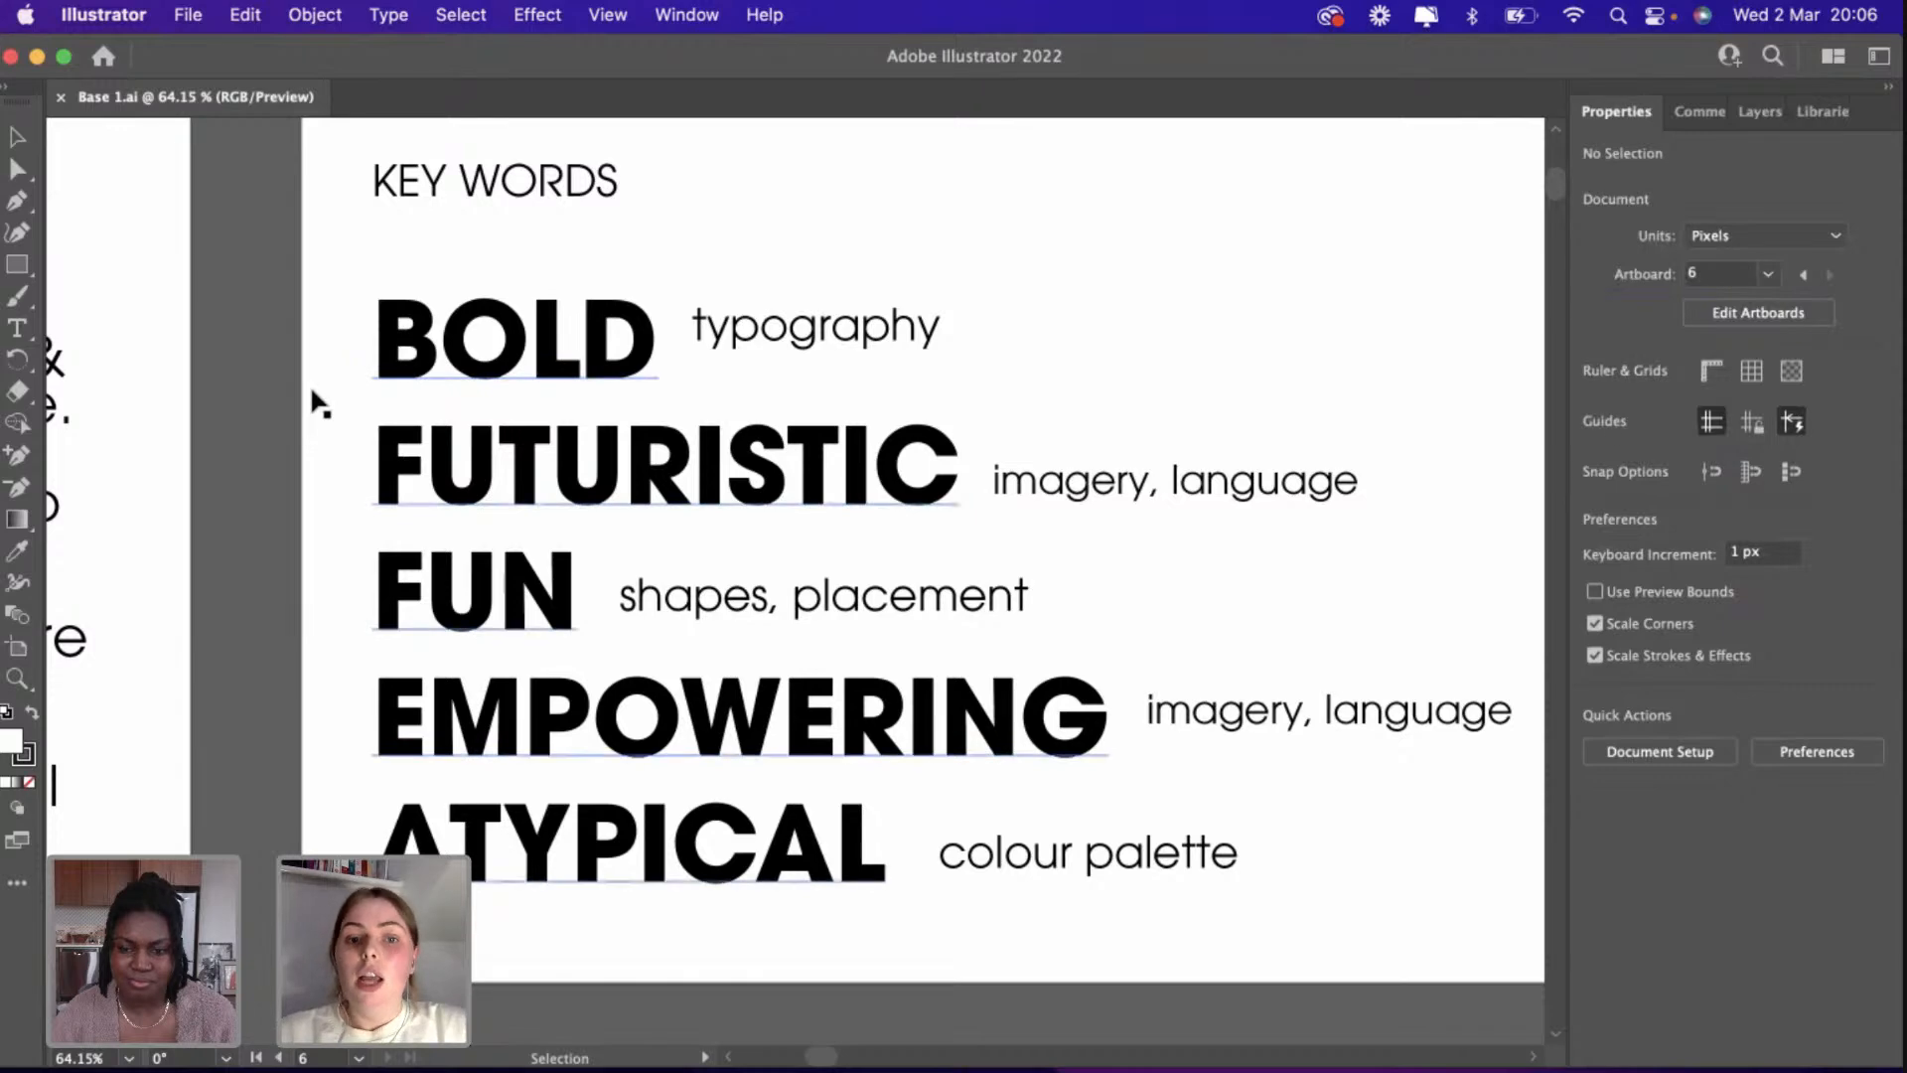
Examine the competitor packaging and notes on the On the Market artboard alongside the Key Words artboard.
scroll(310, 385, "down", 5)
scroll(312, 389, "right", 5)
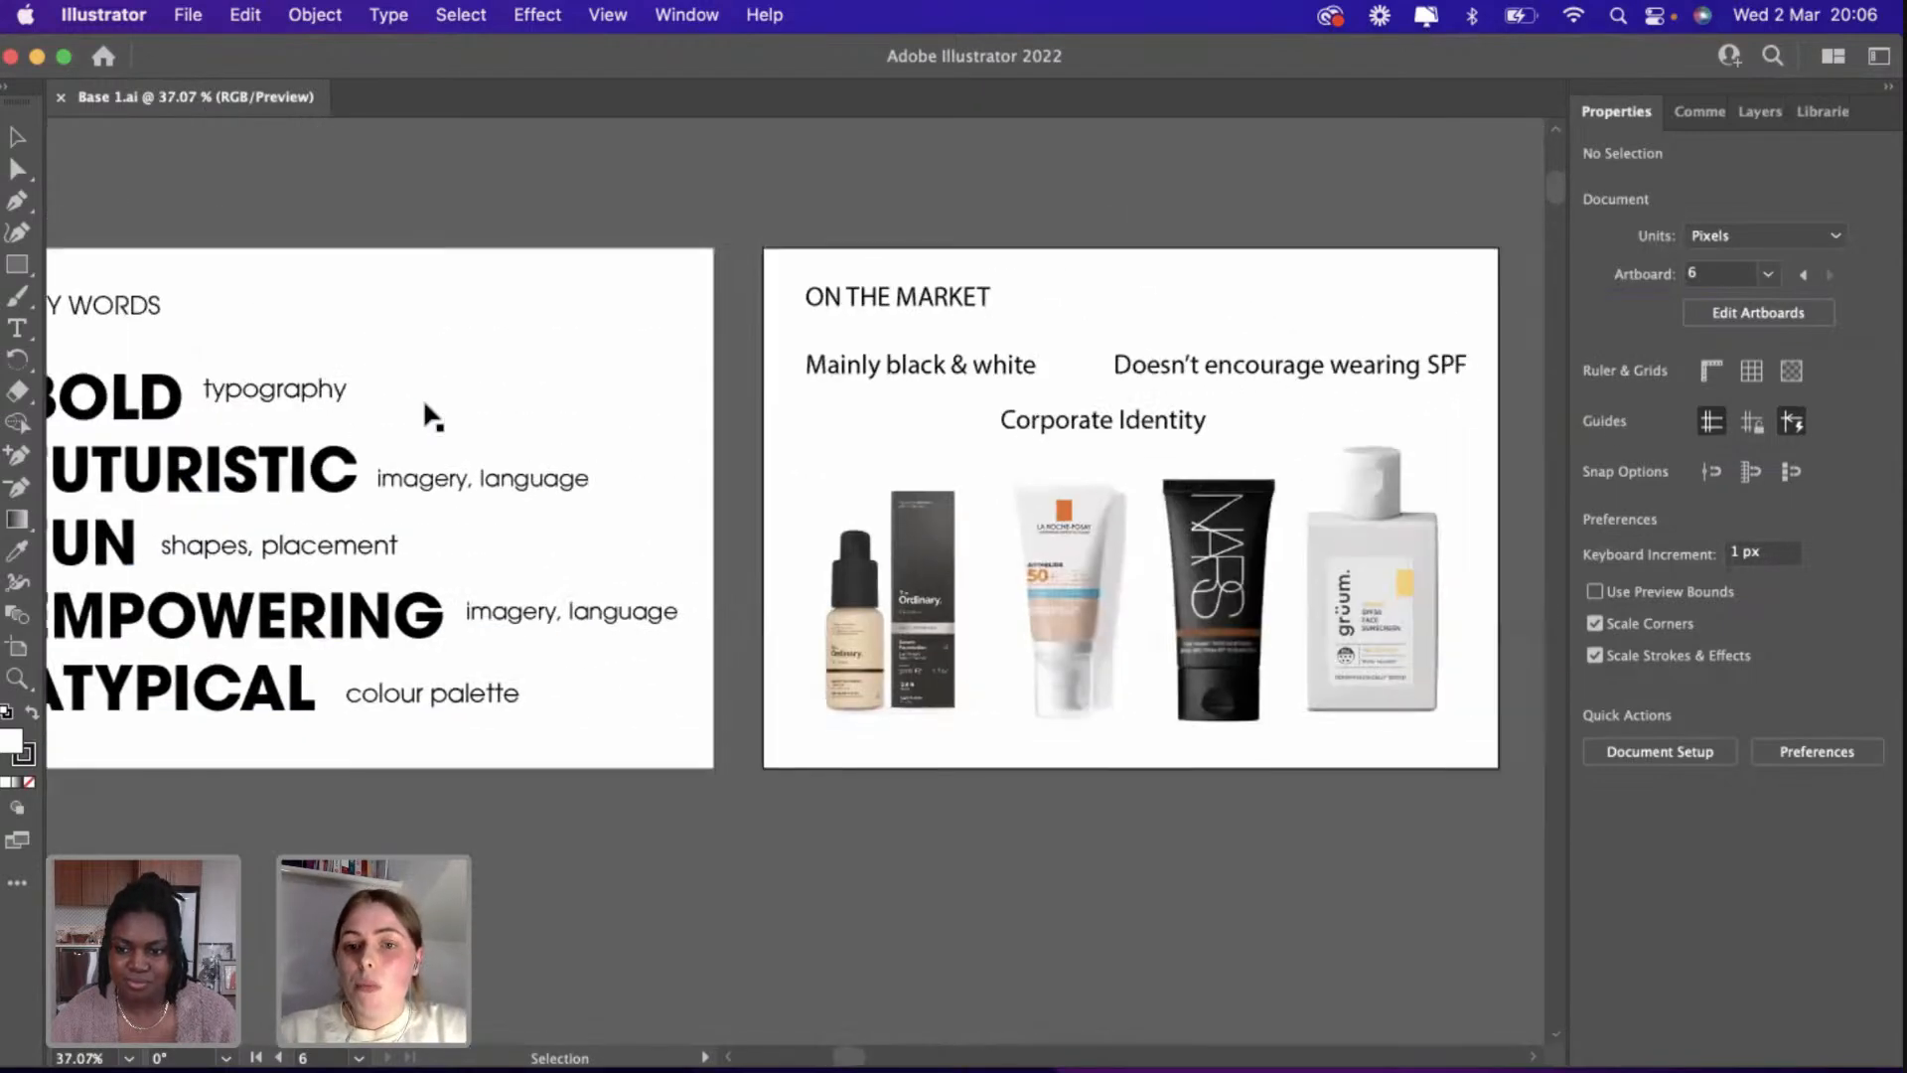
scroll(427, 414, "right", 4)
scroll(839, 447, "up", 2)
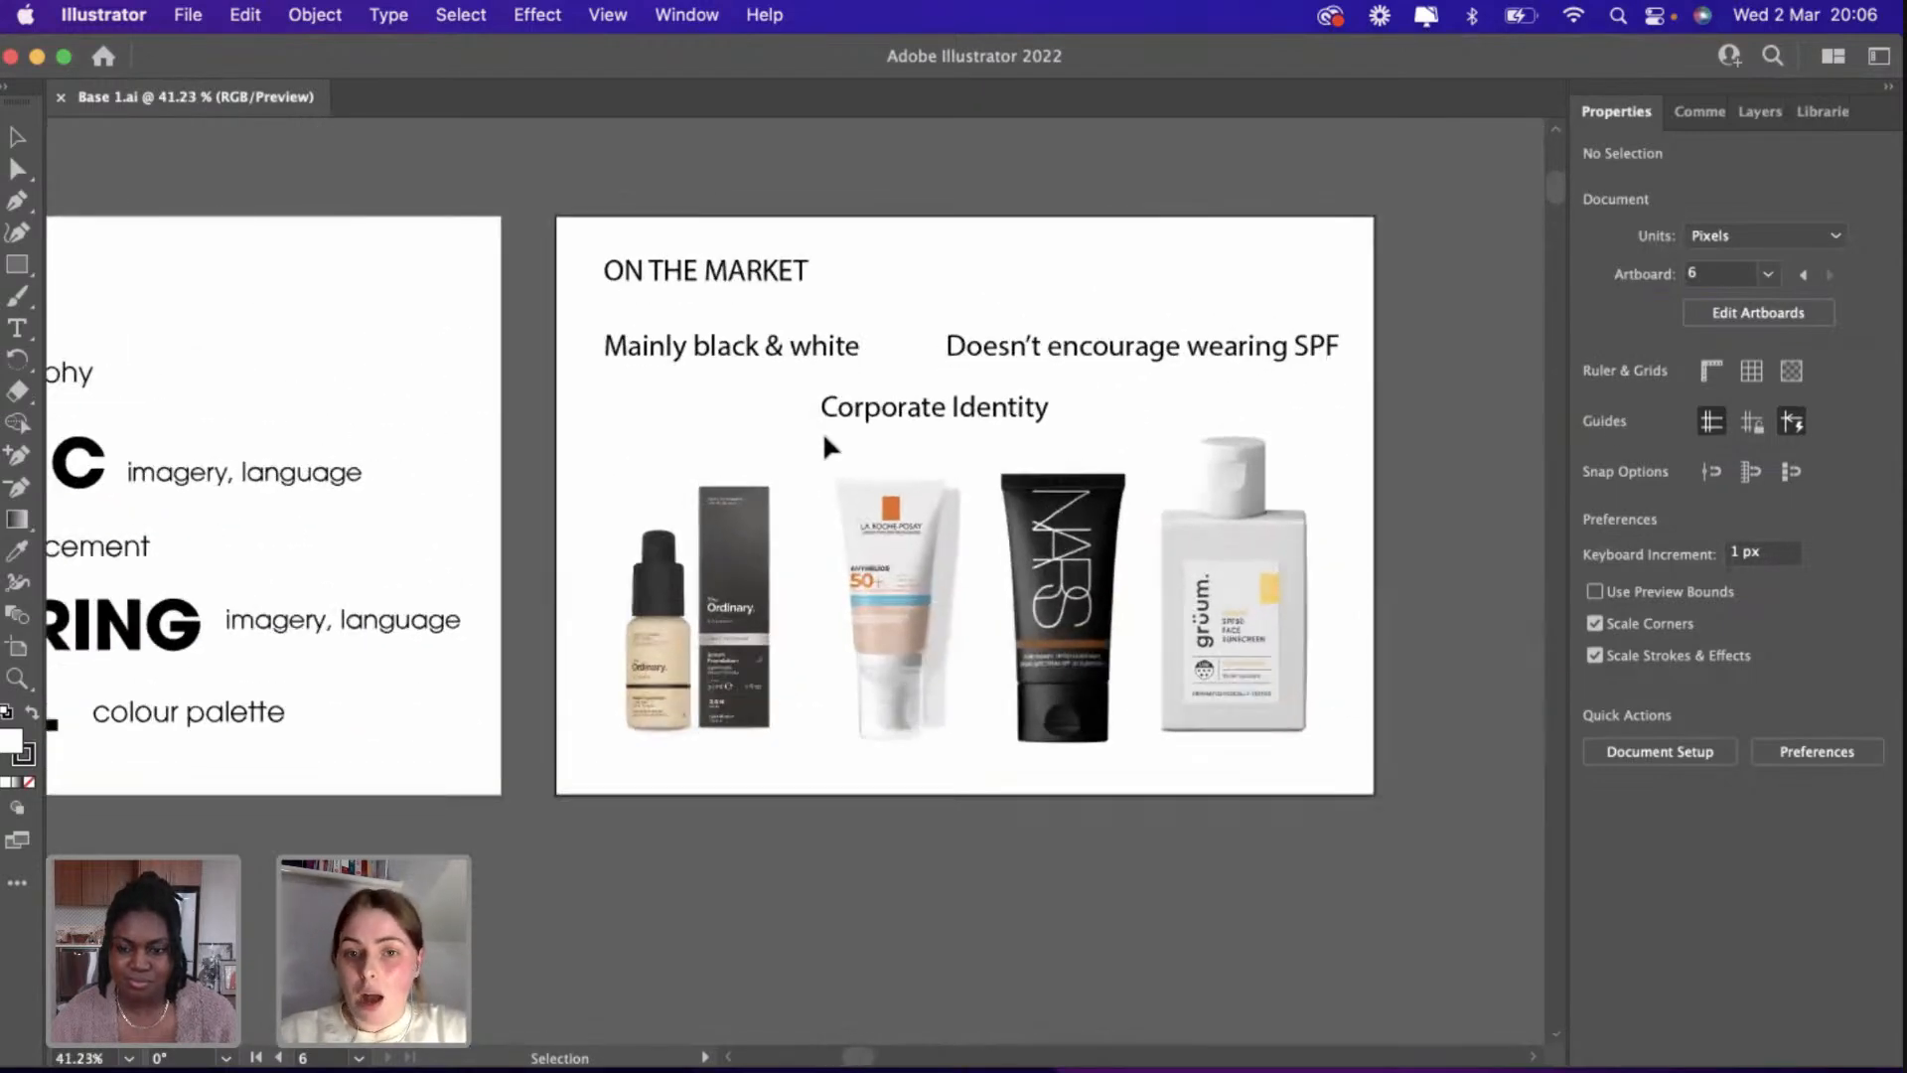
scroll(824, 429, "up", 3)
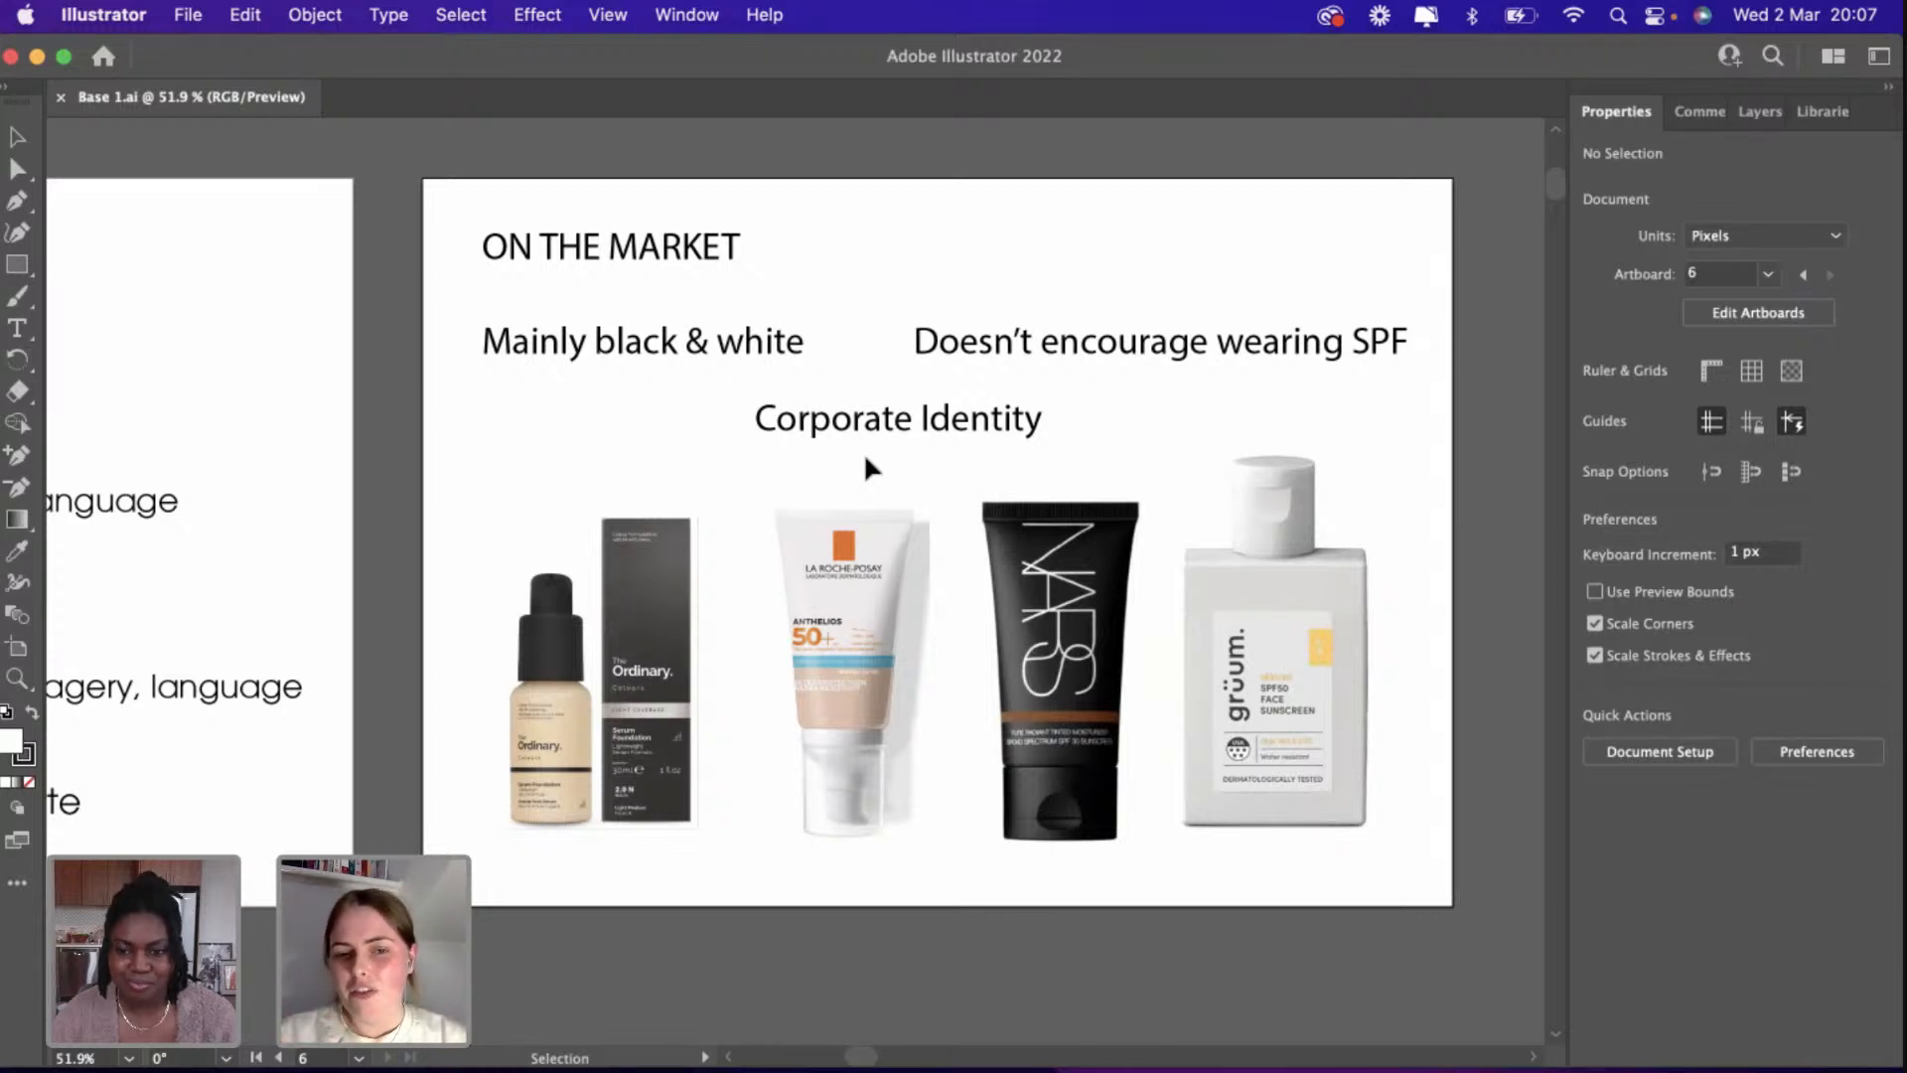
scroll(866, 461, "down", 3)
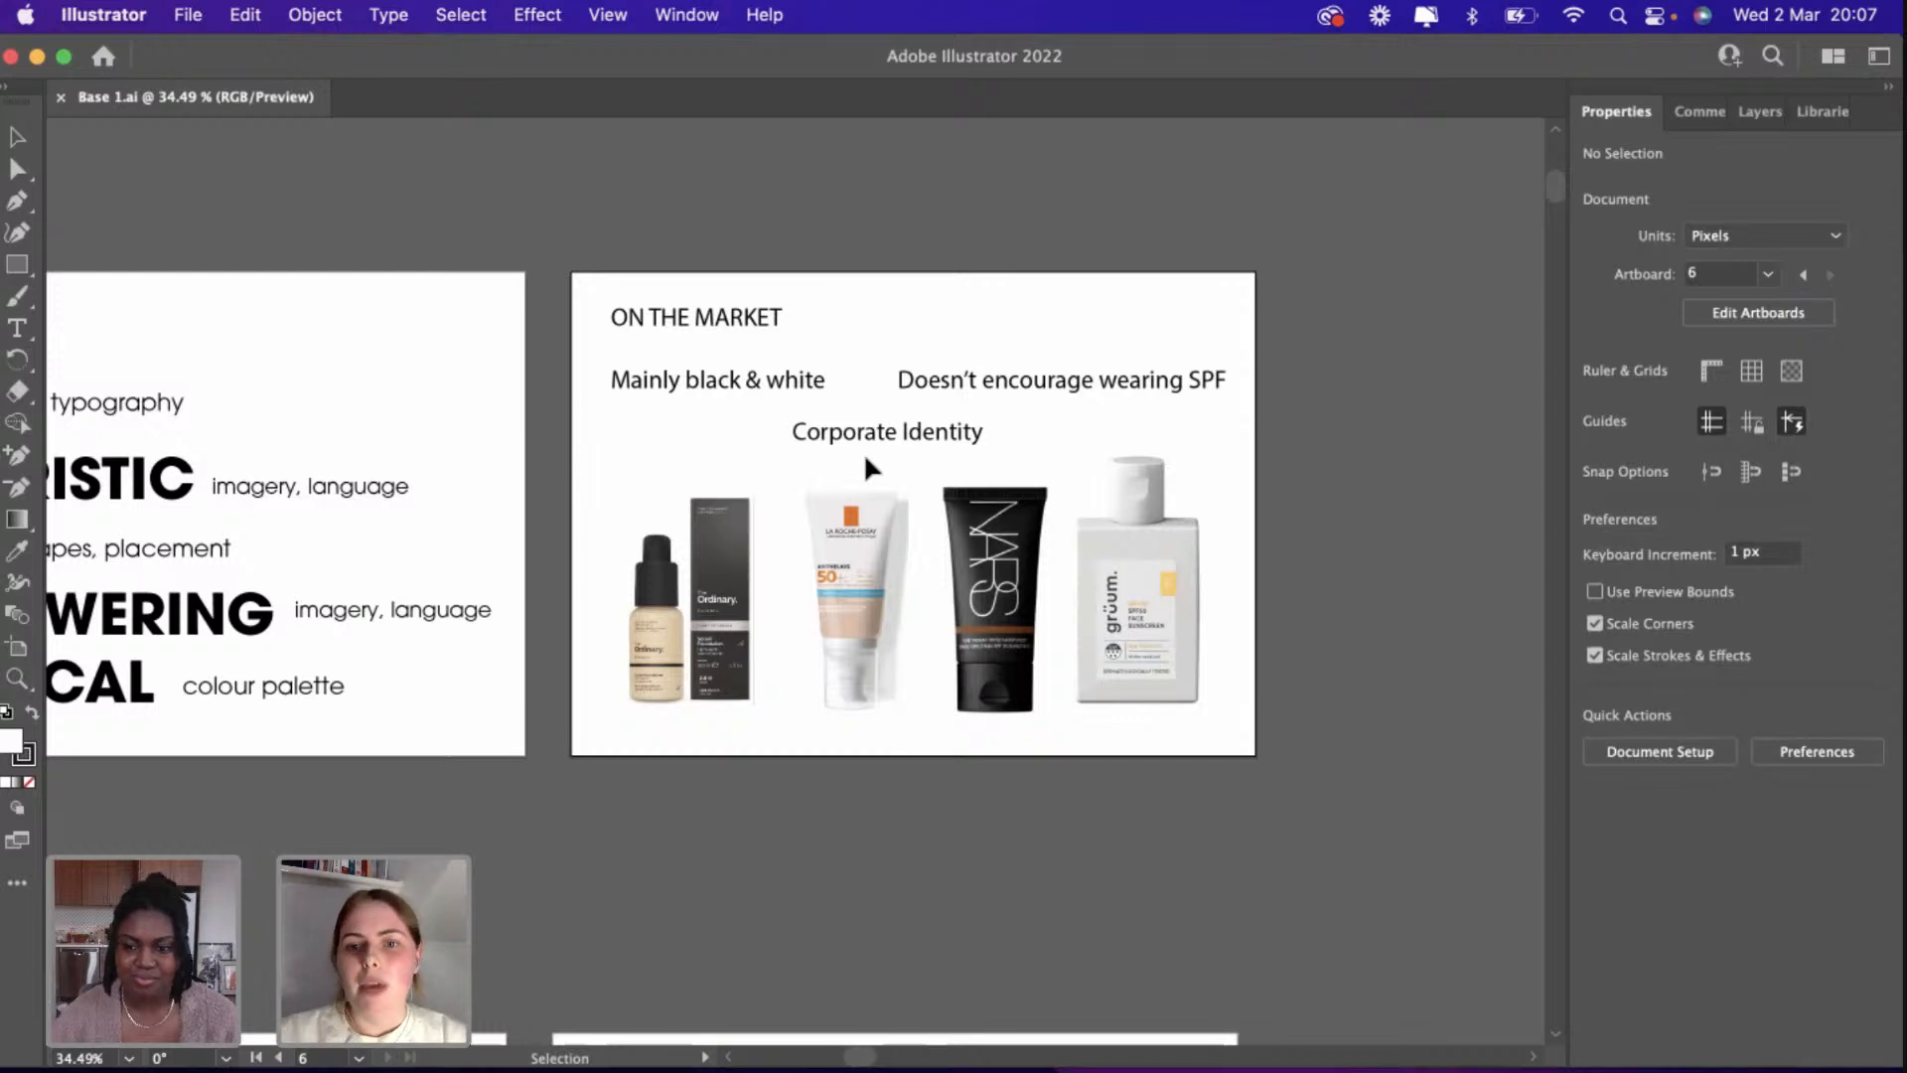
scroll(863, 451, "left", 10)
scroll(862, 451, "down", 5)
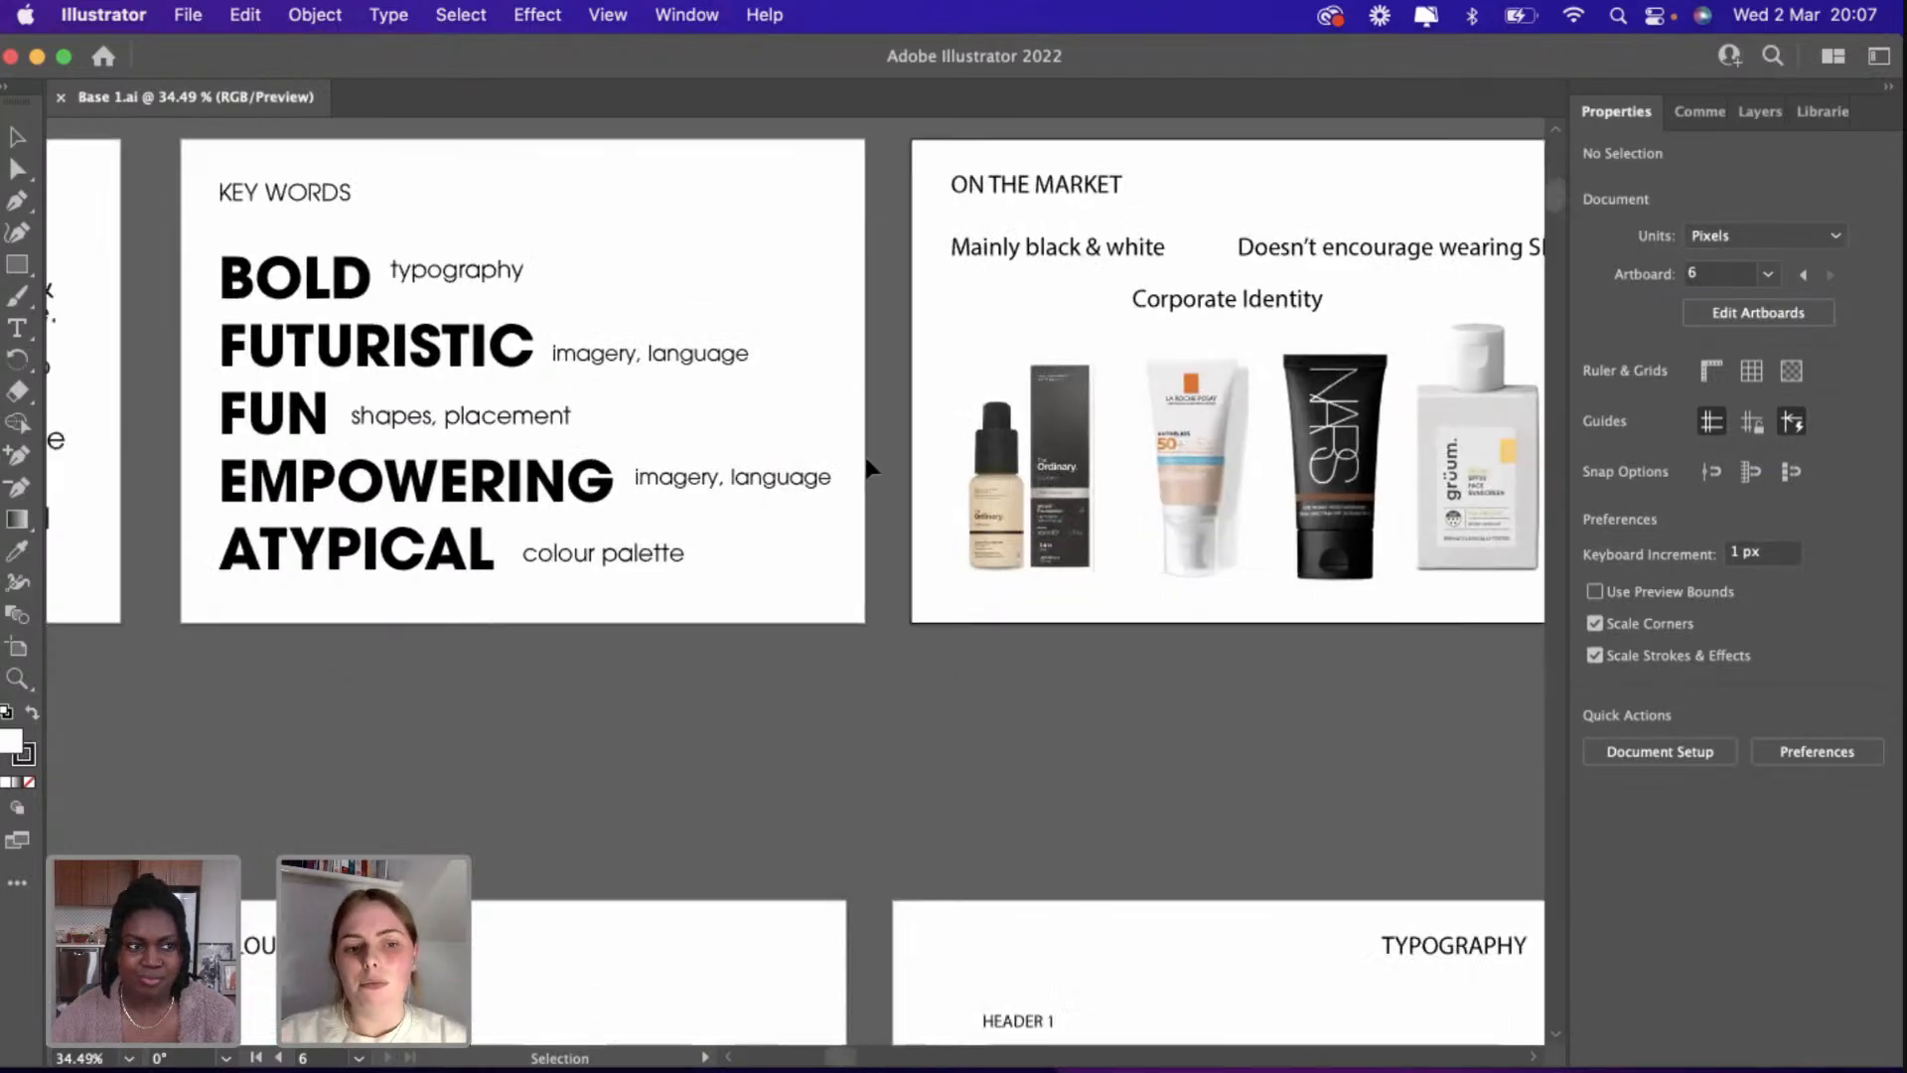
Examine the reference images on the mood board beside the Colour Palette artboard.
scroll(866, 457, "right", 5)
scroll(866, 457, "up", 2)
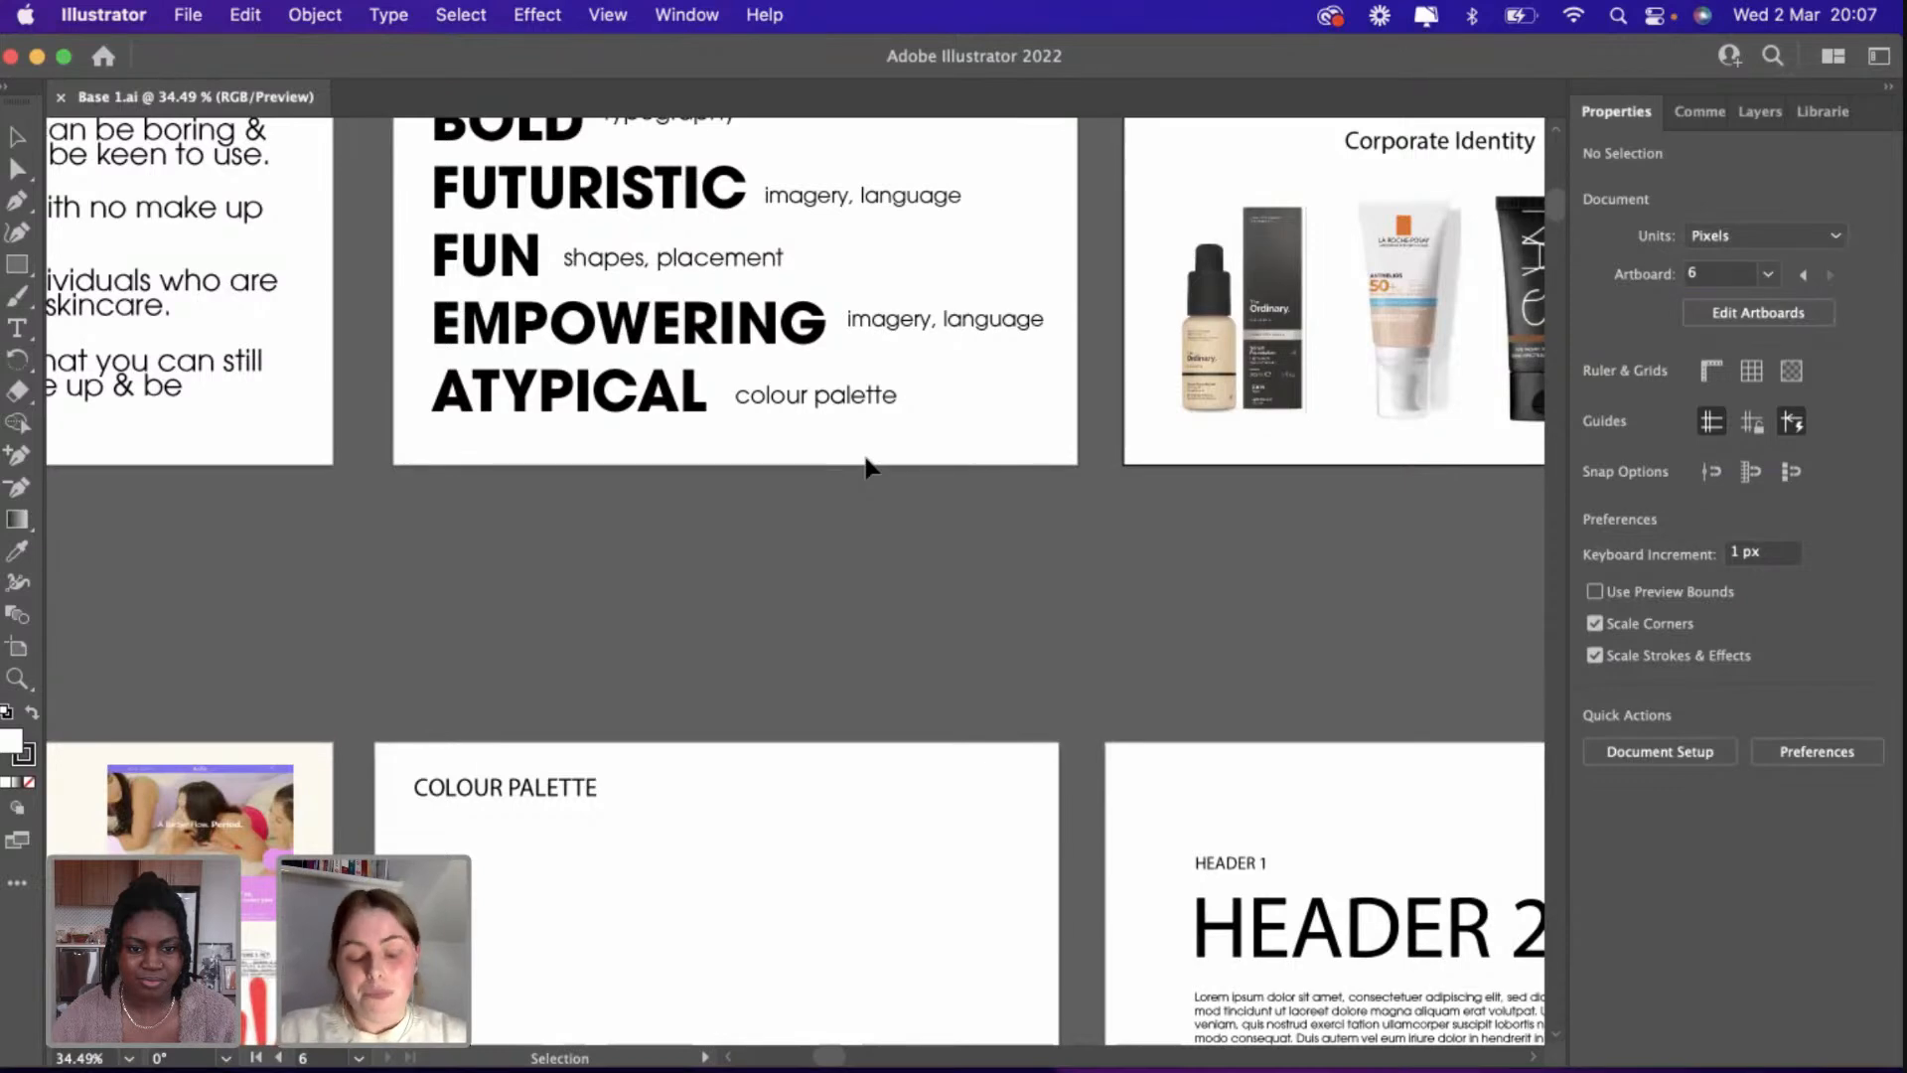
scroll(866, 462, "down", 10)
scroll(864, 457, "up", 5)
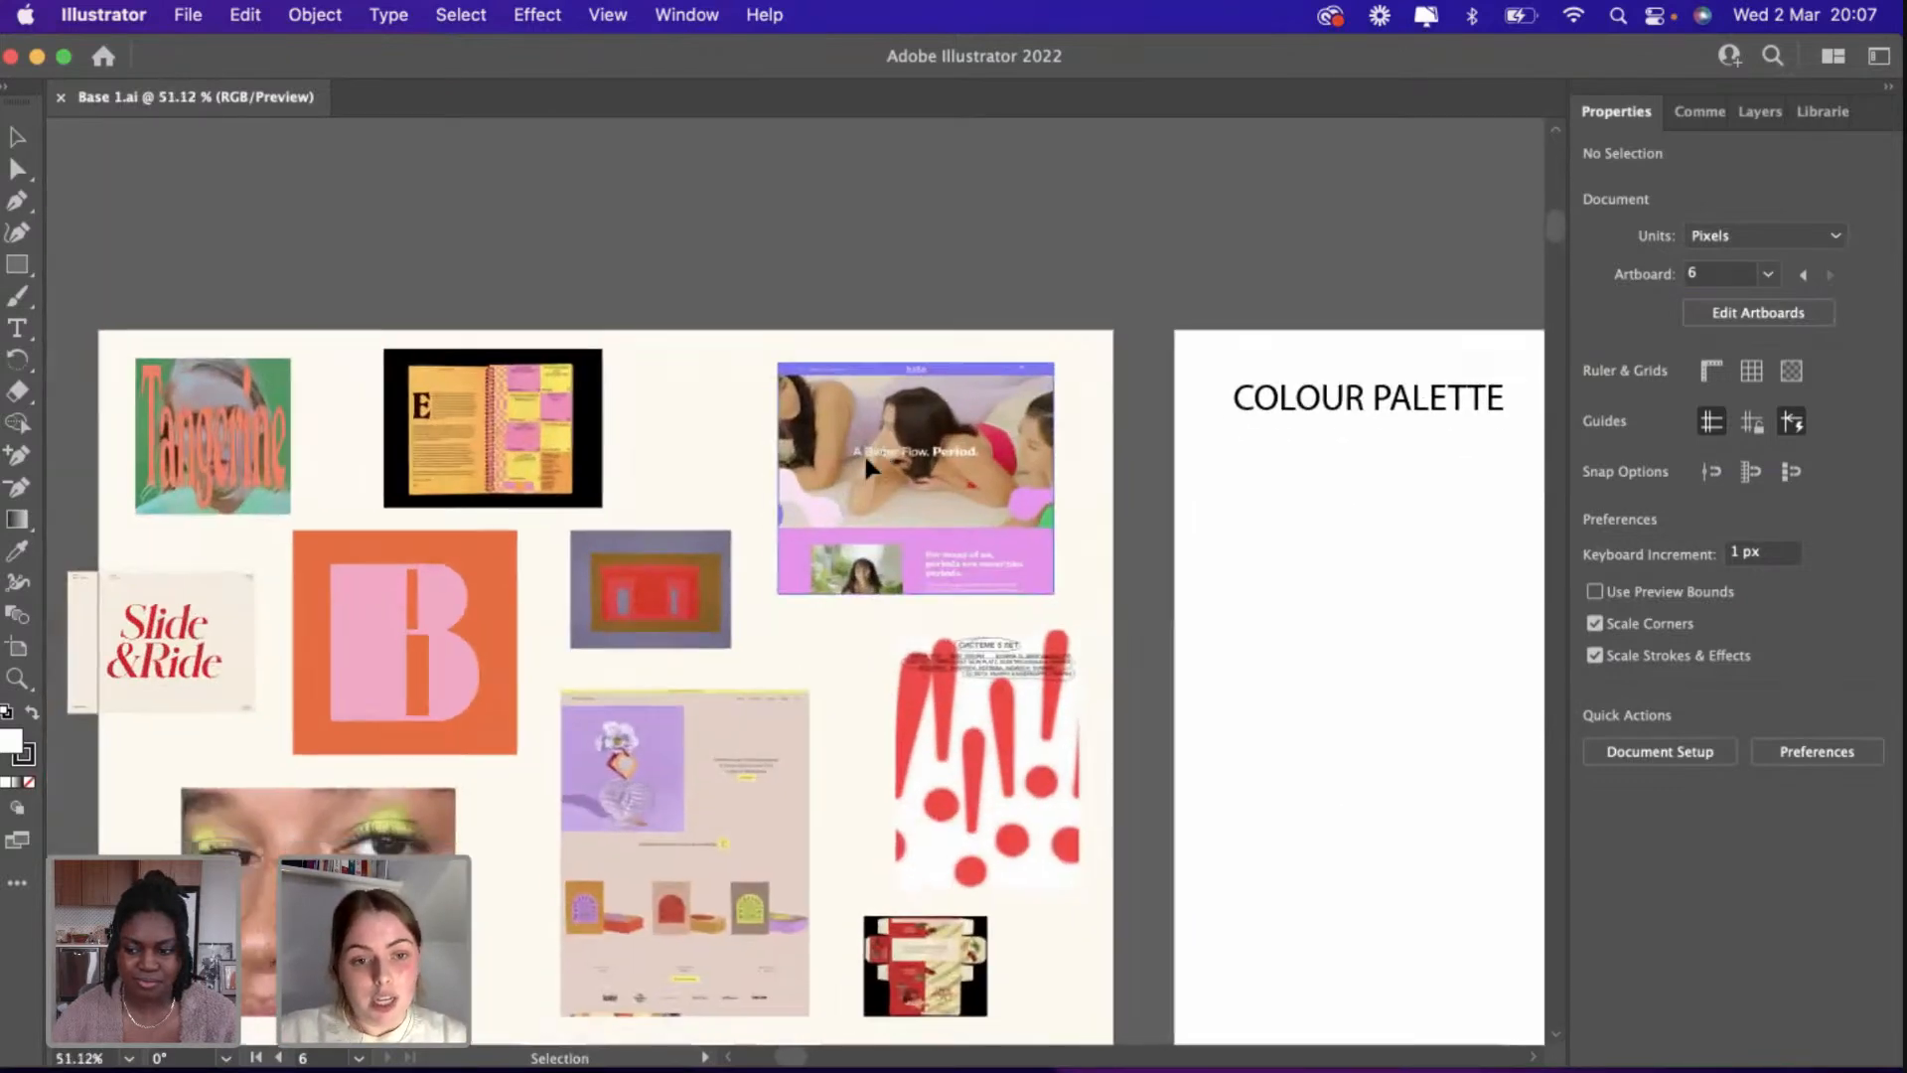
scroll(864, 459, "up", 2)
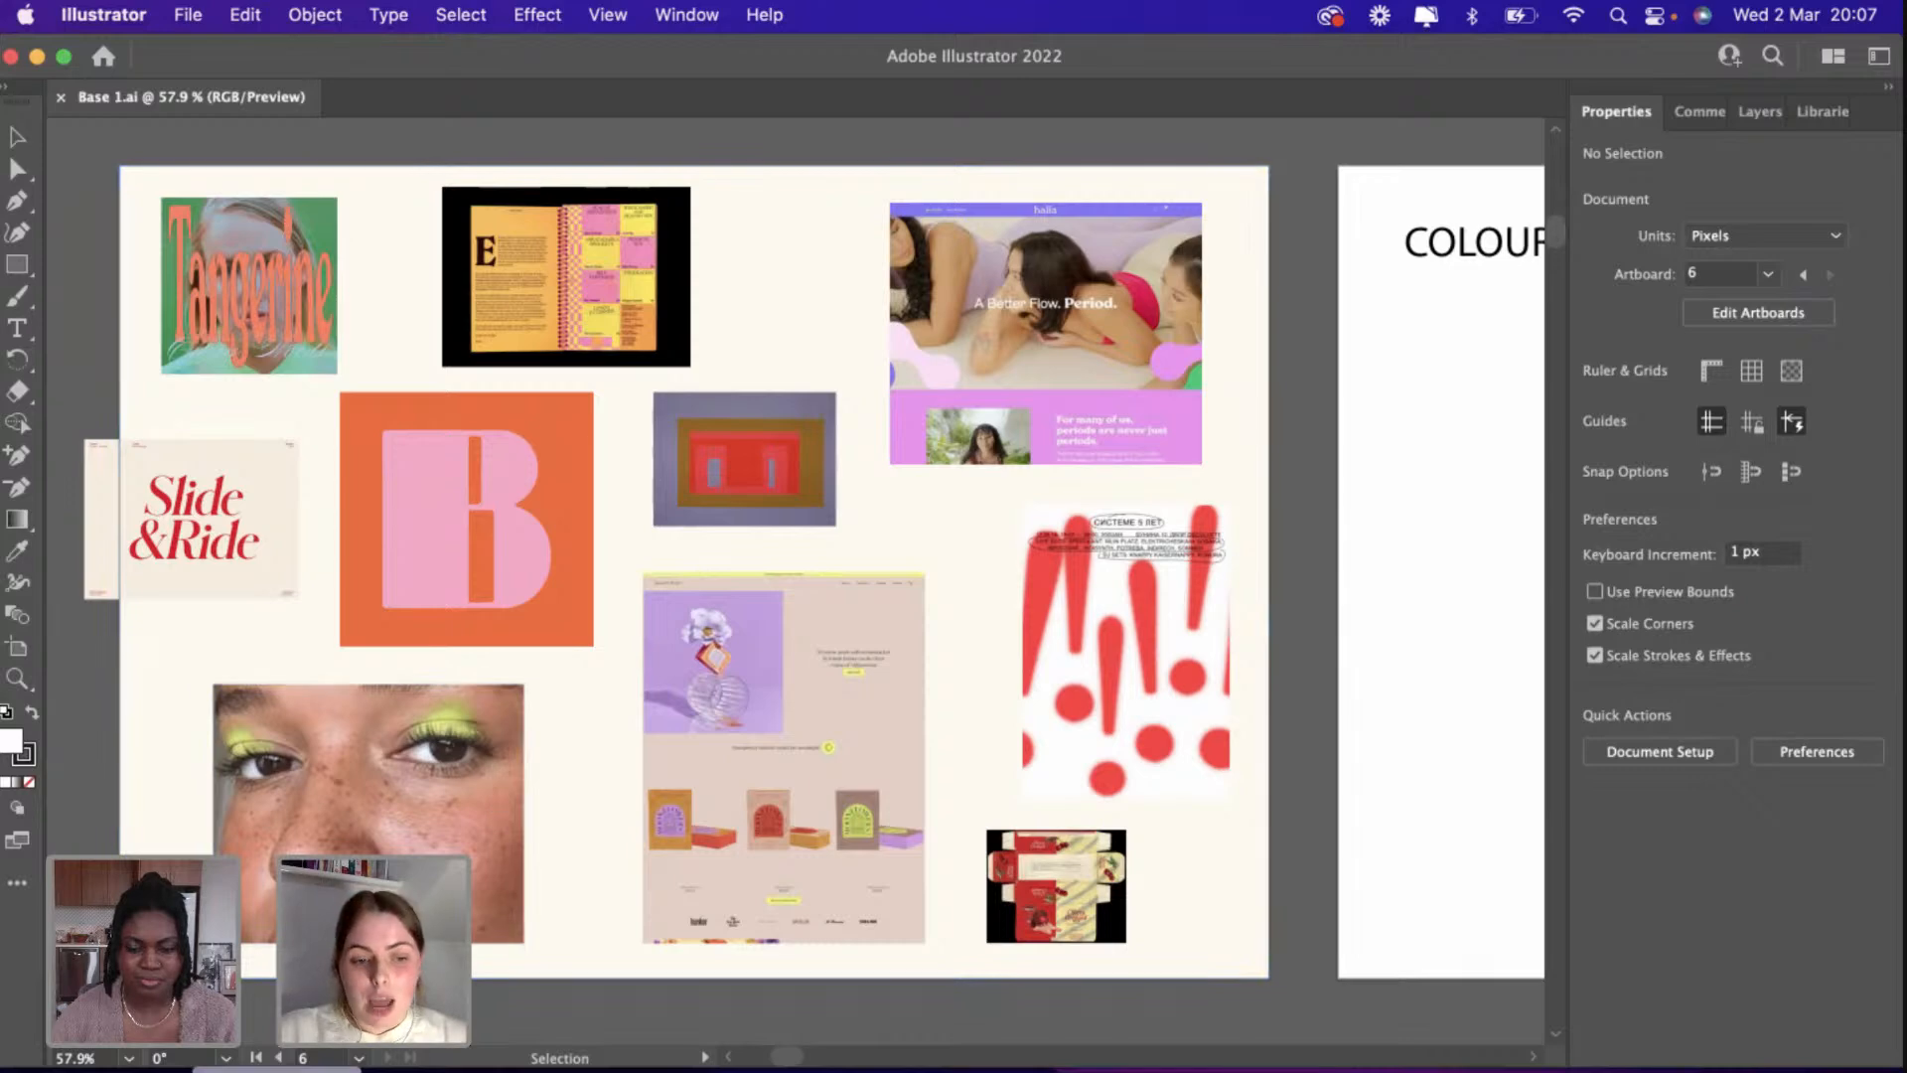
Switch to Chrome to view the Adobe board on Pinterest, and minimise the browser window.
key("super+Tab")
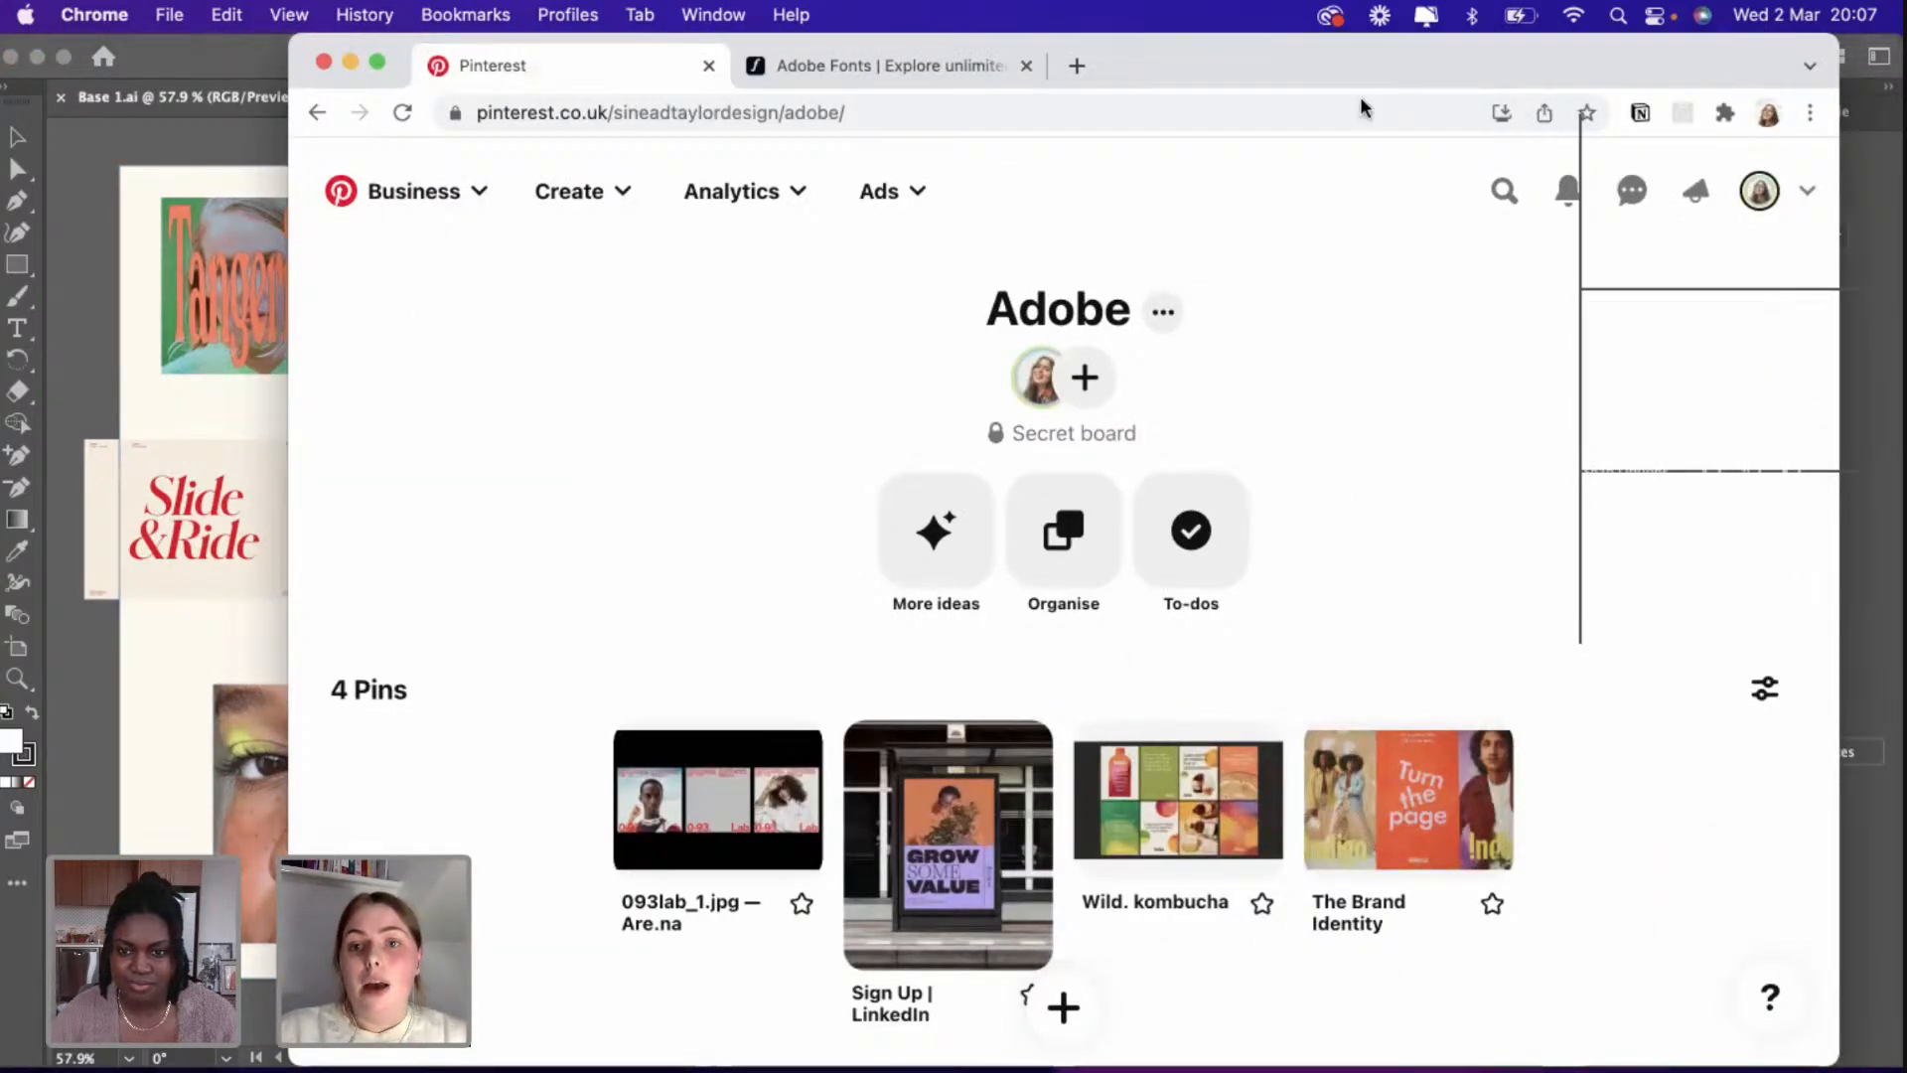
left_click_drag(1651, 38, 1445, 45)
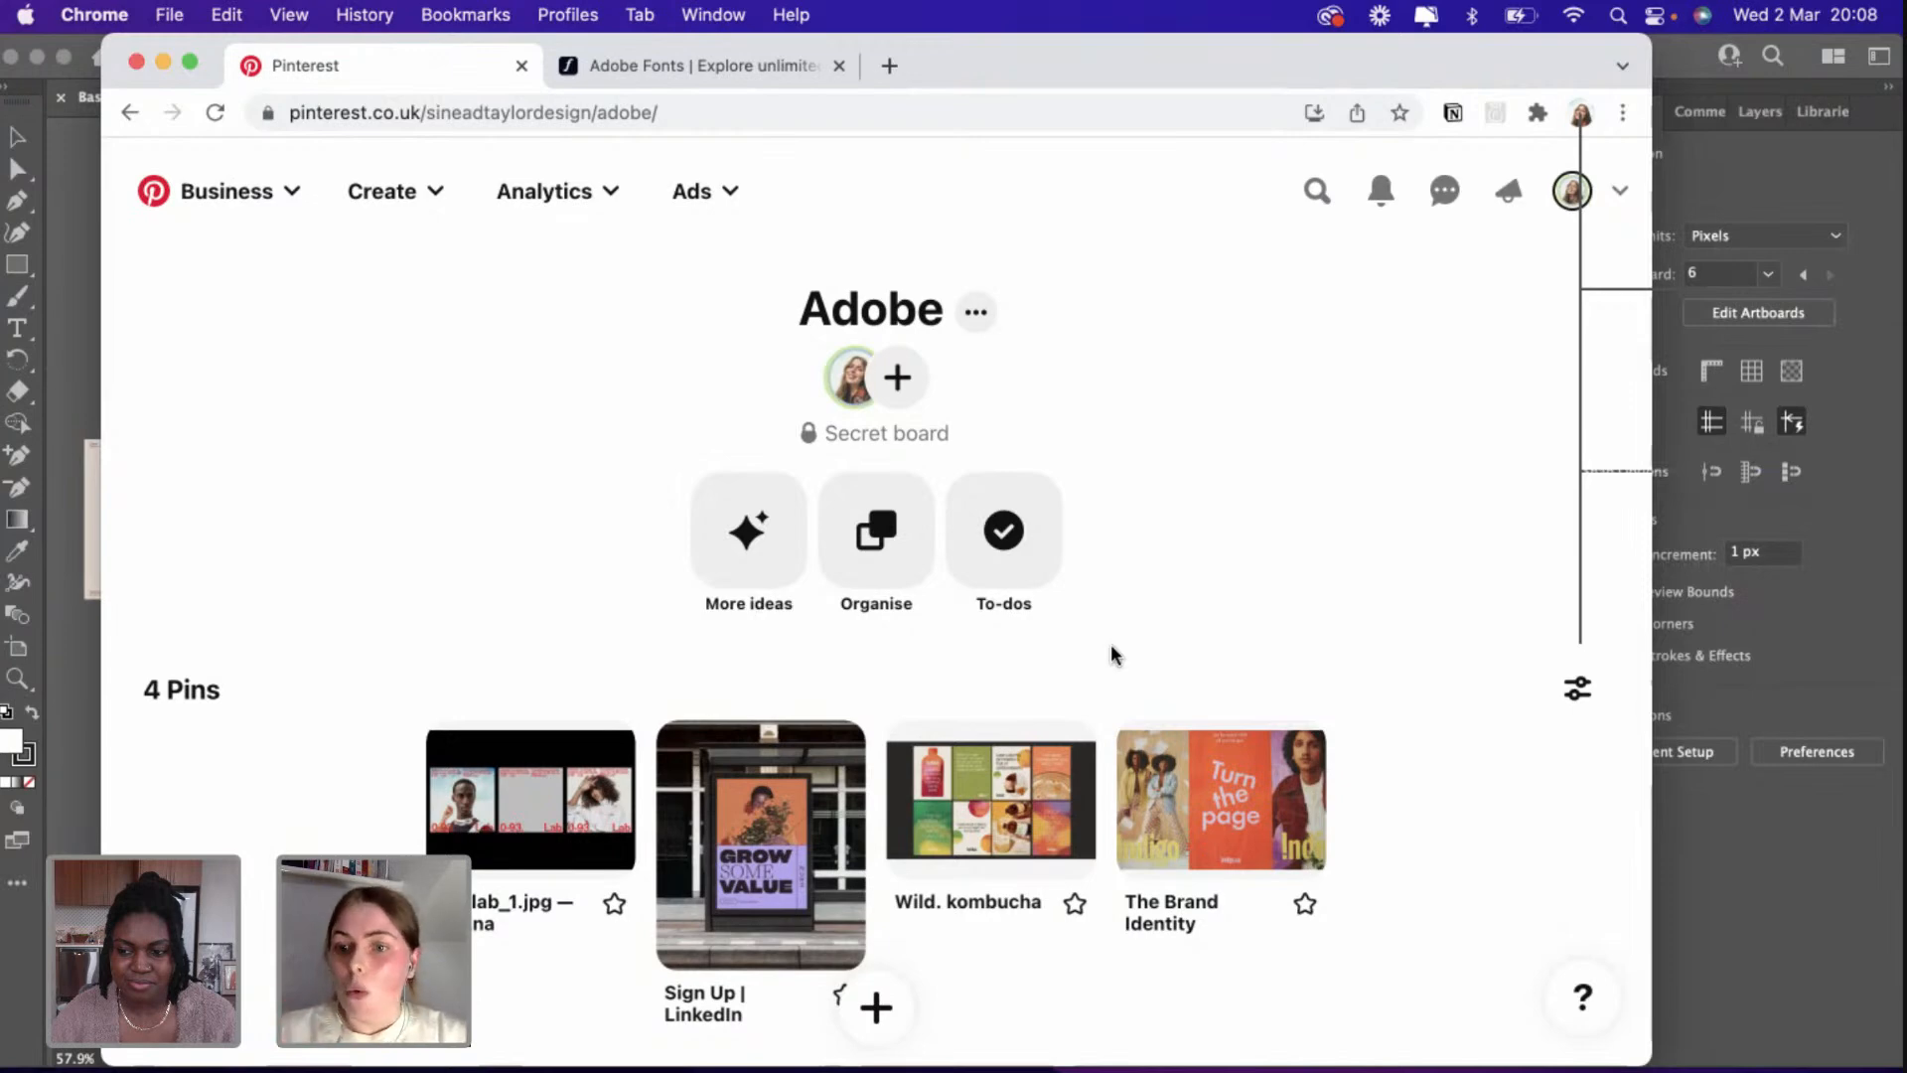
left_click(163, 62)
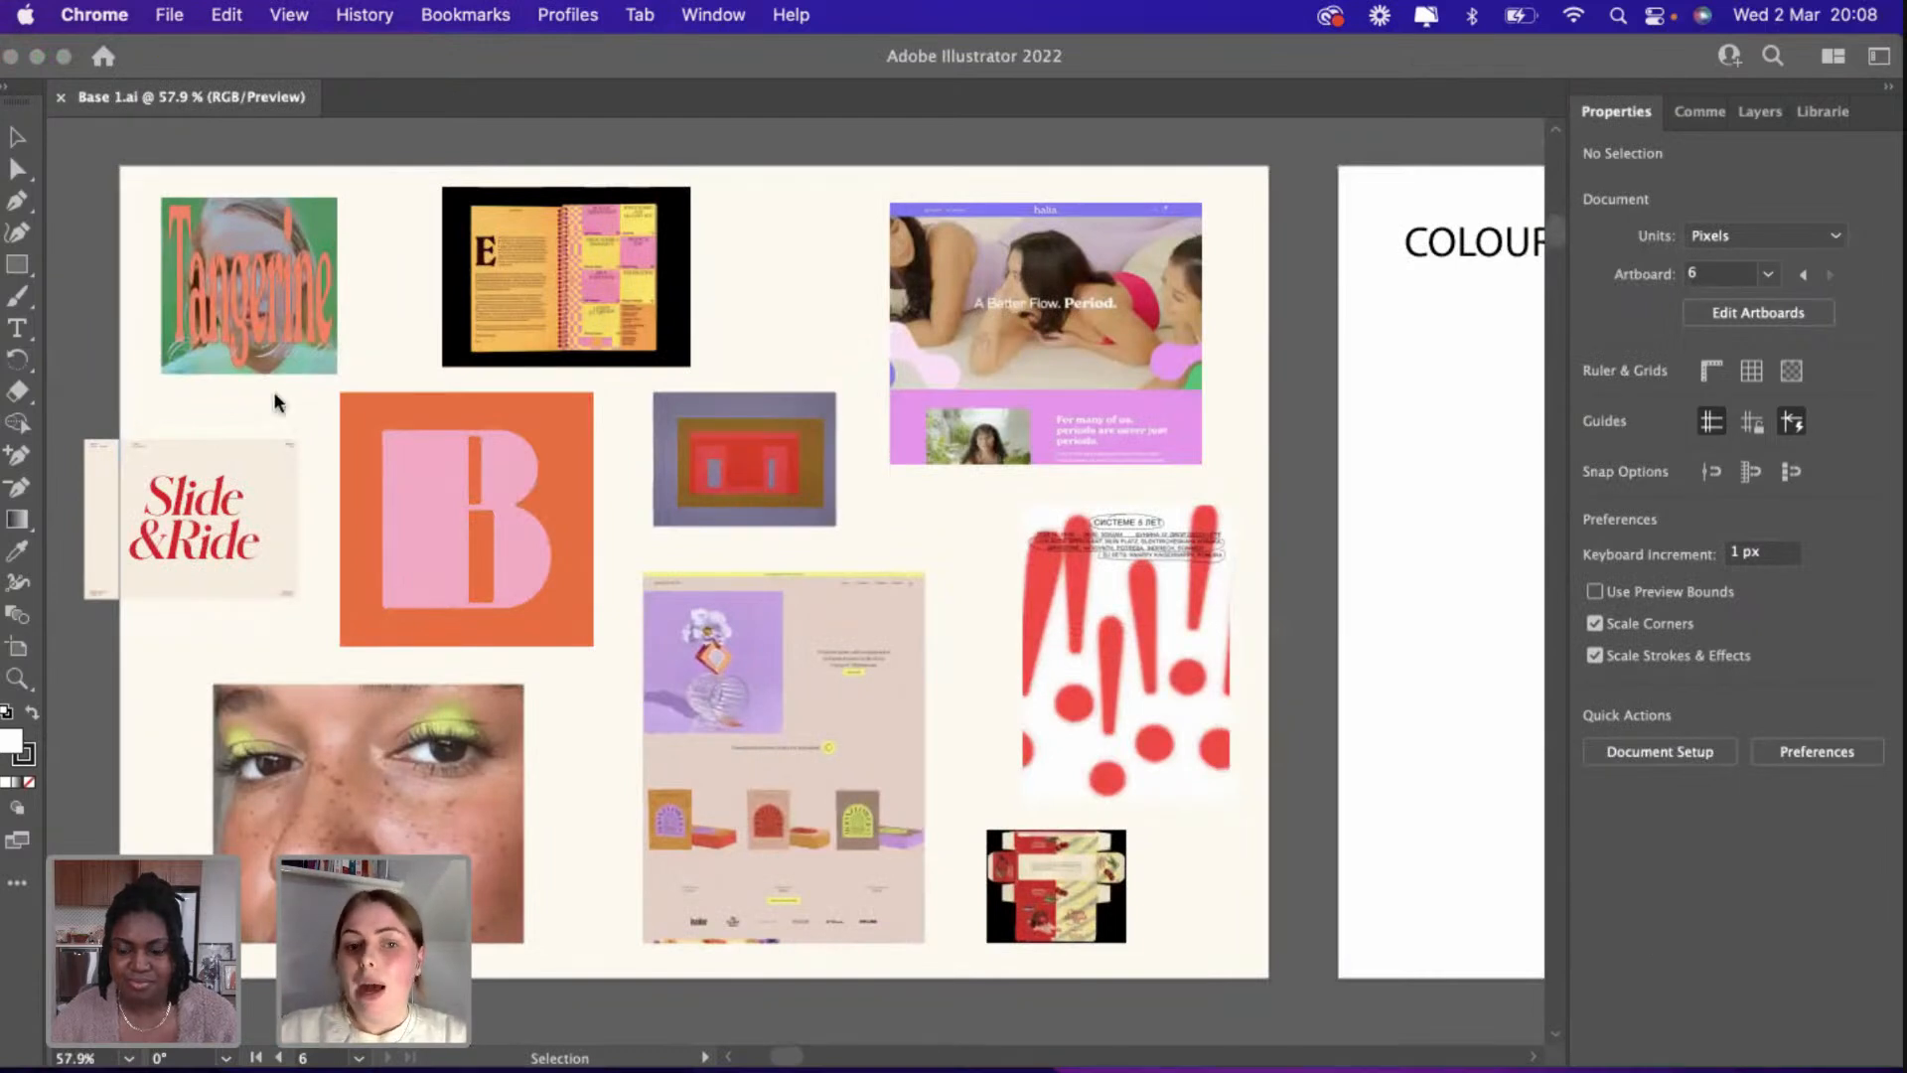
Return to Illustrator and draw a white square about 123 px wide just below the mood board's lower-left corner.
scroll(277, 401, "left", 2)
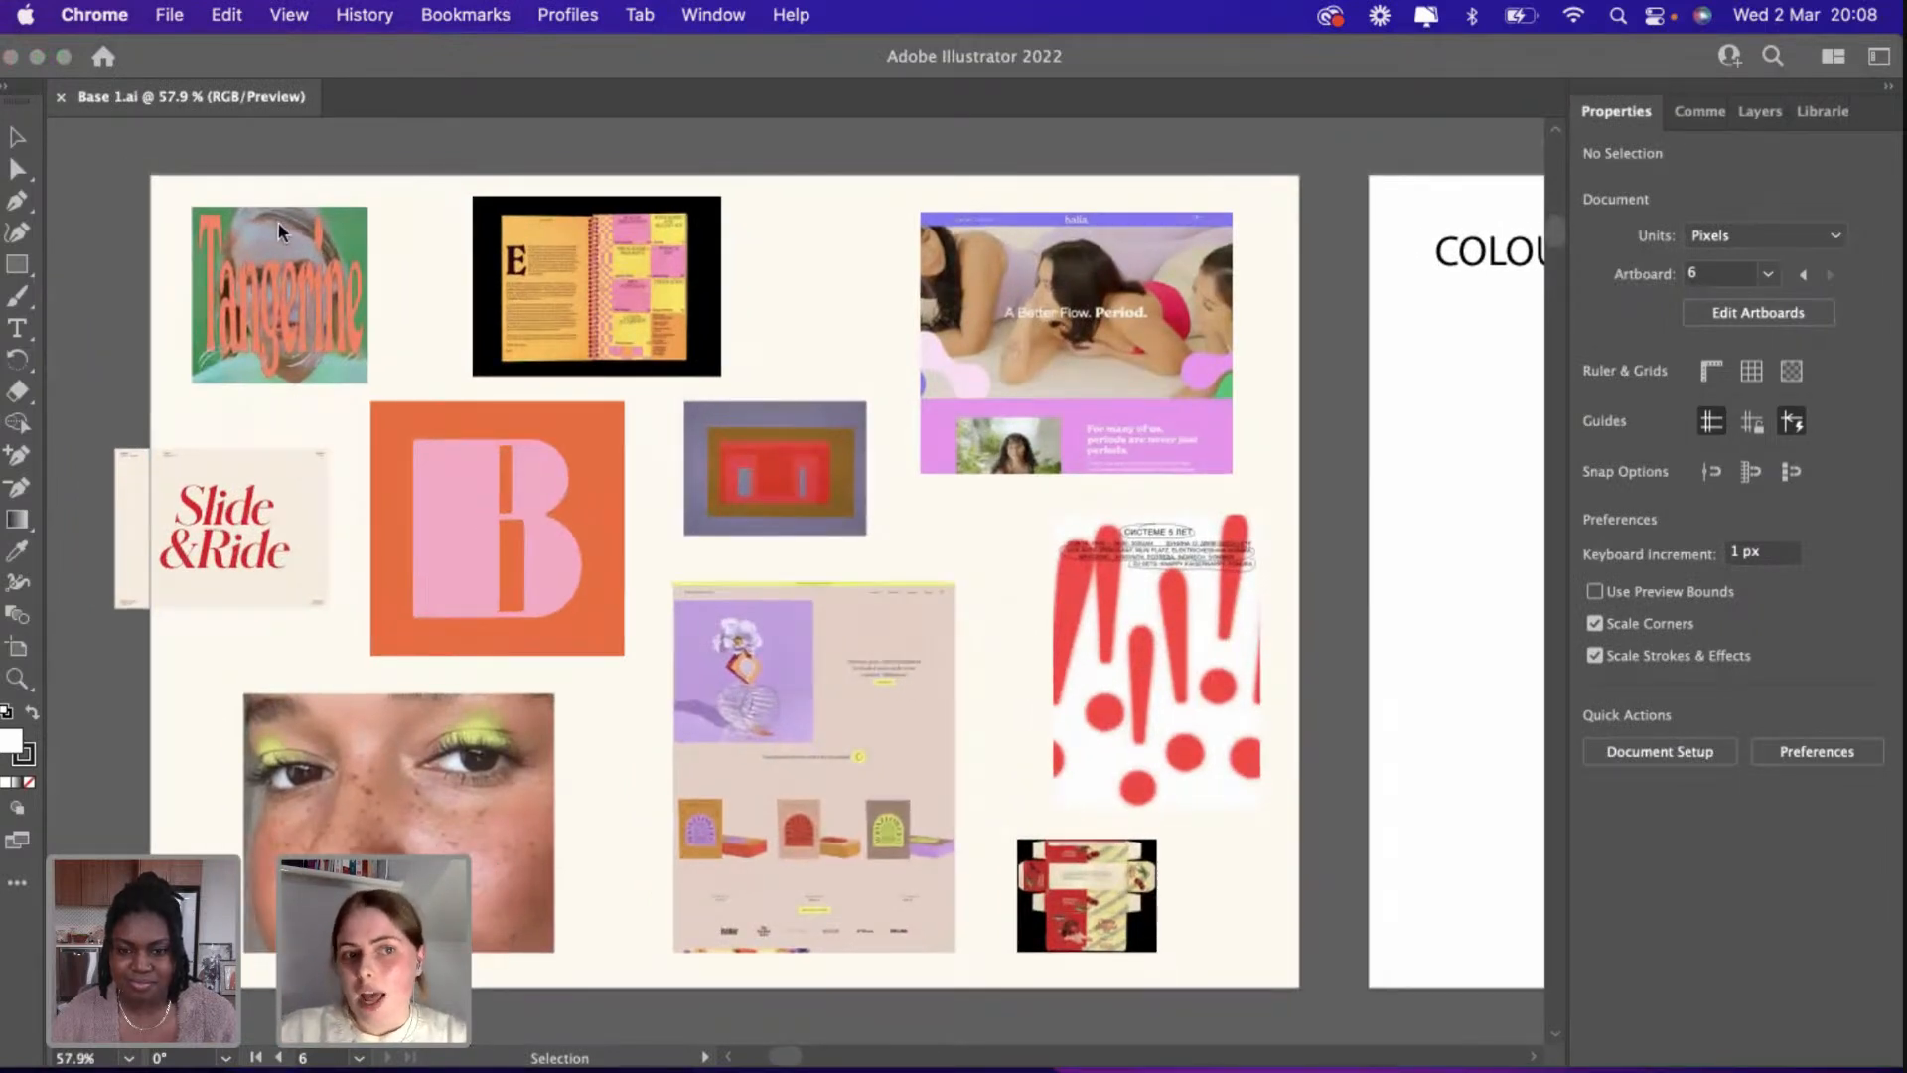
left_click(138, 270)
scroll(130, 273, "down", 3)
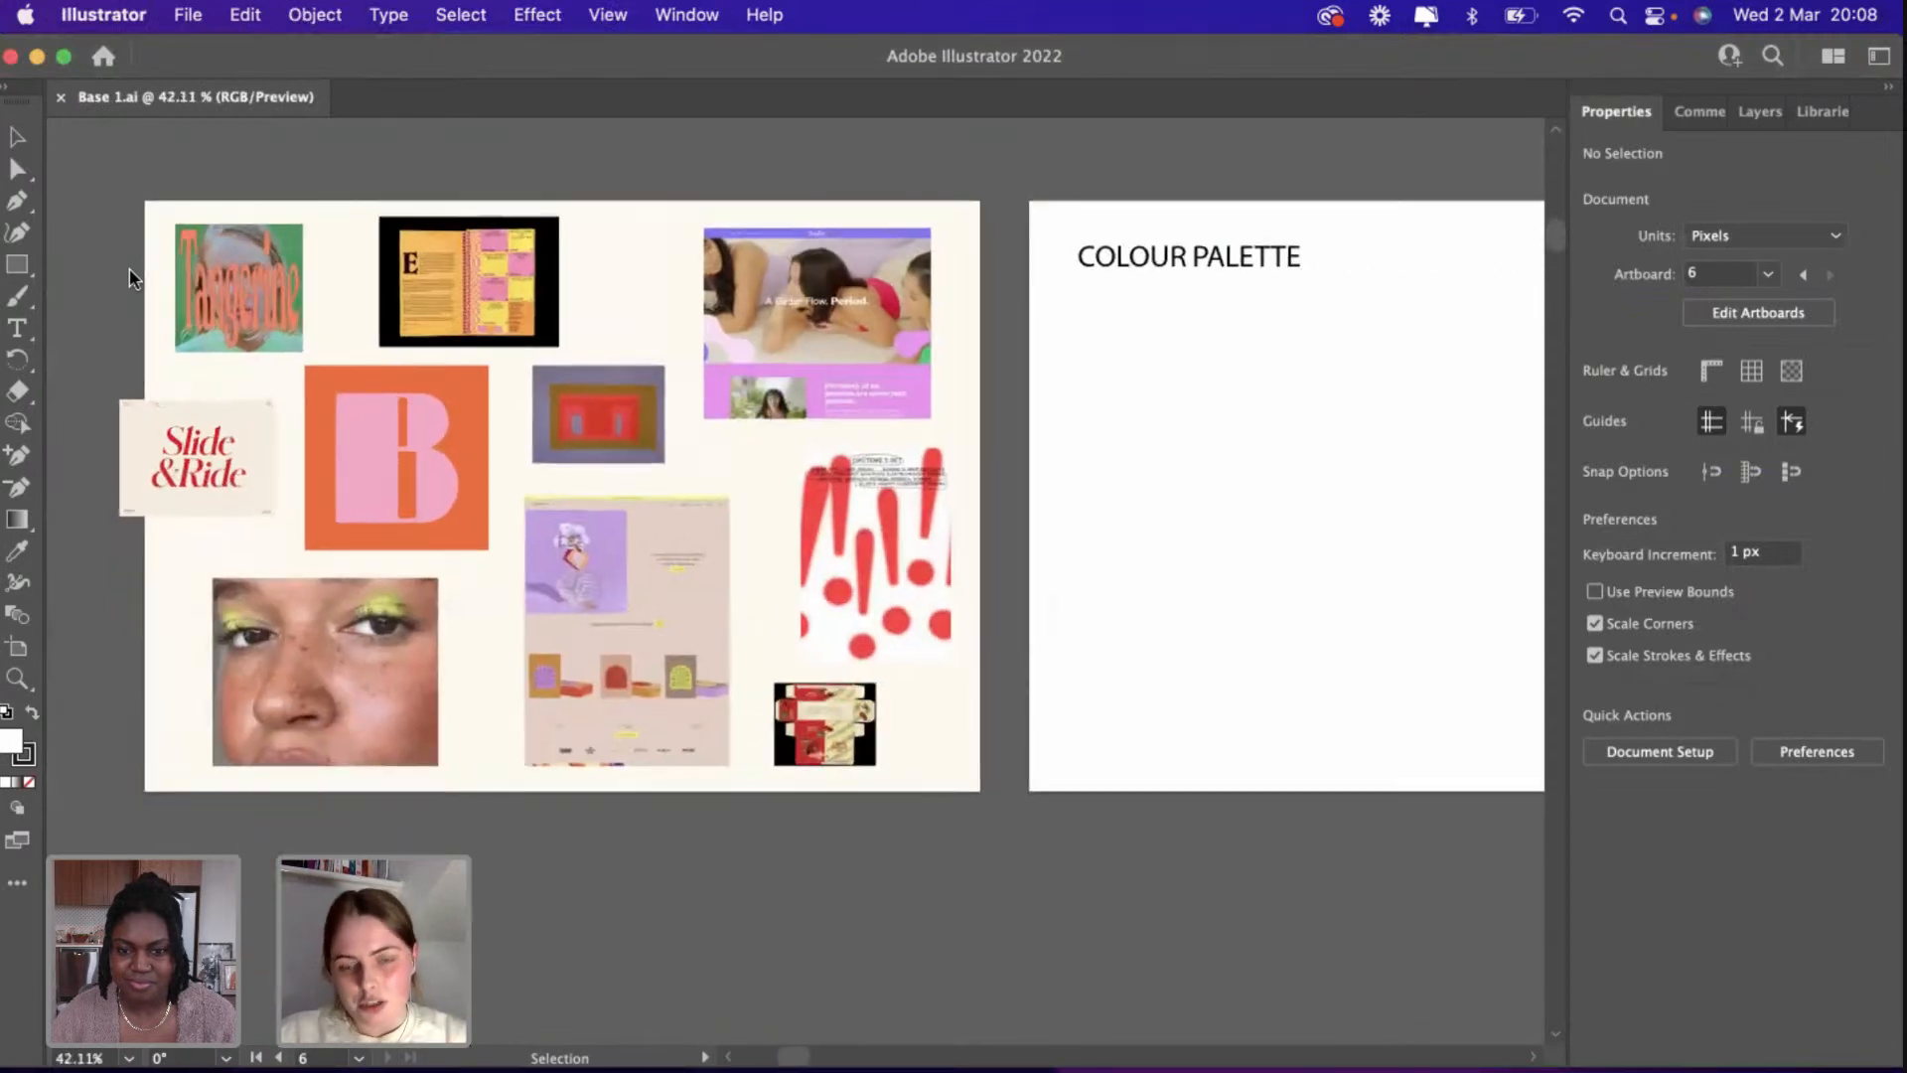
scroll(131, 278, "down", 2)
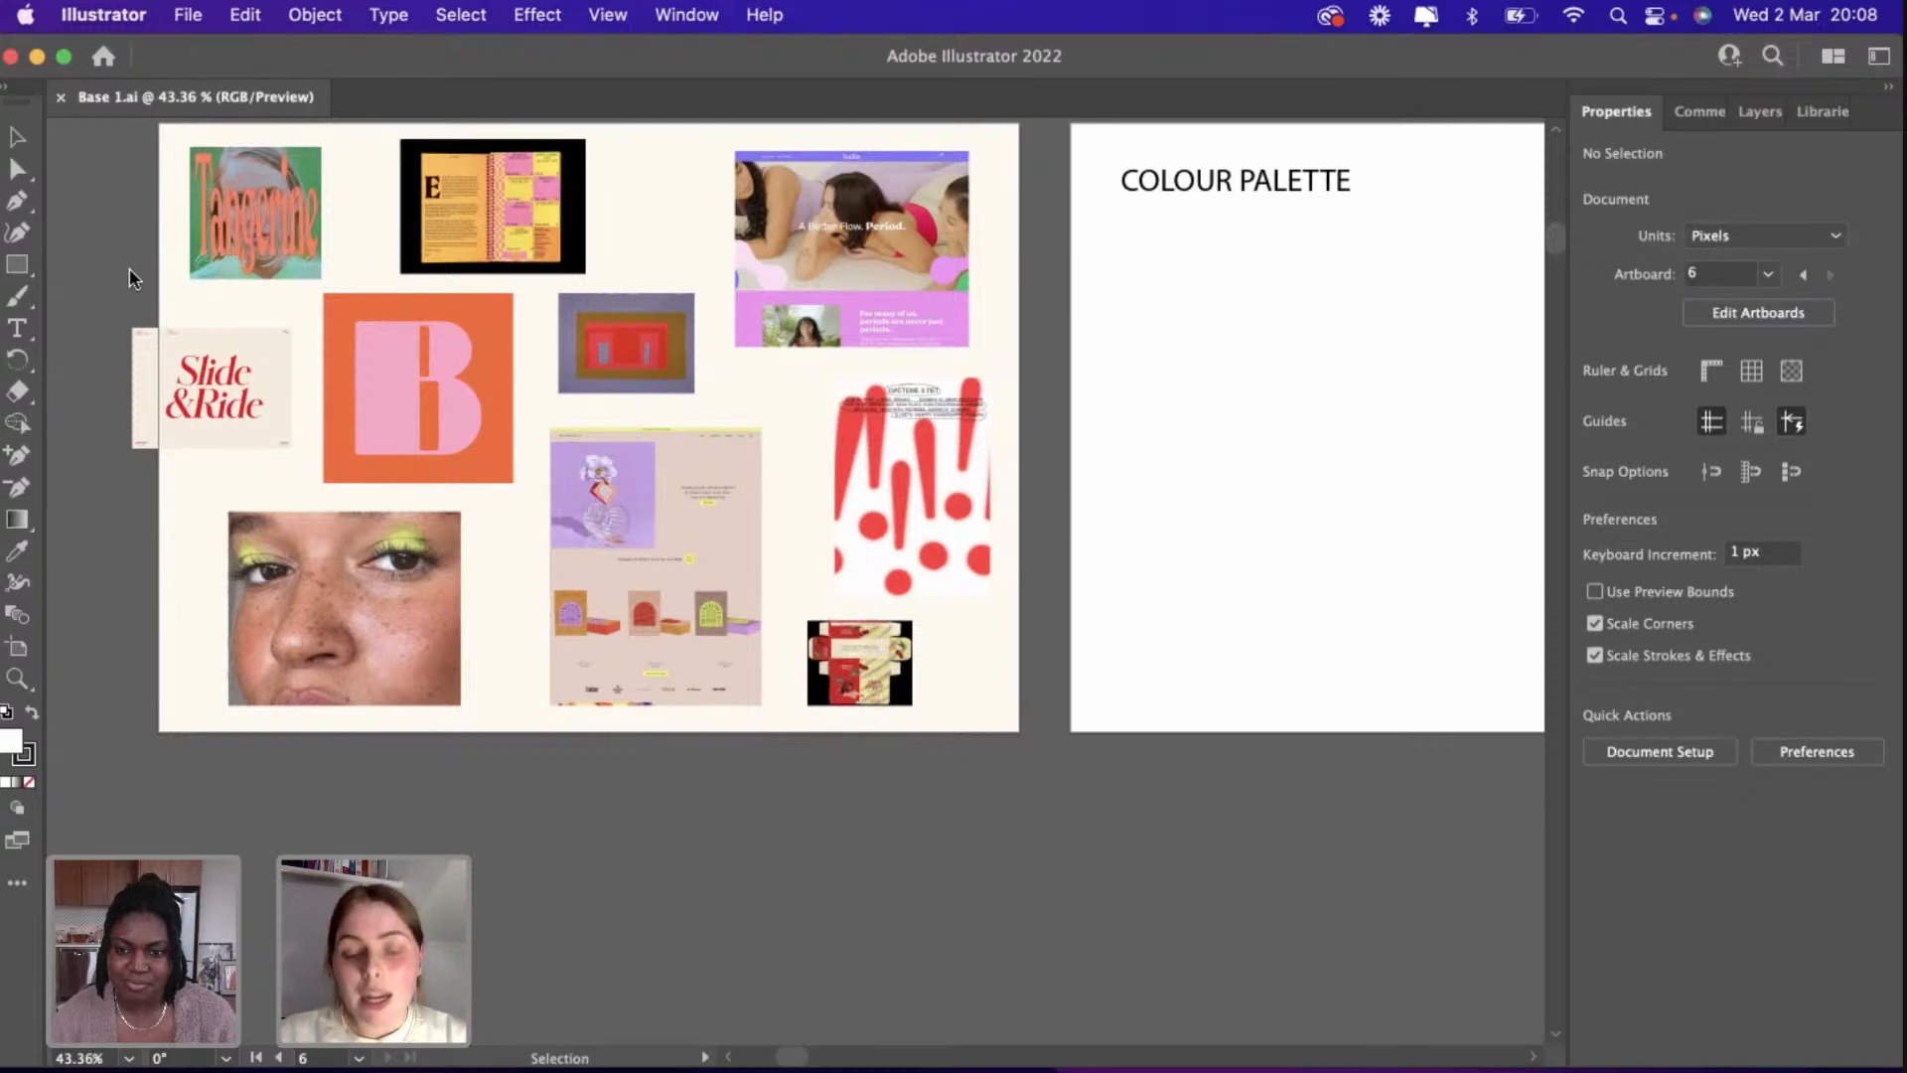
scroll(612, 654, "left", 5)
scroll(612, 653, "down", 2)
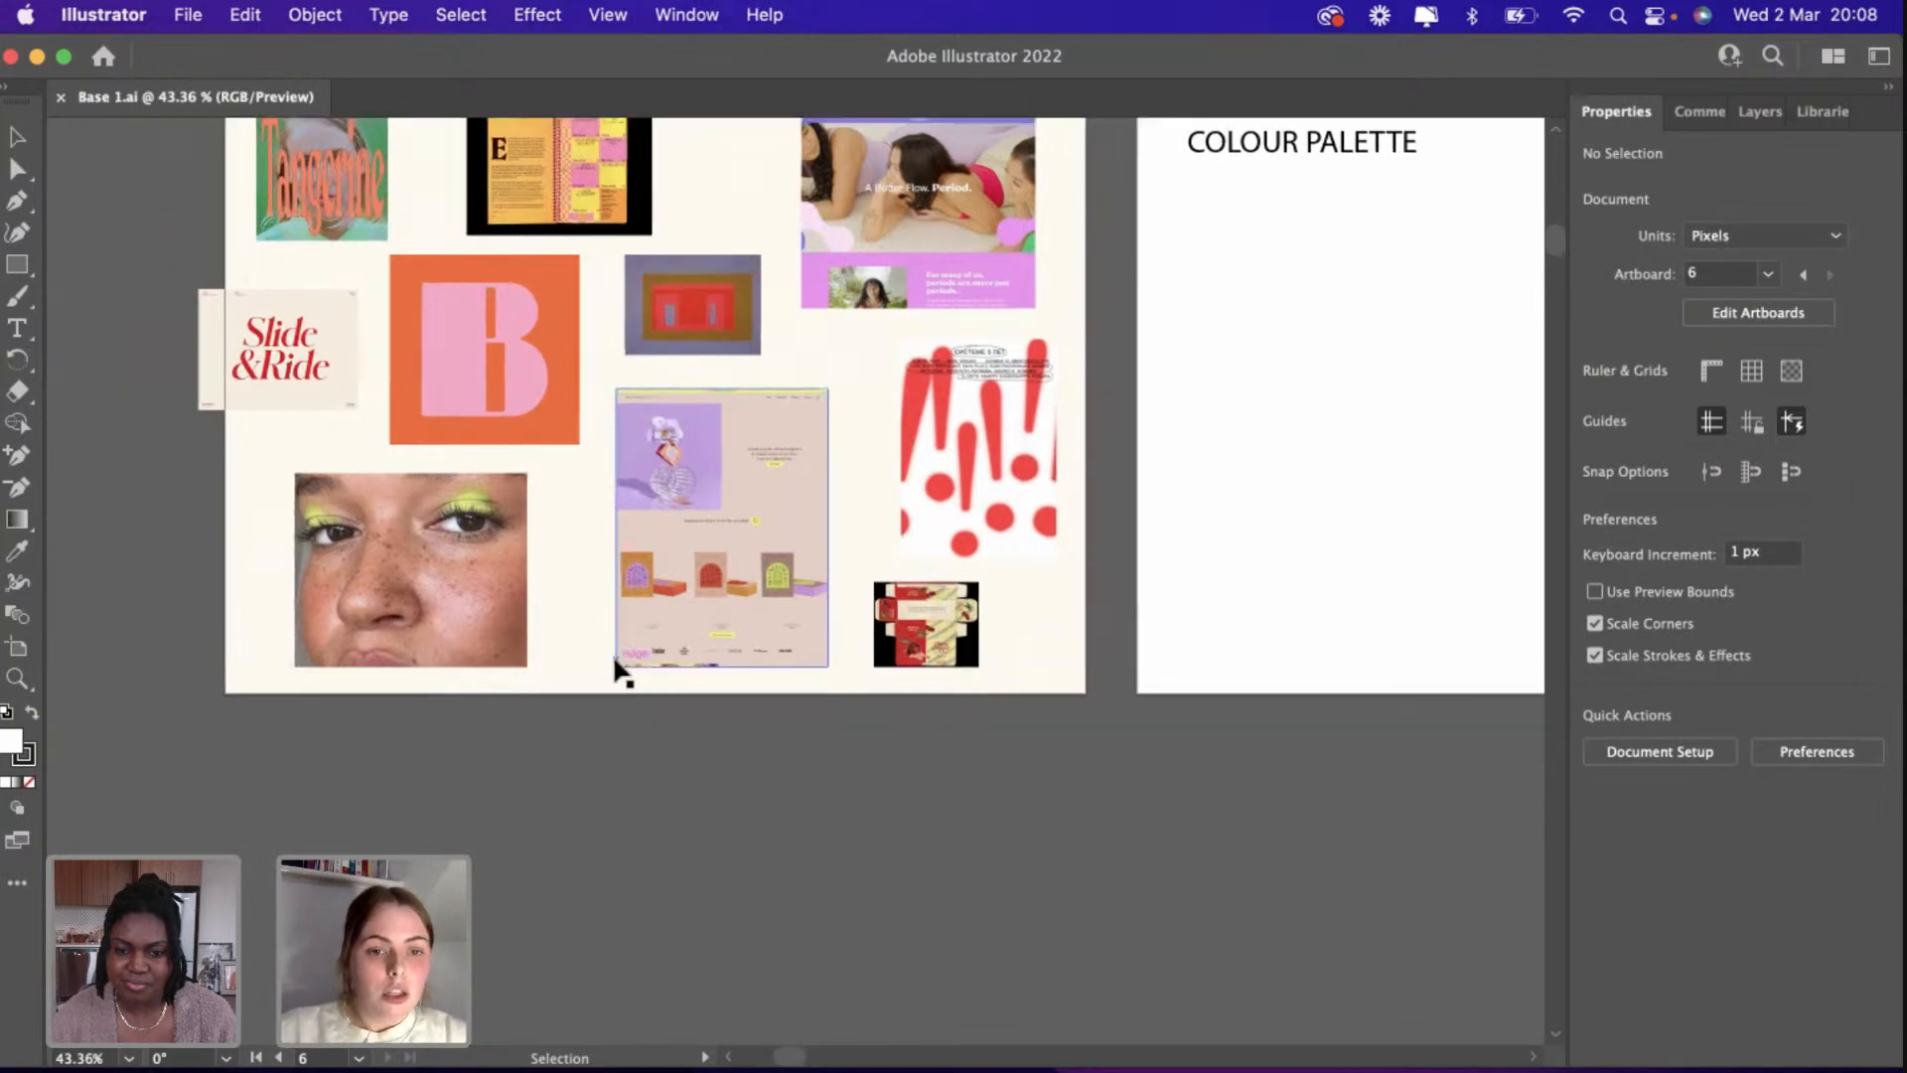
key("m")
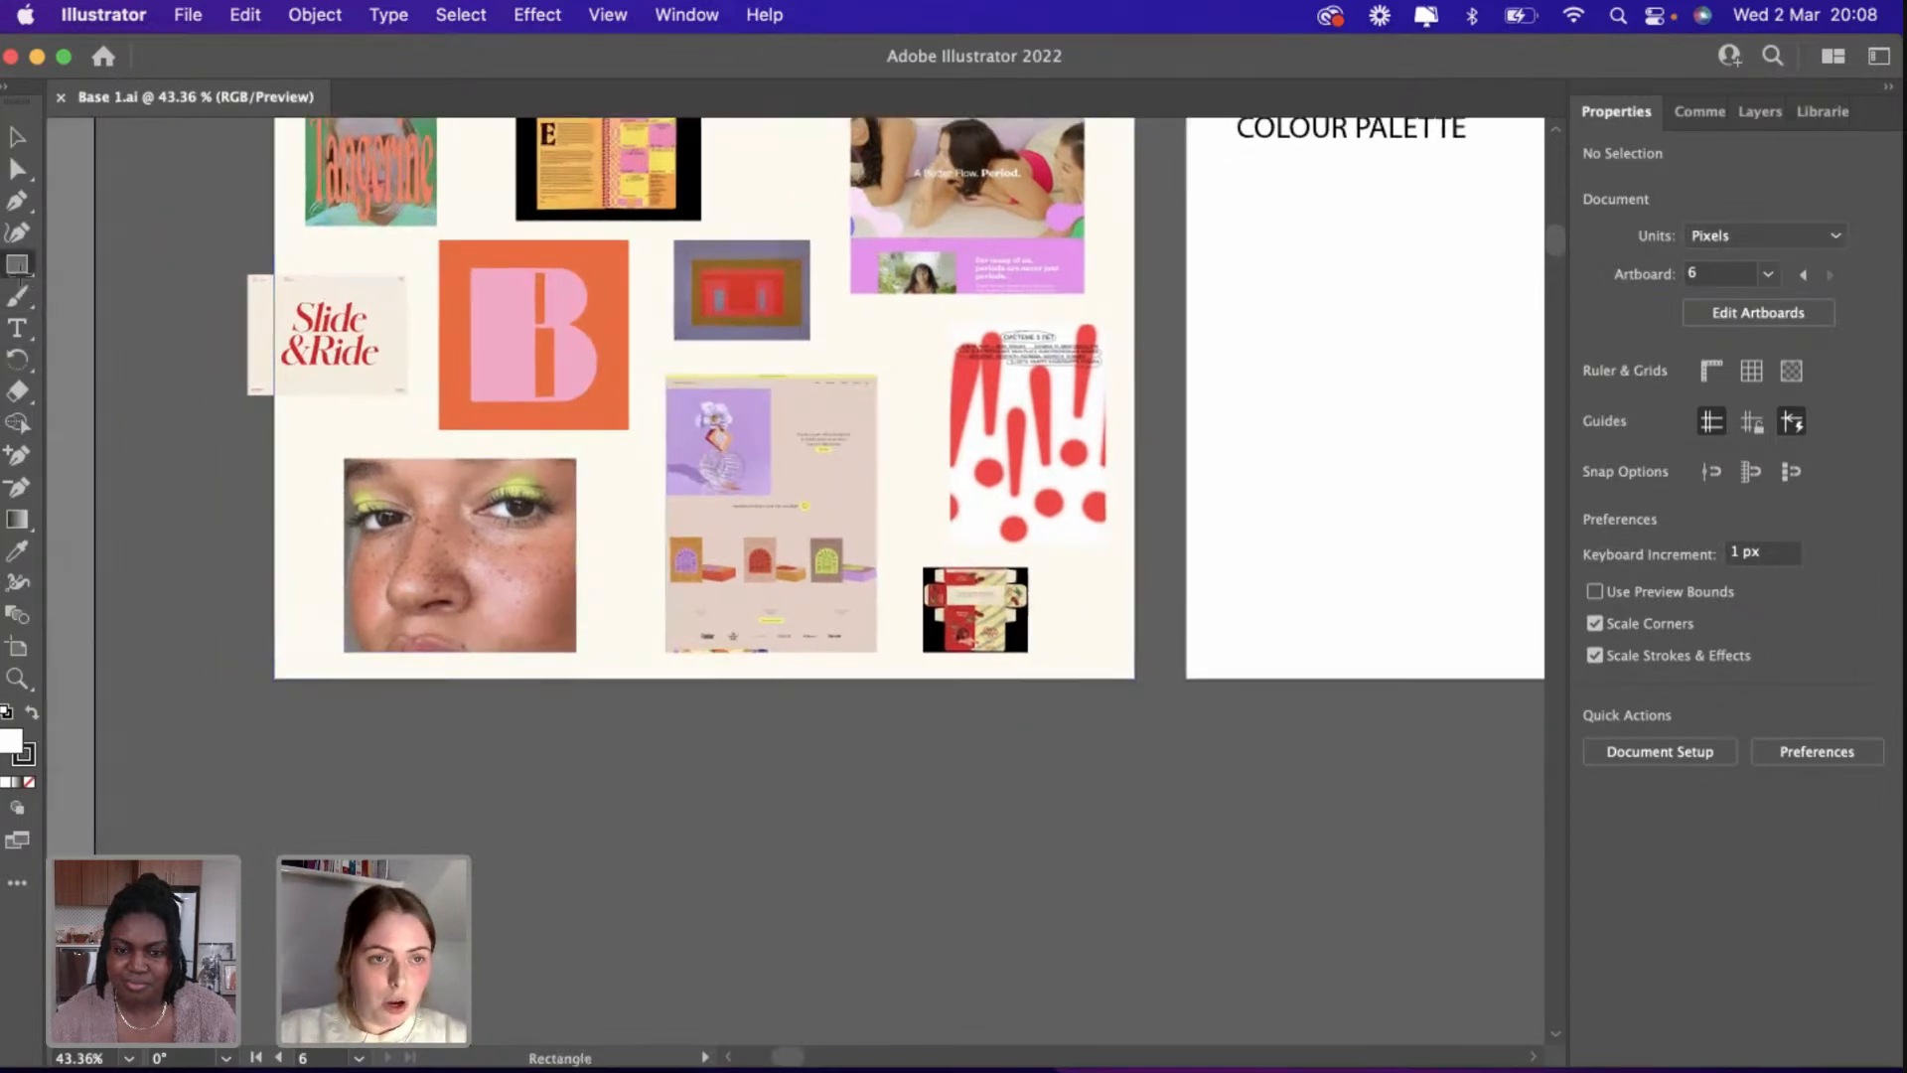
left_click_drag(274, 710, 400, 835)
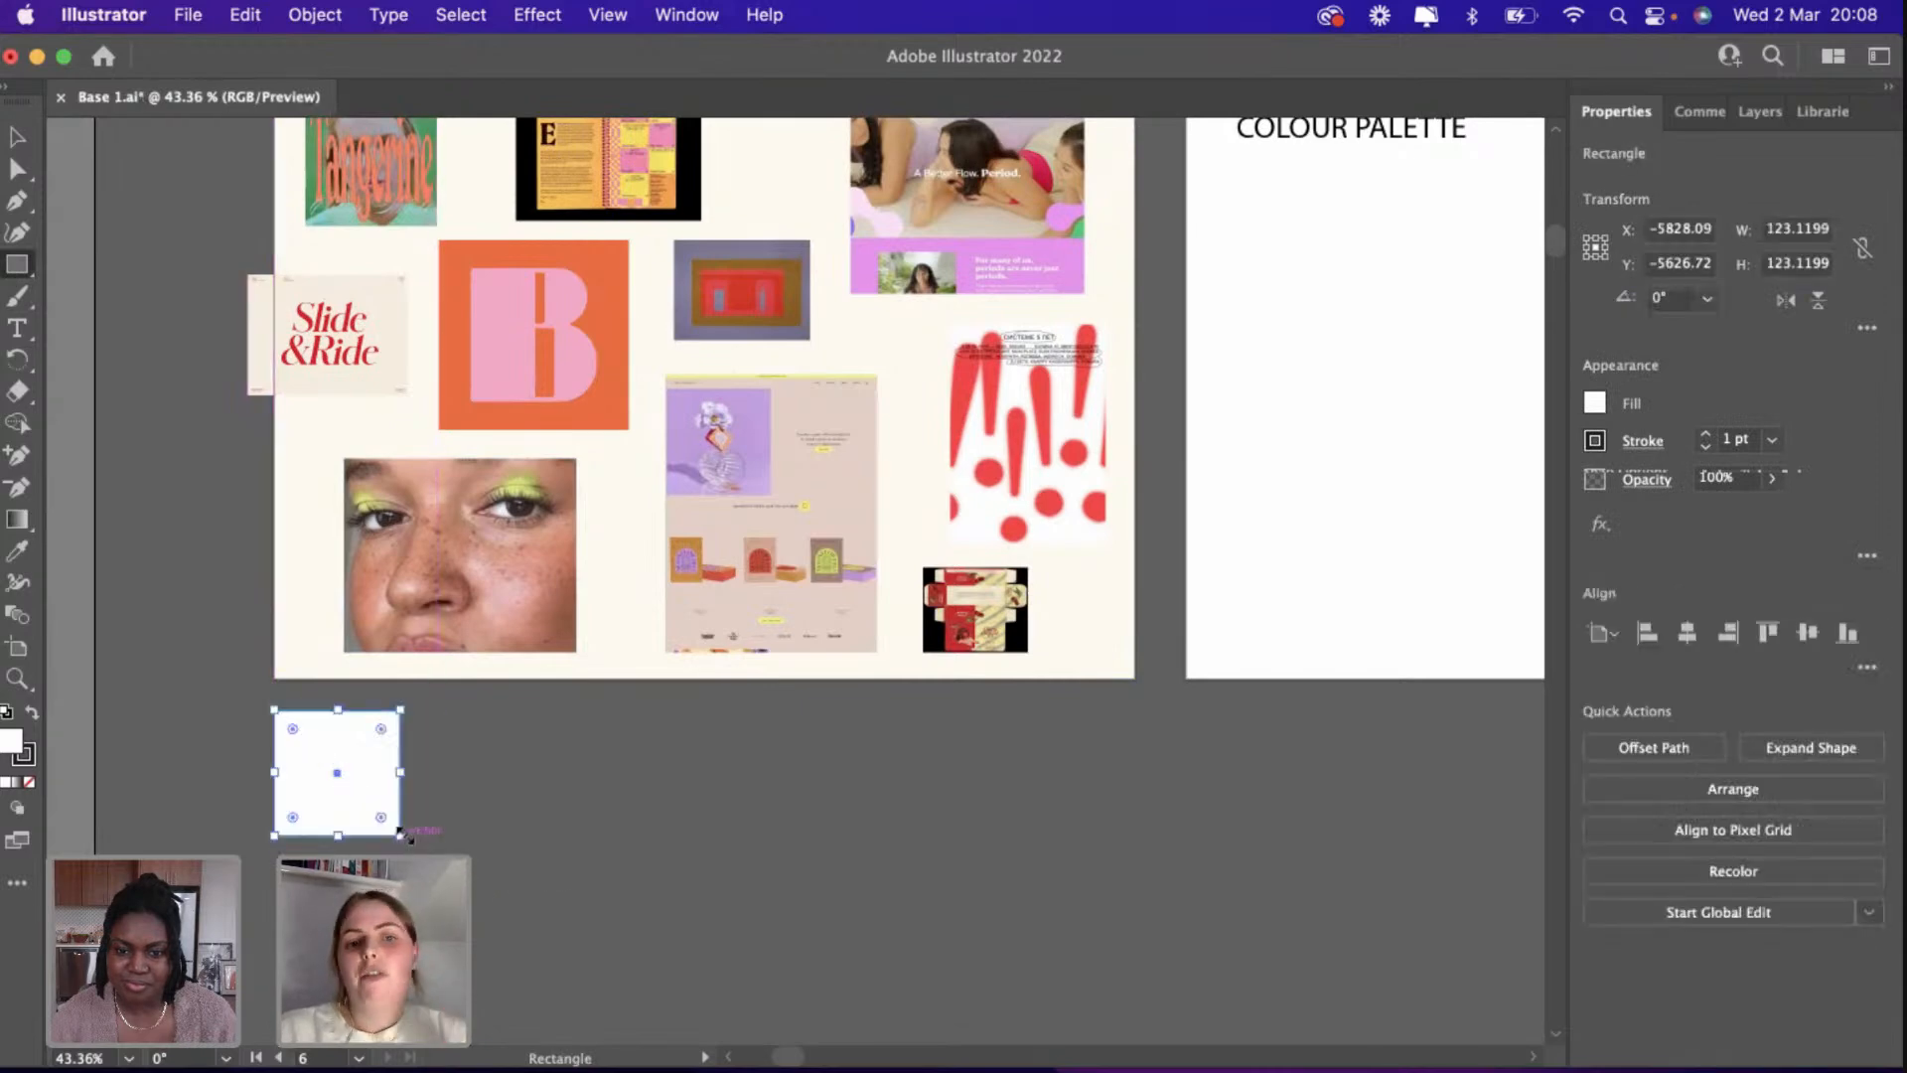
Copy the white square and place two duplicates beside it in a row with small gaps.
scroll(401, 835, "down", 1)
scroll(401, 834, "down", 4)
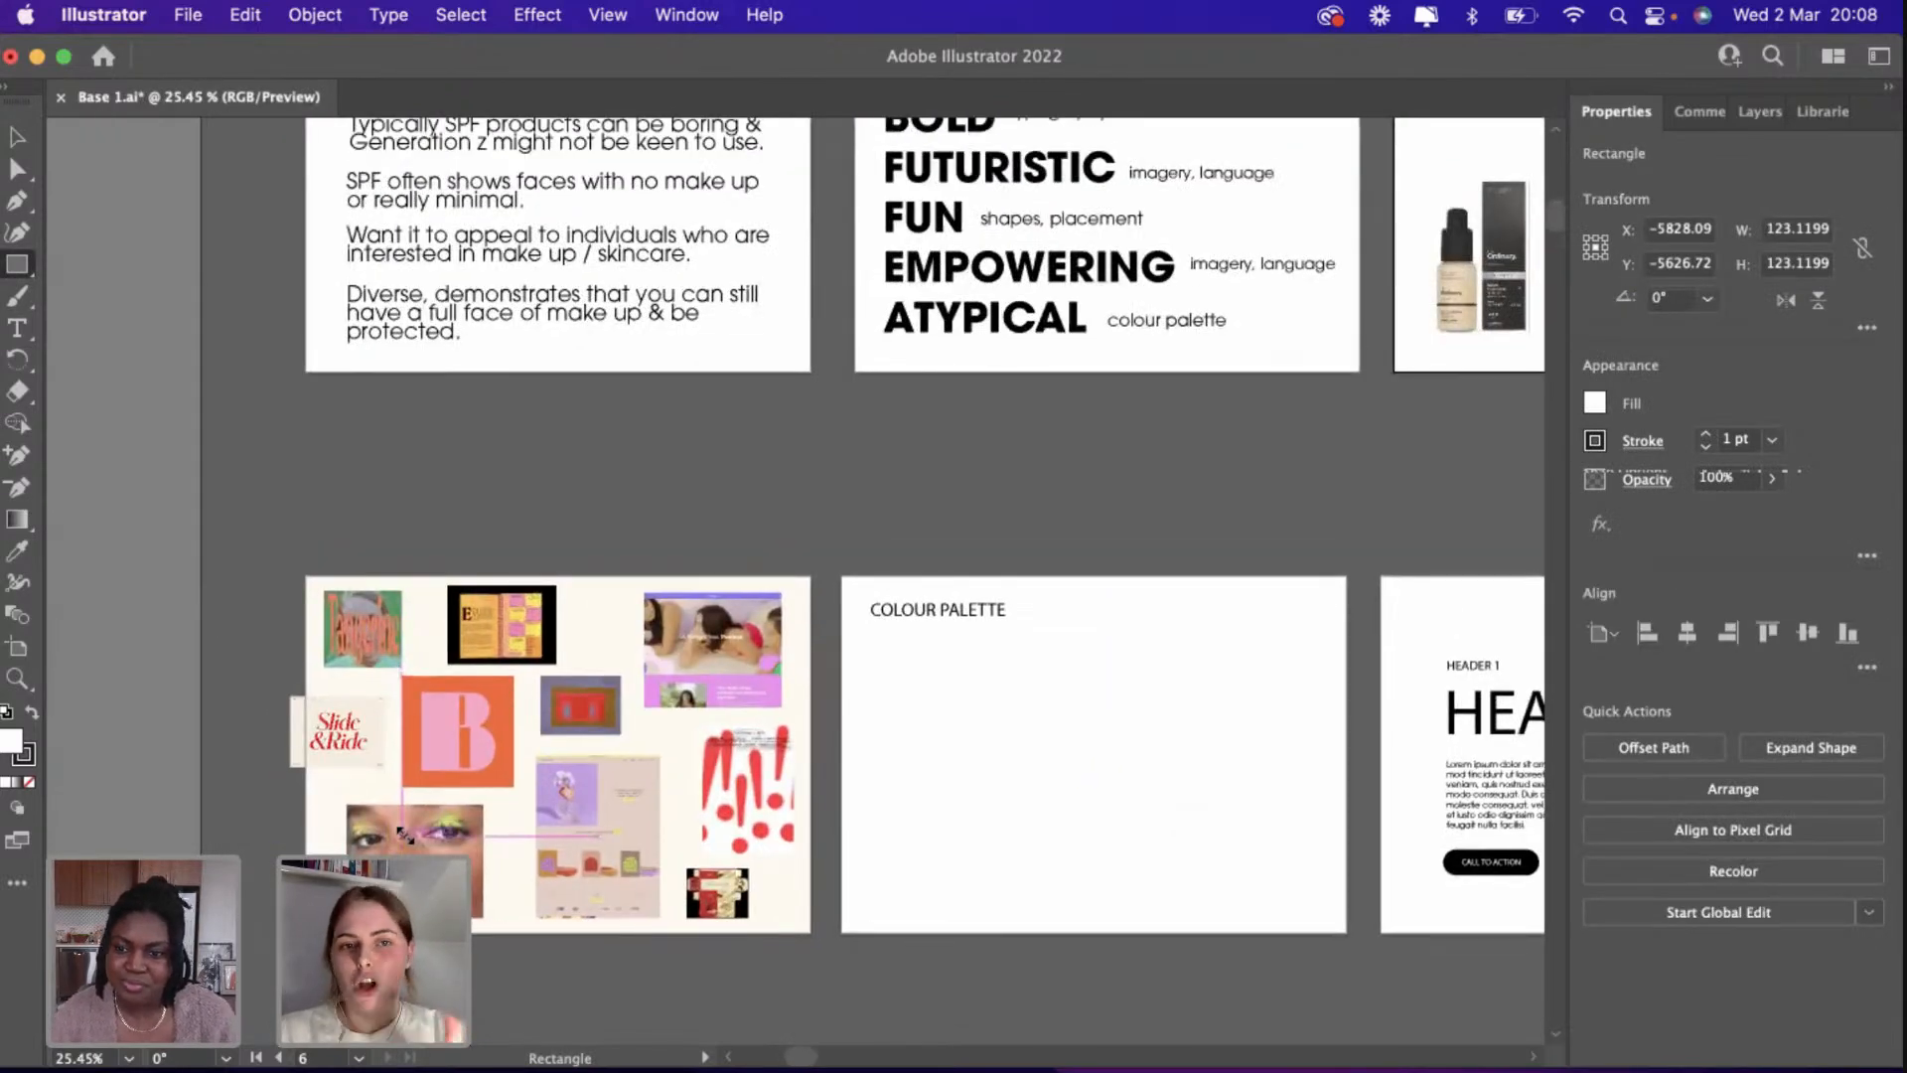
scroll(402, 833, "down", 5)
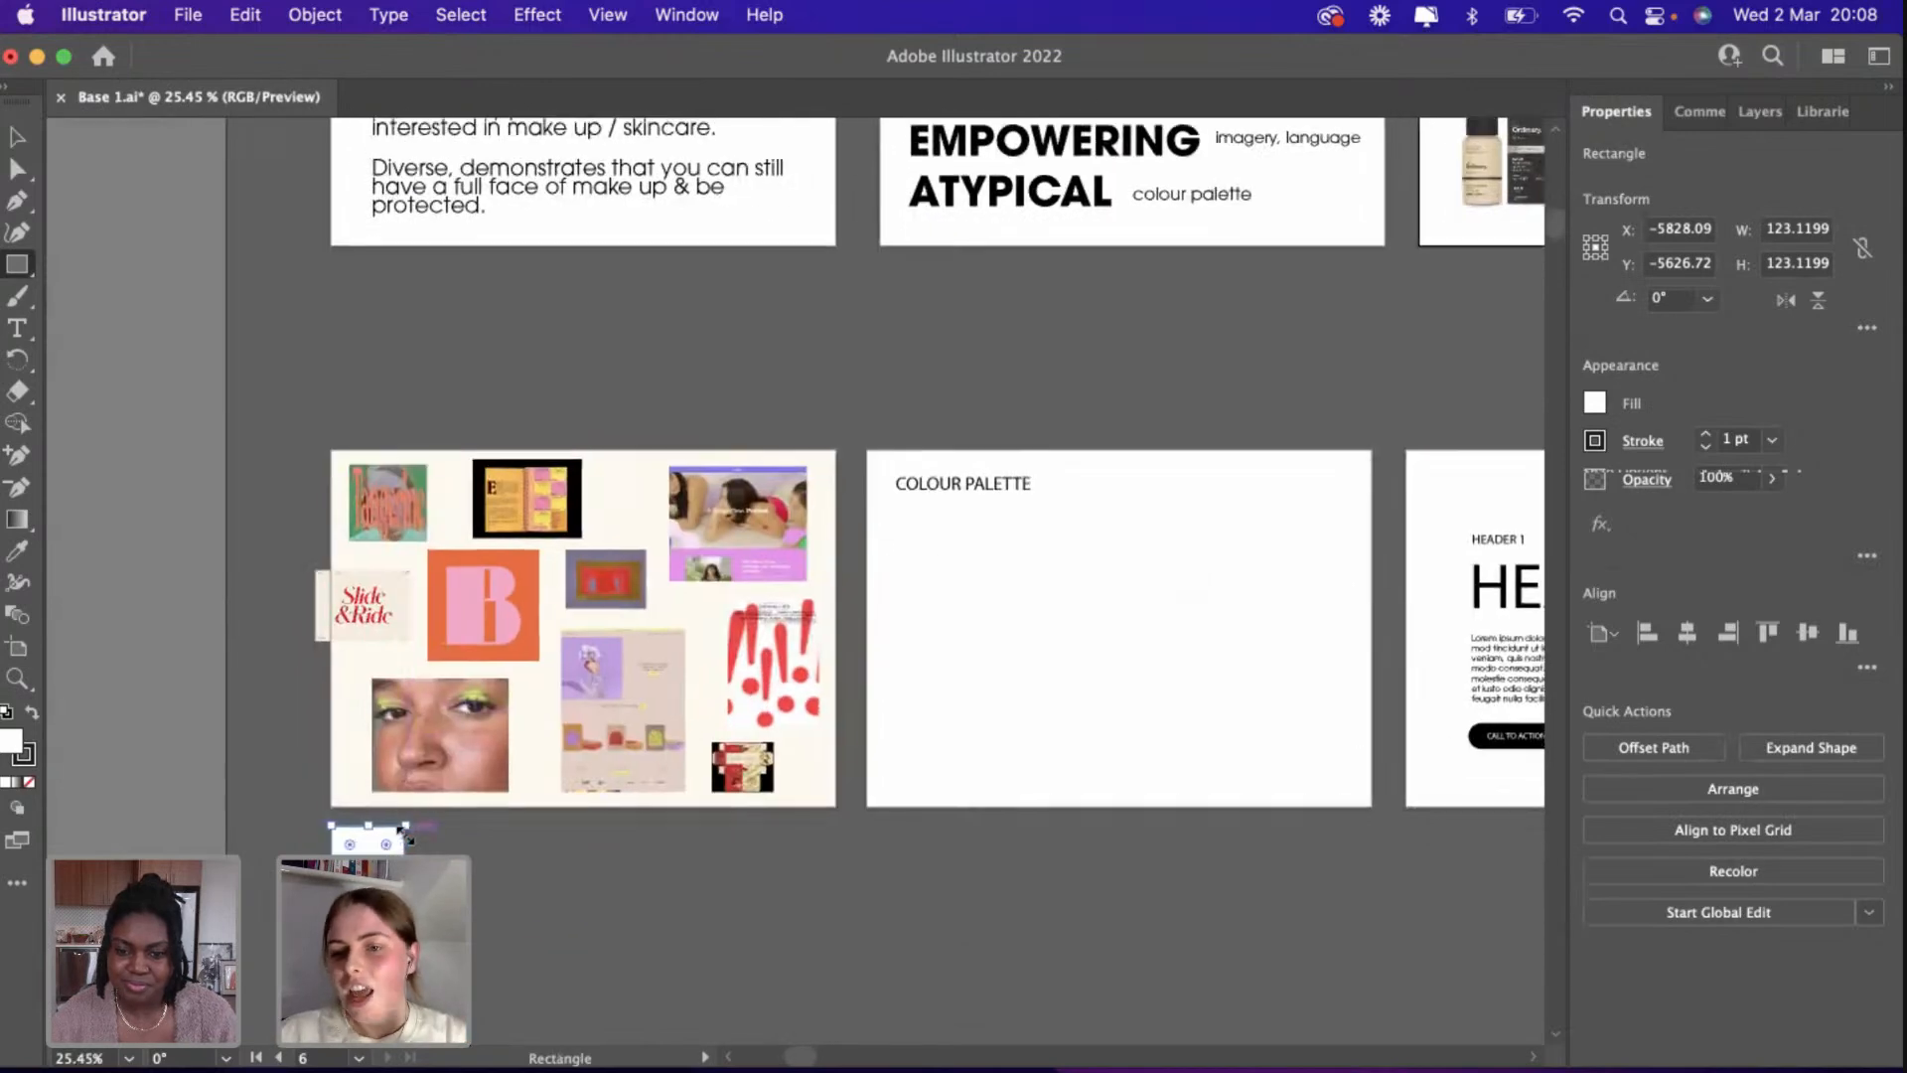
scroll(402, 833, "down", 2)
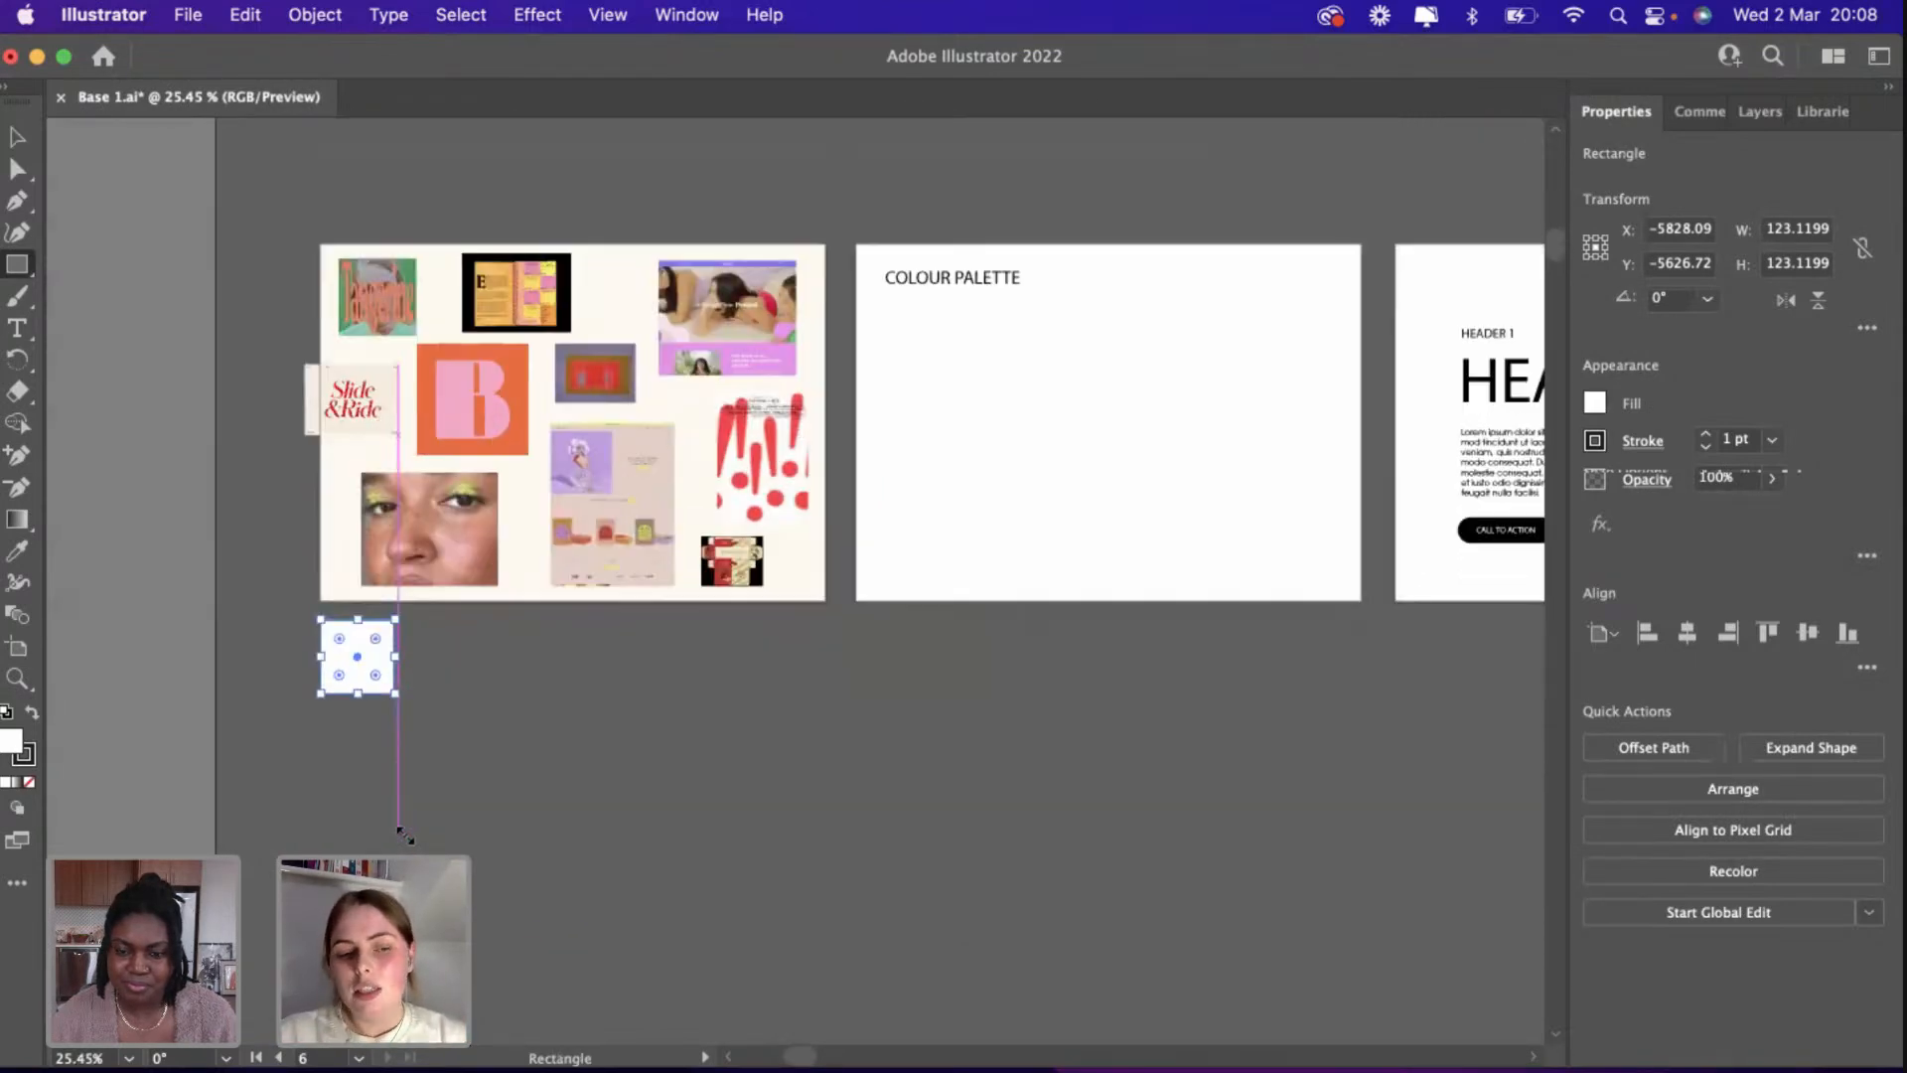
scroll(348, 671, "up", 3)
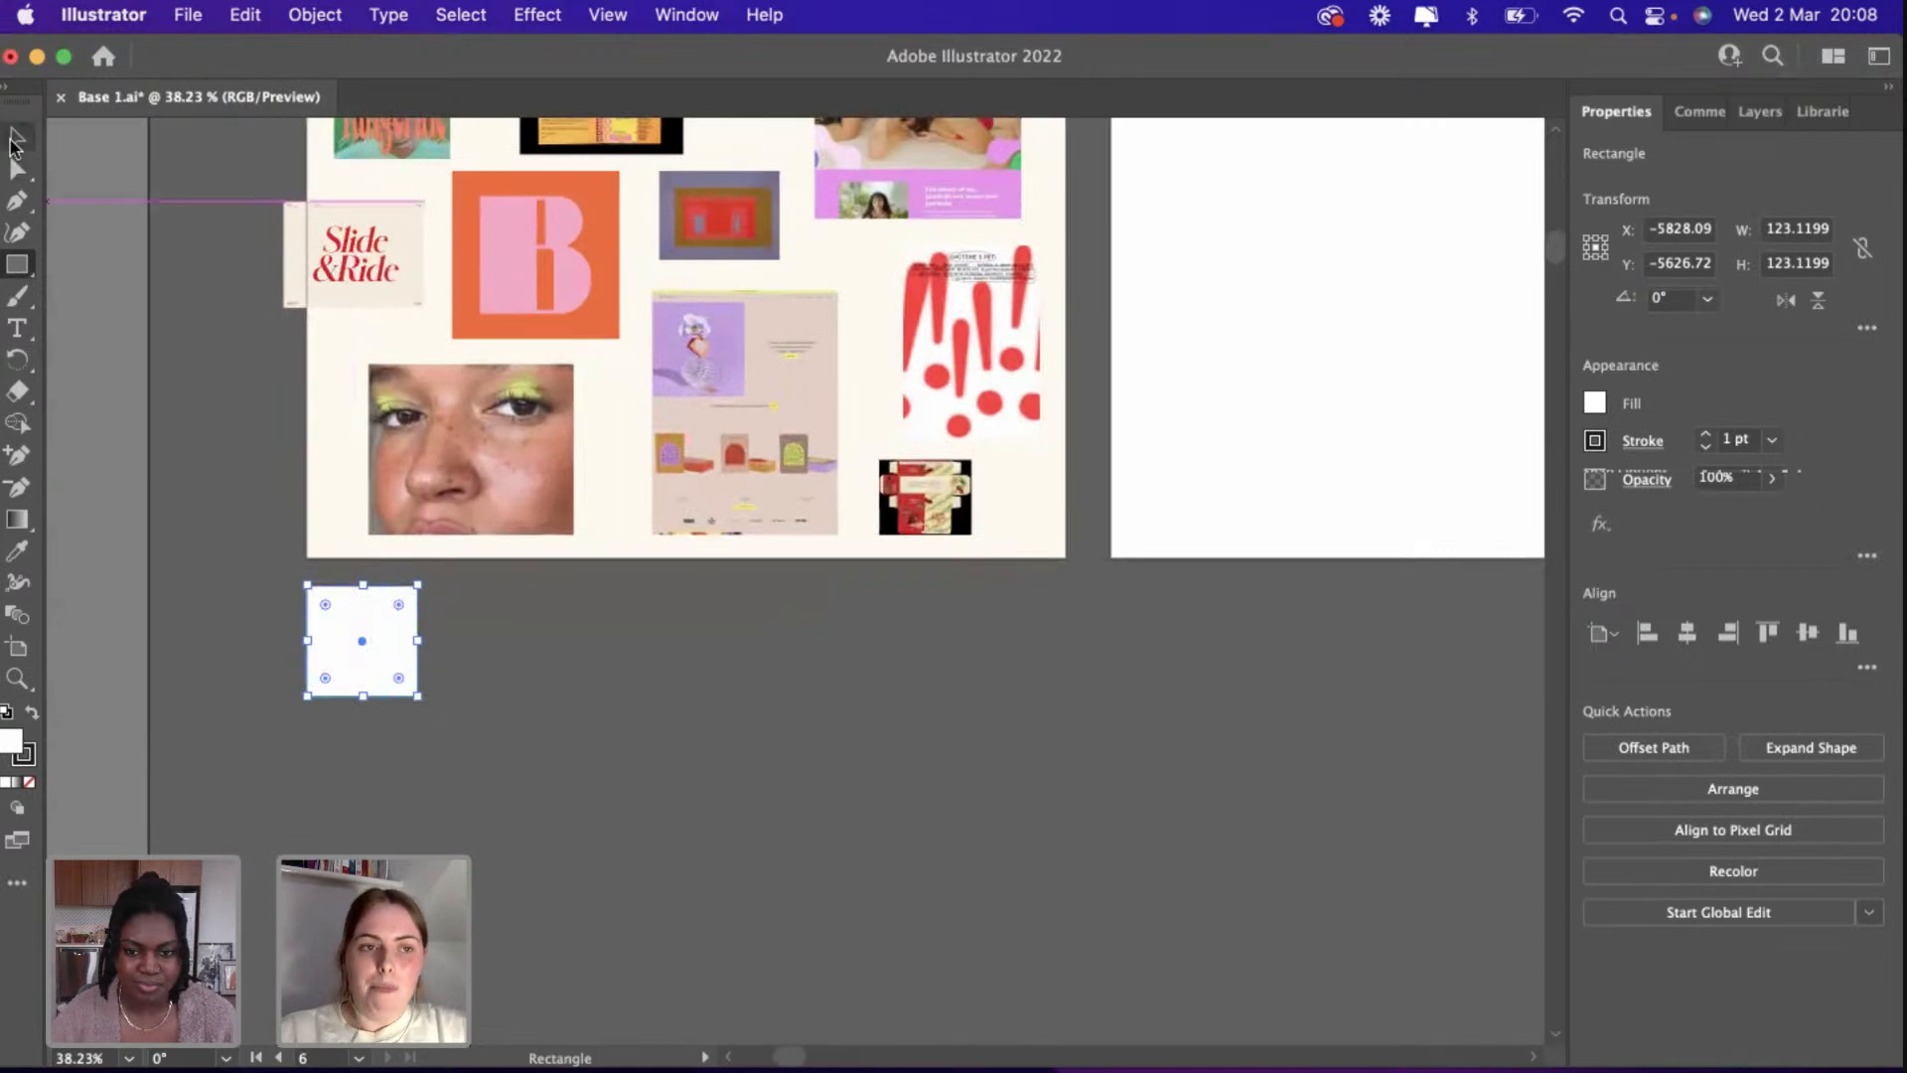
left_click(17, 136)
scroll(316, 481, "up", 2)
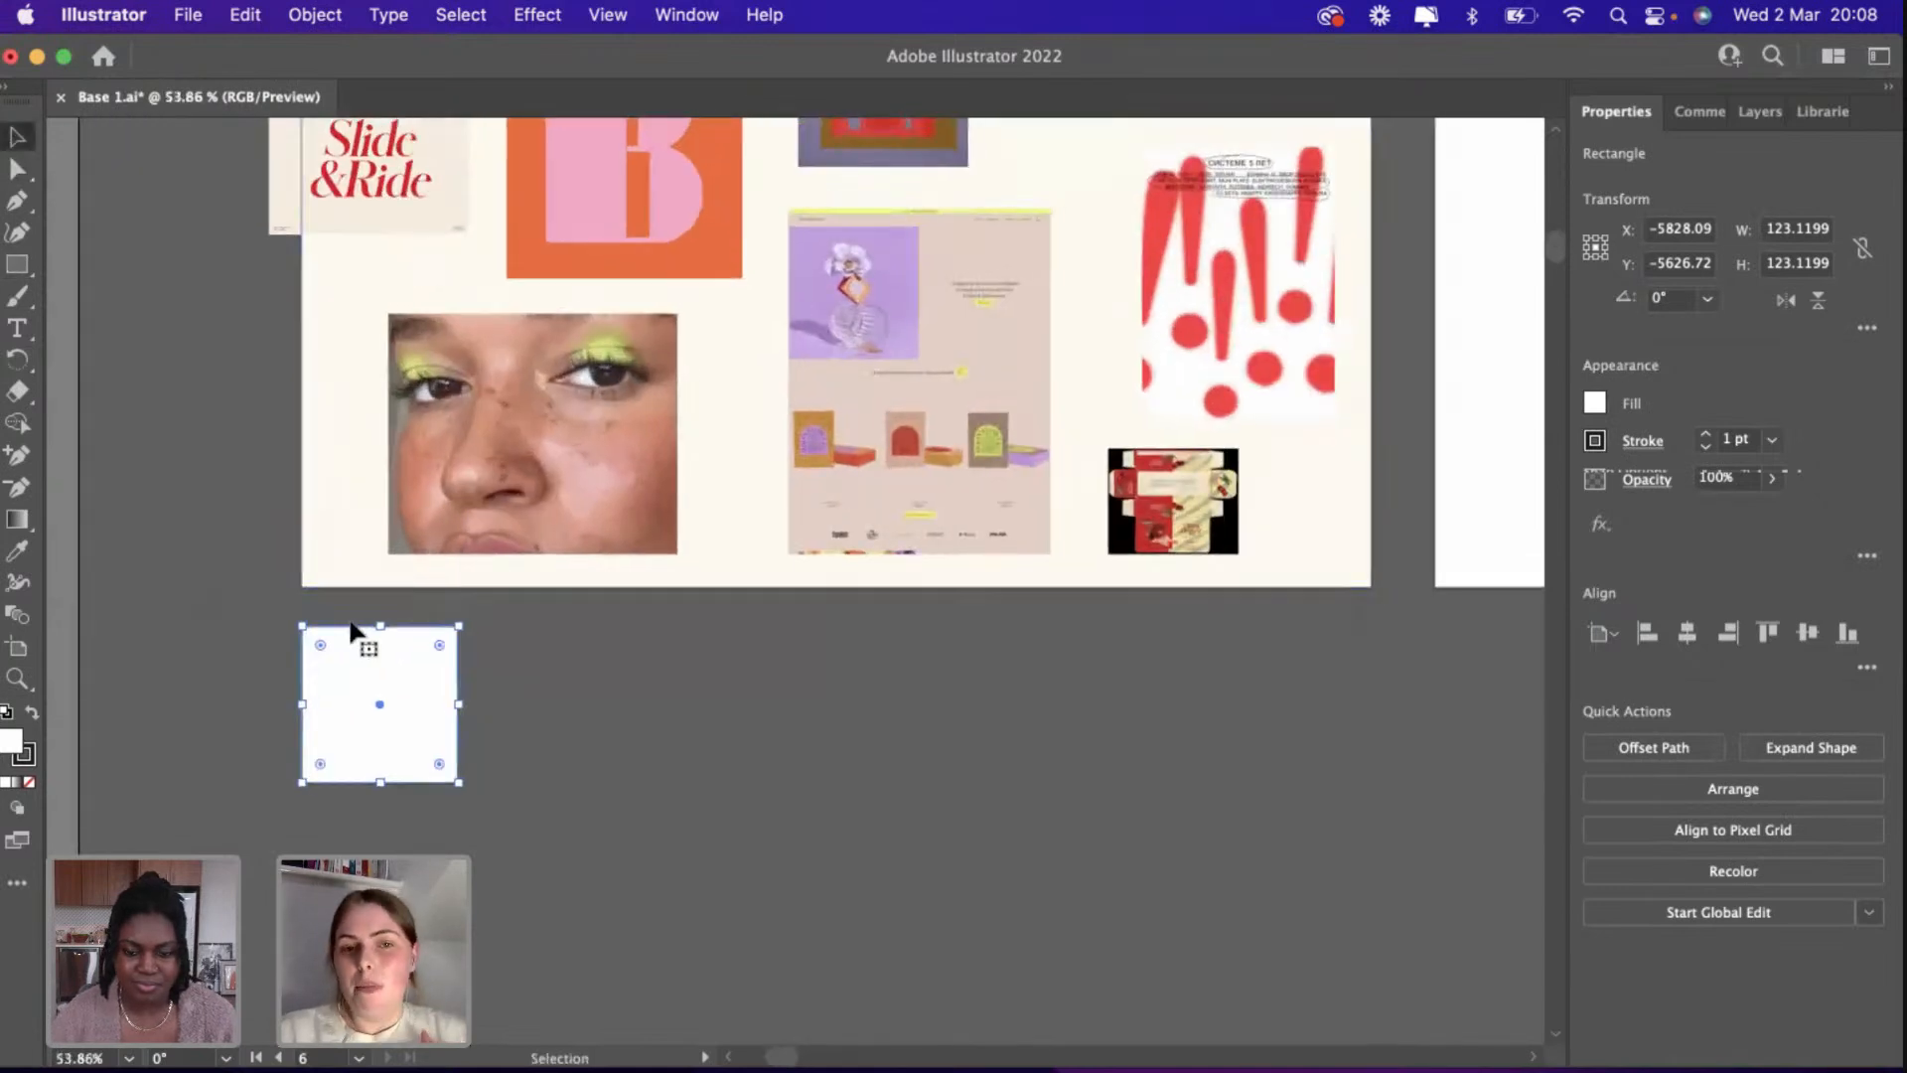
key("super+c")
key("super+v")
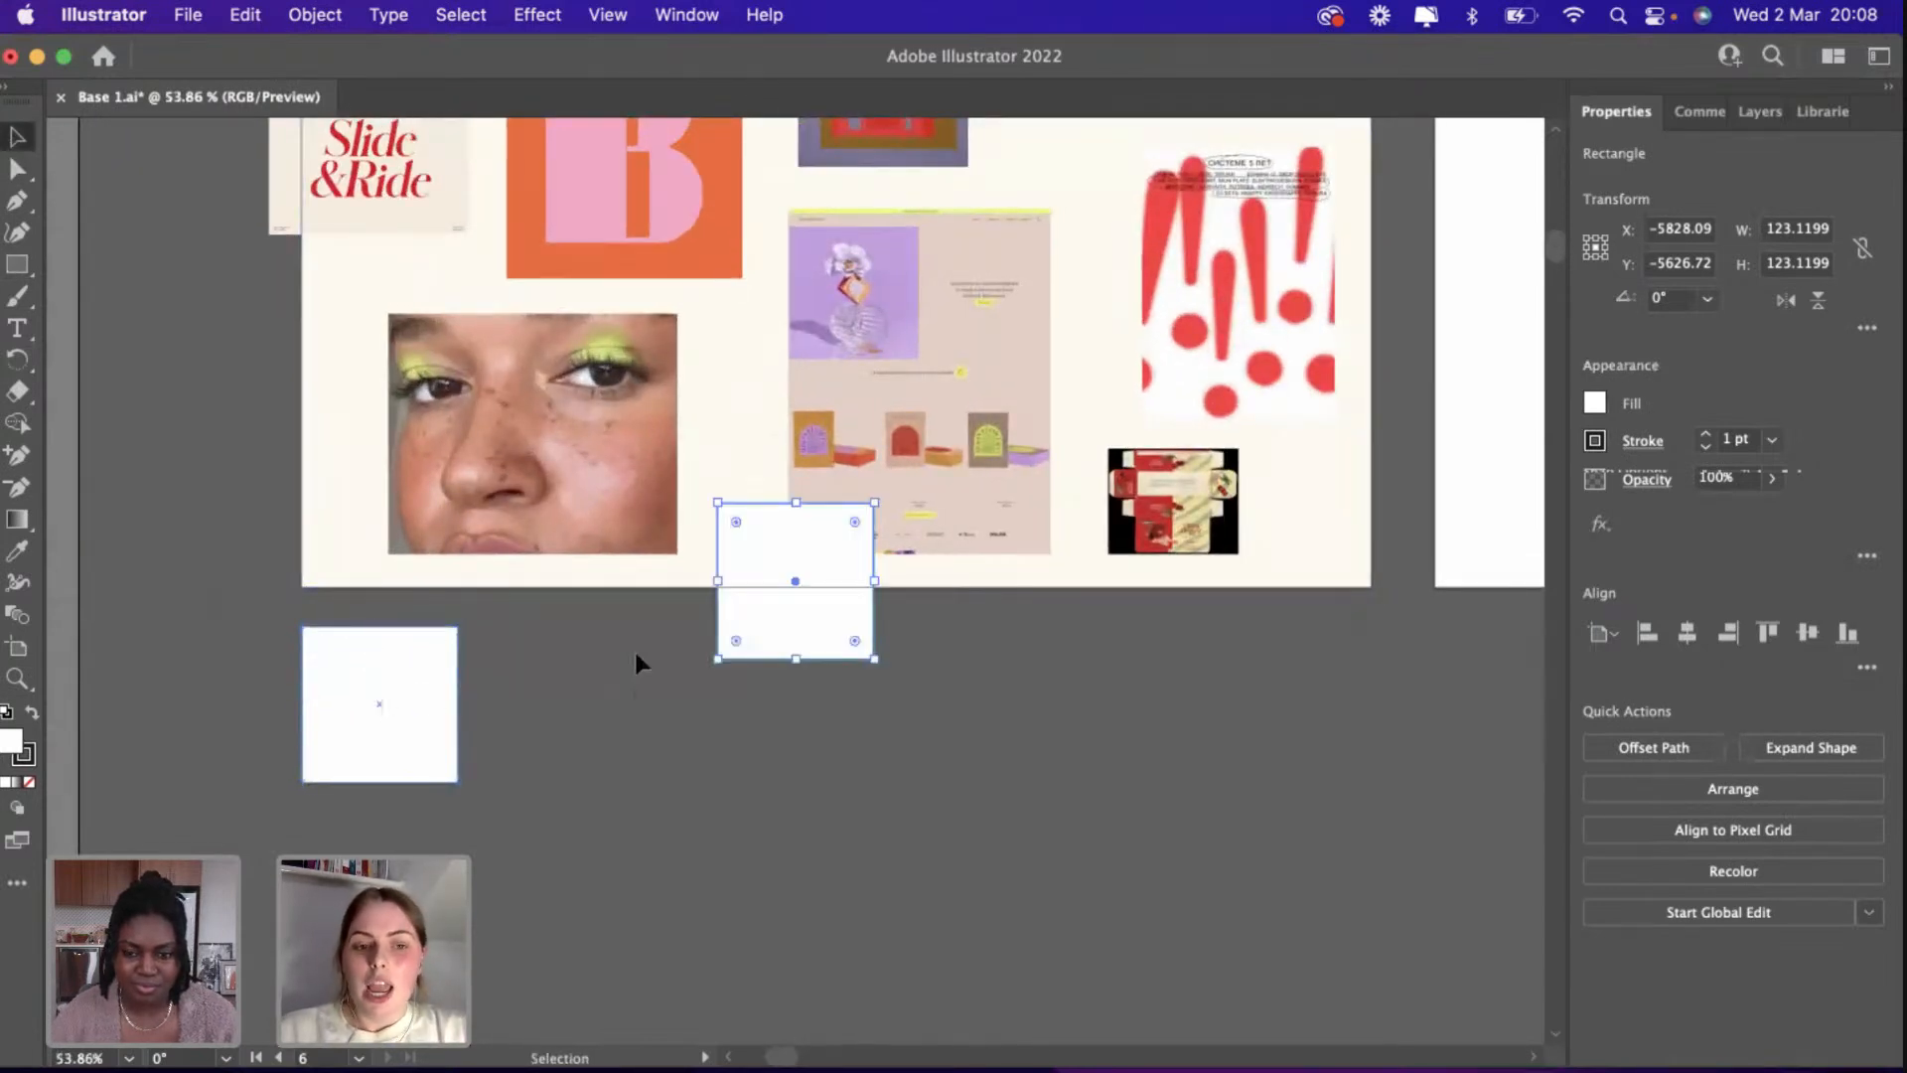
left_click_drag(549, 711, 536, 693)
key("super+v")
left_click_drag(818, 573, 736, 681)
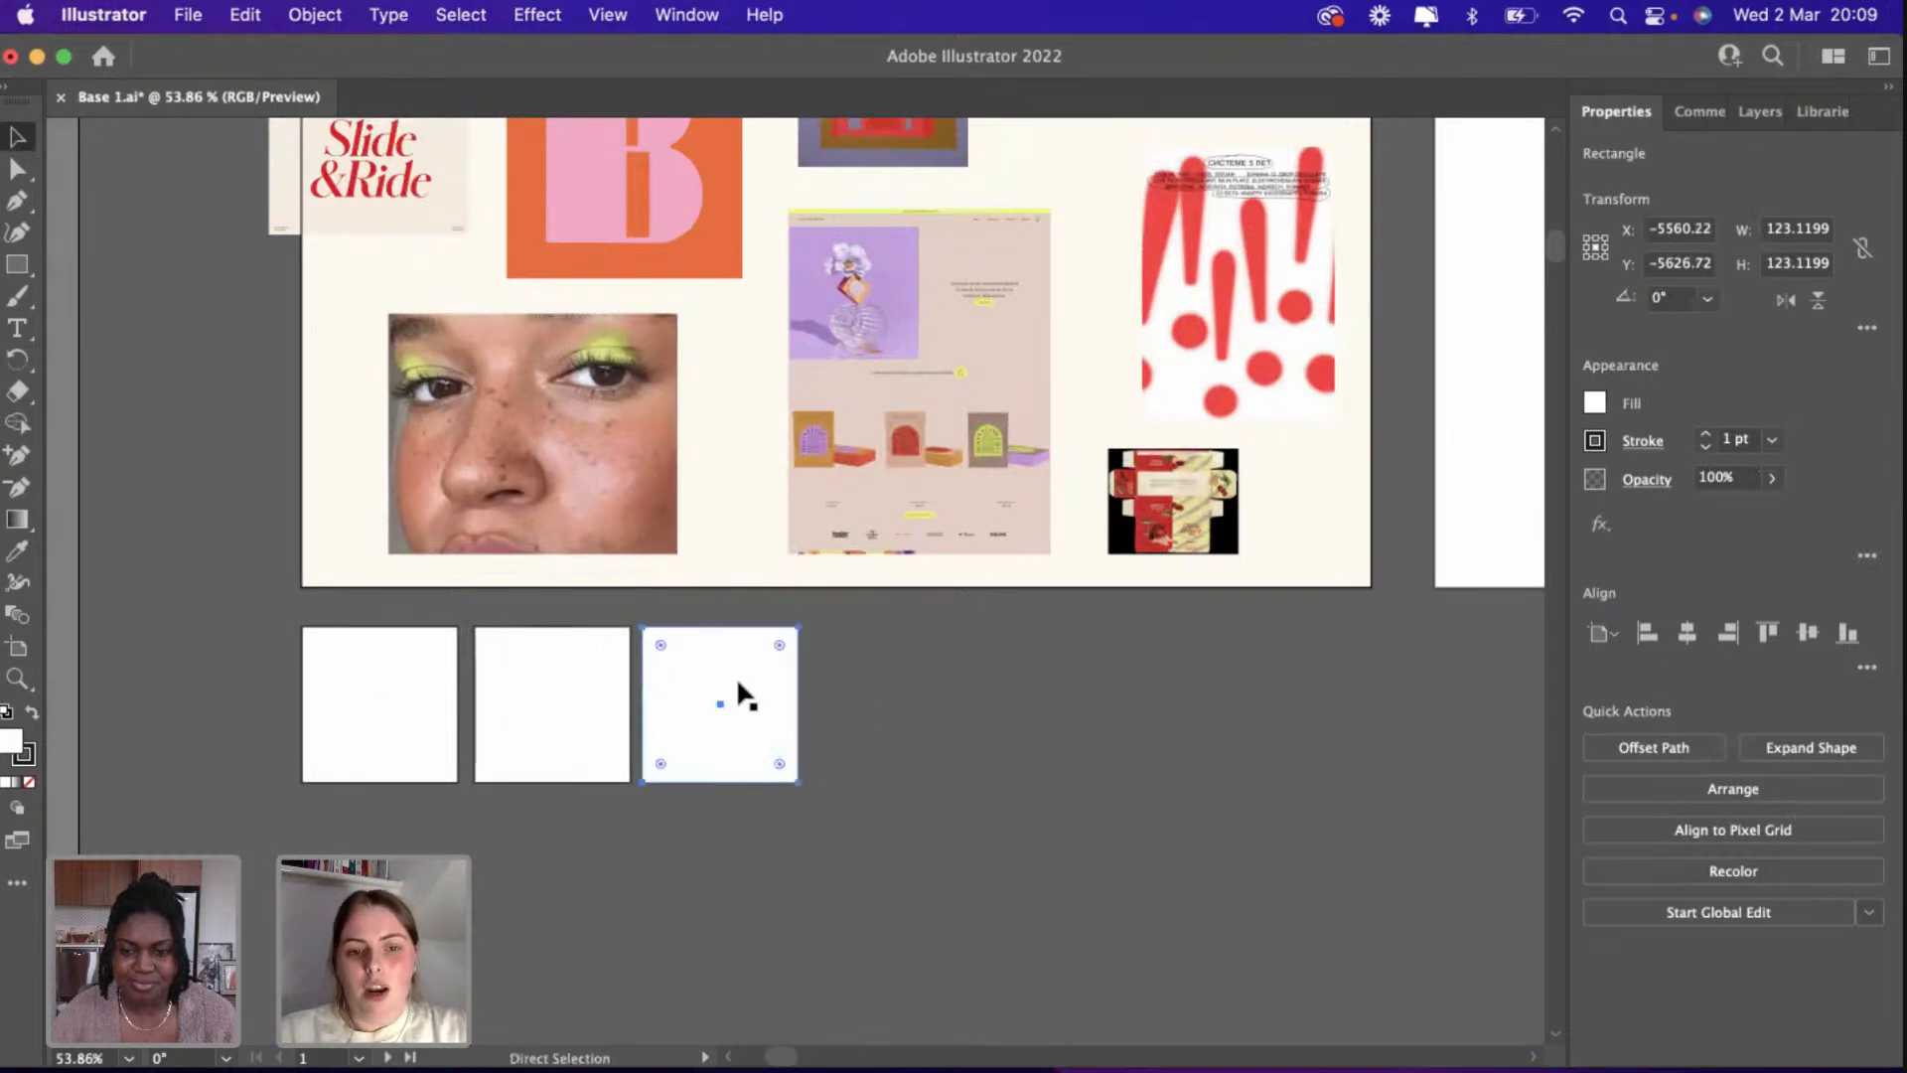
Add two more duplicates to complete the row of five white squares under the mood board.
key("super+v")
left_click_drag(758, 602, 849, 713)
key("super+v")
left_click_drag(816, 590, 1082, 706)
left_click(737, 935)
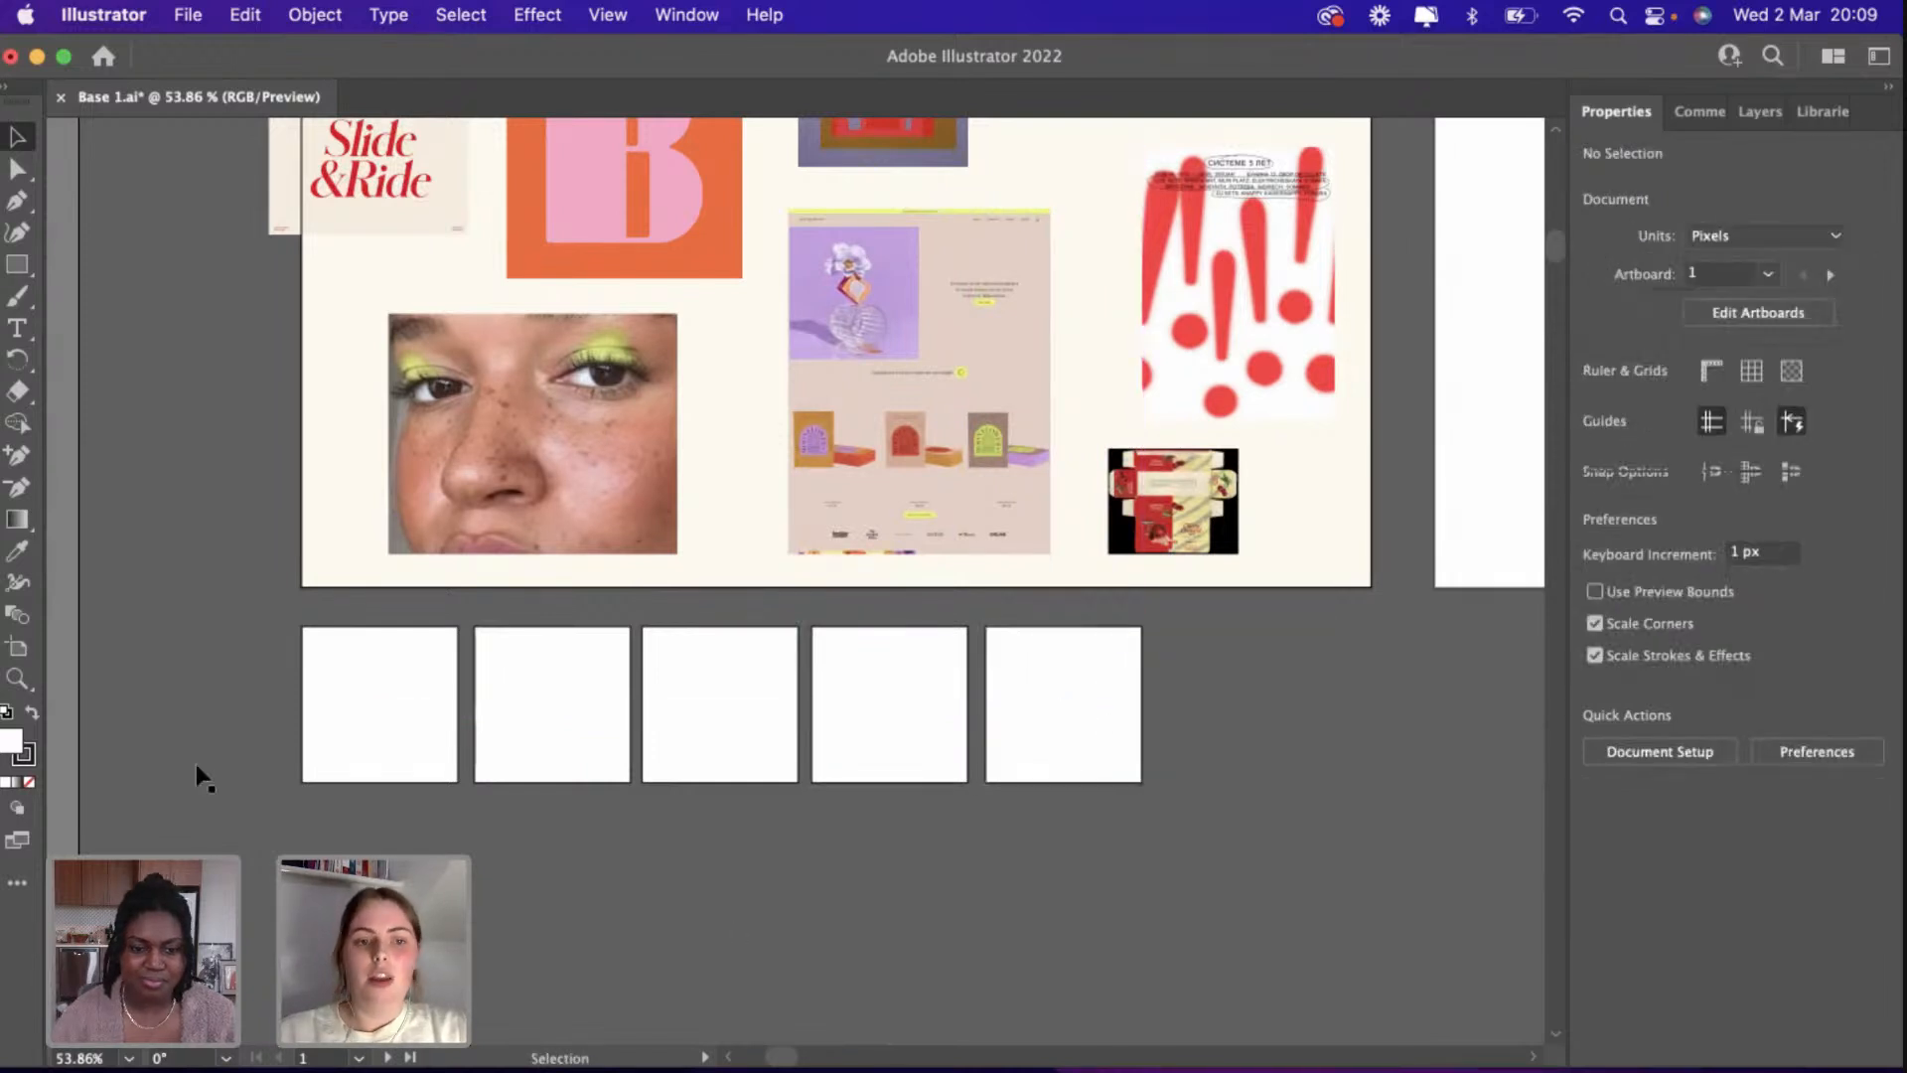
Nudge the second square slightly towards the first to even out the spacing of the row.
left_click(560, 707)
left_click_drag(256, 682, 1218, 687)
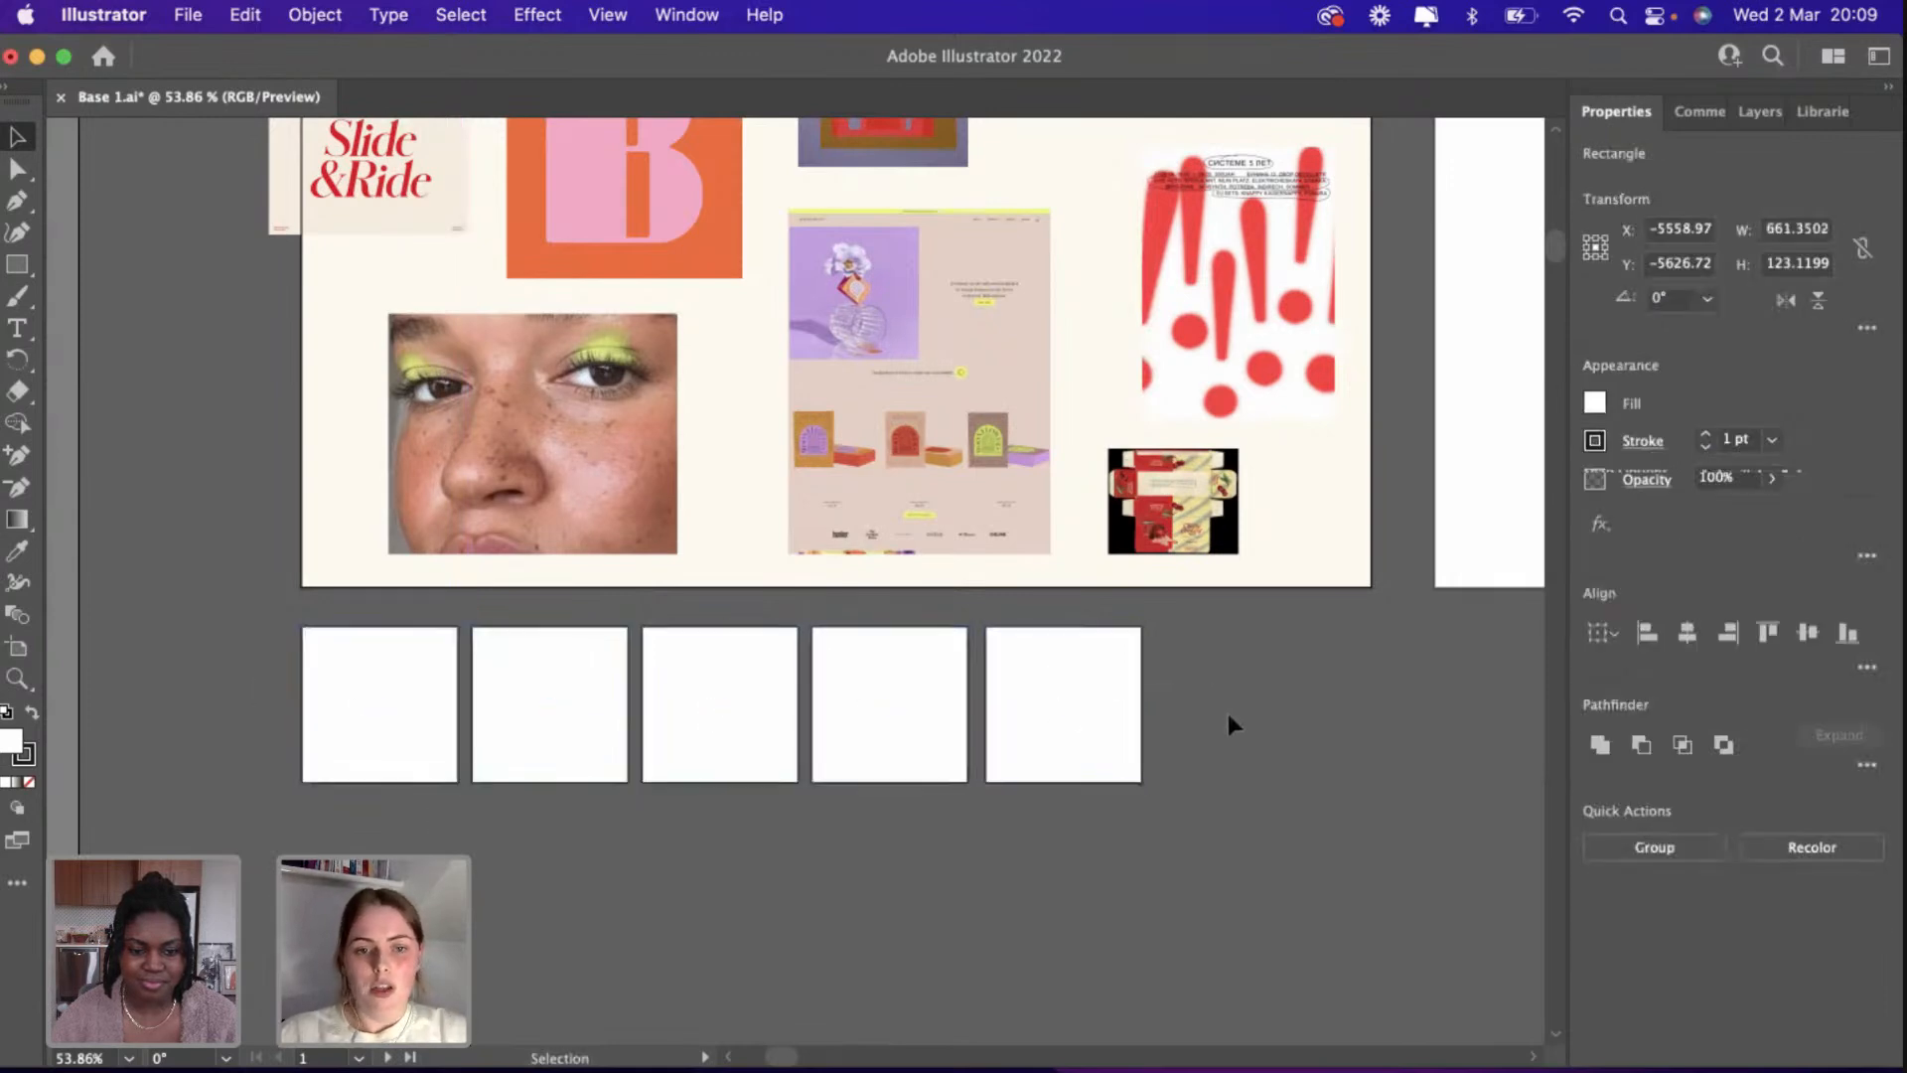
left_click(1227, 713)
Fill the first square with the coral orange sampled by Eyedropper from the Tangerine lettering on the mood board.
scroll(1228, 713, "up", 4)
scroll(1228, 713, "down", 2)
scroll(1226, 707, "right", 2)
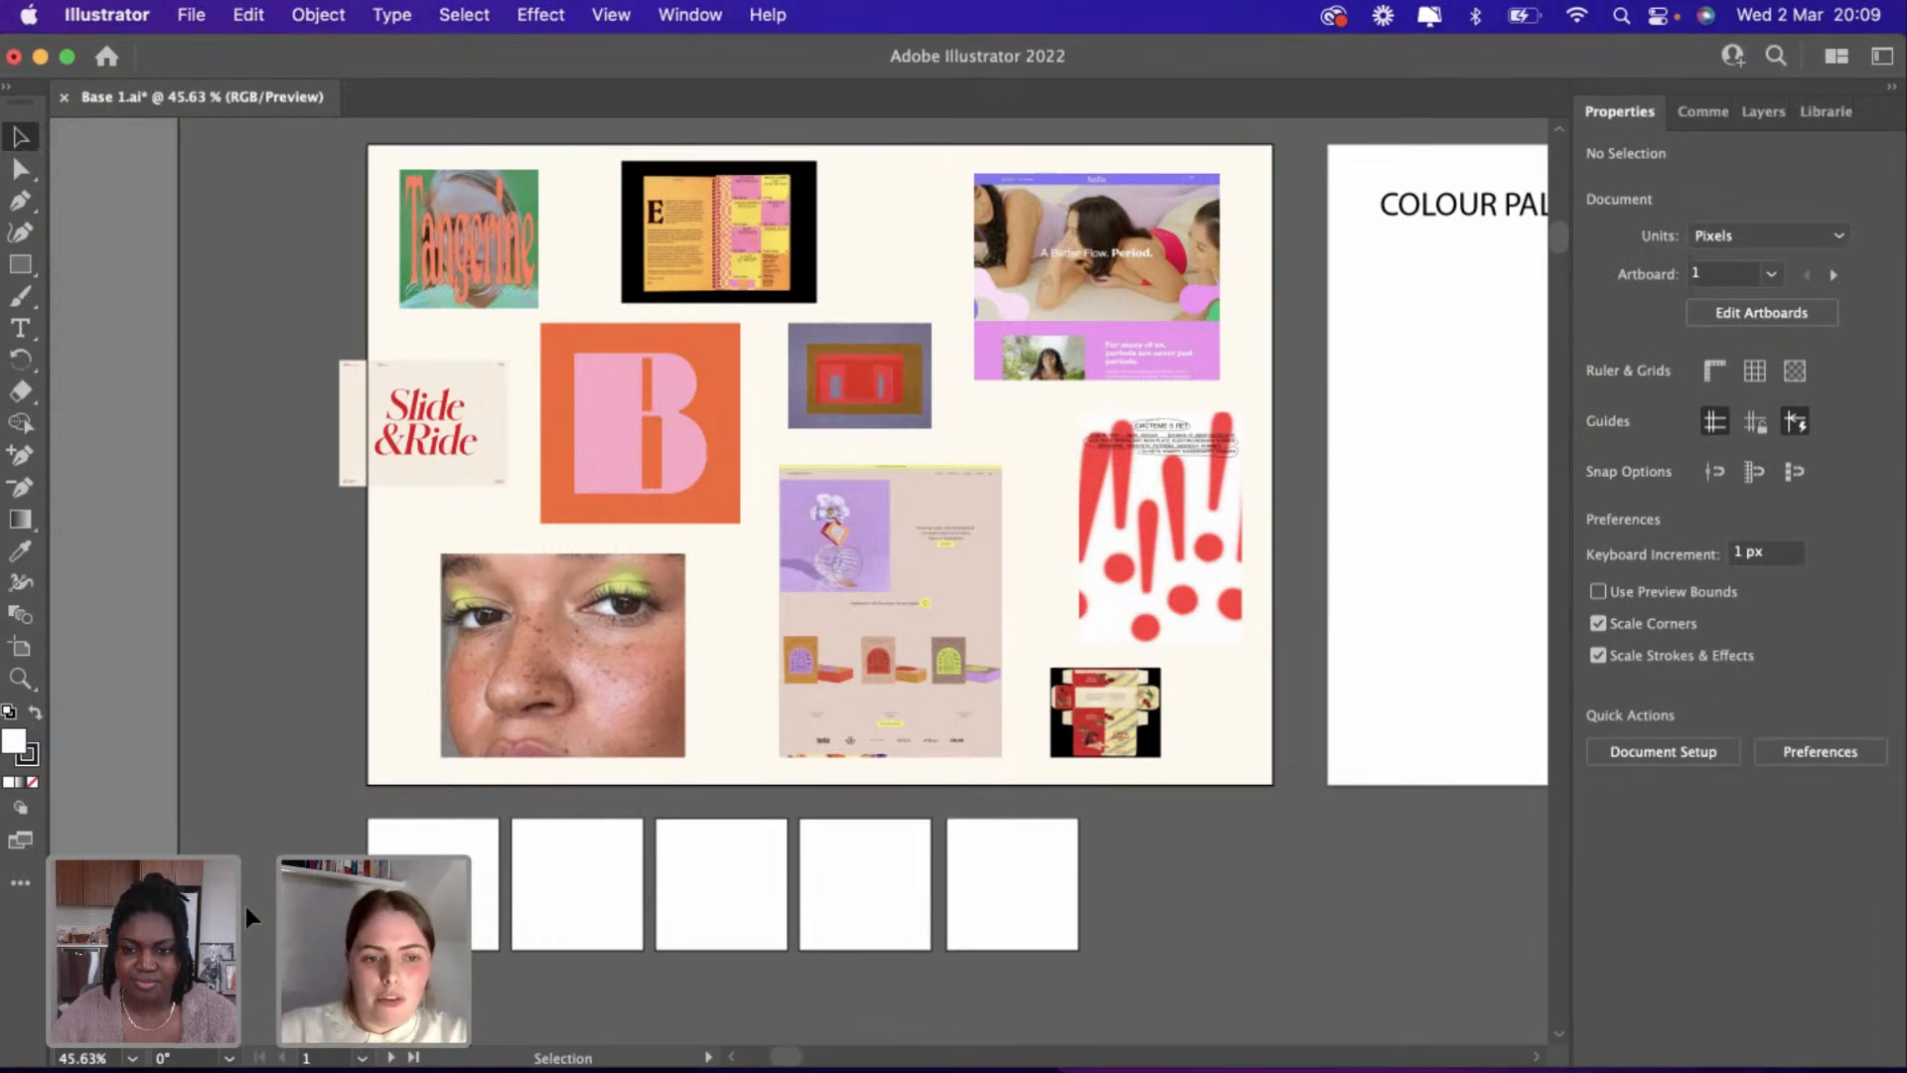
left_click(530, 866)
left_click(437, 838)
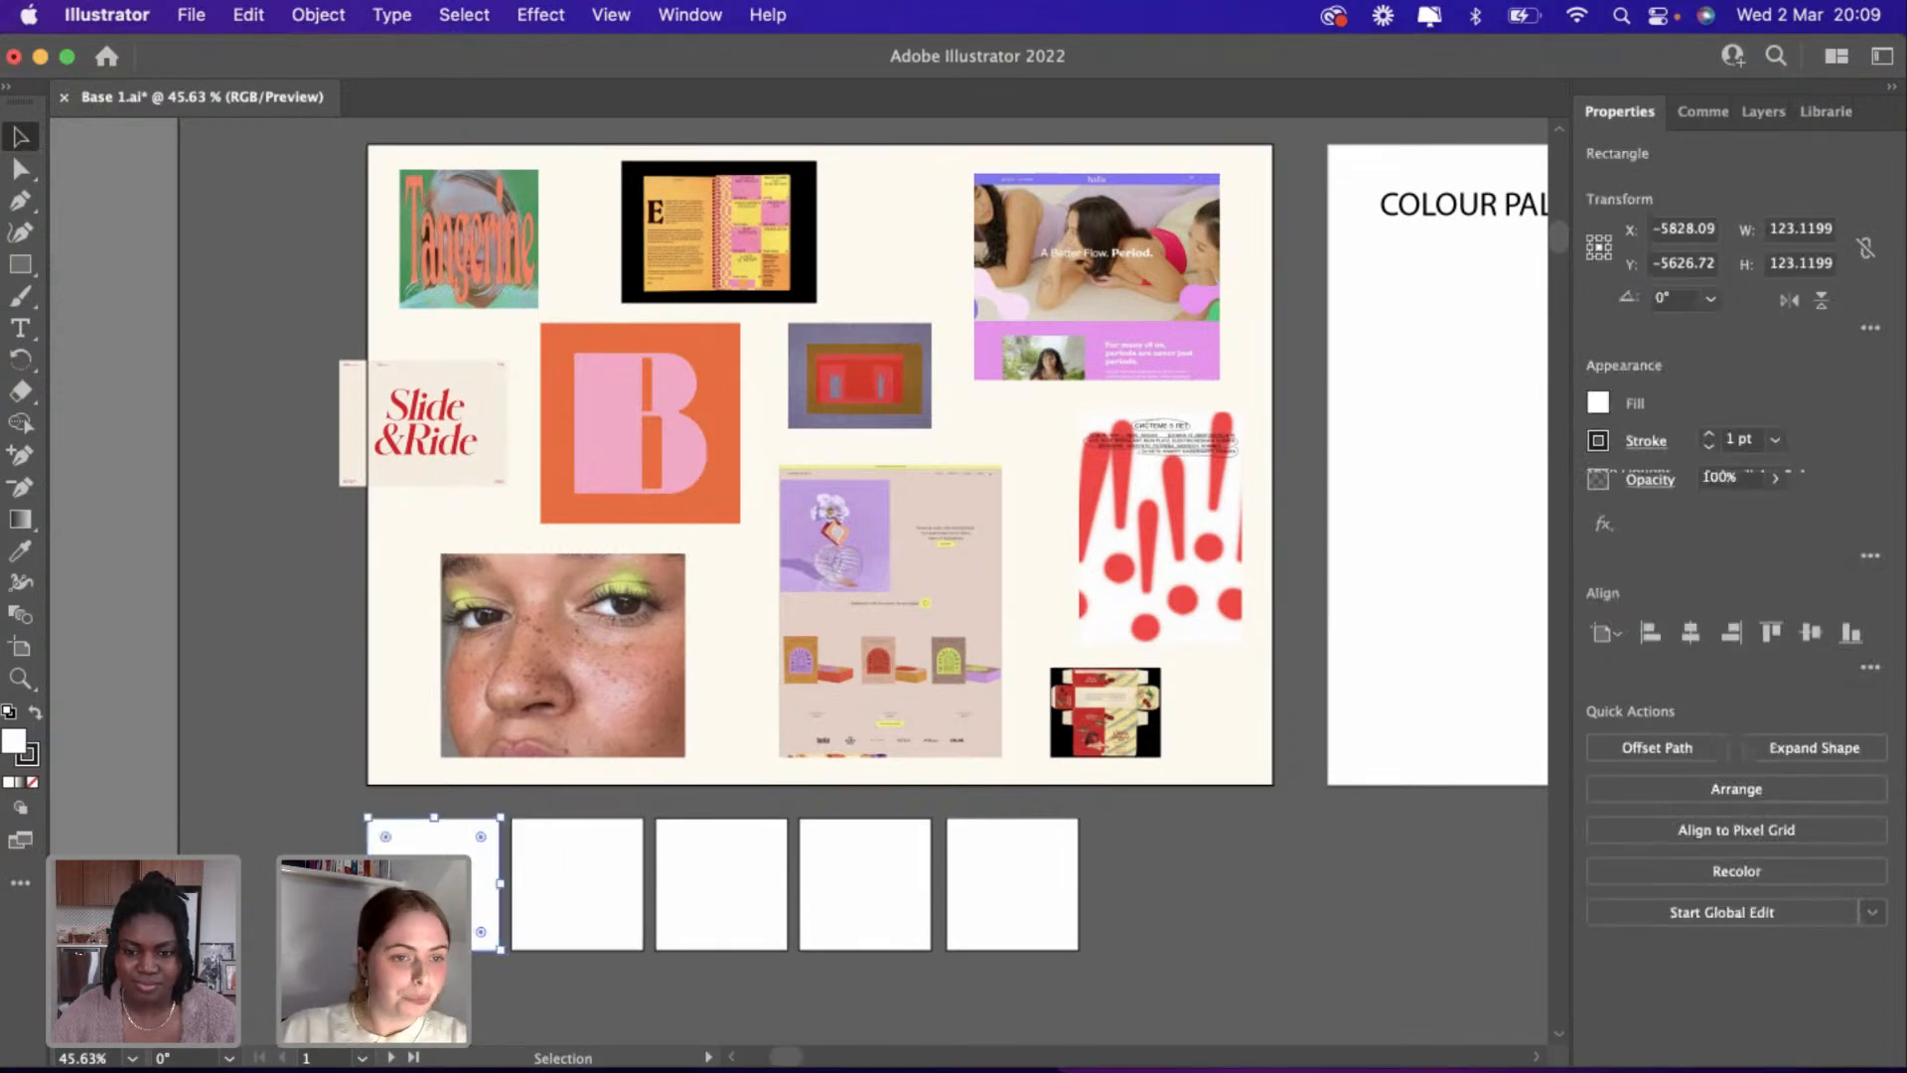
left_click(14, 562)
scroll(745, 430, "up", 6)
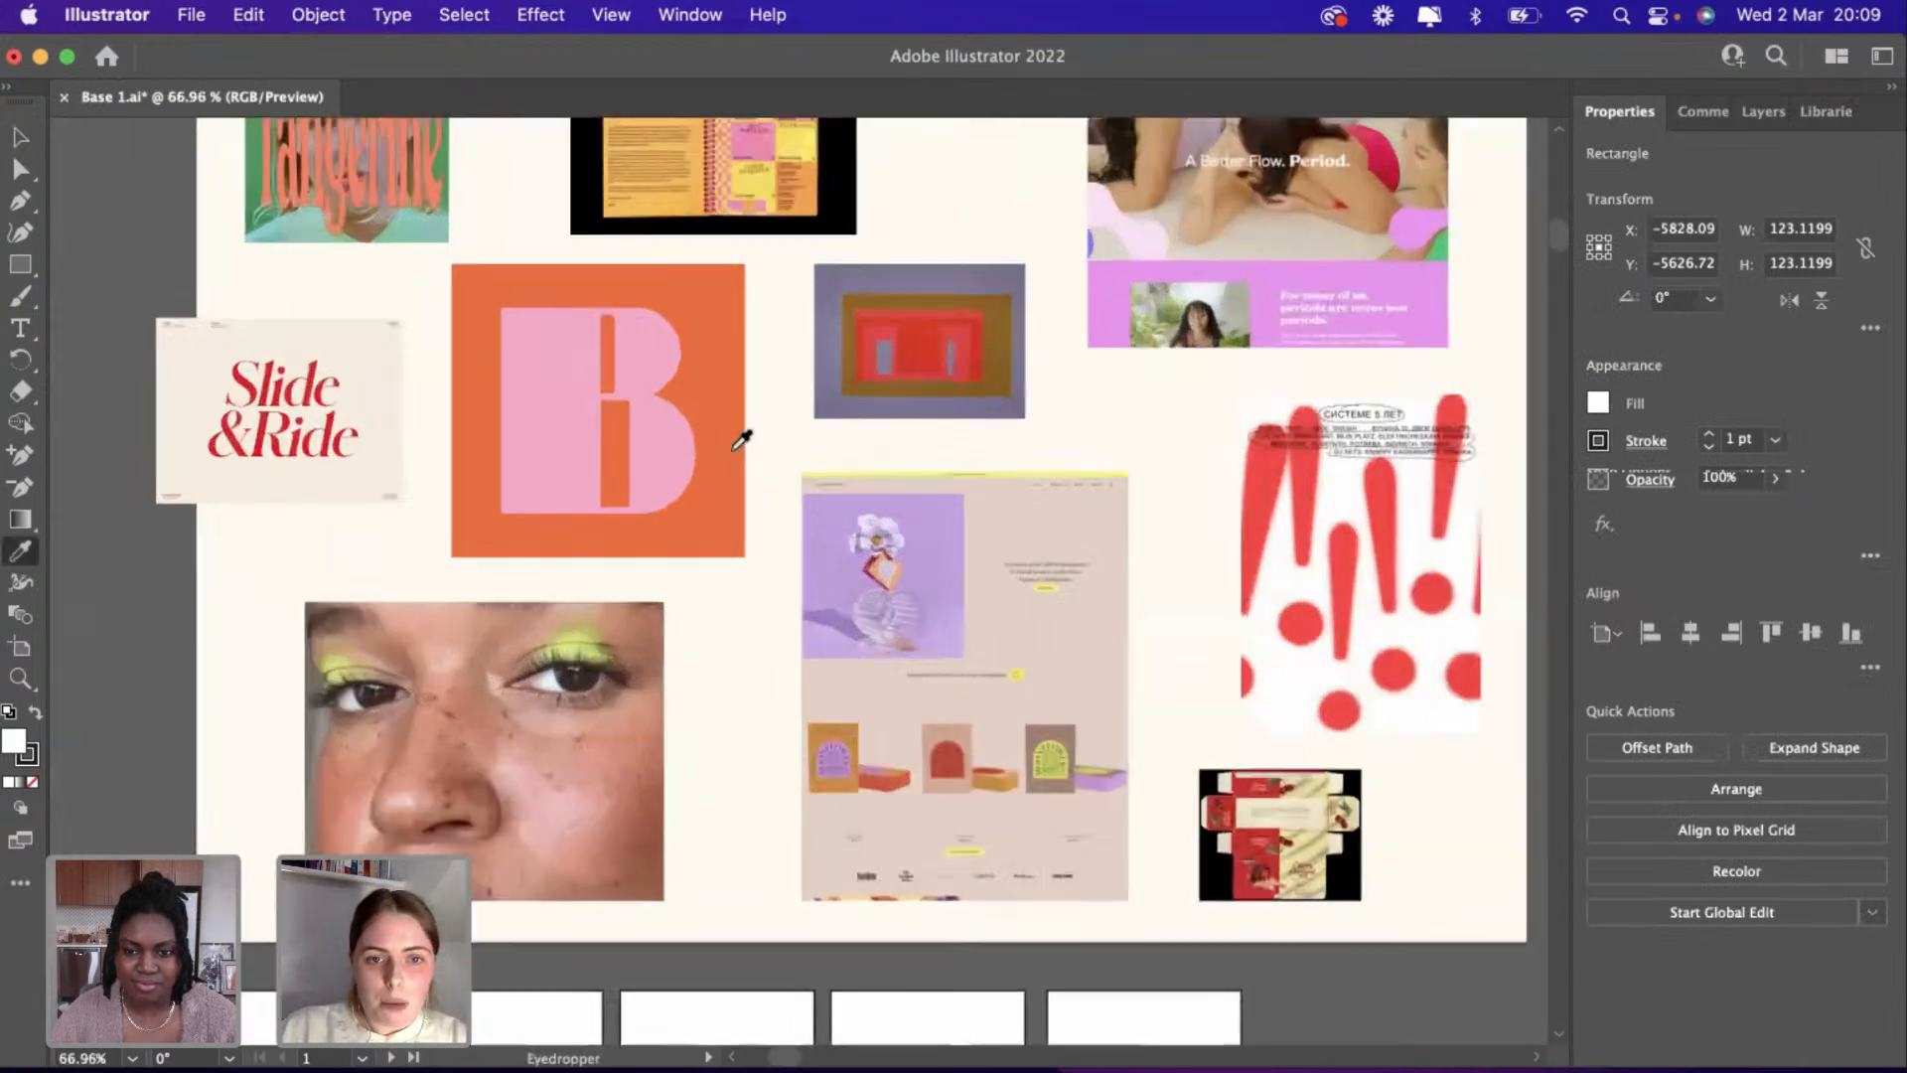
scroll(741, 440, "up", 3)
scroll(741, 440, "left", 2)
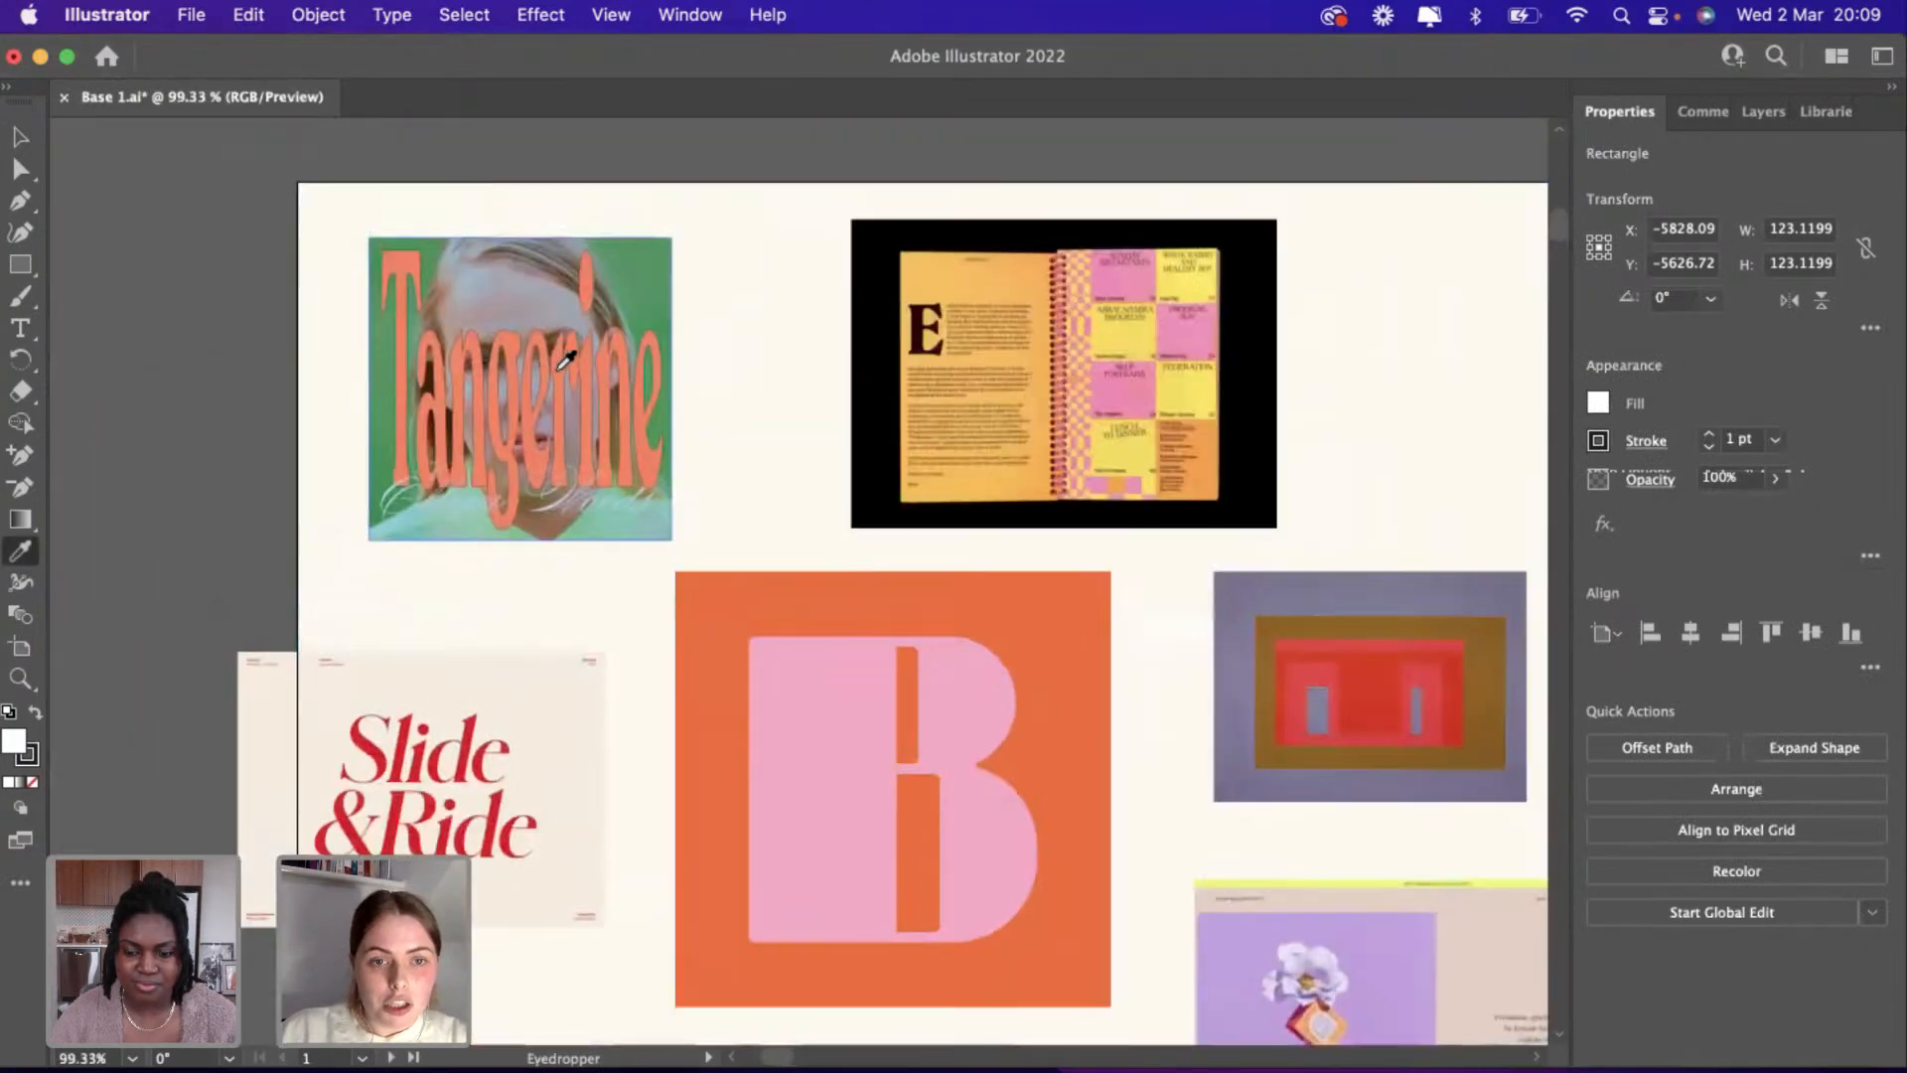
left_click(564, 357)
scroll(587, 596, "down", 5)
scroll(608, 660, "up", 1)
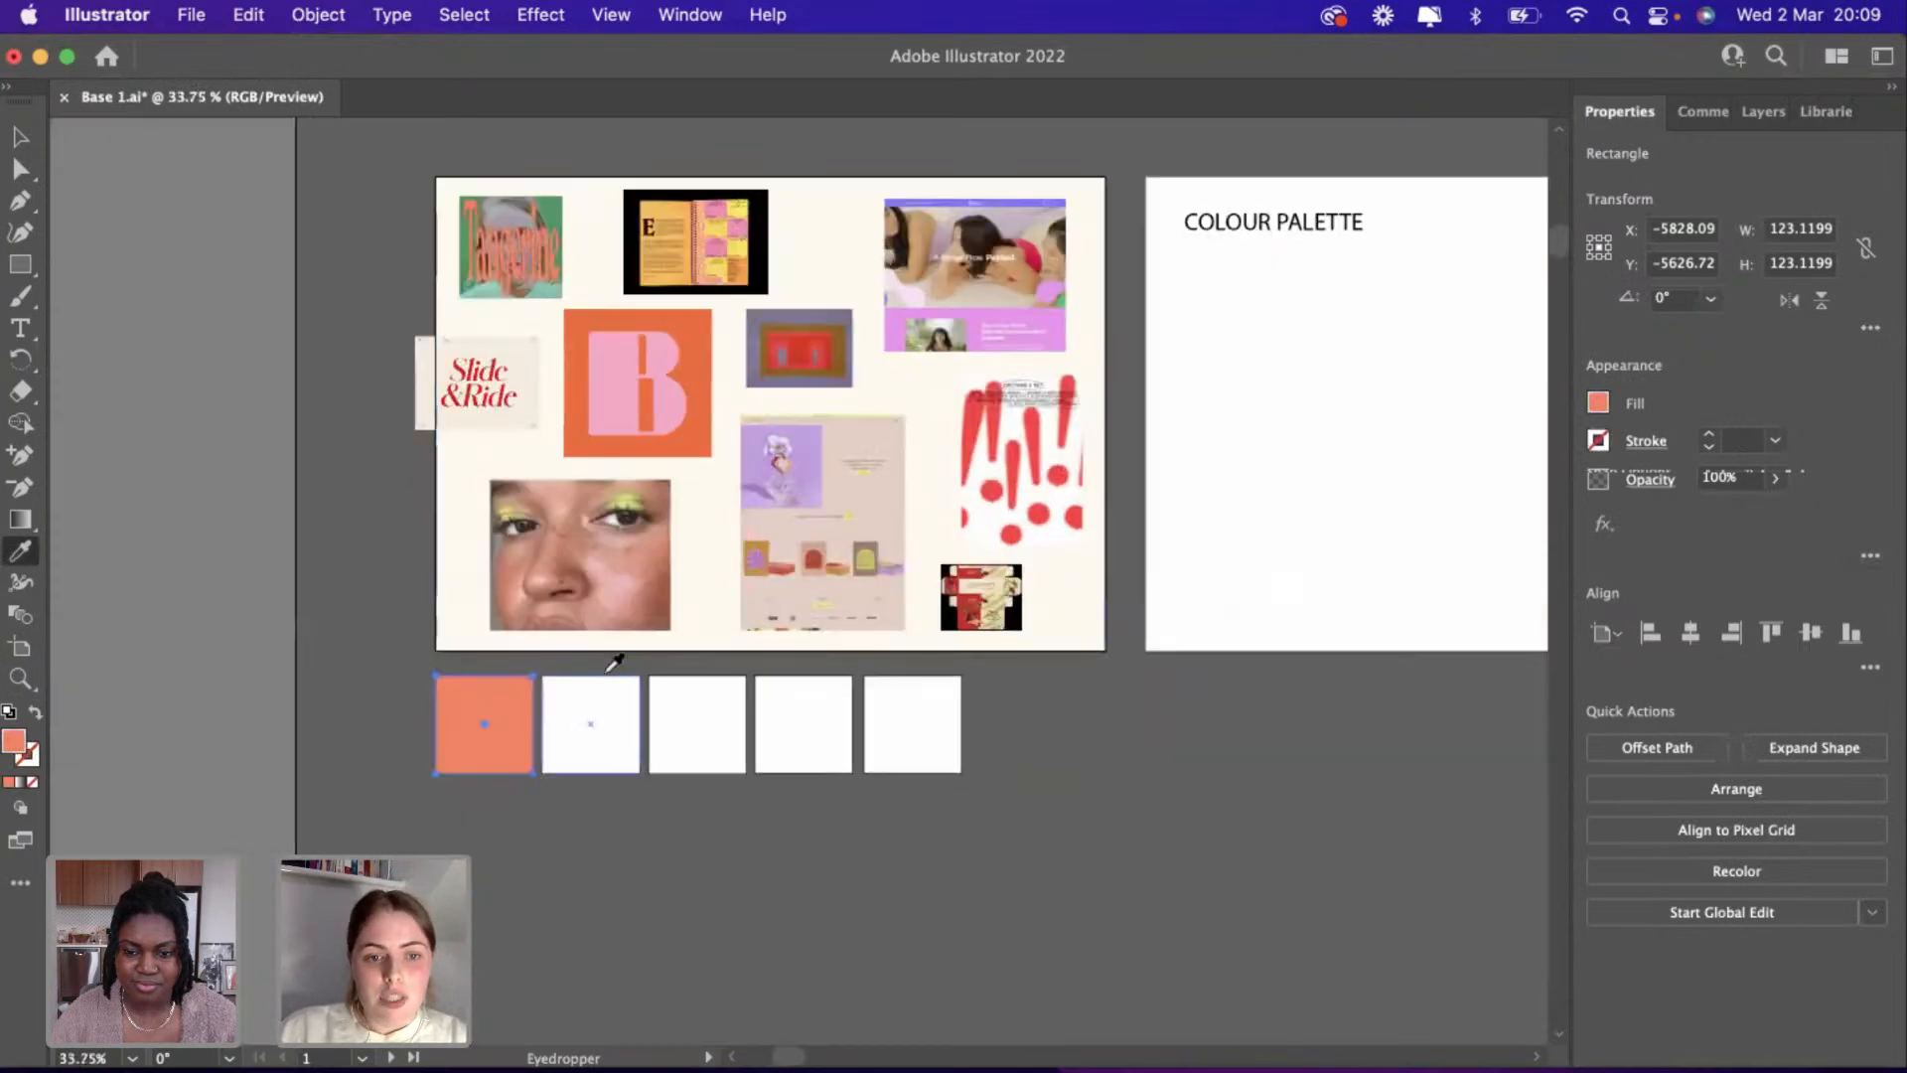
Adjust the first square's sampled coral fill to the brighter, more saturated orange FF6F48.
scroll(213, 311, "up", 2)
left_click(21, 137)
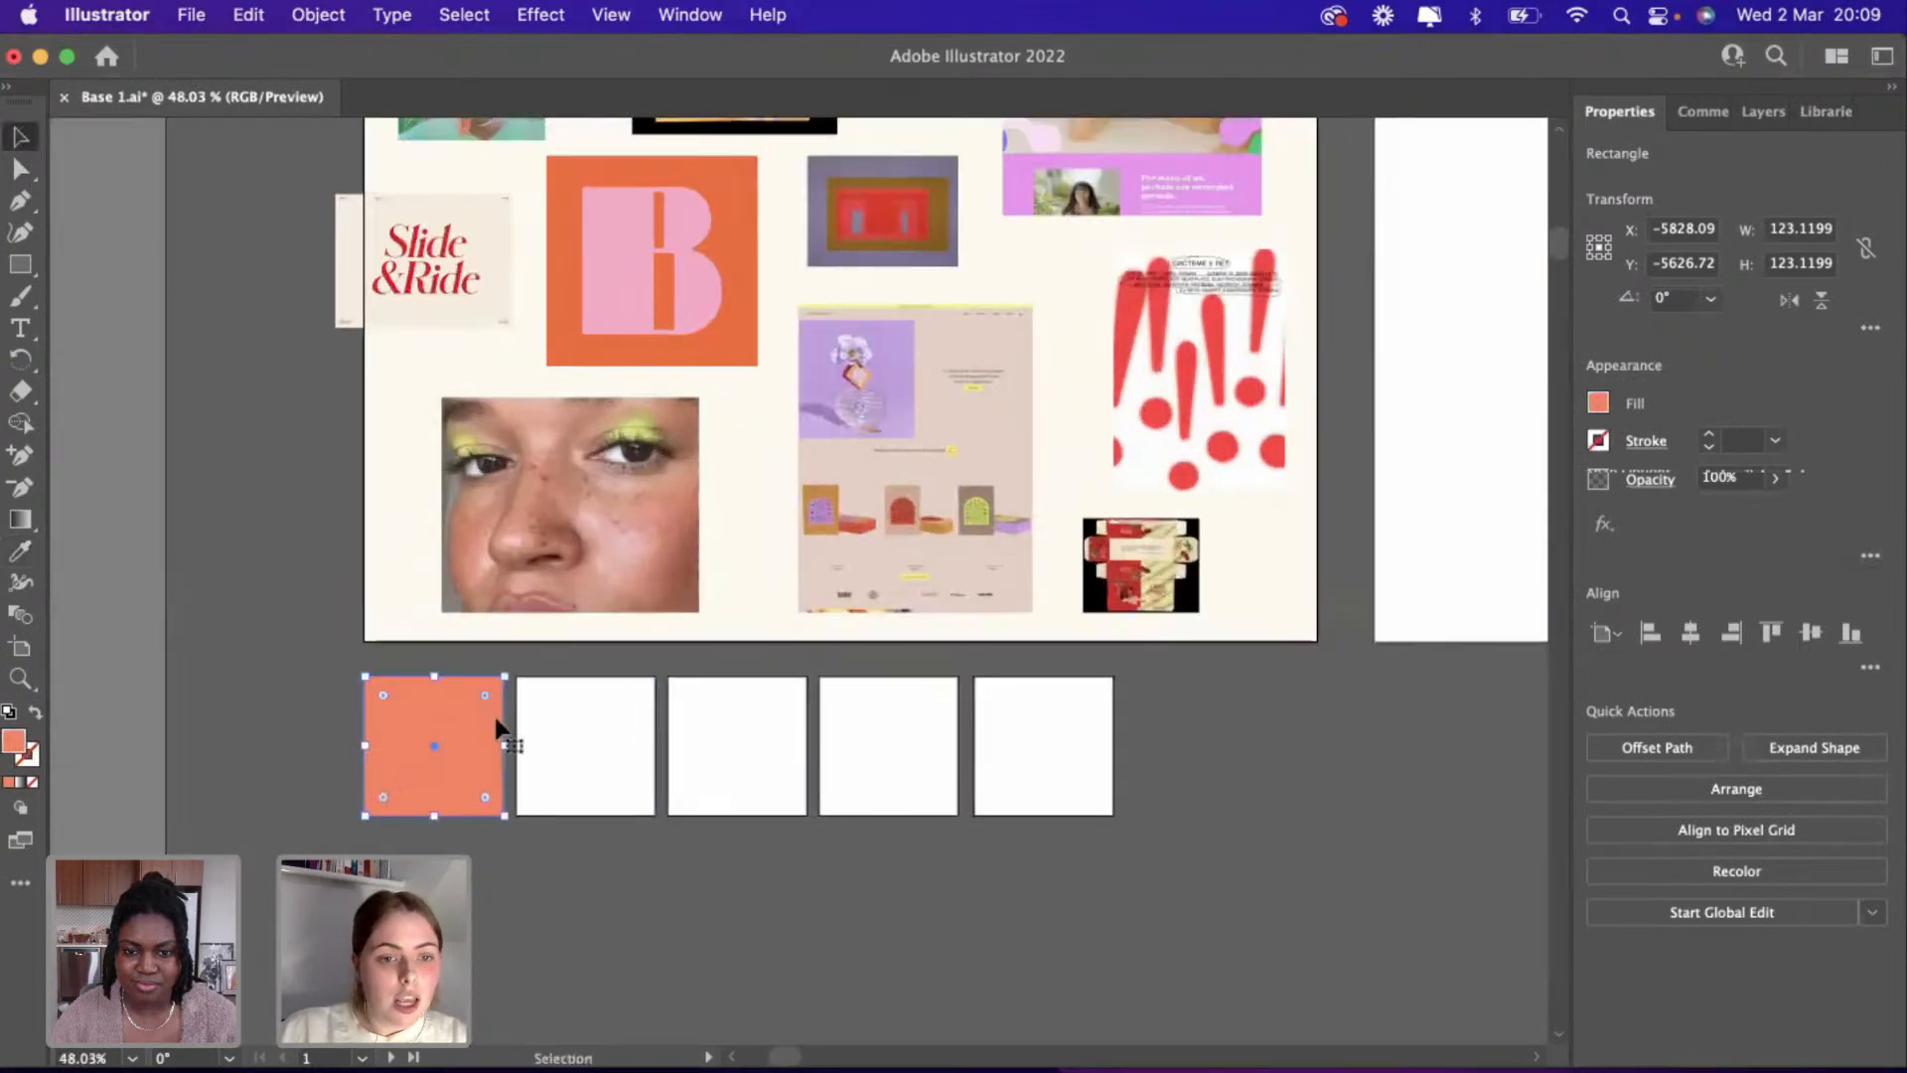
double_click(16, 746)
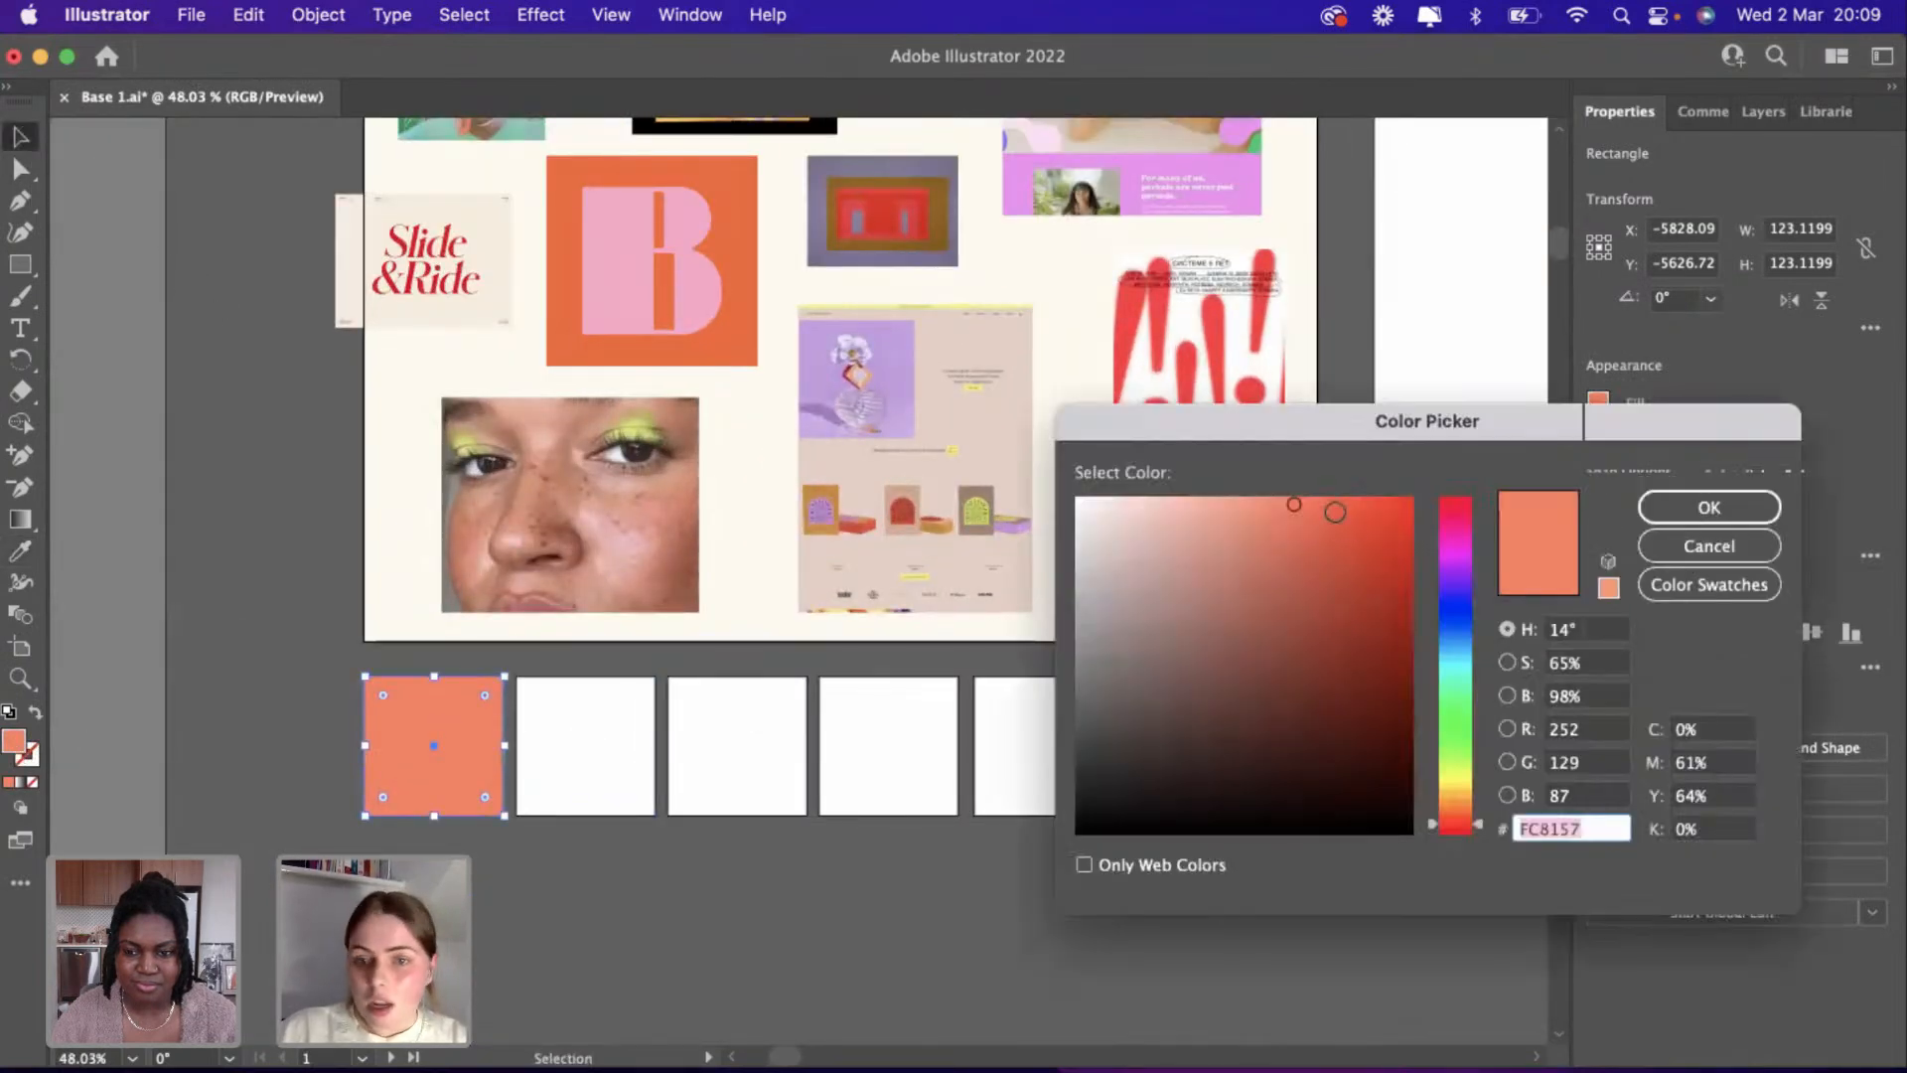
left_click_drag(1315, 504, 1318, 497)
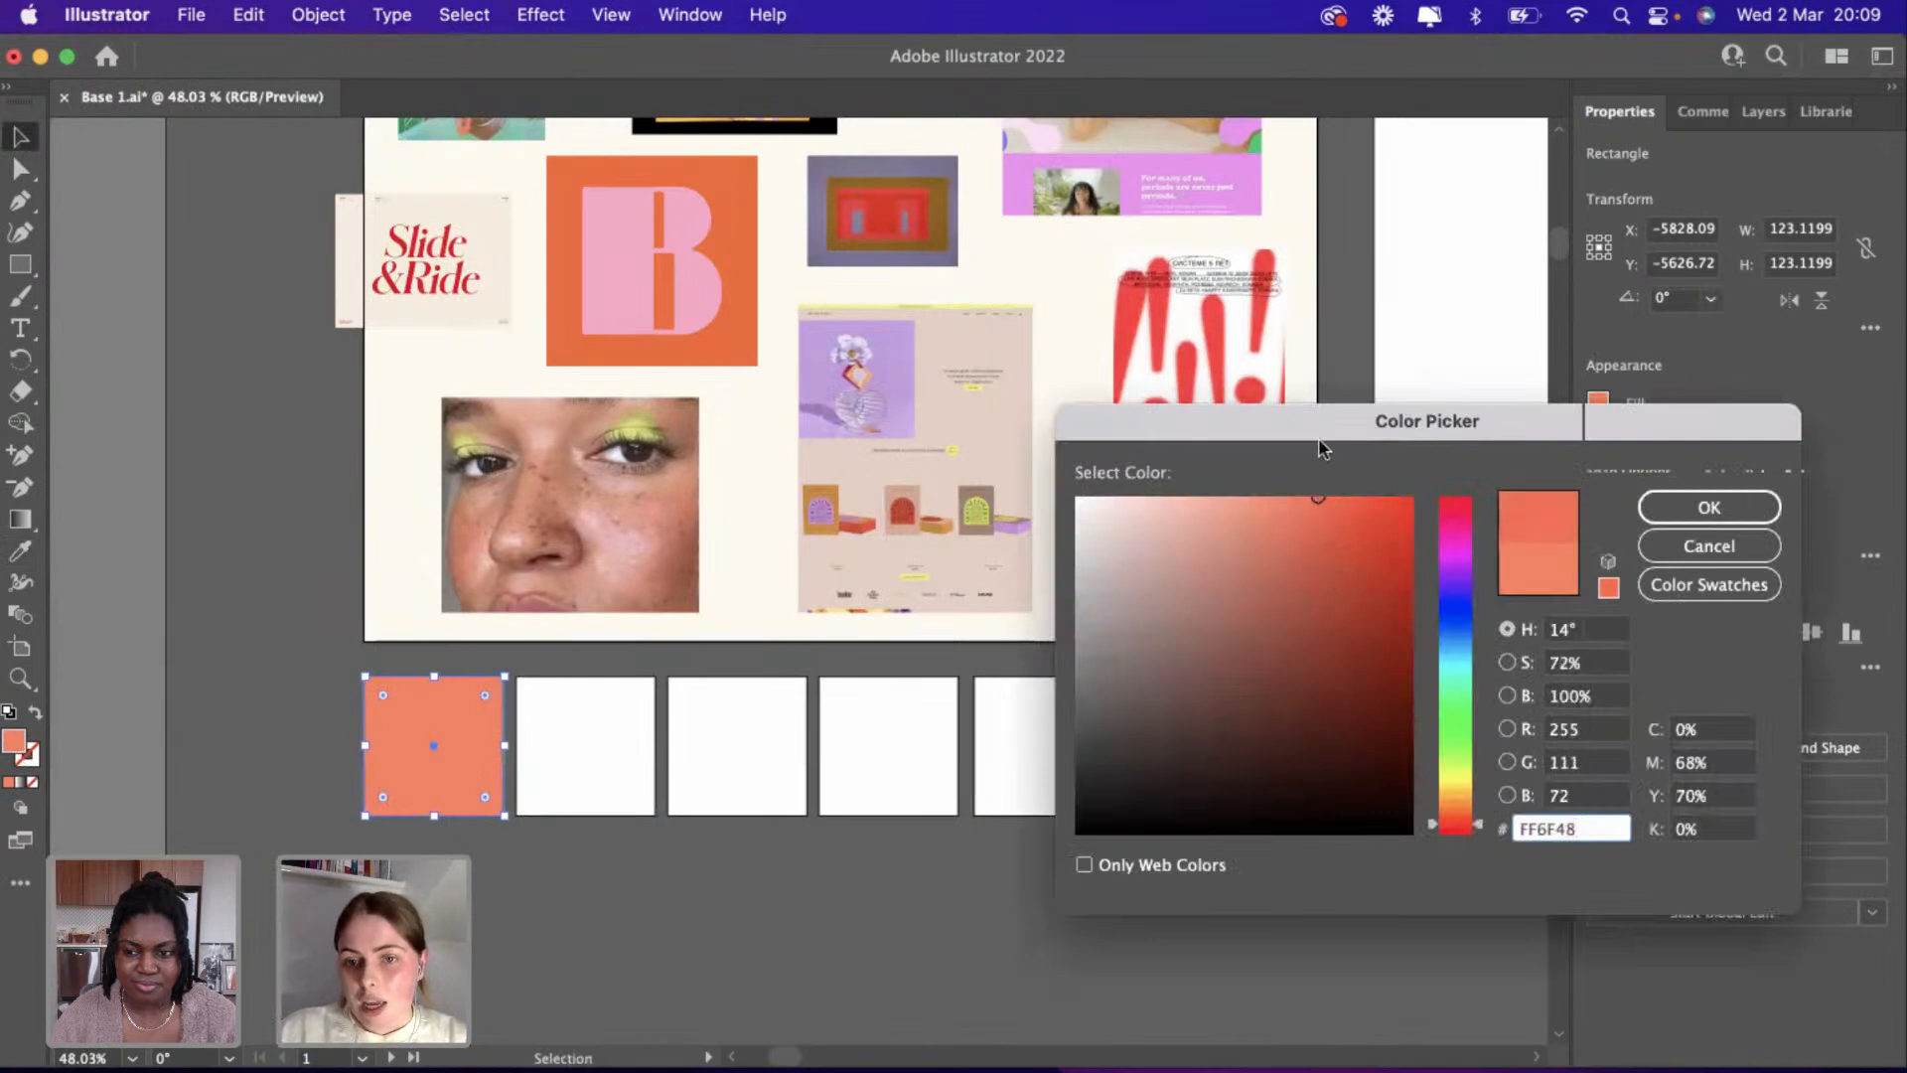
left_click_drag(1270, 439, 1047, 463)
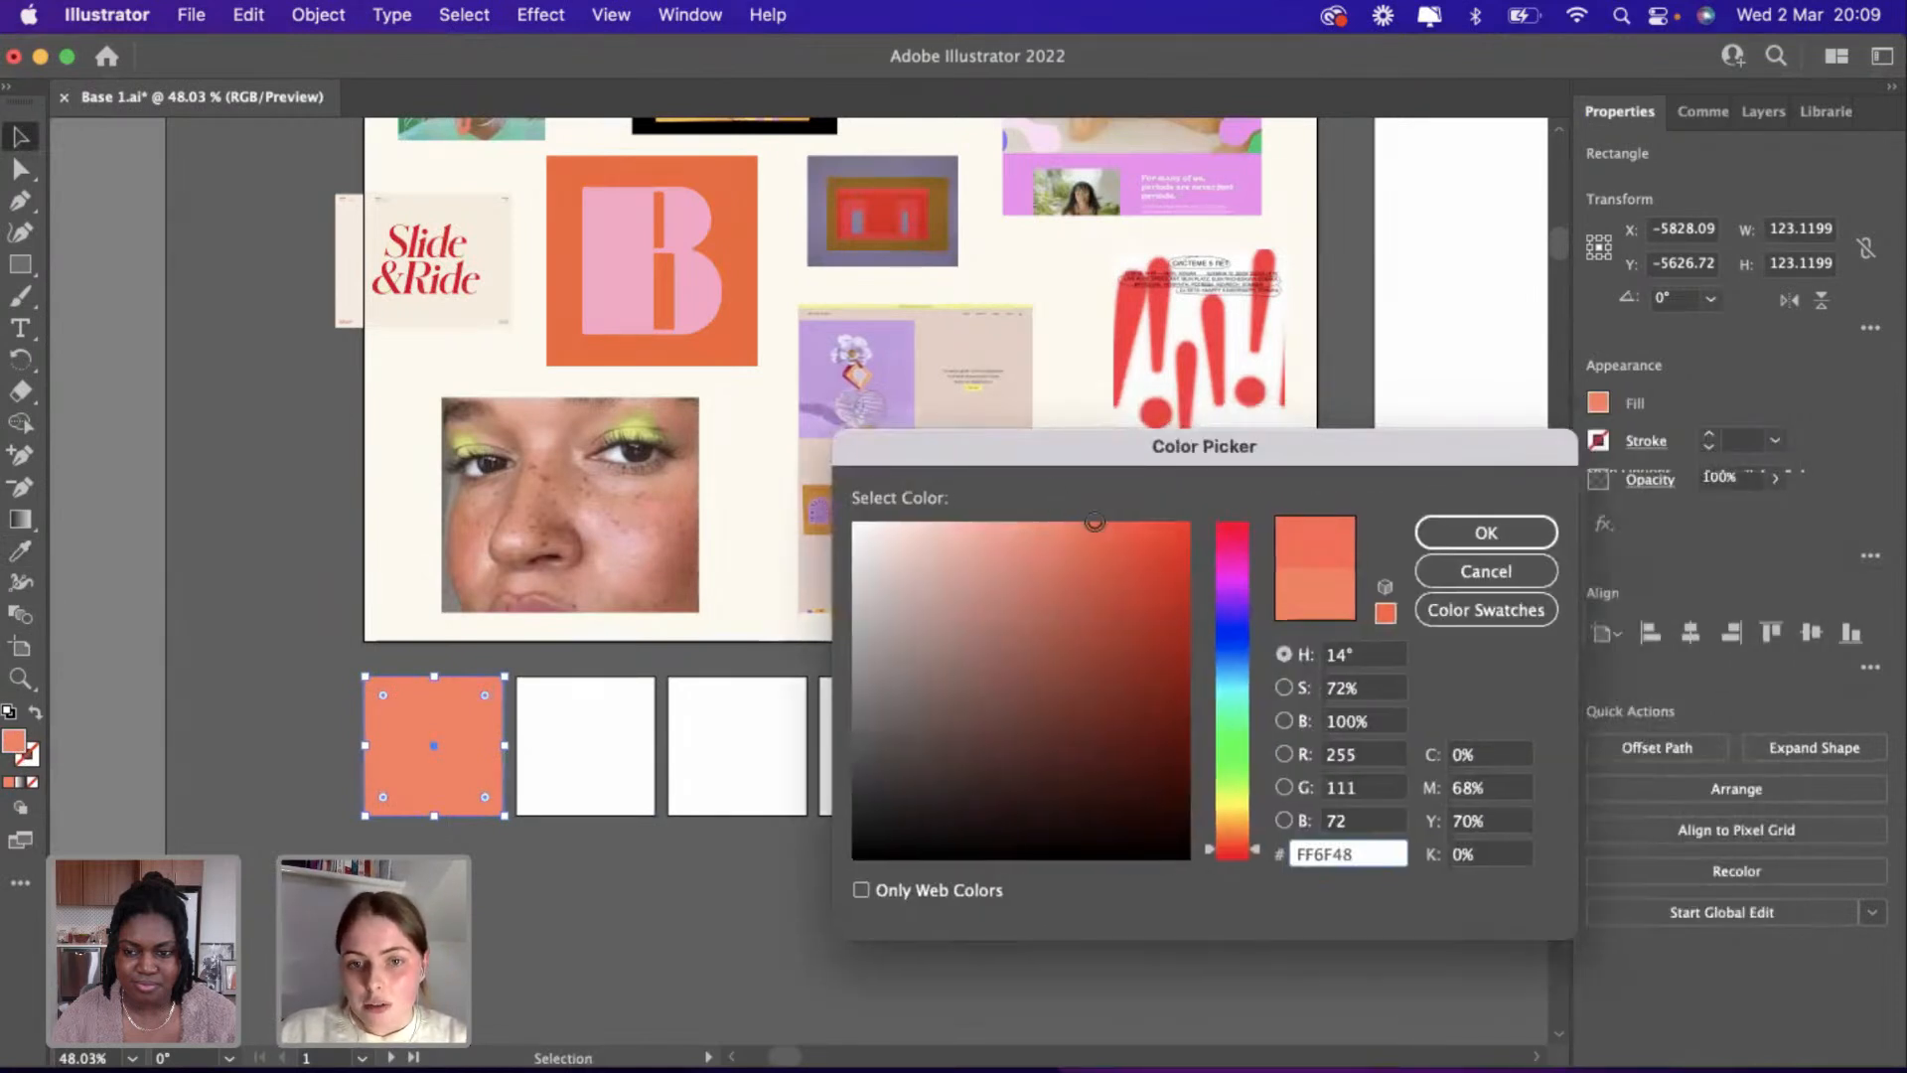
left_click_drag(1094, 521, 1096, 518)
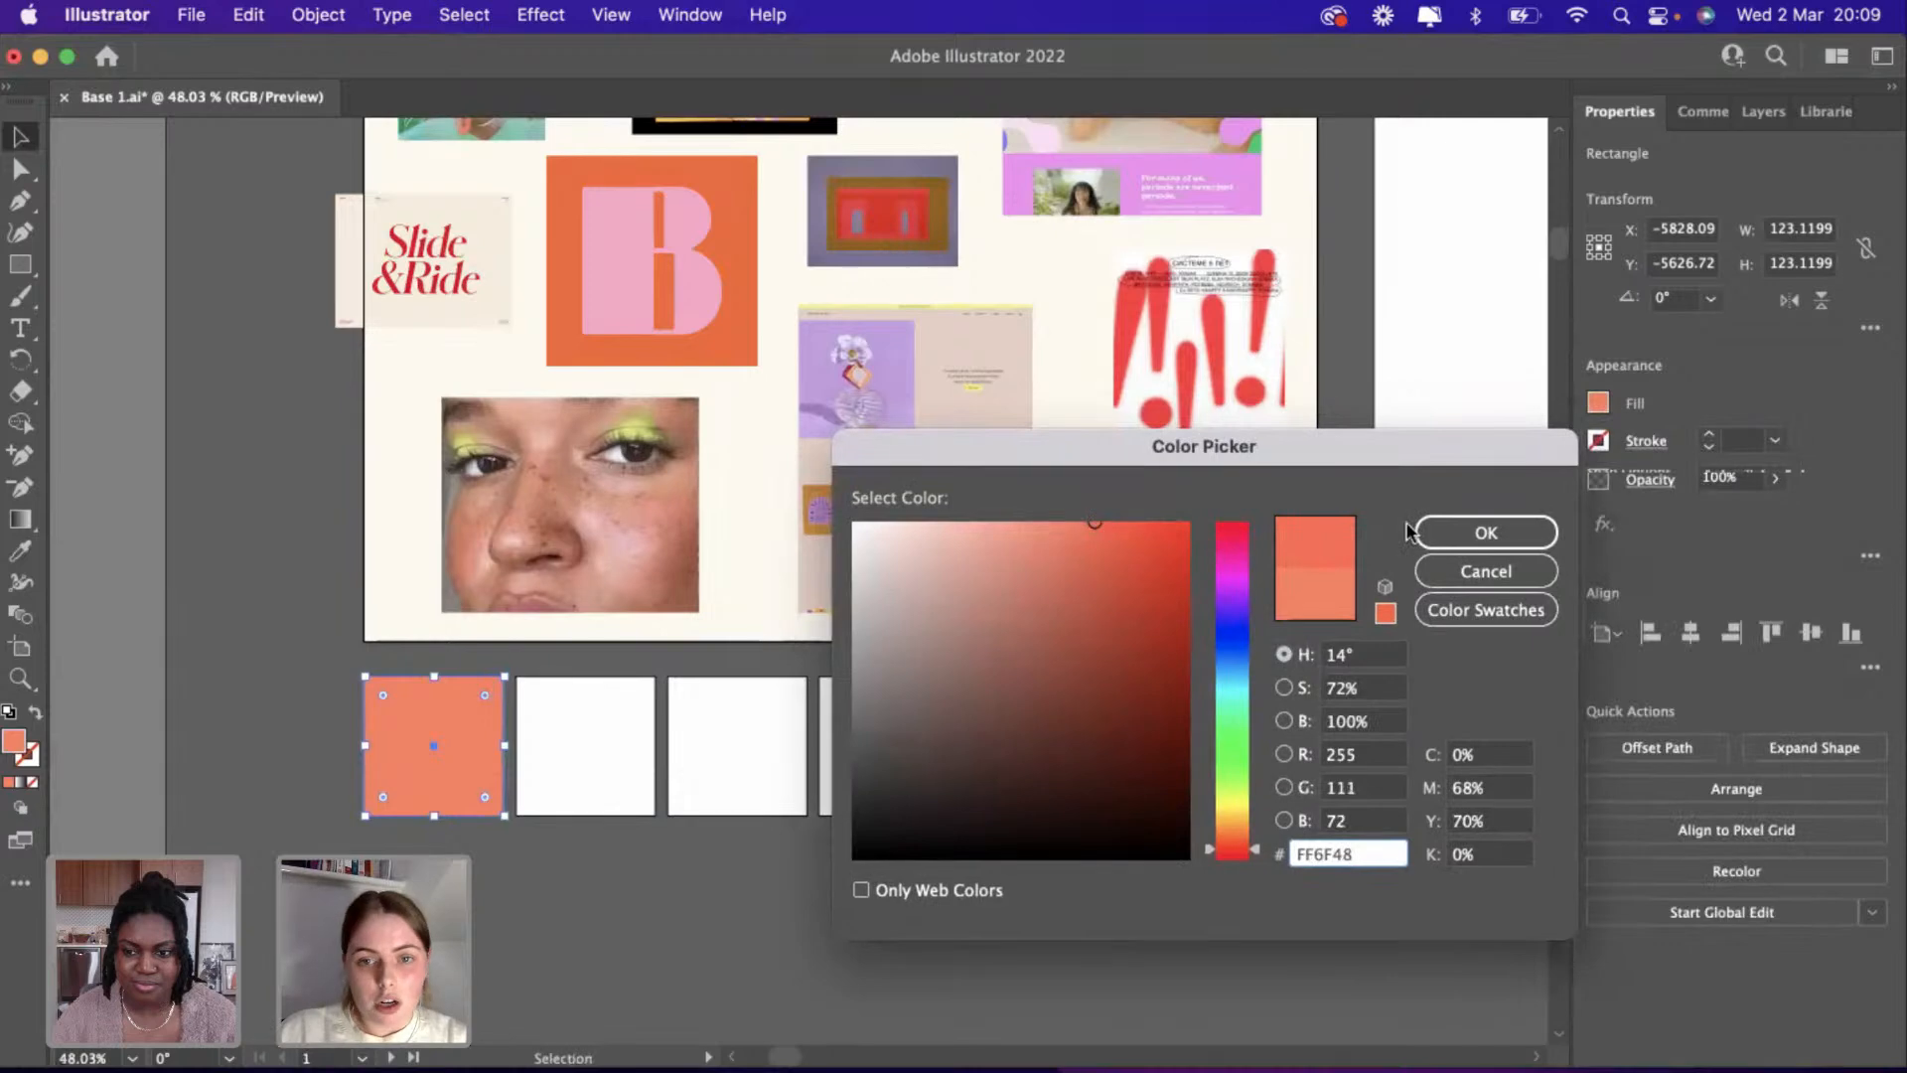
left_click(1520, 533)
left_click(596, 839)
Fill the second square with the lime green sampled by Eyedropper from the eyeshadow in the face photo.
scroll(437, 819, "up", 2)
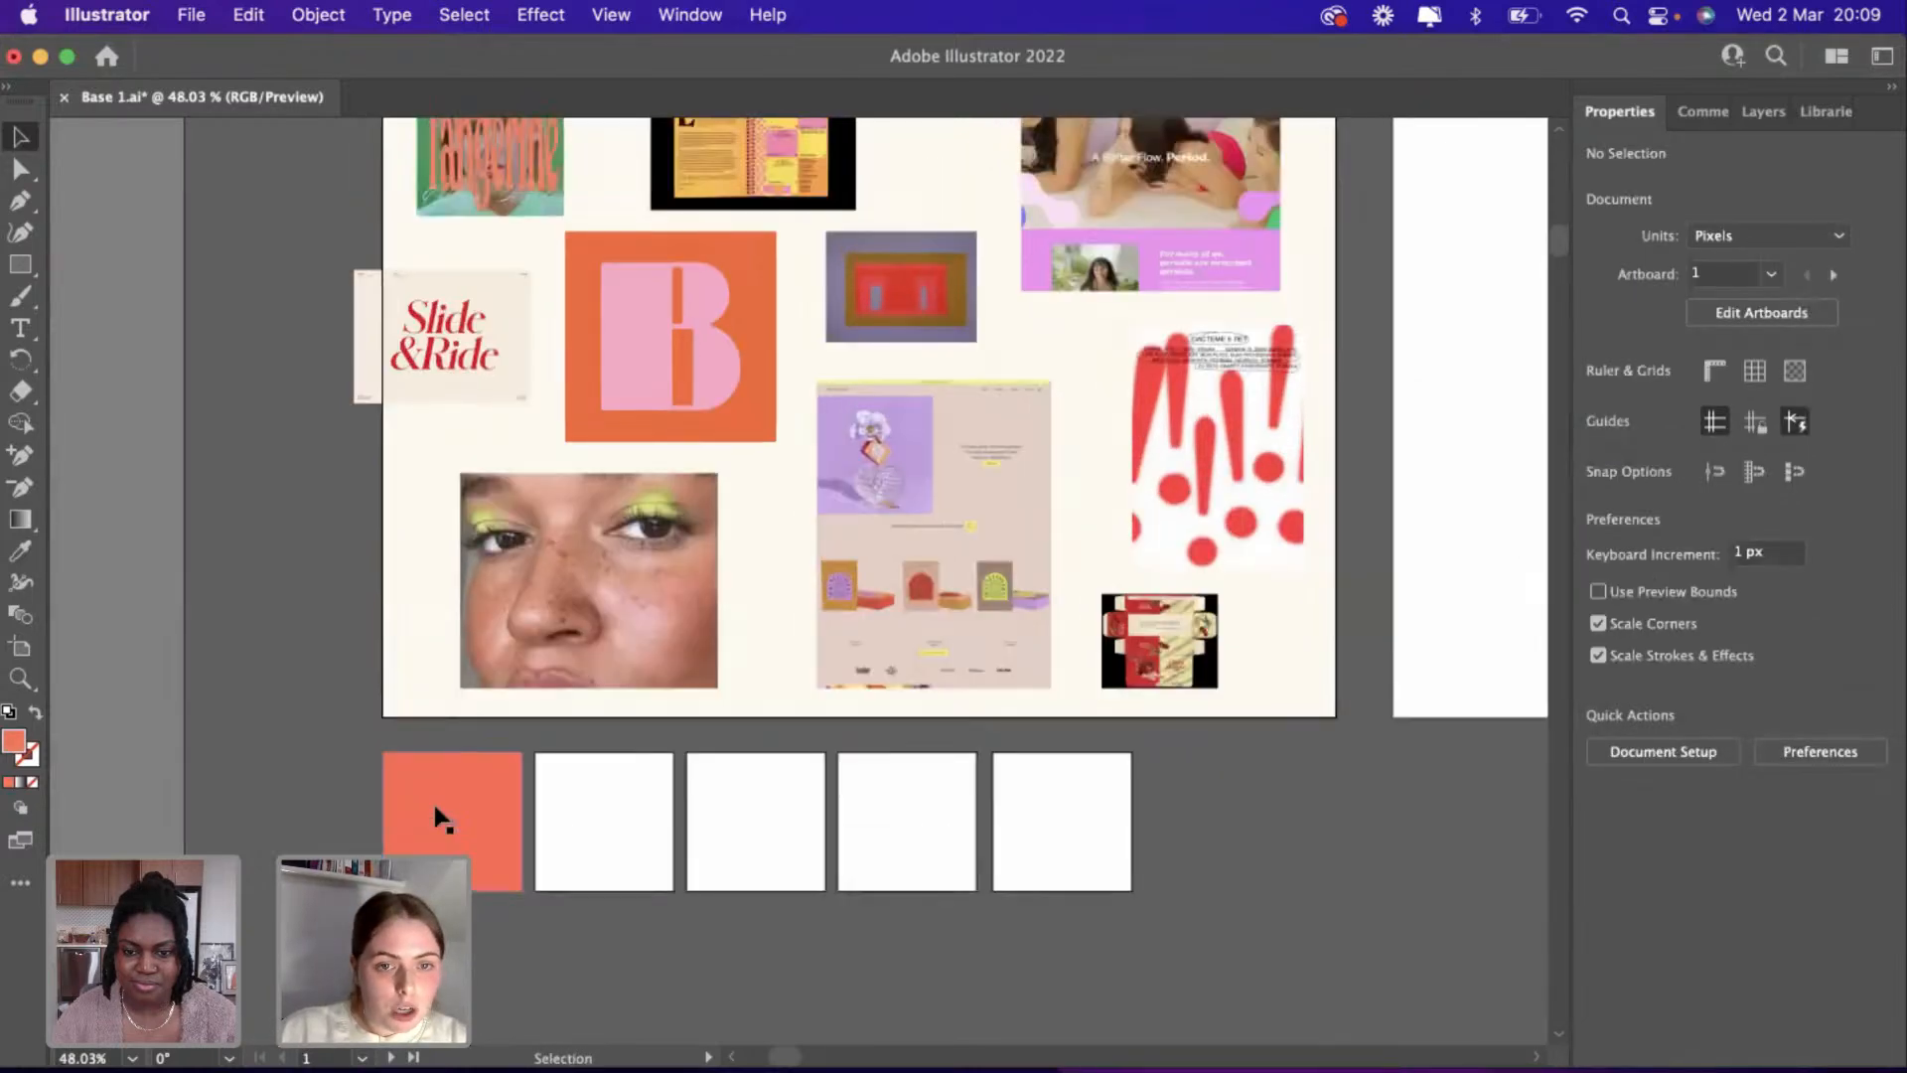
scroll(312, 584, "up", 1)
scroll(676, 445, "up", 3)
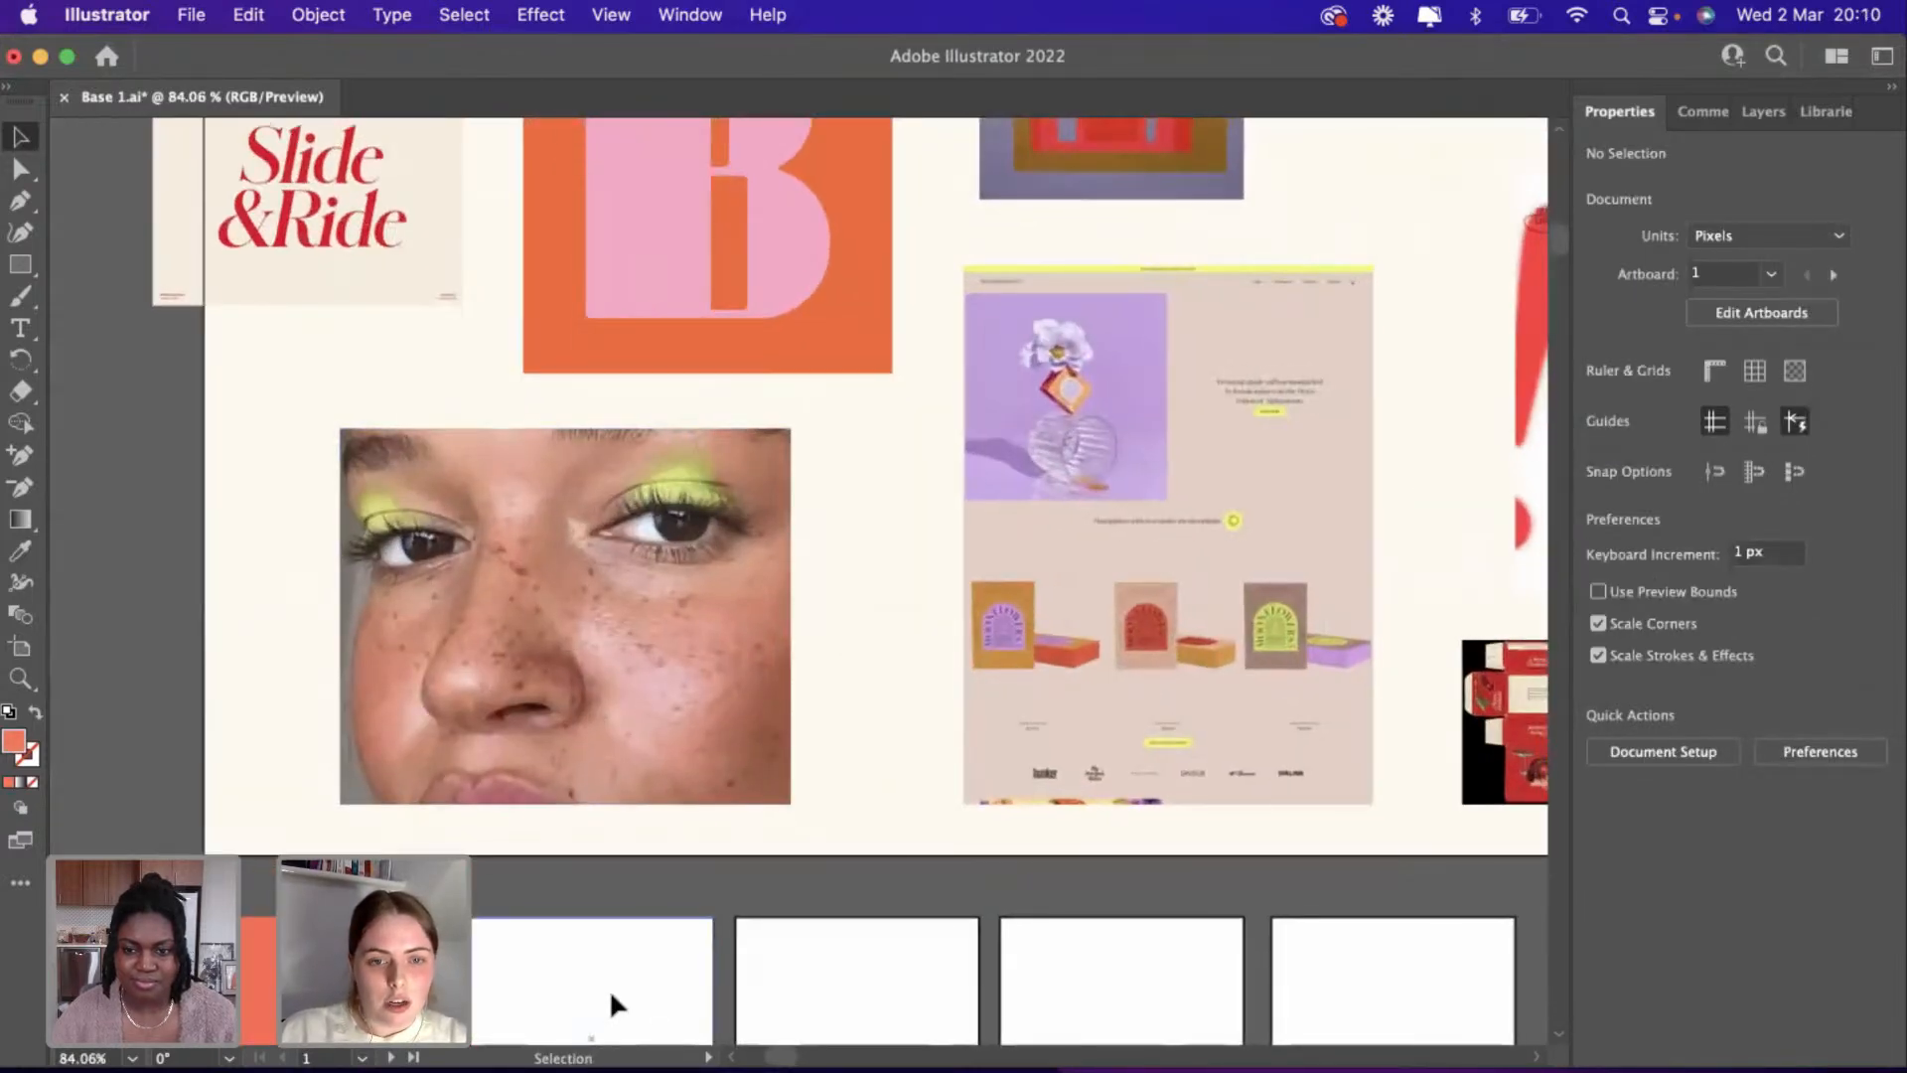
left_click(610, 987)
scroll(706, 425, "up", 2)
right_click(719, 475)
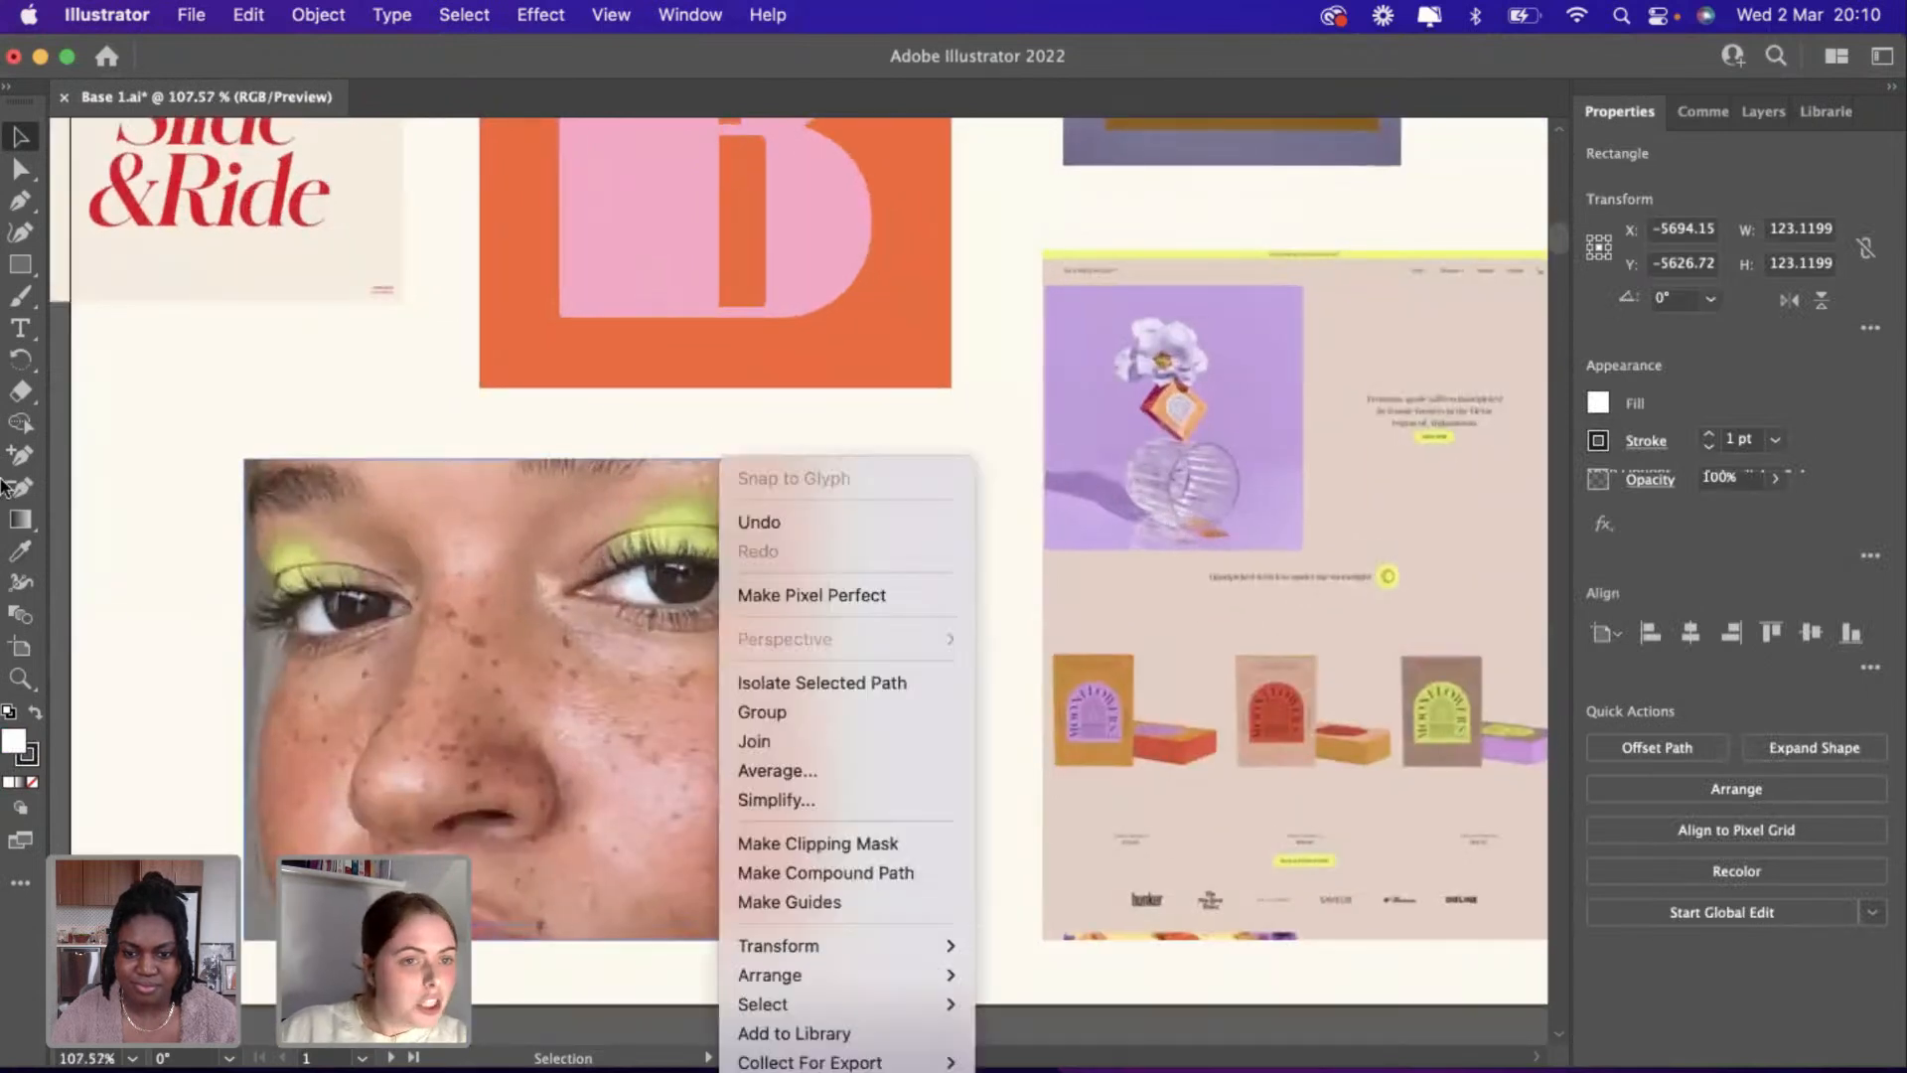
key("Escape")
key("i")
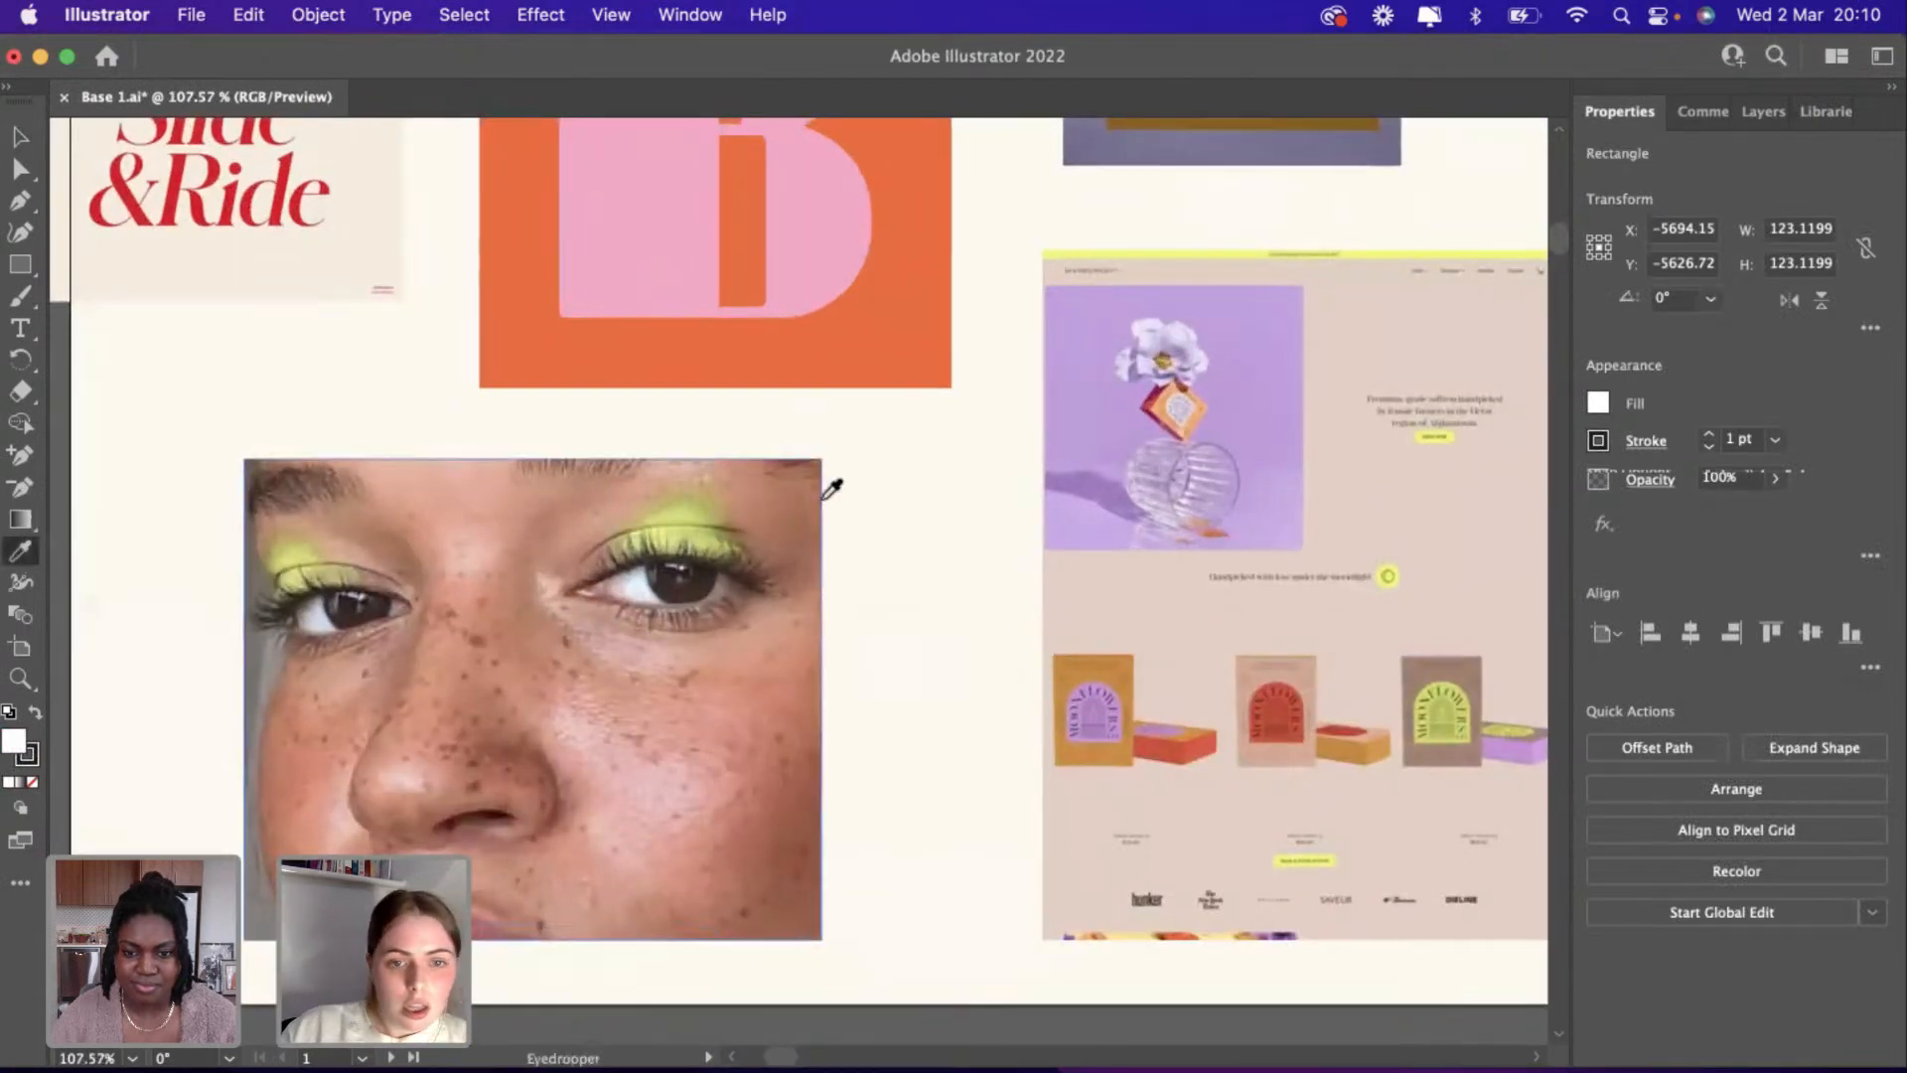
left_click(702, 507)
scroll(702, 503, "down", 3)
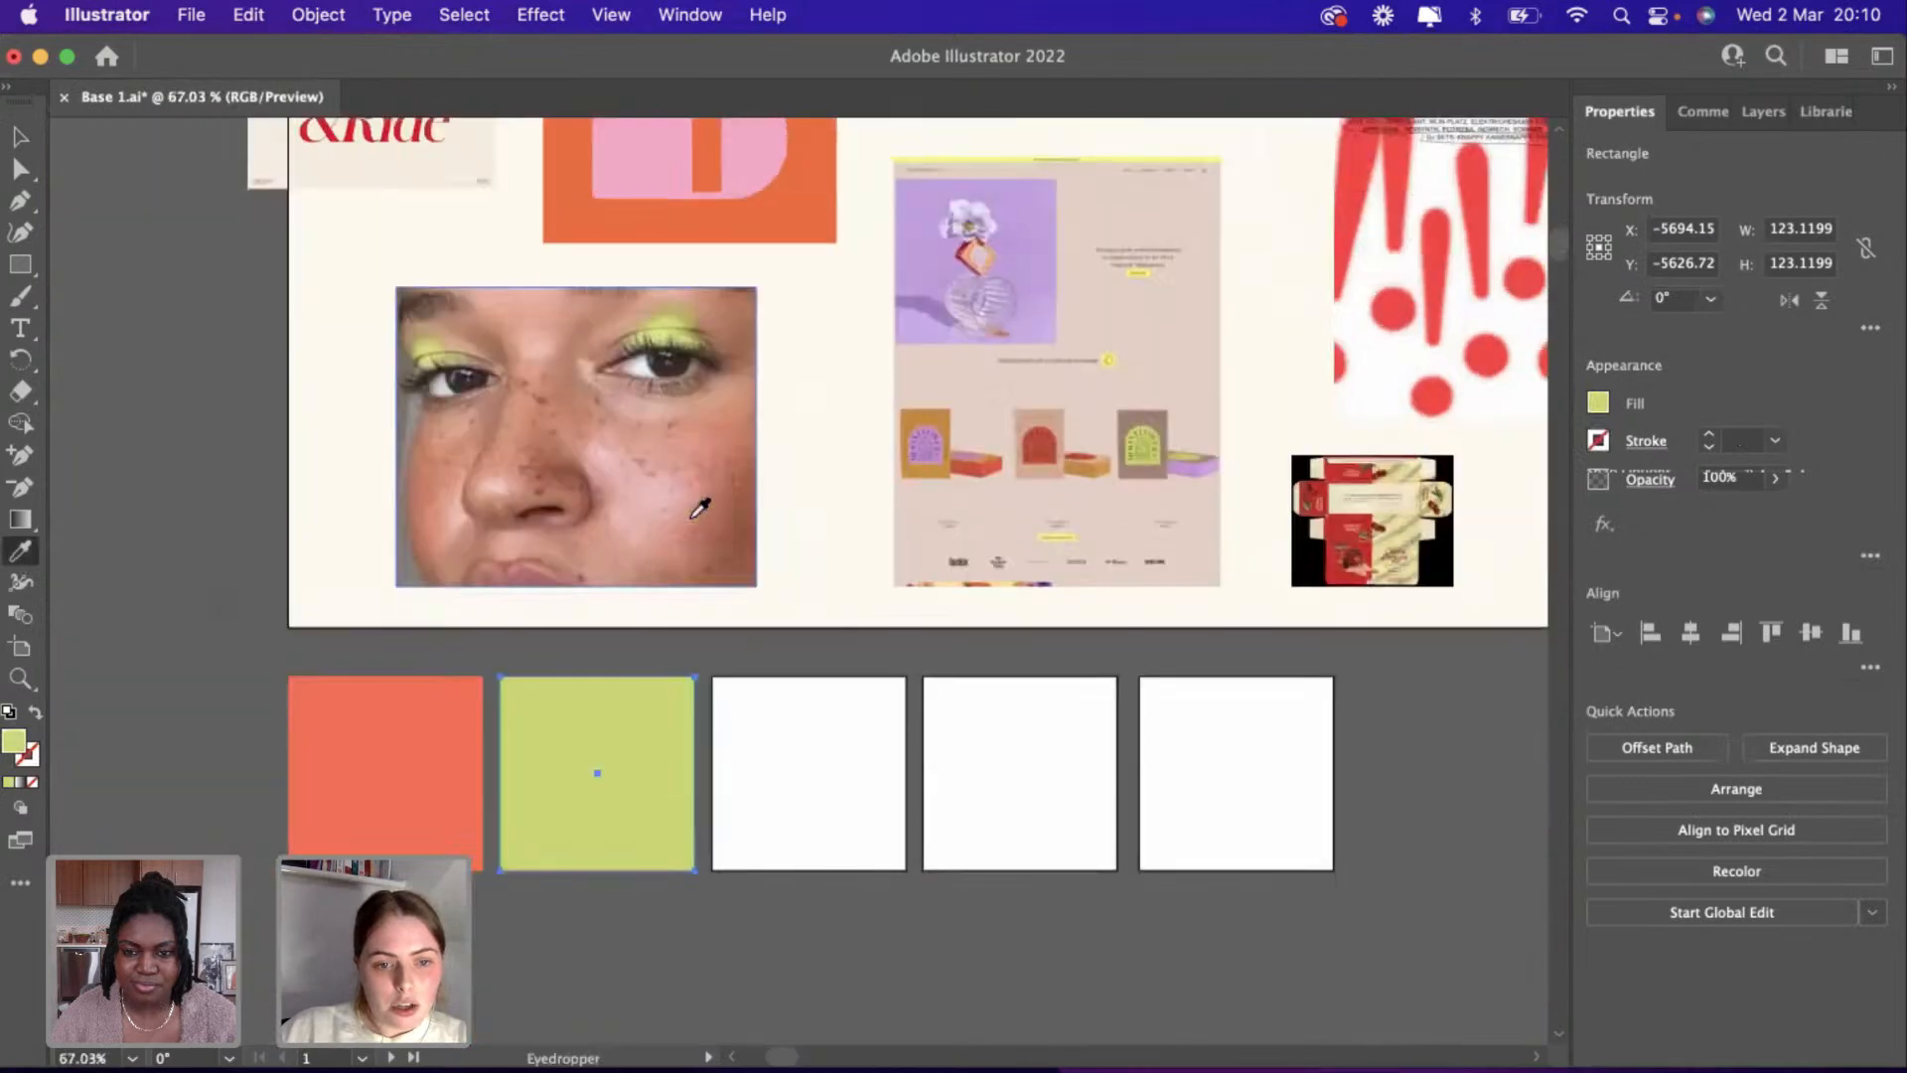
Brighten the second square's sampled green to the light yellow F7FF88.
left_click(19, 137)
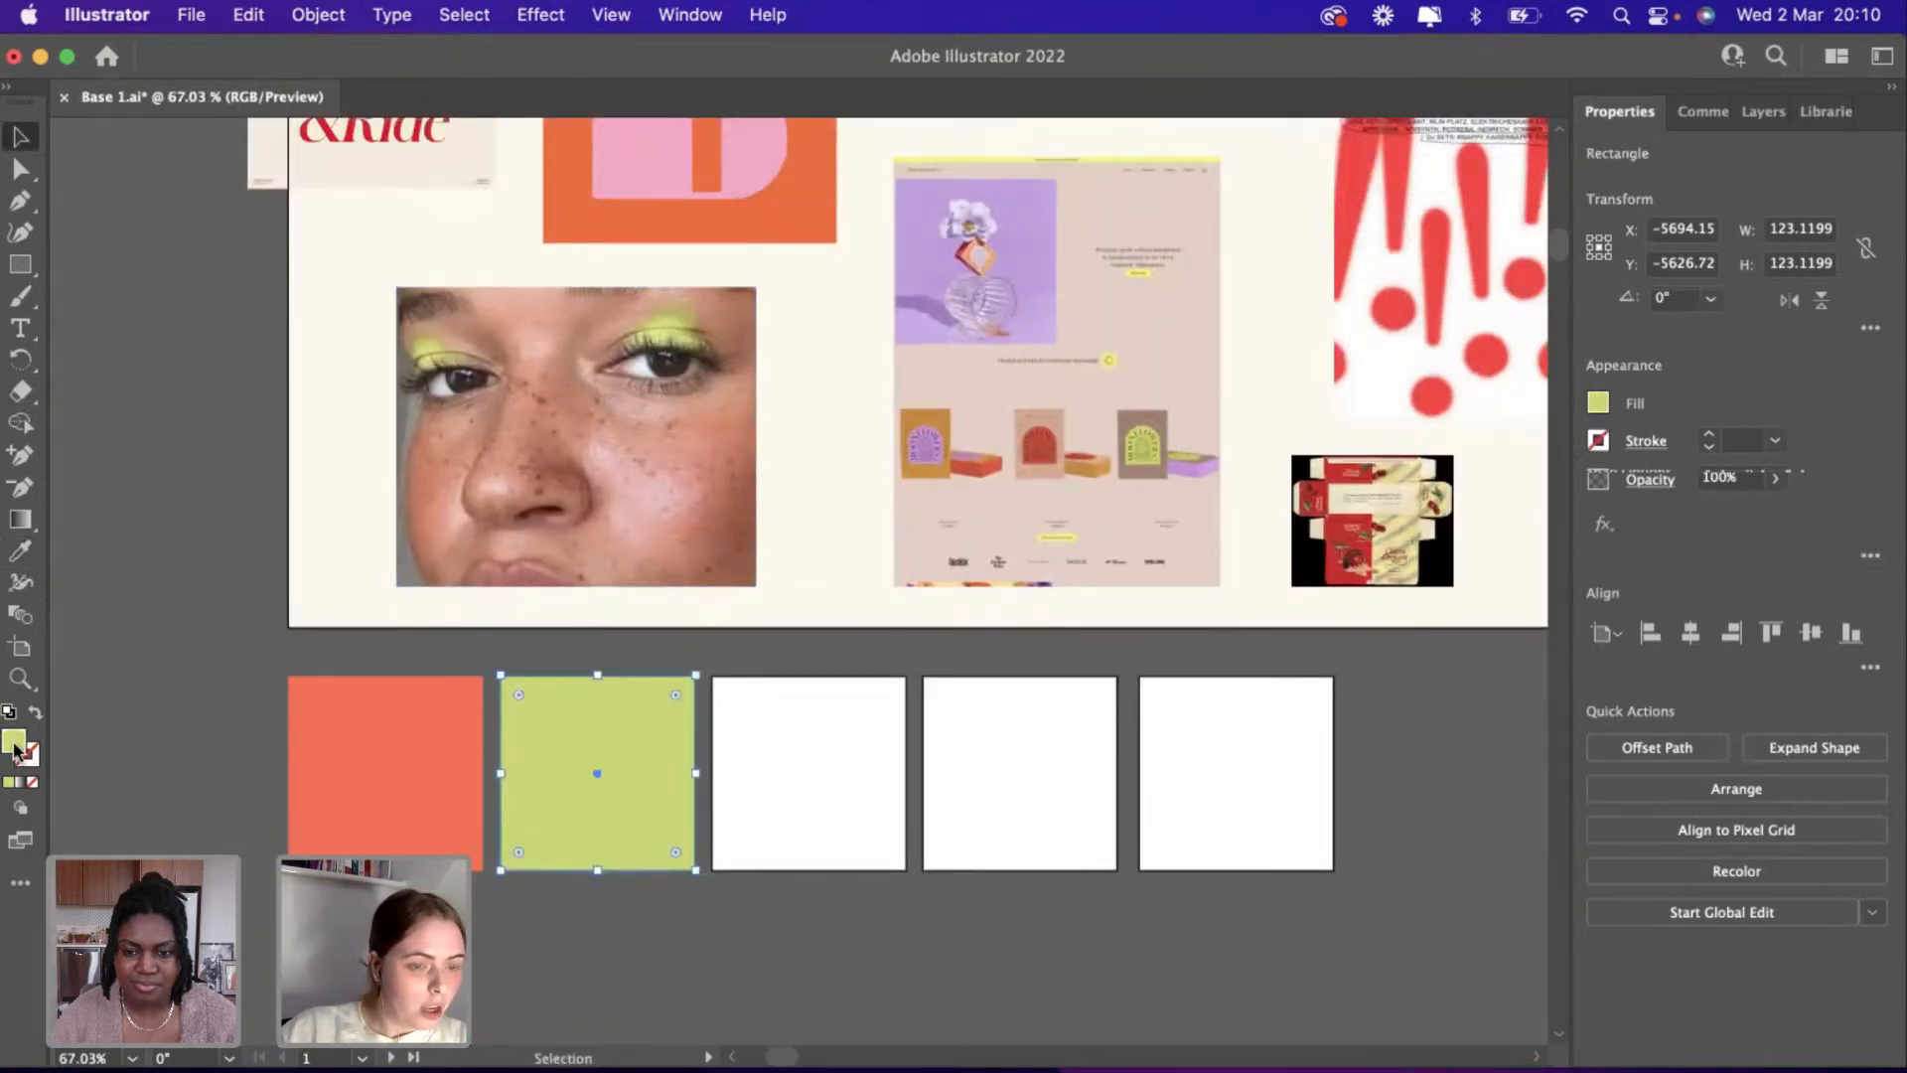
double_click(14, 746)
left_click_drag(1043, 574, 1014, 519)
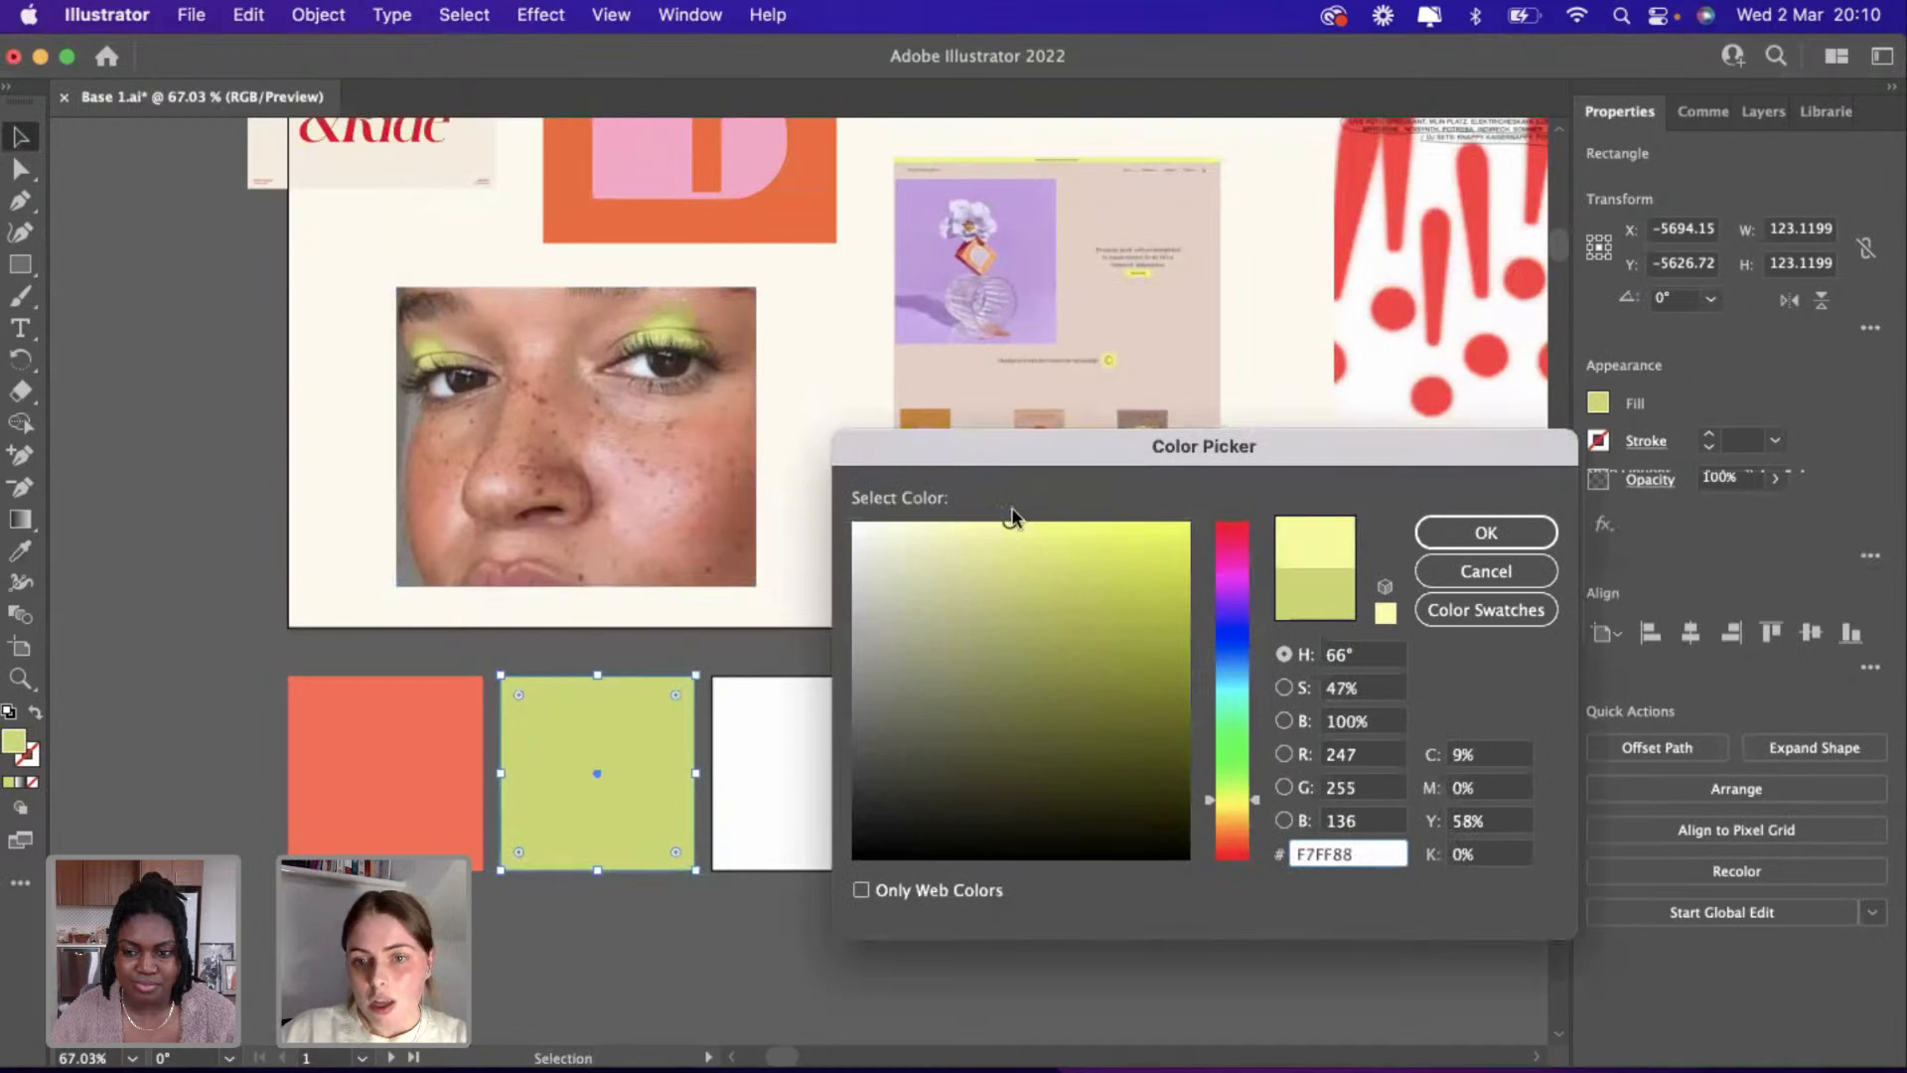
left_click(1486, 533)
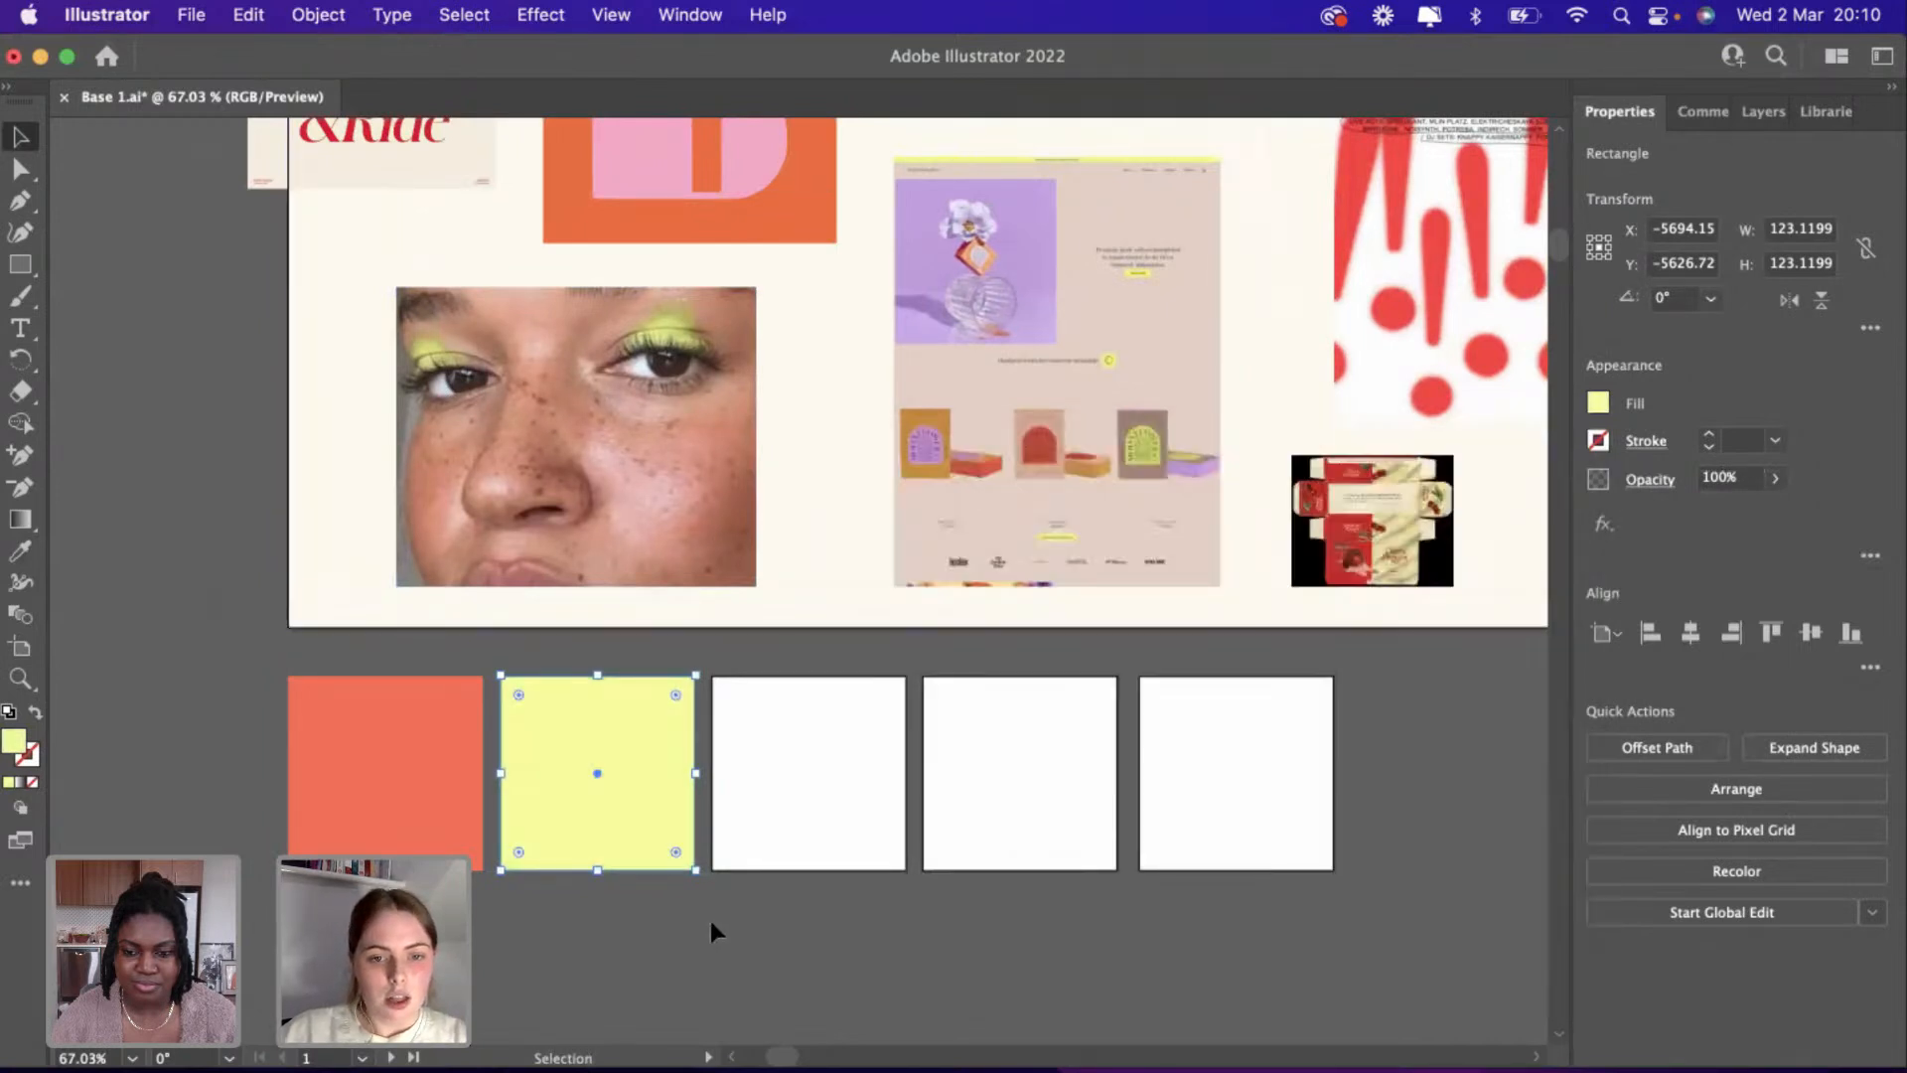
left_click(711, 924)
Fill the third square with the lilac sampled by Eyedropper from the flower image in the website screenshot.
left_click(766, 824)
scroll(765, 825, "up", 2)
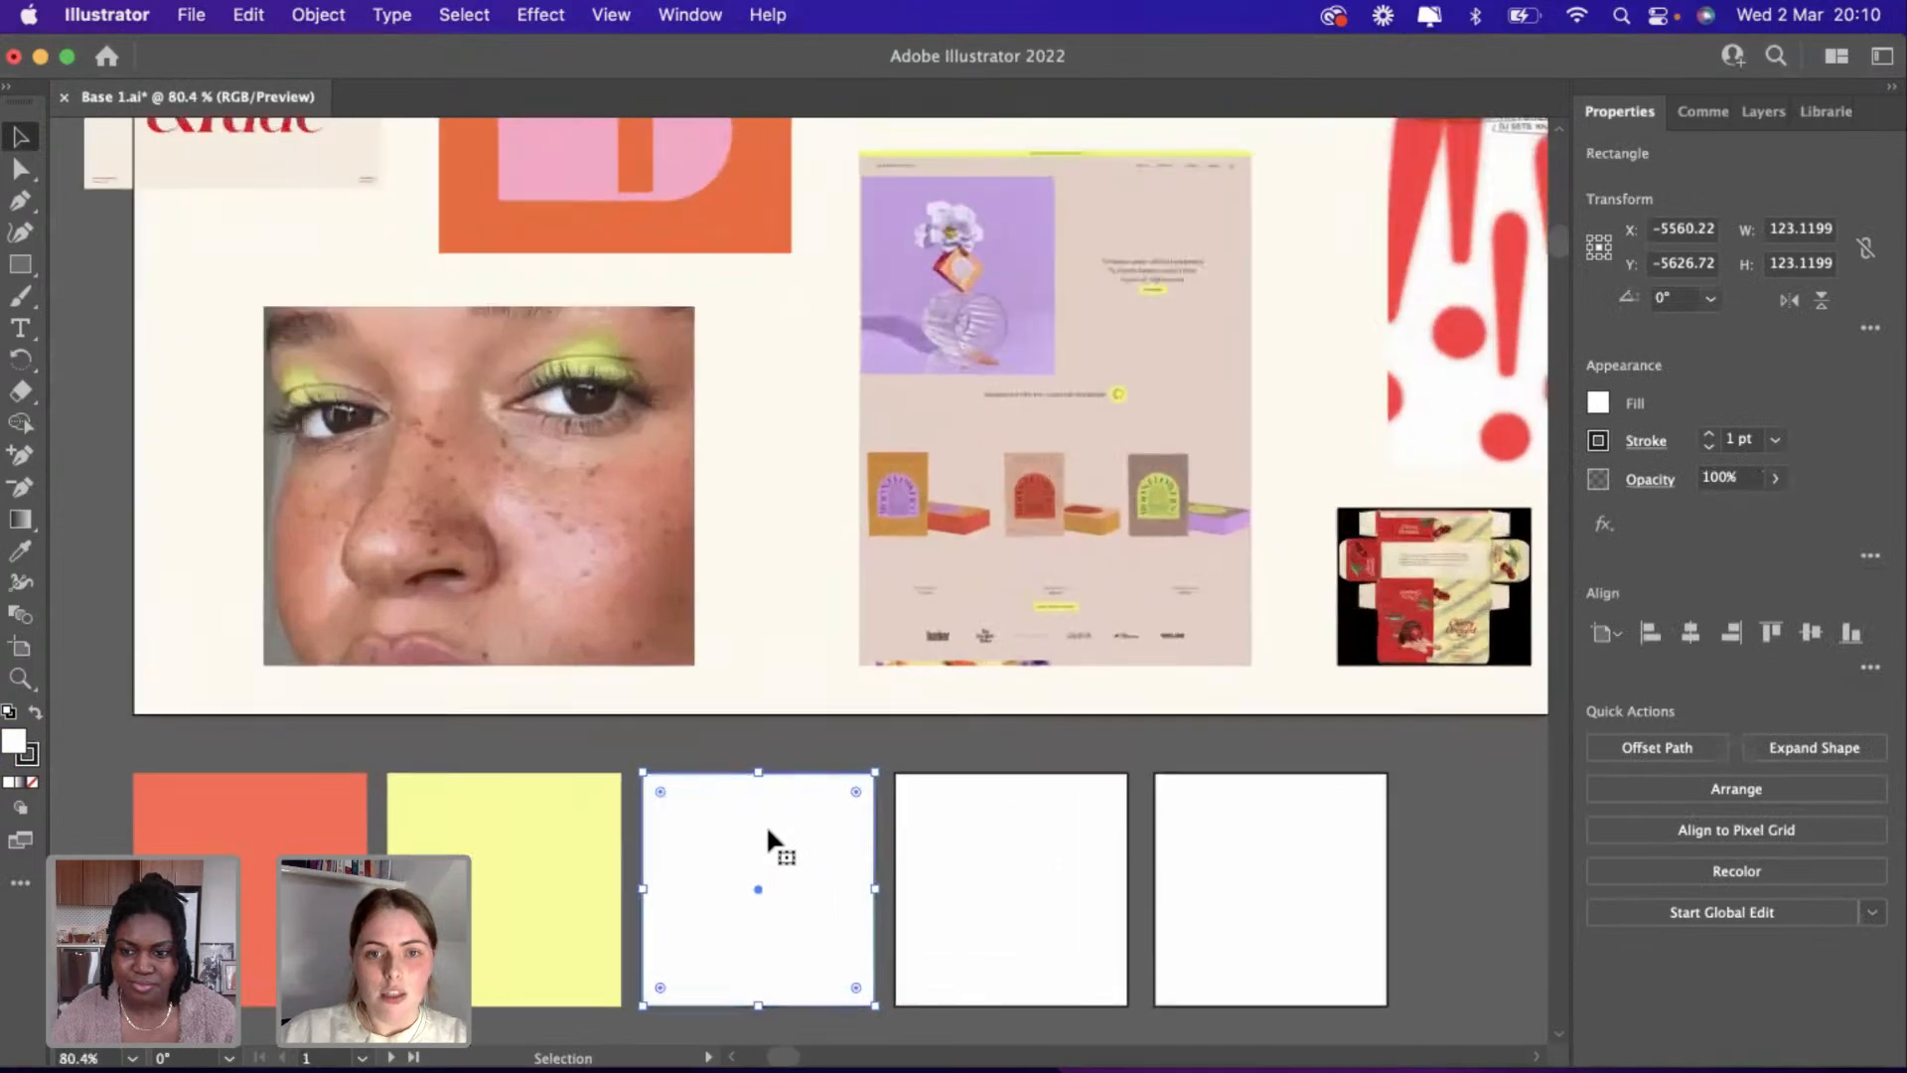
scroll(801, 477, "up", 2)
scroll(801, 477, "up", 3)
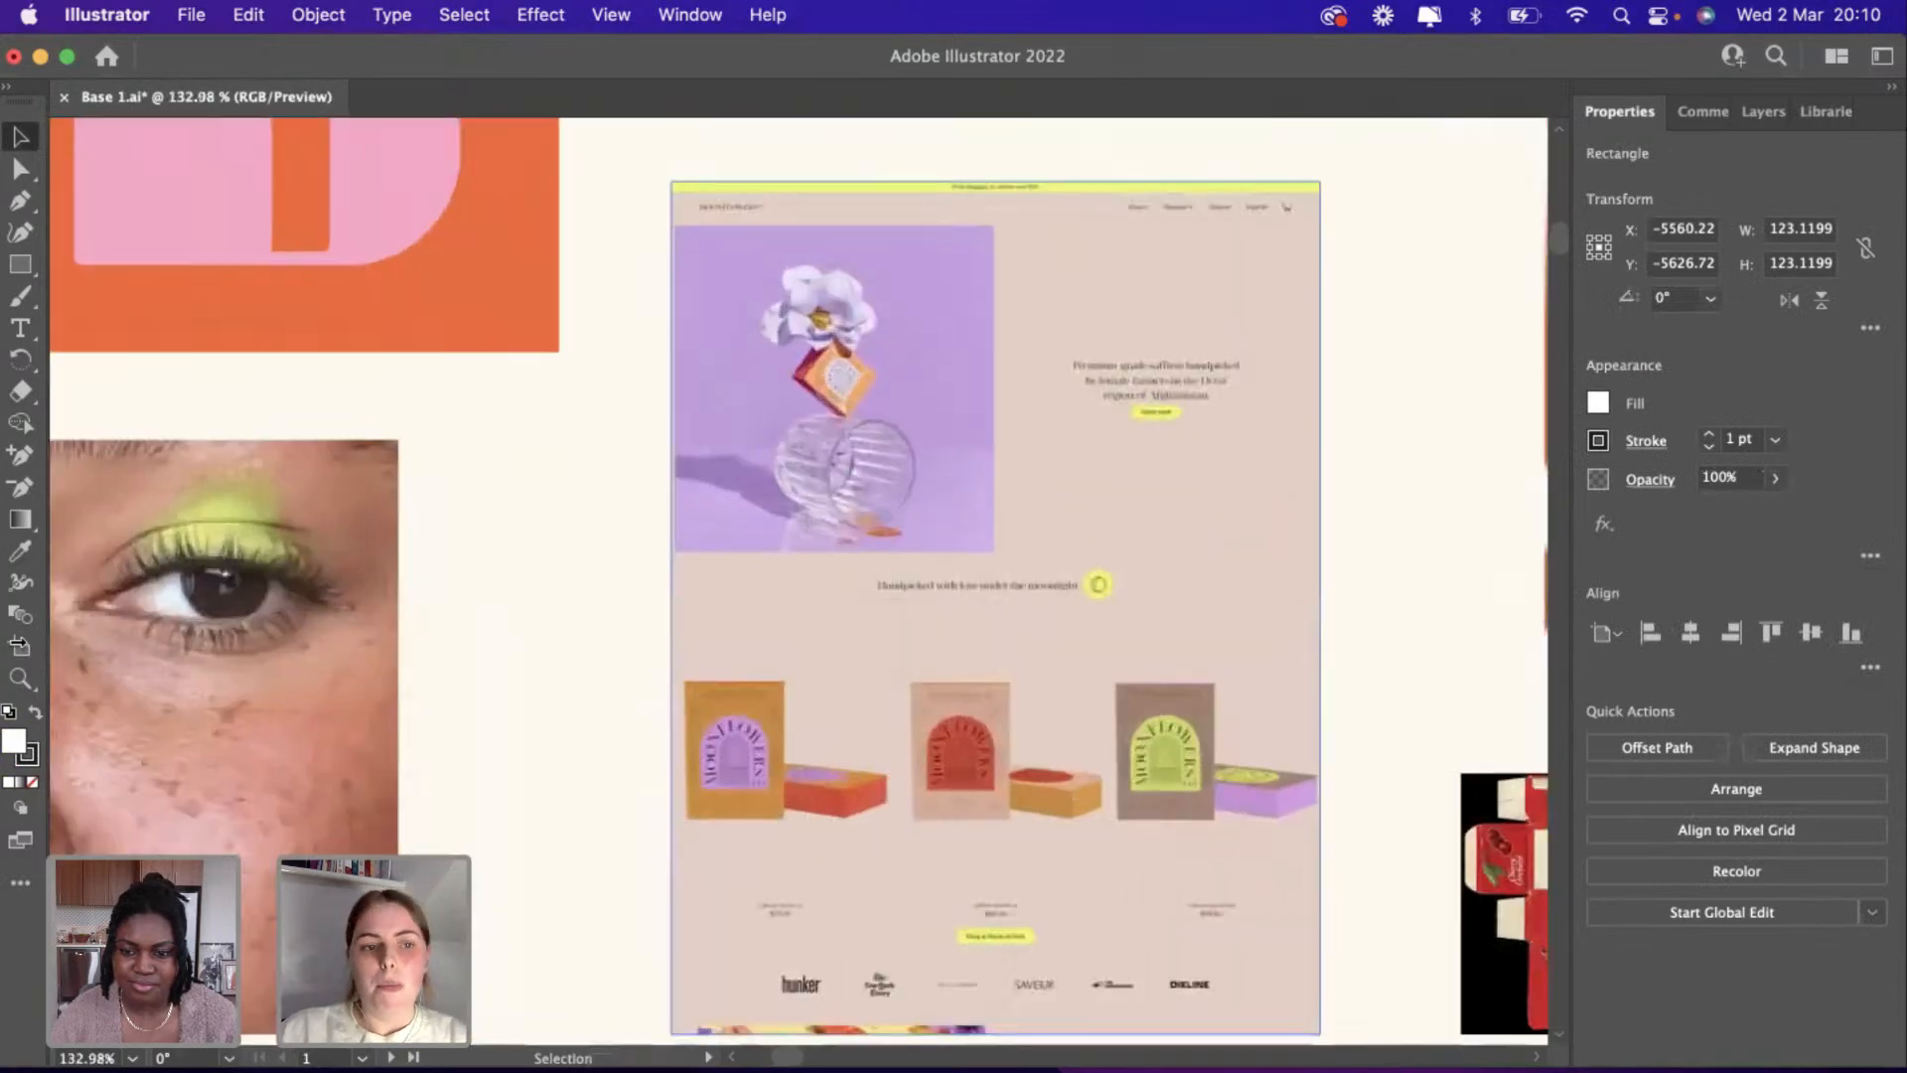
left_click(19, 553)
left_click(966, 506)
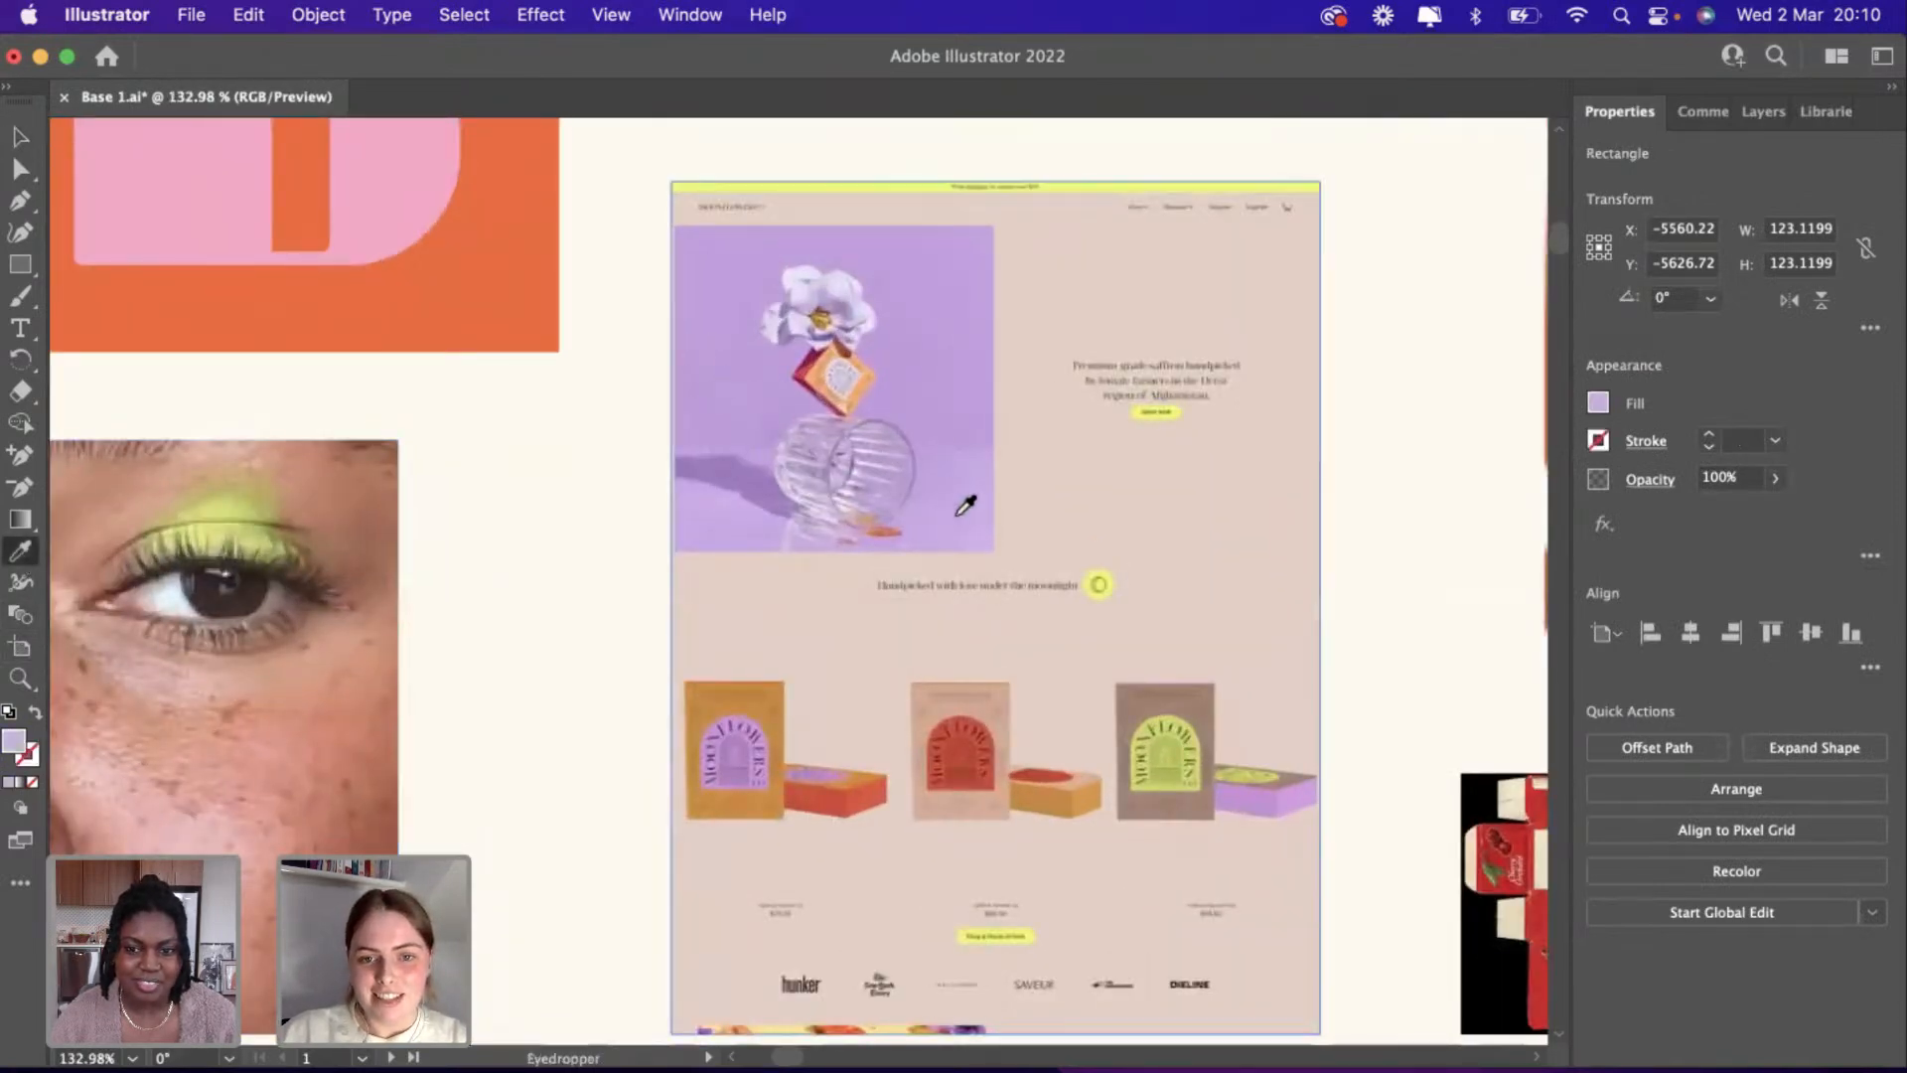
scroll(966, 507, "down", 4)
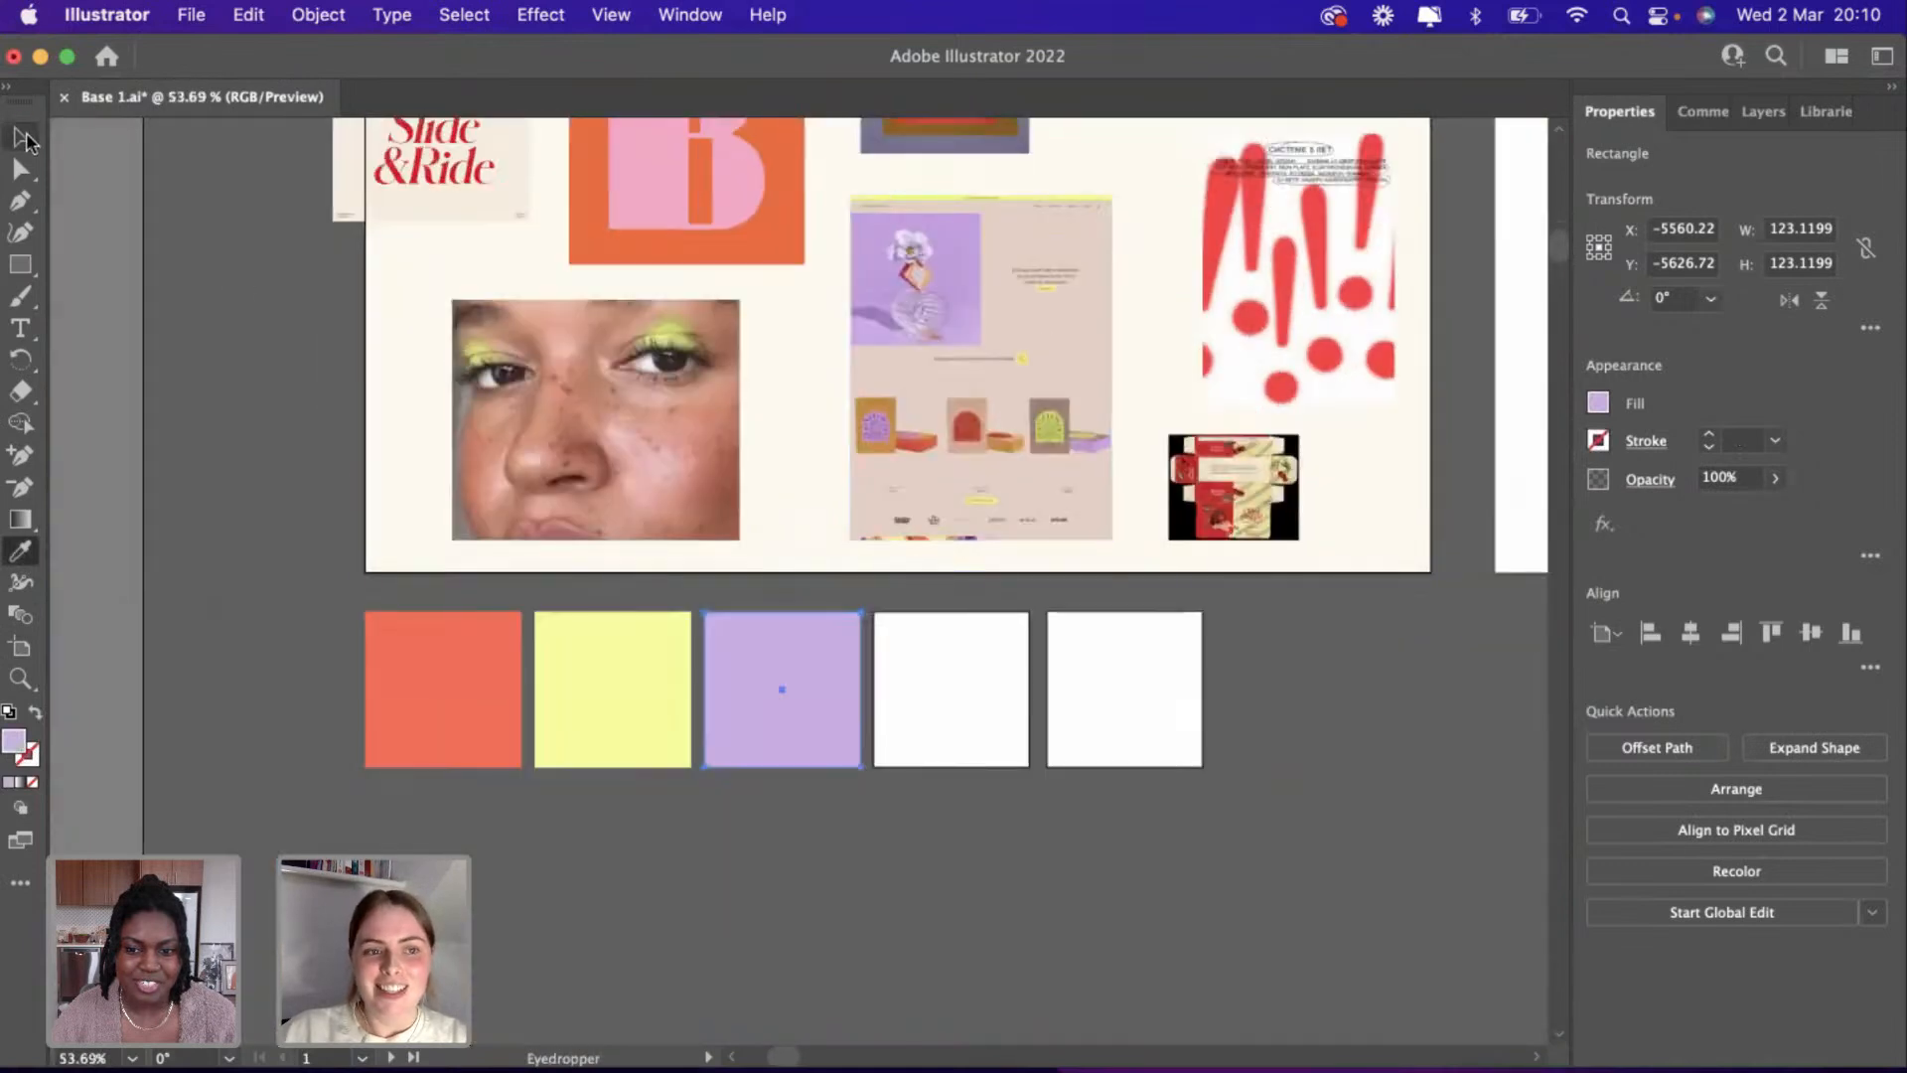
Lighten the third square's sampled lilac fill to DFBDFF.
left_click(21, 137)
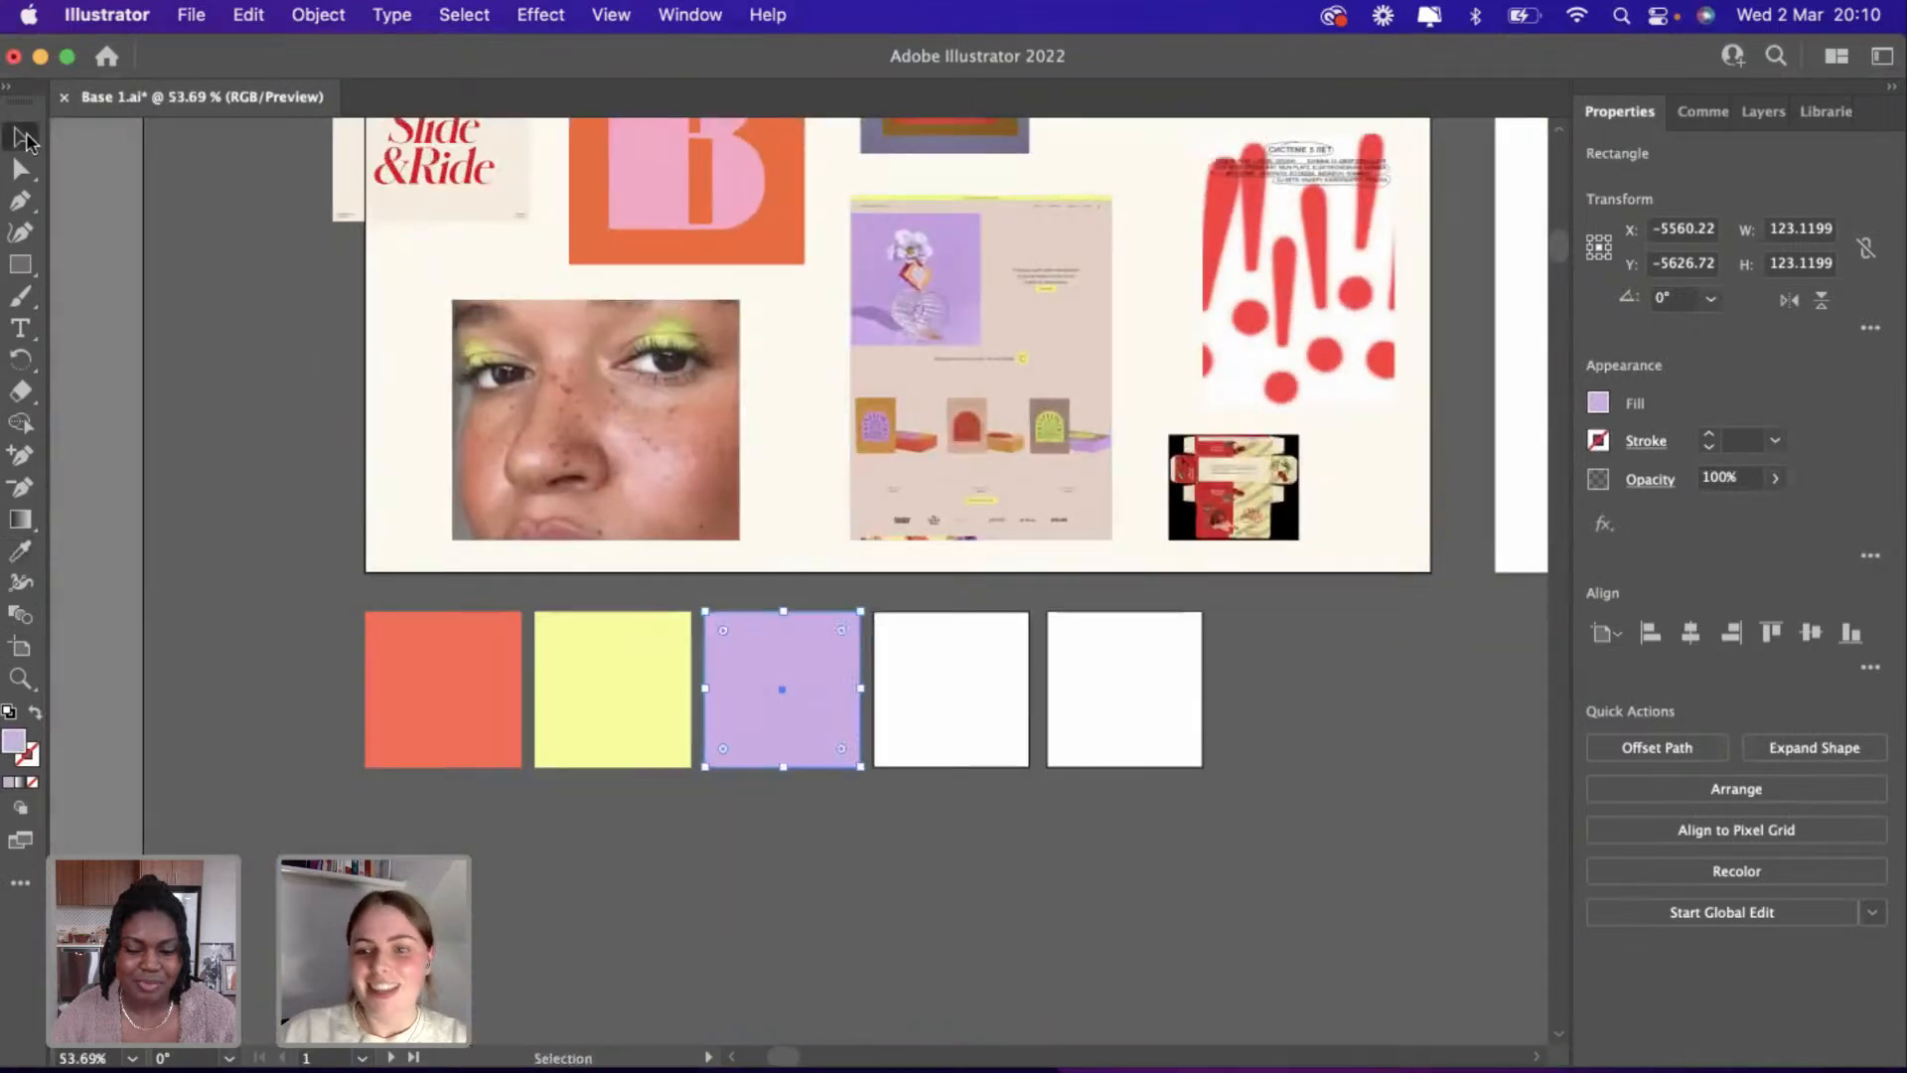
double_click(12, 747)
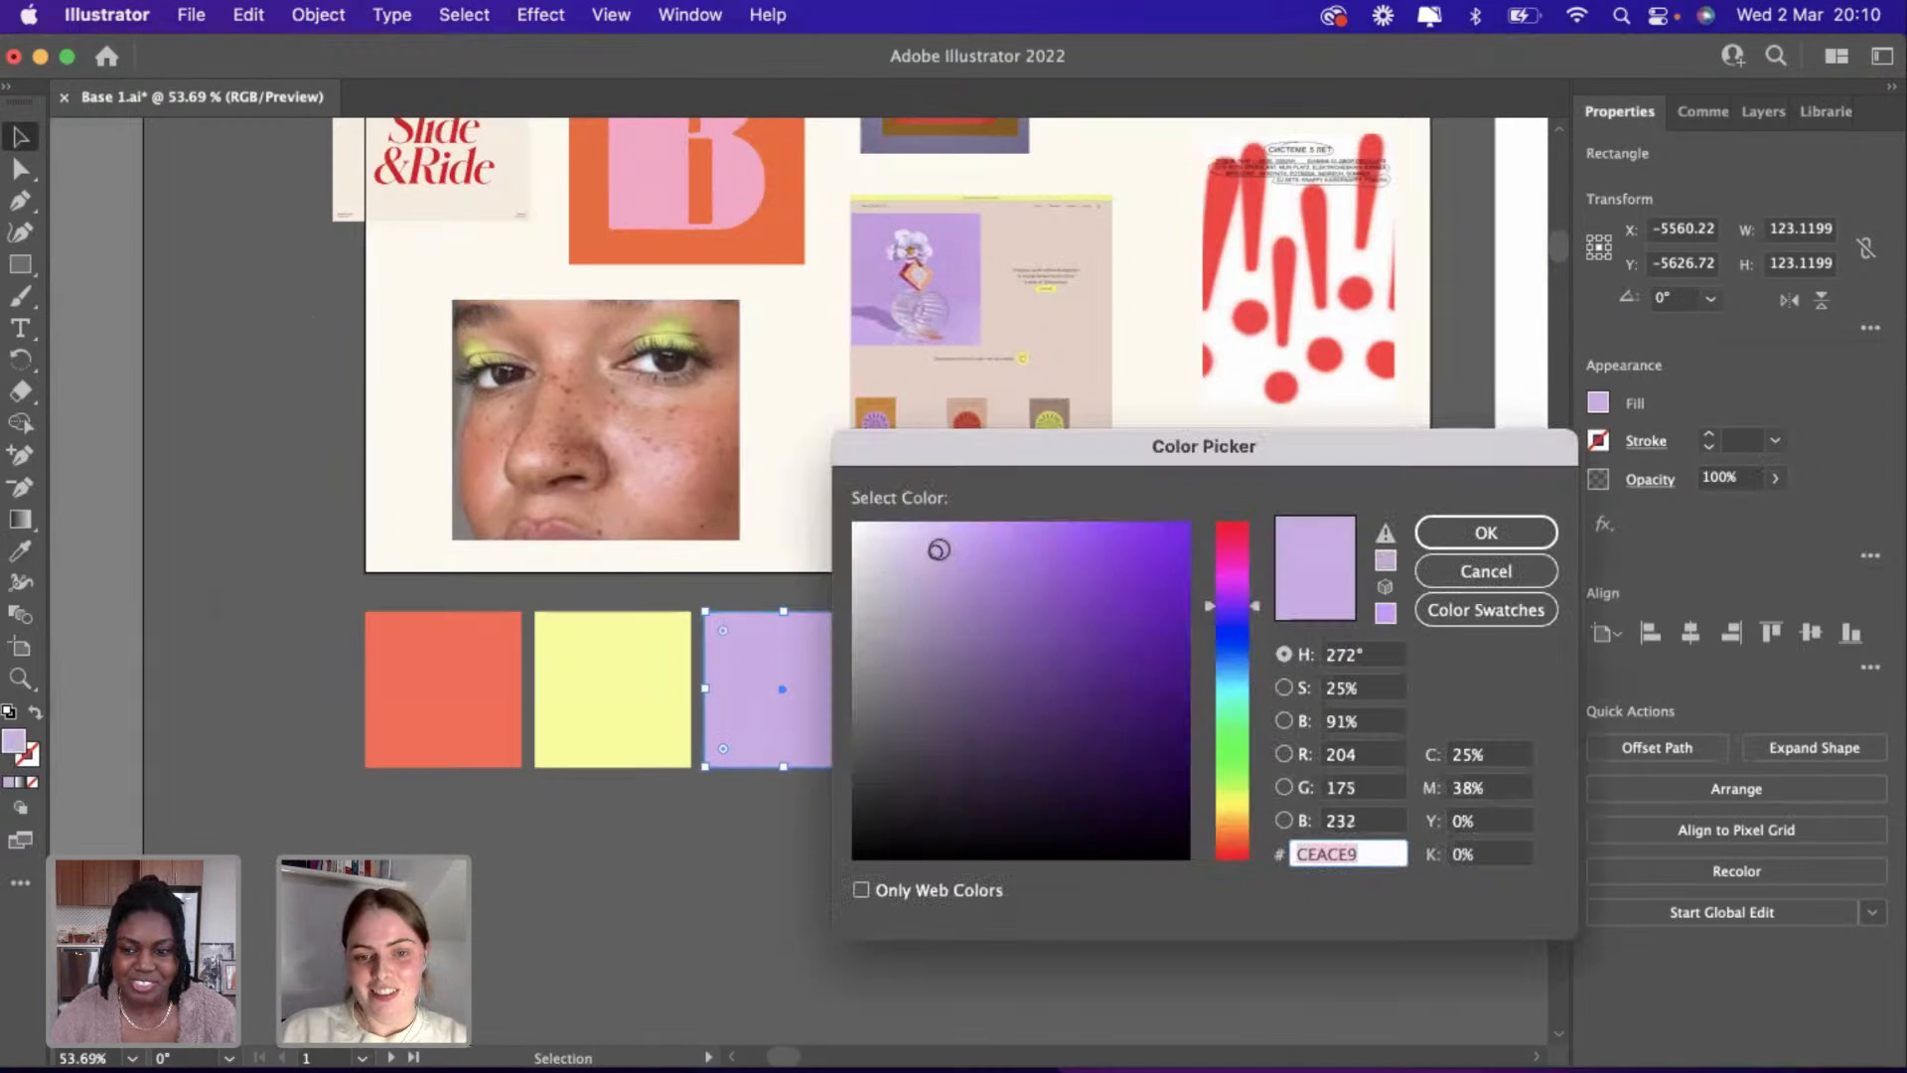
type("DFBDFF")
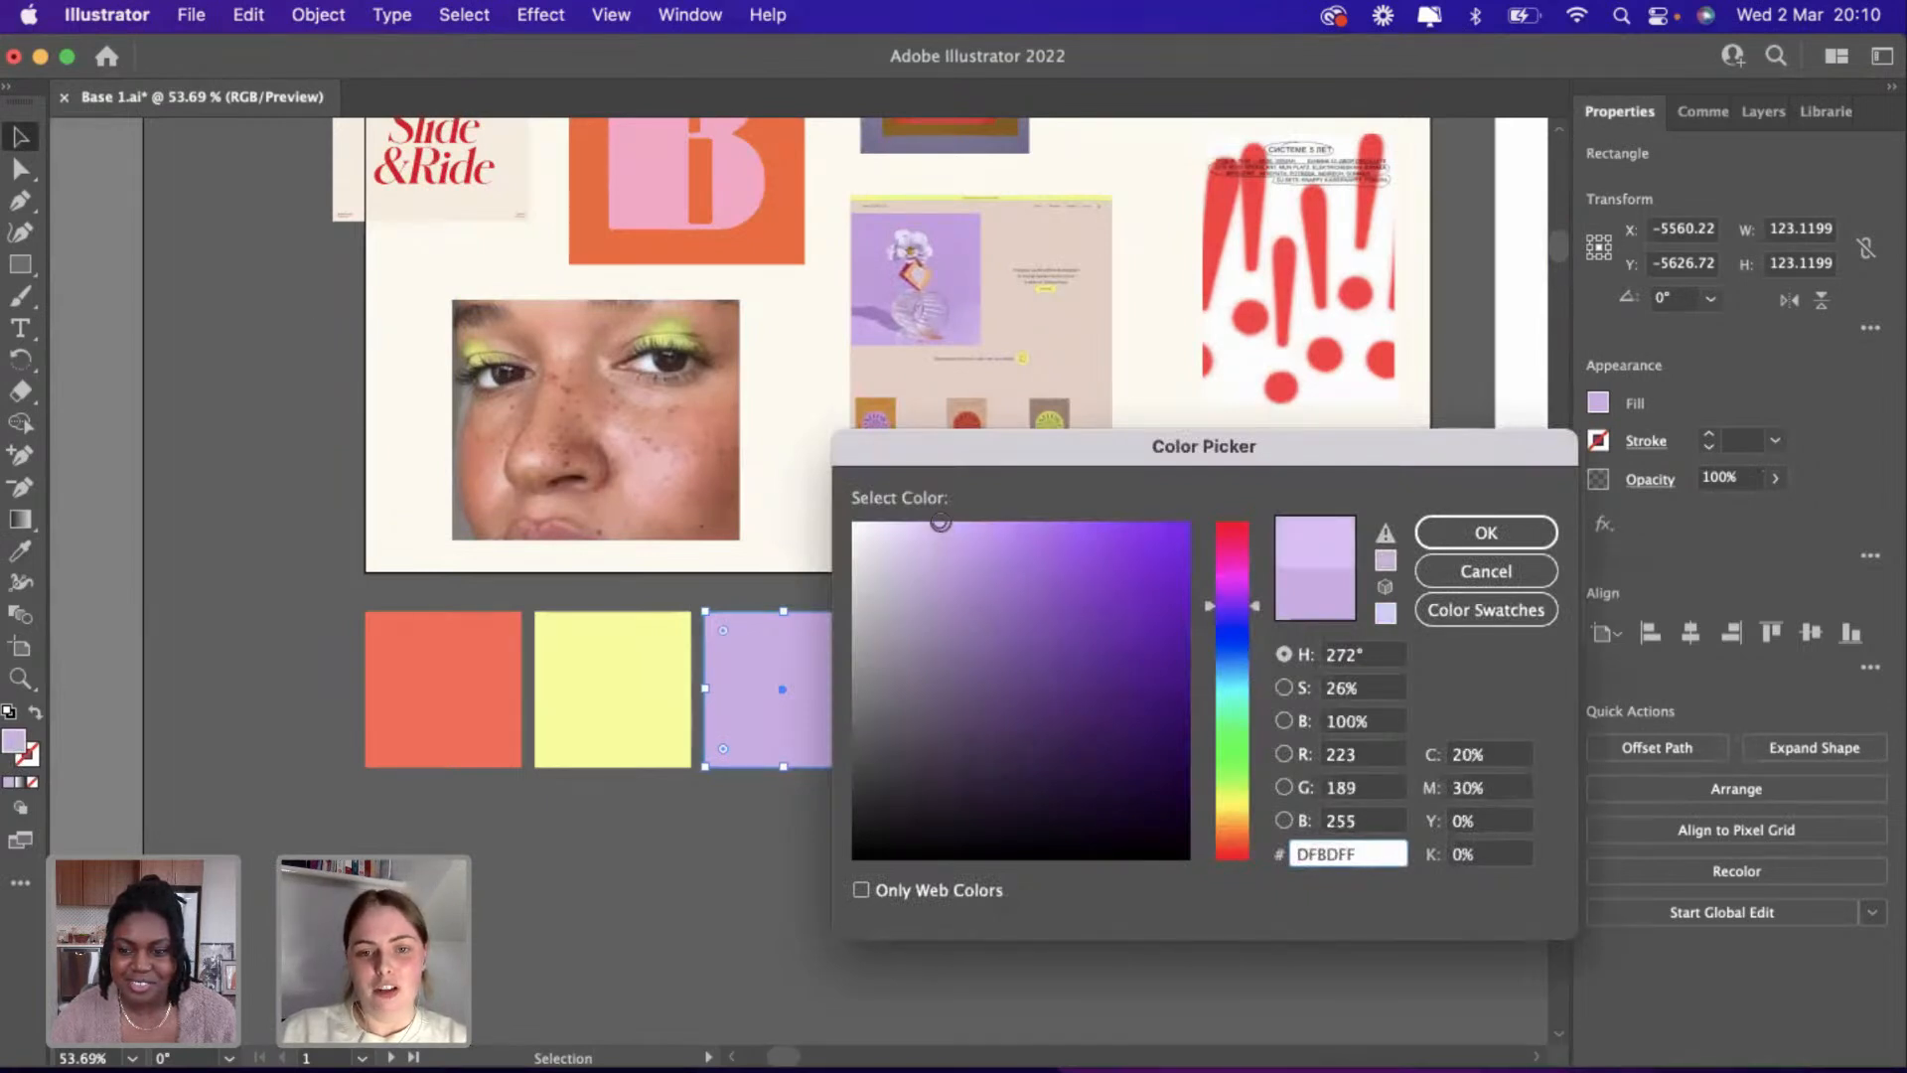
left_click(1490, 532)
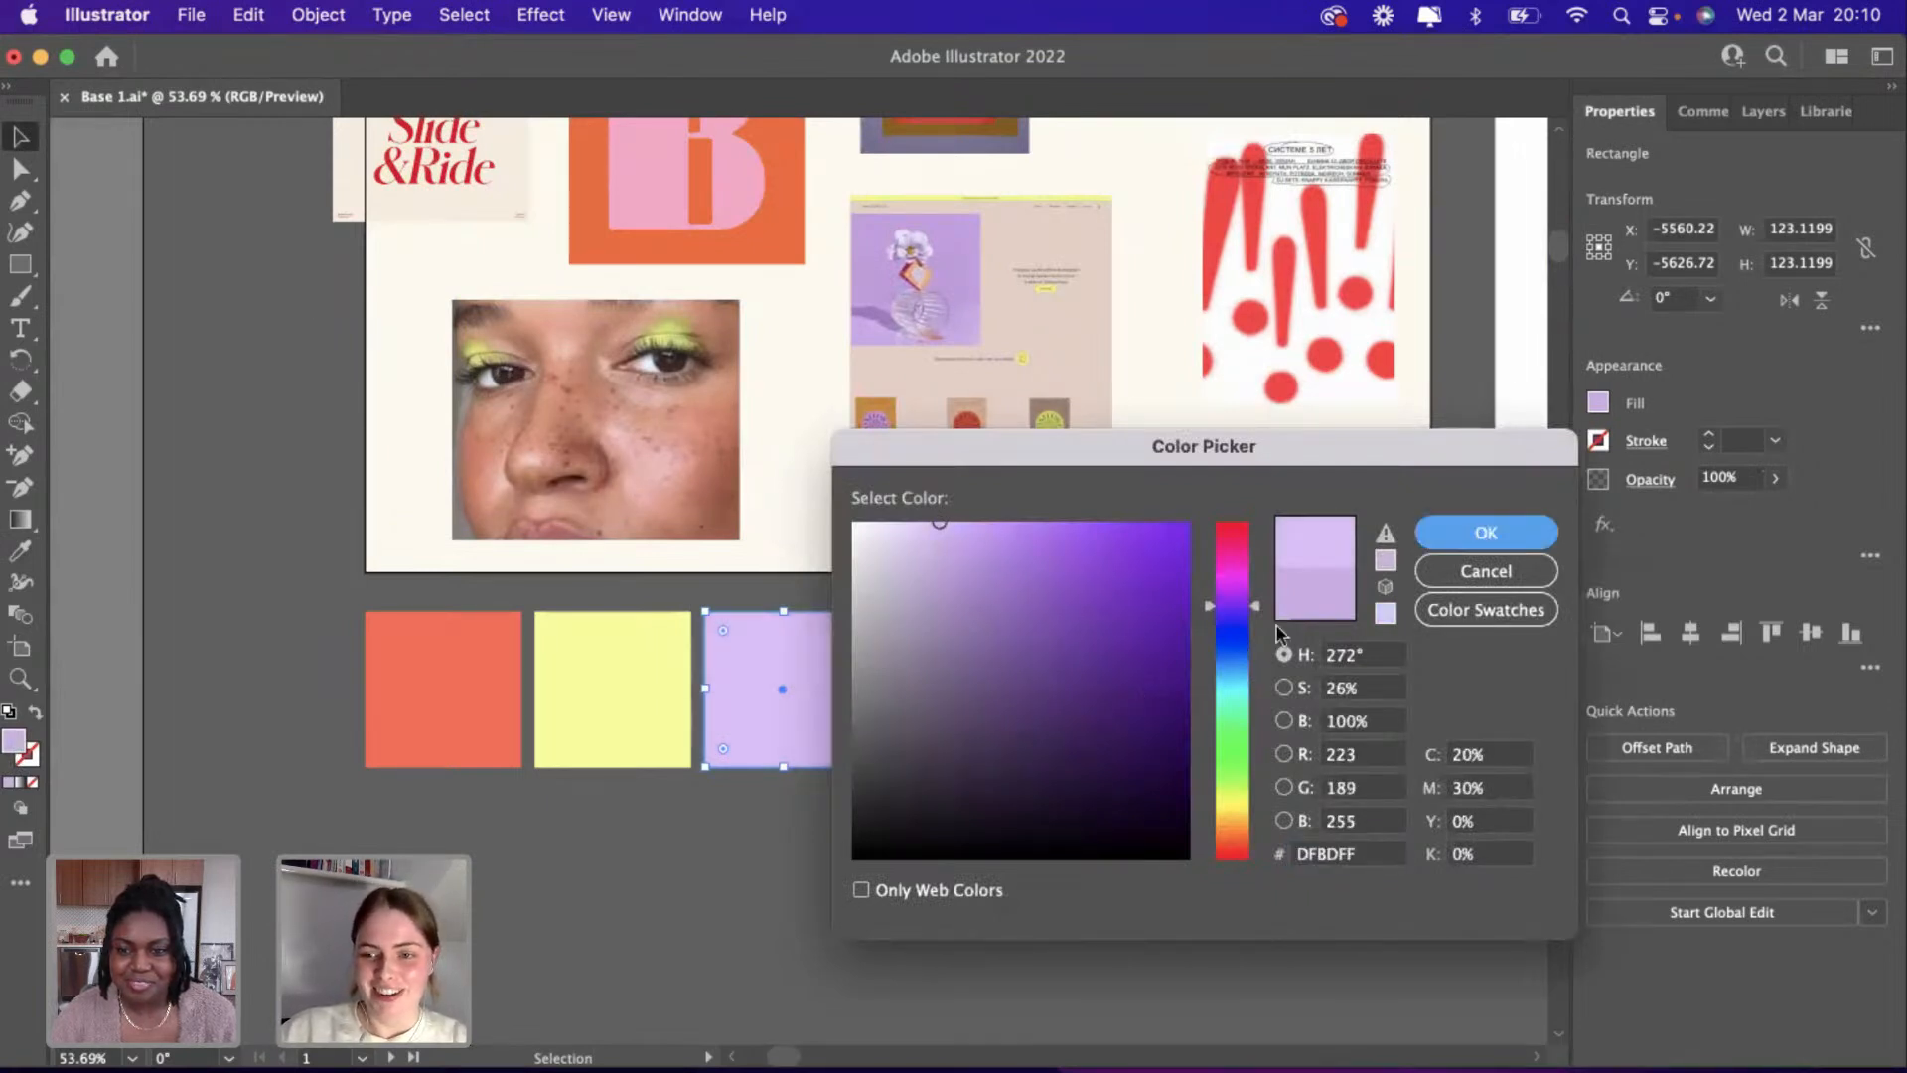
left_click(1279, 596)
Fill the fourth square with the green sampled by Eyedropper from the background of the Tangerine image.
scroll(809, 779, "up", 3)
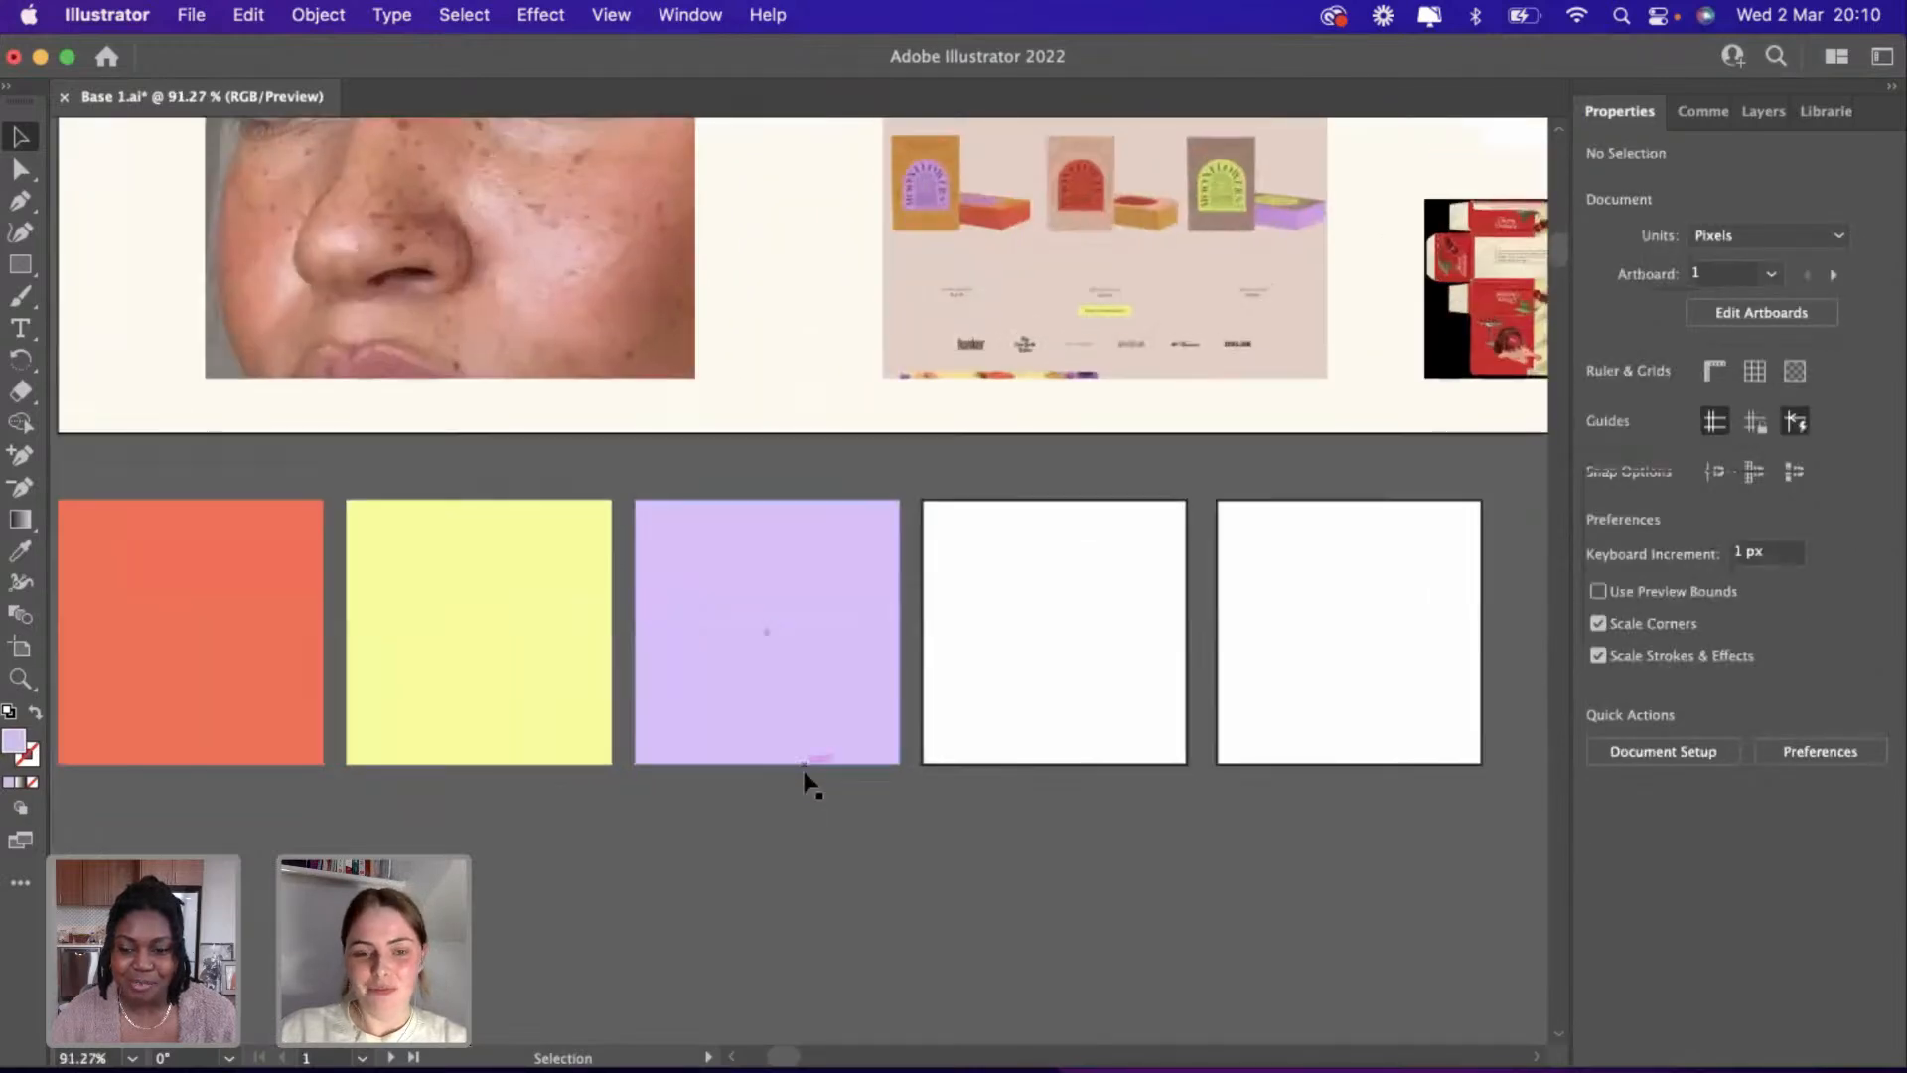
scroll(809, 779, "down", 2)
left_click(963, 763)
scroll(964, 763, "up", 3)
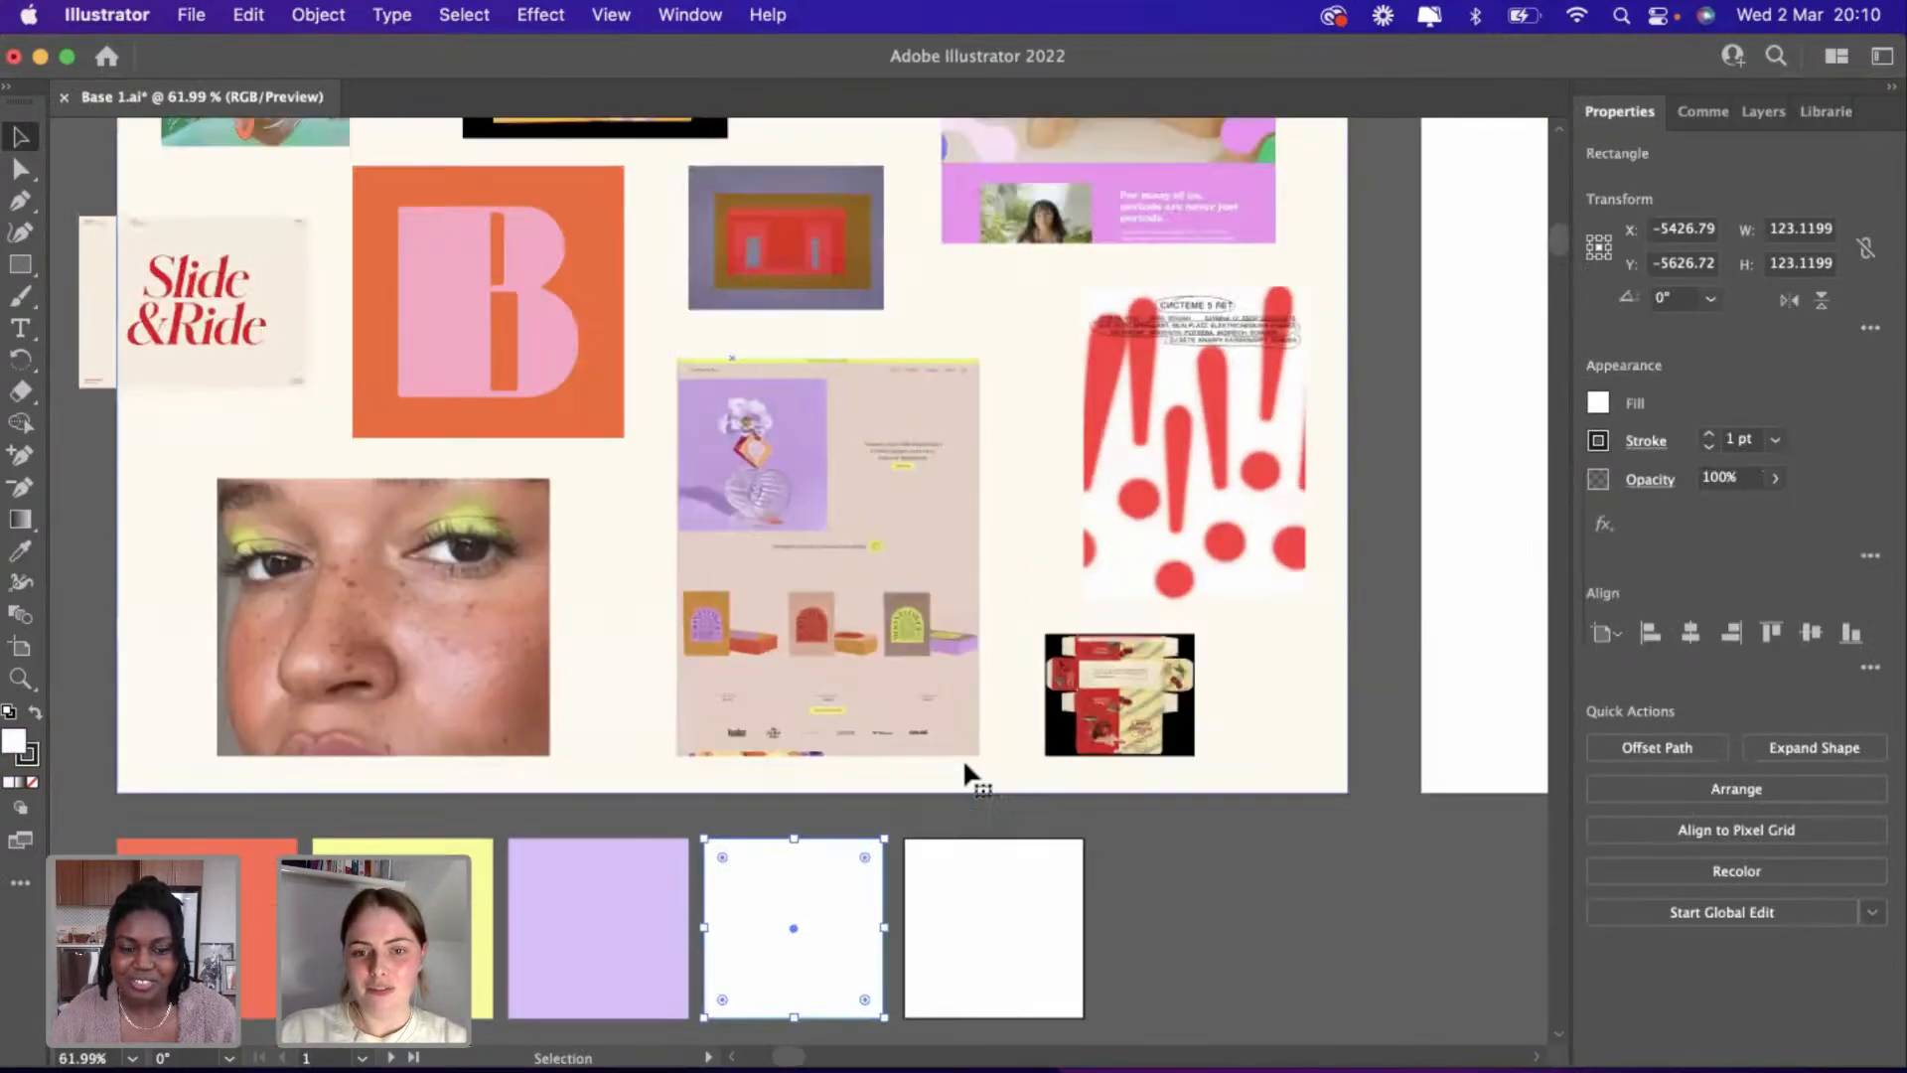
scroll(965, 766, "up", 5)
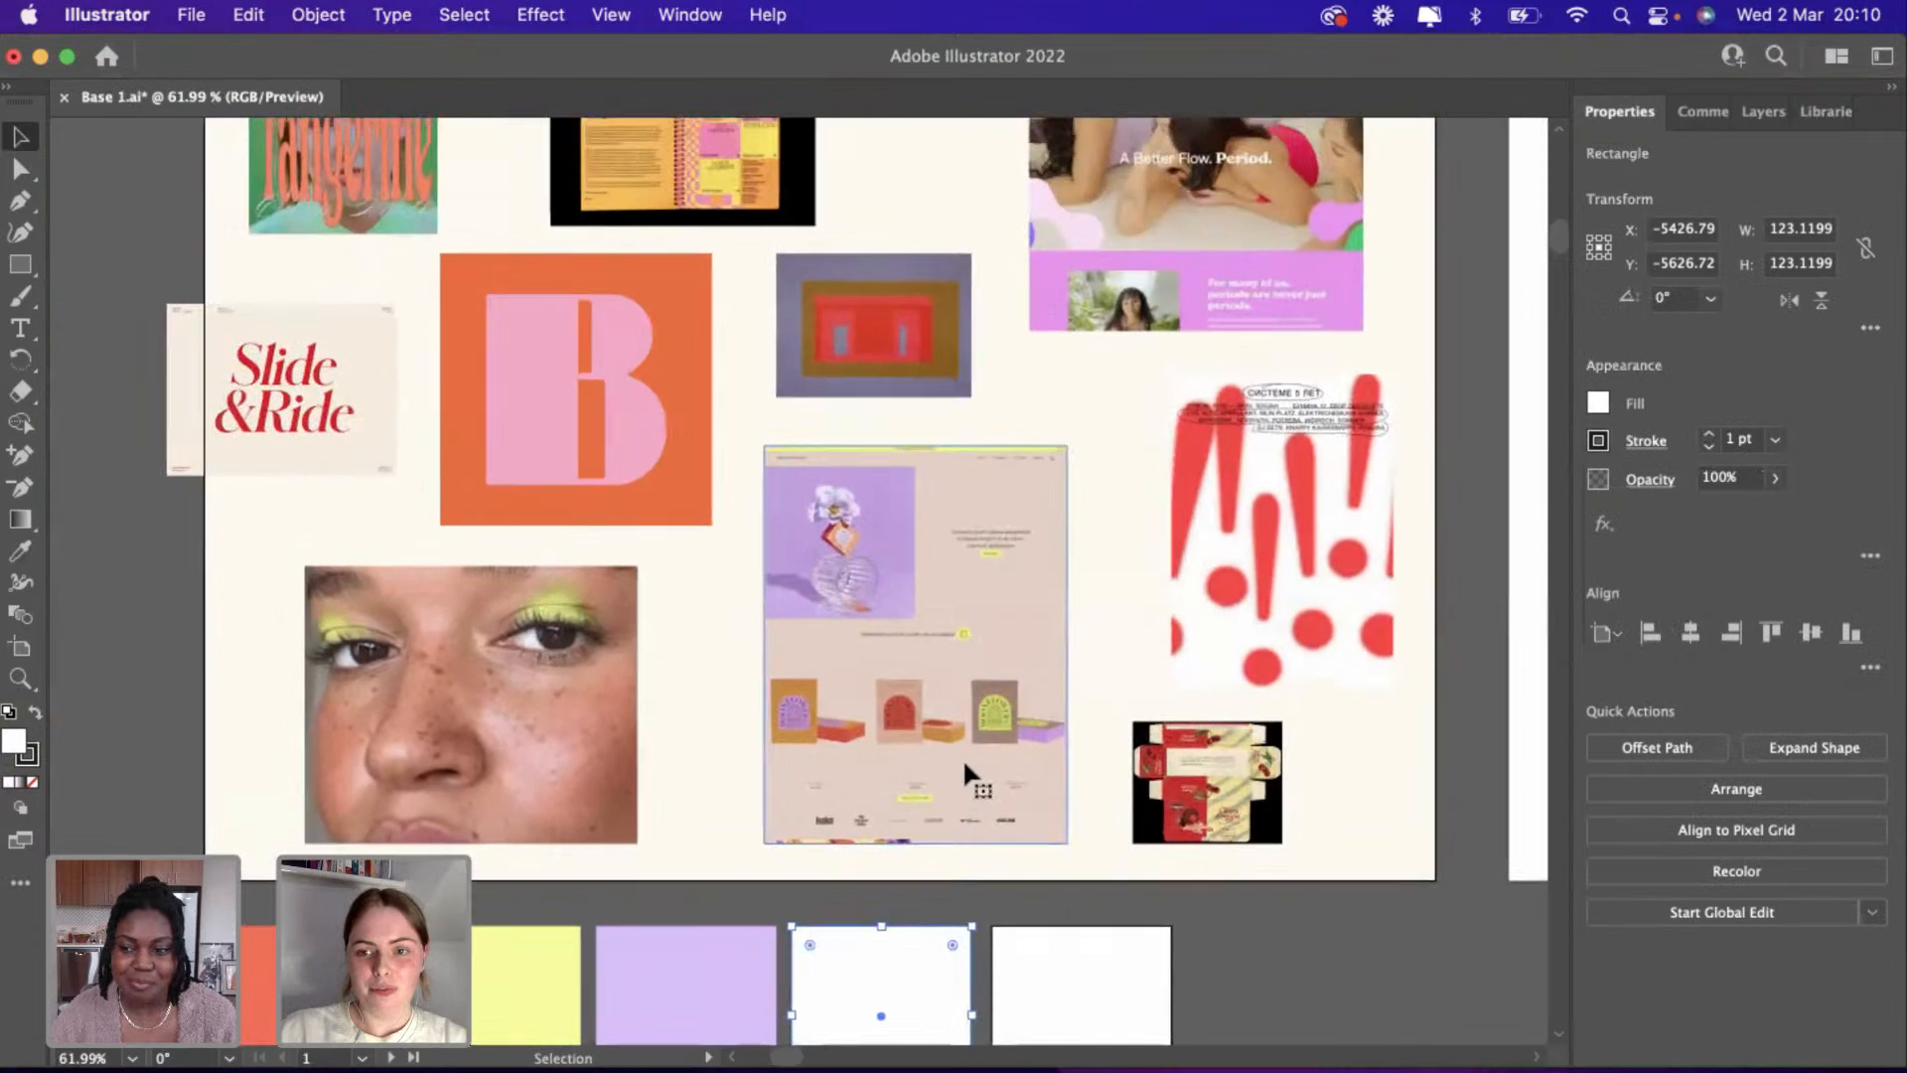
scroll(962, 759, "up", 1)
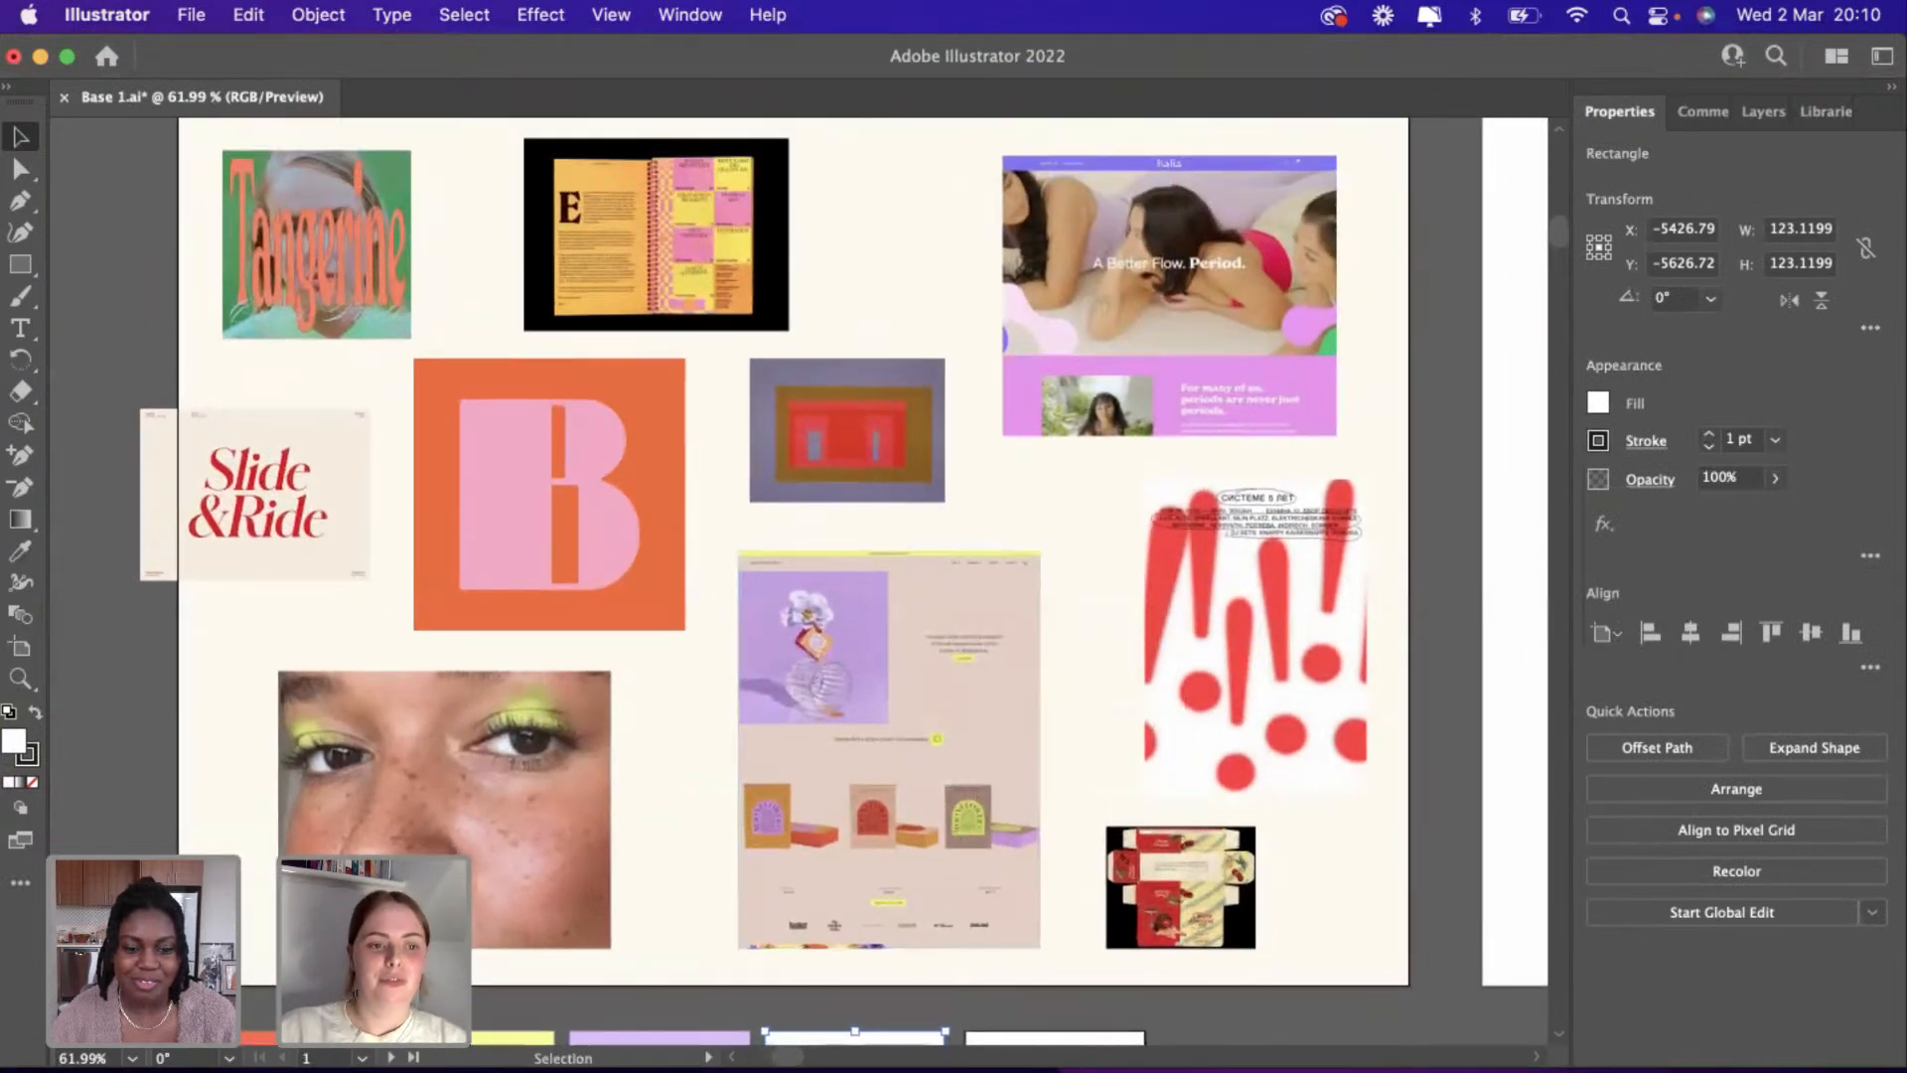
key("i")
left_click(310, 173)
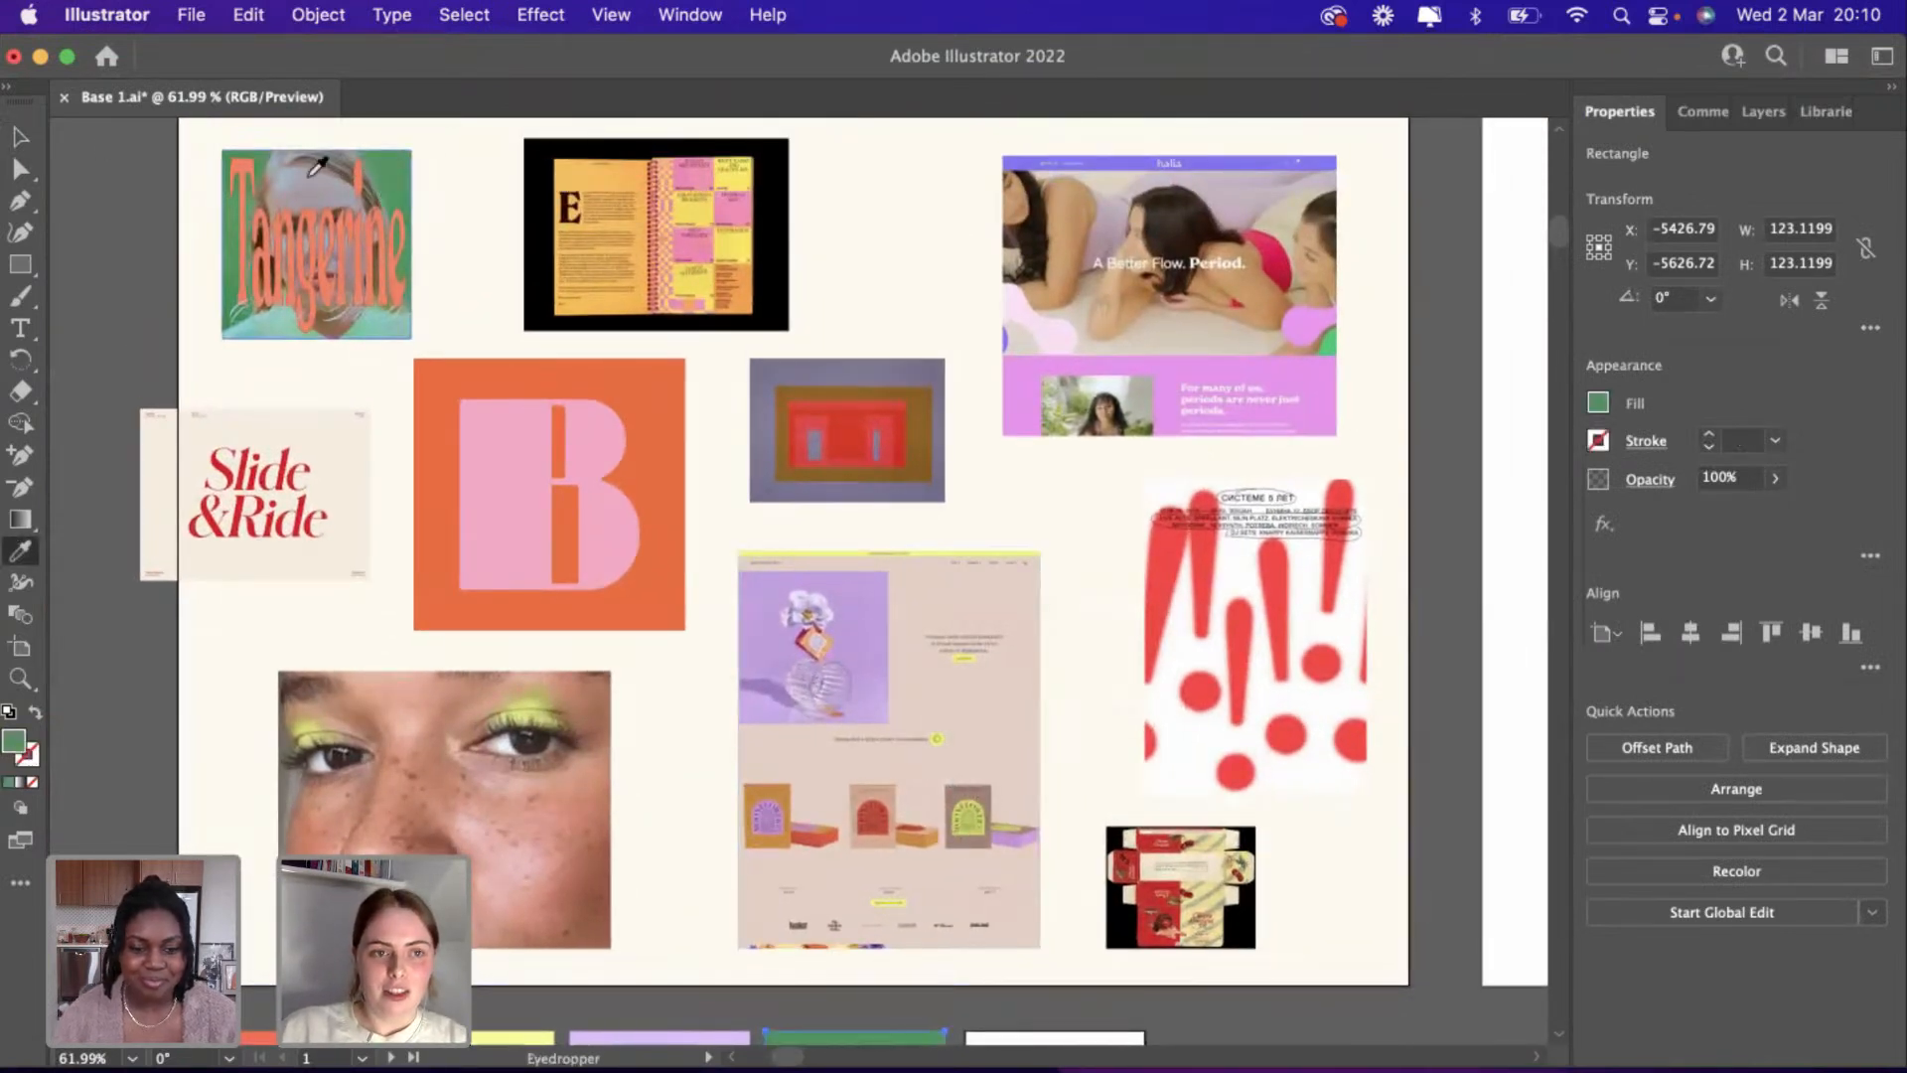
Brighten the fourth square's sampled green to the vivid green 3BFF77.
left_click(19, 138)
scroll(314, 354, "down", 4)
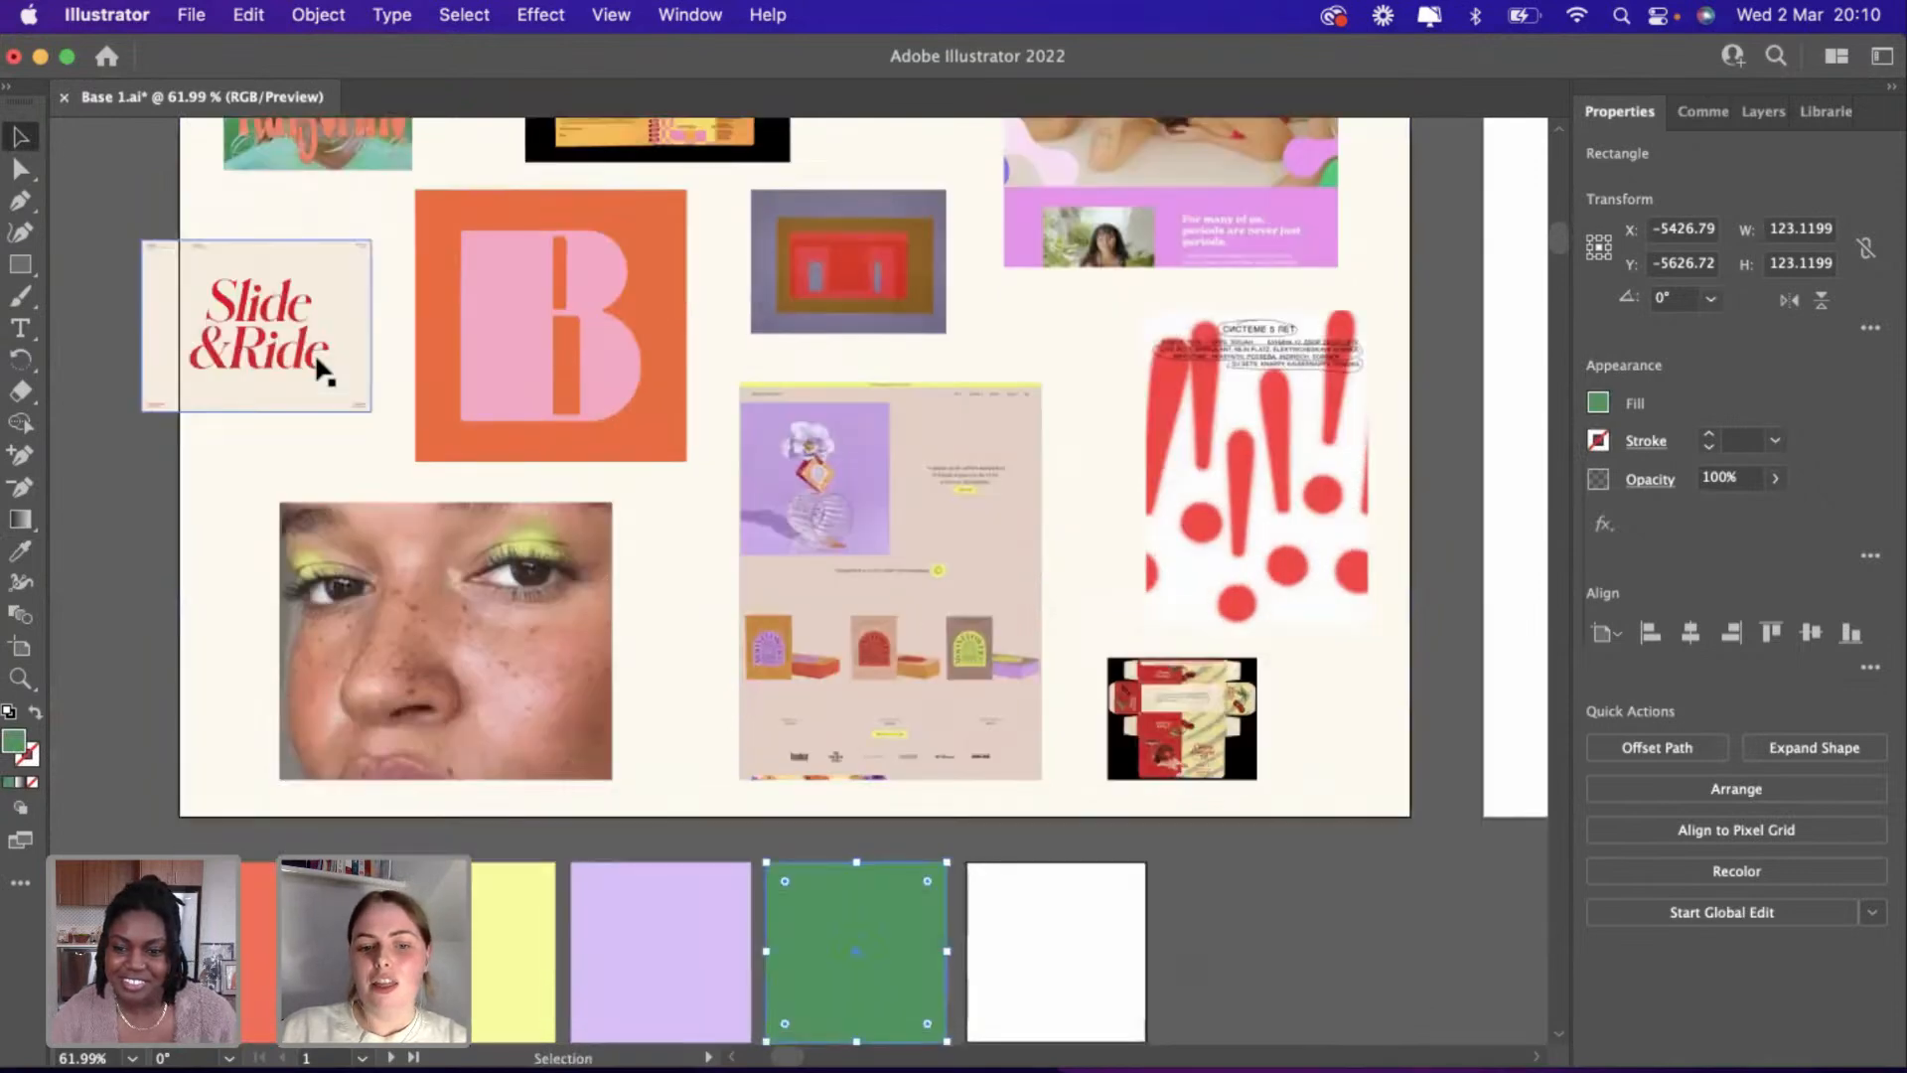
double_click(12, 747)
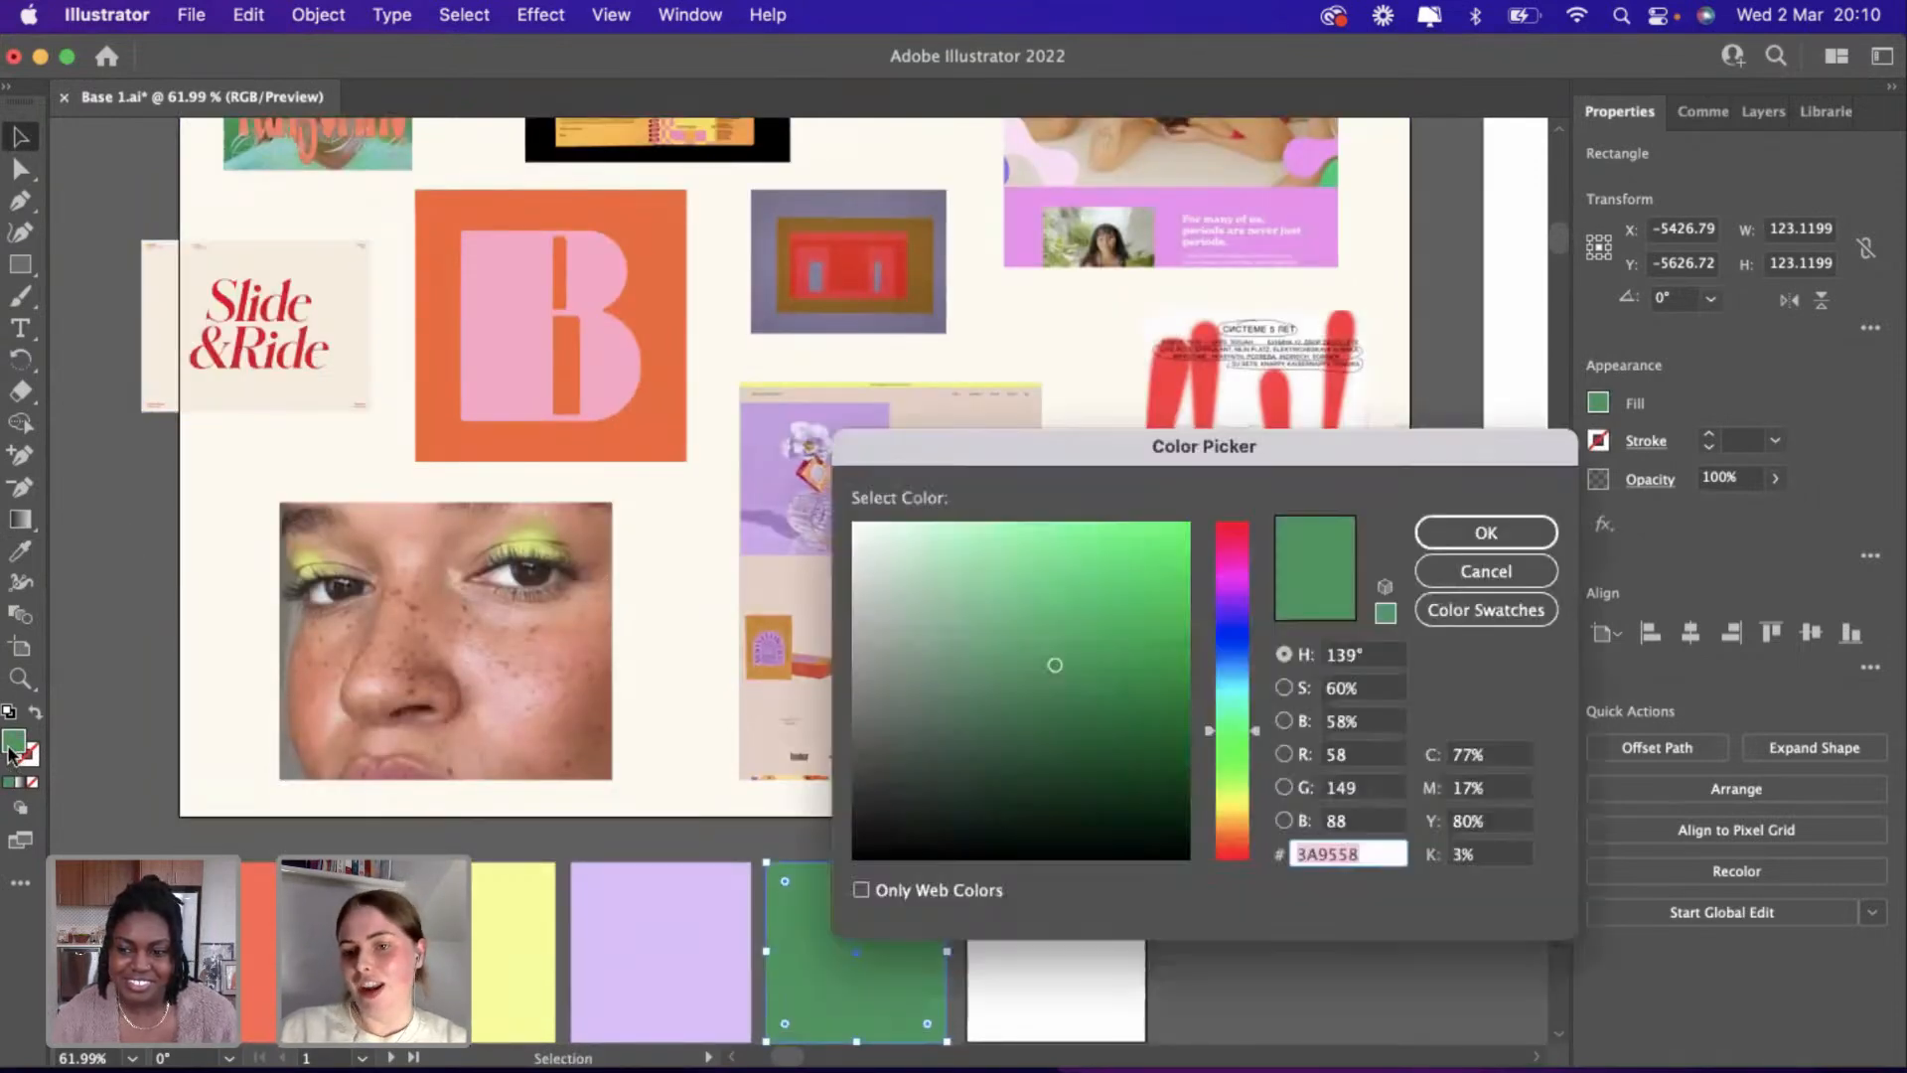
mouse_move(1055, 665)
left_mouse_down()
mouse_move(1142, 558)
mouse_move(1116, 516)
left_mouse_up()
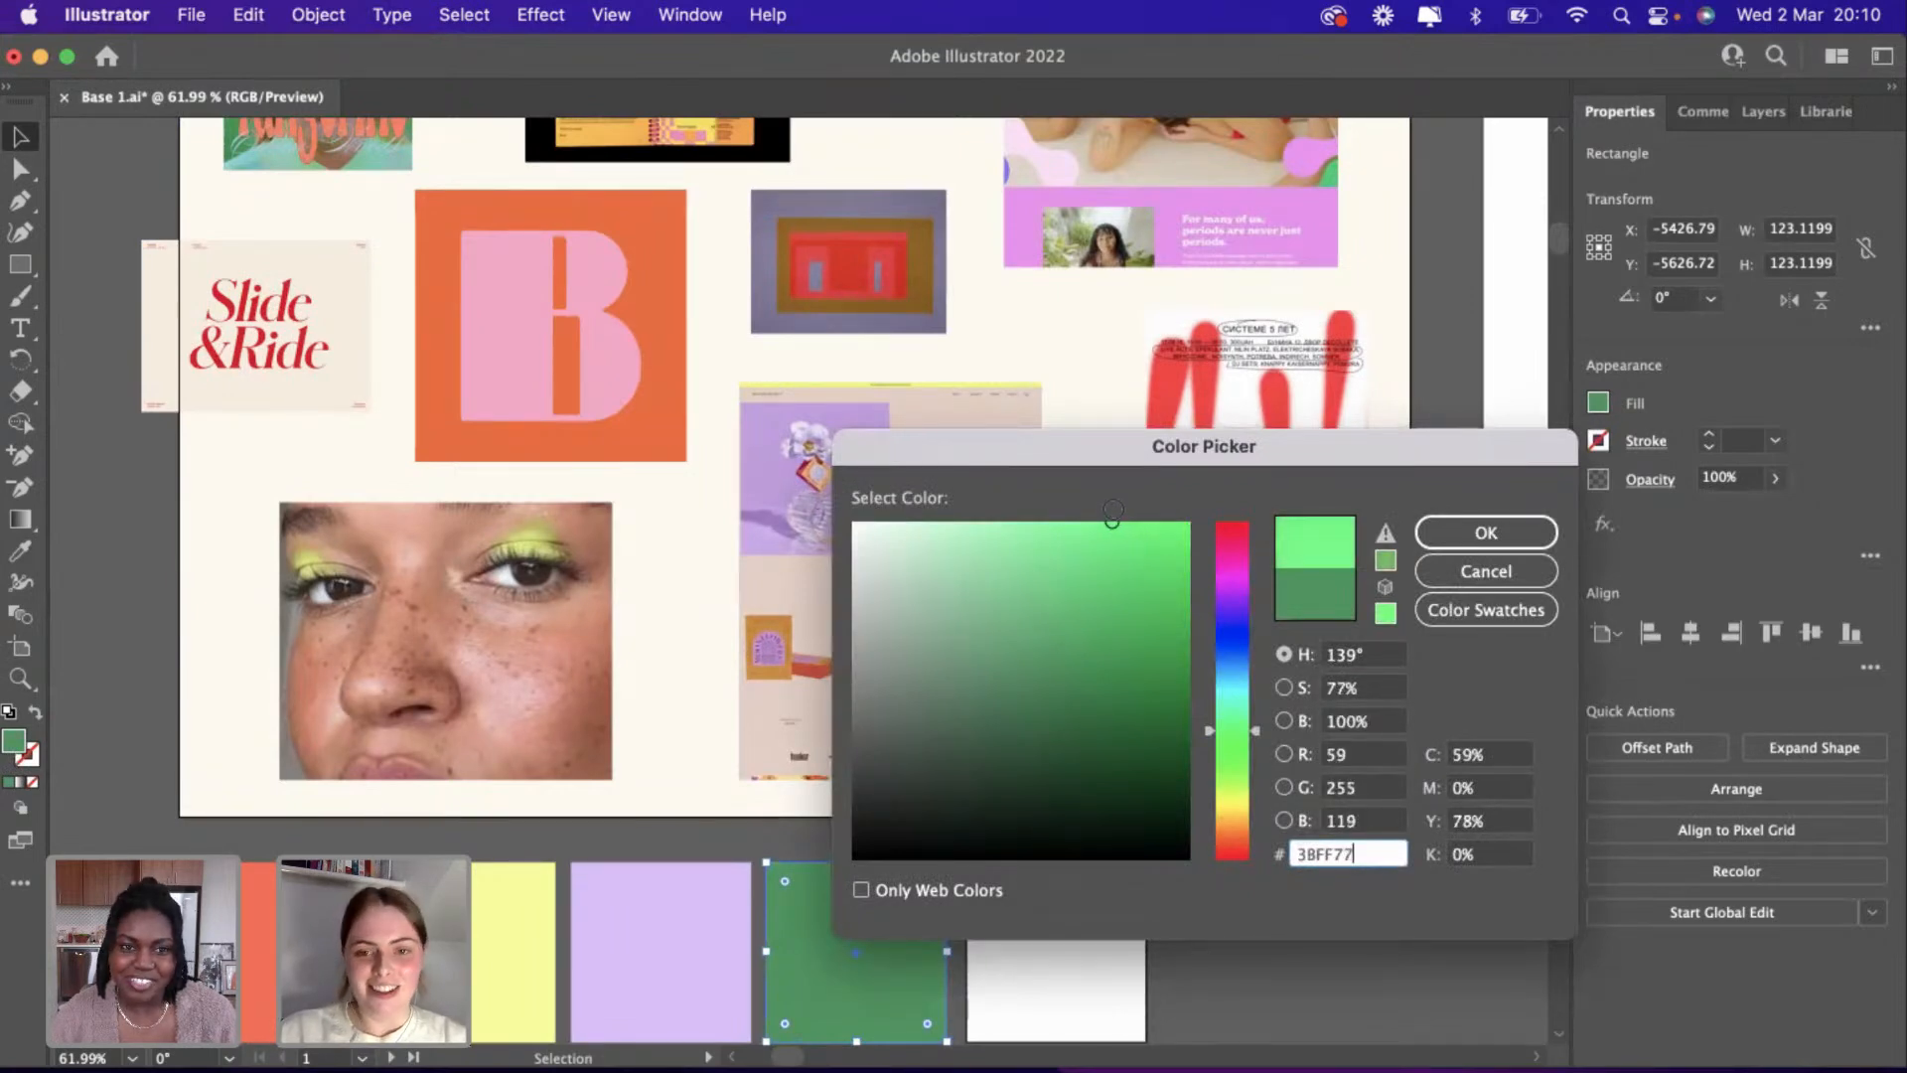
left_click(1486, 533)
scroll(1027, 885, "down", 3)
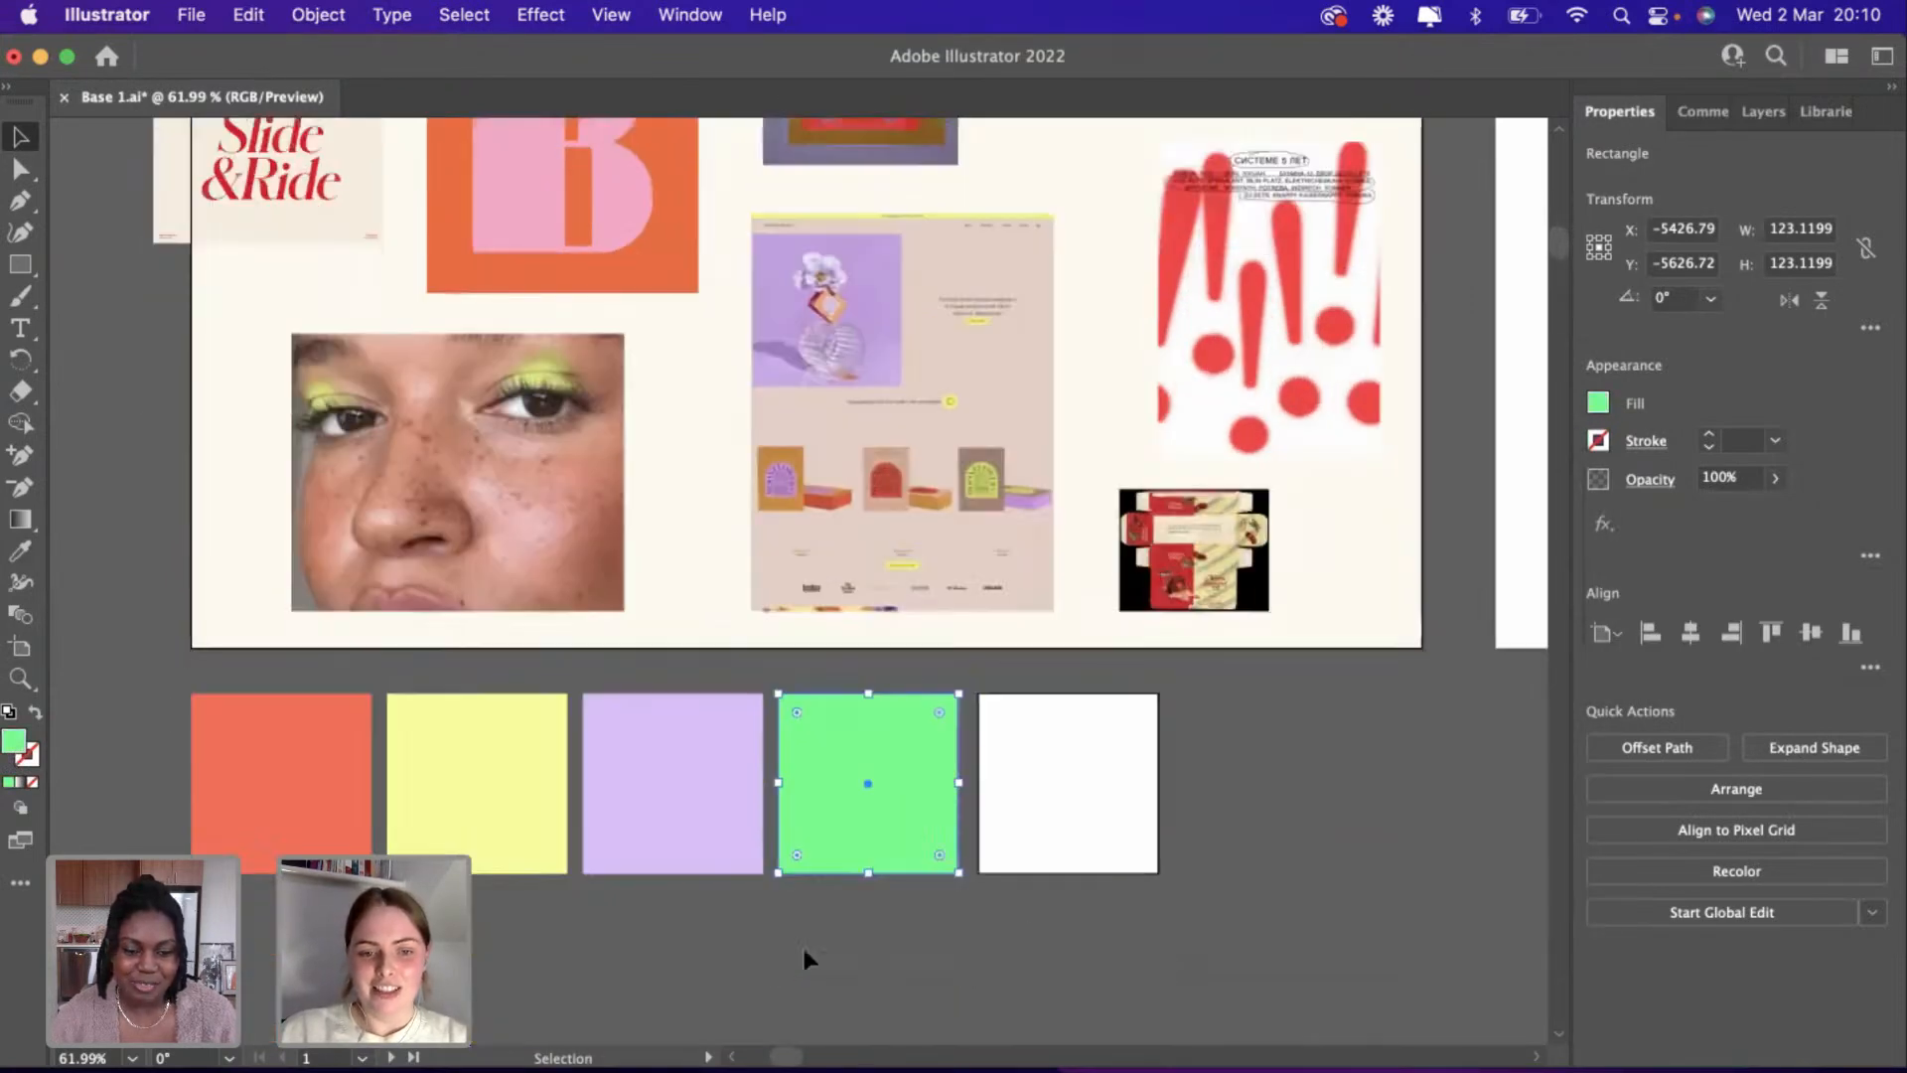
left_click(795, 948)
Refill the first square with the red sampled by Eyedropper from the exclamation-mark graphic on the mood board.
left_click(266, 795)
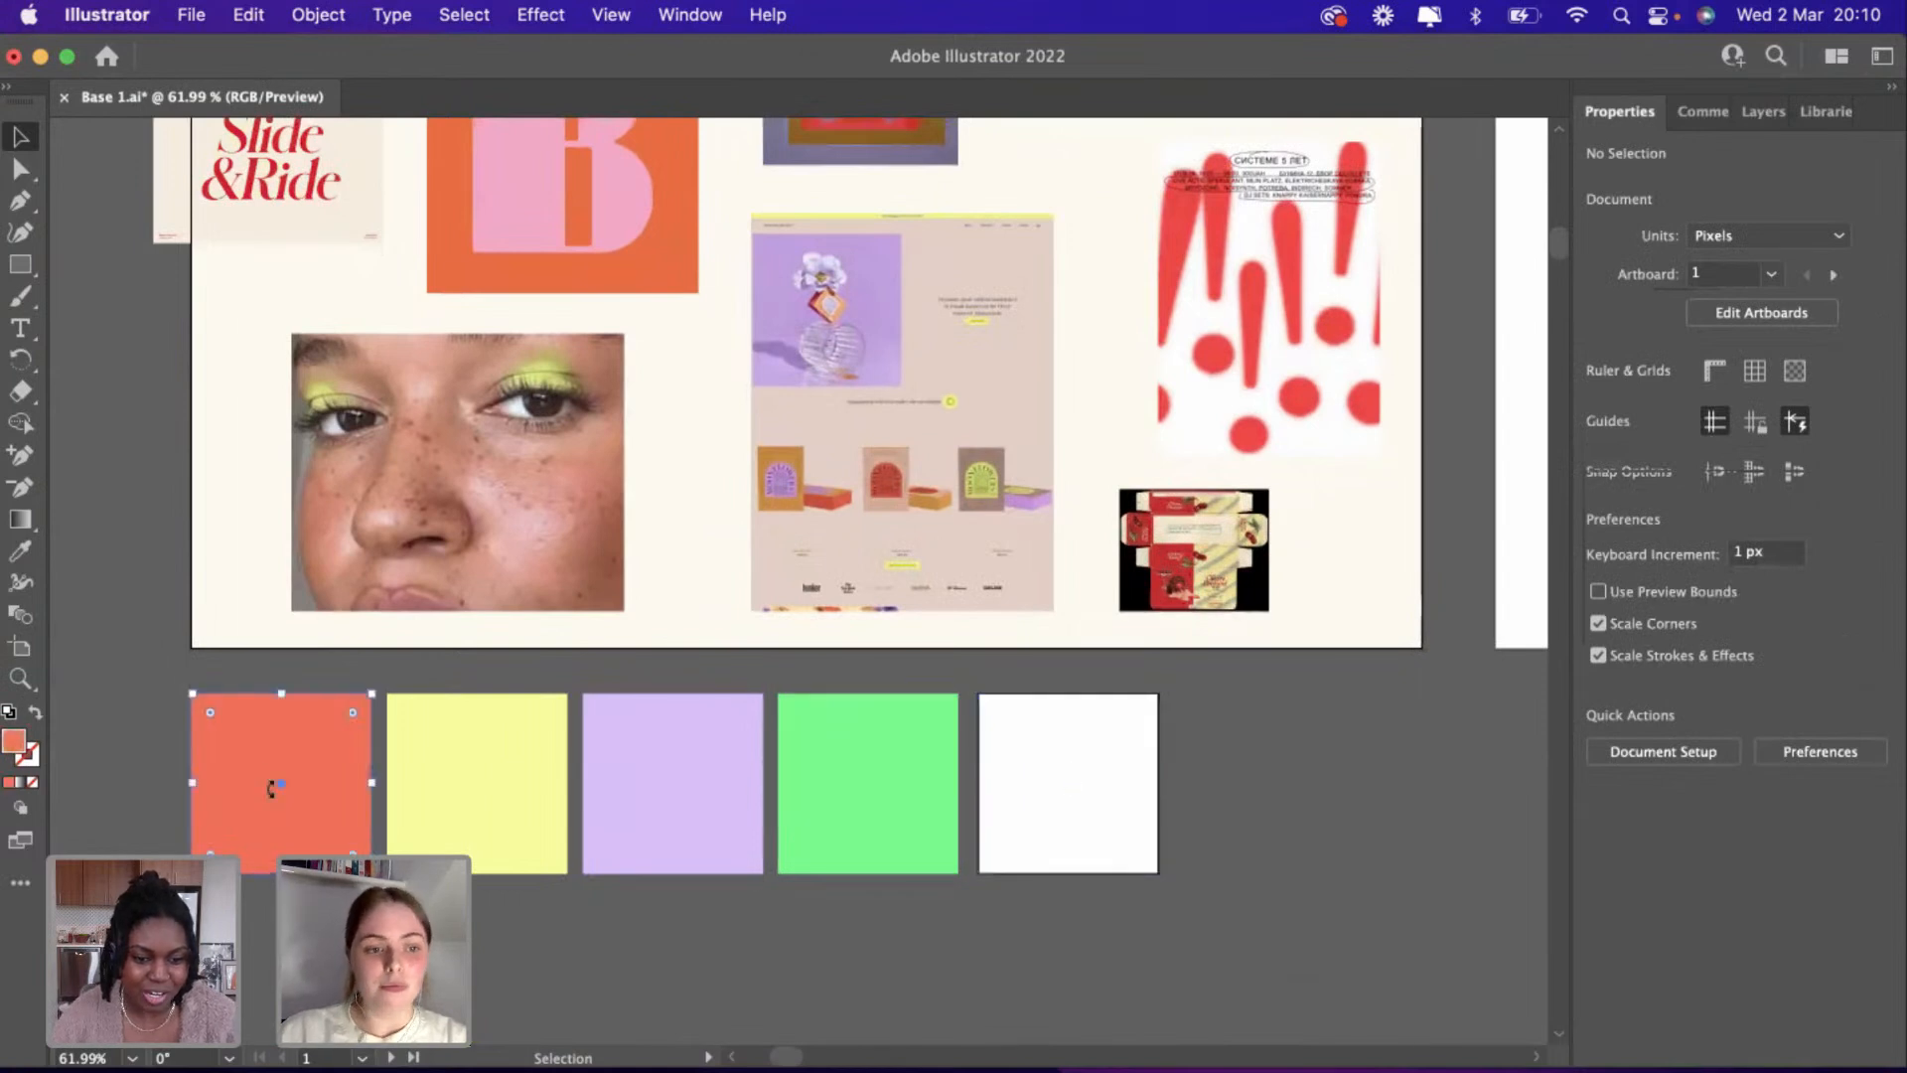
left_click(21, 550)
left_click(1292, 246)
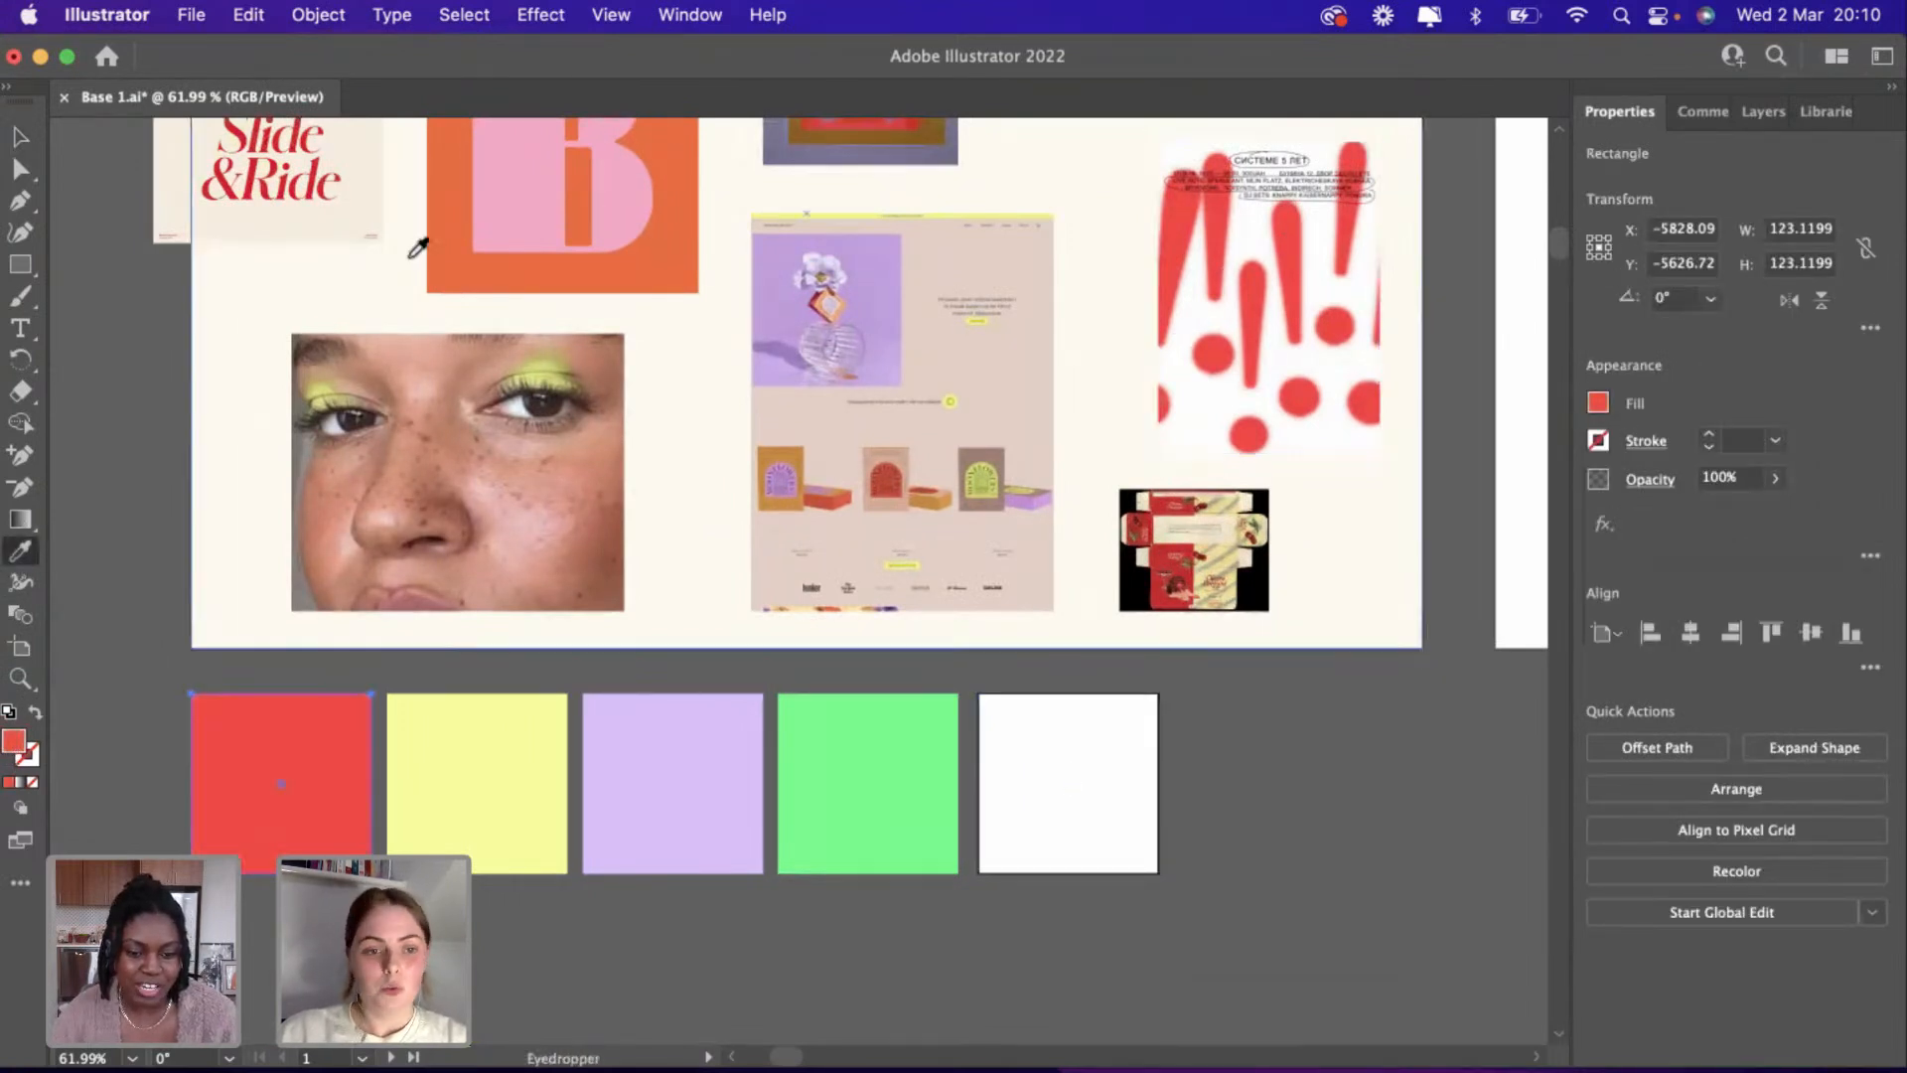
left_click(19, 139)
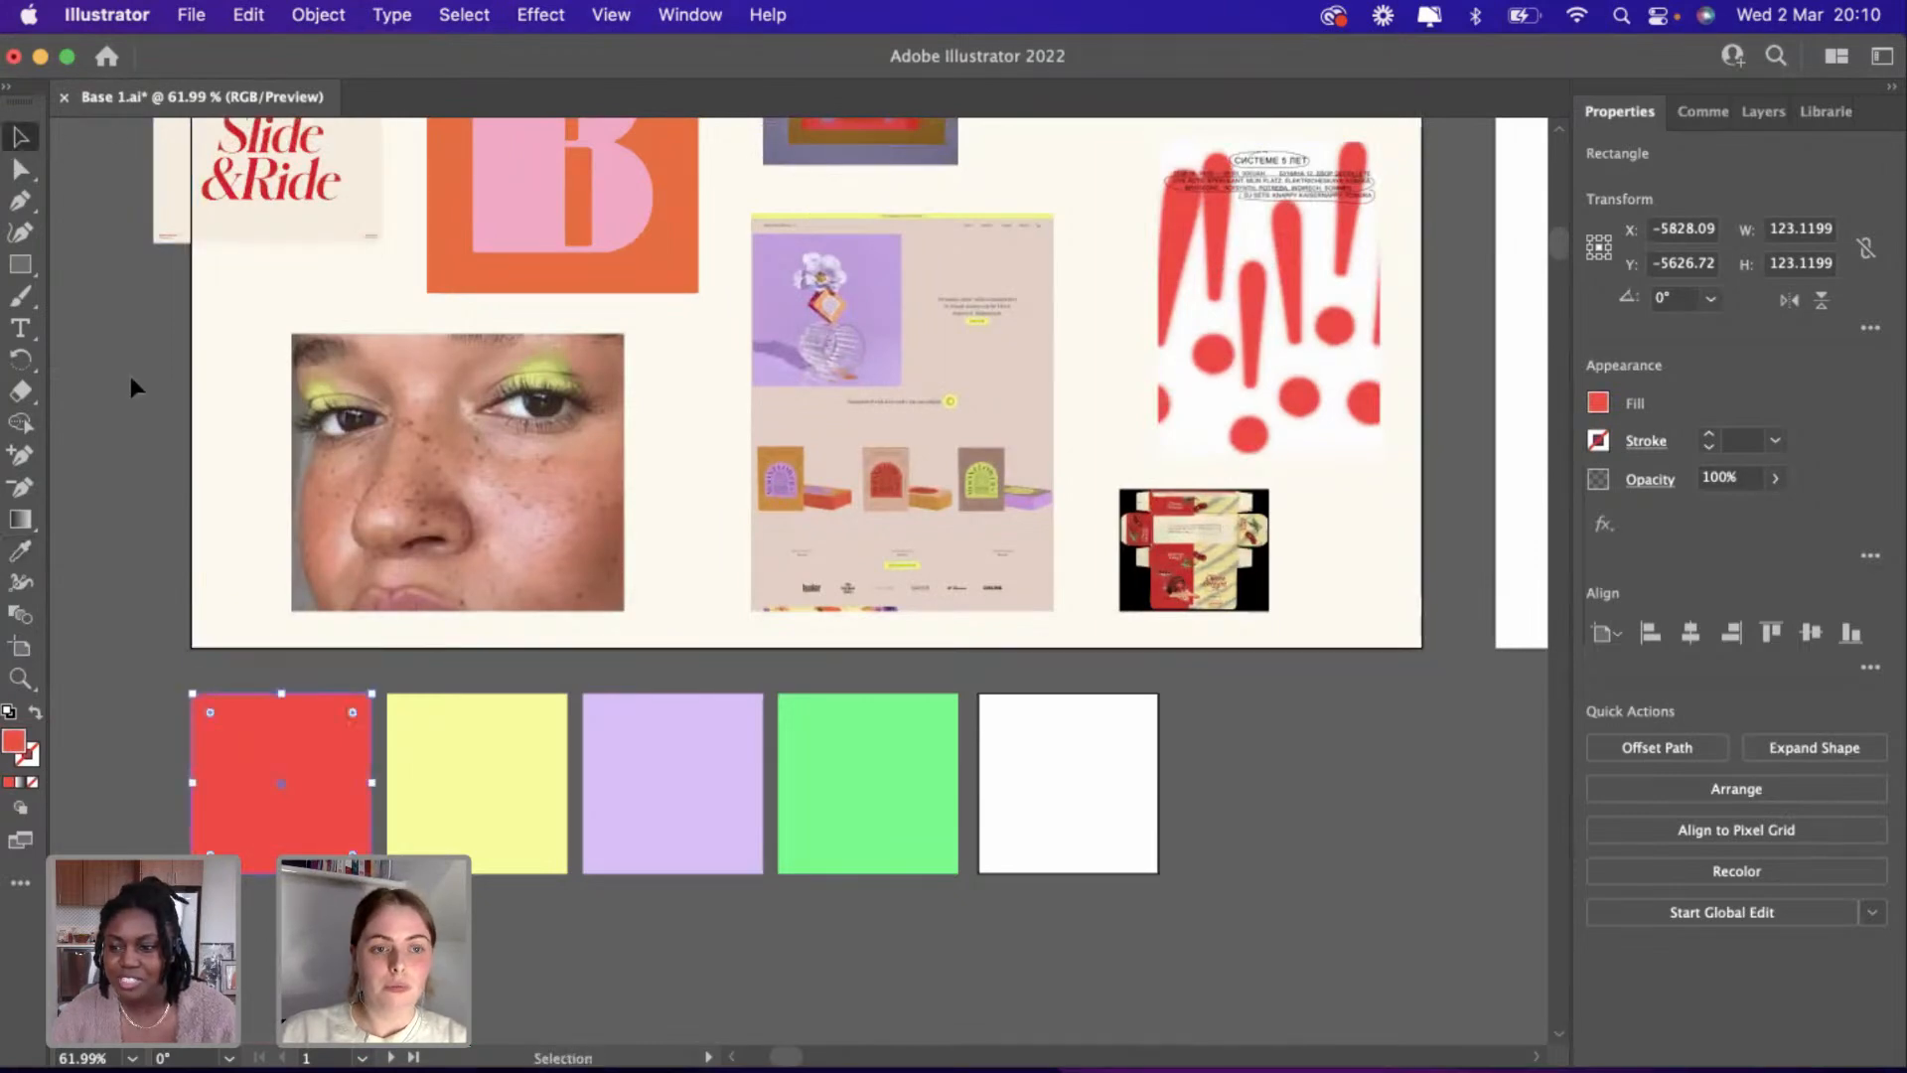
left_click(129, 376)
scroll(130, 376, "down", 3)
scroll(130, 375, "up", 3)
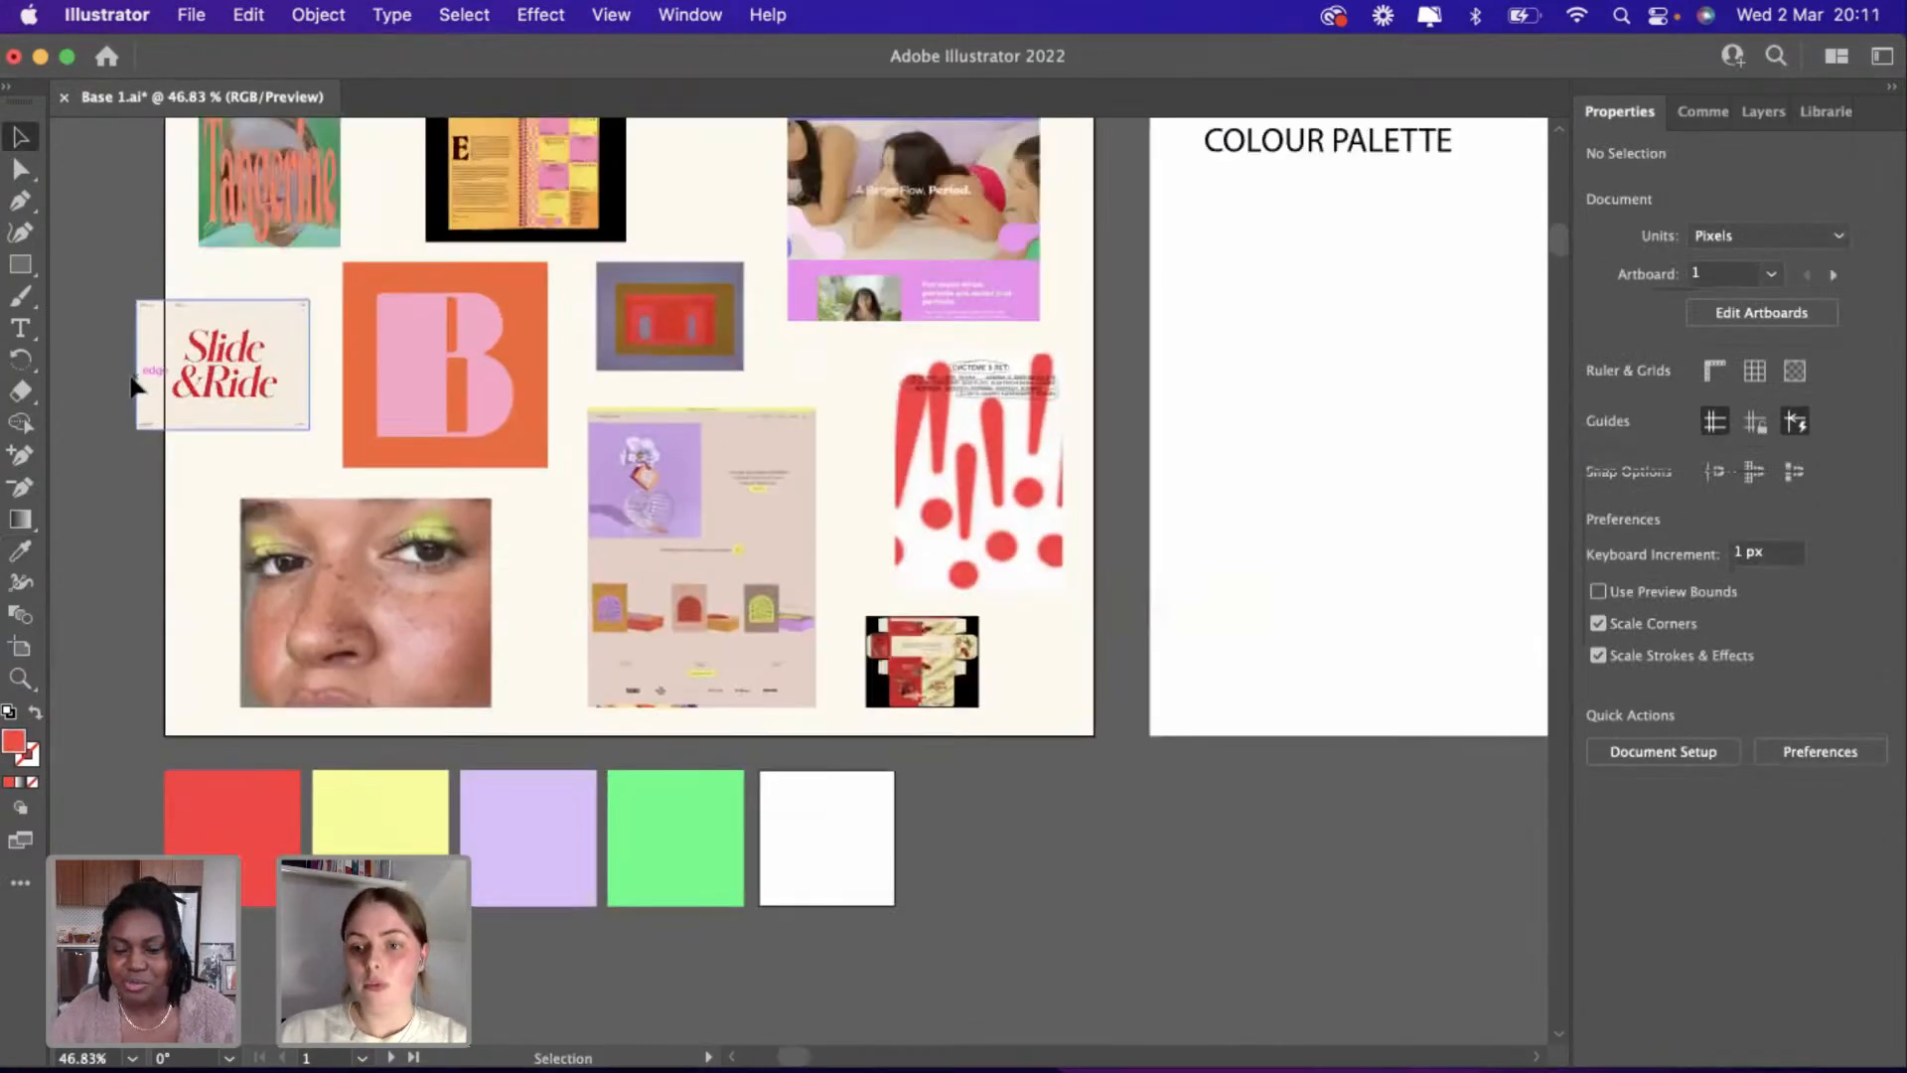
scroll(159, 401, "down", 2)
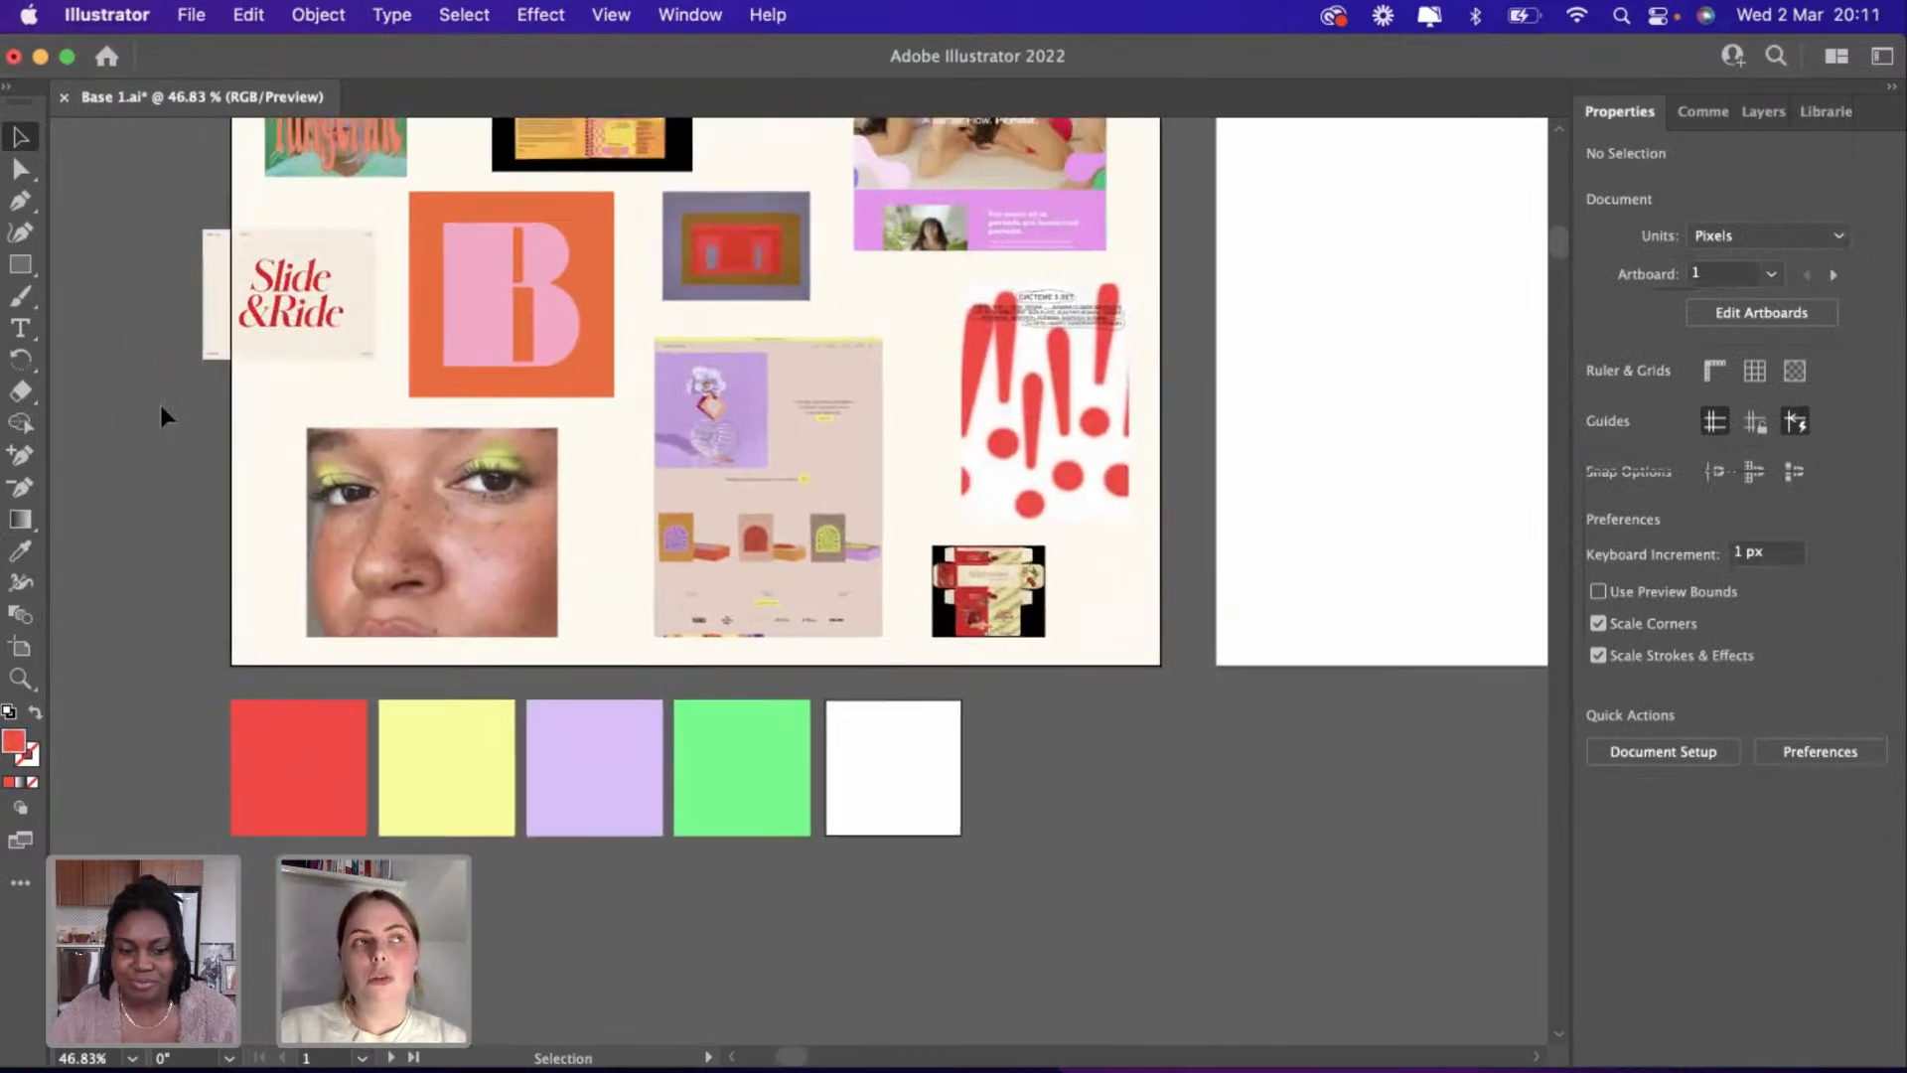
Duplicate the white fifth square and place the copy beside it as the sixth square of the swatch row.
scroll(478, 665, "up", 2)
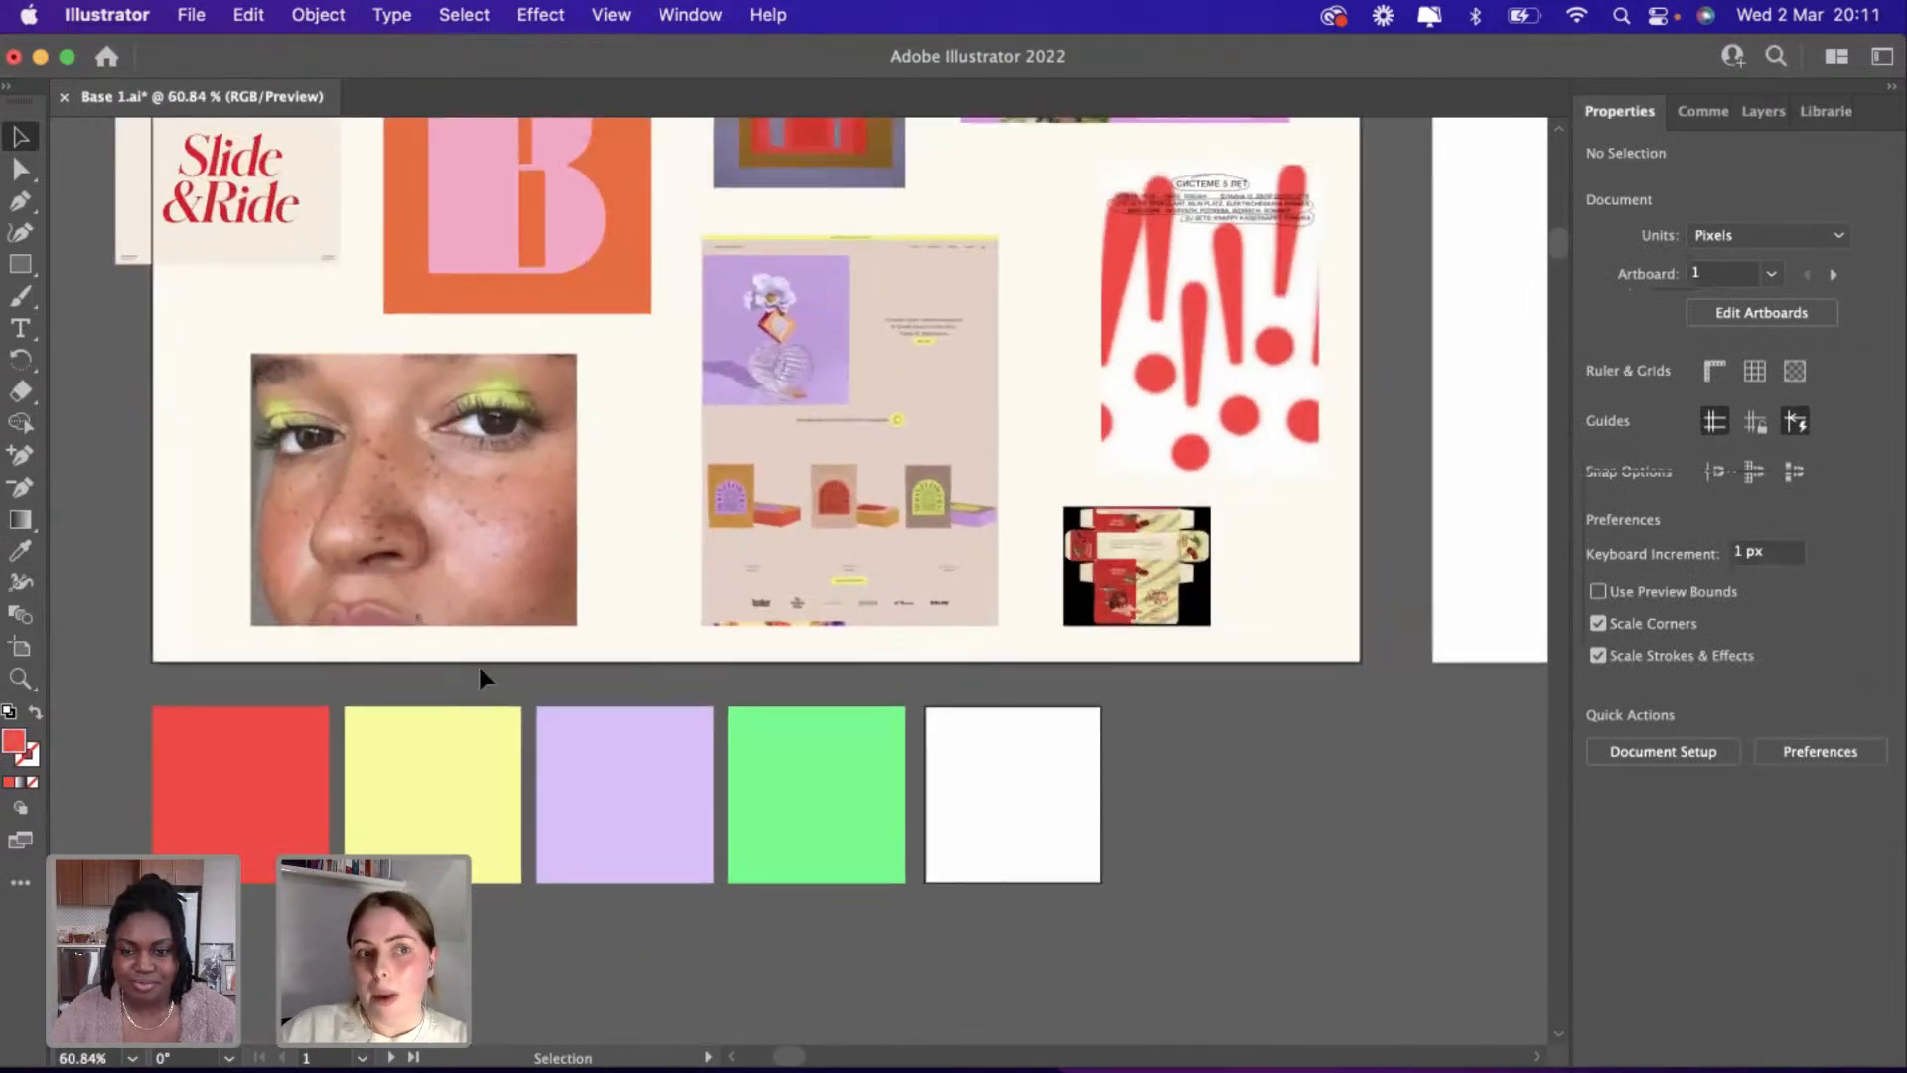
scroll(493, 681, "down", 3)
scroll(492, 682, "left", 2)
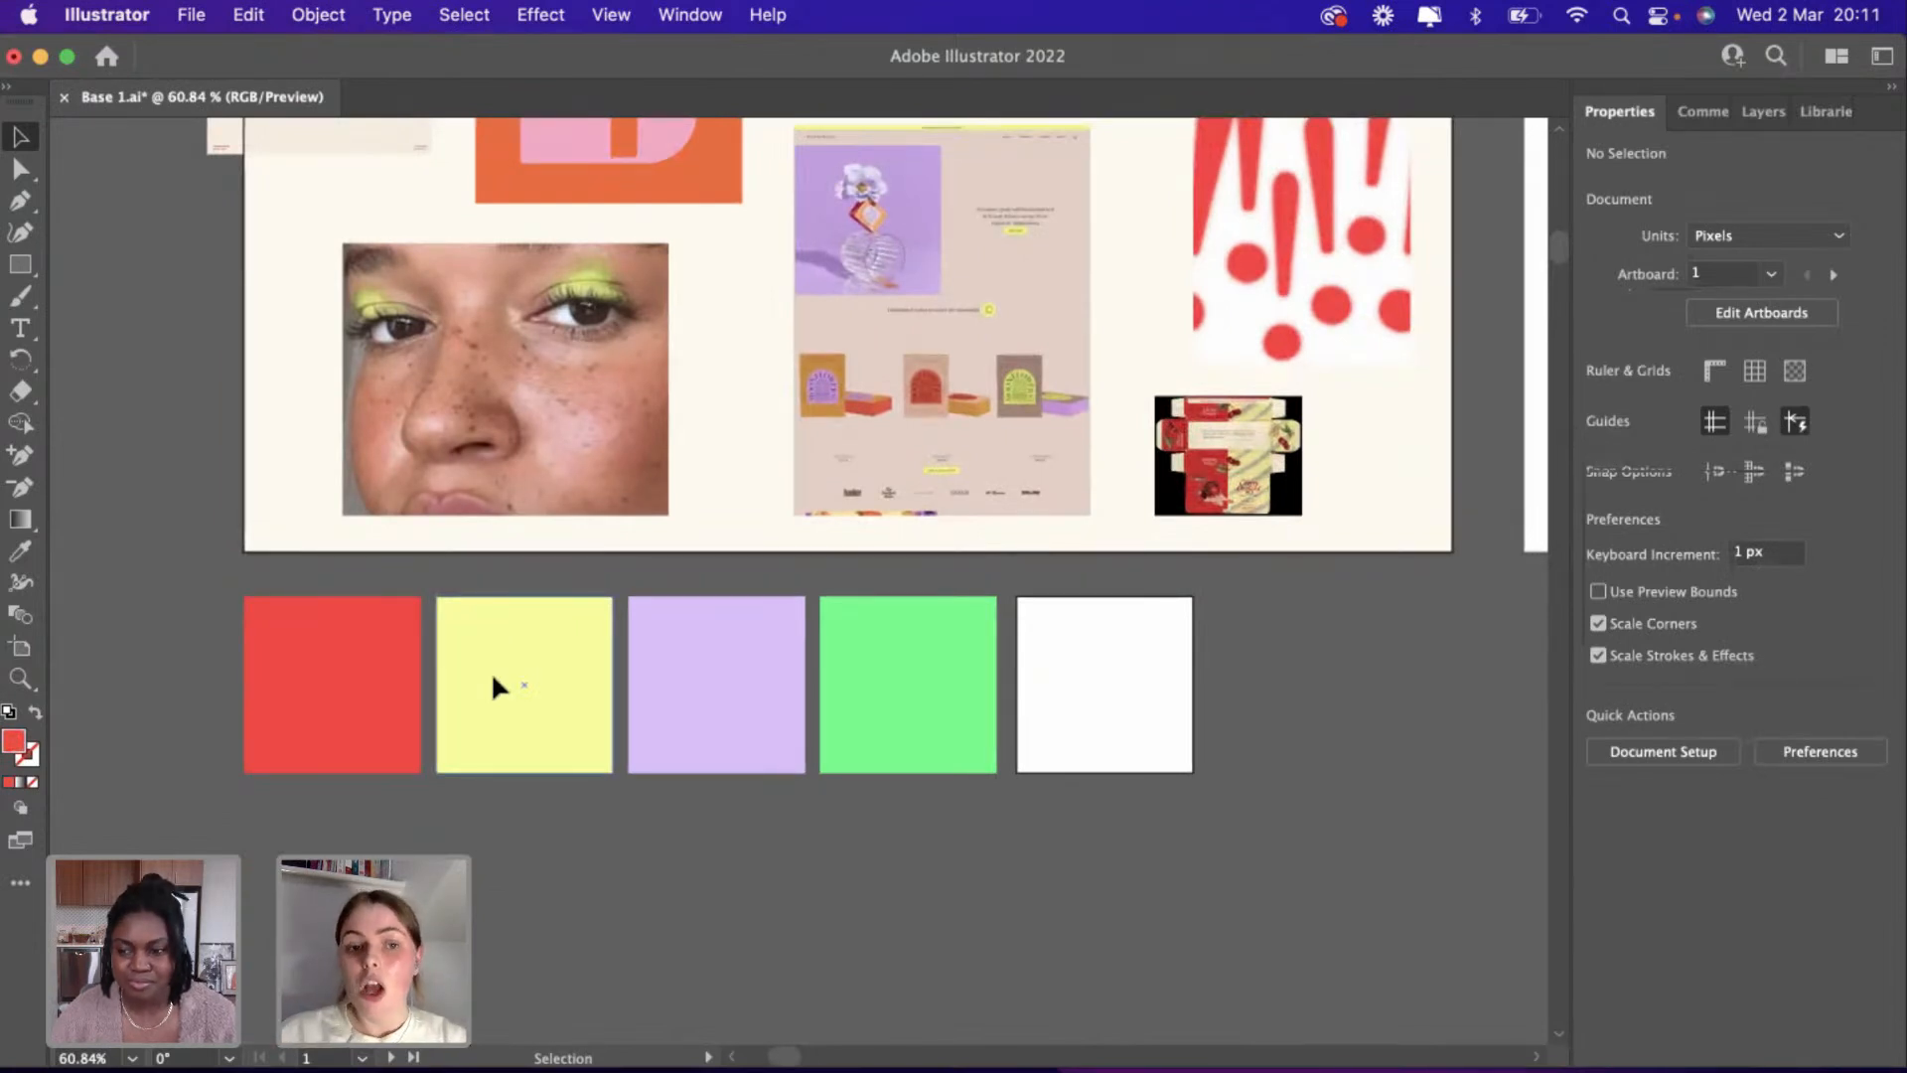
scroll(563, 735, "down", 2)
scroll(563, 736, "up", 1)
scroll(563, 735, "down", 1)
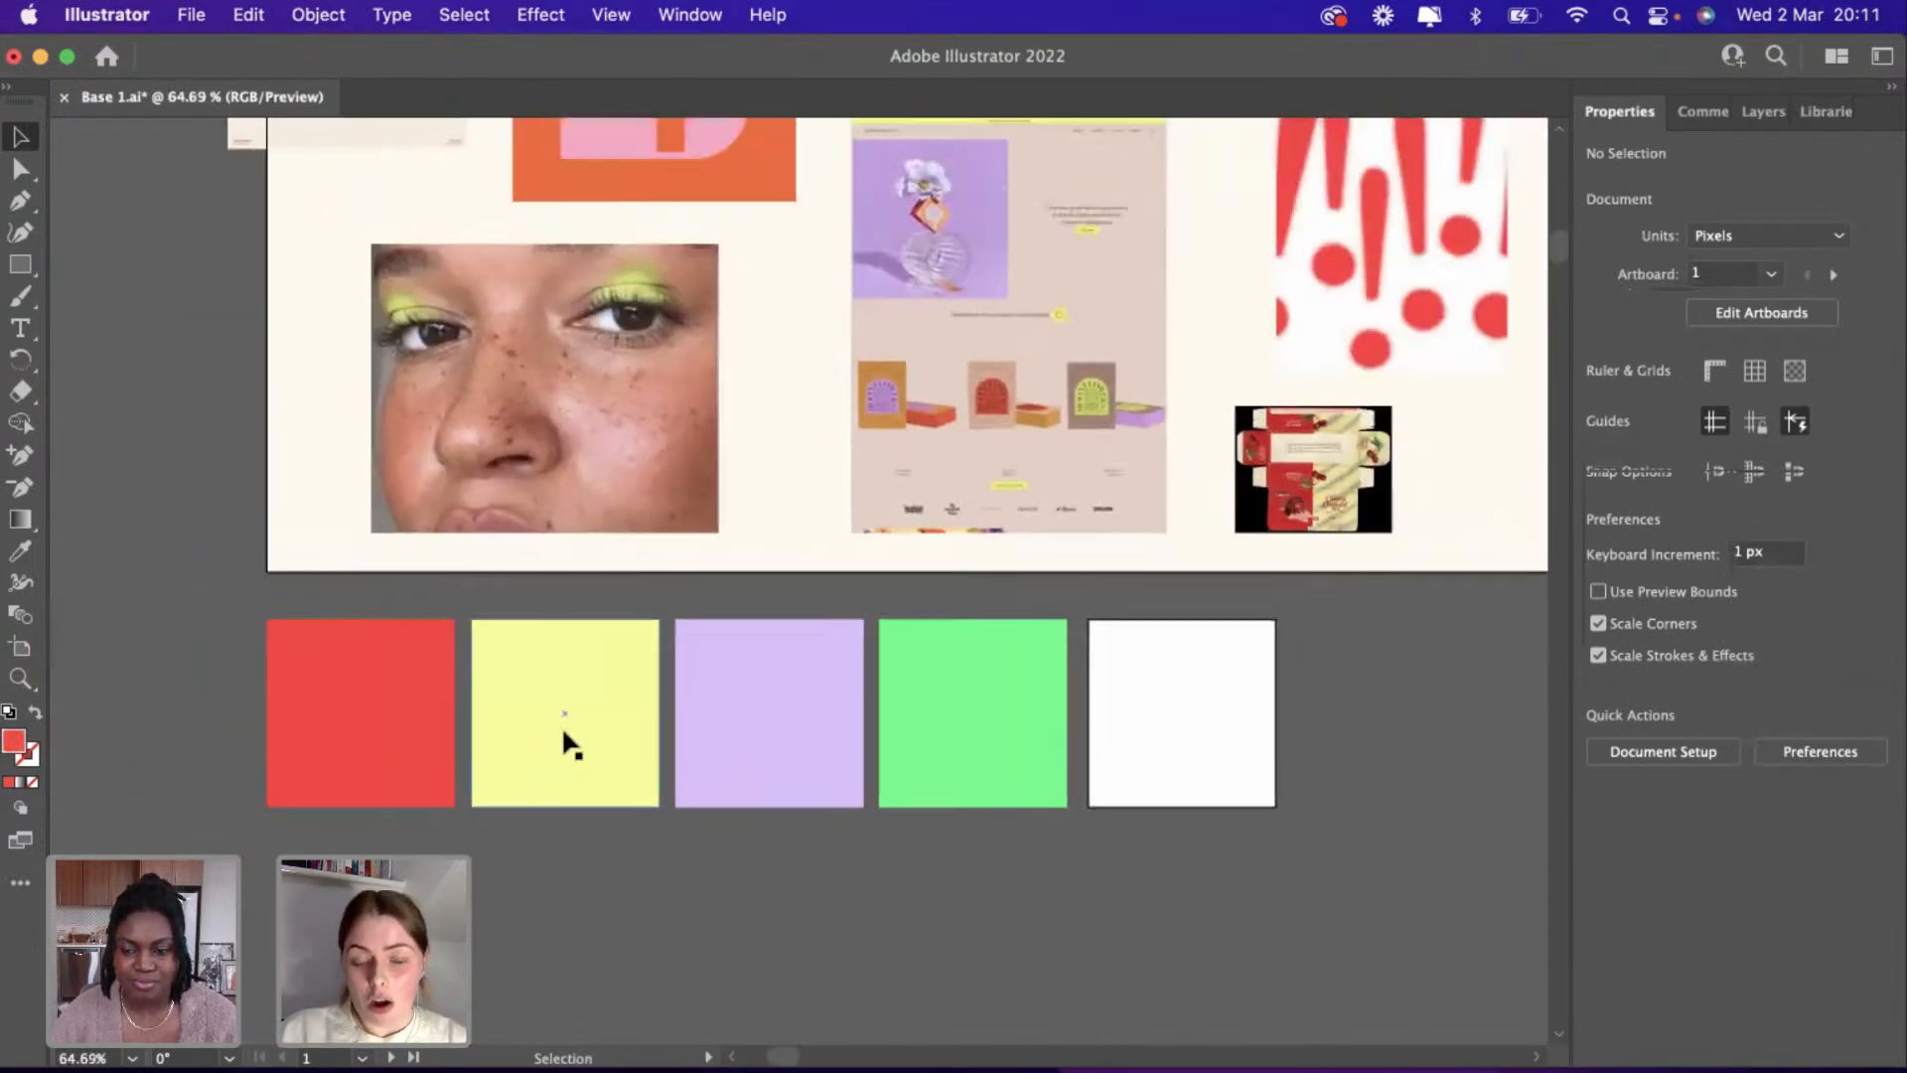
scroll(564, 735, "up", 2)
left_click(1030, 773)
key("super+c")
key("super+v")
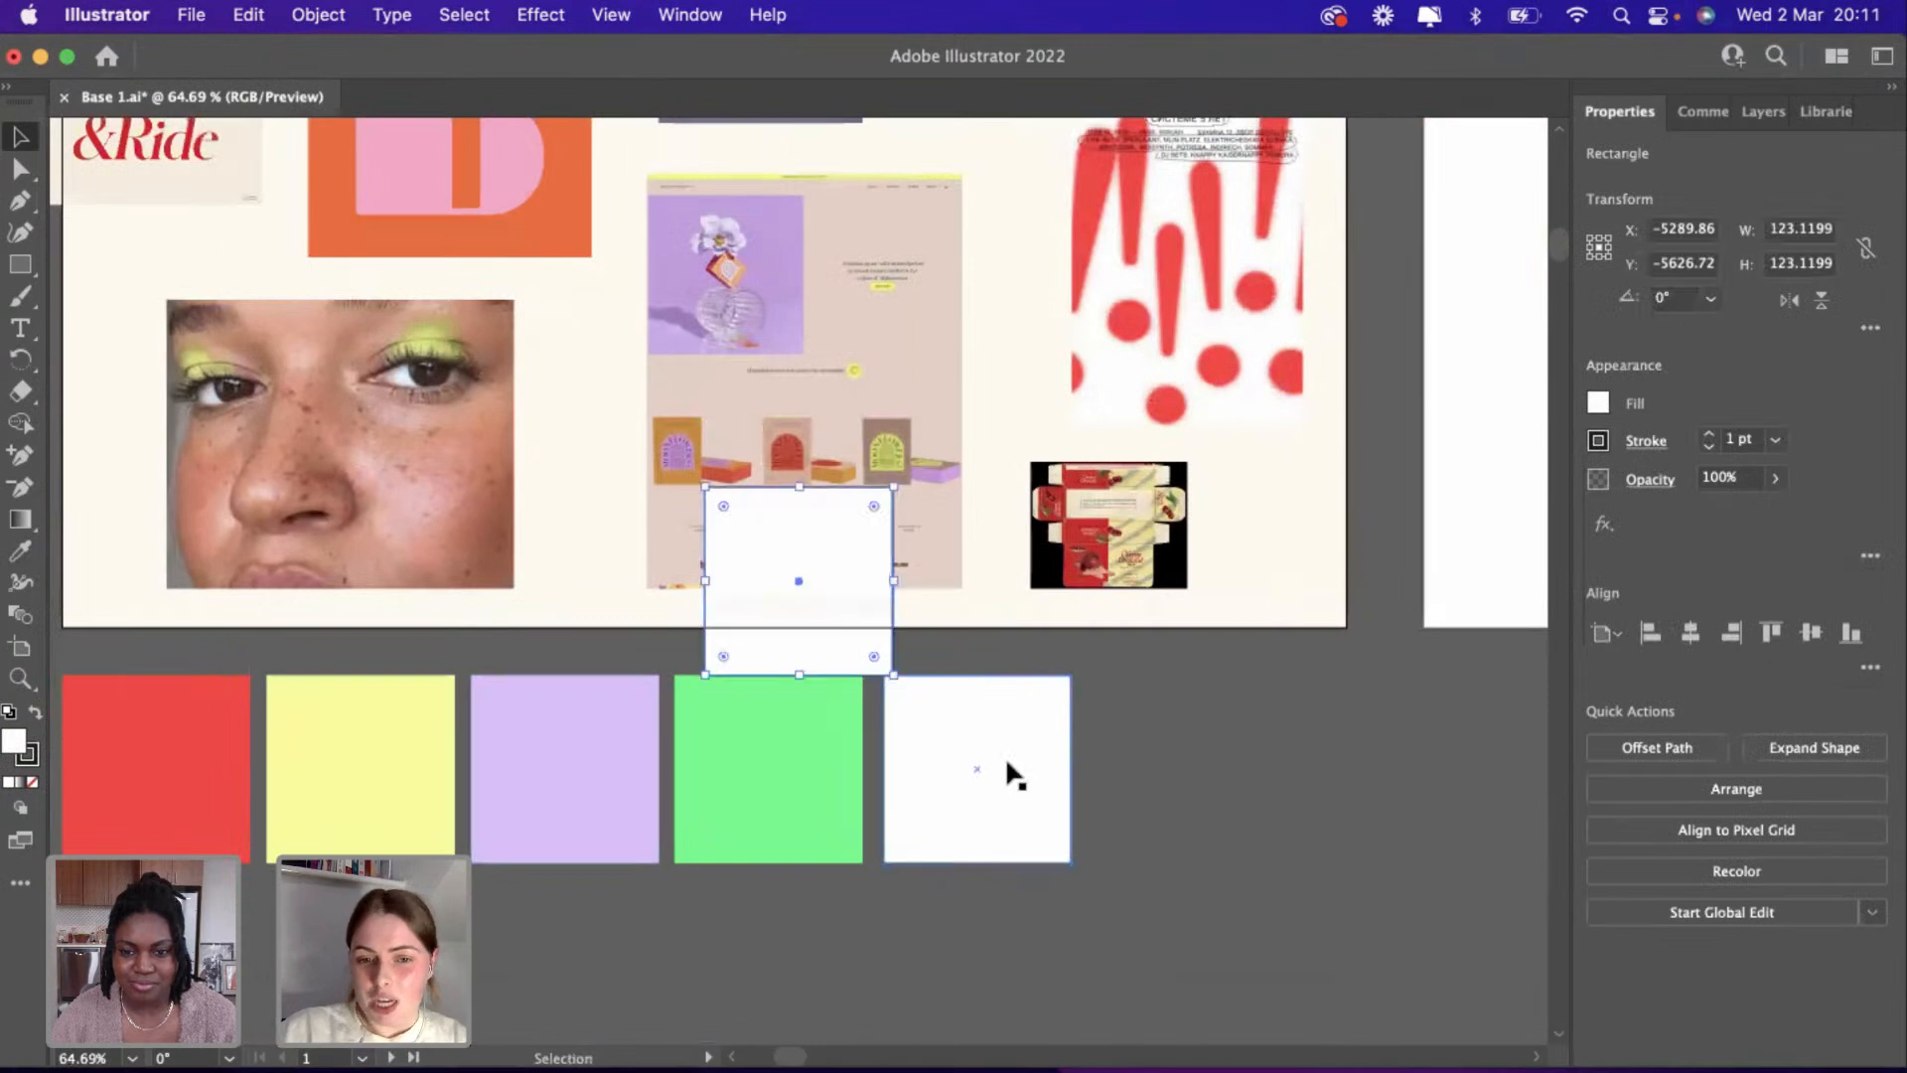
left_click_drag(802, 523, 1180, 706)
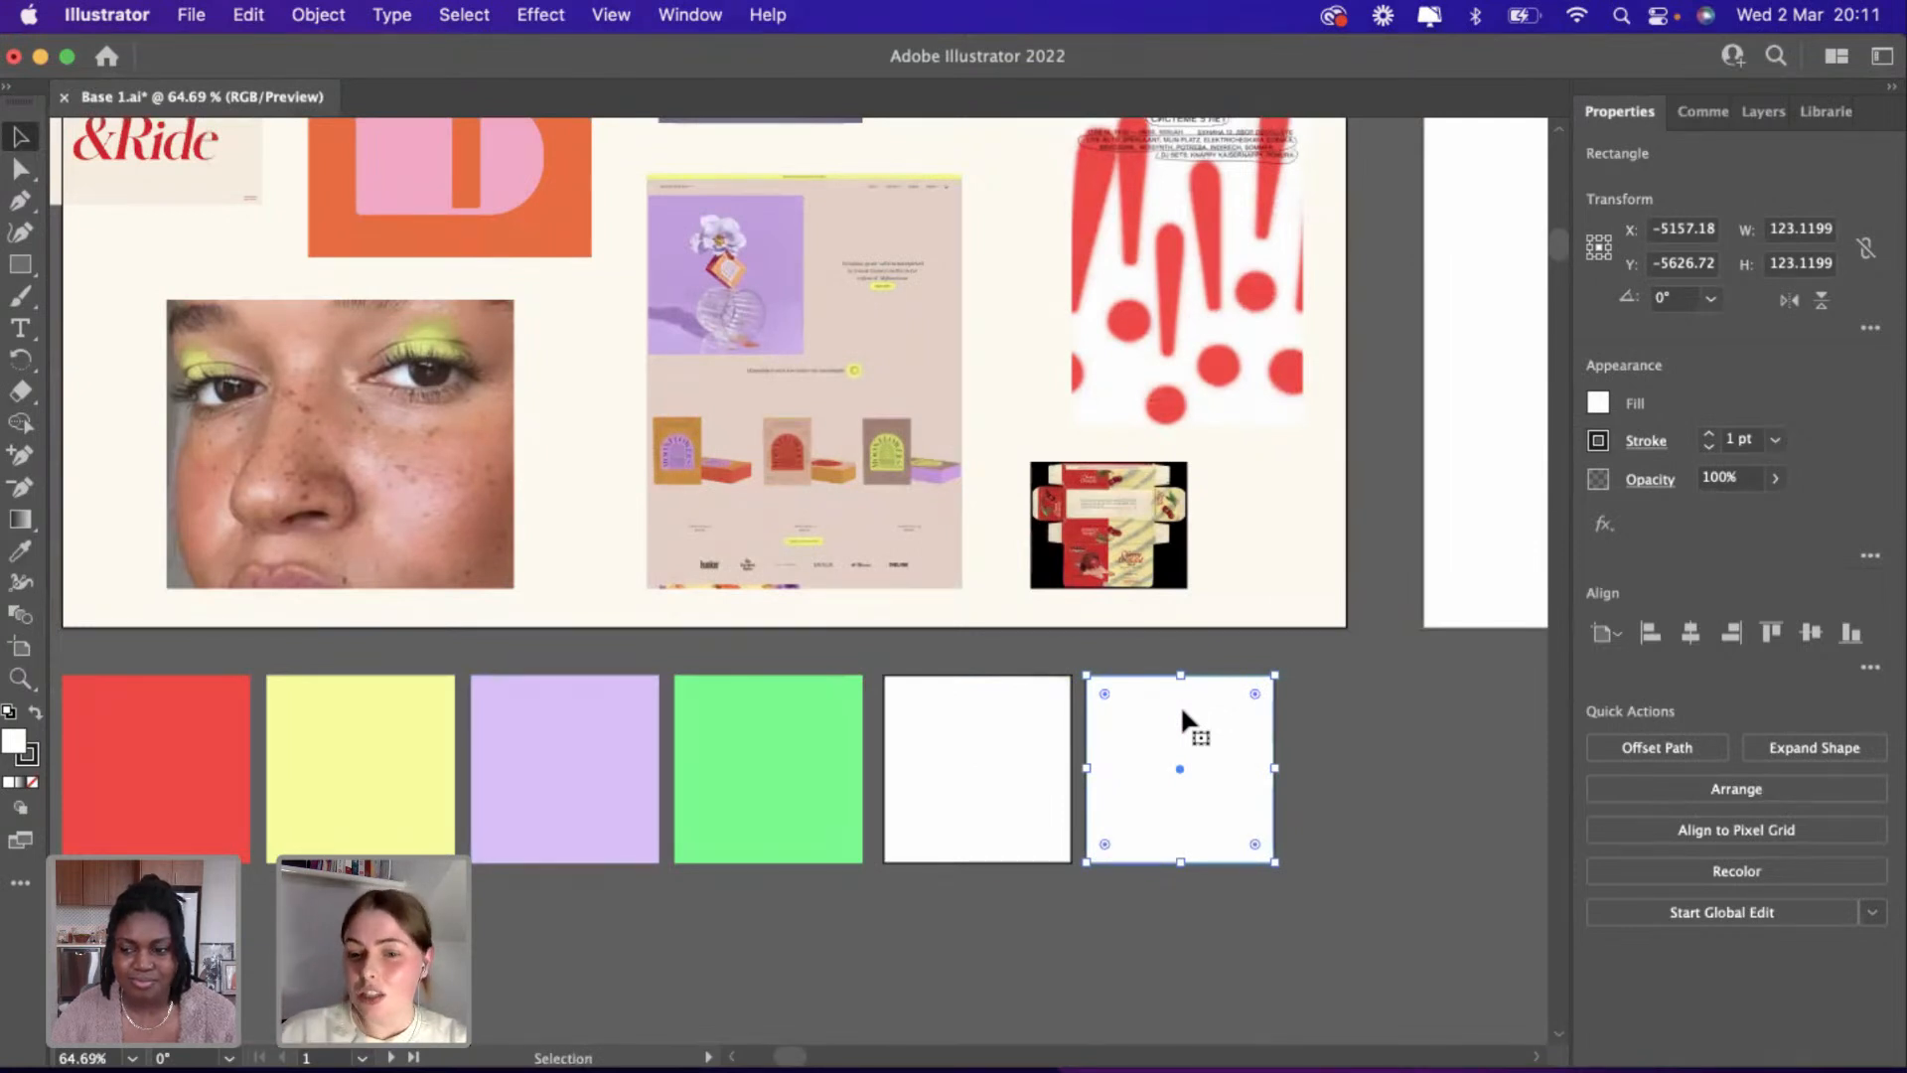
Fill the sixth square with the black sampled by Eyedropper from the background of the red and cream packaging image.
scroll(1180, 705, "up", 3)
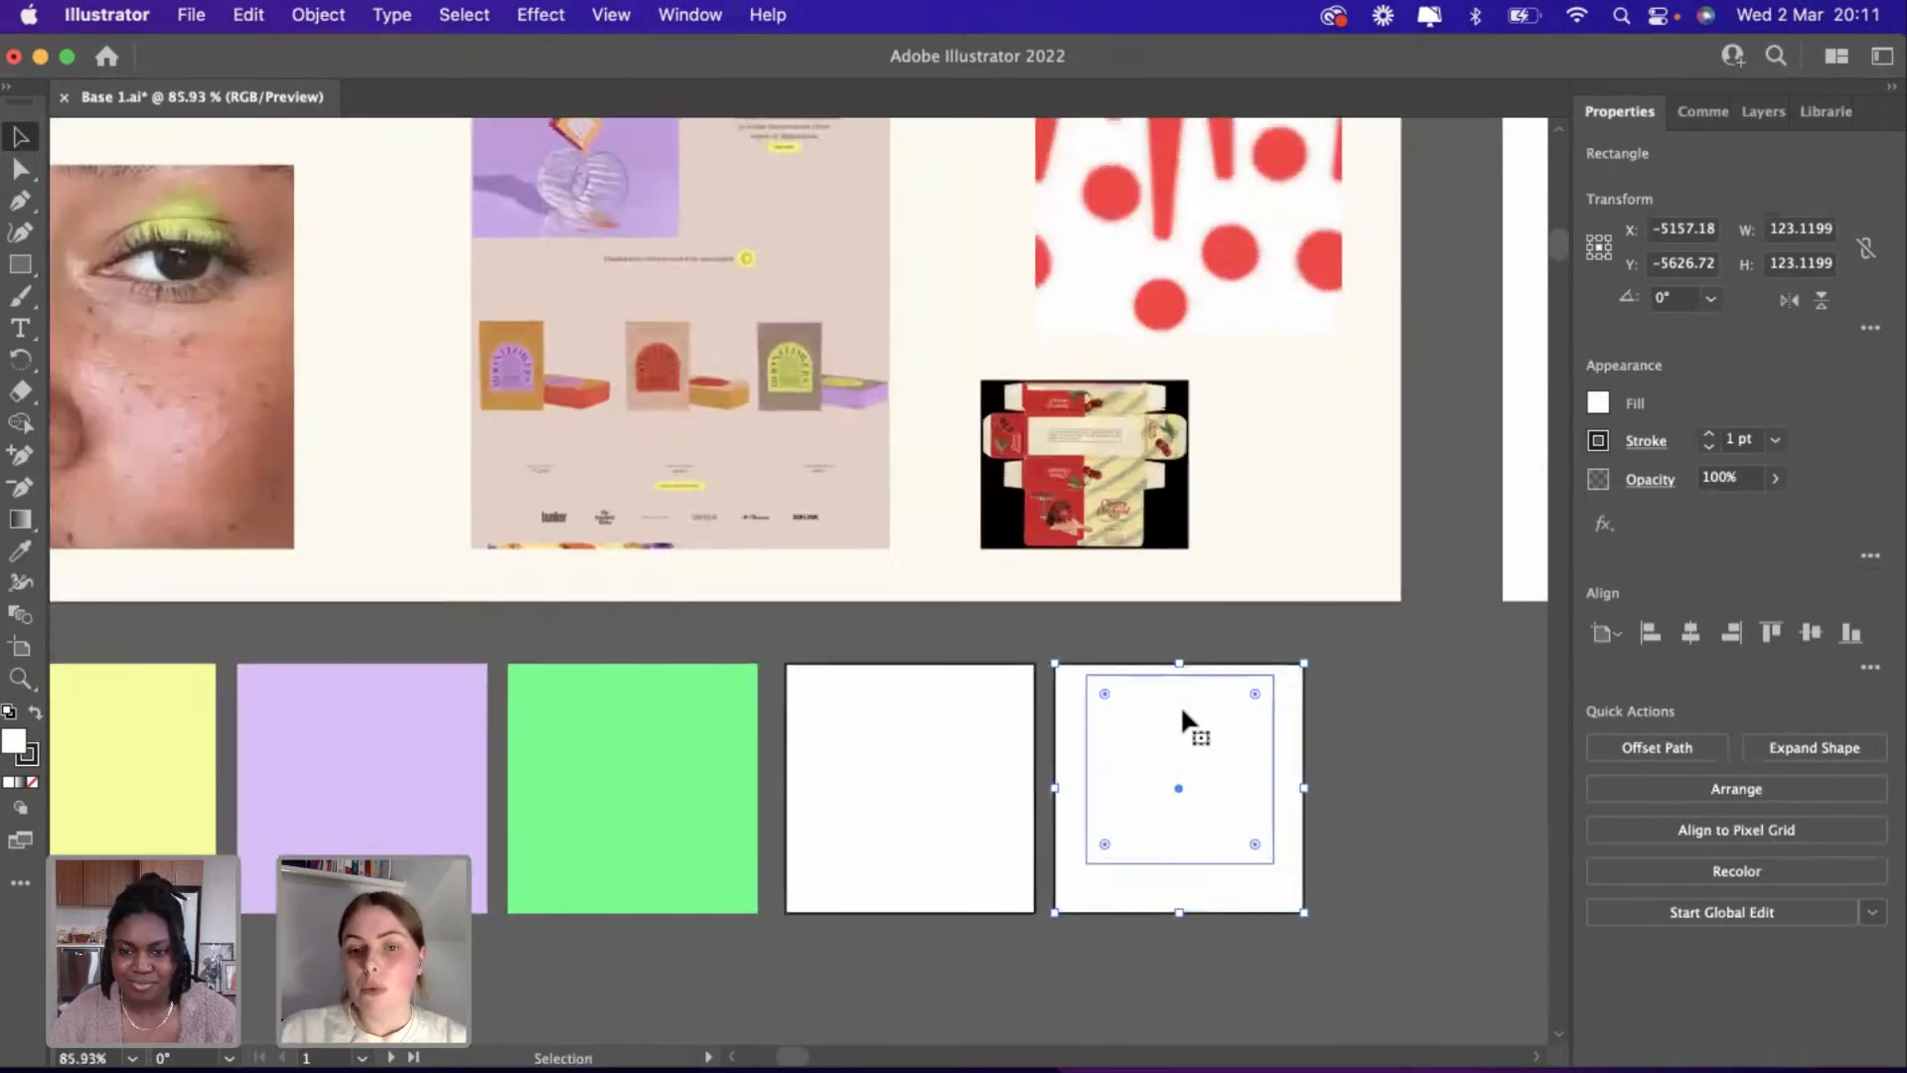
left_click(20, 550)
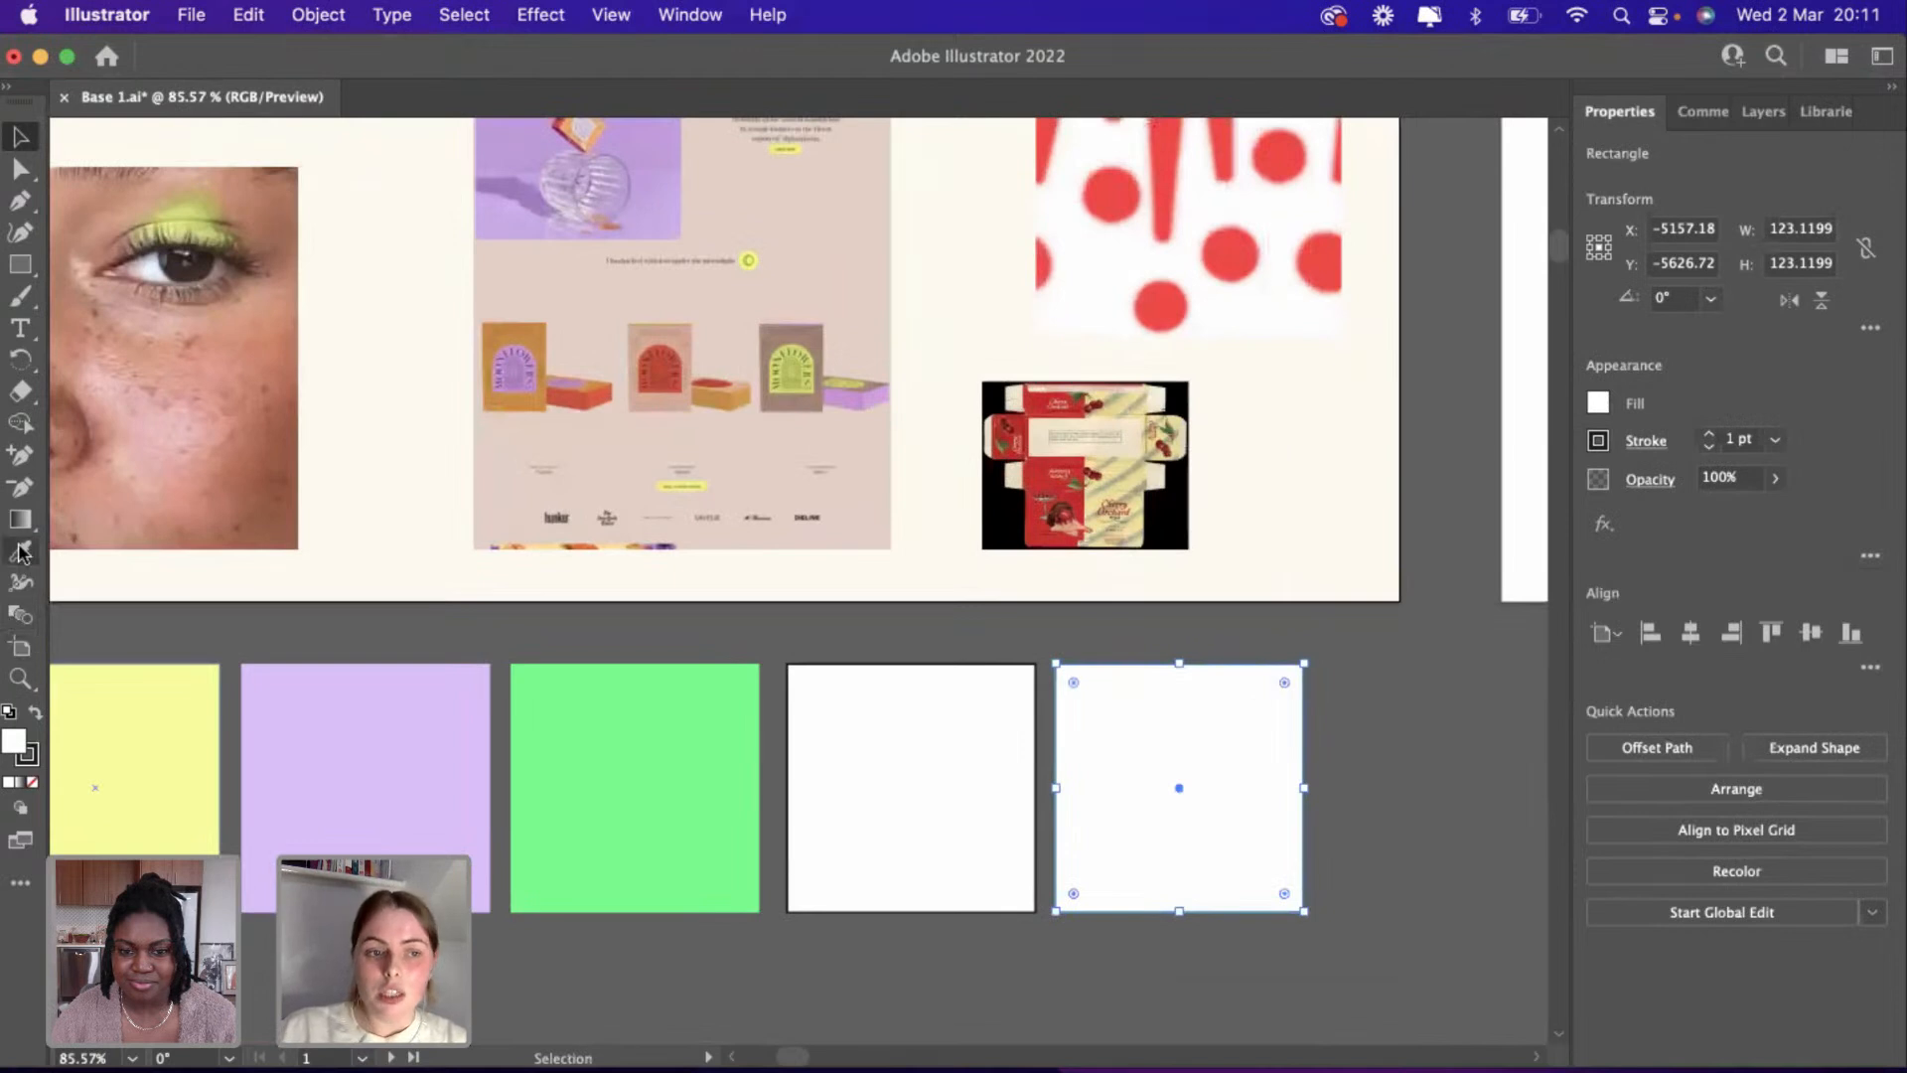
left_click(1168, 533)
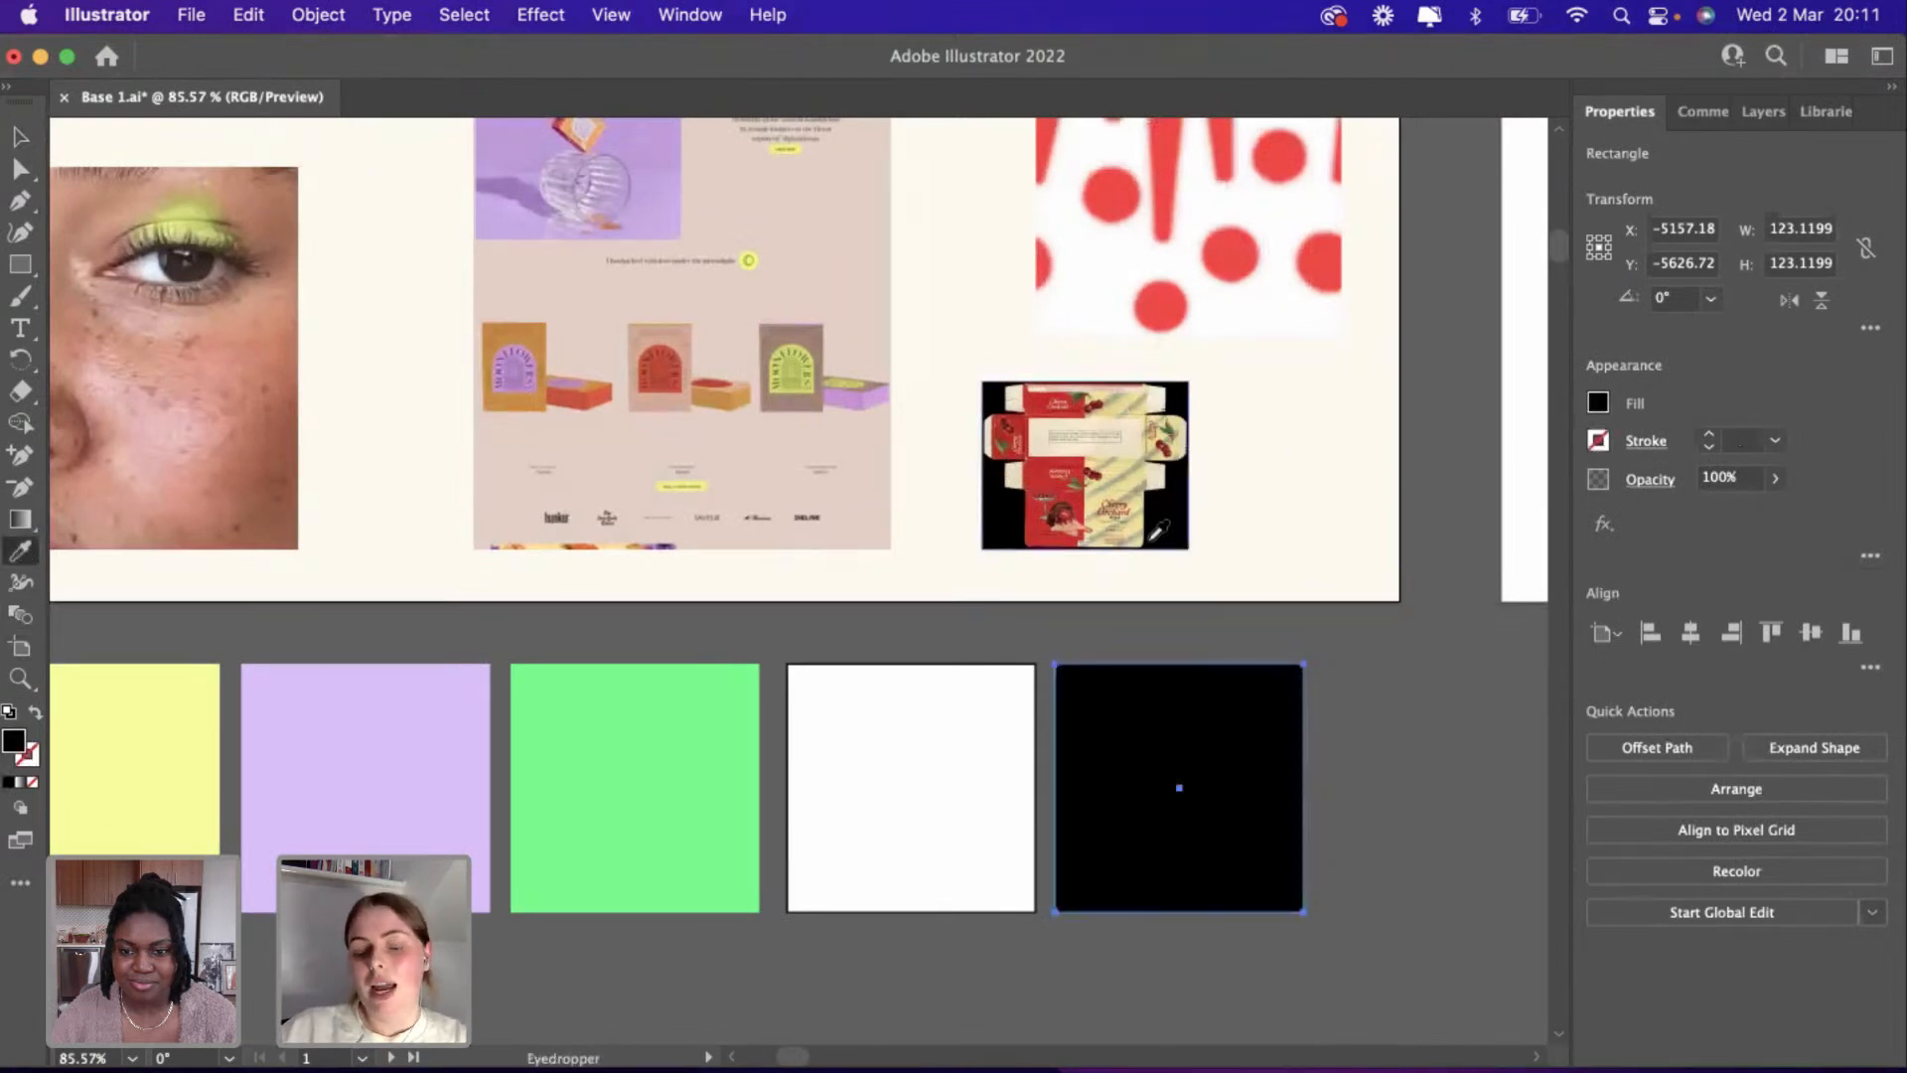
Duplicate the row of six colour squares directly below the original row and line the copies up with it.
scroll(806, 612, "down", 5)
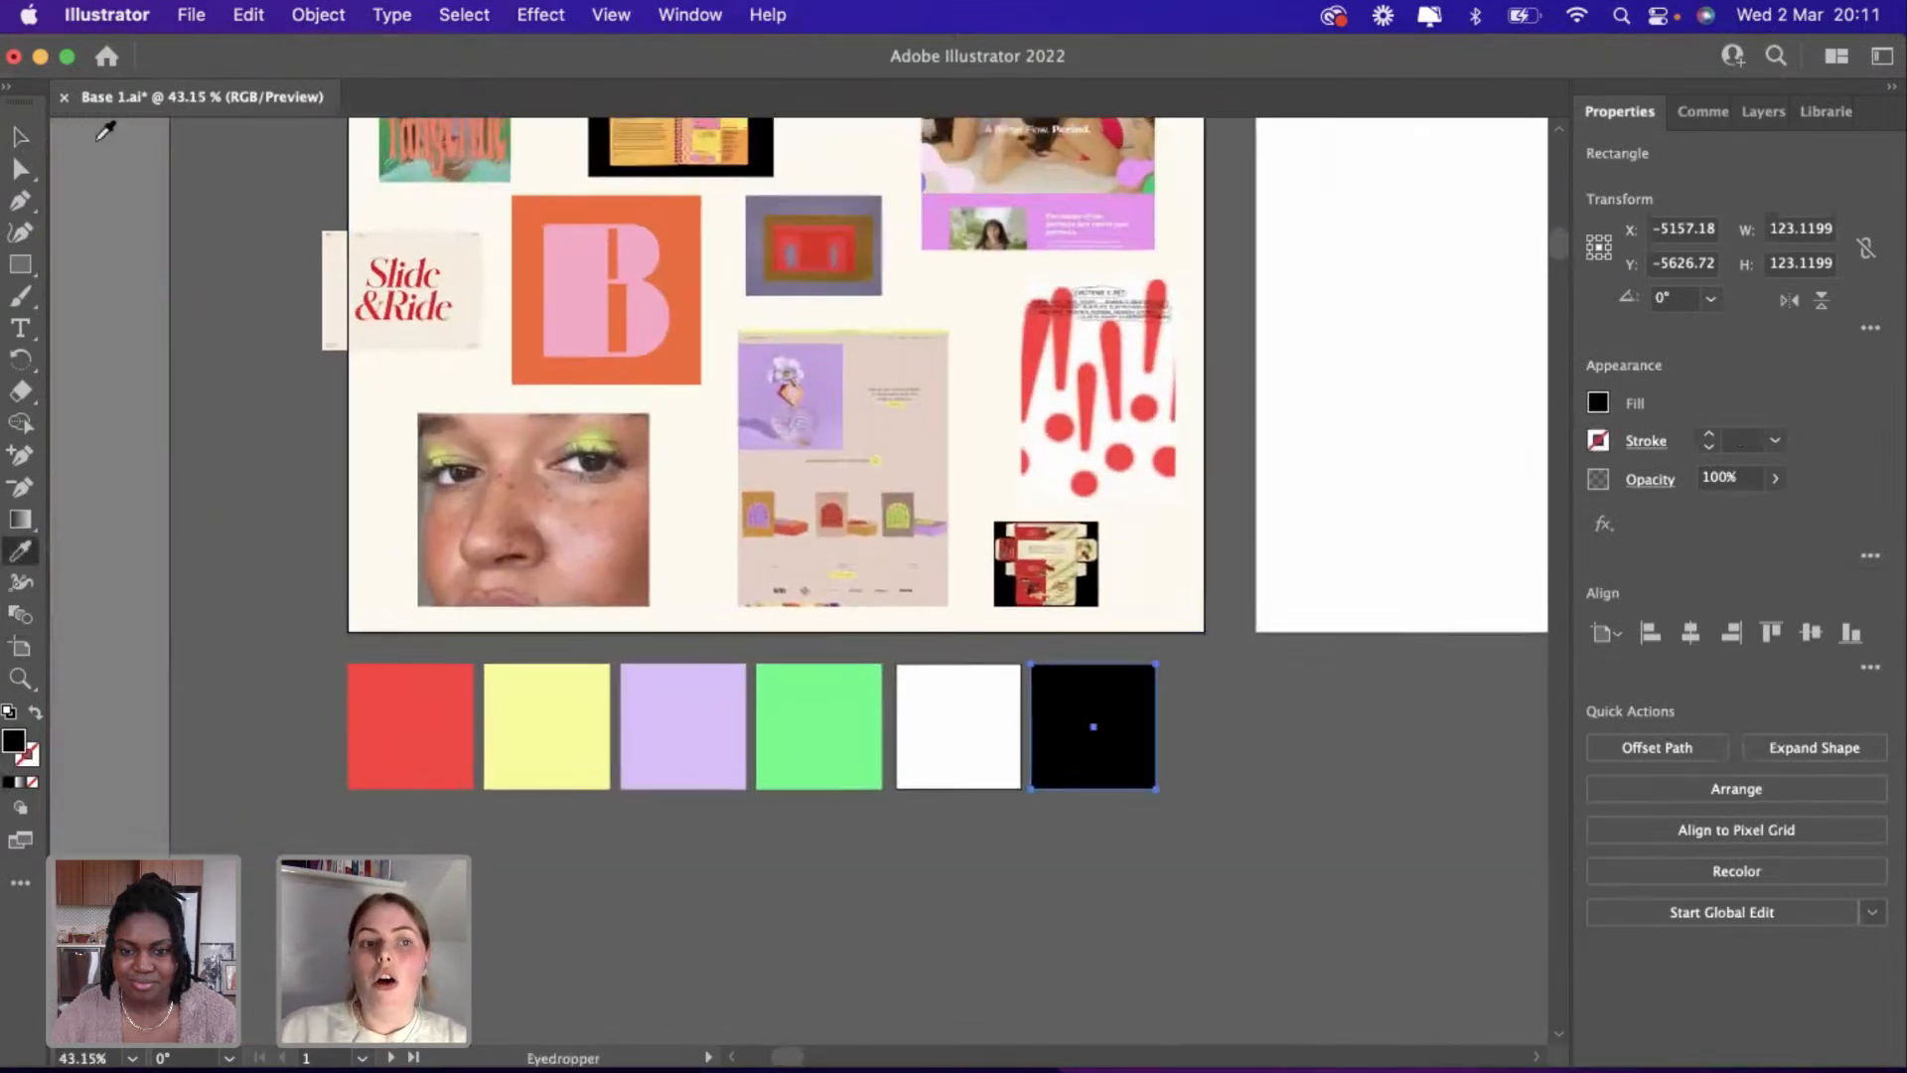
left_click(20, 136)
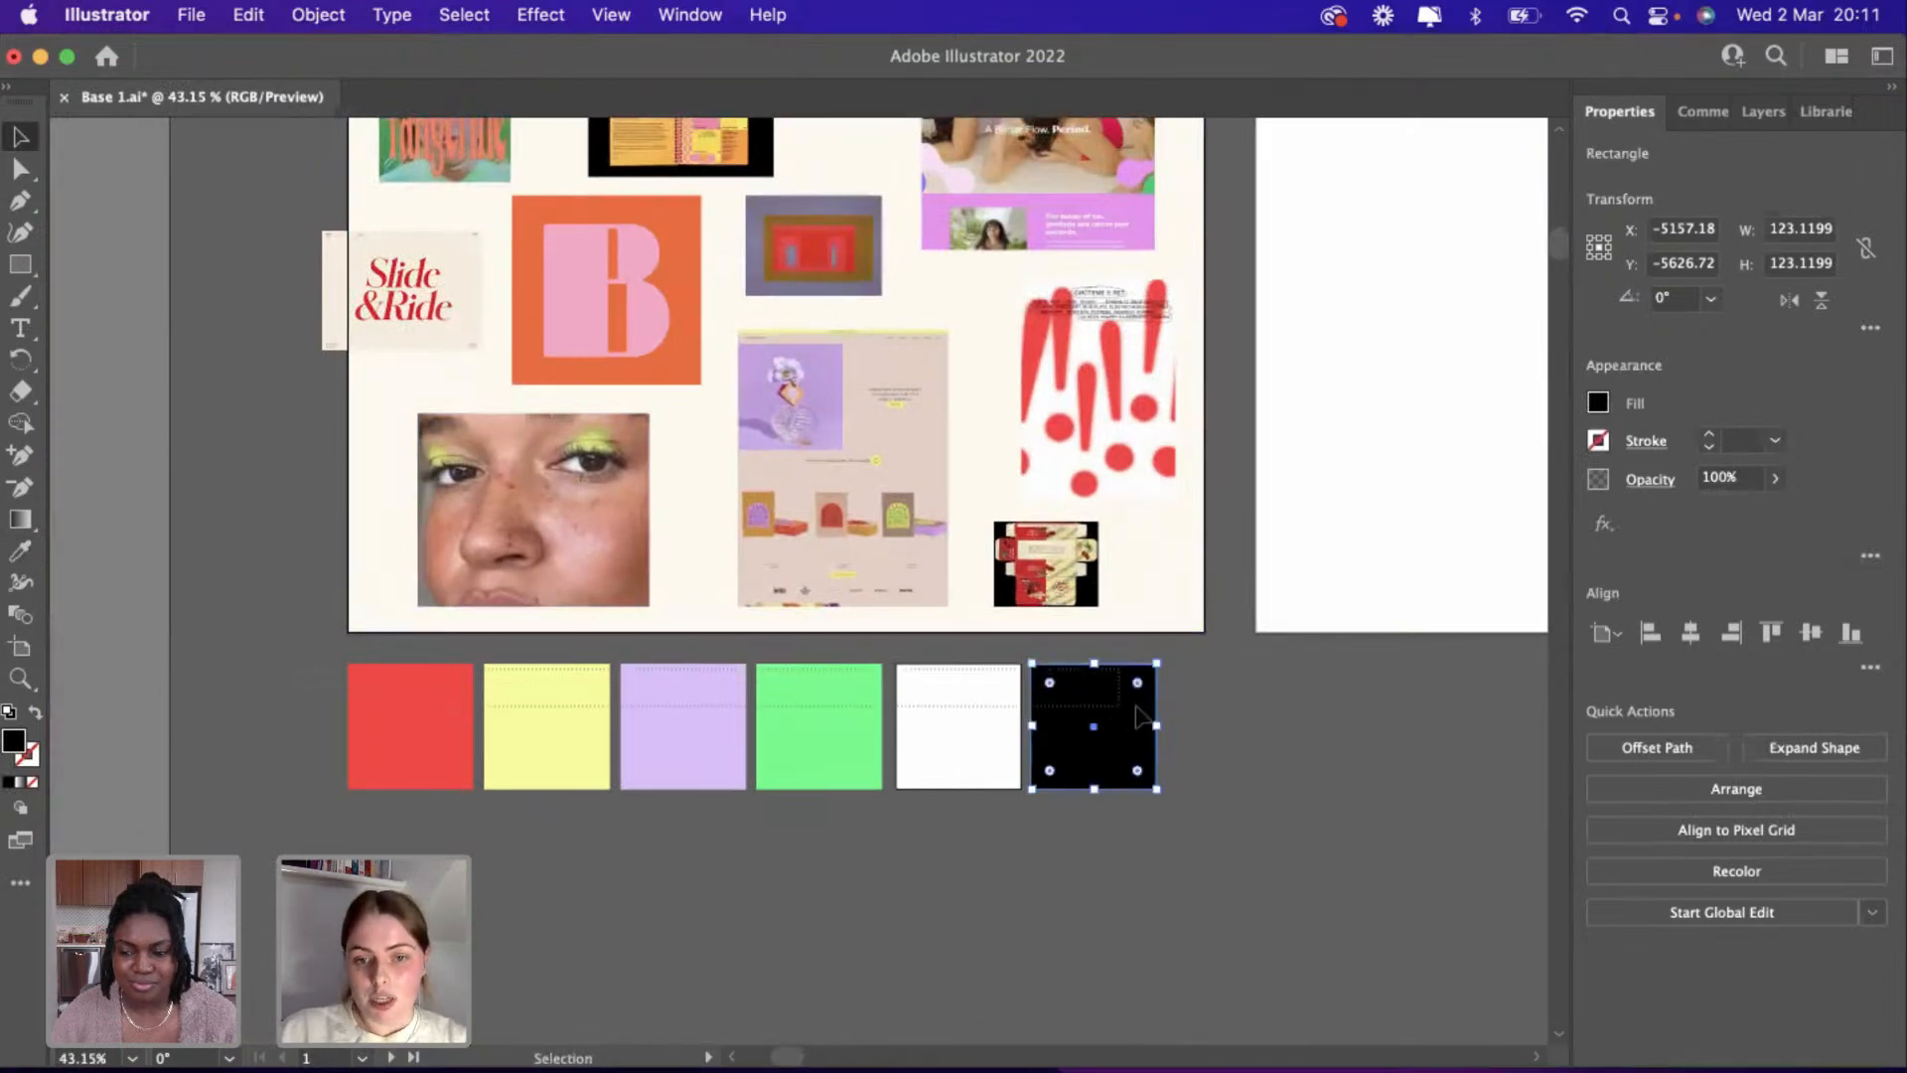
key("super+a")
left_click_drag(991, 717, 992, 856)
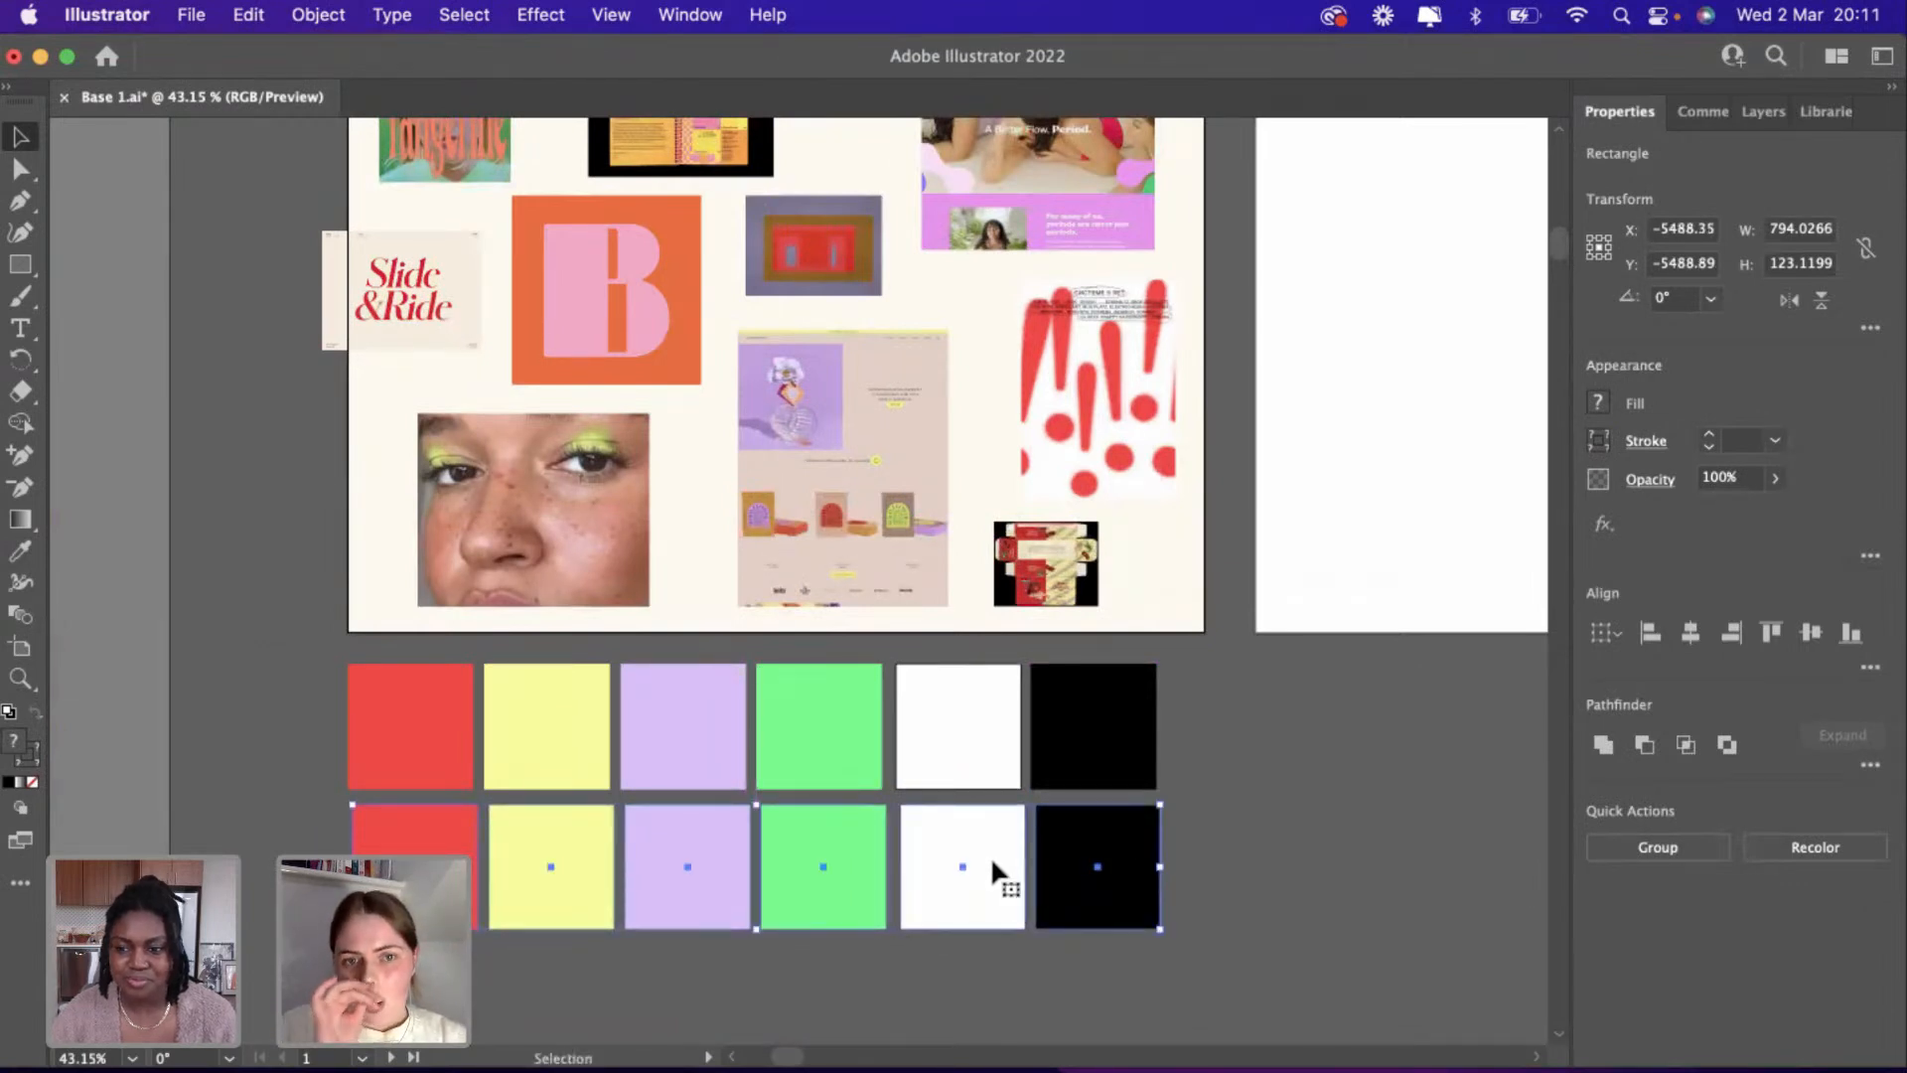
key("super+shift+a")
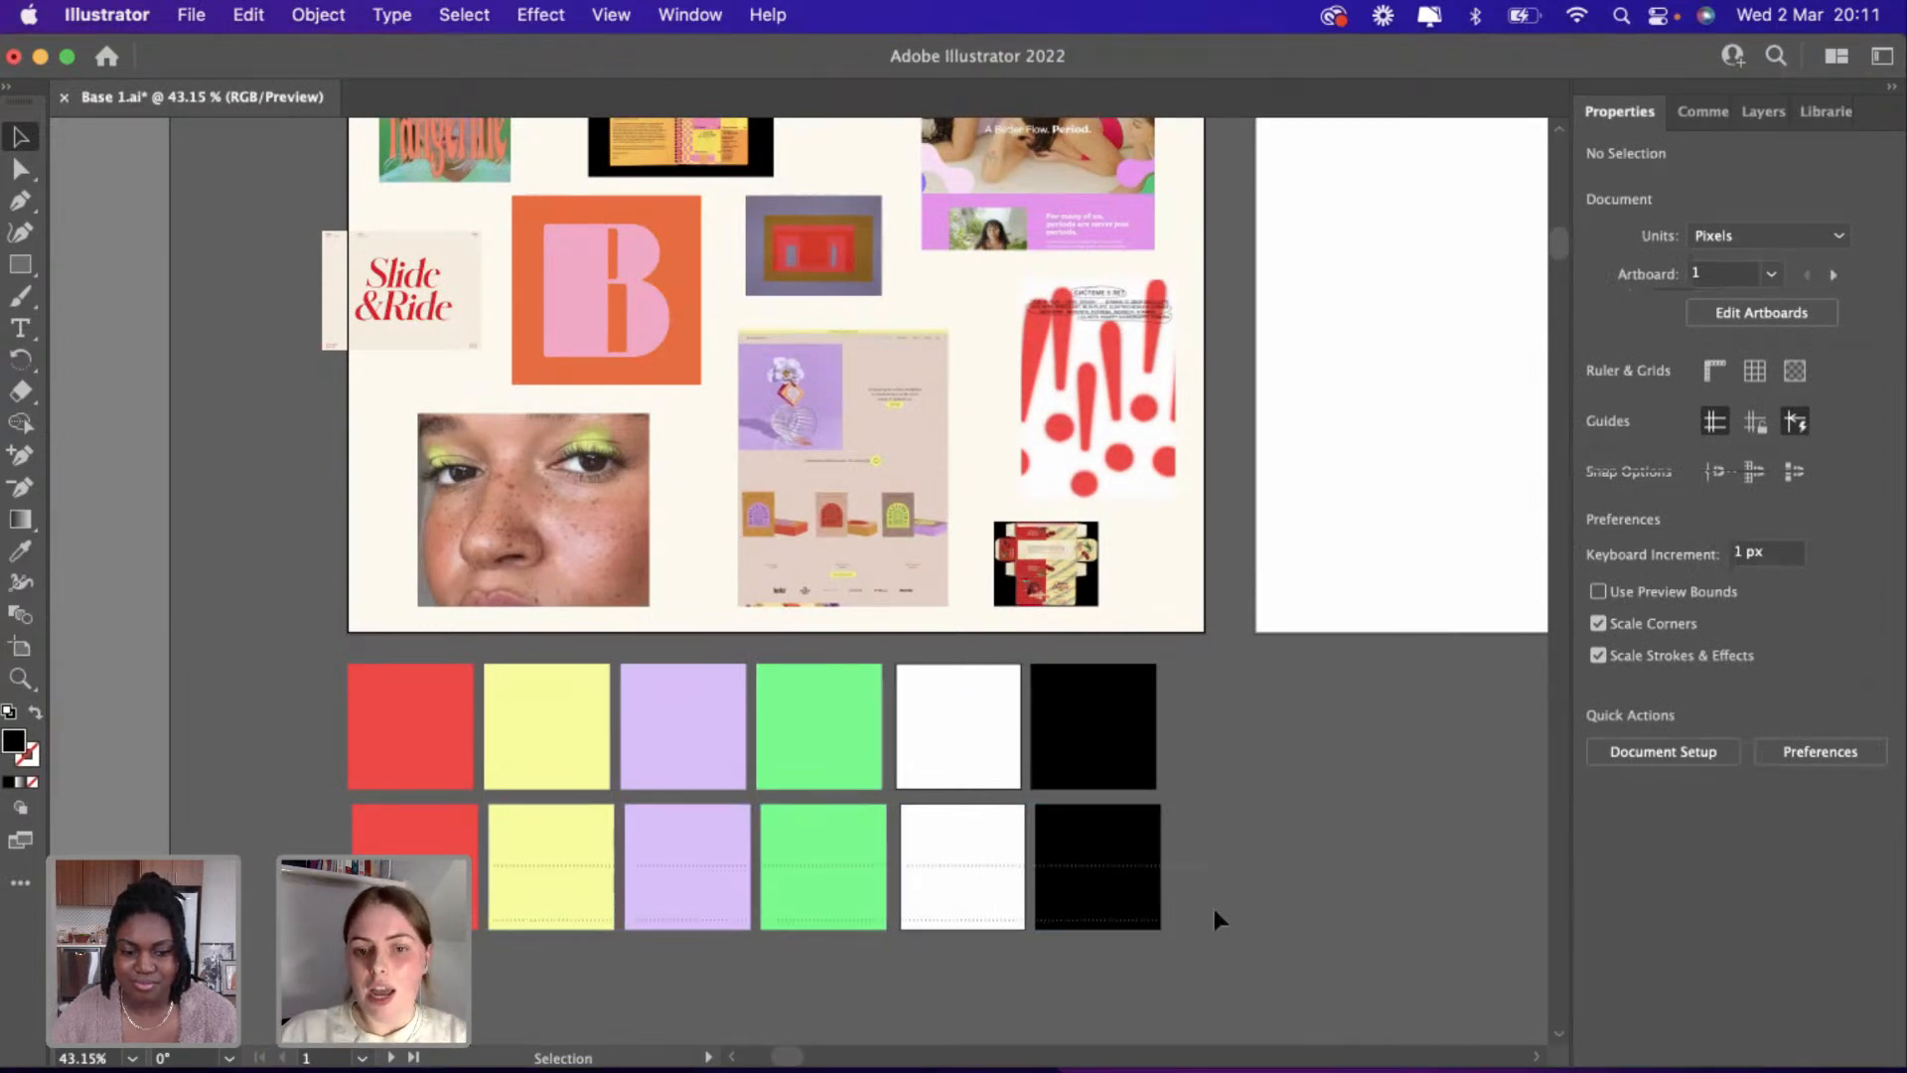
left_click_drag(1213, 920, 884, 949)
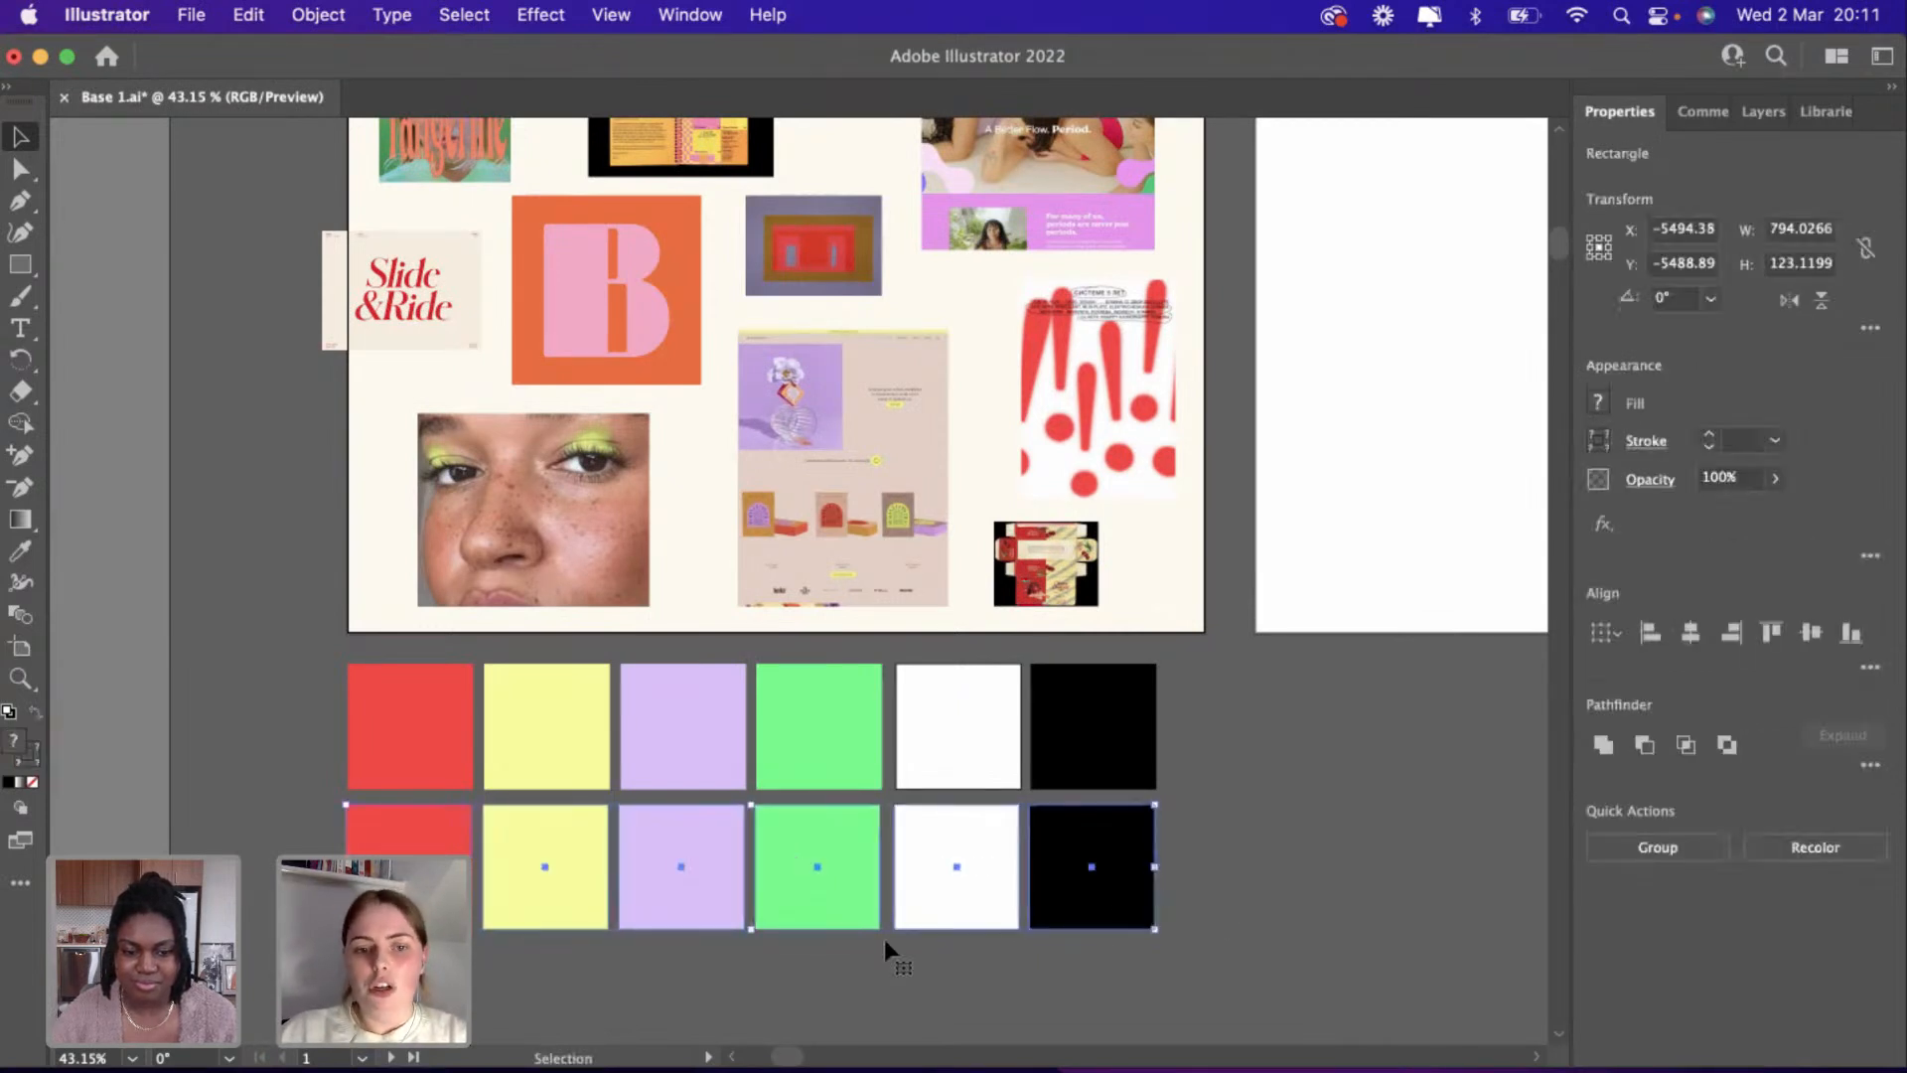
left_click(812, 974)
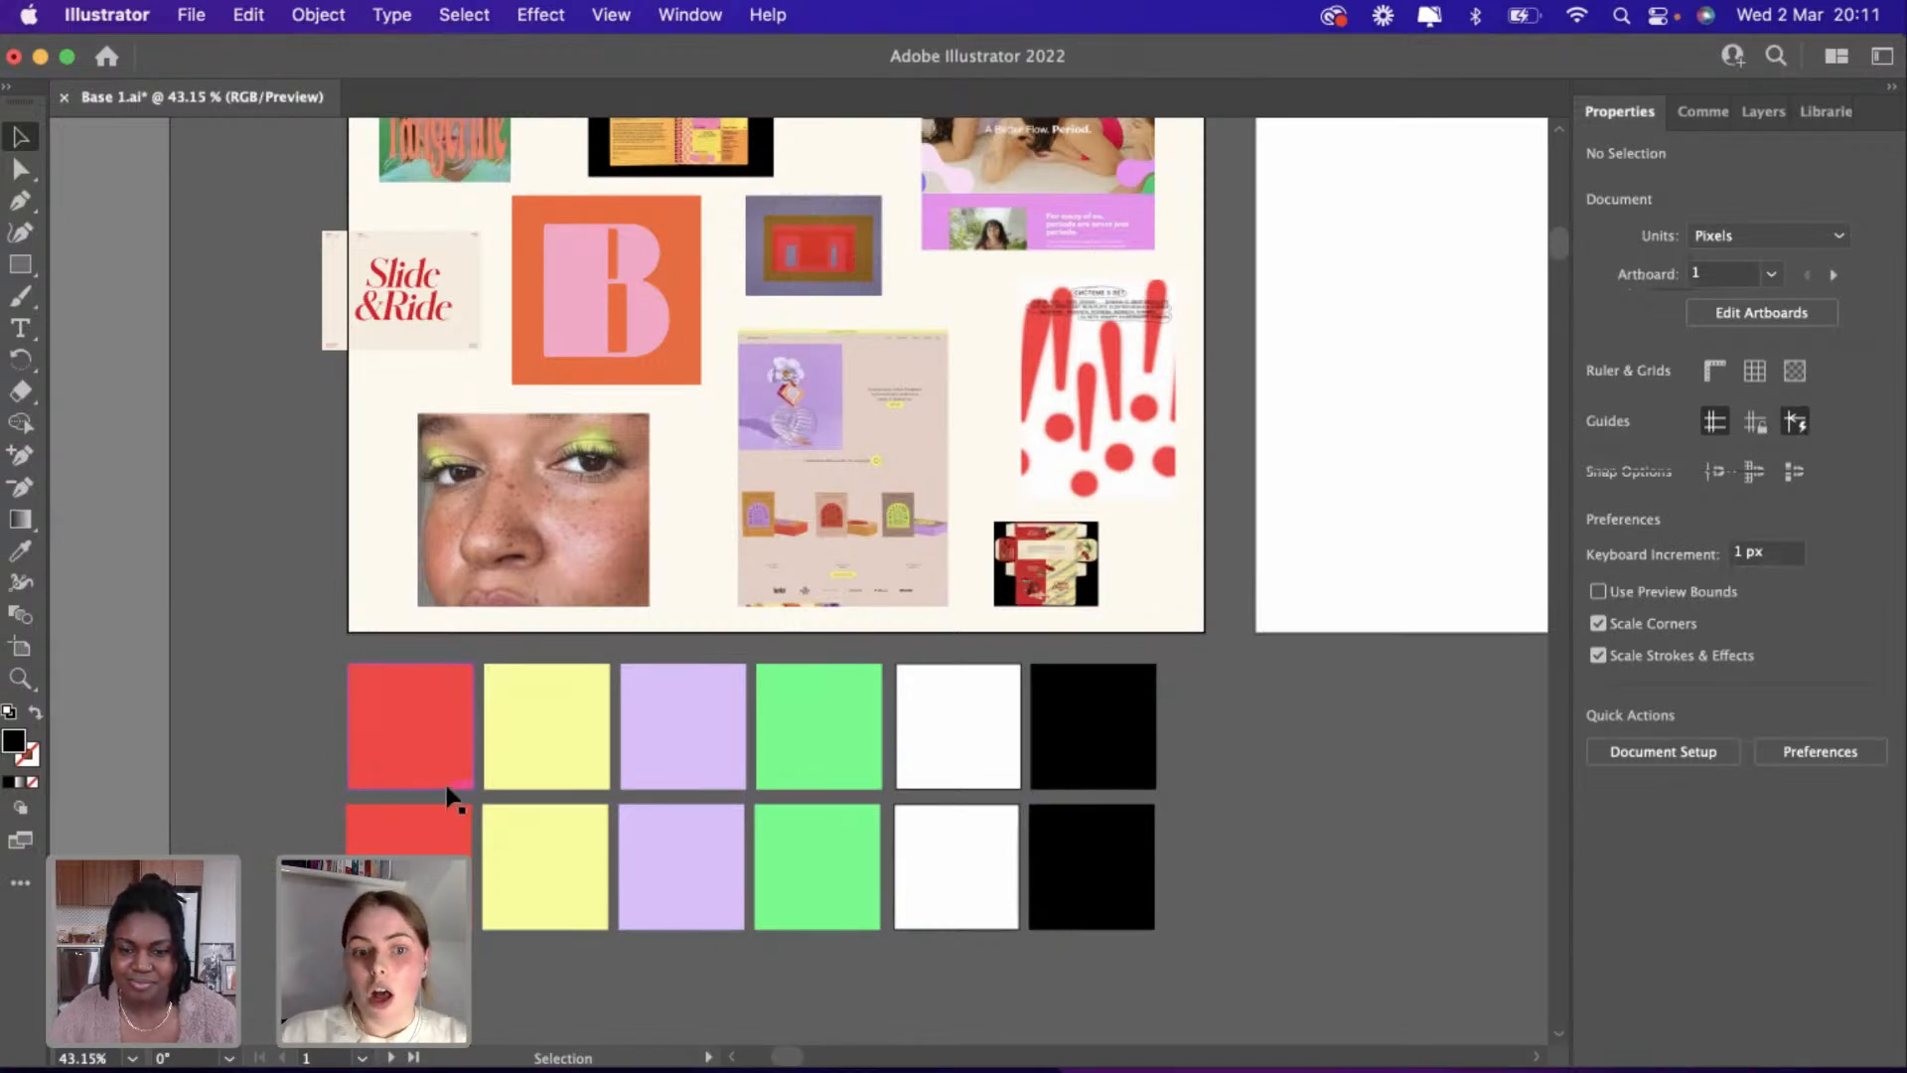
Fill the lower row's first square with the pink sampled by Eyedropper from the website screenshot with the reclining women.
scroll(449, 794, "up", 3)
scroll(449, 795, "down", 3)
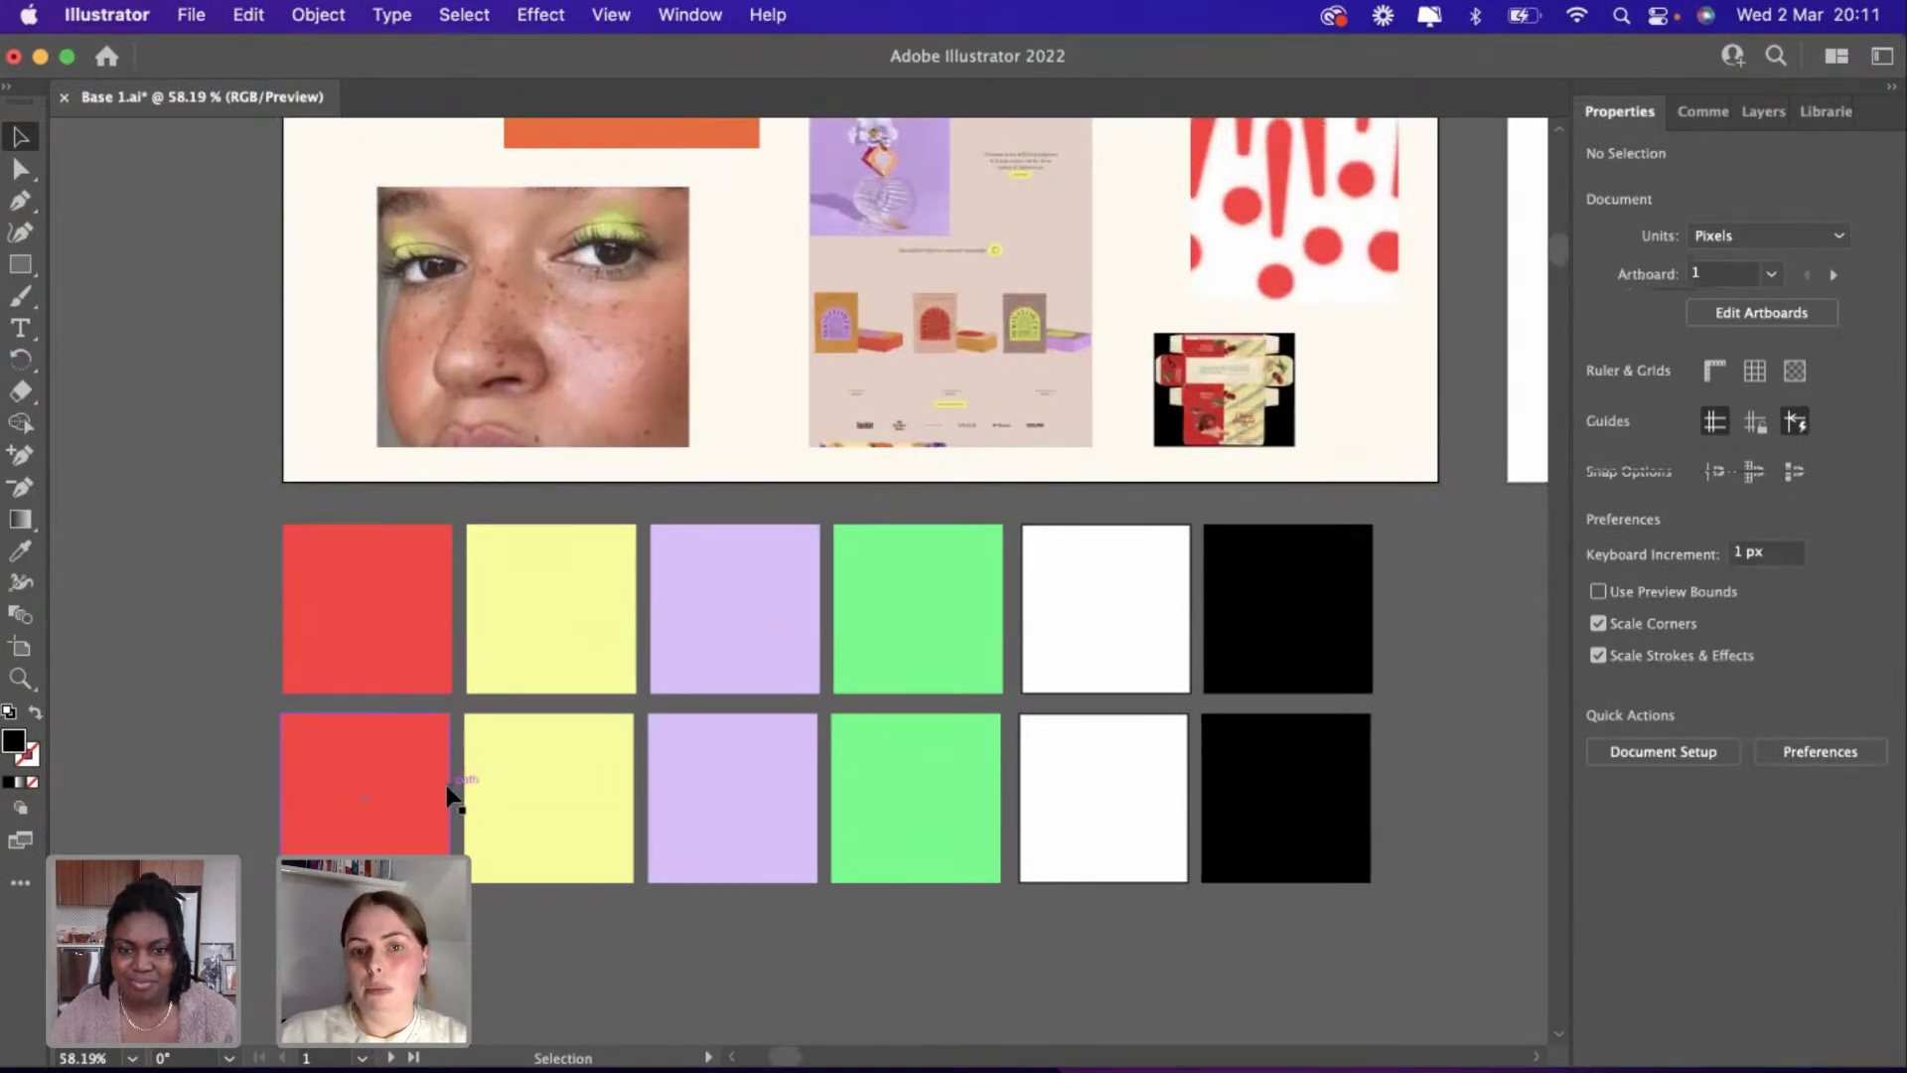
scroll(449, 795, "up", 1)
scroll(449, 795, "up", 2)
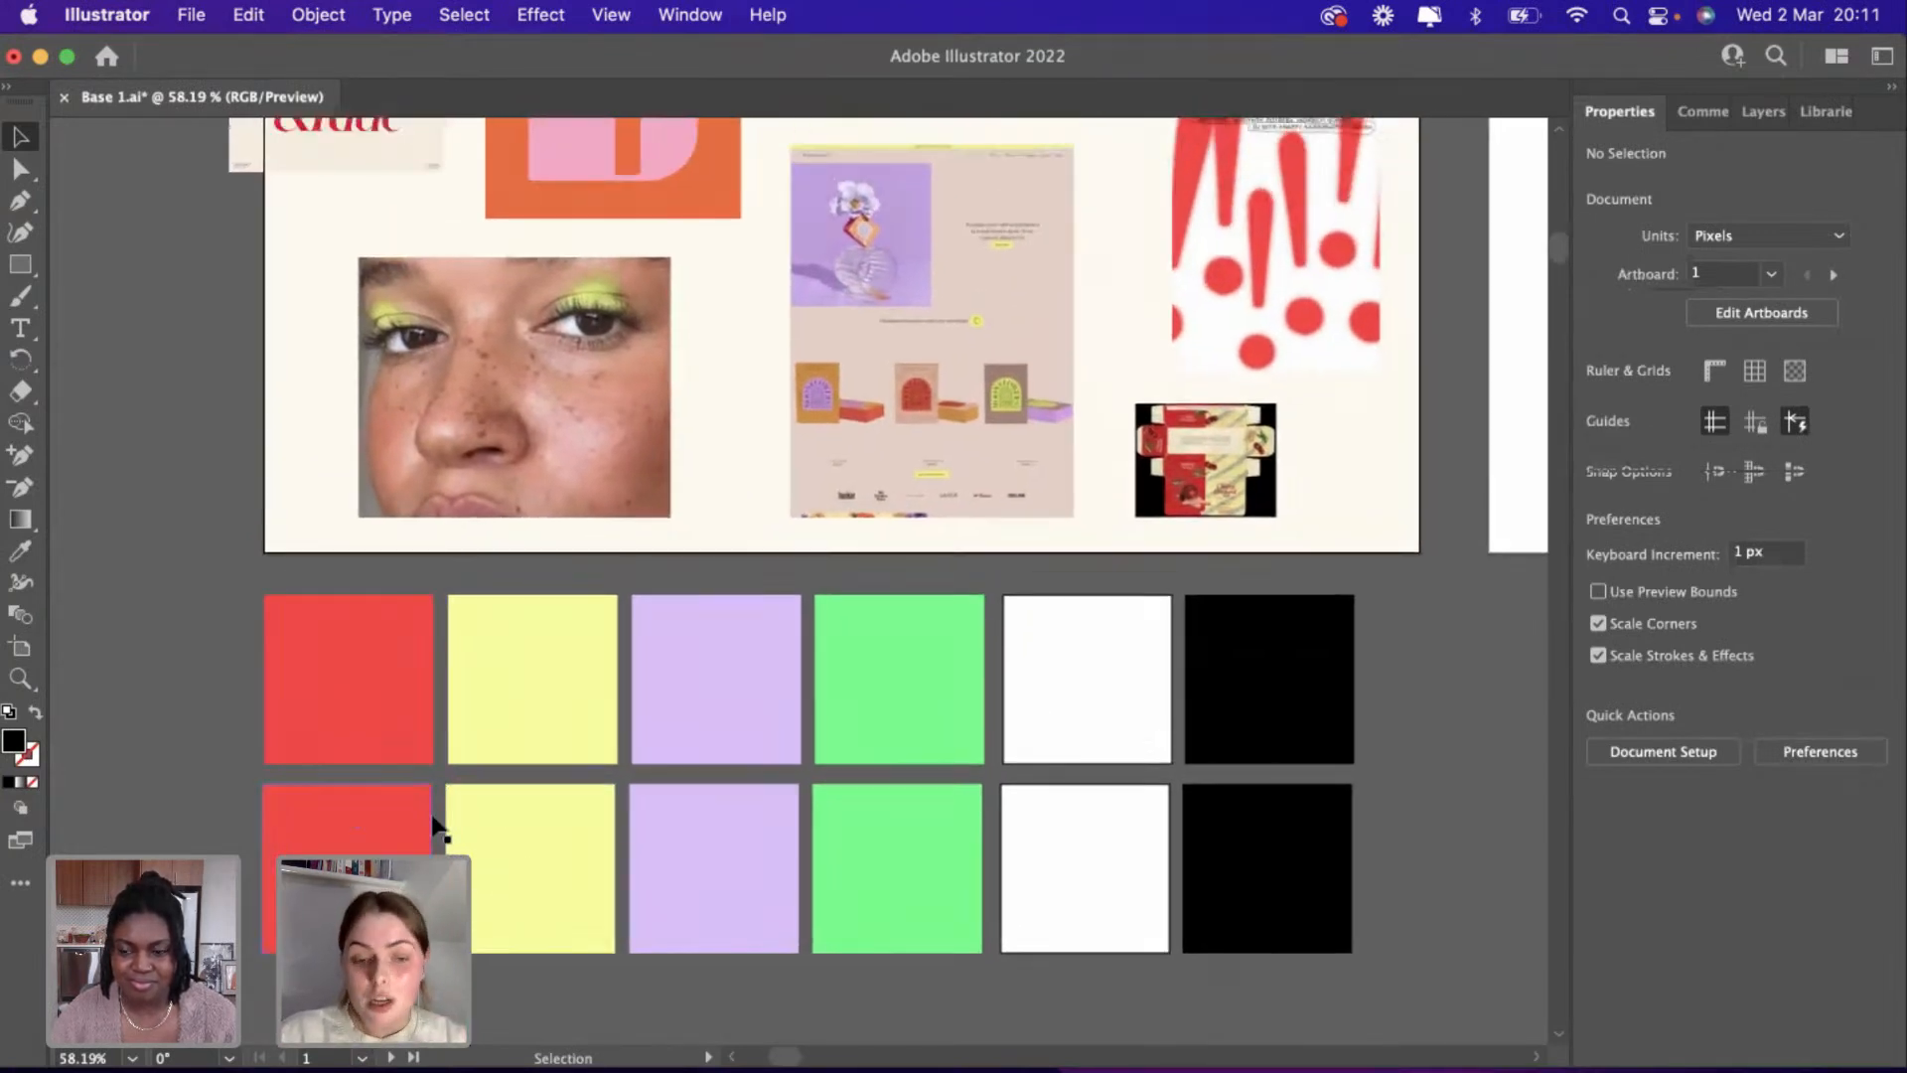
left_click(272, 903)
scroll(271, 902, "down", 2)
scroll(271, 902, "up", 2)
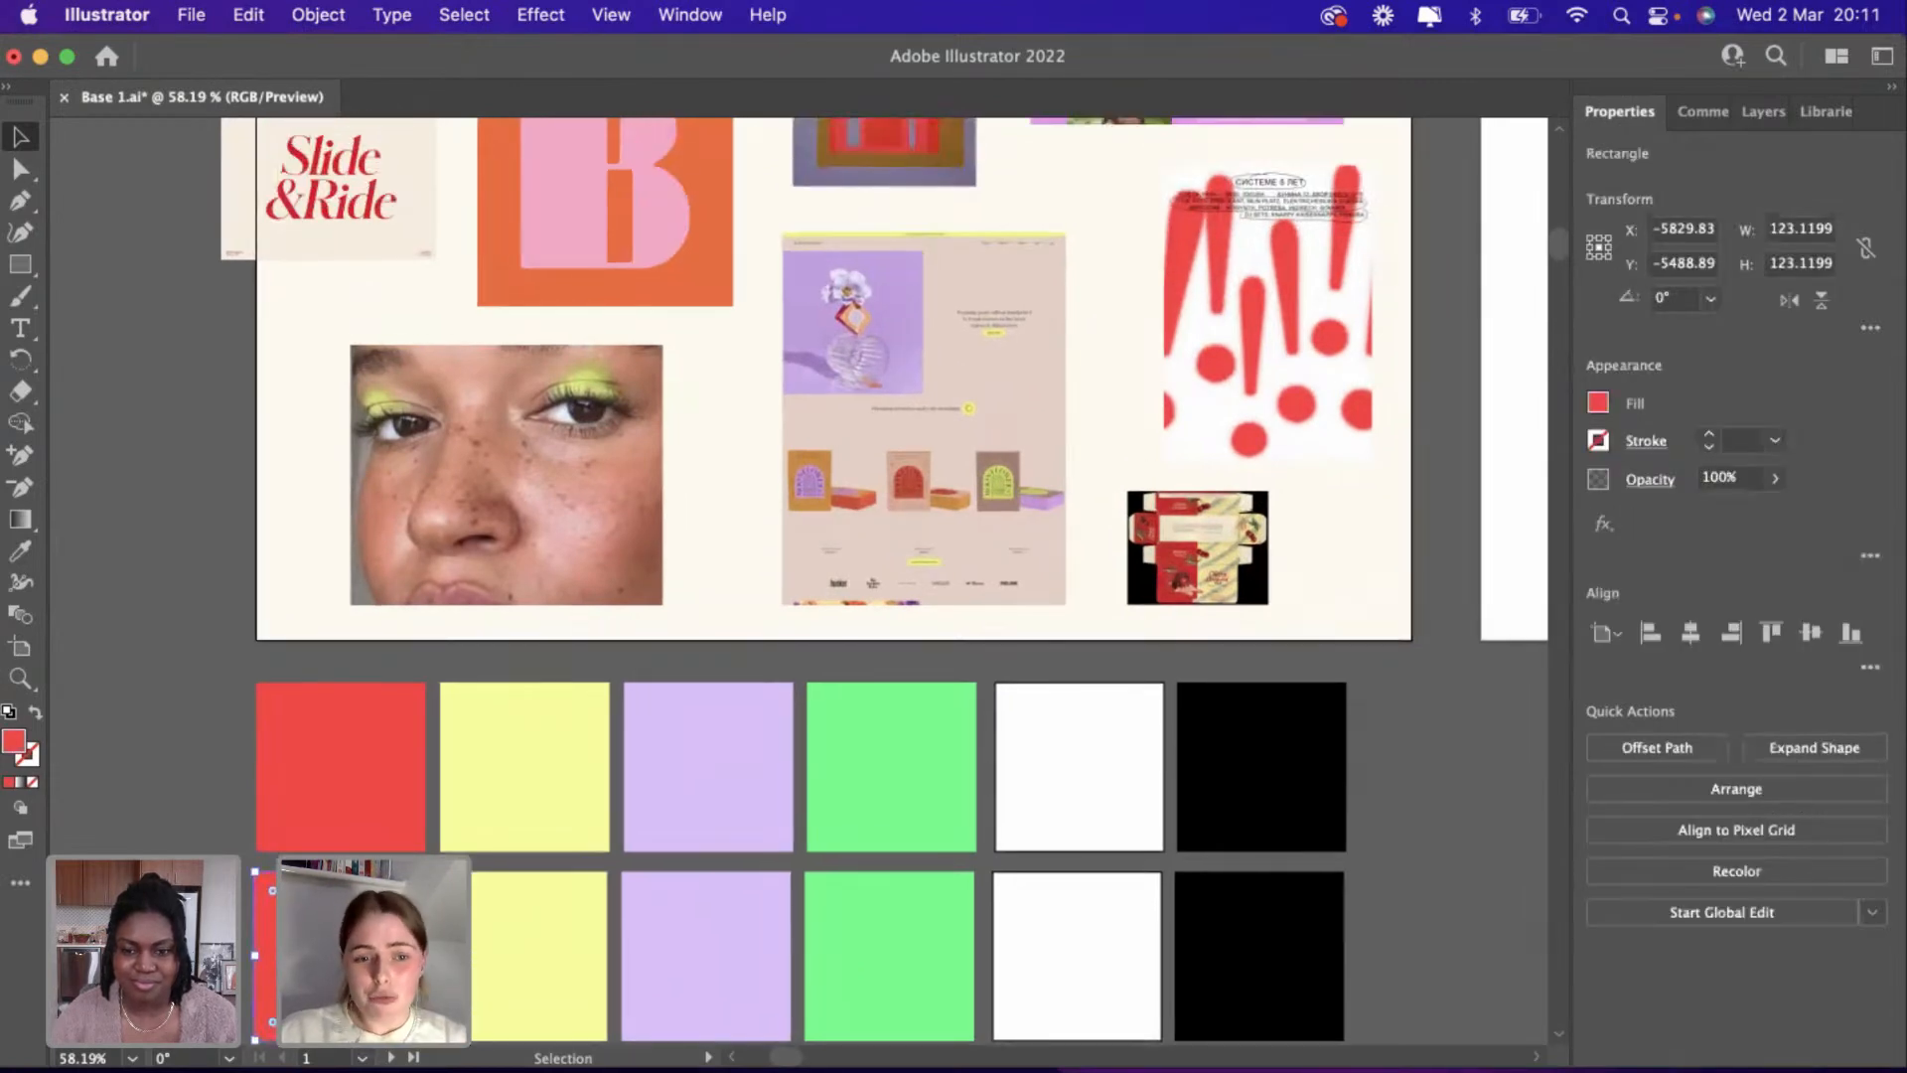
scroll(309, 900, "down", 2)
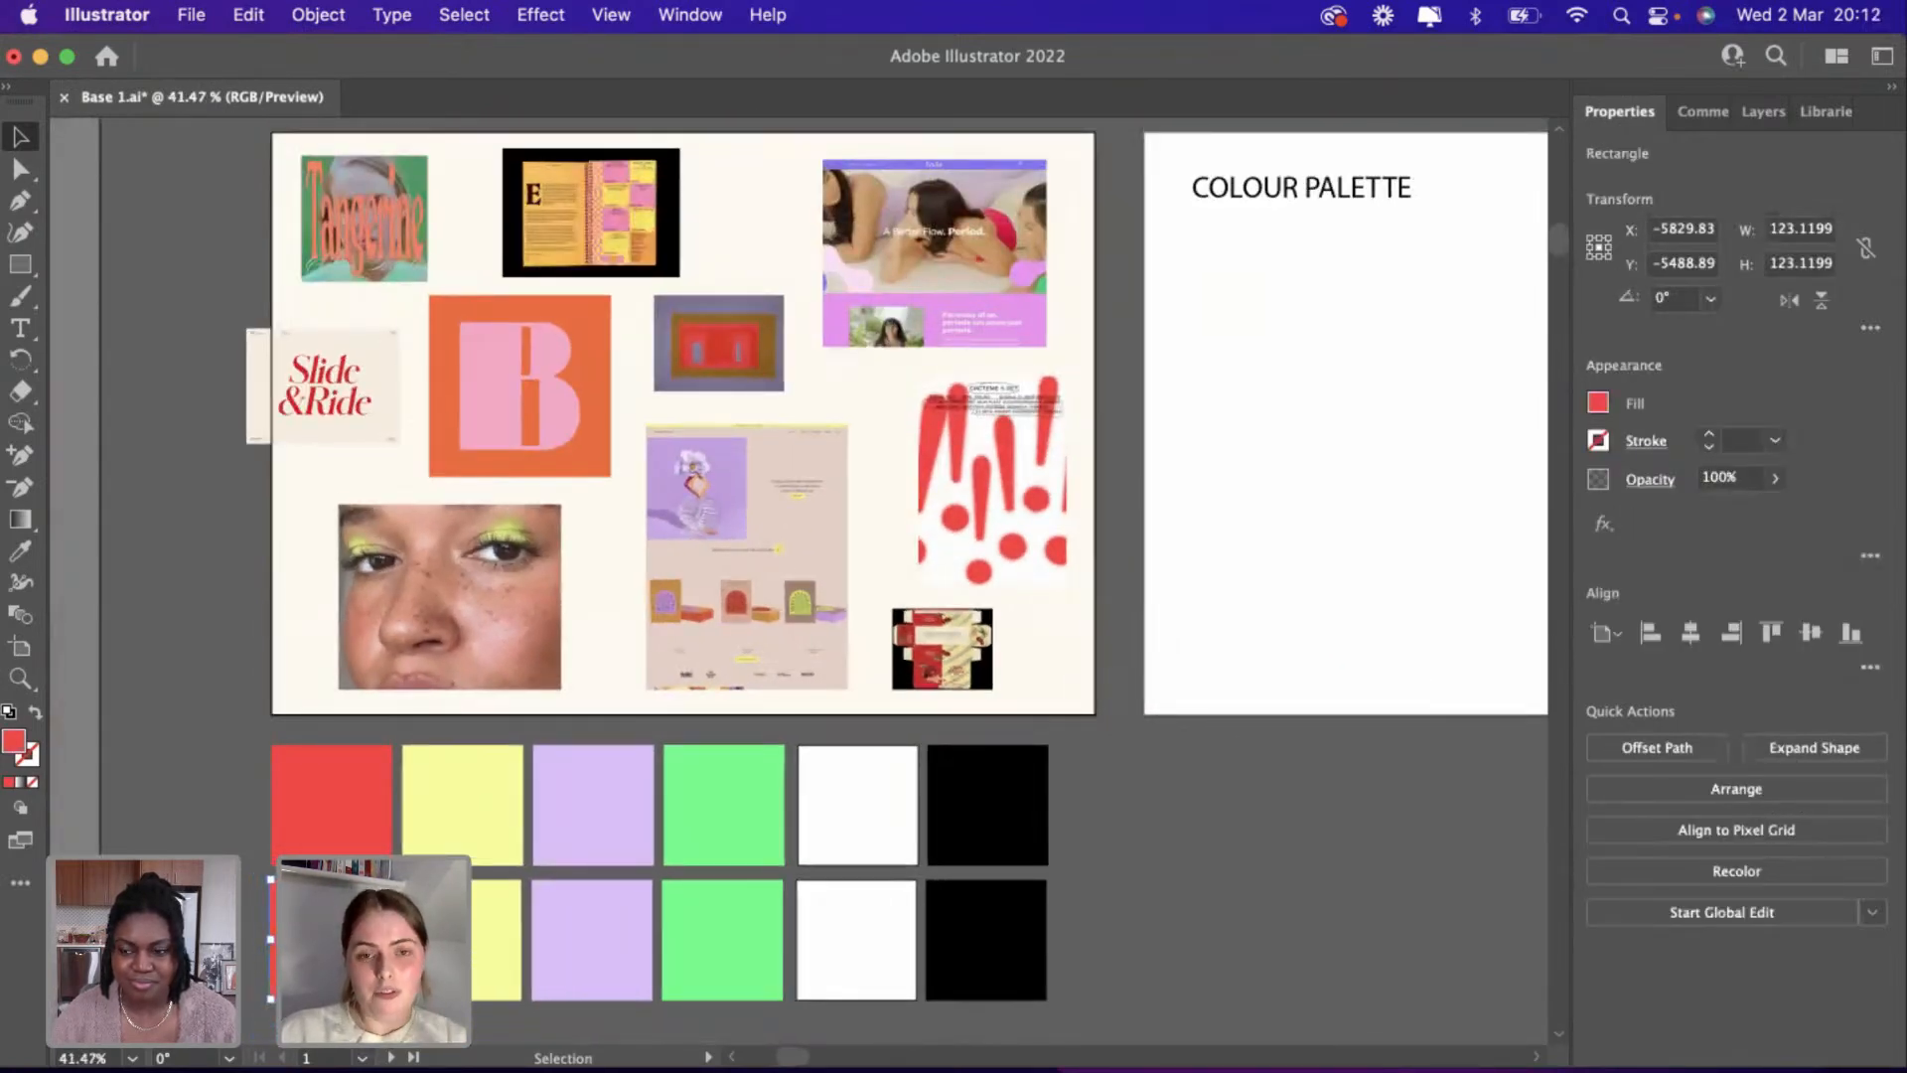
left_click(19, 552)
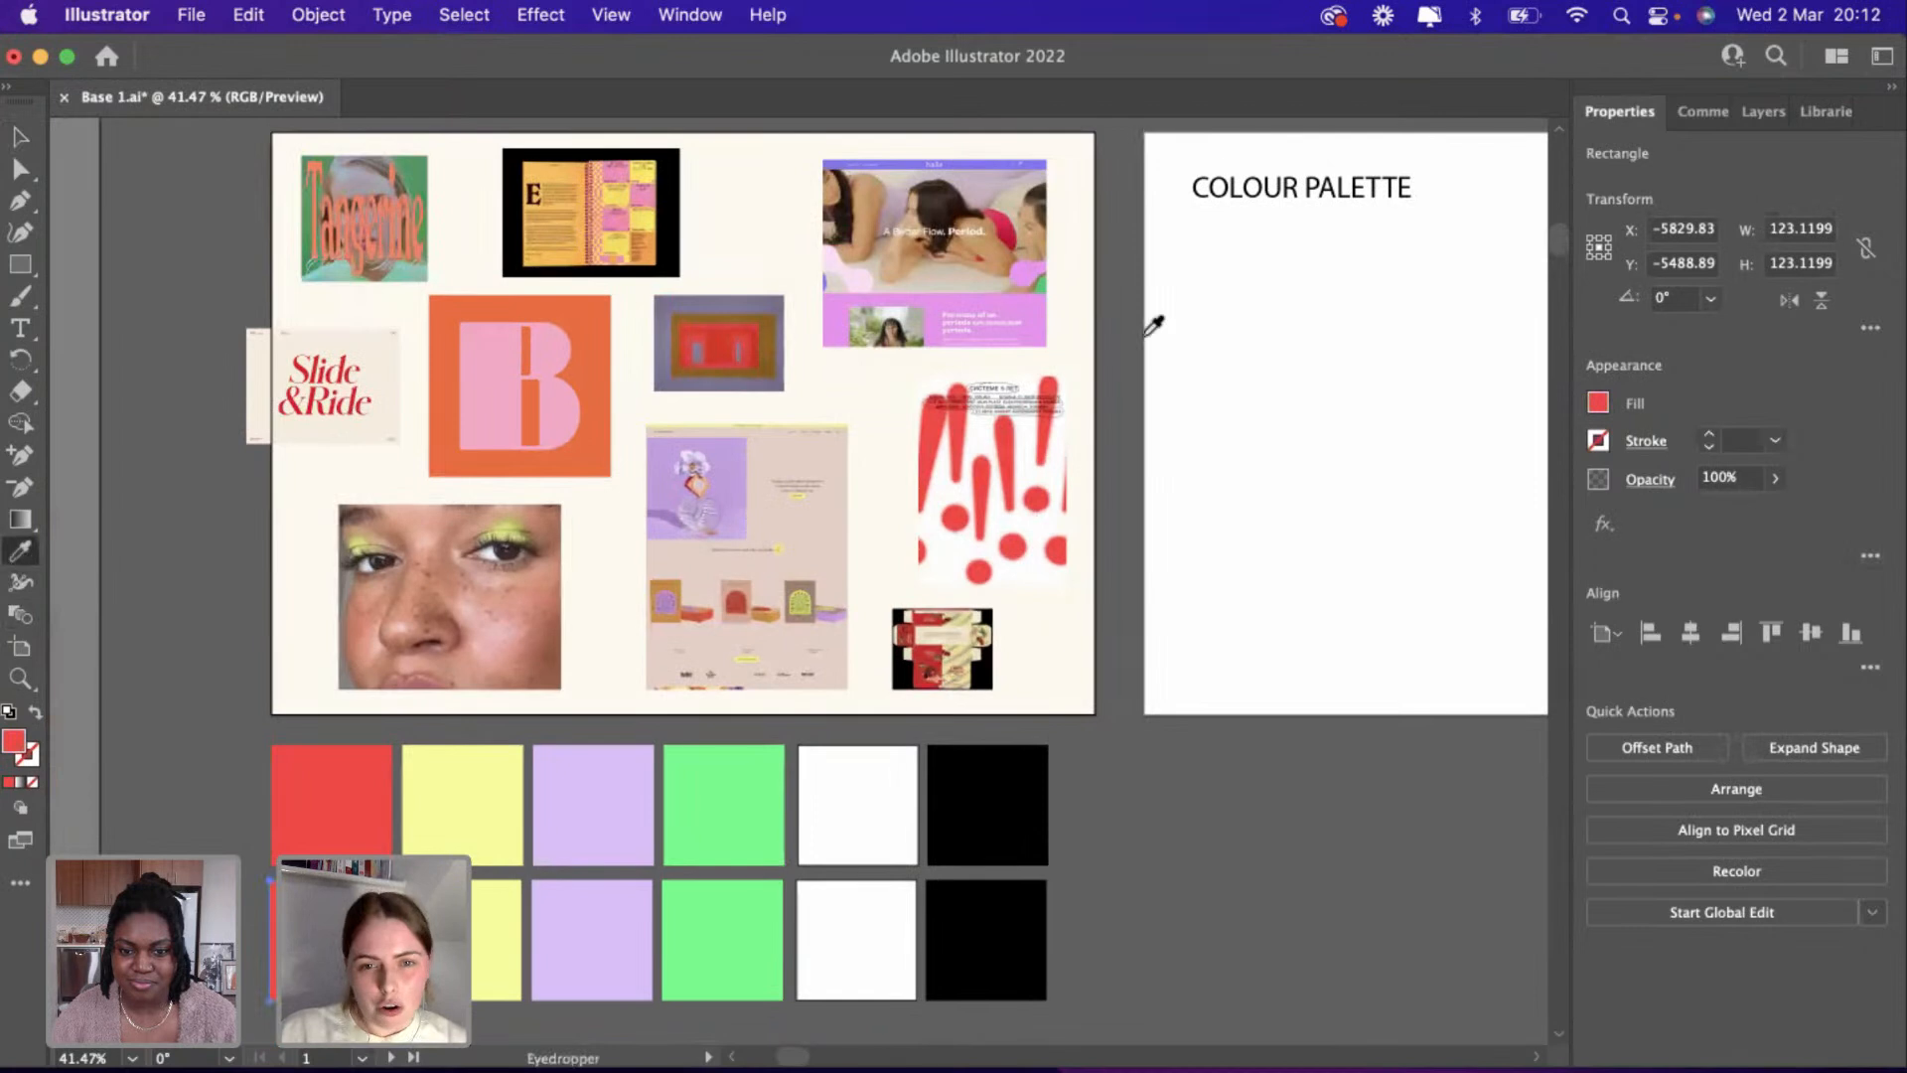
left_click(1035, 297)
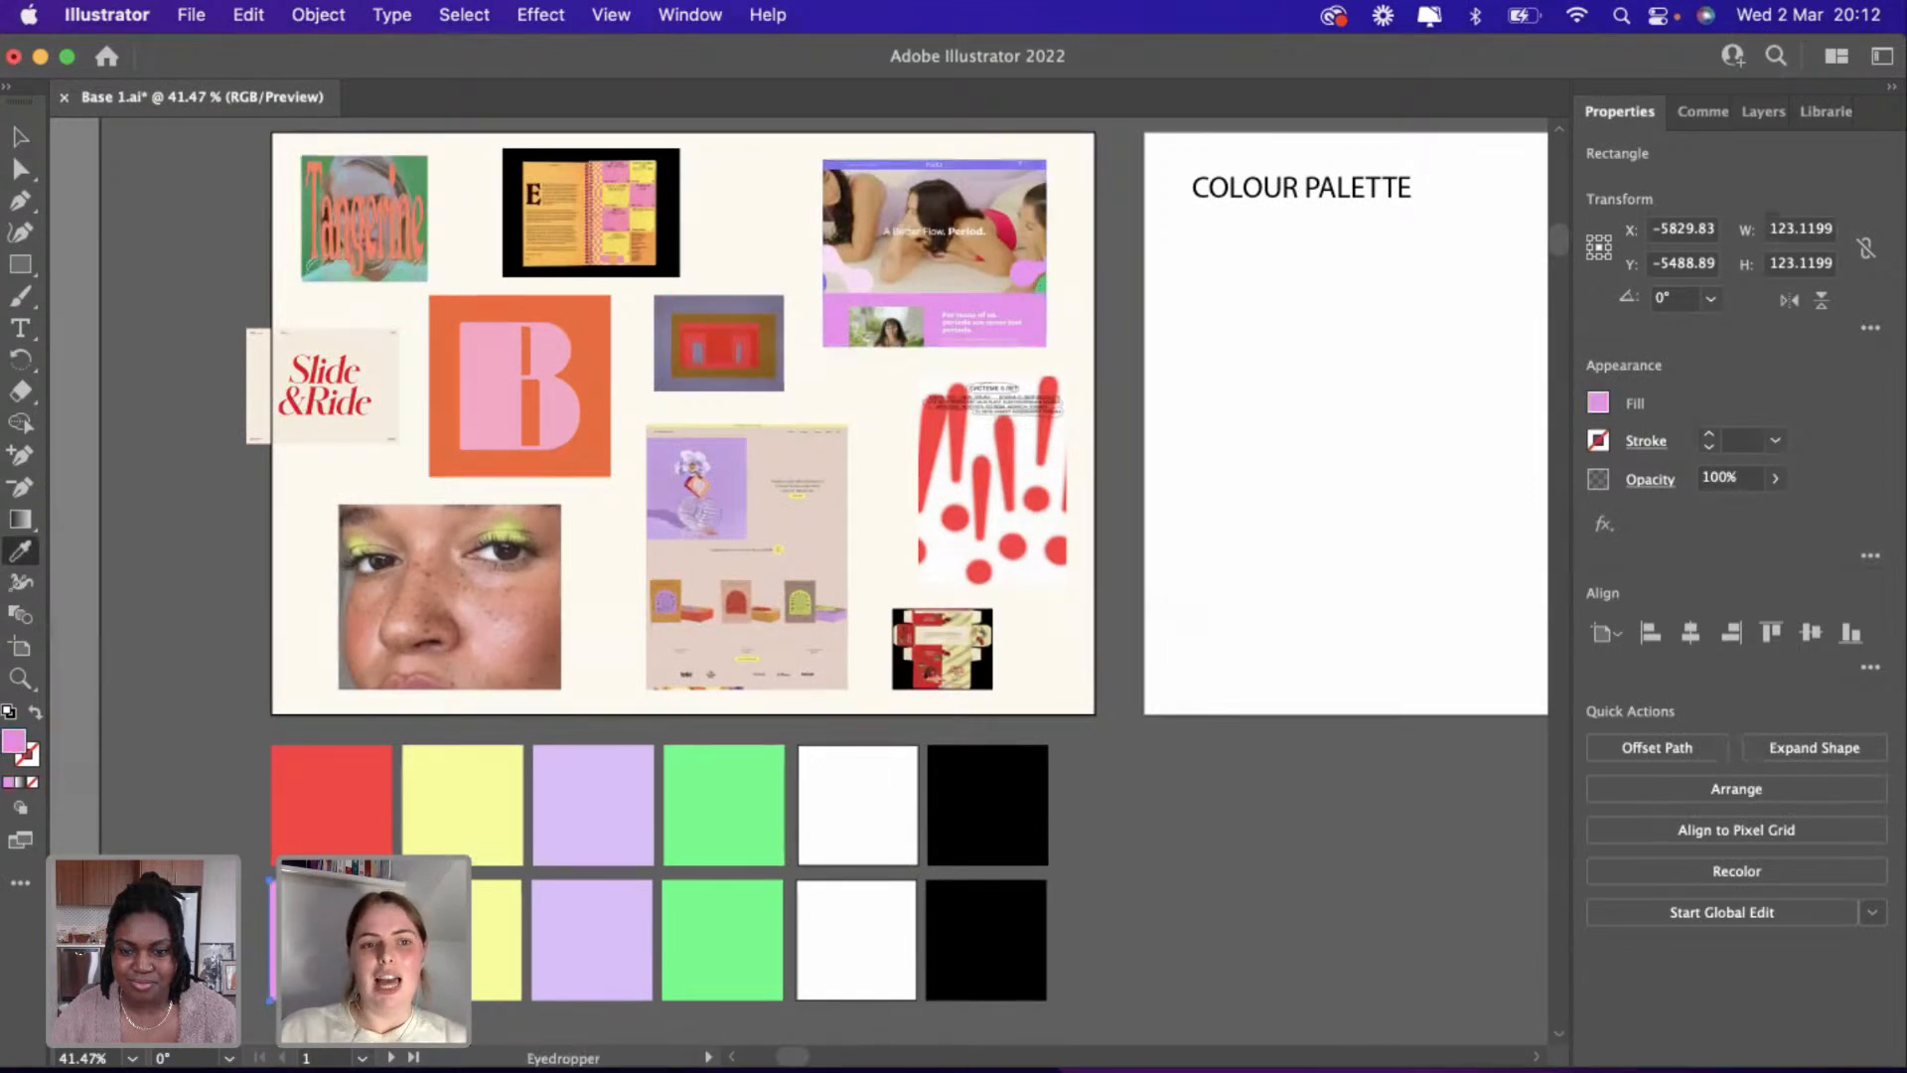
Lighten the sampled pink fill of the lower row's first square to F6B1FC.
double_click(17, 742)
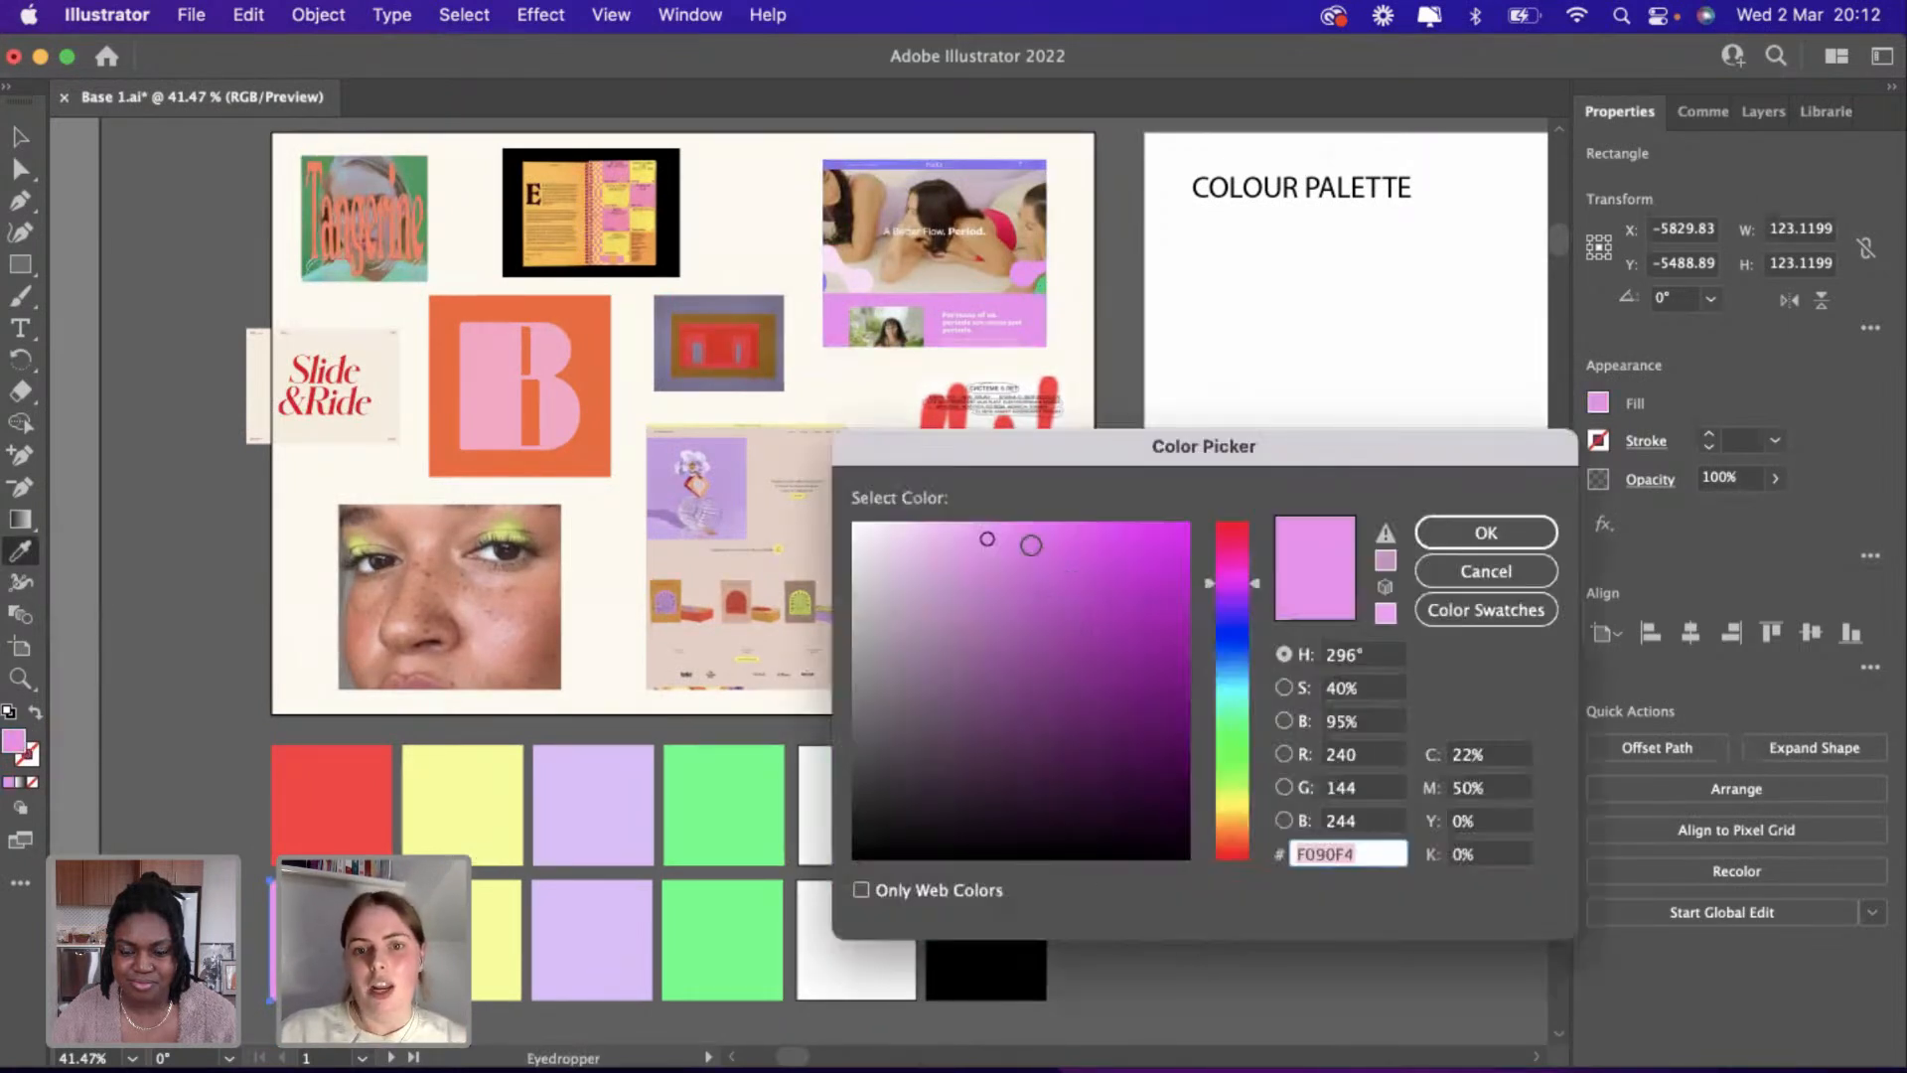
left_click_drag(1031, 544, 953, 526)
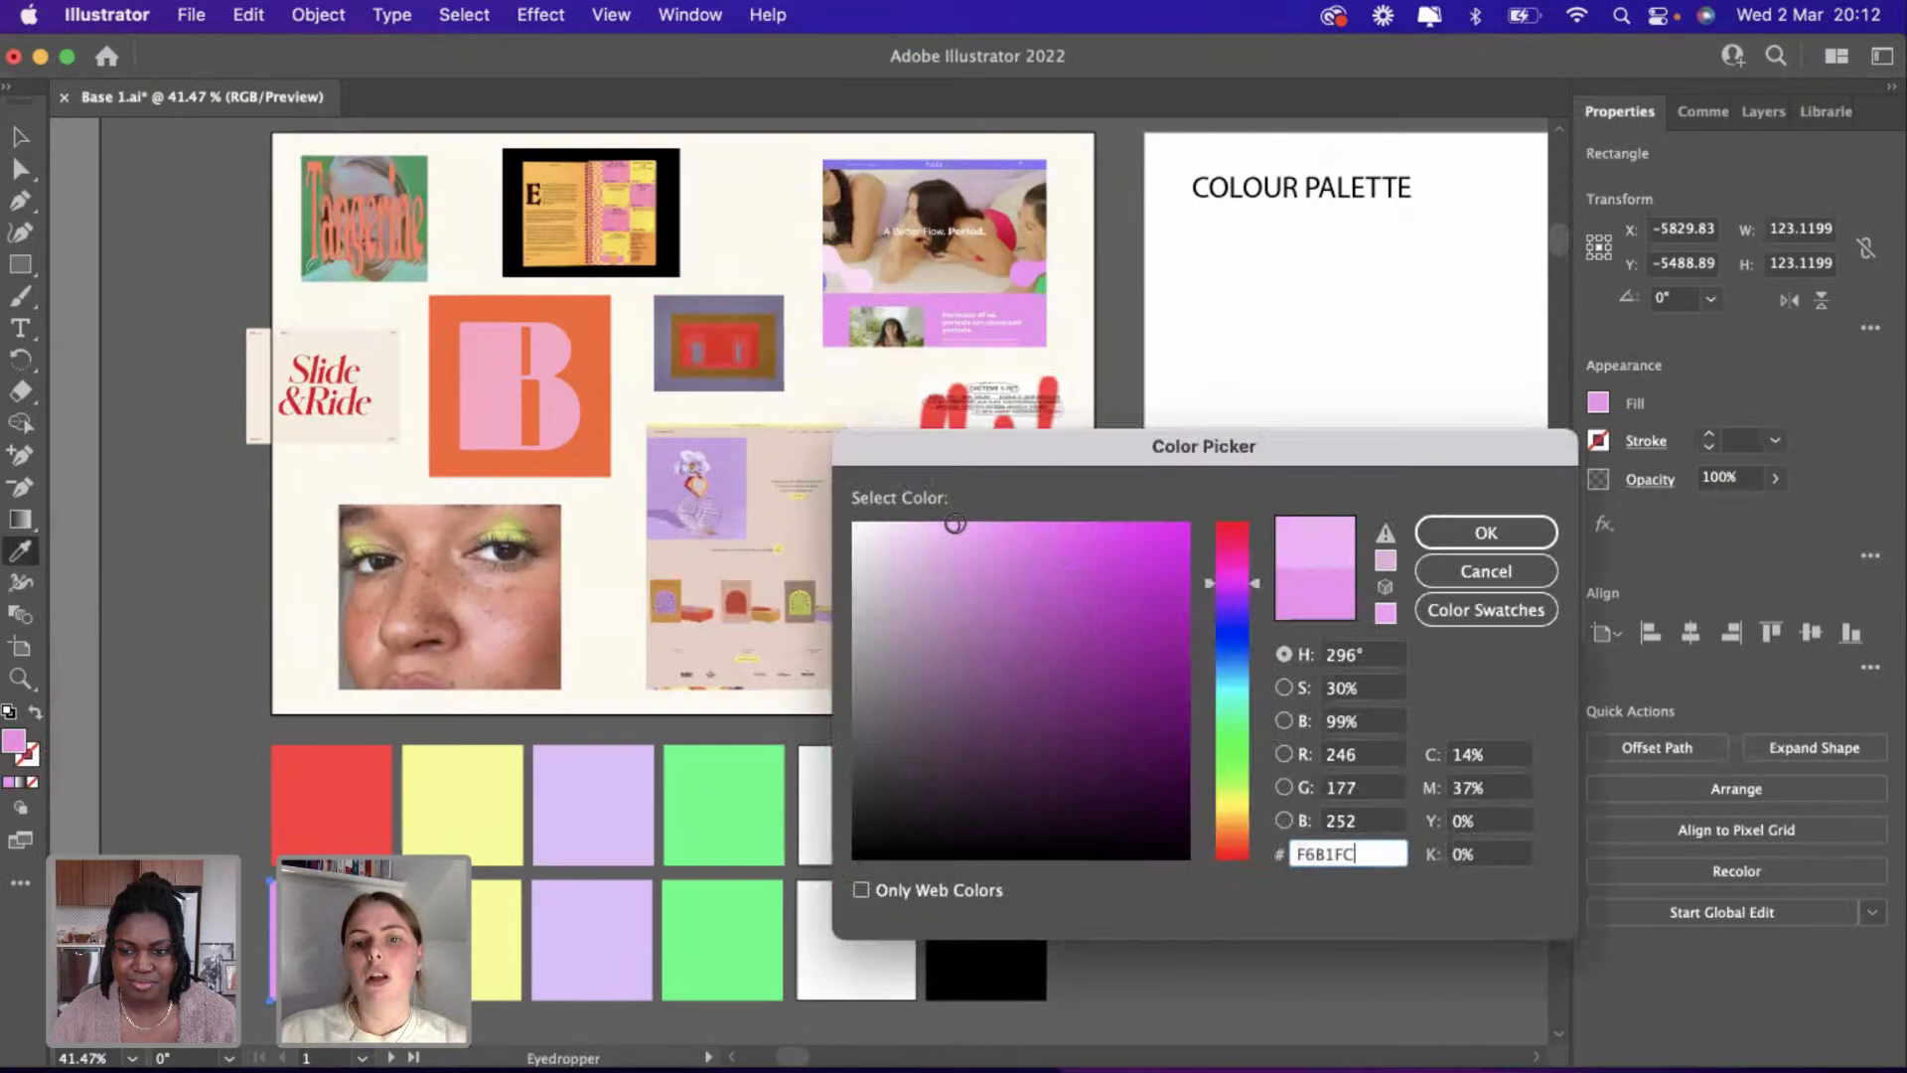
left_click(1487, 533)
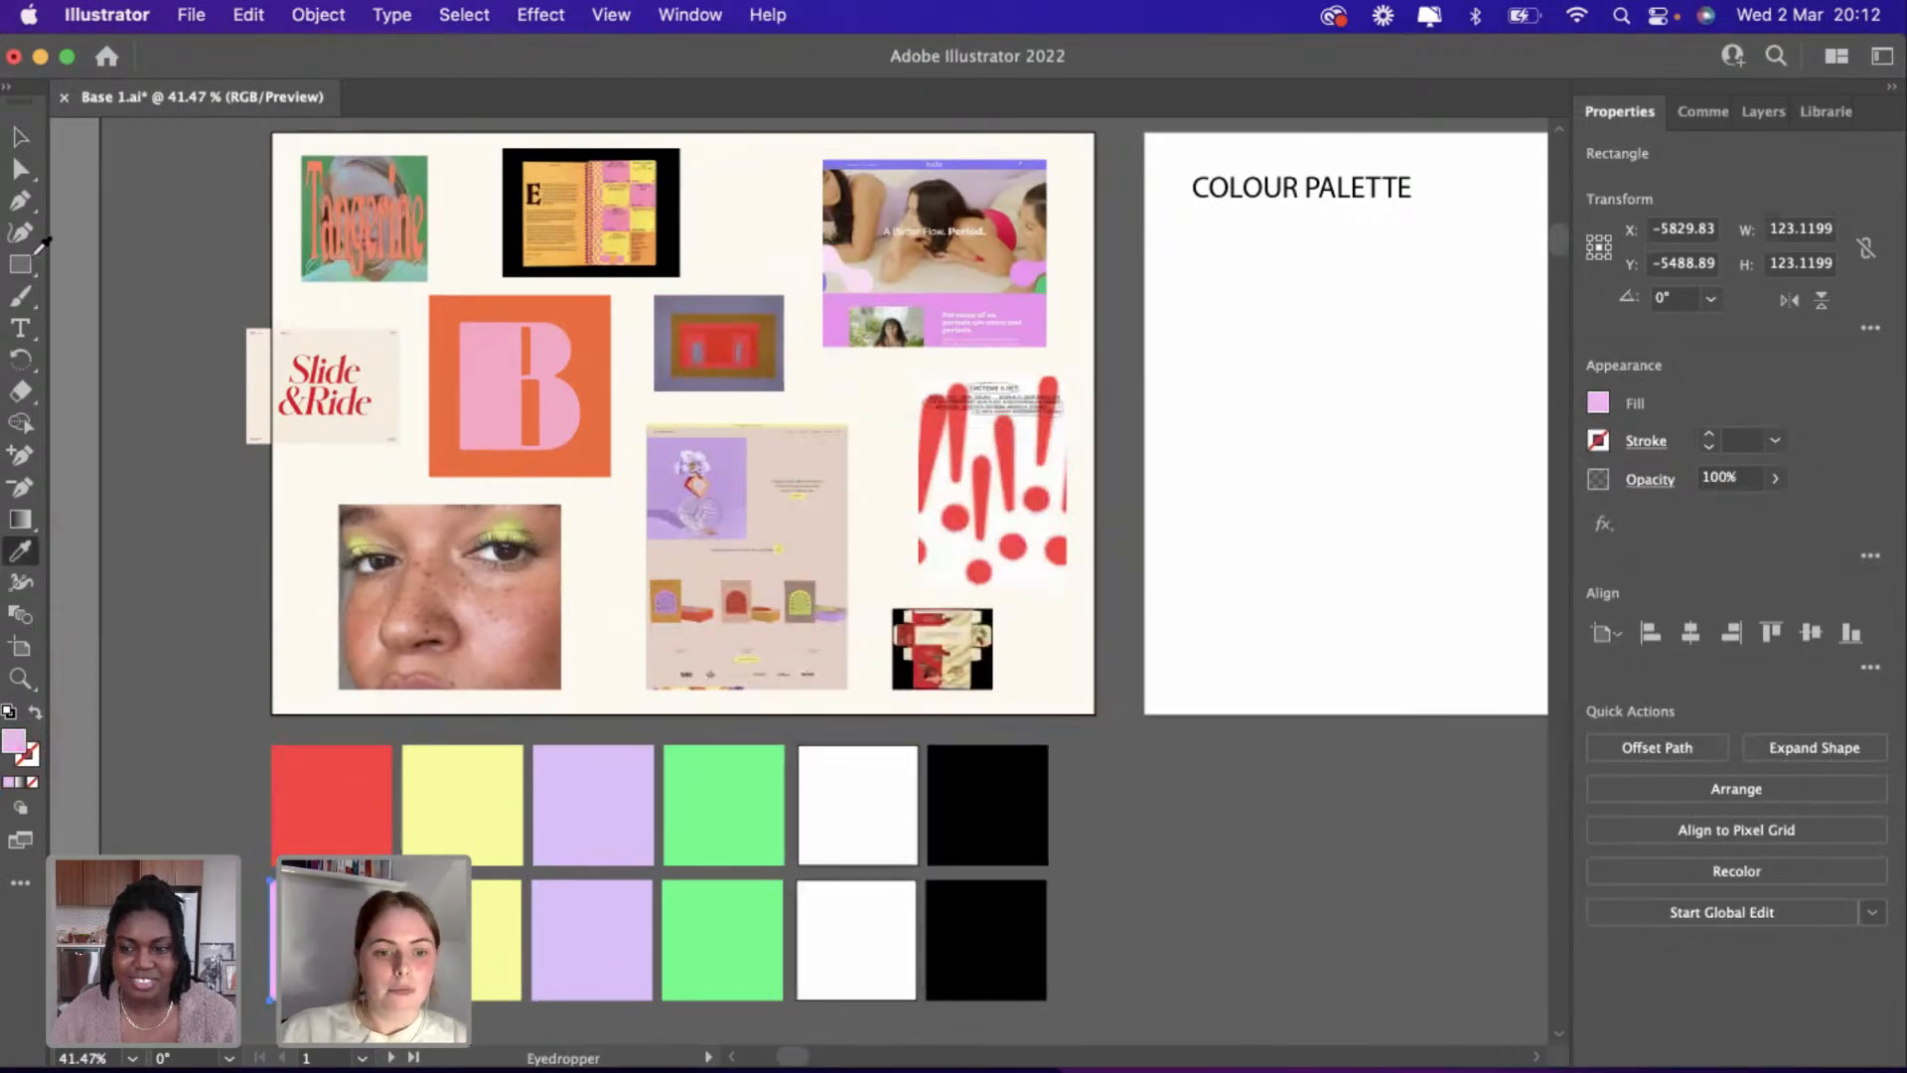
Delete the lilac third square from the lower row.
left_click(20, 137)
scroll(318, 444, "down", 3)
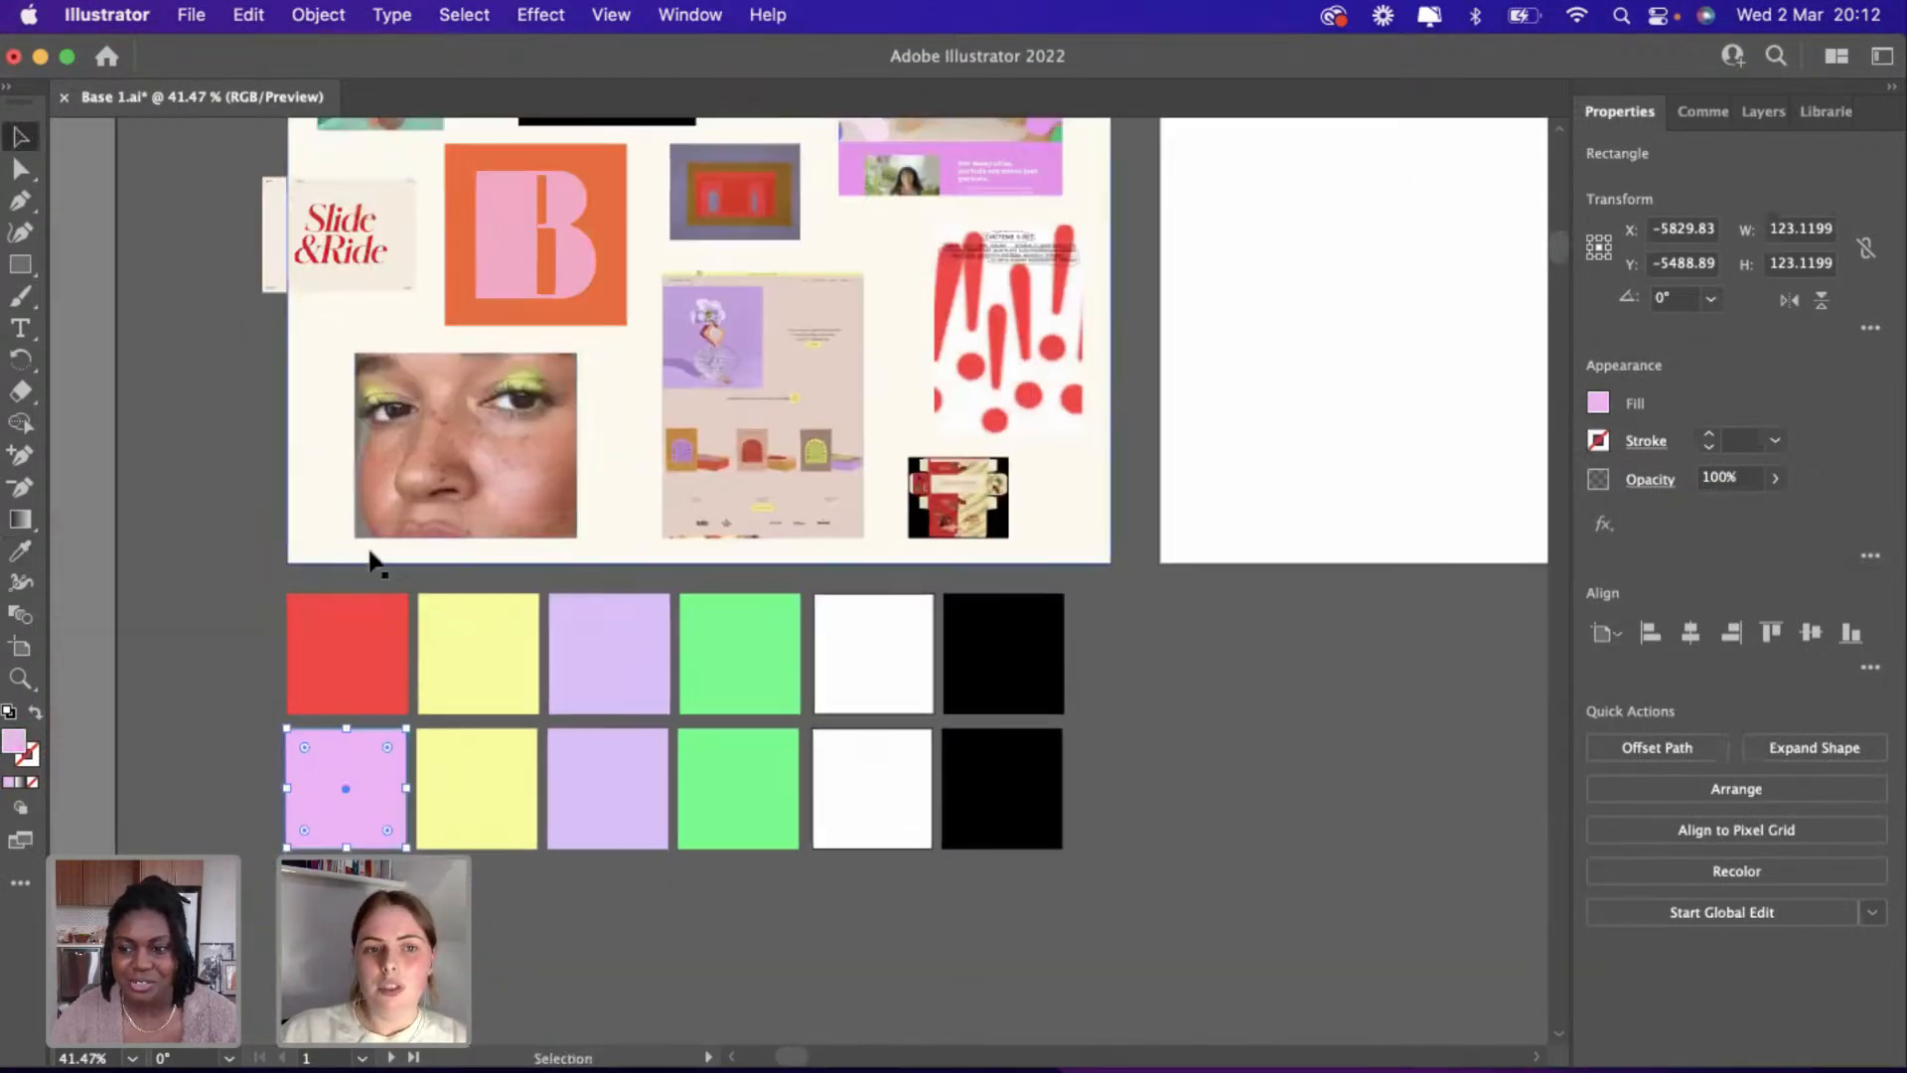
left_click(449, 765)
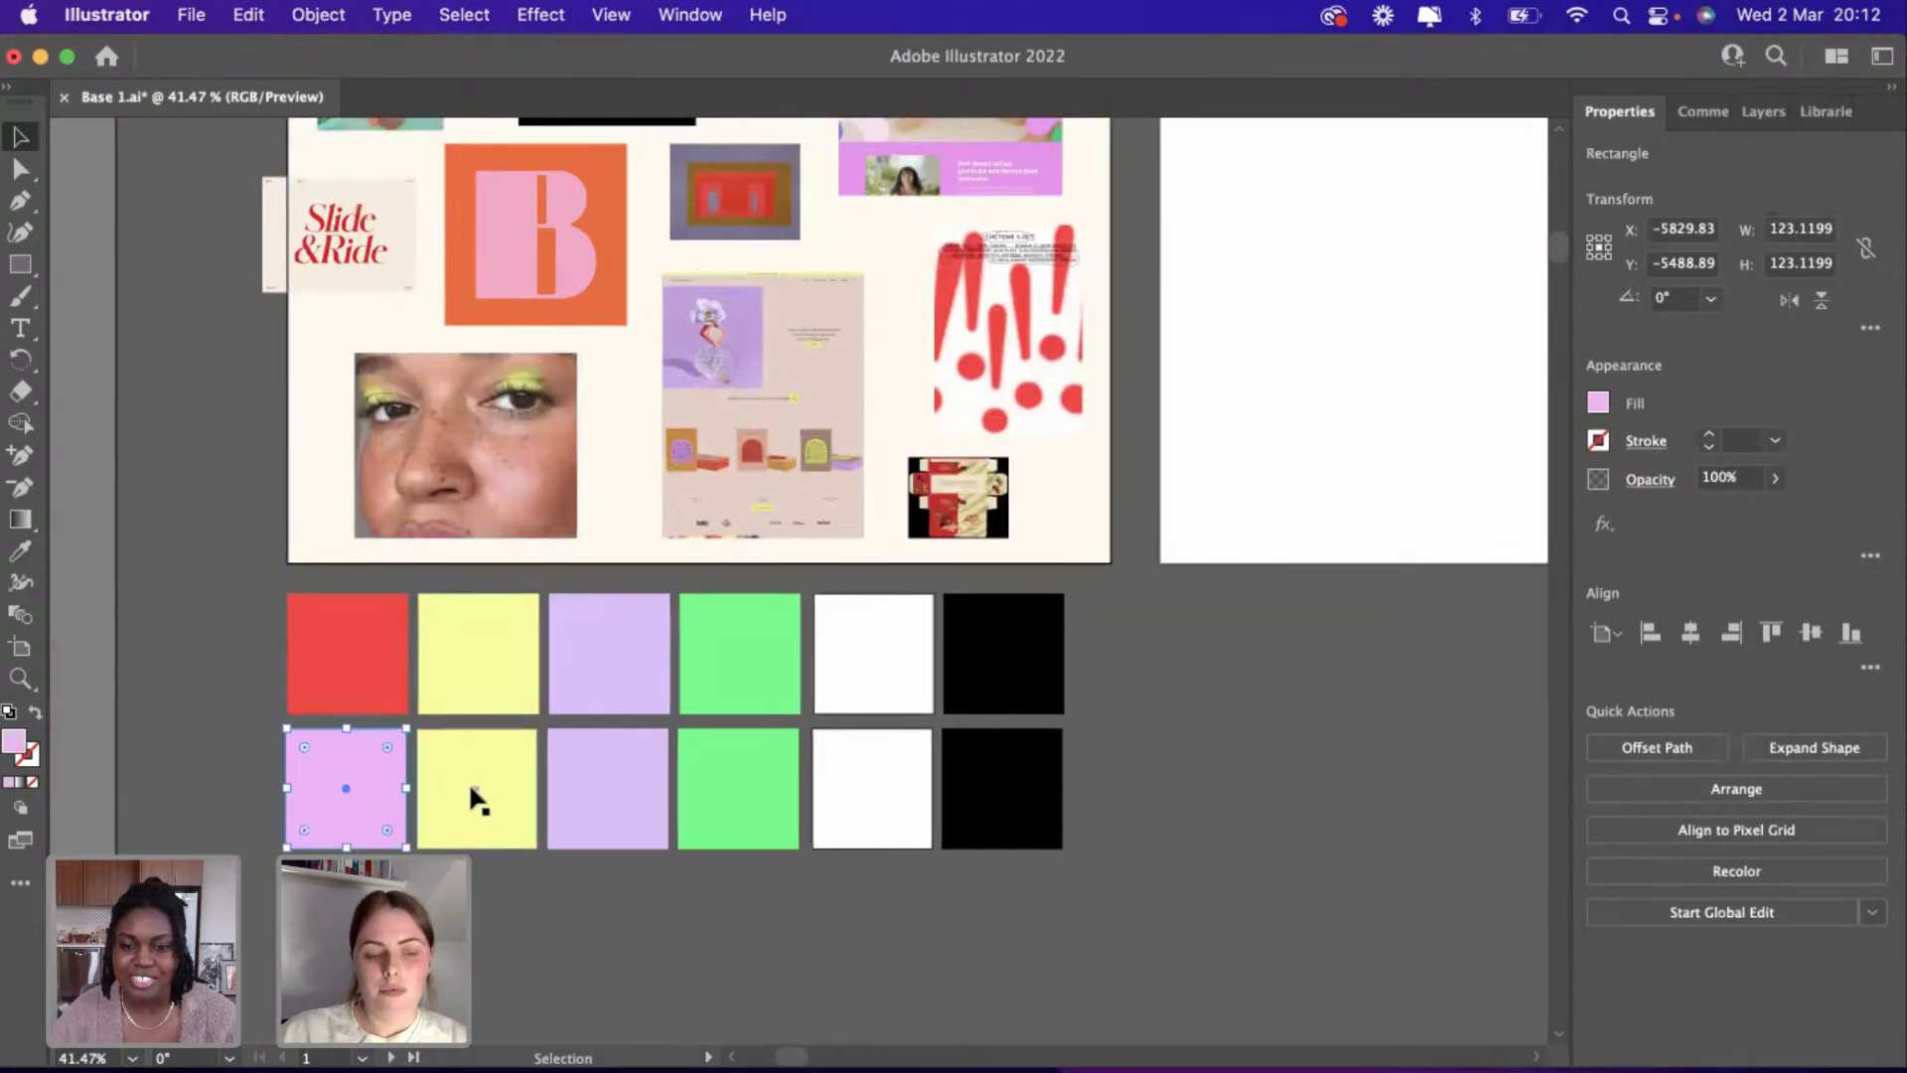
left_click(620, 790)
key("BackSpace")
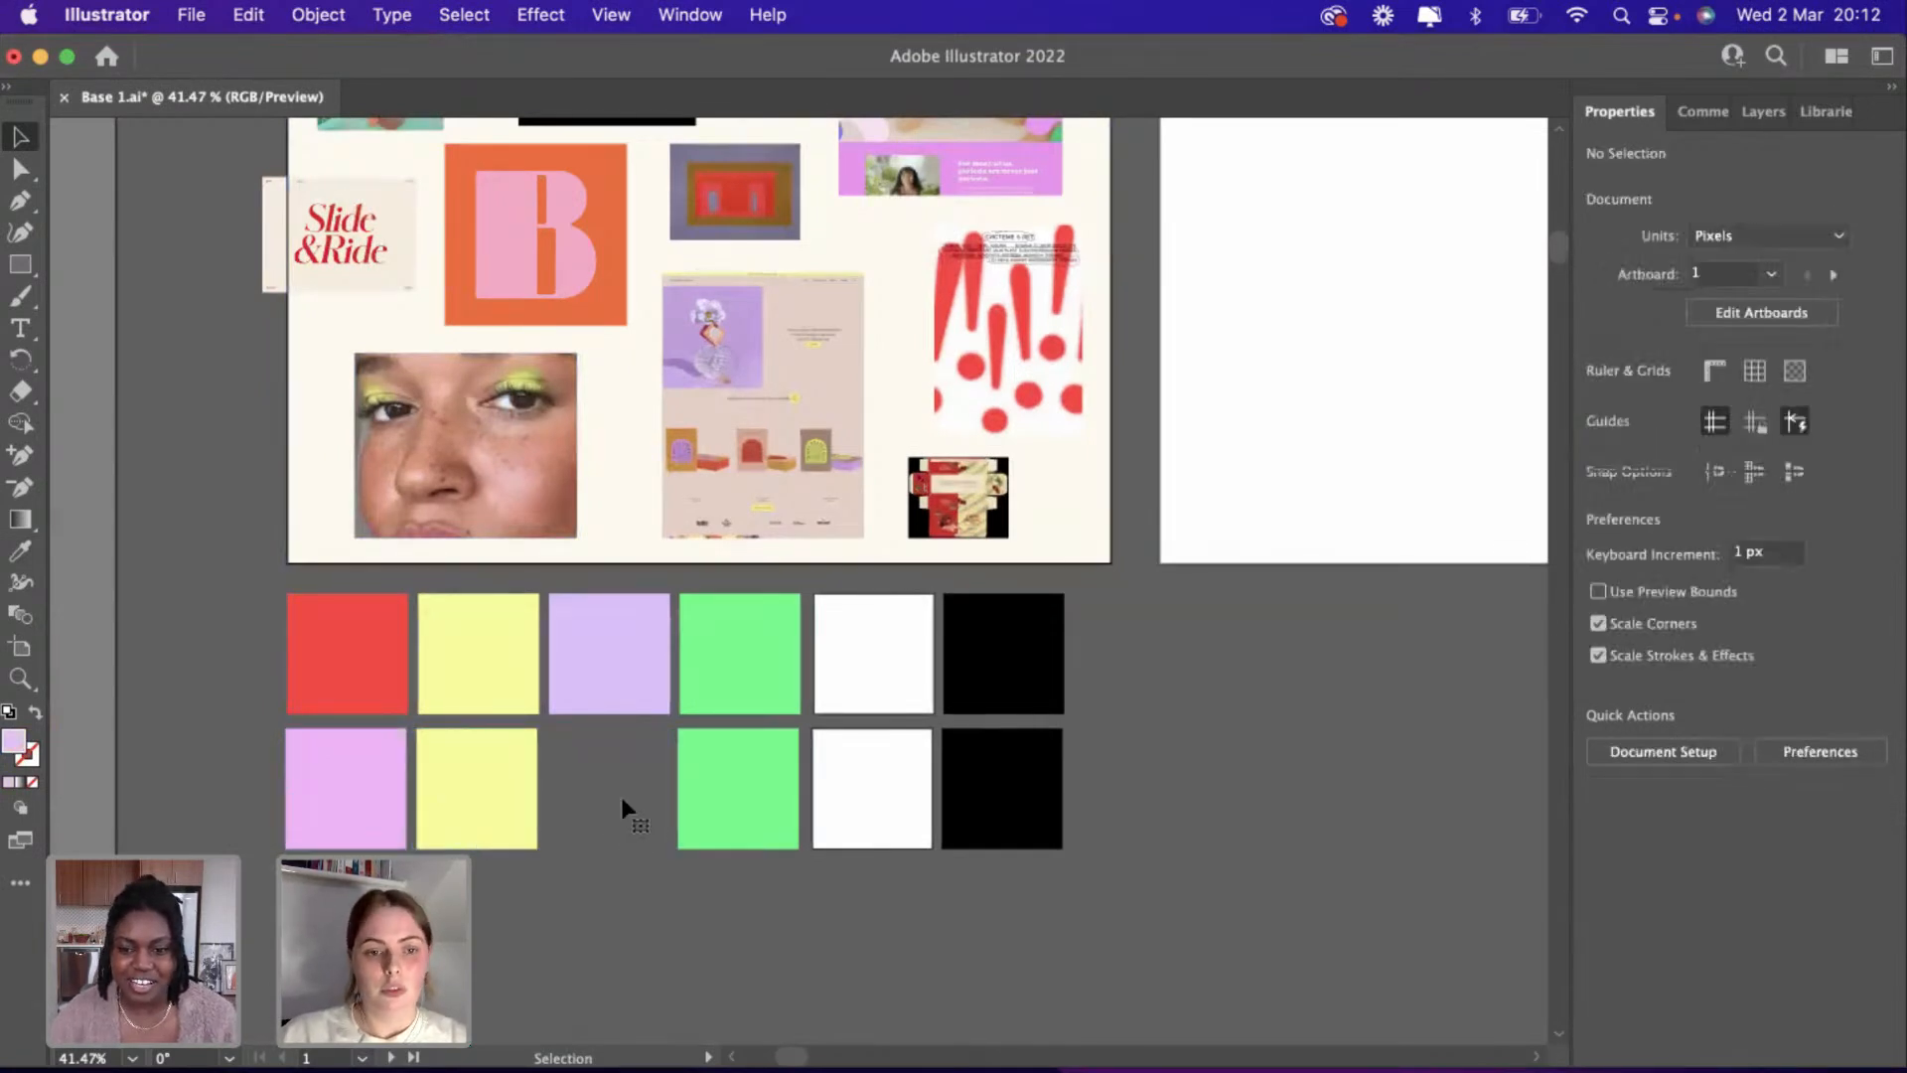
Change the fill of the lower row's second square from yellow to the dark brown 5E4226.
left_click(487, 802)
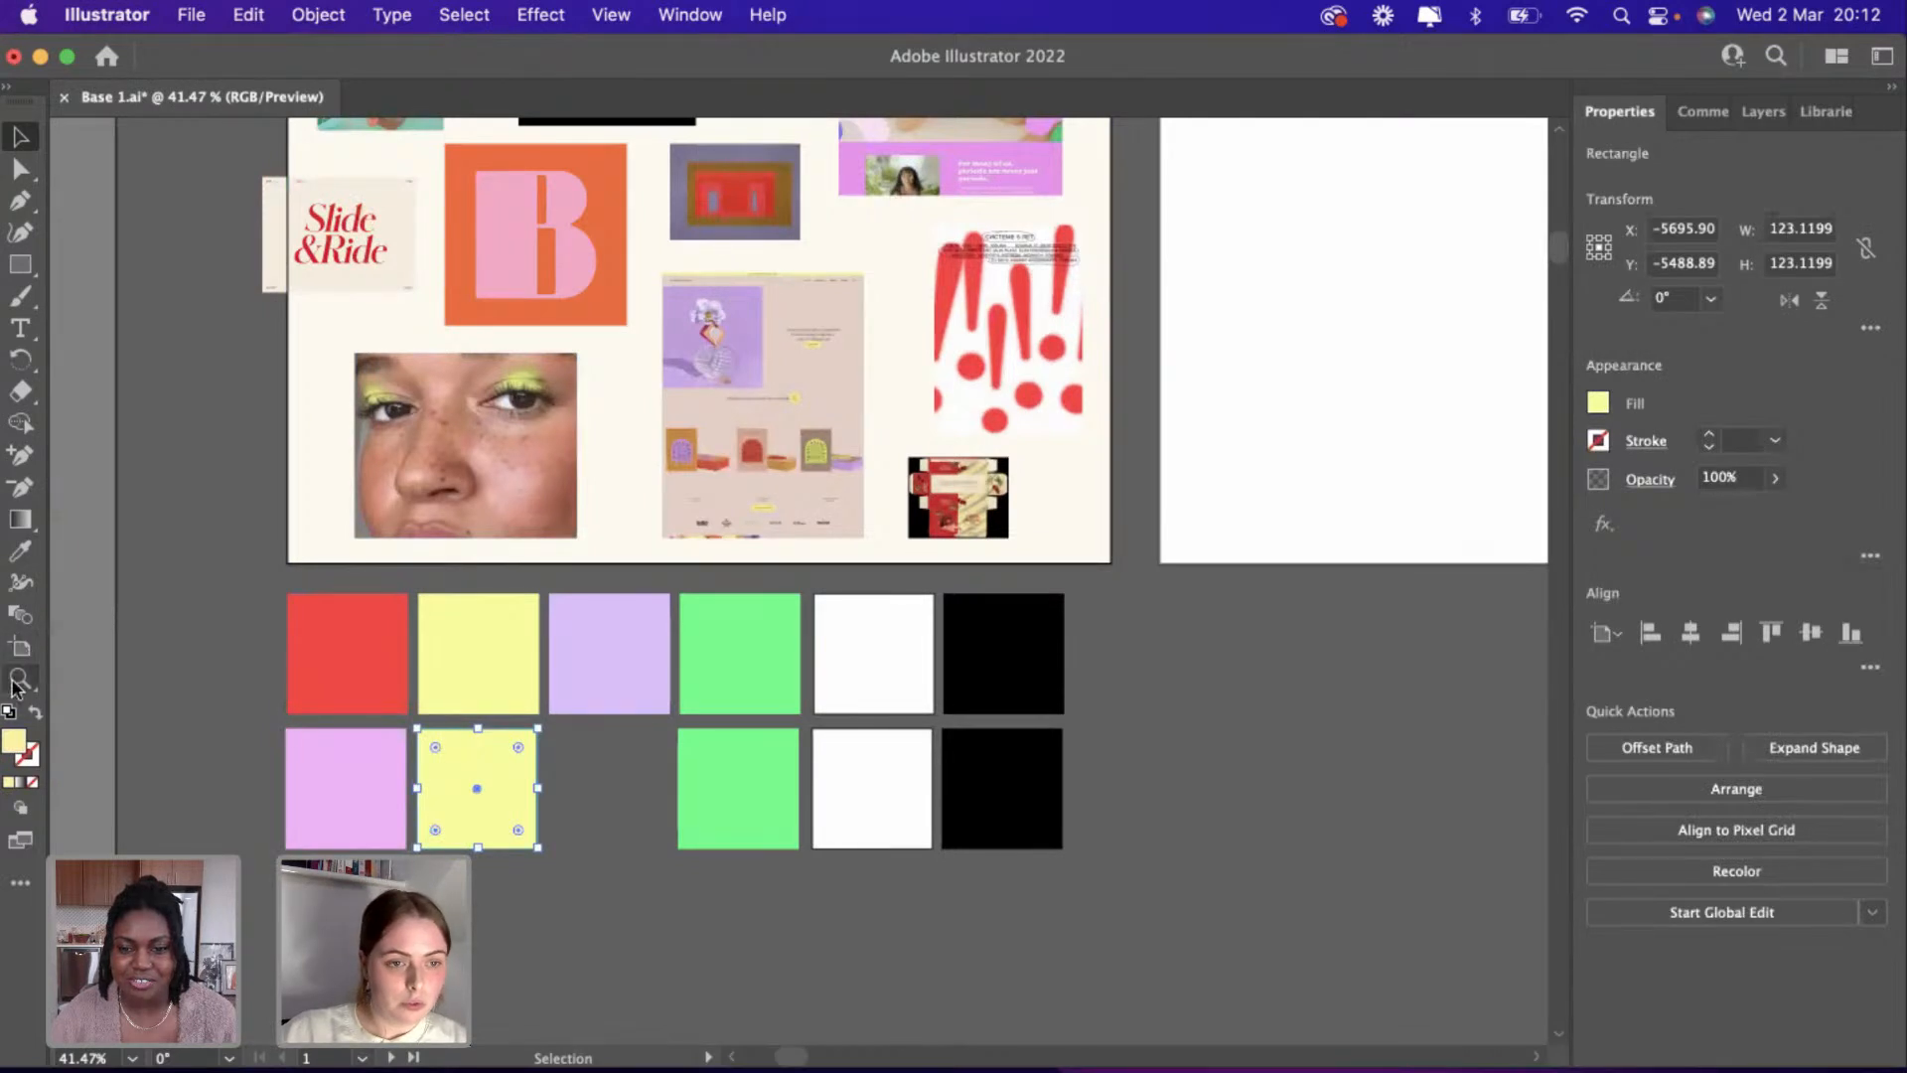
left_click(20, 519)
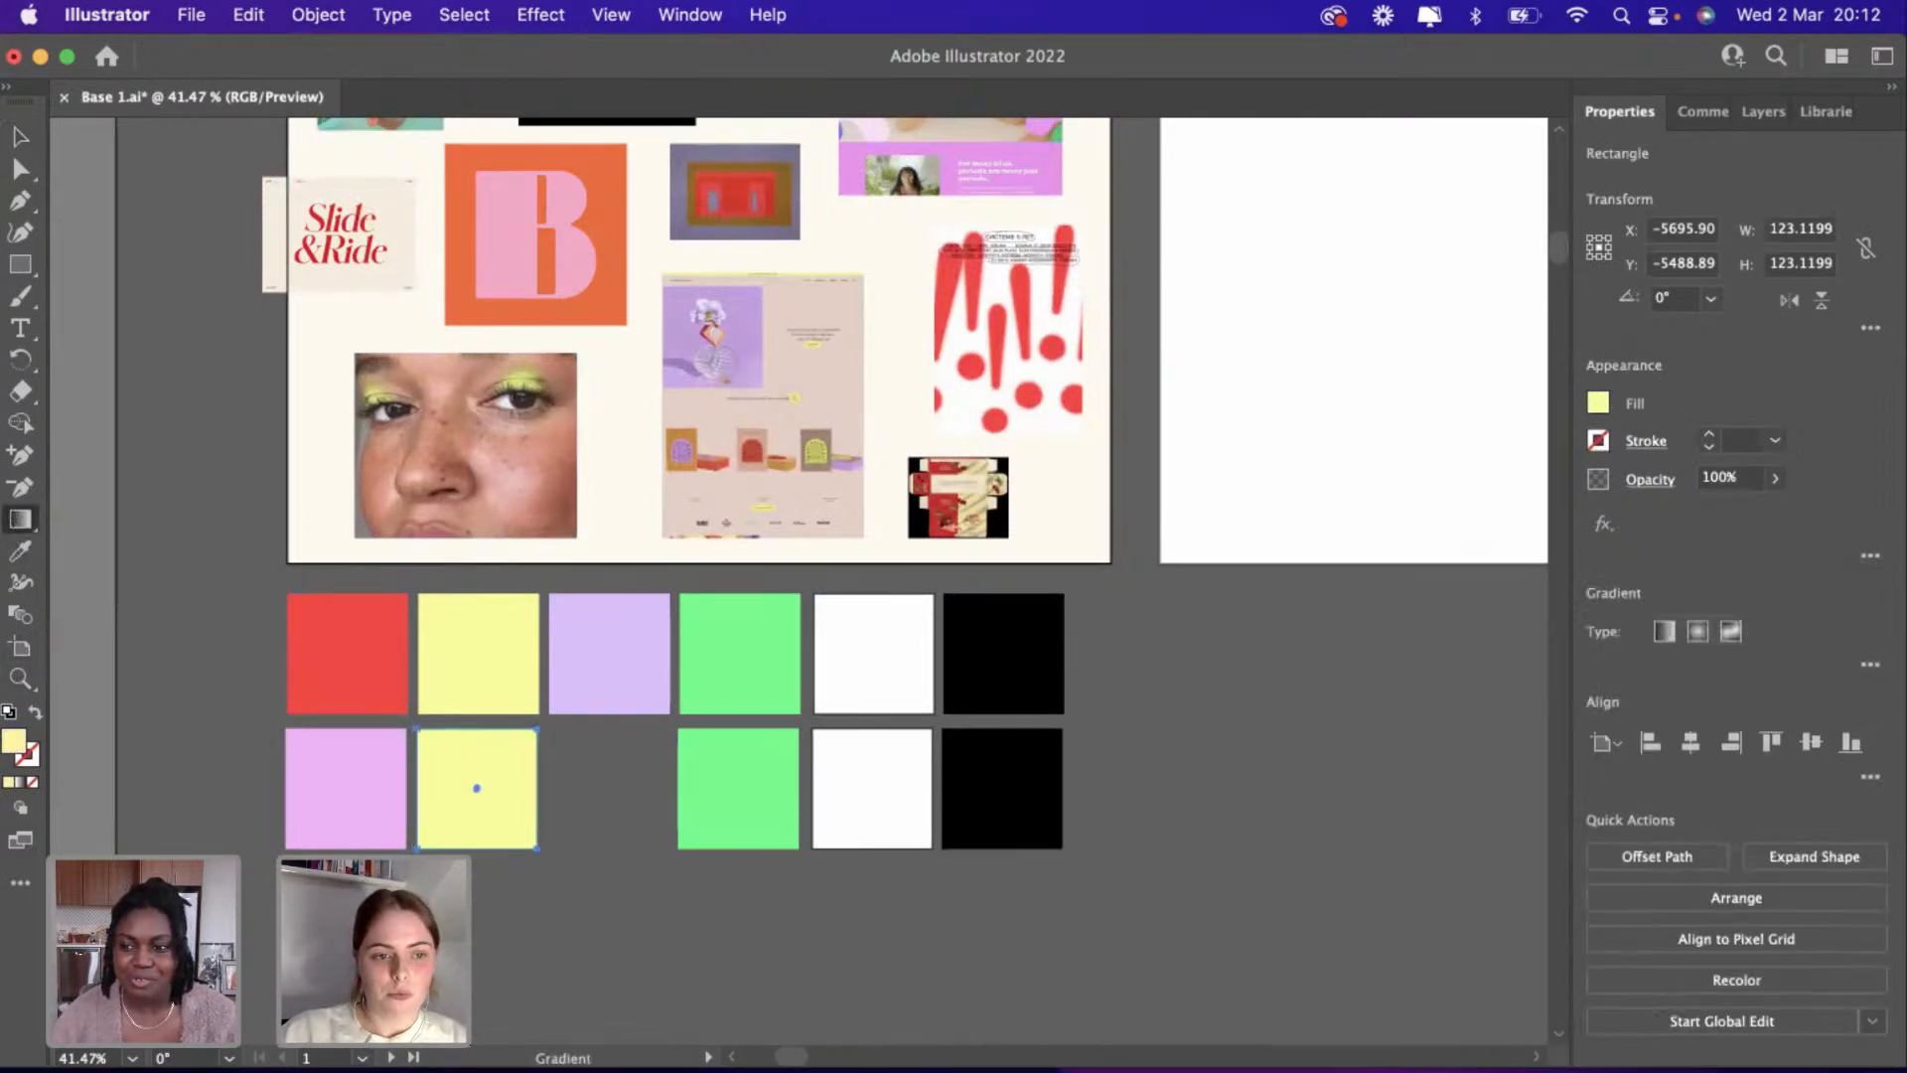
double_click(16, 739)
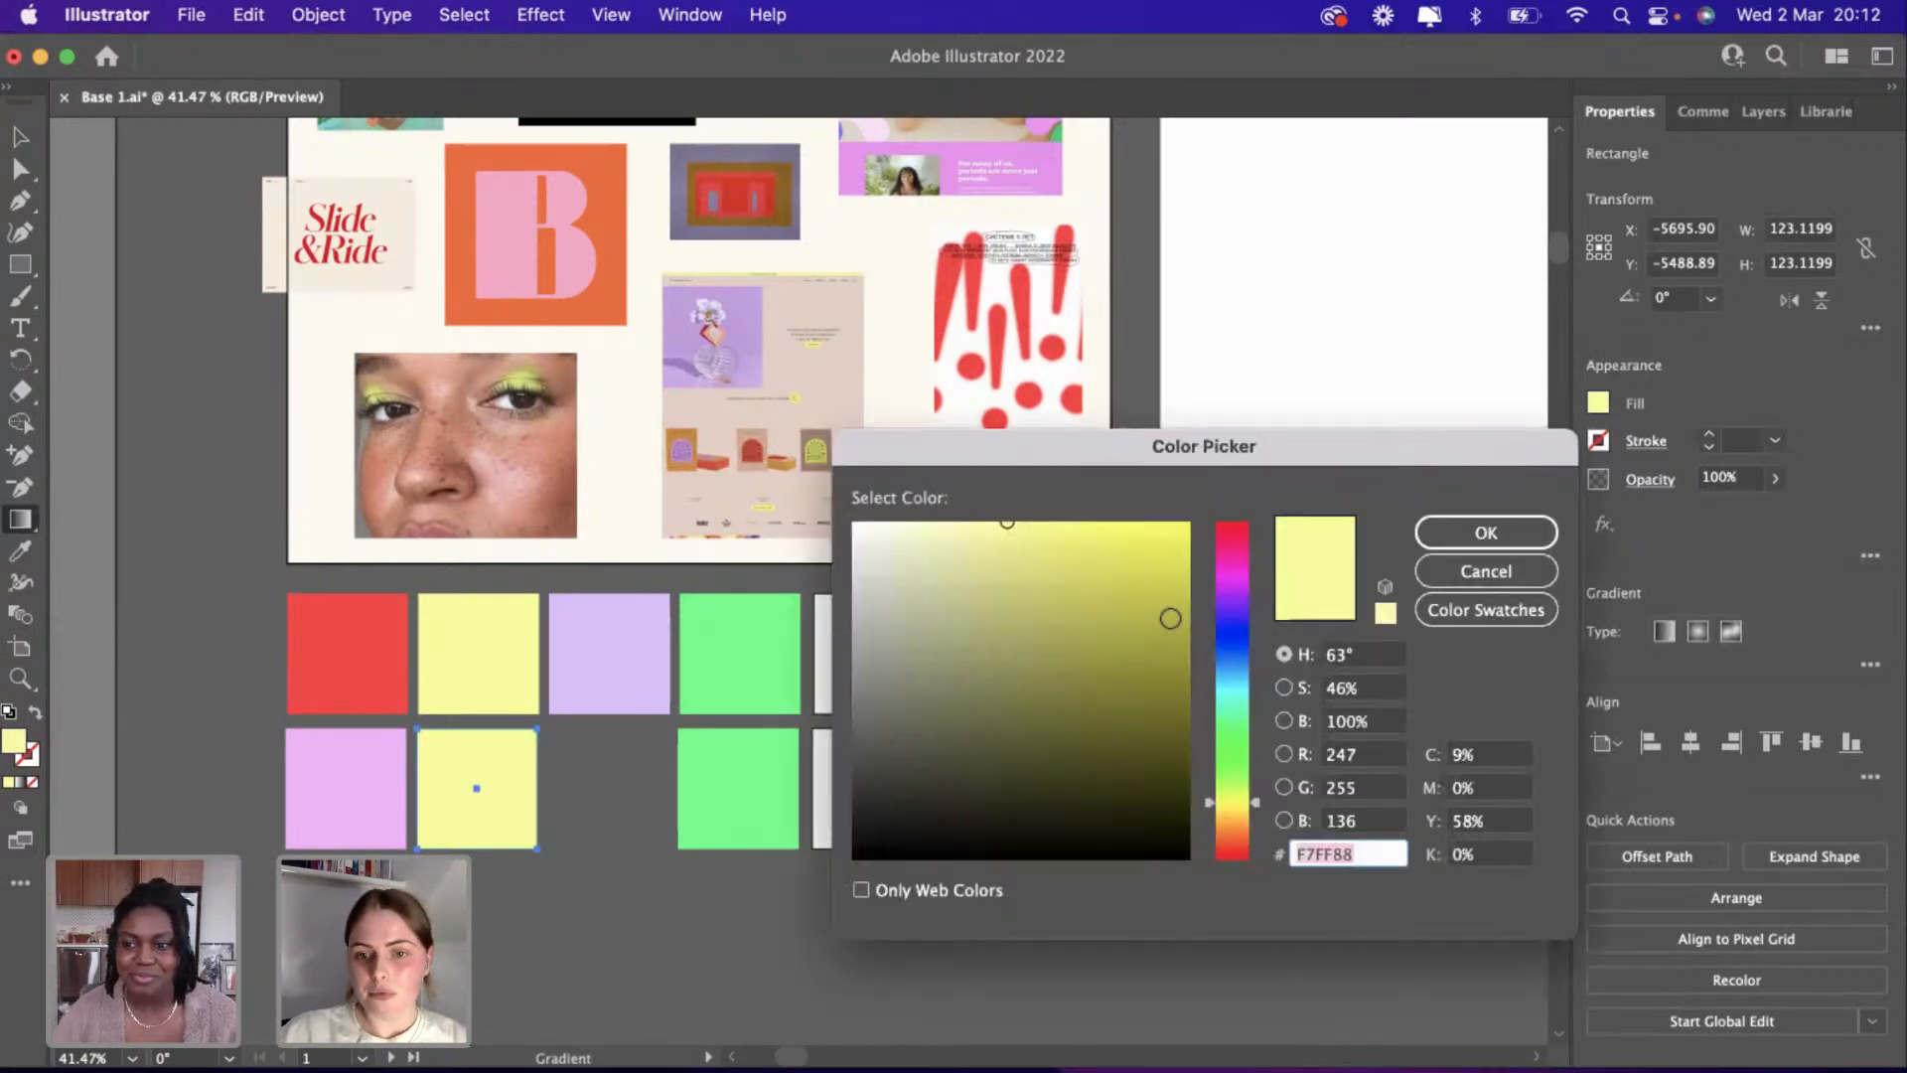
left_click_drag(1254, 816, 1238, 837)
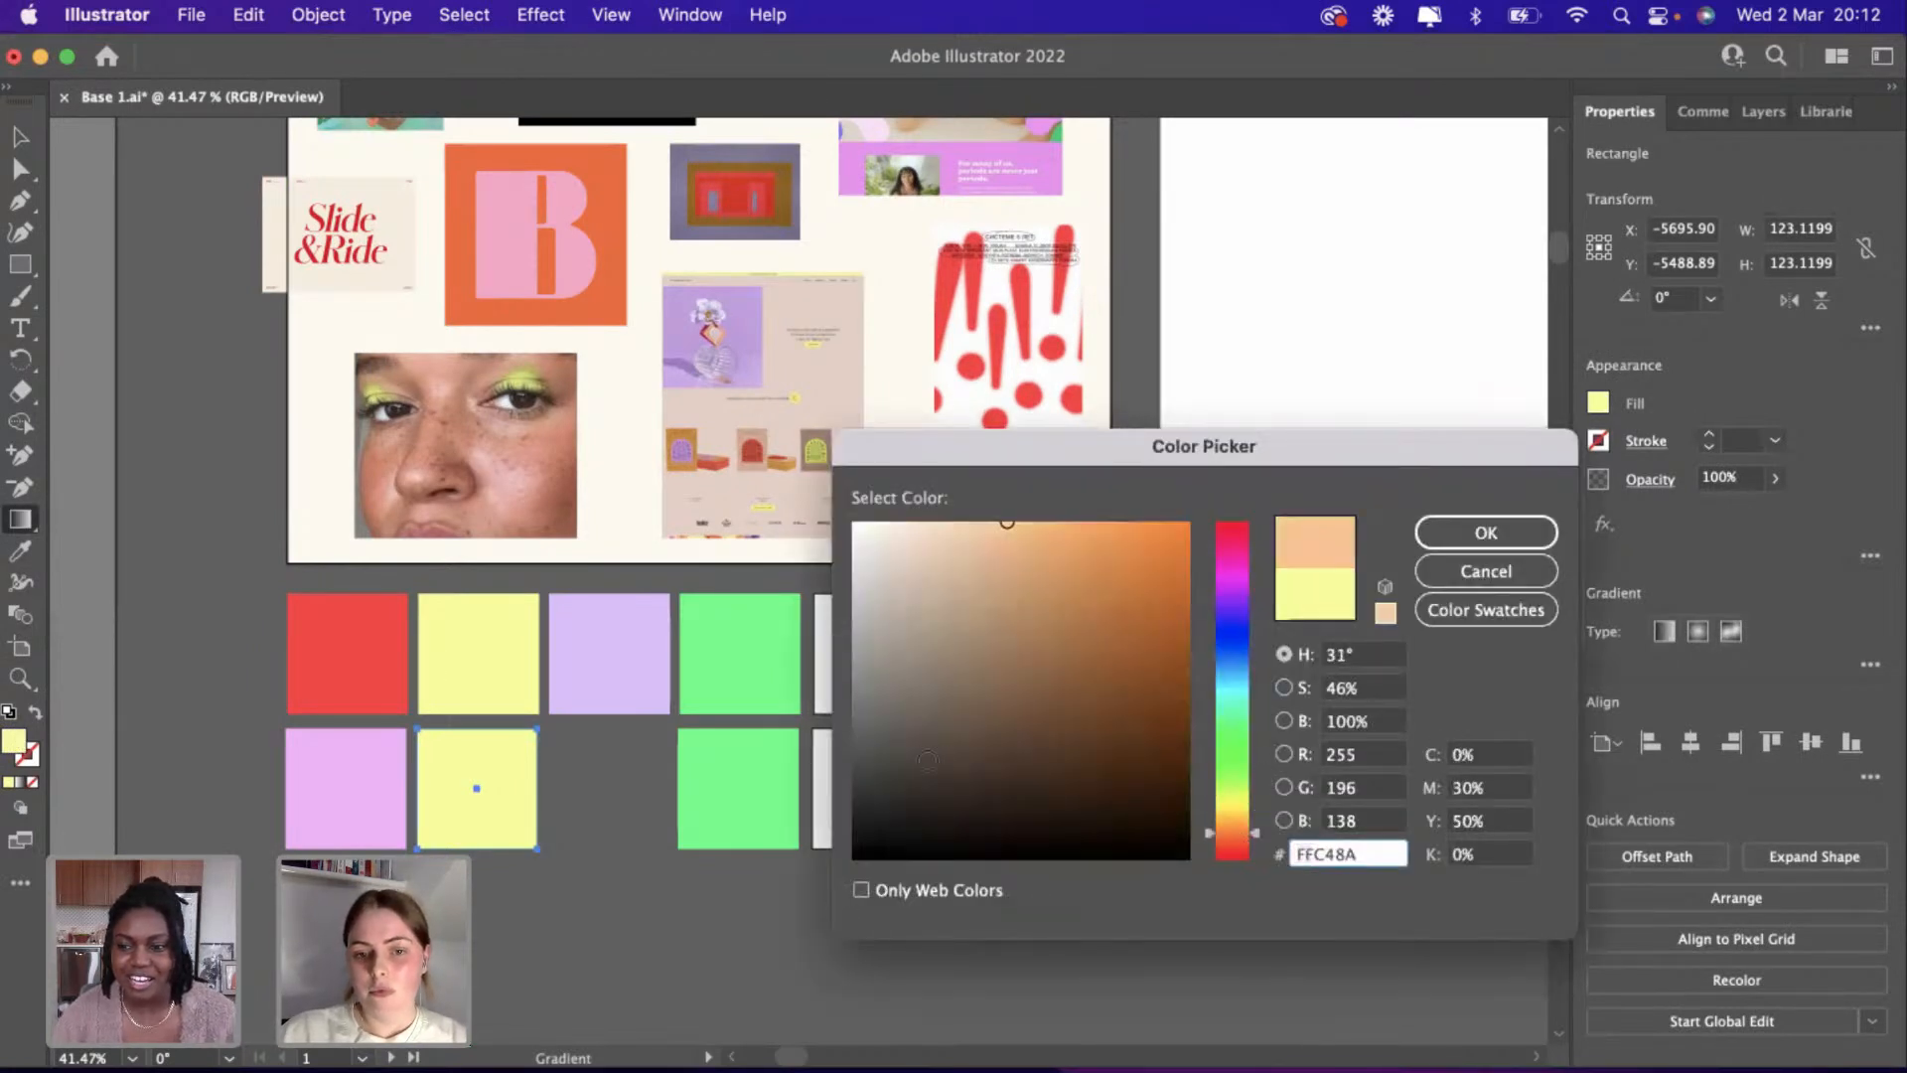
left_click_drag(928, 761, 1055, 735)
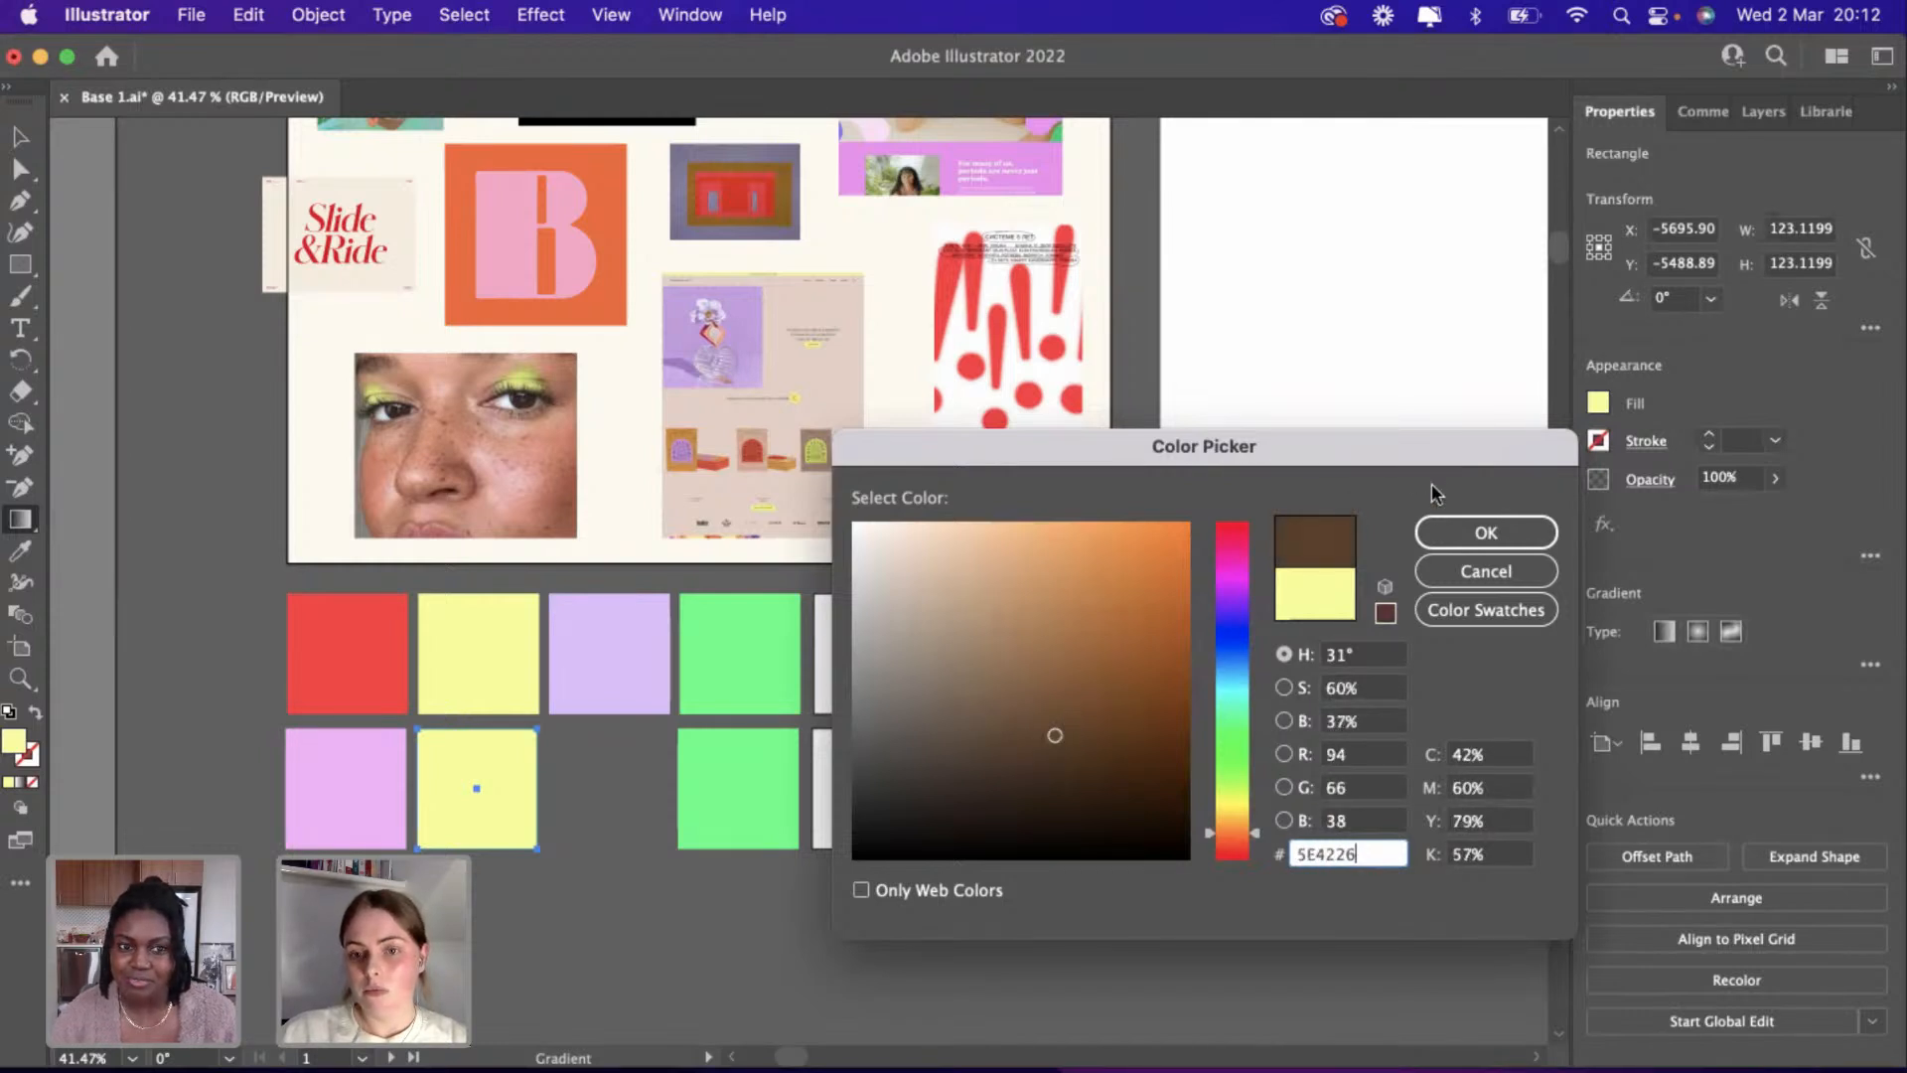
left_click(1436, 533)
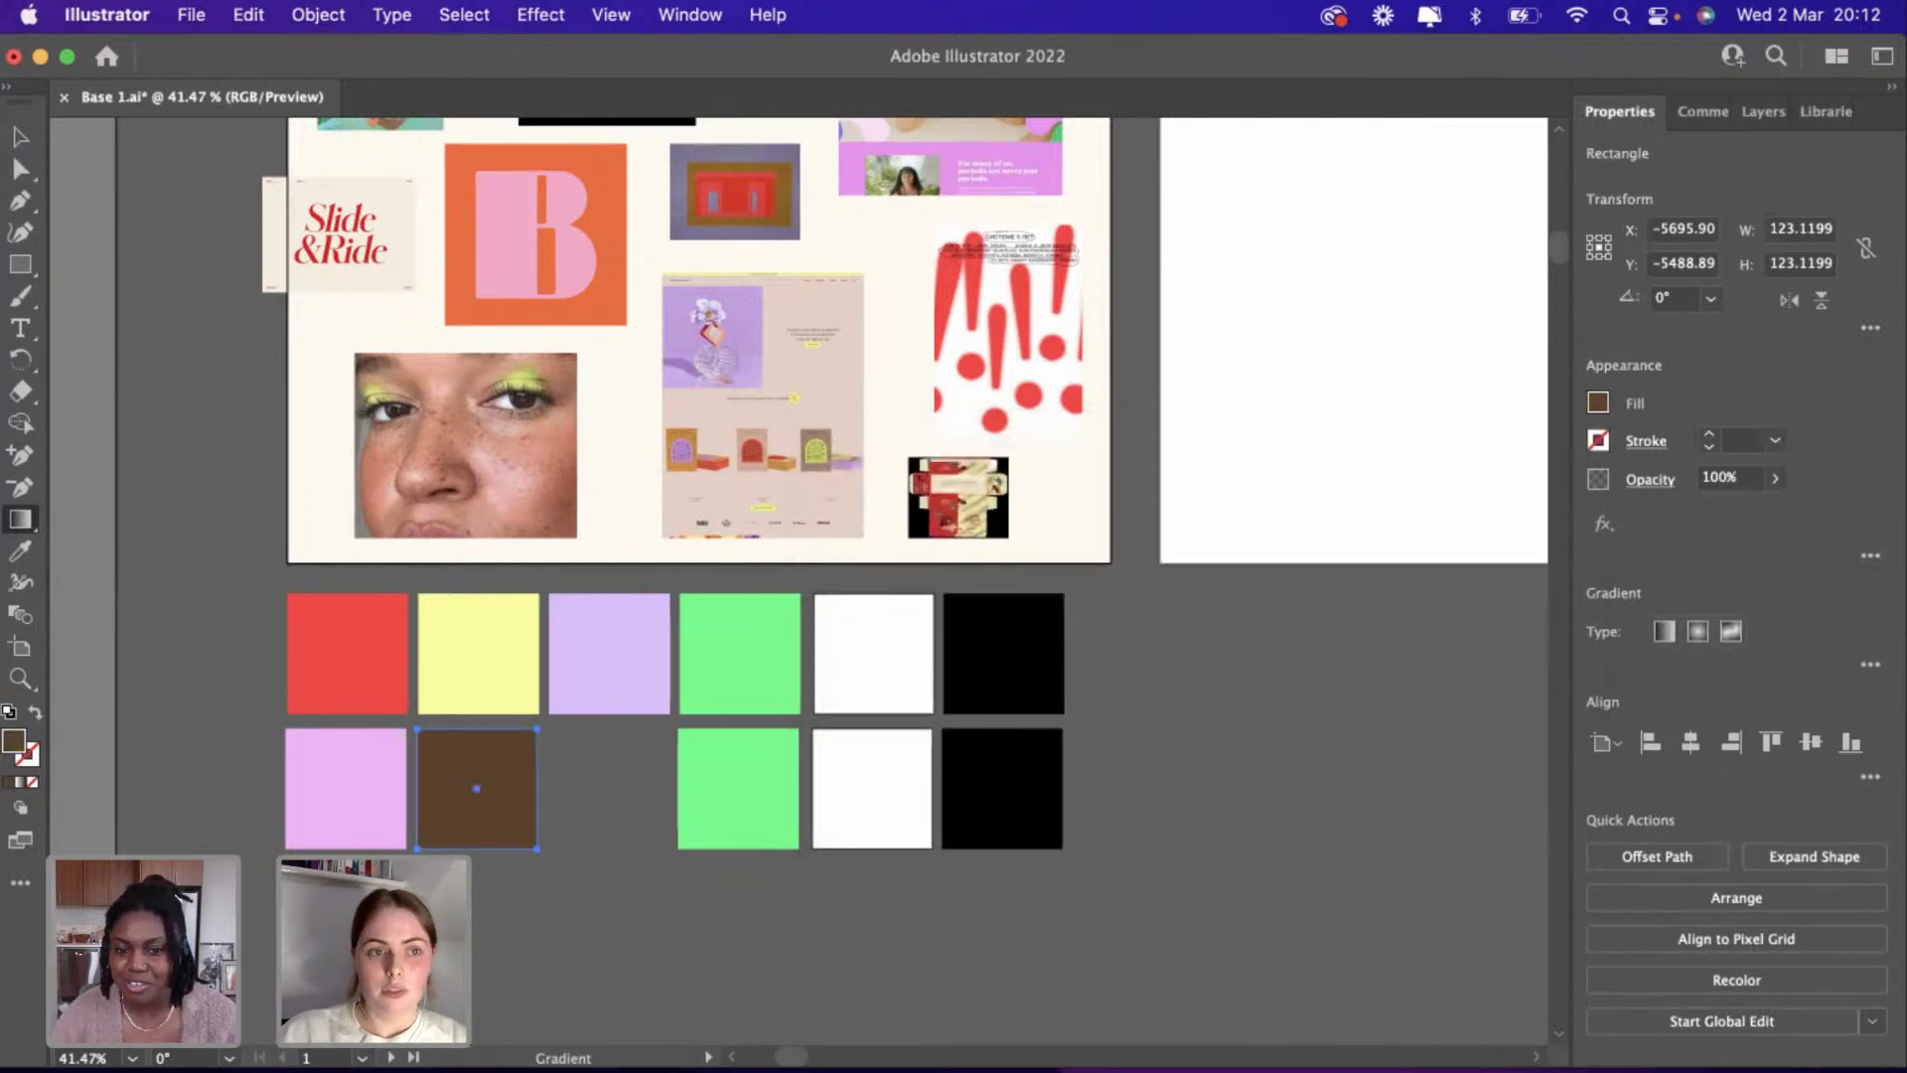
Change the fill of the lower row's first square from pink to the stronger purple DC88FF.
left_click(33, 131)
scroll(402, 695, "up", 5)
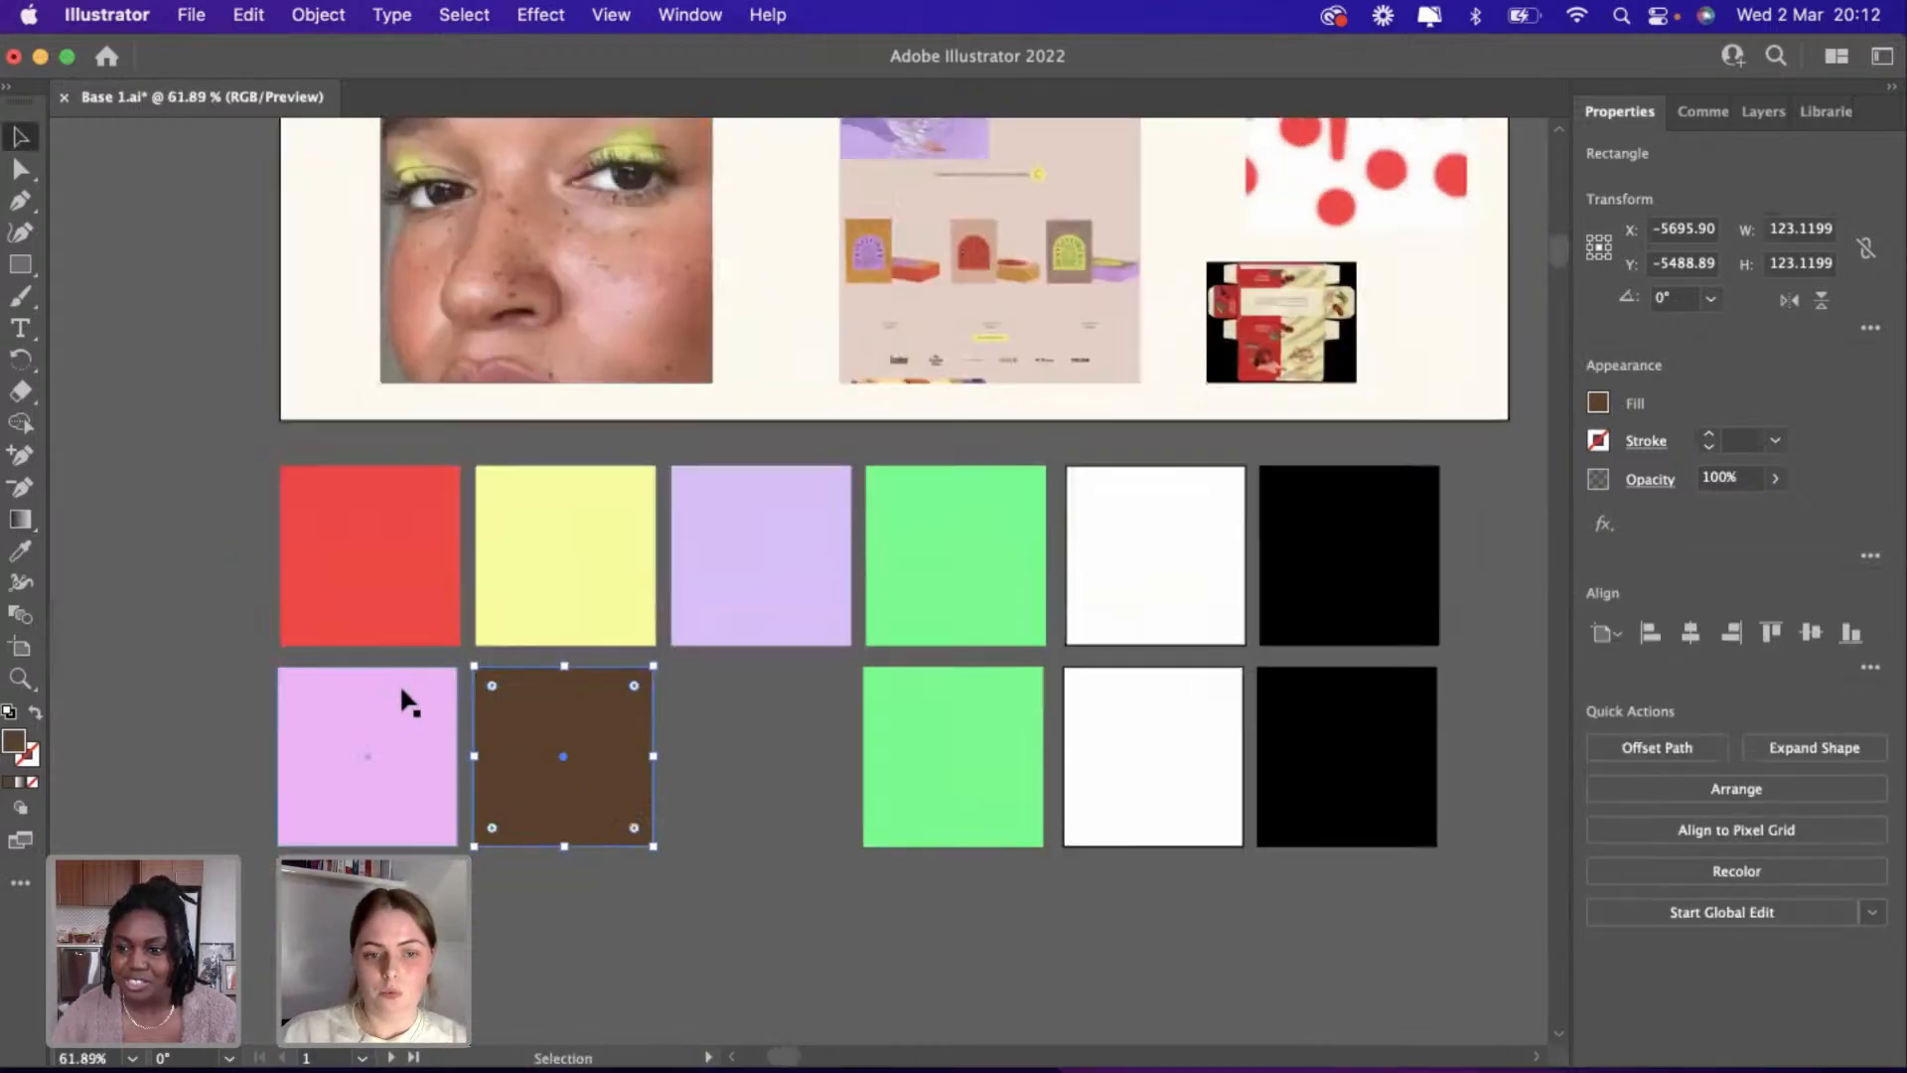
left_click(427, 715)
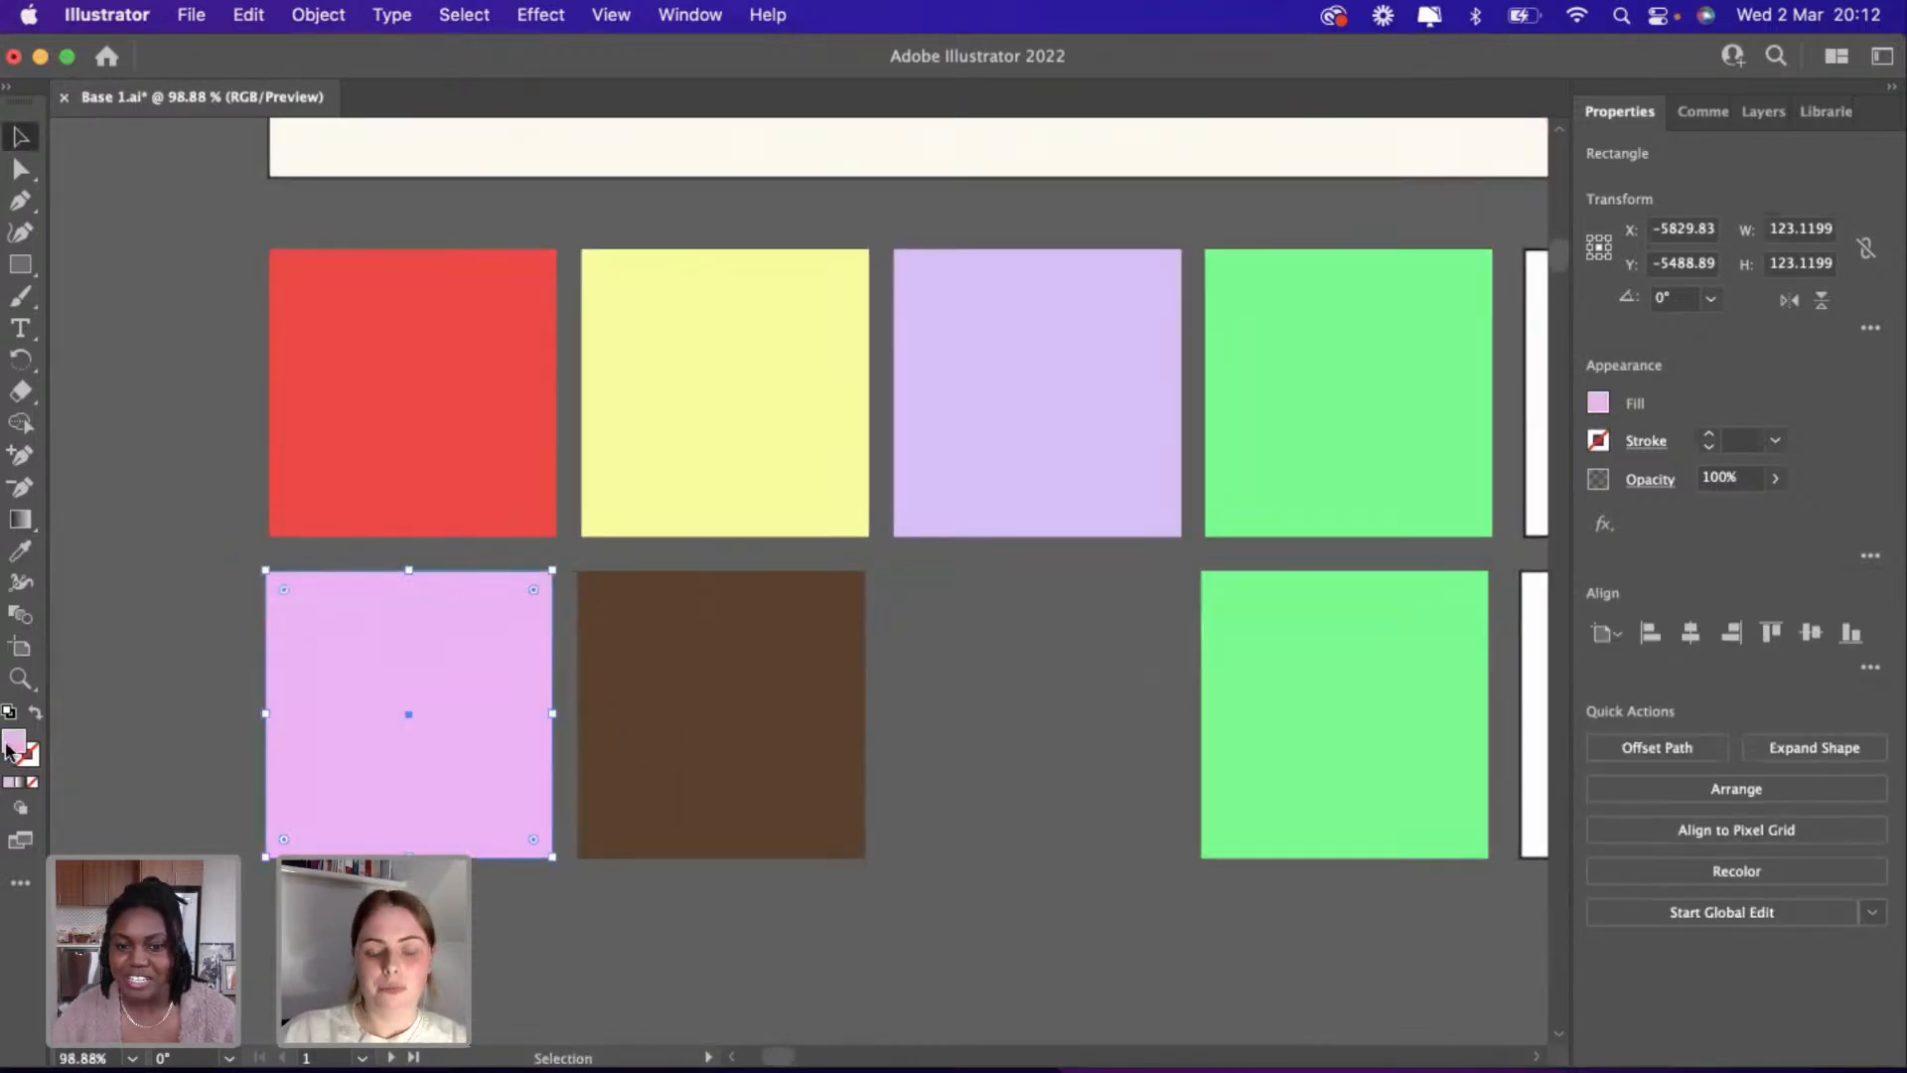
double_click(10, 745)
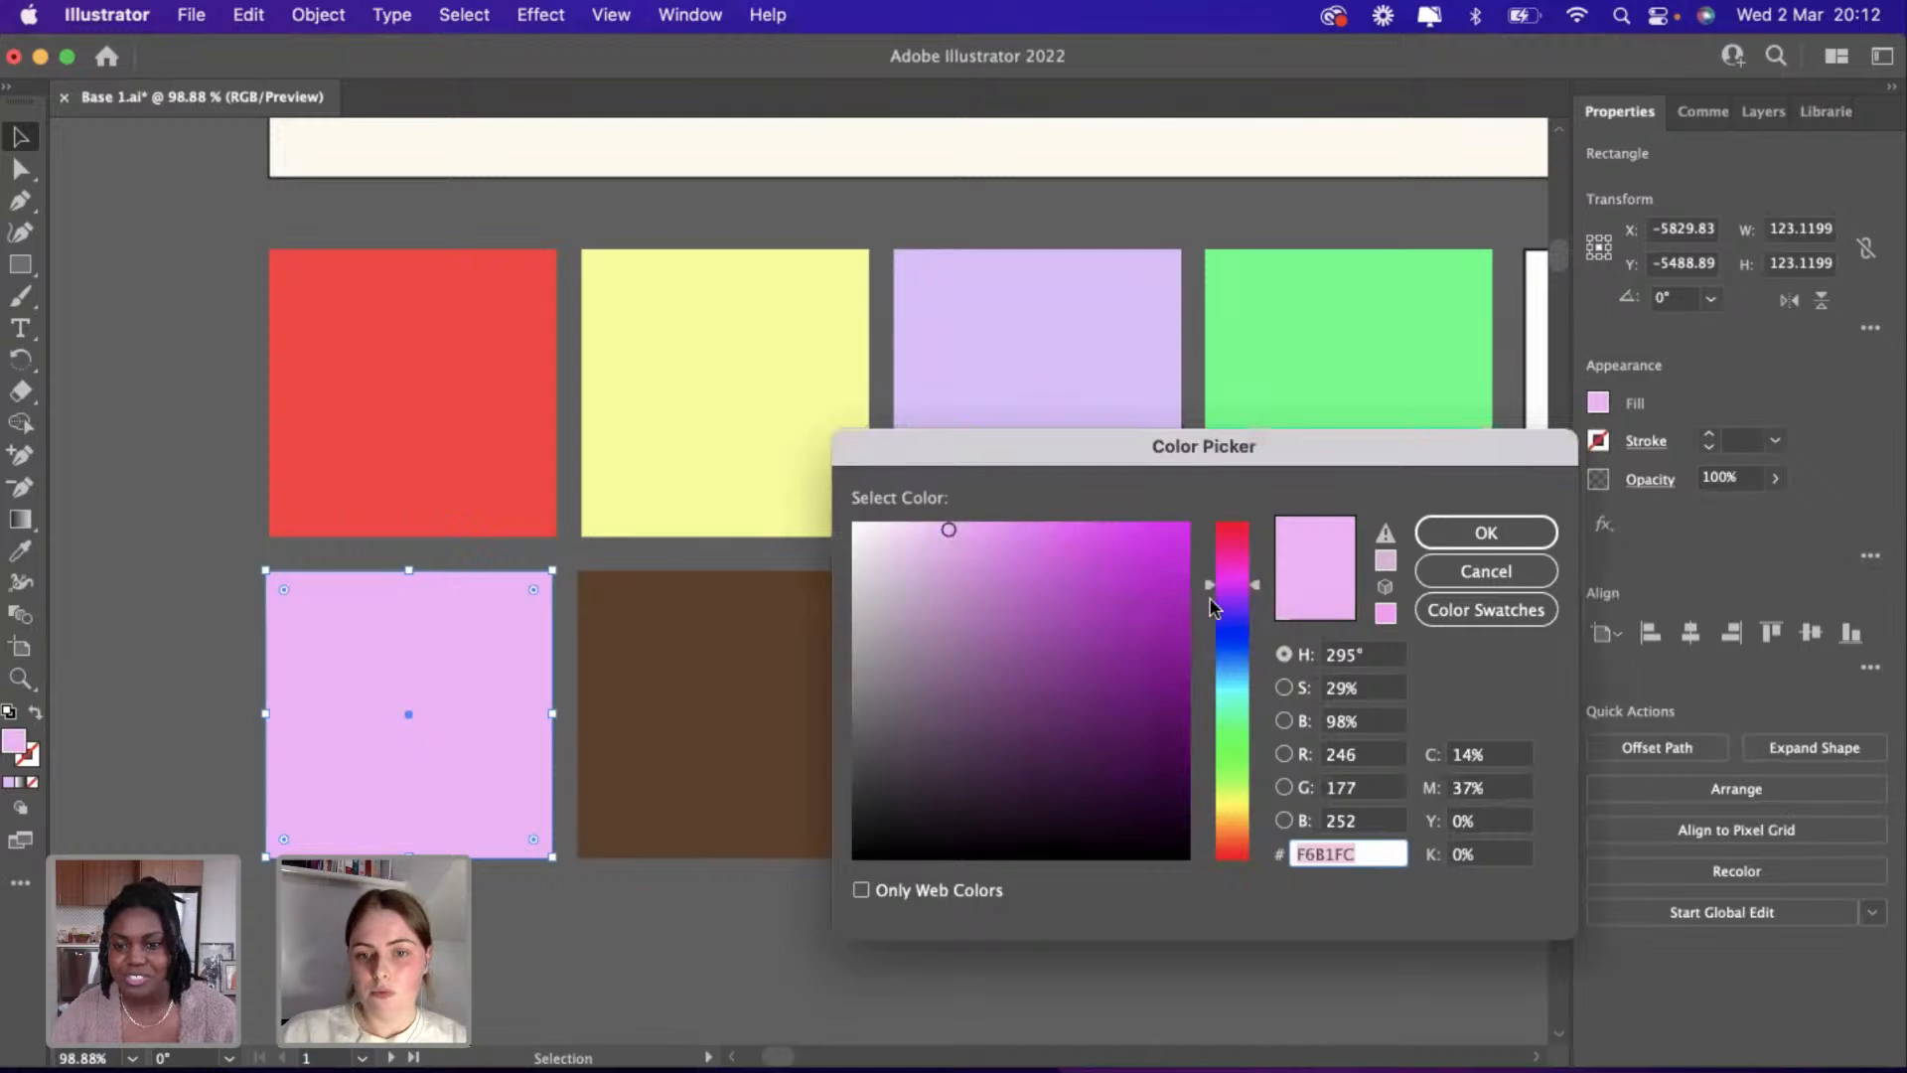
left_click(1238, 595)
left_click_drag(954, 534, 1012, 521)
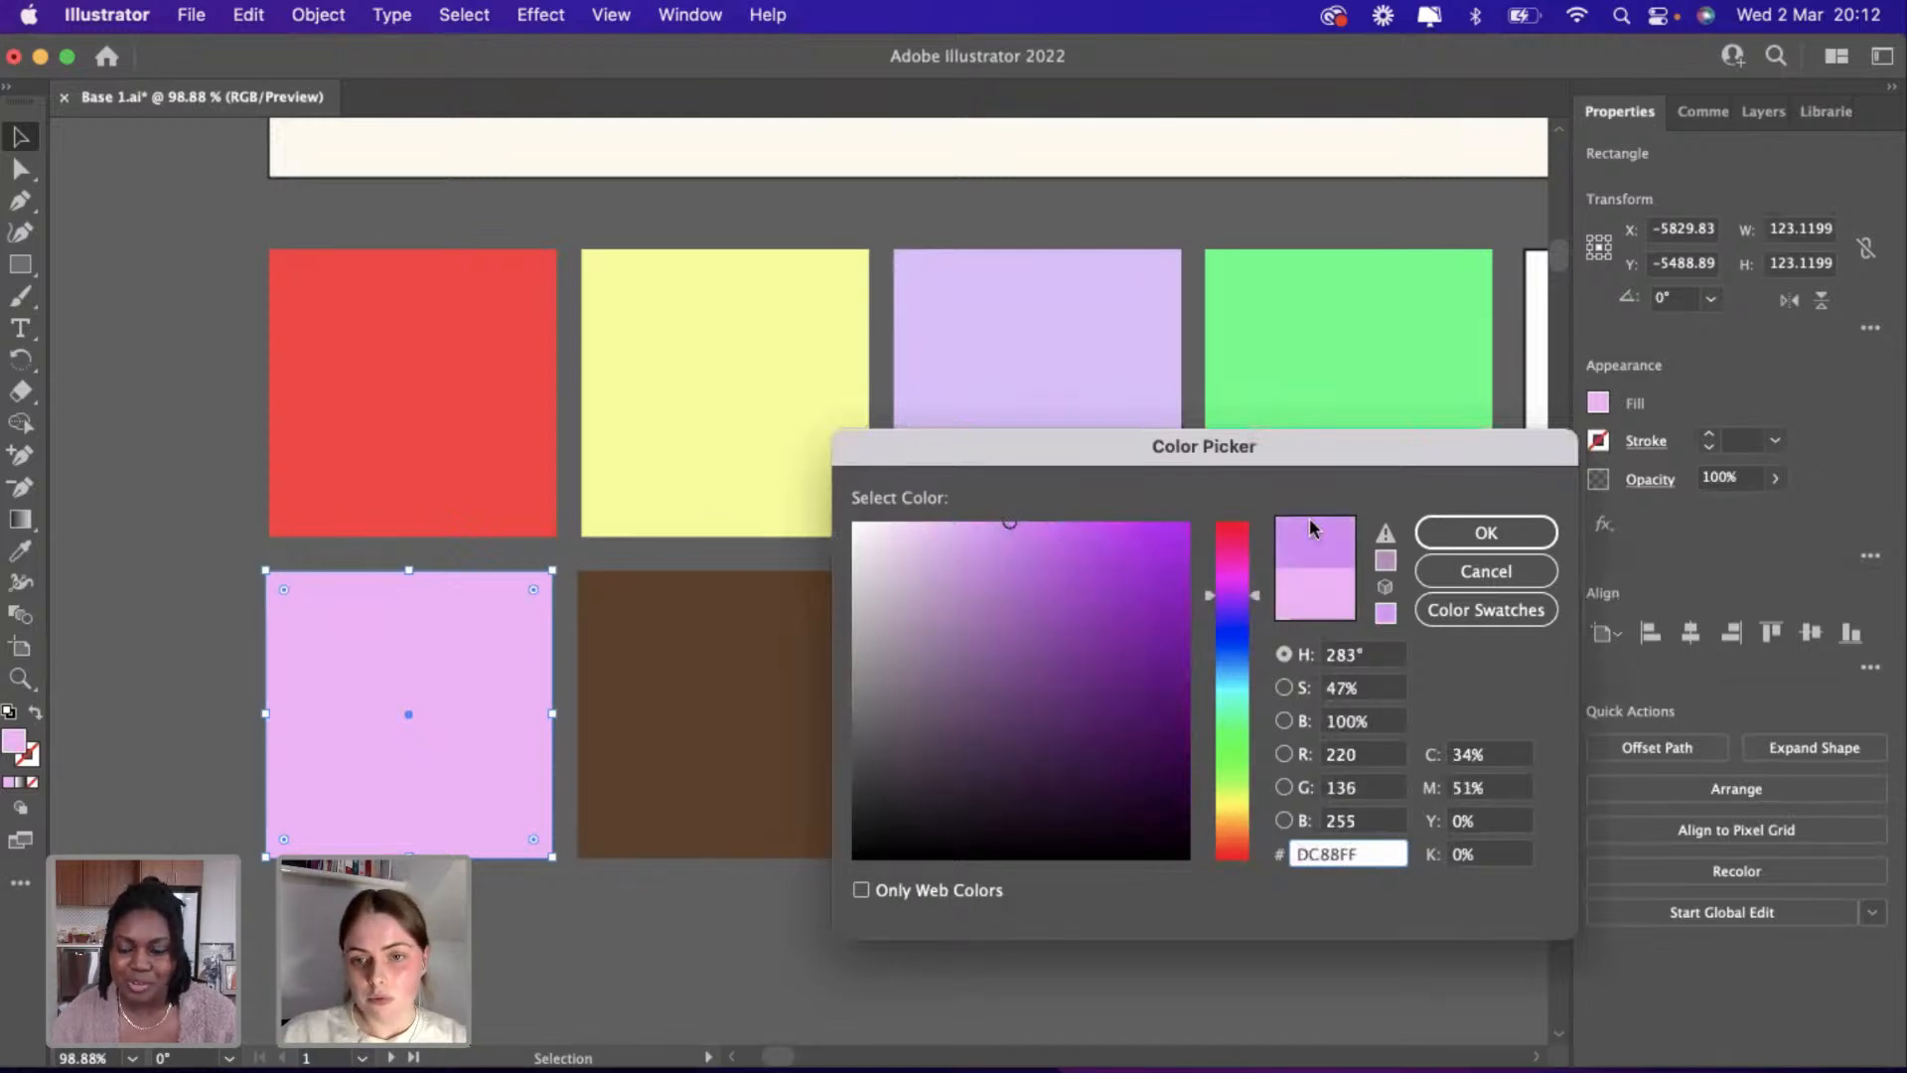
left_click(1427, 533)
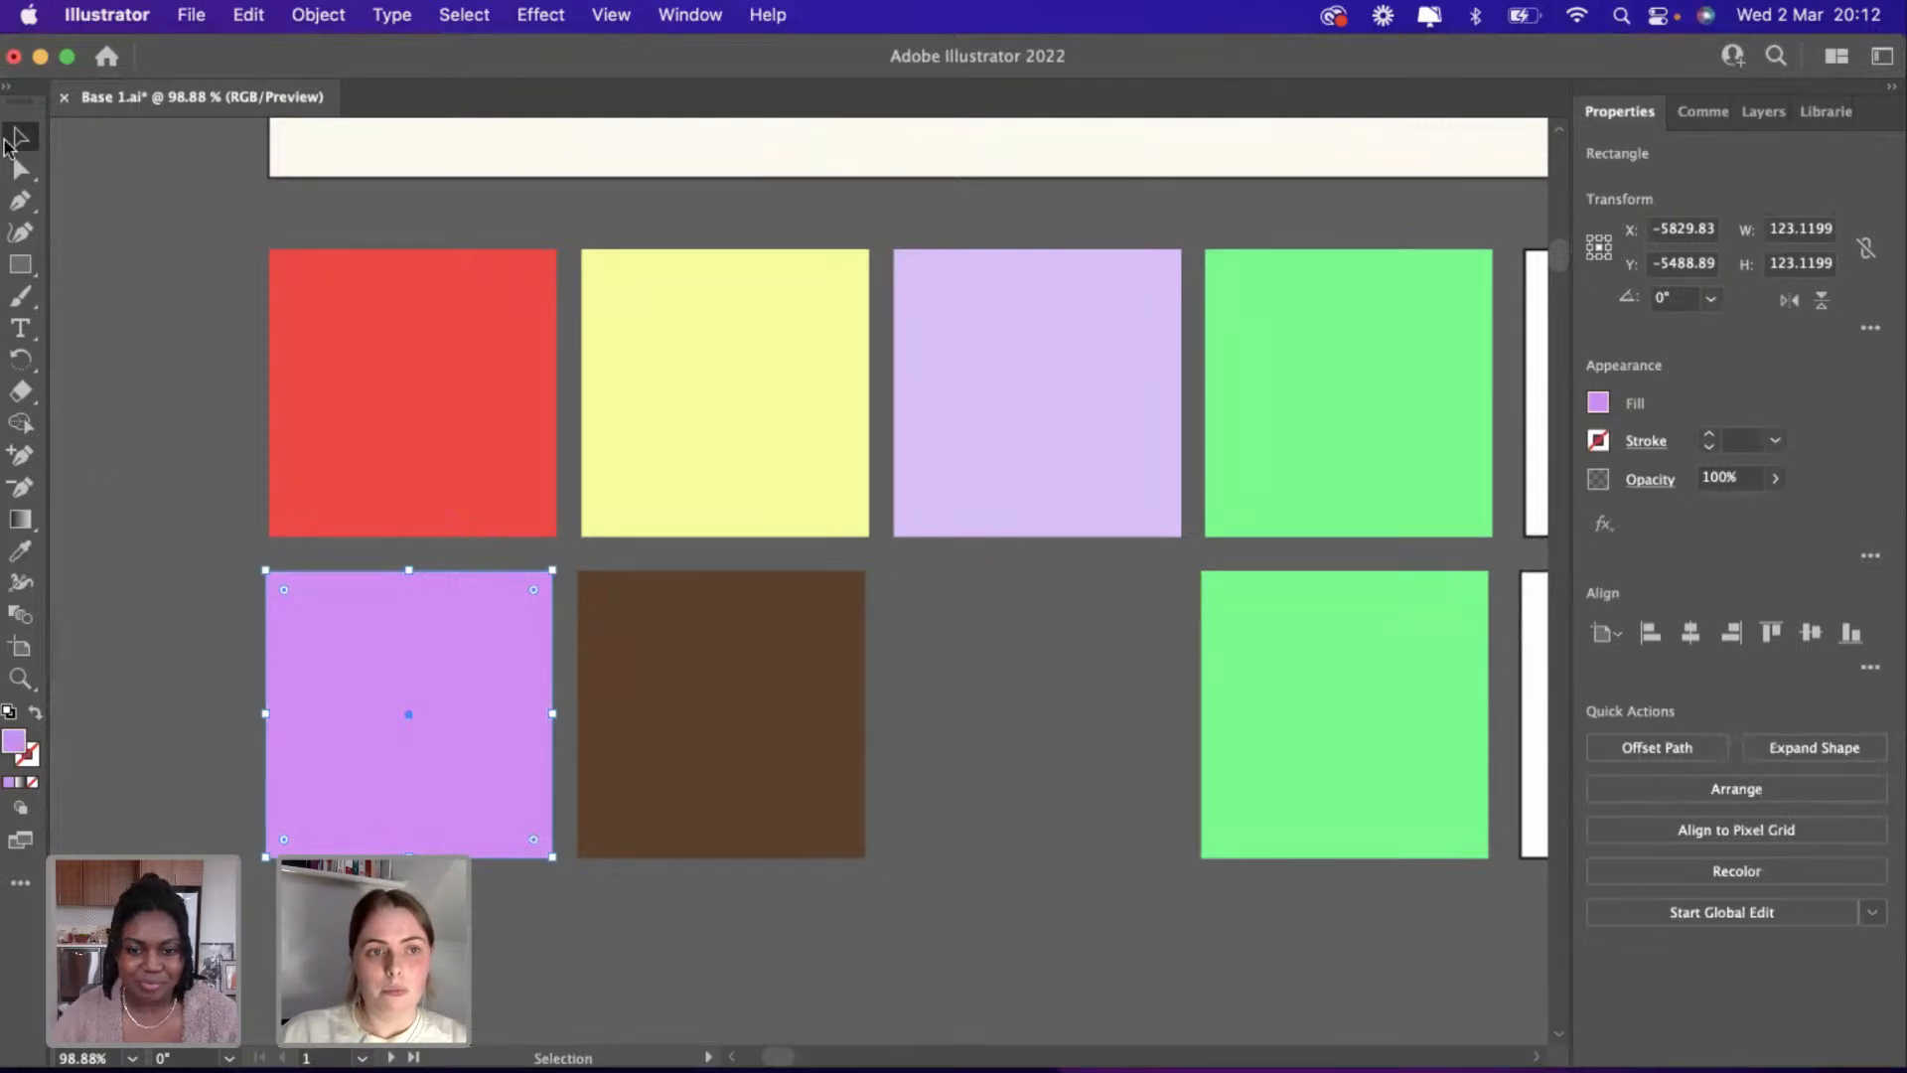
Shift the fill of the lower row's first square to a softer, bluer lavender with a hue of 265°.
double_click(16, 741)
type("E3A6FF")
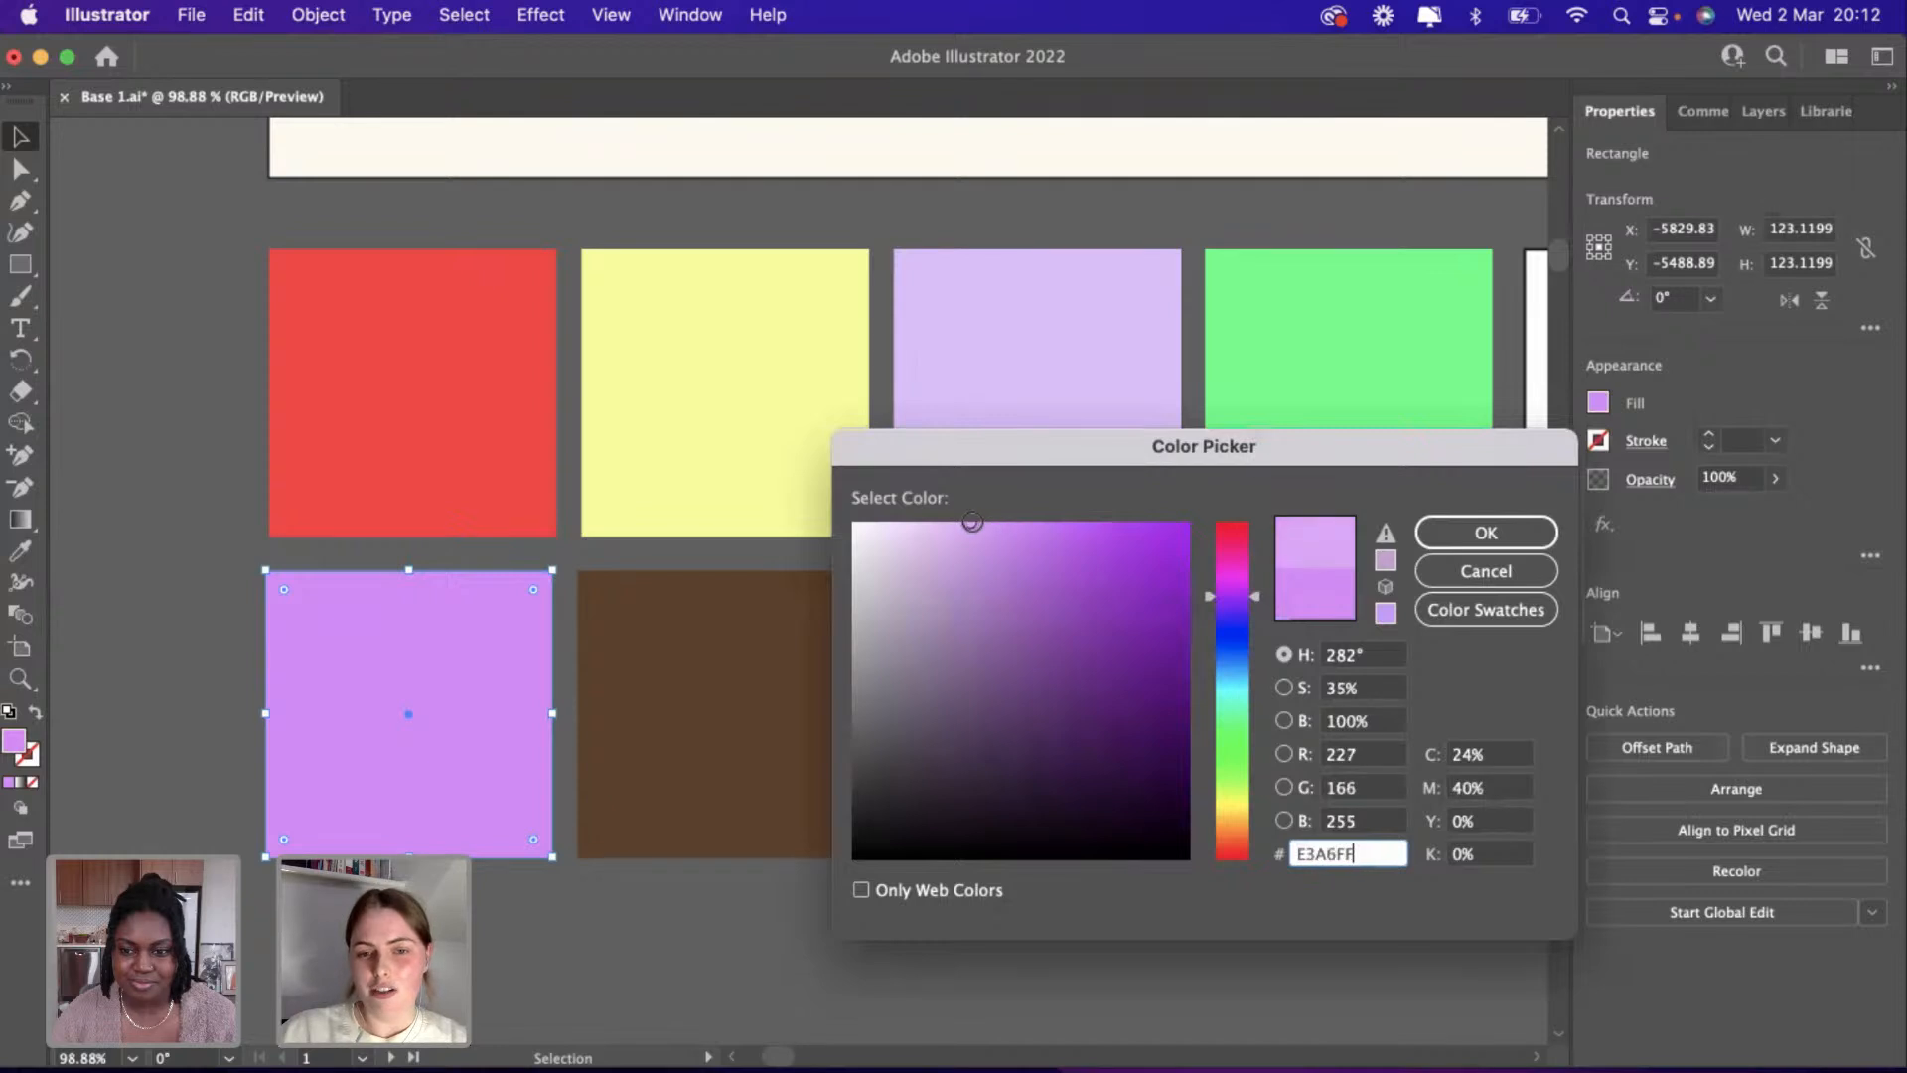
left_click(1230, 618)
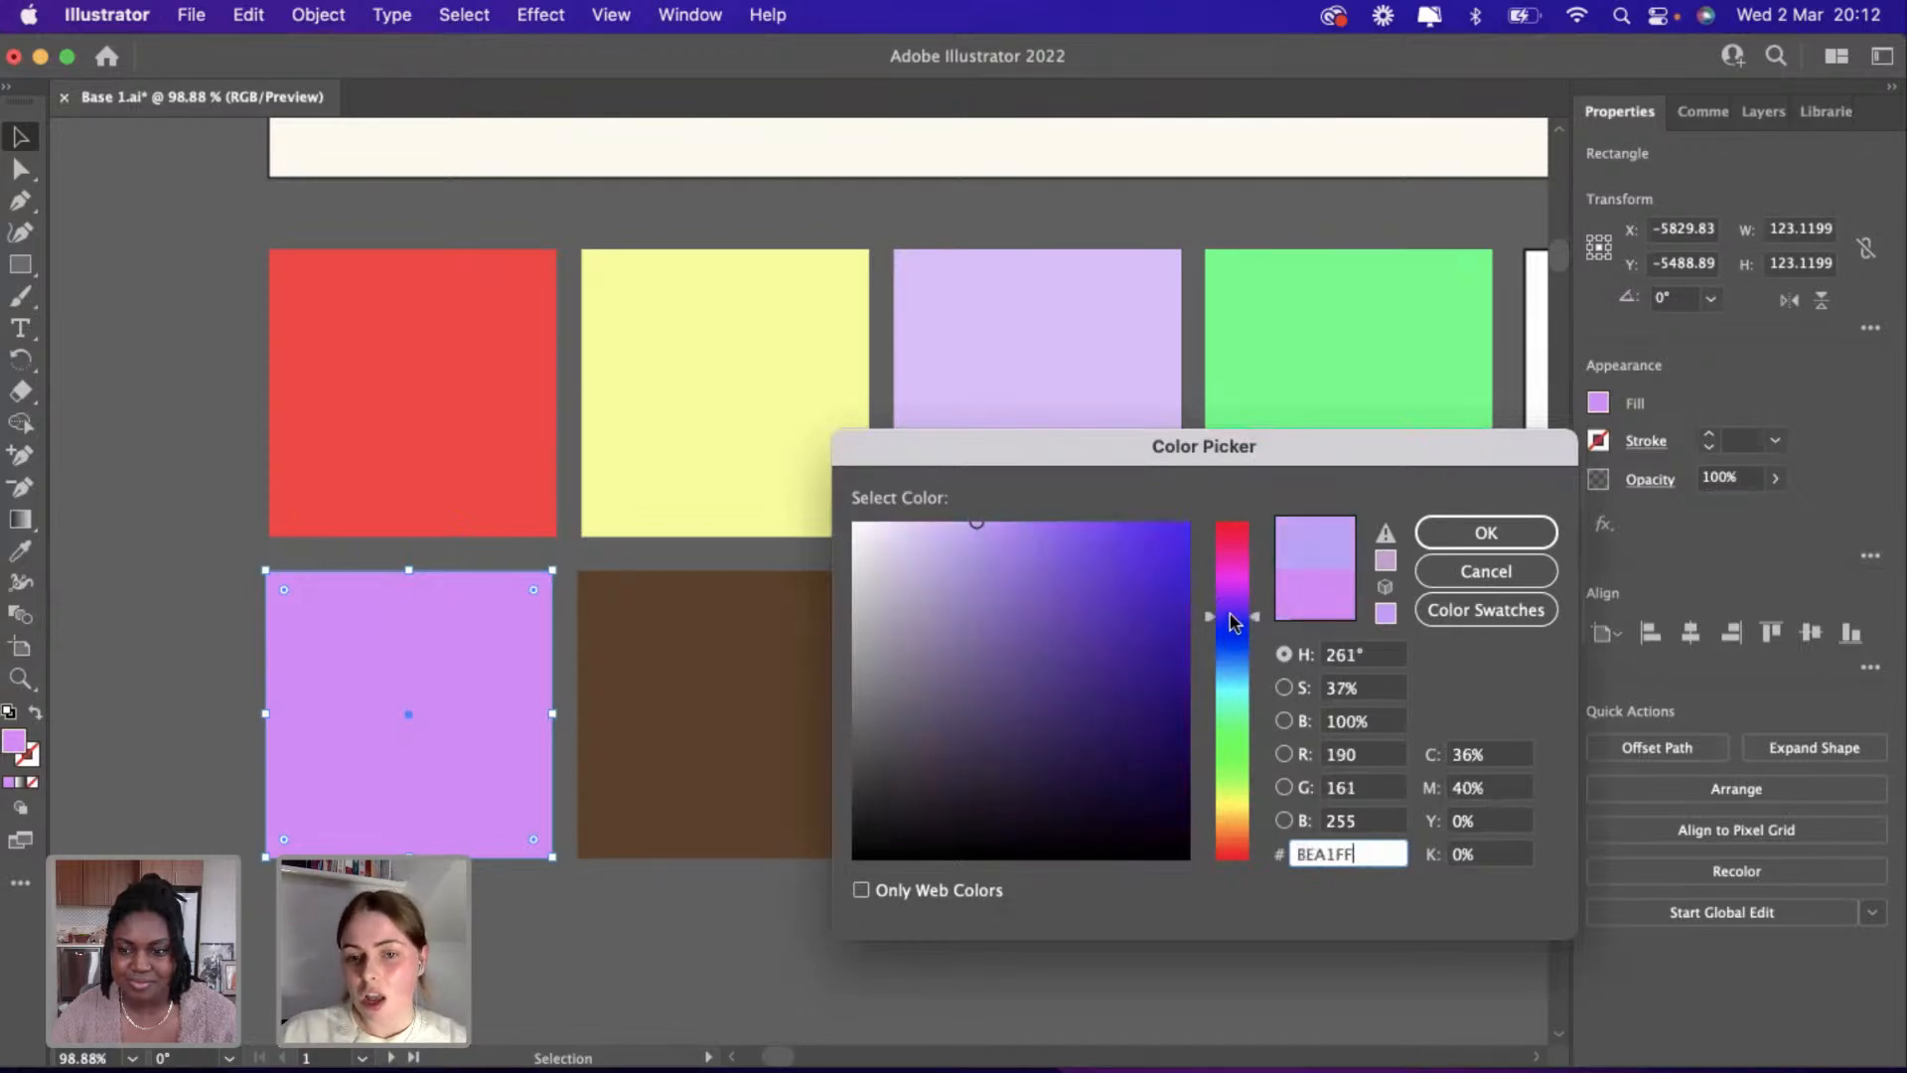
left_click_drag(1232, 614, 1233, 612)
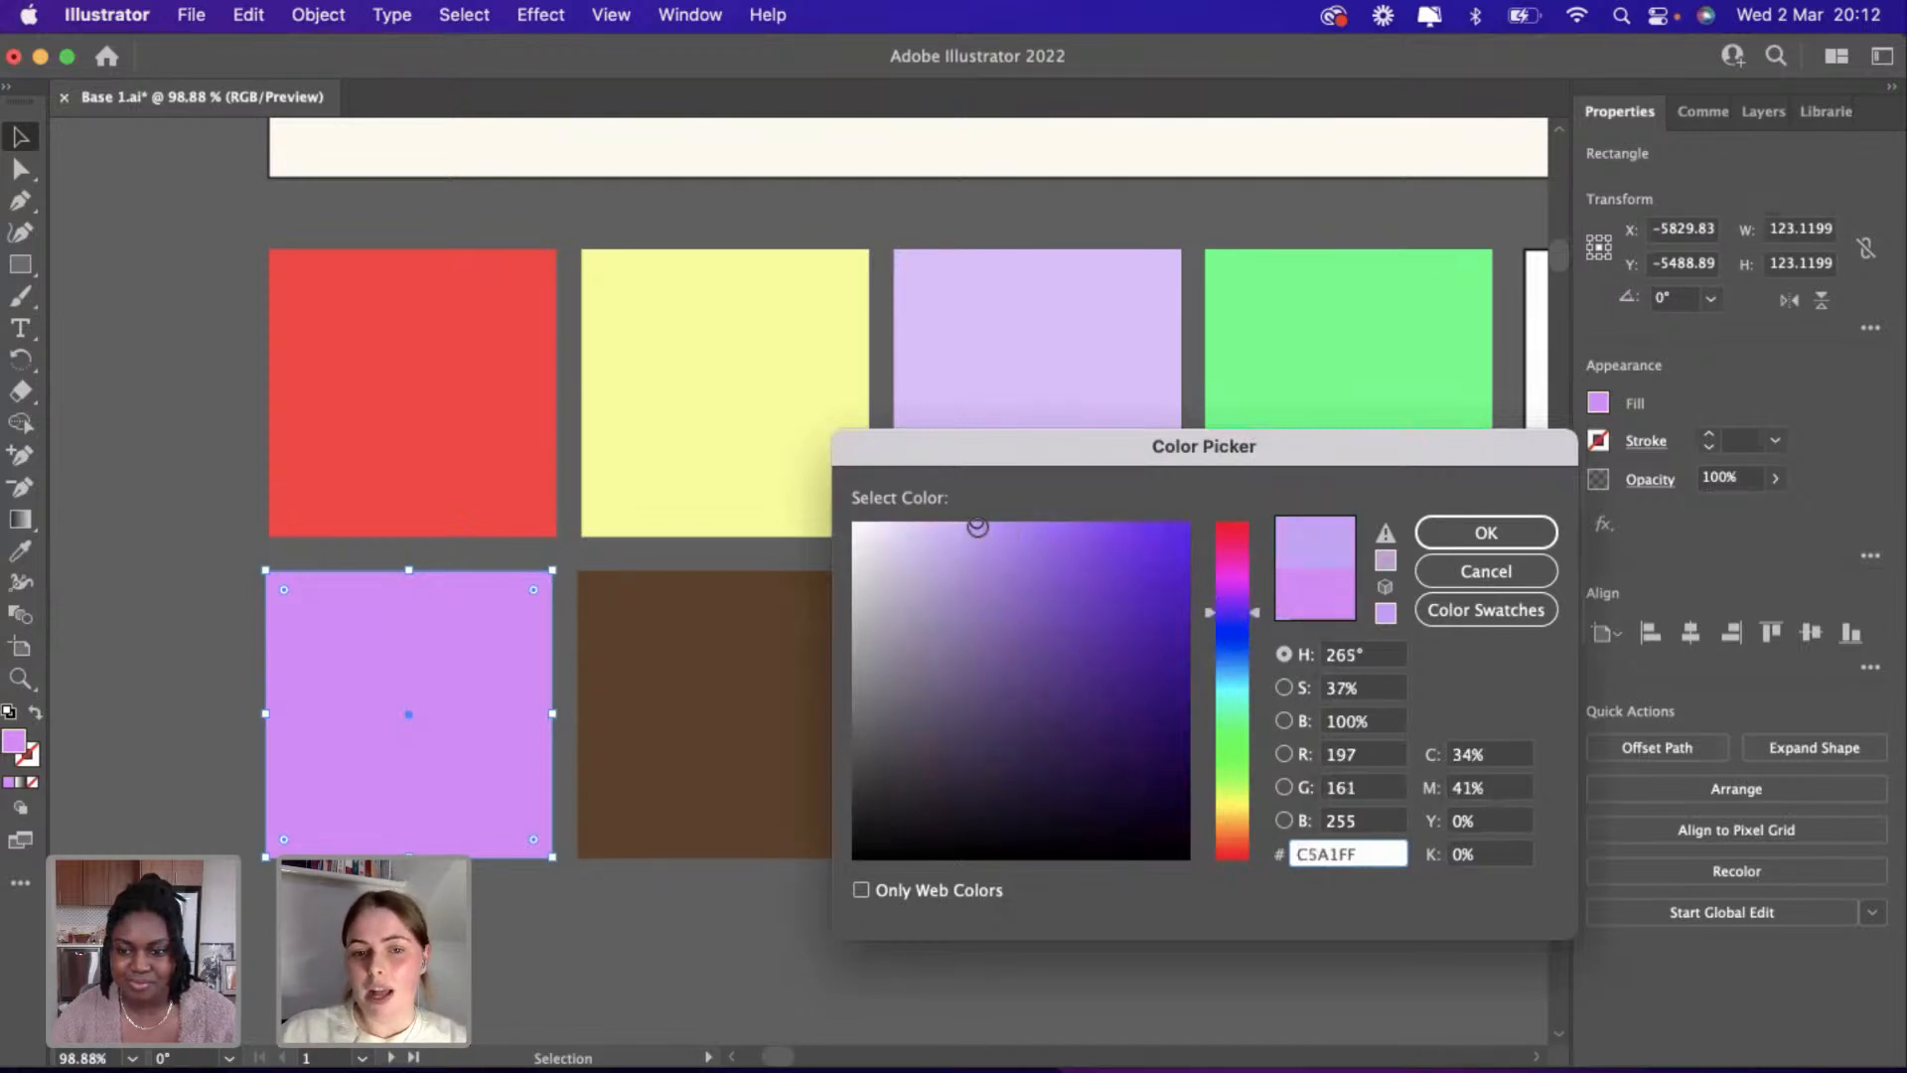
left_click_drag(978, 526, 992, 515)
left_click(1486, 533)
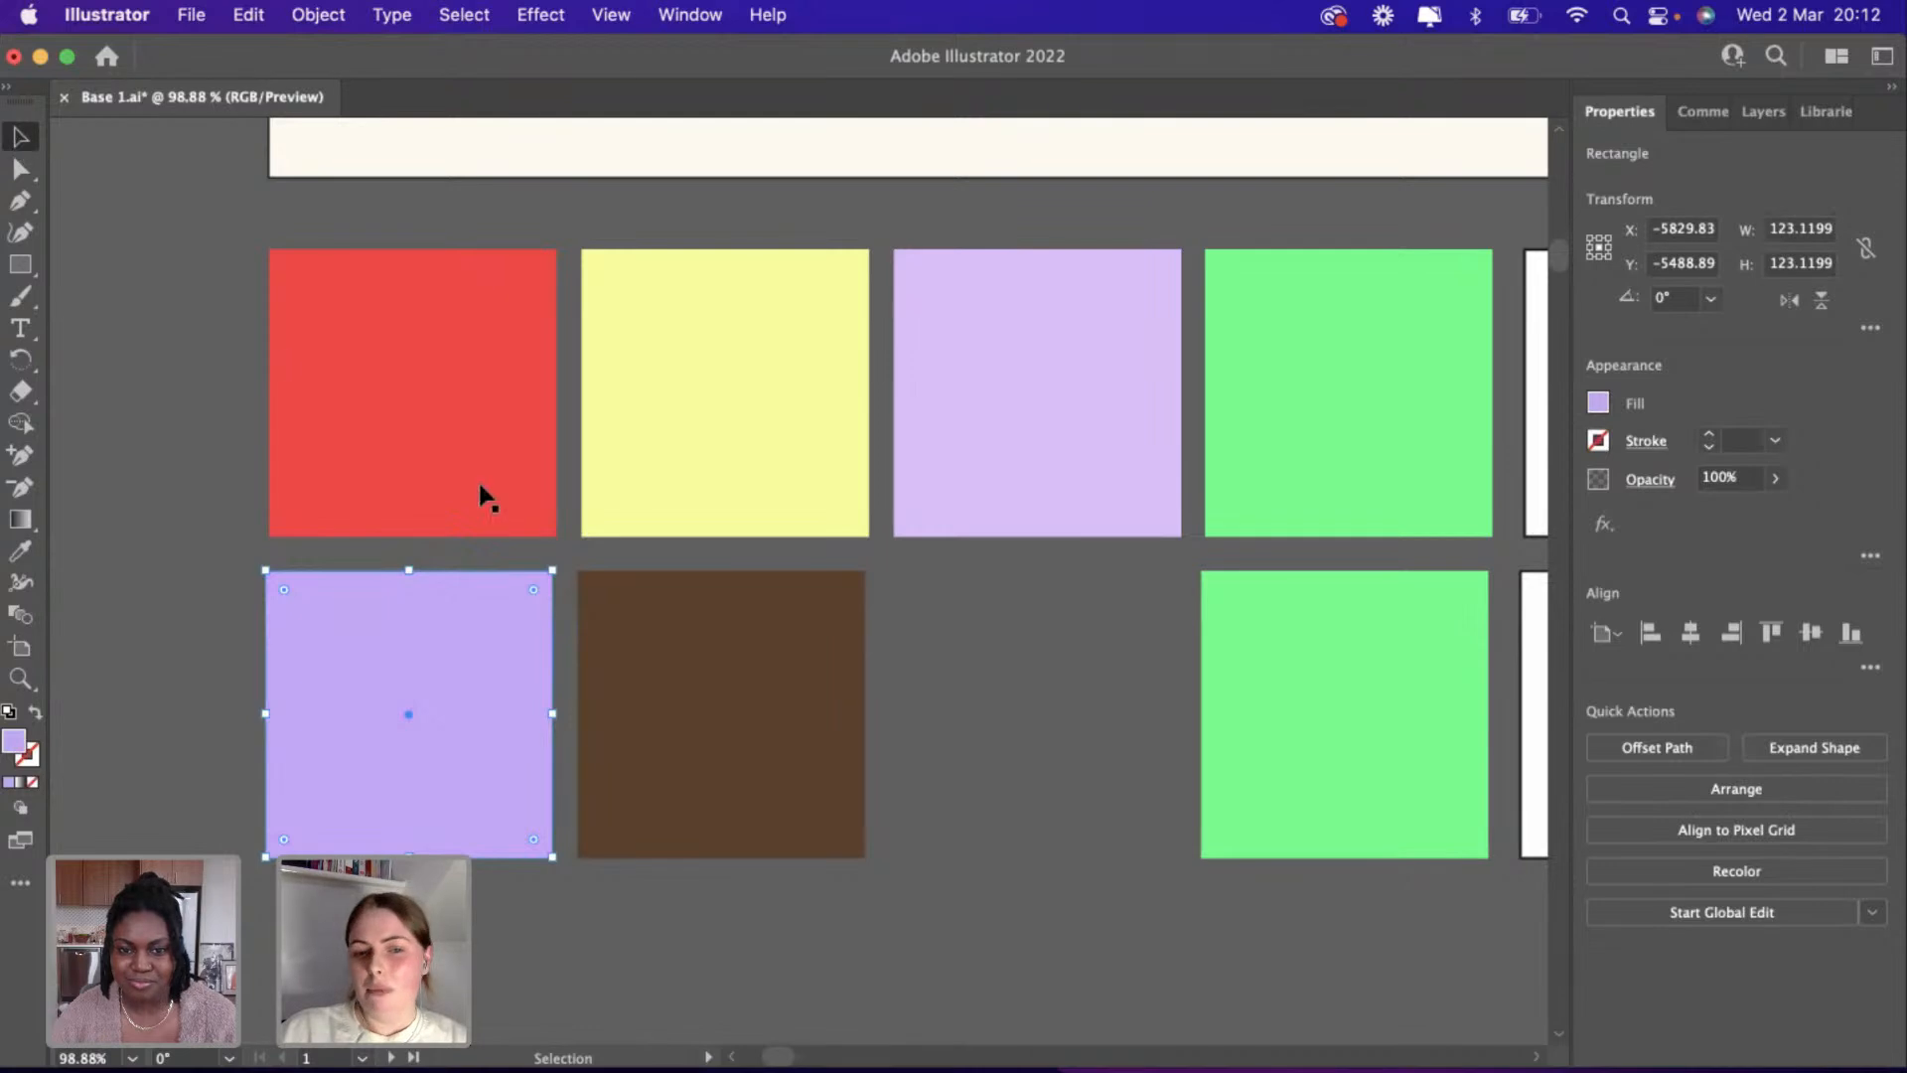
Move the lower row's green square into the empty third place beside the brown square.
left_click(924, 701)
scroll(924, 701, "down", 3)
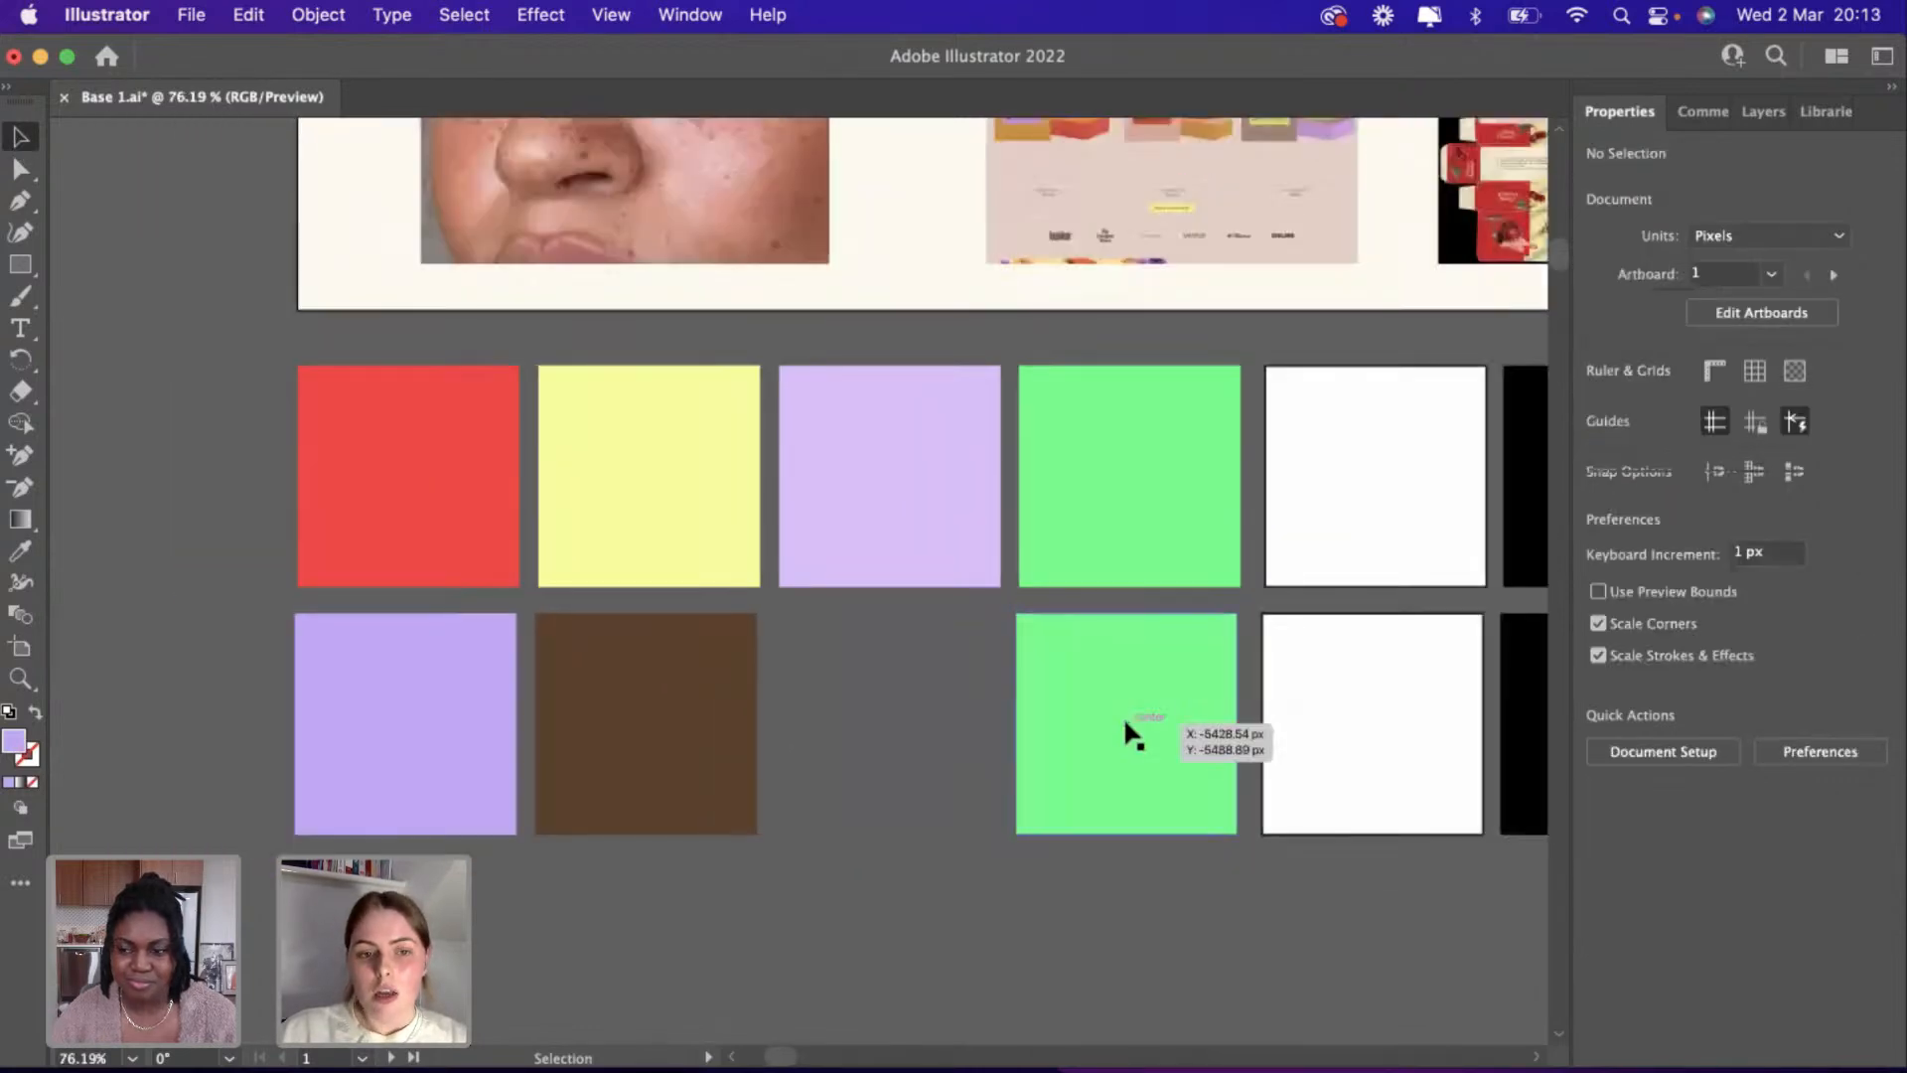
left_click_drag(1123, 723, 813, 749)
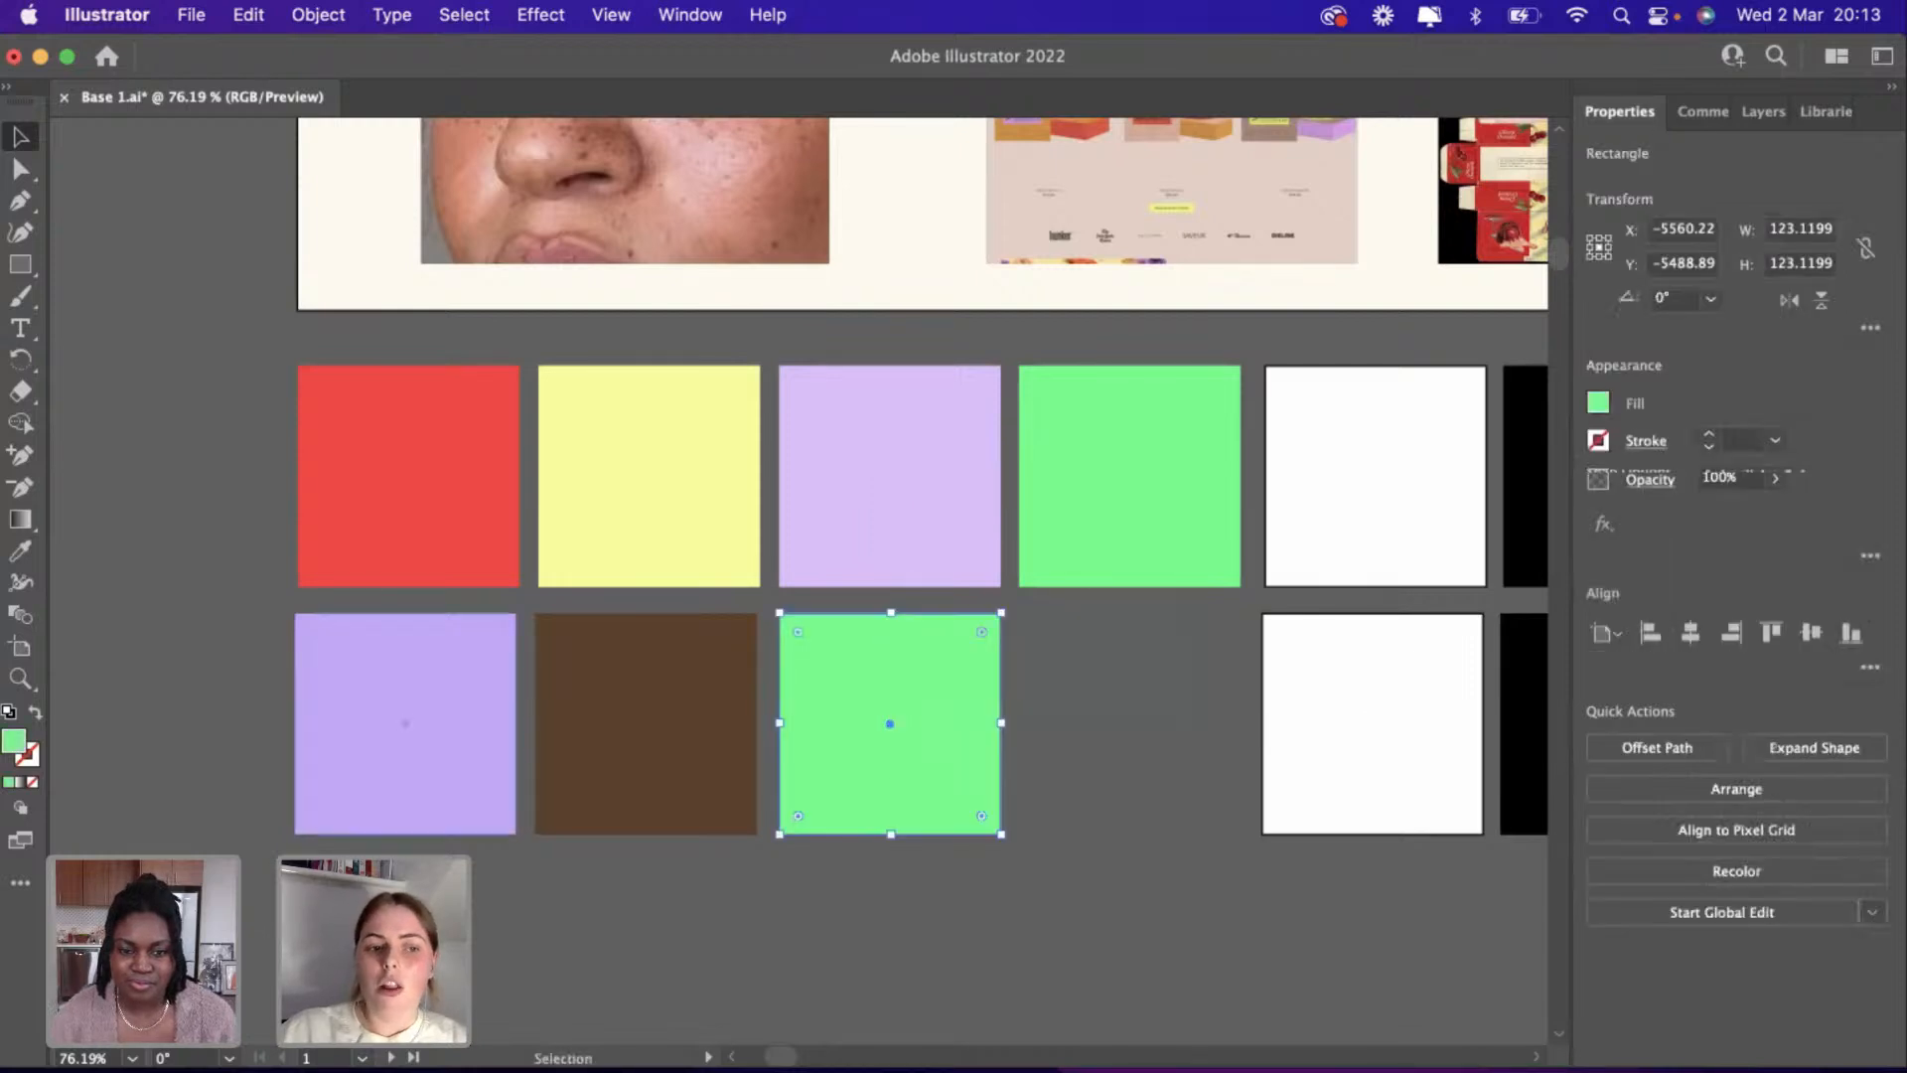
Fill the lower row's third square with the red sampled by Eyedropper from the upper row's first square.
double_click(15, 741)
left_click(1500, 570)
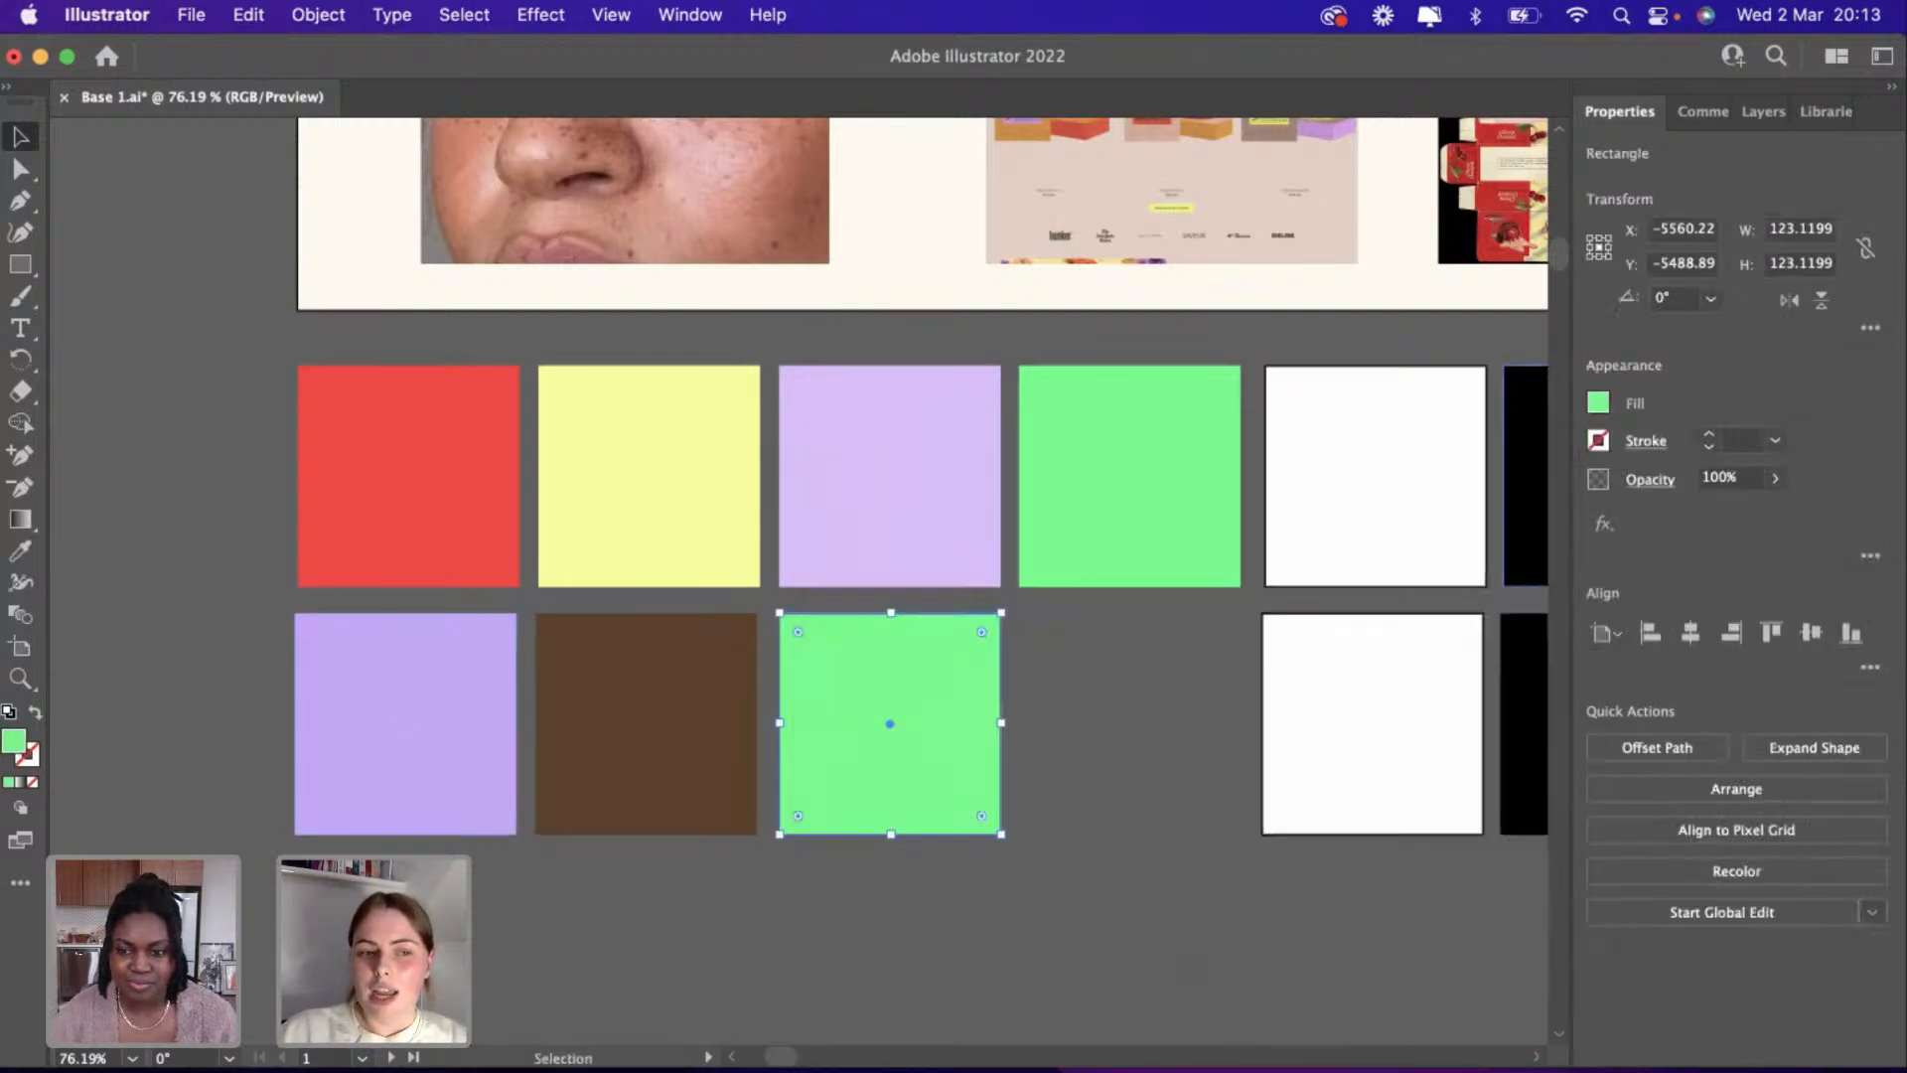
left_click(417, 442)
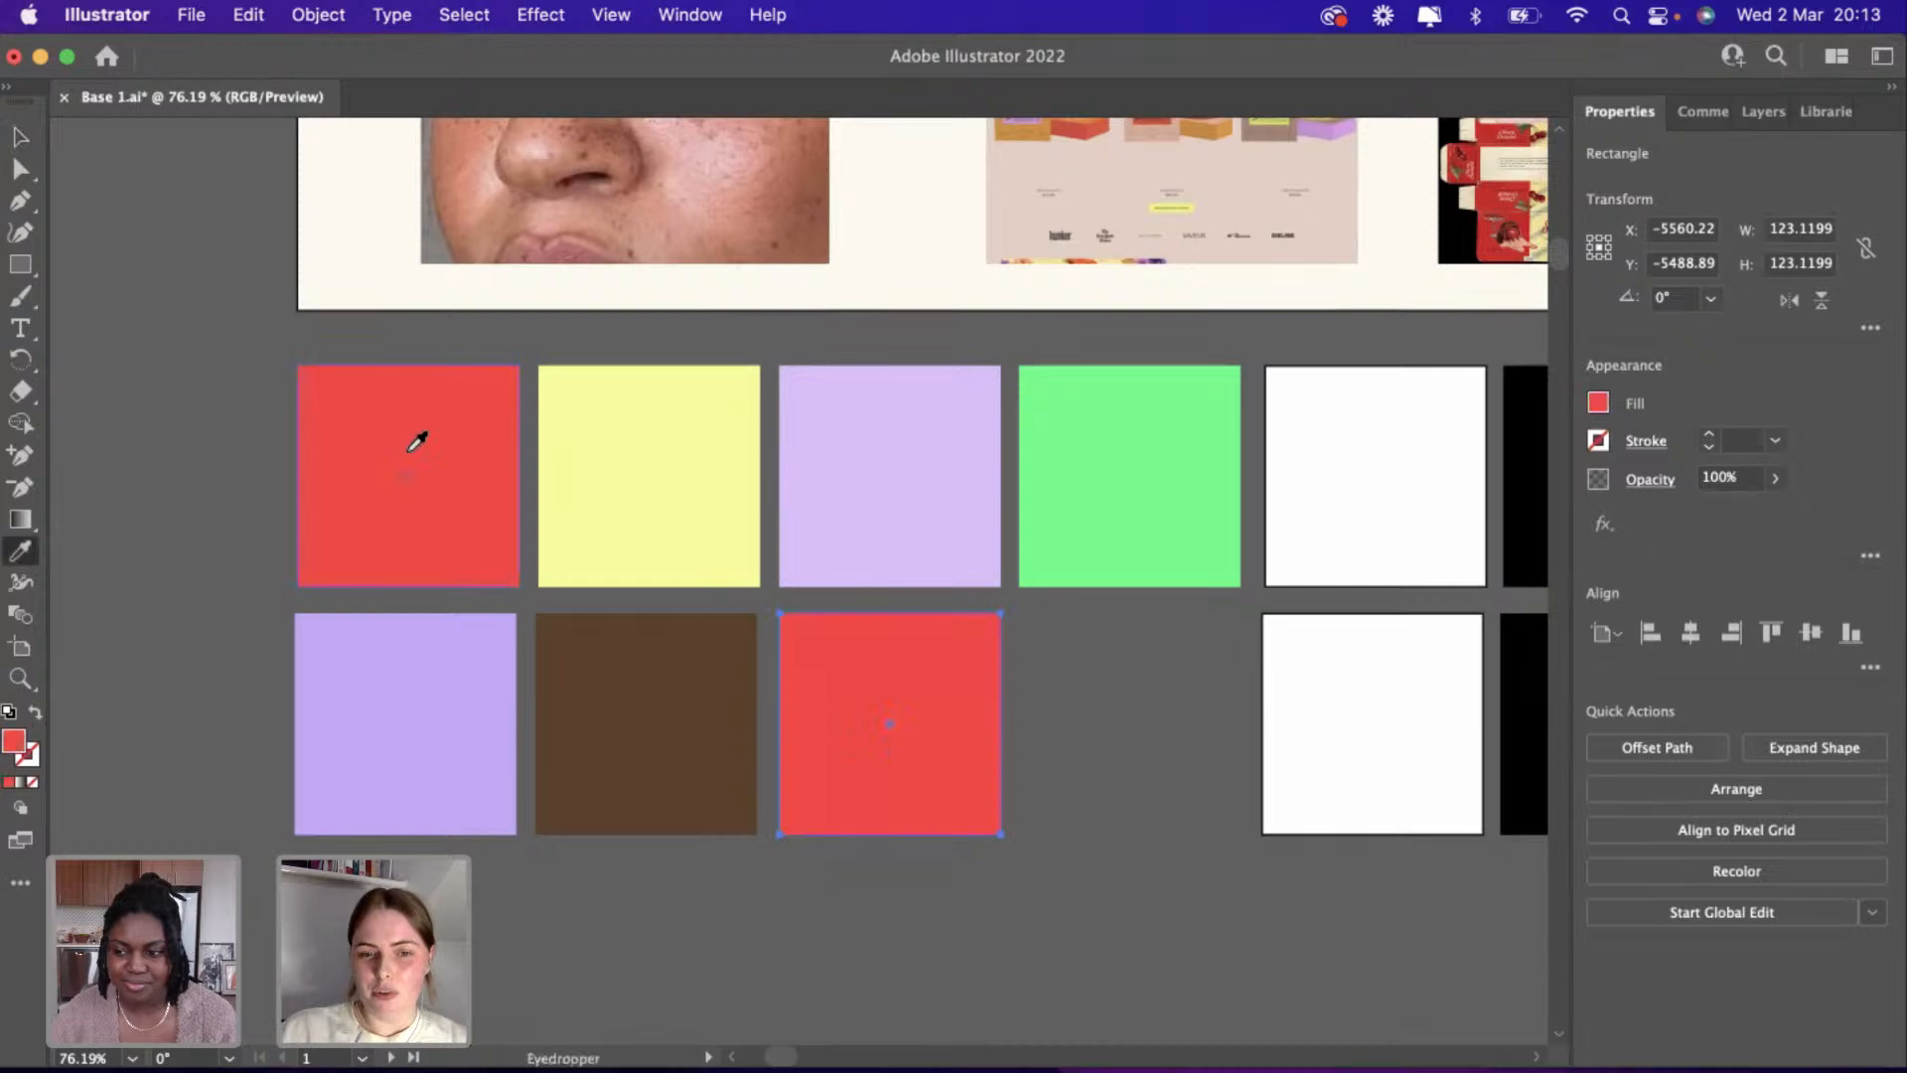
key("v")
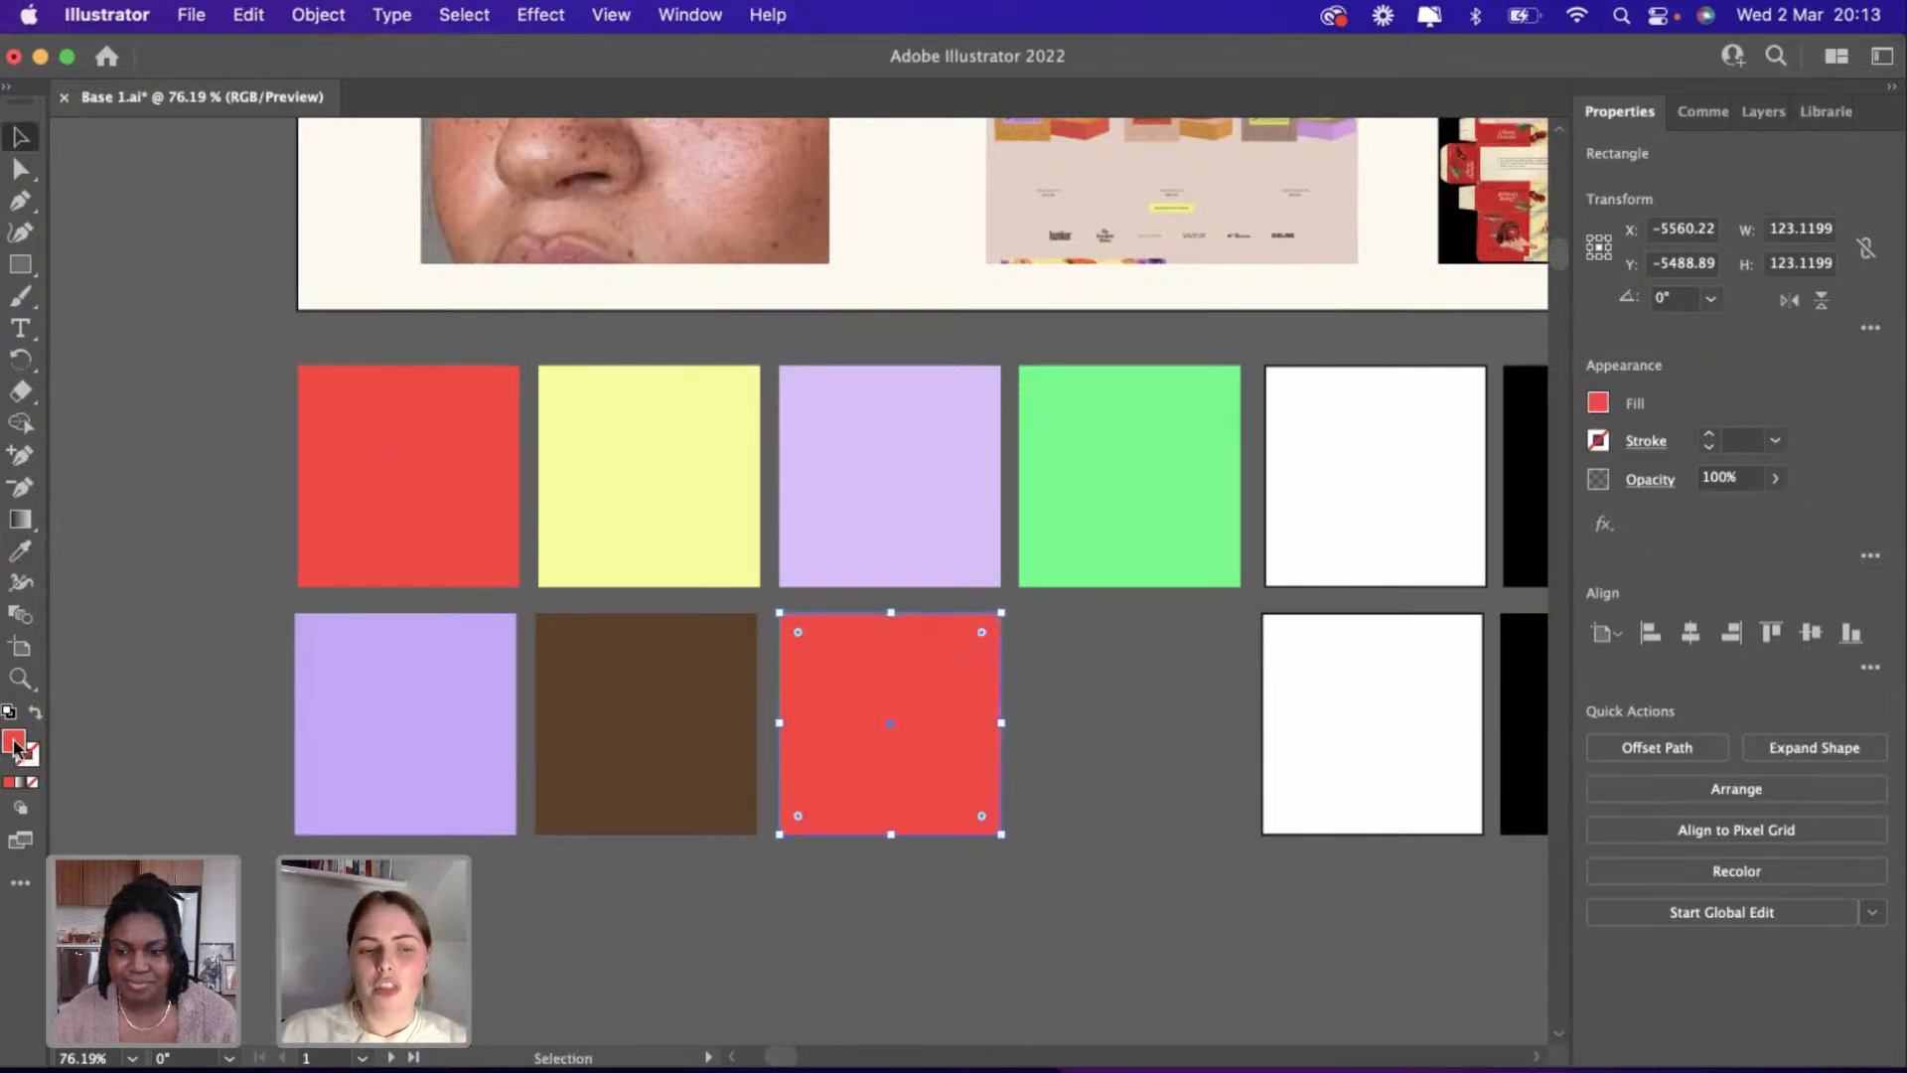
Lighten the red fill of the lower row's third square to FF5450.
double_click(15, 747)
left_click_drag(1067, 536, 1084, 505)
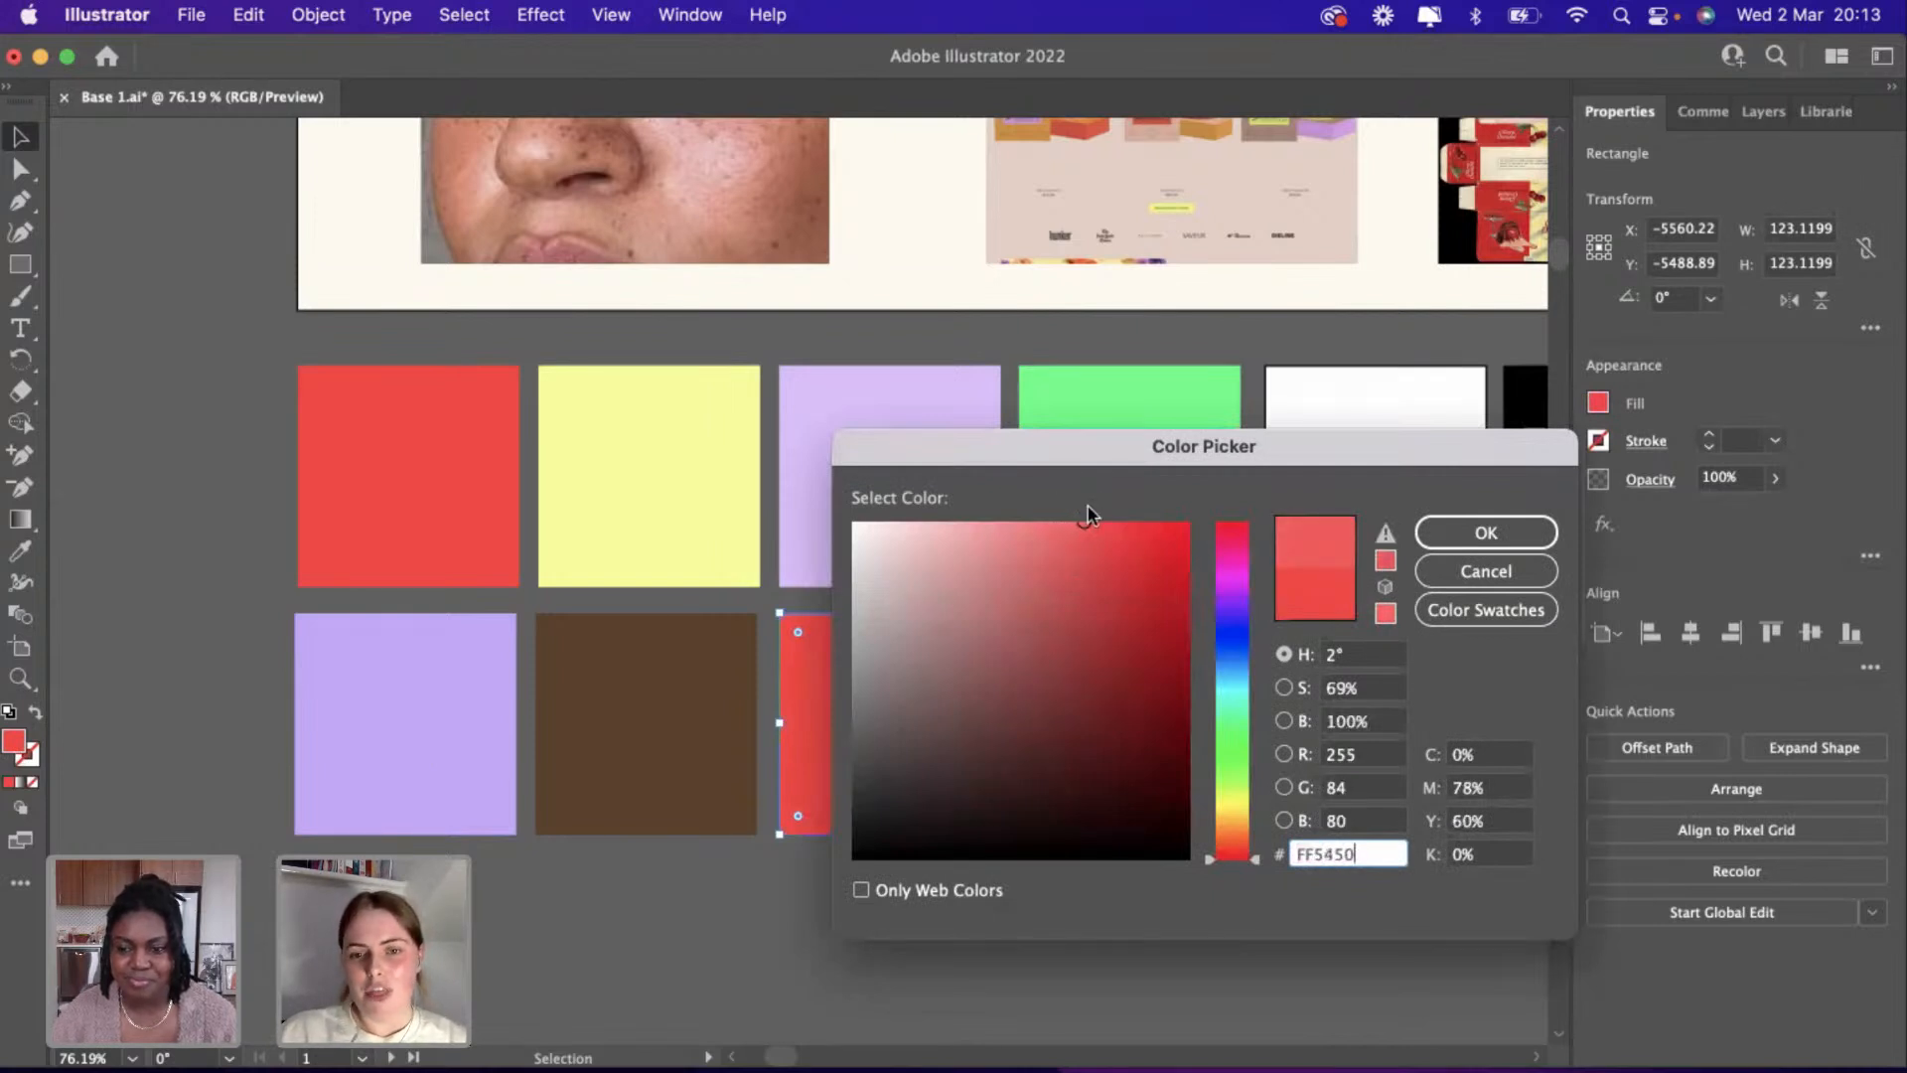
left_click(1486, 532)
left_click(891, 932)
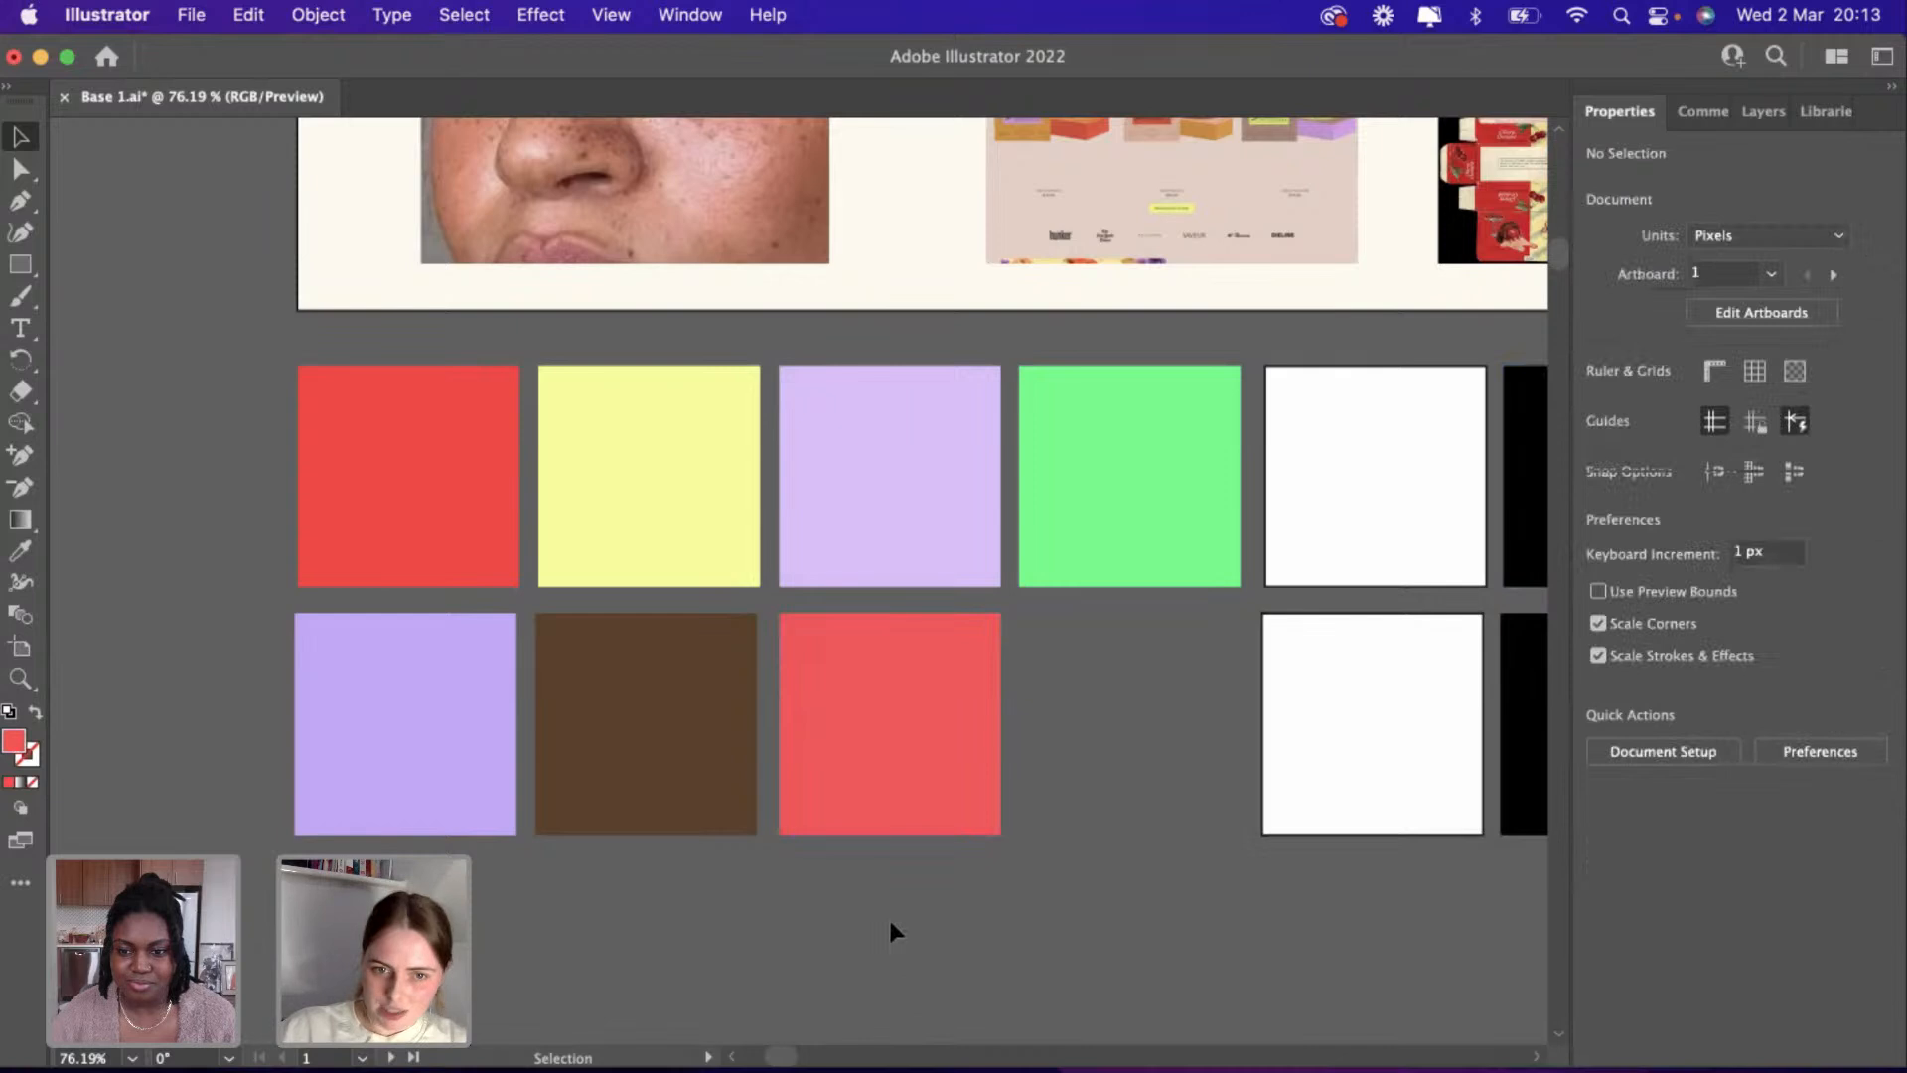
Examine the two swatch rows together, comparing the lower row's alternatives and its black and white squares with the upper row.
scroll(891, 931, "right", 4)
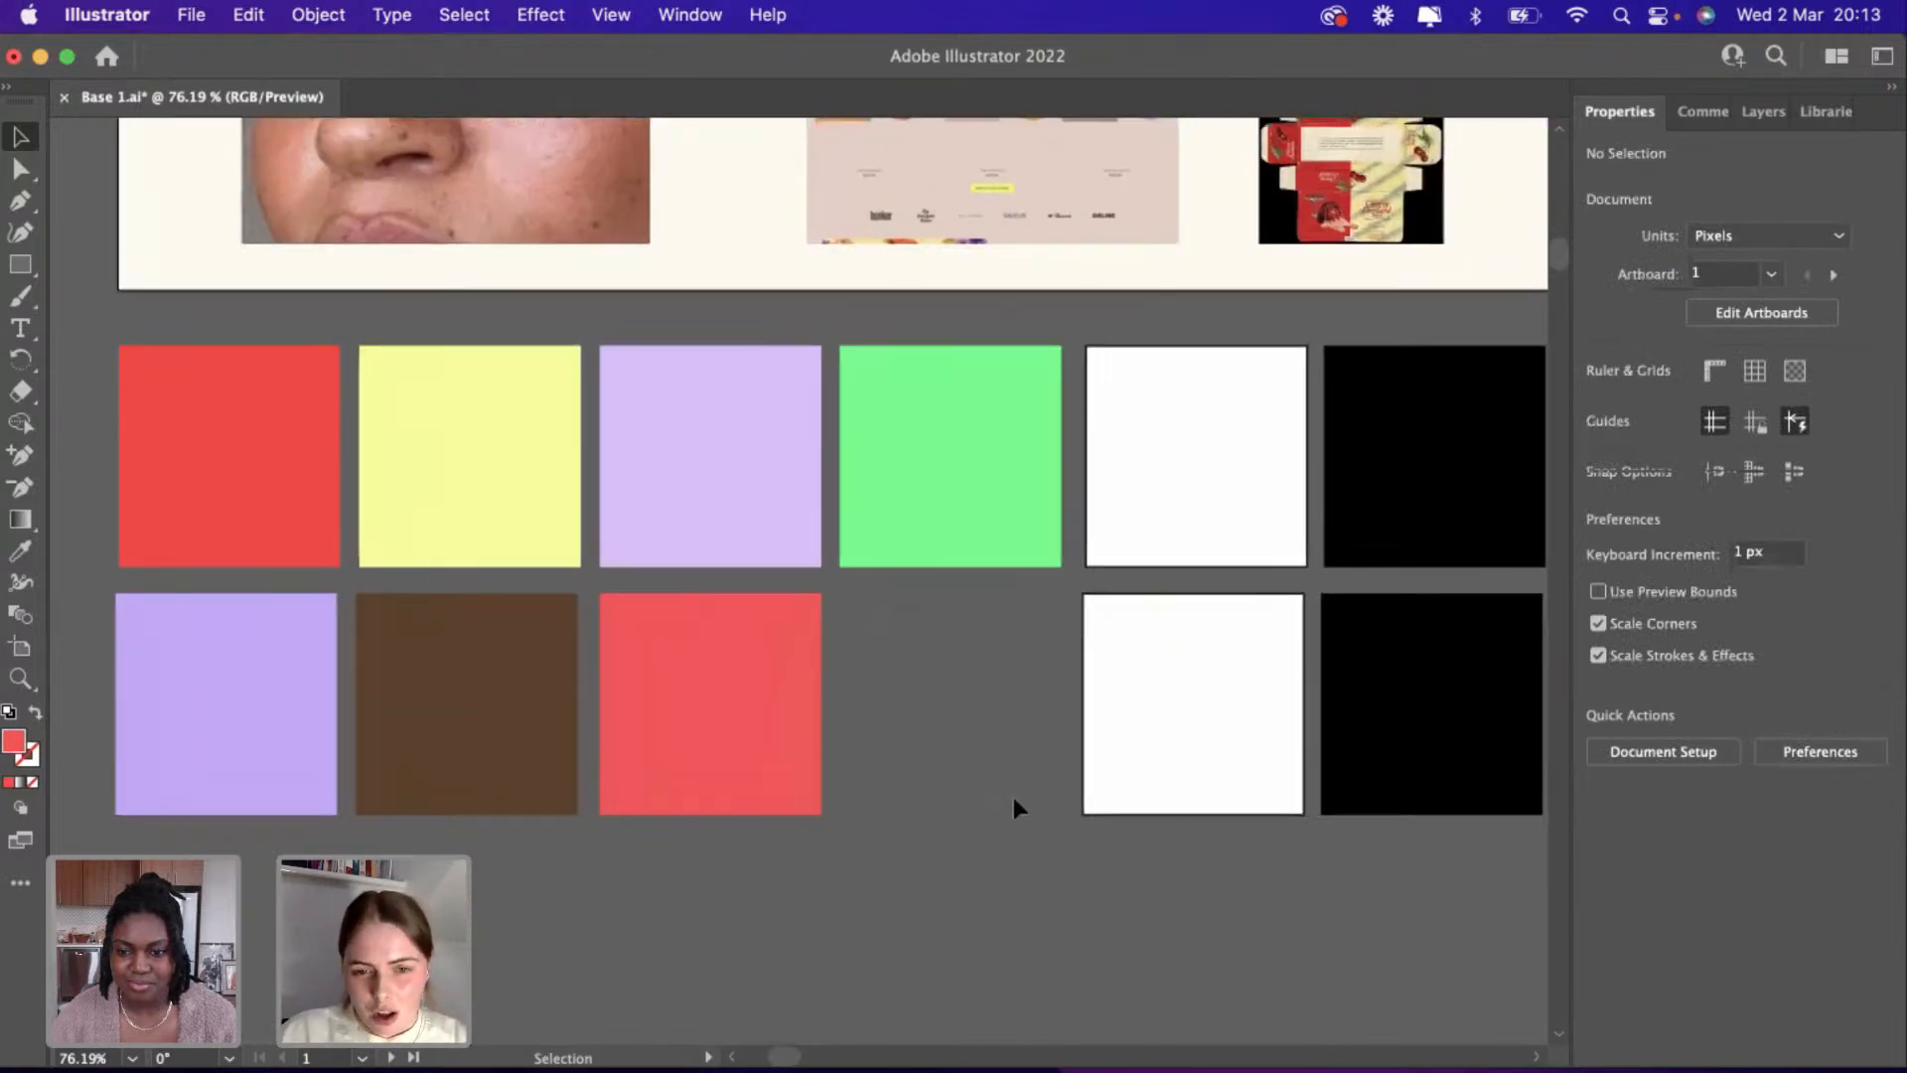
scroll(1013, 797, "right", 4)
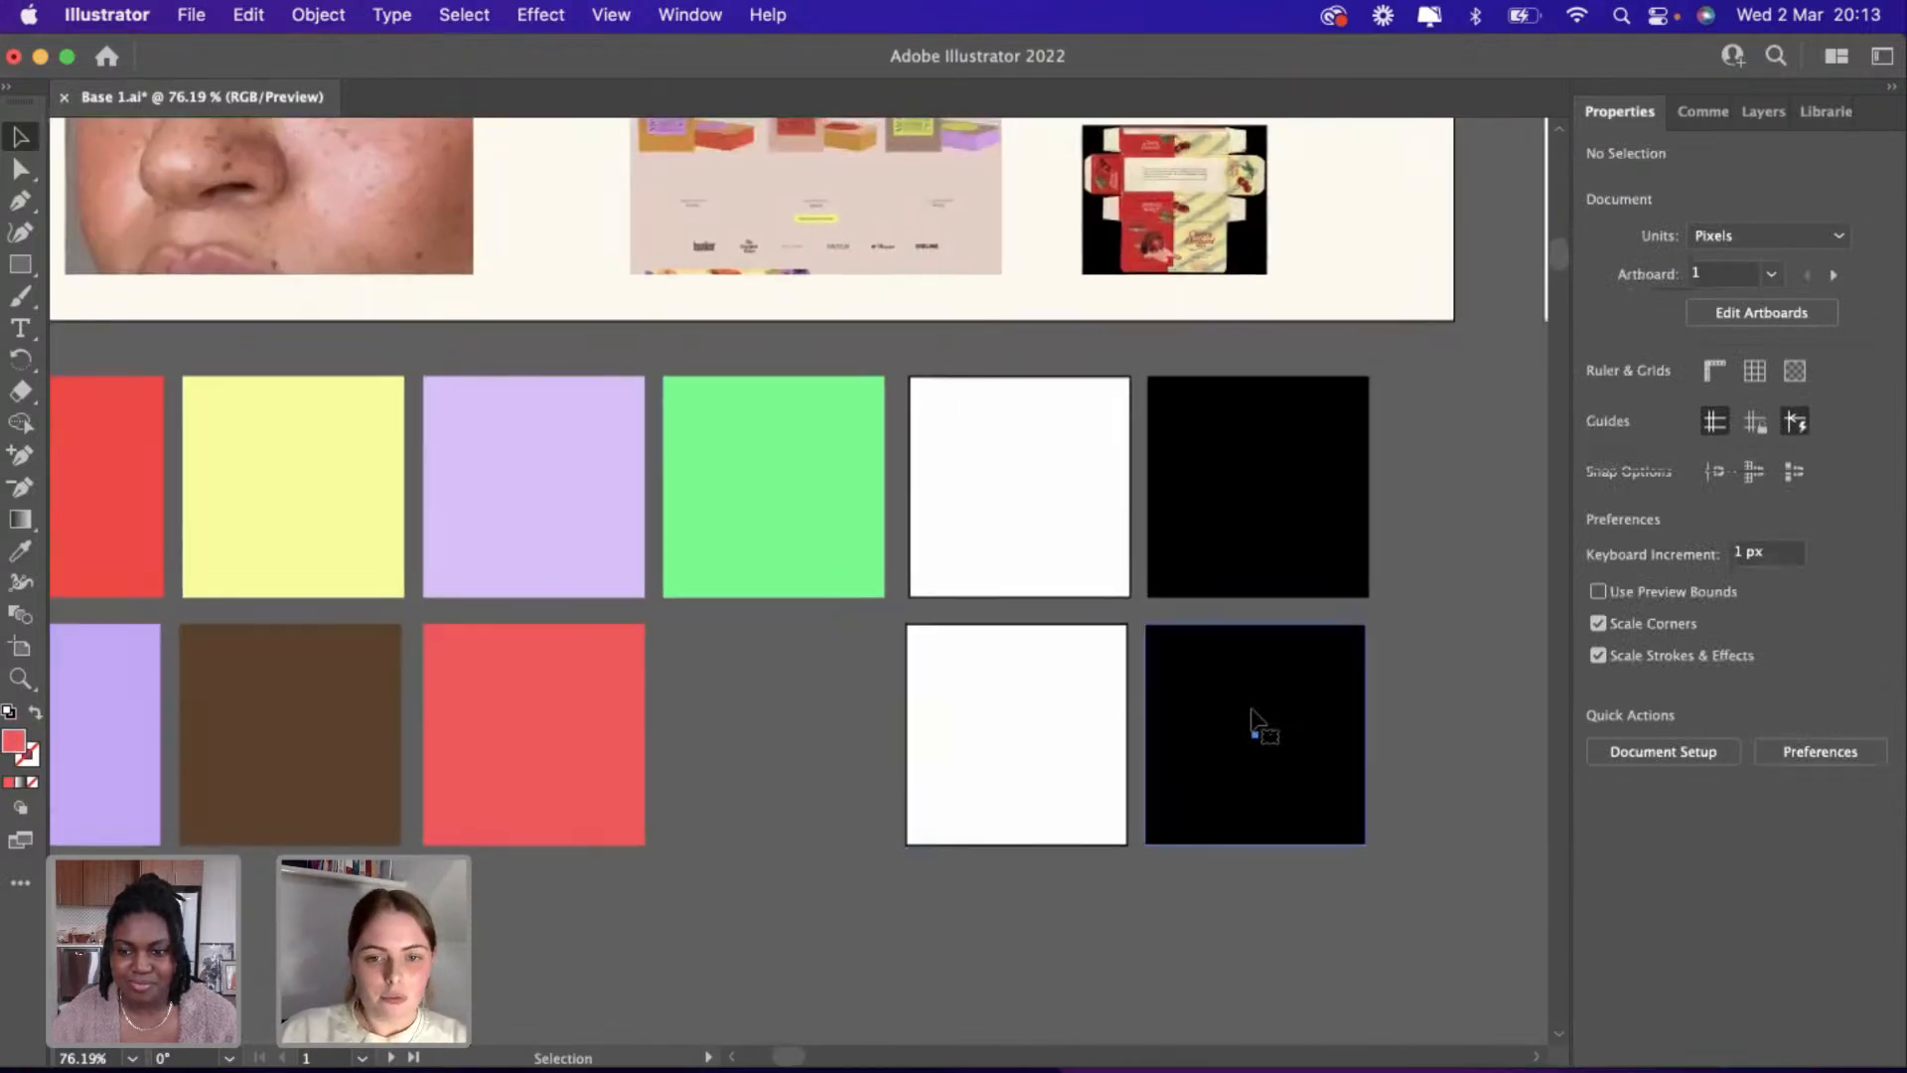
left_click(1252, 710)
left_click(749, 771)
scroll(749, 771, "left", 4)
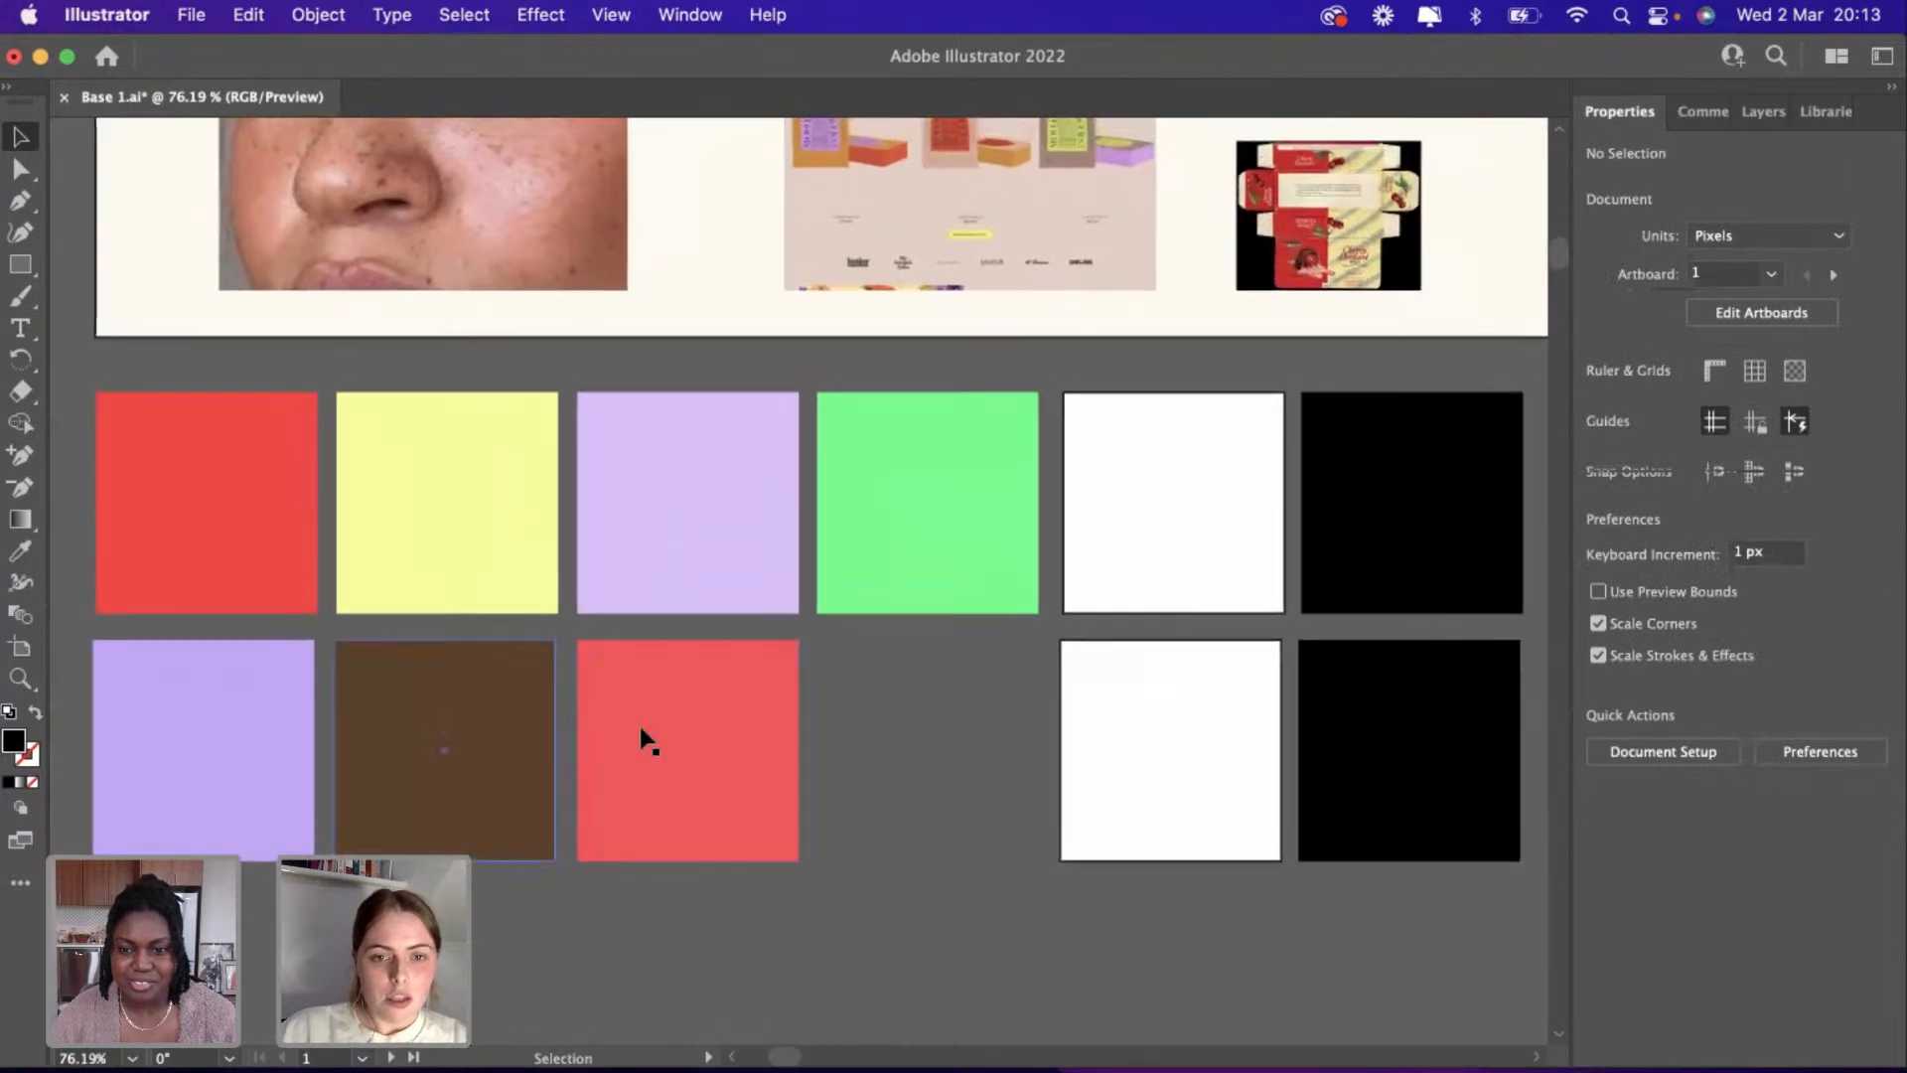
scroll(642, 735, "left", 3)
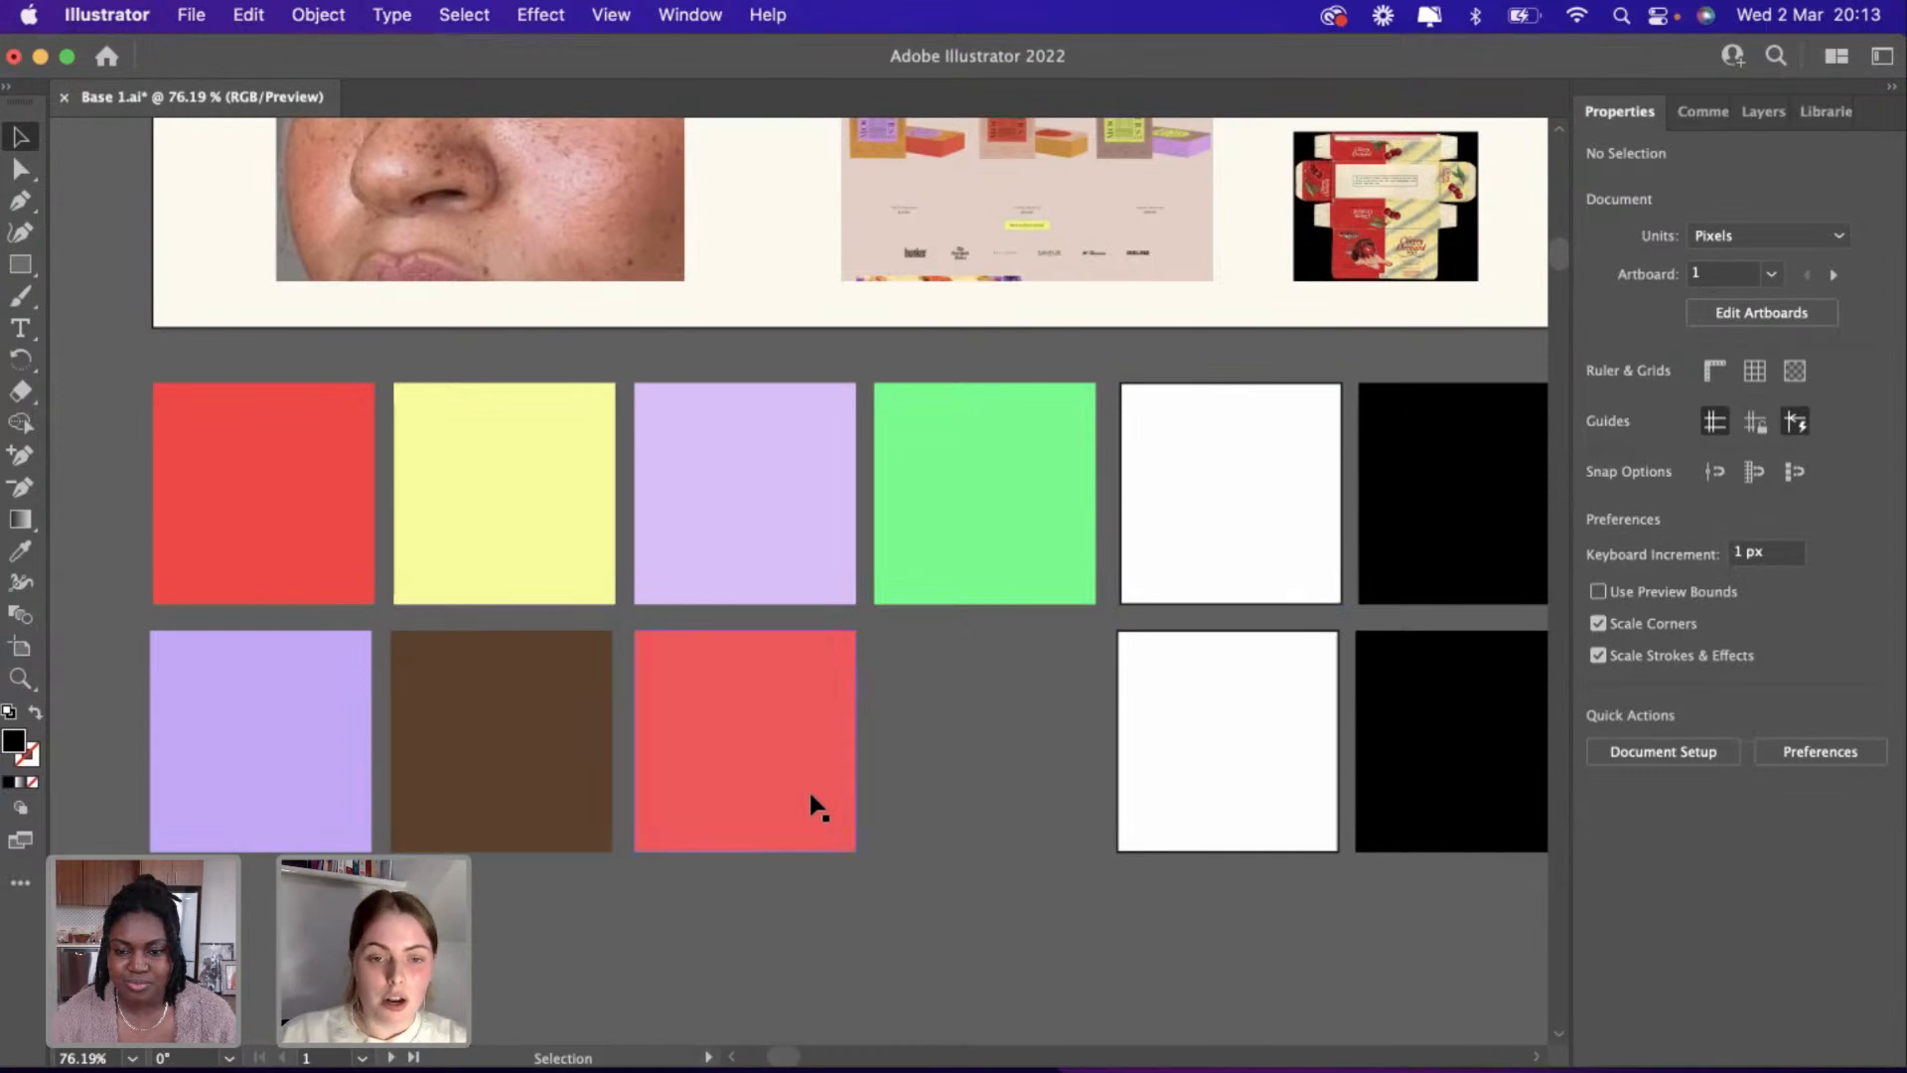
scroll(813, 805, "down", 3)
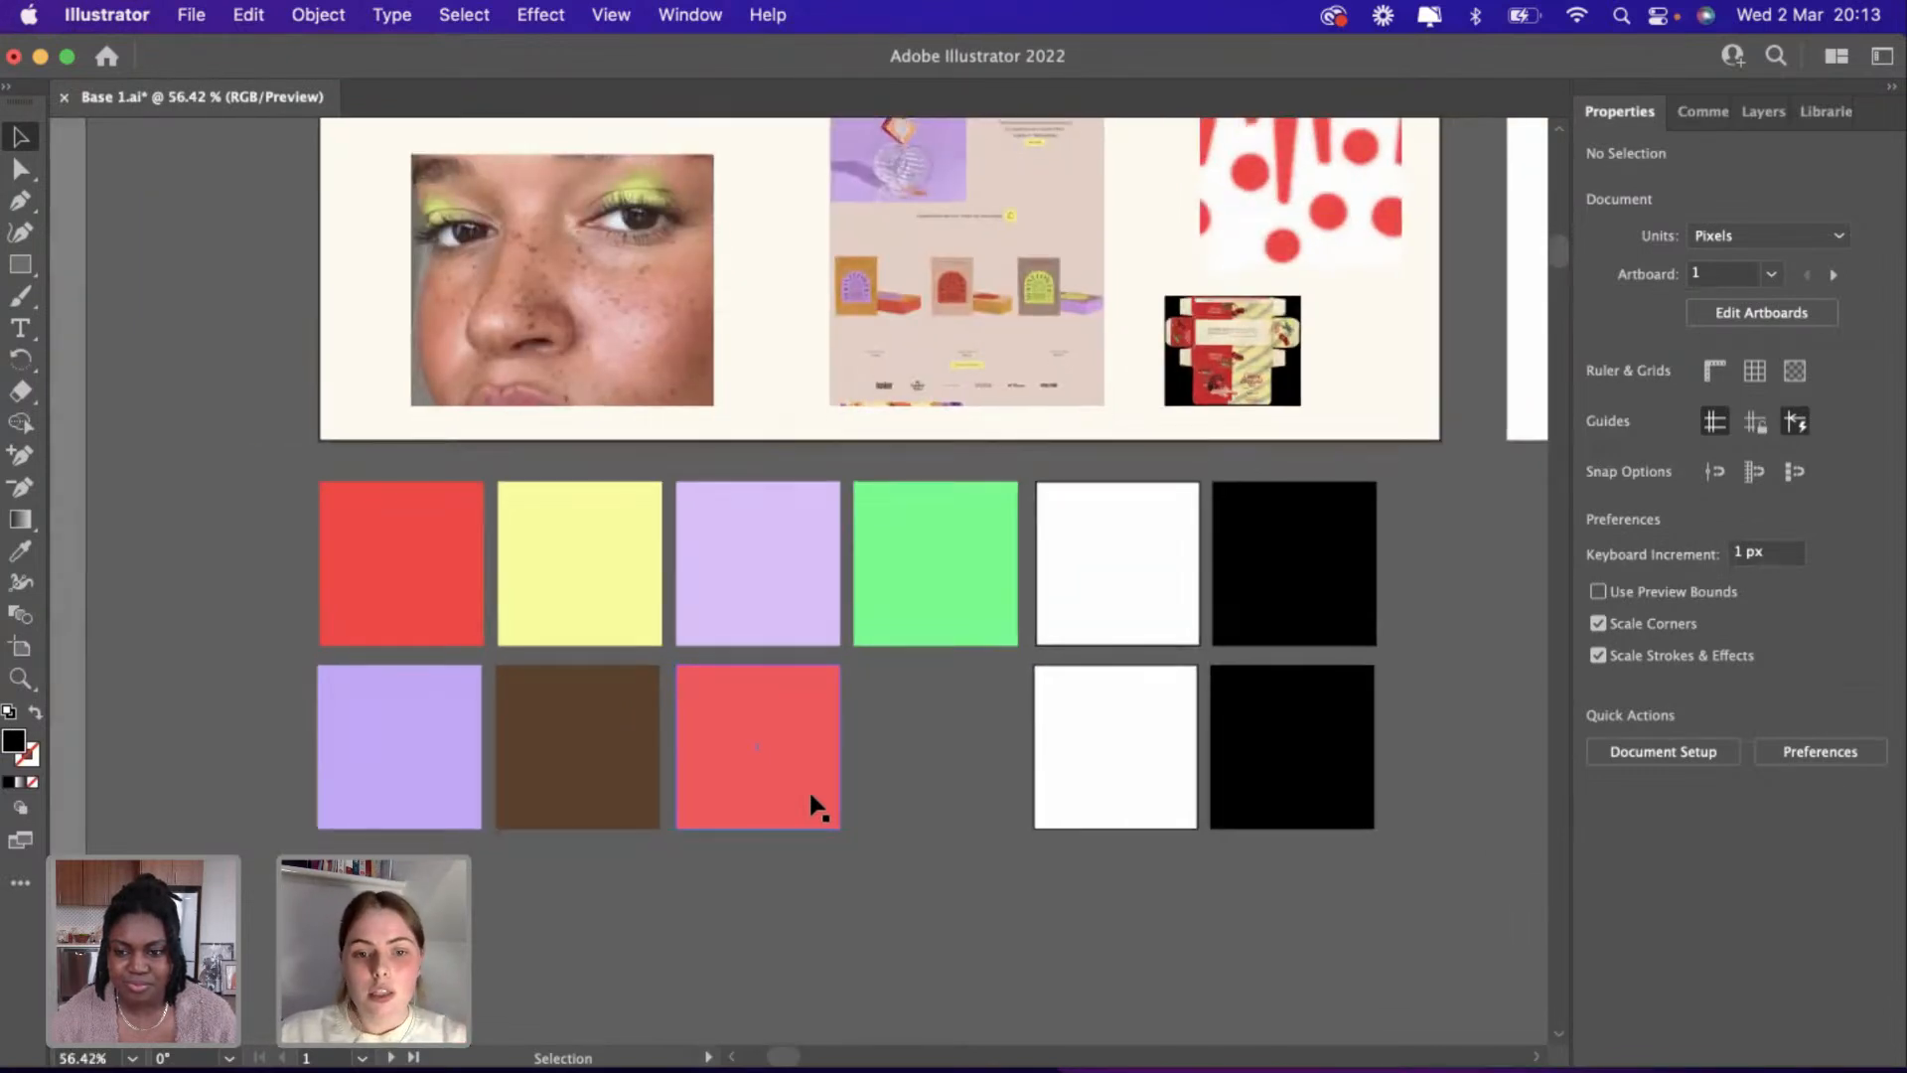
scroll(808, 801, "down", 2)
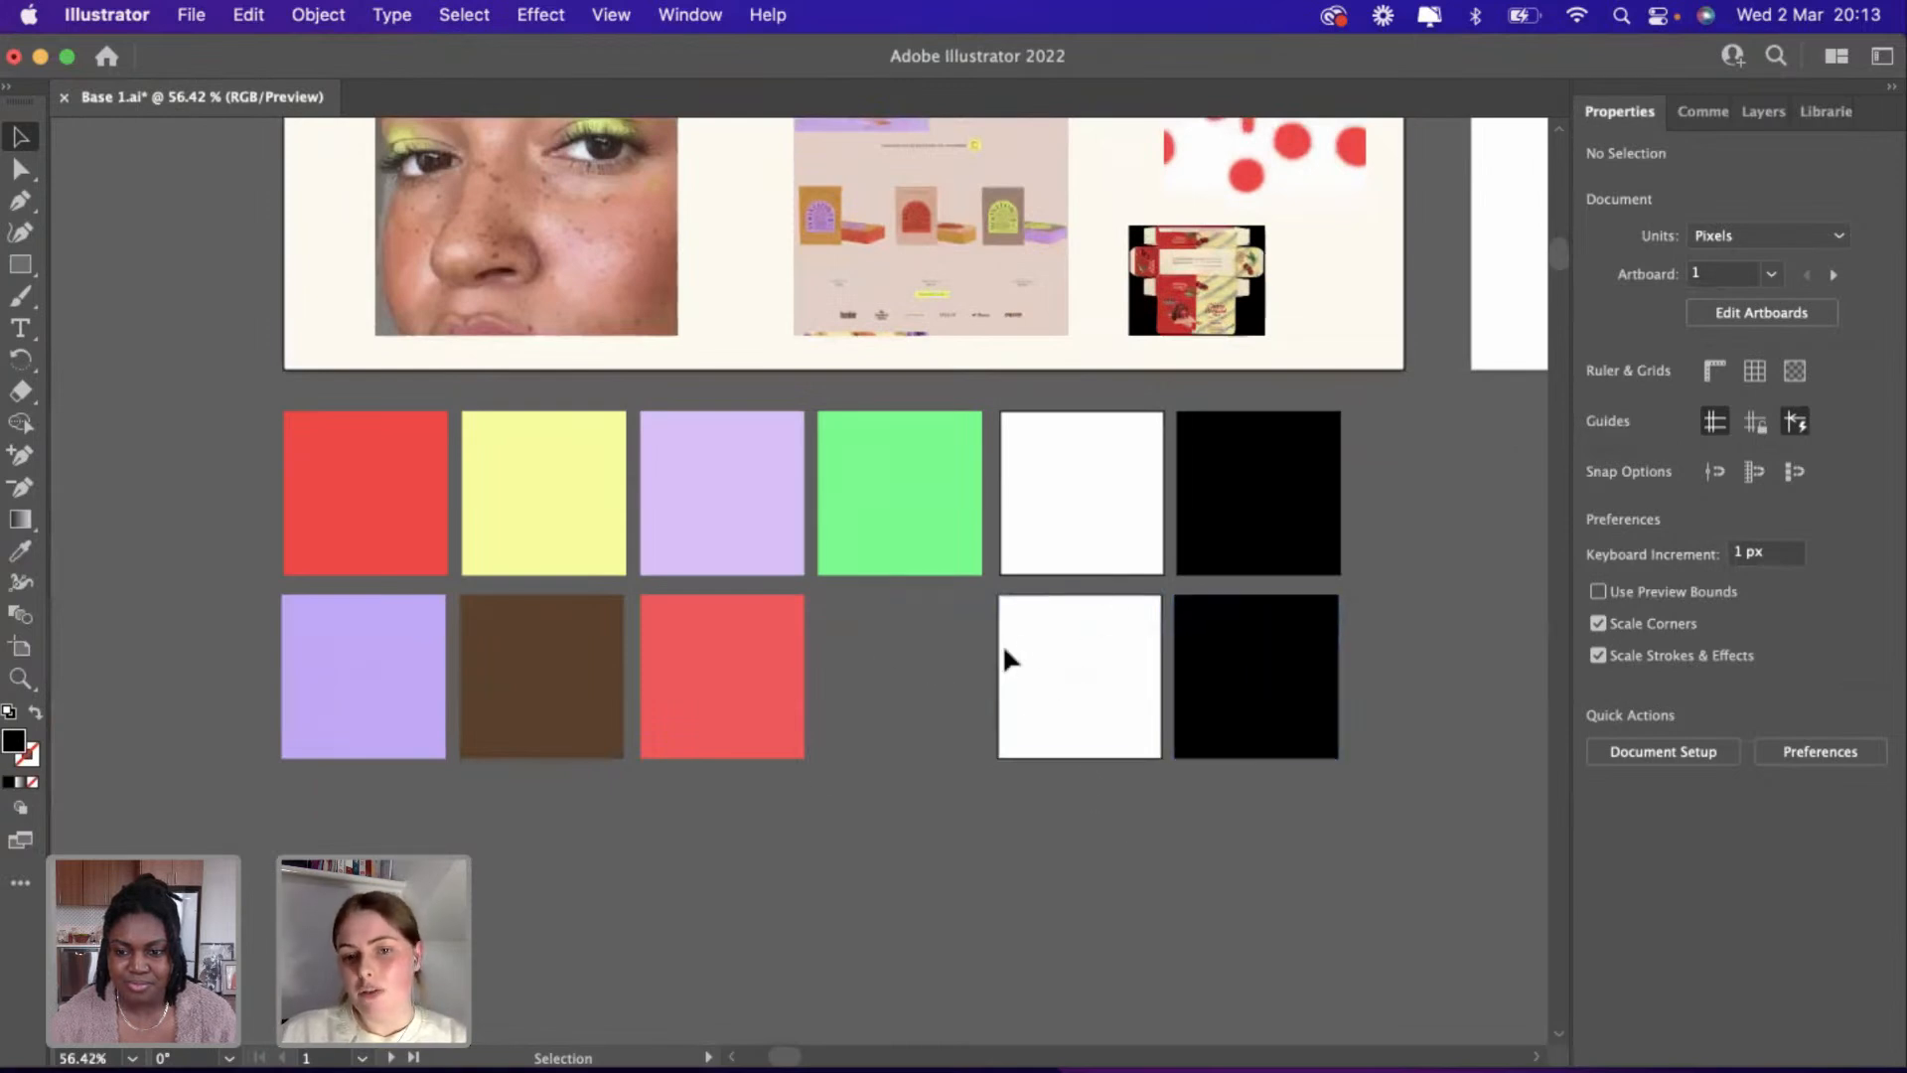
Change the fill of the lower row's white square to the off-white F4F4F4.
left_click(1071, 701)
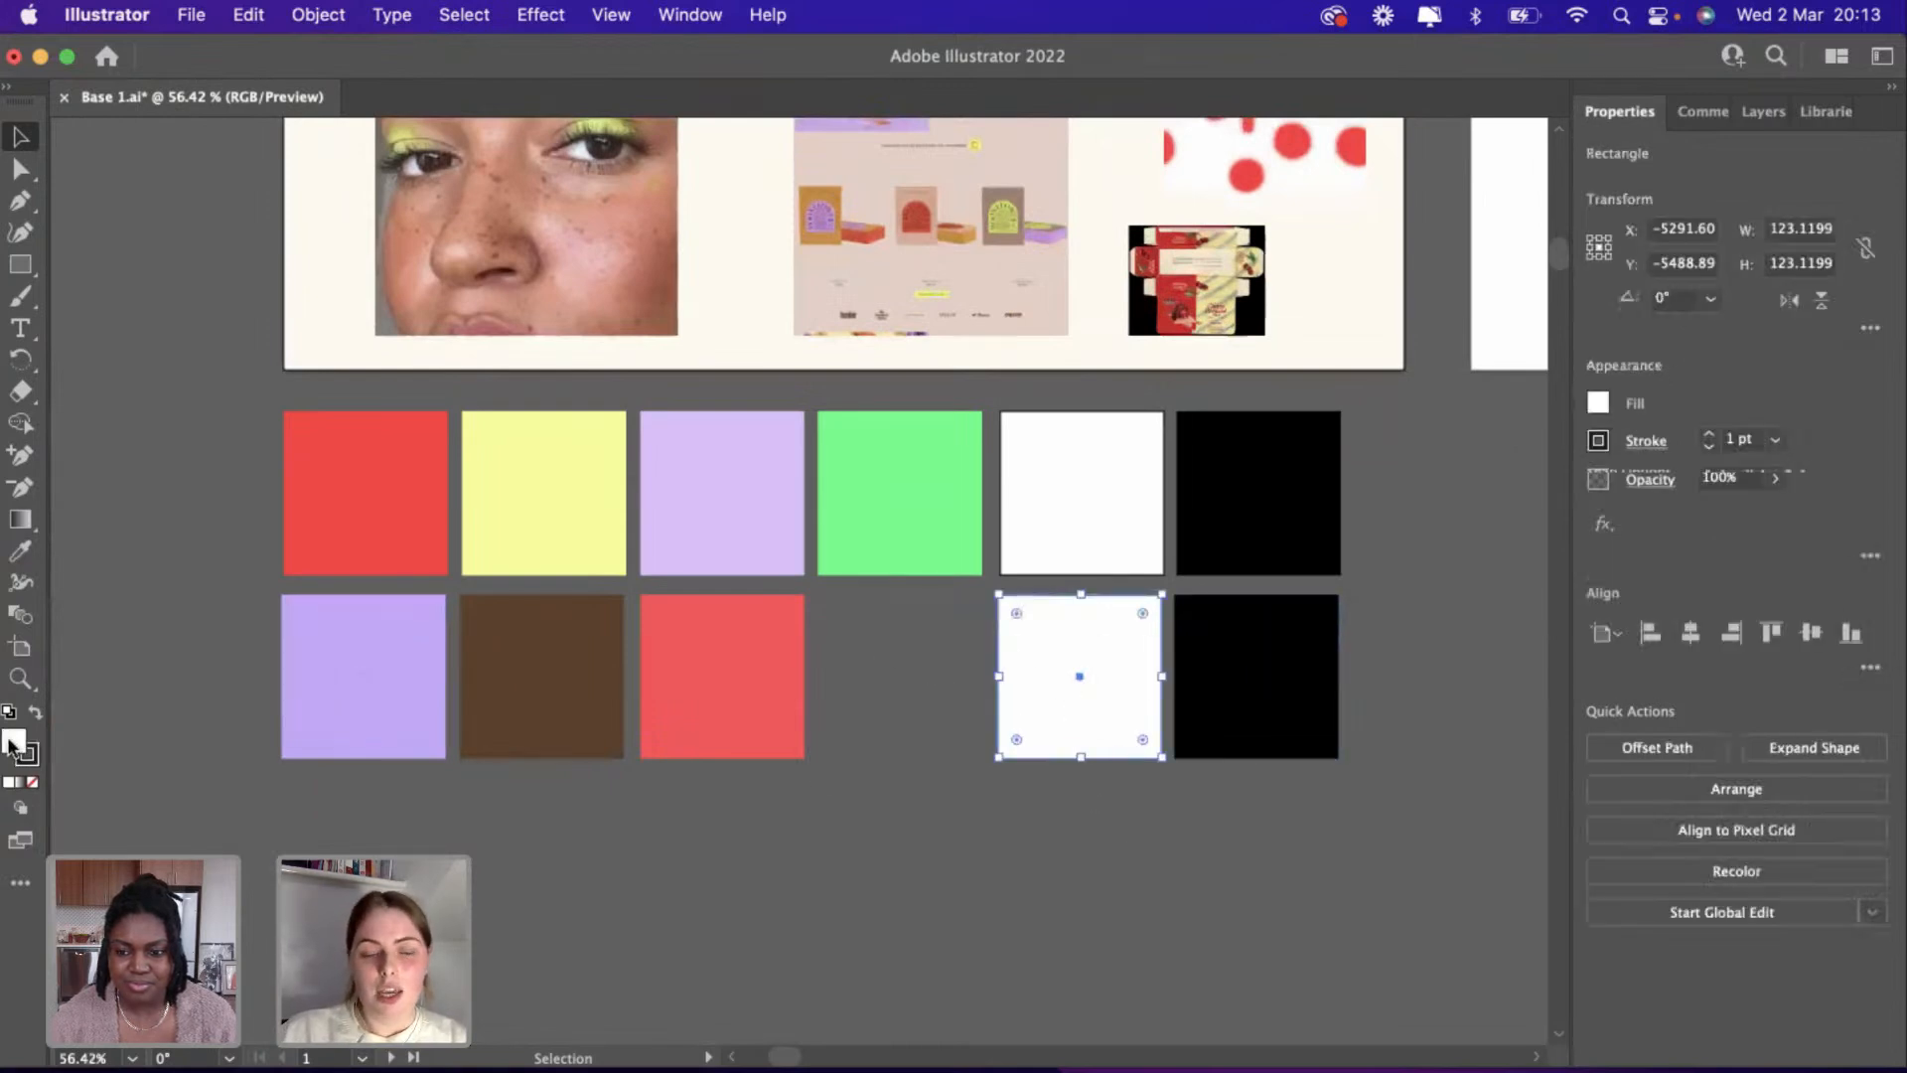
double_click(13, 742)
left_click_drag(863, 537, 847, 534)
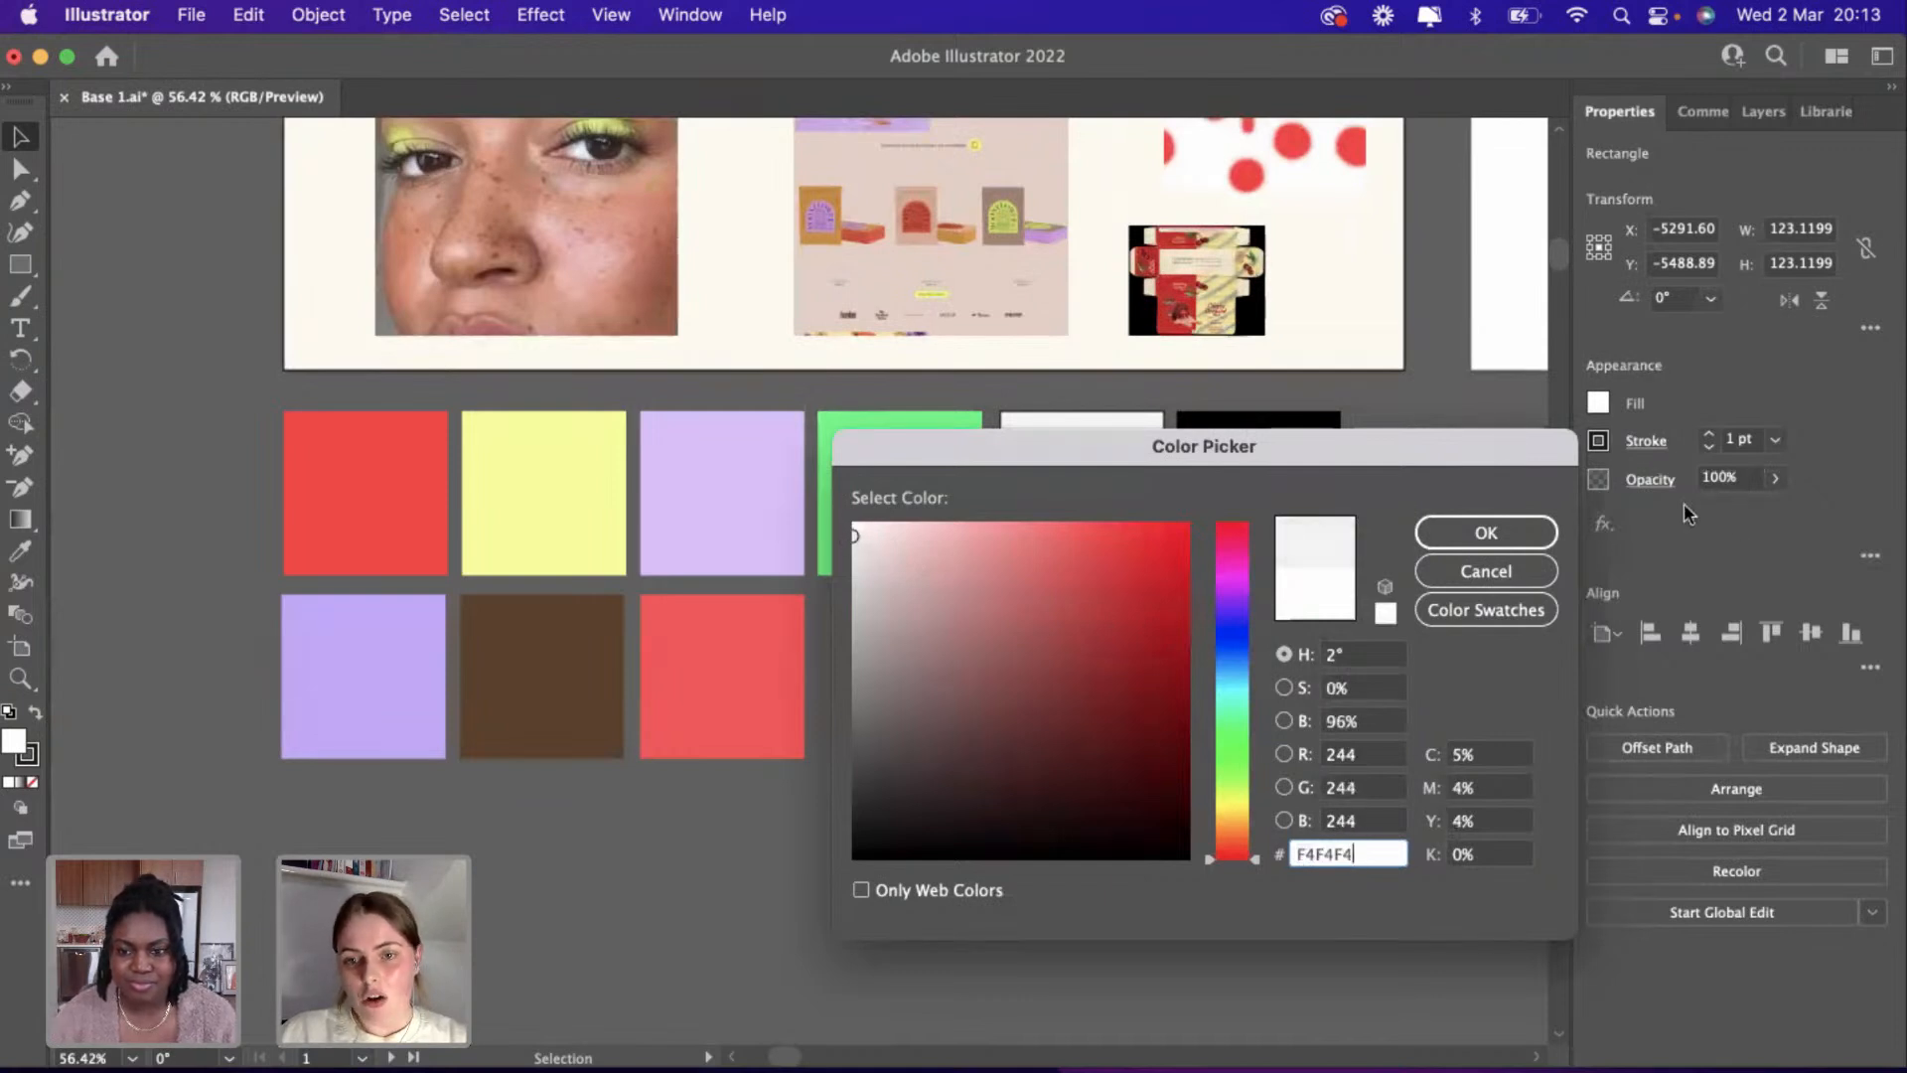
left_click(1494, 517)
left_click(988, 911)
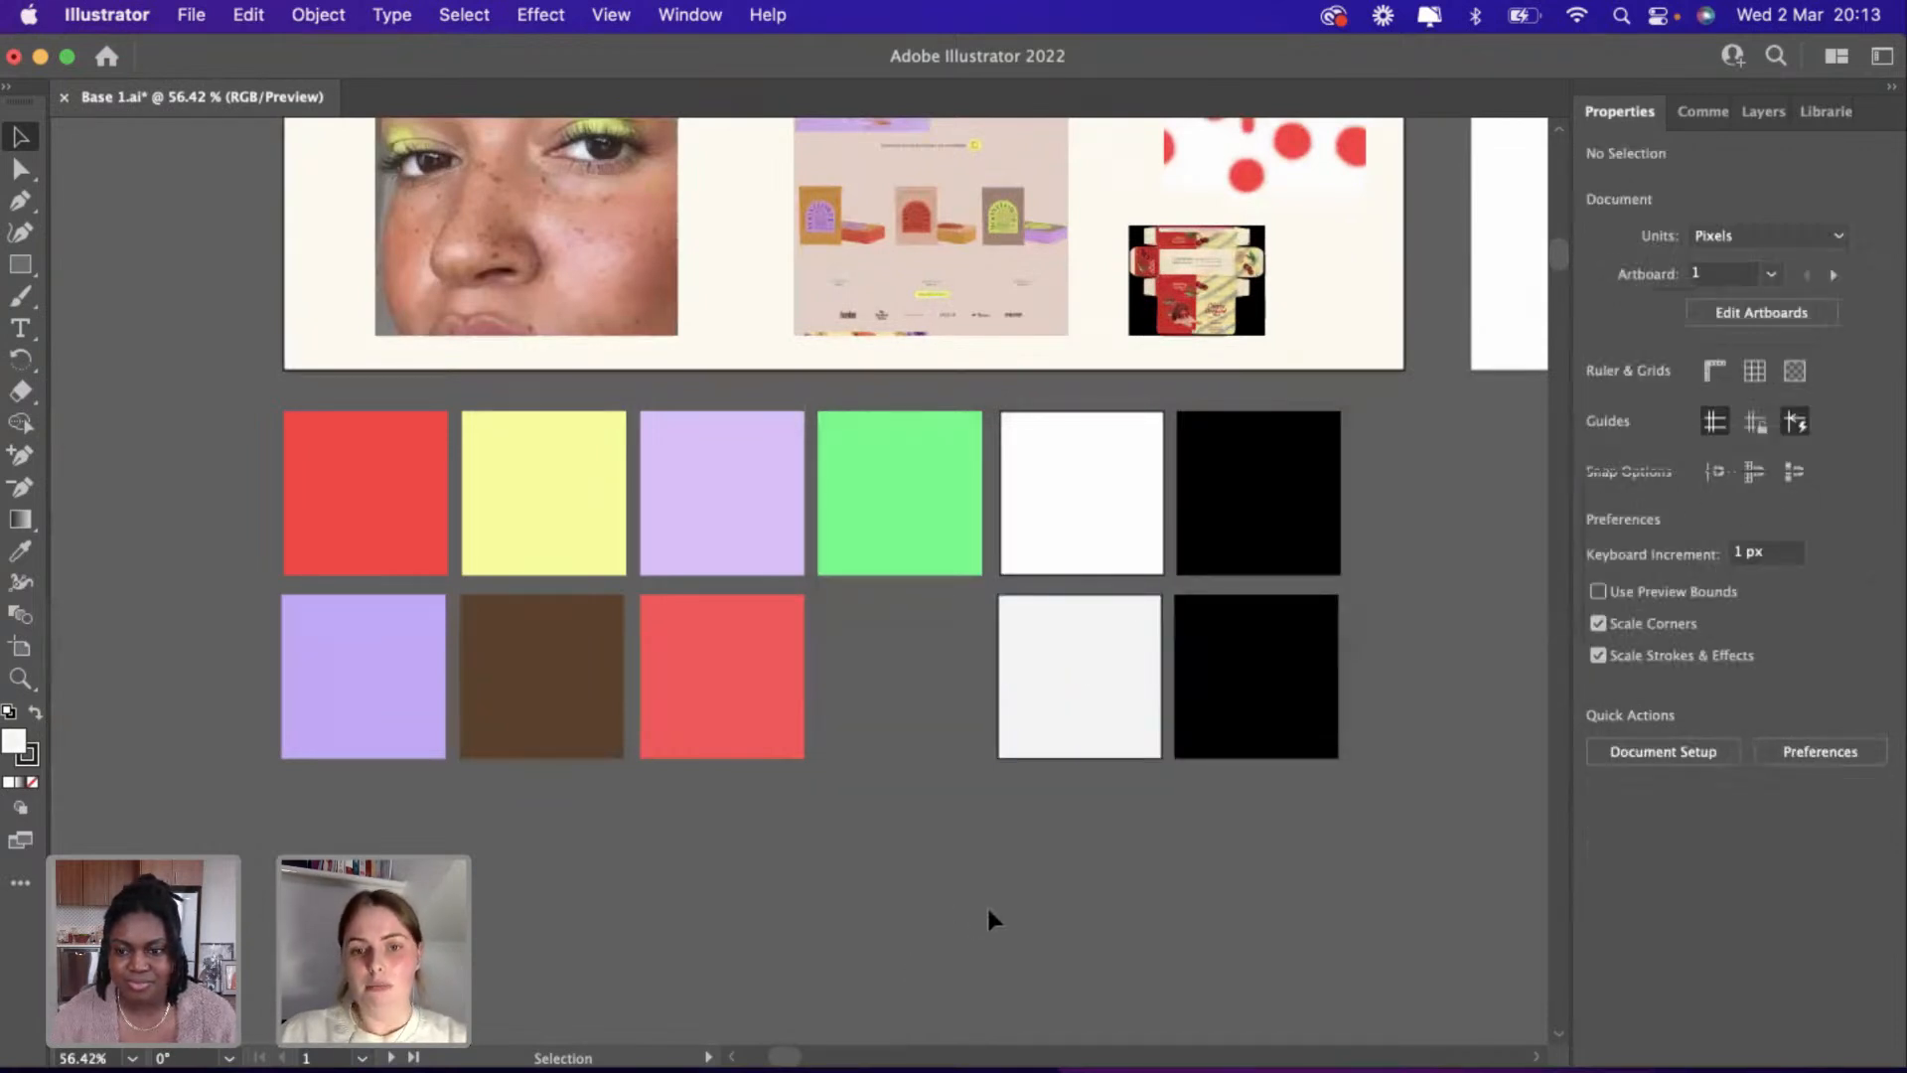
Copy the upper row's green square into the empty fourth place of the lower row.
scroll(809, 807, "up", 5)
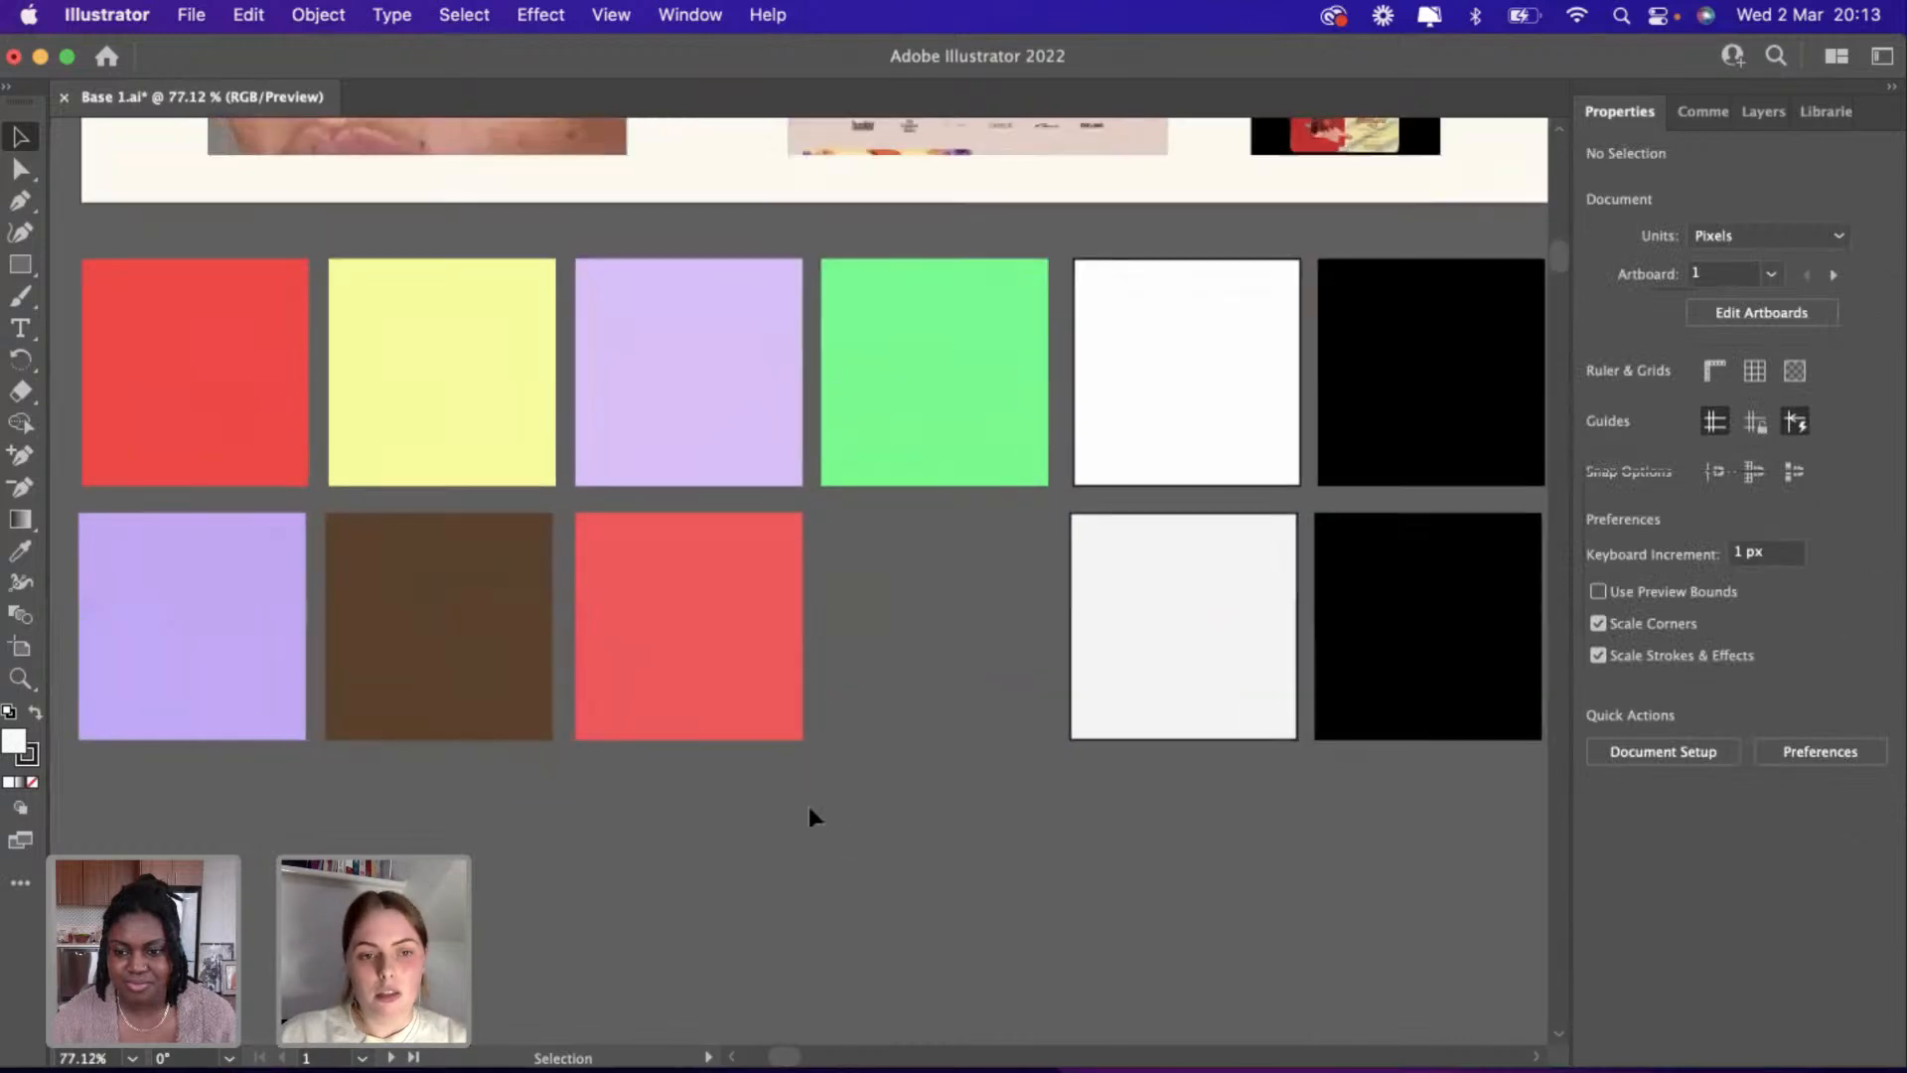
left_click(1155, 338)
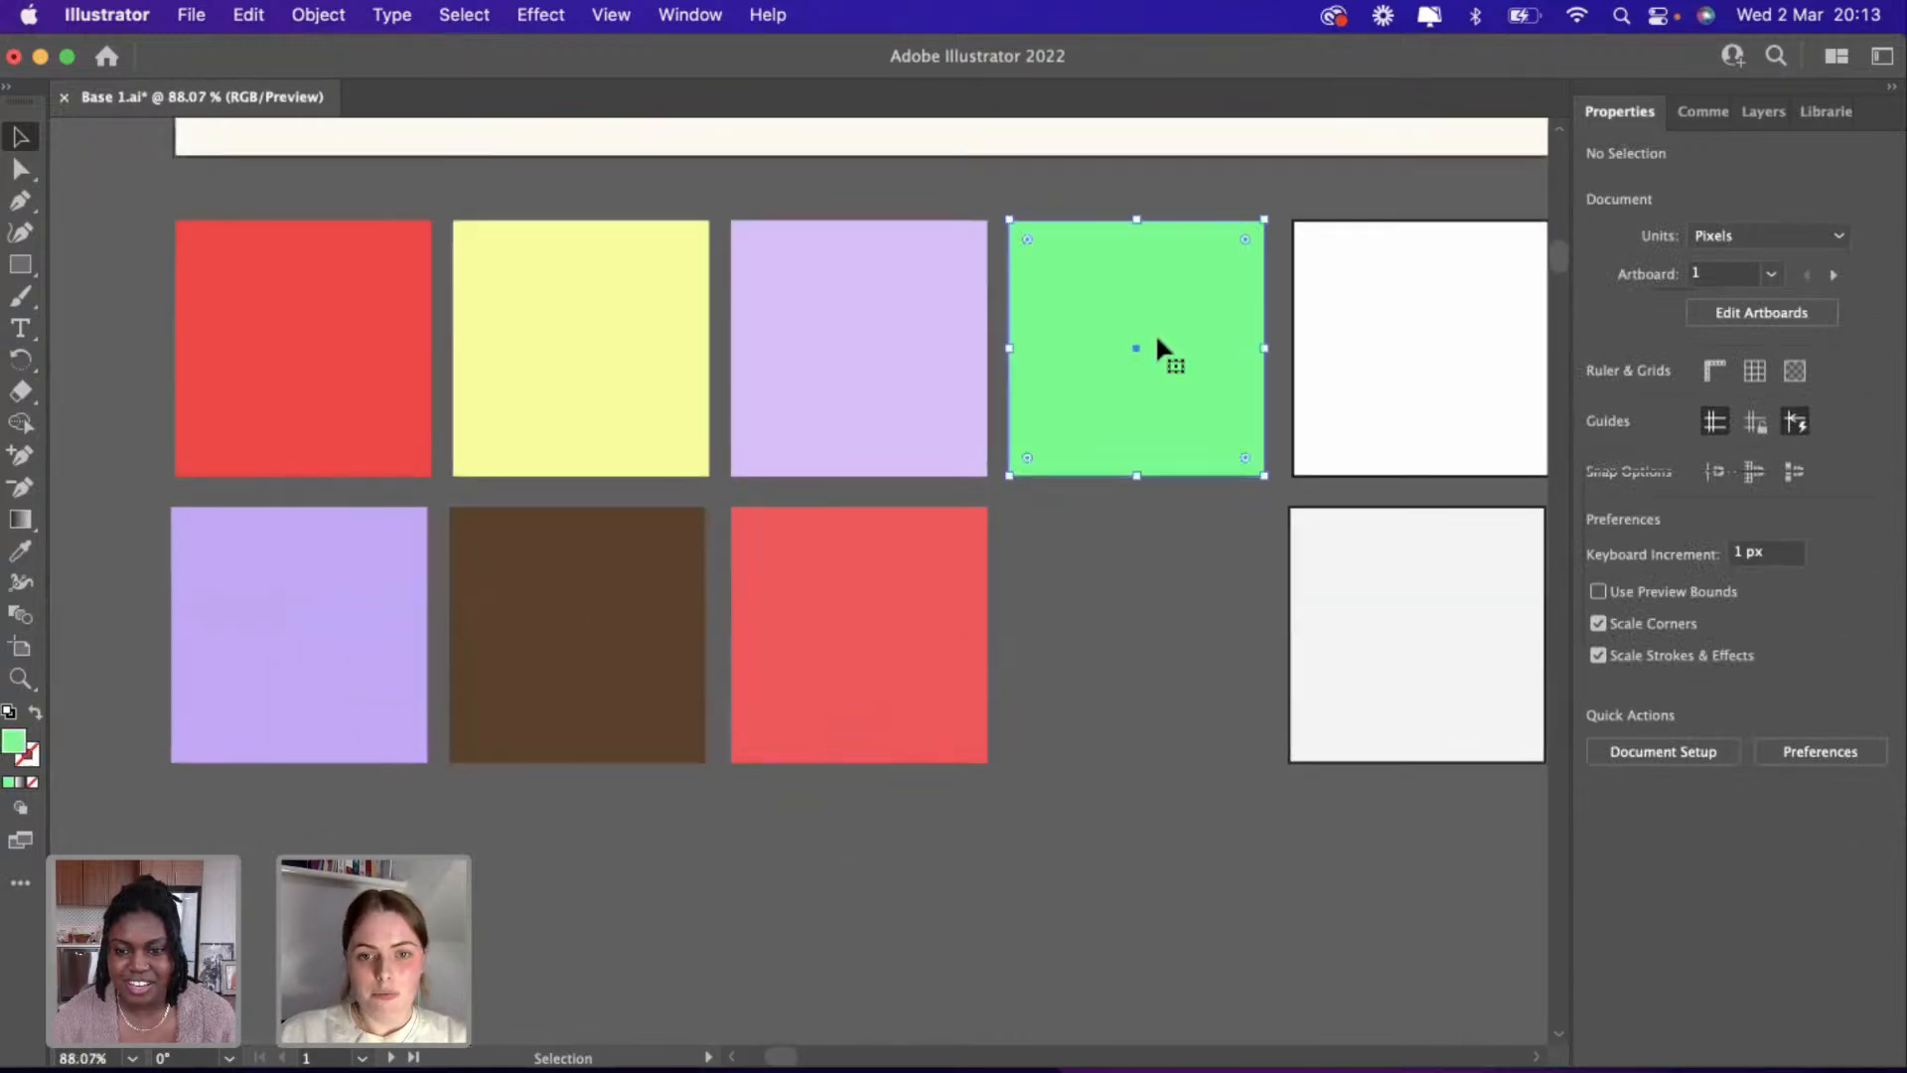
key("super+c")
key("super+v")
left_click_drag(1075, 613, 1140, 588)
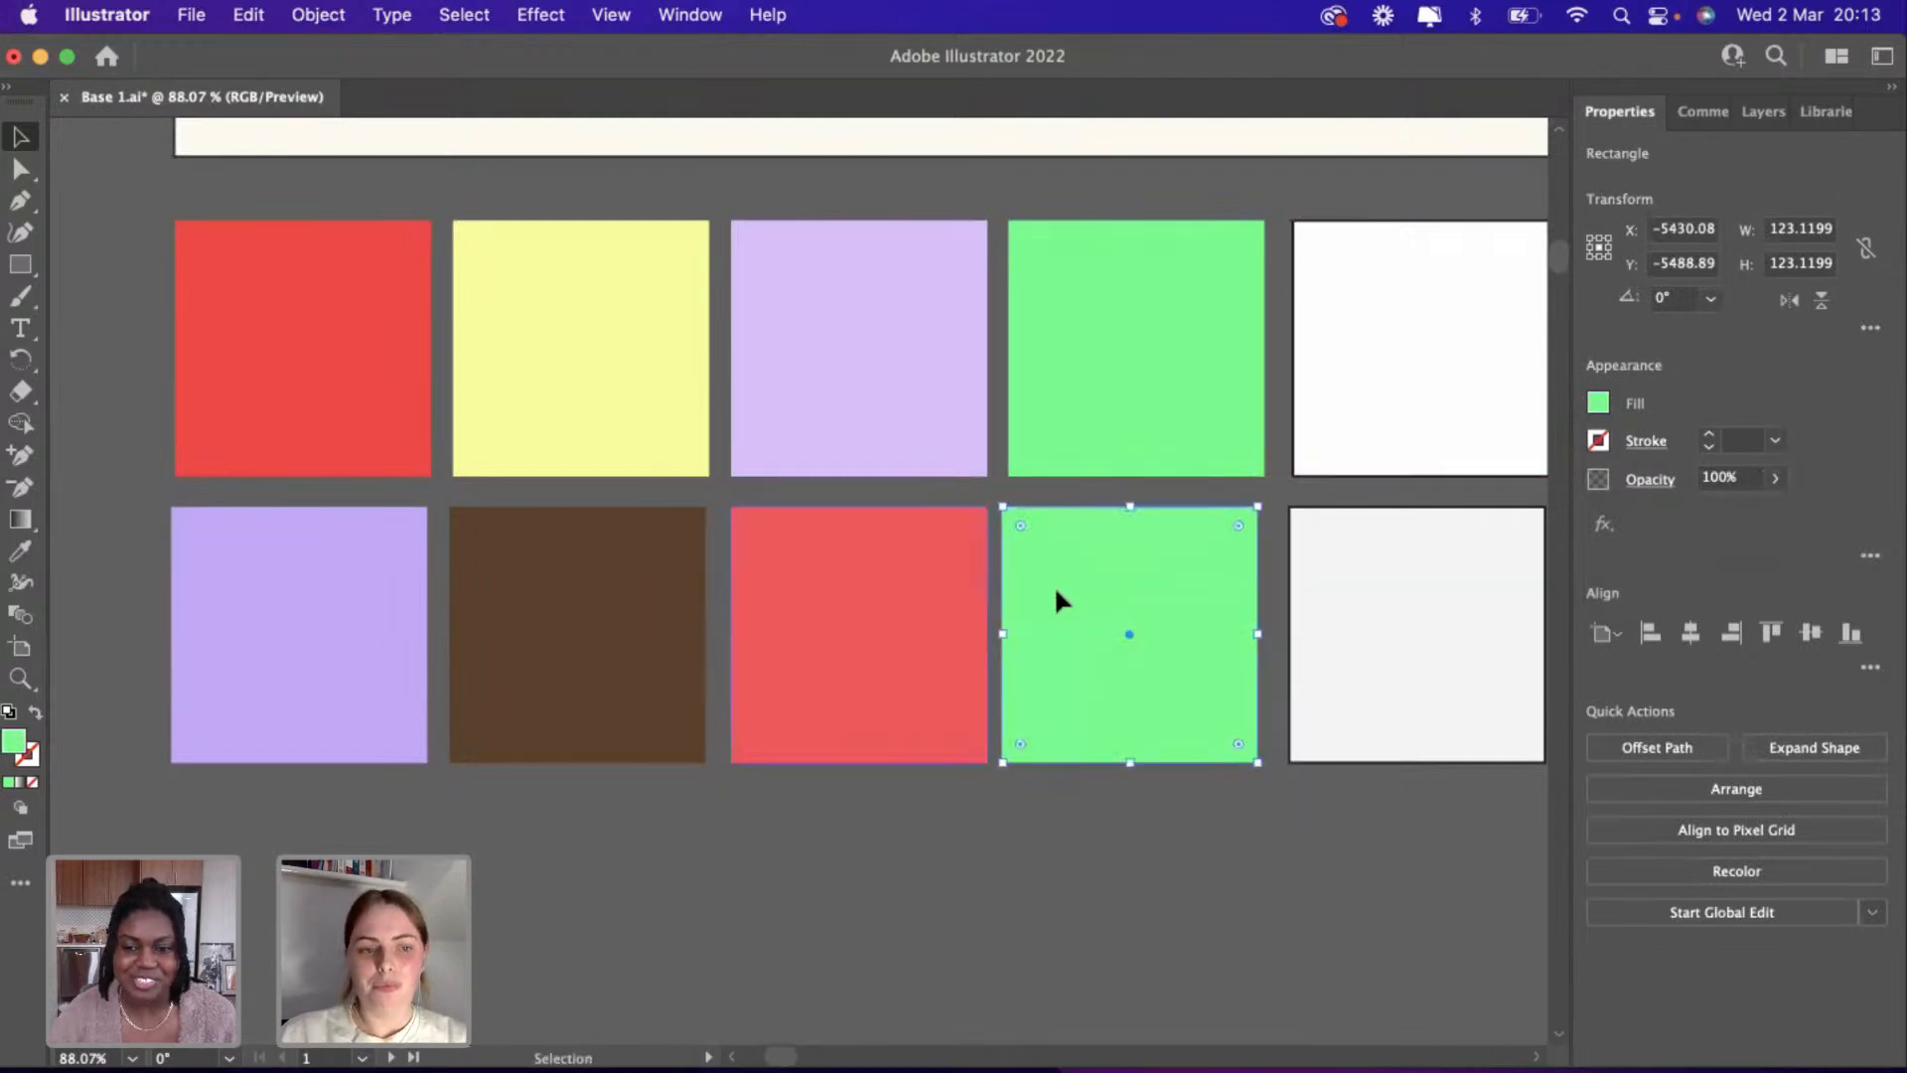
Lighten the fill of the lower row's green square to the pale mint A6FFBF.
double_click(10, 742)
left_click_drag(982, 554, 973, 517)
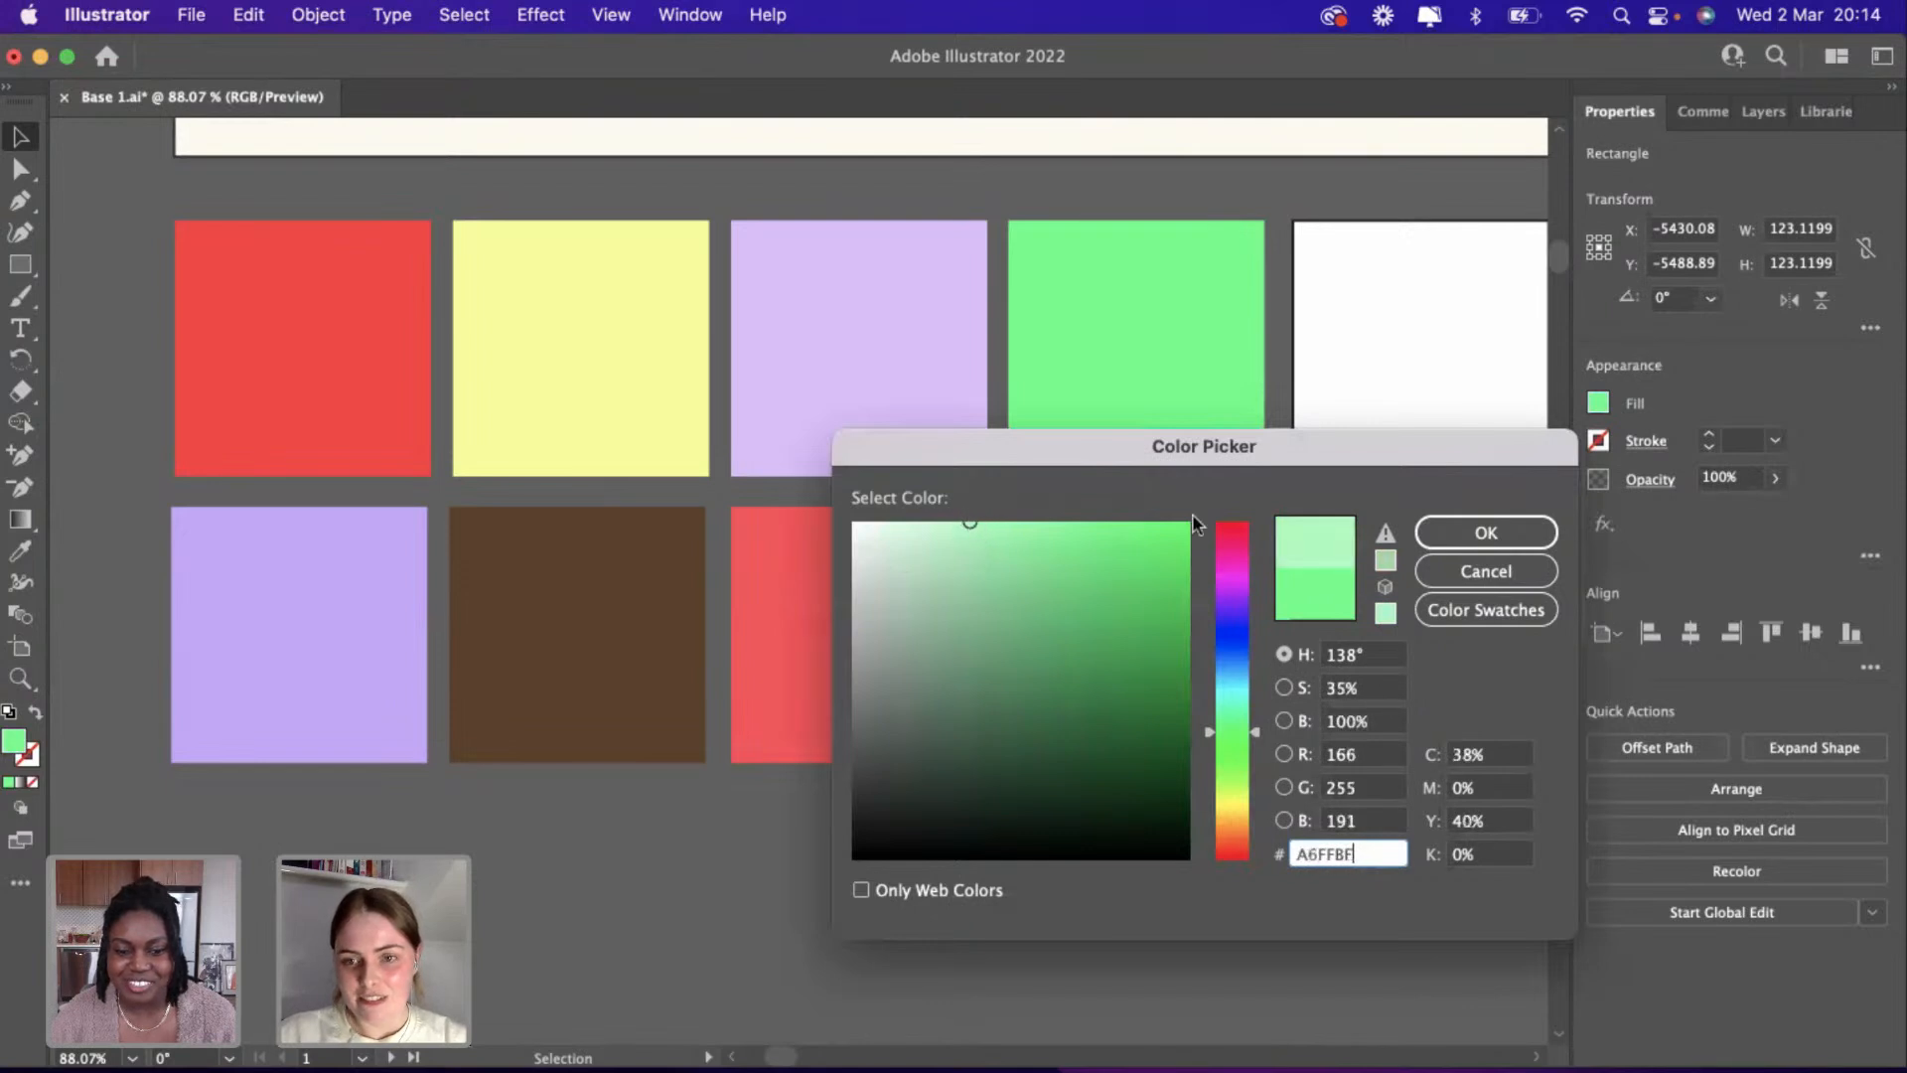
left_click(1474, 529)
left_click(1030, 827)
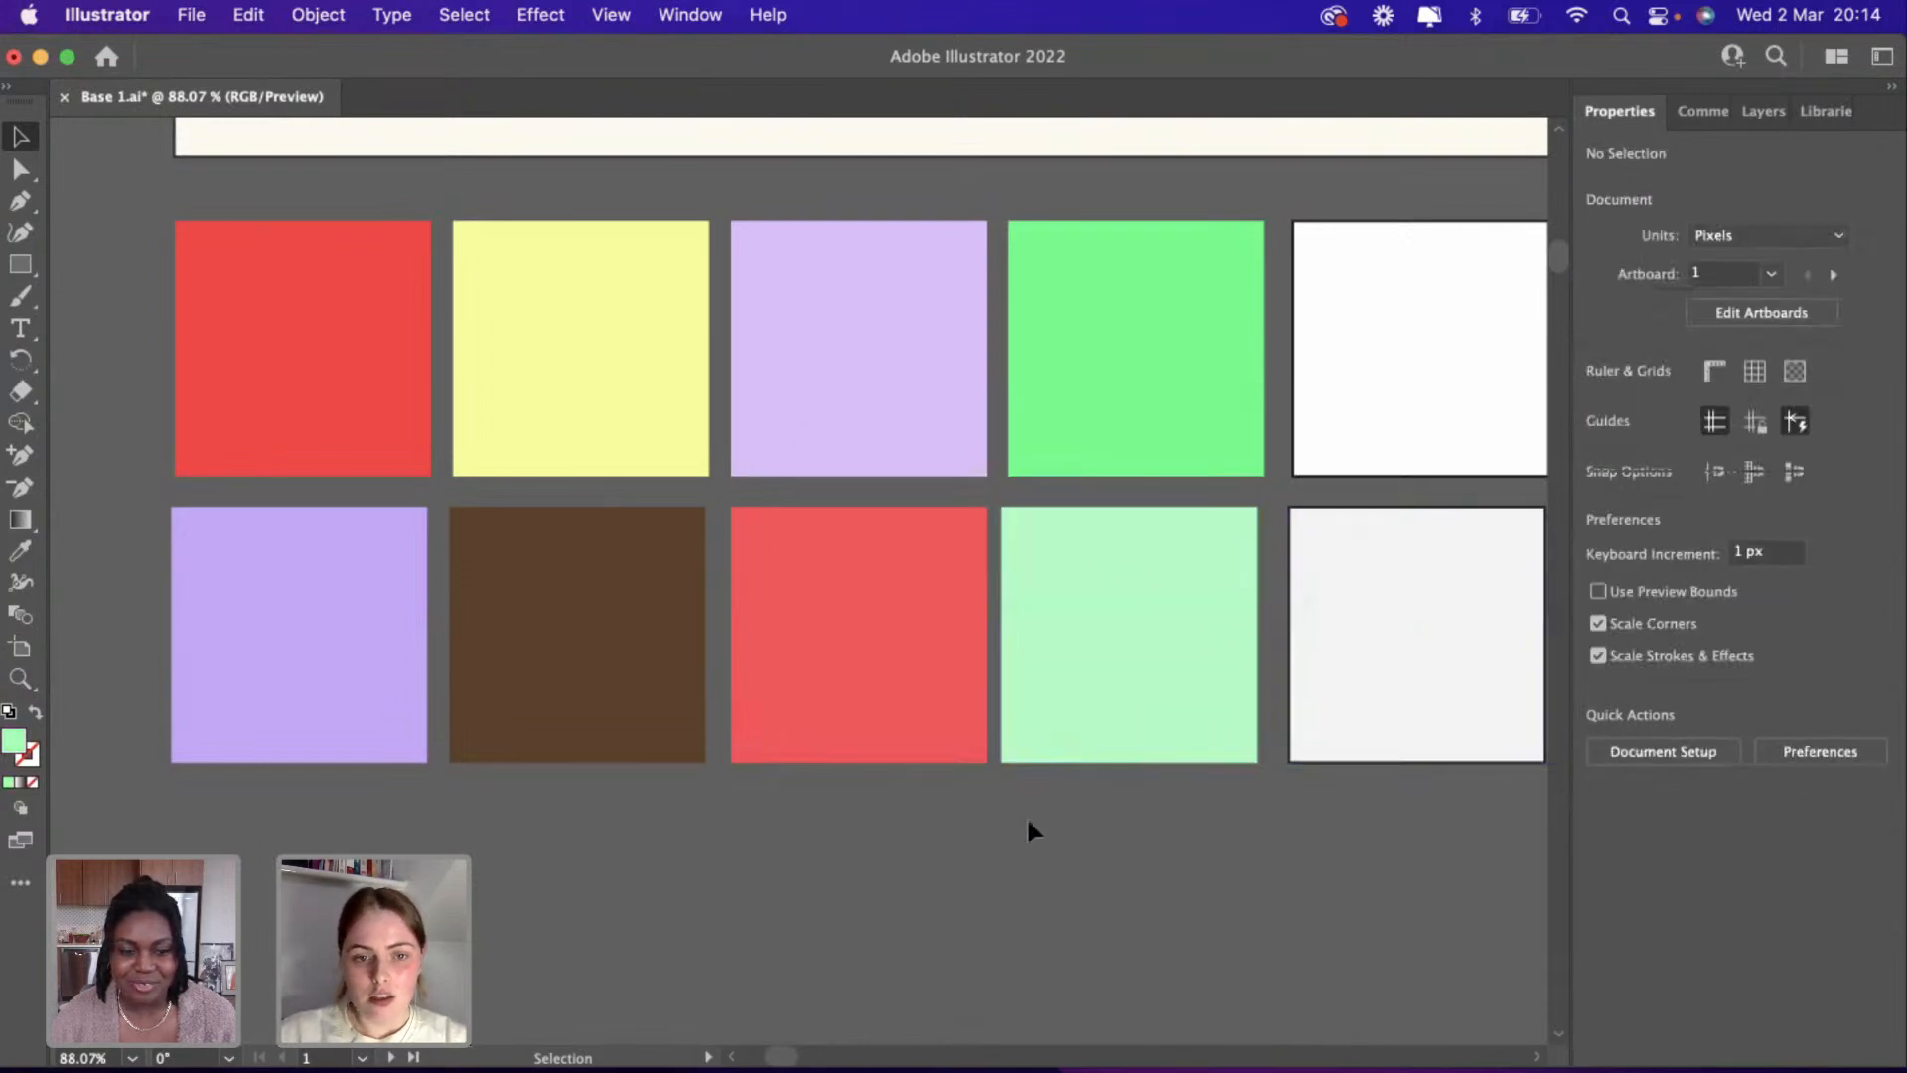
Nudge the lower row's red and mint squares sideways to even out the gaps between the swatches.
scroll(1031, 830, "up", 1)
scroll(1027, 814, "up", 1)
scroll(1027, 815, "down", 3)
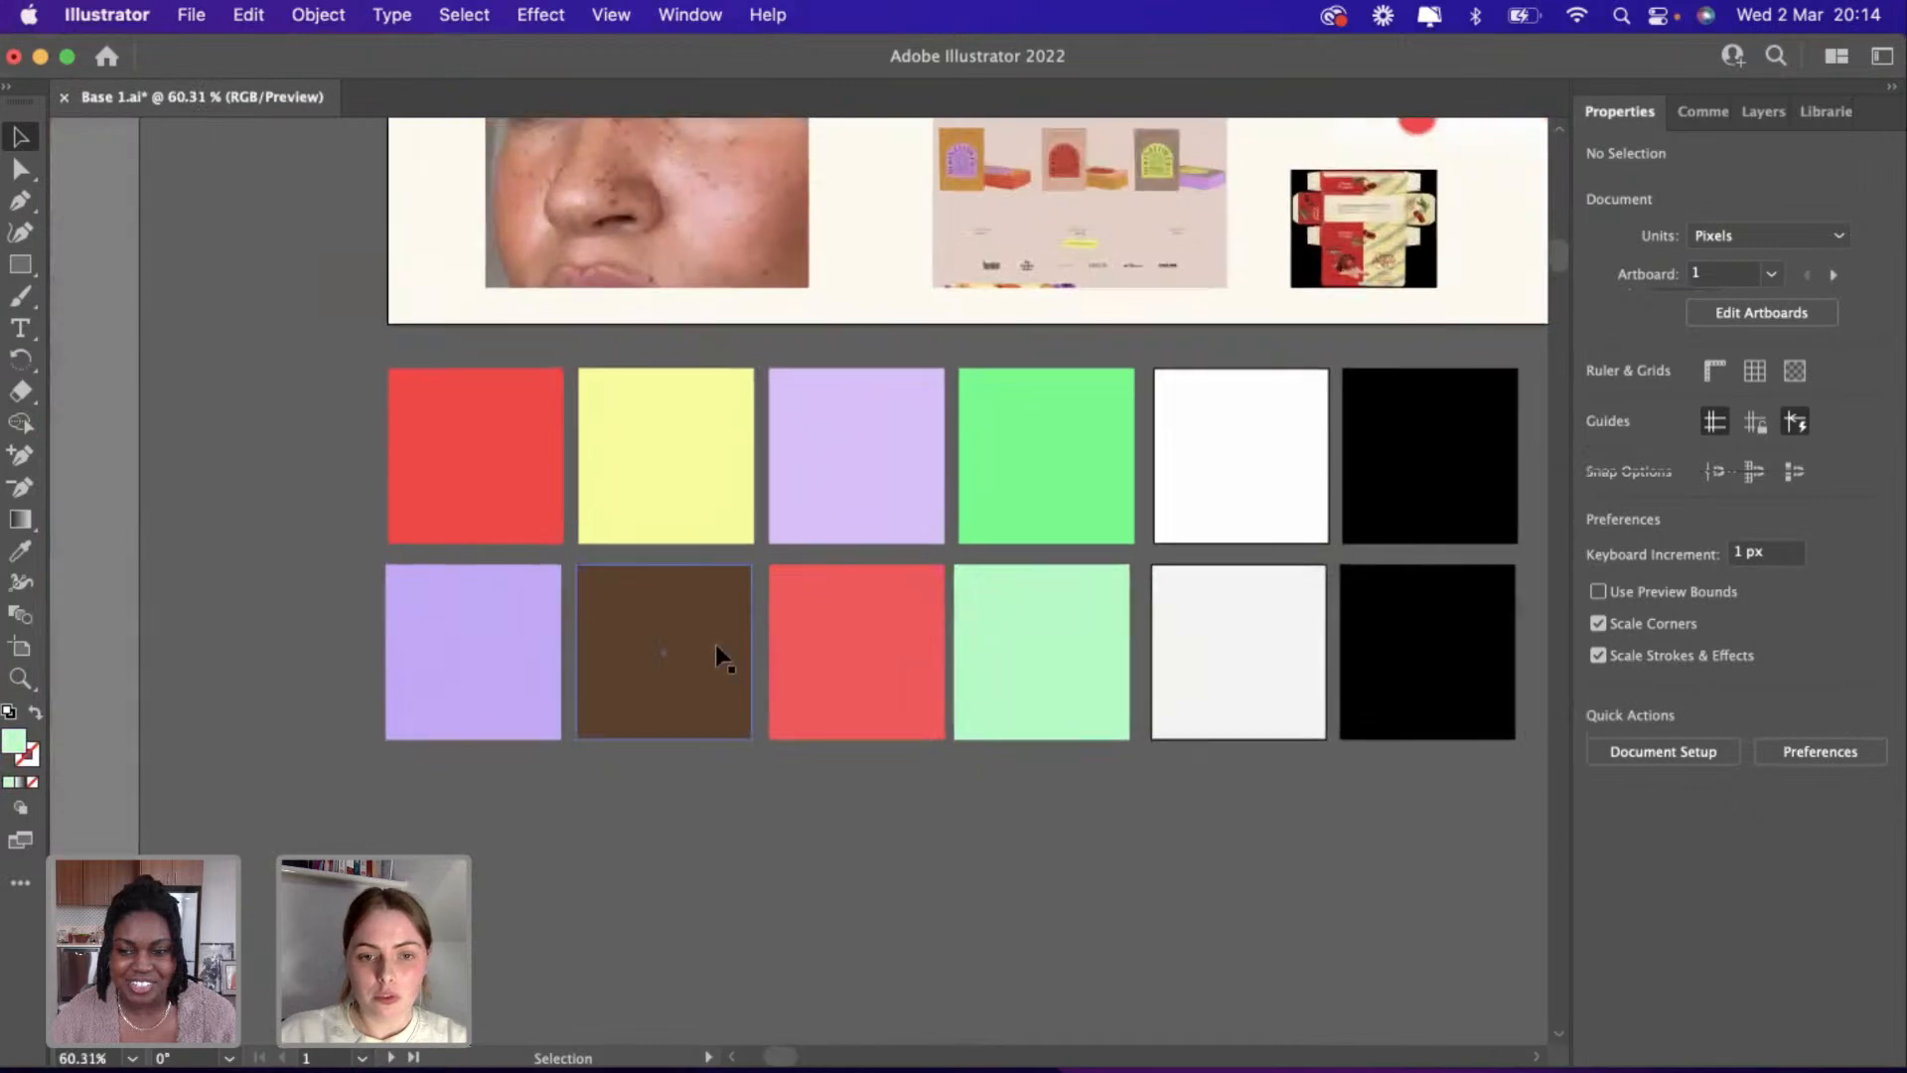
scroll(867, 646, "up", 3)
left_click_drag(867, 637, 862, 637)
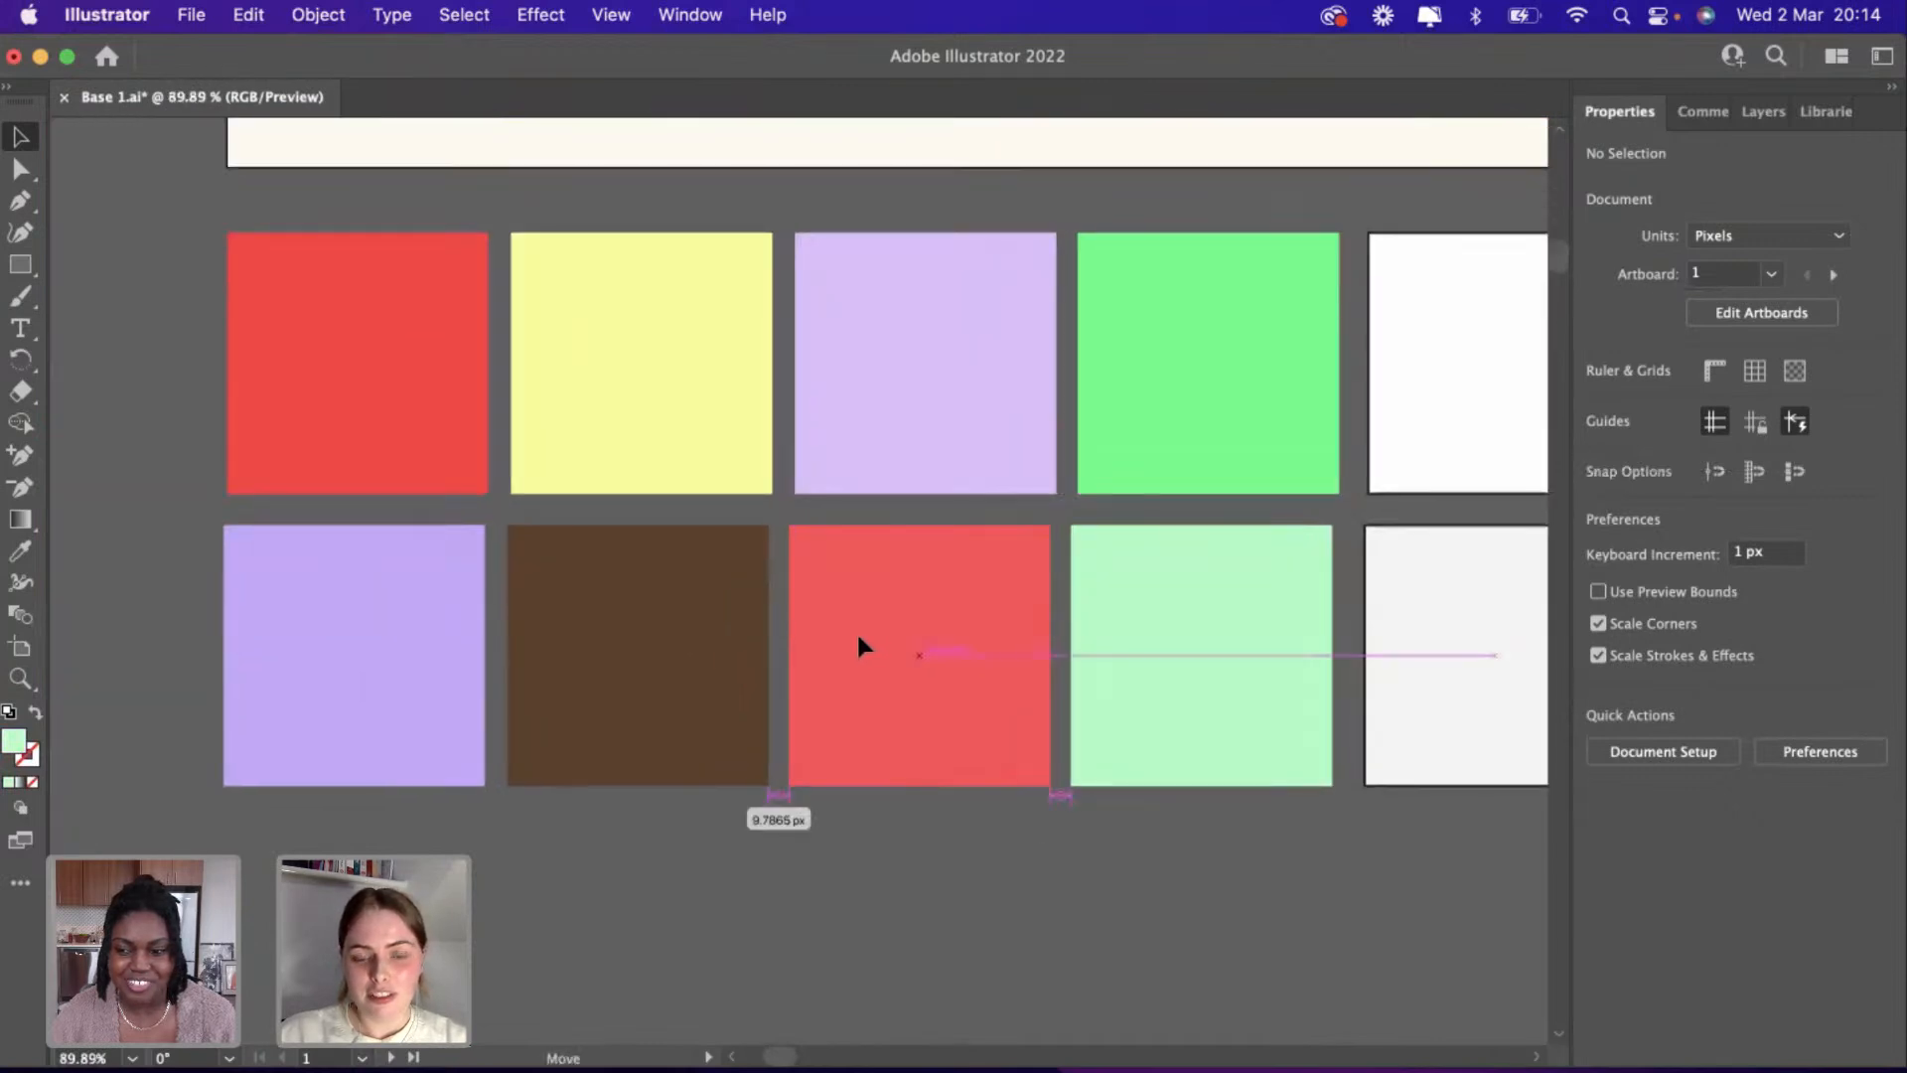
left_click(1082, 644)
left_click_drag(1082, 644, 1078, 643)
scroll(664, 847, "down", 3)
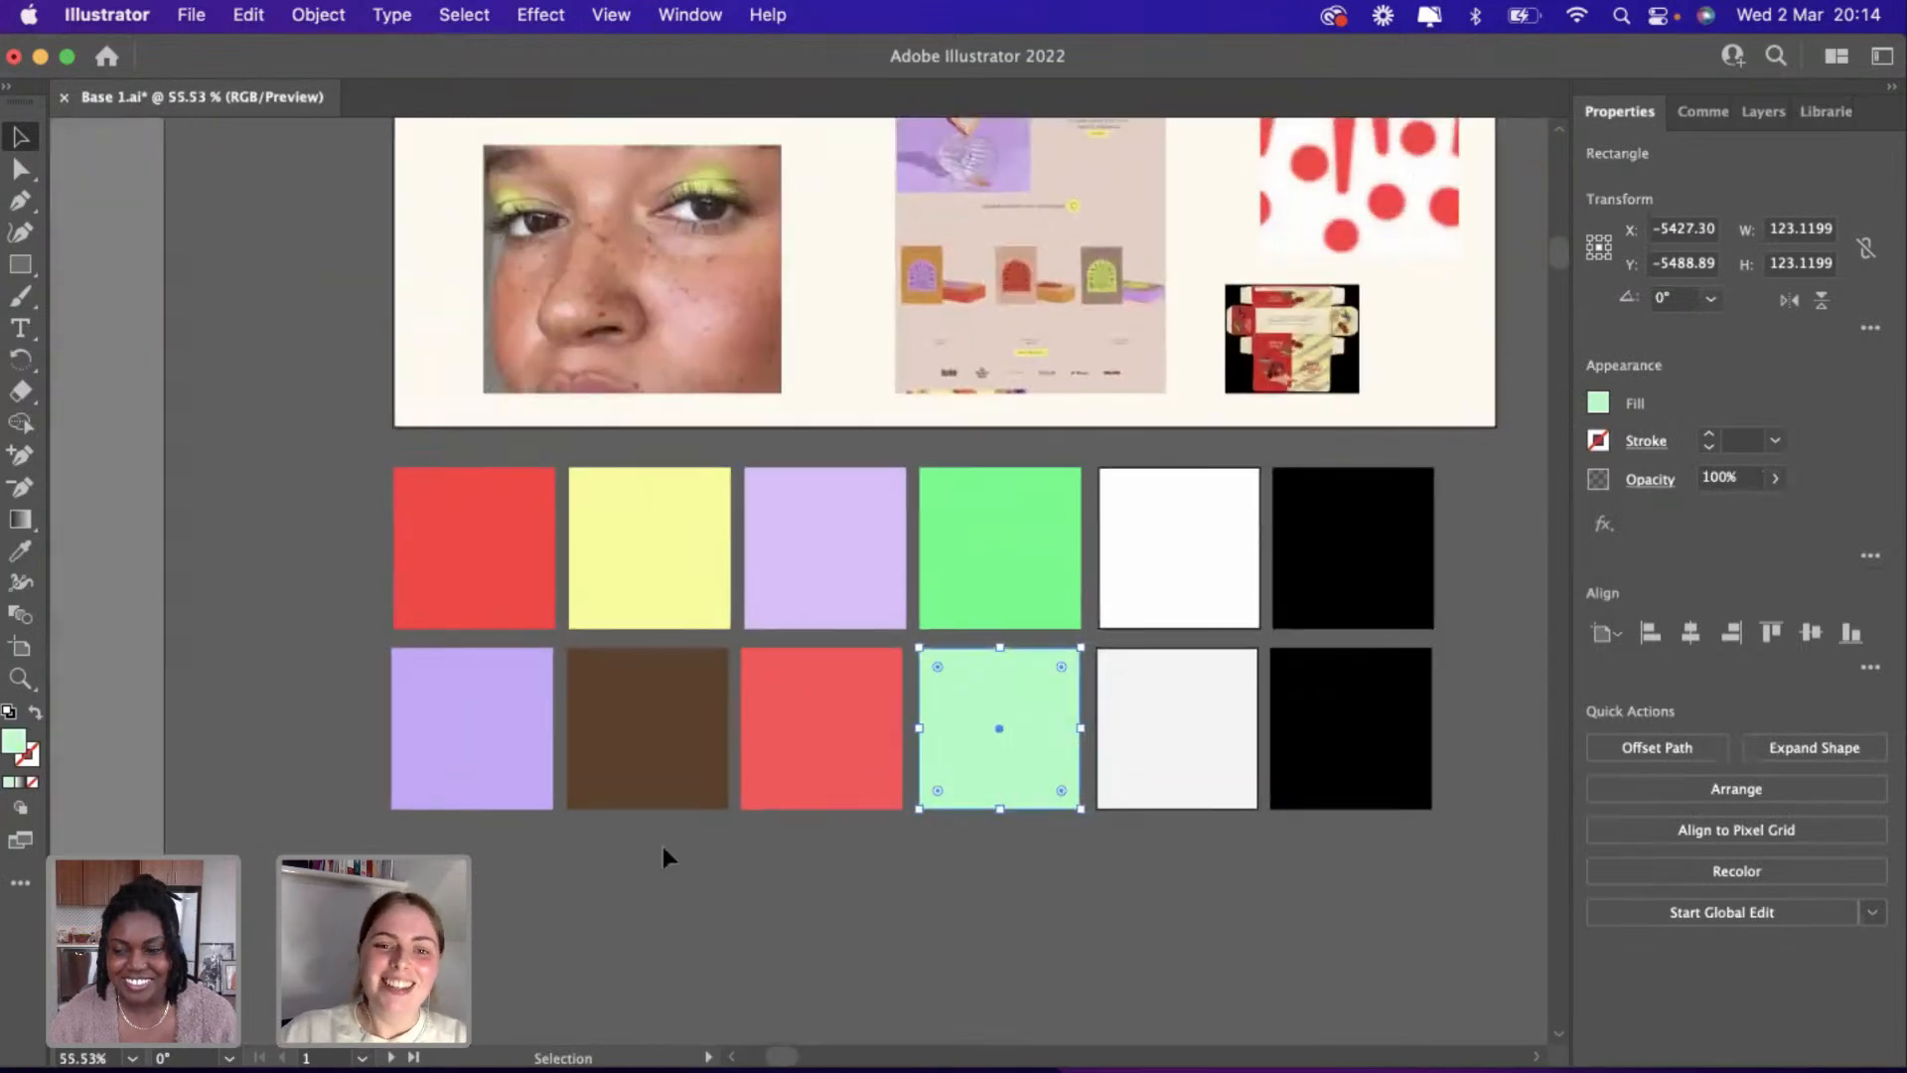
left_click(442, 743)
left_click(250, 750)
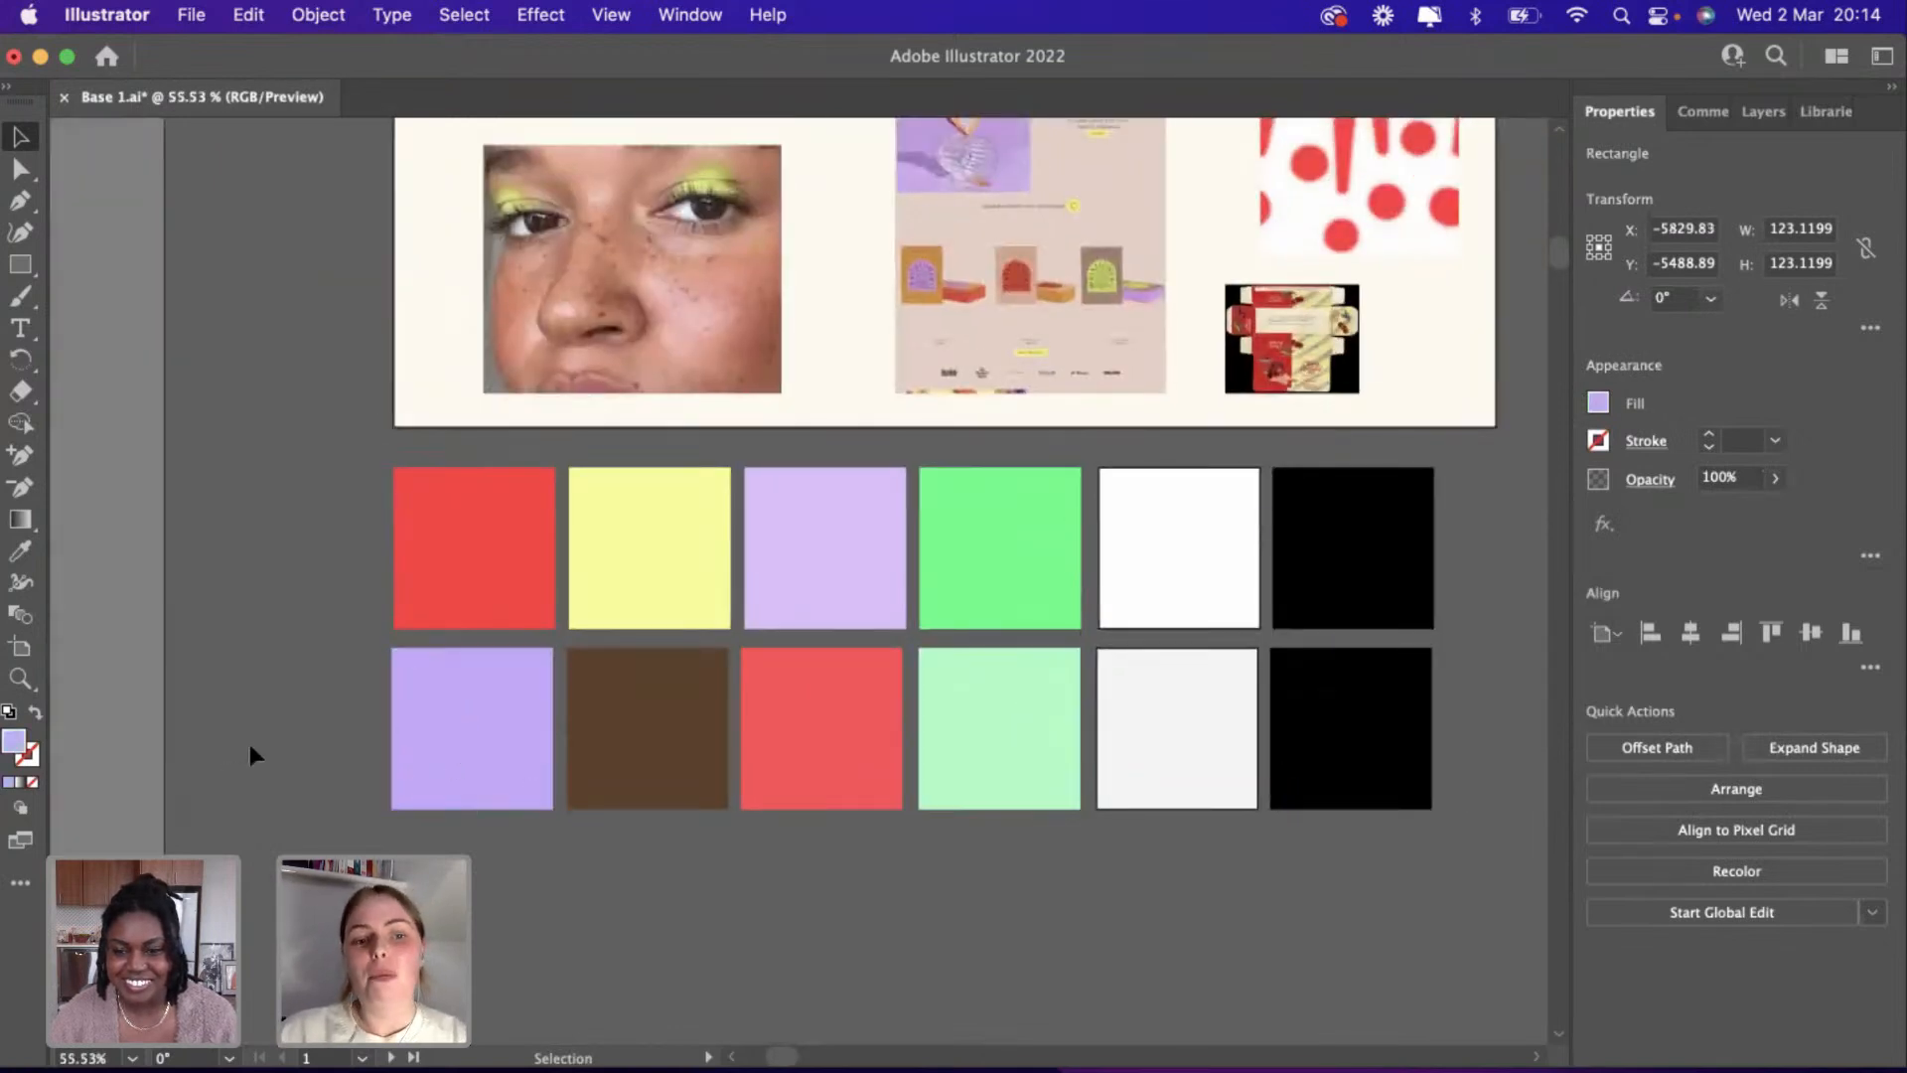
scroll(298, 760, "up", 3)
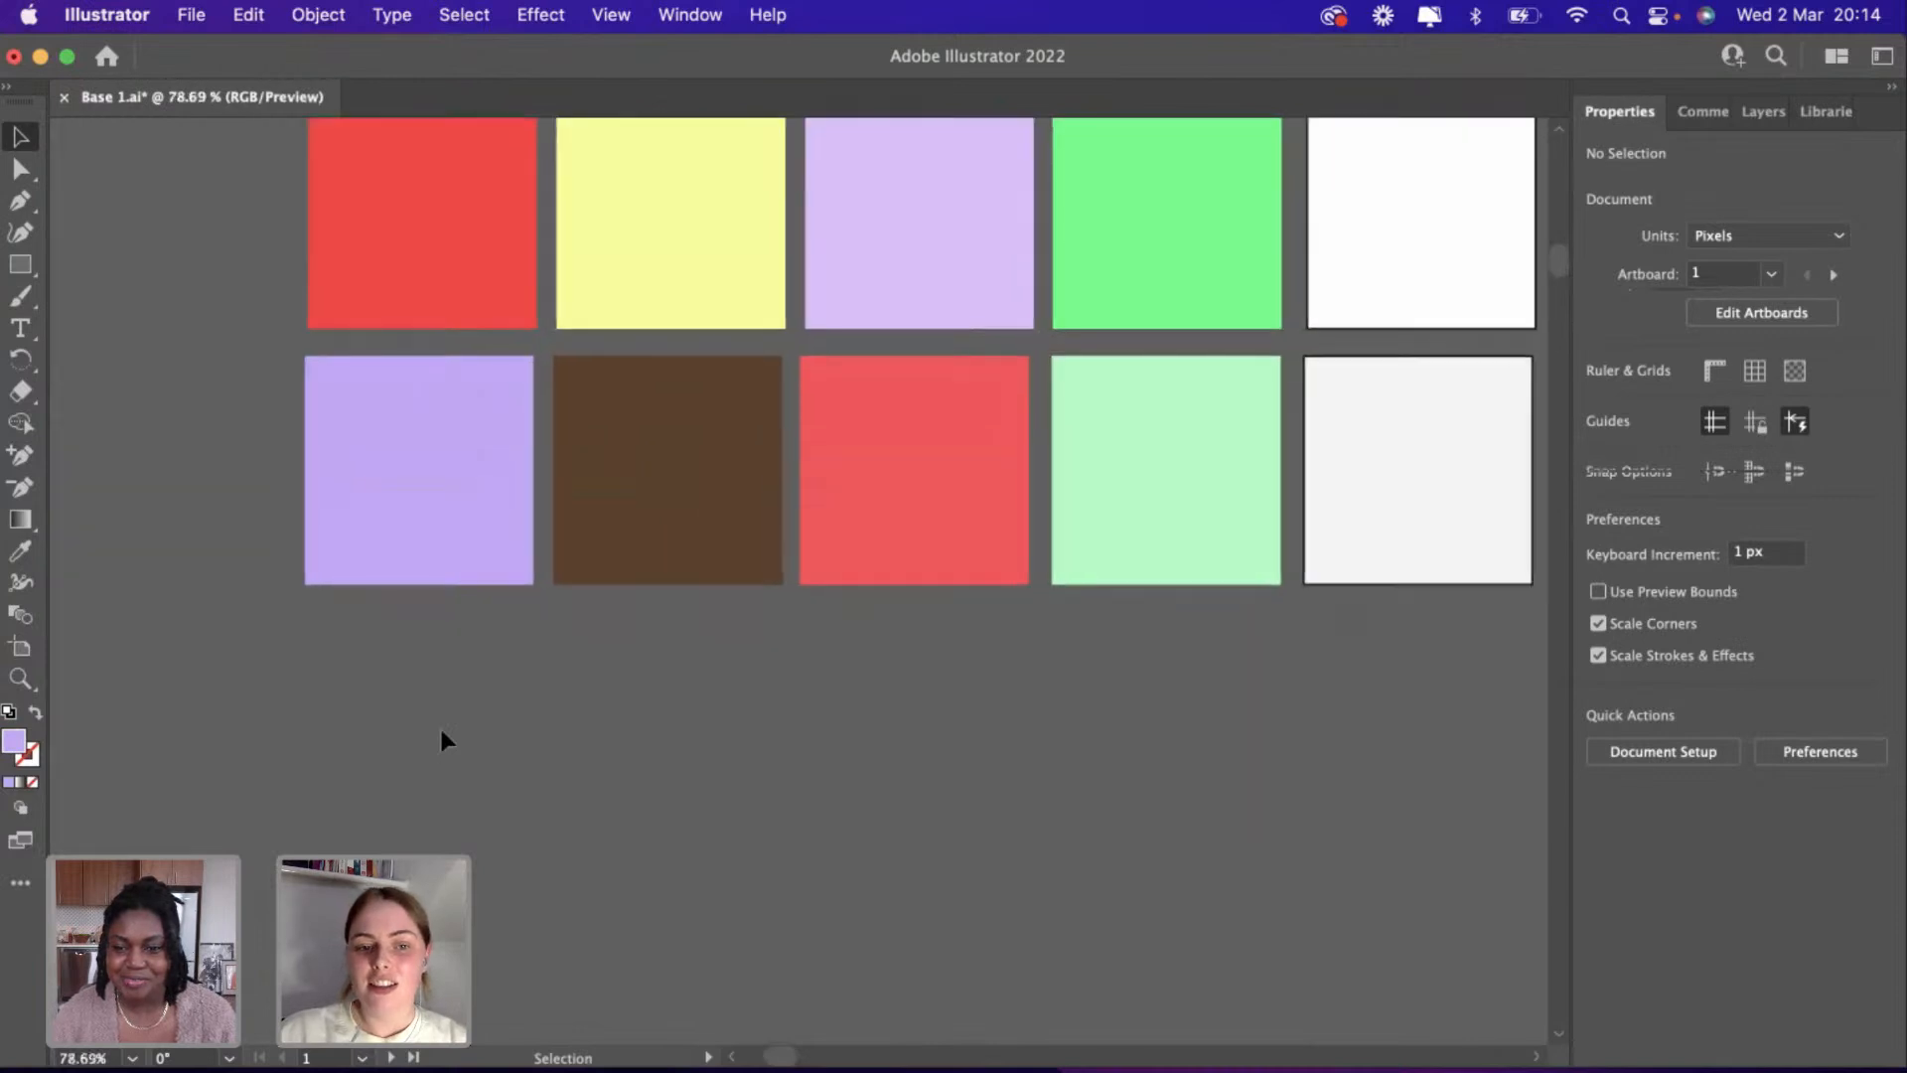
Copy the second row's lilac square directly beneath it to start a third row.
left_click(427, 437)
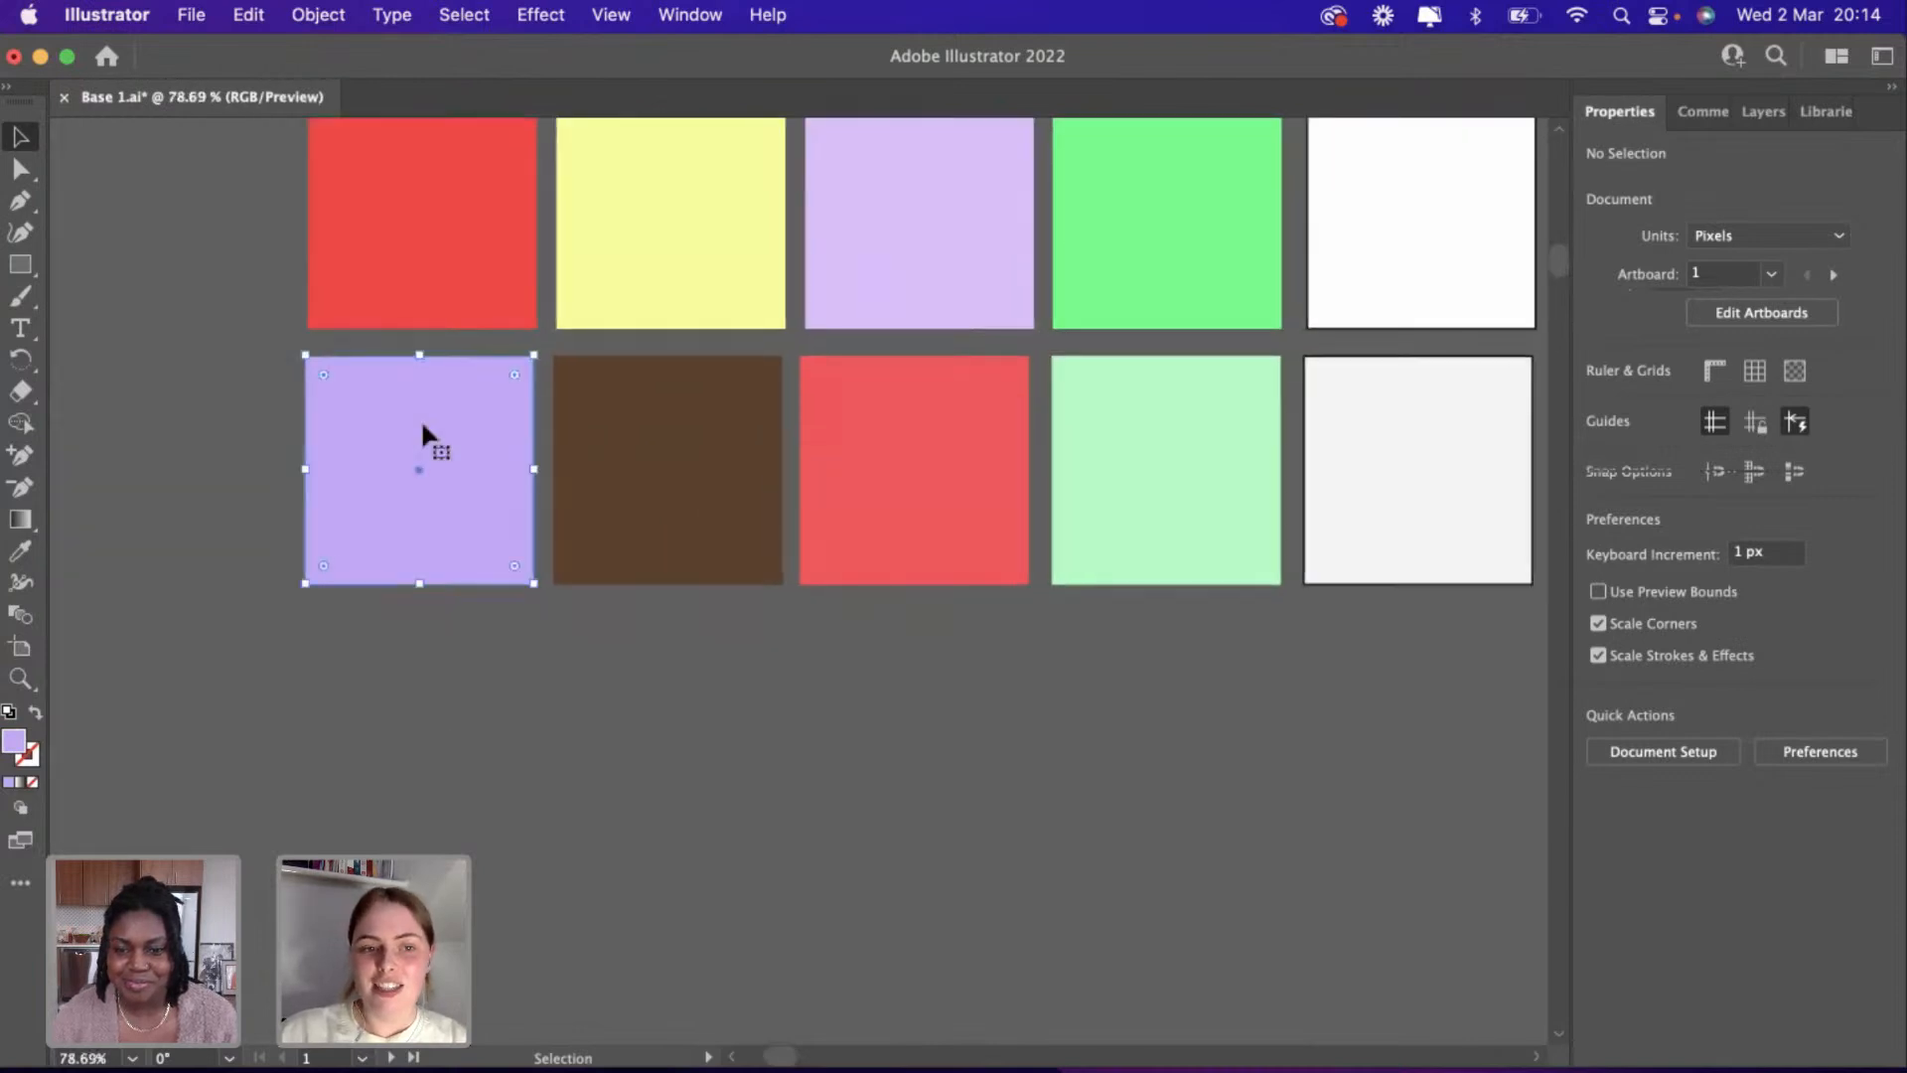
left_click(198, 427)
left_click_drag(335, 481, 417, 762)
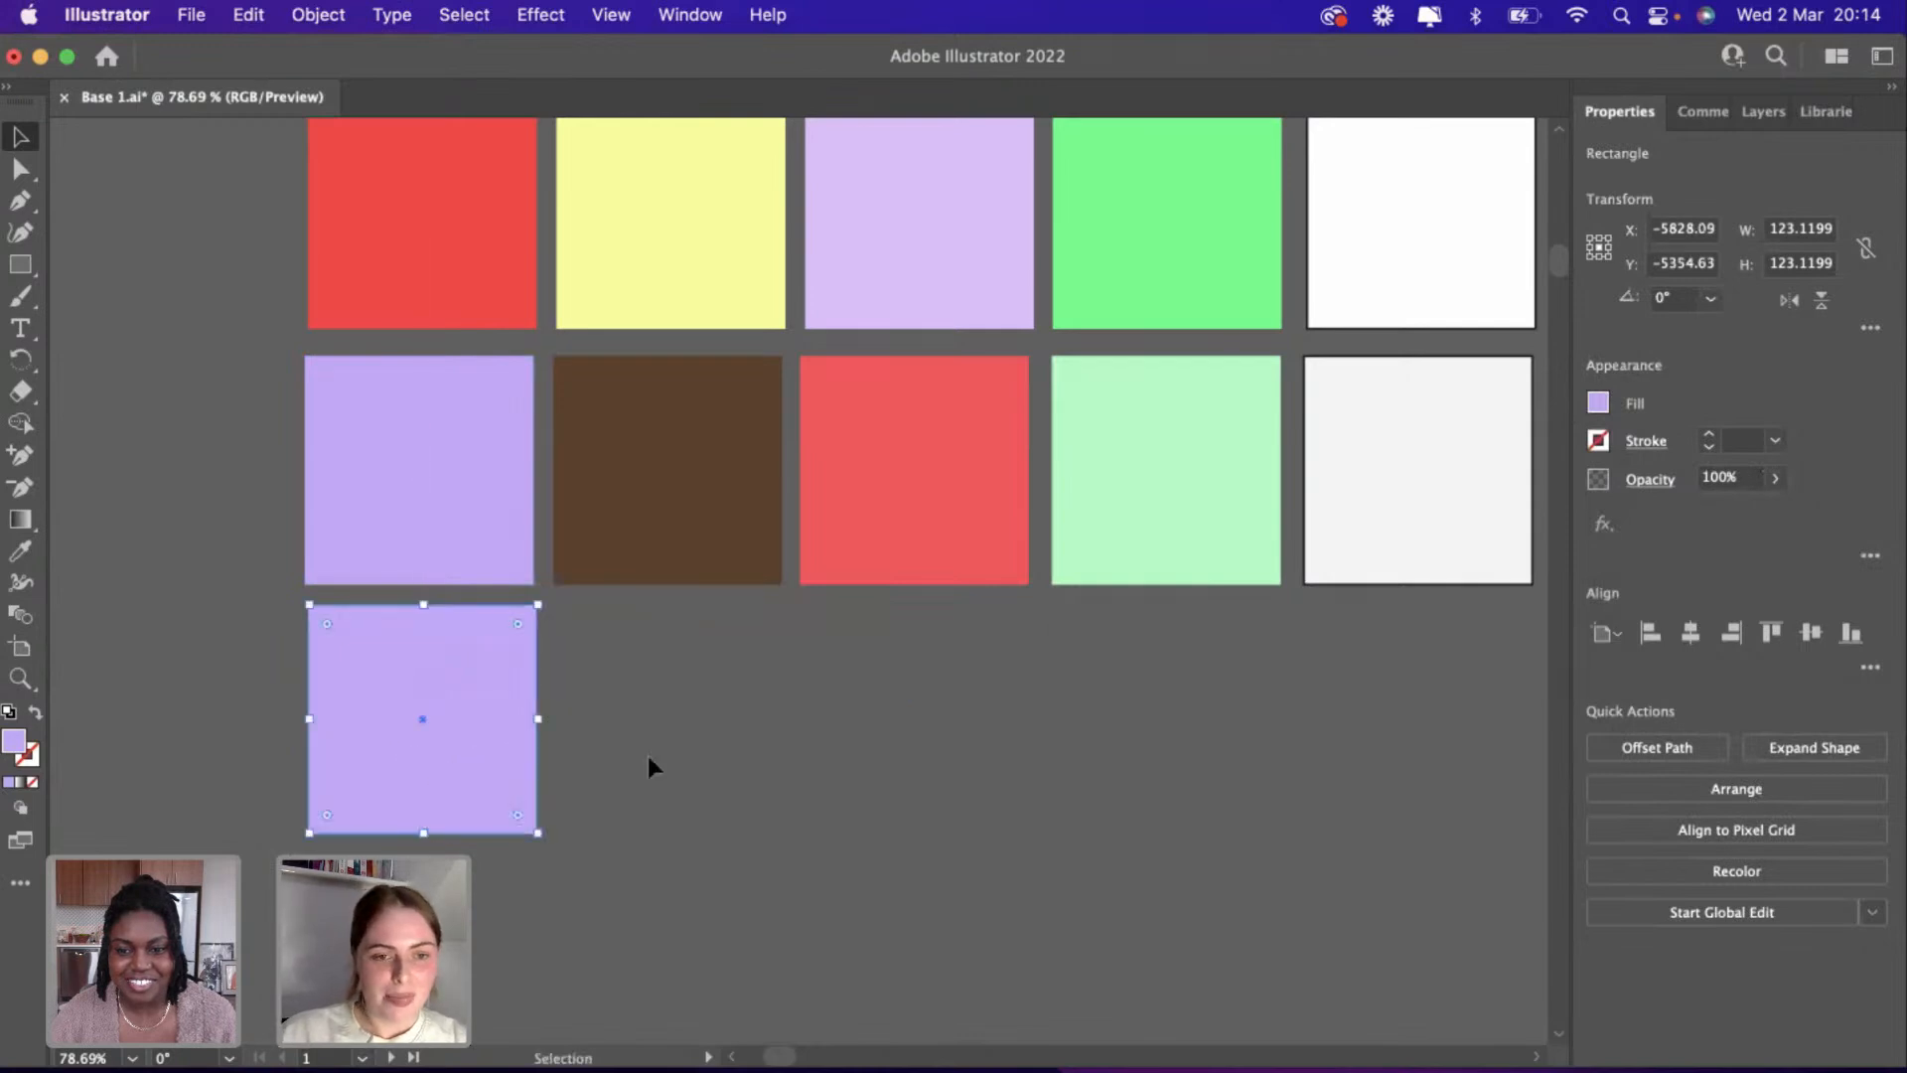
left_click(652, 766)
left_click(531, 694)
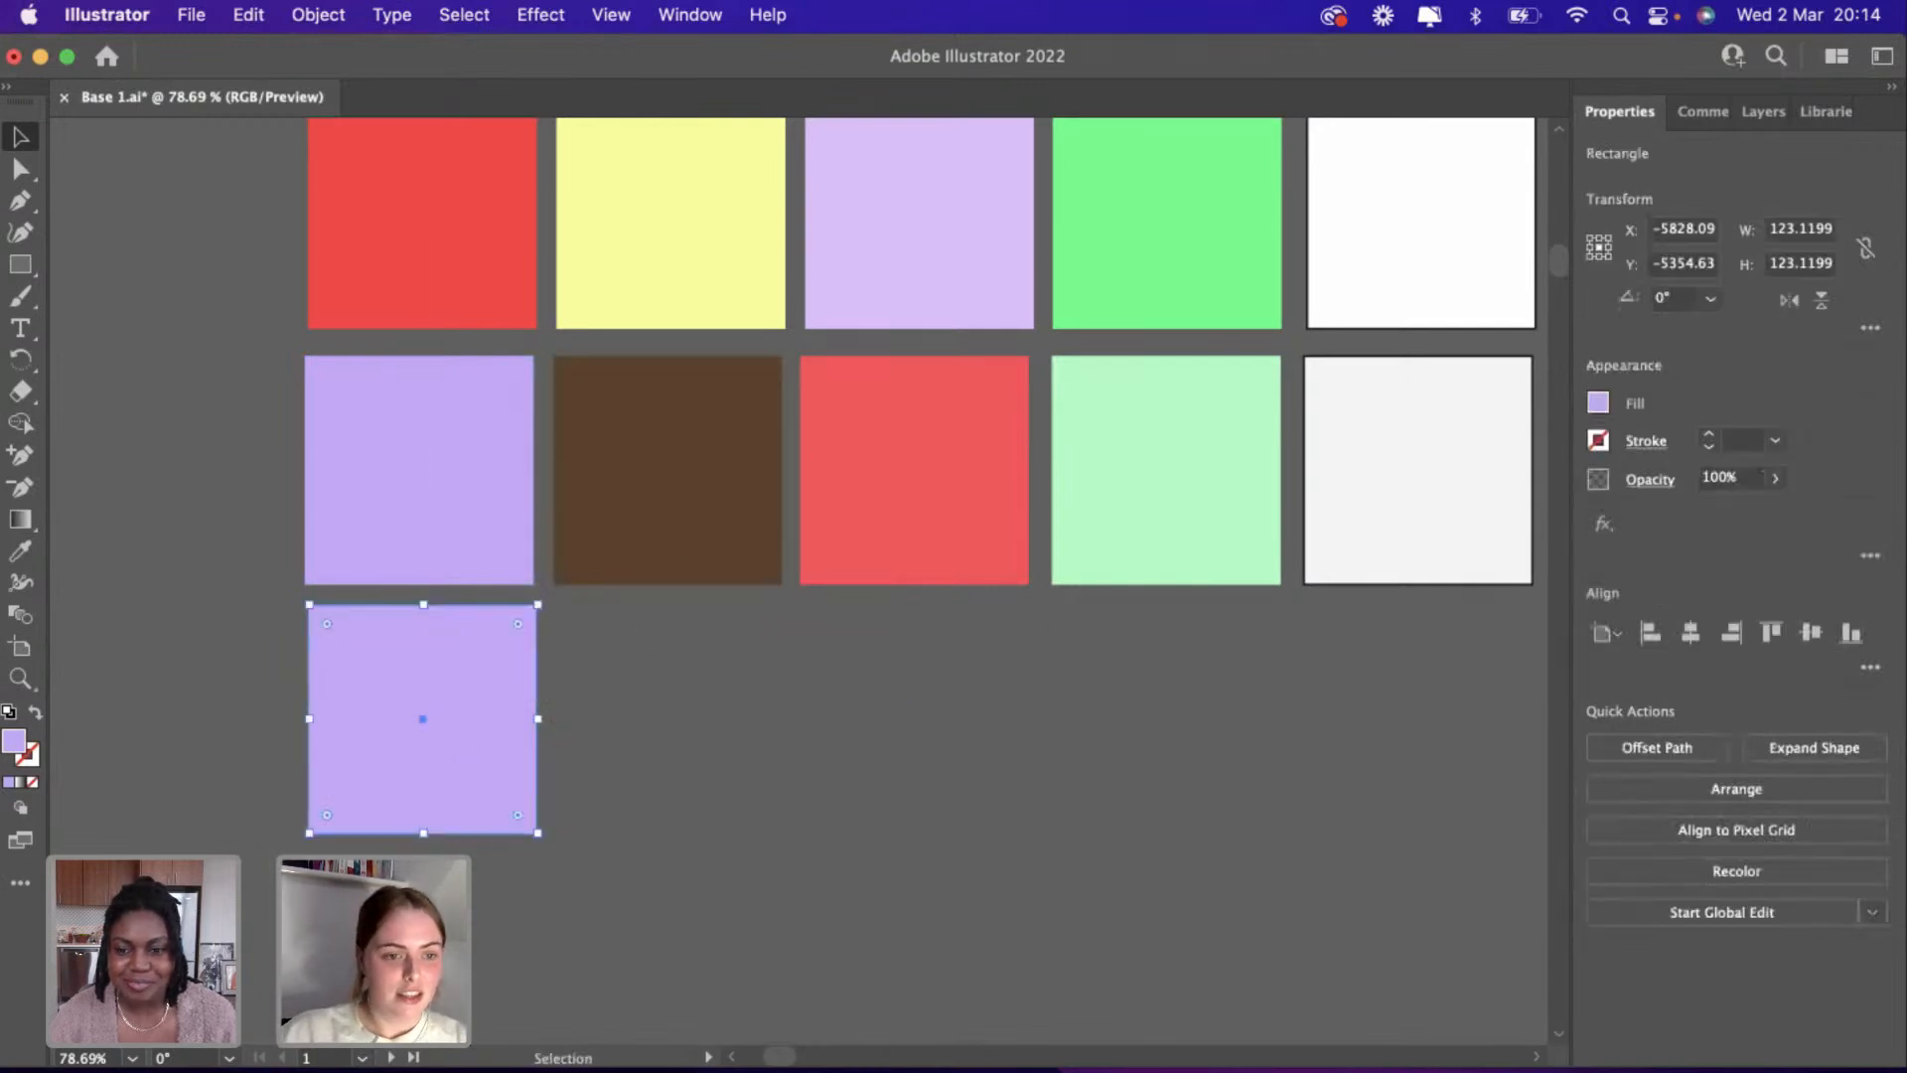
double_click(16, 742)
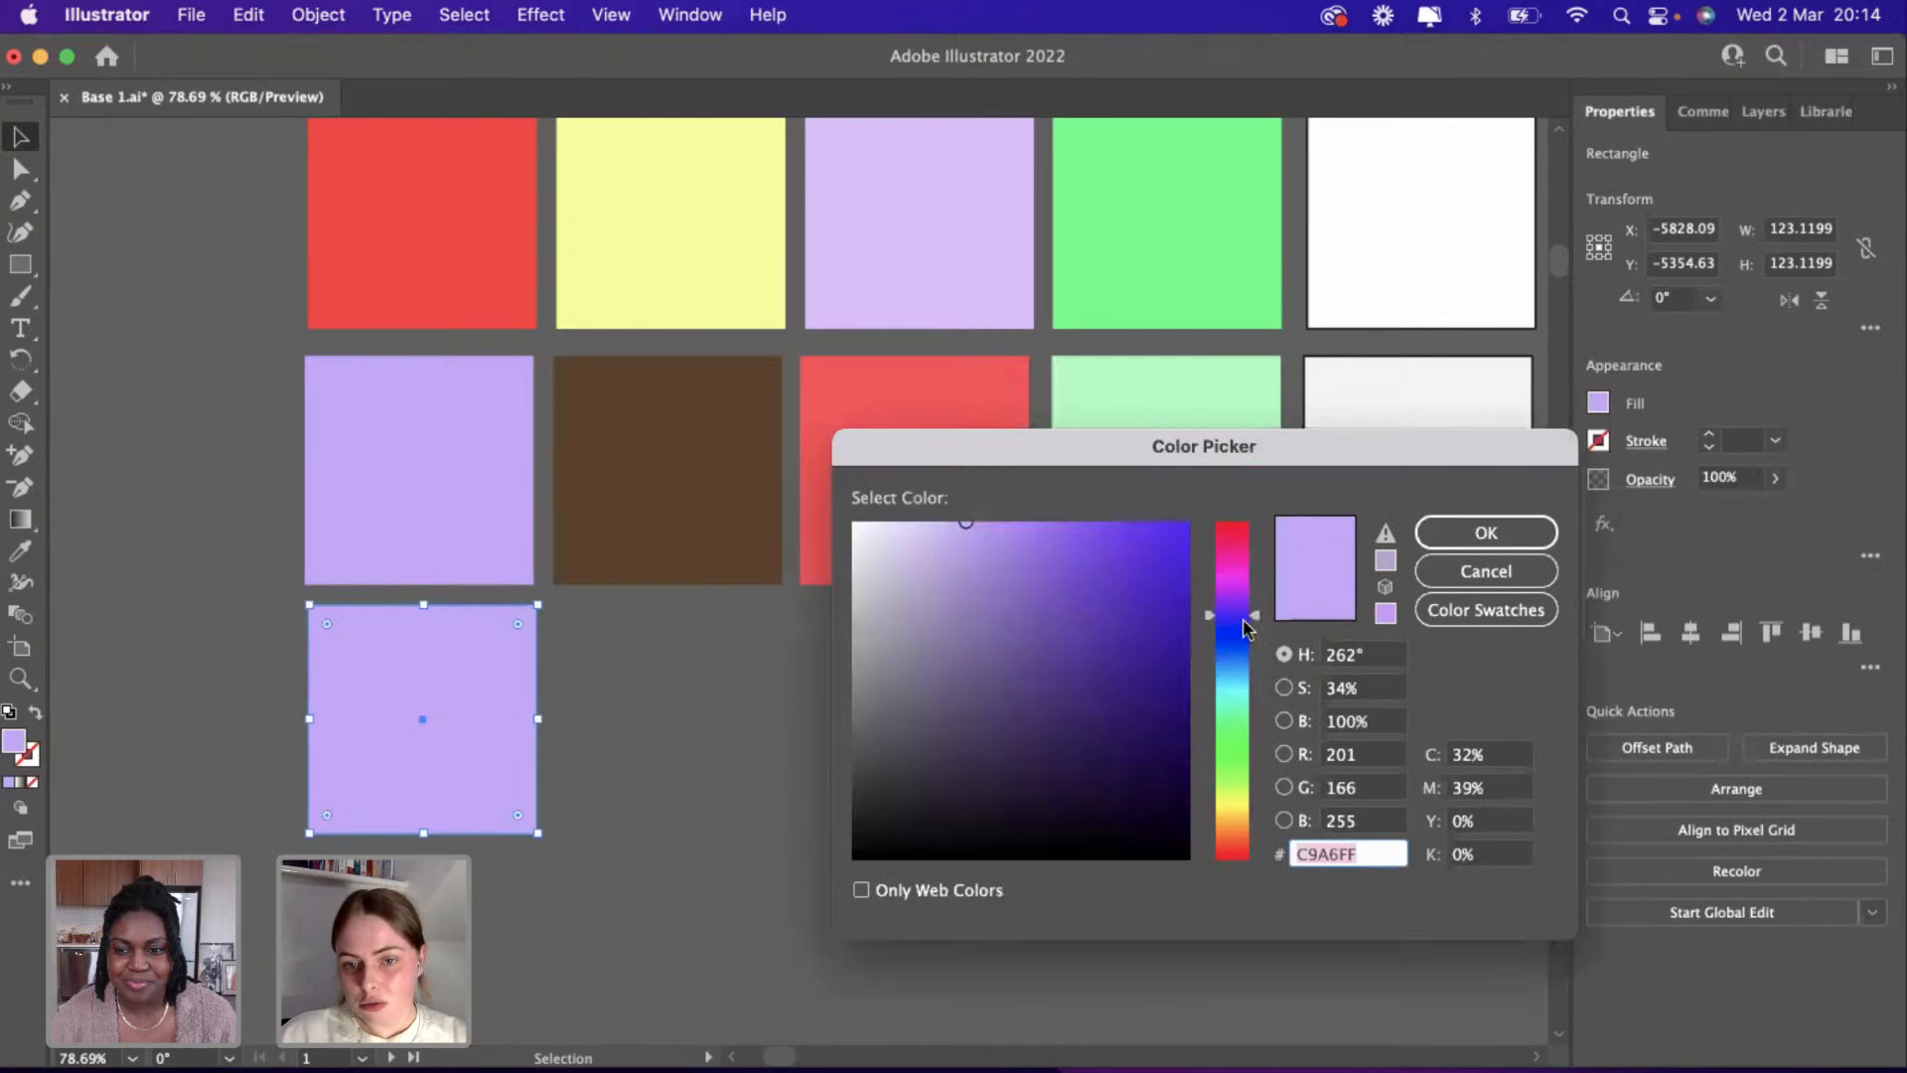
left_click_drag(1233, 723, 1235, 781)
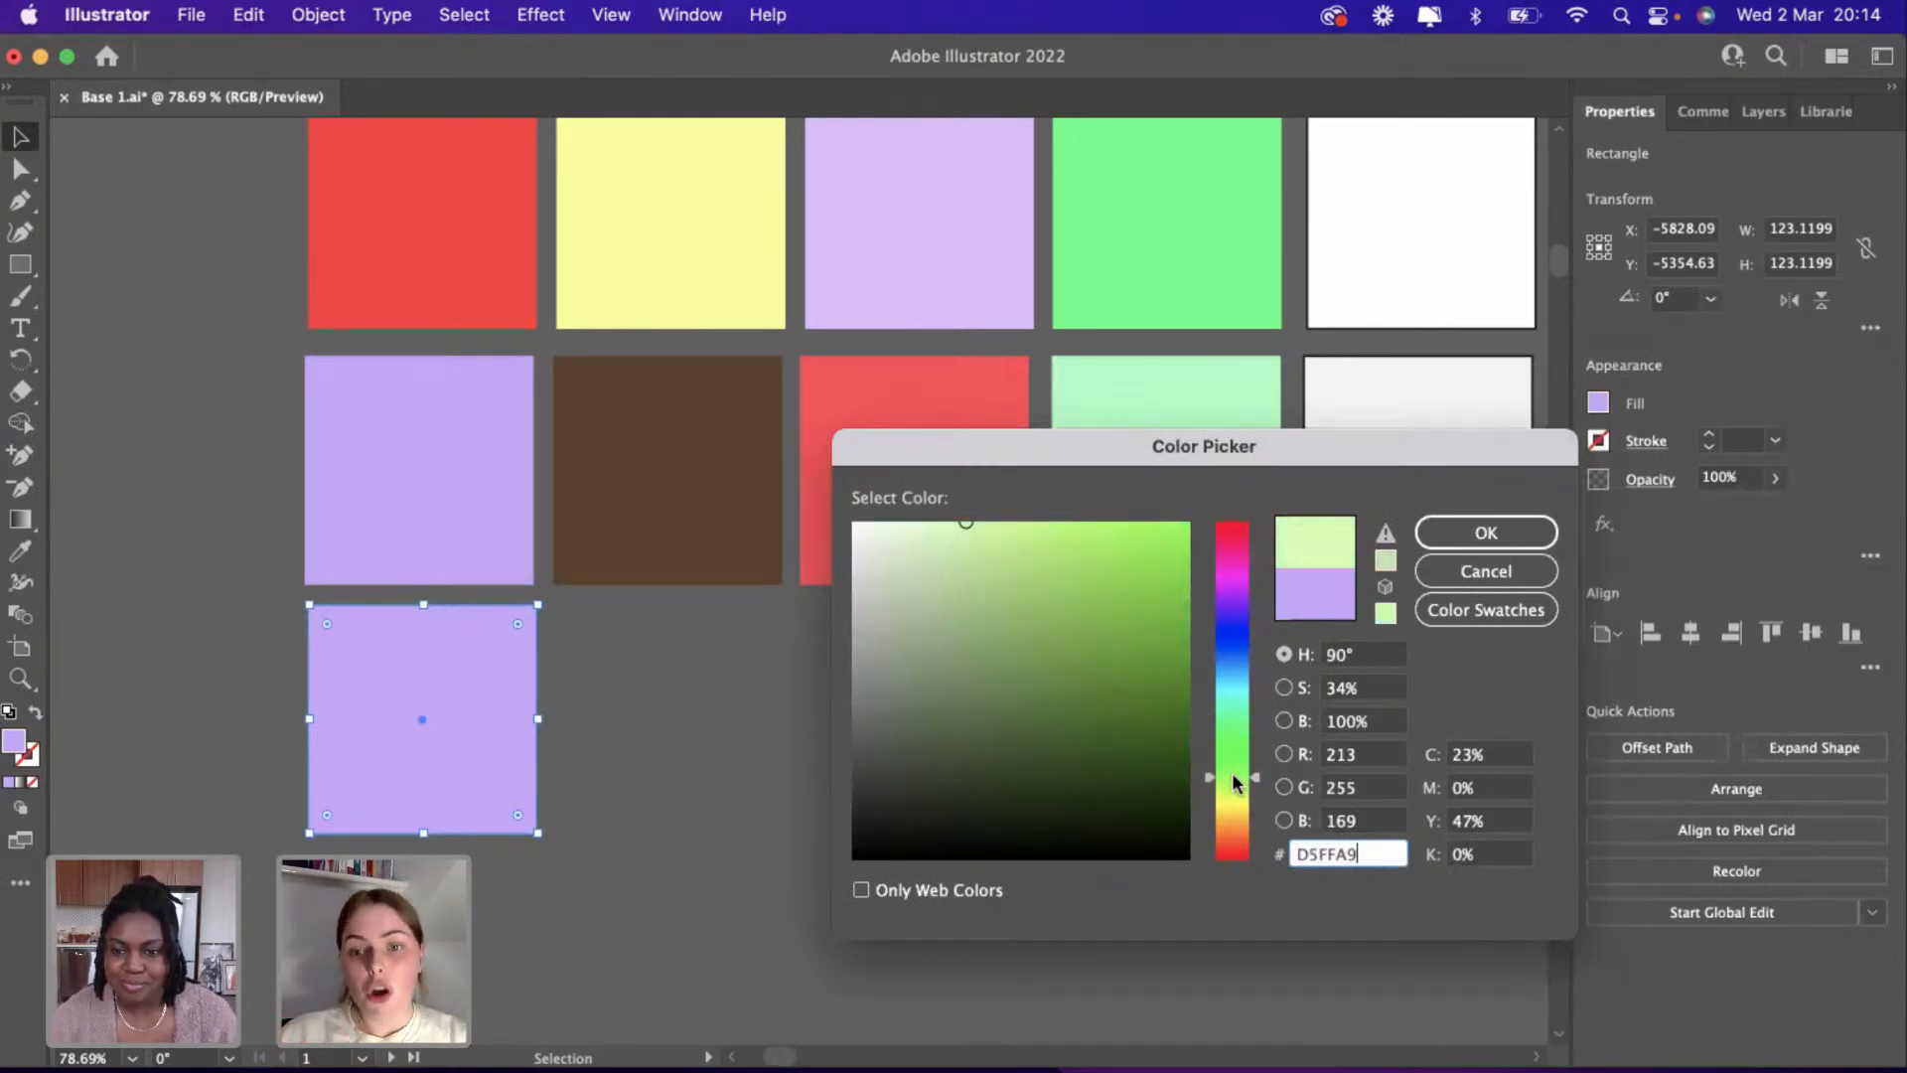
left_click(1486, 571)
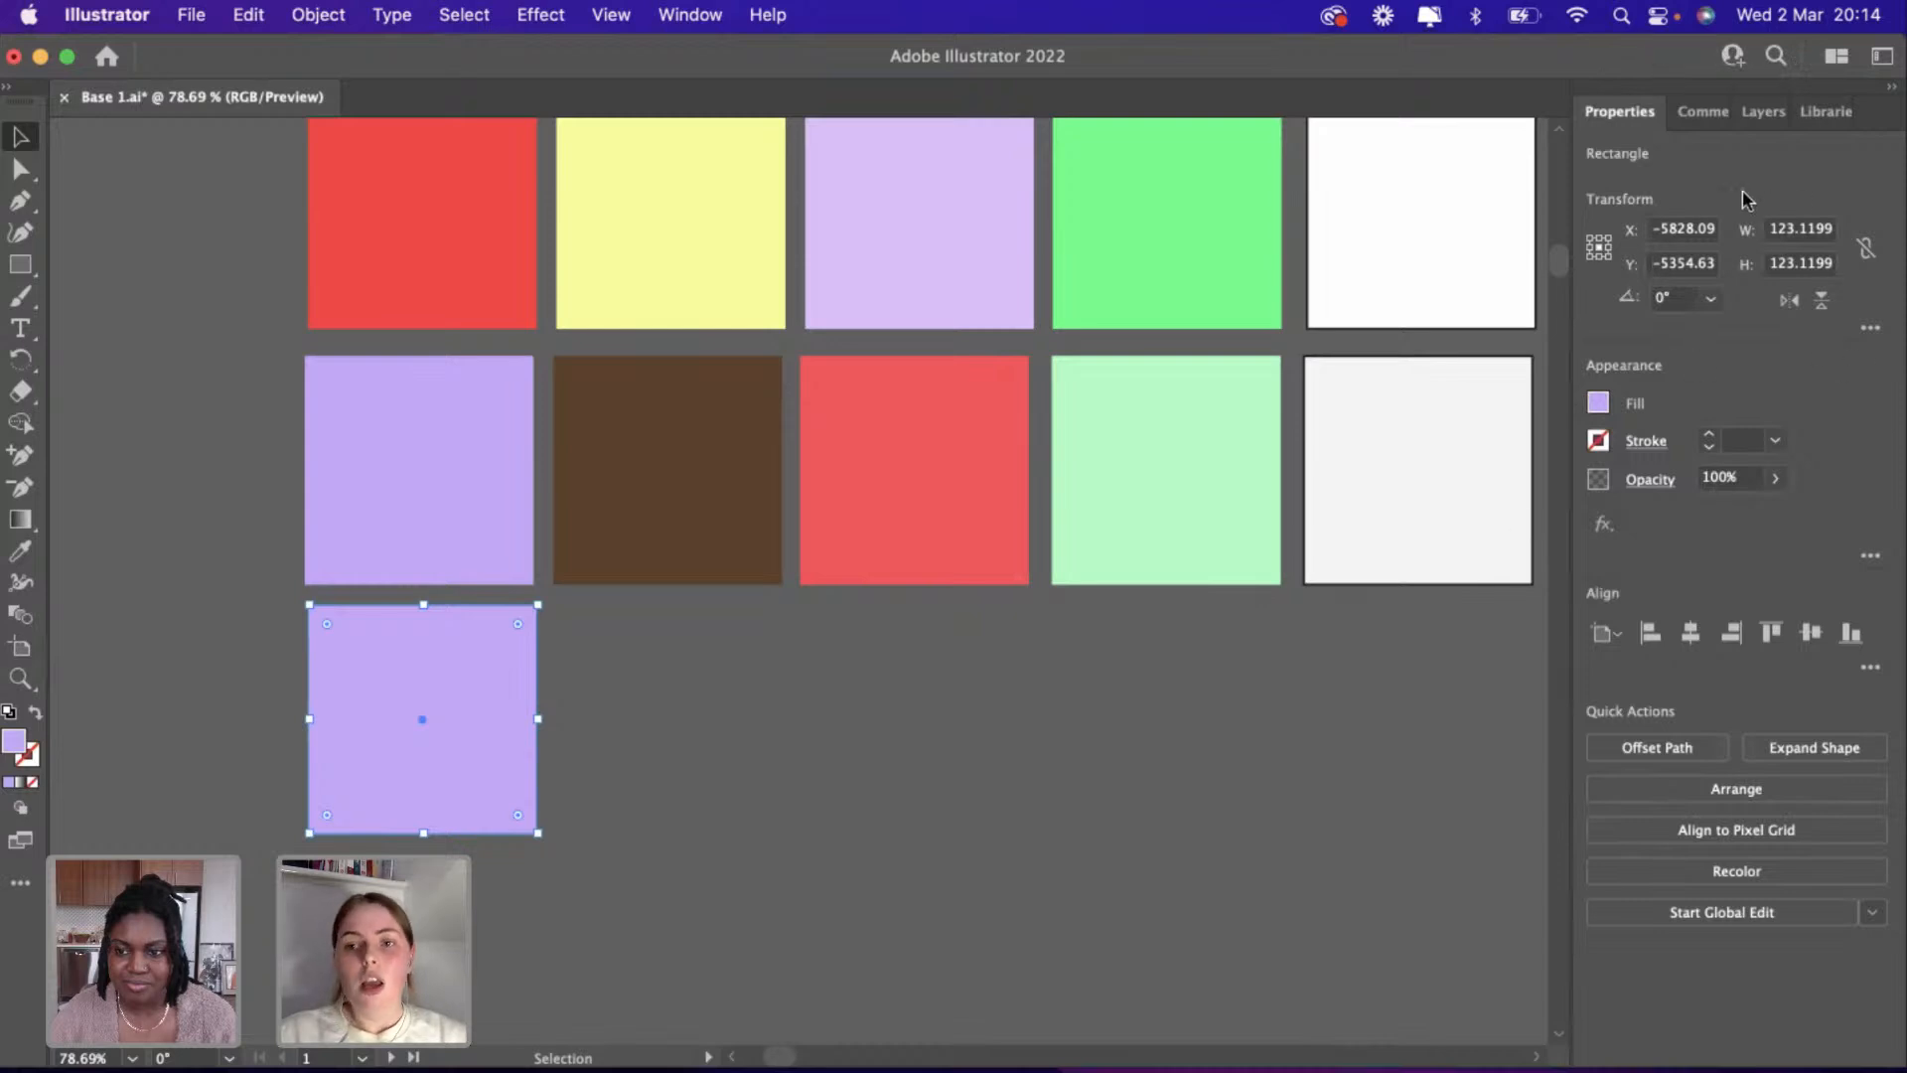
left_click(671, 703)
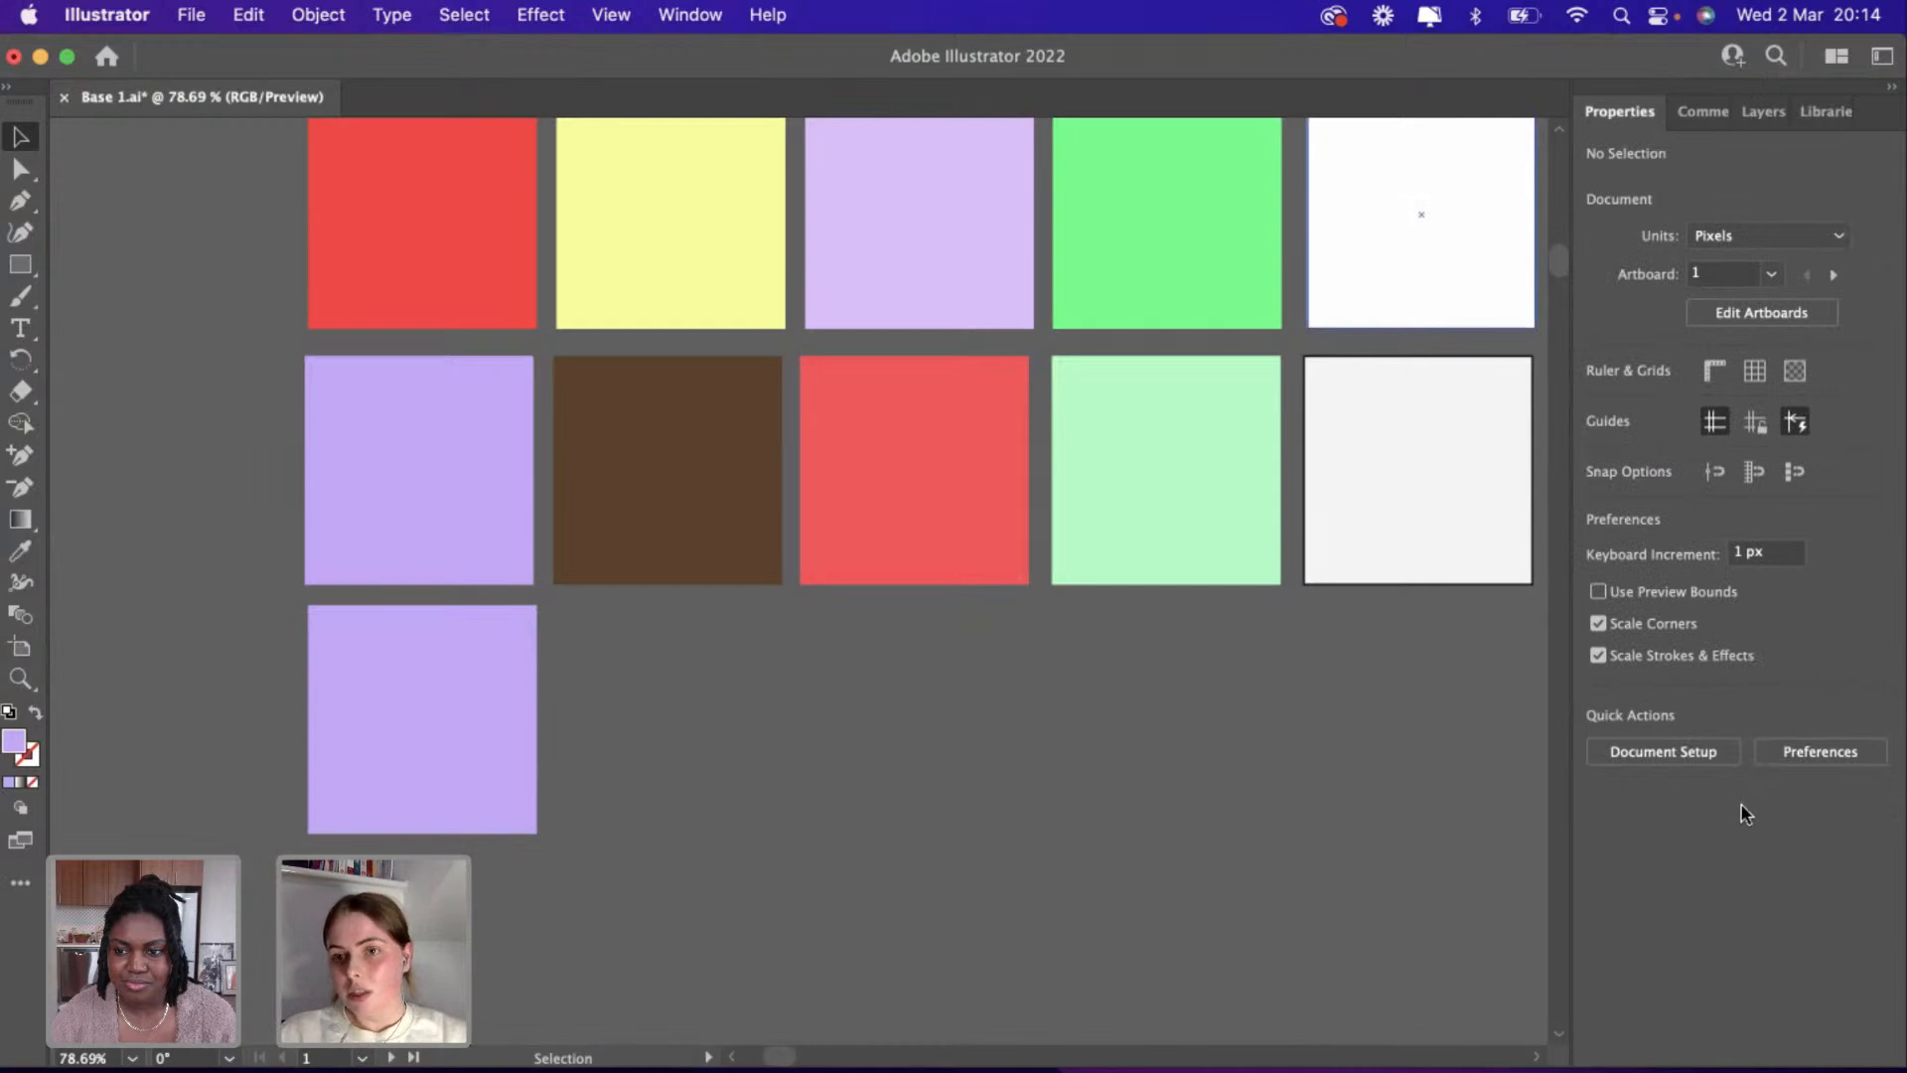
Copy the third row's lilac square into the second place and fill the copy with the BASE library's brown.
left_click(1819, 118)
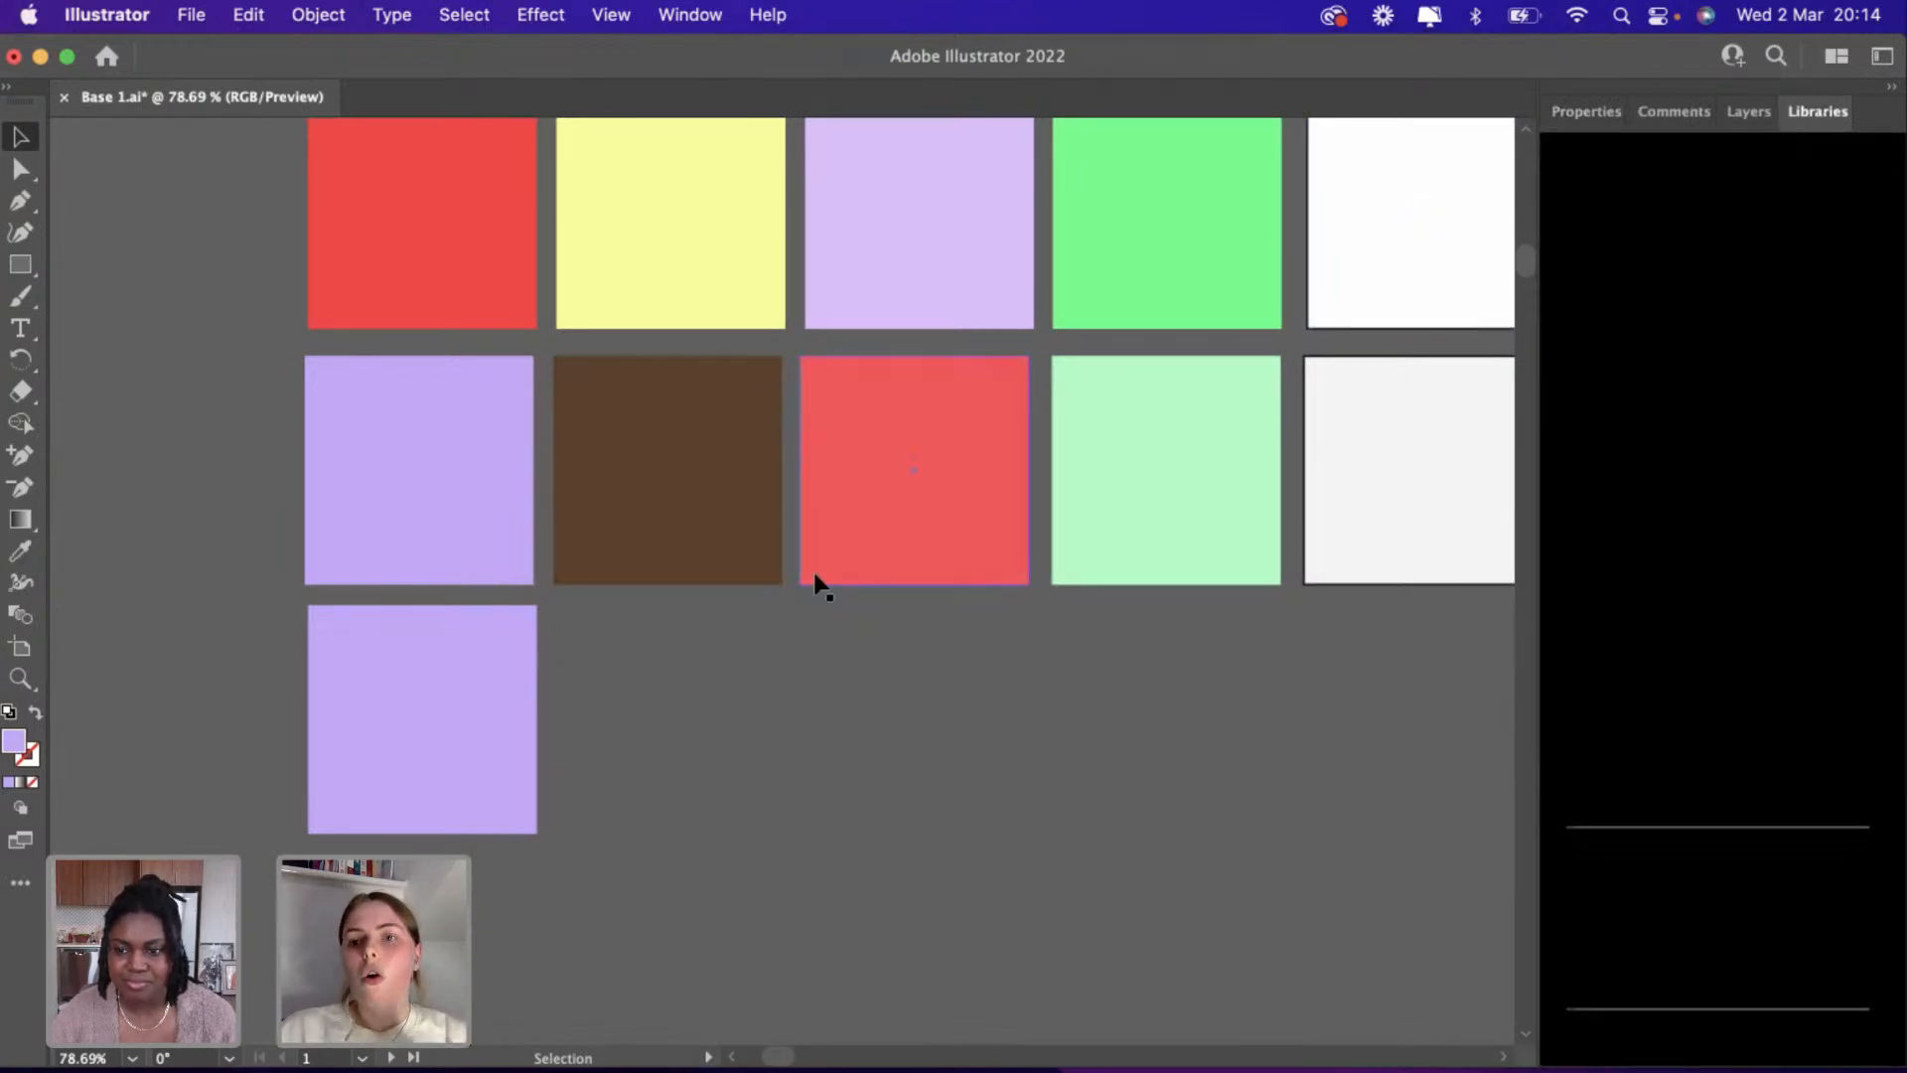
left_click(444, 798)
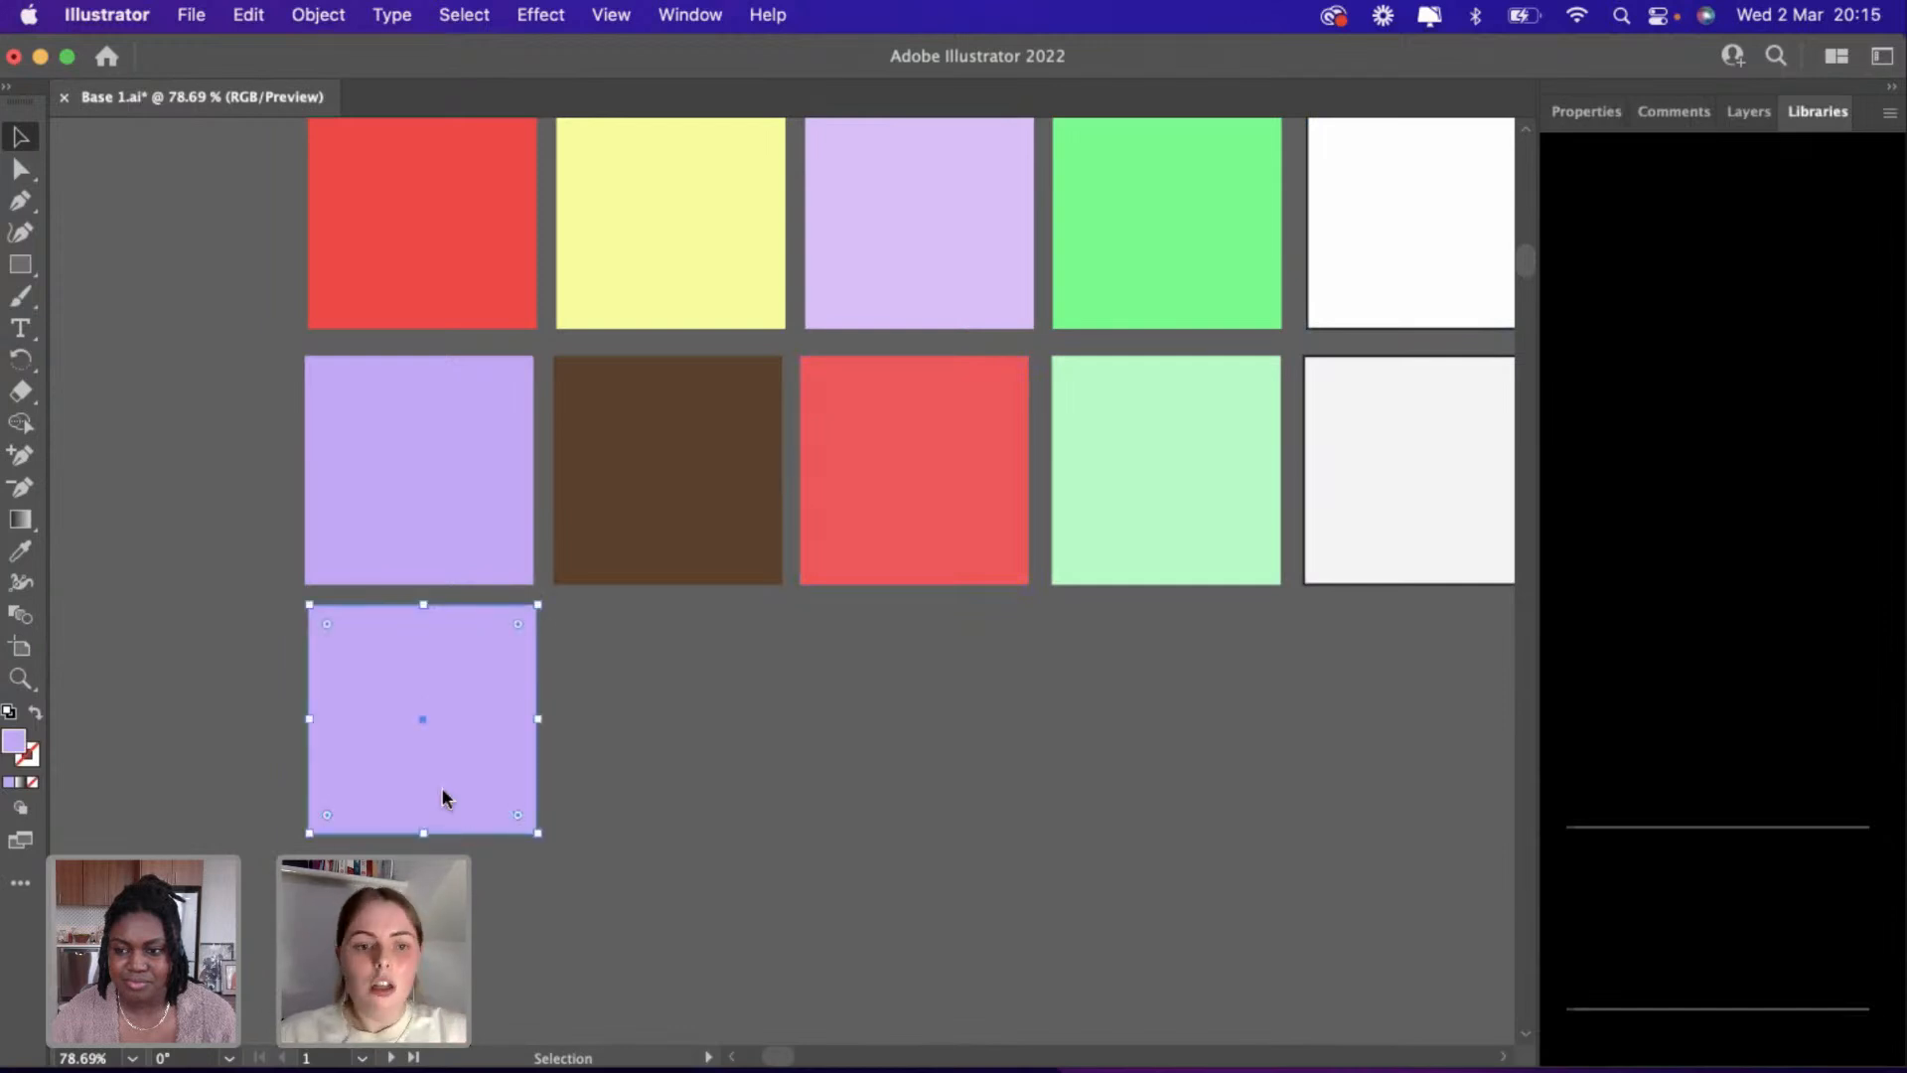
scroll(442, 791, "right", 3)
scroll(443, 791, "up", 1)
scroll(489, 799, "up", 1)
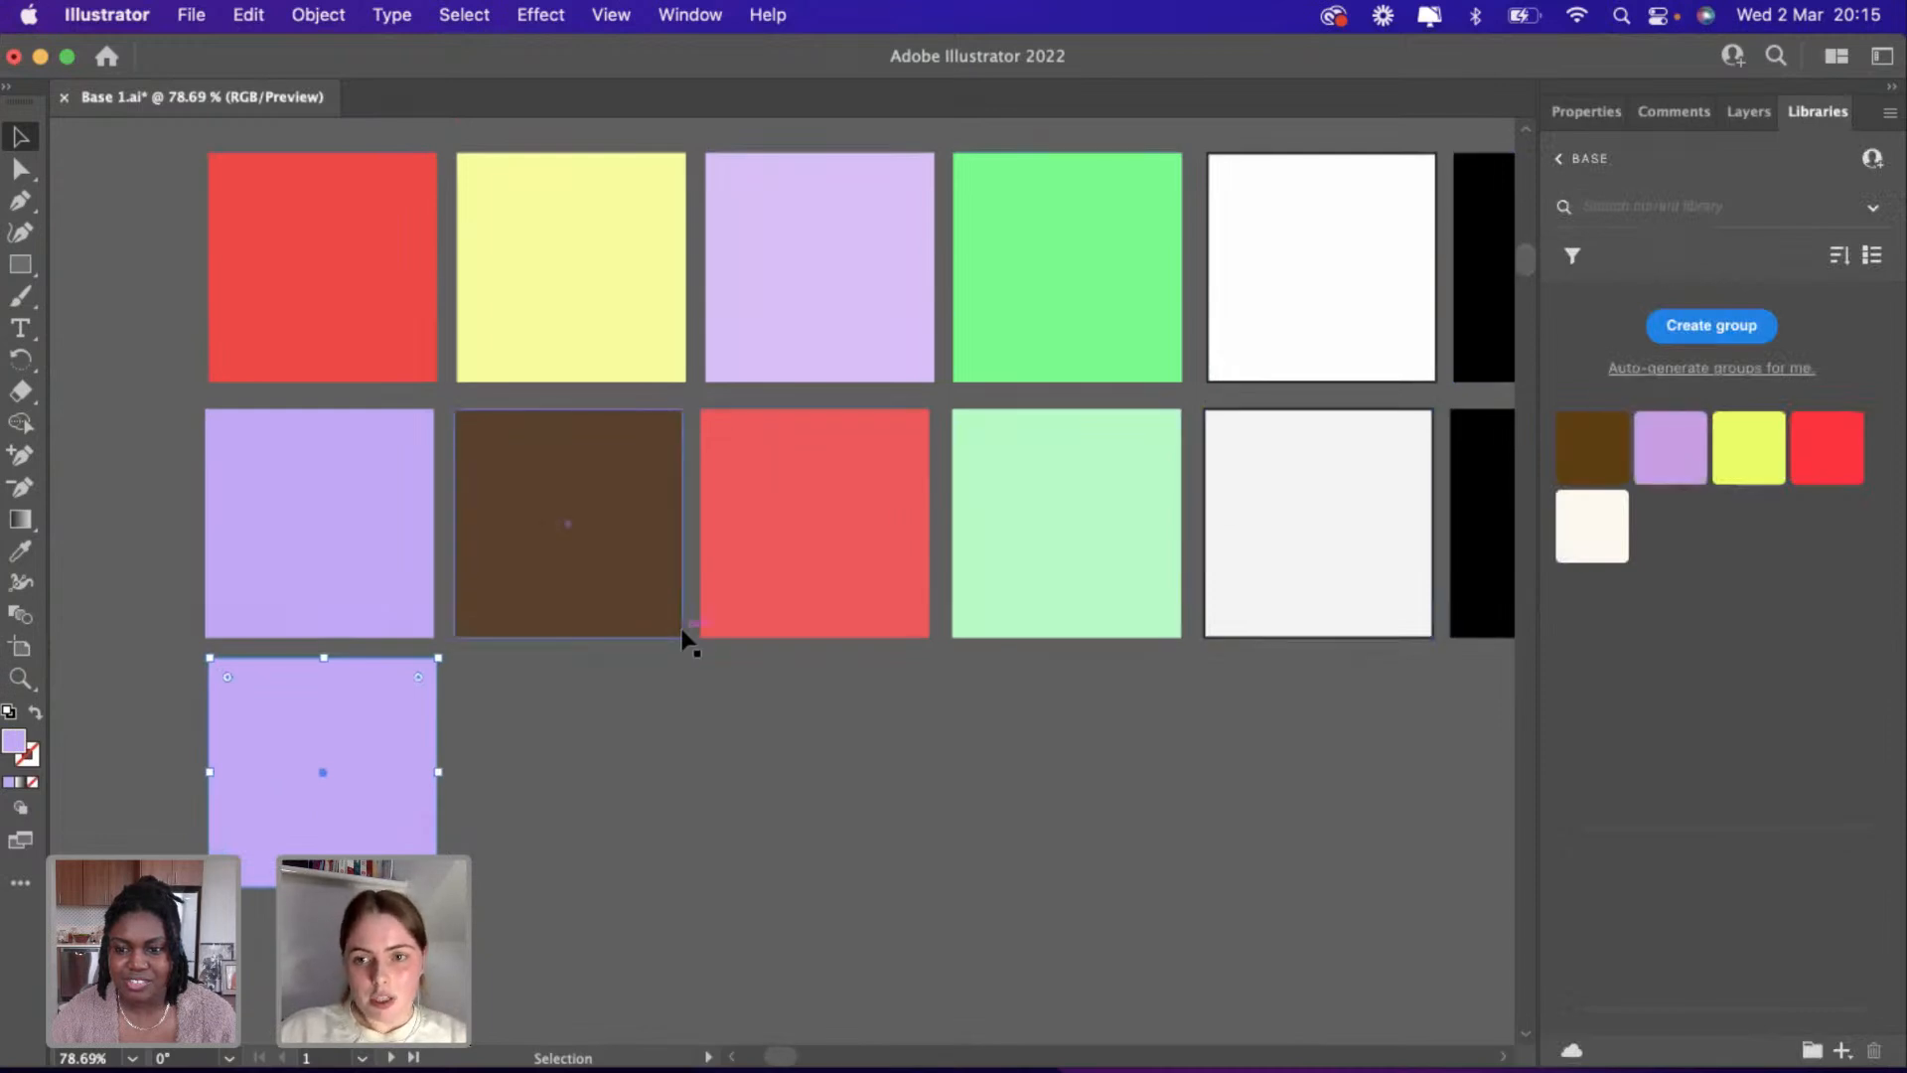
scroll(683, 640, "down", 1)
scroll(683, 640, "right", 1)
scroll(684, 640, "up", 1)
scroll(683, 640, "left", 1)
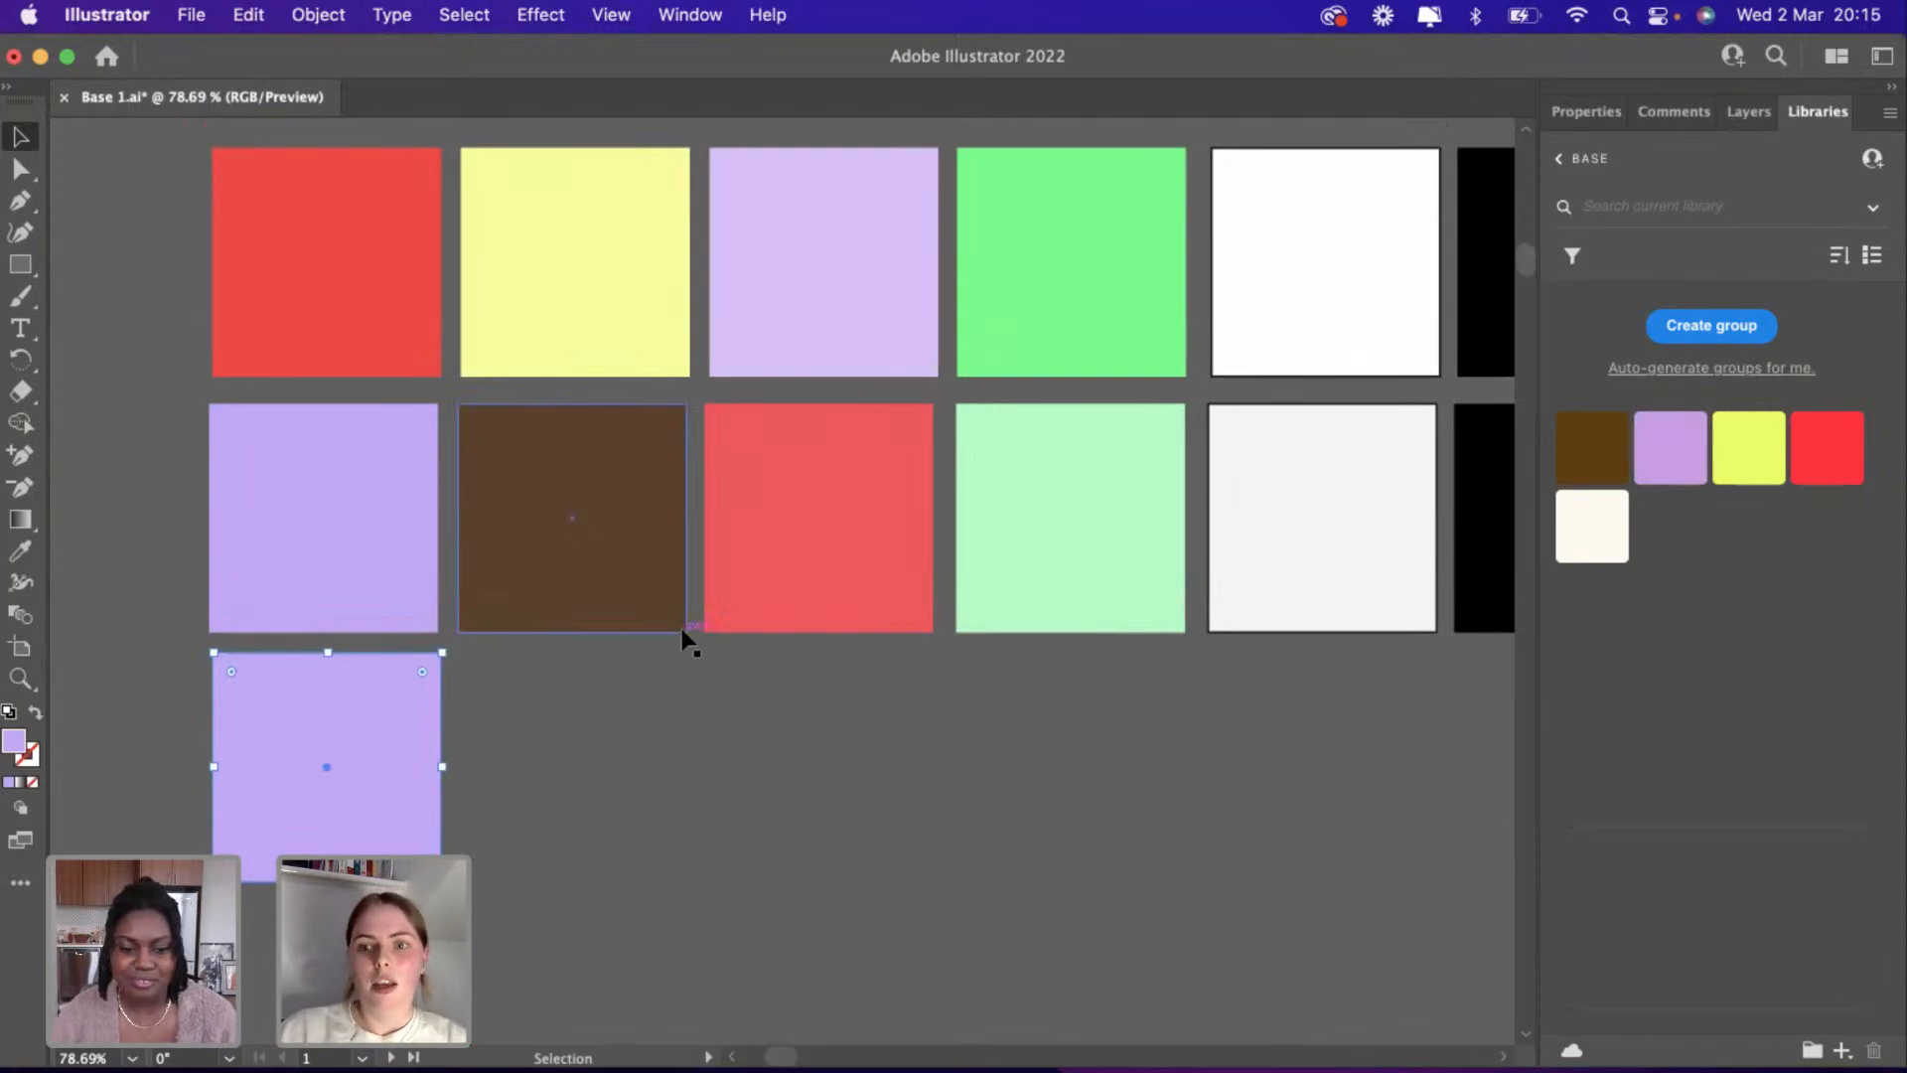
scroll(323, 746, "down", 1)
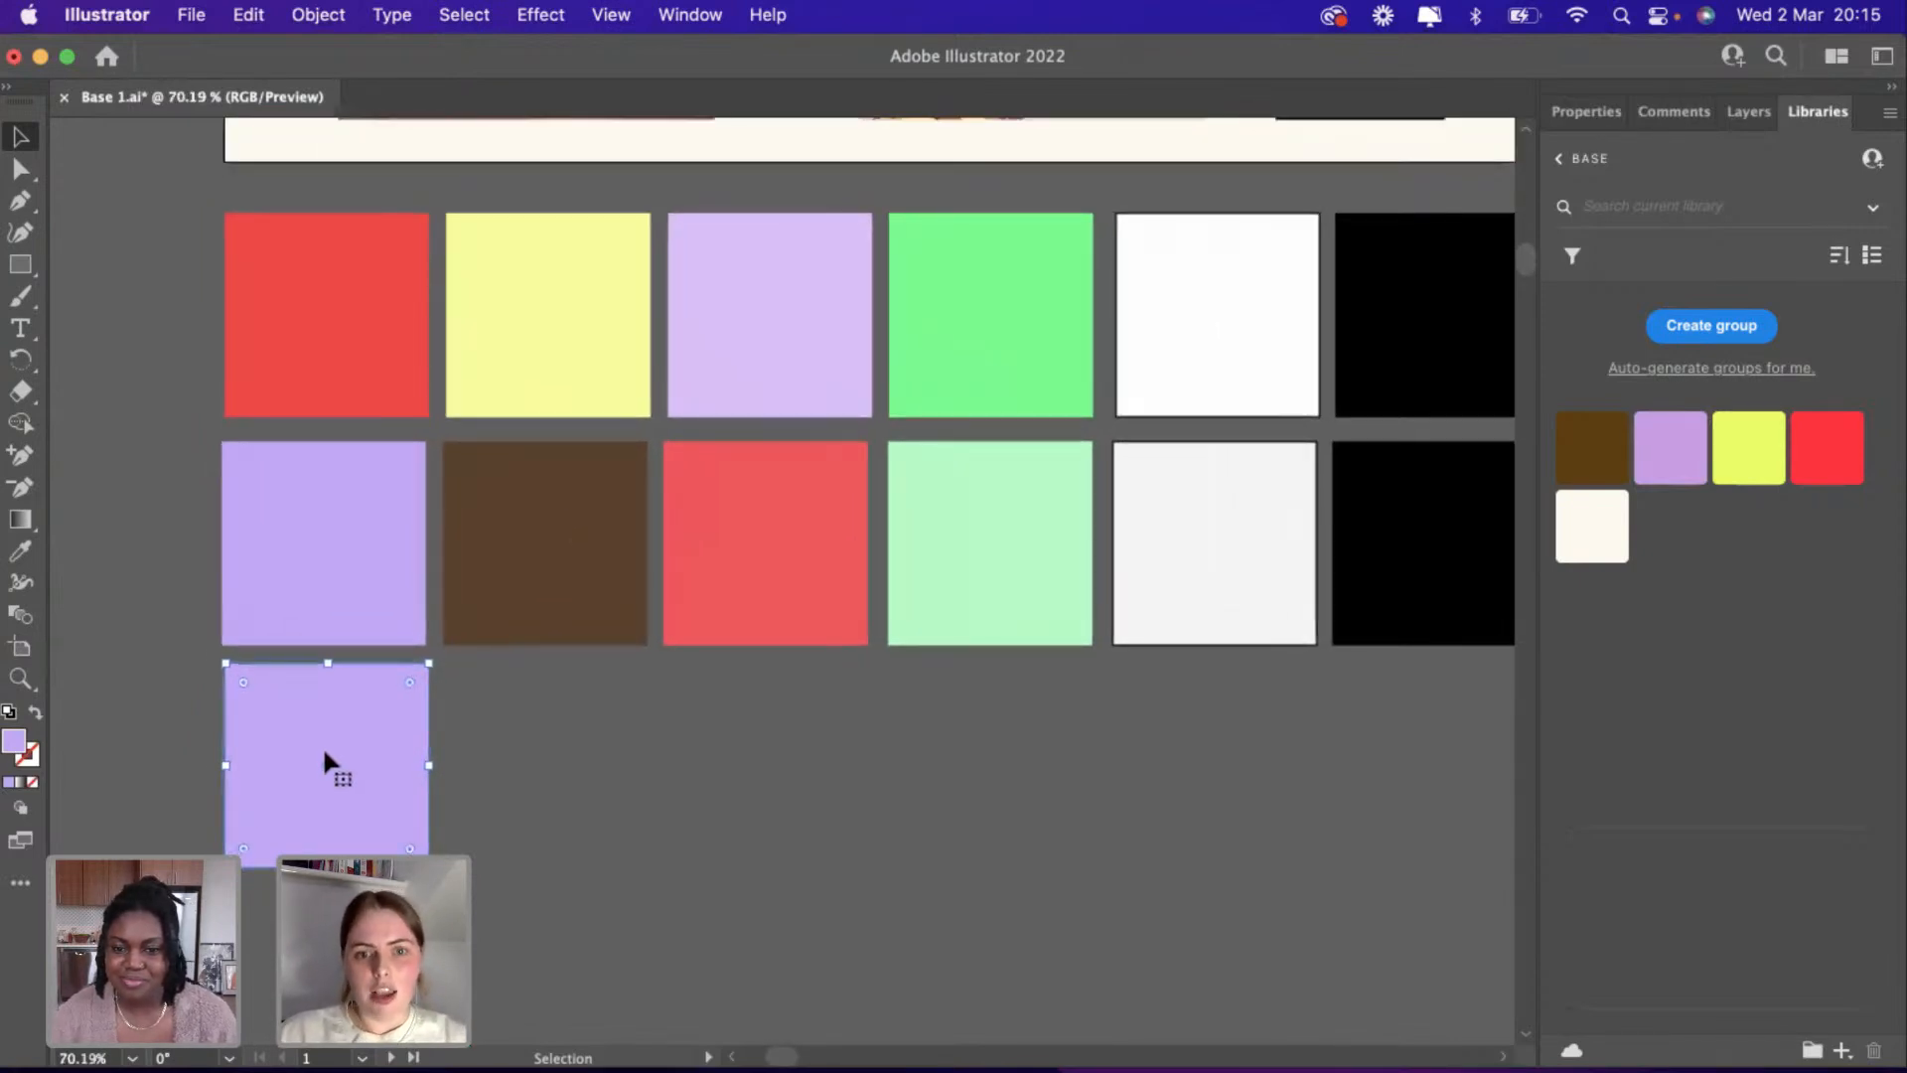
left_click_drag(327, 754, 571, 734)
left_click(1592, 445)
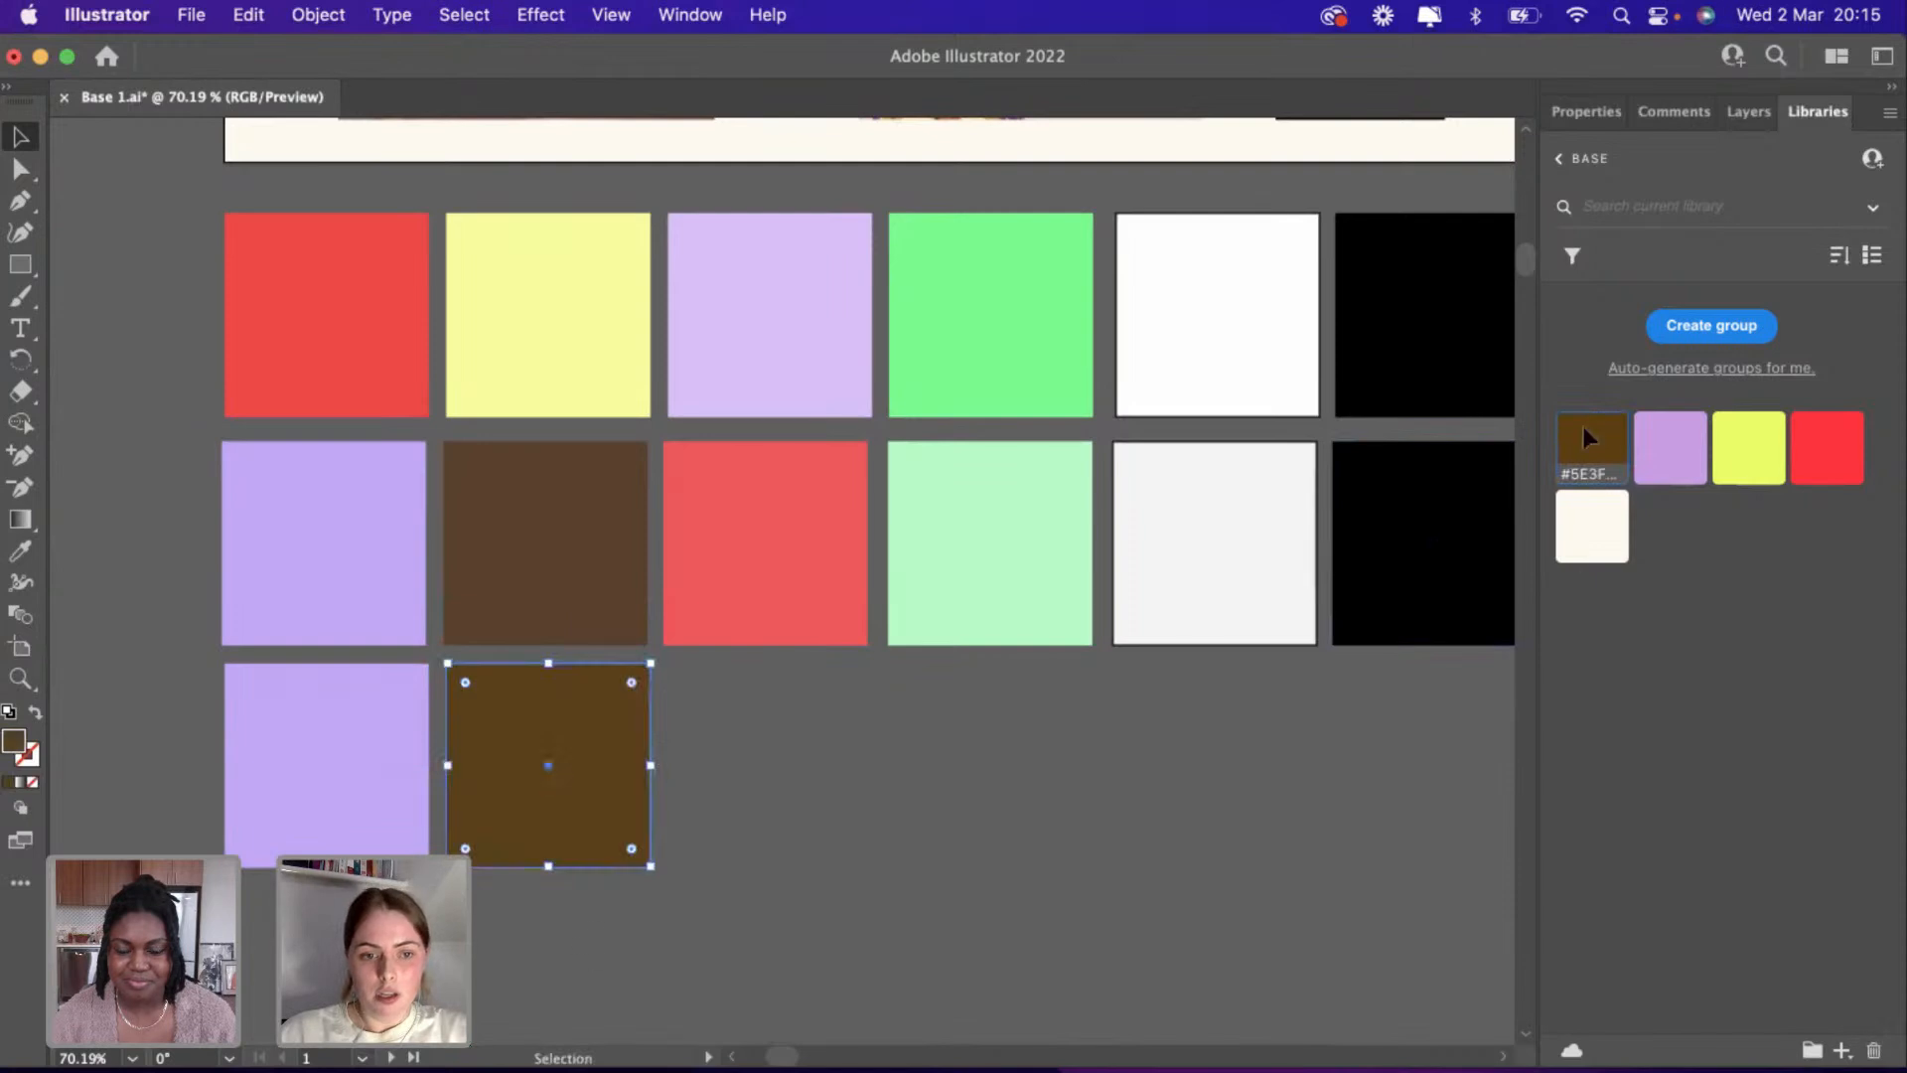
Fill the third row's first square with the BASE library's lilac.
left_click(234, 790)
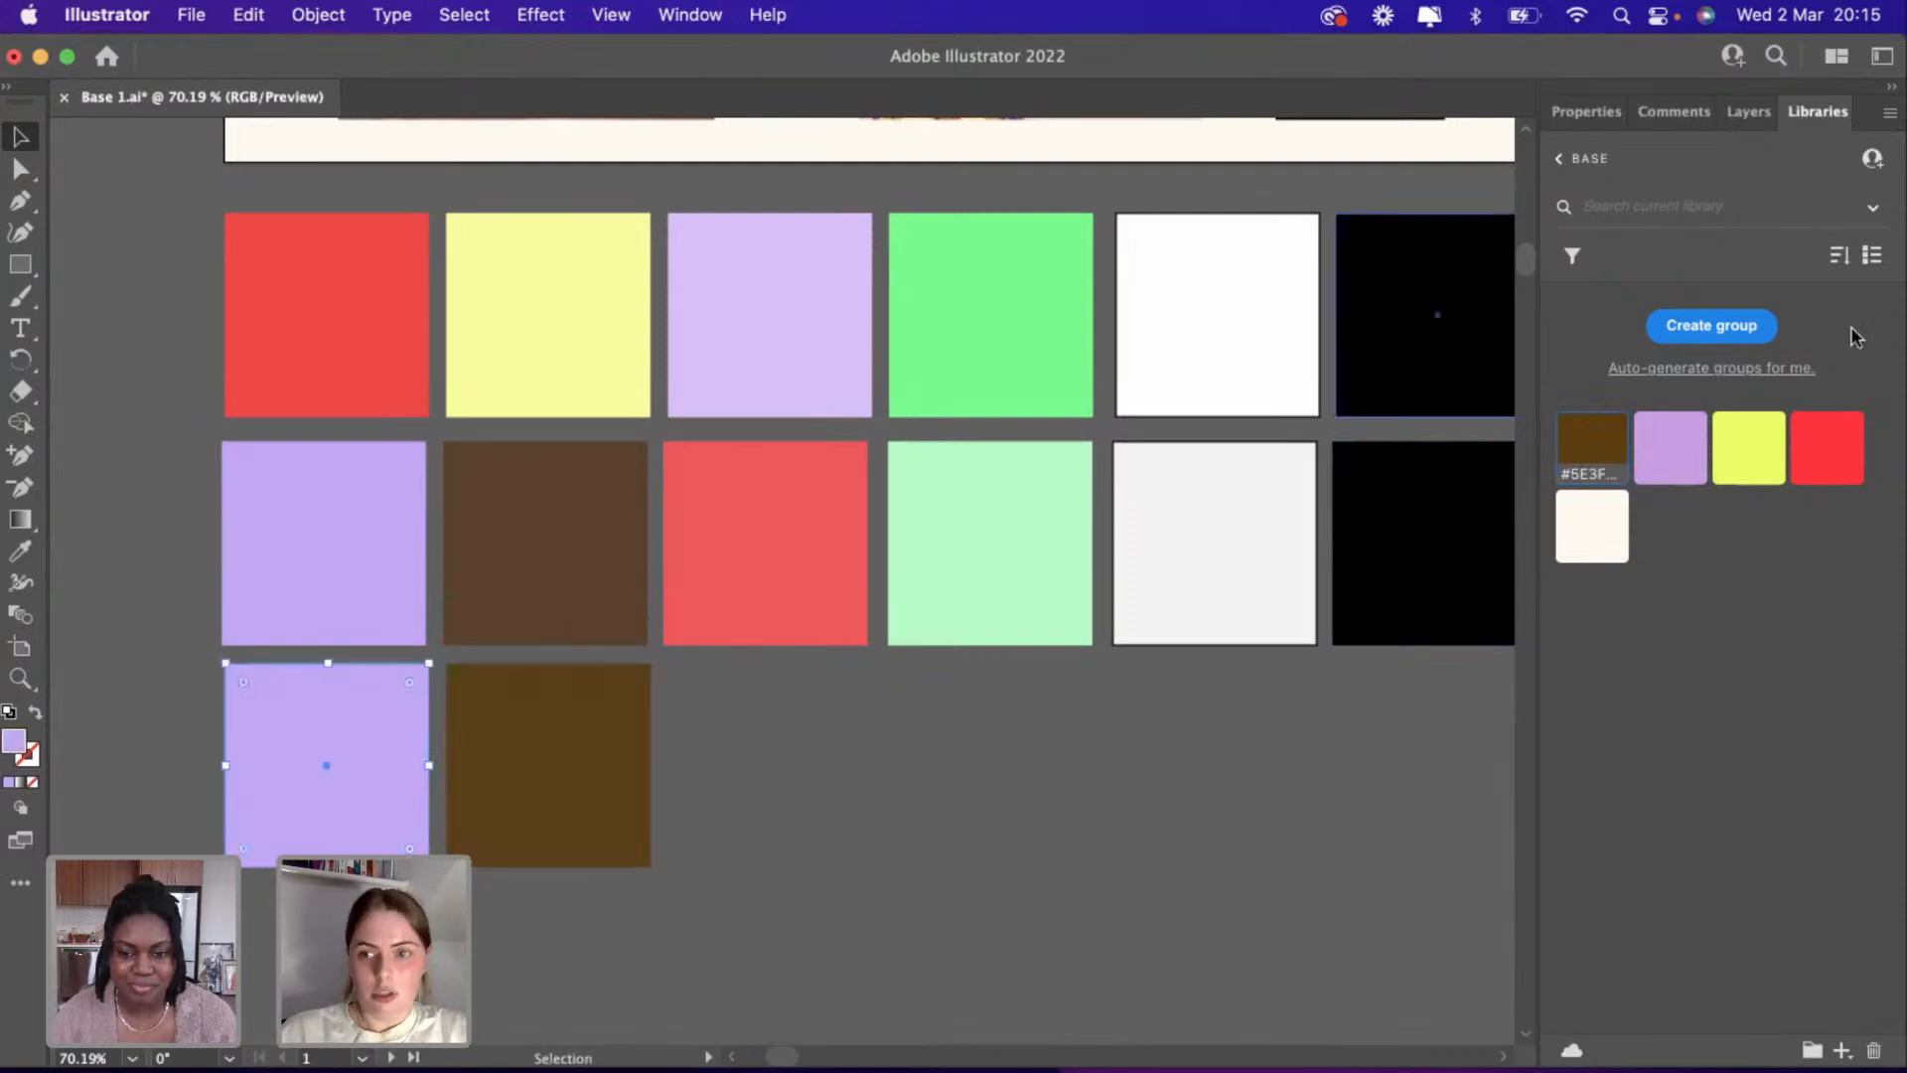
left_click(1670, 448)
scroll(285, 803, "left", 3)
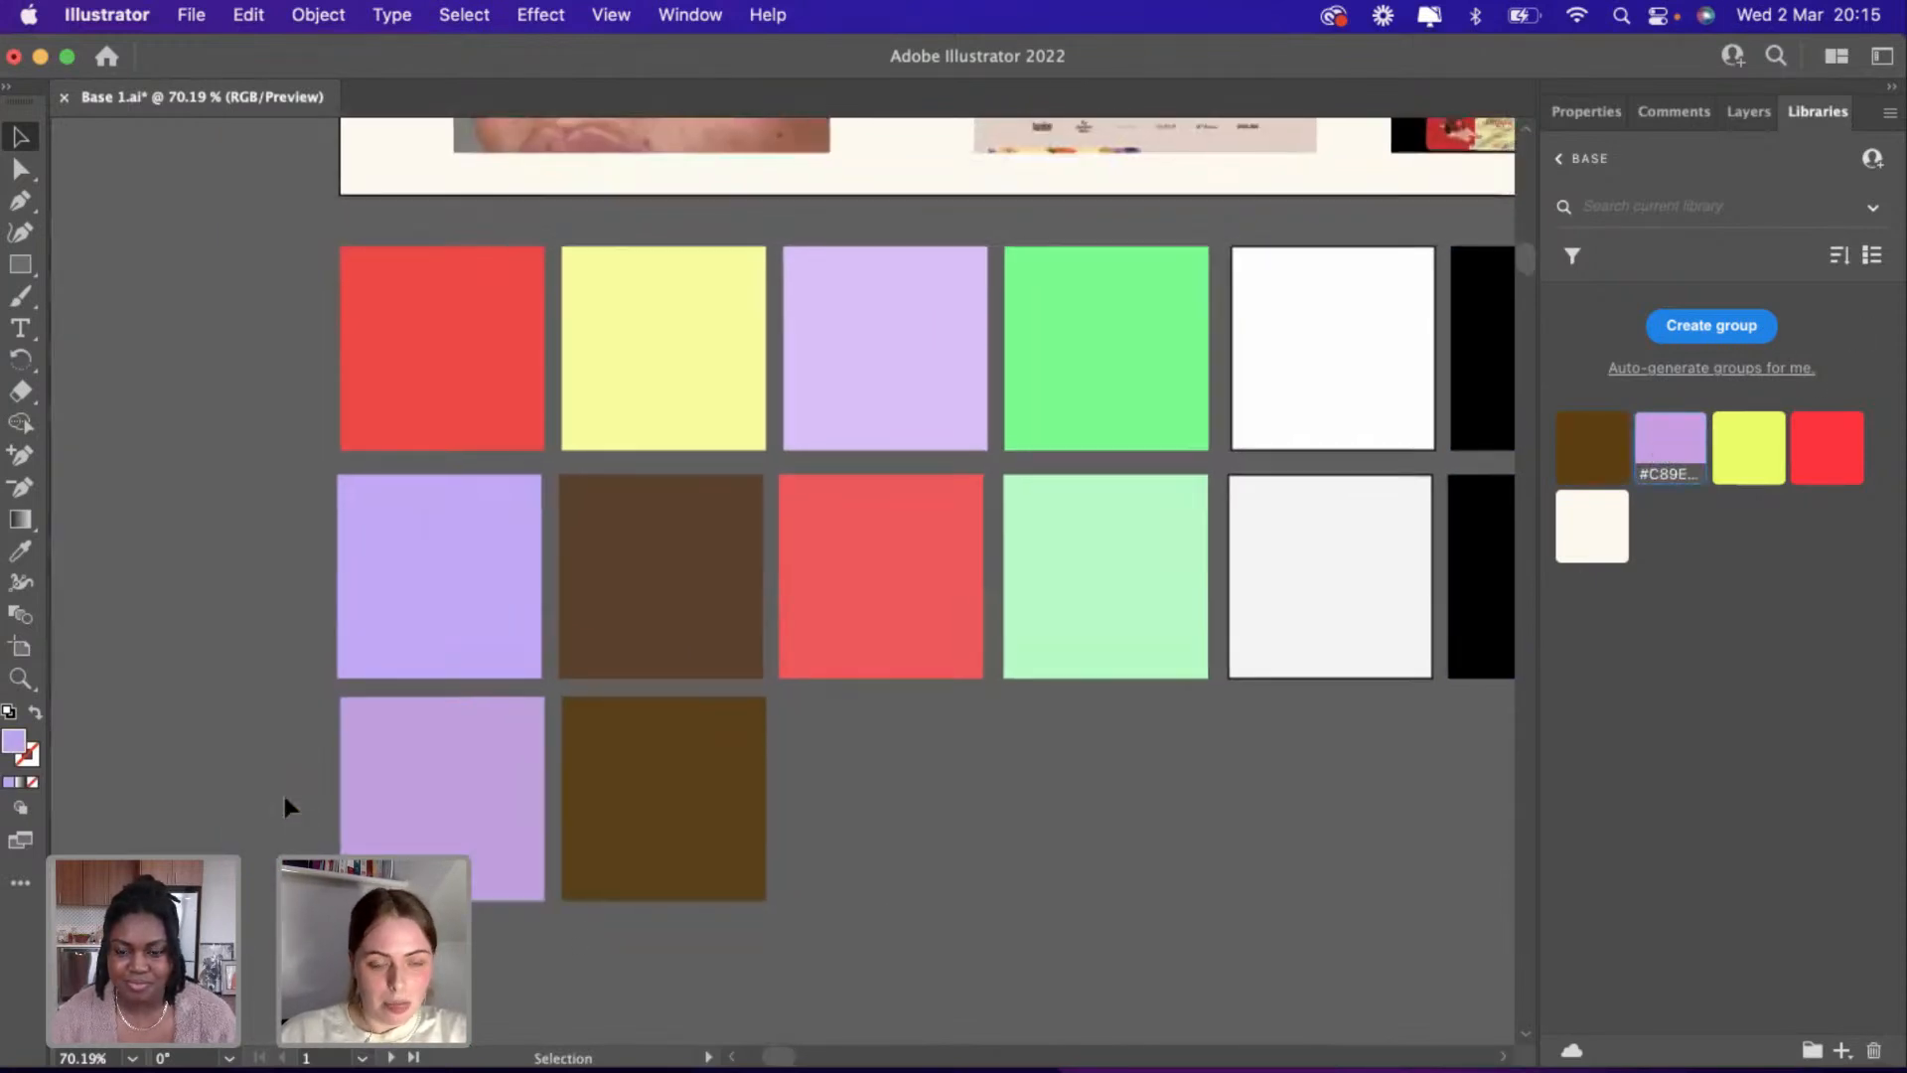
Copy the third row's brown square into the third place and fill the copy with the library's yellow.
scroll(283, 790, "up", 5)
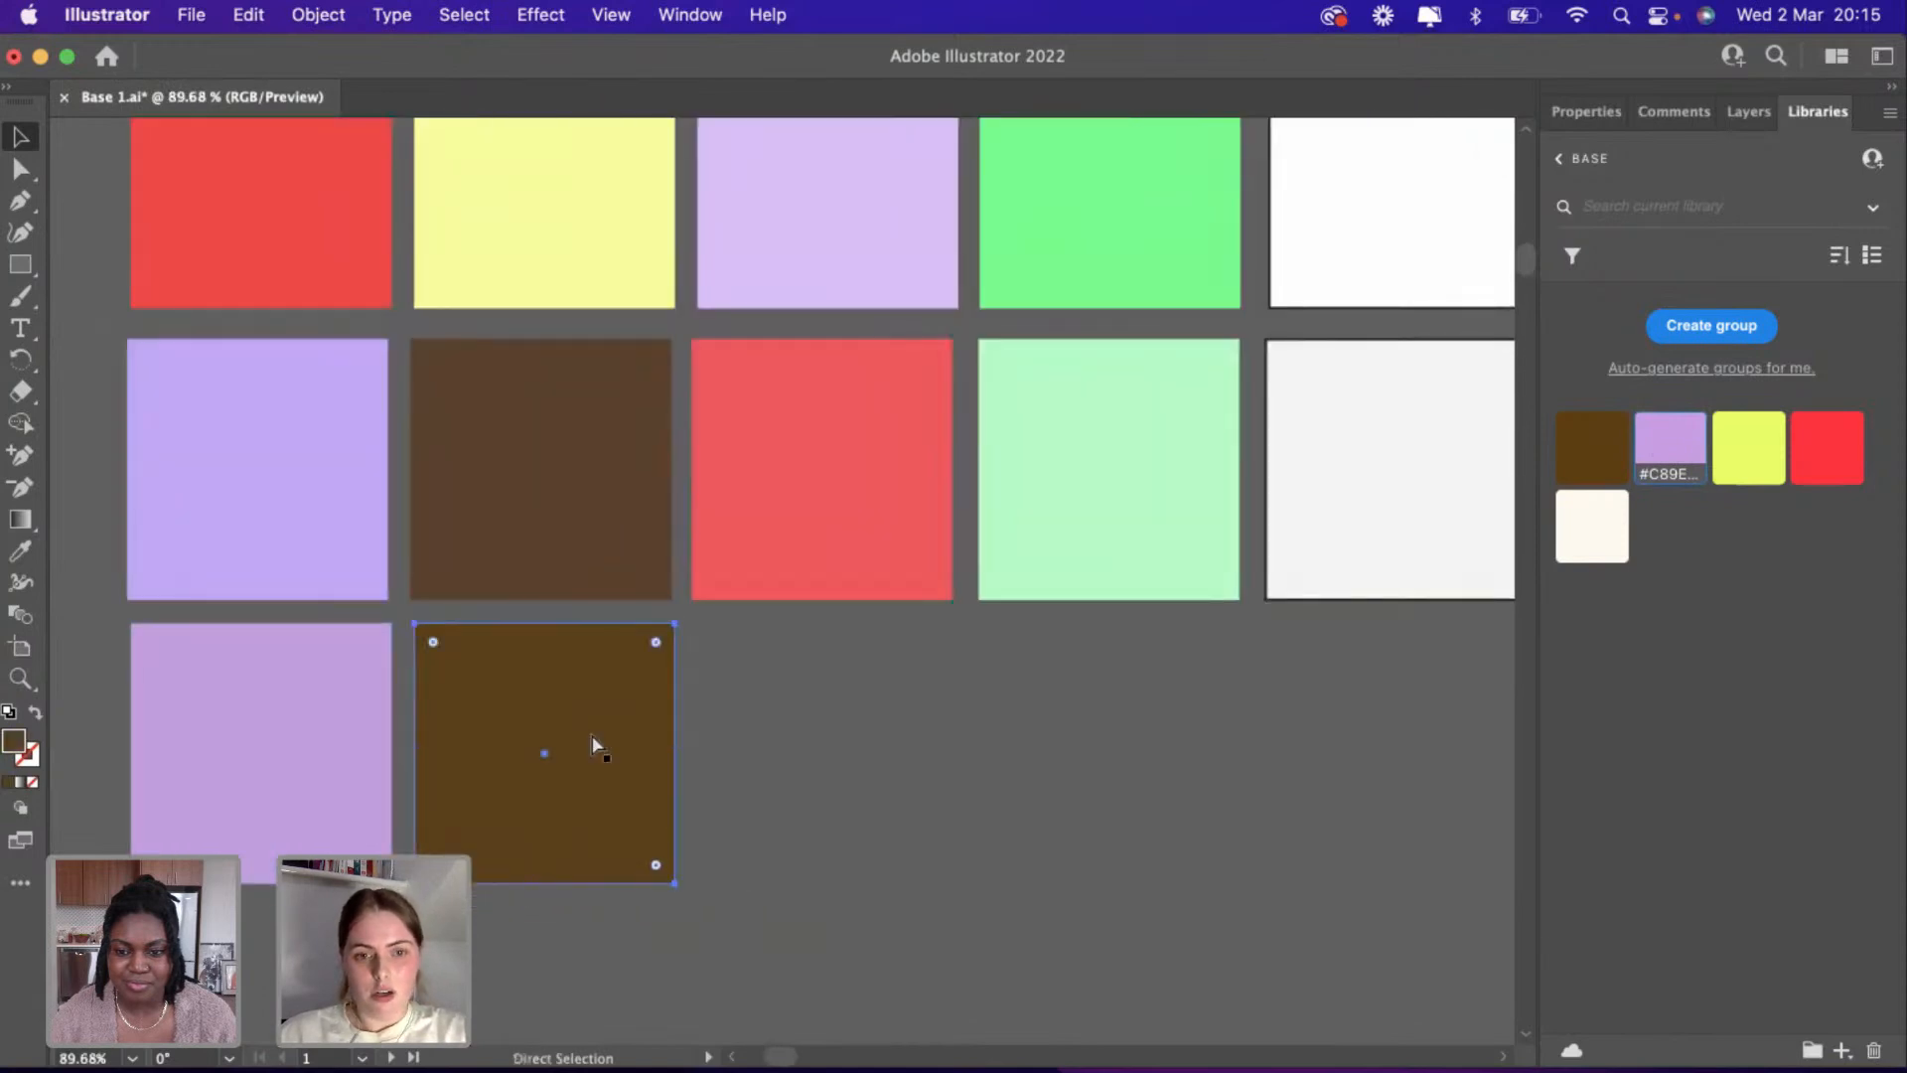
left_click_drag(592, 735, 897, 745)
left_click(1738, 437)
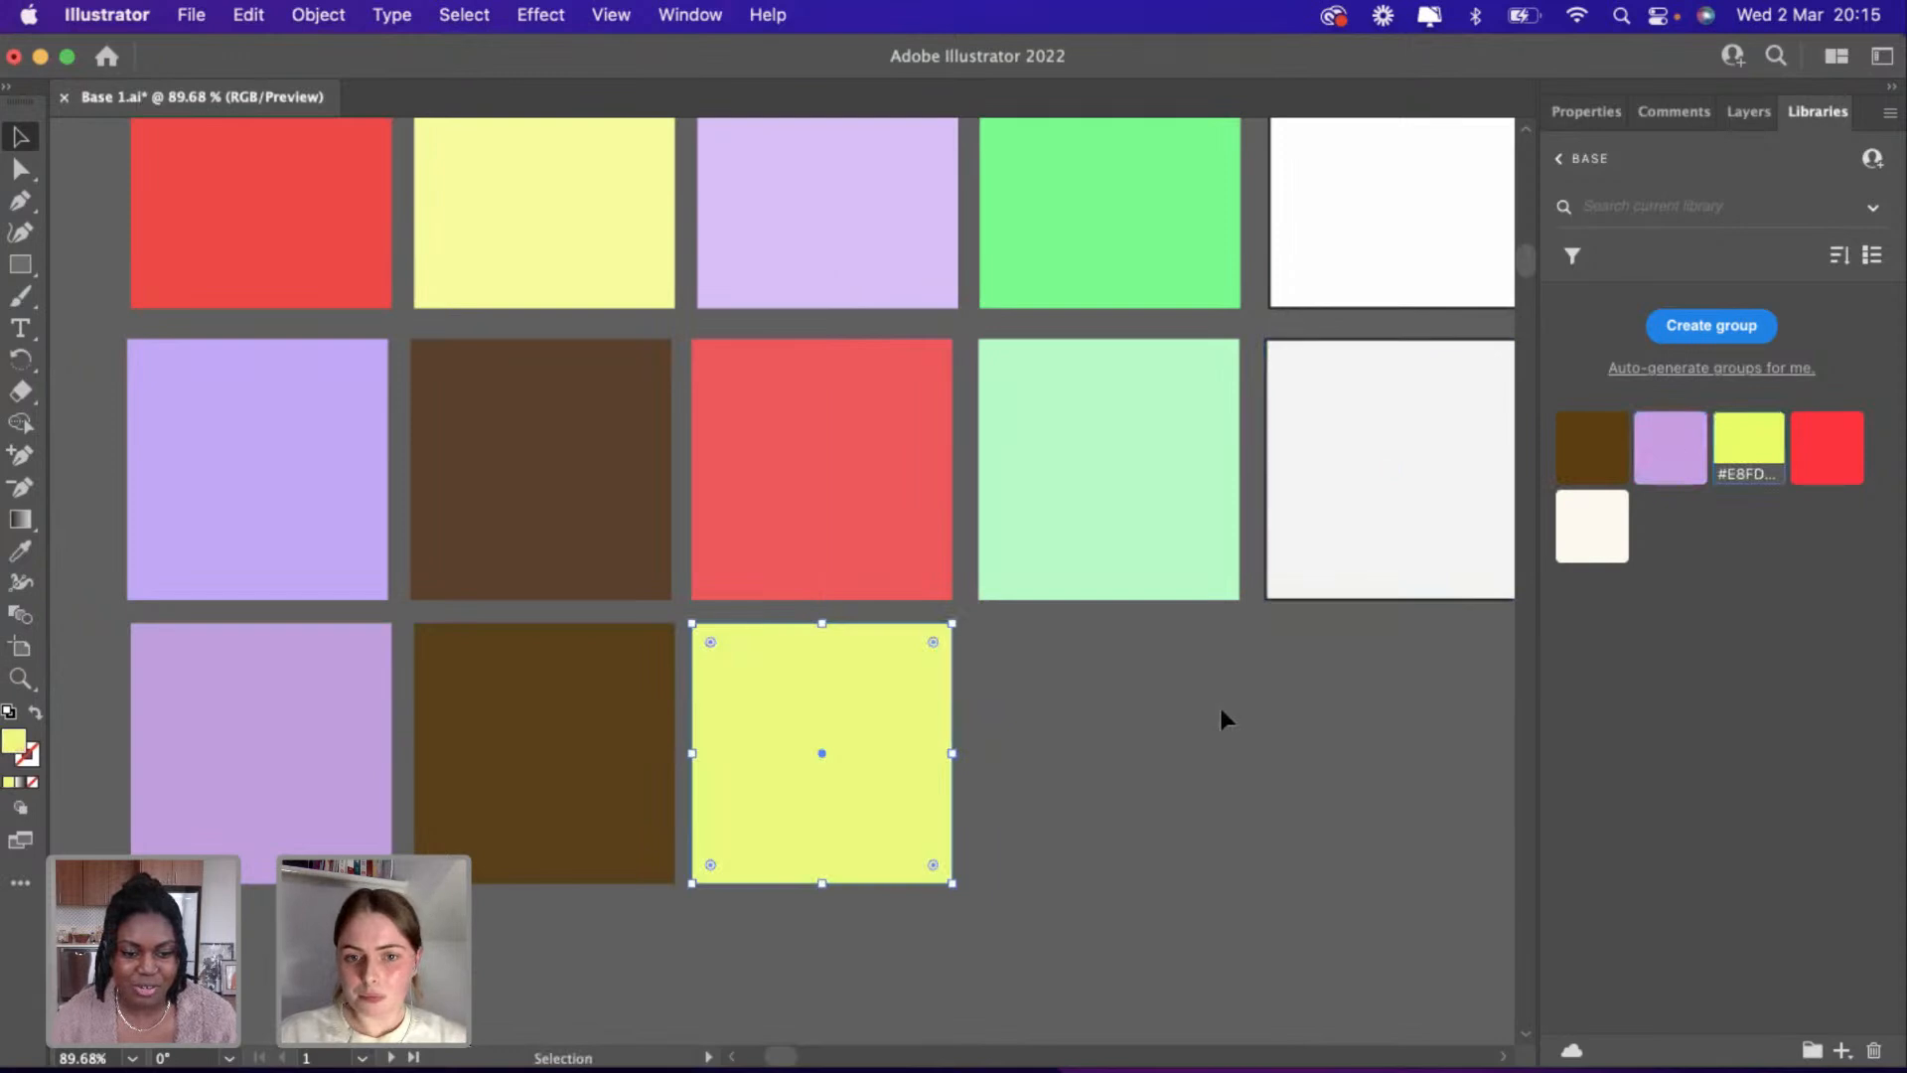
Copy the third row's brown square into the fourth place and fill the copy with the library's red.
scroll(1219, 704, "right", 3)
left_click_drag(644, 719, 1026, 787)
left_click(1588, 457)
left_click(1249, 765)
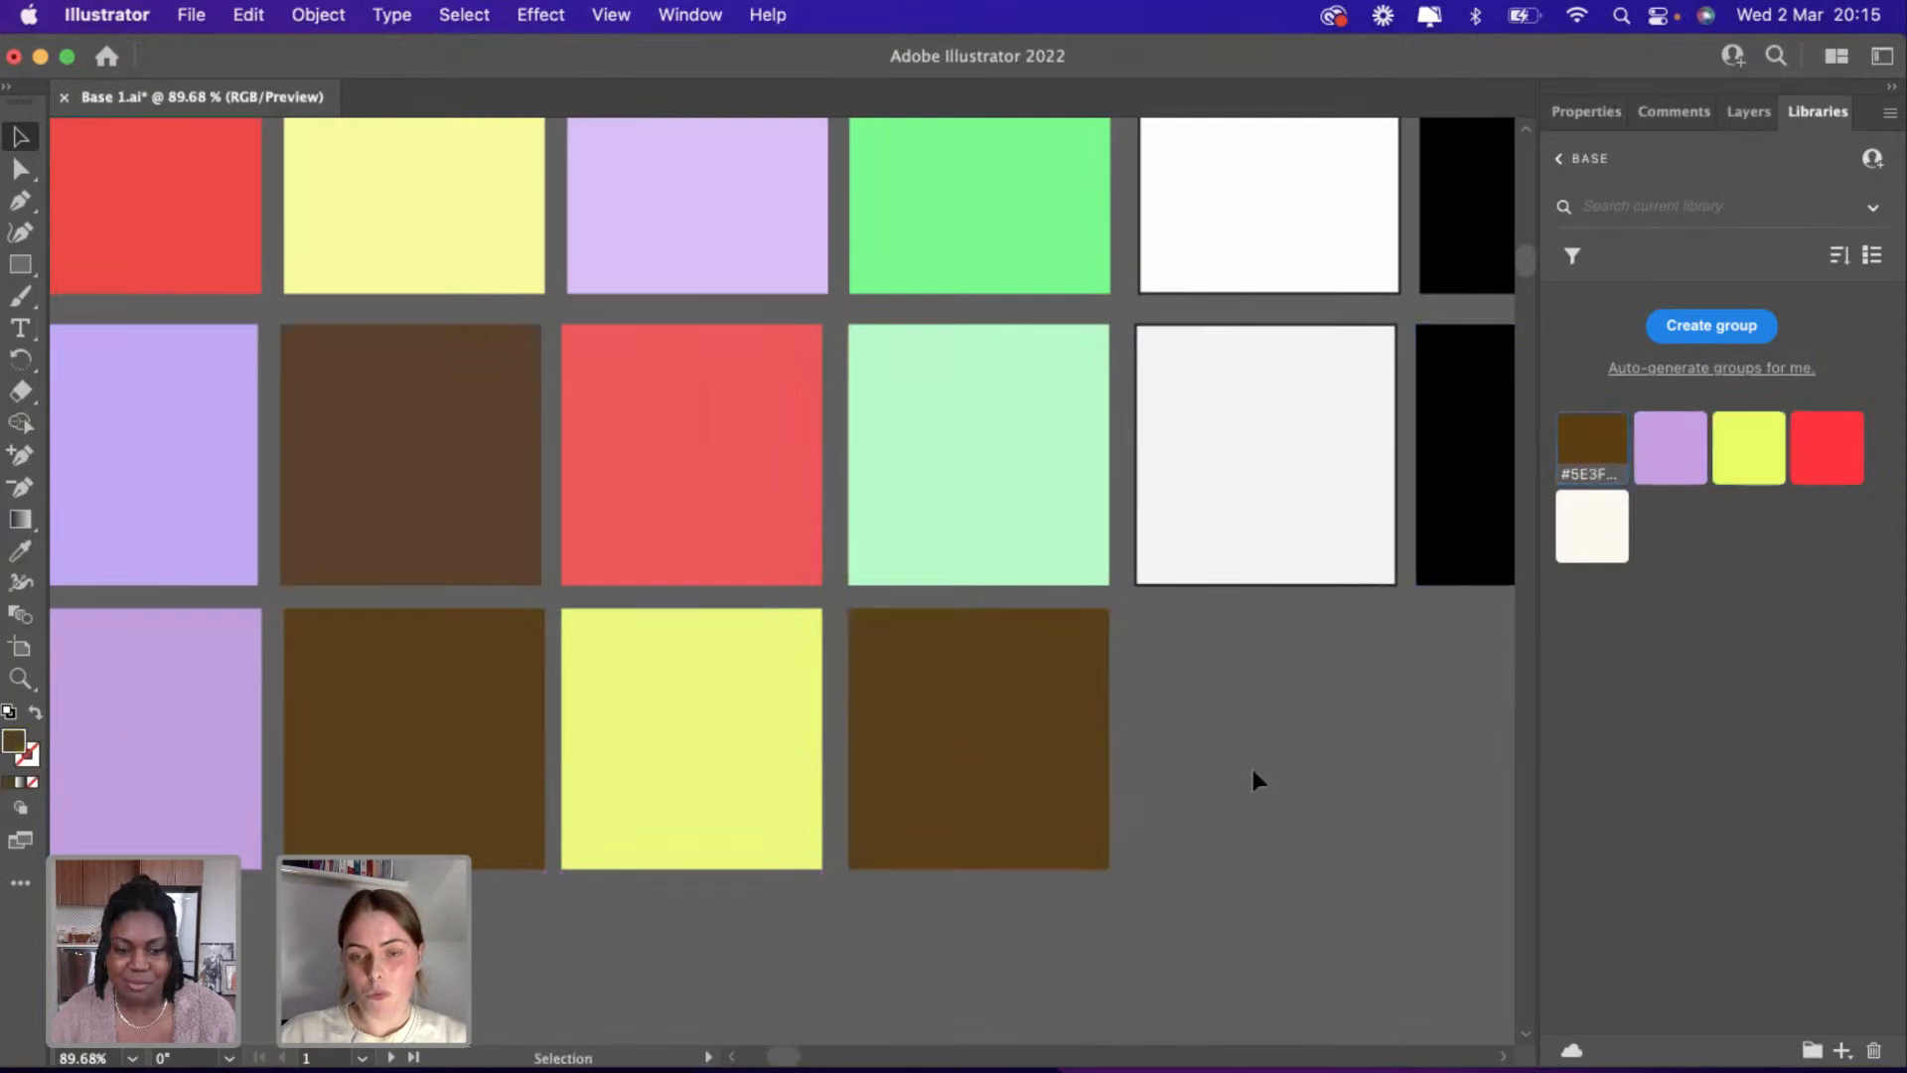
left_click(934, 723)
left_click(1826, 445)
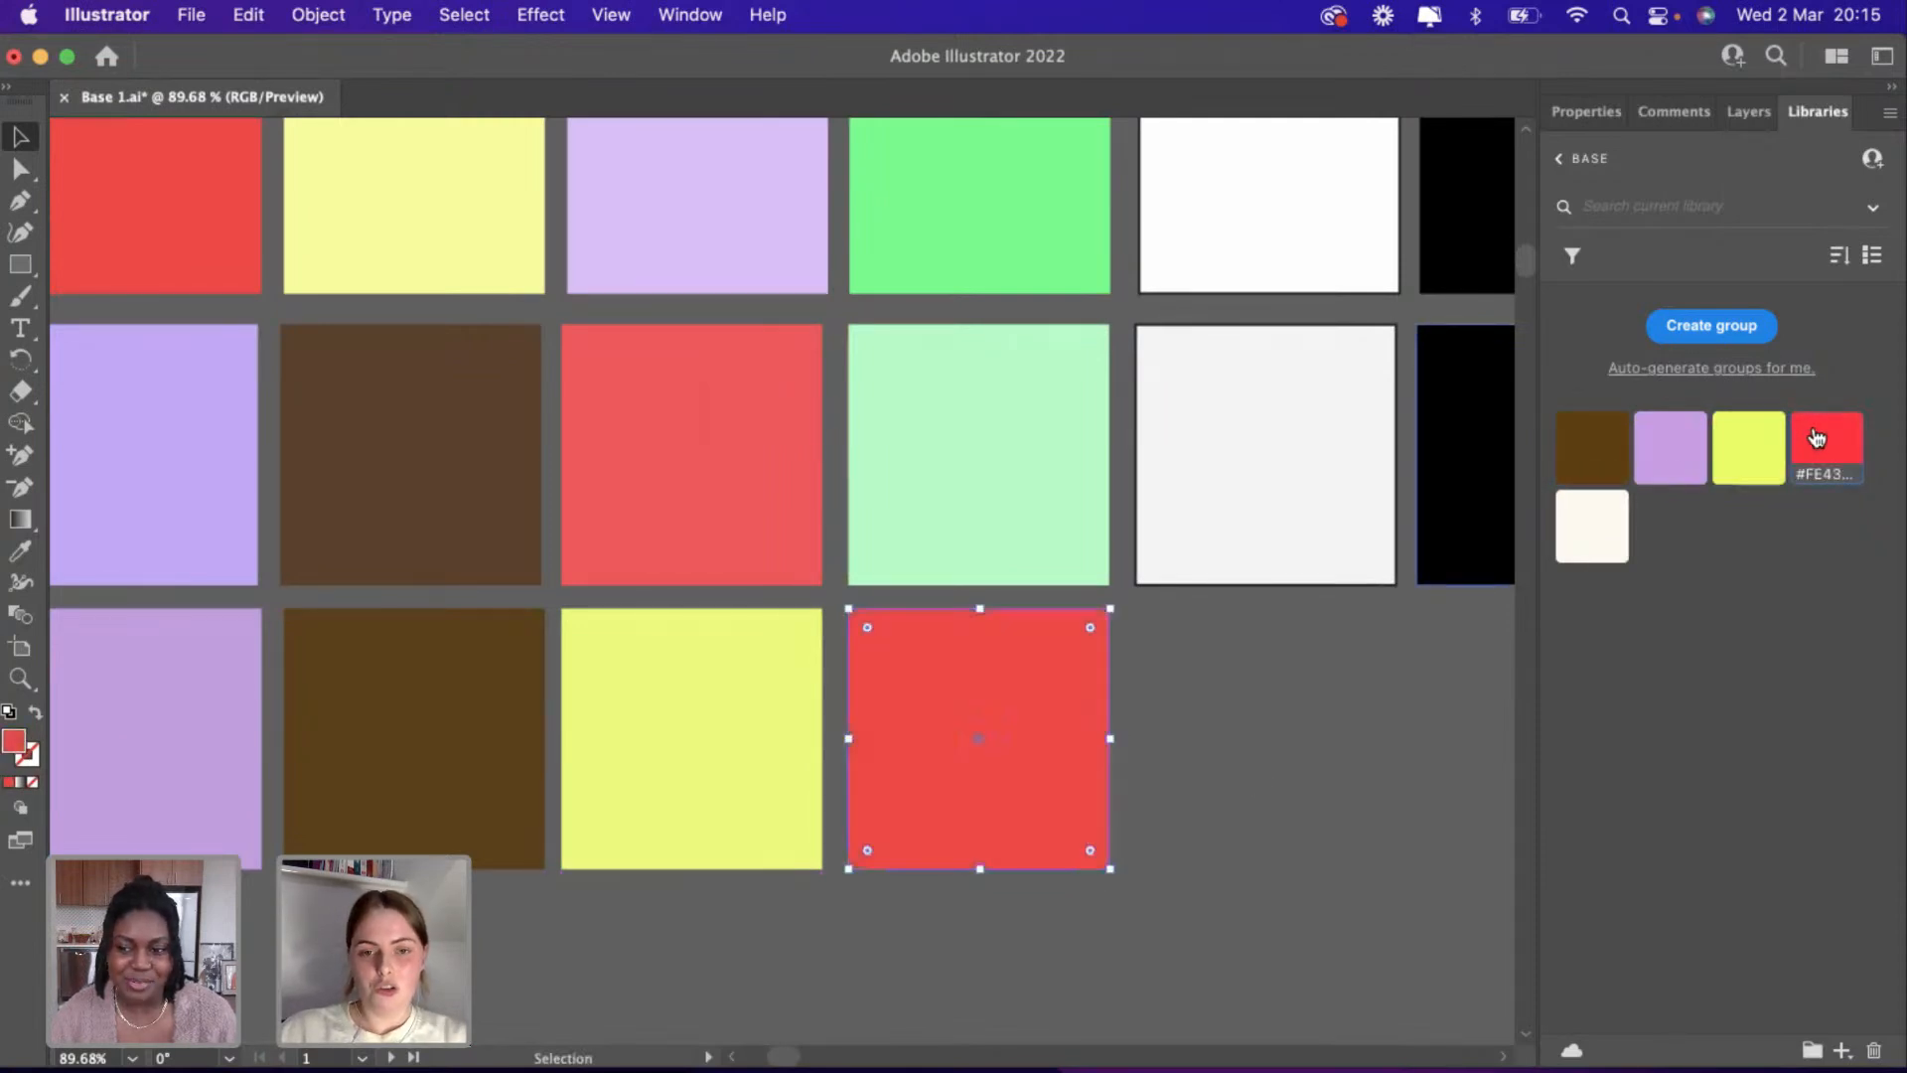
scroll(1329, 765, "down", 3)
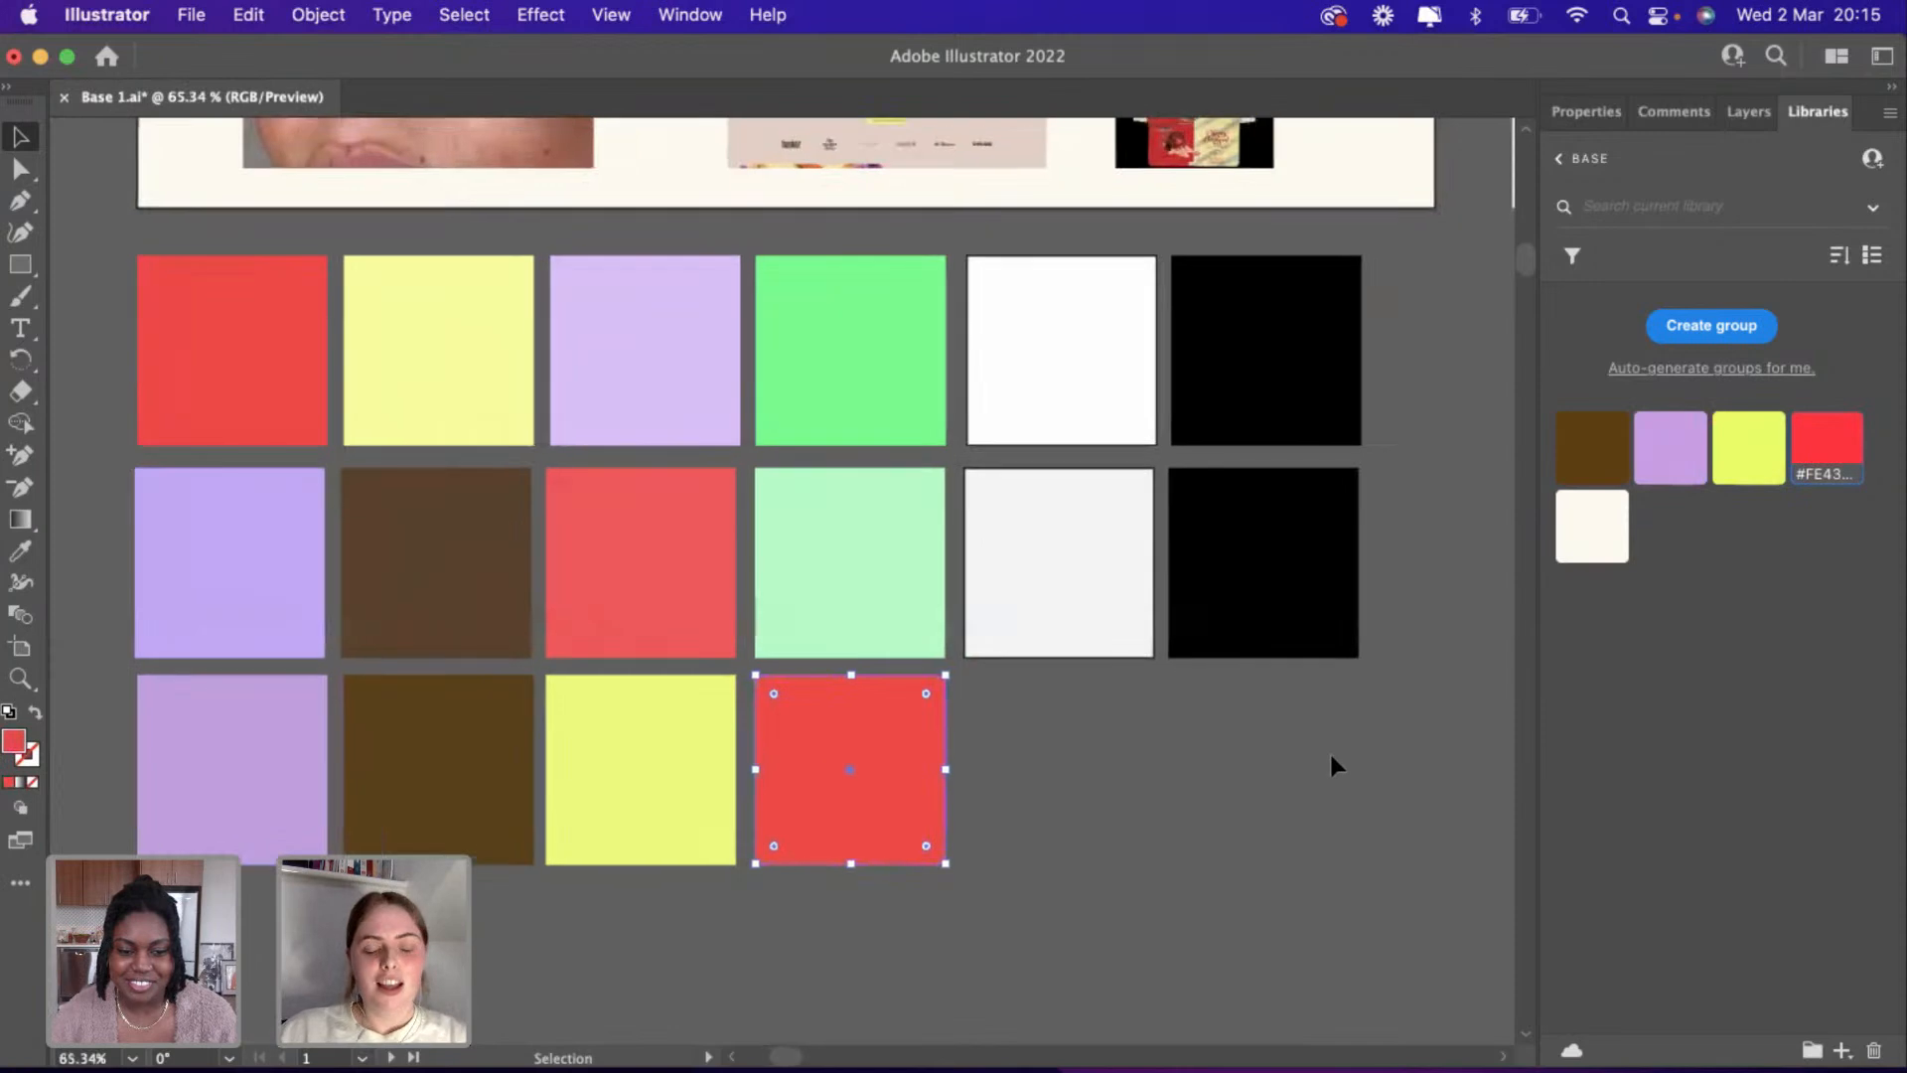
left_click(1007, 550)
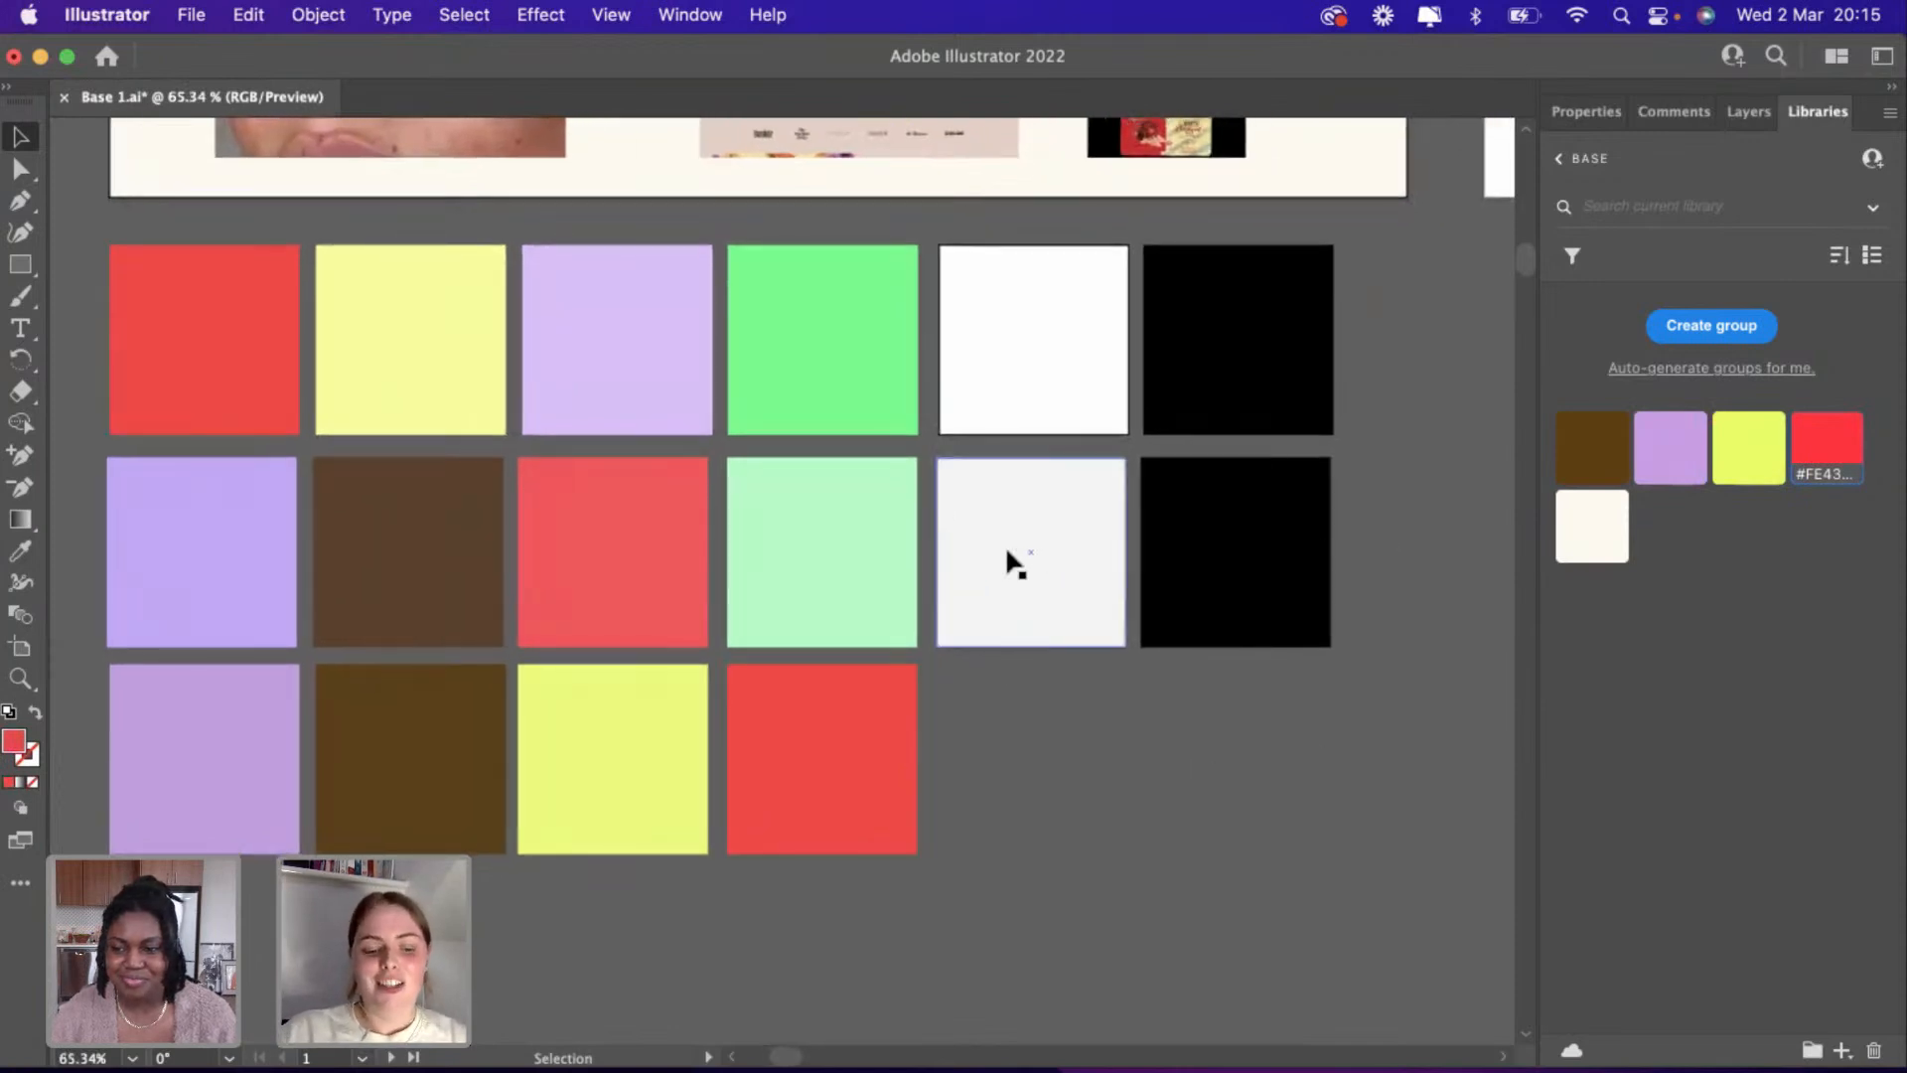
key("cmd+v")
key("cmd+z")
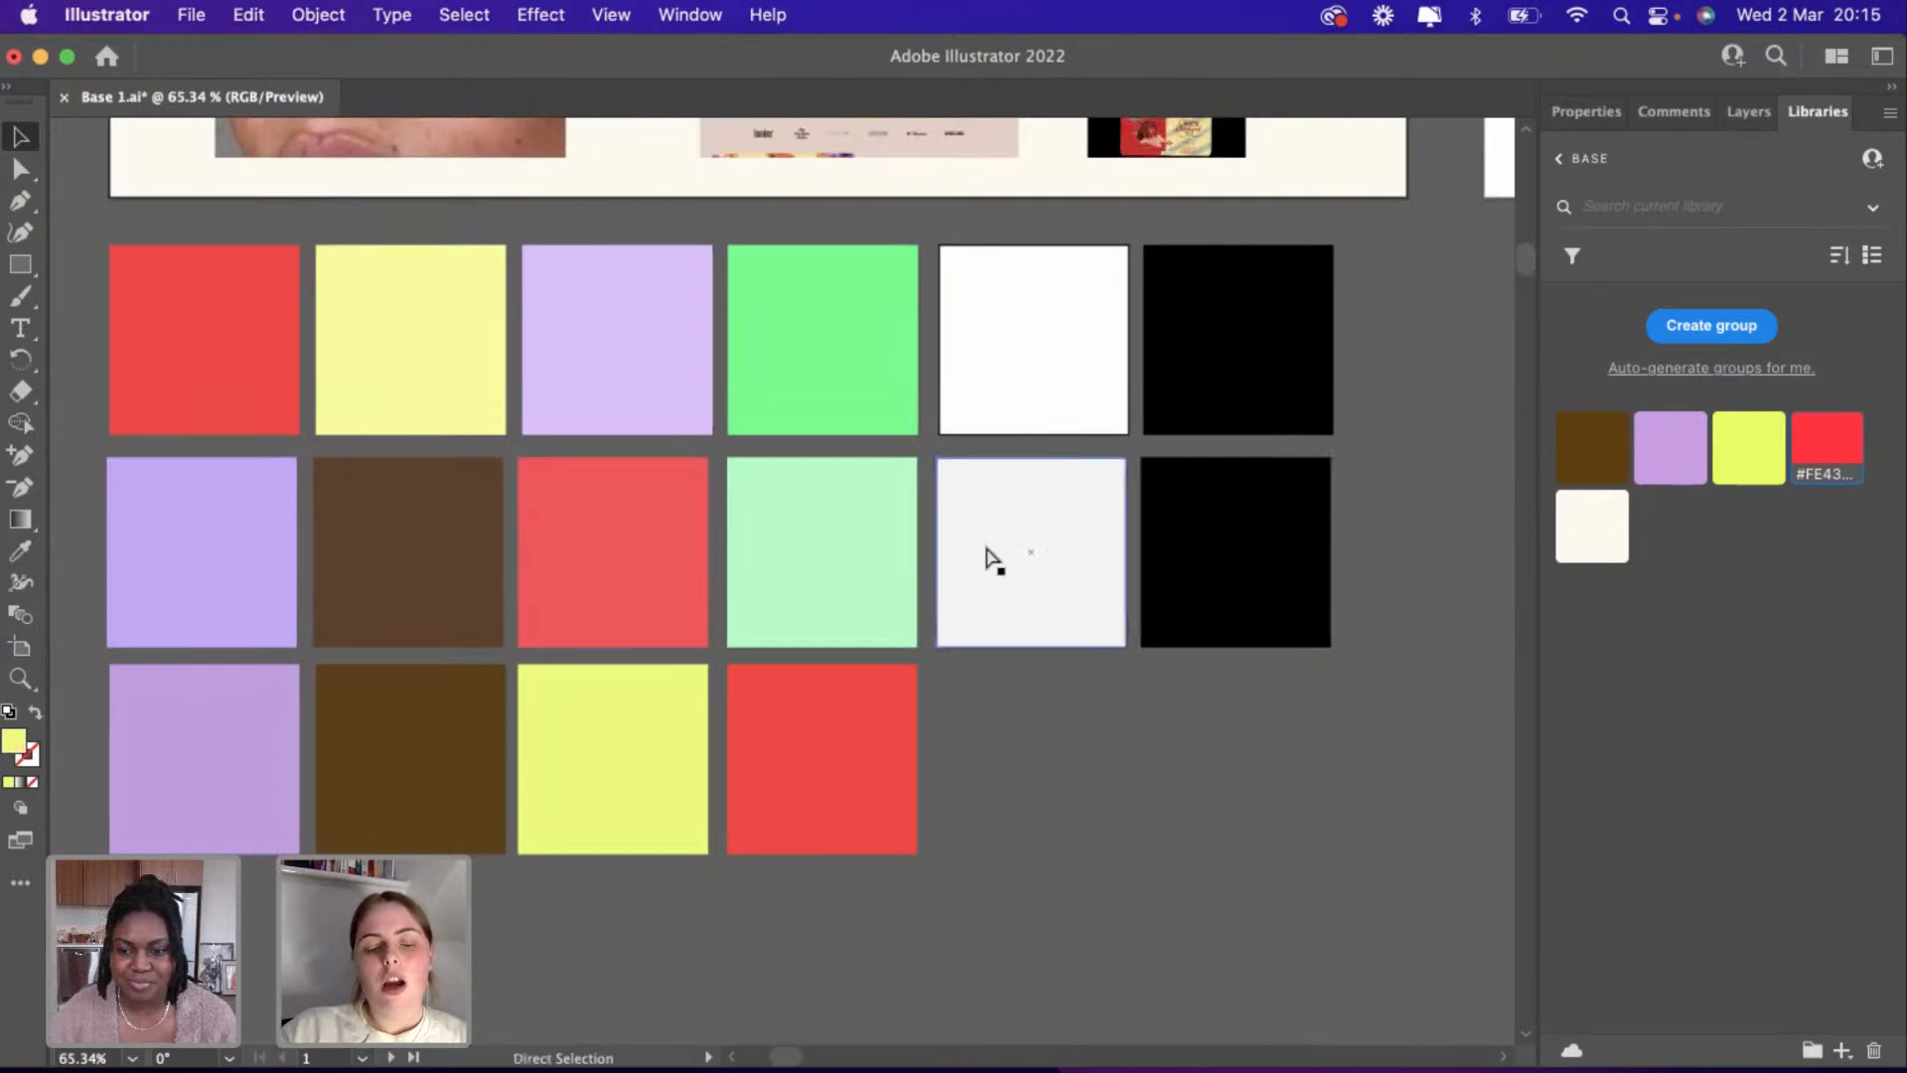
key("cmd+v")
key("cmd+z")
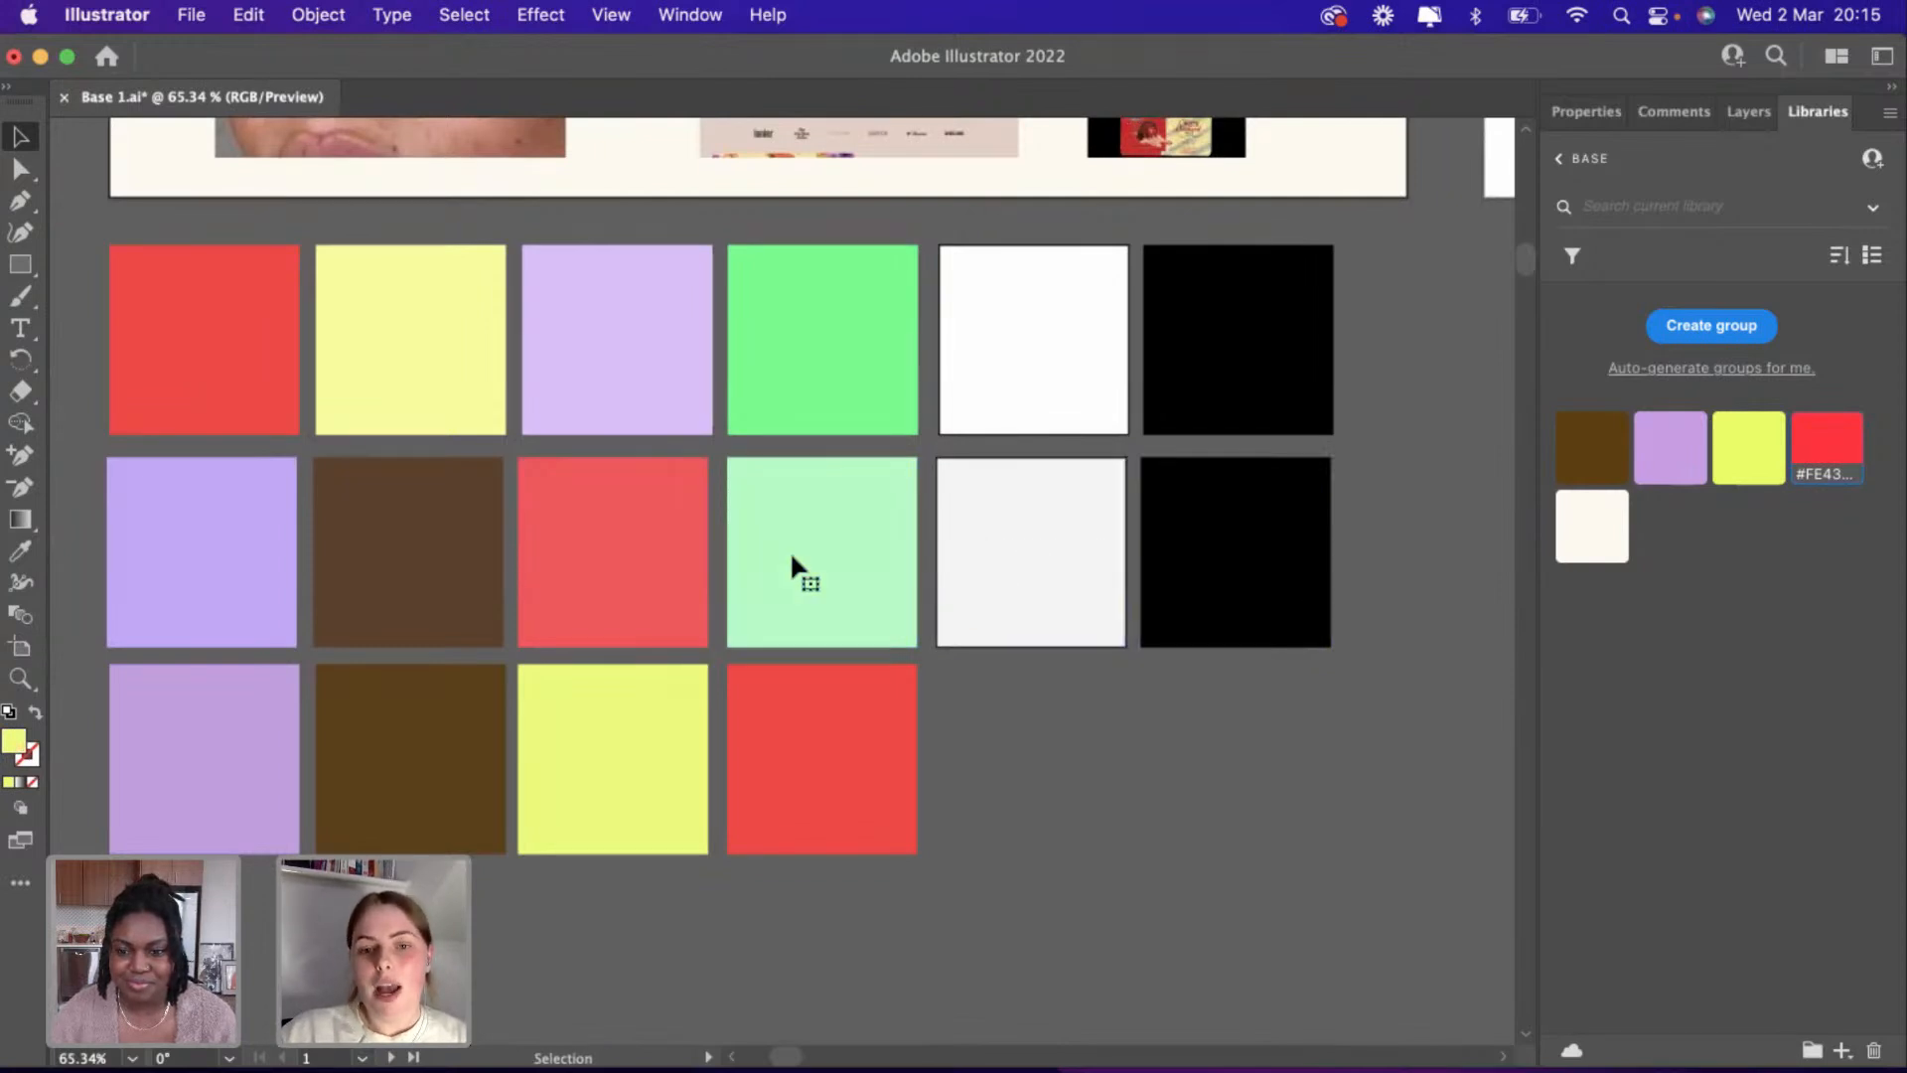
Copy the second row's off-white and black squares into the fifth and sixth places of the third row.
left_click(993, 577)
left_click_drag(992, 596, 1051, 762)
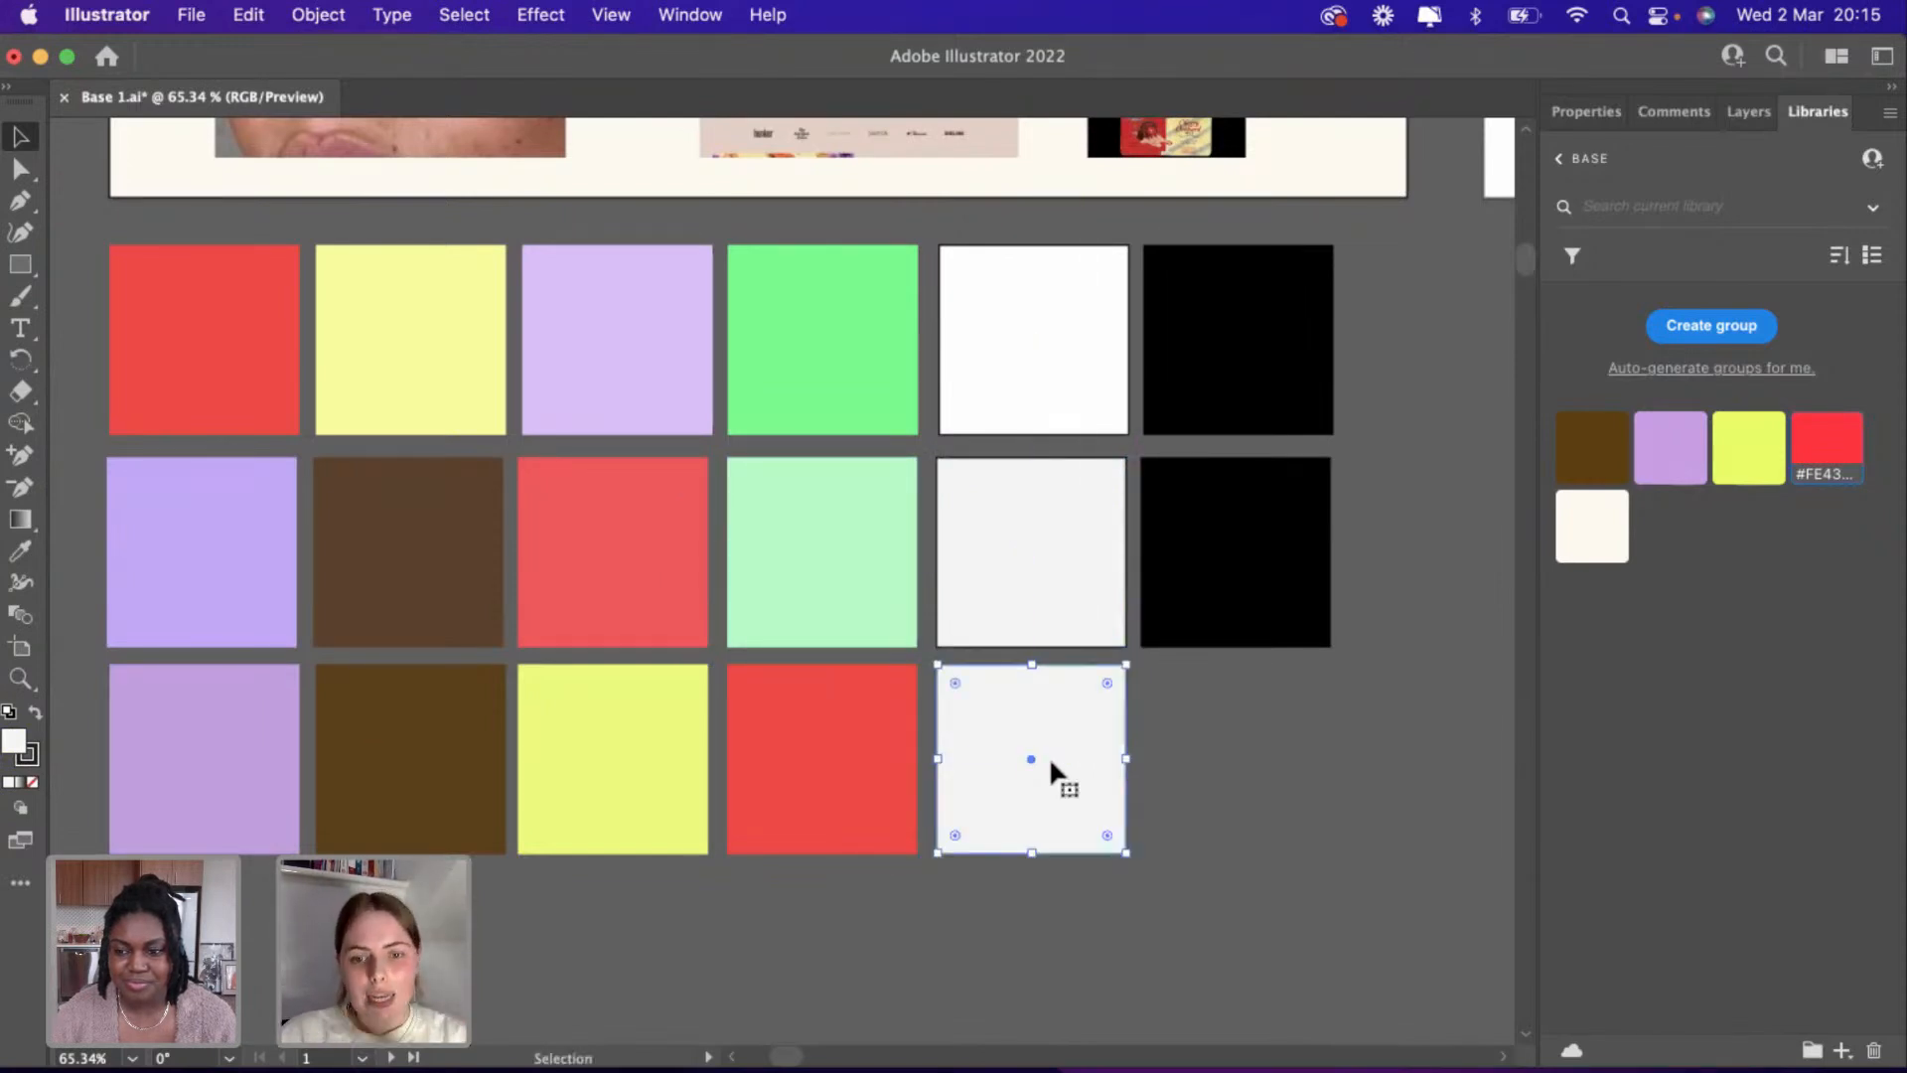
left_click(1312, 562)
left_click_drag(1286, 568, 1185, 723)
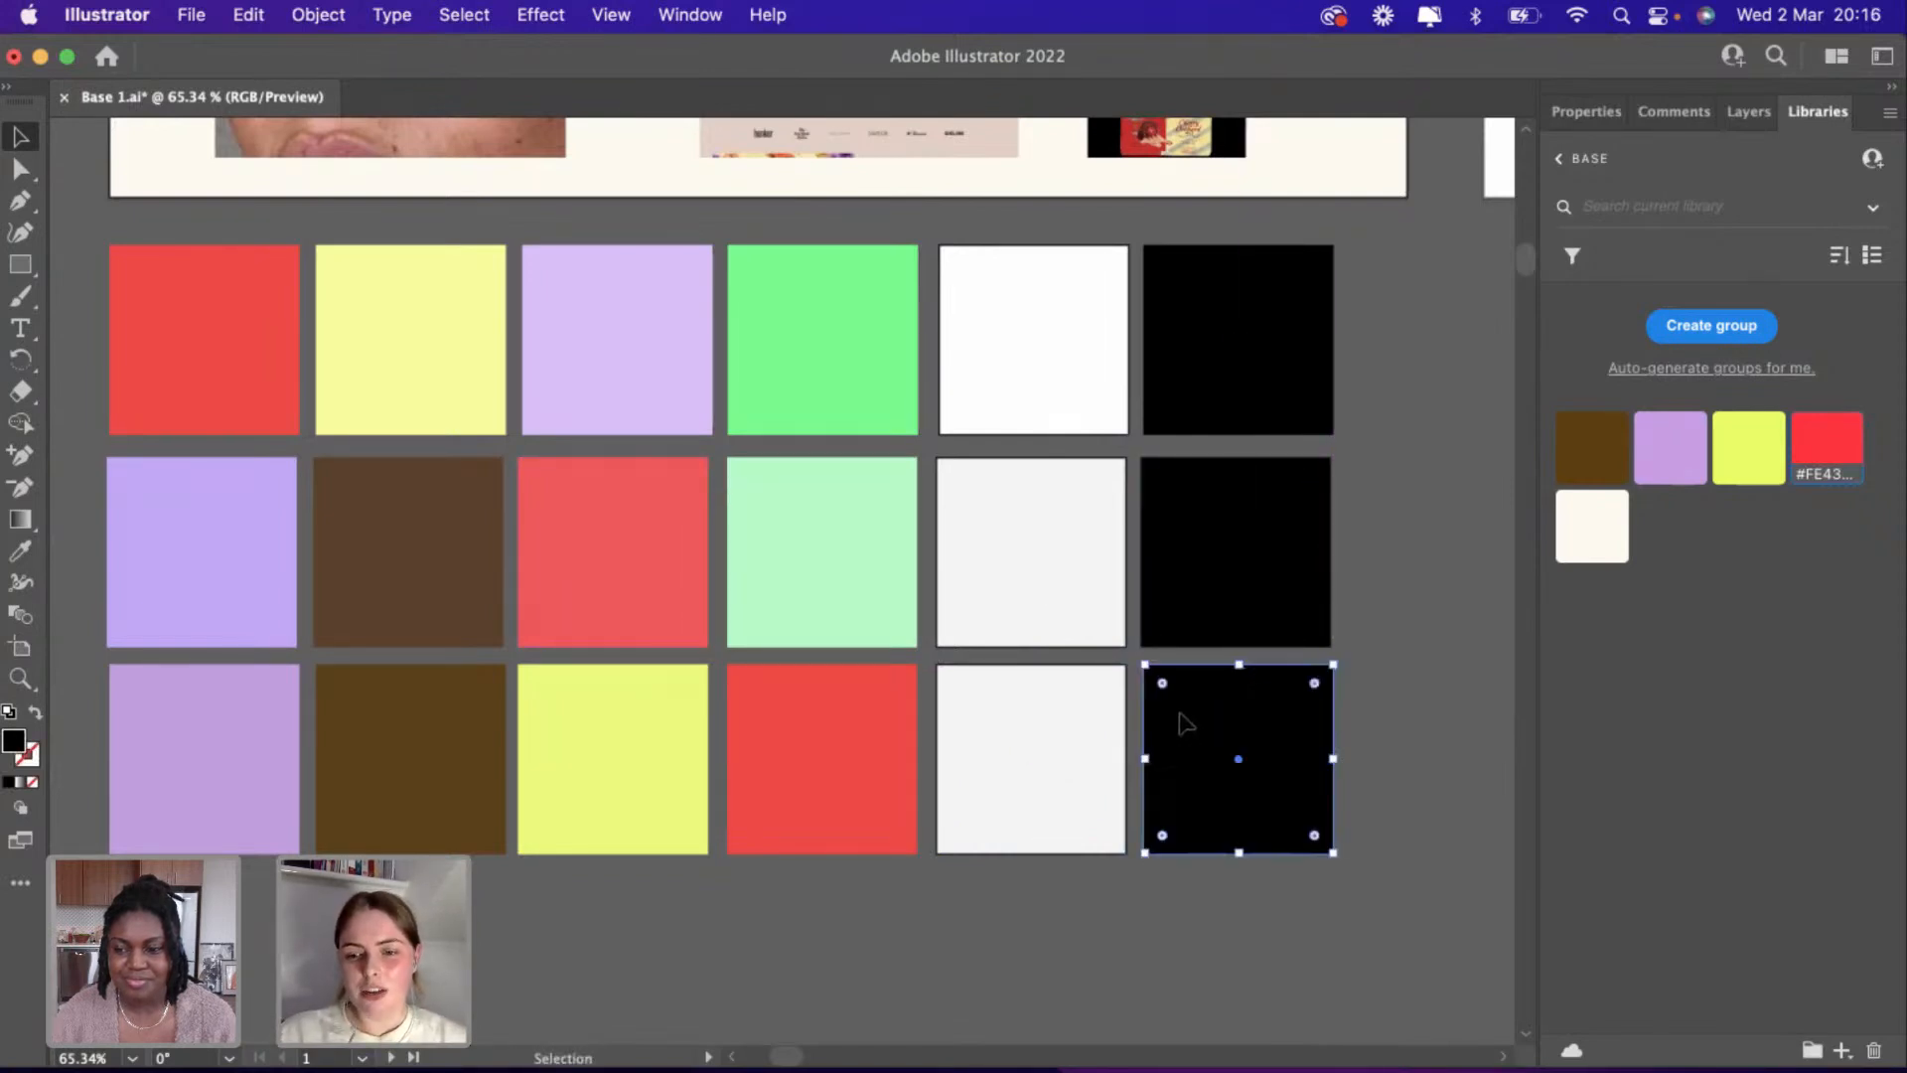
left_click(1037, 943)
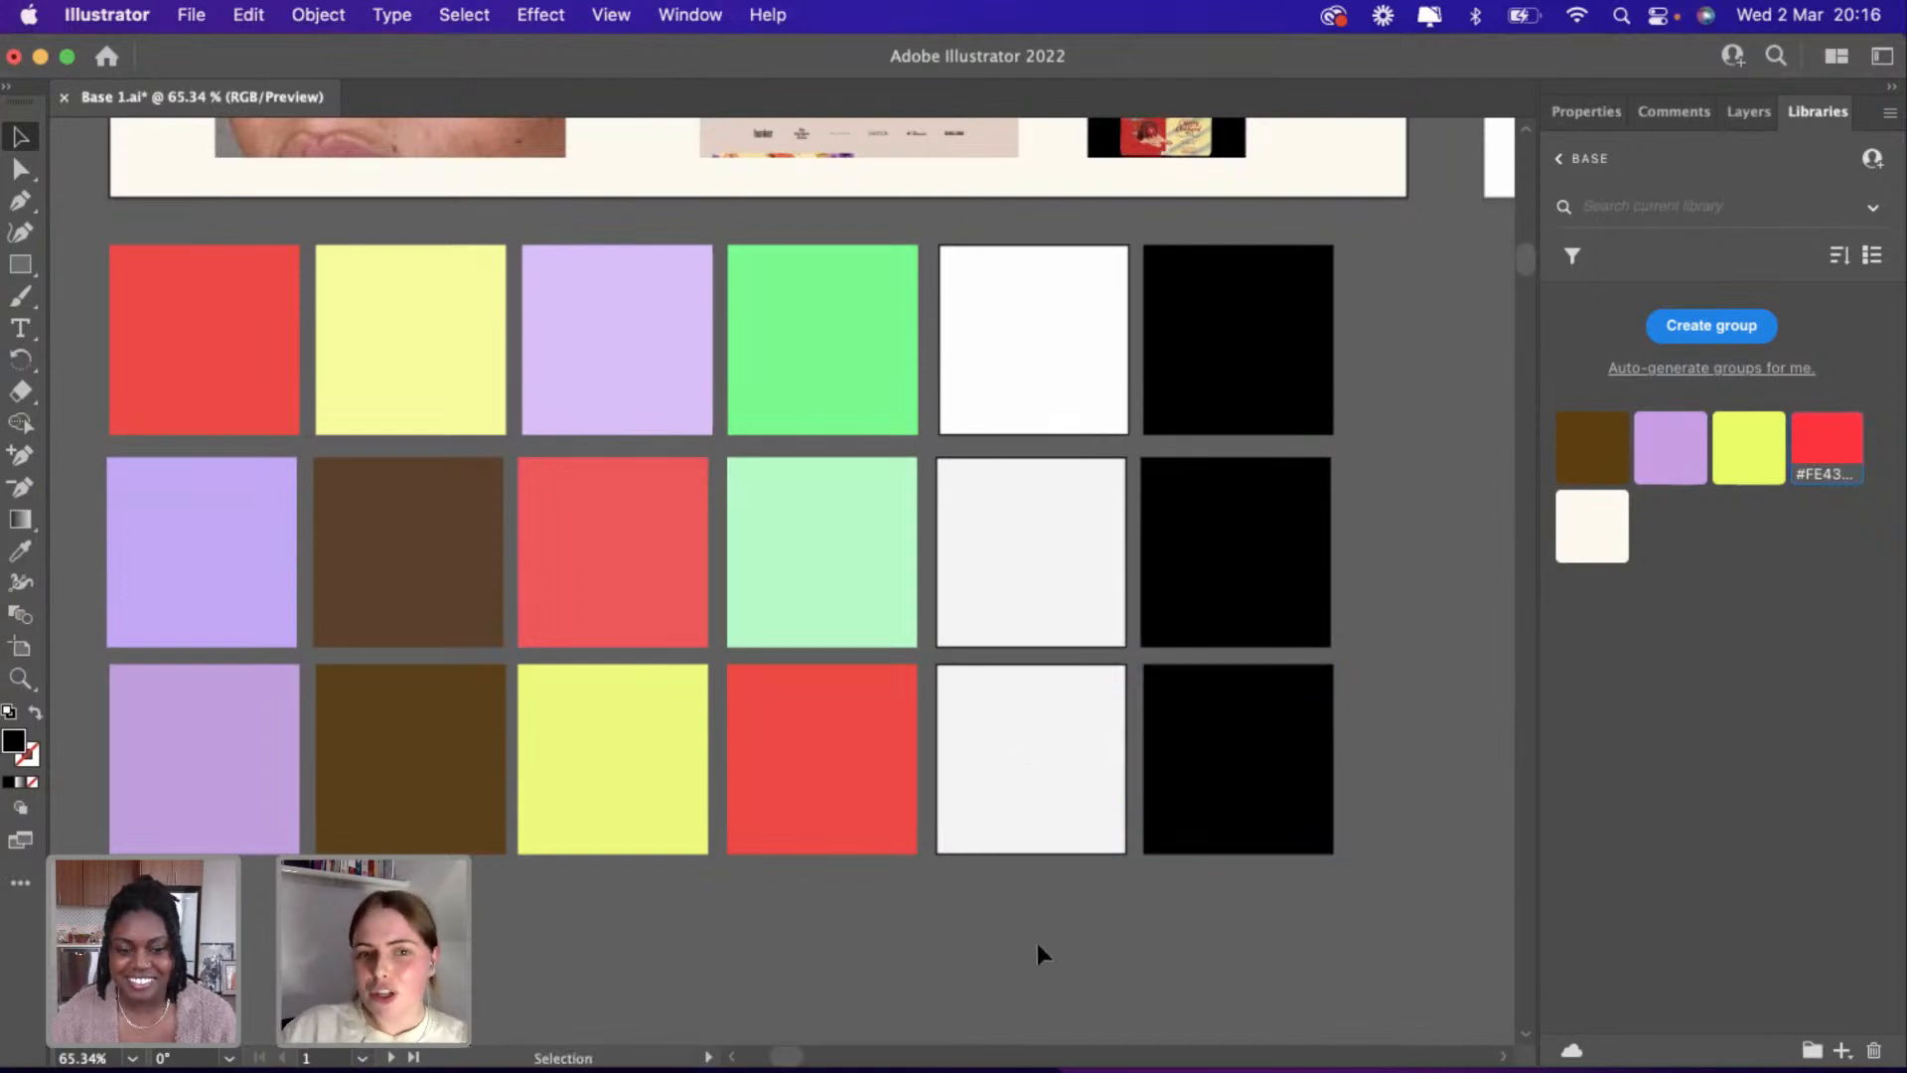
Fill the third row's off-white square with the library's cream FFFAF0.
left_click(1068, 747)
left_click(1586, 518)
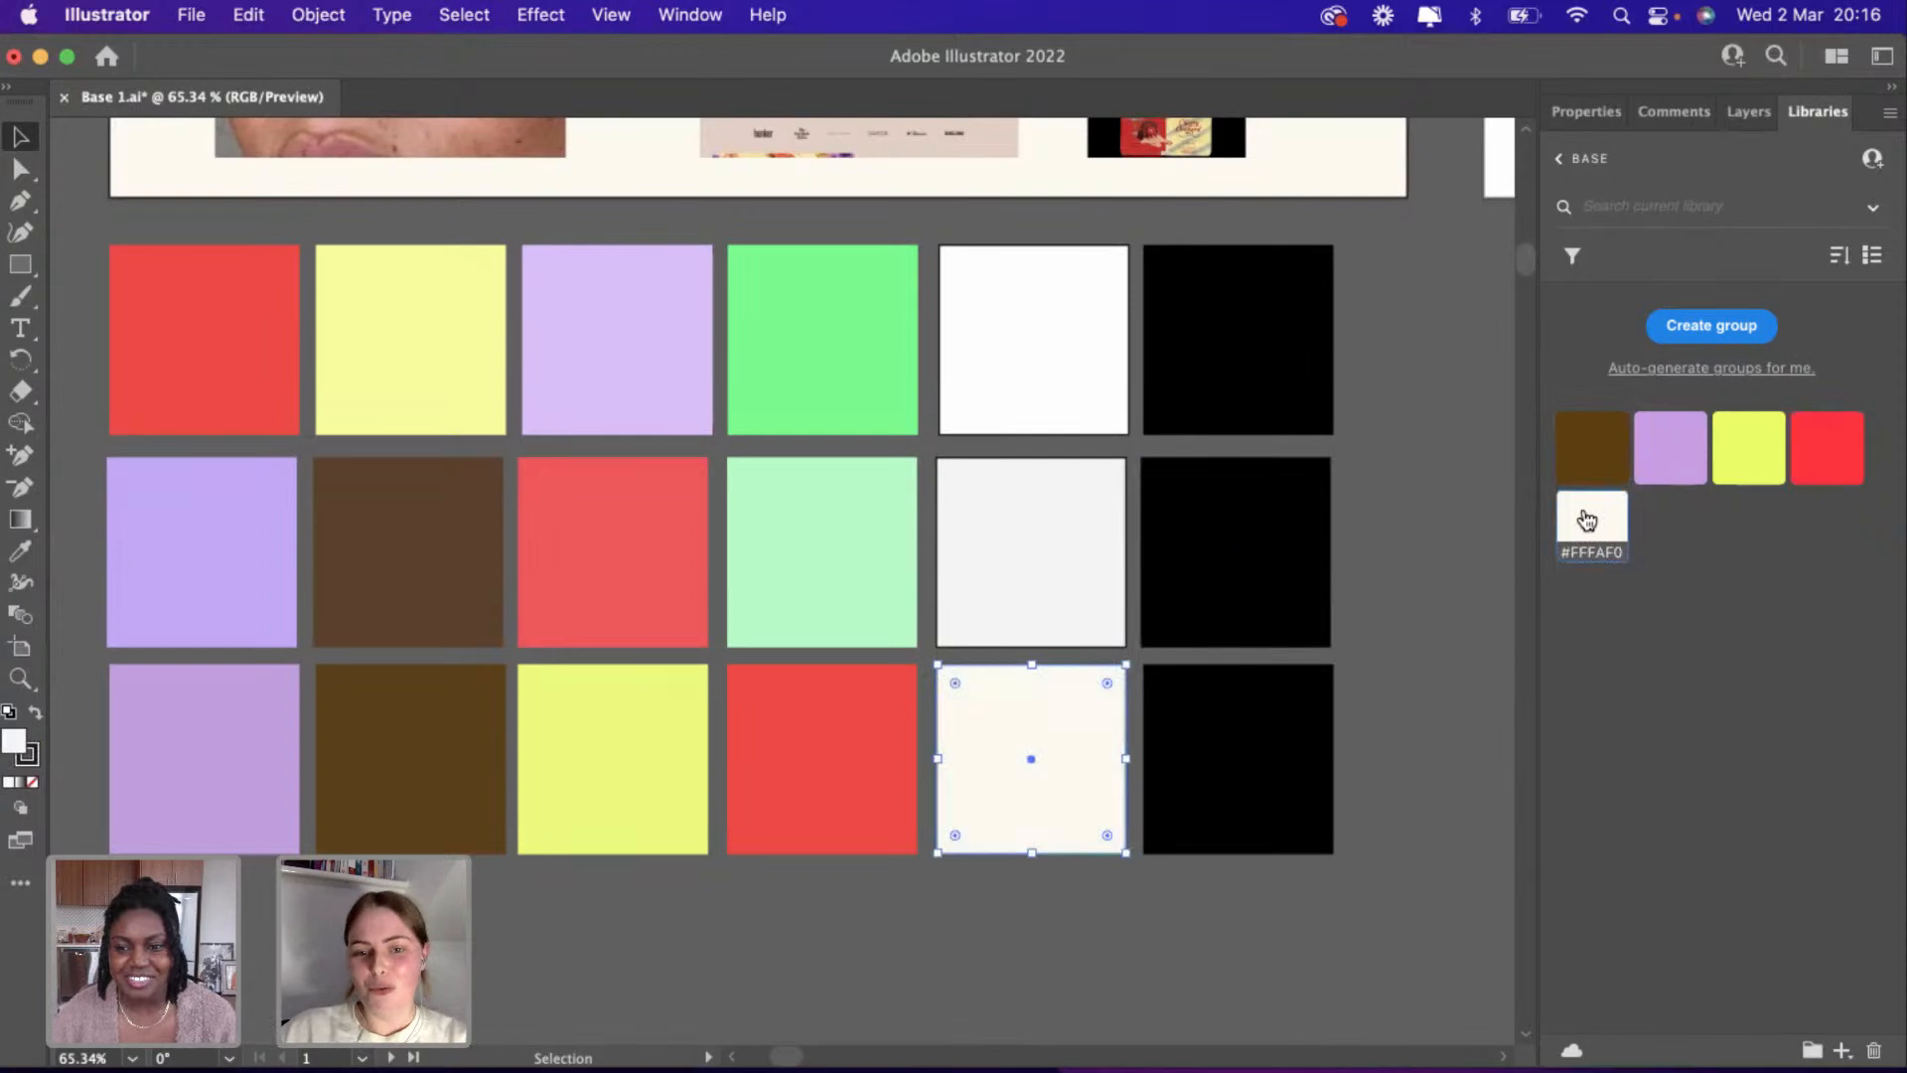
left_click(1137, 925)
Move the third row's six swatches onto the COLOUR PALETTE artboard and scale them down to fit beneath the heading.
scroll(1136, 926, "left", 3)
scroll(1136, 925, "down", 1)
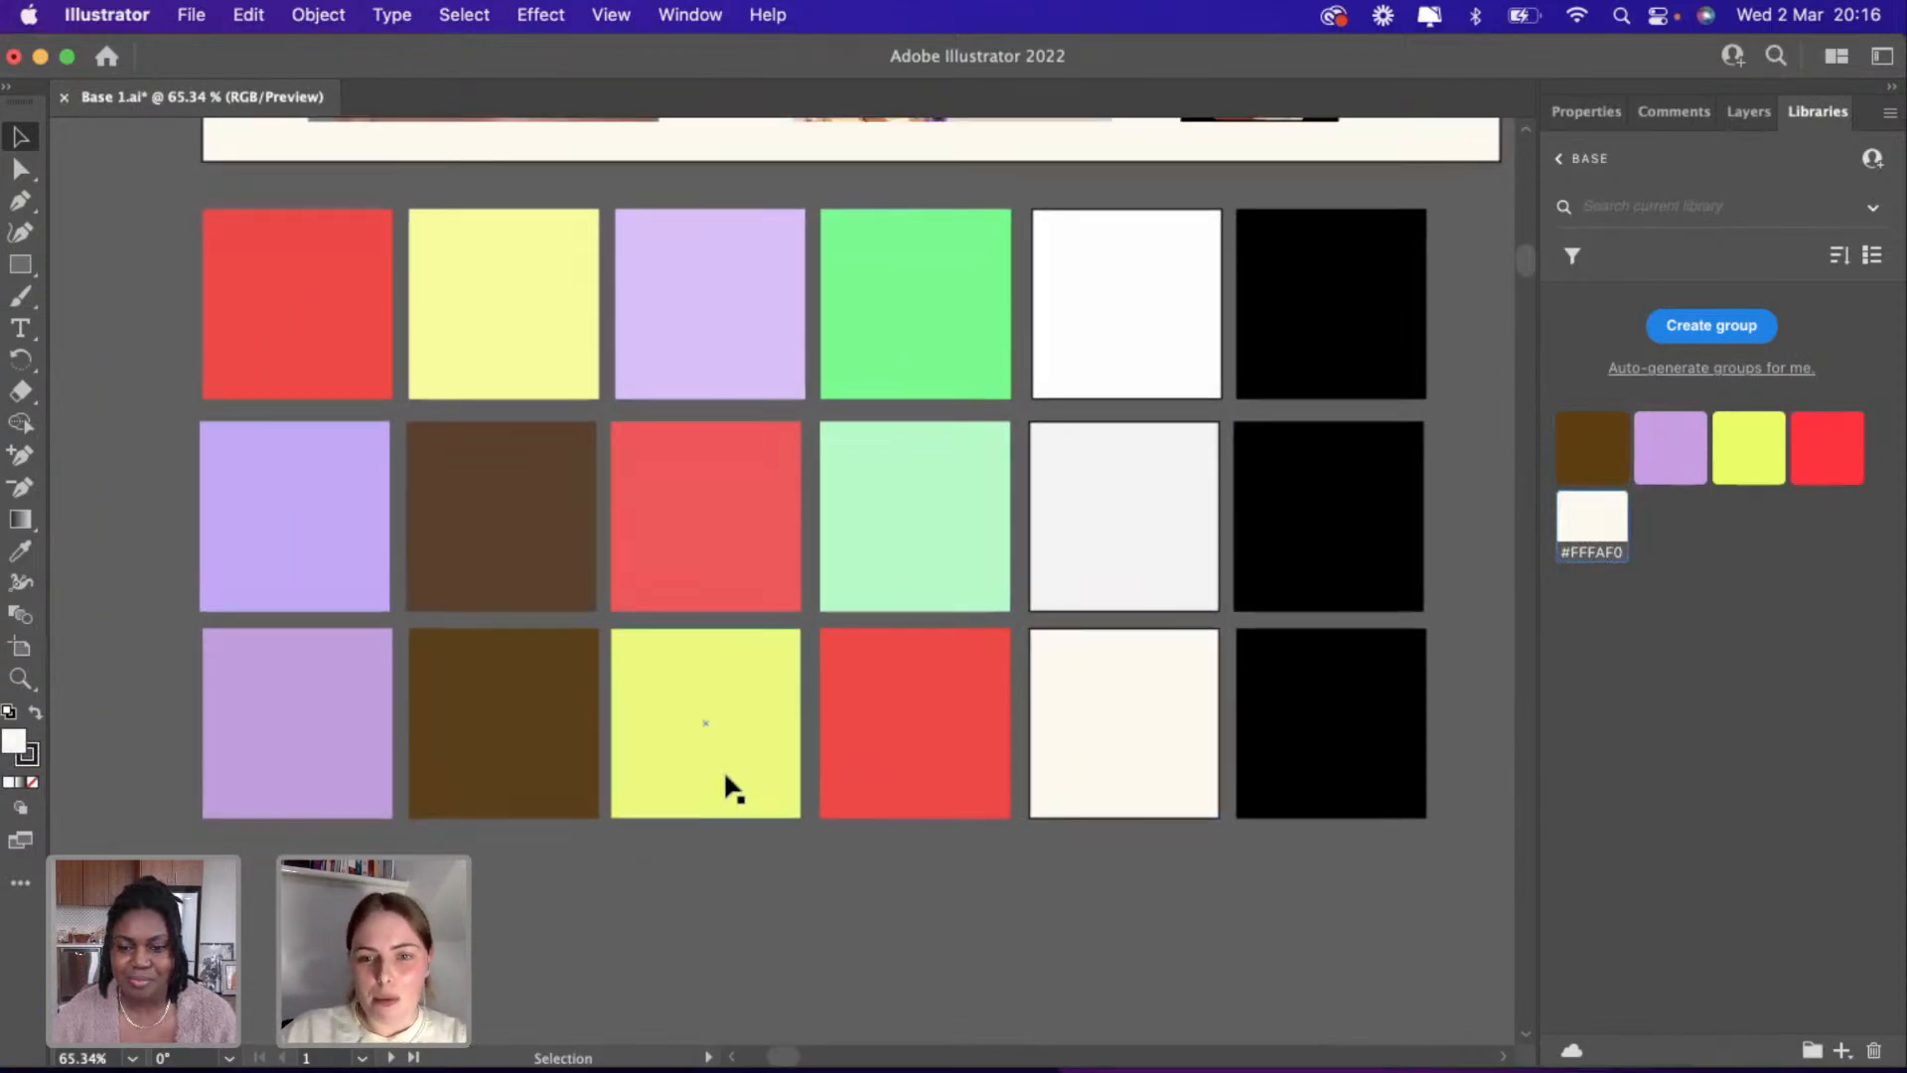
scroll(723, 770, "down", 3)
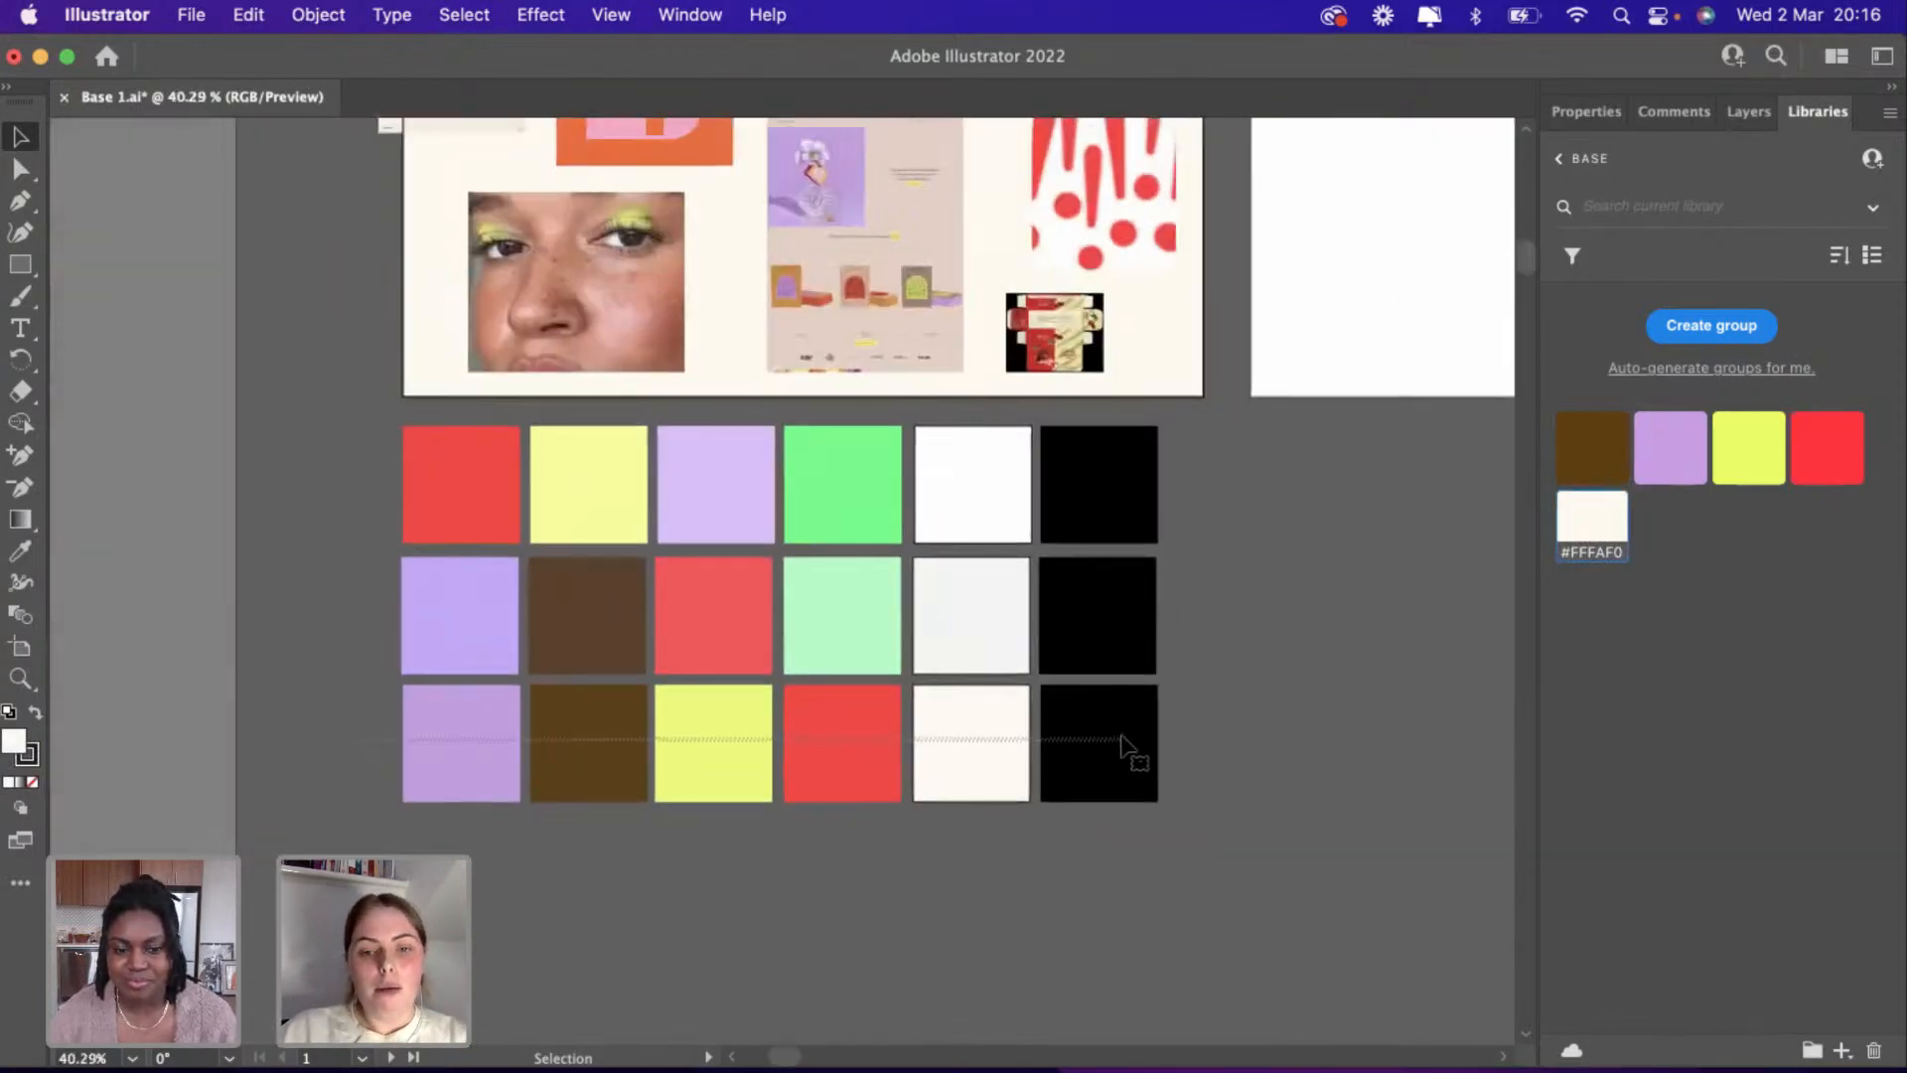
left_click_drag(1122, 747, 1129, 746)
scroll(1004, 775, "right", 5)
scroll(1003, 775, "up", 1)
left_click_drag(931, 827, 1224, 871)
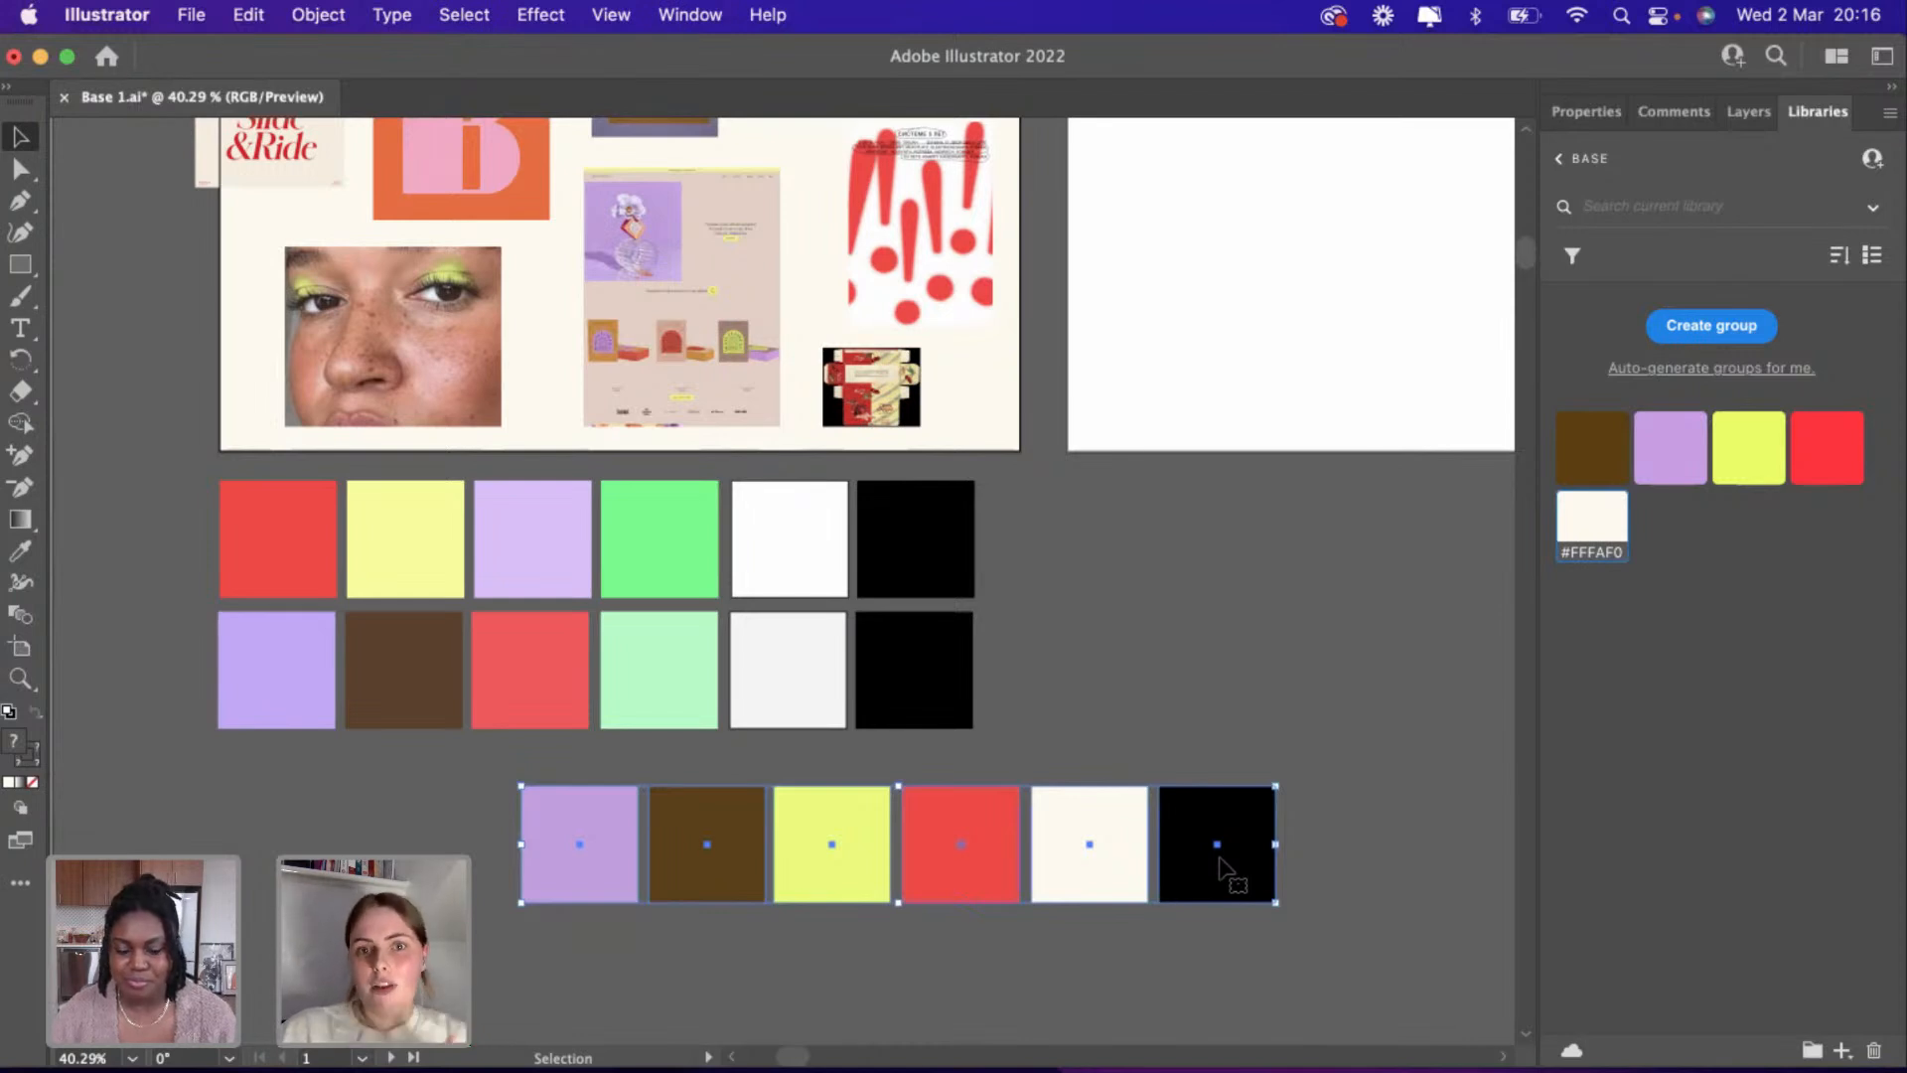
scroll(1220, 870, "down", 3)
scroll(1220, 869, "right", 3)
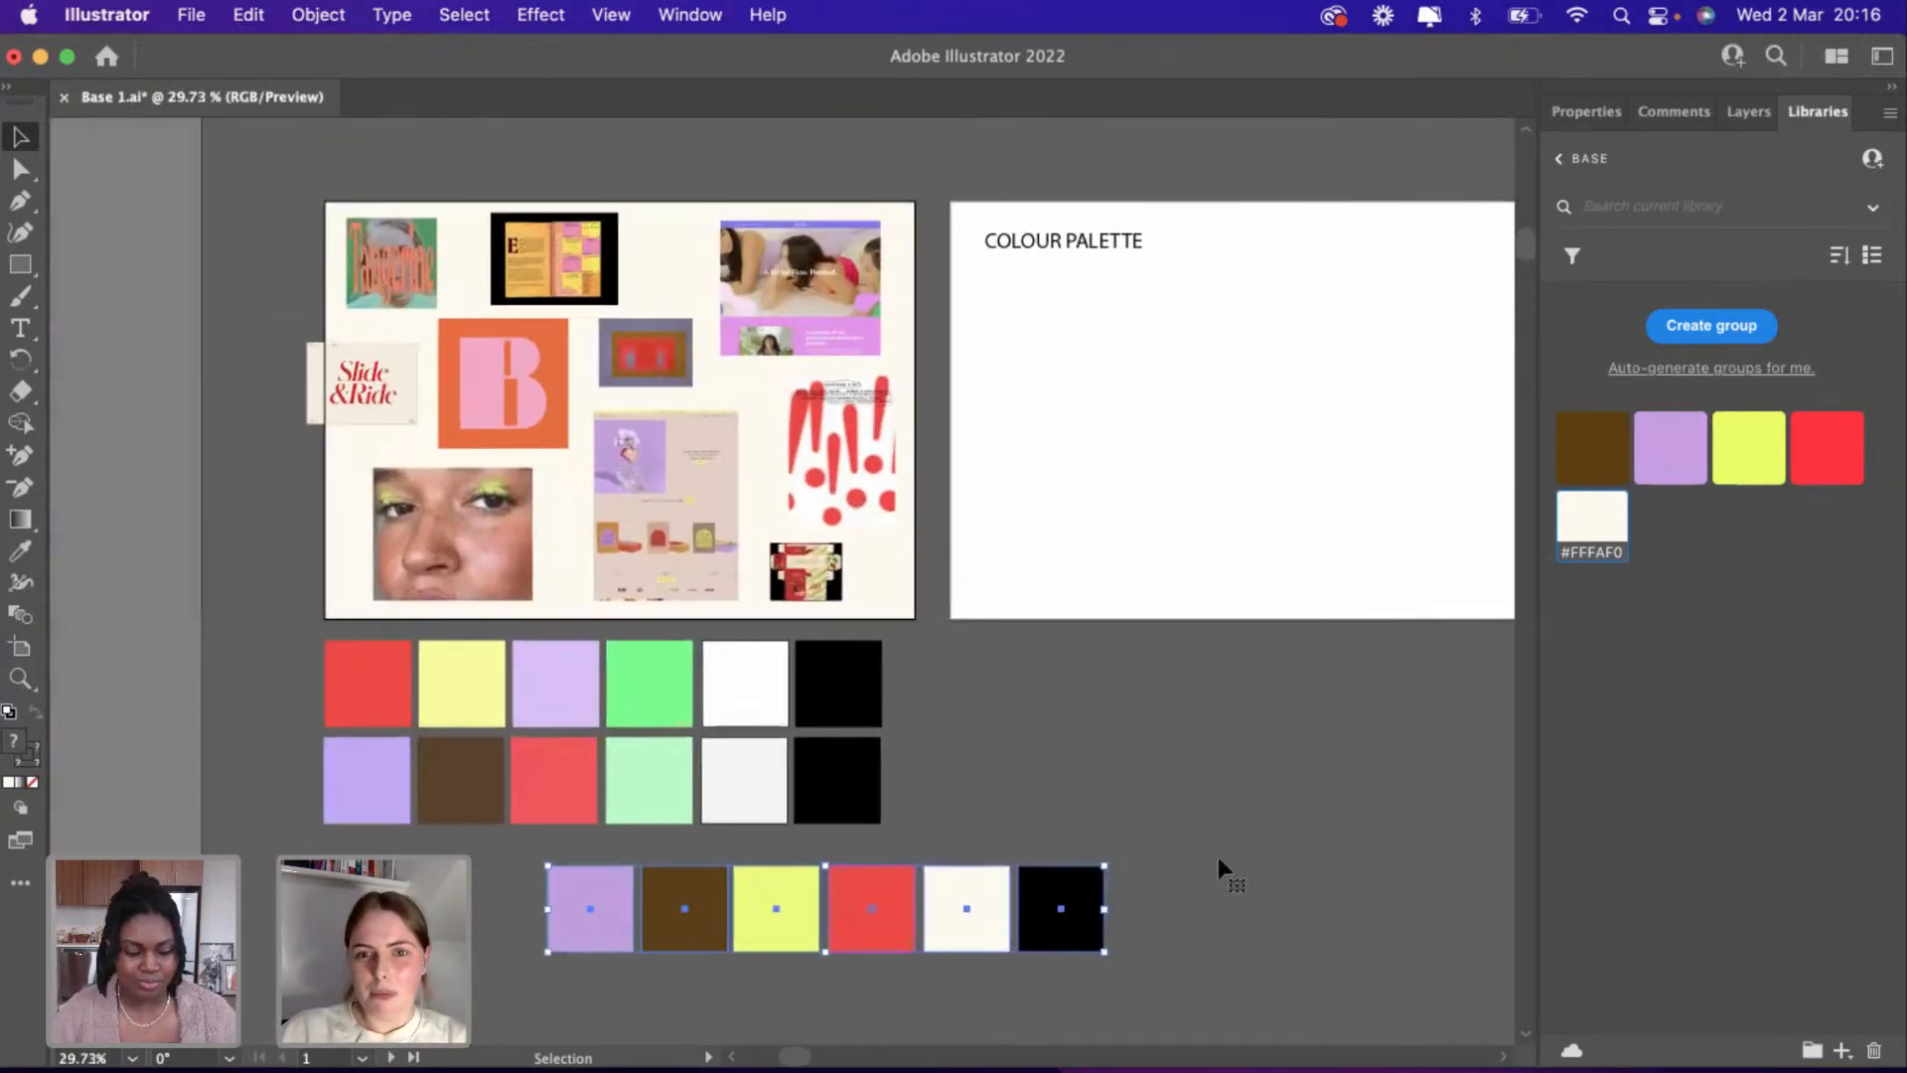
left_click_drag(1051, 939, 1344, 416)
left_click_drag(1342, 415, 1138, 469)
mouse_move(1156, 474)
left_mouse_down()
mouse_move(1115, 455)
mouse_move(1149, 456)
left_mouse_up()
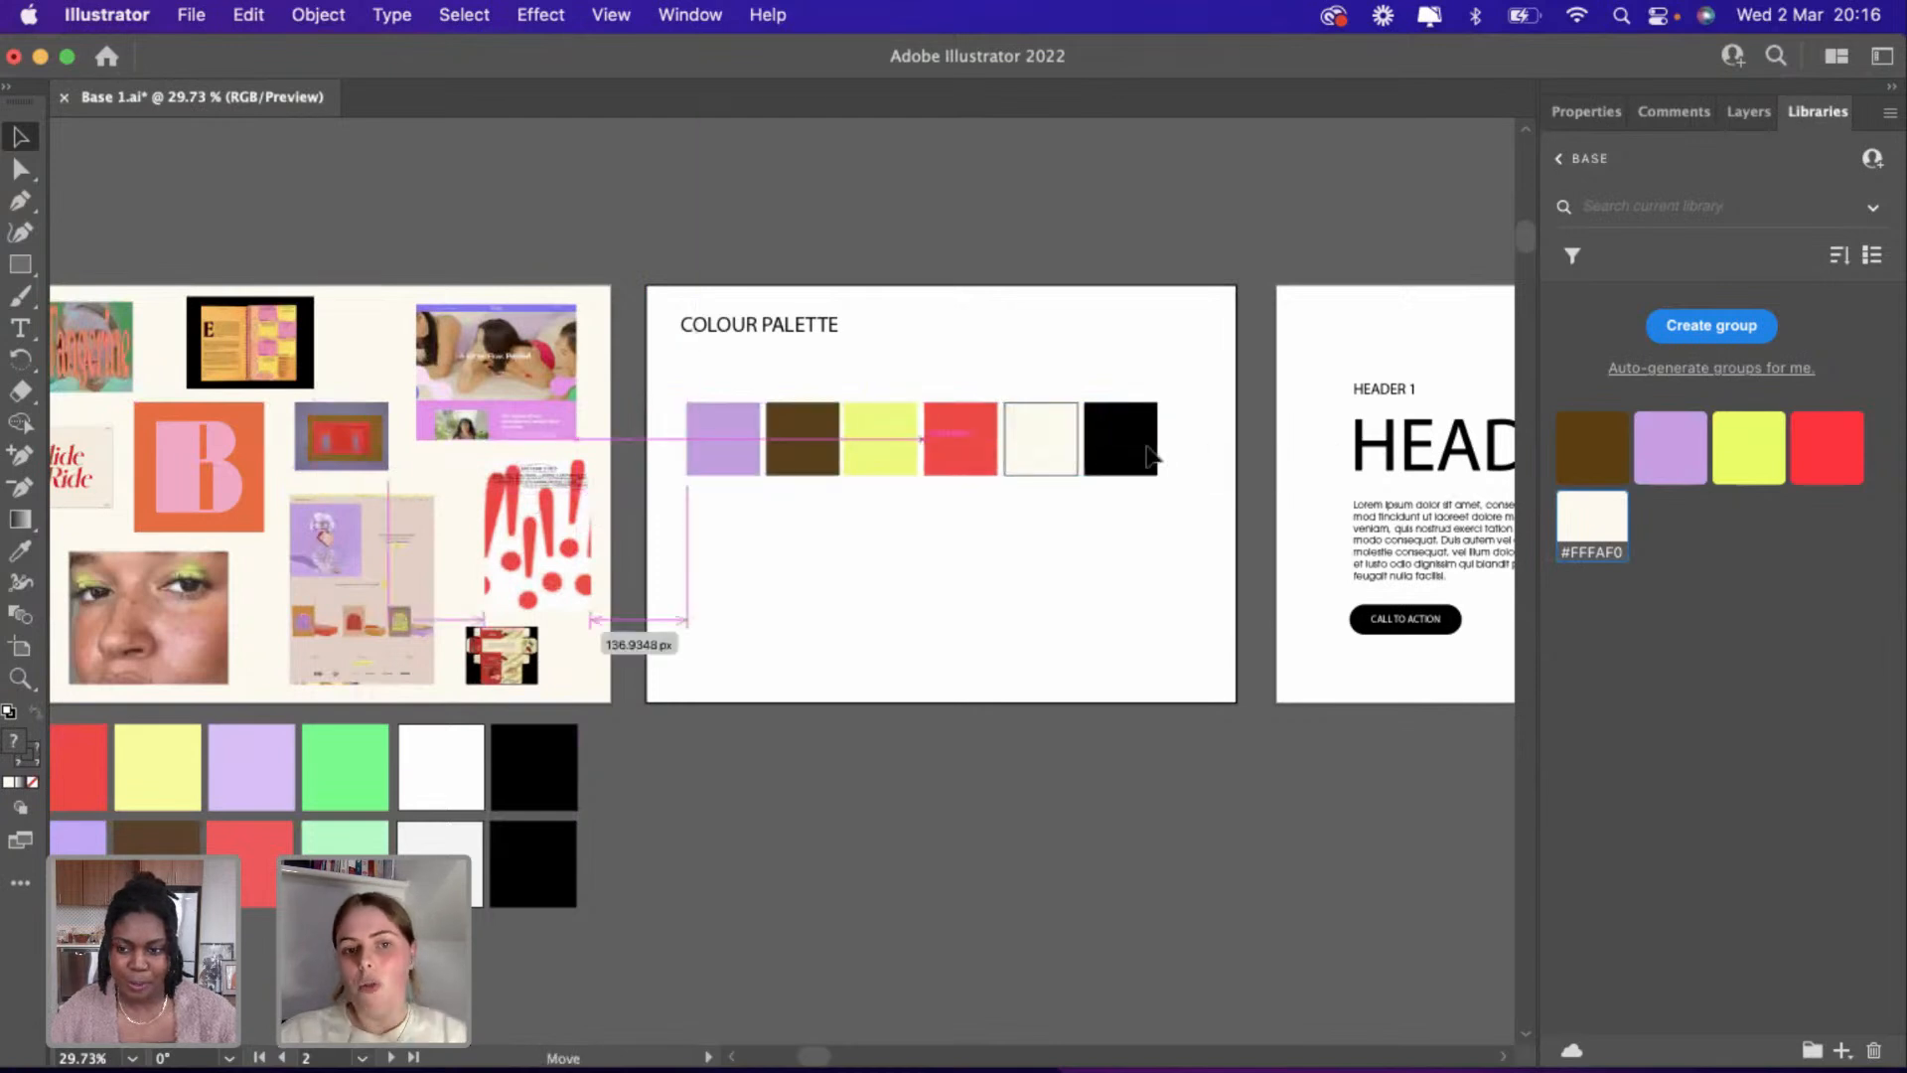
Stretch the six swatches on the COLOUR PALETTE artboard vertically into tall bars.
left_click_drag(926, 496, 966, 612)
left_click(933, 707)
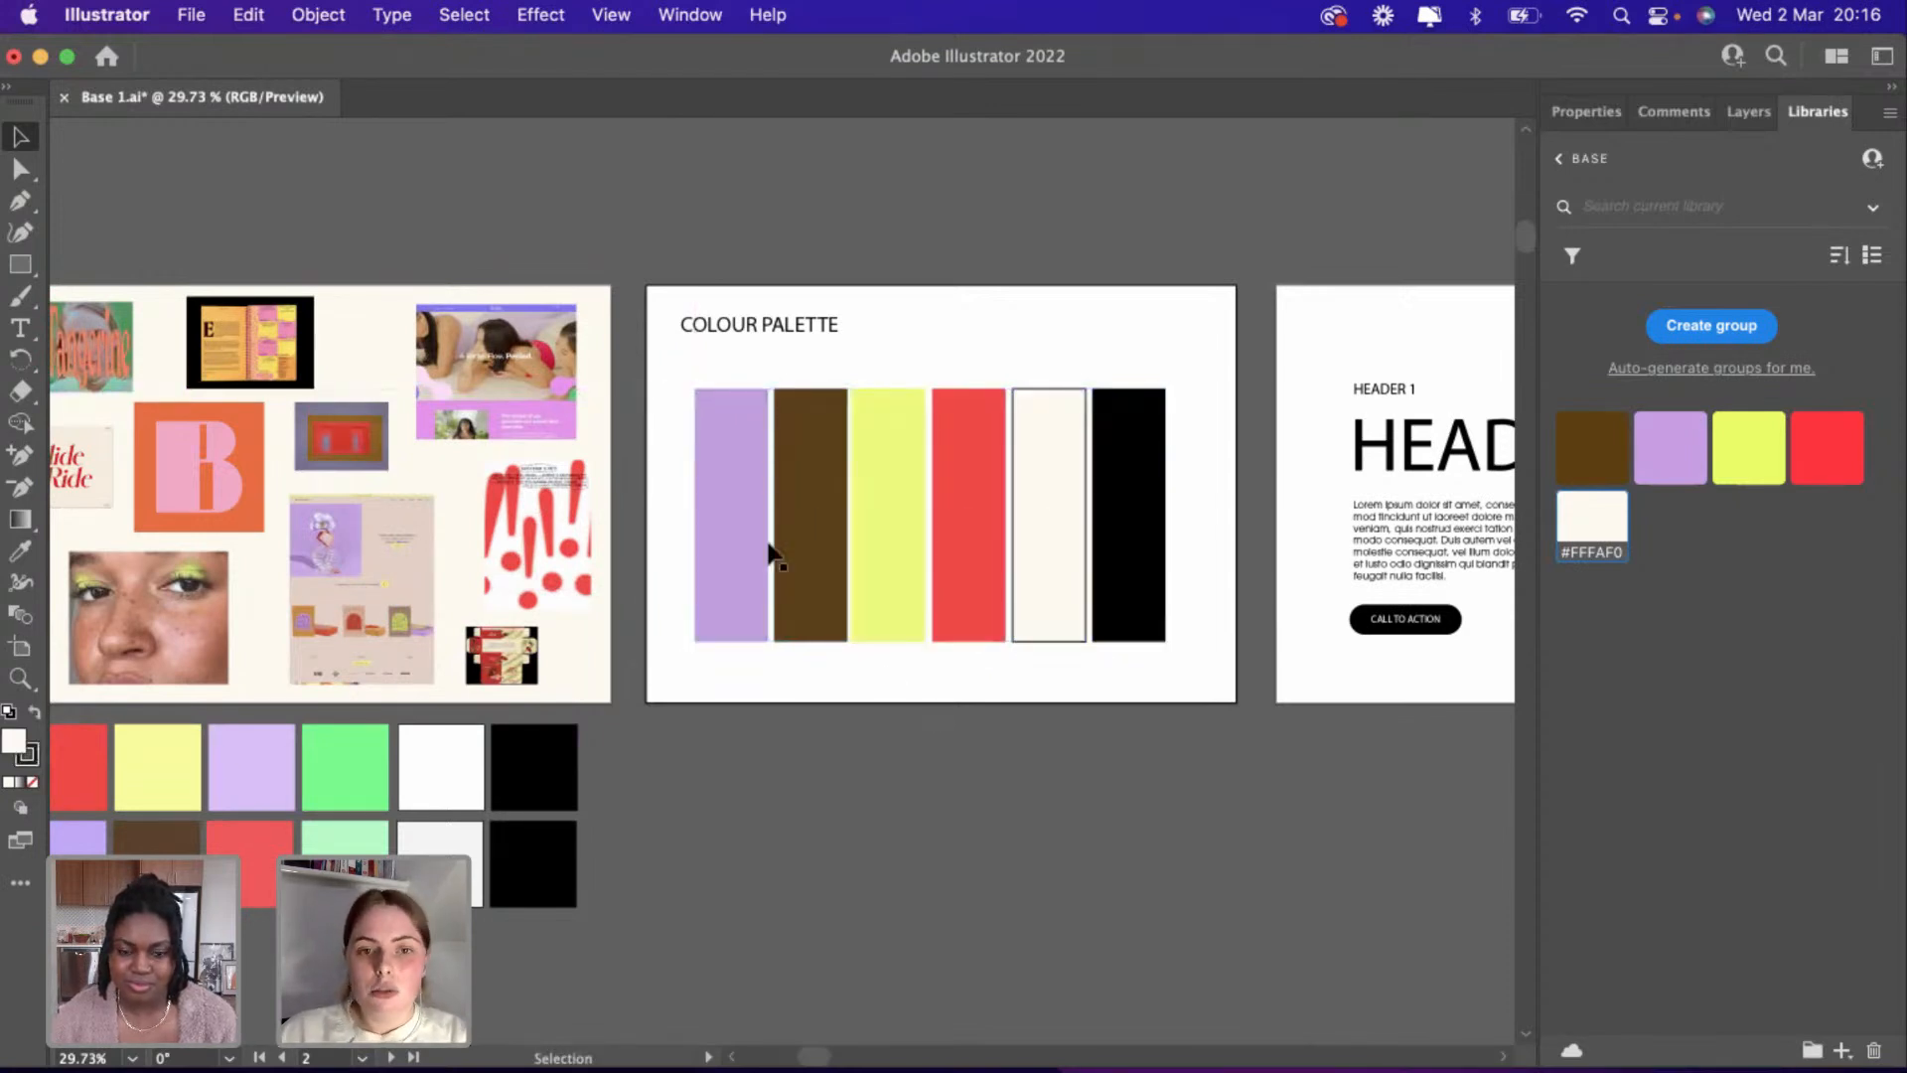
Give the lilac bar on the COLOUR PALETTE artboard a black 000000 stroke.
left_click(708, 465)
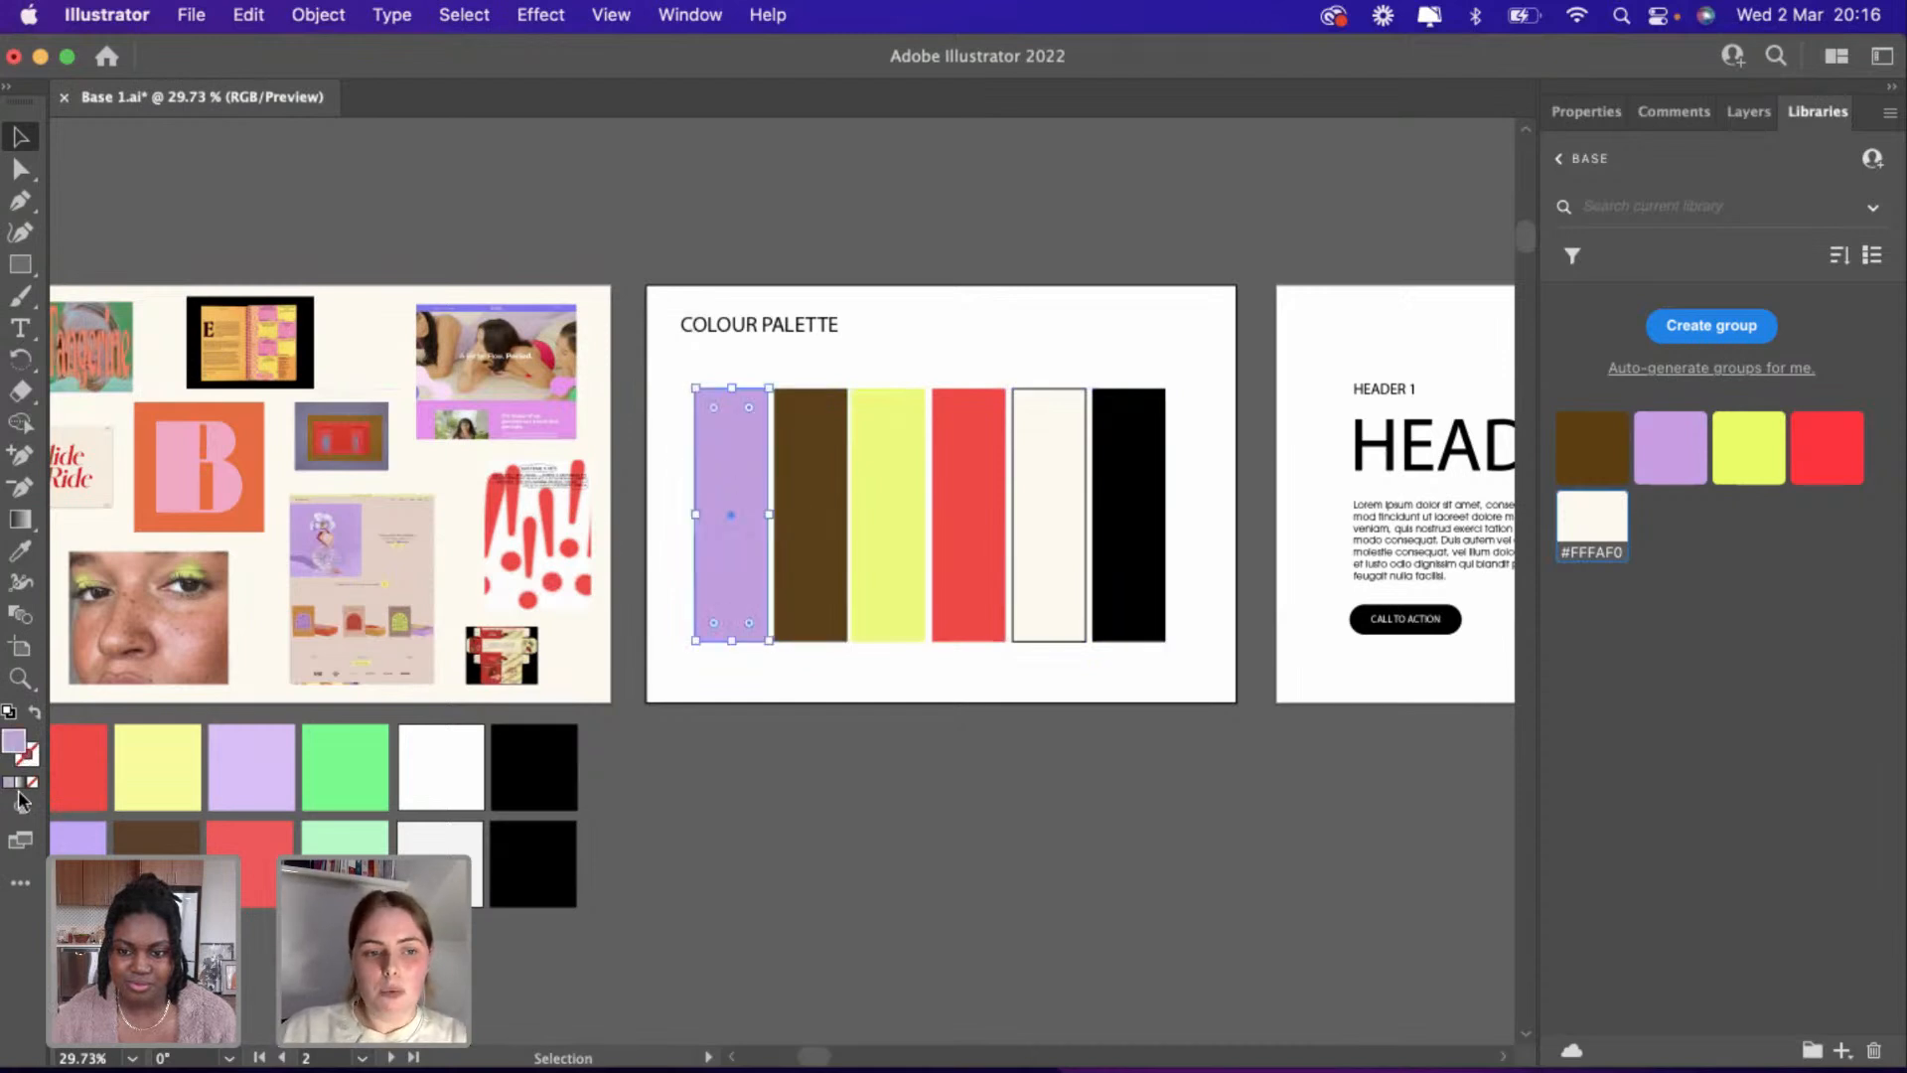
left_click(26, 761)
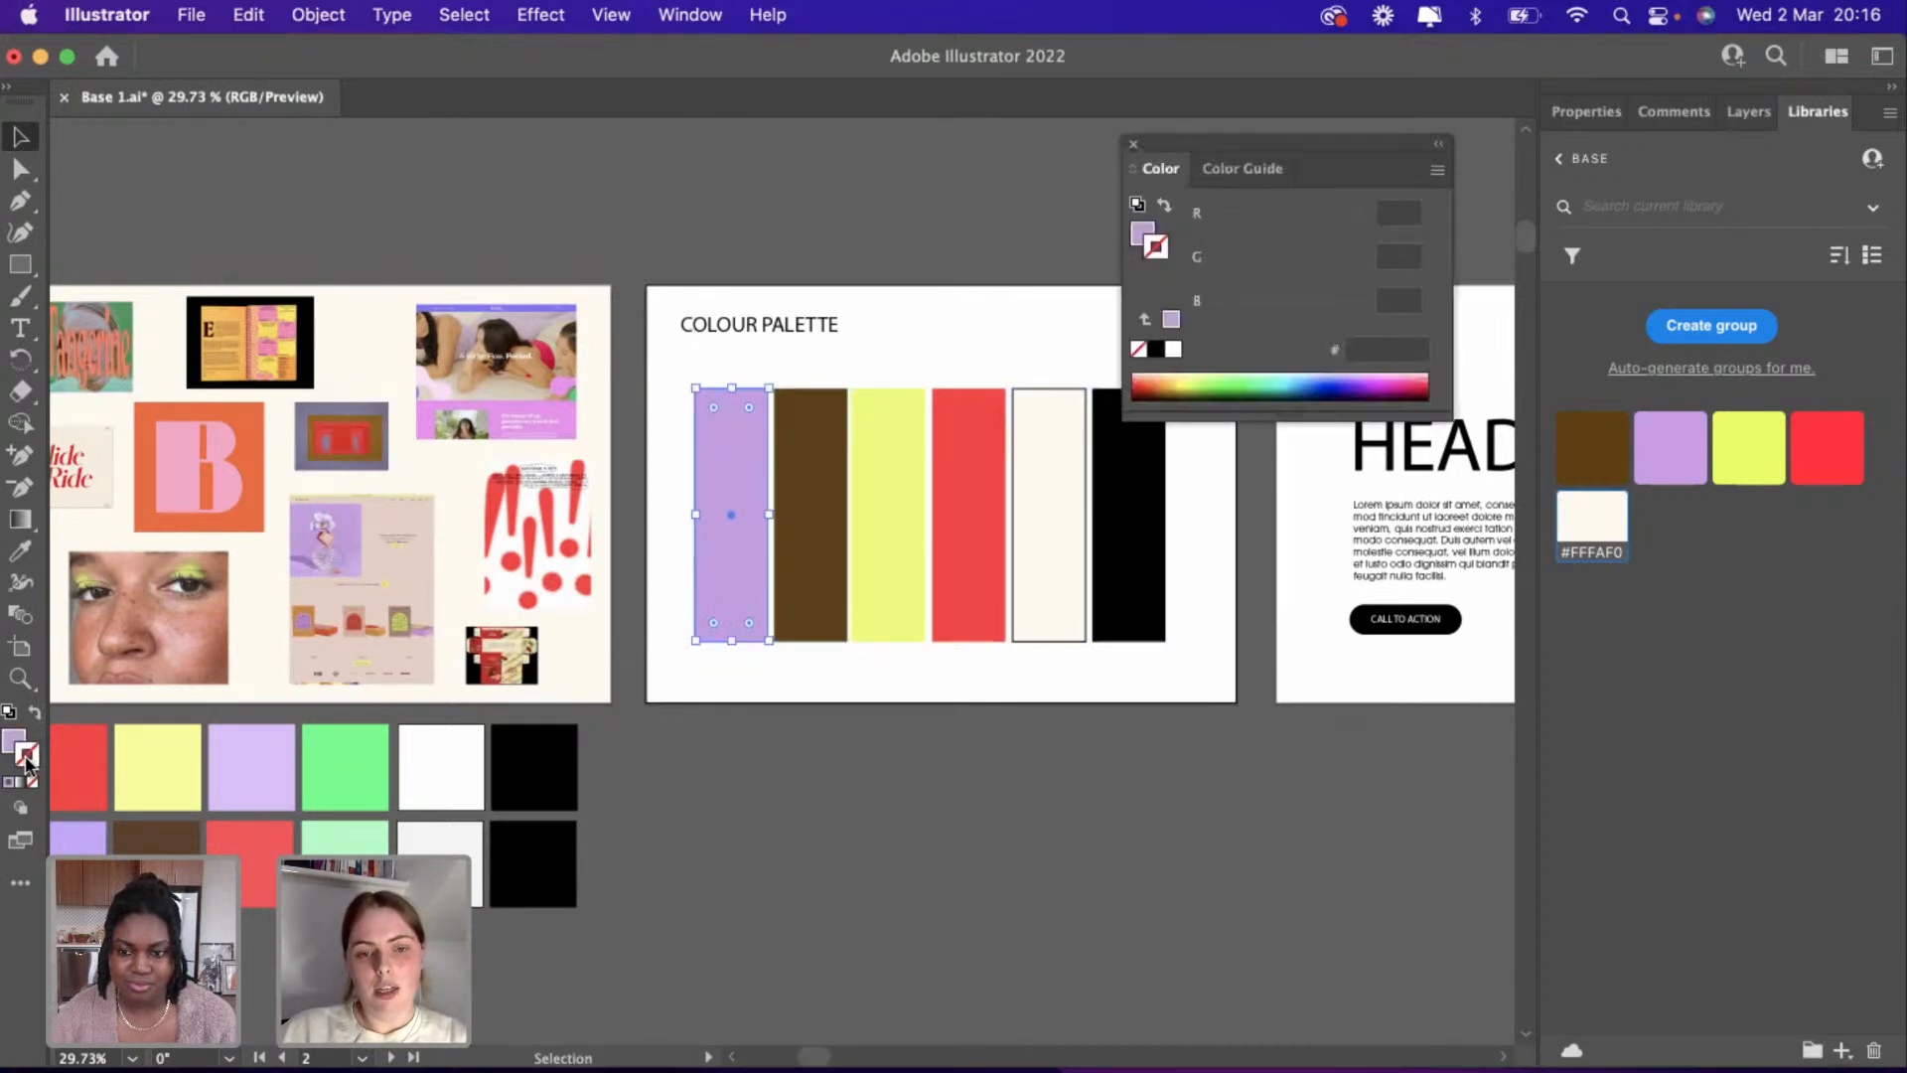
double_click(26, 761)
type("000000")
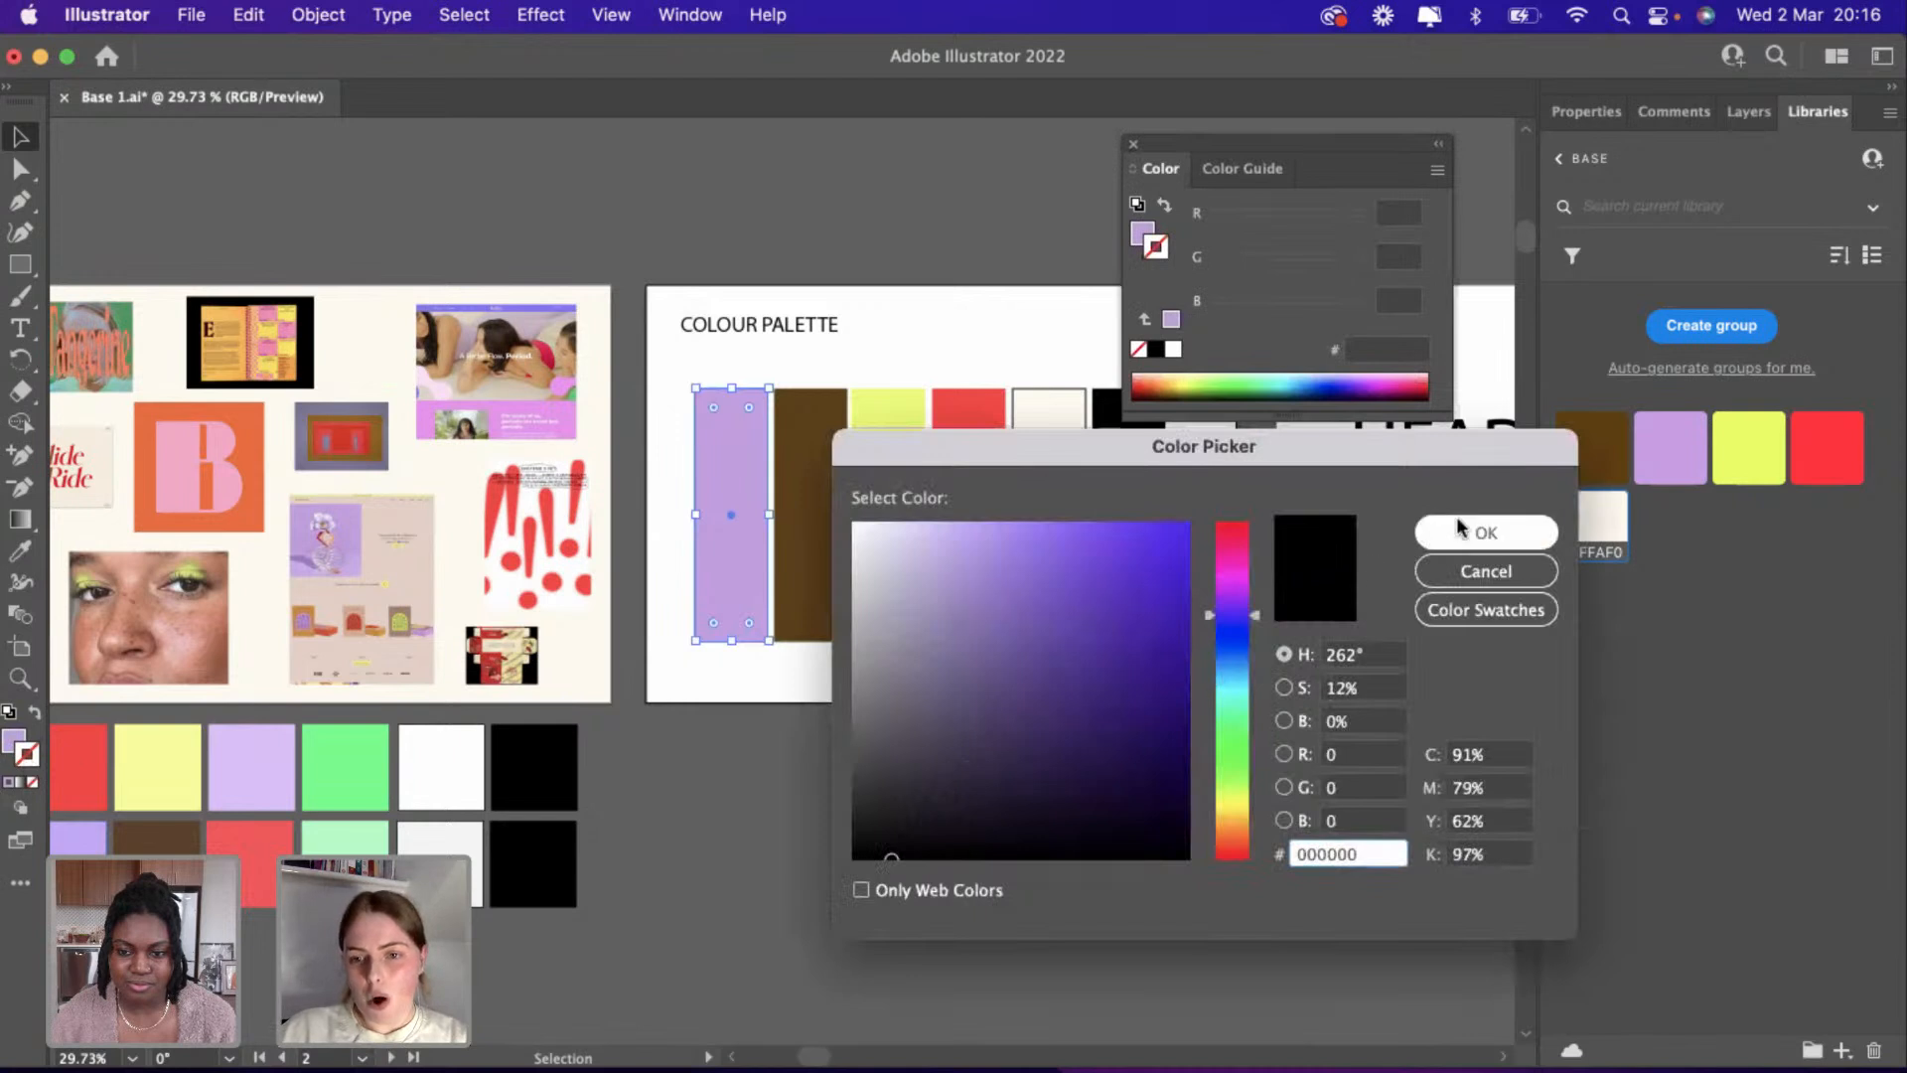
left_click(1487, 533)
left_click(814, 611)
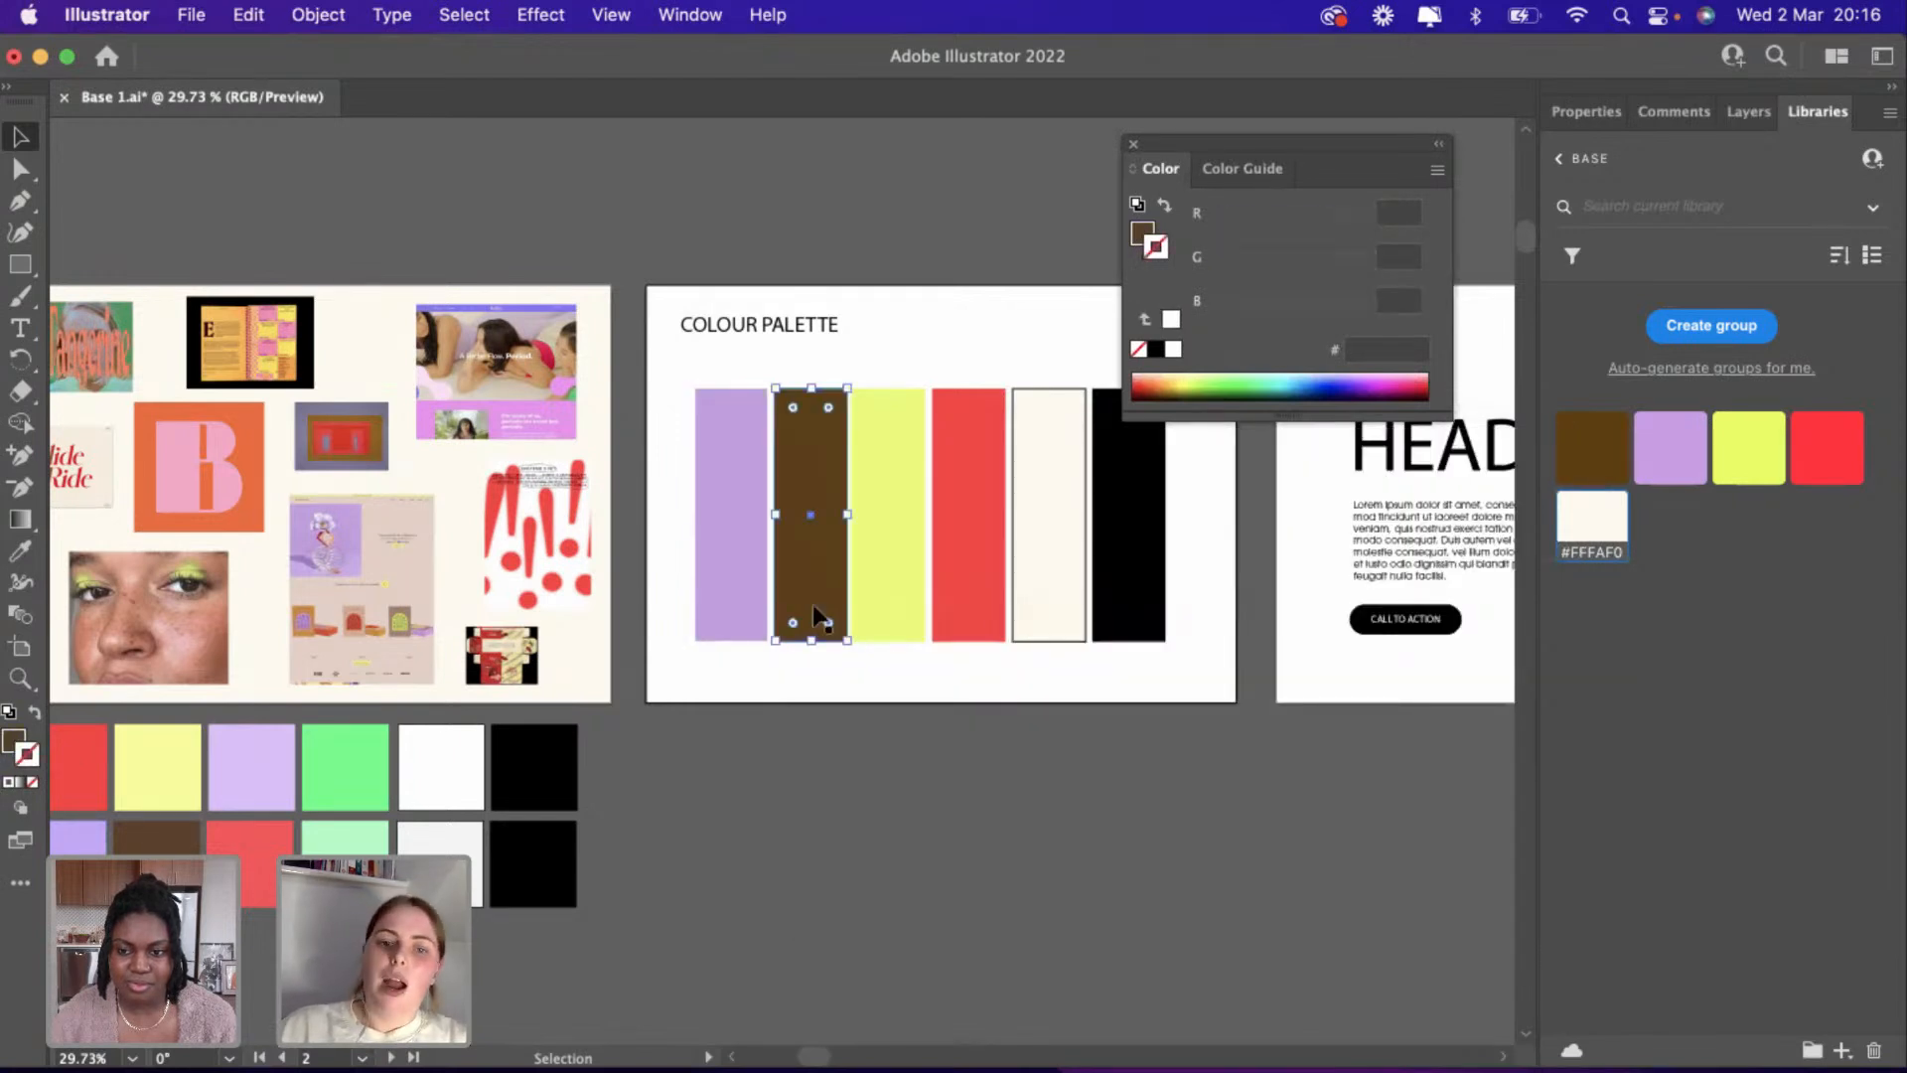
left_click(731, 586)
double_click(27, 761)
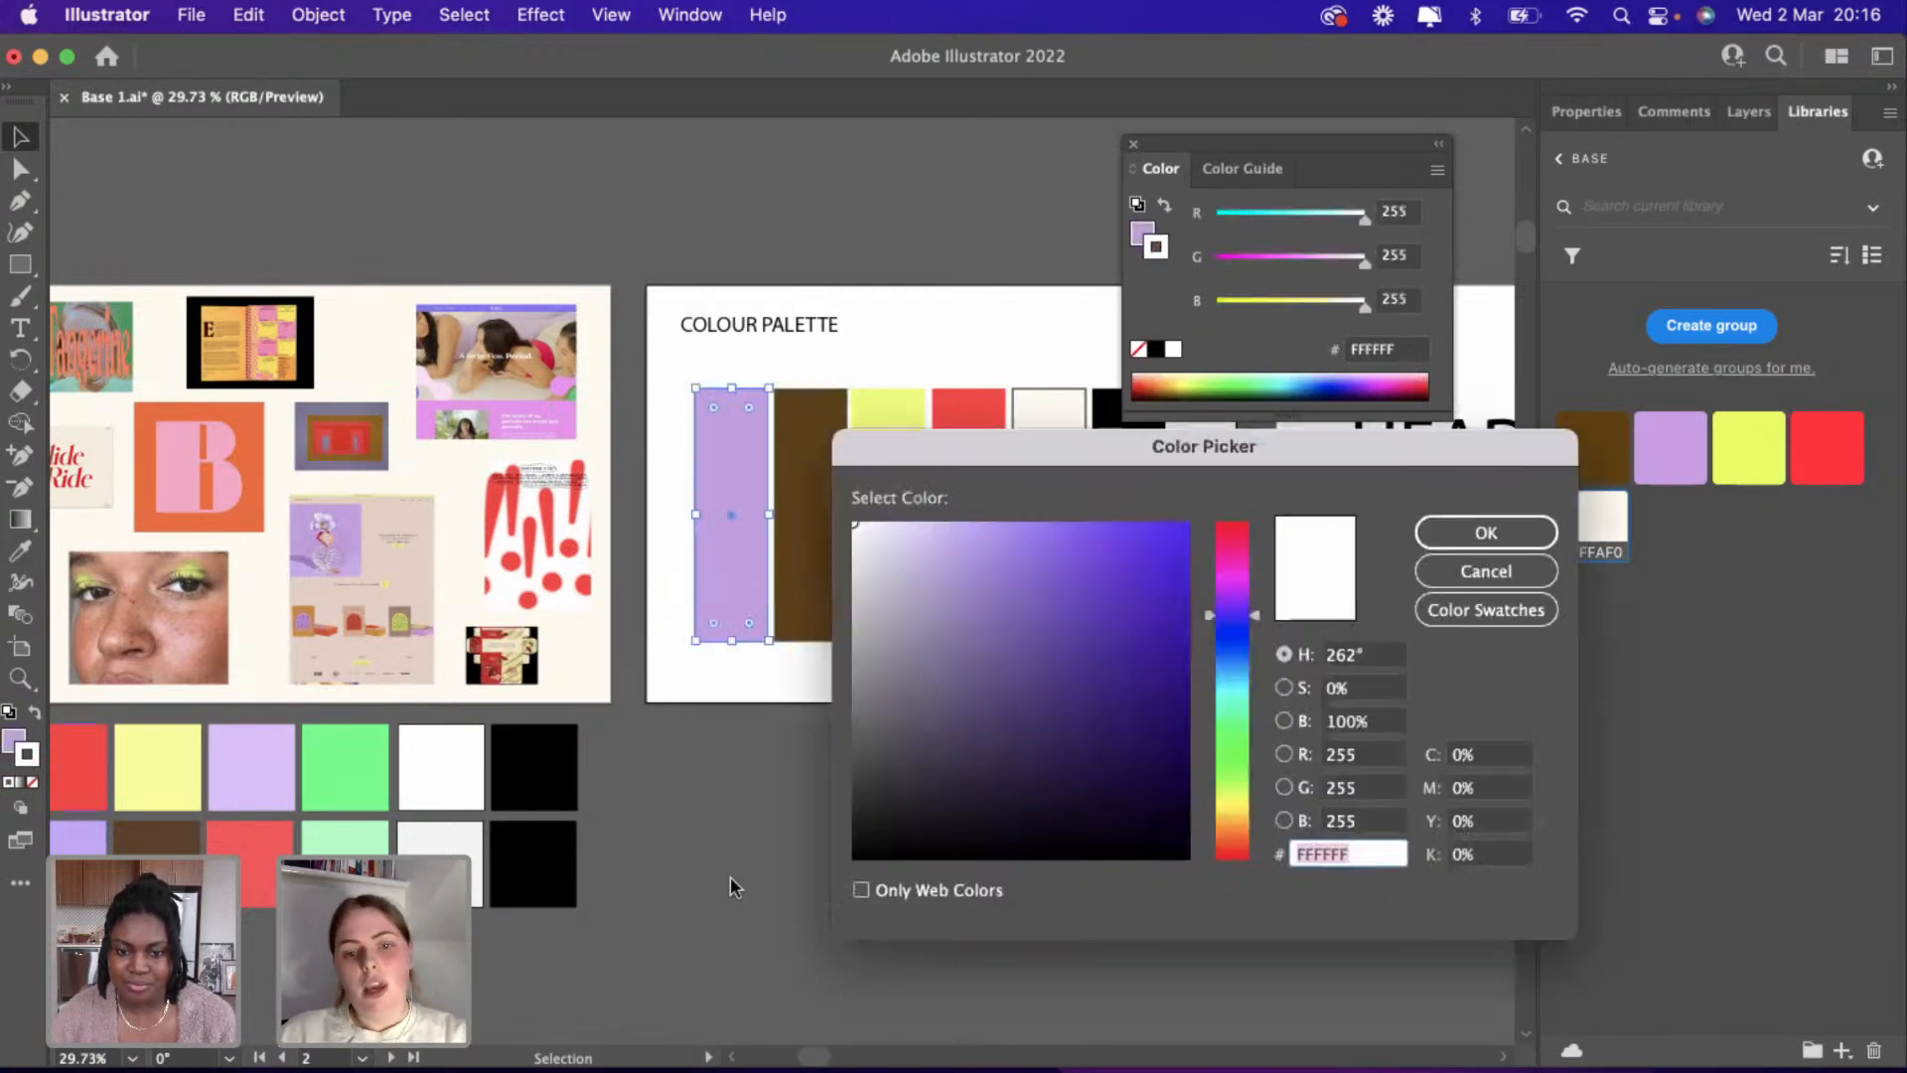
type("000000")
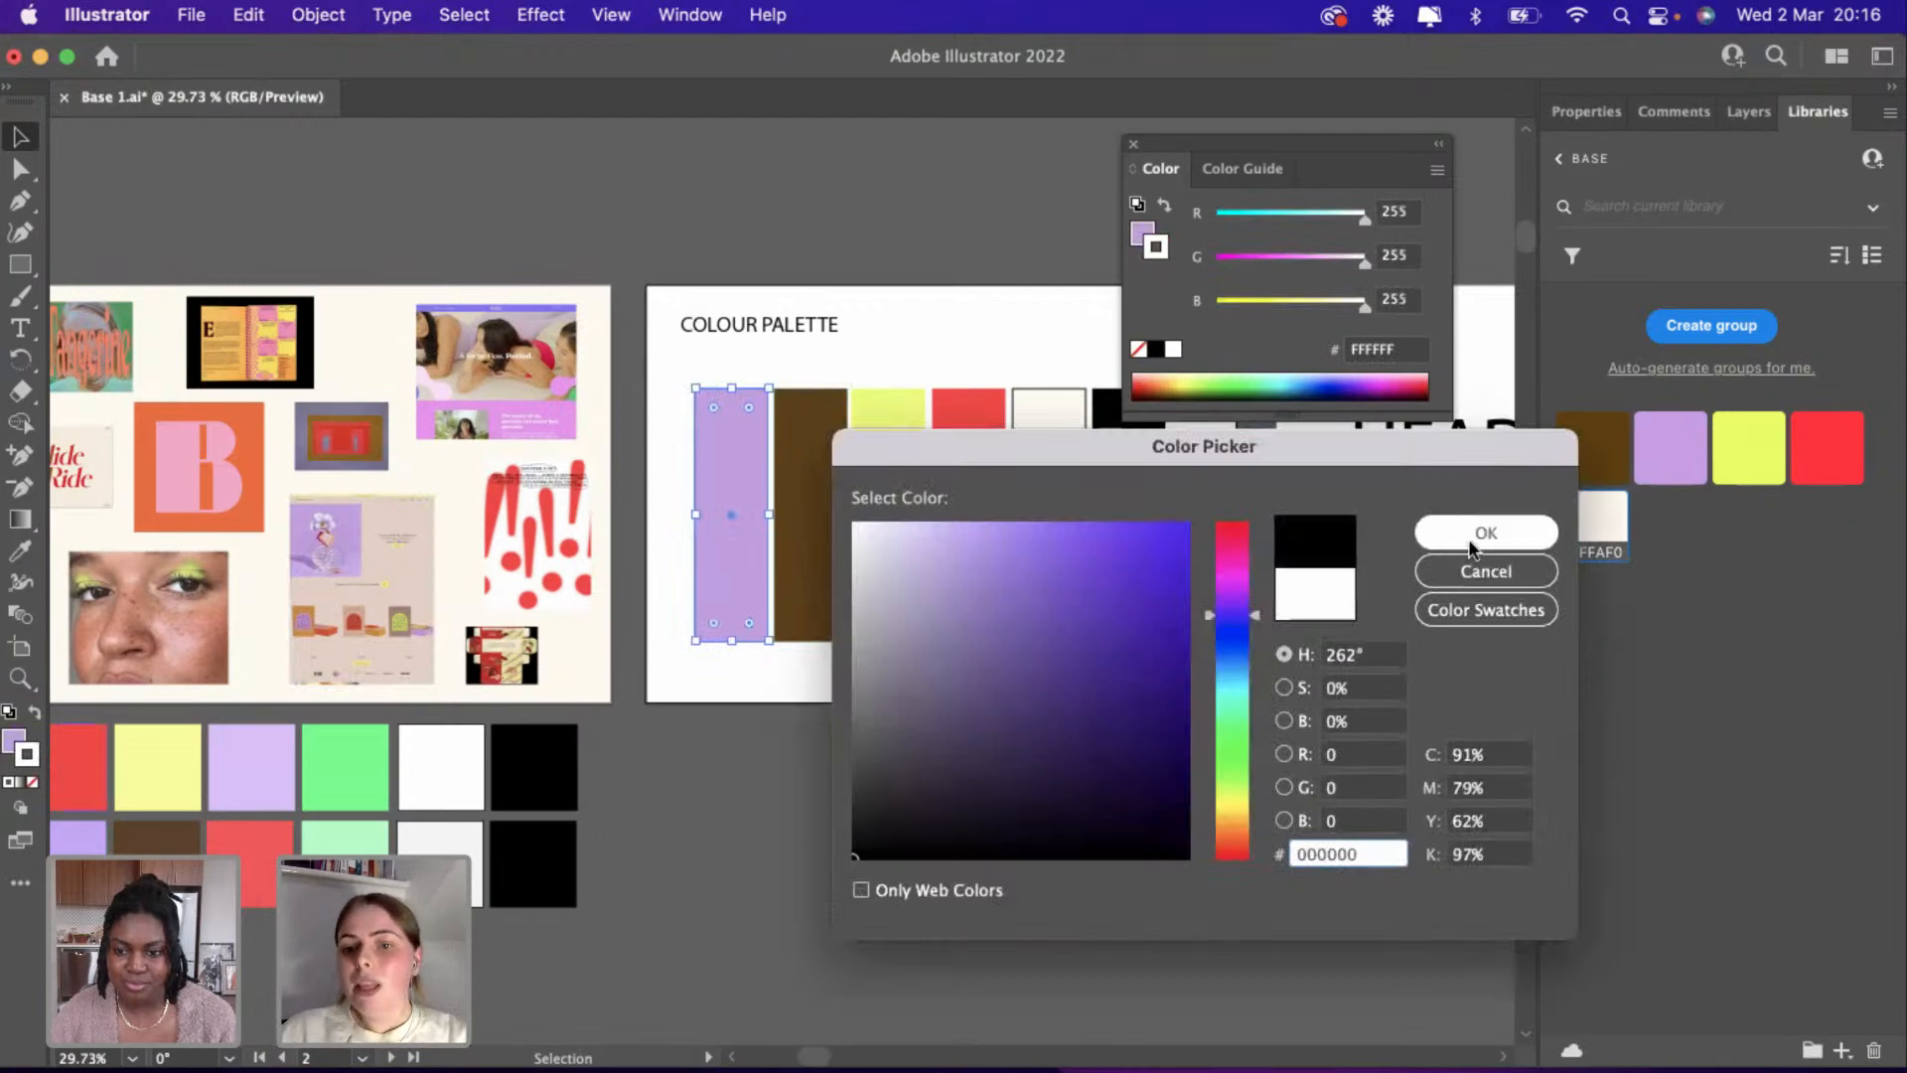
left_click(1472, 542)
left_click(876, 772)
Apply a white FFFFFF stroke to the brown bar.
scroll(874, 761, "up", 5)
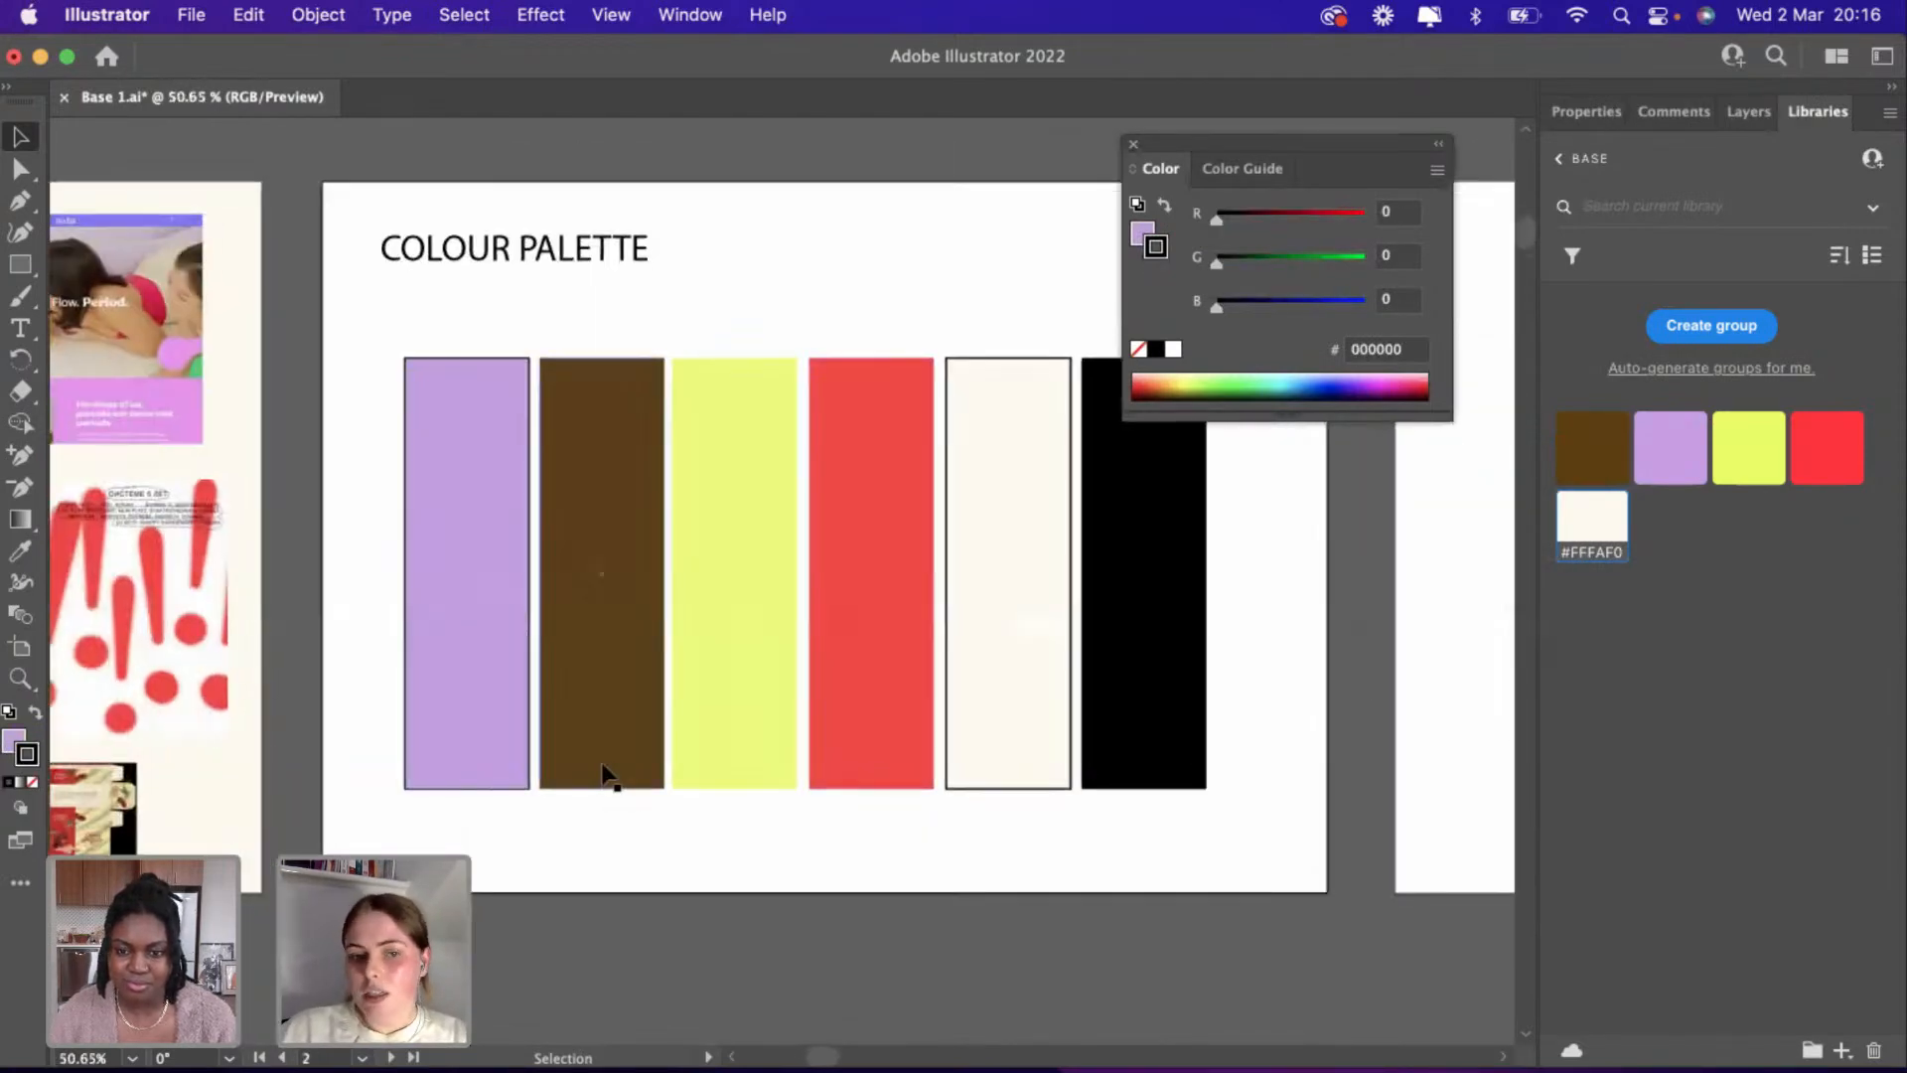
left_click(576, 717)
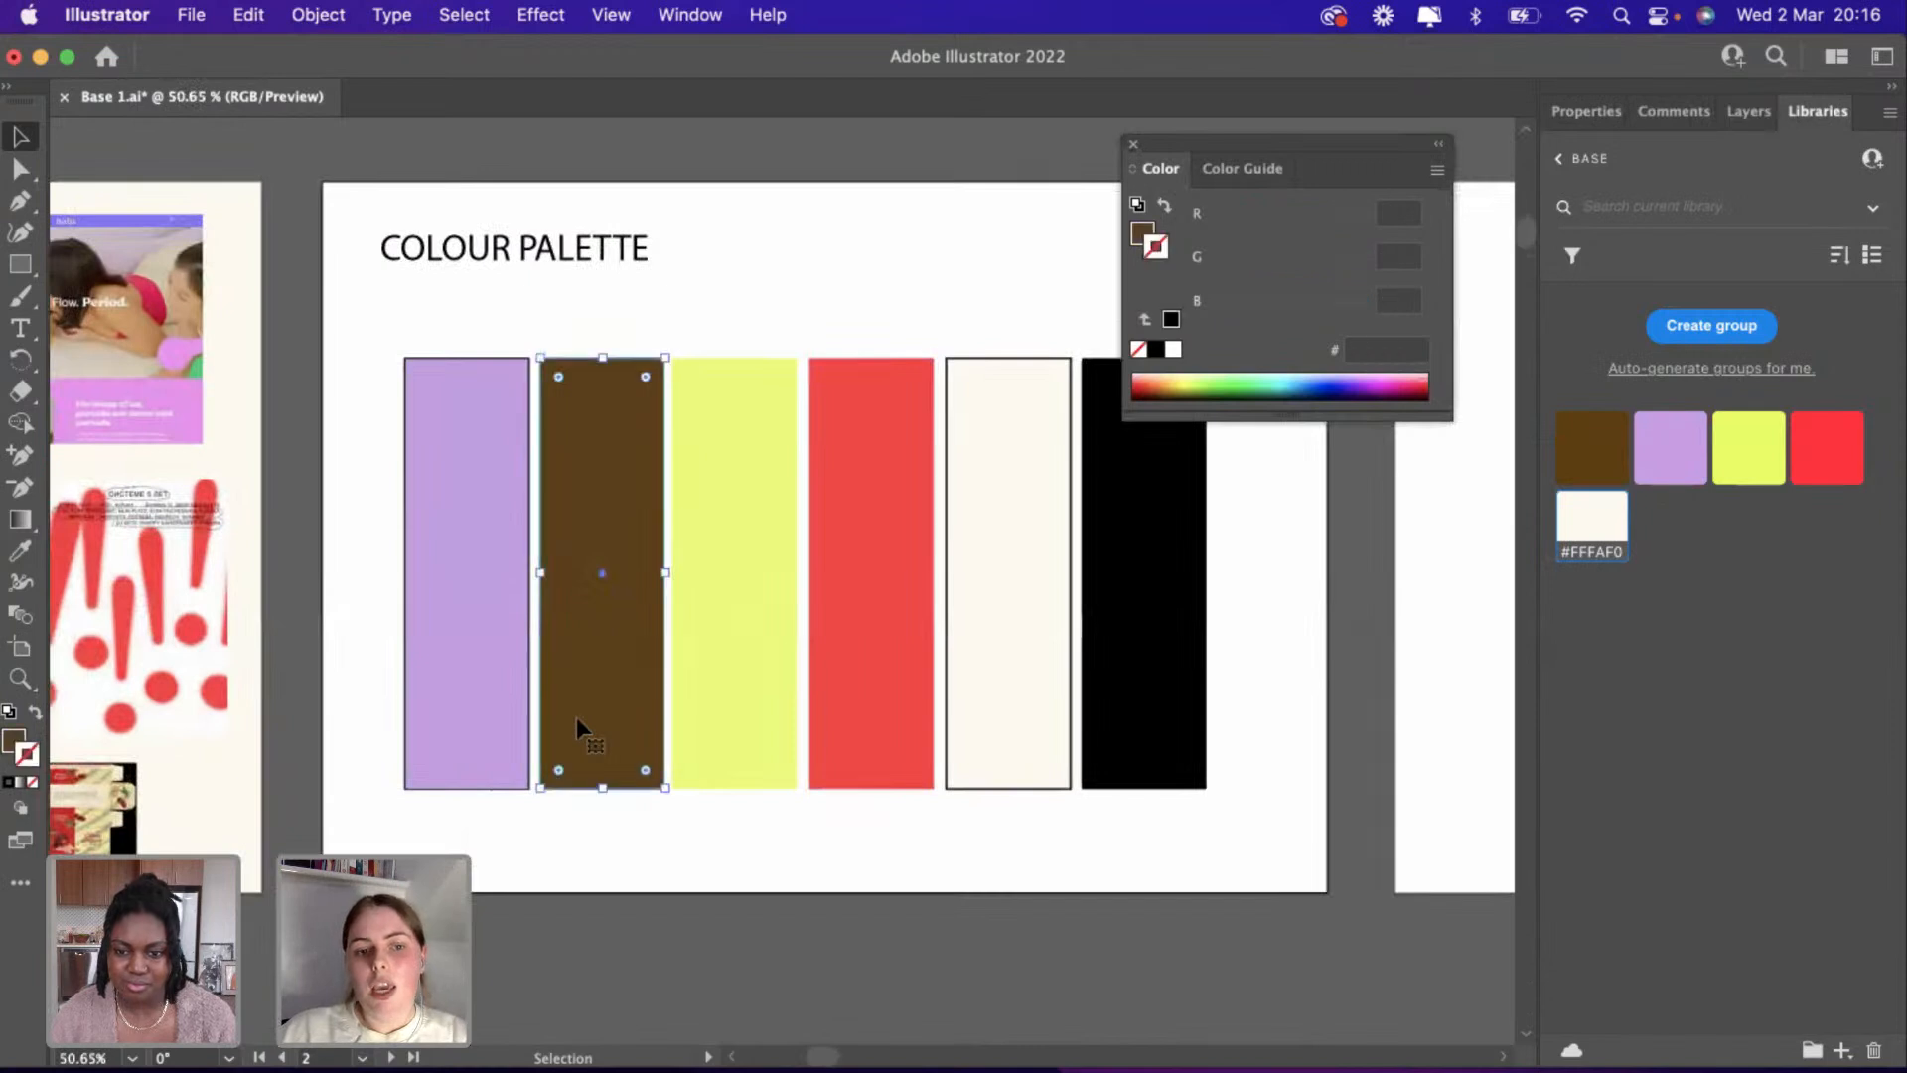
double_click(28, 760)
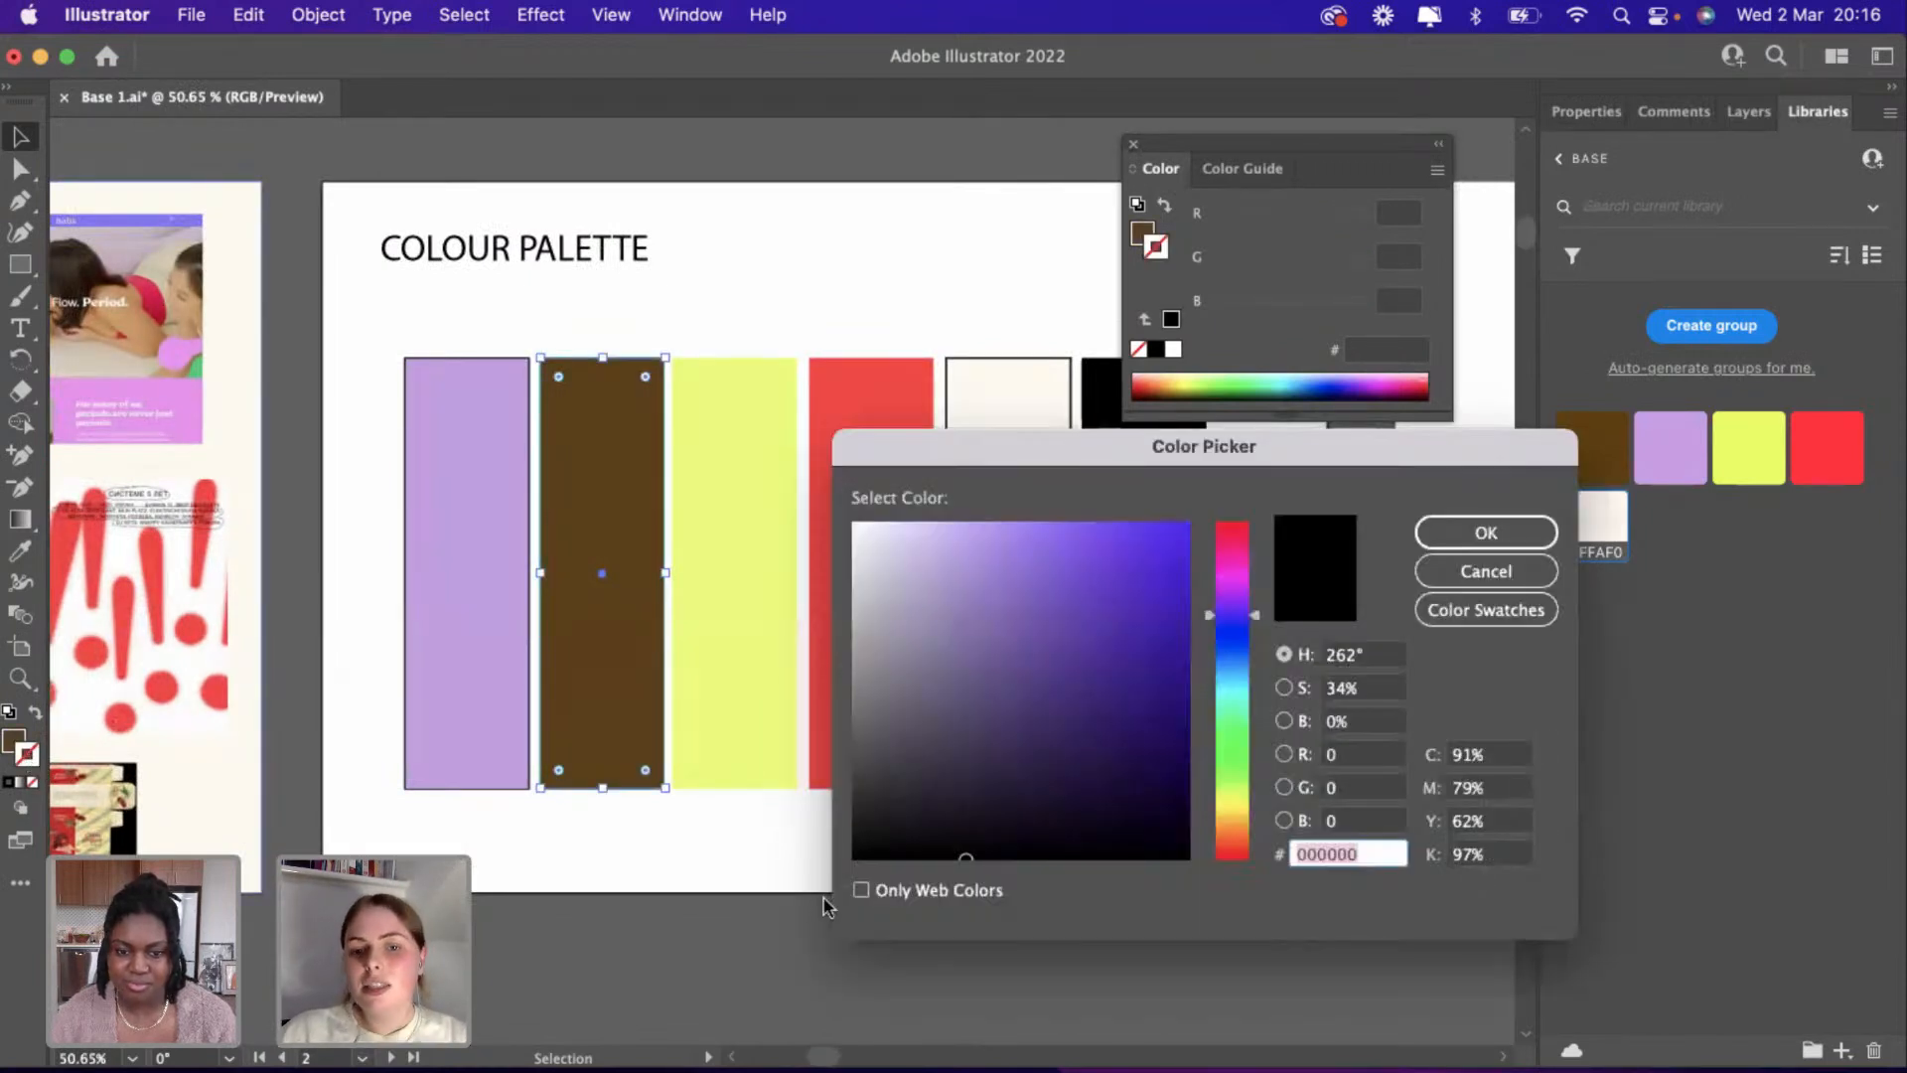
type("ffffff")
key("Return")
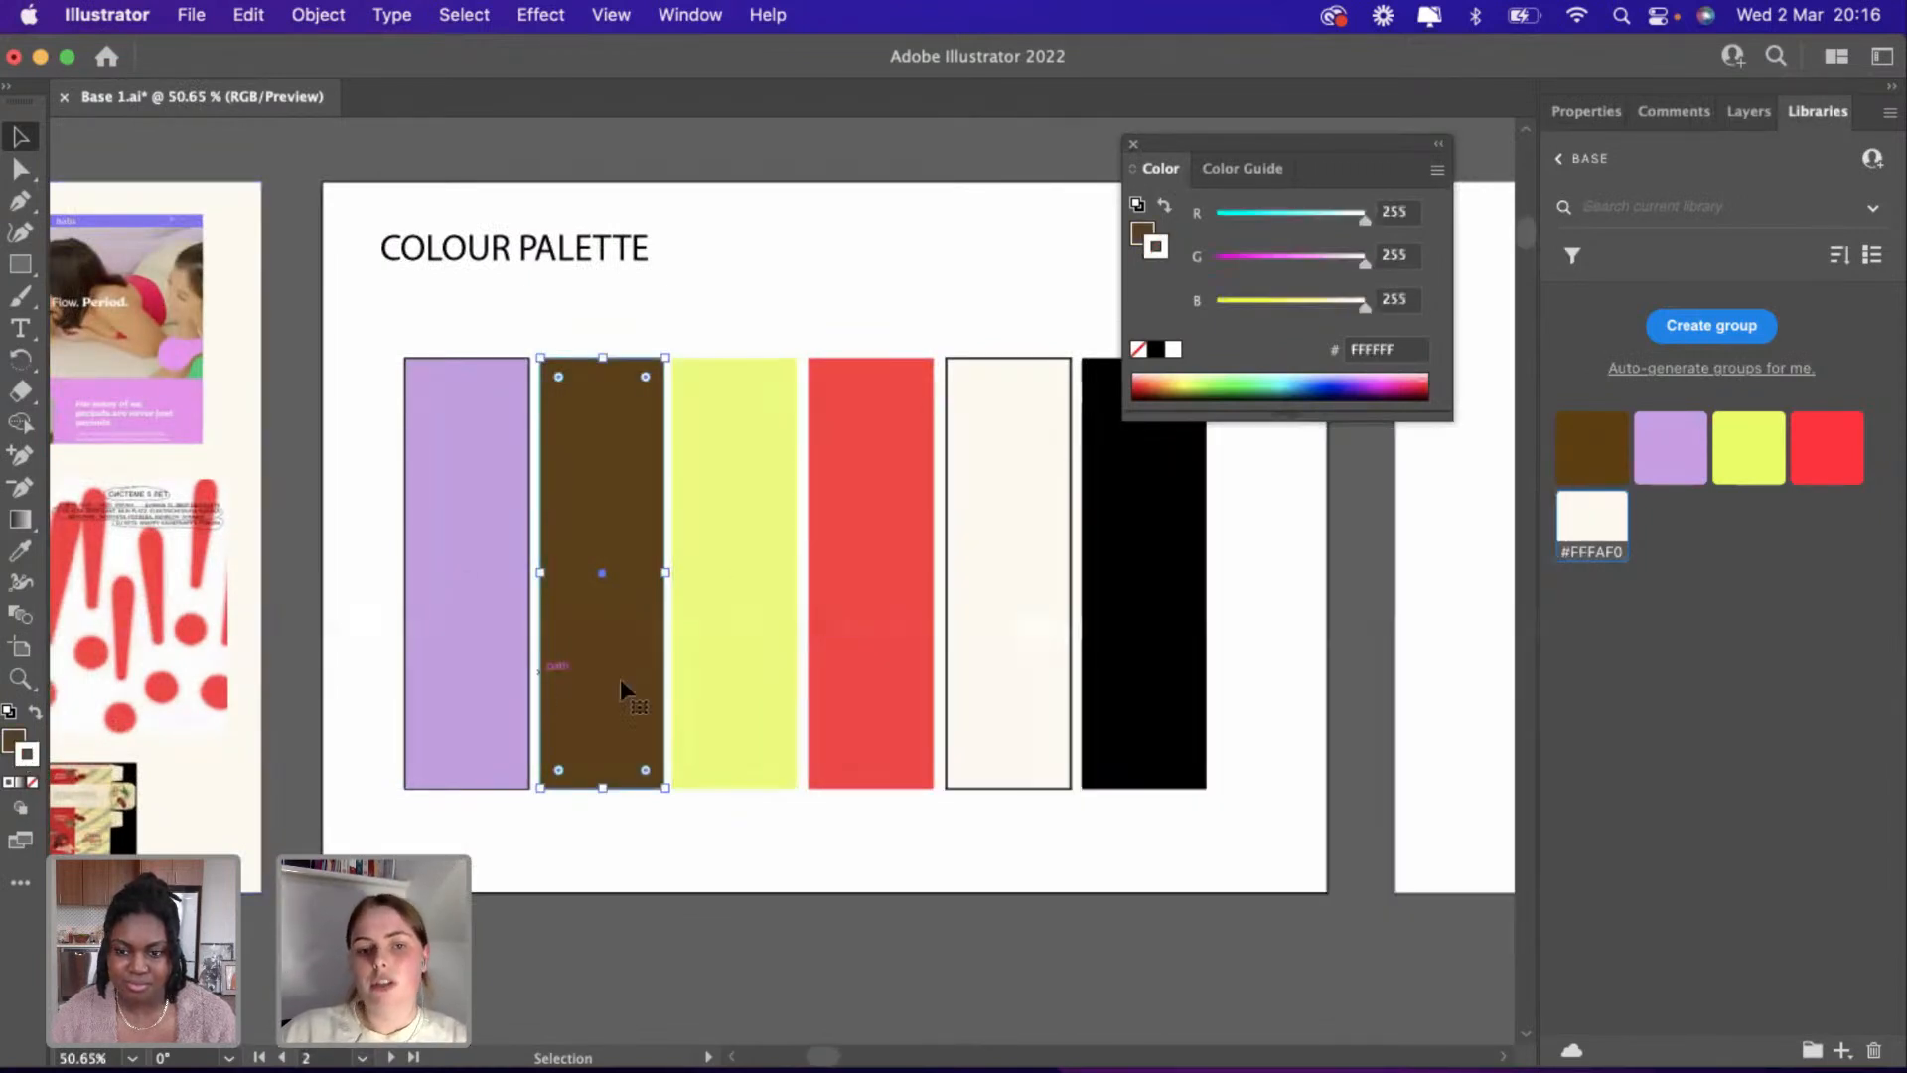
Try to give the yellow and red bars a black 000000 stroke.
left_click(686, 673)
double_click(26, 758)
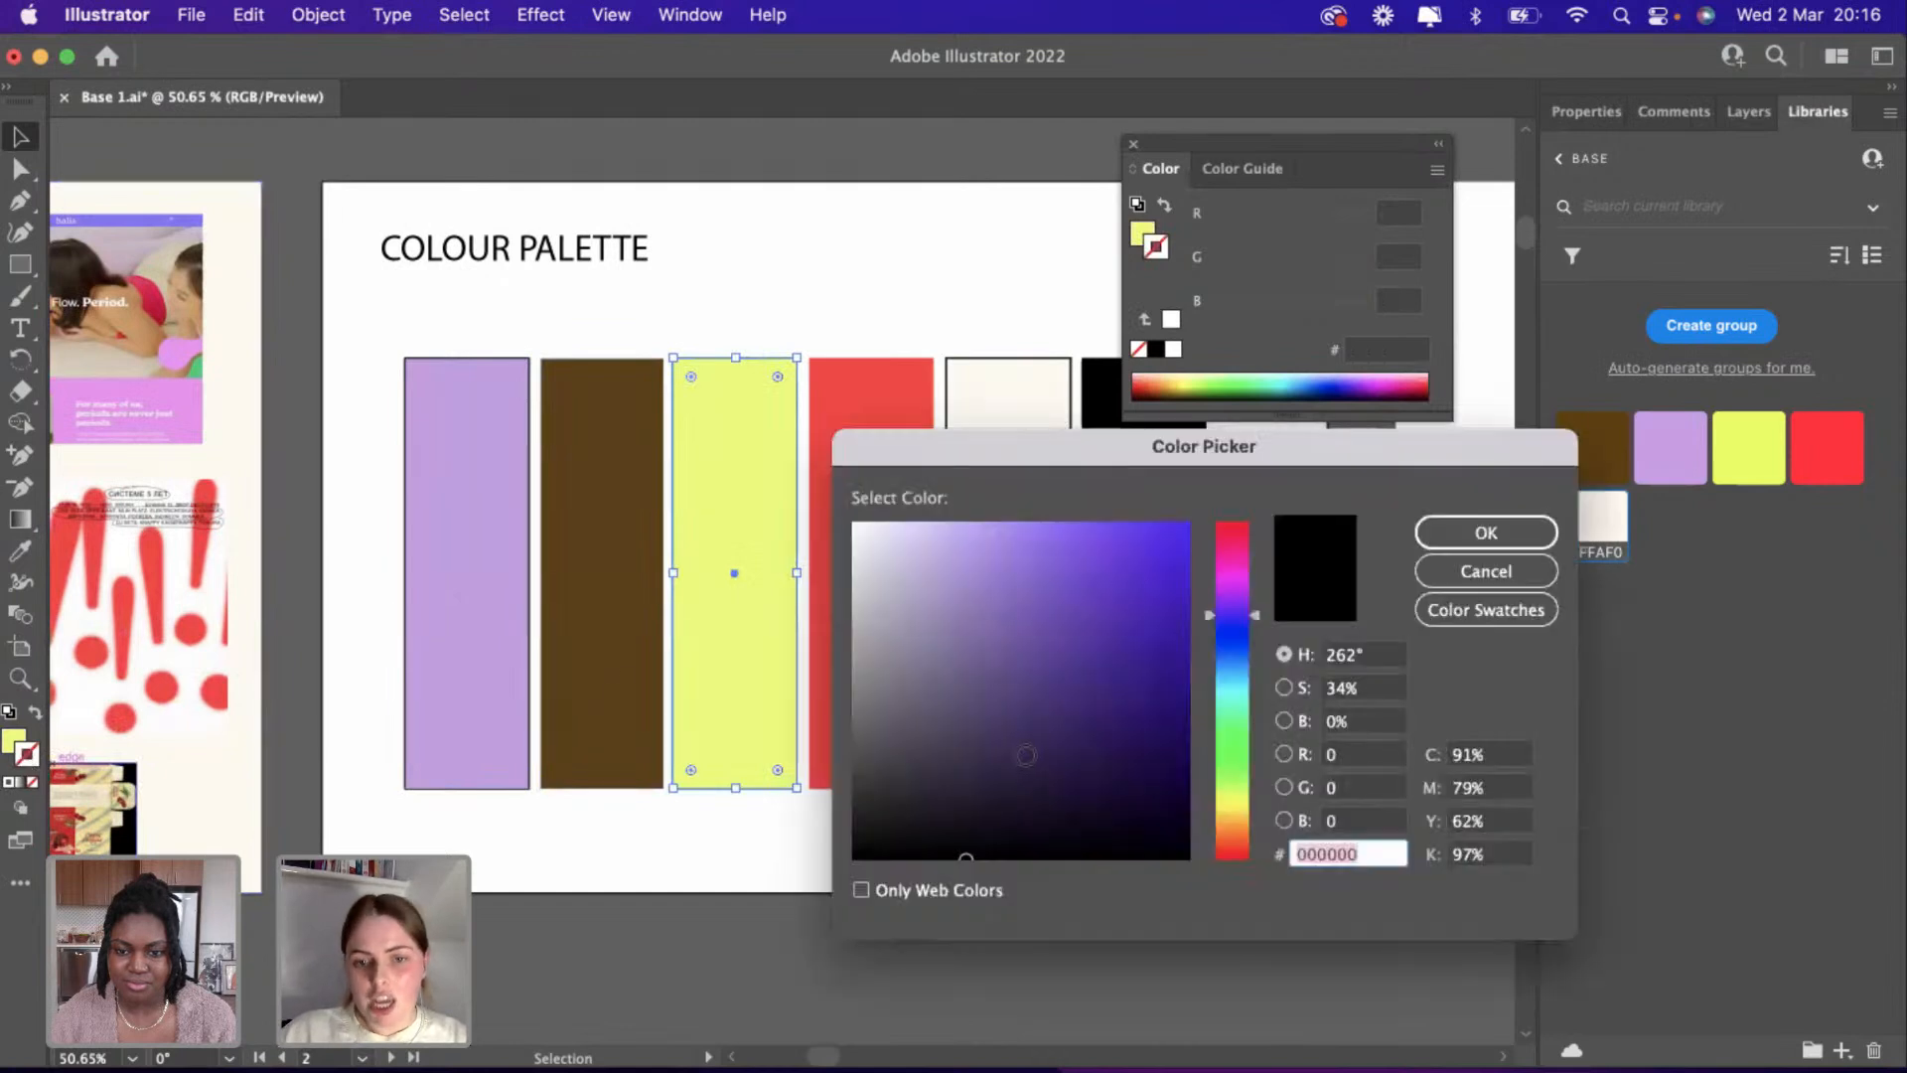
left_click(1486, 533)
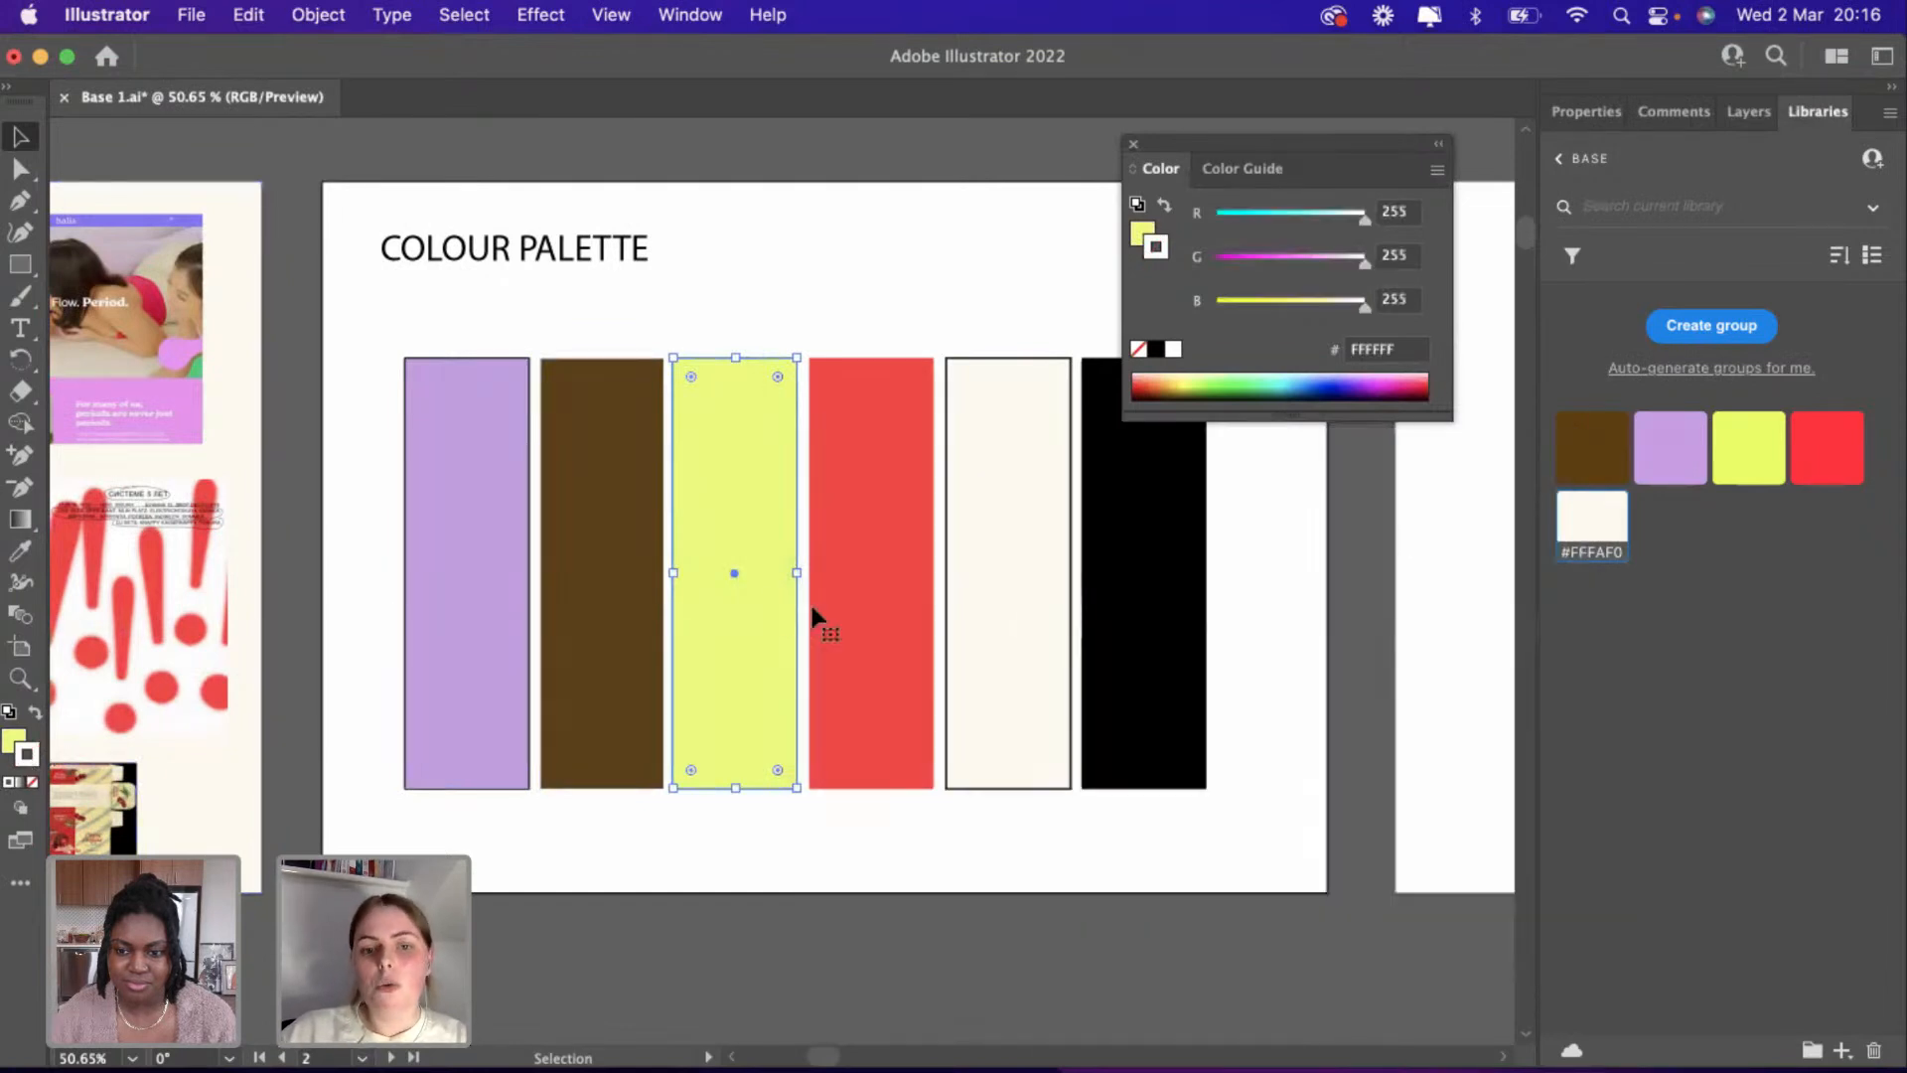
left_click(868, 611)
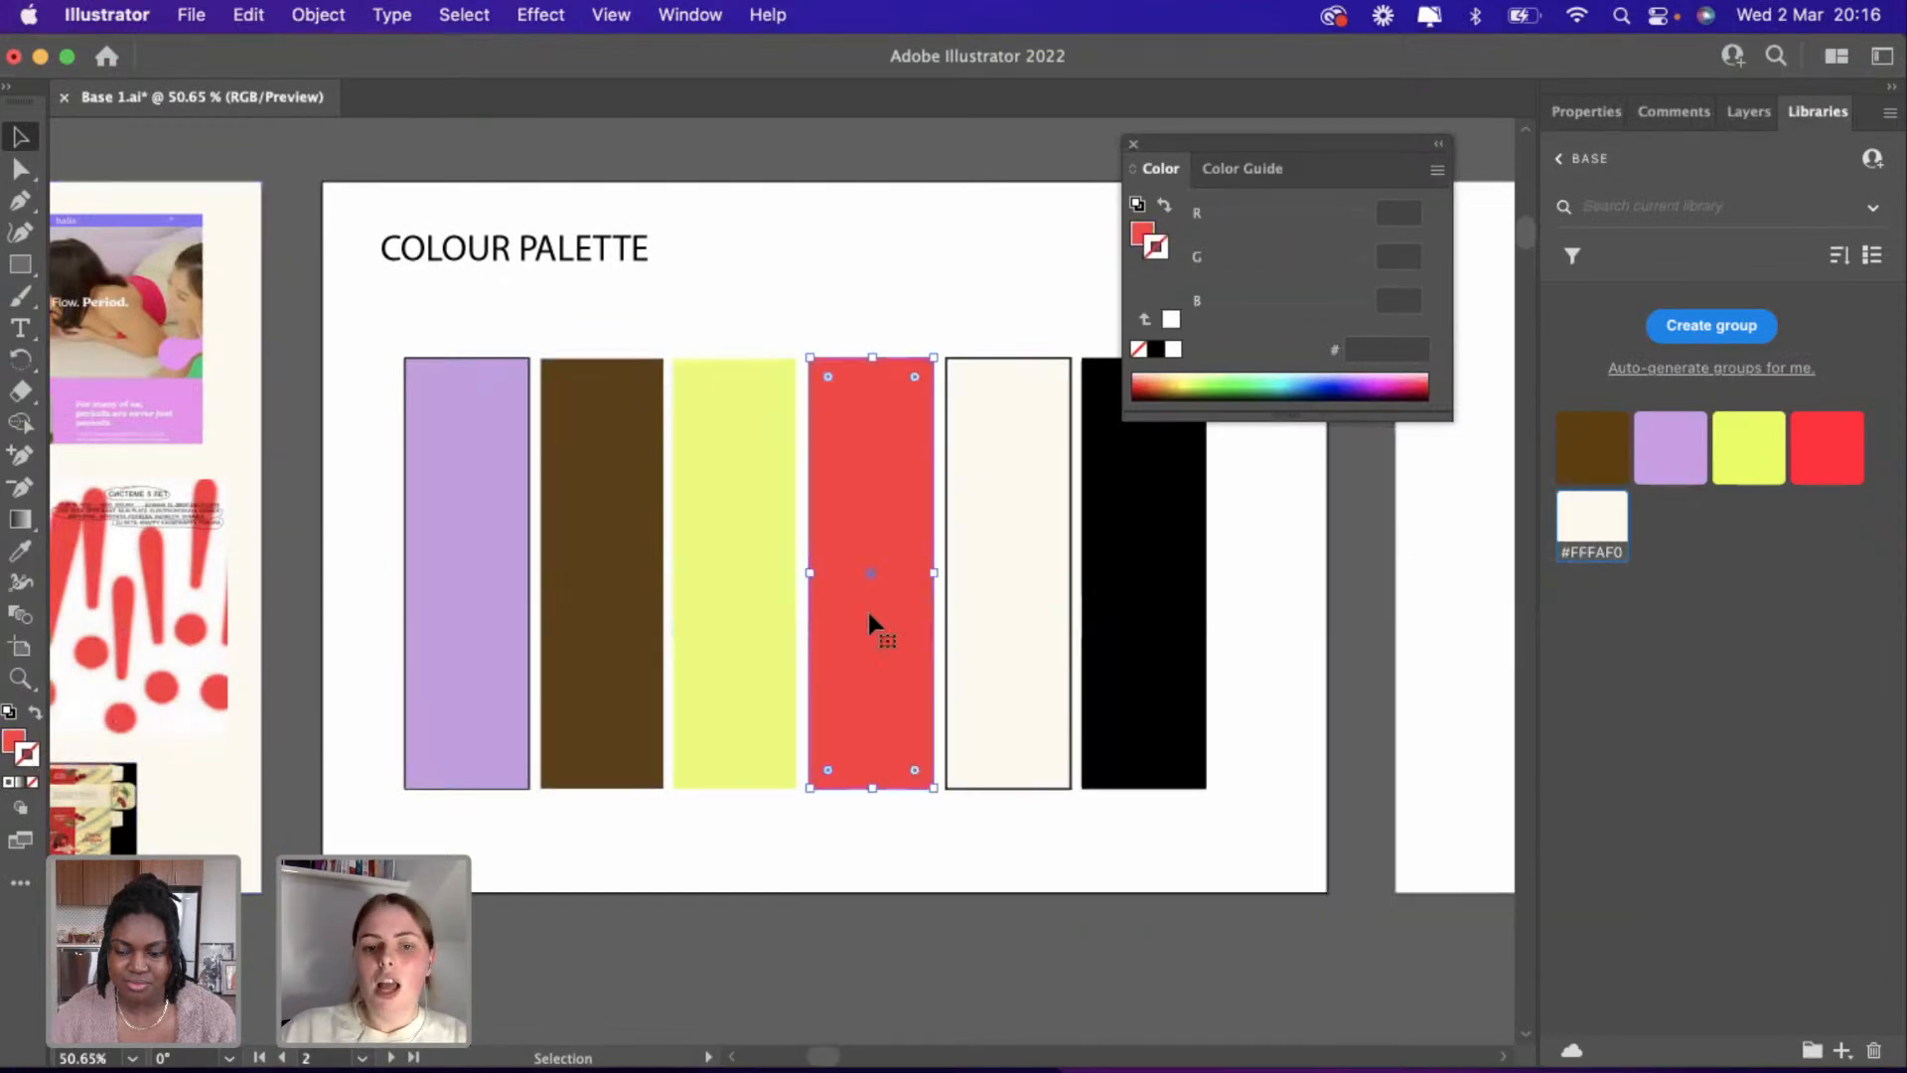
double_click(26, 758)
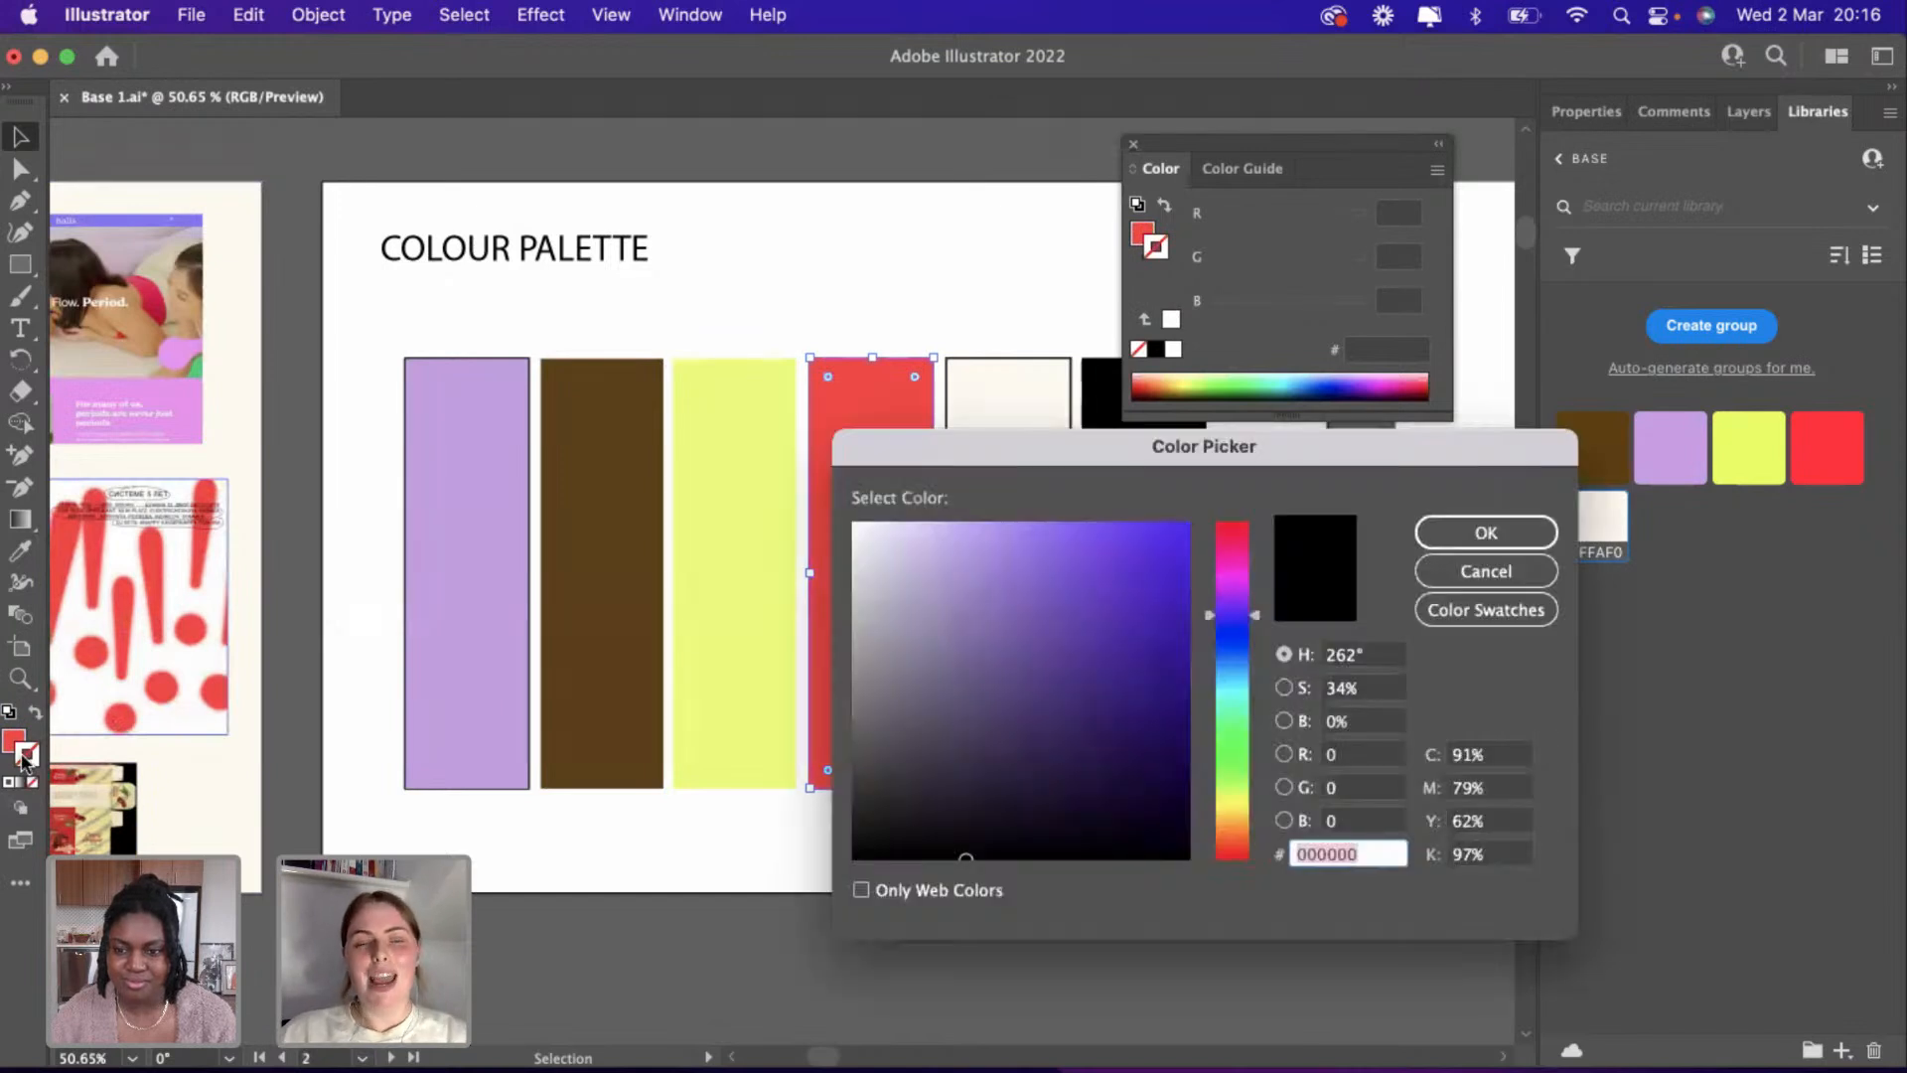
left_click(1487, 533)
left_click(953, 862)
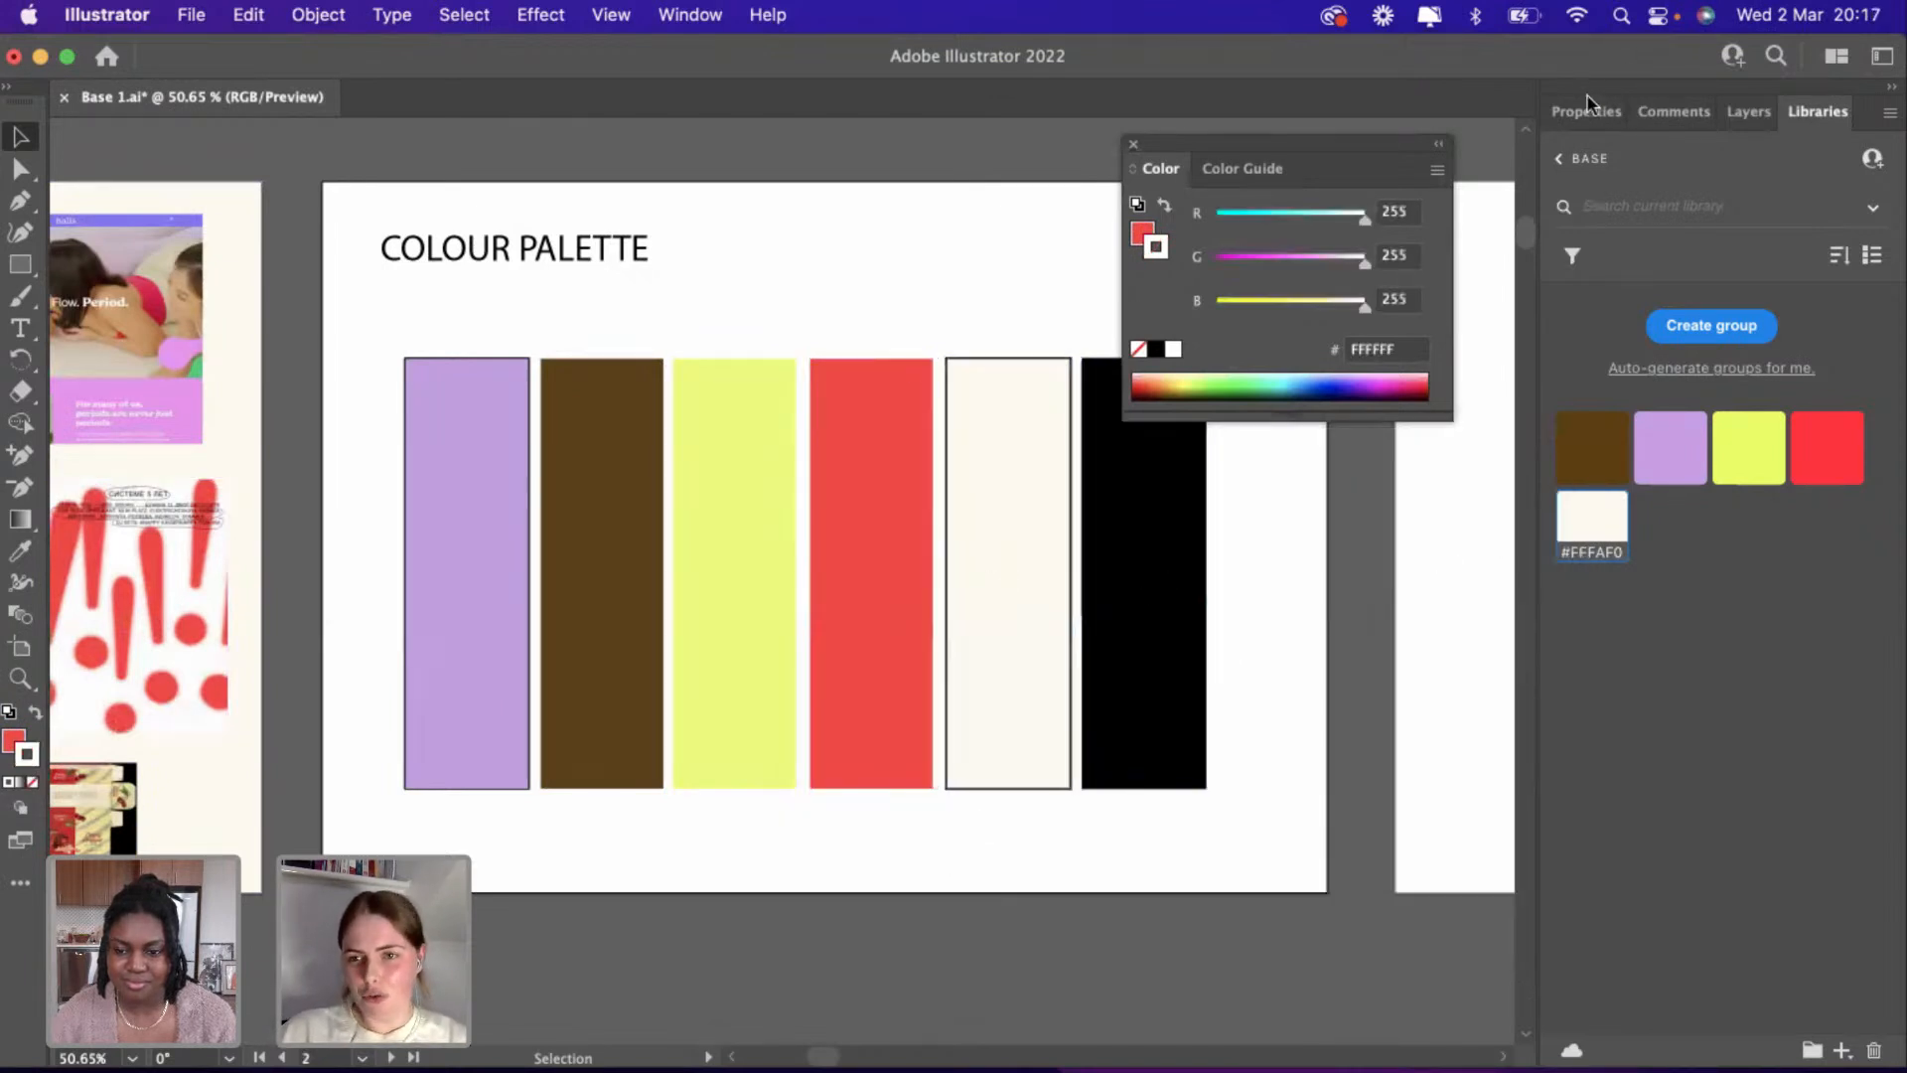
Change the red bar's stroke colour to black 000000.
left_click(1587, 111)
left_click(912, 538)
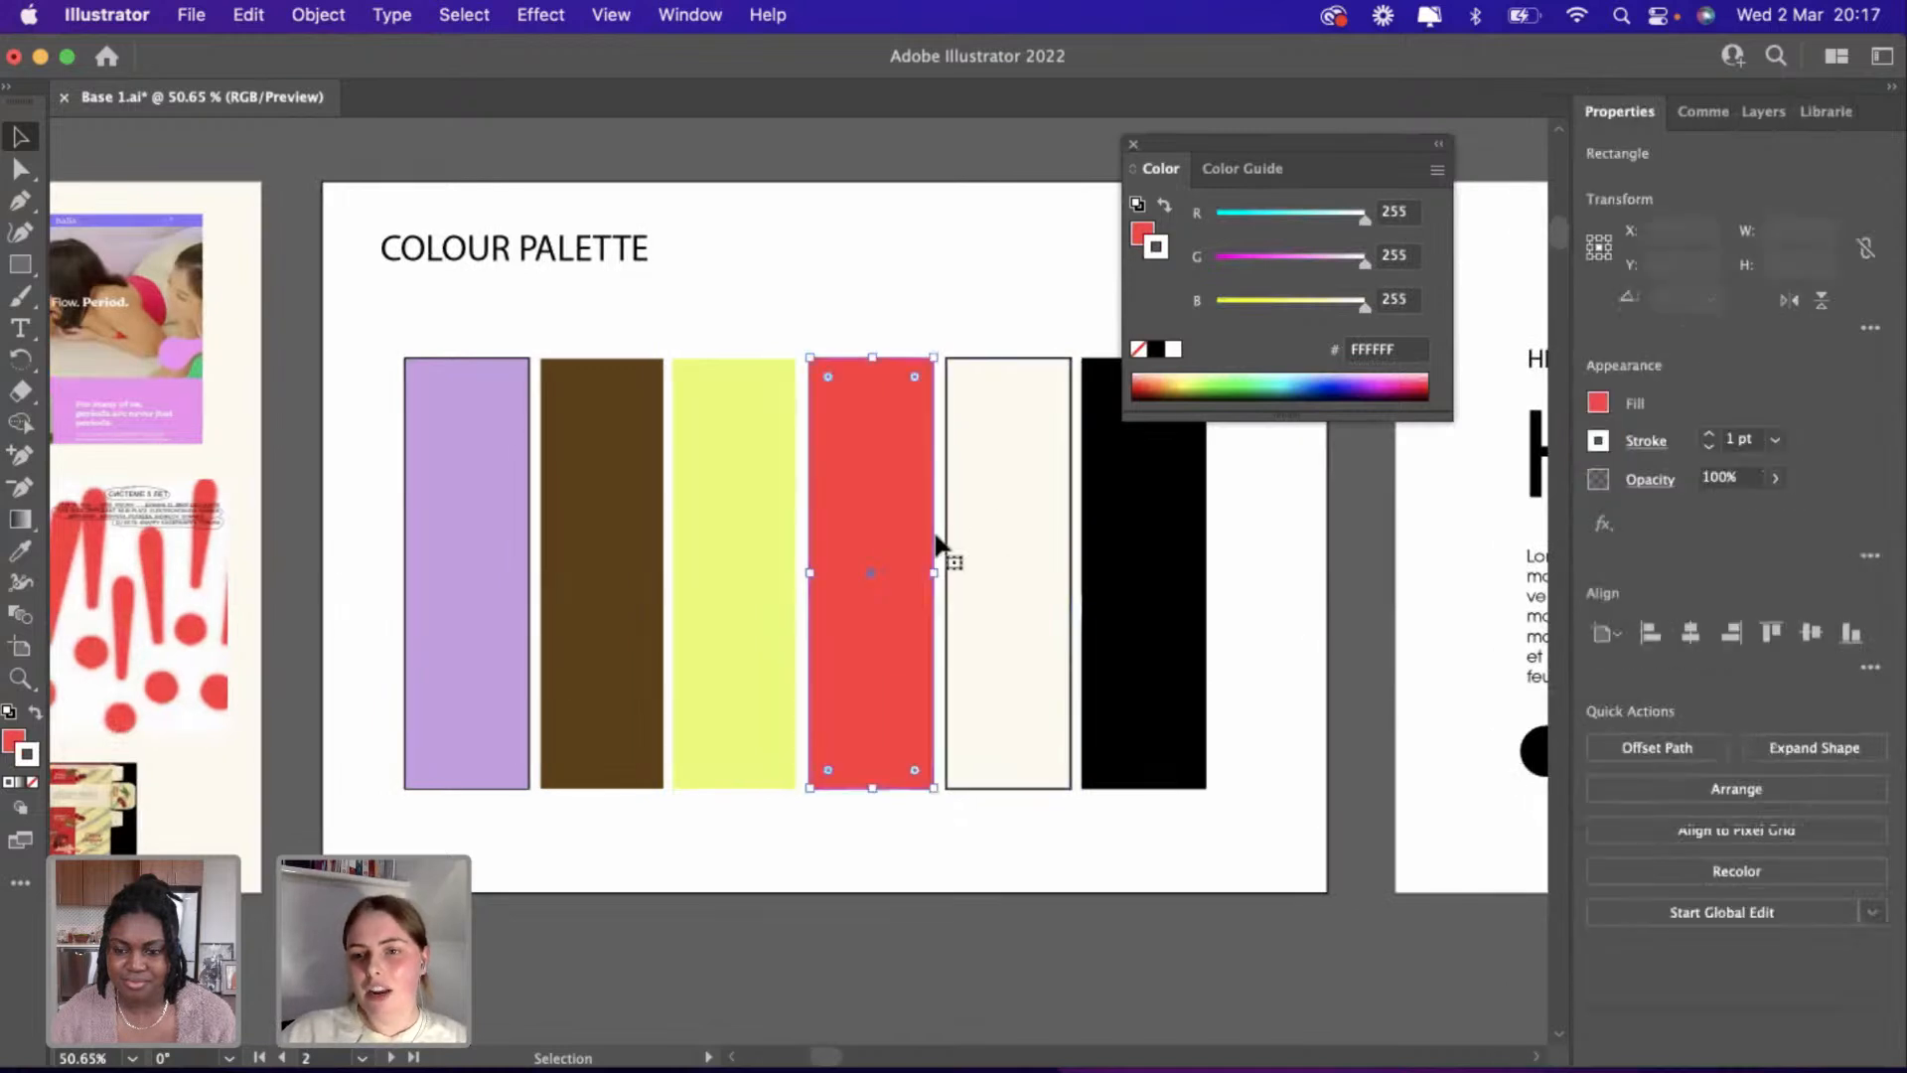
left_click(1598, 441)
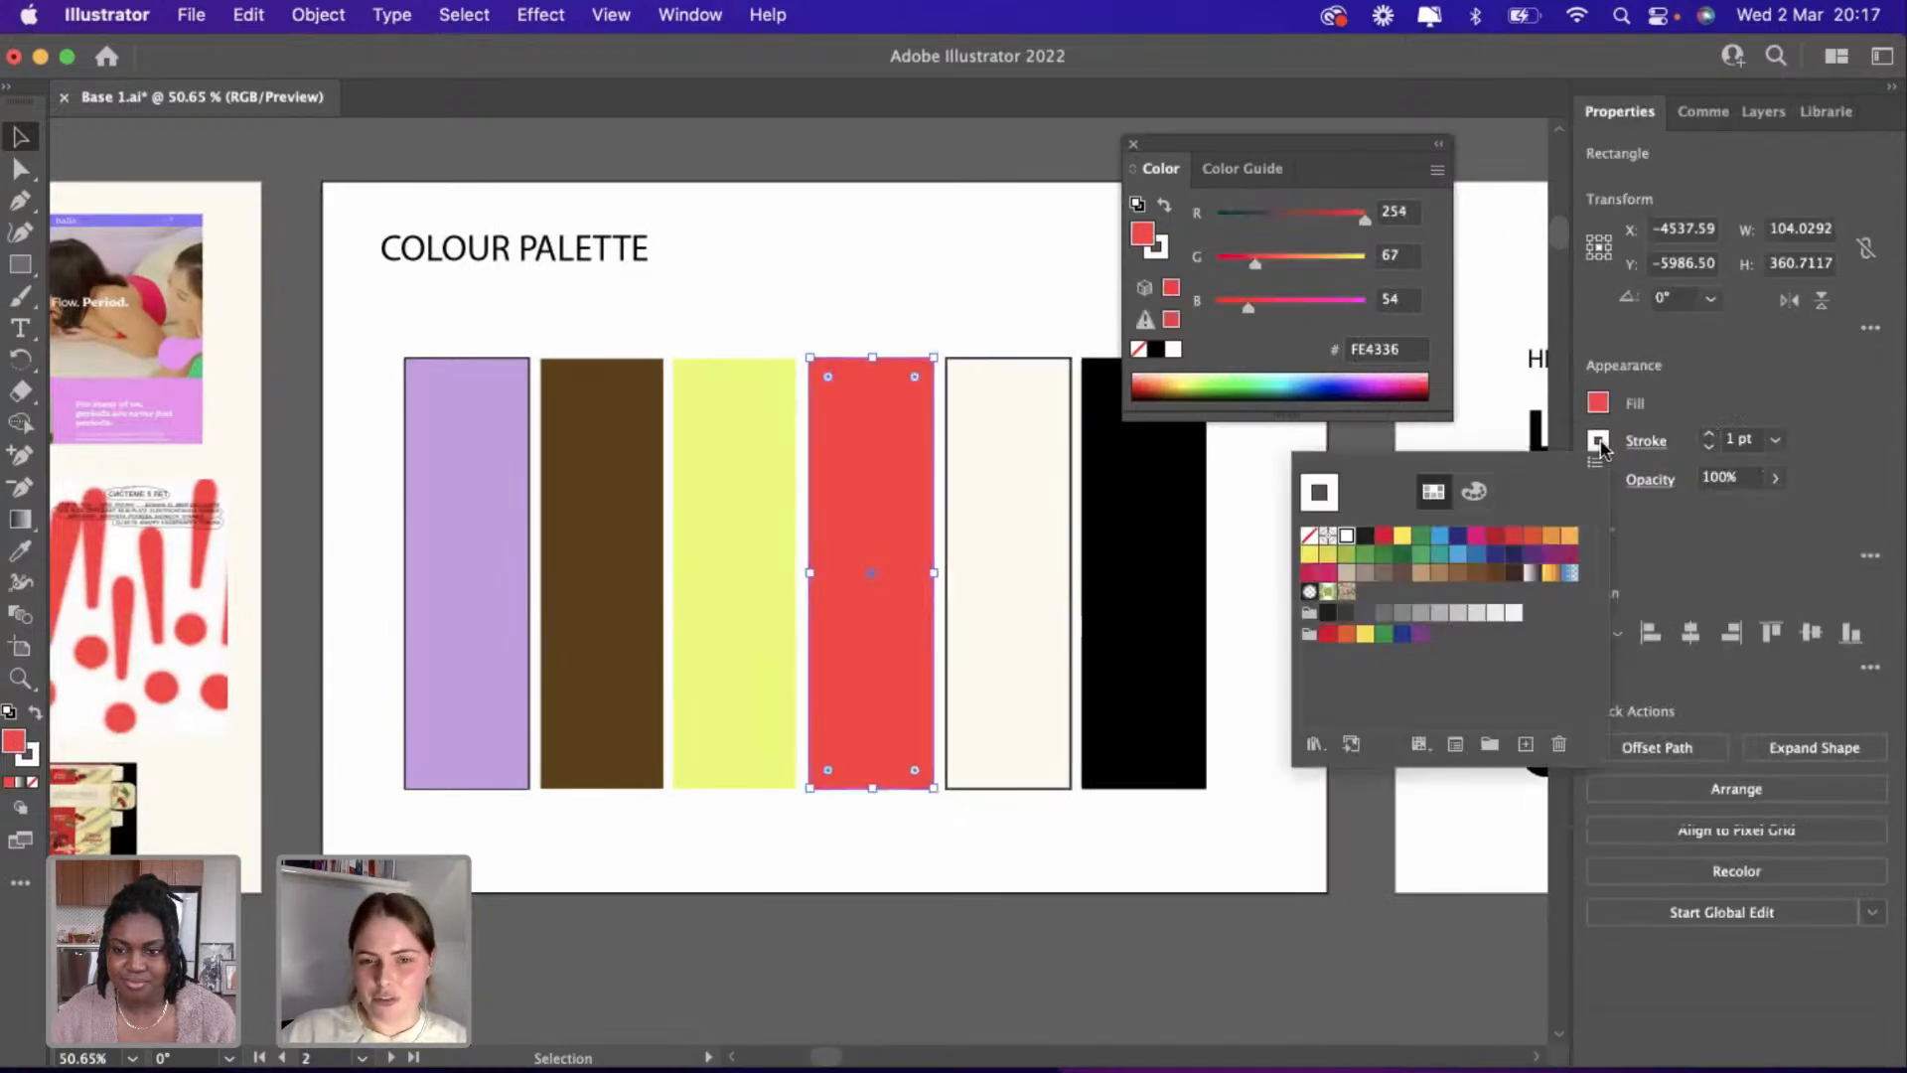
double_click(28, 757)
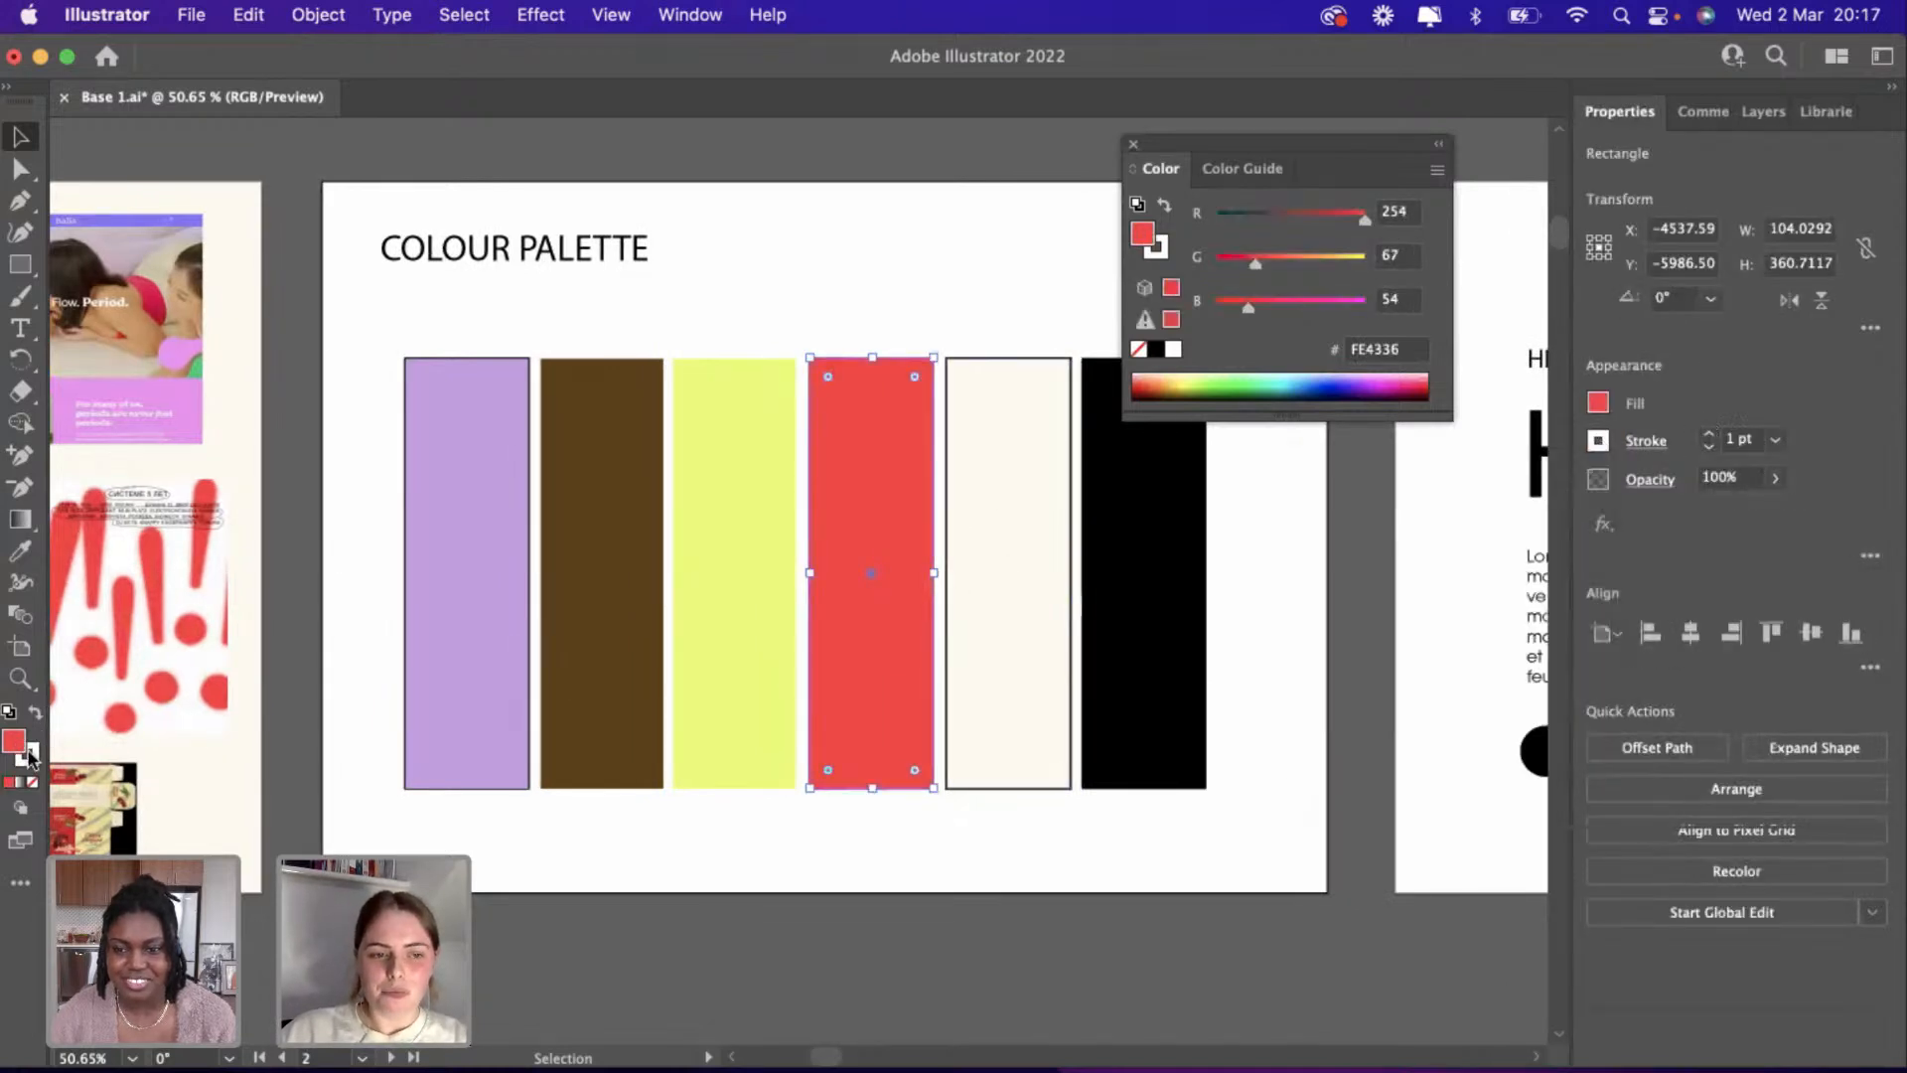
left_click(1100, 856)
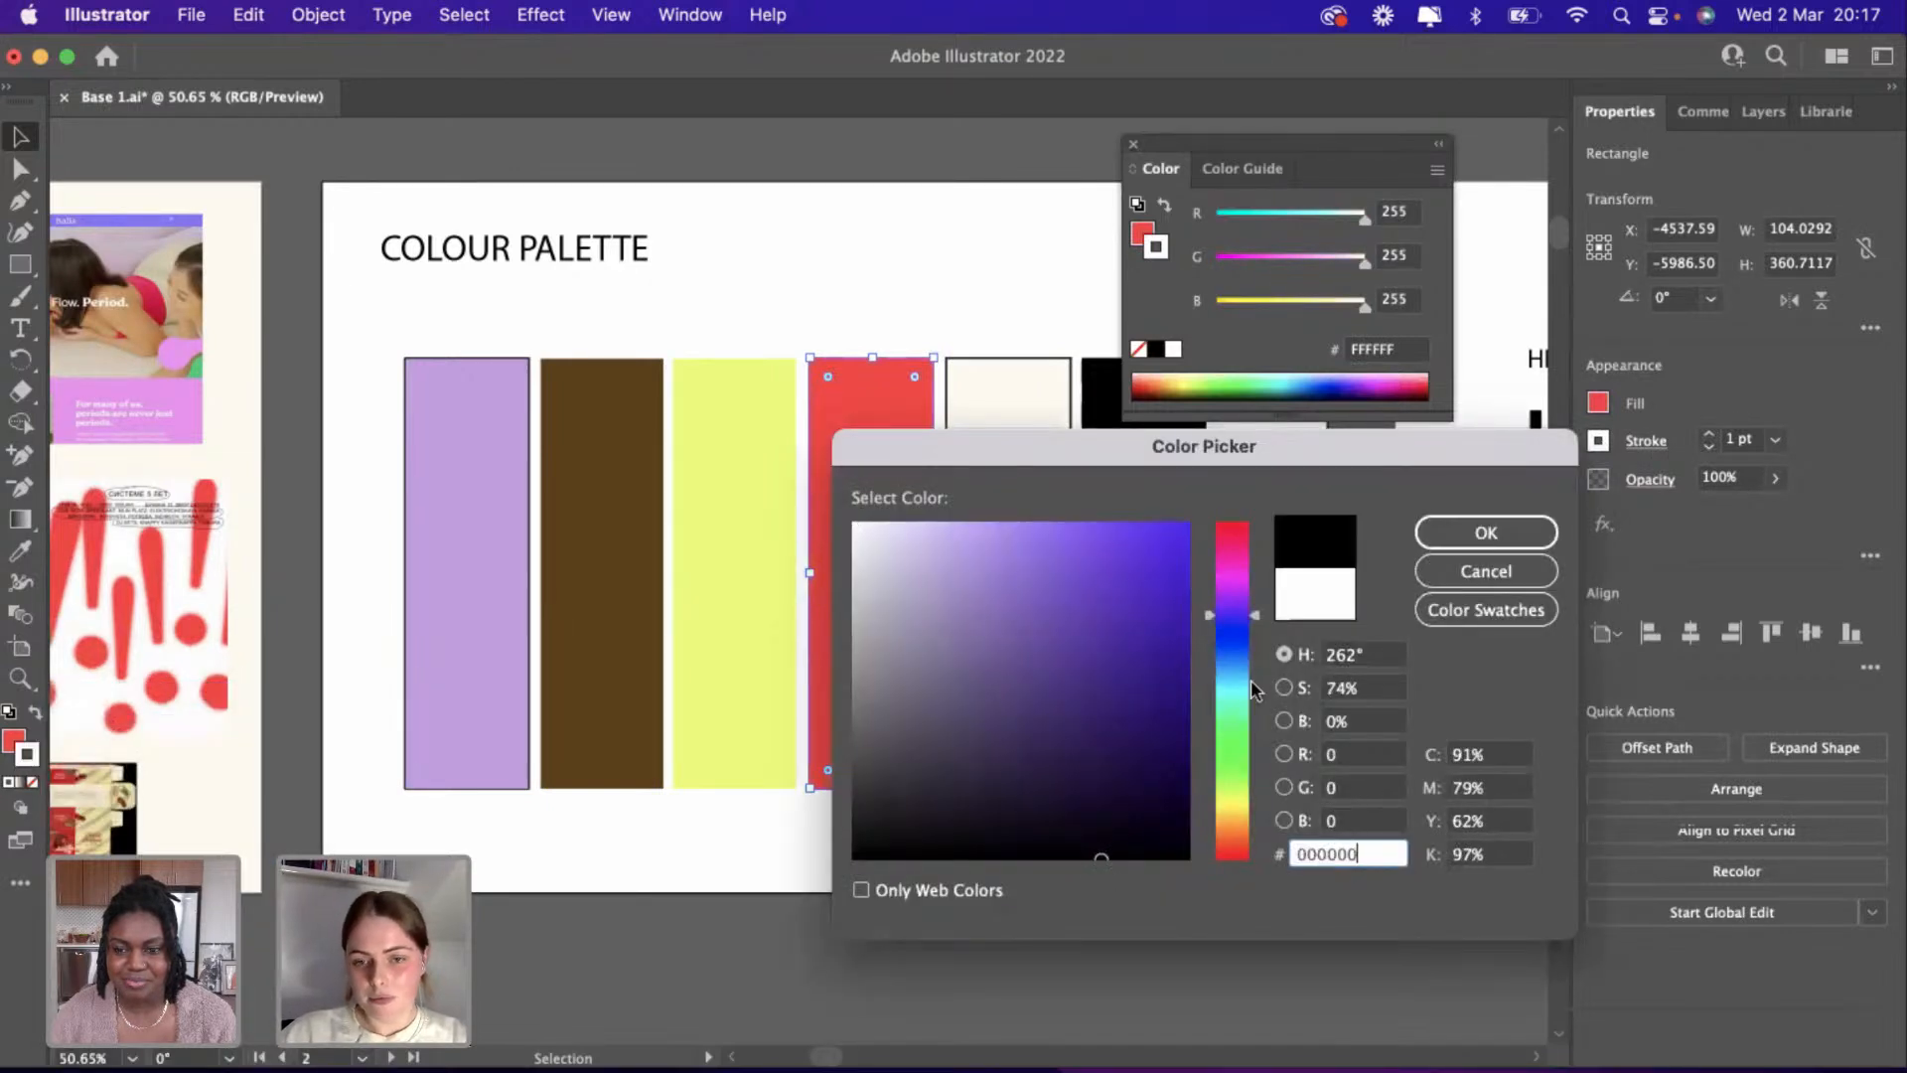
left_click(1484, 532)
left_click(958, 848)
Change the yellow bar's stroke colour to black 000000.
scroll(960, 857, "up", 2)
scroll(959, 856, "right", 3)
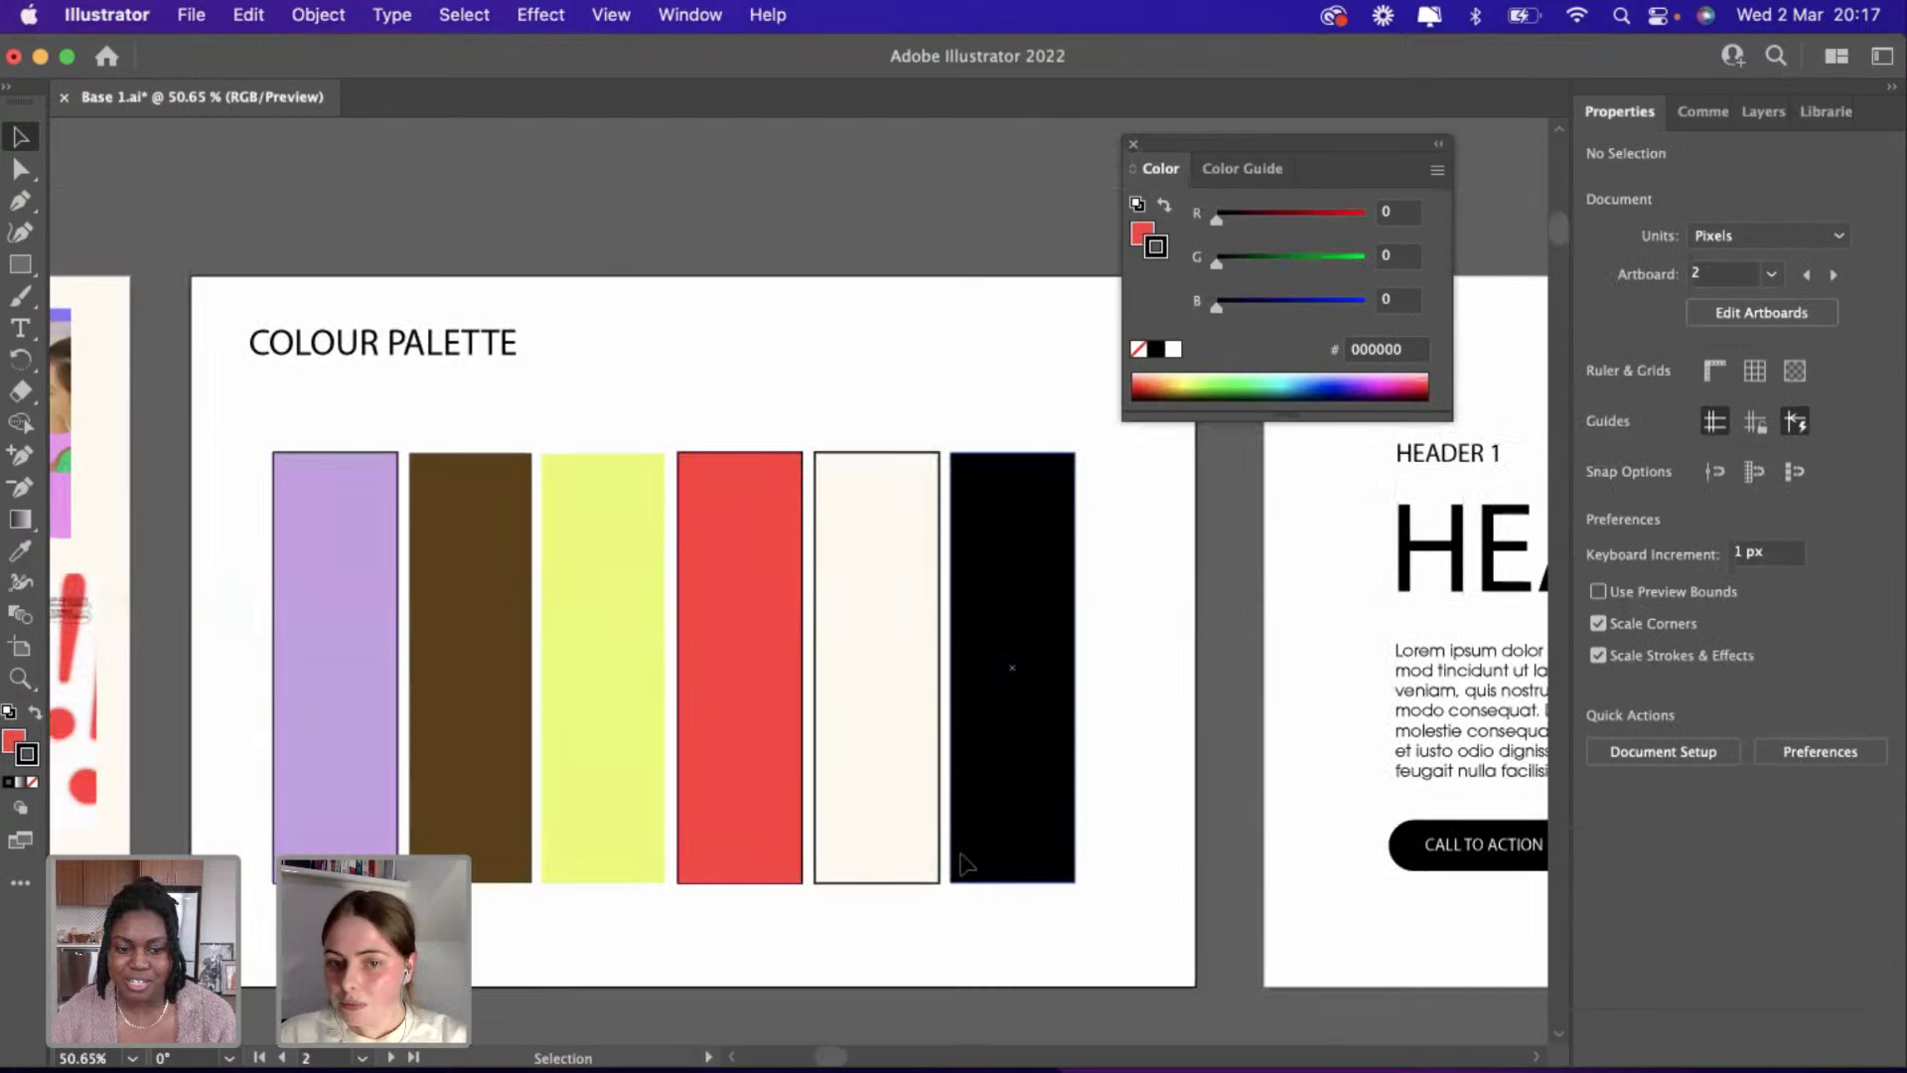
scroll(966, 864, "down", 2)
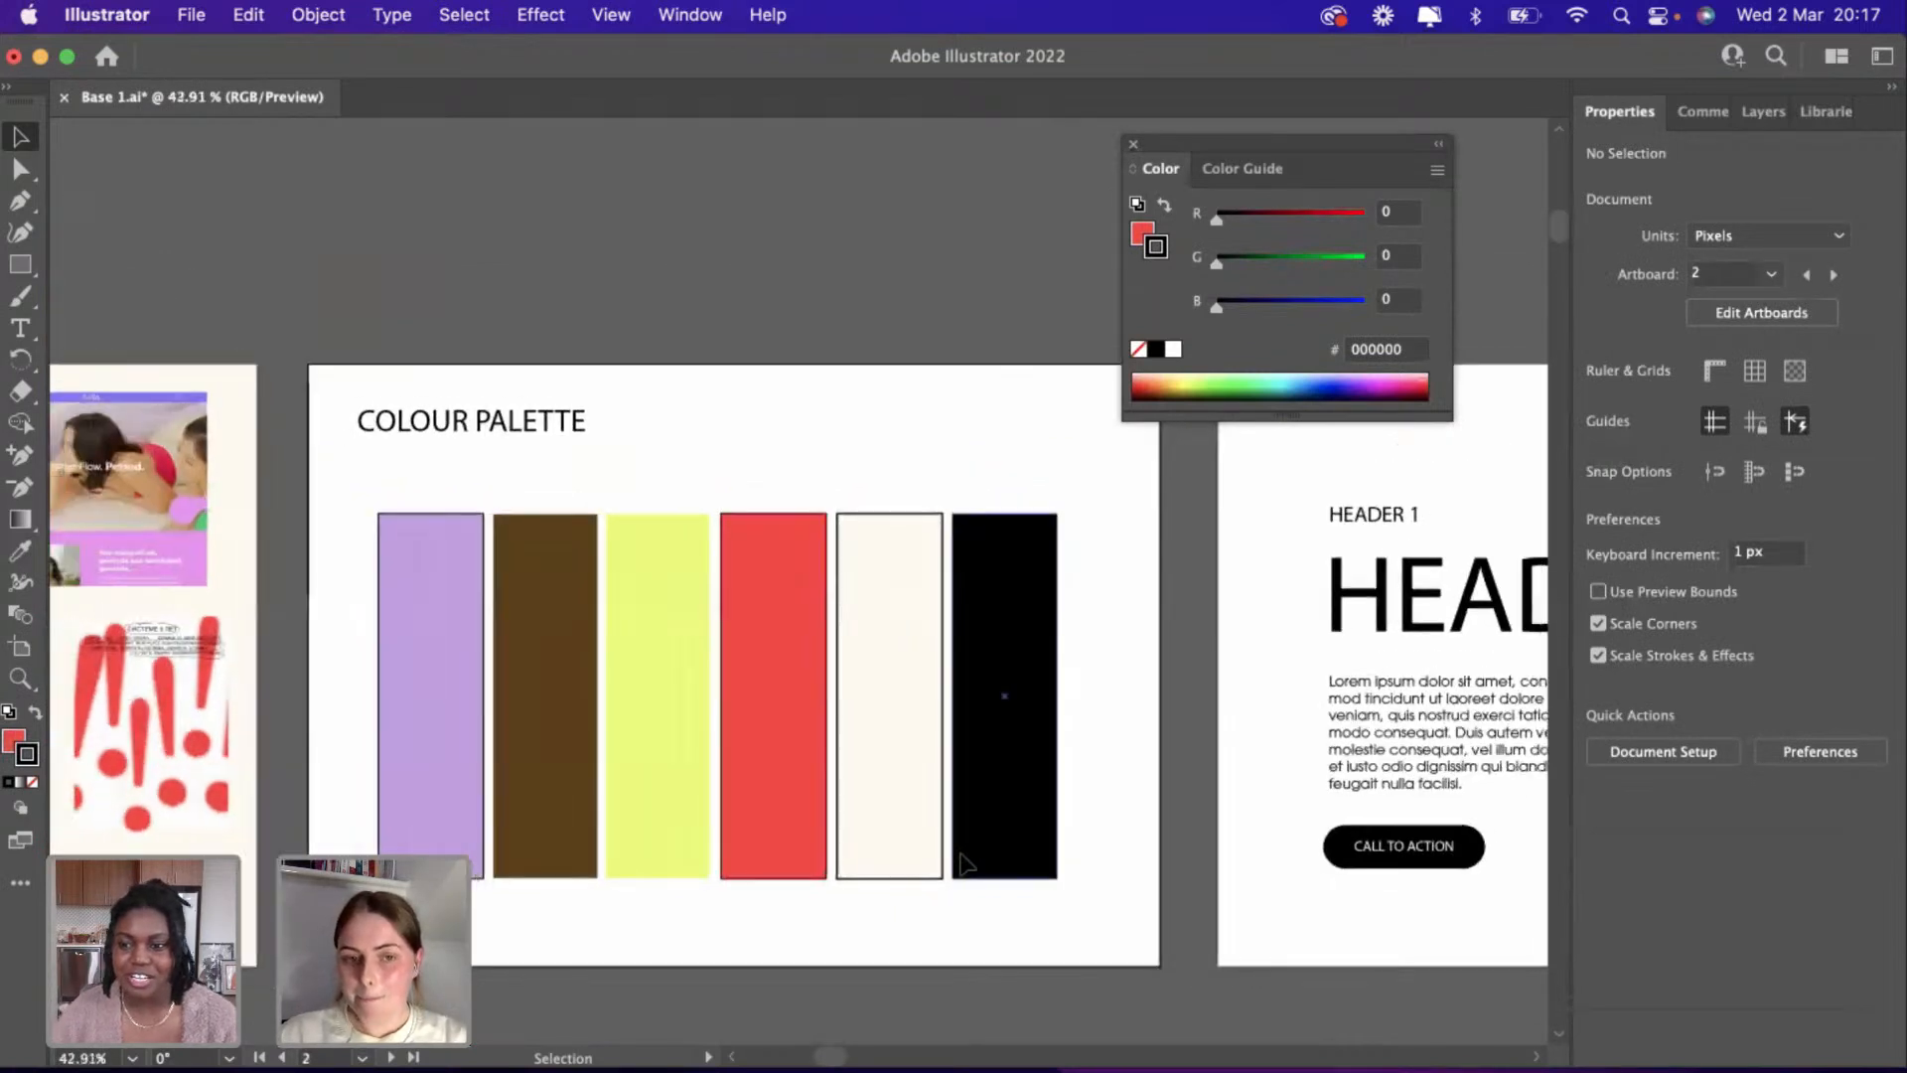
left_click(610, 635)
double_click(35, 762)
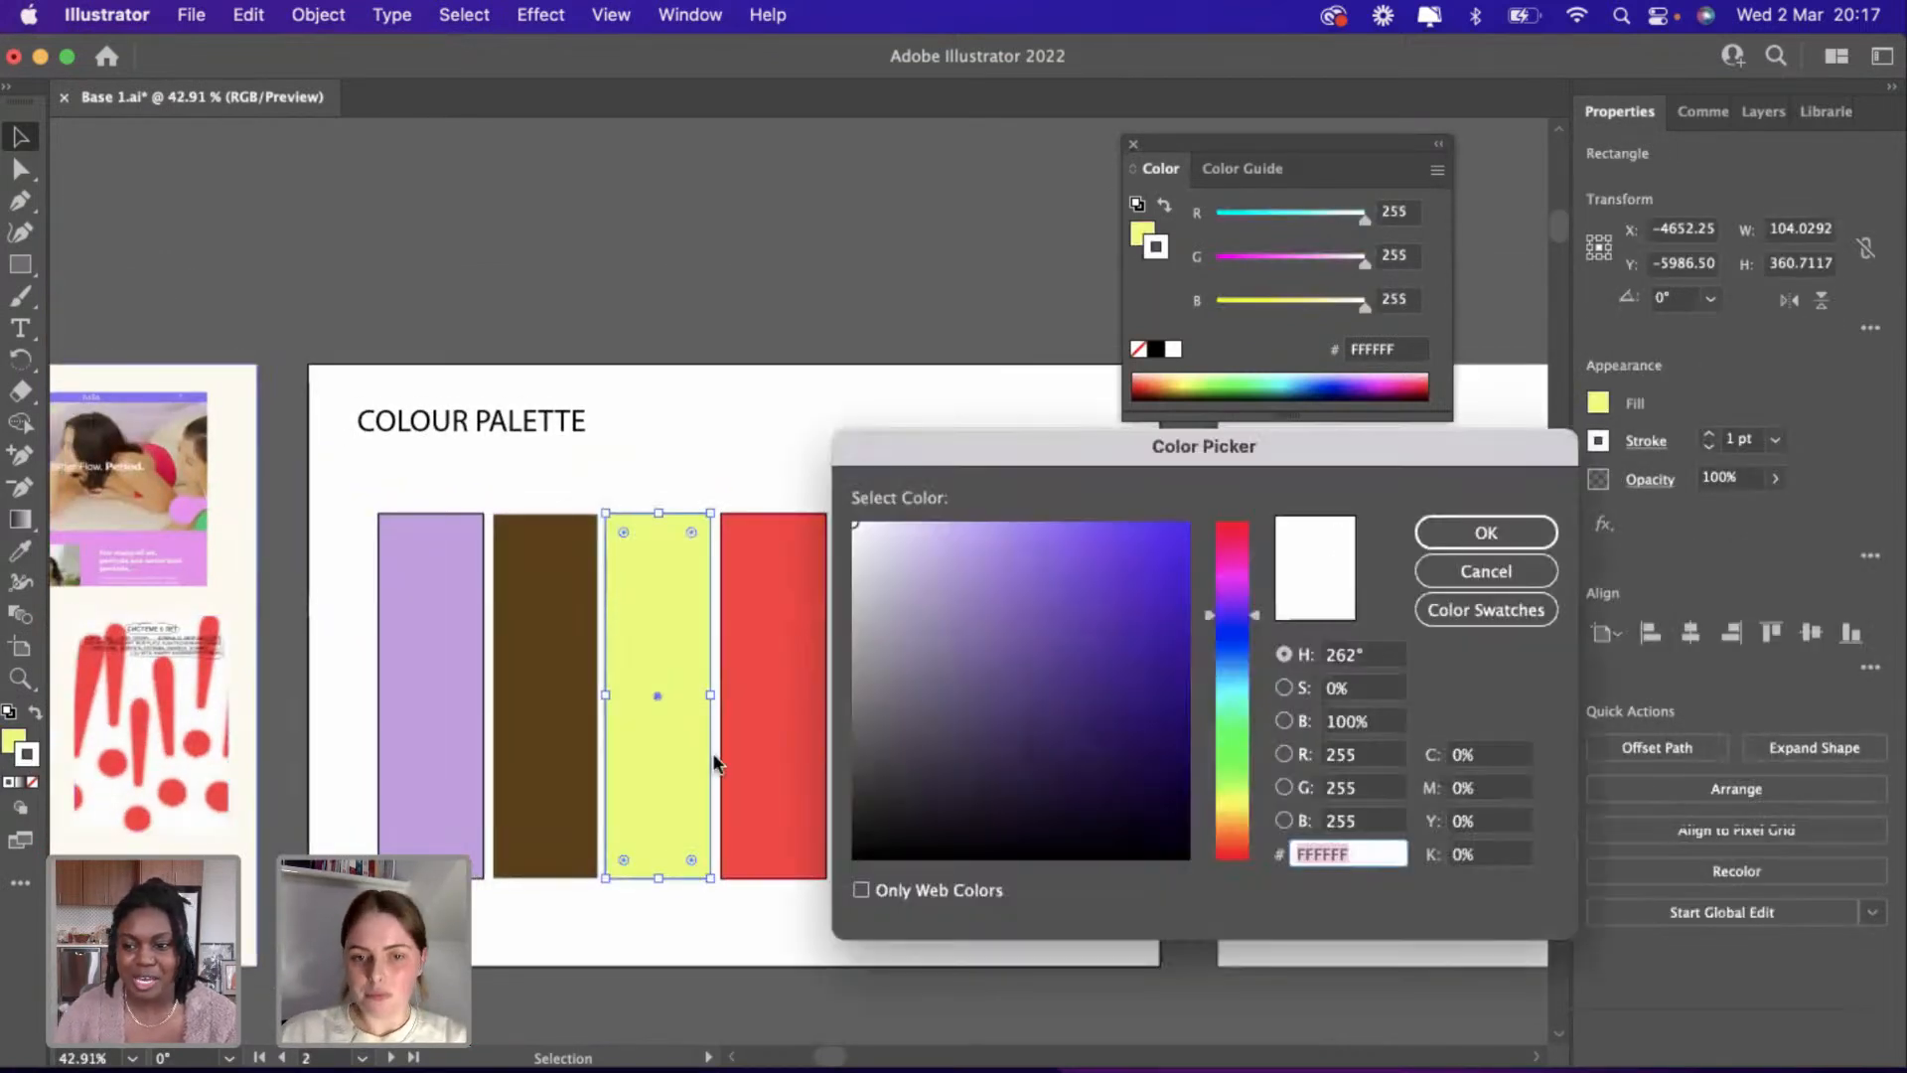
left_click_drag(1030, 820, 1027, 860)
left_click(1485, 532)
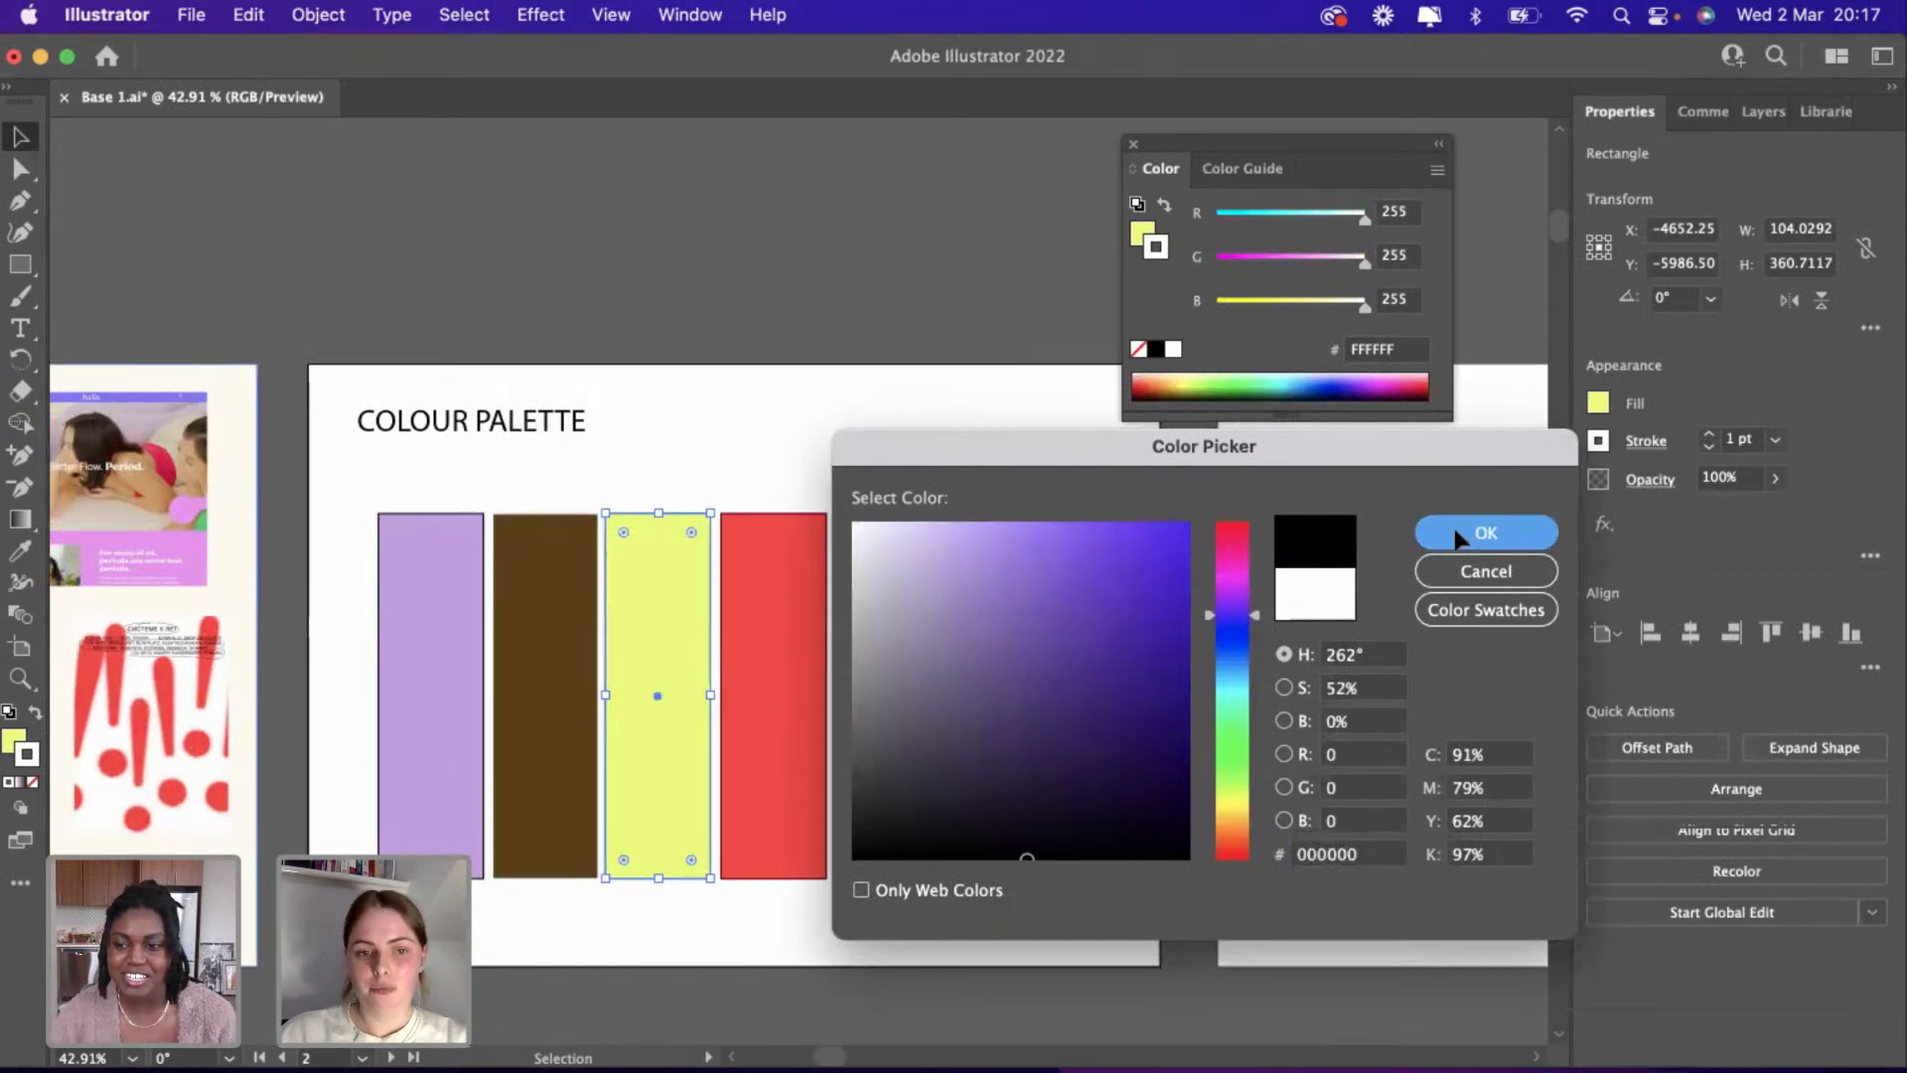
left_click(789, 927)
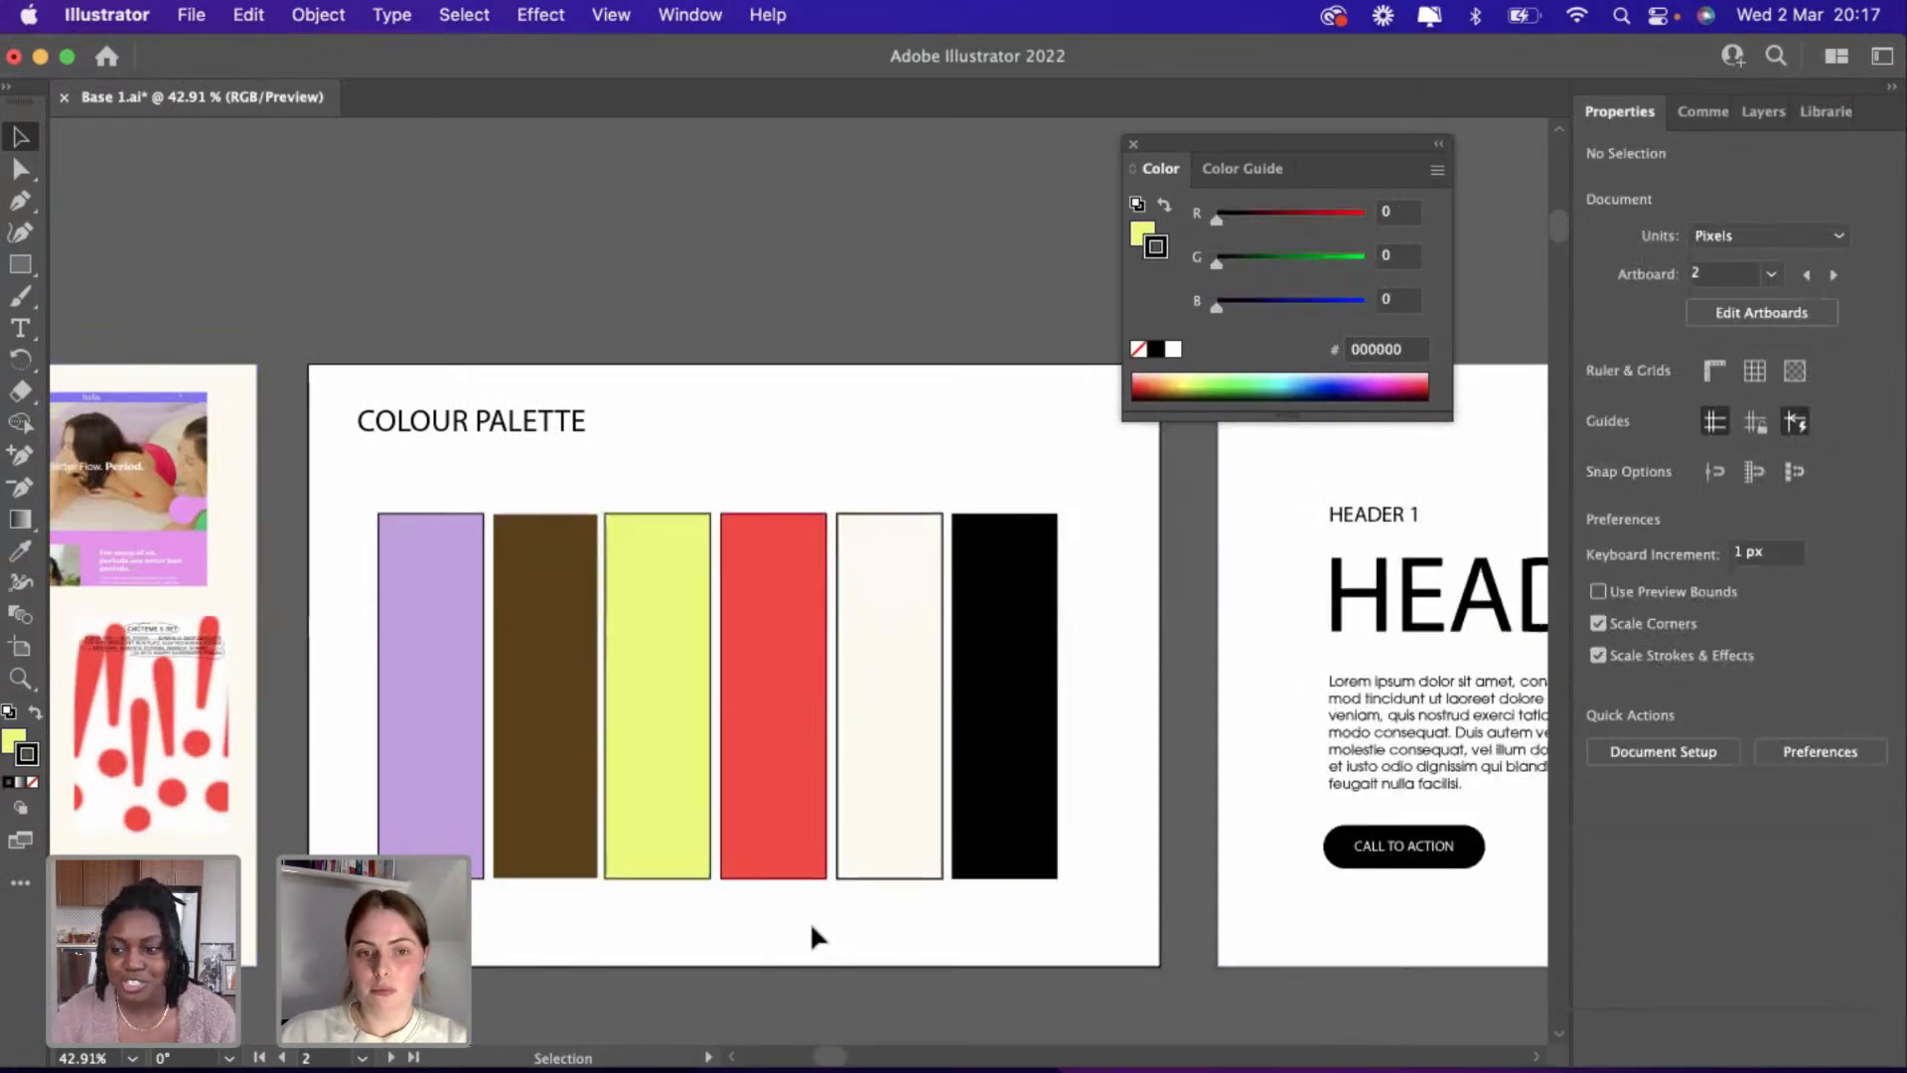
Stretch all six palette bars to about 398 px tall and shift them slightly up on the artboard.
scroll(809, 929, "down", 1)
left_click_drag(443, 592, 1106, 645)
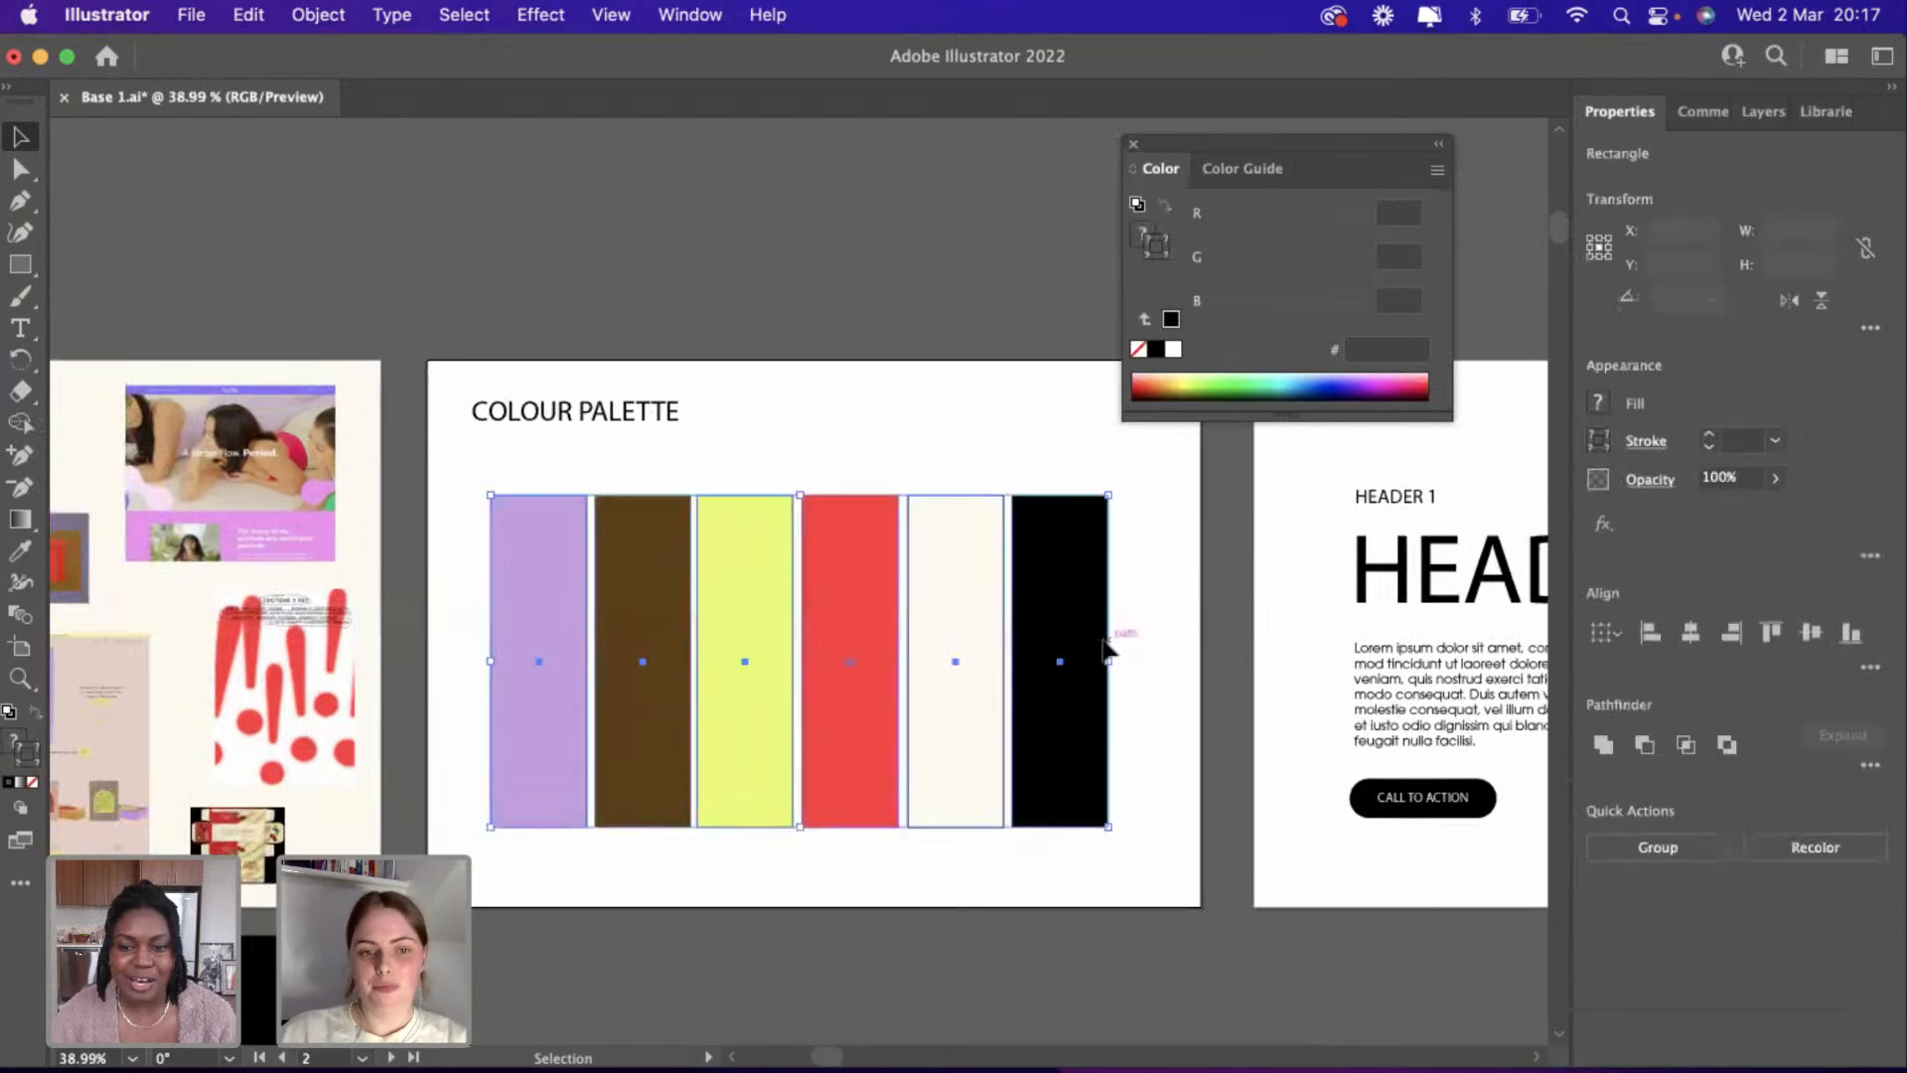
left_click_drag(800, 827, 802, 866)
left_click_drag(855, 789, 856, 771)
left_click(717, 948)
scroll(717, 948, "left", 3)
scroll(717, 948, "down", 1)
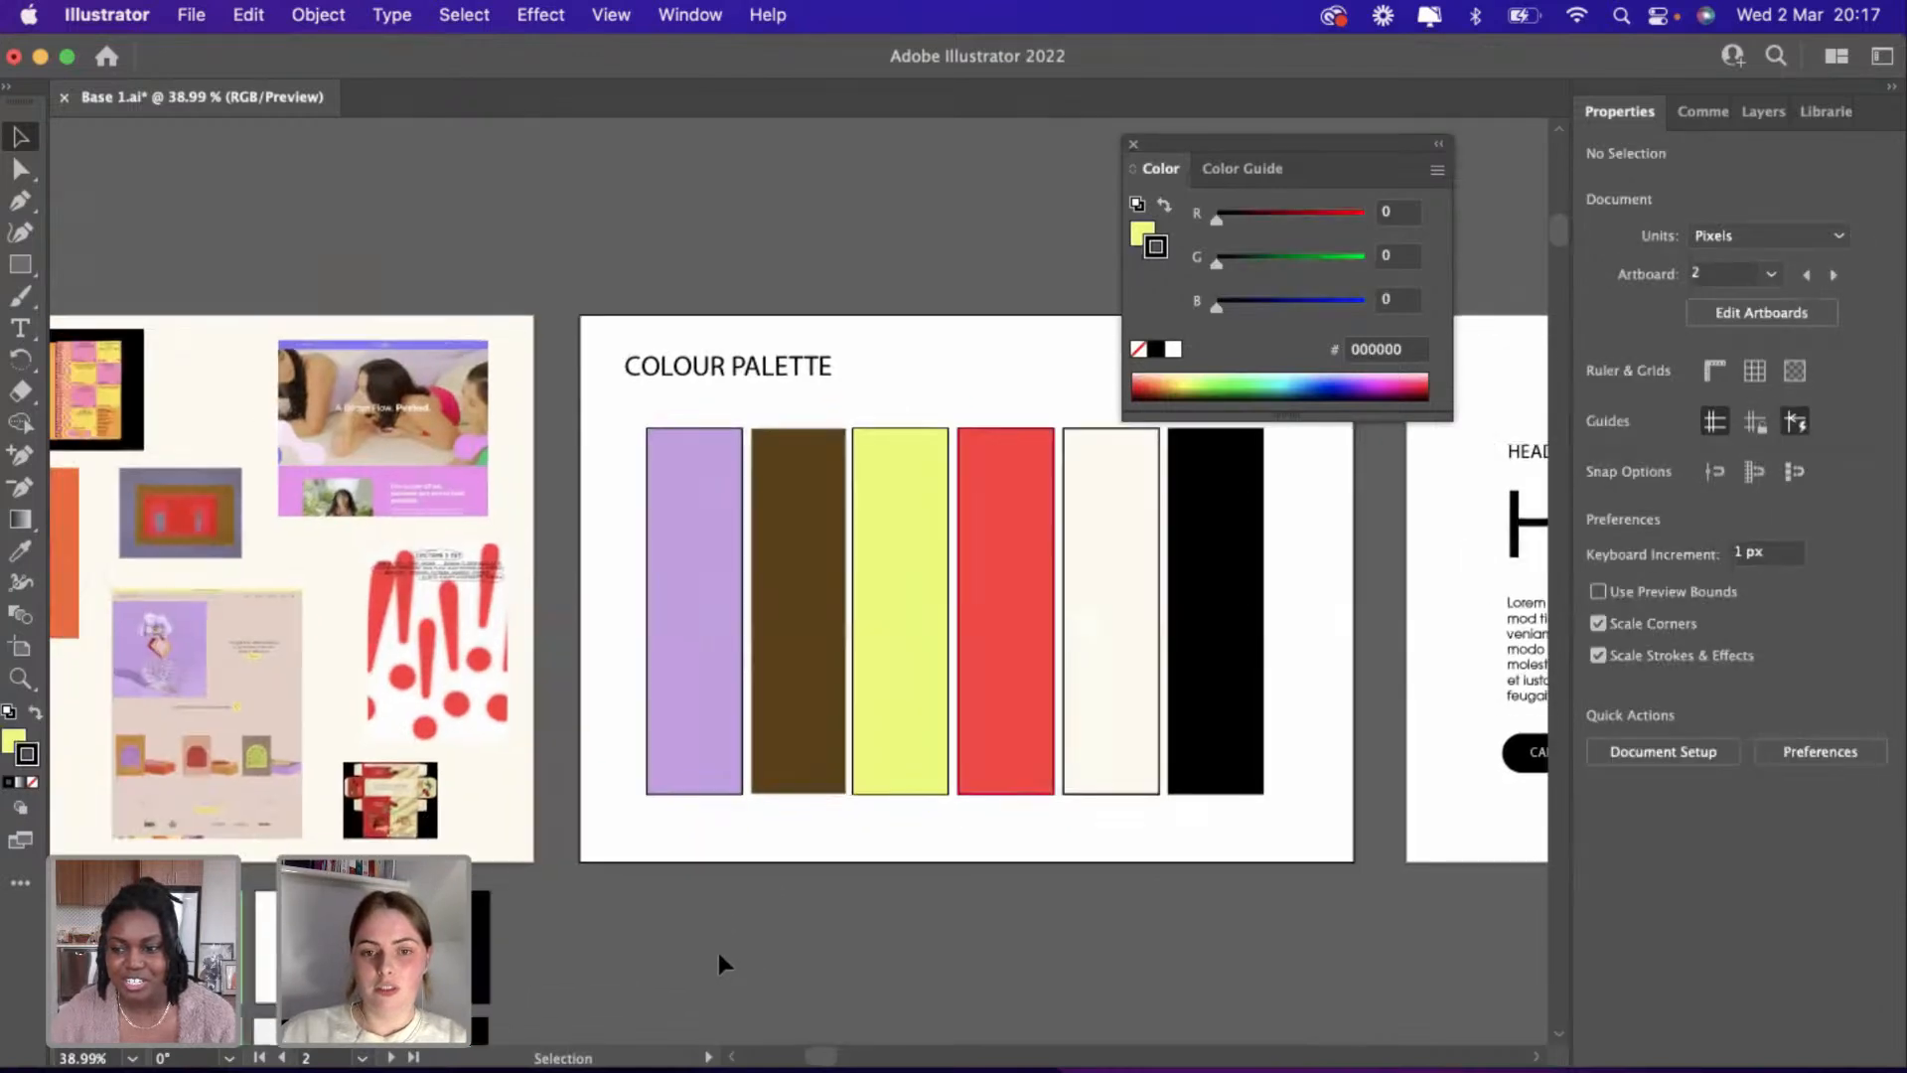
scroll(718, 964, "right", 2)
scroll(718, 963, "down", 1)
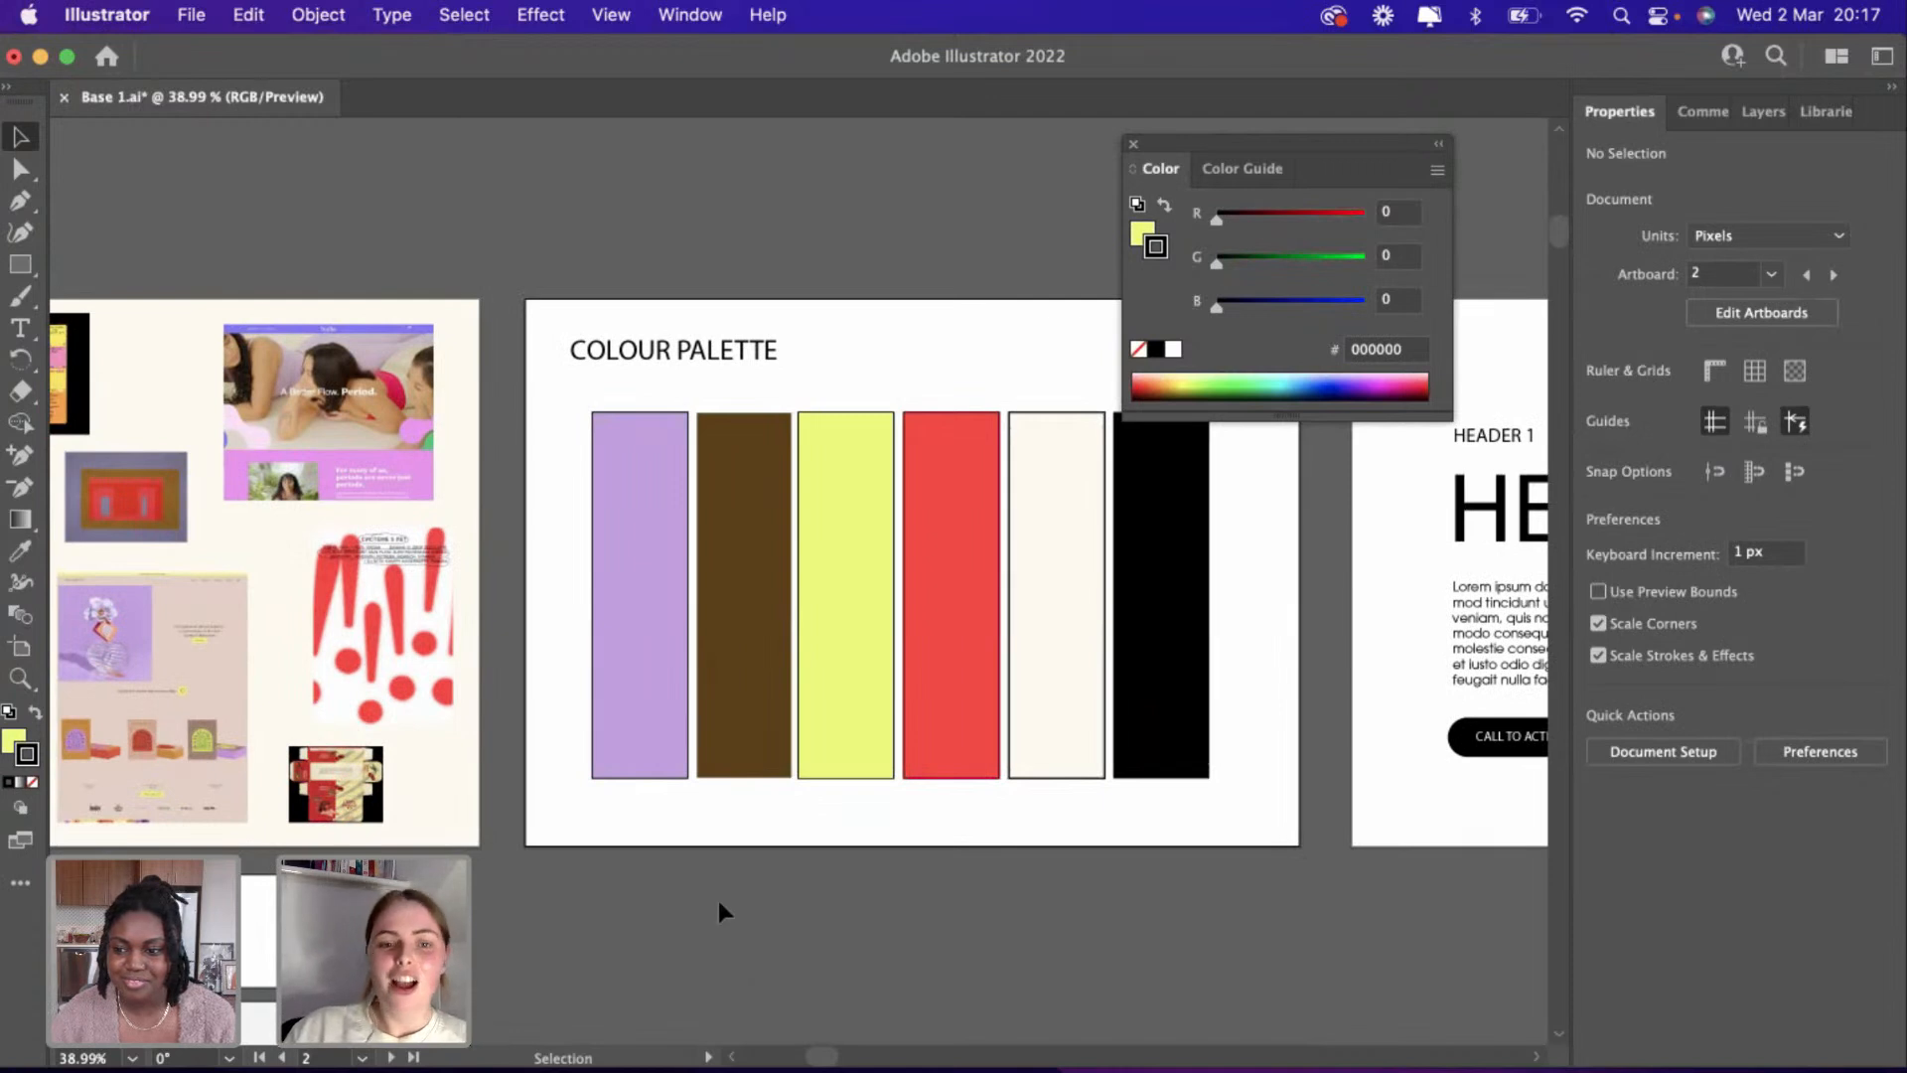
scroll(713, 852, "down", 3)
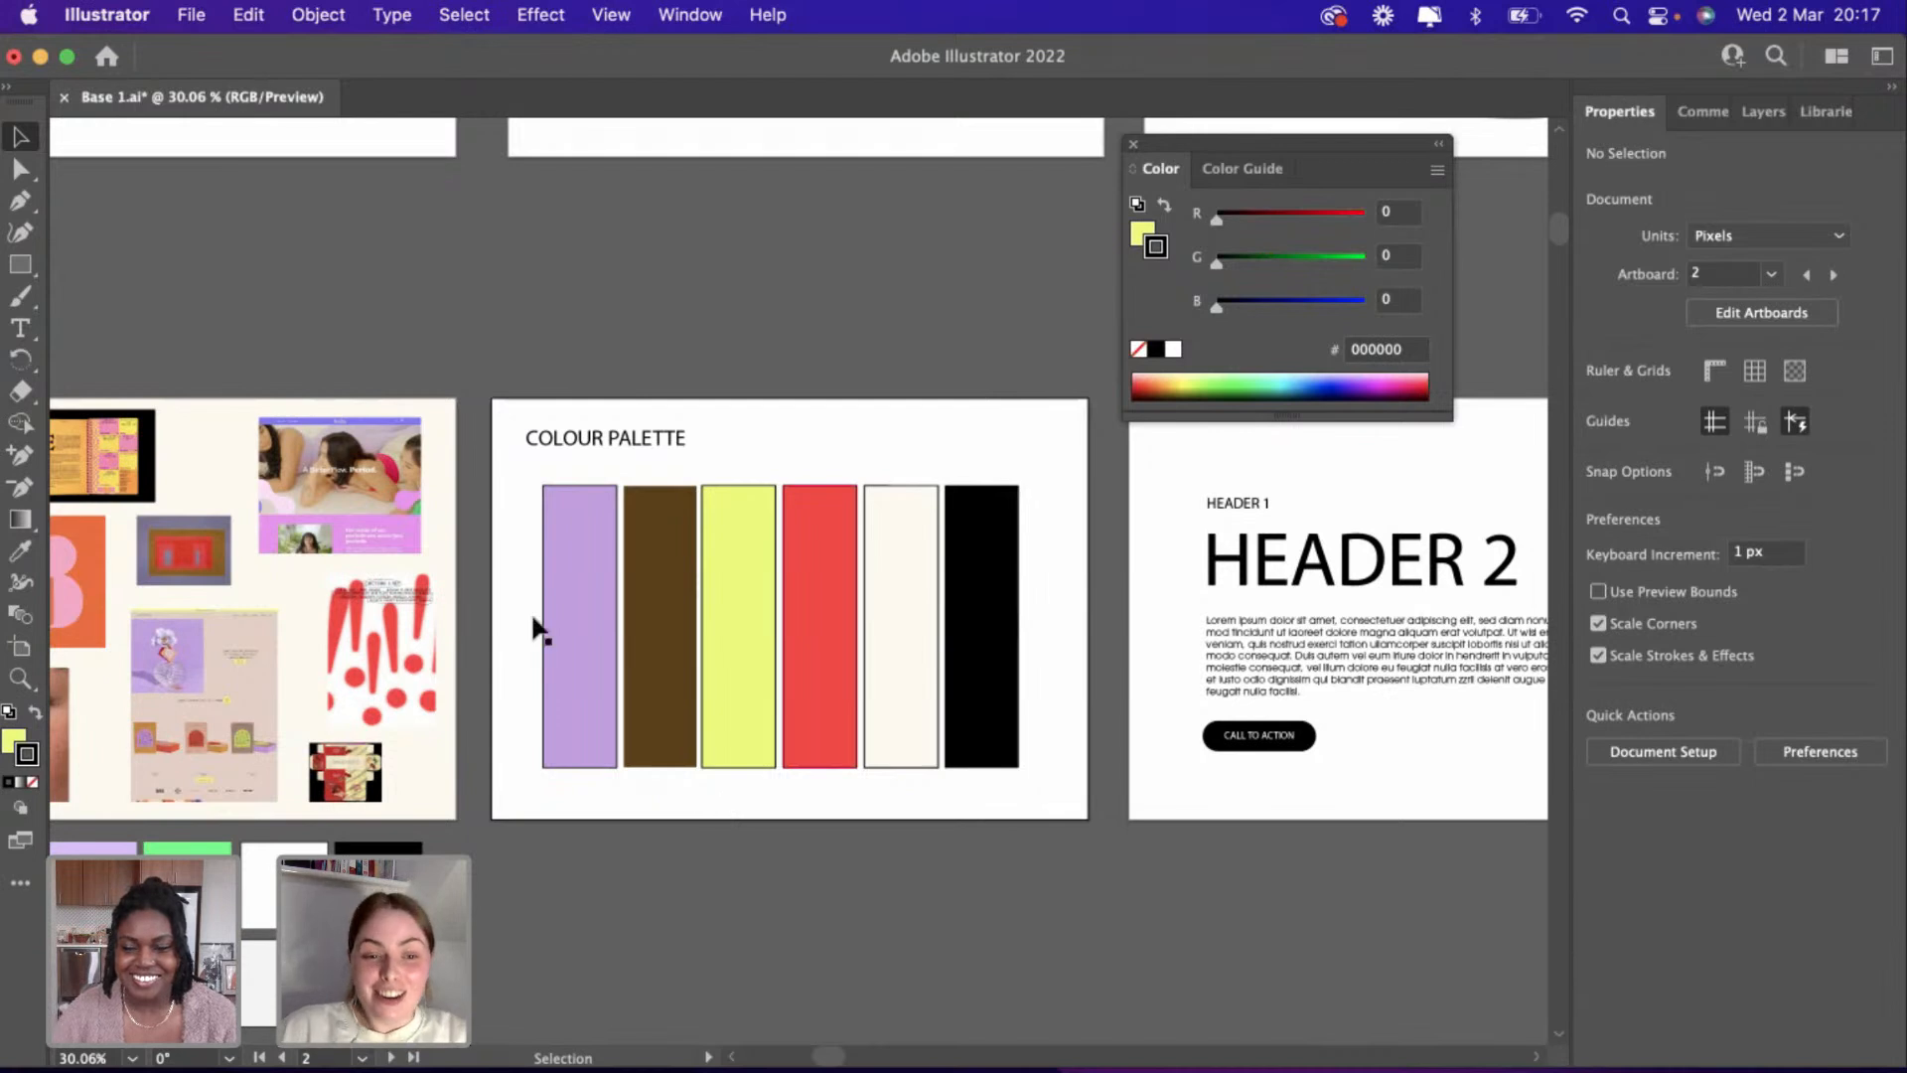
left_click_drag(520, 604, 1020, 644)
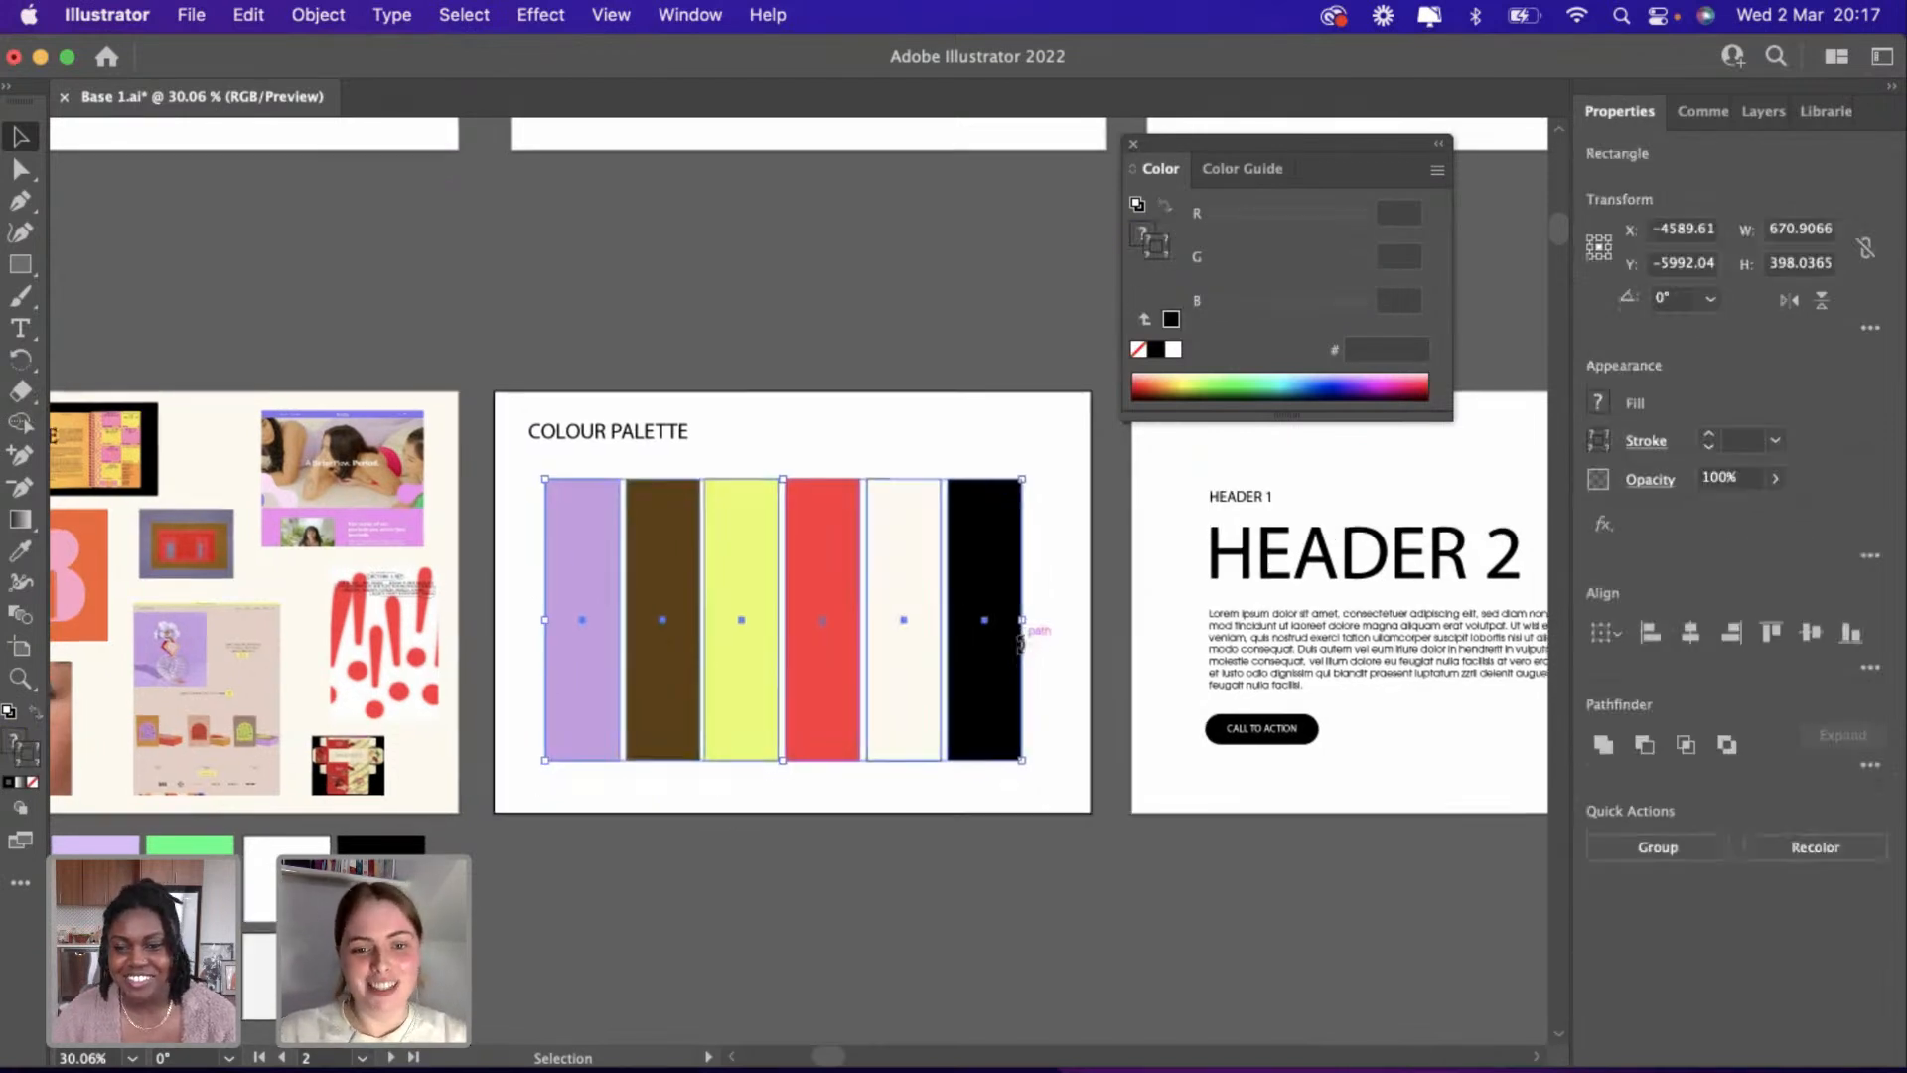
scroll(778, 742, "down", 2)
left_click(778, 742)
scroll(778, 742, "up", 3)
scroll(777, 743, "right", 1)
scroll(777, 742, "up", 5)
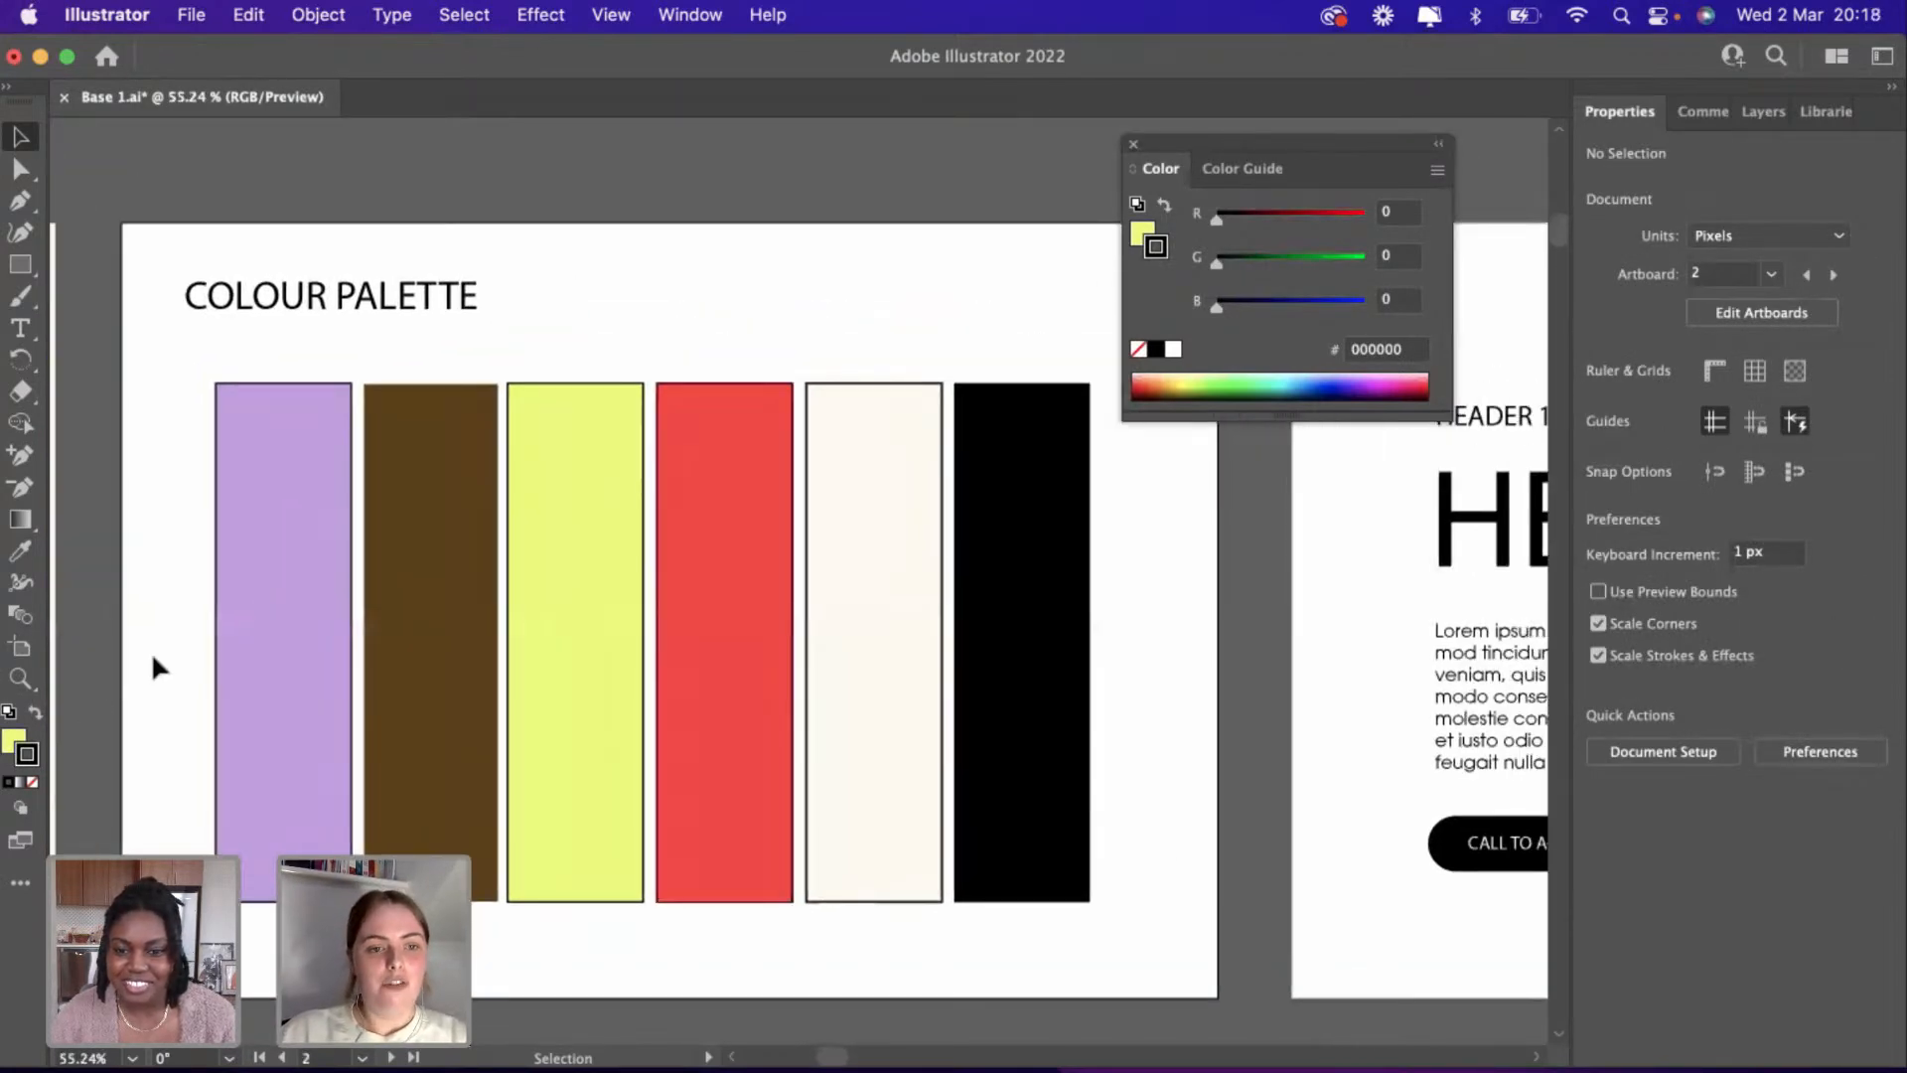
left_click_drag(151, 652, 1180, 651)
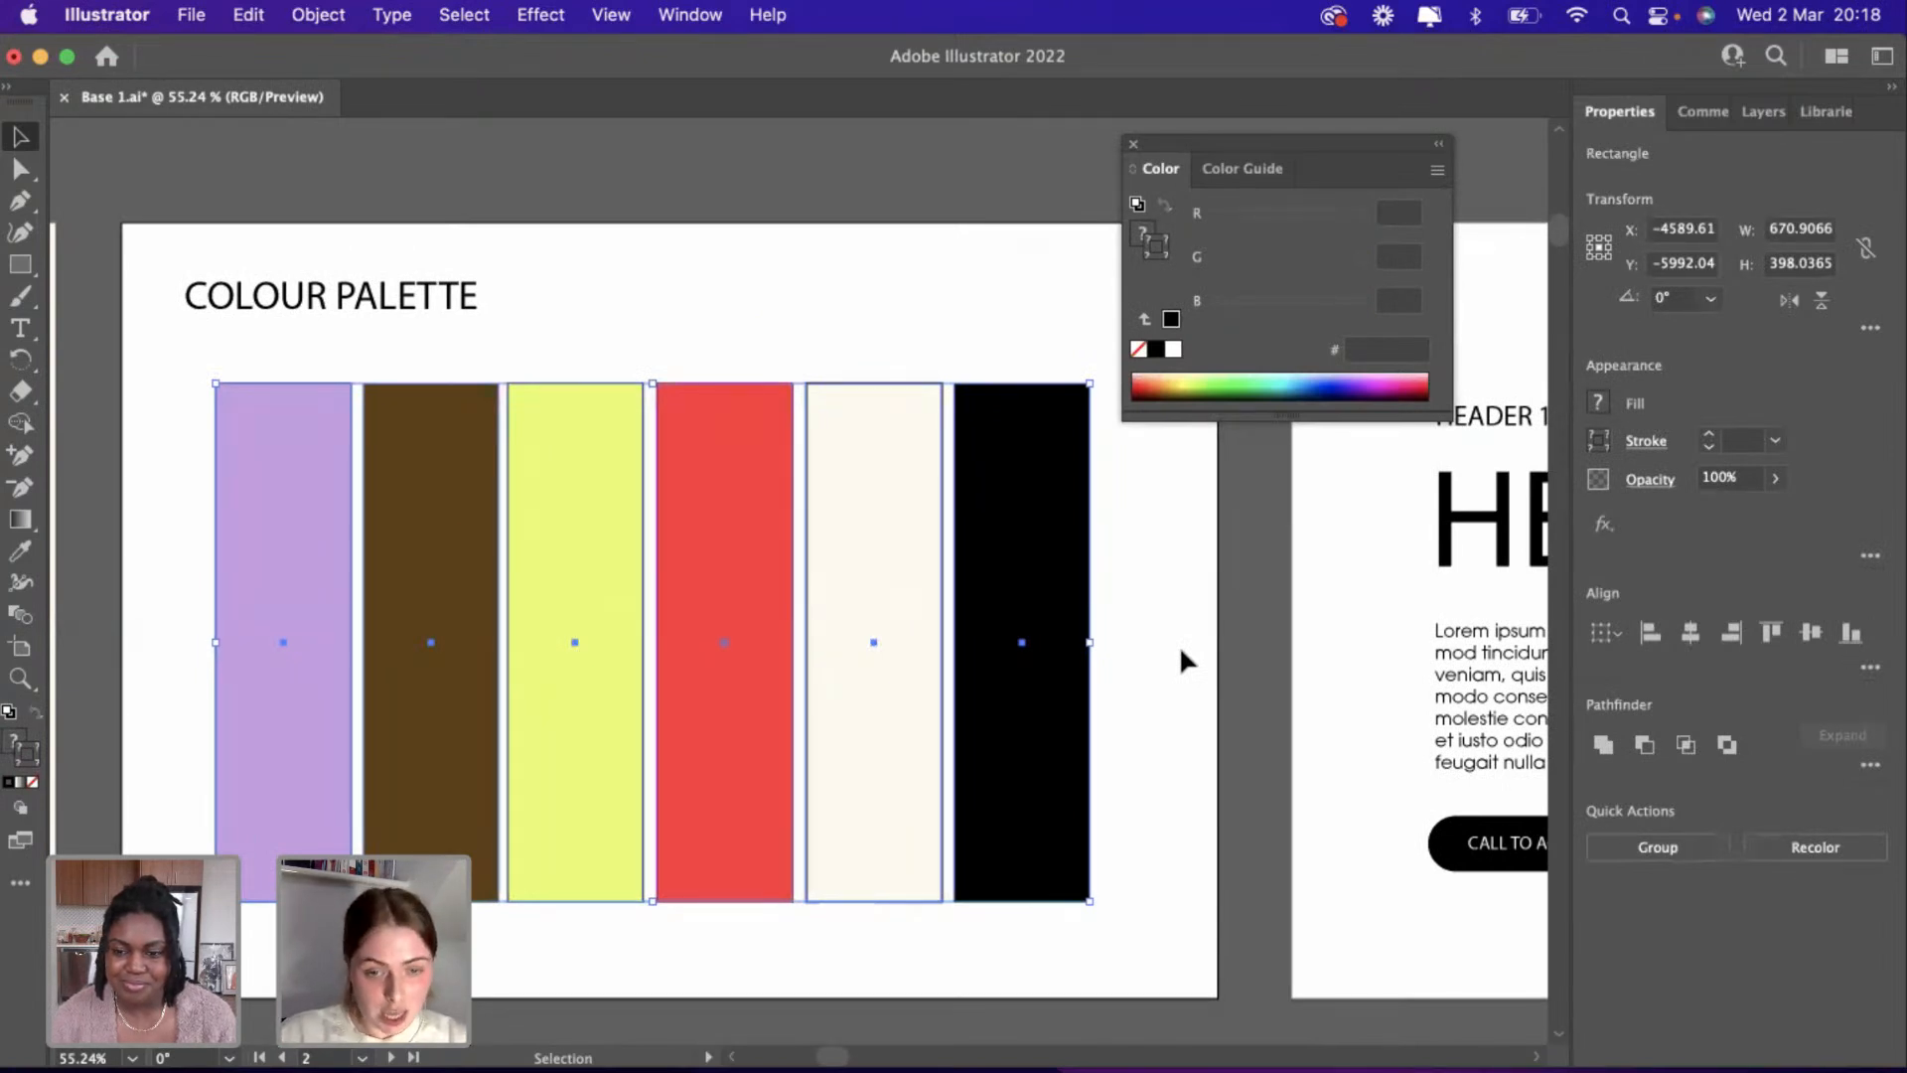
scroll(1178, 645, "down", 3)
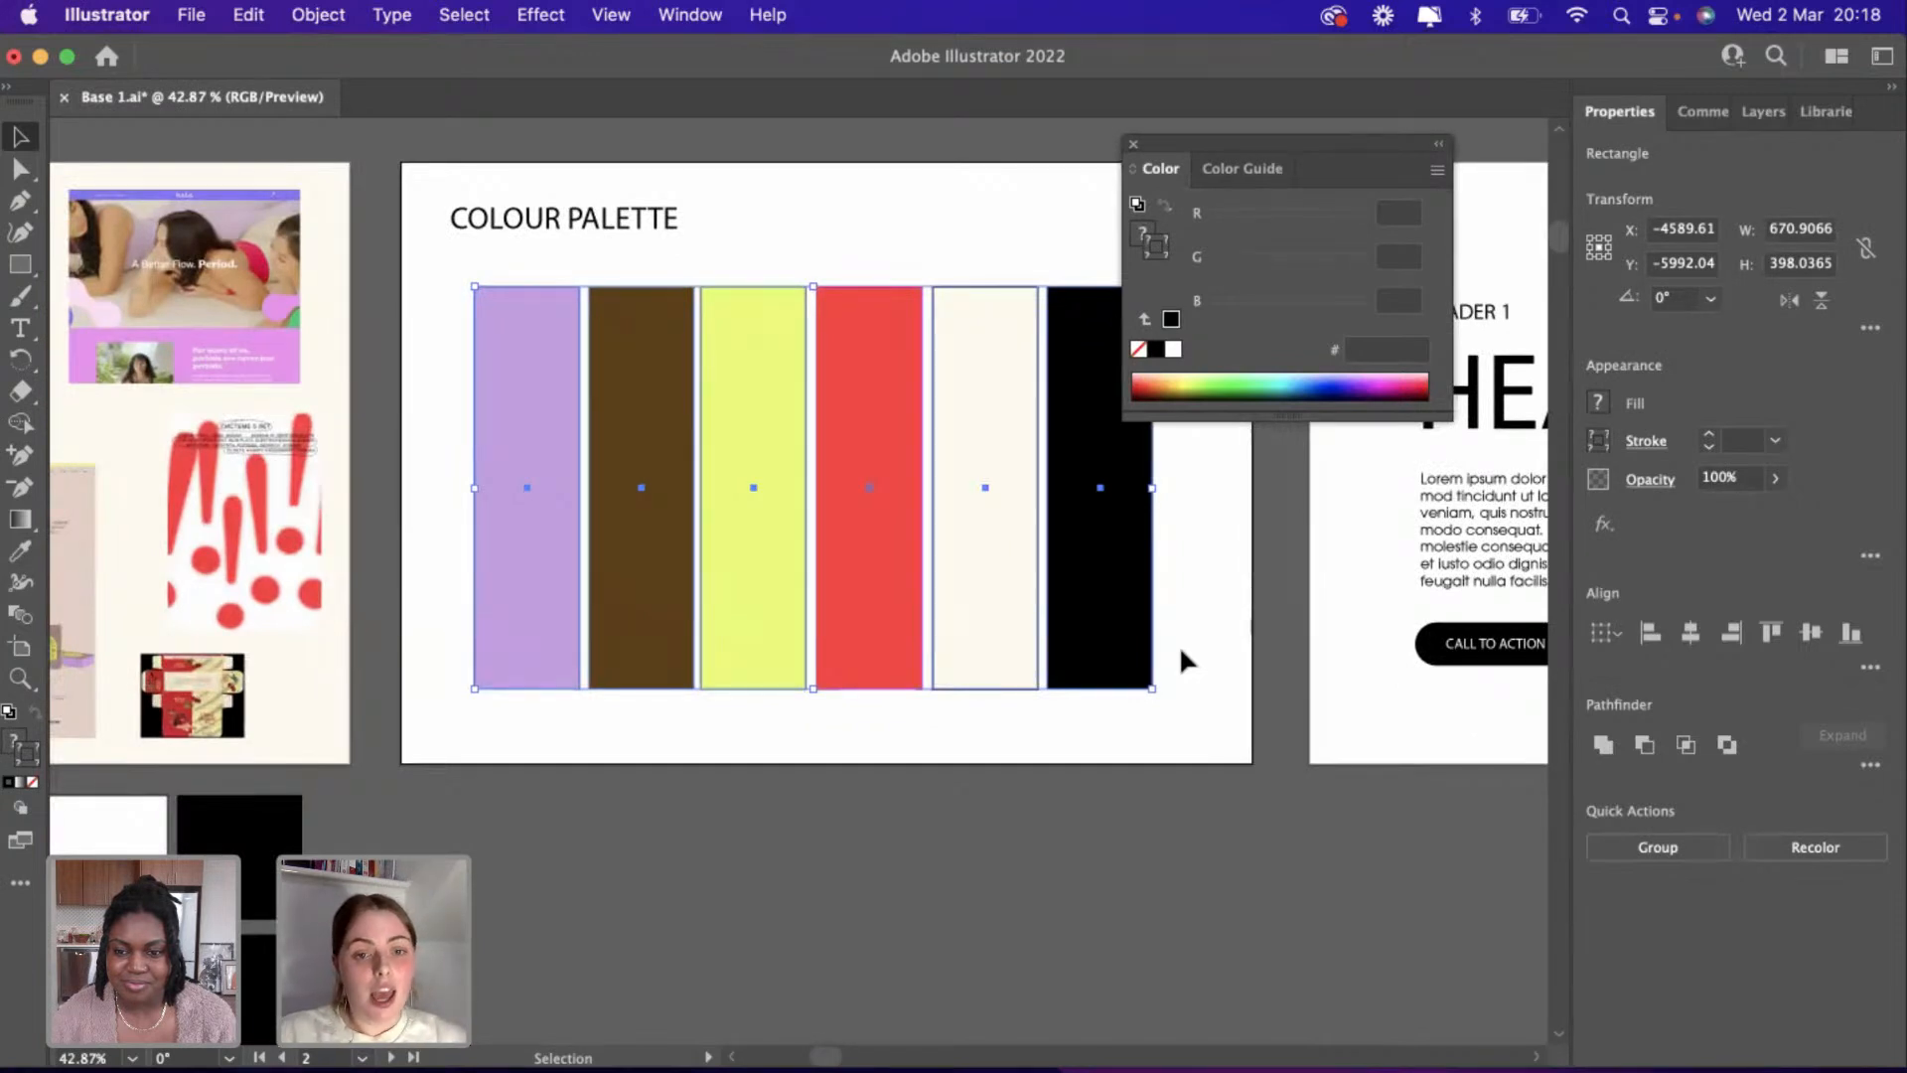
left_click(795, 876)
Duplicate the lilac bar and place the copy on the empty canvas below the COLOUR PALETTE artboard.
scroll(794, 874, "down", 2)
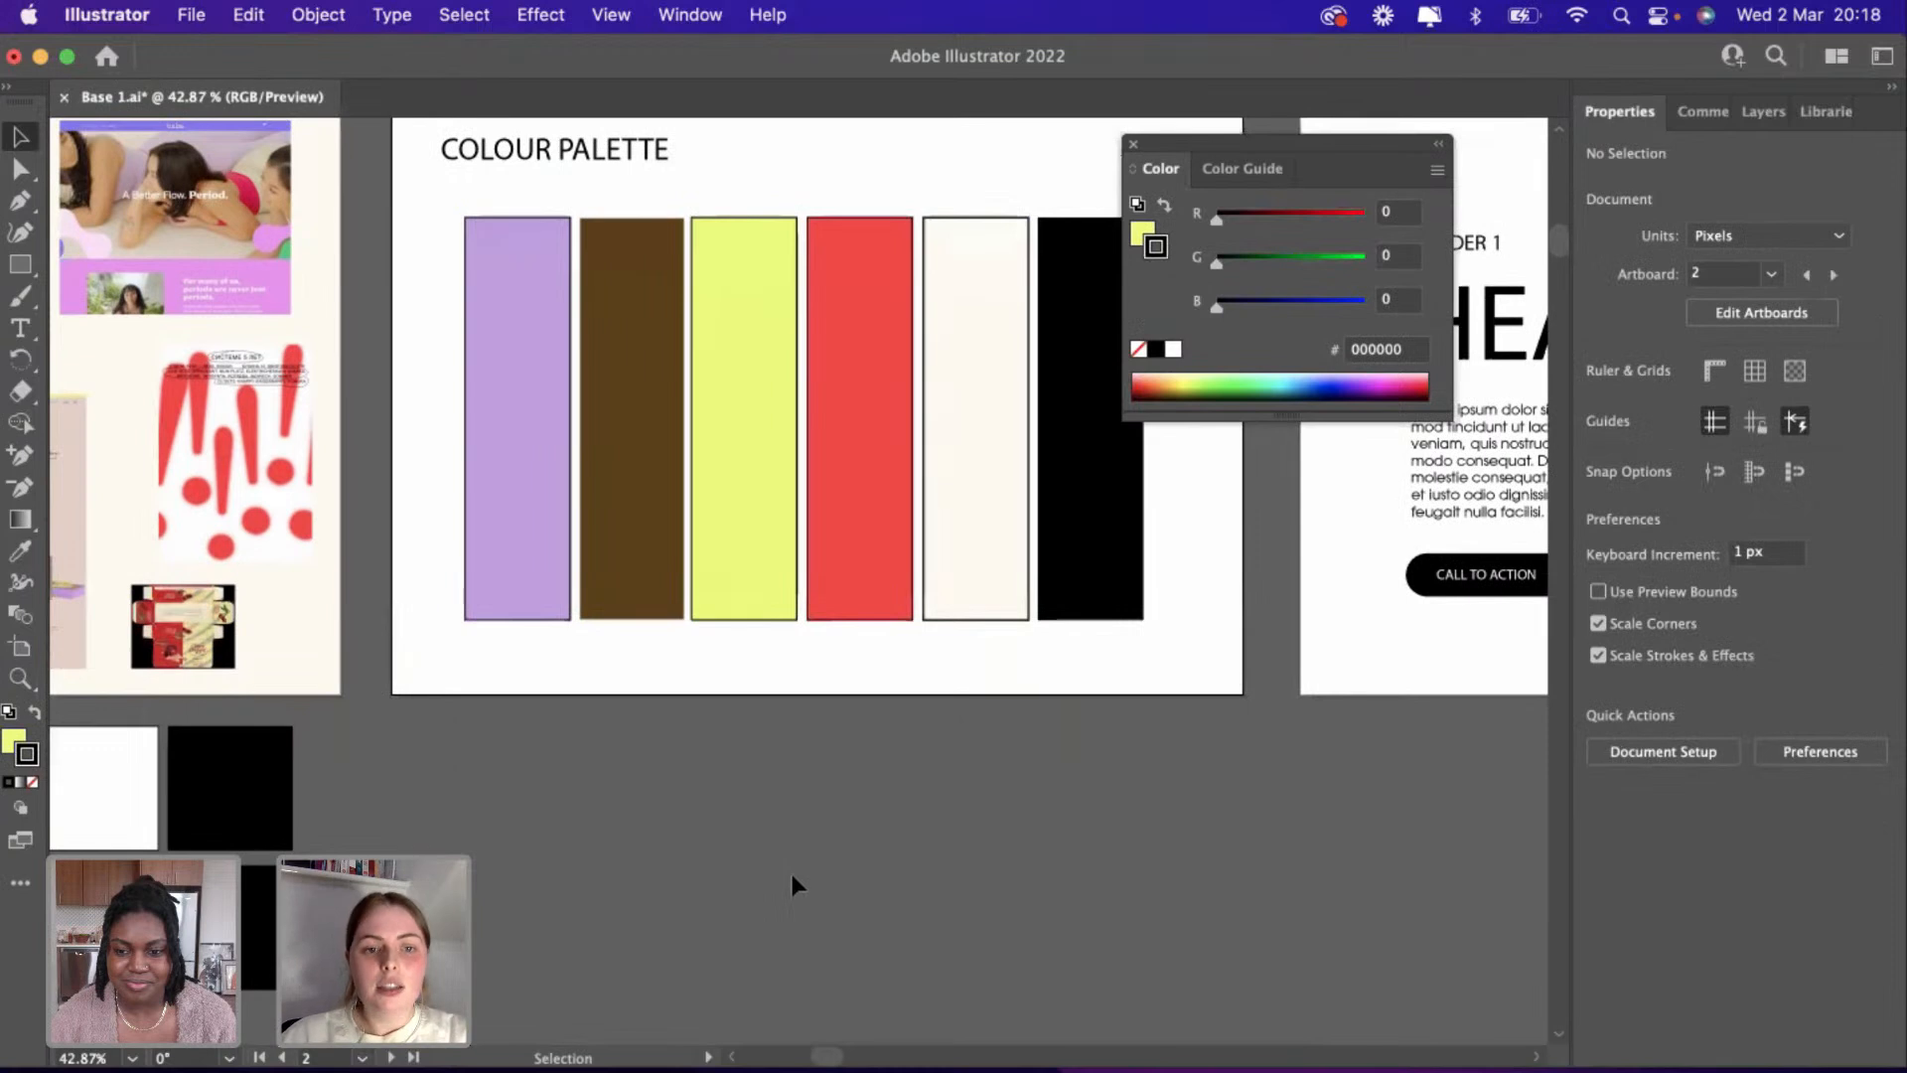
scroll(792, 876, "down", 2)
left_click(553, 489)
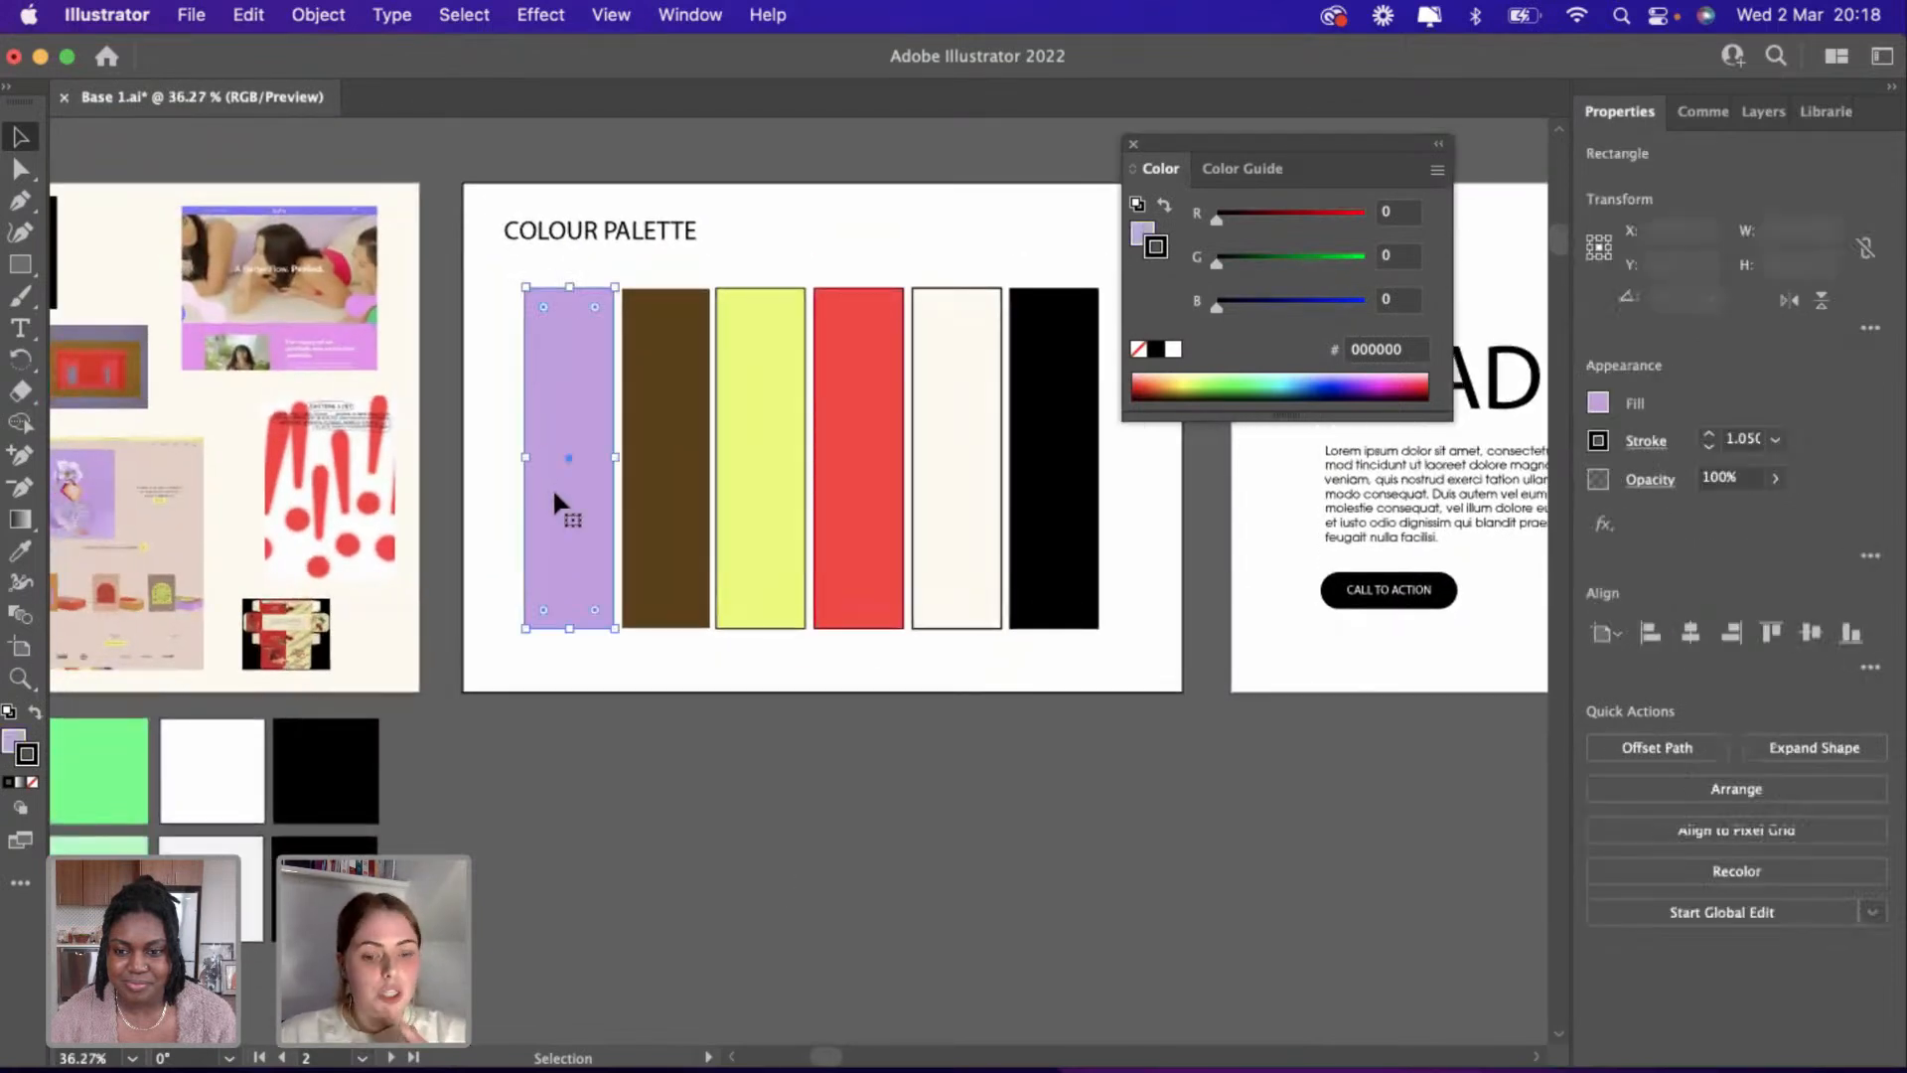
key("a")
left_click_drag(554, 494, 662, 866)
scroll(636, 763, "down", 2)
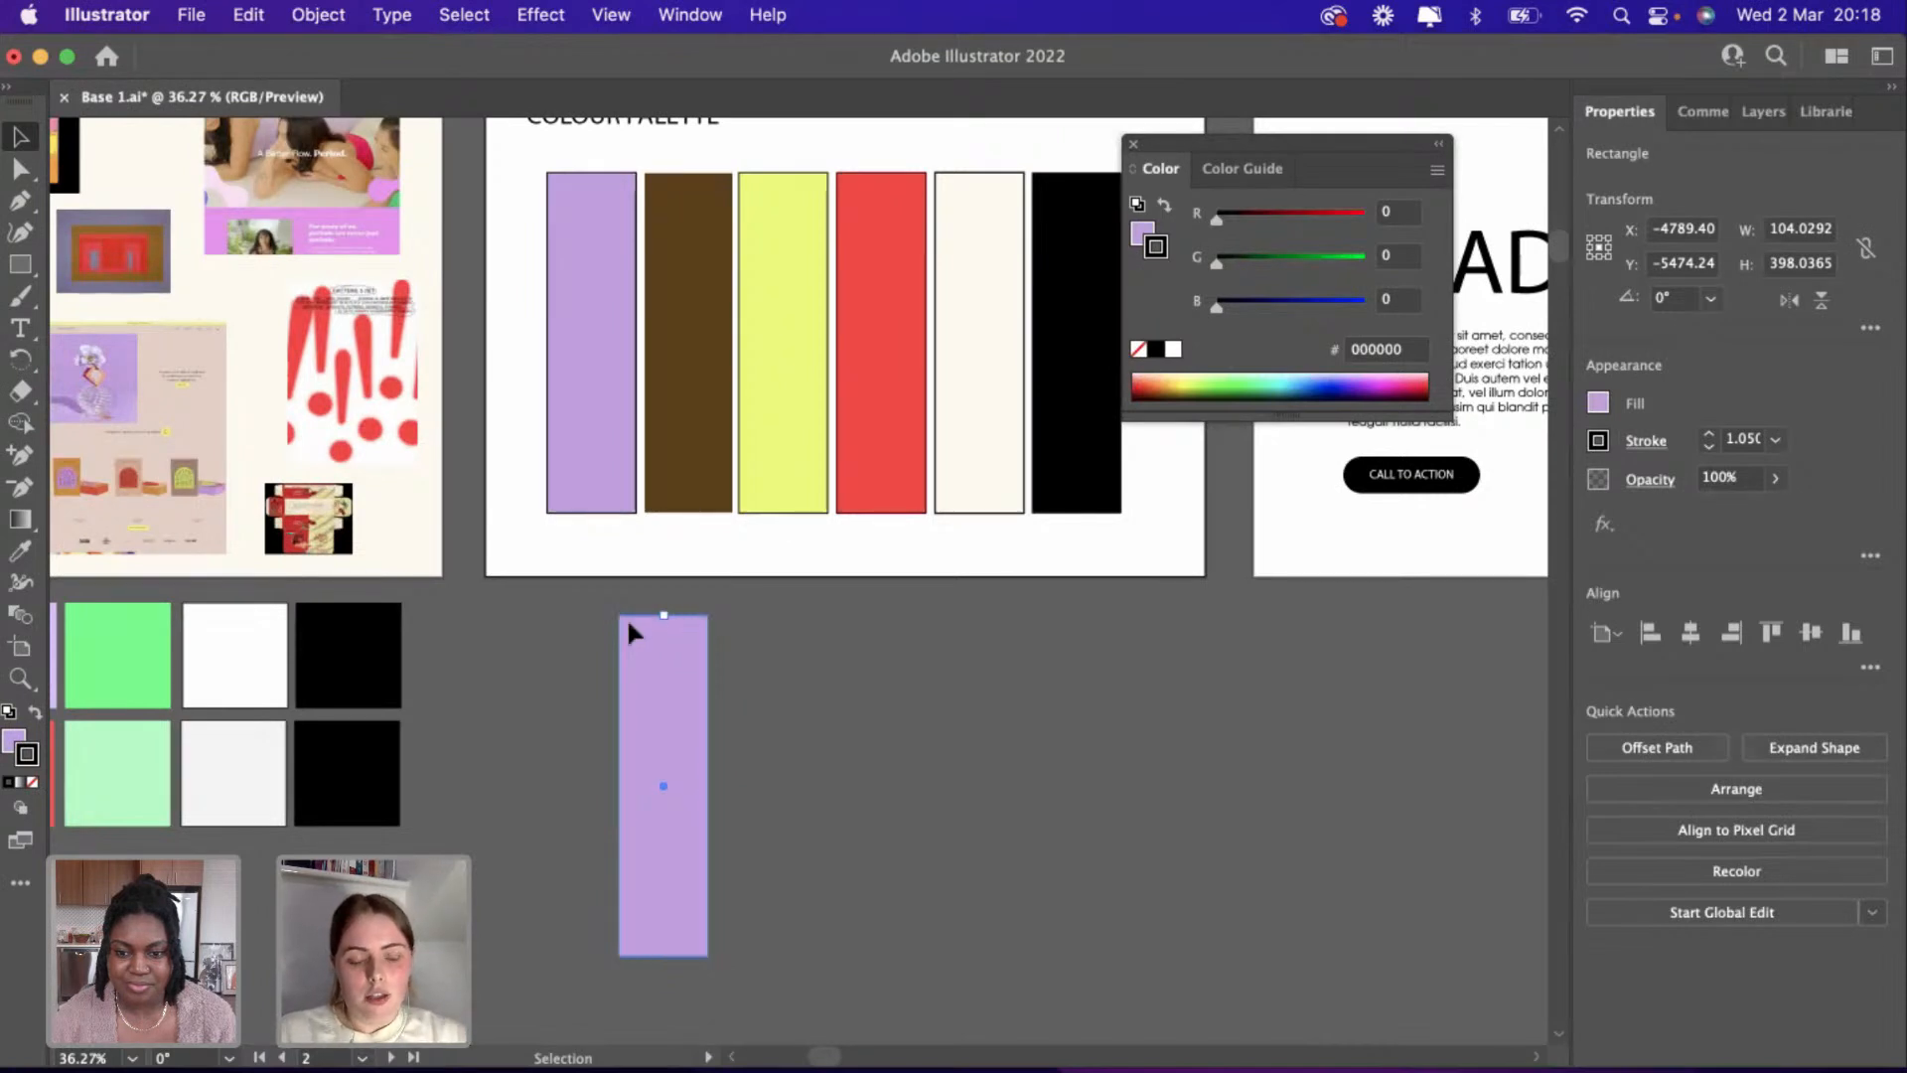
Reshape the lilac copy below the artboard into a near-square about 219 px wide and 206 px tall.
left_click_drag(627, 622, 687, 721)
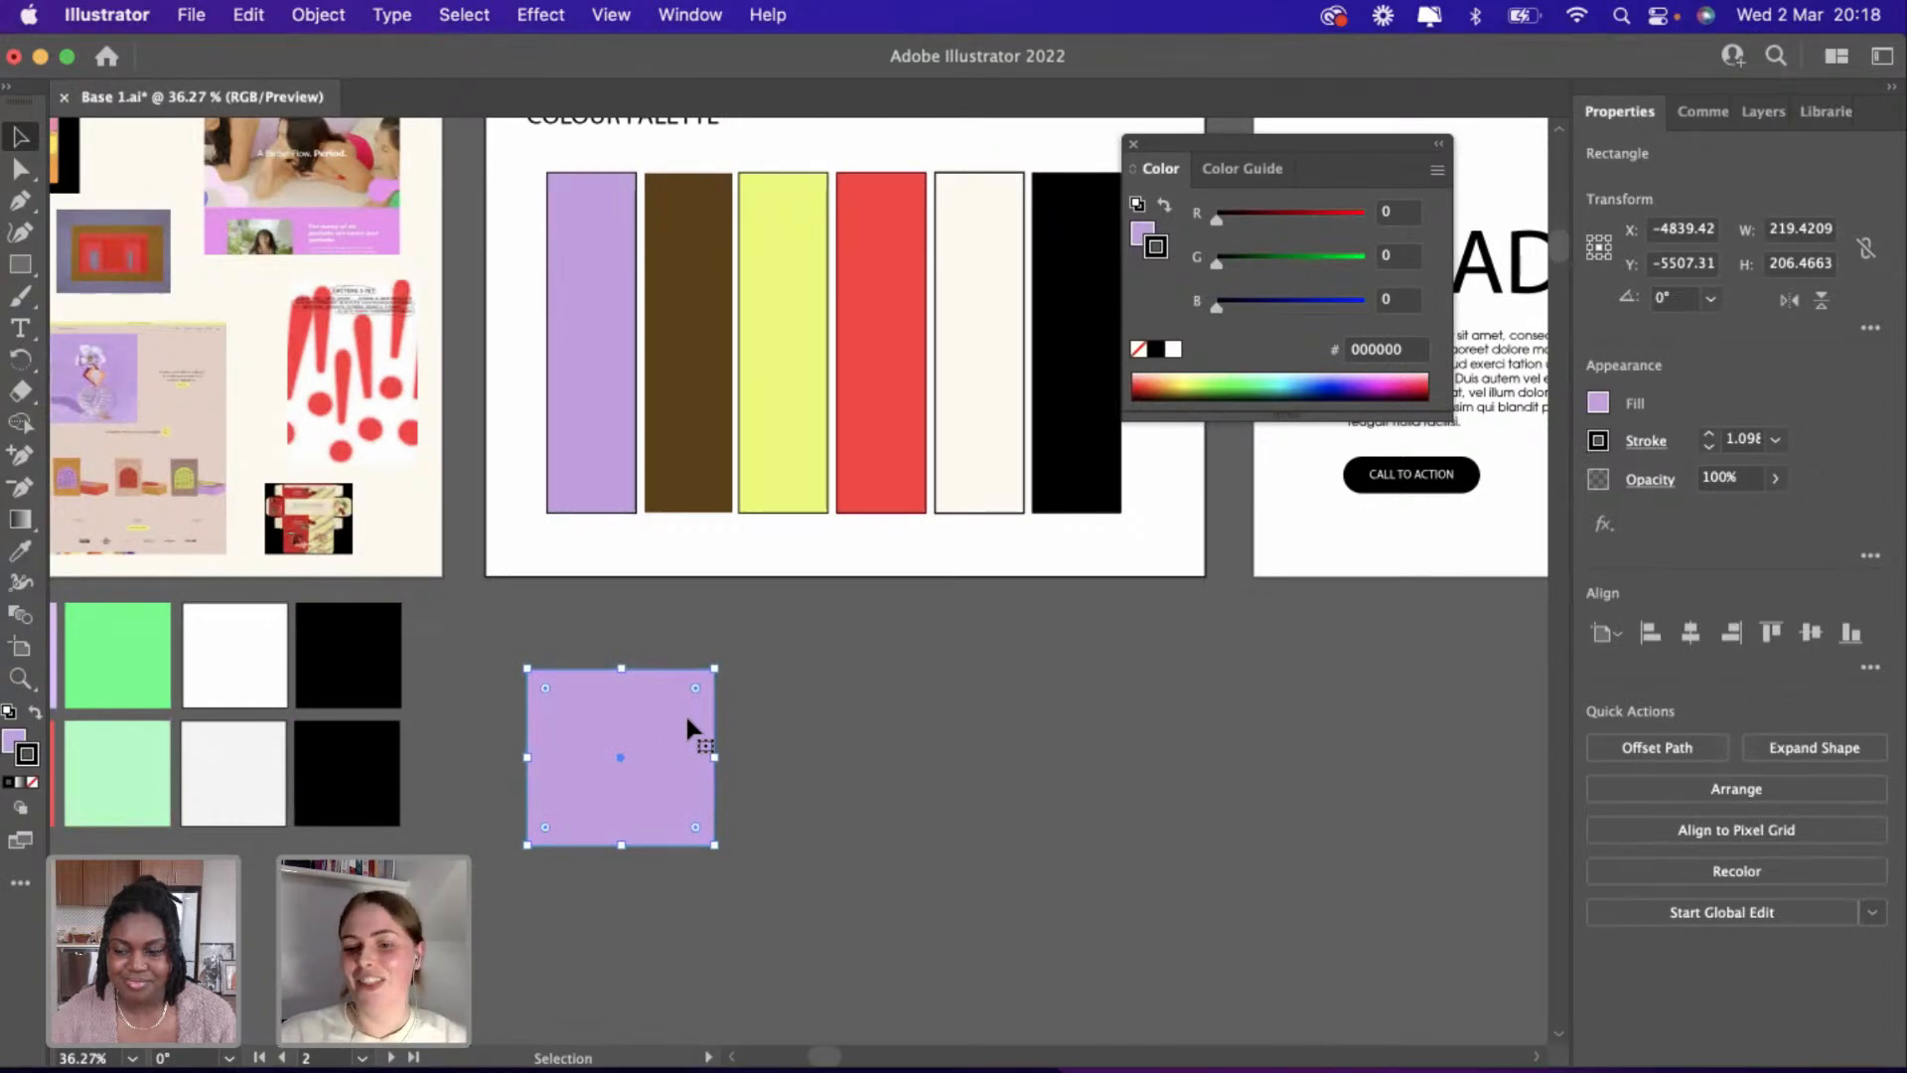
scroll(685, 712, "up", 5)
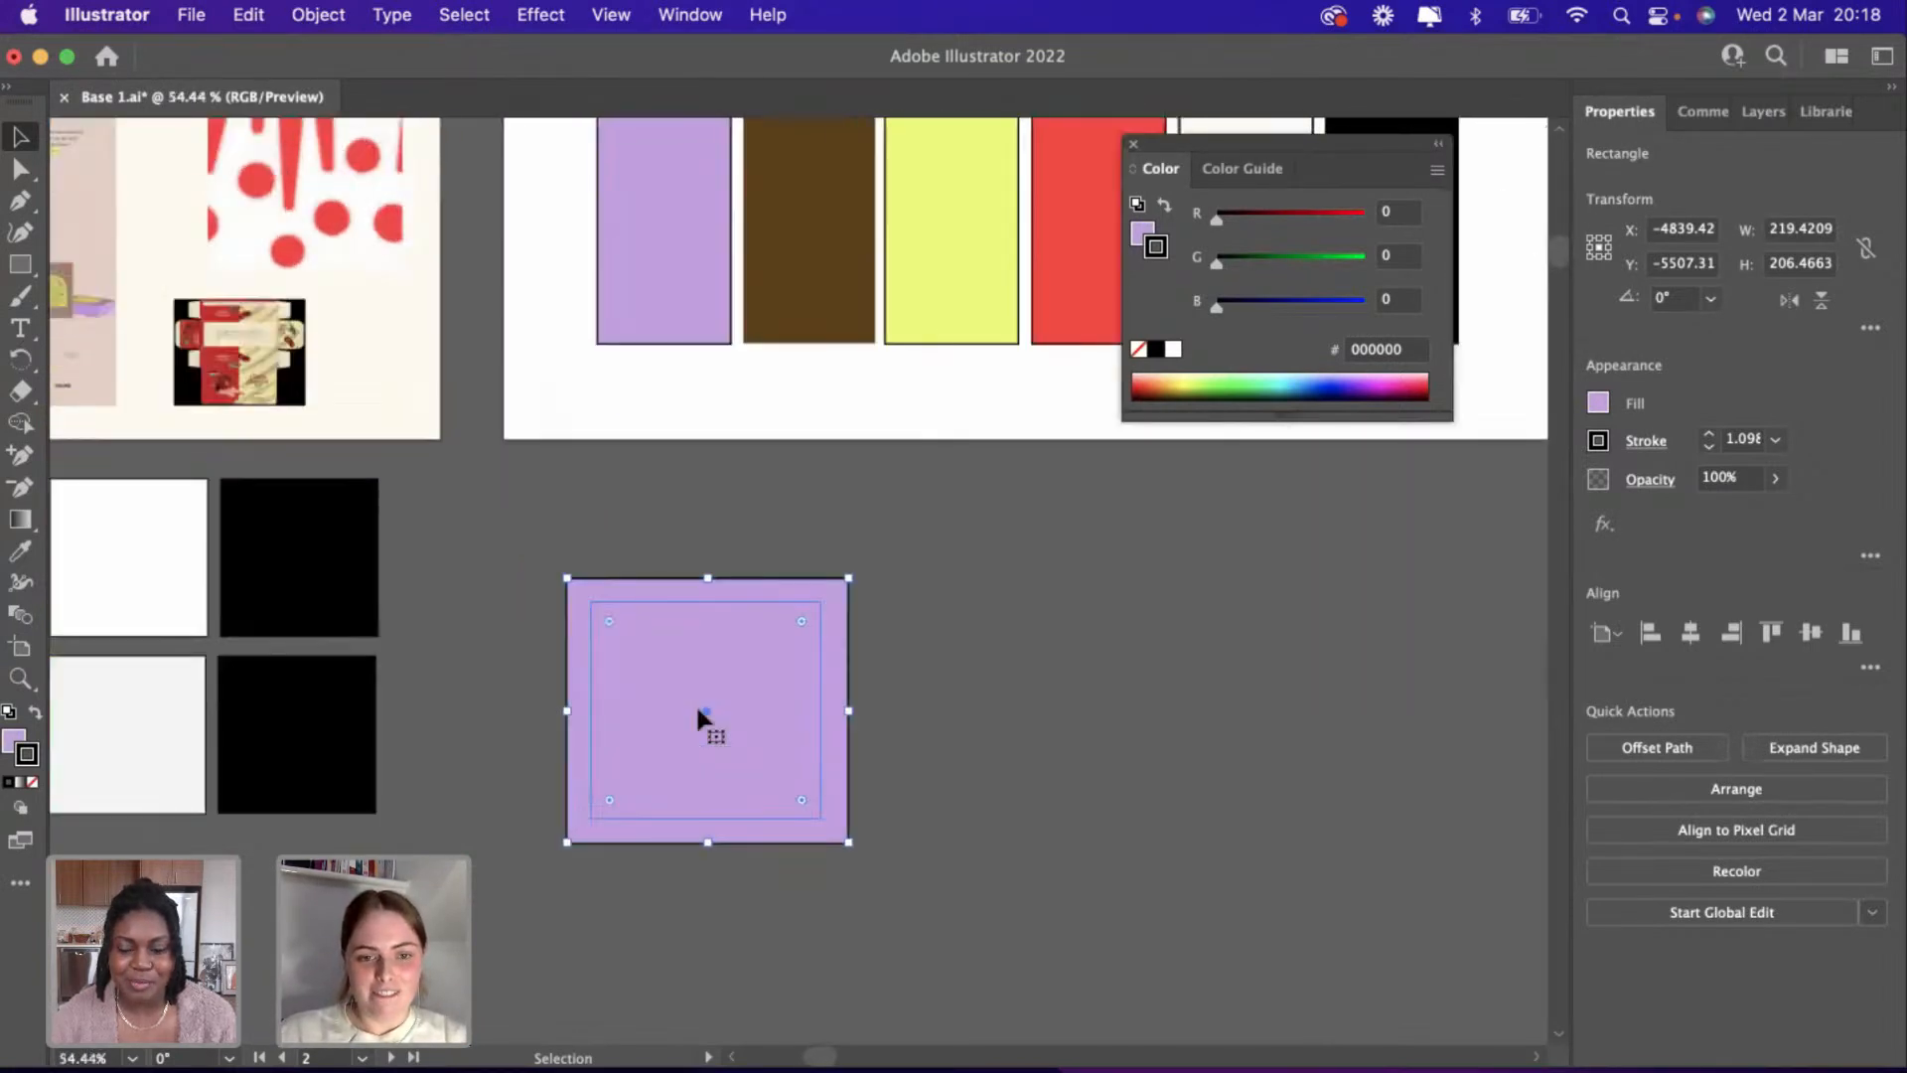
scroll(698, 710, "up", 5)
left_click_drag(699, 710, 584, 592)
left_click(840, 612)
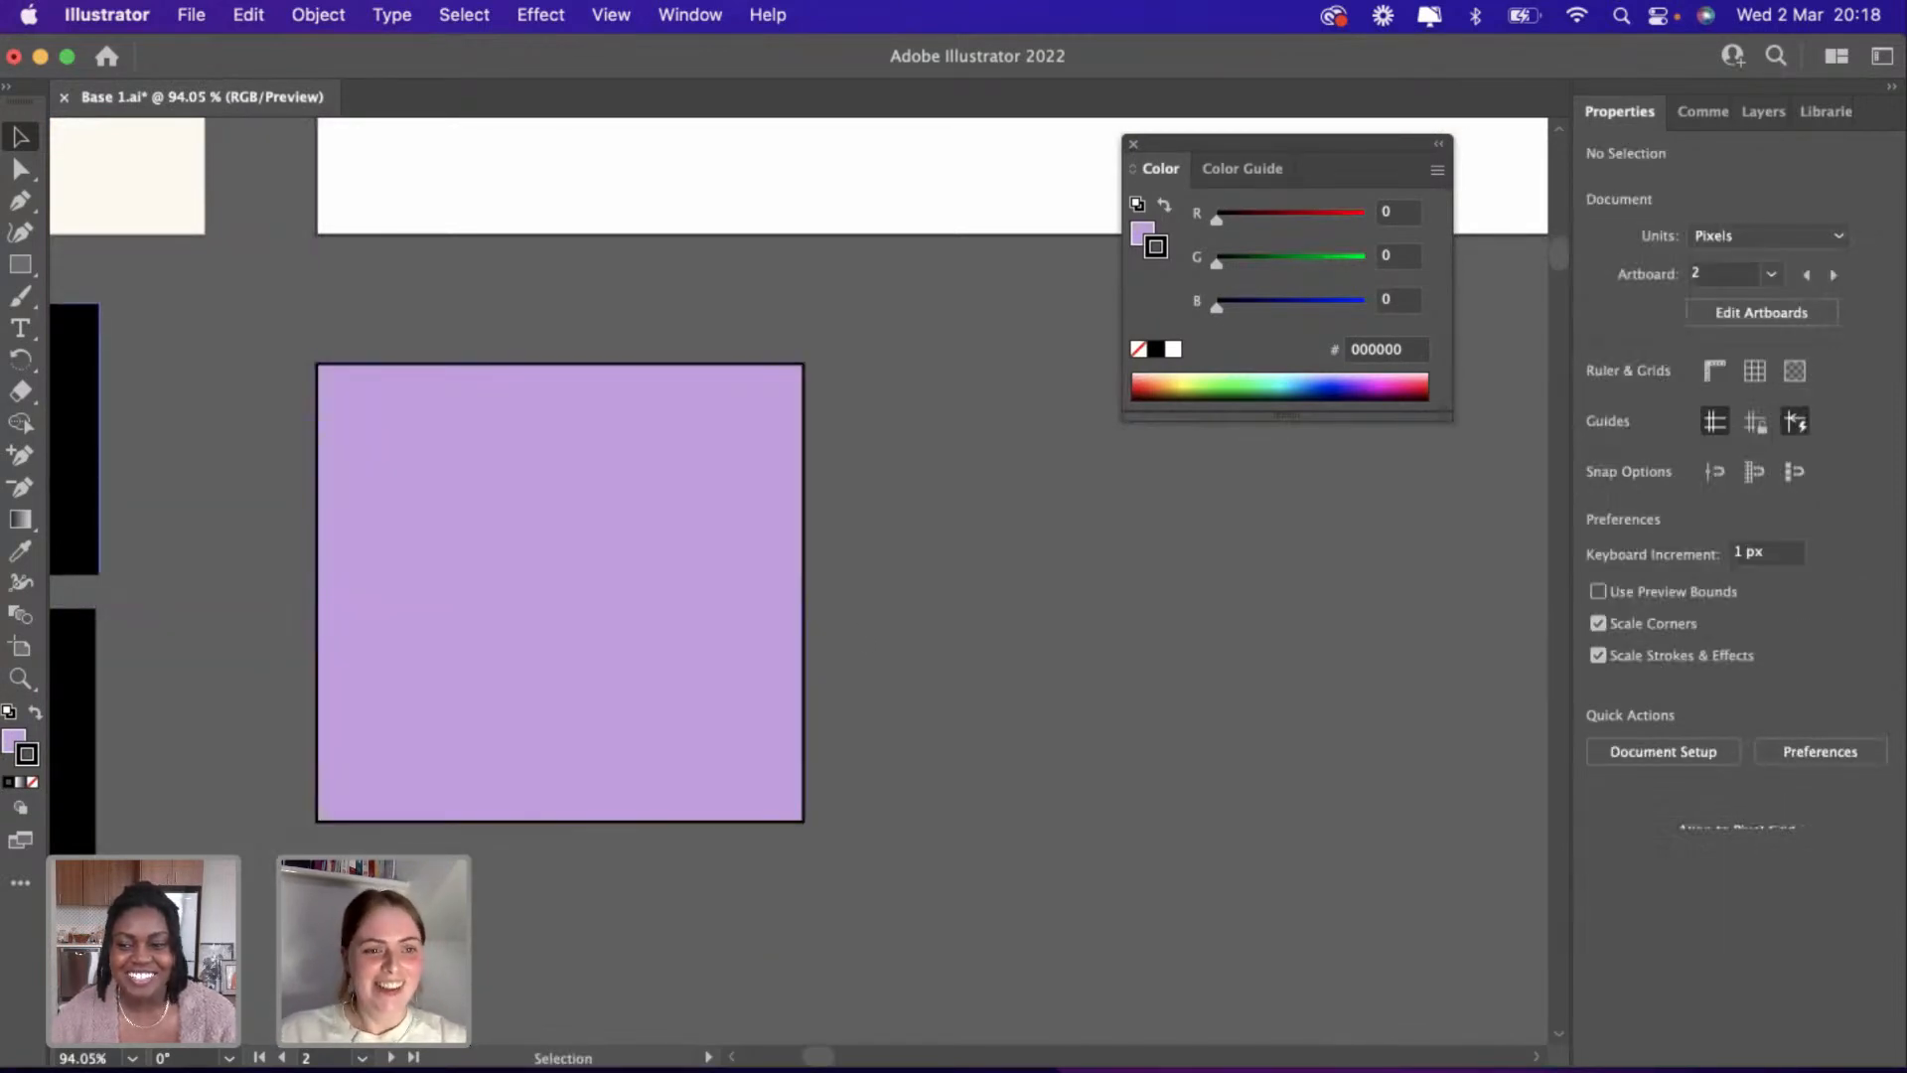
Add a "Lorem ipsum" placeholder text, scale it to about 23 pt and place it in the middle of the lilac square.
key("t")
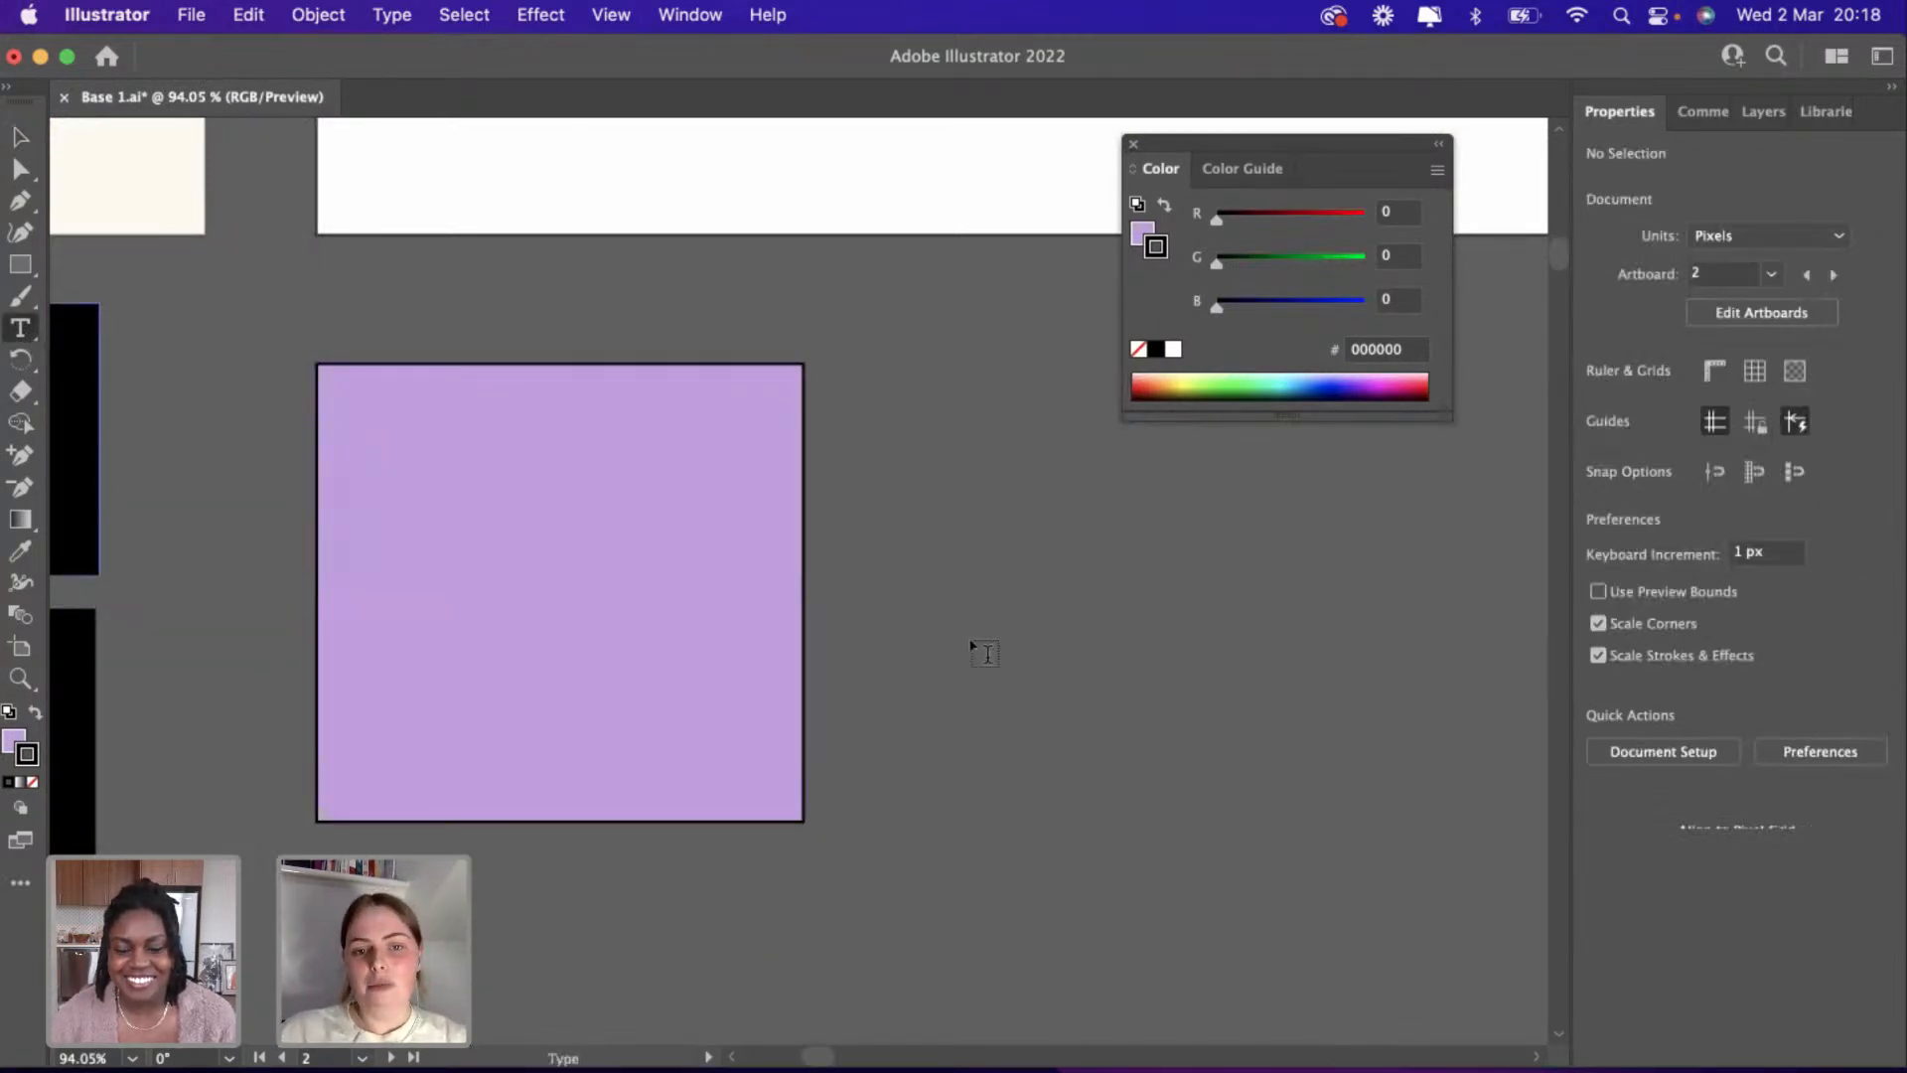
left_click(974, 646)
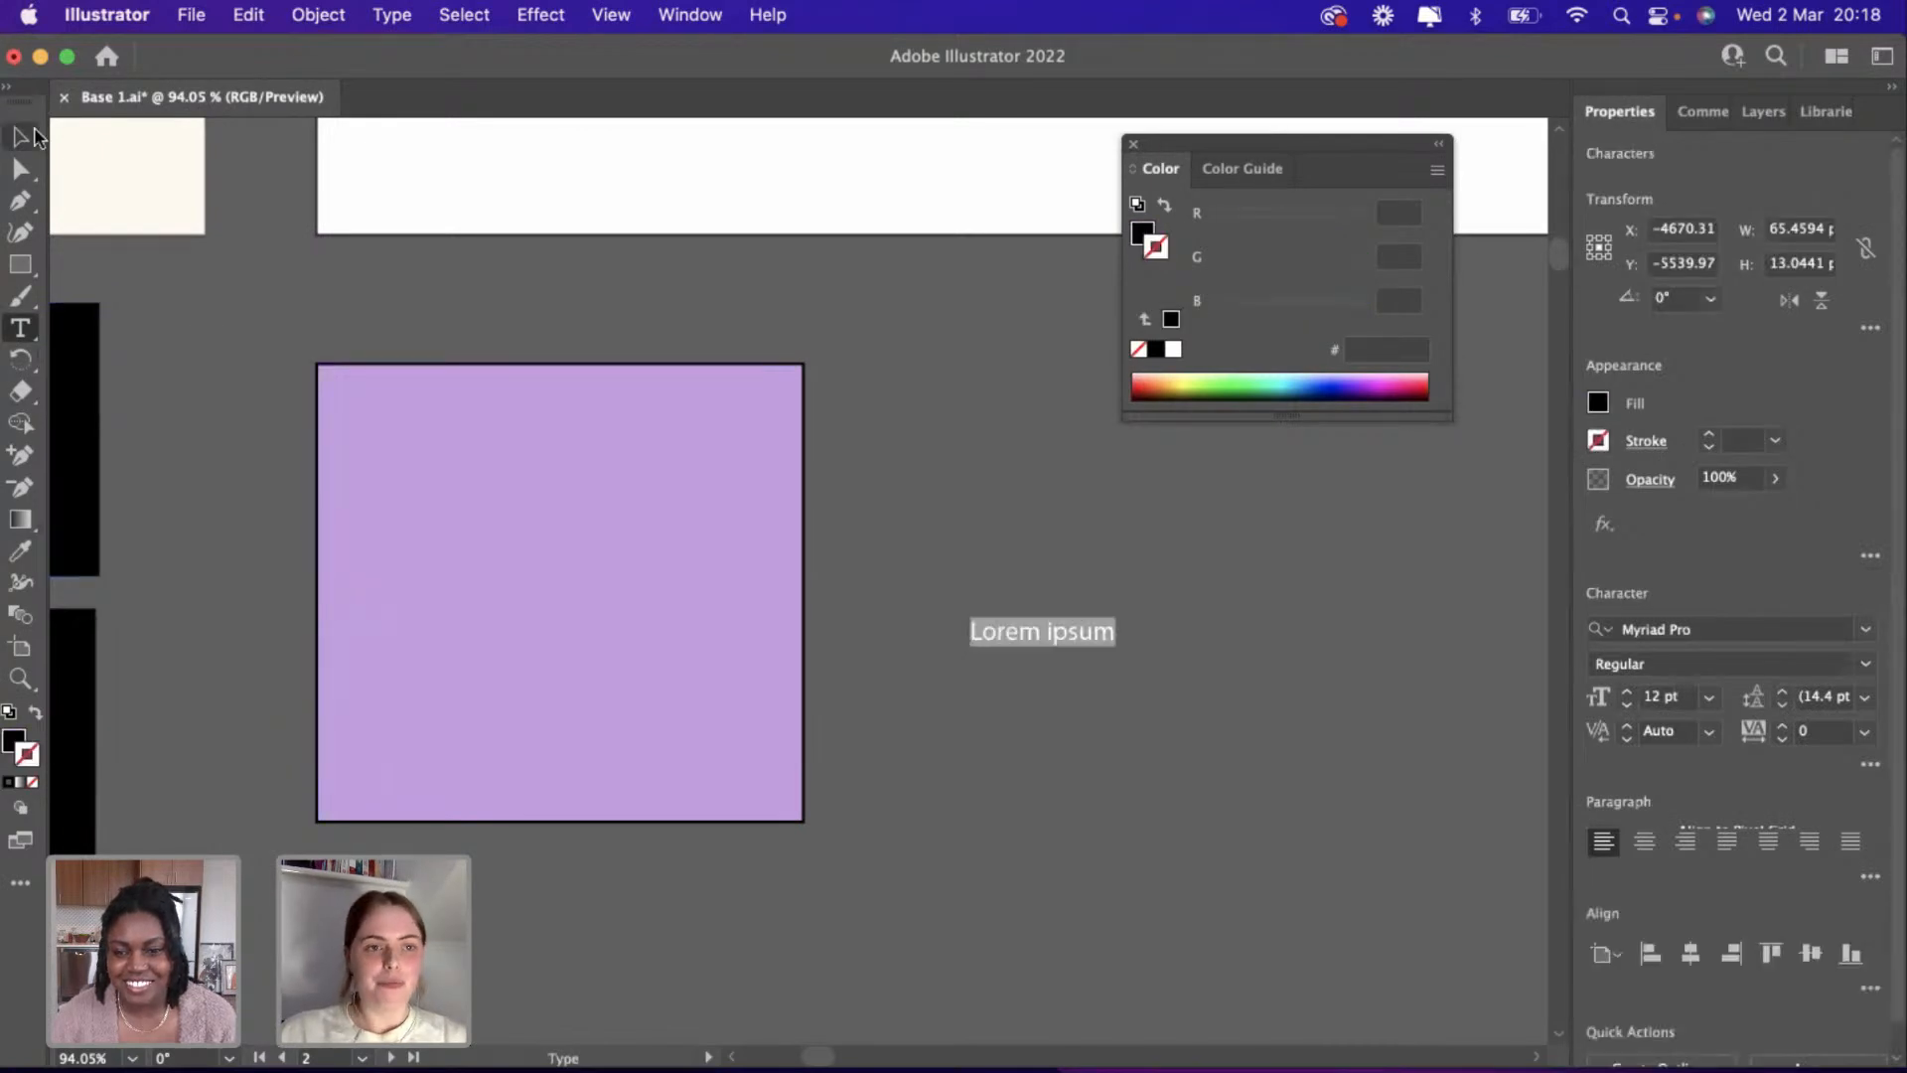
left_click(24, 137)
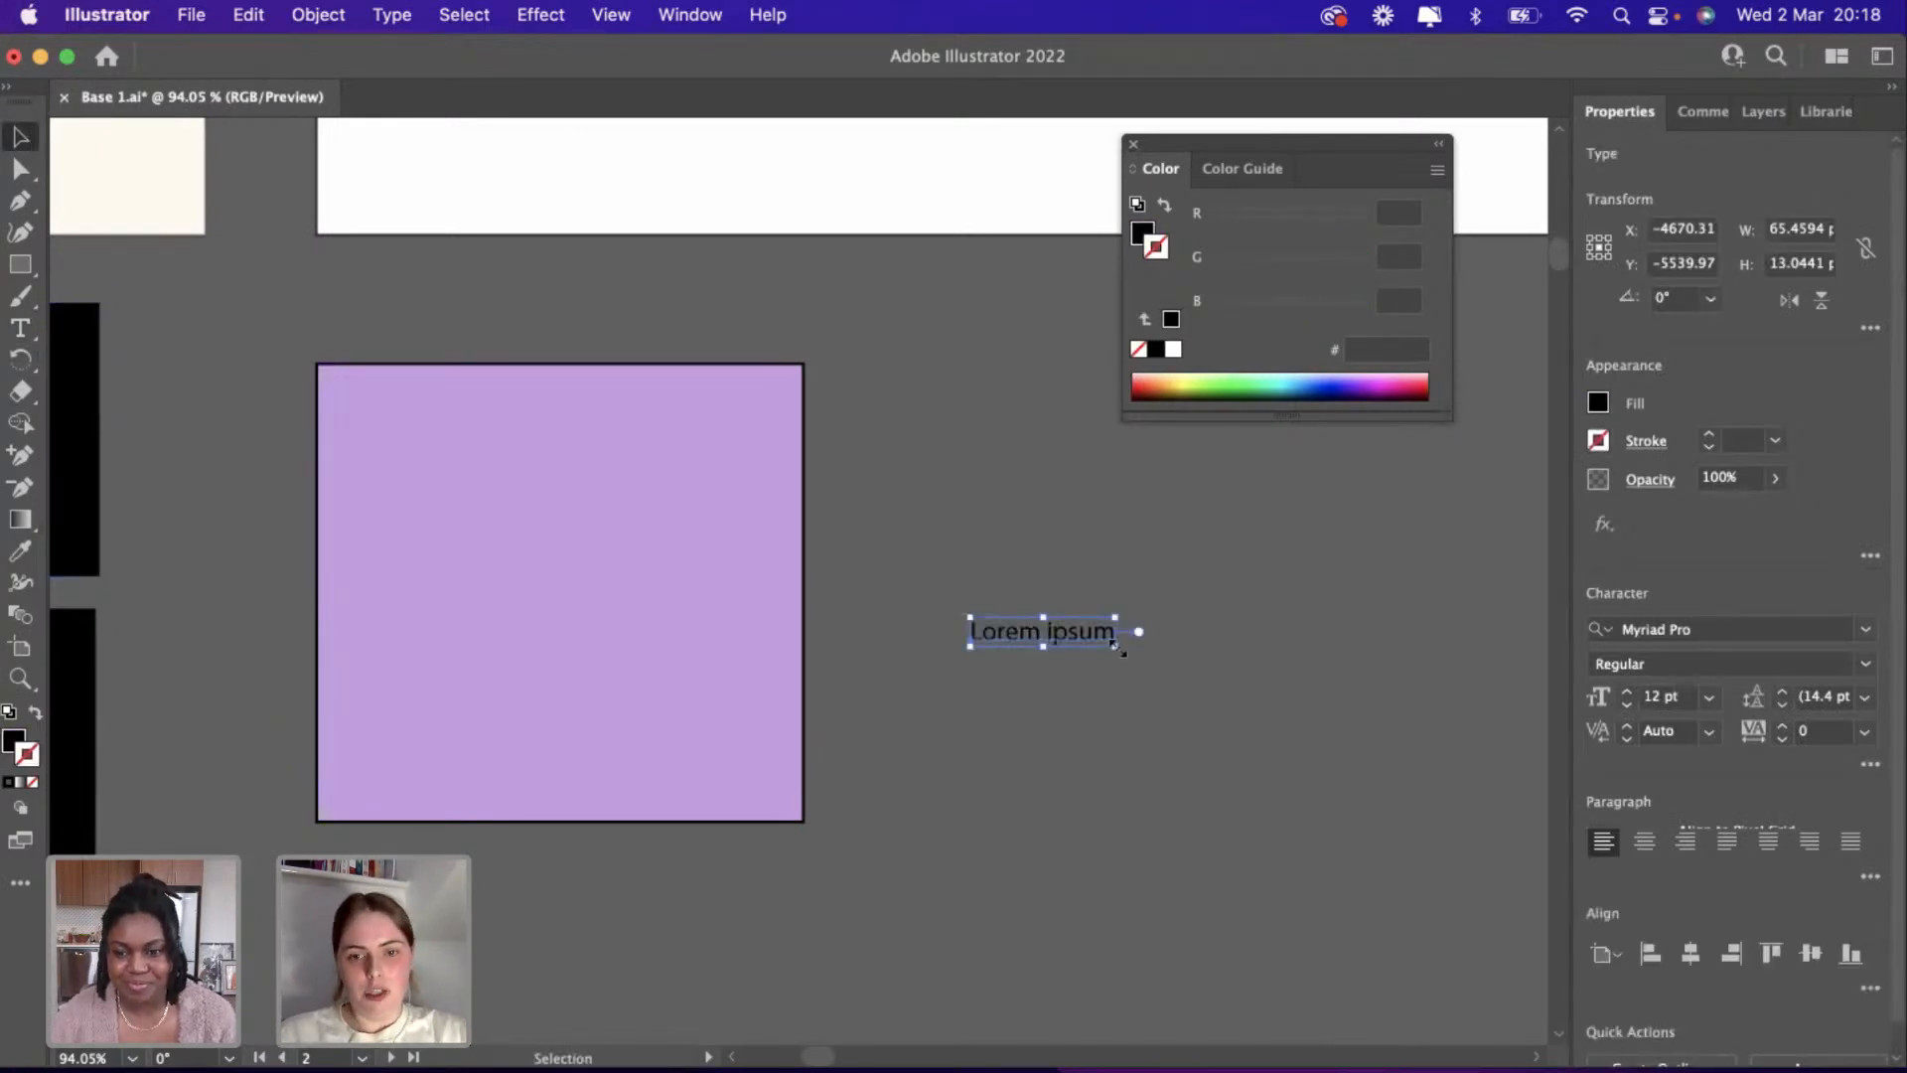
left_click_drag(1119, 647, 646, 602)
scroll(646, 602, "down", 3)
scroll(648, 606, "up", 2)
scroll(648, 606, "right", 2)
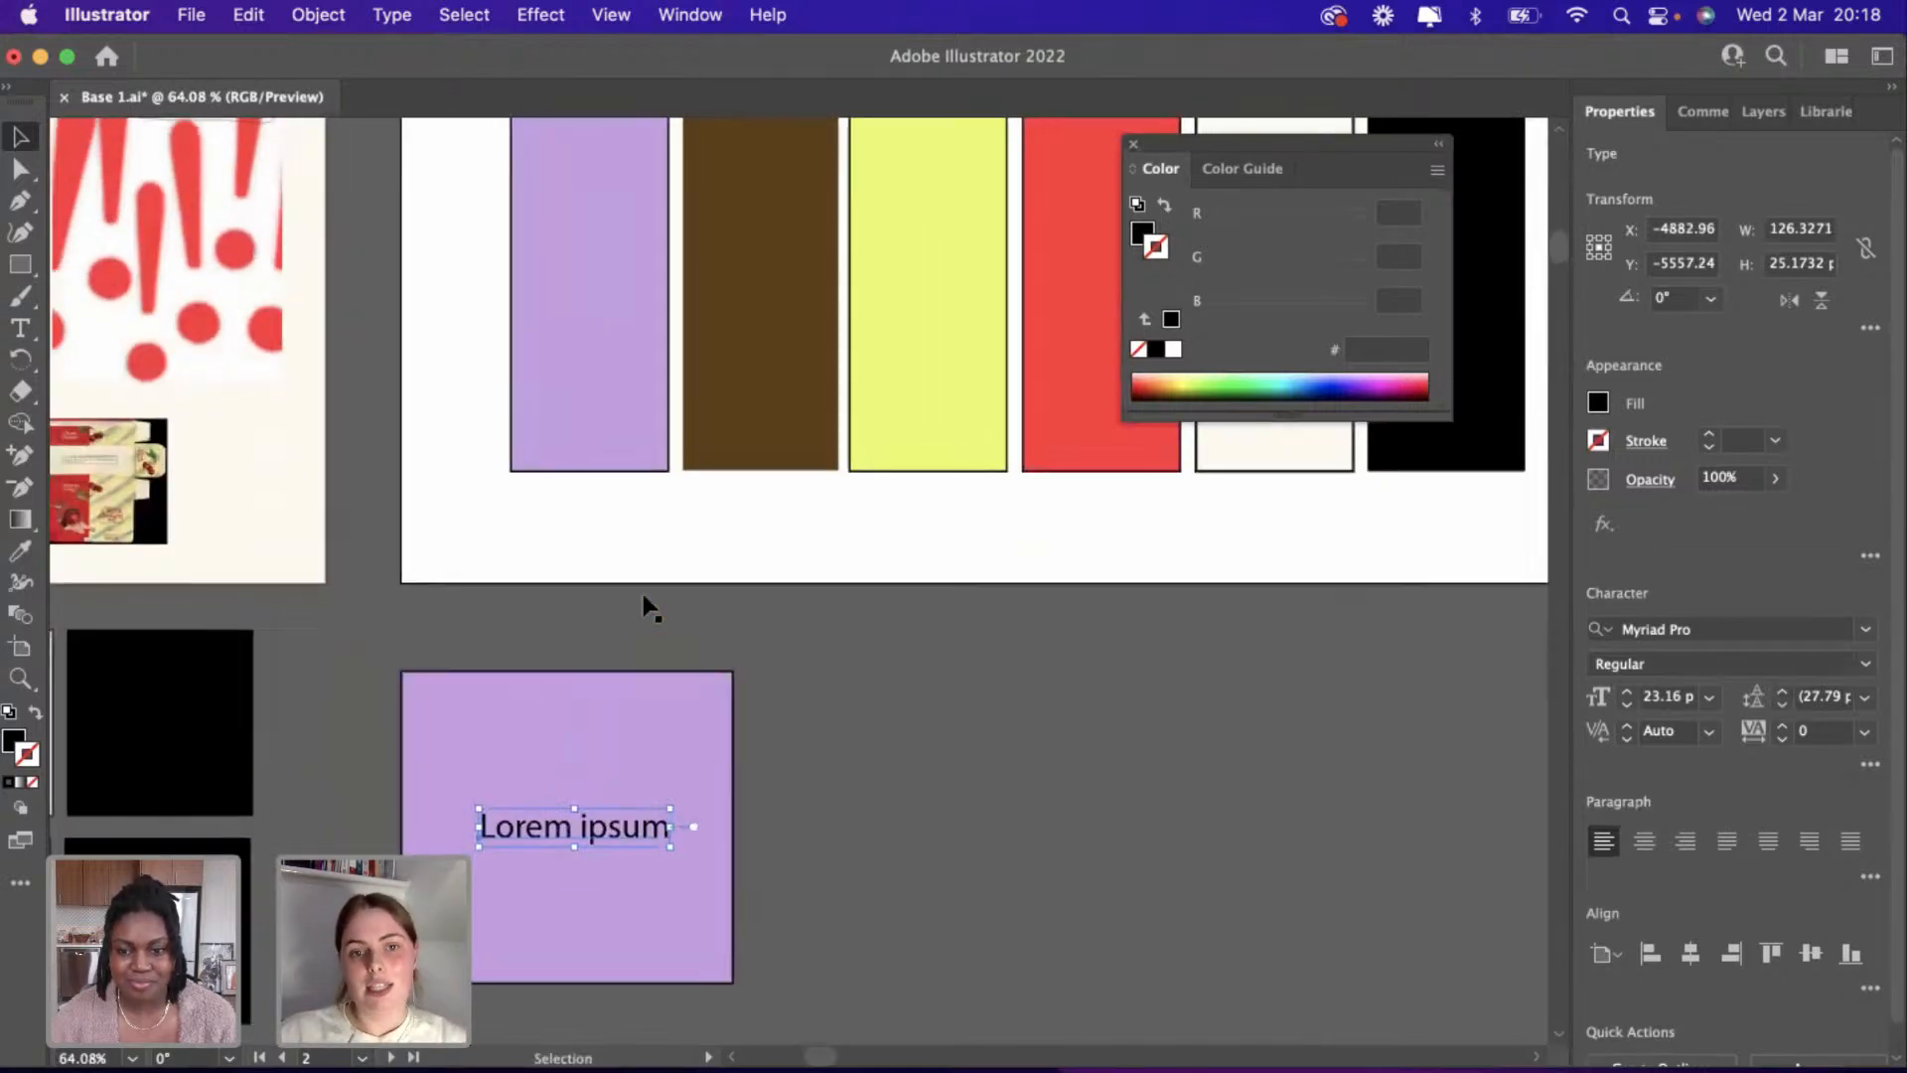
Give the text the brown bar's fill 5E3F0A with no stroke and move it to the upper part of the square.
left_click(21, 551)
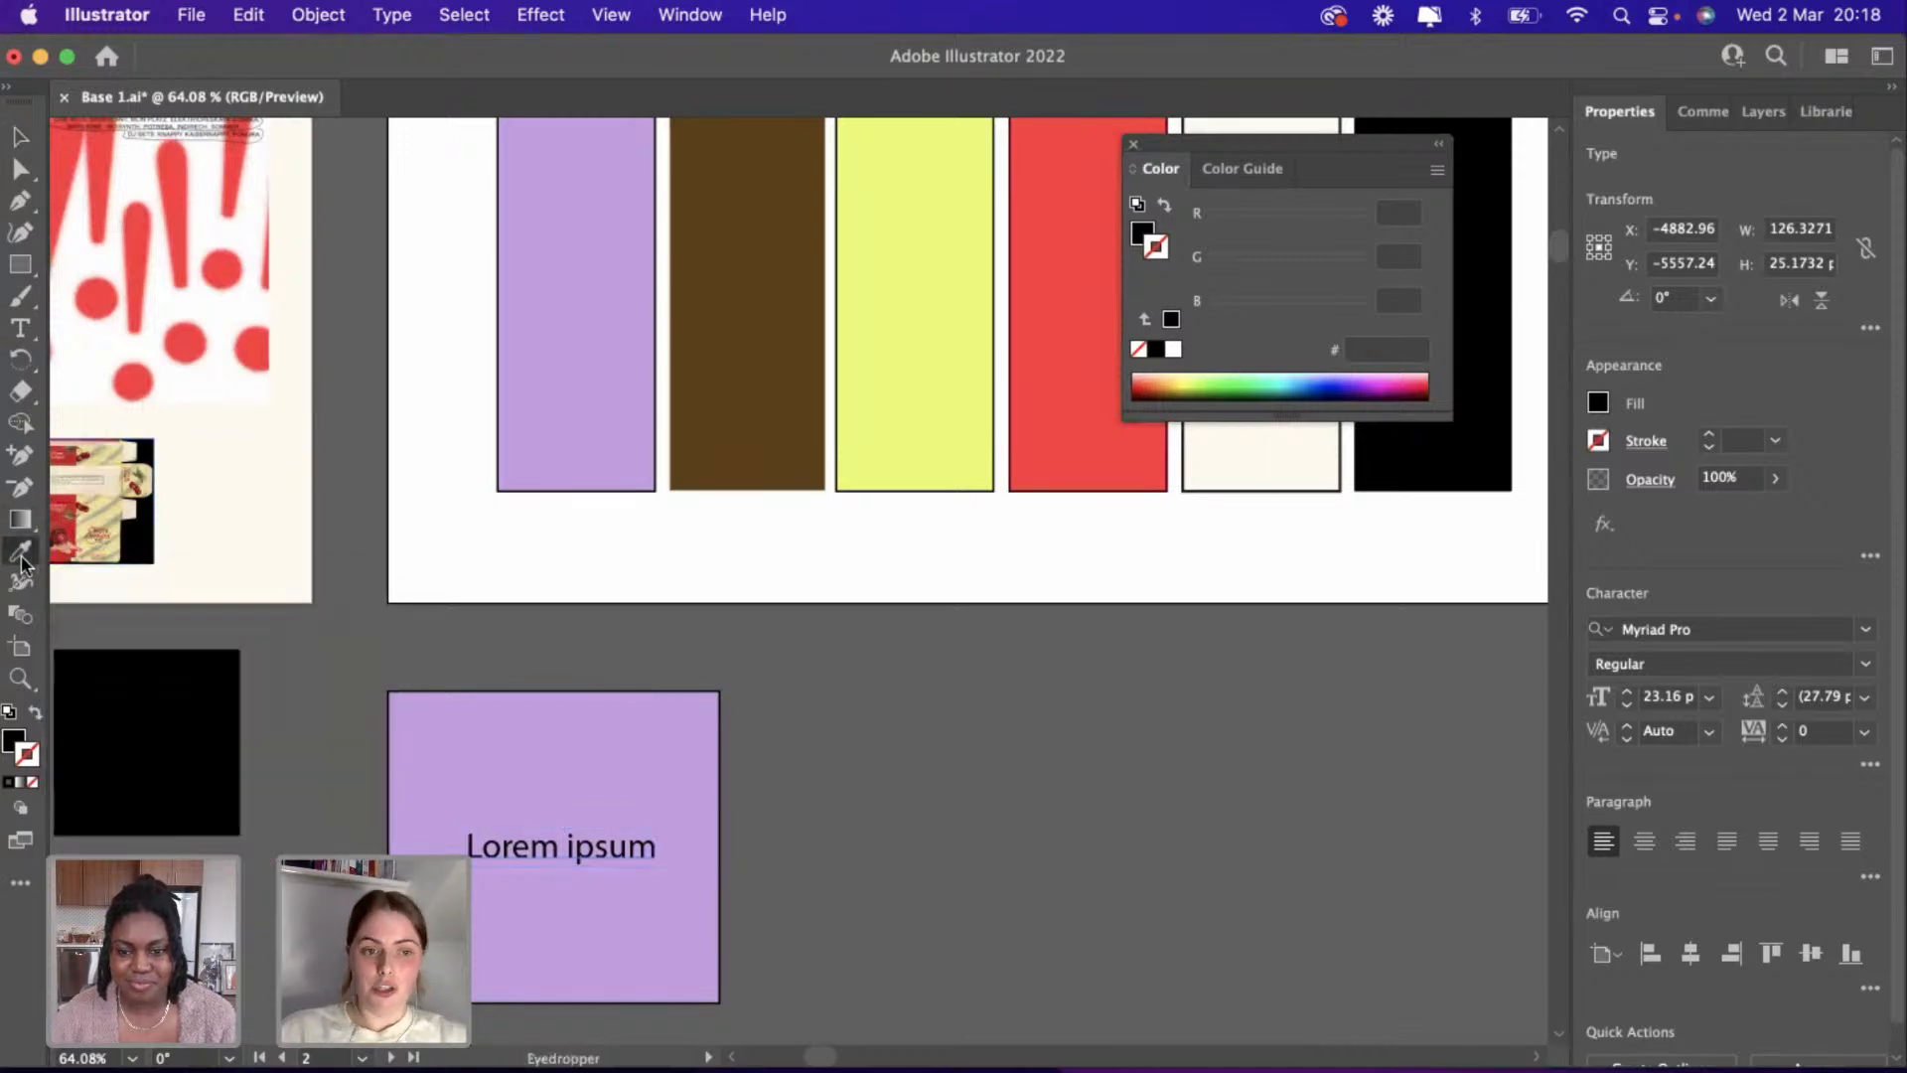
left_click(770, 317)
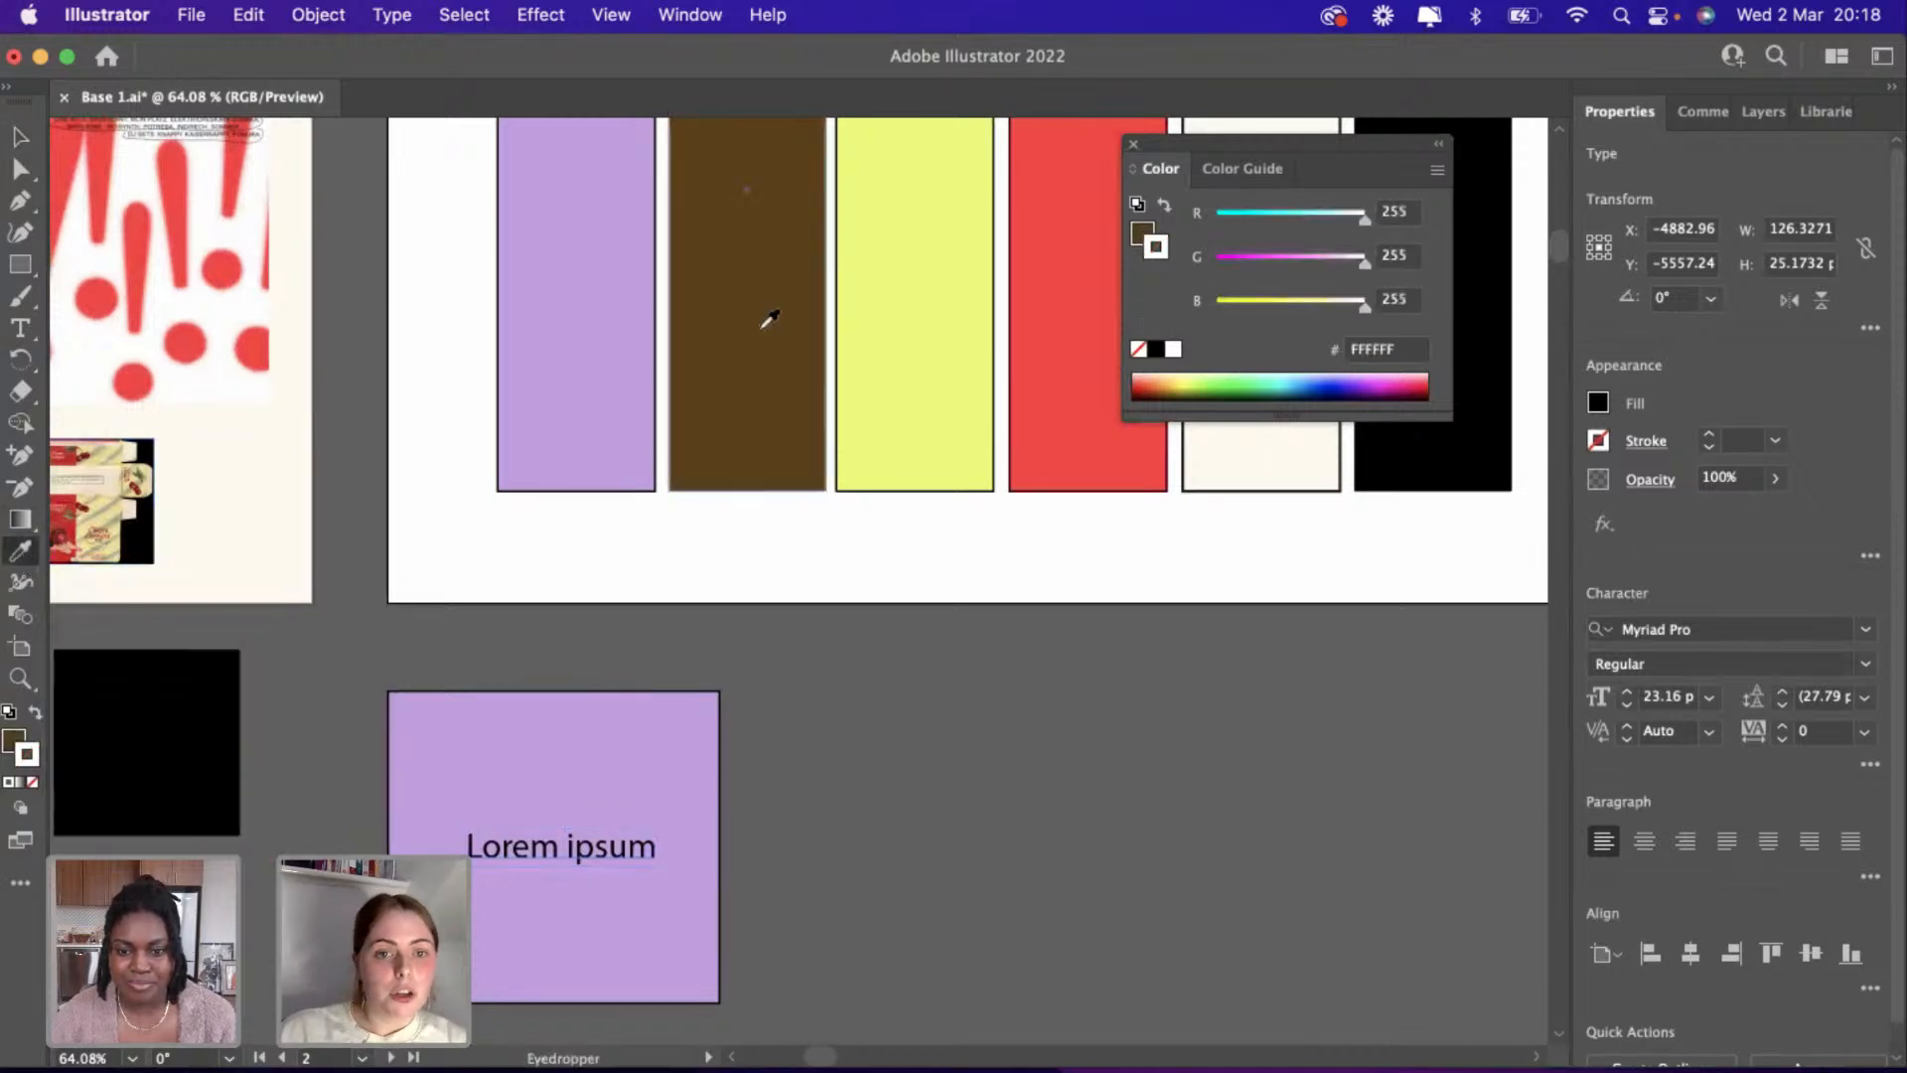
left_click(33, 781)
left_click(13, 739)
scroll(464, 907, "up", 3)
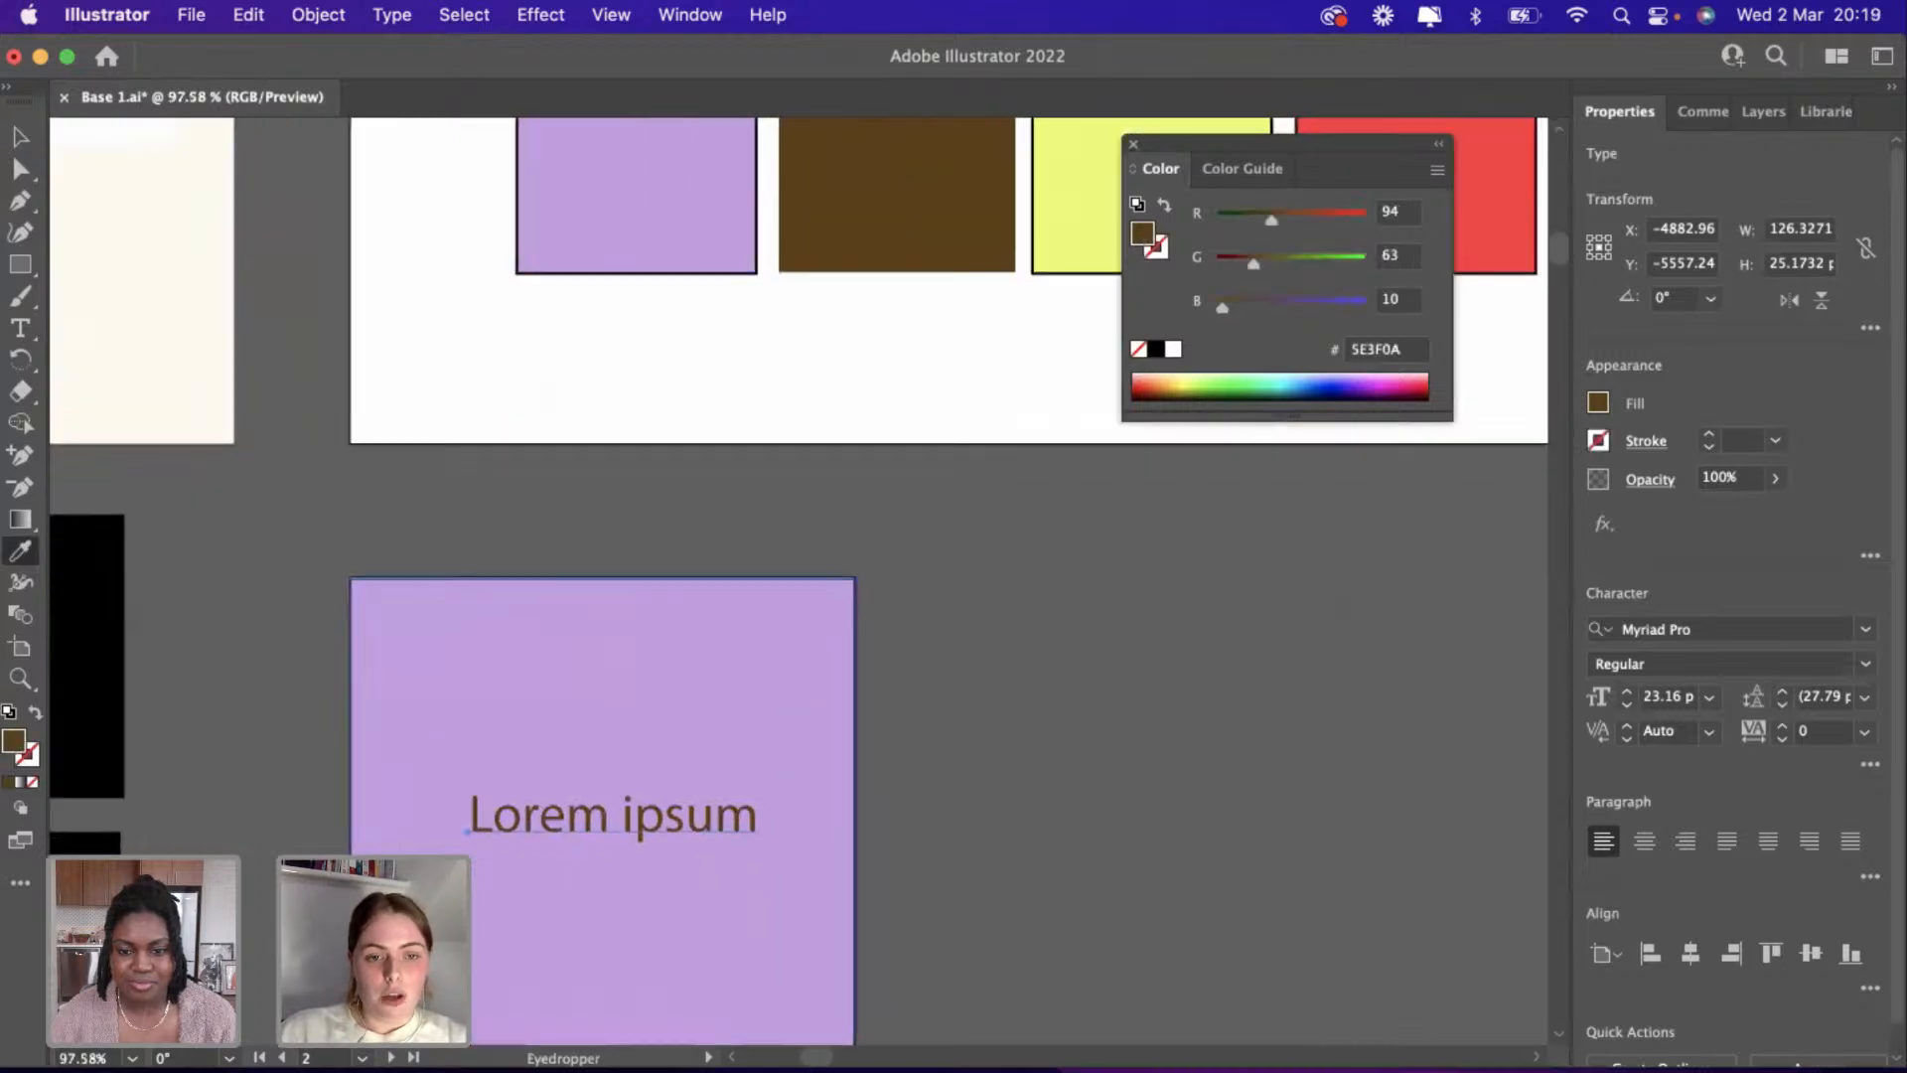
left_click(20, 137)
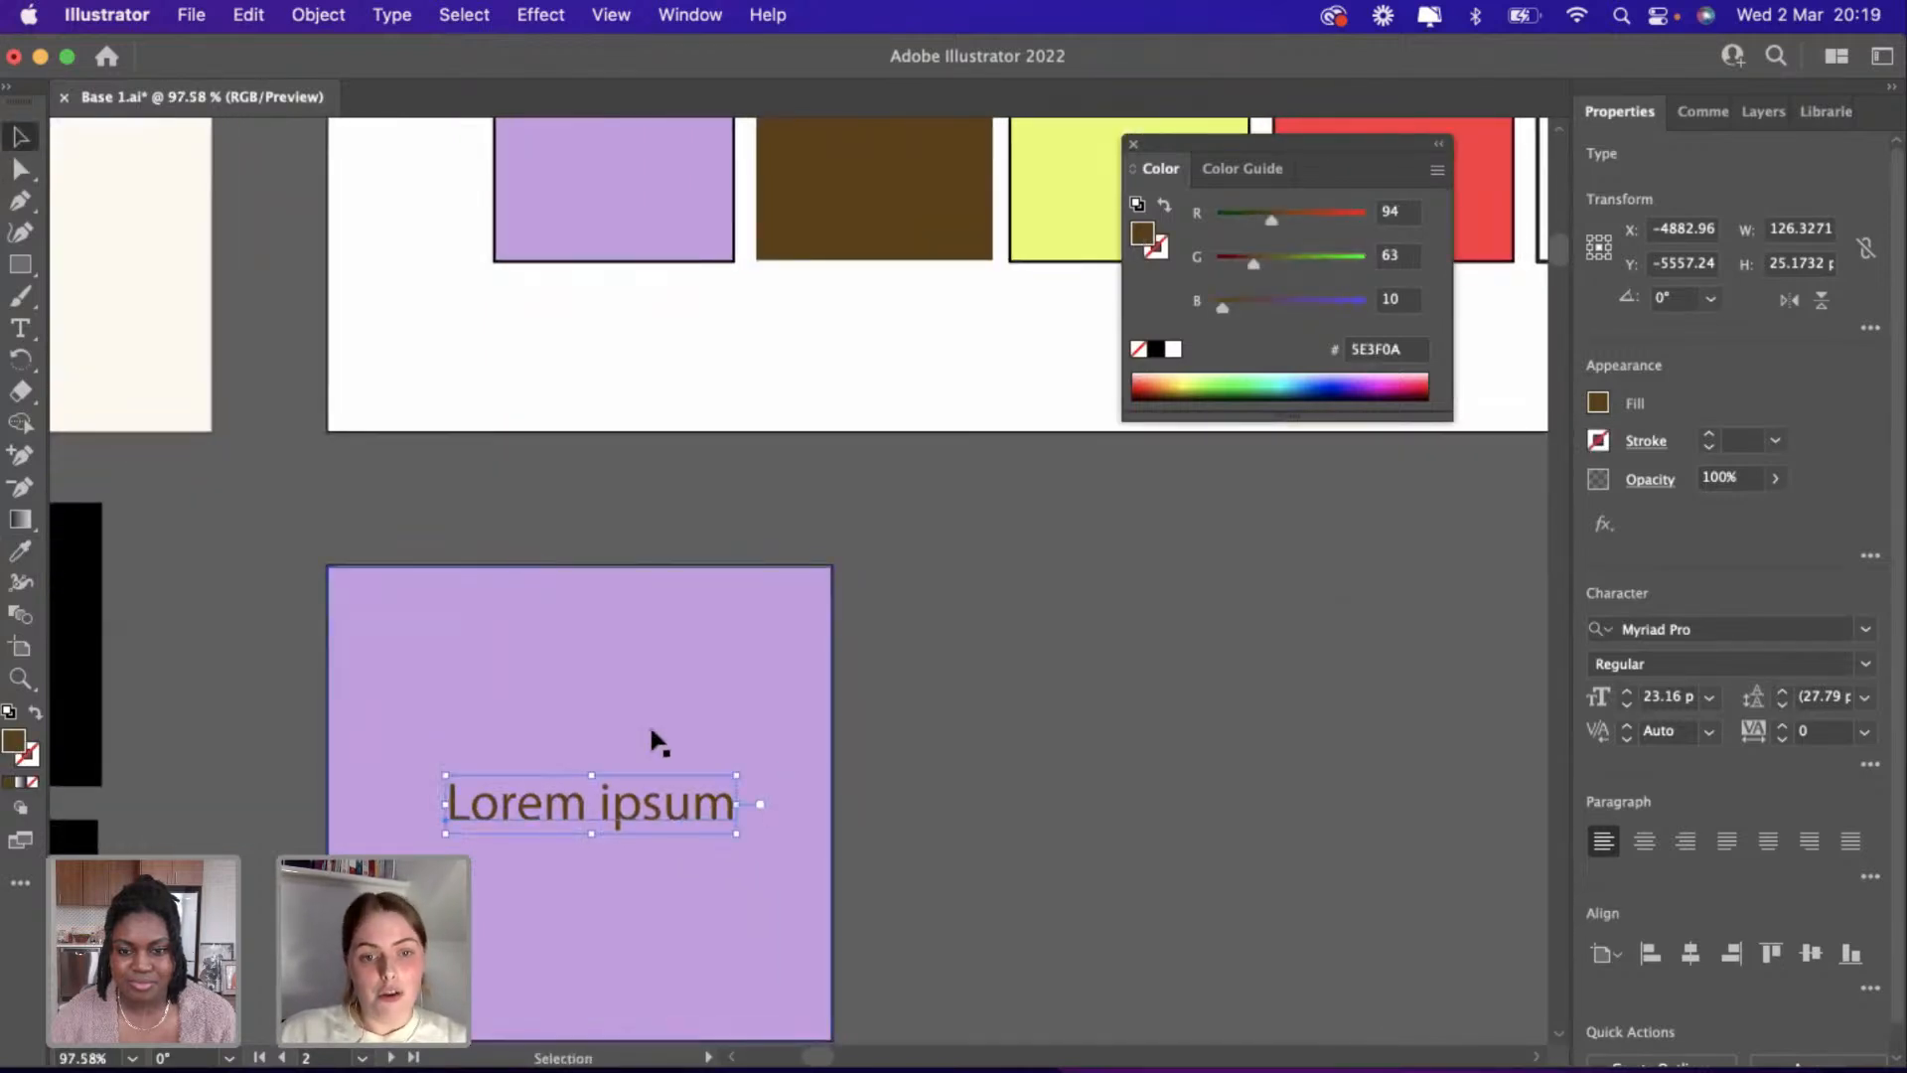
left_click_drag(630, 808, 623, 663)
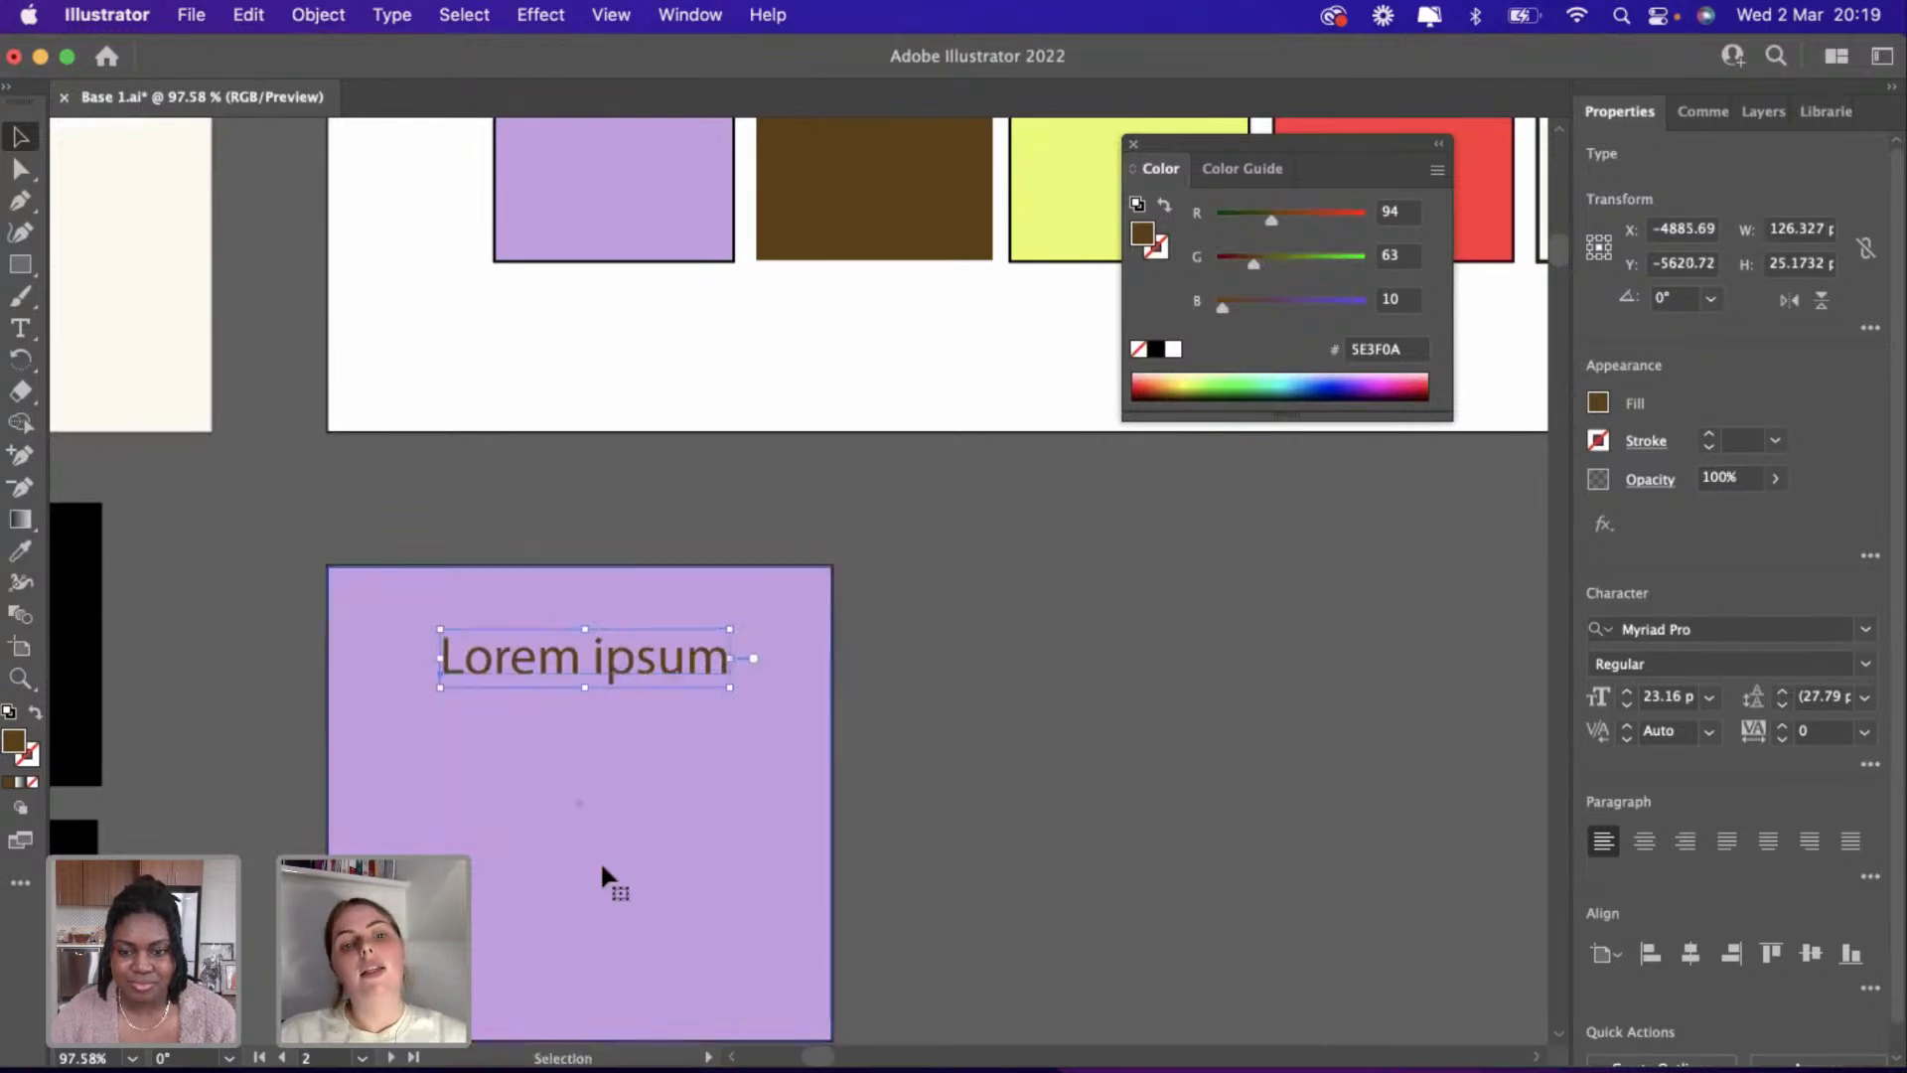
Duplicate the lilac square and place the copy level with the original, just to its right.
left_click(602, 872)
key("super+c")
key("super+v")
left_click_drag(947, 659, 1280, 885)
Copy the brown "Lorem ipsum" text onto the upper part of the second lilac square.
left_click(586, 683)
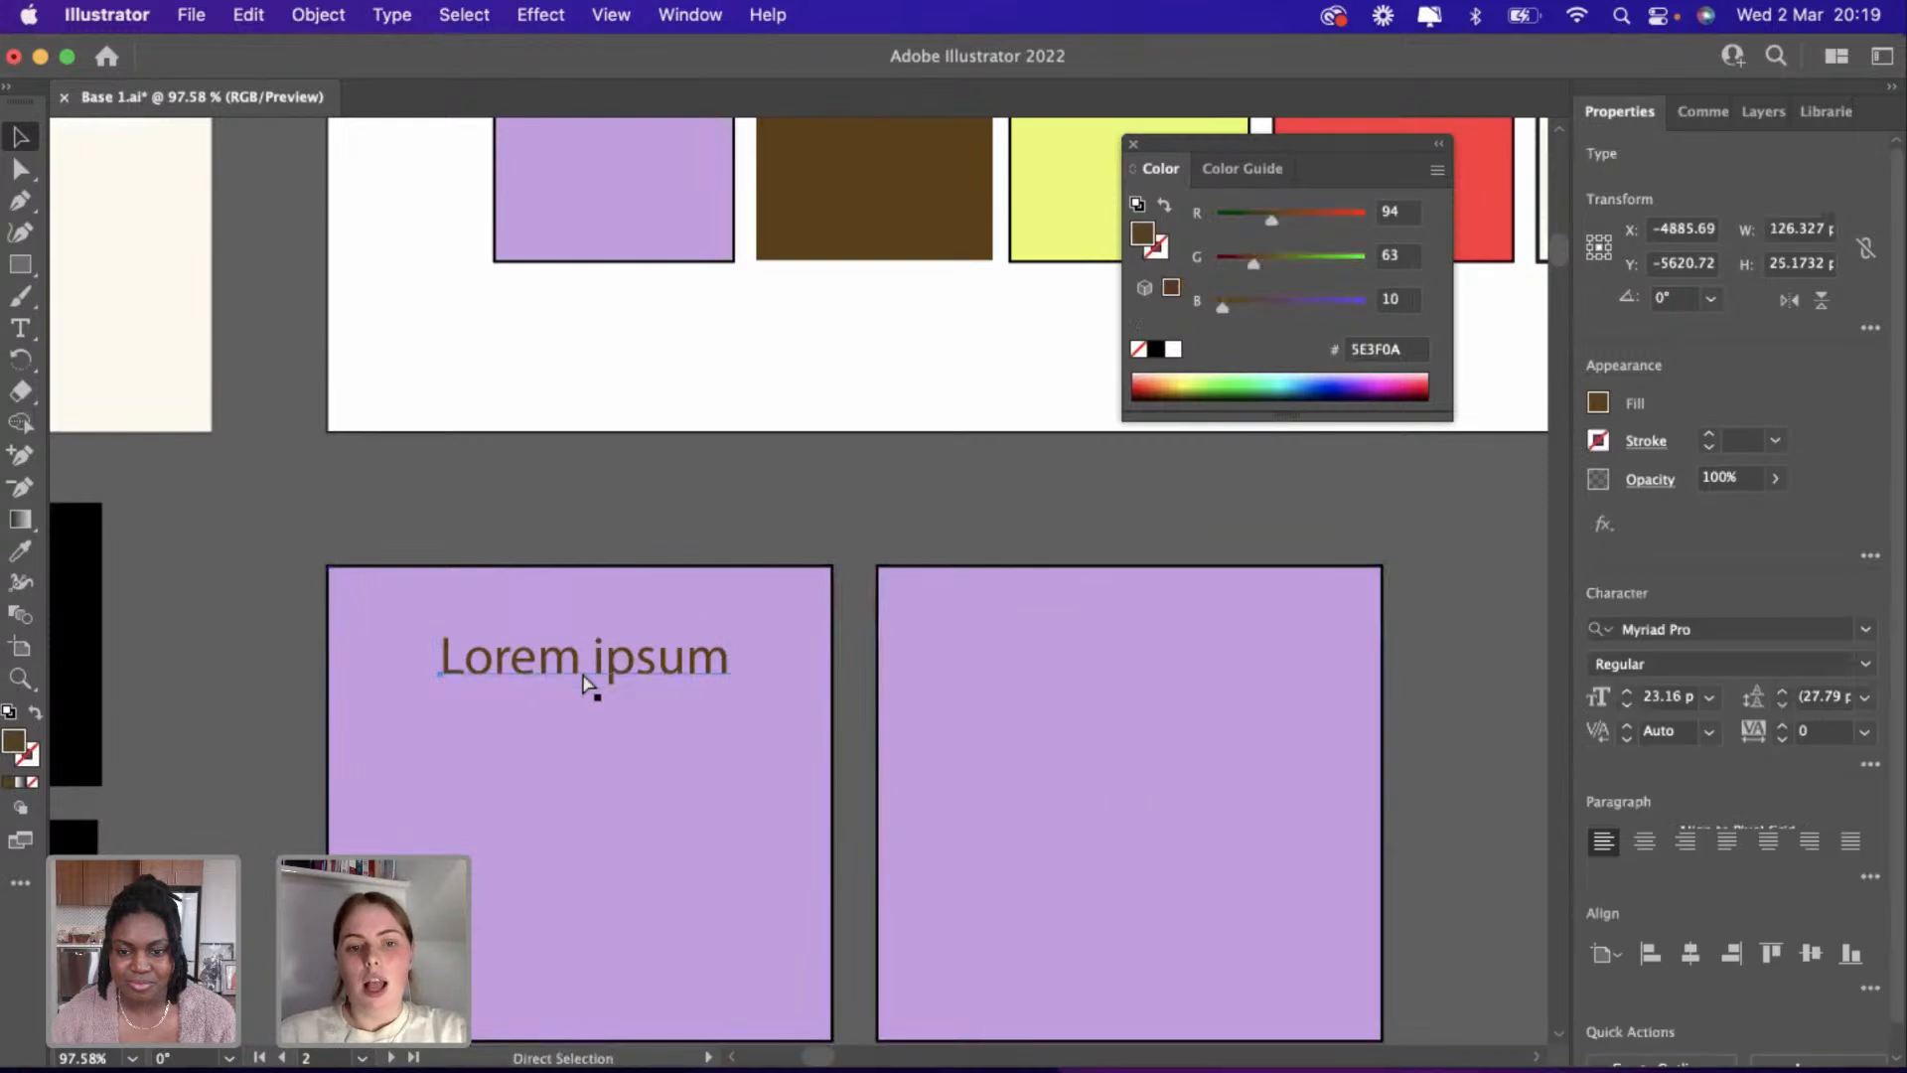
key("super+c")
key("super+v")
left_click_drag(938, 605, 1183, 689)
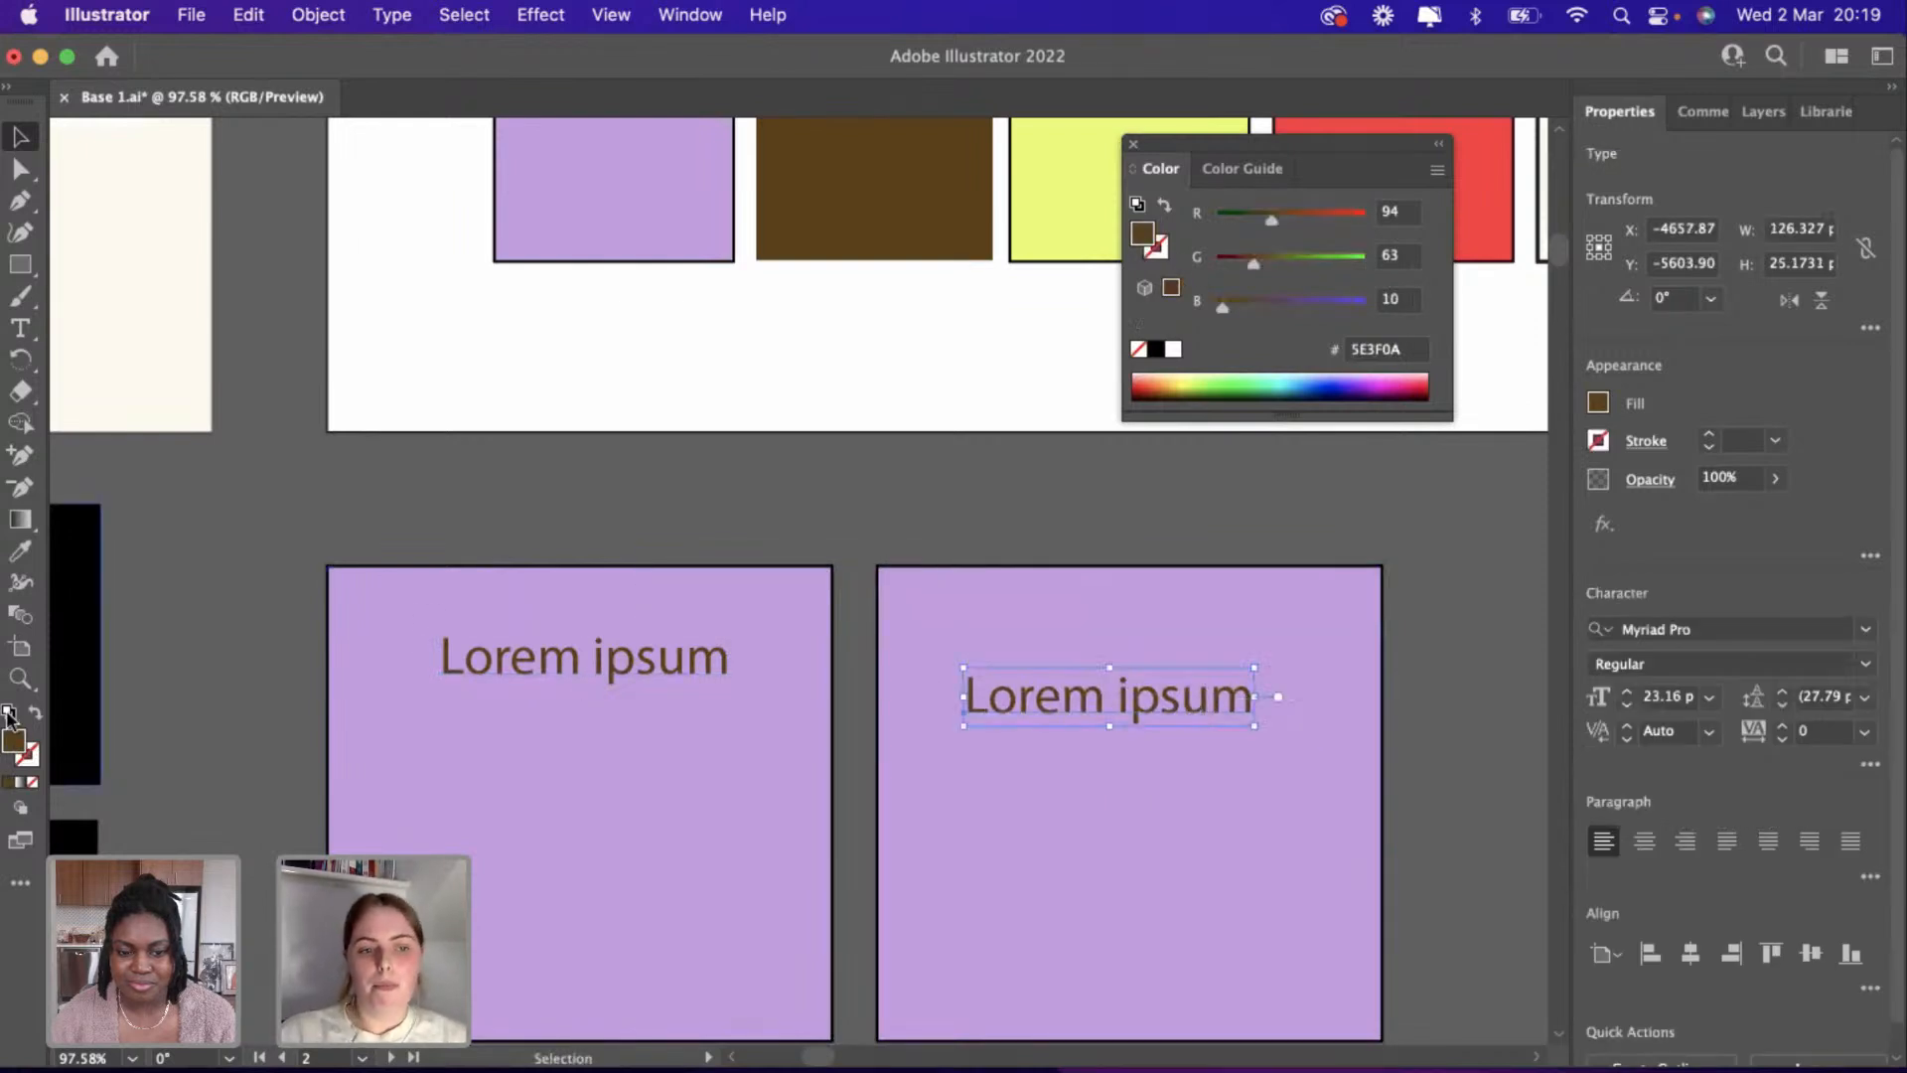
Try a light cyan fill 97F8FF on the second square's text.
double_click(20, 739)
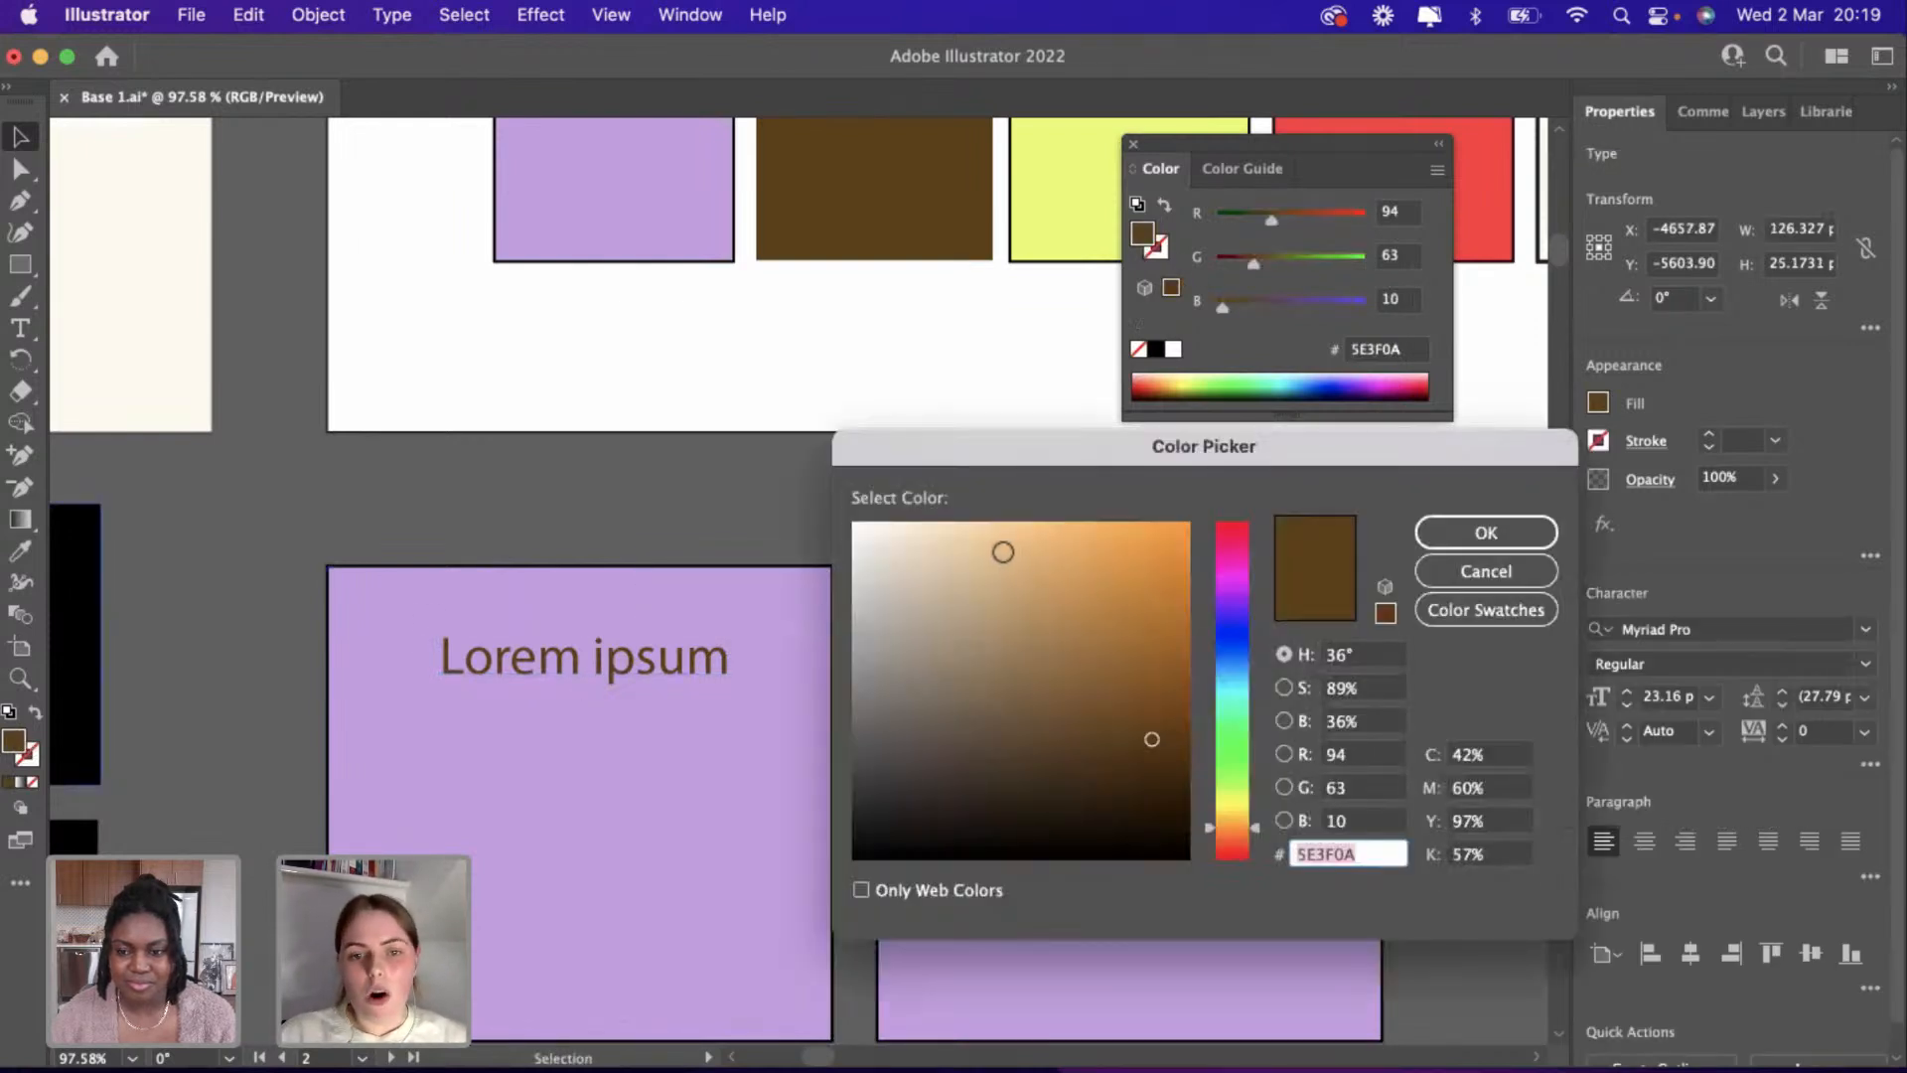
left_click(984, 549)
left_click(957, 526)
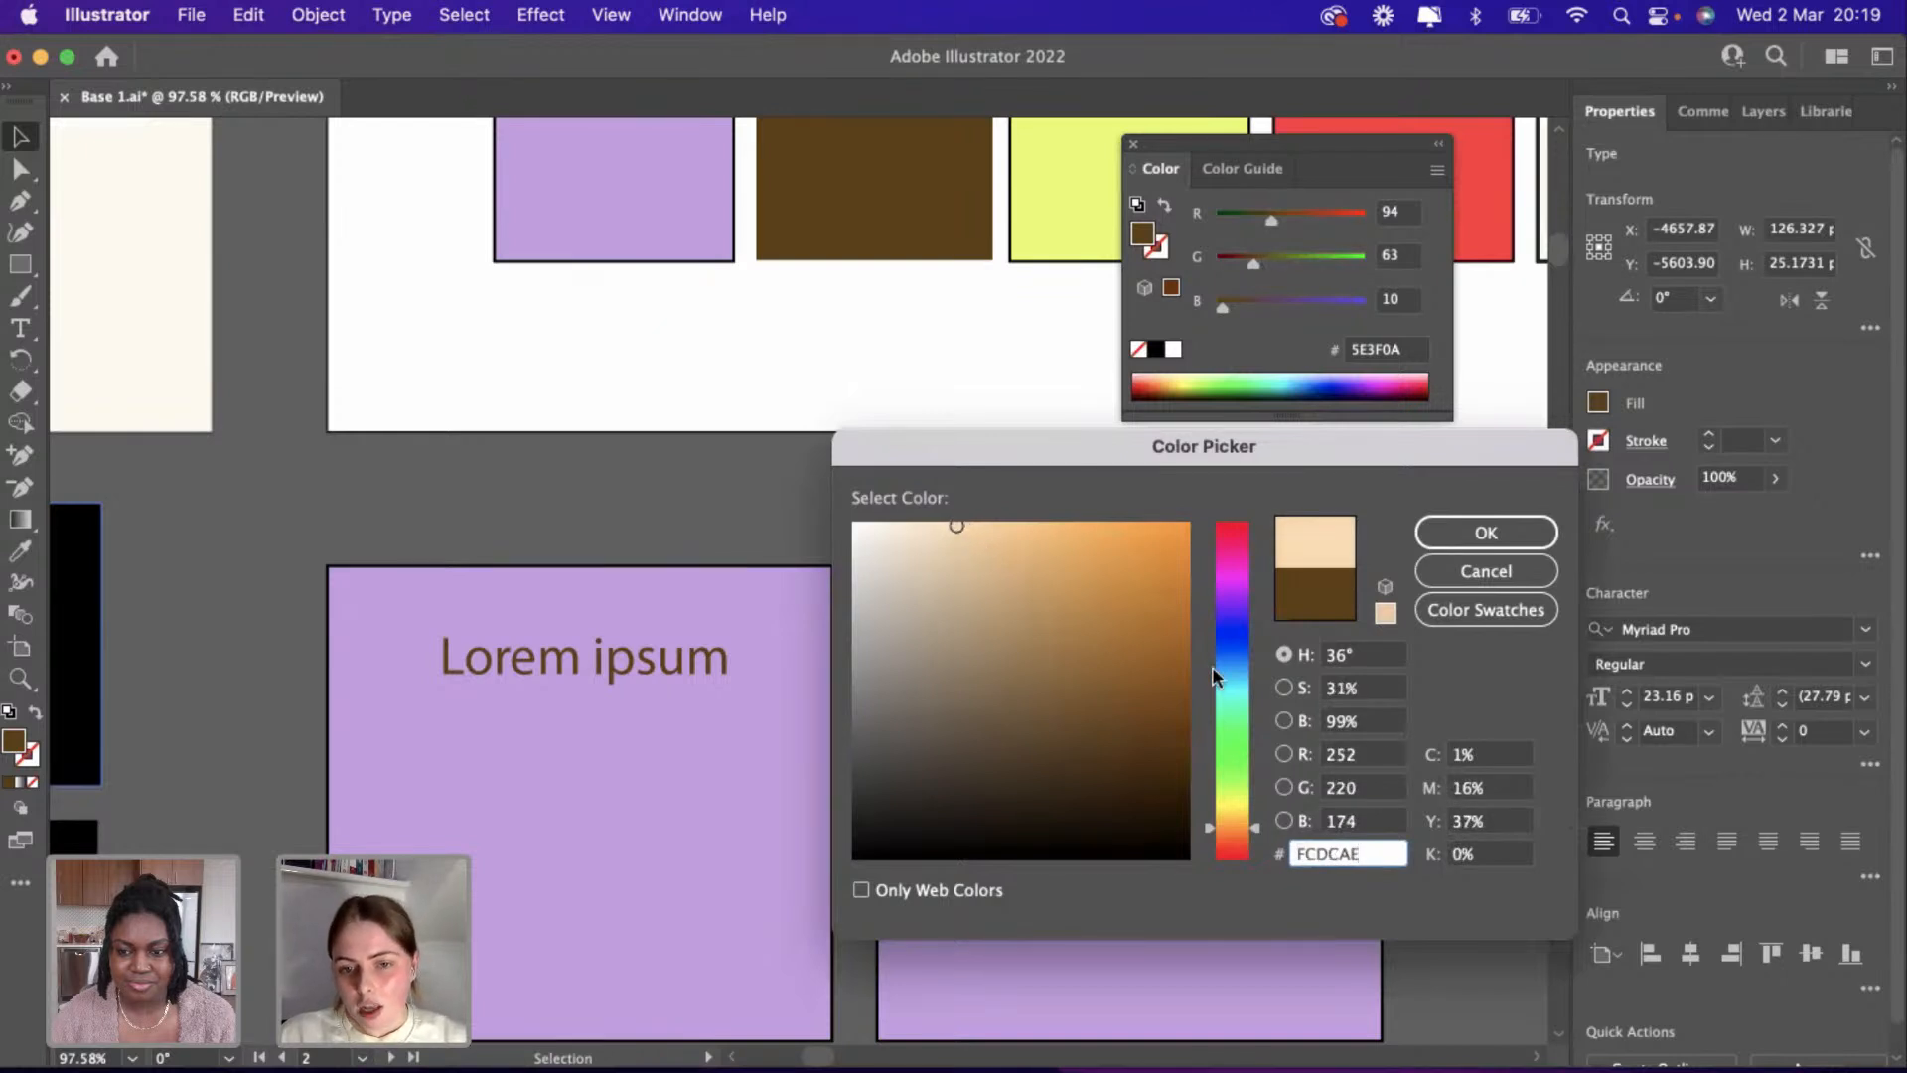
left_click(1230, 686)
left_click(990, 527)
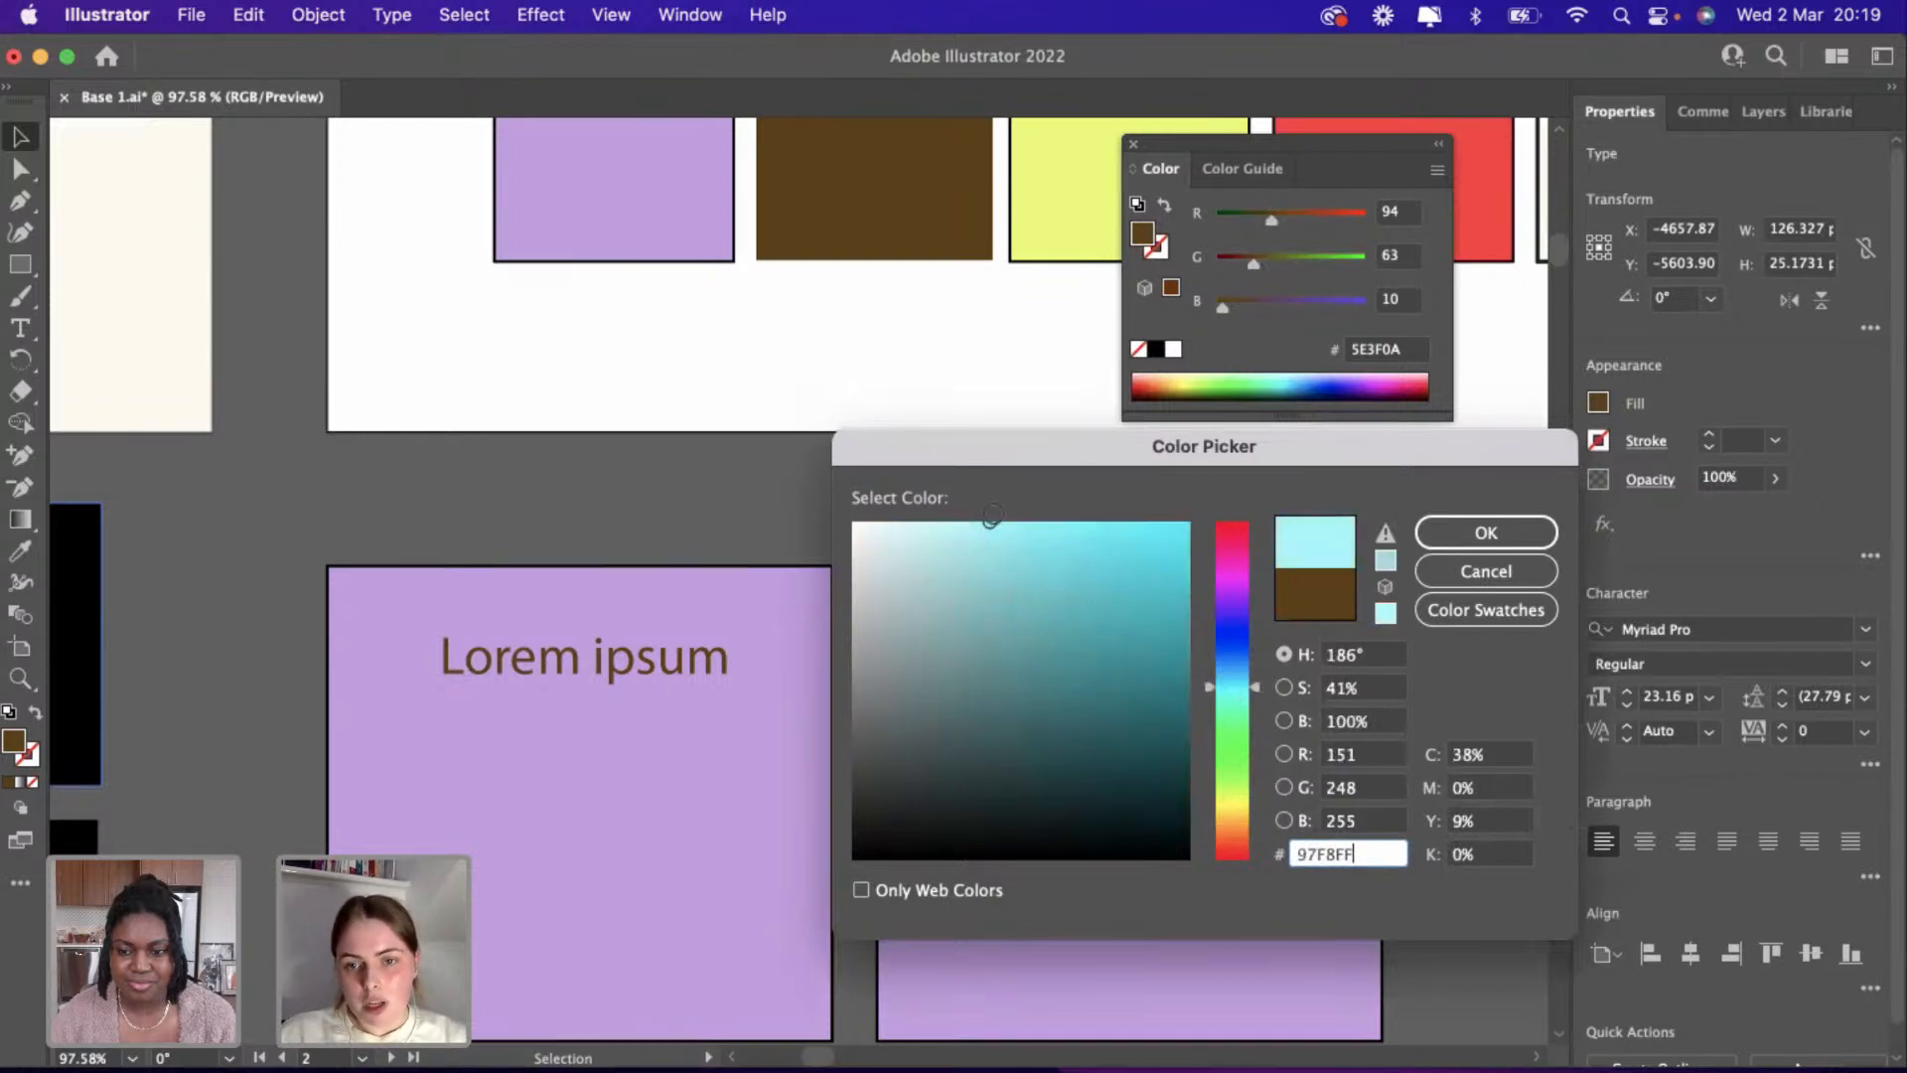
left_click(1437, 536)
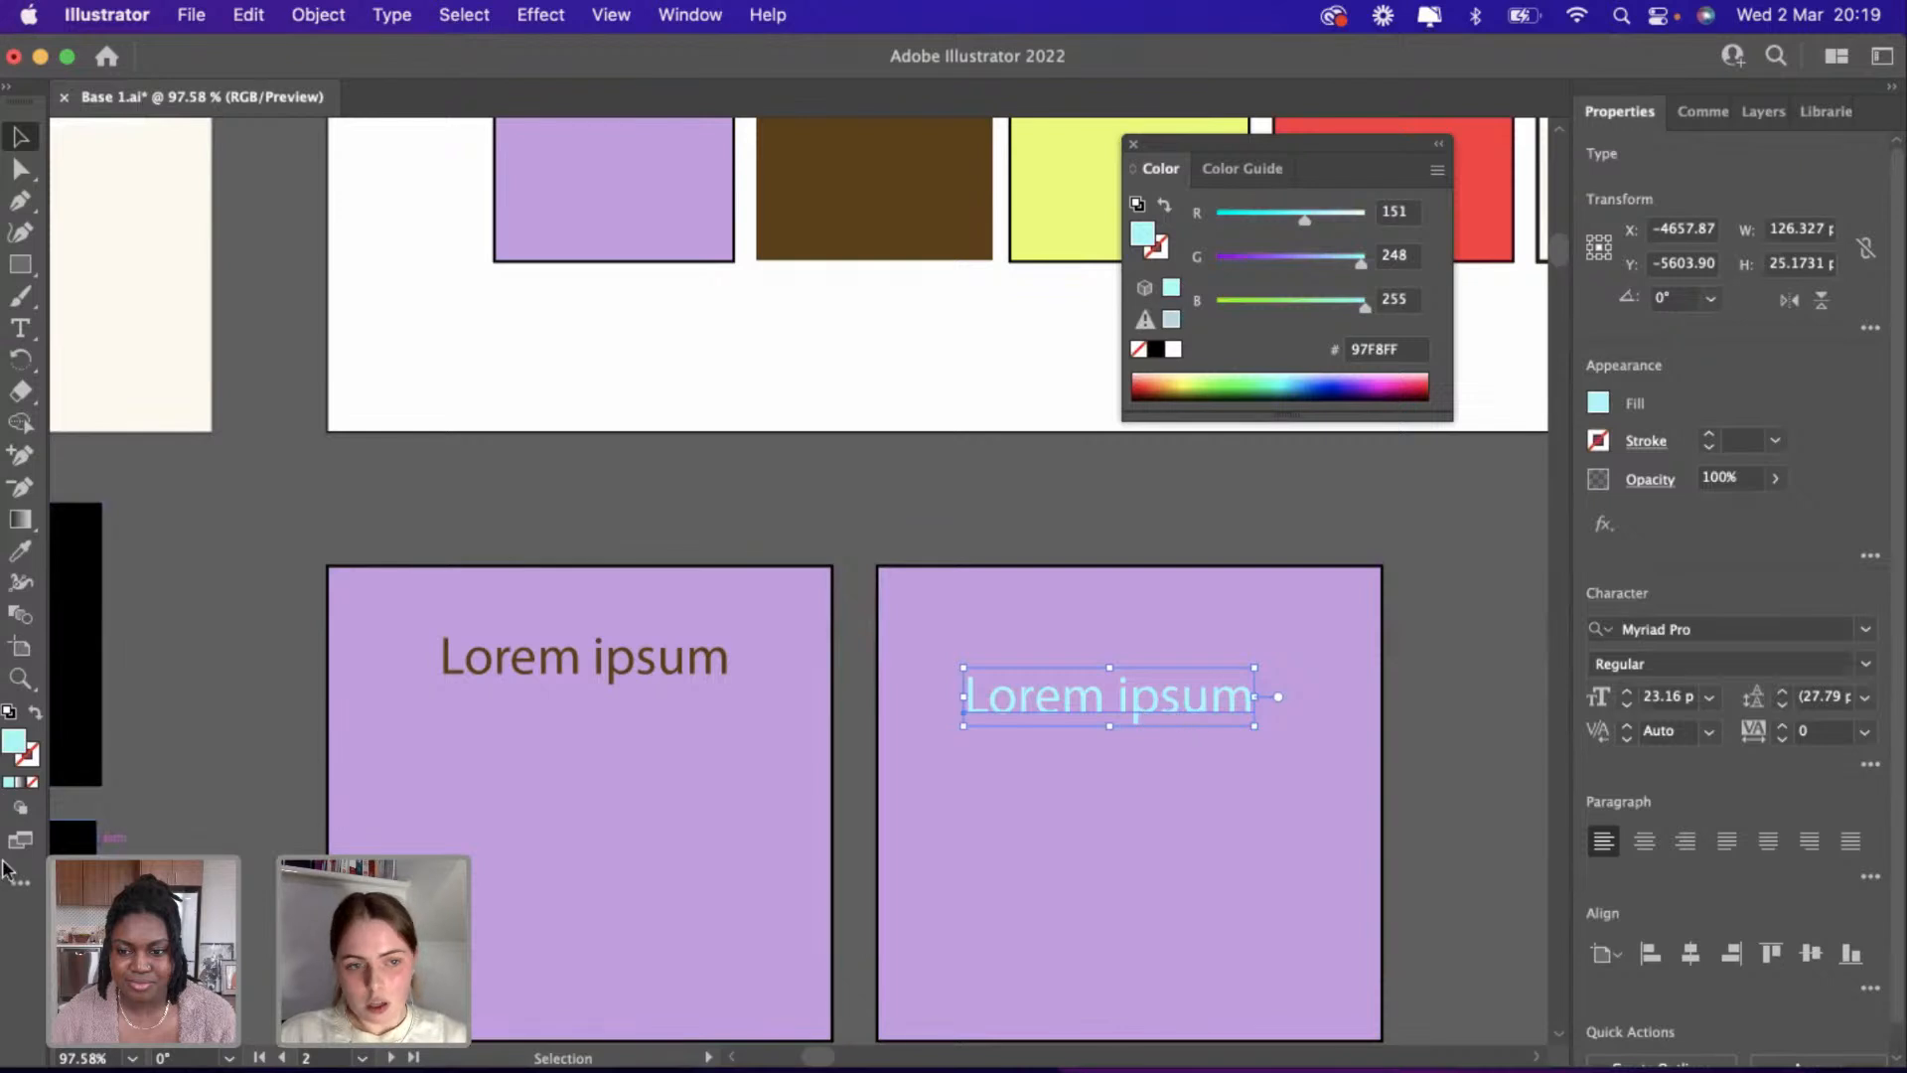
Try a bright lime-yellow fill E0FF00 on the second square's text.
double_click(8, 750)
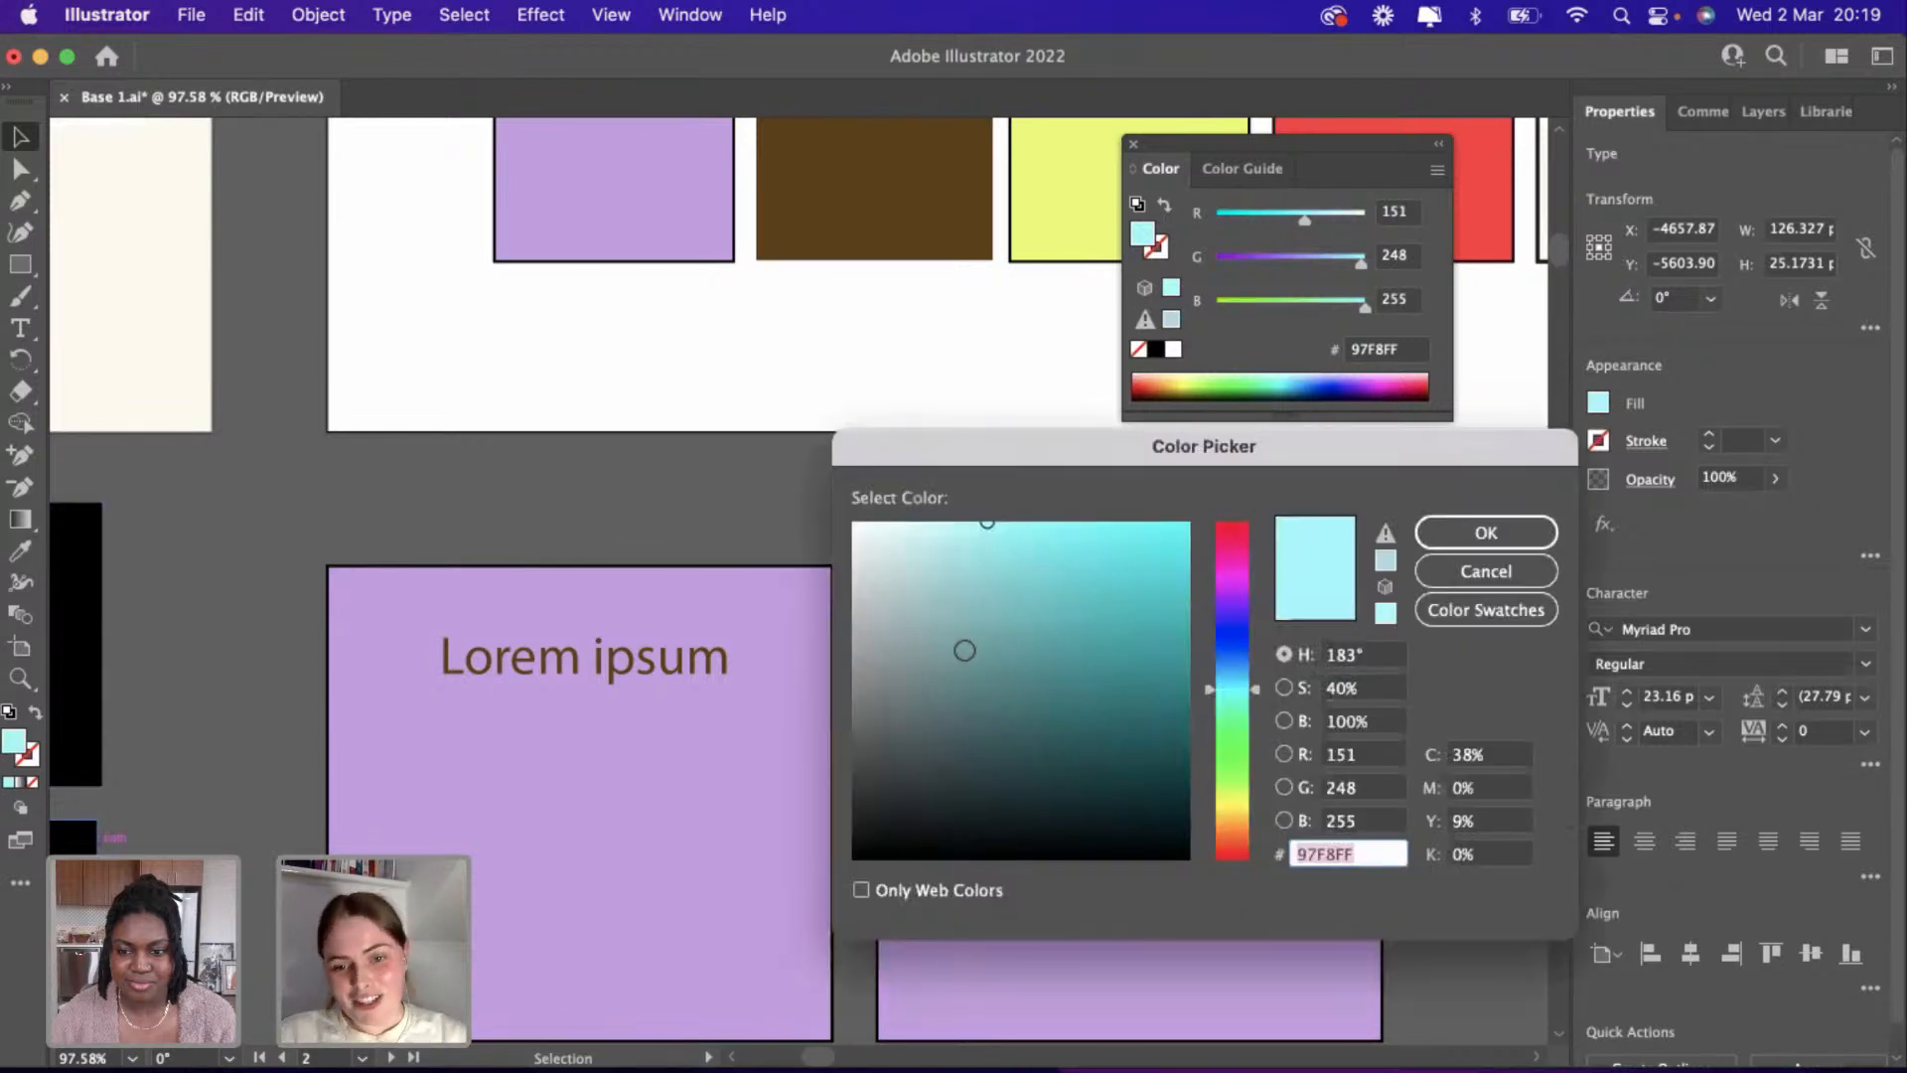
mouse_move(1236, 603)
left_mouse_down()
mouse_move(1226, 515)
mouse_move(1248, 795)
left_mouse_up()
left_click_drag(1001, 524, 1189, 522)
left_click(1517, 519)
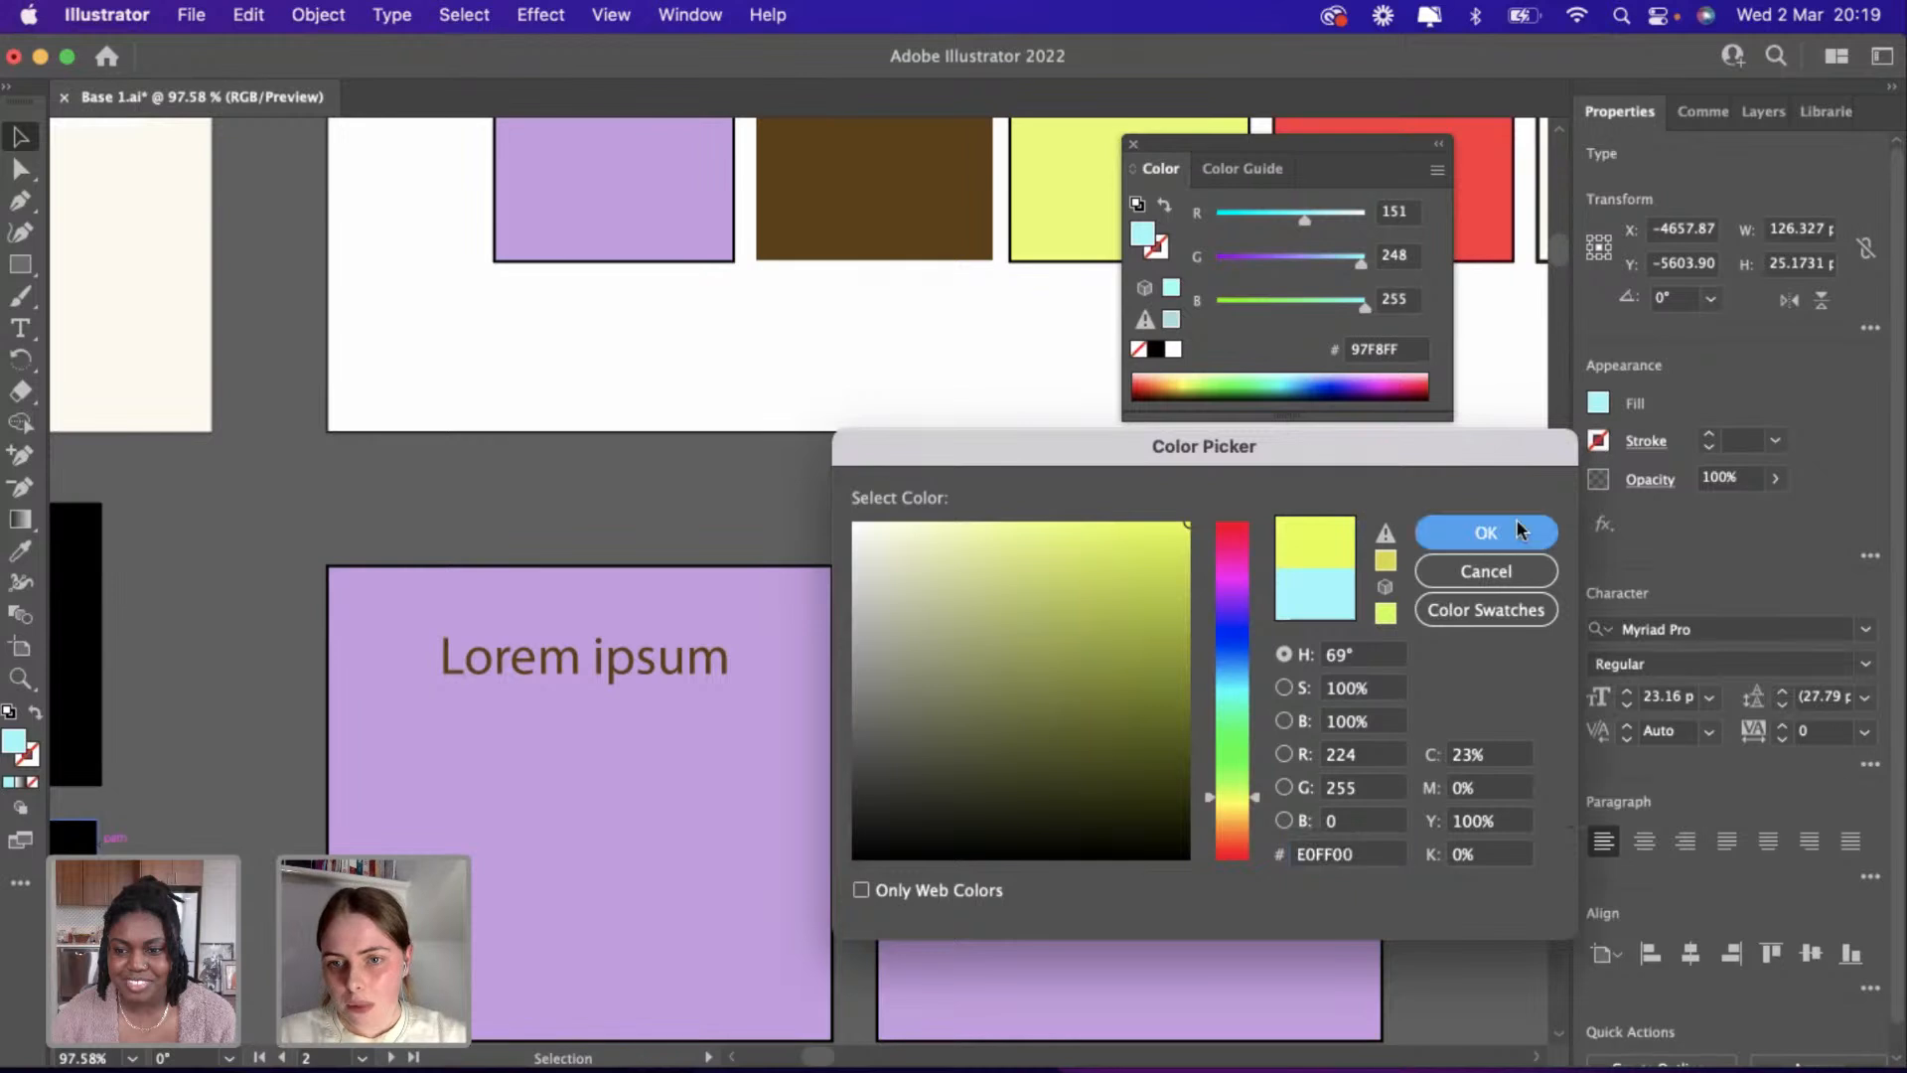
Try a coral red fill FF5A5A on the second square's text.
double_click(20, 739)
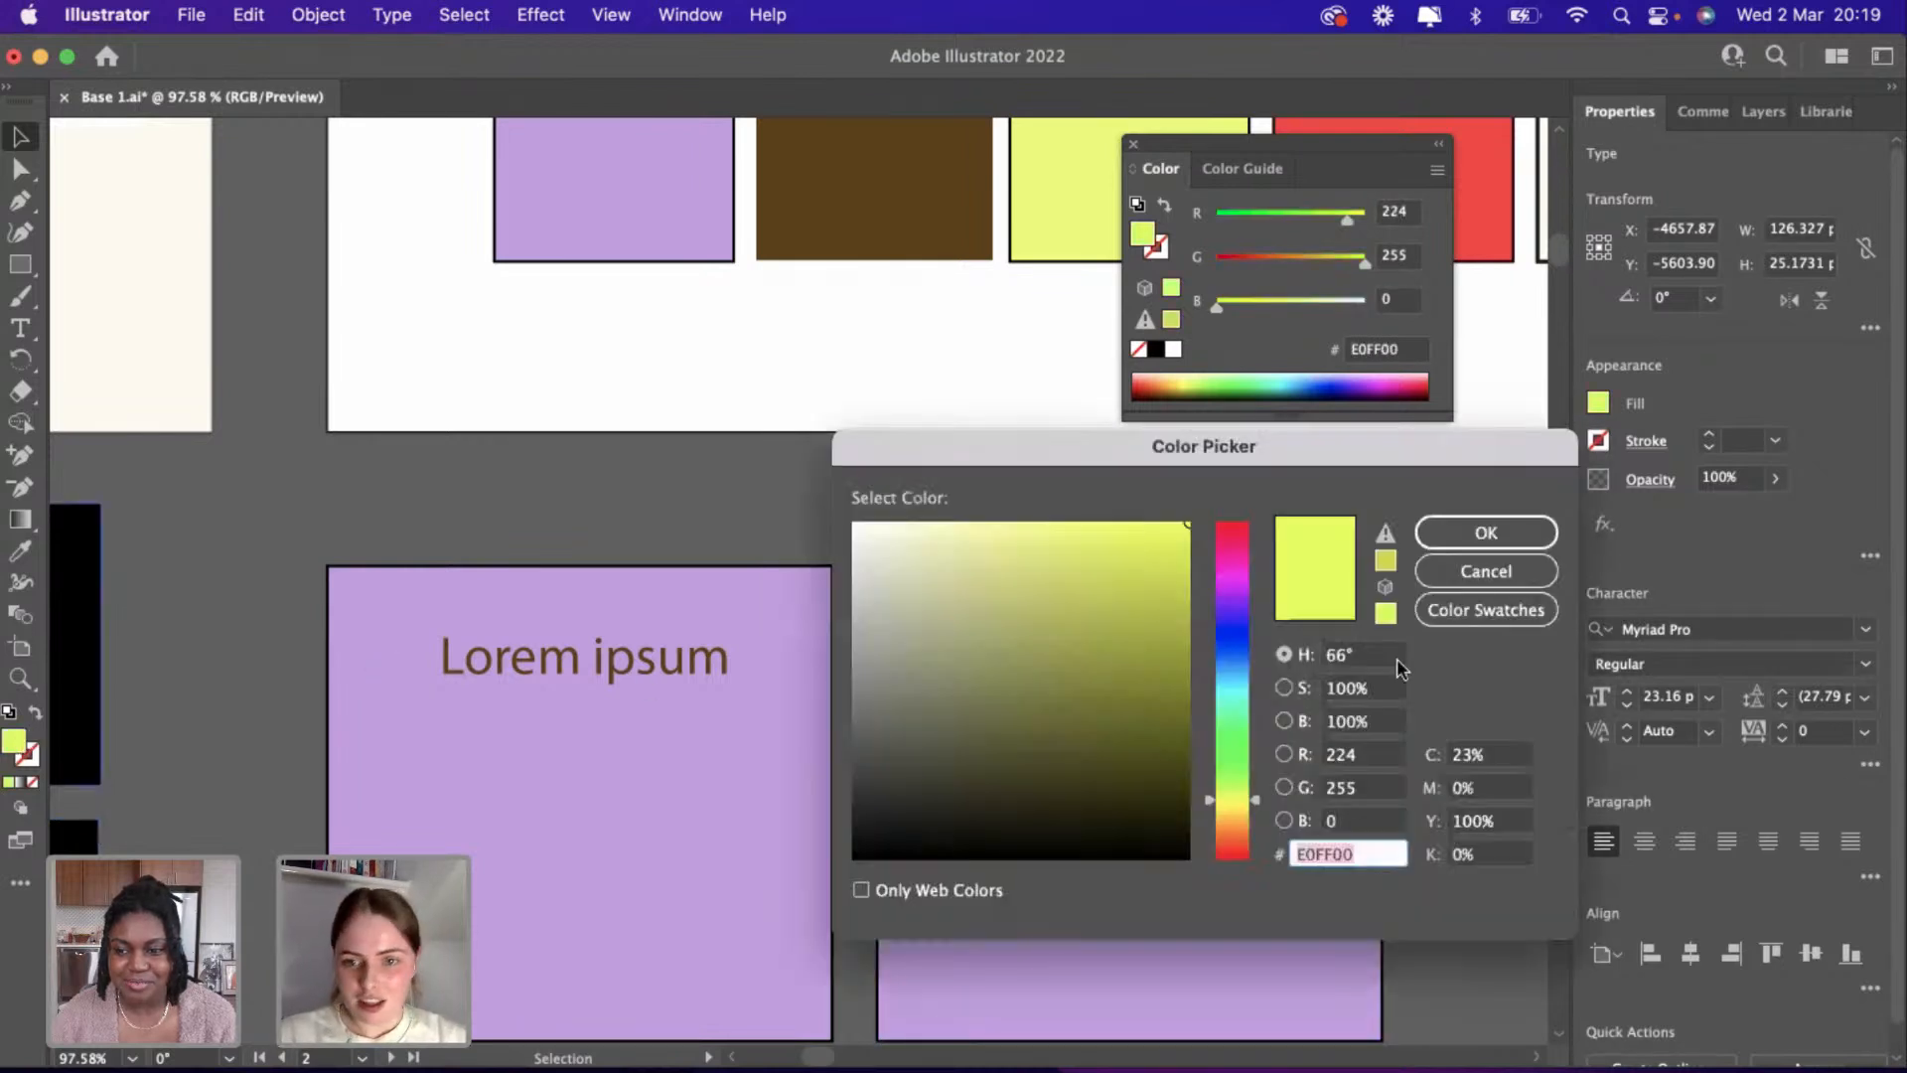
left_click(1241, 664)
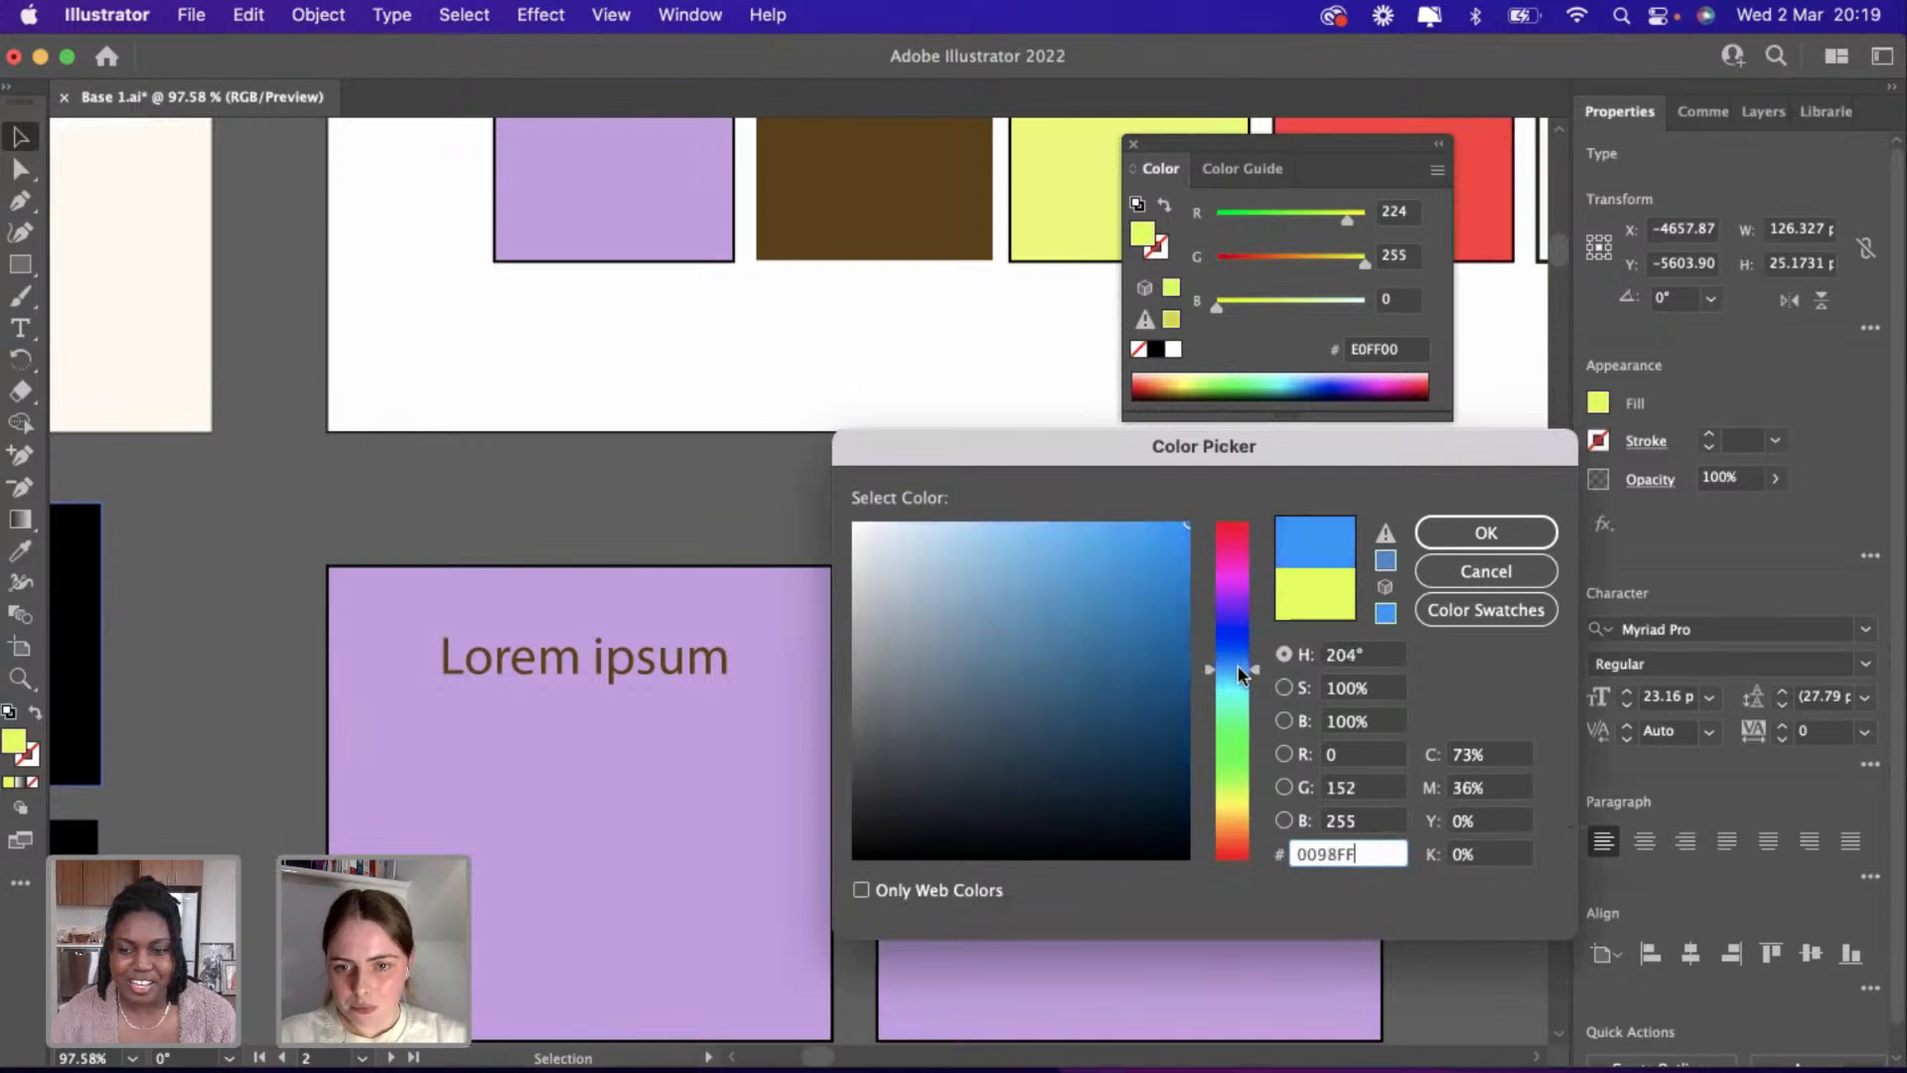
left_click_drag(1237, 665, 1230, 866)
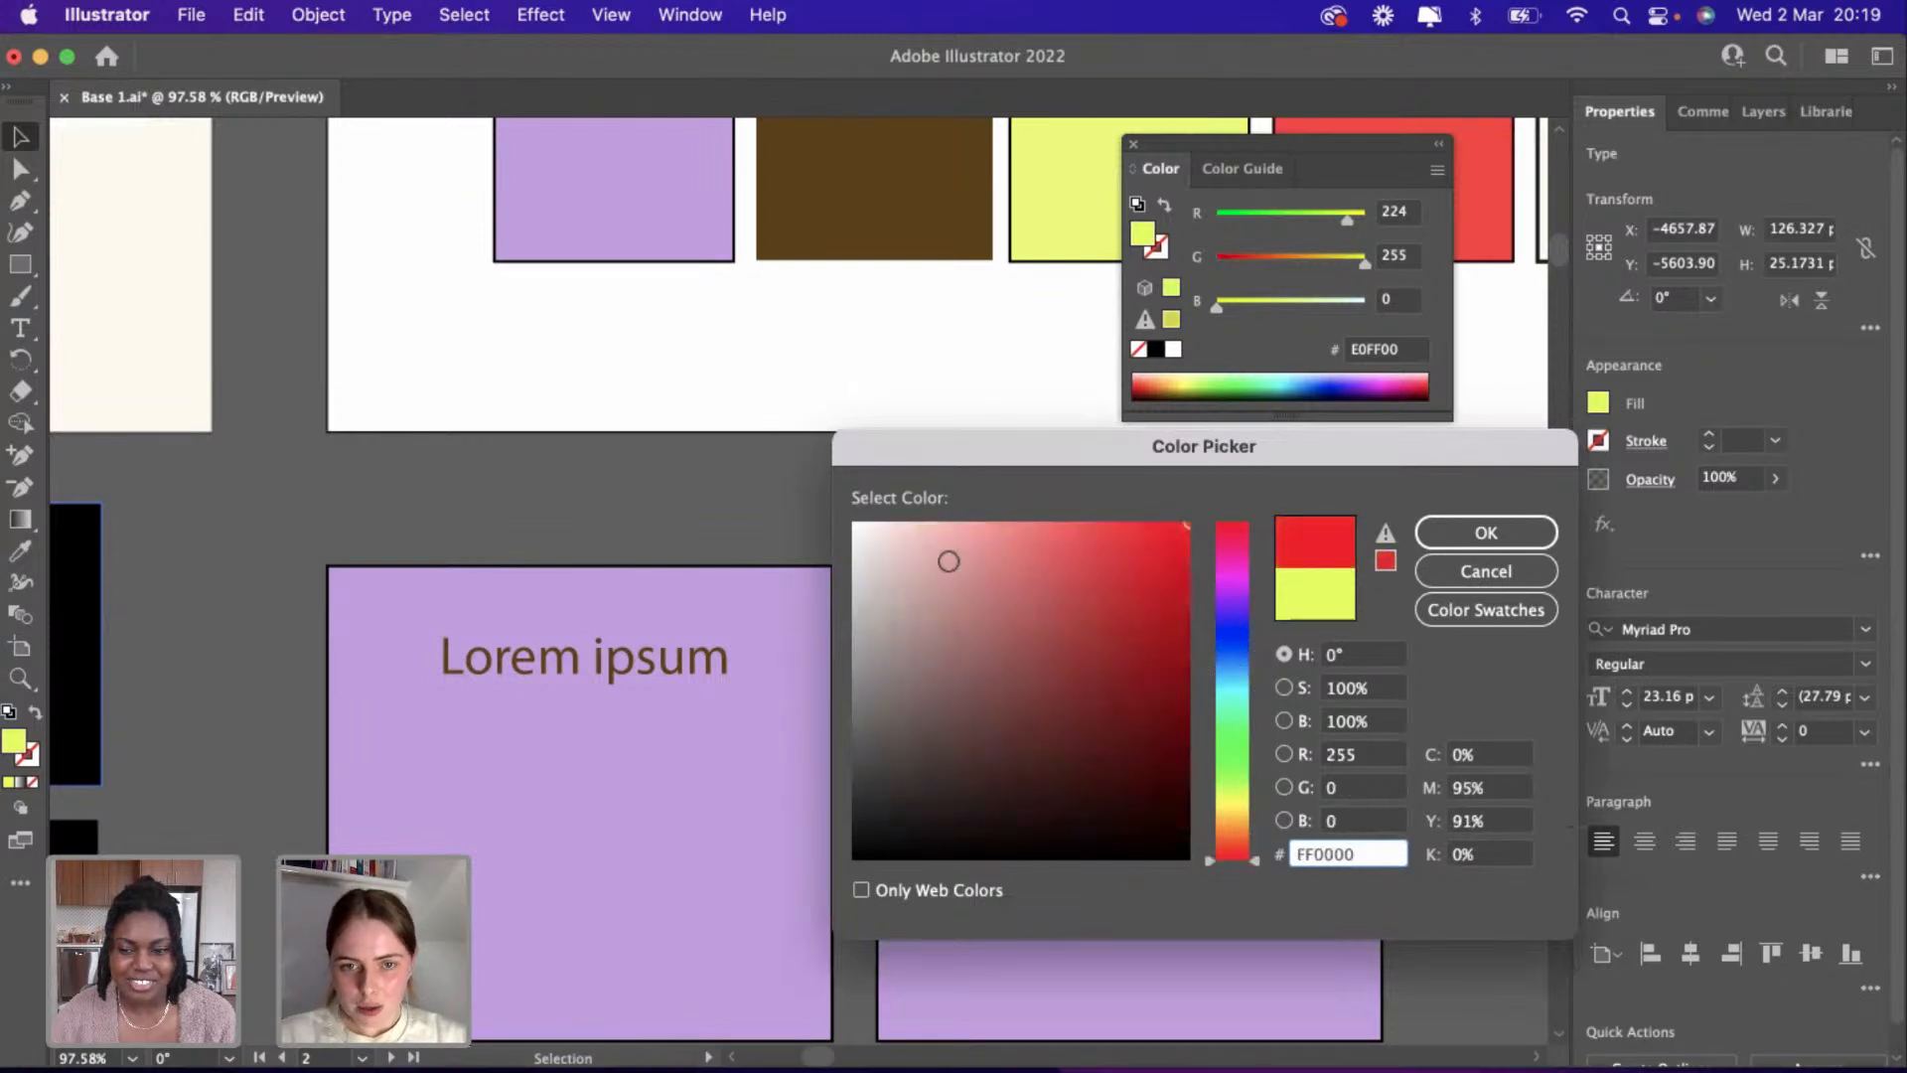
mouse_move(949, 561)
left_mouse_down()
mouse_move(934, 525)
mouse_move(1146, 516)
mouse_move(1208, 494)
mouse_move(1070, 497)
left_mouse_up()
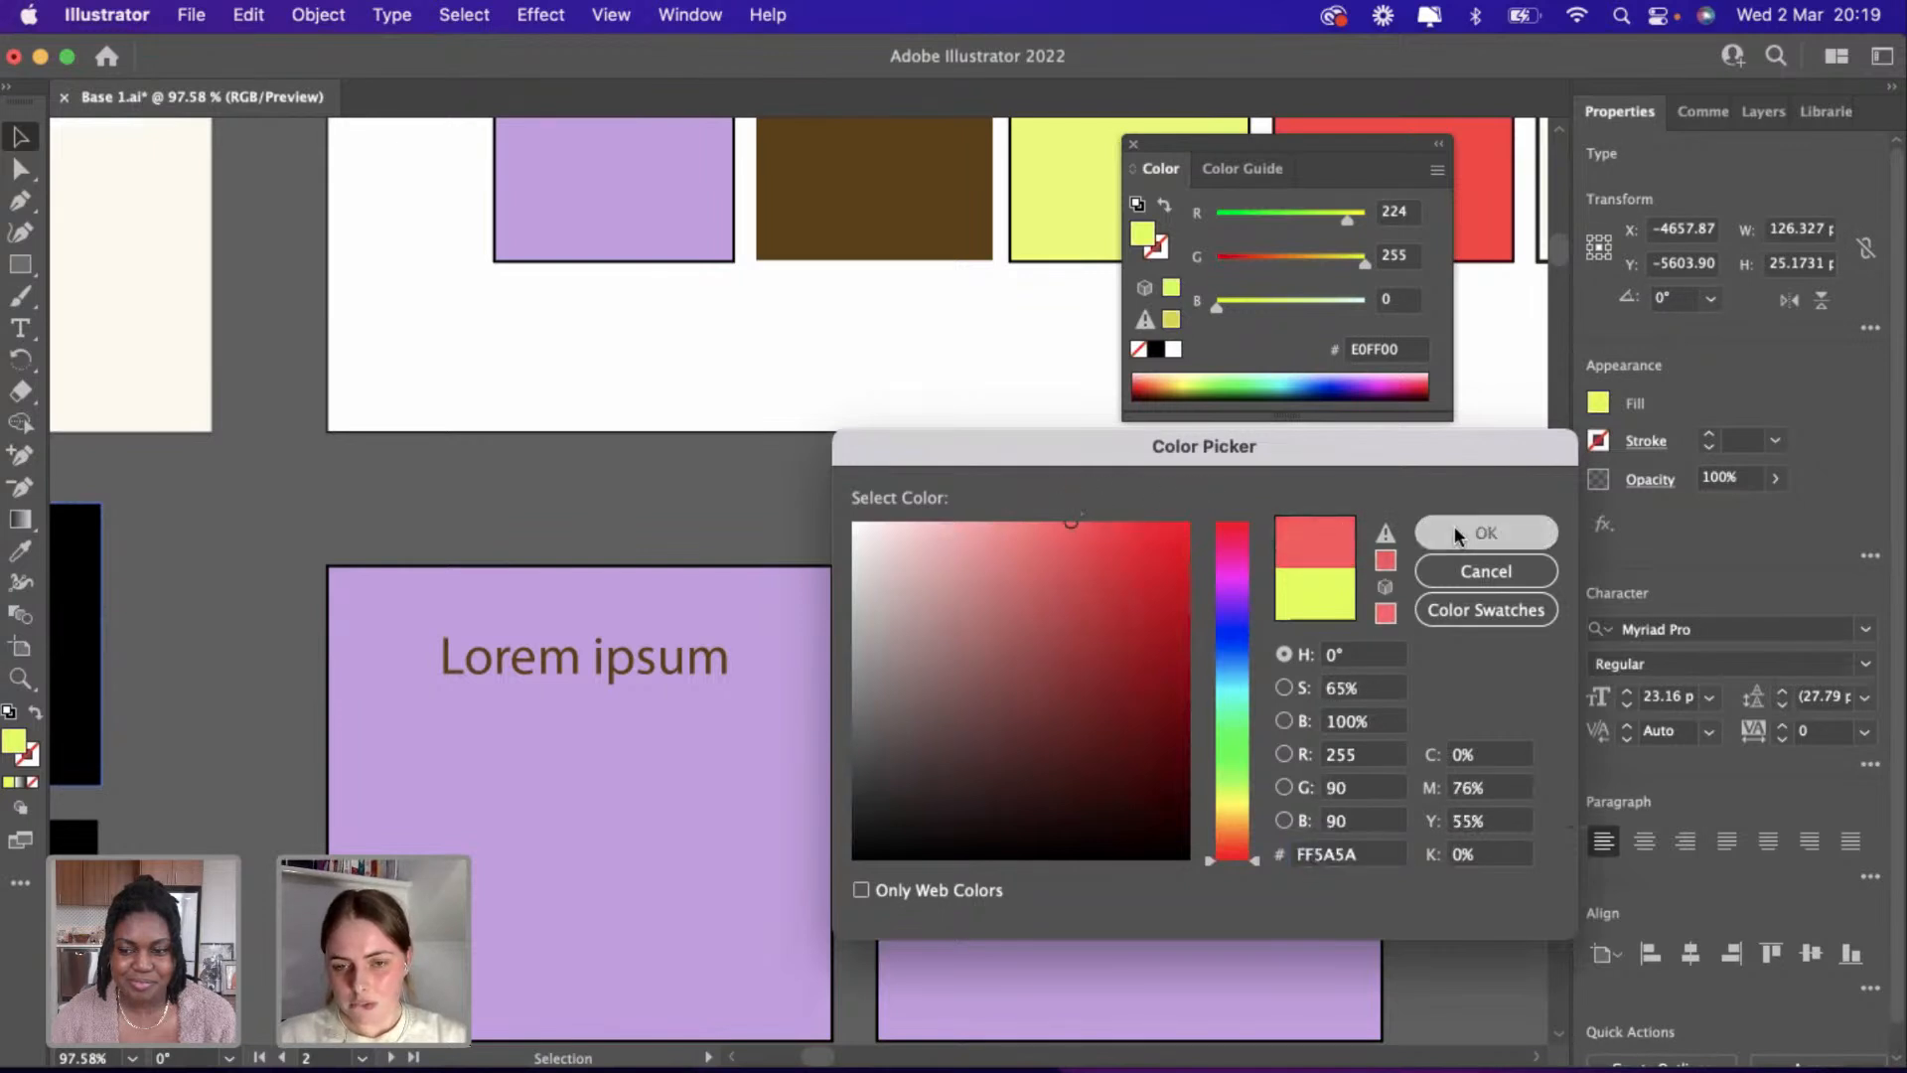
left_click(1454, 528)
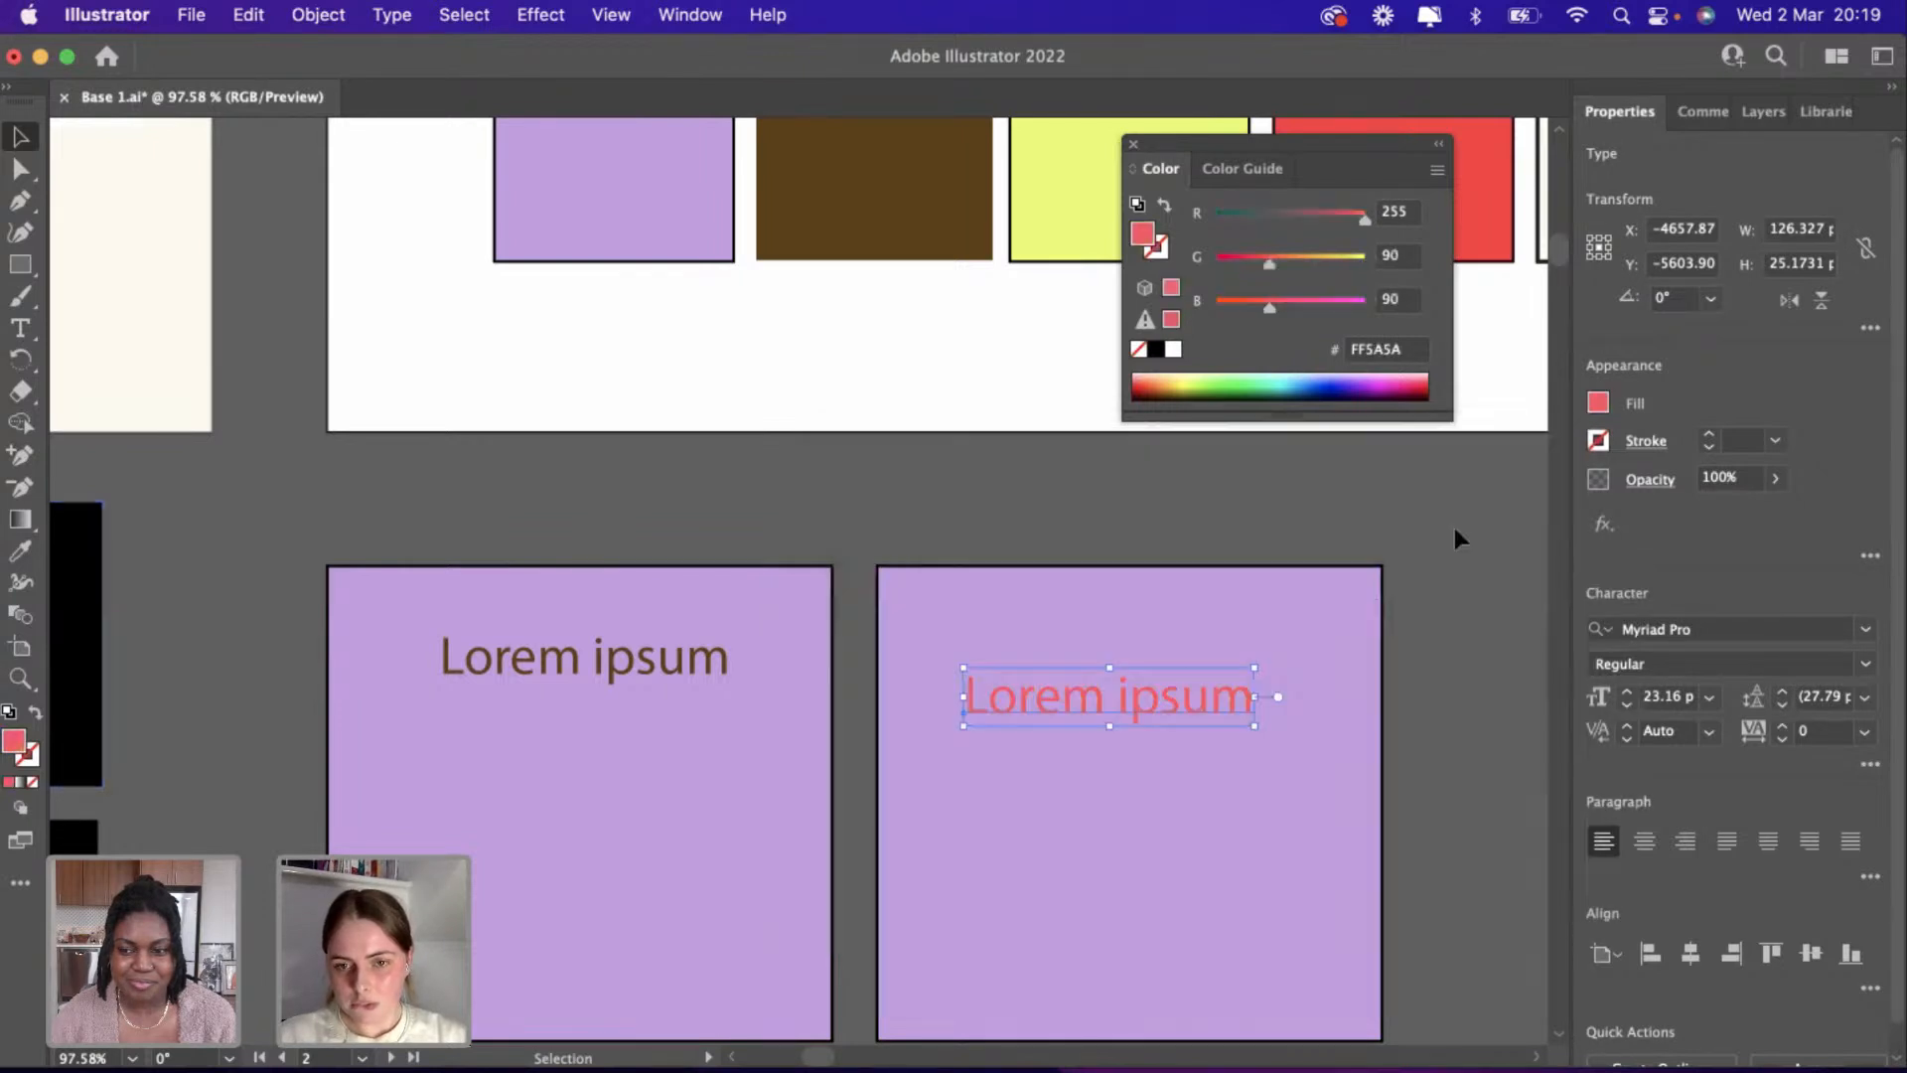
Lighten the second square's coral text to FF7B7B.
double_click(33, 749)
left_click_drag(1028, 527, 1036, 524)
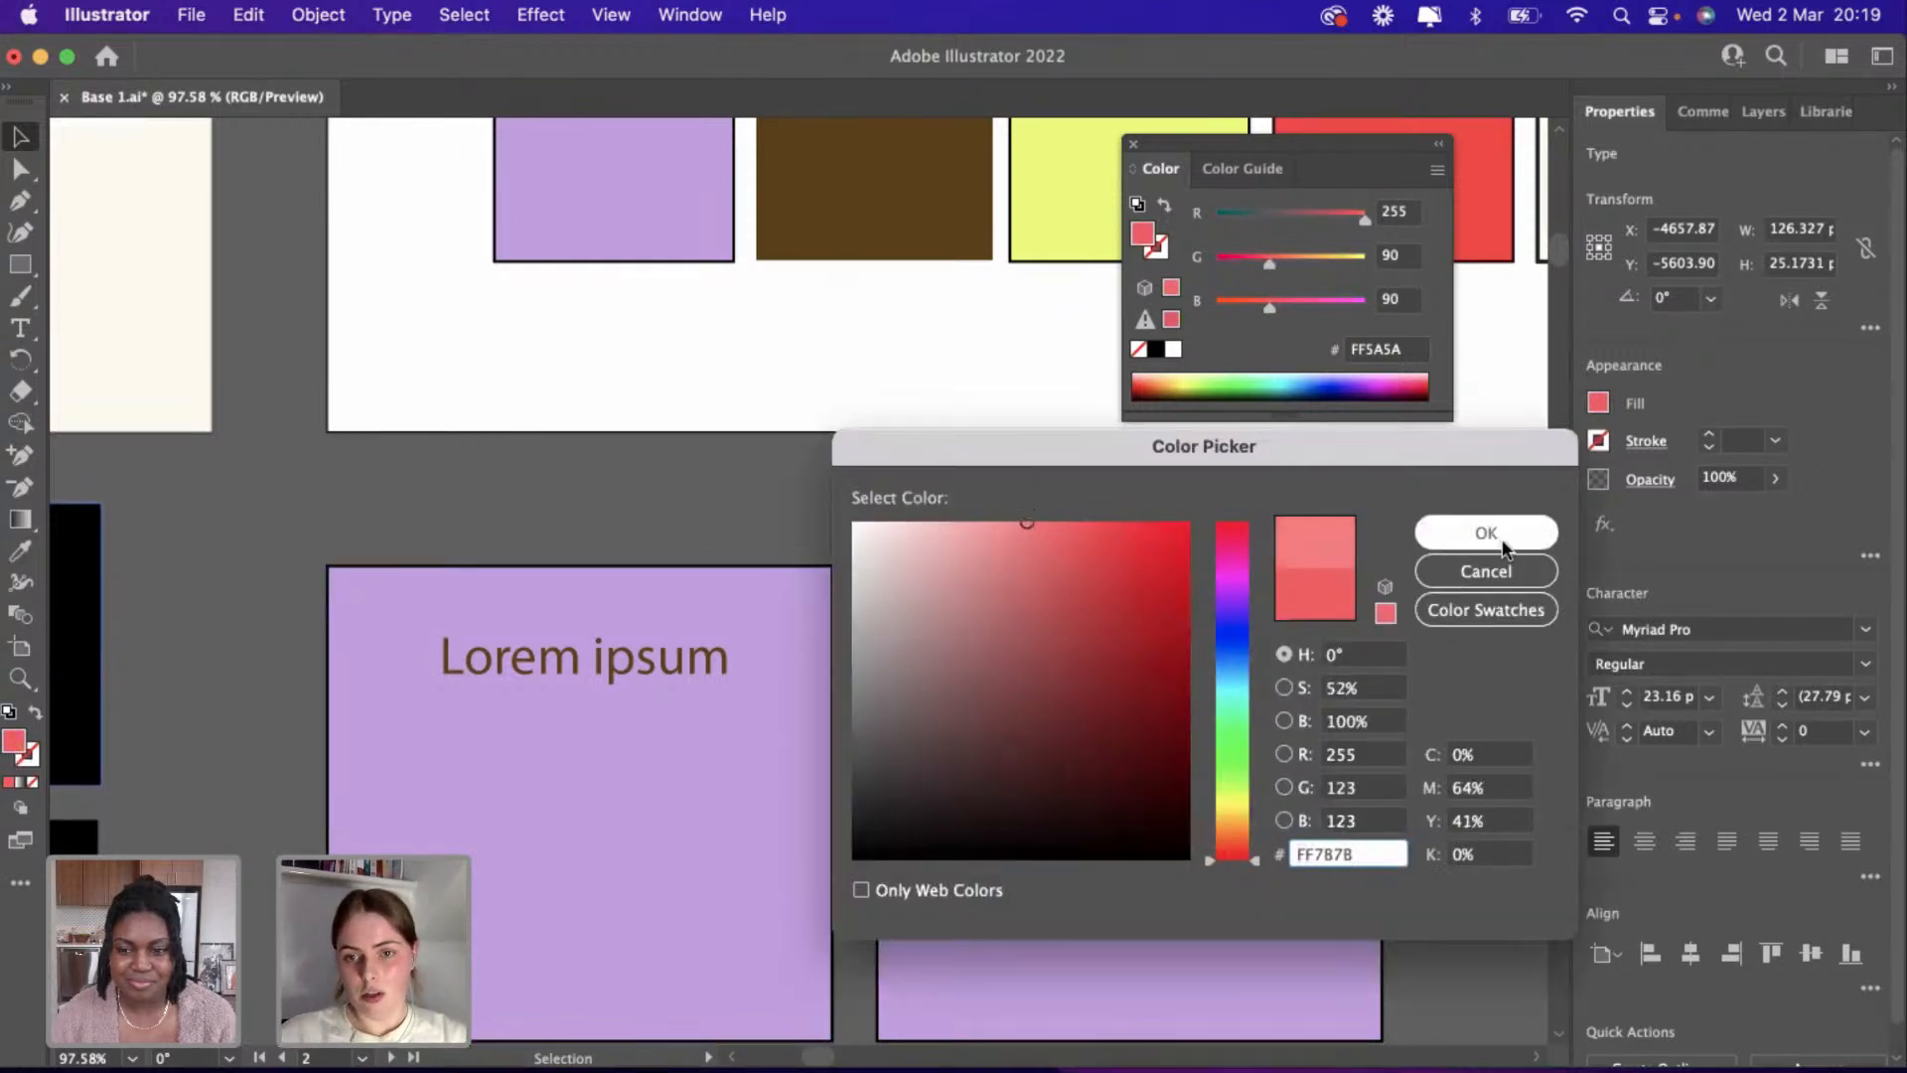
left_click(1486, 533)
left_click(1379, 660)
scroll(1377, 660, "down", 2)
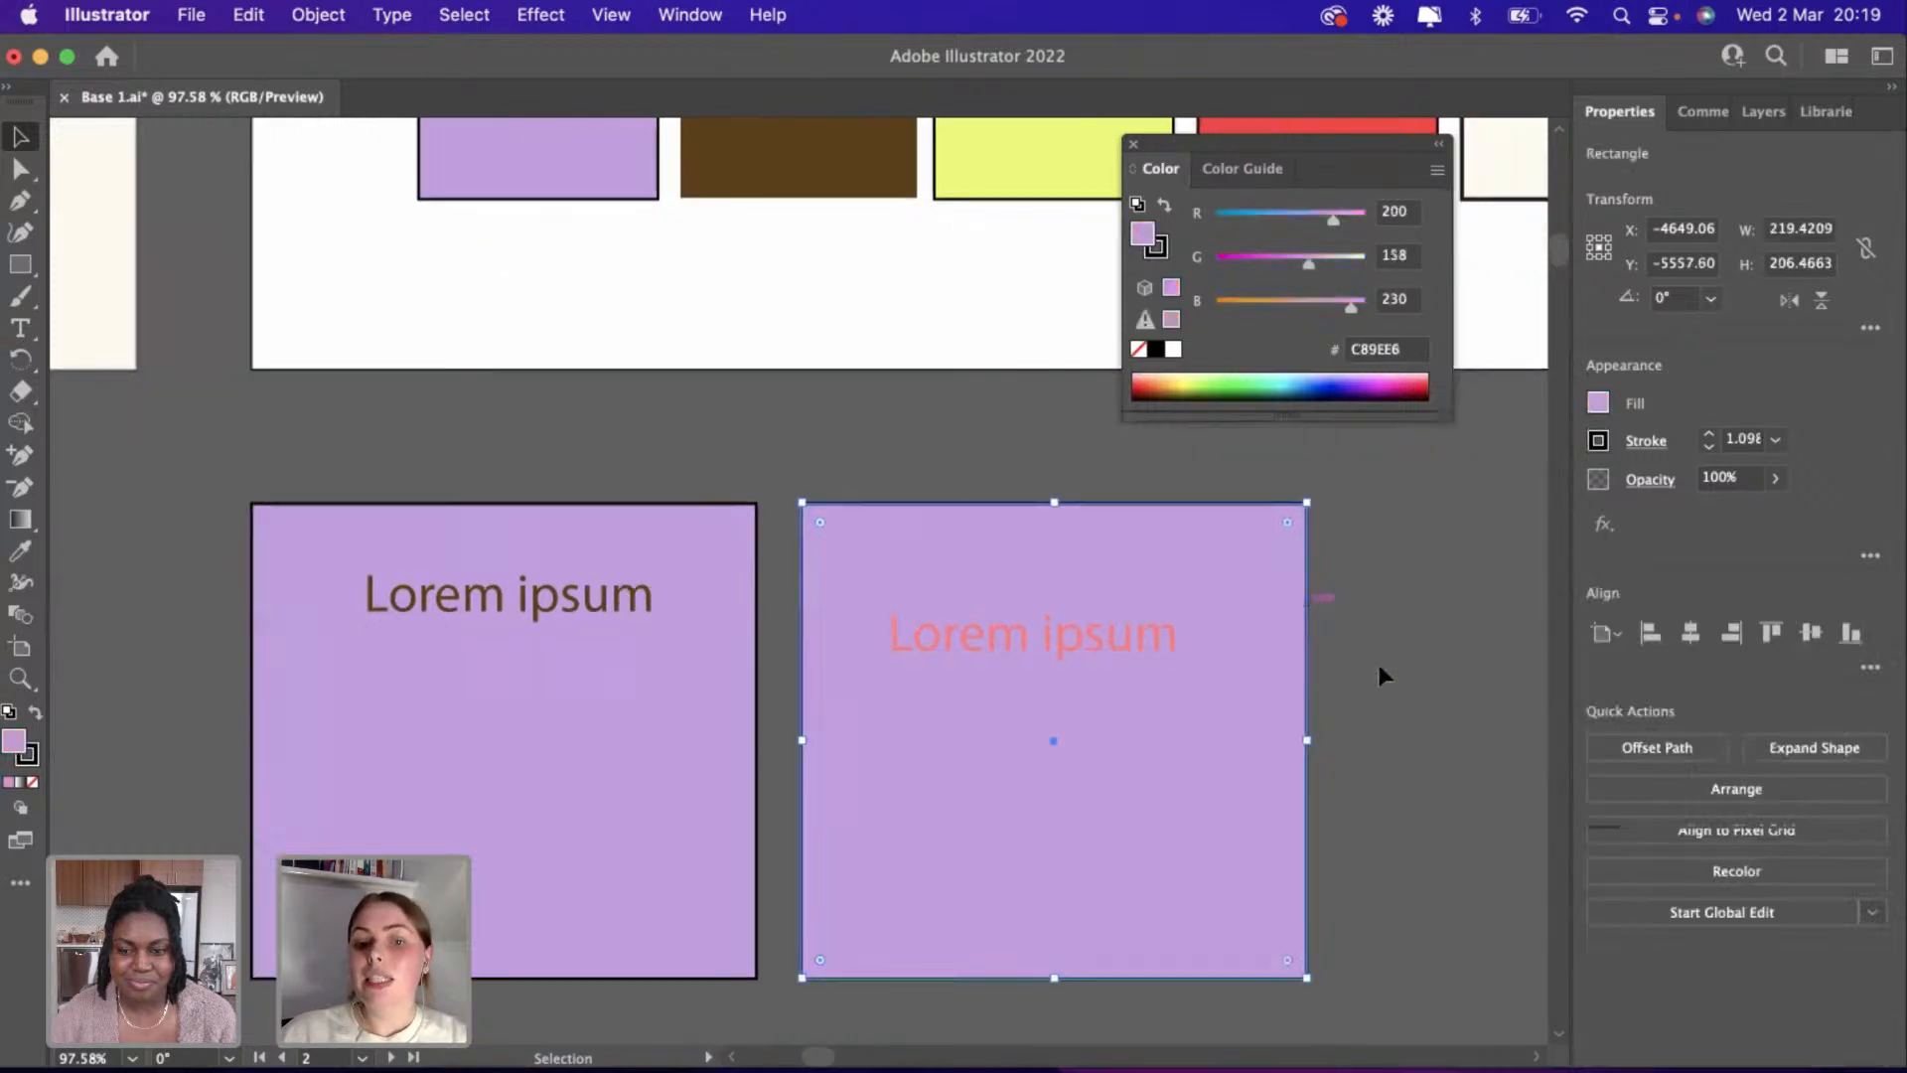
scroll(1357, 707, "down", 3)
scroll(1357, 706, "up", 2)
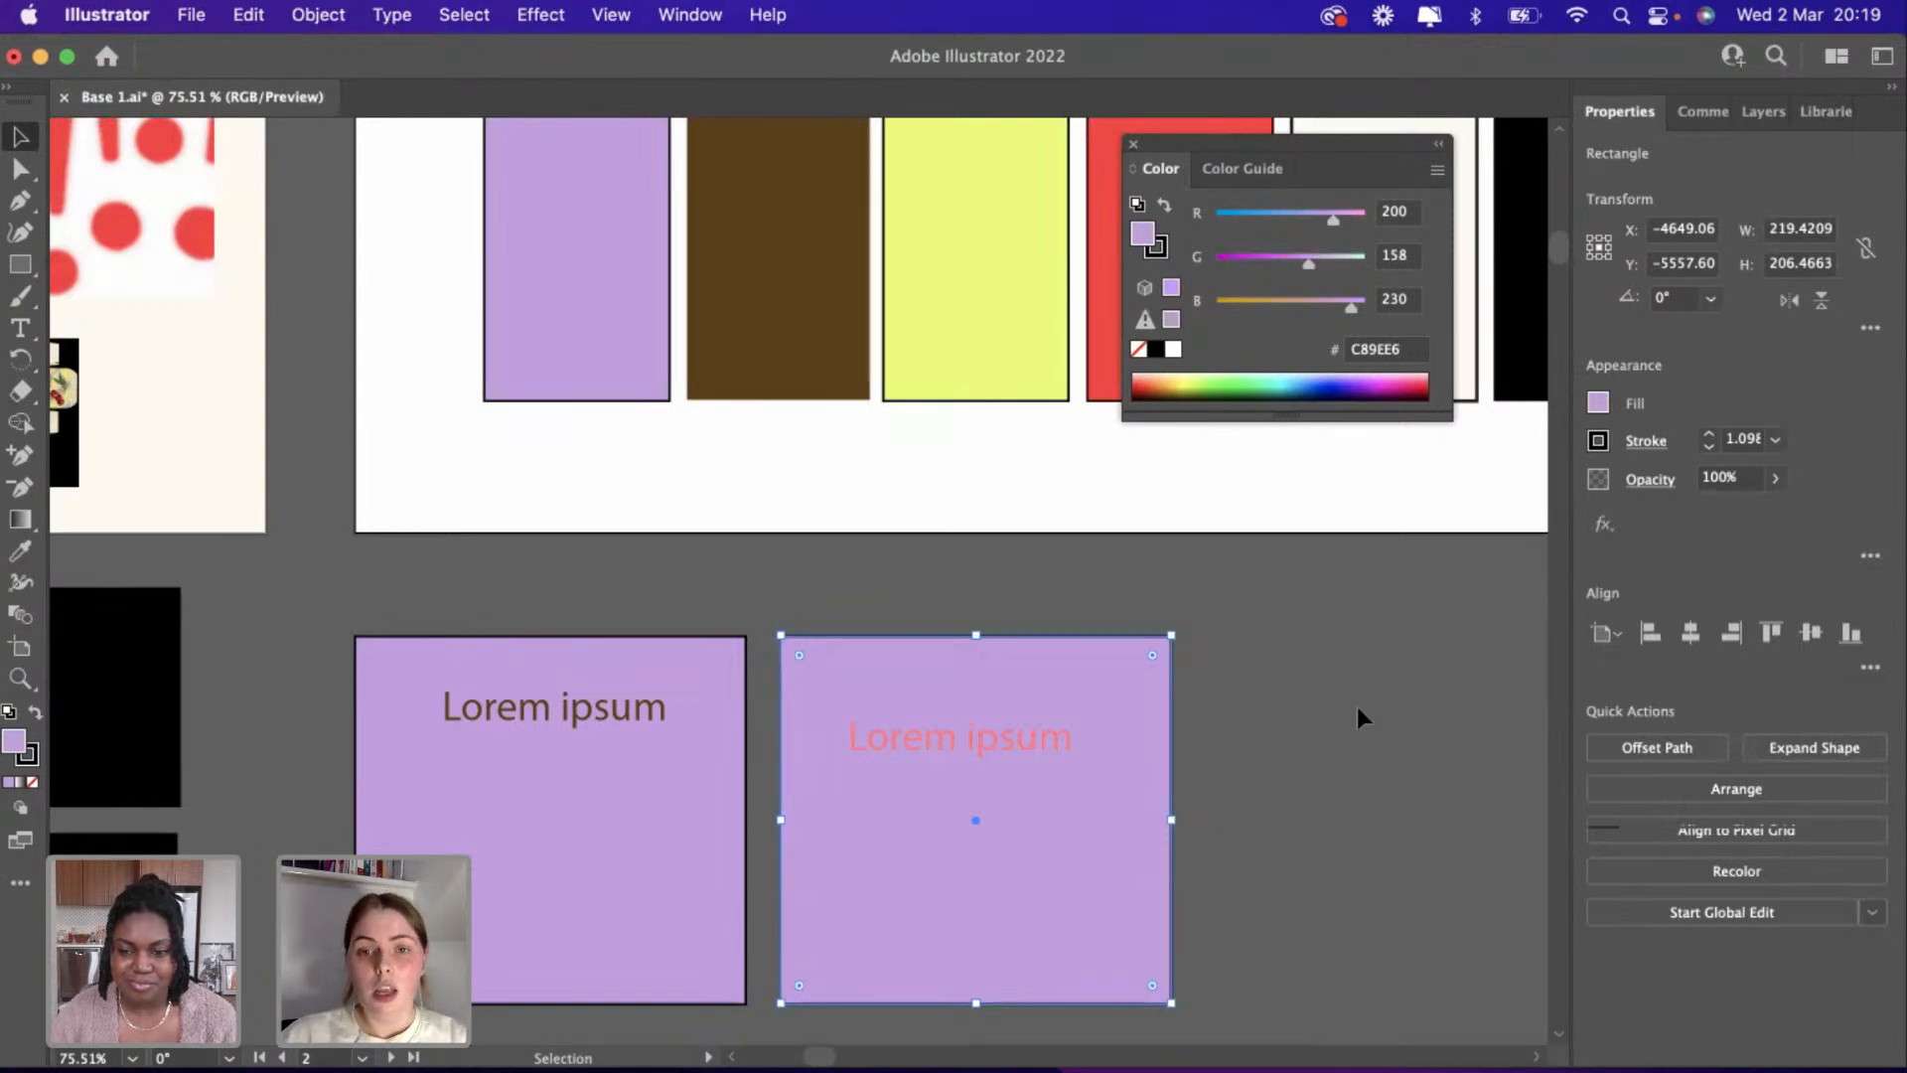
Delete the coral text from the second lilac square.
left_click(1008, 754)
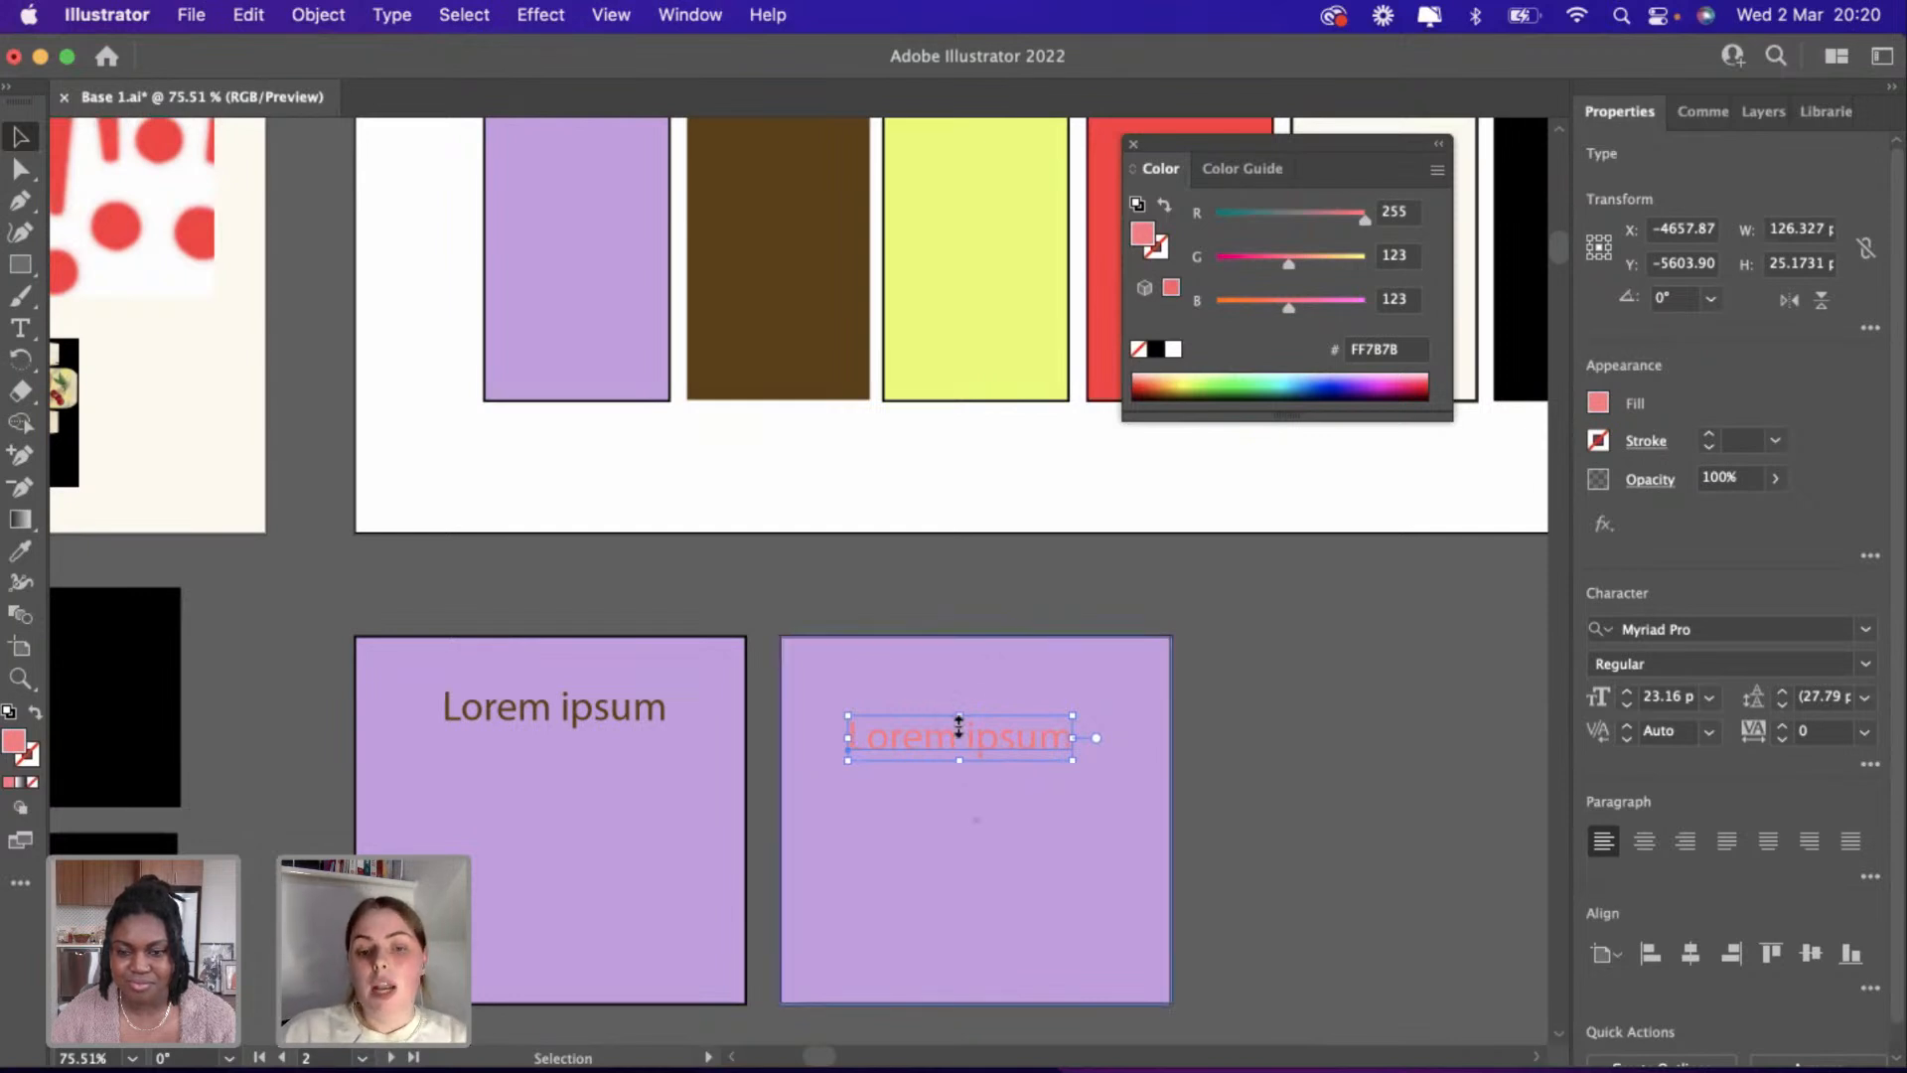
key("Delete")
scroll(954, 717, "right", 2)
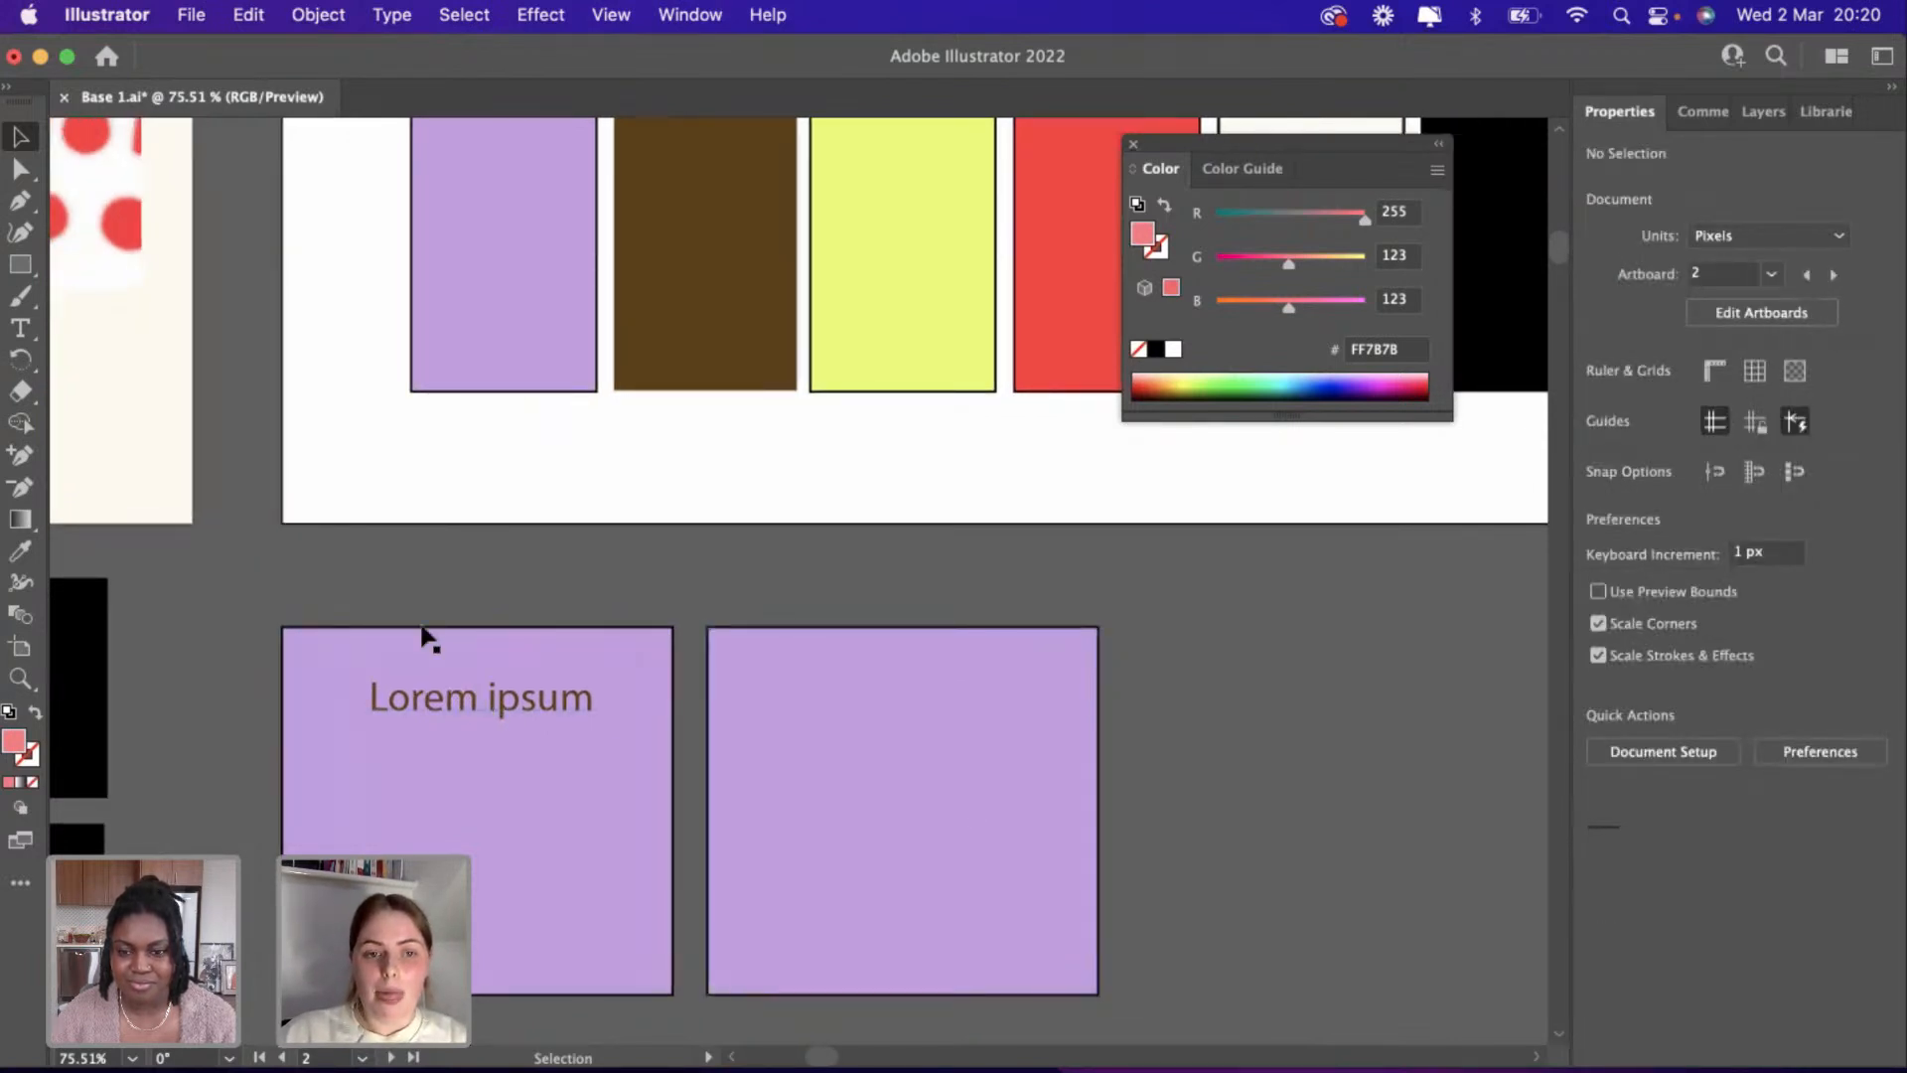
Duplicate the brown "Lorem ipsum" text from the first square onto the upper part of the second lilac square.
left_click(479, 715)
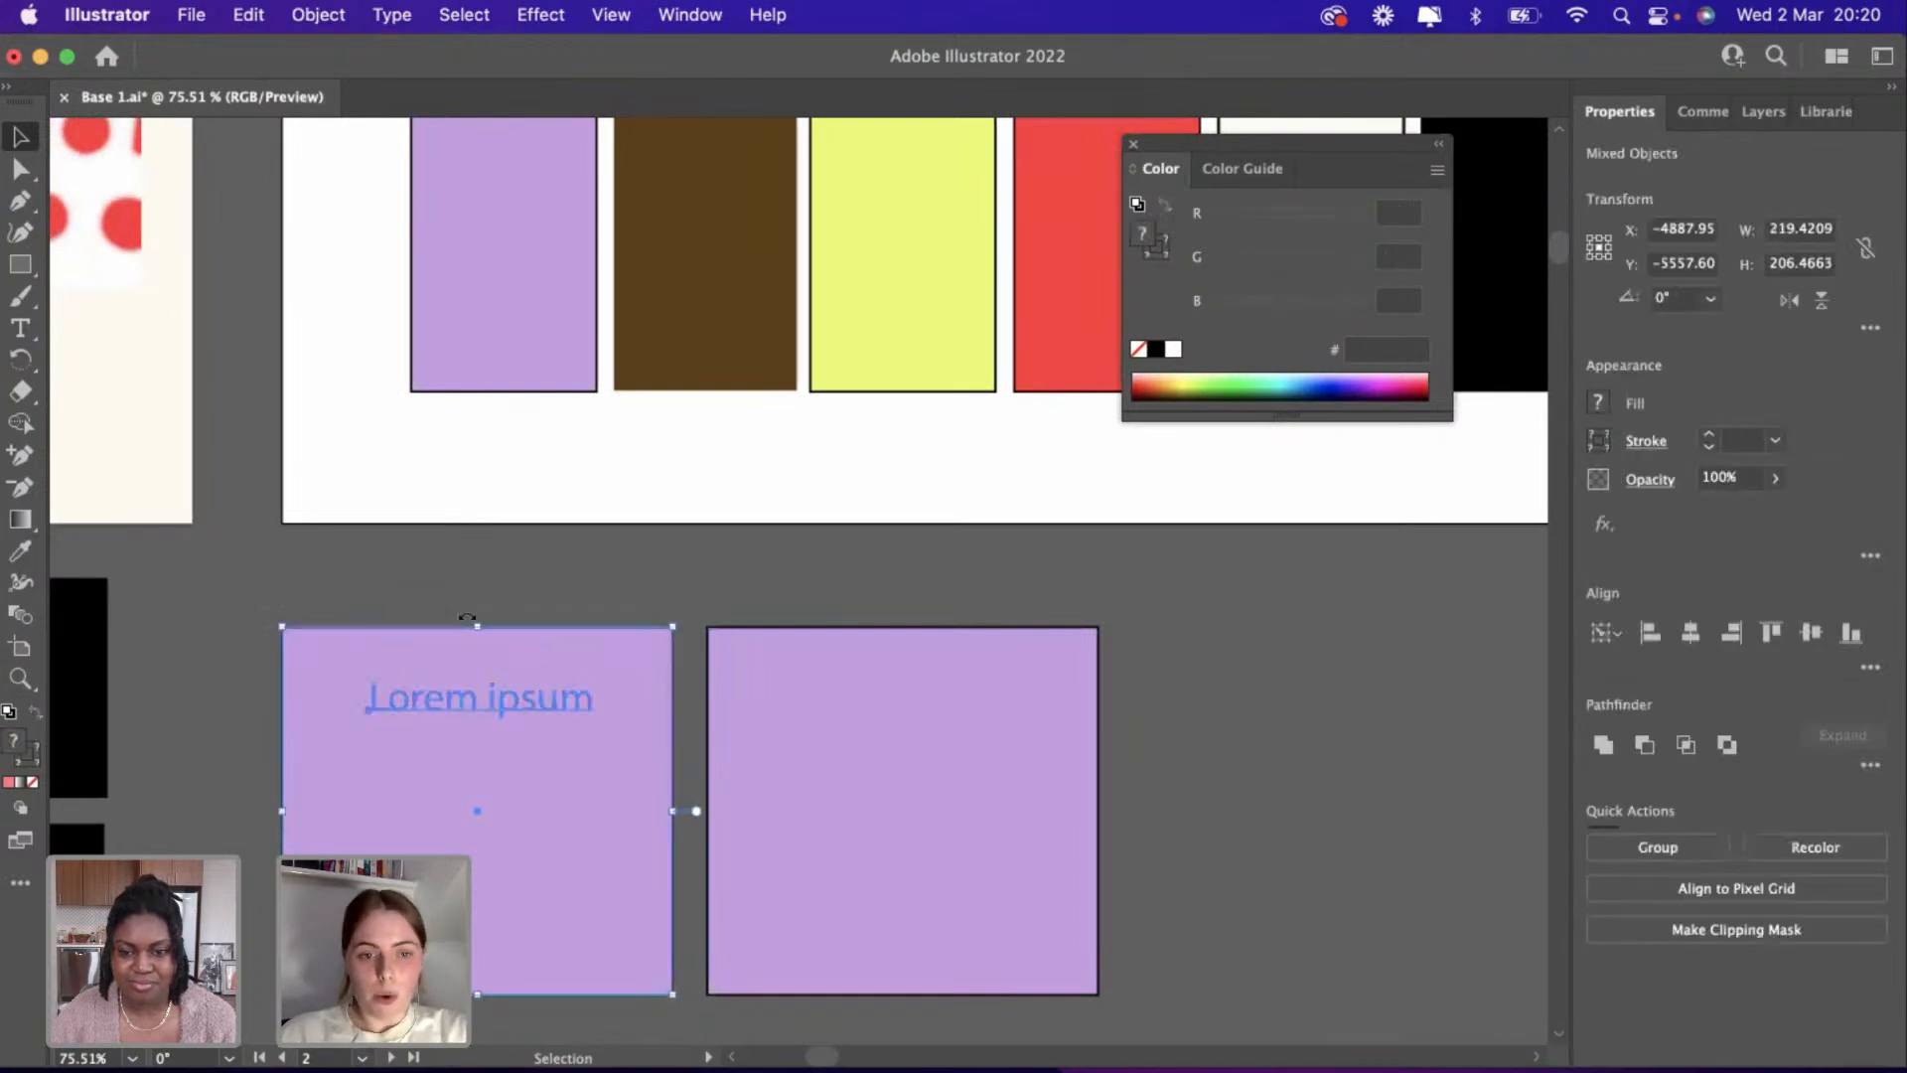
left_click(558, 707)
left_click(558, 707)
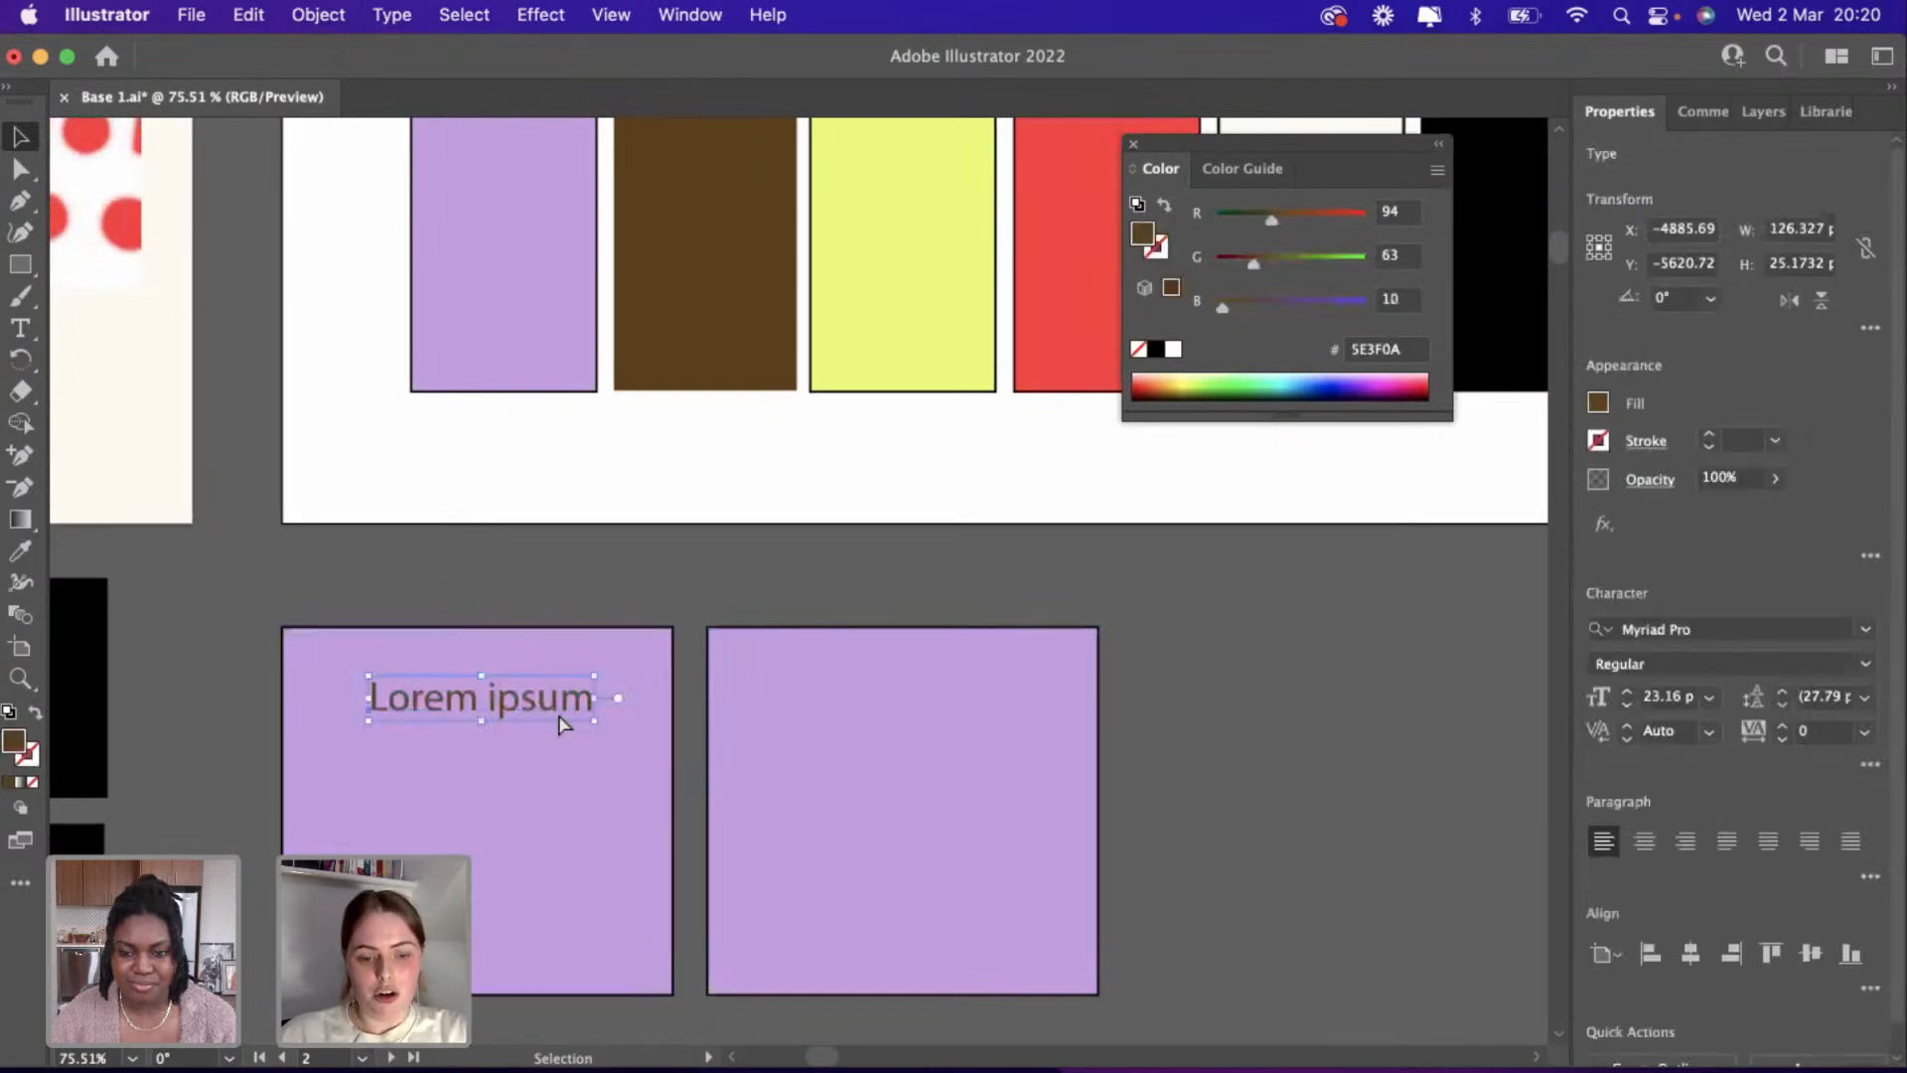
type("Lorem ipsum")
left_click_drag(832, 594, 948, 749)
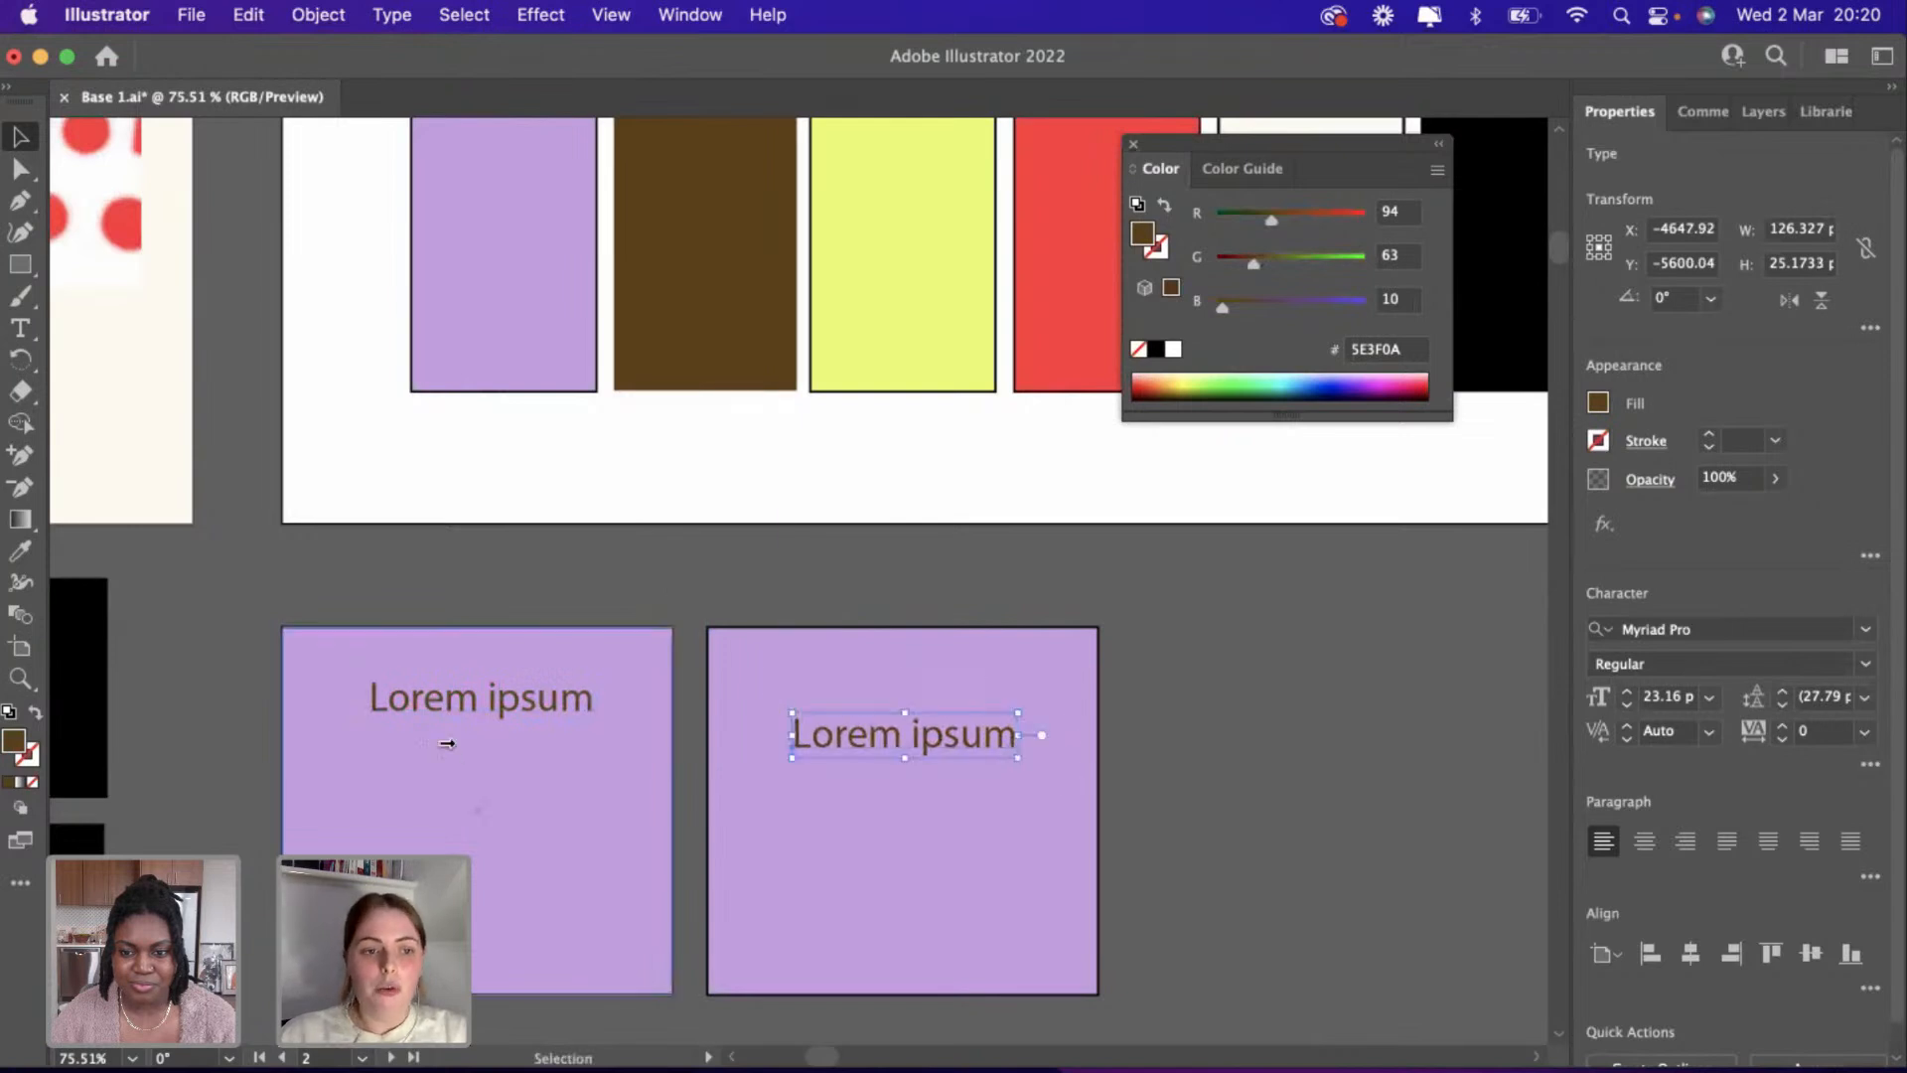
Give the second square's text the yellow bar's fill E8FD56 and remove its stroke.
left_click(27, 549)
left_click(971, 175)
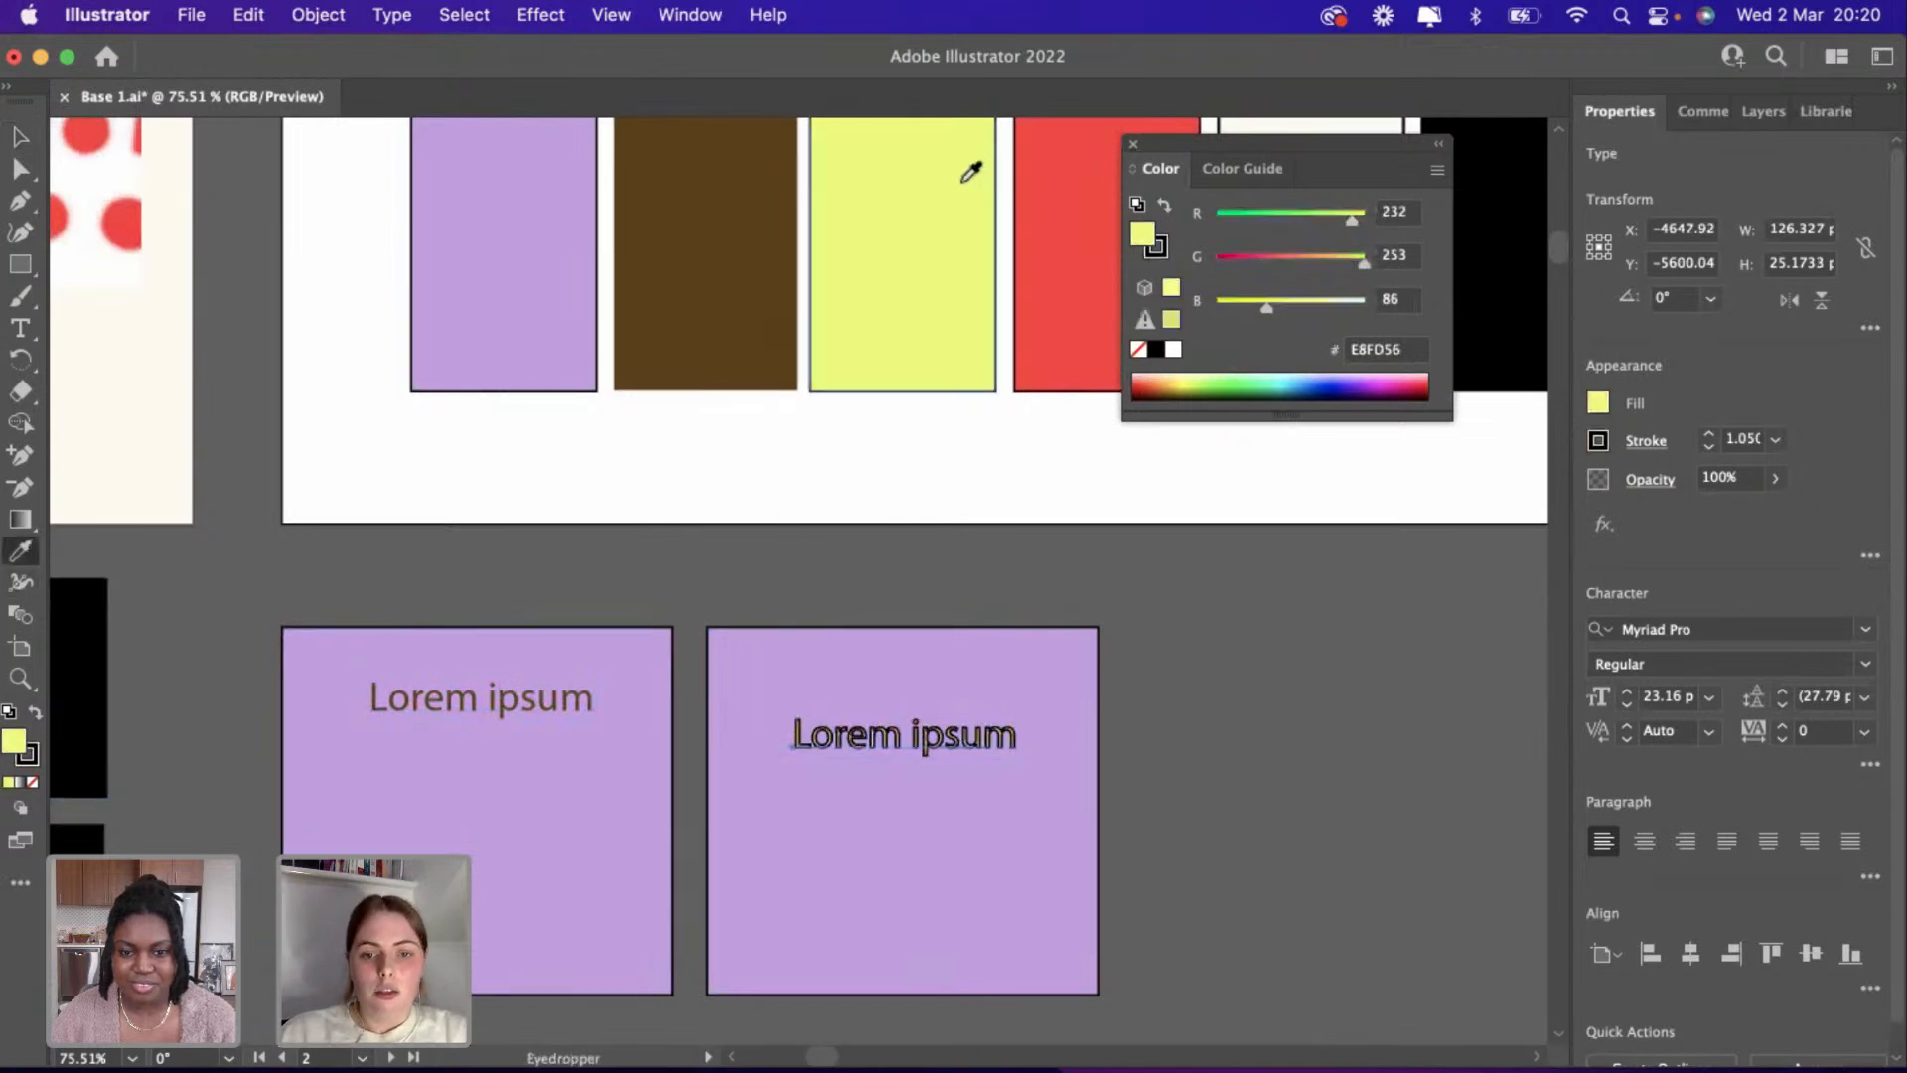
left_click(30, 755)
left_click(33, 783)
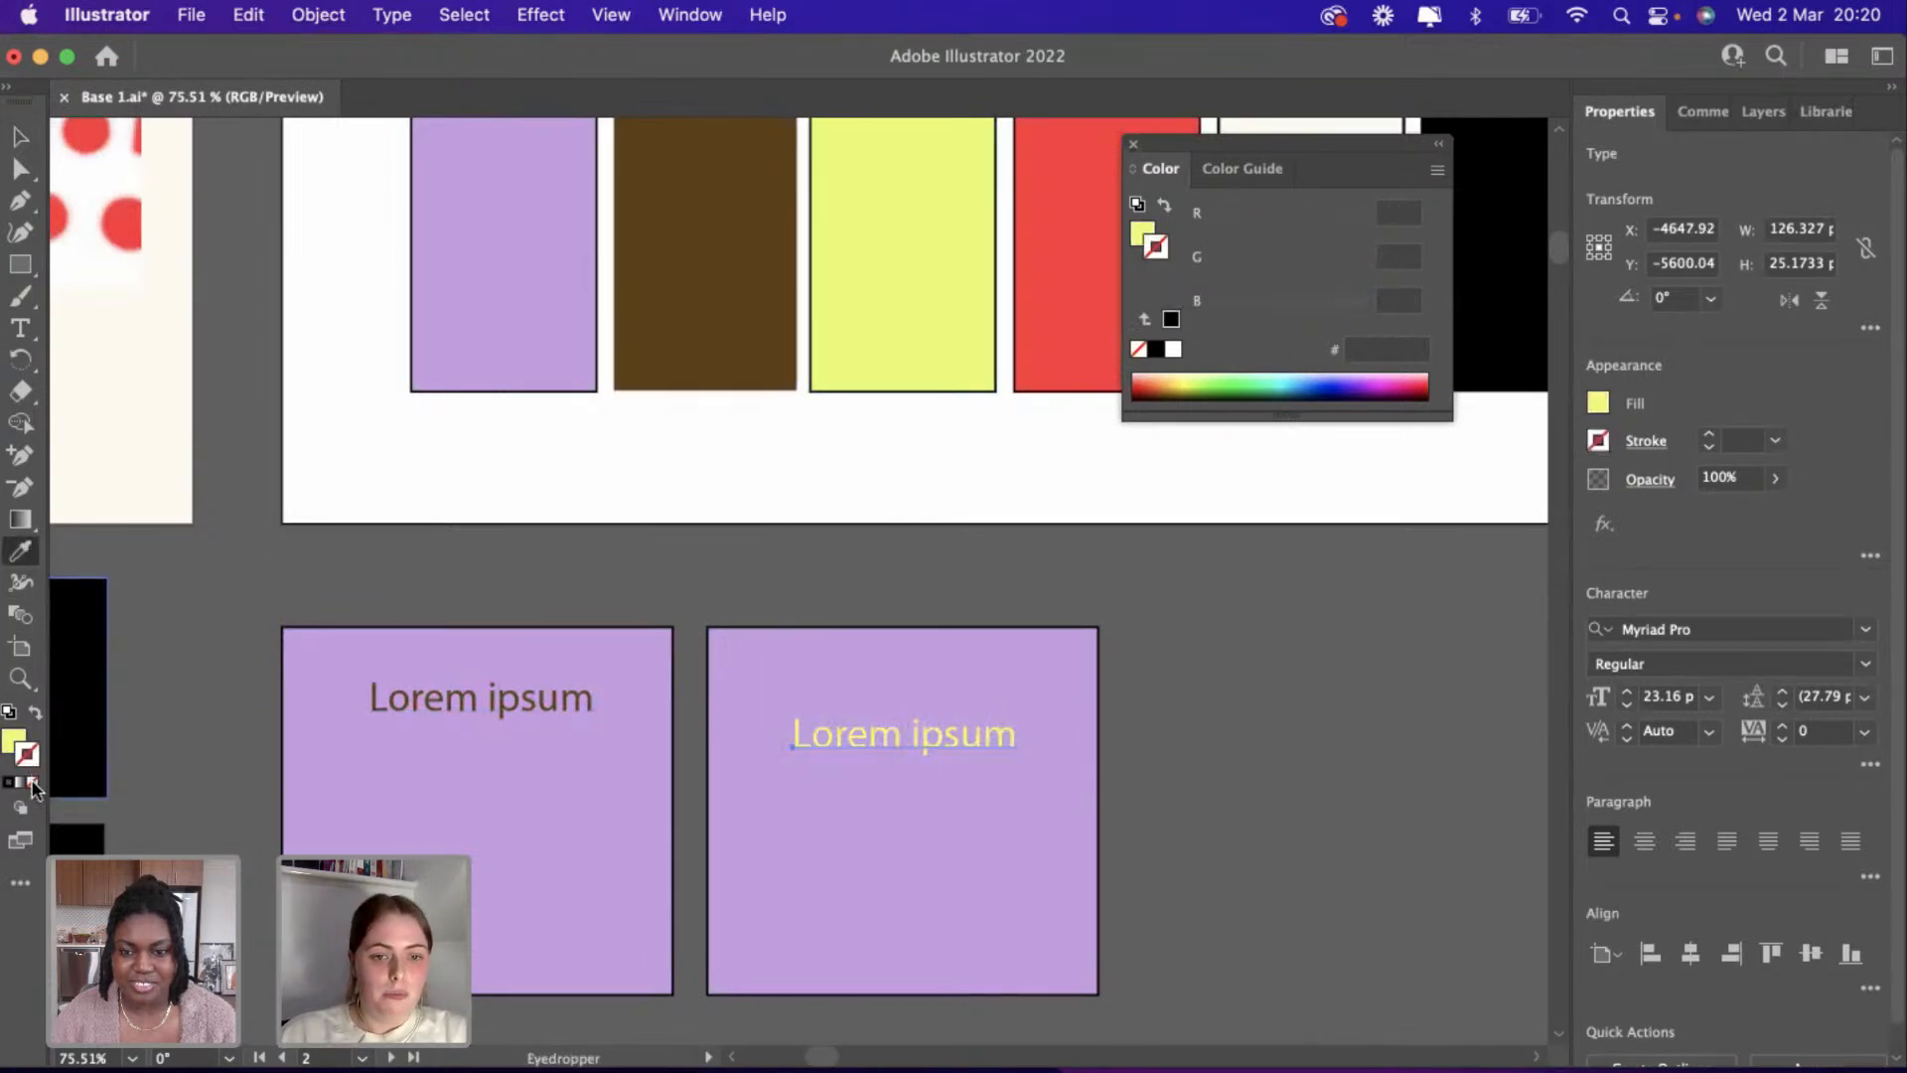
Show the BASE library's colours and look over the palette bars and the sample squares below them.
left_click(592, 545)
scroll(590, 541, "down", 3)
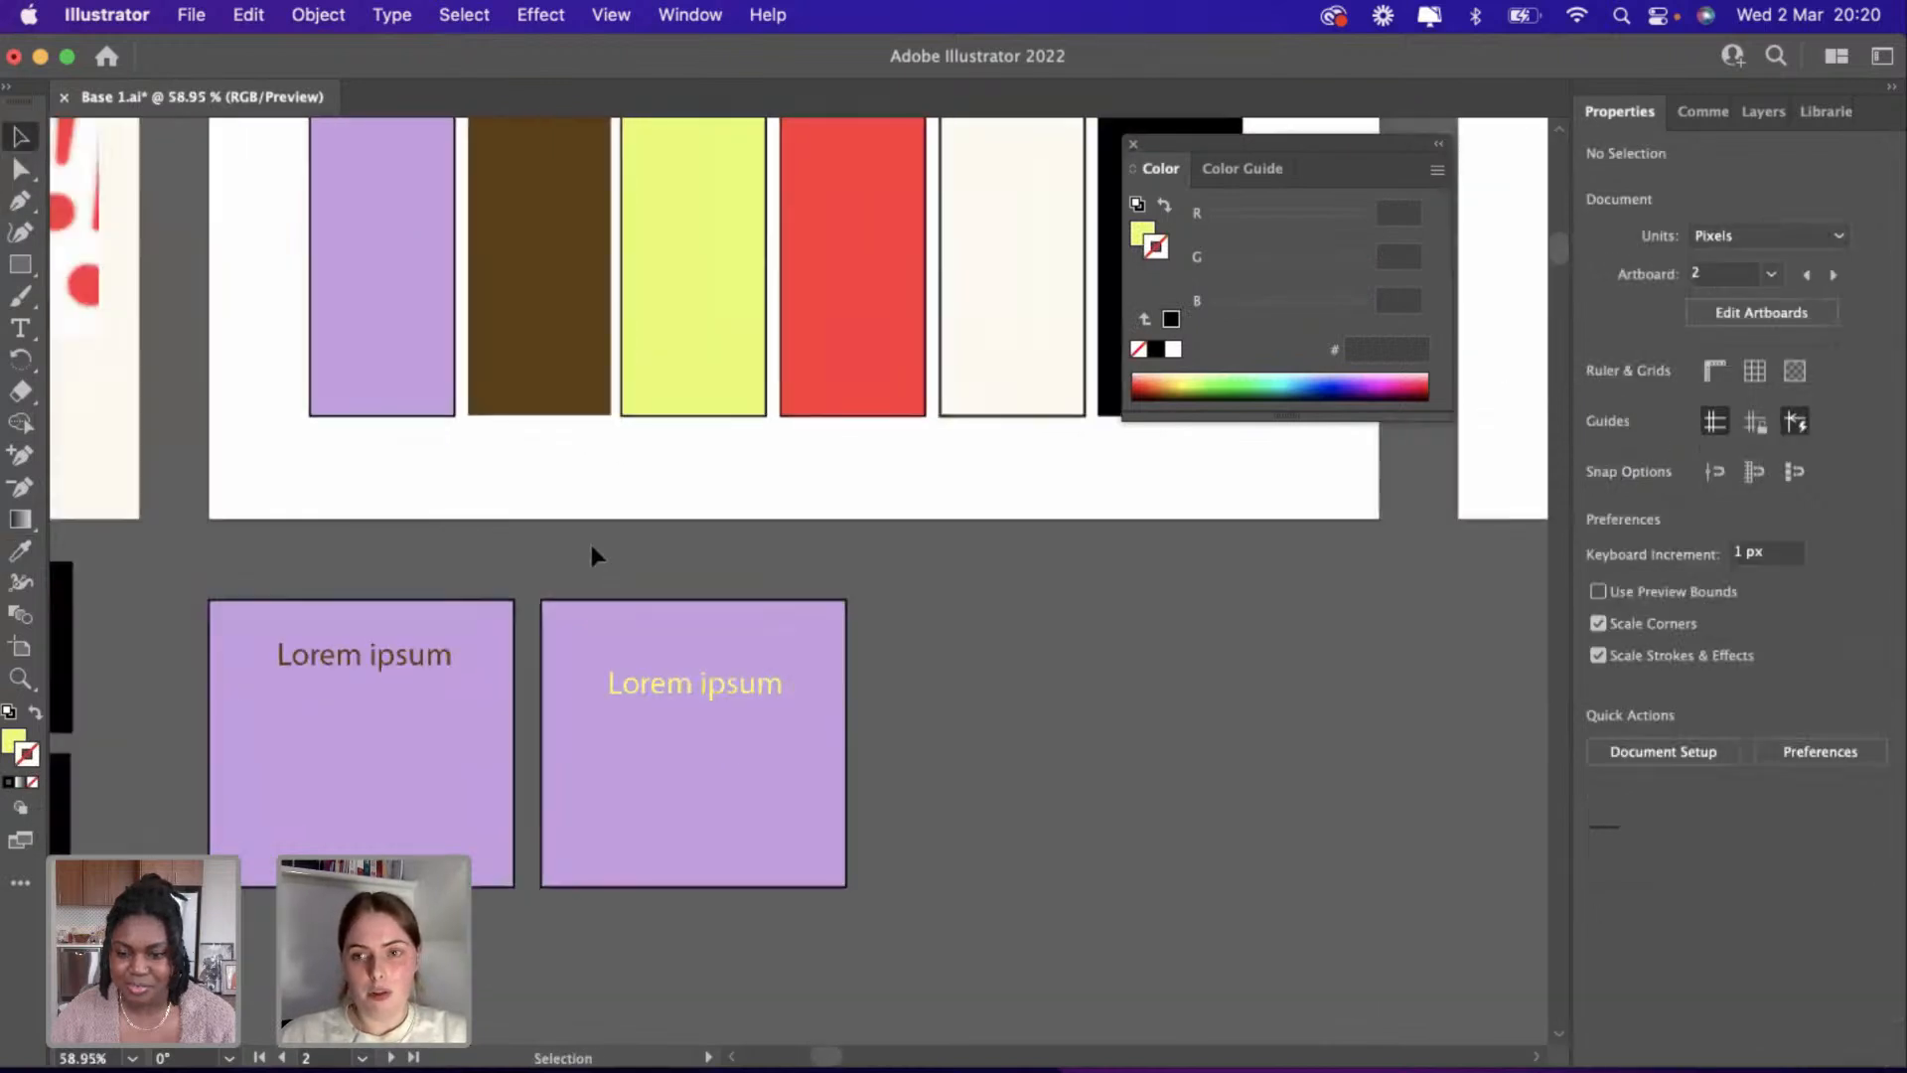
left_click(1826, 111)
scroll(826, 743, "right", 4)
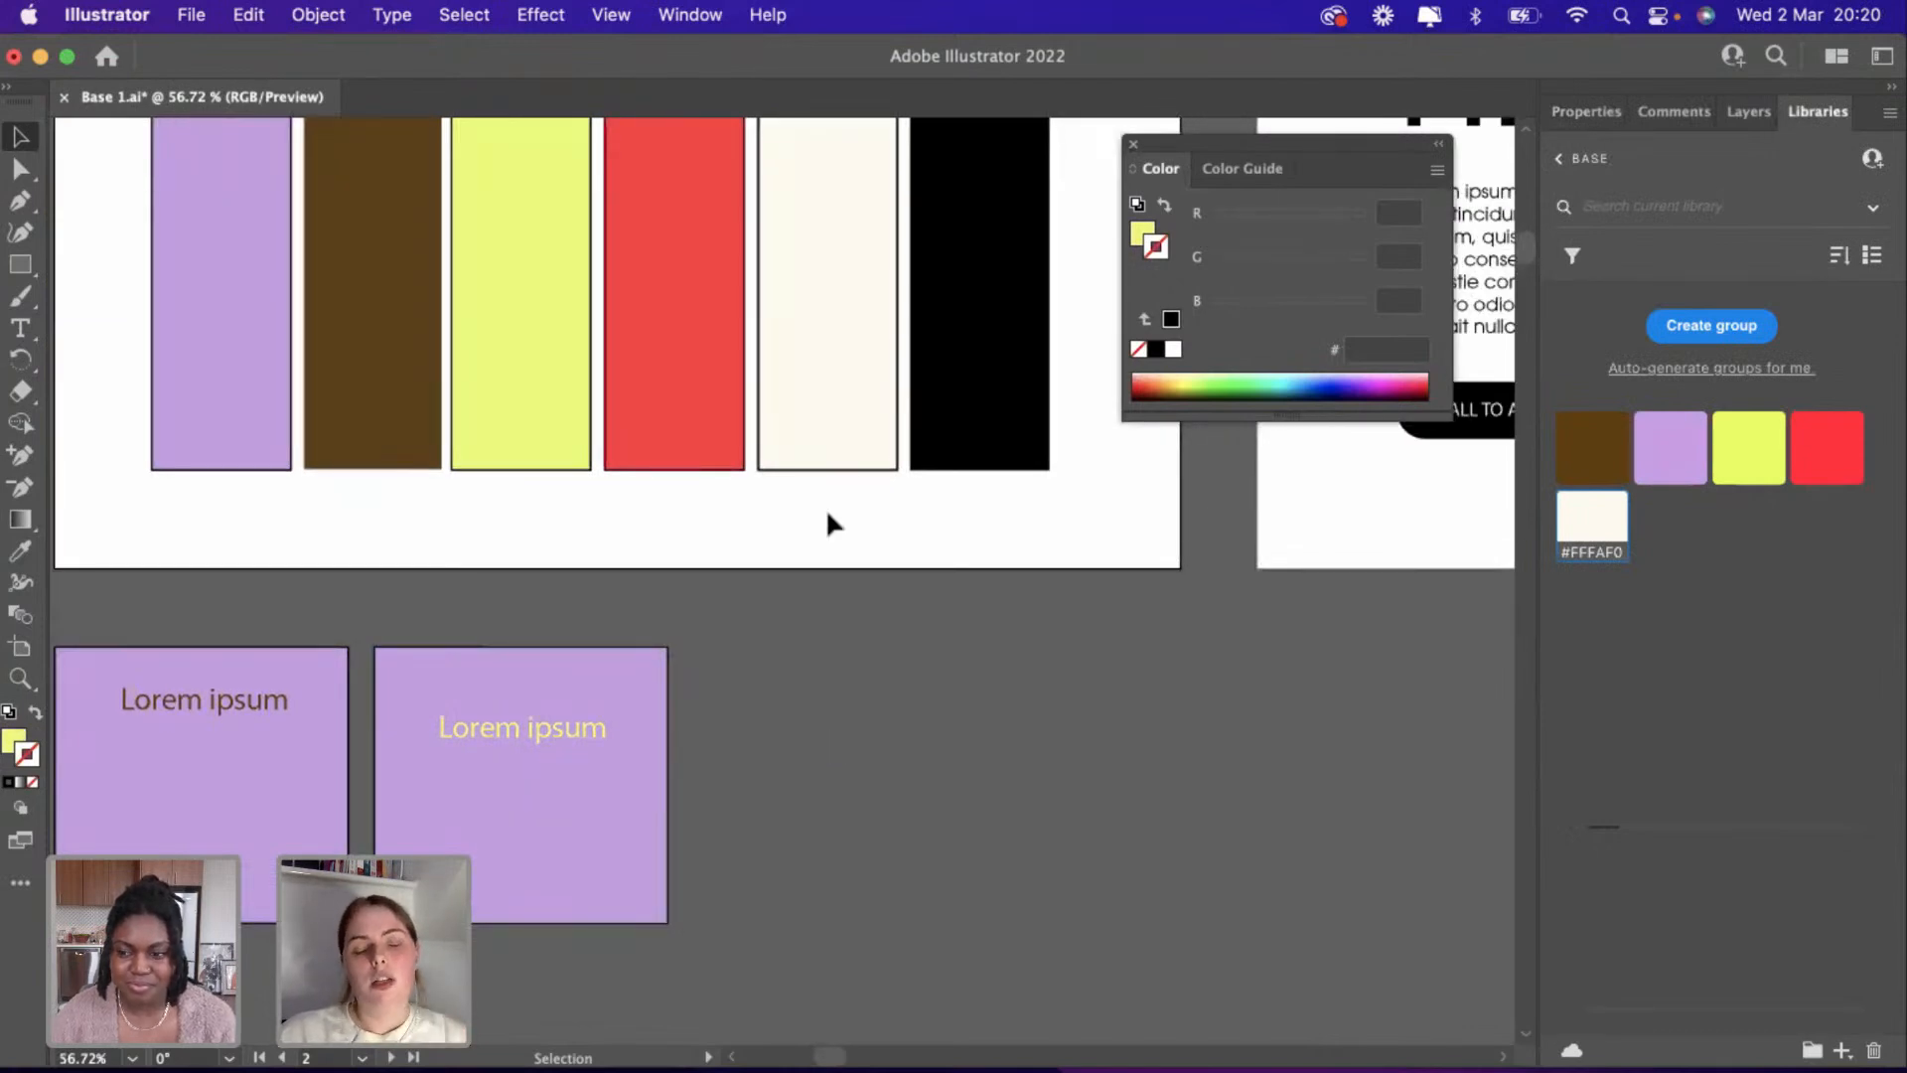
scroll(825, 509, "up", 3)
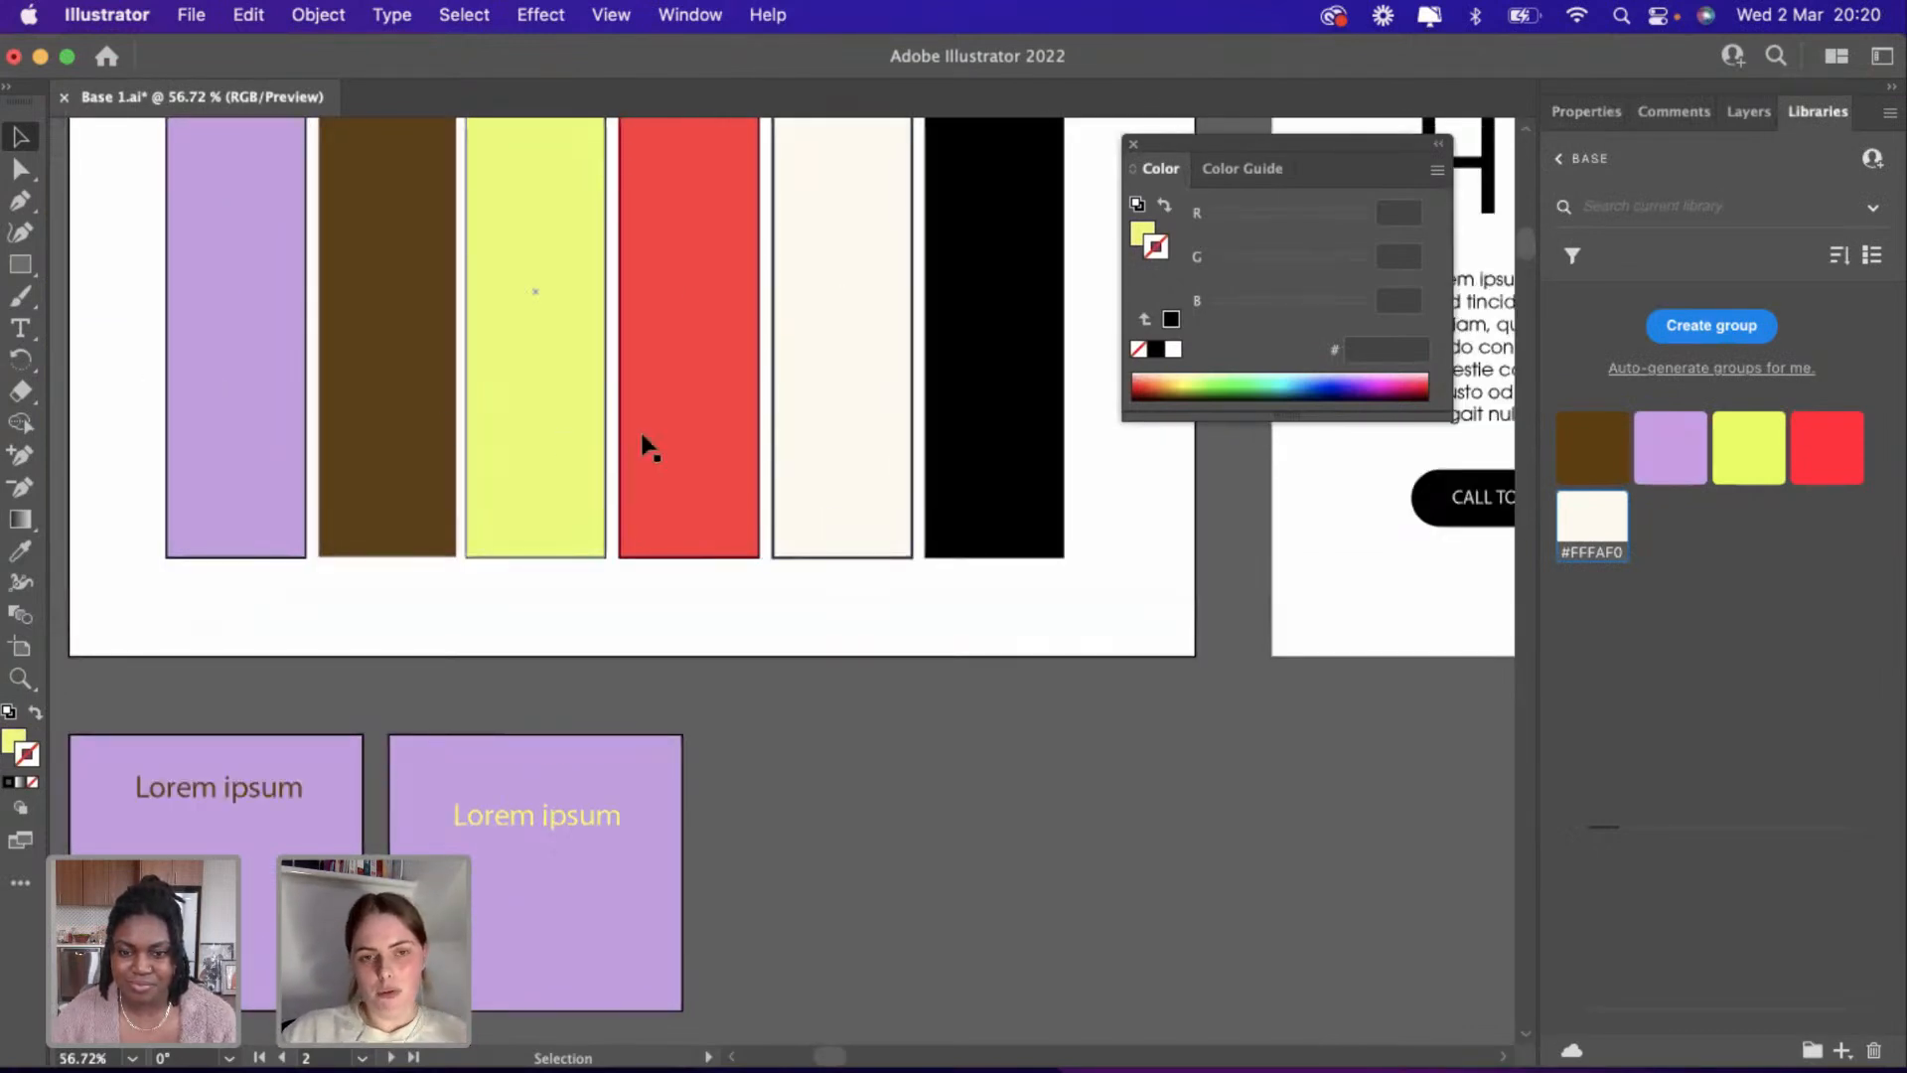
left_click(648, 446)
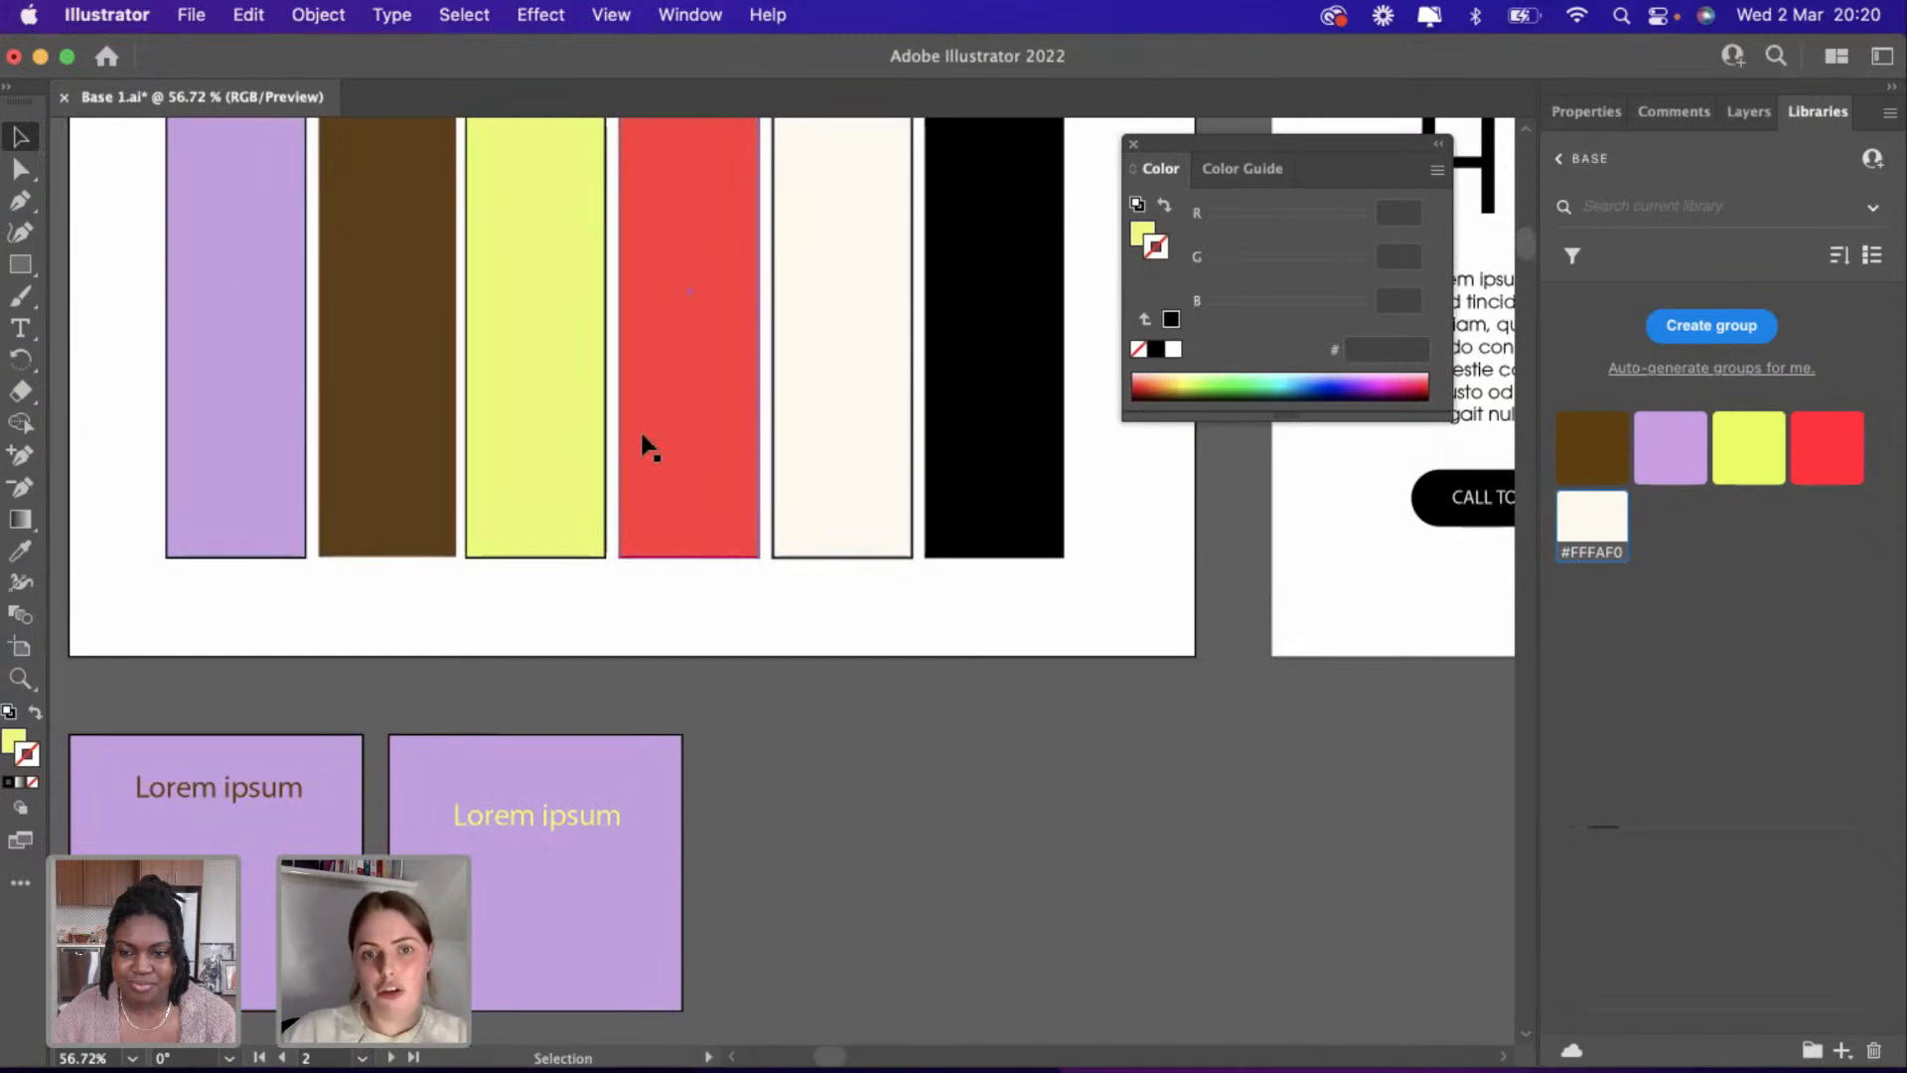
left_click(1048, 507)
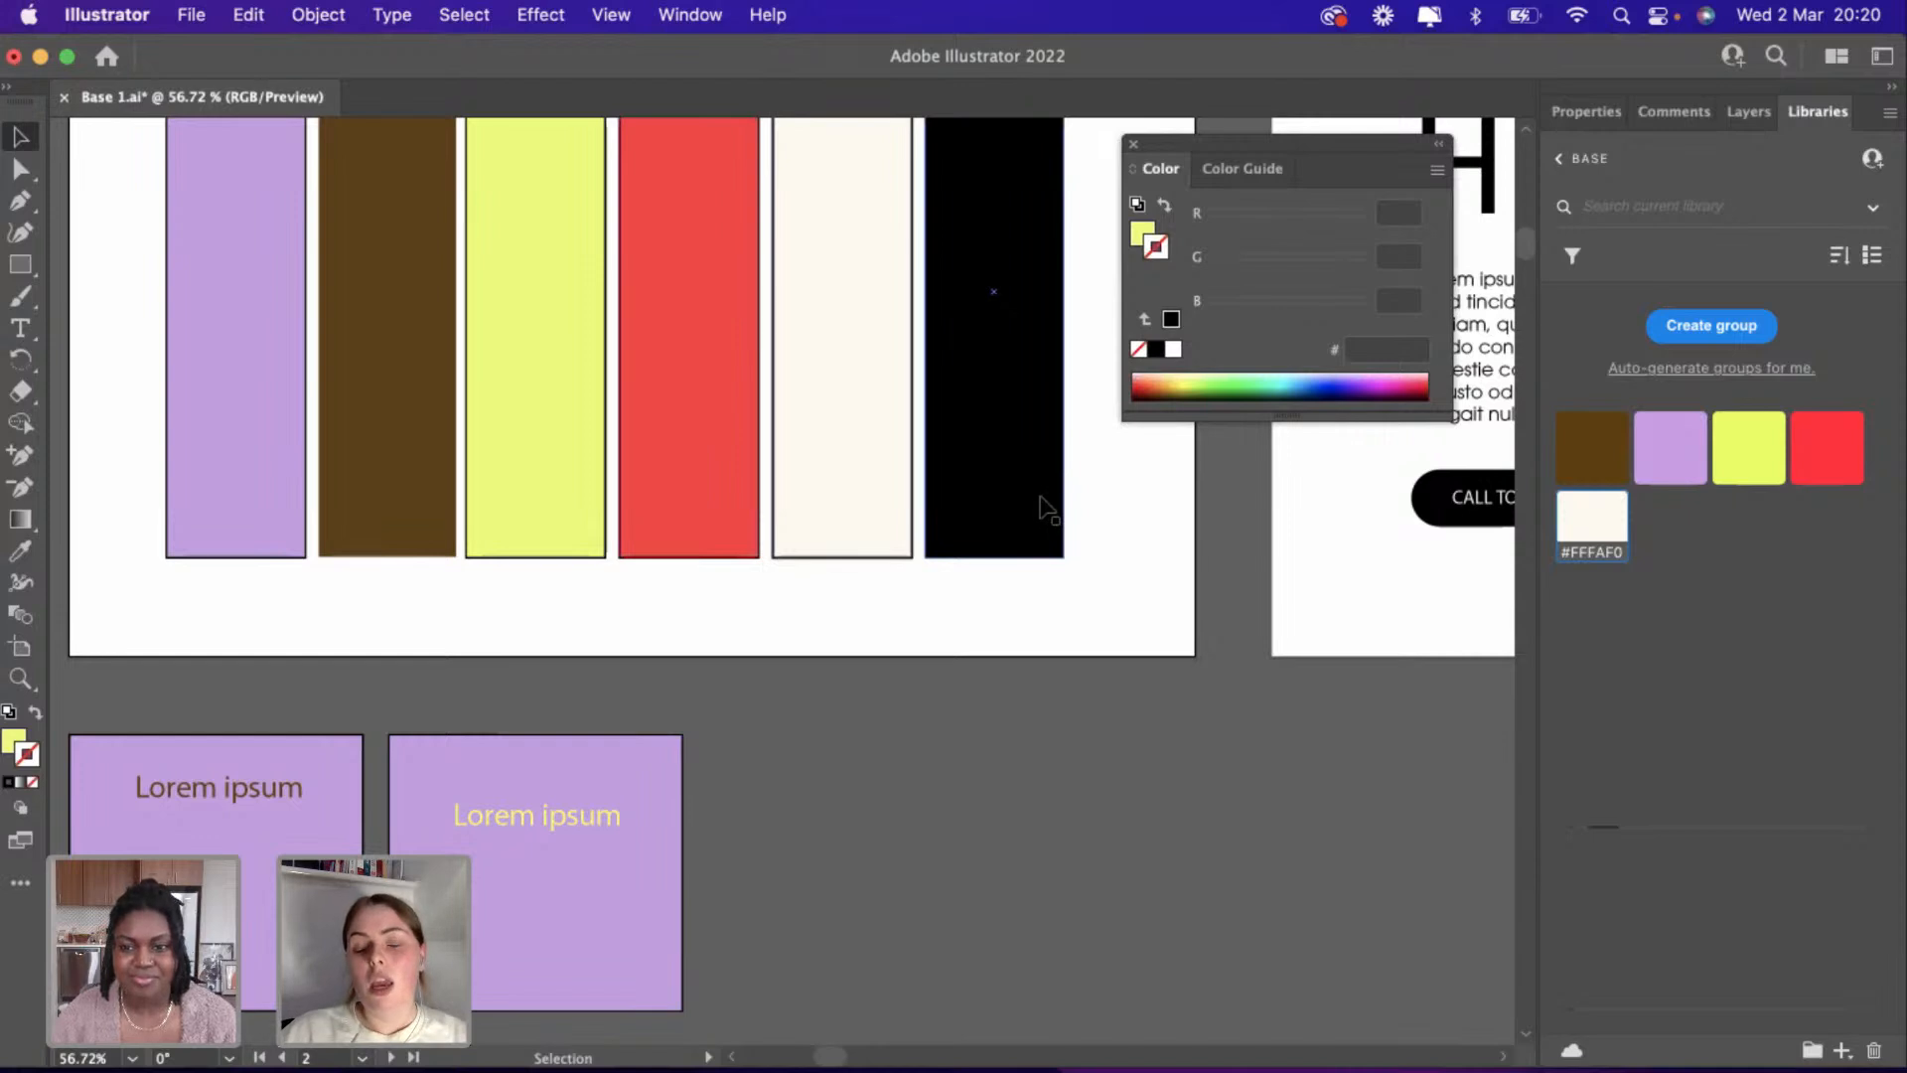
left_click(752, 785)
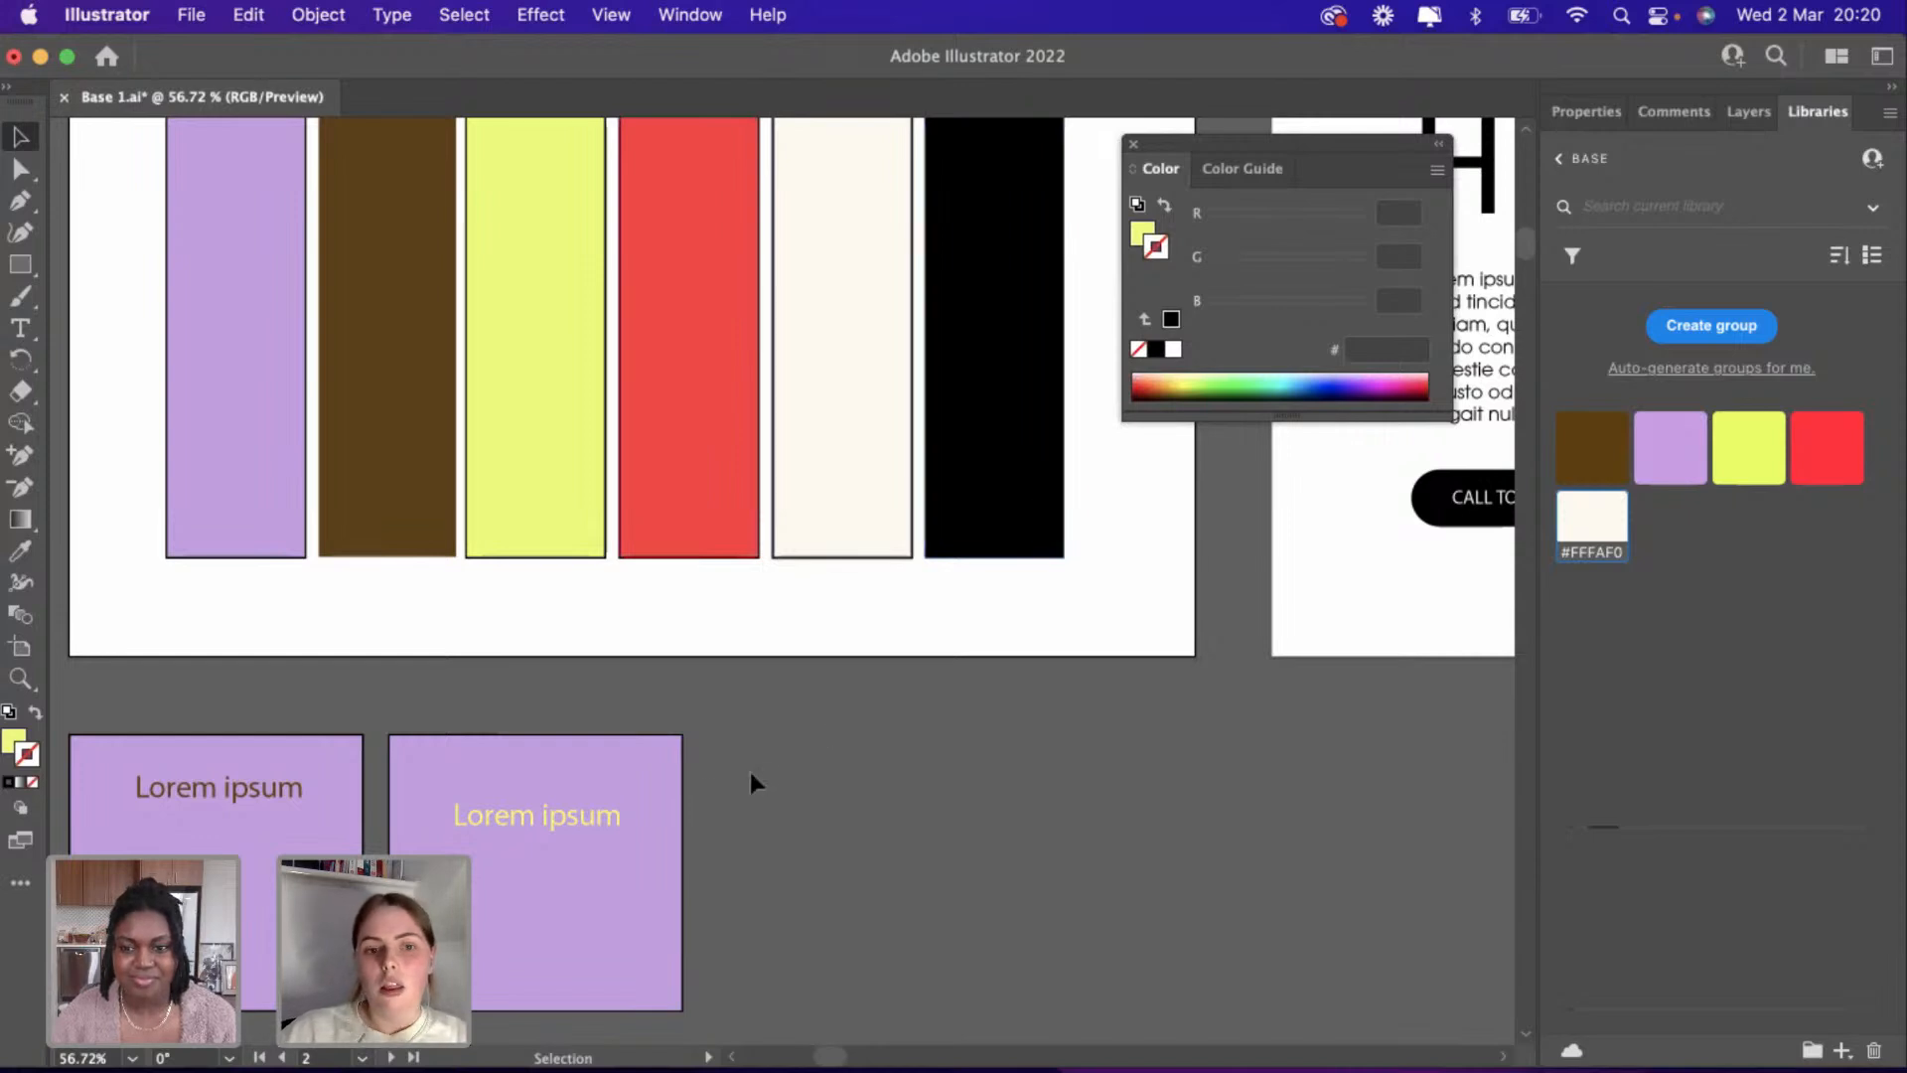
Duplicate the second lilac square and place the copy beside it as a third square in the row.
left_click(616, 763)
key("ctrl+c")
key("ctrl+v")
left_click_drag(786, 626, 858, 911)
Duplicate the yellow "Lorem ipsum" text from the second square onto the third lilac square.
left_click(566, 823)
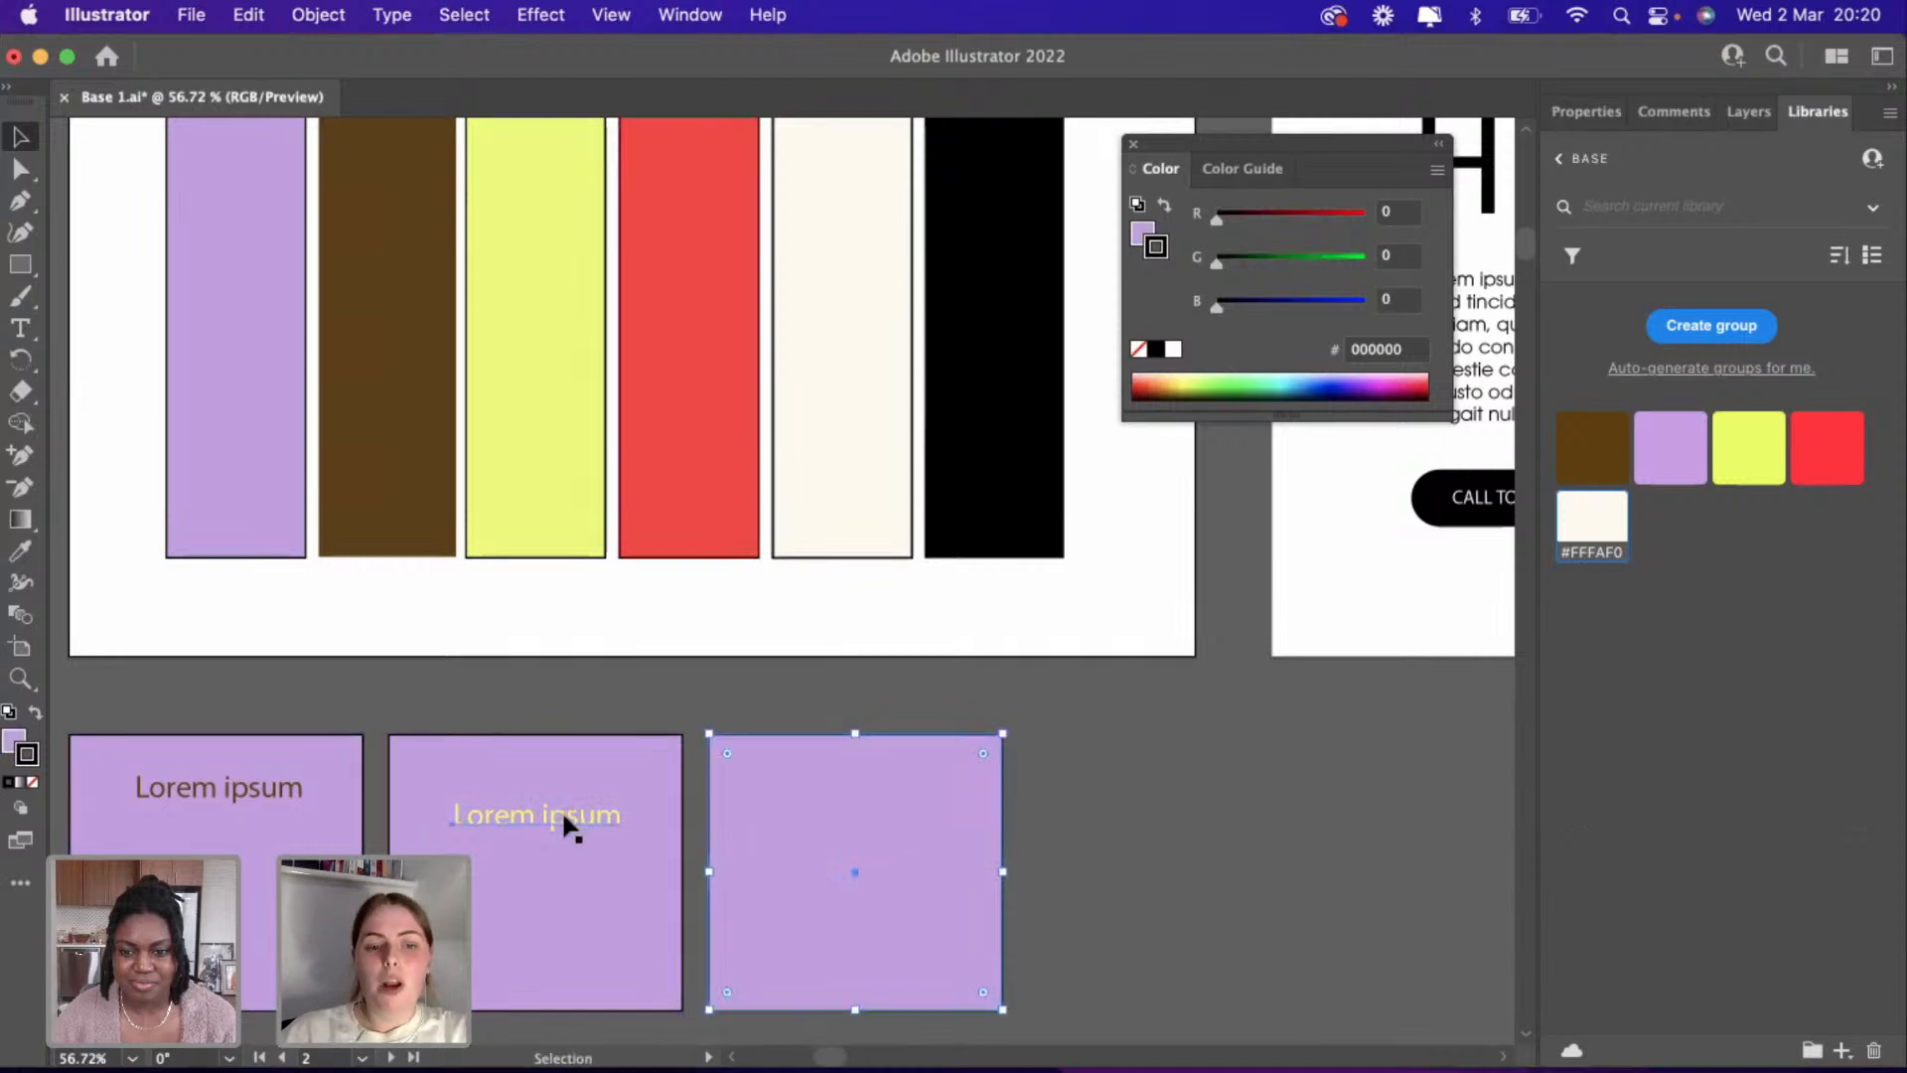
key("ctrl+c")
key("ctrl+v")
left_click_drag(809, 582, 890, 829)
Give the third square's text the red bar's fill FE4336 and remove its stroke.
left_click(20, 549)
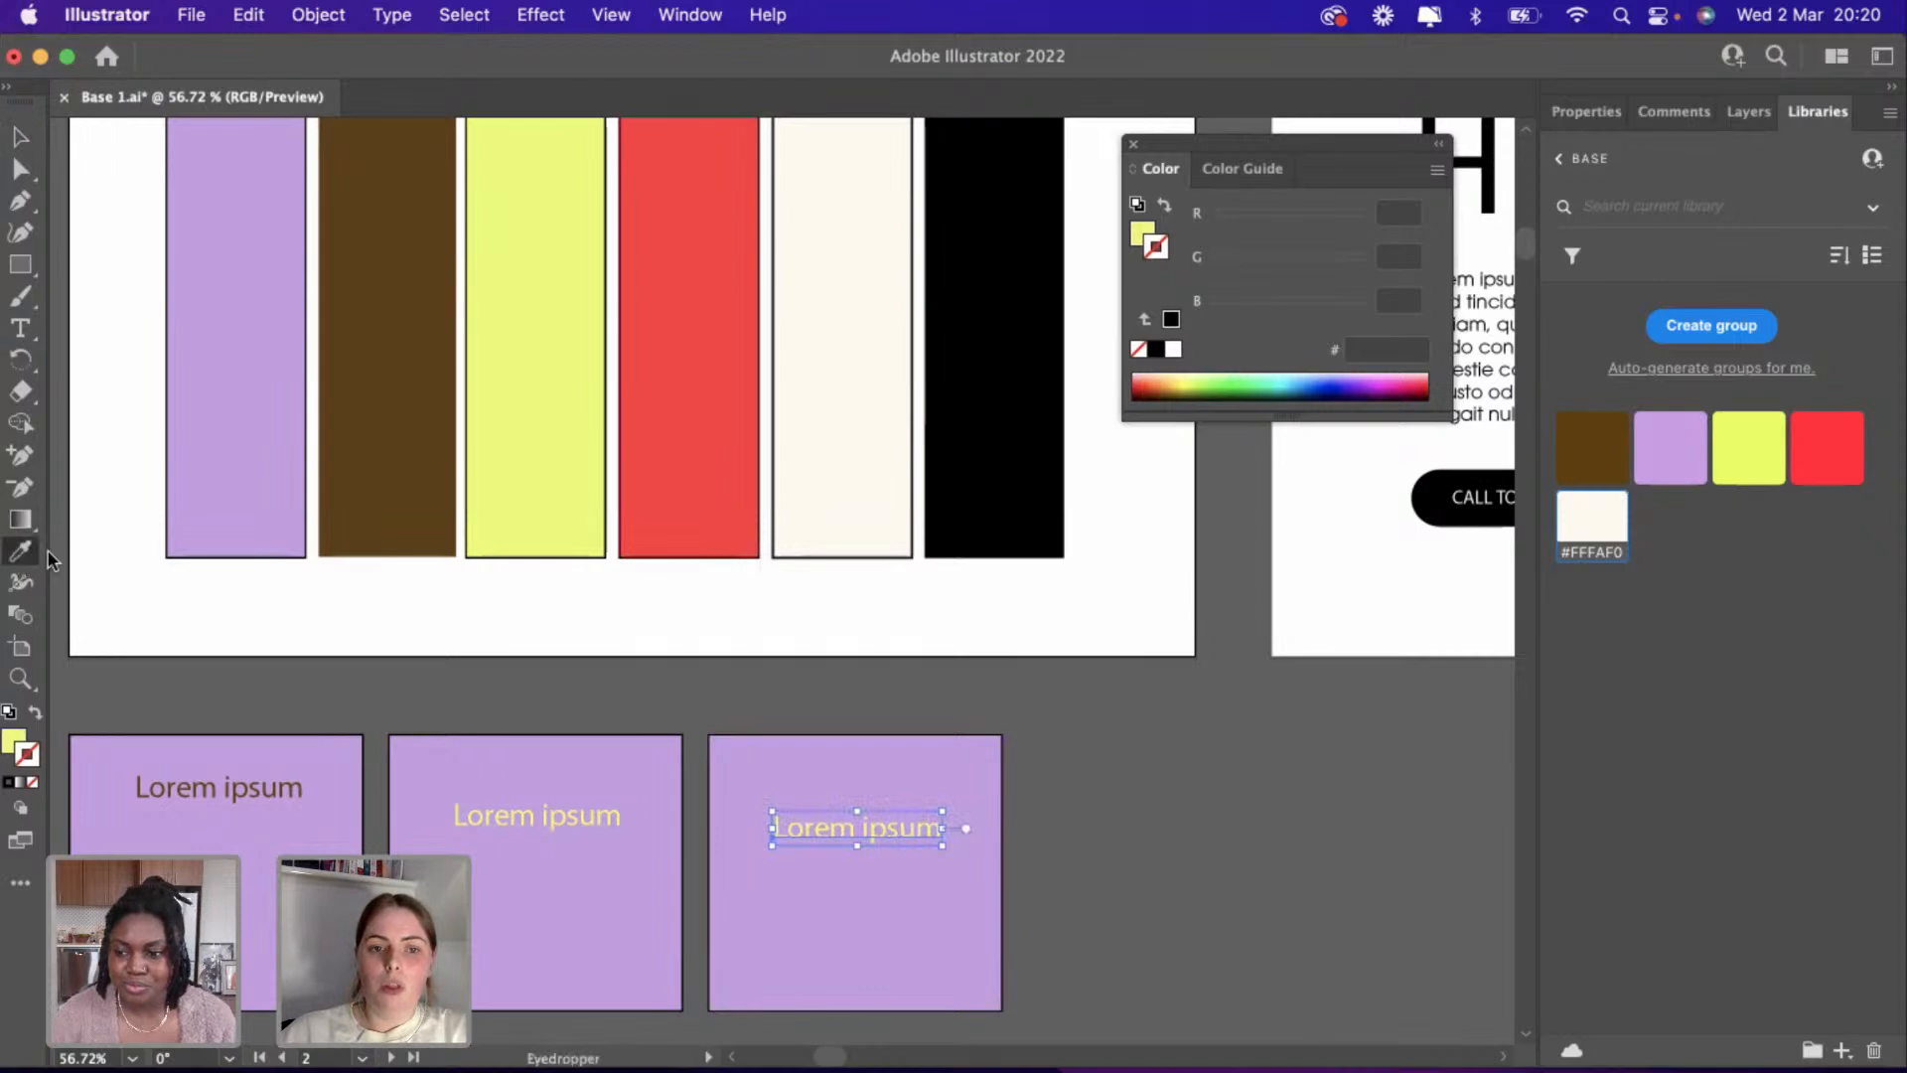
left_click(676, 410)
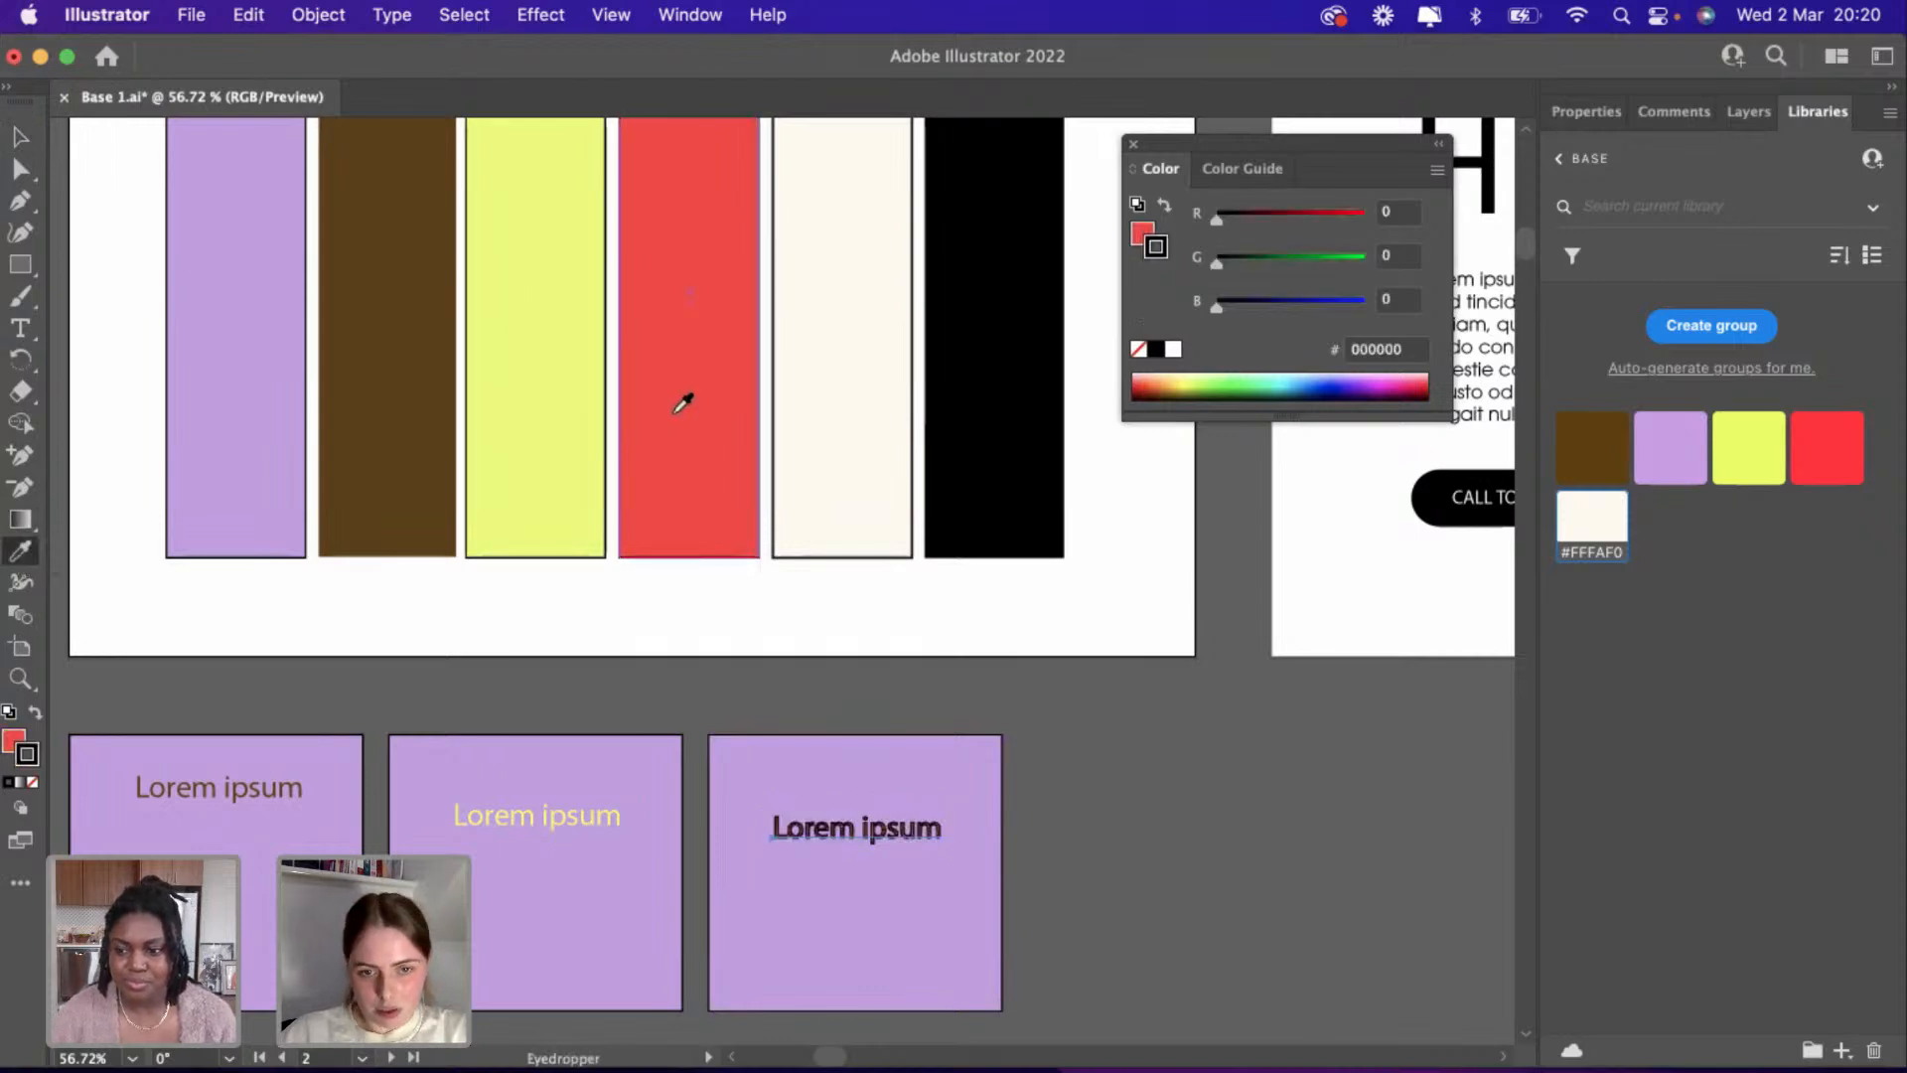
left_click(33, 786)
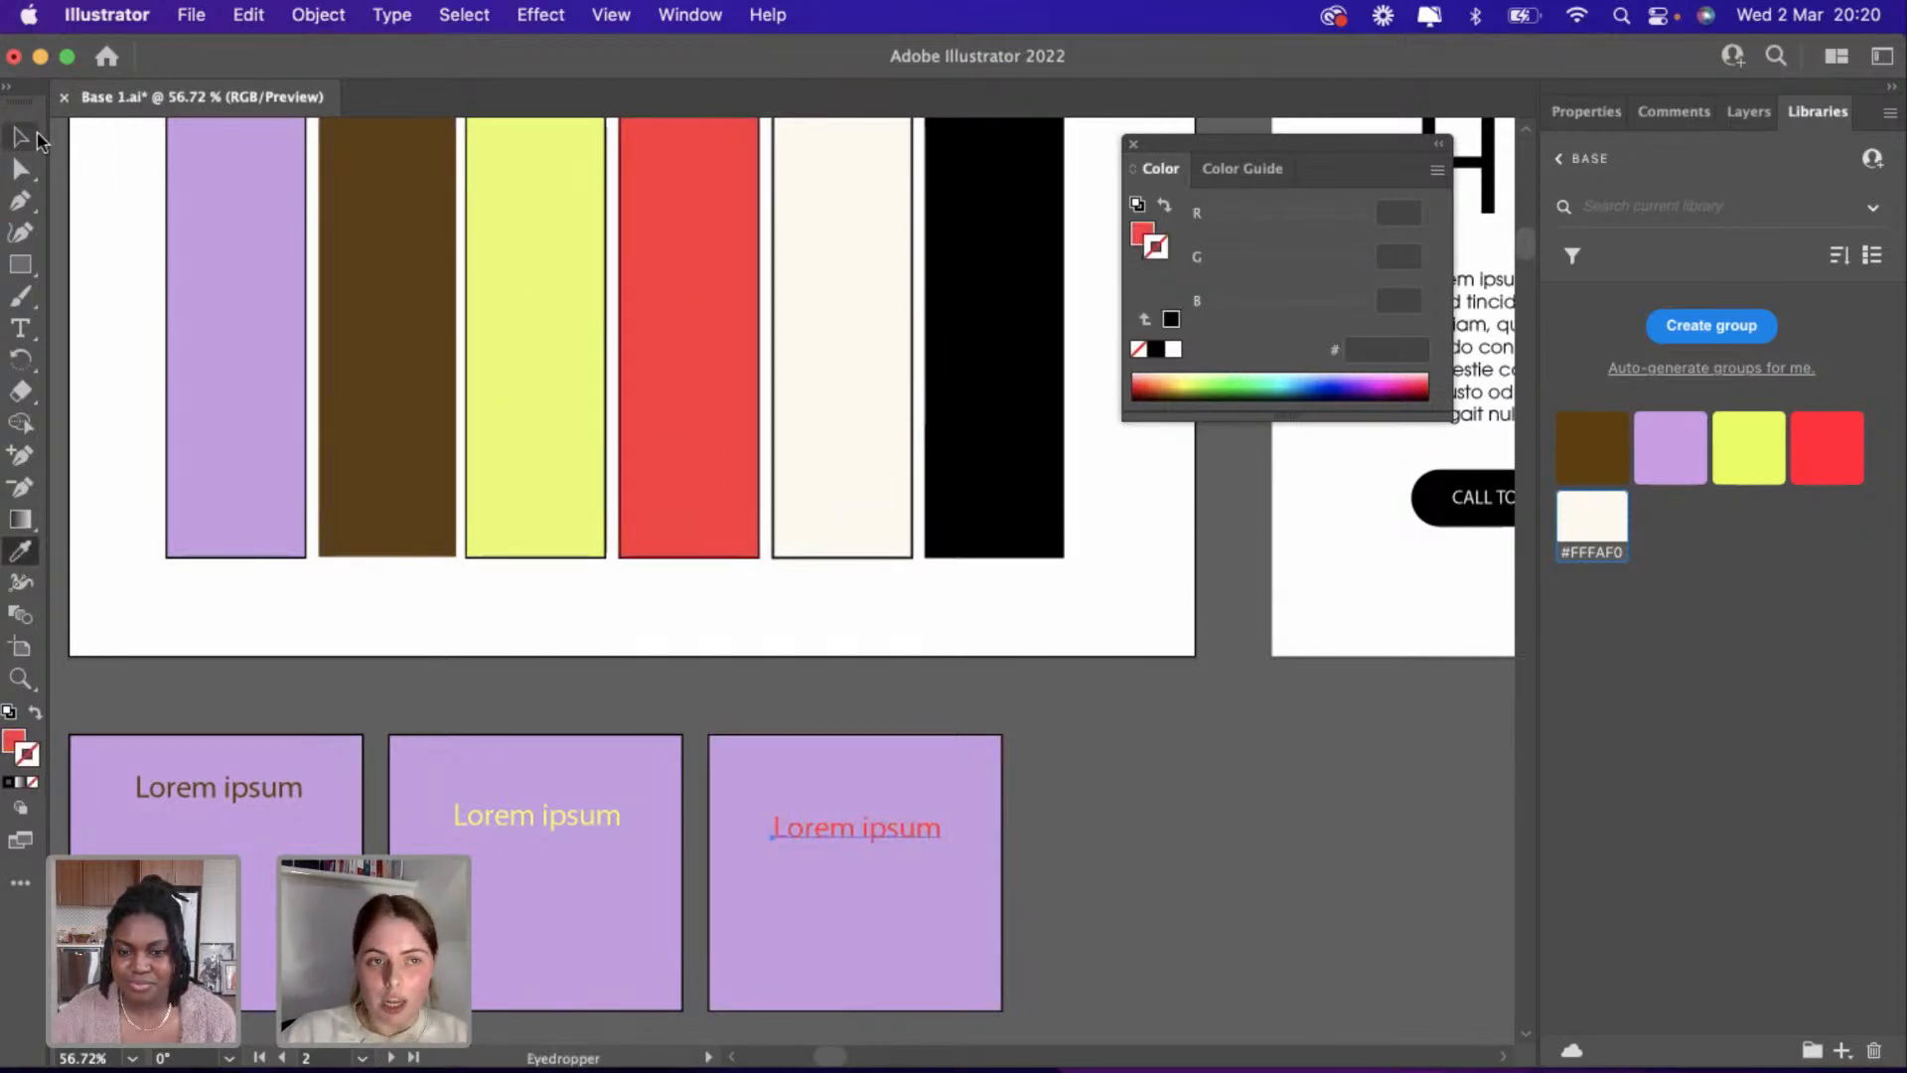
left_click(24, 134)
Move the red text higher in the third square and the yellow text higher in the second square.
scroll(705, 651, "down", 3)
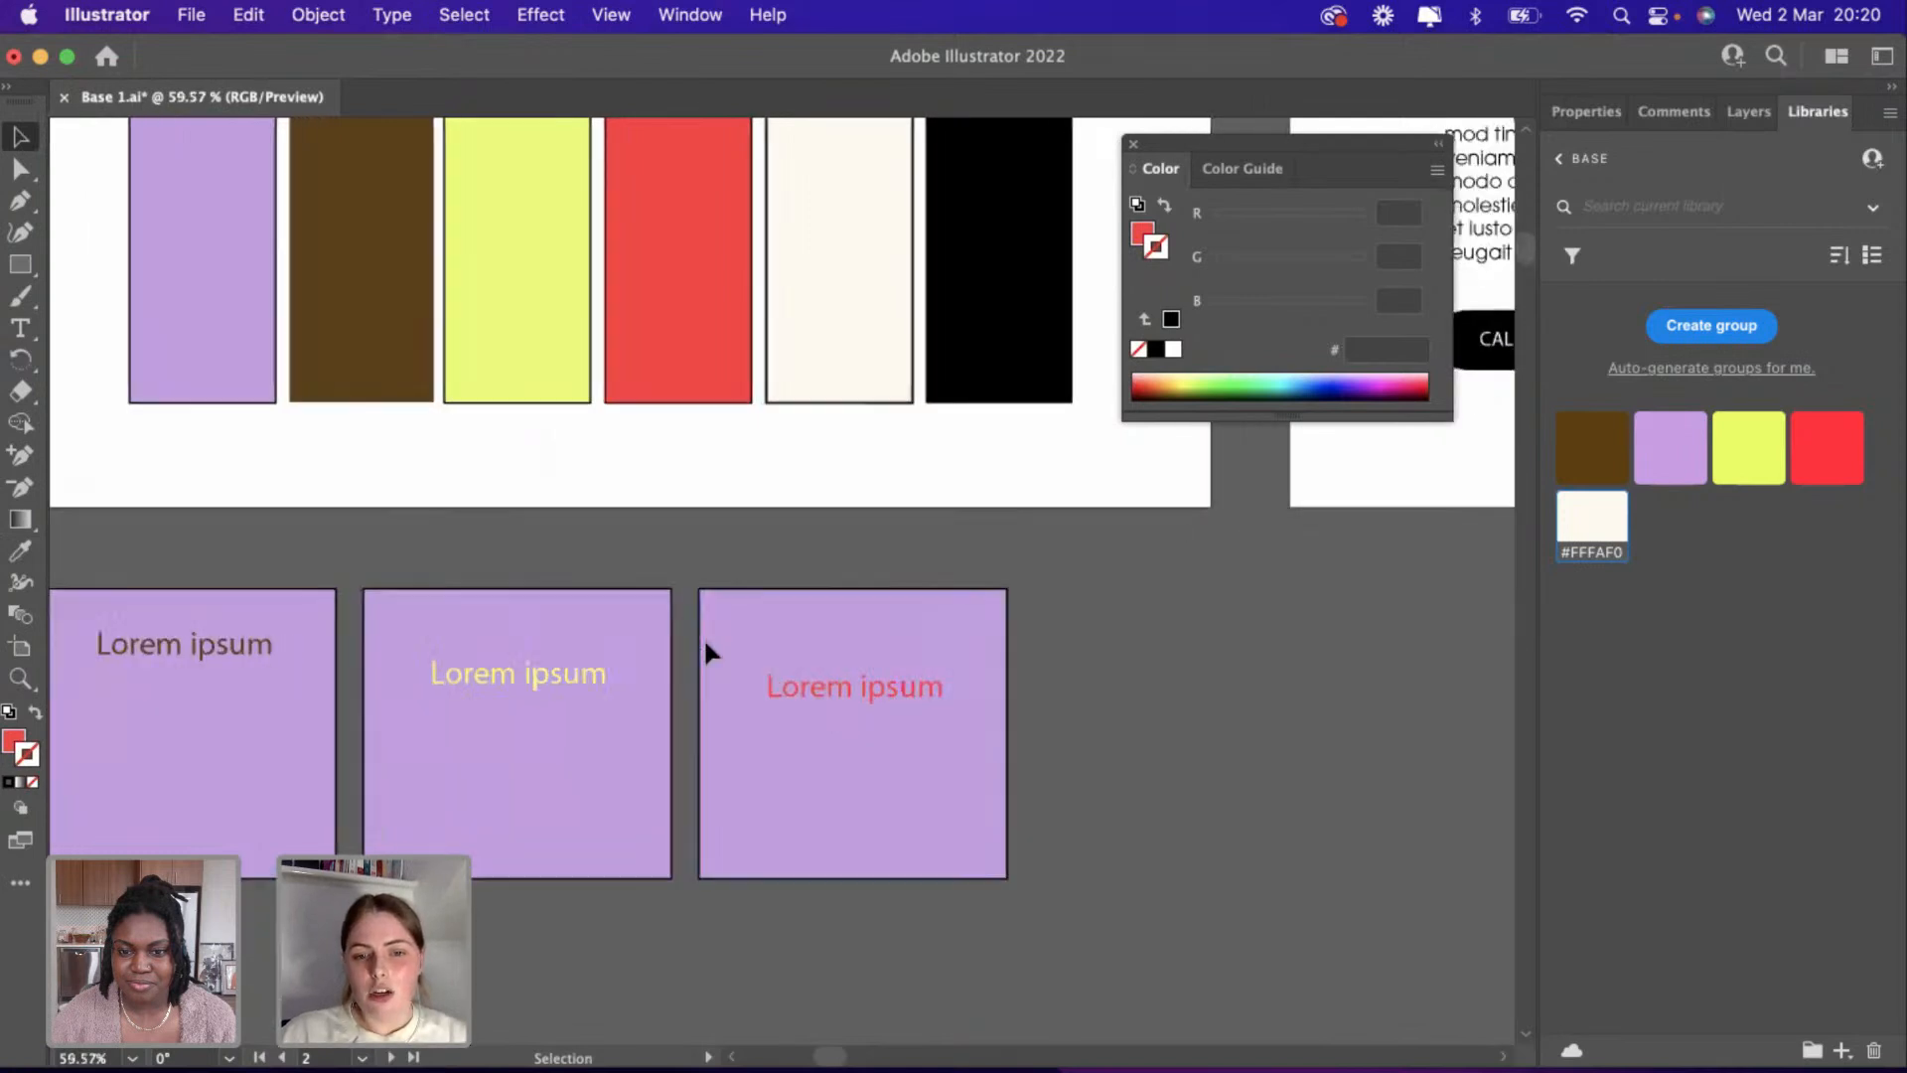
scroll(705, 648, "up", 5)
scroll(943, 722, "down", 2)
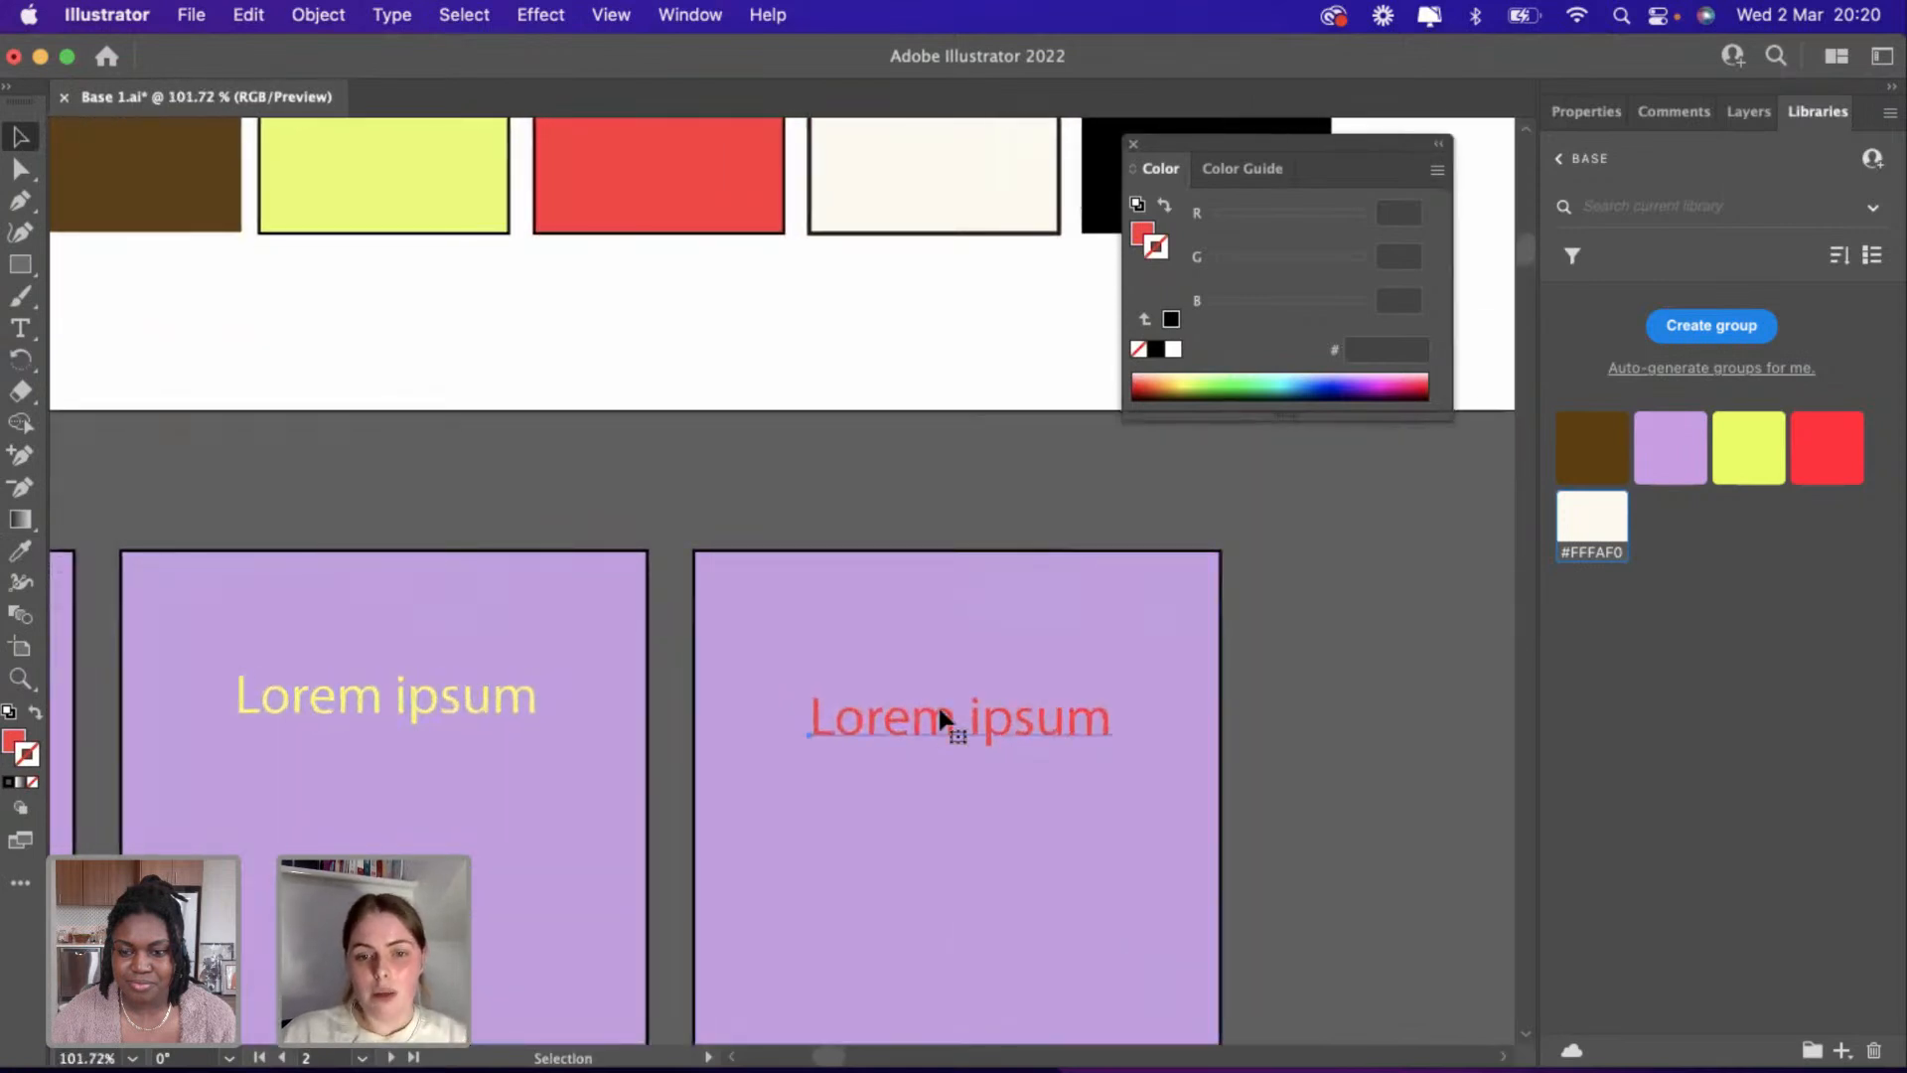
left_click_drag(938, 711, 938, 658)
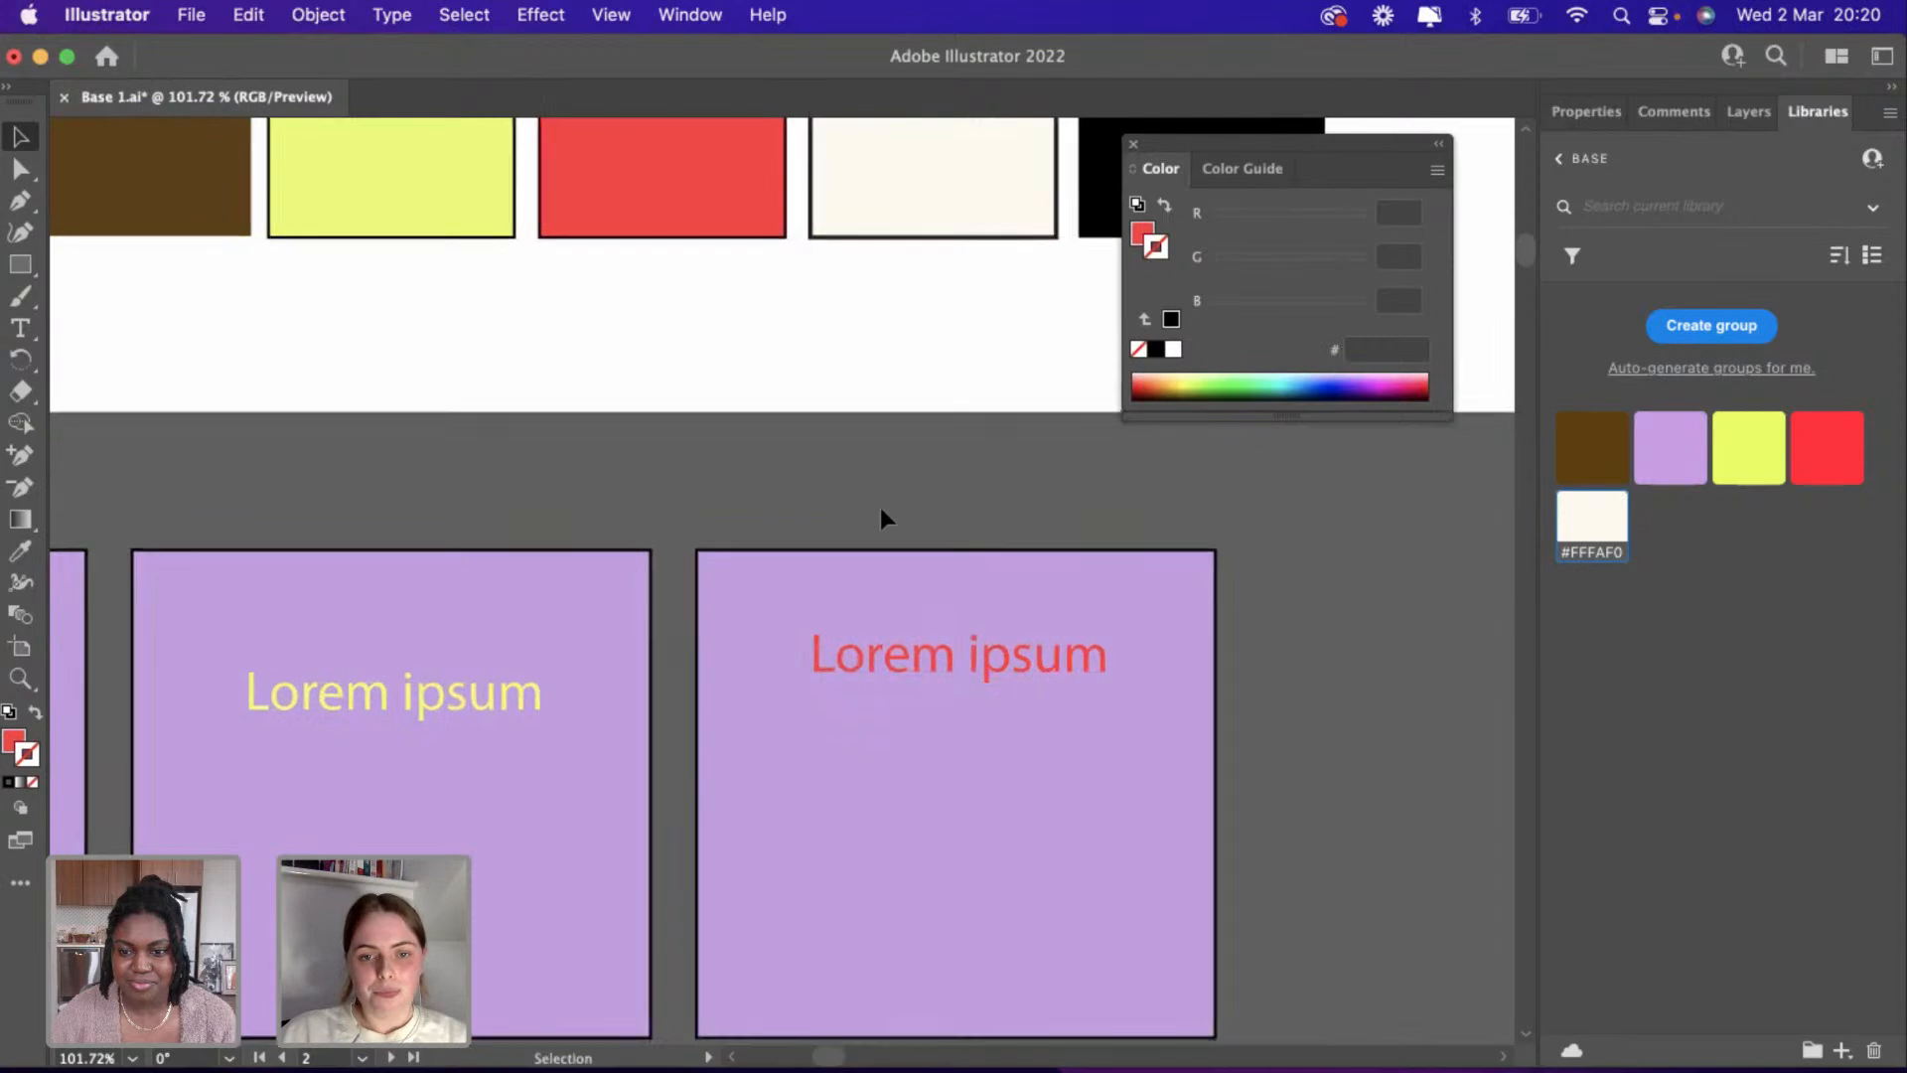
scroll(880, 508, "down", 5)
left_click(752, 790)
scroll(751, 787, "left", 5)
scroll(751, 786, "down", 1)
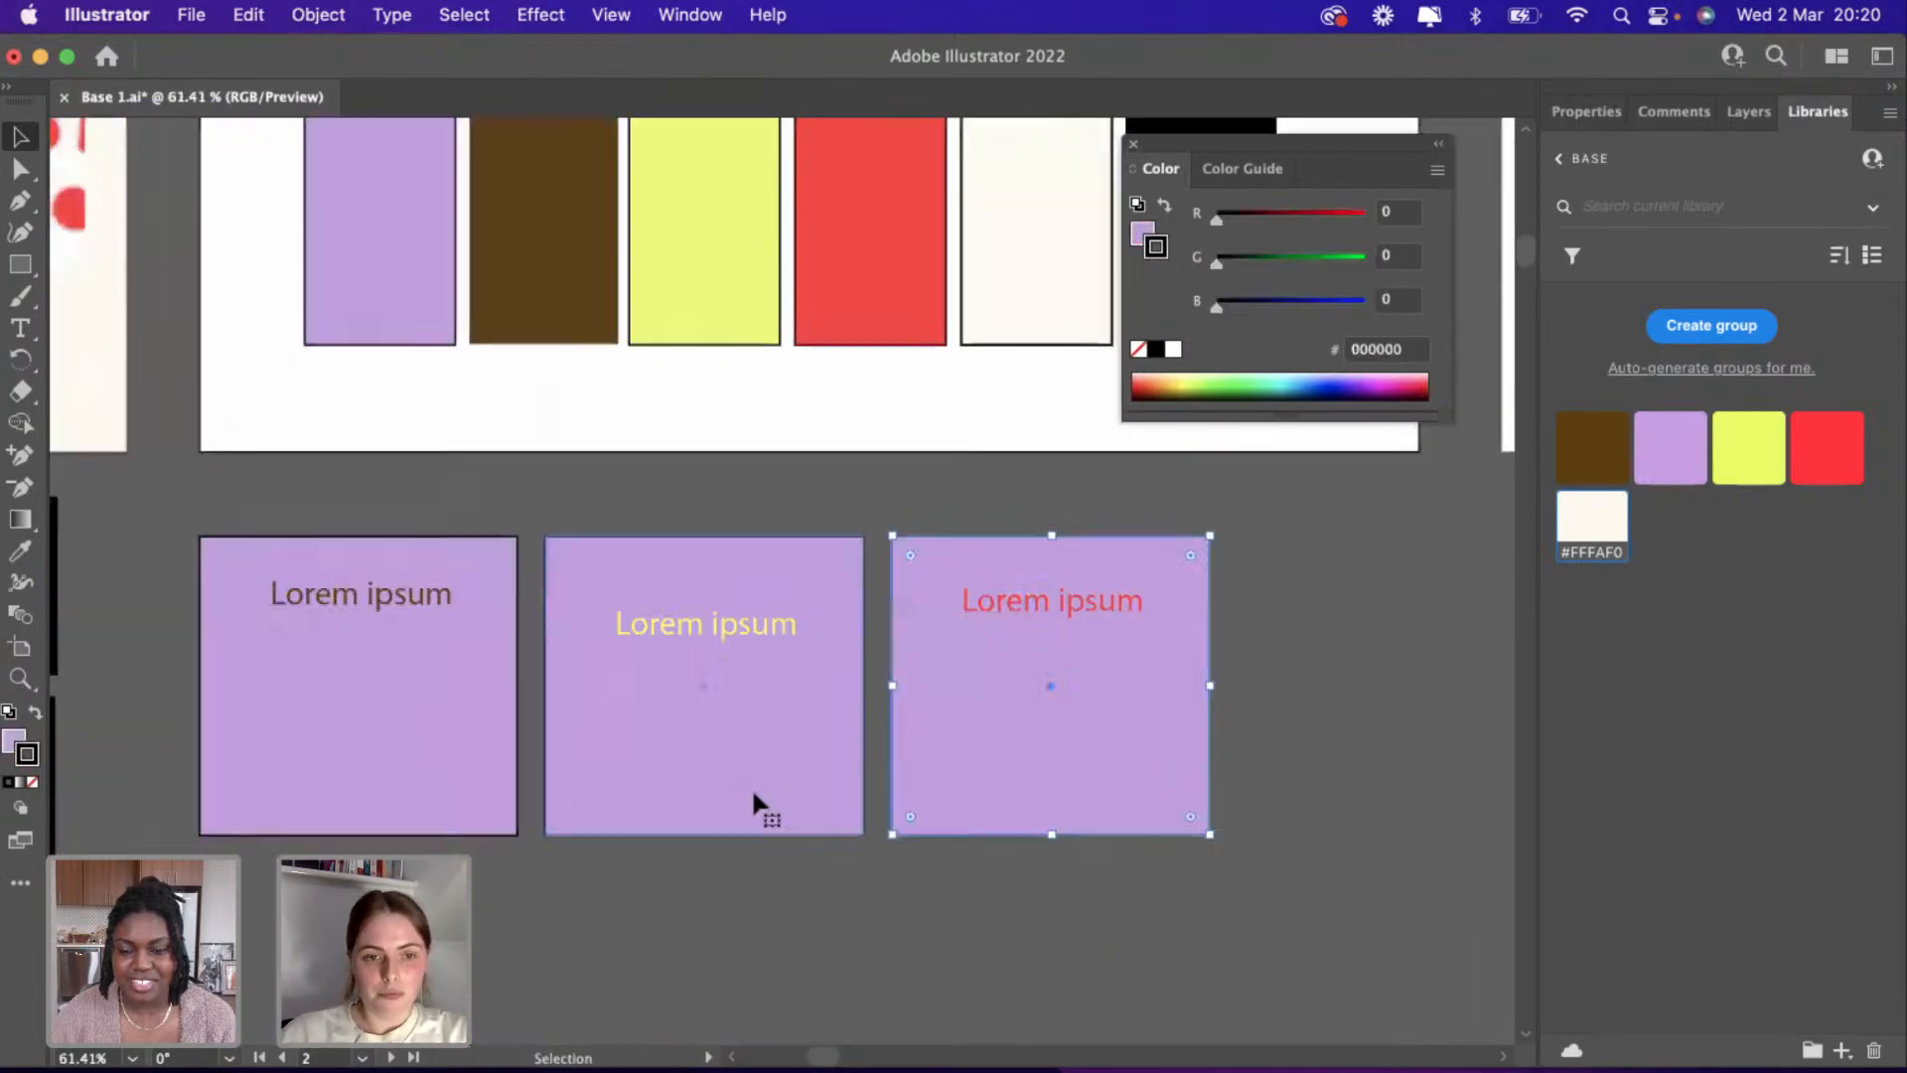
left_click_drag(694, 624, 687, 569)
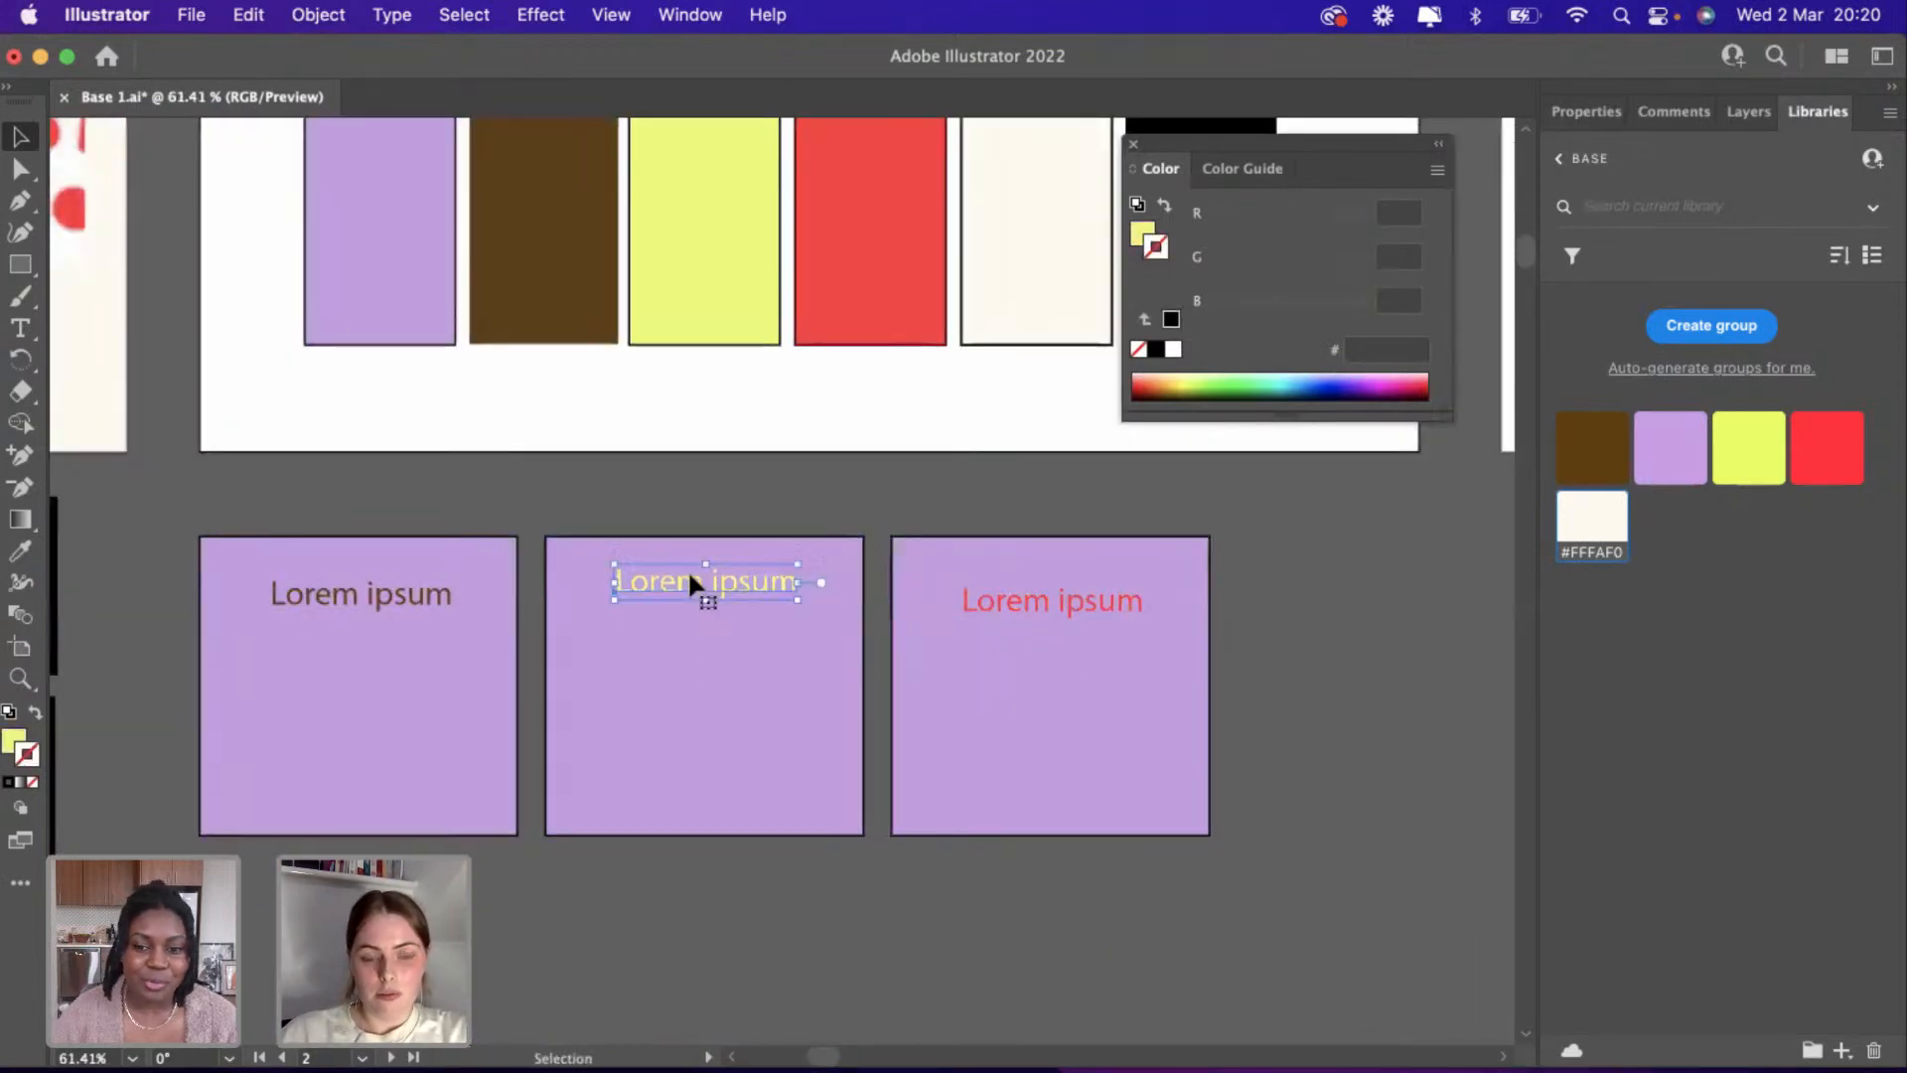
Break the brown "Lorem ipsum" into two lines, enlarge it and centre it in the first lilac square.
left_click(393, 596)
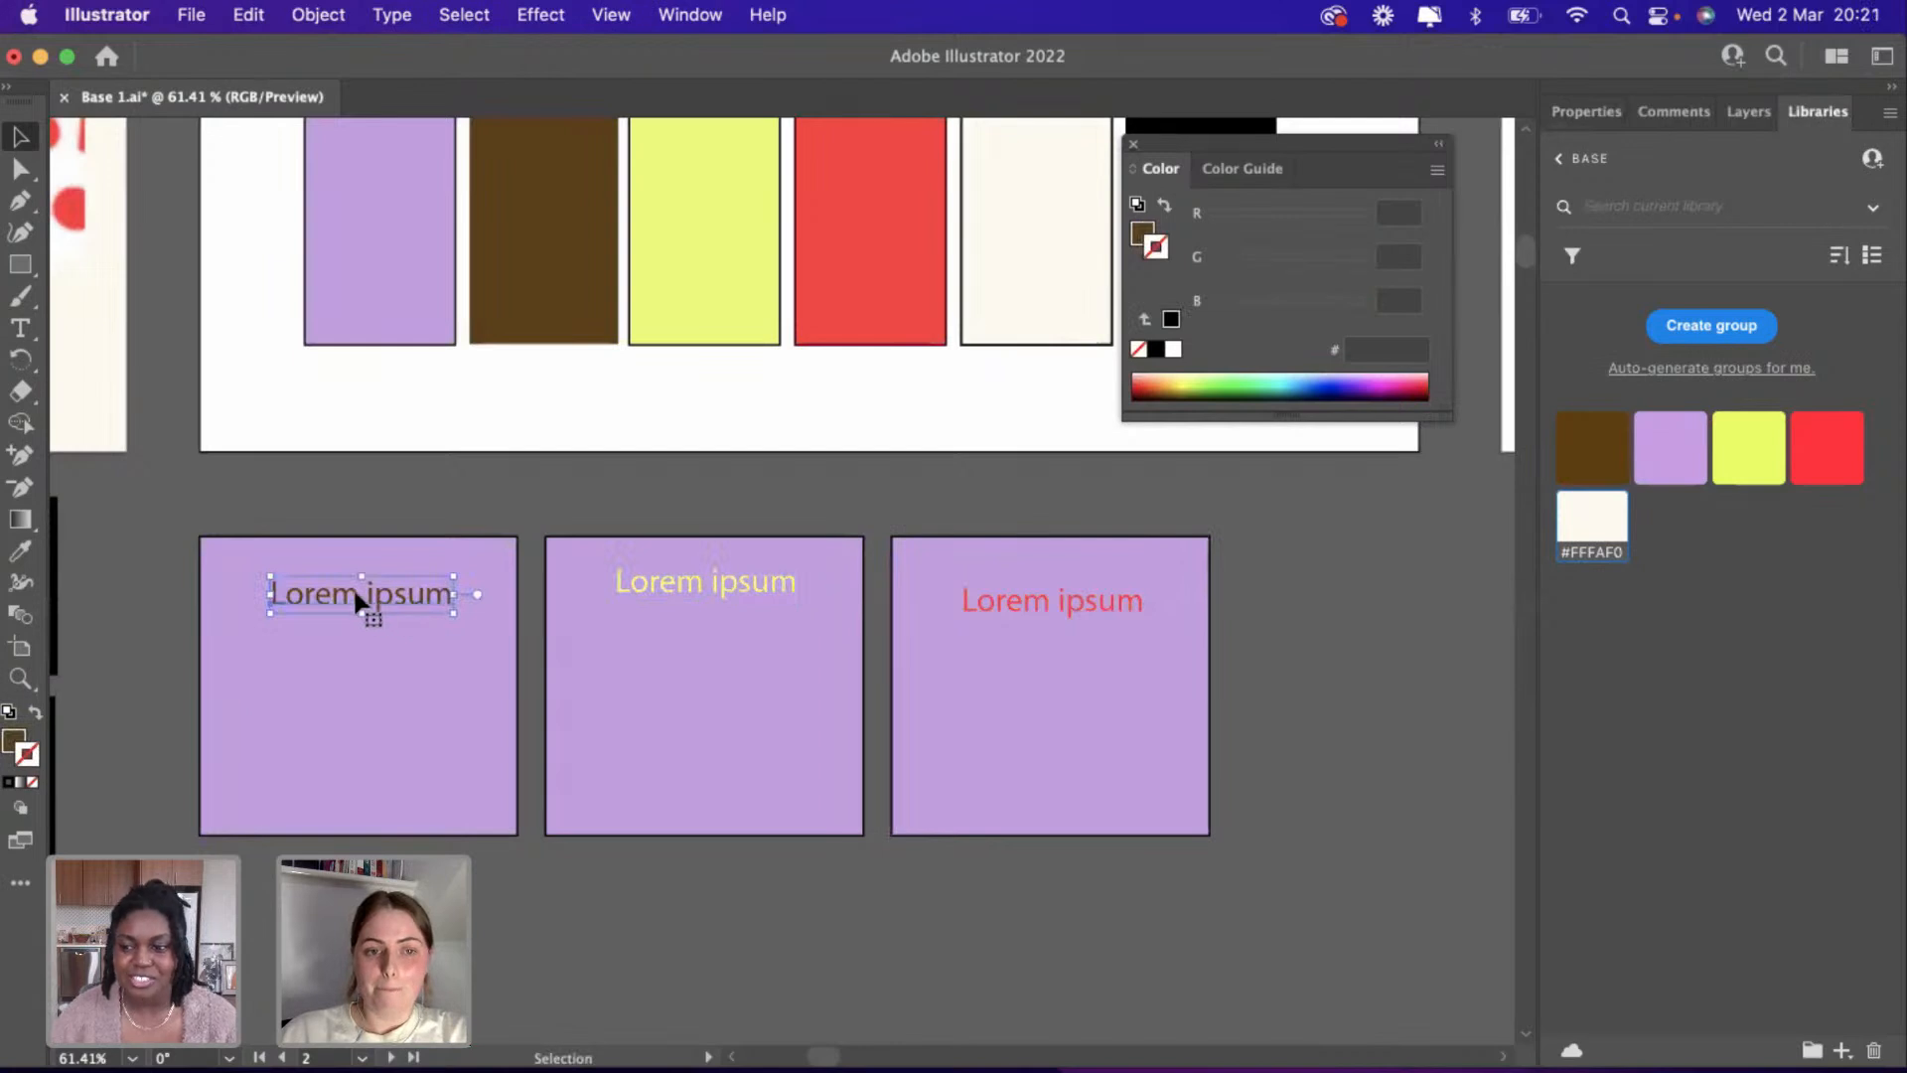
double_click(358, 592)
key("Return")
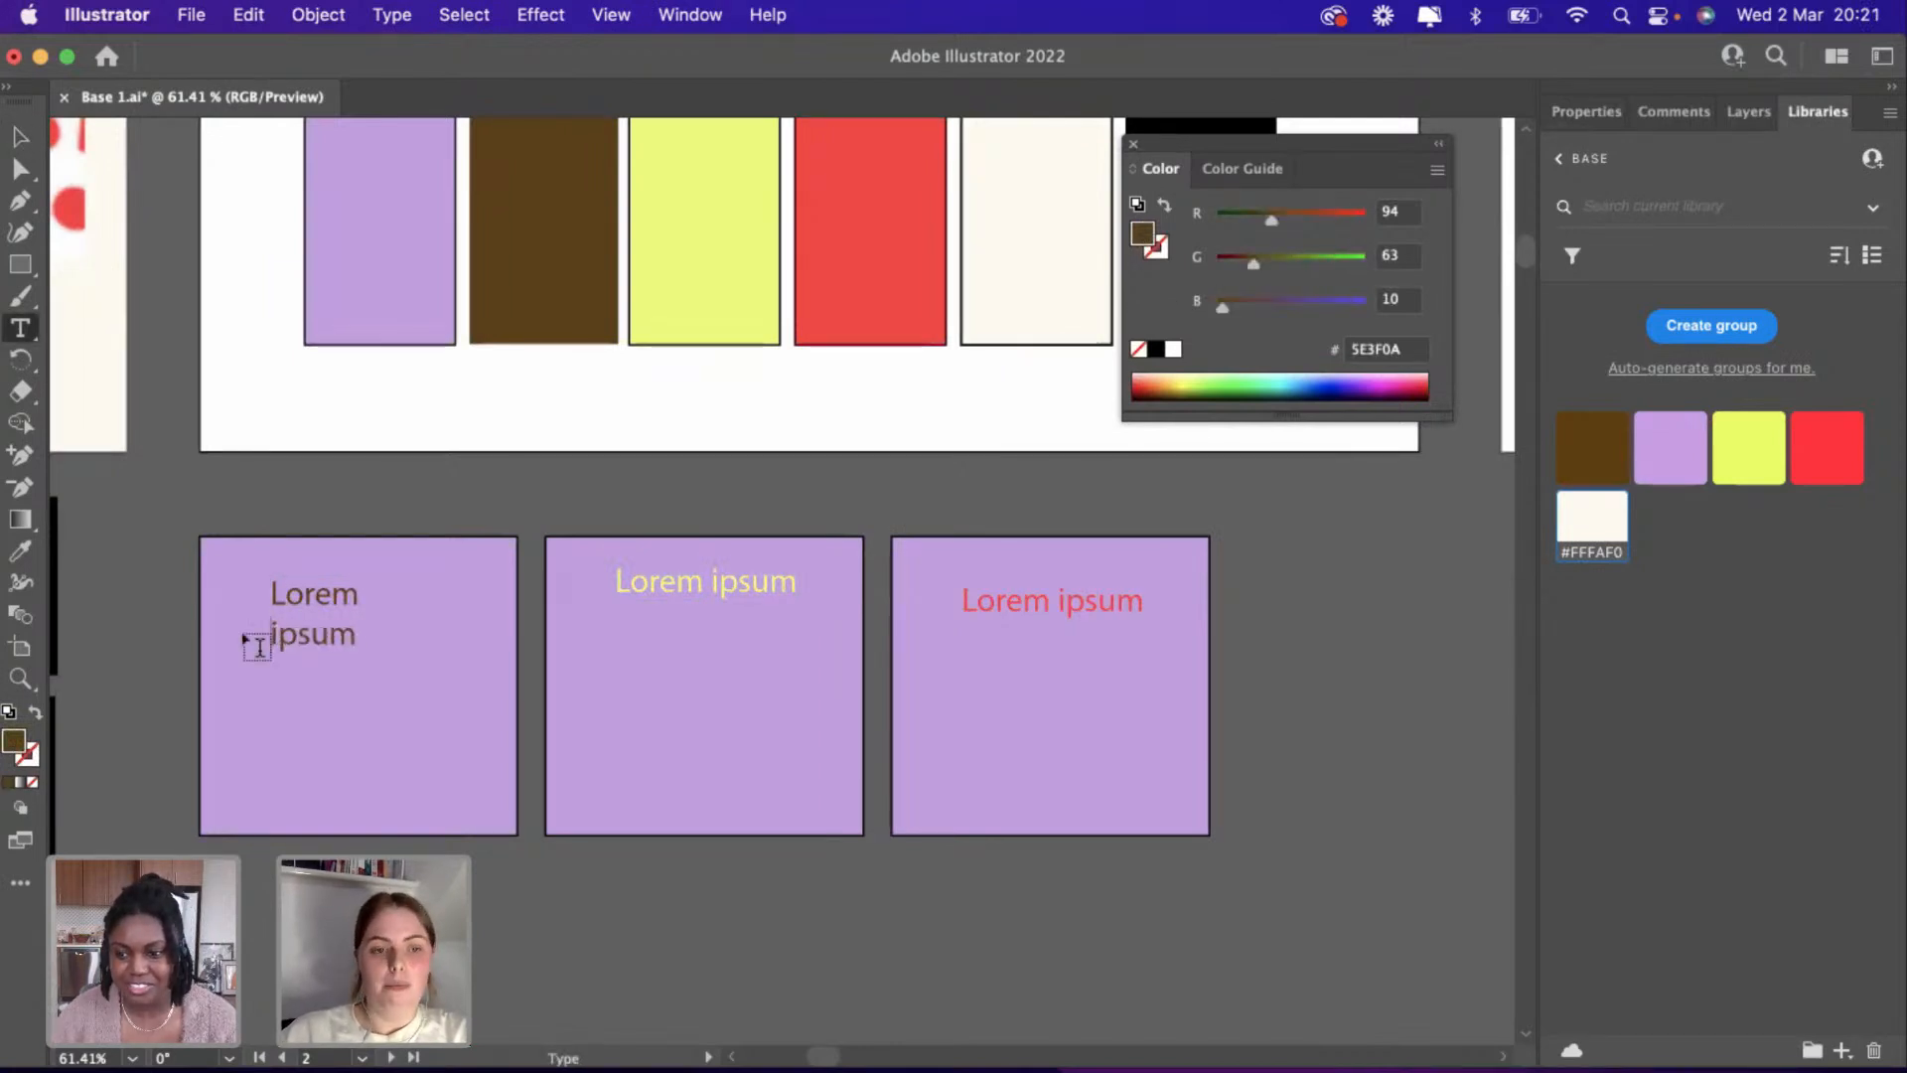
key("Escape")
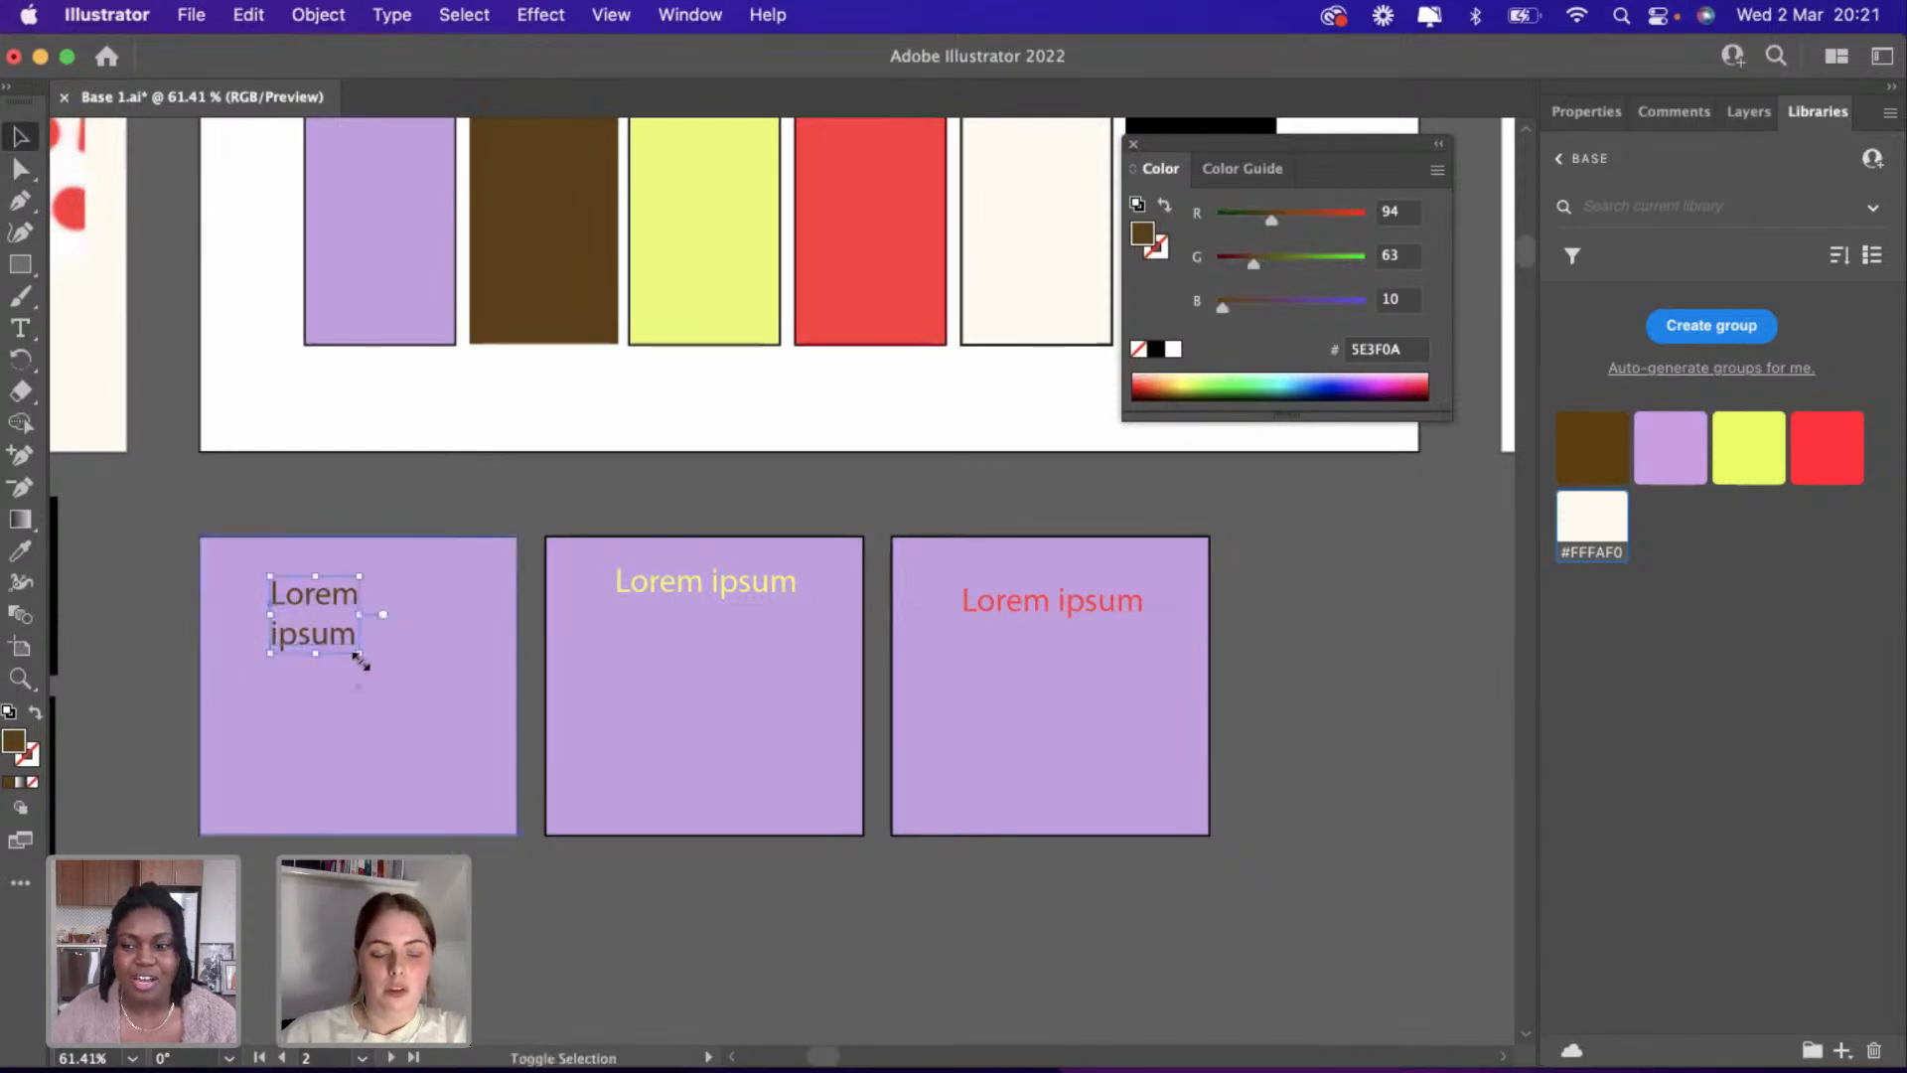
left_click_drag(361, 660, 467, 795)
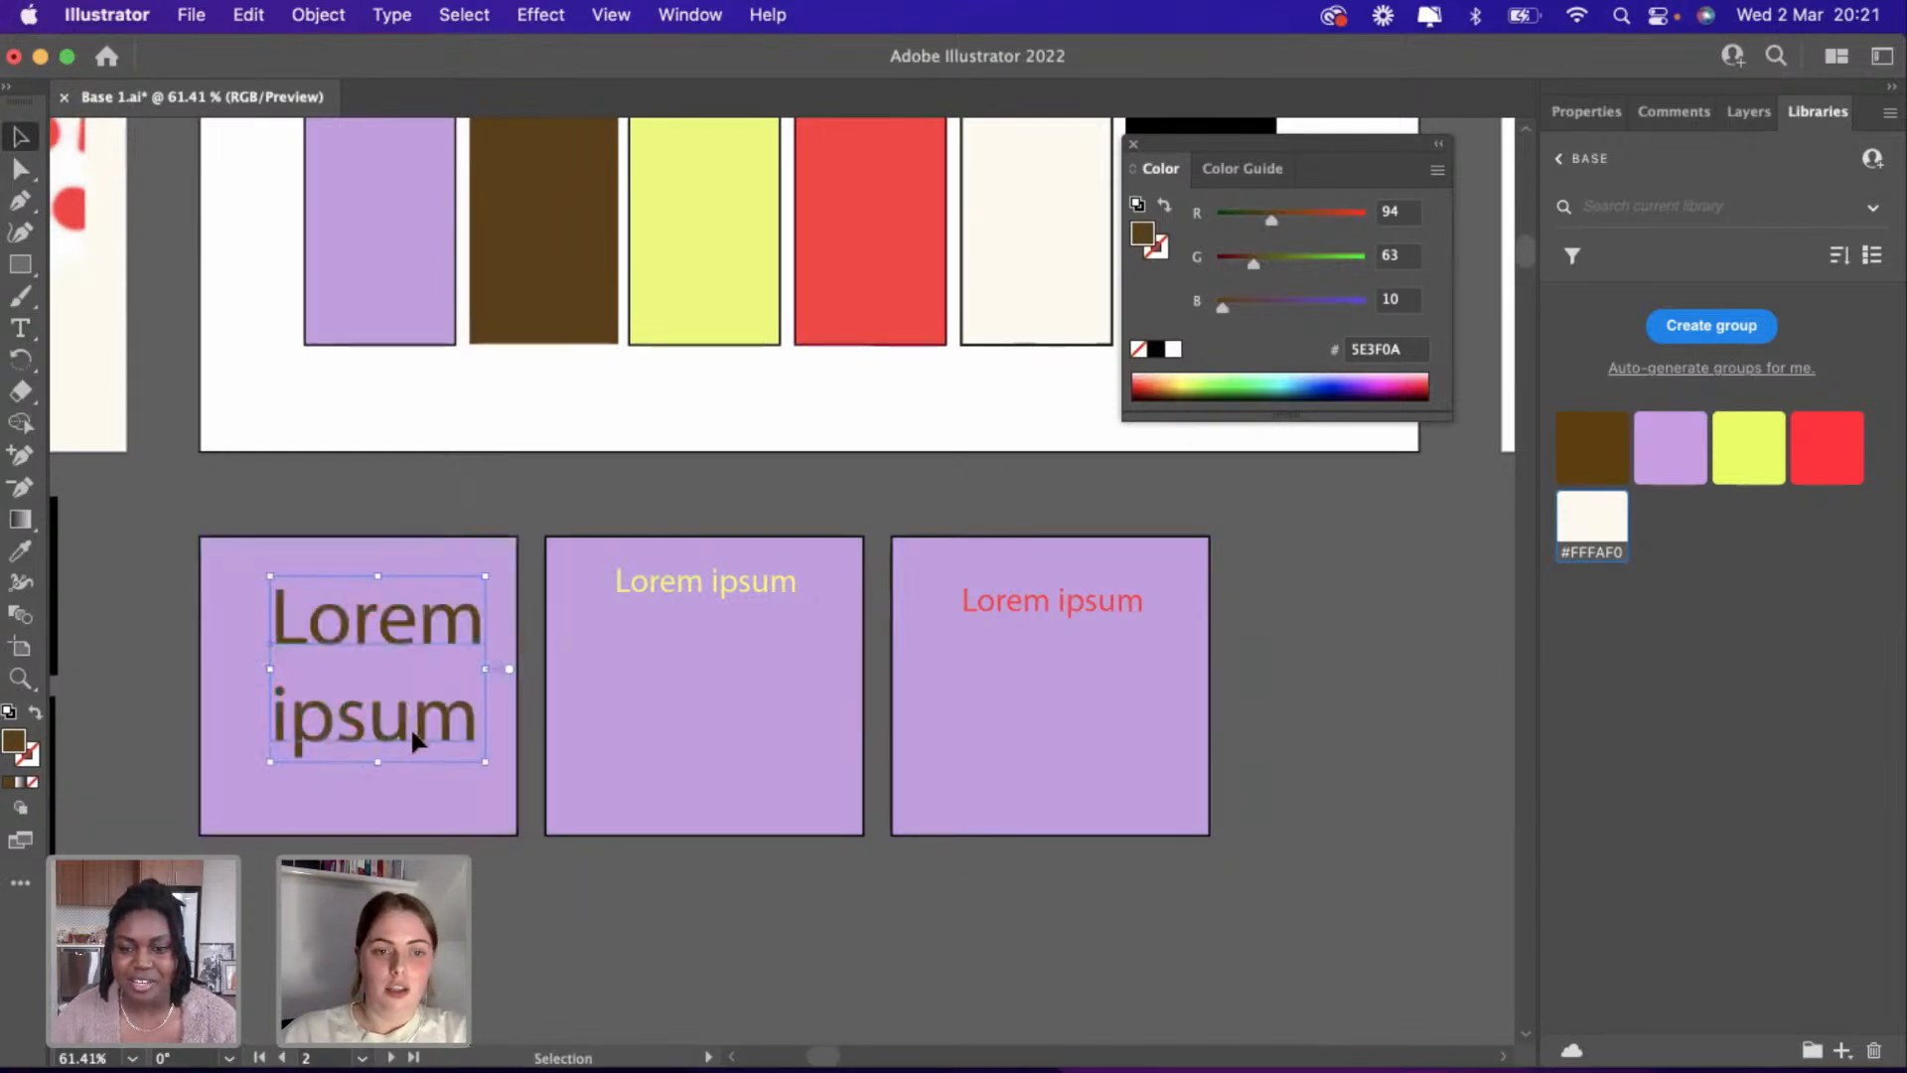
left_click_drag(413, 732, 395, 747)
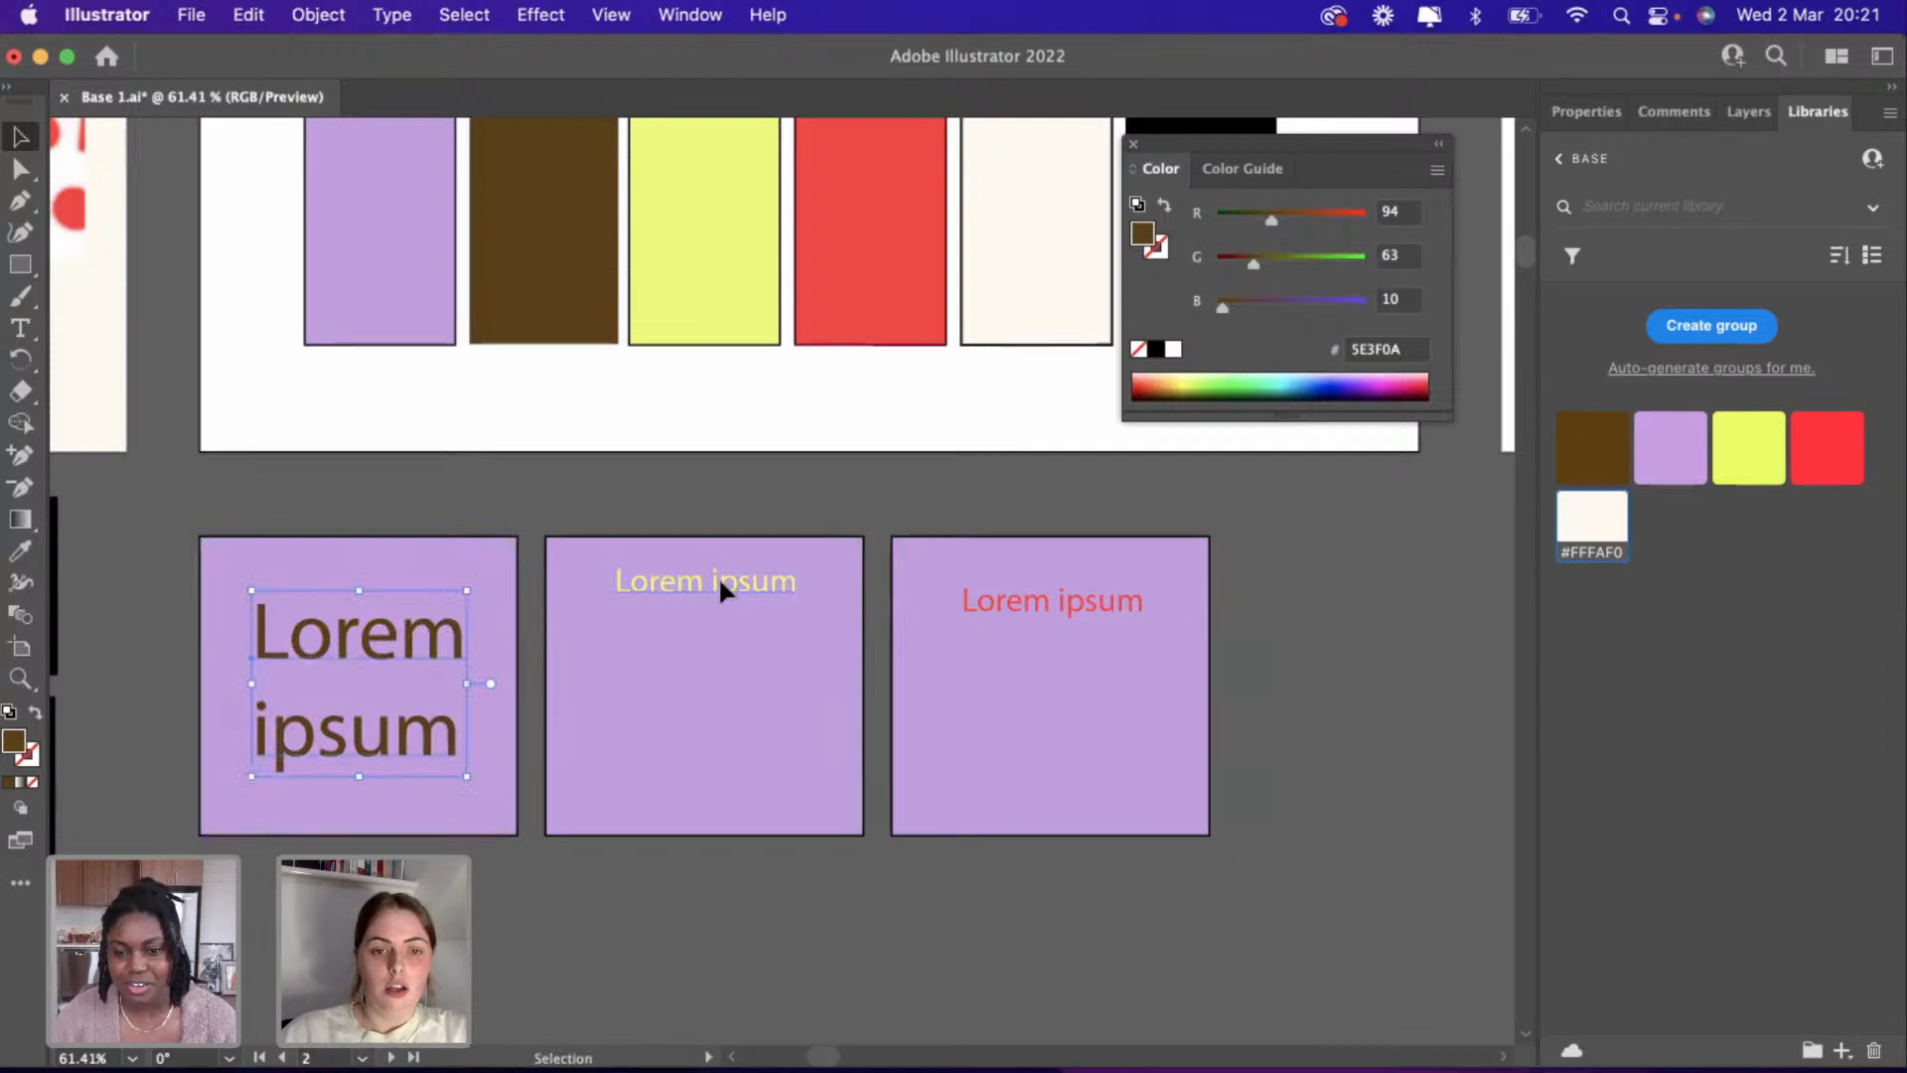
Break the yellow "Lorem ipsum" into two lines, enlarge it and centre it in the second lilac square.
double_click(721, 584)
left_click(708, 583)
key("Return")
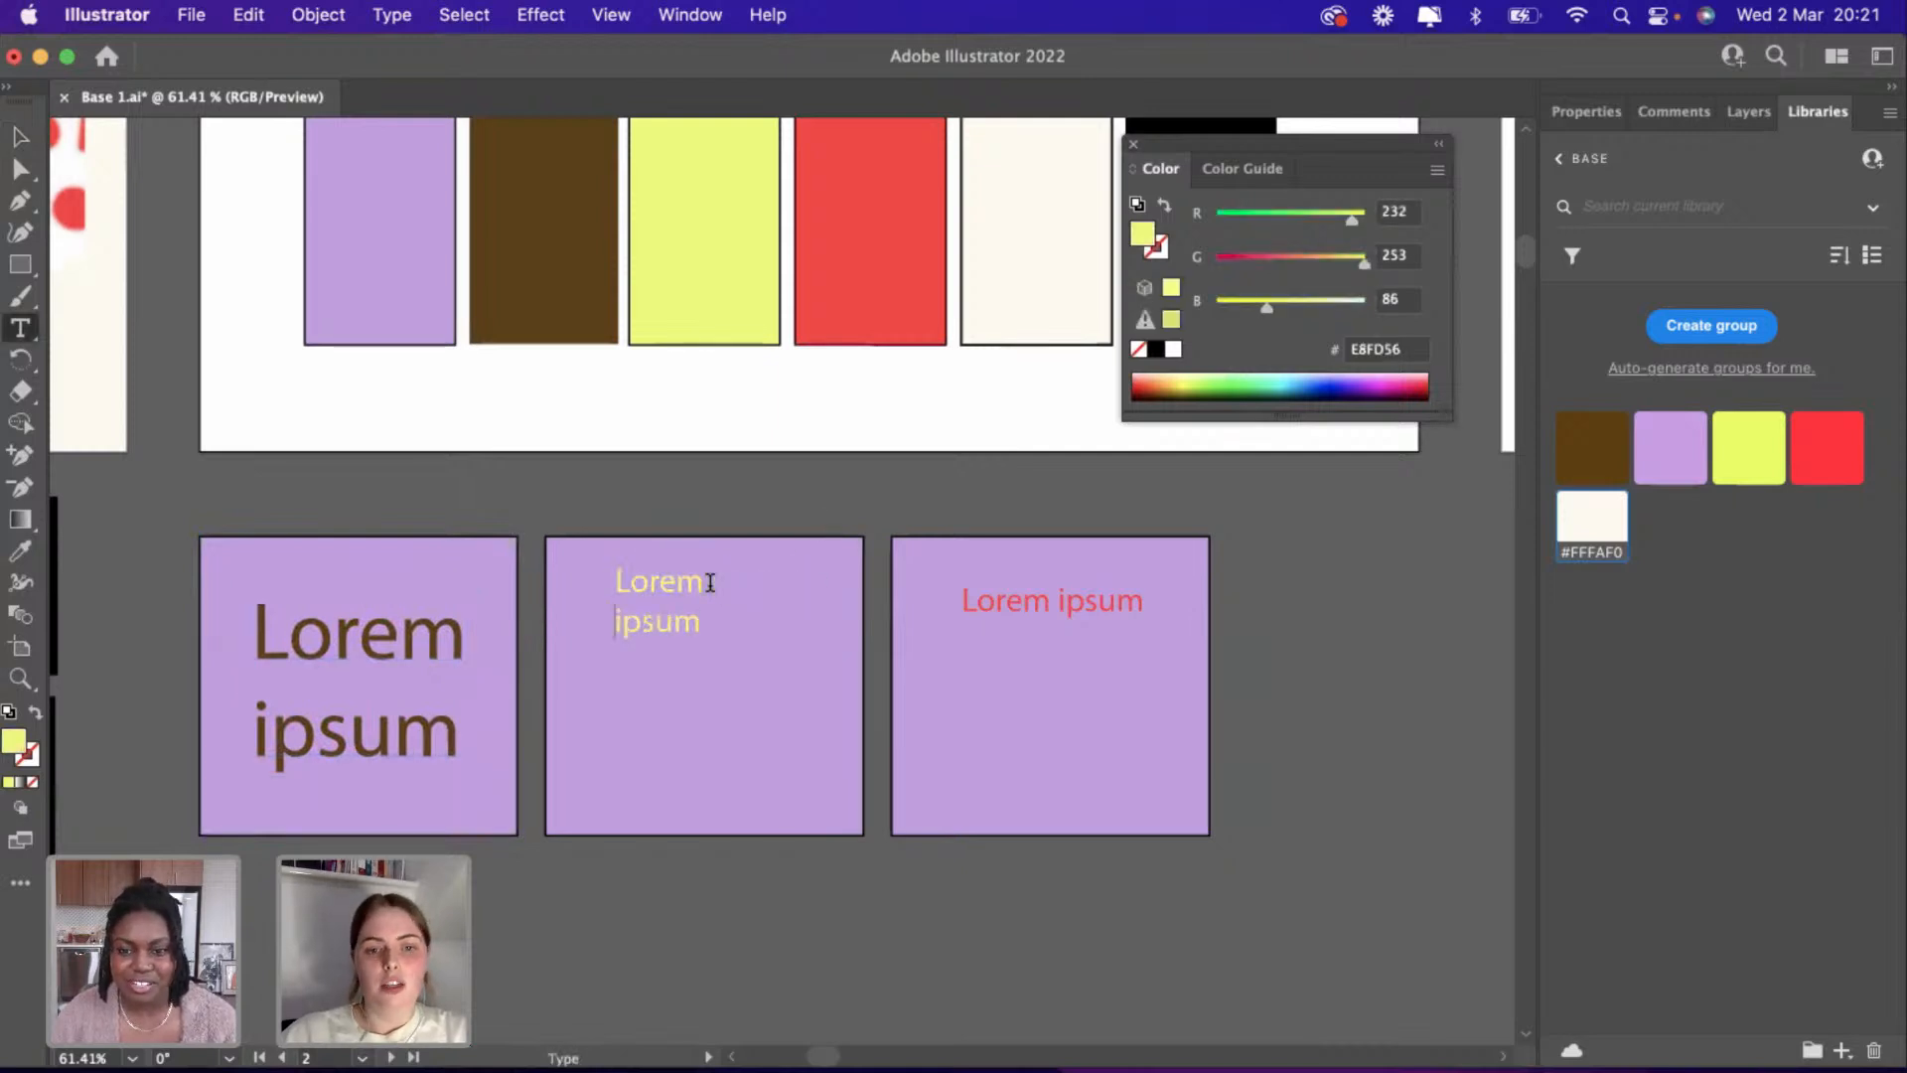
key("Escape")
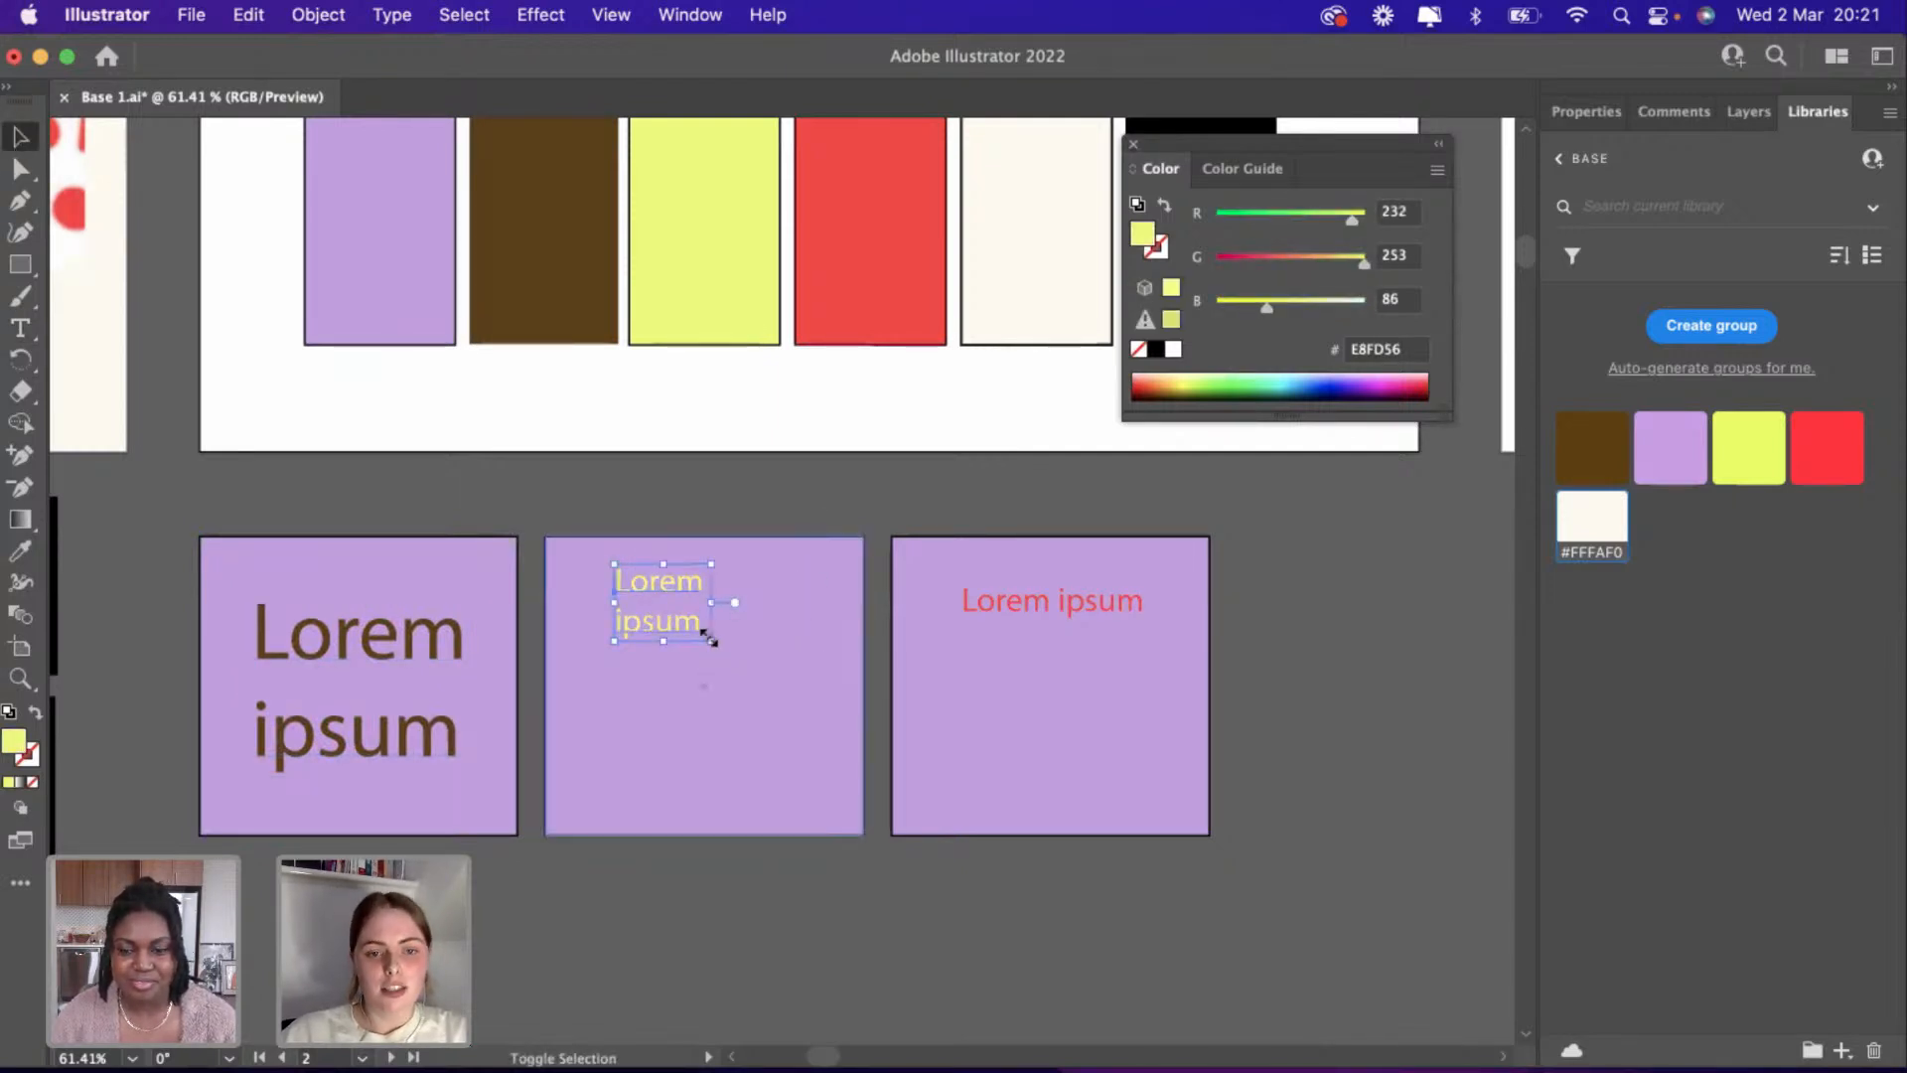
left_click_drag(705, 636, 801, 831)
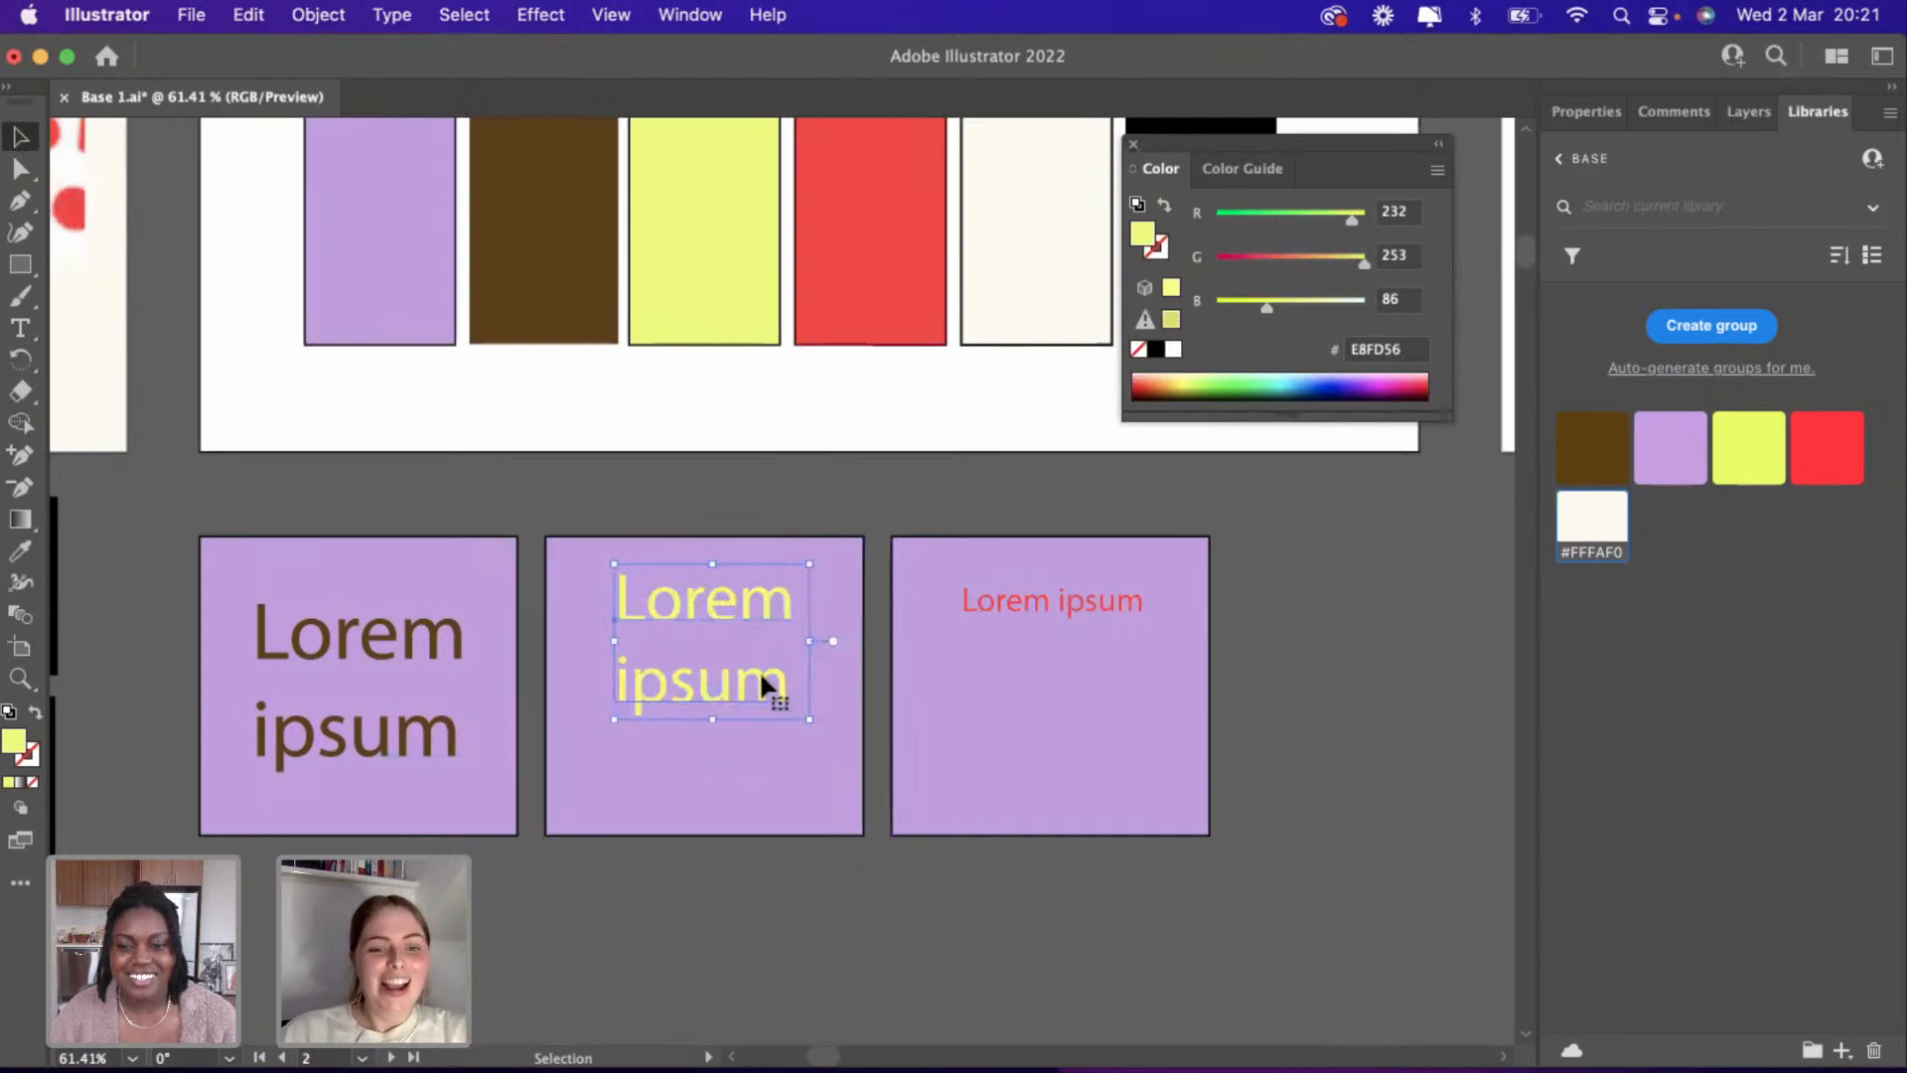
left_click_drag(761, 677, 775, 738)
Break the red "Lorem ipsum" into two lines without a leading space, enlarge it and centre it in the third lilac square.
double_click(1051, 601)
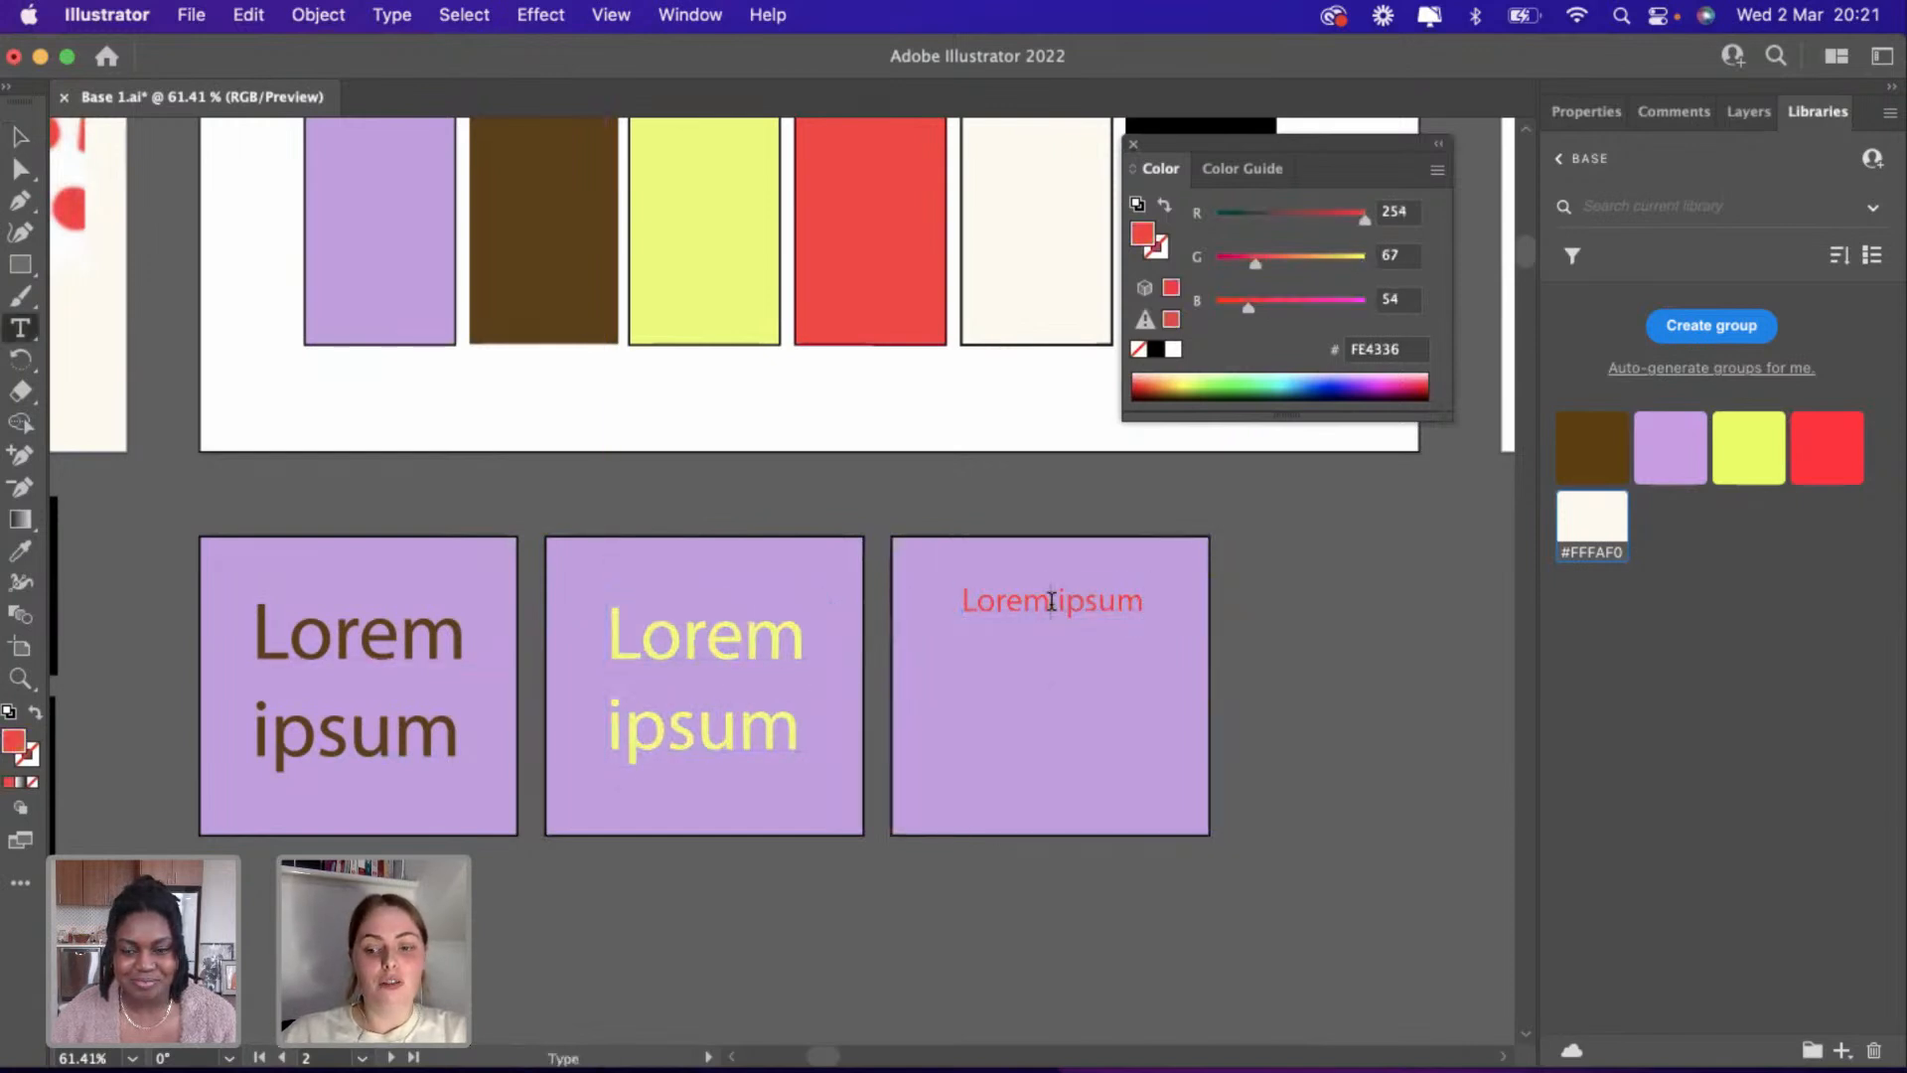
key("Return")
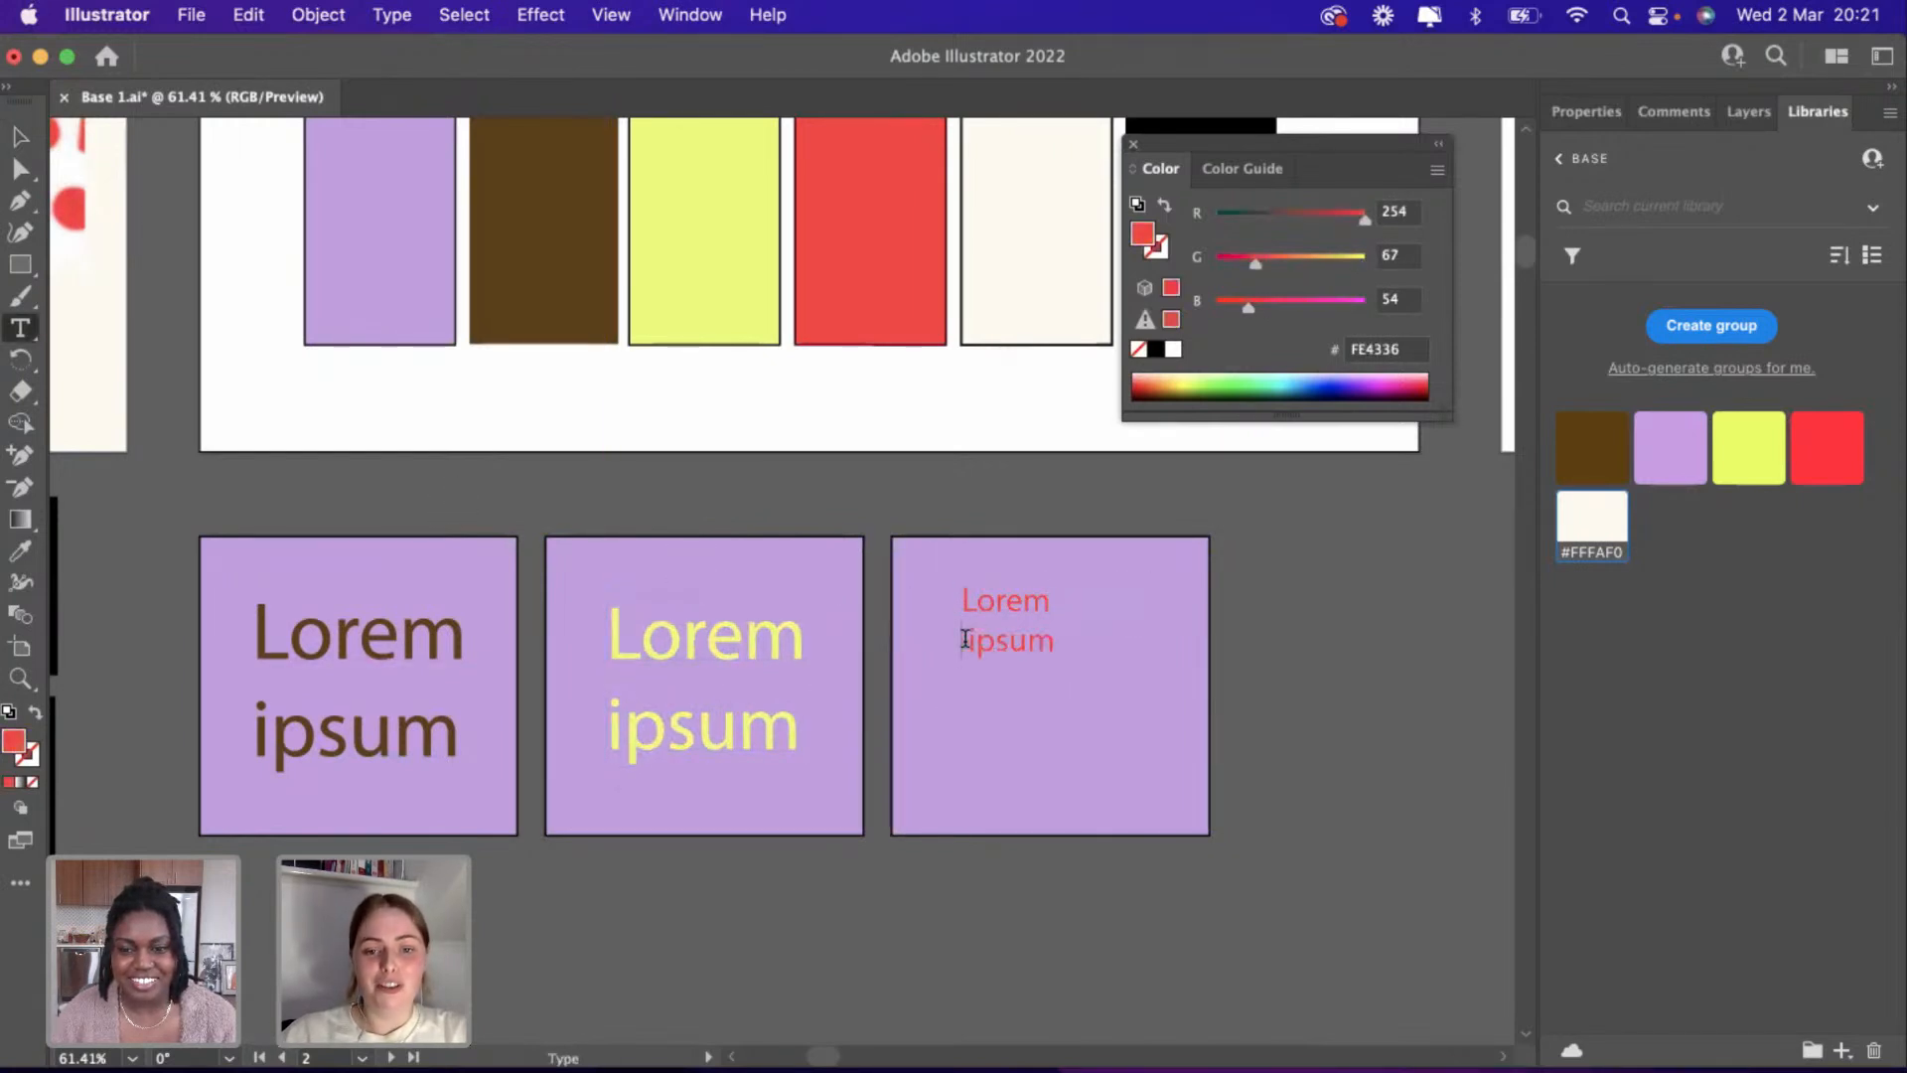
key("Delete")
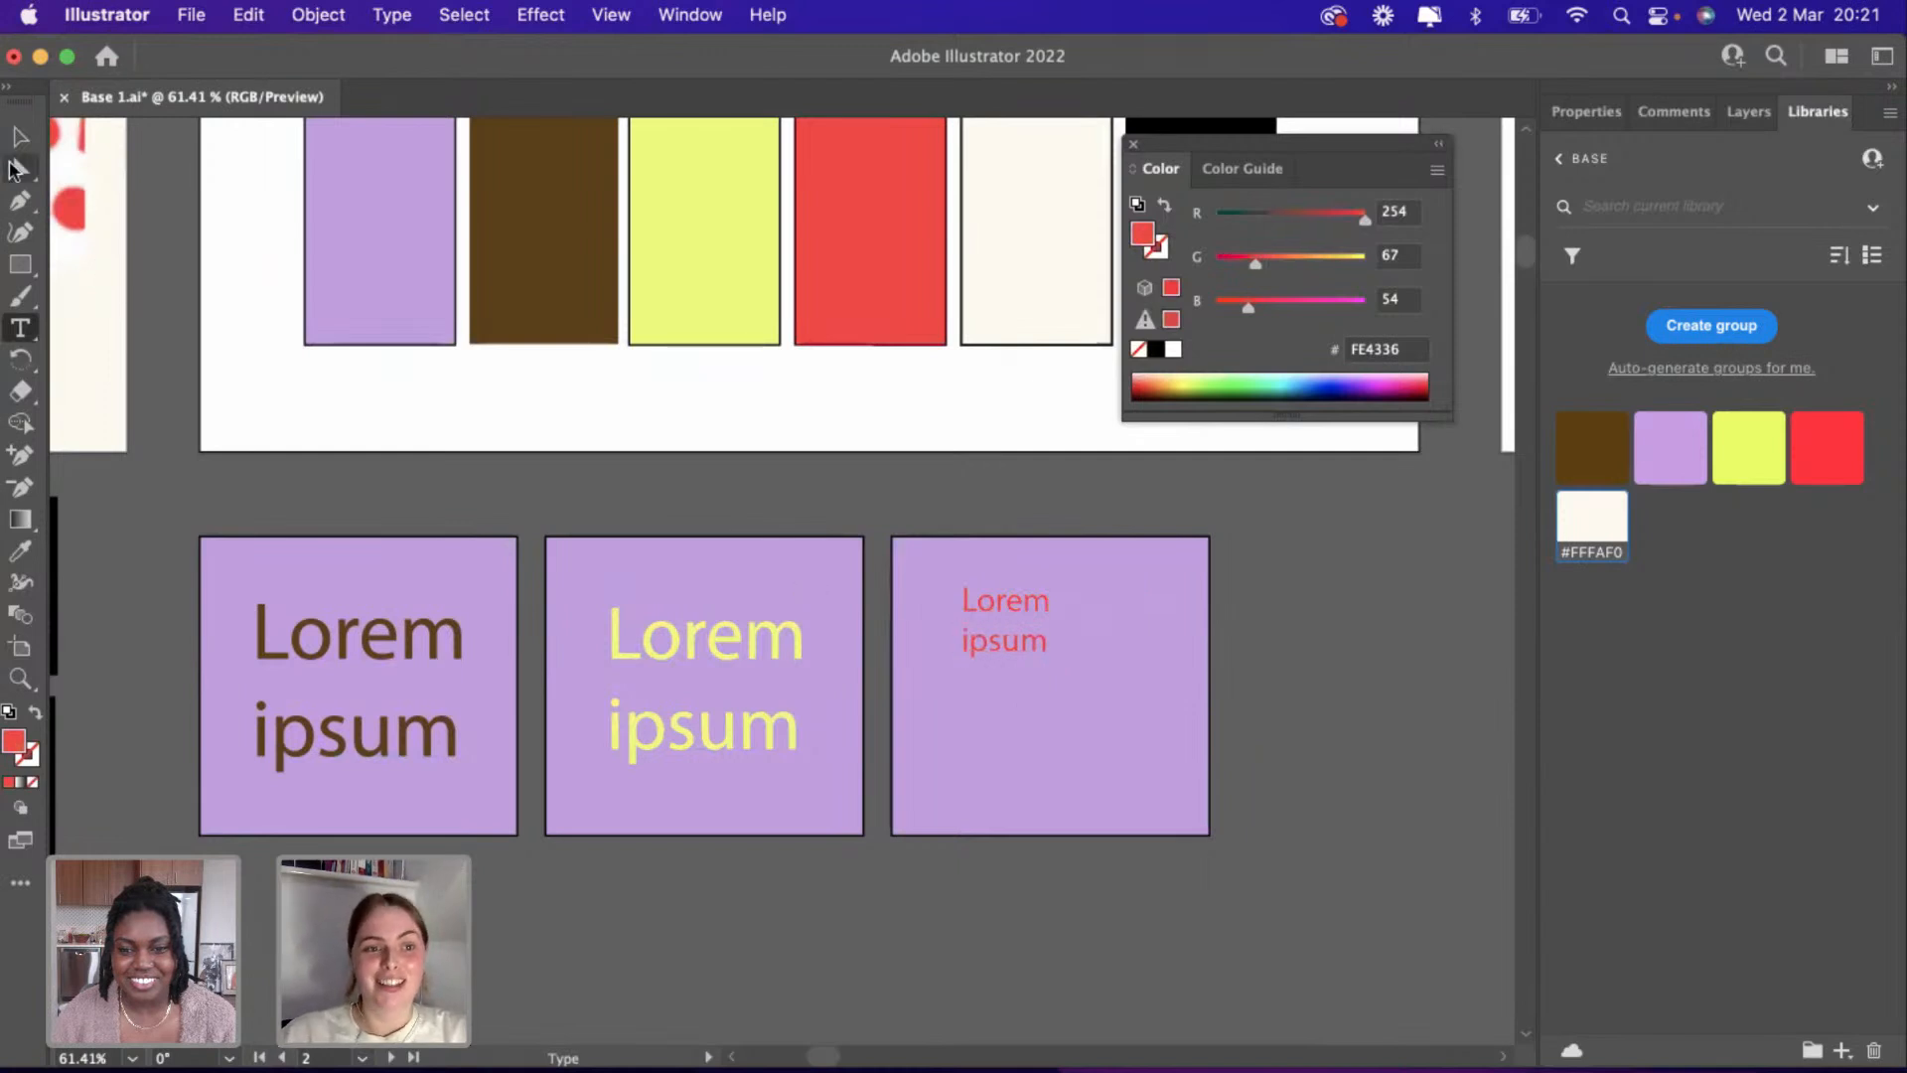
left_click(20, 136)
left_click_drag(1045, 662, 1170, 853)
left_click_drag(1110, 733, 1092, 743)
scroll(1092, 741, "right", 5)
left_click(999, 795)
scroll(999, 795, "down", 3)
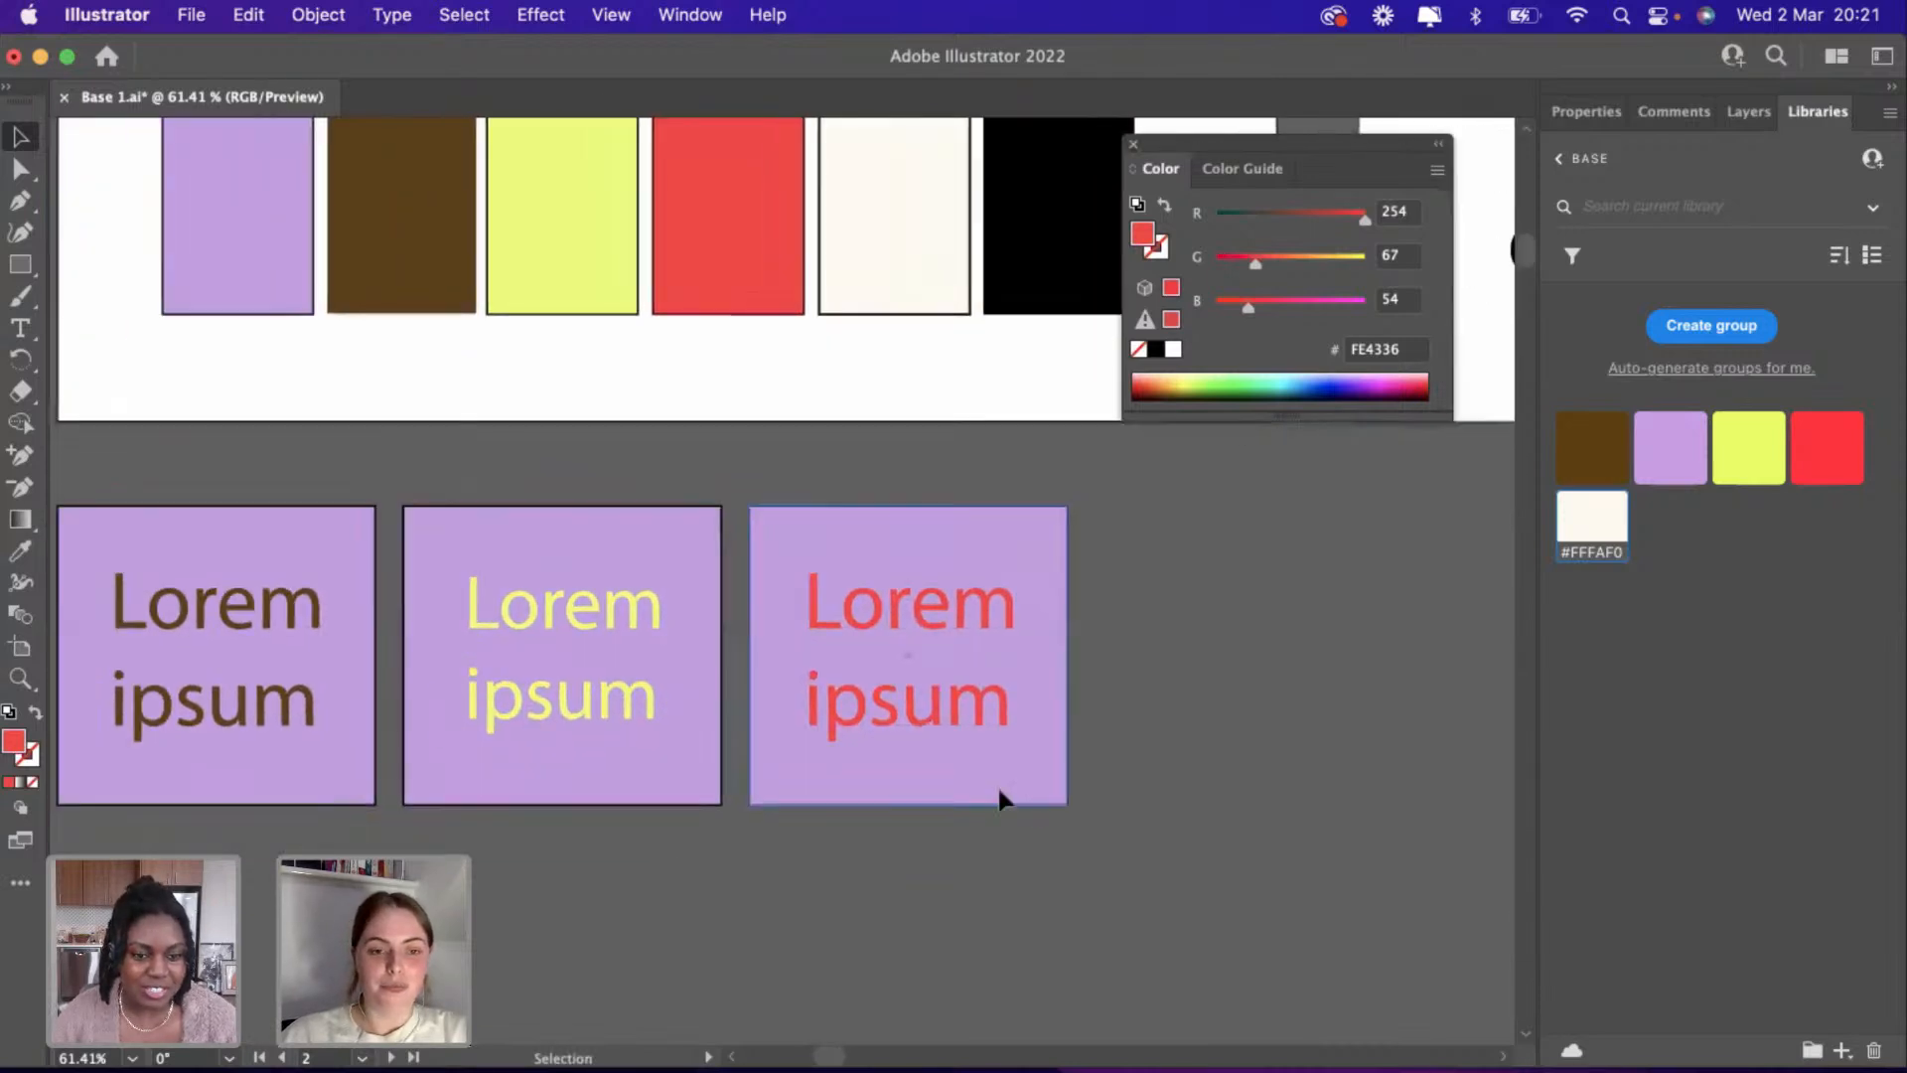
Duplicate the third lilac square, place the copy below the first square and fill it with the cream bar's colour FFFAF0.
left_click(1021, 763)
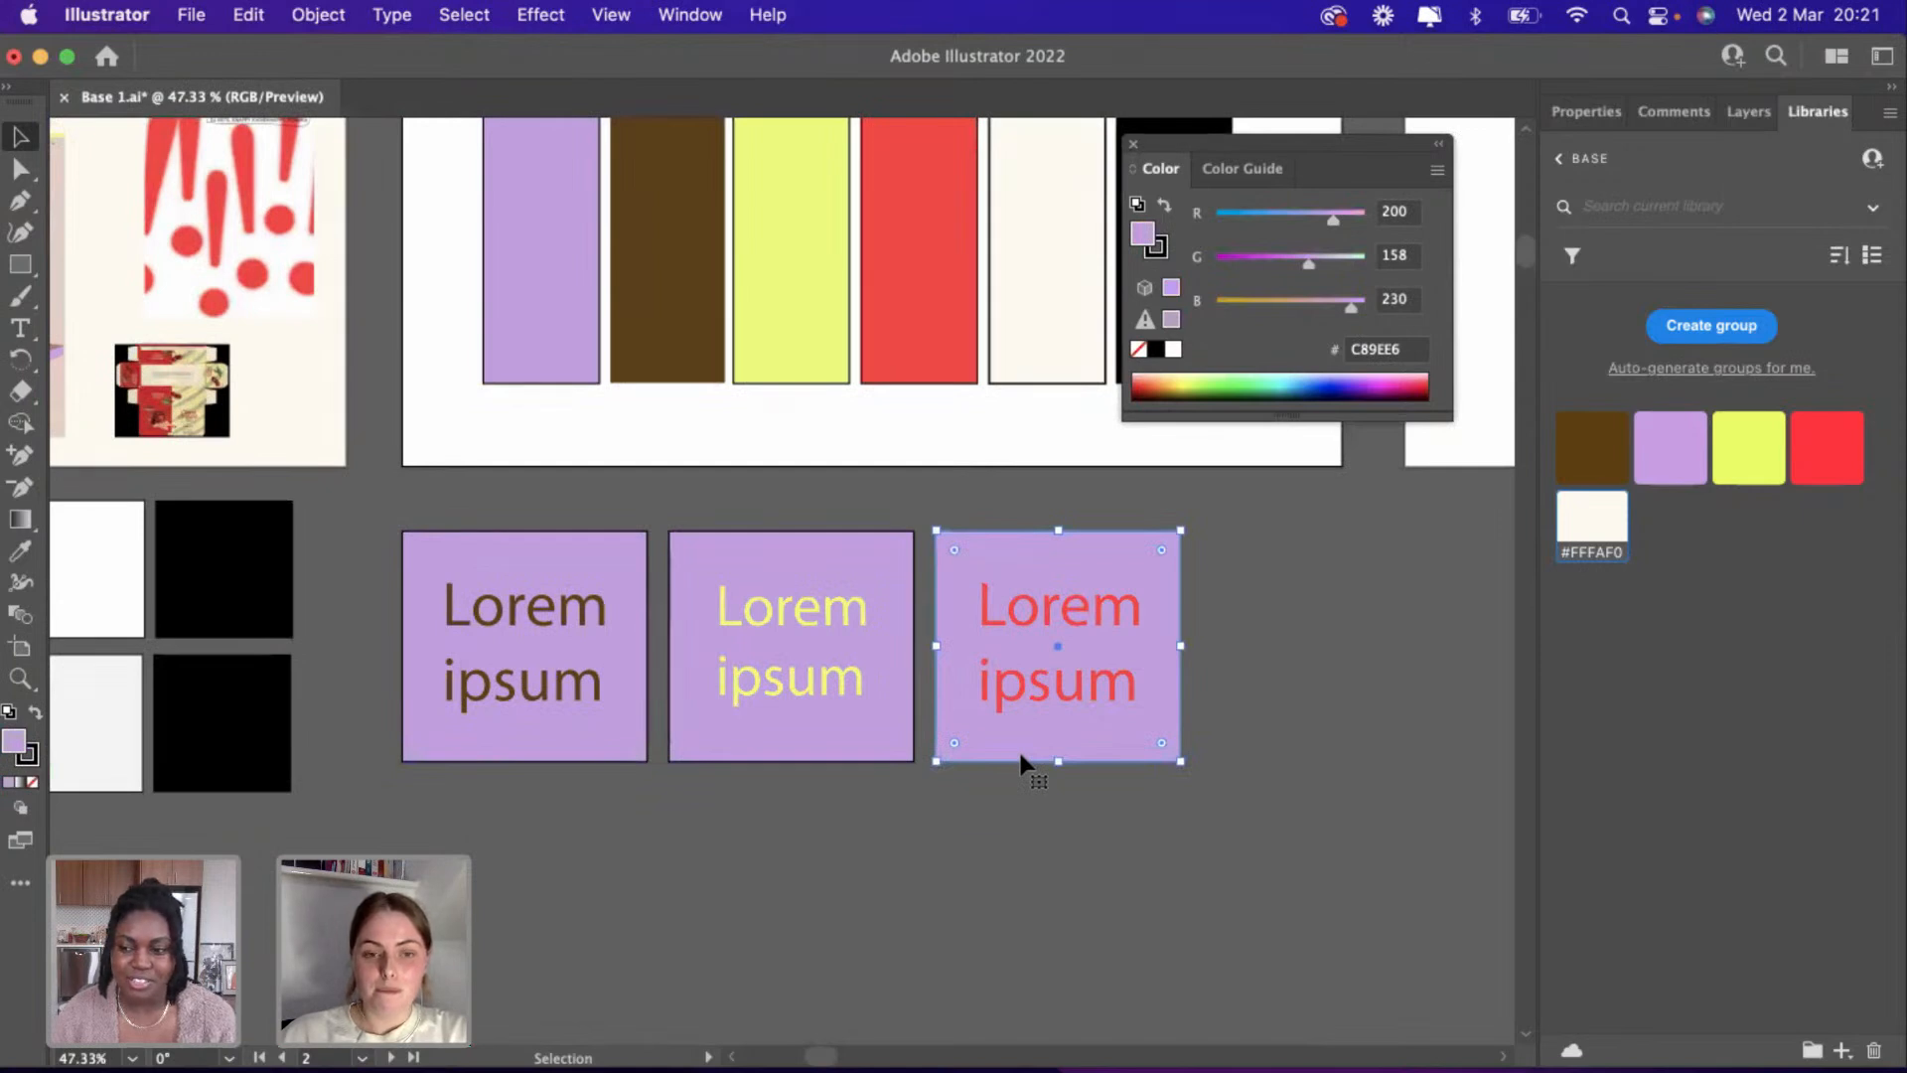
left_click_drag(813, 601, 553, 867)
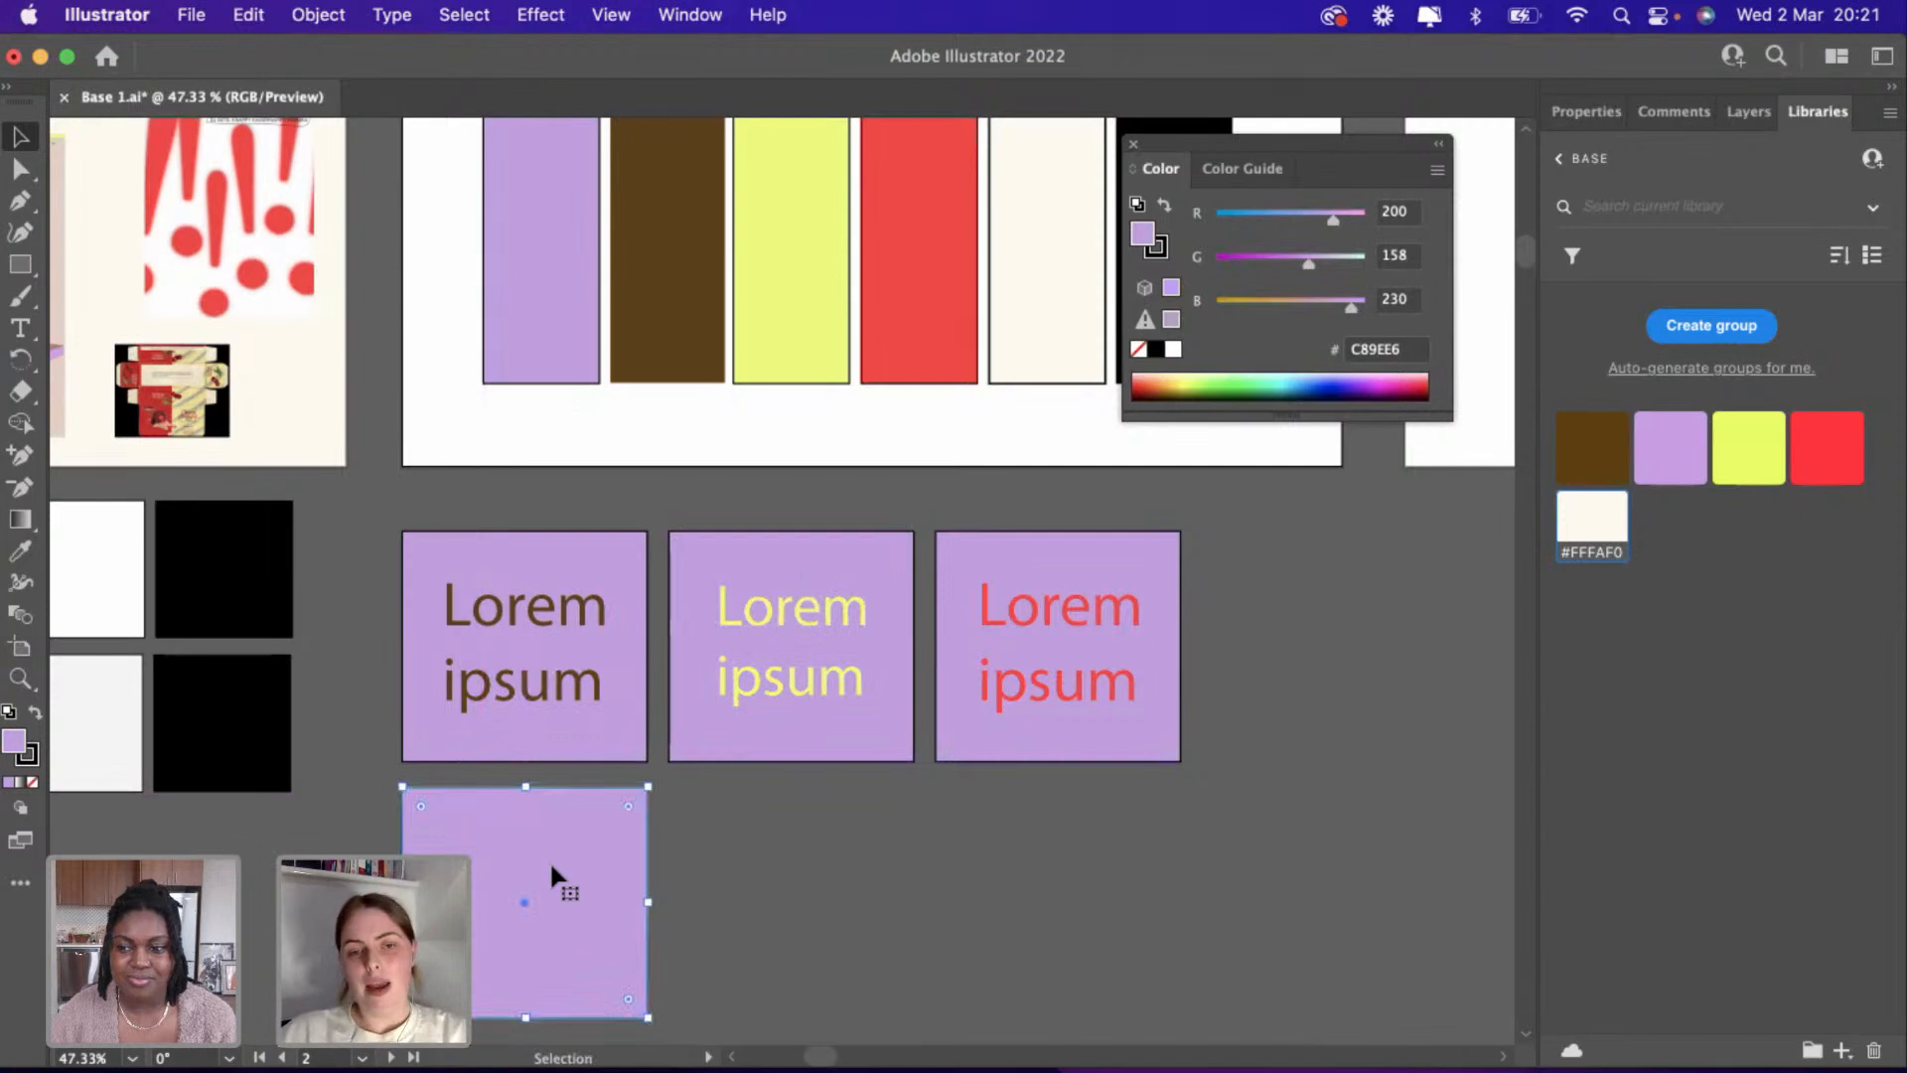
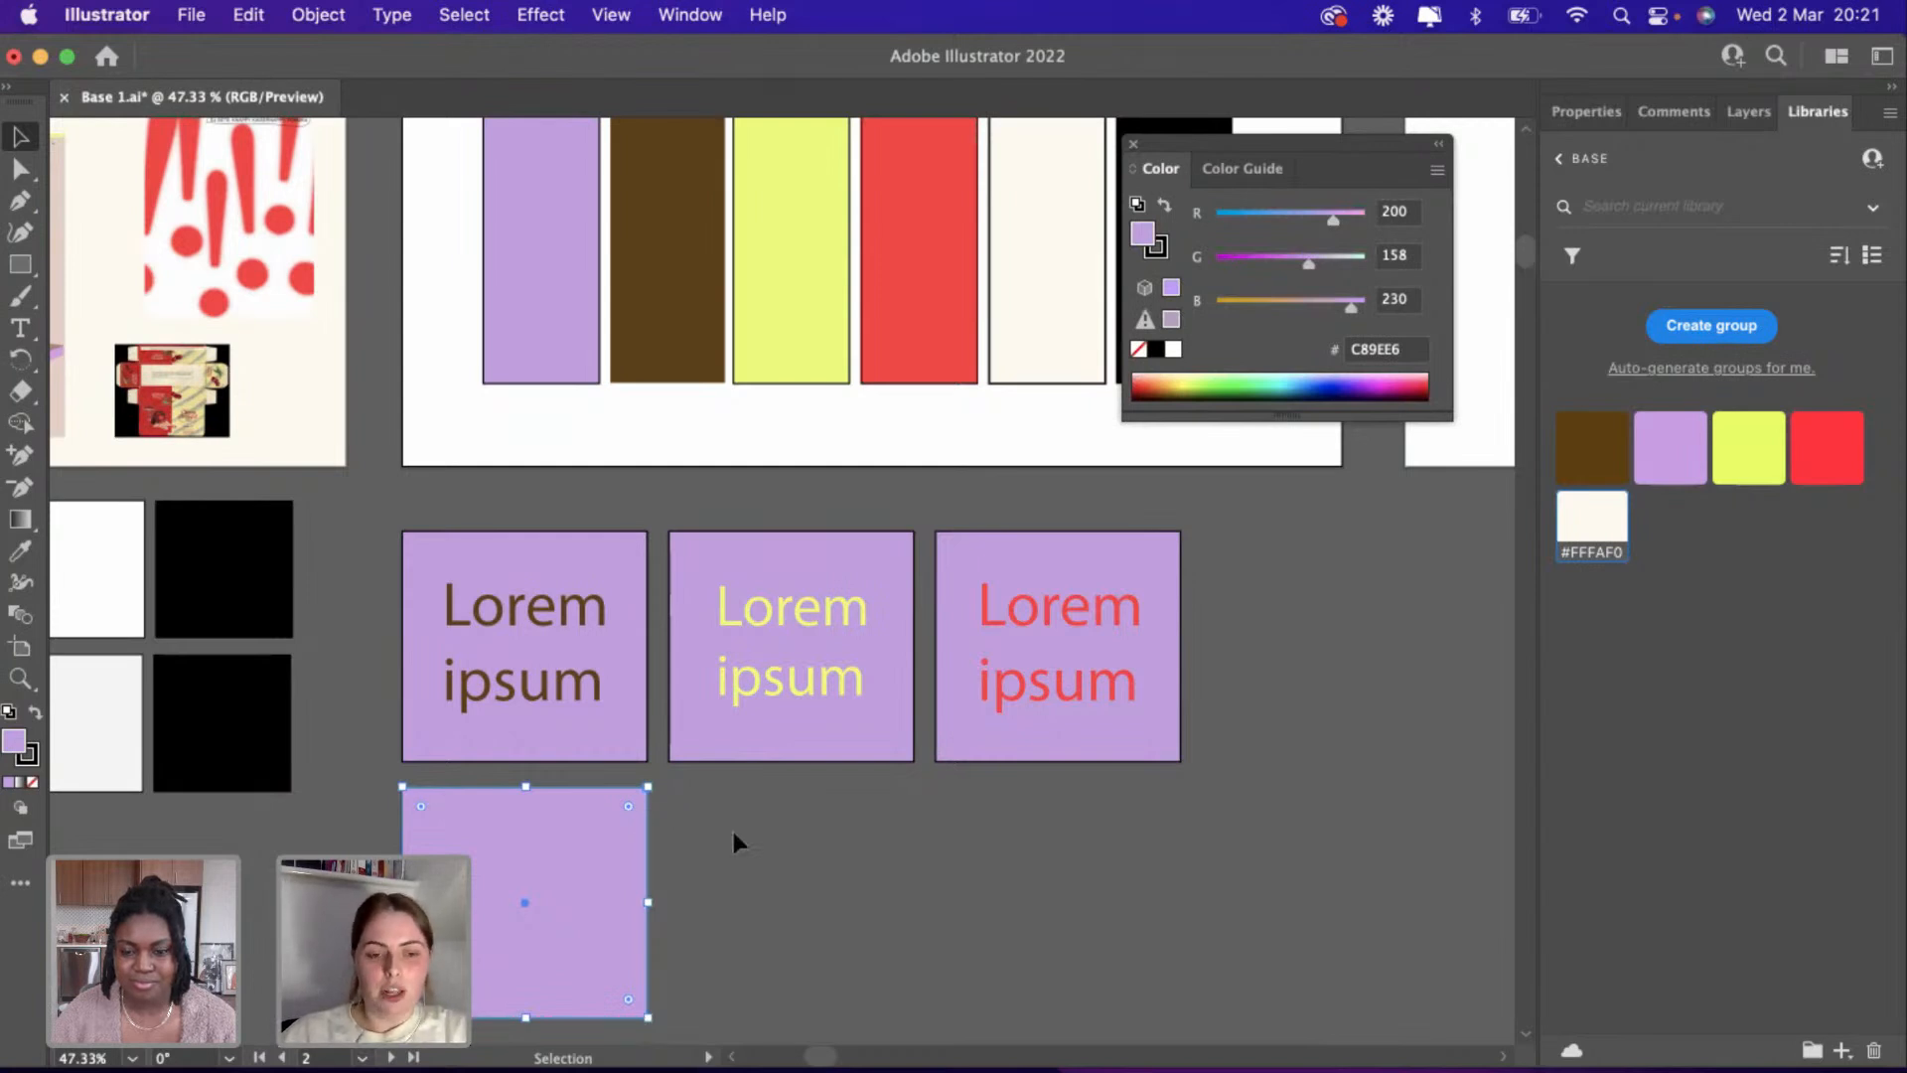
scroll(741, 792, "right", 4)
scroll(741, 791, "up", 2)
left_click(740, 785)
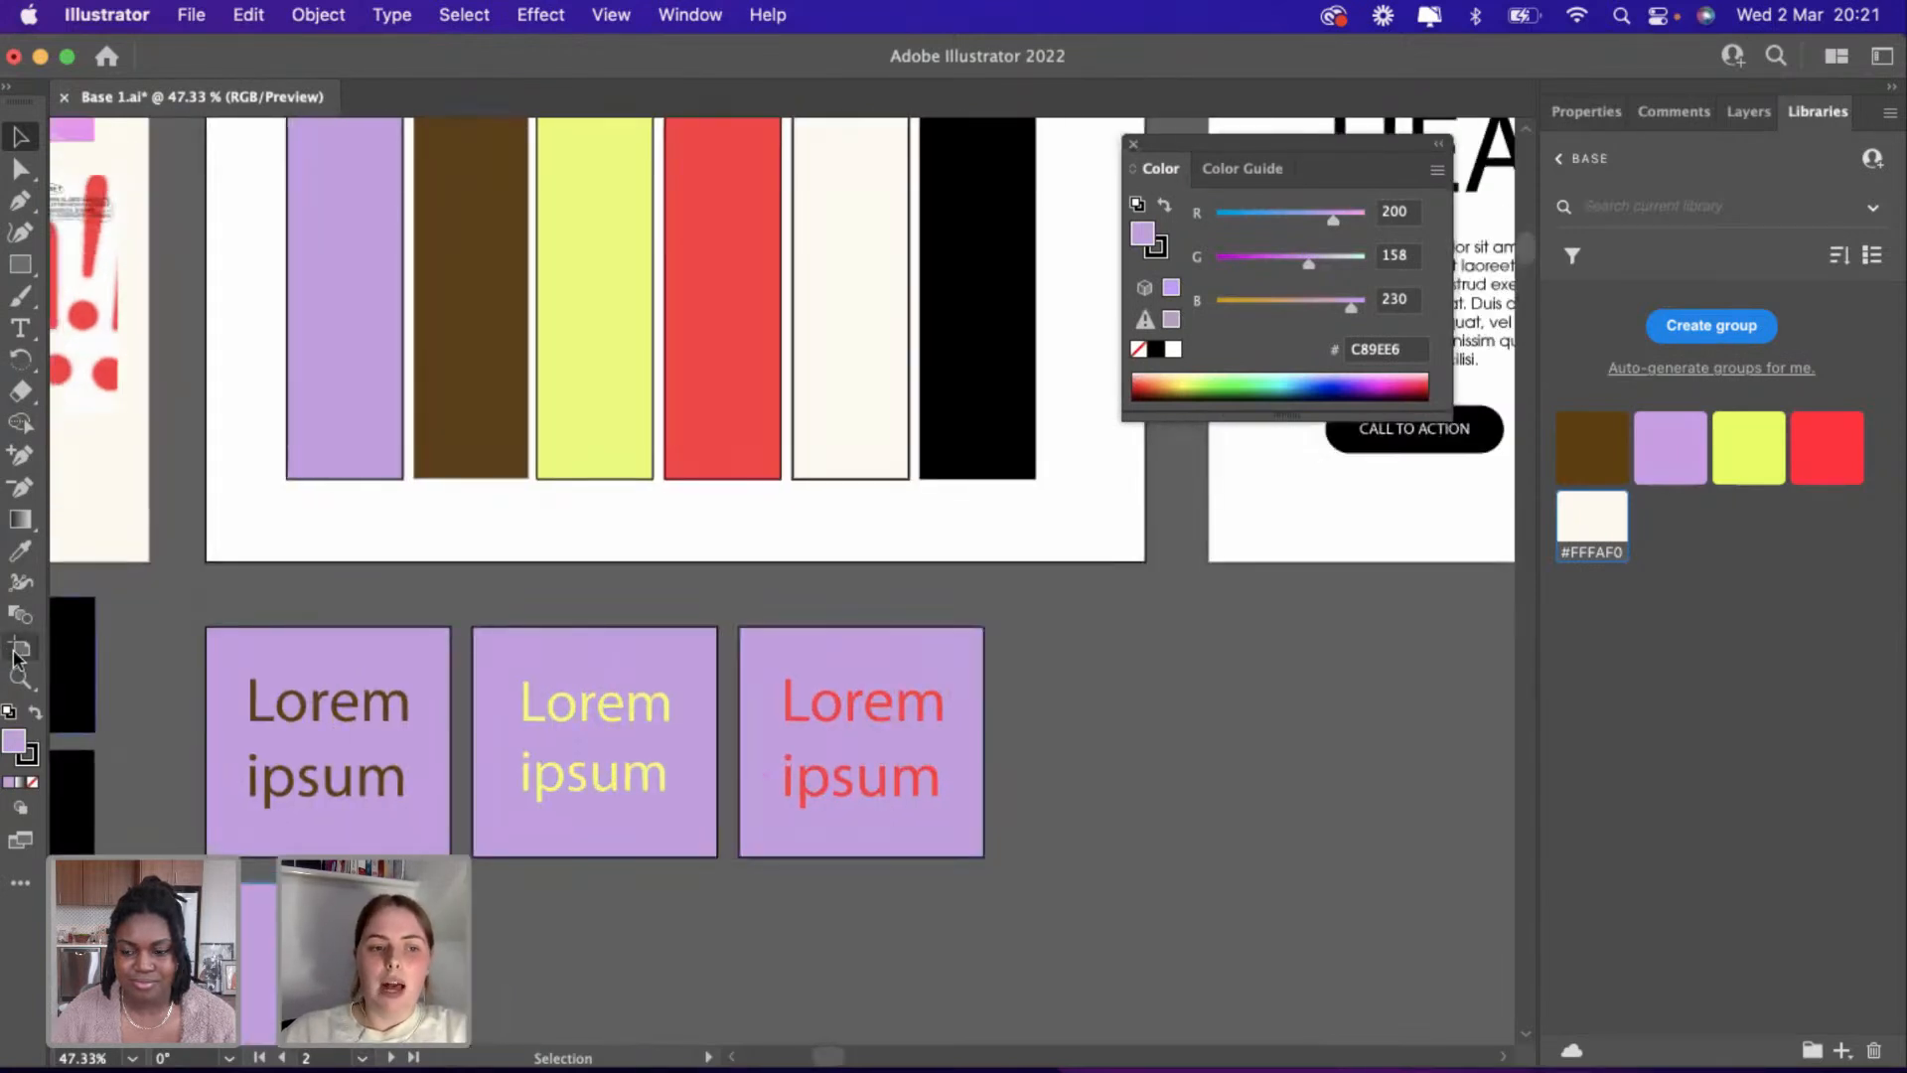
left_click(20, 551)
left_click(873, 298)
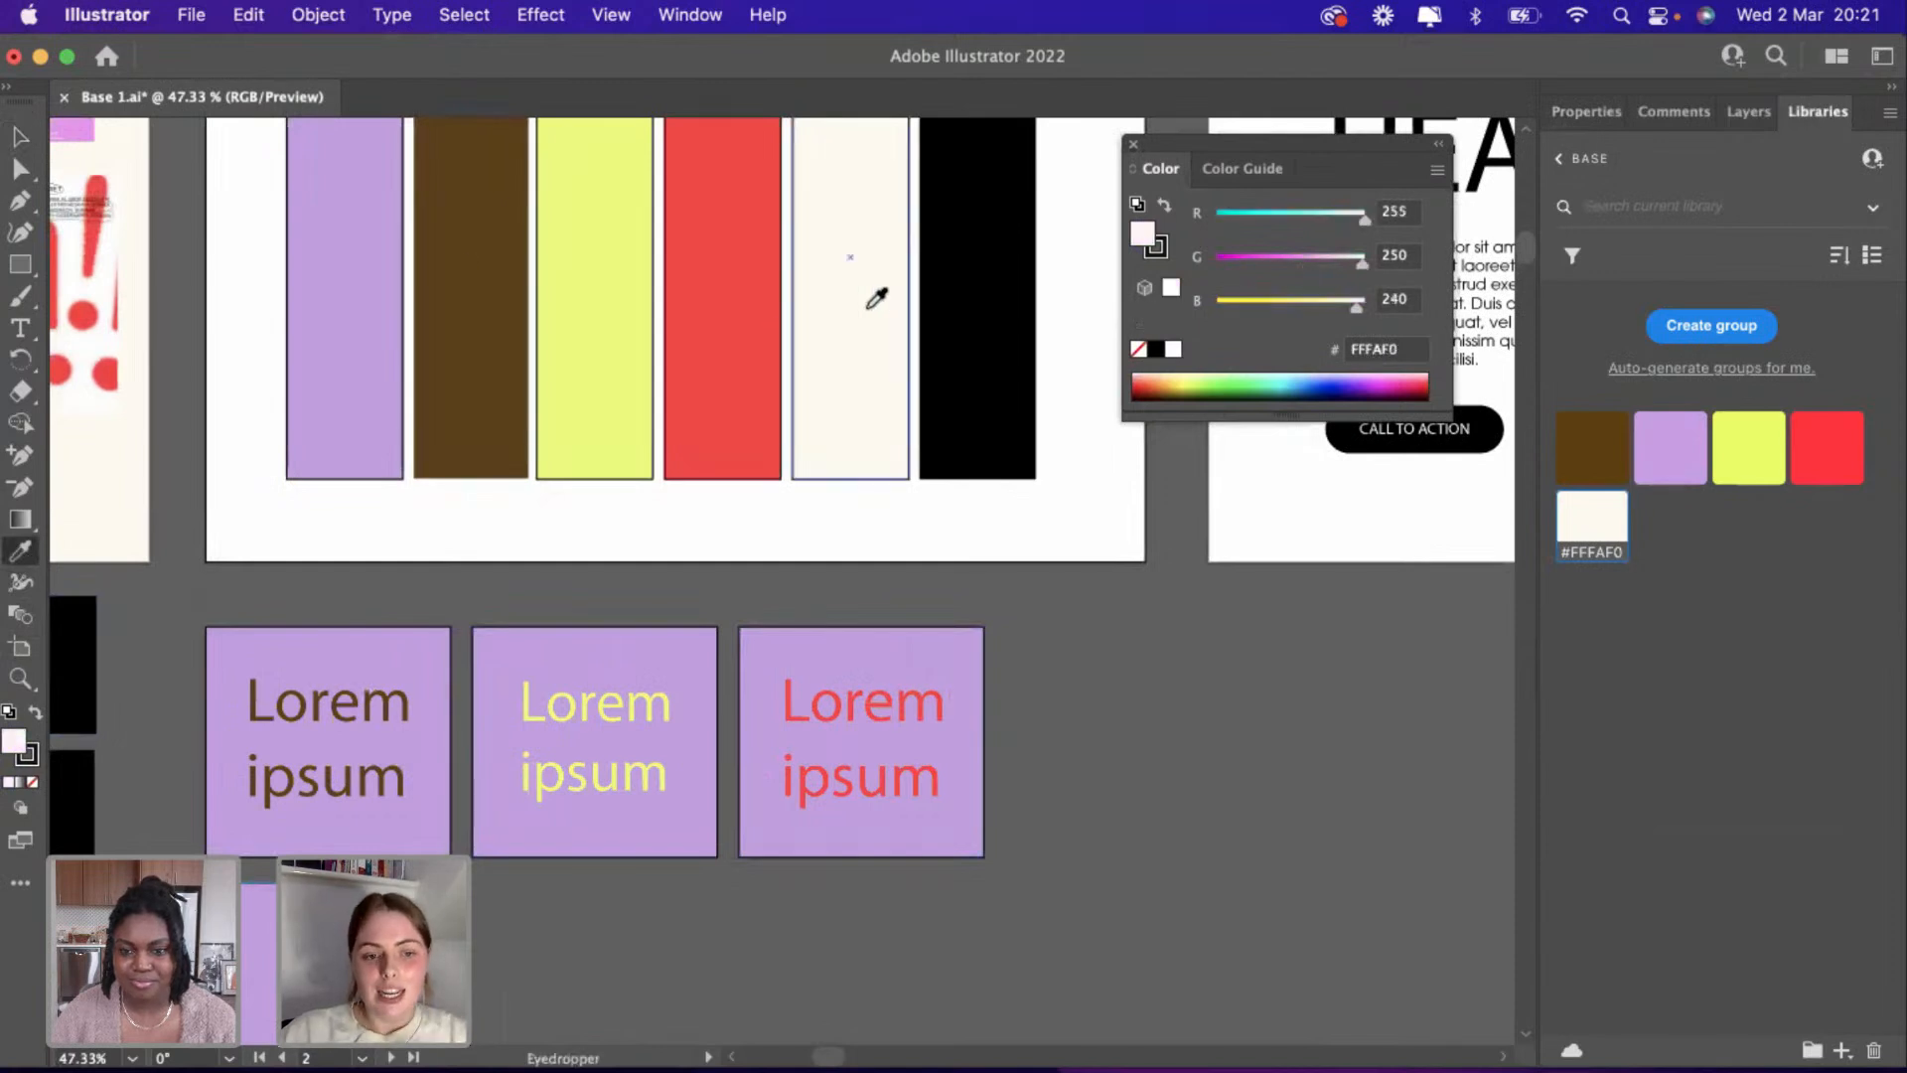
left_click(22, 139)
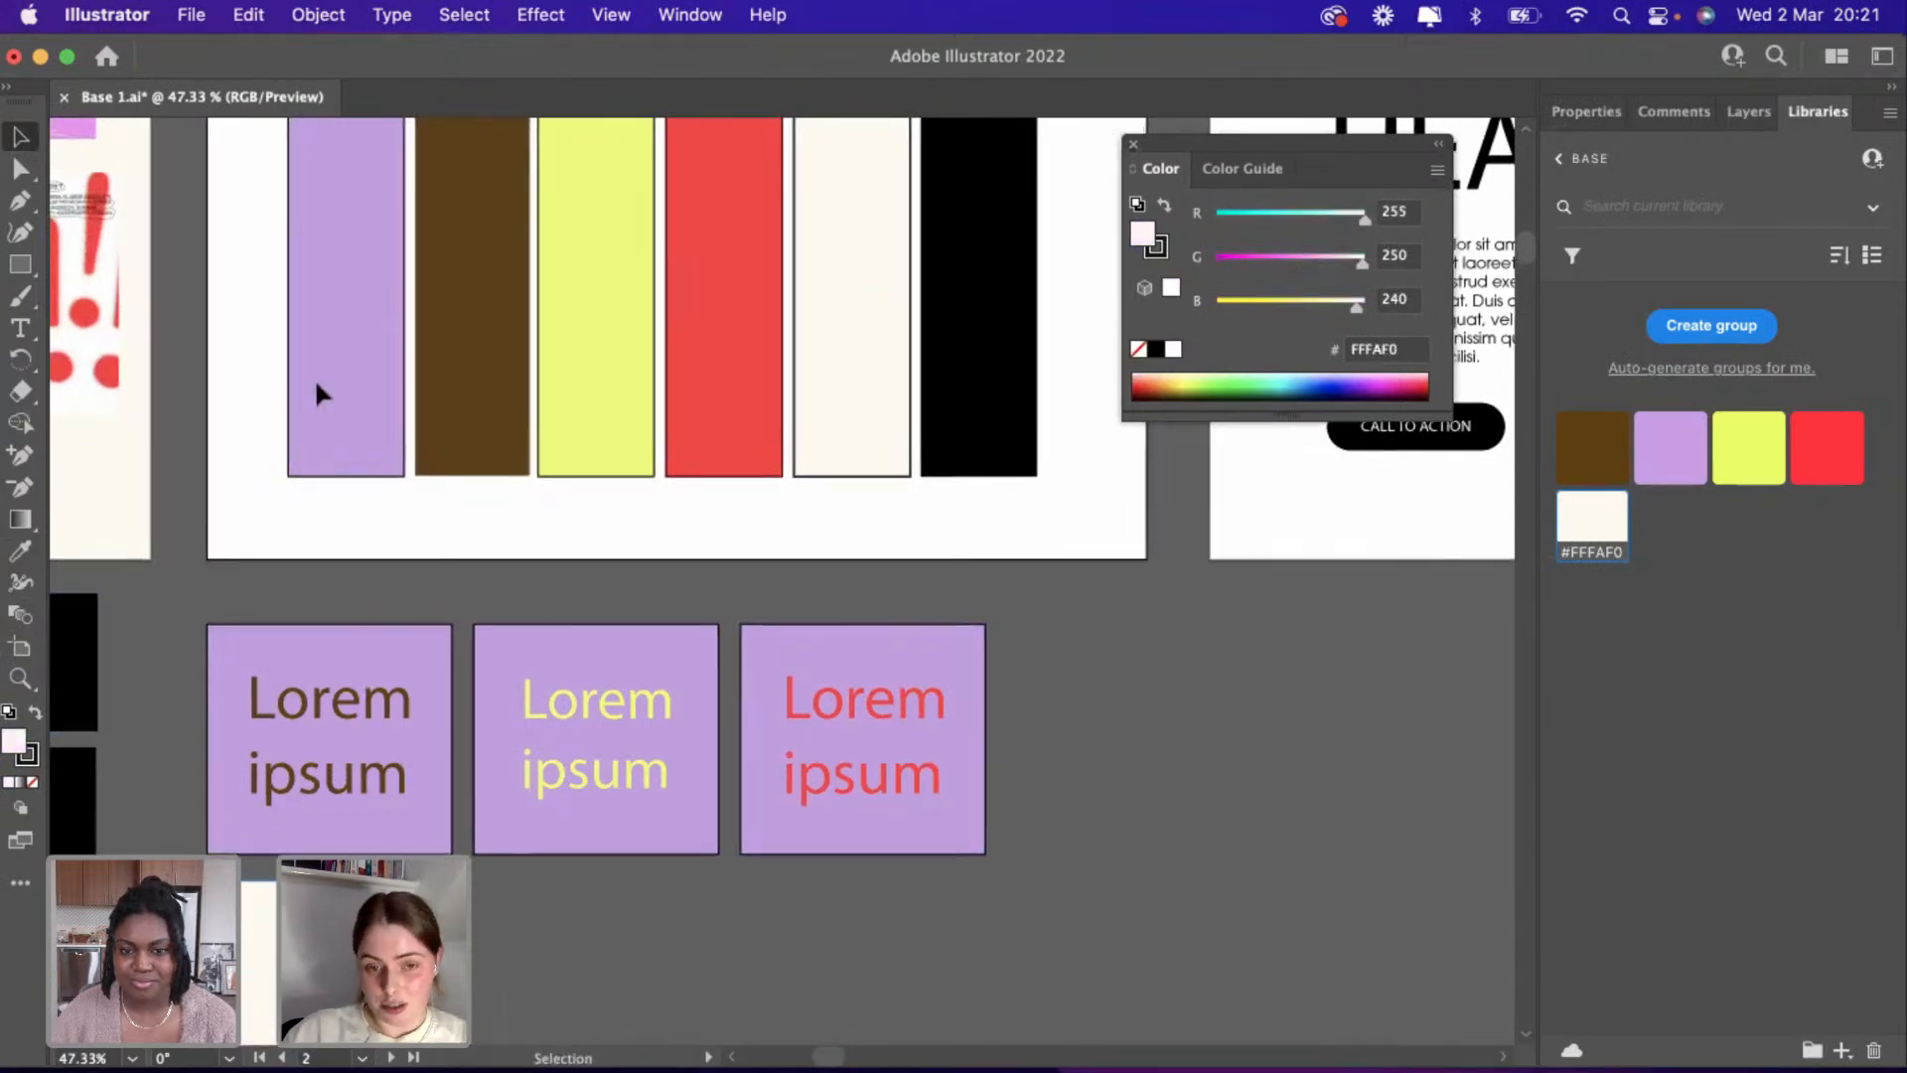
Copy the brown "Lorem ipsum" from the first lilac square and centre the copy in the cream square below it.
scroll(314, 377, "down", 3)
scroll(314, 377, "left", 1)
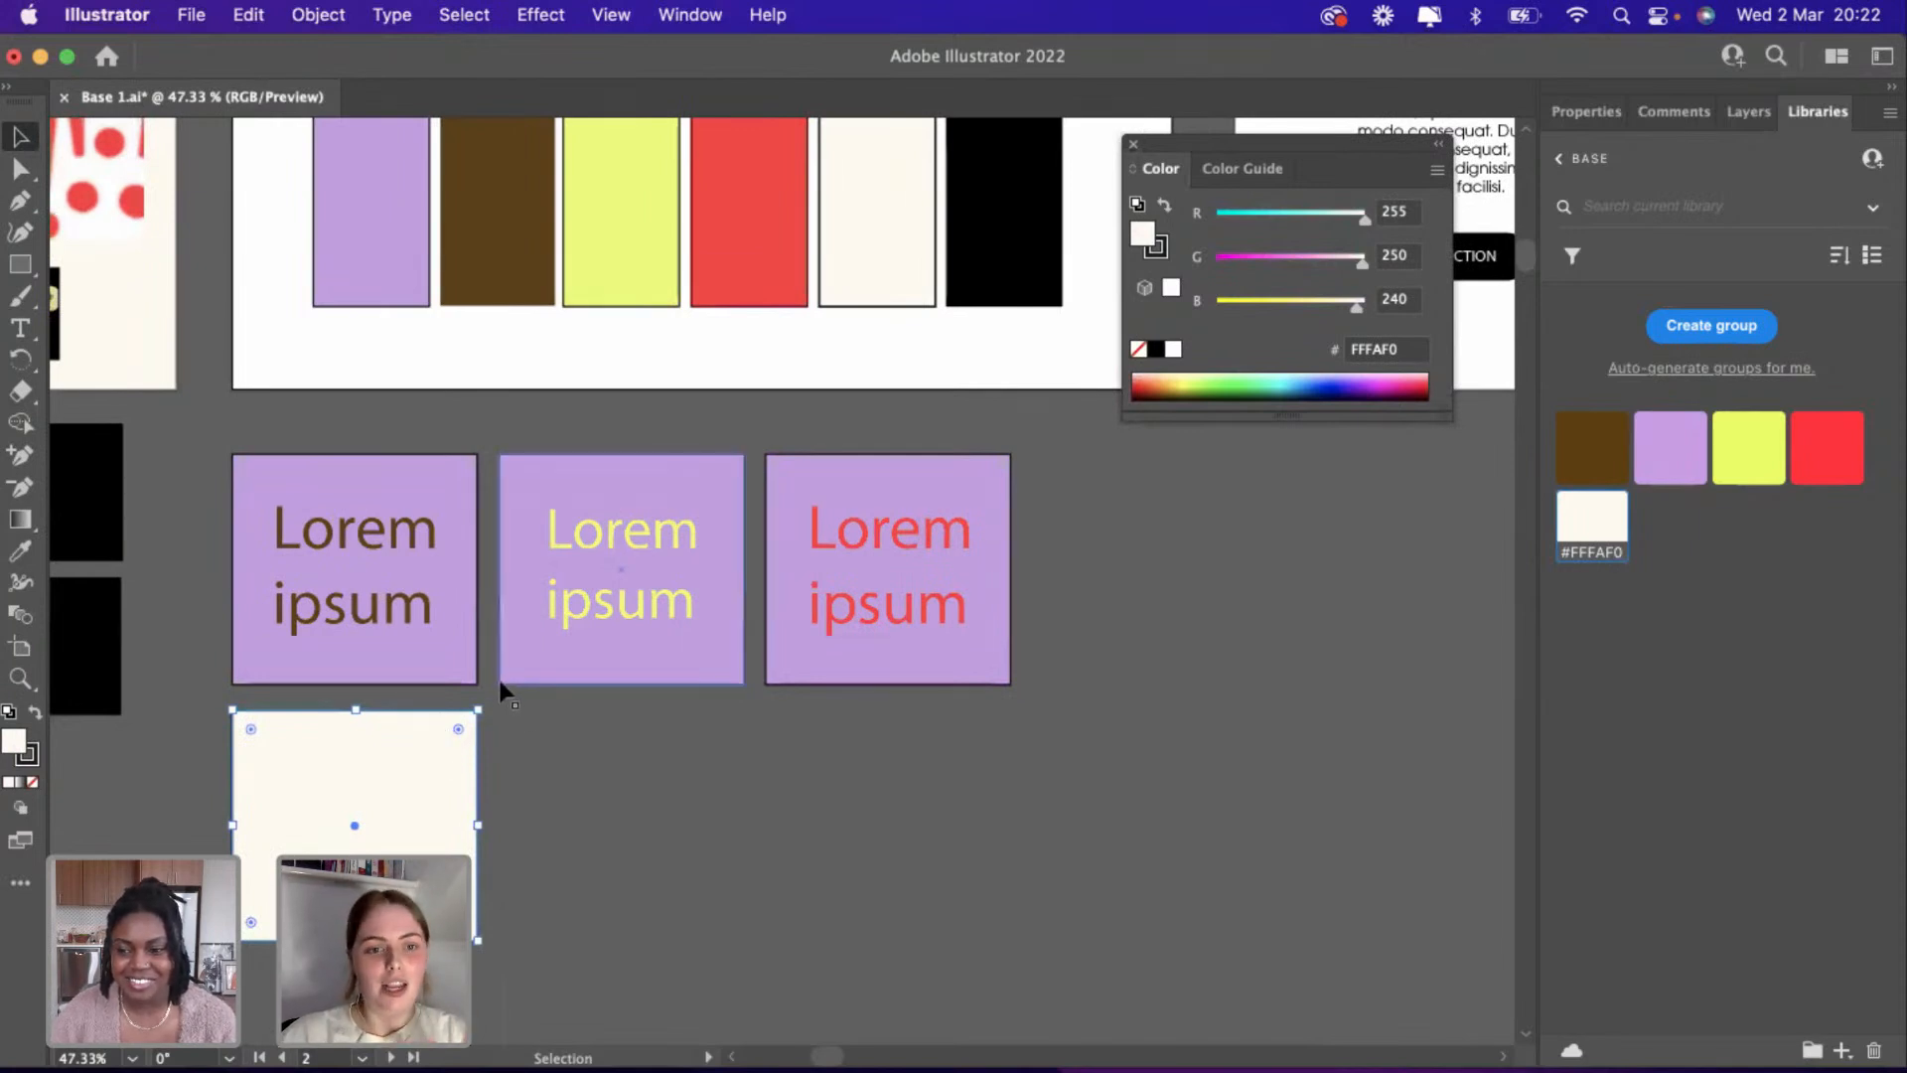
left_click(408, 604)
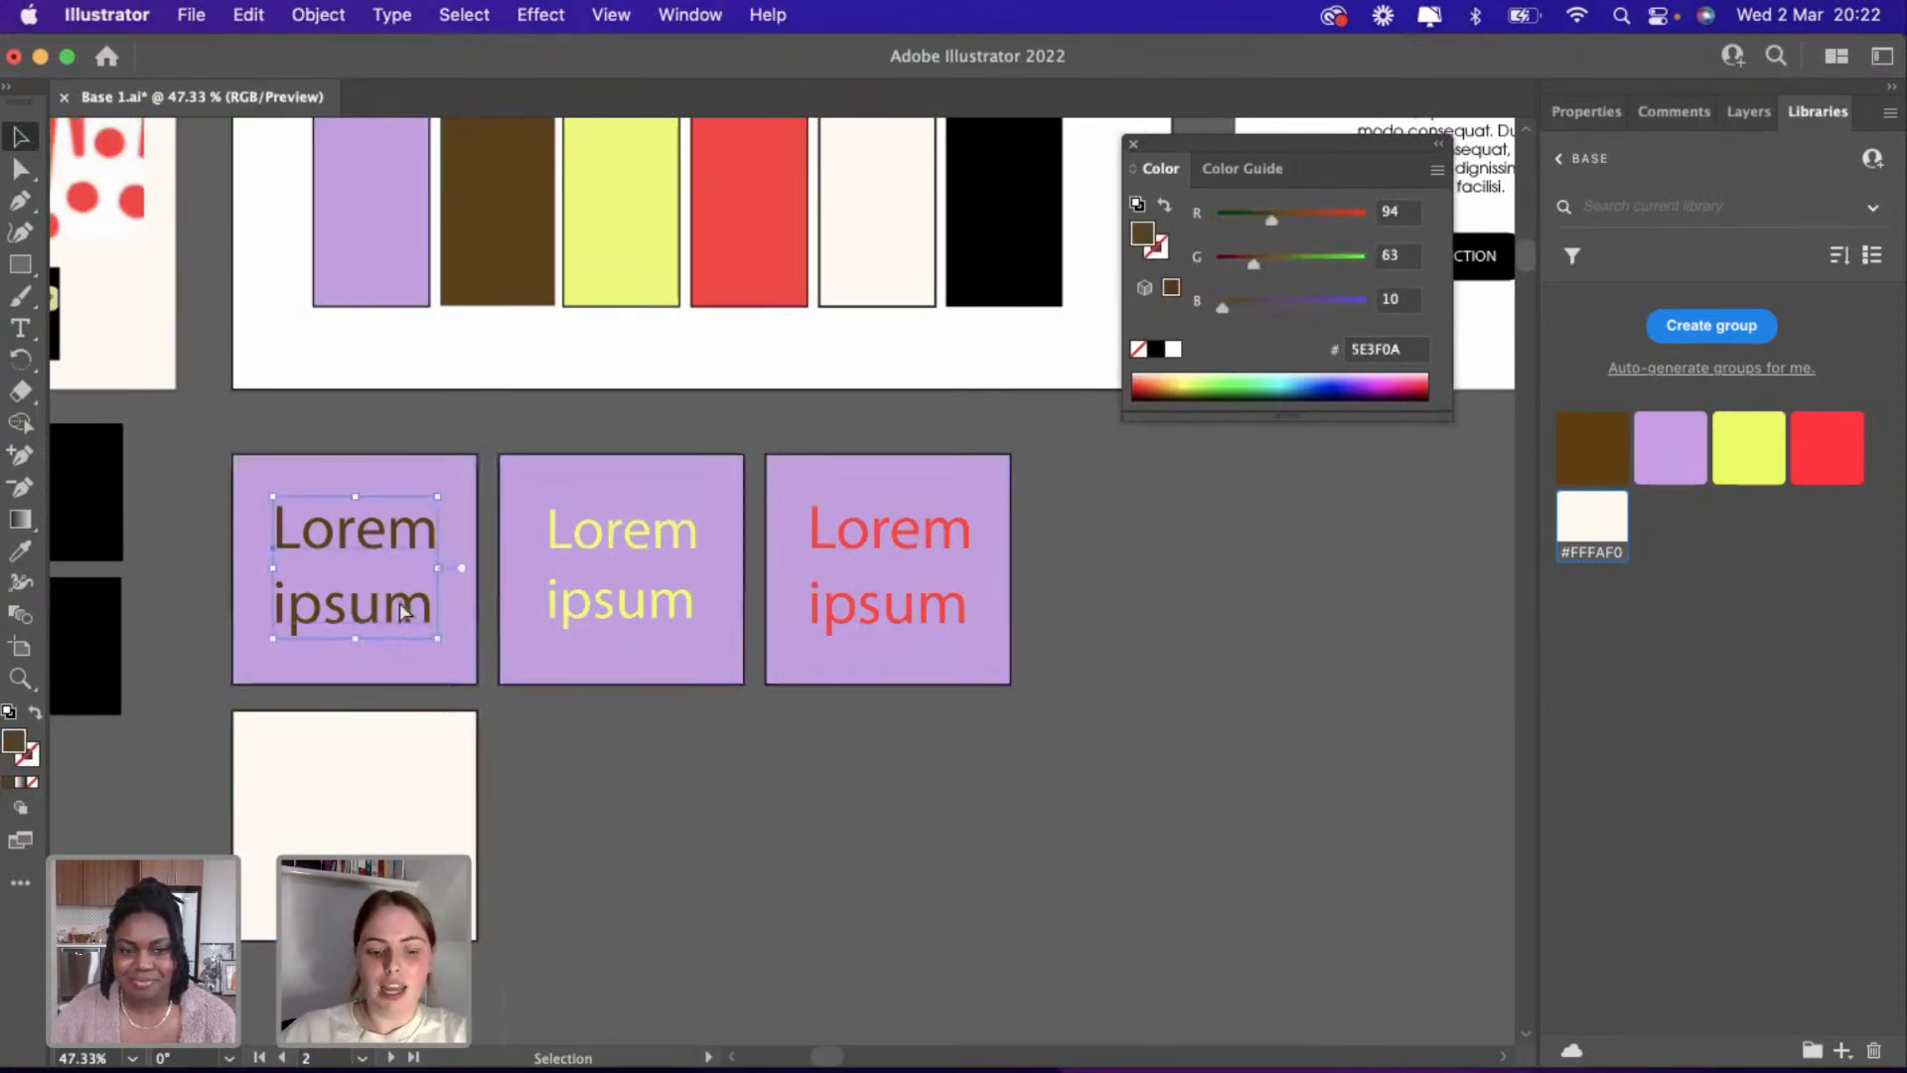
left_click_drag(408, 604, 339, 818)
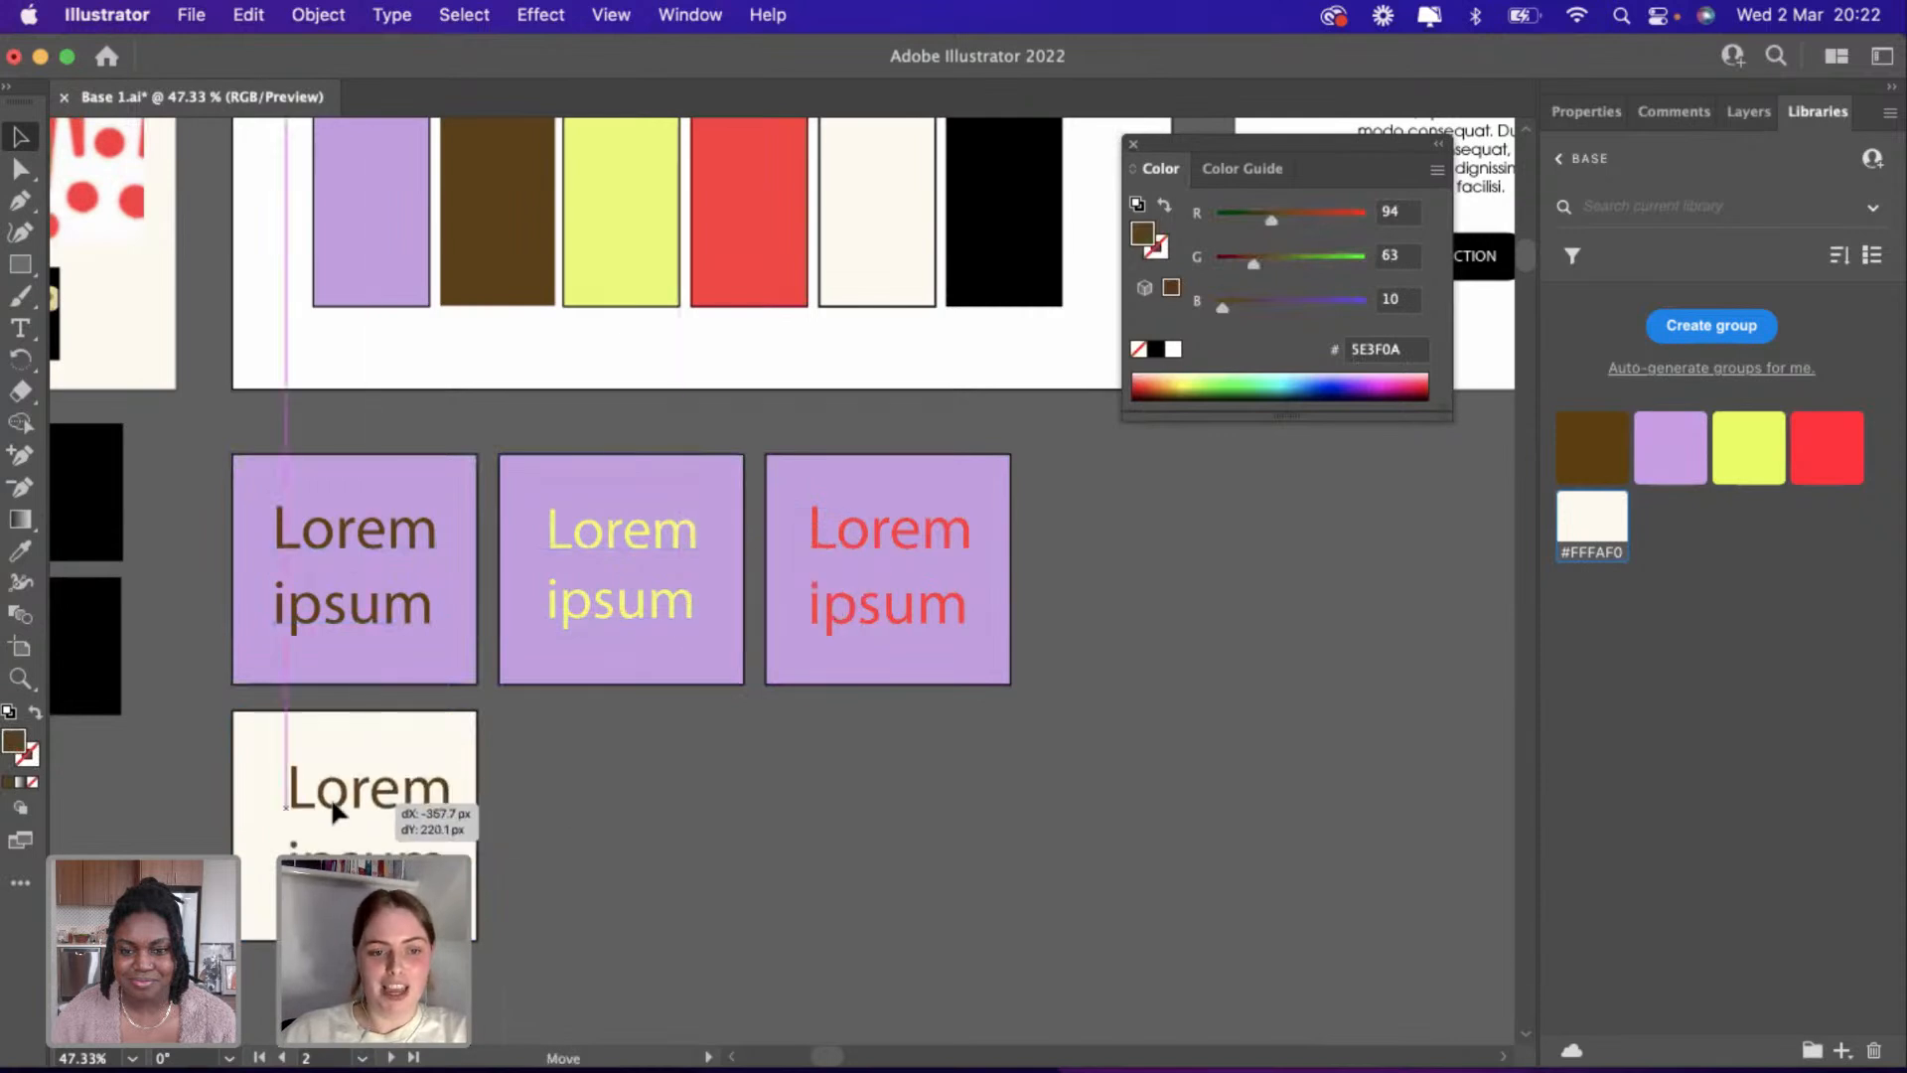
left_click(245, 767)
key("ctrl+c")
key("ctrl+v")
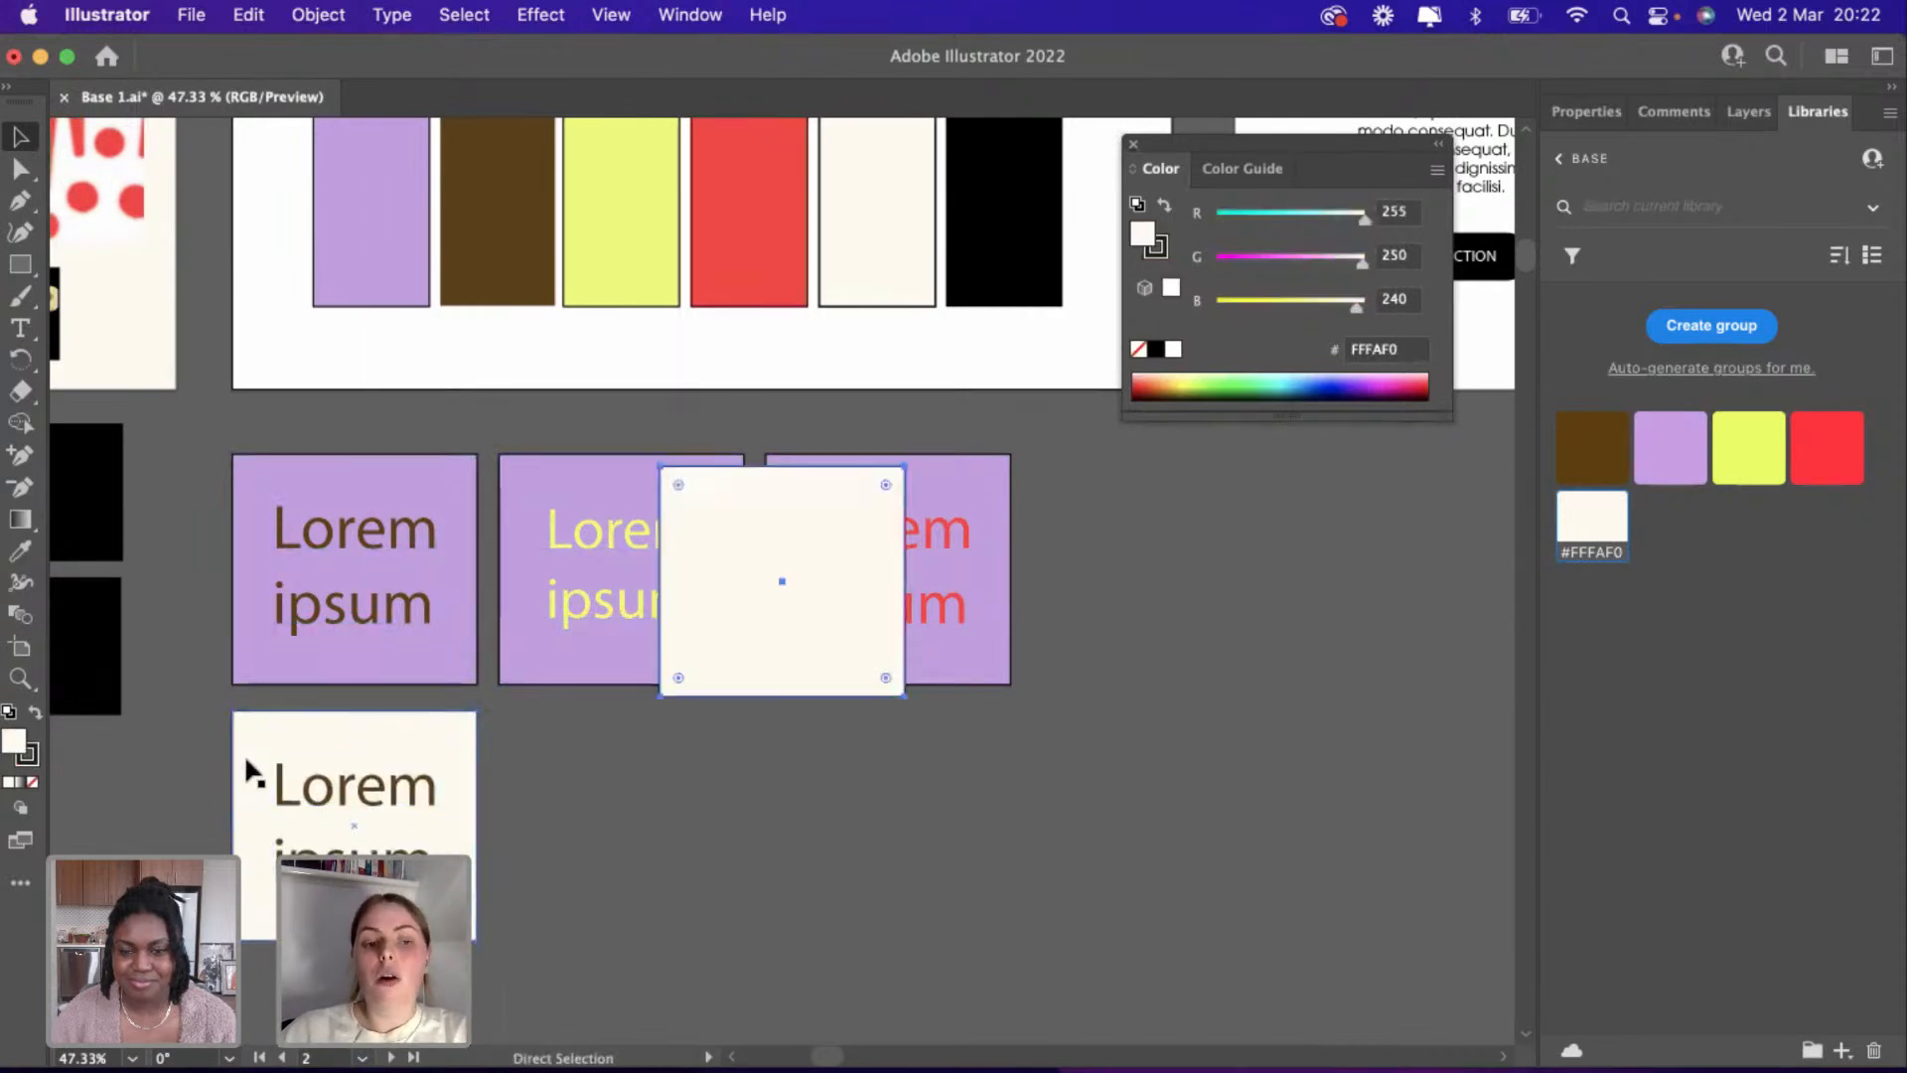
left_click_drag(735, 473, 842, 462)
key("ctrl+shift+bracketleft")
key("a")
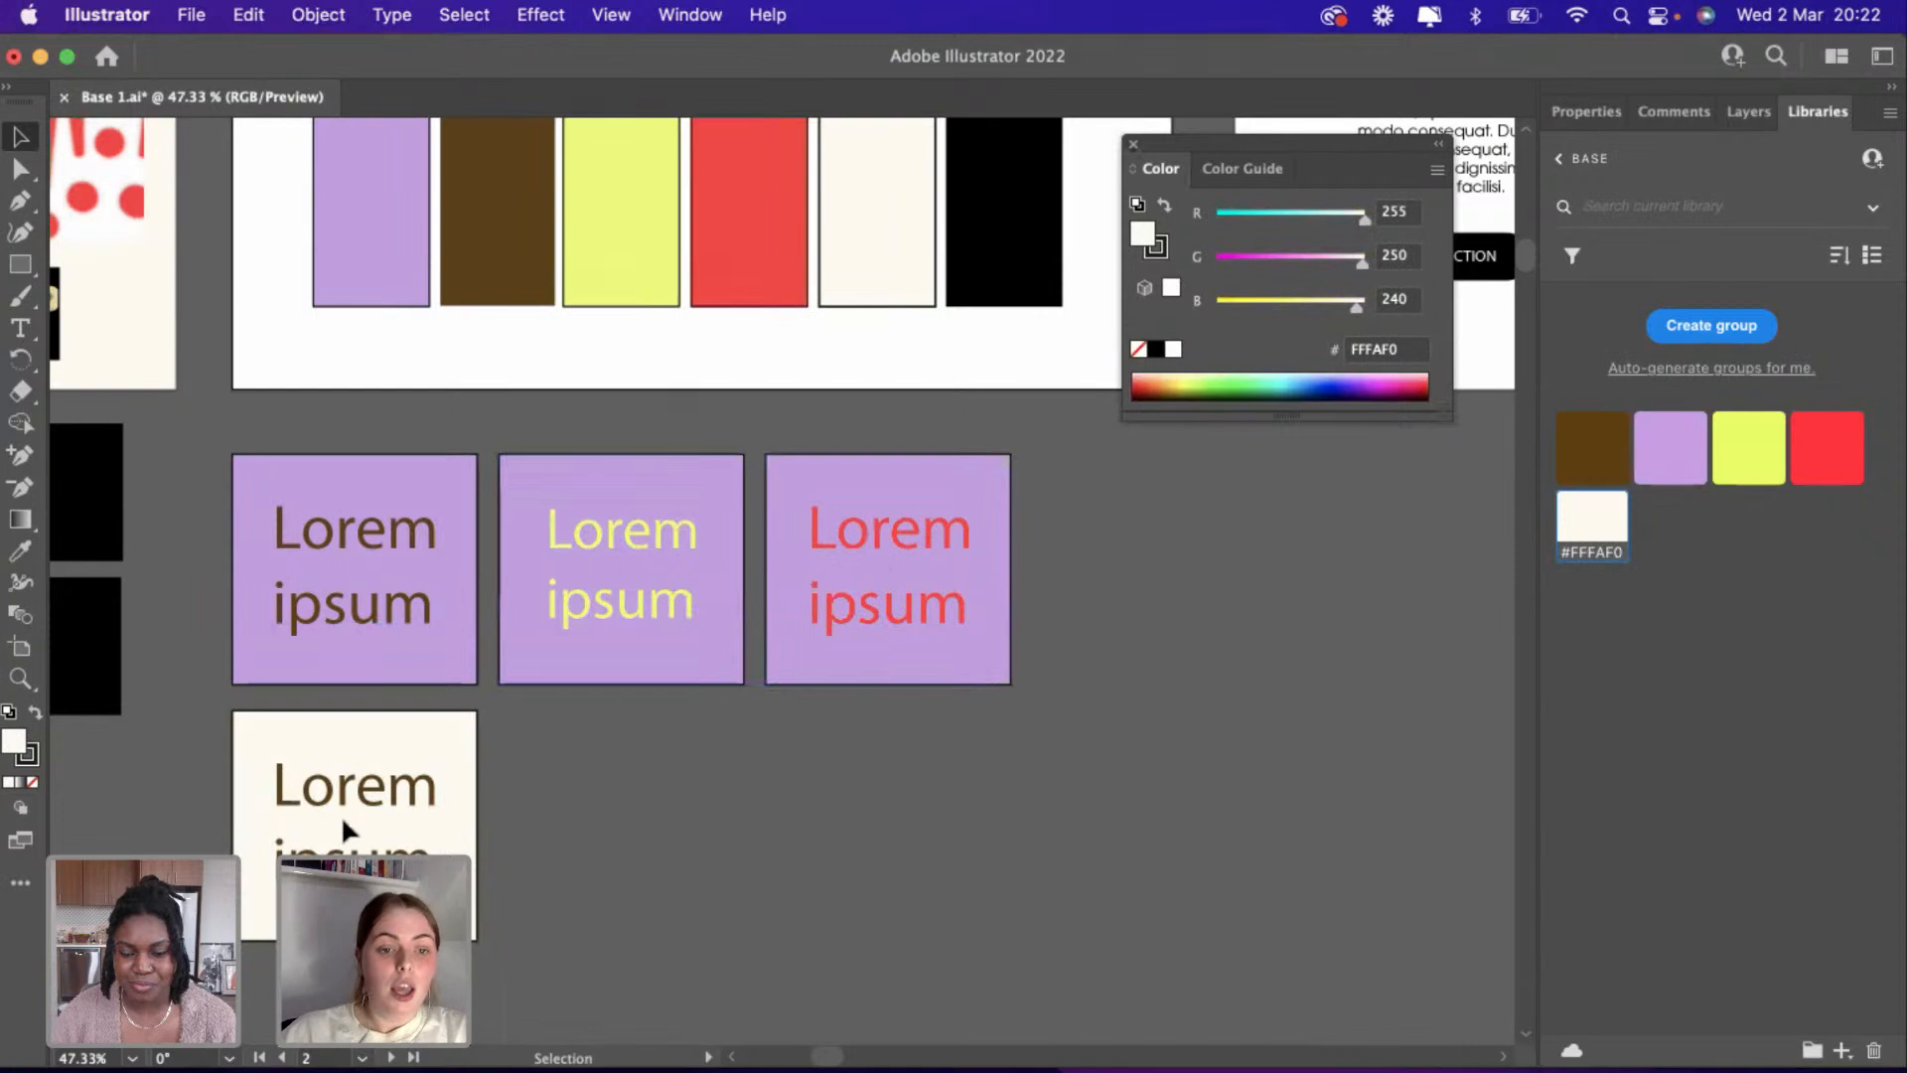
Duplicate the cream square together with its brown text and place the copy below the second lilac square.
left_click_drag(349, 826, 503, 962)
key("ctrl+c")
key("ctrl+v")
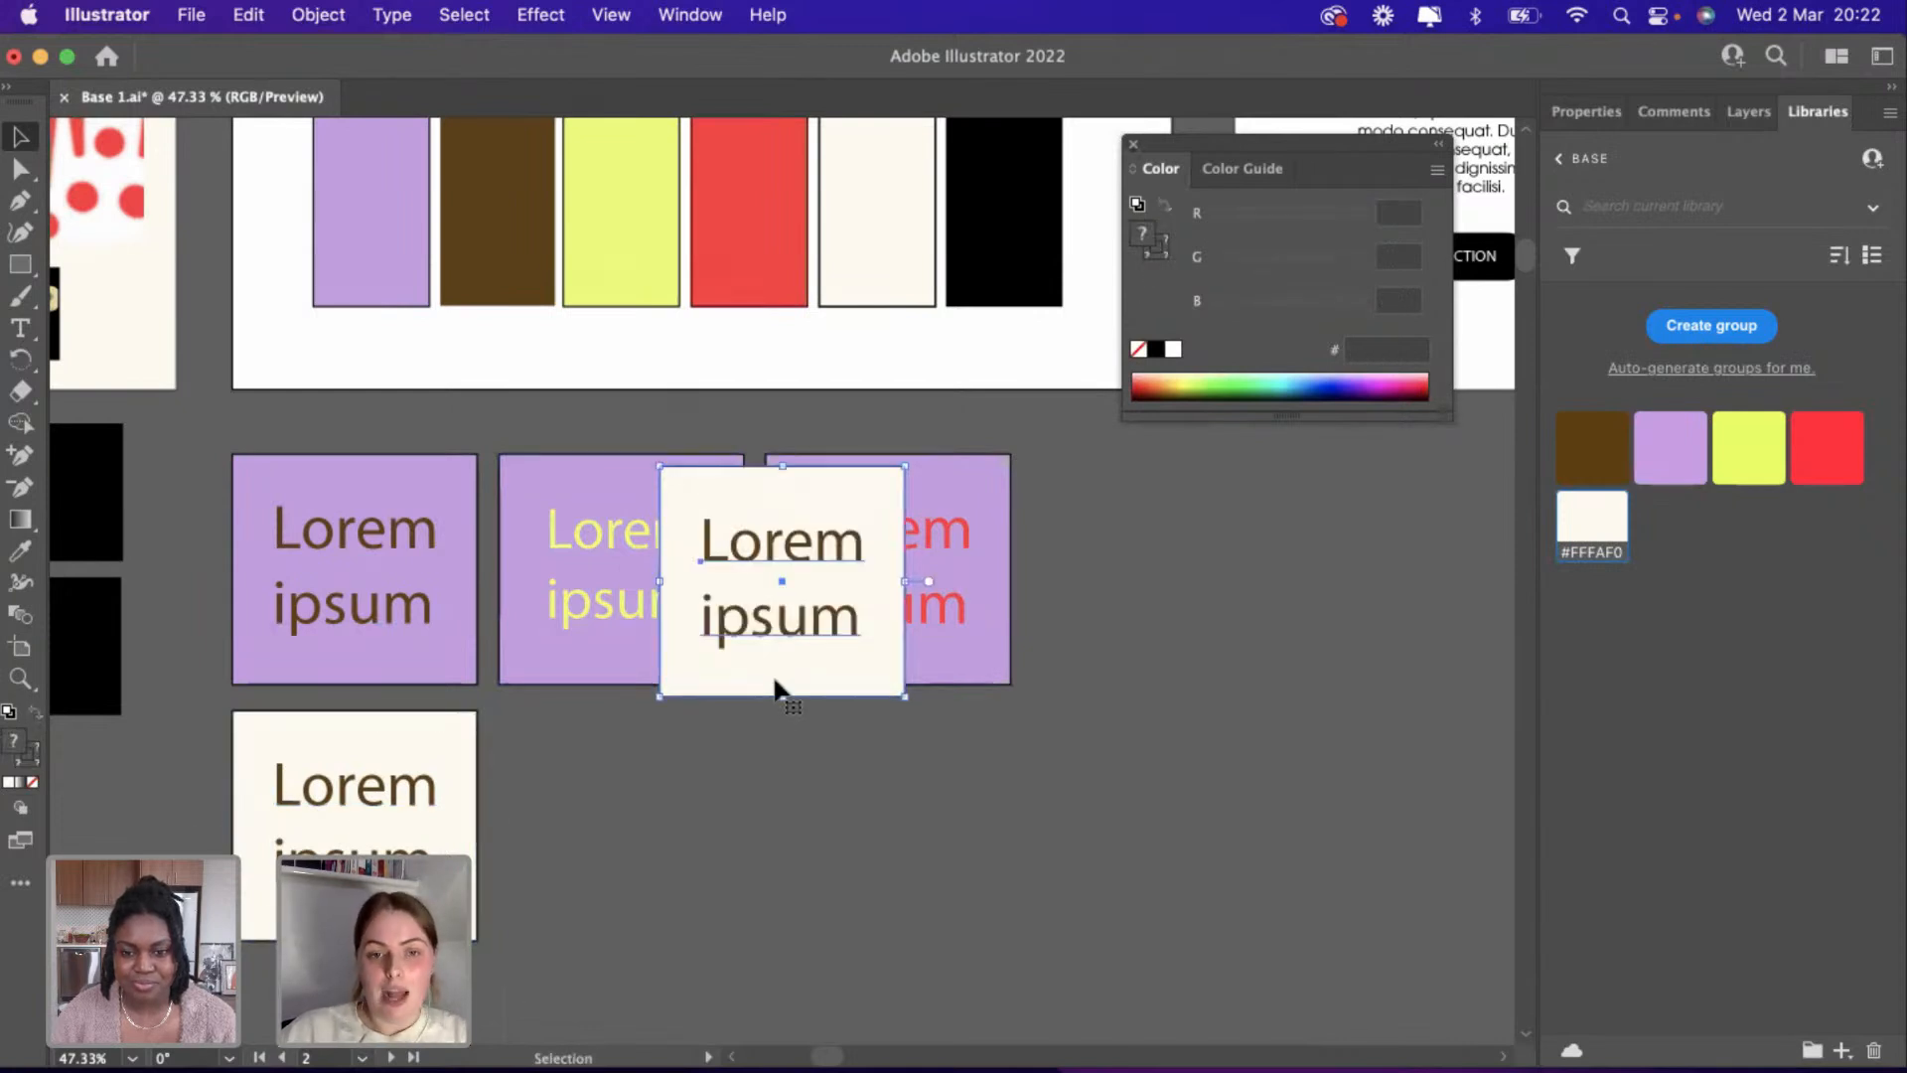
left_click_drag(775, 694, 596, 924)
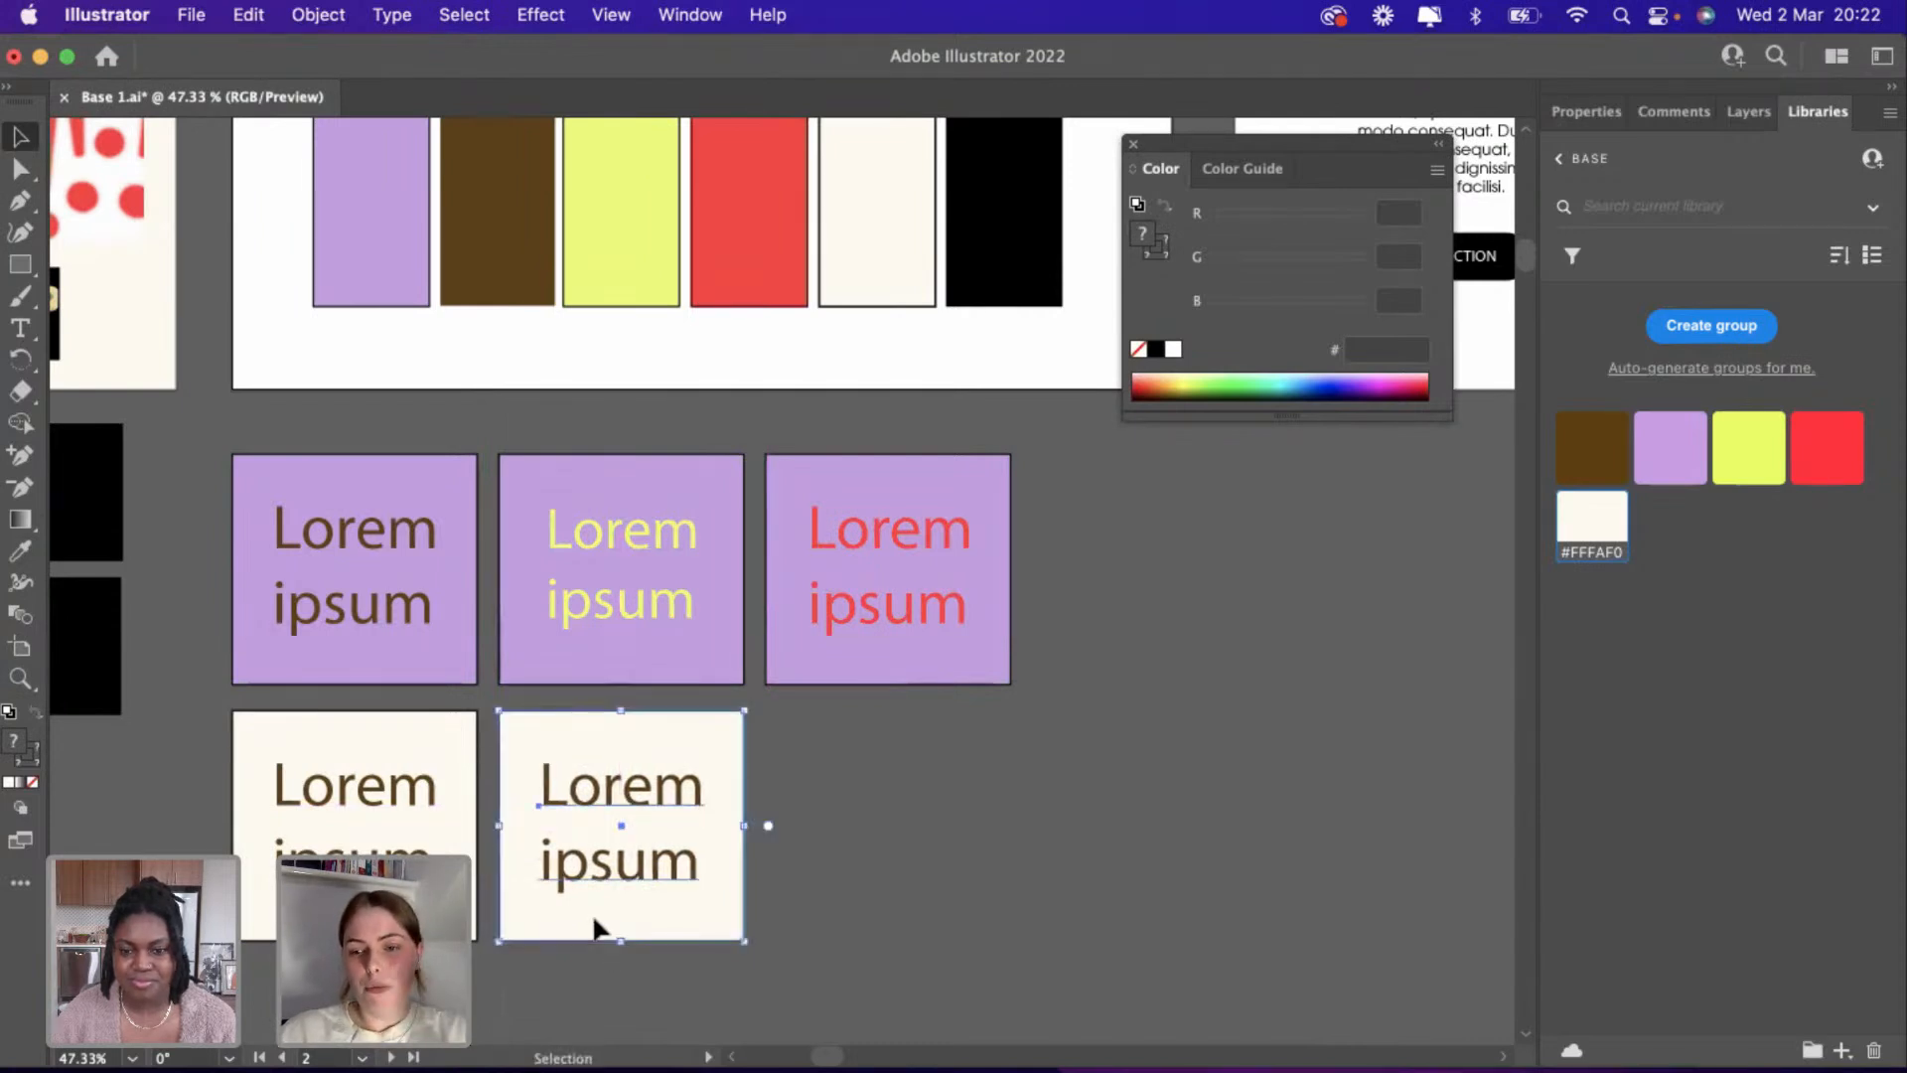
Recolour the text in the second cream square with the palette's yellow E8FD56 and remove its stroke.
left_click(874, 865)
left_click(655, 844)
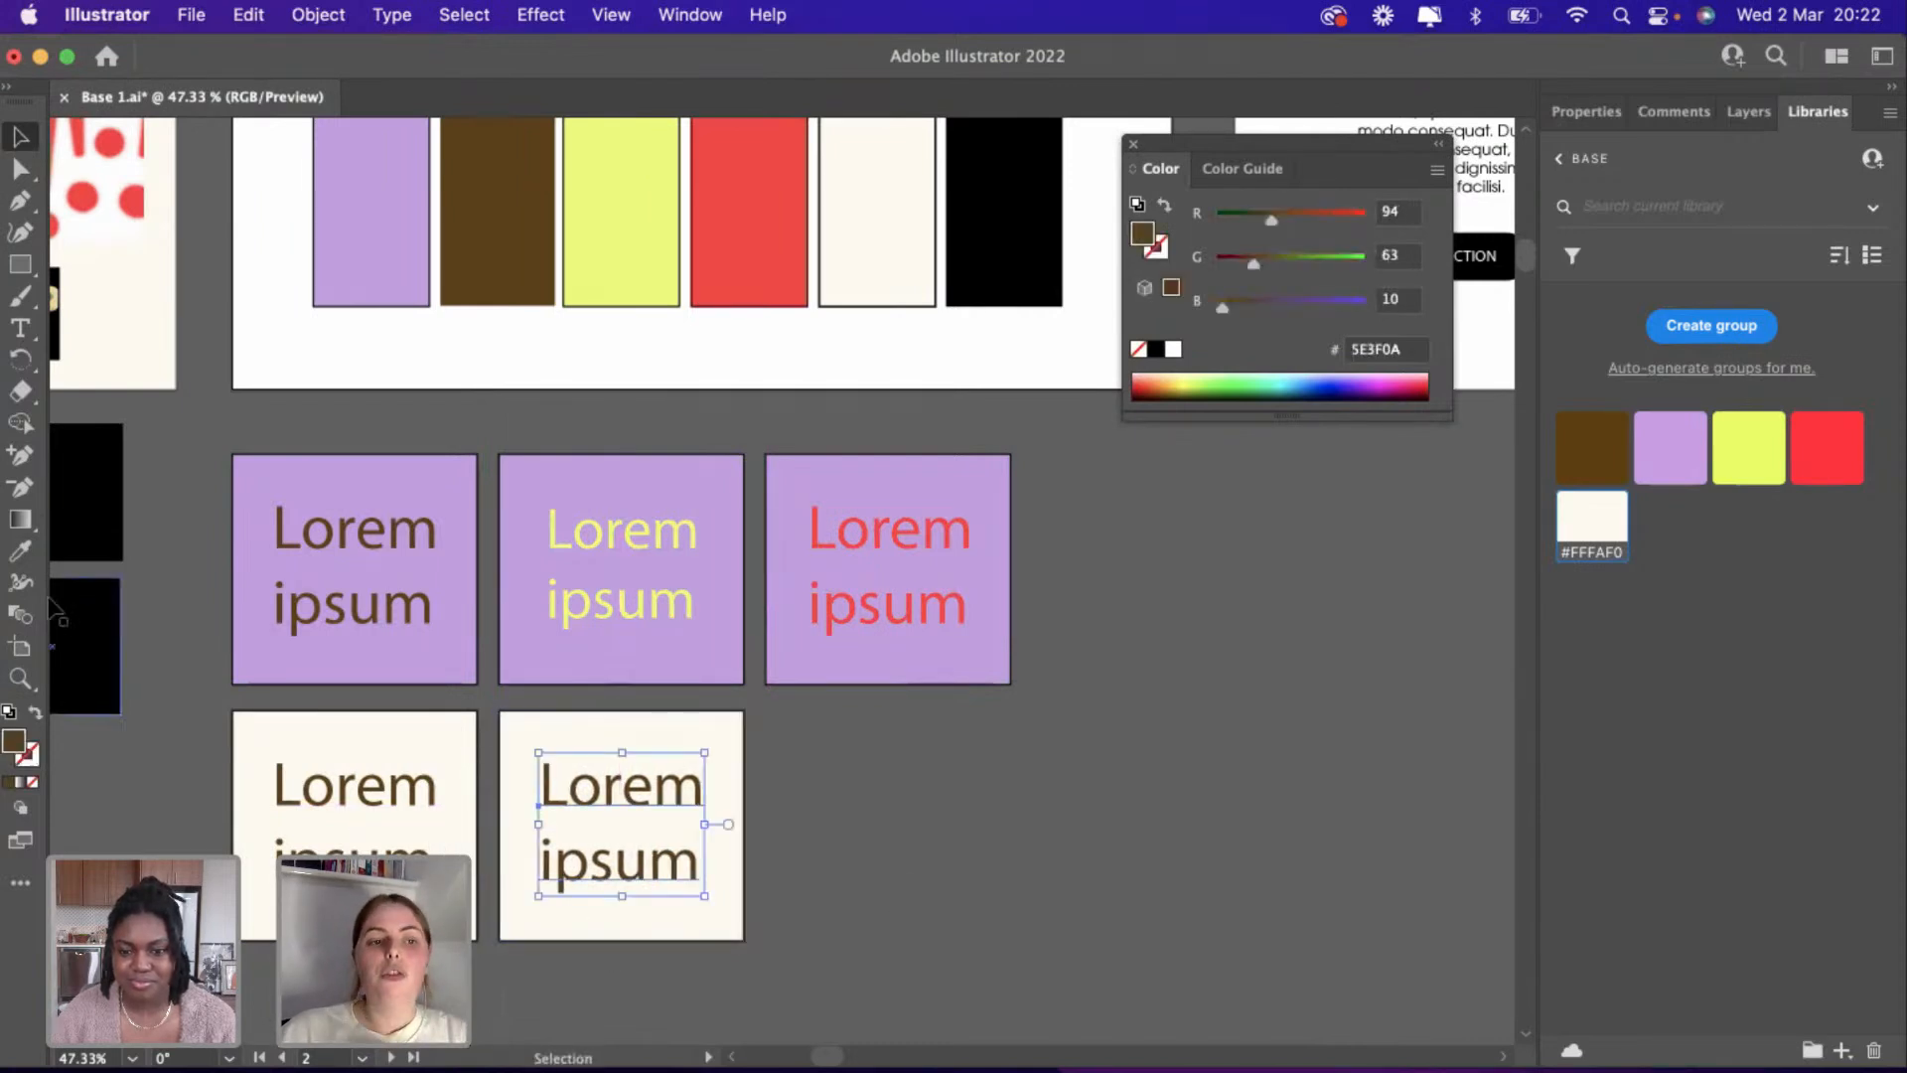
left_click(21, 553)
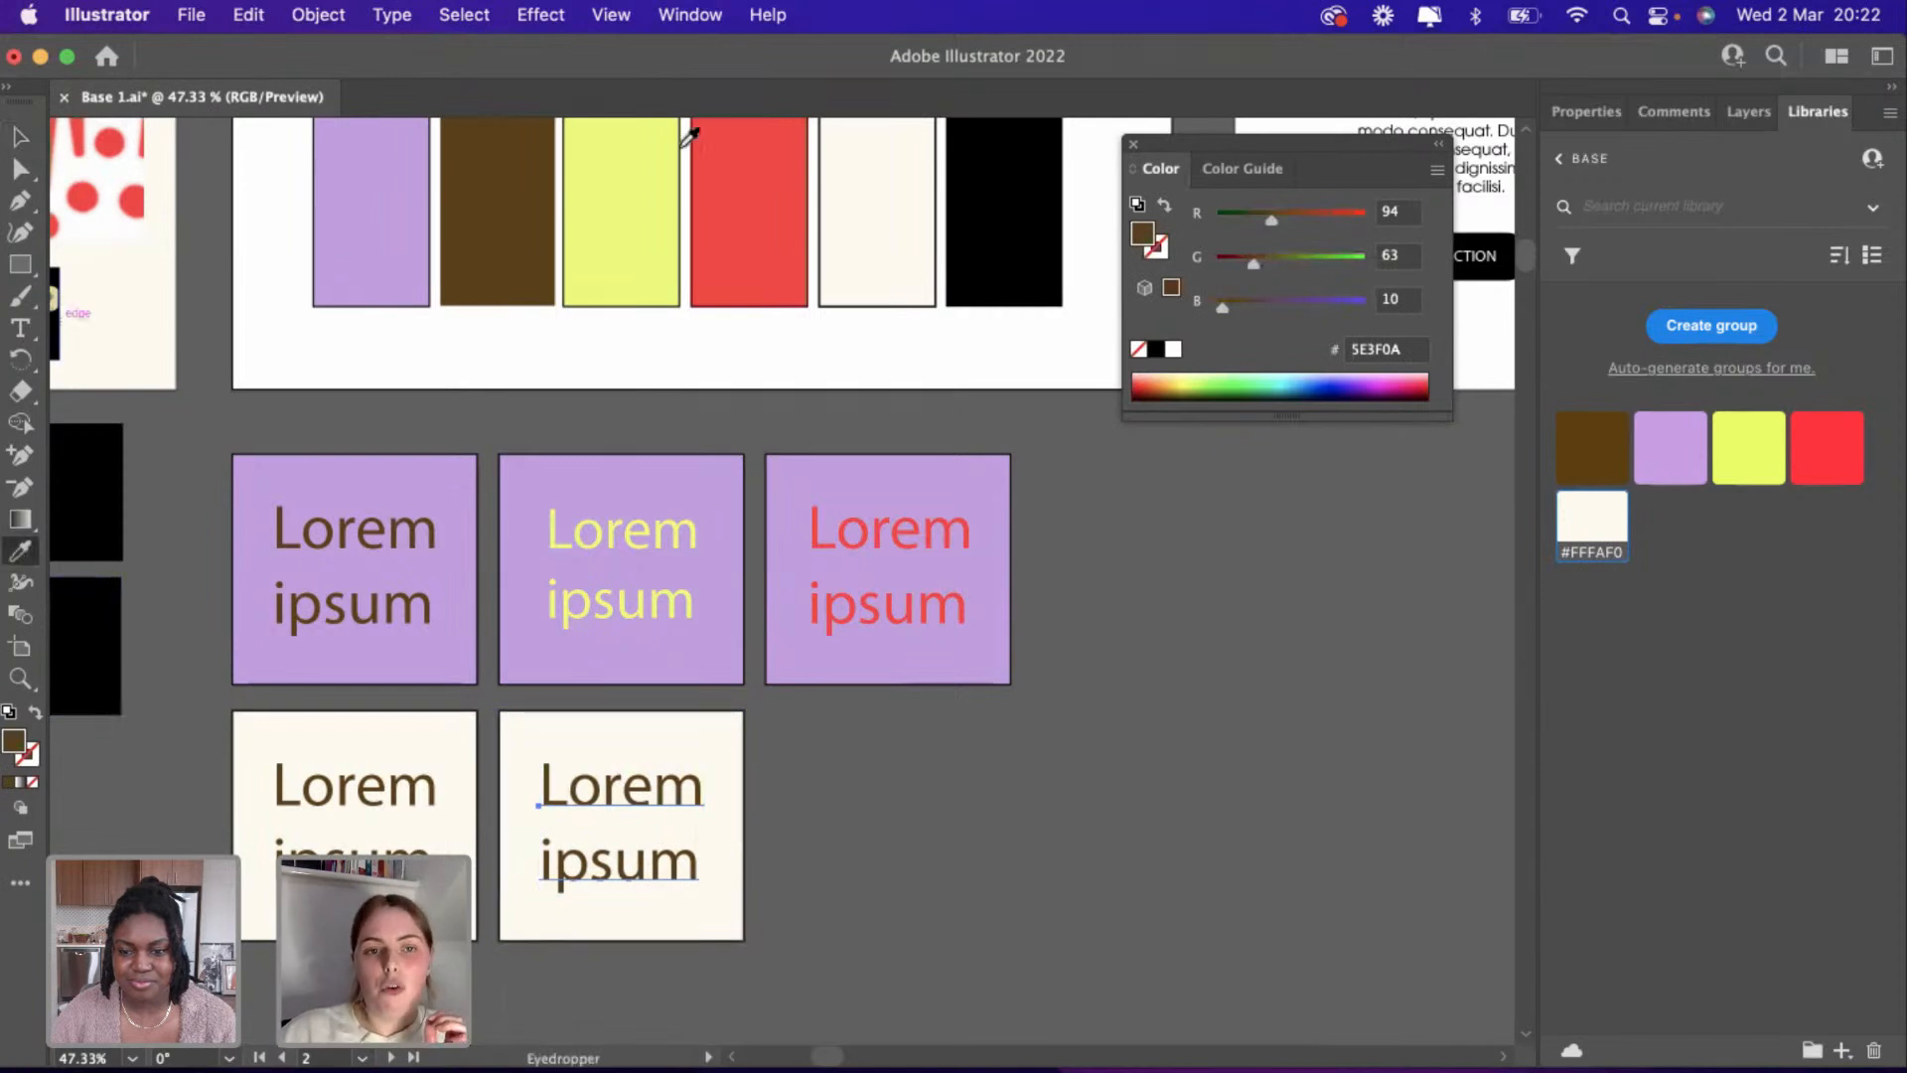
left_click(646, 169)
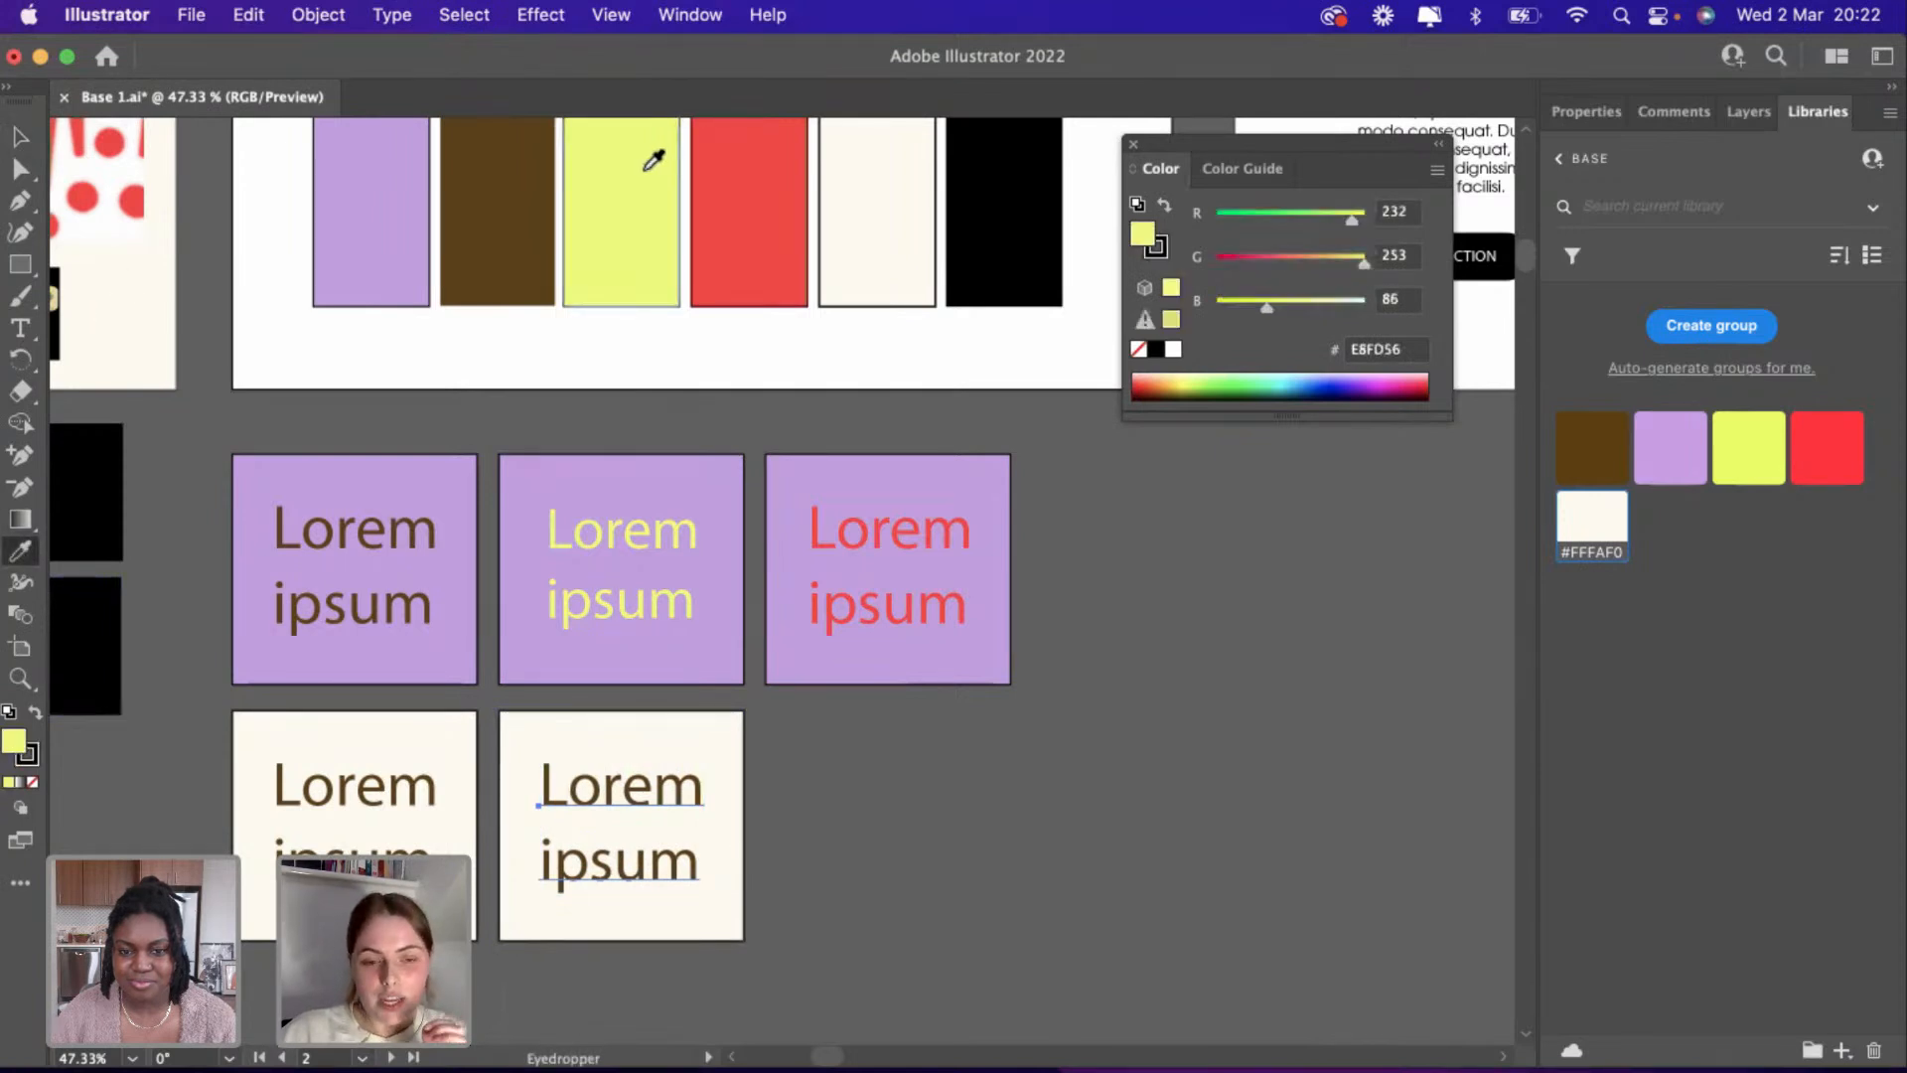
left_click(26, 753)
left_click(33, 781)
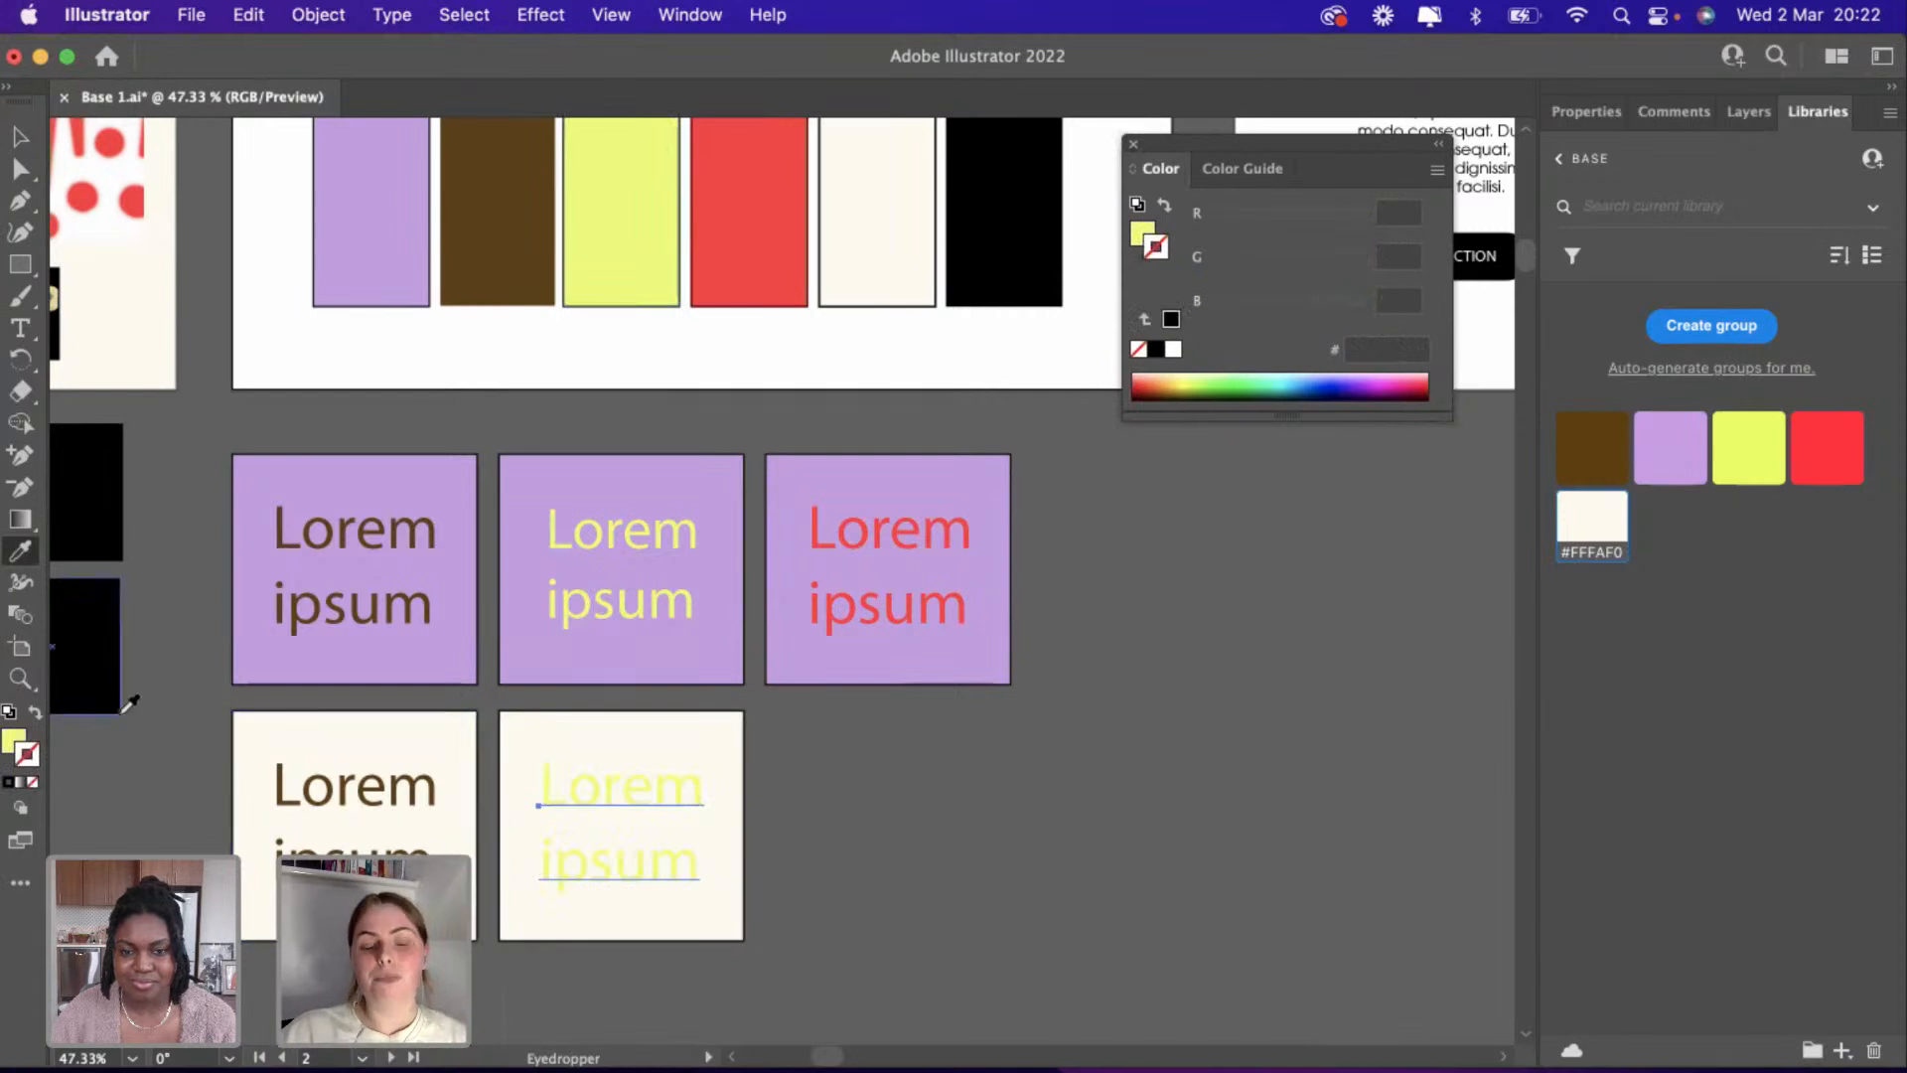
left_click(20, 141)
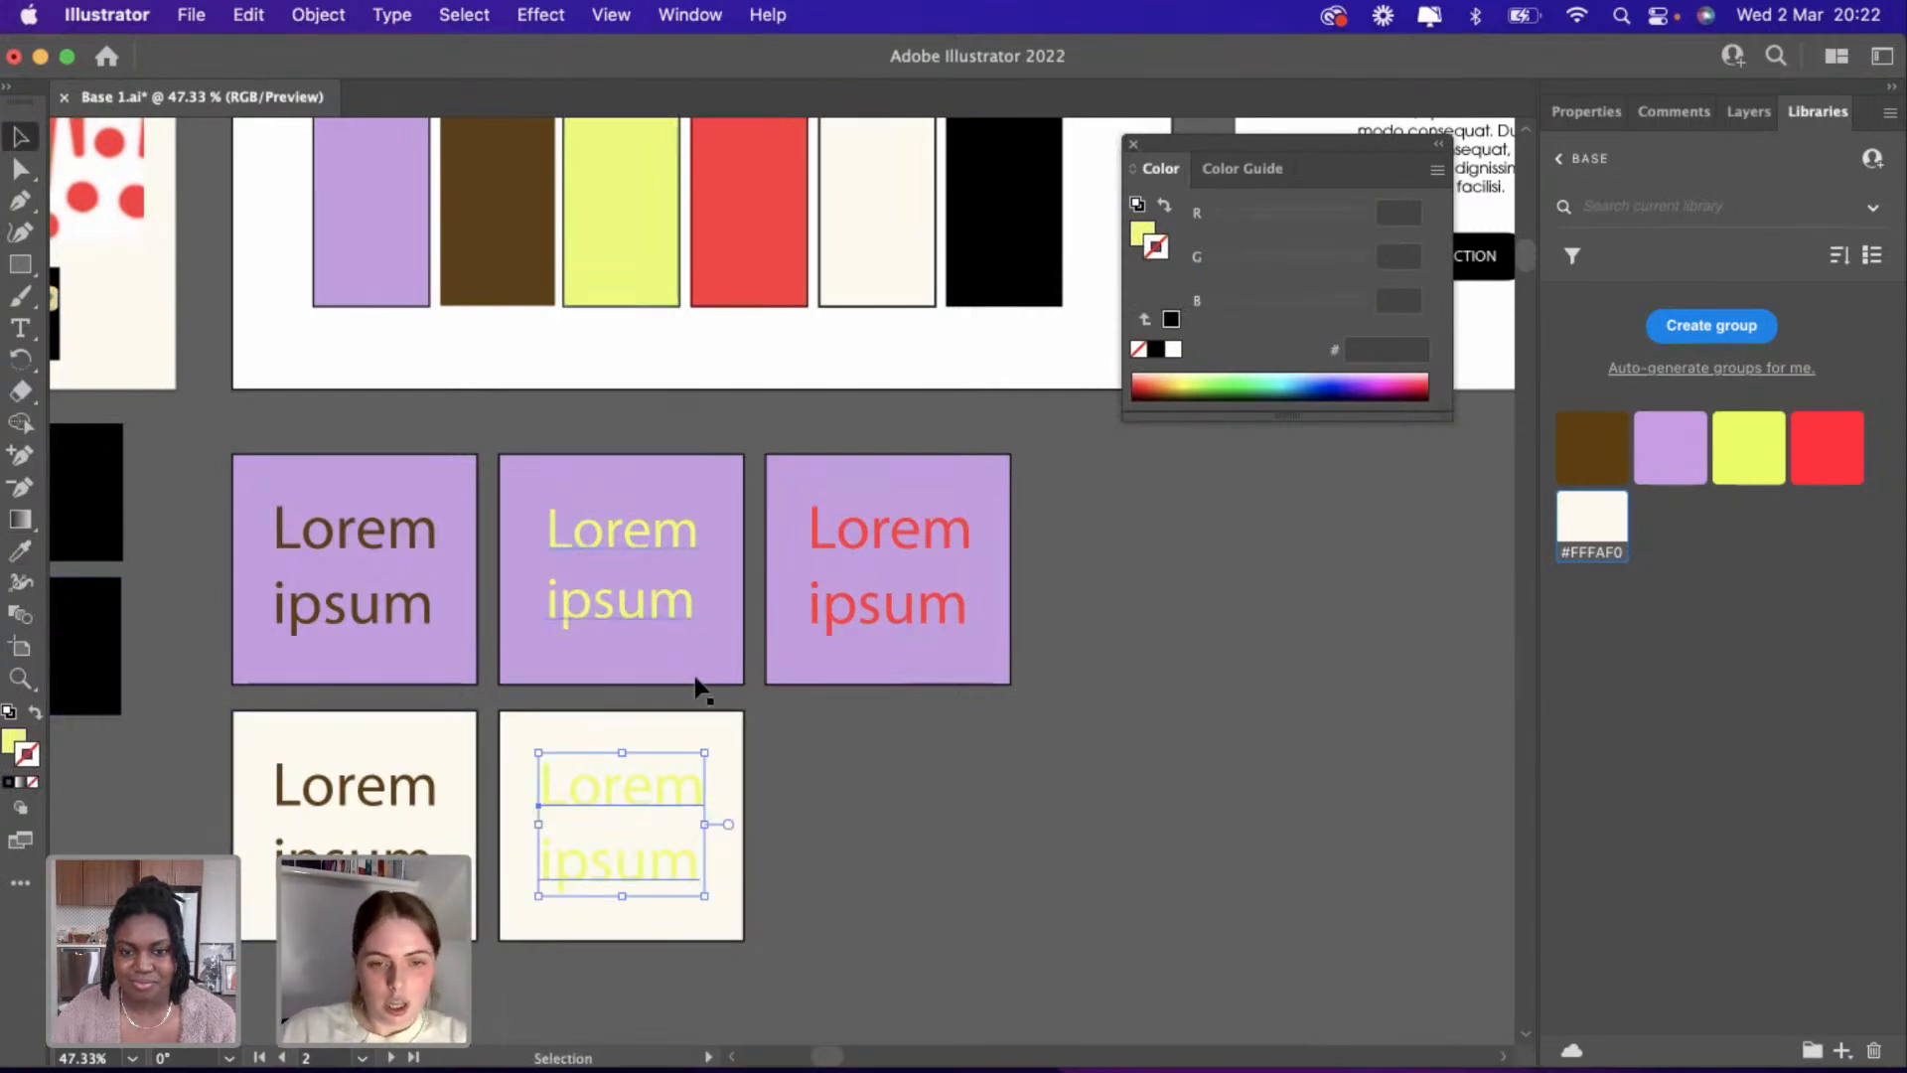
Duplicate the second cream square with its yellow text below the third lilac square, and delete the text from the copy.
left_click(795, 792)
left_click(606, 789)
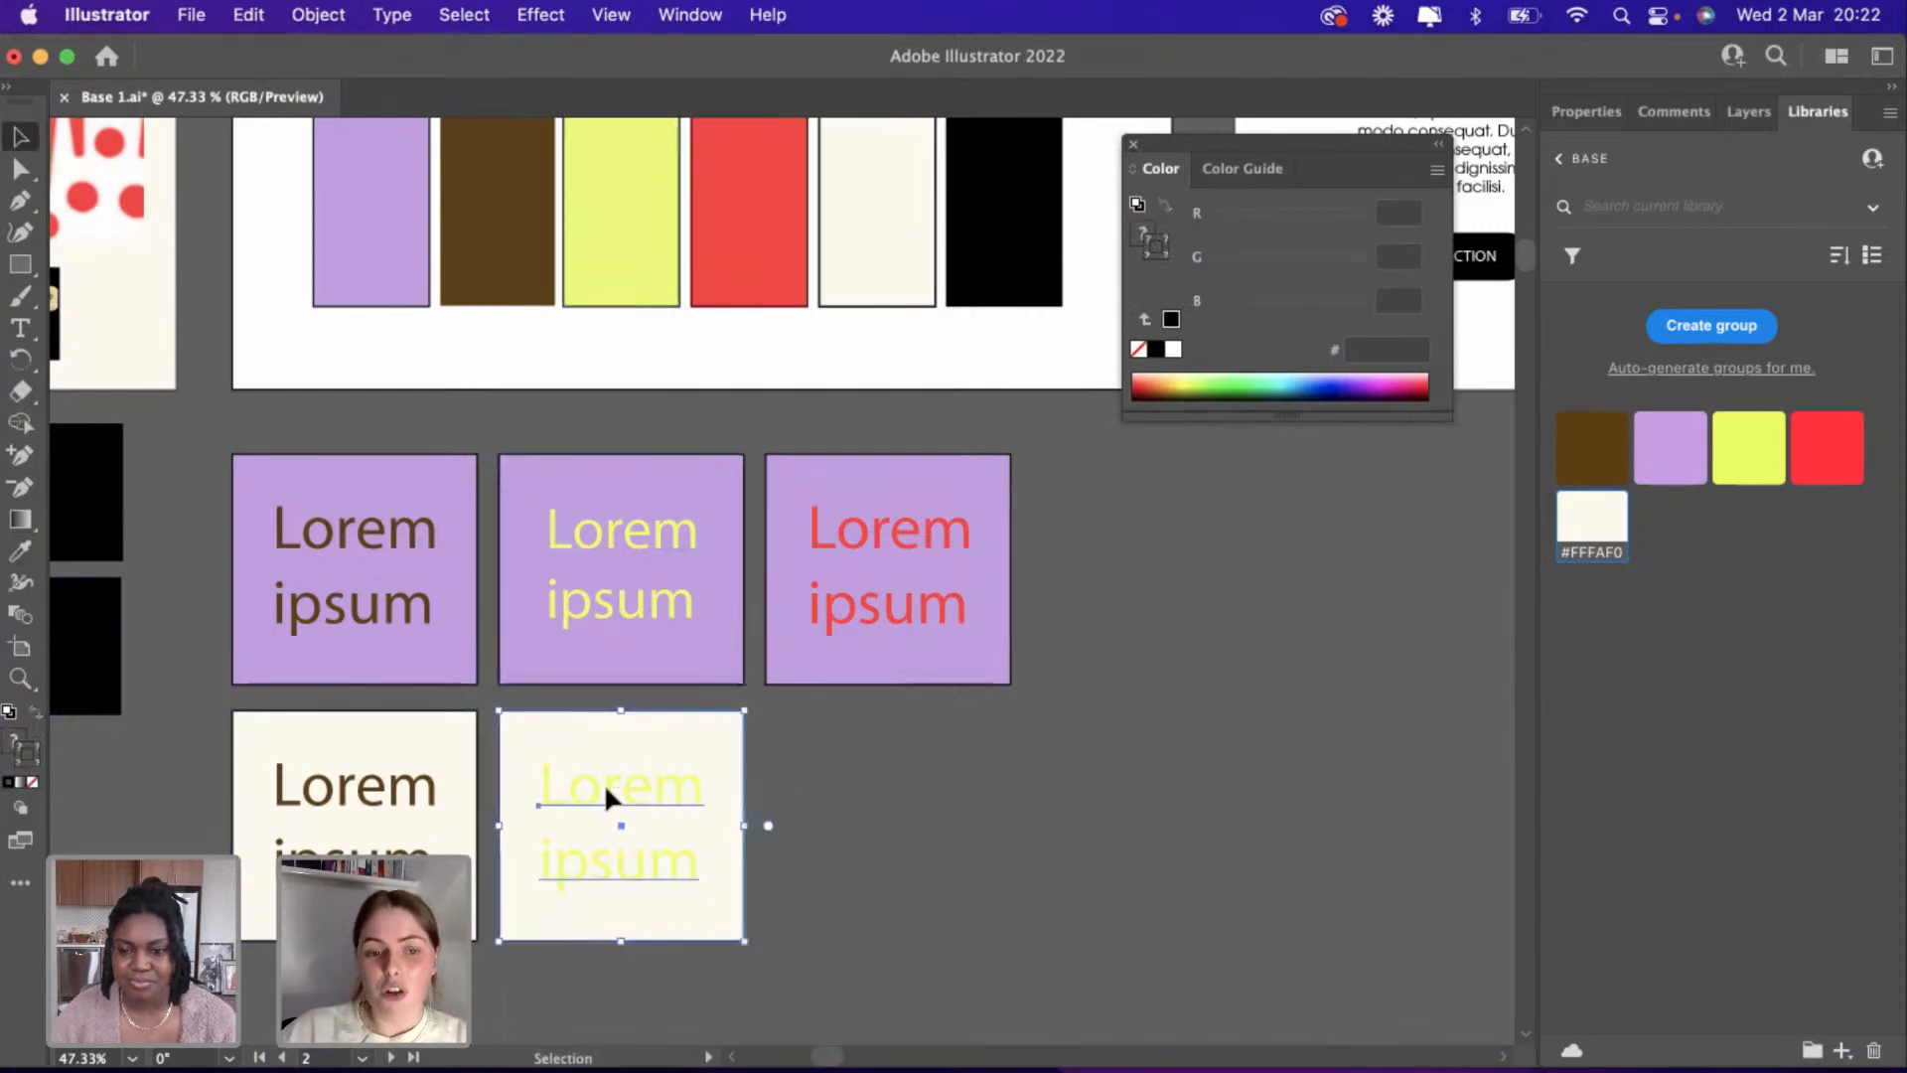
key("super+c")
key("super+v")
left_click_drag(719, 561, 832, 807)
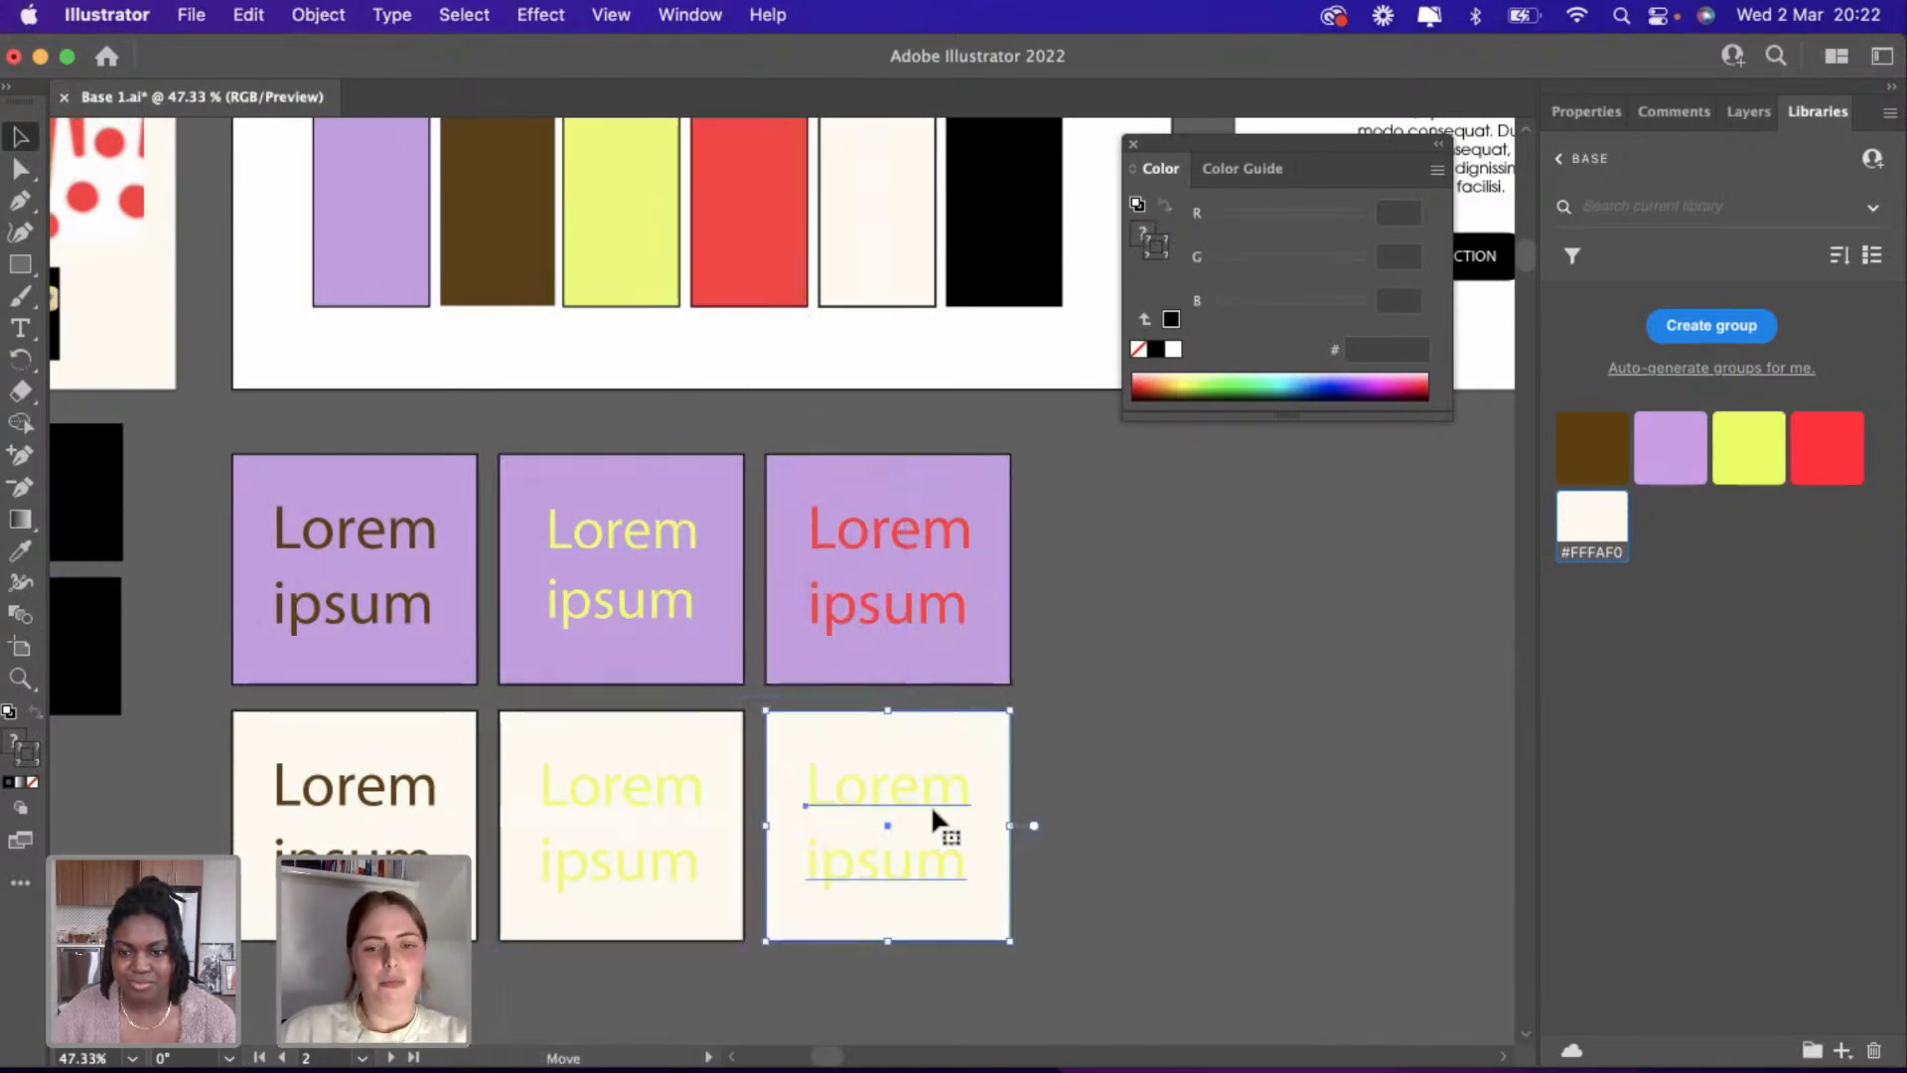
left_click(1120, 802)
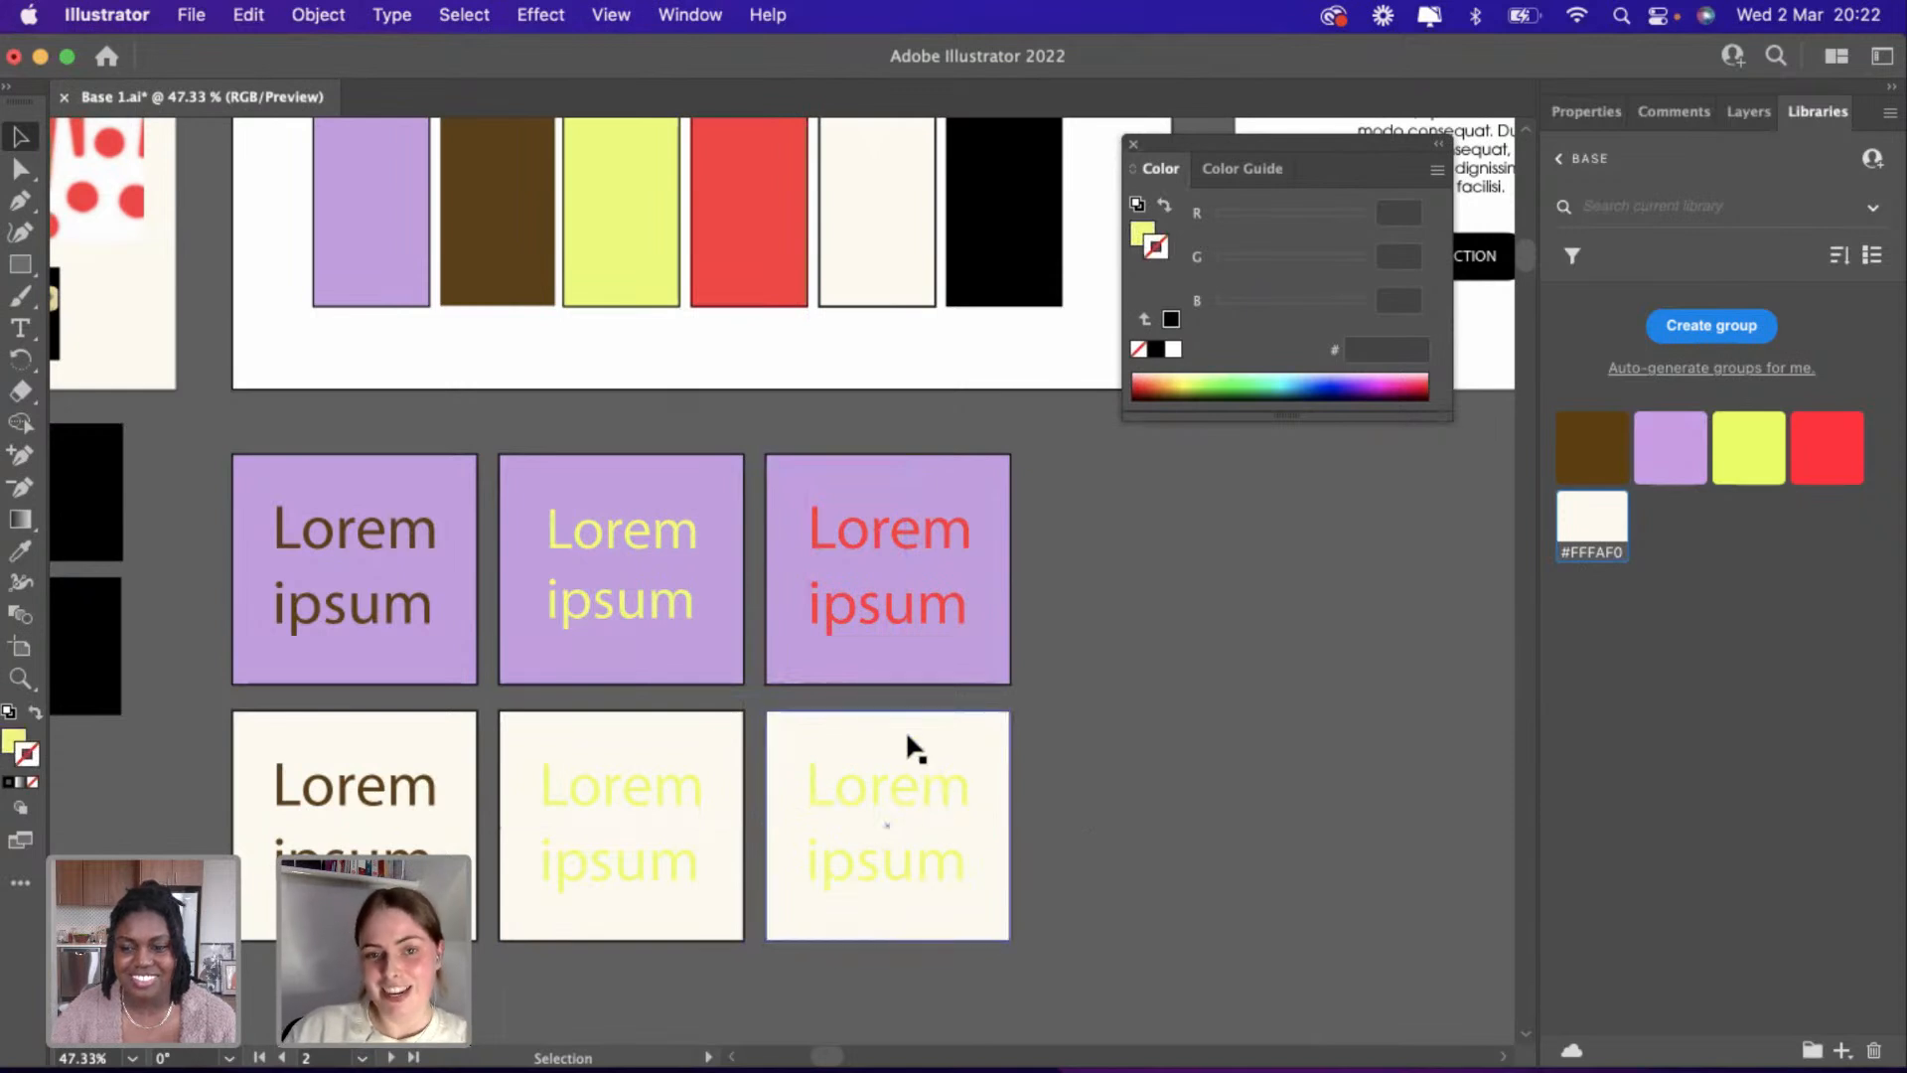
left_click(902, 759)
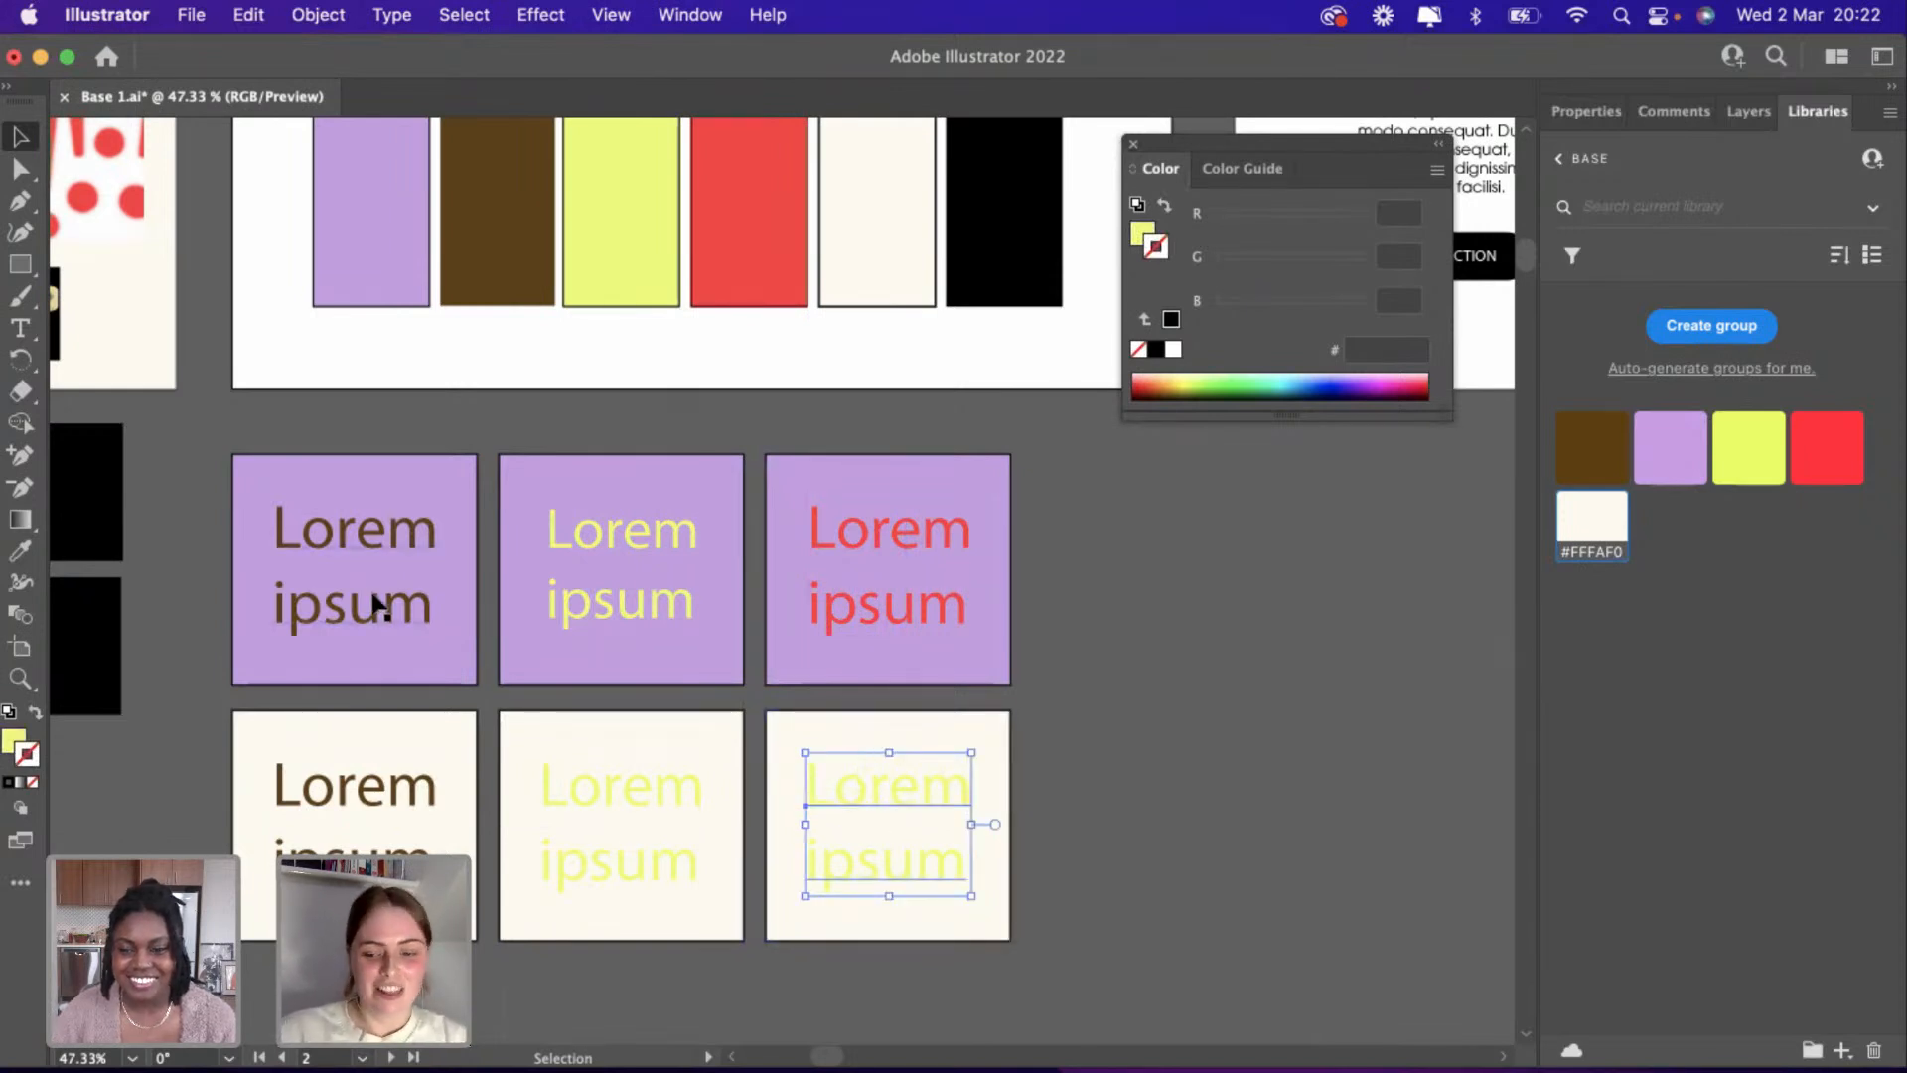
key("Delete")
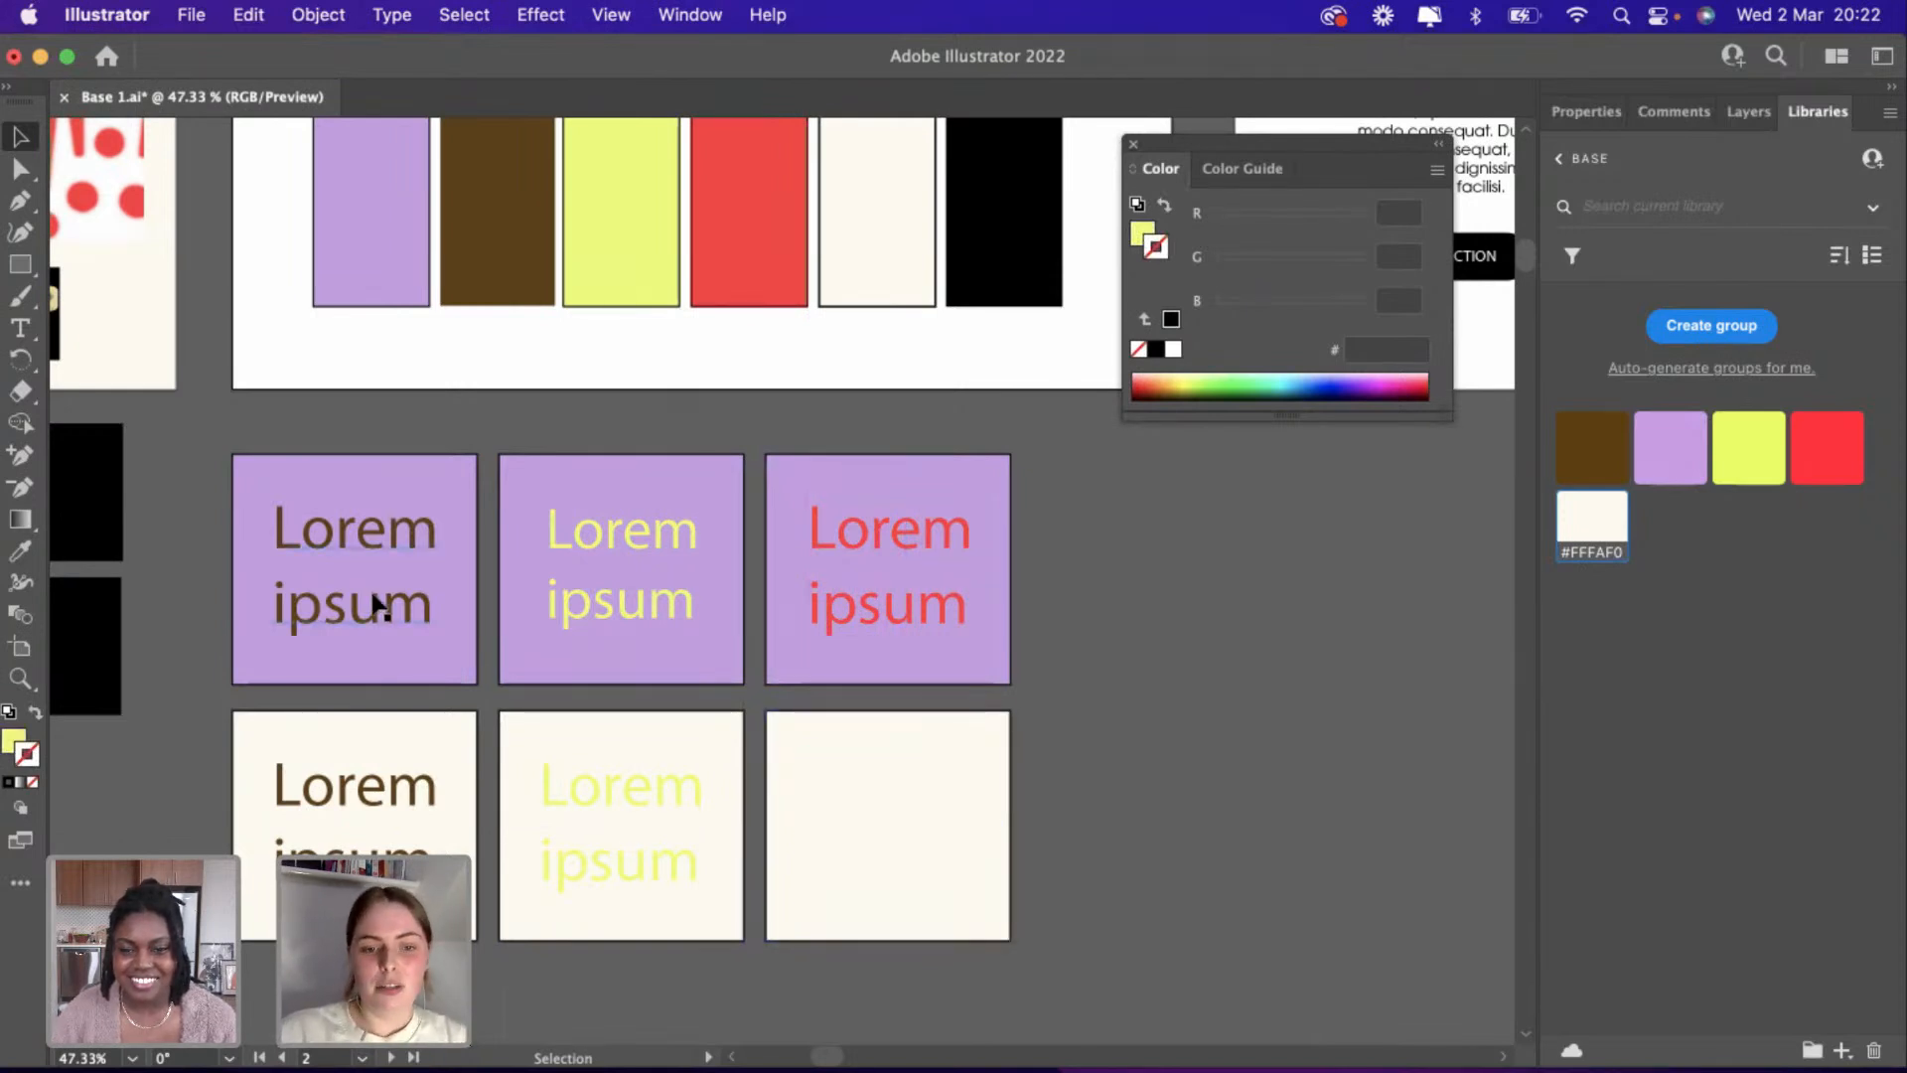
Give the yellow text in the second cream square an outline in the library's brown 5E3F0A and check its legibility.
left_click(590, 876)
scroll(620, 884, "up", 5)
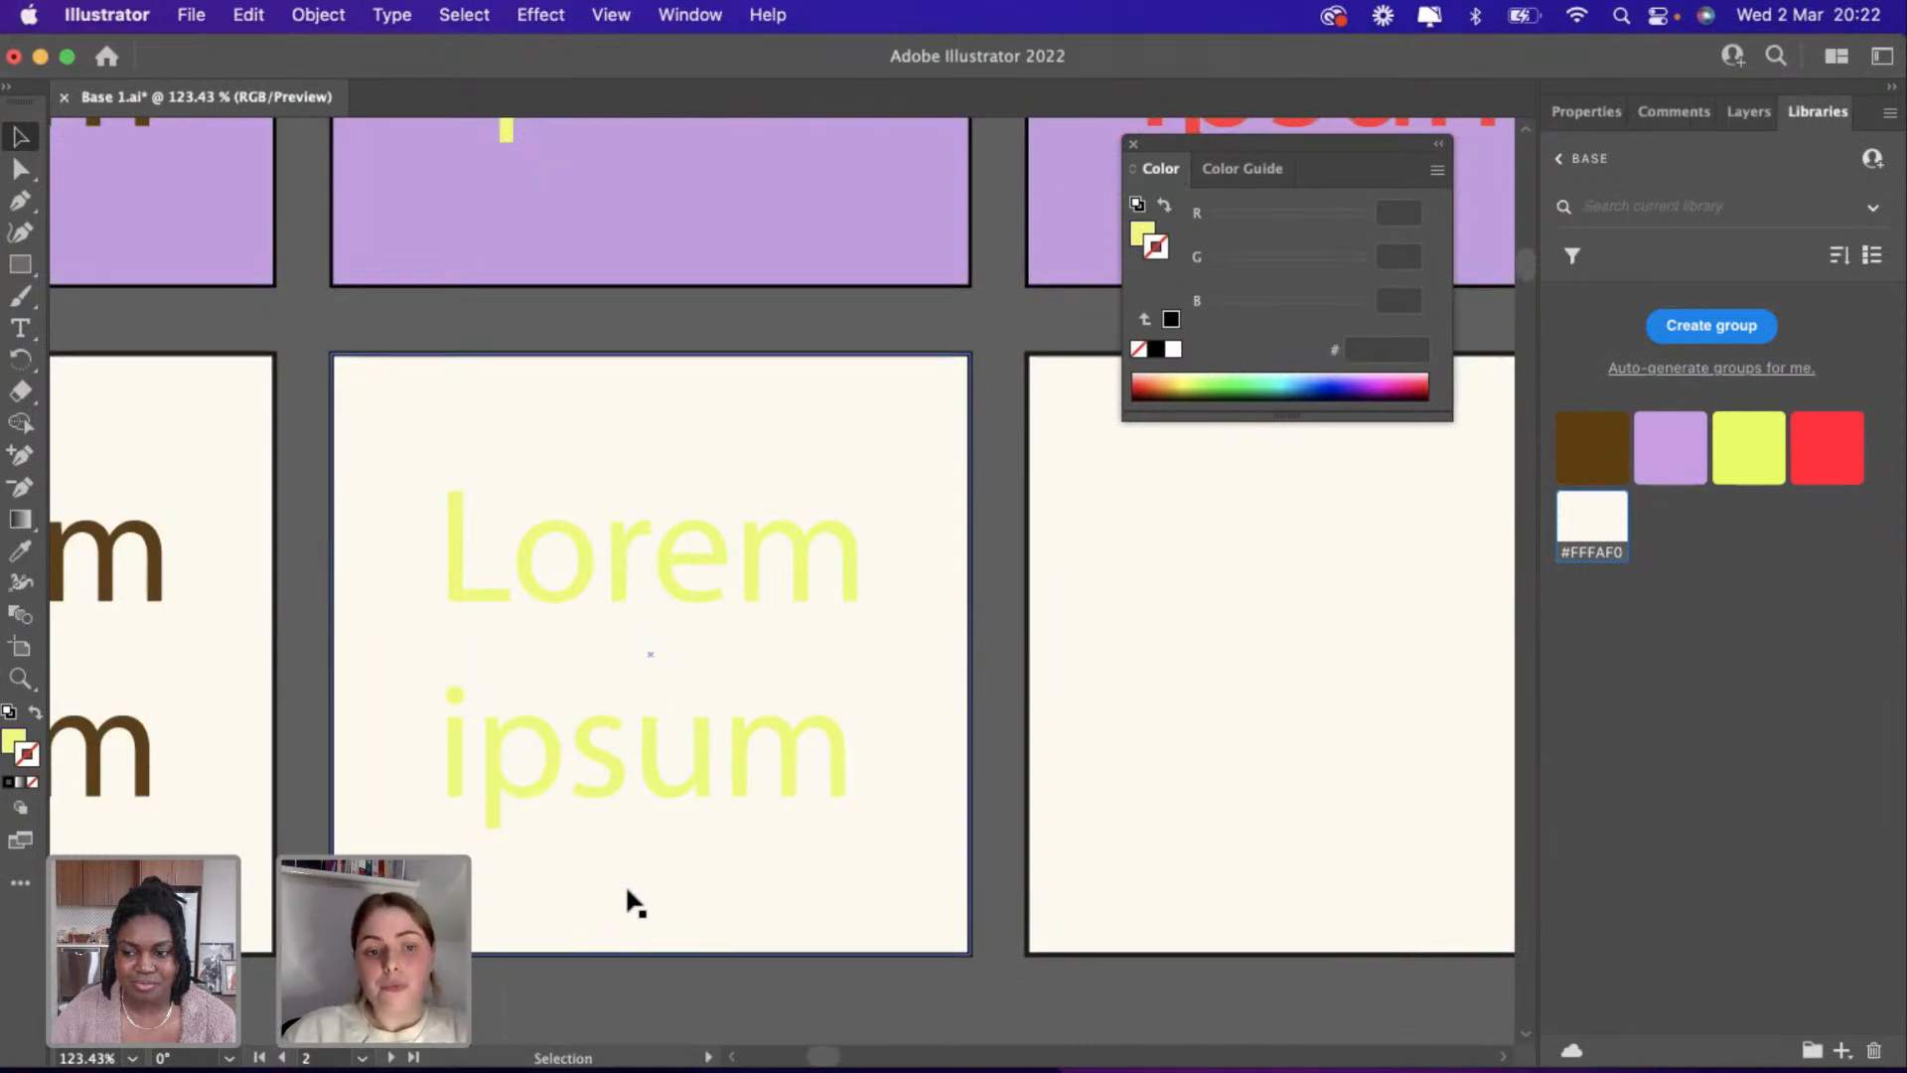
left_click(617, 783)
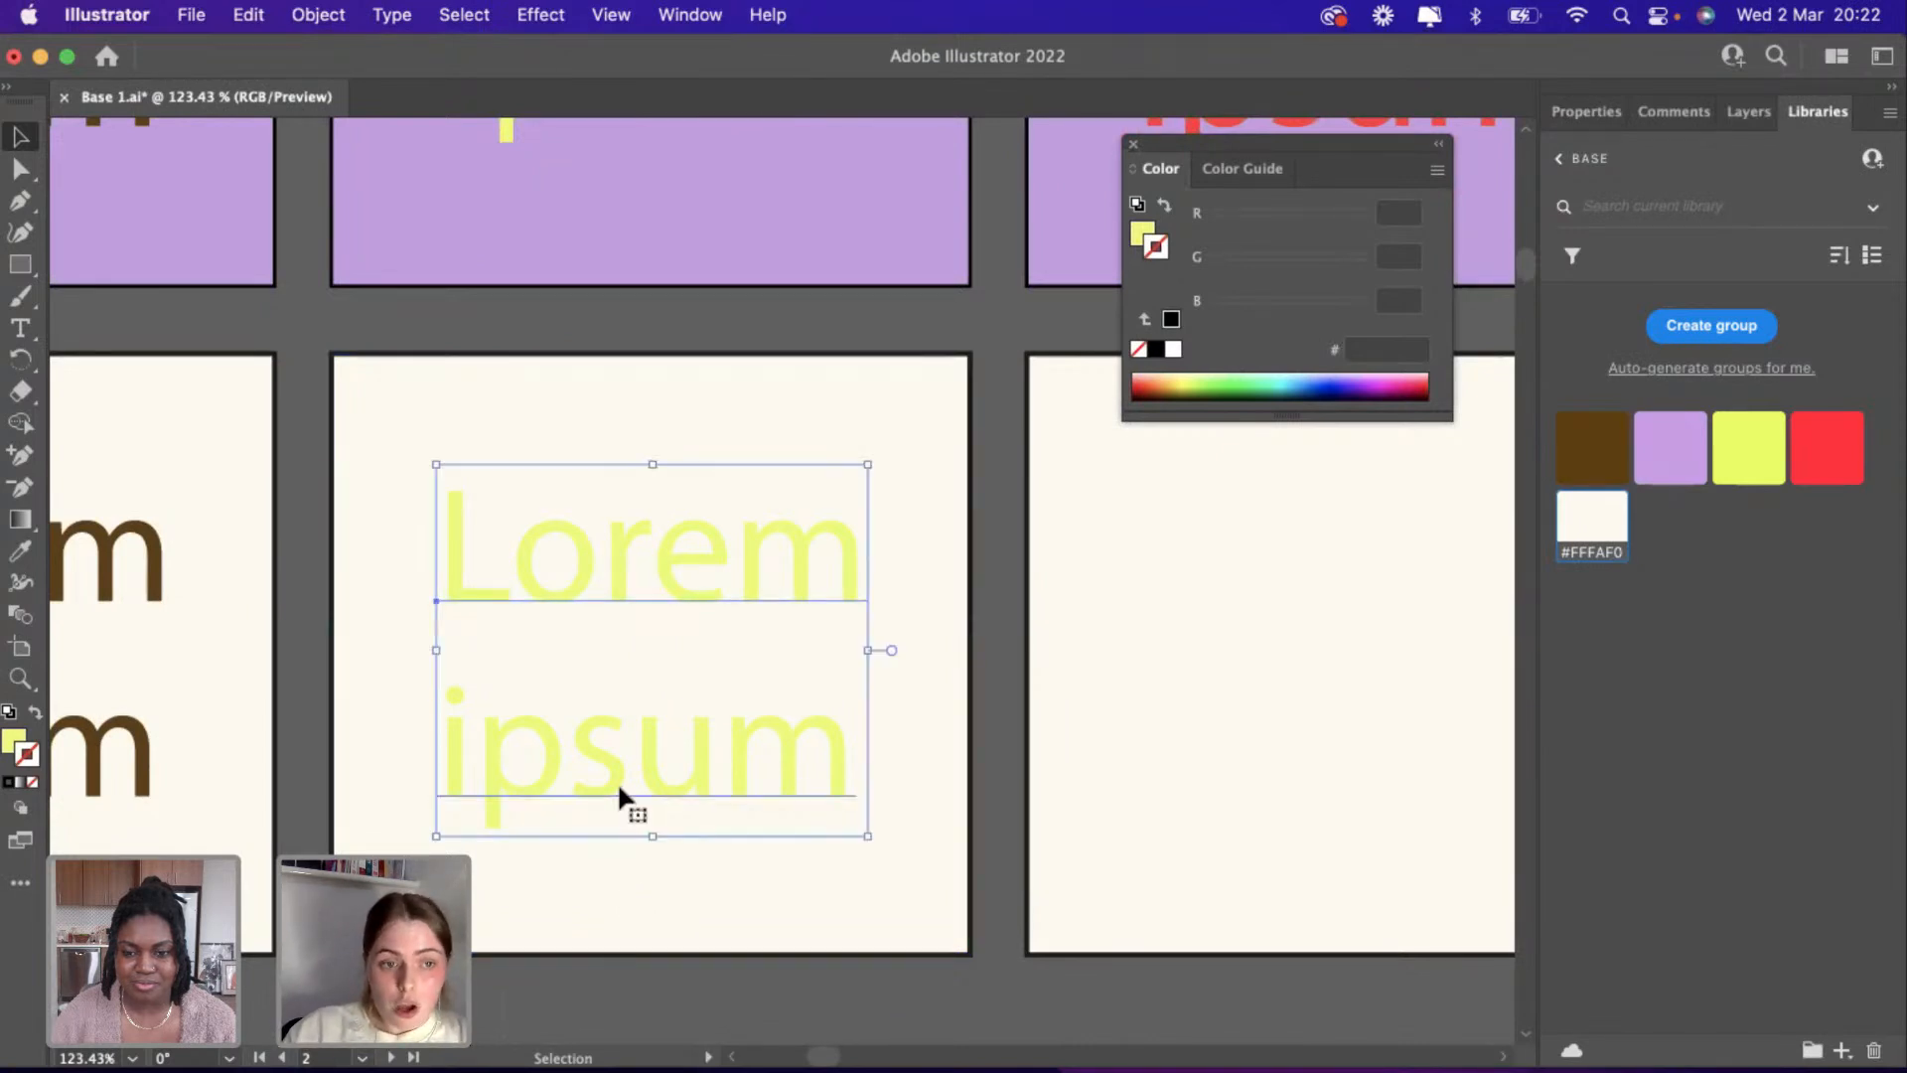
scroll(617, 781, "down", 5)
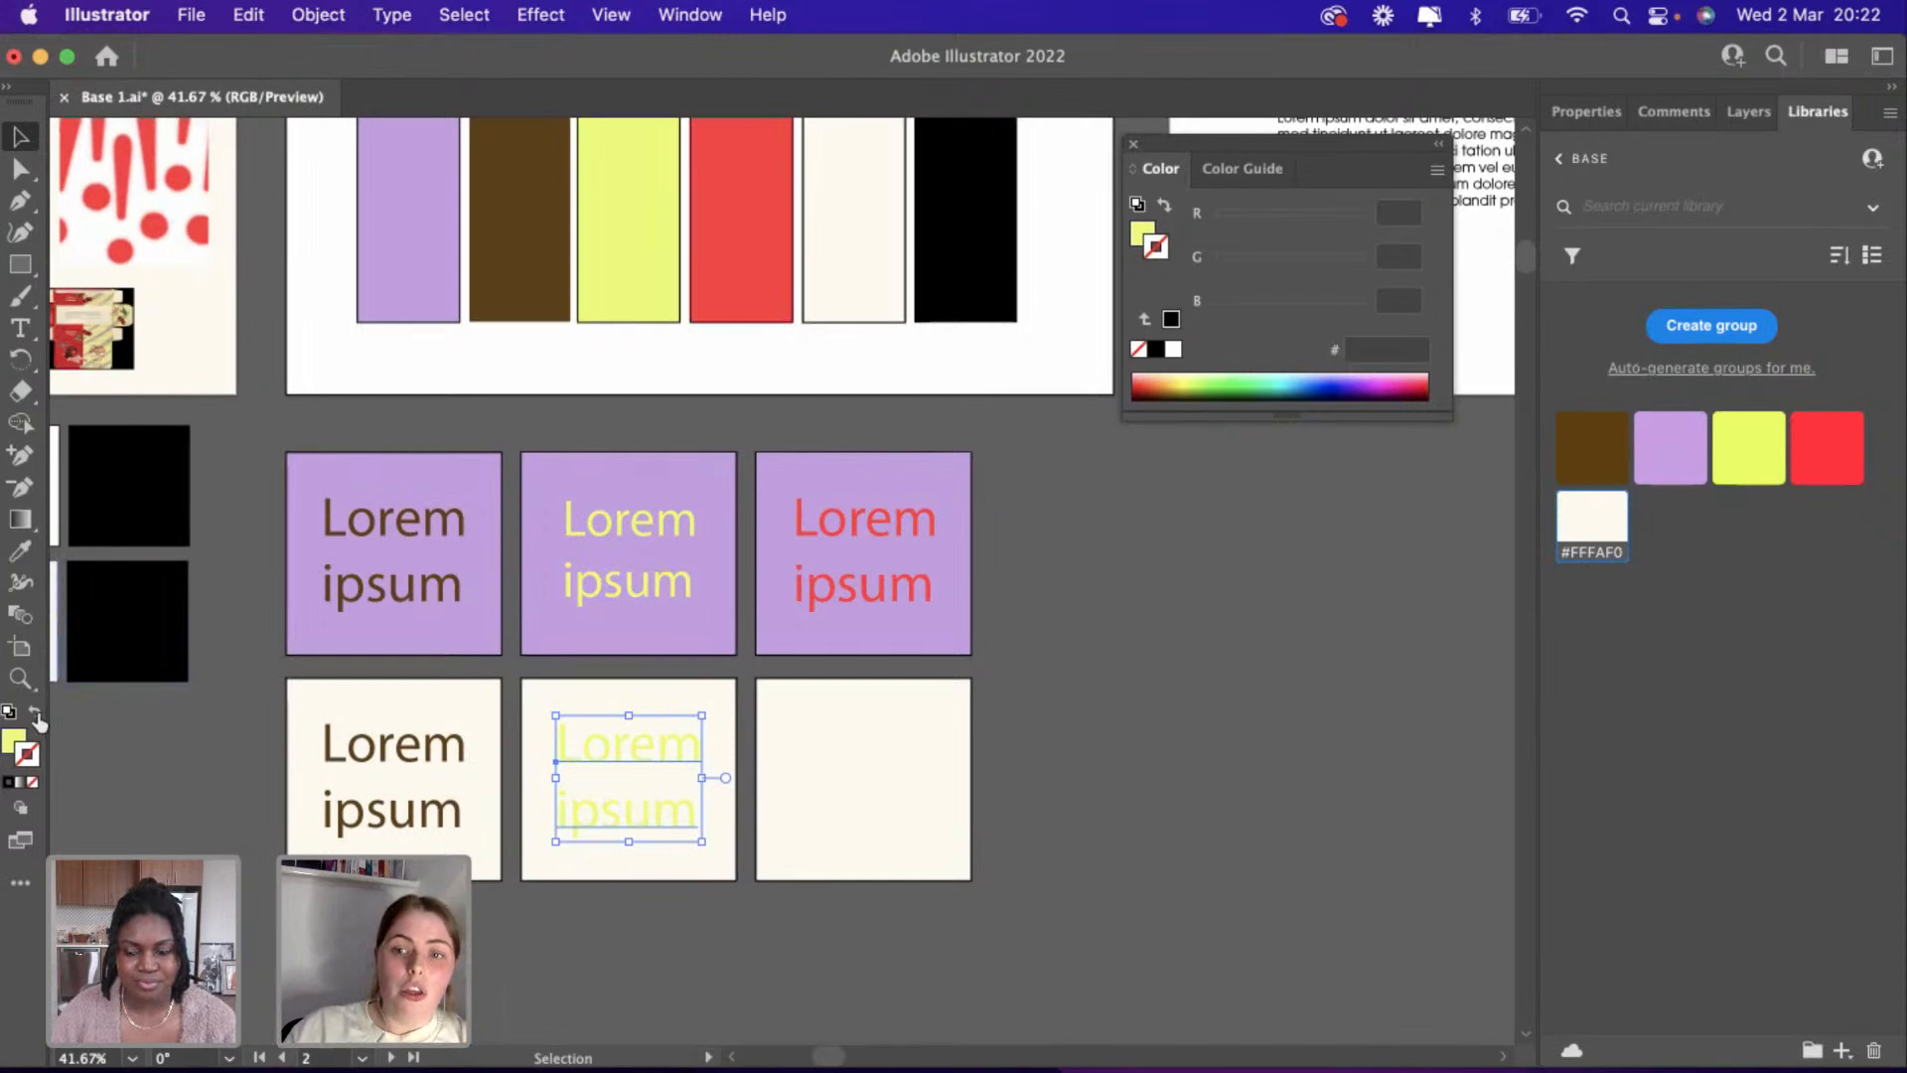
left_click(1570, 452)
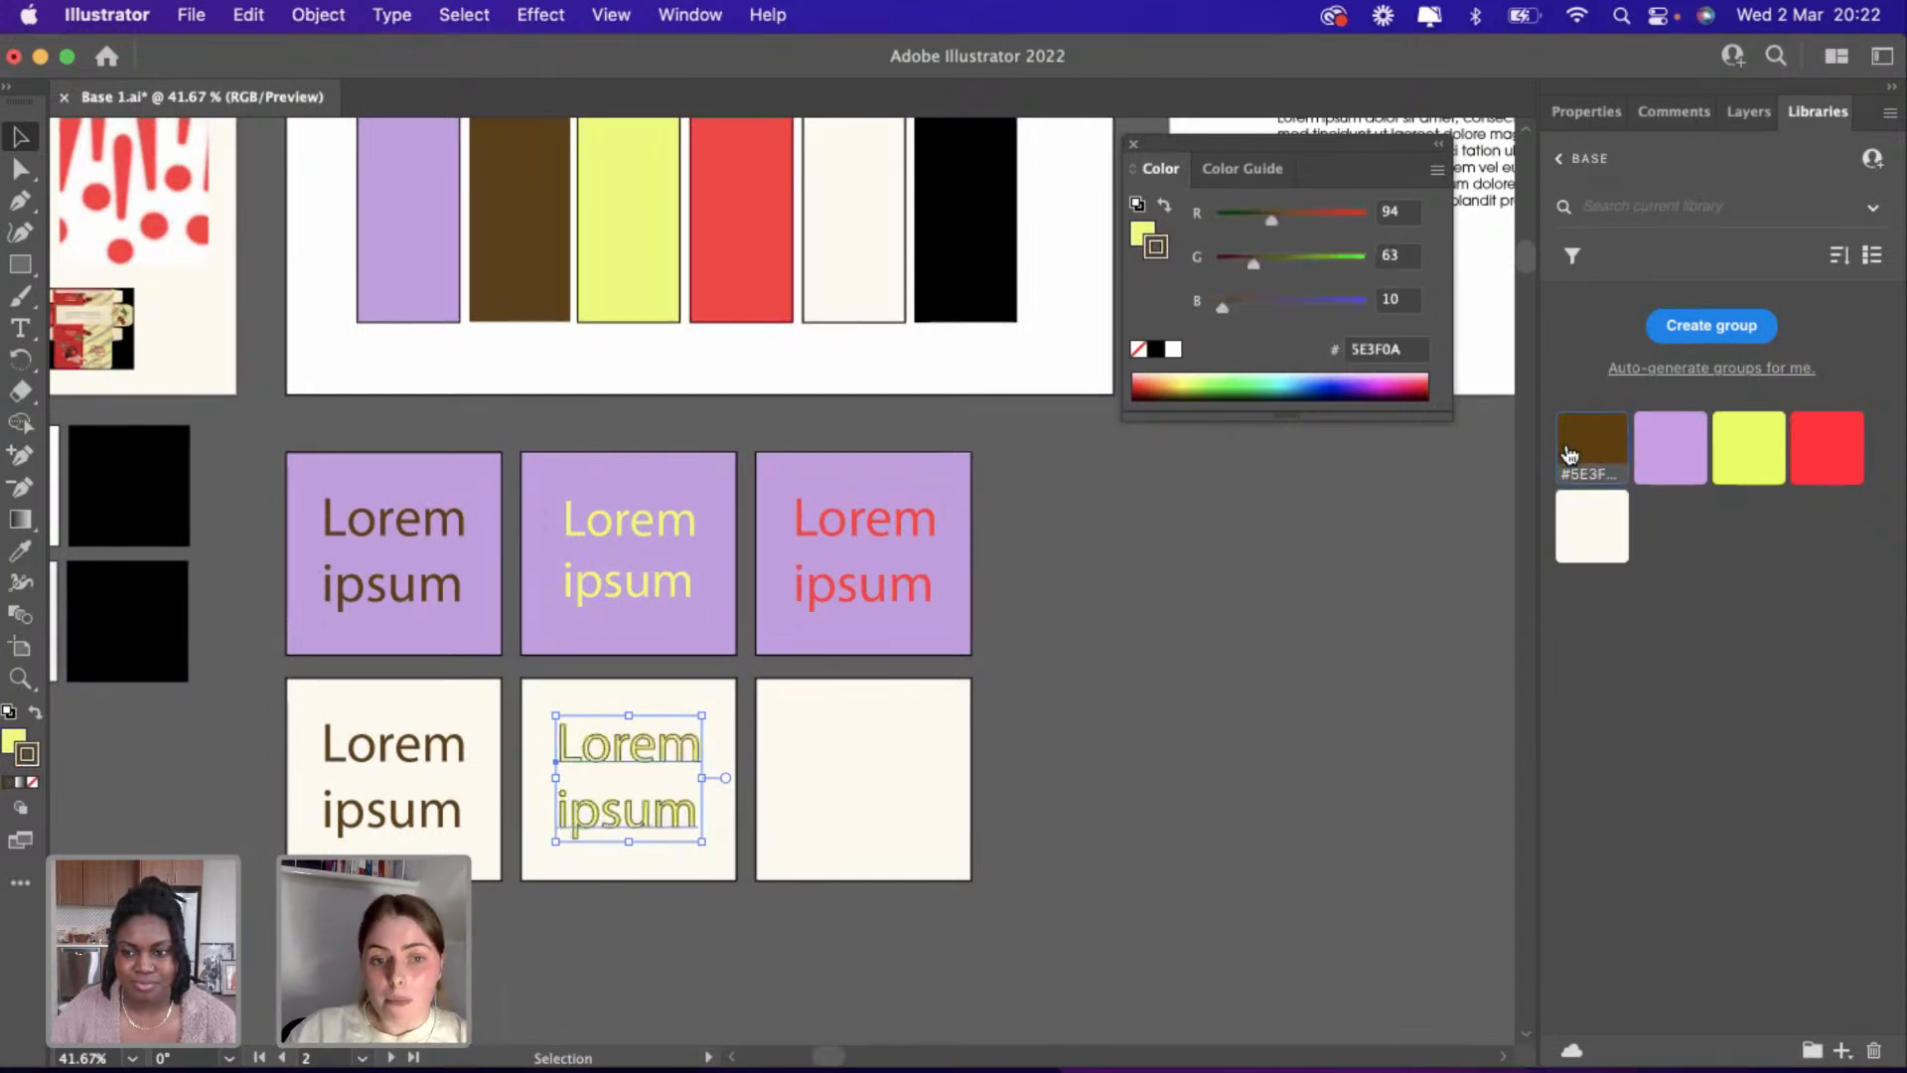
left_click(630, 894)
scroll(632, 897, "up", 3)
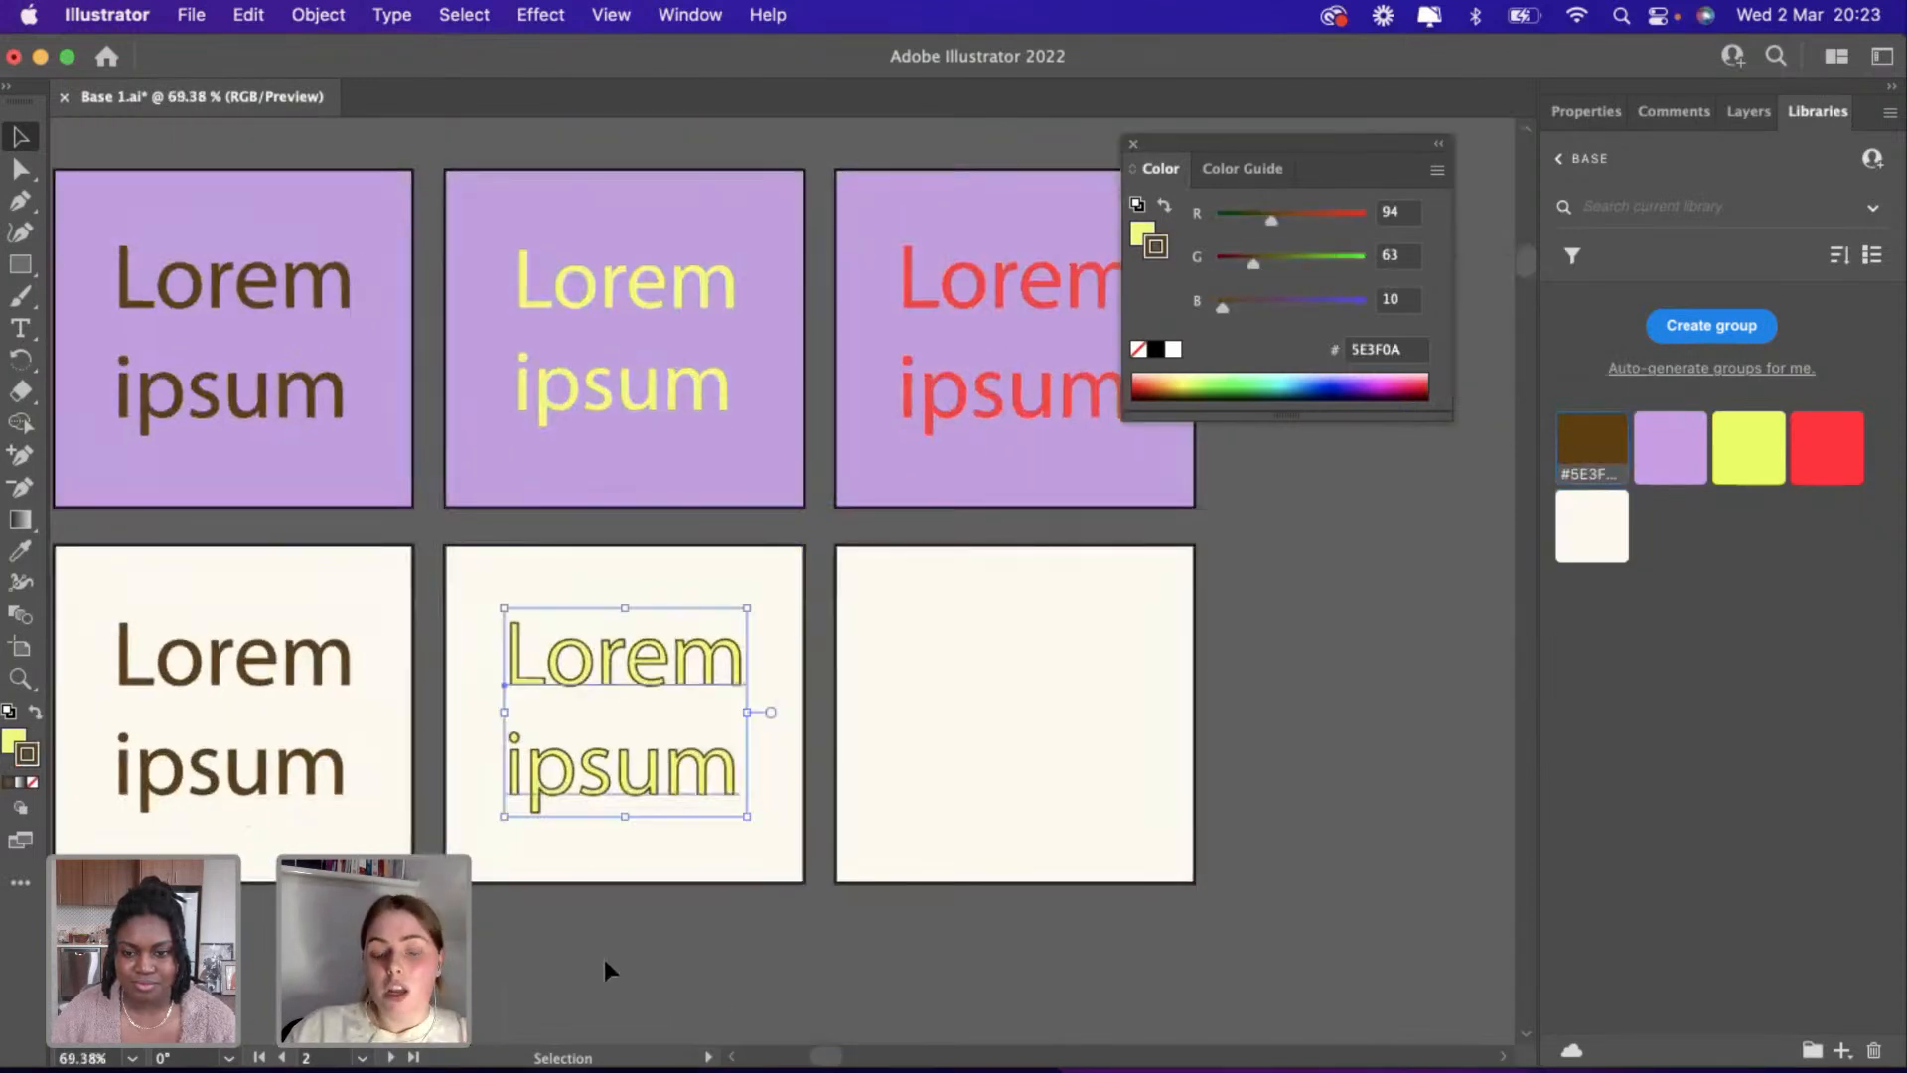
scroll(621, 909, "up", 3)
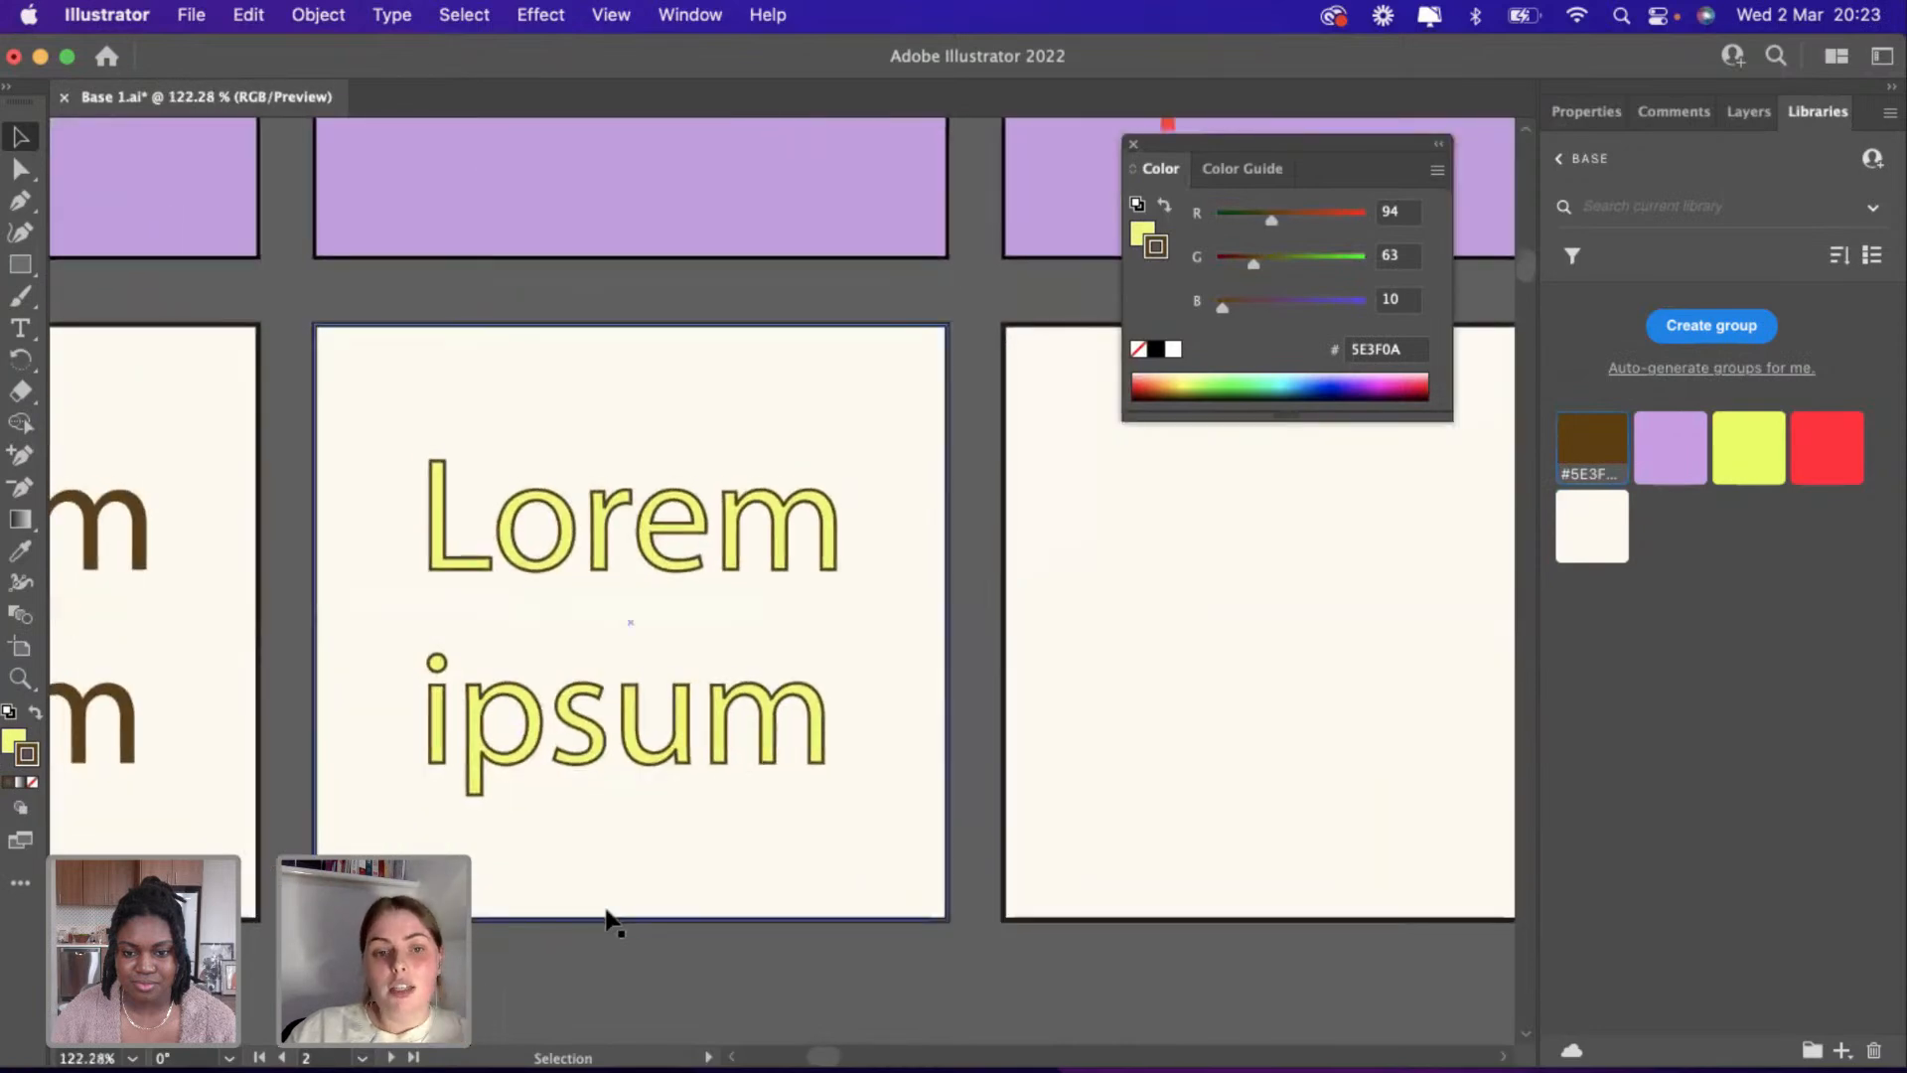
scroll(615, 836, "down", 3)
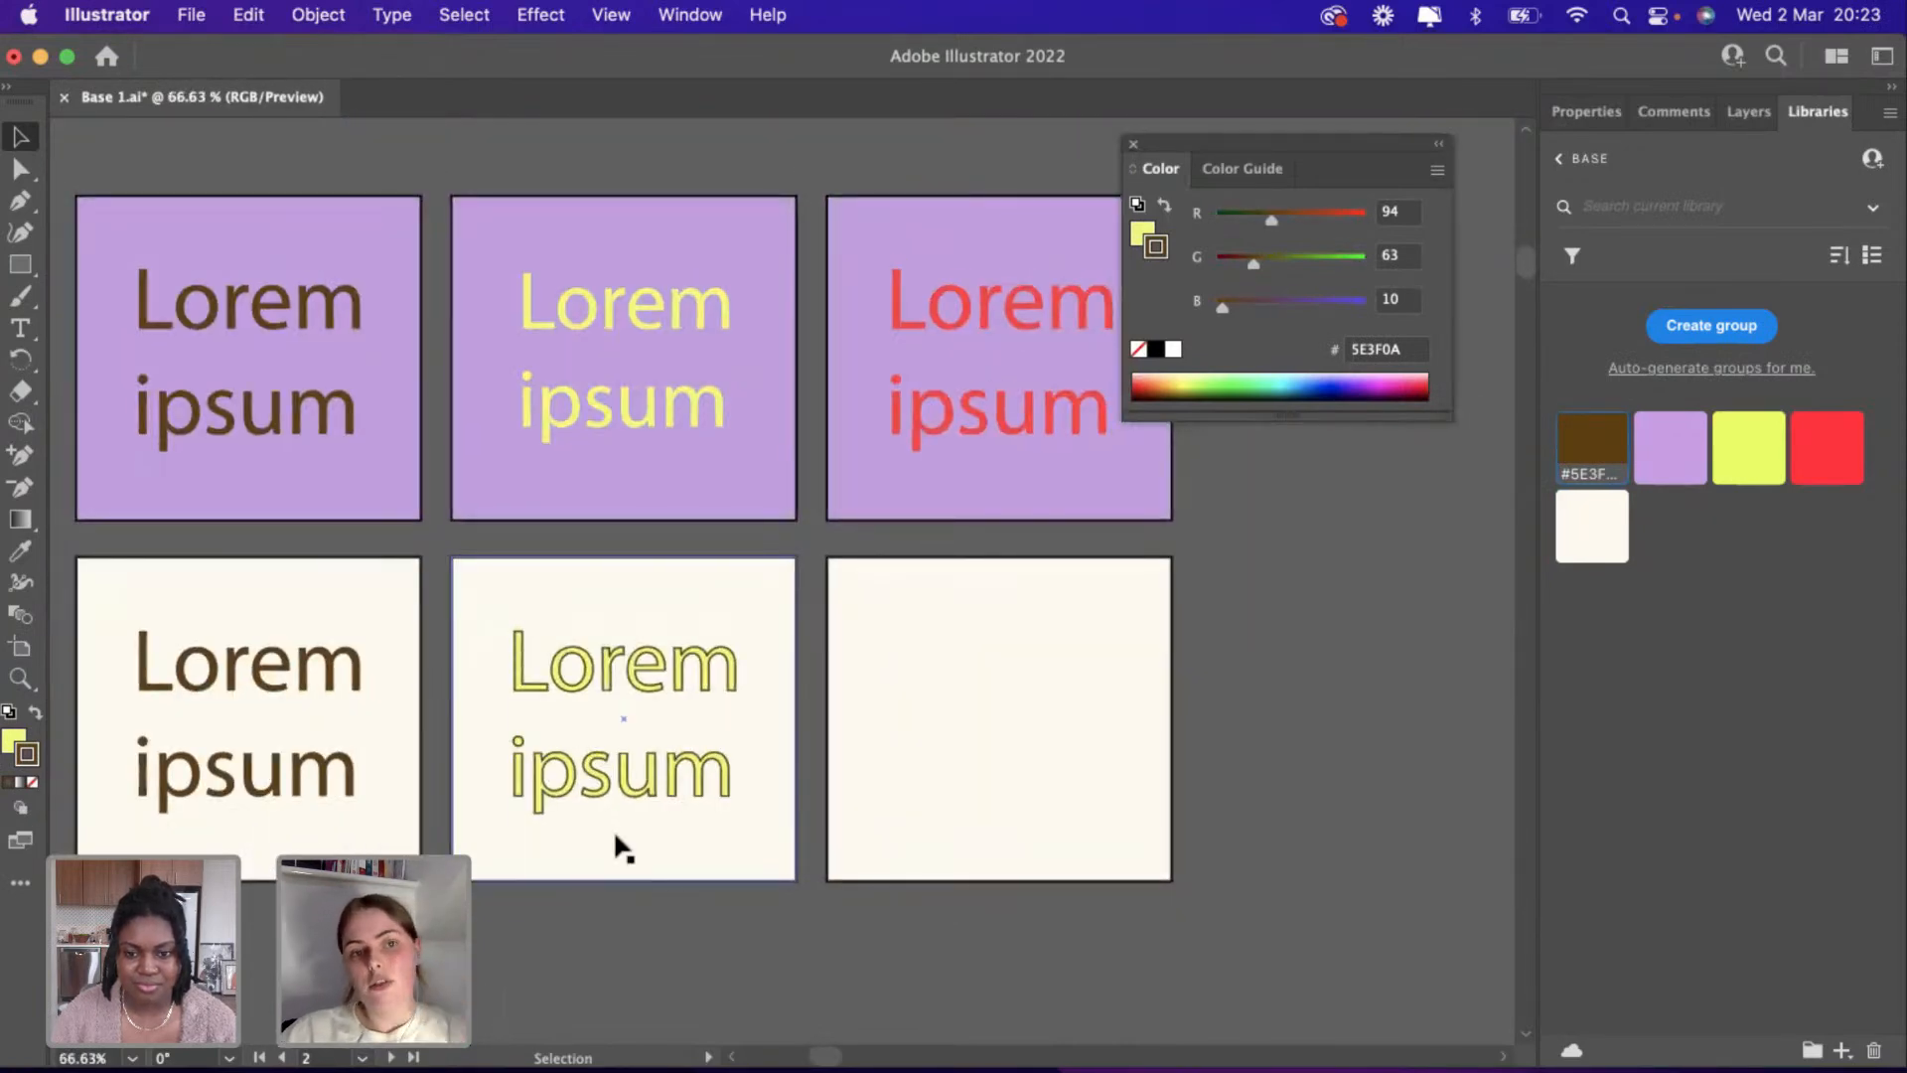
scroll(615, 835, "down", 2)
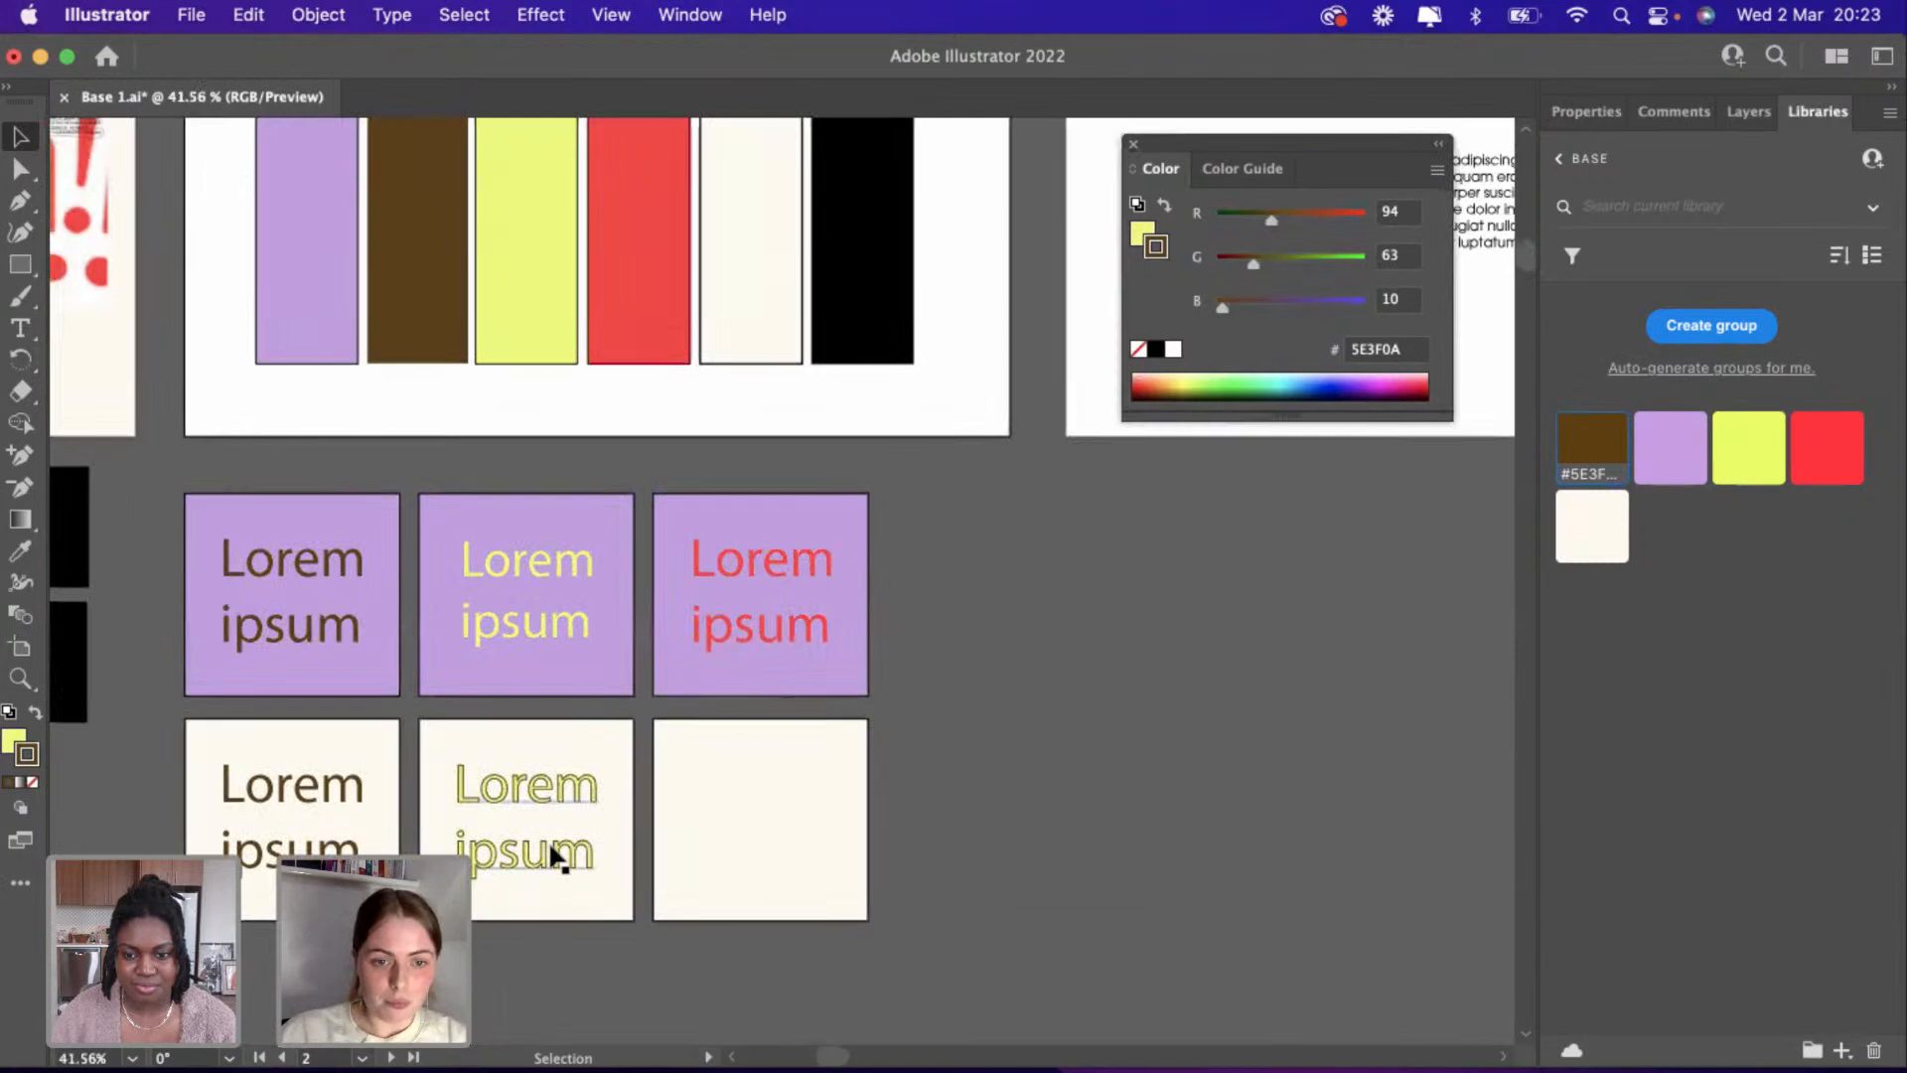
Copy the outlined yellow "Lorem ipsum" and centre the copy in the empty third cream square.
key("a")
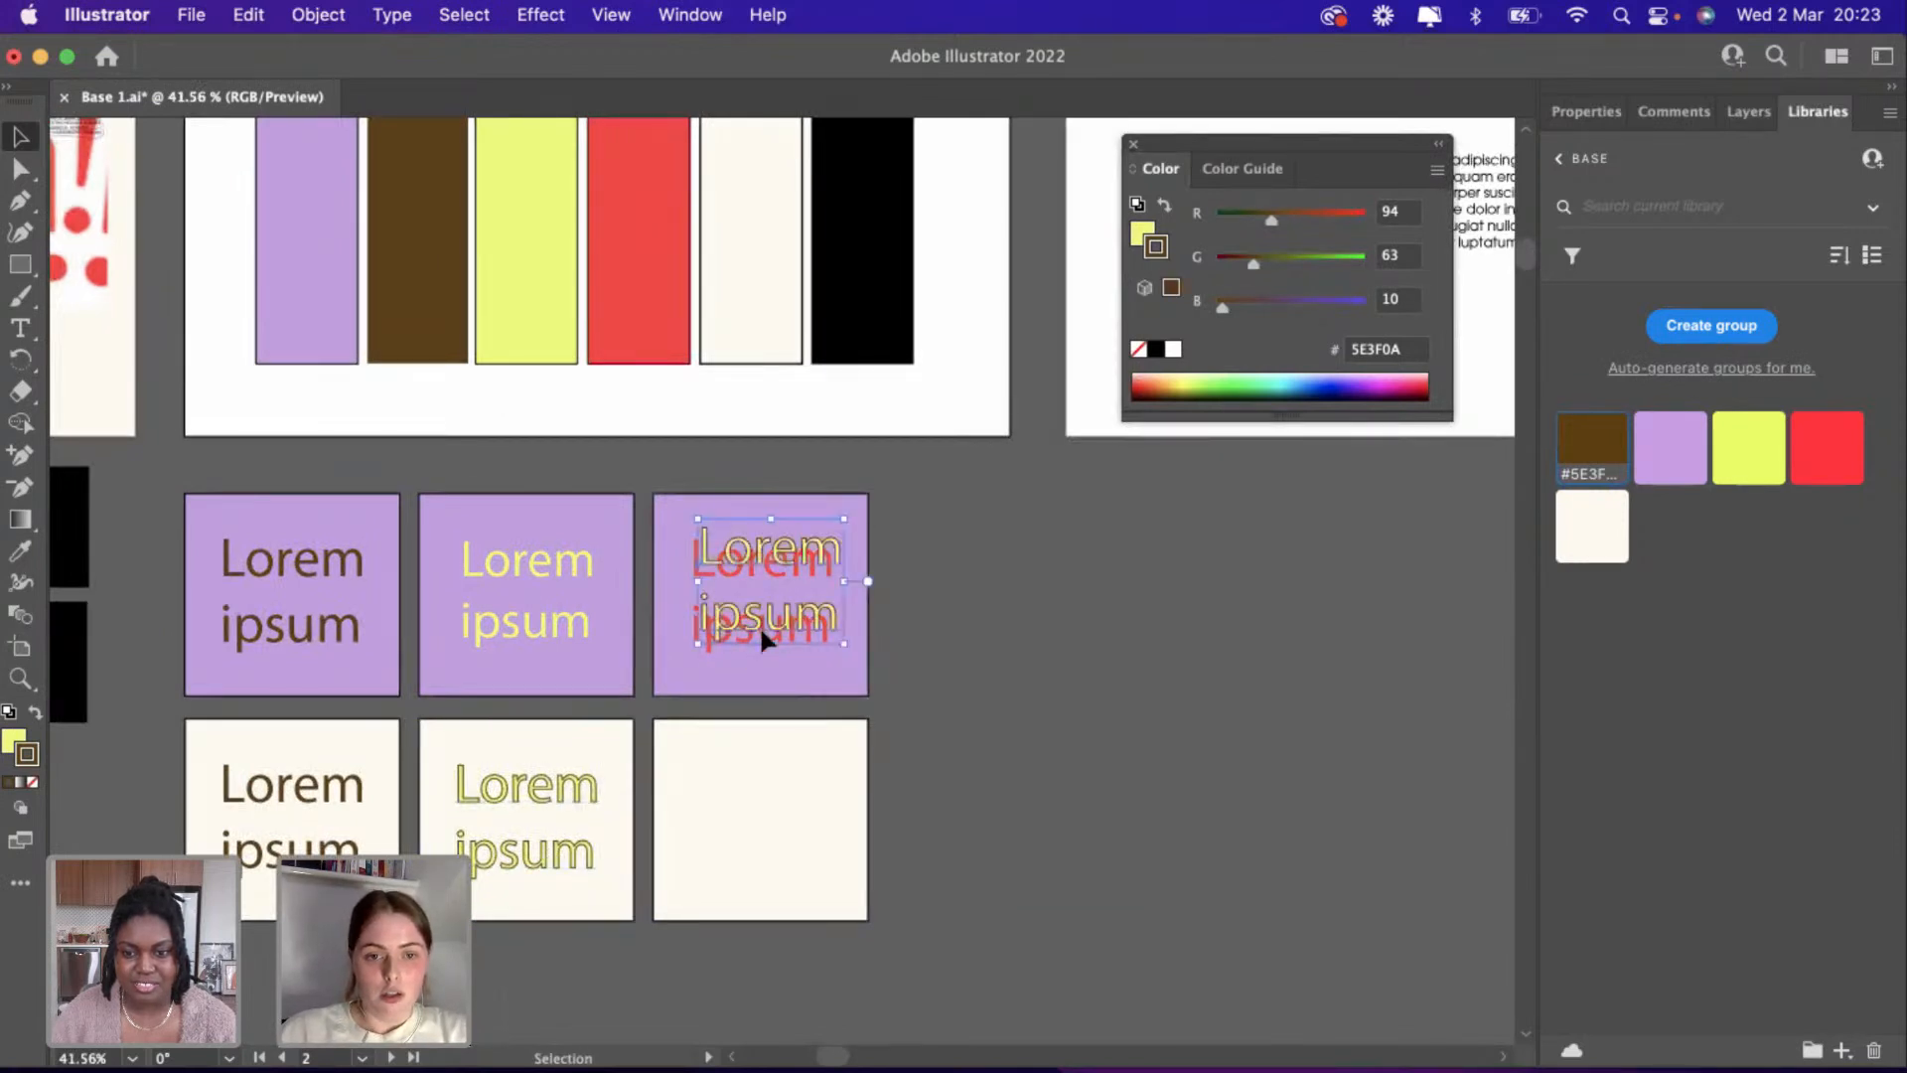
left_click_drag(759, 624, 753, 850)
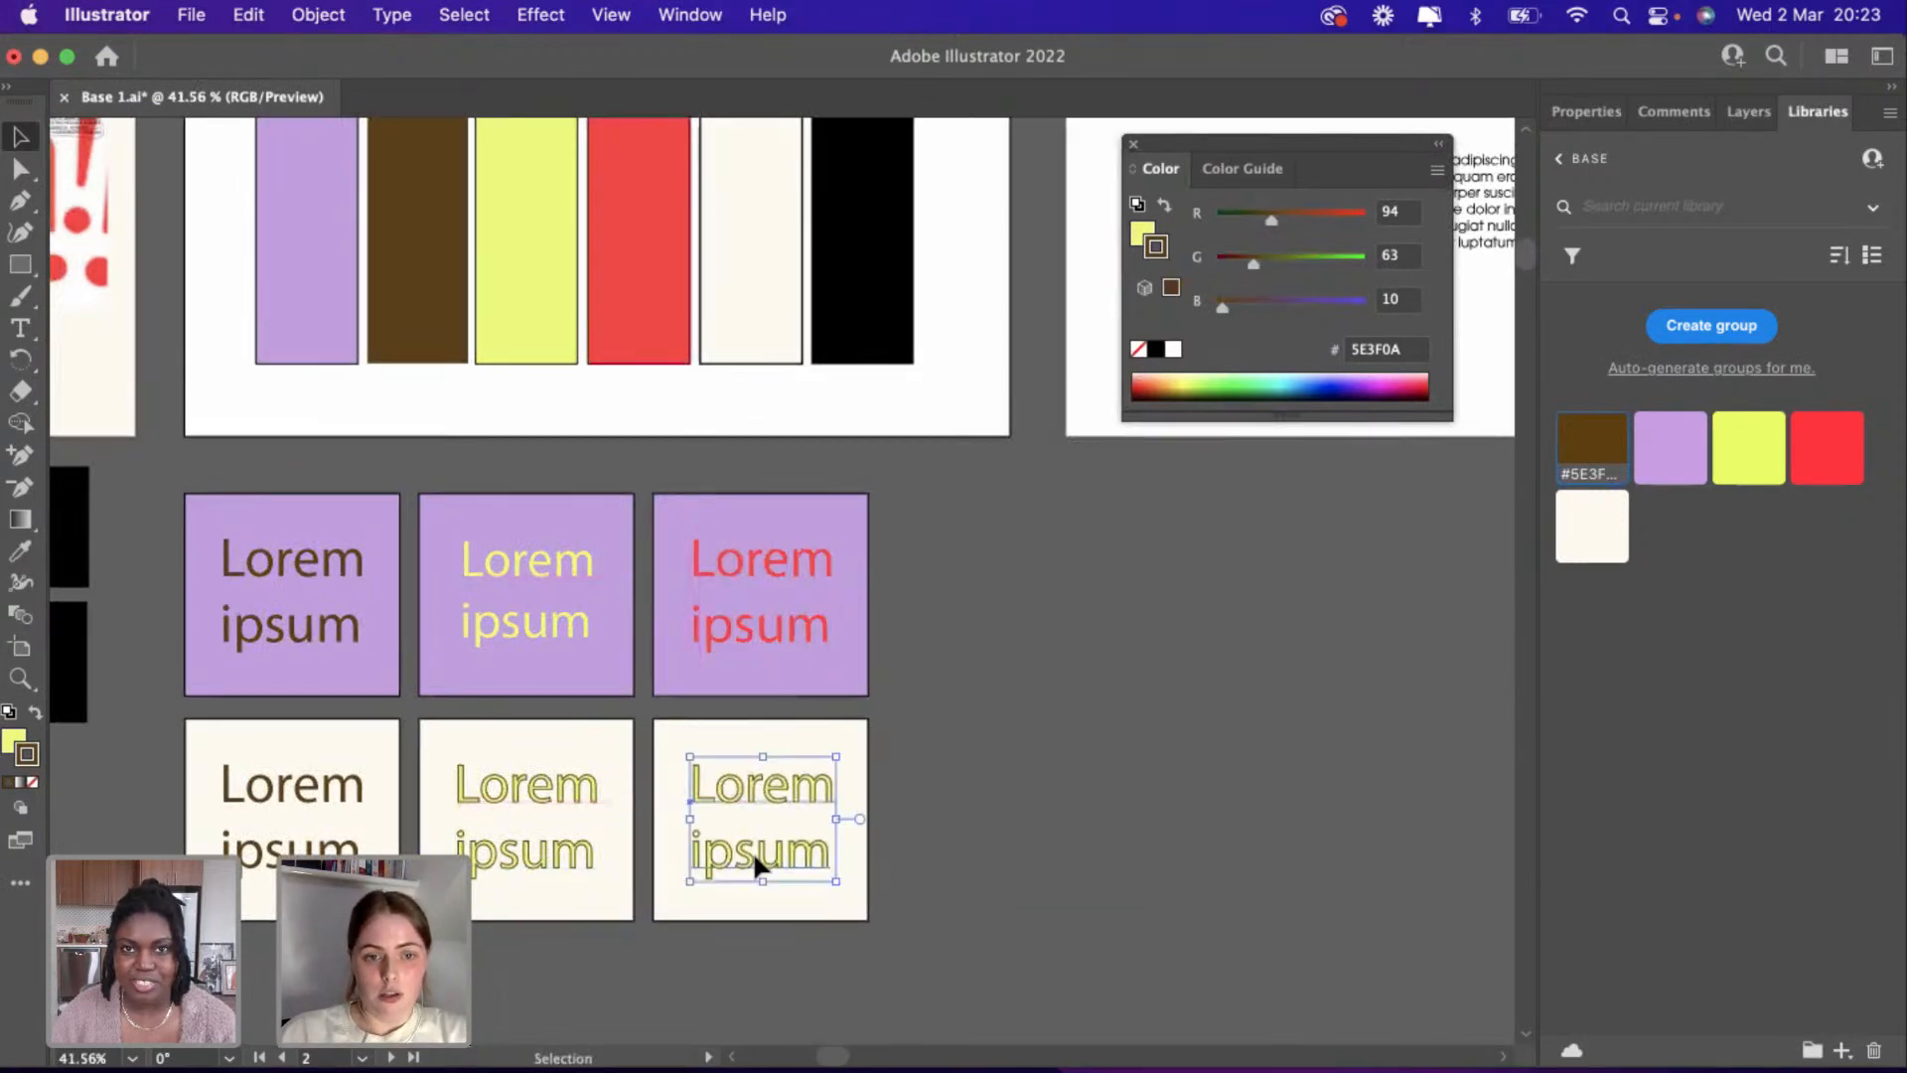
scroll(753, 851, "up", 3)
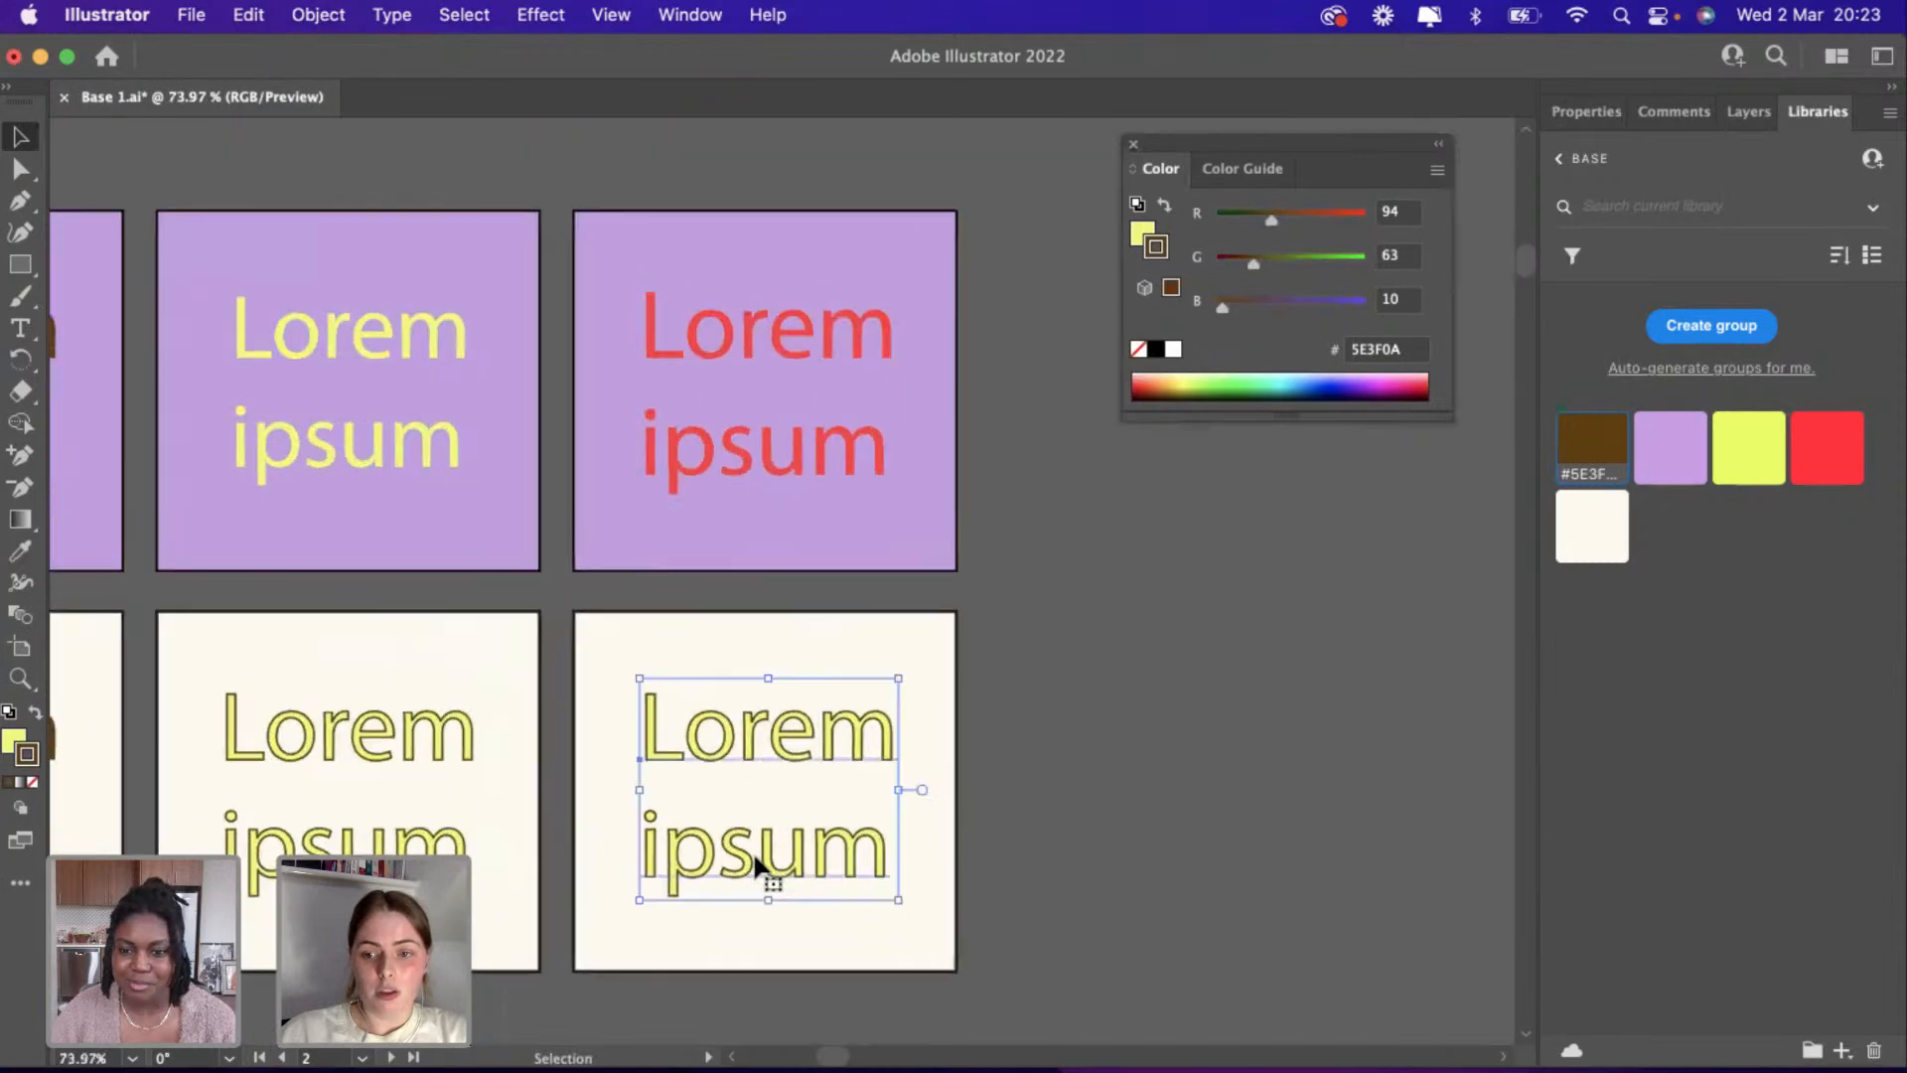
scroll(753, 851, "down", 3)
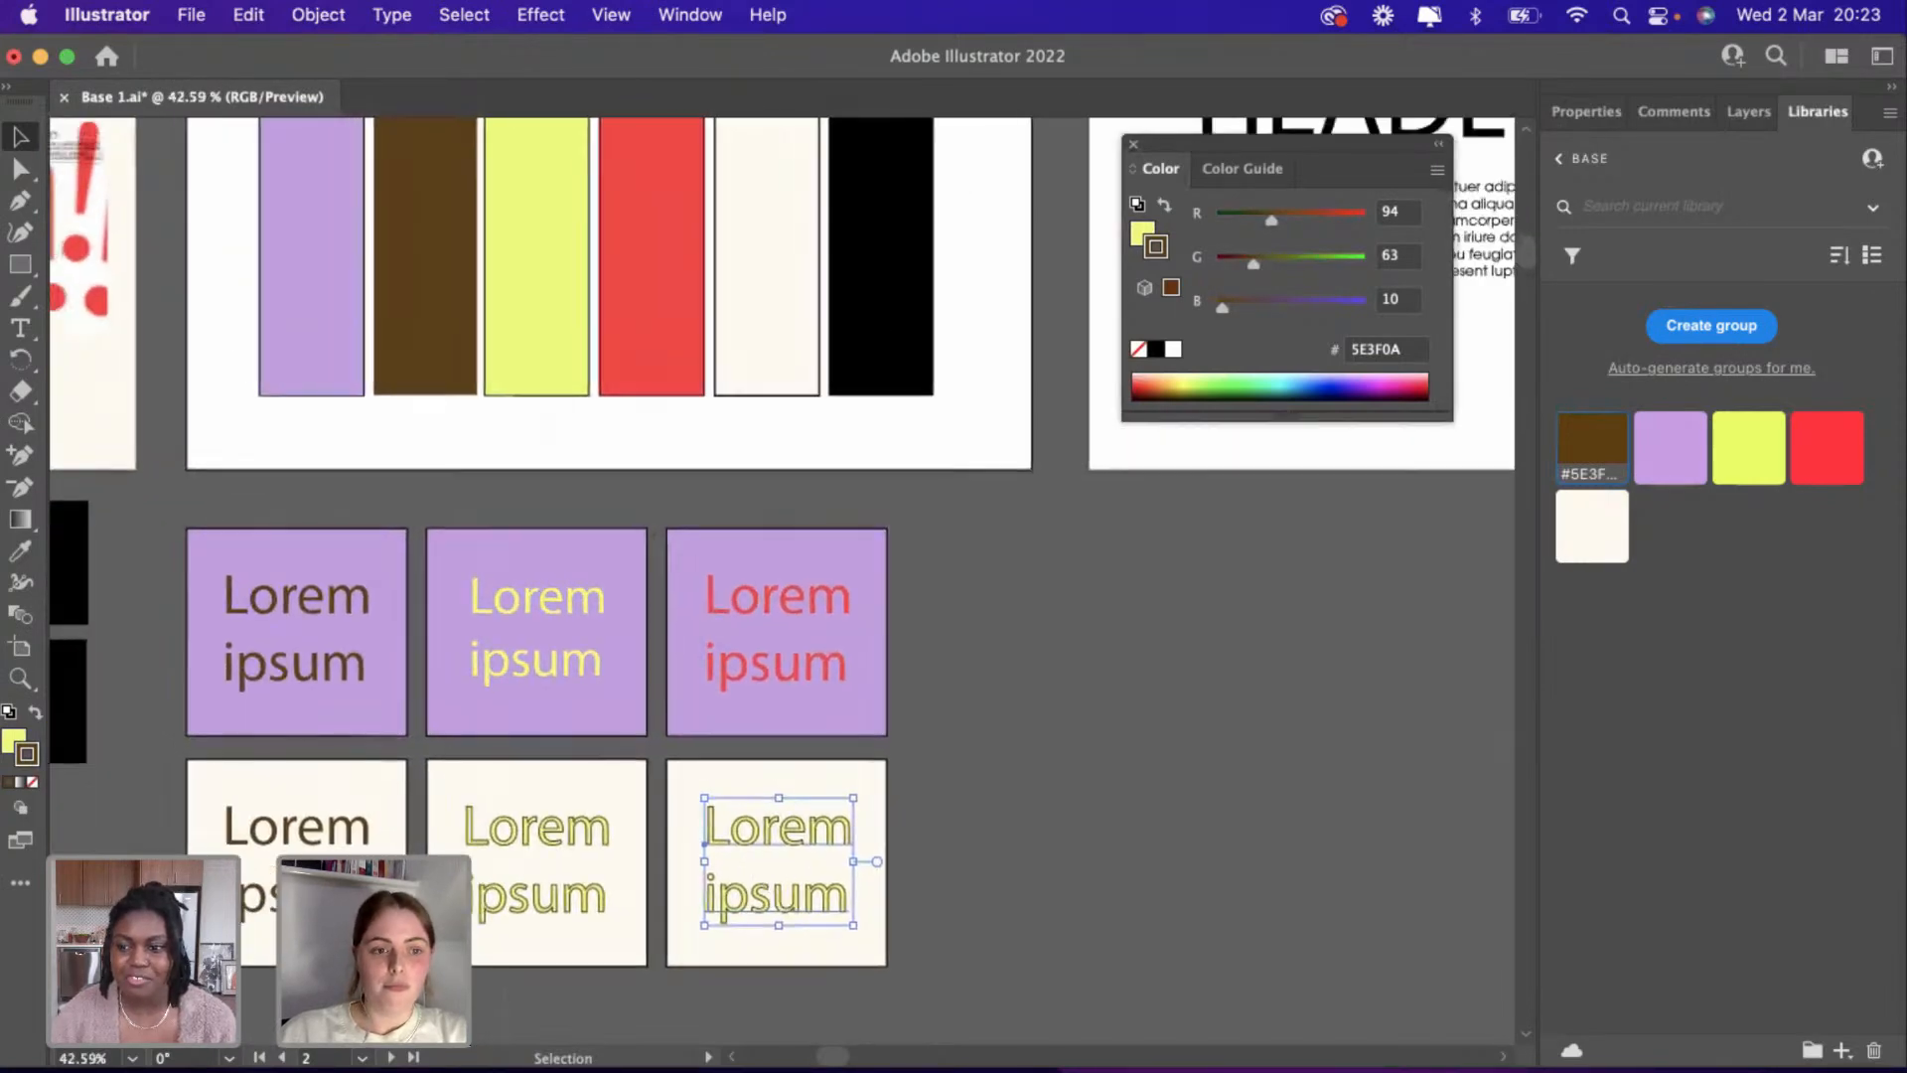
Recolour the text in the third cream square black without an outline, sampling the palette's black bar.
left_click(20, 550)
left_click(890, 278)
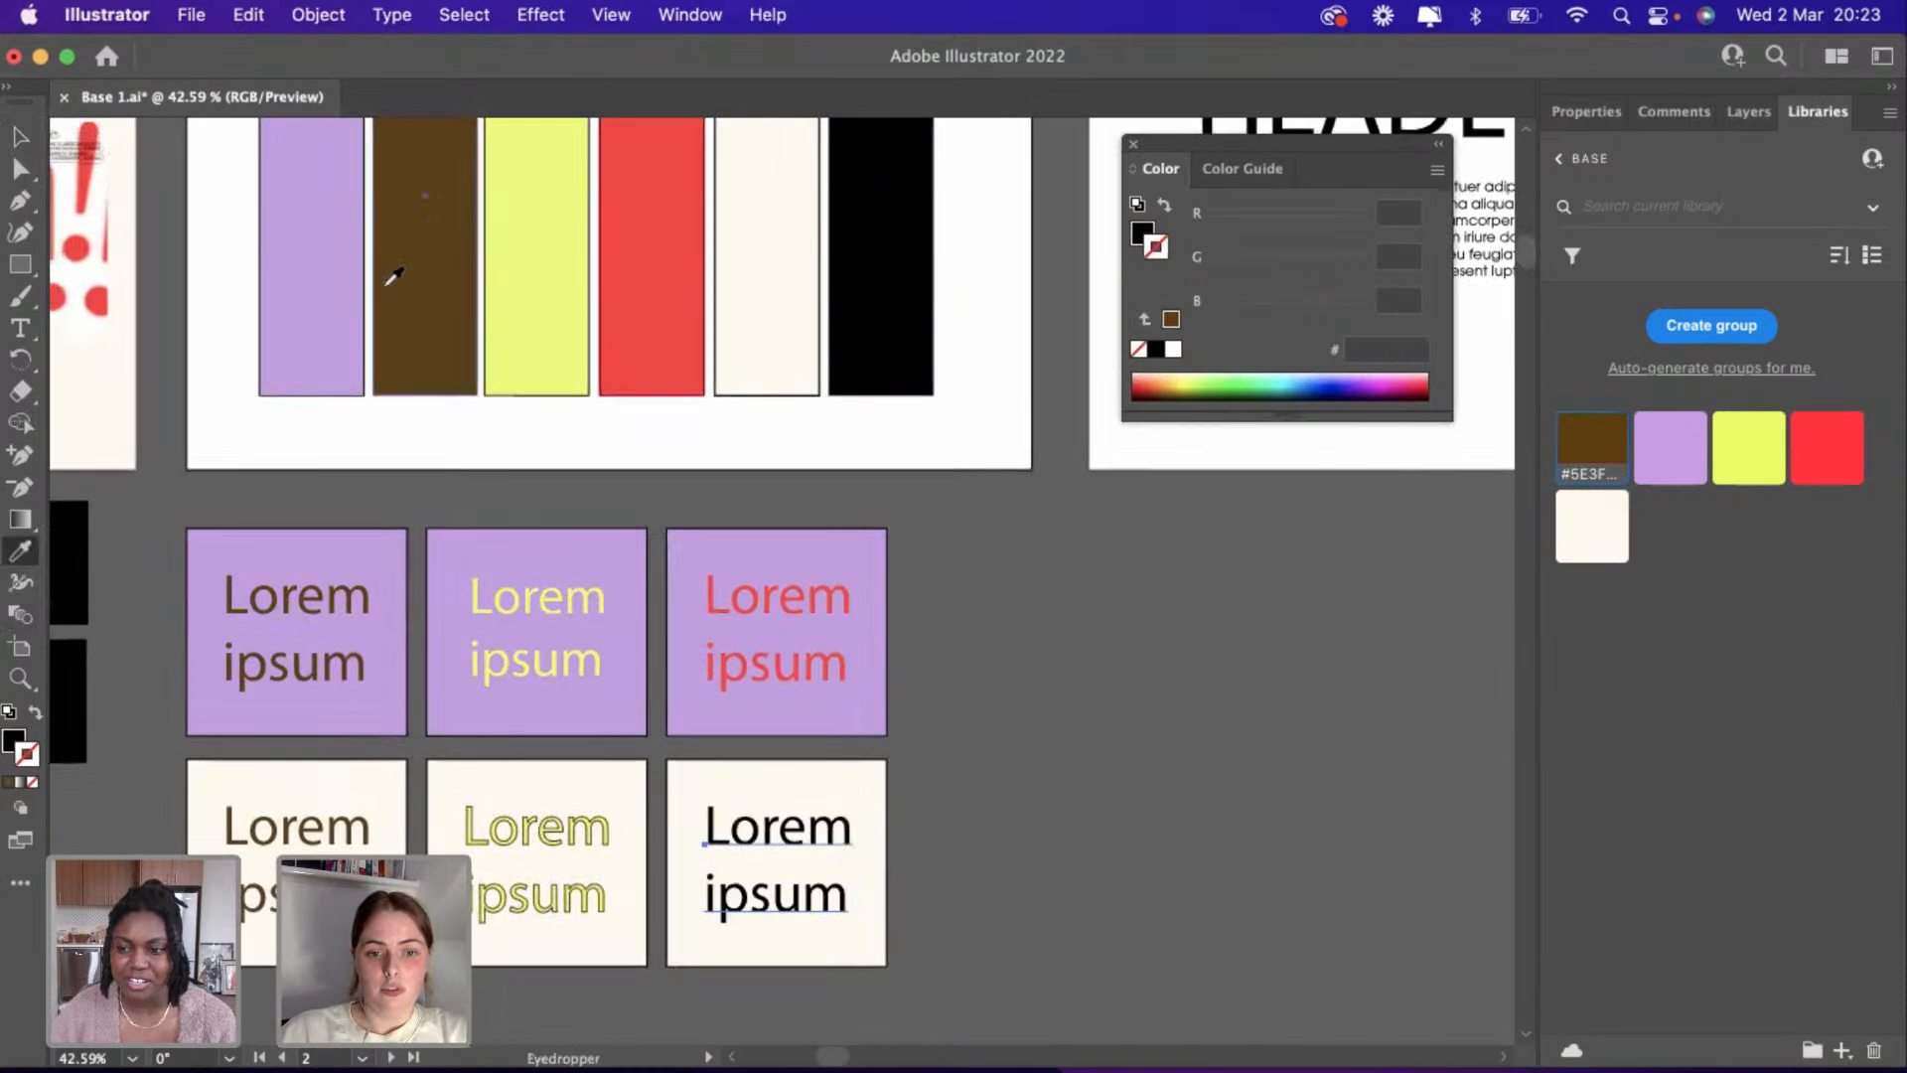
left_click(19, 139)
left_click(451, 473)
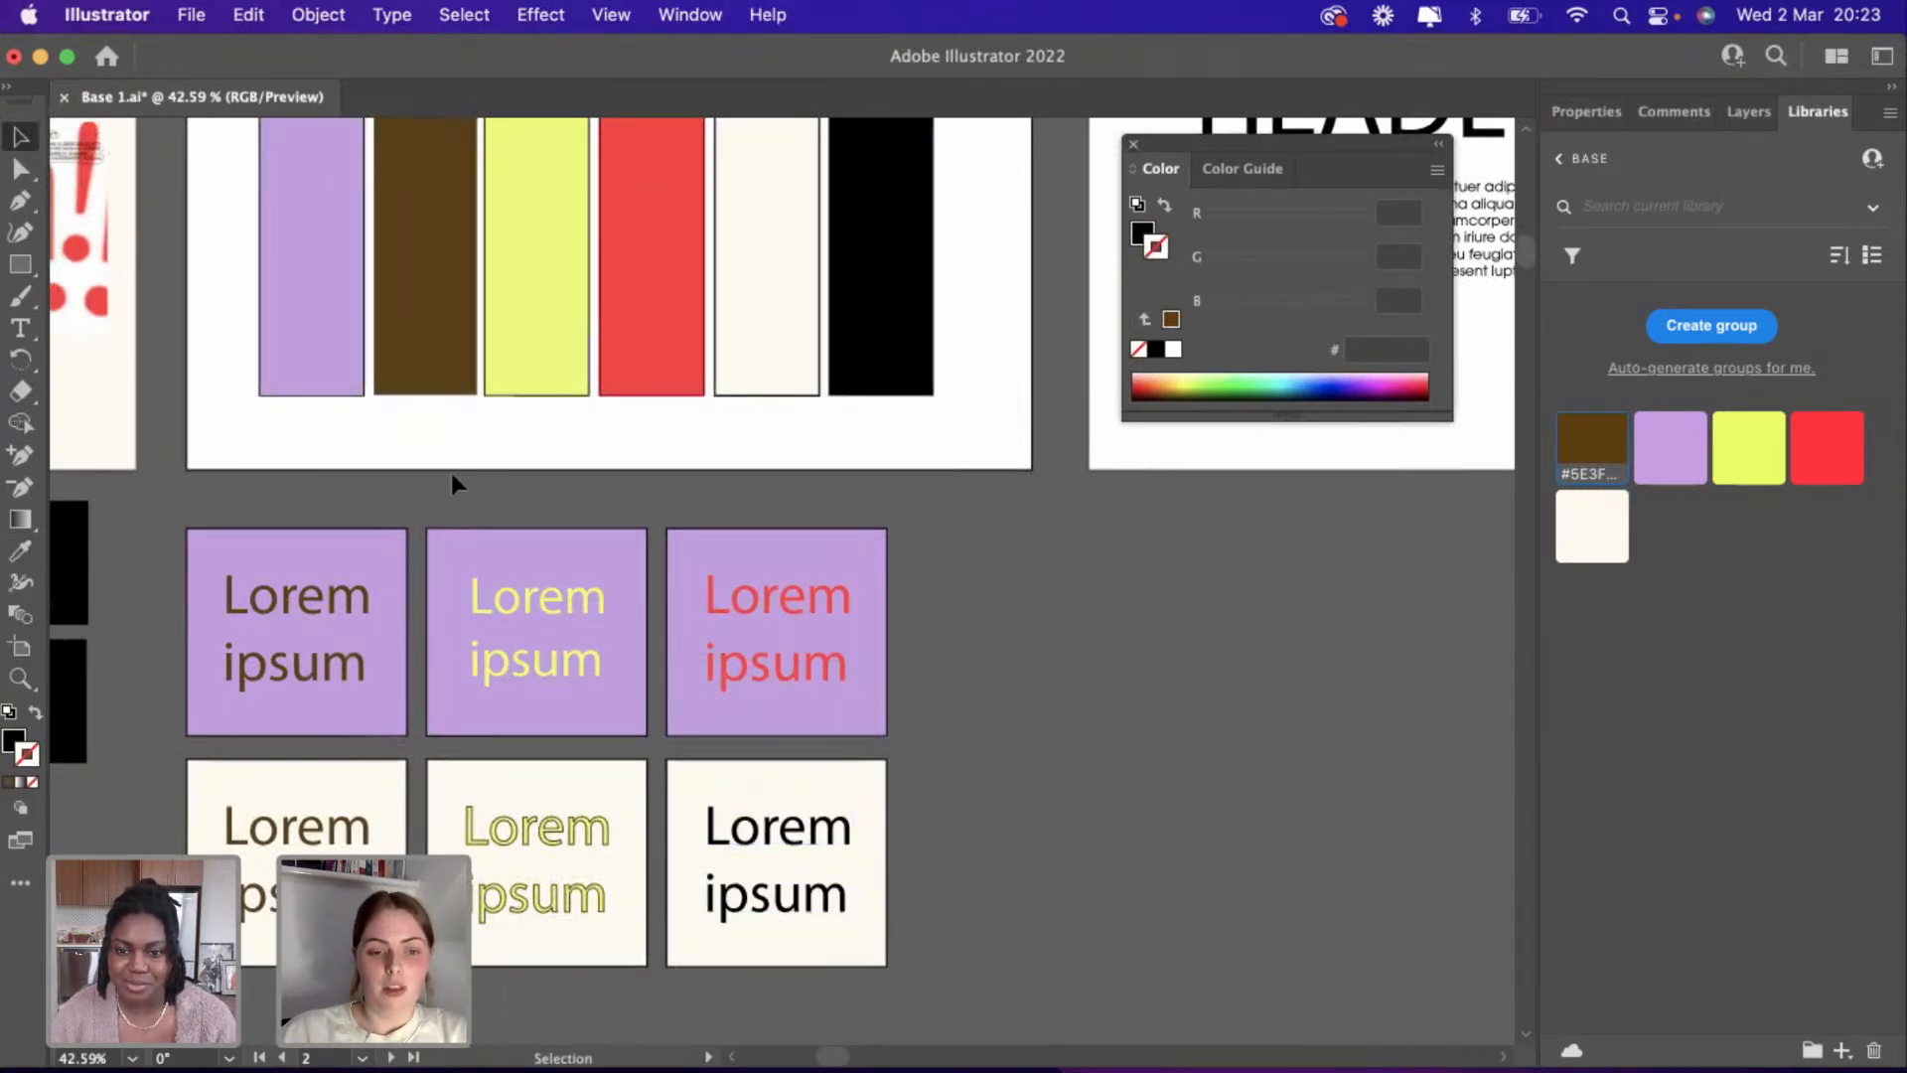
Duplicate the first cream square without its text, place the copy below it and fill it with the palette's yellow.
scroll(451, 472, "down", 3)
scroll(451, 473, "down", 1)
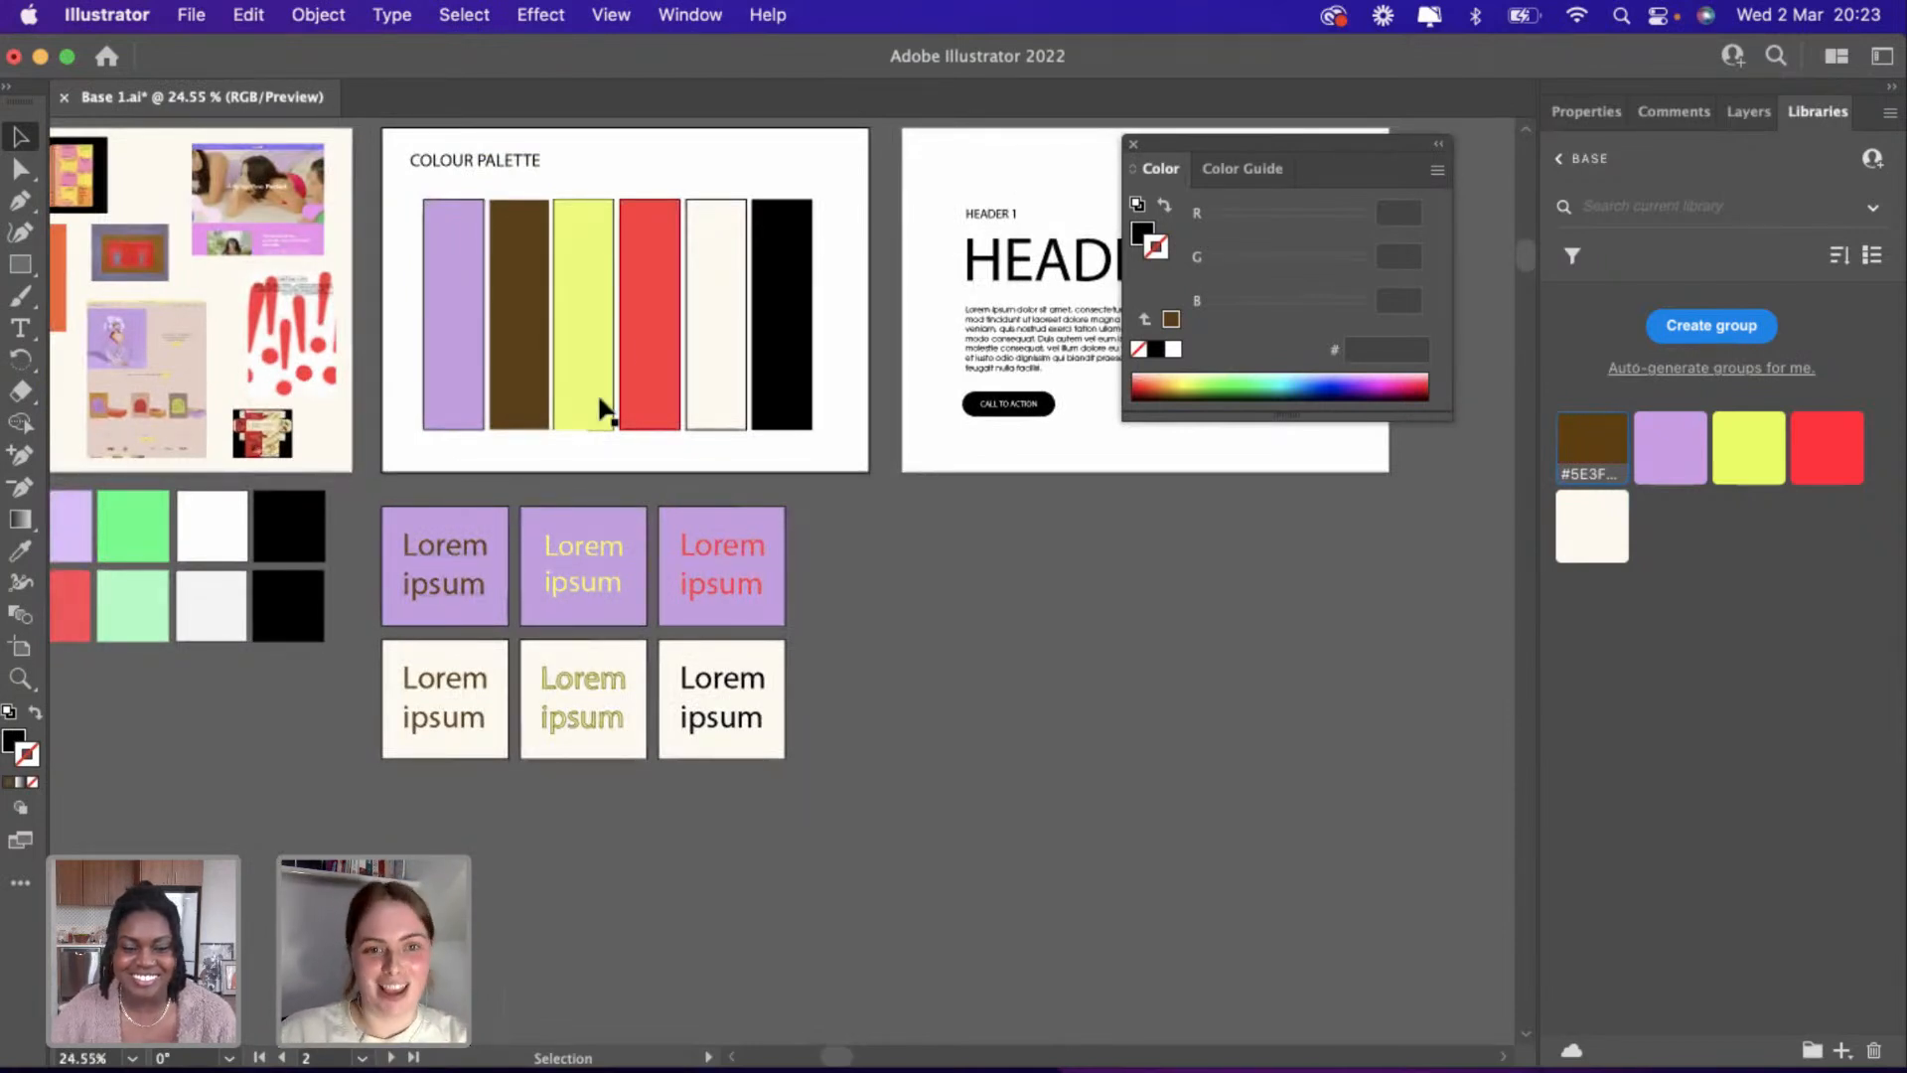
left_click(384, 641)
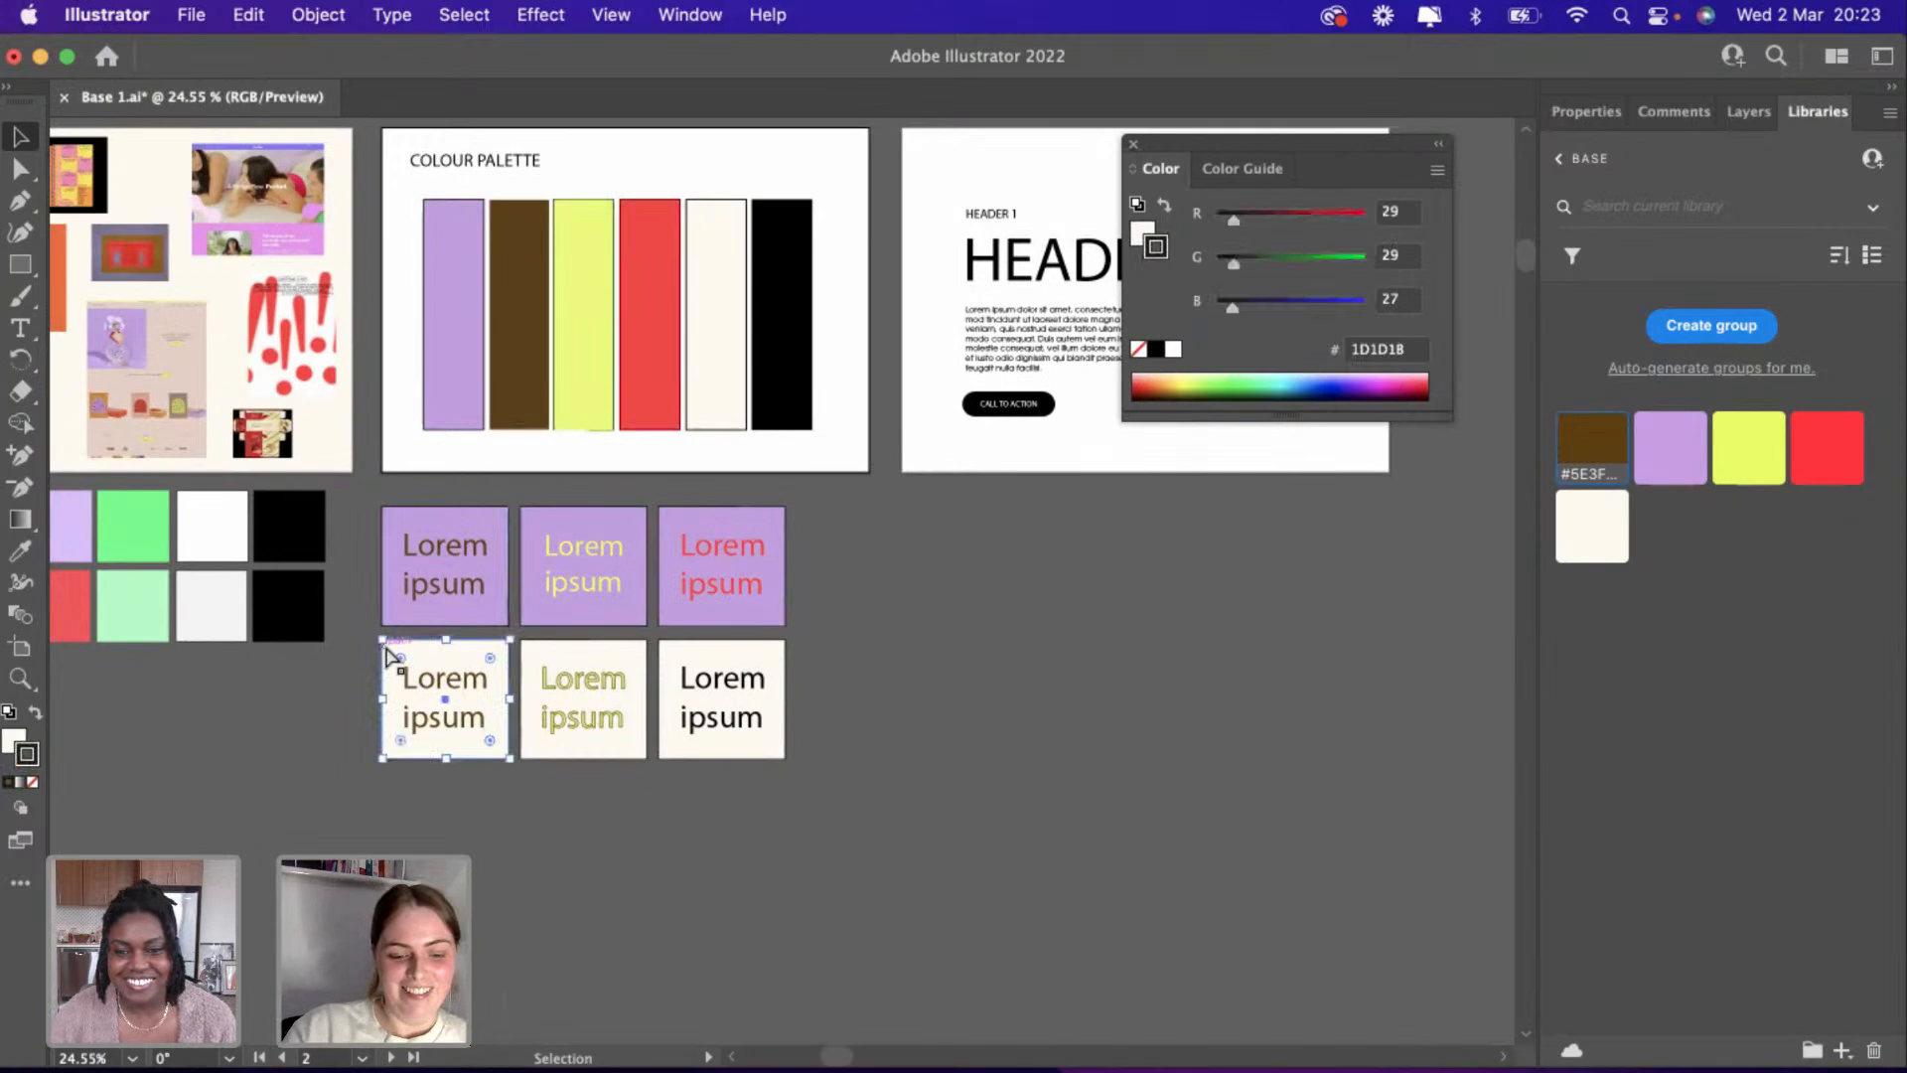
key("super+c")
key("super+v")
left_click_drag(818, 586, 481, 847)
key("i")
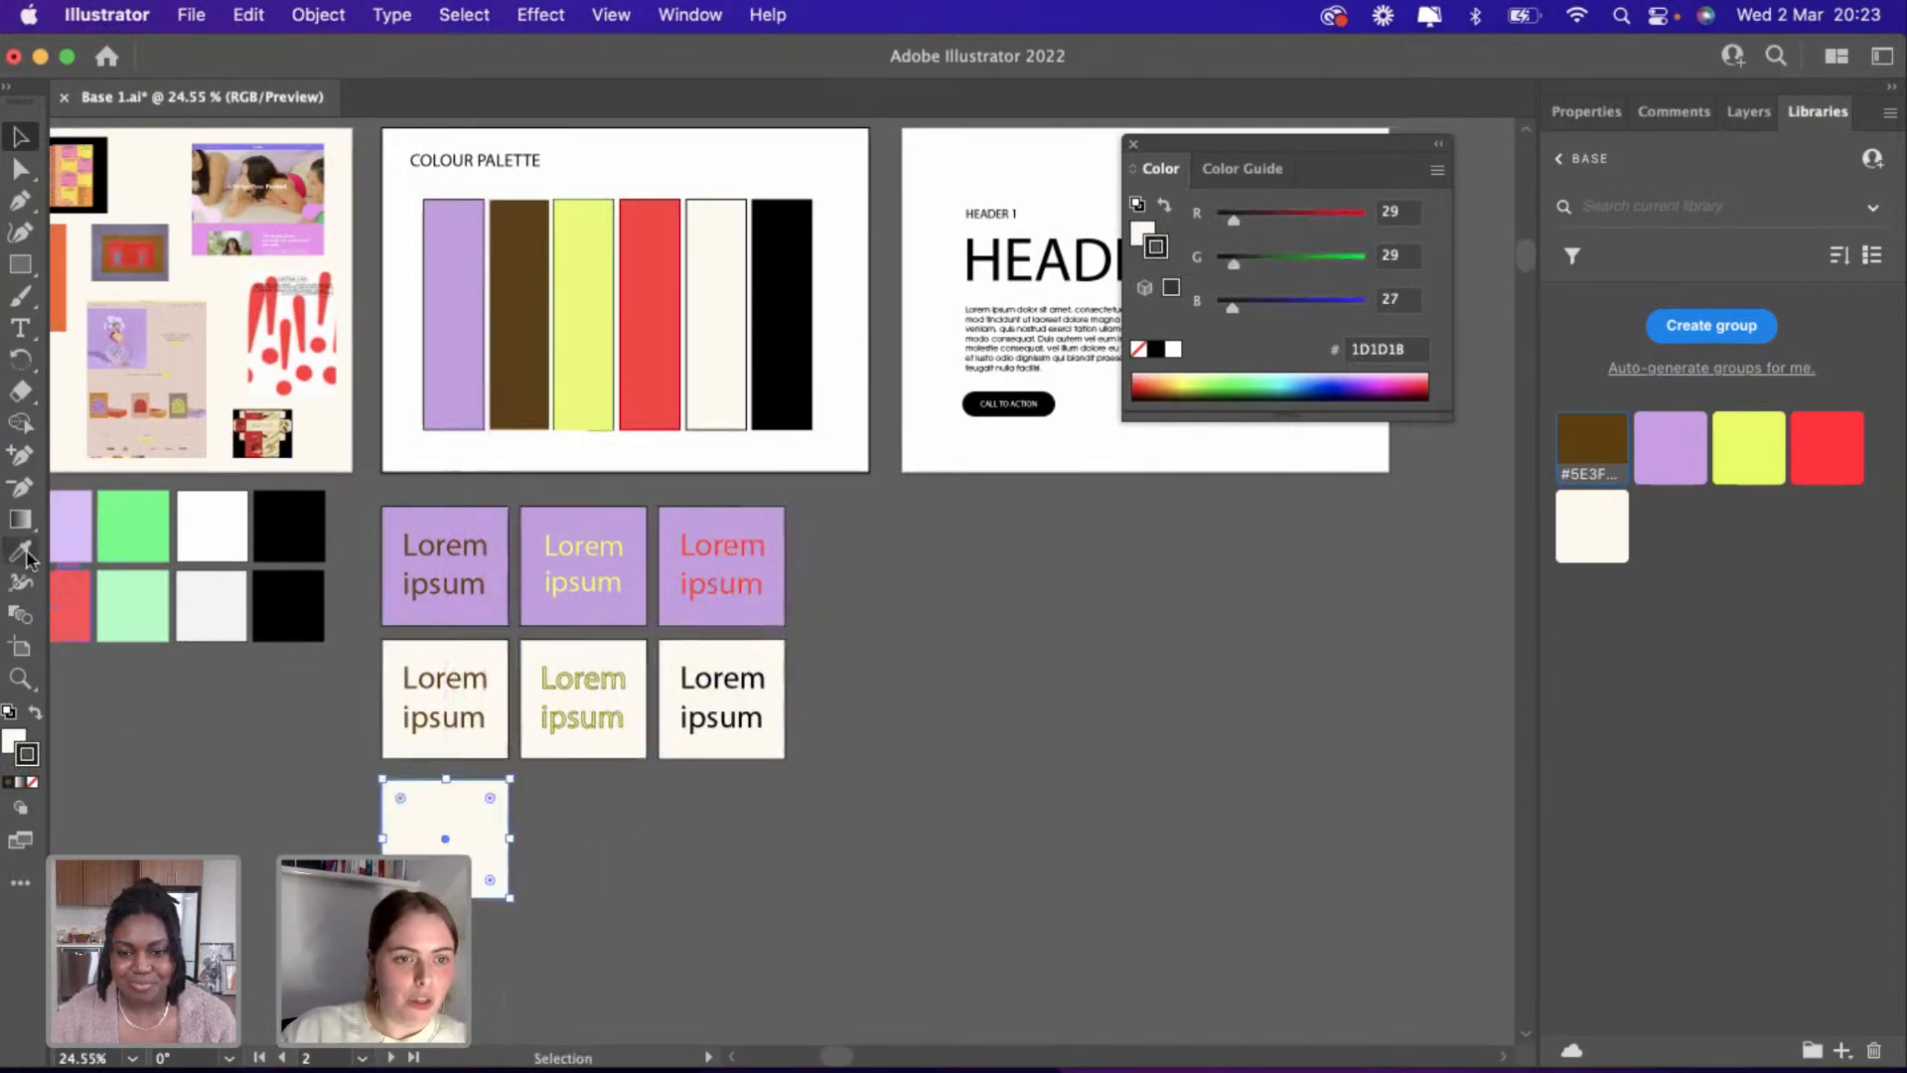
left_click(609, 298)
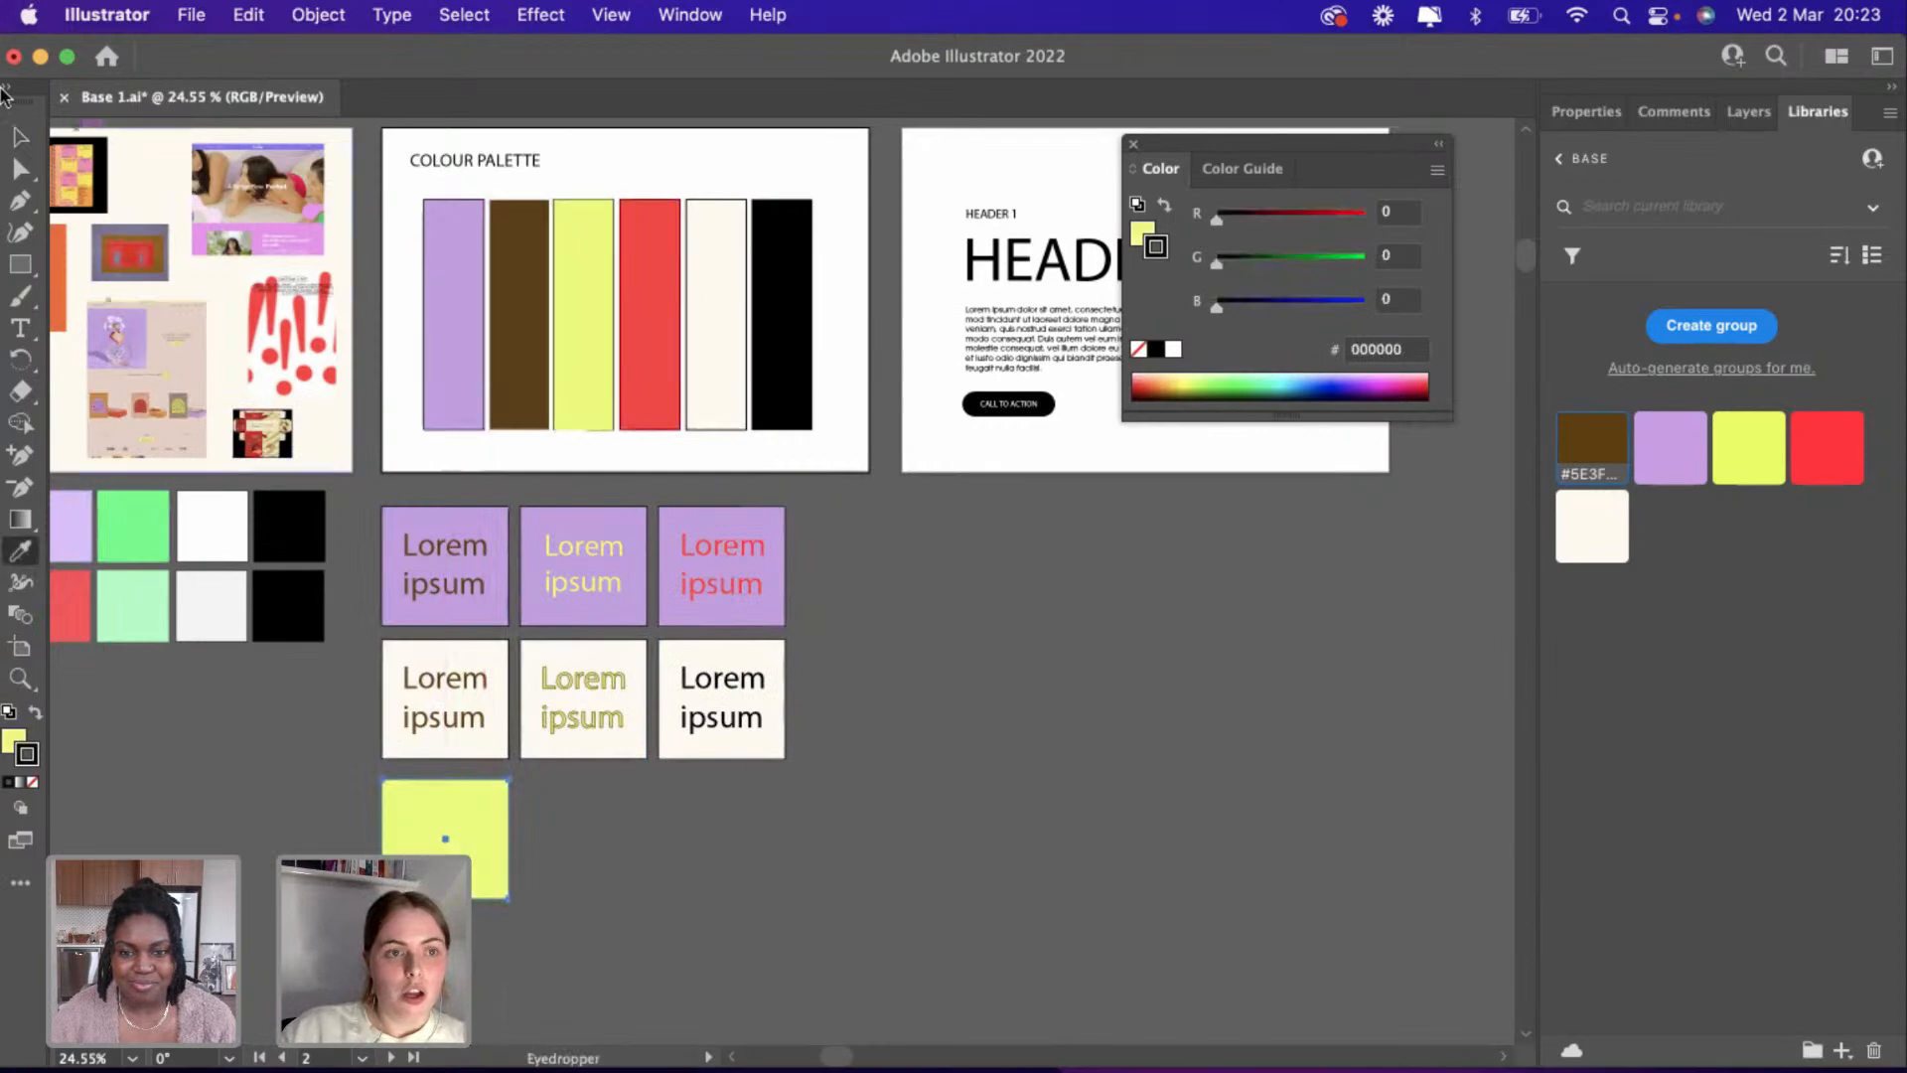
Zoom in on the colour palette artboard and close the floating Color panel covering the artwork.
key("v")
scroll(609, 511, "up", 3)
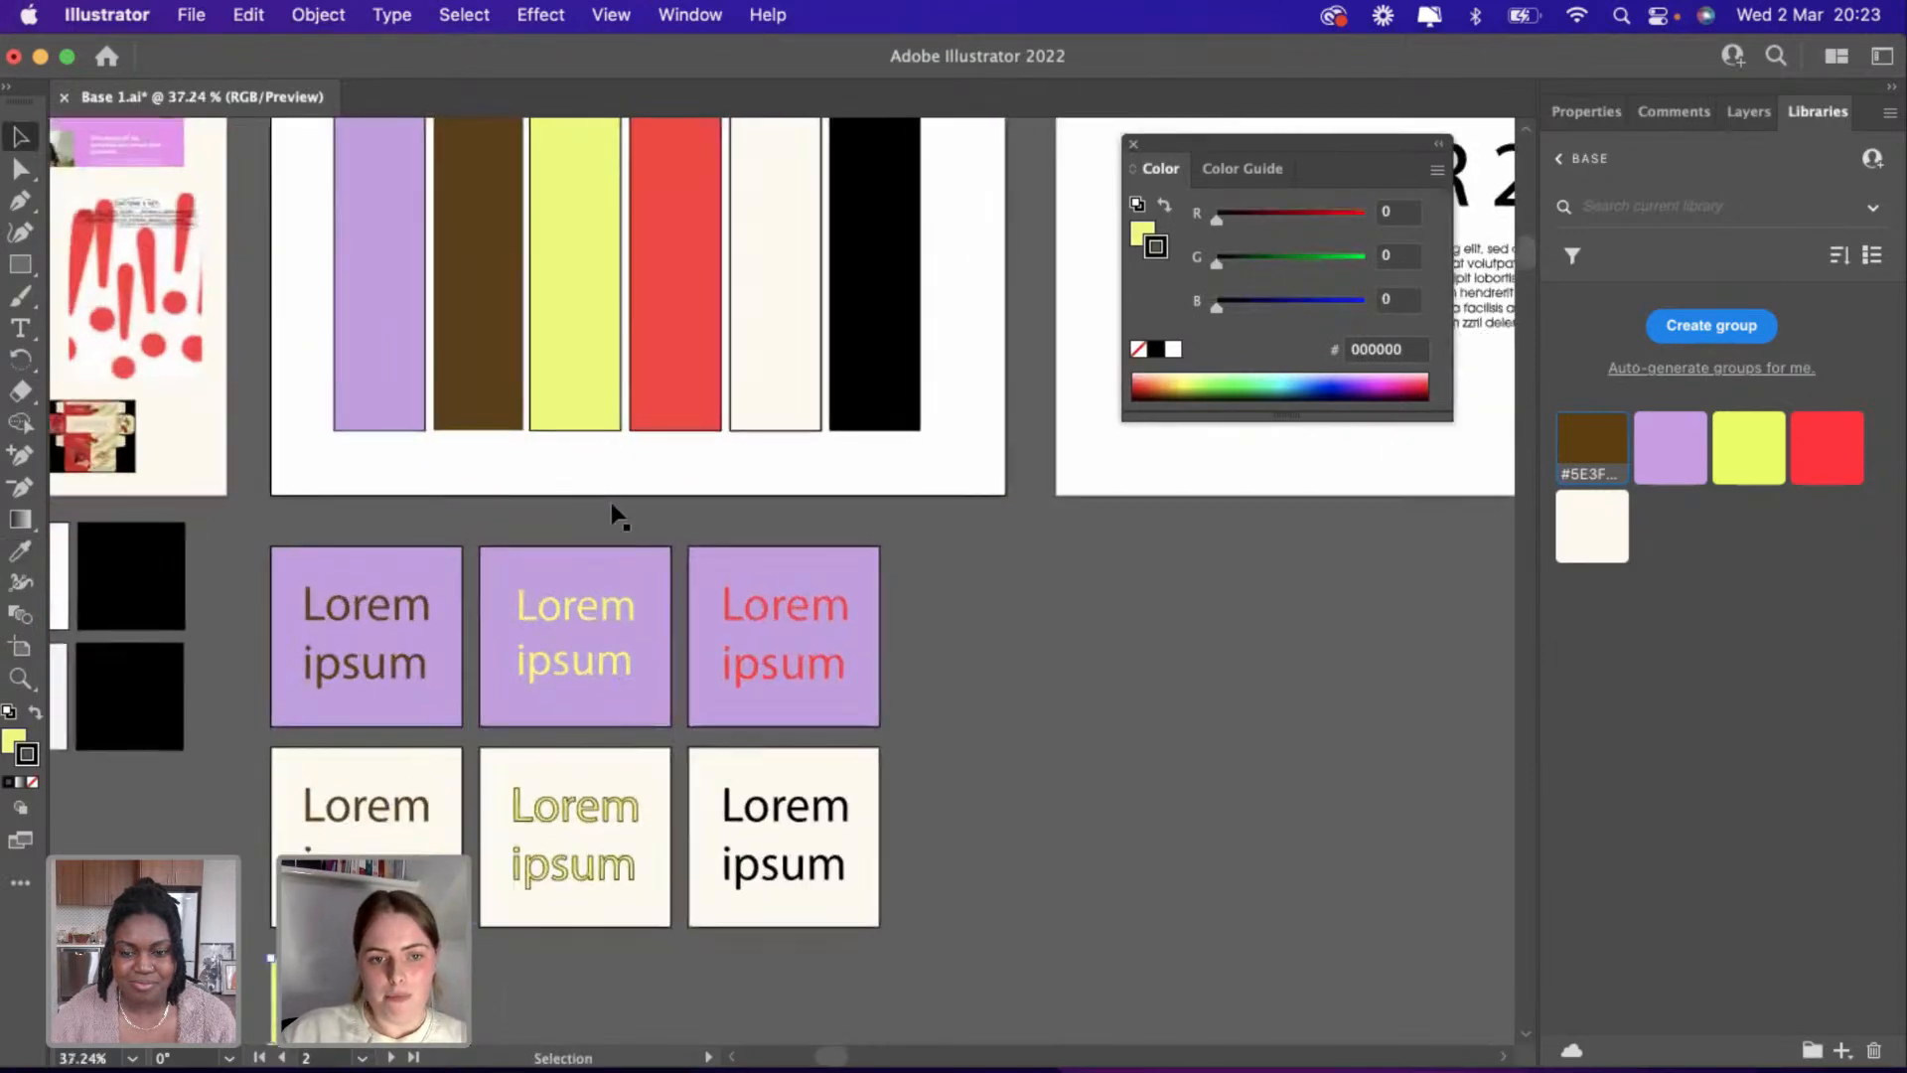
scroll(612, 507, "up", 5)
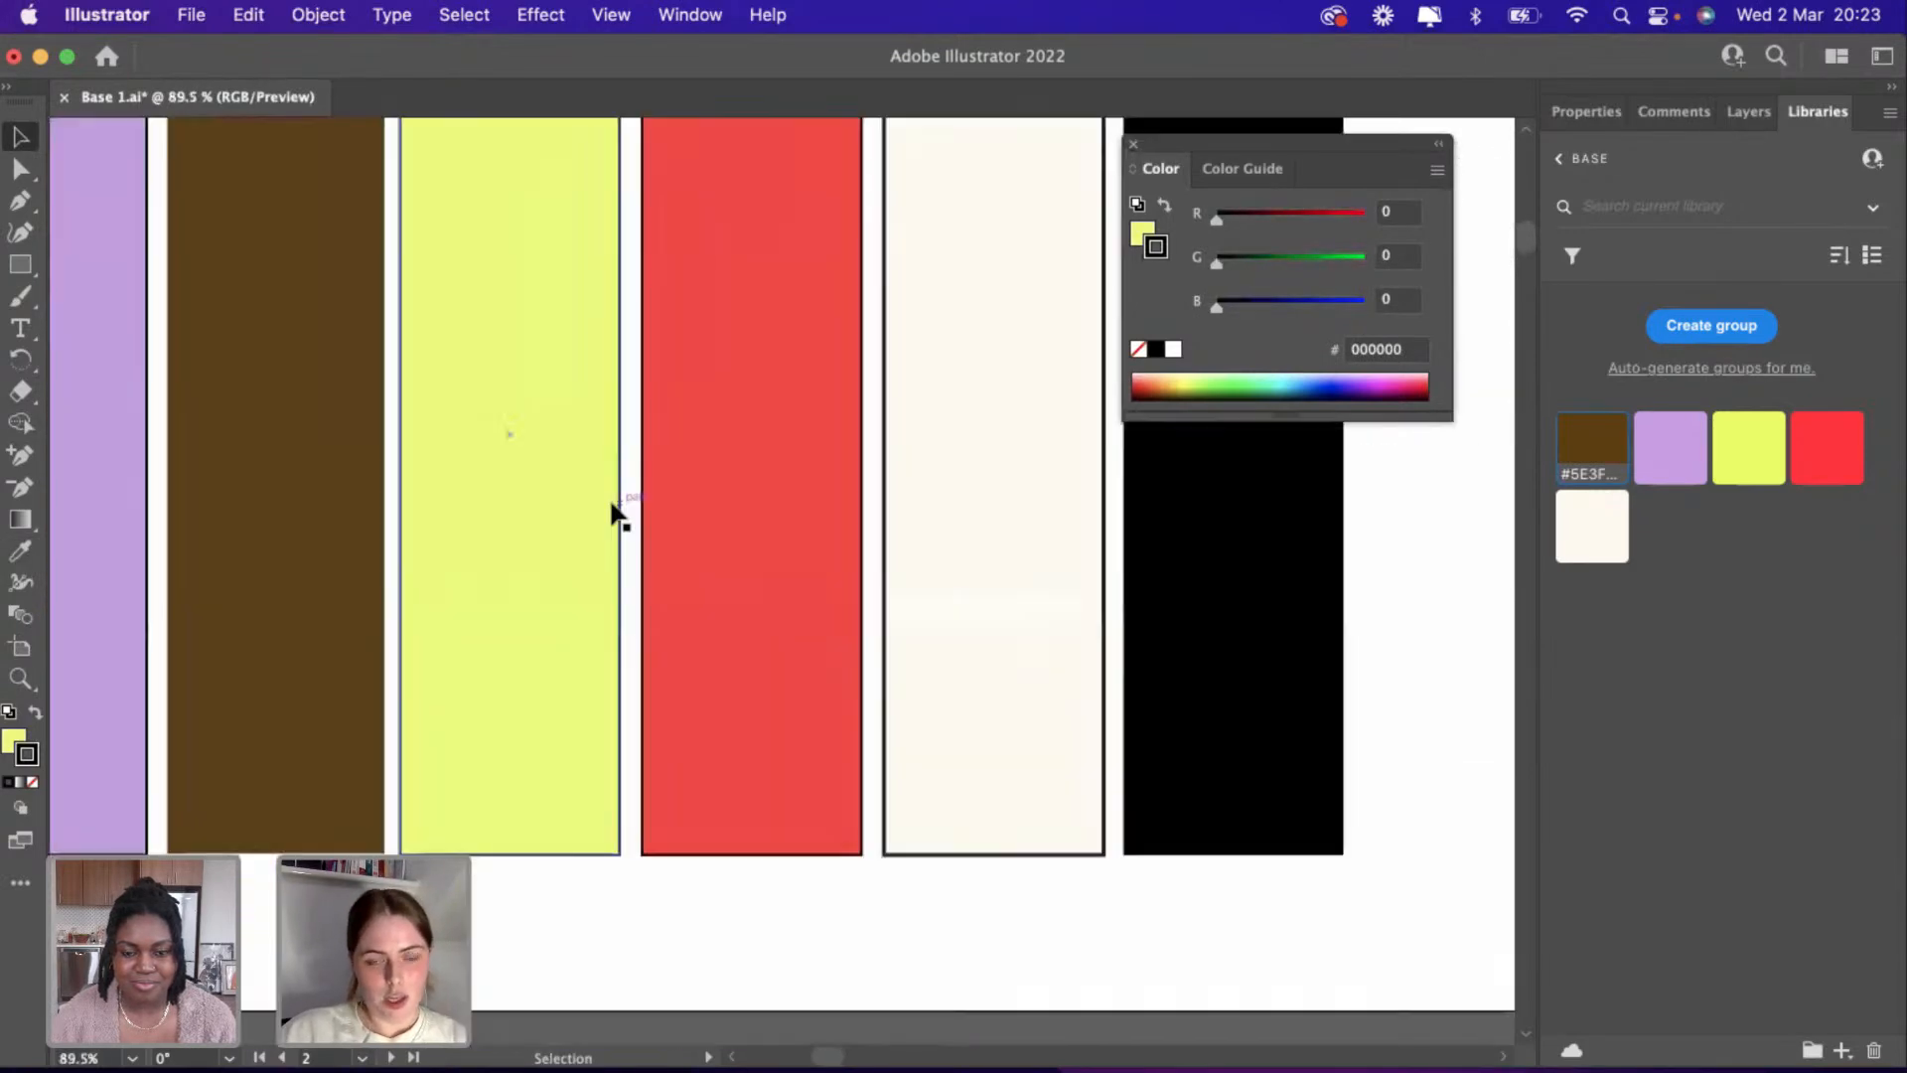
scroll(612, 511, "down", 3)
scroll(628, 741, "up", 3)
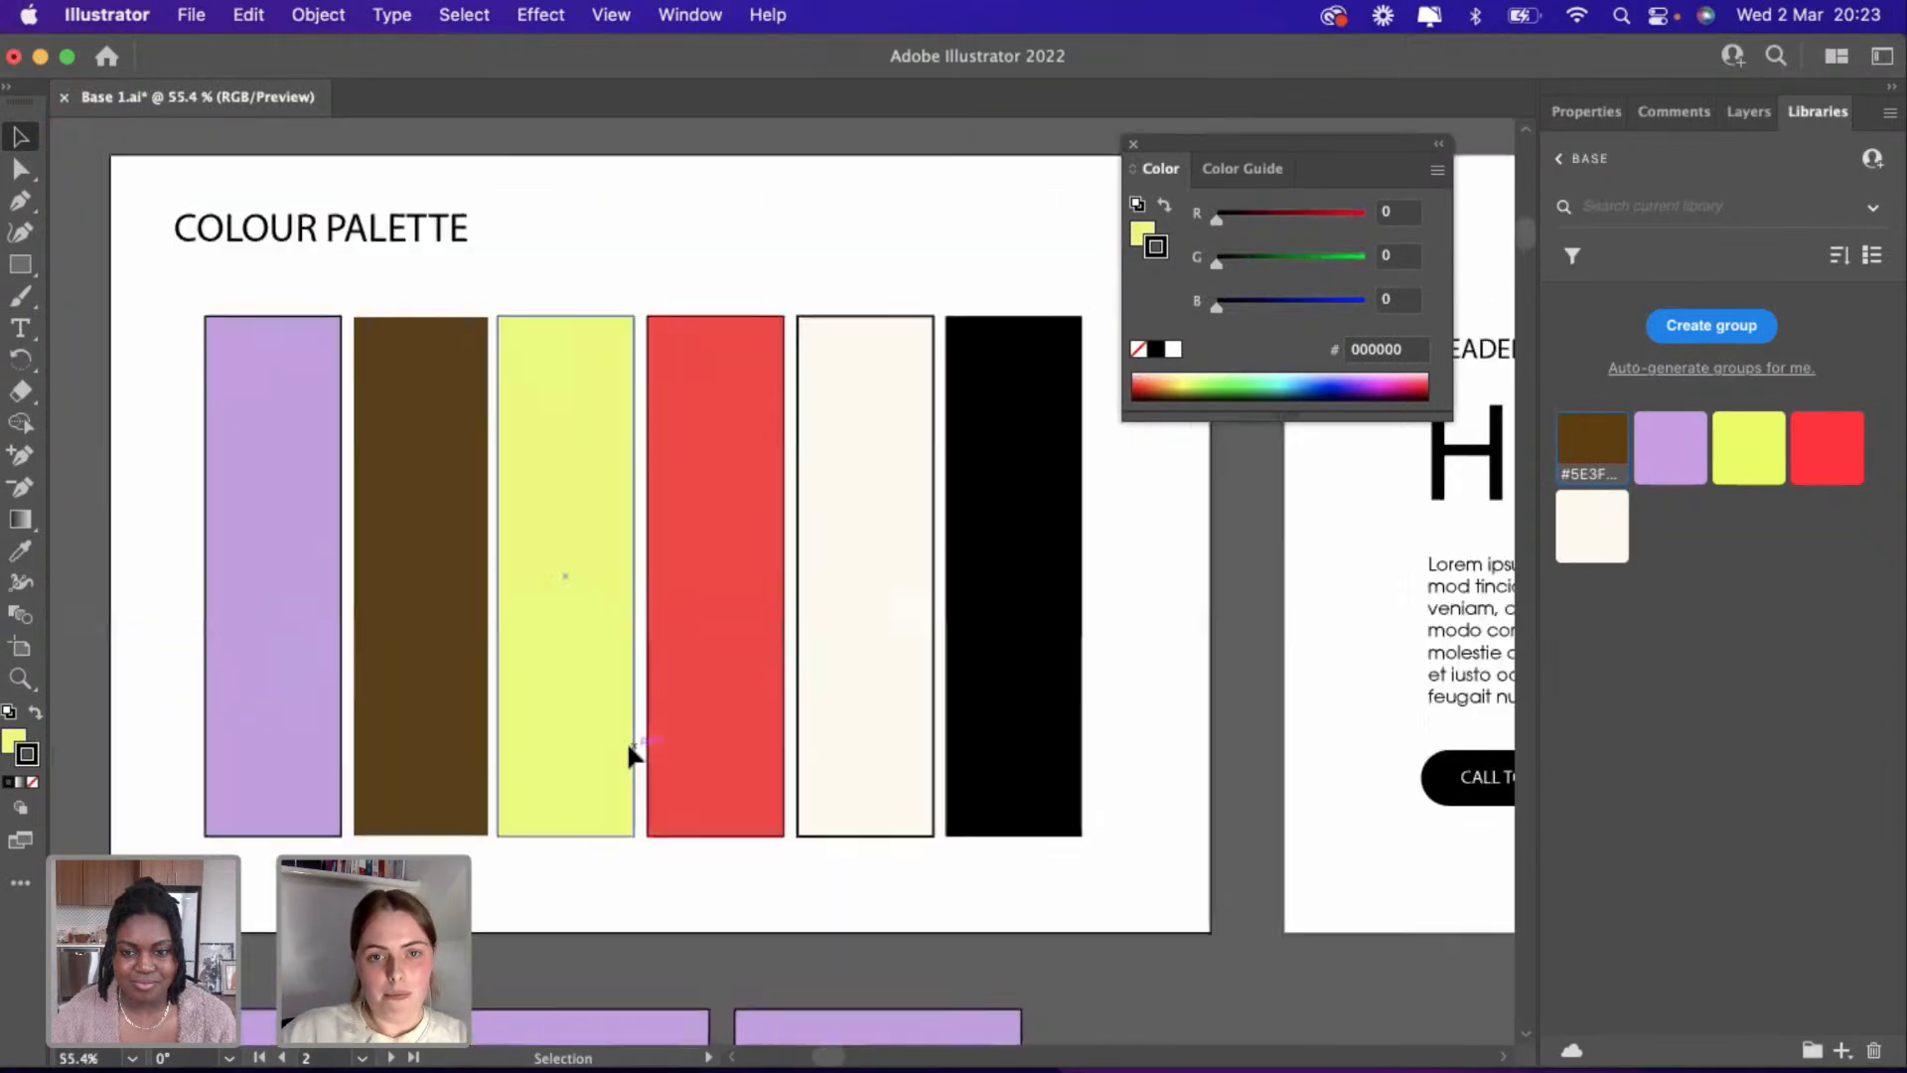
scroll(640, 361, "right", 2)
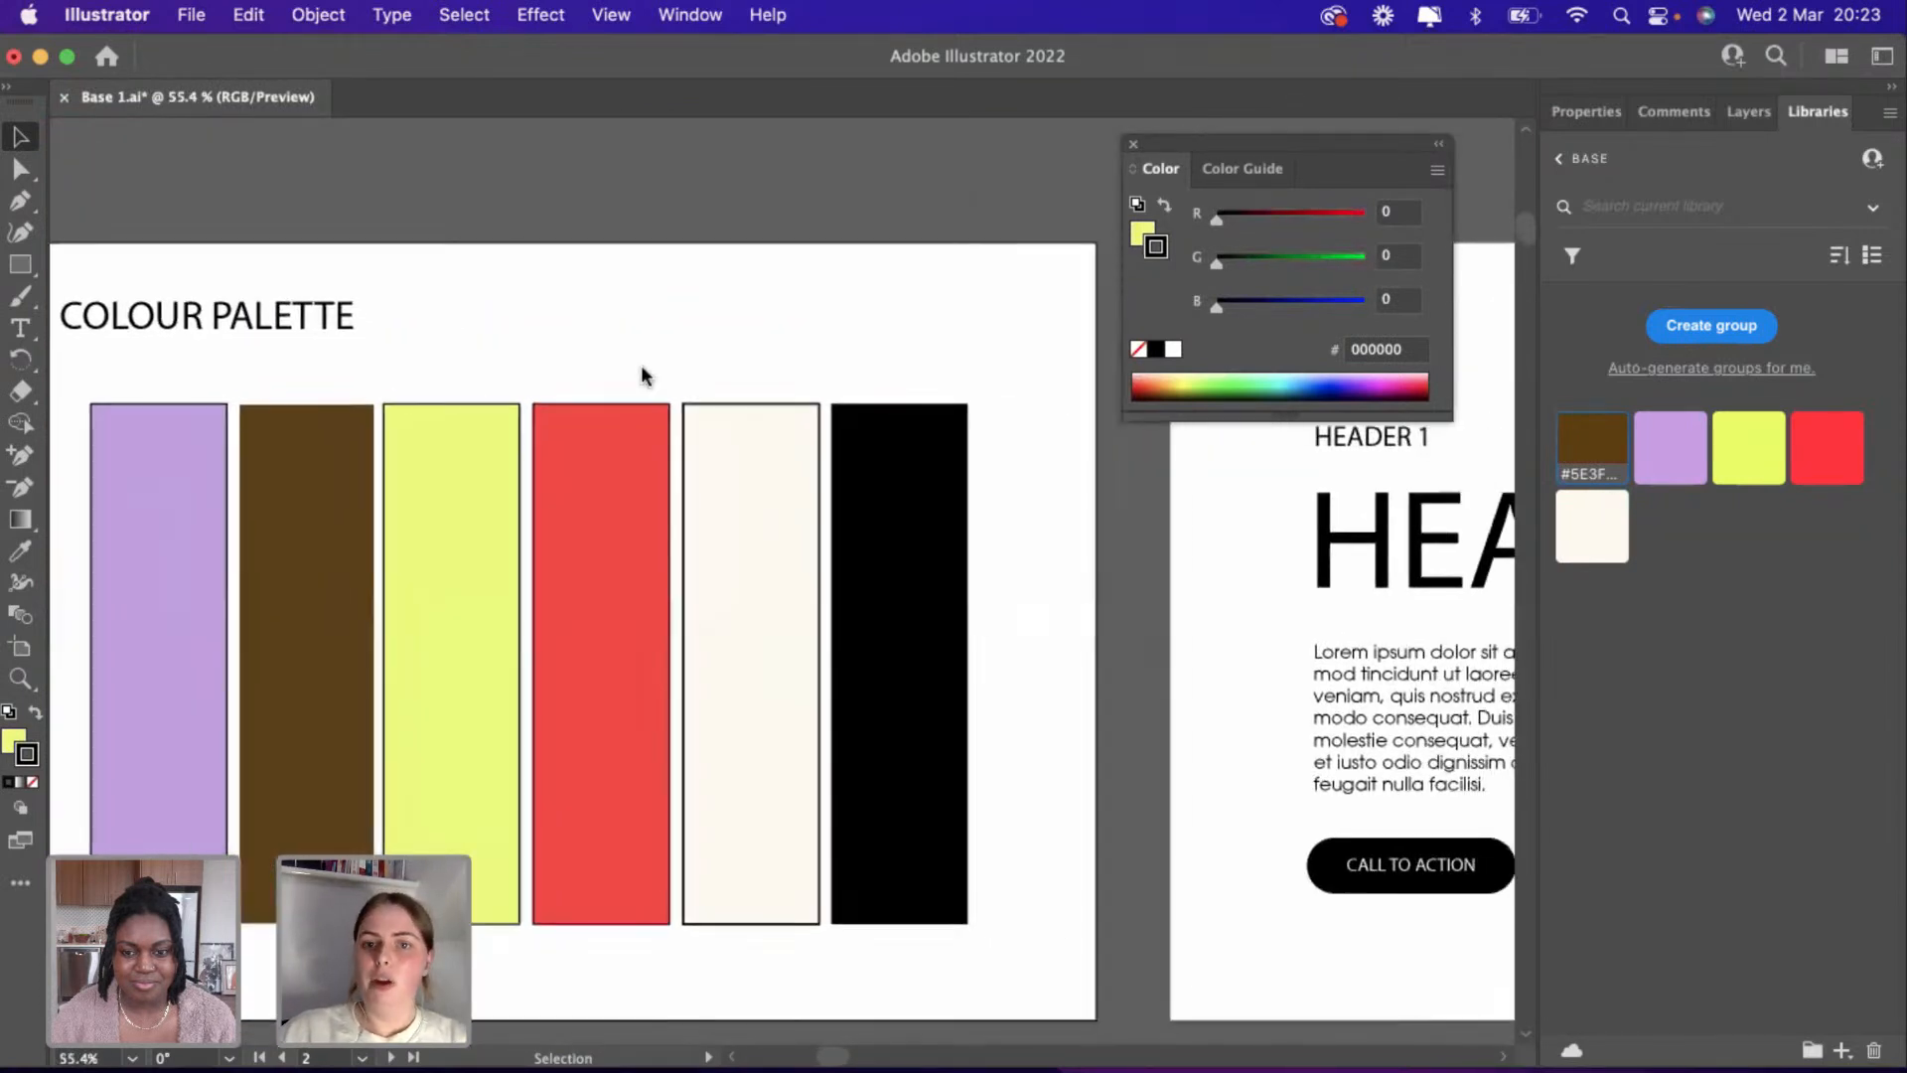
left_click(1134, 146)
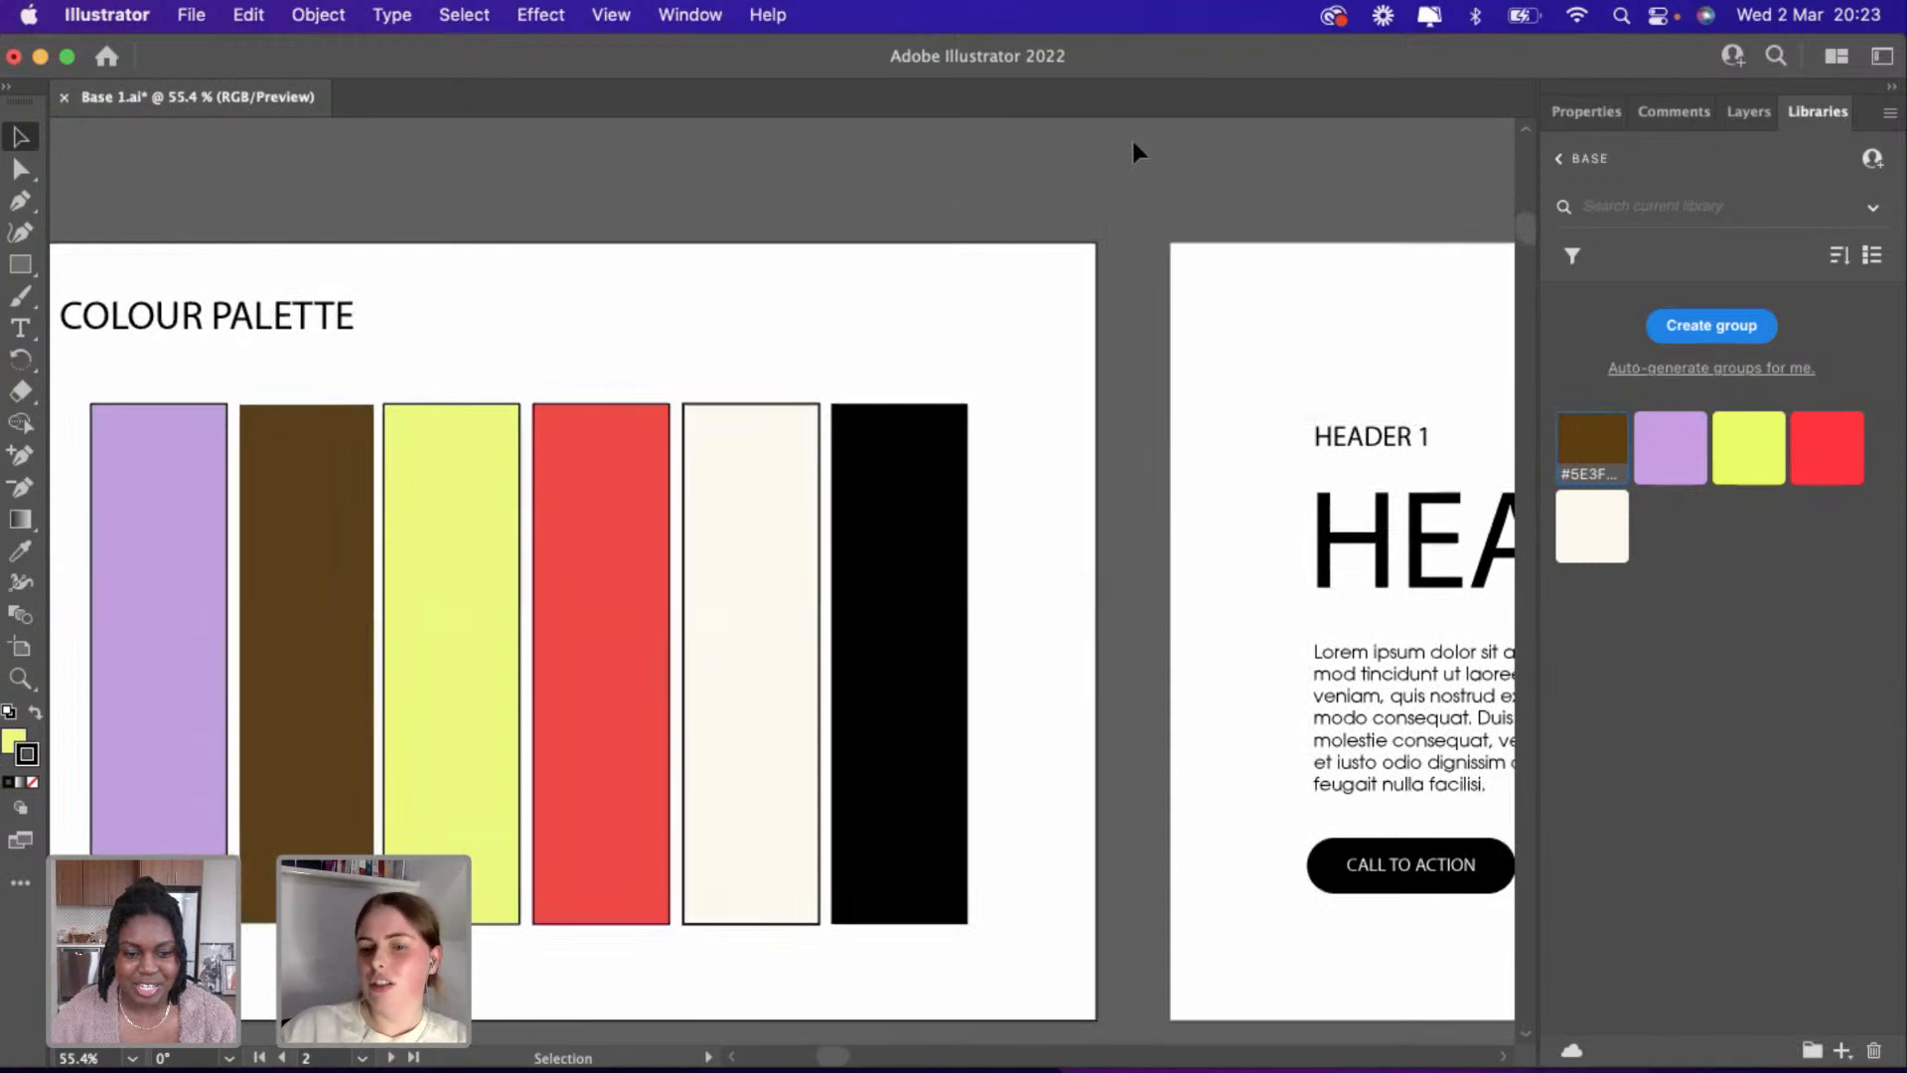
Review the finished palette bars, then examine the headers, body text and call-to-action button on the typography artboard.
scroll(1136, 145, "right", 2)
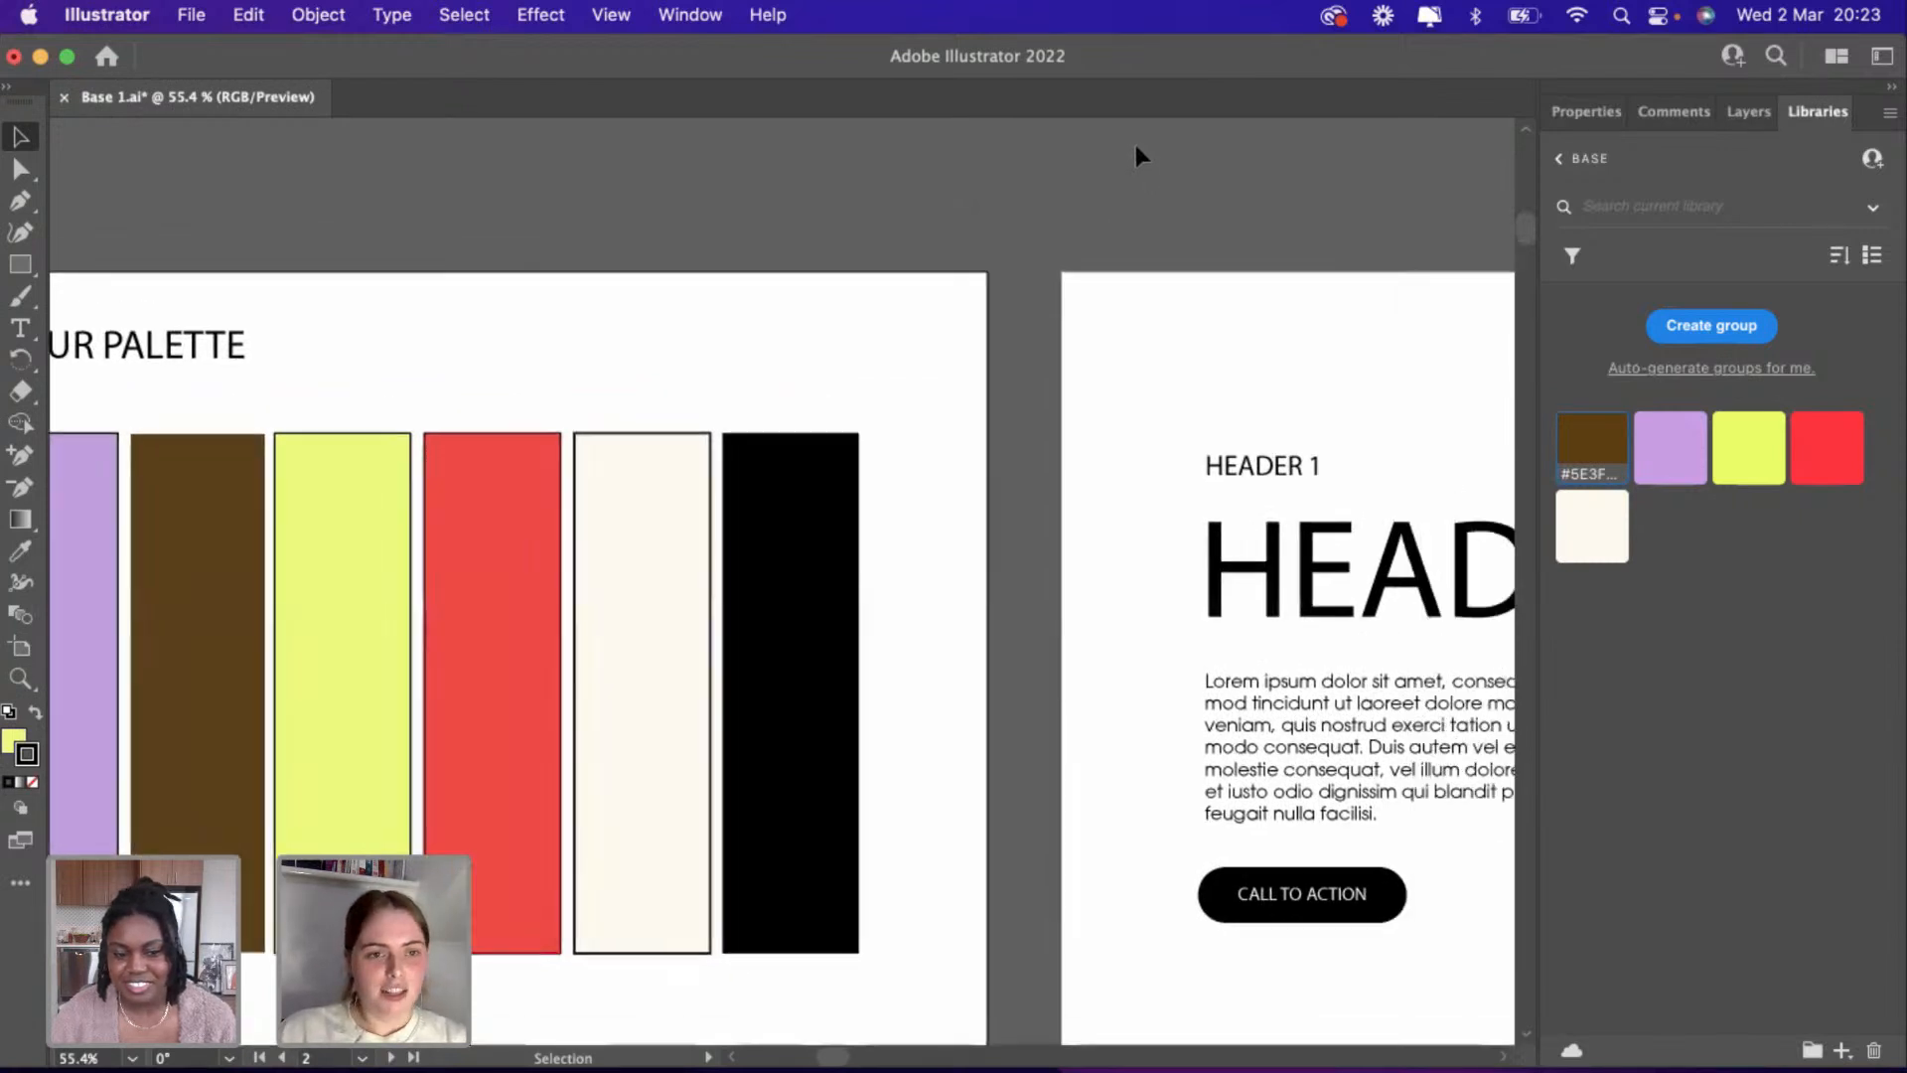
scroll(1135, 145, "left", 2)
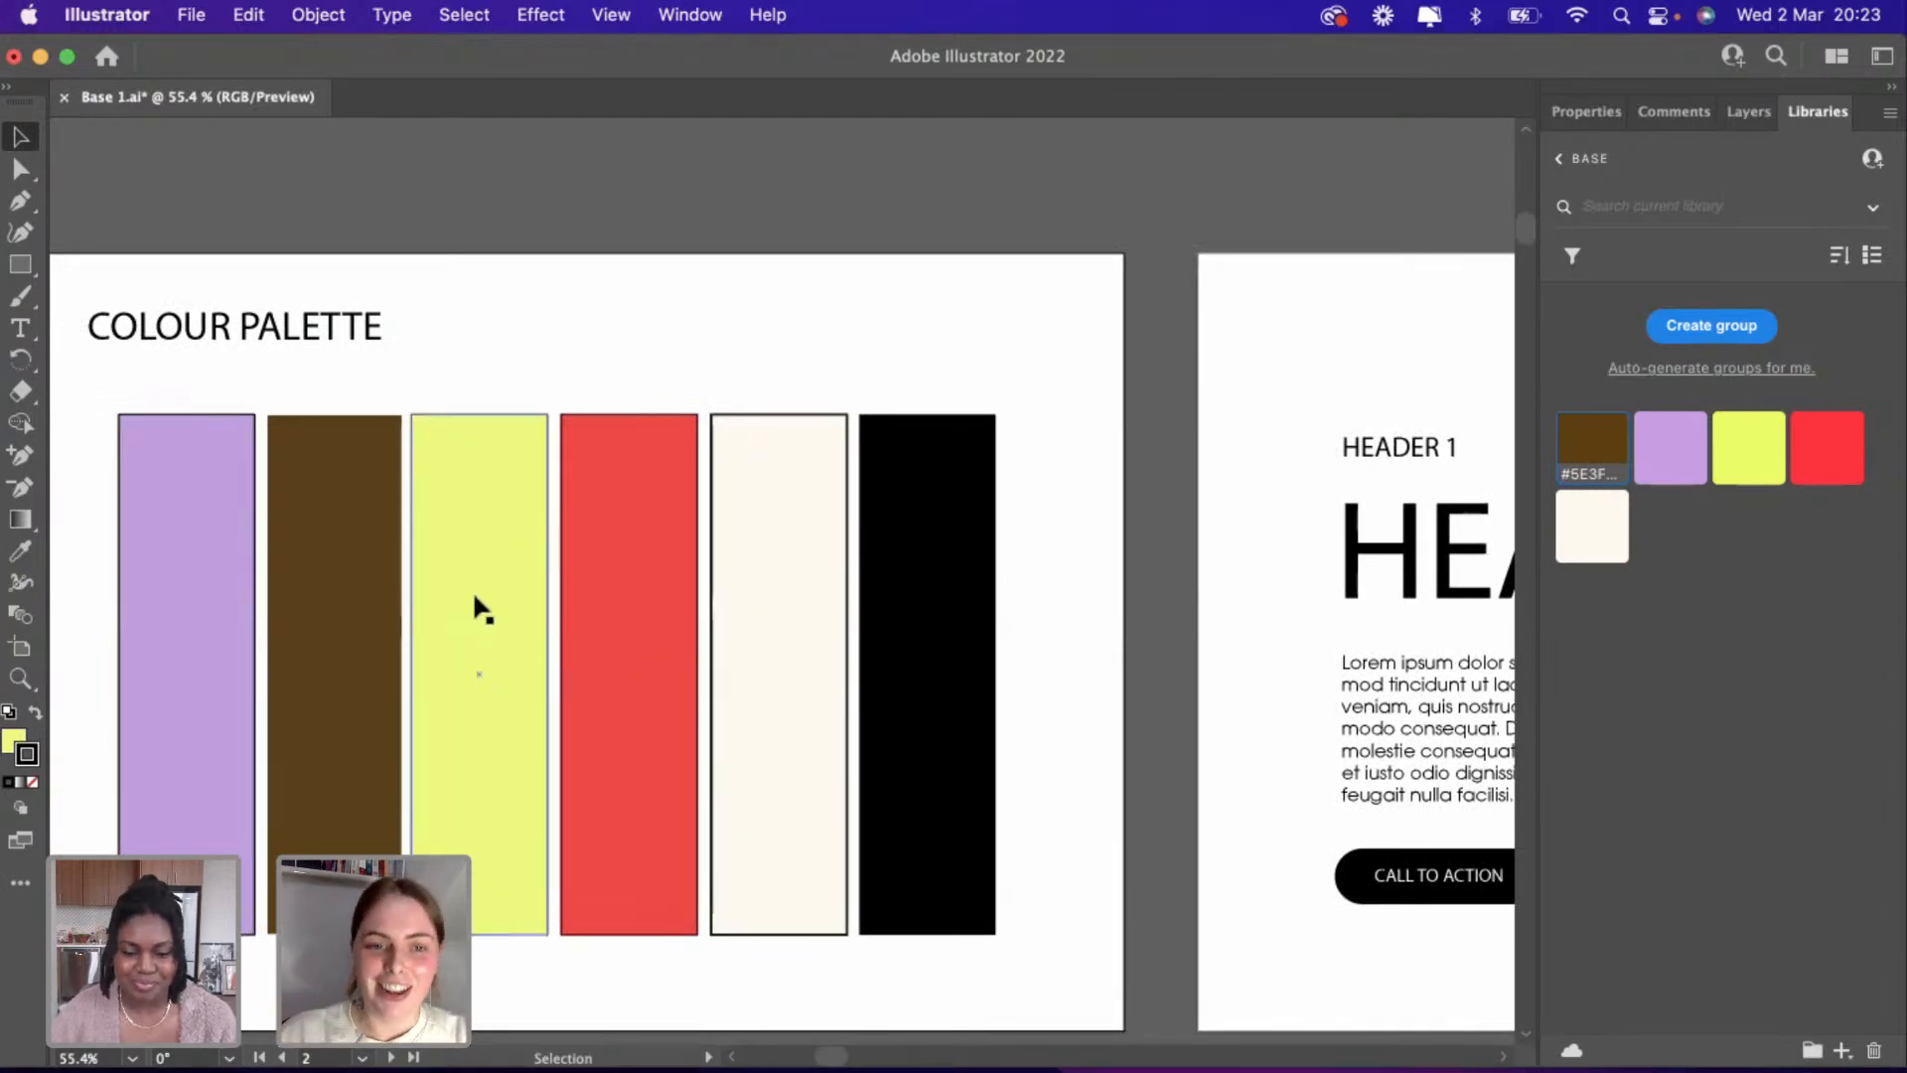
scroll(831, 465, "right", 2)
scroll(831, 465, "down", 5)
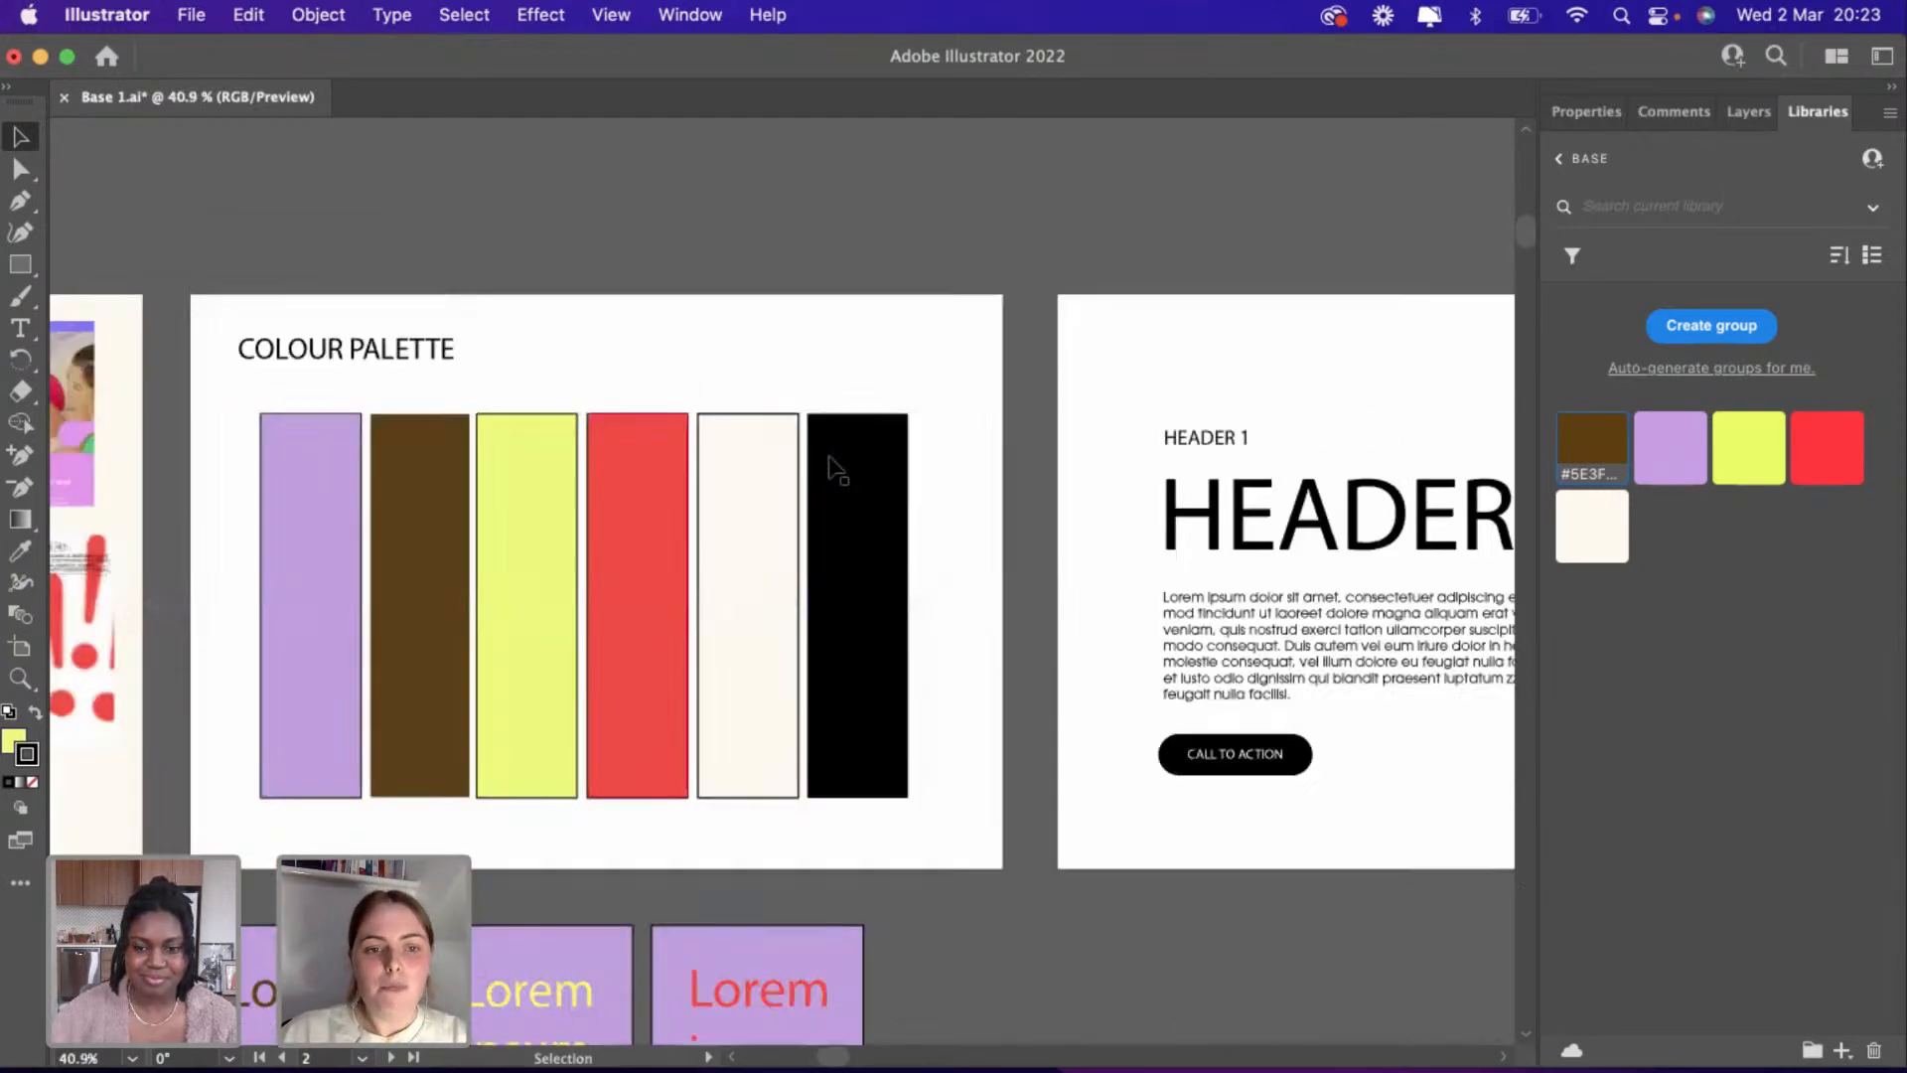
scroll(833, 465, "left", 1)
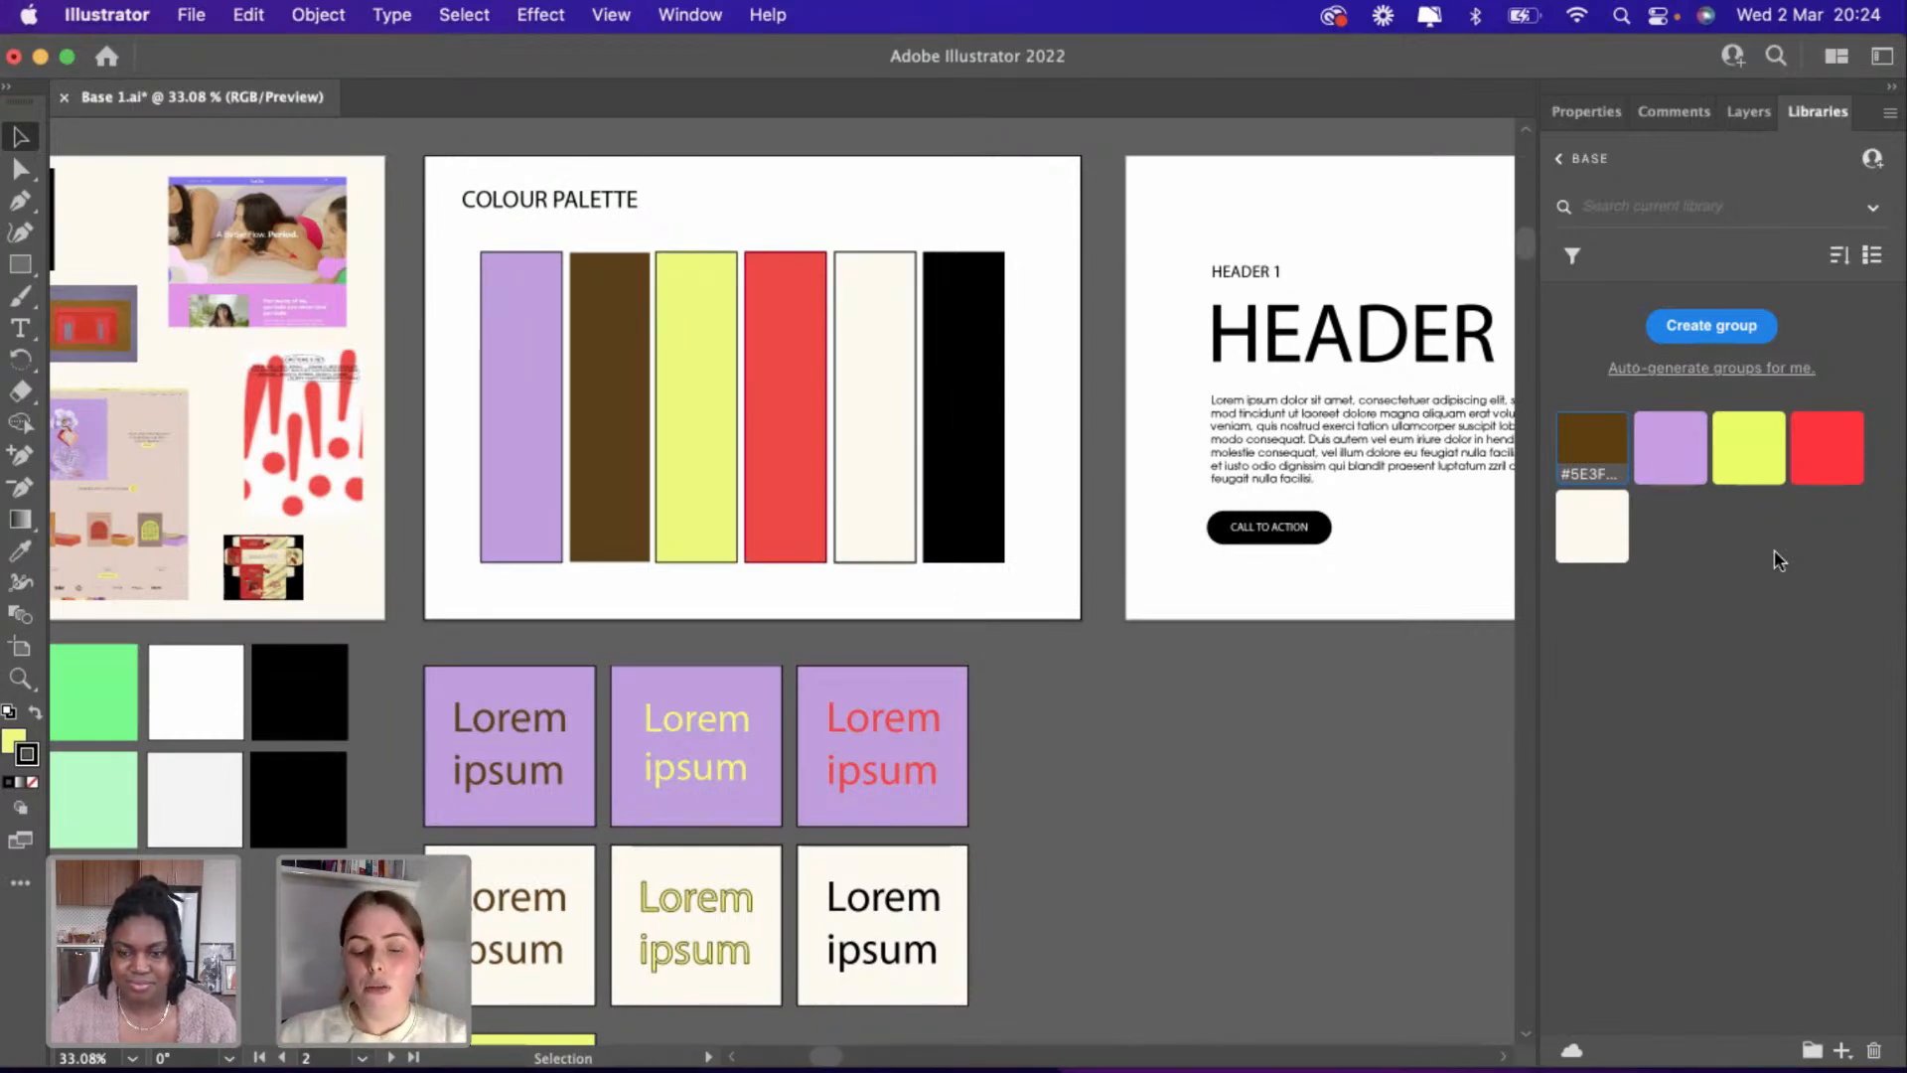
scroll(1088, 646, "down", 2)
scroll(1086, 640, "right", 5)
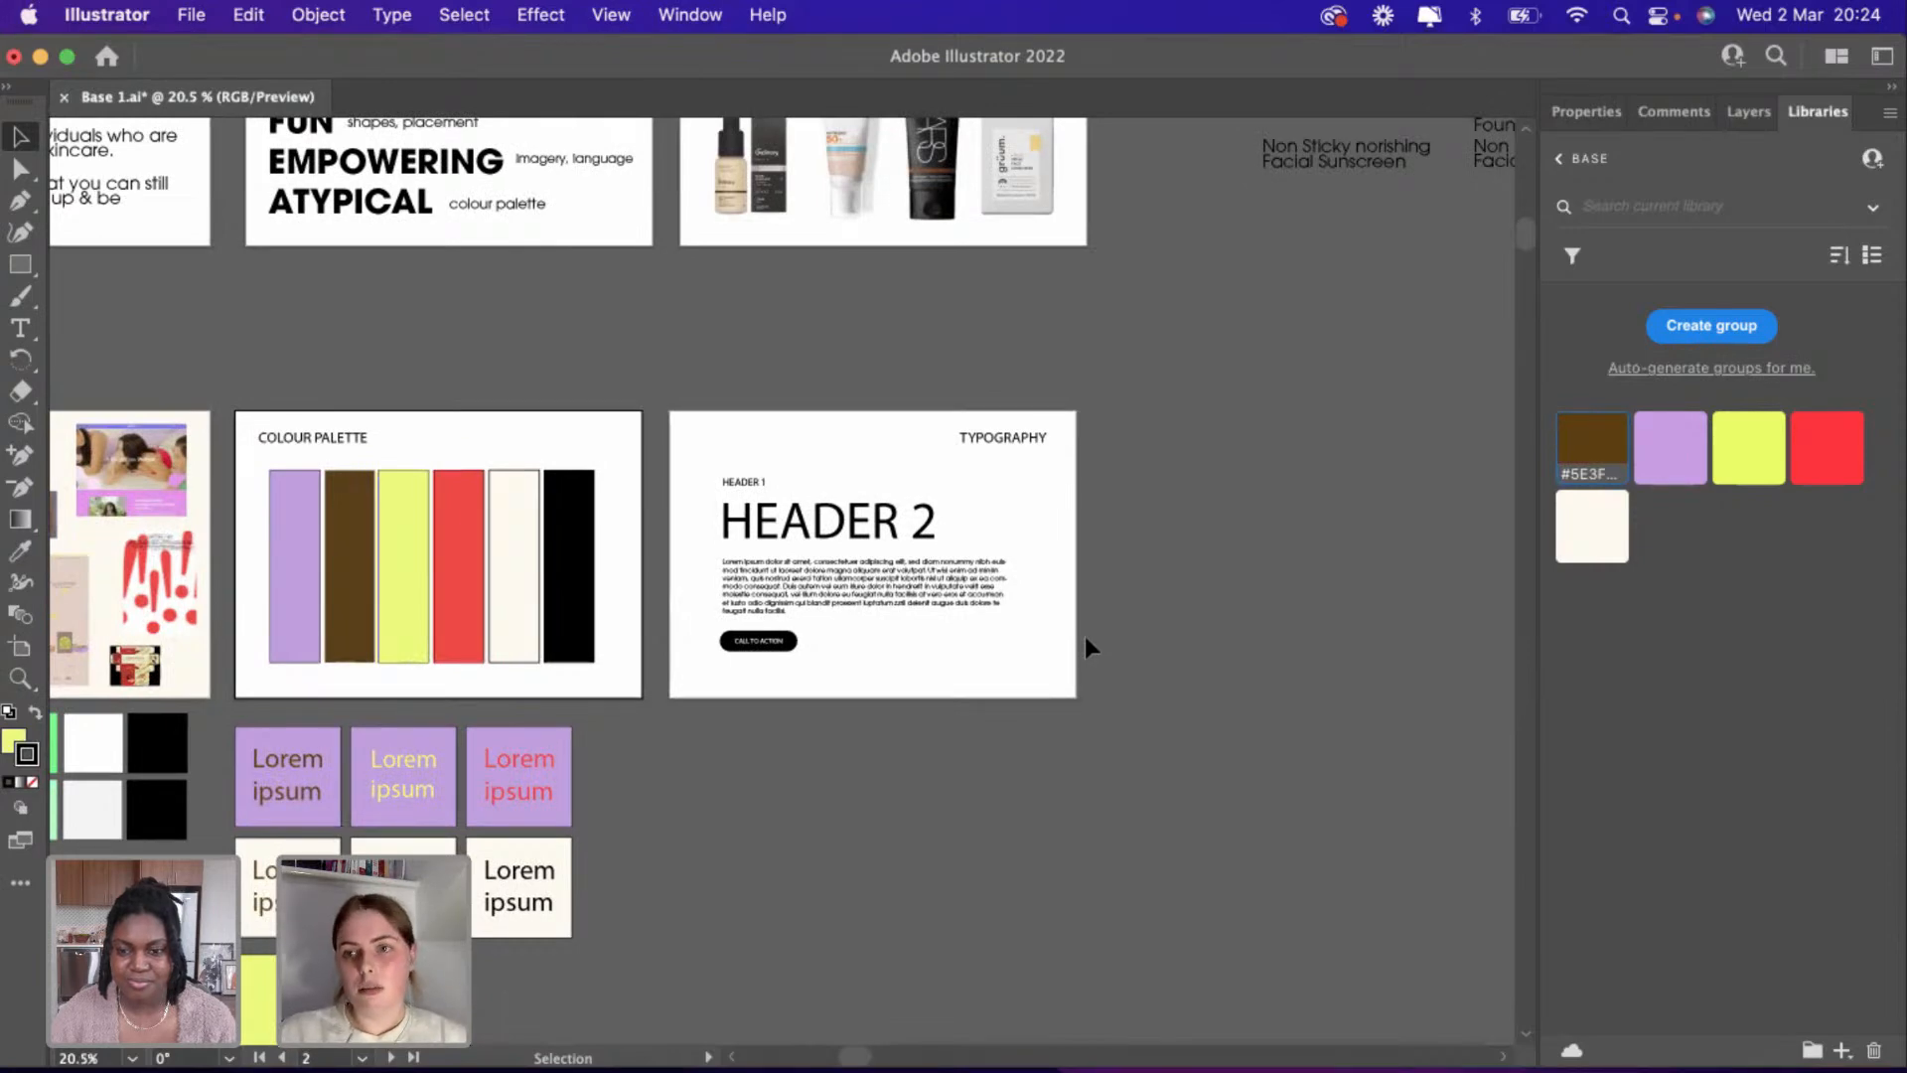
scroll(1086, 638, "up", 2)
scroll(1086, 646, "up", 2)
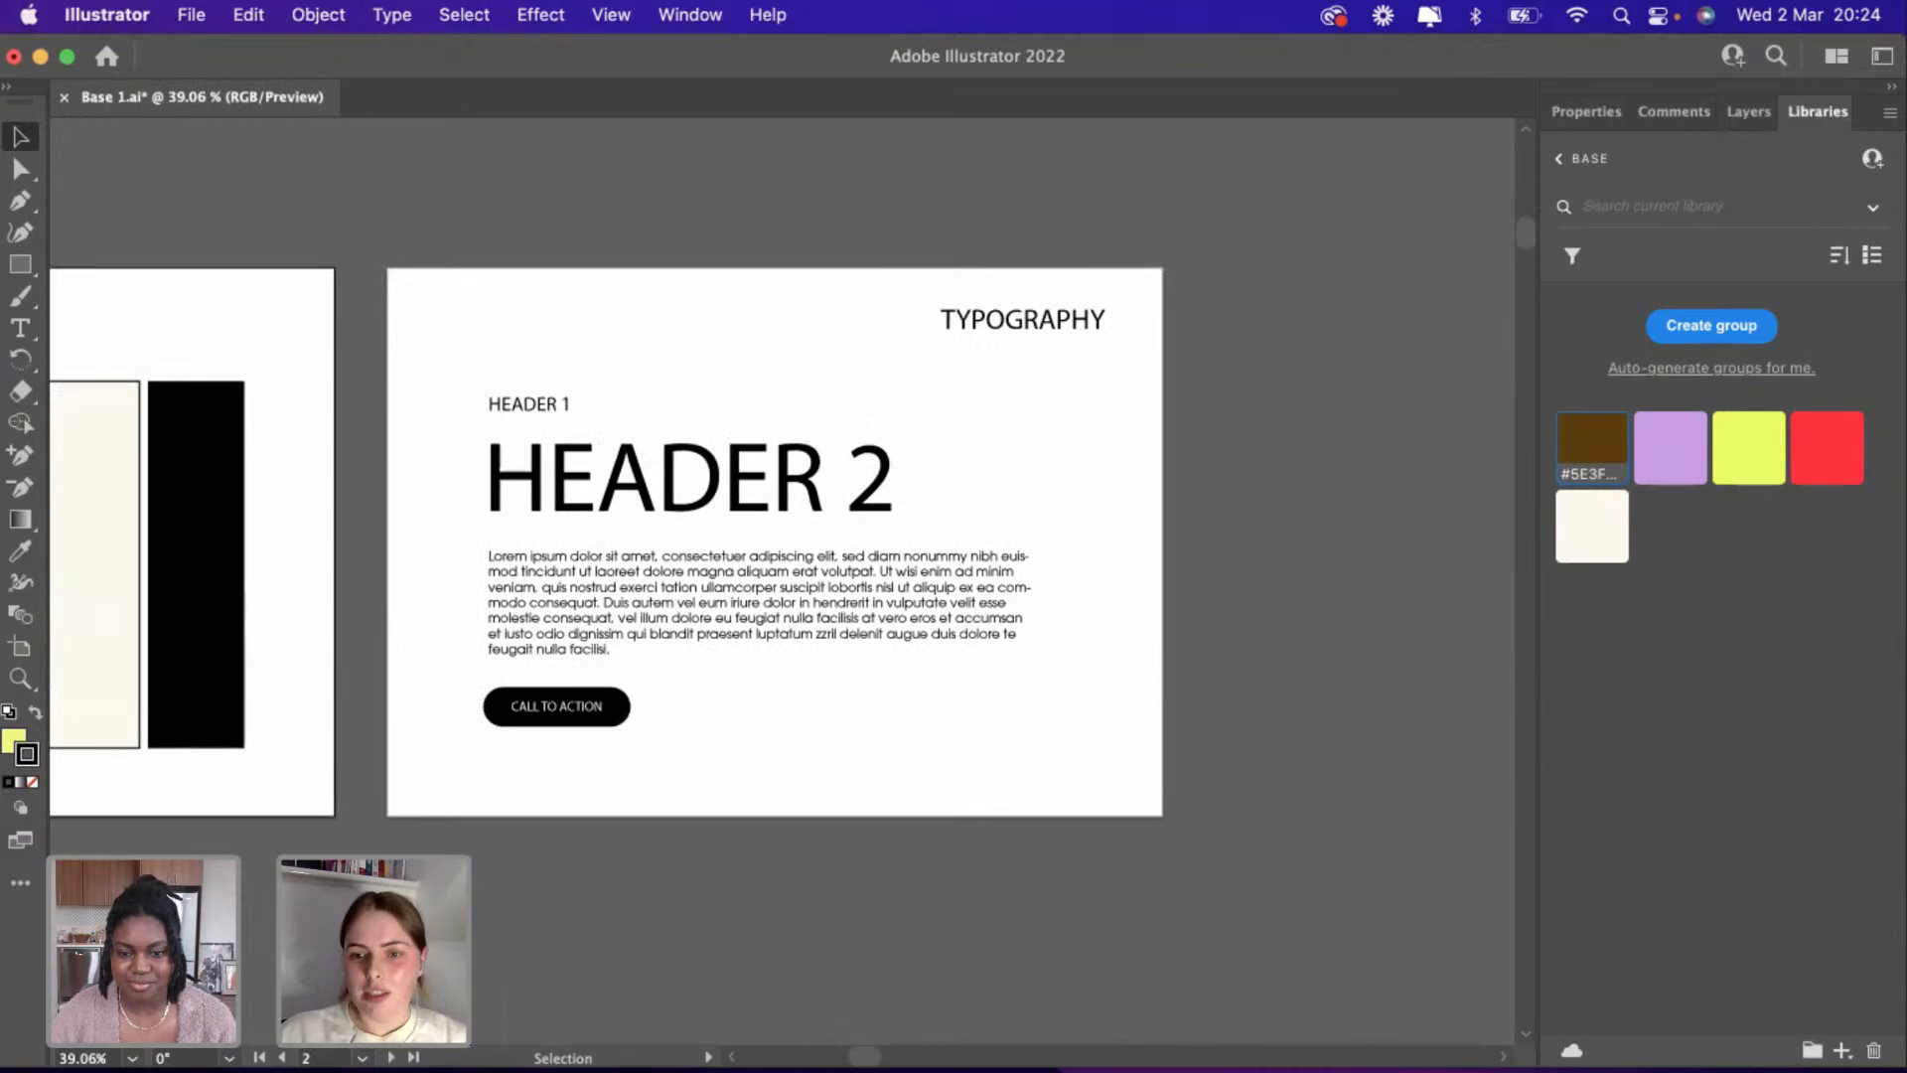
scroll(798, 530, "up", 2)
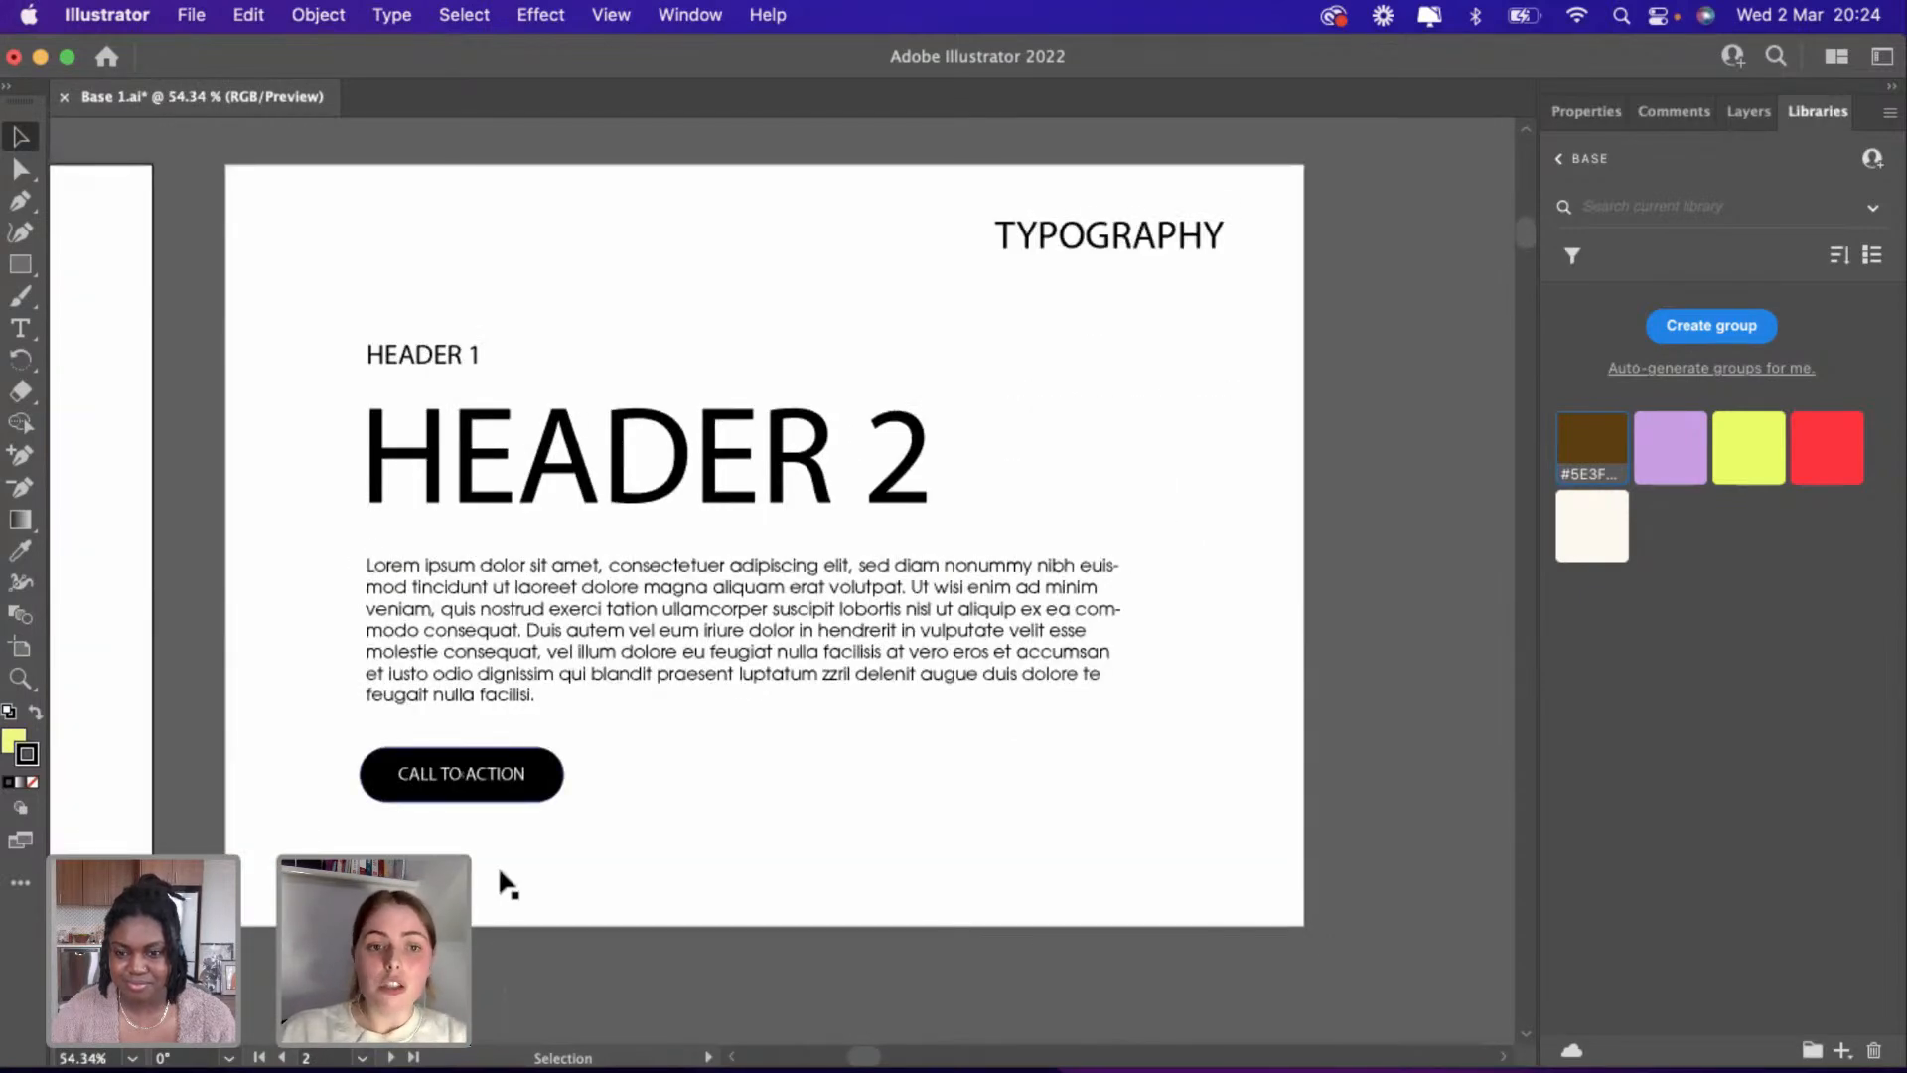
scroll(500, 871, "up", 1)
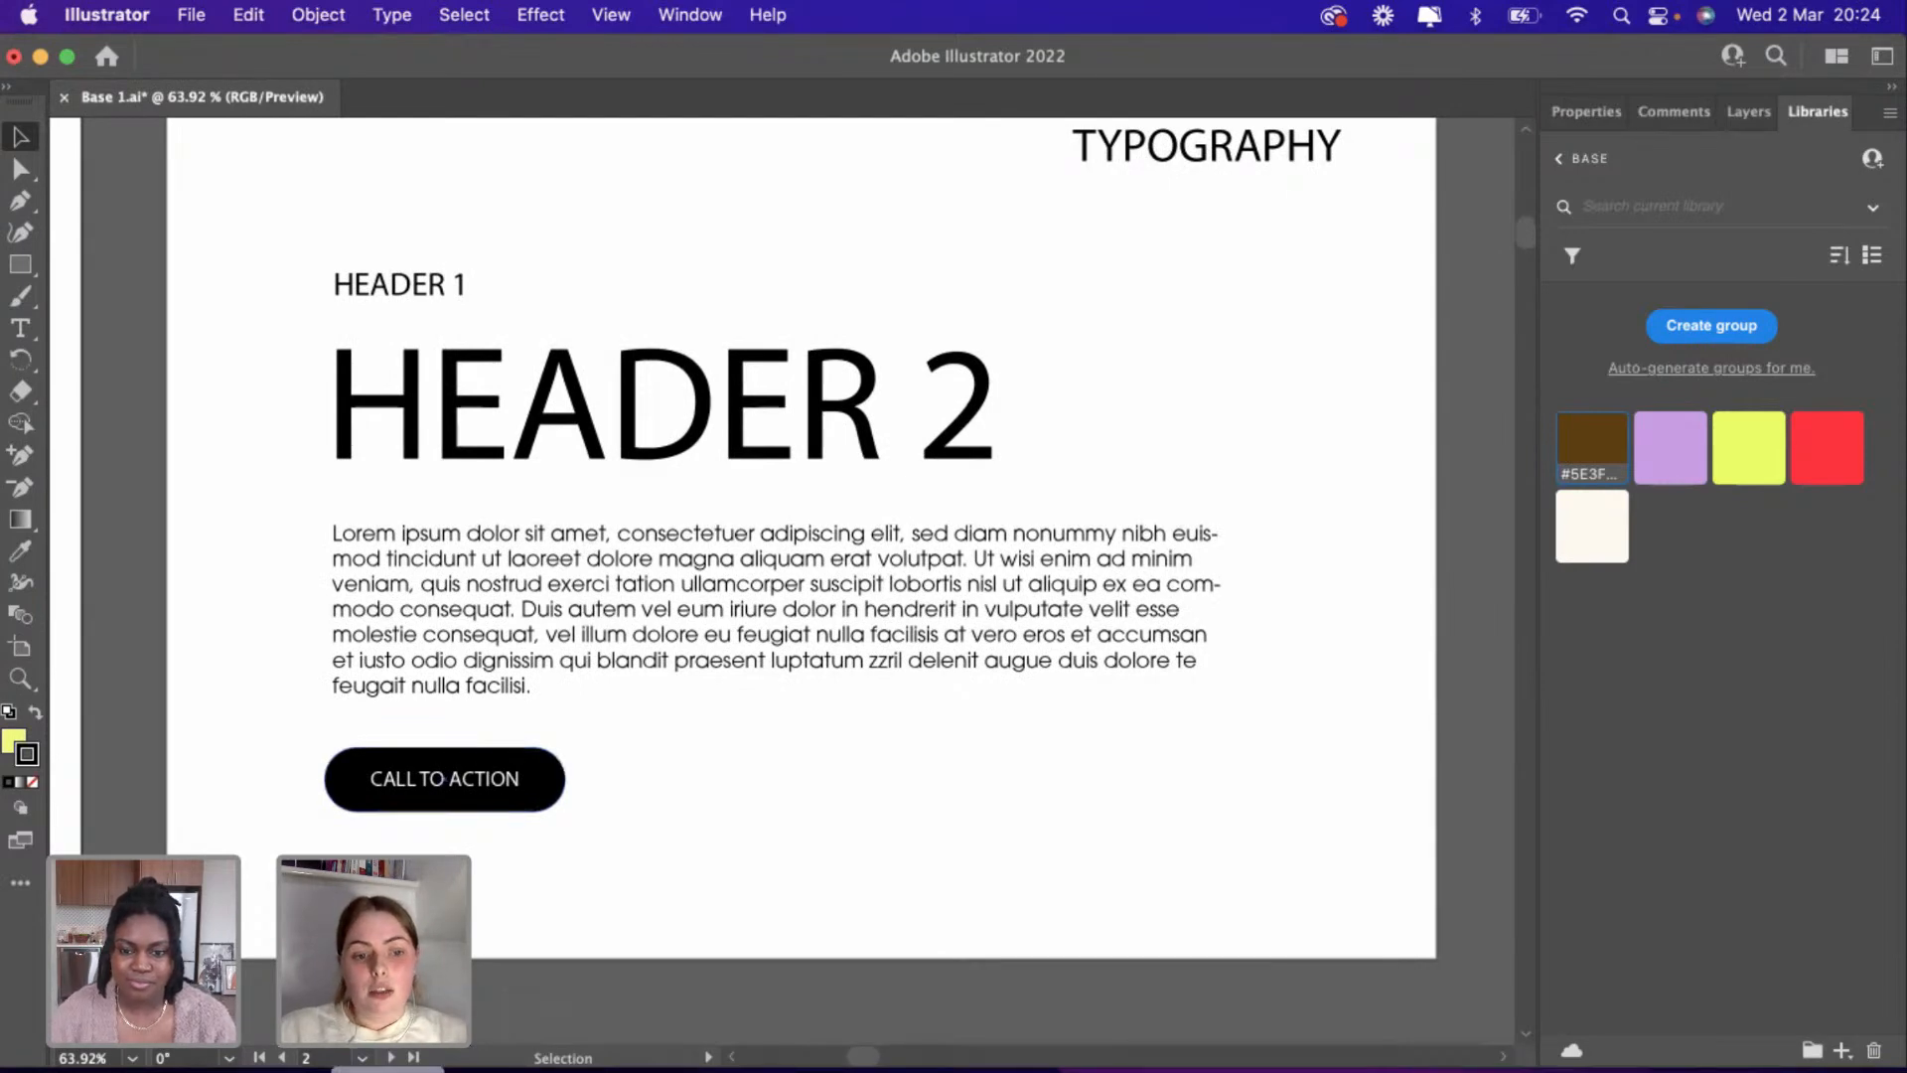
Switch to the Adobe Fonts site in Chrome, reposition the browser window and open the list of all fonts.
key("super+Tab")
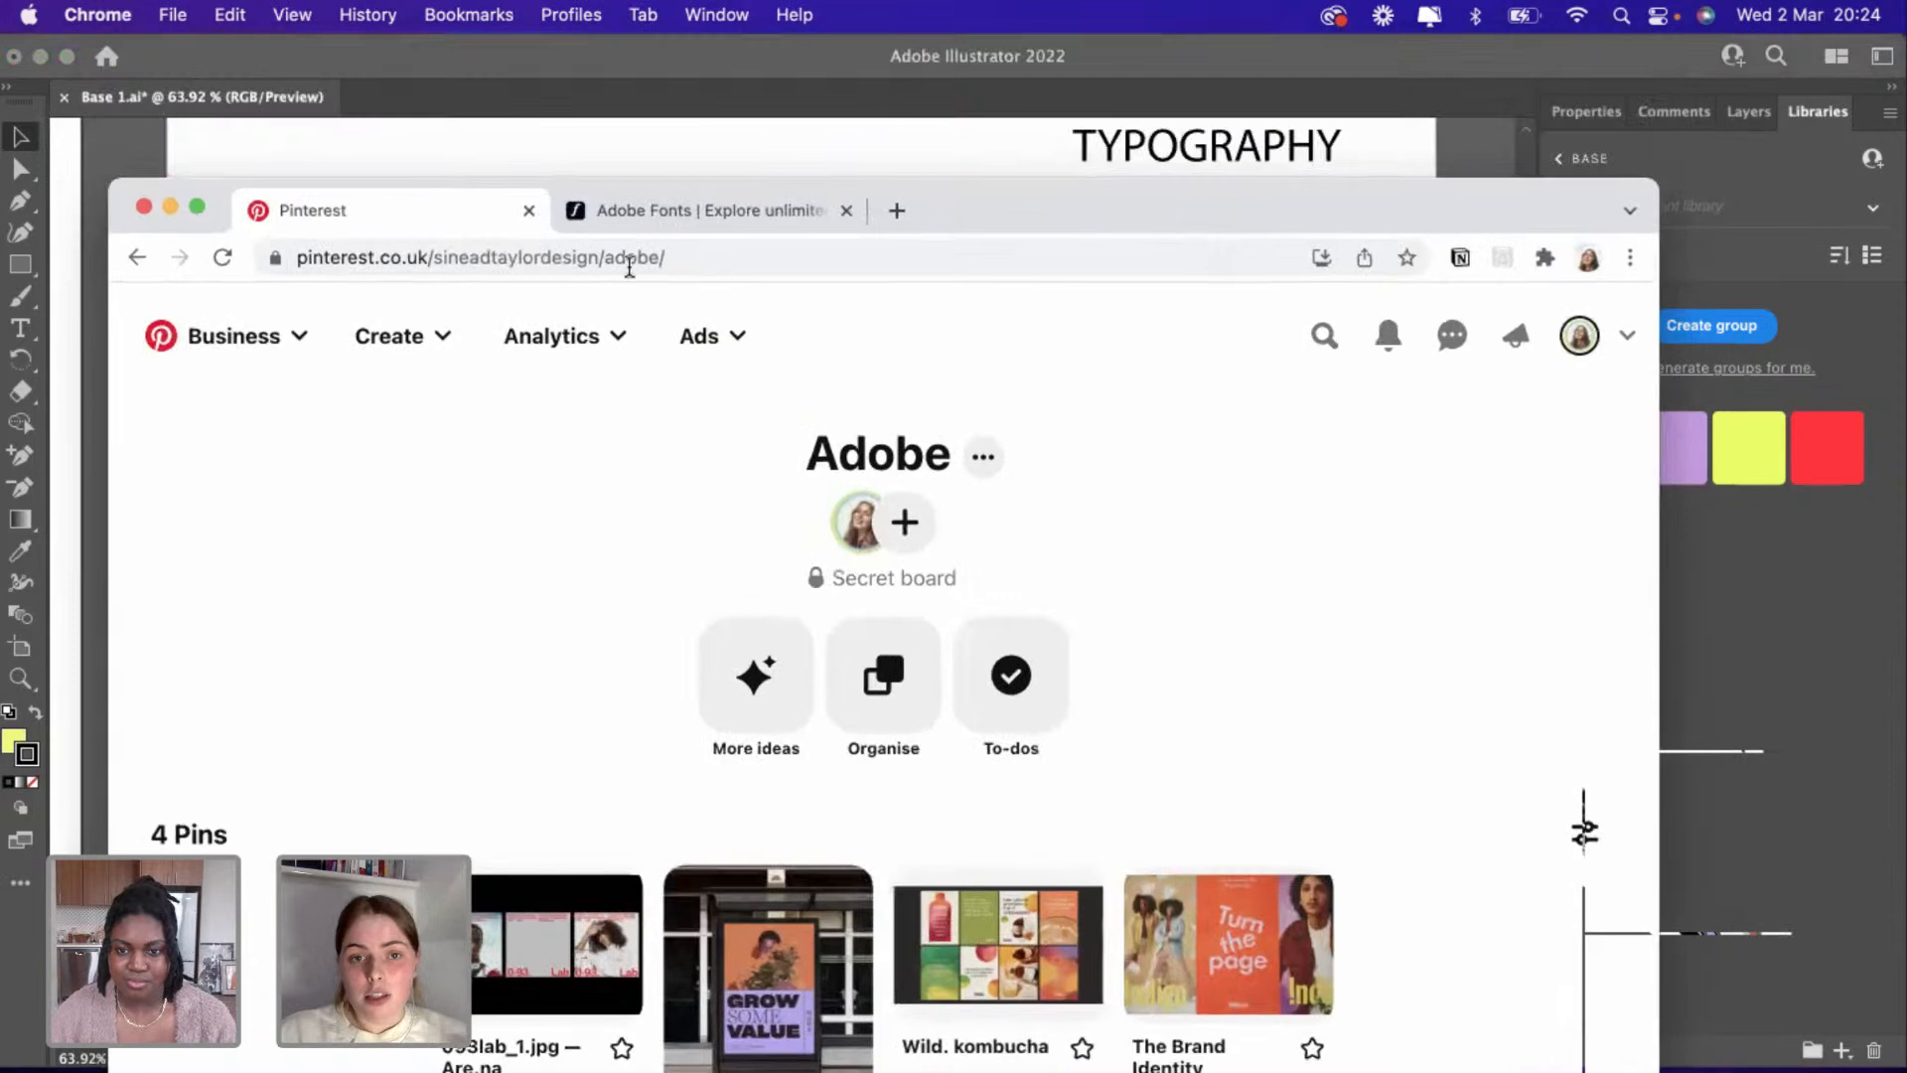
left_click(825, 209)
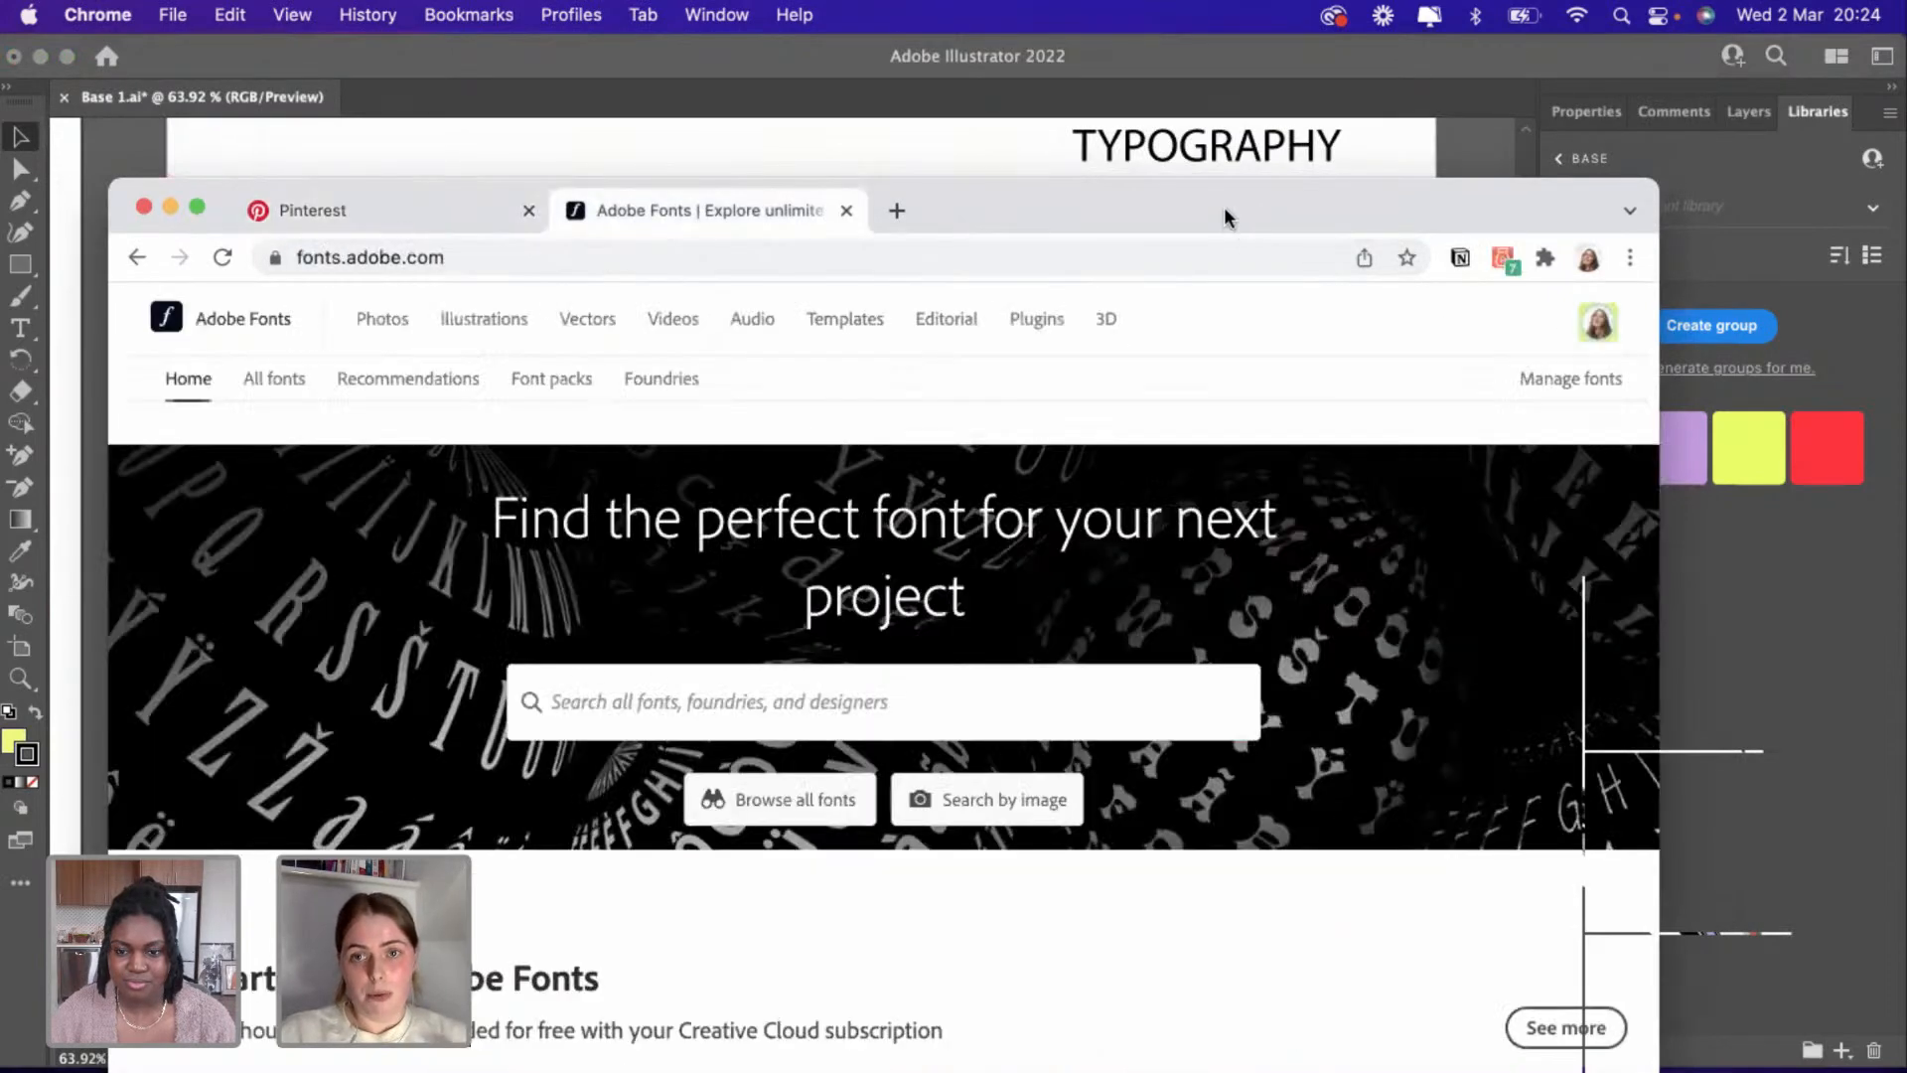
left_click_drag(1230, 189, 1238, 35)
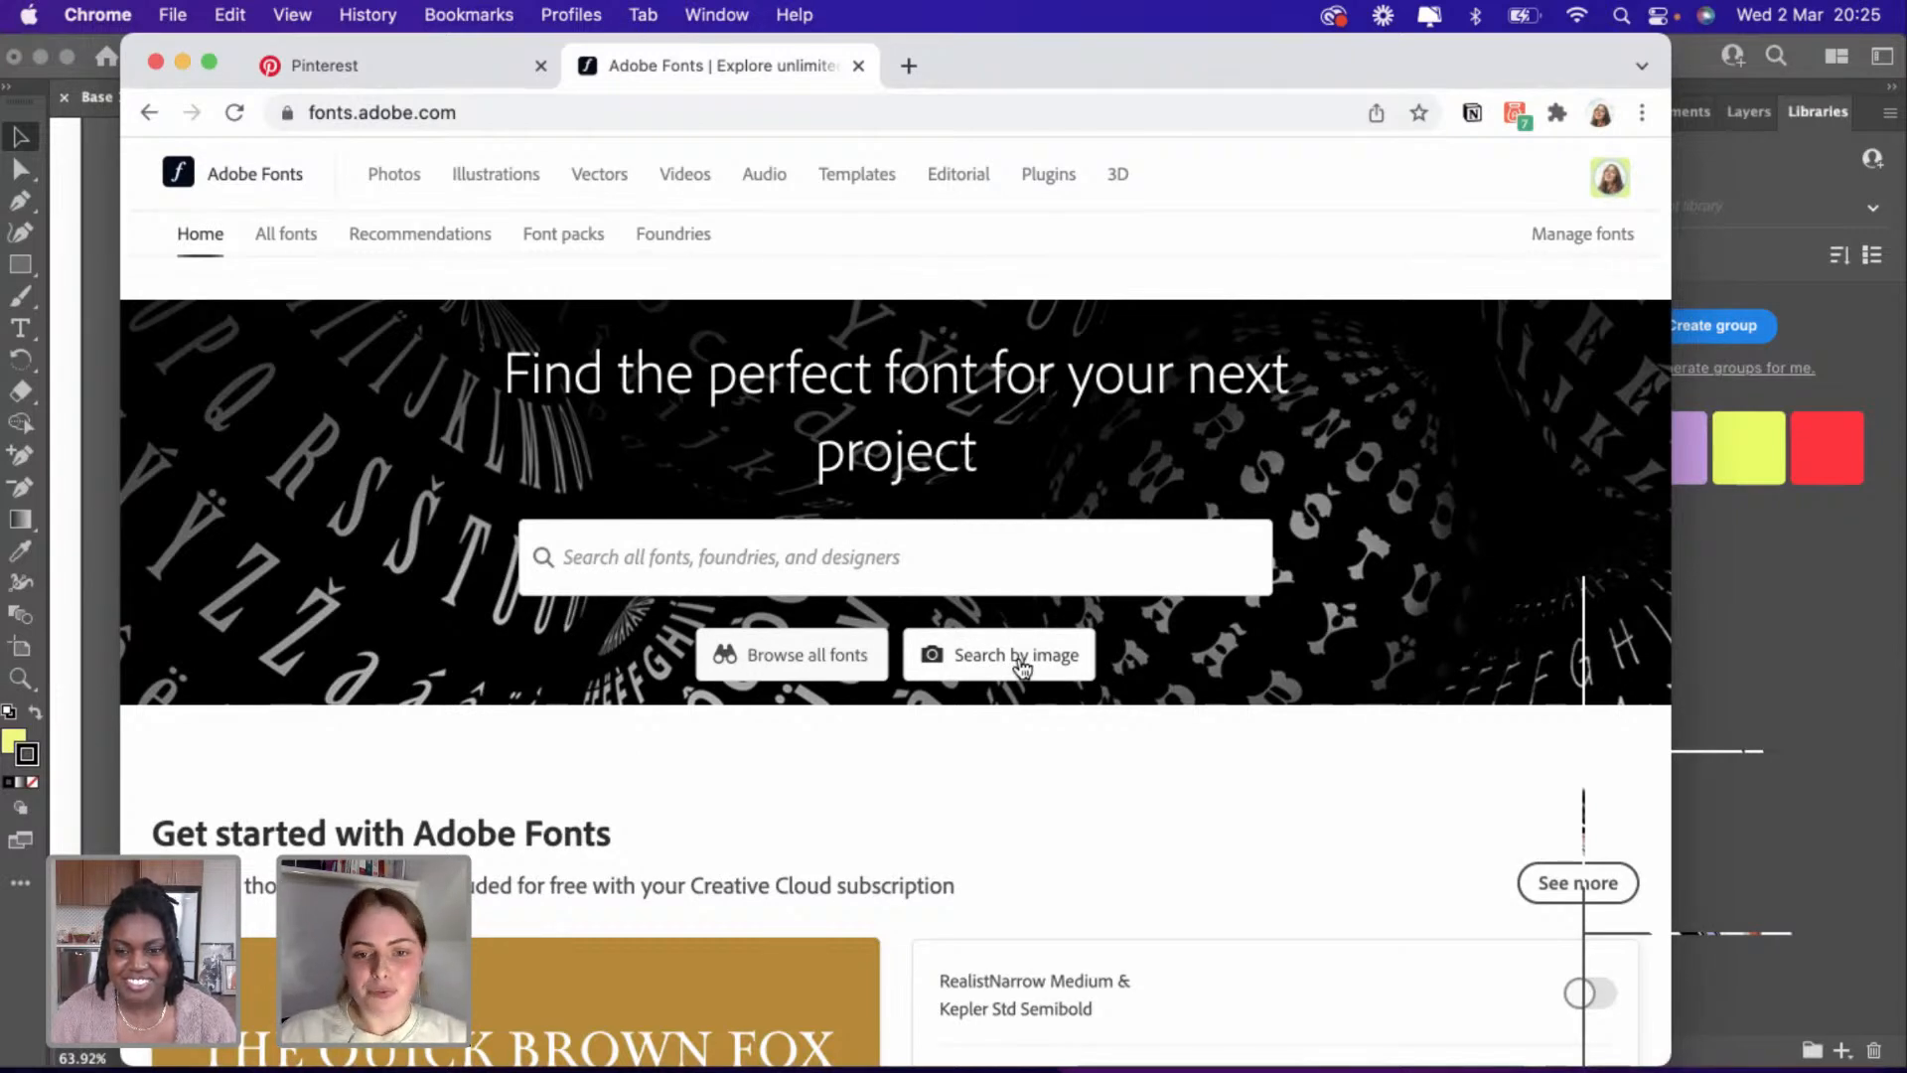
left_click(304, 246)
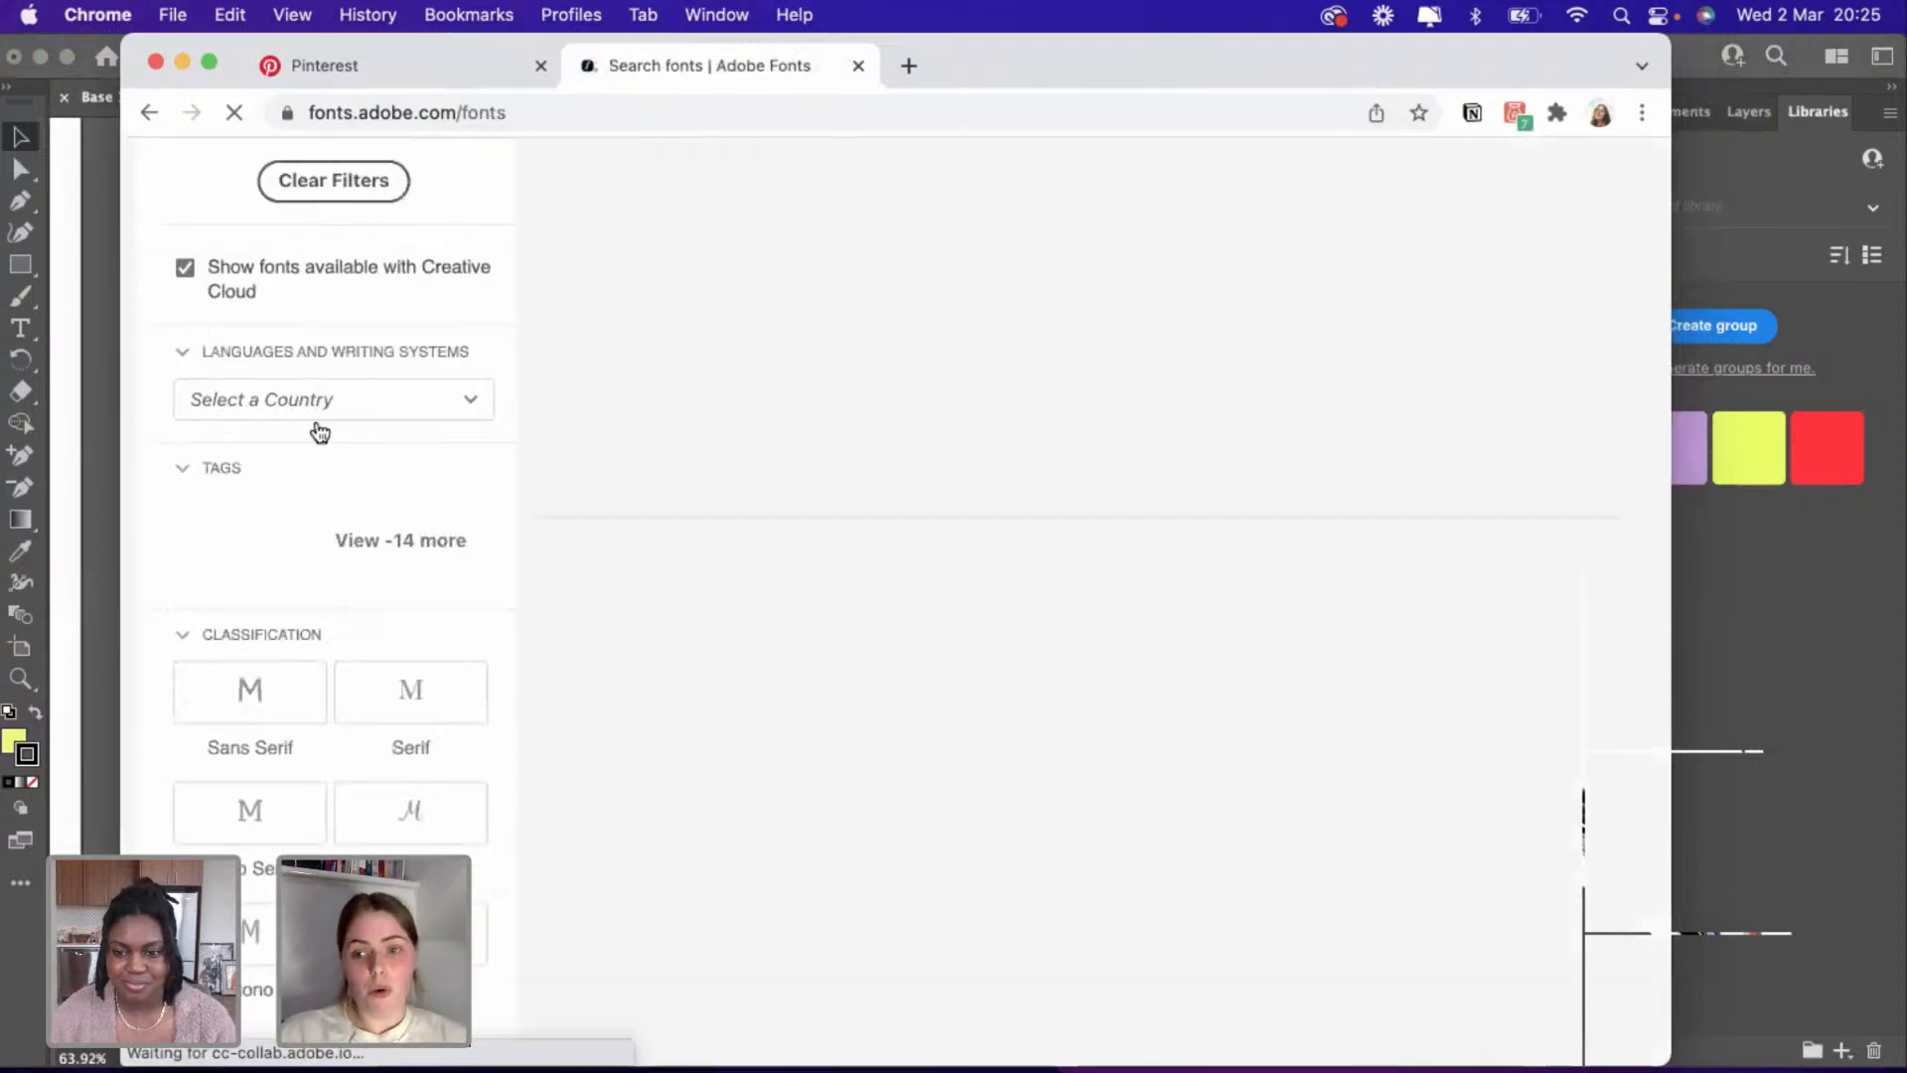
Return to Illustrator and read the brand words and their notes on the KEY WORDS artboard for typography direction.
left_click(1747, 200)
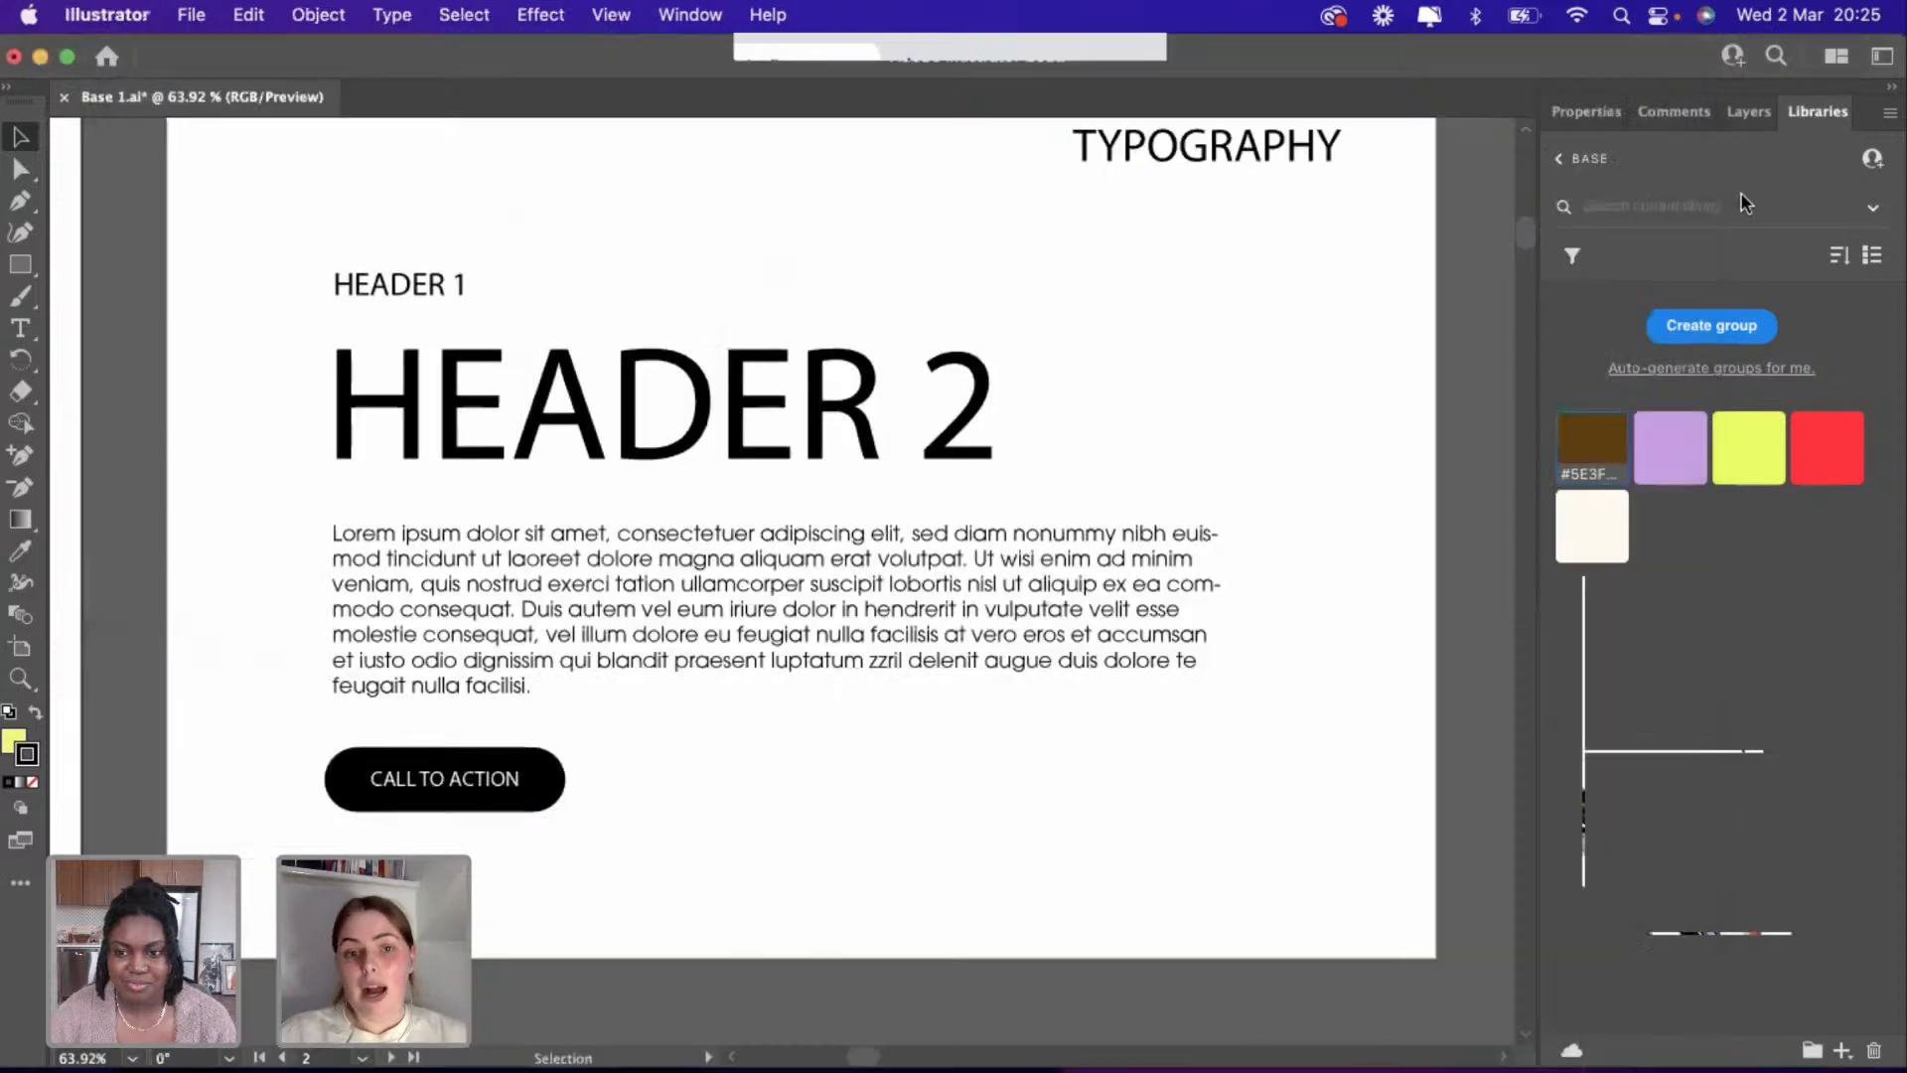
scroll(961, 437, "down", 5)
scroll(962, 437, "up", 3)
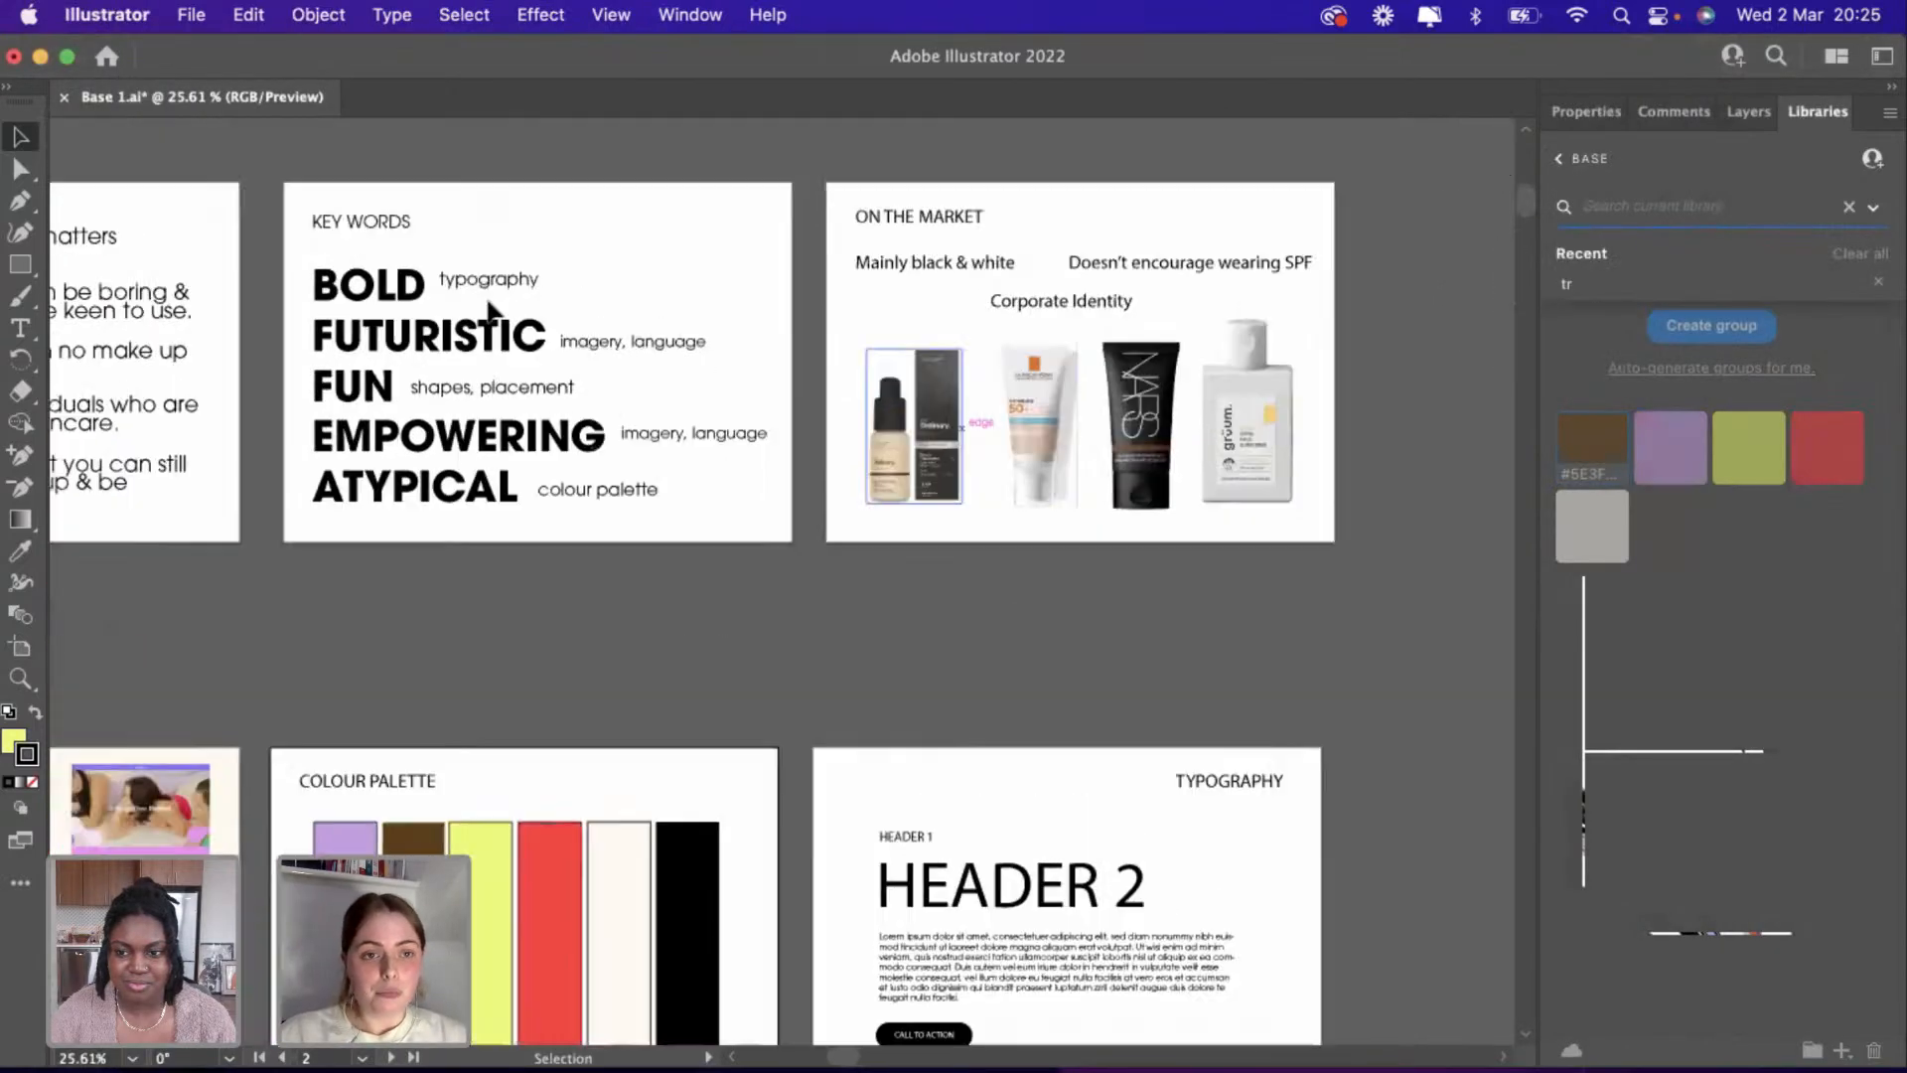
scroll(485, 303, "up", 5)
scroll(483, 295, "up", 1)
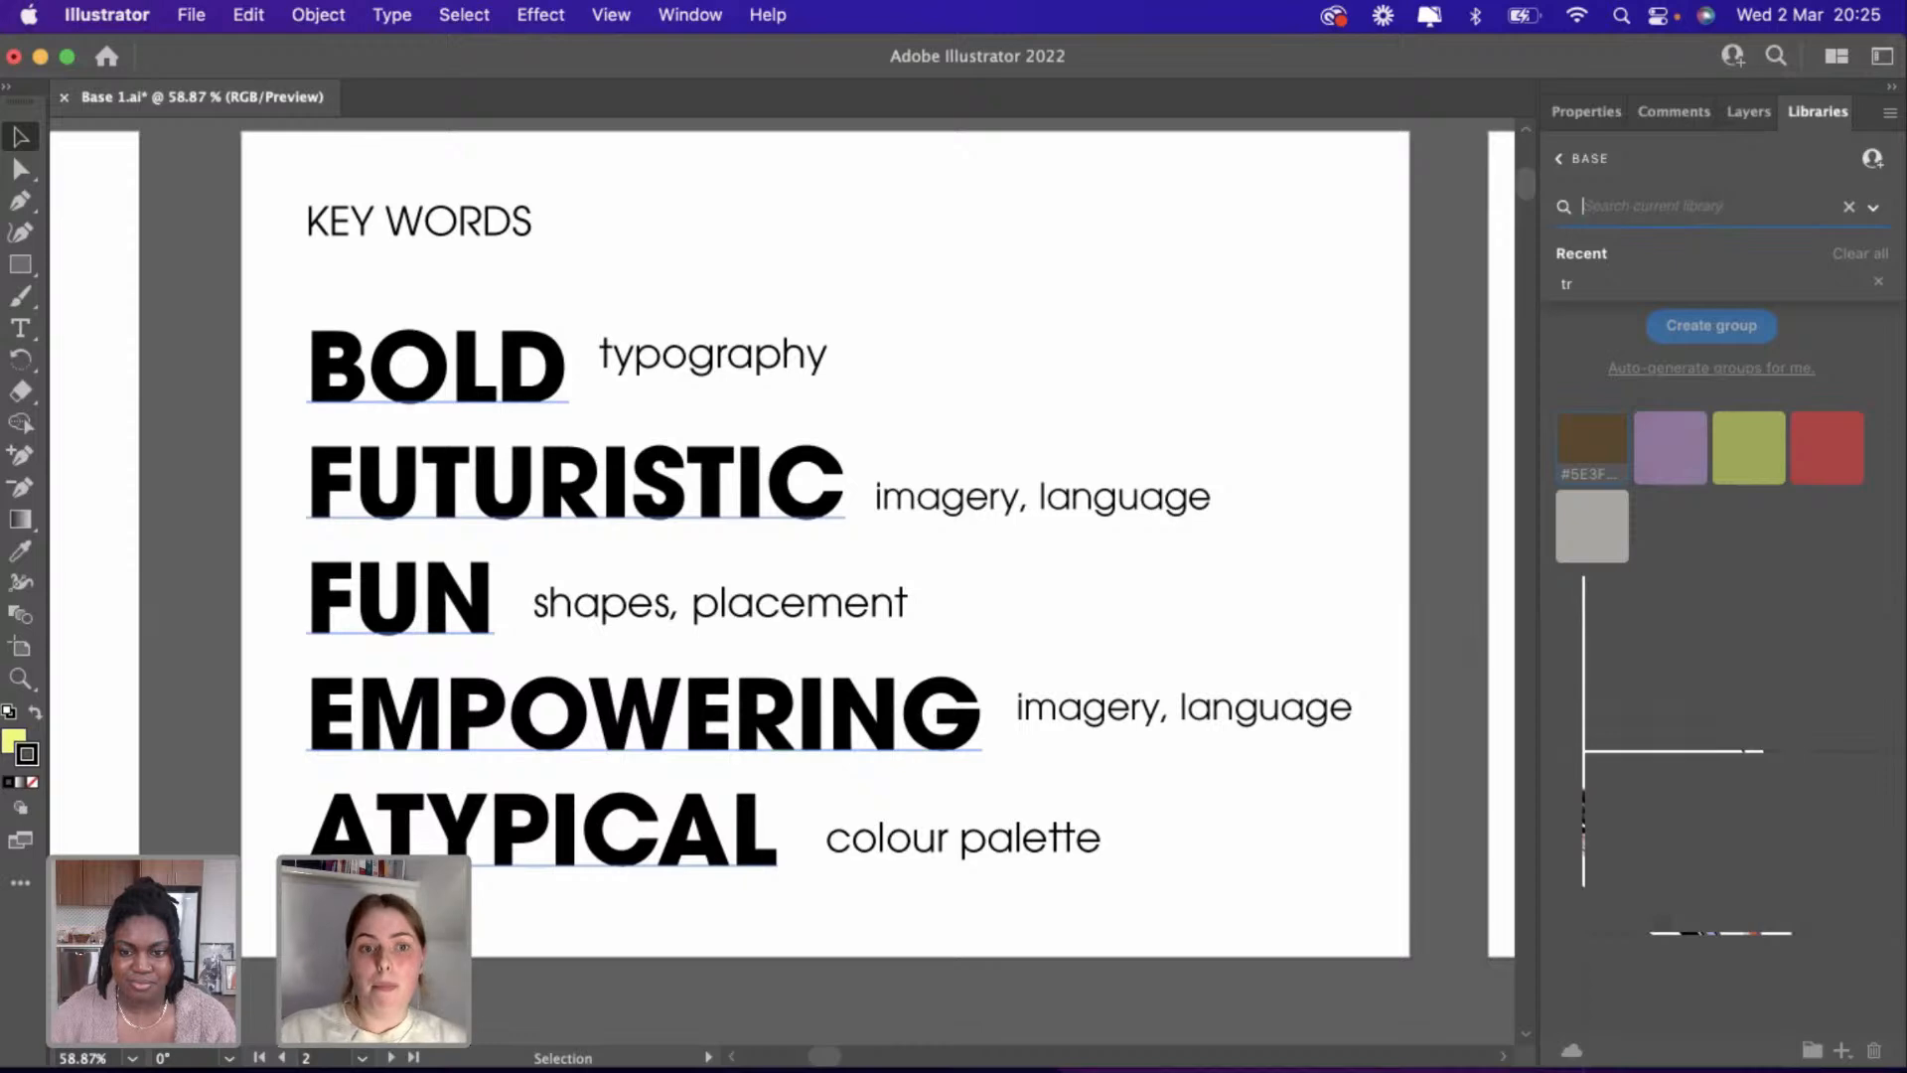
scroll(781, 556, "left", 5)
scroll(785, 553, "right", 3)
scroll(785, 552, "down", 2)
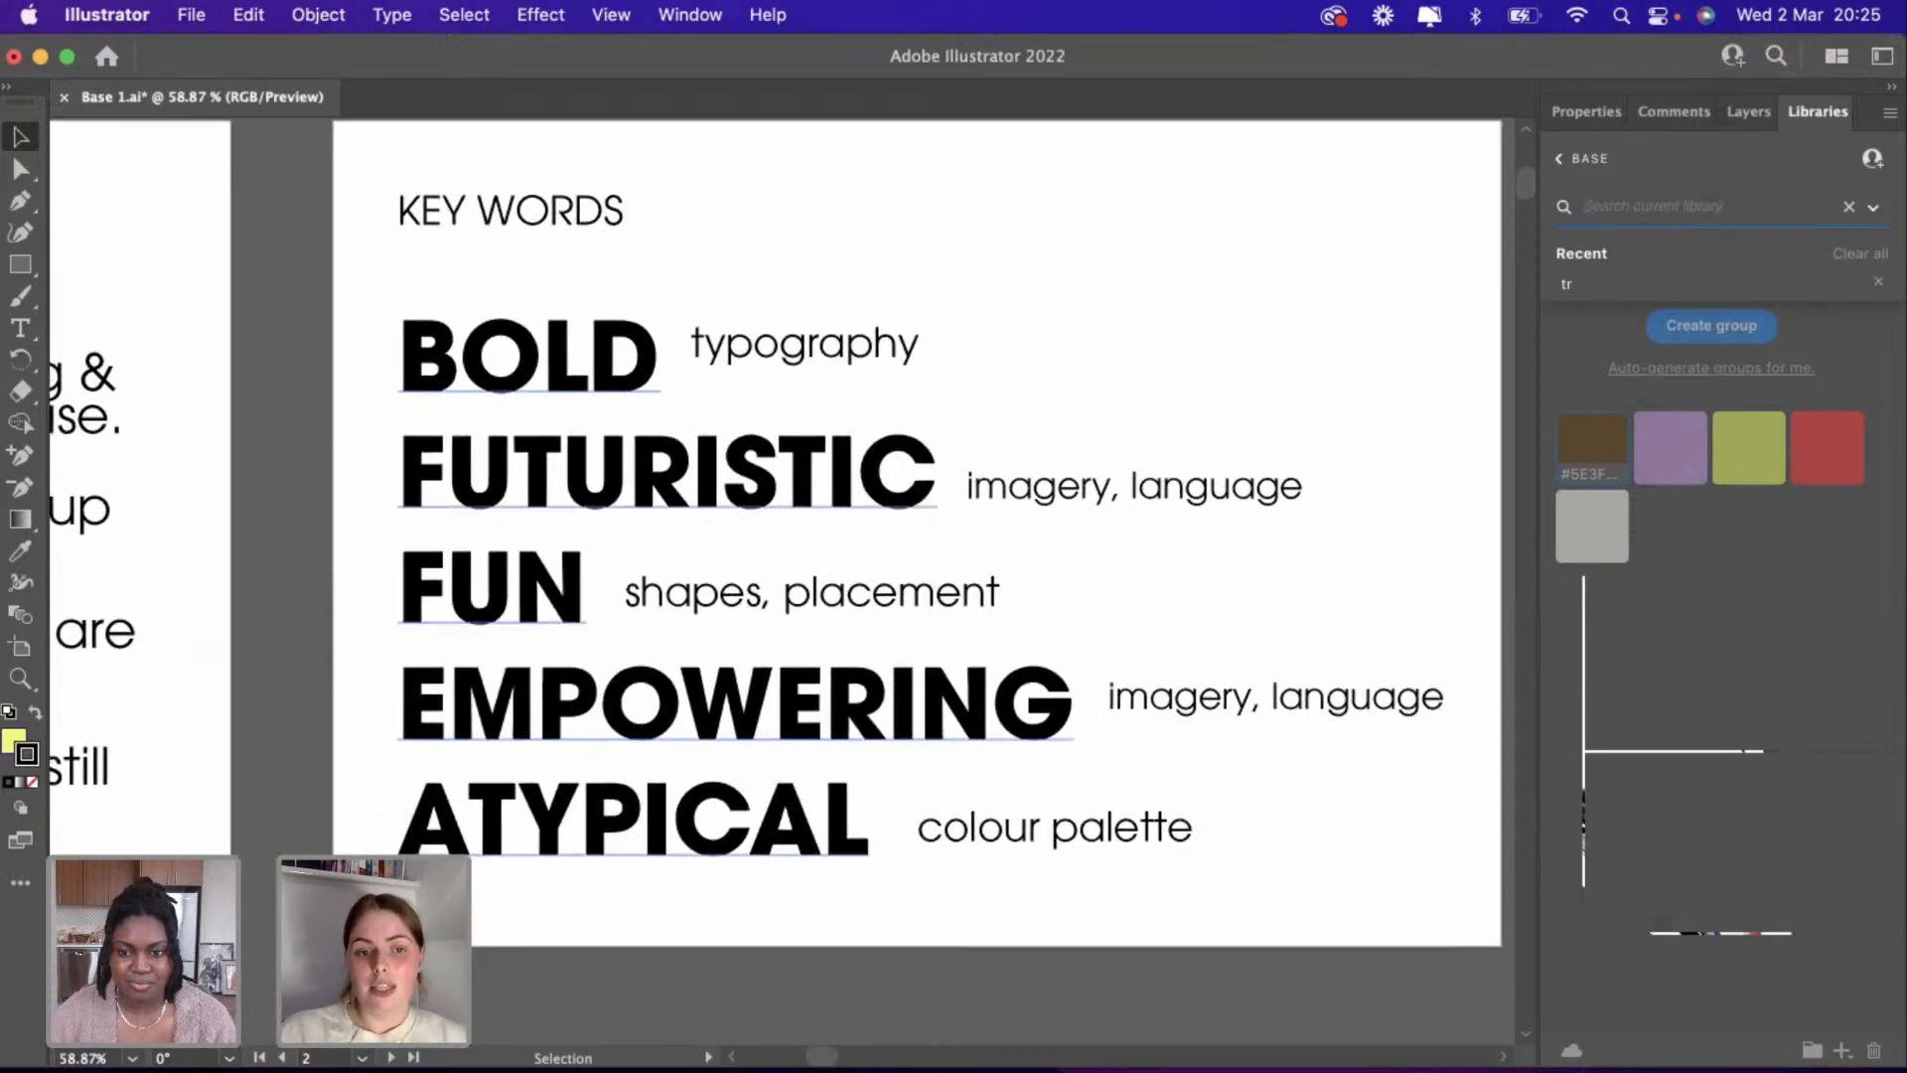
Switch back to Adobe Fonts in Chrome and filter the font list by the Futuristic tag.
key("super+Tab")
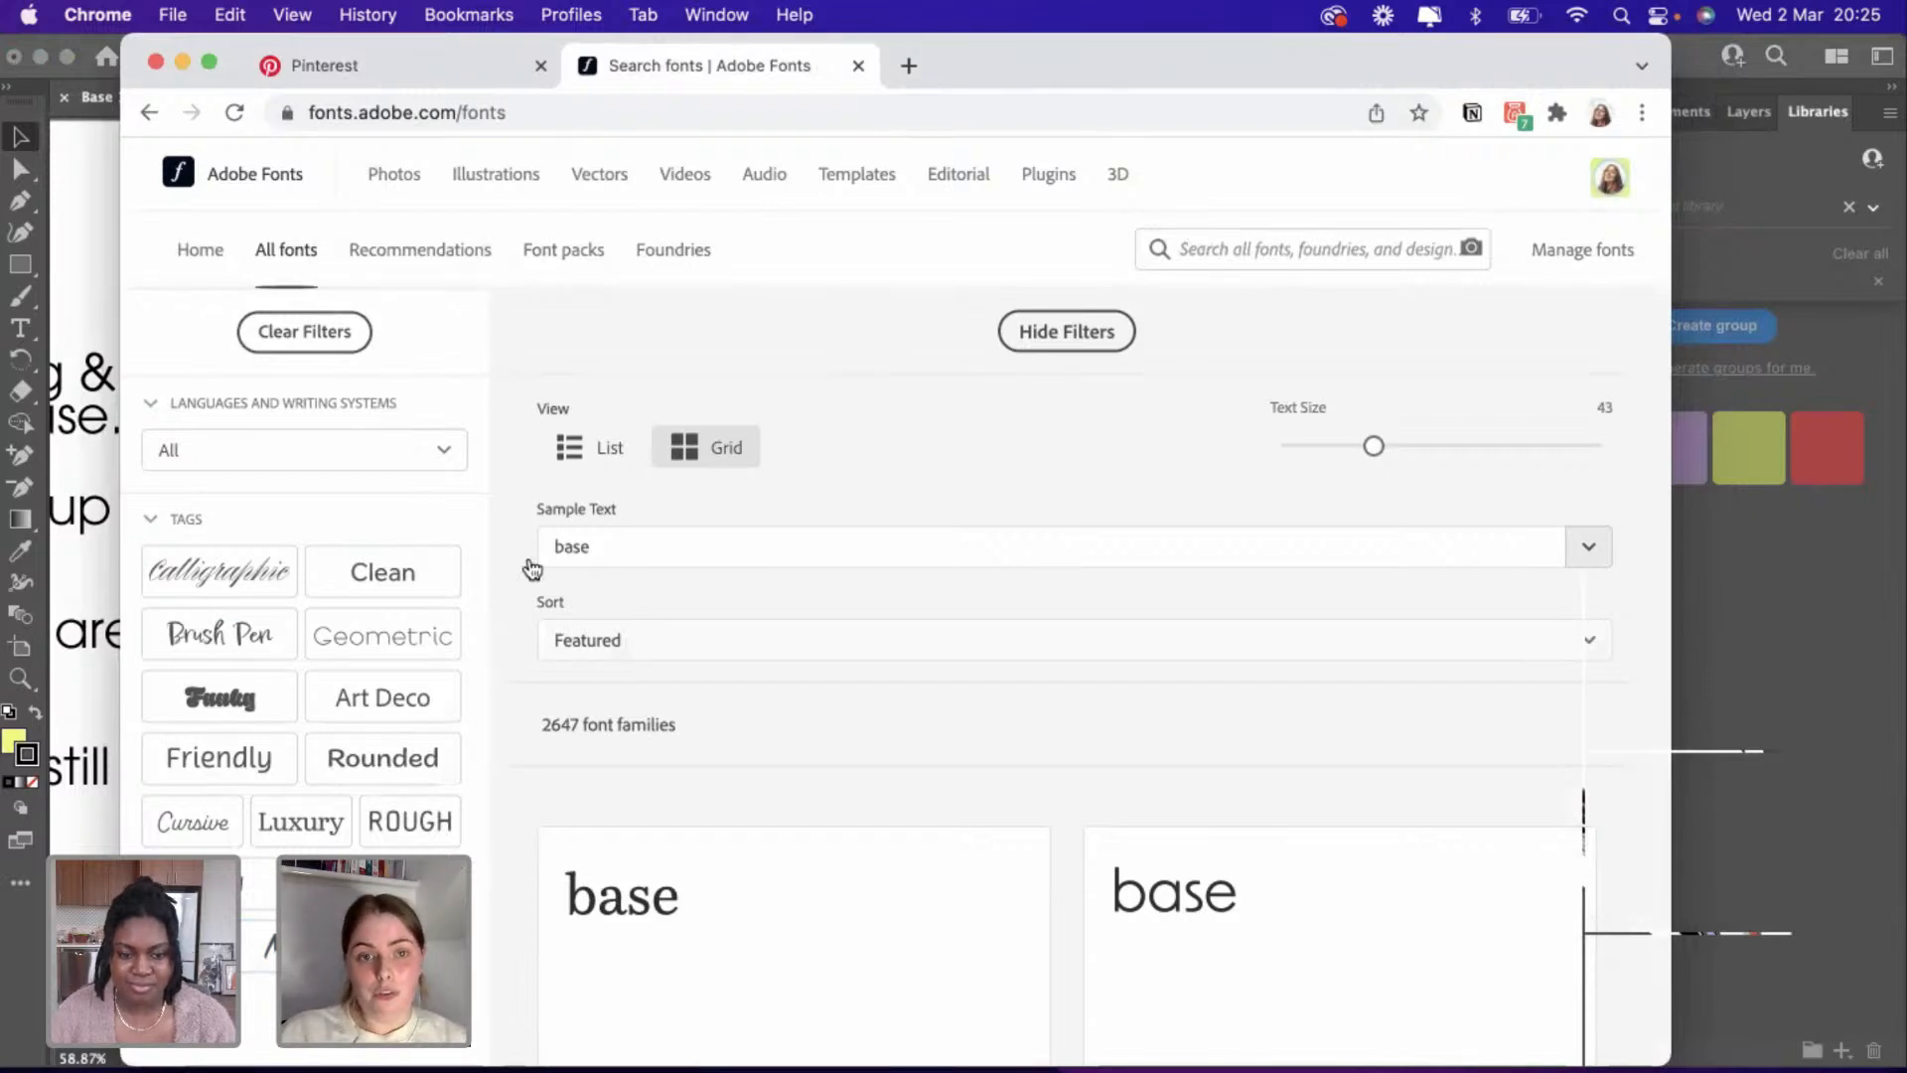
scroll(552, 502, "down", 5)
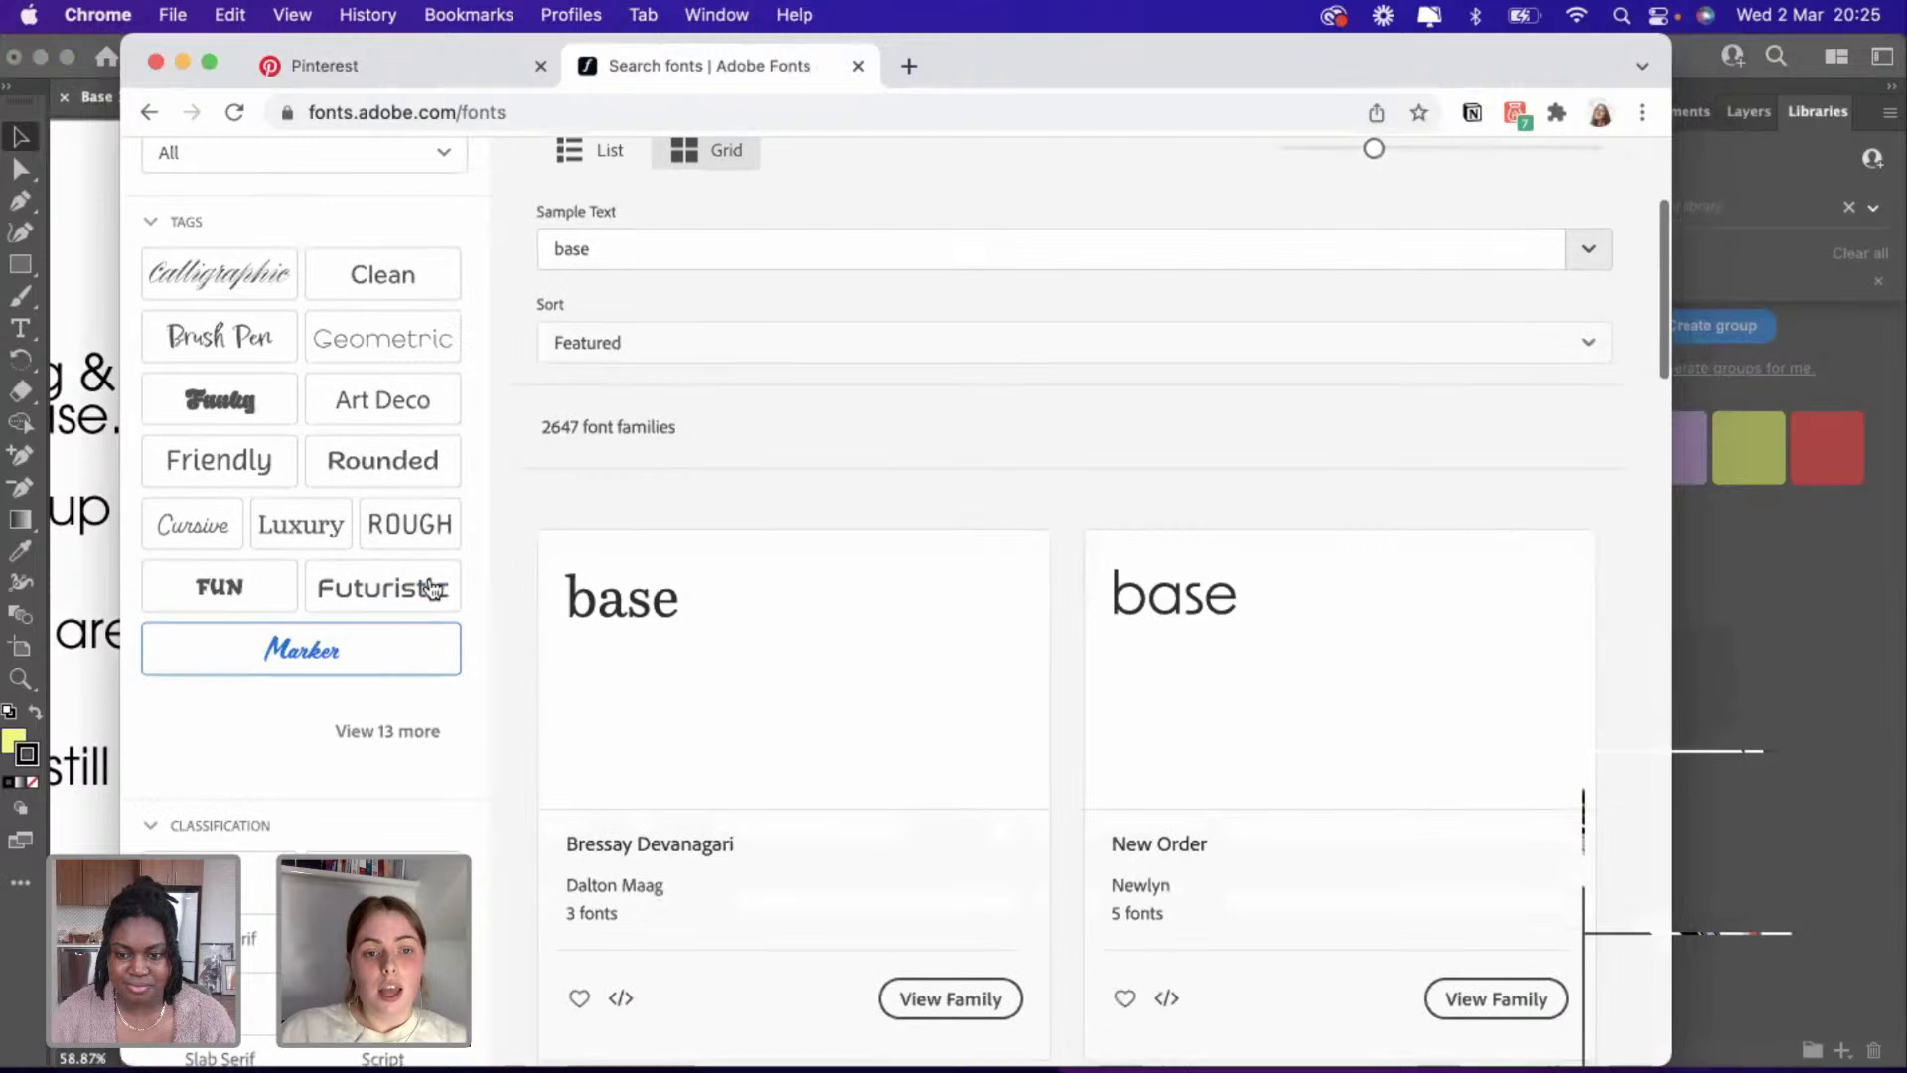
scroll(421, 602, "up", 2)
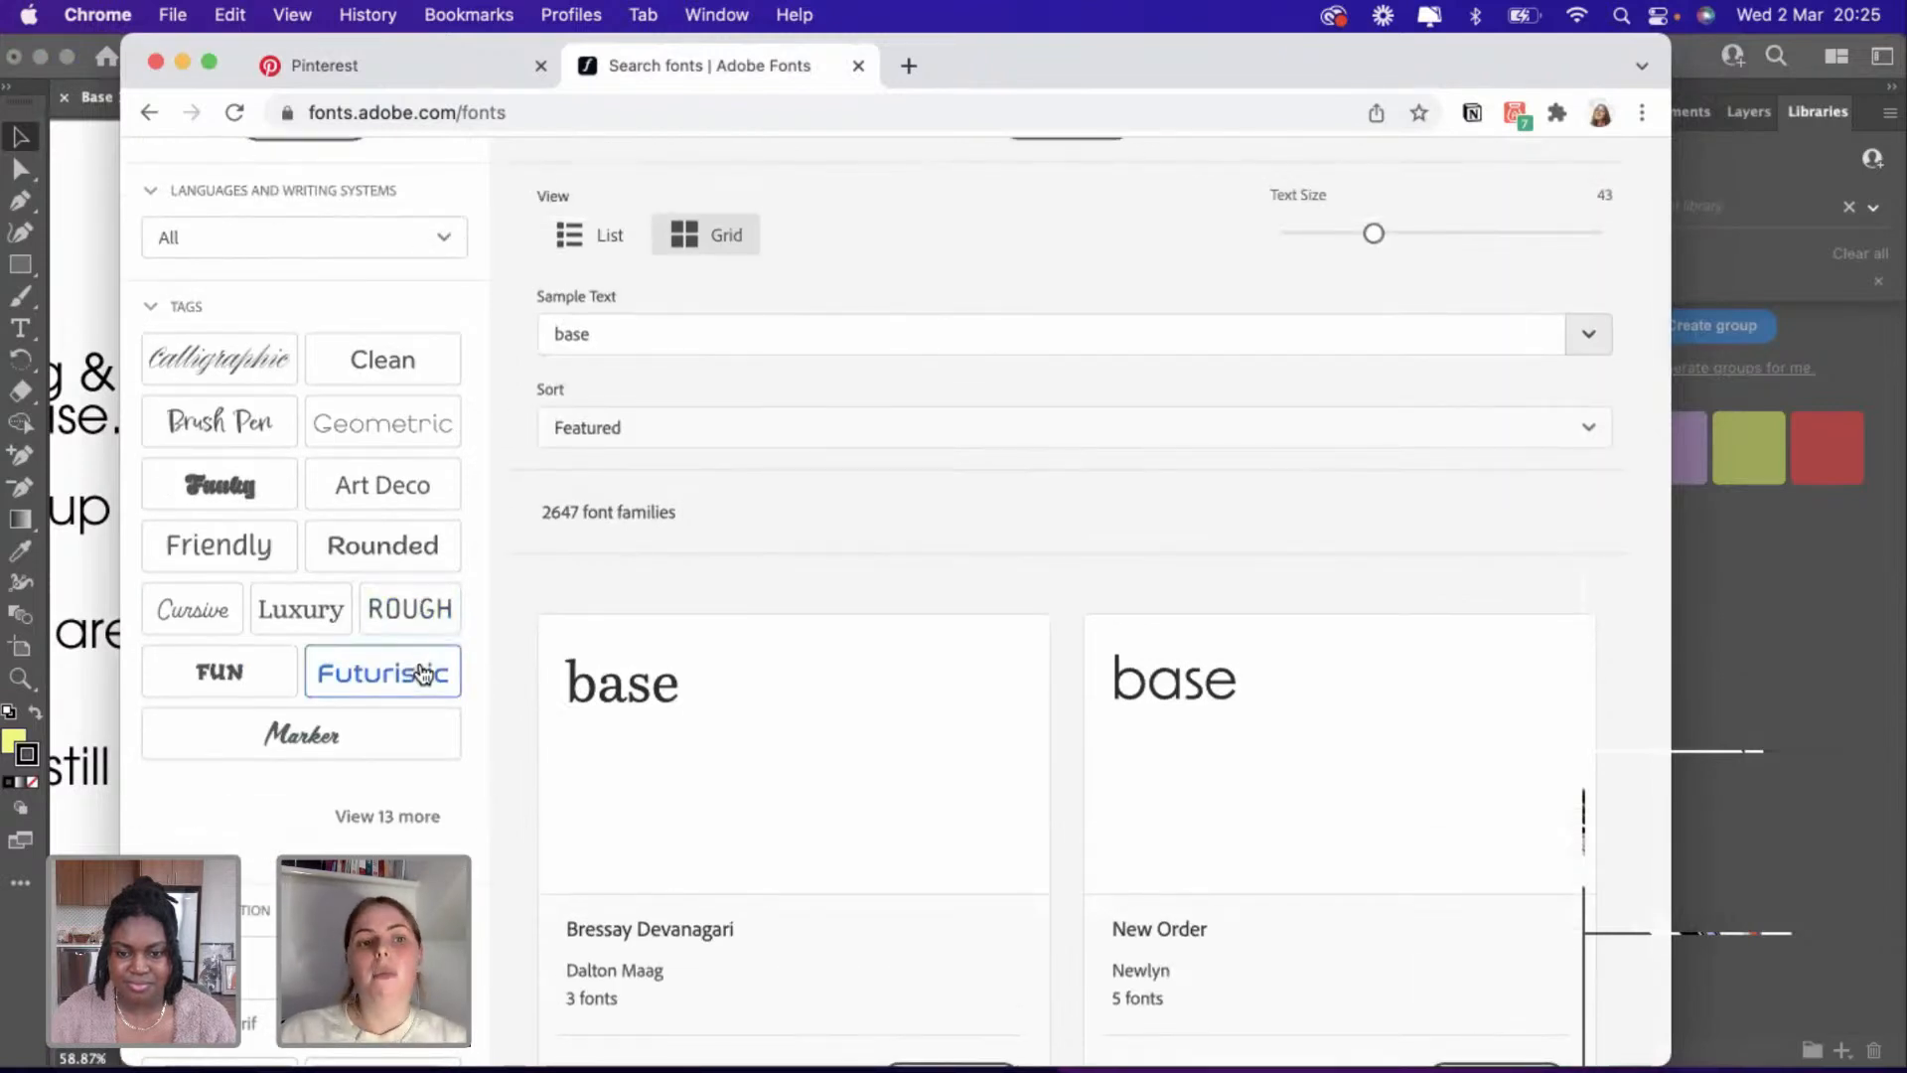
scroll(422, 673, "down", 2)
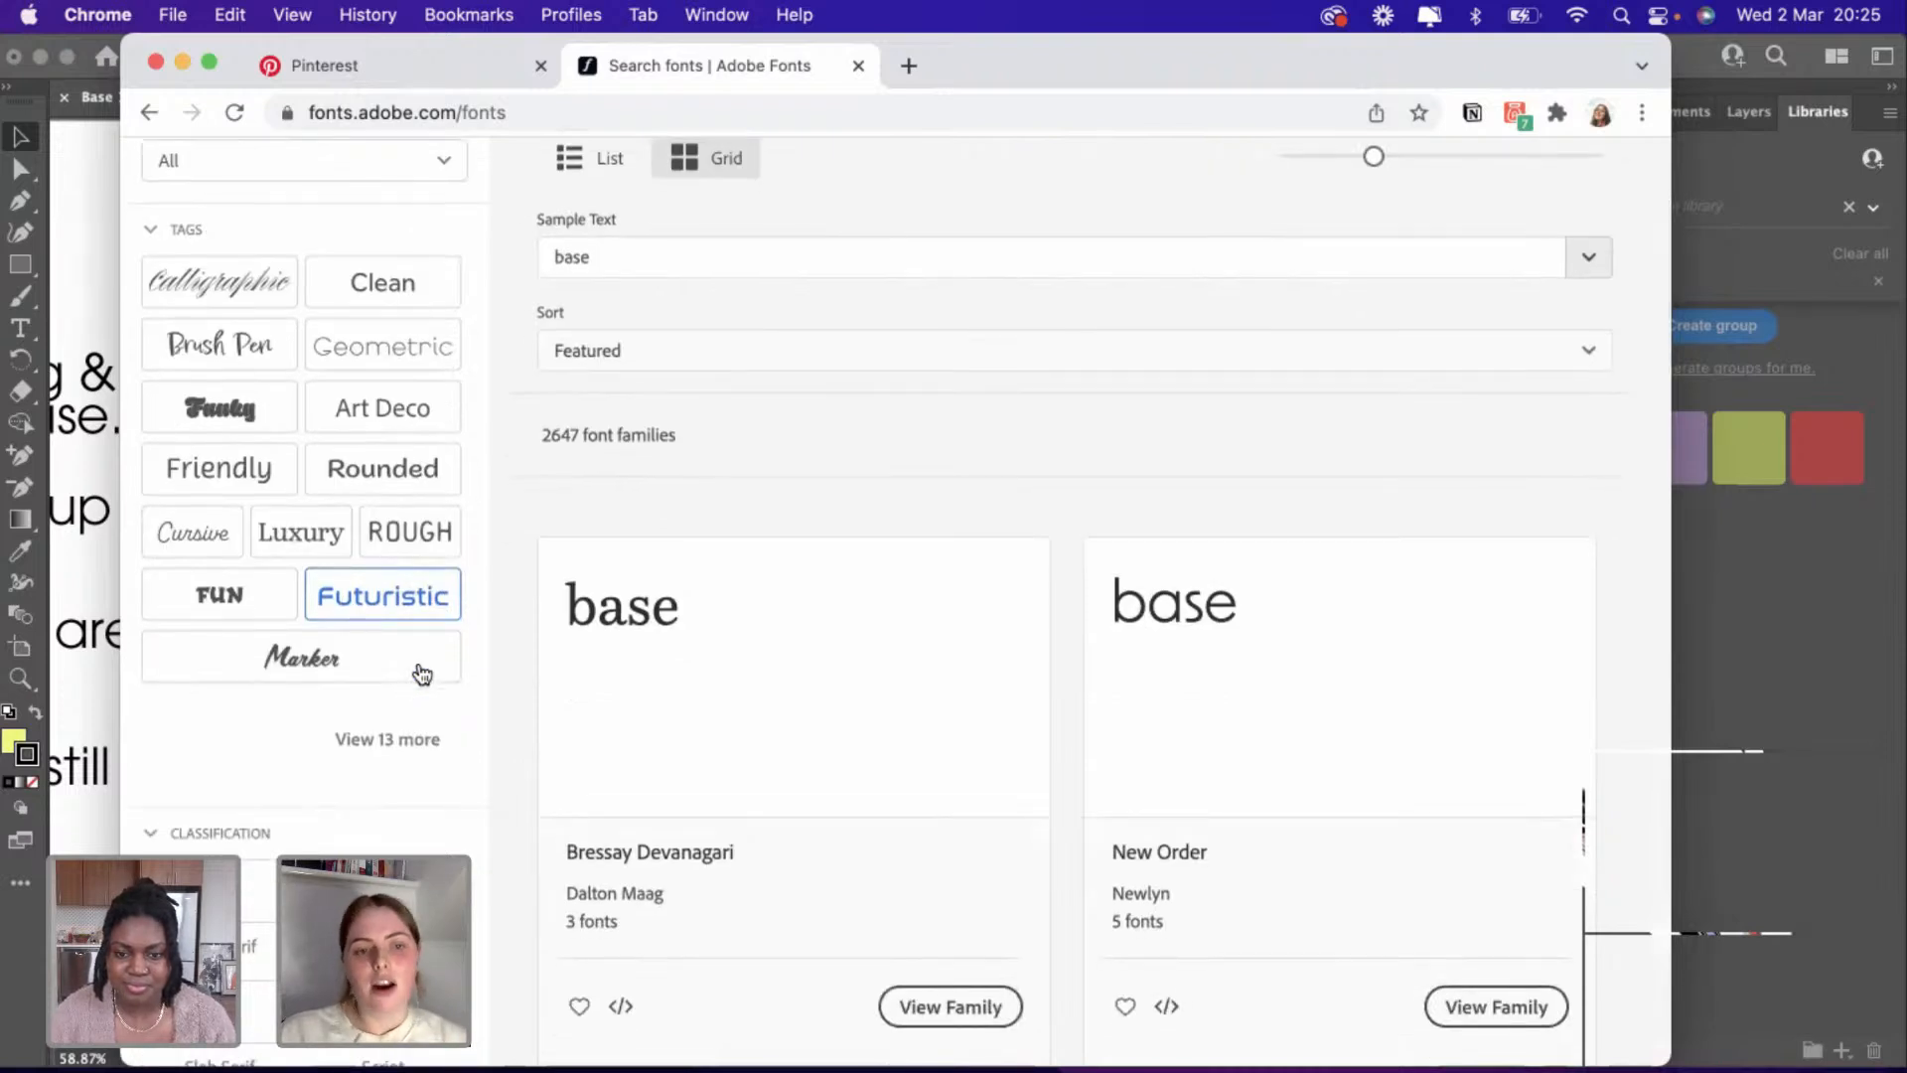
left_click(416, 570)
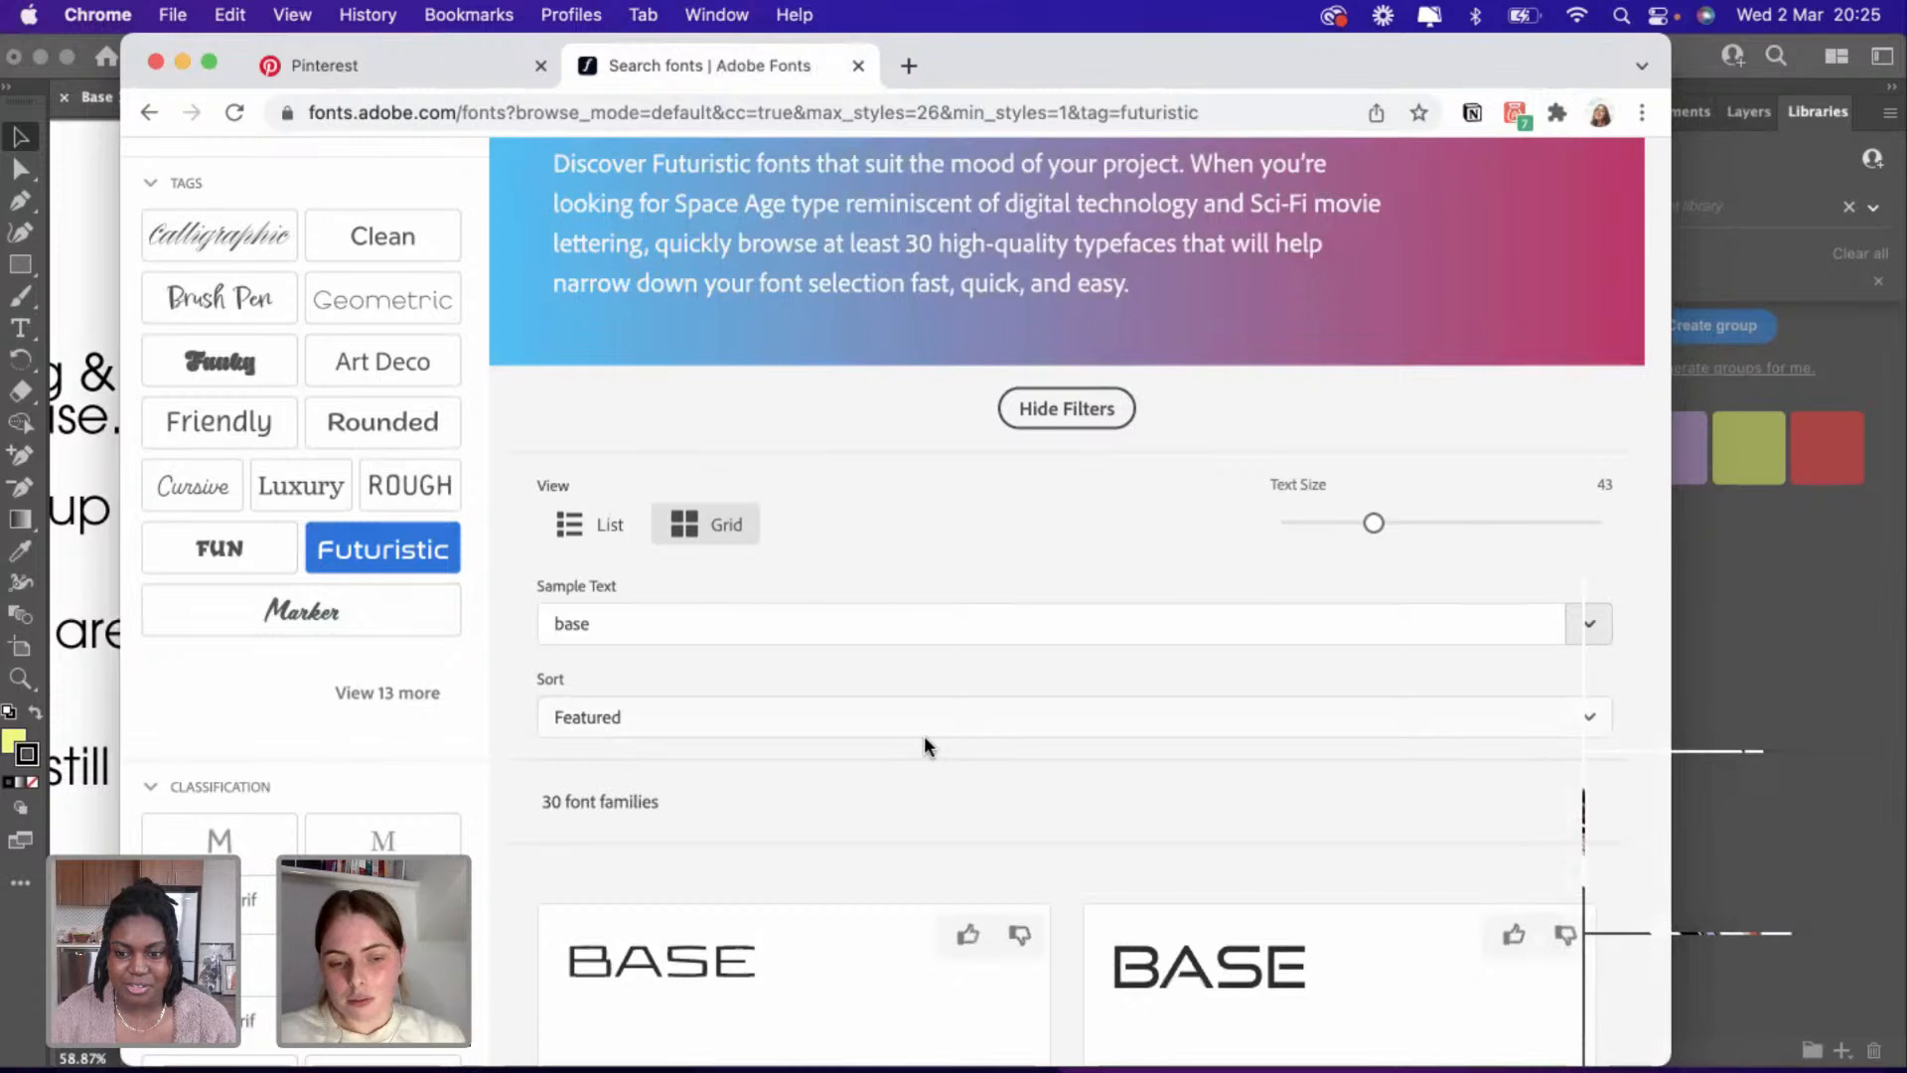
Browse the Futuristic font families and compare their previews of the sample text "base".
scroll(923, 736, "down", 1)
scroll(924, 745, "down", 3)
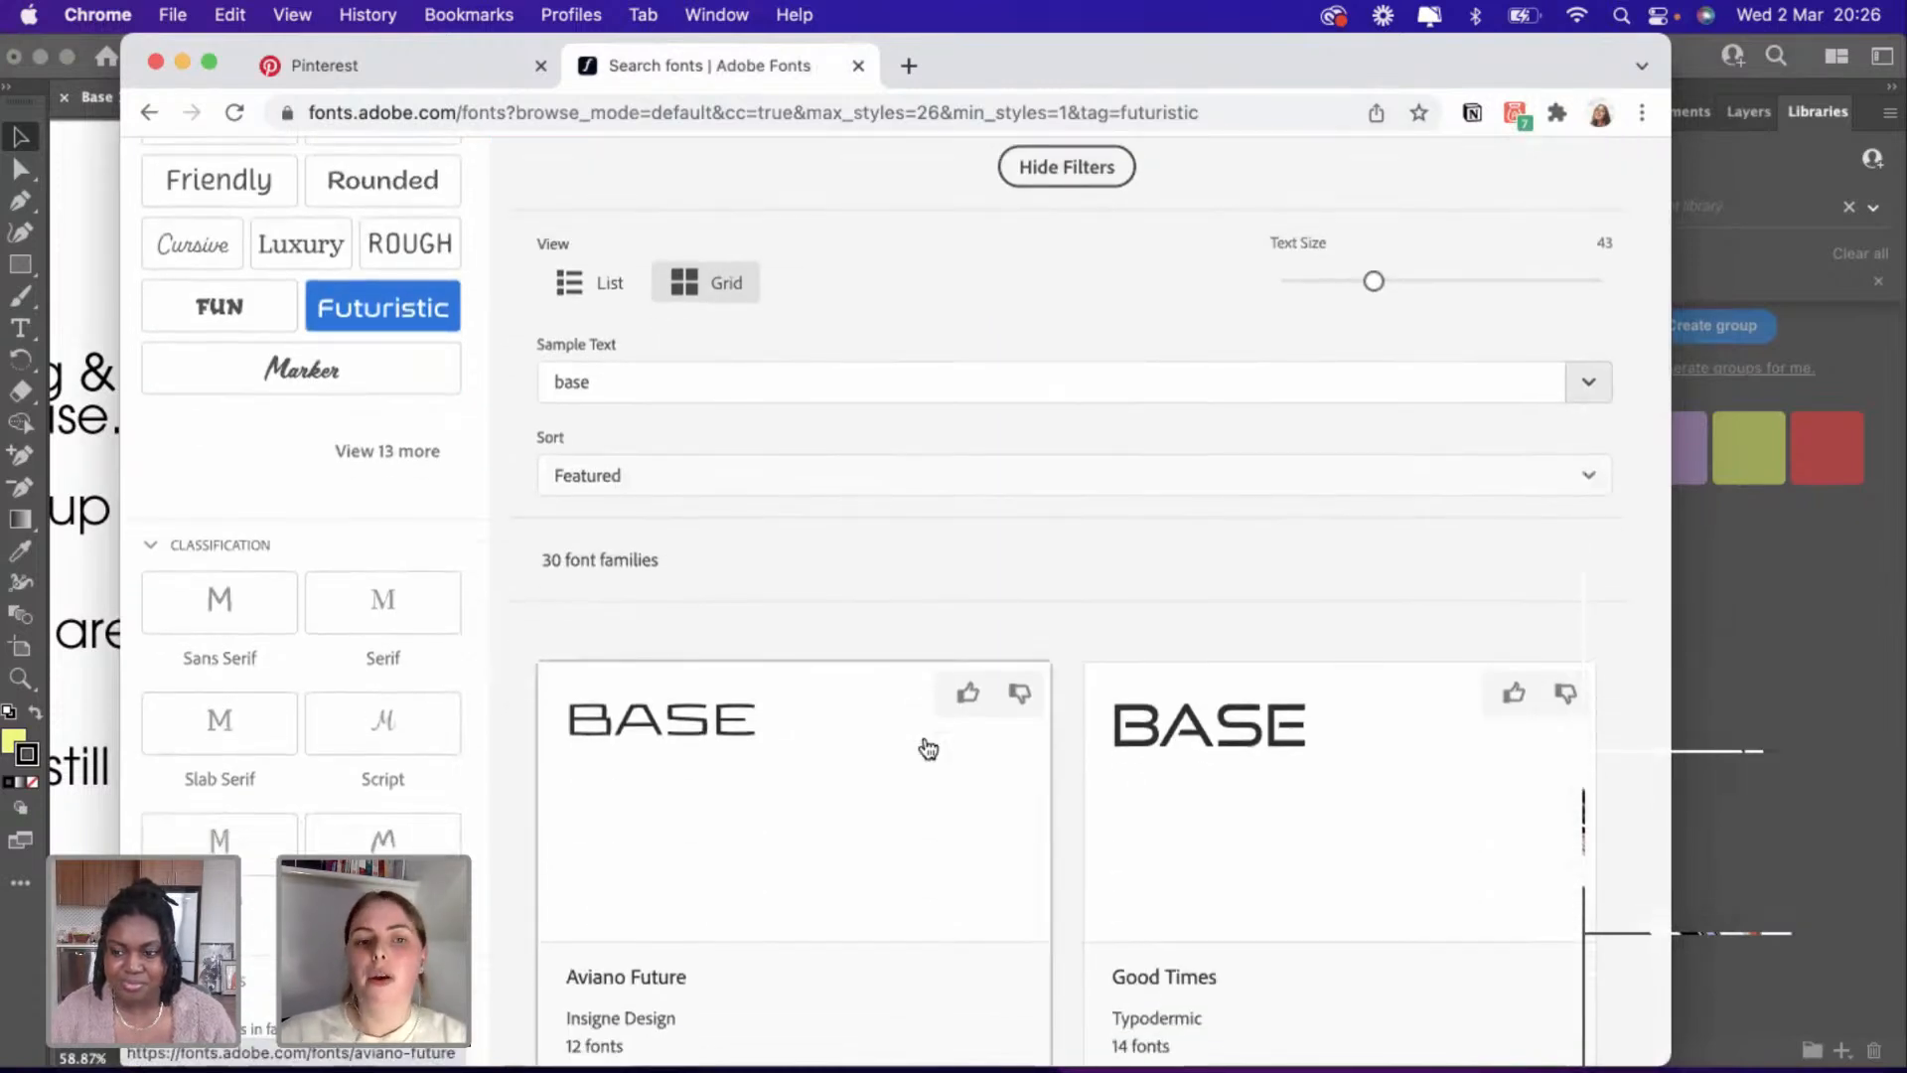
scroll(927, 749, "down", 3)
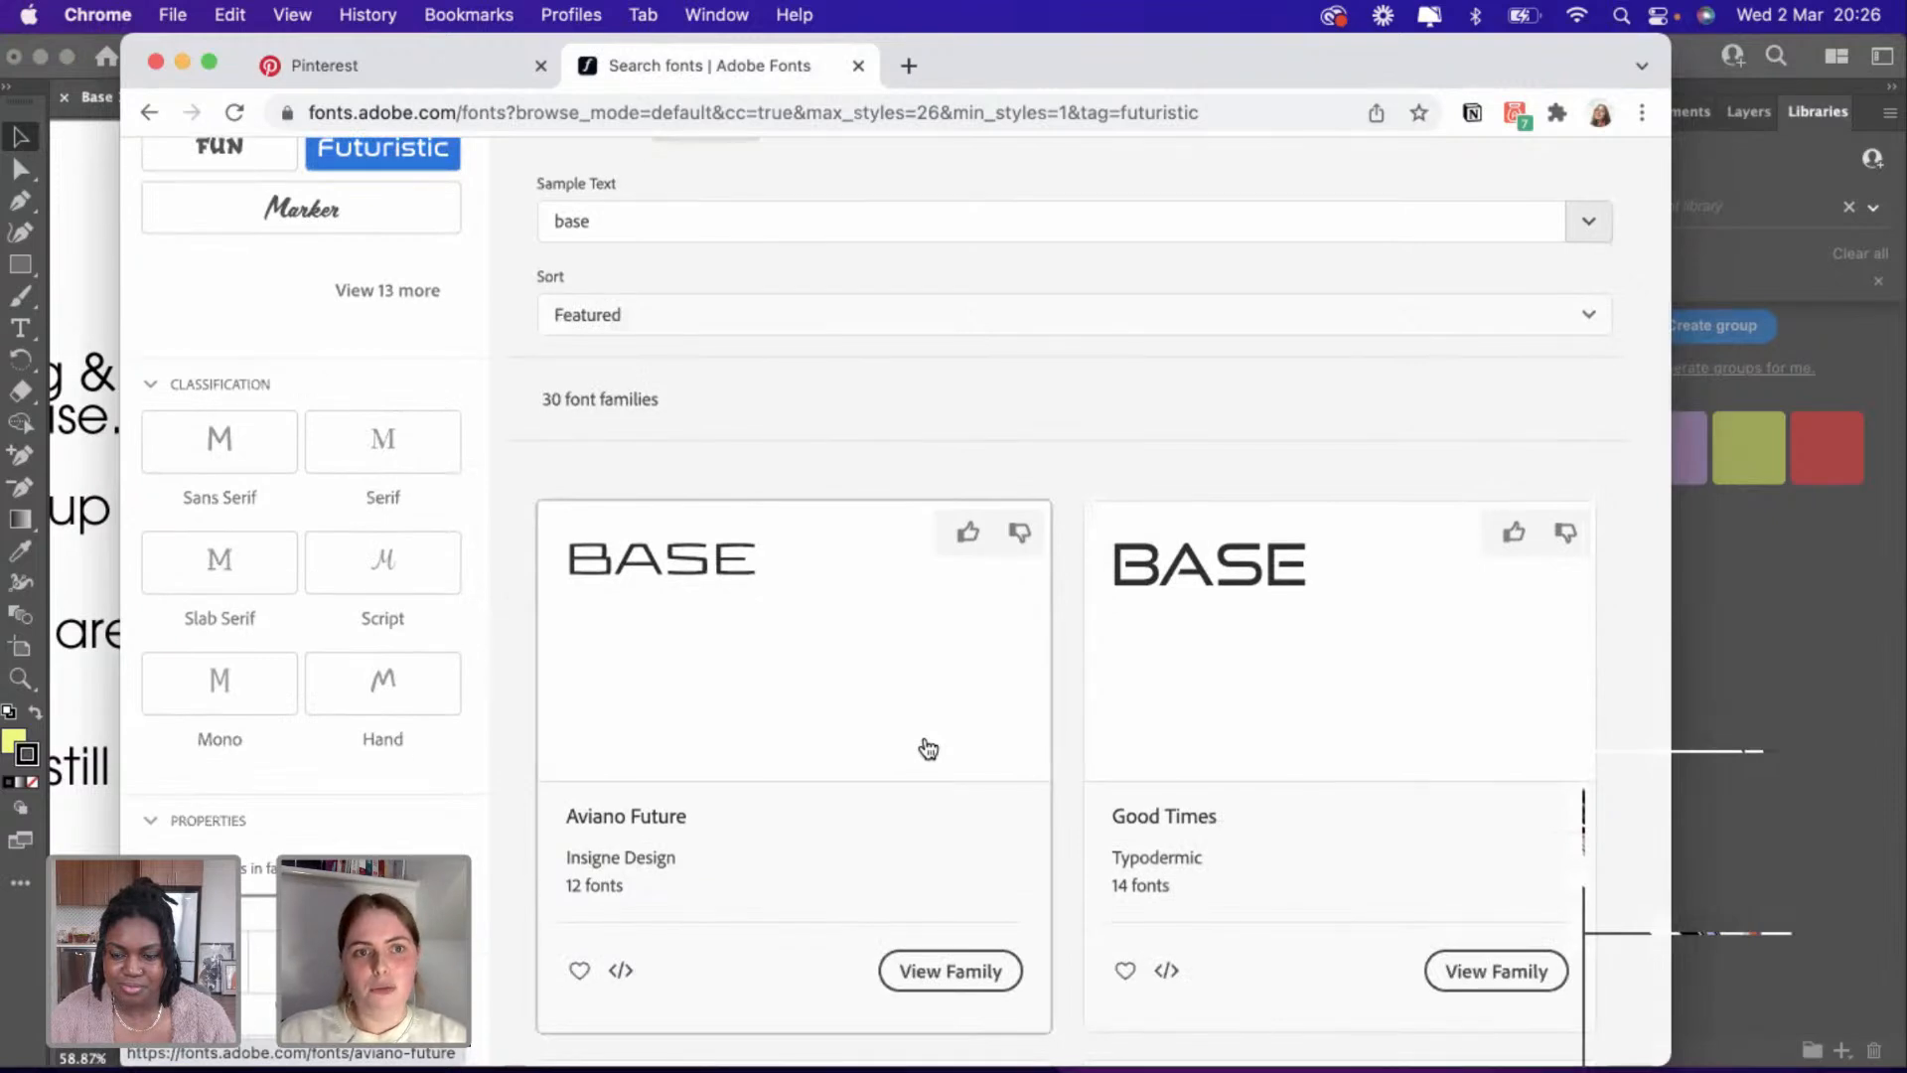
scroll(928, 749, "down", 3)
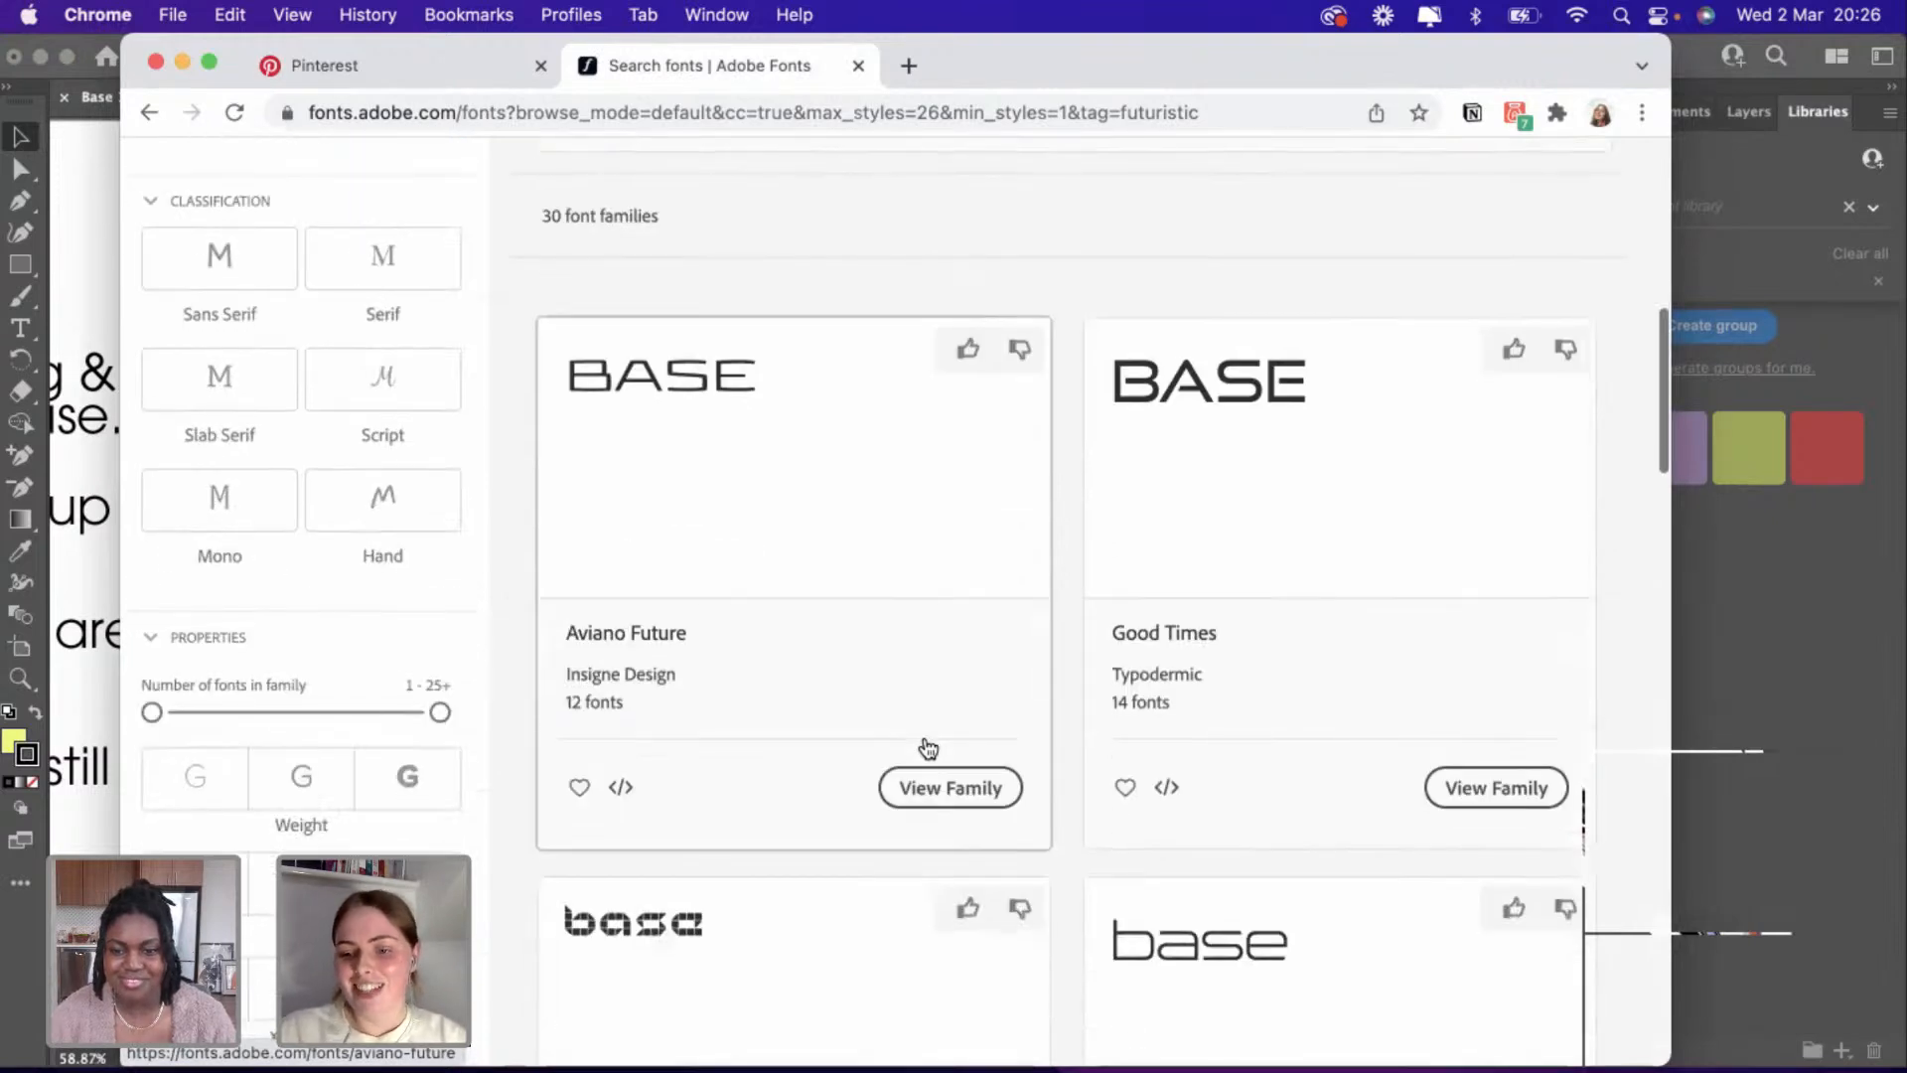
scroll(928, 749, "down", 3)
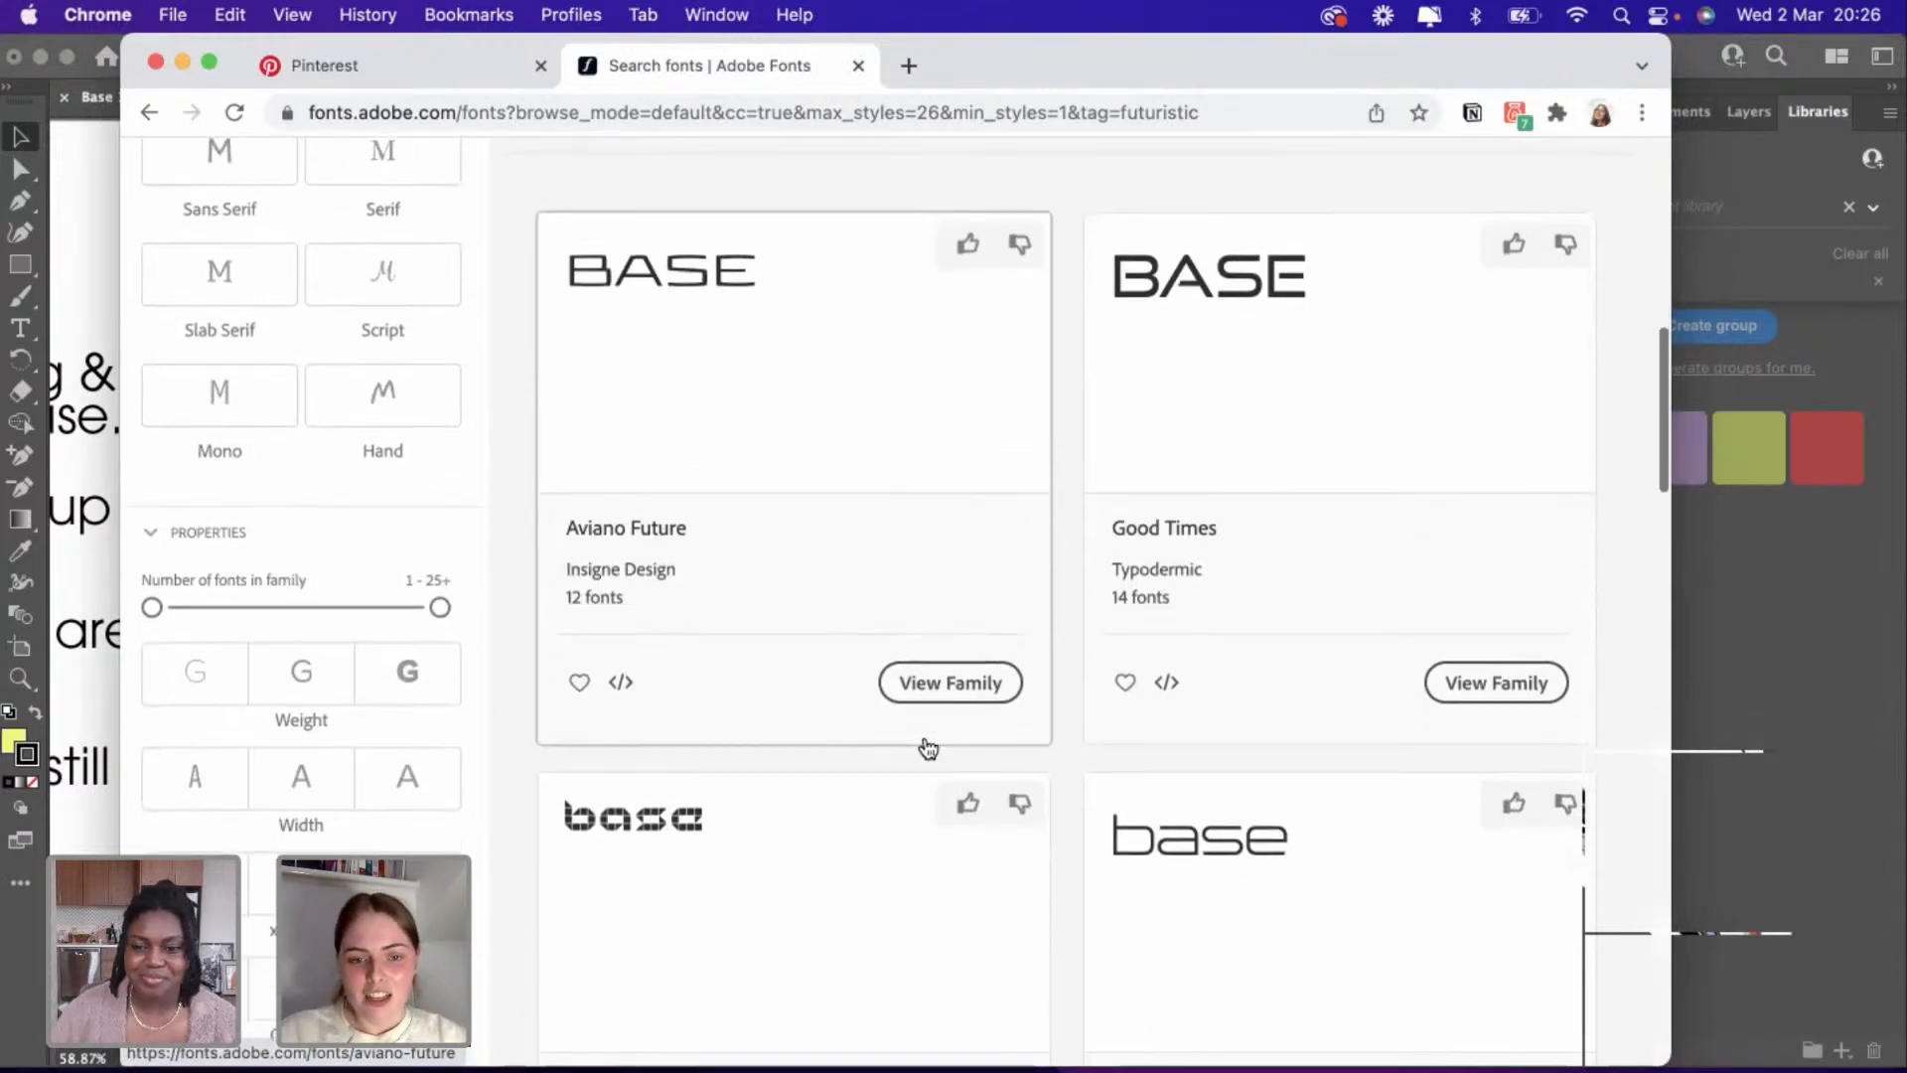
Set the sample text for the futuristic font results to BASE and enlarge the preview text size to 82.
scroll(927, 749, "down", 8)
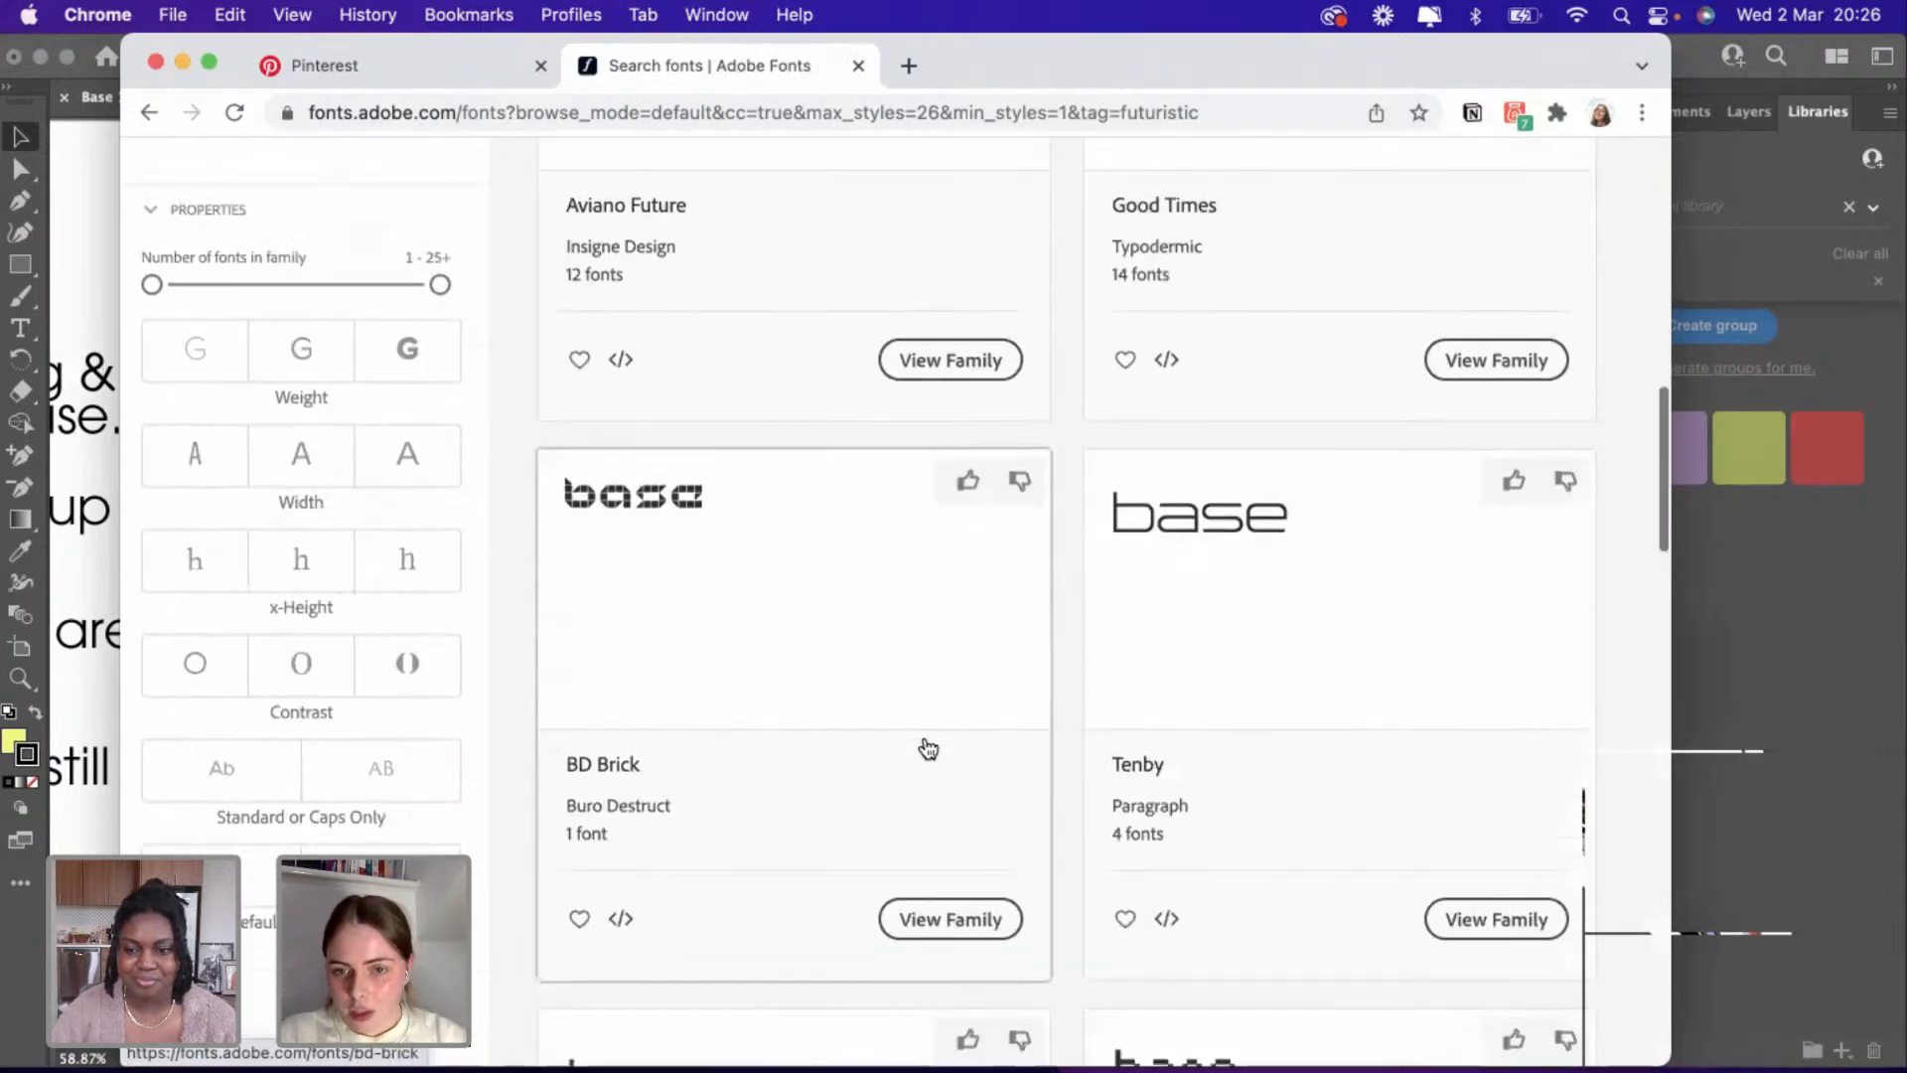
scroll(928, 749, "up", 15)
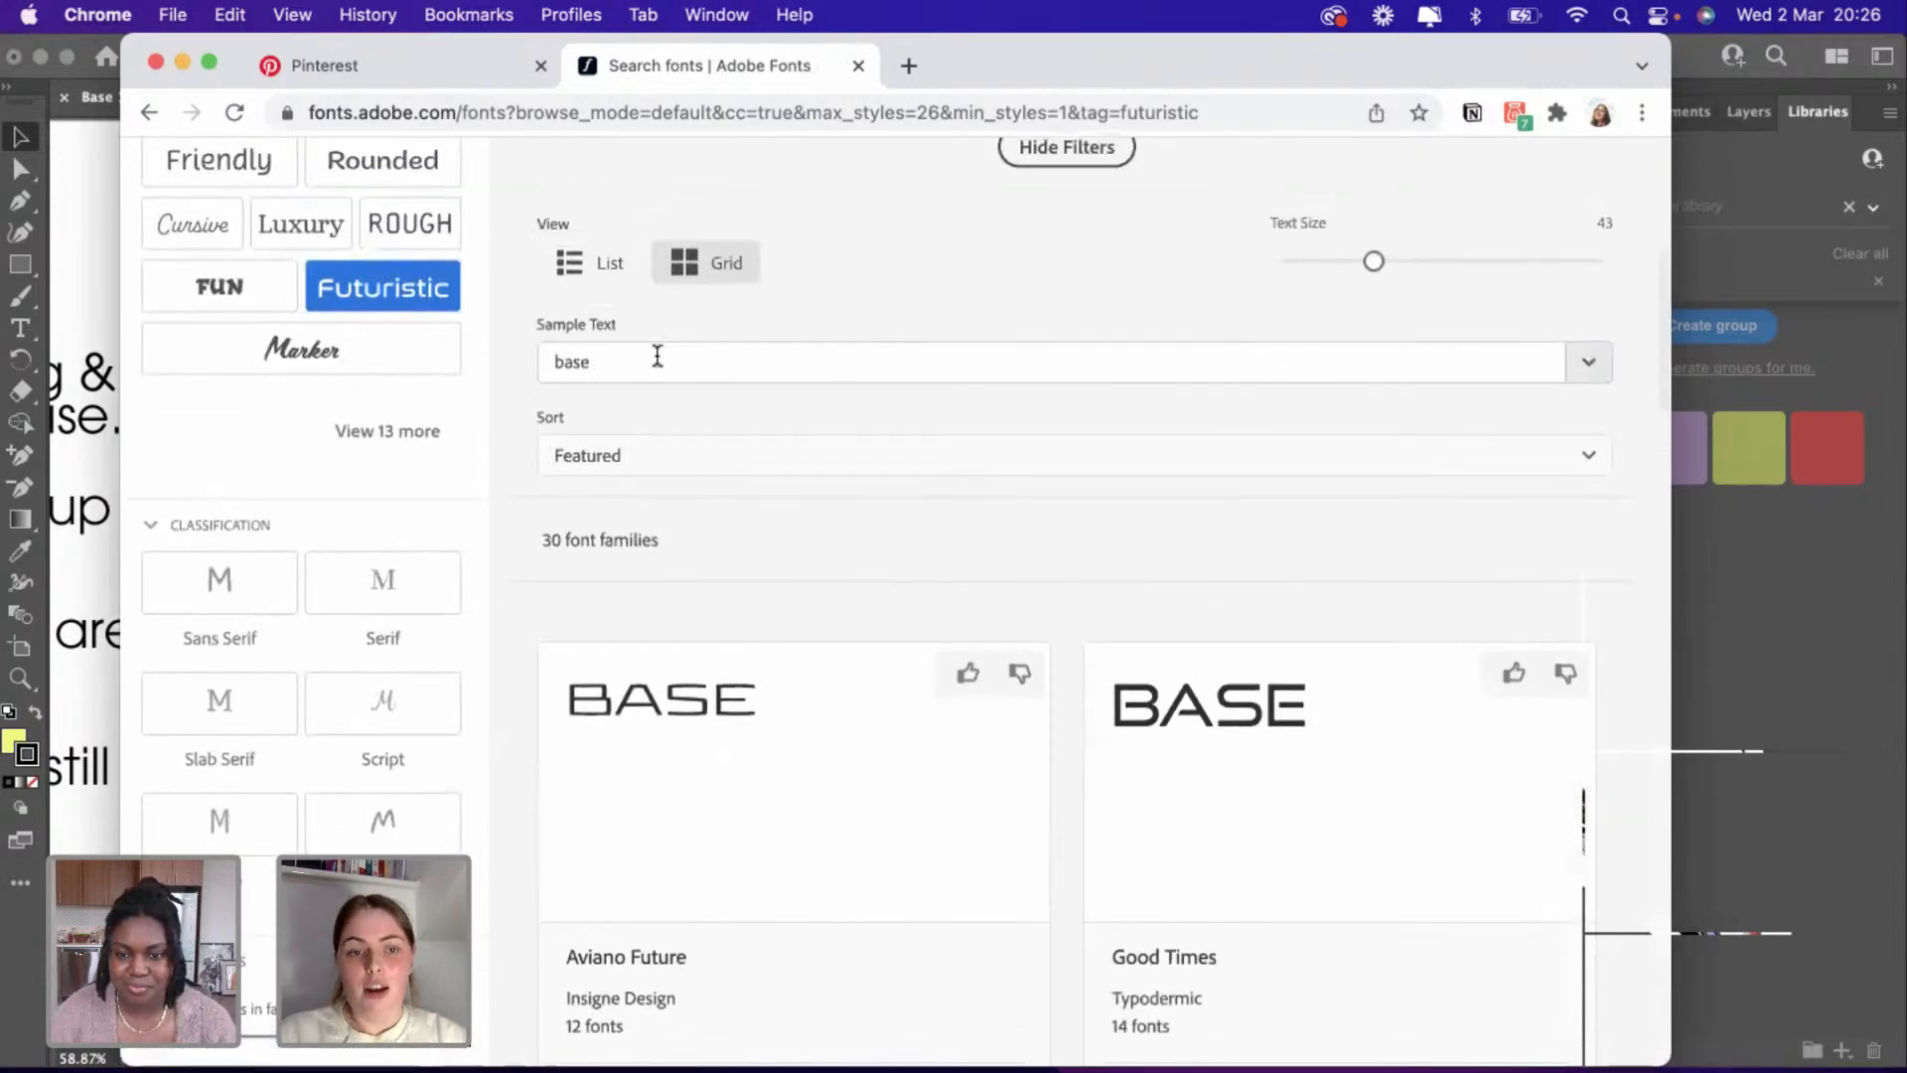
left_click_drag(655, 353, 529, 360)
type("BASE")
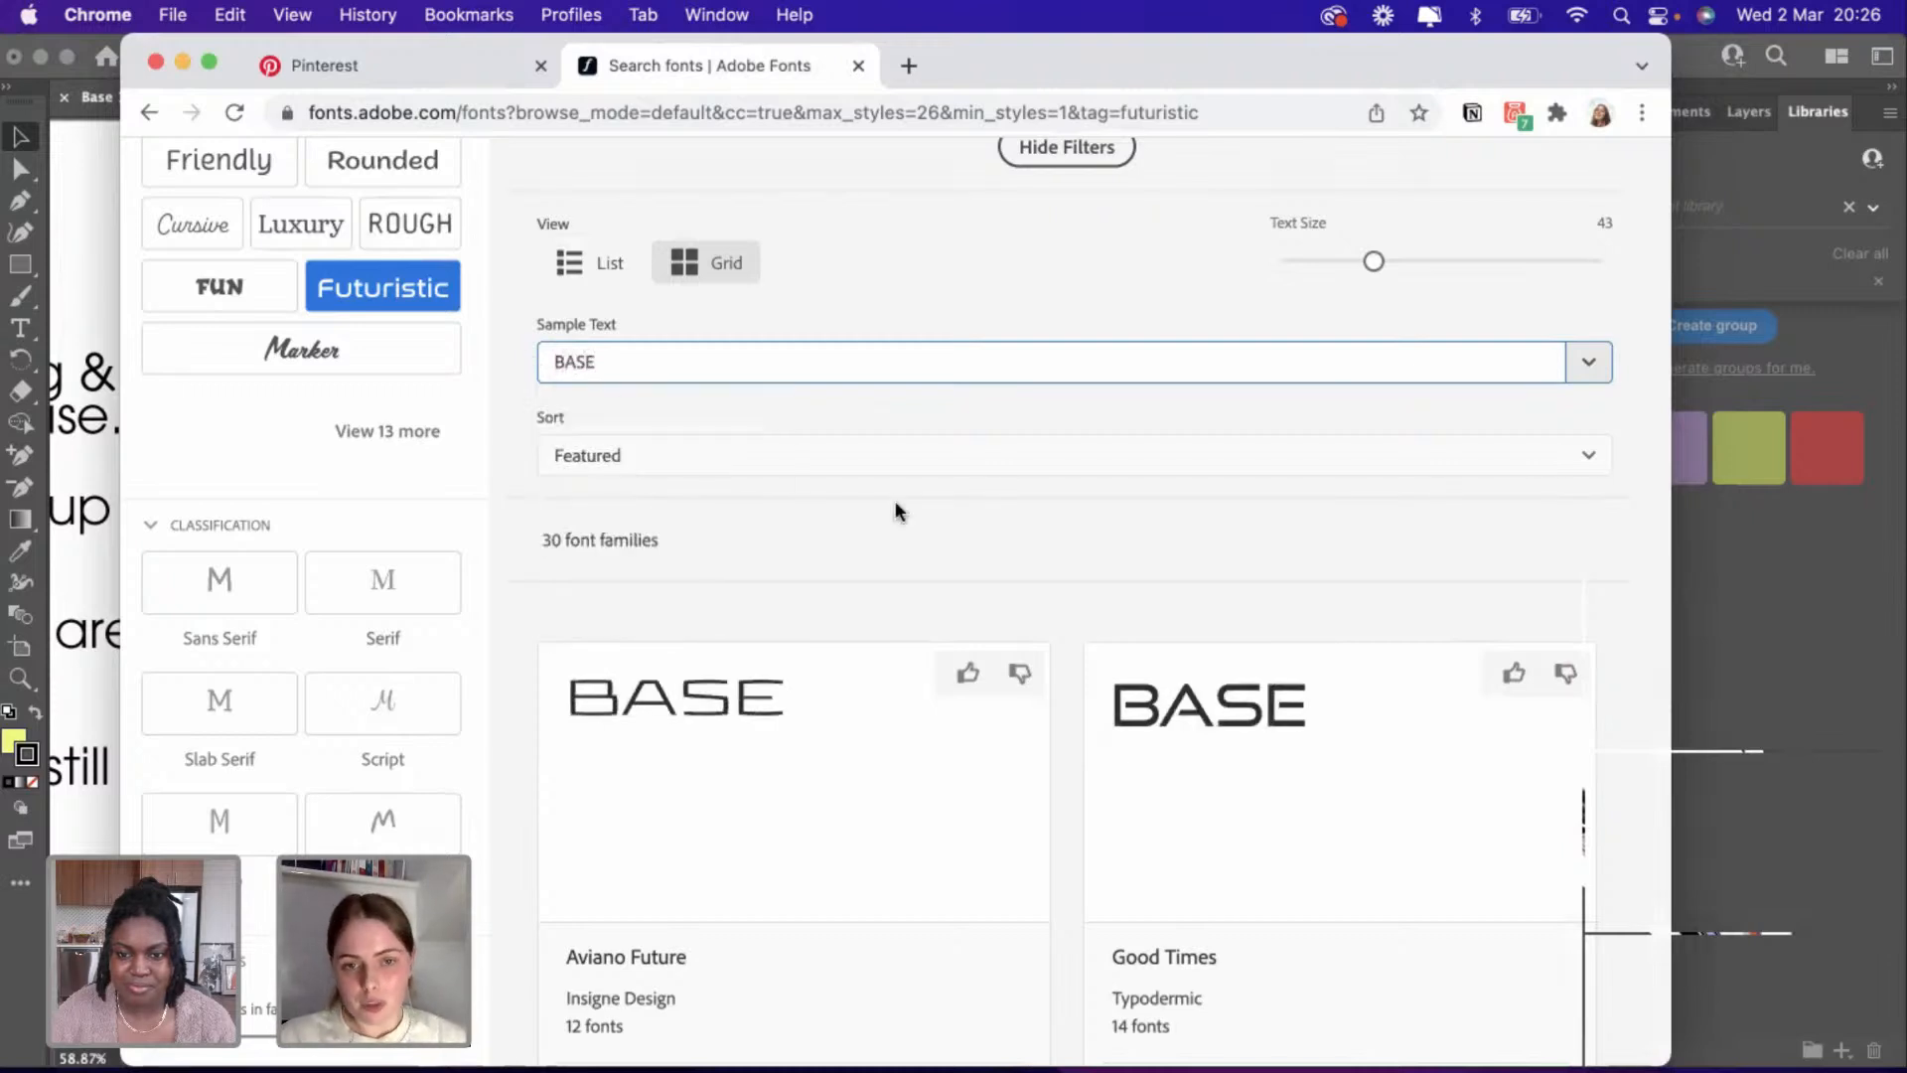
scroll(904, 506, "down", 2)
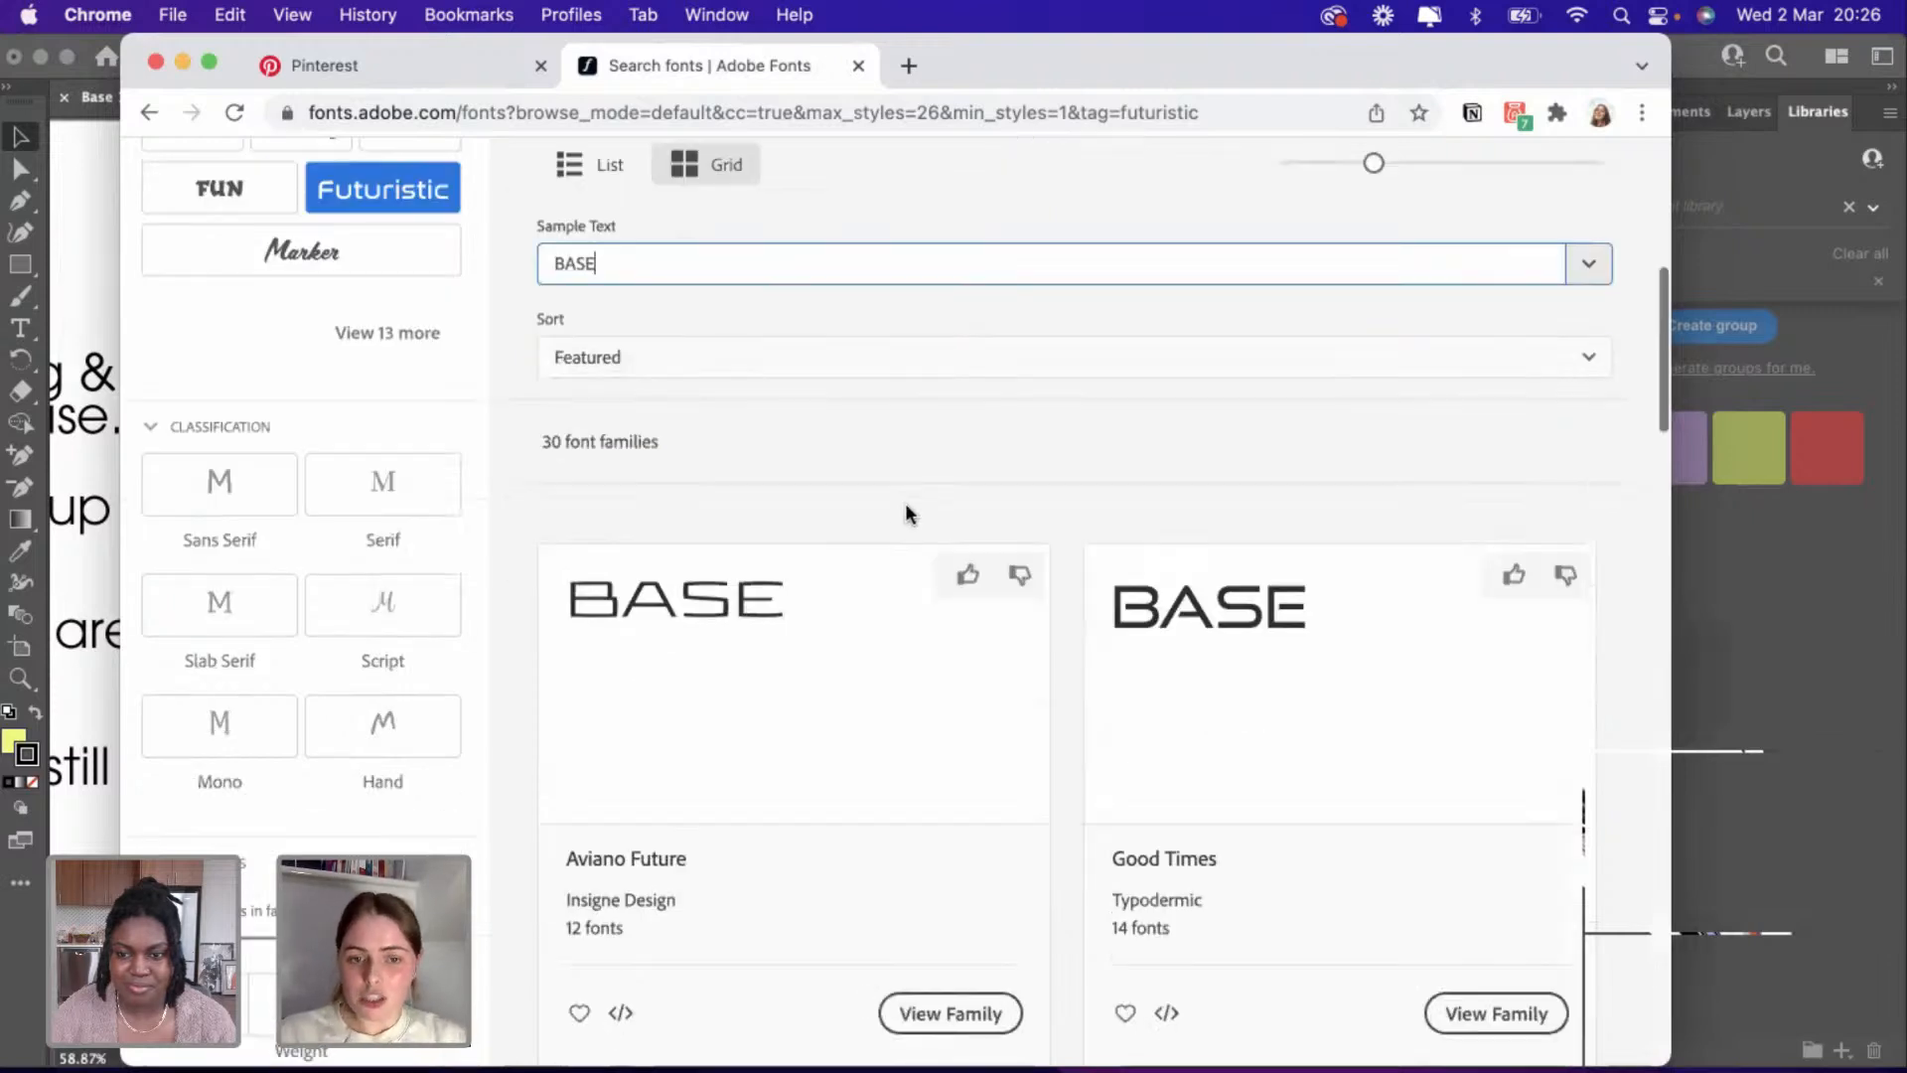
scroll(904, 507, "up", 2)
scroll(904, 507, "up", 1)
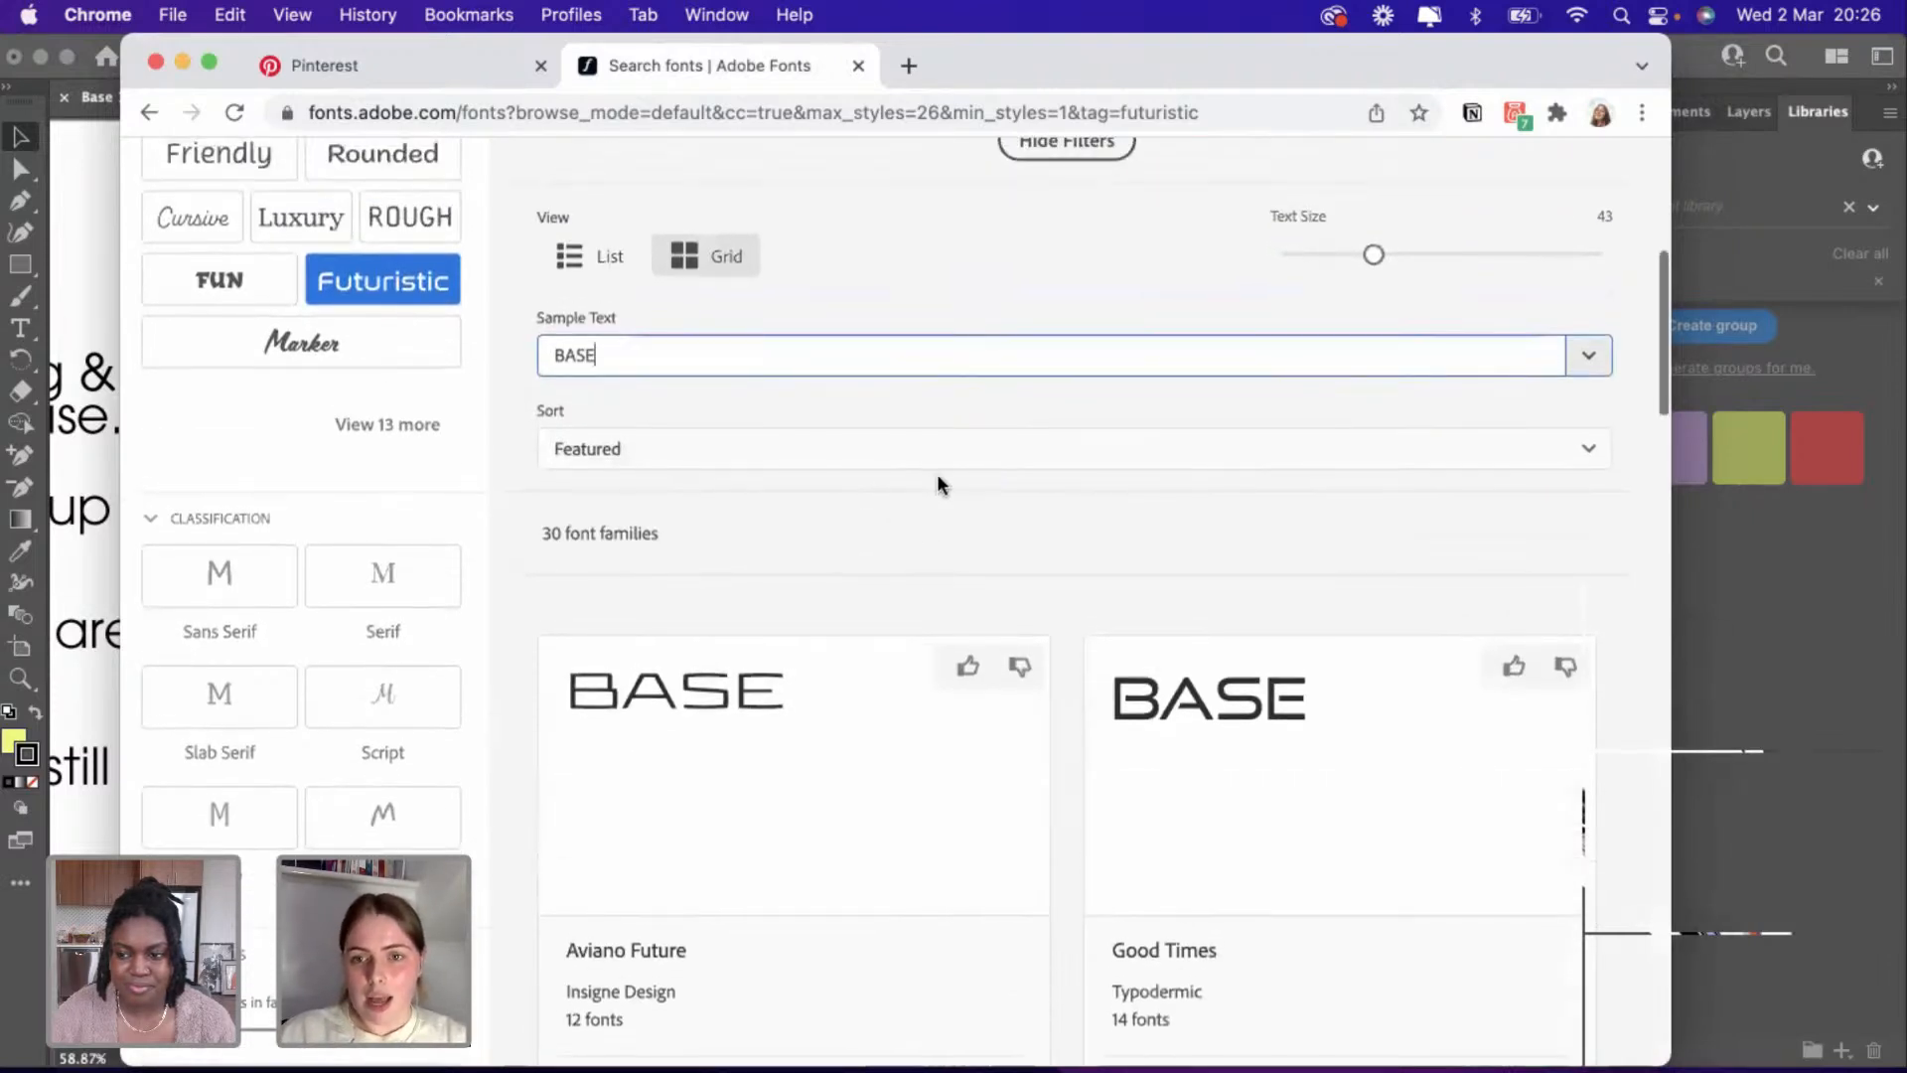
left_click_drag(1383, 264, 1487, 271)
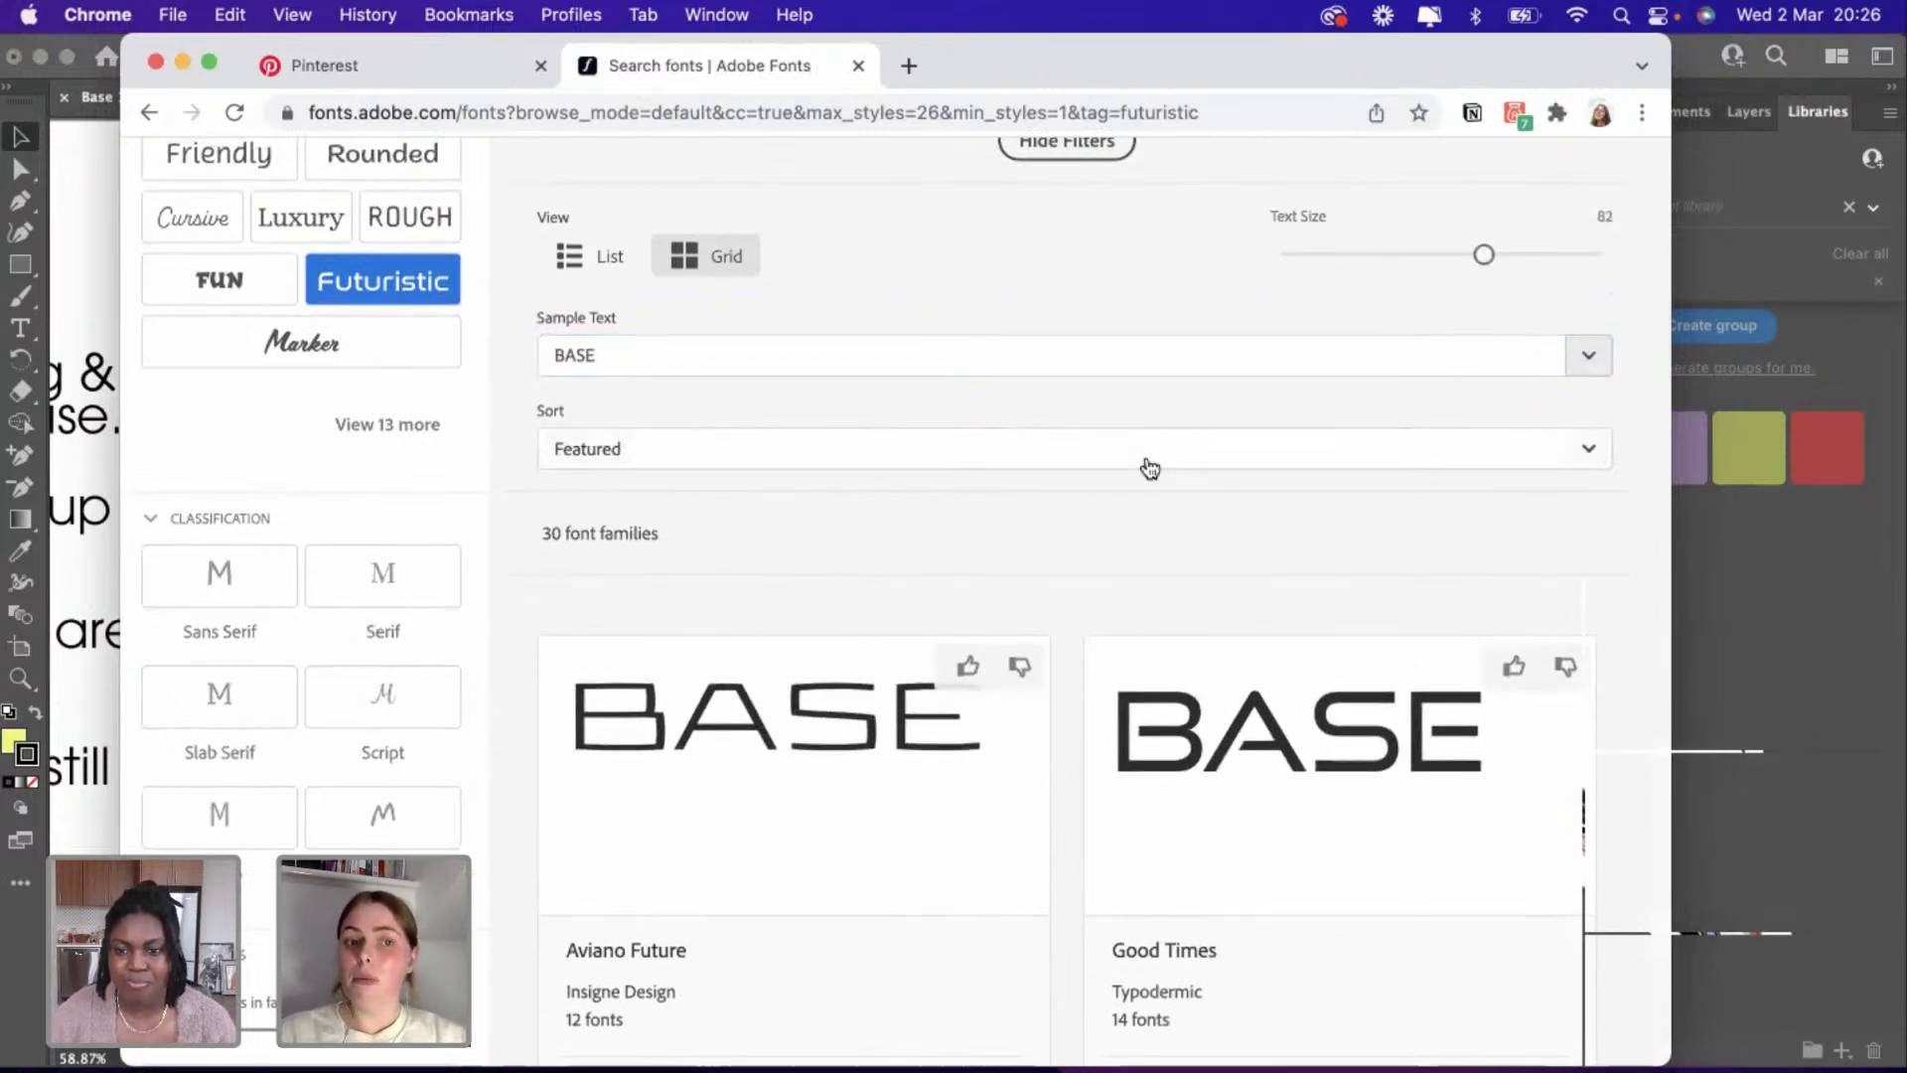
Open the Good Times font family from the search results in a new browser tab.
scroll(1150, 468, "down", 5)
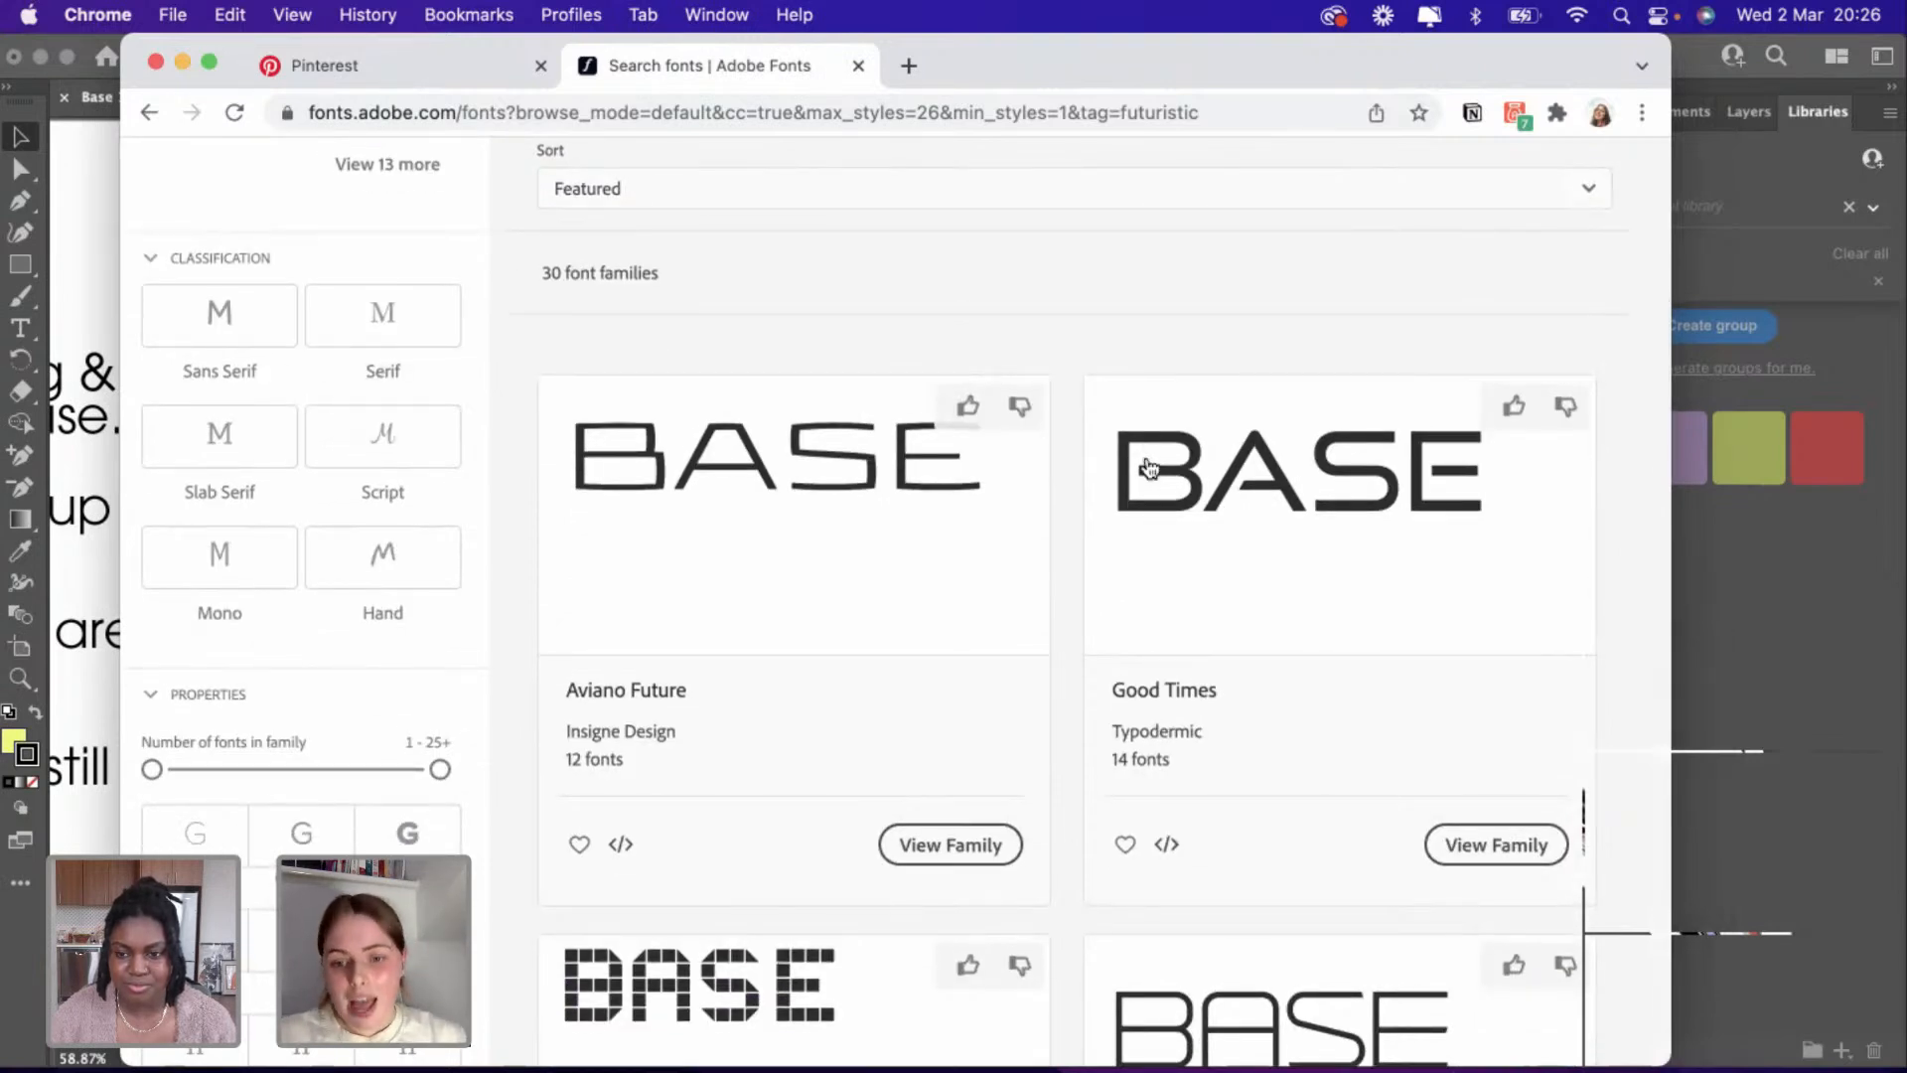
scroll(1149, 468, "down", 3)
scroll(1149, 468, "down", 1)
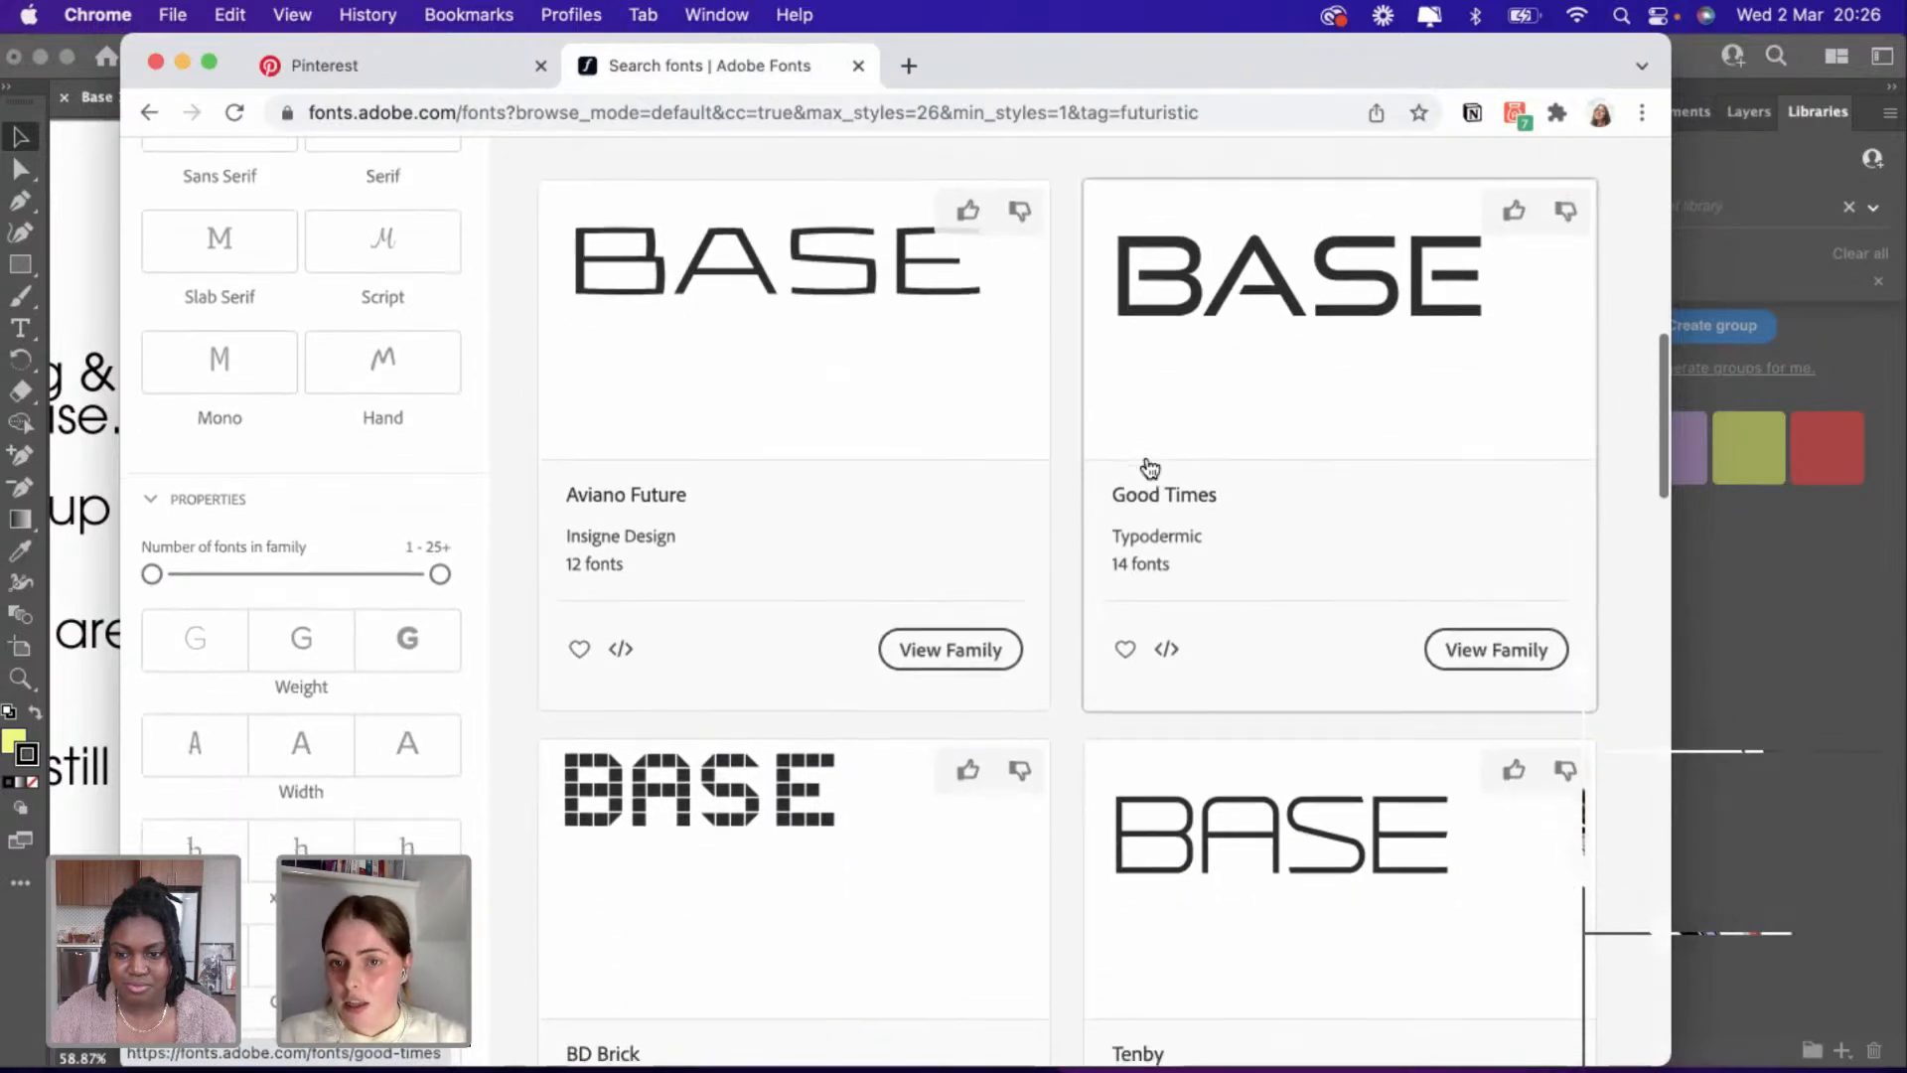
right_click(1286, 318)
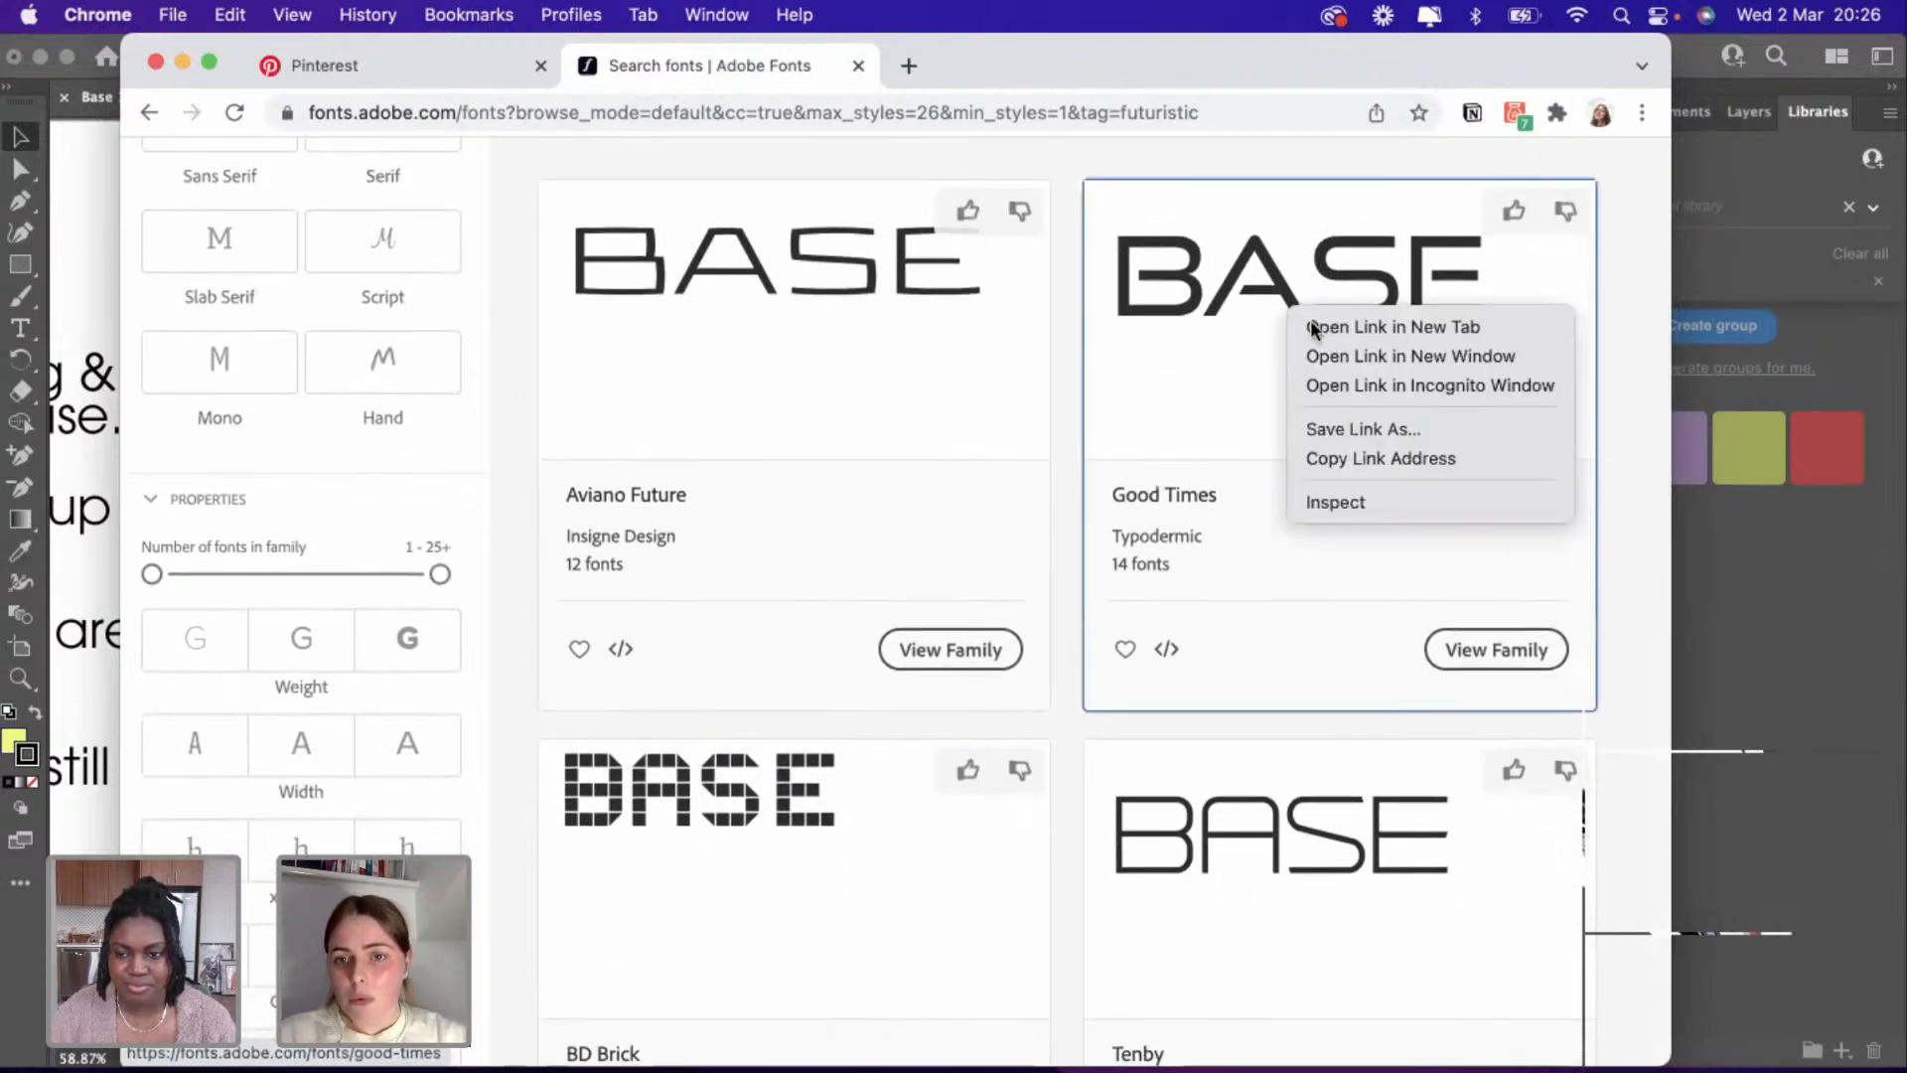
left_click(1326, 326)
Browse further futuristic fonts and open the Tenby family in a new browser tab.
scroll(1331, 341, "down", 4)
scroll(1331, 341, "down", 5)
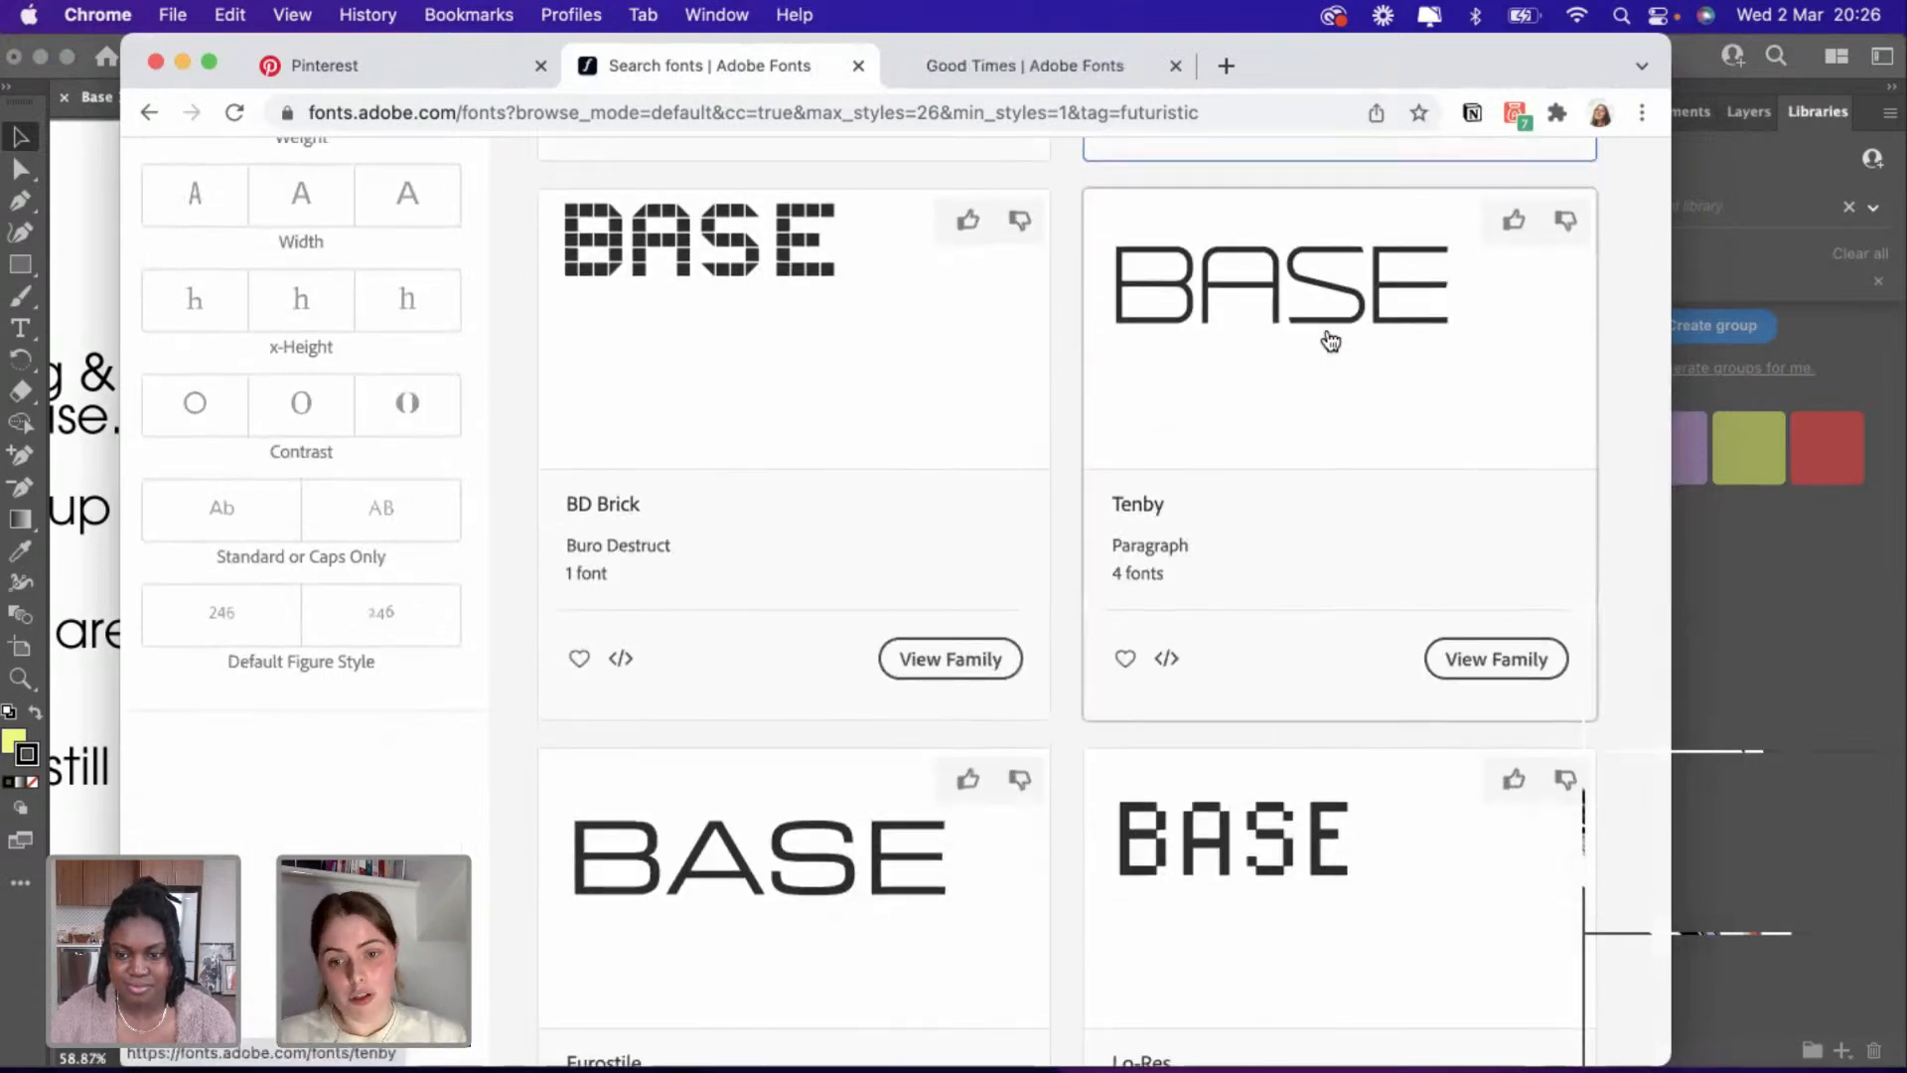
scroll(1331, 341, "down", 3)
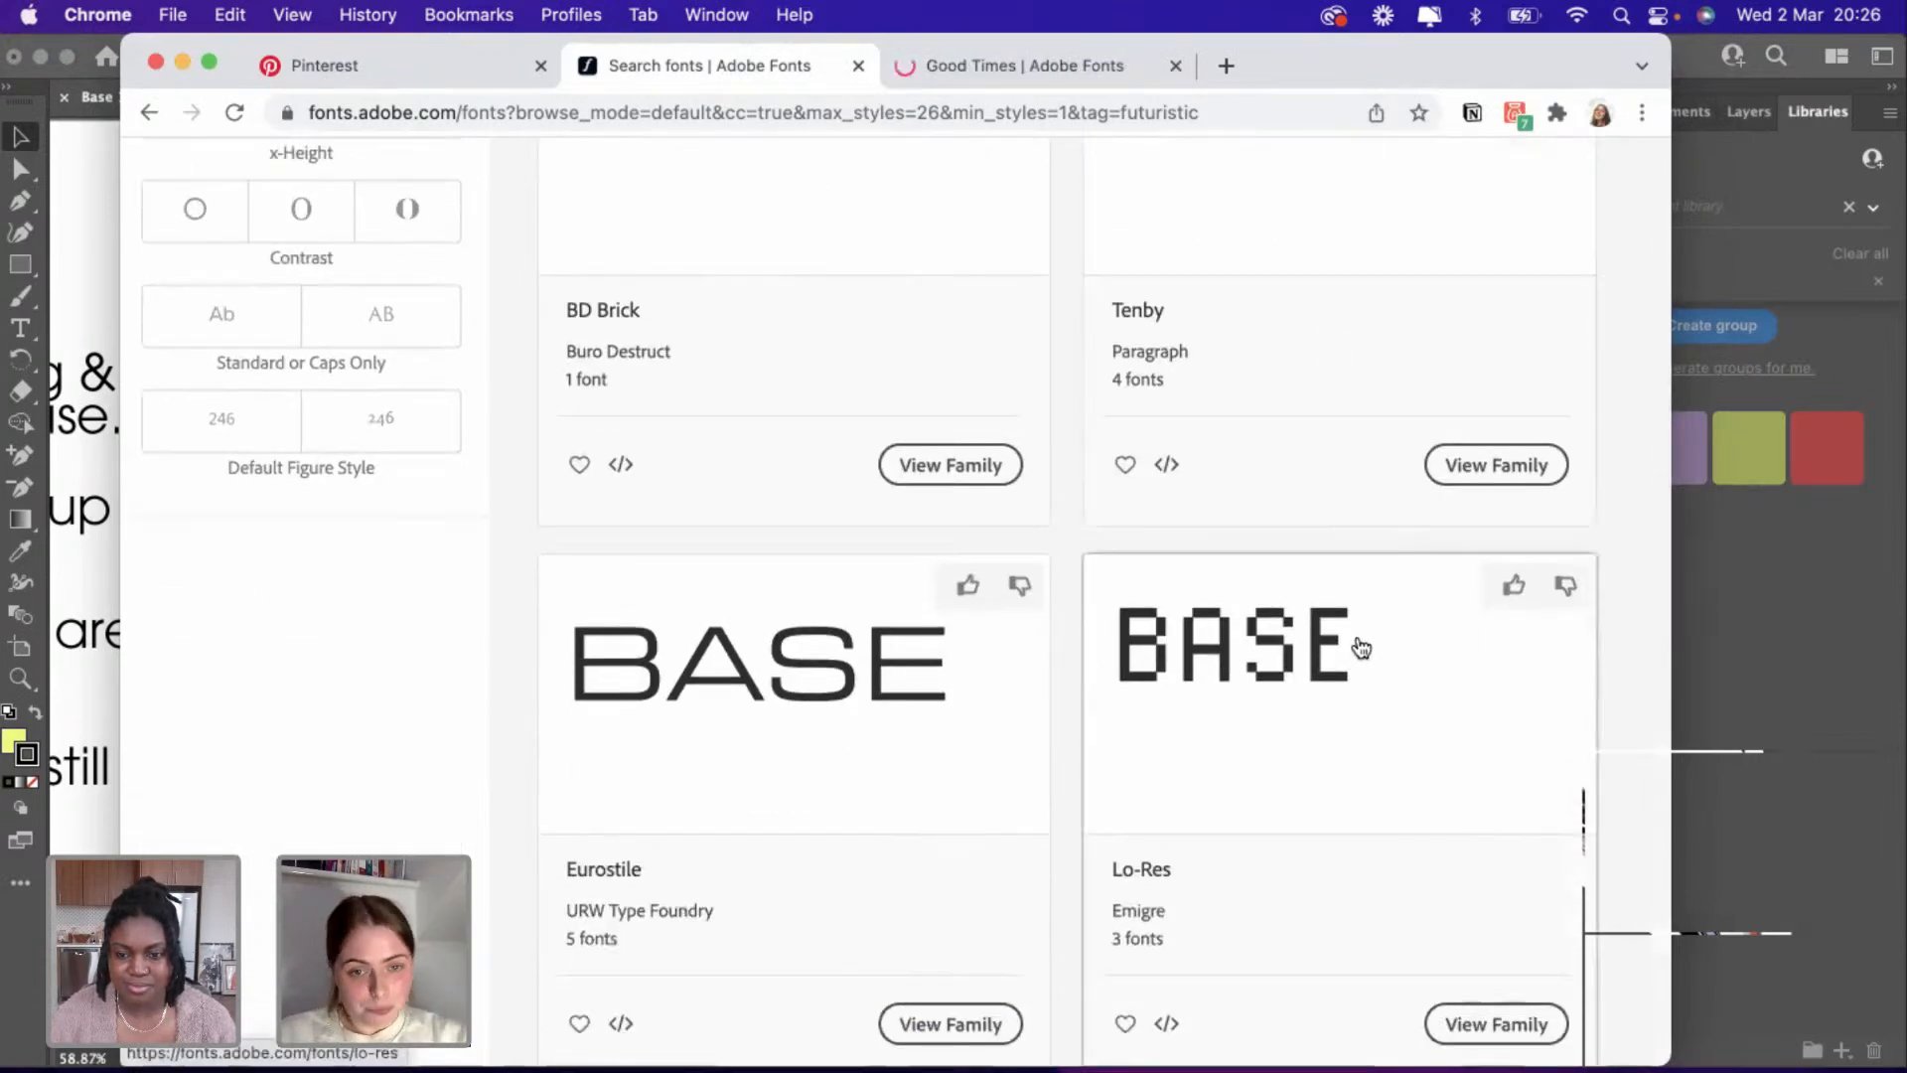
scroll(1361, 648, "down", 1)
scroll(1361, 648, "up", 1)
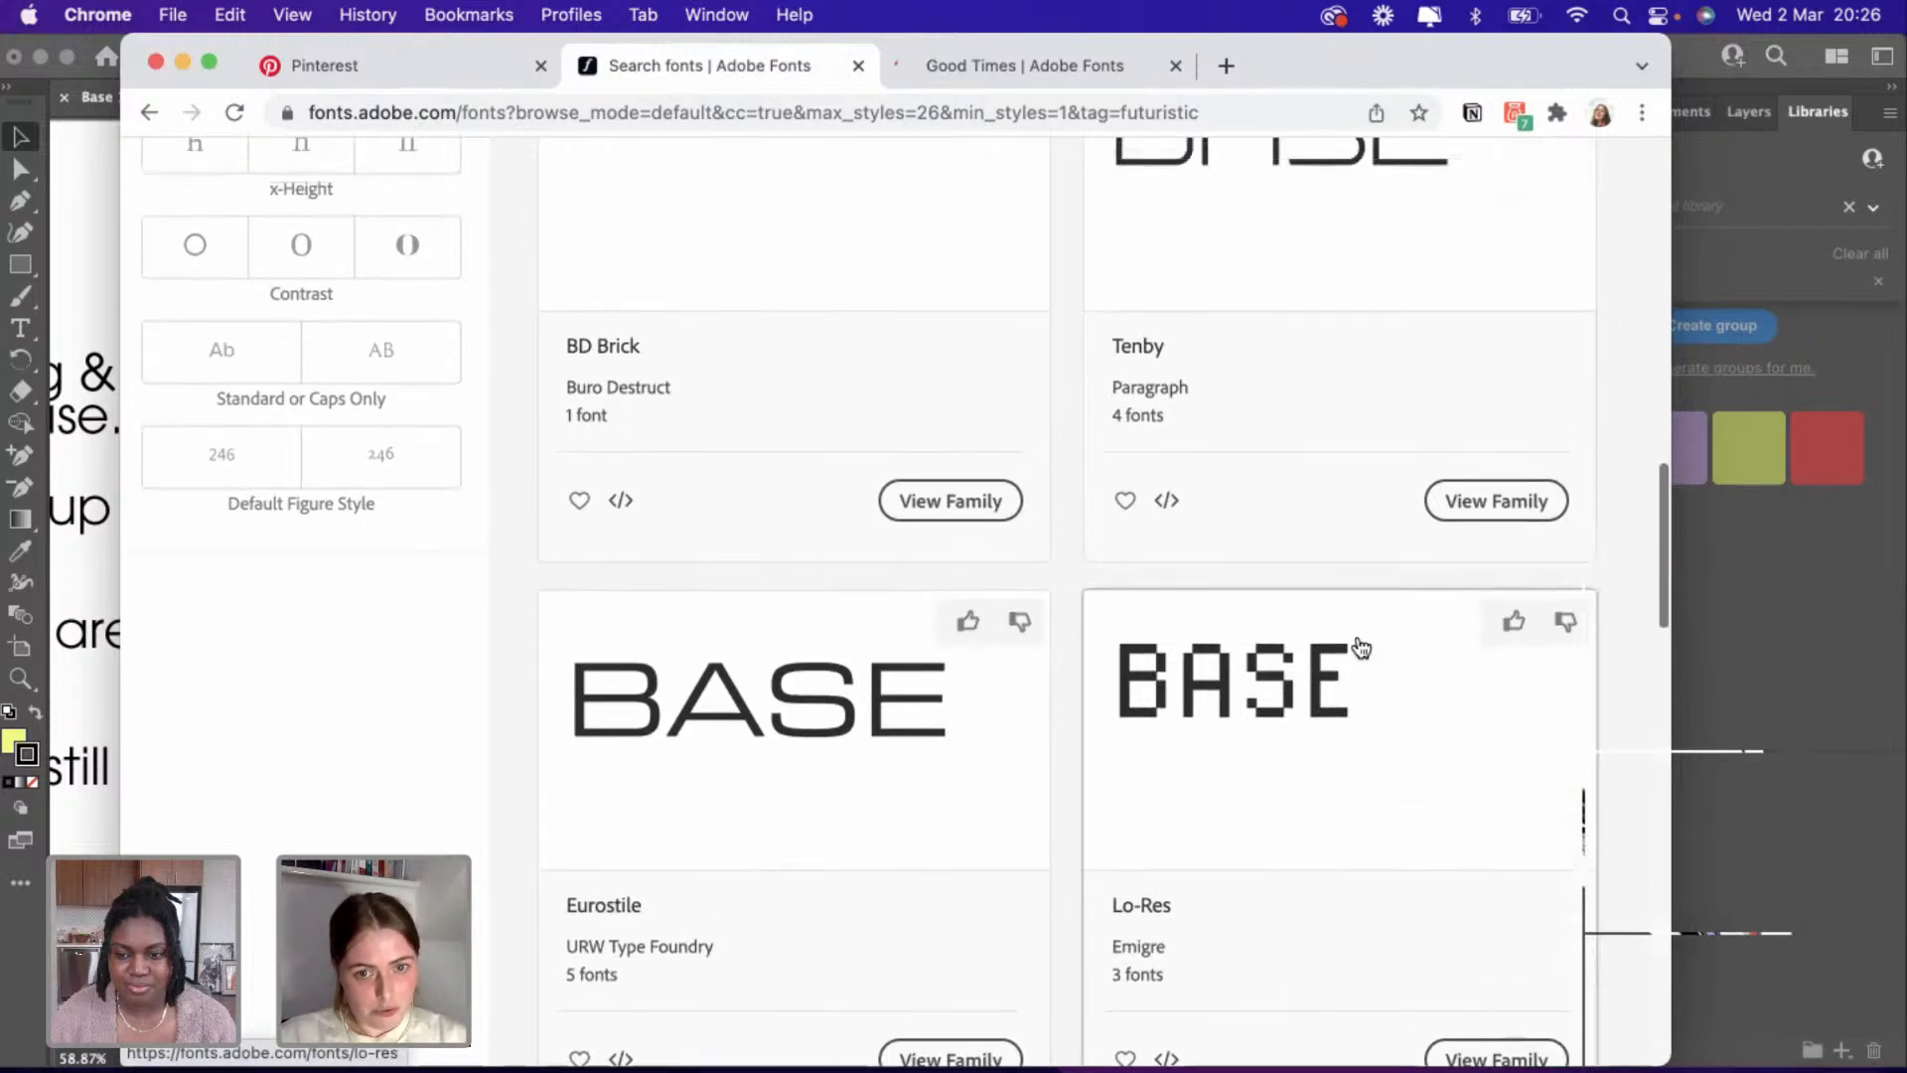
scroll(1361, 647, "up", 4)
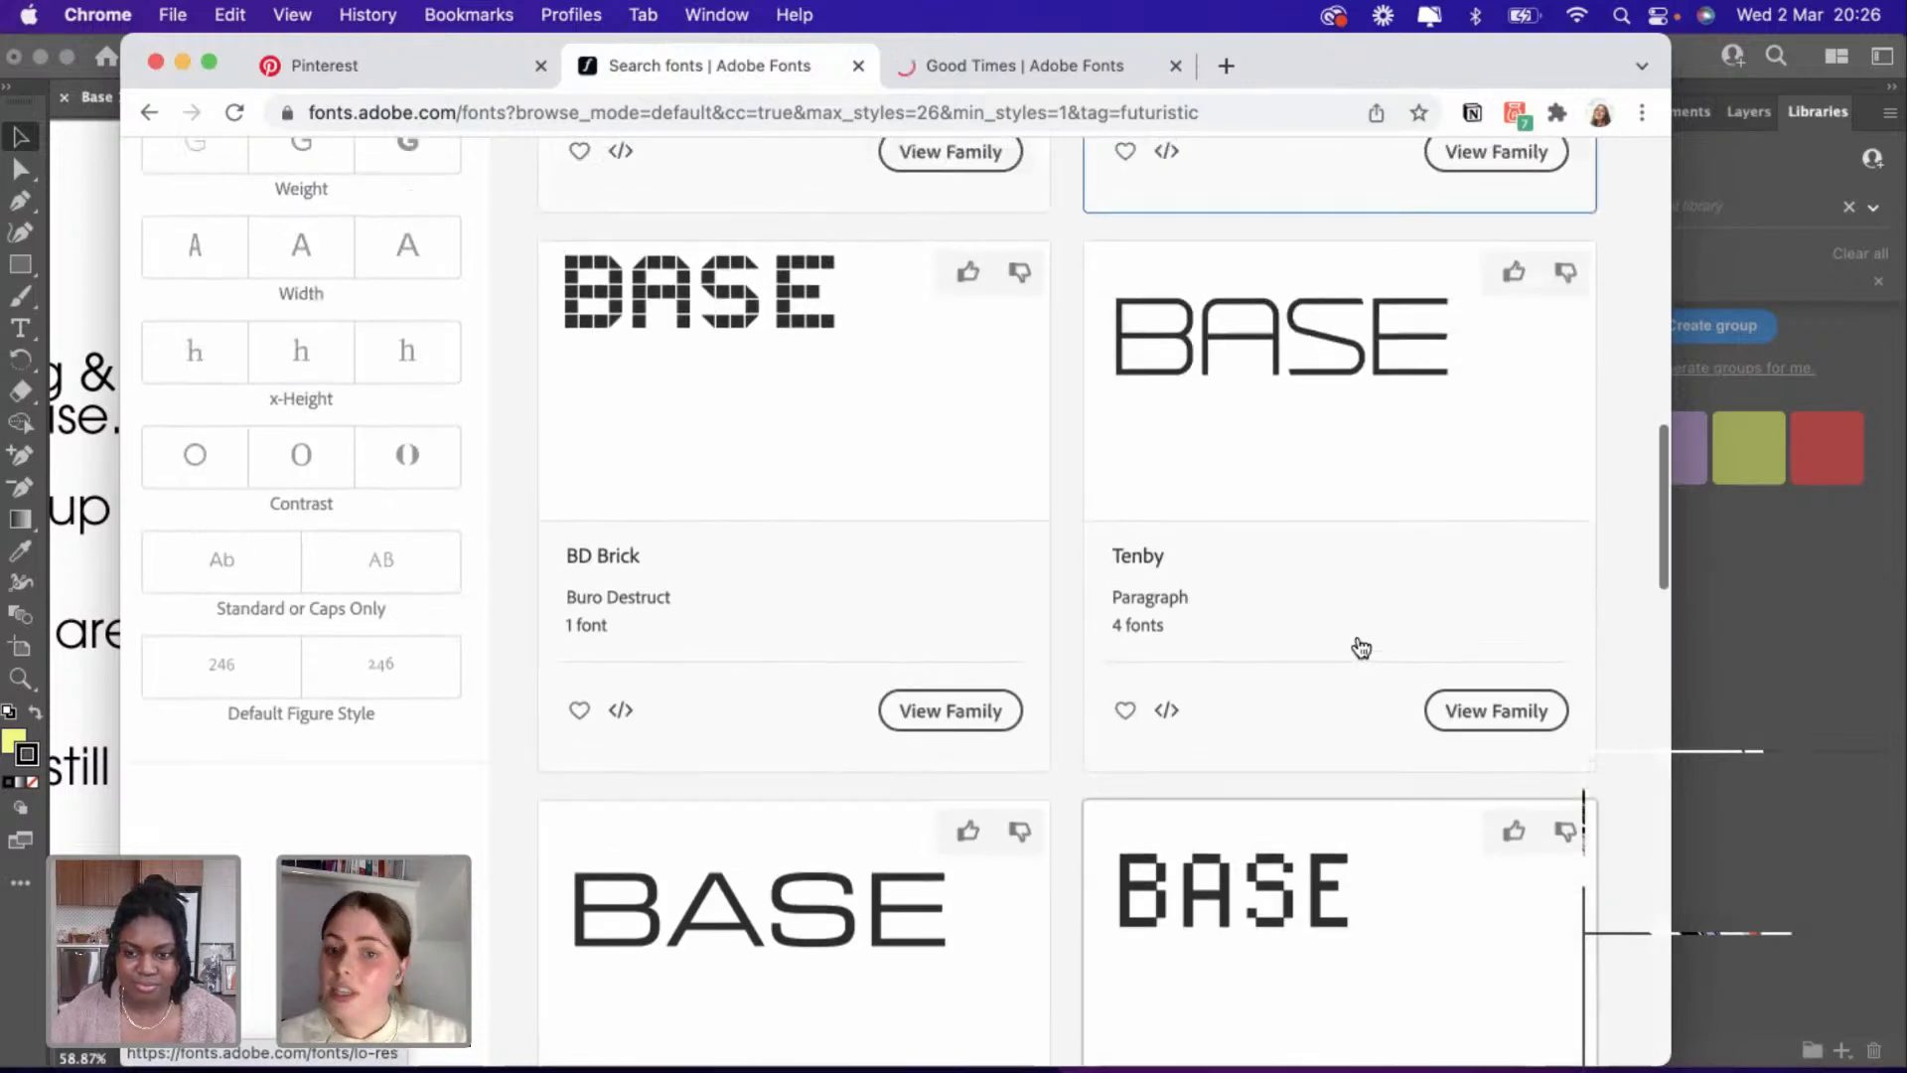
right_click(1264, 349)
left_click(1290, 366)
Compare the remaining BASE previews and open the Ethnocentric family in a new browser tab.
scroll(1291, 375, "down", 12)
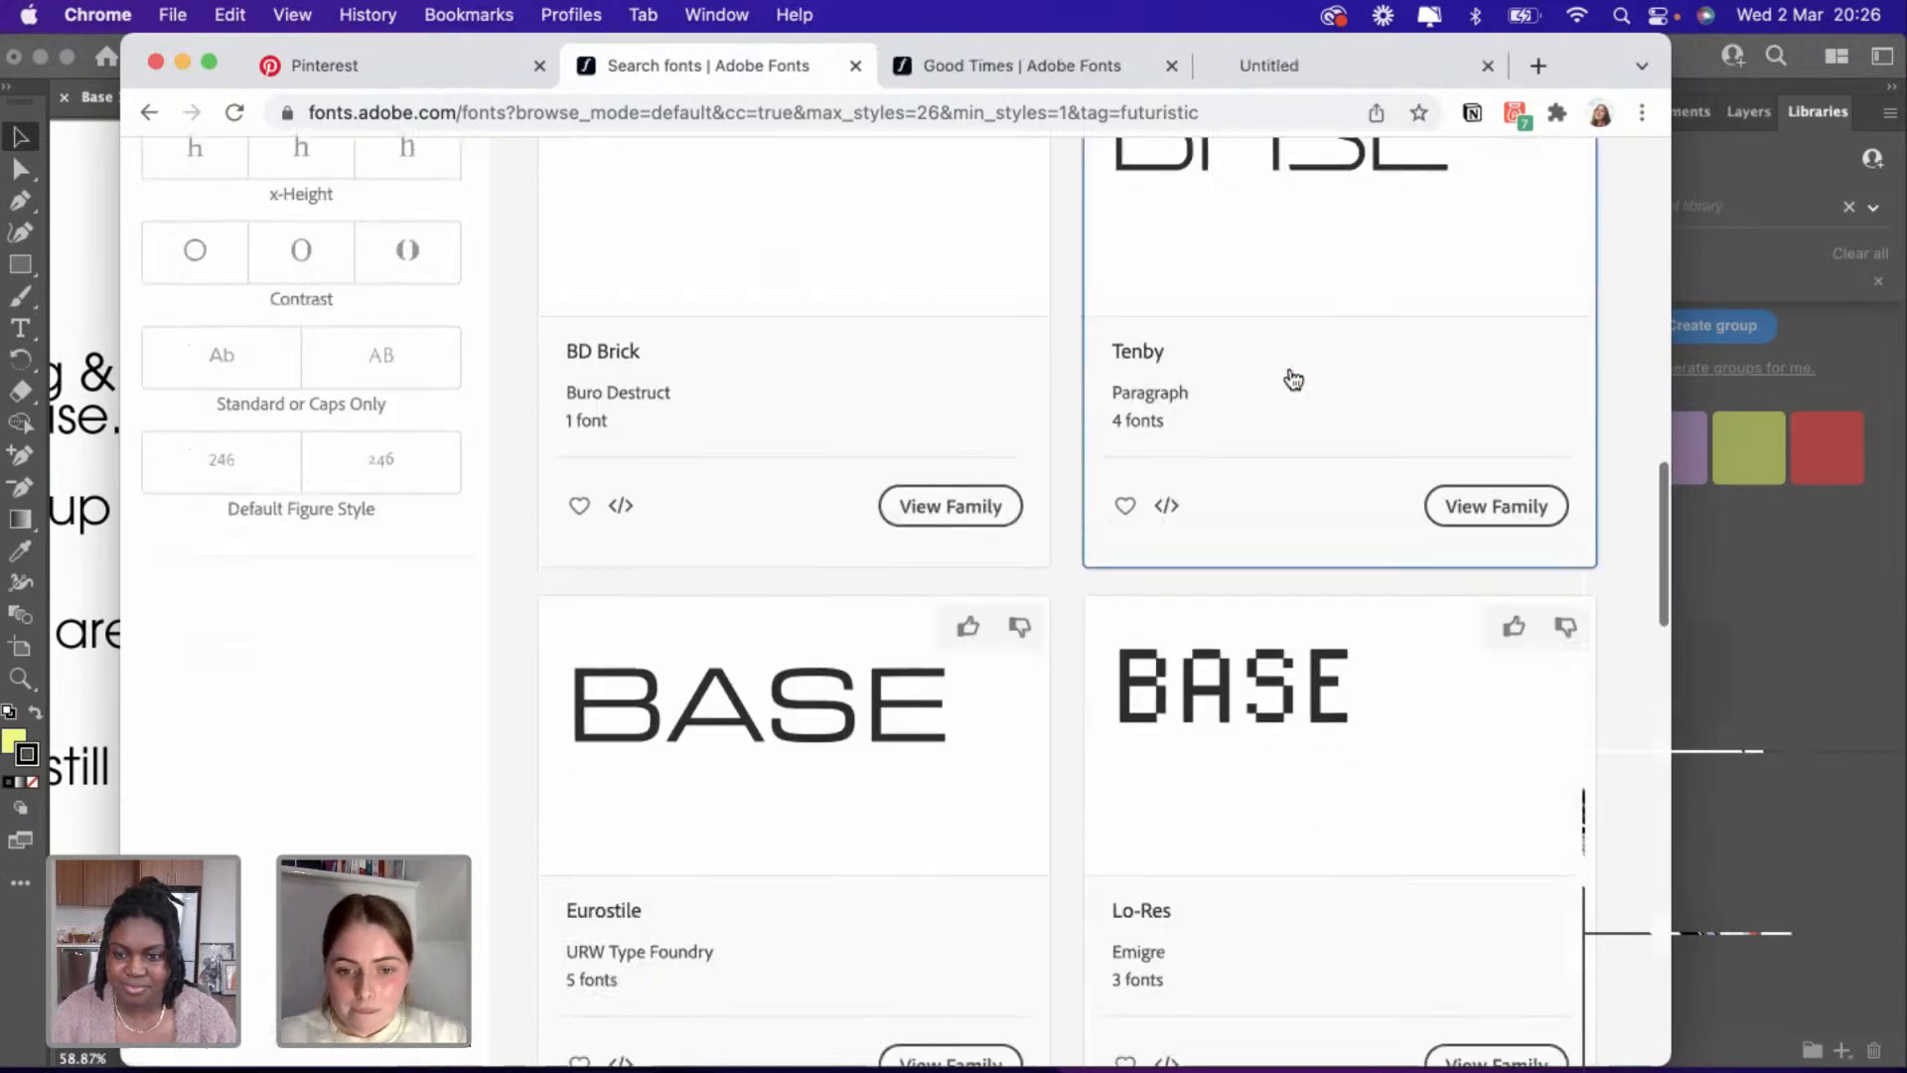
scroll(1293, 379, "down", 2)
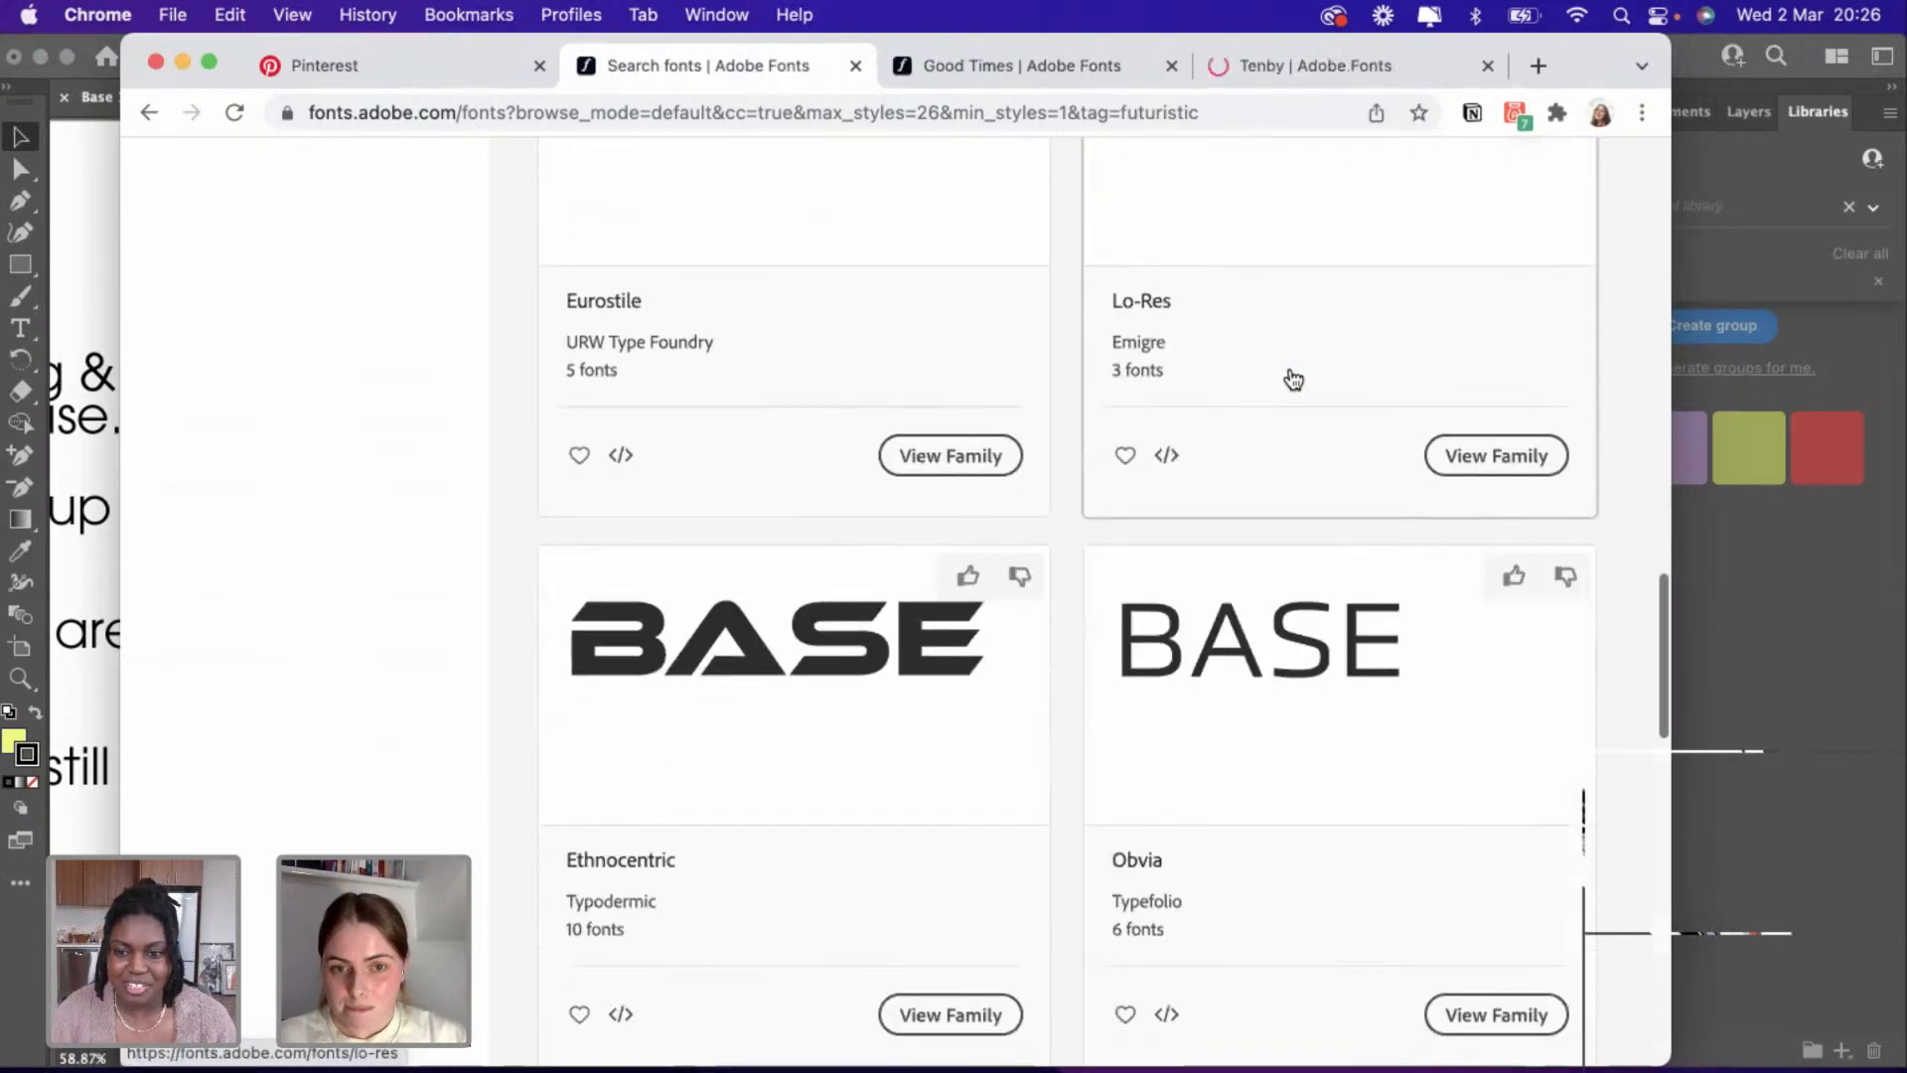
scroll(1293, 380, "up", 5)
scroll(1293, 379, "up", 6)
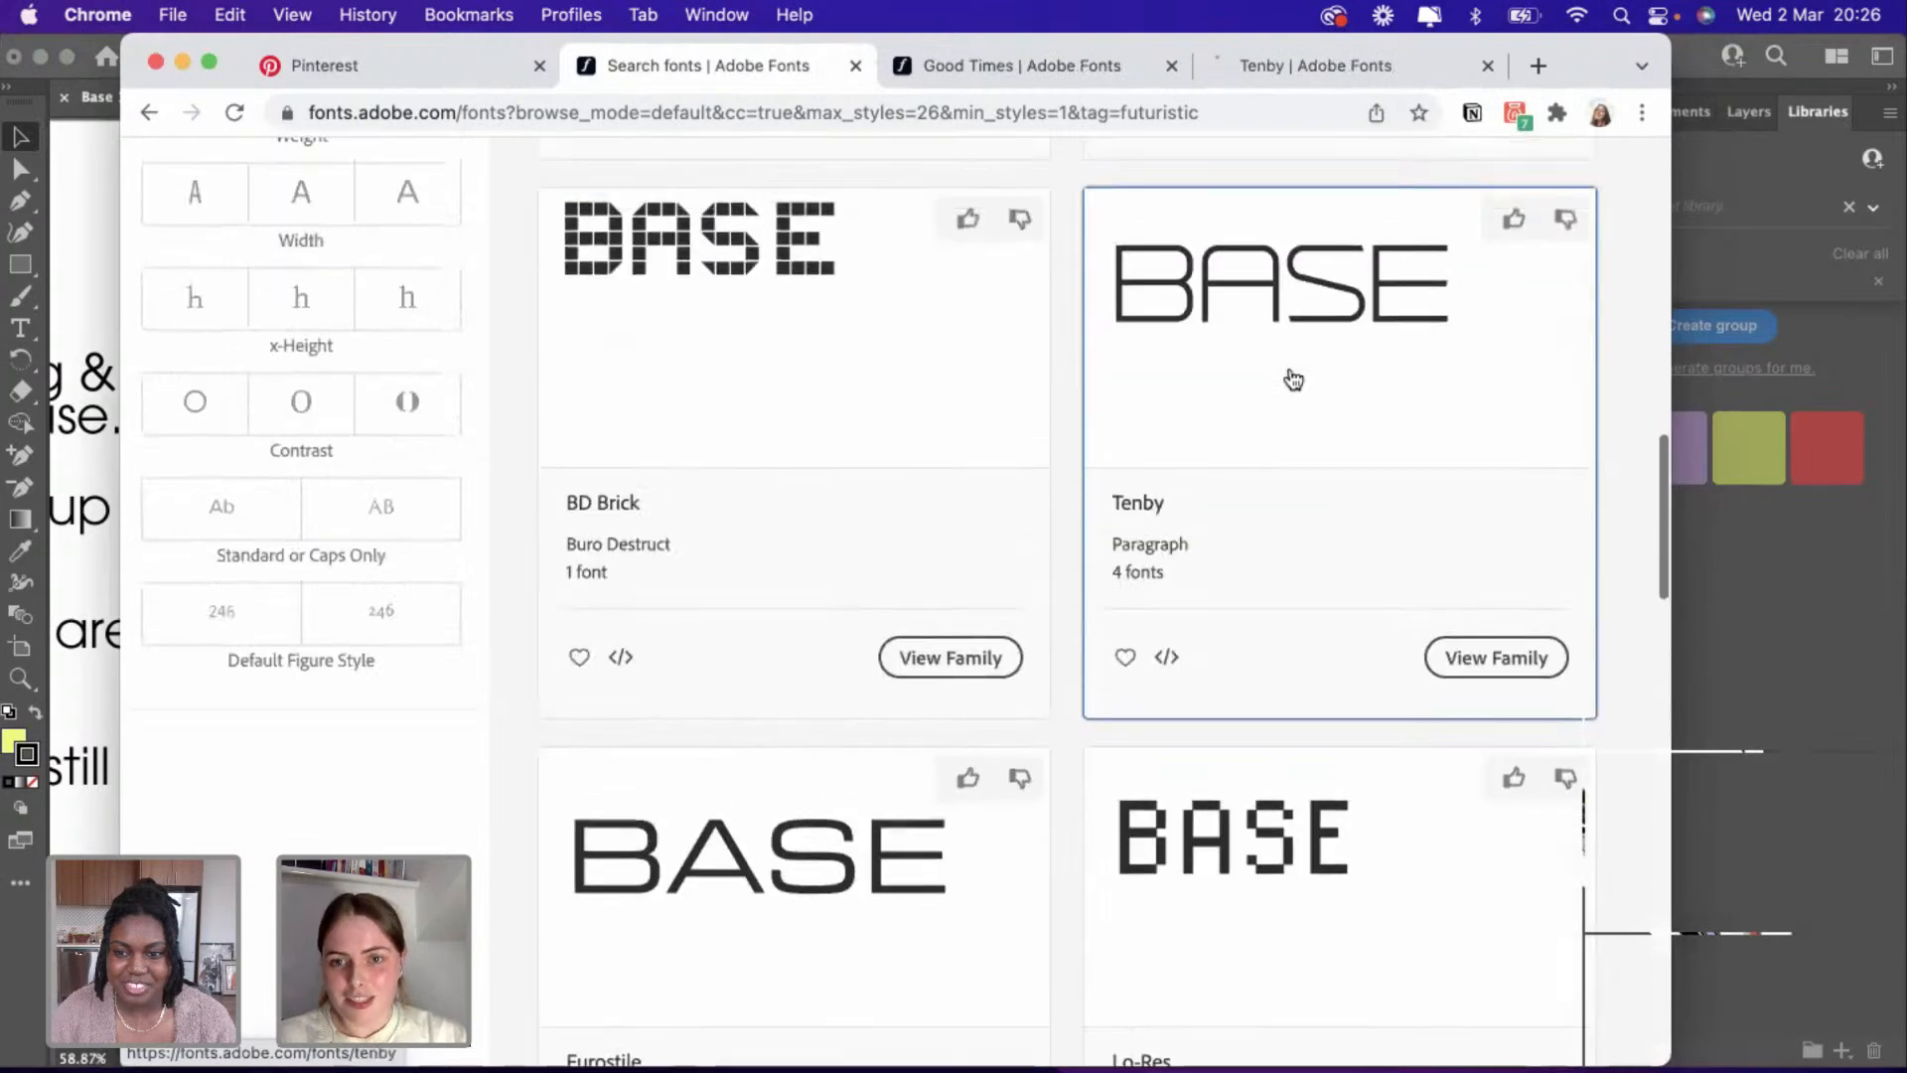
scroll(1294, 376, "down", 1)
scroll(1268, 316, "down", 3)
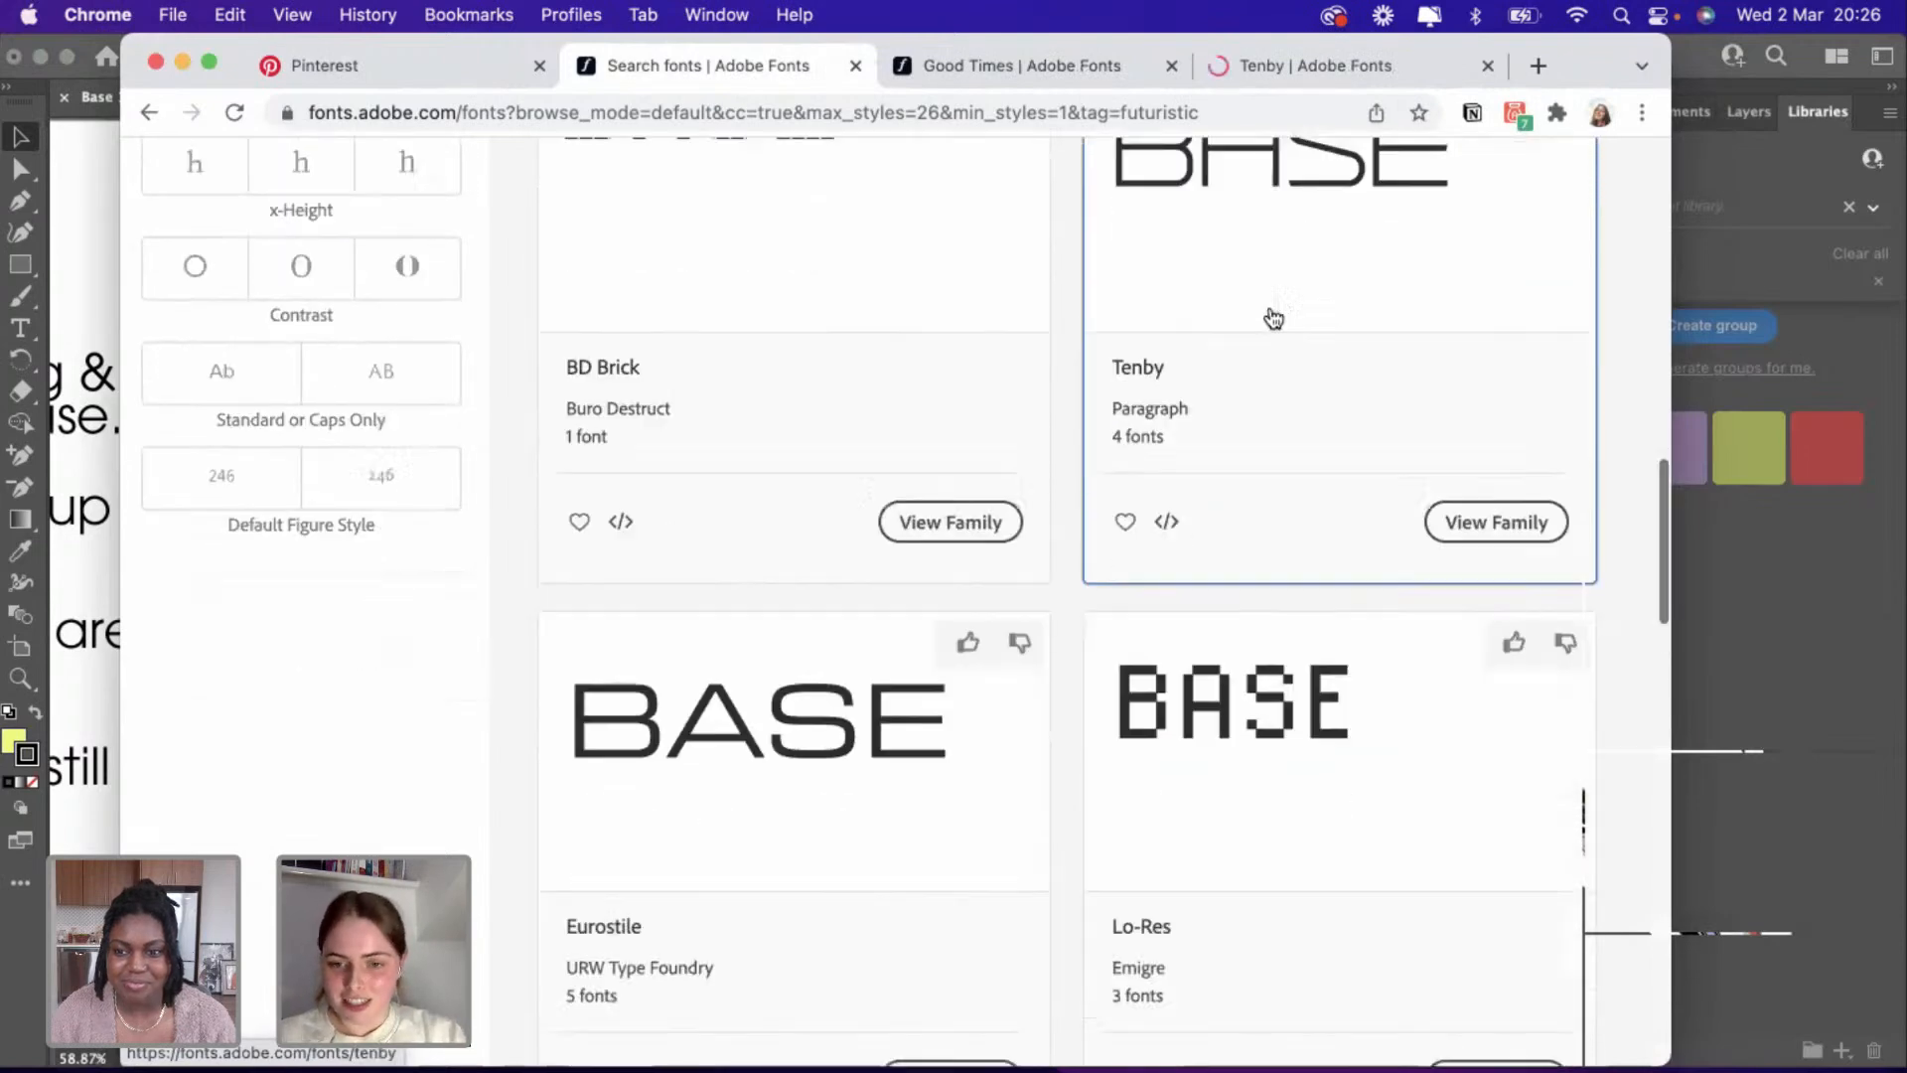
scroll(1269, 316, "up", 1)
scroll(1271, 545, "down", 2)
scroll(1270, 544, "down", 6)
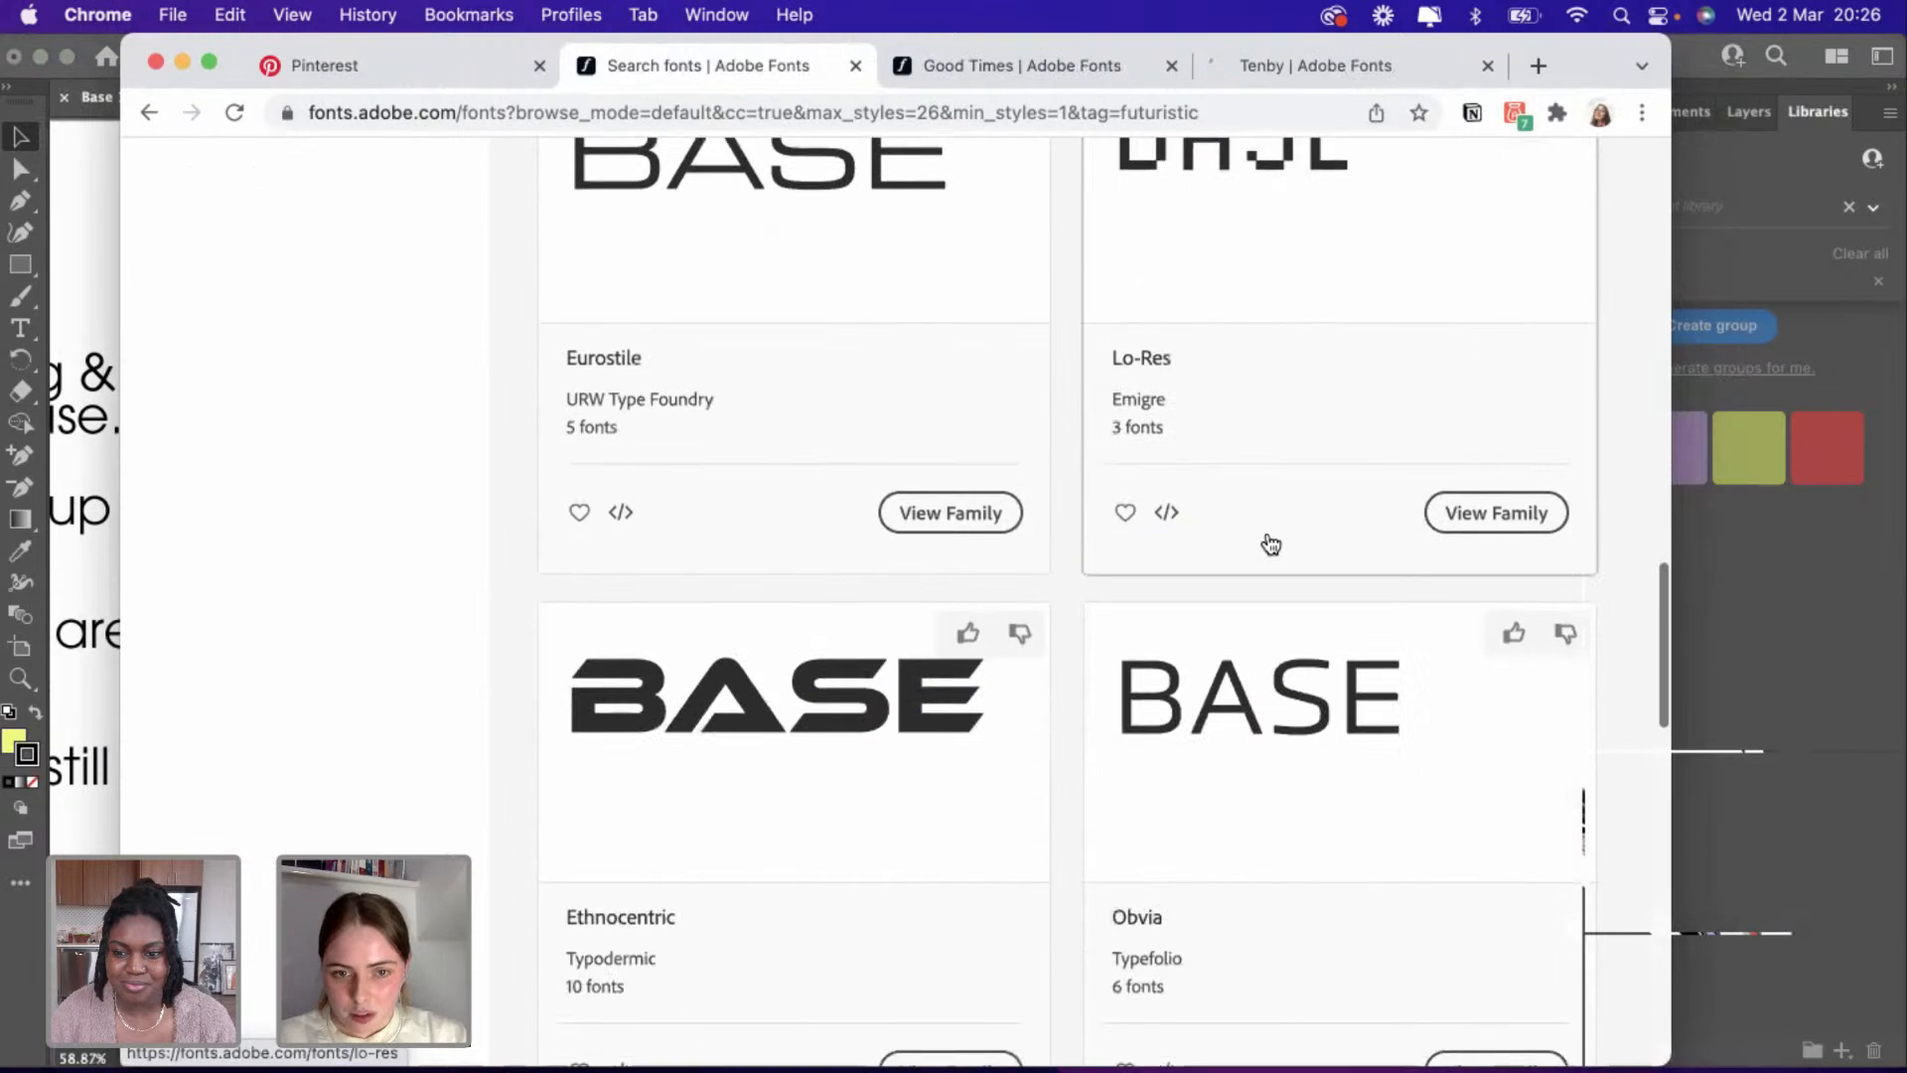
scroll(1270, 545, "down", 2)
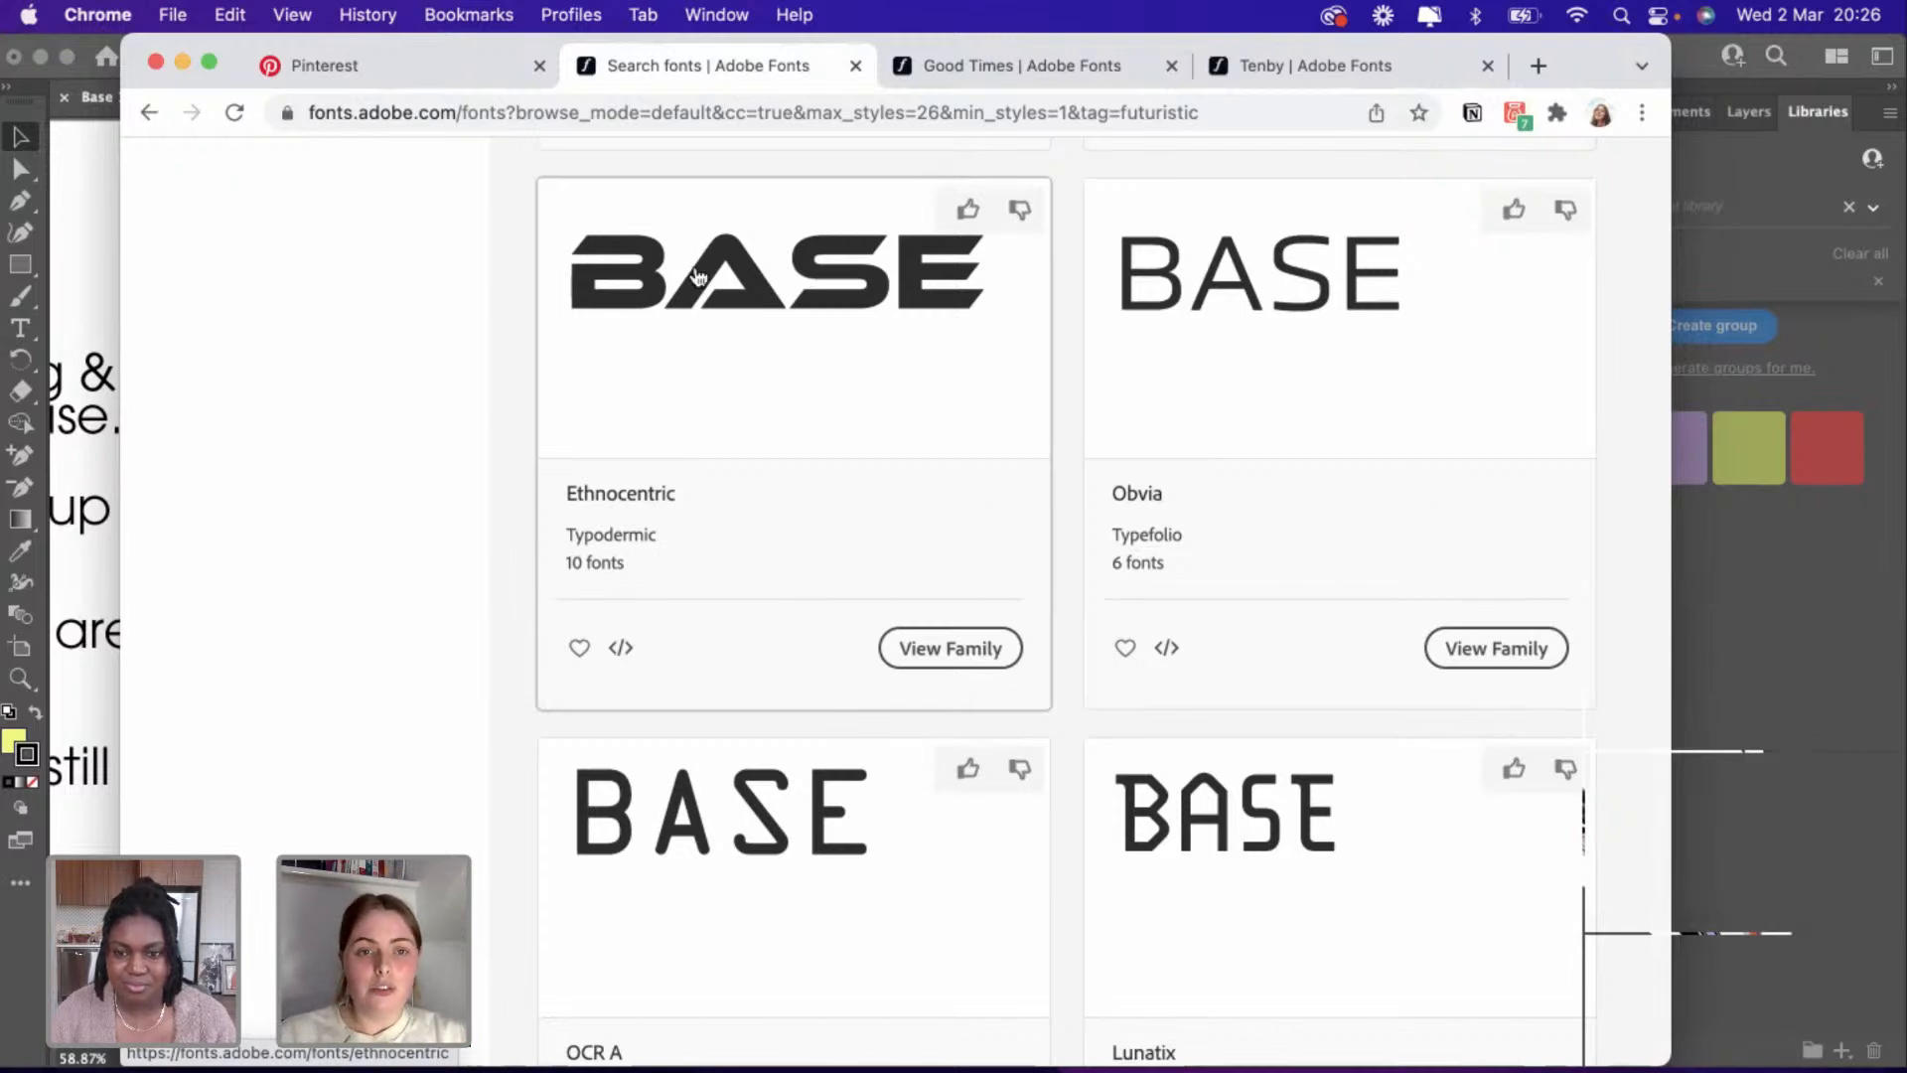
scroll(594, 282, "up", 5)
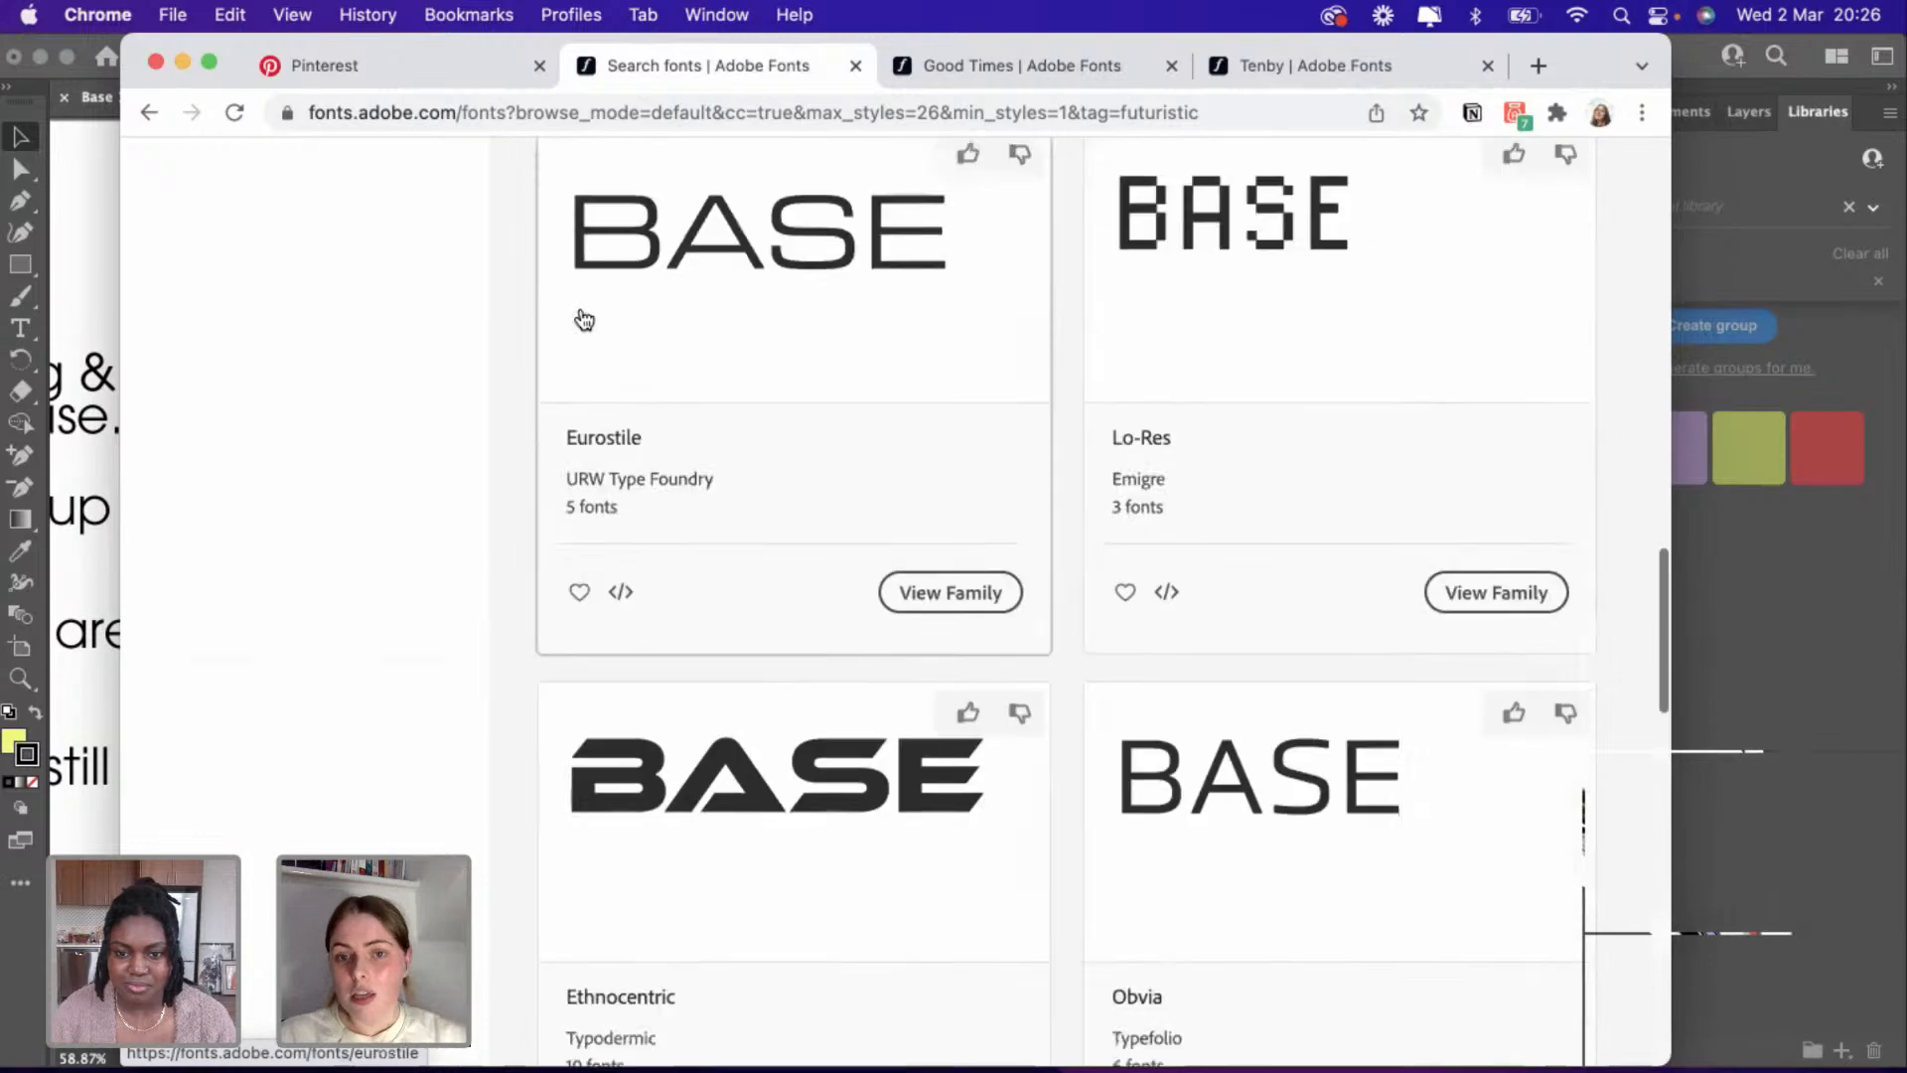
scroll(585, 319, "down", 3)
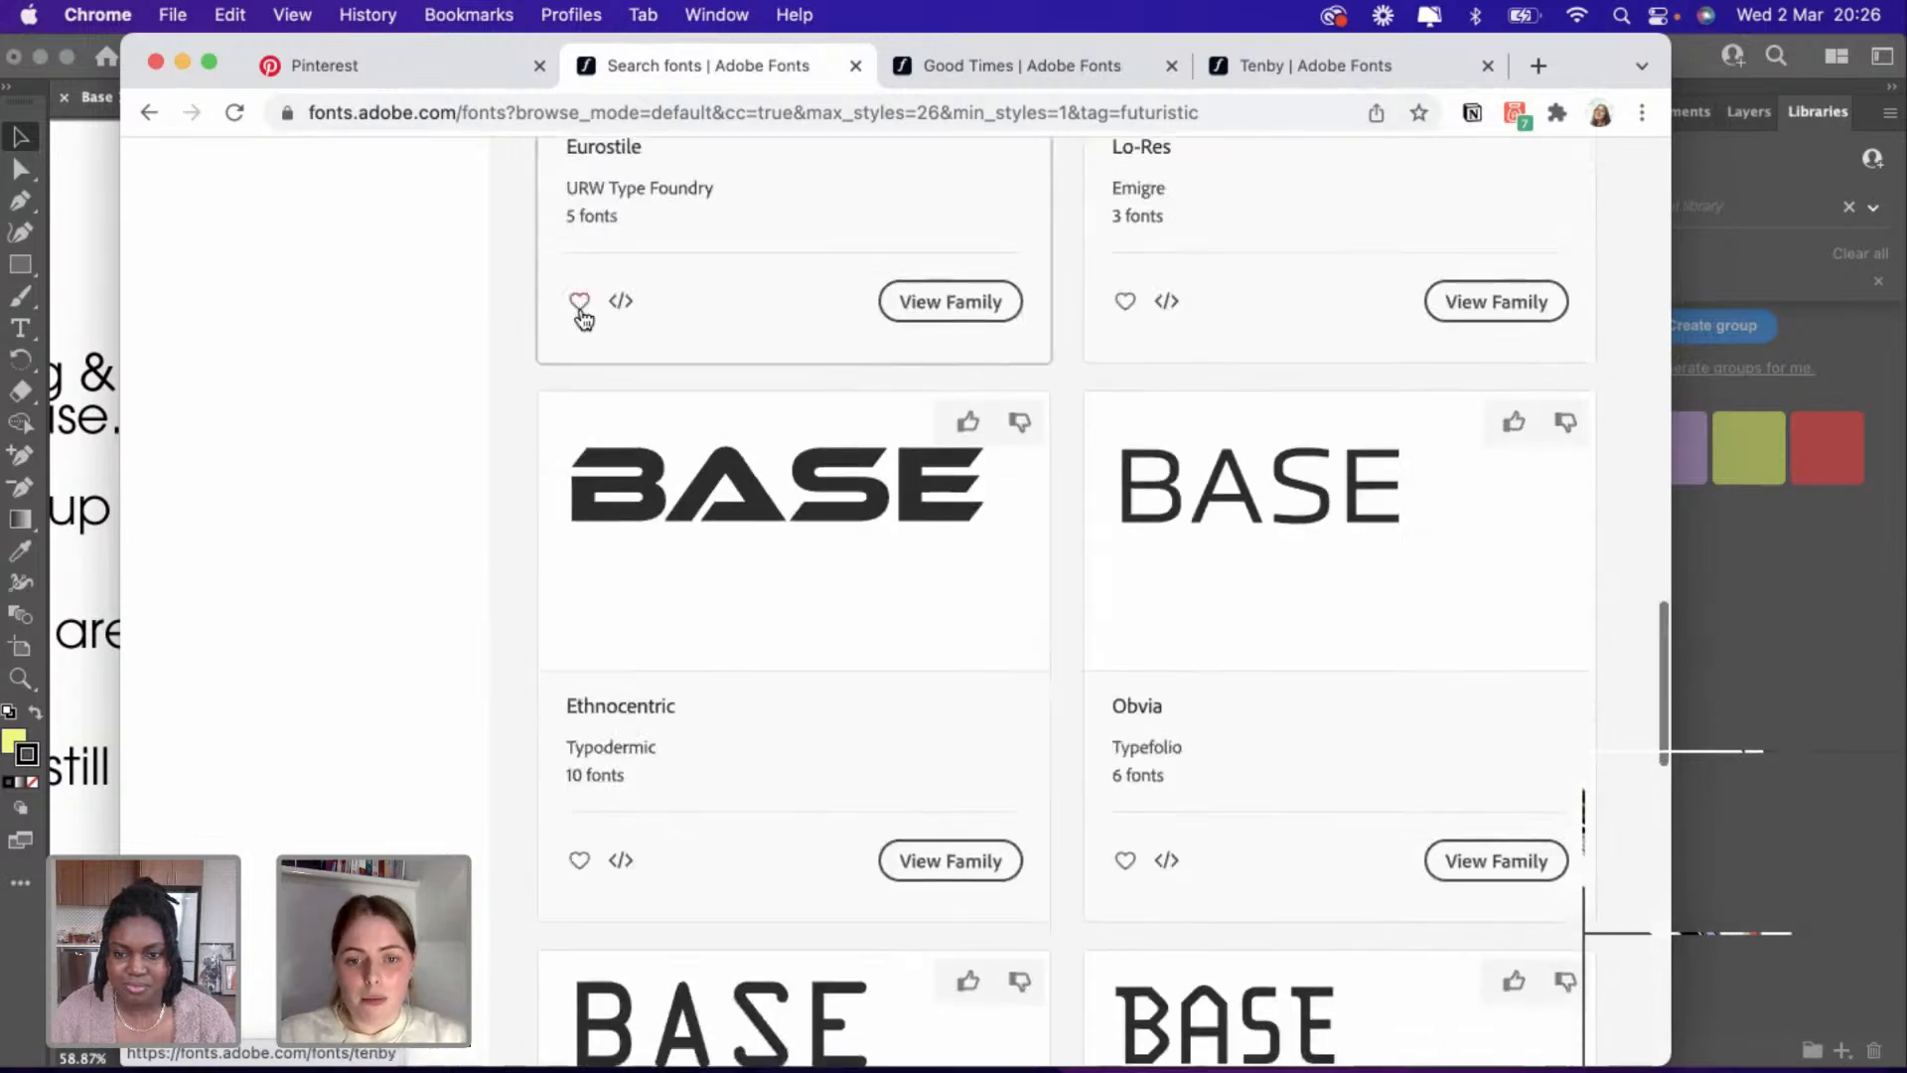
right_click(765, 541)
left_click(773, 552)
Go to the Tenby family page, review its styles and activate the Tenby Five fonts.
scroll(776, 558, "down", 10)
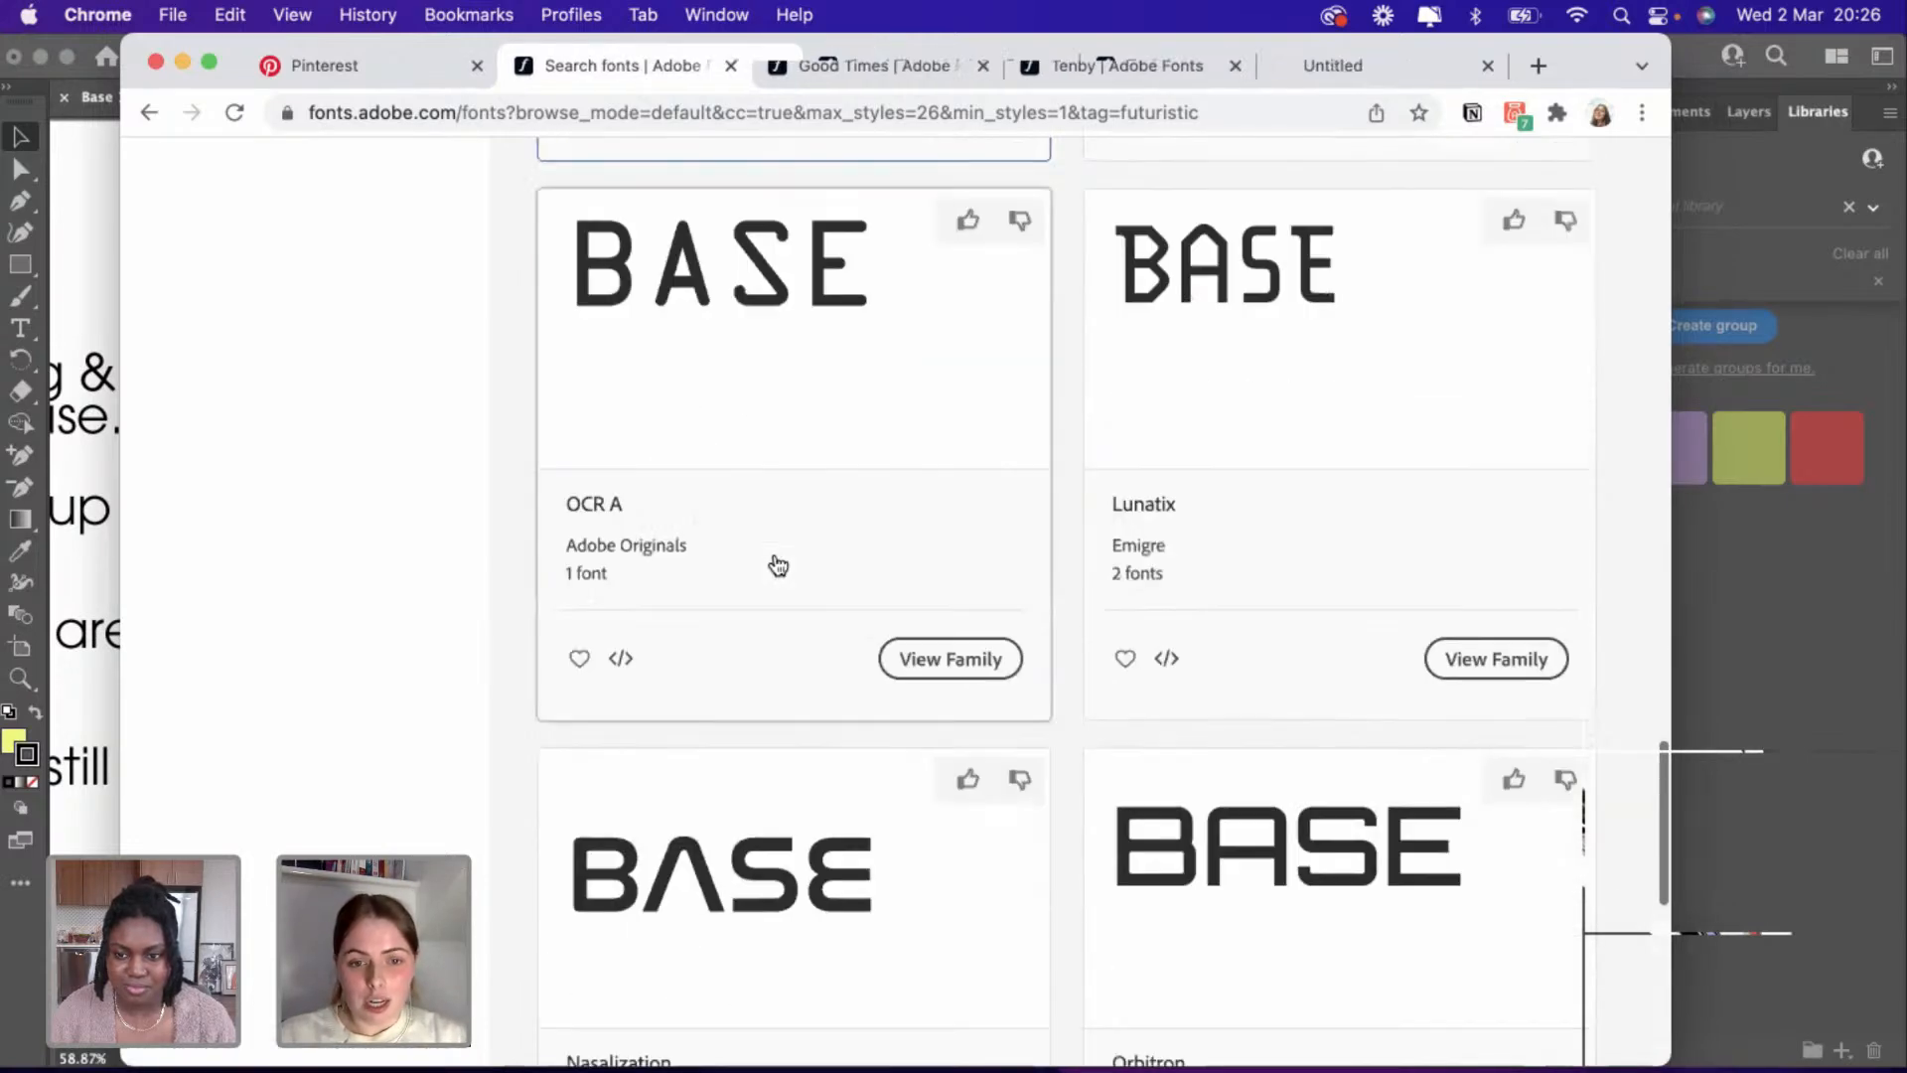
scroll(778, 564, "down", 5)
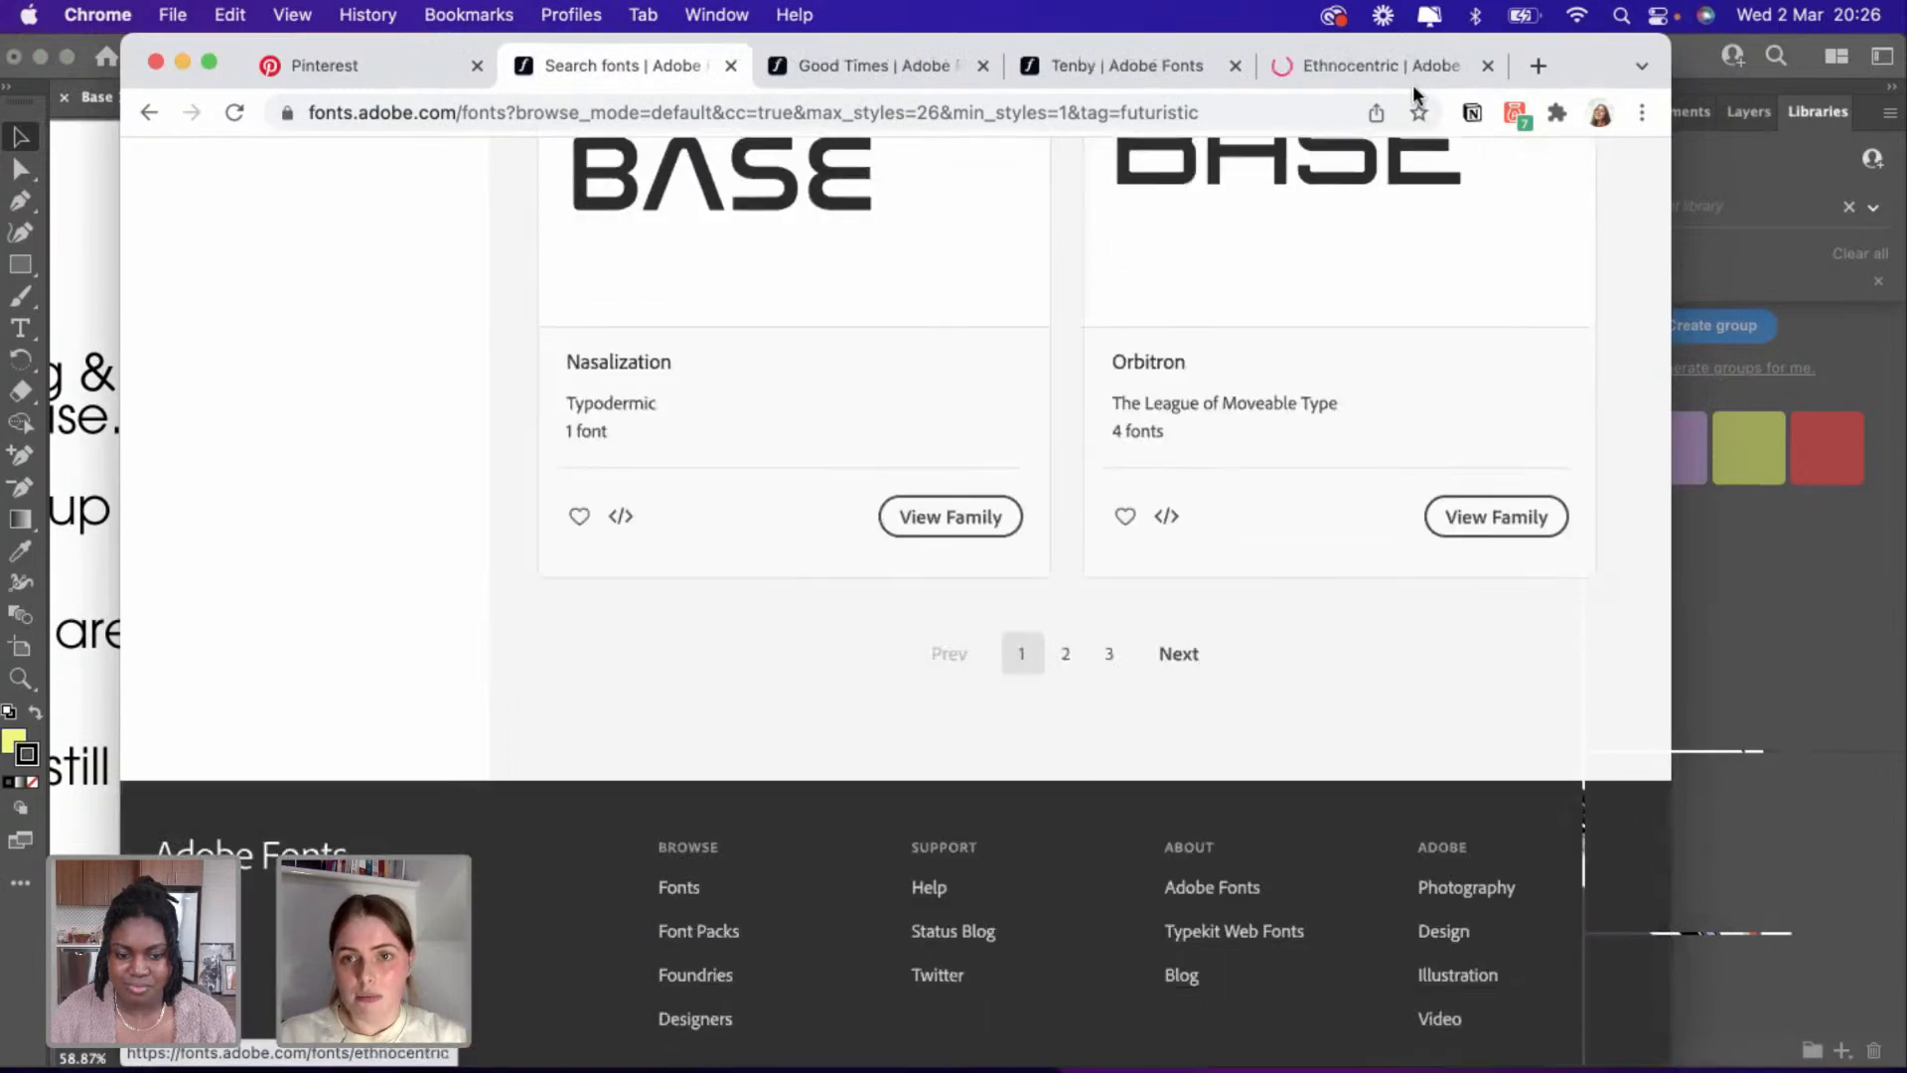
left_click(1192, 68)
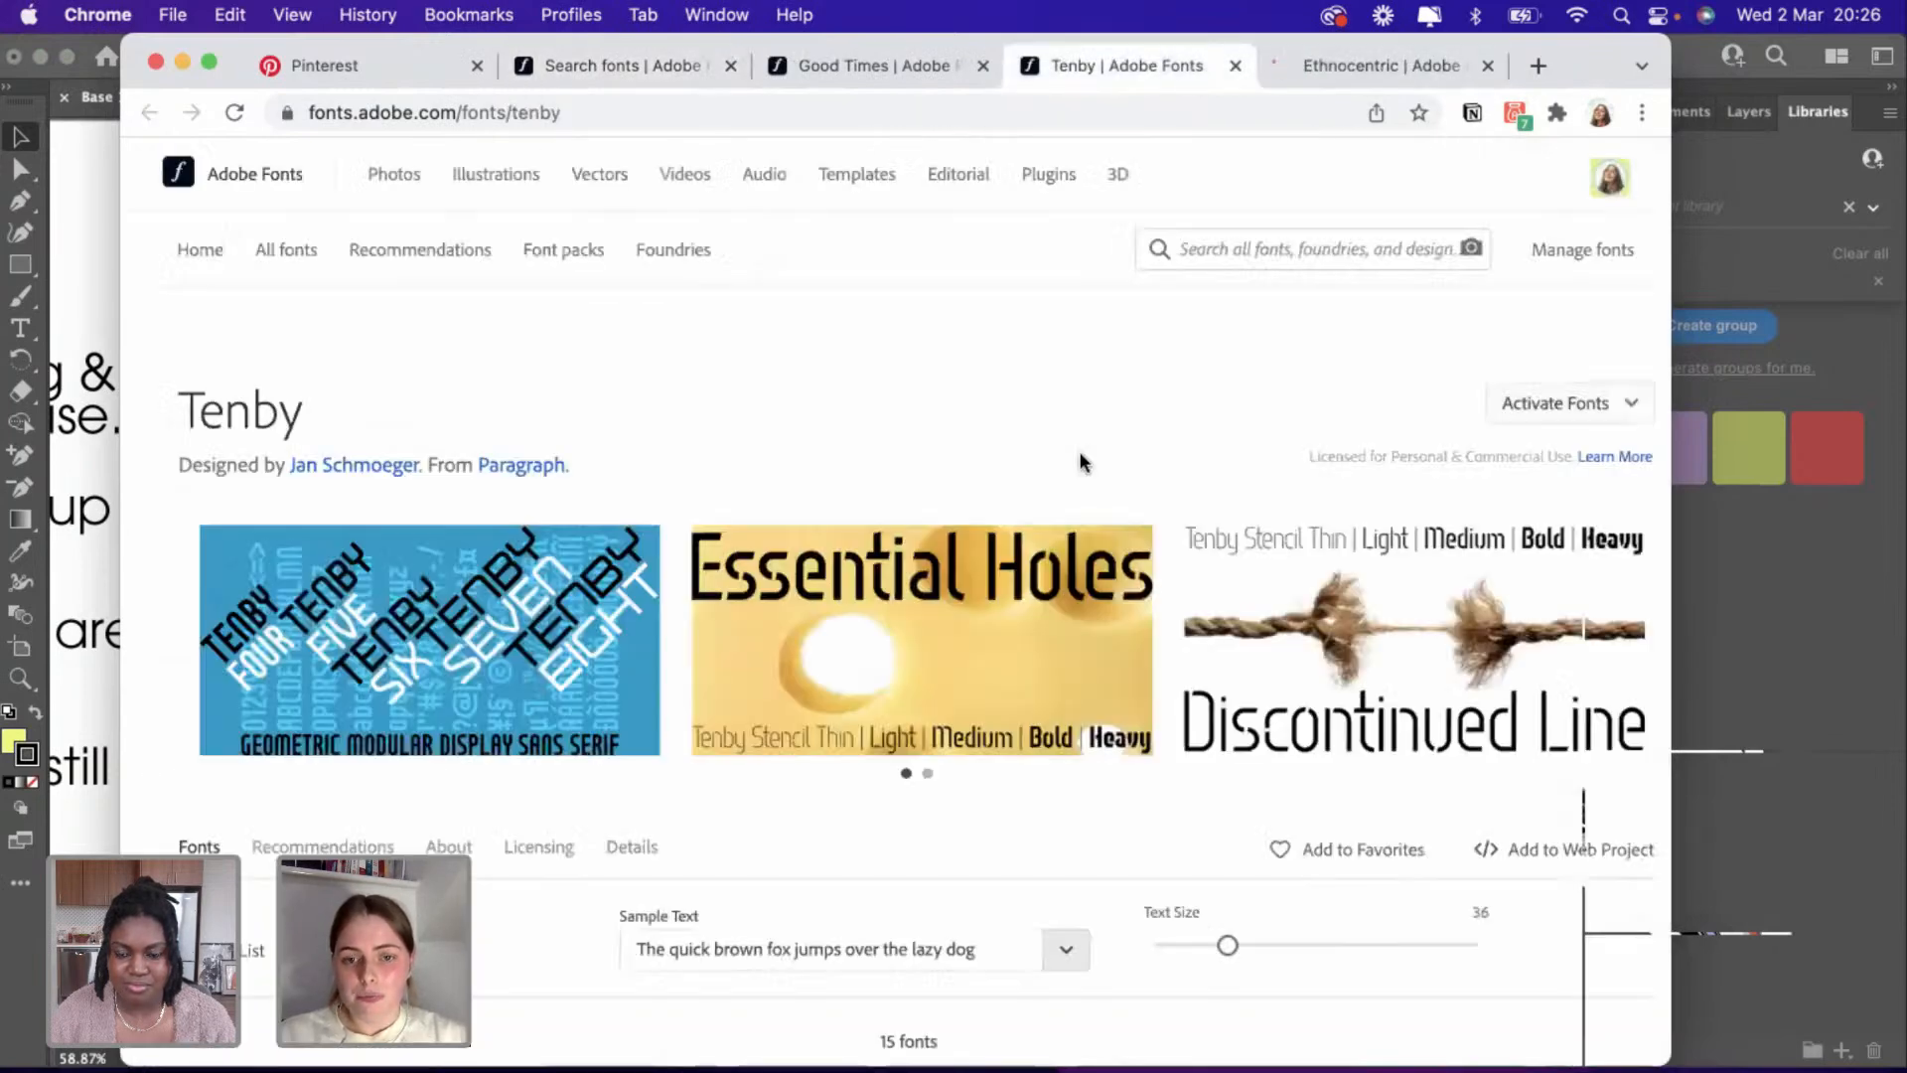
scroll(1079, 462, "down", 6)
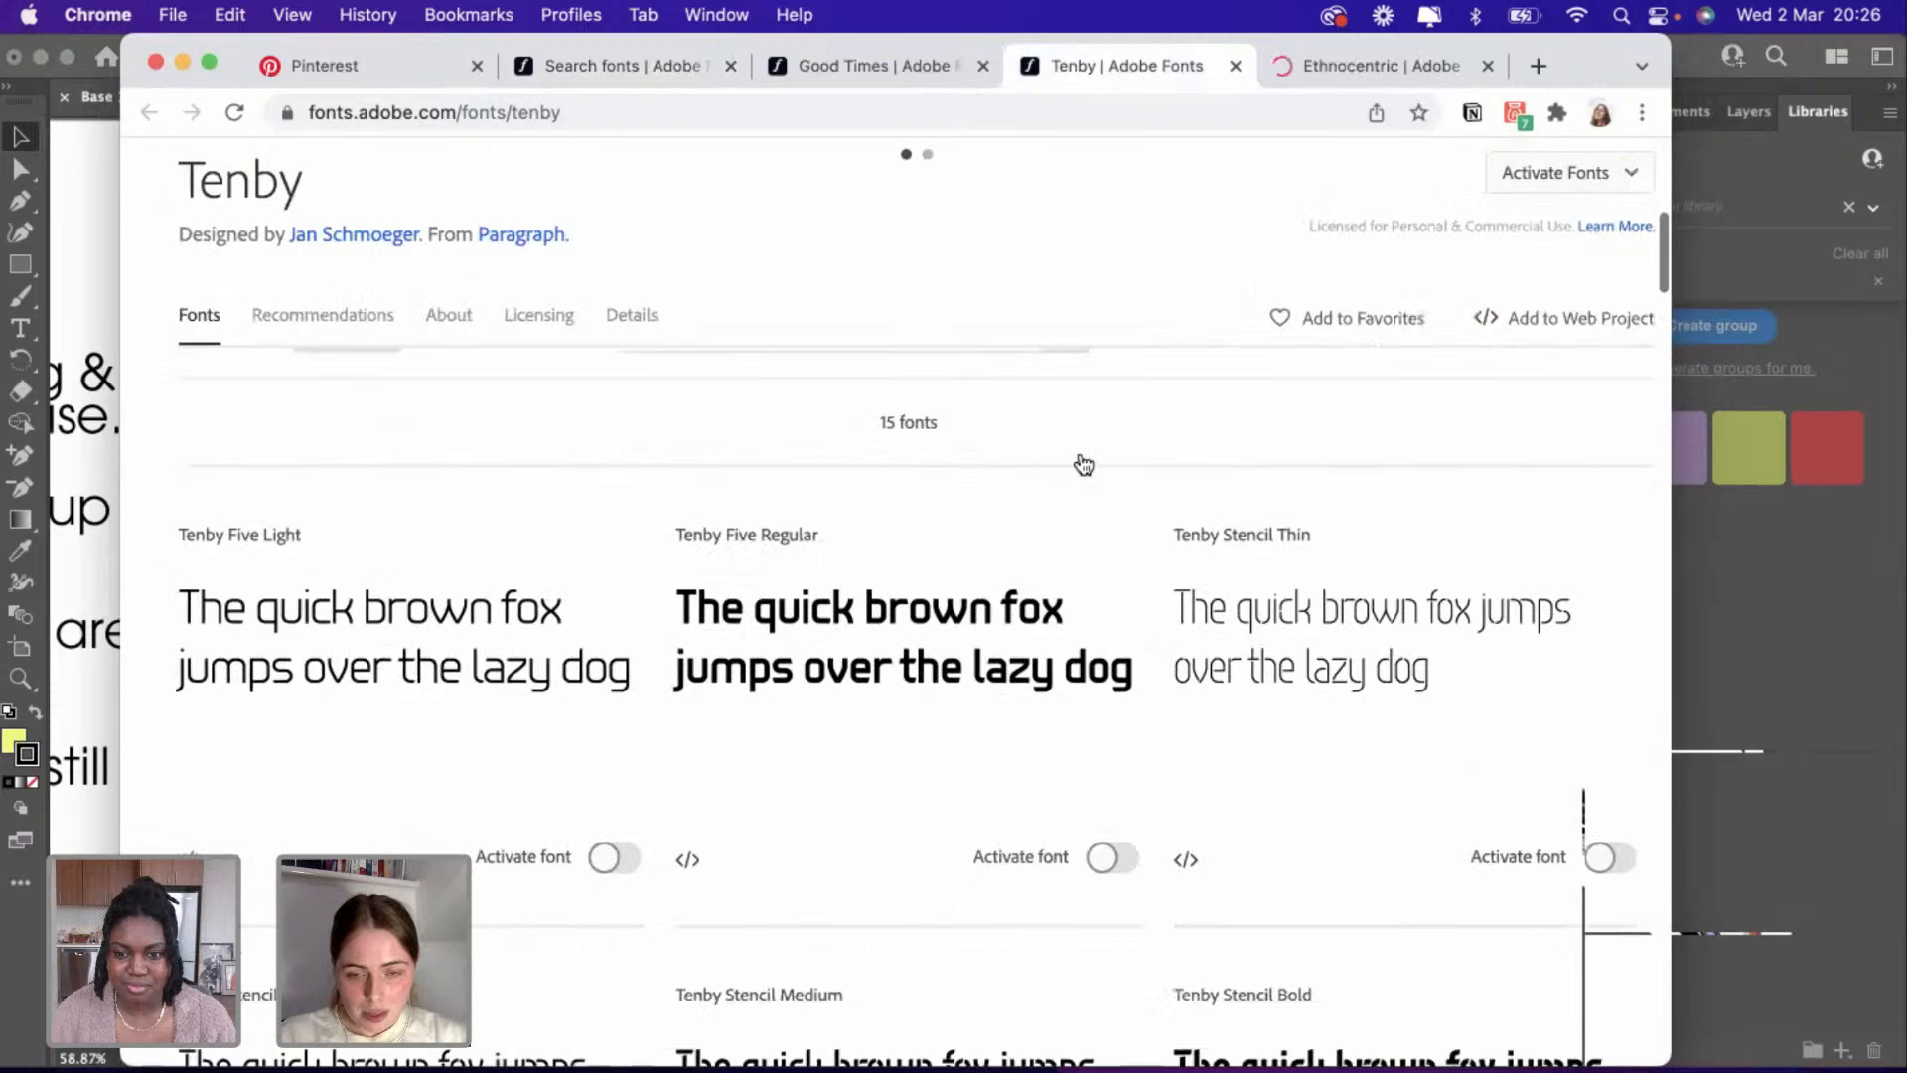
scroll(995, 663, "down", 5)
scroll(995, 662, "up", 10)
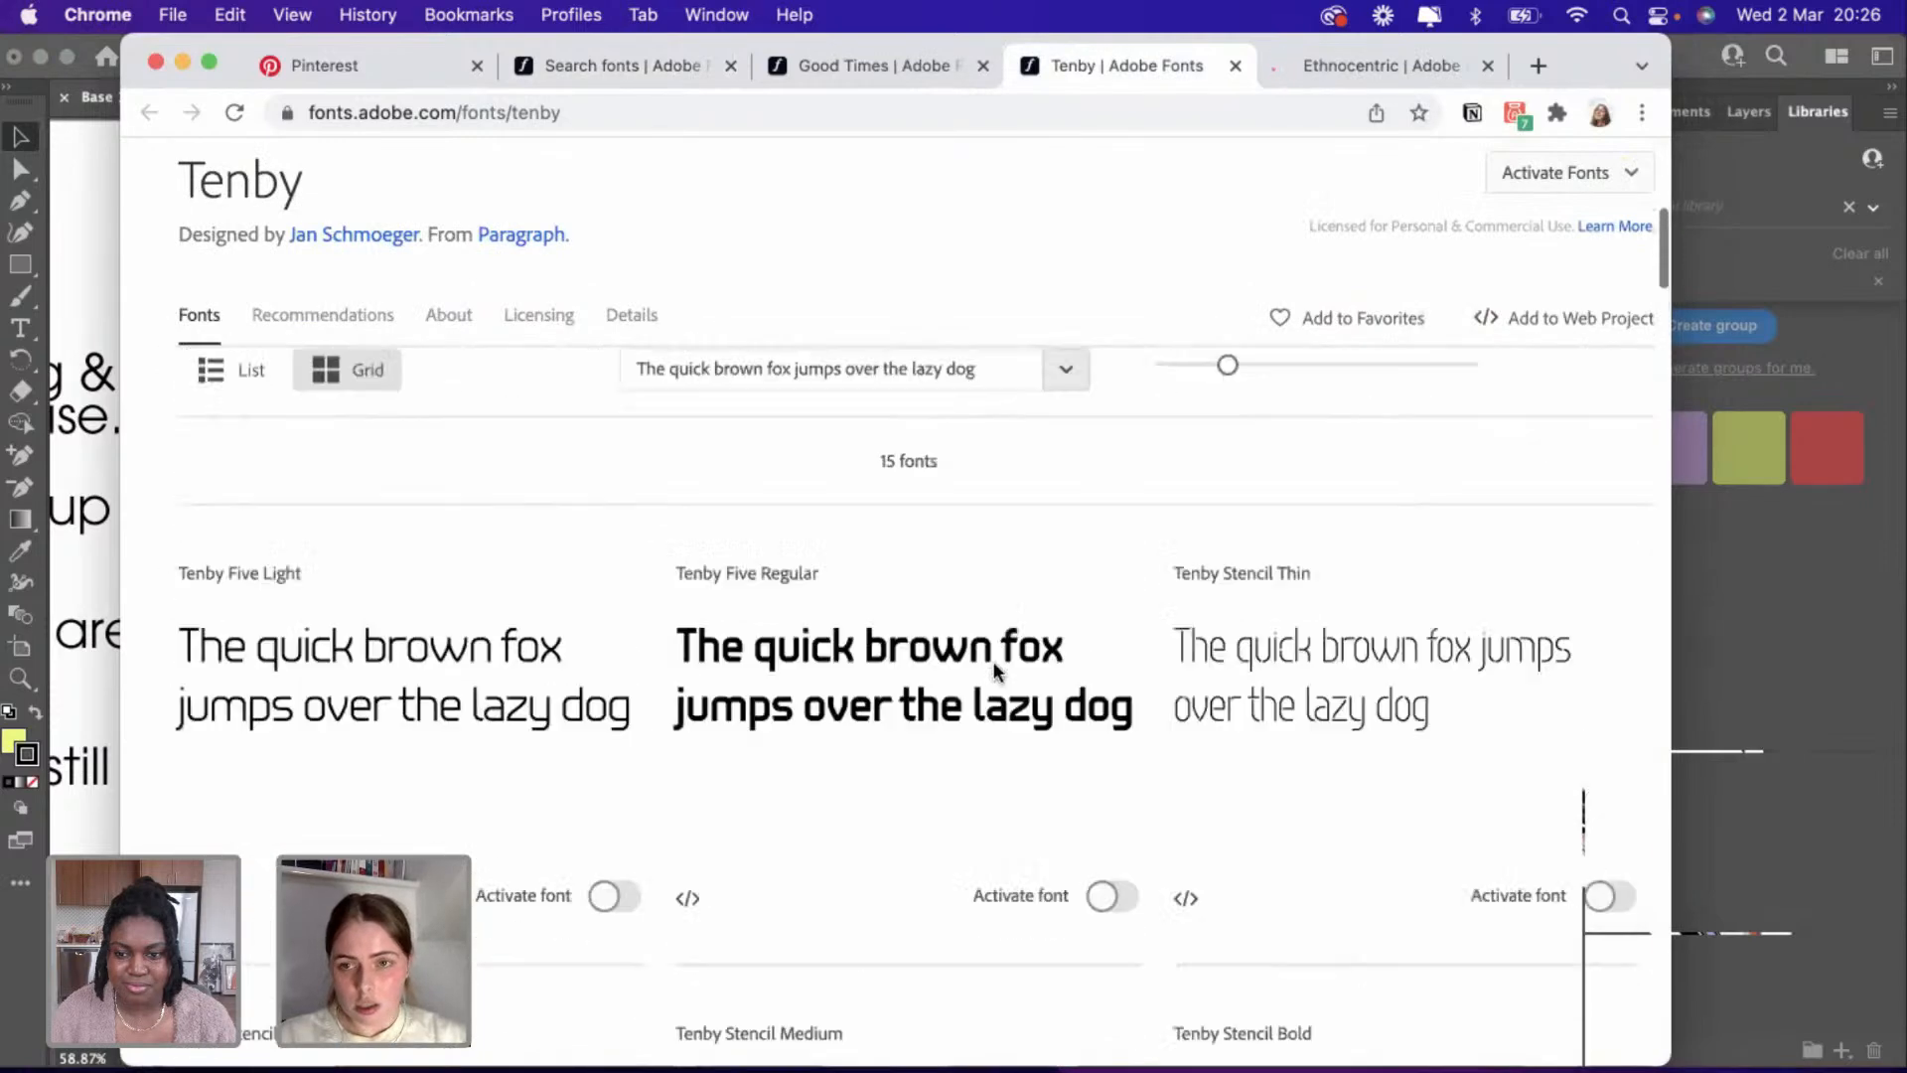
scroll(994, 672, "up", 2)
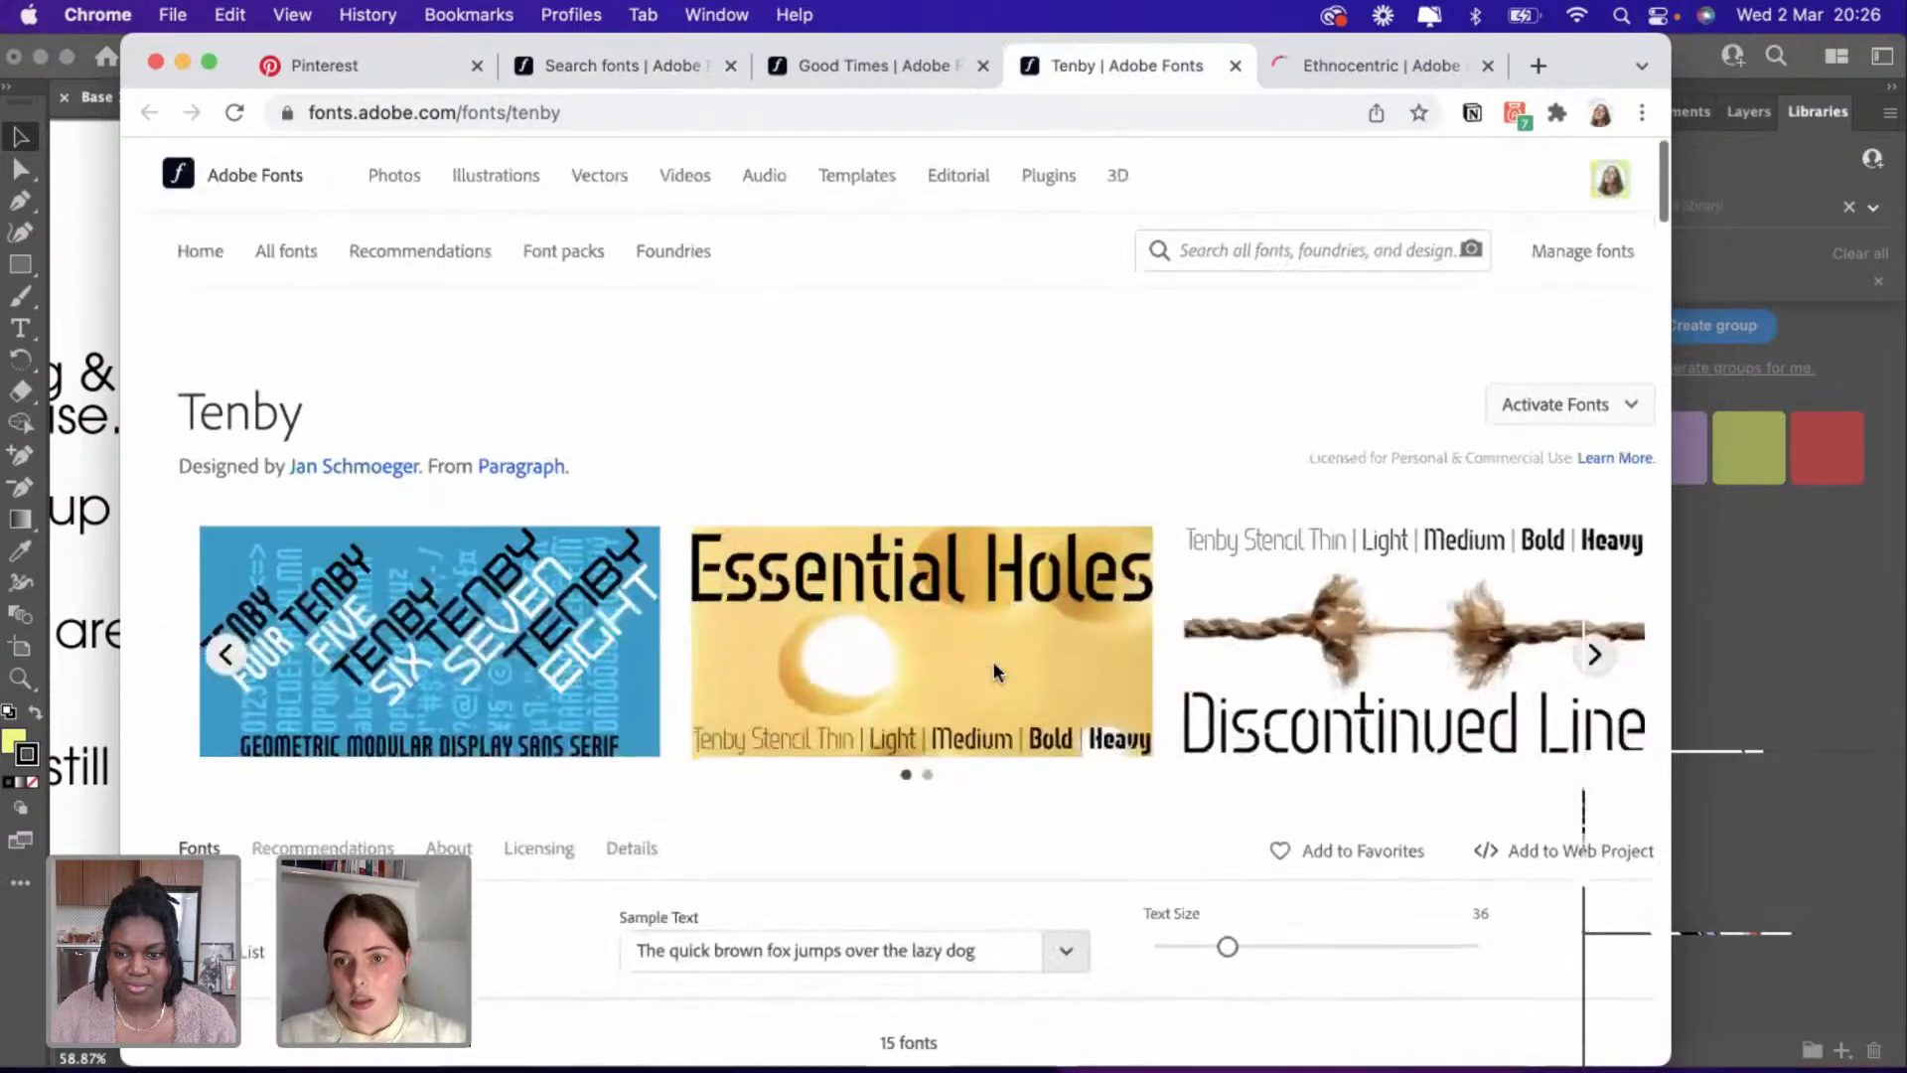
left_click(1591, 408)
left_click(1610, 463)
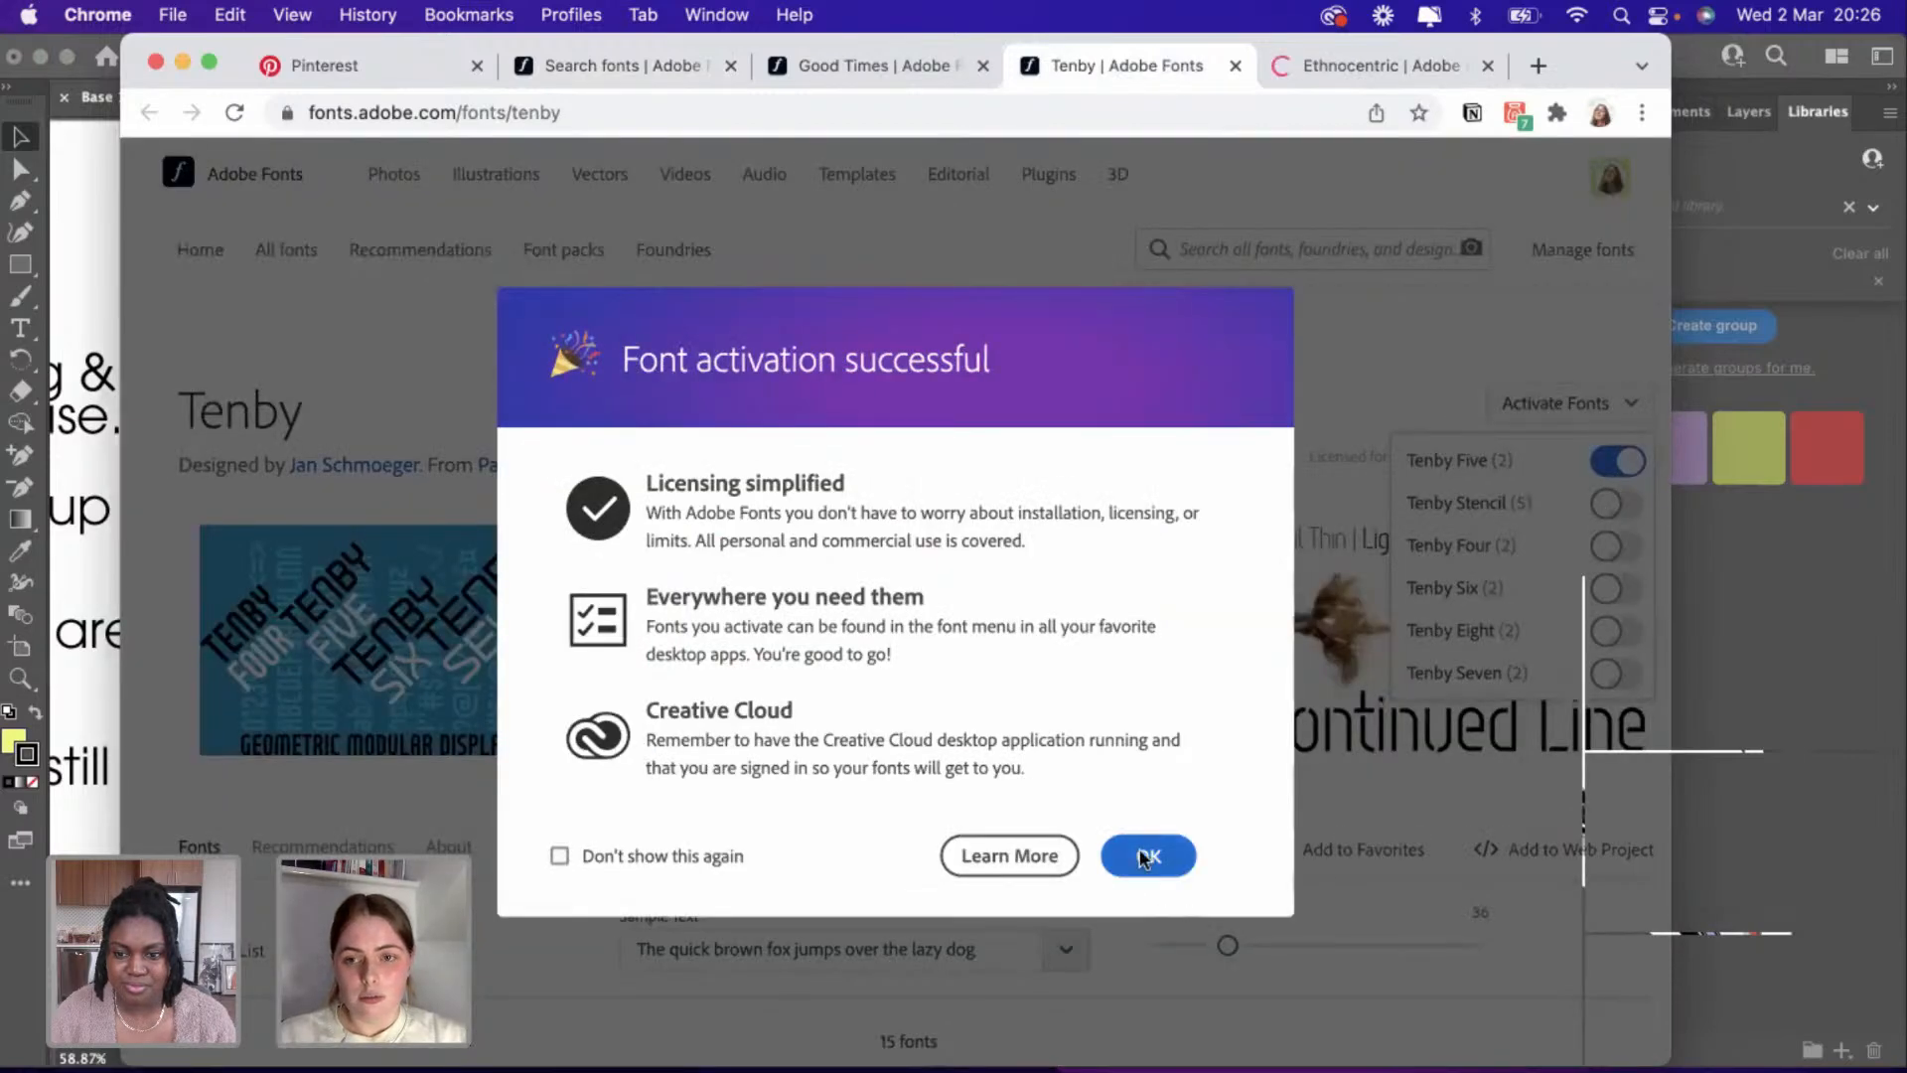
left_click(1145, 857)
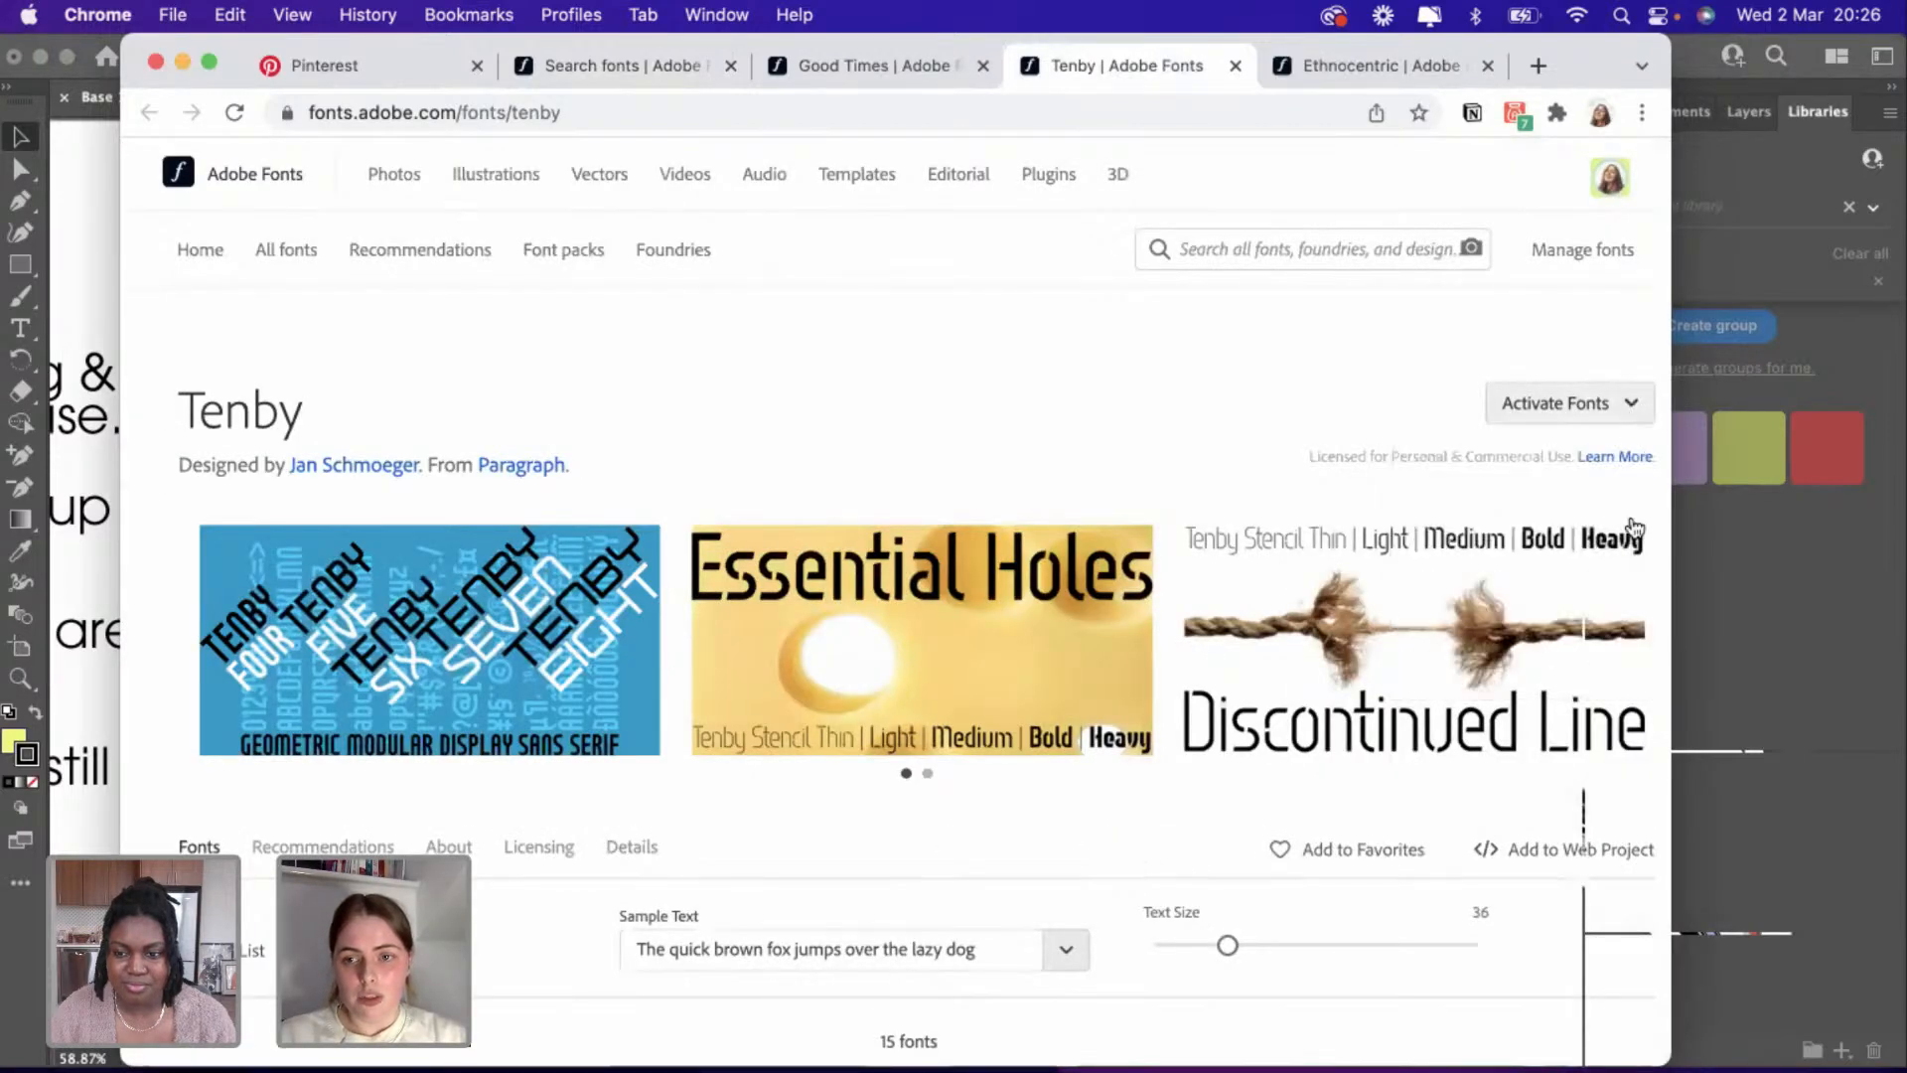
Activate the Tenby Stencil fonts from the same family and dismiss the activation message.
left_click(1599, 404)
left_click(1613, 501)
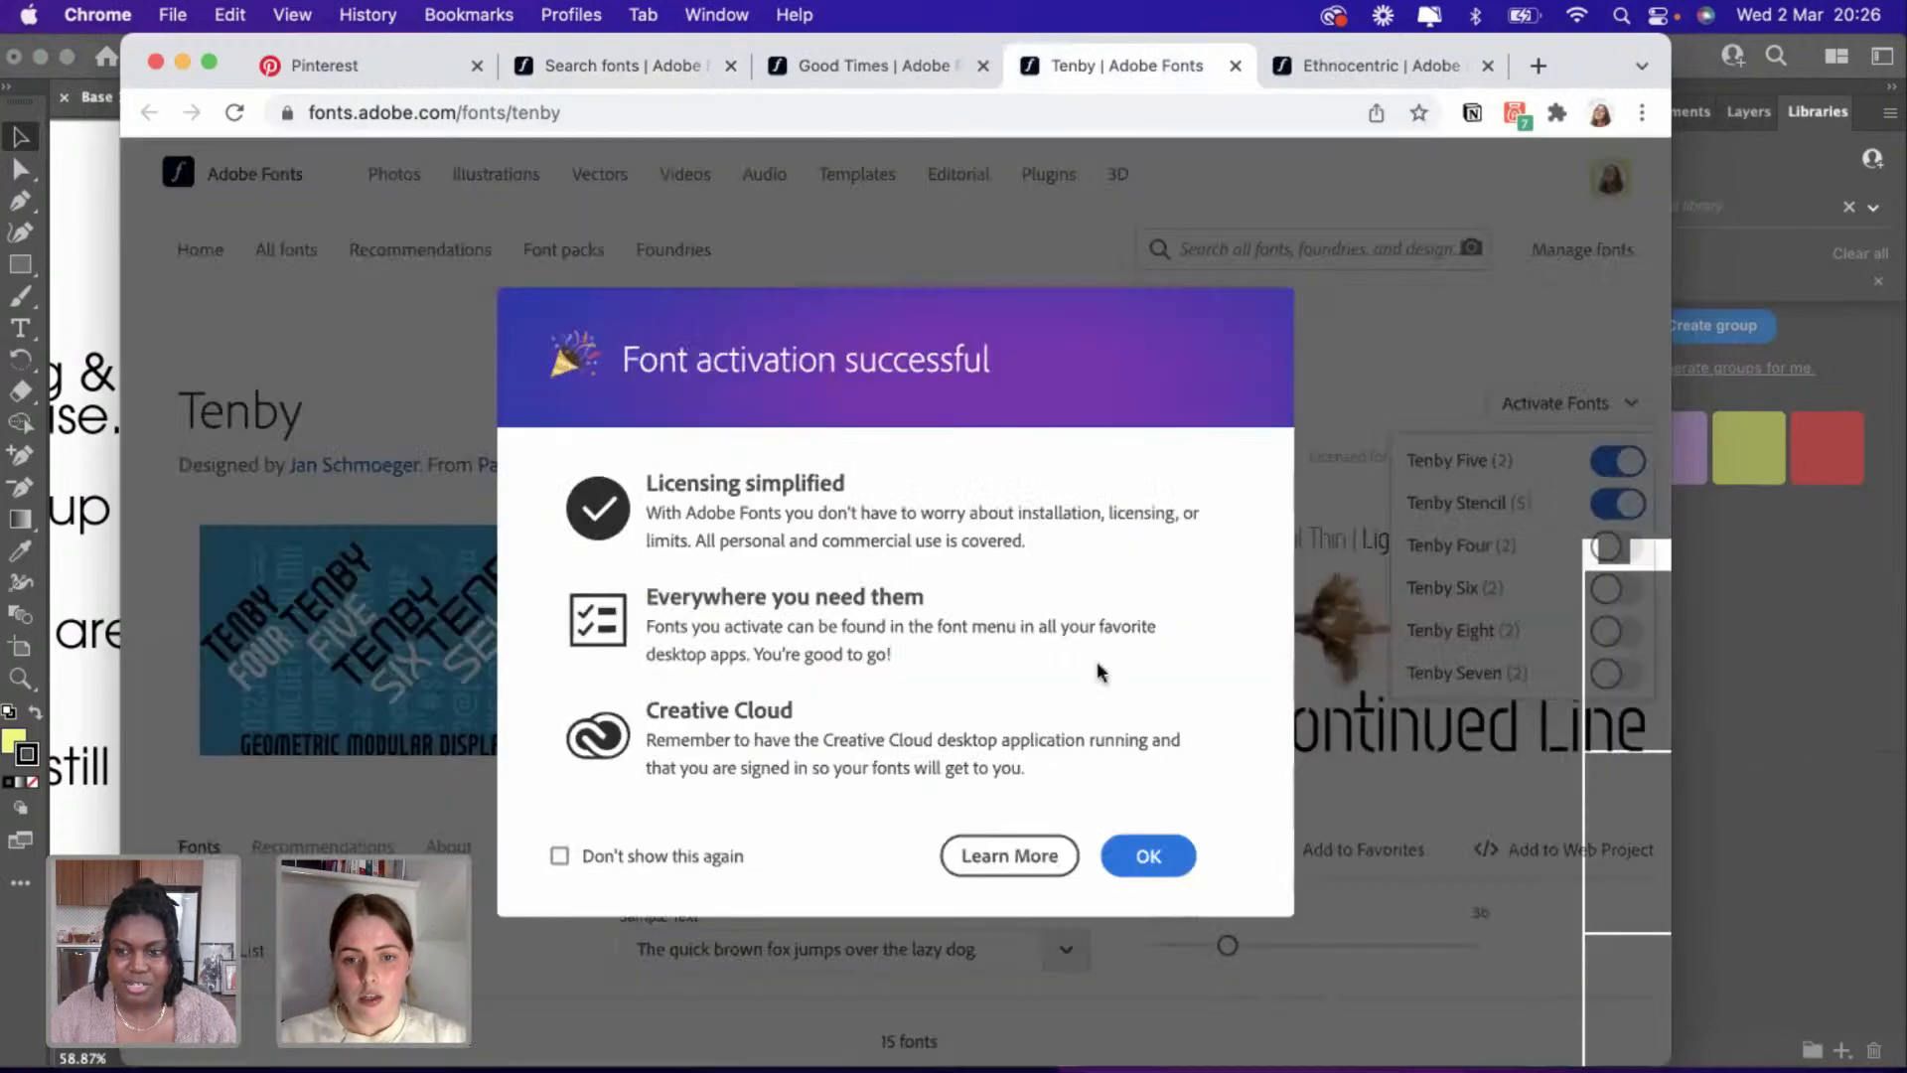
left_click(1148, 856)
Go to the Ethnocentric family page, review its styles and activate all 10 fonts.
left_click(1357, 61)
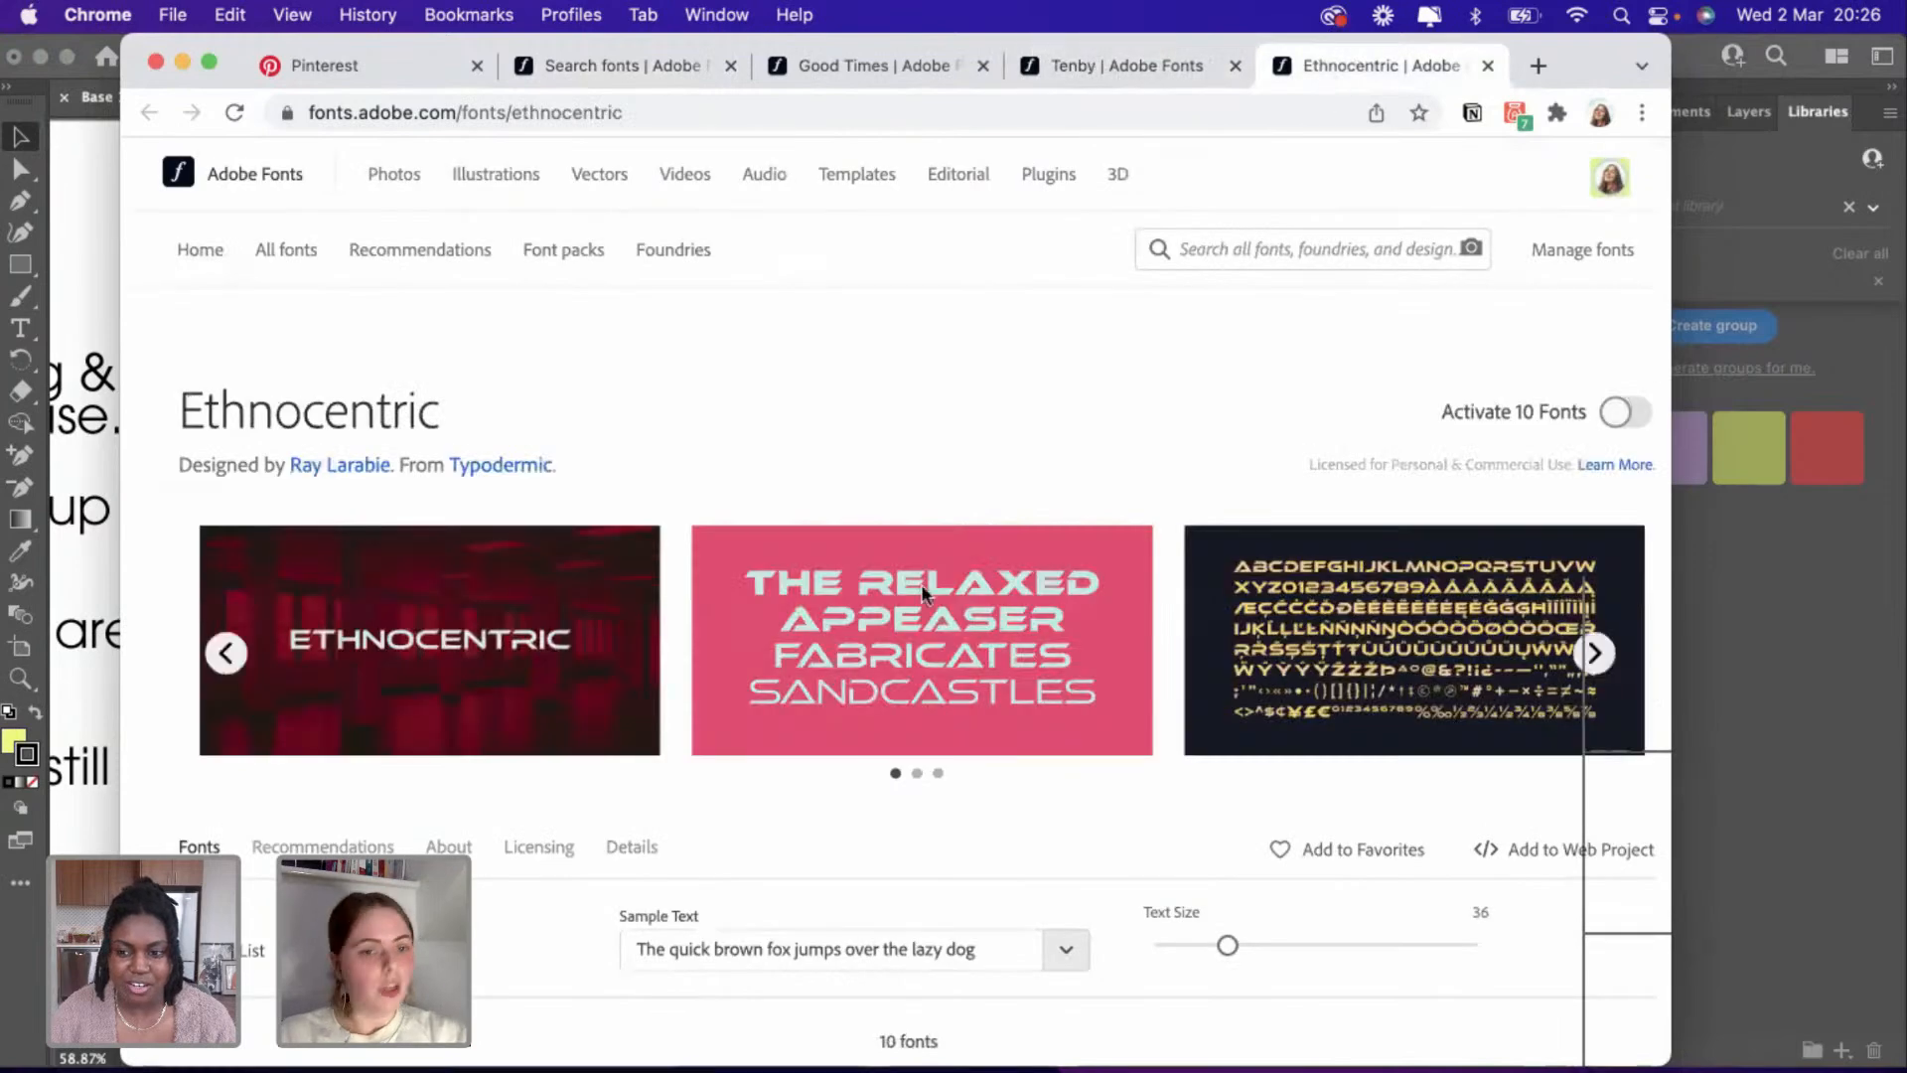
scroll(921, 585, "down", 10)
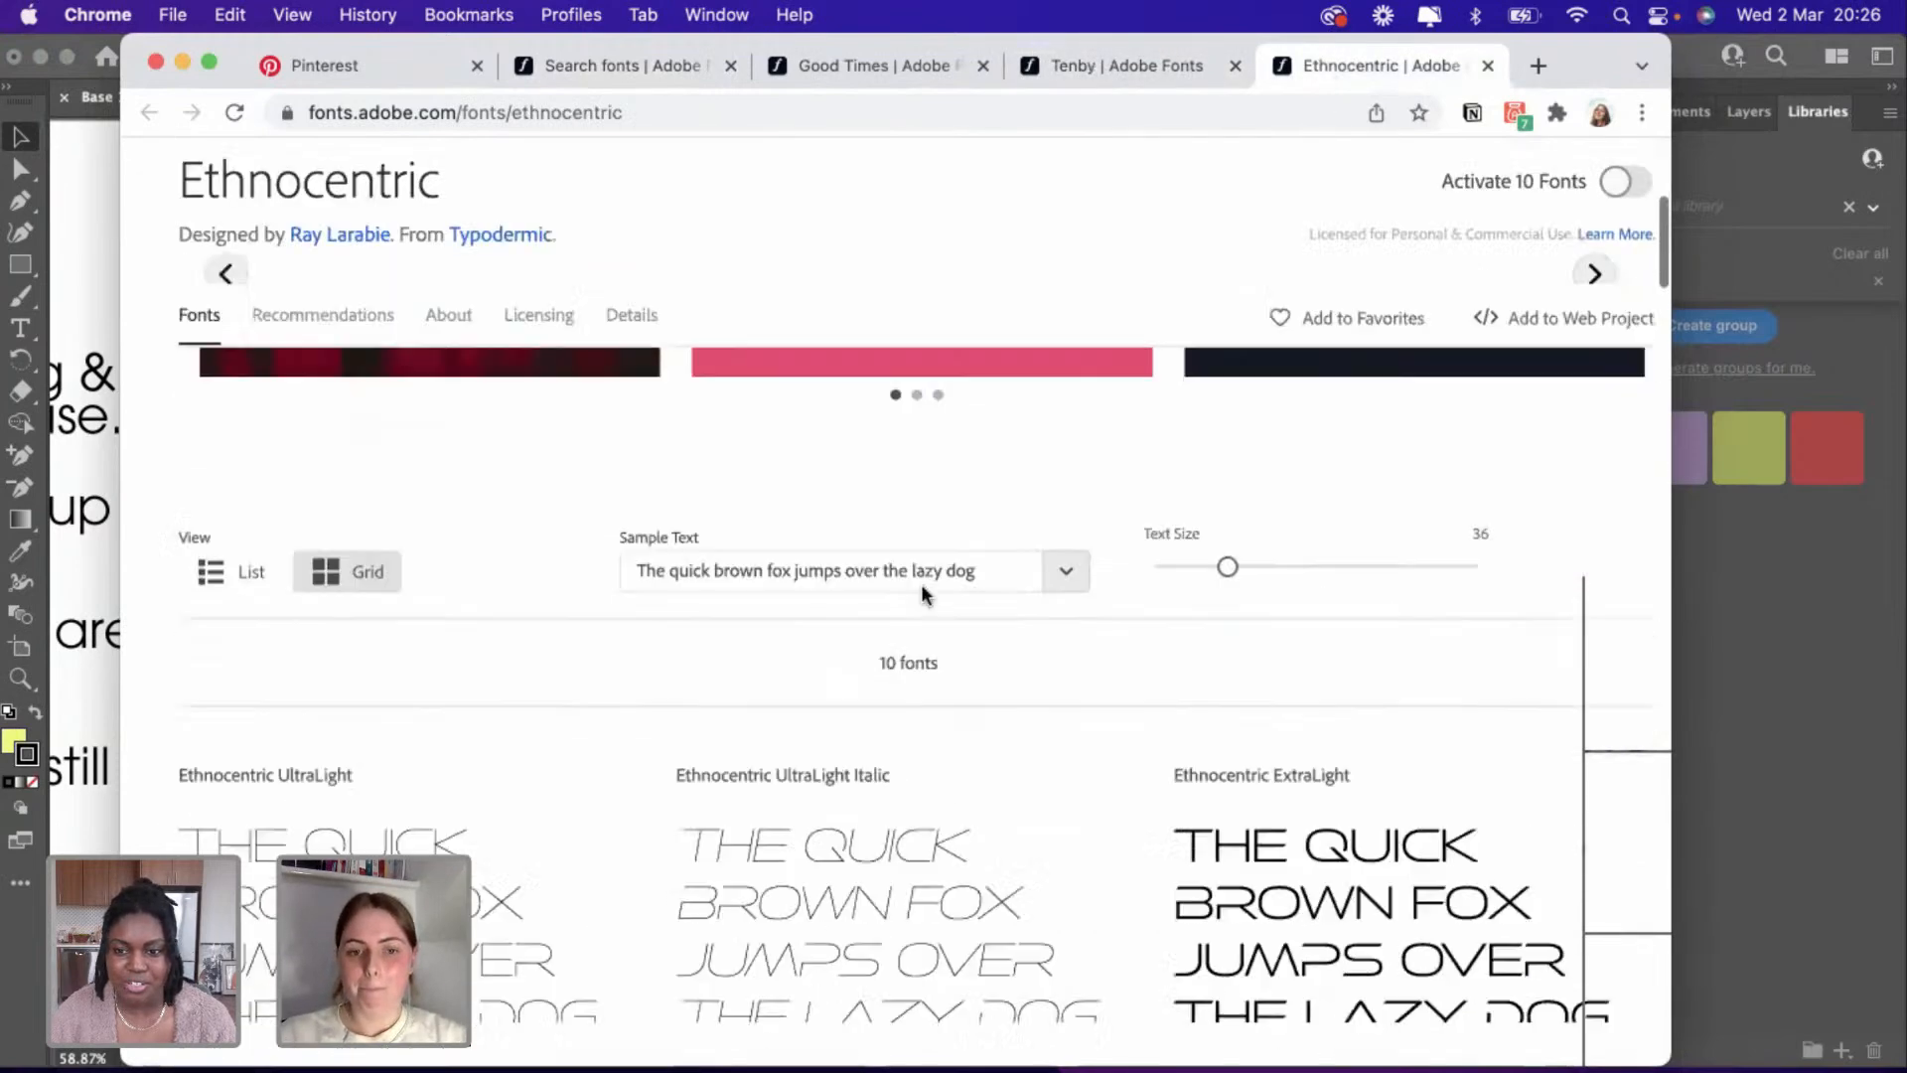
scroll(922, 586, "up", 10)
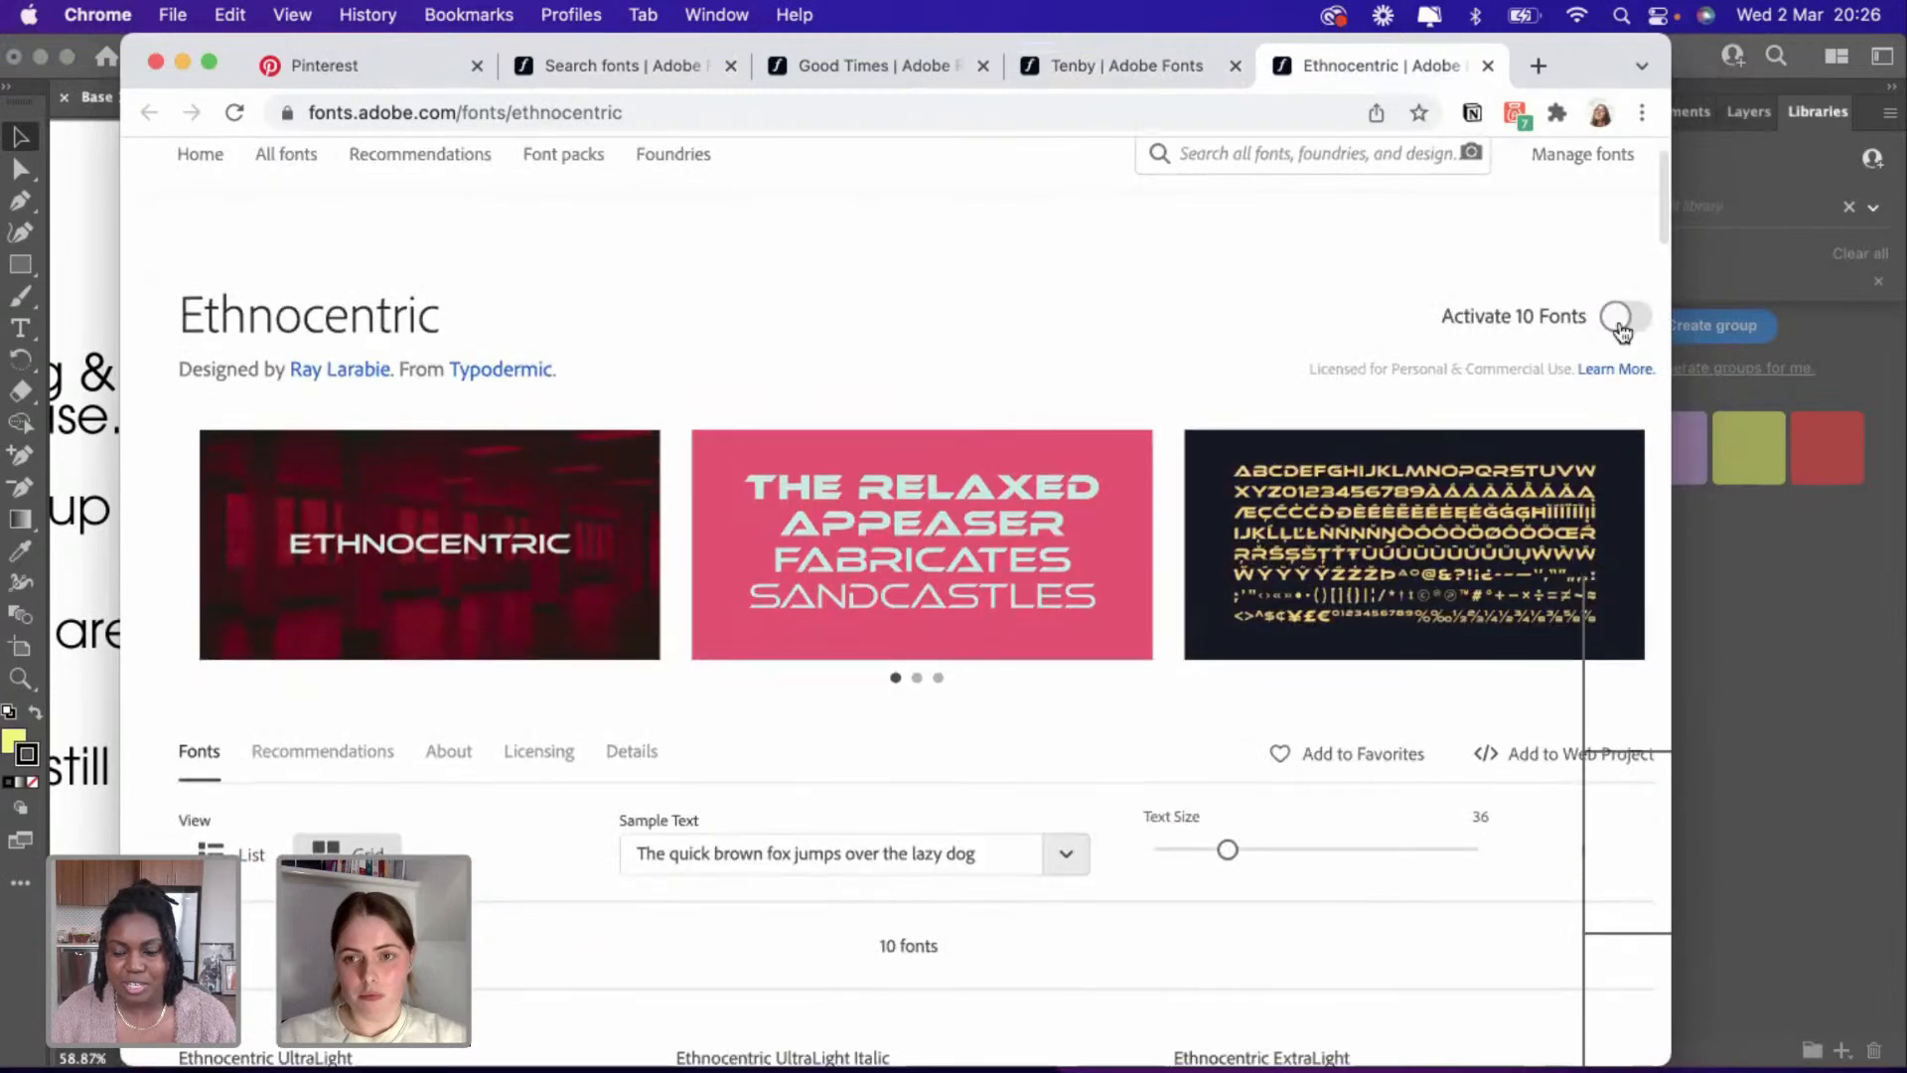
left_click(1622, 323)
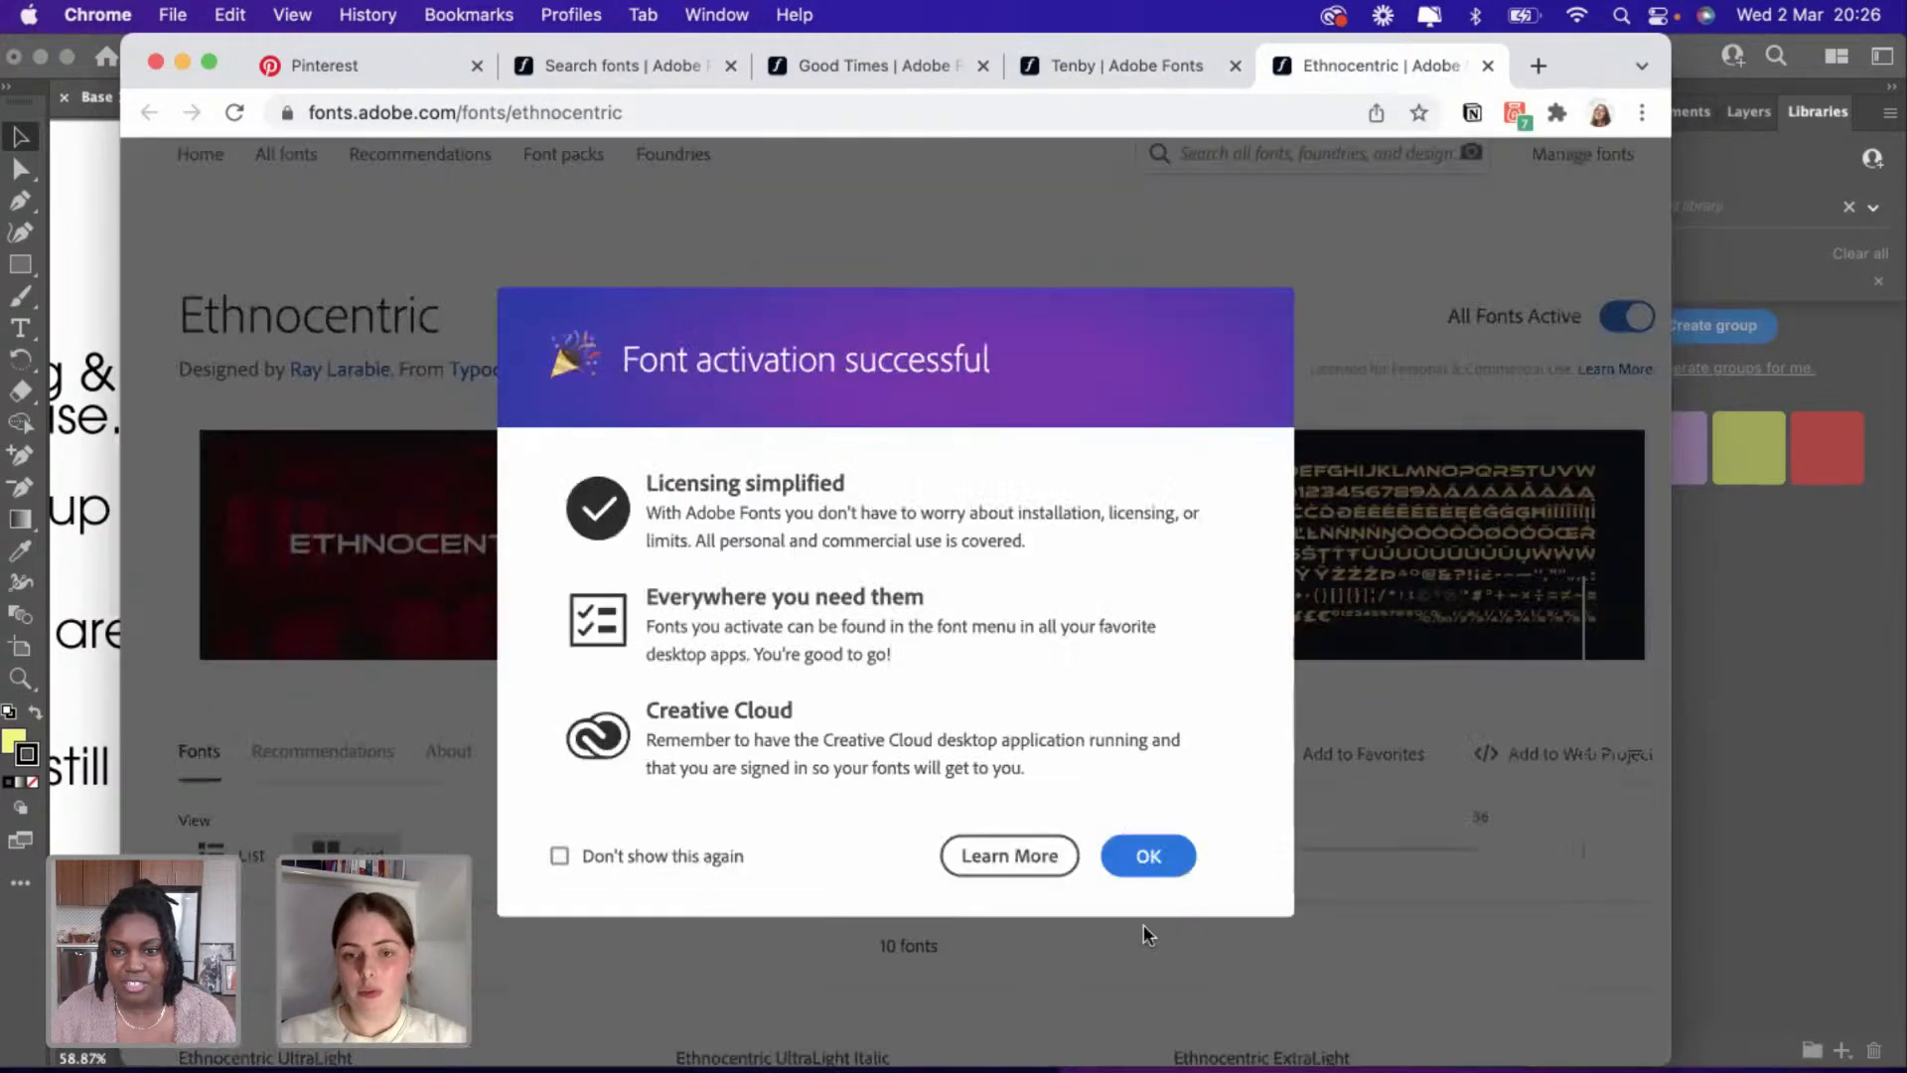
left_click(1152, 857)
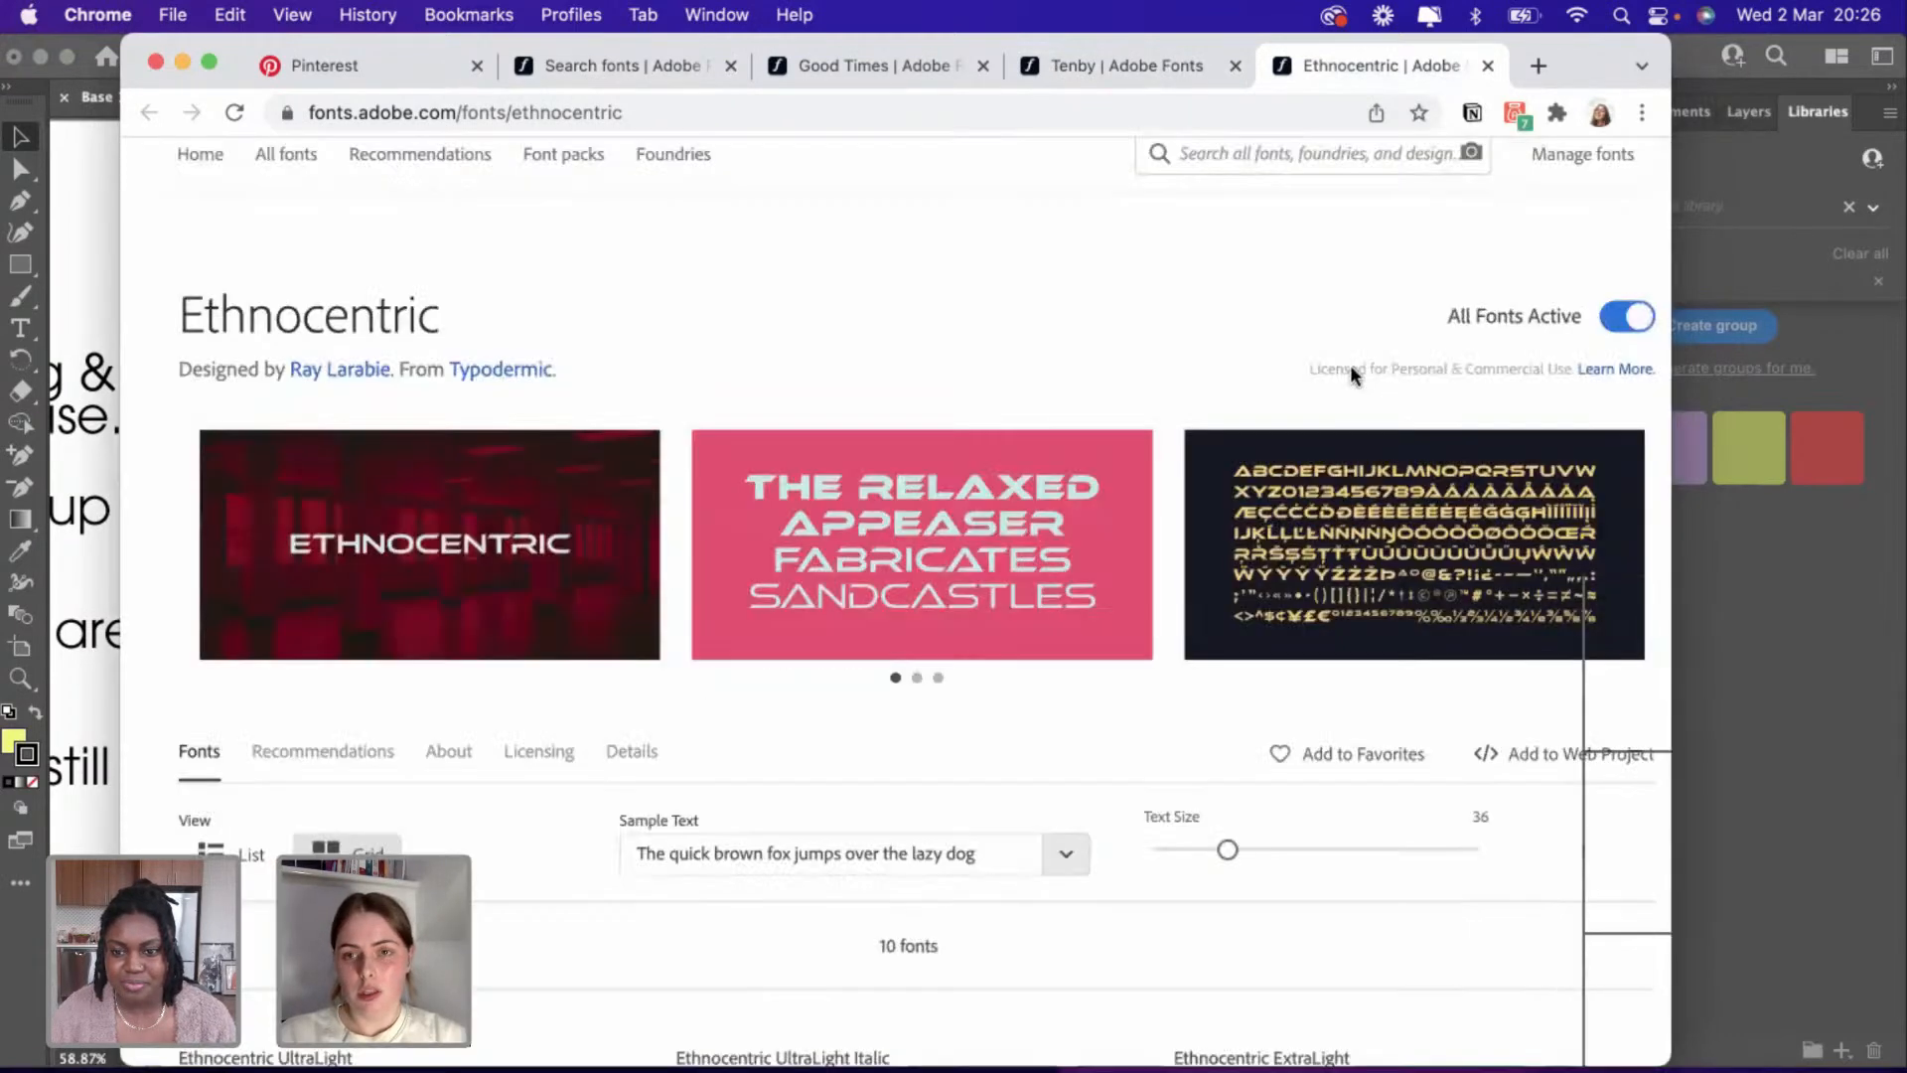
Close the Ethnocentric and Tenby browser tabs and activate the 14 Good Times fonts on their family page.
left_click(1487, 66)
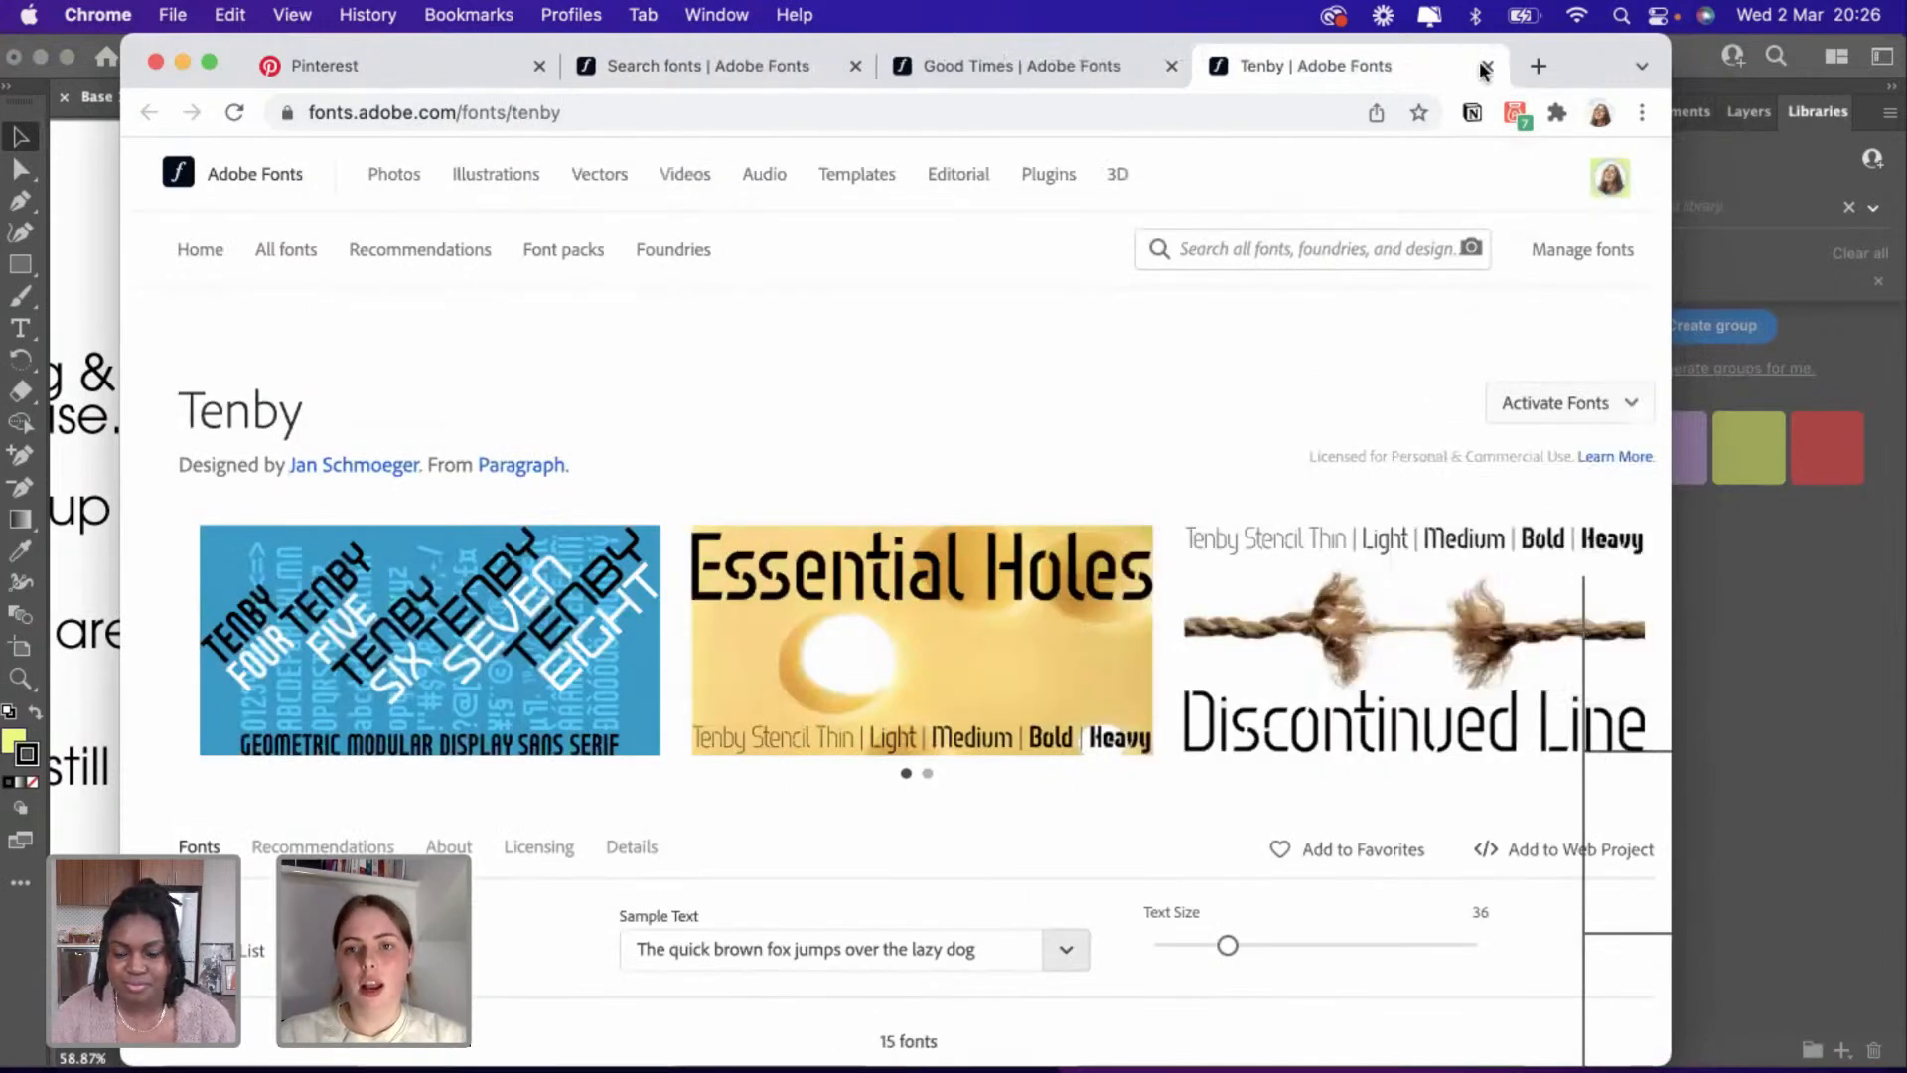
left_click(1488, 66)
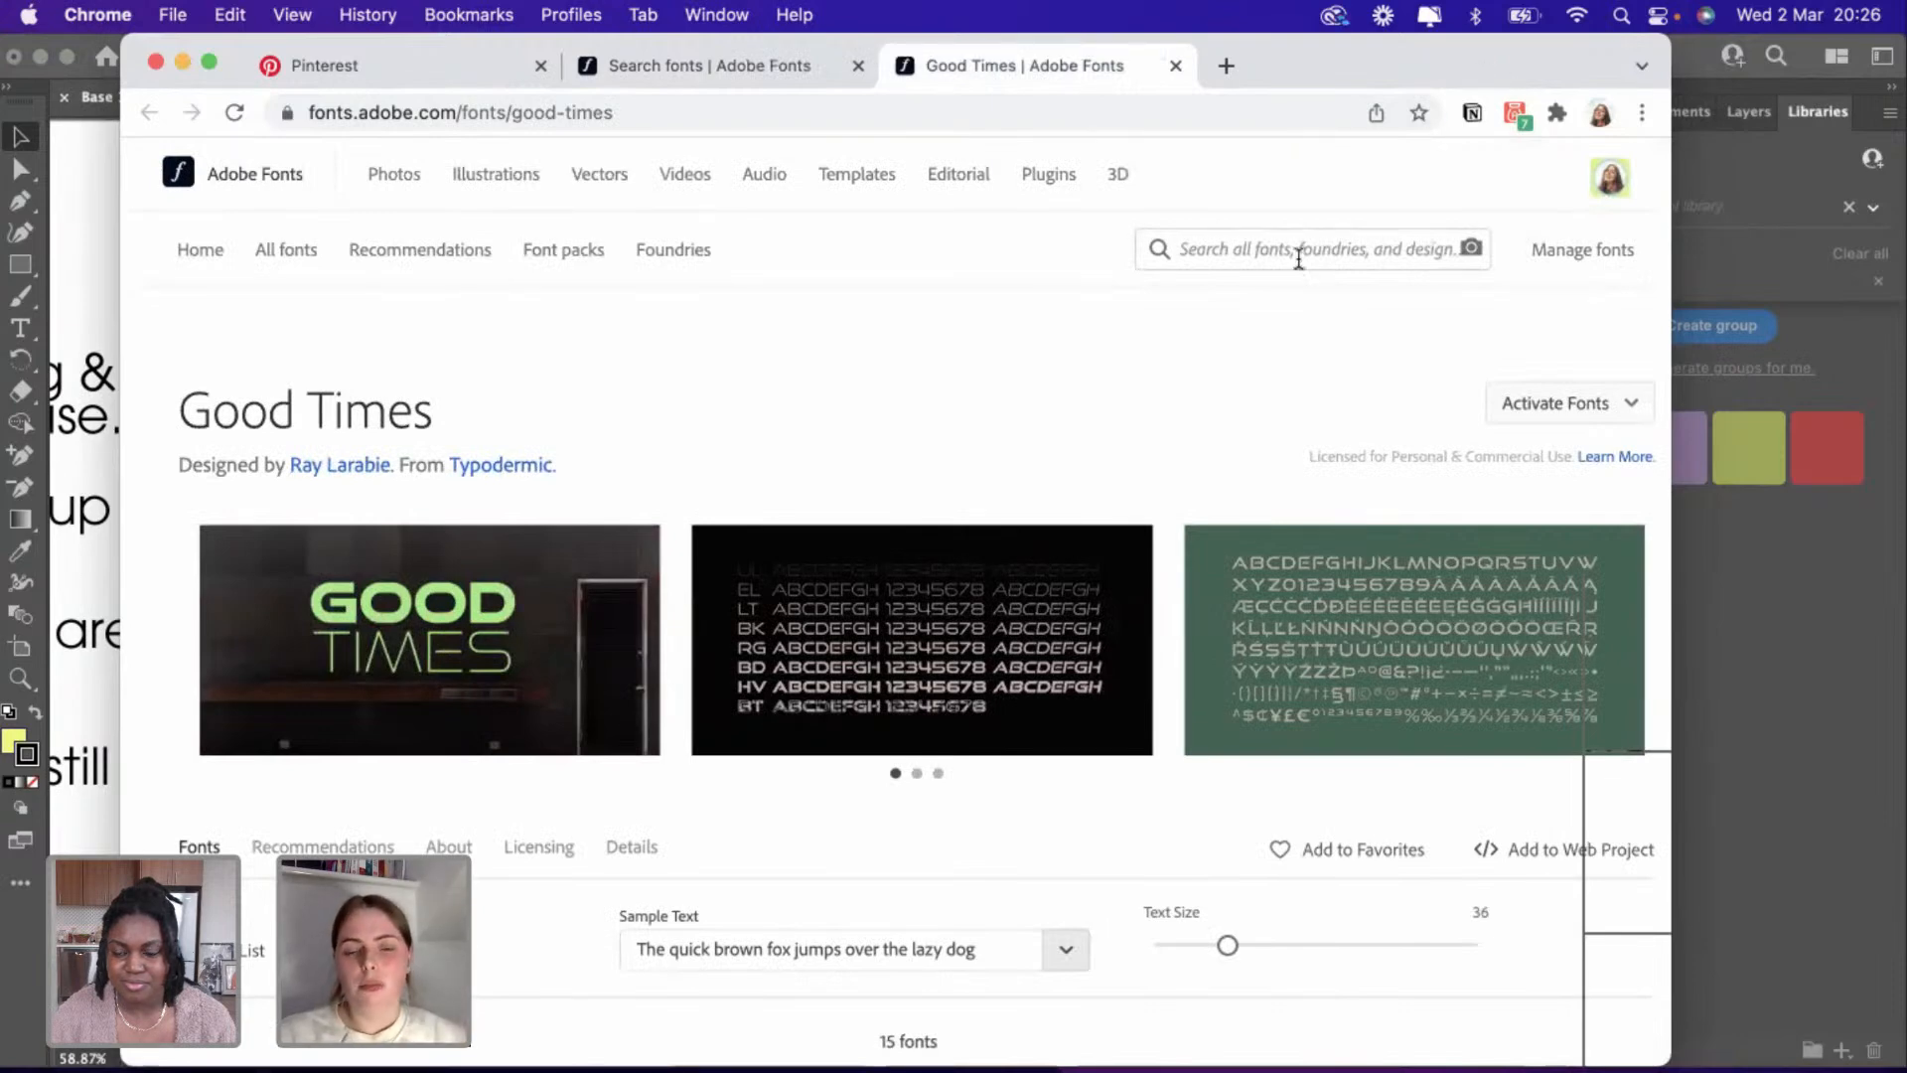
scroll(1230, 359, "down", 2)
scroll(1230, 360, "up", 2)
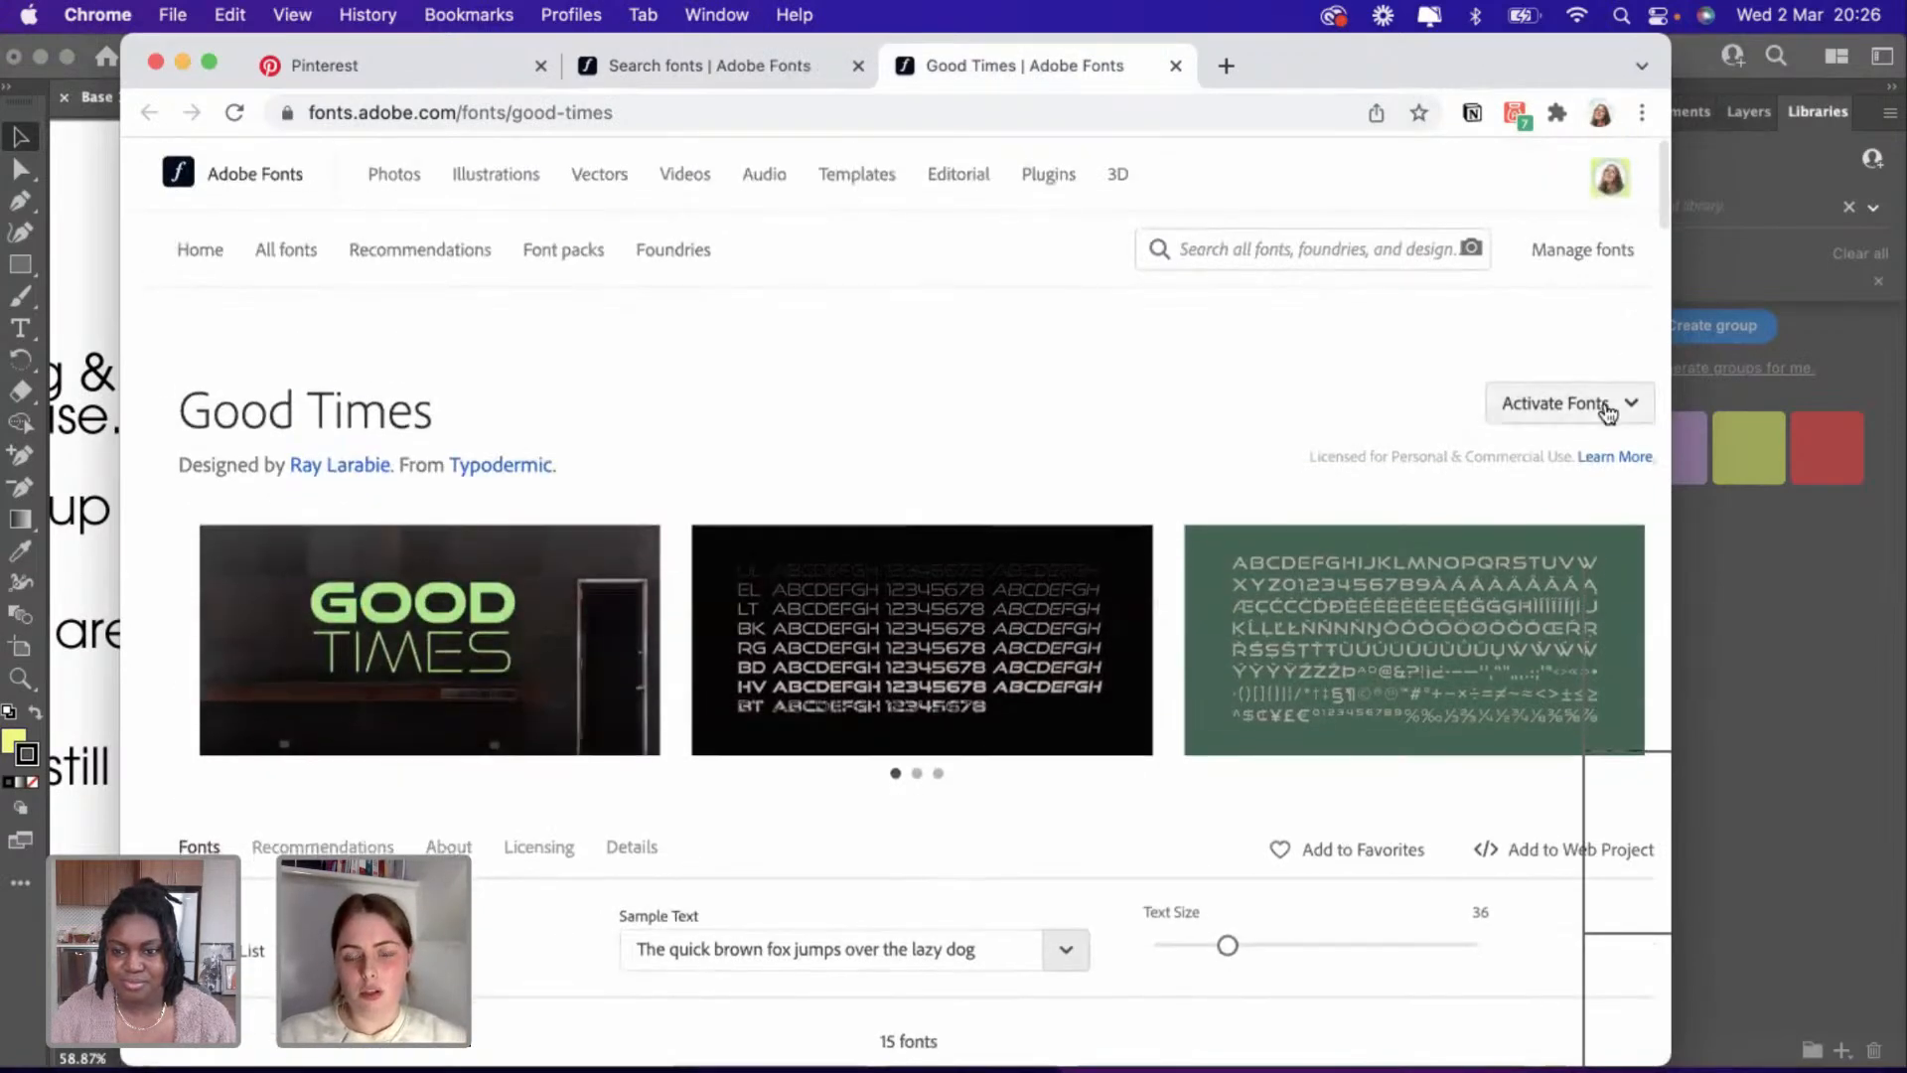
left_click(1600, 404)
left_click(1610, 462)
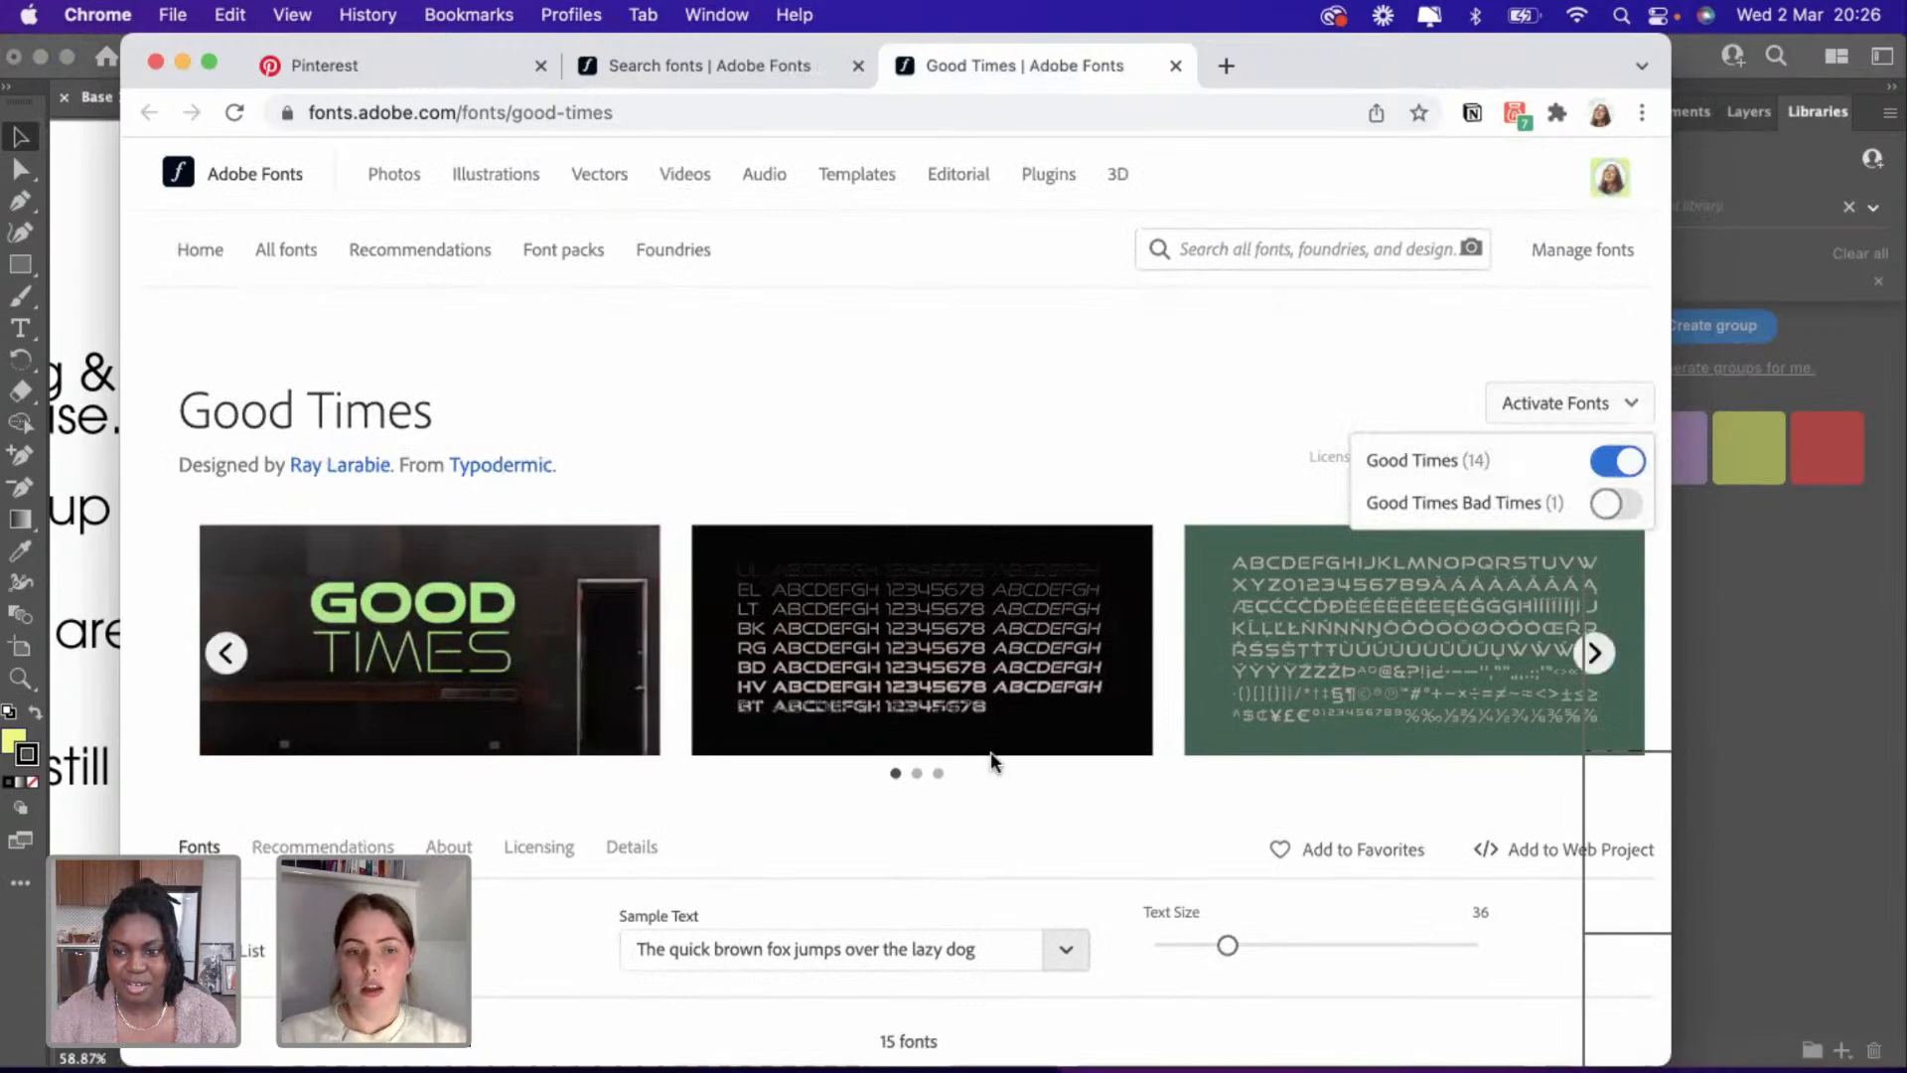
Review the individual Good Times styles and close that family's browser tab.
scroll(993, 775, "down", 2)
left_click(1140, 857)
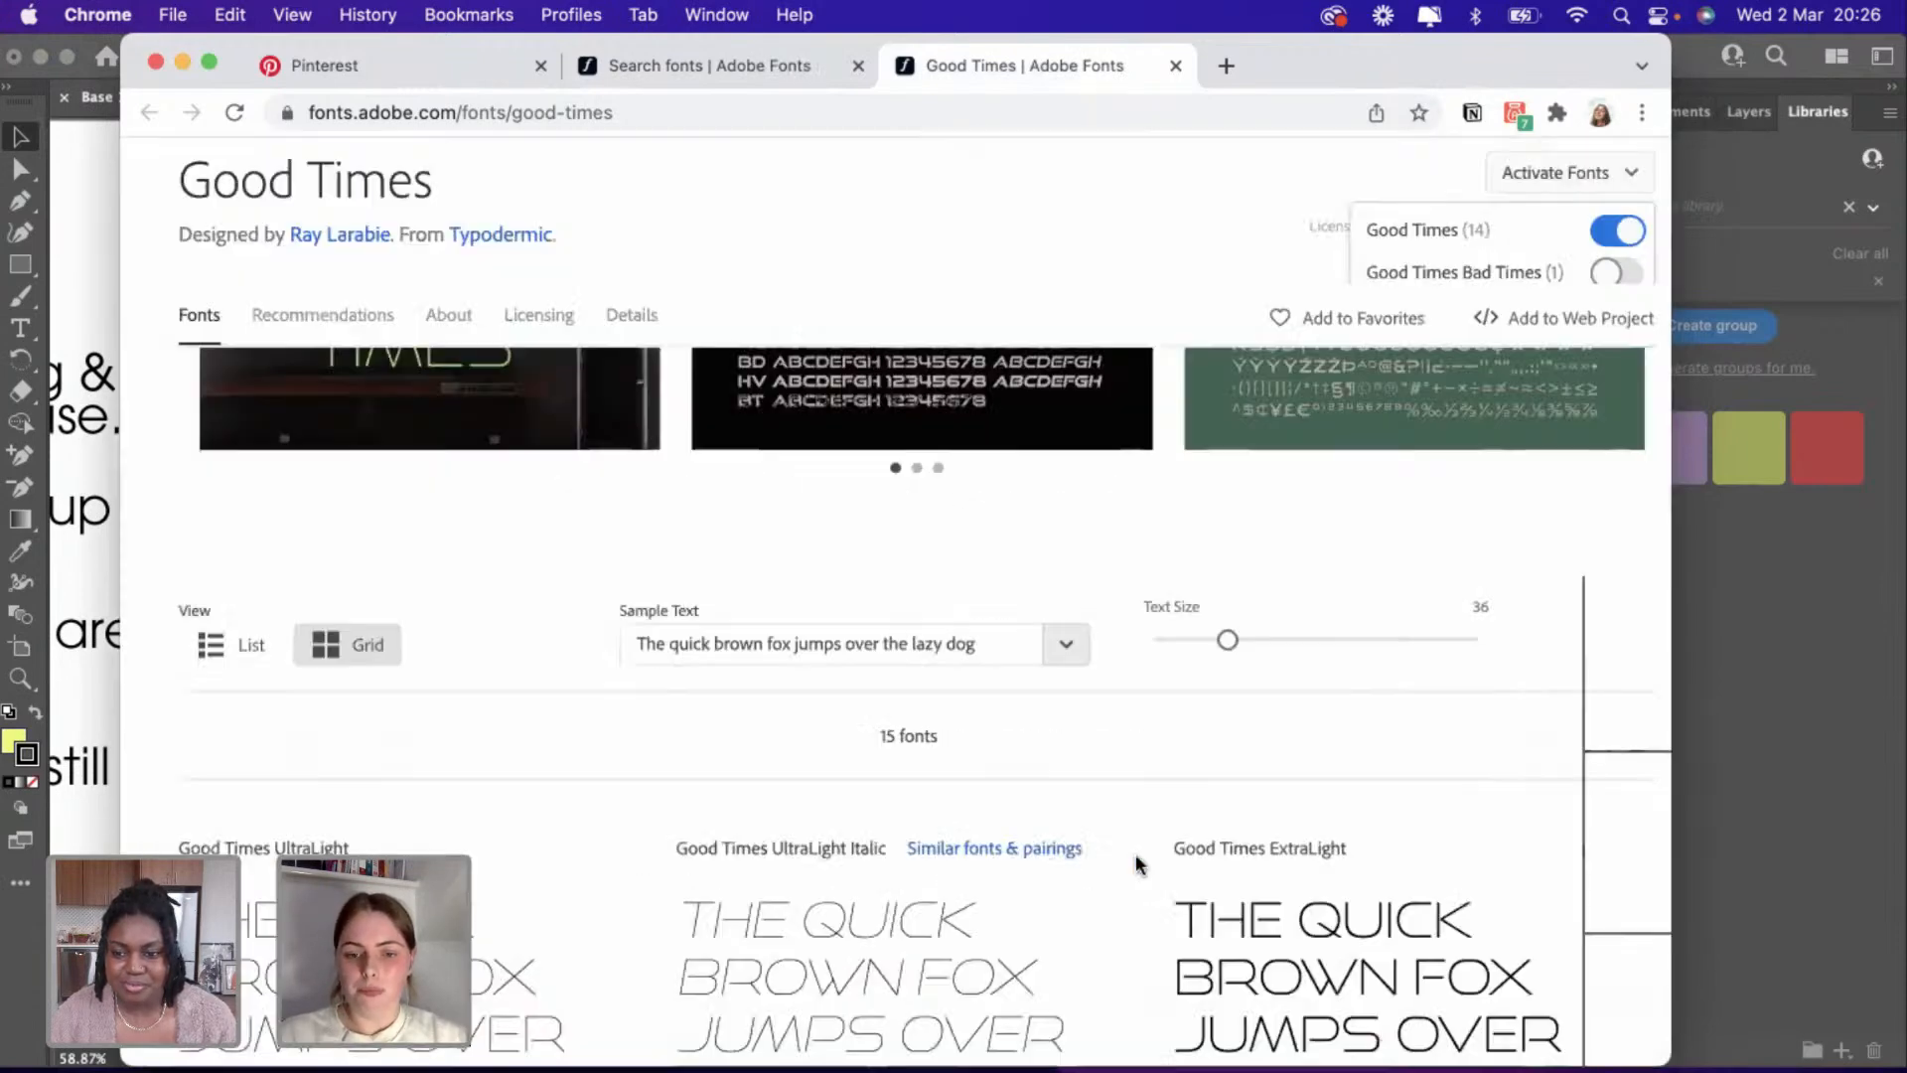
scroll(1136, 859, "down", 10)
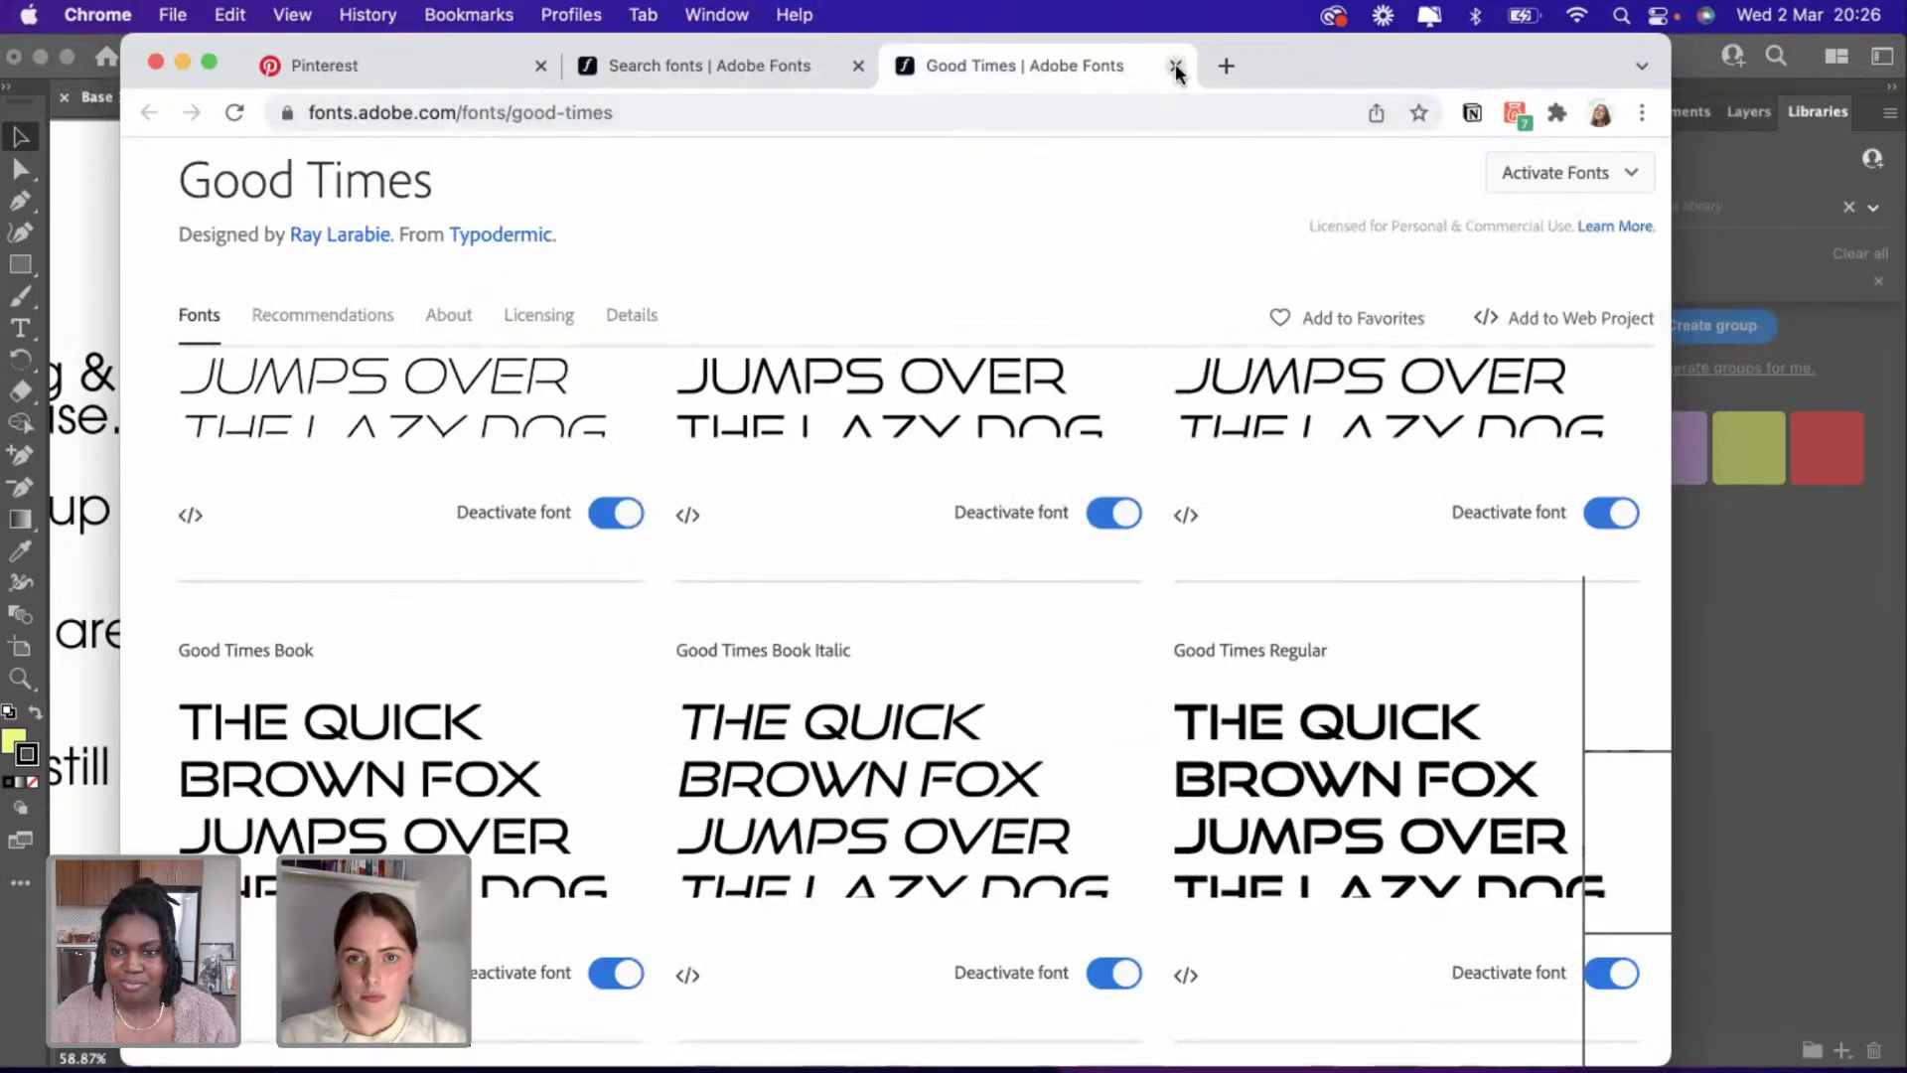
left_click(1175, 65)
Compare the BASE previews on page 2 of the futuristic font results and open the Hydrophilia family in a new browser tab.
scroll(775, 407, "up", 3)
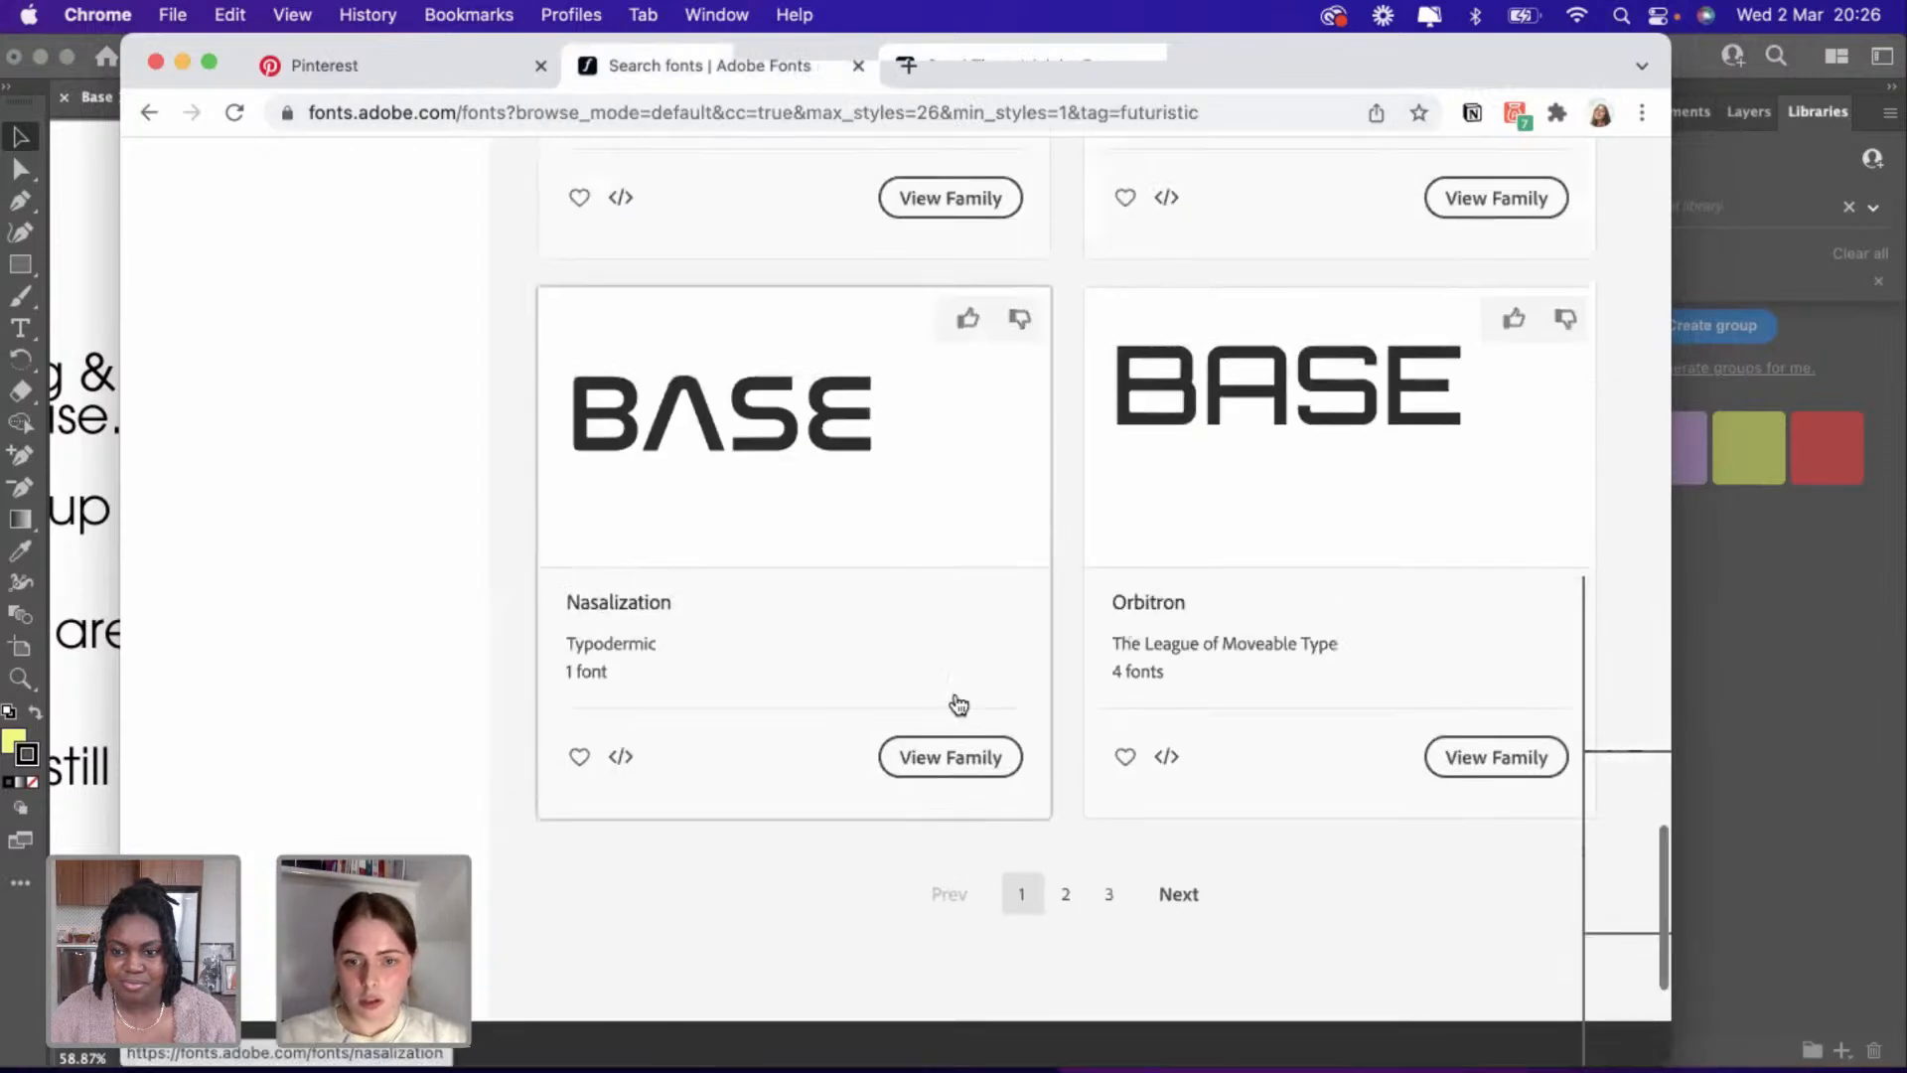
left_click(1066, 895)
scroll(1065, 896, "down", 15)
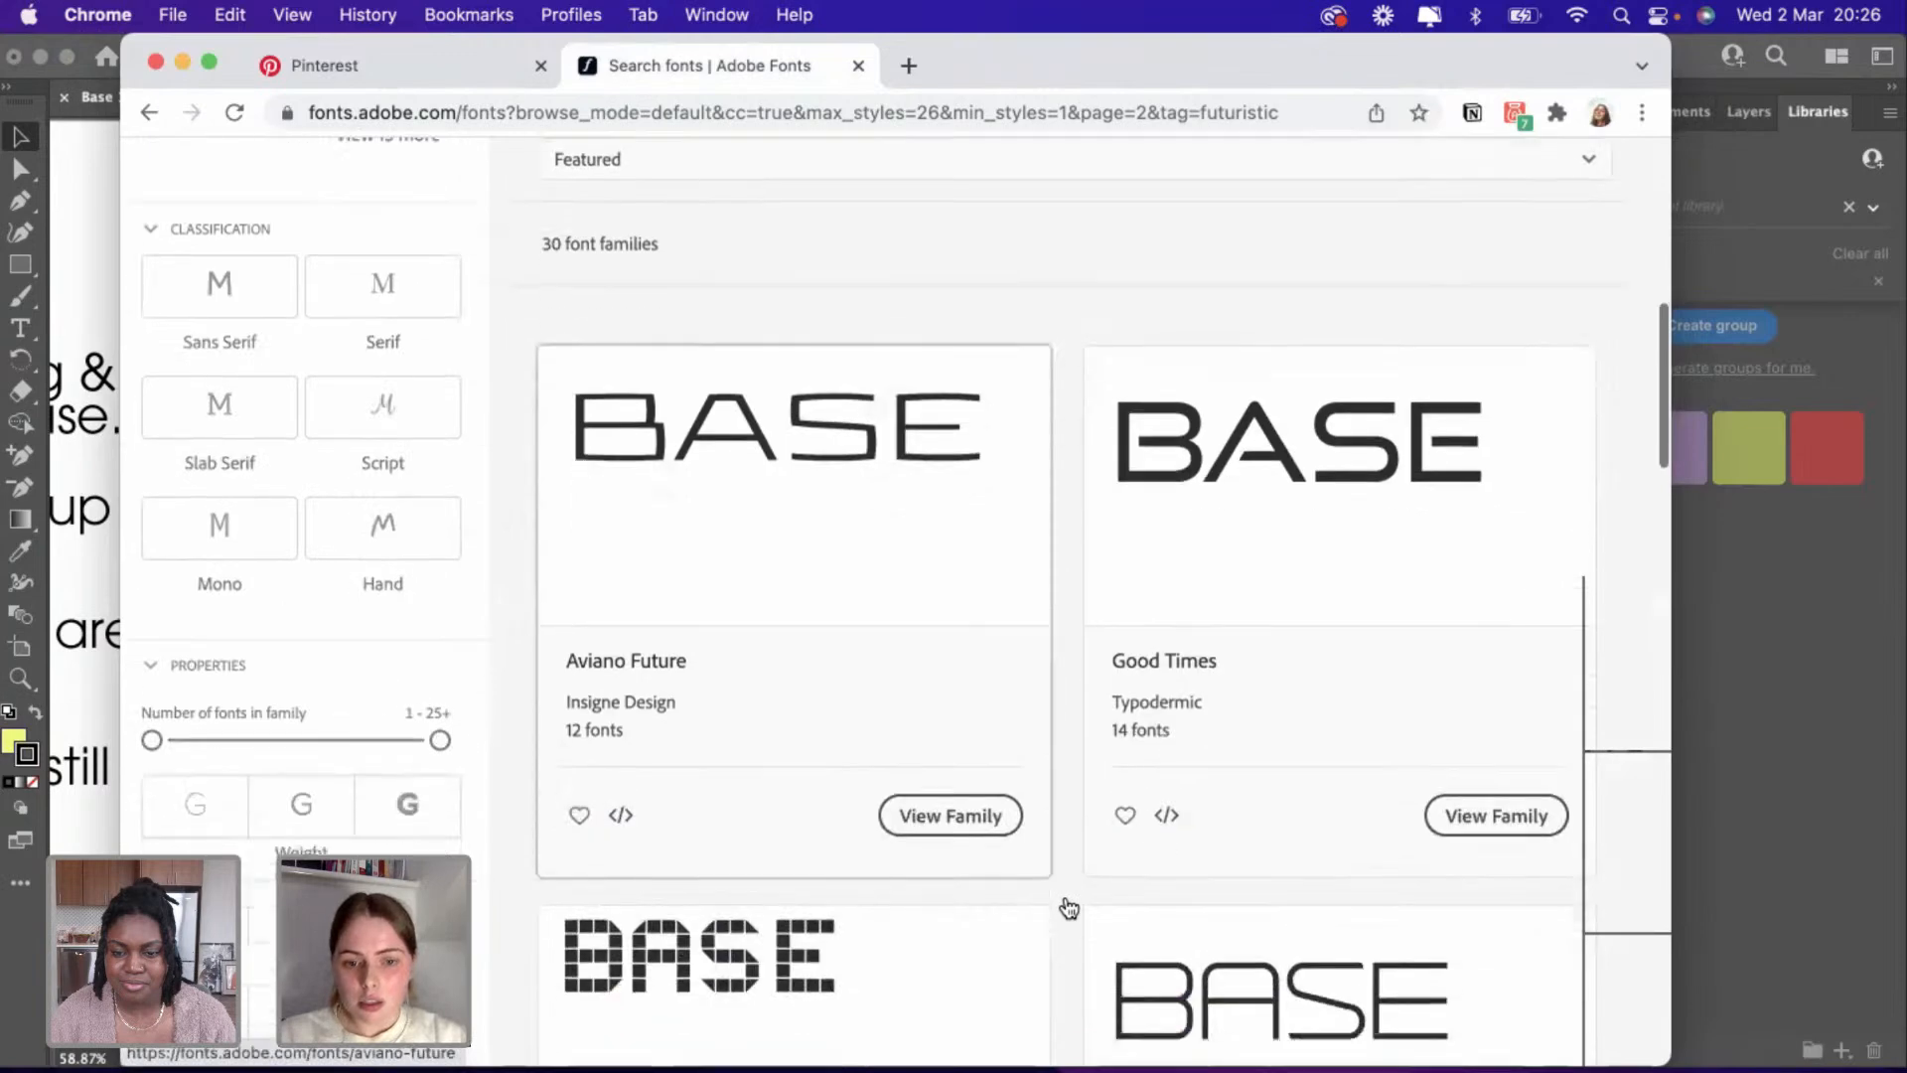
scroll(1068, 907, "up", 4)
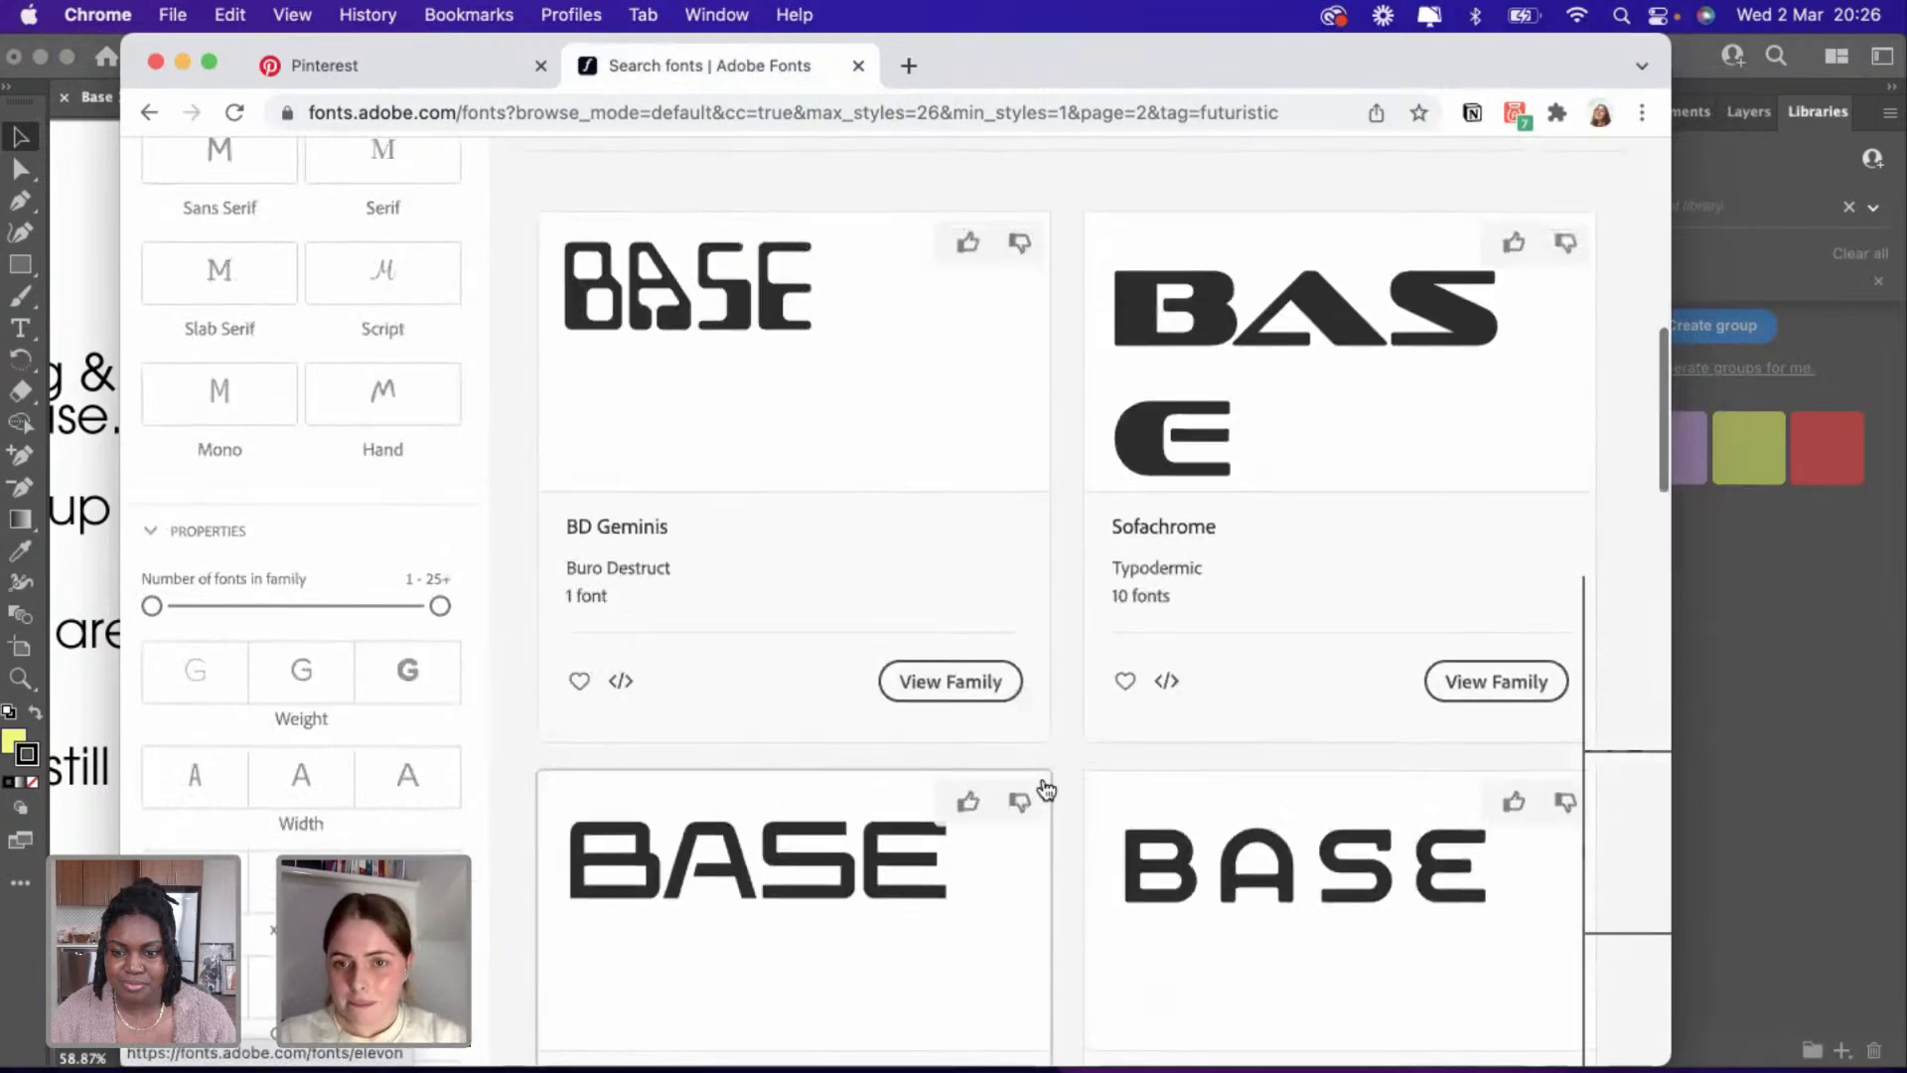
scroll(1262, 362, "up", 2)
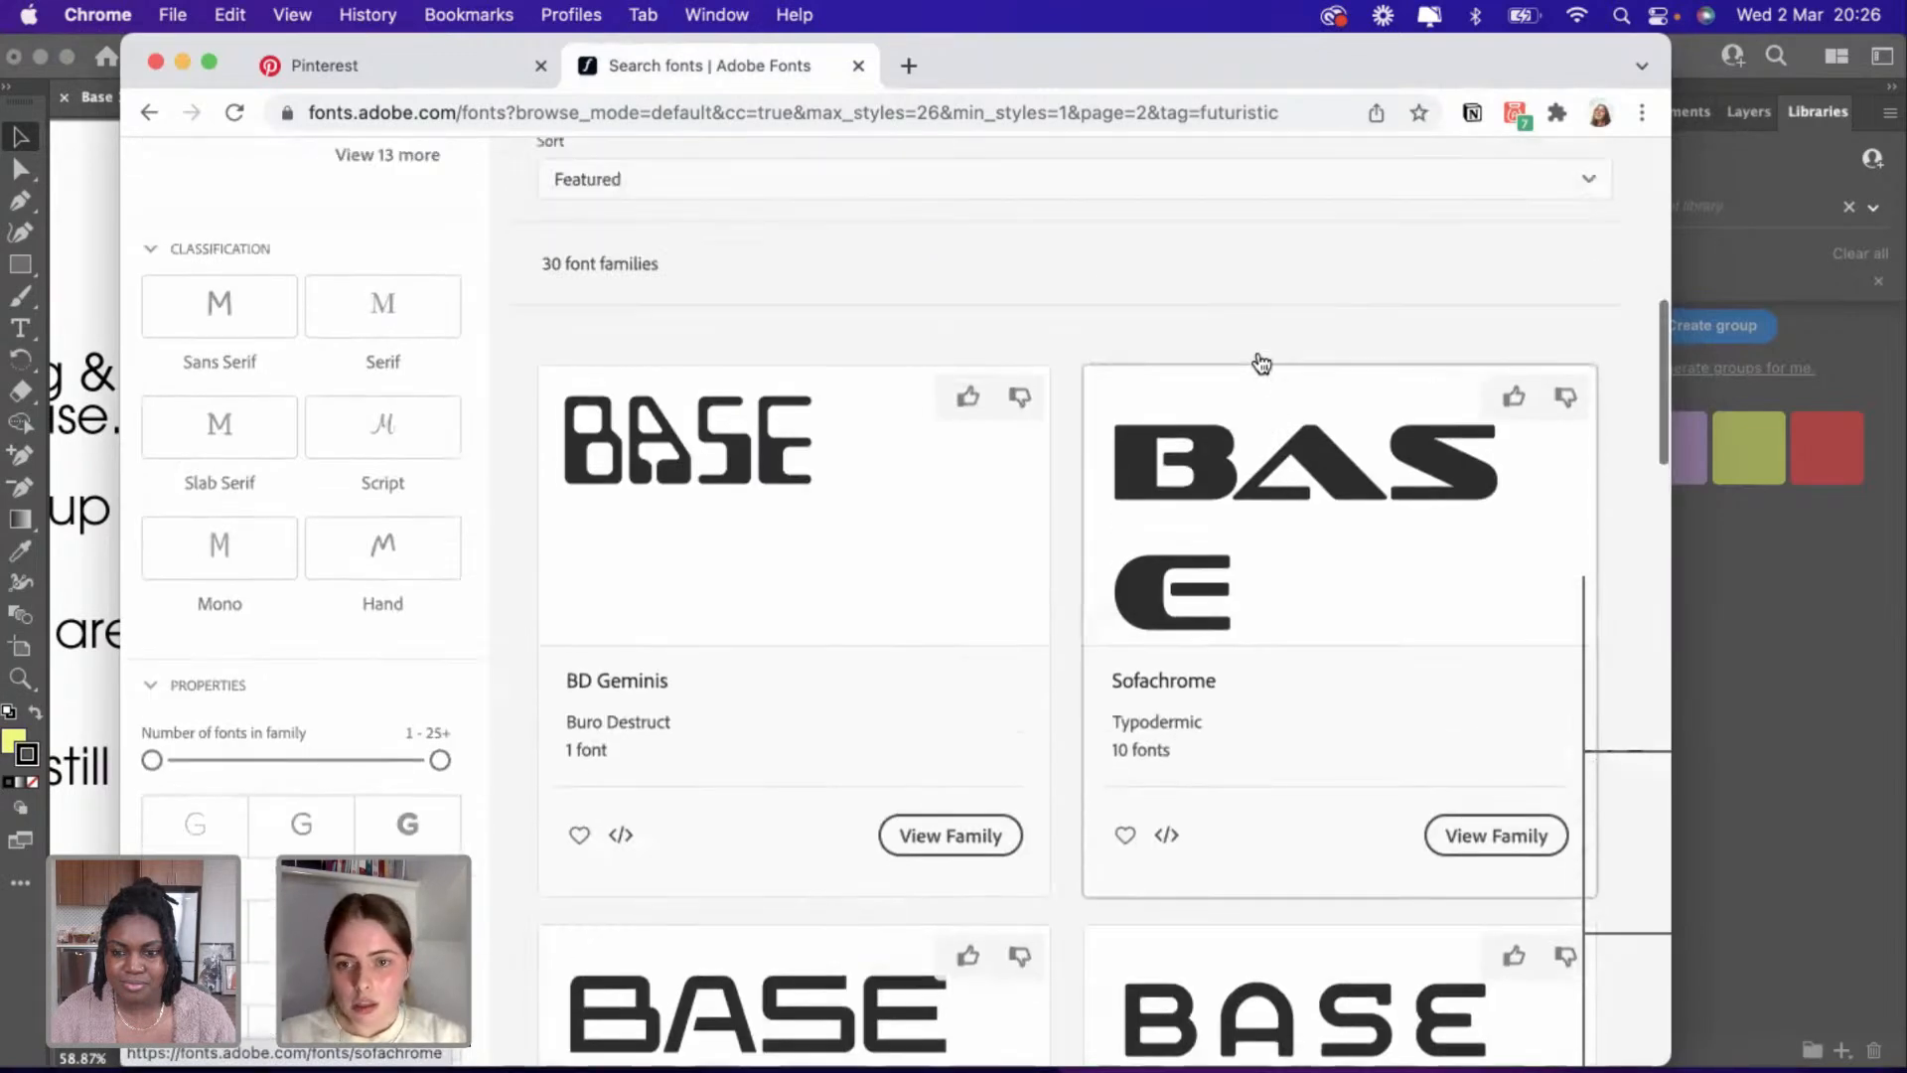
scroll(1258, 360, "down", 10)
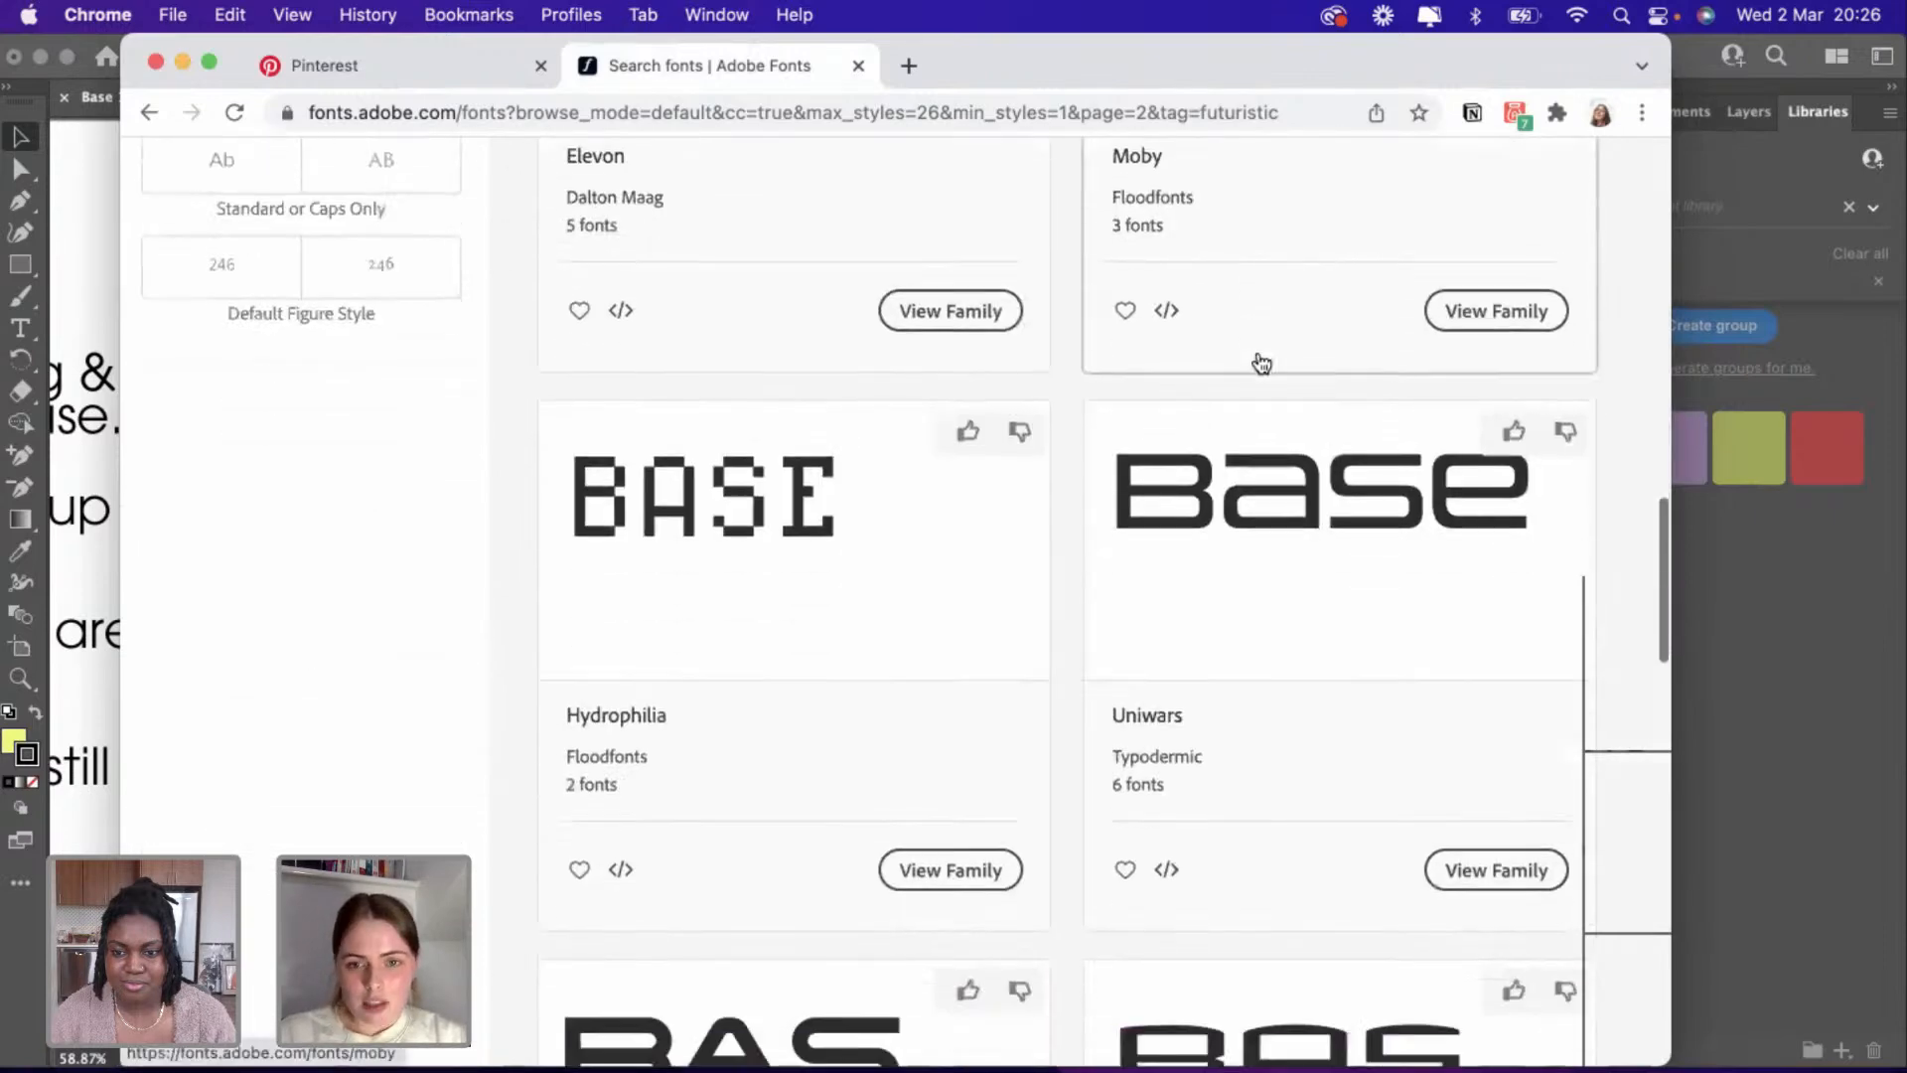
right_click(688, 492)
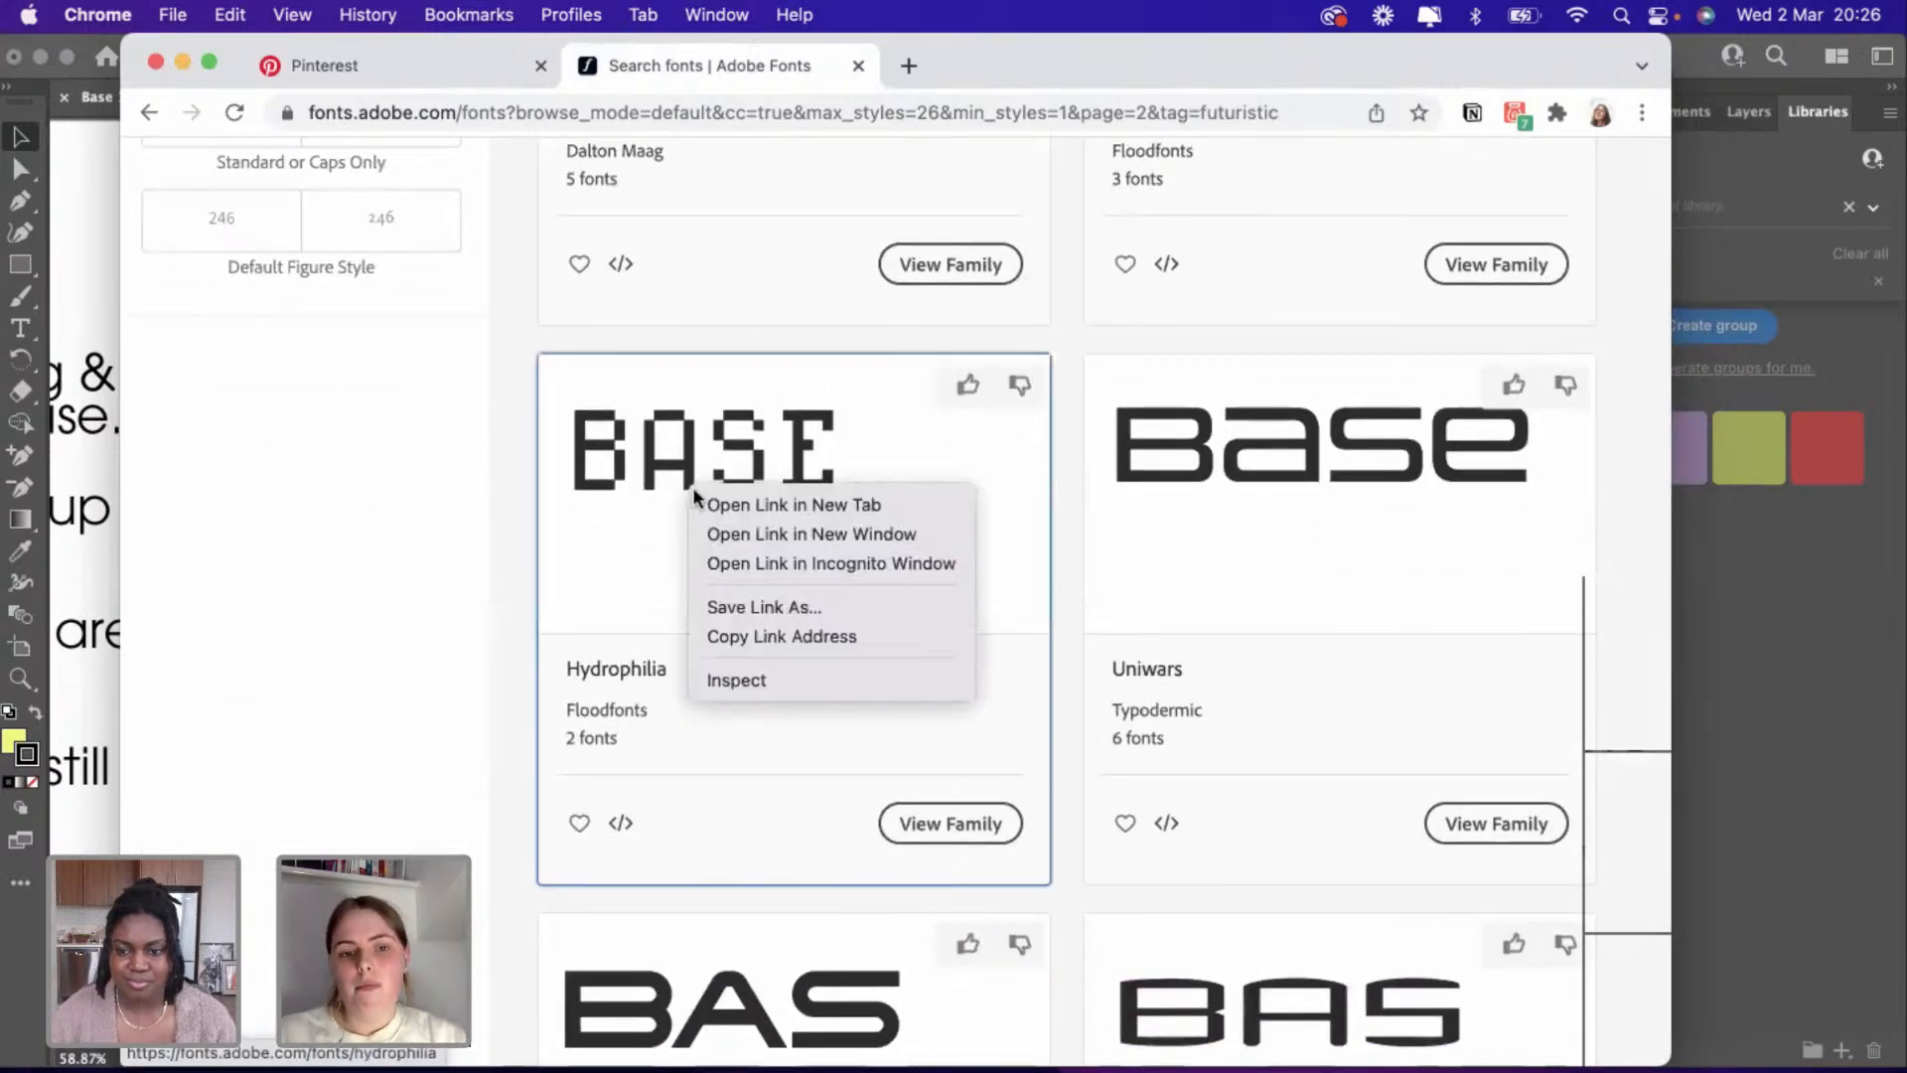
left_click(723, 505)
Check the remaining page 2 previews, go to results page 3 and open the Sneakers family in a new browser tab.
scroll(726, 518, "down", 3)
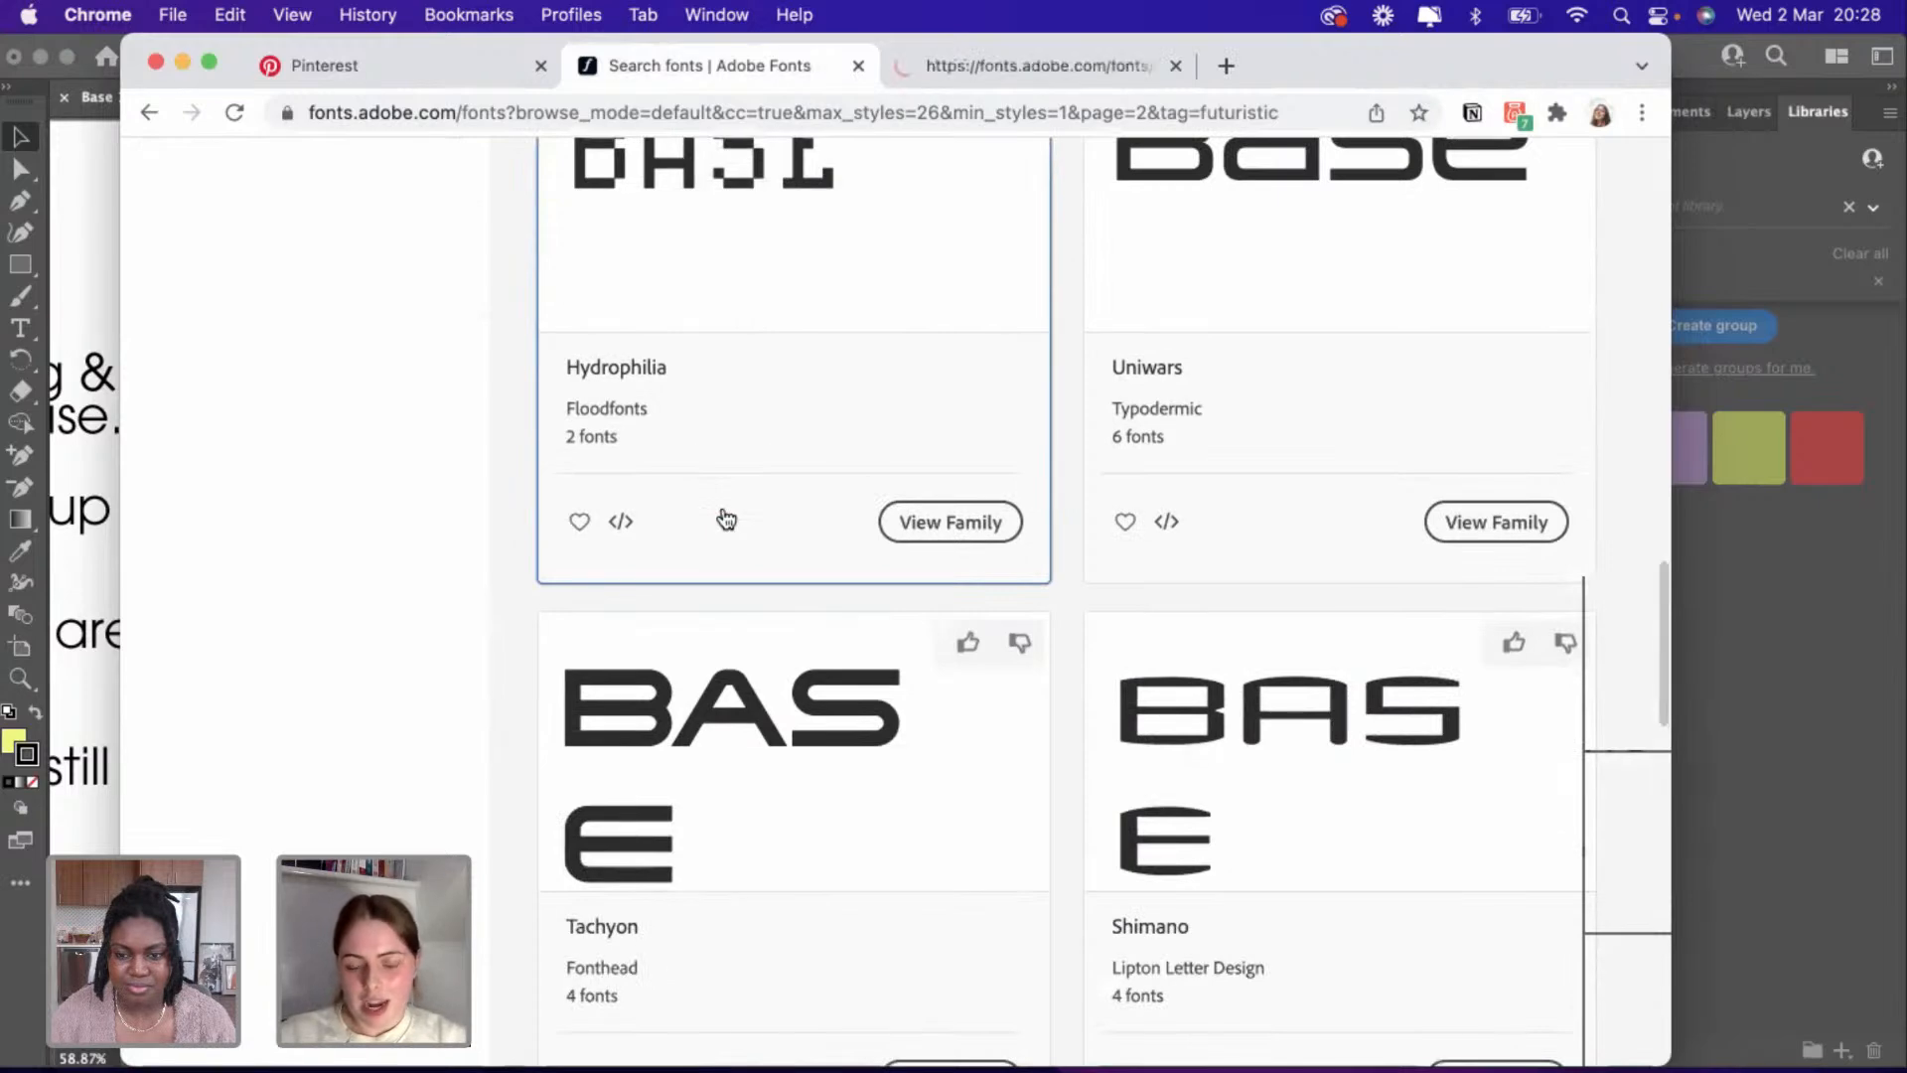
scroll(727, 517, "down", 7)
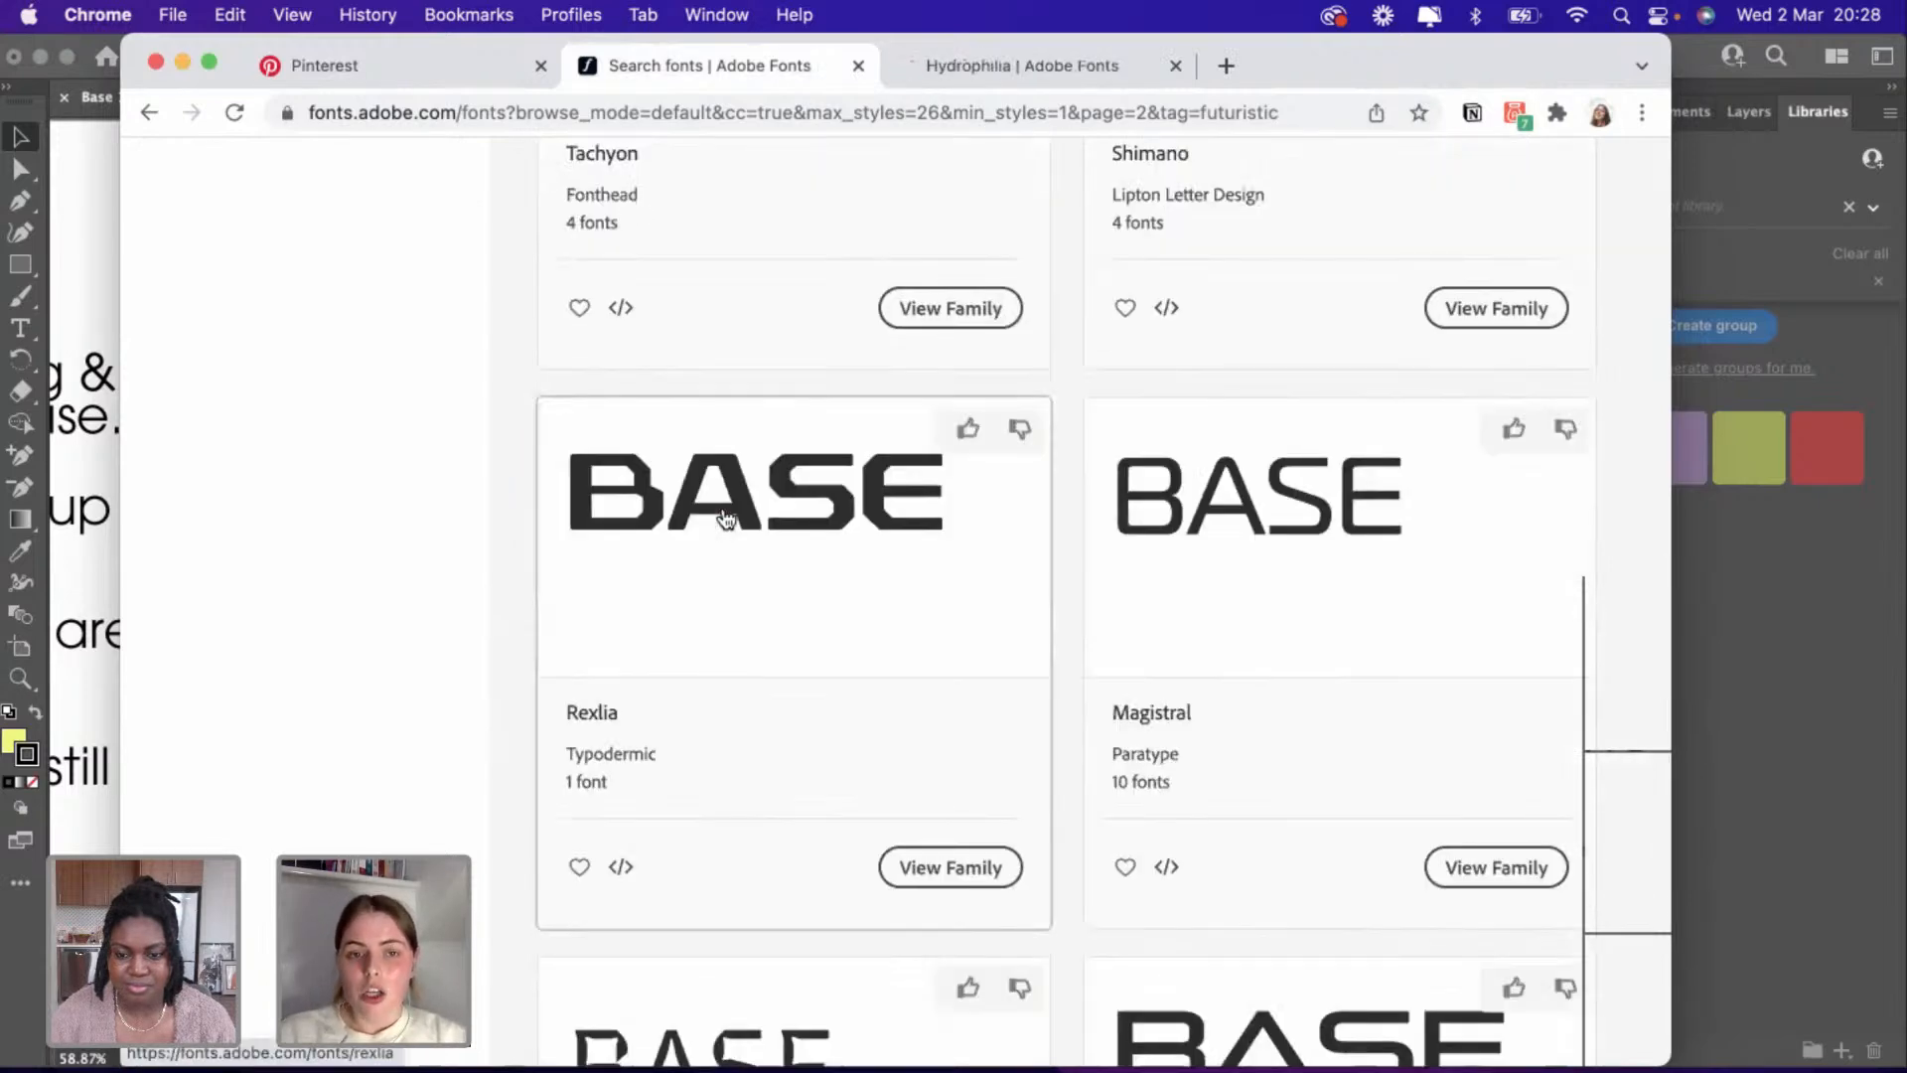
scroll(726, 518, "down", 8)
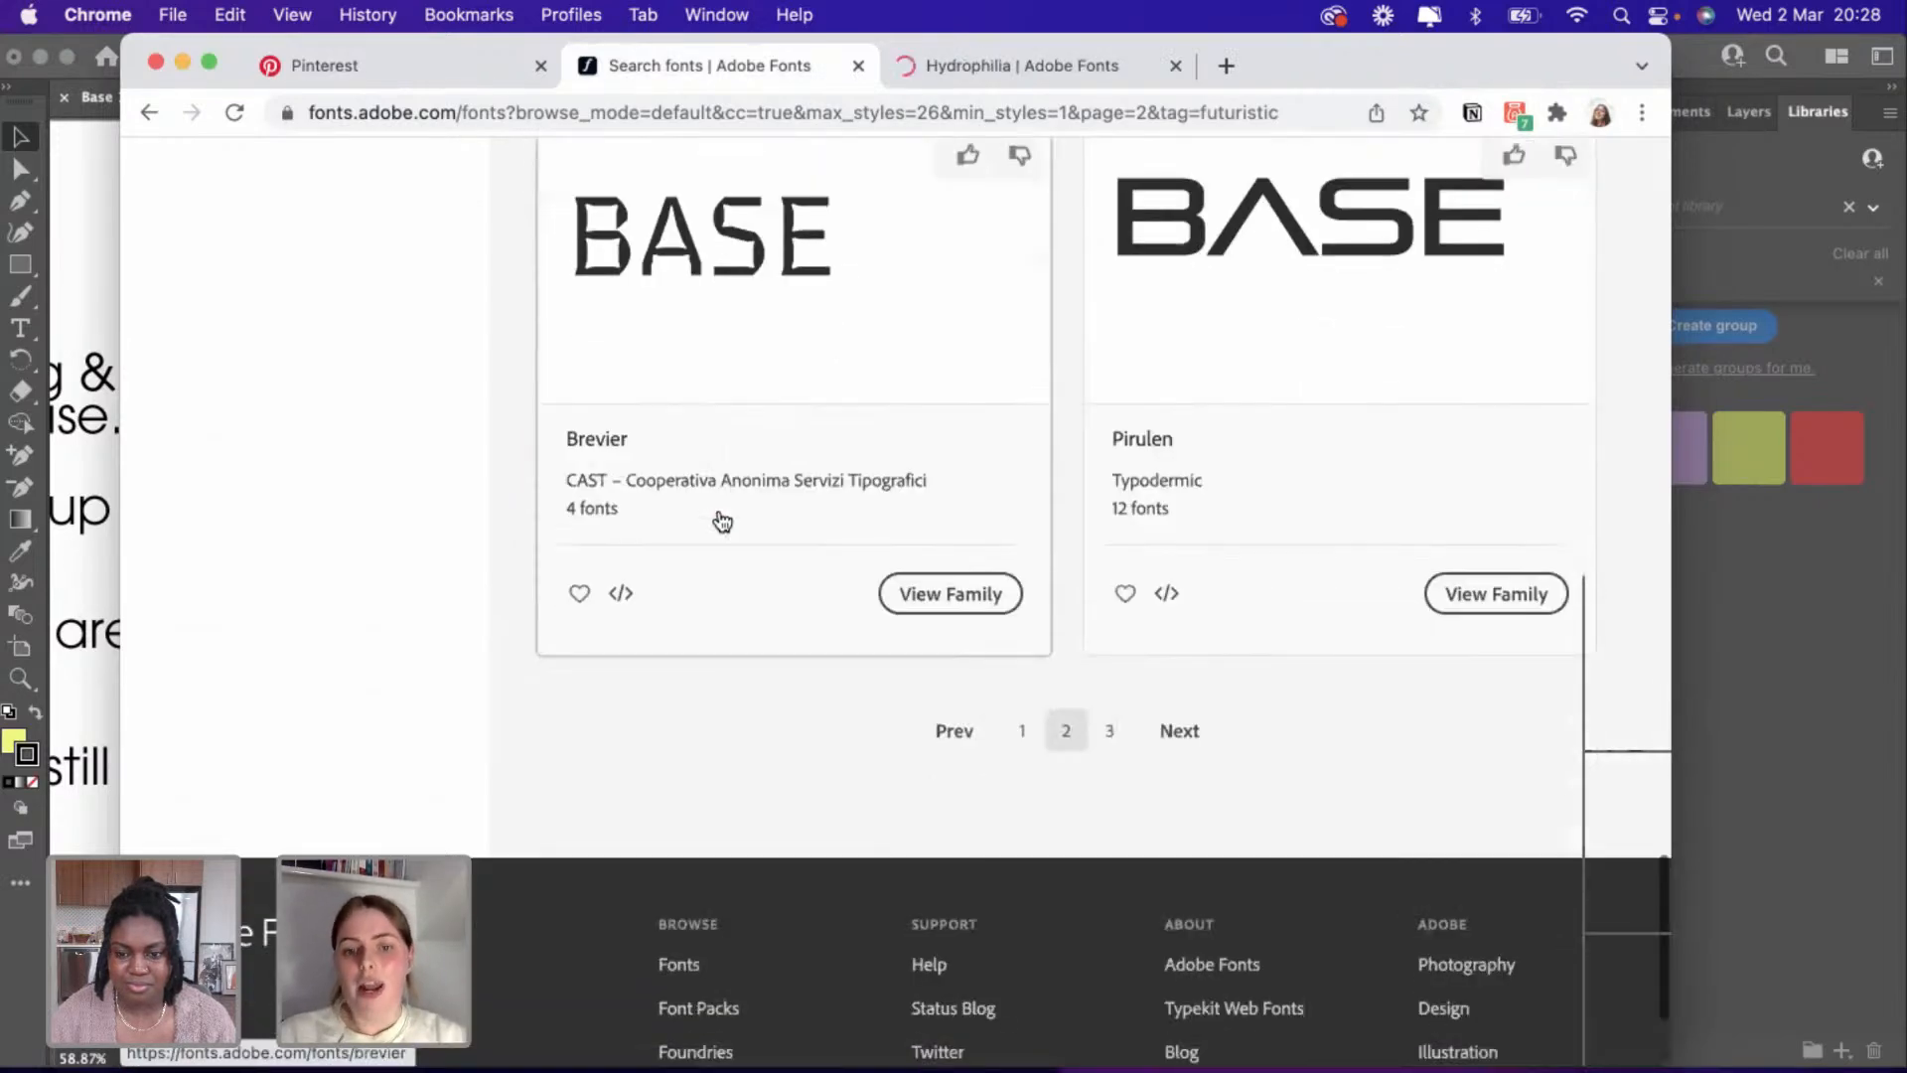
left_click(1112, 673)
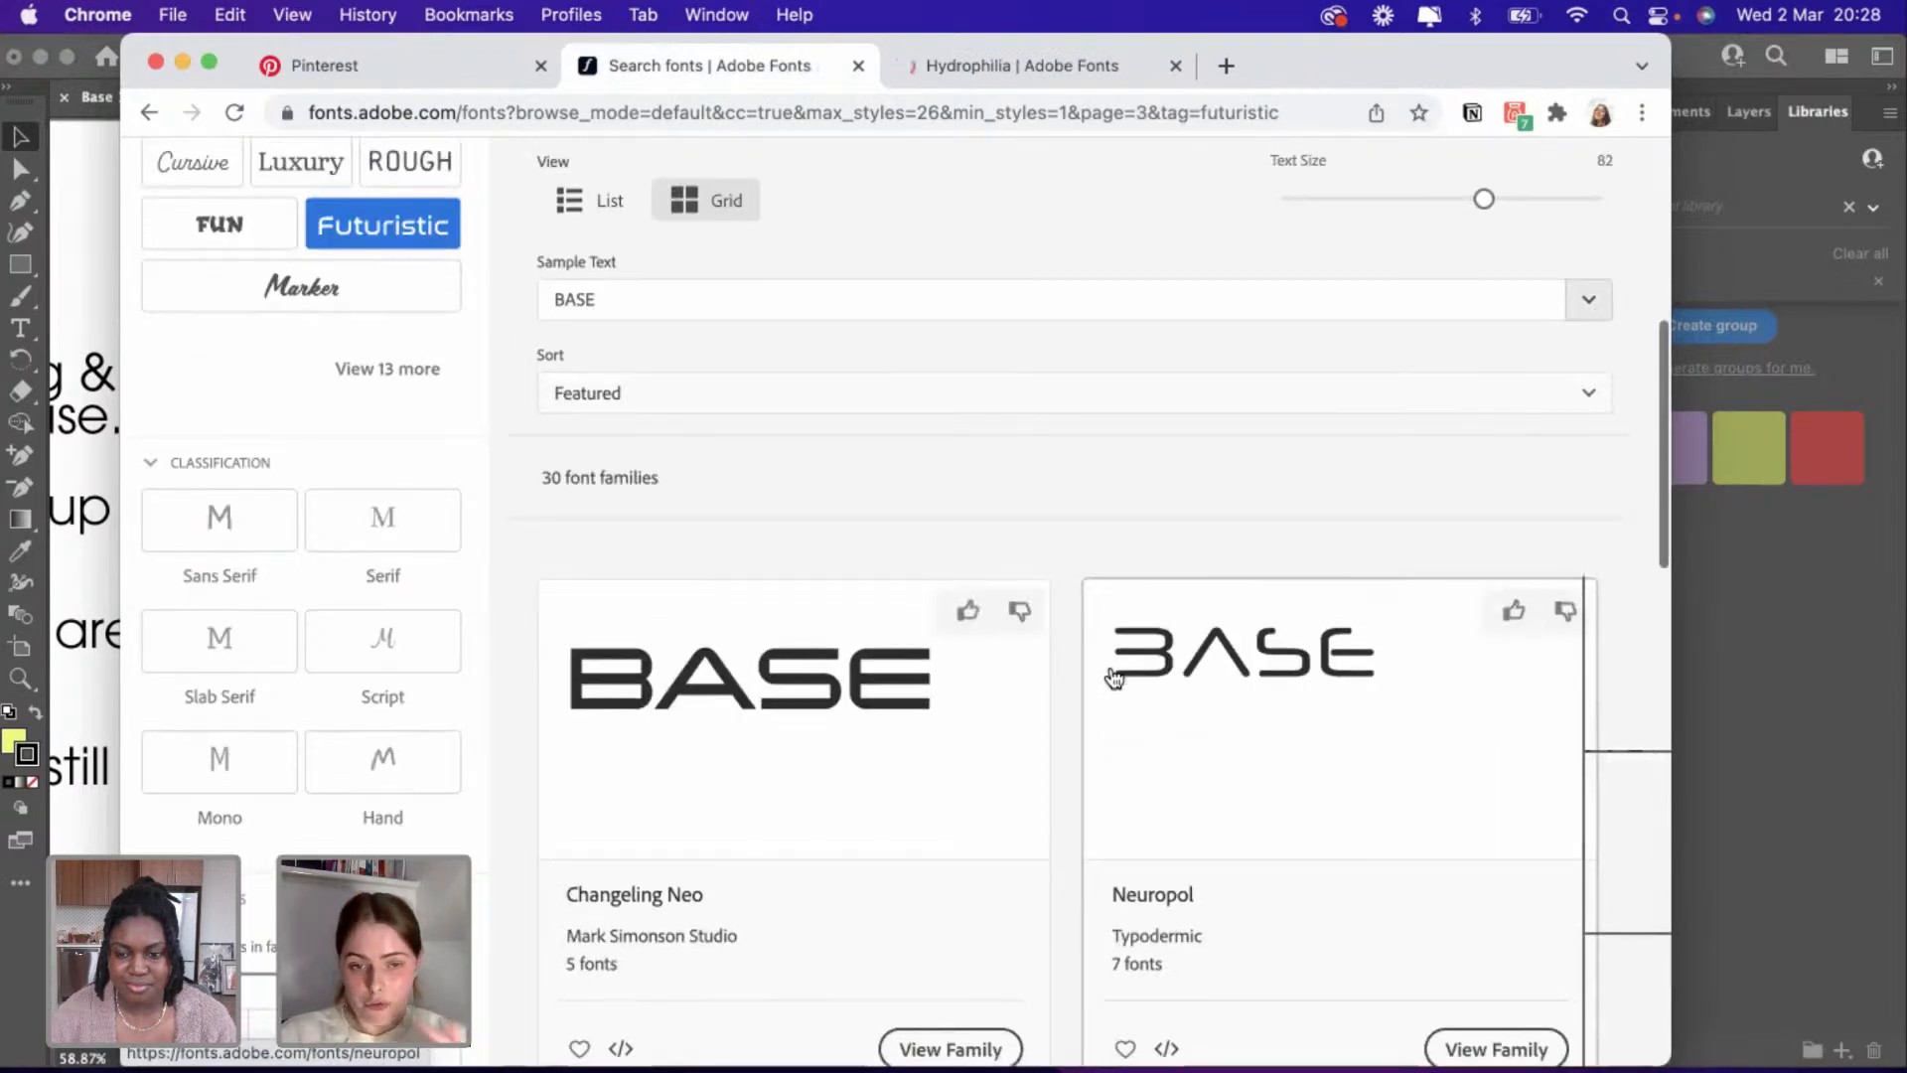
scroll(1113, 676, "down", 5)
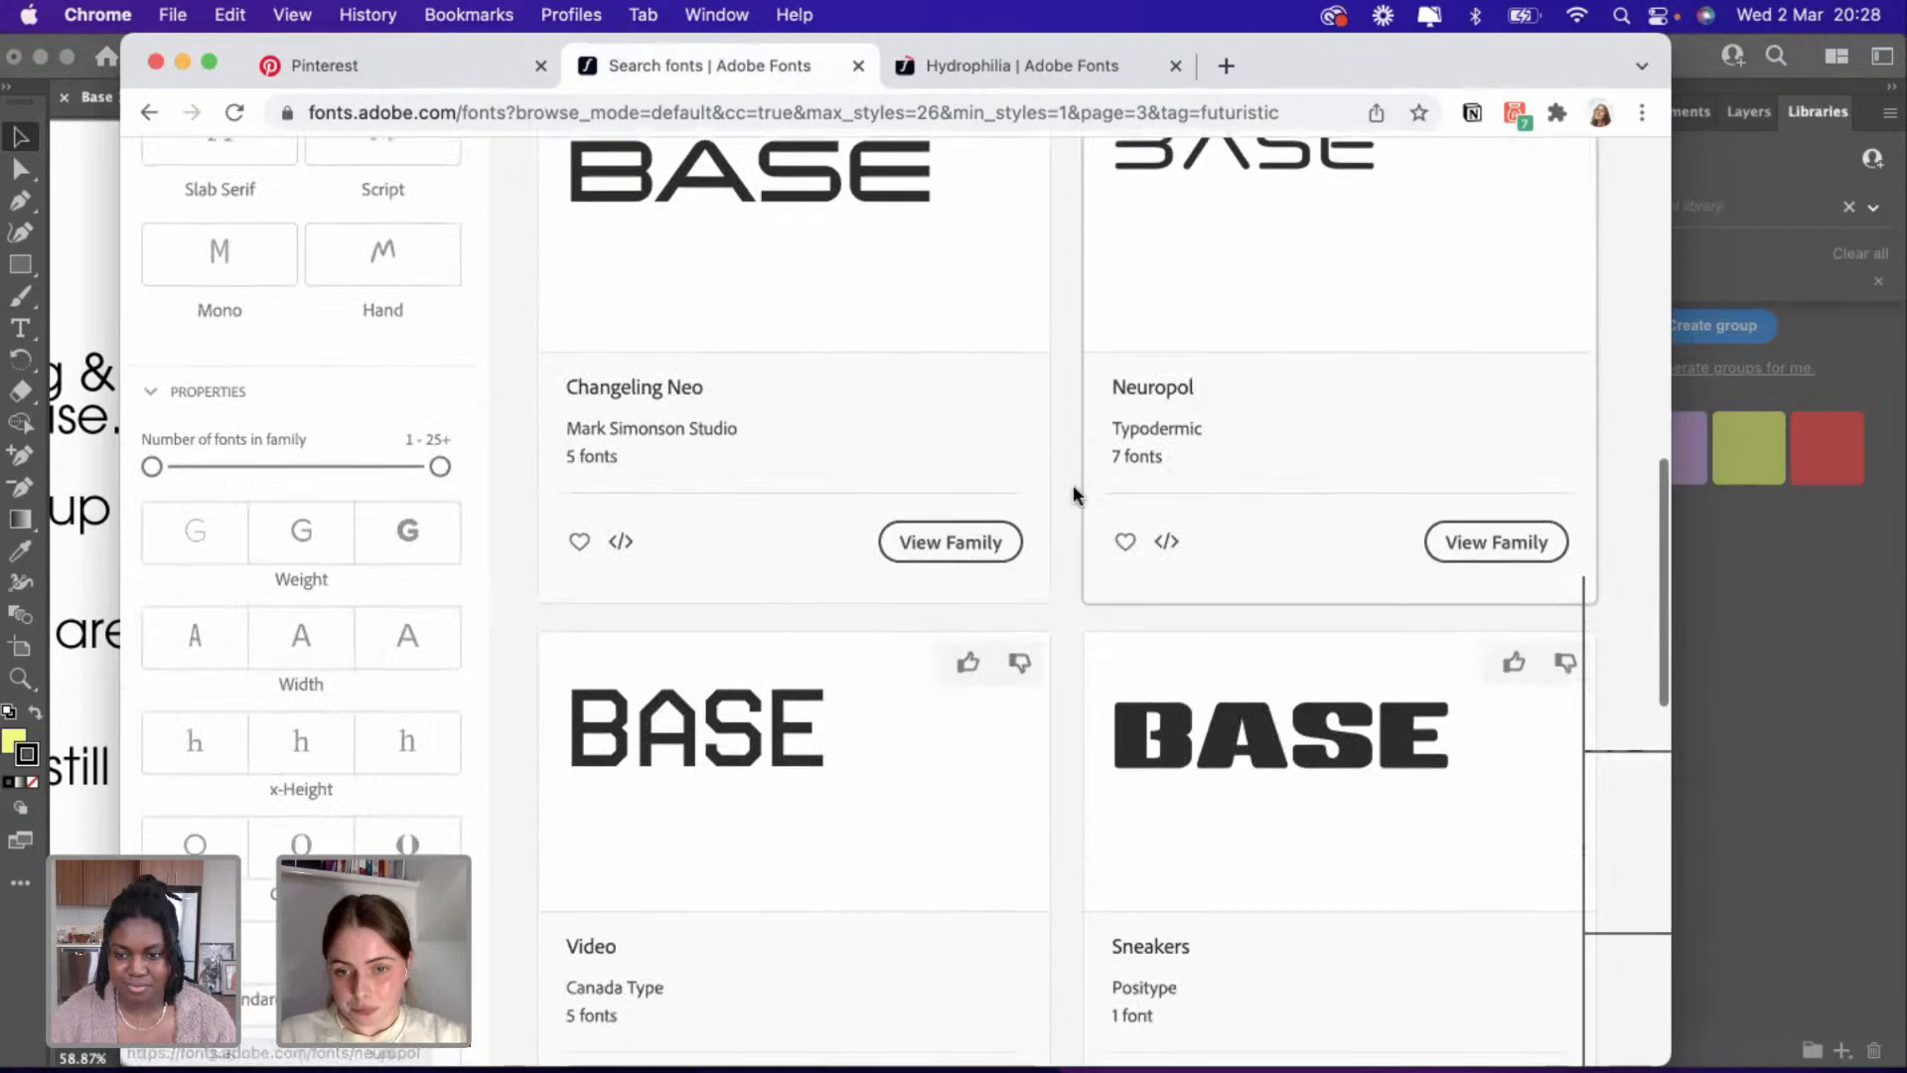
scroll(1074, 487, "down", 2)
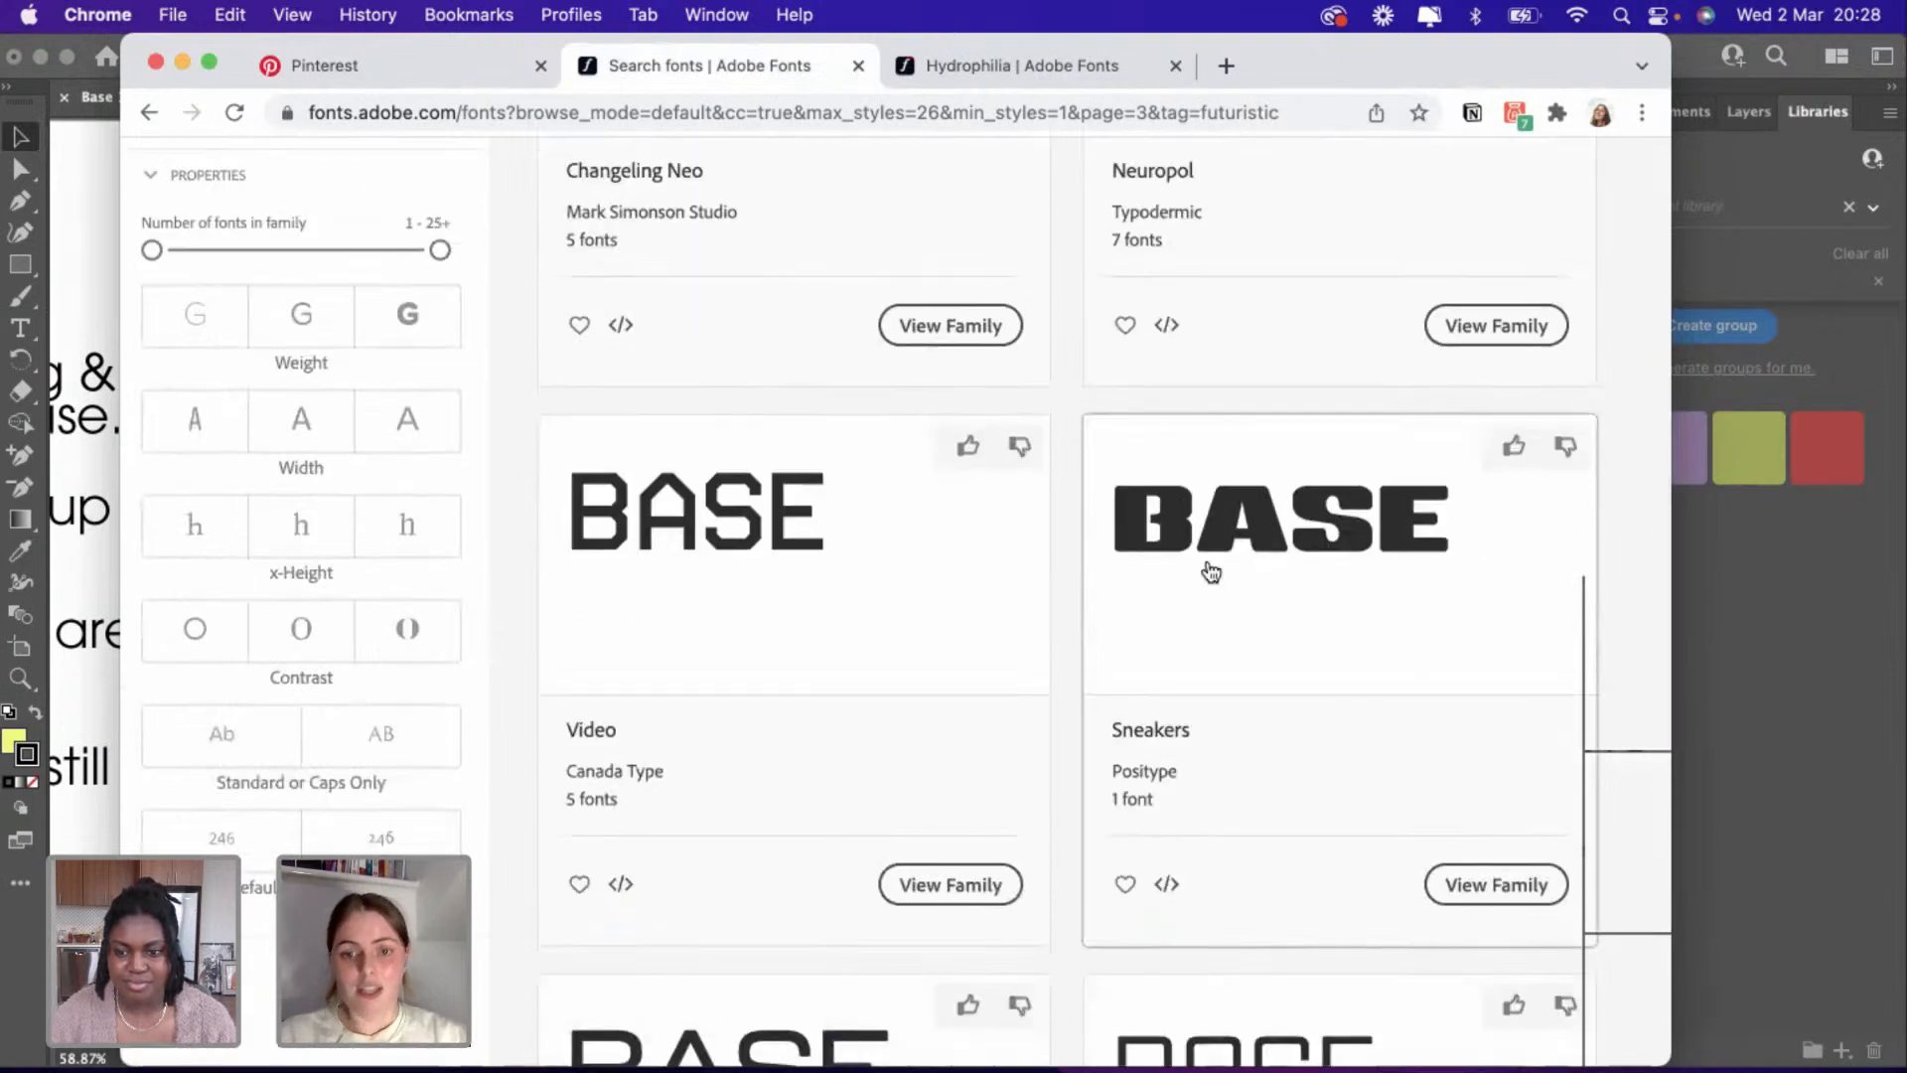
right_click(1401, 559)
left_click(1421, 568)
Go to the Sneakers family page, activate its font and dismiss the activation message.
scroll(1424, 581, "down", 8)
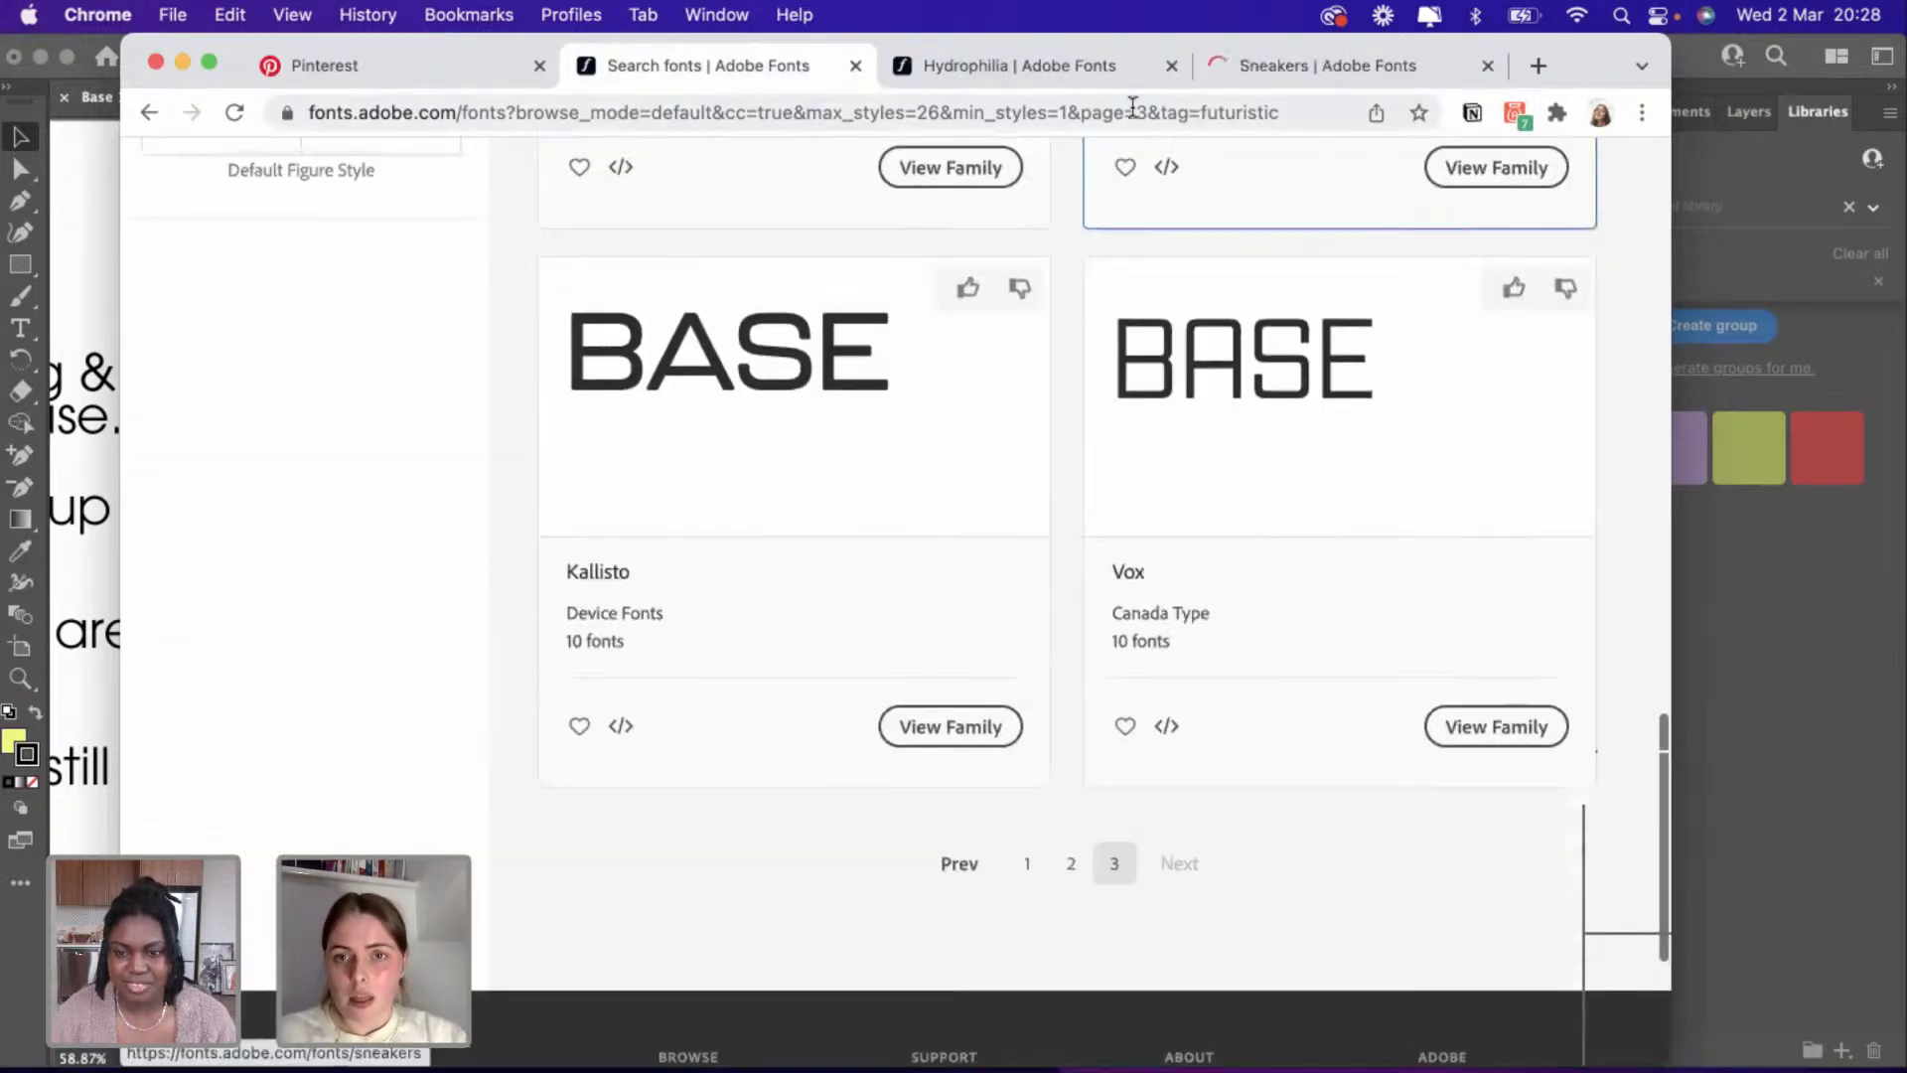
left_click(1262, 62)
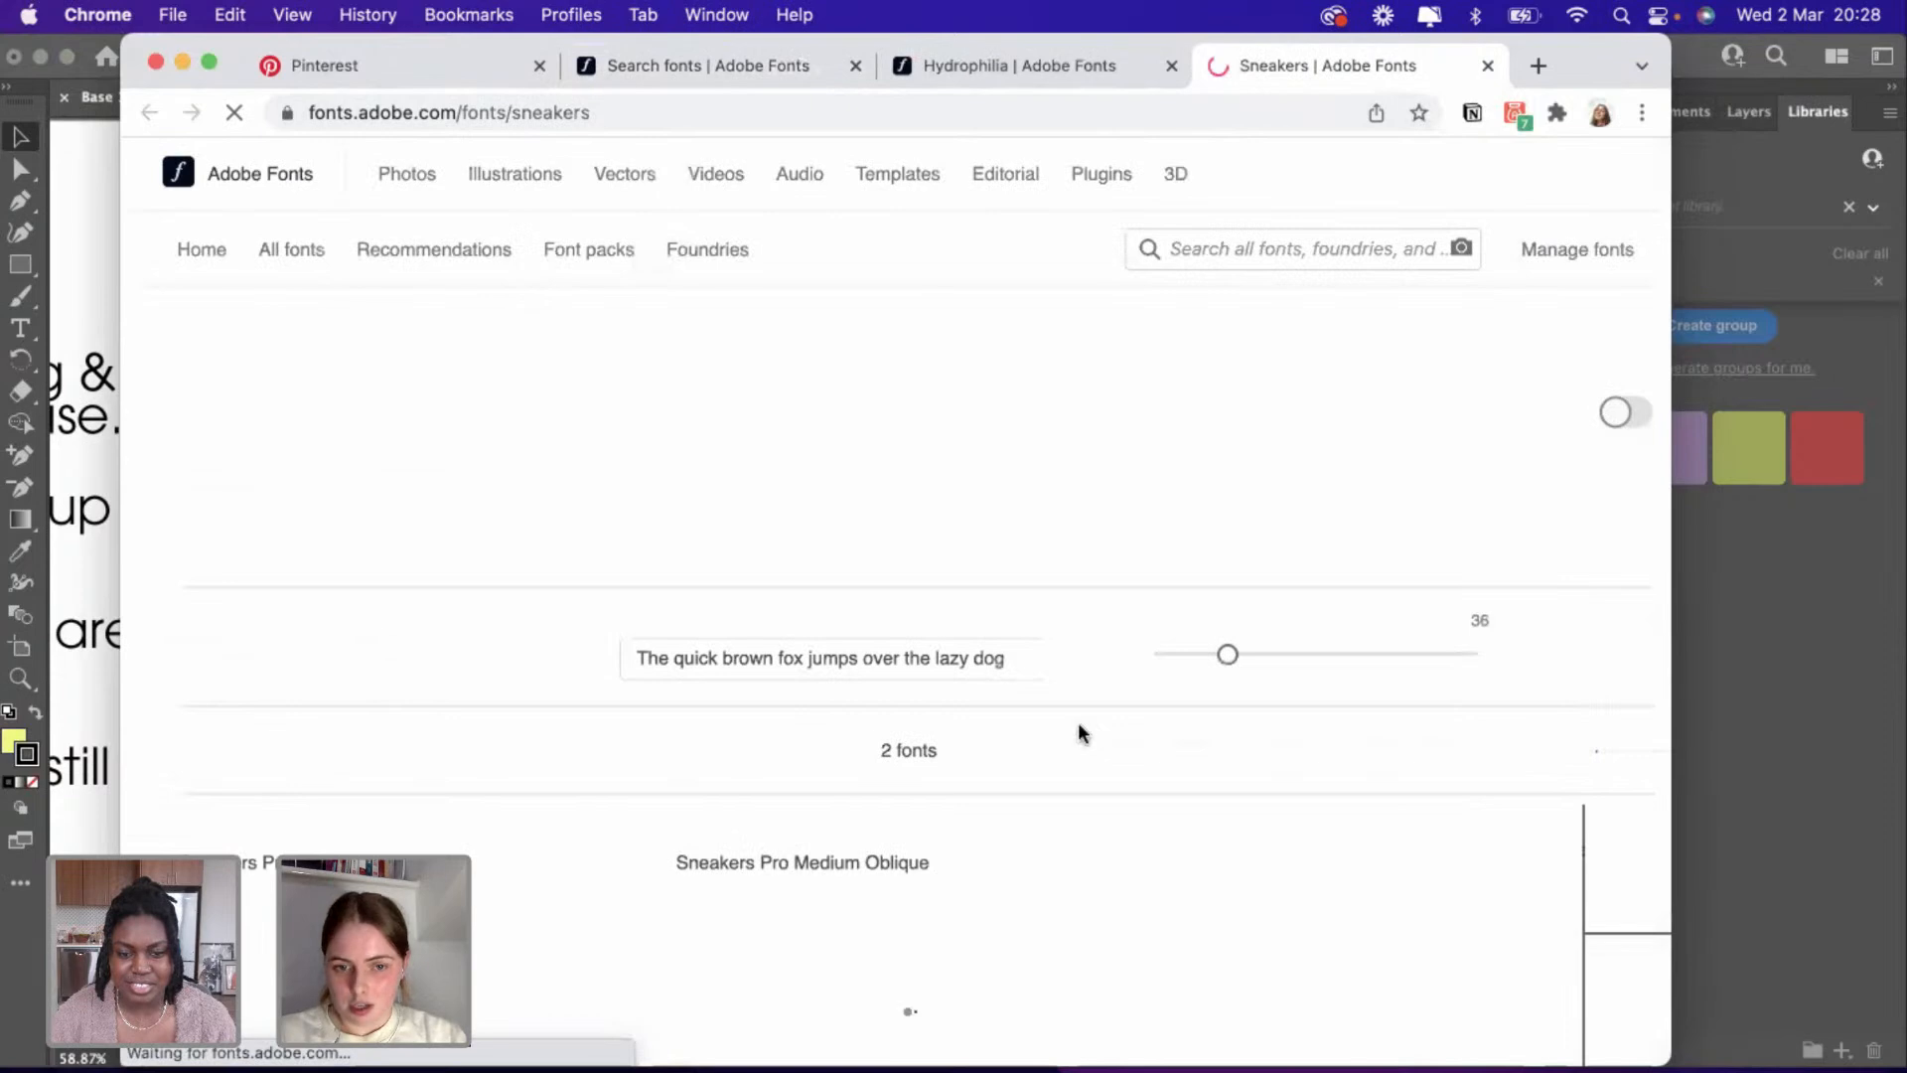
scroll(1081, 734, "down", 5)
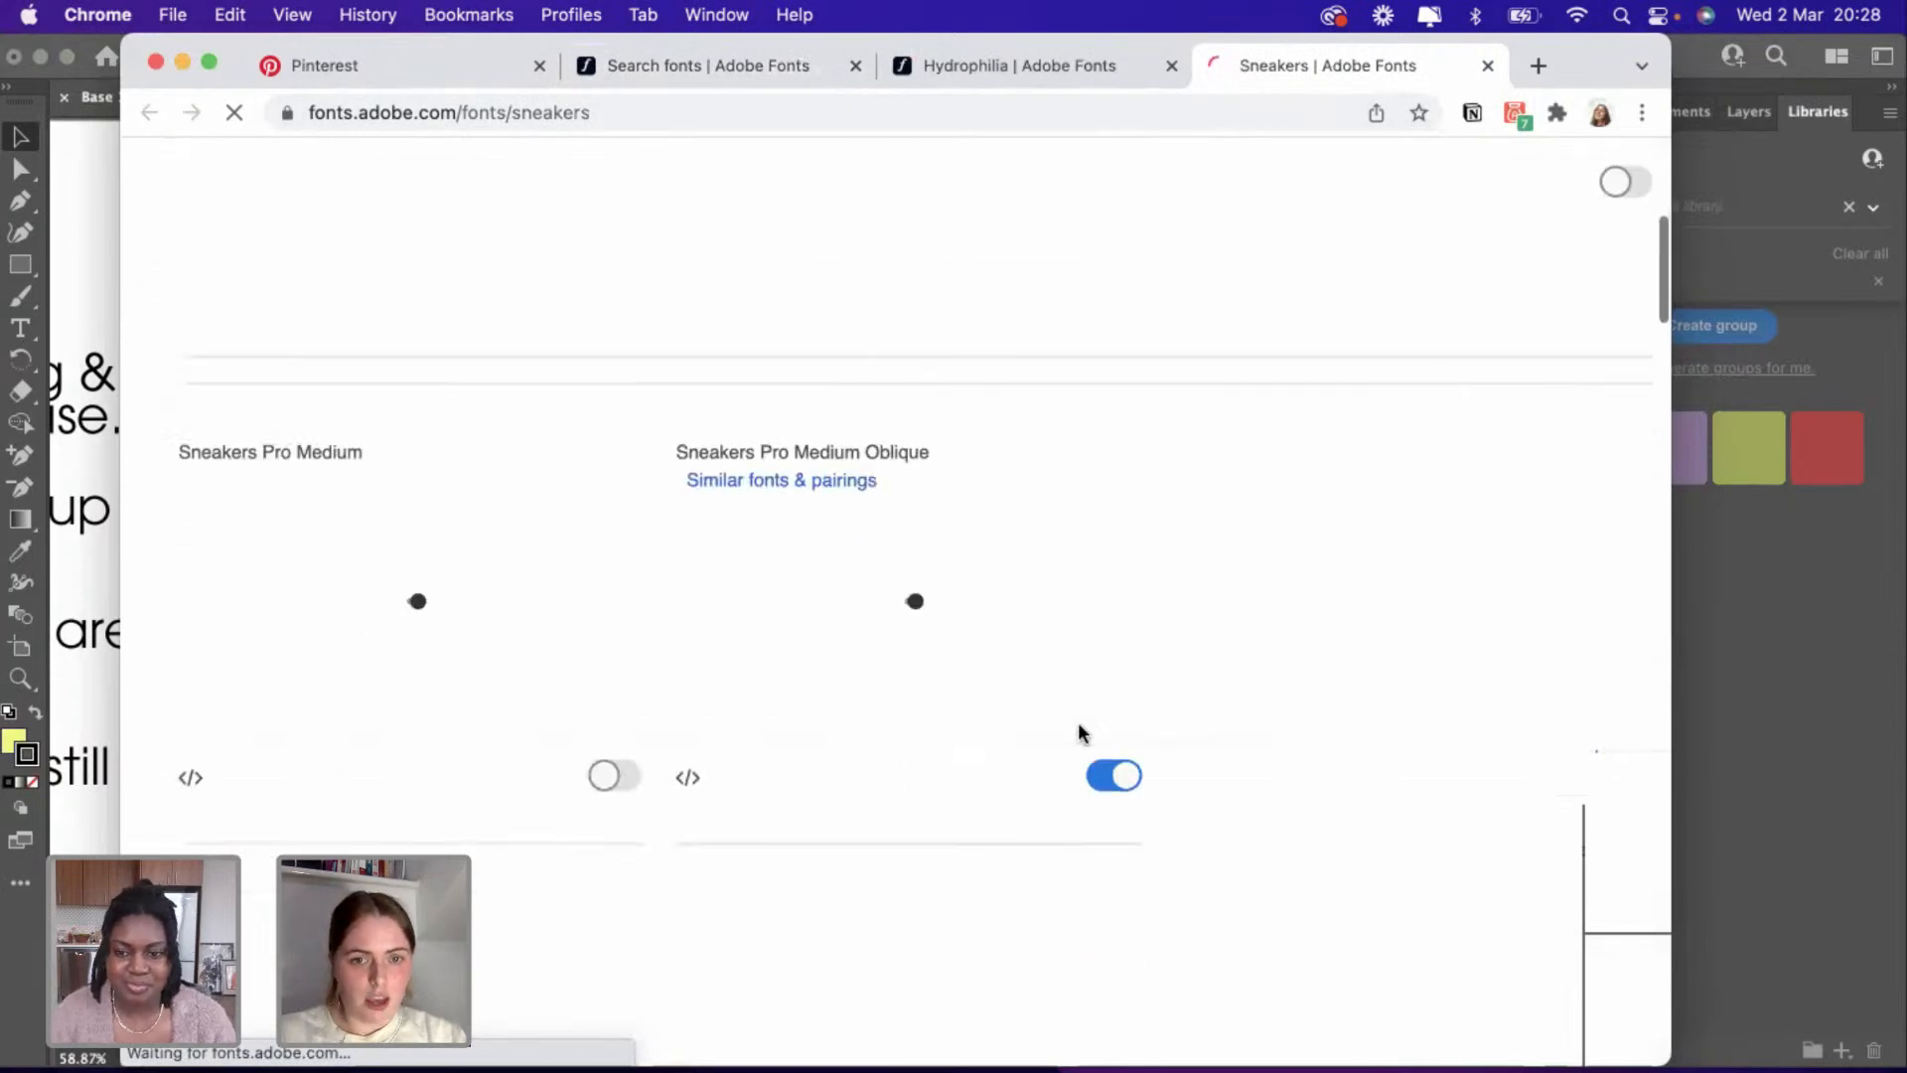
scroll(1083, 733, "up", 3)
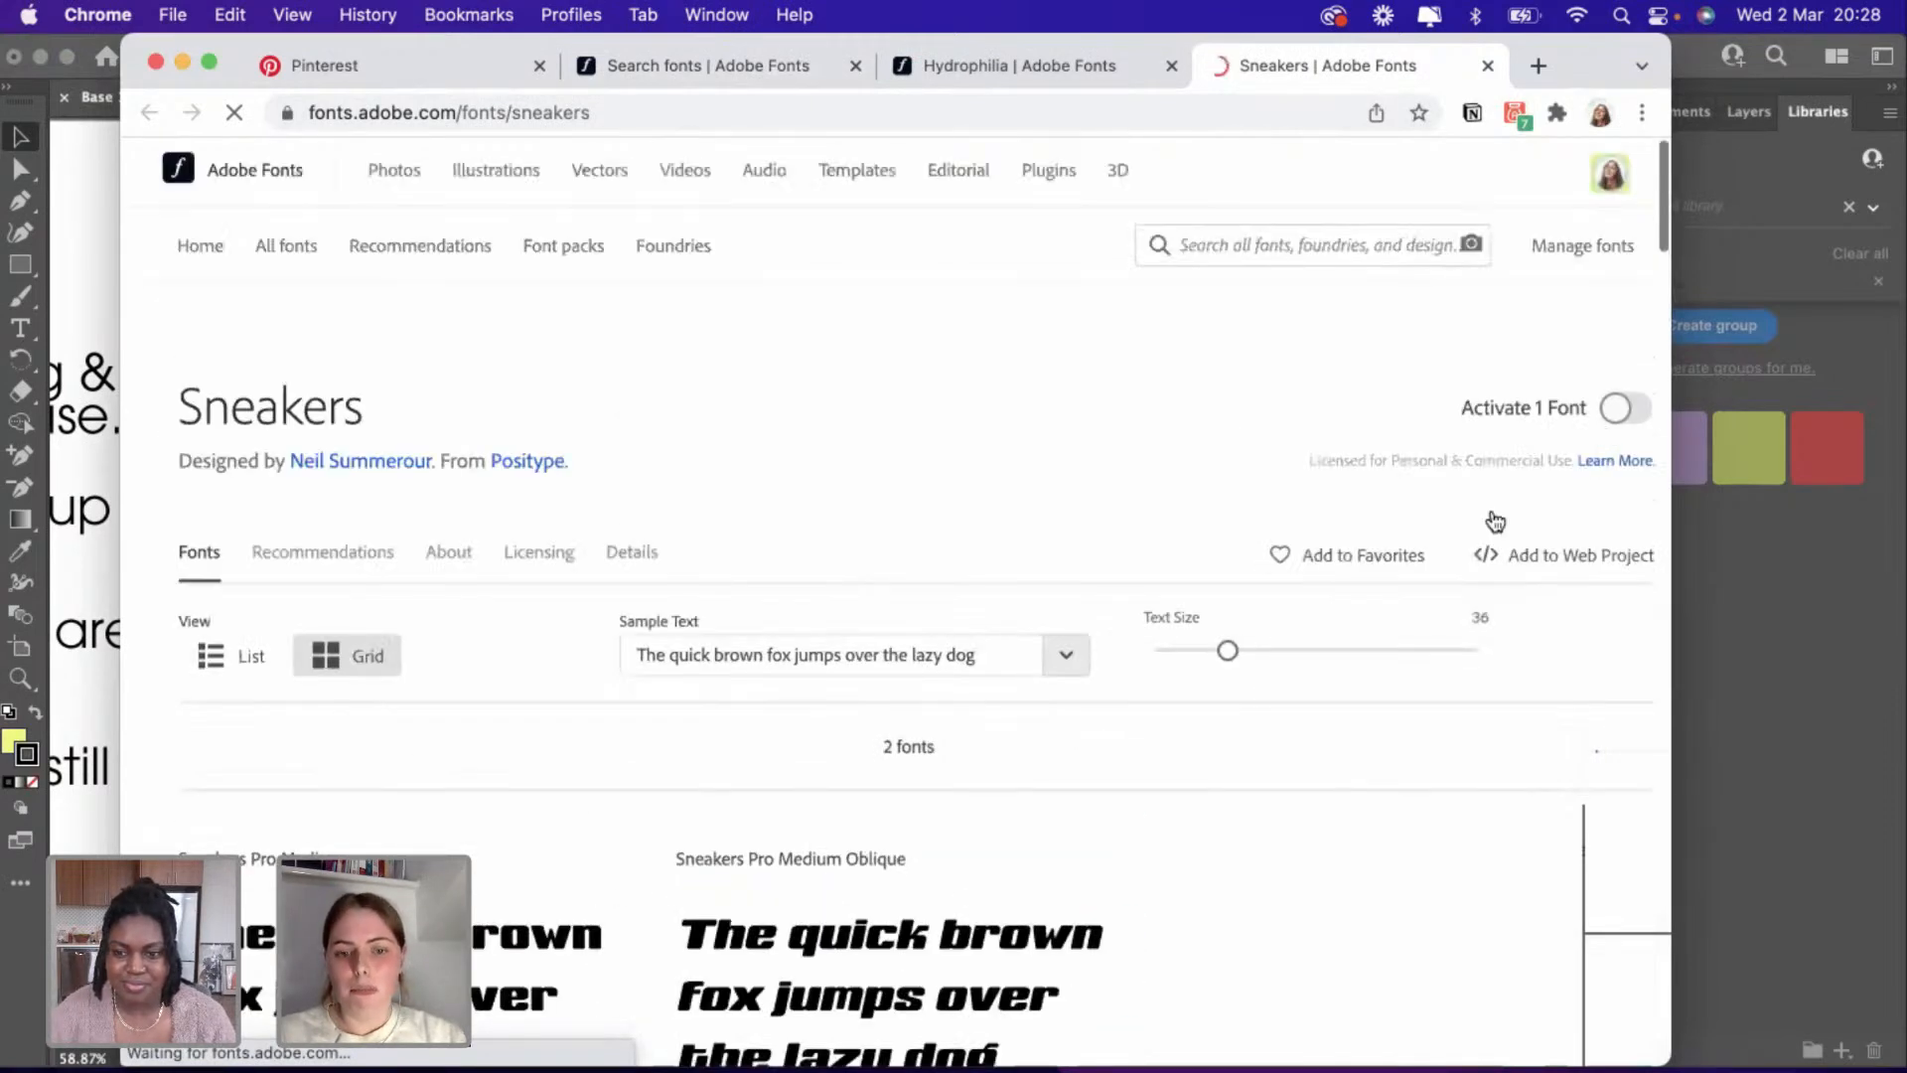
left_click(1621, 407)
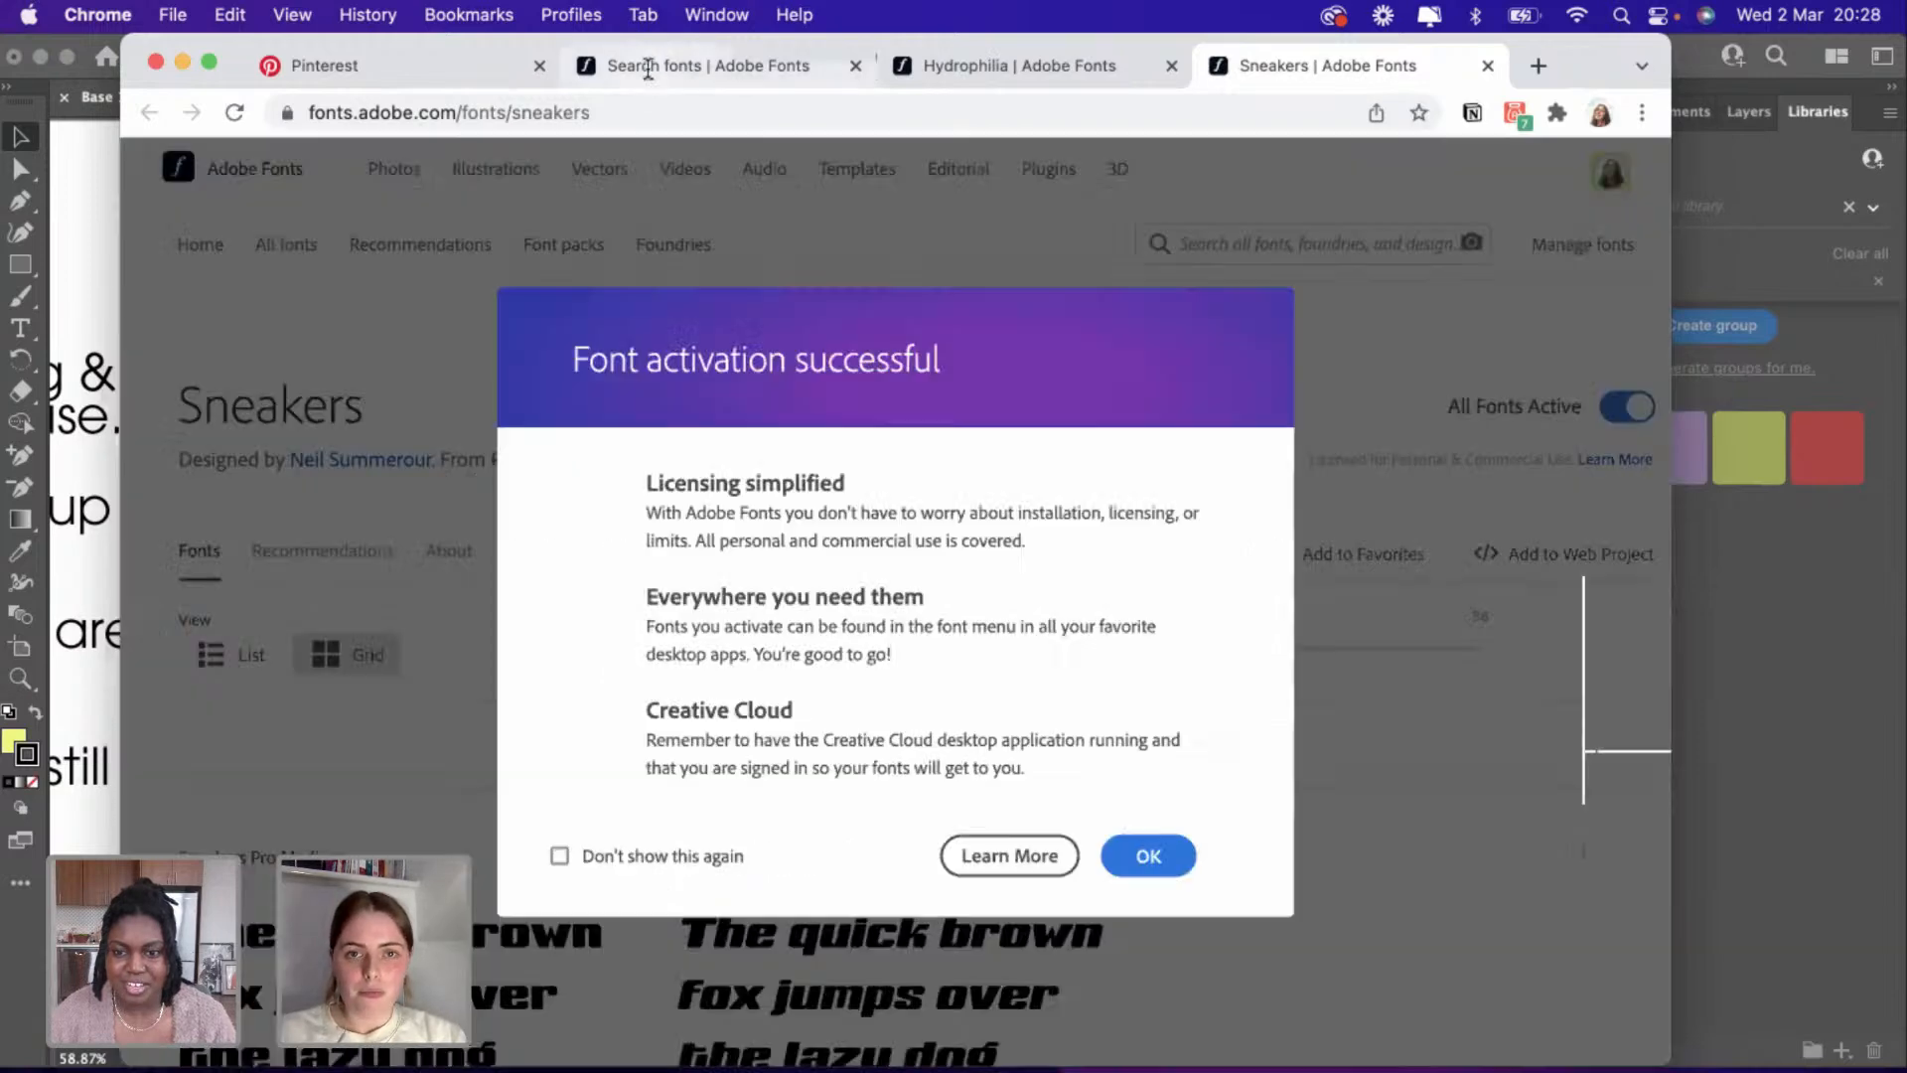
left_click(646, 70)
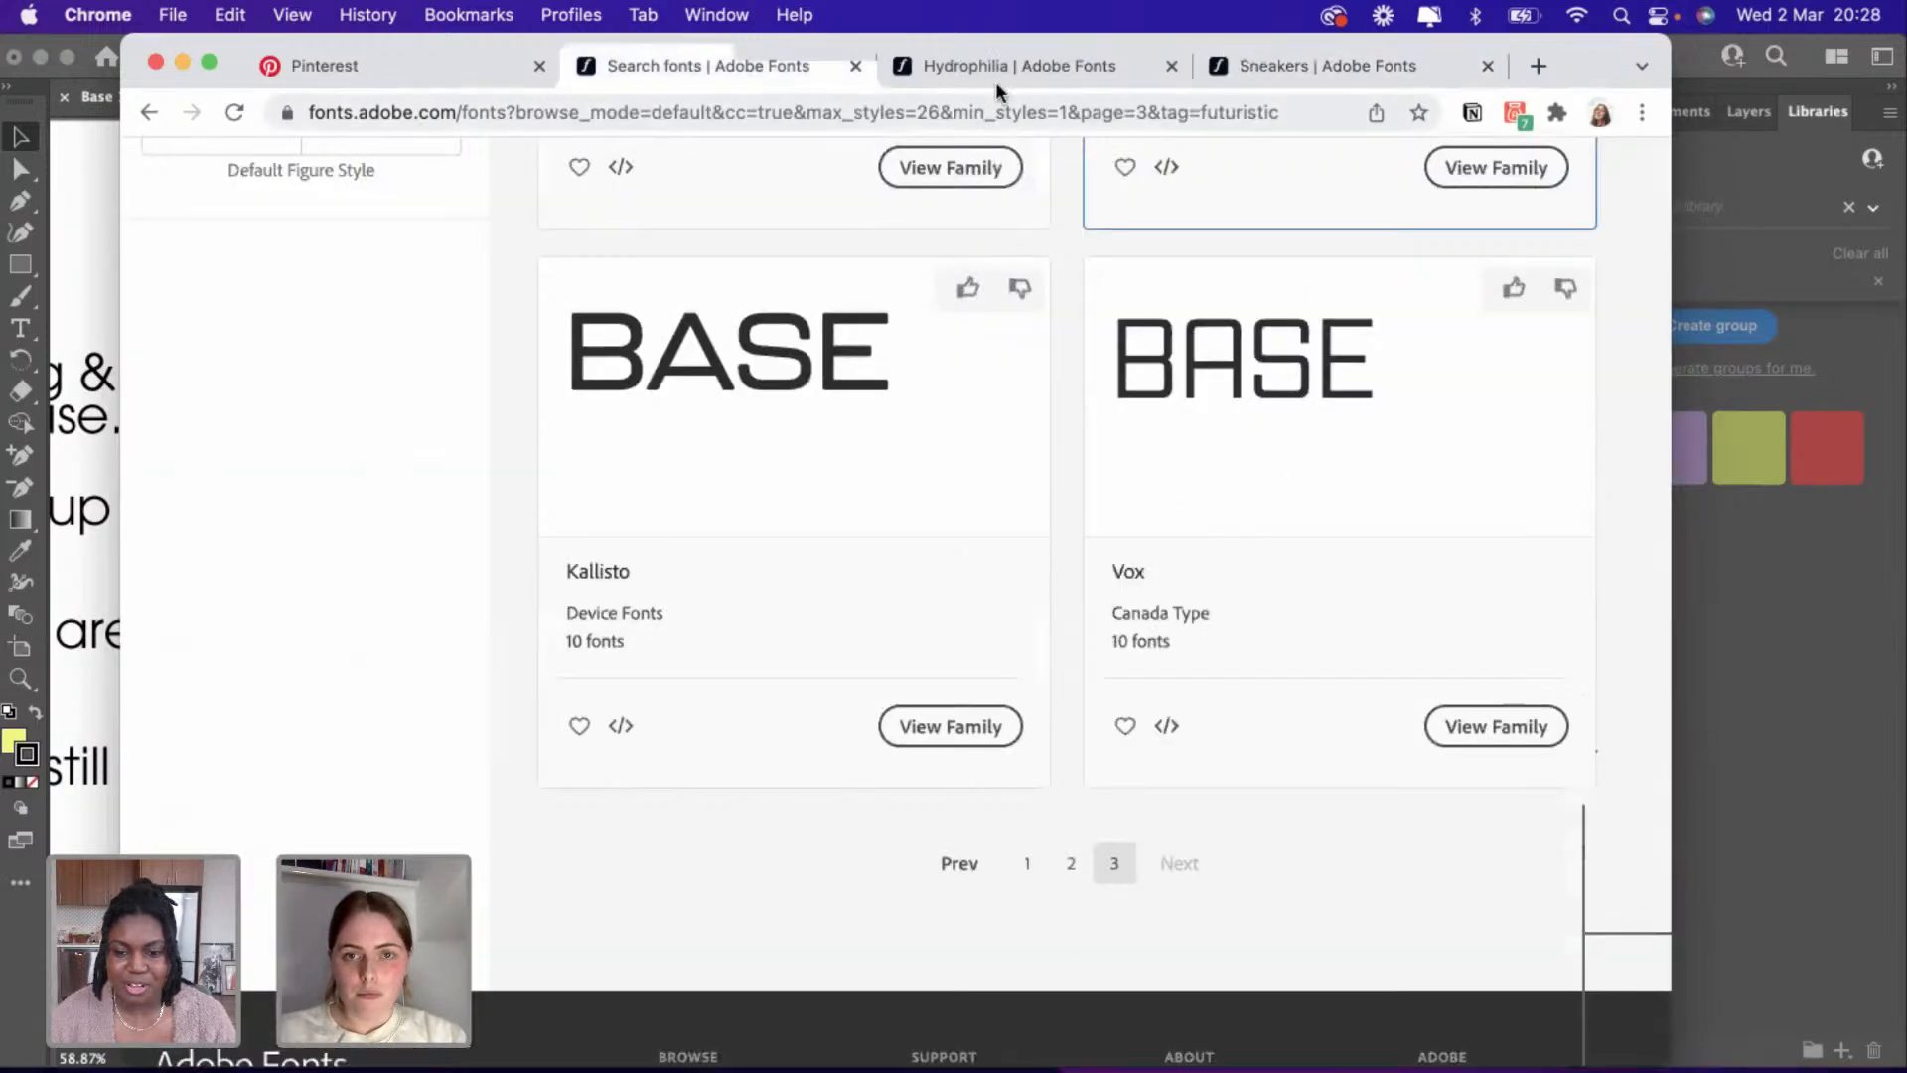
left_click(1295, 51)
left_click(1147, 856)
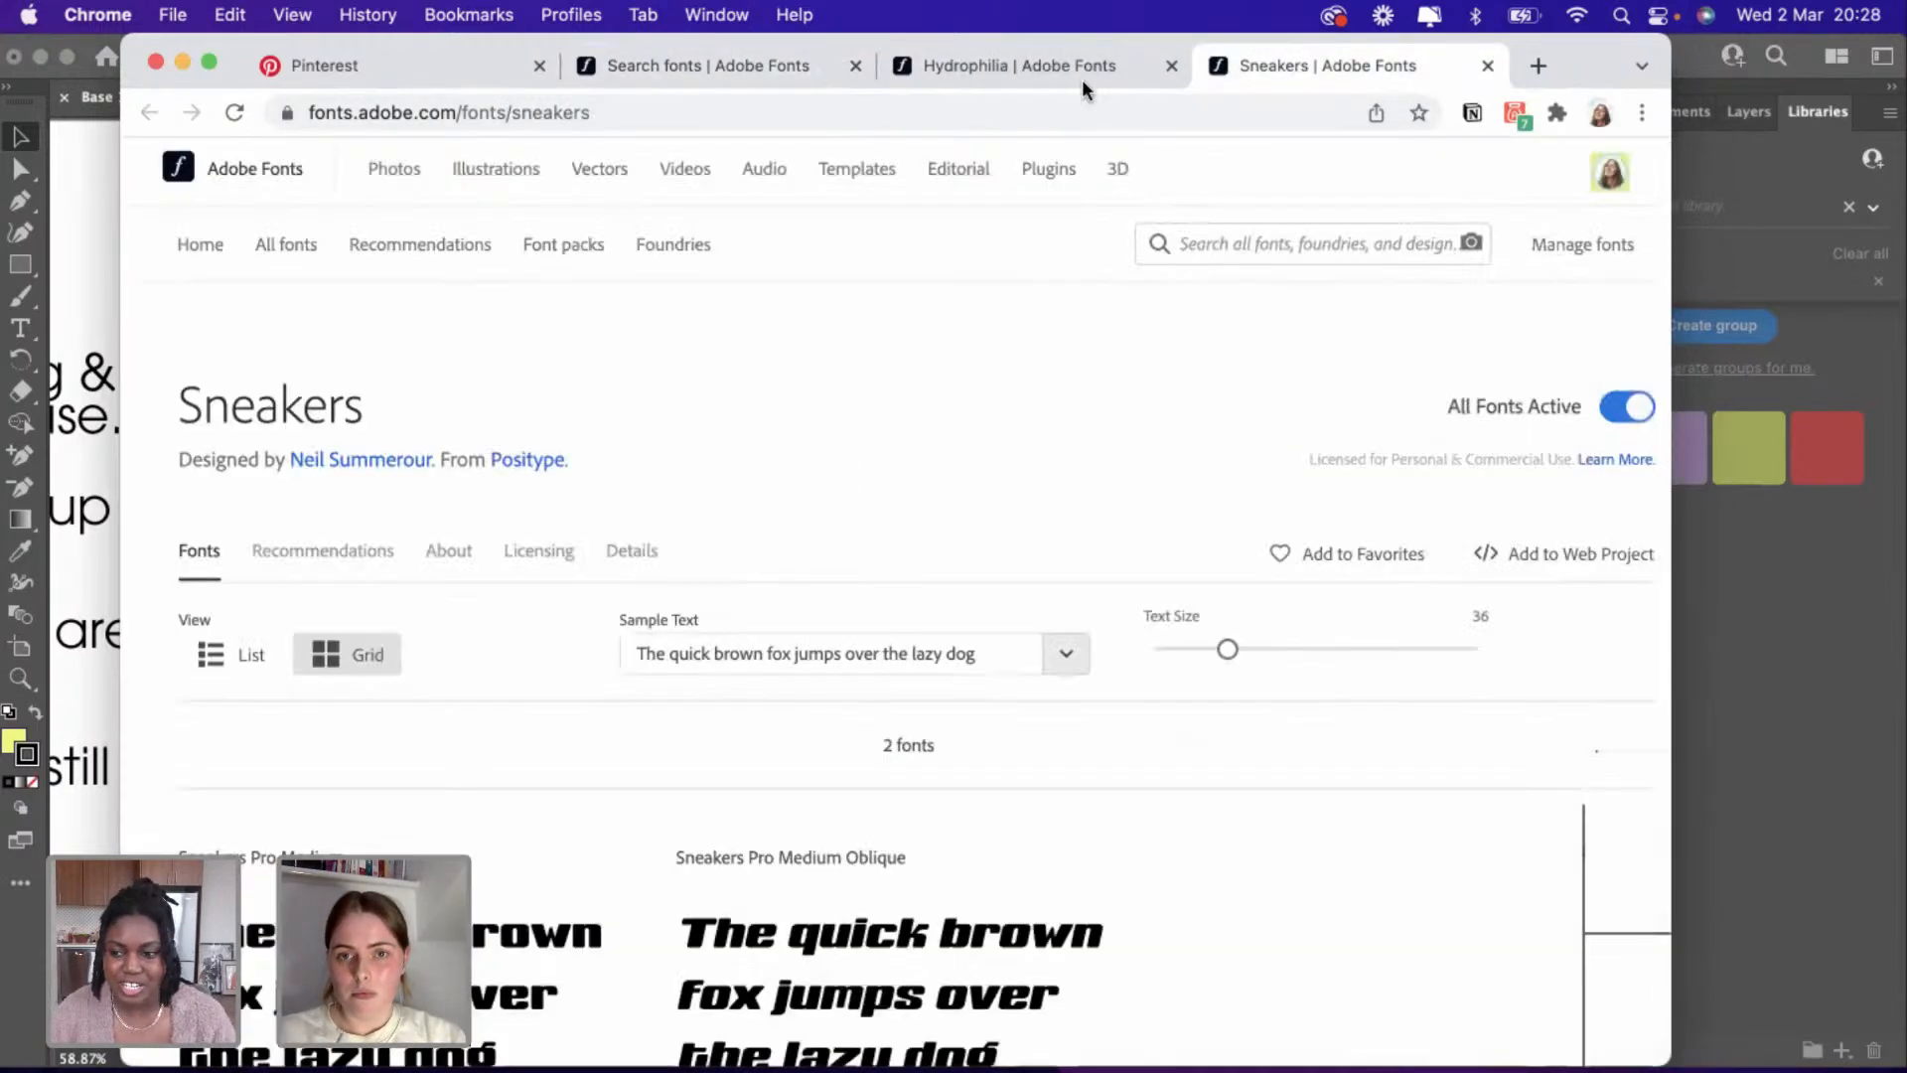
Activate both Hydrophilia fonts, dismiss the activation message and close the Hydrophilia and Sneakers tabs.
left_click(1082, 74)
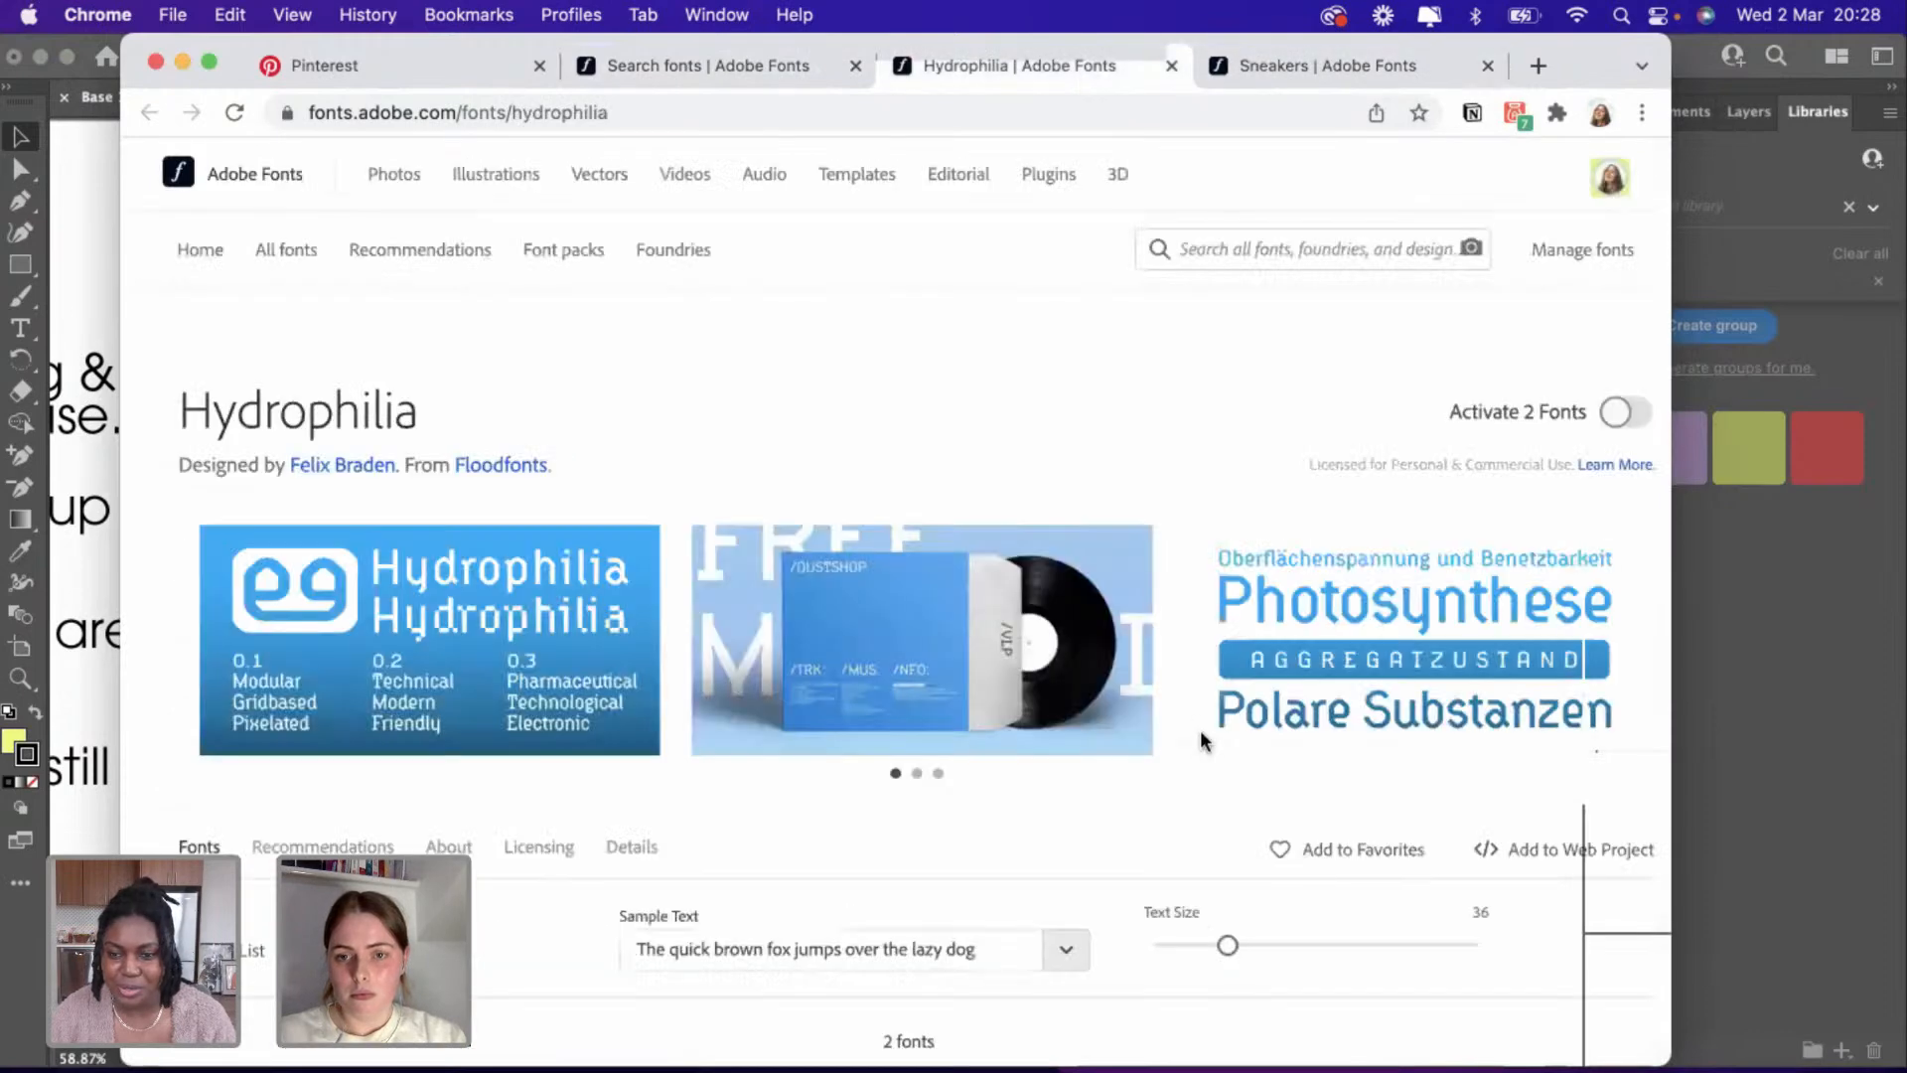
left_click(1622, 411)
left_click(1148, 856)
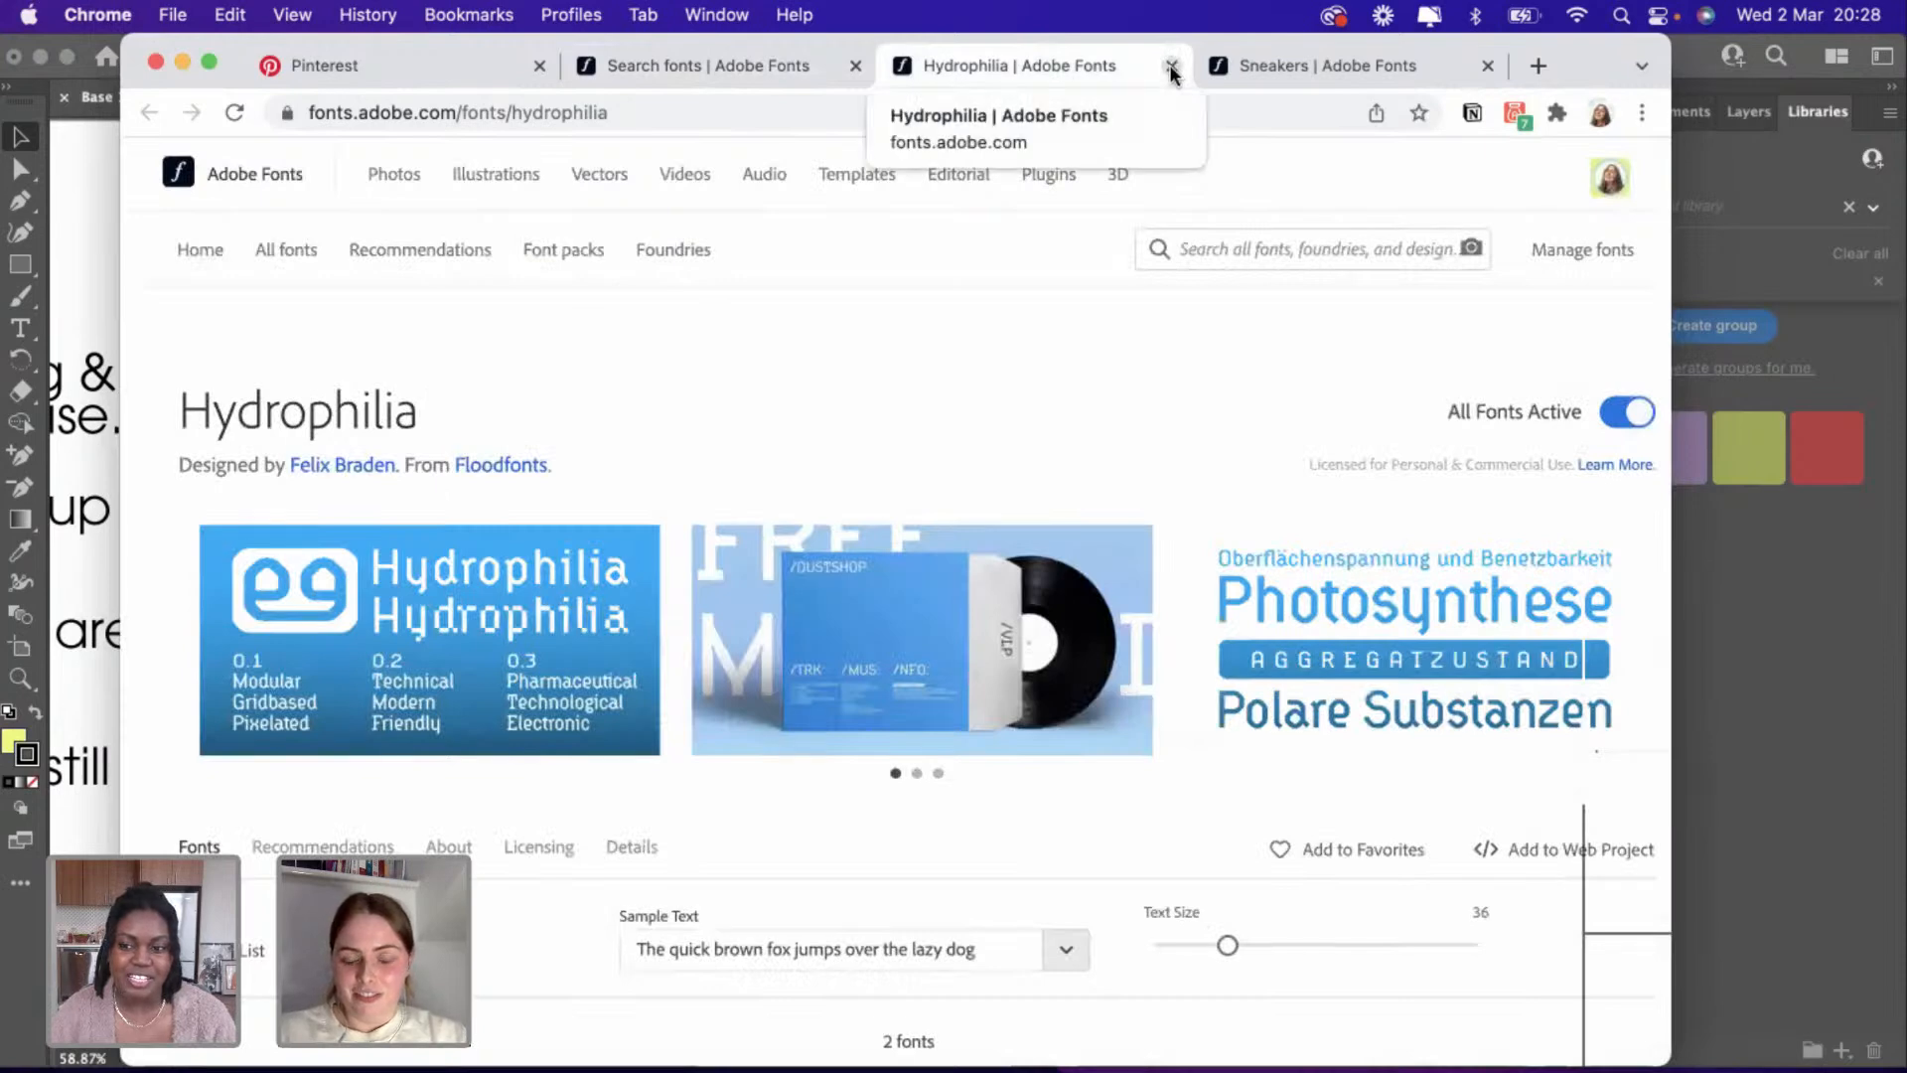
left_click(1172, 66)
left_click(1172, 66)
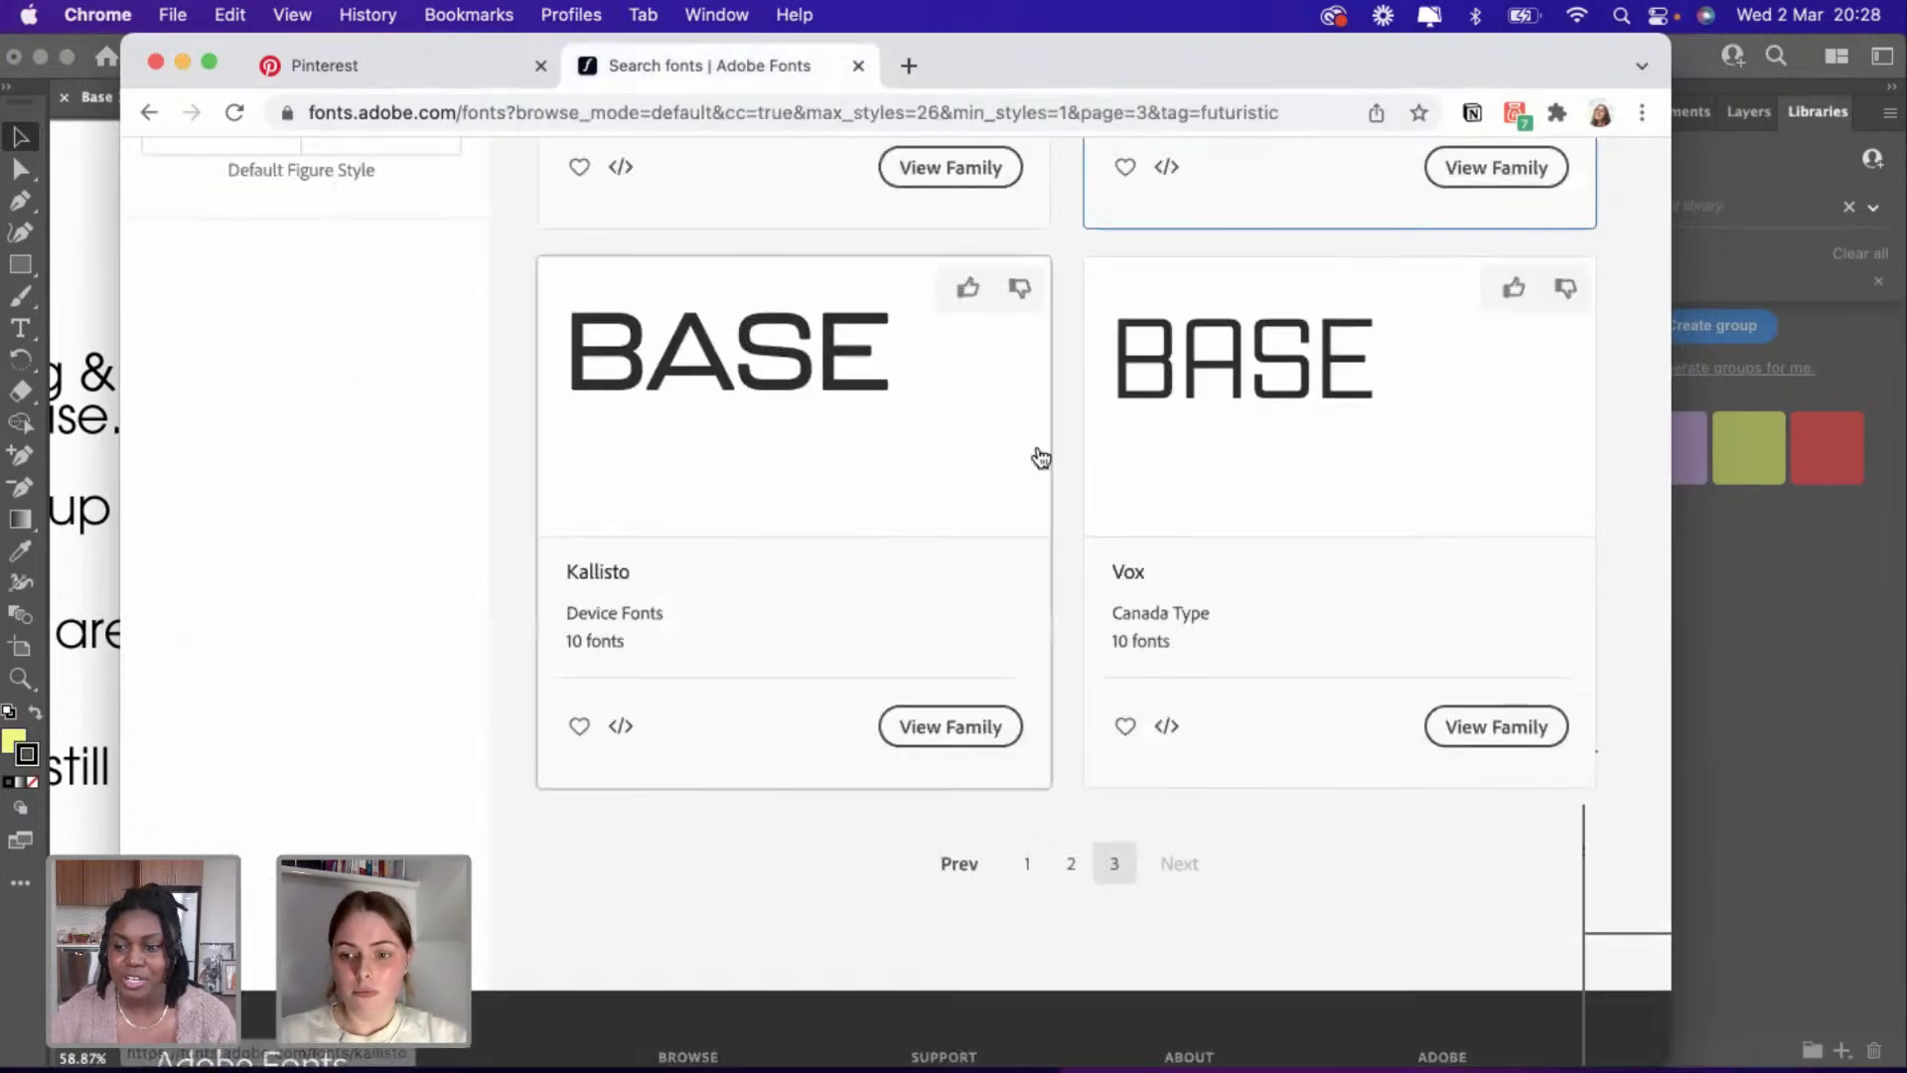
Look over the BASE previews on results page 3 and the available style tags once more.
scroll(1039, 457, "up", 15)
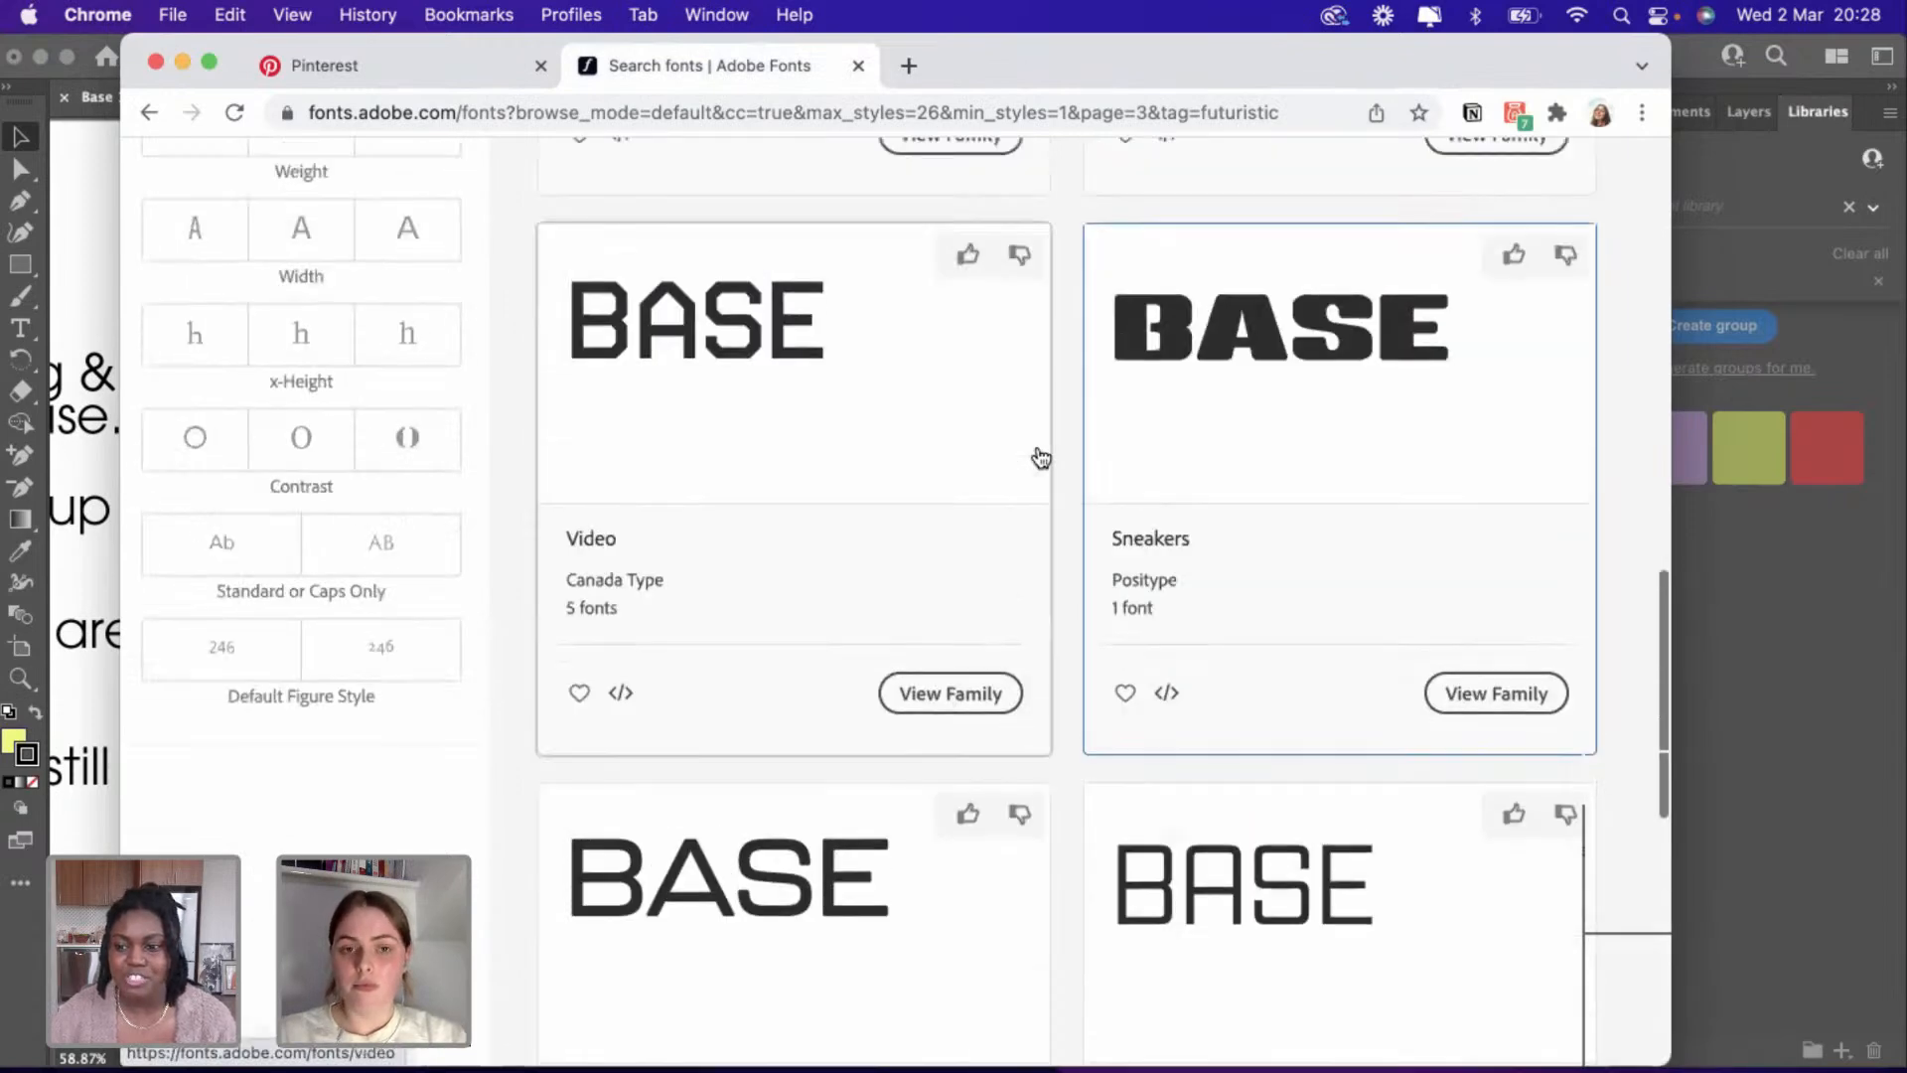
scroll(1038, 455, "up", 5)
scroll(1037, 455, "down", 12)
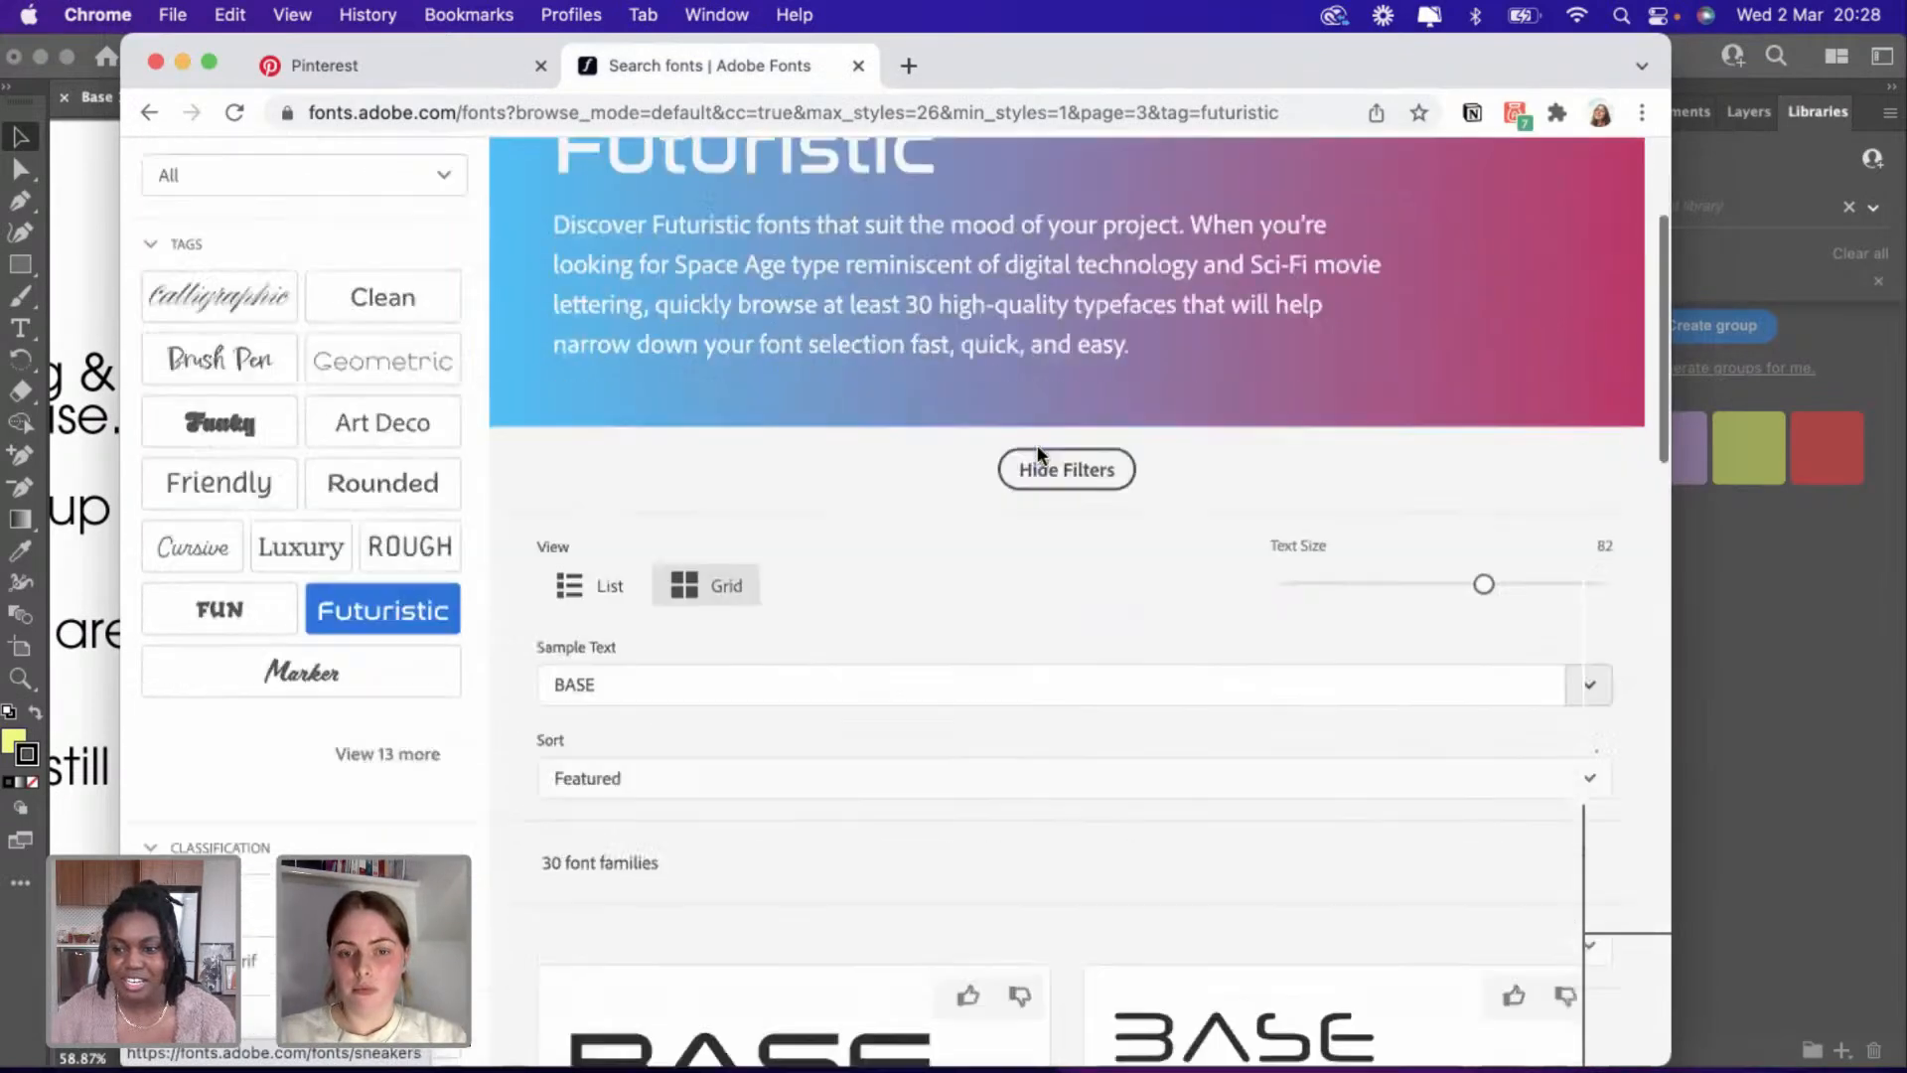
scroll(1041, 457, "down", 5)
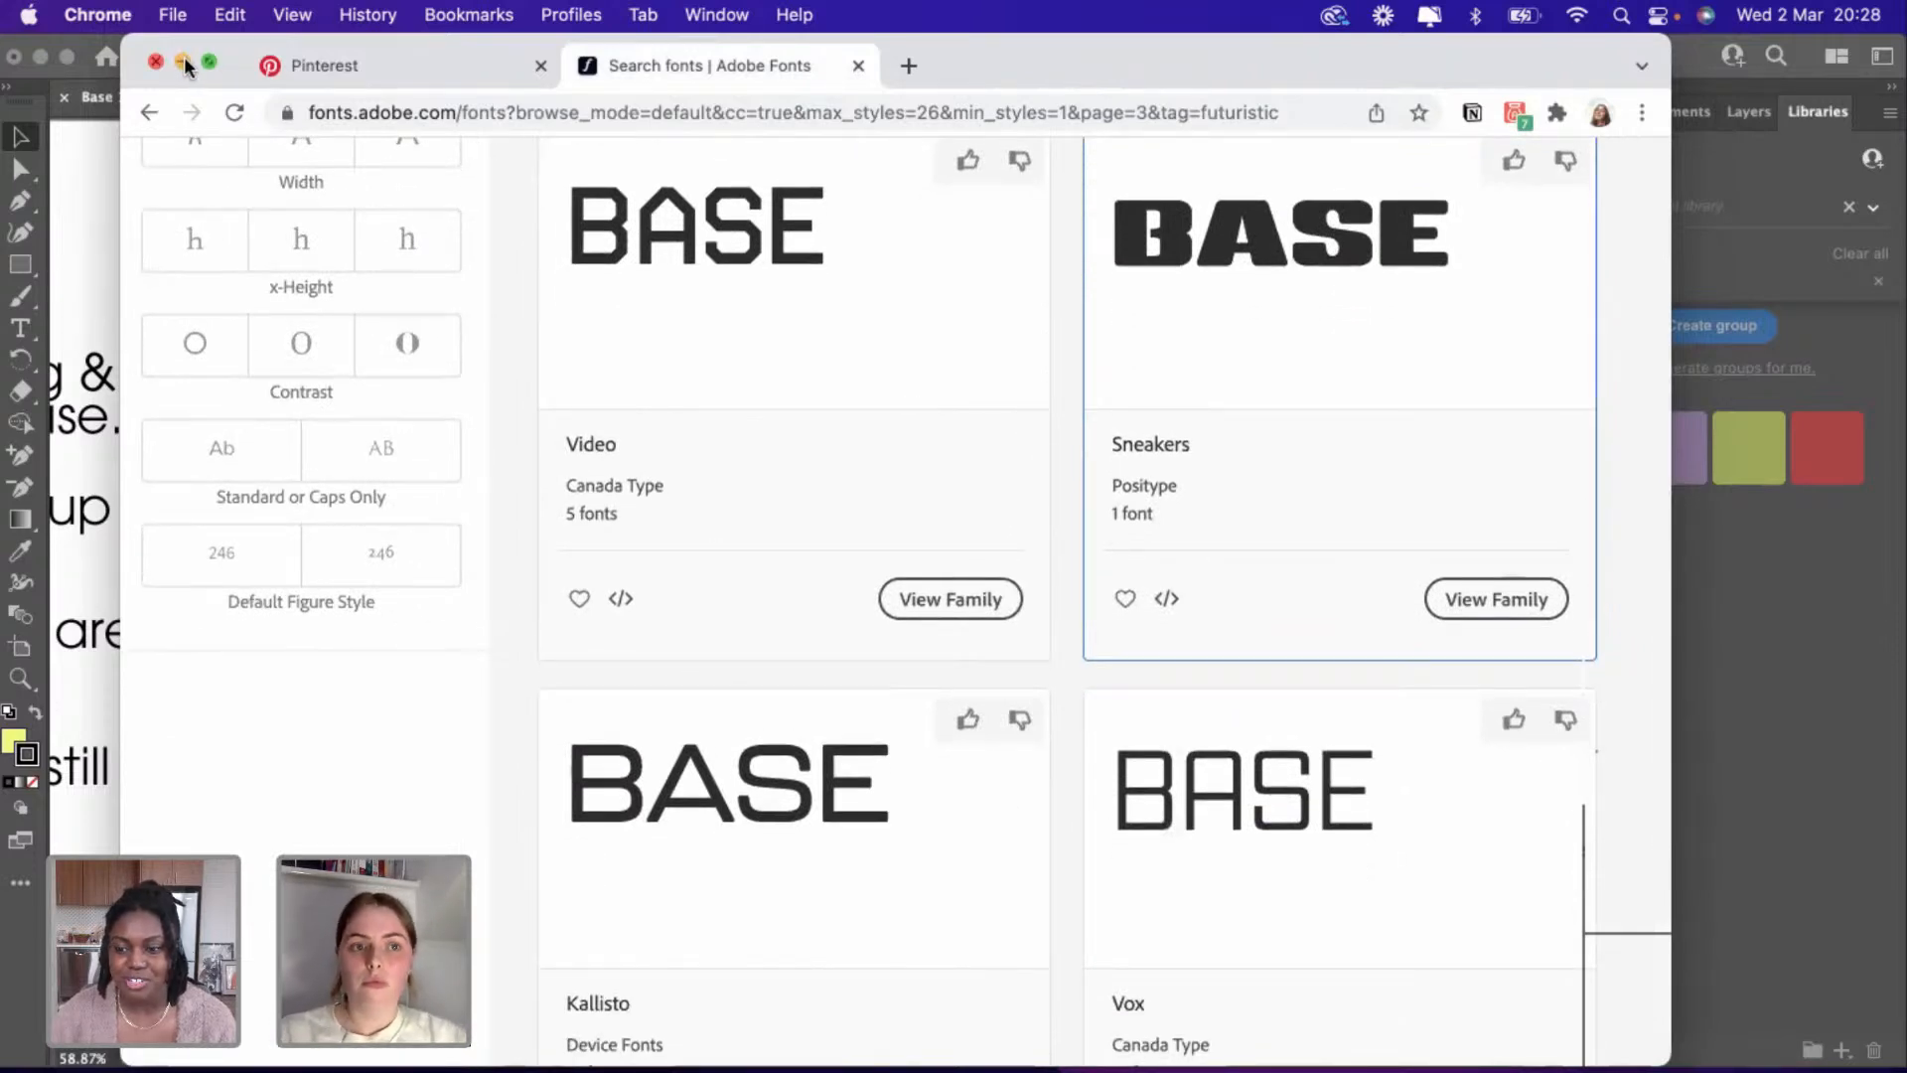
left_click(438, 367)
scroll(298, 427, "down", 3)
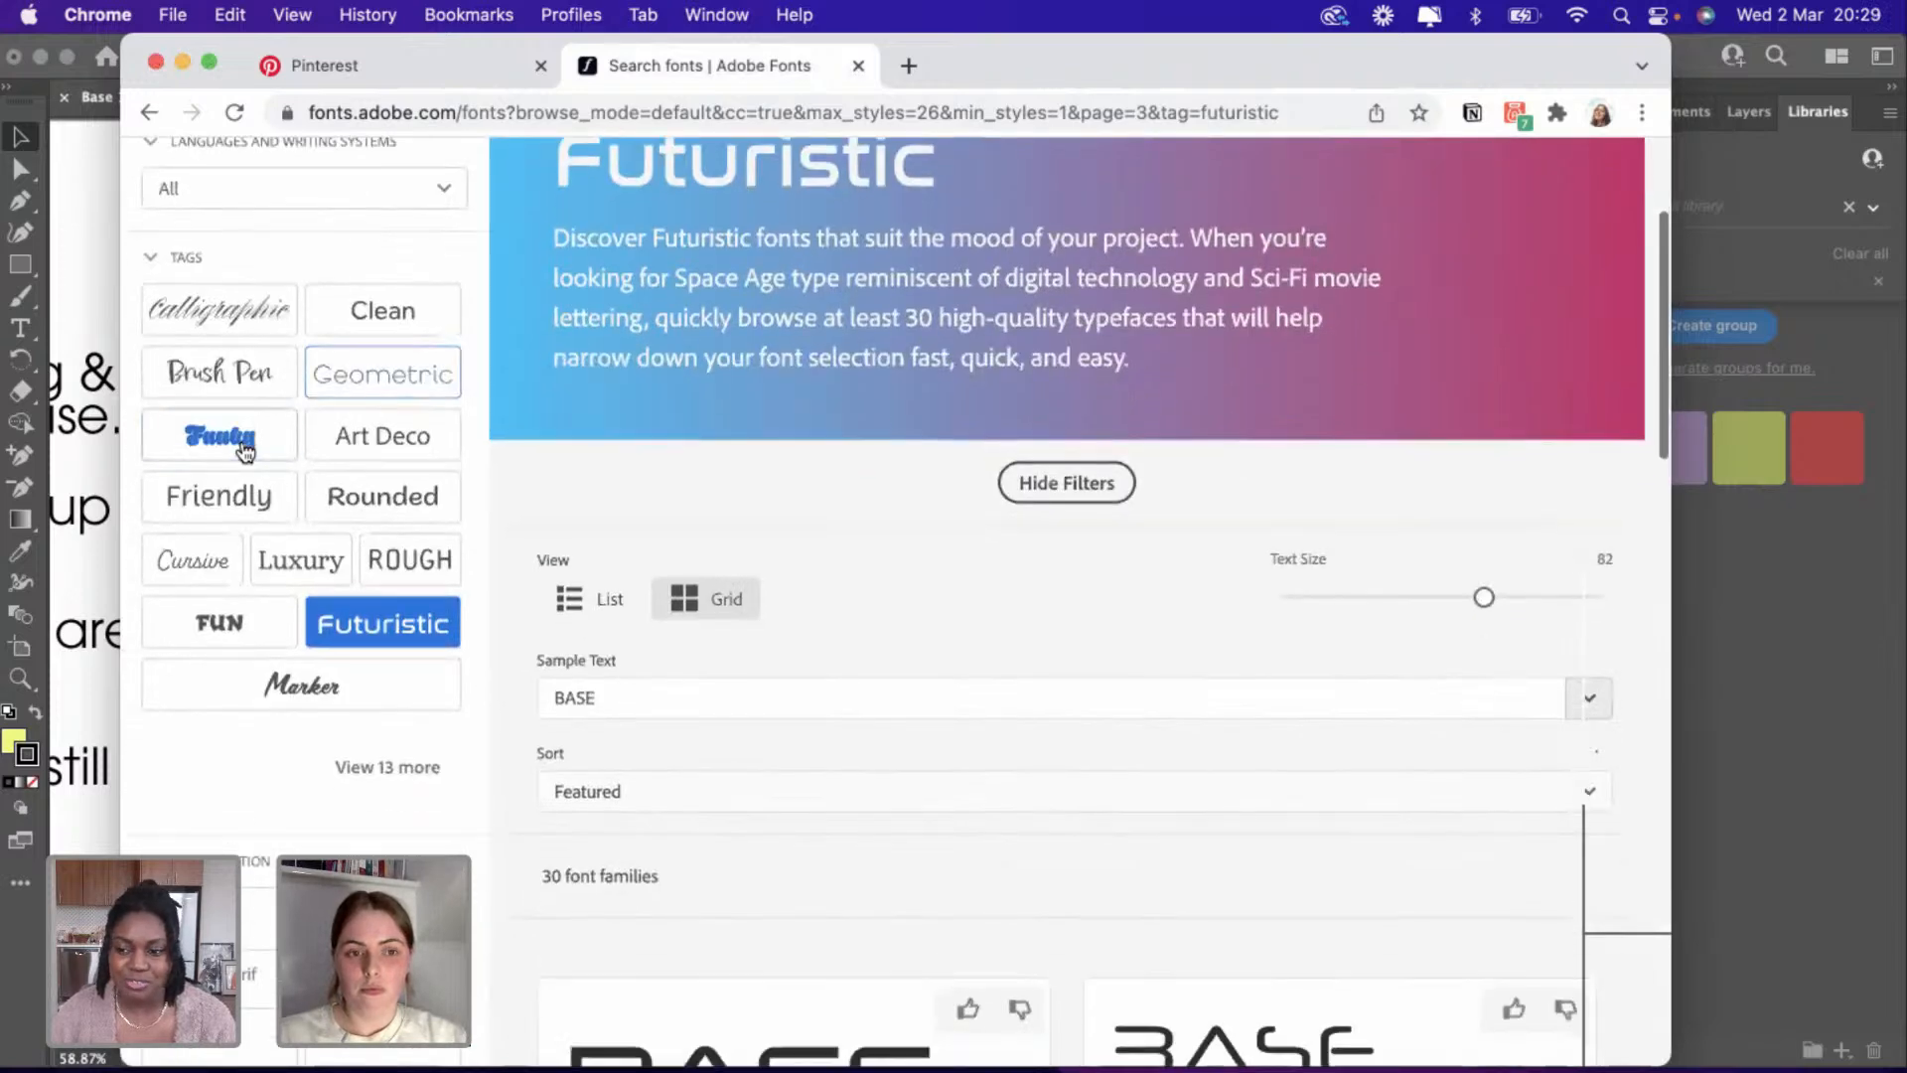
Minimize the browser and return to the Base 1.ai document in Illustrator, viewing the KEY WORDS artboard and its neighbours.
left_click(183, 61)
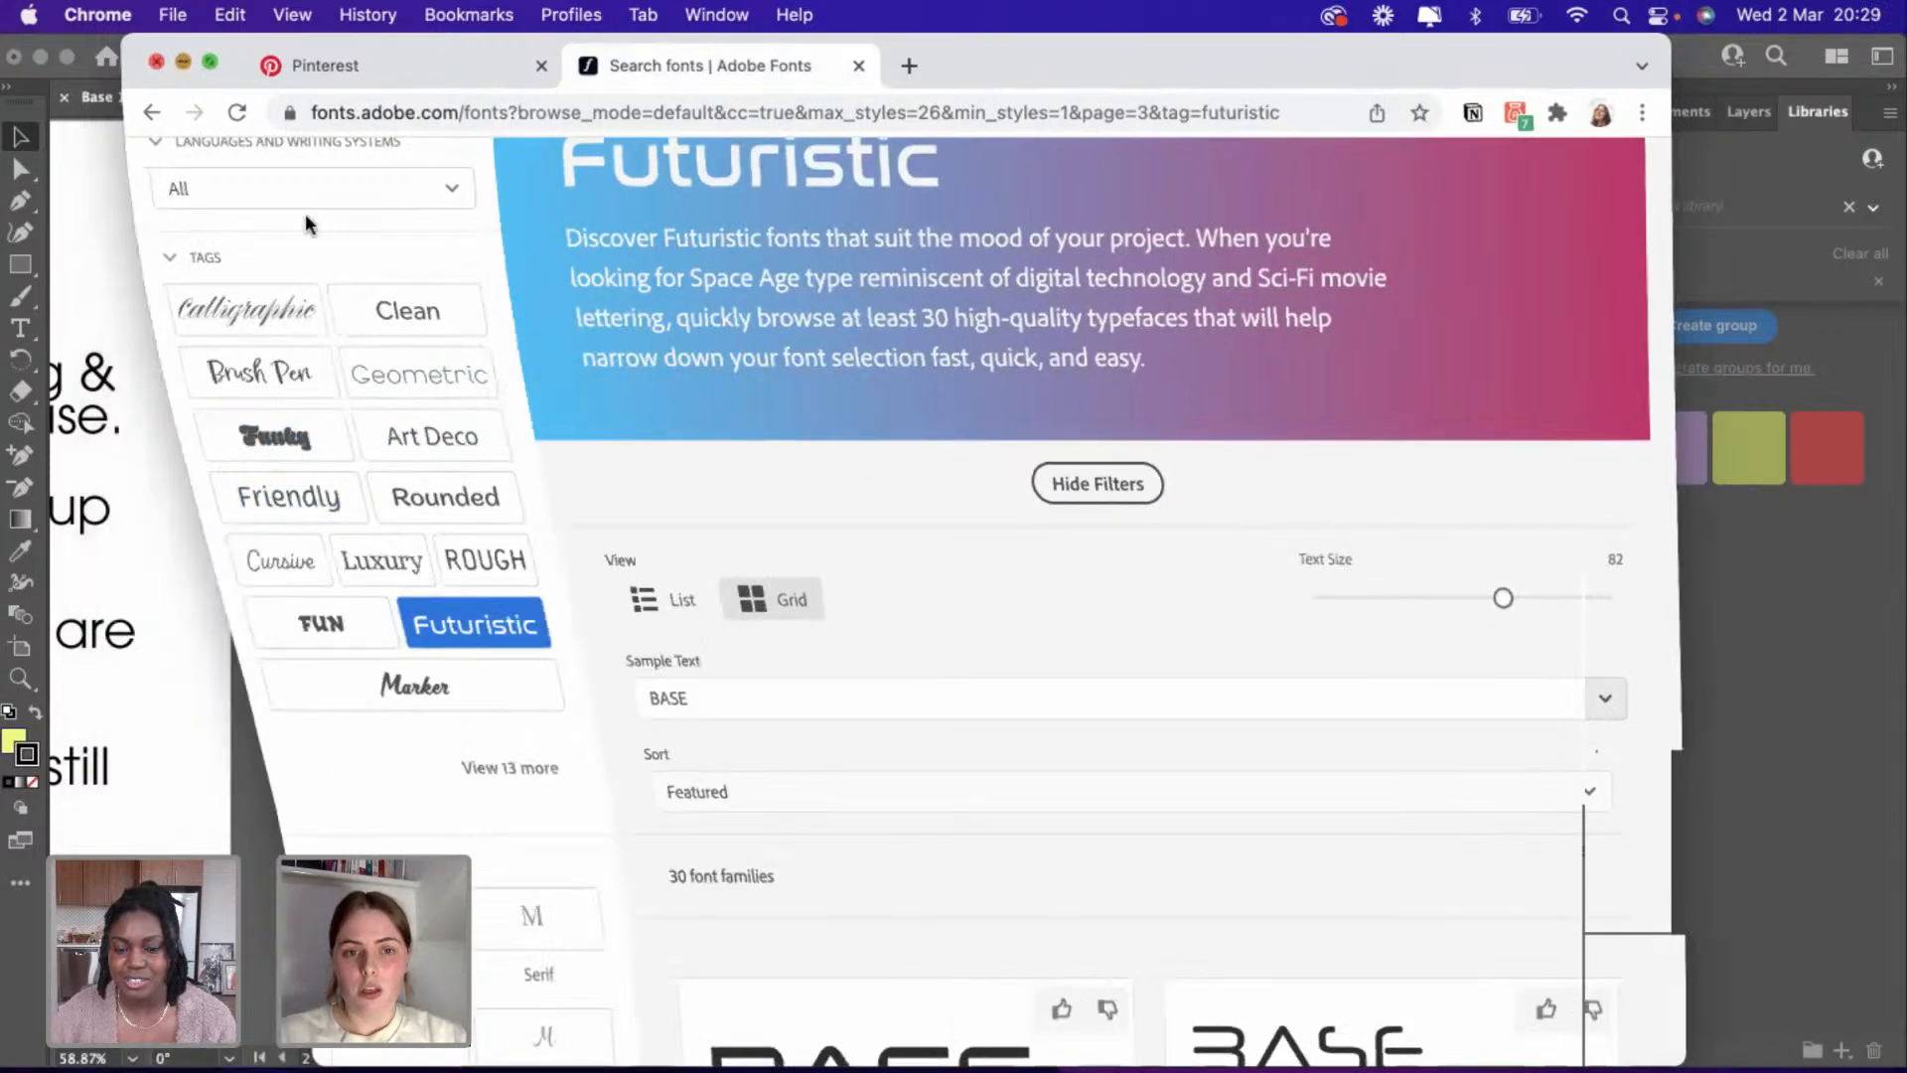
scroll(530, 489, "right", 3)
scroll(551, 636, "down", 3)
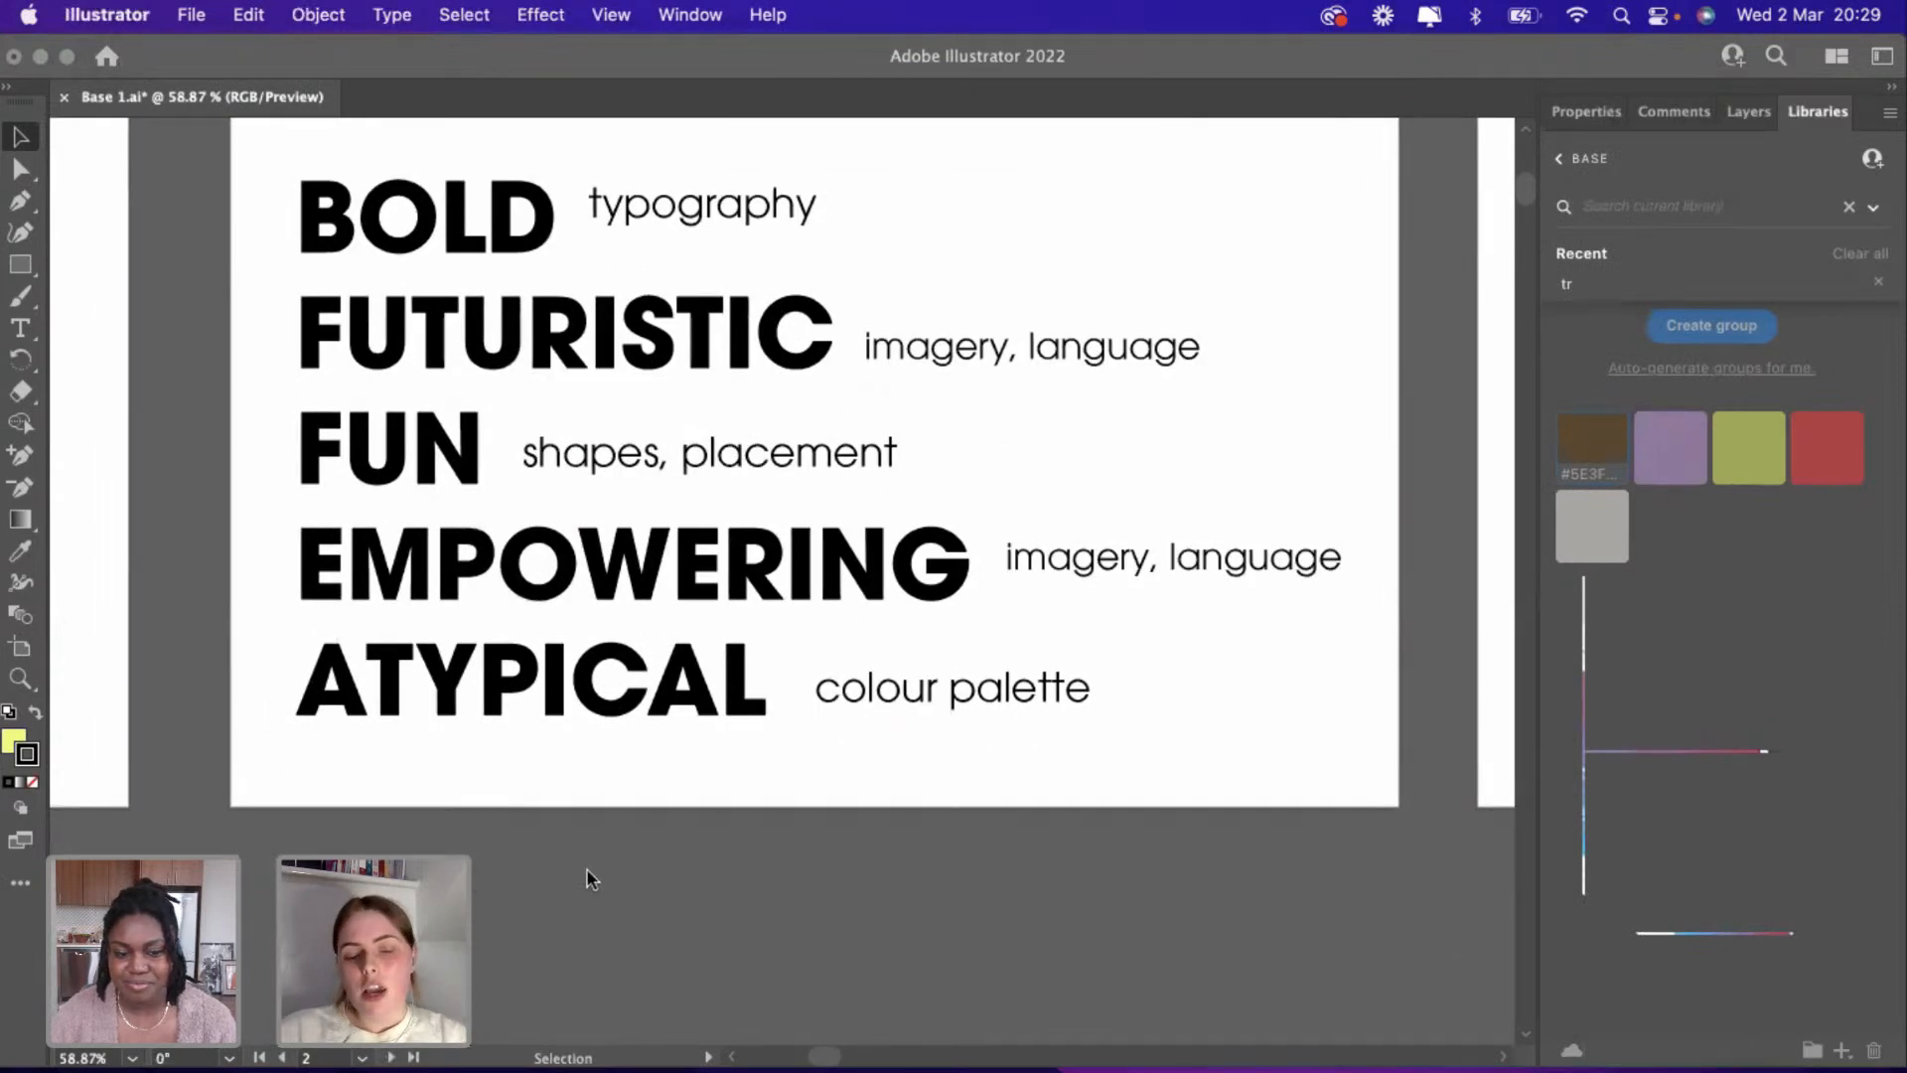
scroll(586, 868, "down", 3)
scroll(587, 870, "down", 5)
scroll(588, 870, "right", 2)
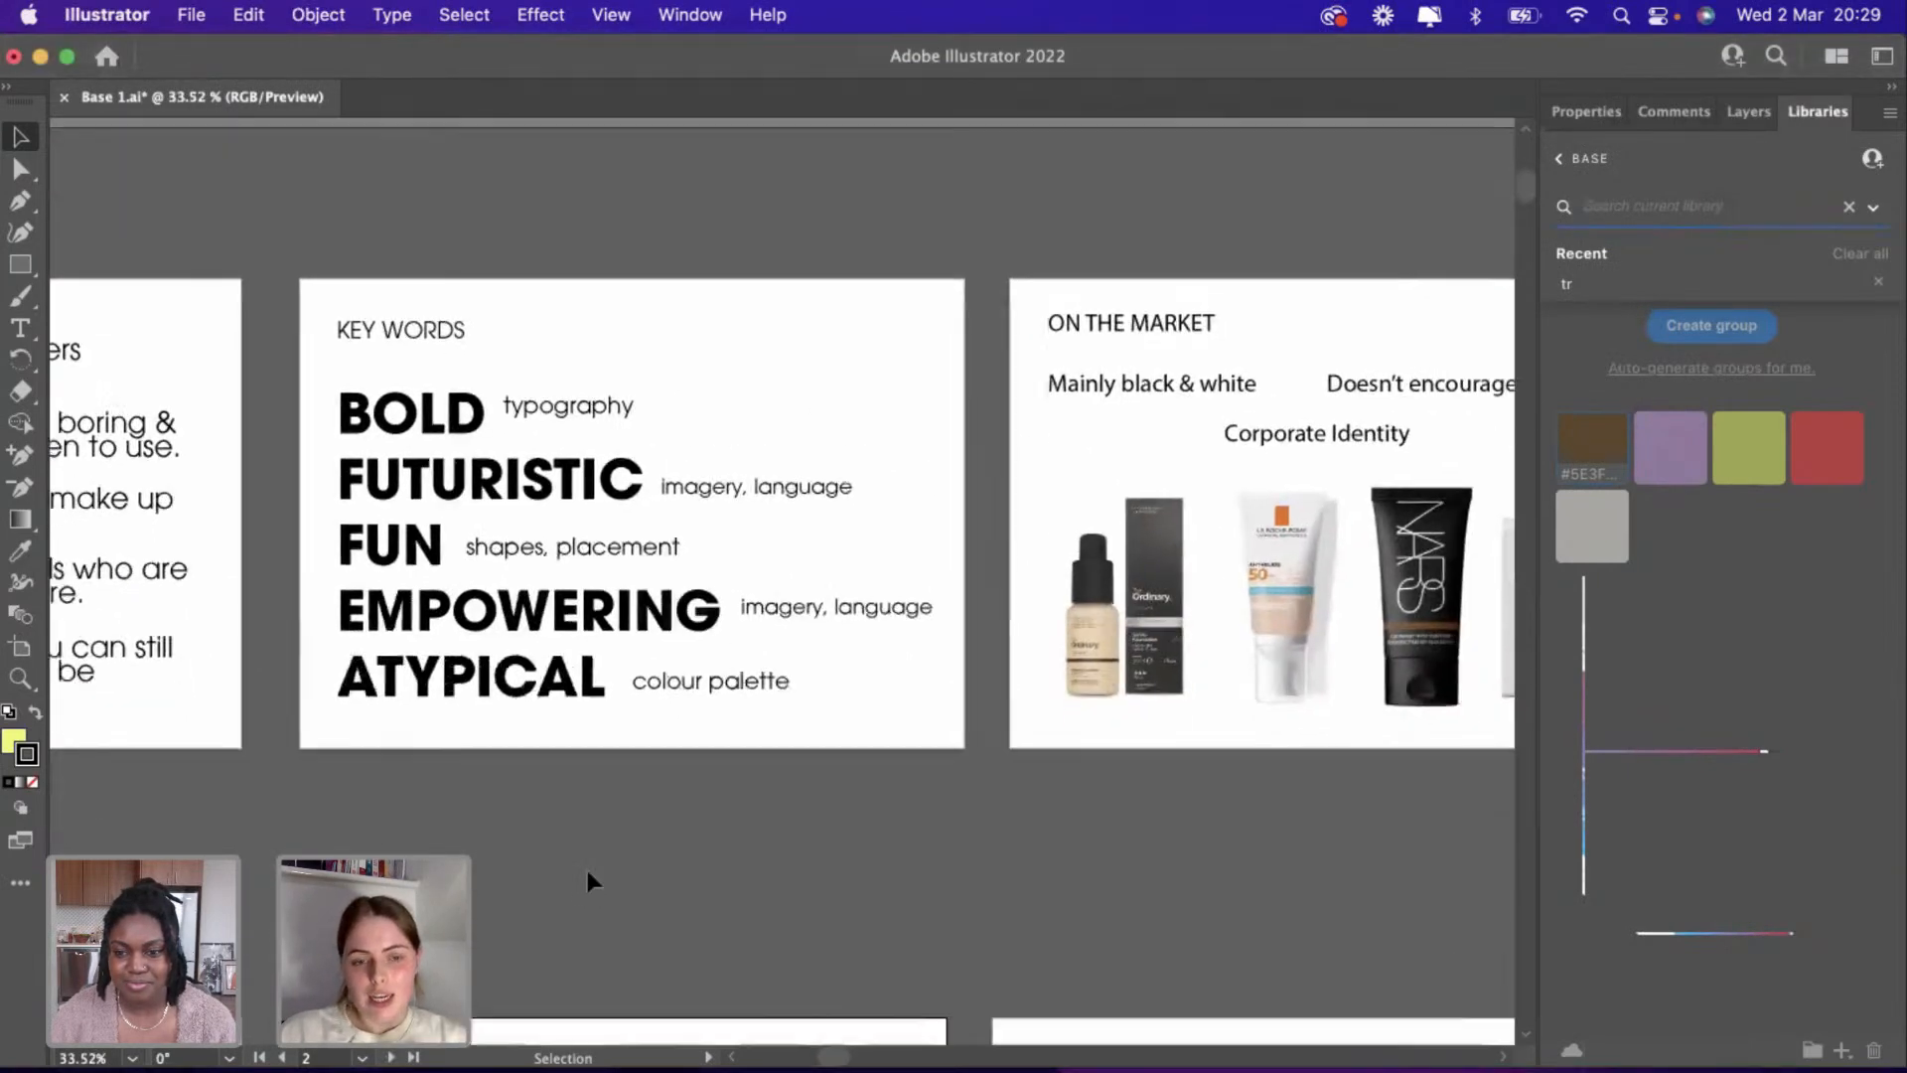
Examine the character settings of the body paragraph, HEADER 2 and HEADER 1 on the TYPOGRAPHY artboard.
scroll(590, 880, "down", 2)
scroll(589, 880, "right", 1)
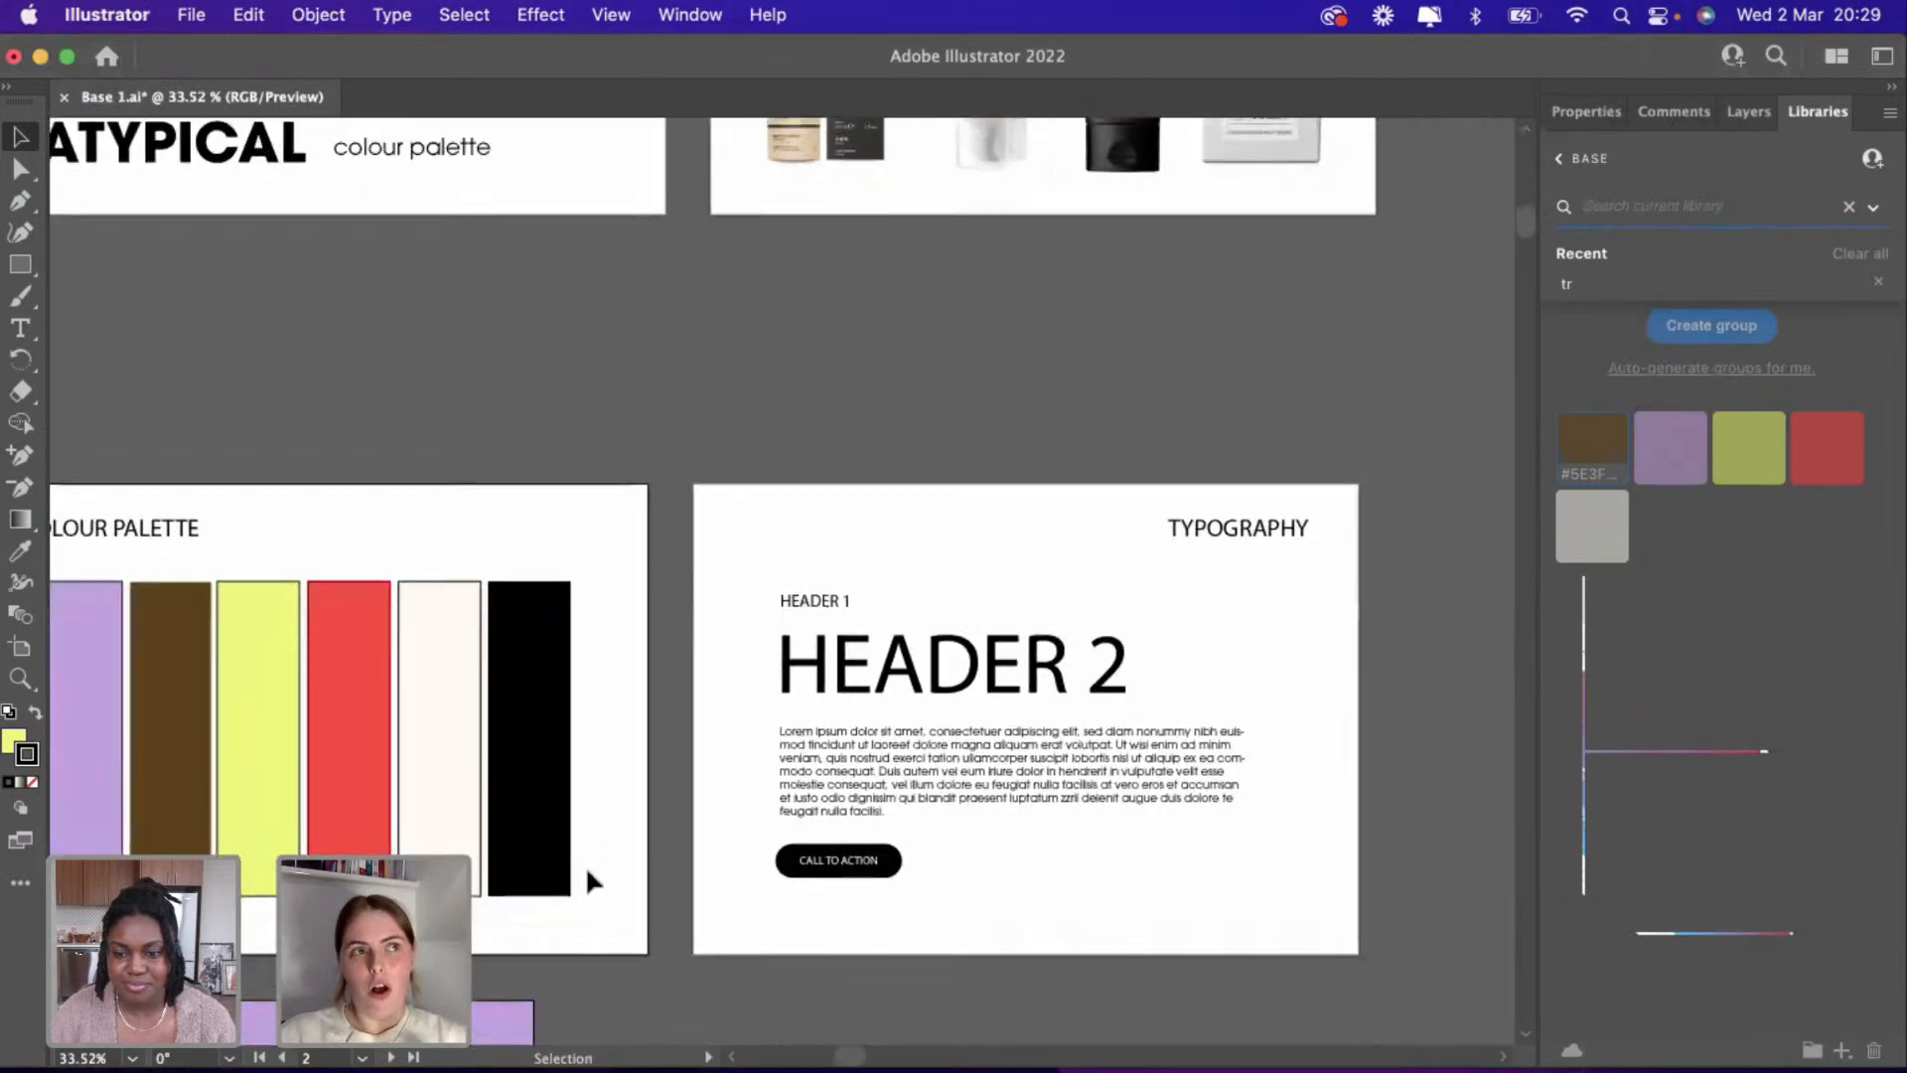
scroll(1006, 726, "down", 2)
scroll(1005, 725, "right", 1)
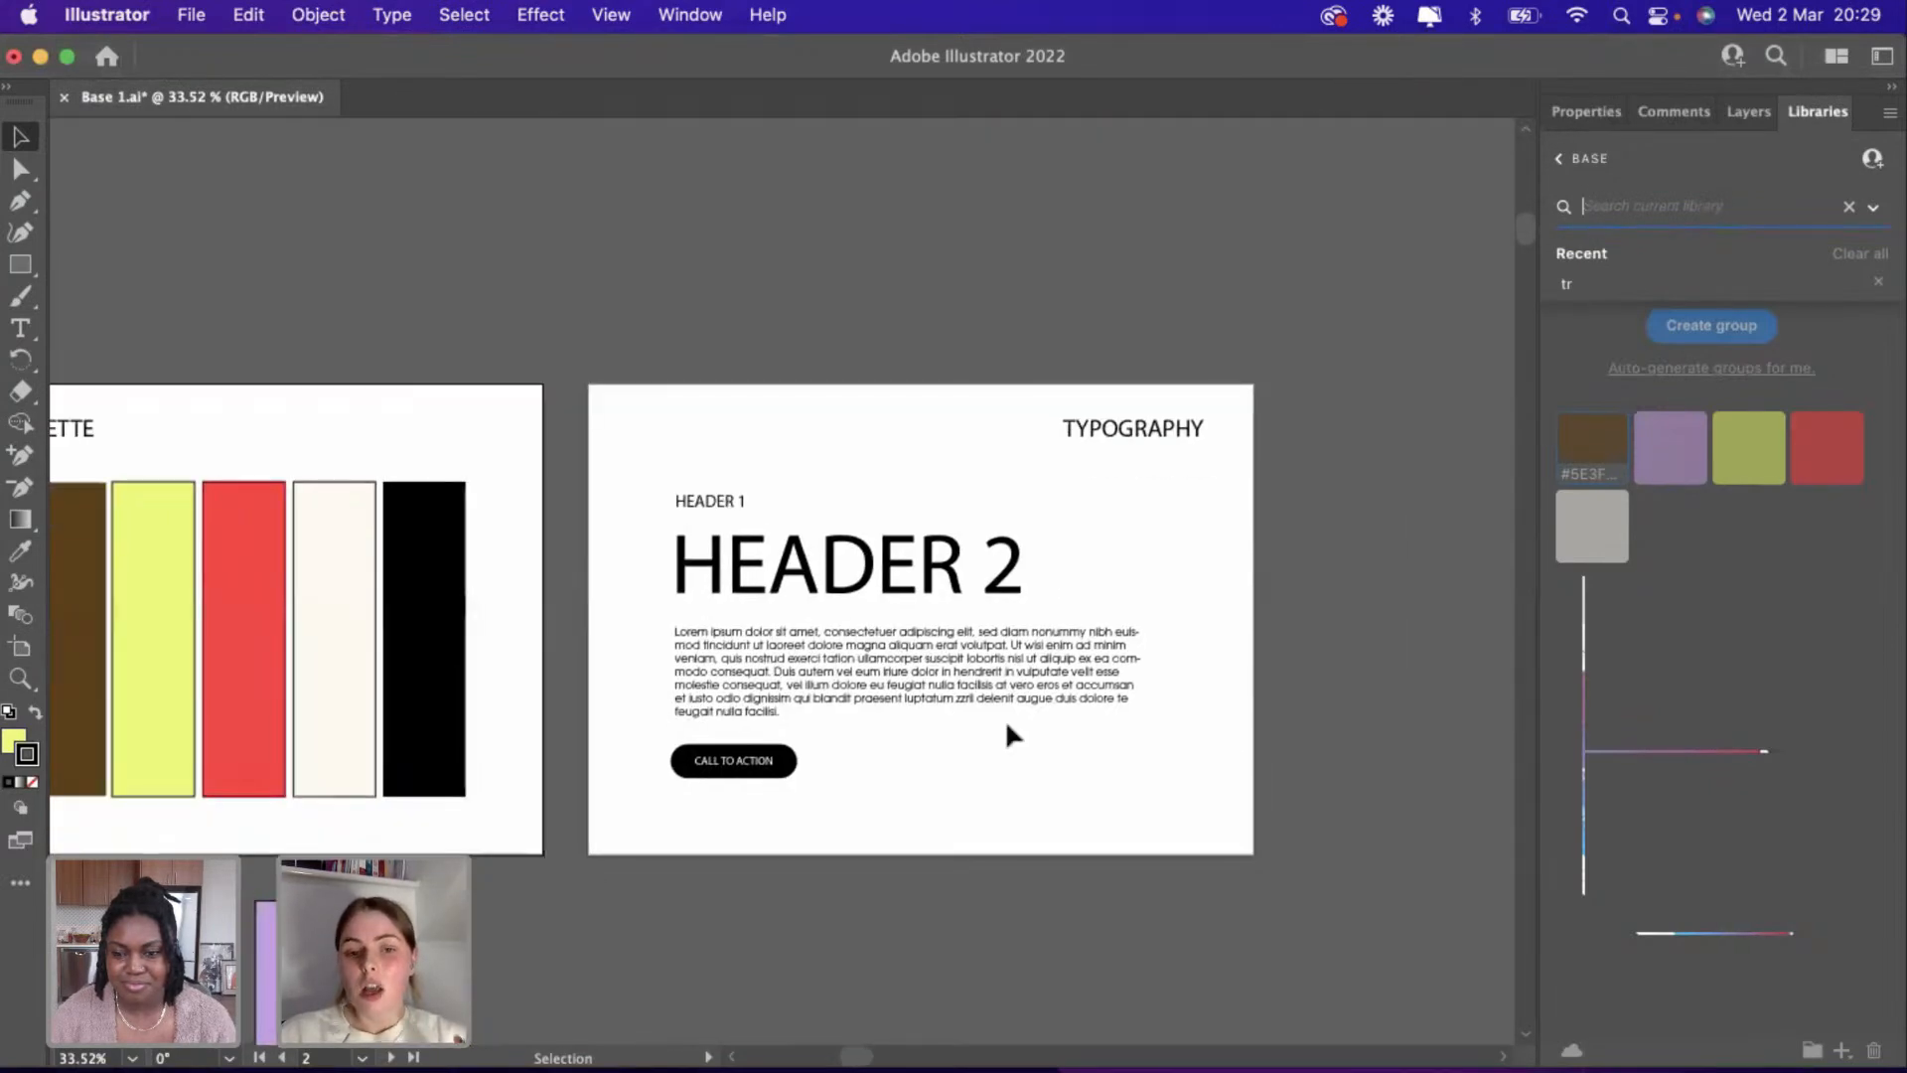
scroll(1005, 725, "up", 5)
scroll(1007, 733, "up", 2)
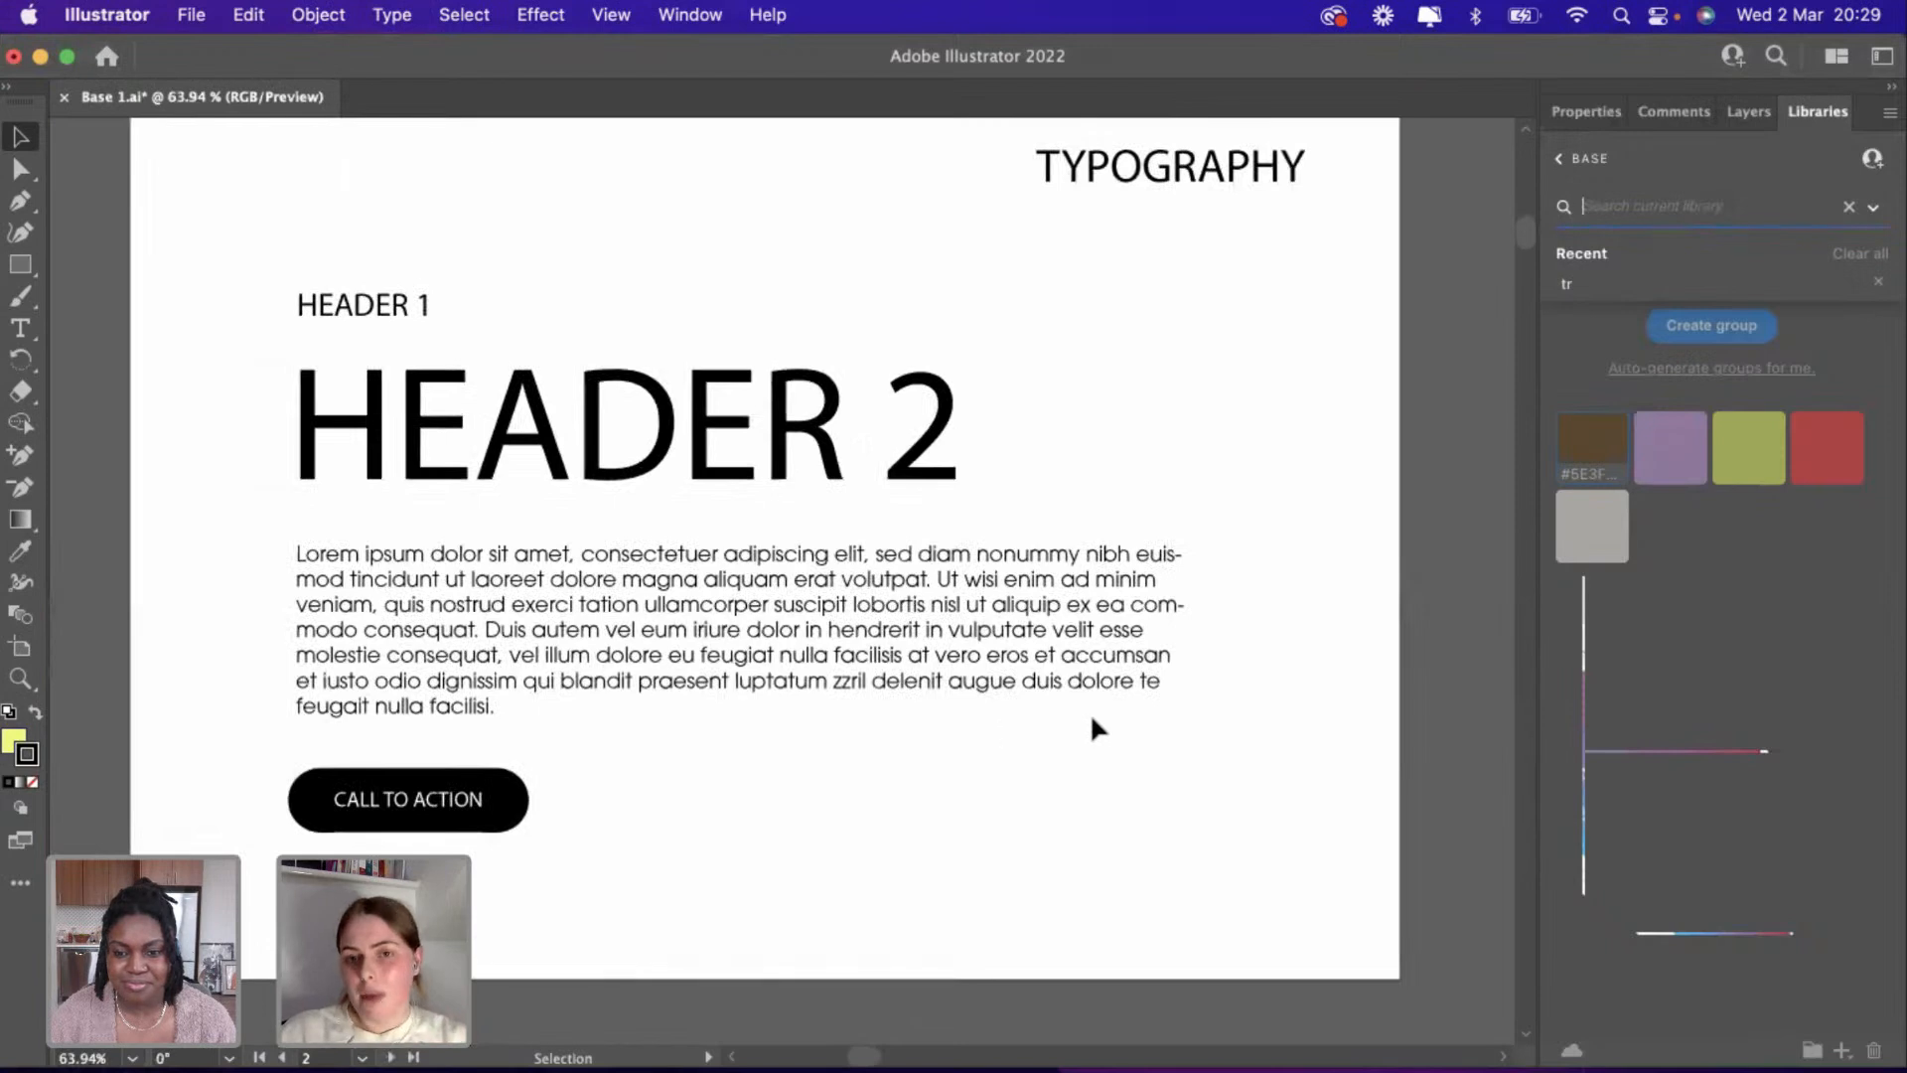
left_click(1577, 117)
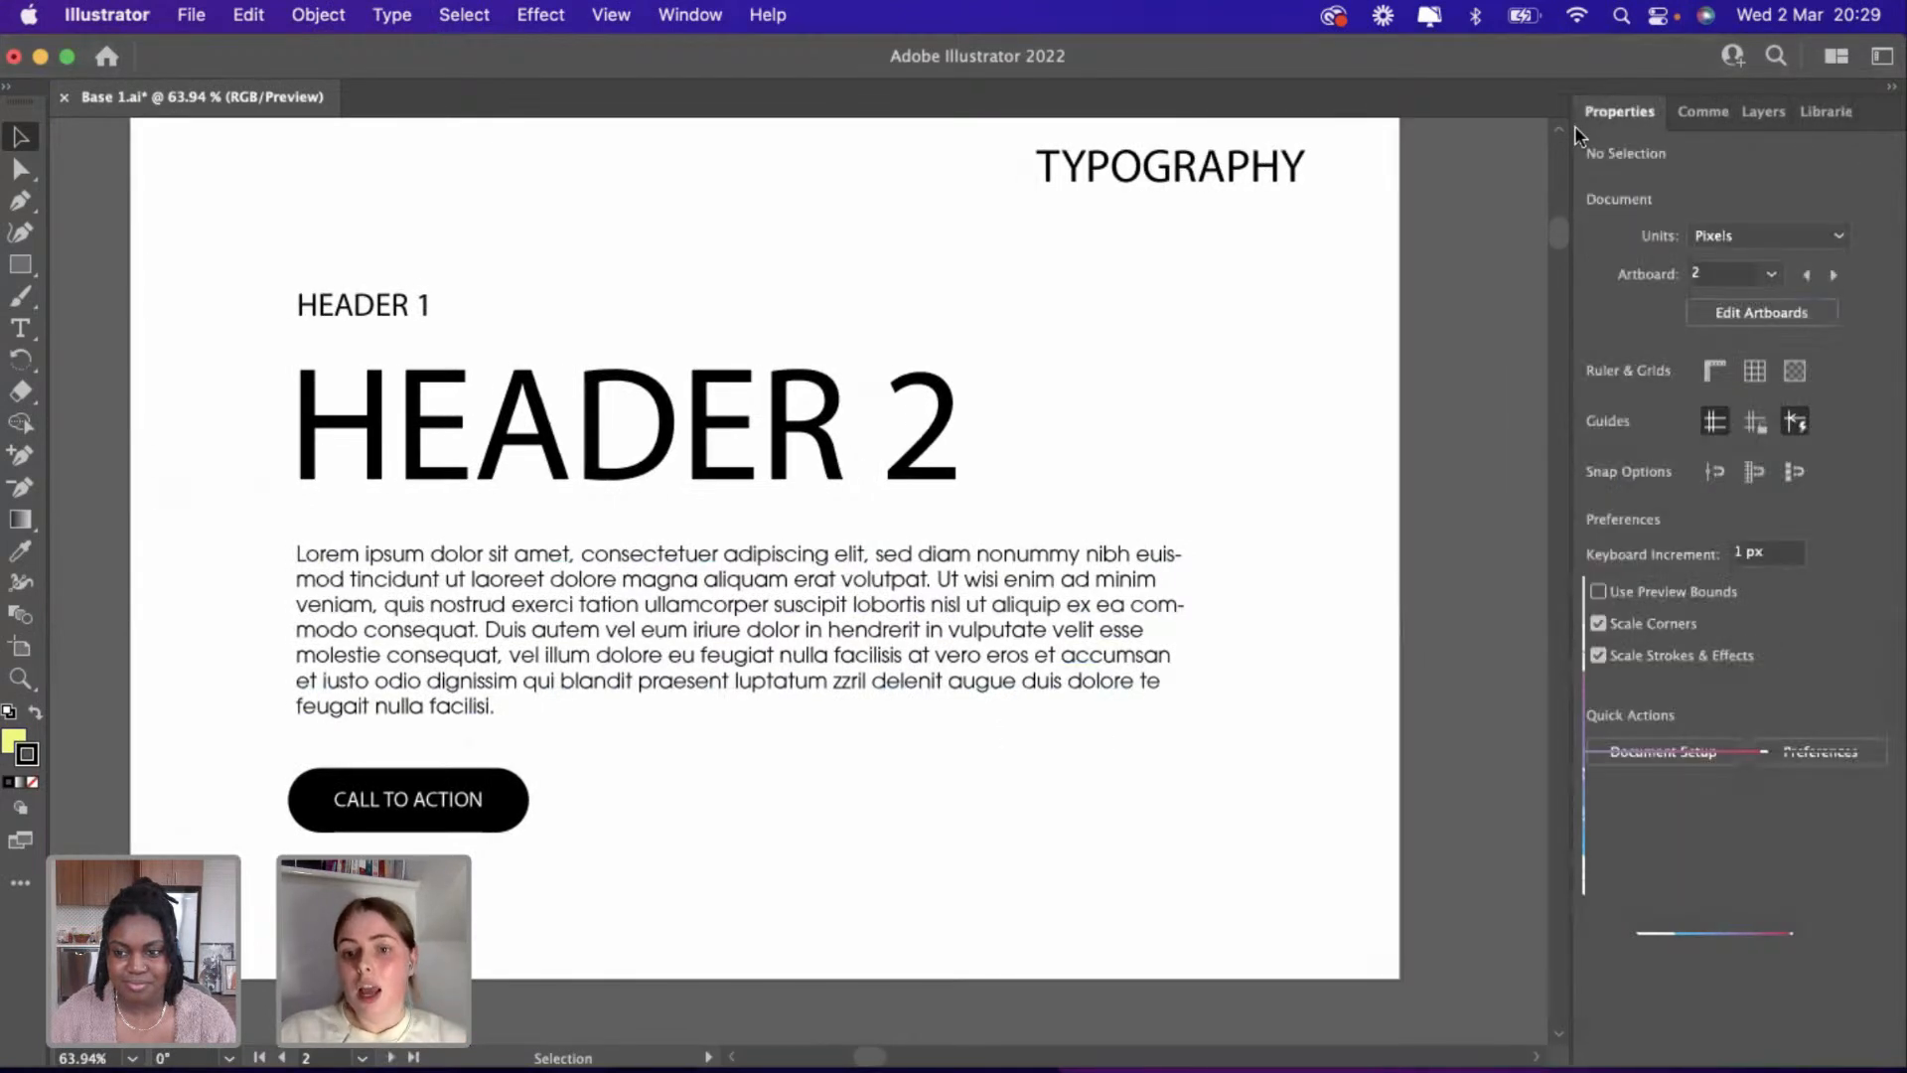
left_click(1081, 624)
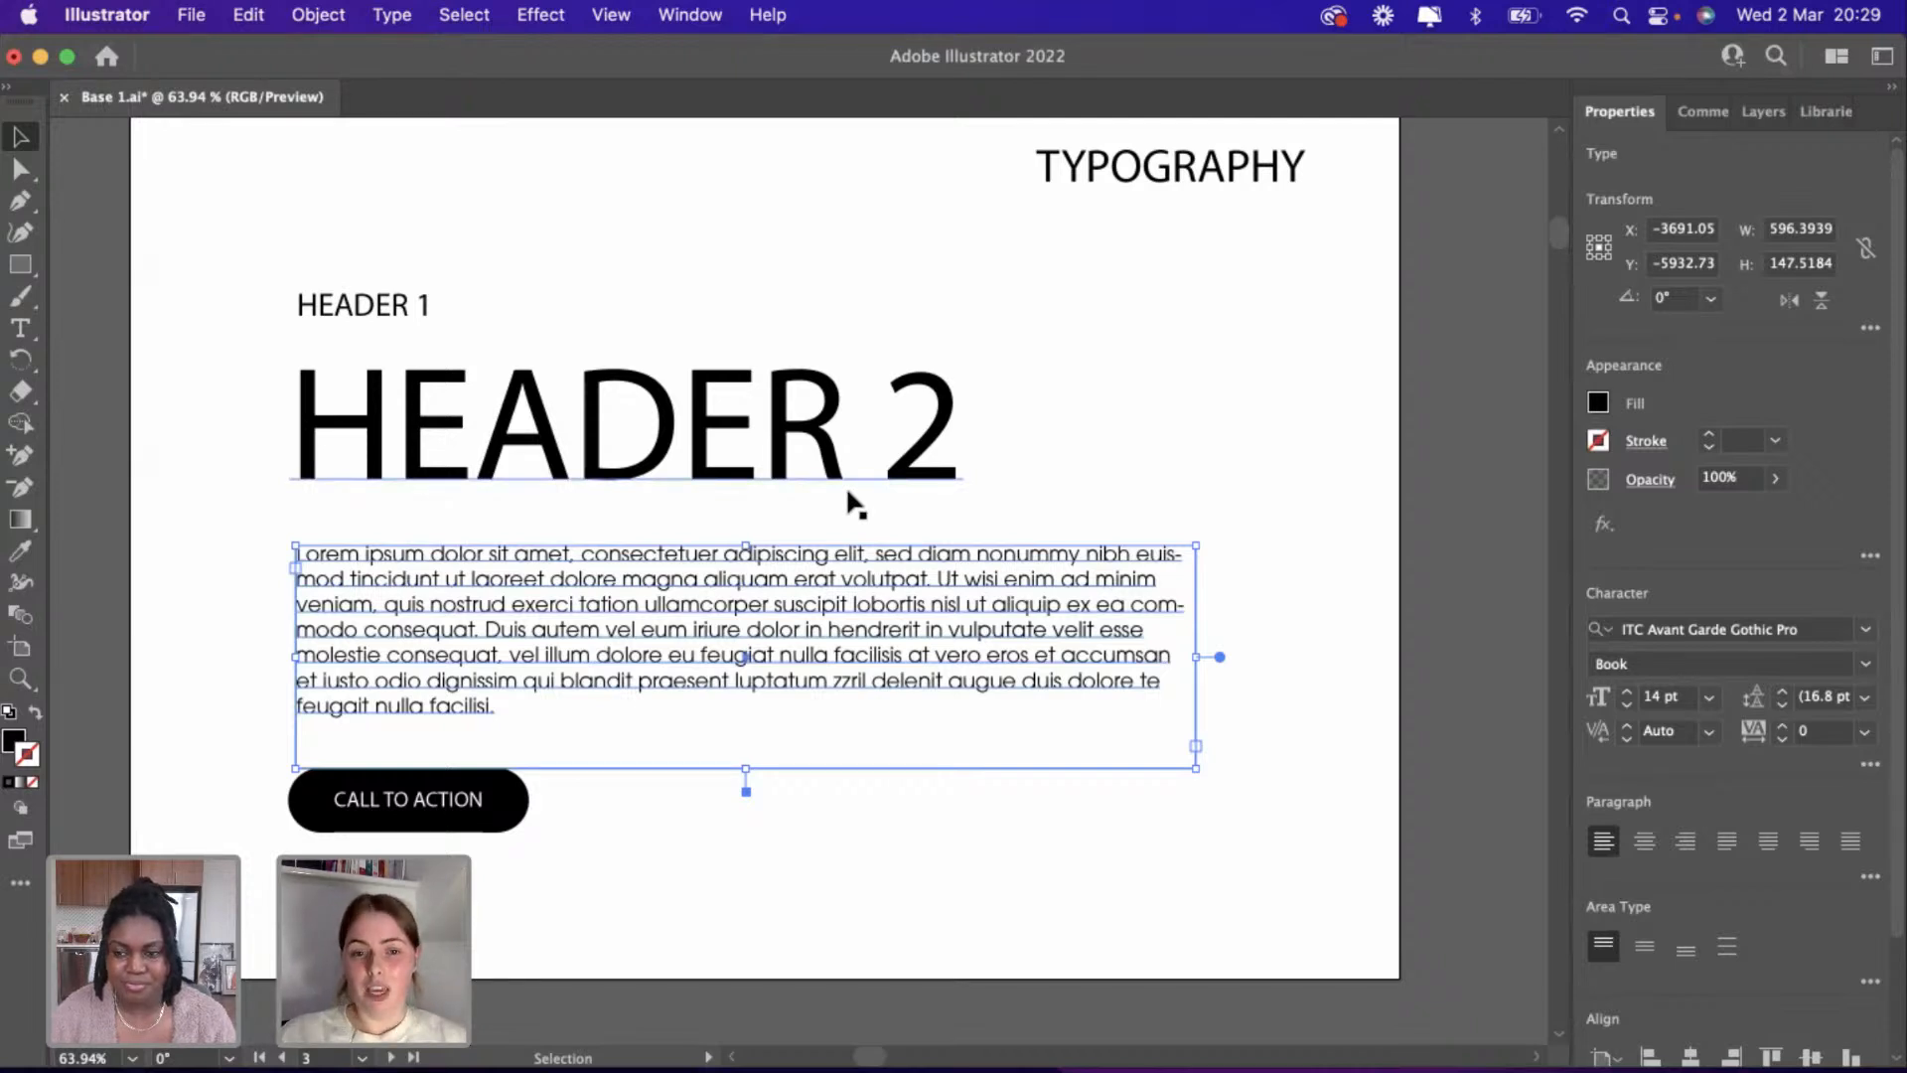
left_click(919, 343)
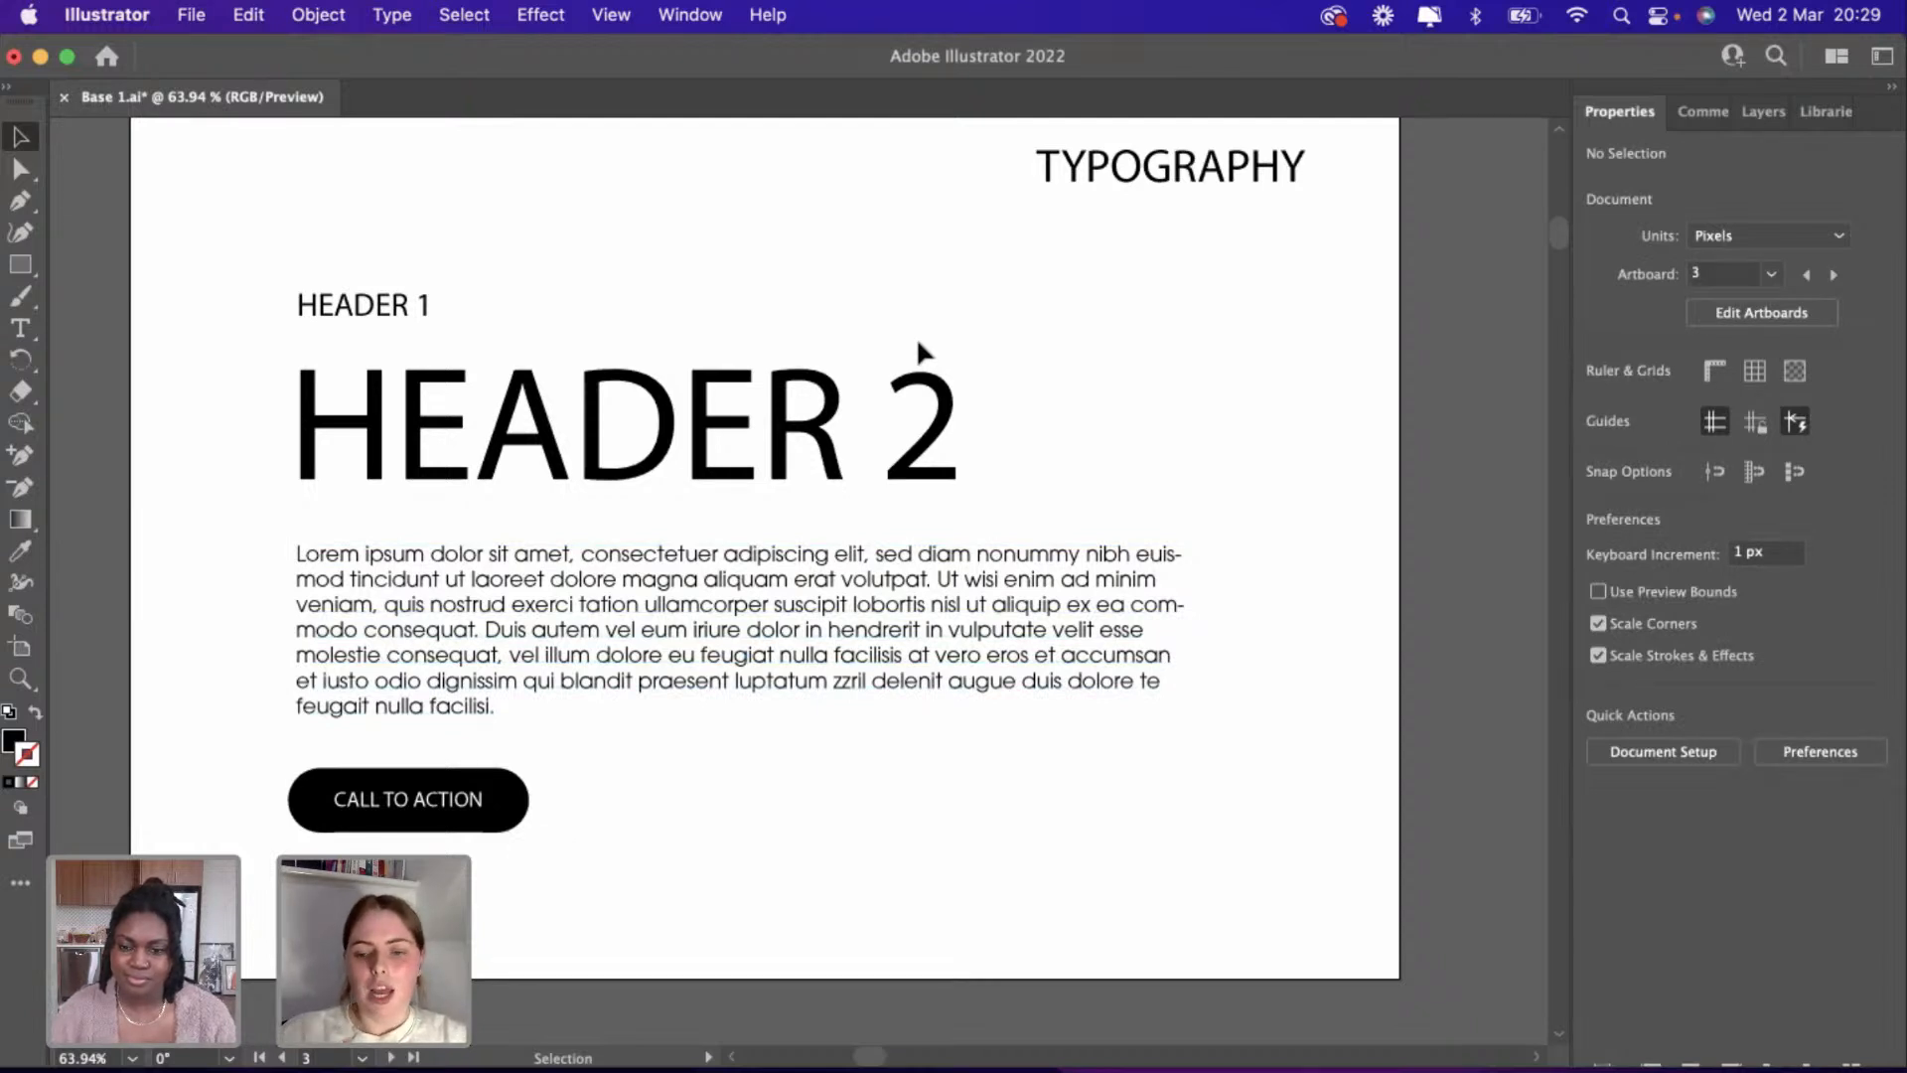
left_click(729, 487)
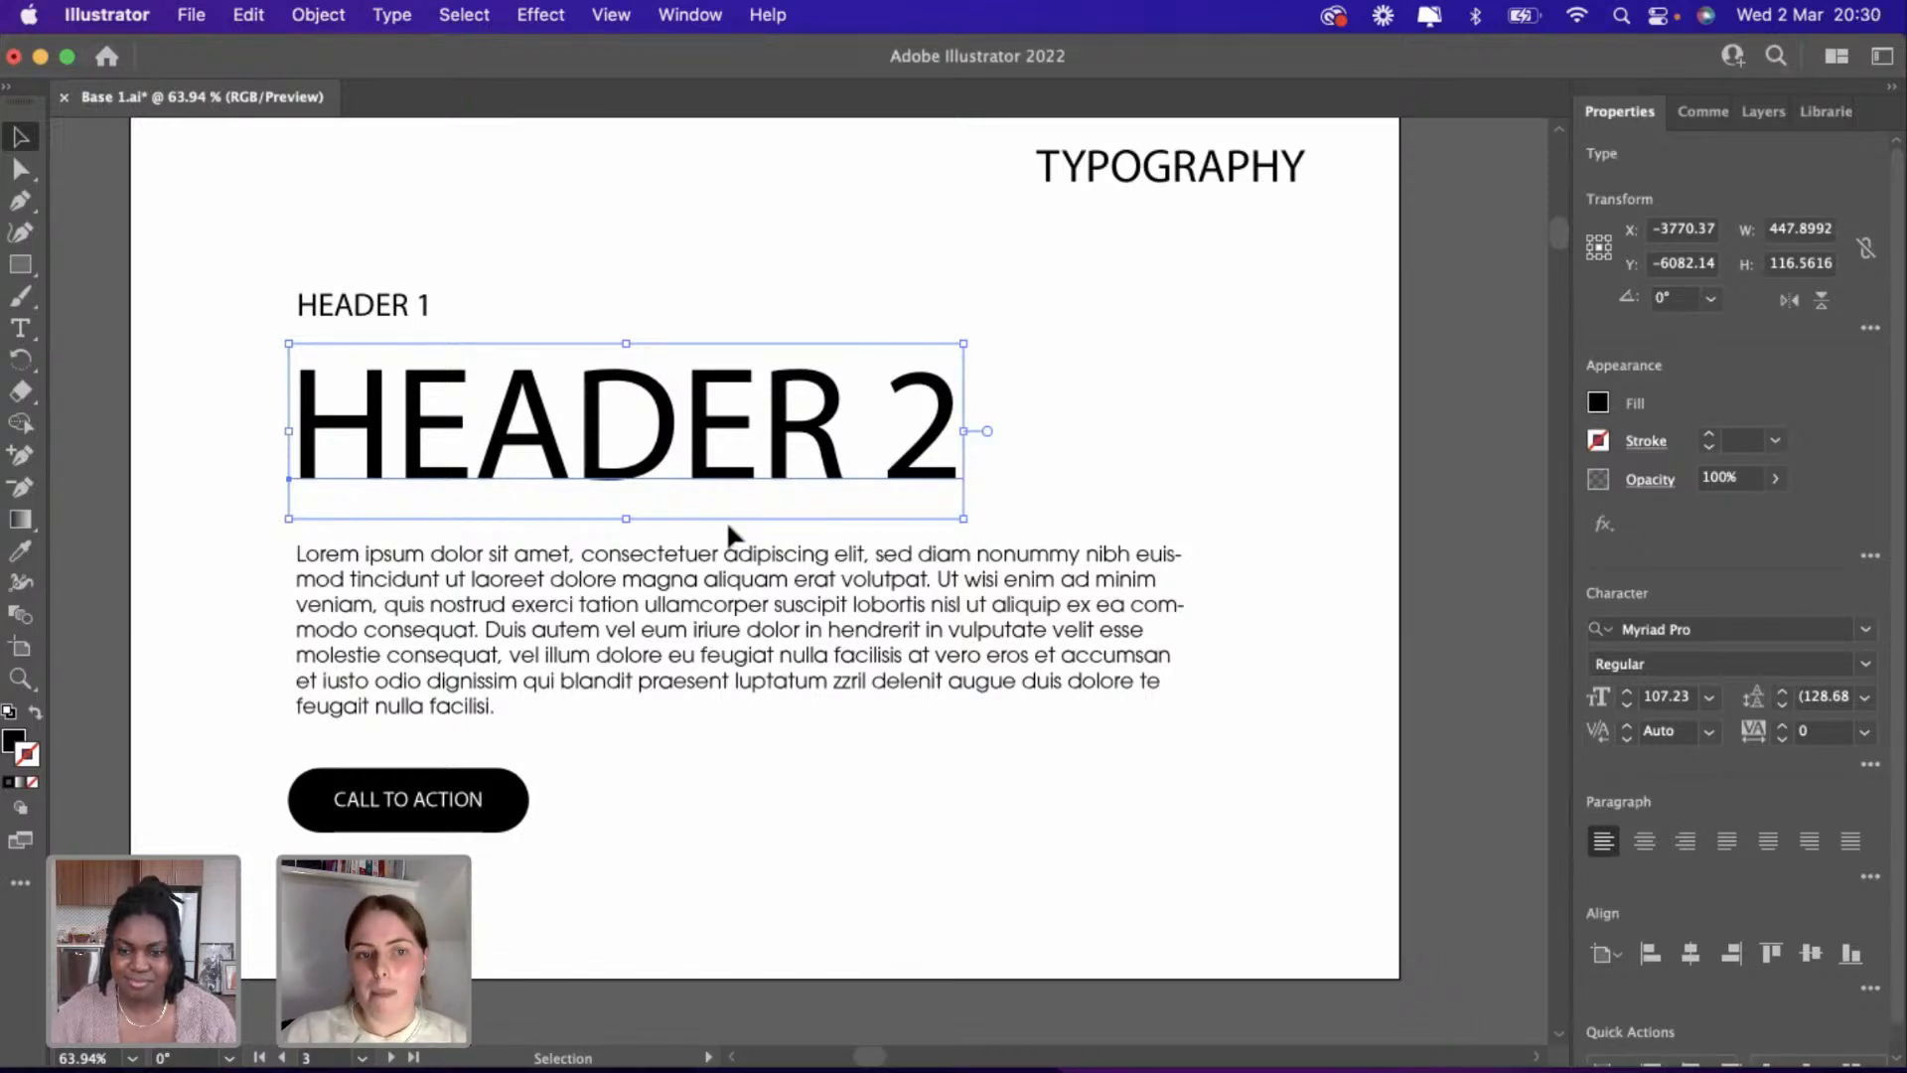
left_click(409, 304)
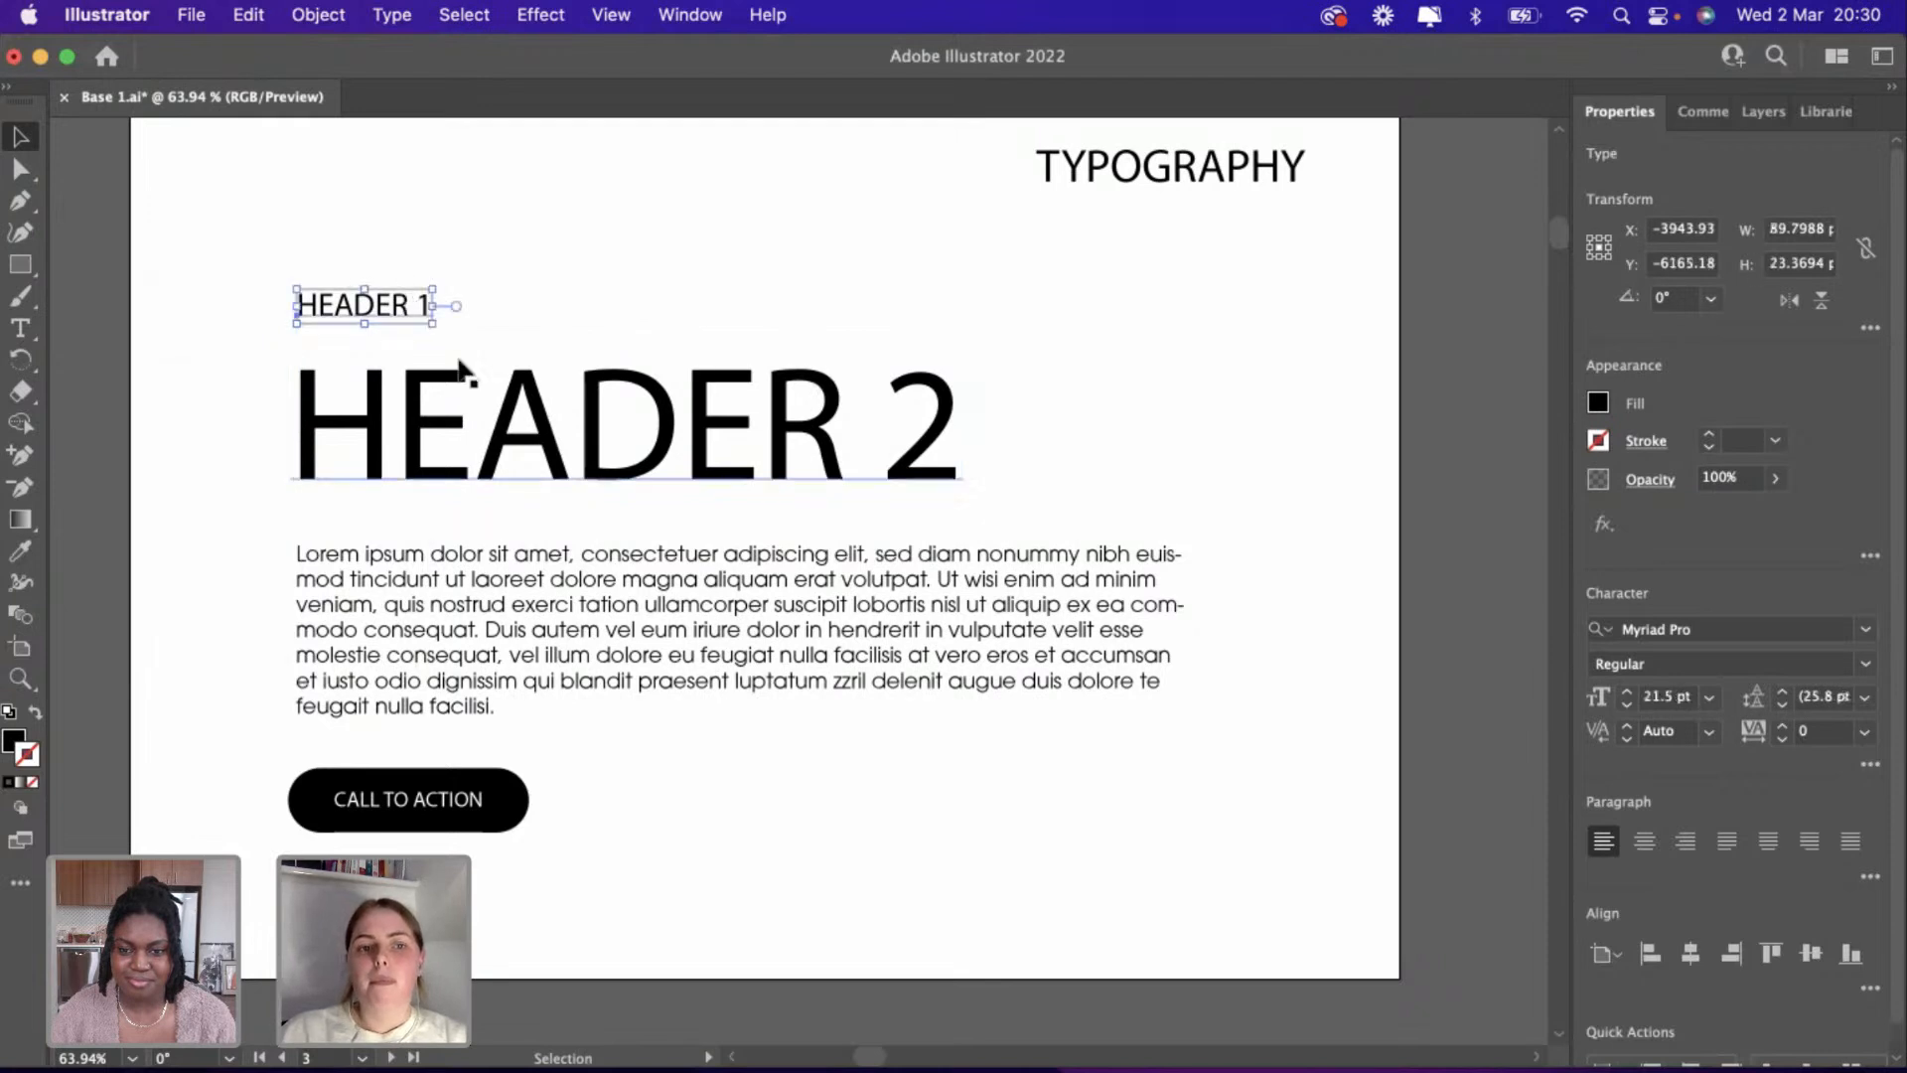
Preview the available font families on the HEADER 2 text and close the font list without applying any.
left_click(460, 387)
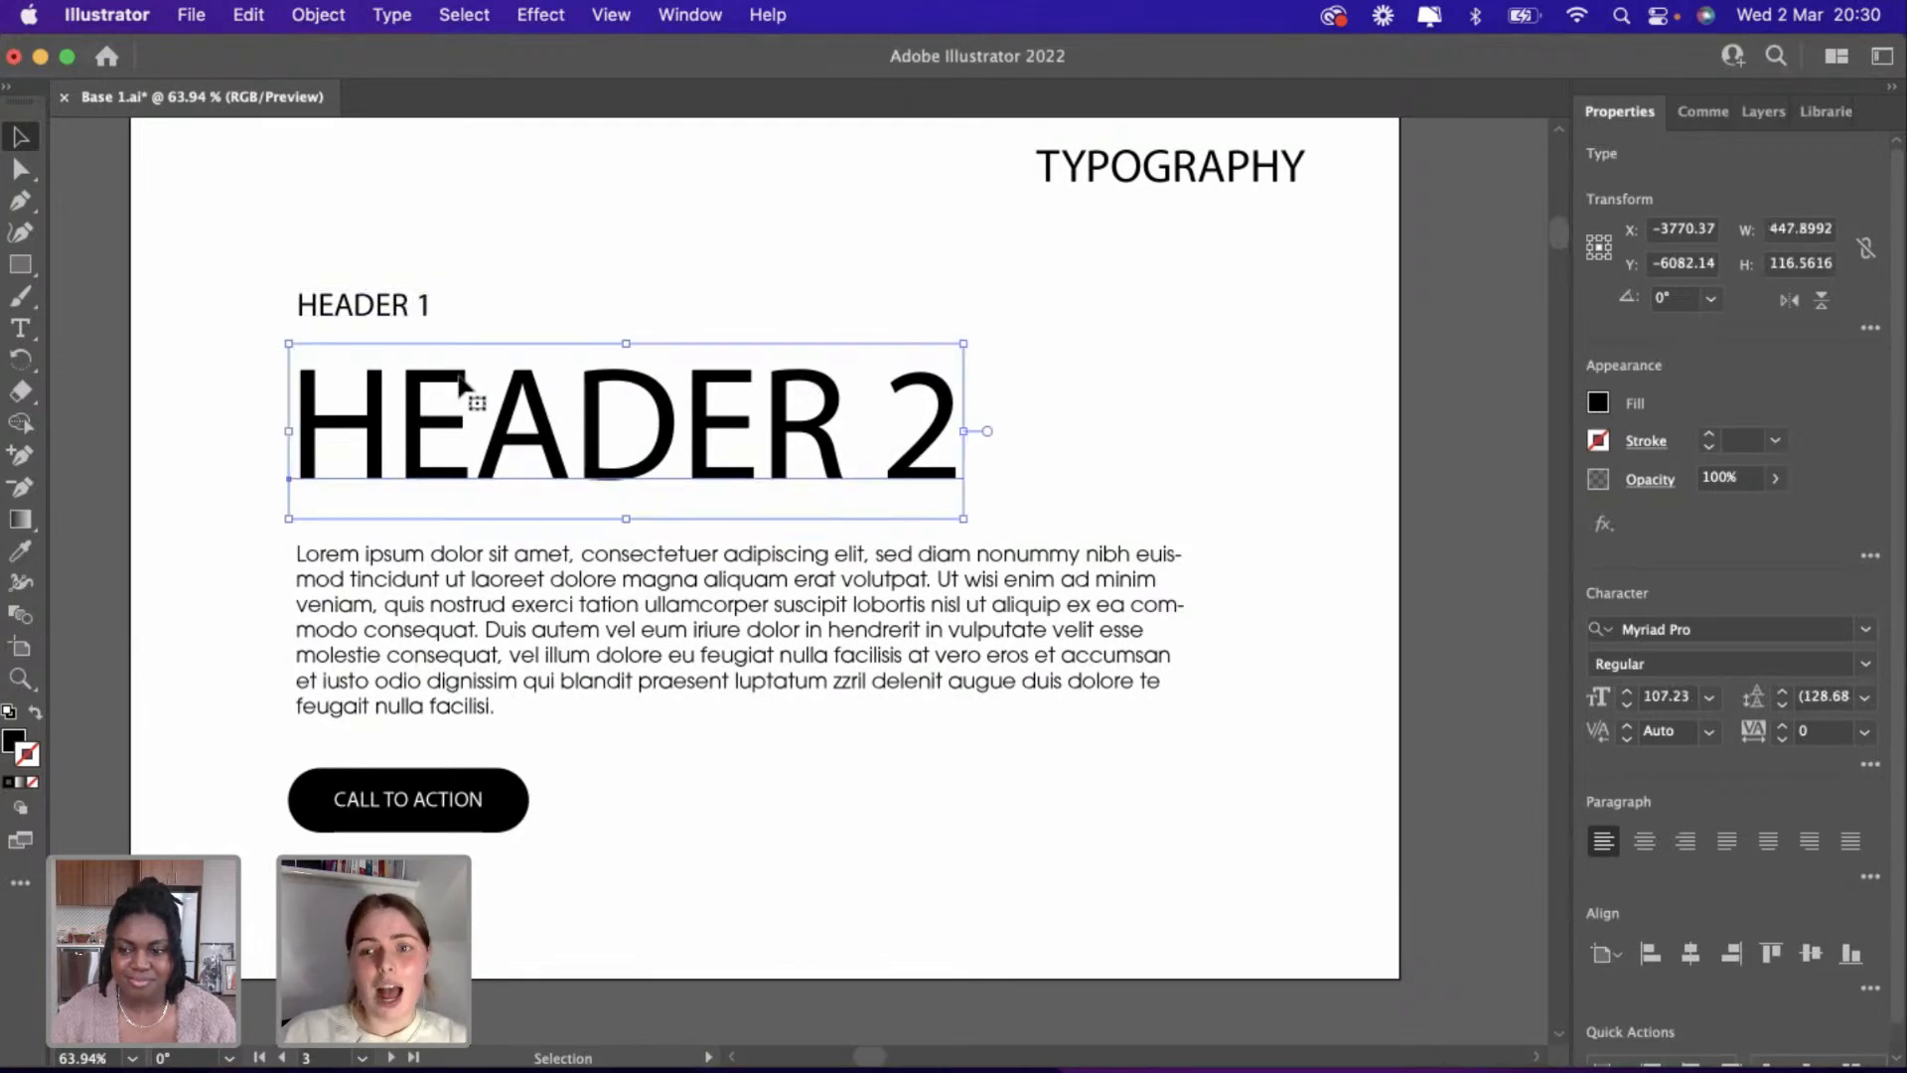
left_click(1867, 629)
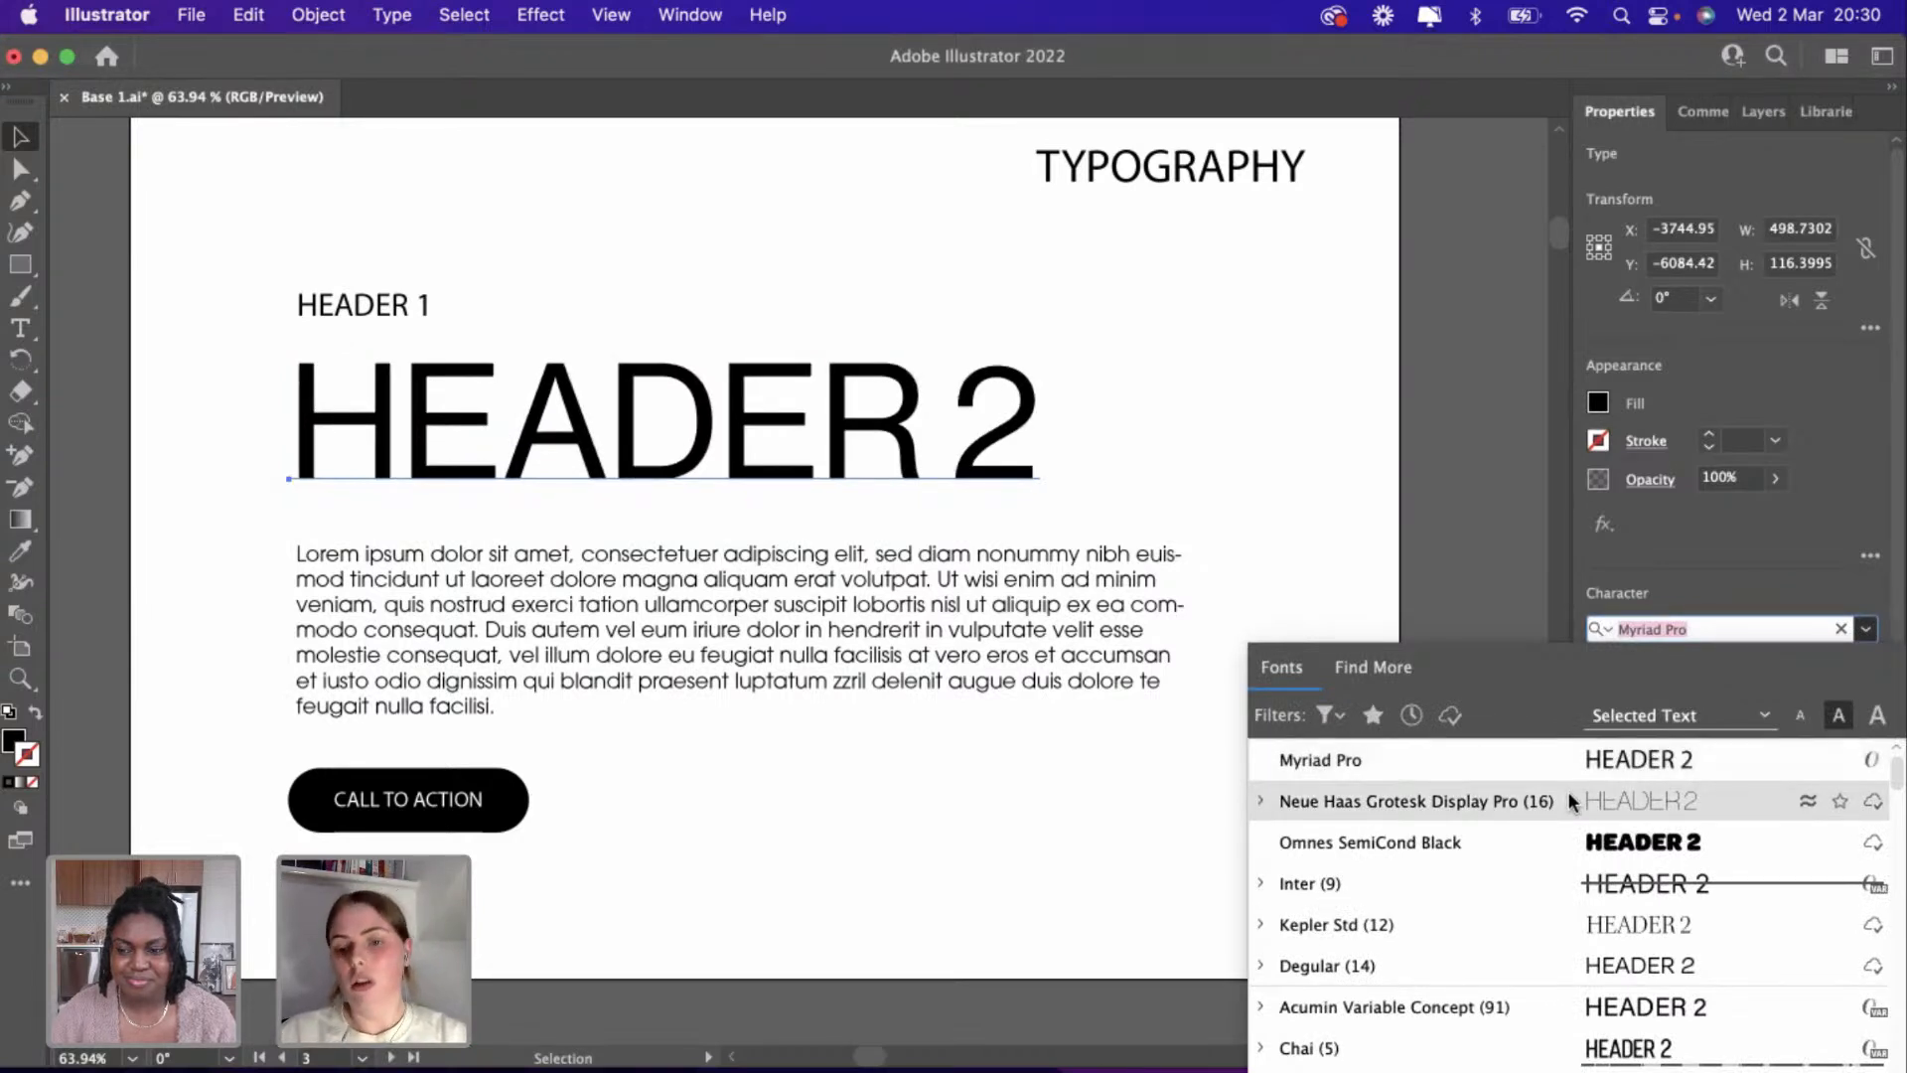
scroll(1570, 801, "down", 6)
scroll(1570, 800, "up", 2)
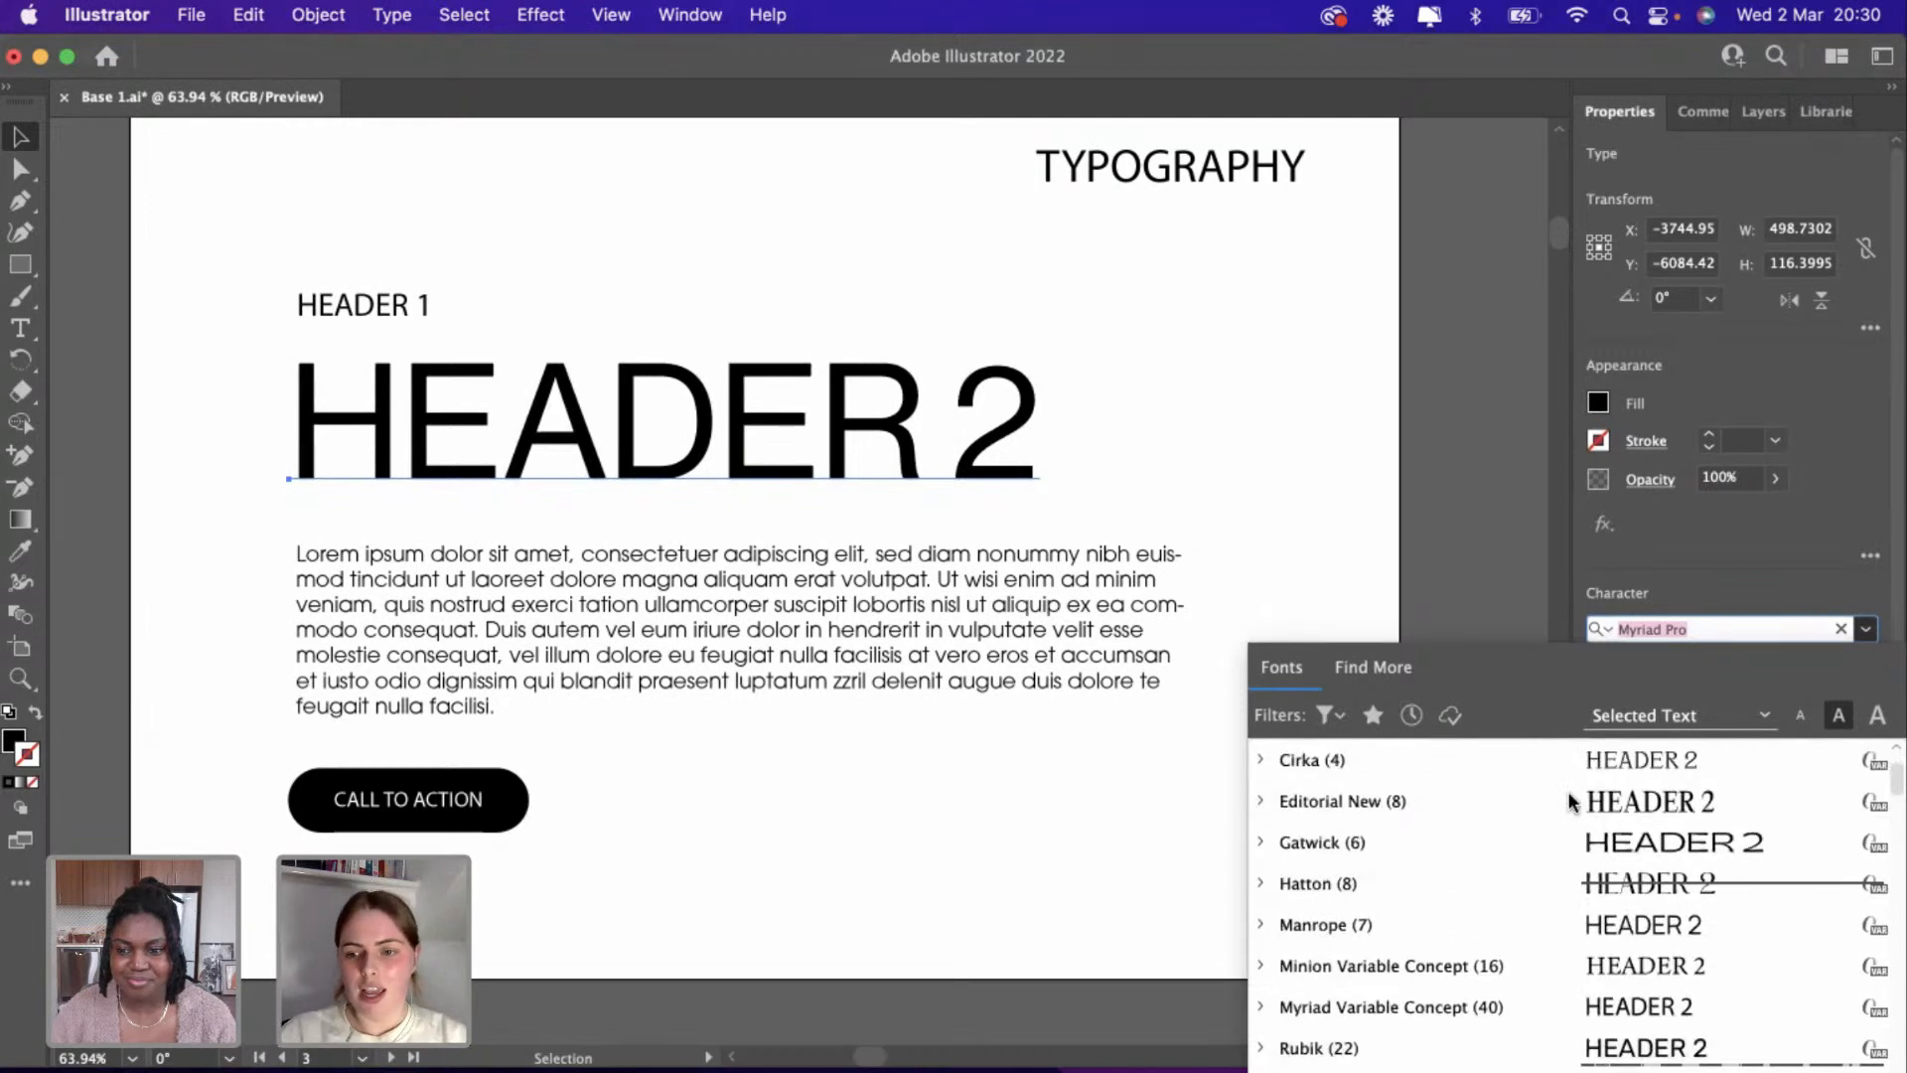
scroll(1570, 800, "down", 3)
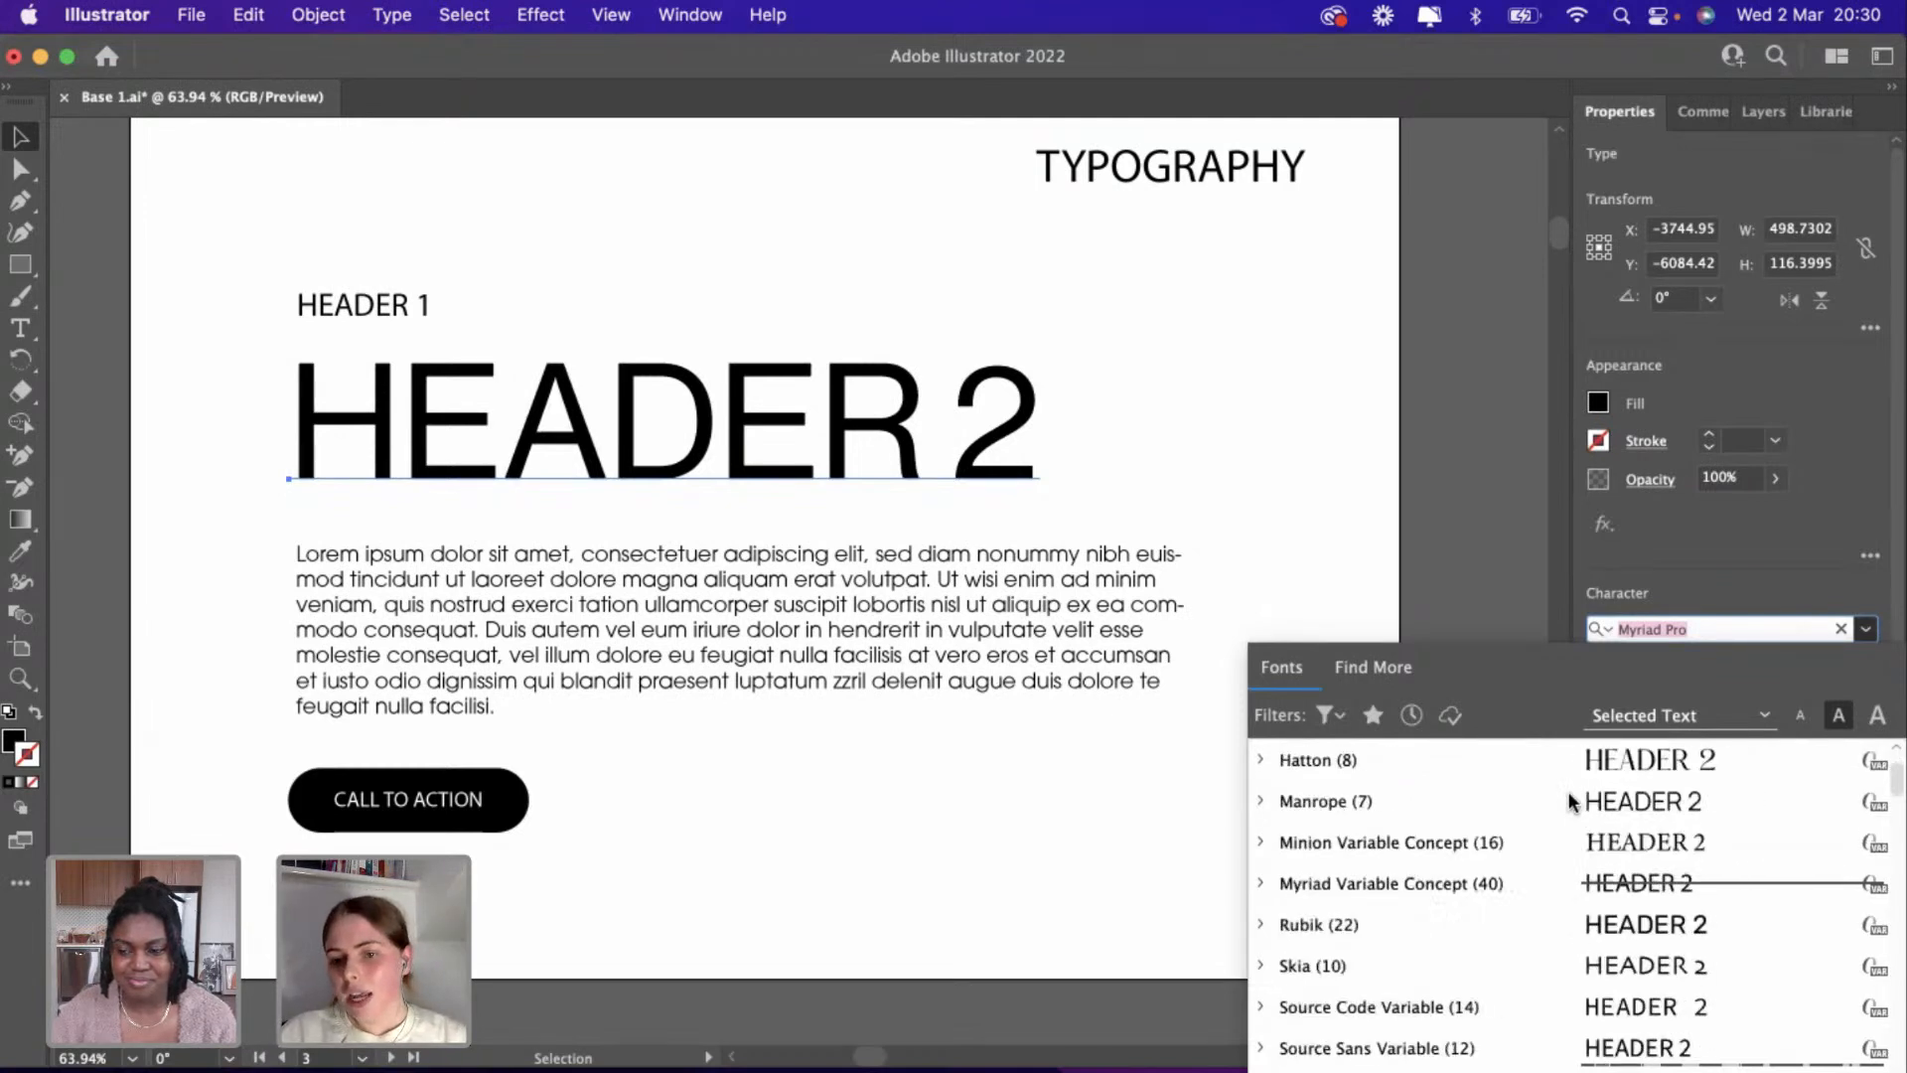
scroll(1570, 801, "up", 3)
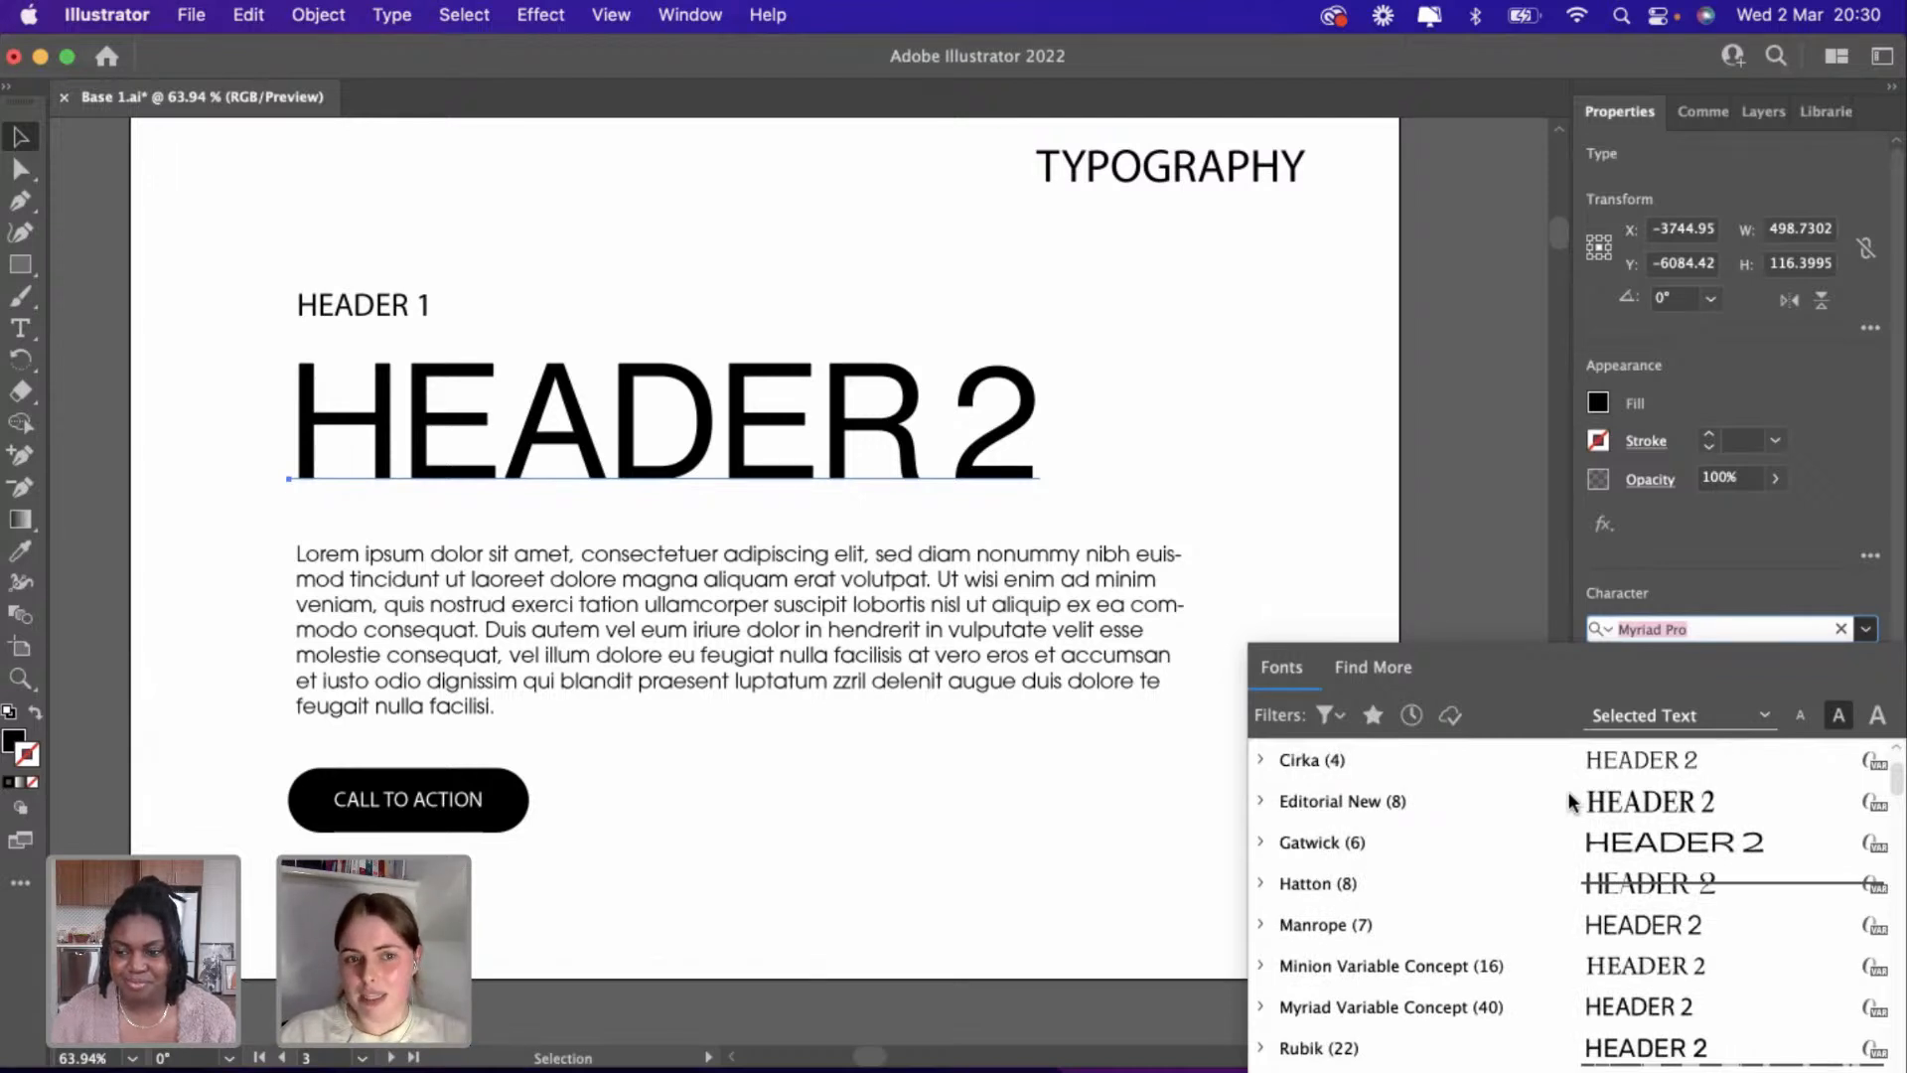
scroll(1569, 801, "down", 4)
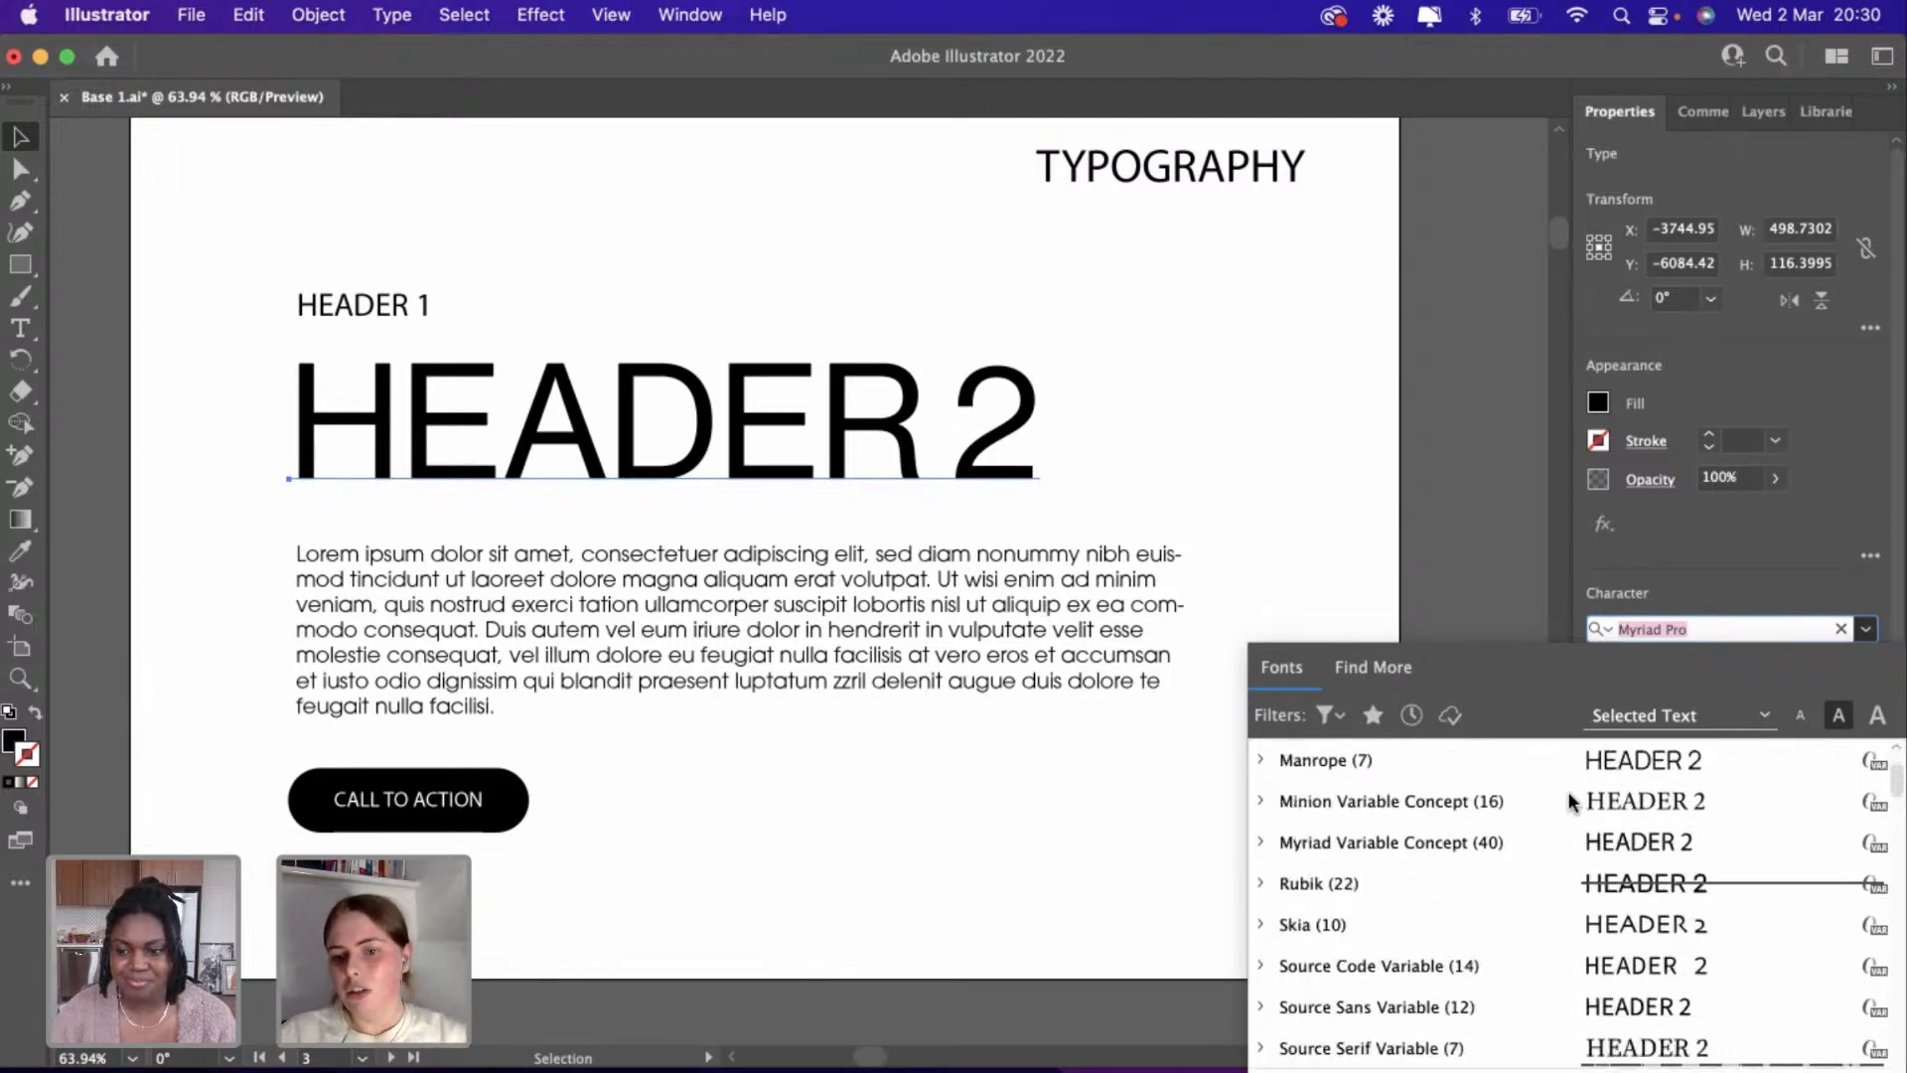
scroll(1570, 801, "down", 9)
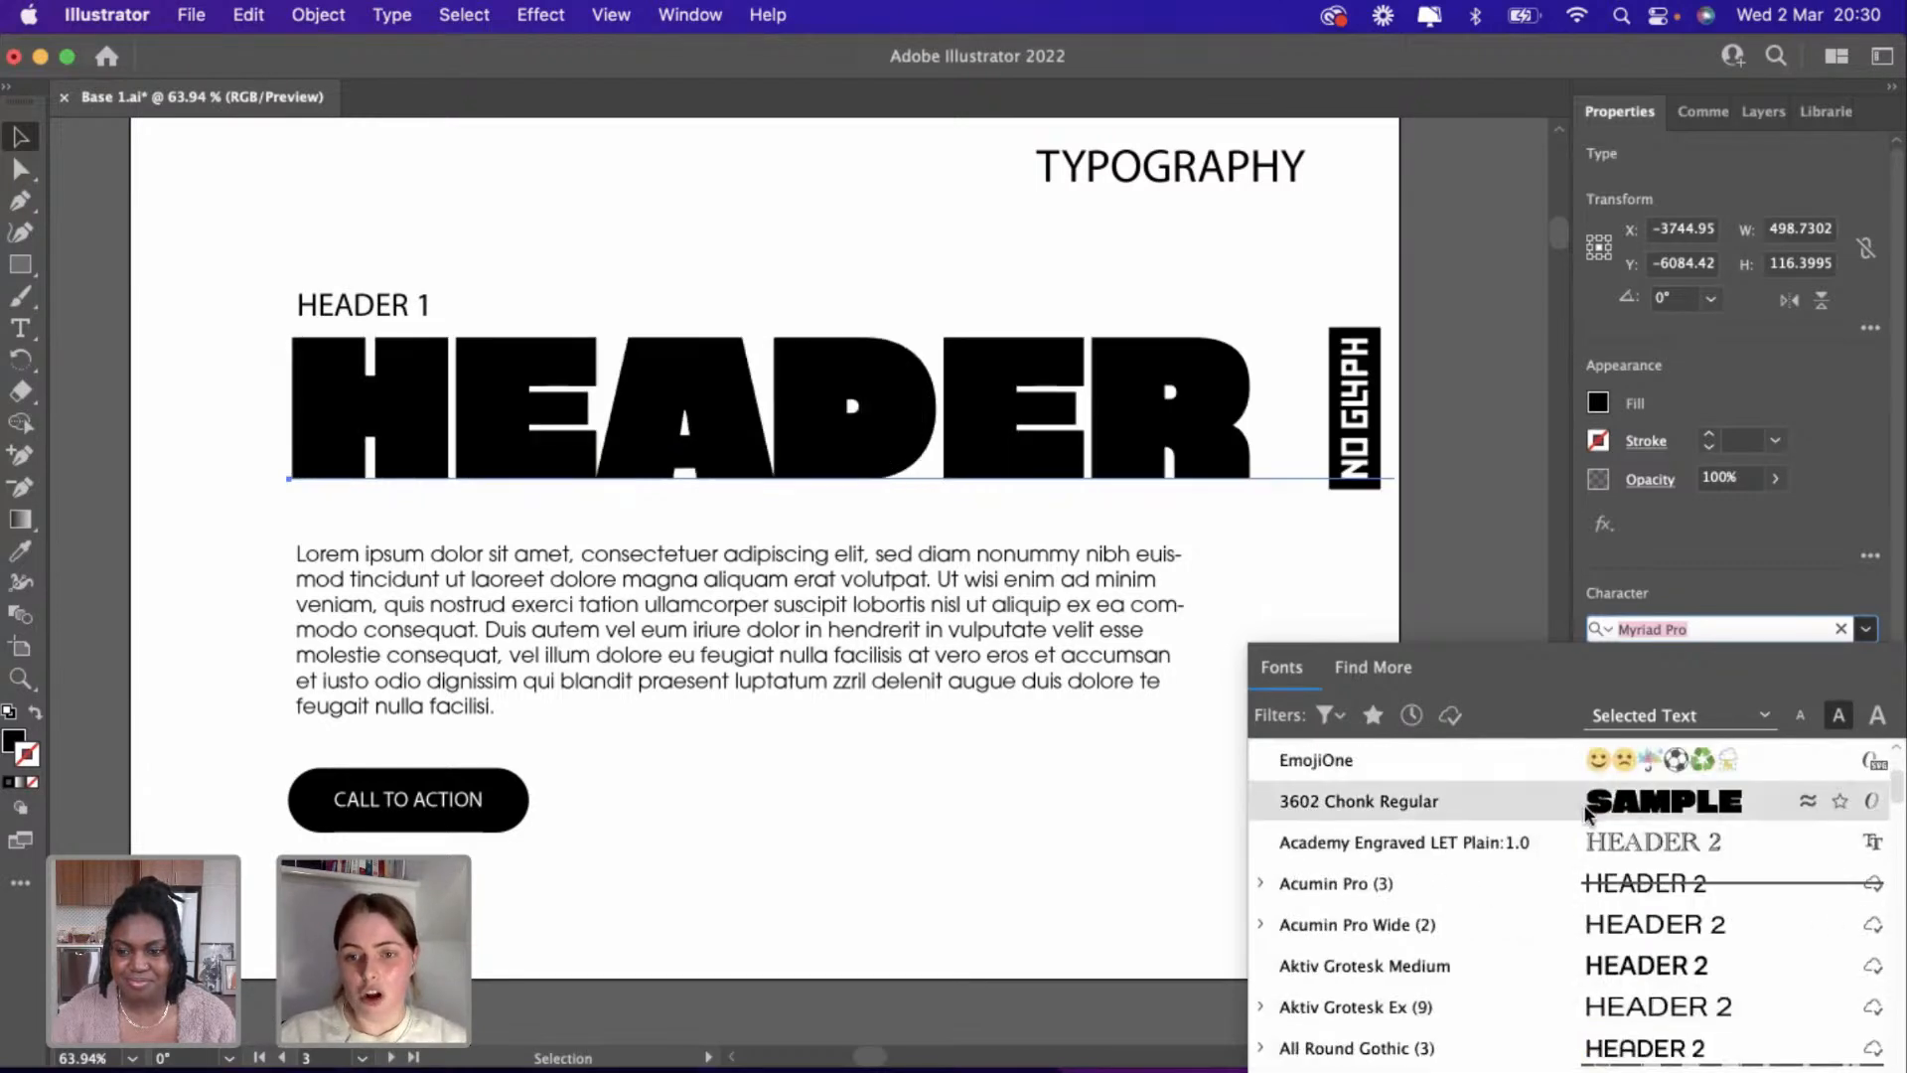
scroll(1587, 812, "down", 10)
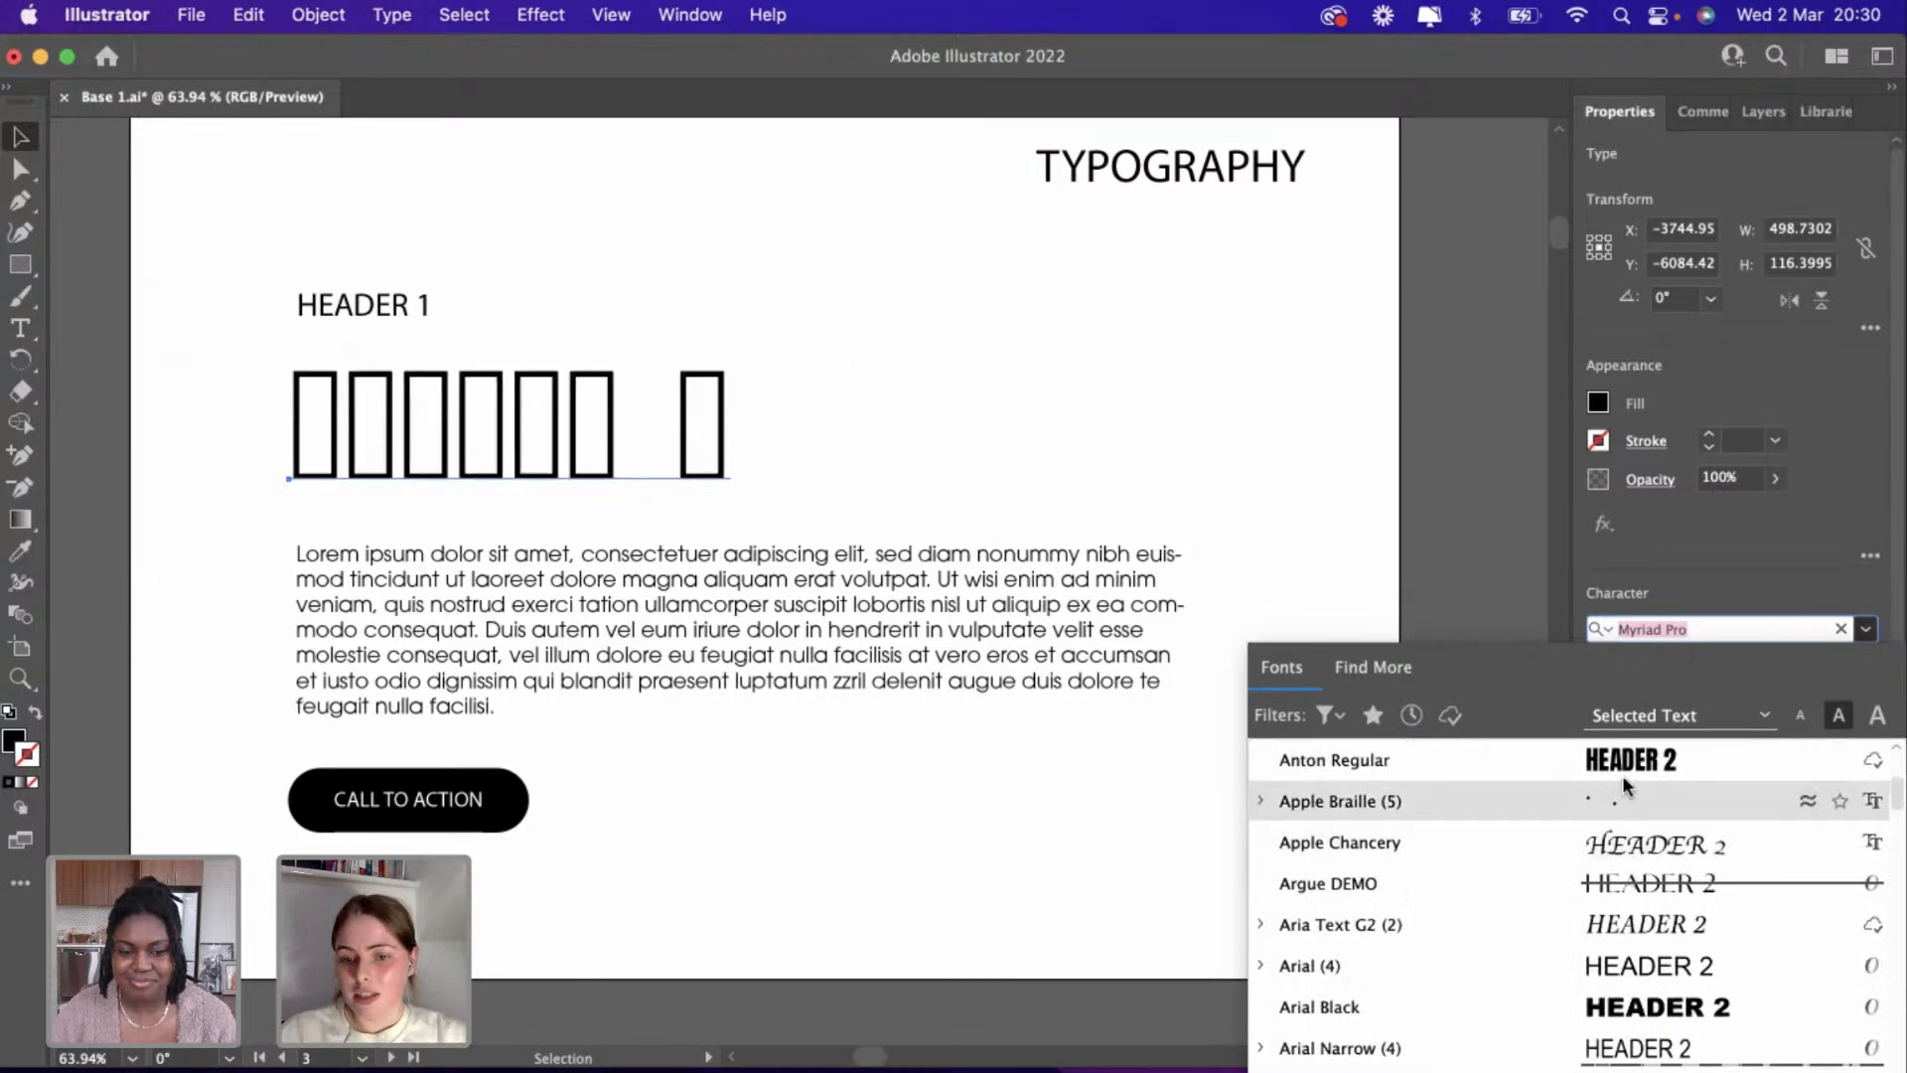
scroll(1621, 766, "down", 10)
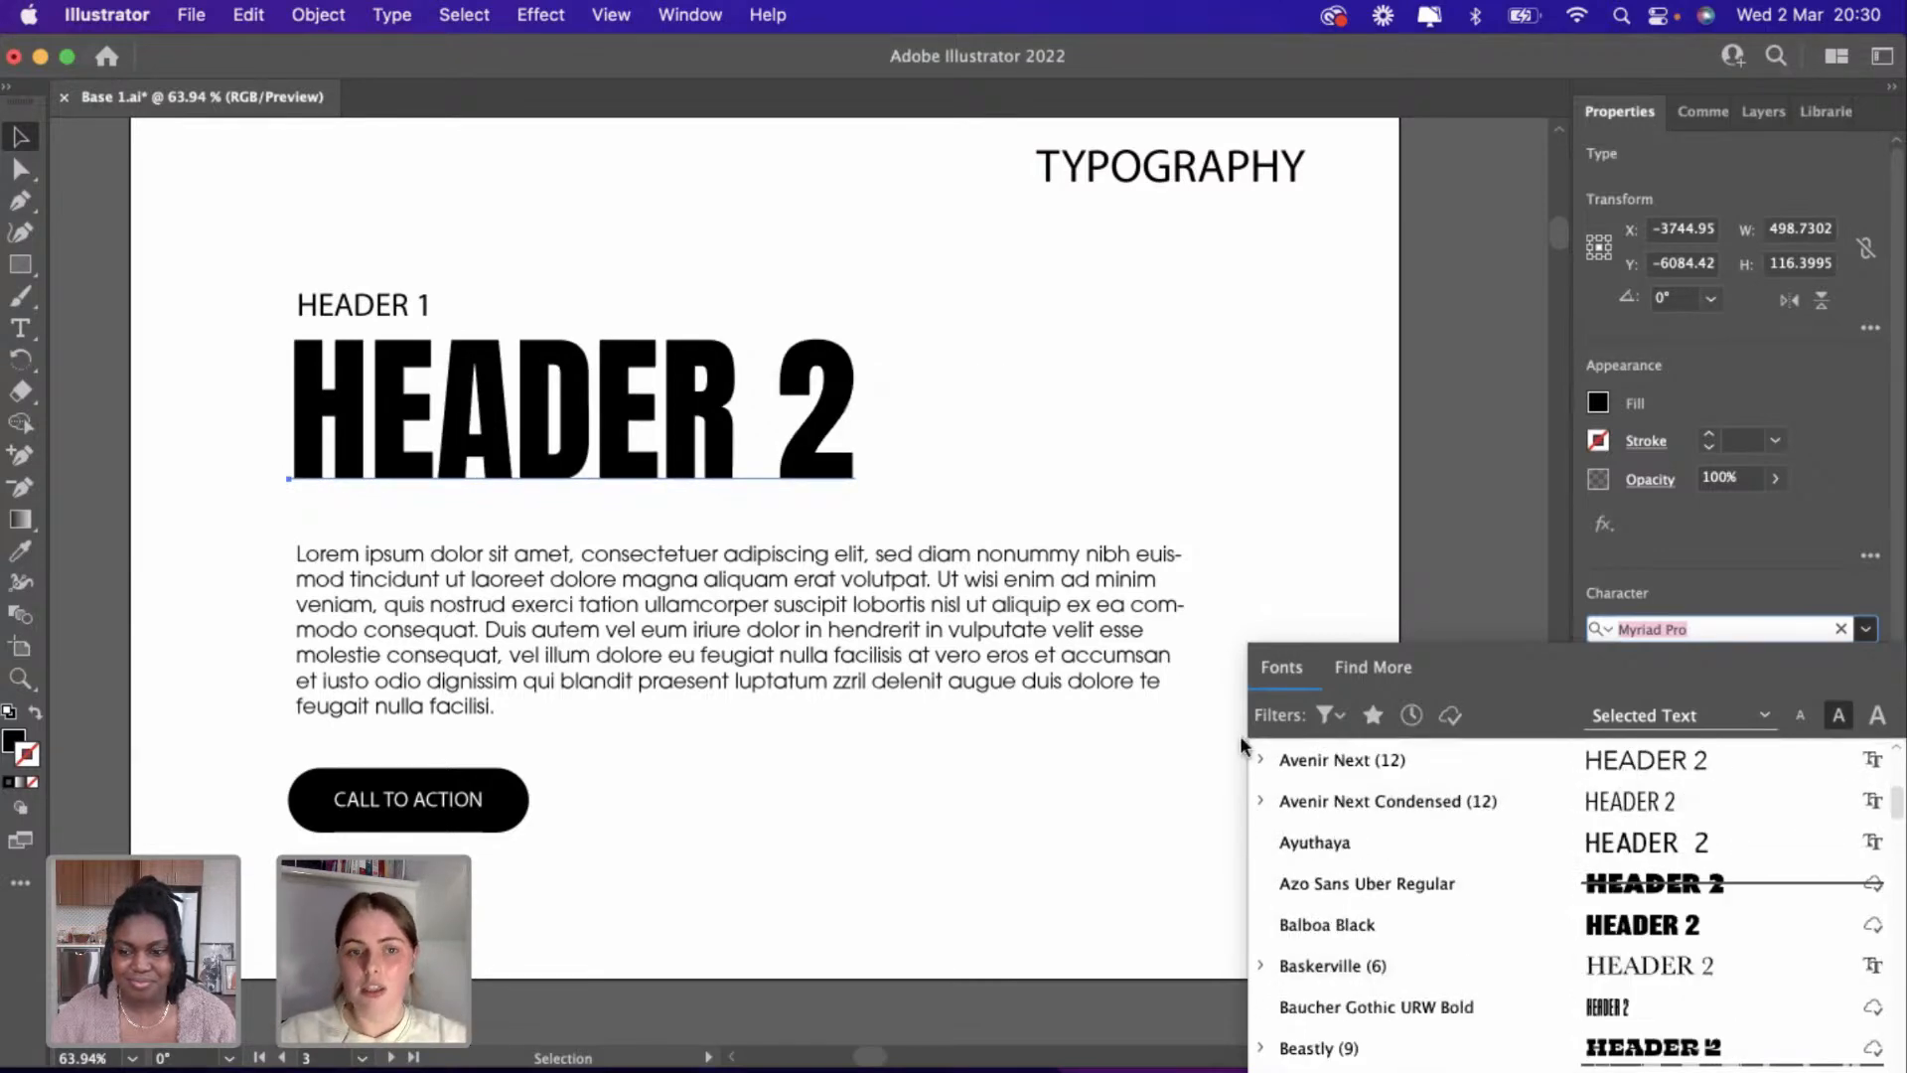
key("Escape")
Duplicate the HEADER 2 text and place the copy on the empty canvas to the right of the TYPOGRAPHY artboard.
scroll(752, 795, "down", 5)
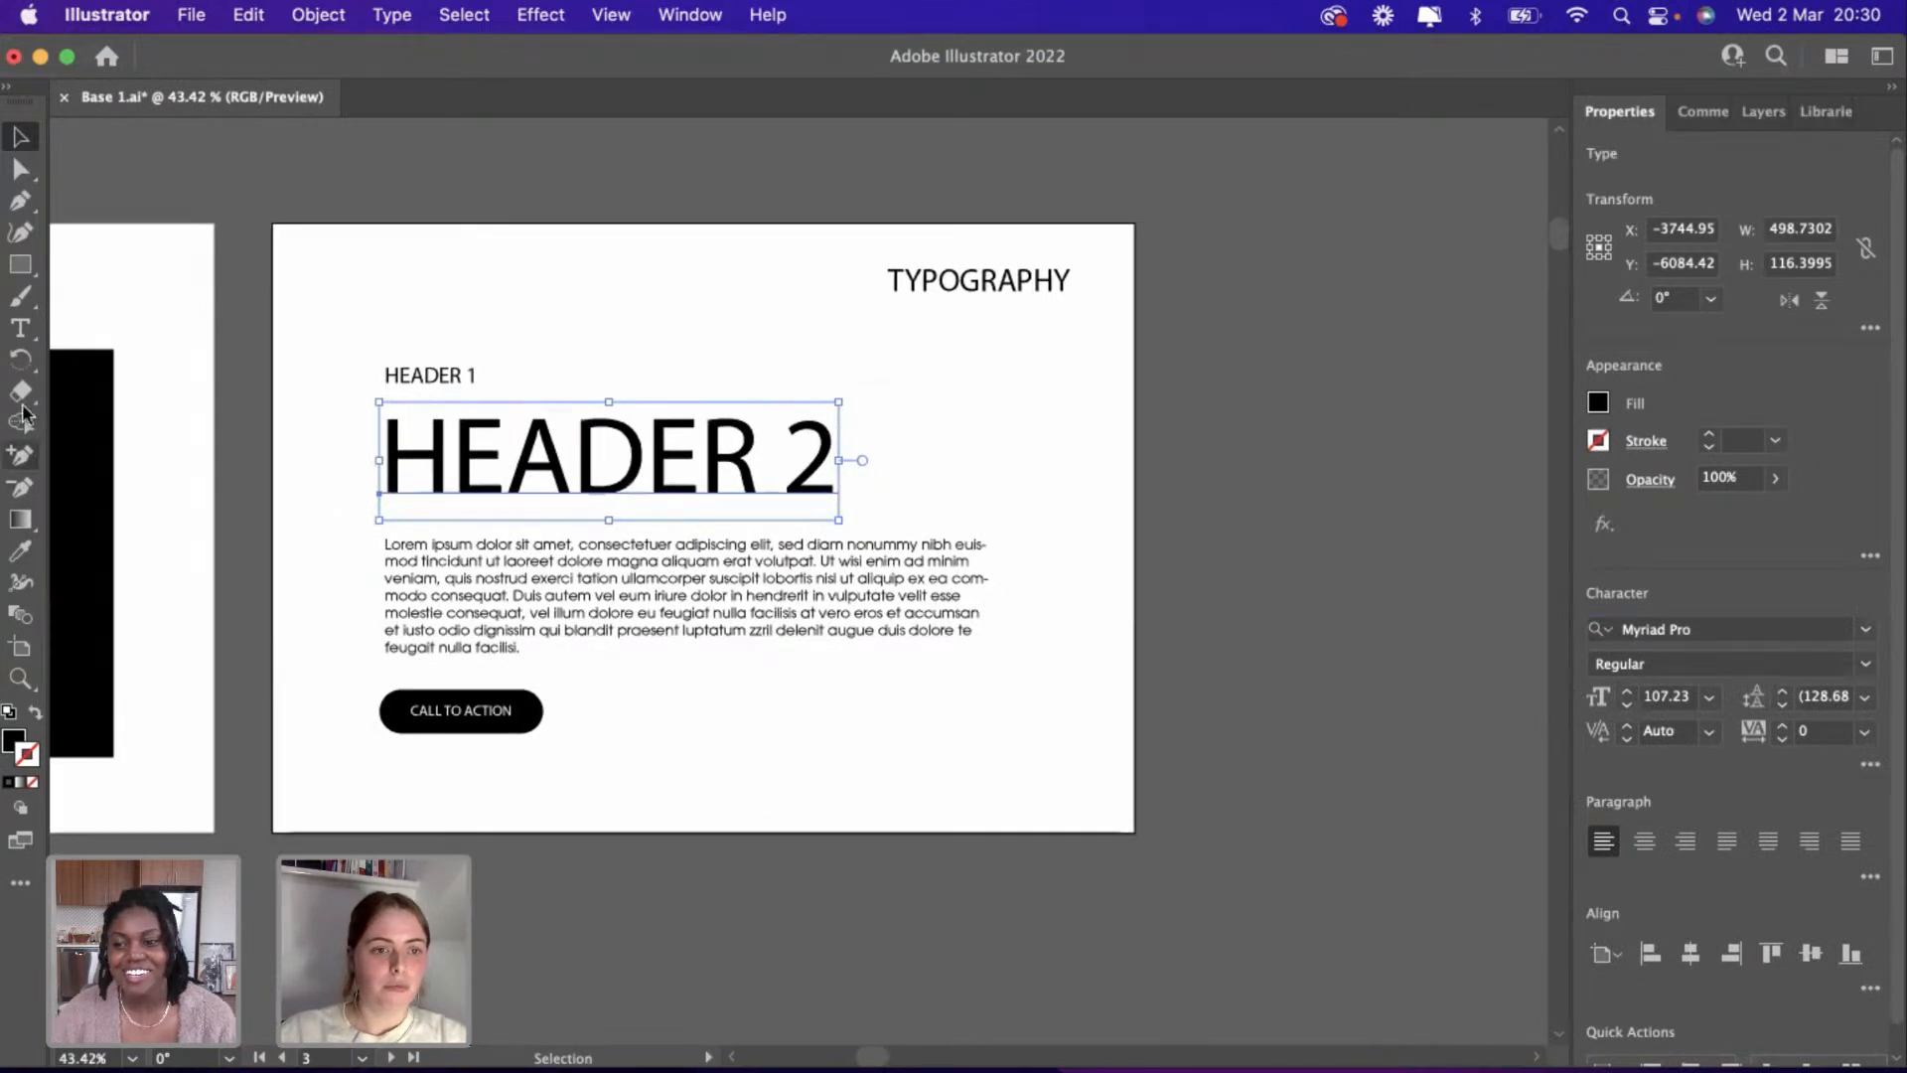
left_click(20, 328)
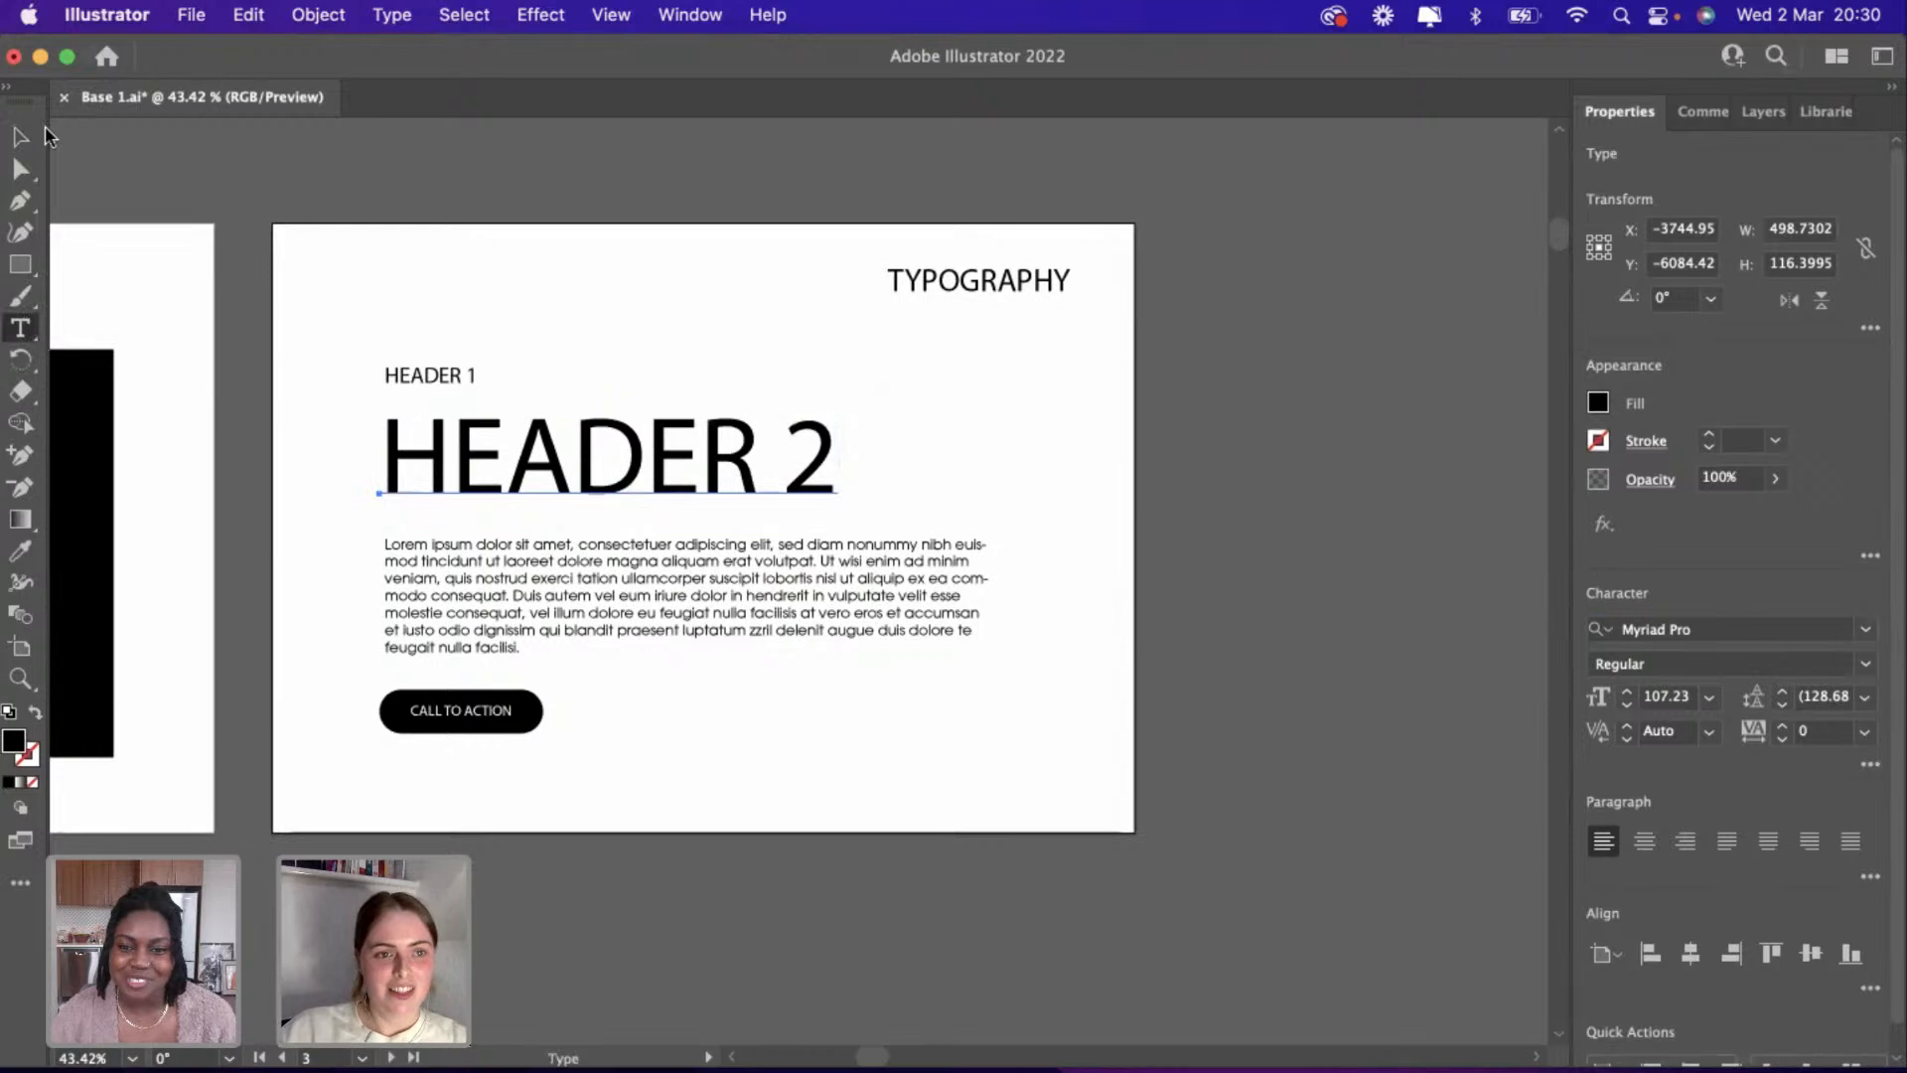
left_click(21, 136)
key("super+c")
key("super+v")
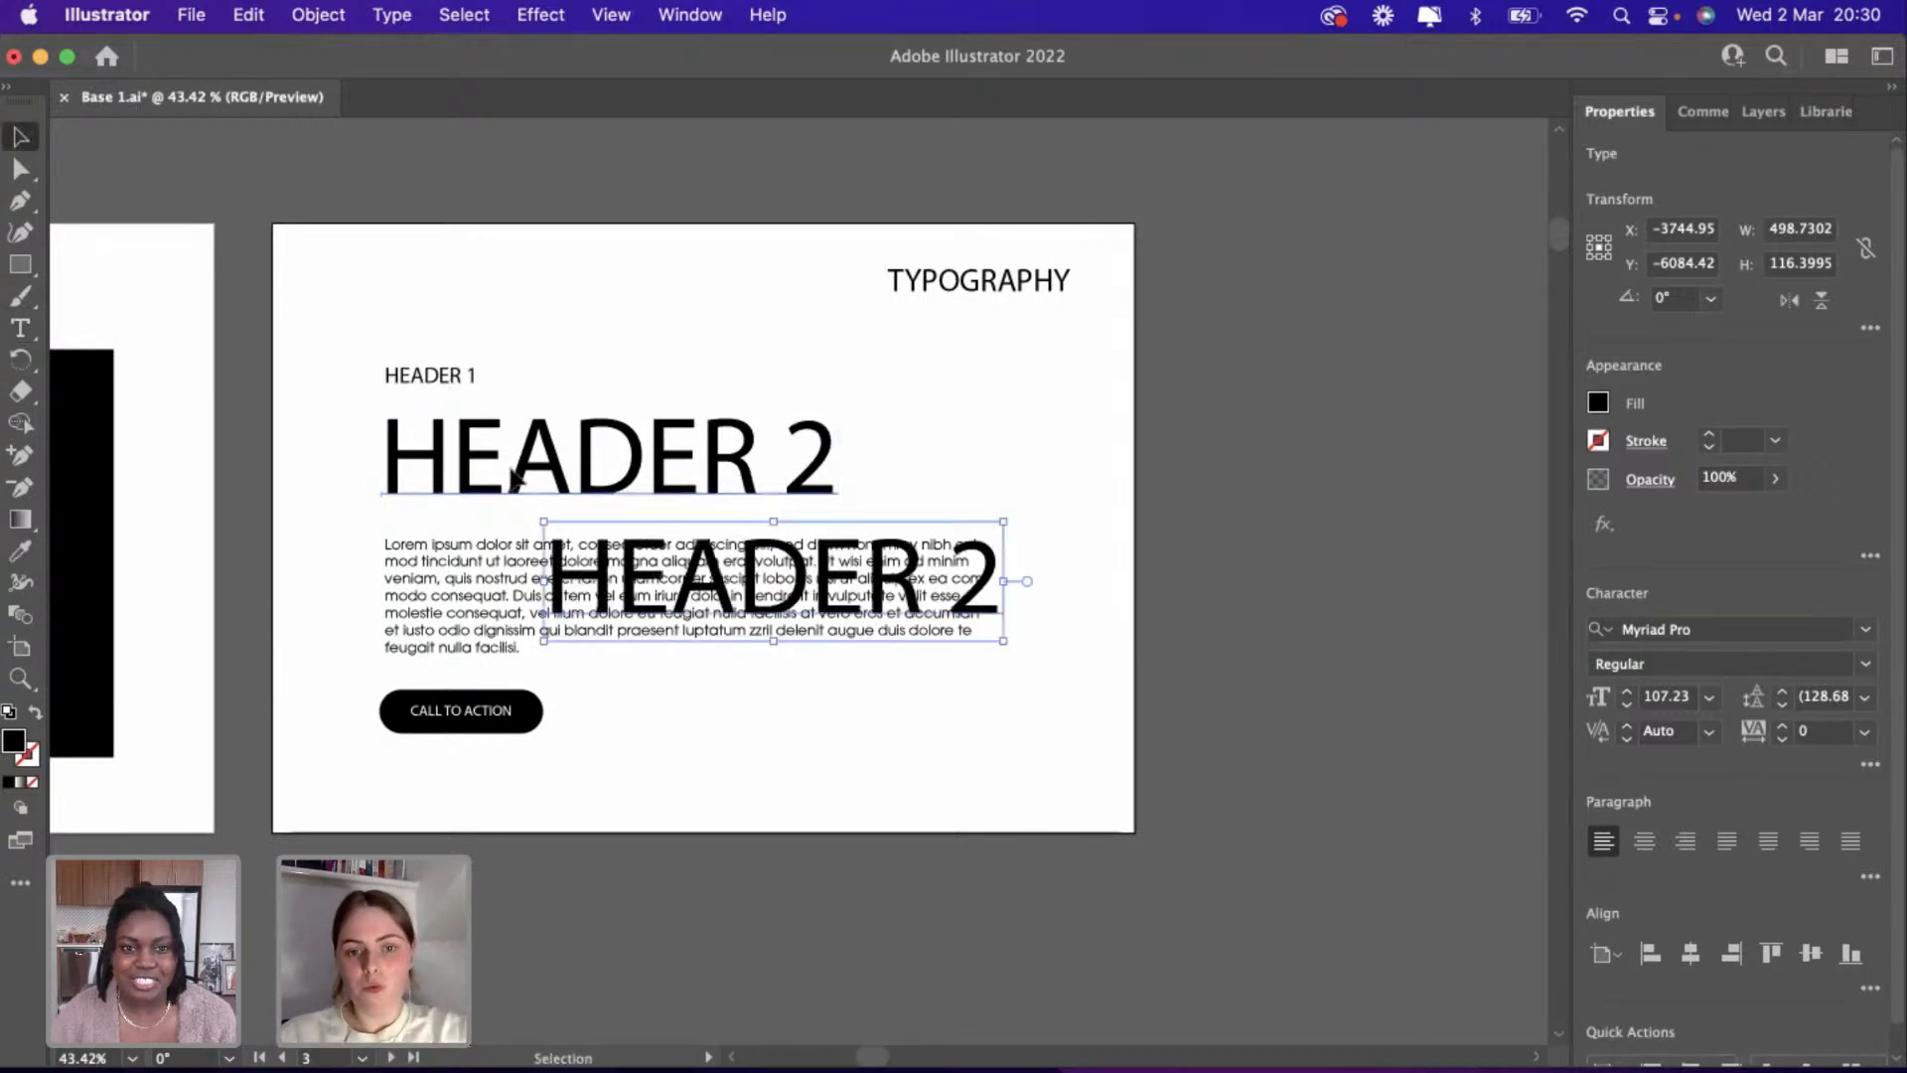
left_click_drag(780, 611, 1337, 461)
scroll(1337, 461, "right", 5)
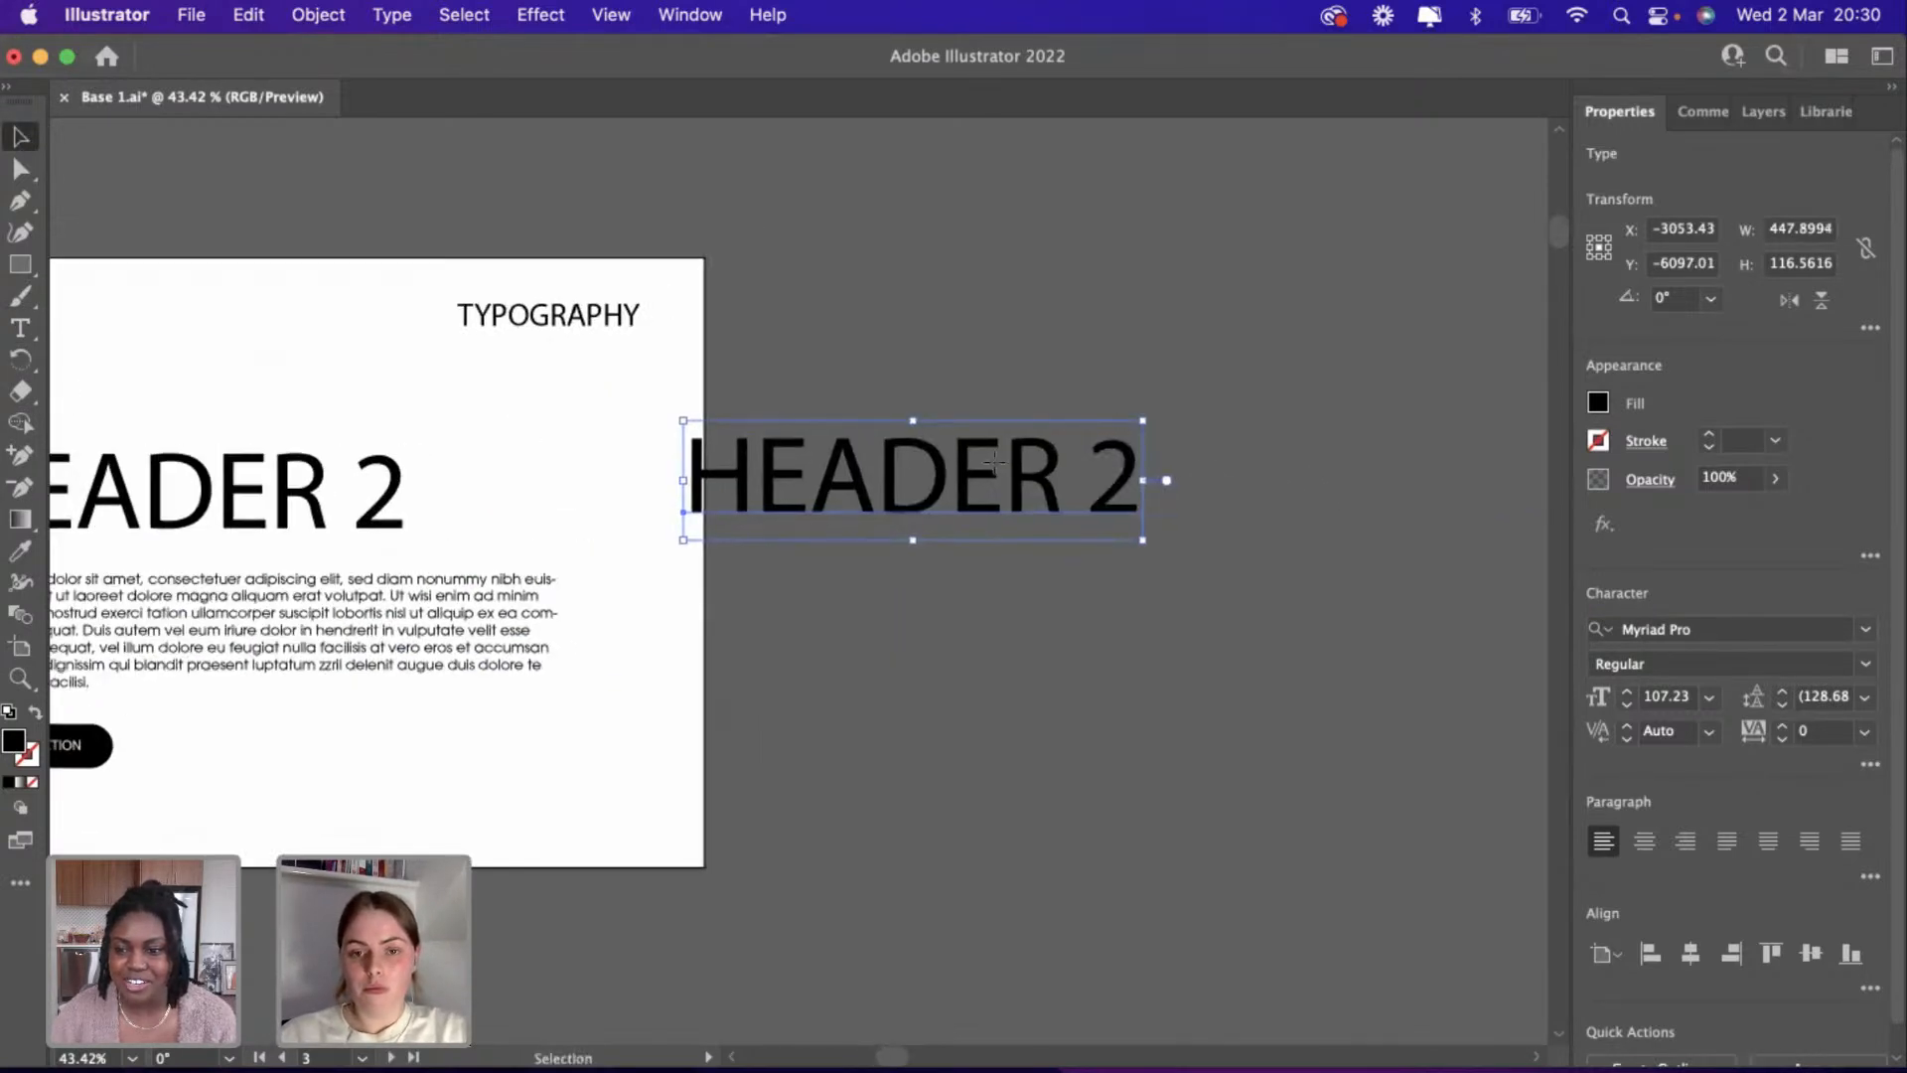
left_click_drag(993, 461, 1179, 362)
Replace the wording of the copied header outside the artboard with BASE.
triple_click(1309, 376)
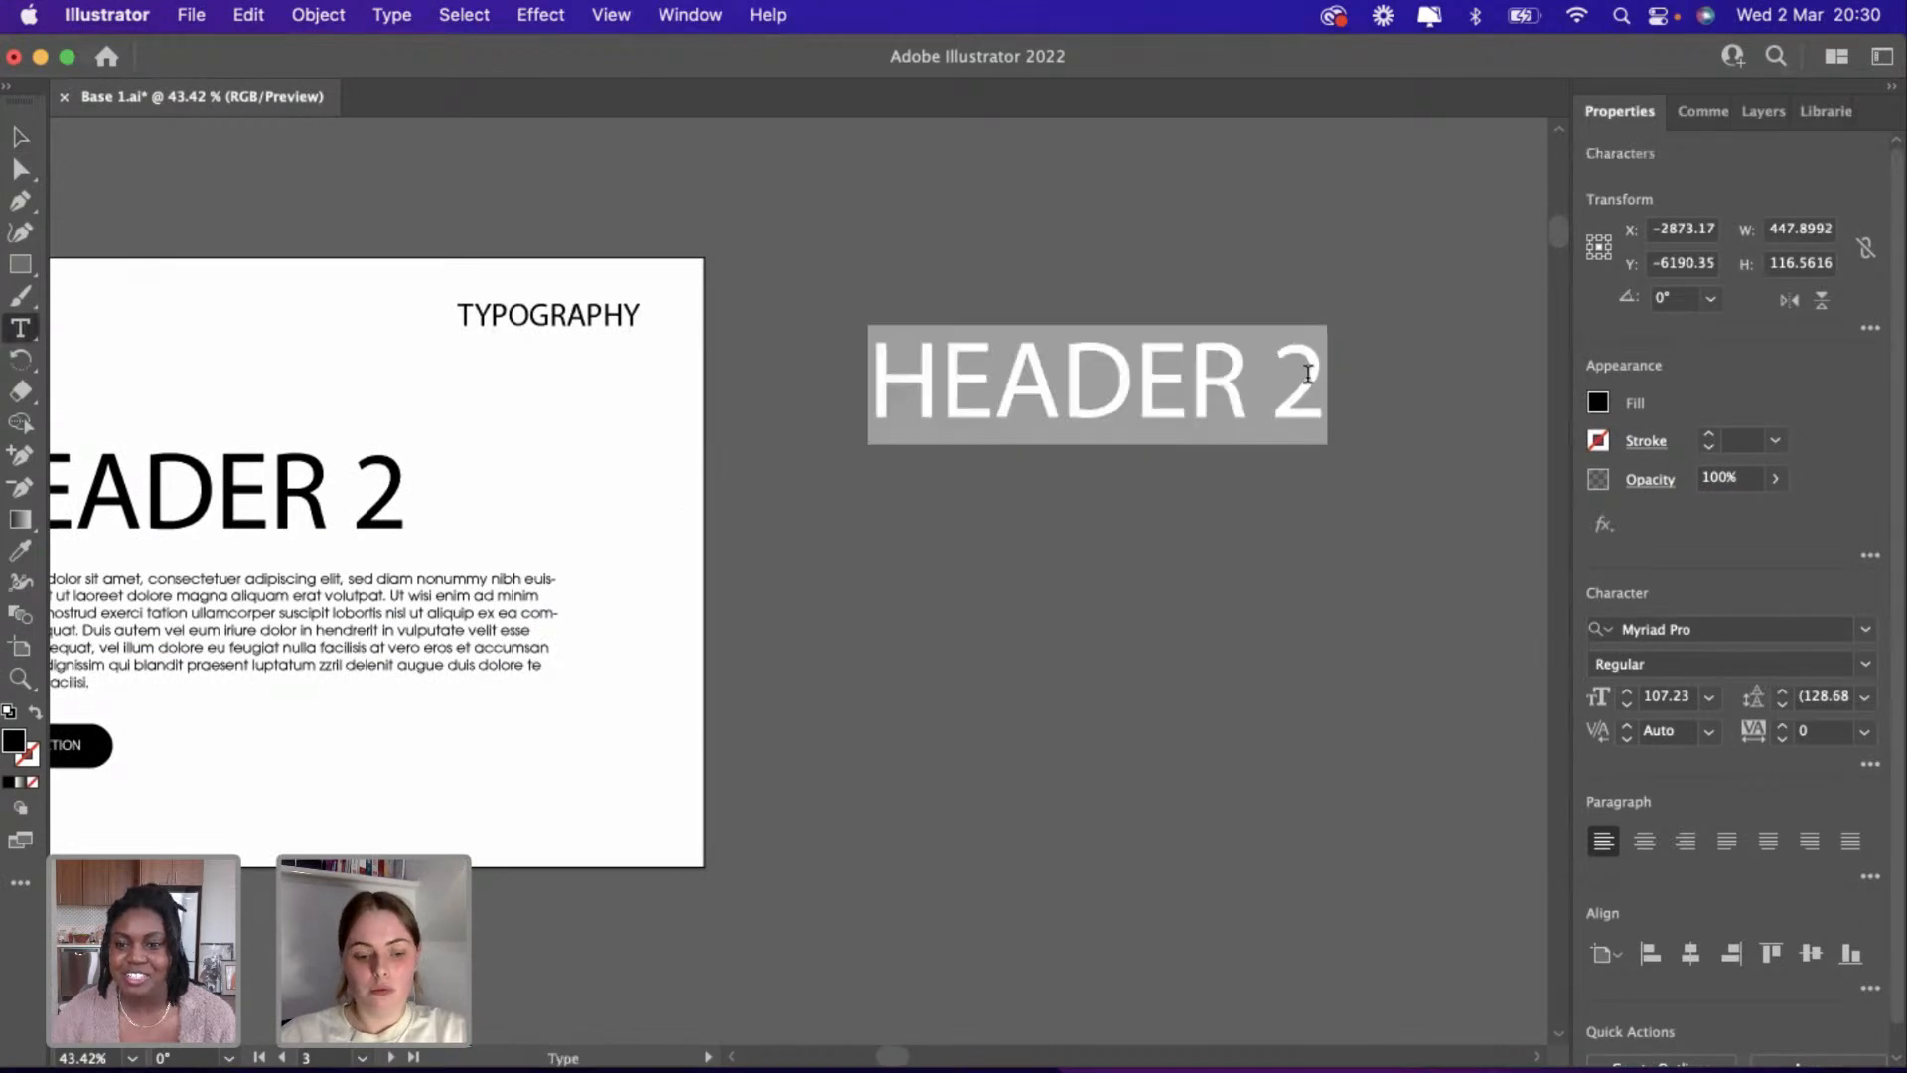
type("BASE")
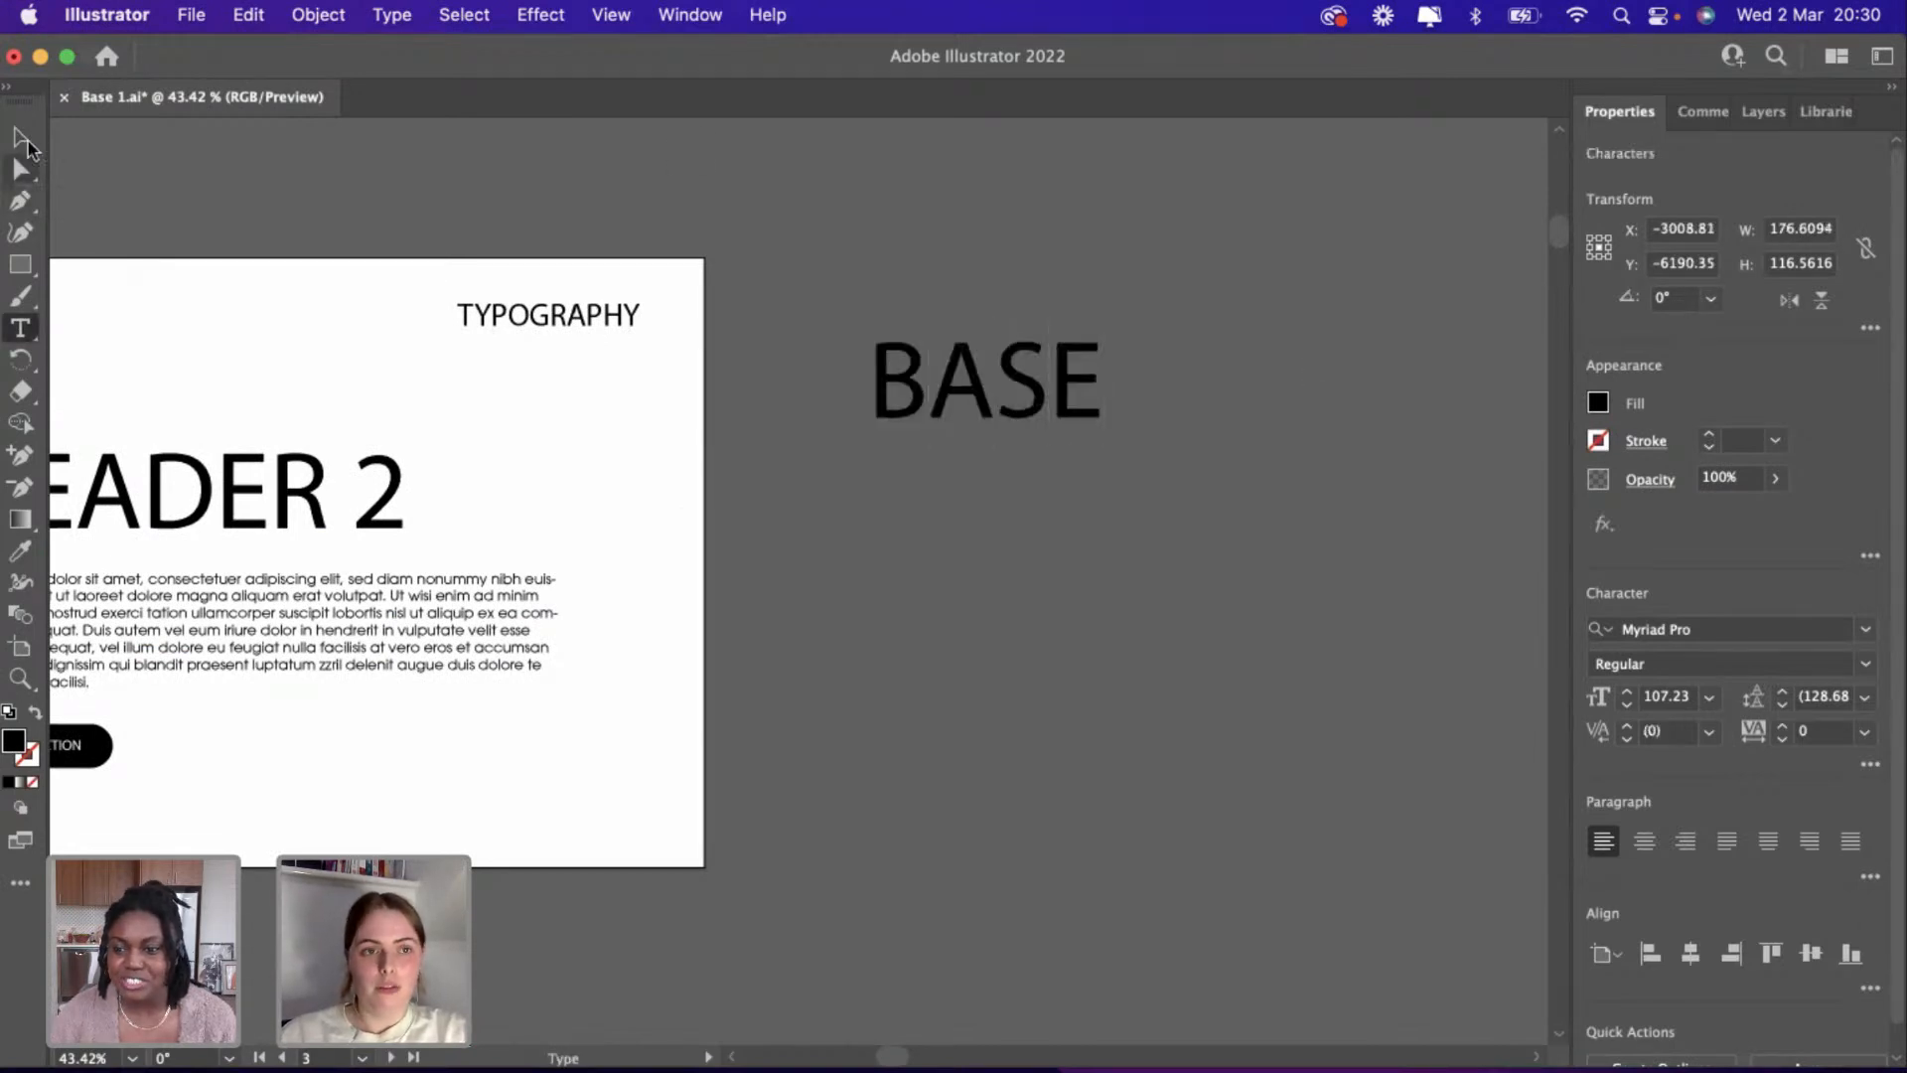
left_click(22, 140)
Undo the first resize of BASE, scale it proportionally to about 404 px wide and move it farther from the artboard.
left_click_drag(1105, 445, 1313, 593)
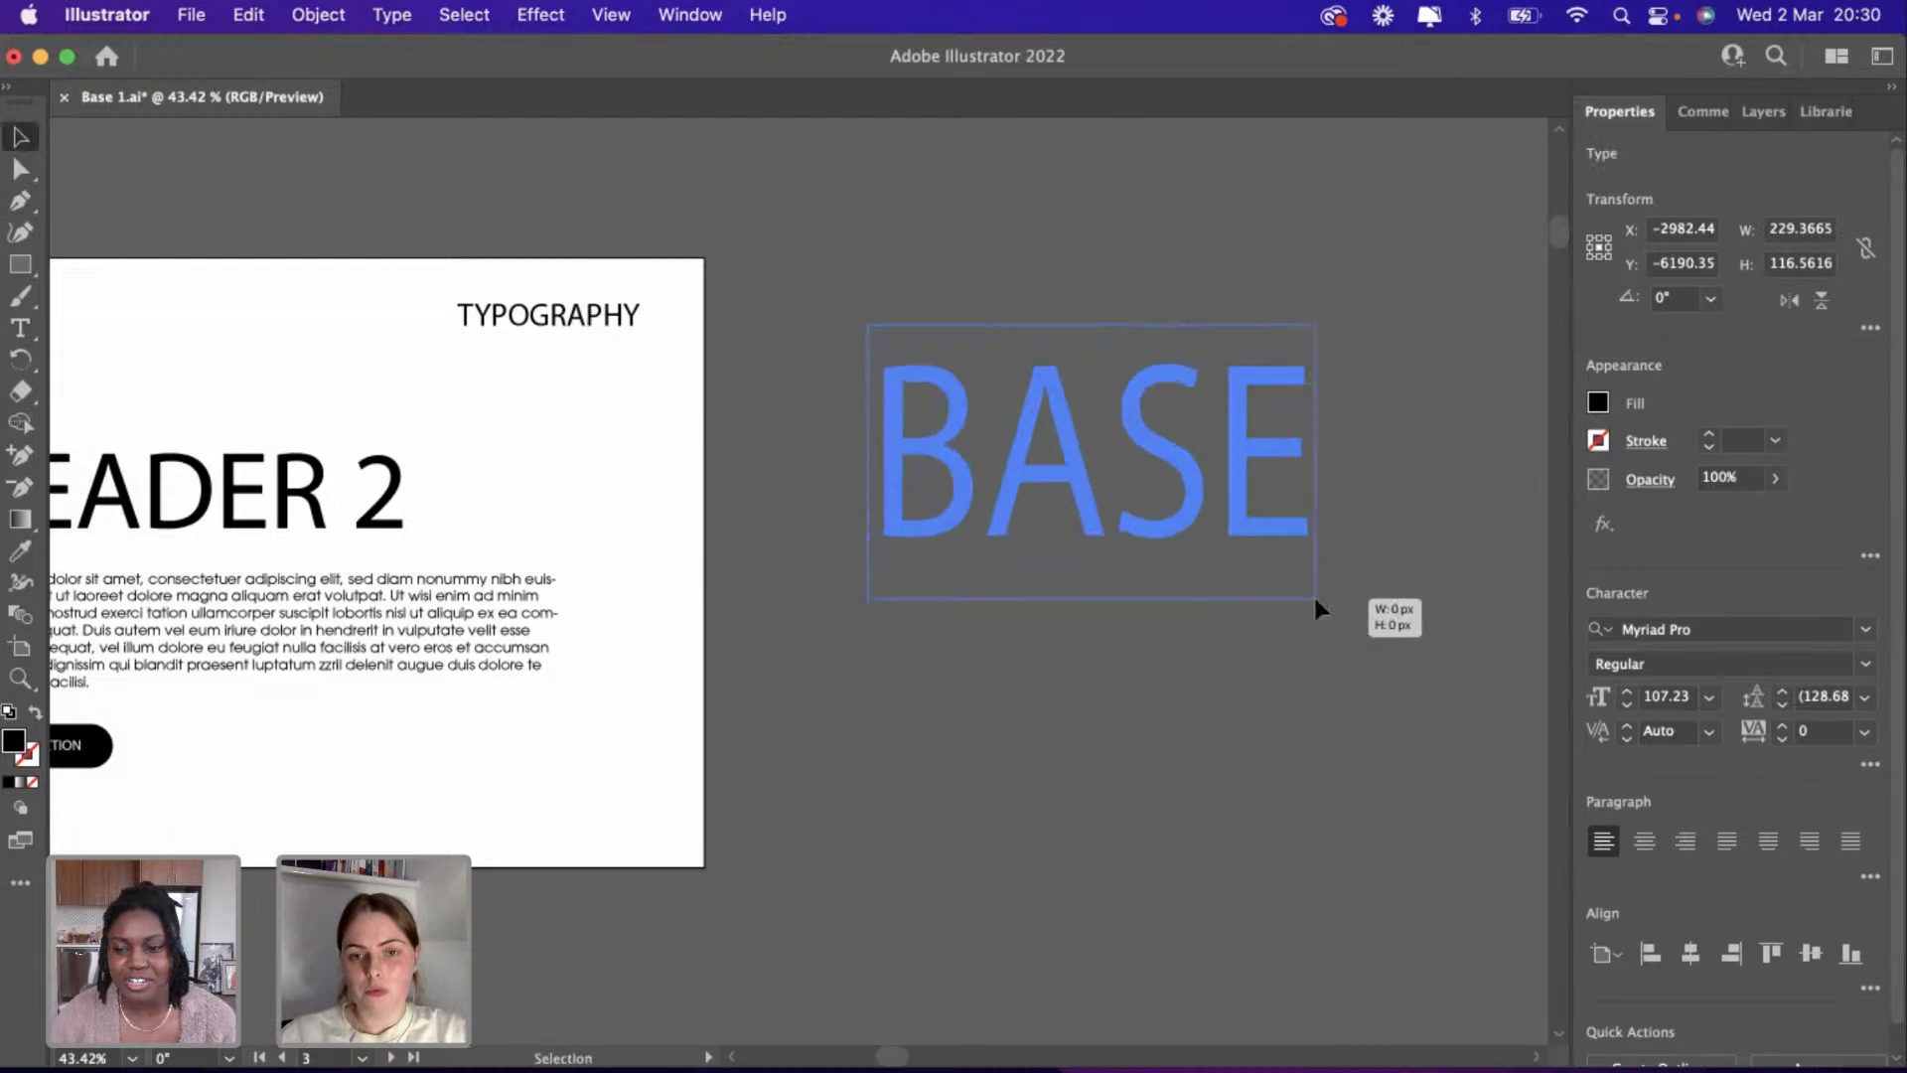
key("cmd+z")
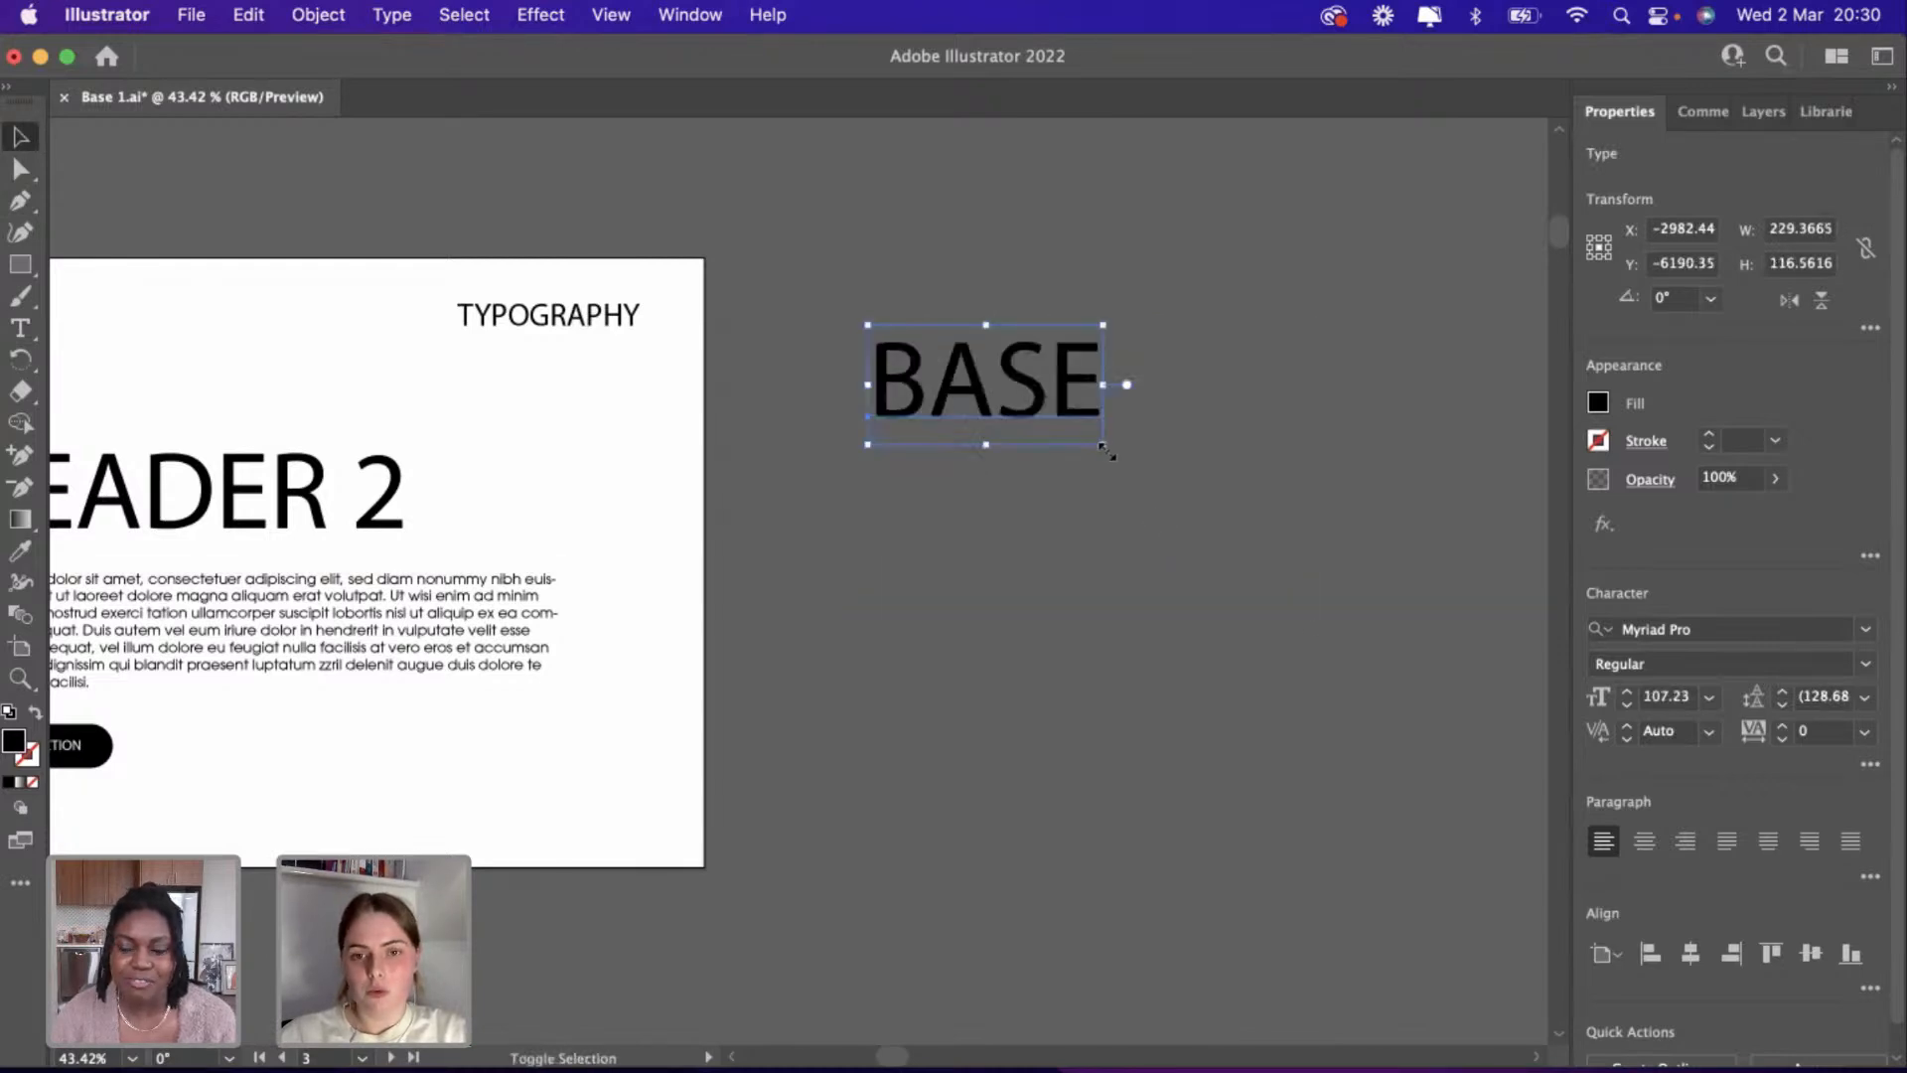
left_click_drag(1103, 444, 1282, 621)
scroll(1281, 620, "right", 5)
scroll(1281, 624, "right", 2)
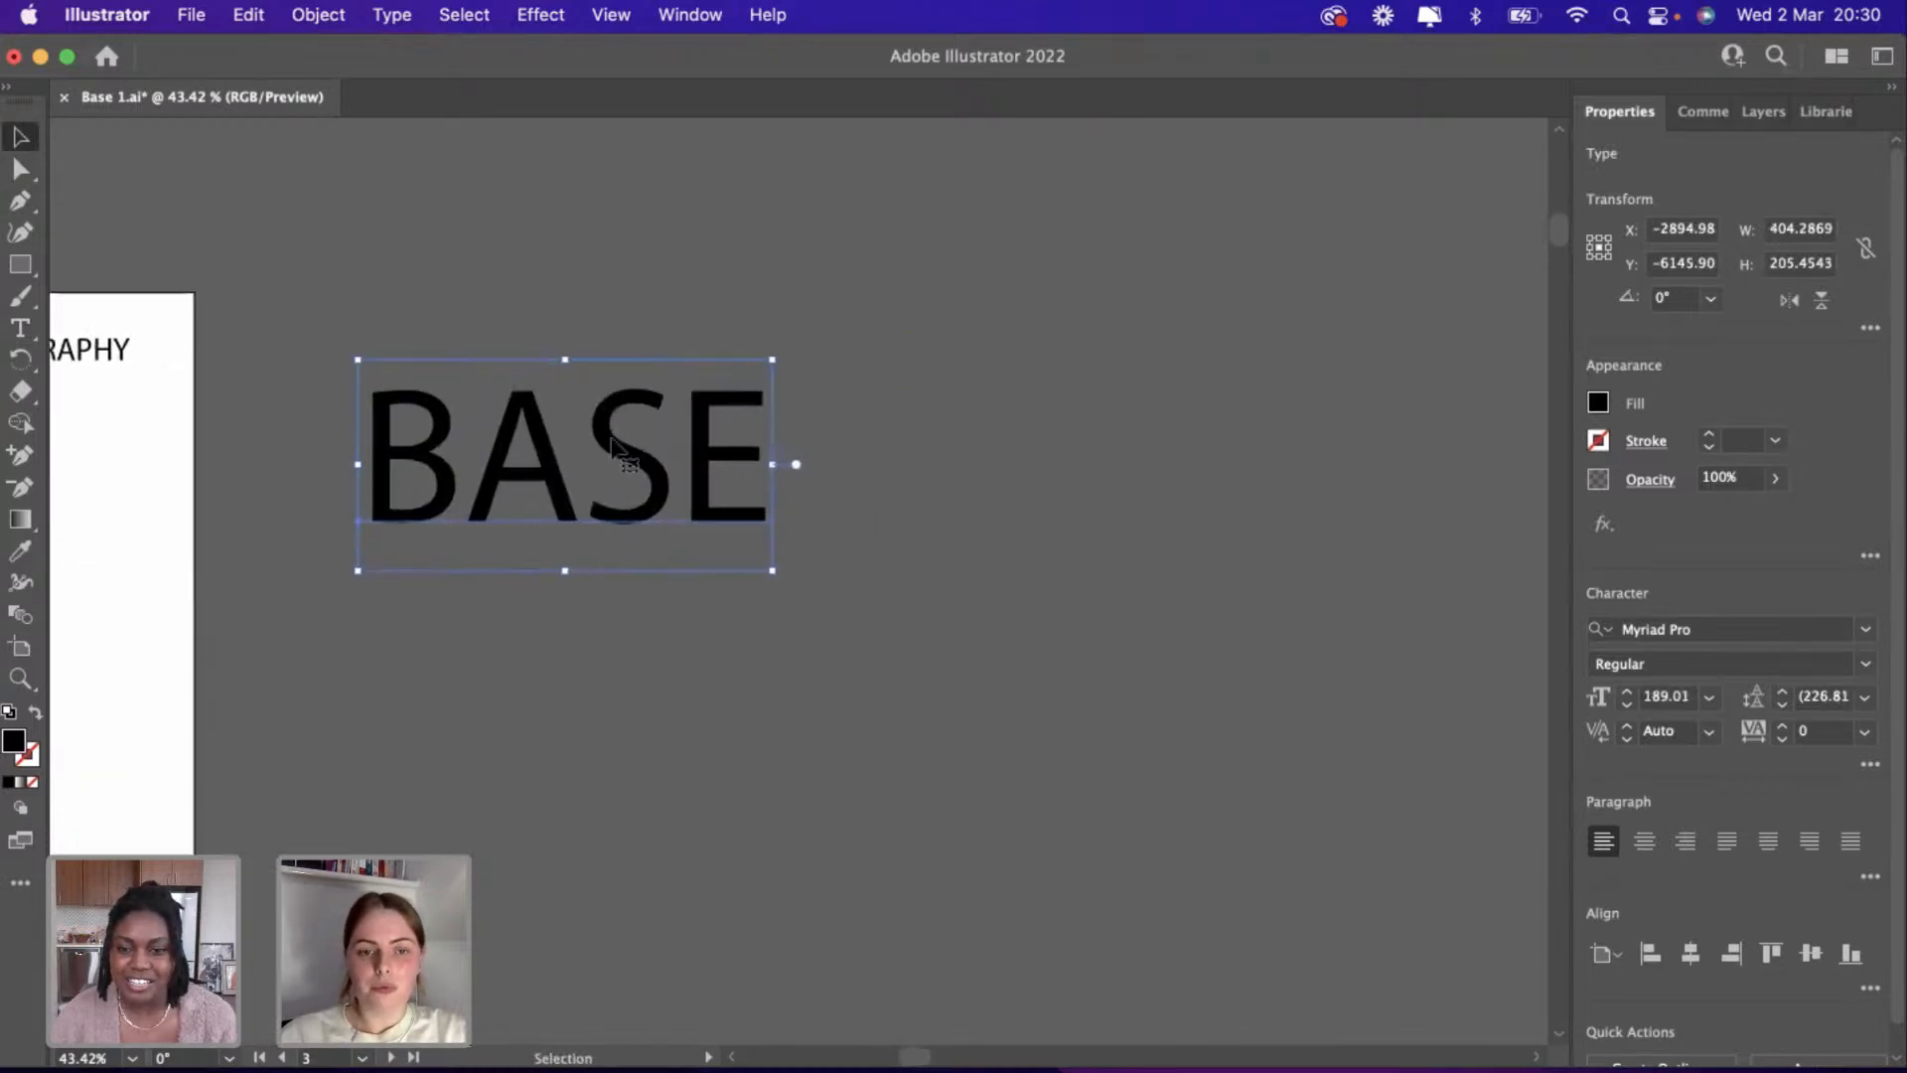
left_click_drag(616, 442, 786, 442)
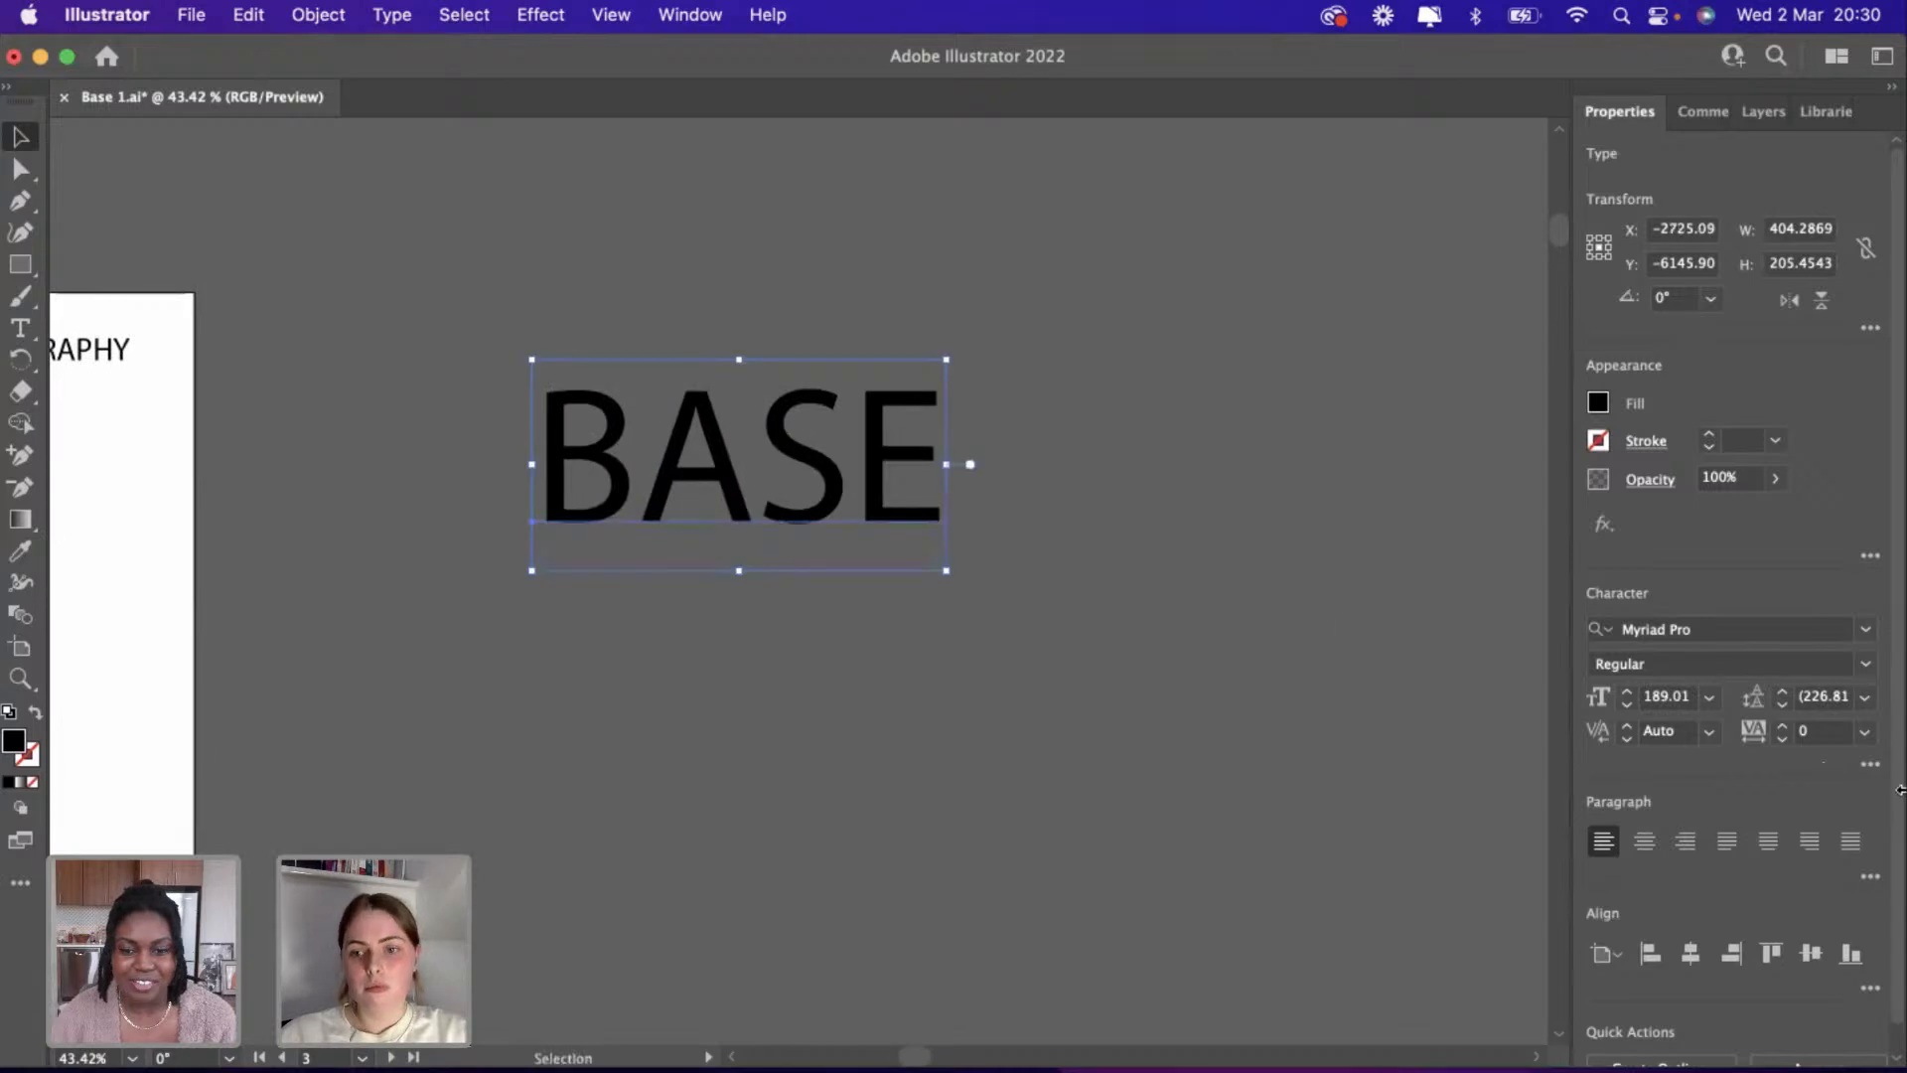
Preview font families on the BASE text, close the font list without applying any, and reselect the text.
left_click(1865, 628)
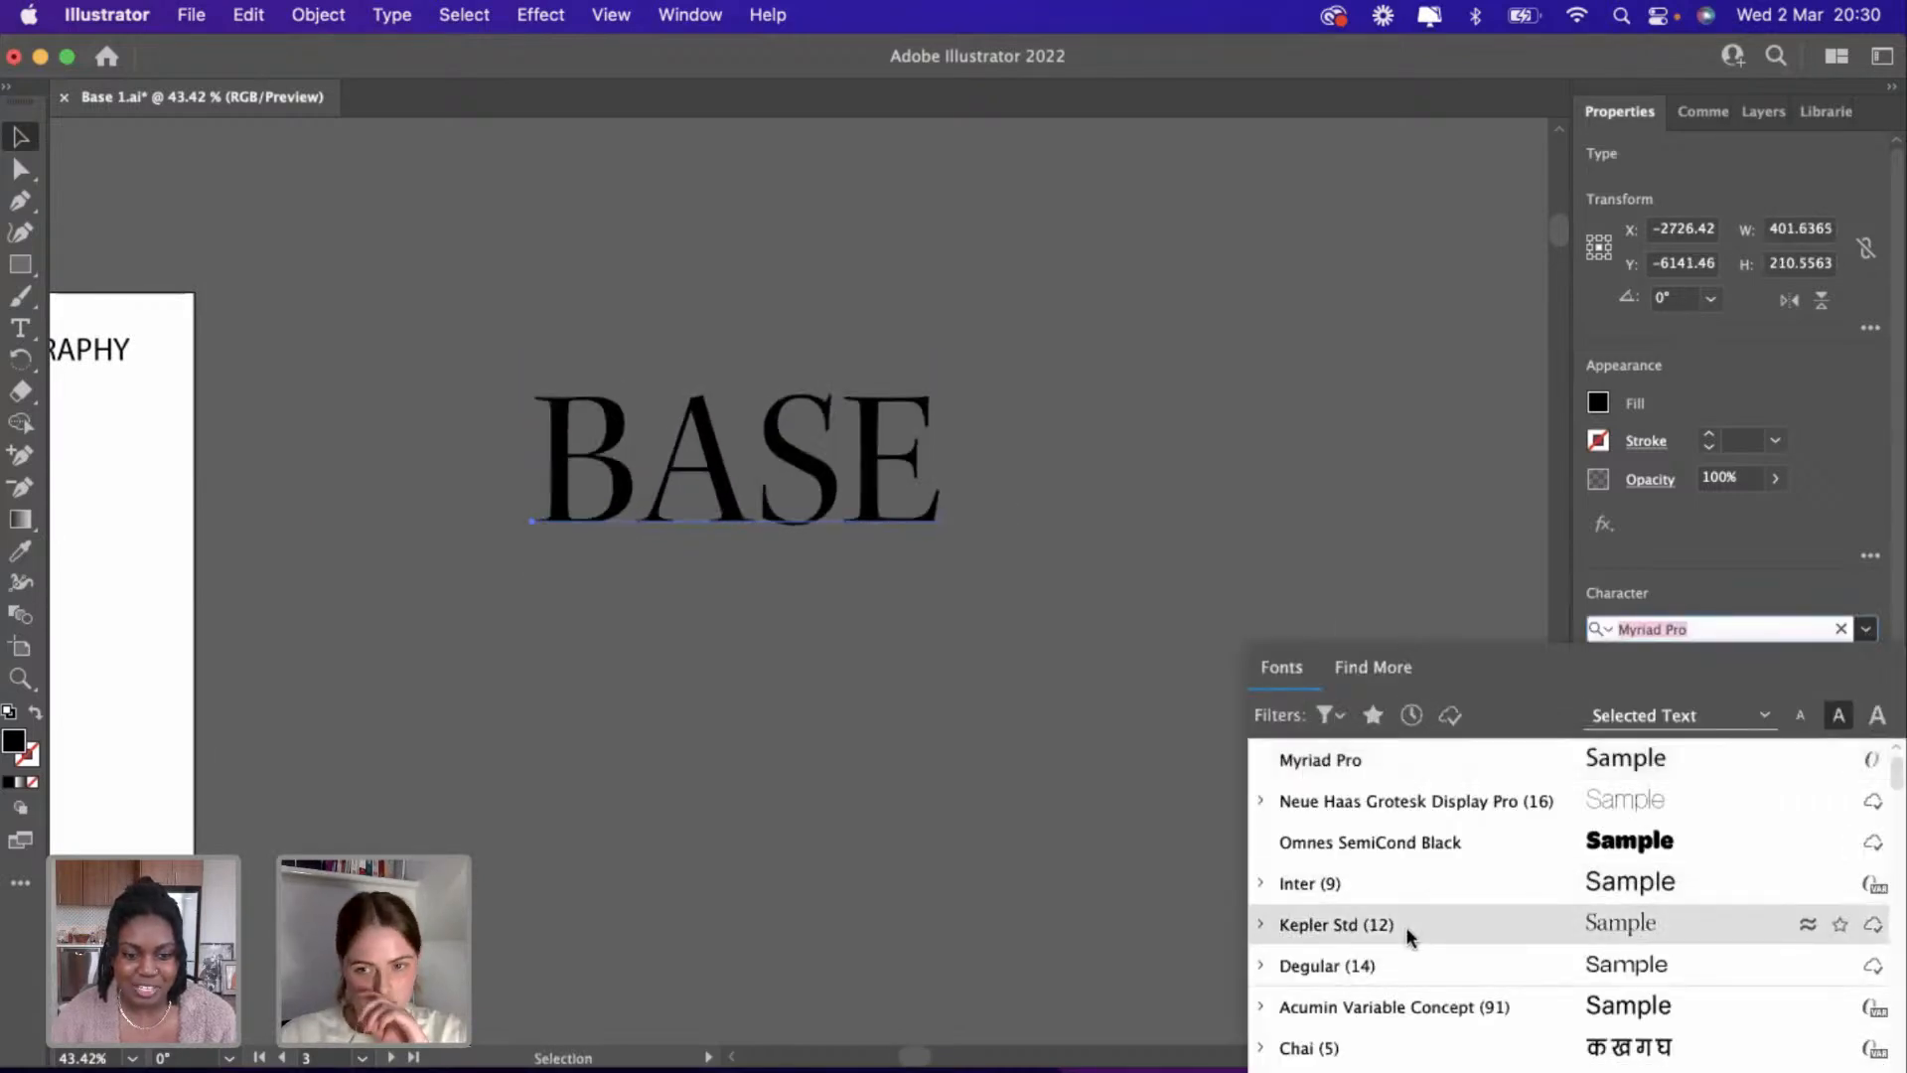
scroll(1406, 929, "down", 10)
scroll(1407, 929, "down", 10)
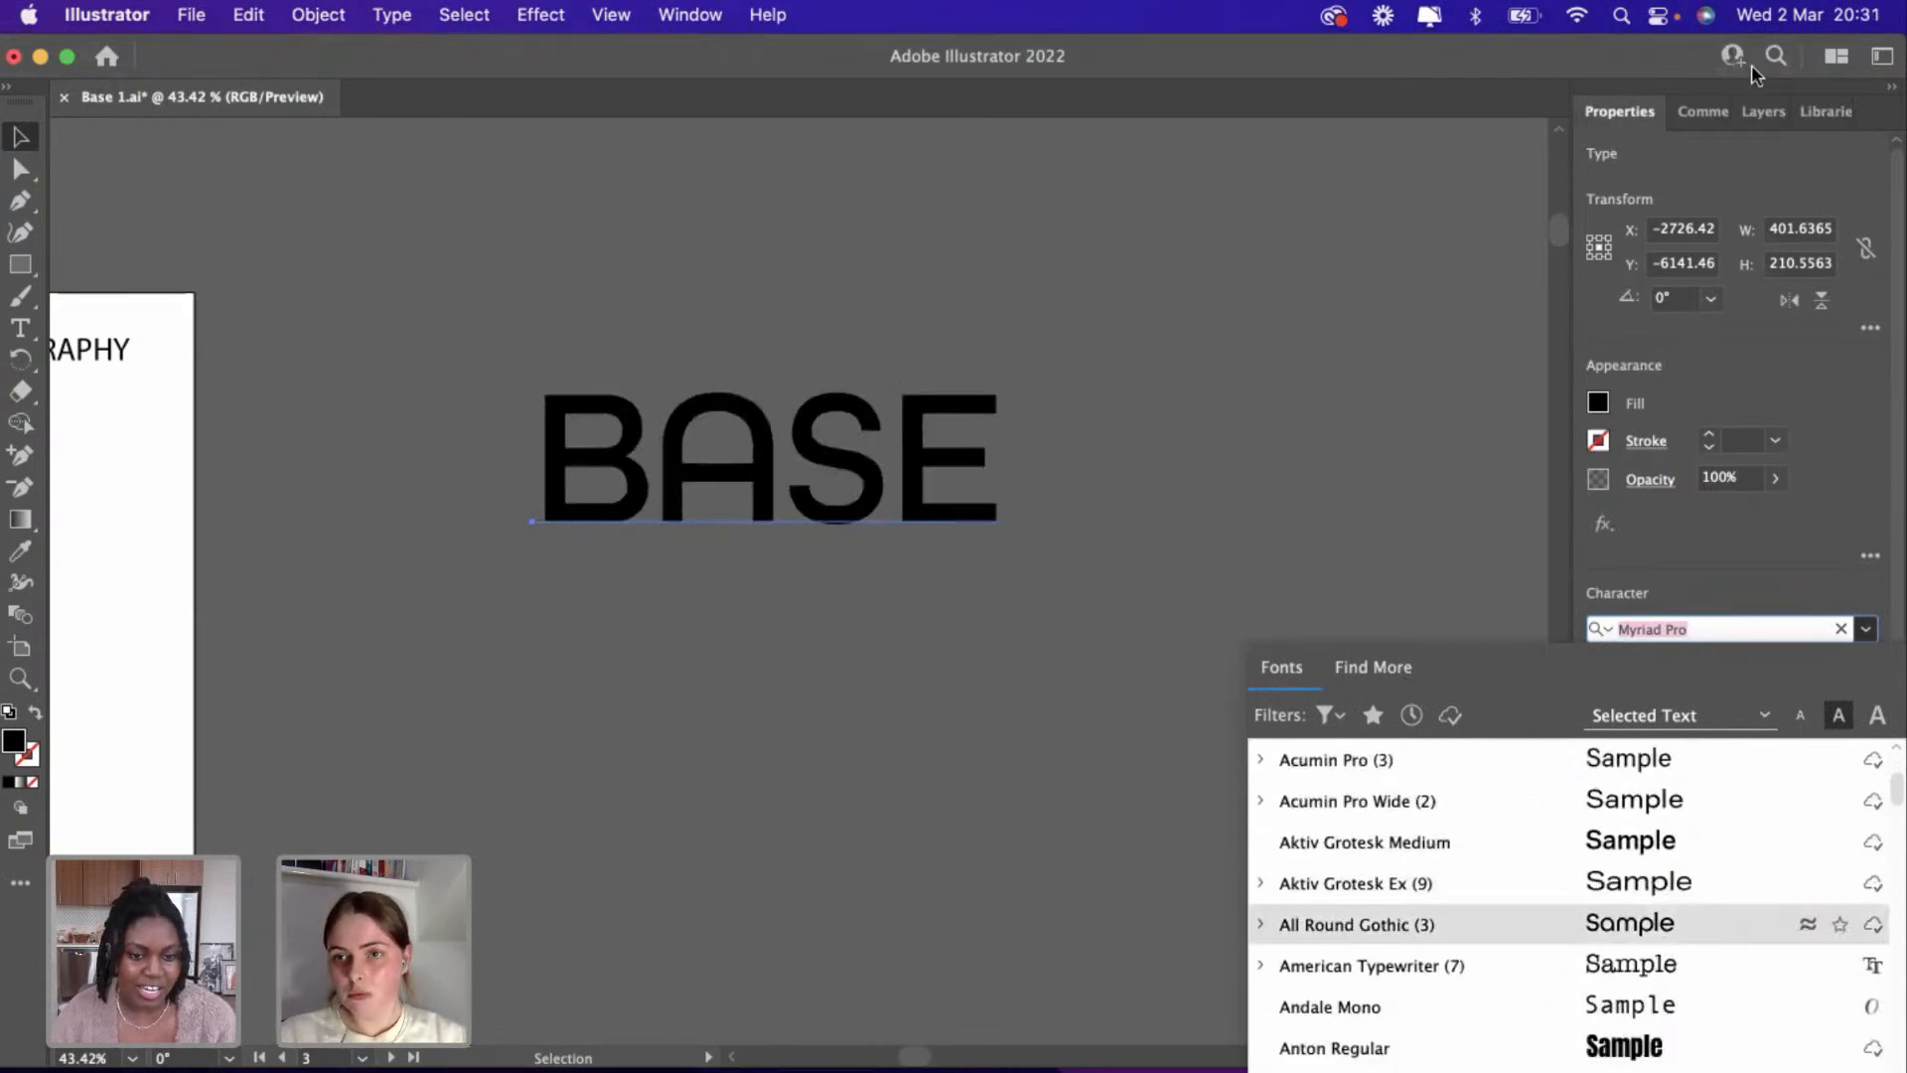
scroll(1726, 922, "down", 2)
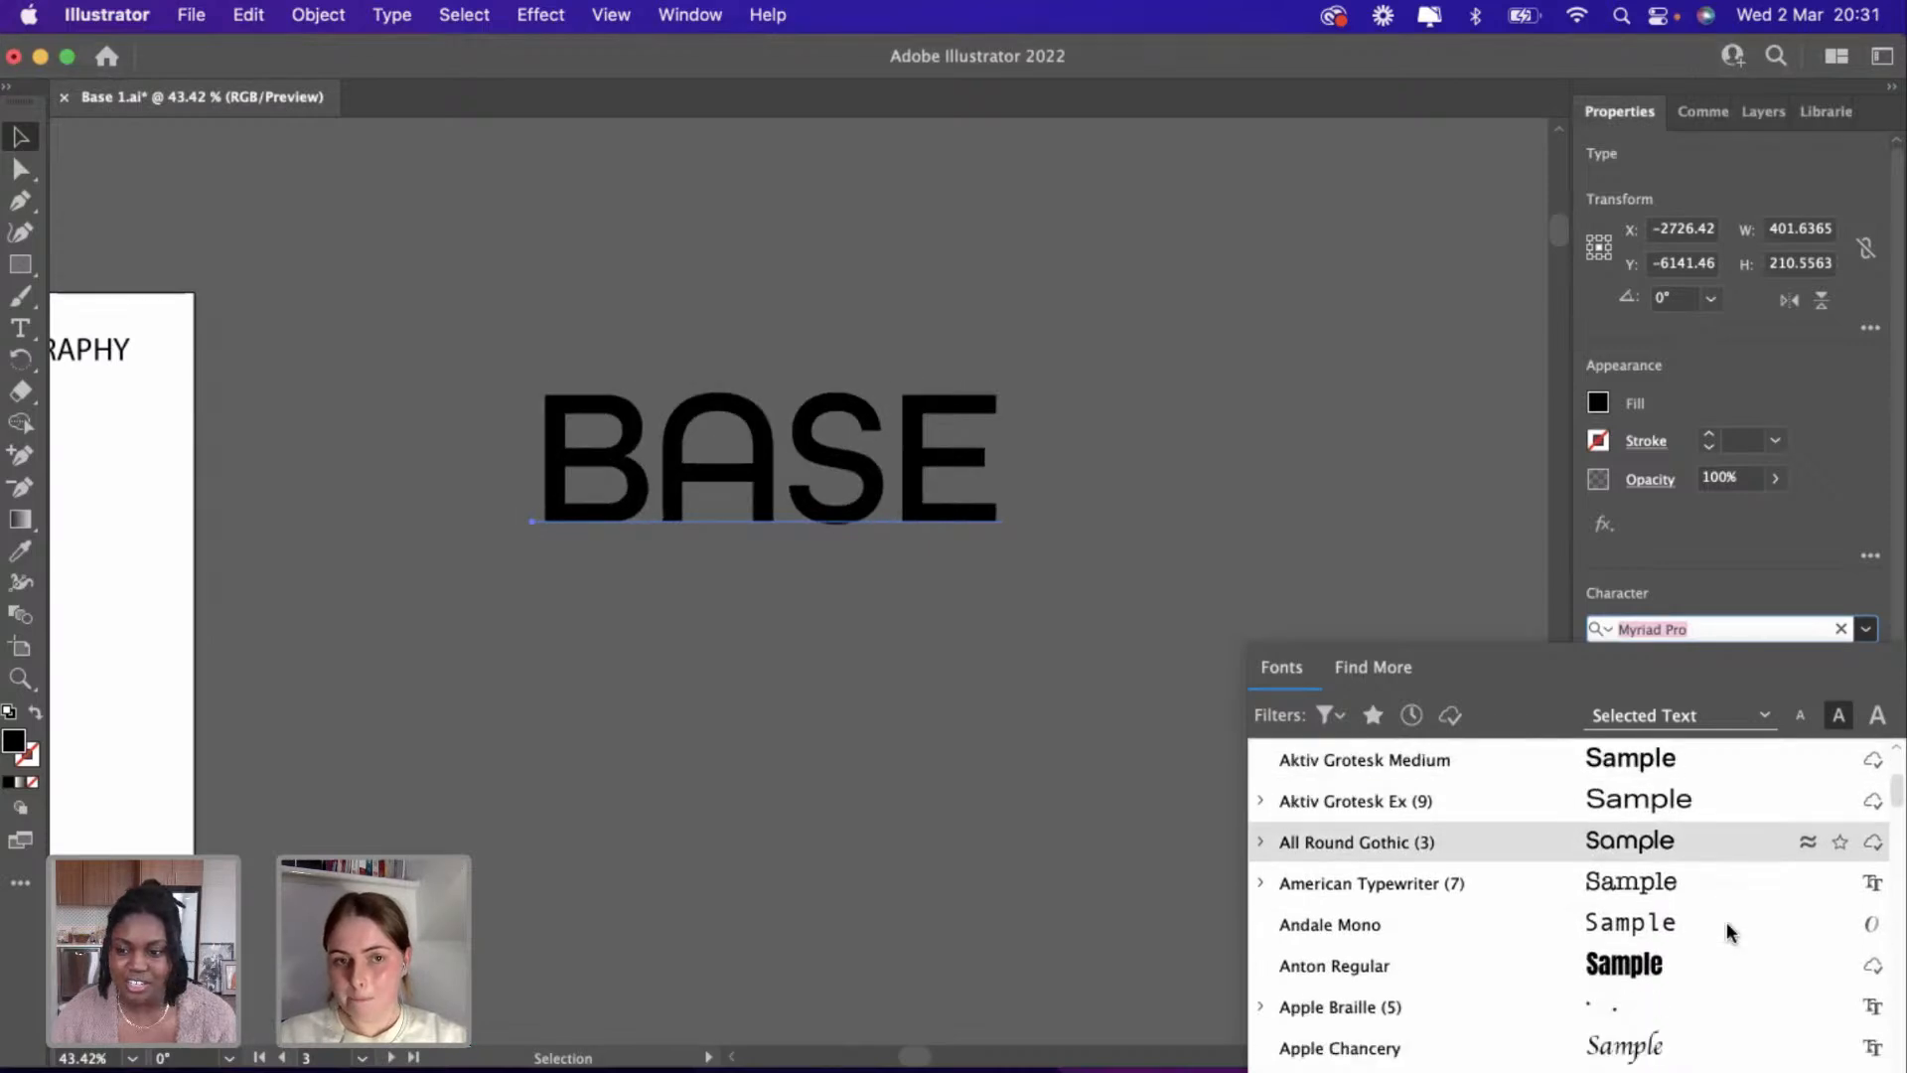
scroll(1727, 922, "up", 1)
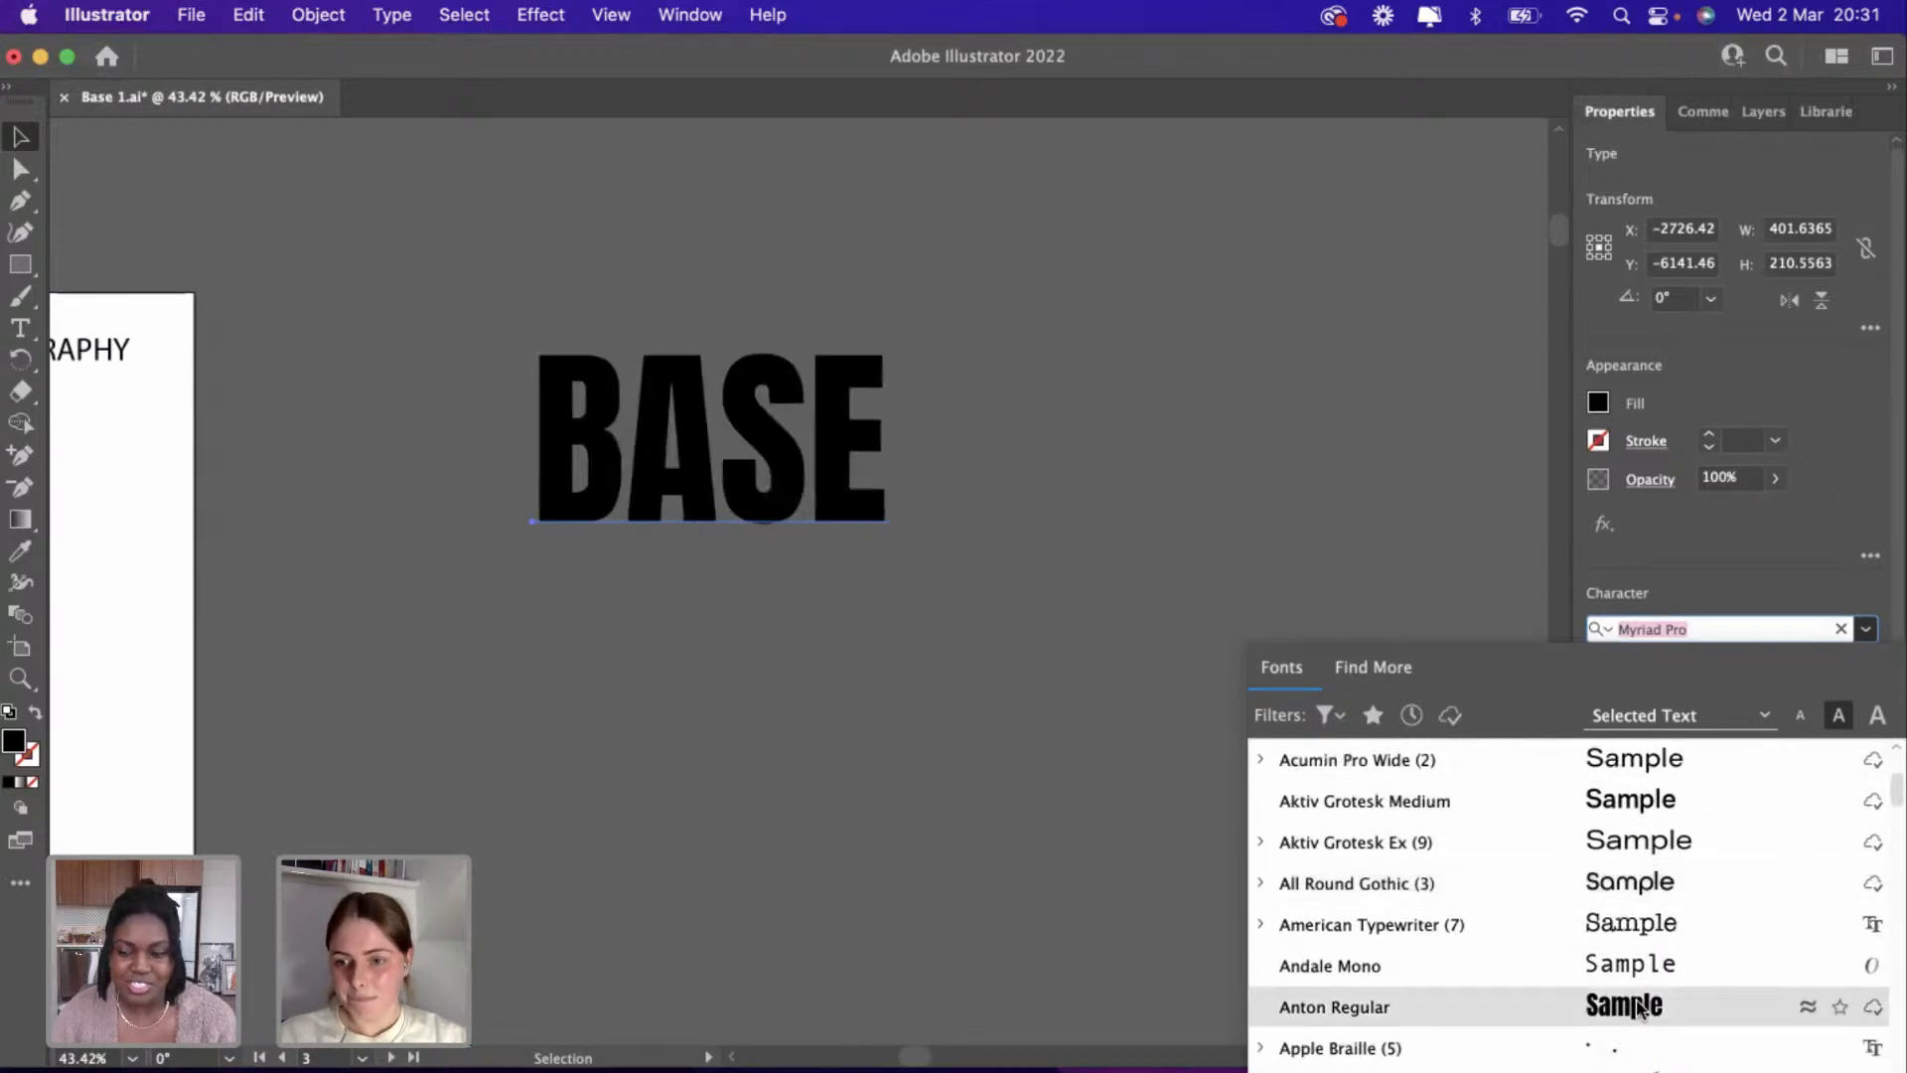
scroll(1640, 1008, "down", 6)
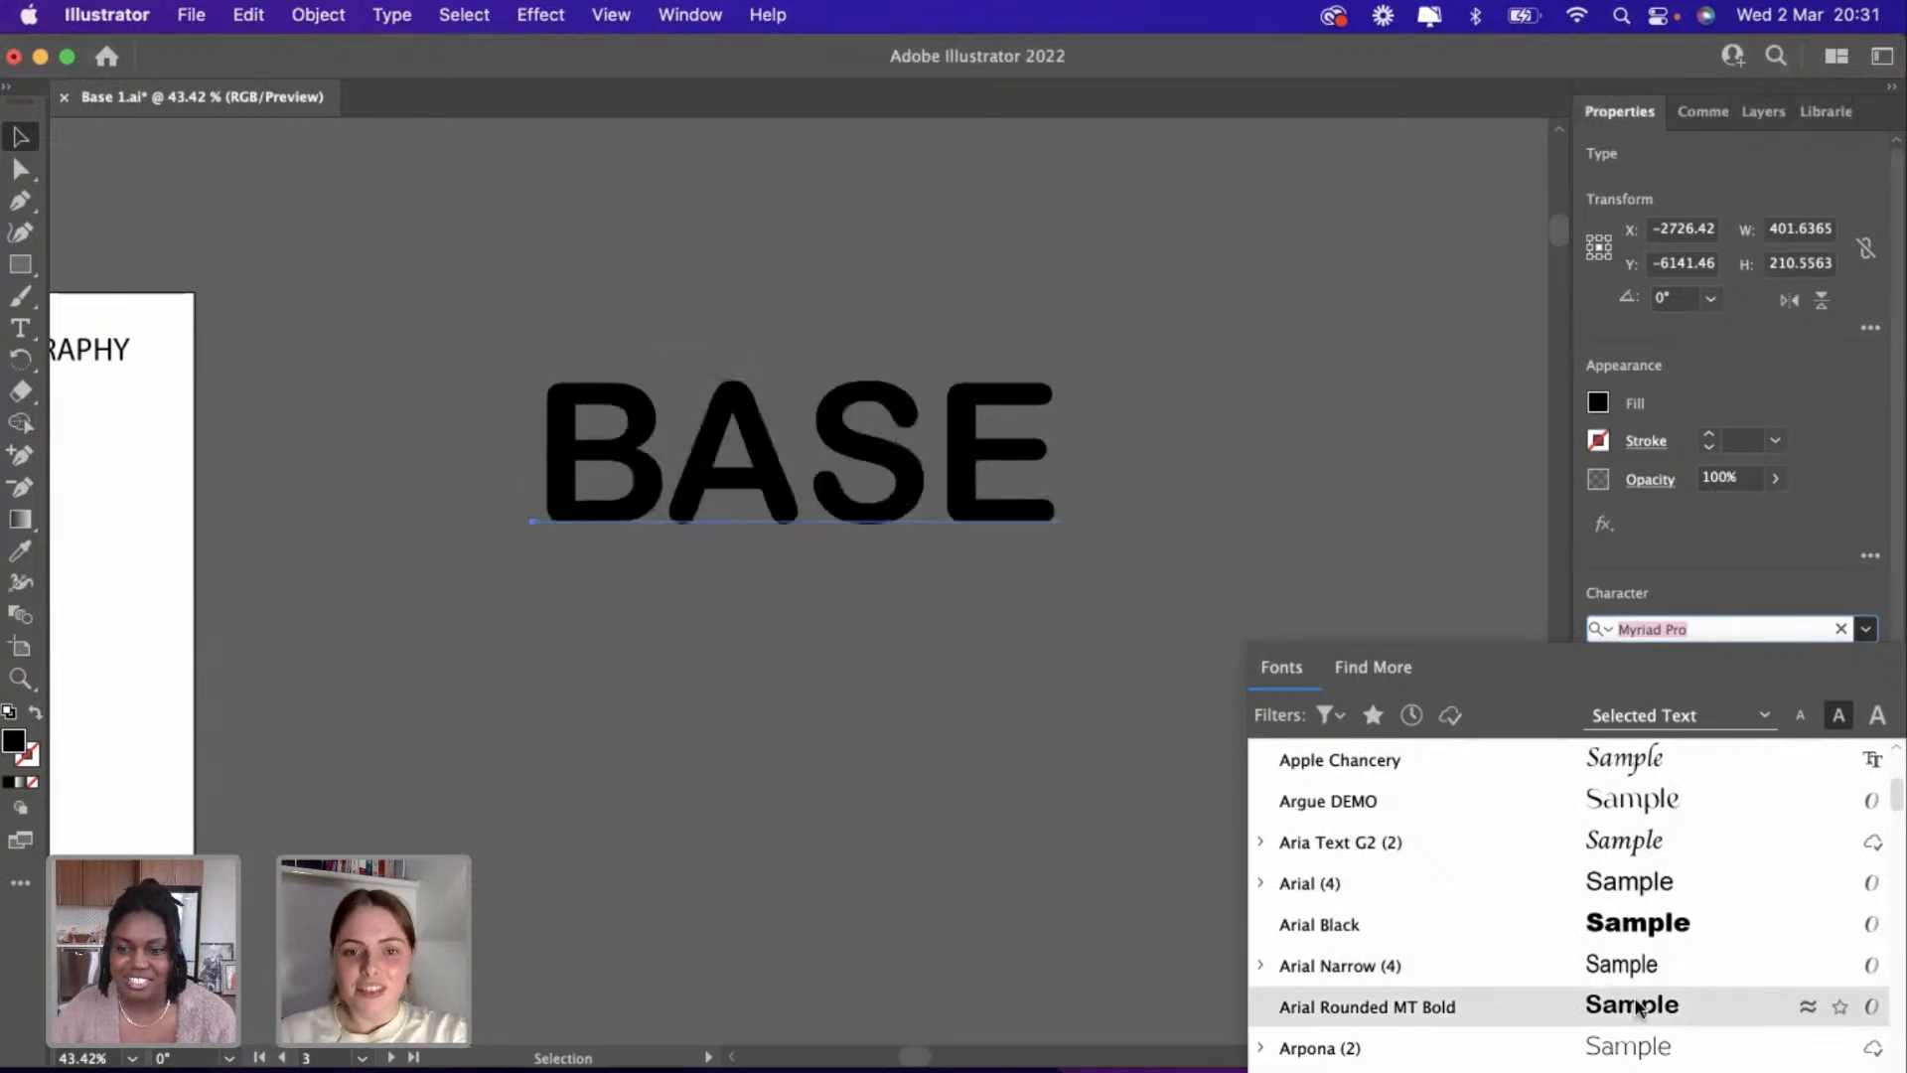
scroll(1640, 1008, "up", 10)
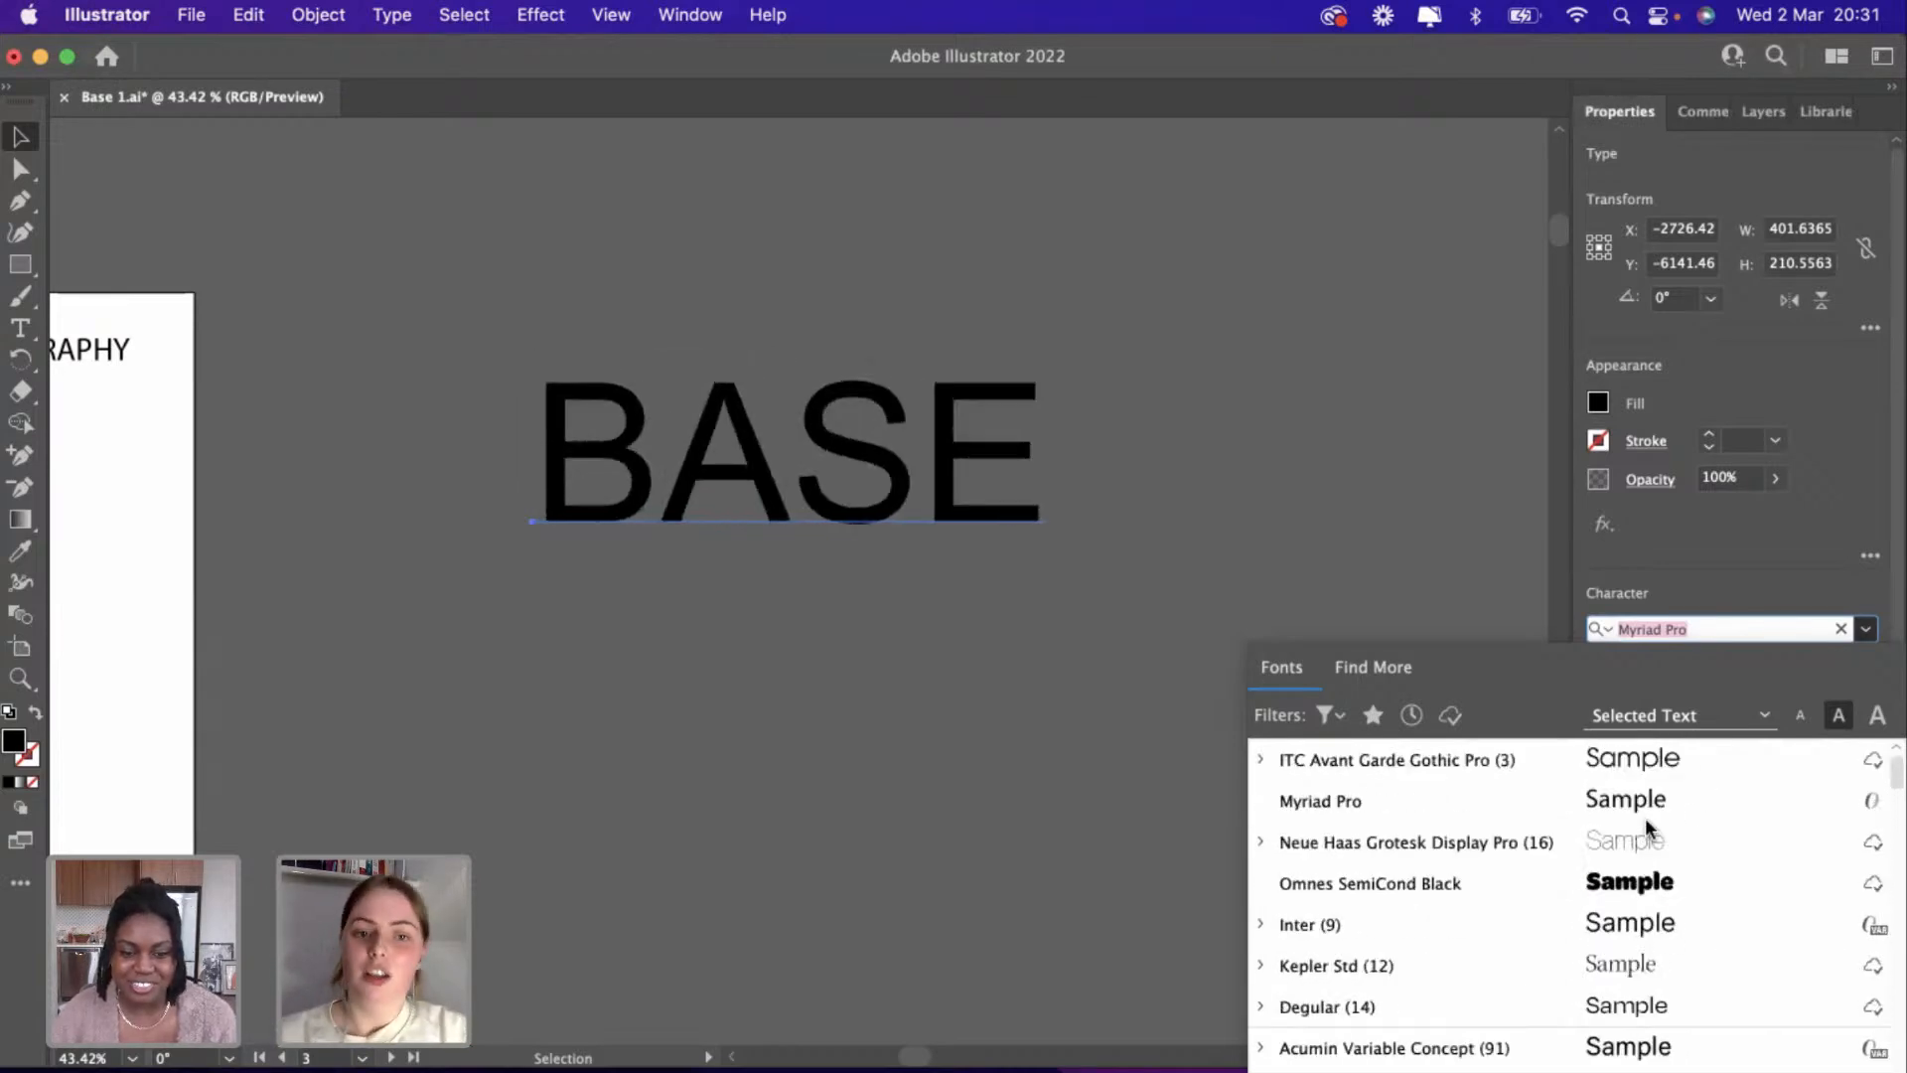
left_click(635, 701)
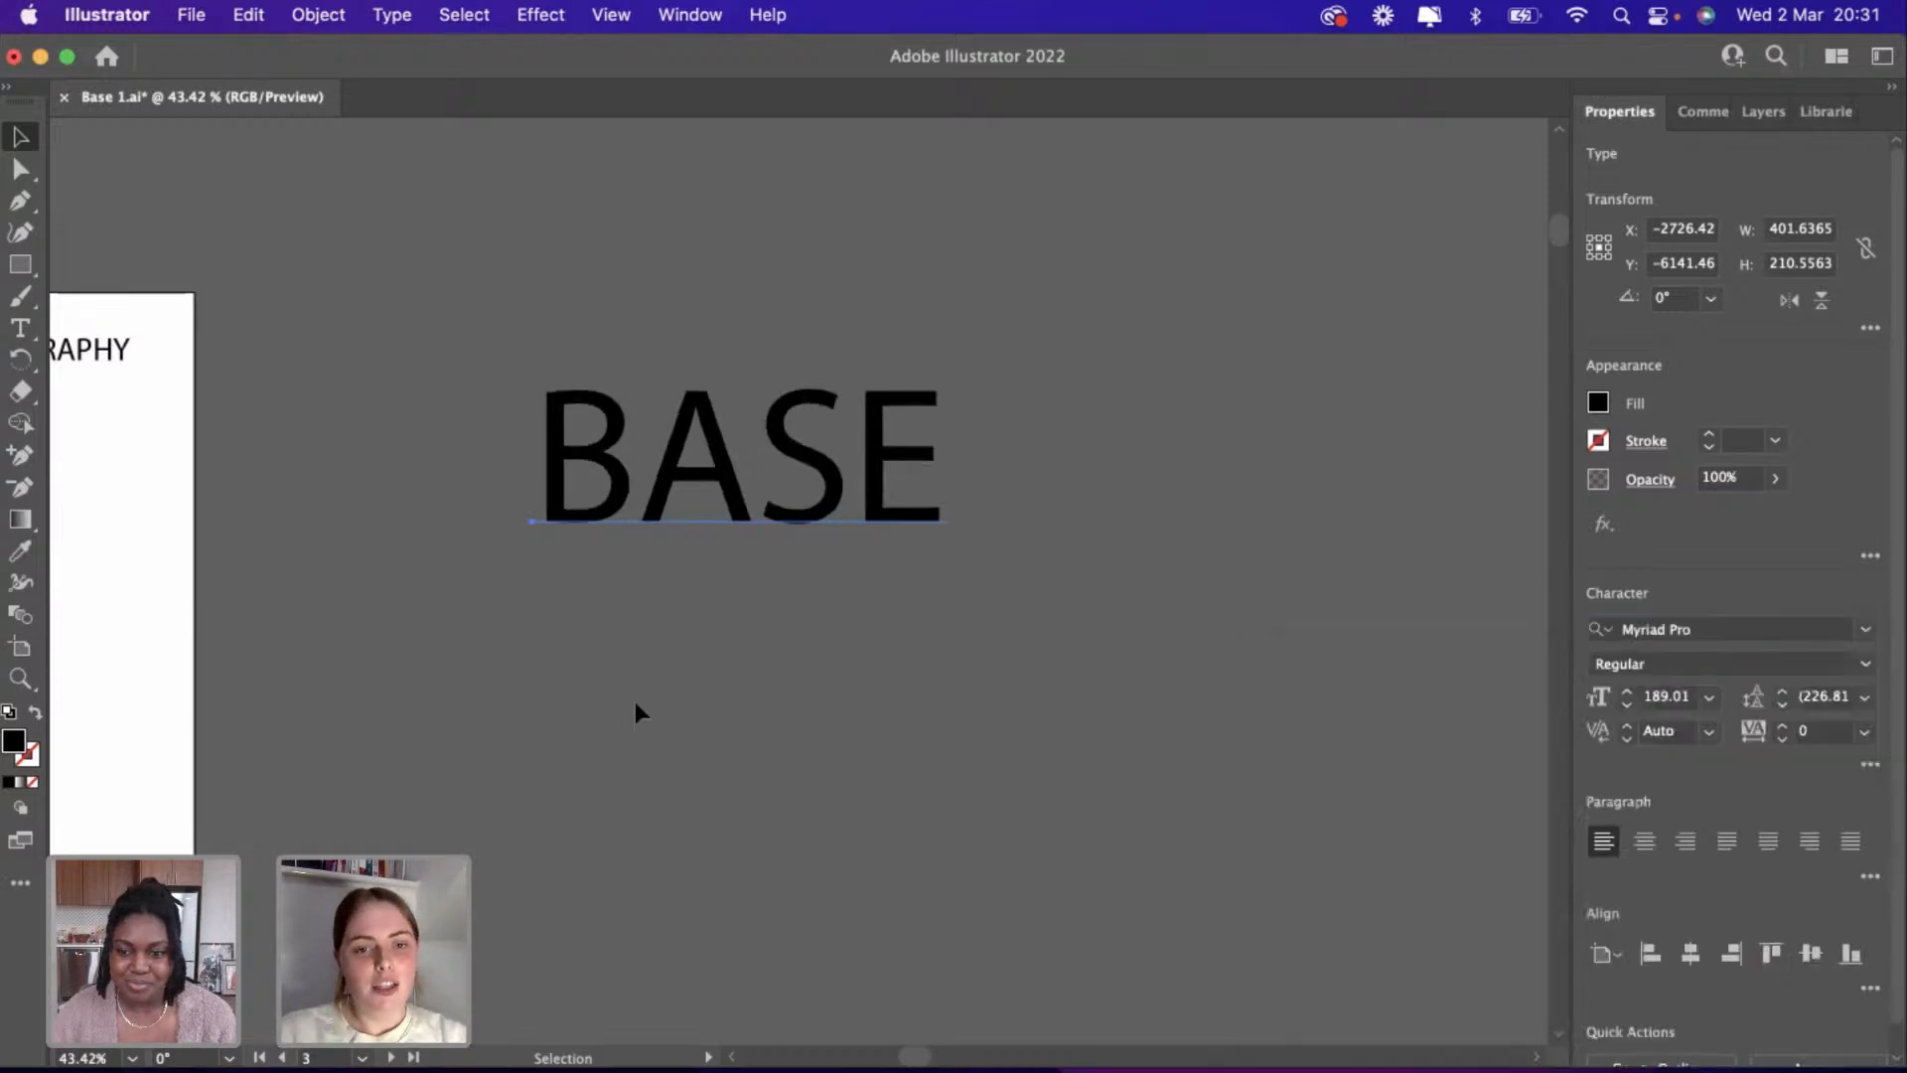
left_click(635, 701)
left_click(828, 388)
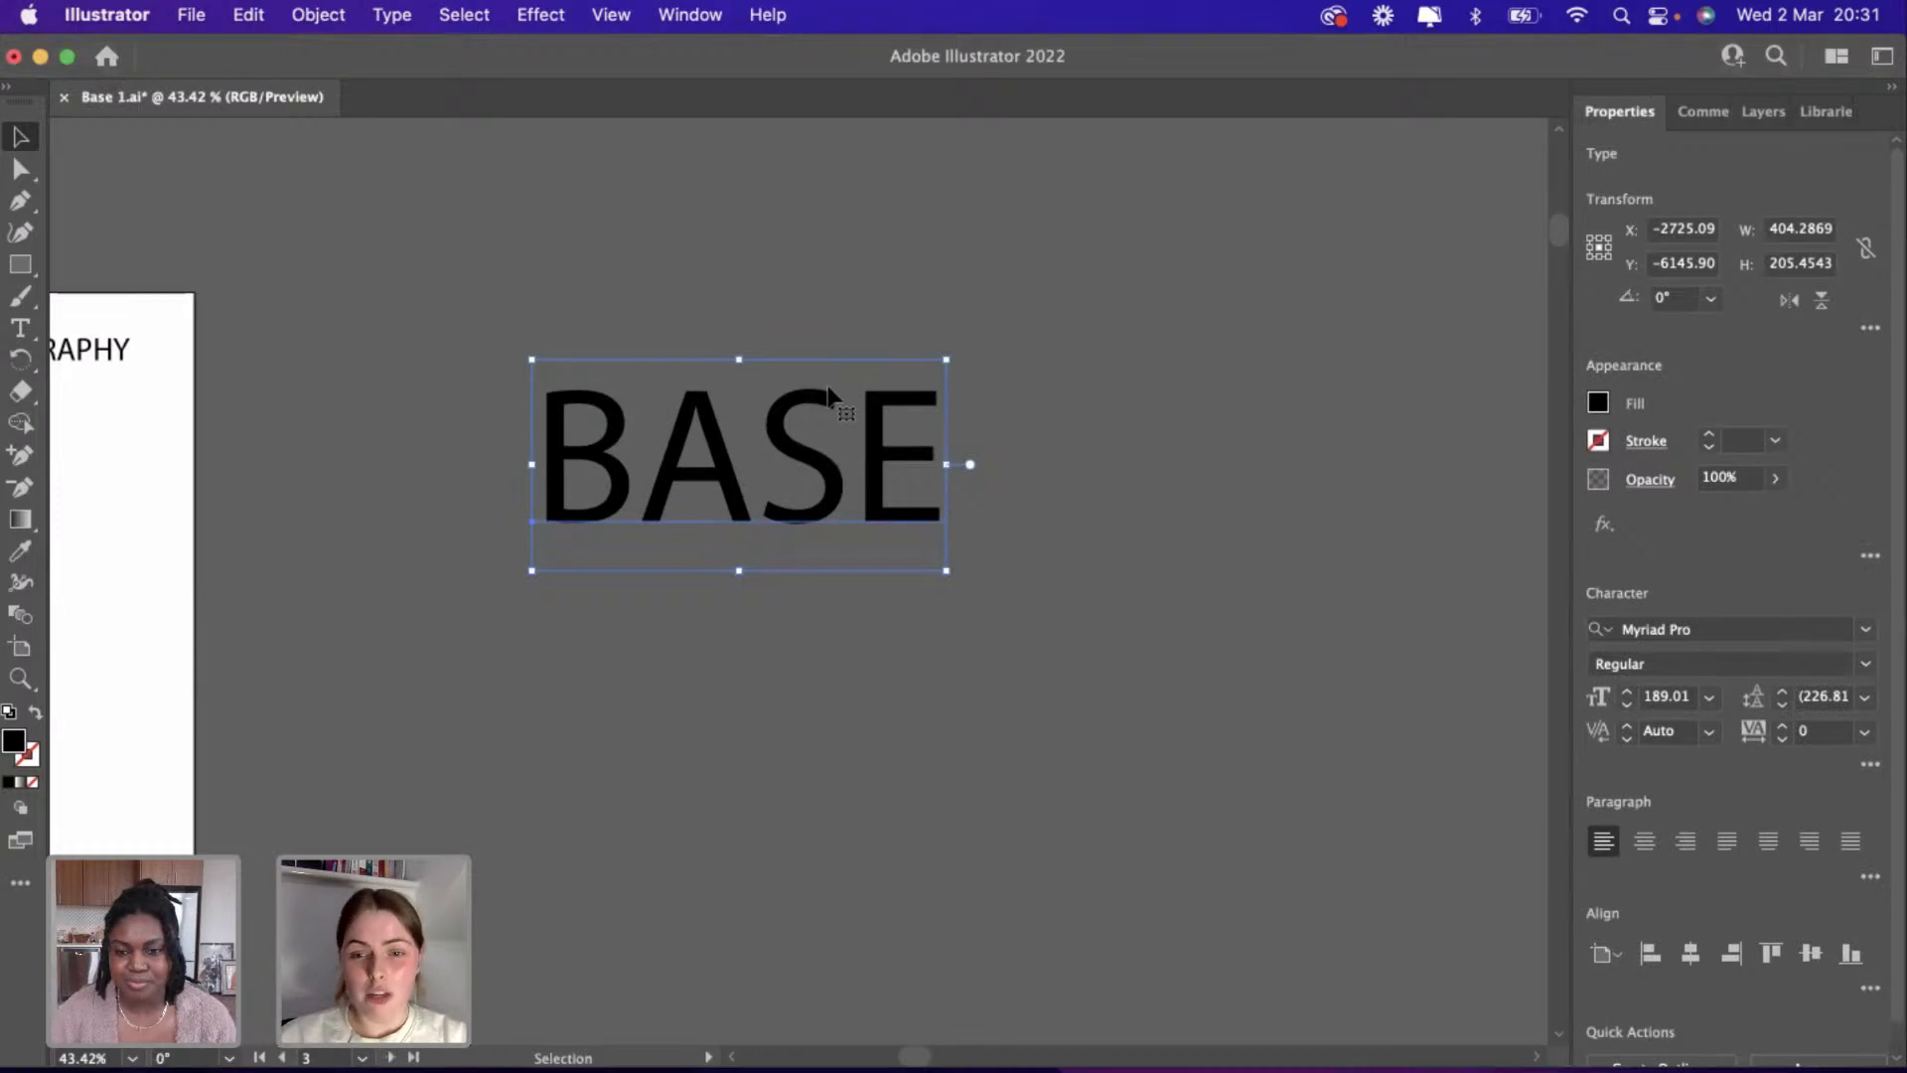
Browse the font families for the BASE text, apply Azo Sans Uber Regular and deselect the text.
left_click(1866, 629)
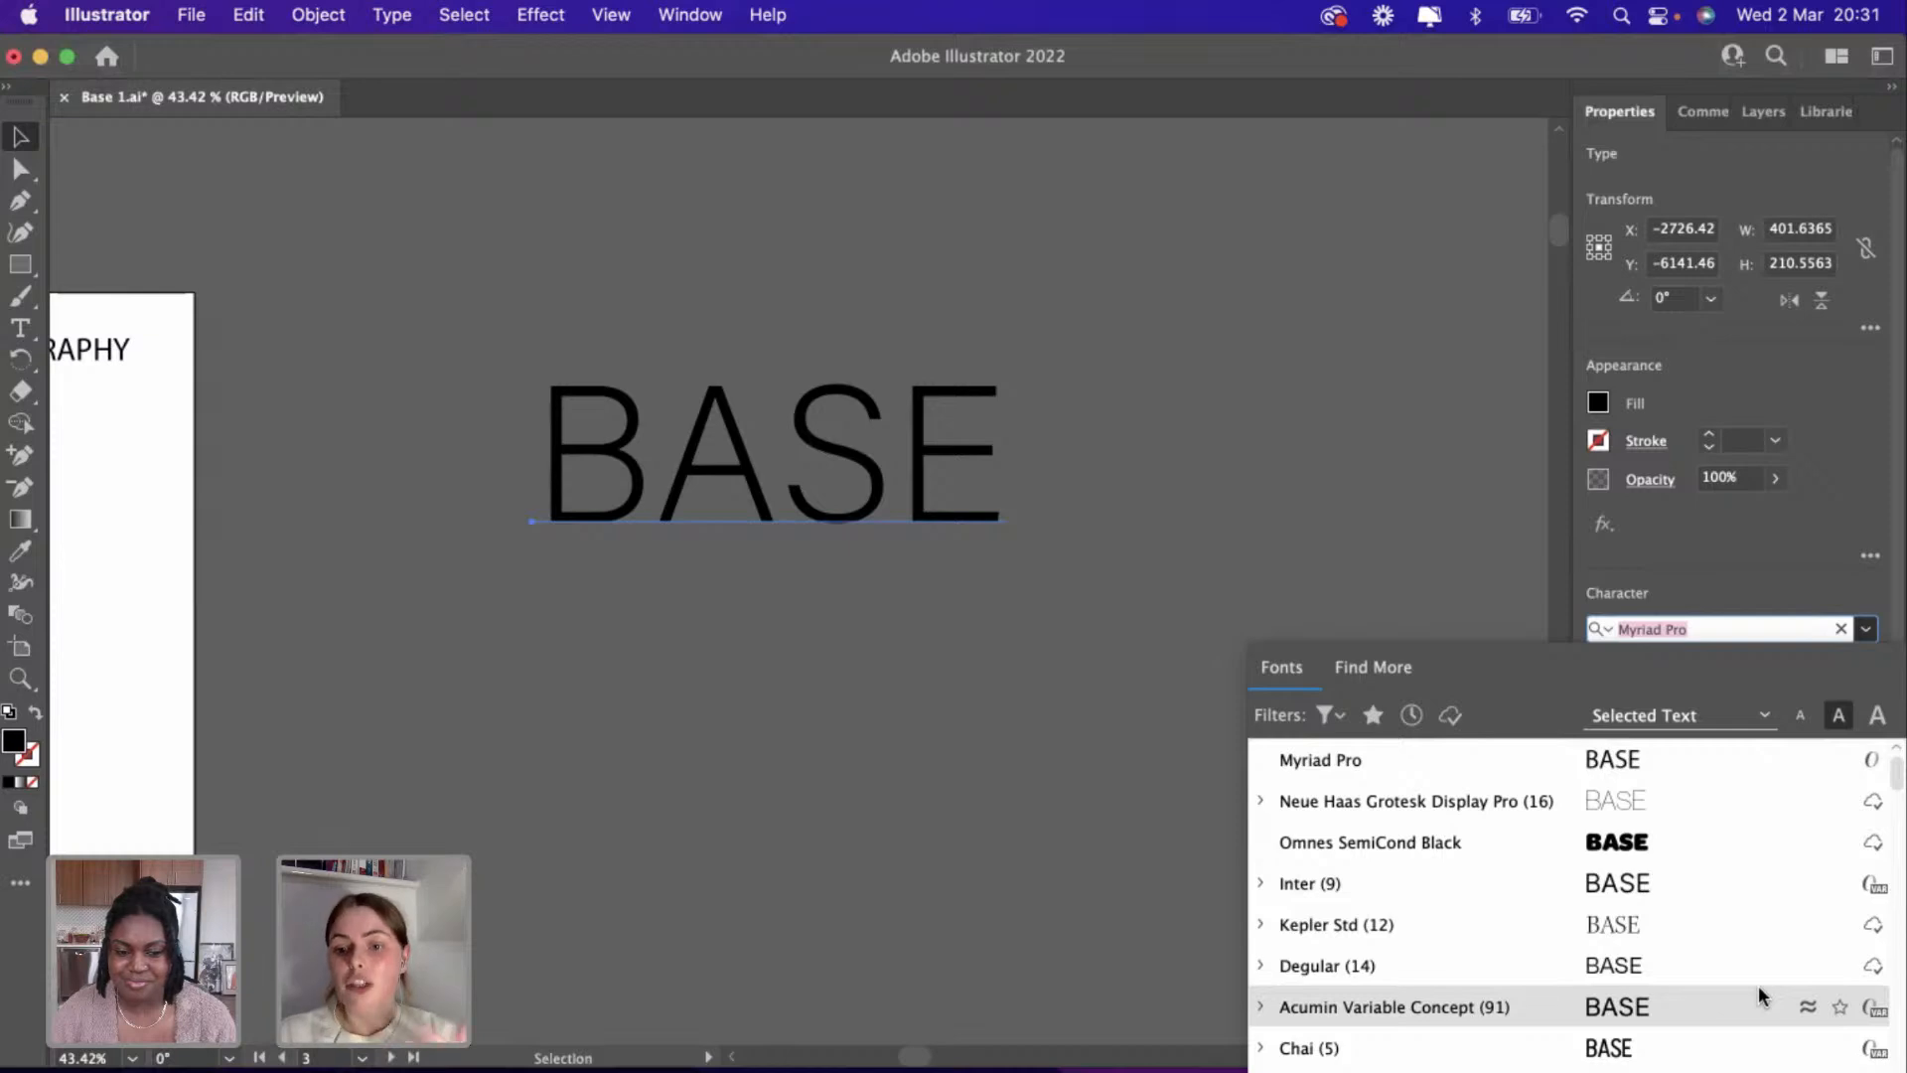
scroll(1758, 985, "down", 5)
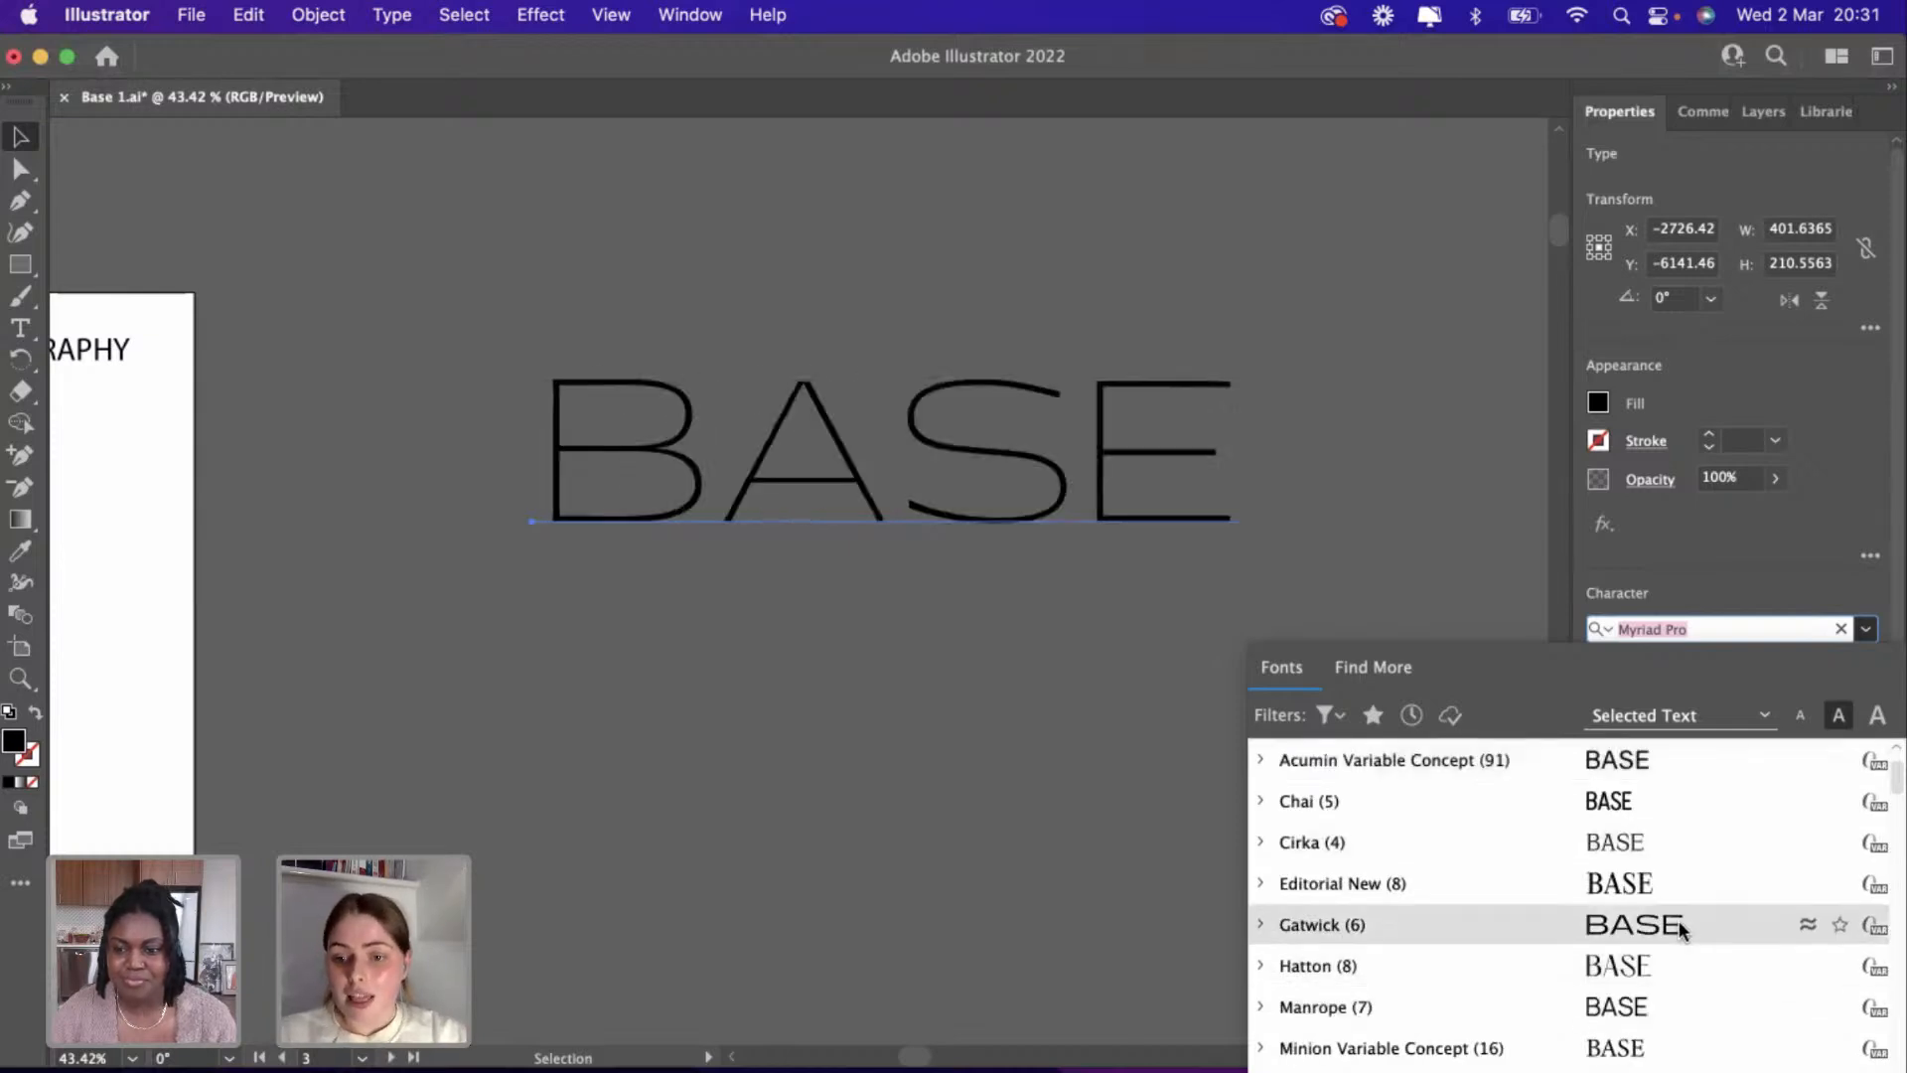
scroll(1683, 925, "down", 5)
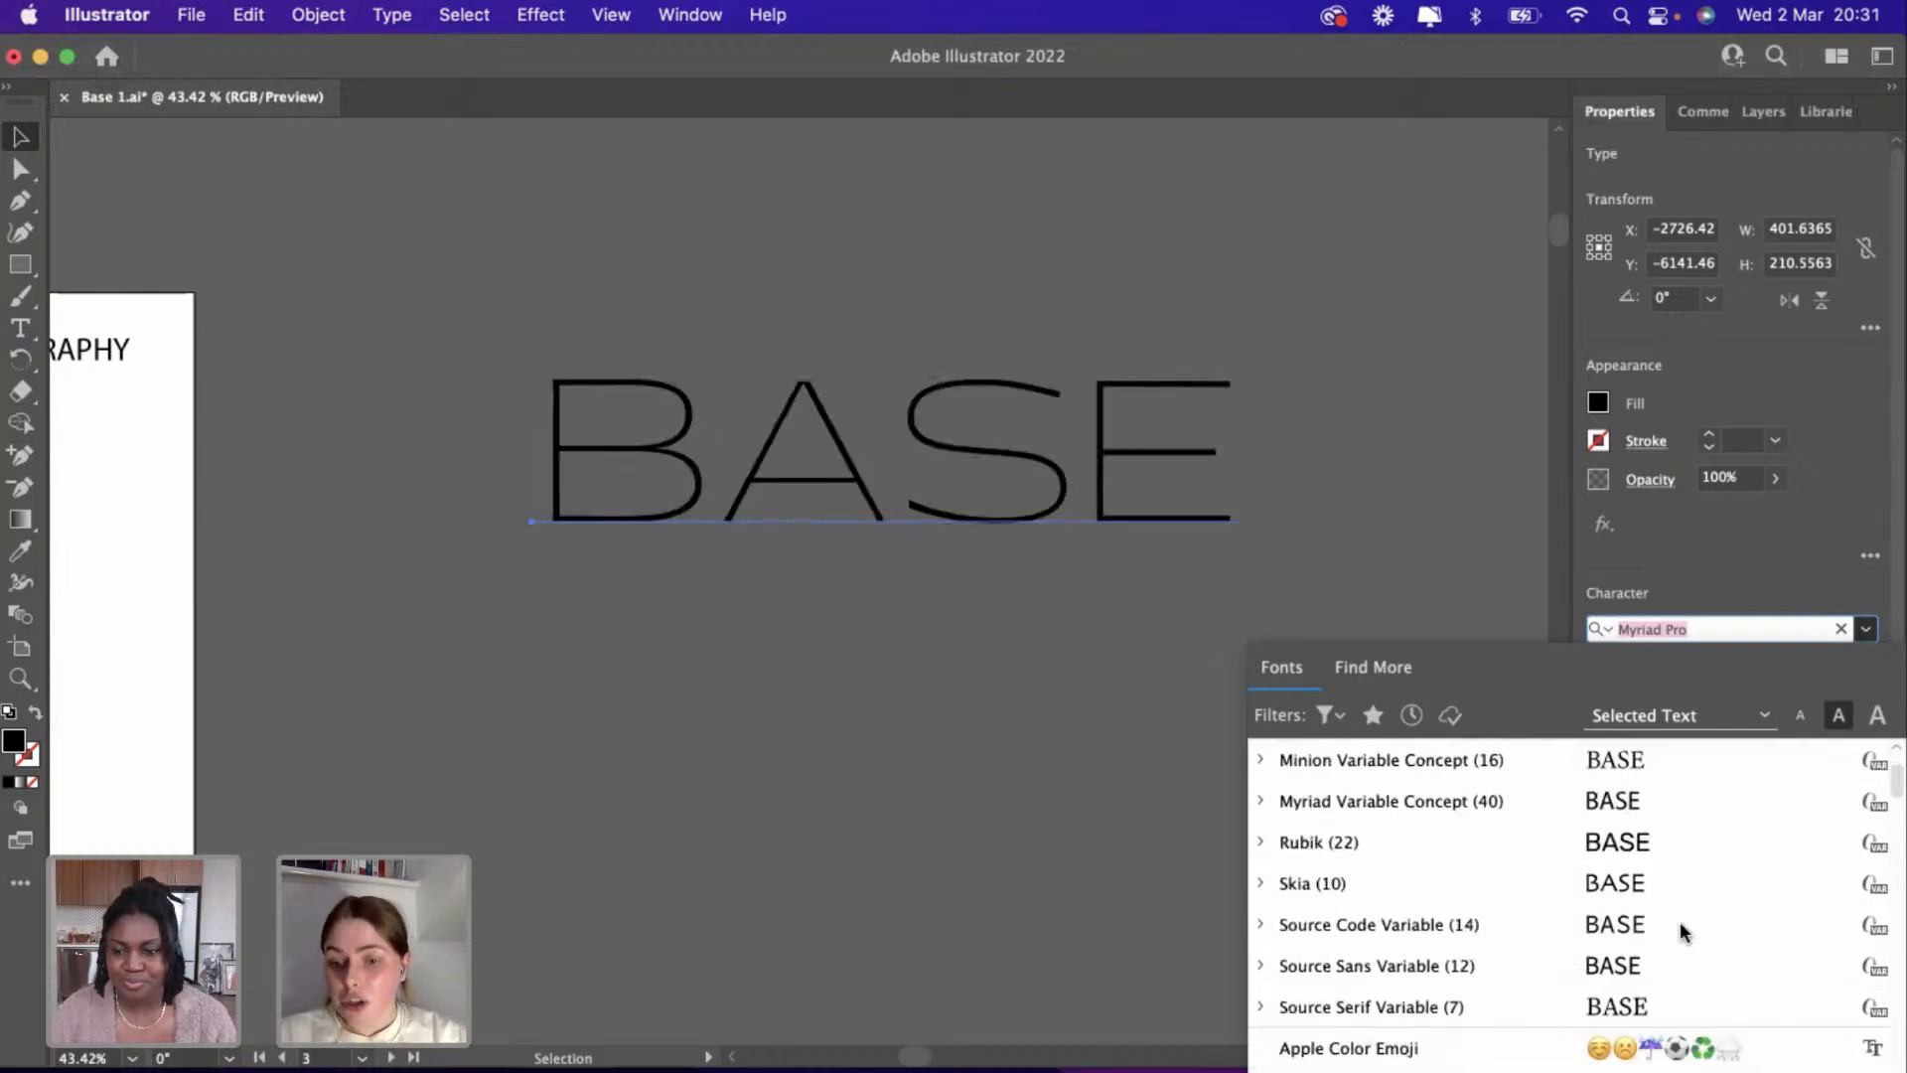
scroll(1683, 931, "down", 1)
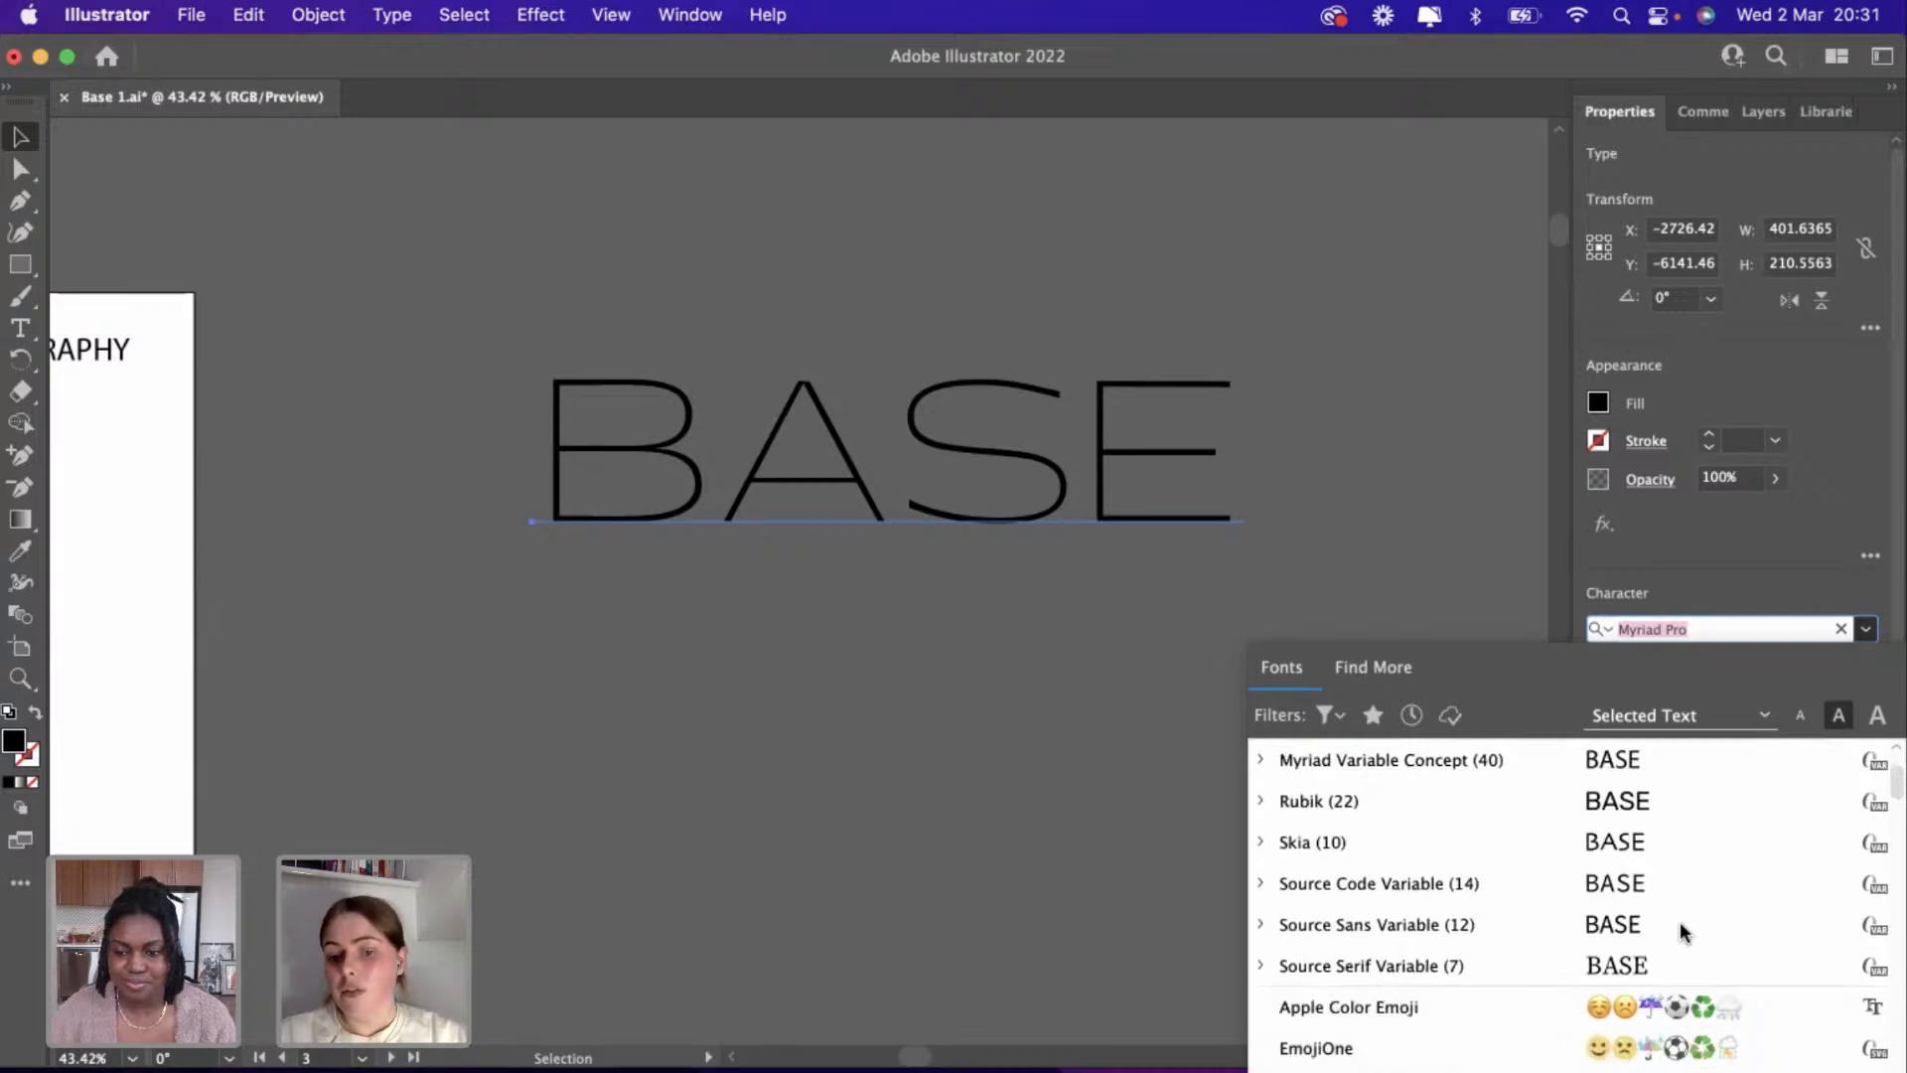
scroll(1681, 925, "down", 2)
scroll(1678, 932, "down", 5)
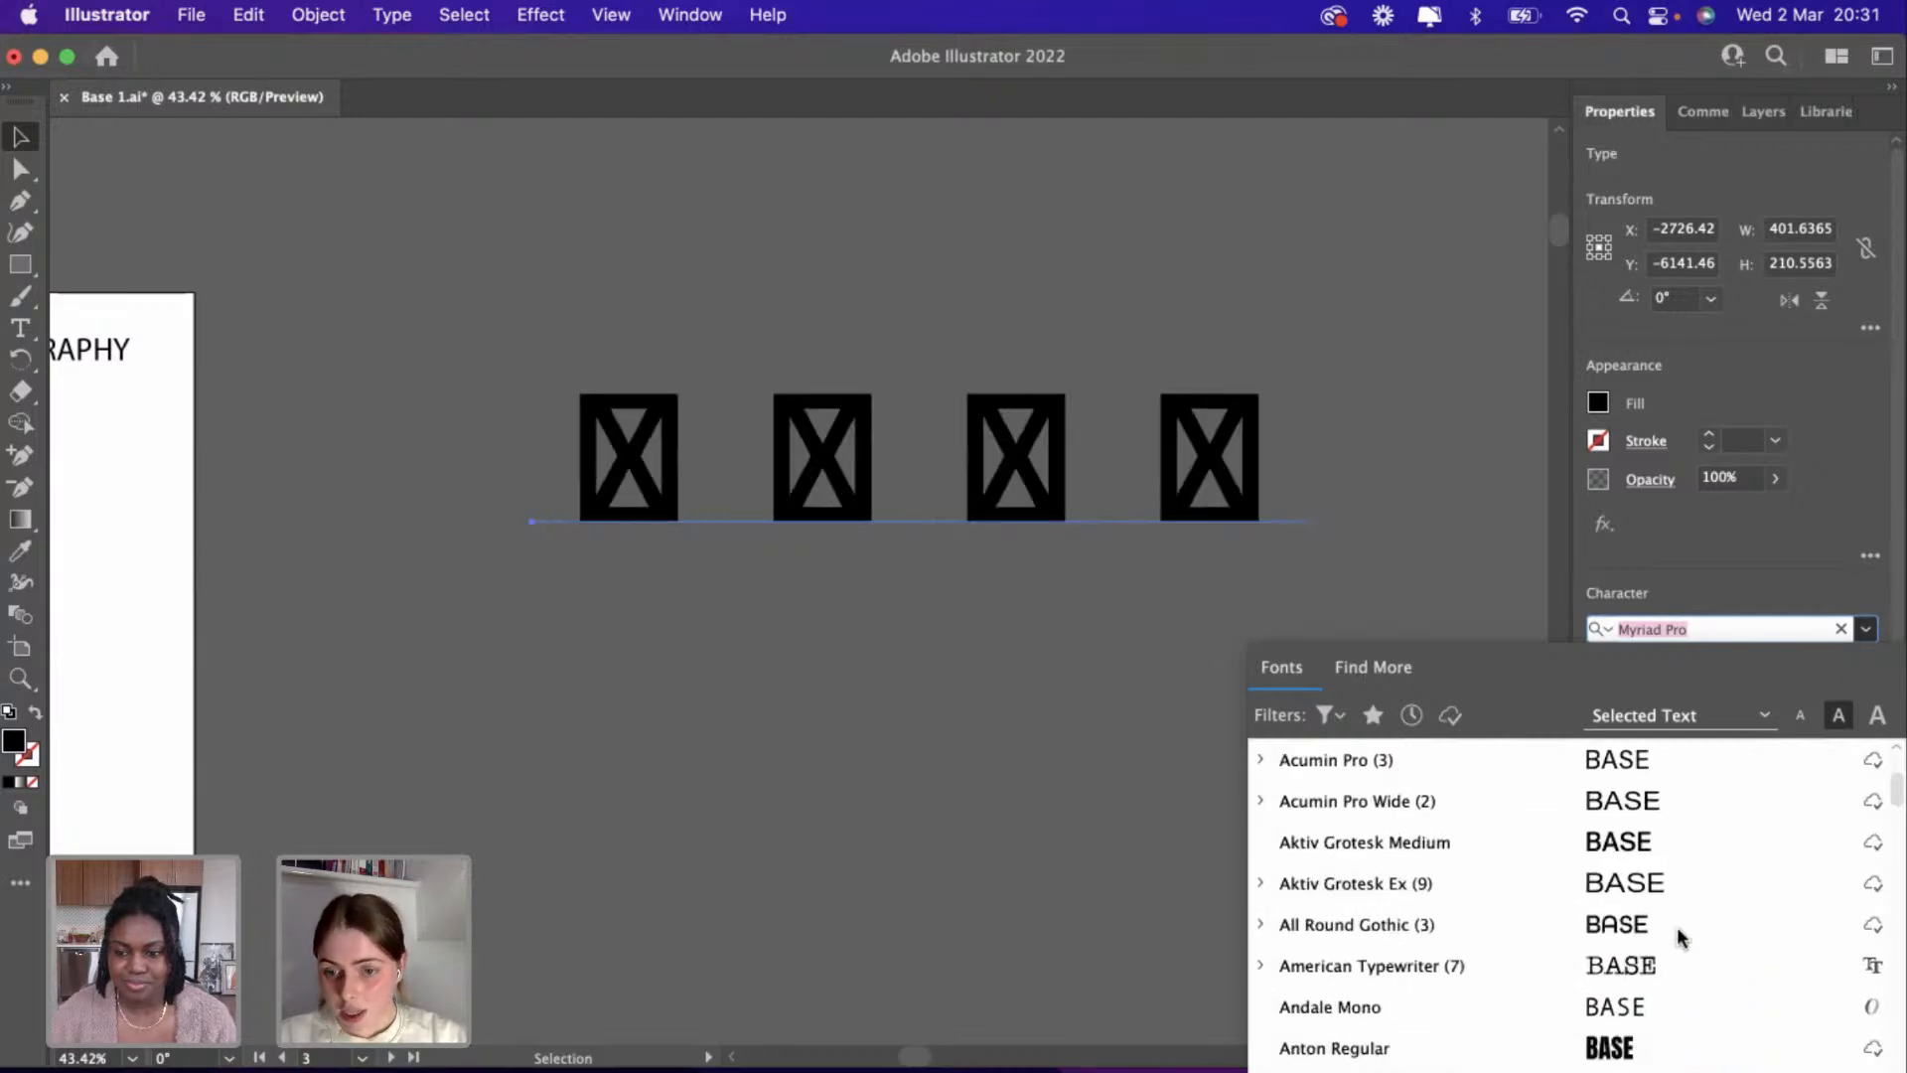
scroll(1622, 856, "down", 3)
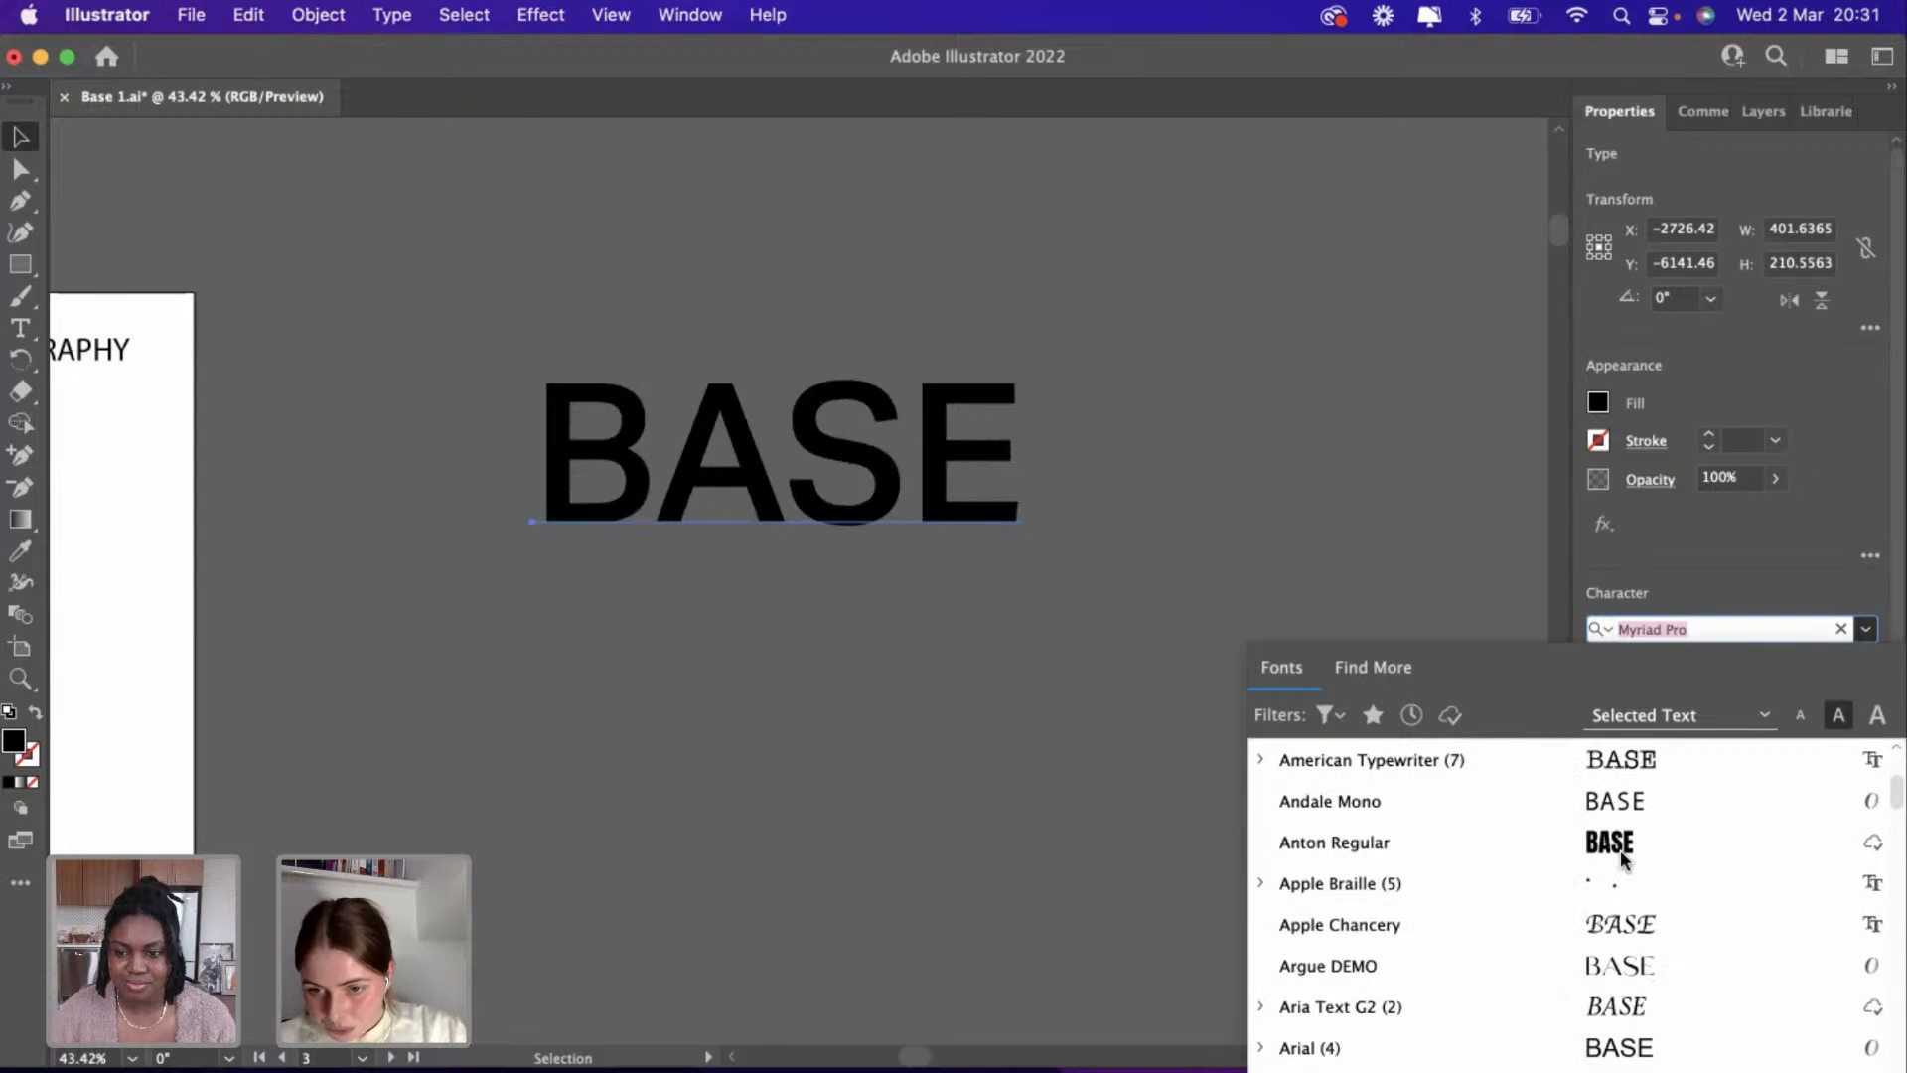
scroll(1622, 857, "down", 4)
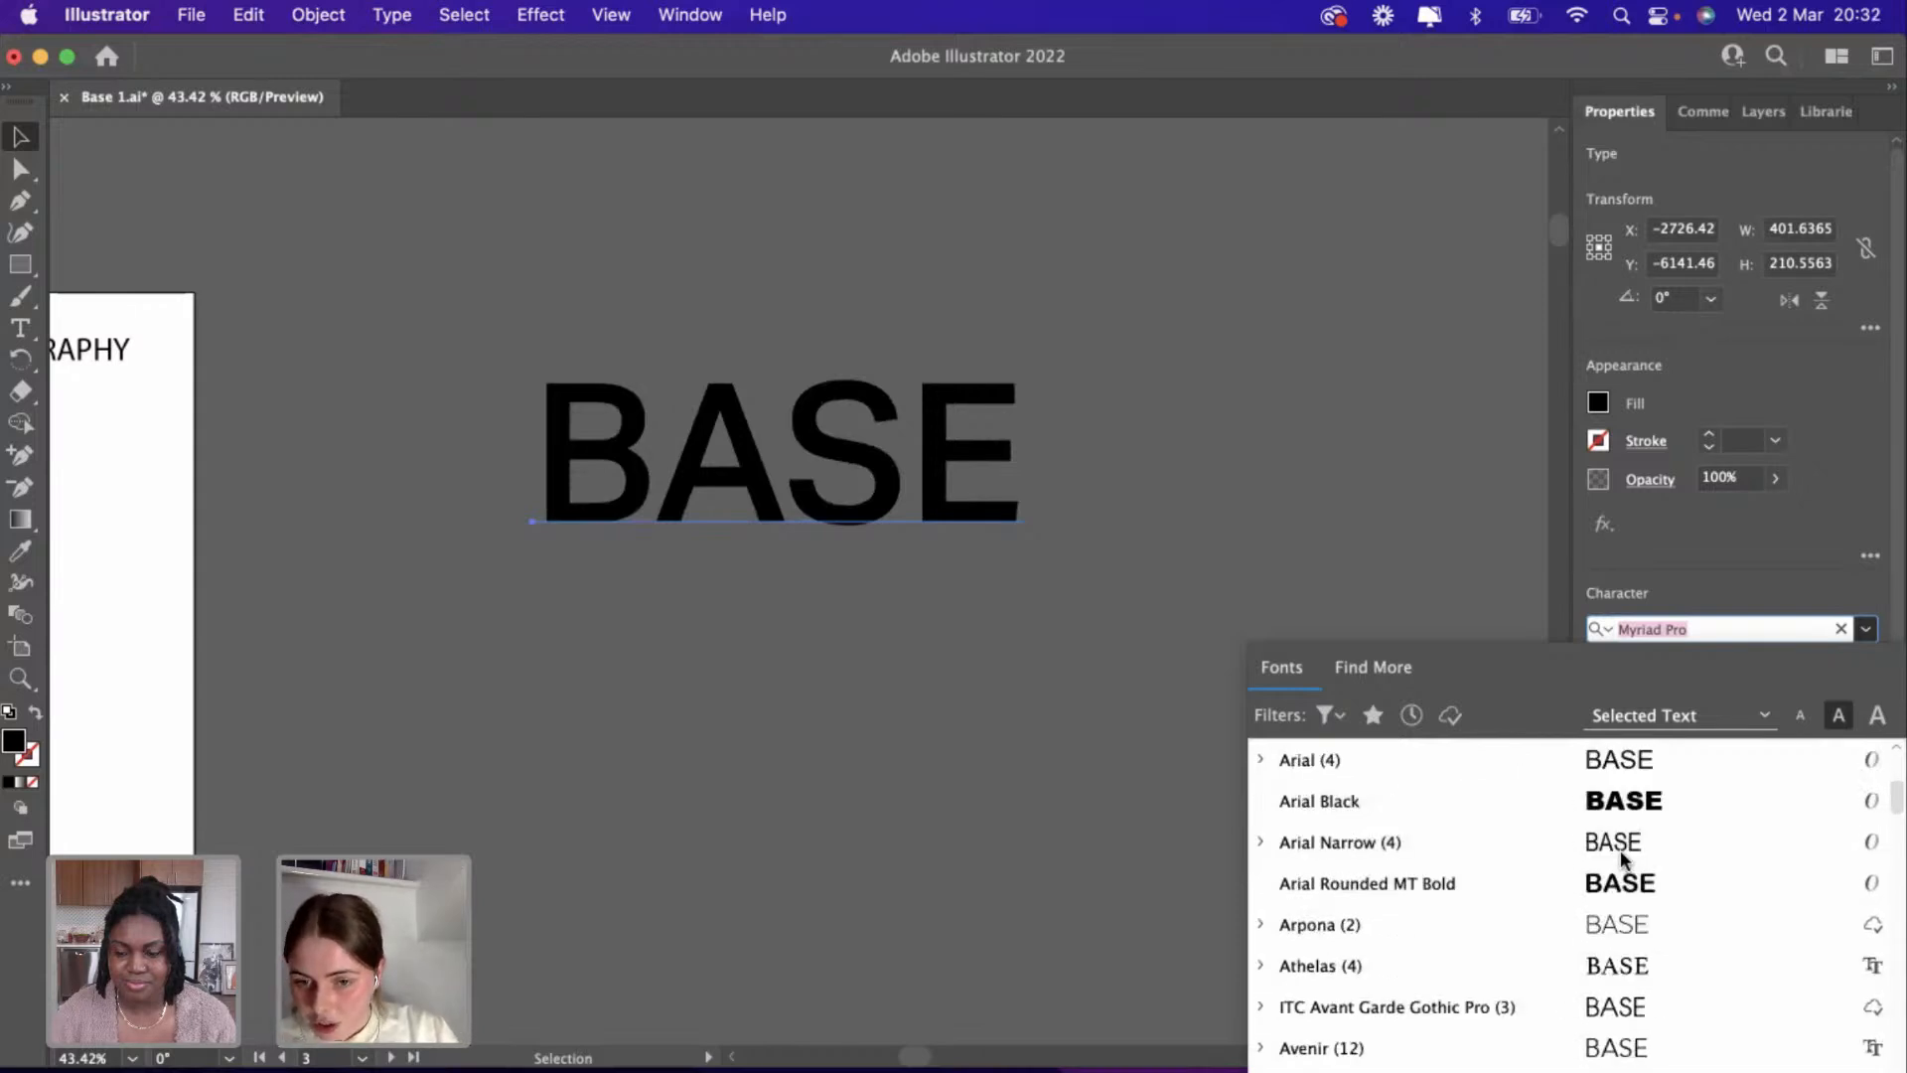
scroll(1619, 849, "down", 4)
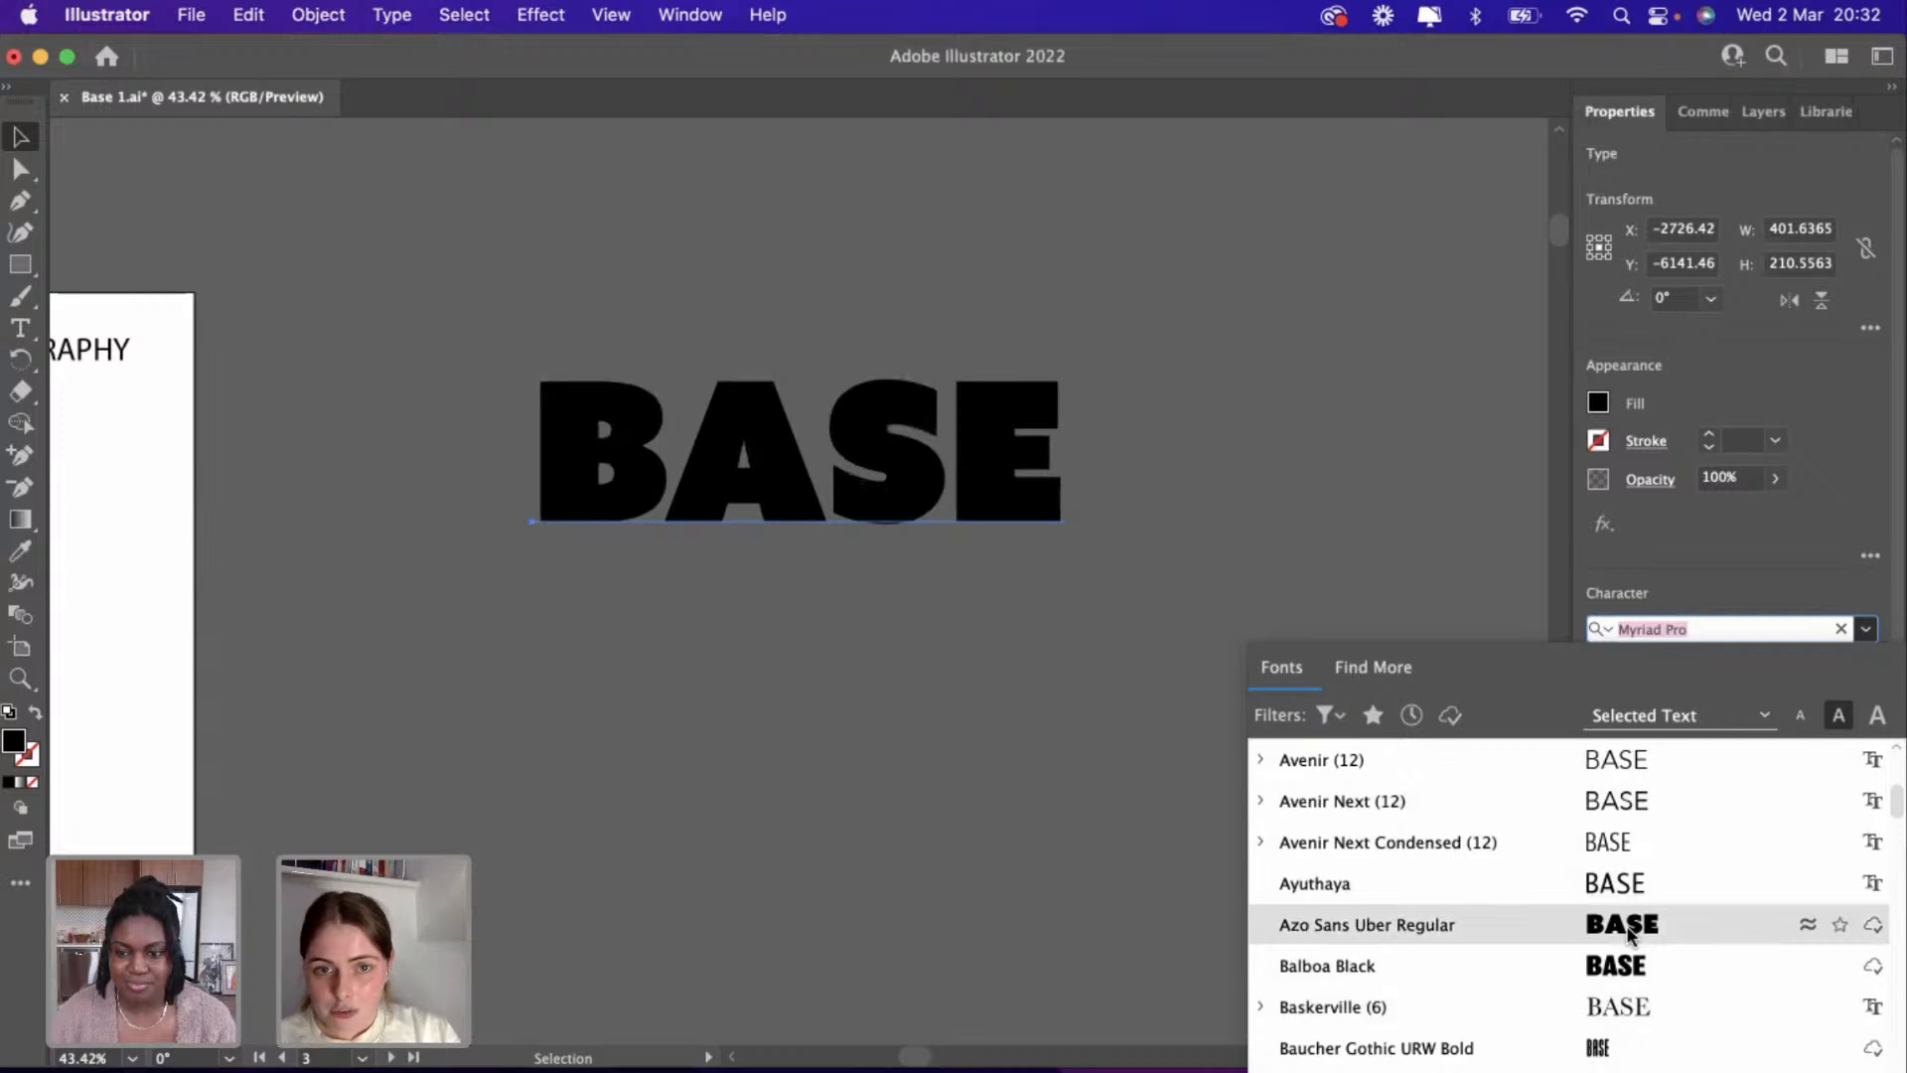
left_click(1629, 933)
left_click(958, 636)
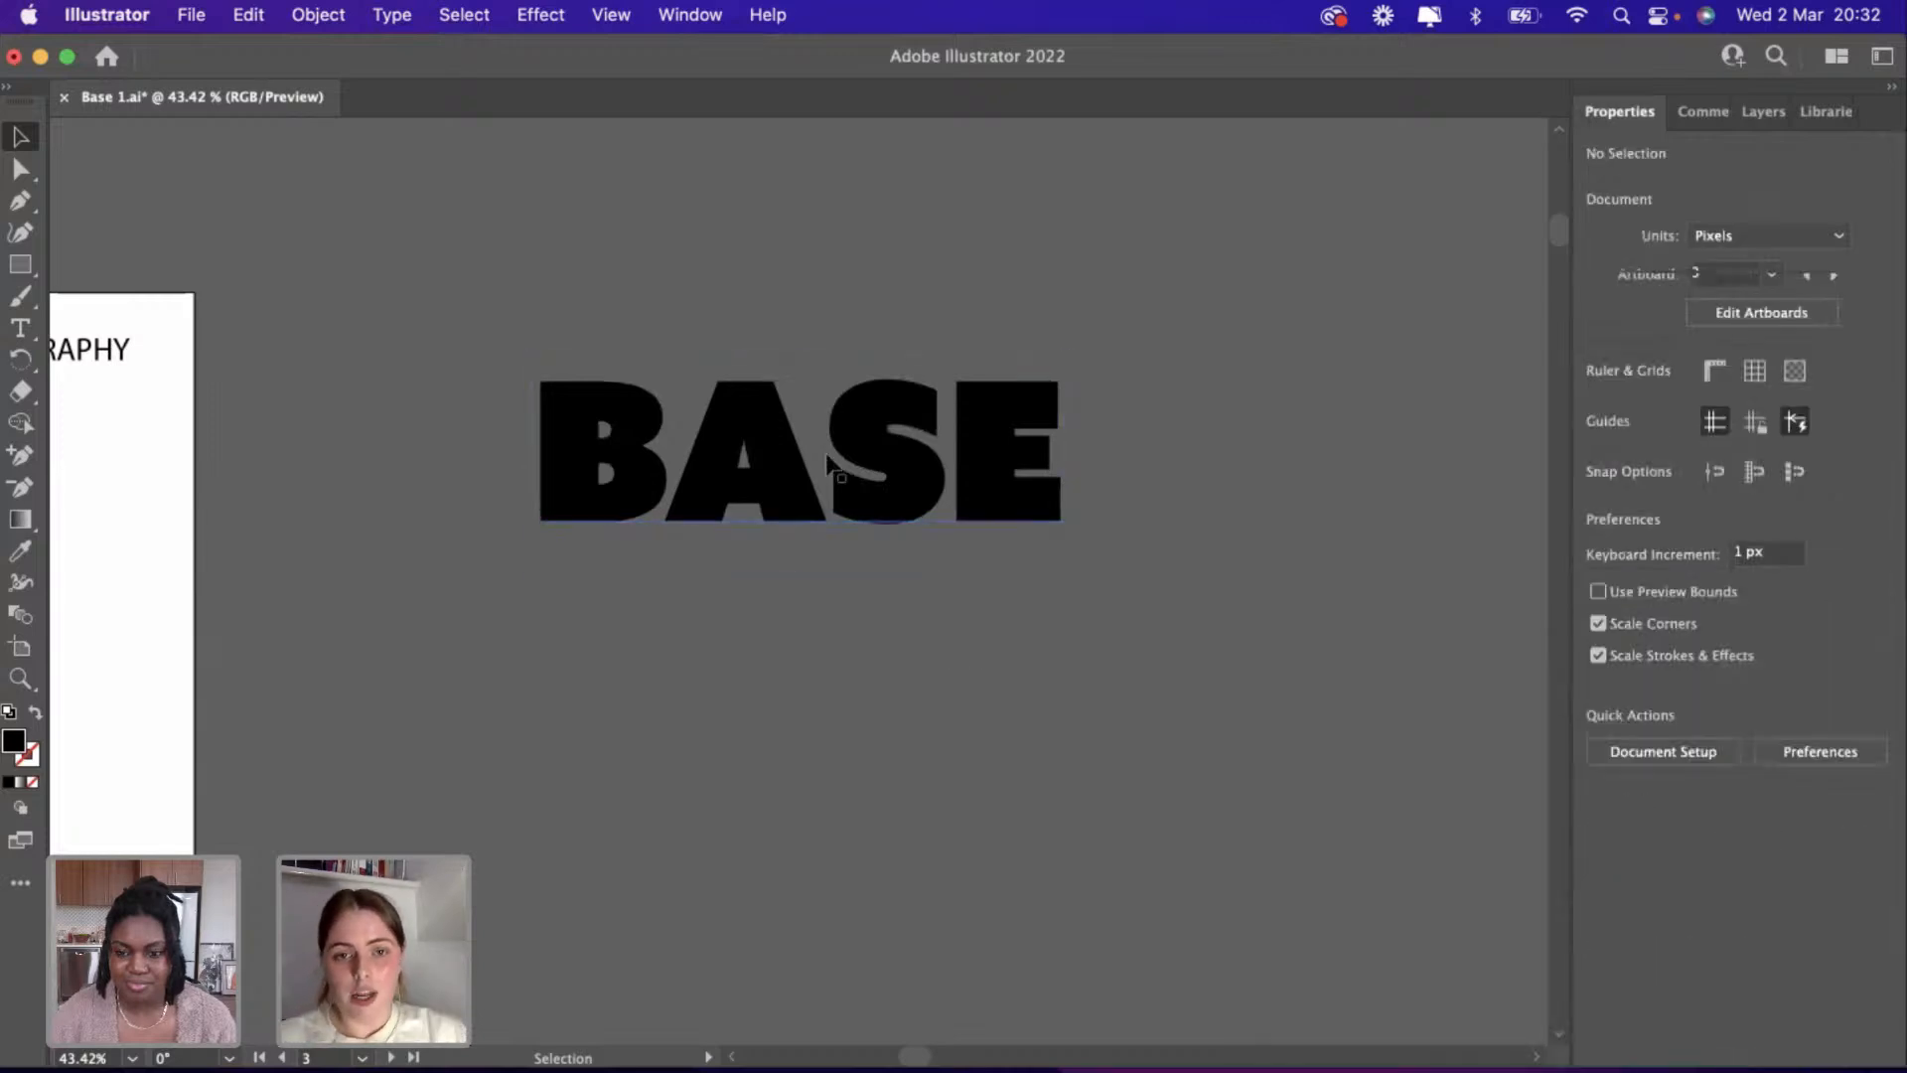
Duplicate the BASE wordmark directly below the original and set the copy in the Ethnocentric font.
left_click_drag(827, 459, 842, 599)
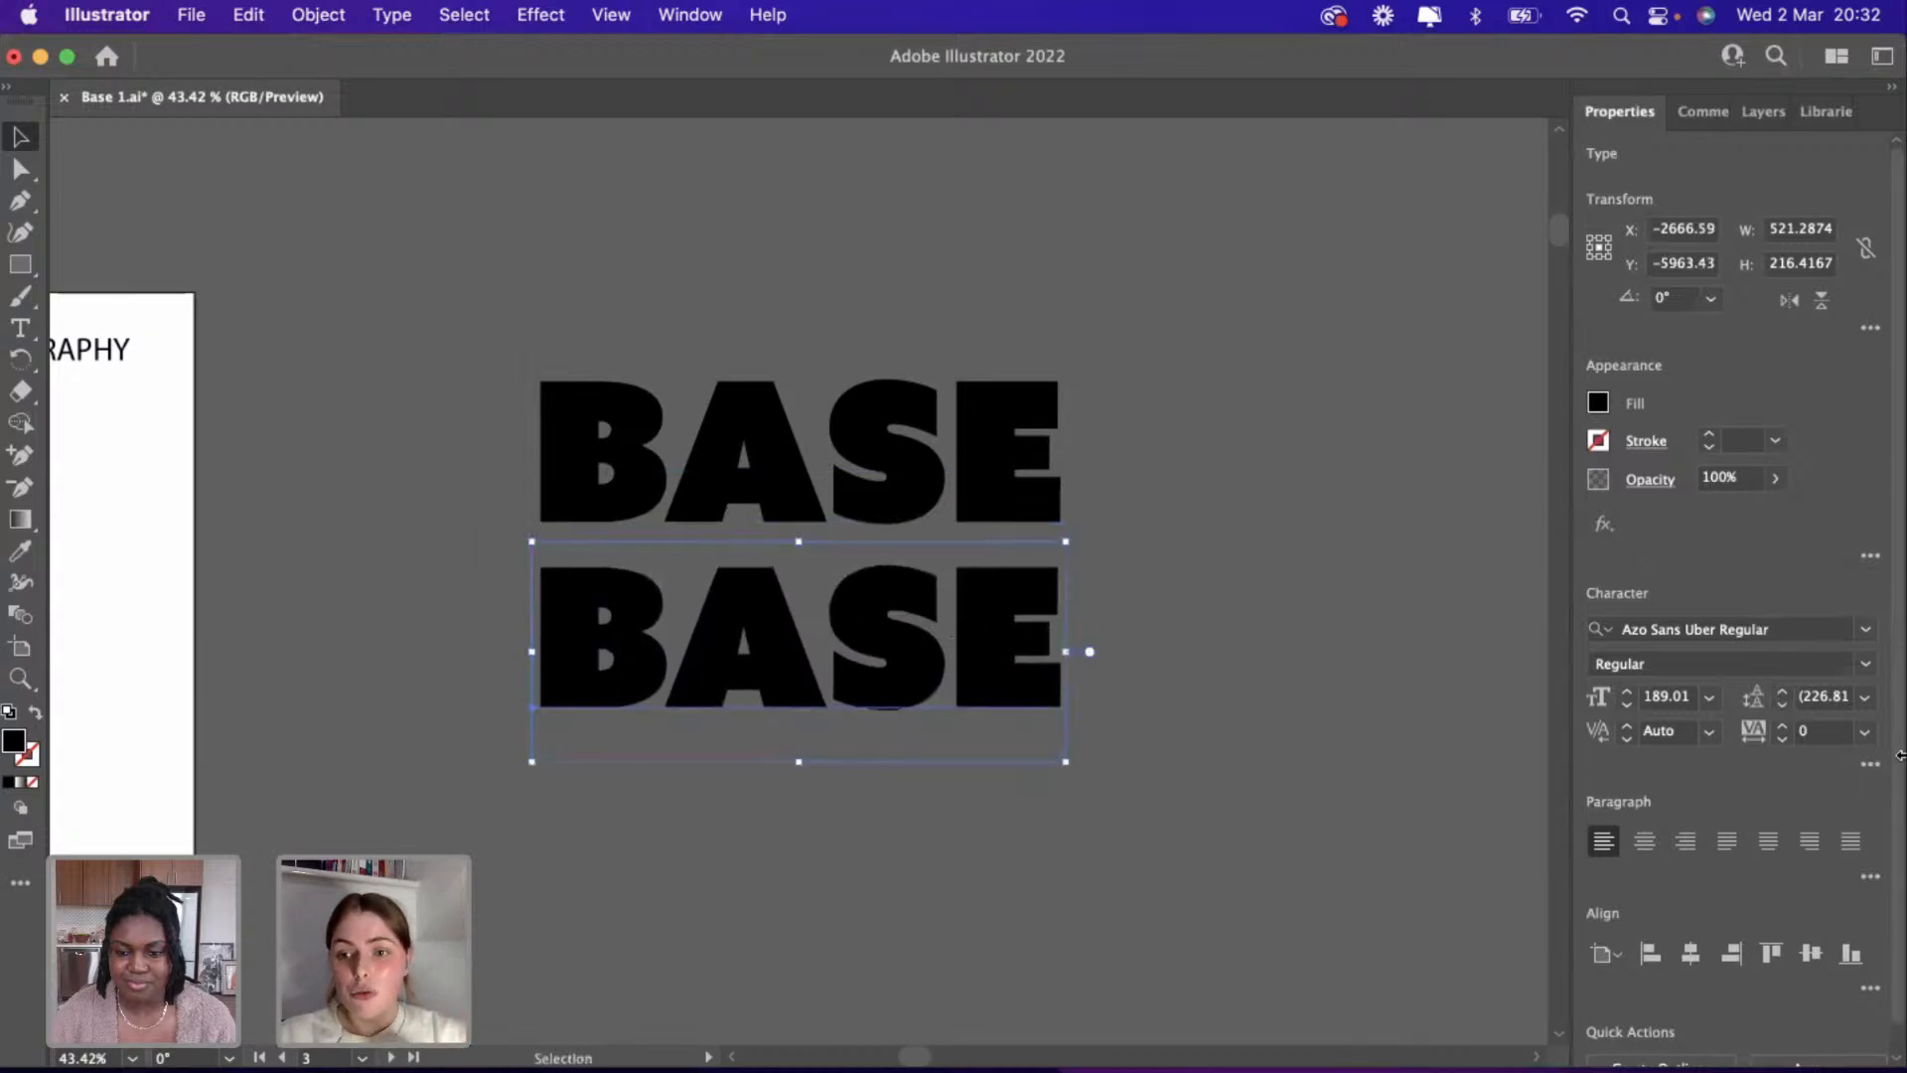
left_click(1867, 631)
scroll(1785, 855, "down", 5)
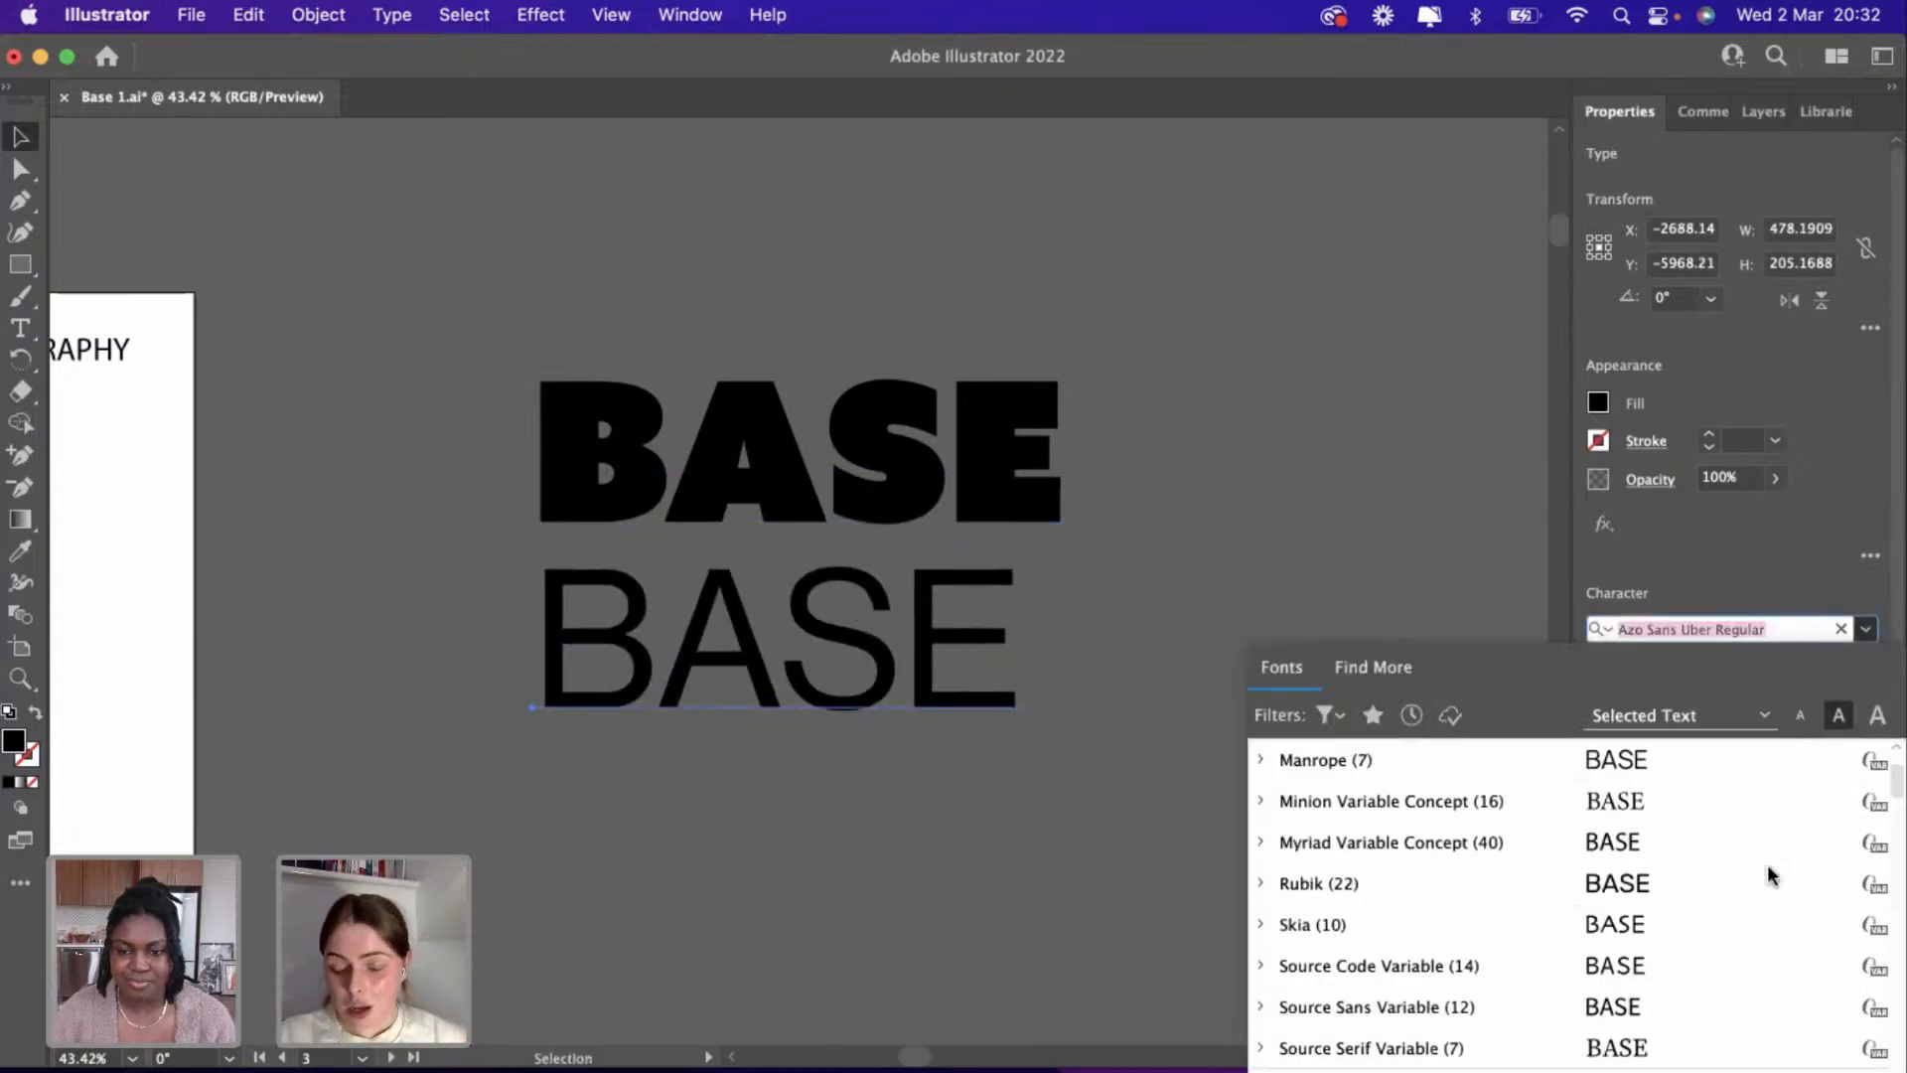
scroll(1770, 875, "up", 5)
scroll(1770, 876, "down", 10)
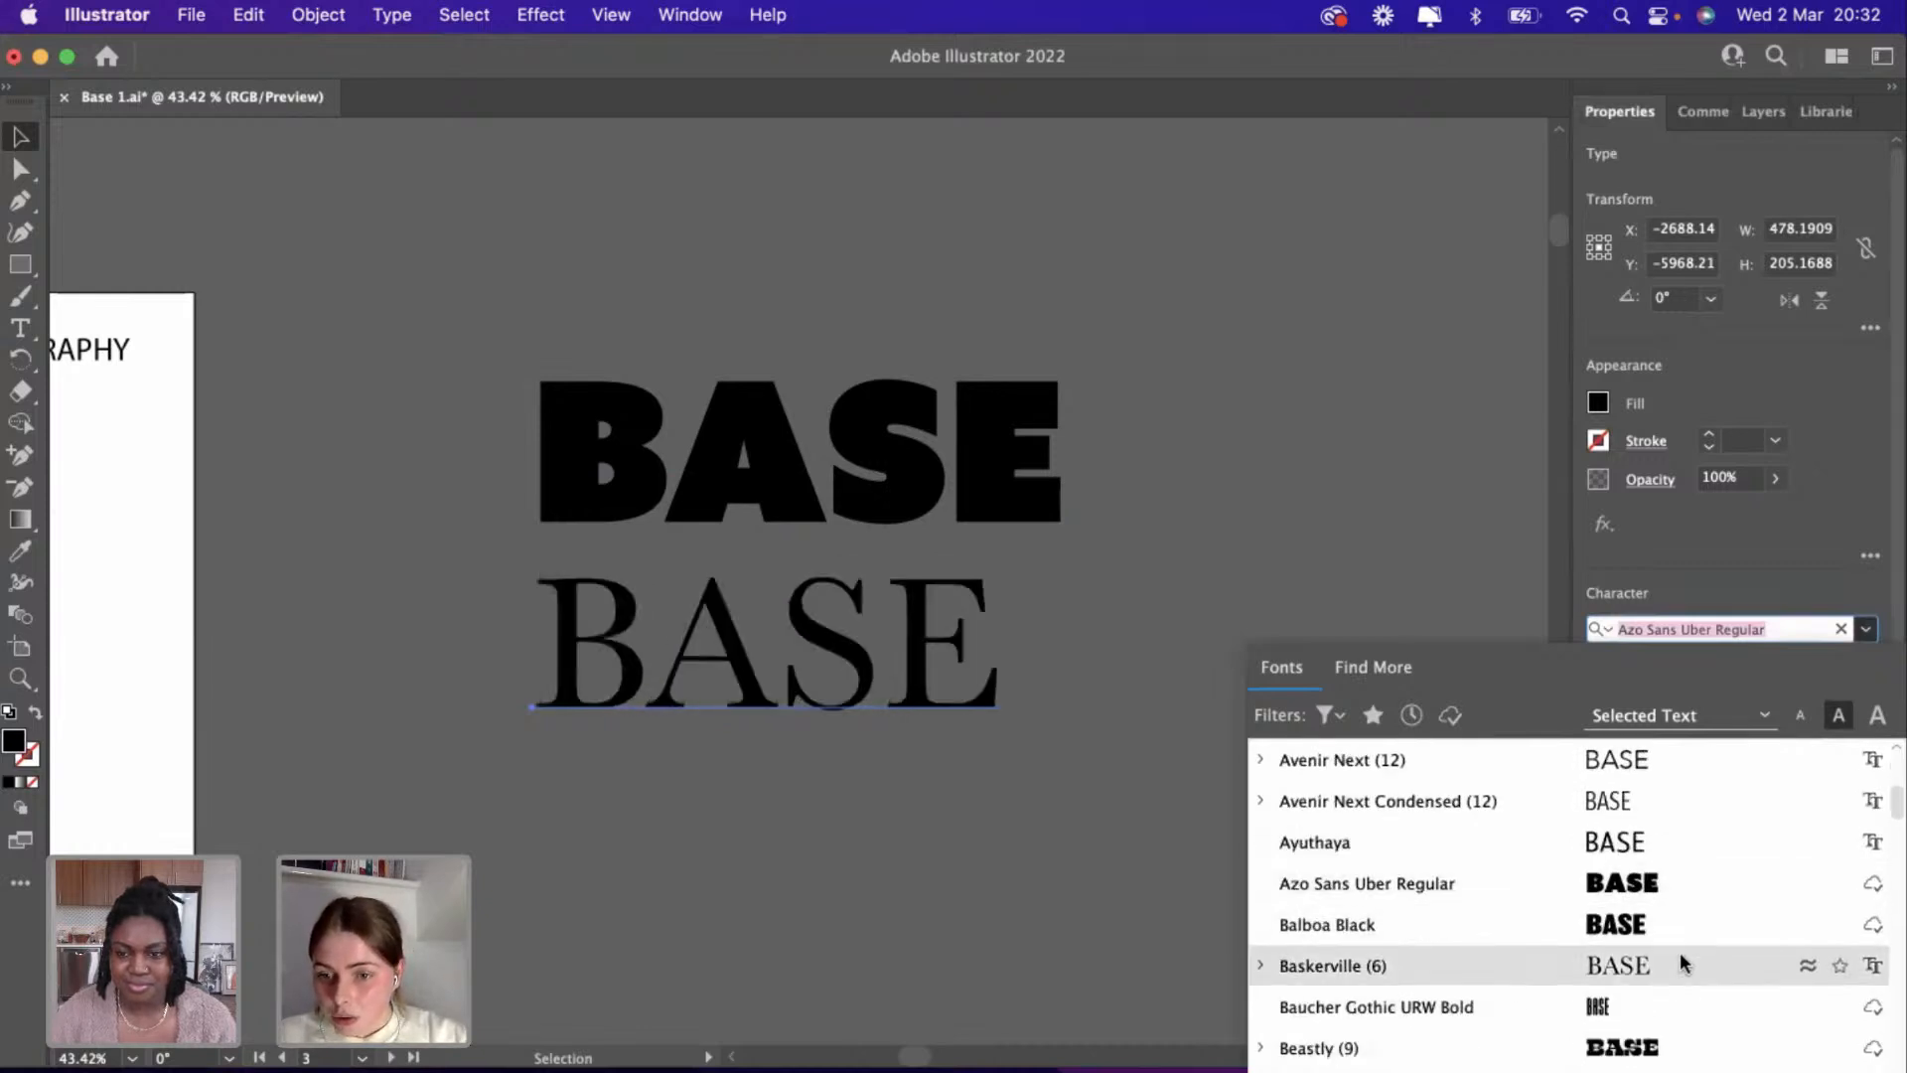
scroll(1679, 952, "down", 3)
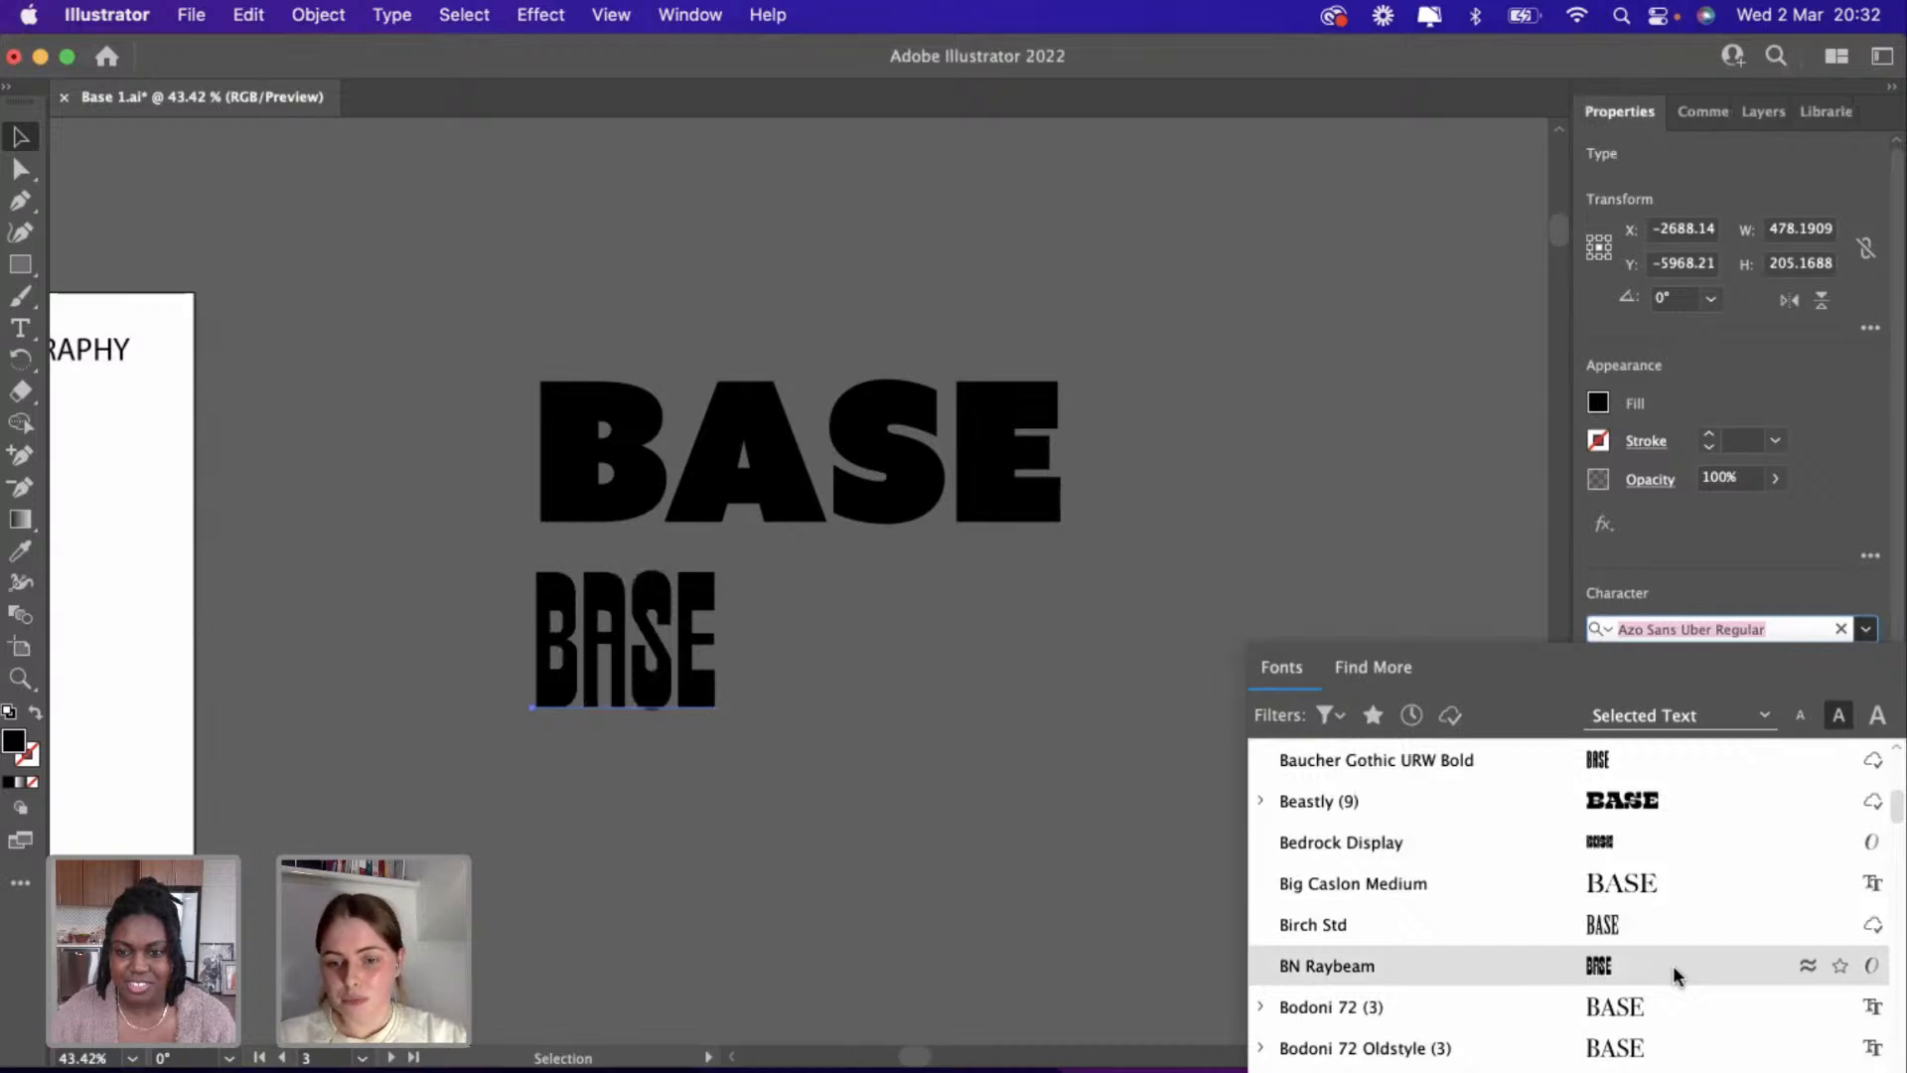
scroll(1673, 964, "down", 4)
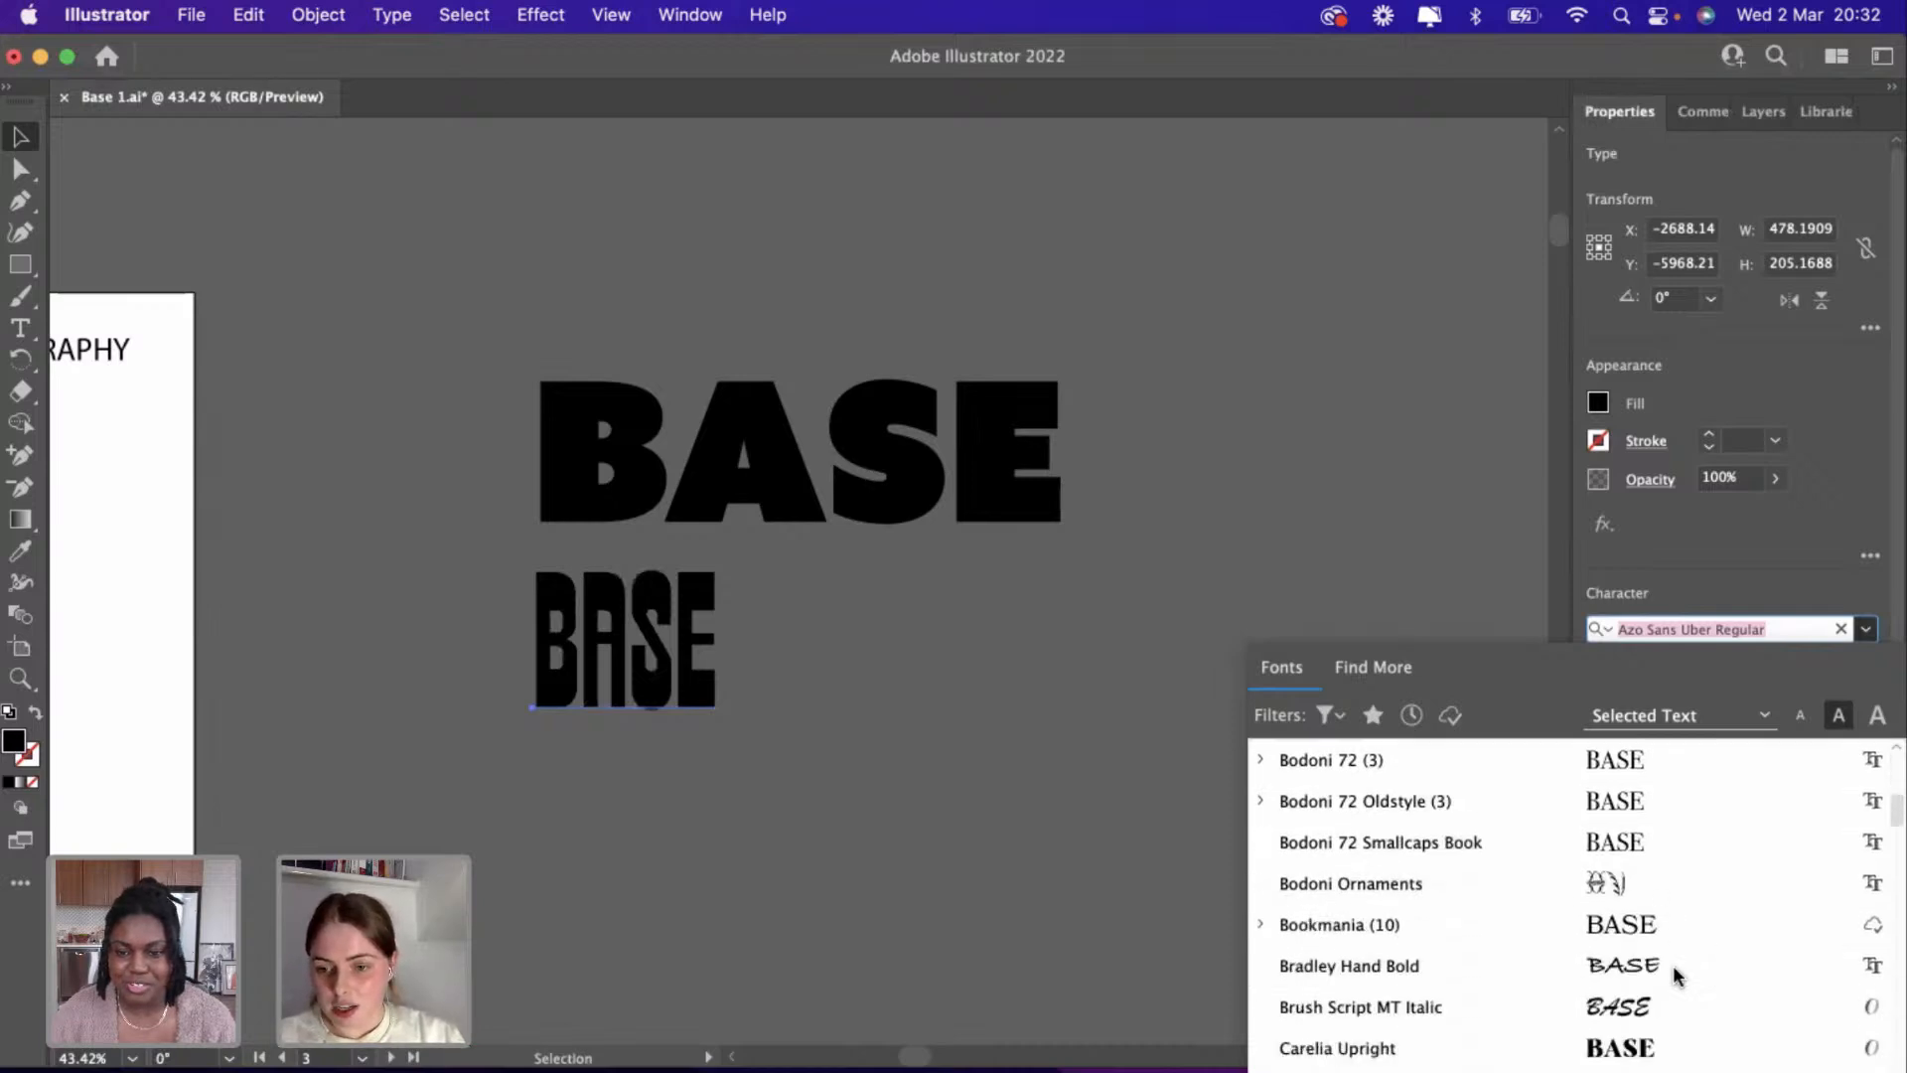
scroll(1673, 964, "down", 3)
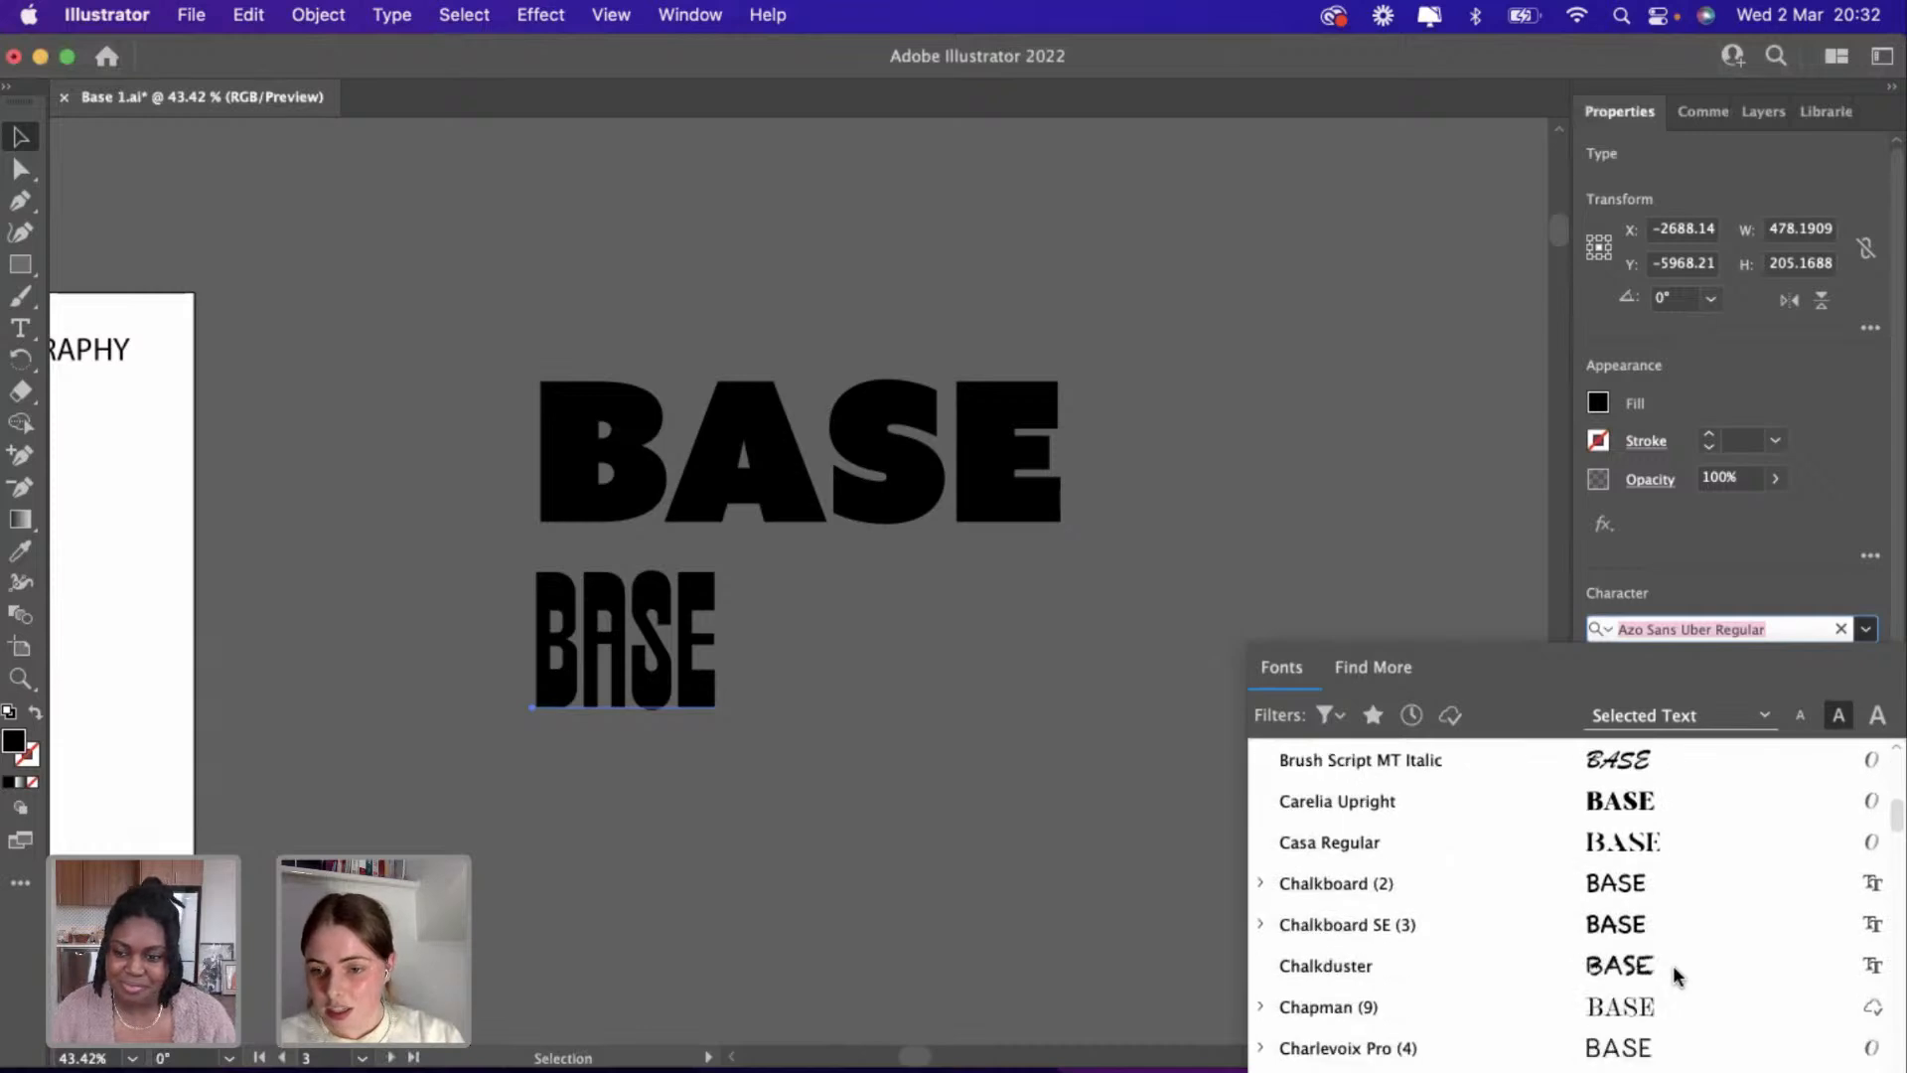
scroll(1673, 963, "down", 4)
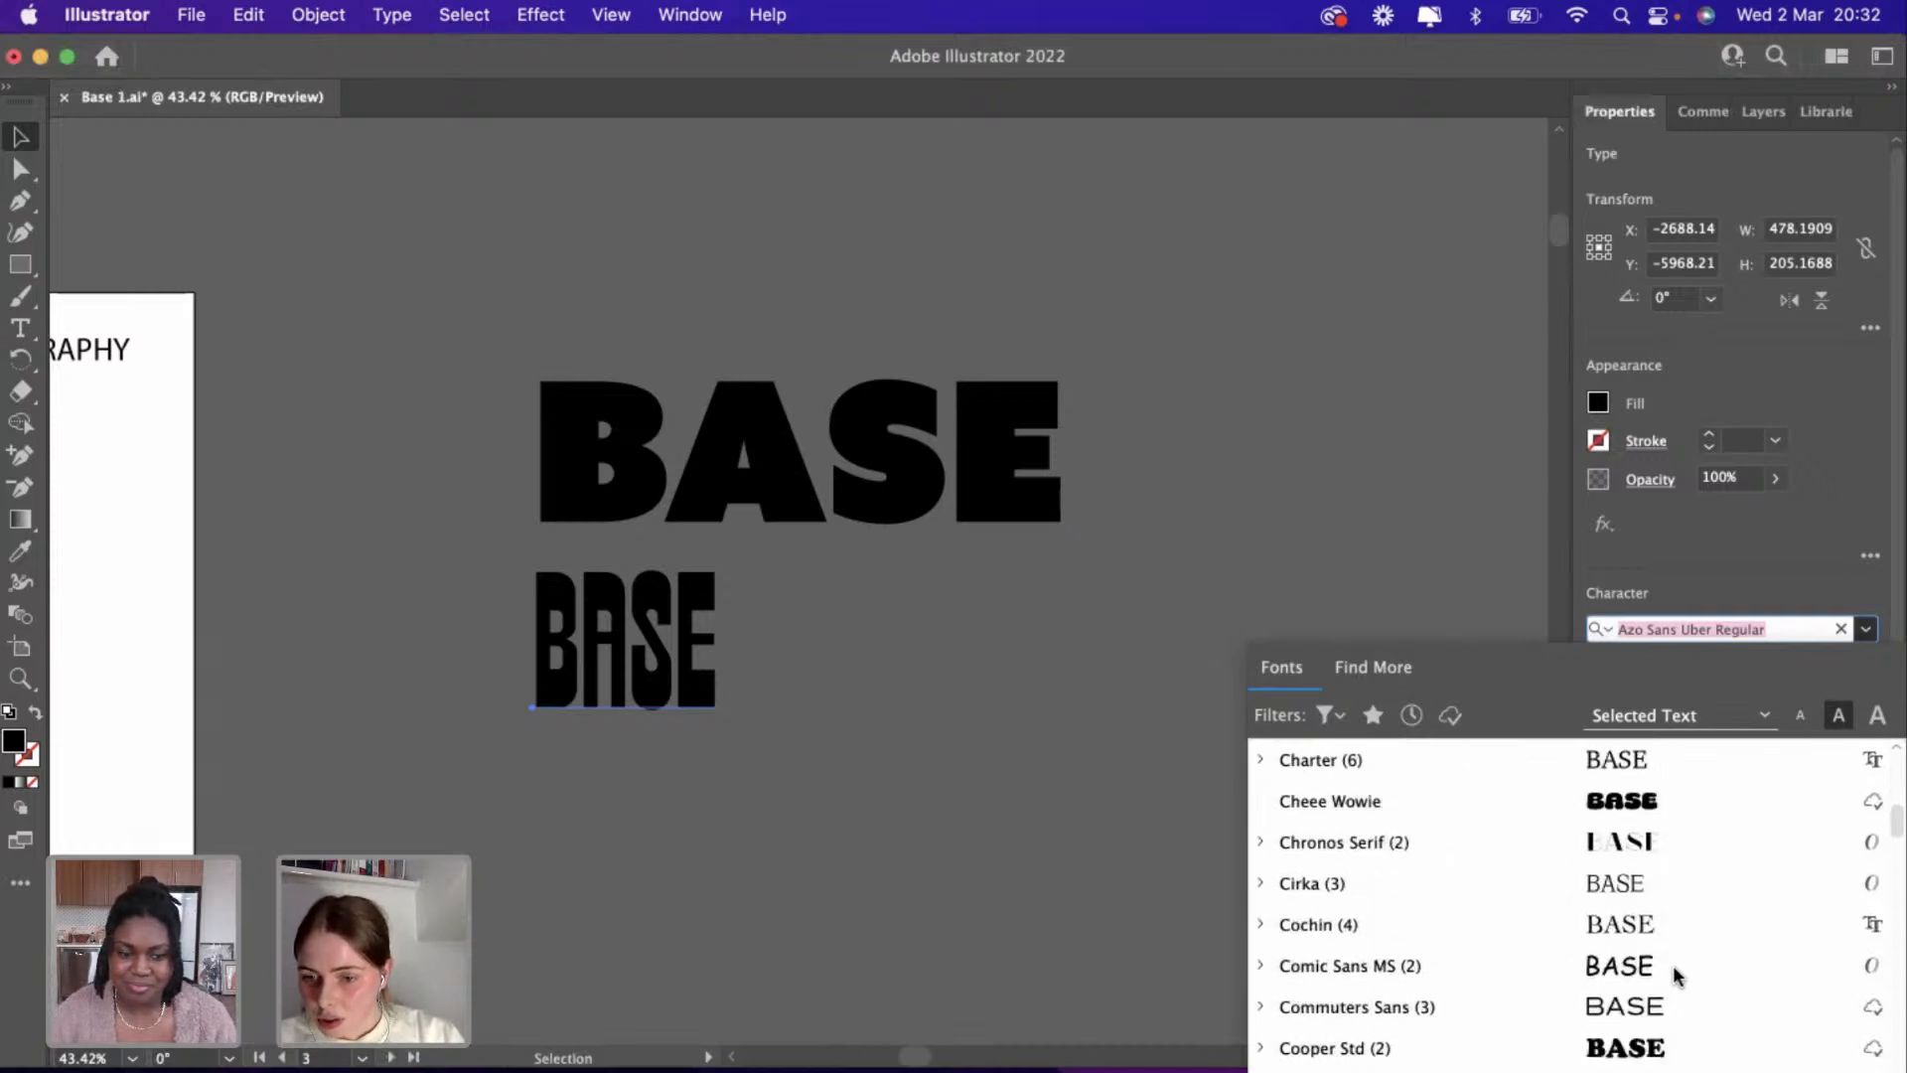
scroll(1673, 964, "down", 6)
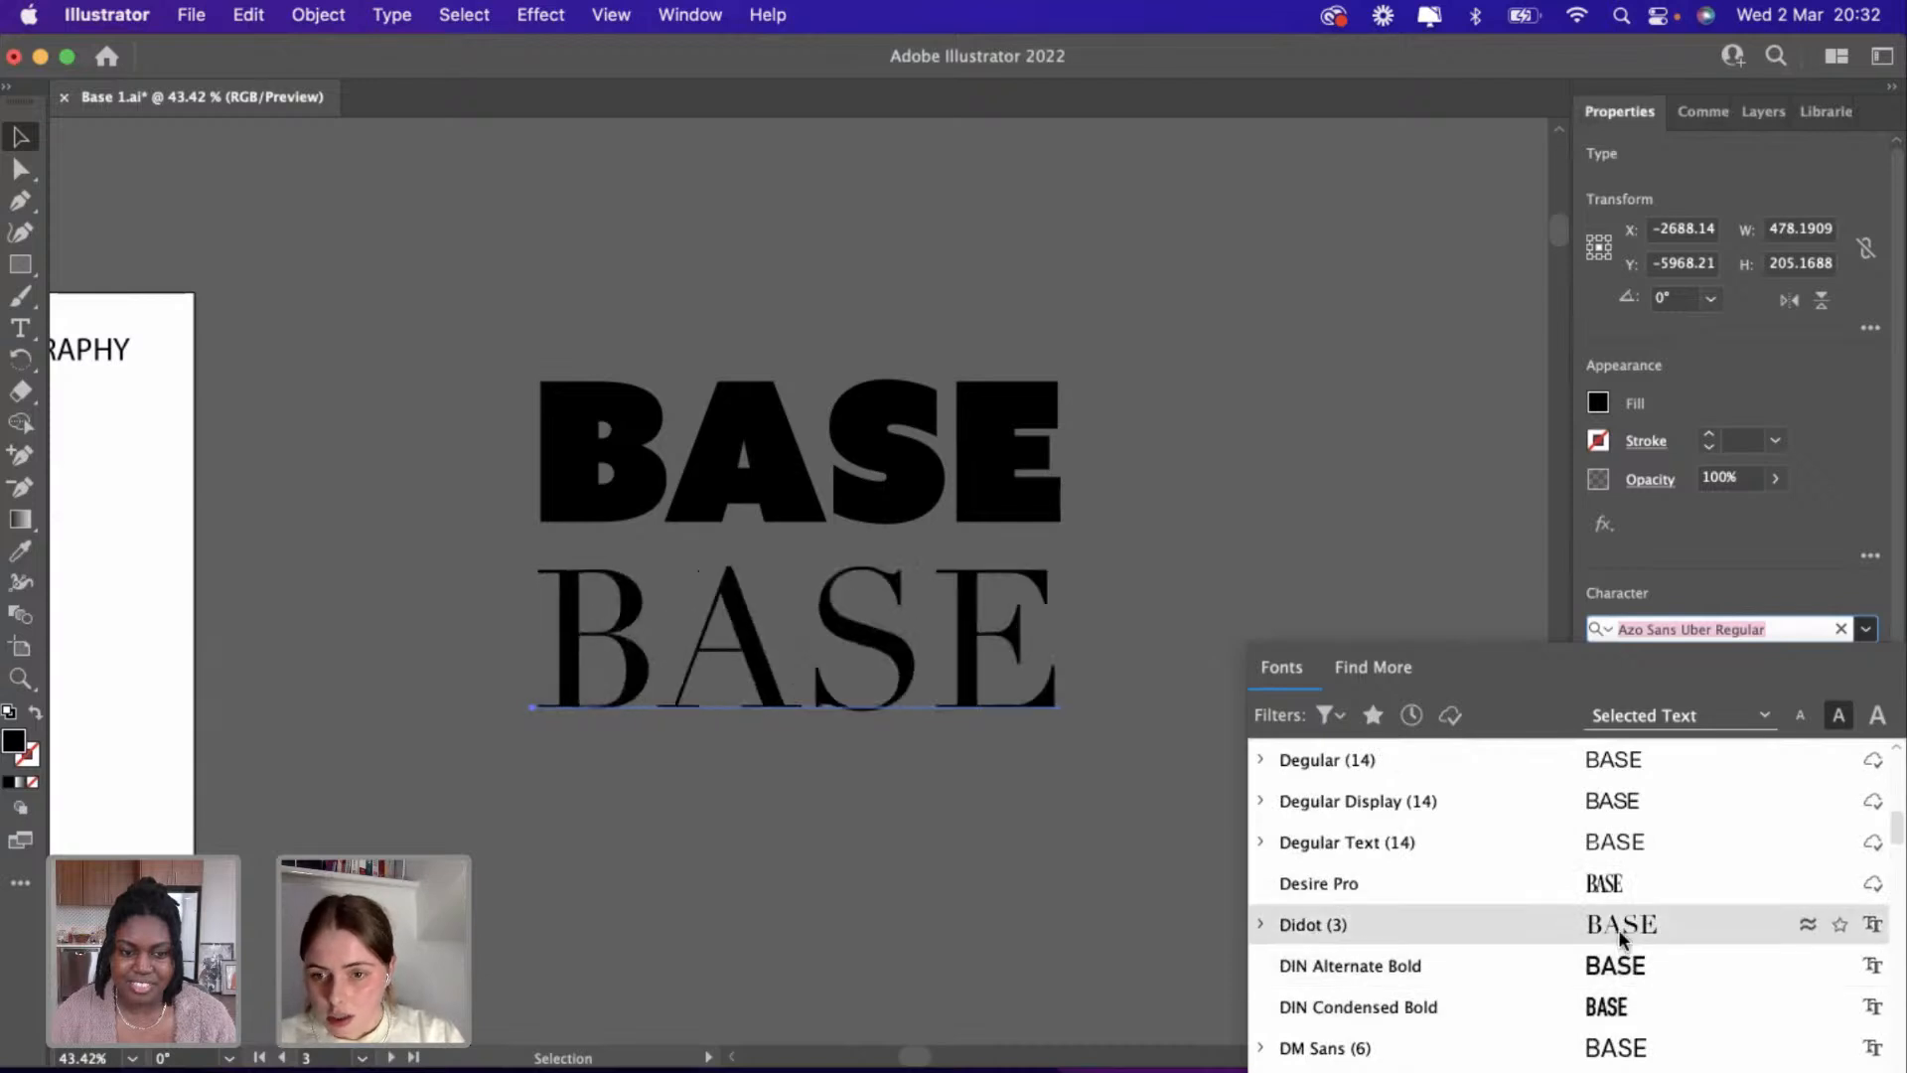
scroll(1612, 886, "down", 5)
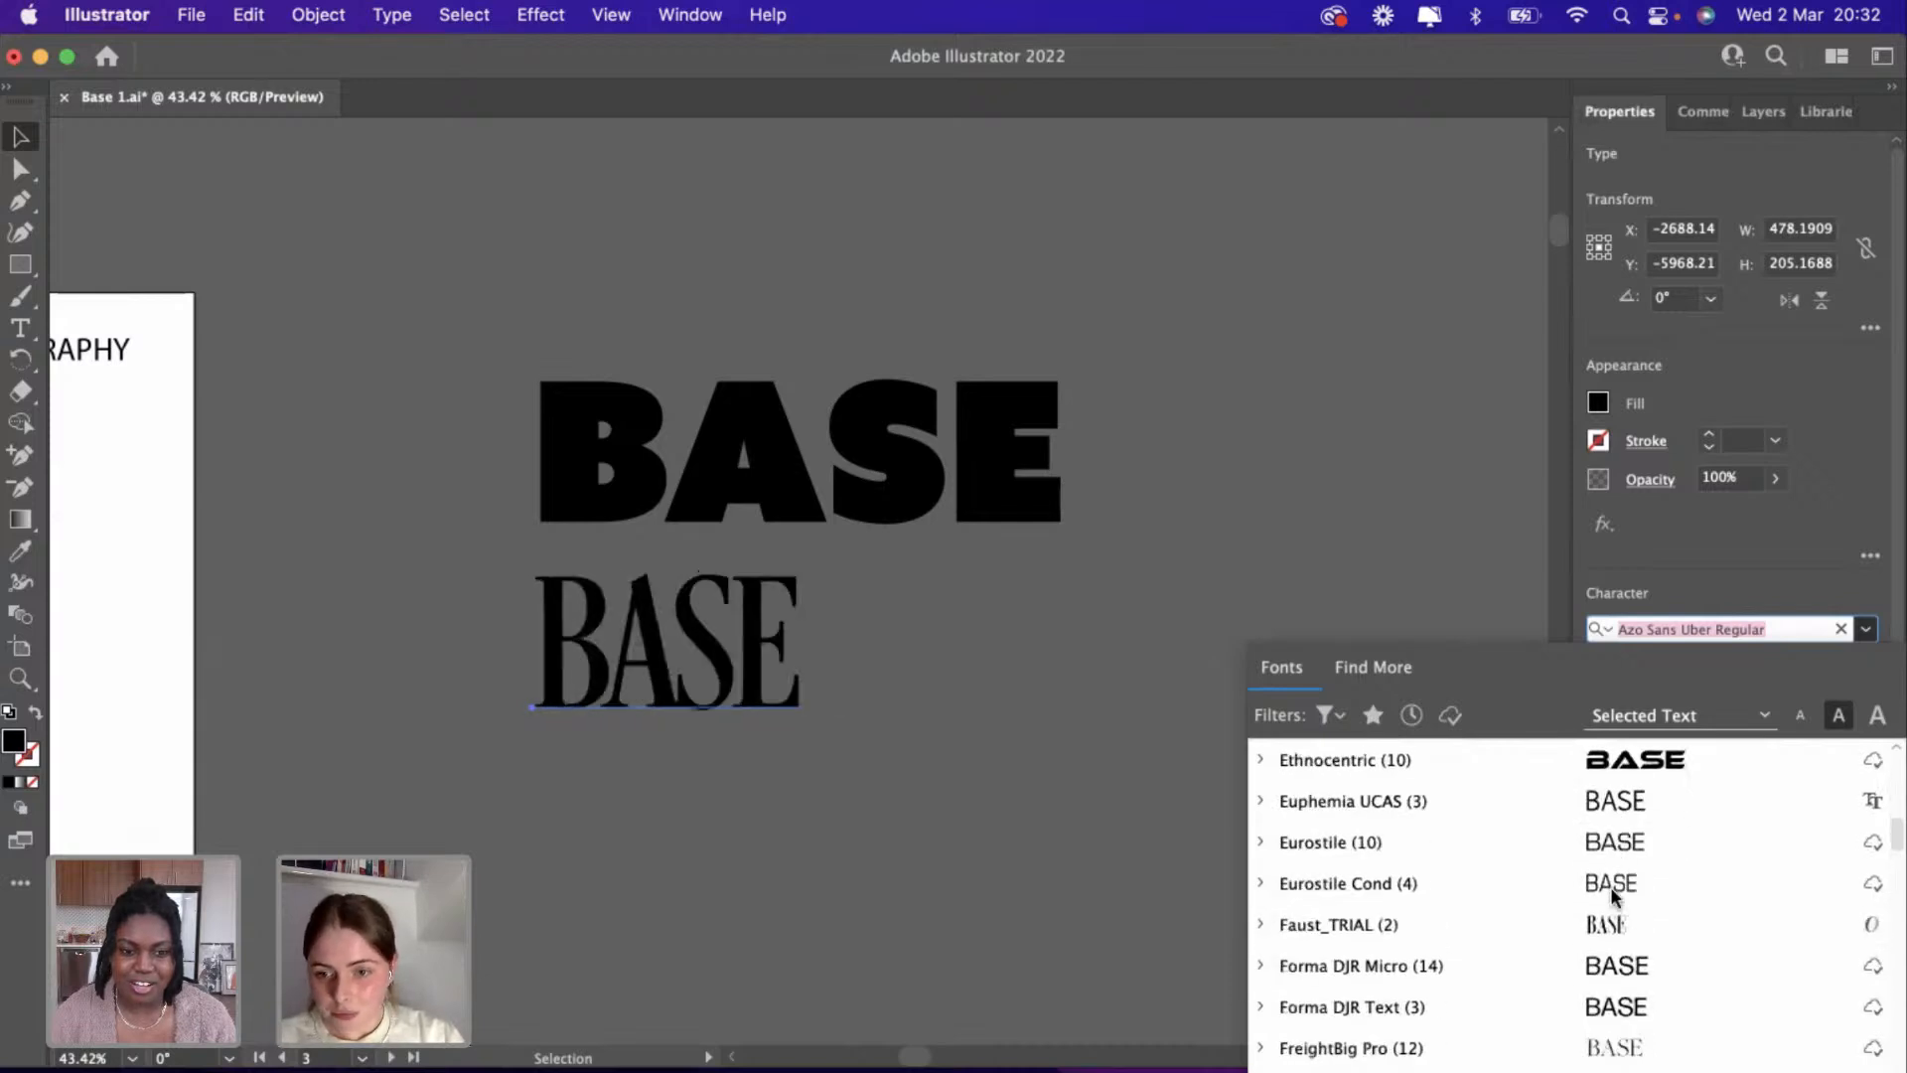
left_click(1626, 761)
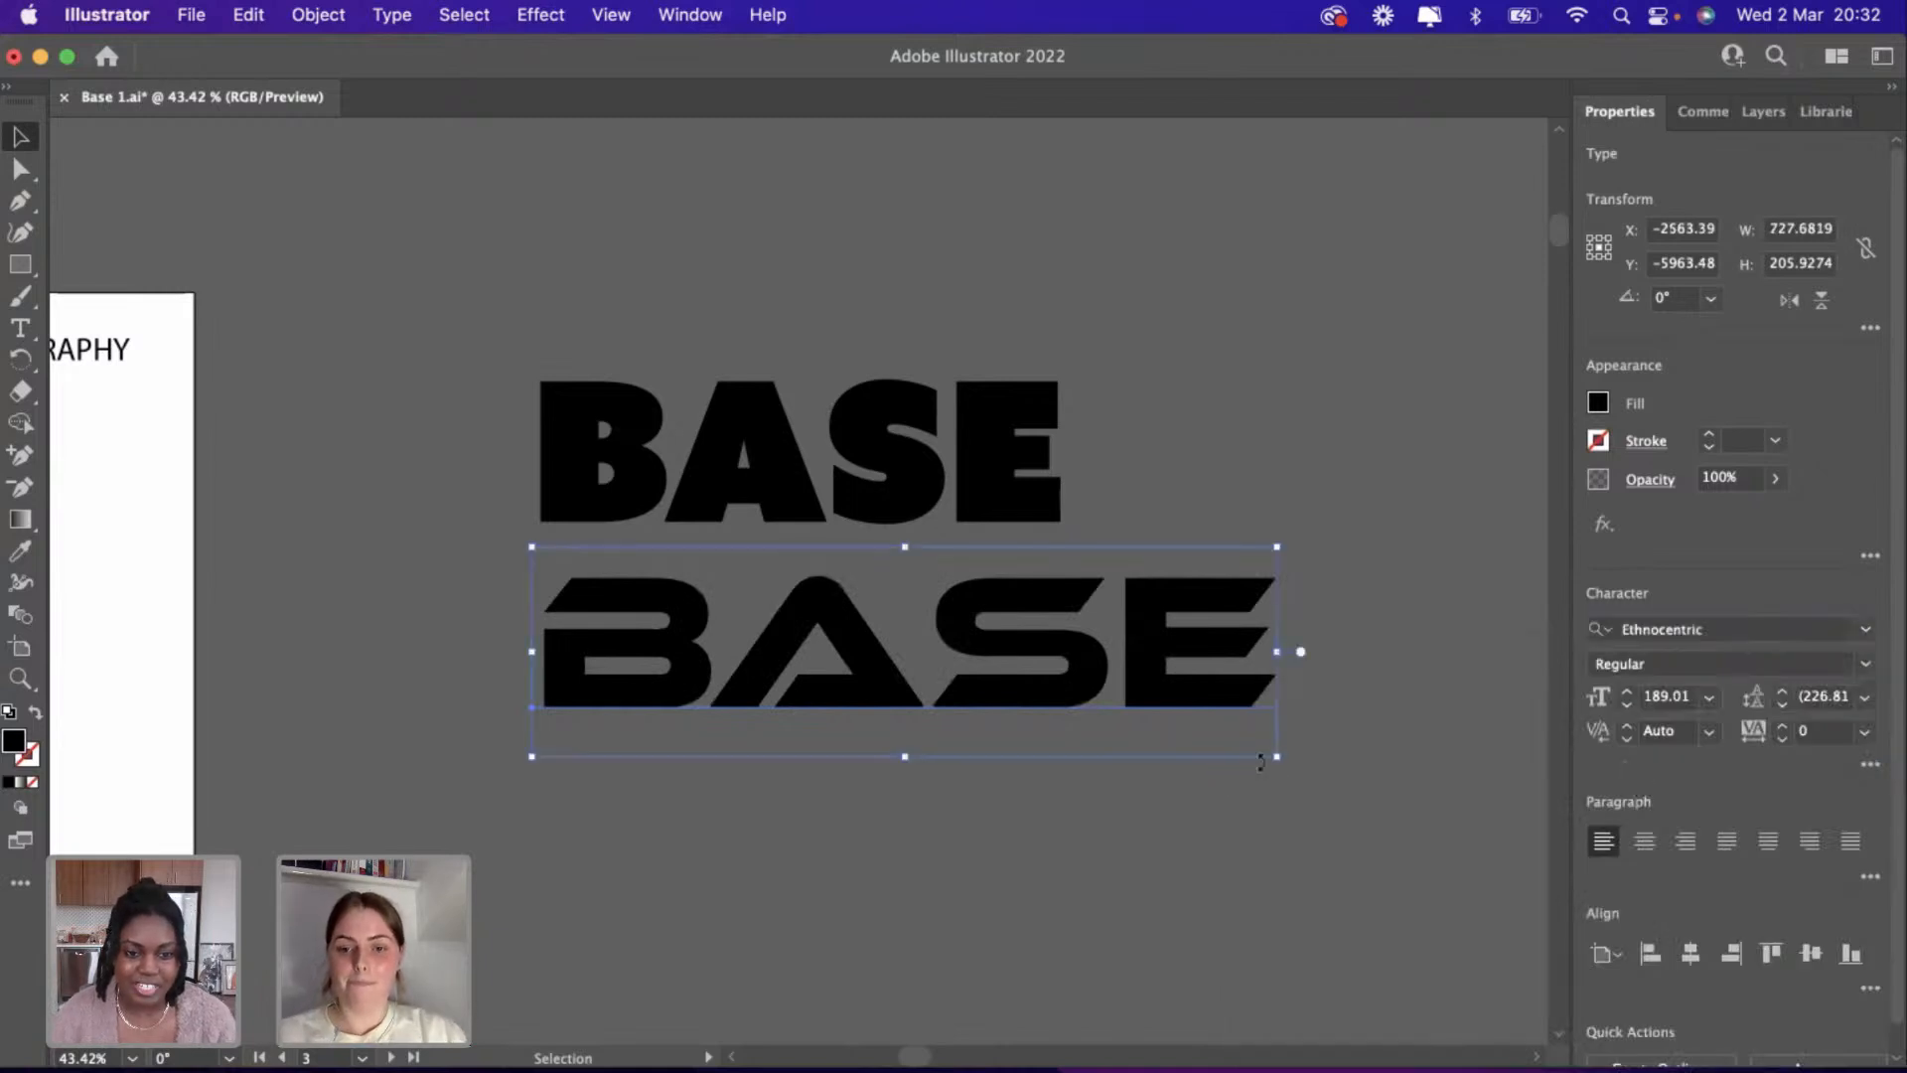
Scale the Ethnocentric BASE proportionally to about 522 px wide to match the wordmark above, and adjust its position slightly beneath it.
left_click_drag(1099, 738, 1065, 719)
left_click(981, 733)
scroll(982, 733, "up", 3)
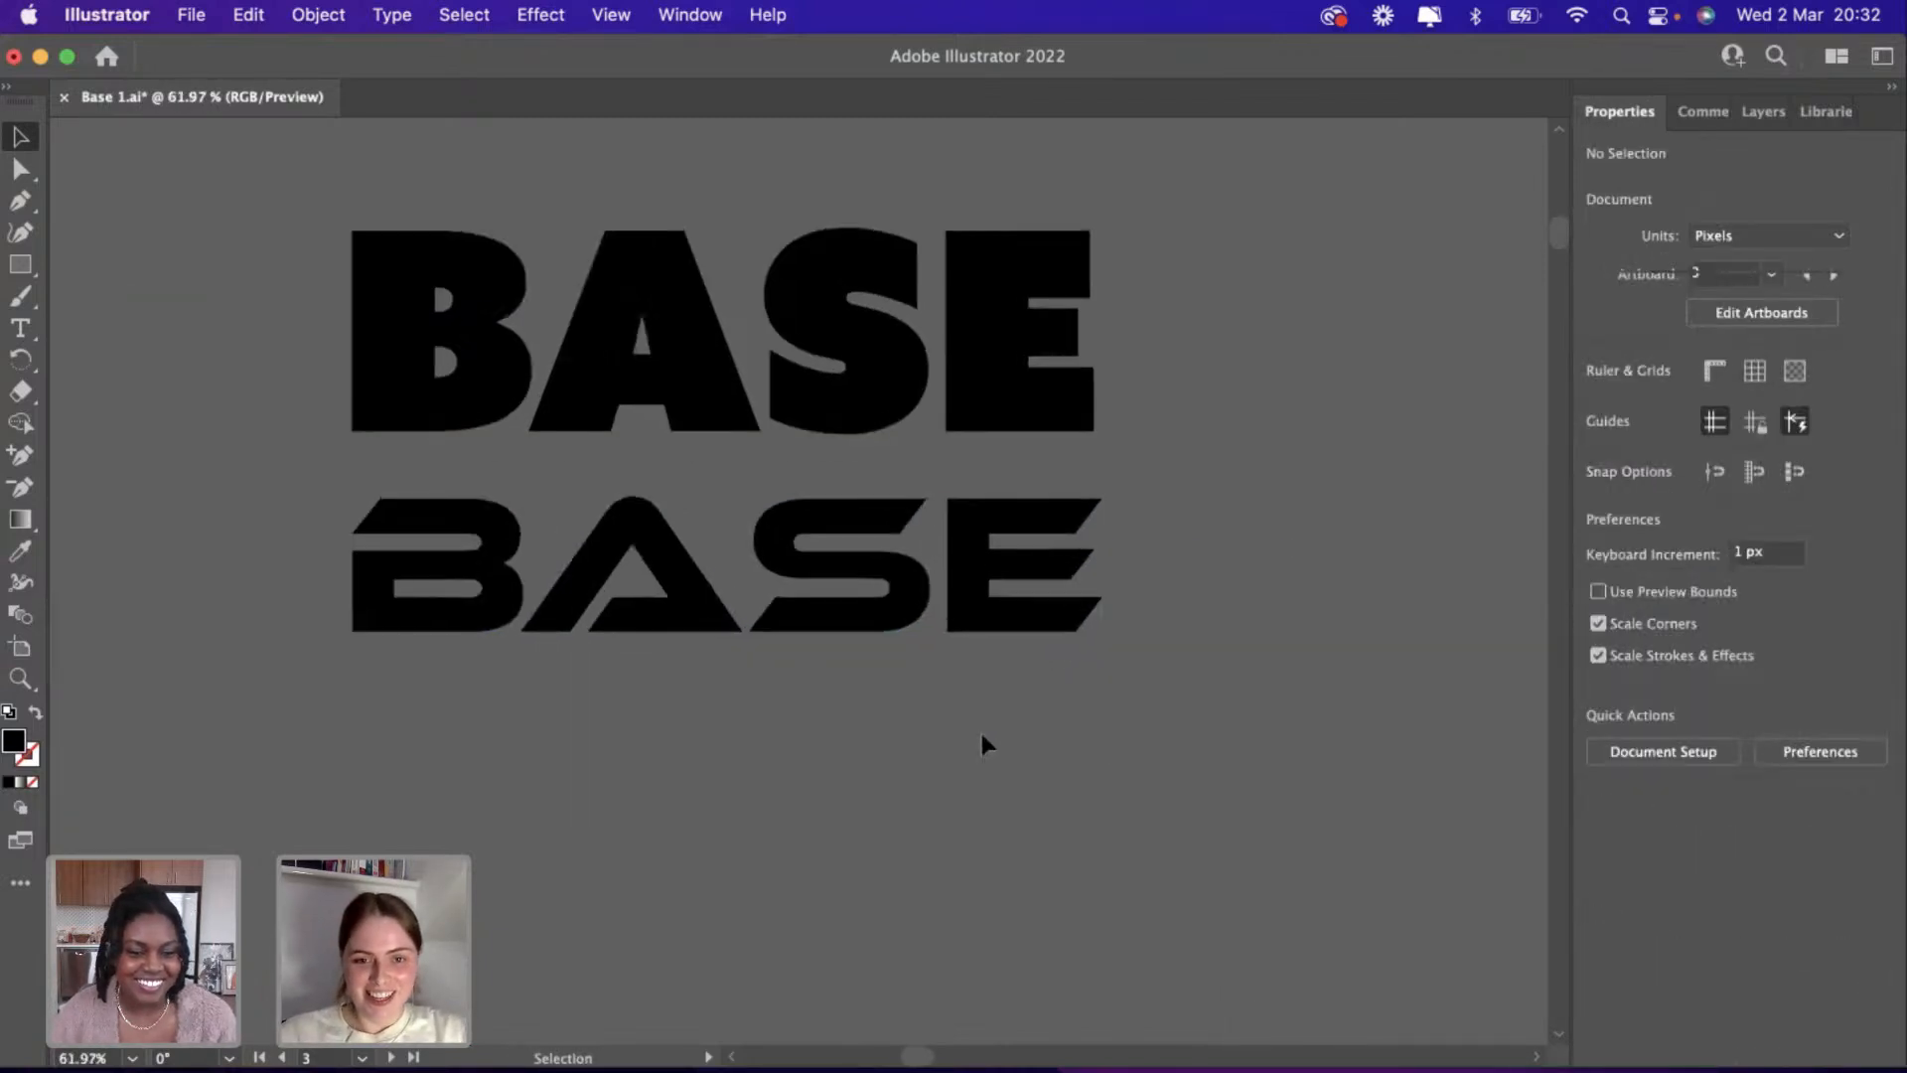
mouse_move(949, 675)
left_mouse_down()
mouse_move(948, 693)
mouse_move(946, 668)
left_mouse_up()
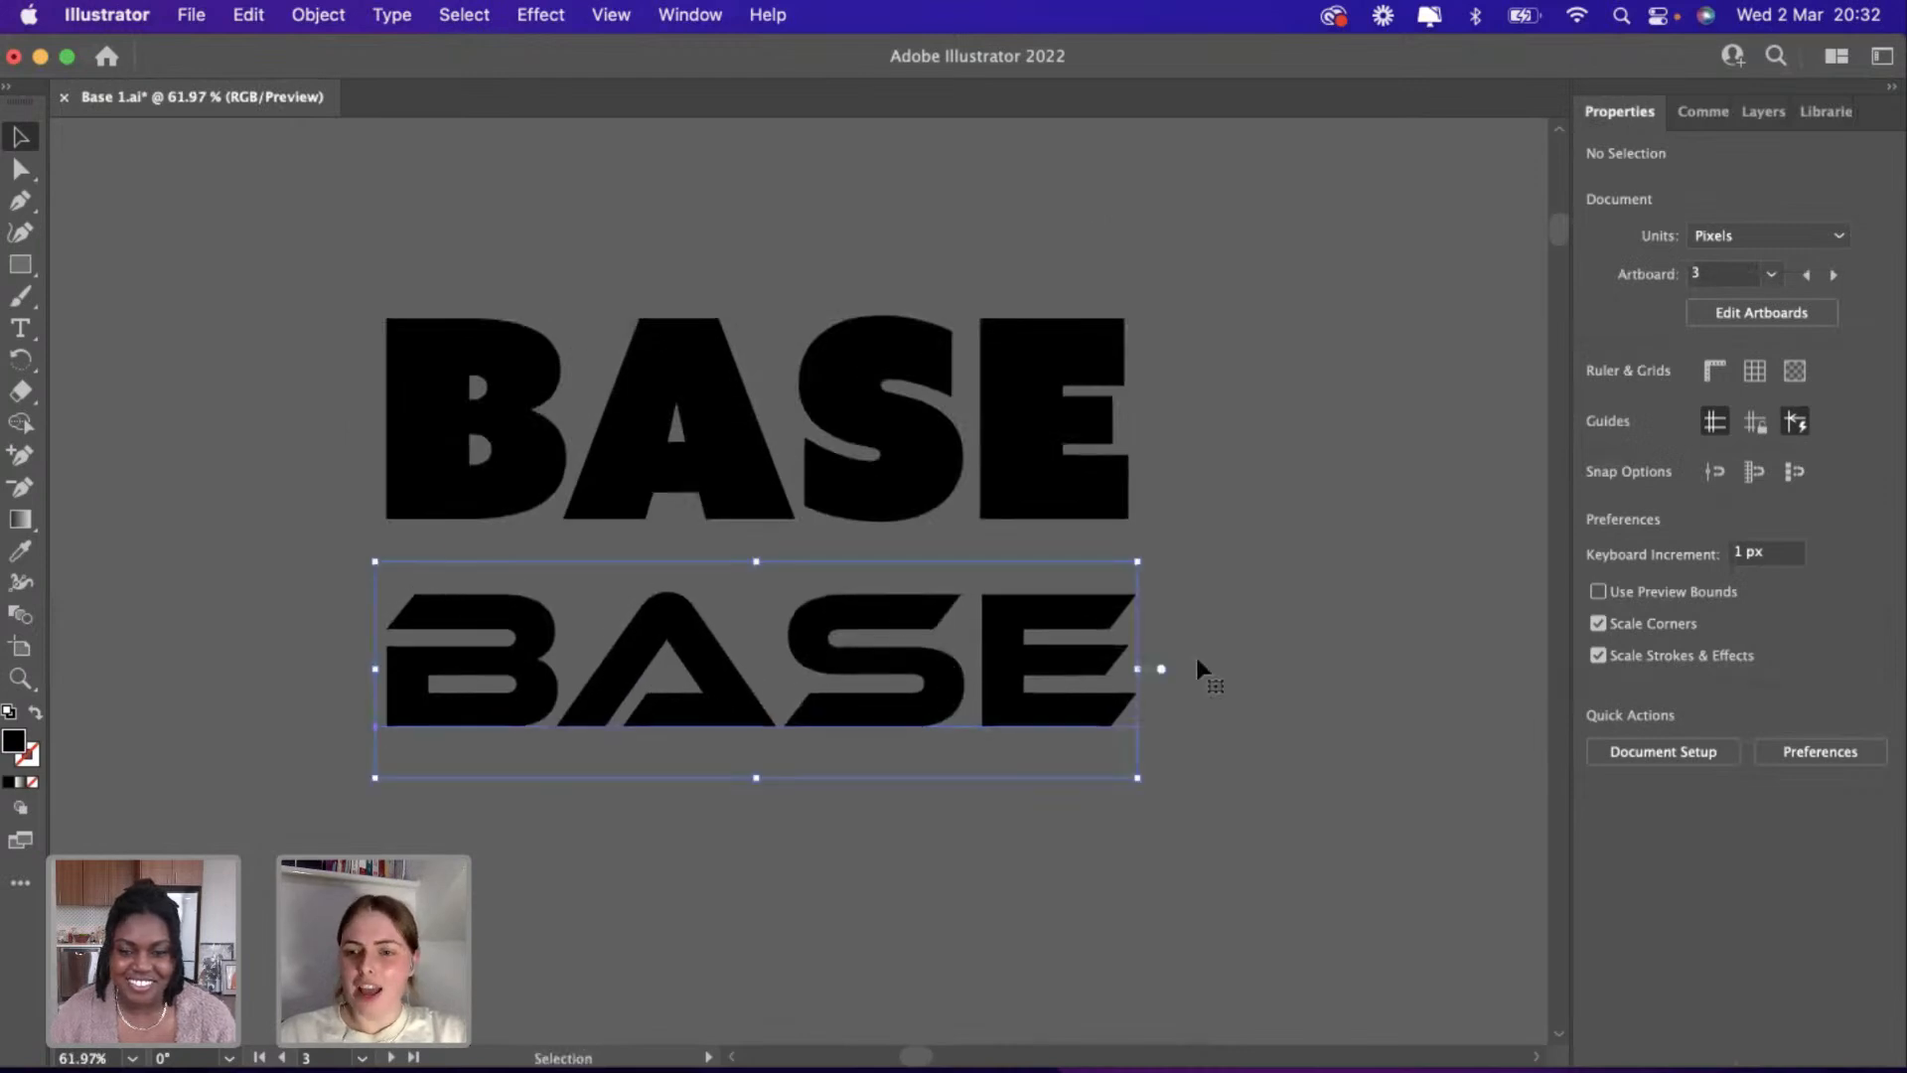
Duplicate the Ethnocentric BASE directly below itself as a third wordmark, keeping its Regular style.
left_click_drag(892, 773, 949, 1003)
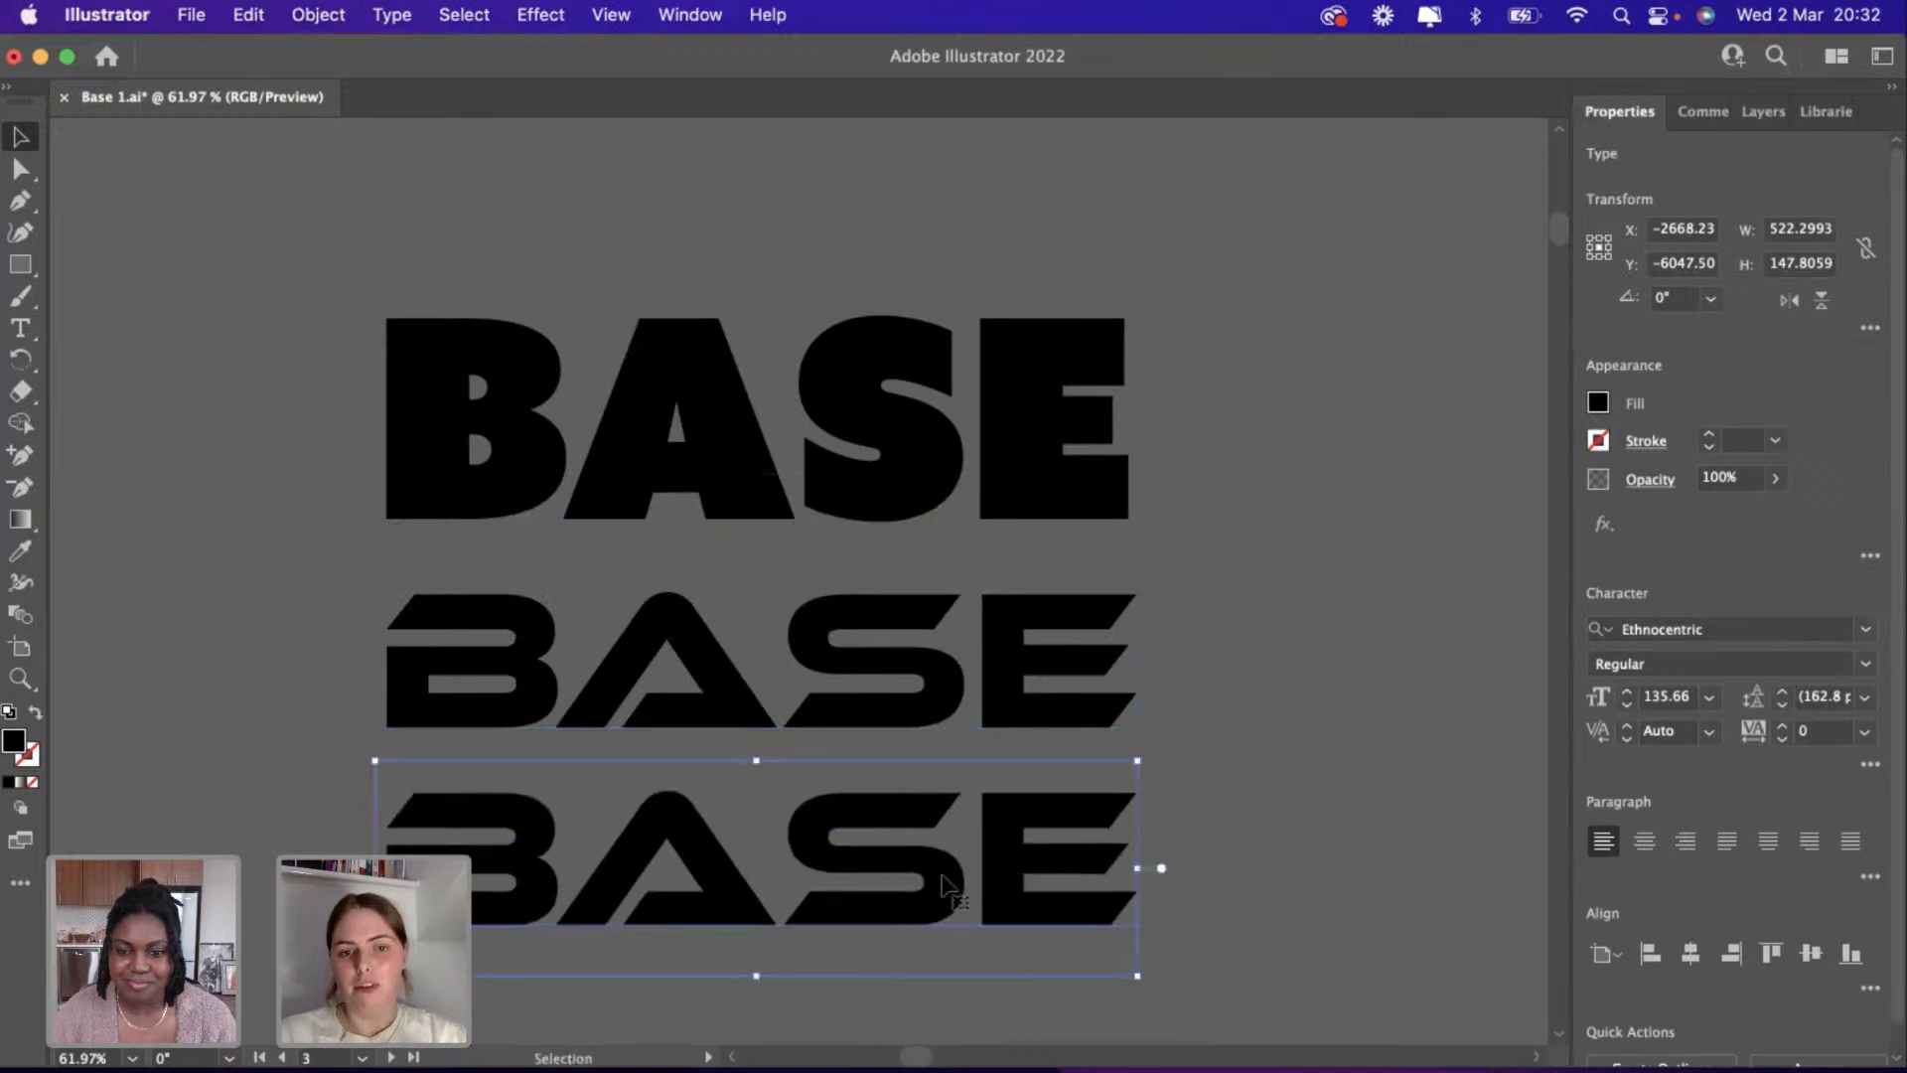
left_click(1866, 666)
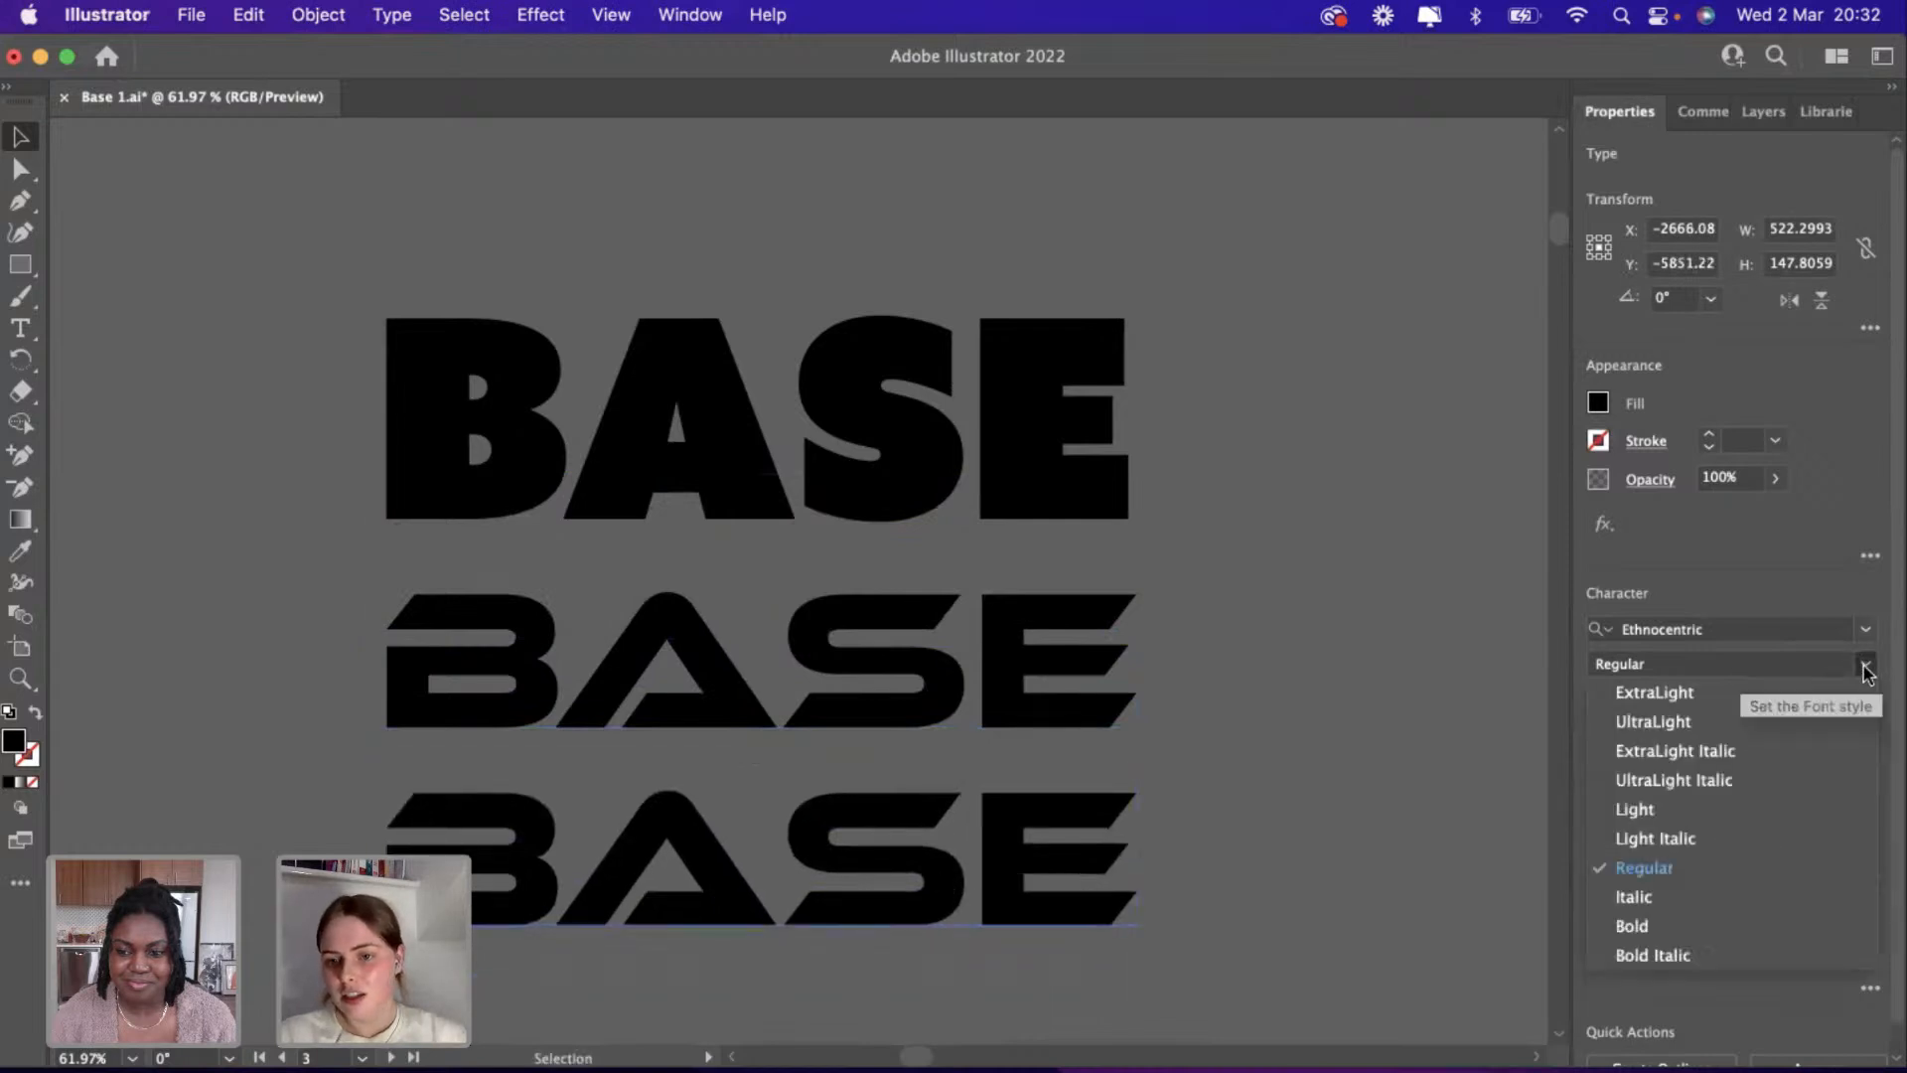
left_click(873, 733)
Set the font style of the middle Ethnocentric BASE to Bold.
left_click(866, 707)
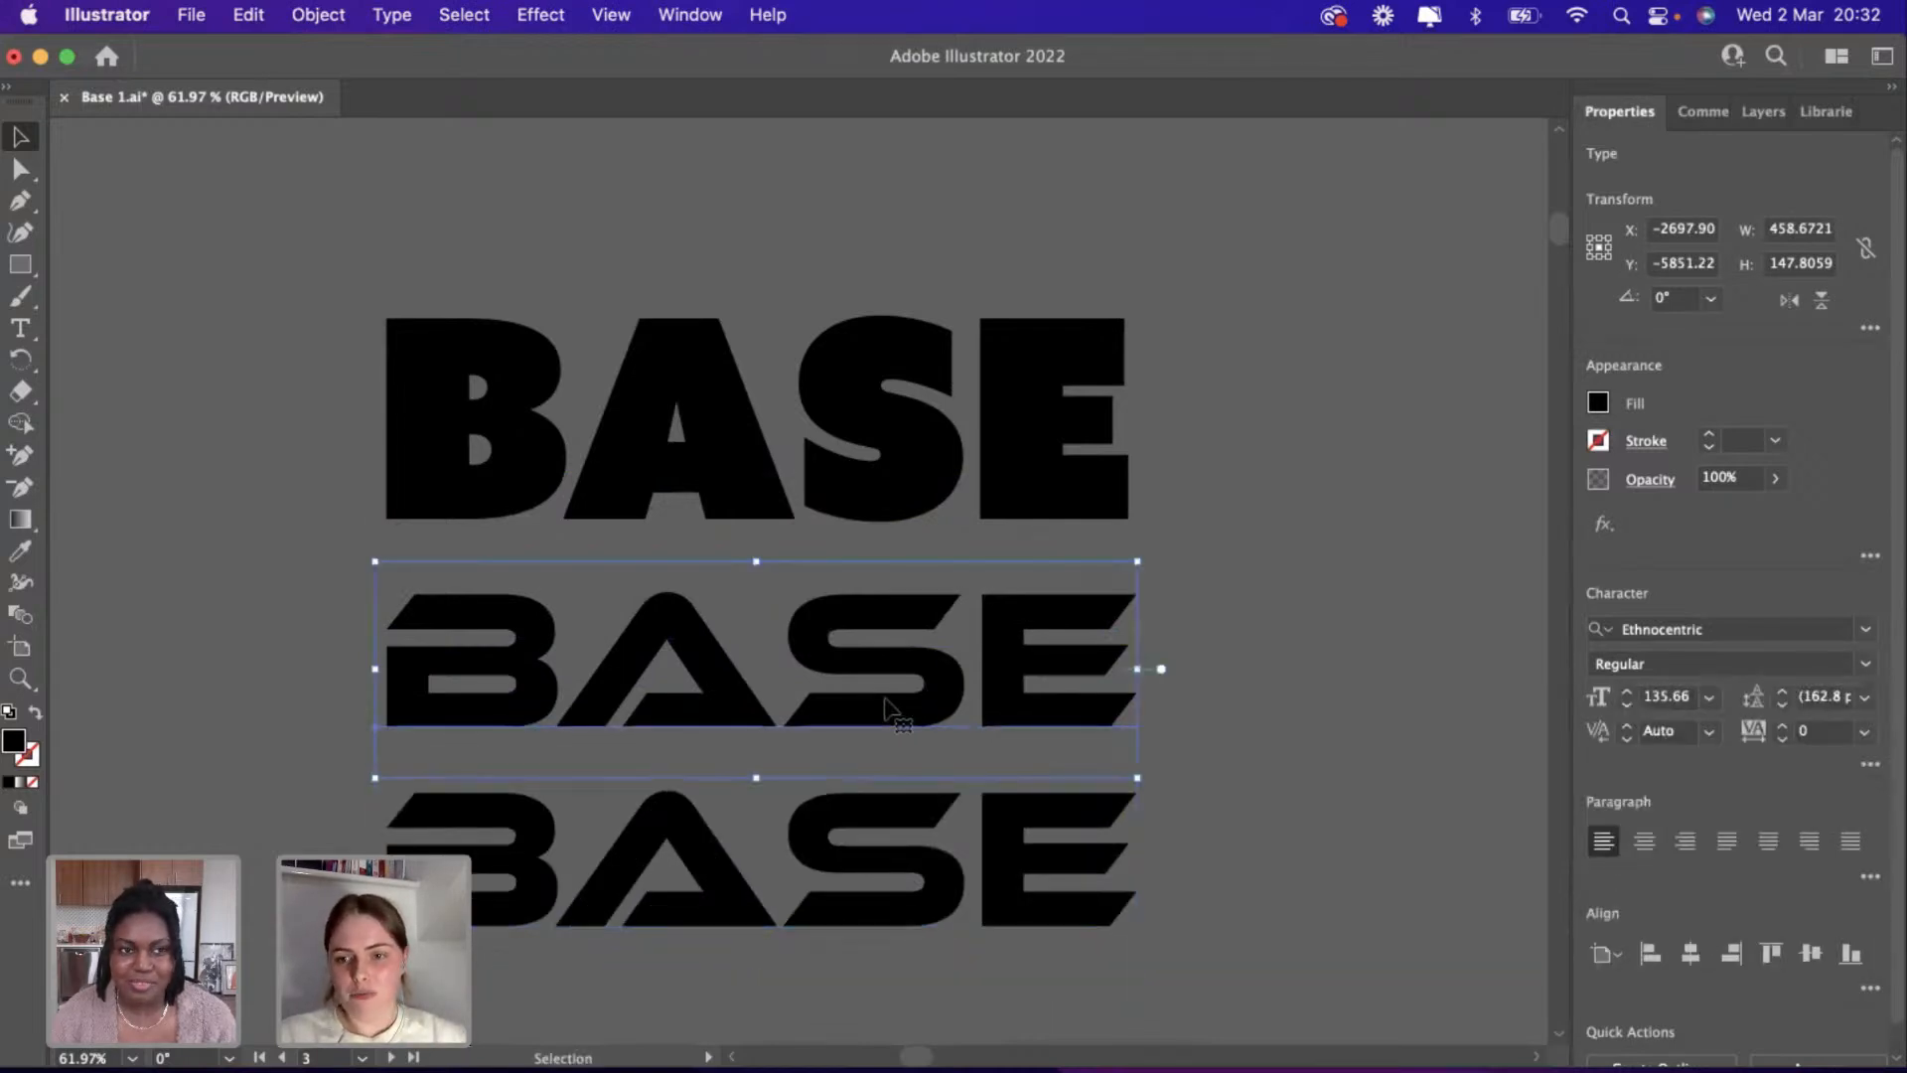
left_click(1865, 663)
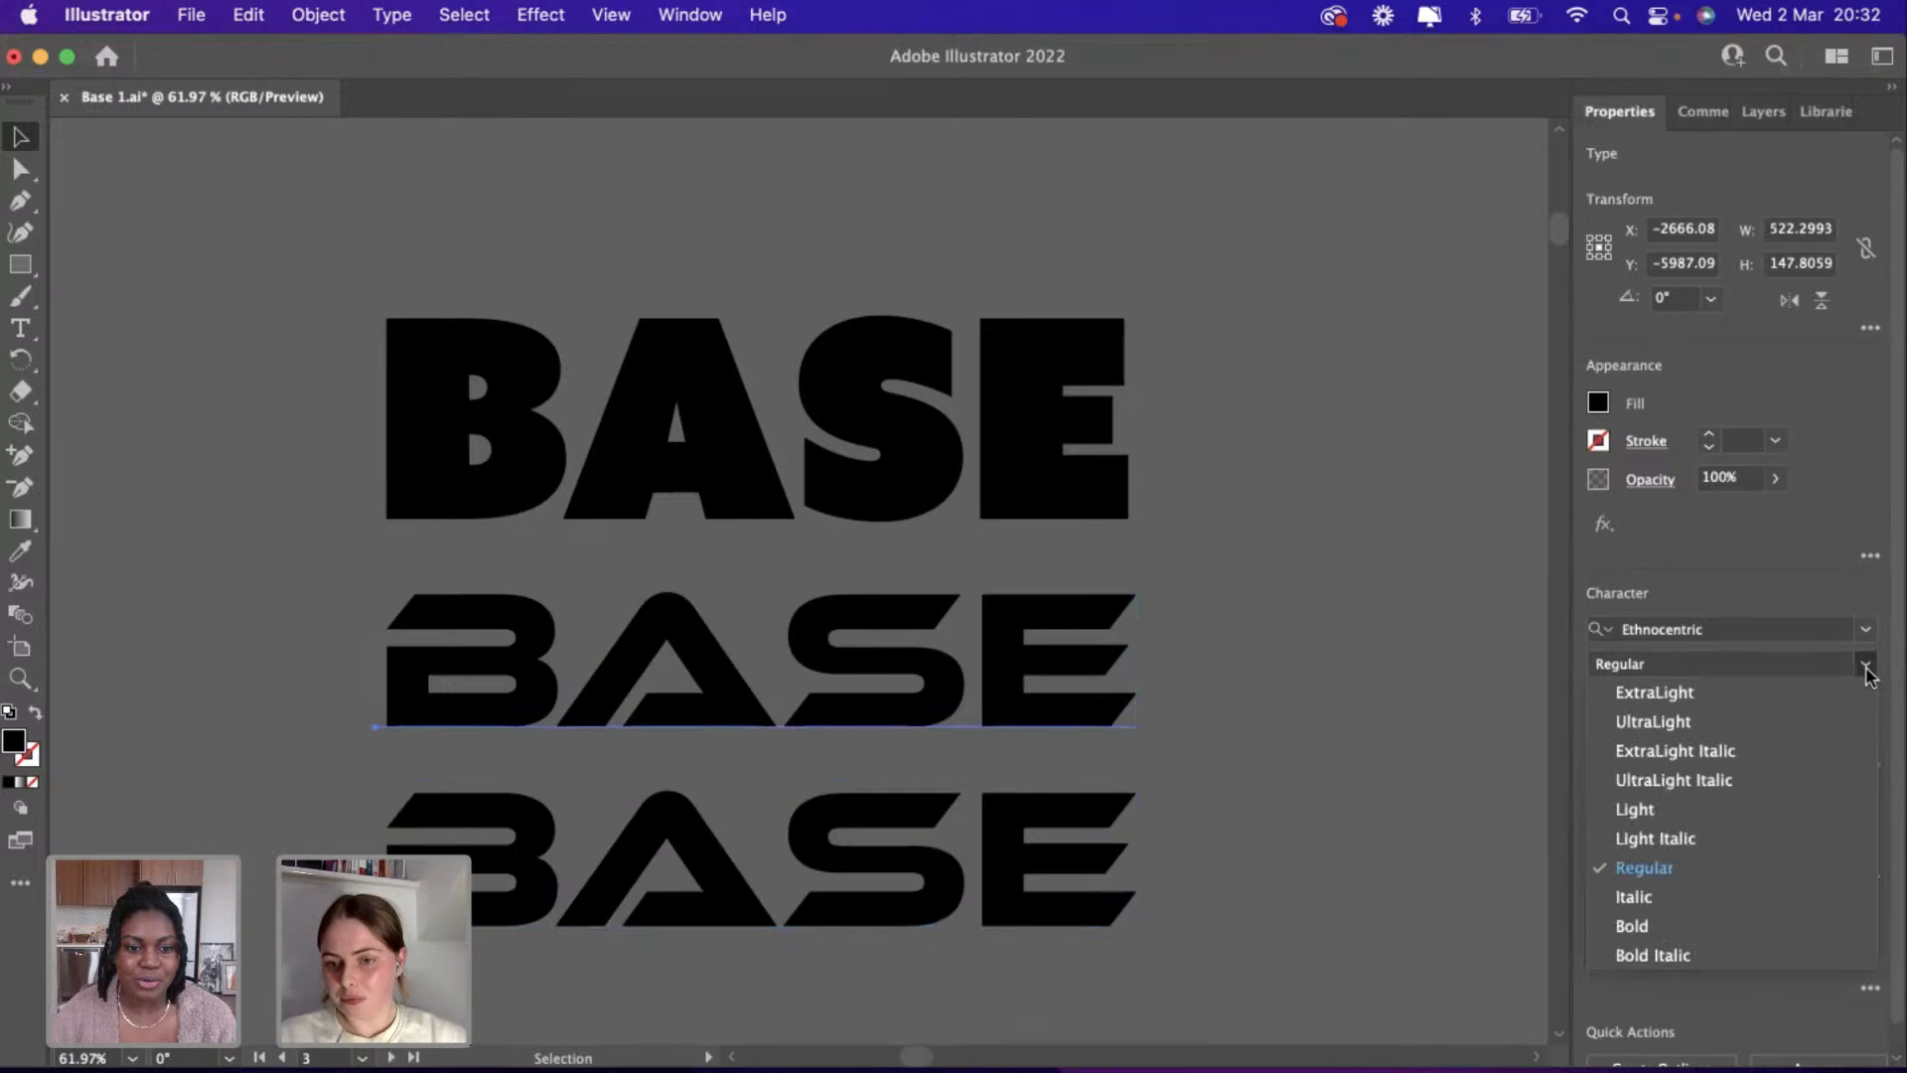
left_click(1668, 935)
Browse the font families for the lowest BASE wordmark and set it in Good Times.
left_click(1030, 906)
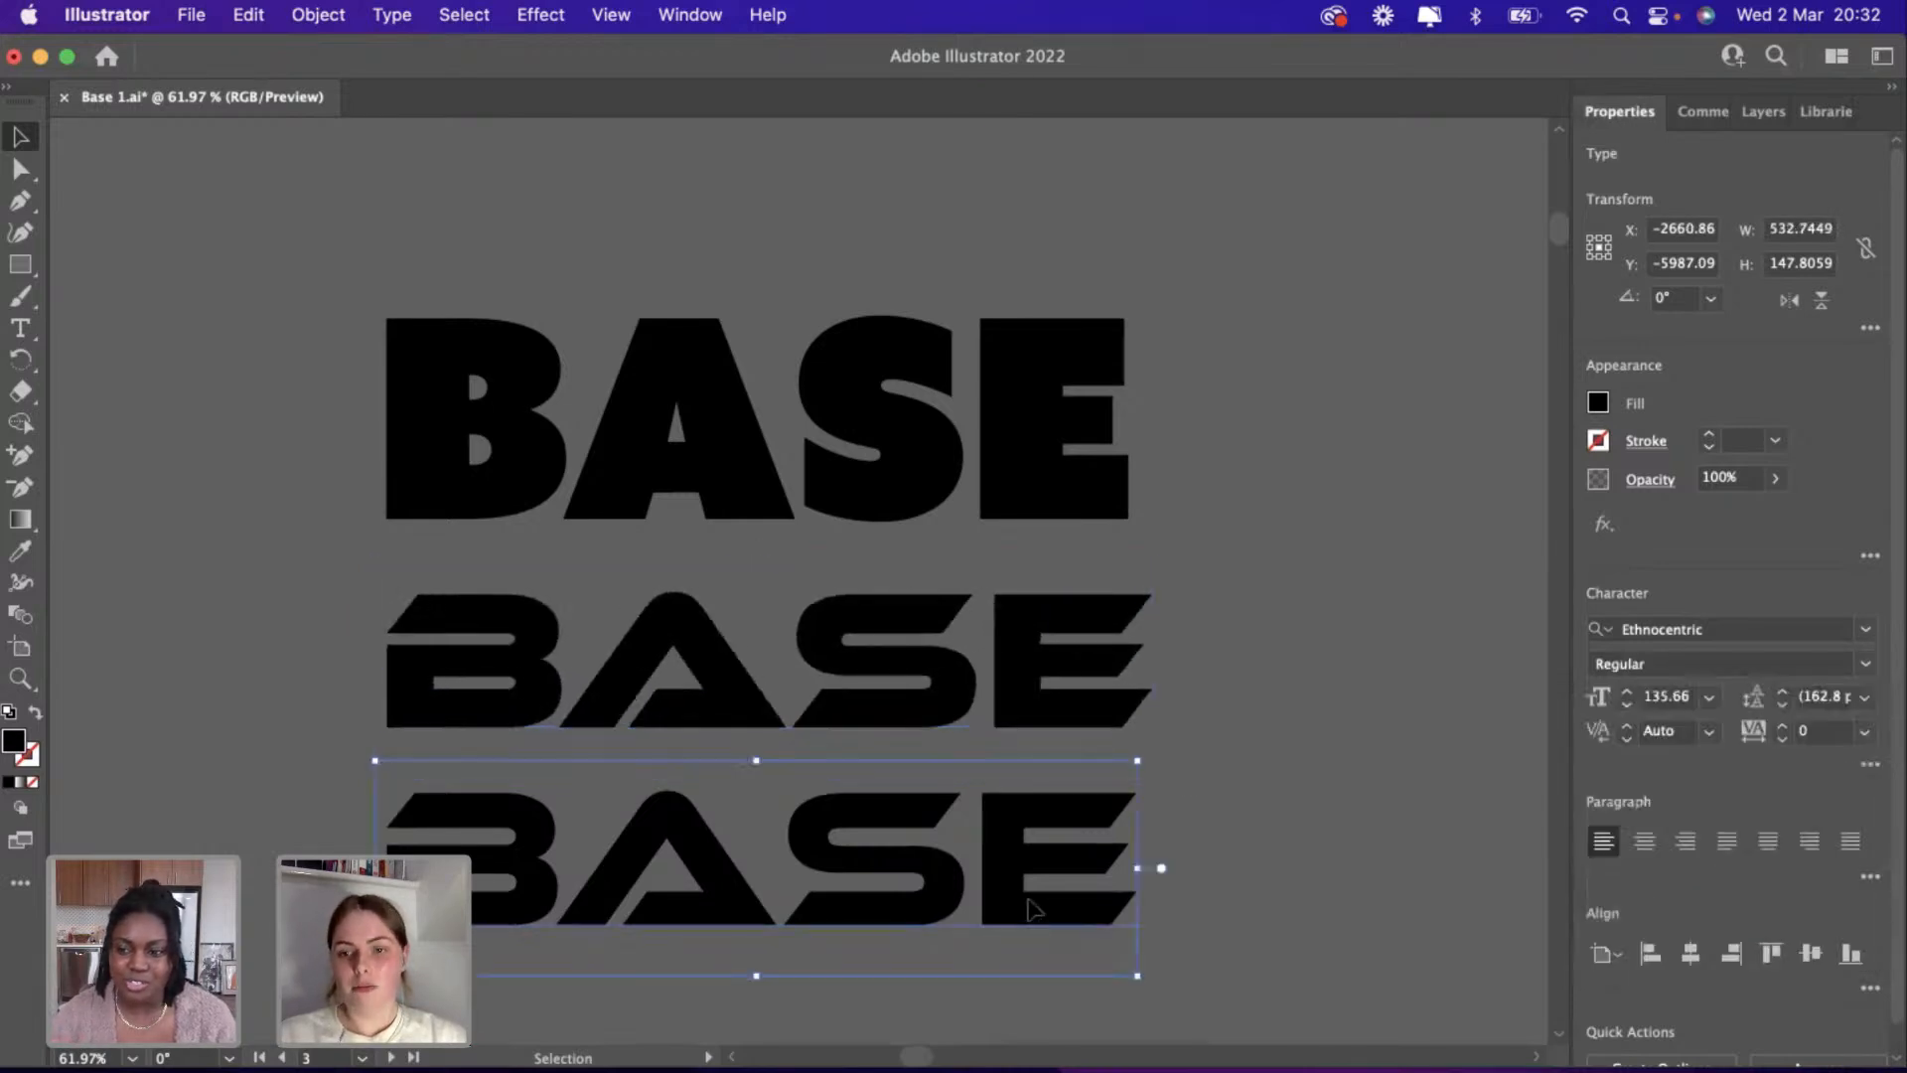
left_click(1867, 630)
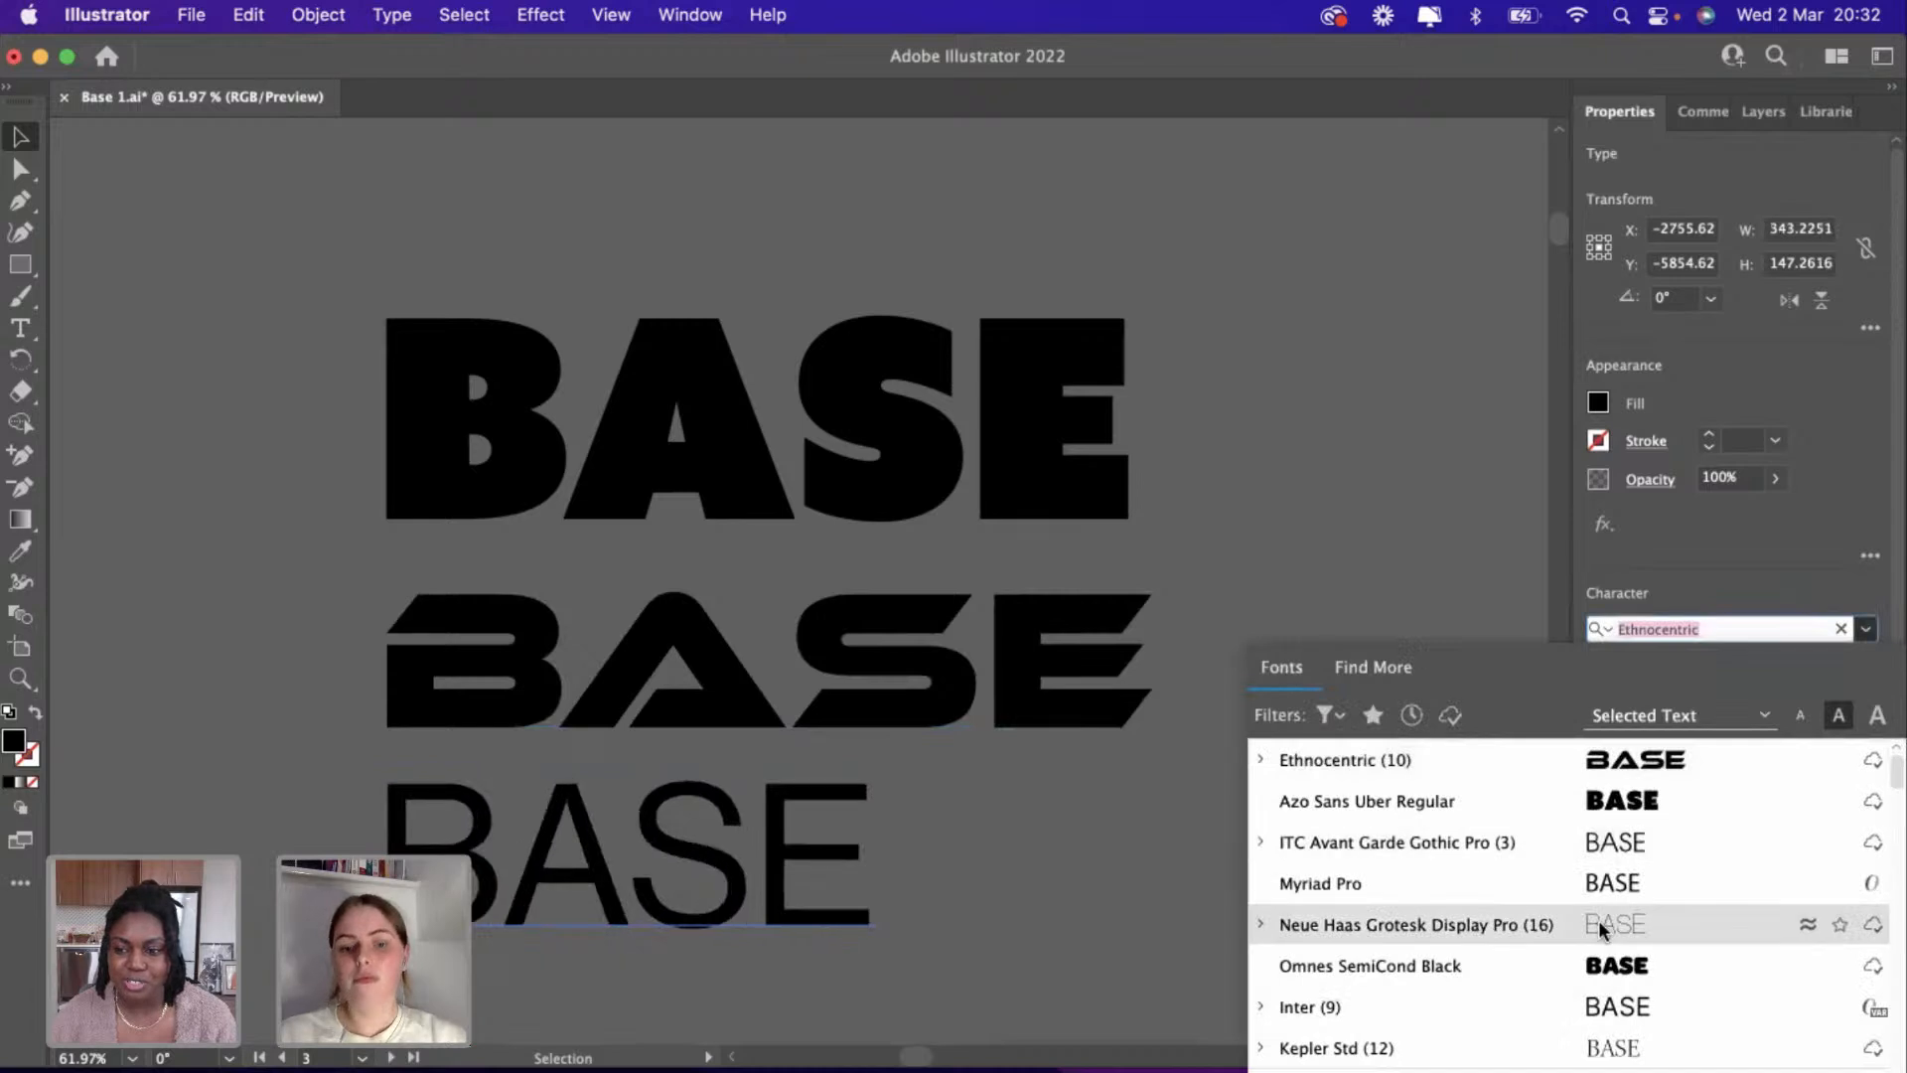
scroll(1601, 929, "down", 5)
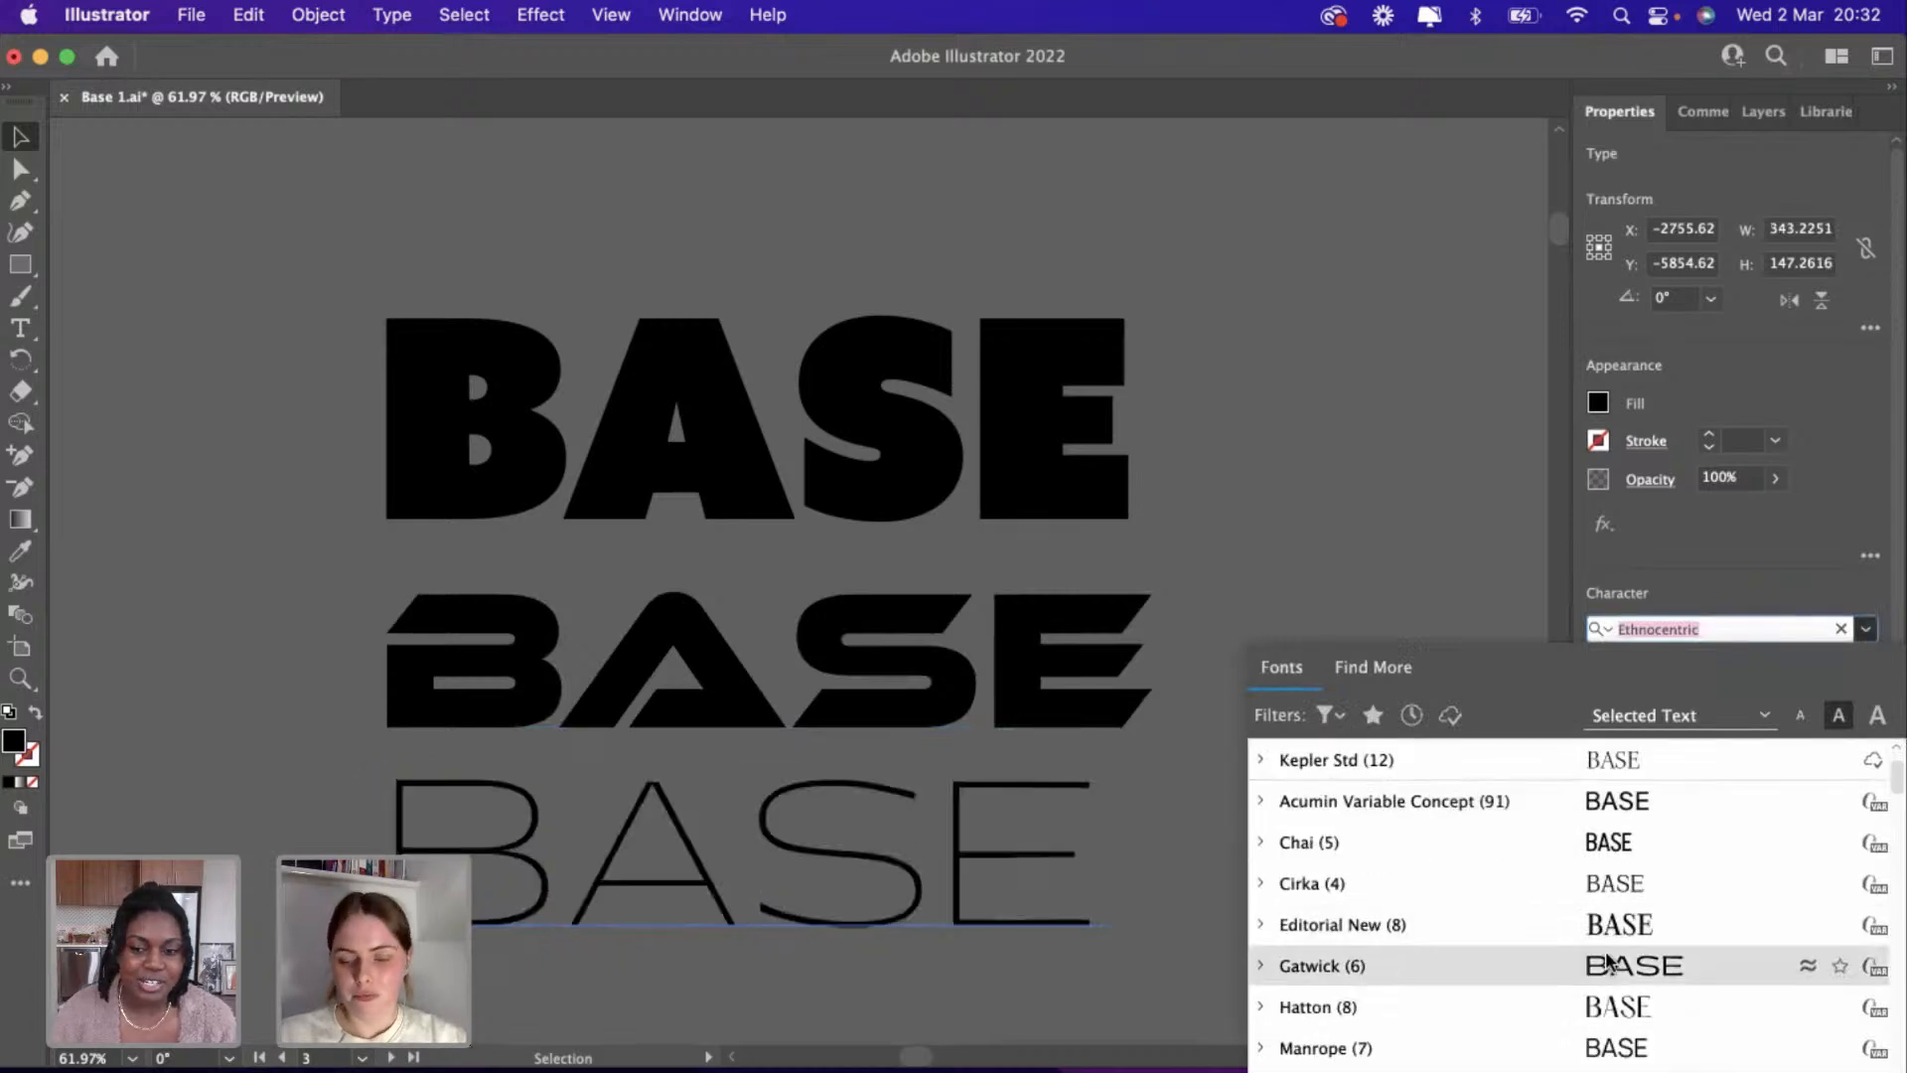
scroll(1605, 961, "up", 15)
scroll(1609, 962, "down", 5)
scroll(1609, 962, "down", 10)
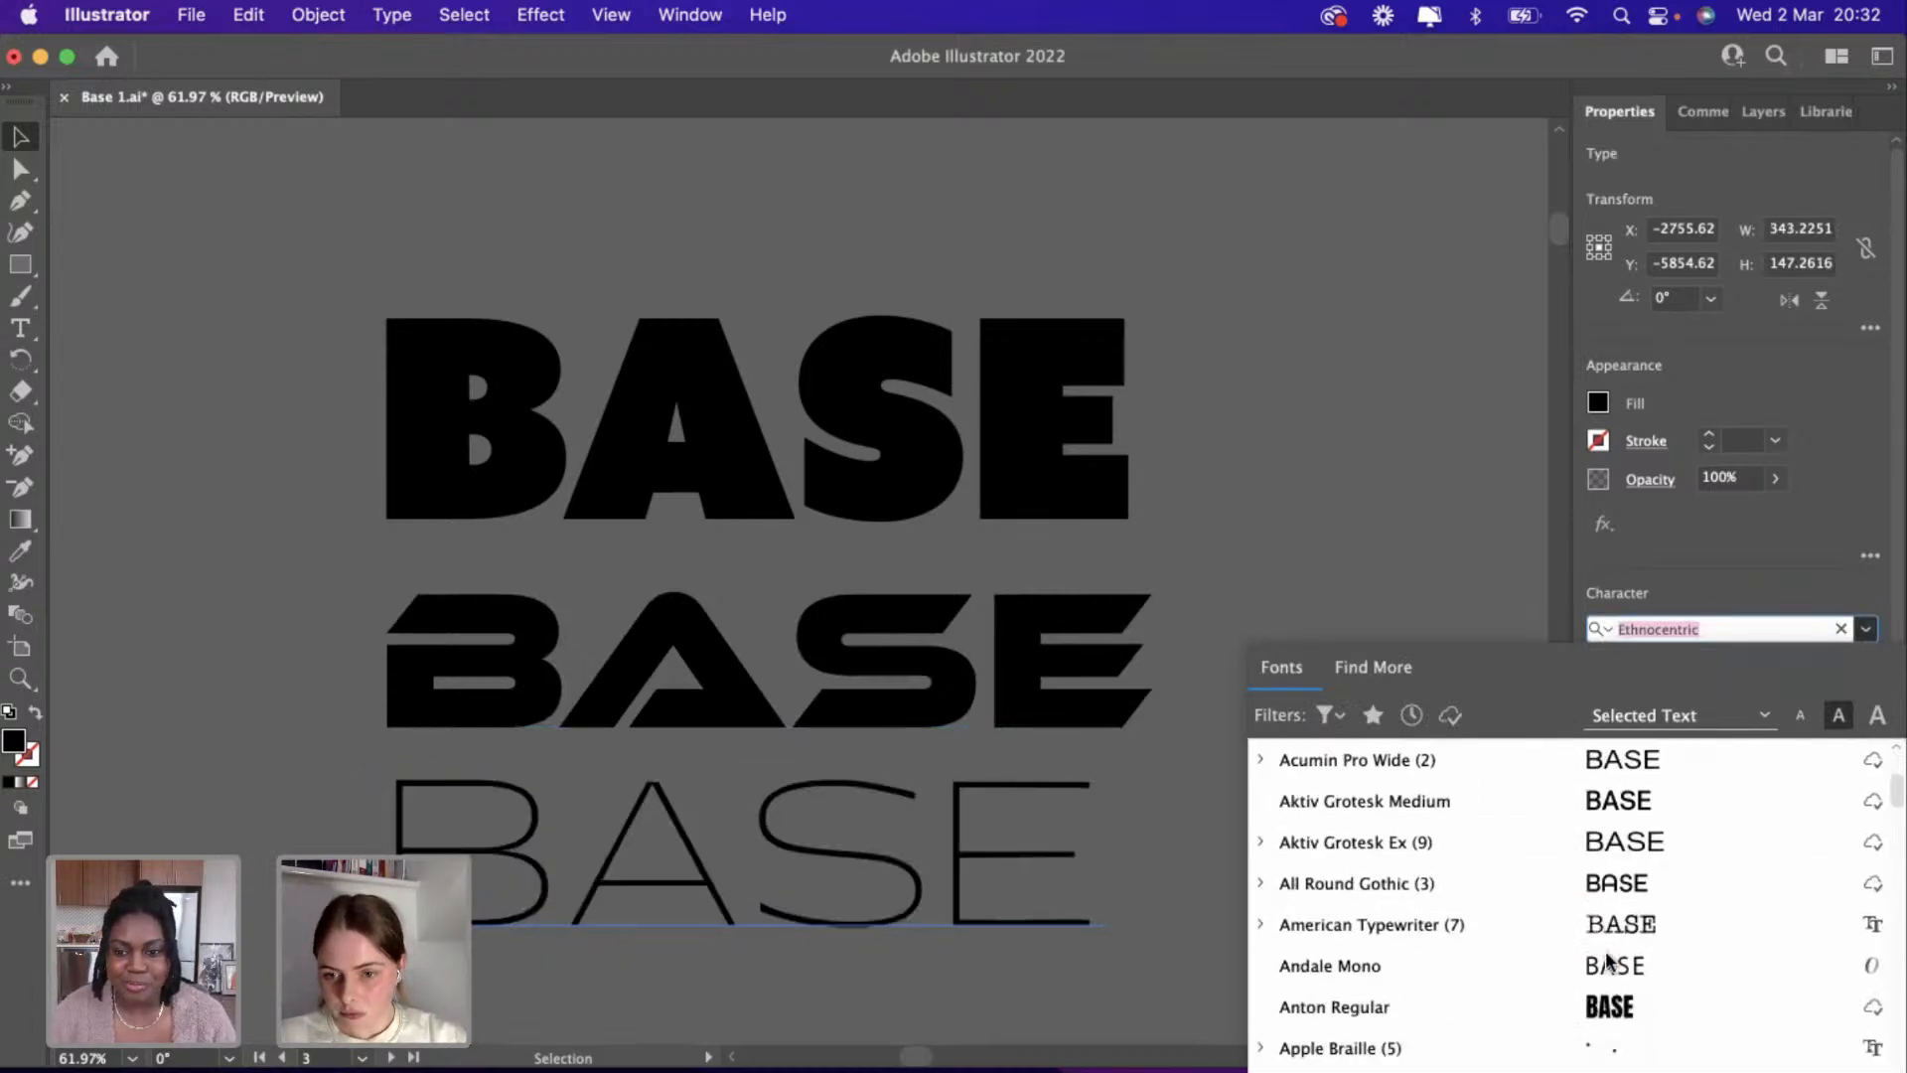
scroll(1609, 962, "down", 18)
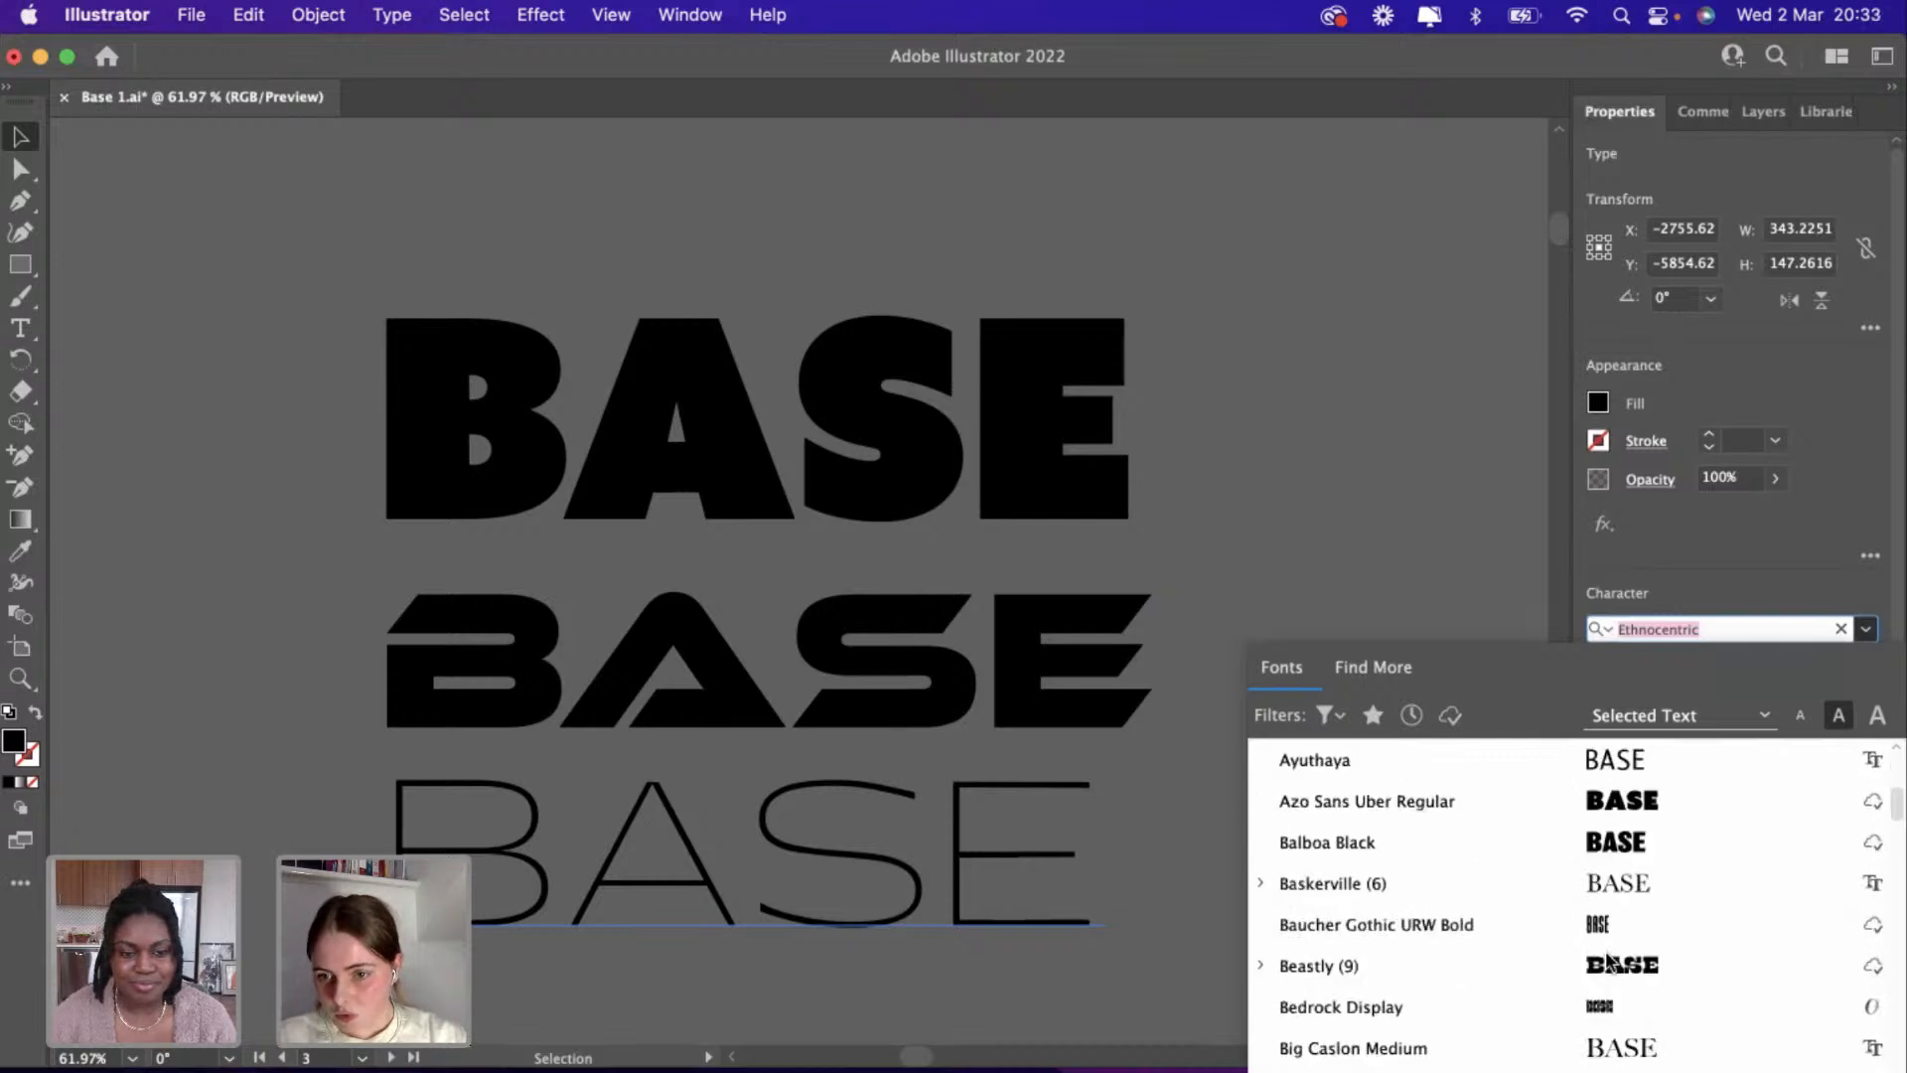
scroll(1610, 961, "down", 13)
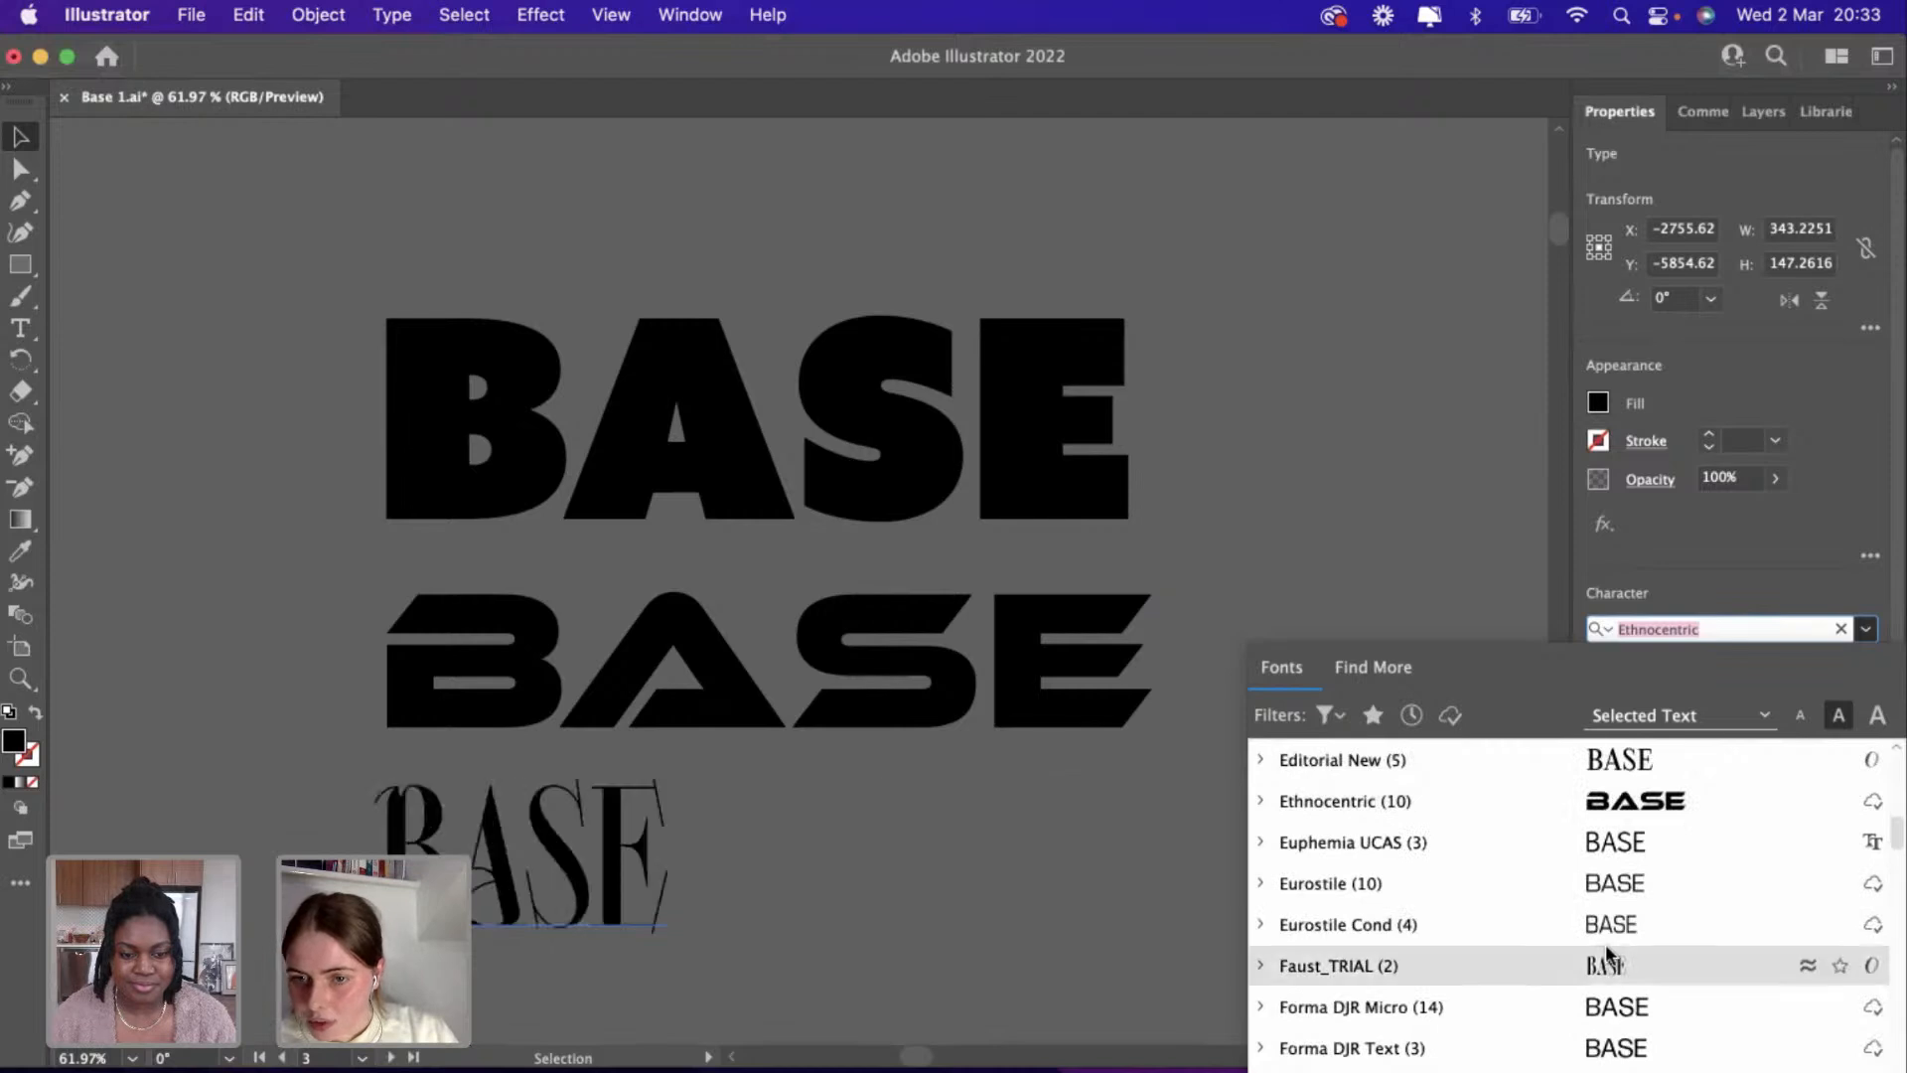
scroll(1609, 961, "down", 2)
scroll(1609, 959, "up", 2)
scroll(1606, 948, "down", 4)
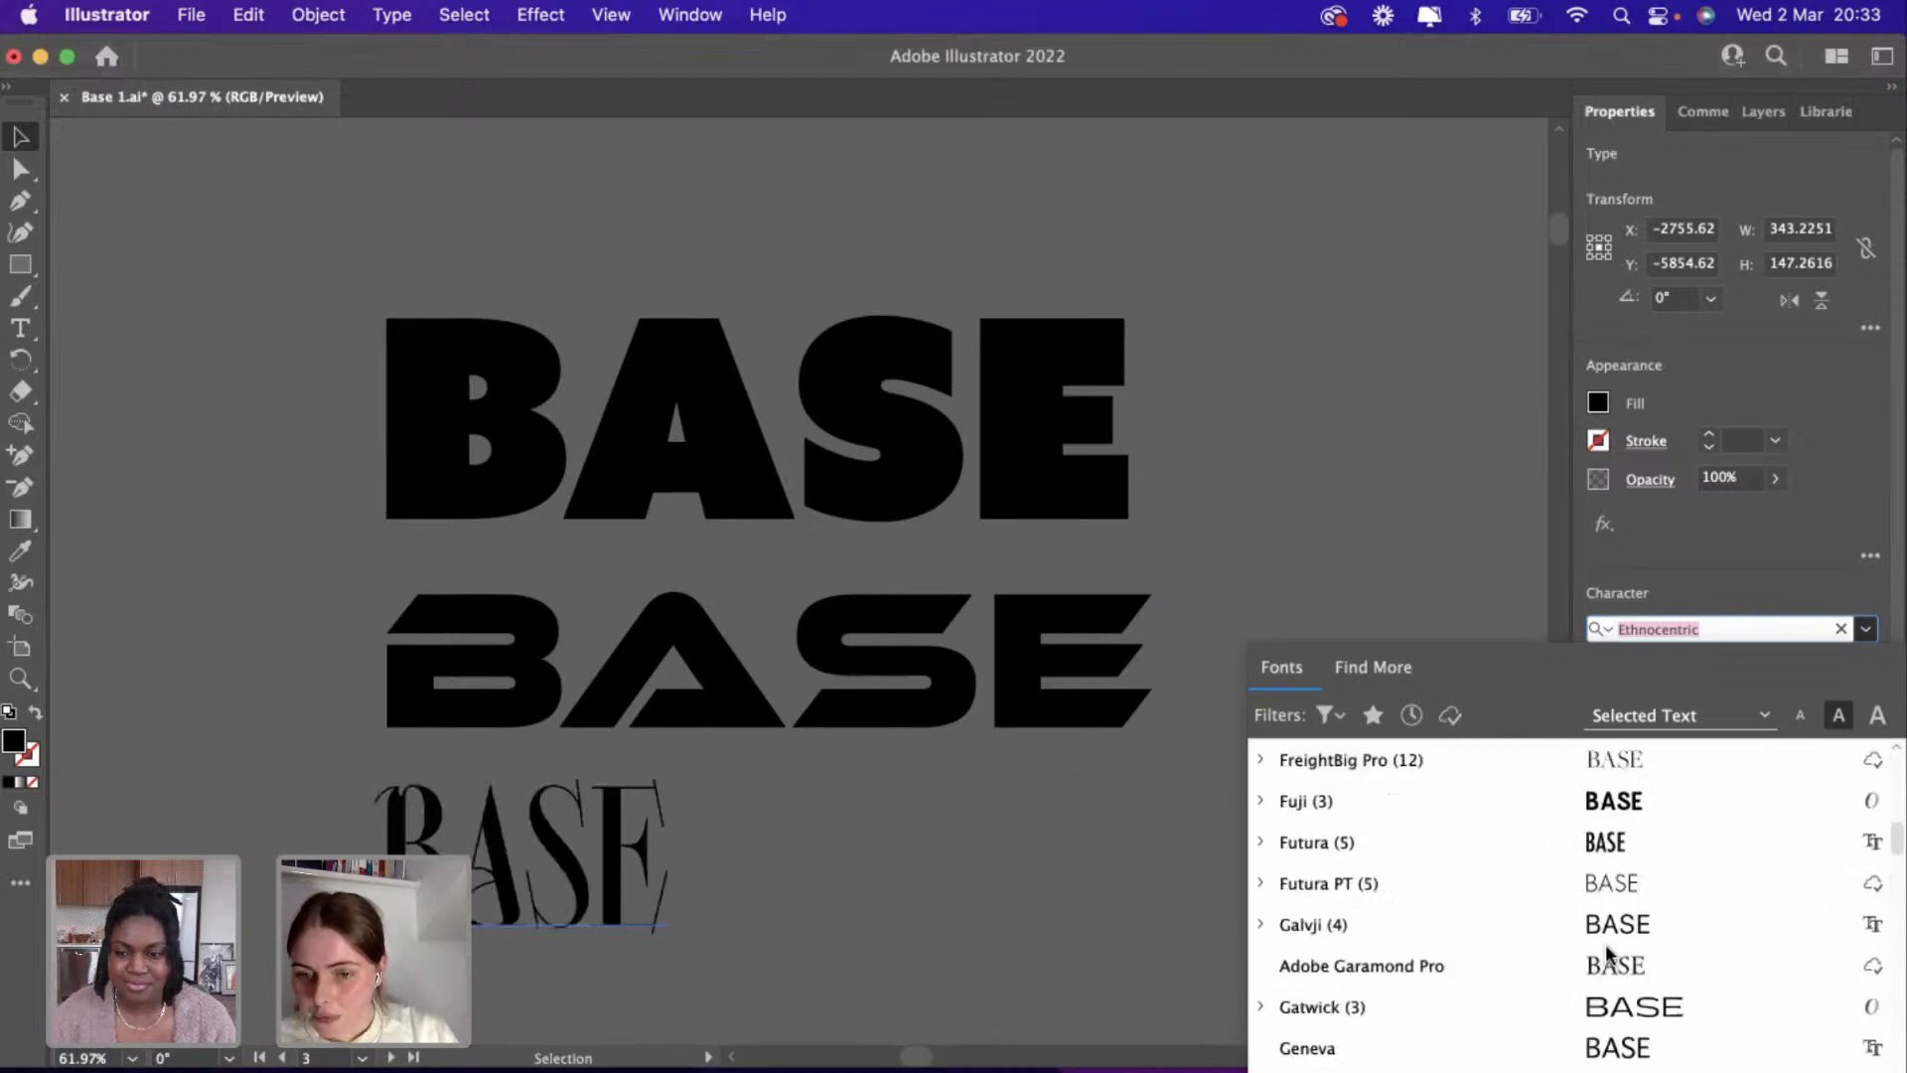
scroll(1606, 948, "down", 4)
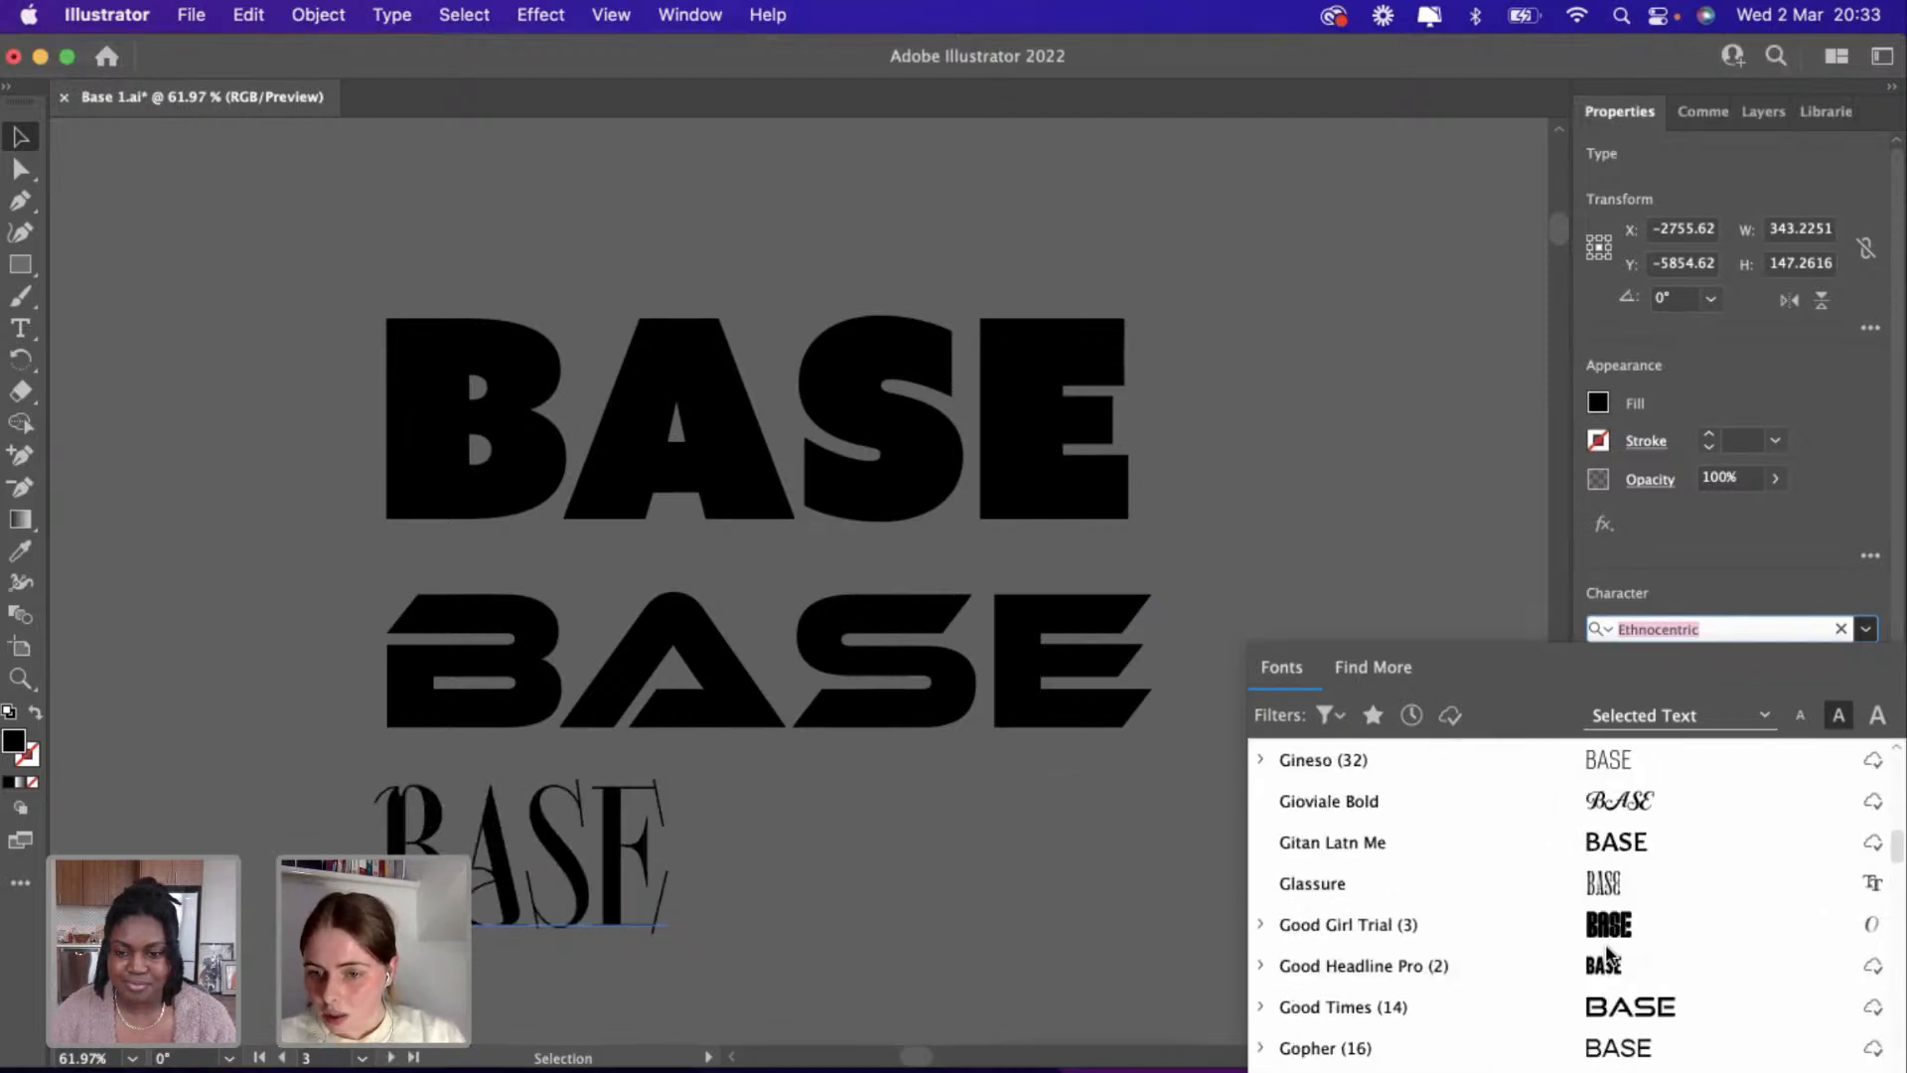
left_click(1341, 1006)
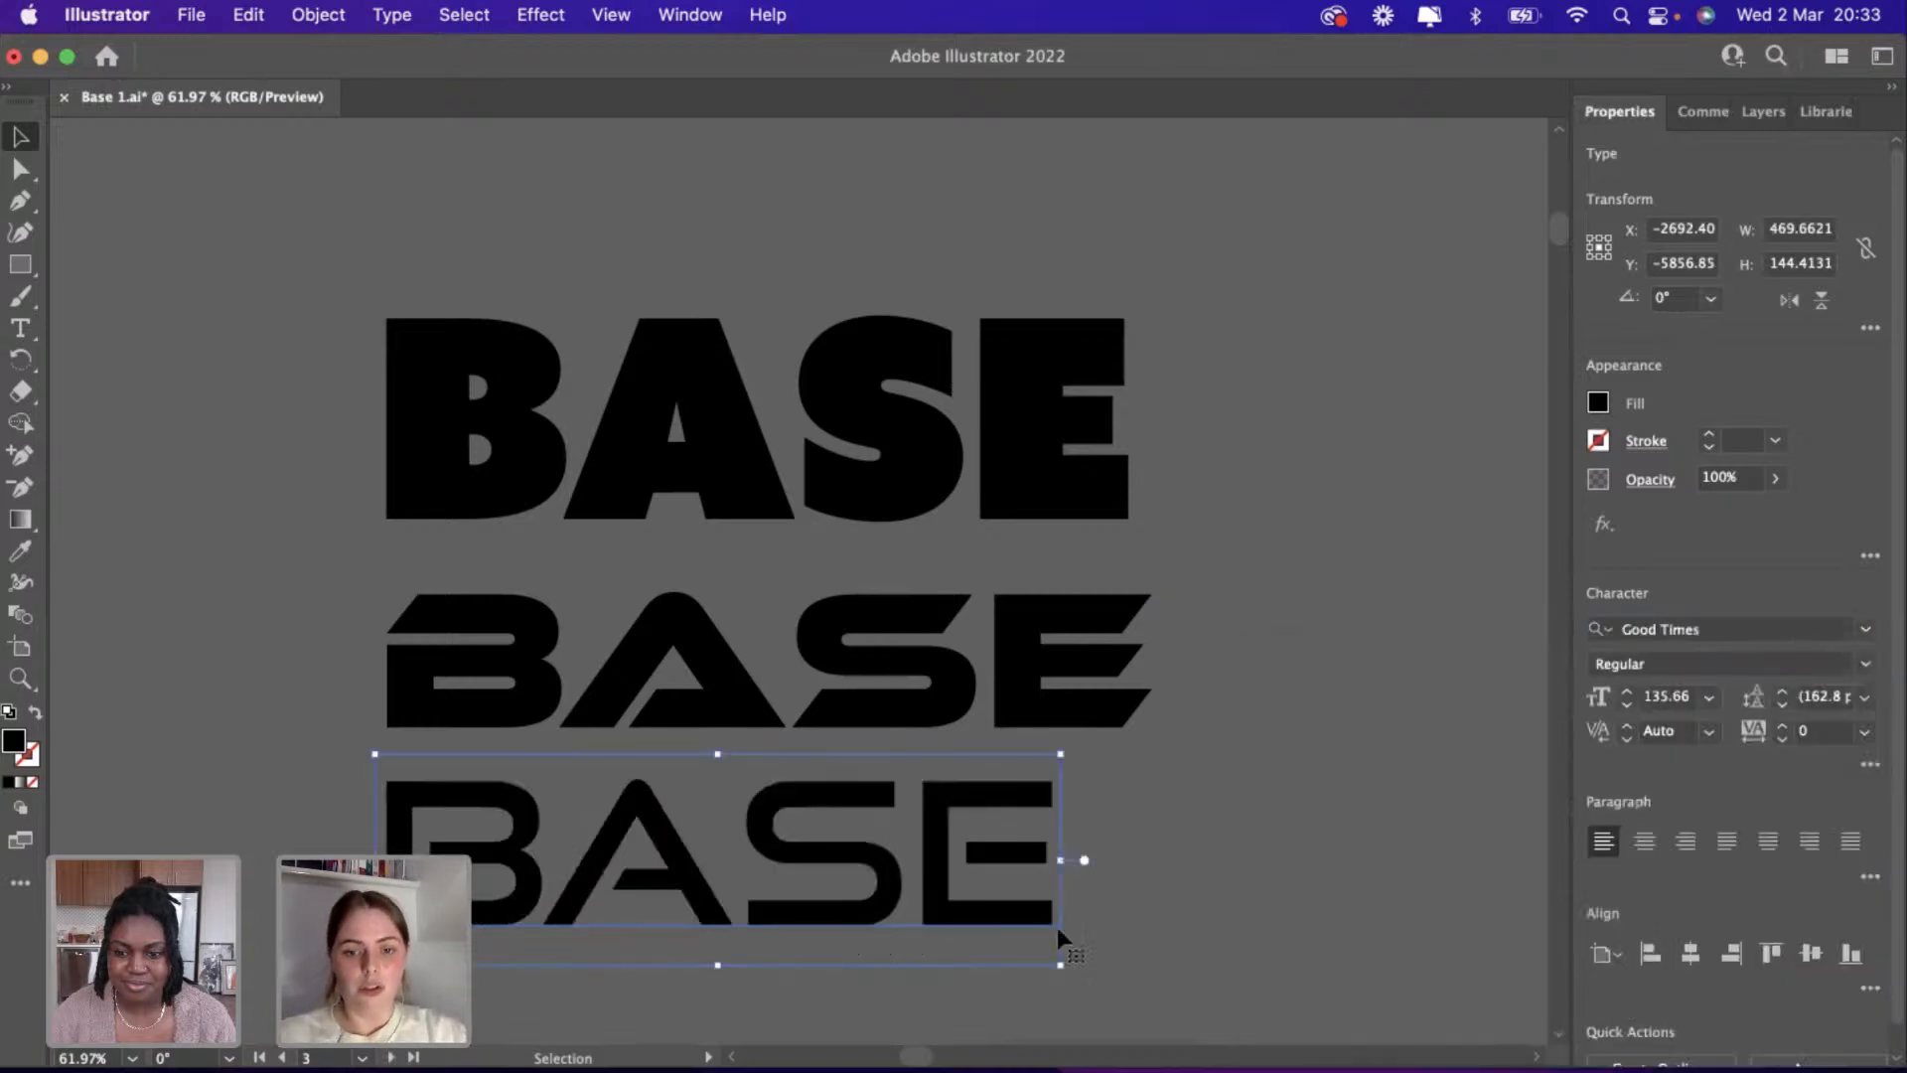
Scale the Good Times BASE proportionally to about 530 px wide and set its font style to Heavy.
left_click_drag(1074, 965, 1150, 994)
left_click(1866, 678)
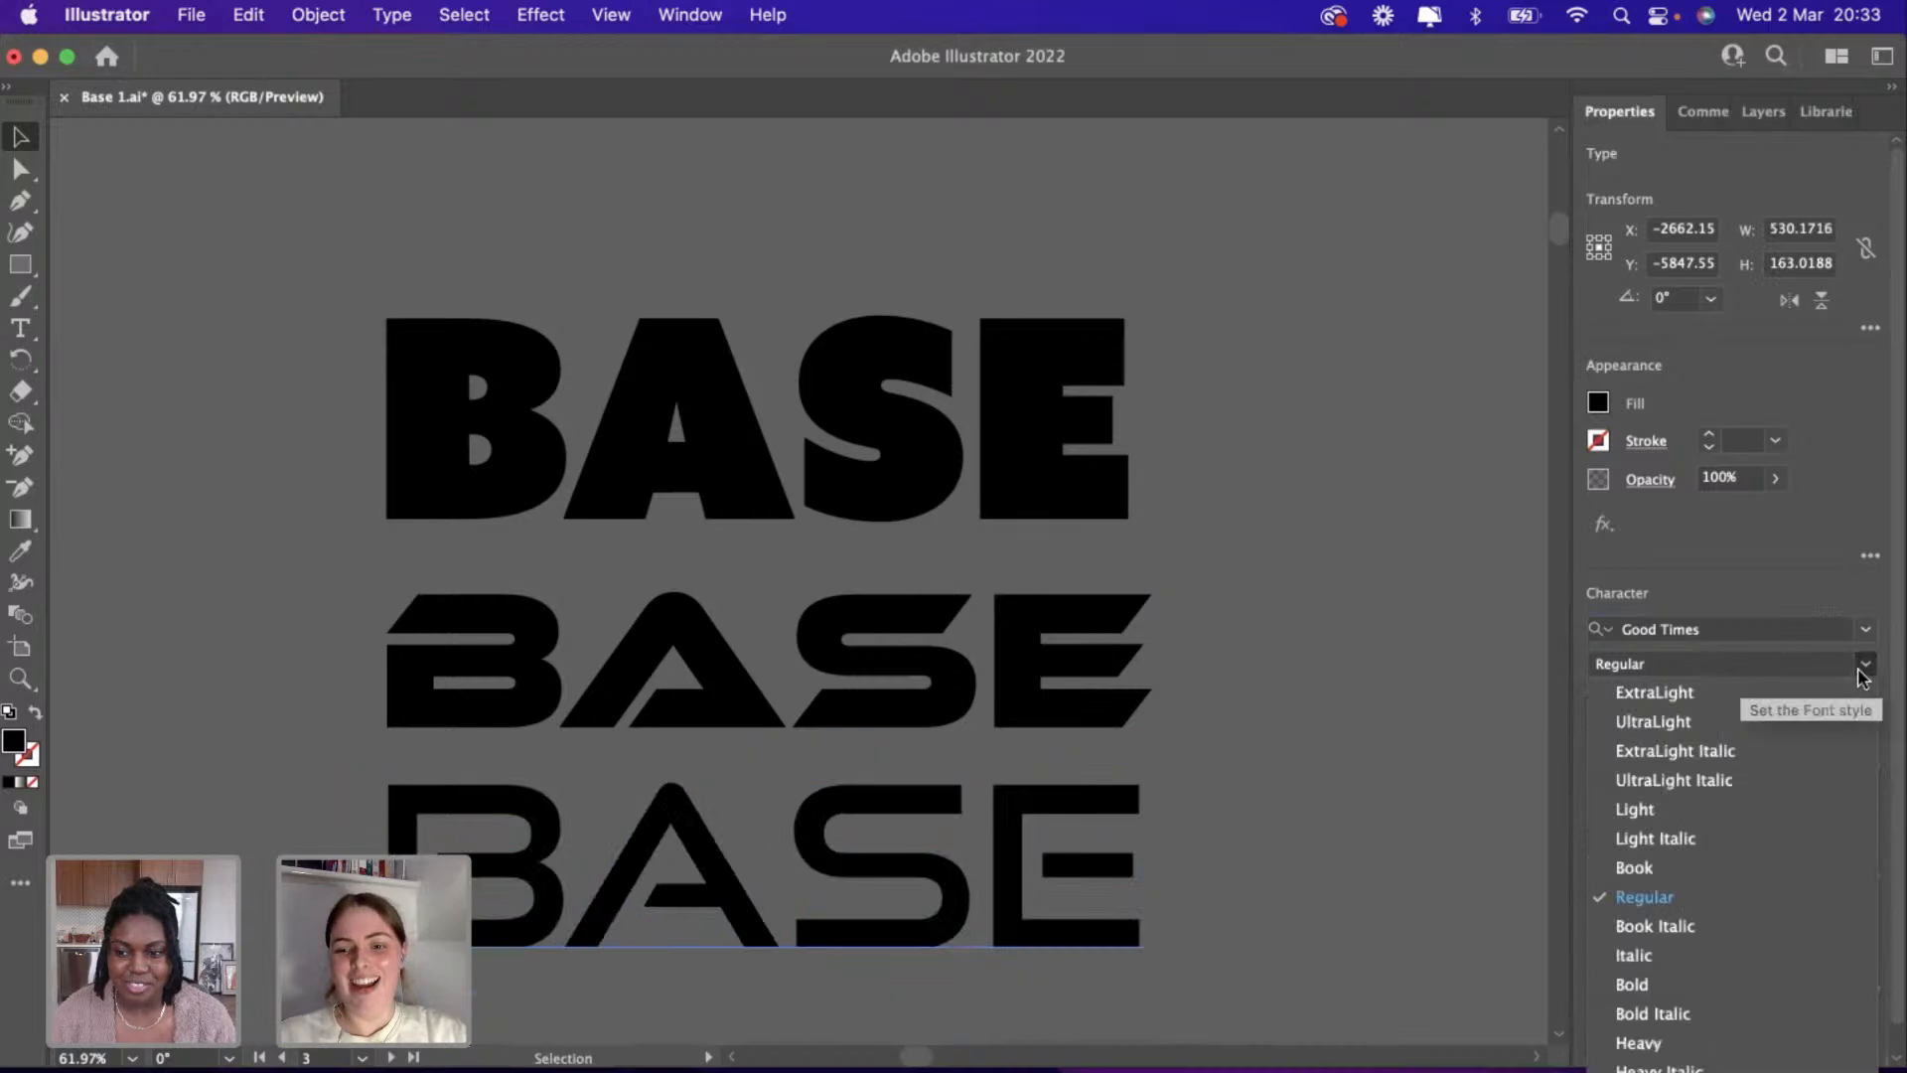
left_click(1691, 1035)
left_click(1267, 879)
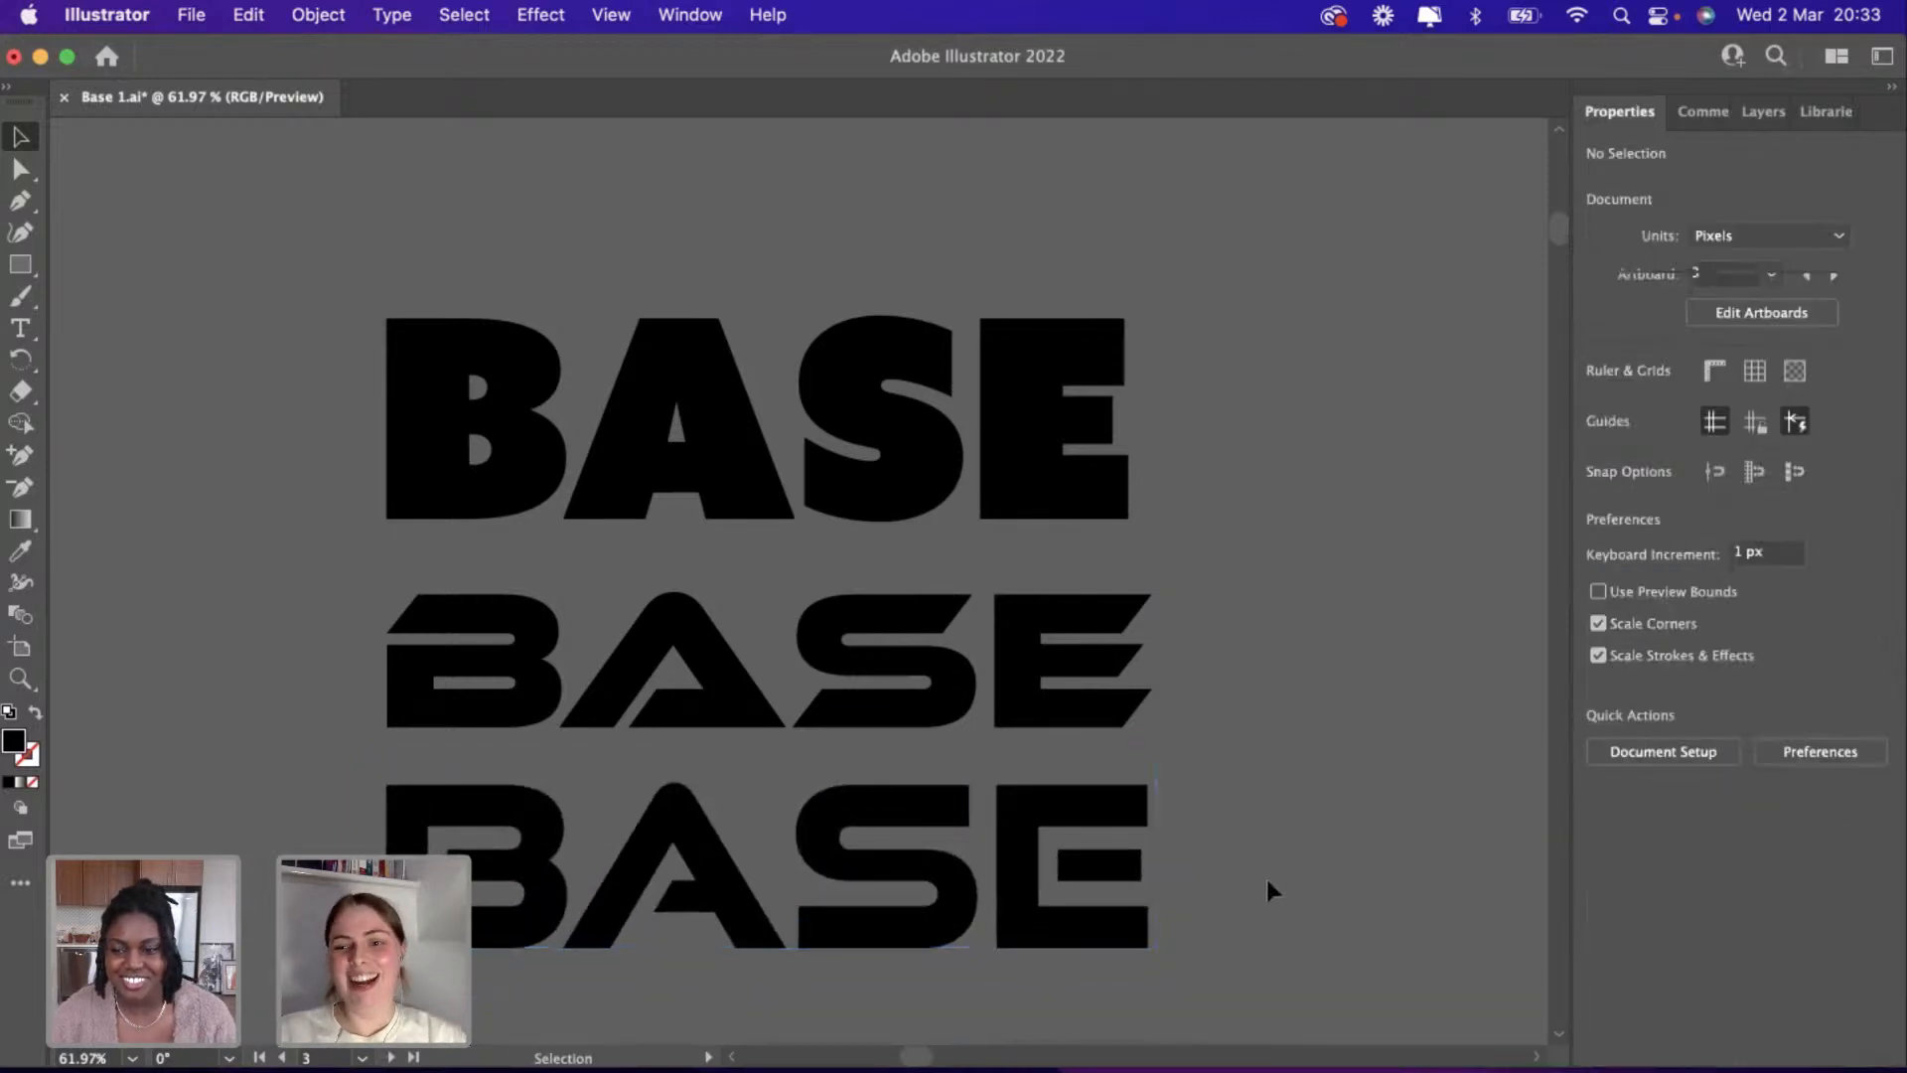
Duplicate the Good Times BASE directly below itself as a fourth wordmark.
scroll(1088, 809, "down", 3)
left_click(934, 733)
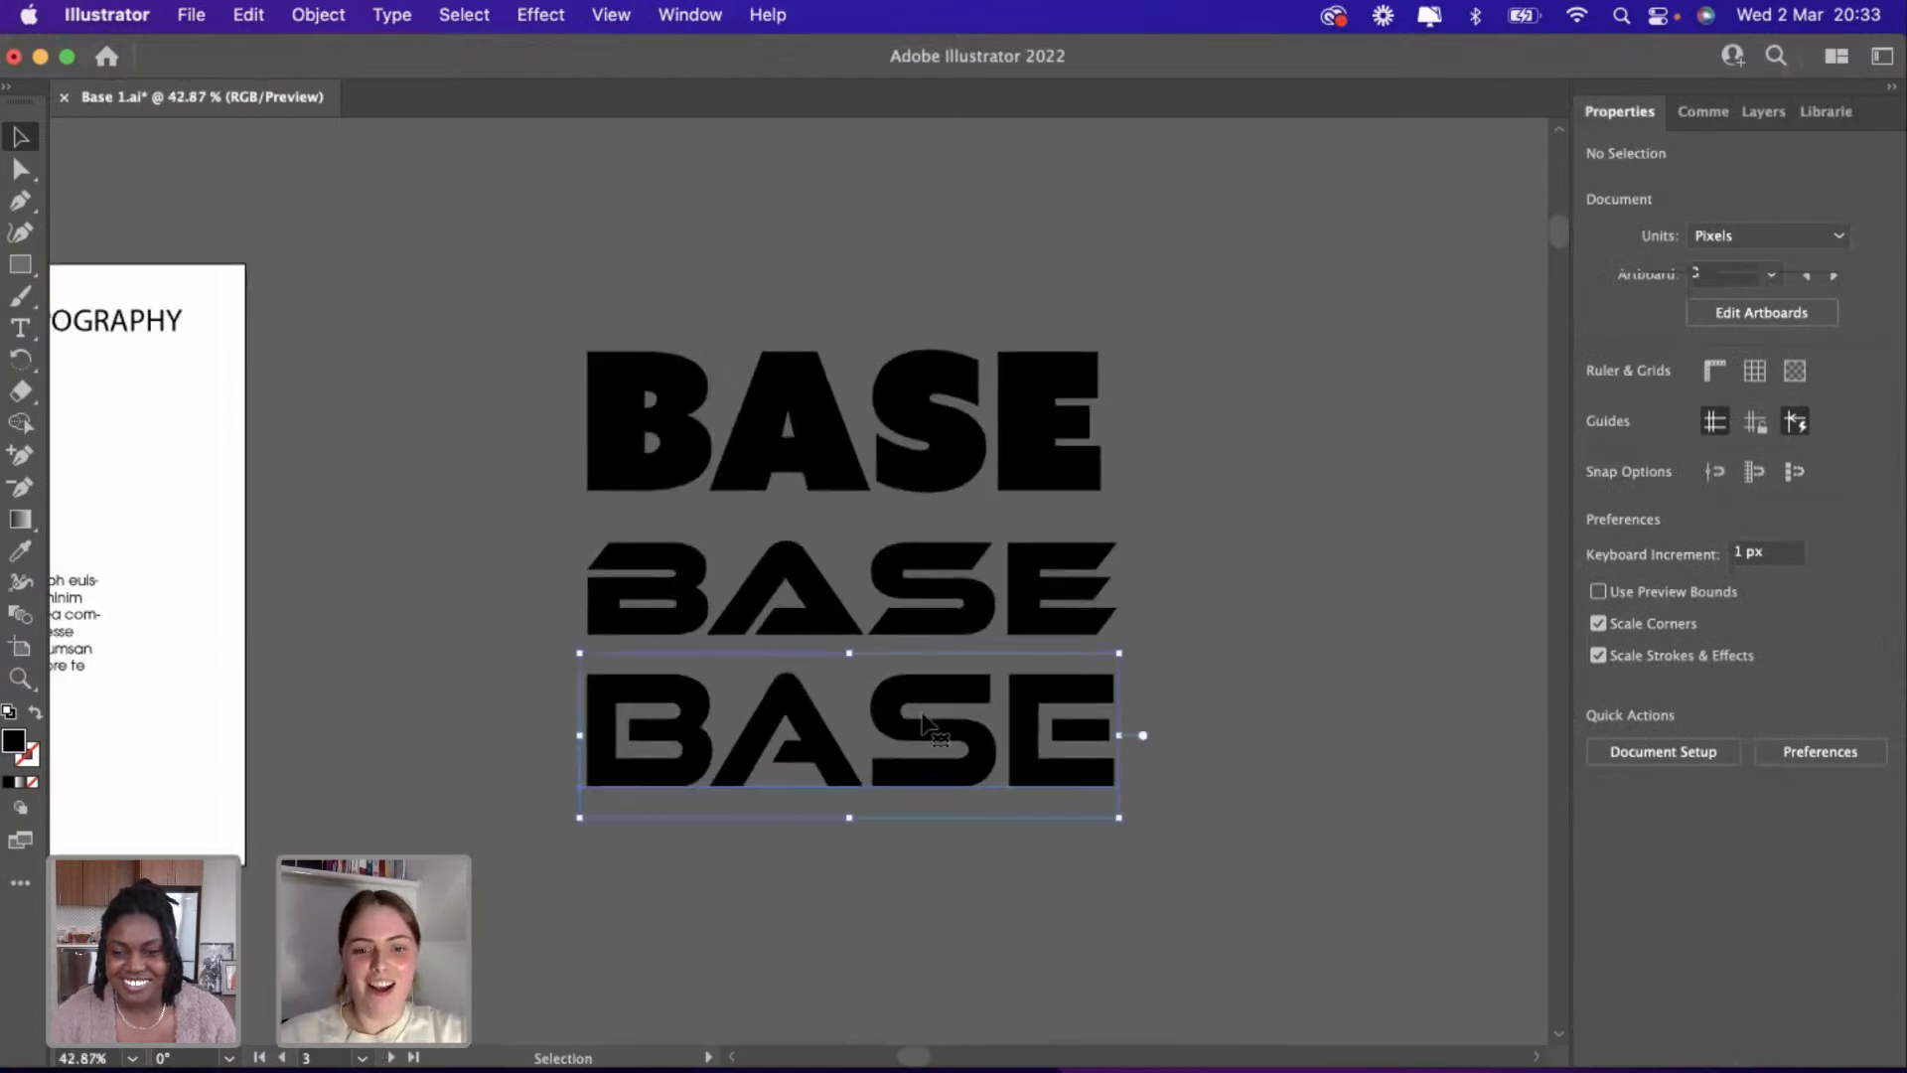
left_click_drag(924, 723, 937, 895)
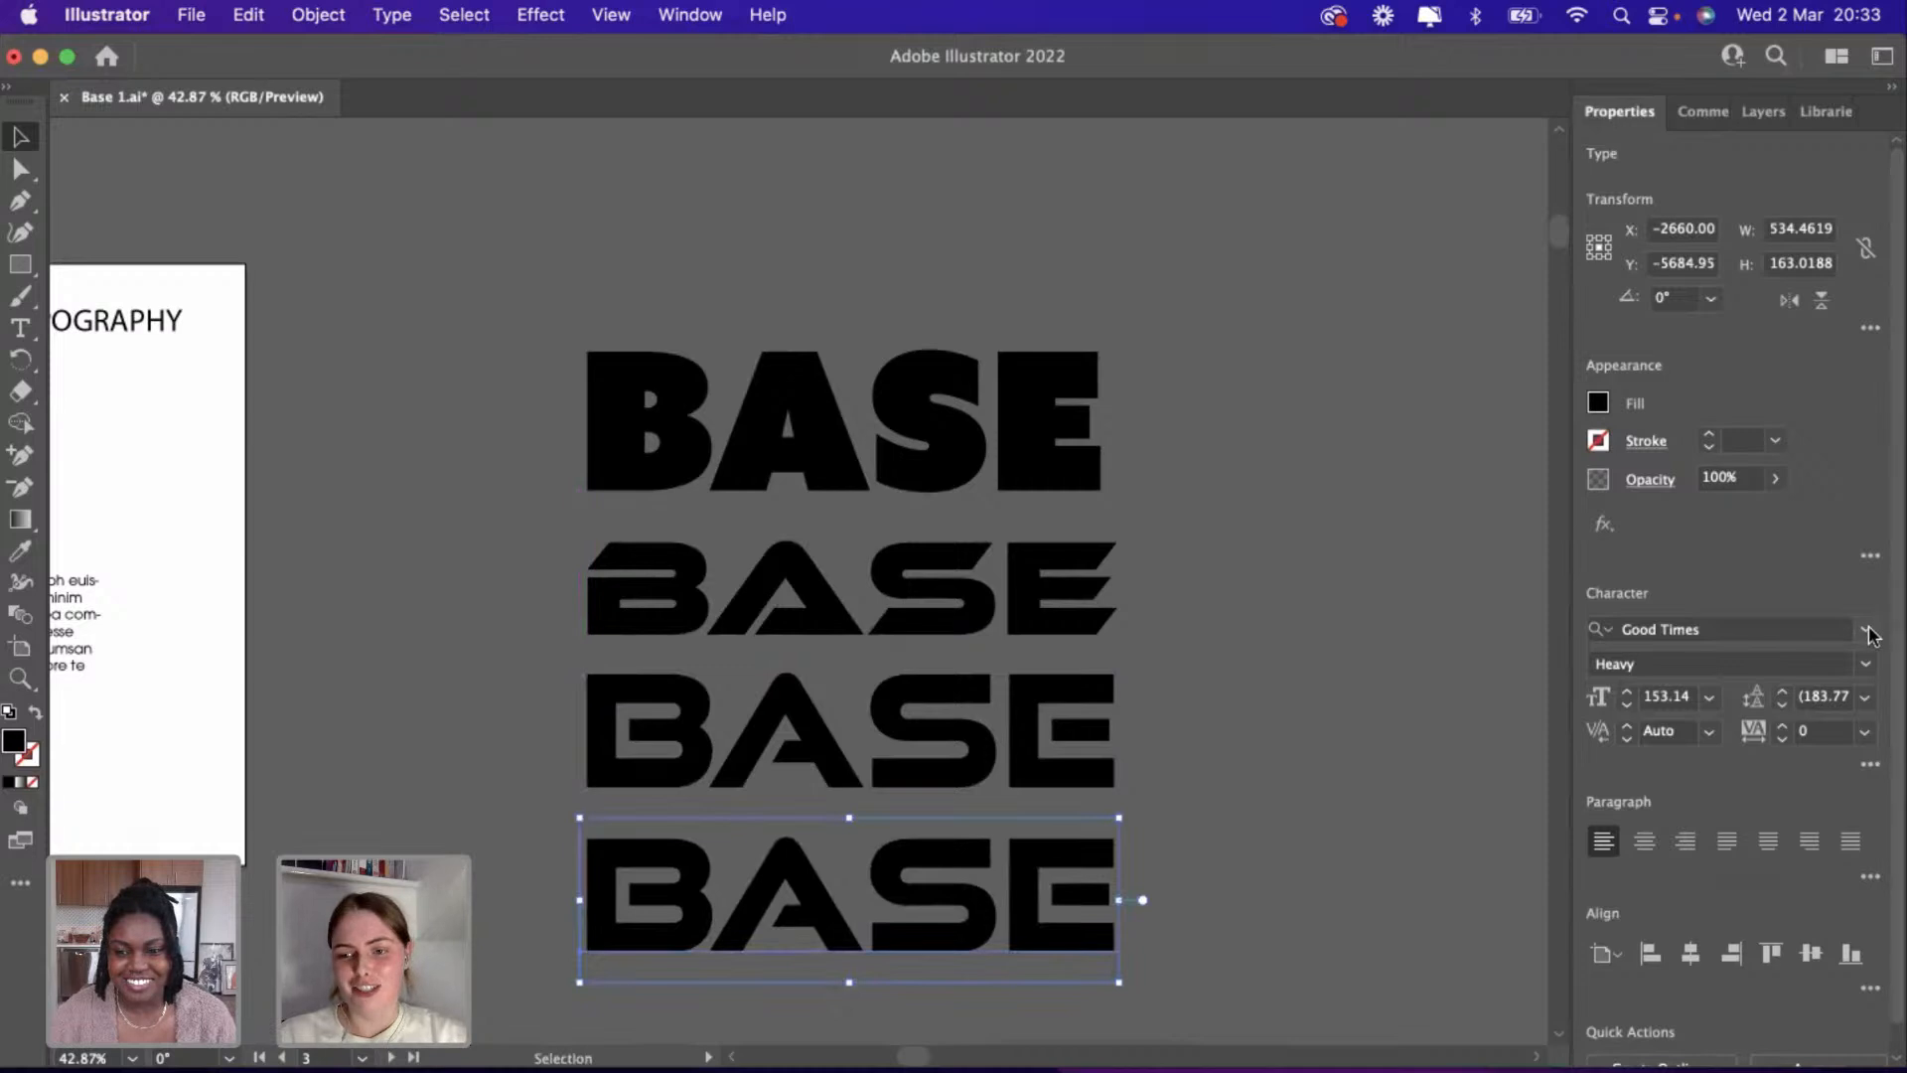
Browse the font families for the fourth BASE, set it in Muscle Wide, and move it slightly closer to the wordmark above.
left_click(1862, 626)
scroll(1743, 807, "down", 5)
scroll(1743, 809, "down", 15)
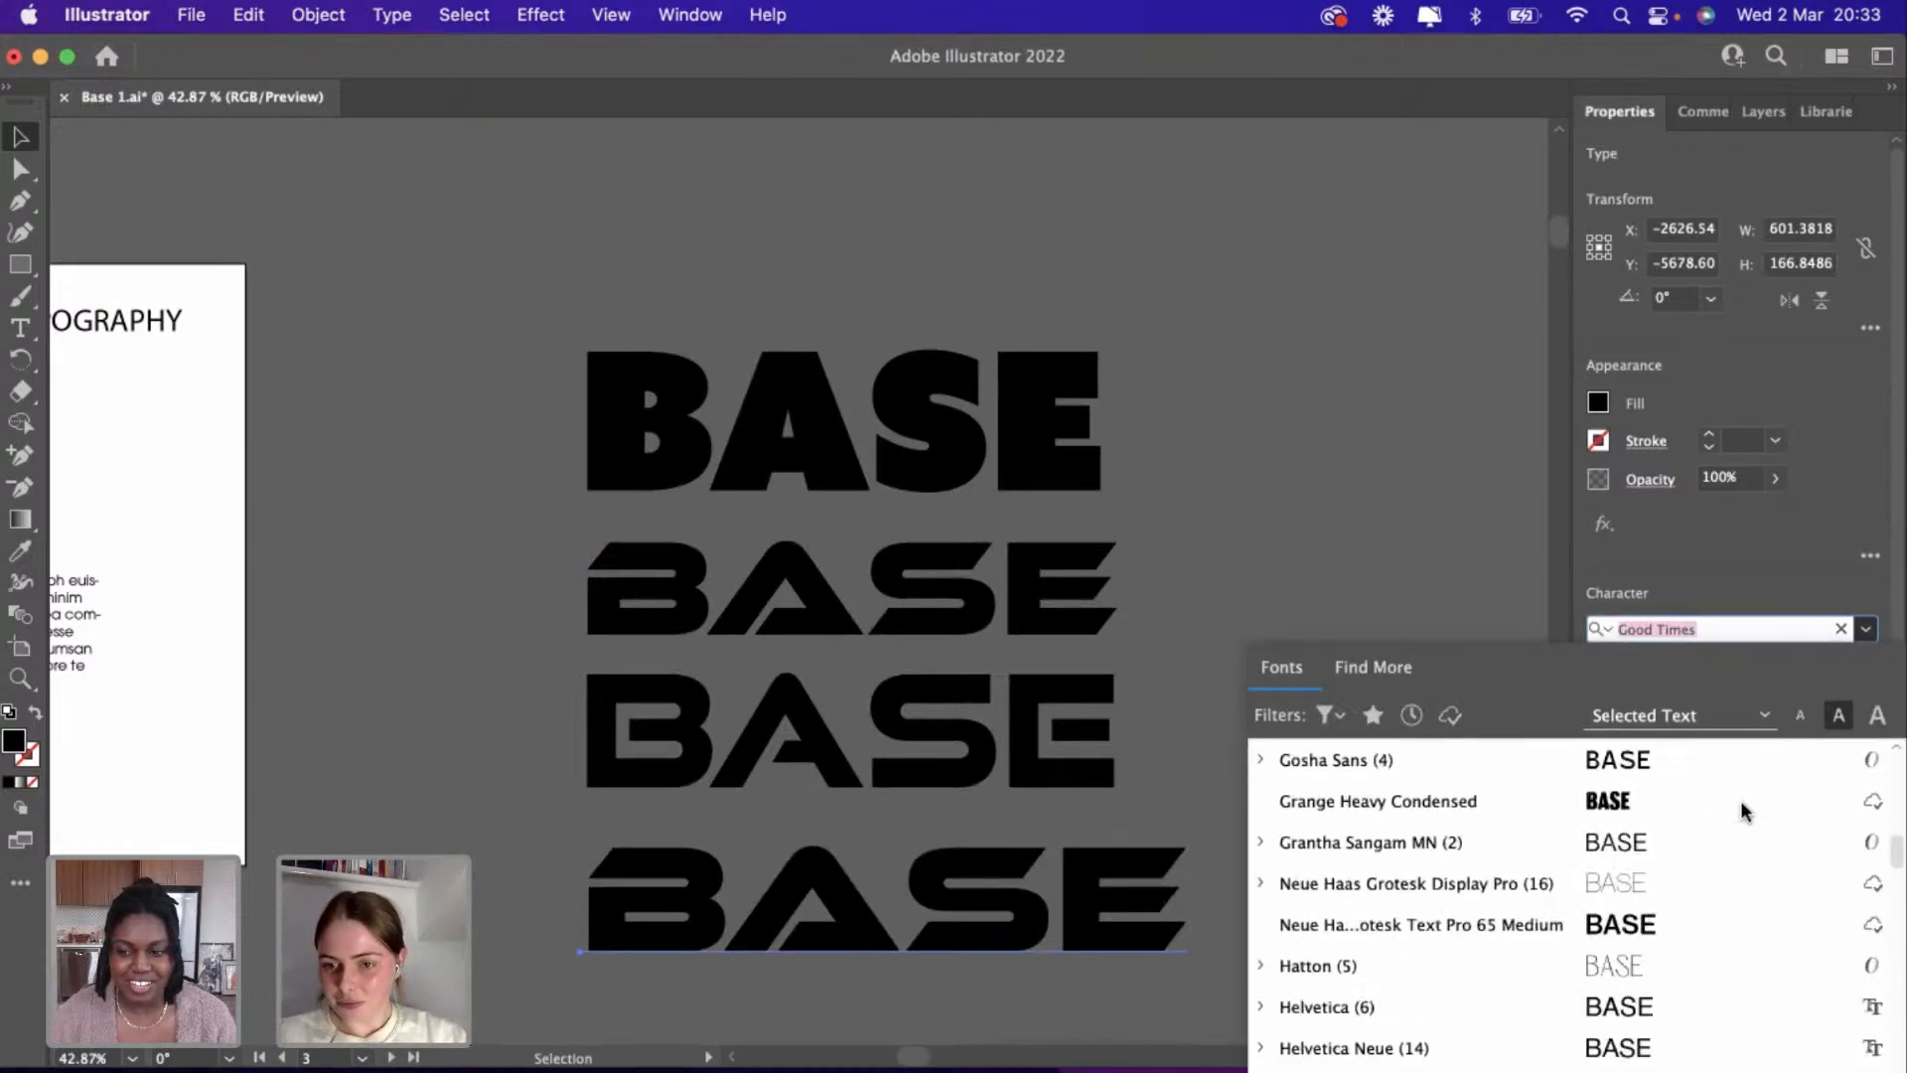
scroll(1744, 809, "down", 4)
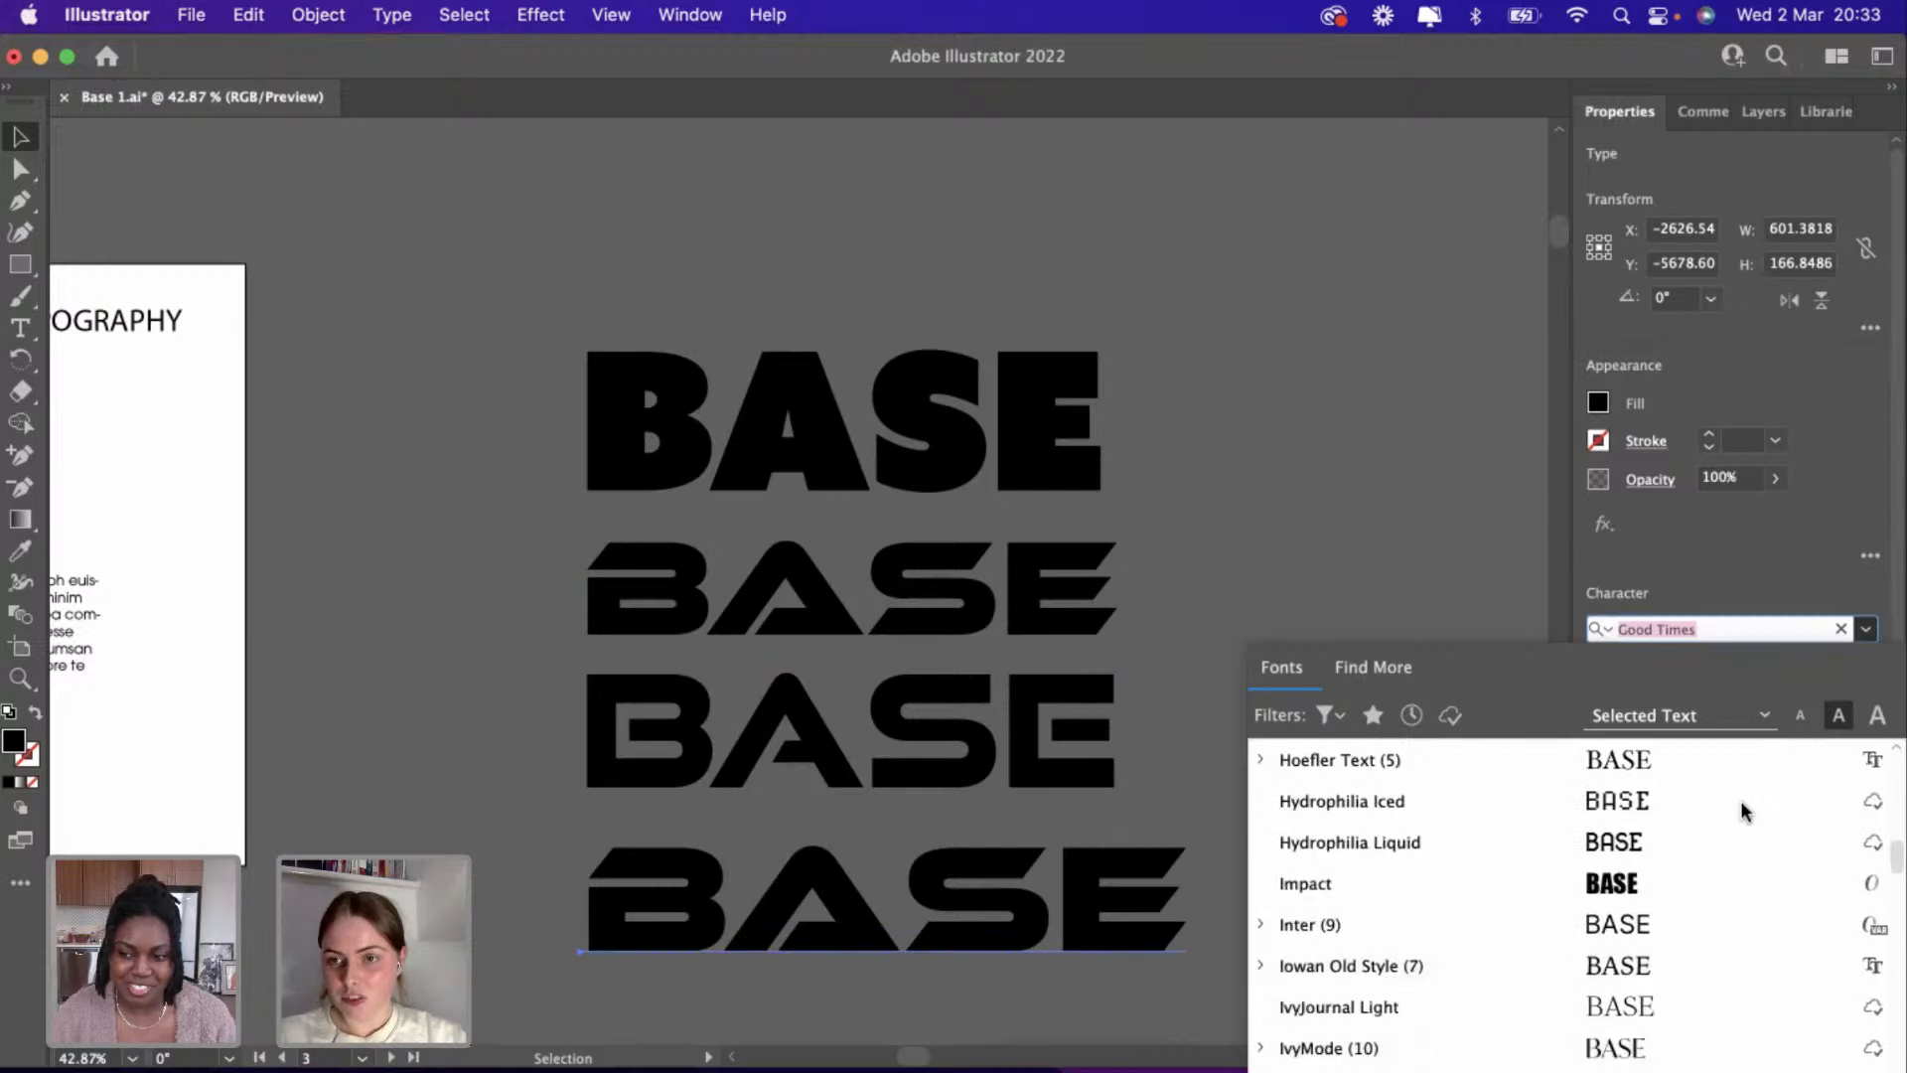
scroll(1744, 810, "down", 3)
scroll(1741, 805, "down", 8)
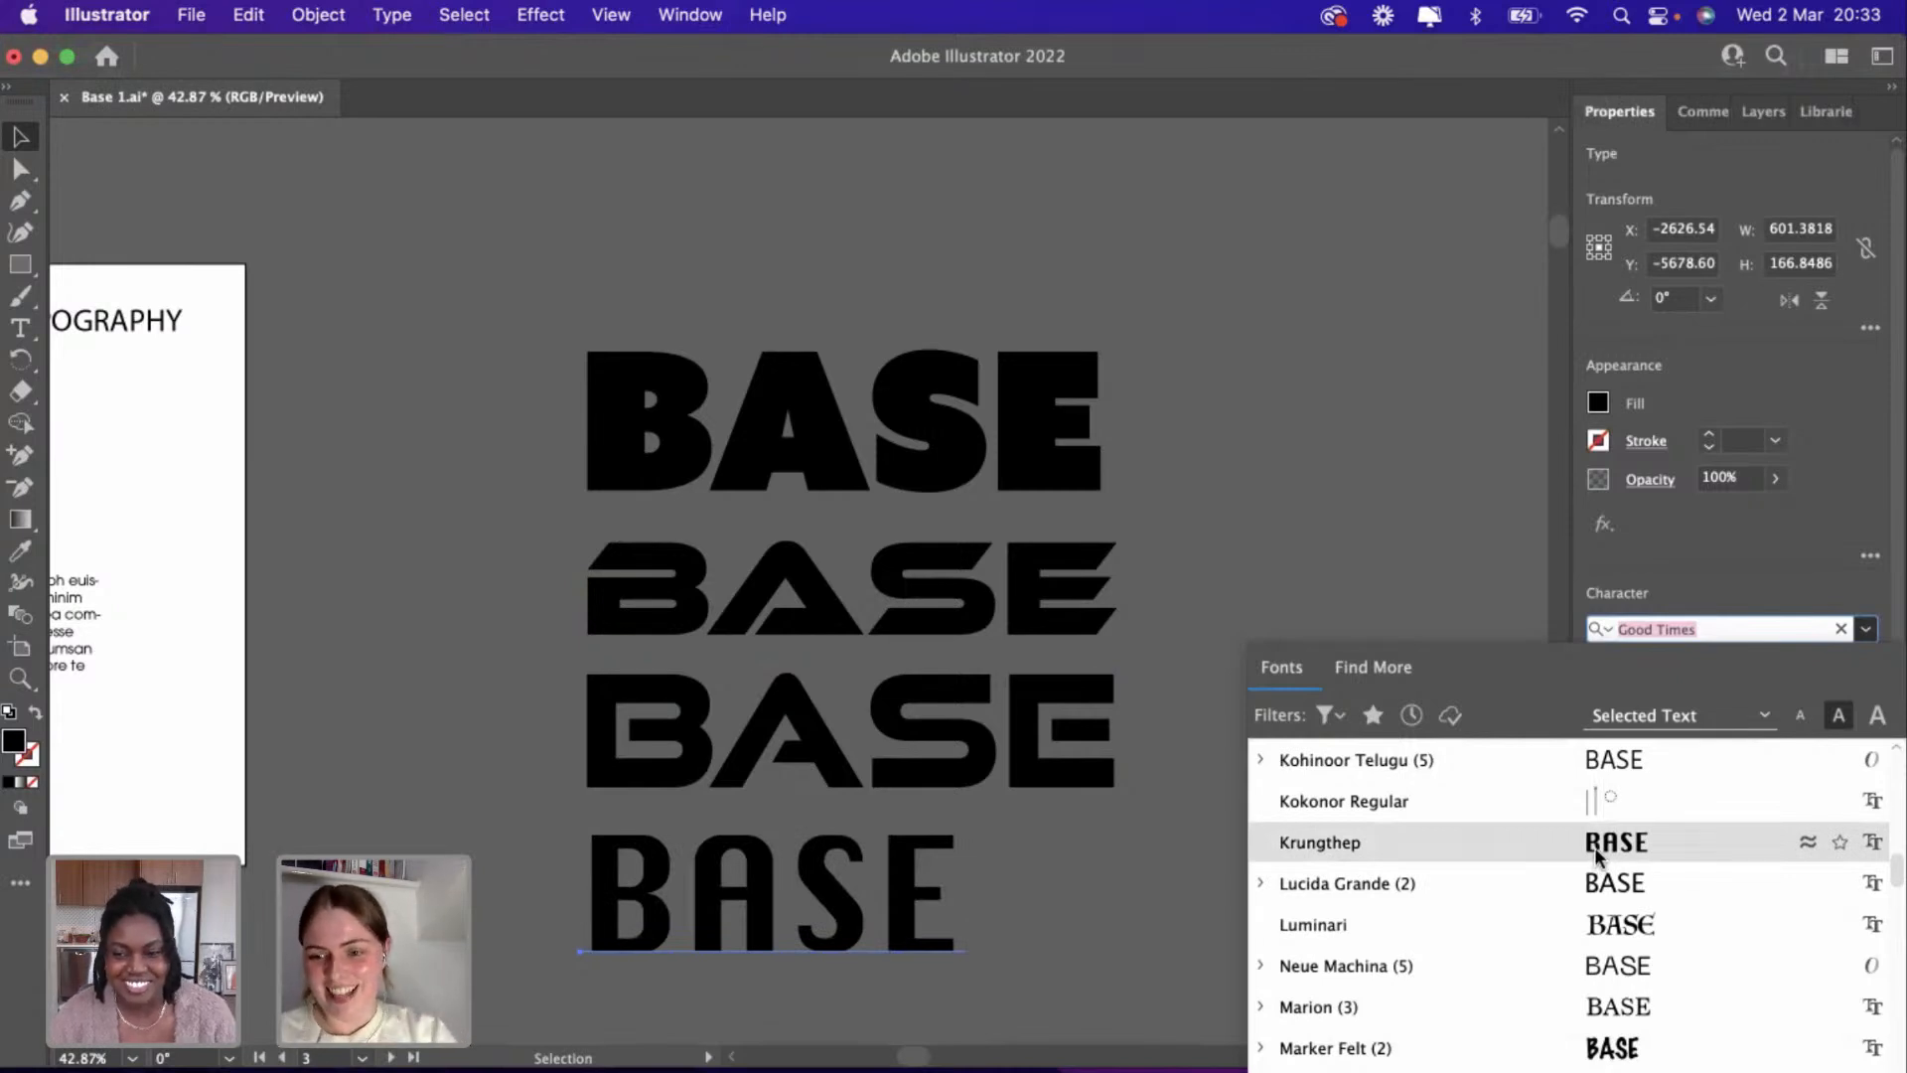
scroll(1594, 846, "down", 5)
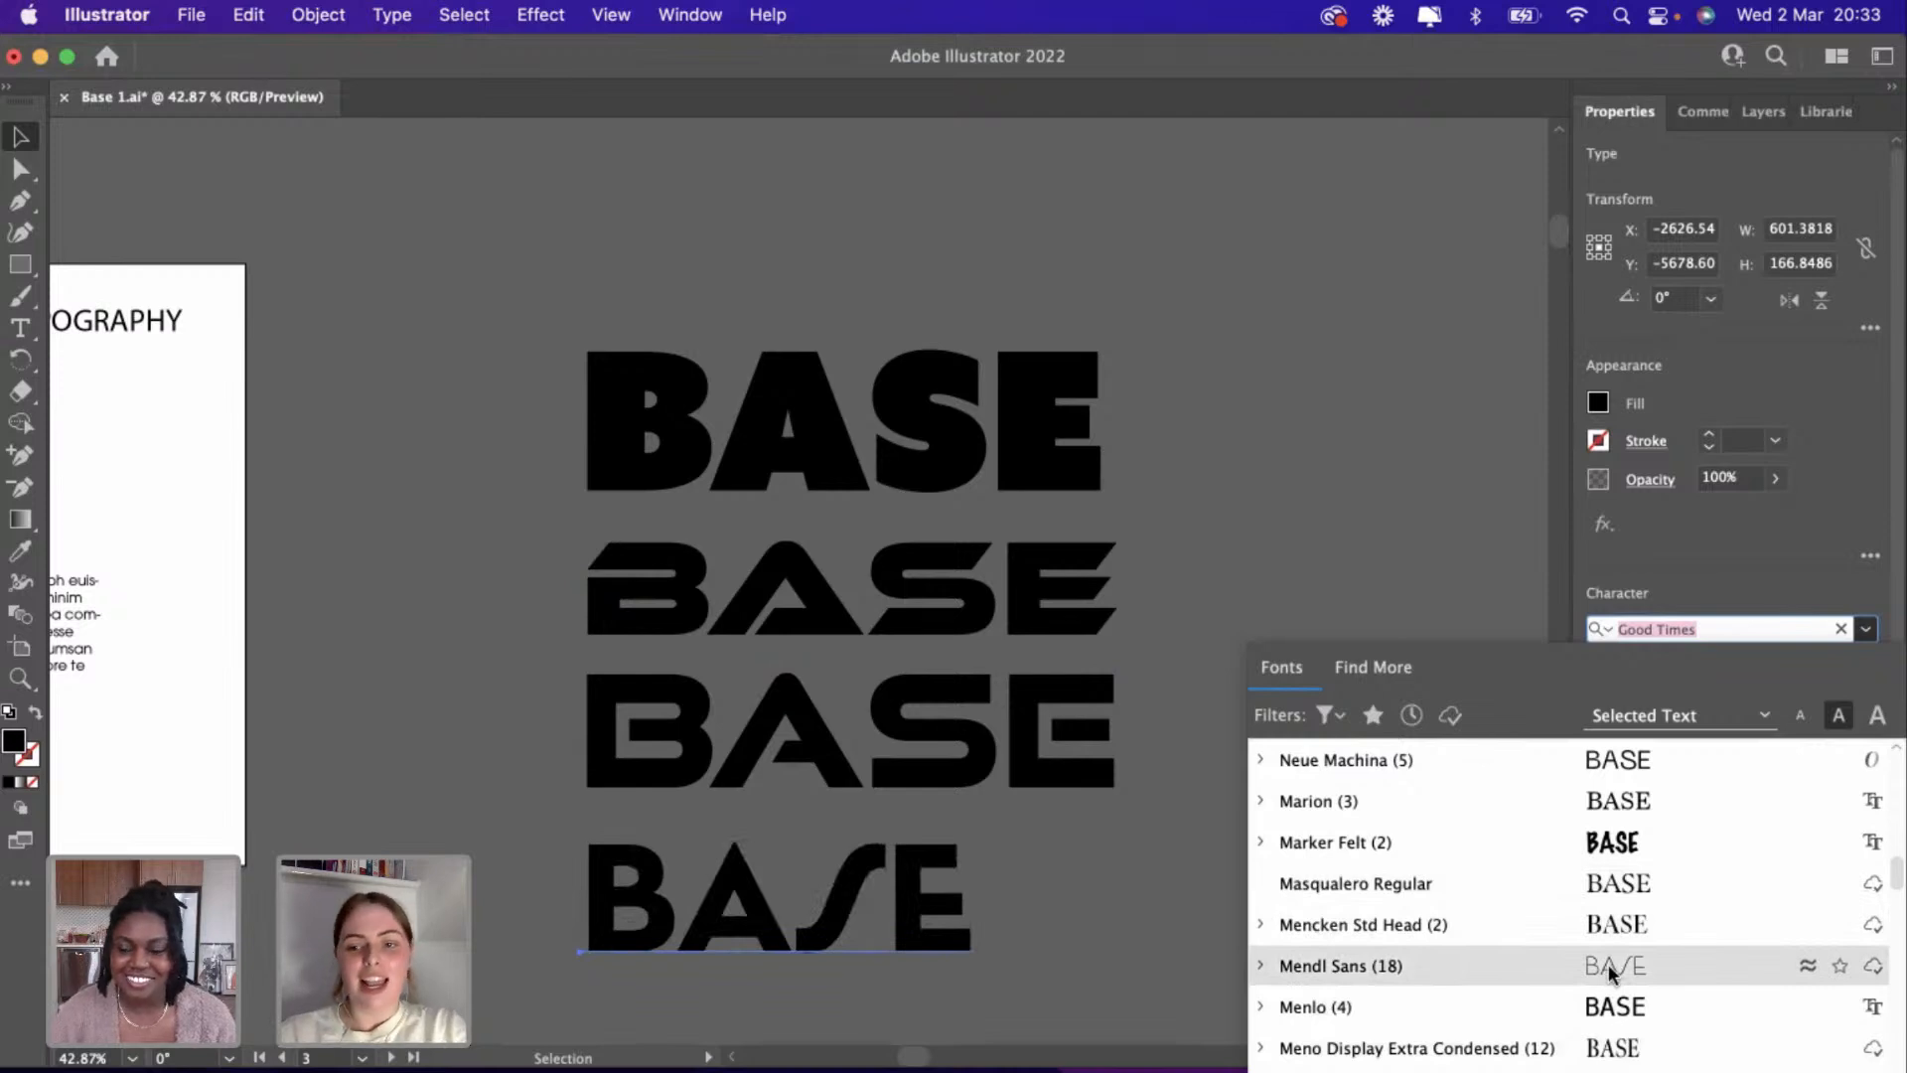
scroll(1608, 963, "down", 2)
scroll(1607, 963, "down", 4)
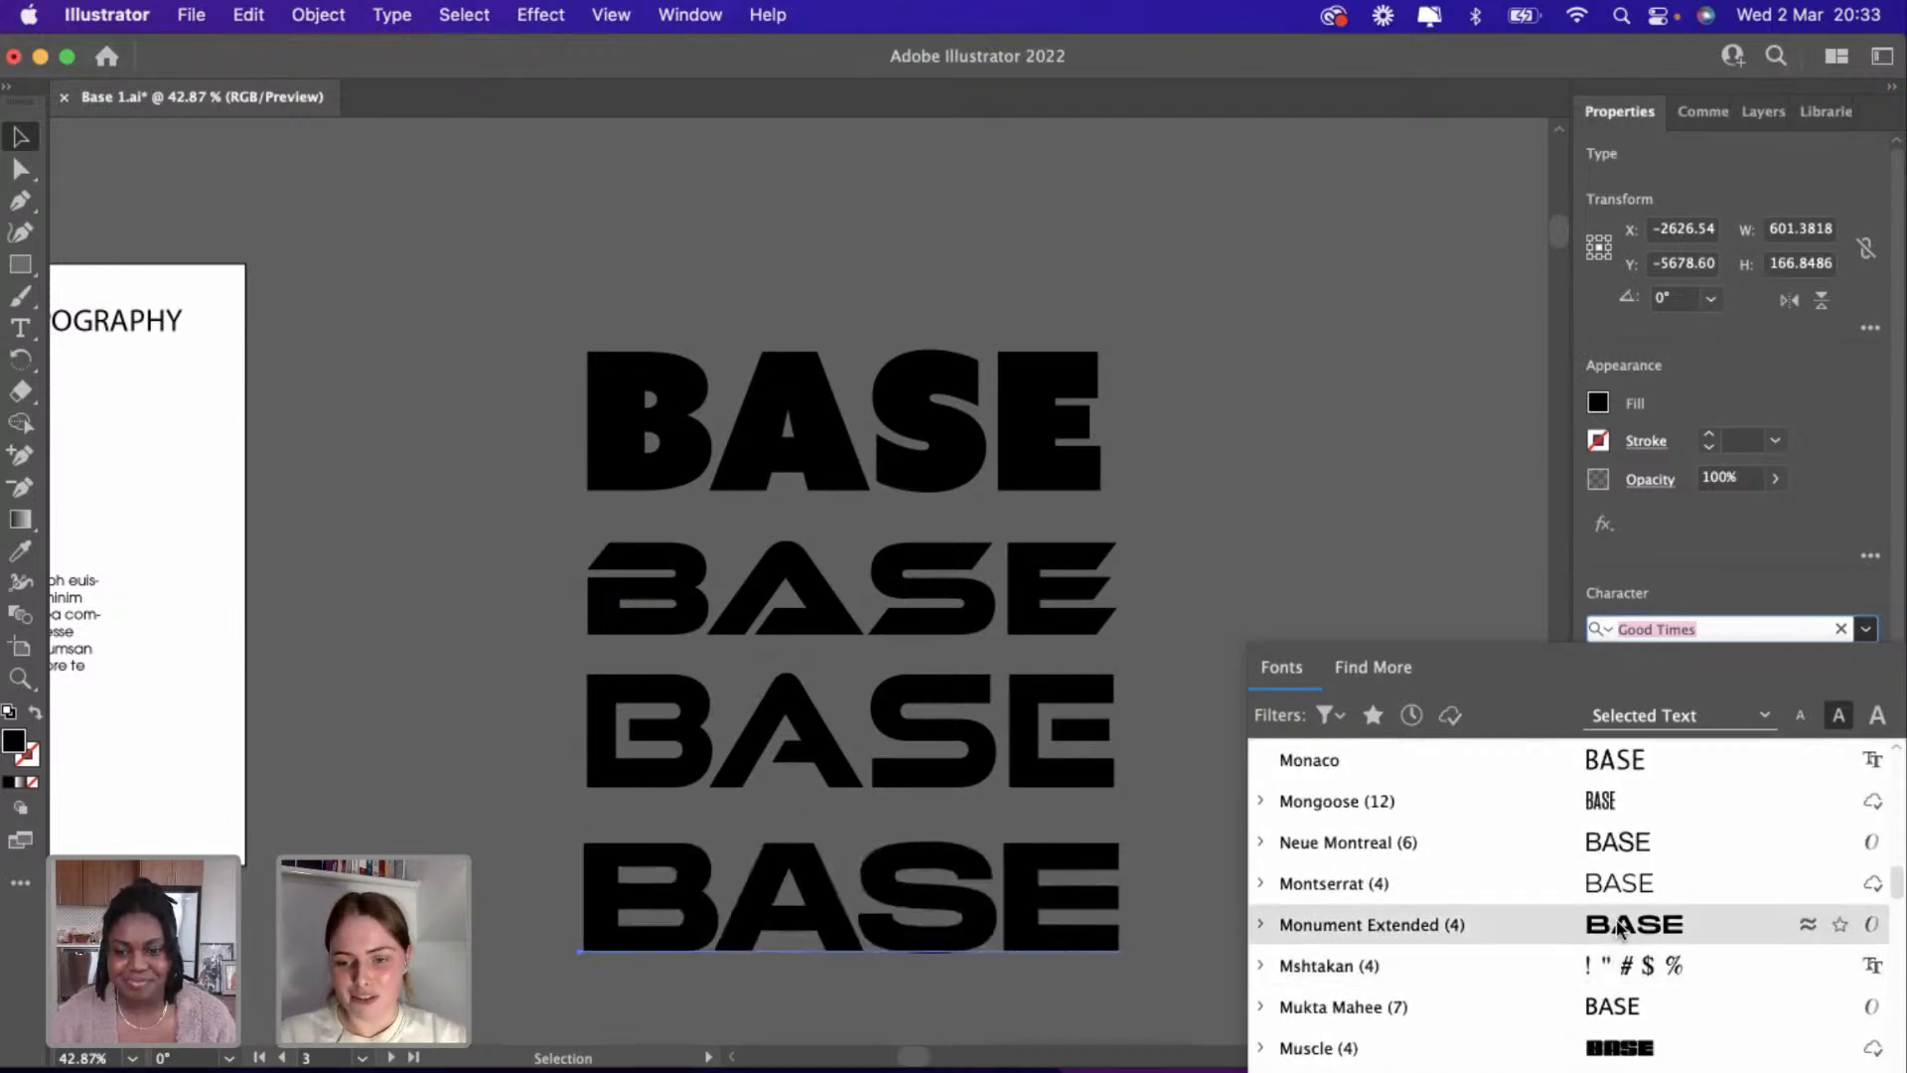
scroll(1620, 925, "down", 3)
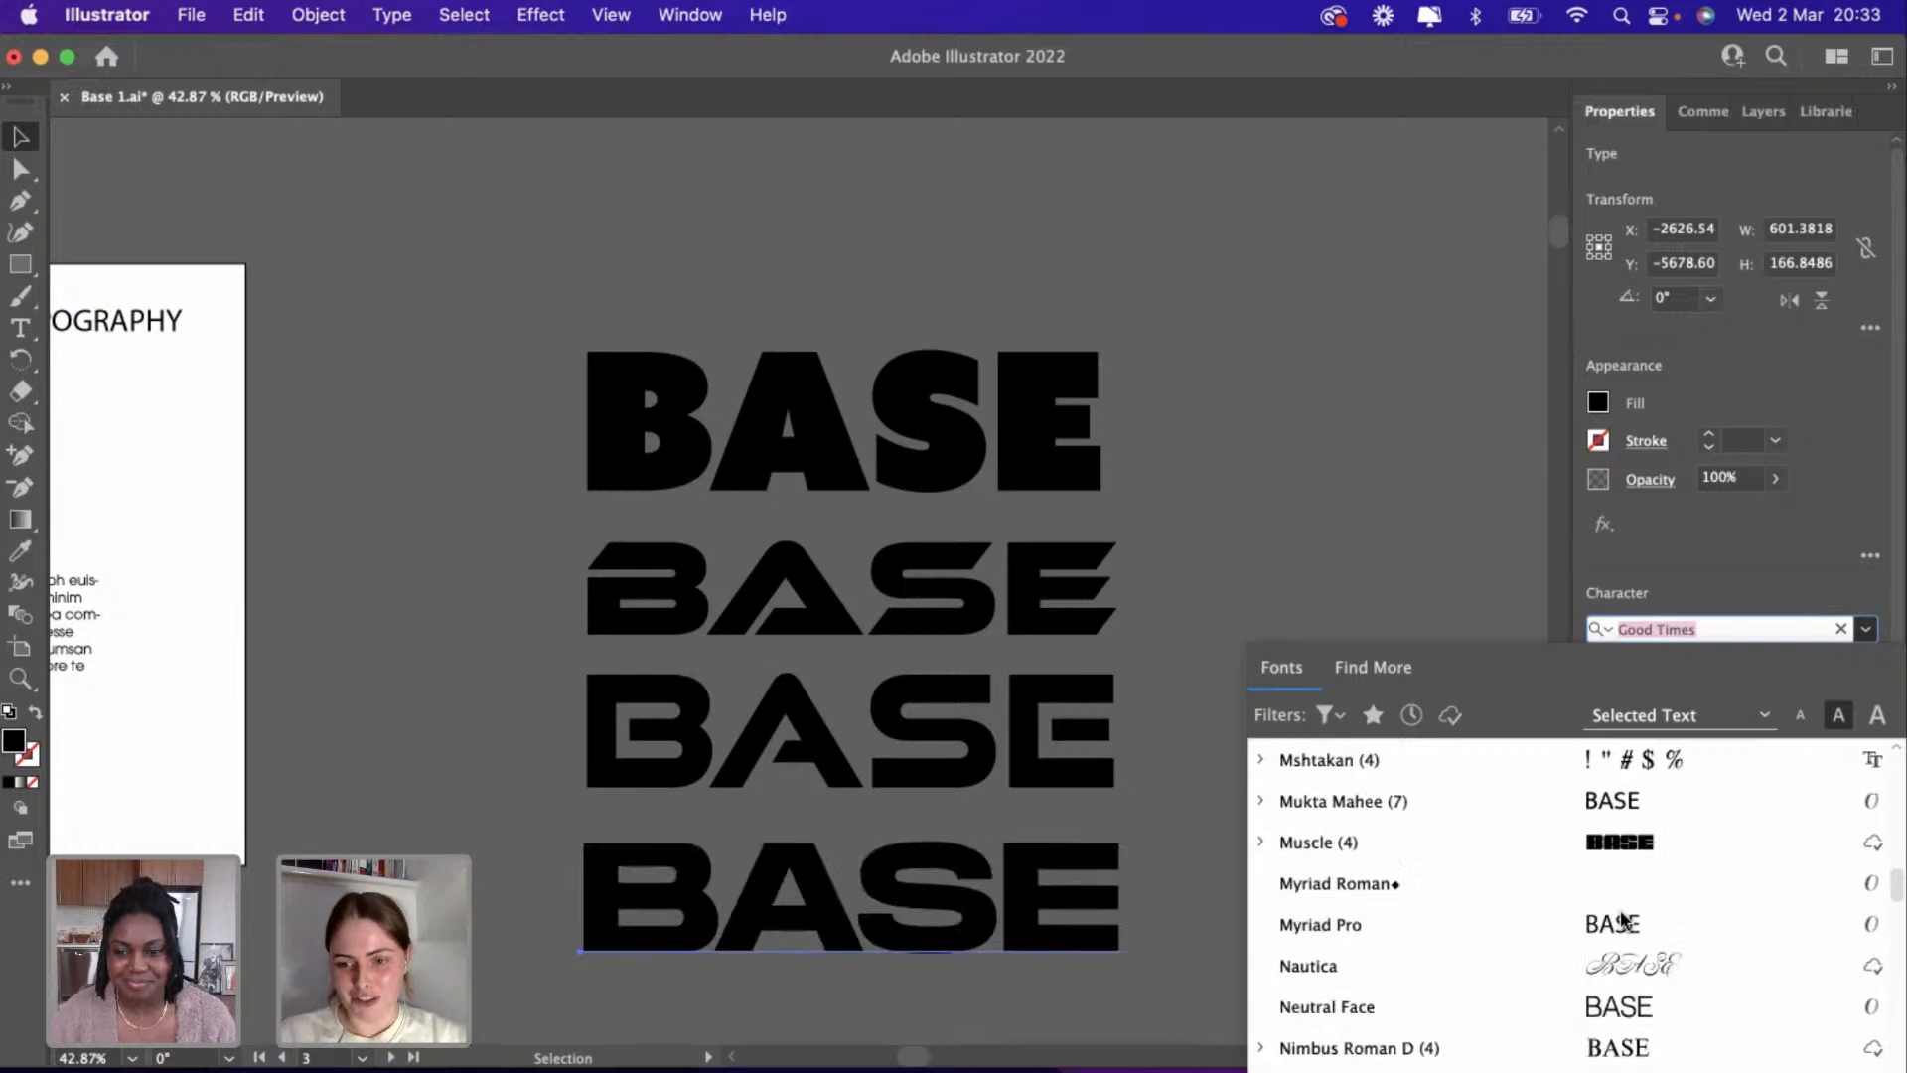
left_click(1621, 847)
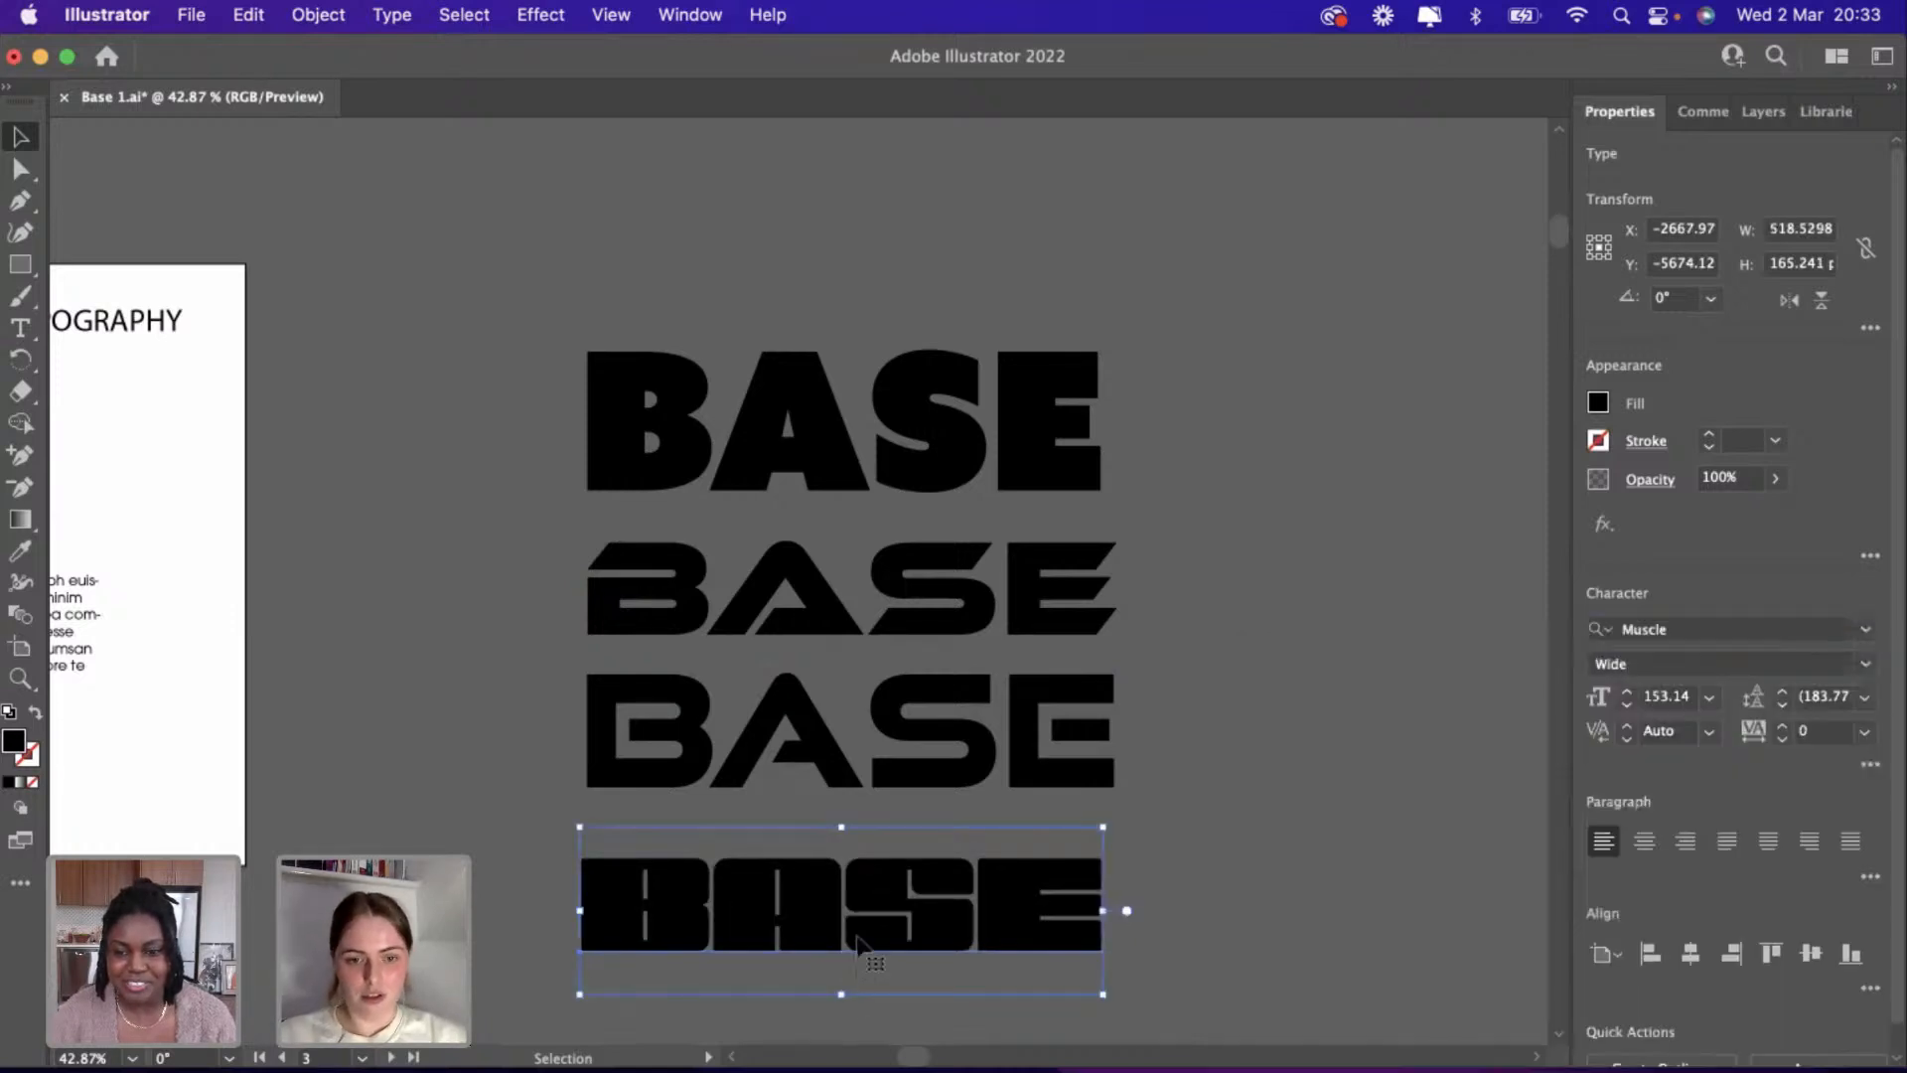
left_click_drag(860, 944, 862, 926)
Duplicate the Muscle BASE beside the topmost wordmark to start a second column.
scroll(864, 924, "right", 2)
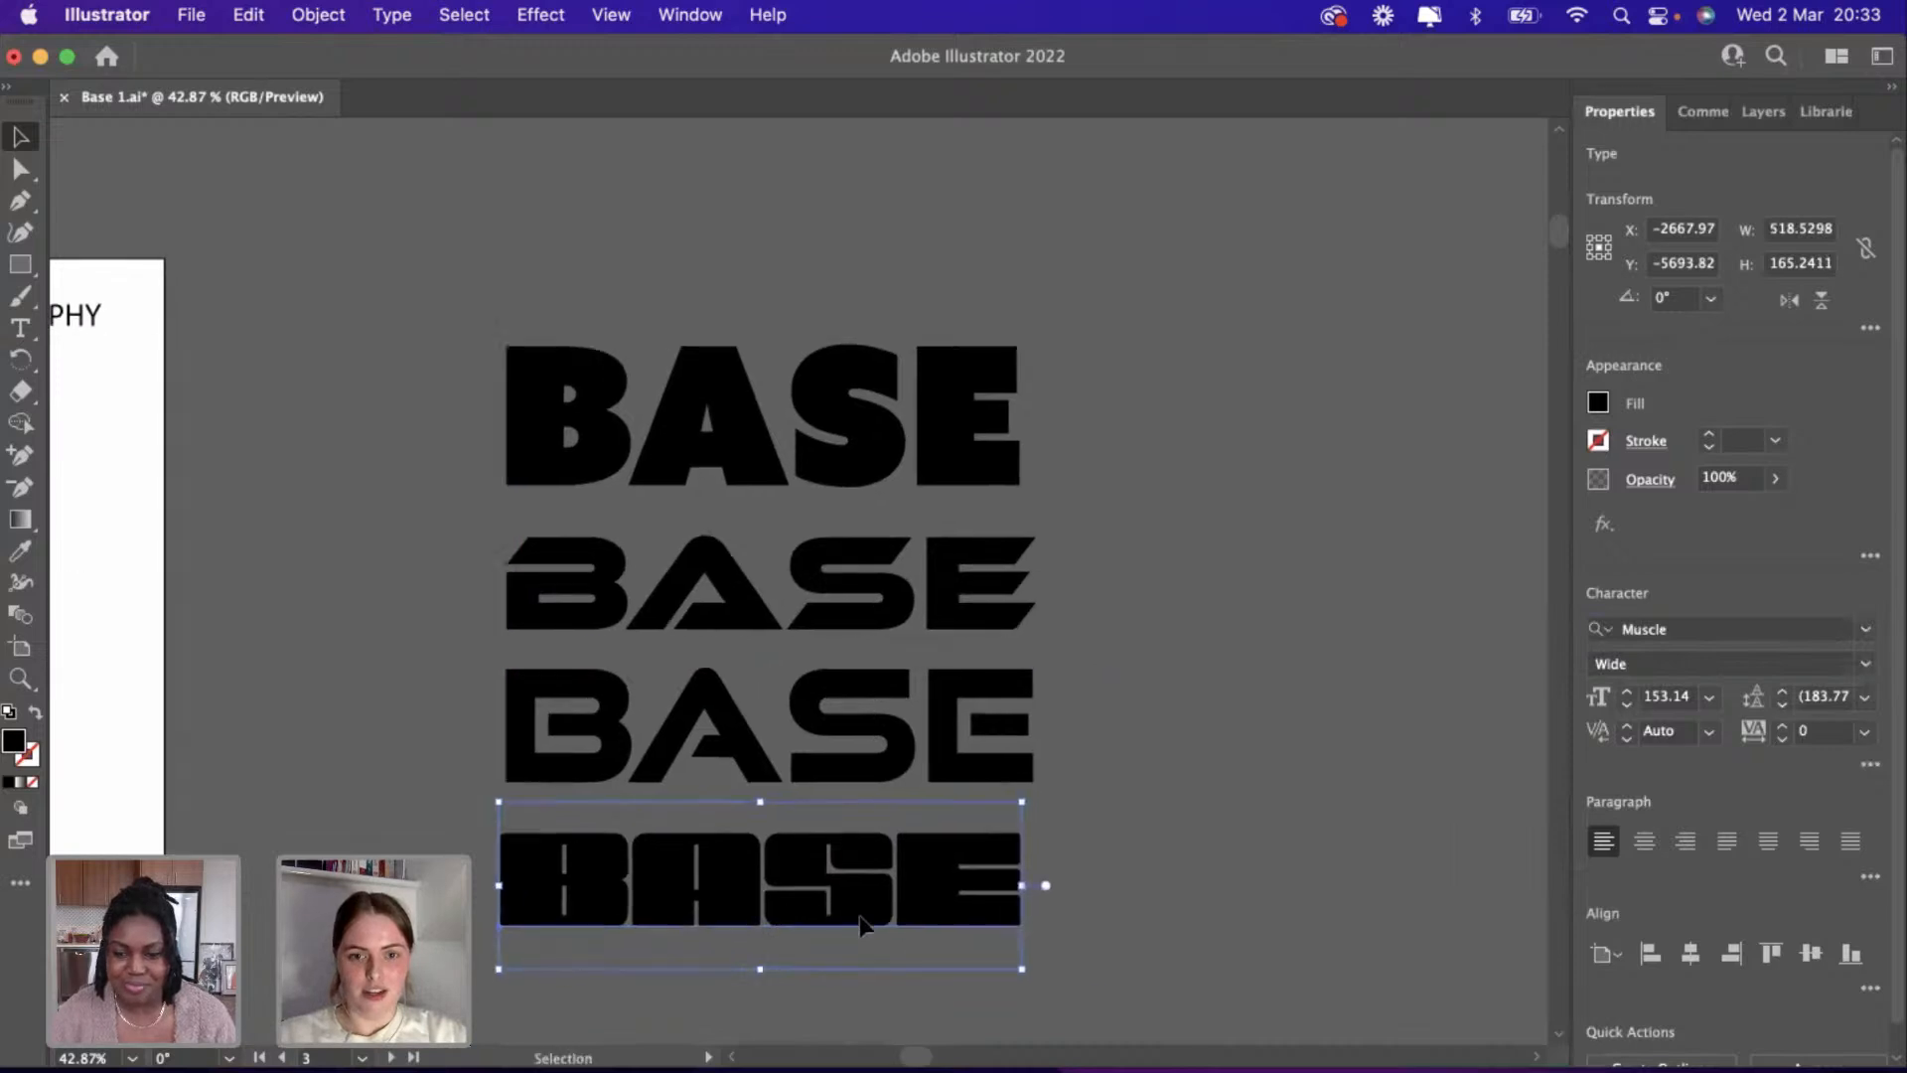
scroll(860, 919, "down", 2)
scroll(860, 915, "right", 3)
left_click_drag(579, 865, 1056, 500)
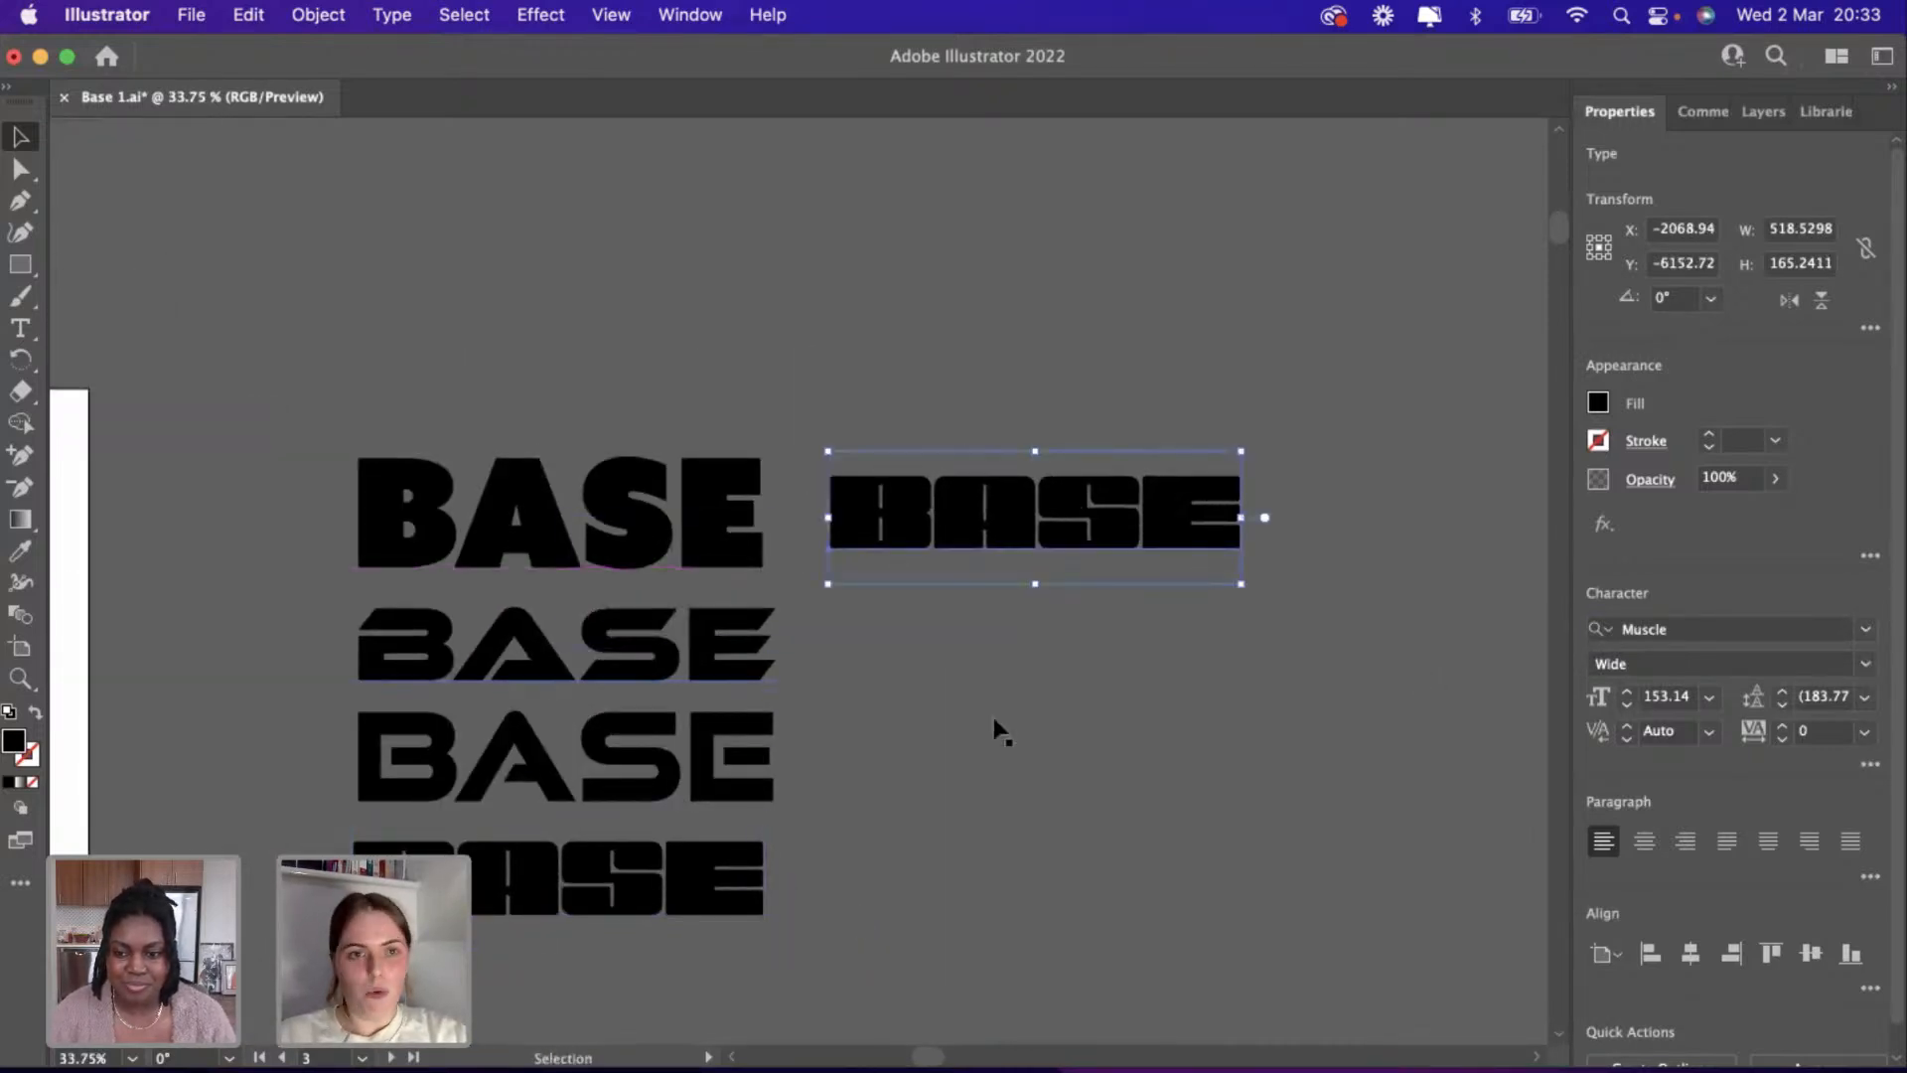
Switch to Adobe Fonts in Chrome and open the list of active fonts to look up recently activated families.
key("super+Tab")
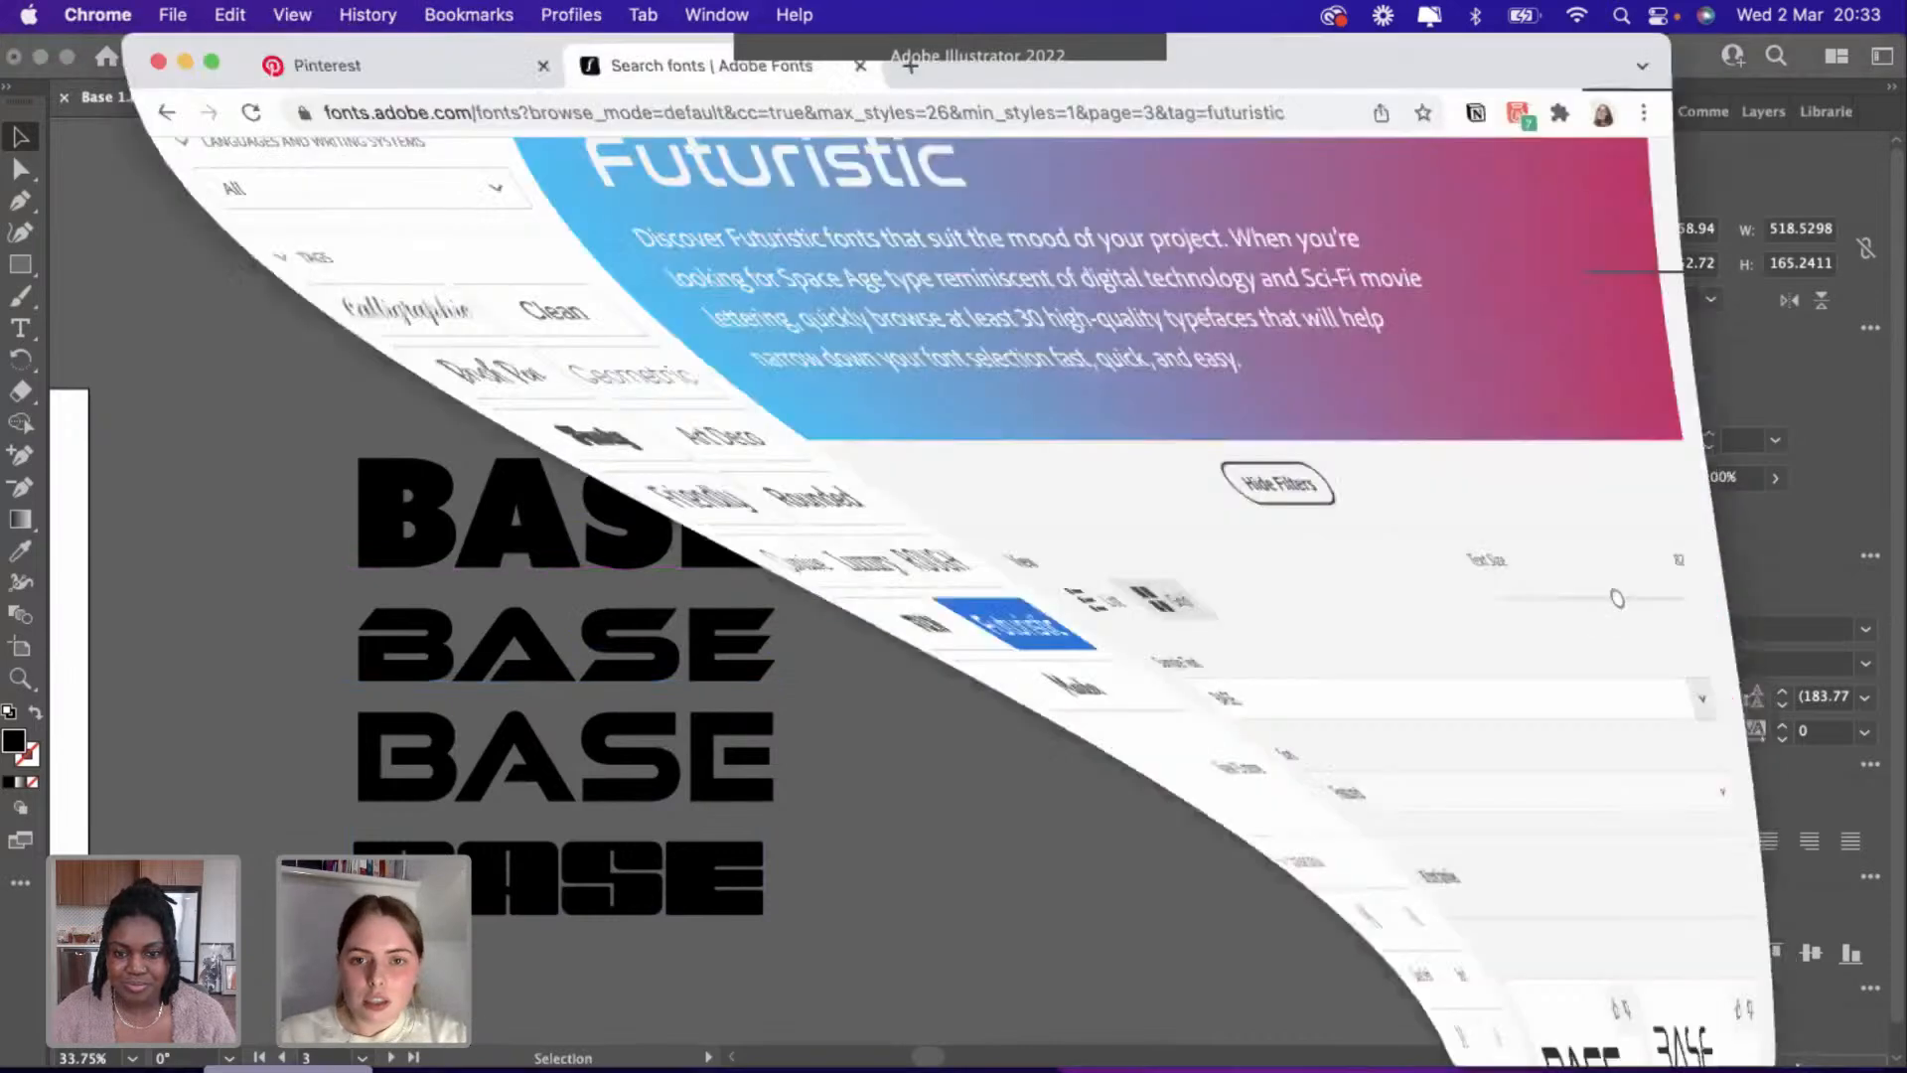
scroll(977, 353, "down", 1)
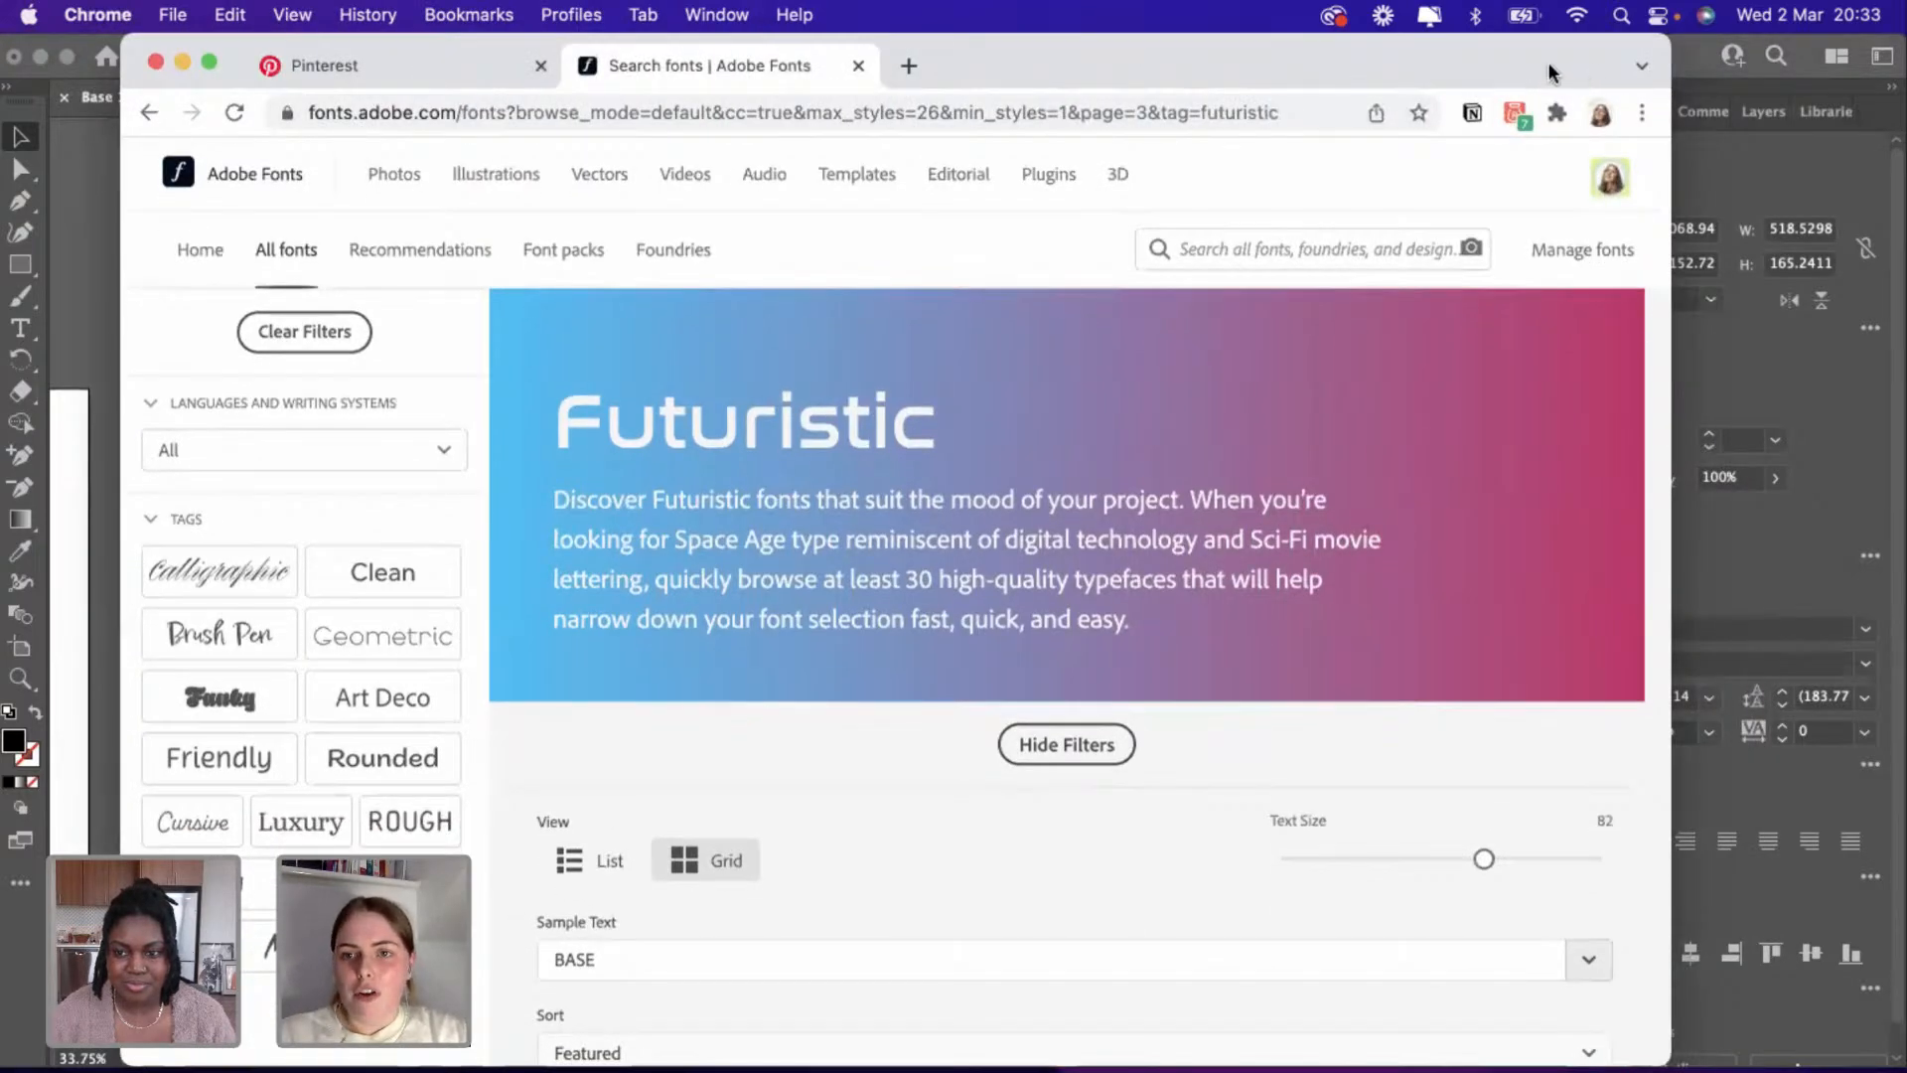
left_click_drag(1544, 58, 1512, 169)
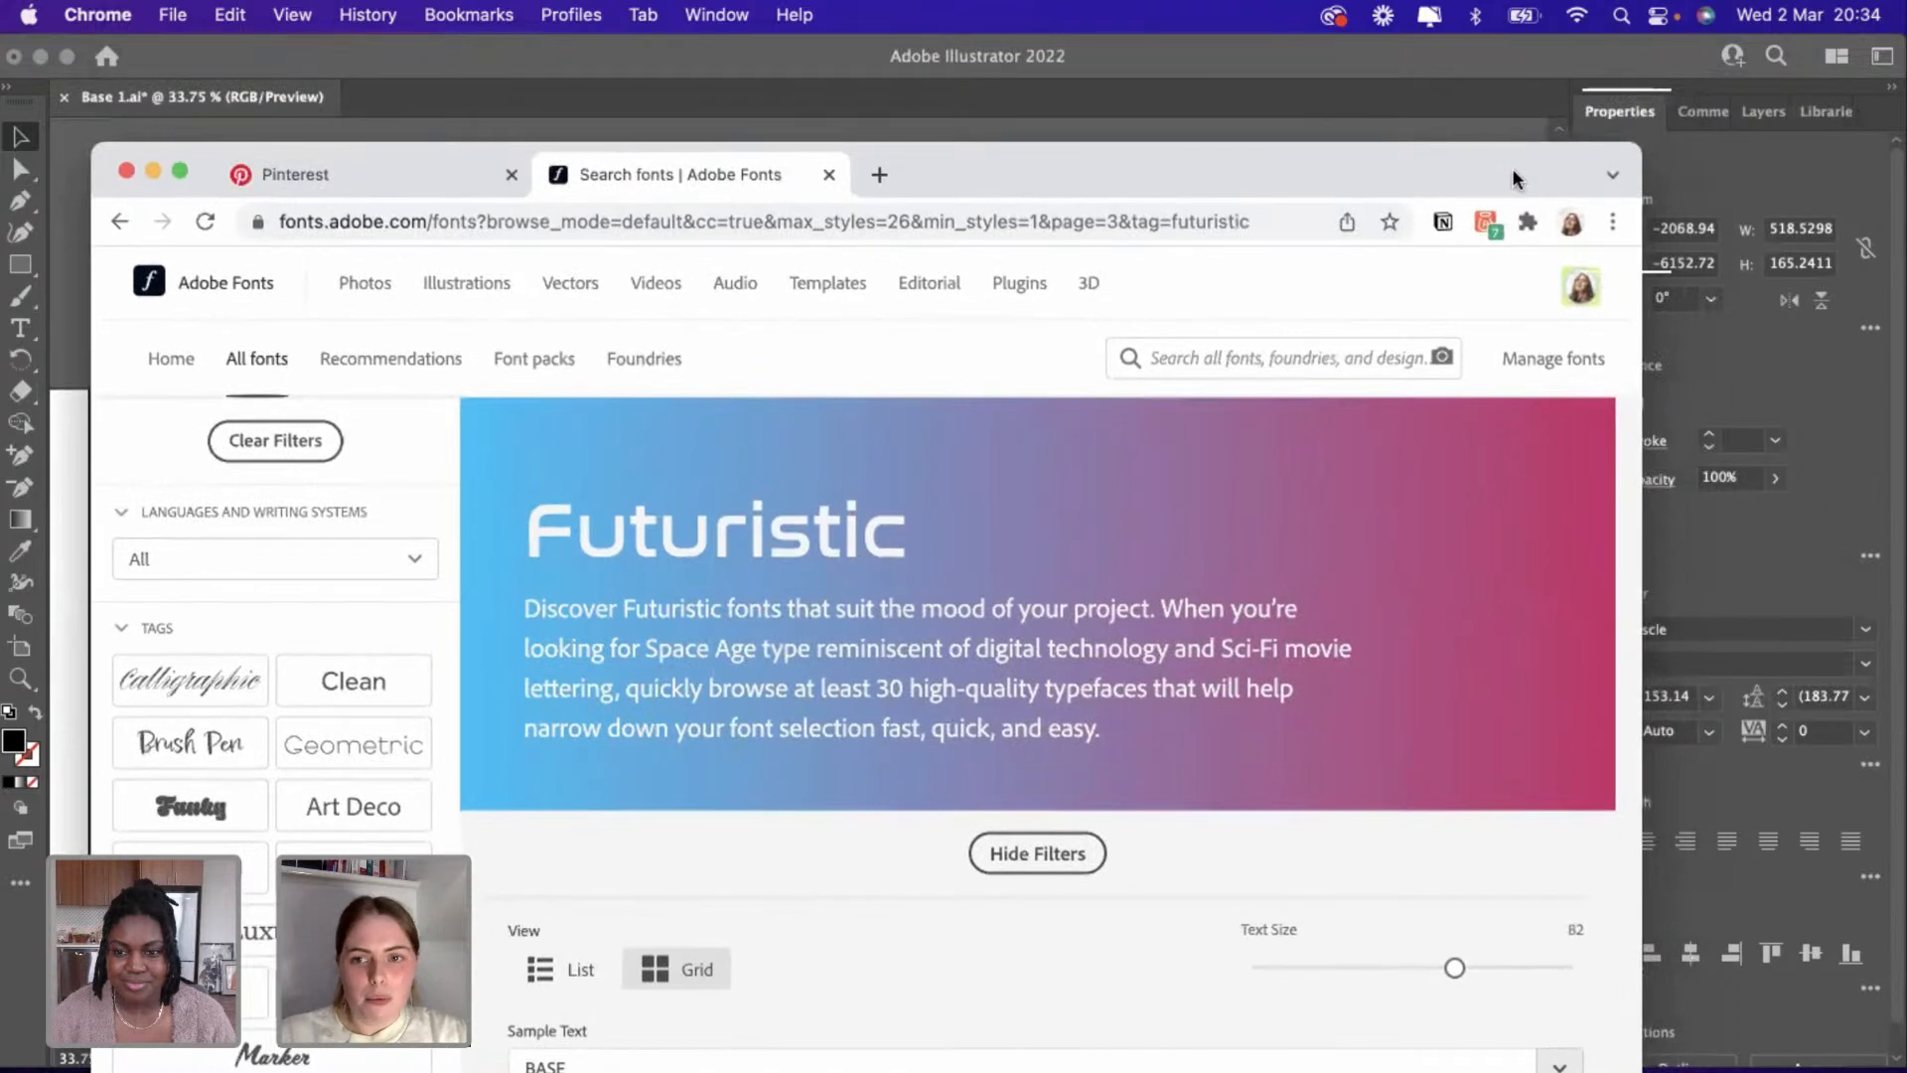
left_click(1562, 372)
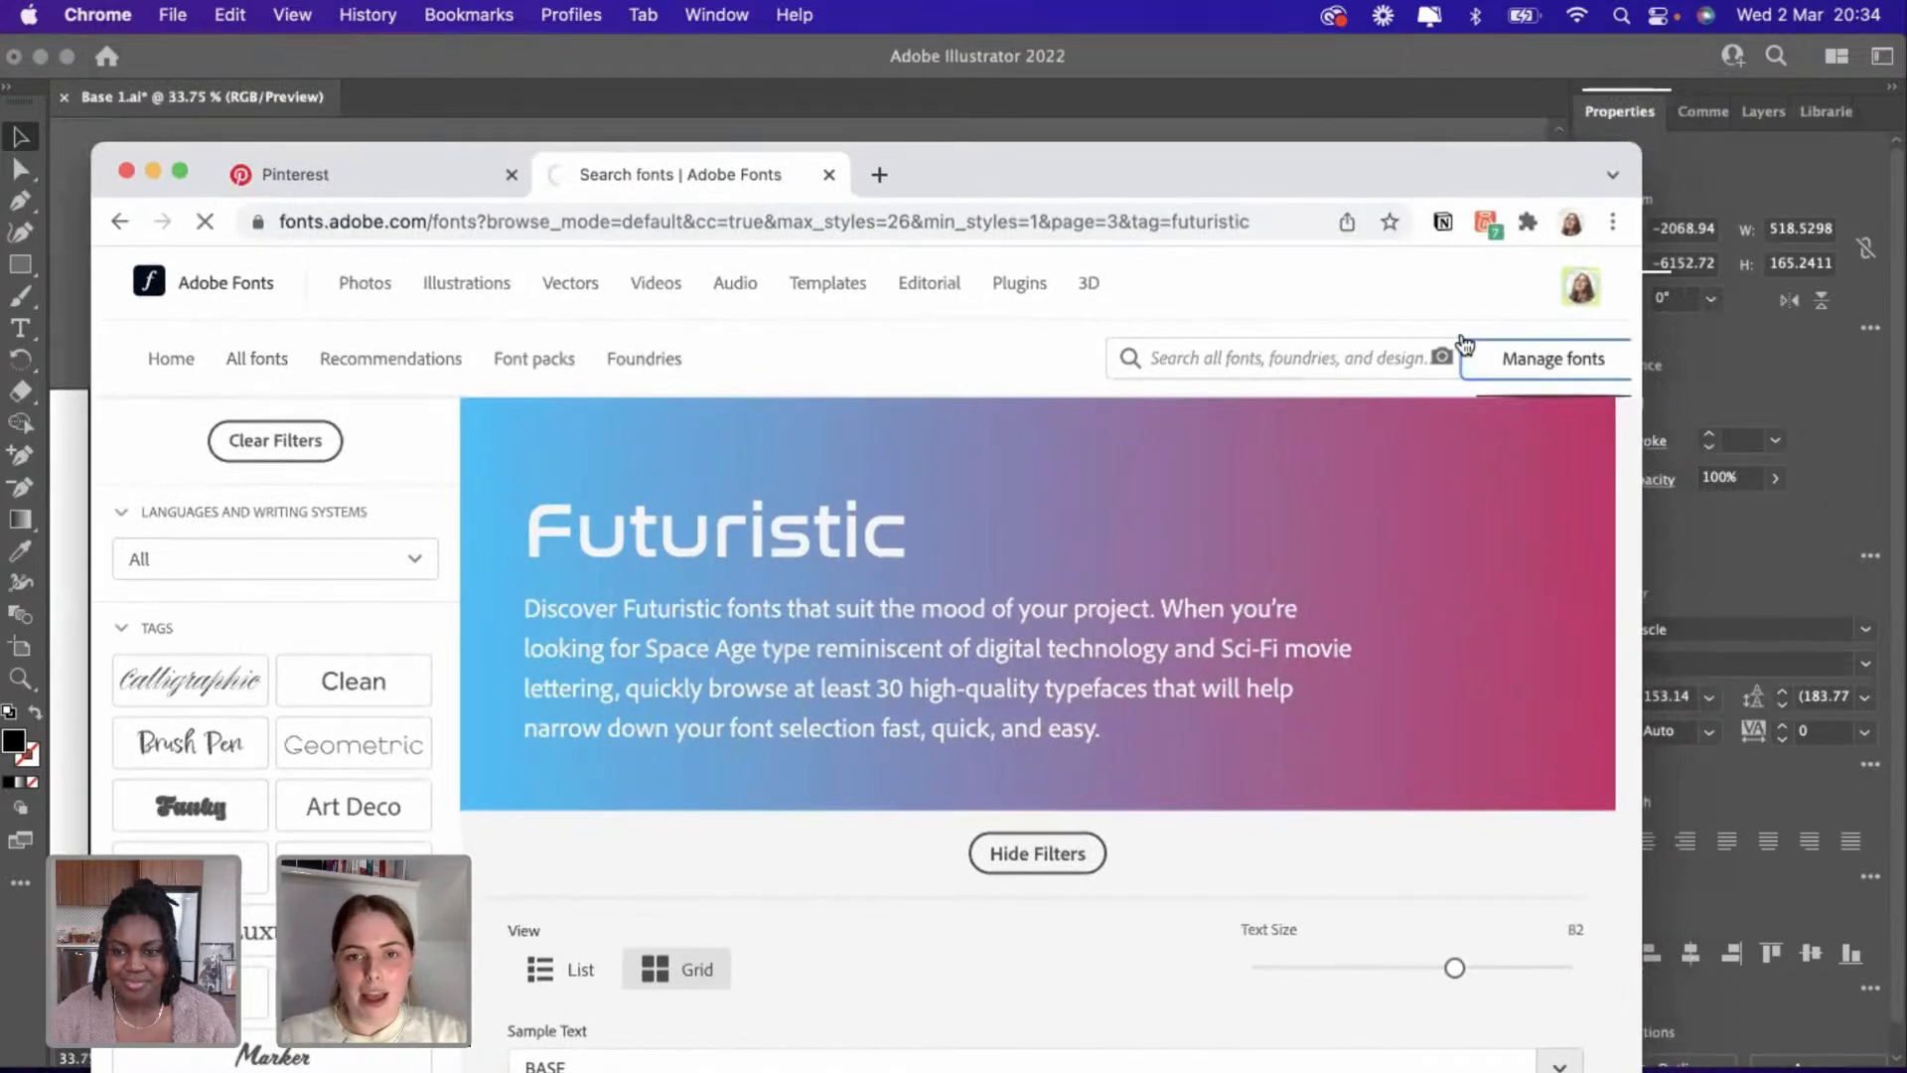
left_click_drag(1088, 169, 1087, 86)
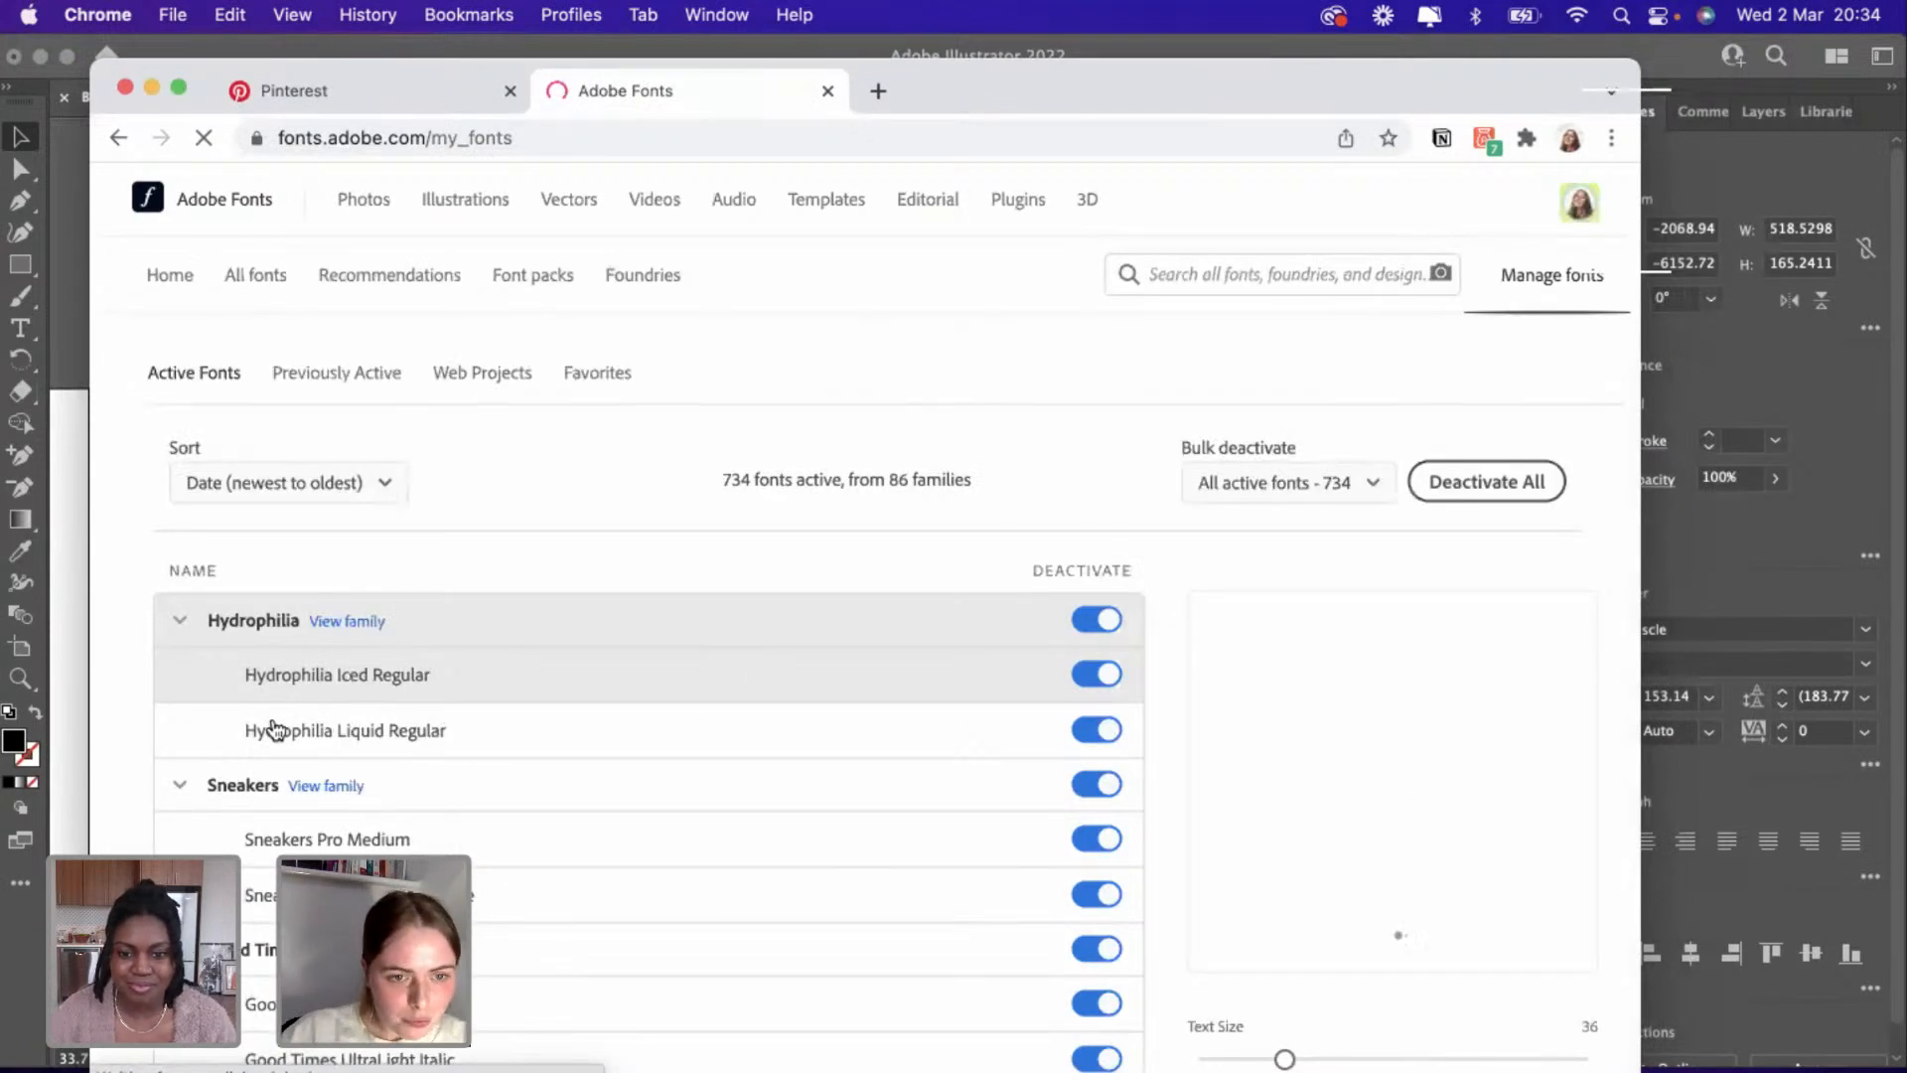
Switch back to Illustrator and set the second-column BASE in Hydrophilia Iced.
left_click(73, 695)
left_click(1728, 629)
type("h")
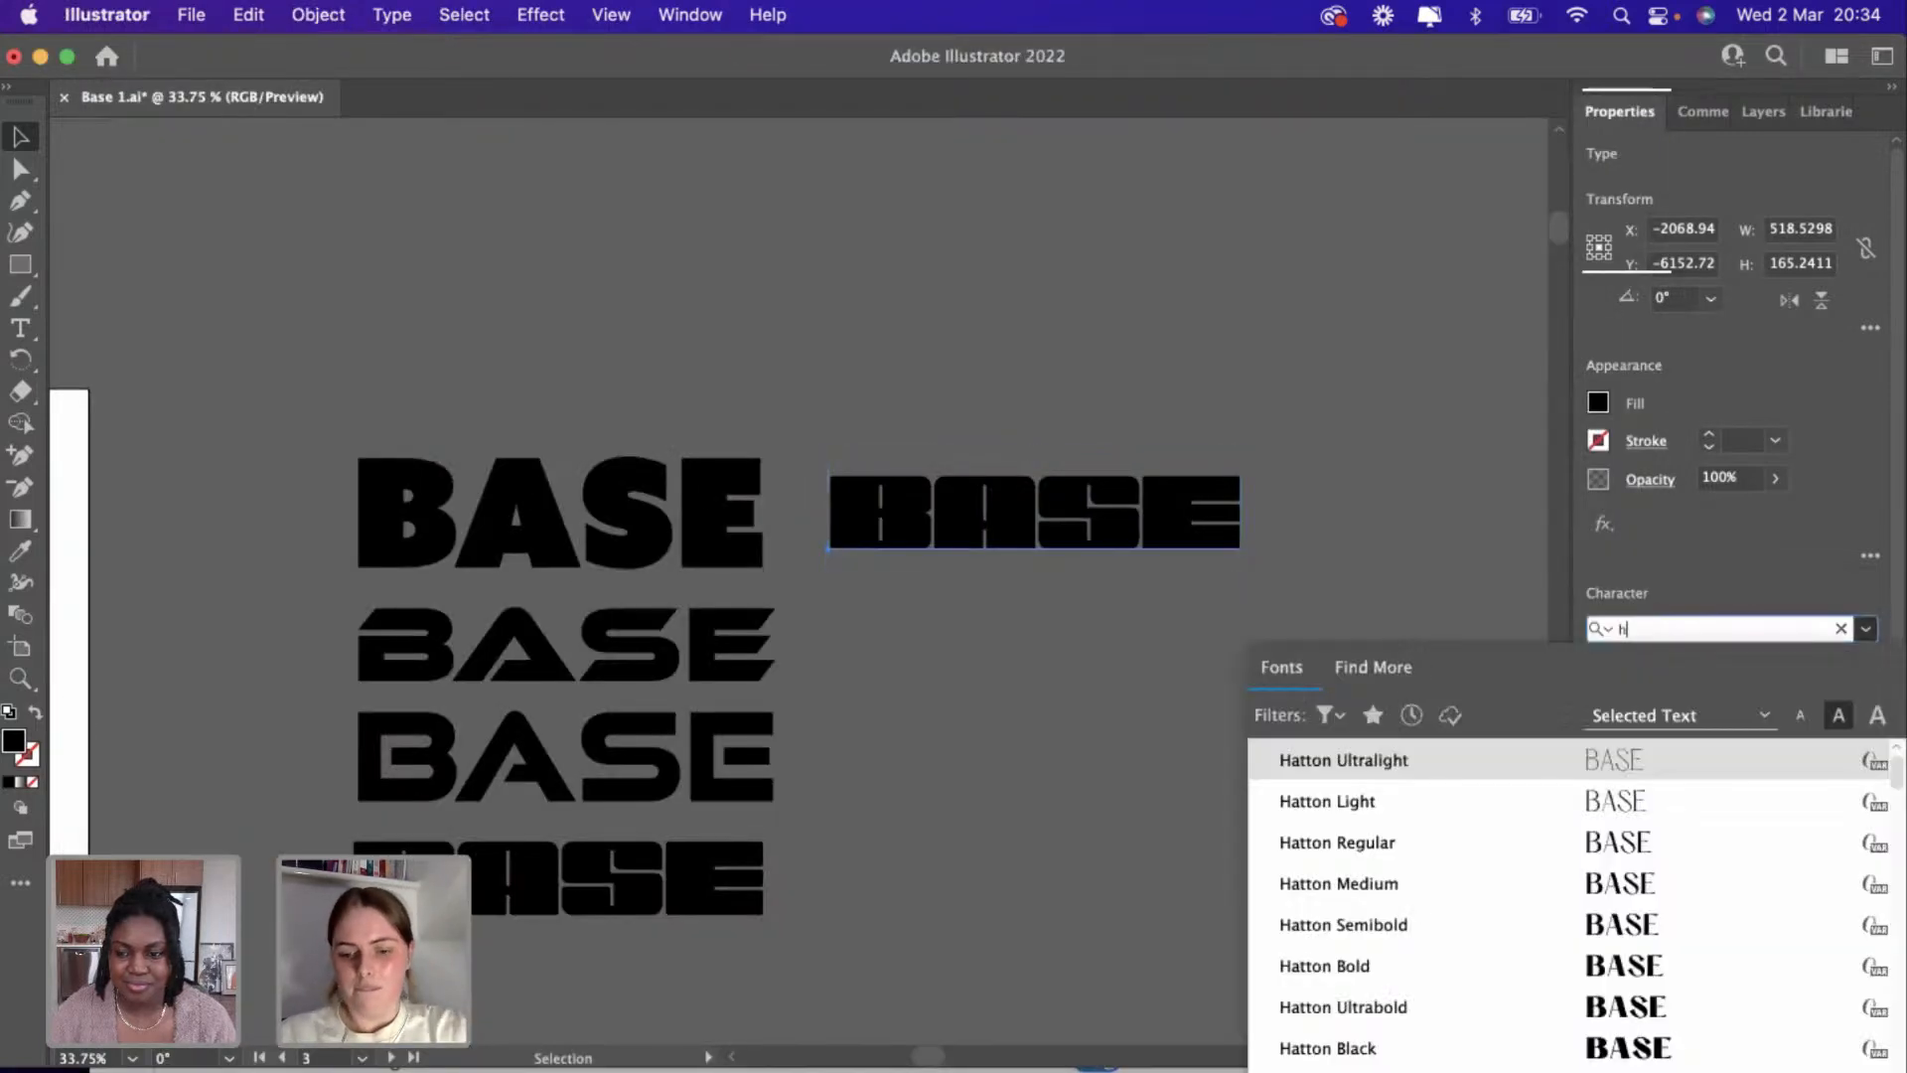
type("y")
left_click(1681, 757)
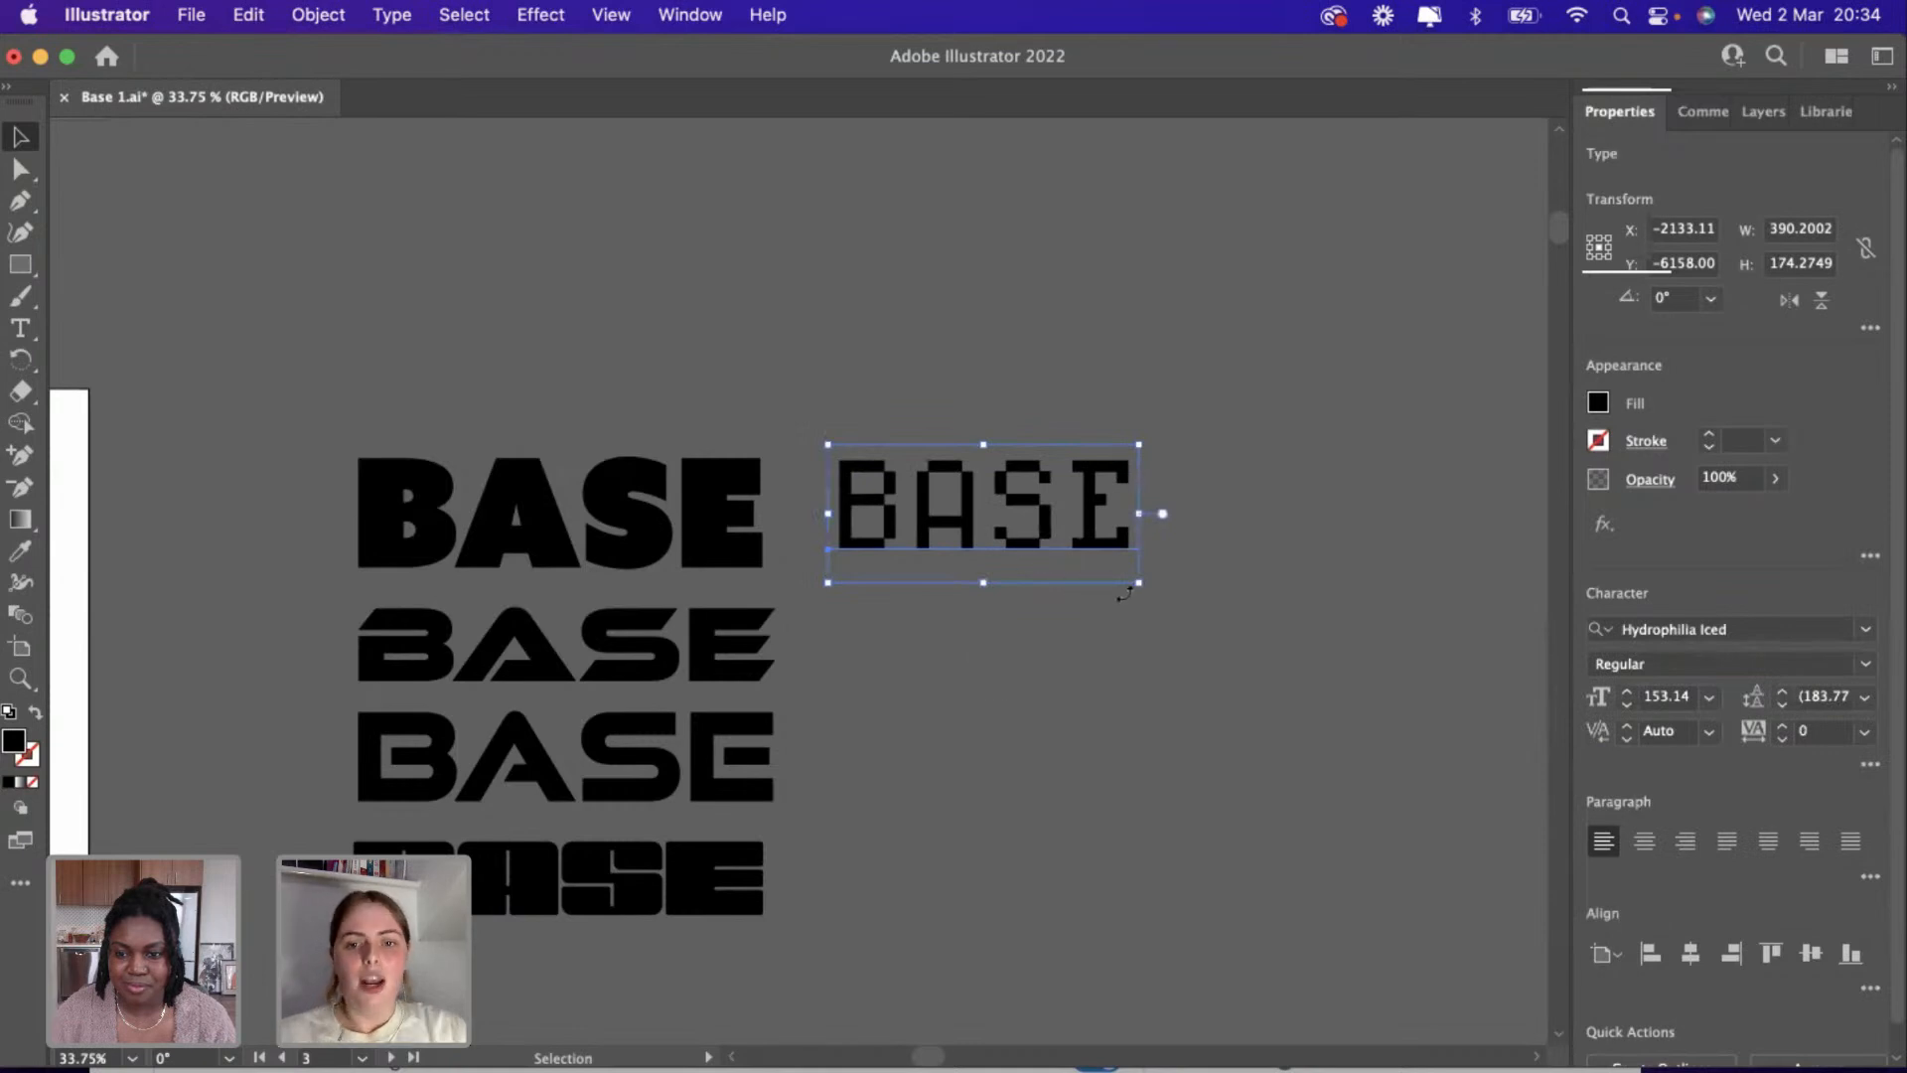
Scale the Hydrophilia Iced BASE proportionally to about 452 px wide and position it beside the topmost wordmark.
left_click_drag(1137, 584, 1062, 548)
left_click_drag(984, 496, 766, 799)
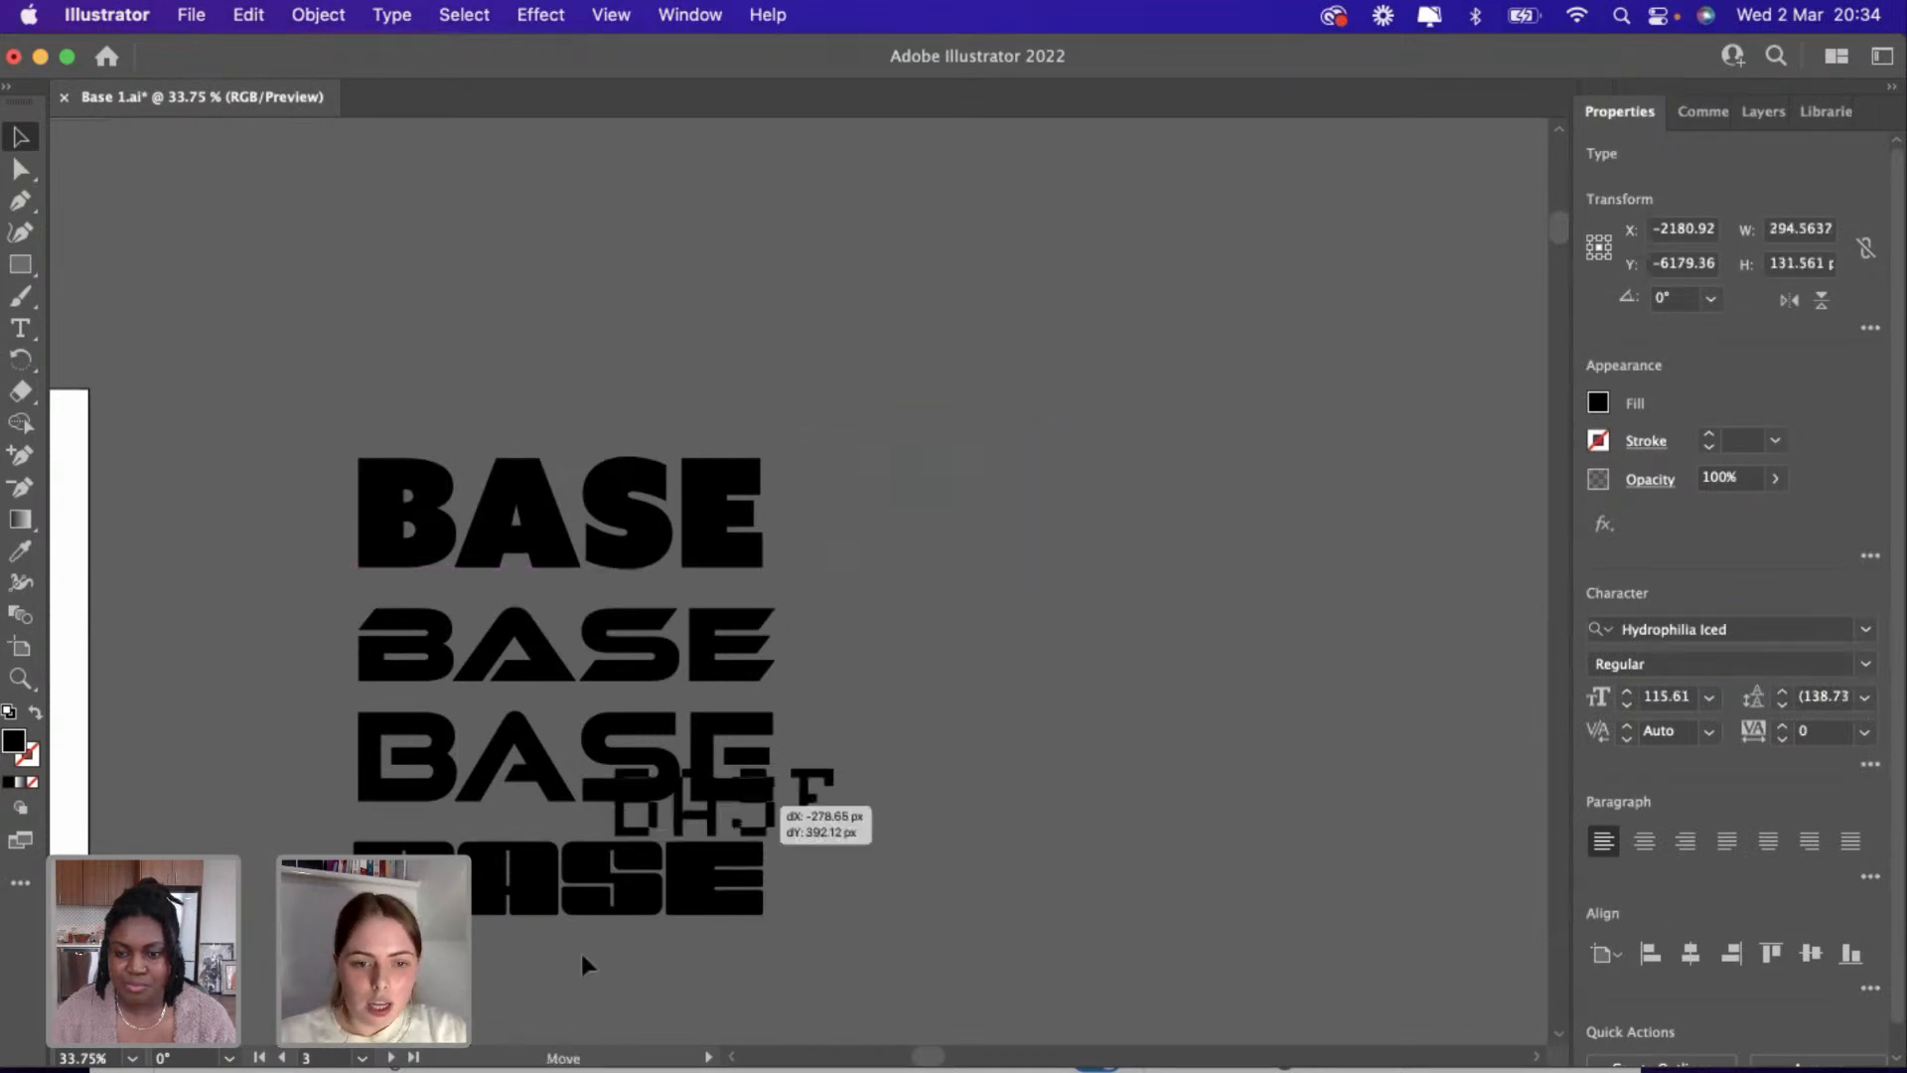
left_click_drag(584, 962, 955, 526)
mouse_move(1065, 555)
left_mouse_down()
mouse_move(1231, 643)
mouse_move(1068, 530)
mouse_move(1075, 553)
left_mouse_up()
Review the wordmarks beside the TYPOGRAPHY artboard and check the active fonts list in Chrome for another family to try.
scroll(1075, 552, "left", 3)
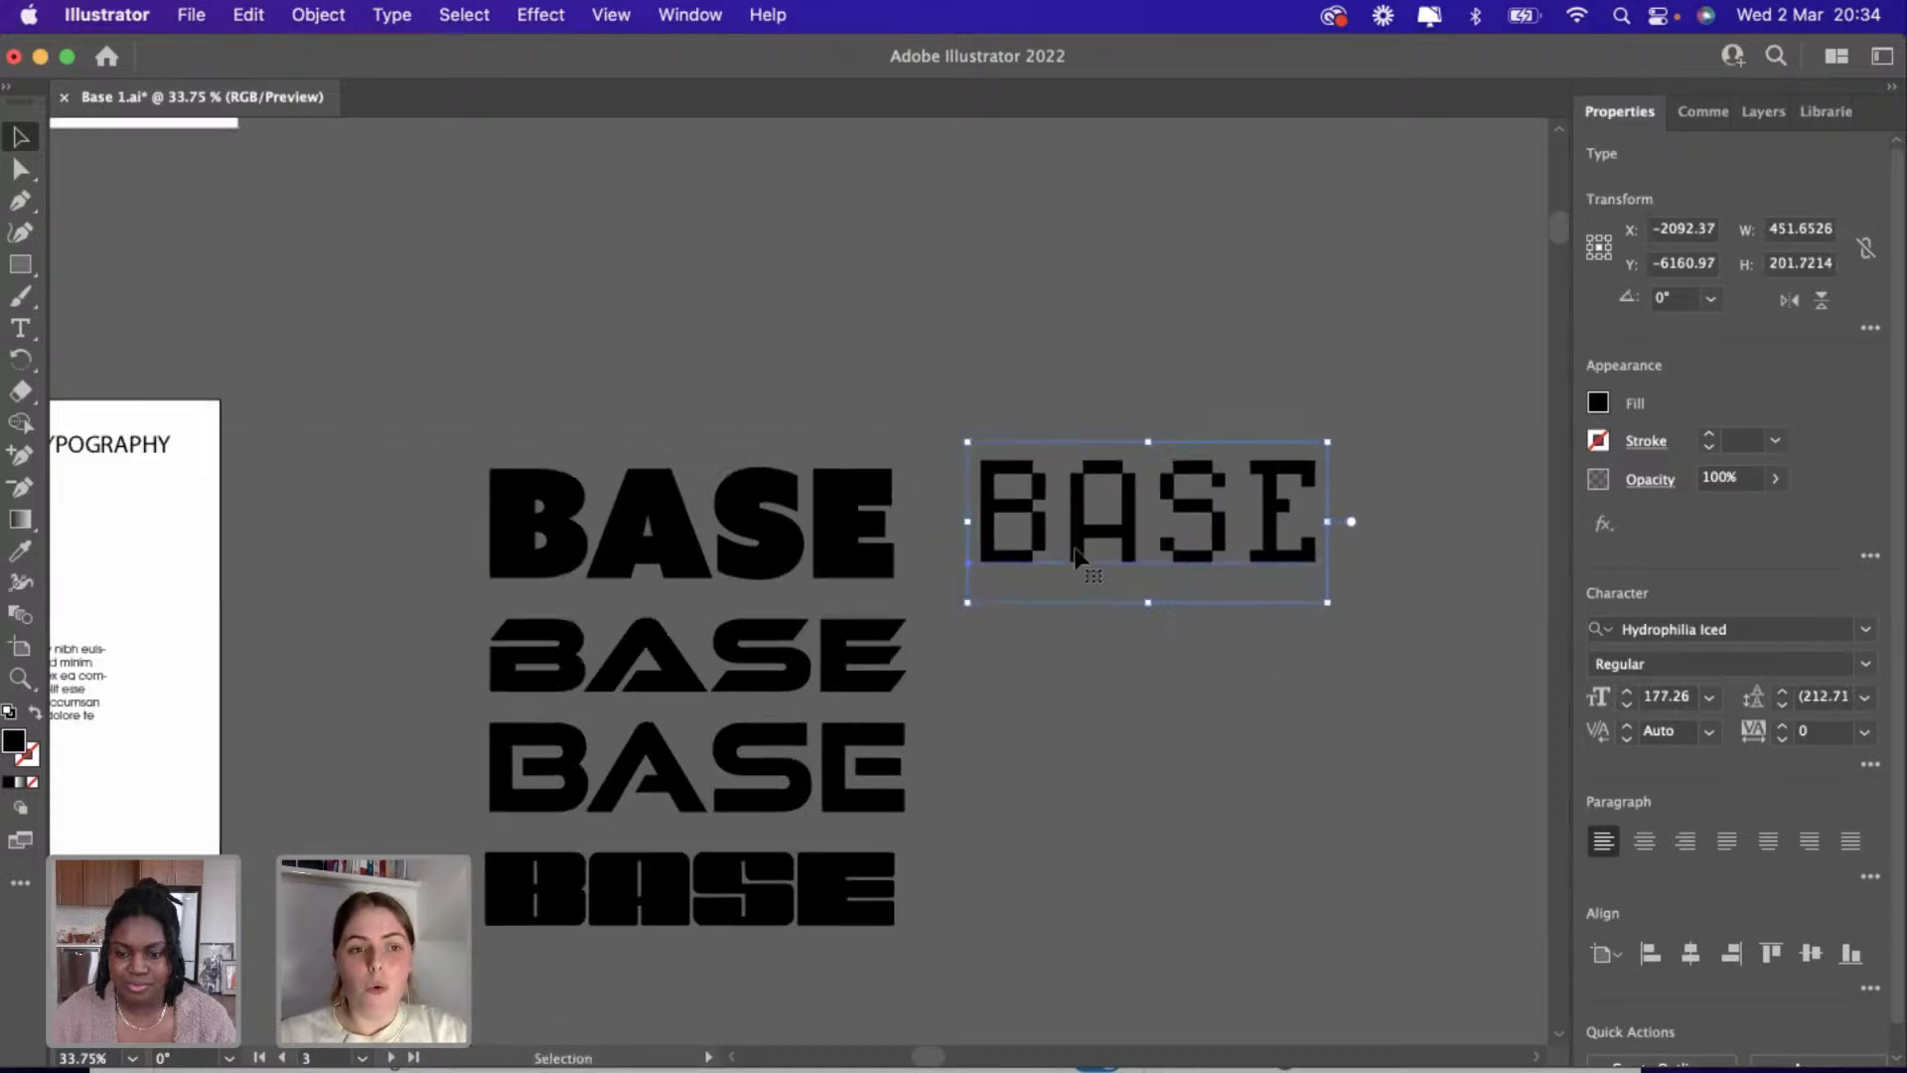
scroll(1075, 552, "left", 10)
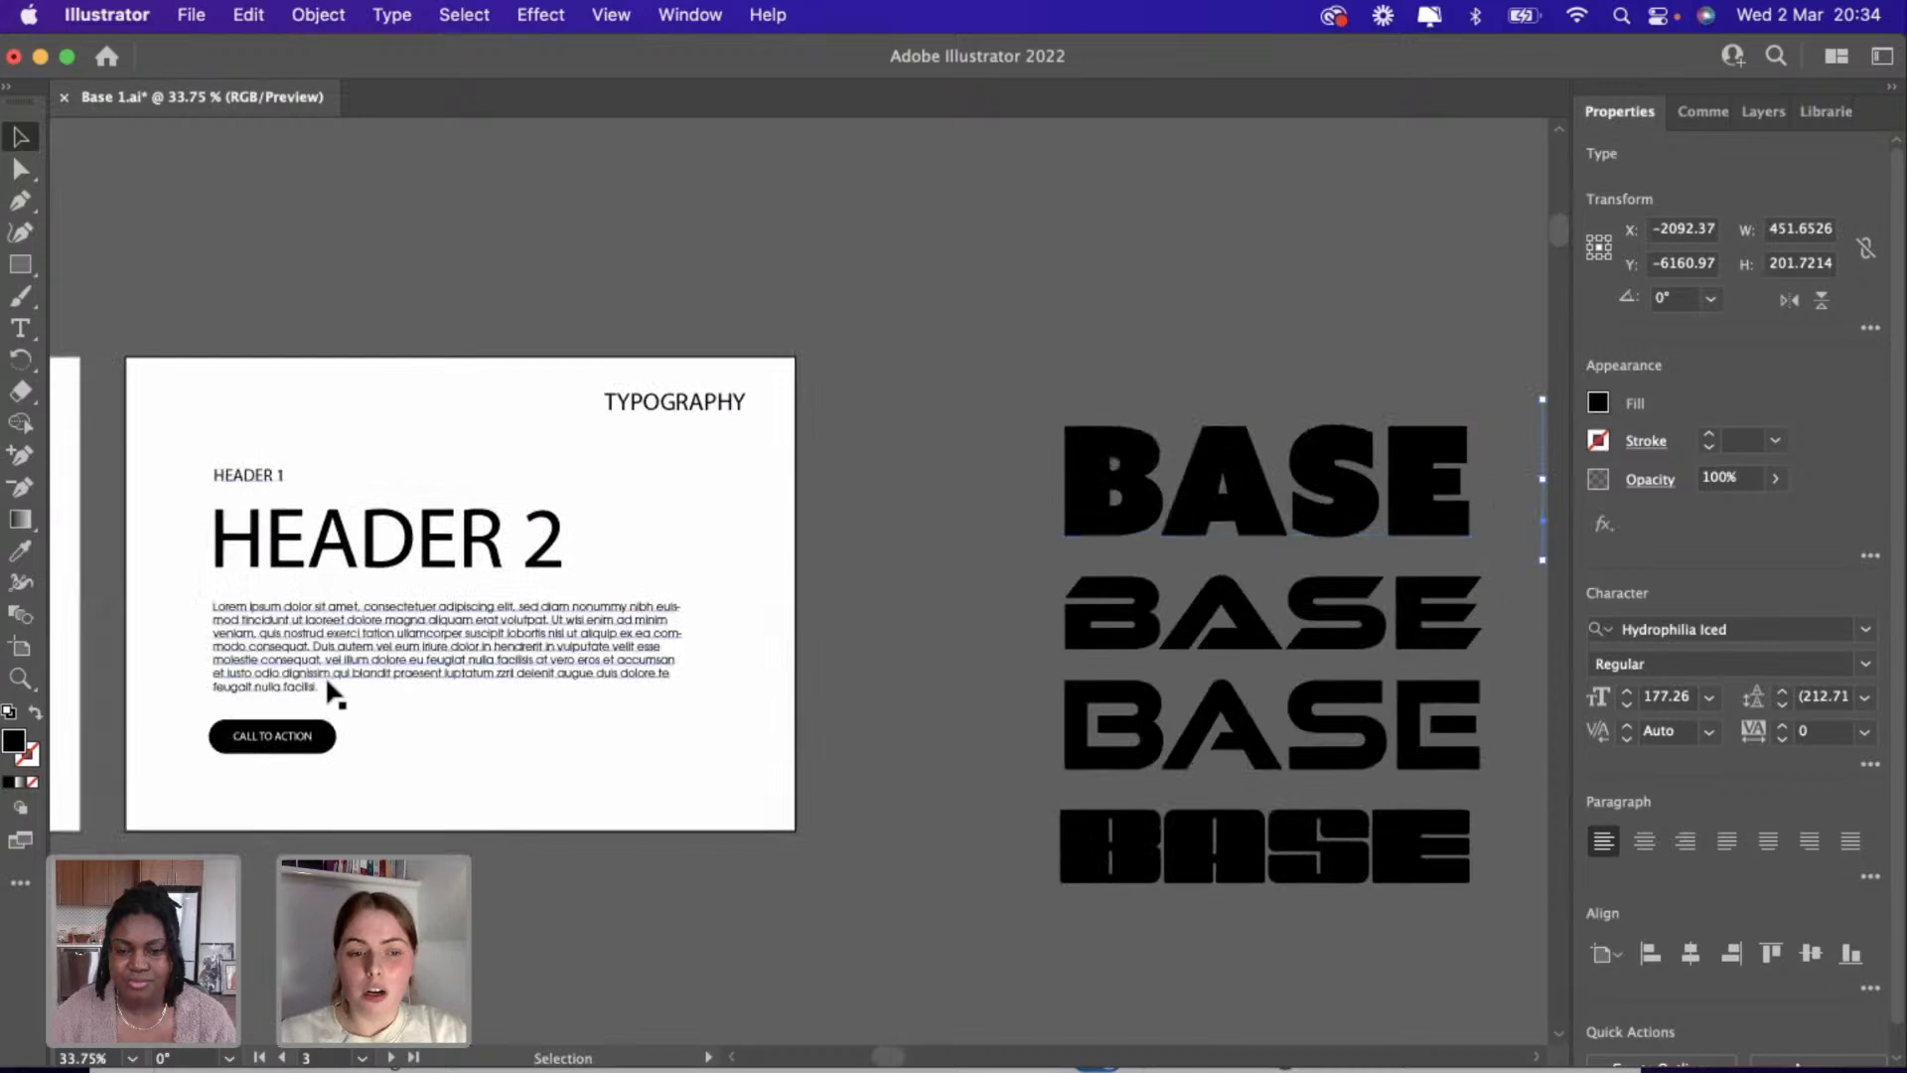
scroll(772, 618, "right", 6)
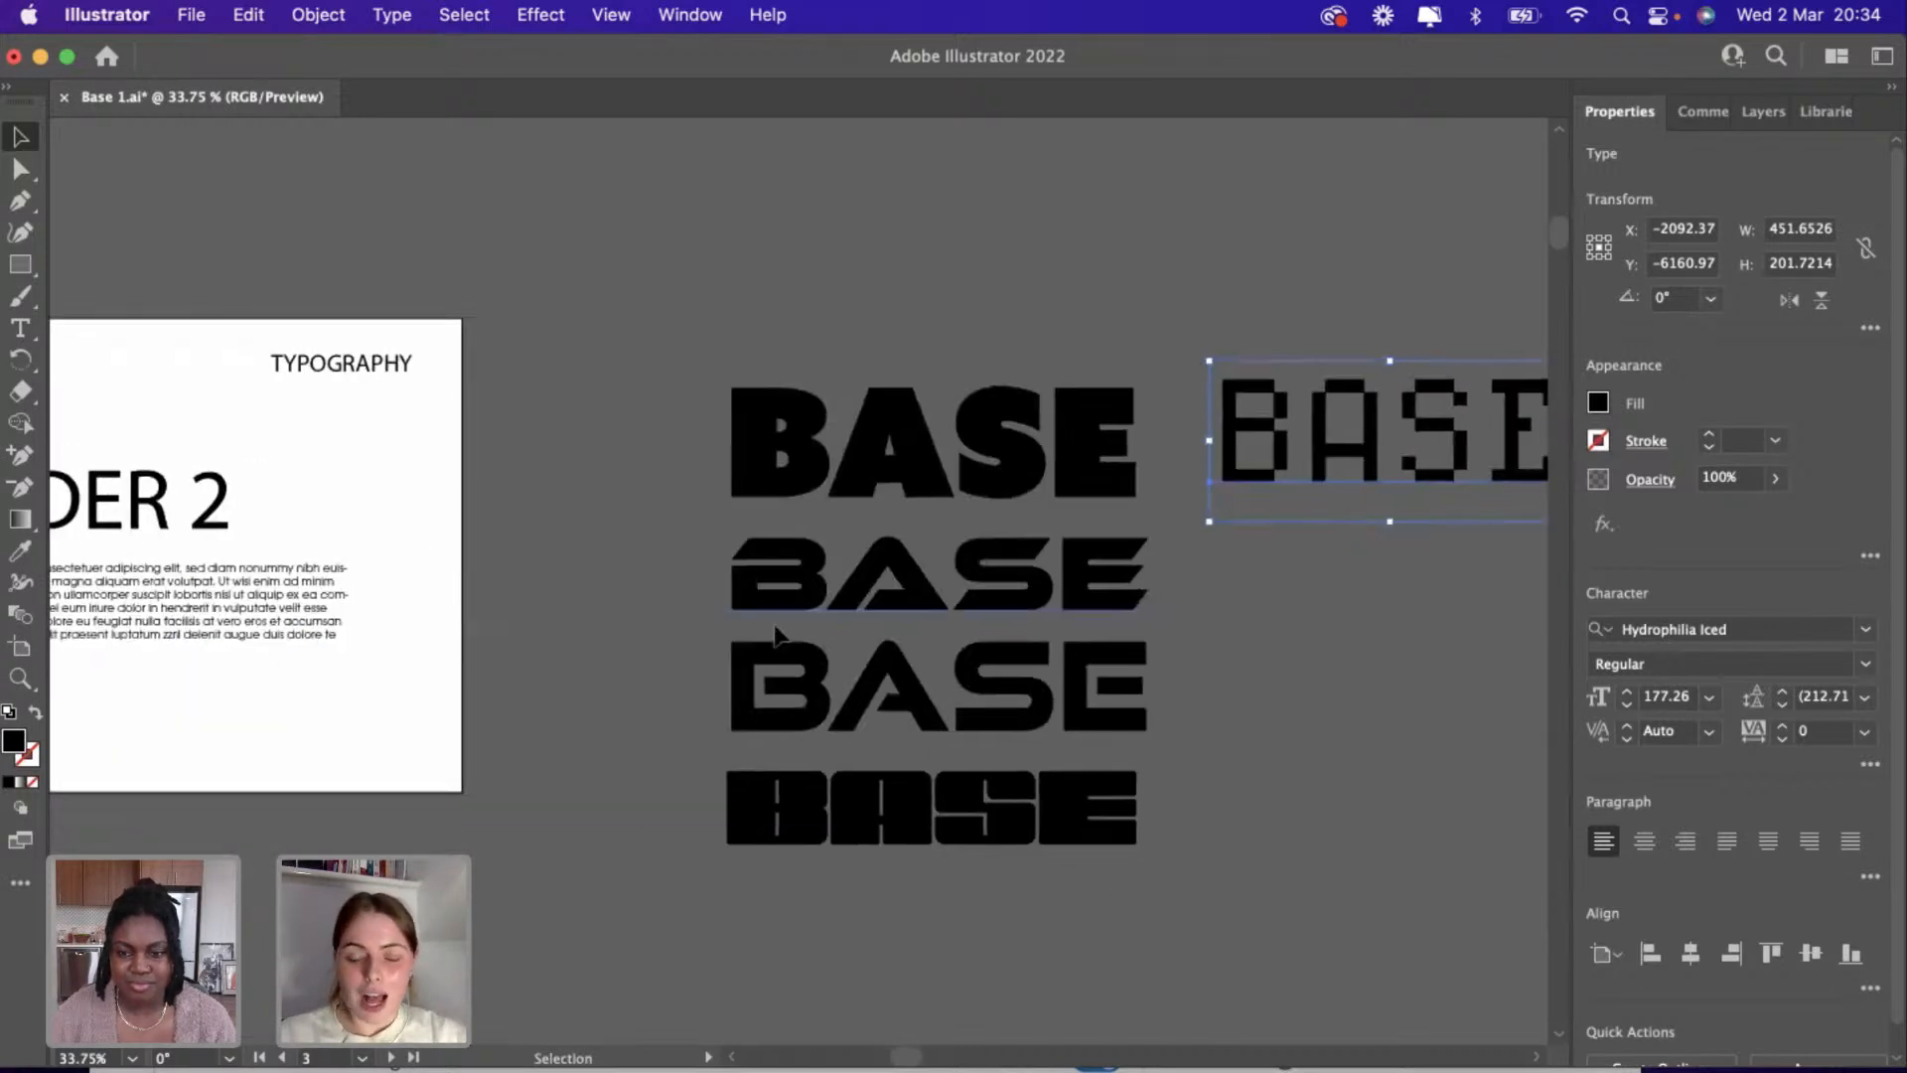
scroll(775, 634, "right", 7)
left_click(1150, 711)
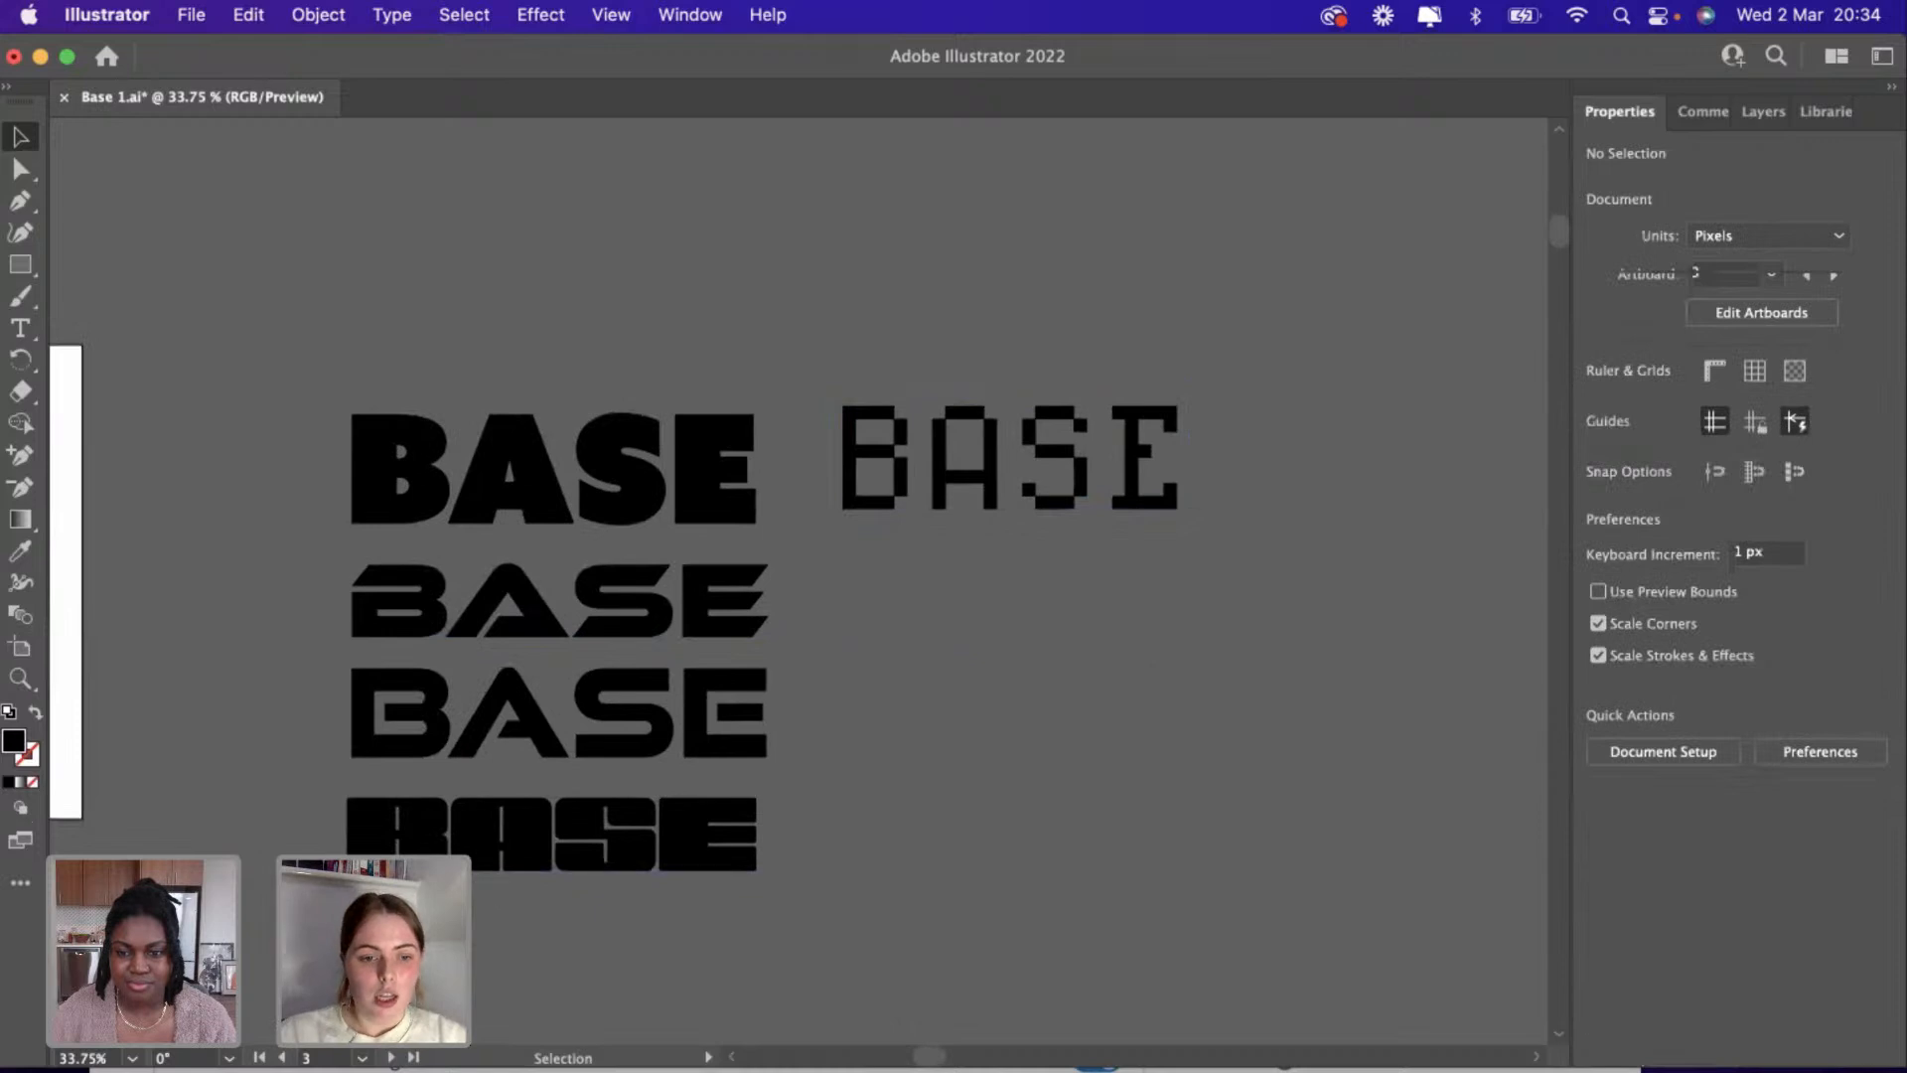
key("super+Tab")
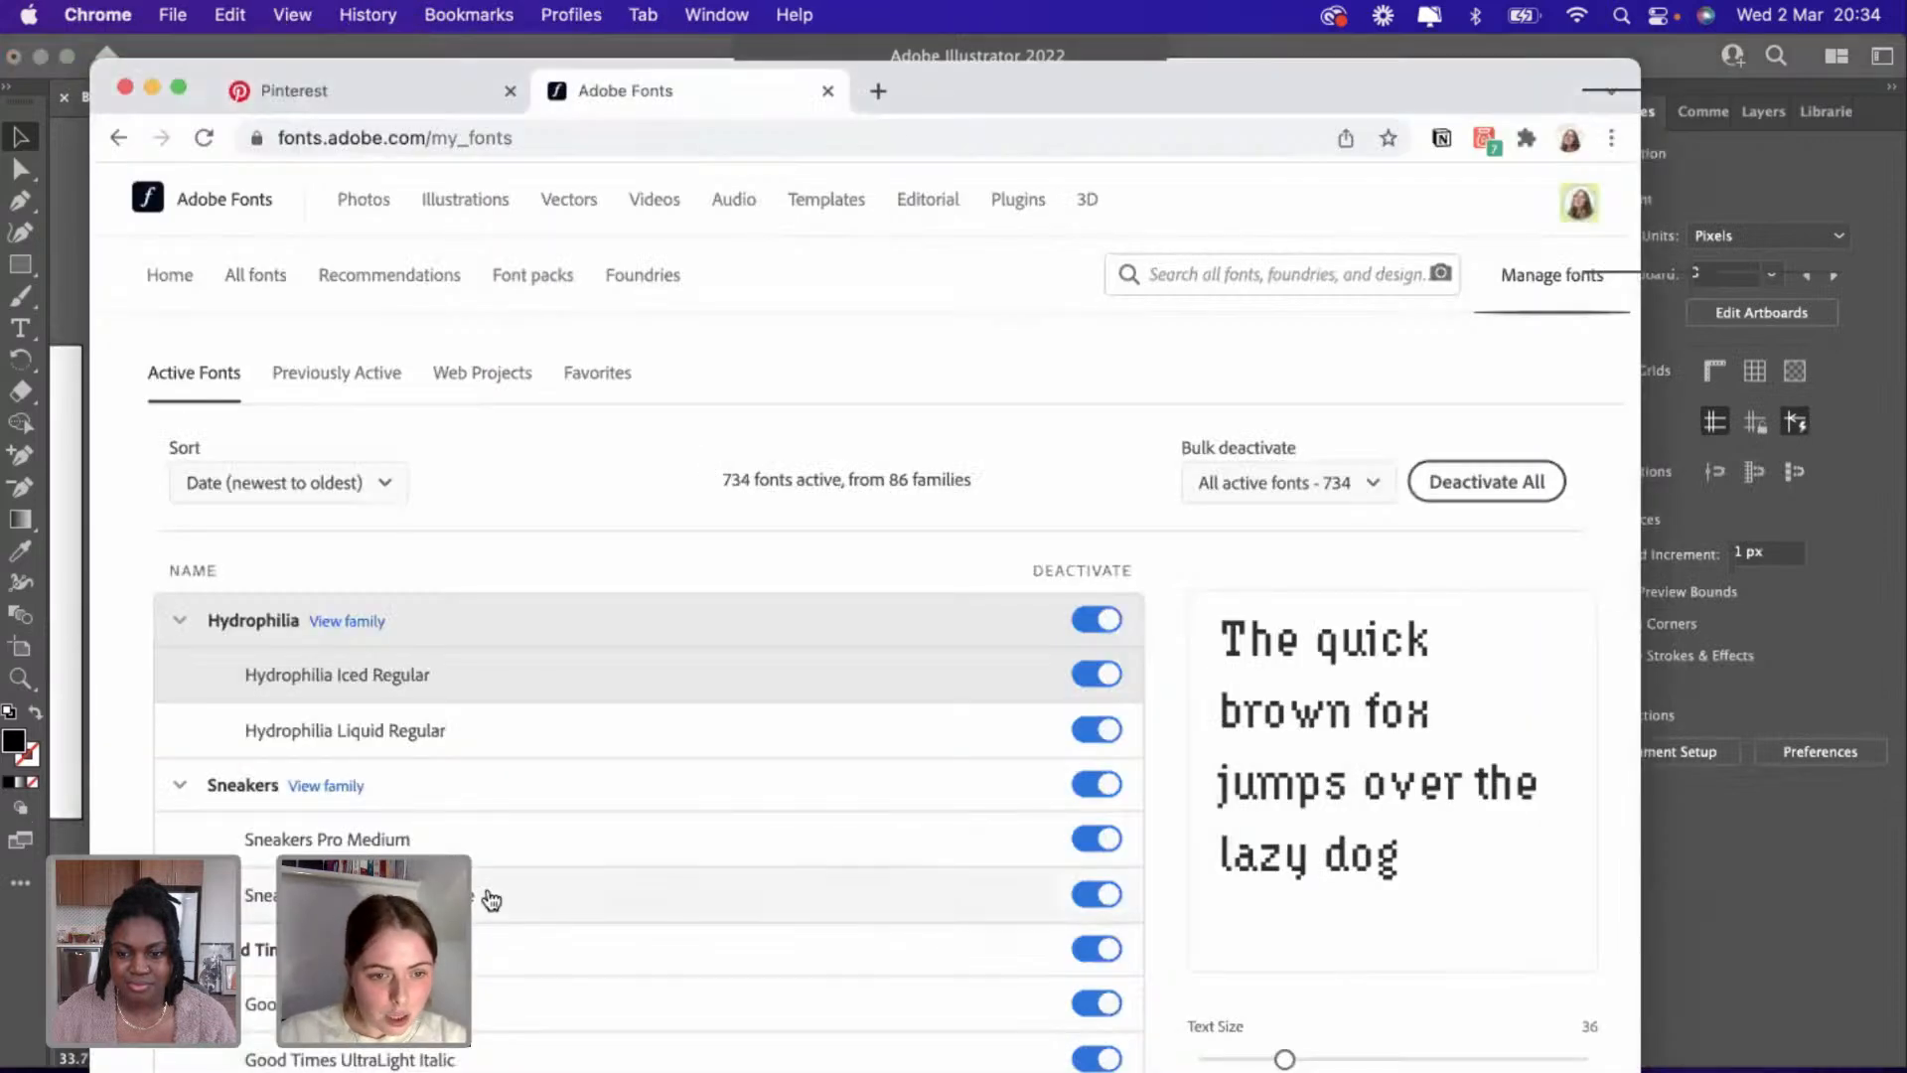
left_click(1794, 871)
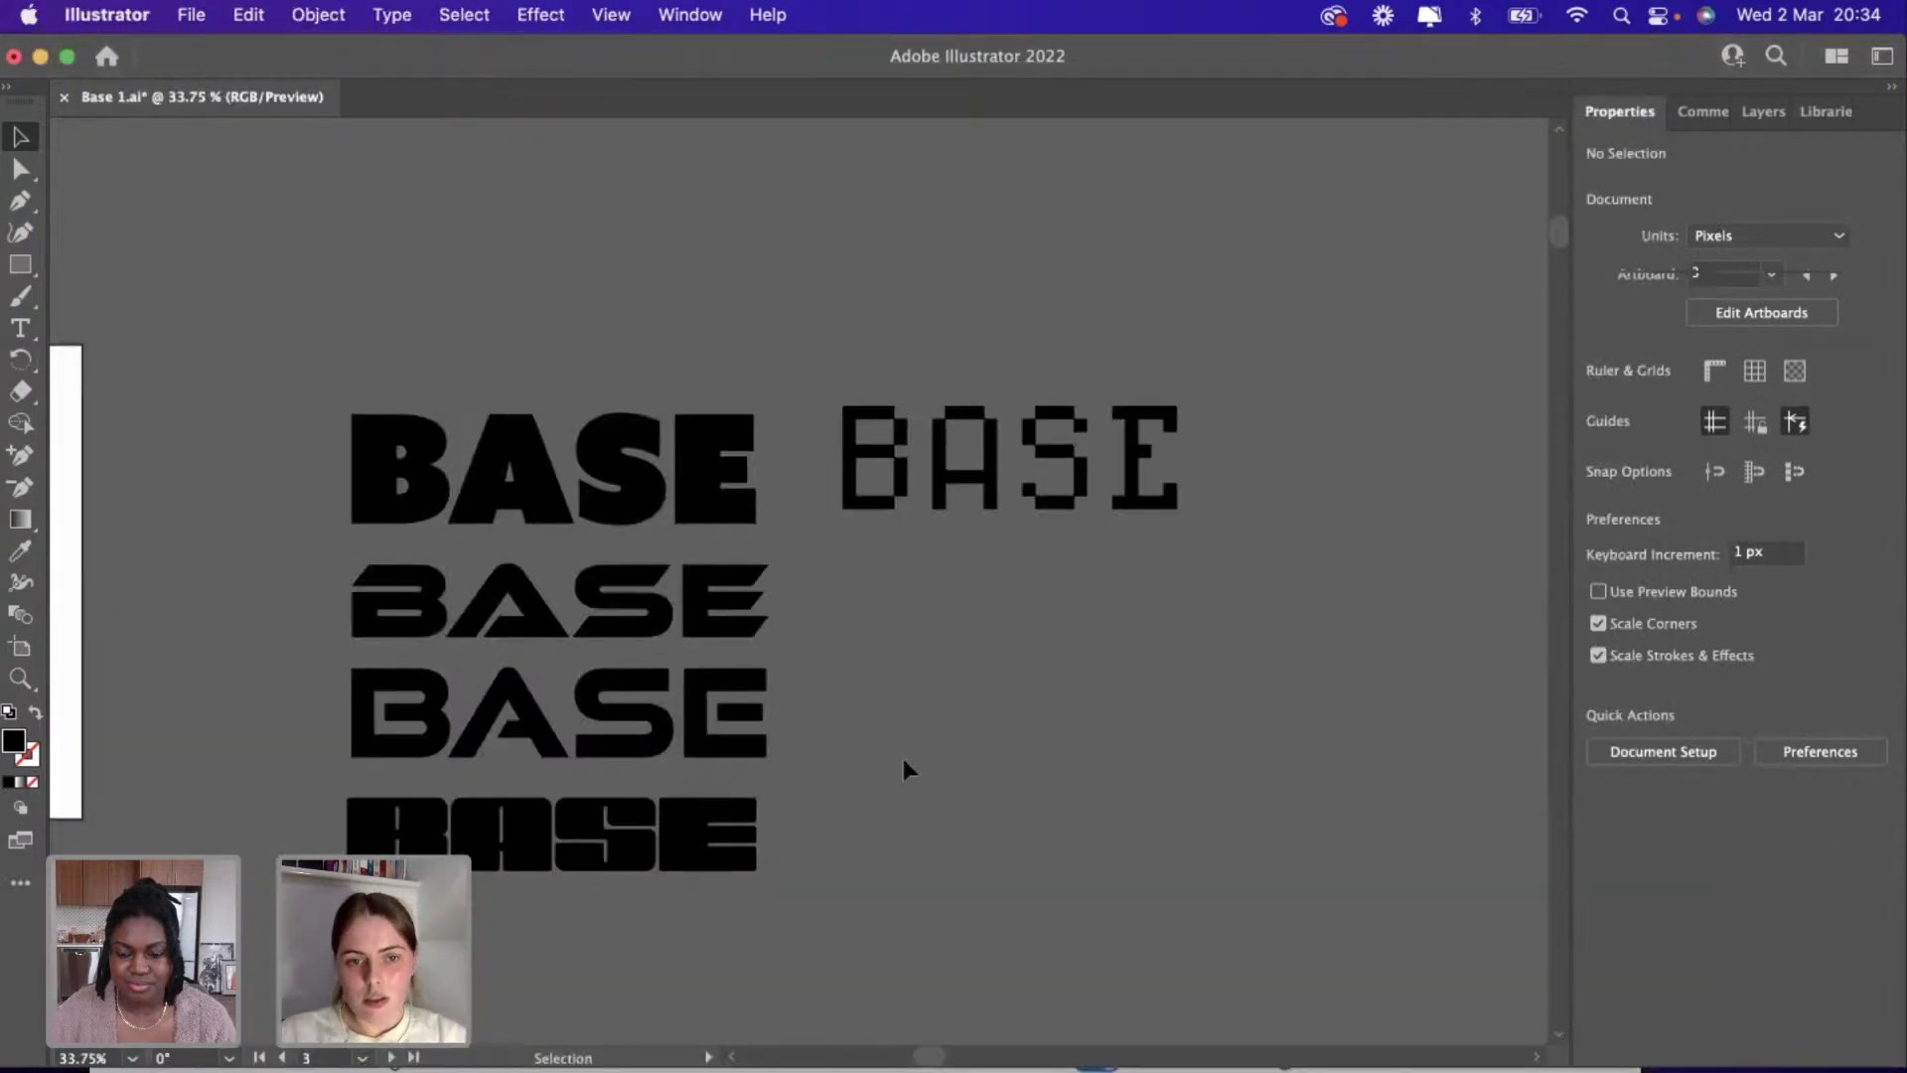
Duplicate the Ethnocentric BASE beneath the Hydrophilia Iced wordmark and set the copy in Sneakers Pro Medium.
left_click(544, 601)
left_click_drag(674, 591, 1157, 569)
left_click(1787, 632)
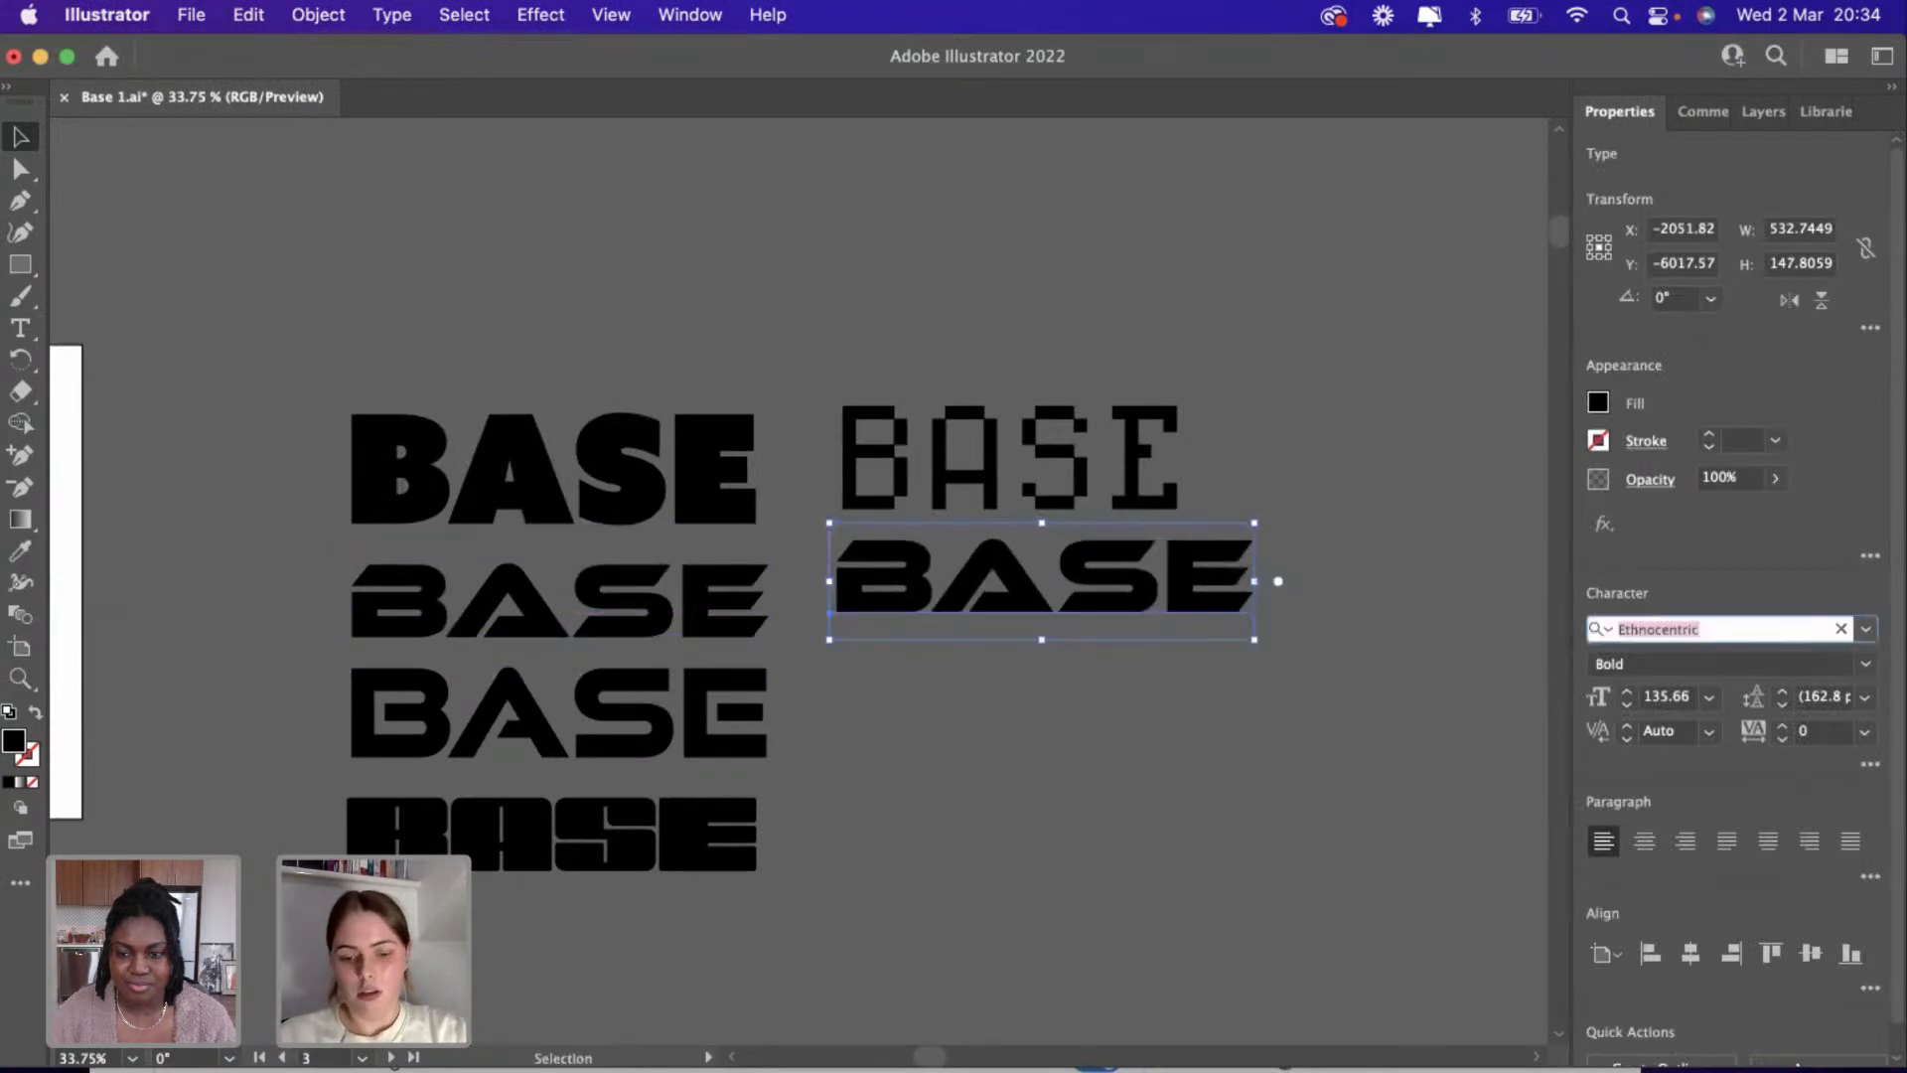
type("sneake")
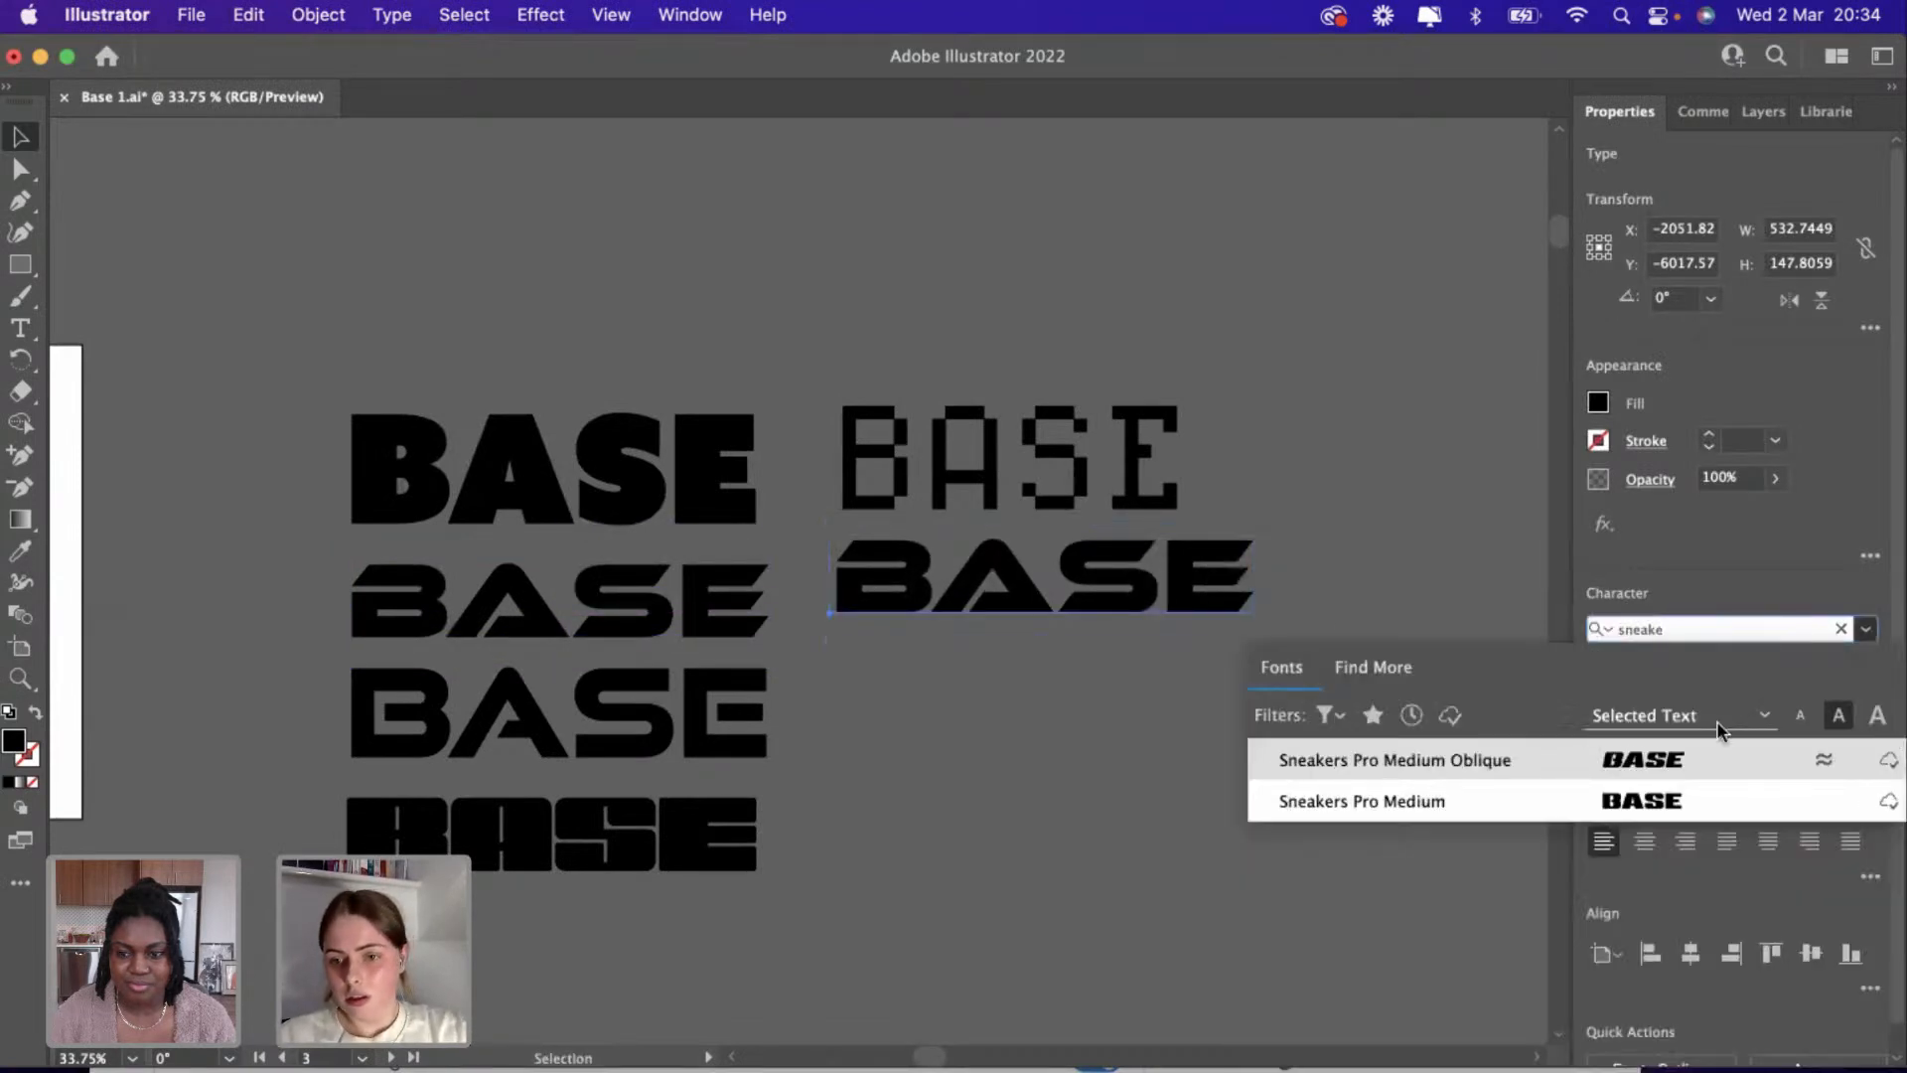
left_click(1655, 794)
Scale the Sneakers Pro BASE proportionally to about 637 px wide and position it just below the Hydrophilia Iced wordmark.
left_click_drag(1172, 644, 1337, 740)
left_click_drag(1120, 620, 1119, 601)
left_click(1033, 785)
Compare the BASE wordmarks in both columns and examine the Sneakers Pro version more closely.
scroll(1034, 790, "down", 1)
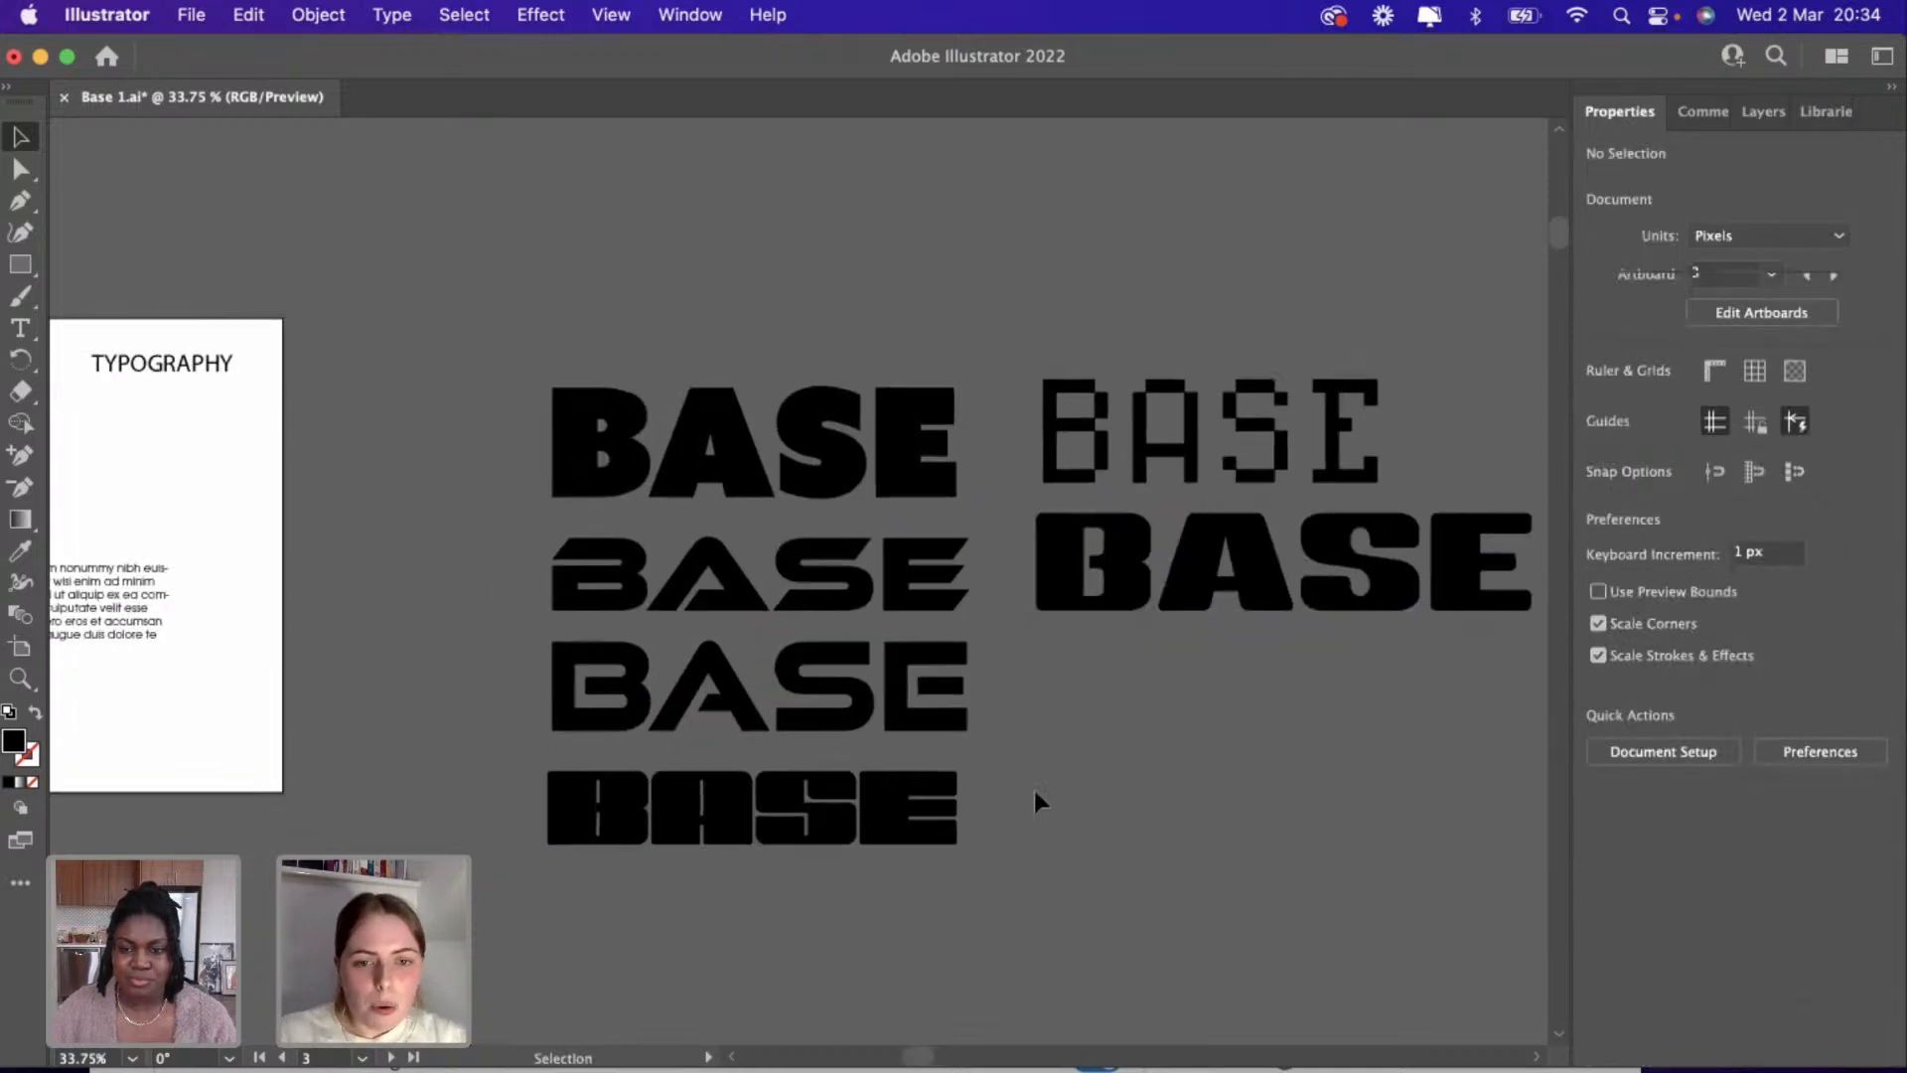
scroll(1034, 790, "up", 2)
scroll(536, 723, "up", 1)
scroll(537, 723, "up", 4)
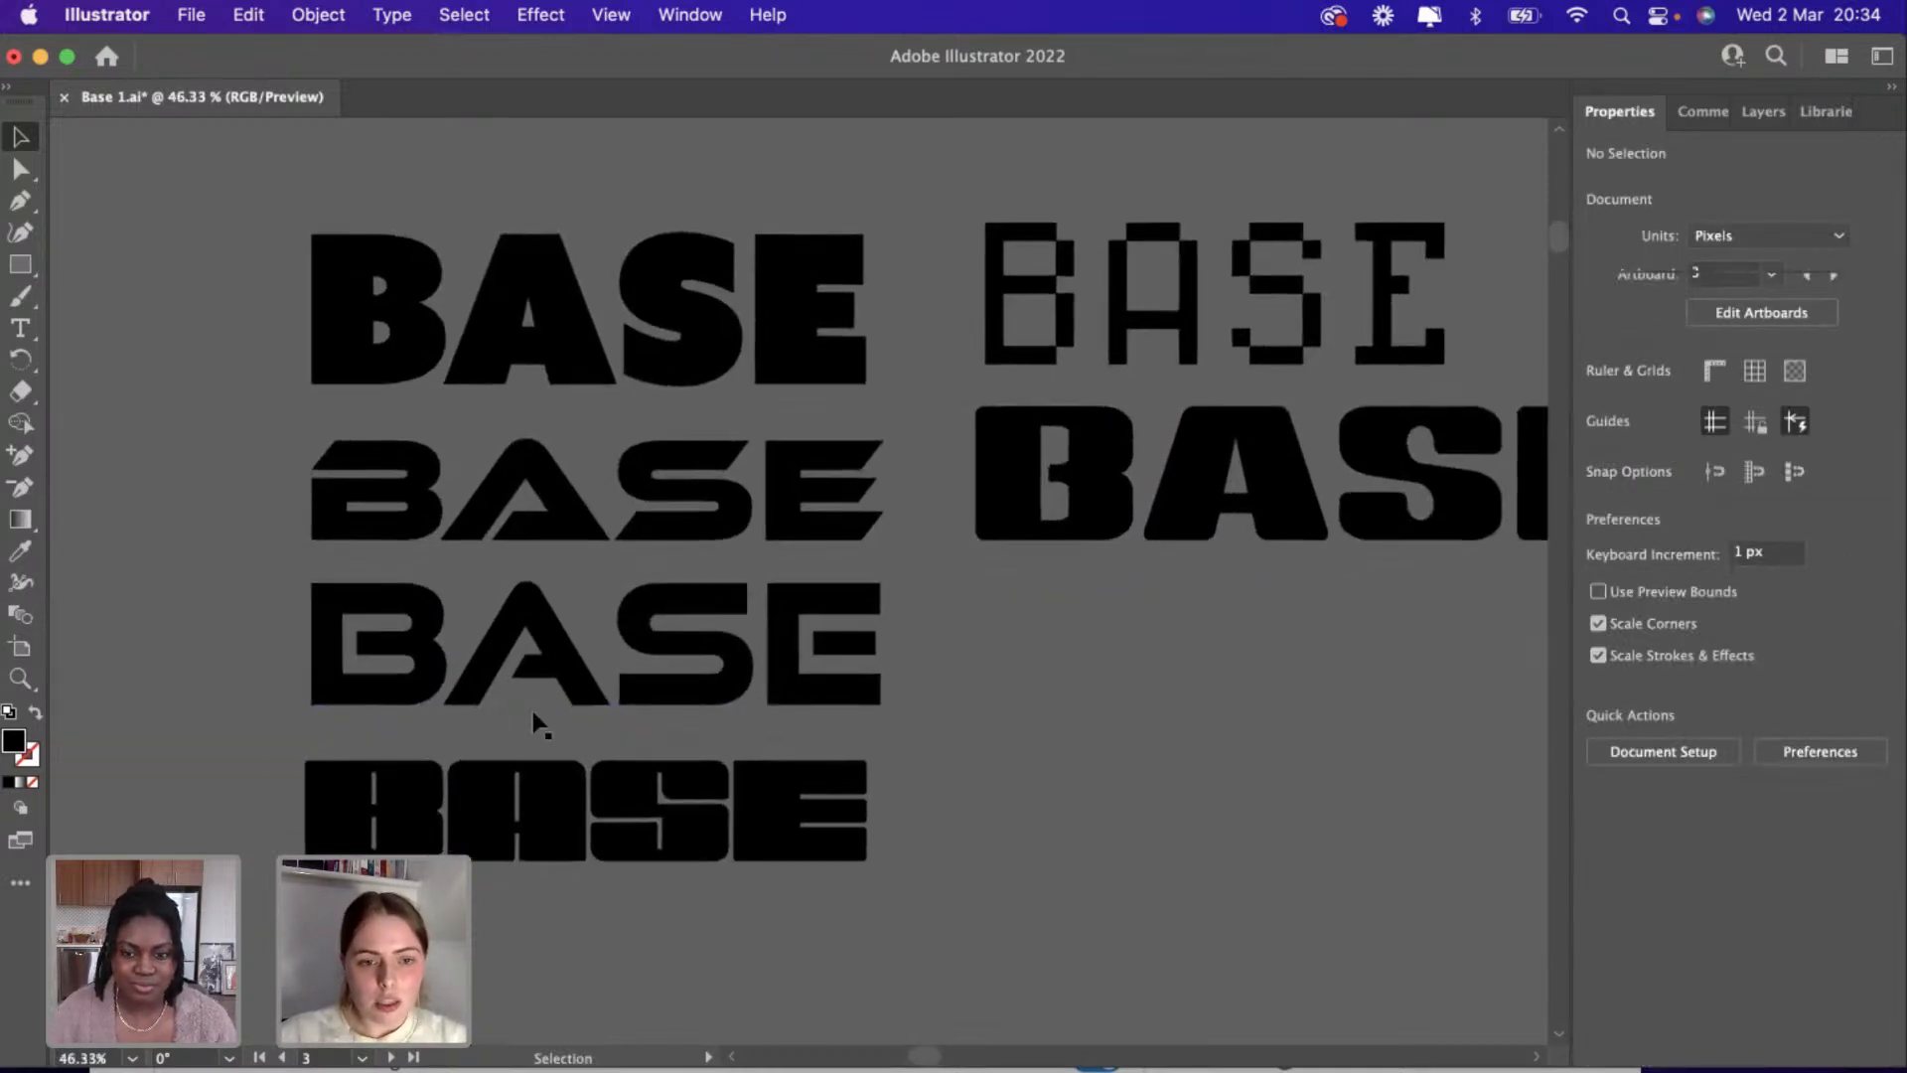
scroll(536, 723, "down", 3)
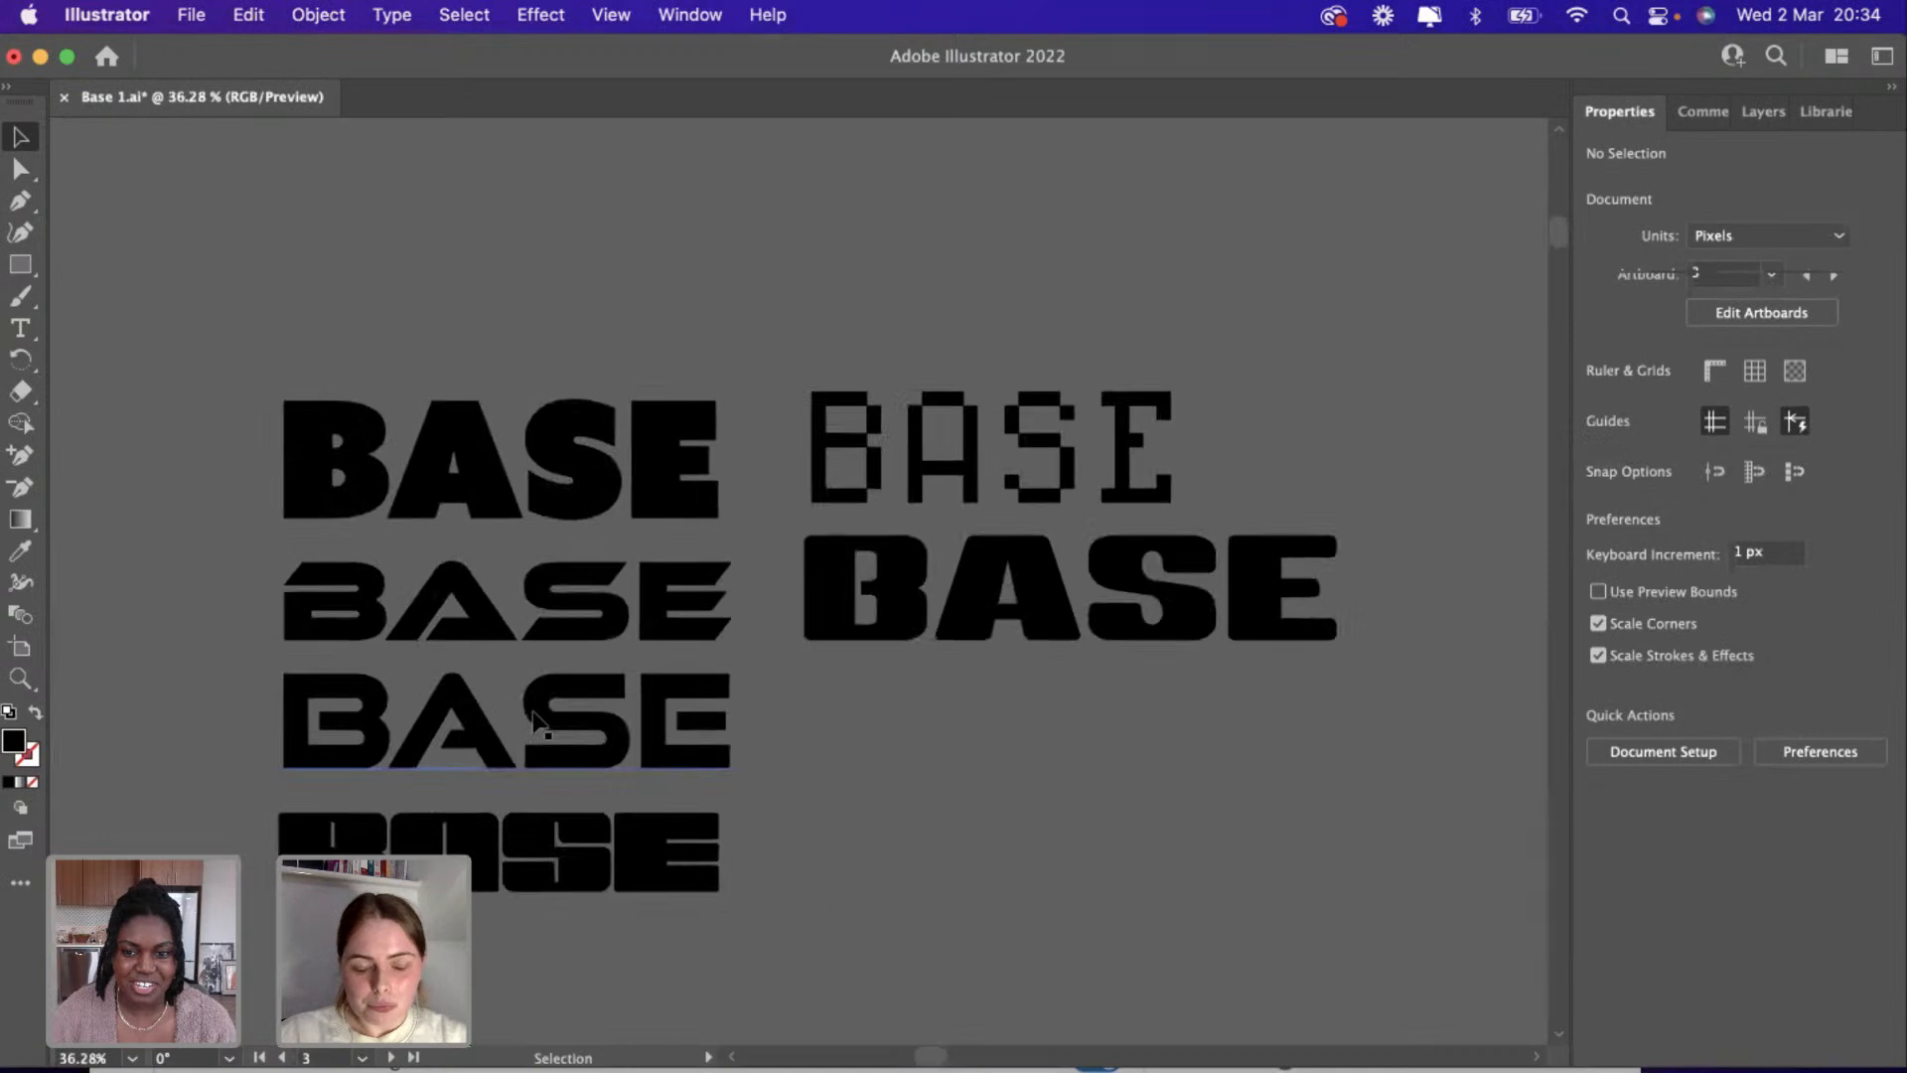
scroll(537, 723, "right", 3)
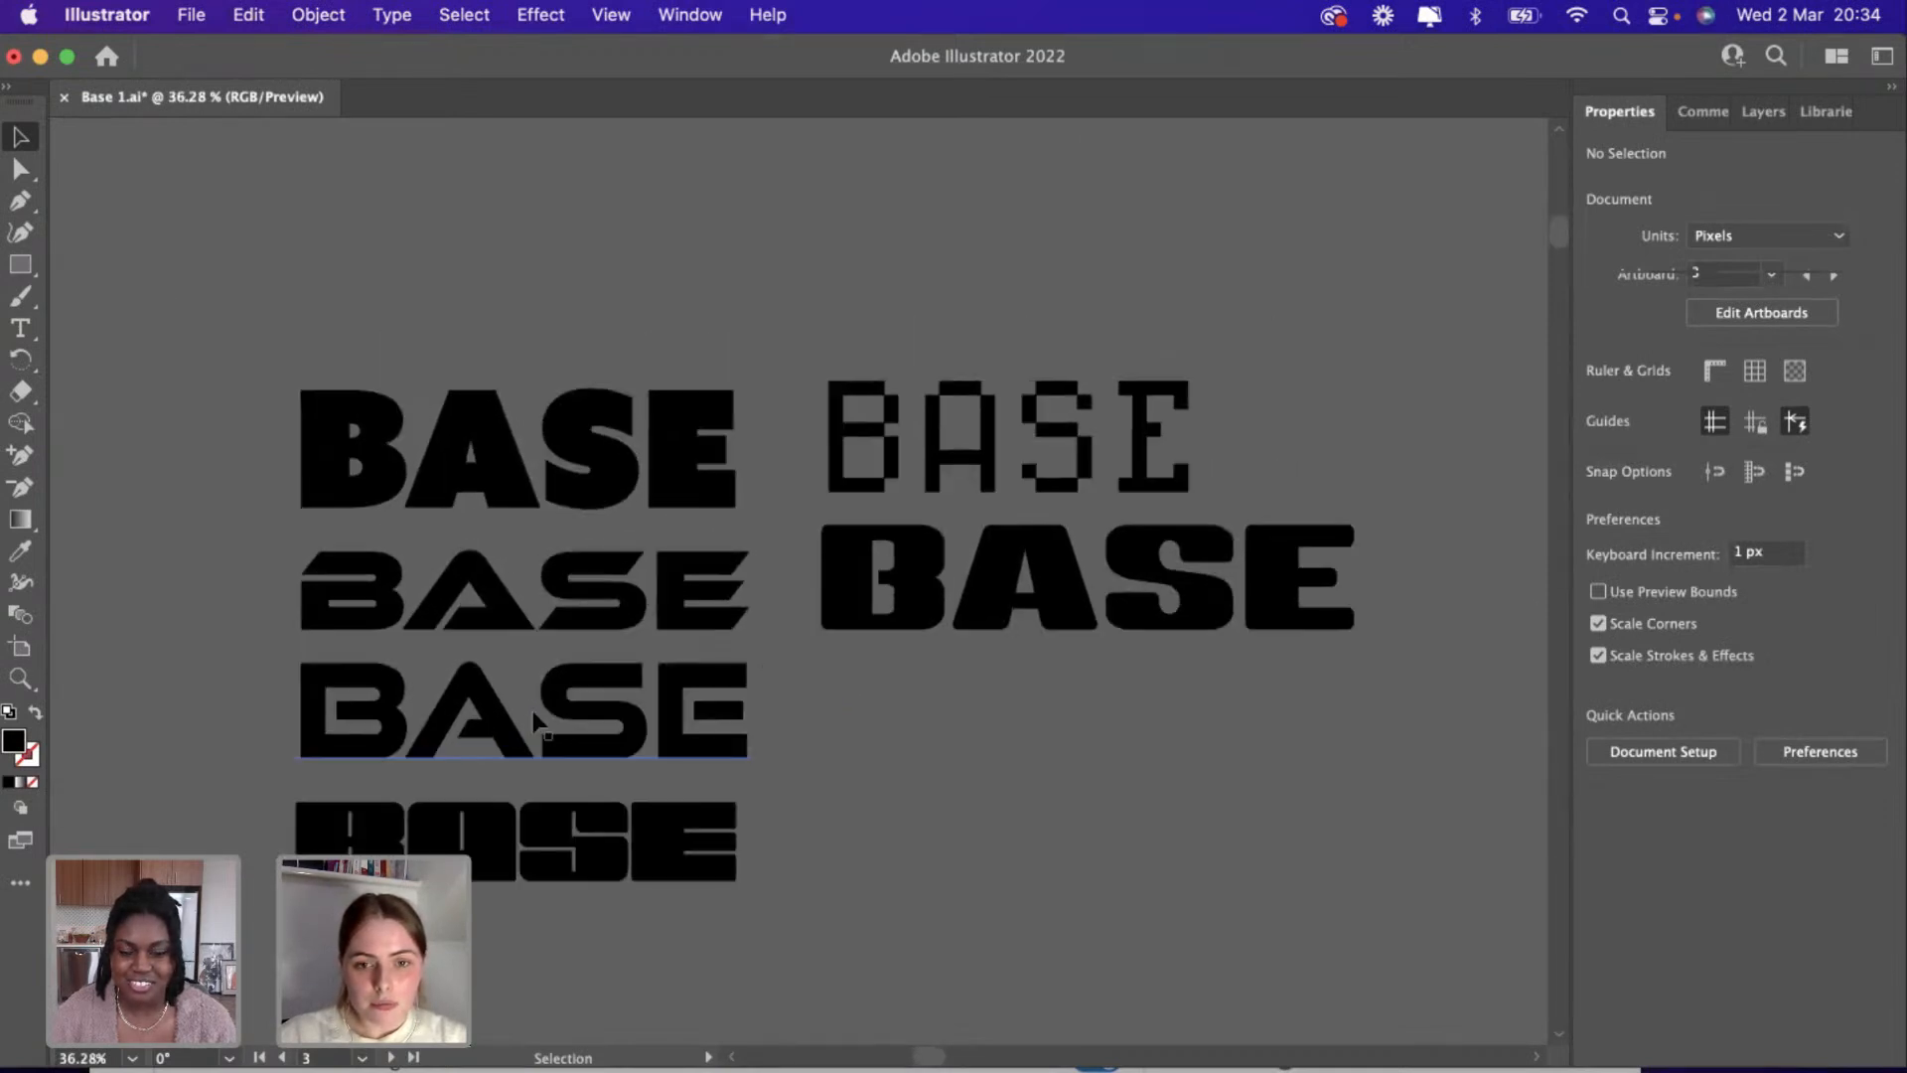
left_click(1110, 629)
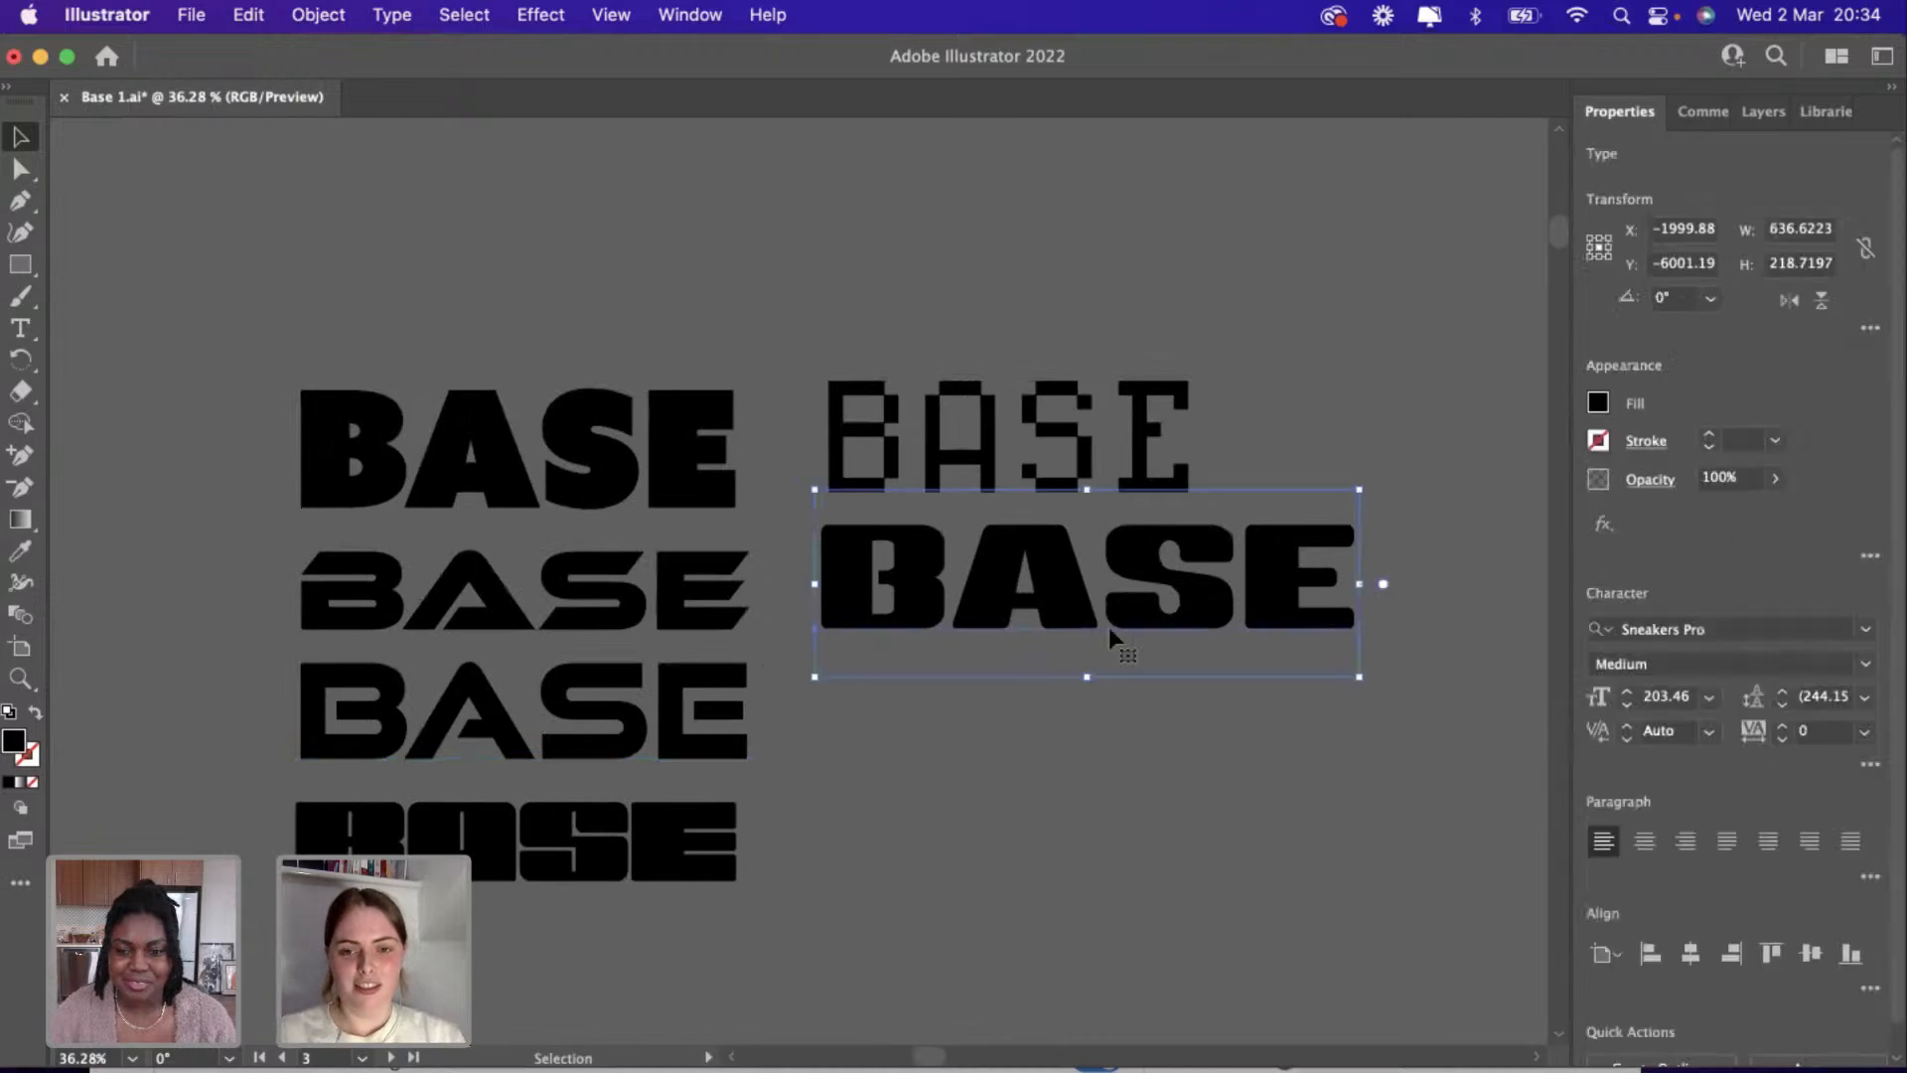
left_click(1218, 431)
left_click(991, 575)
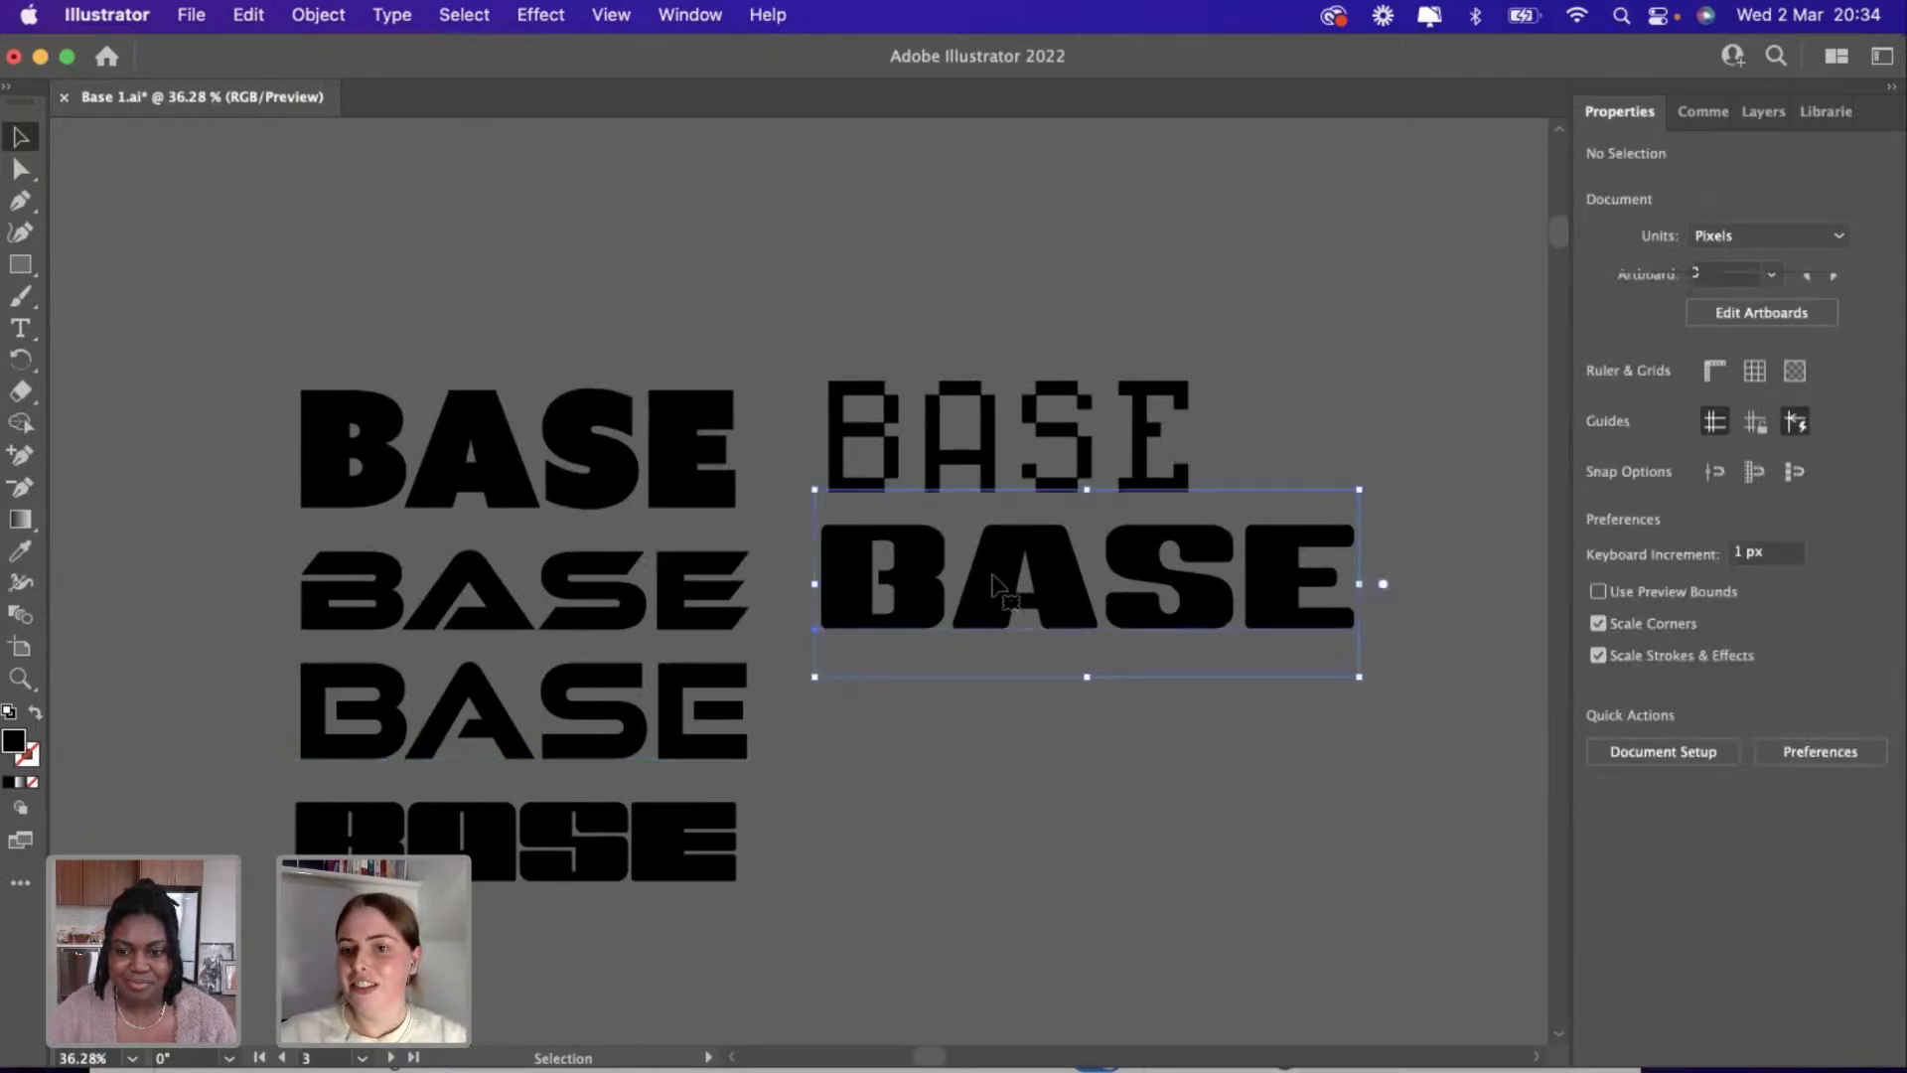
Review all six BASE wordmarks beside the TYPOGRAPHY artboard and check the Muscle Wide version at the foot of the first column.
scroll(991, 582, "right", 2)
scroll(991, 581, "up", 1)
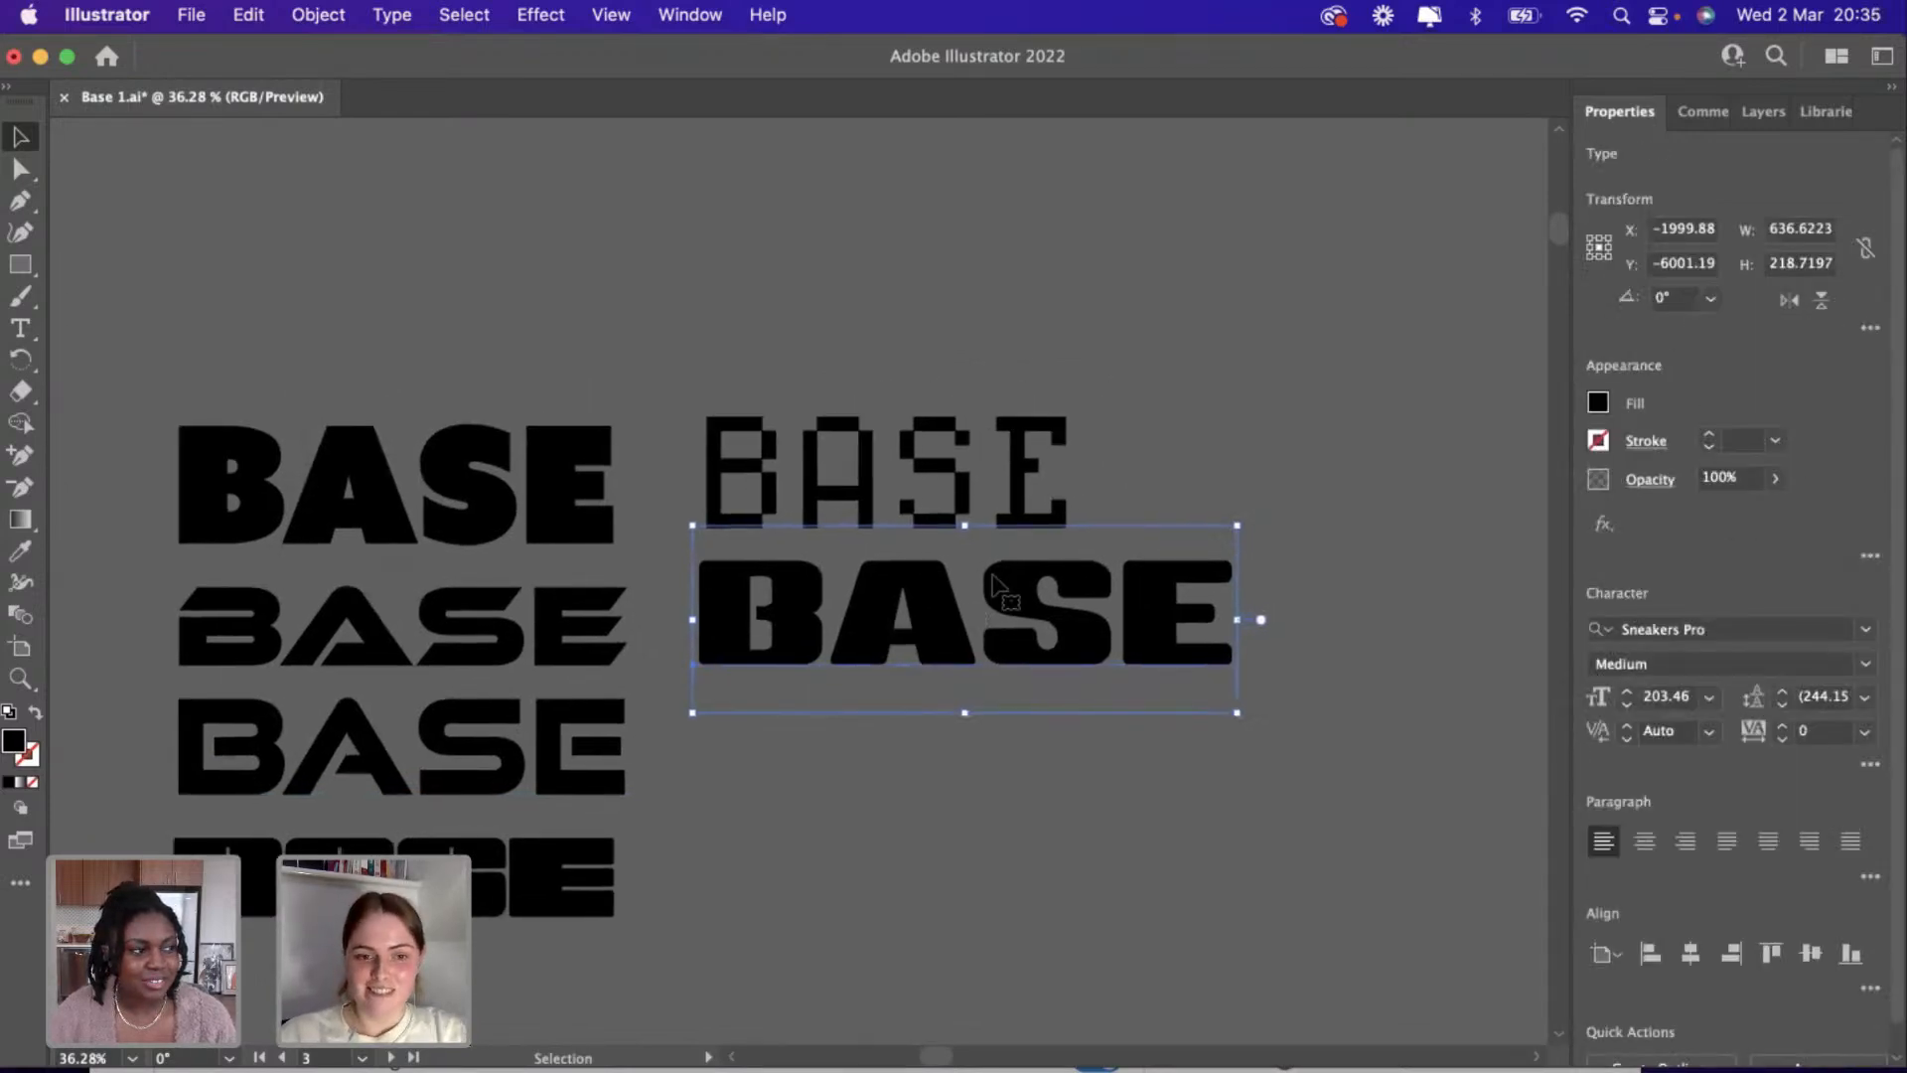
scroll(872, 785, "down", 1)
scroll(872, 785, "left", 1)
left_click(872, 784)
scroll(874, 789, "down", 1)
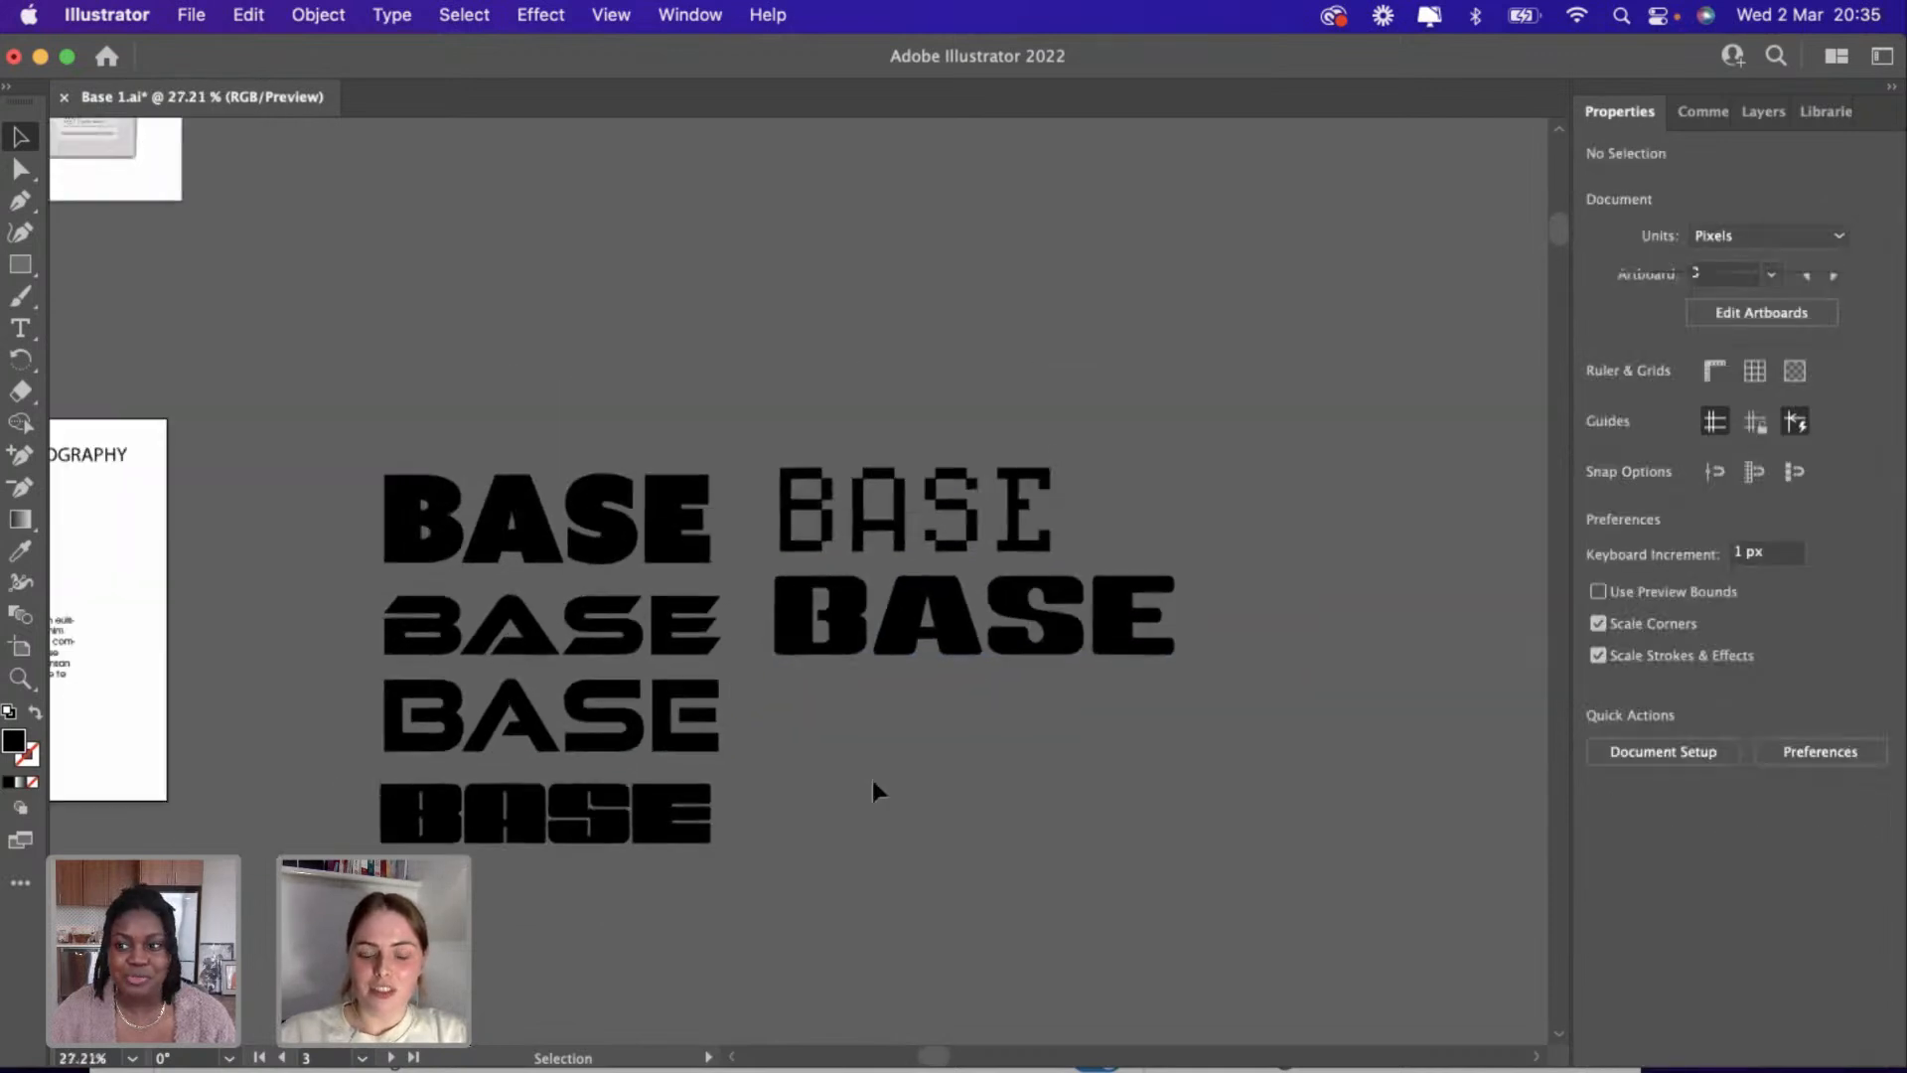
scroll(872, 782, "down", 2)
scroll(873, 782, "left", 2)
scroll(873, 782, "left", 3)
left_click(710, 745)
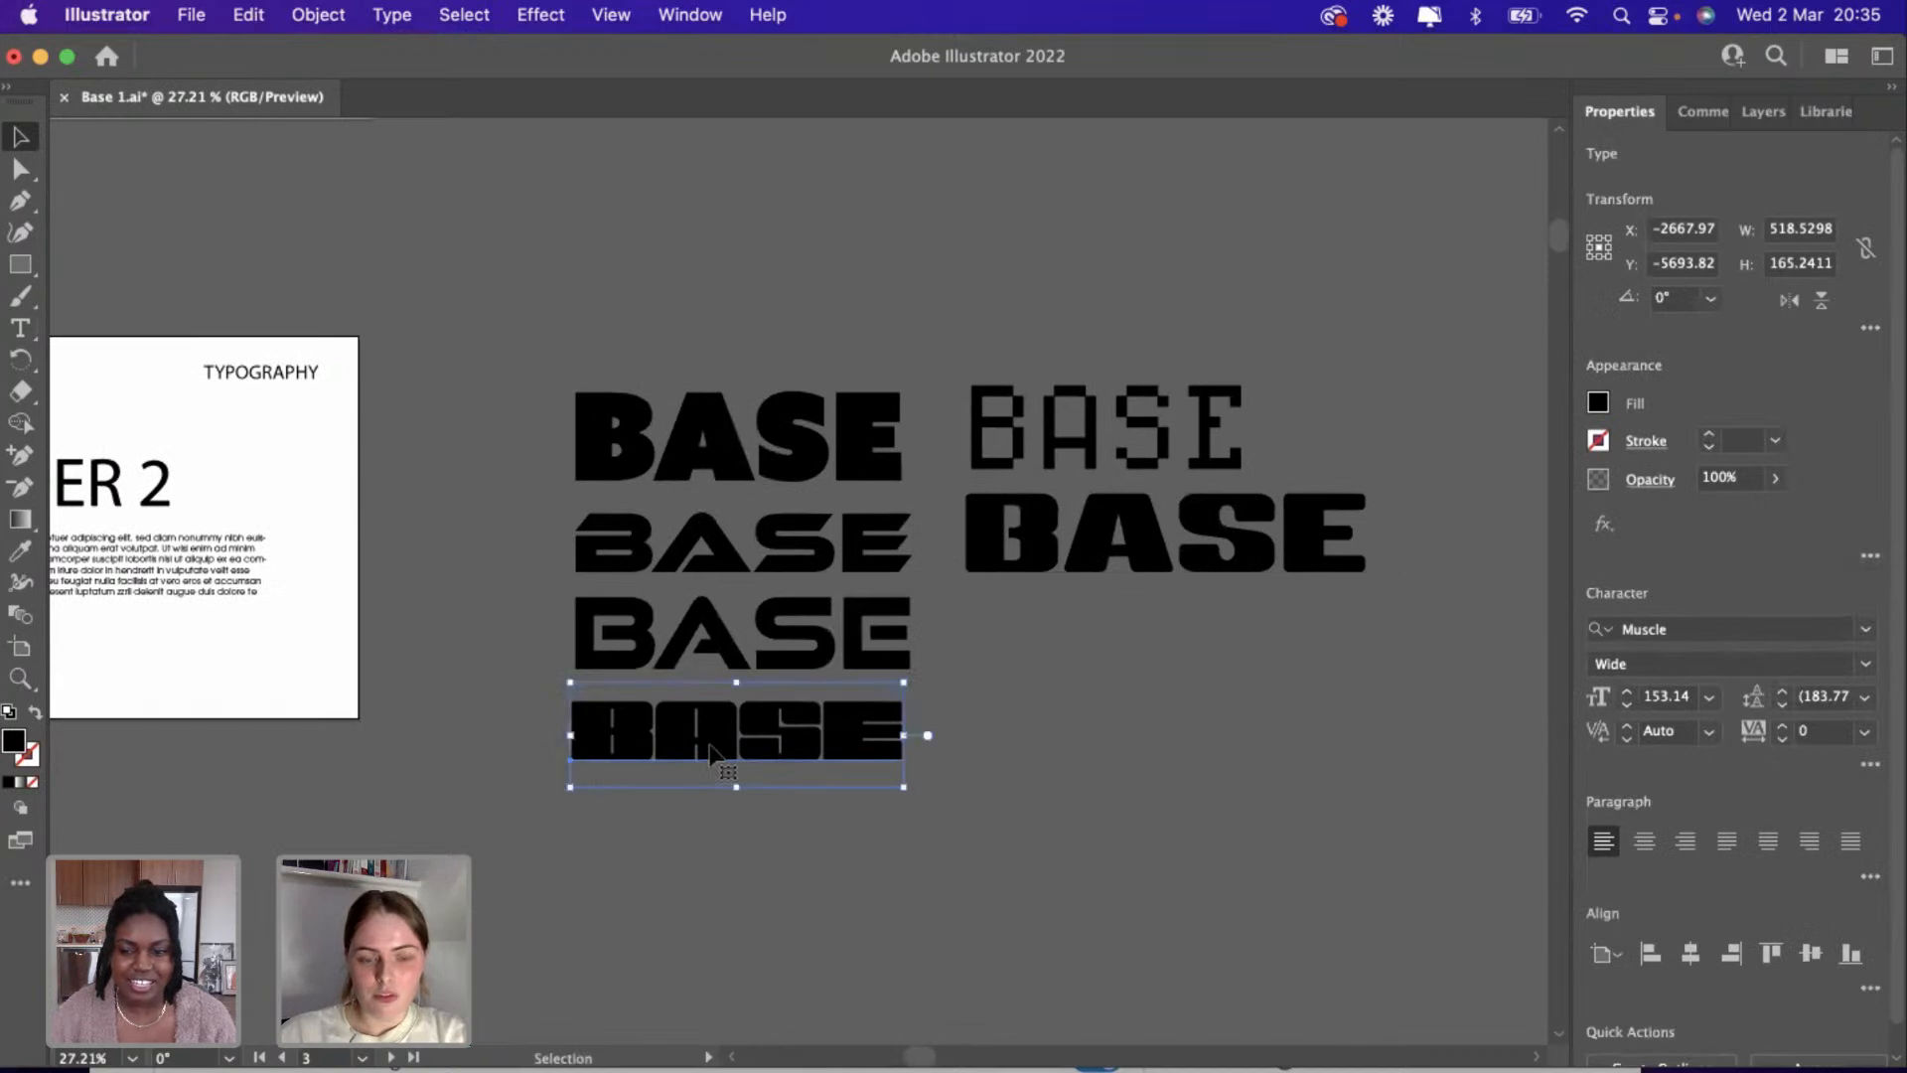
left_click(692, 836)
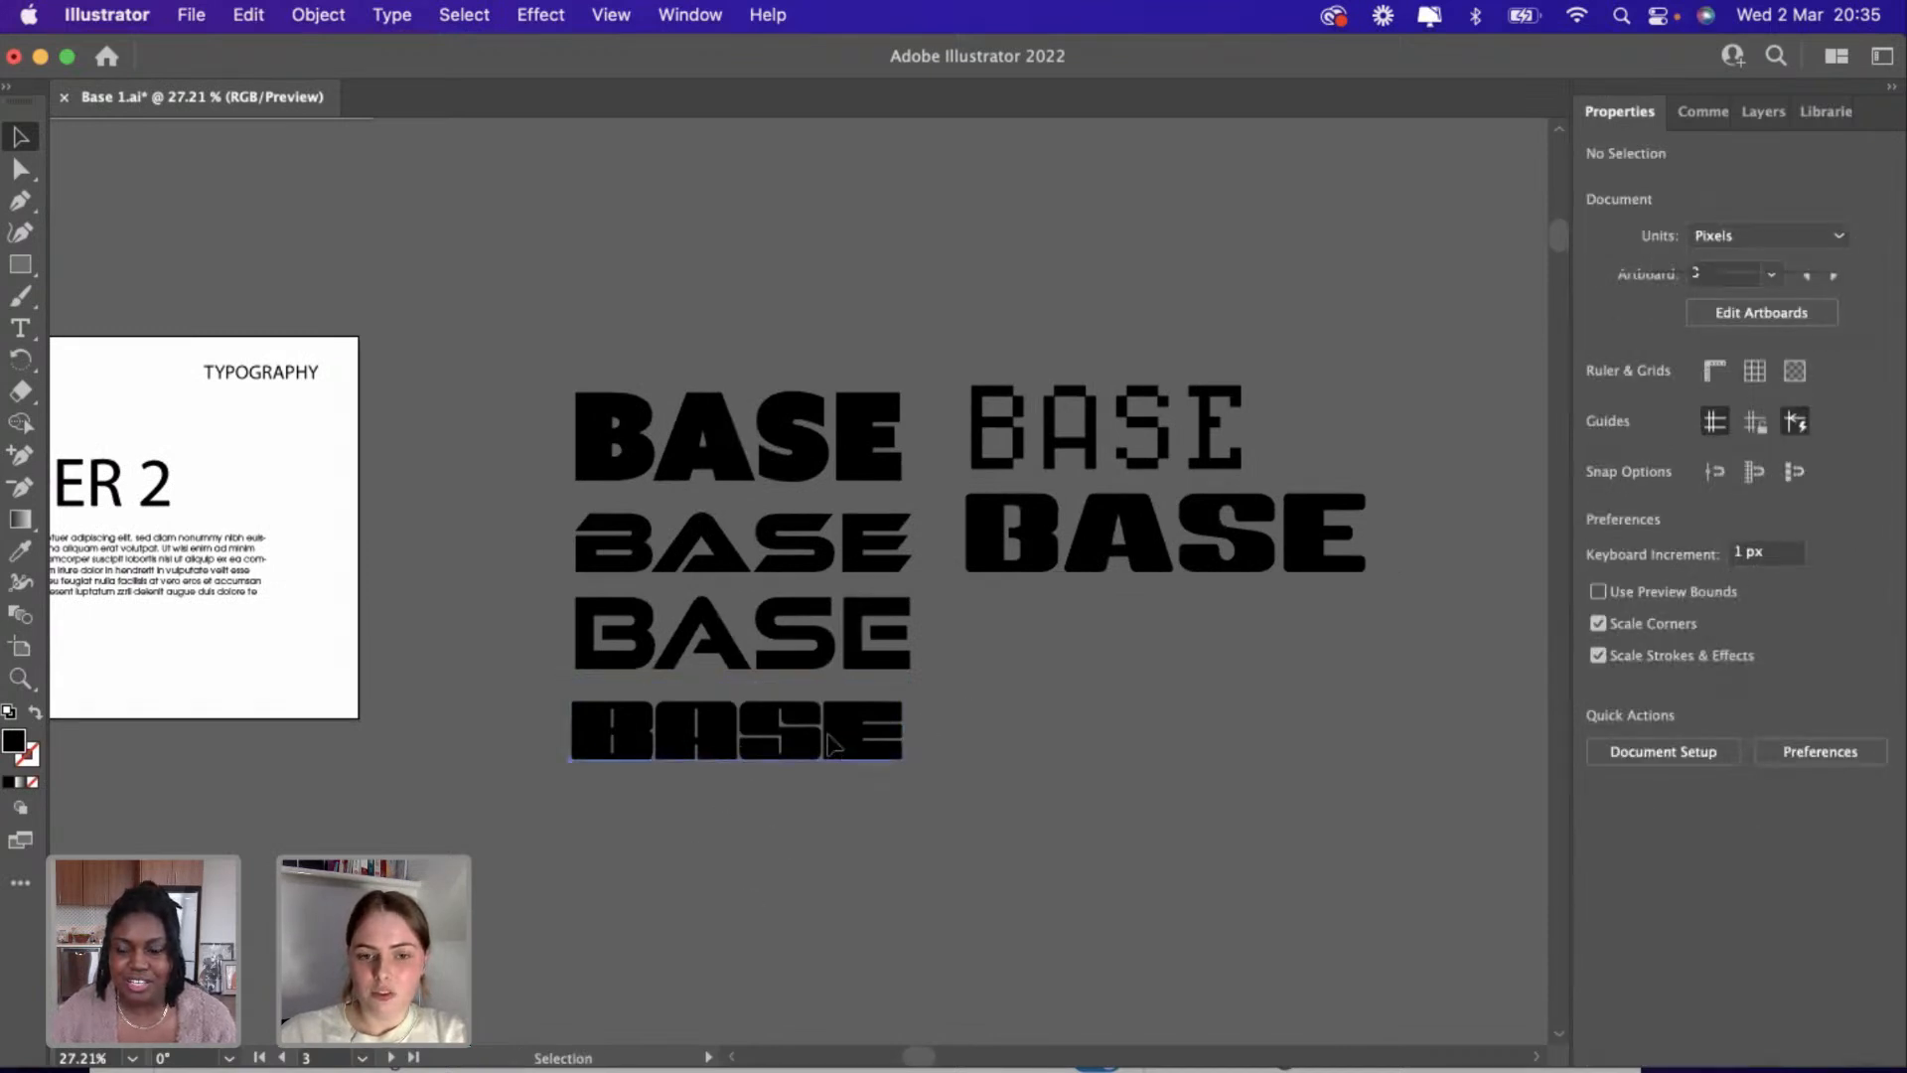
Move the Muscle Wide BASE out of its column to the empty canvas below the TYPOGRAPHY artboard.
left_click(843, 780)
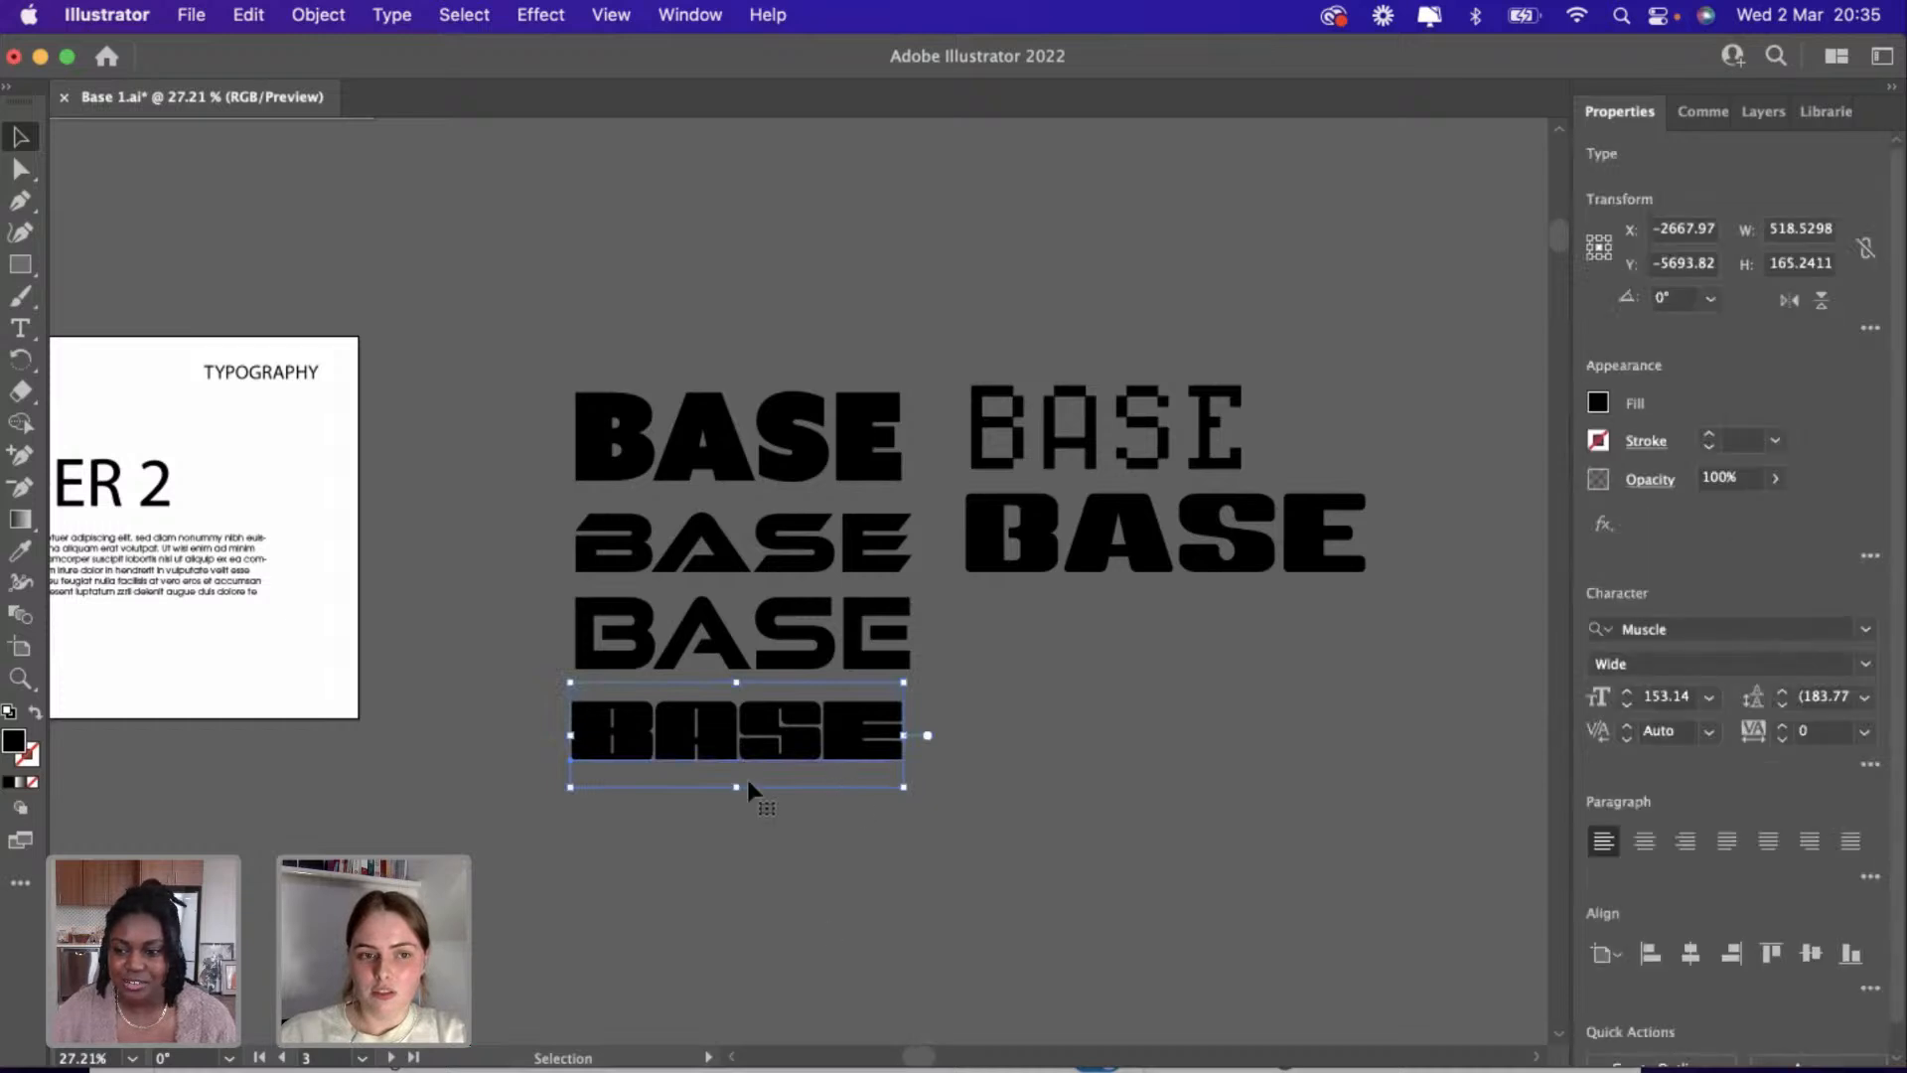
scroll(747, 774, "left", 3)
scroll(735, 844, "up", 3)
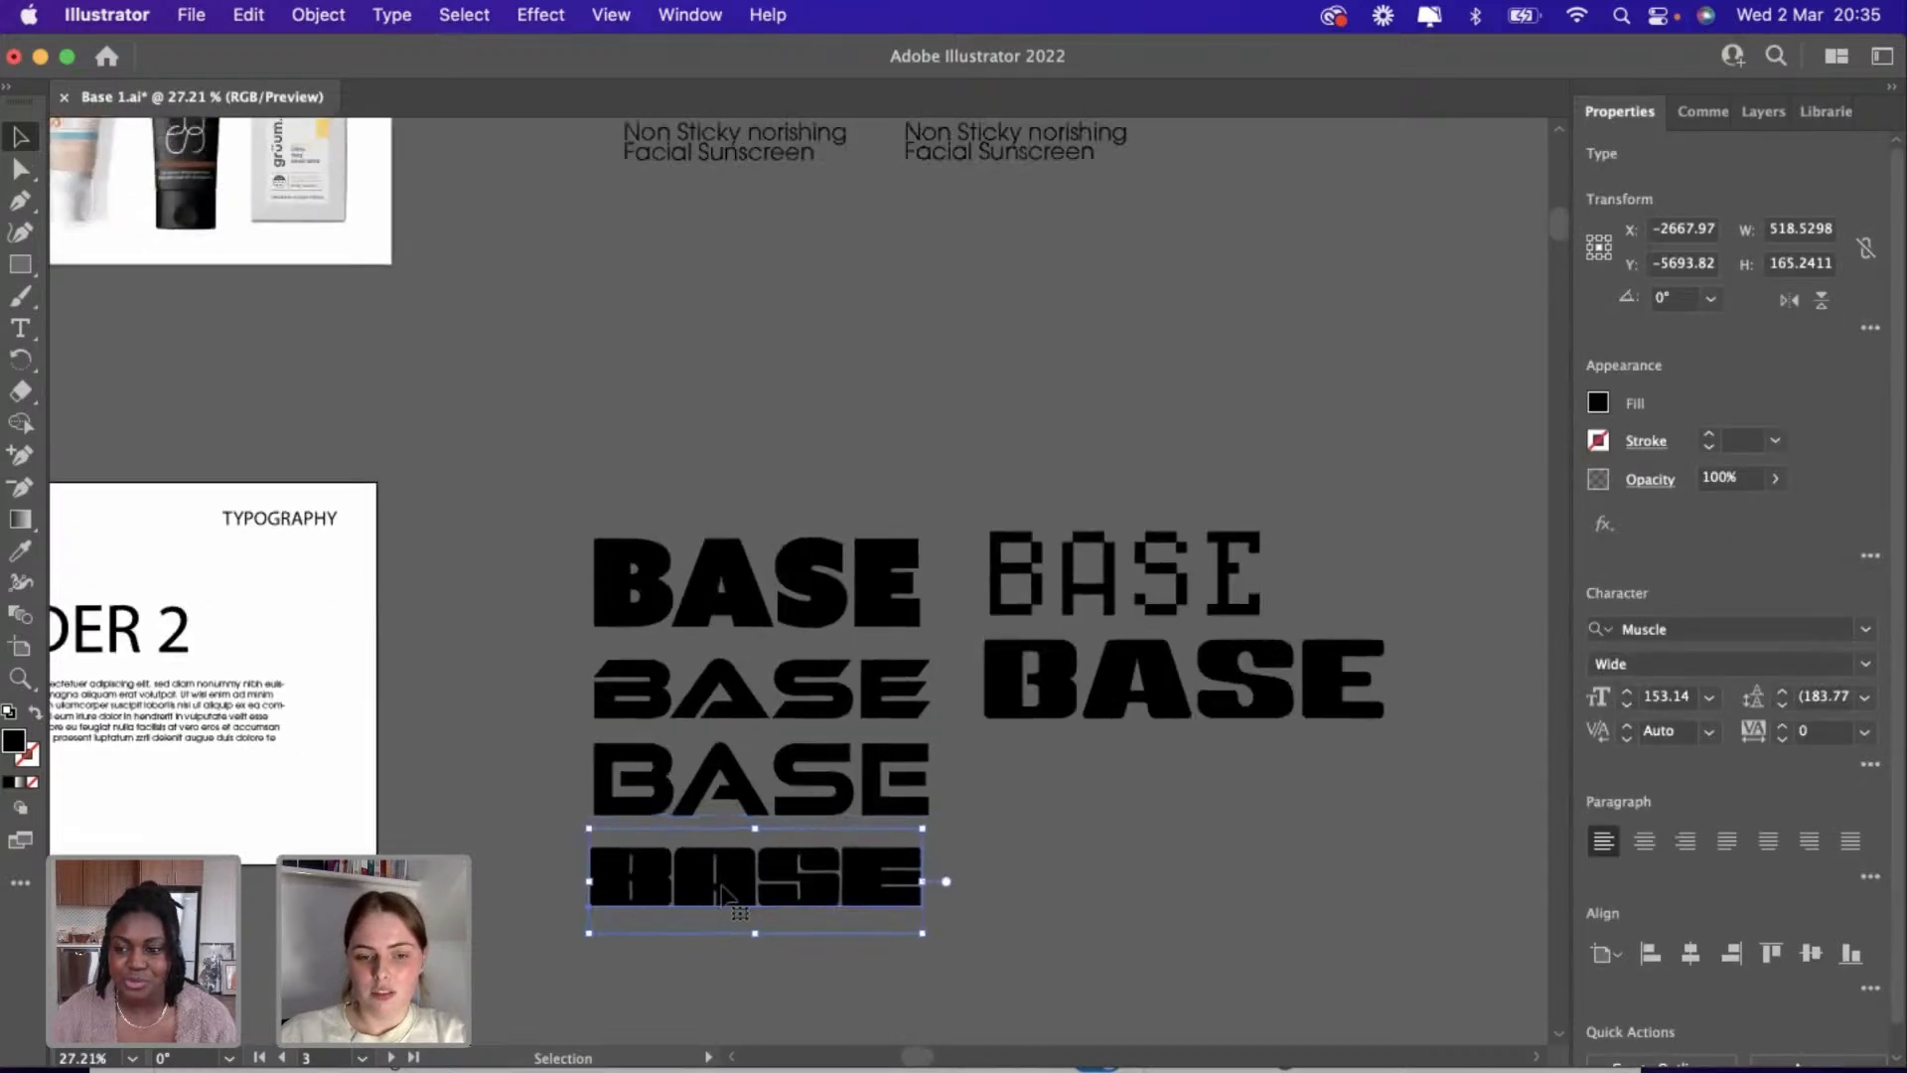
scroll(755, 874, "down", 5)
scroll(755, 874, "left", 5)
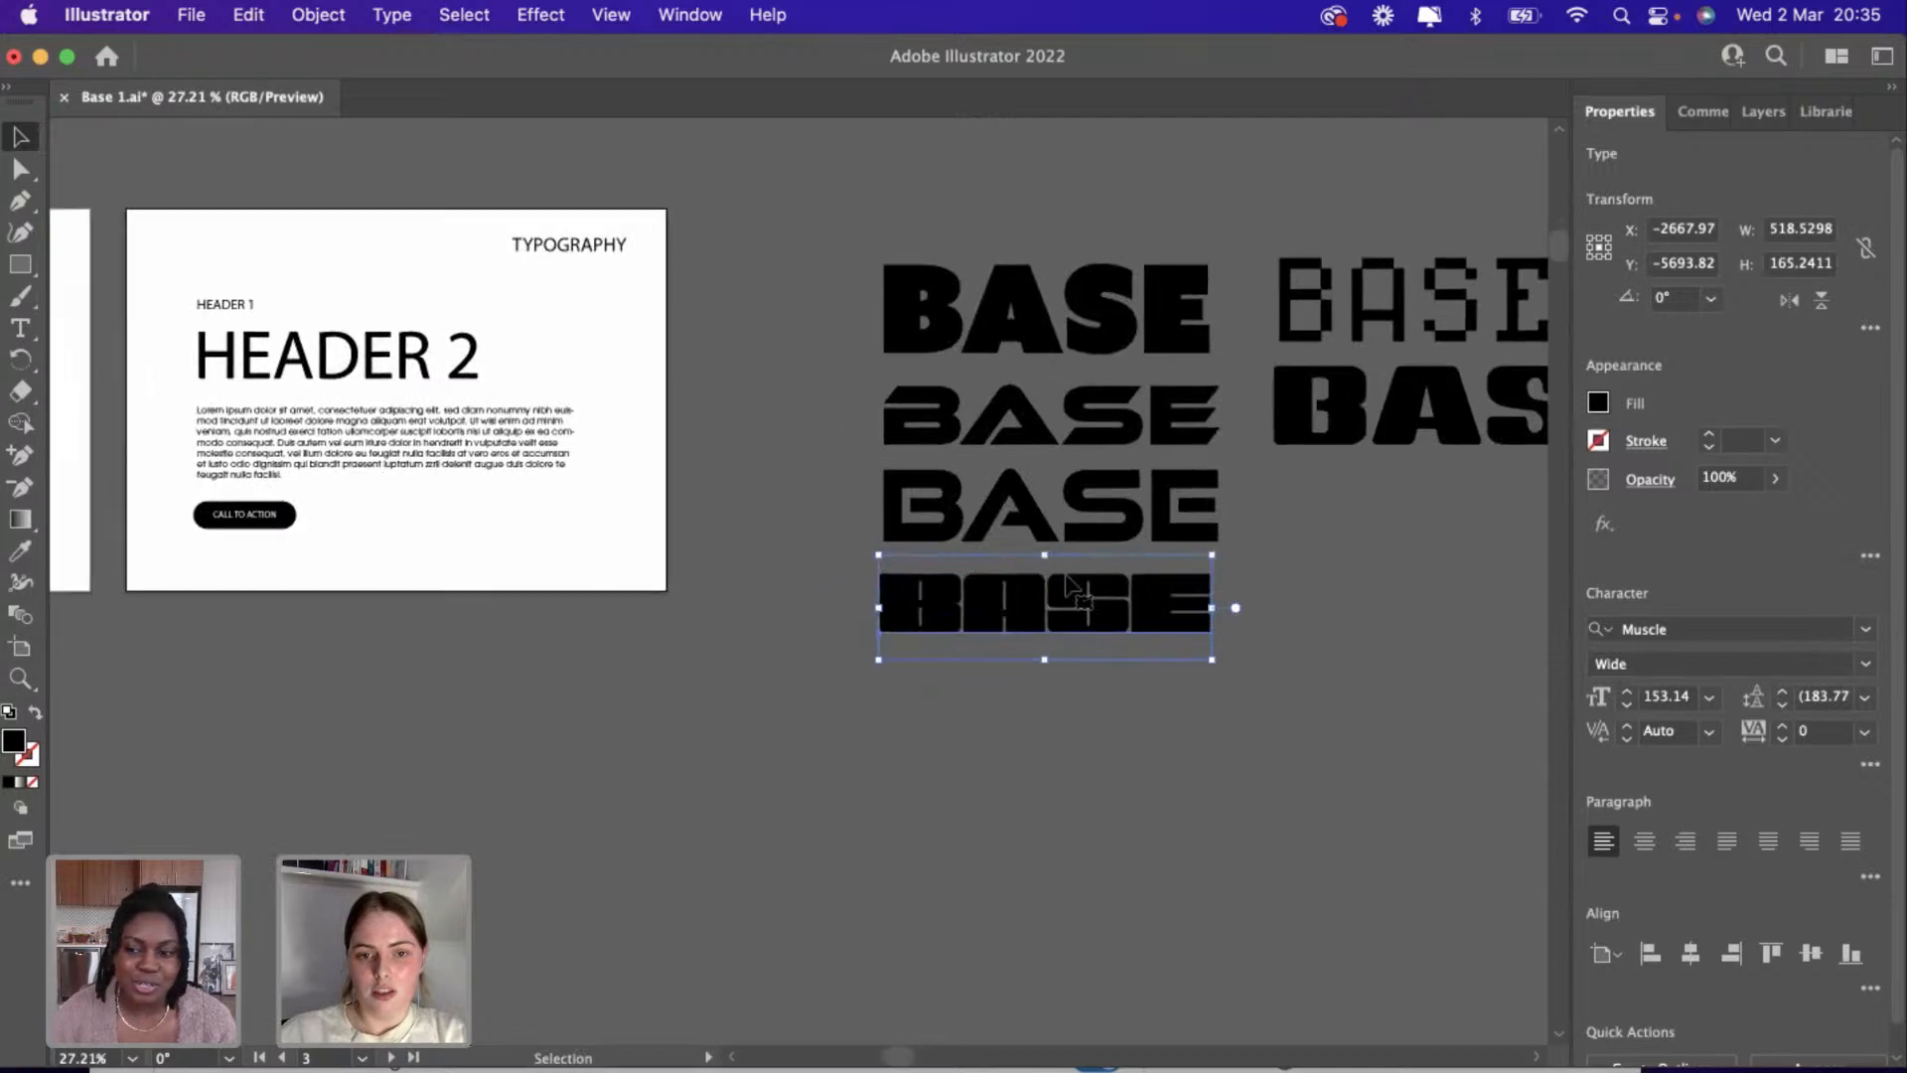
left_click_drag(1054, 598, 687, 896)
scroll(687, 896, "down", 2)
scroll(688, 896, "left", 2)
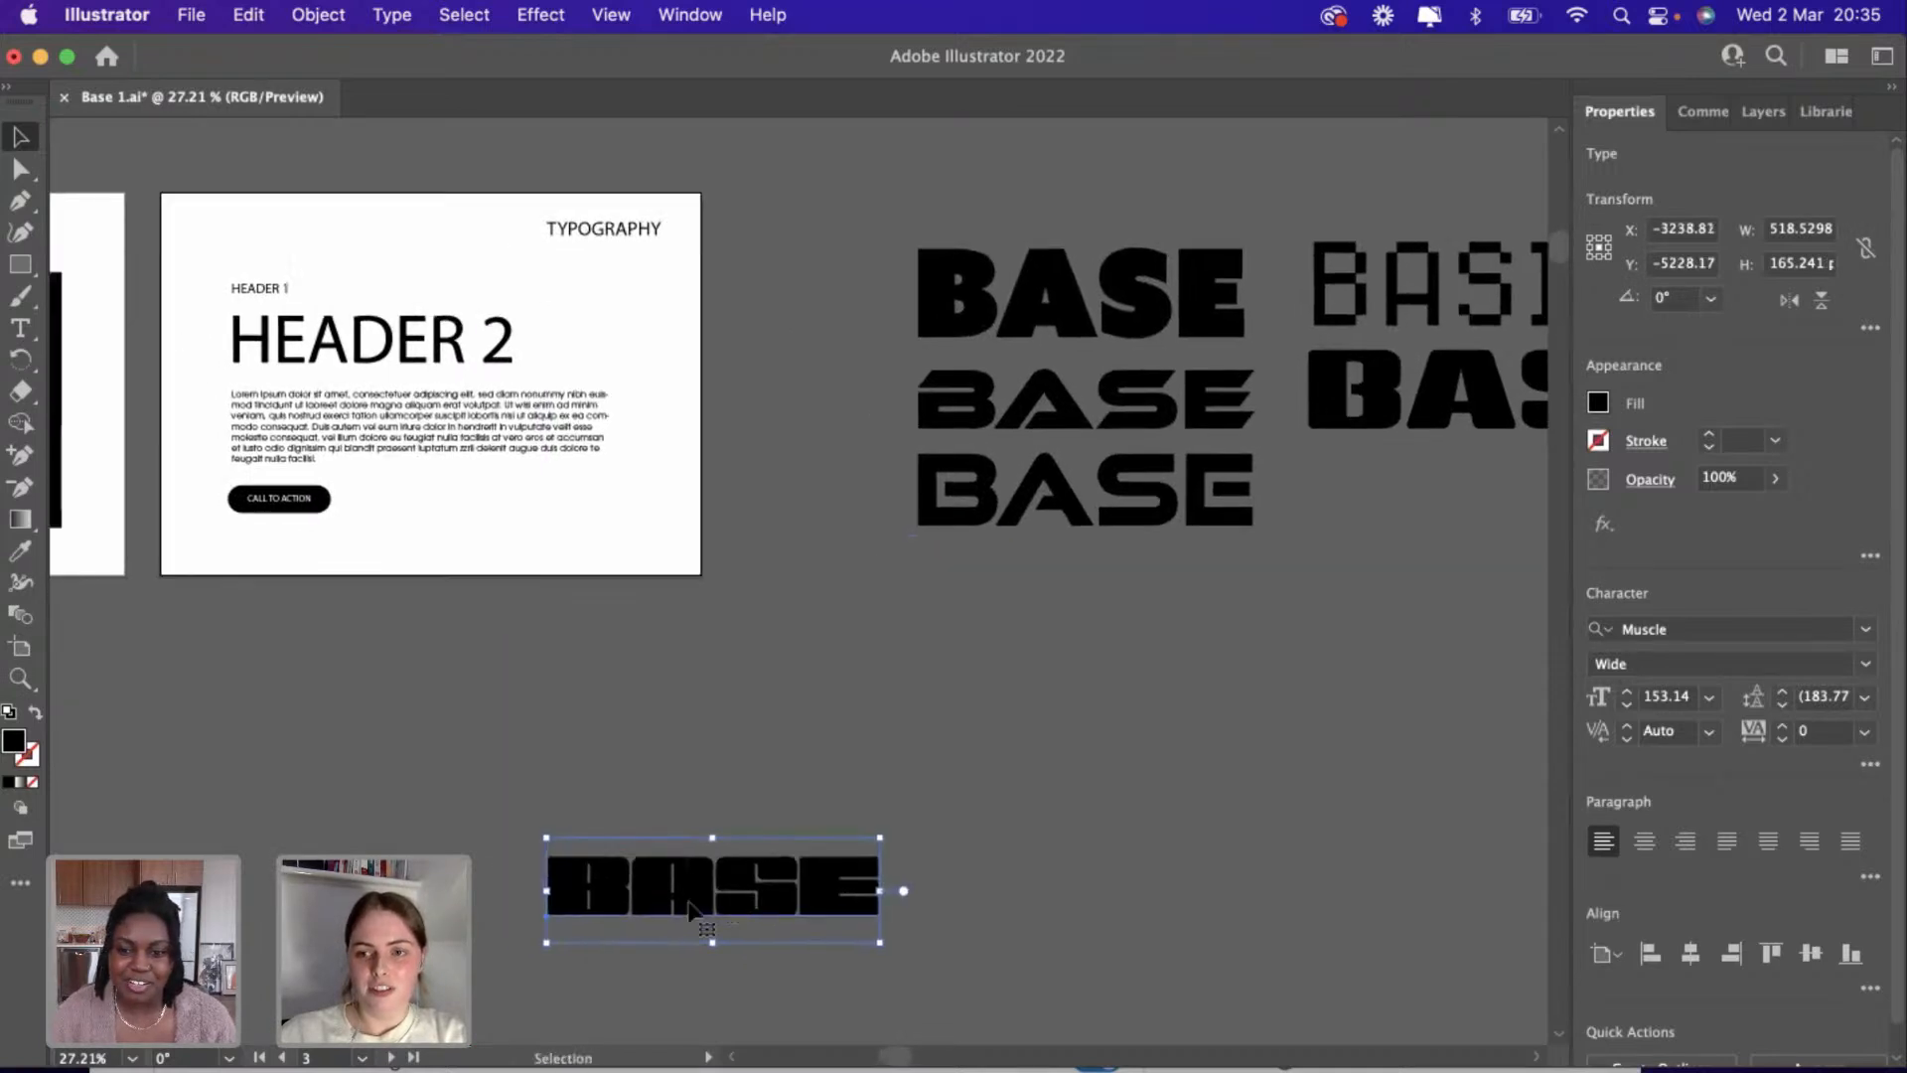
left_click_drag(815, 817, 755, 823)
scroll(730, 819, "up", 4)
scroll(730, 819, "right", 3)
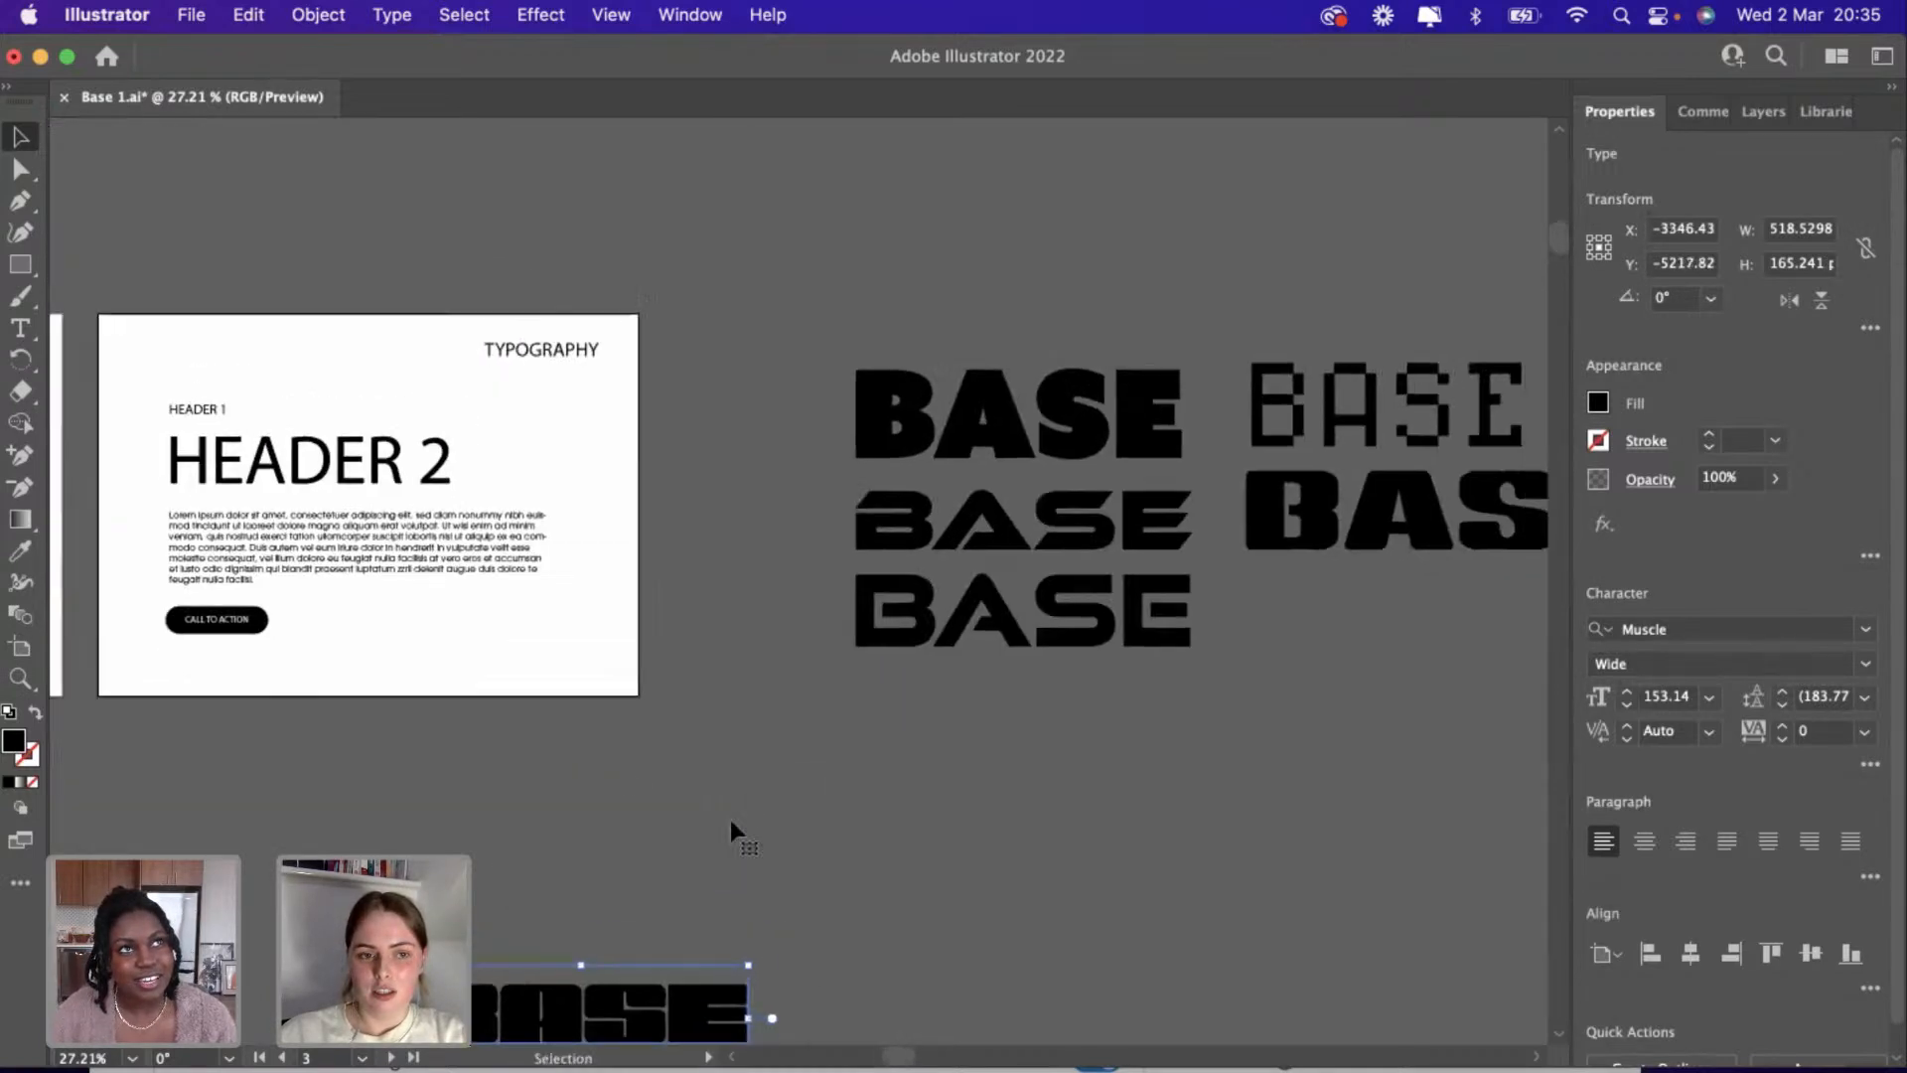
Paste the lilac square from the Lorem ipsum colour tests beside the Sneakers Pro BASE and enlarge it to about 454 × 427 px.
scroll(483, 700, "left", 6)
scroll(483, 699, "down", 1)
left_click(277, 706)
left_click(258, 682)
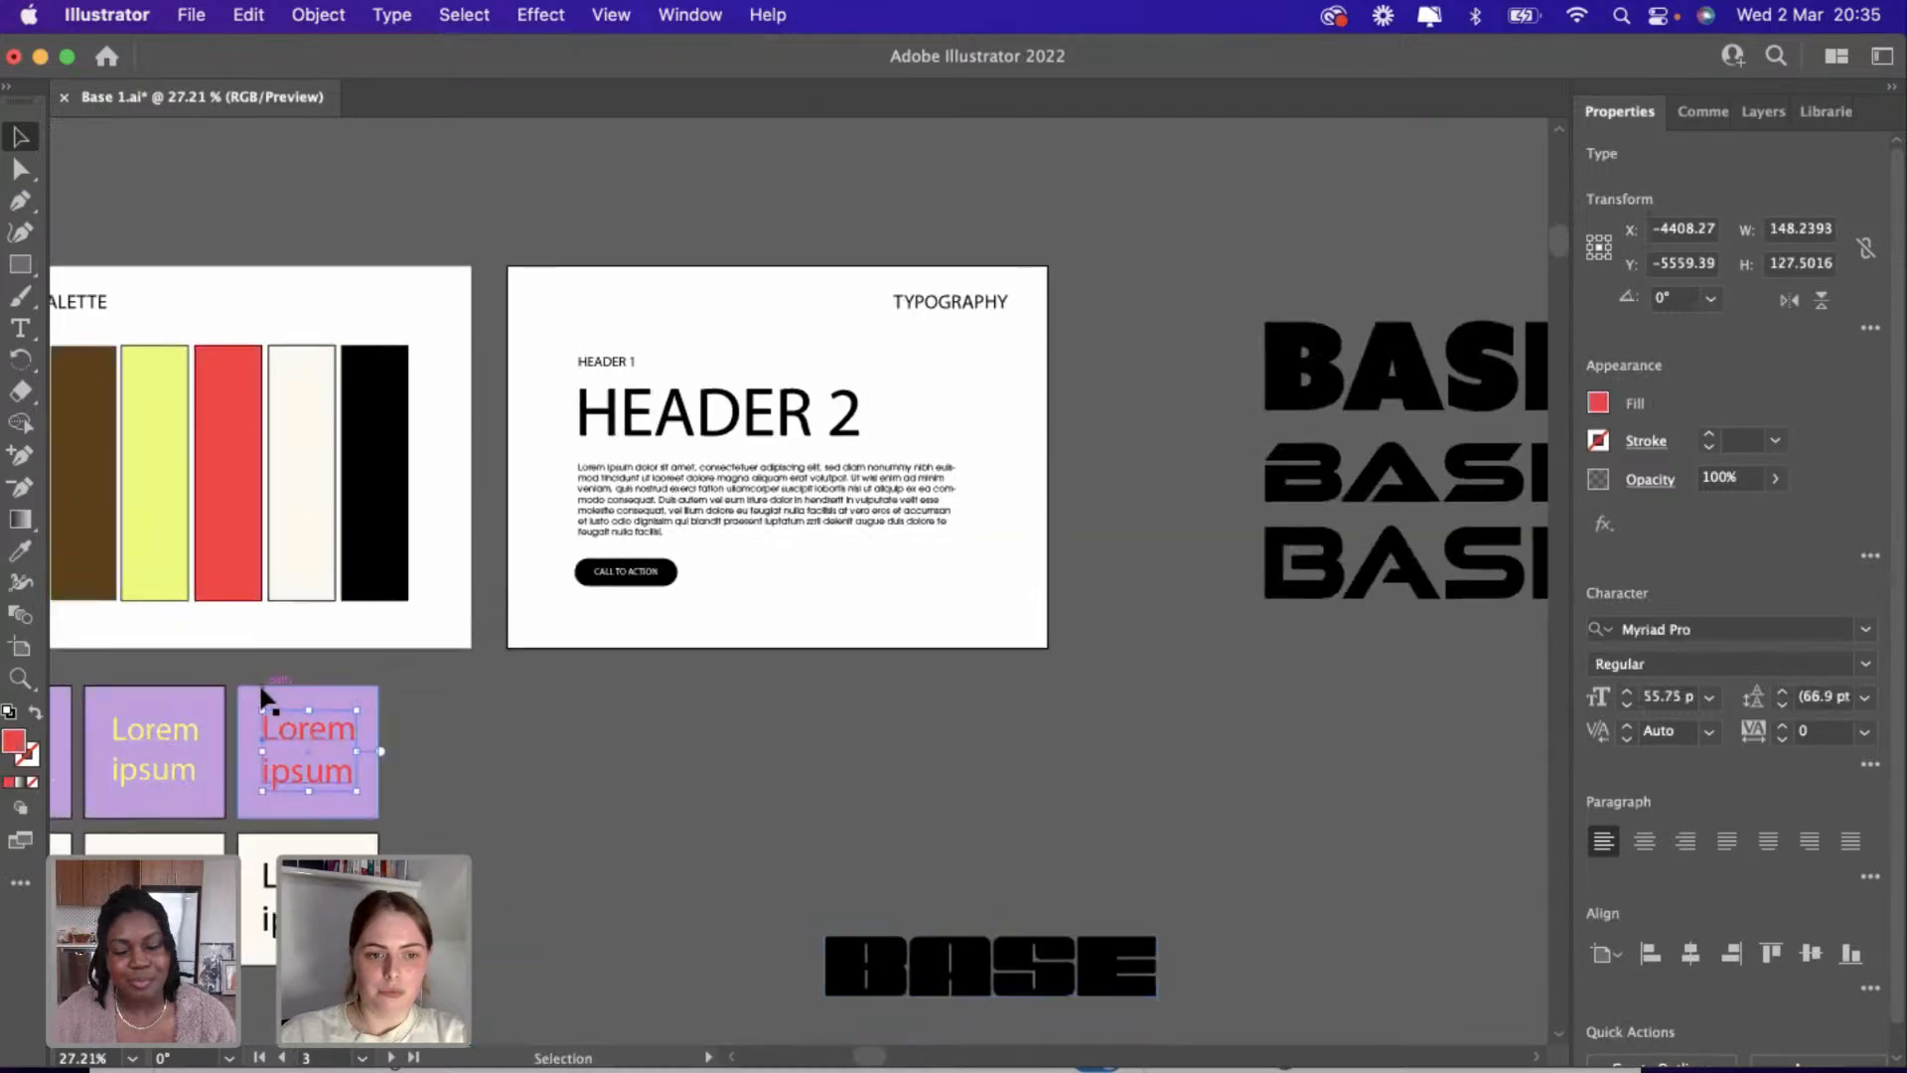
scroll(258, 682, "right", 10)
scroll(258, 681, "up", 3)
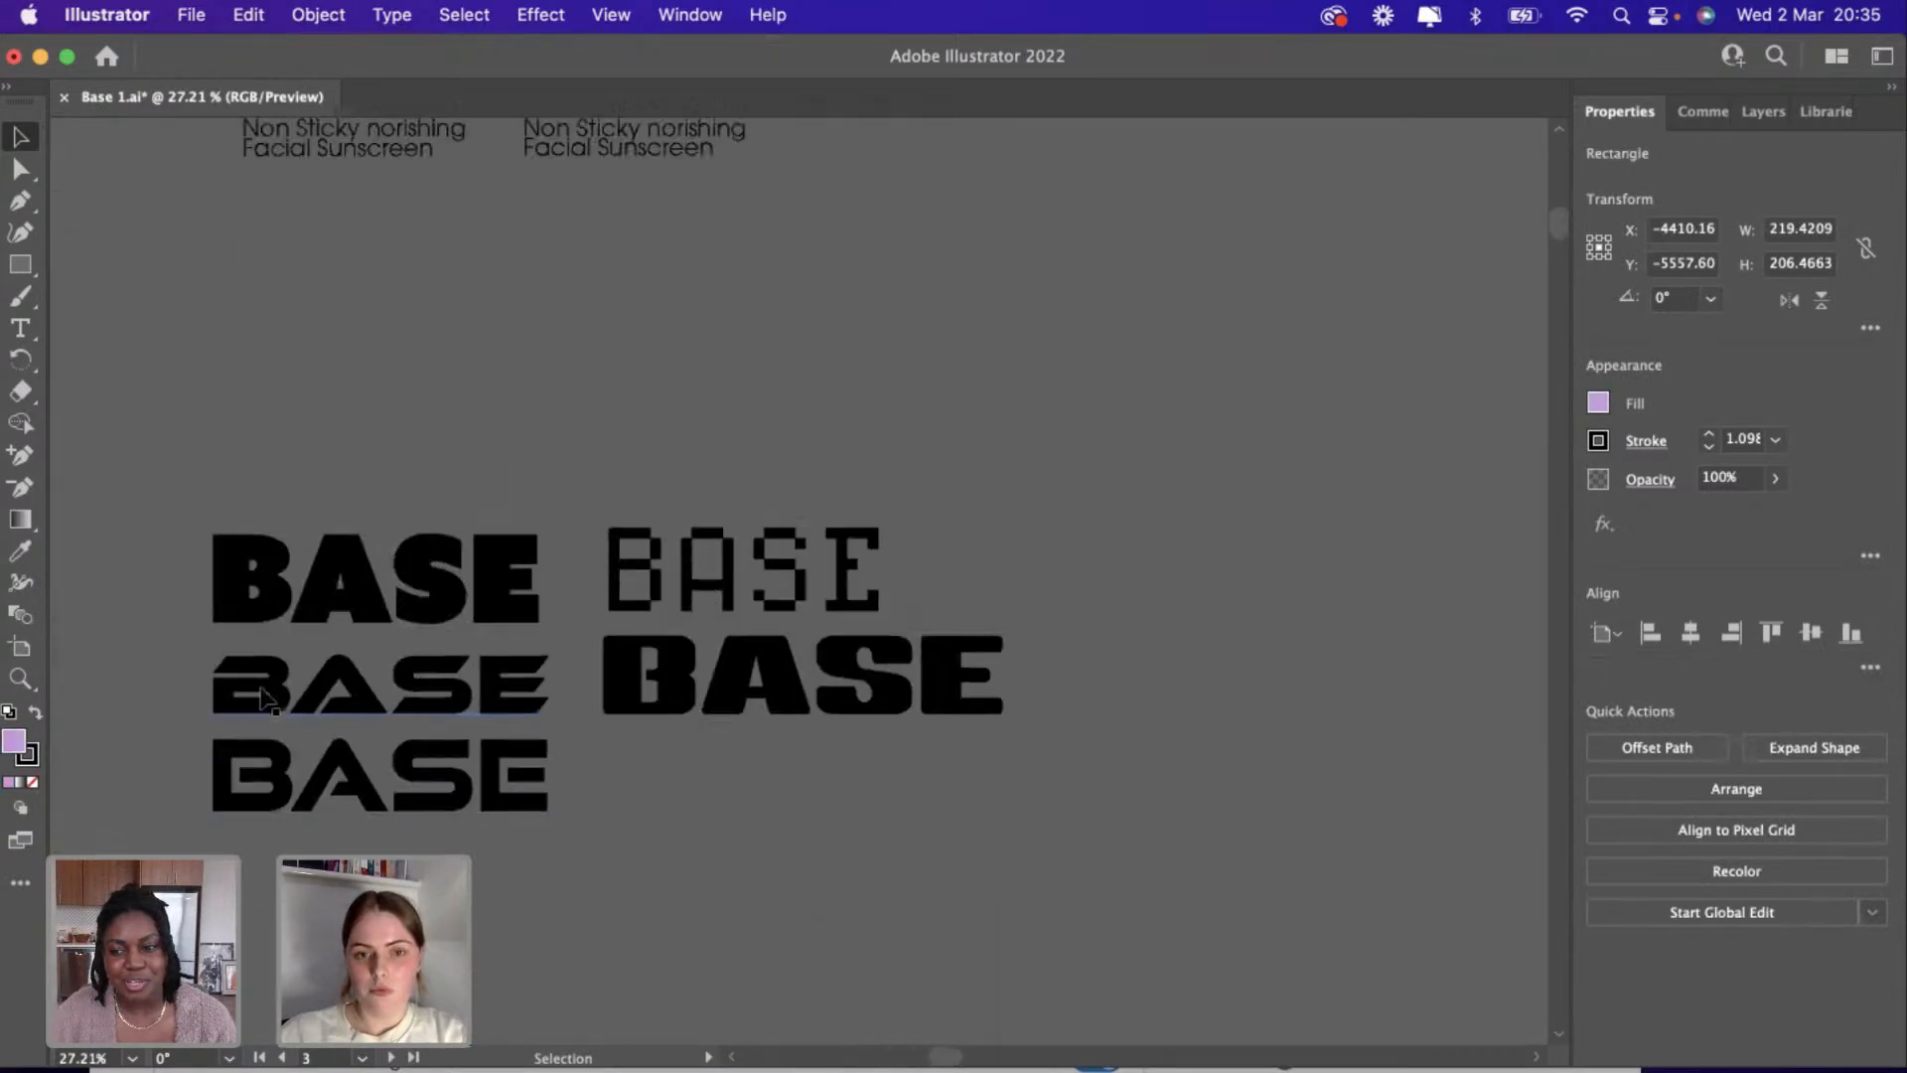
key("super+x")
key("super+v")
left_click_drag(835, 545, 1182, 411)
left_click_drag(1221, 515, 1370, 655)
left_click_drag(1202, 592, 1176, 731)
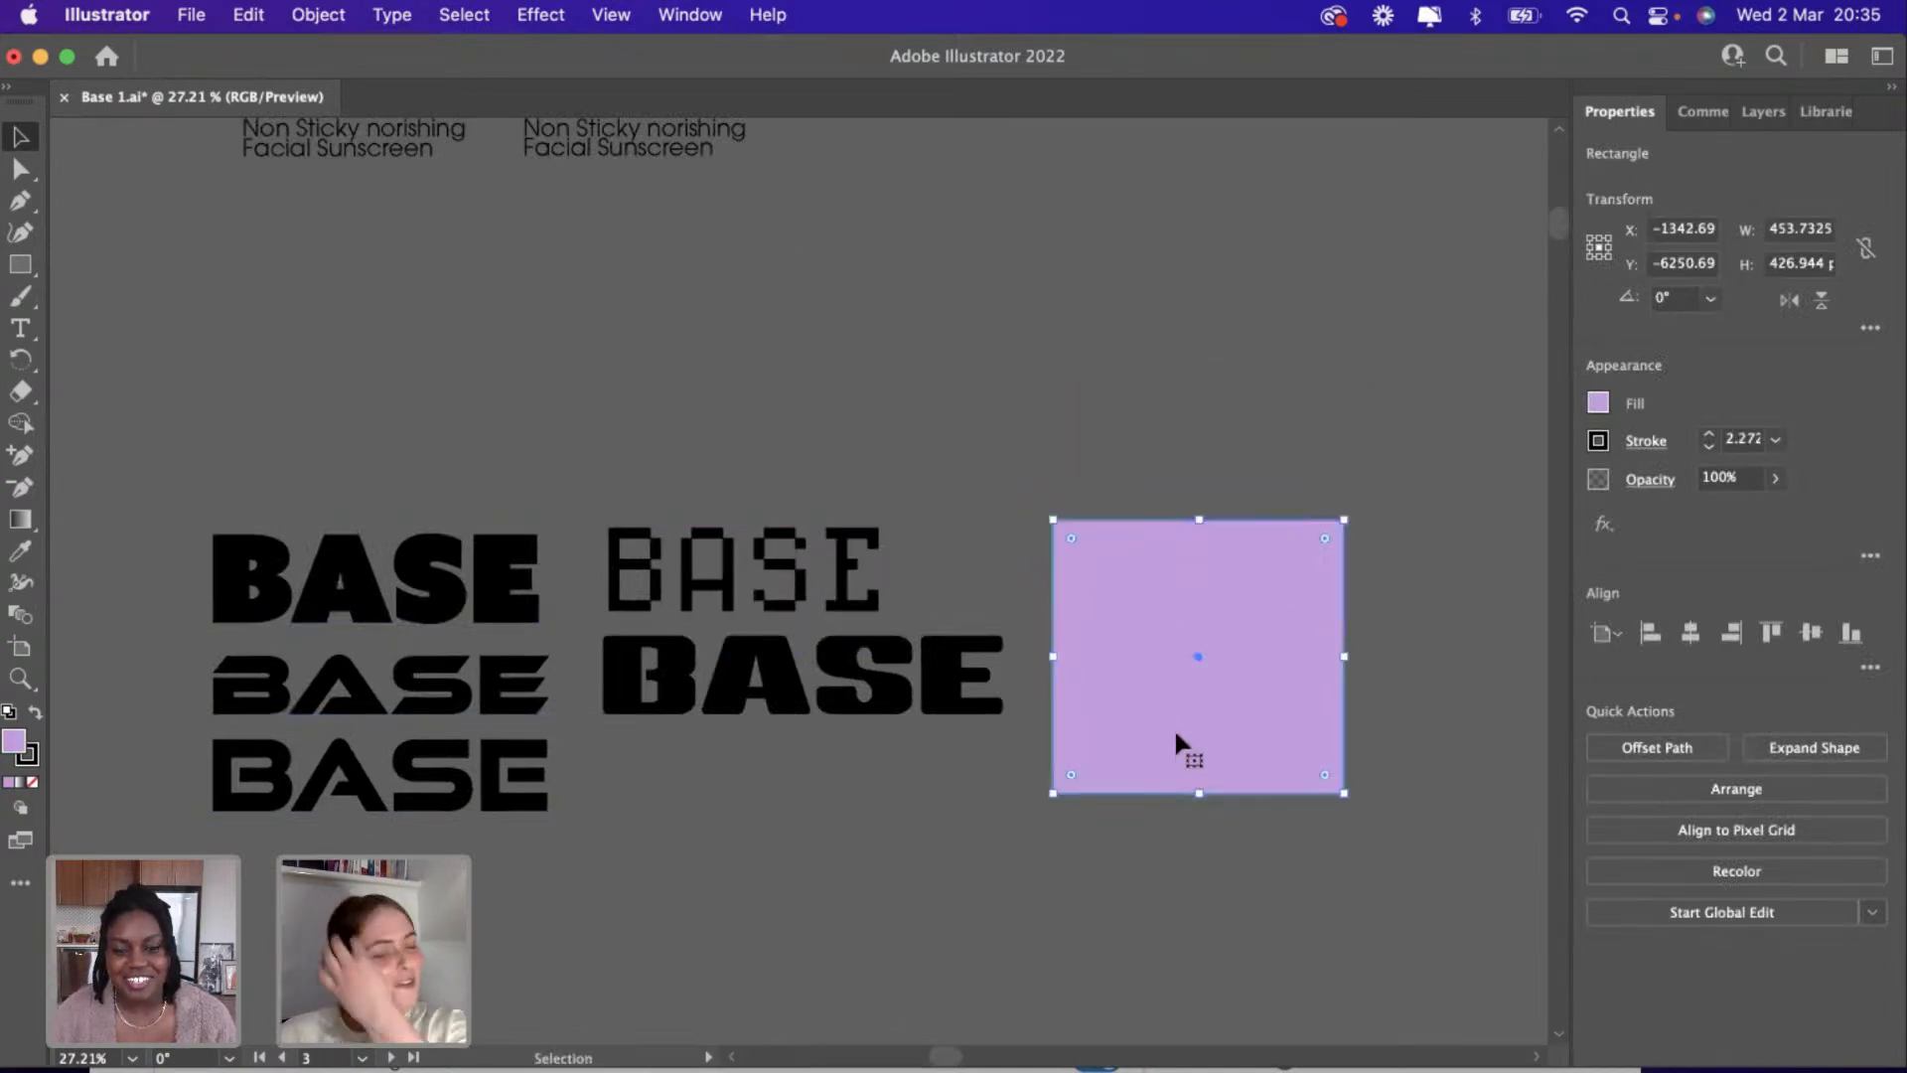
Bring the Muscle Wide BASE over from below the TYPOGRAPHY artboard to just below the lilac square.
scroll(948, 747, "down", 5)
scroll(947, 747, "left", 5)
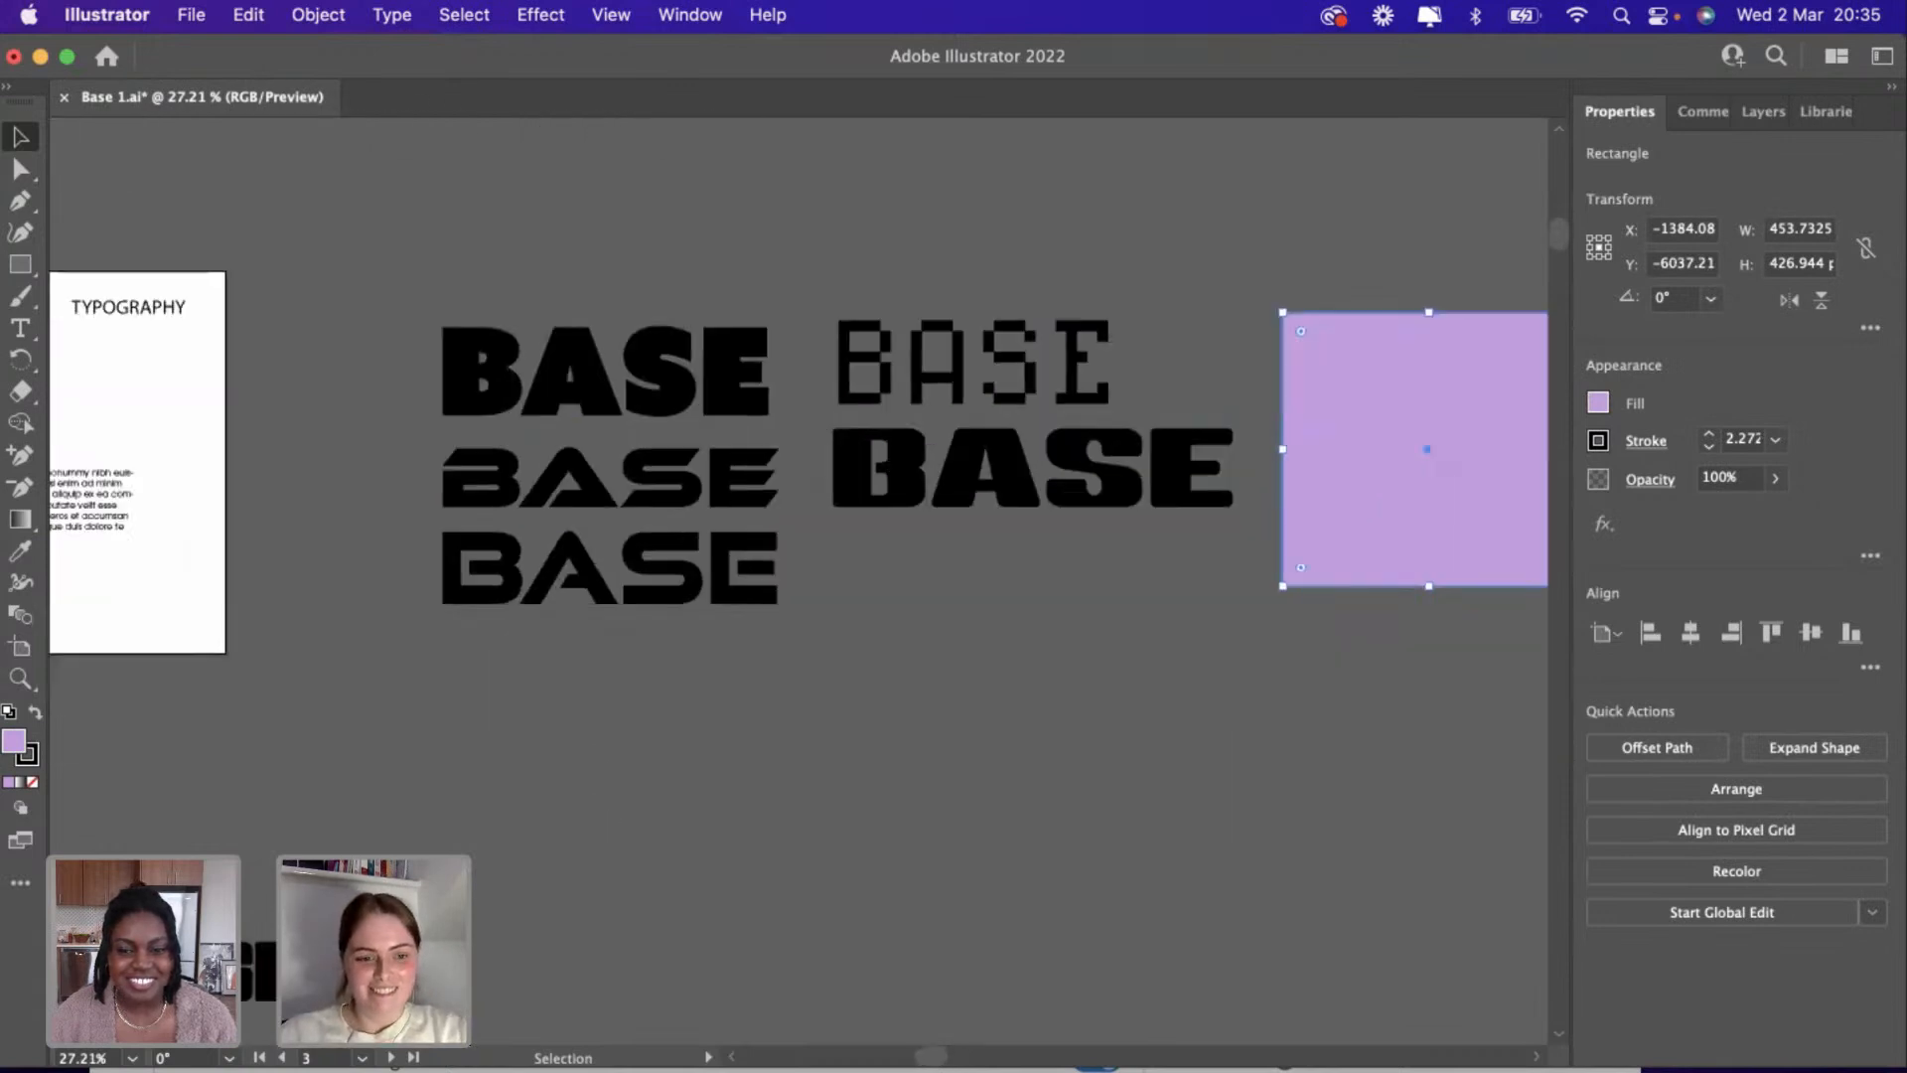
key("super+v")
scroll(1287, 655, "right", 7)
scroll(1287, 655, "up", 3)
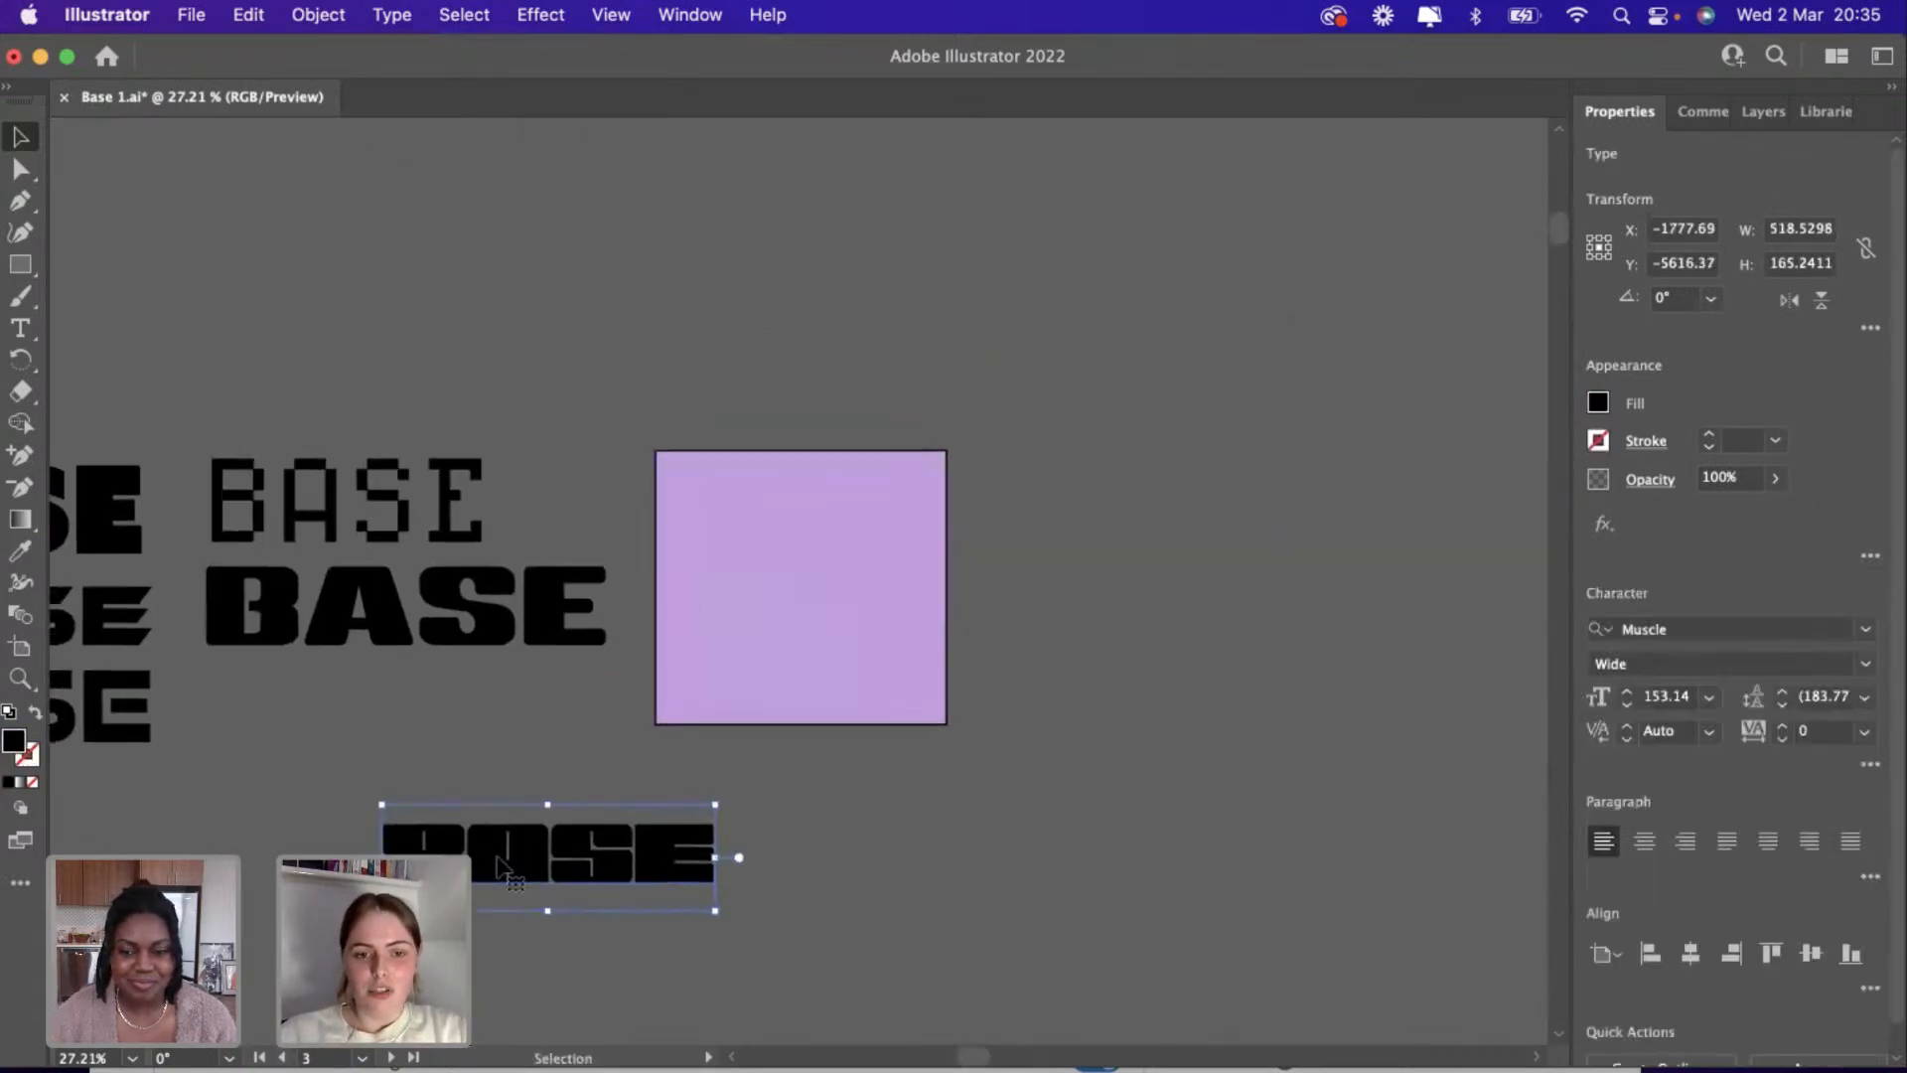
Enlarge the lilac square proportionally to about 840 × 791 px and shift it away from the wordmark columns.
left_click(942, 641)
left_click_drag(945, 725, 1195, 958)
left_click_drag(1042, 845, 1183, 804)
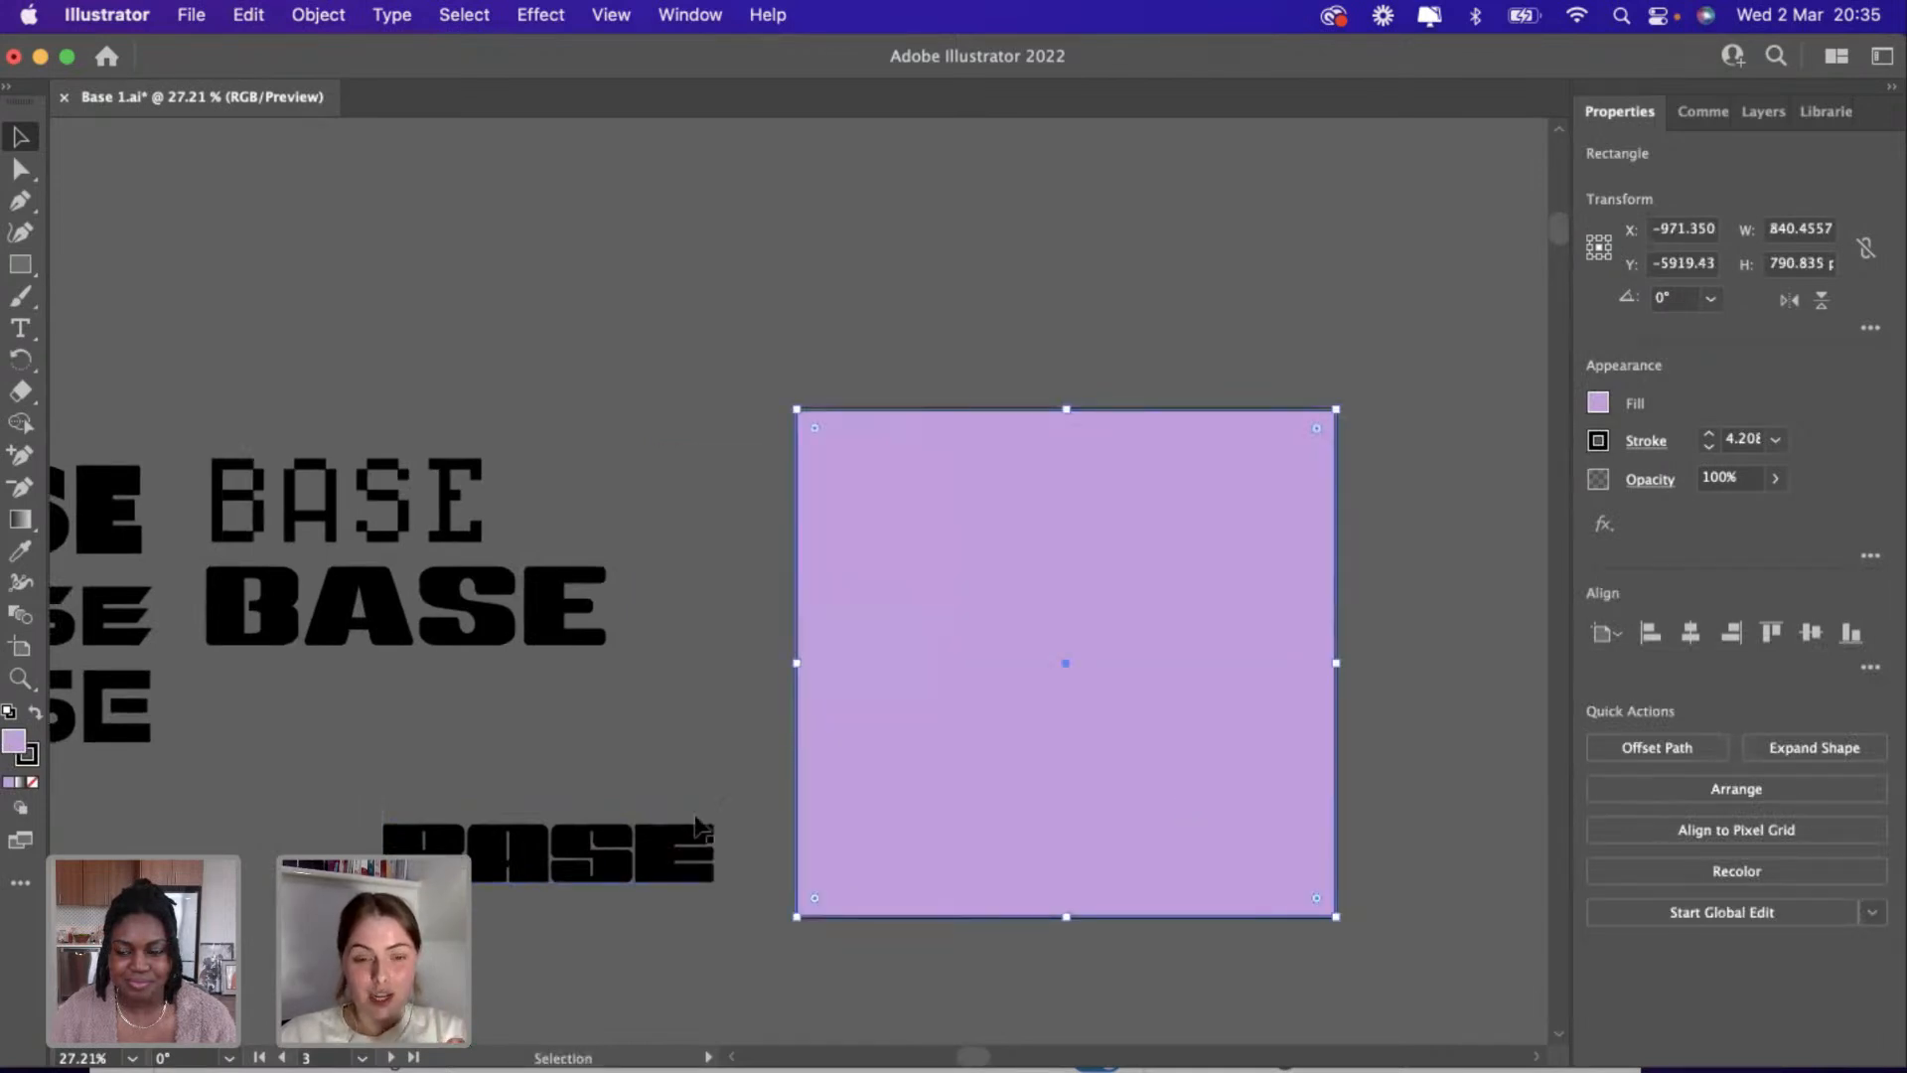
Place the Muscle Wide BASE over the upper part of the lilac square and bring it to the front.
left_click(1192, 497)
right_click(1189, 498)
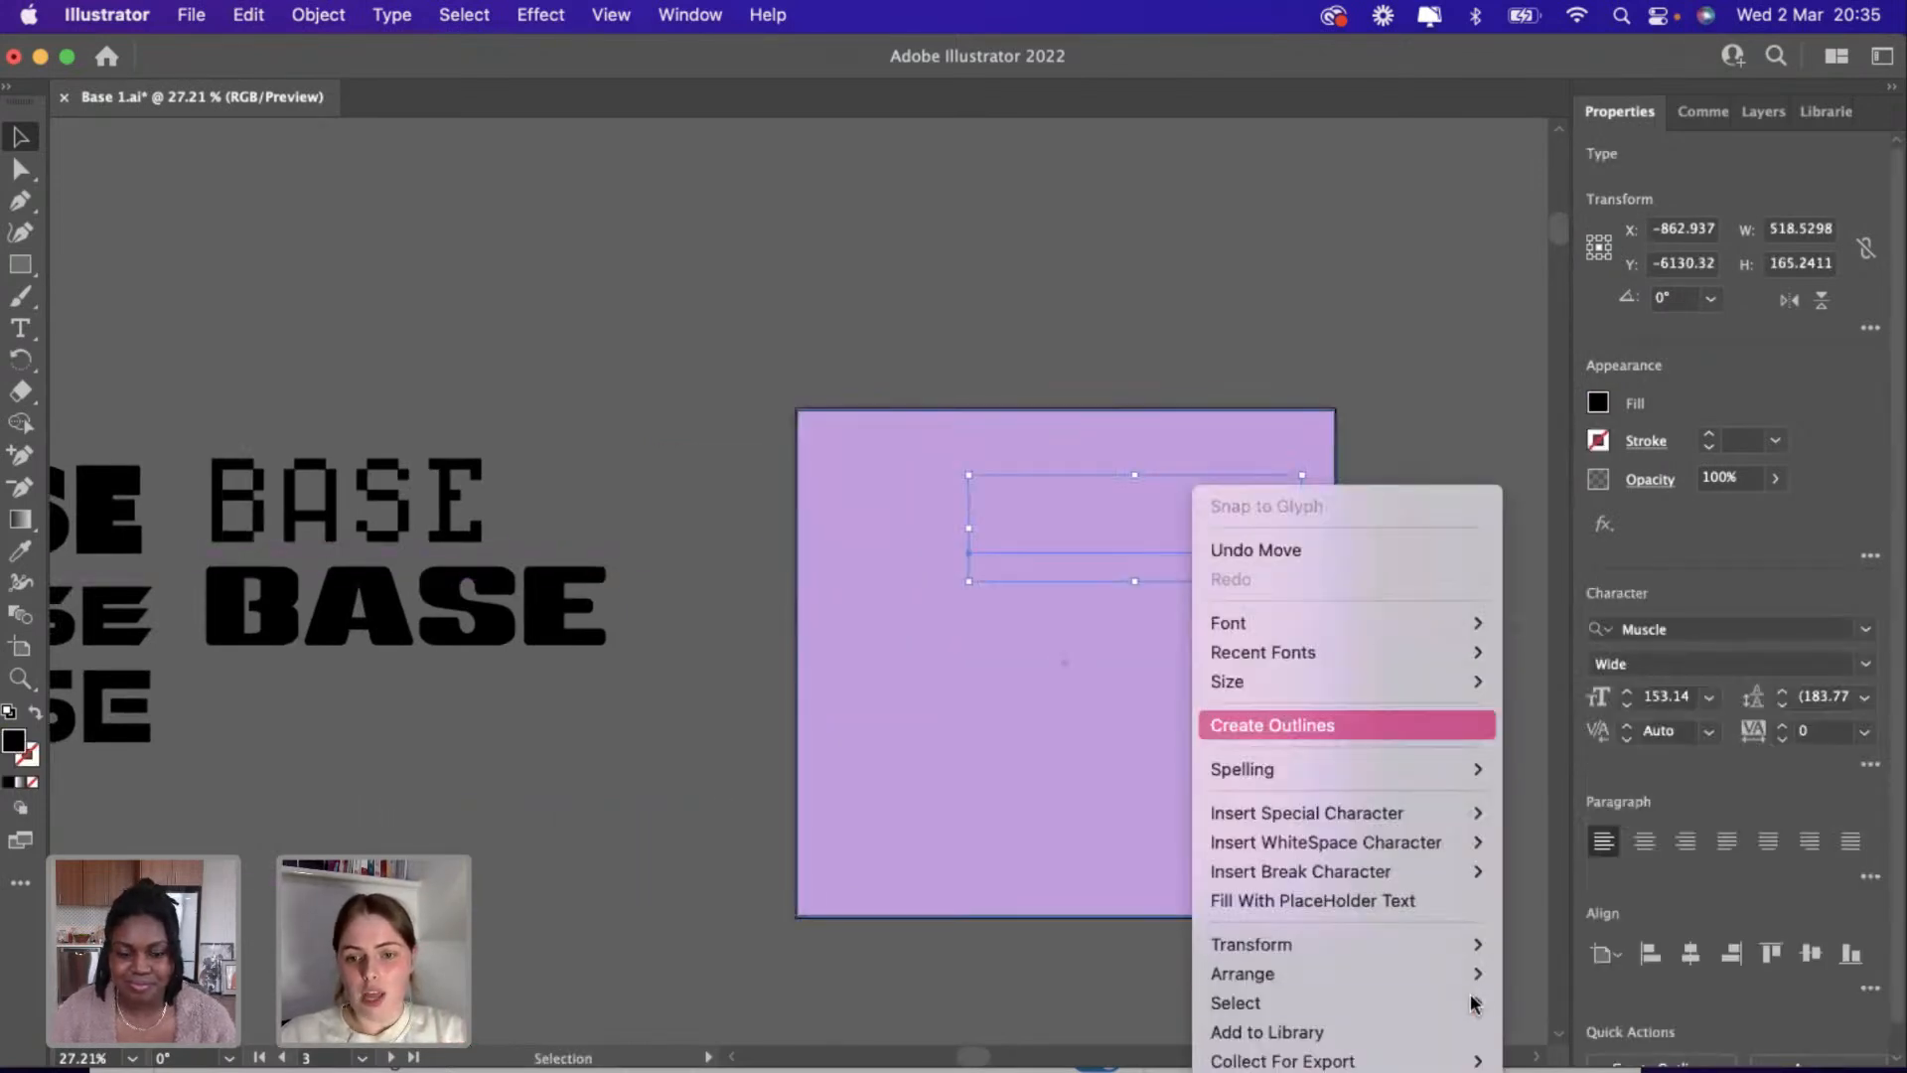
mouse_move(1441, 974)
left_click(1552, 958)
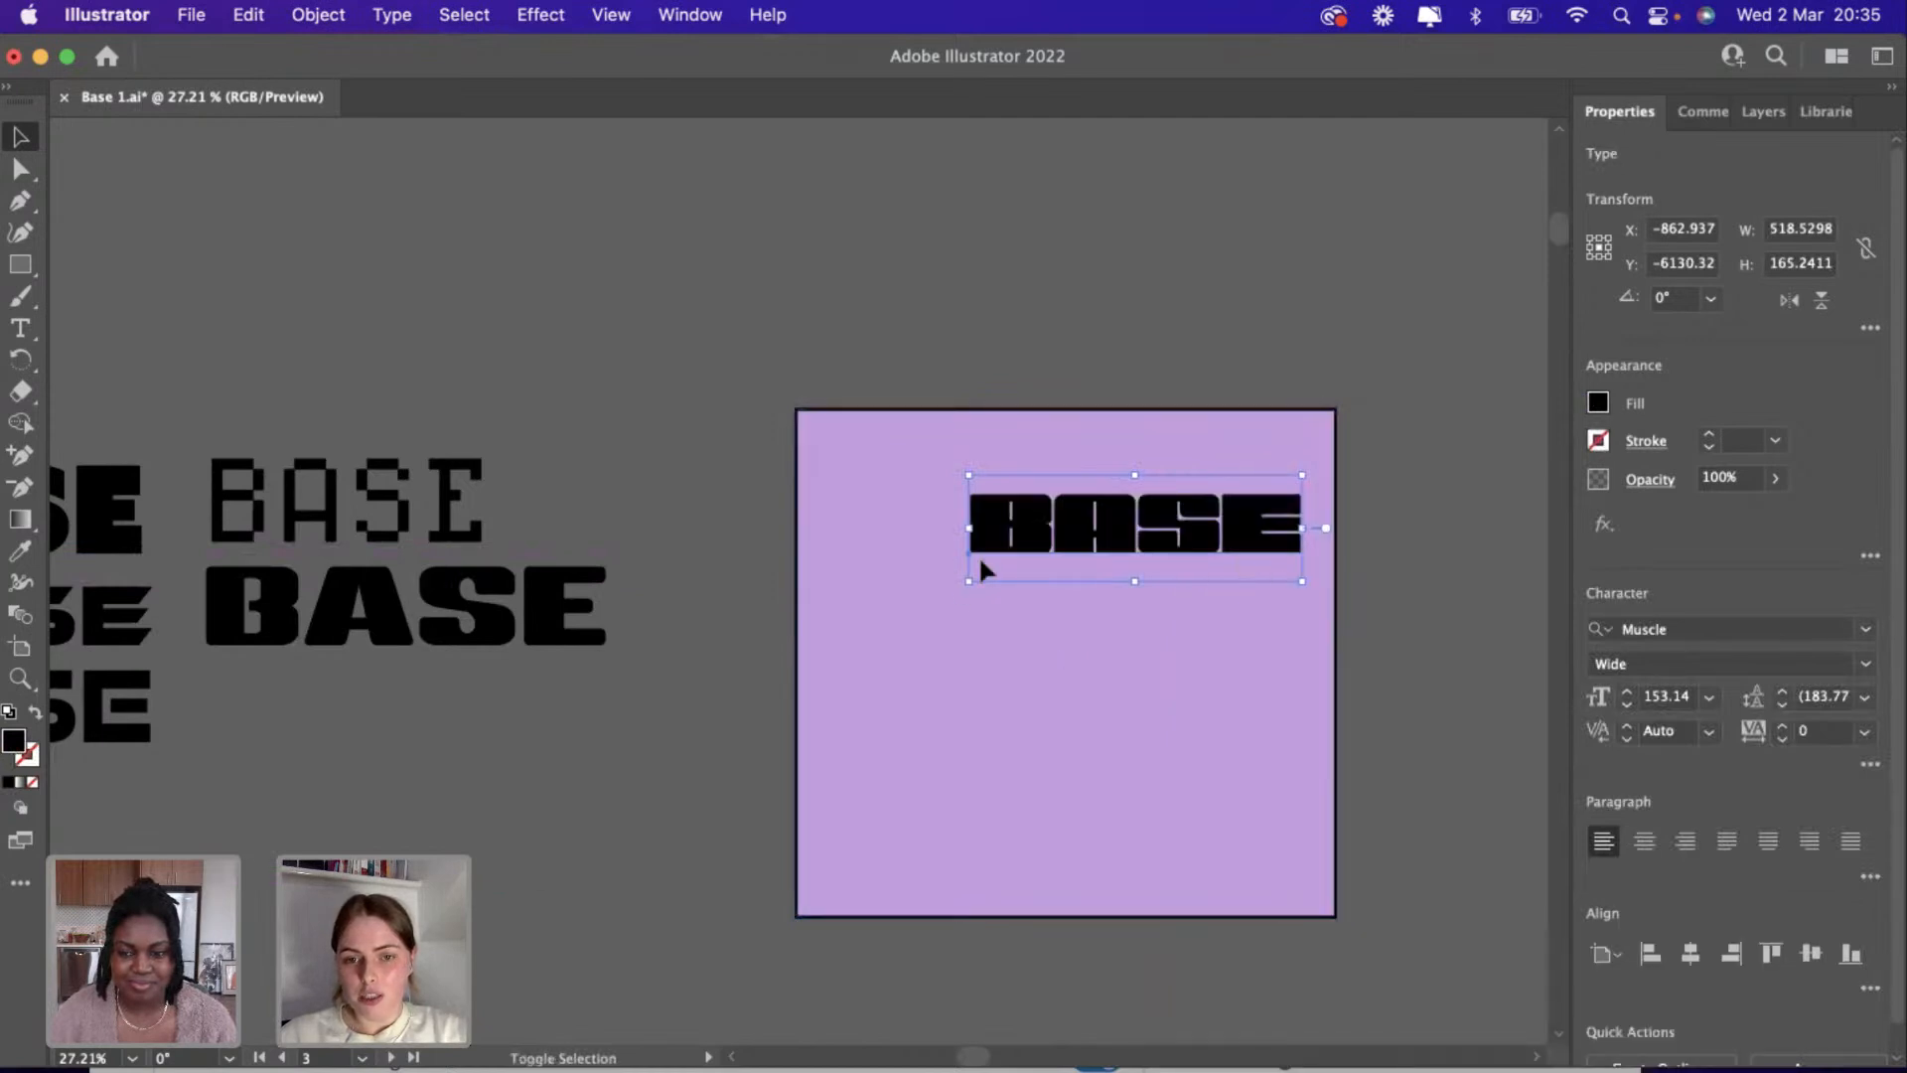
Scale the Muscle Wide BASE proportionally to about 693 px wide and centre it near the square's upper edge.
left_click_drag(965, 585, 771, 646)
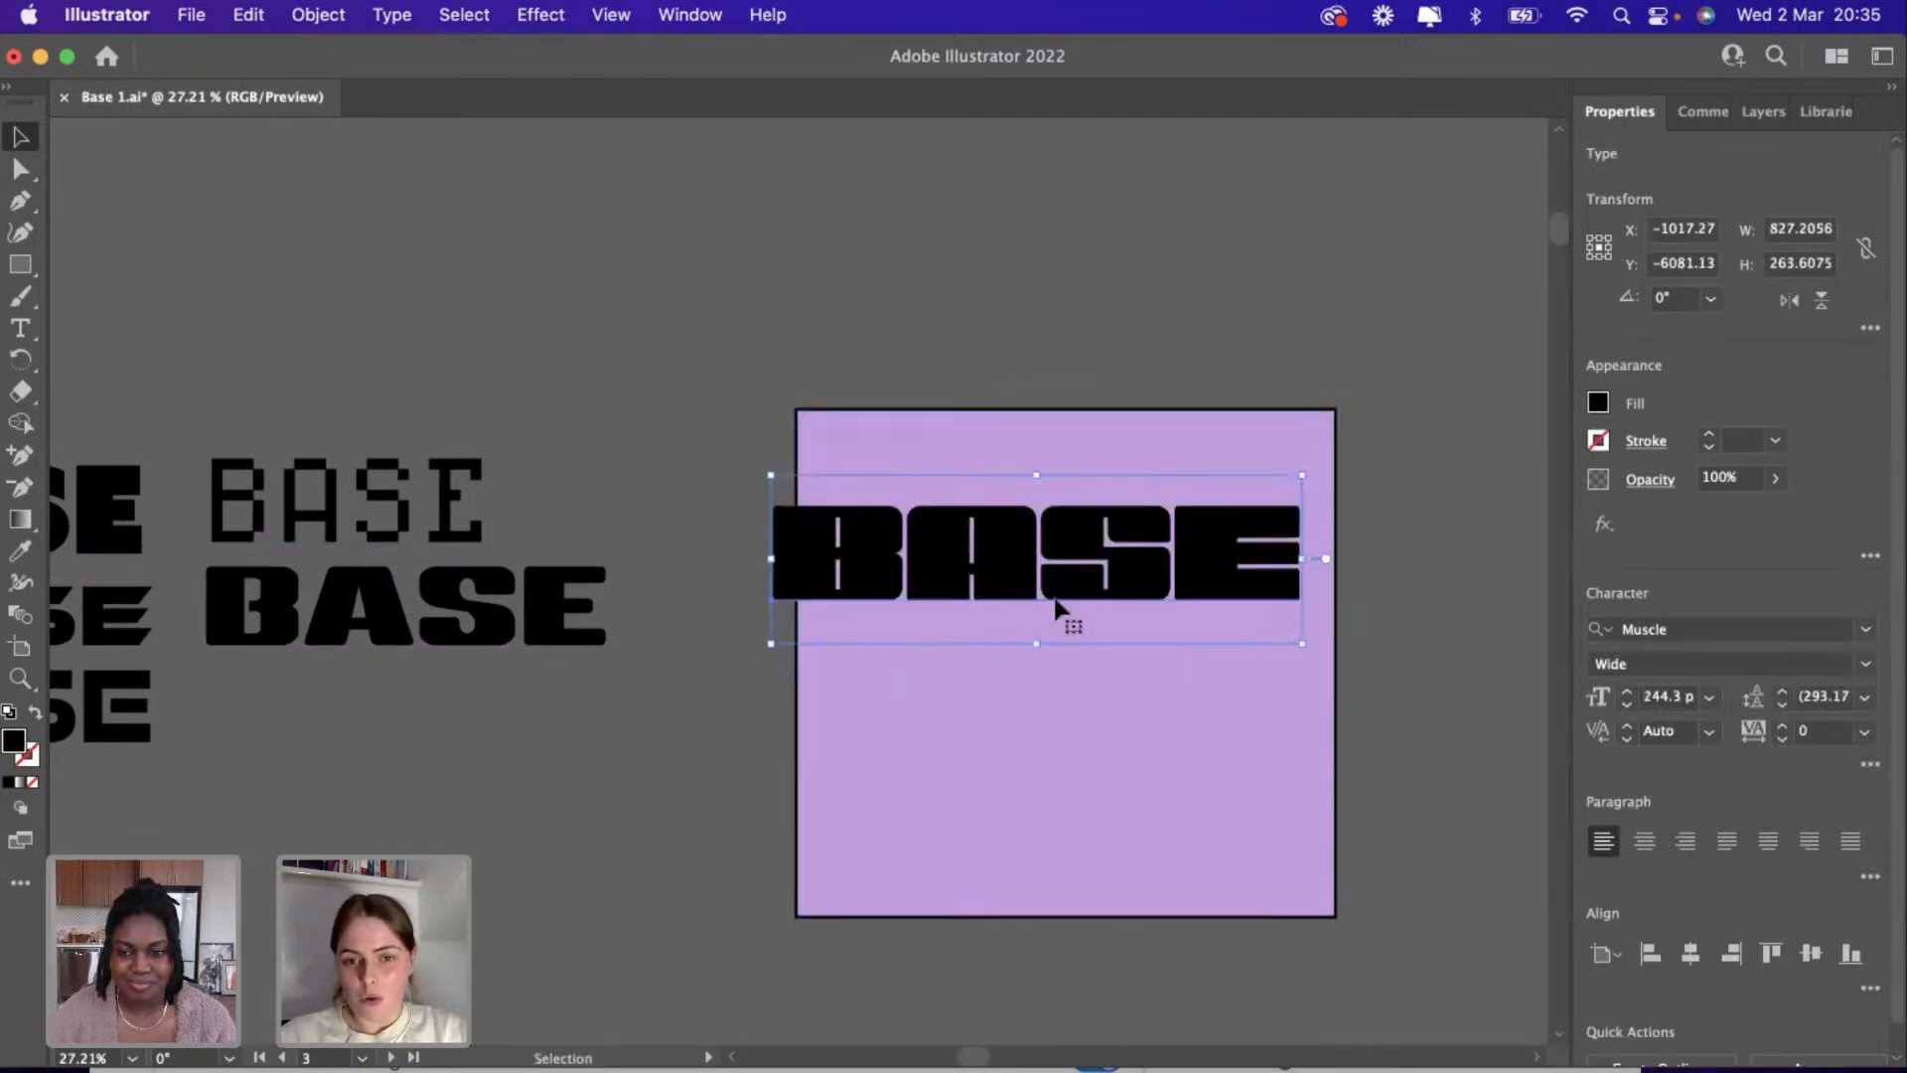
left_click_drag(1301, 646, 1216, 618)
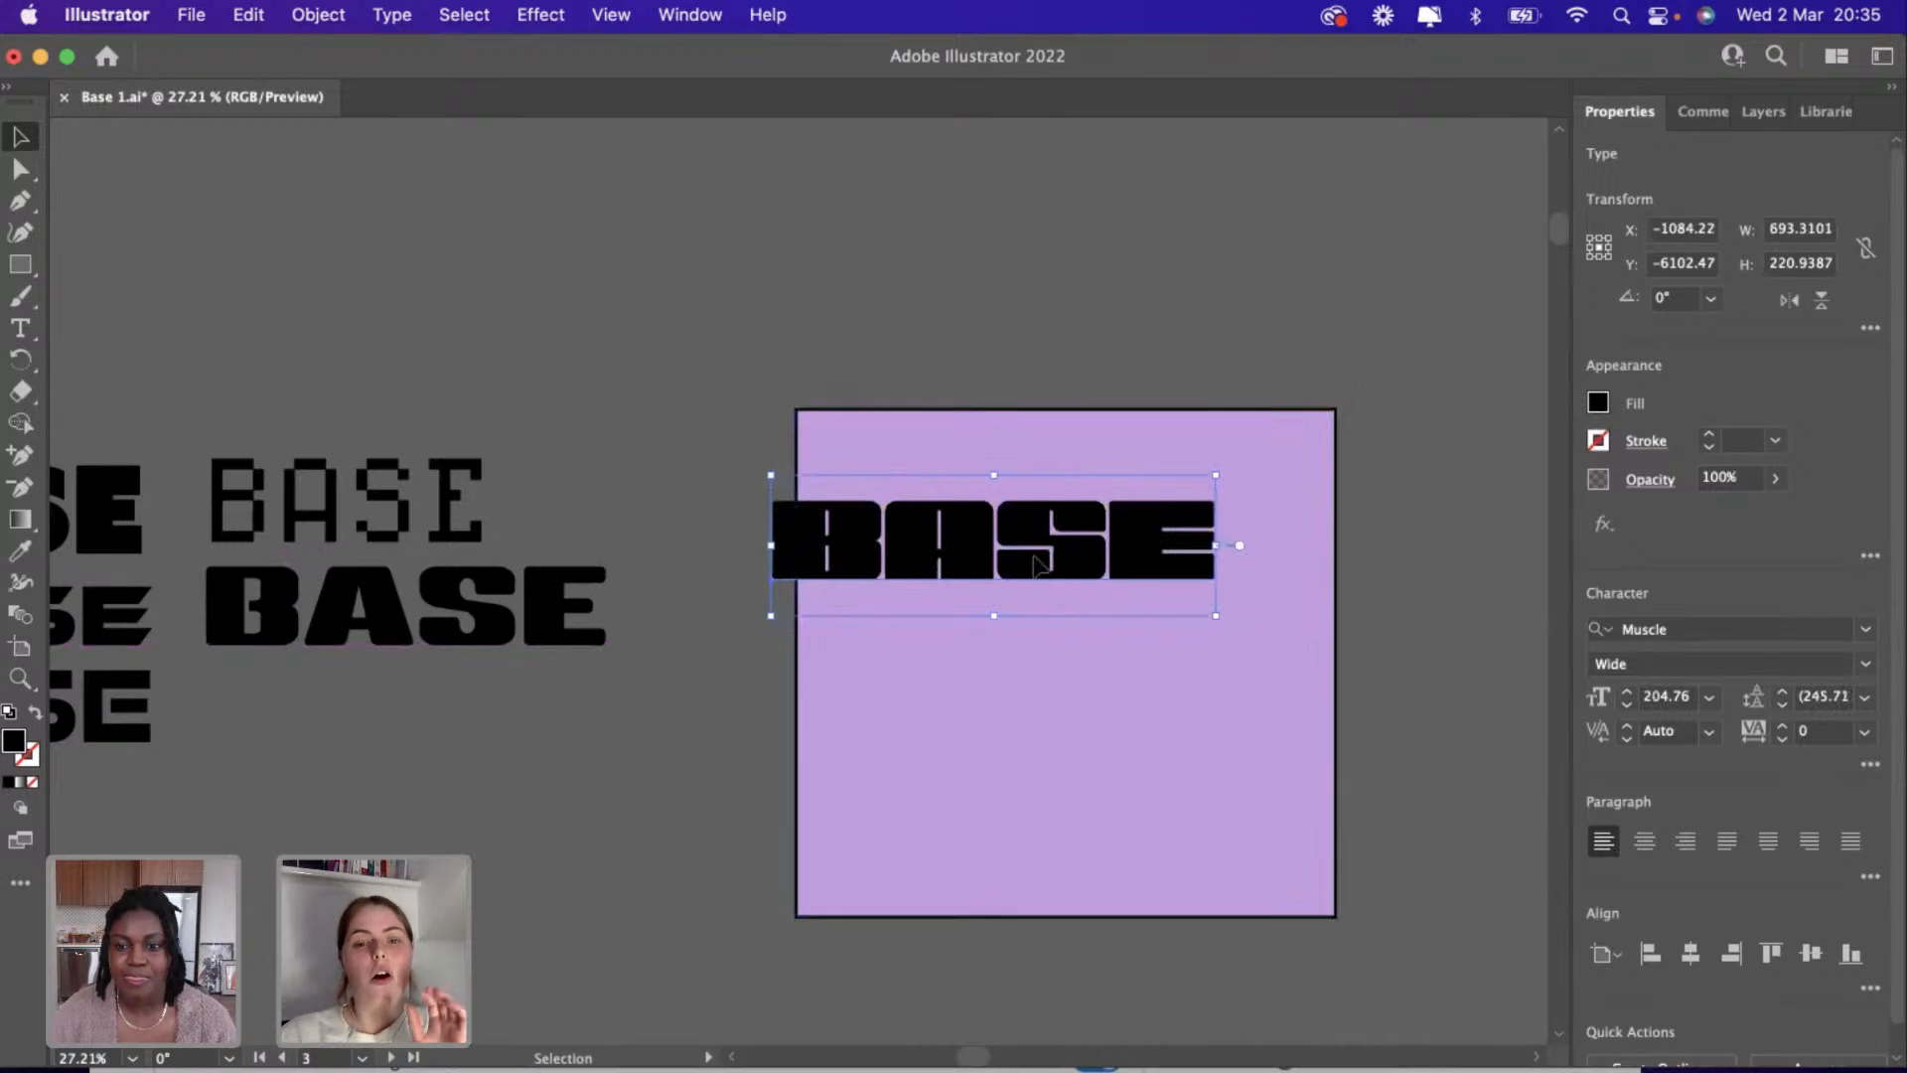
left_click_drag(1005, 569, 1106, 530)
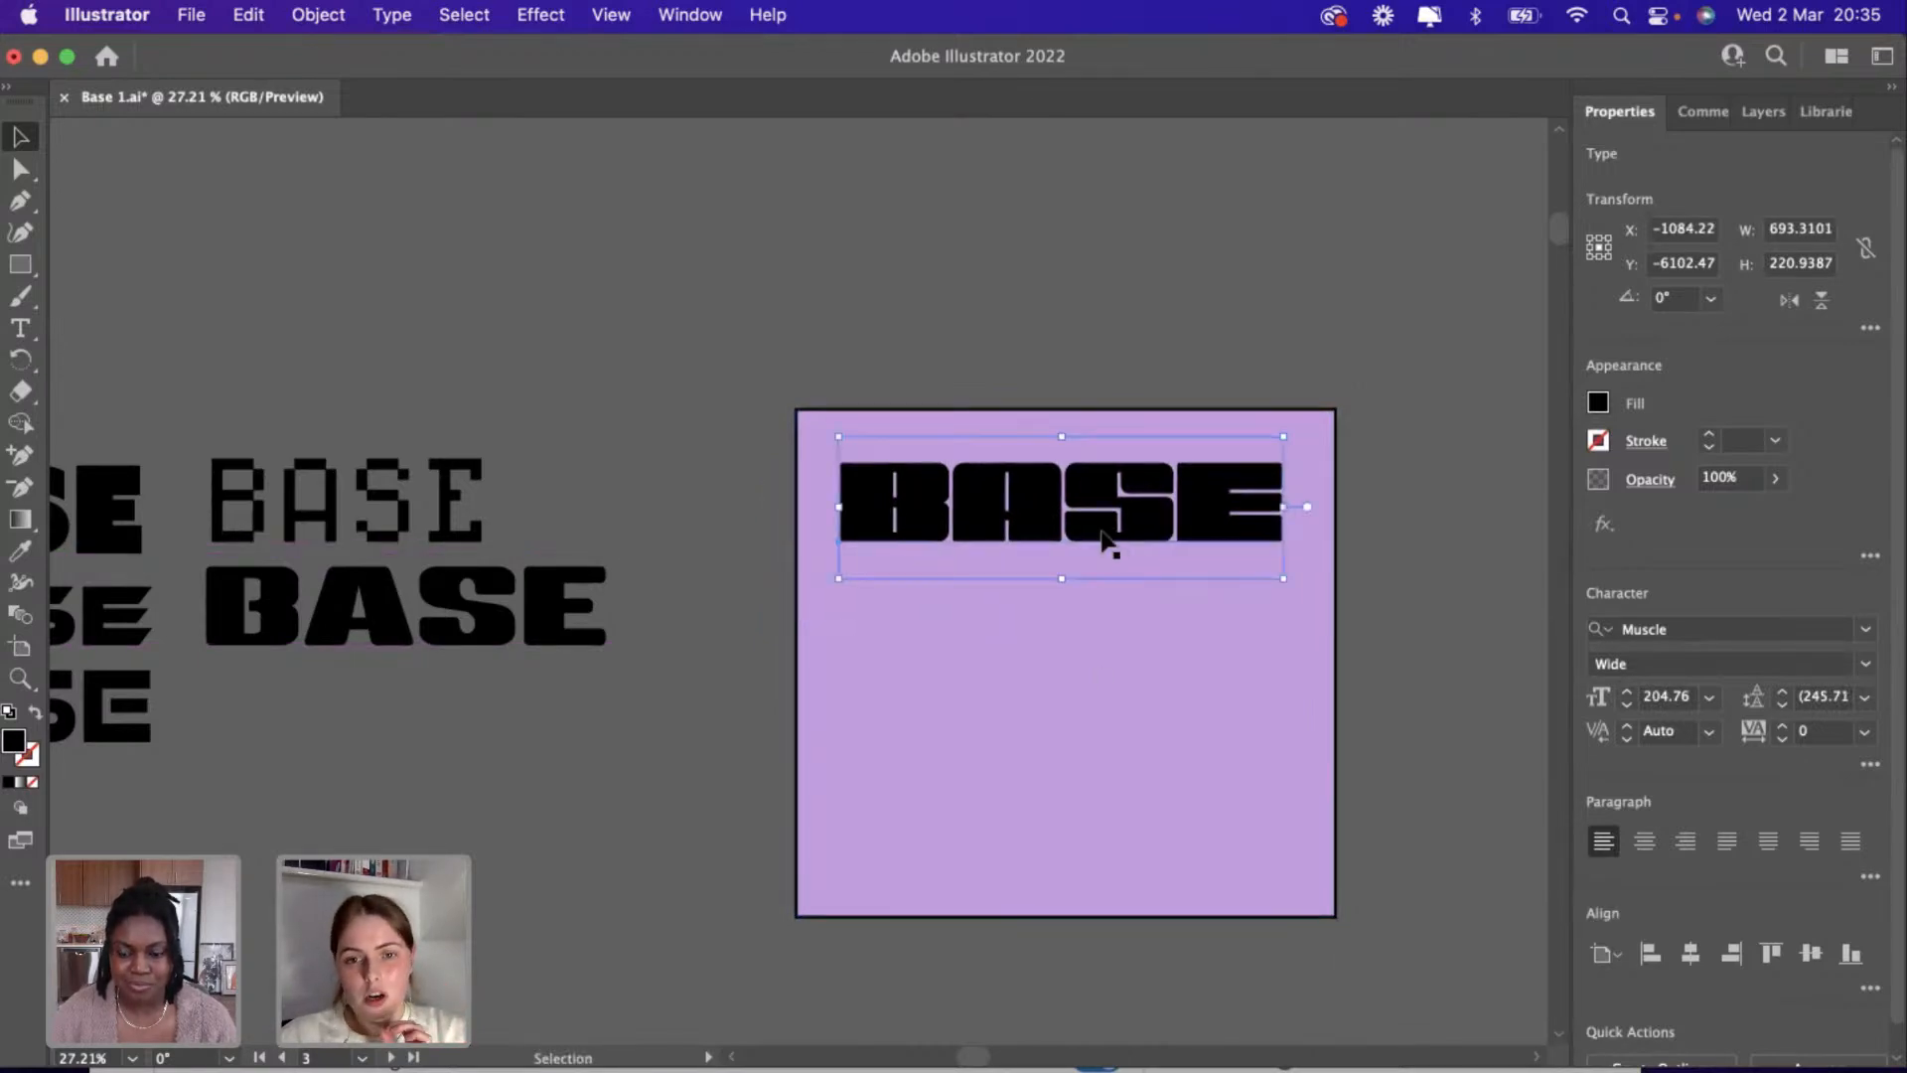
Recolour the lilac square with the off-white #FFFAF0 swatch from the BASE library.
left_click(1021, 677)
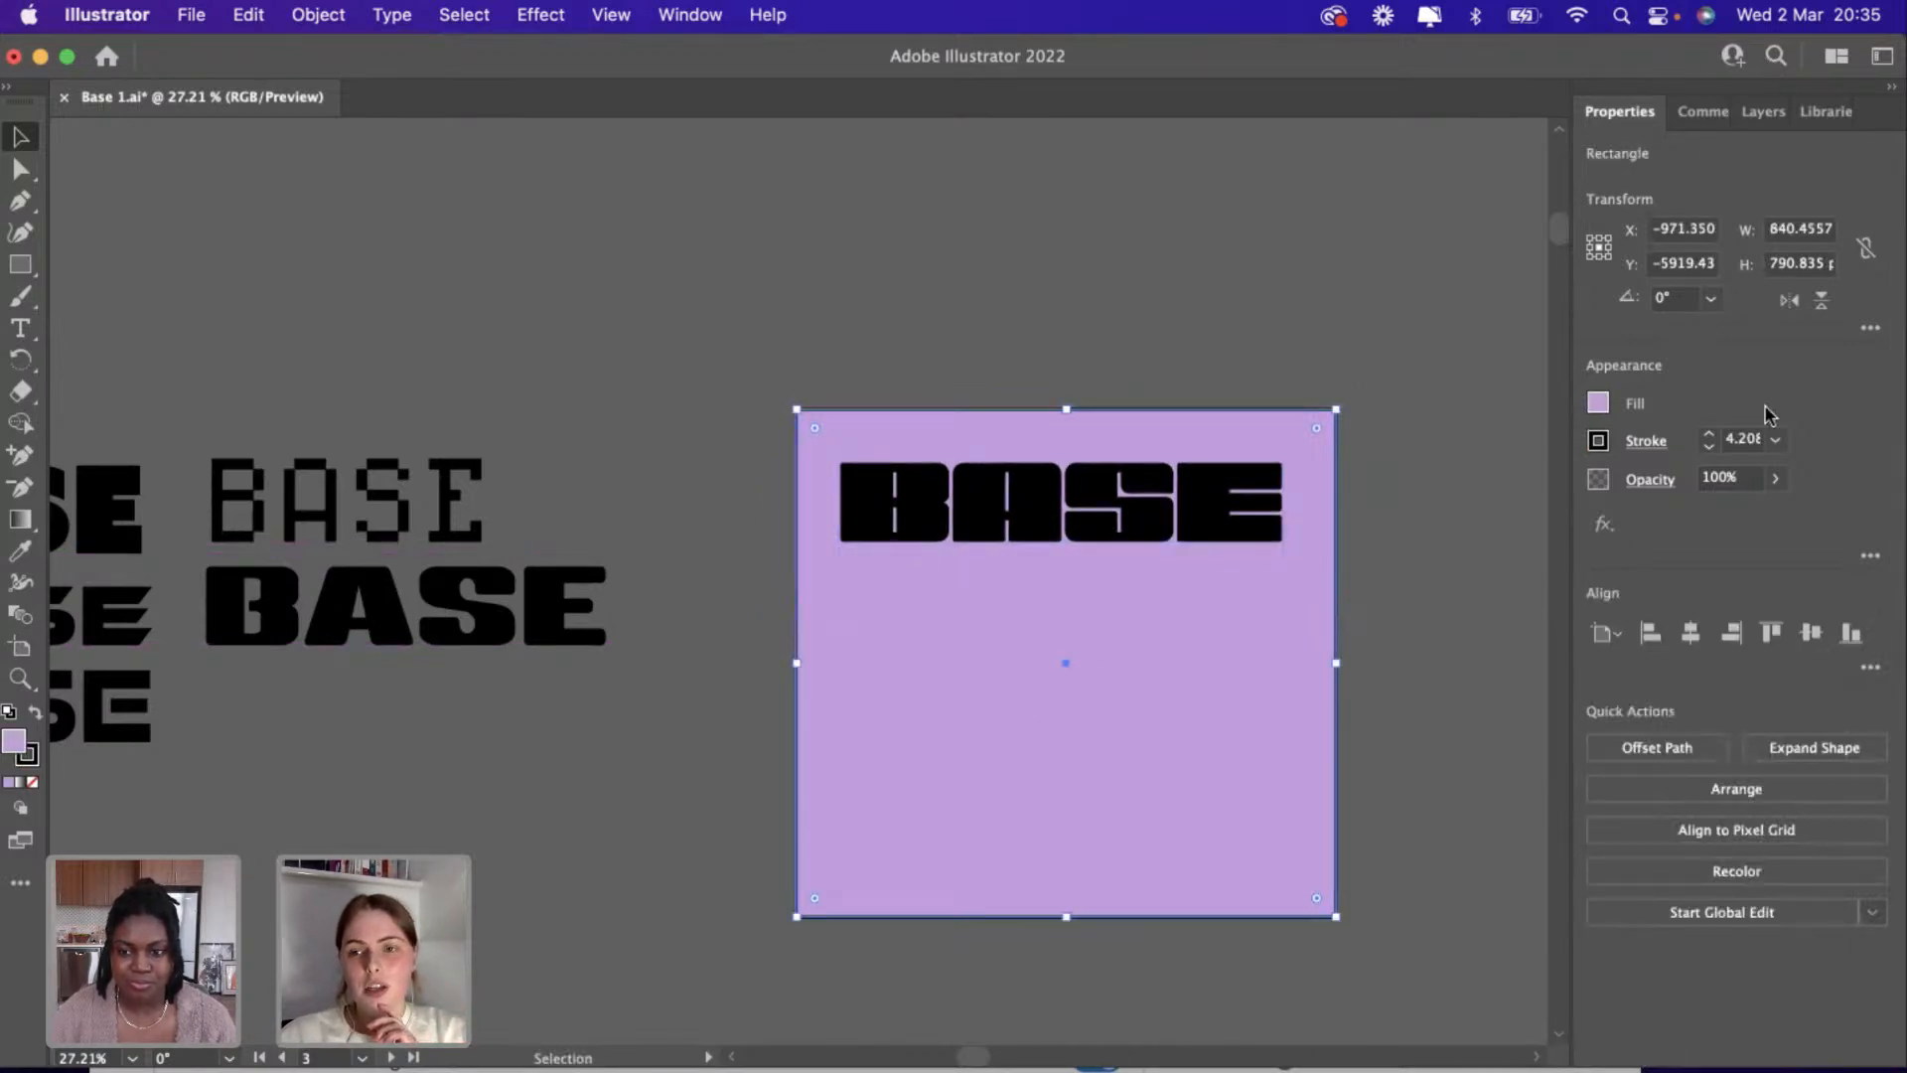
left_click(1821, 114)
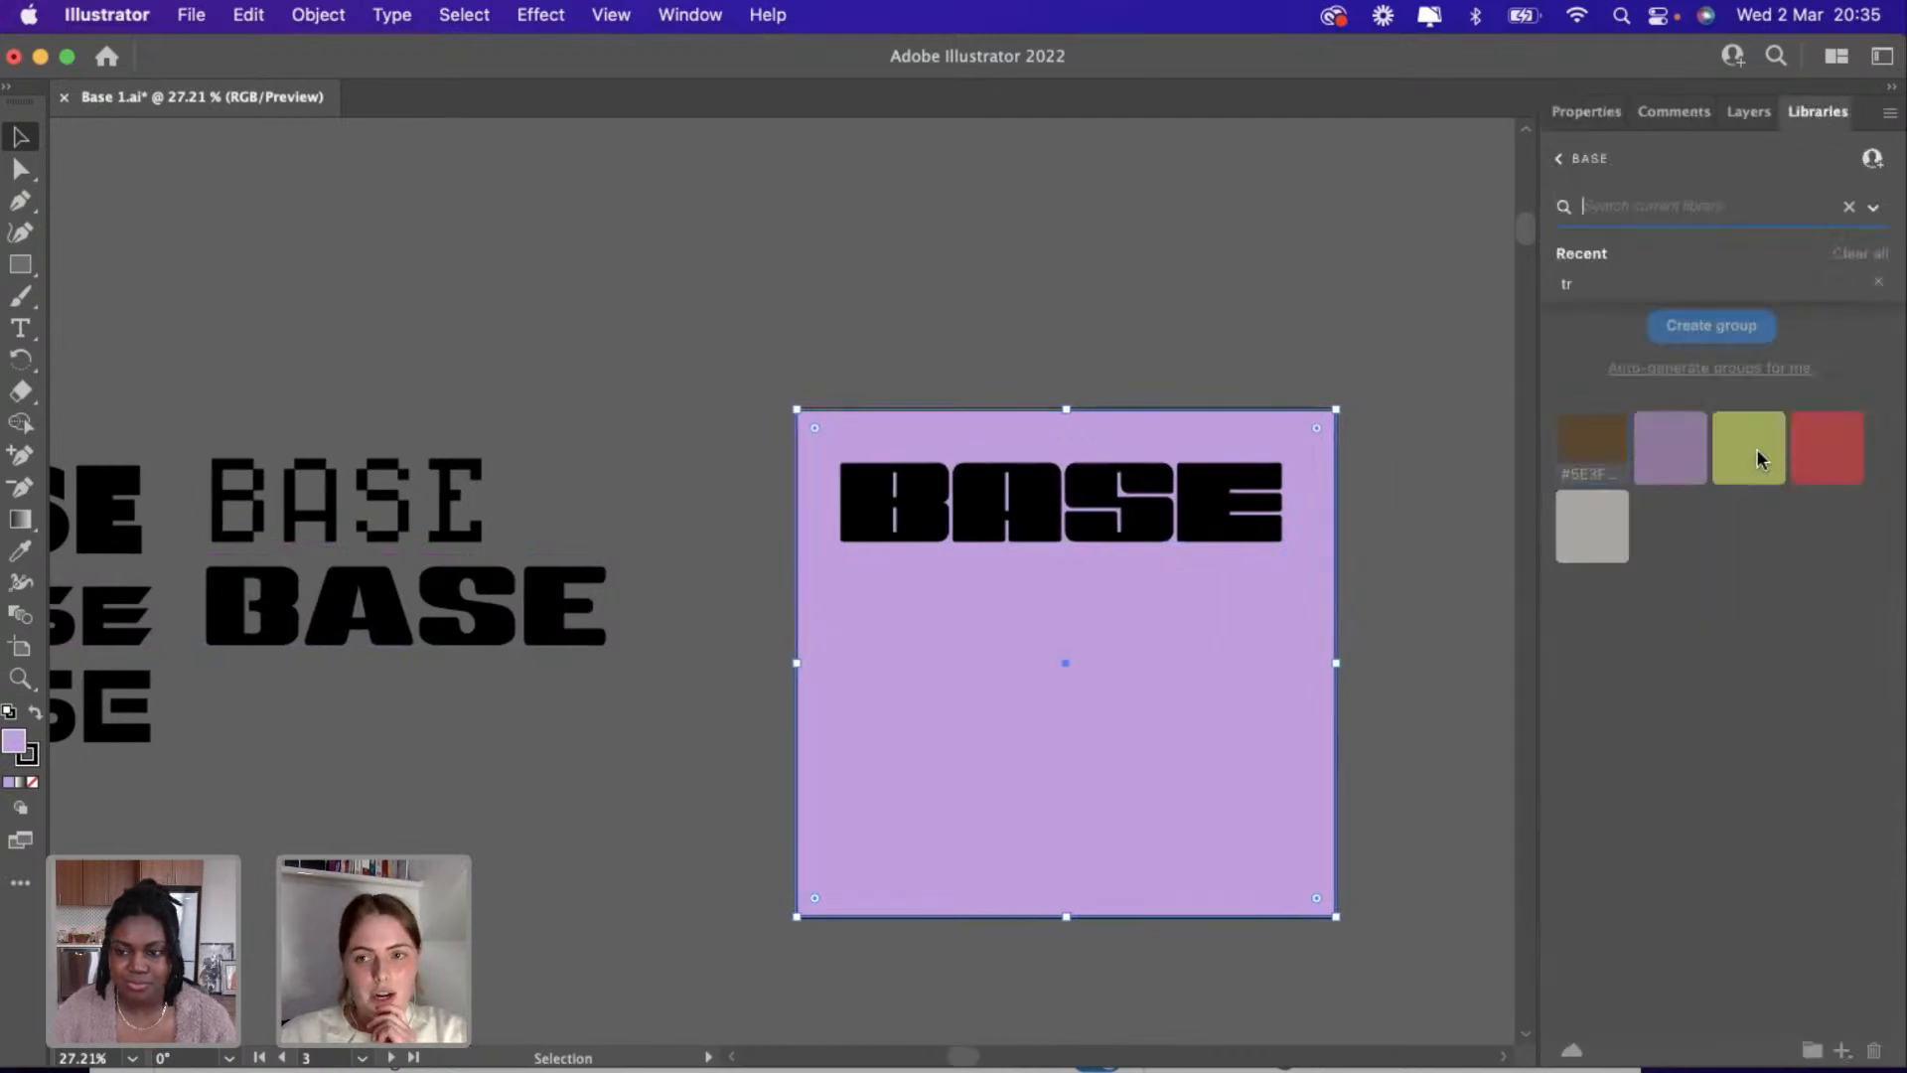
left_click(1588, 518)
left_click(924, 256)
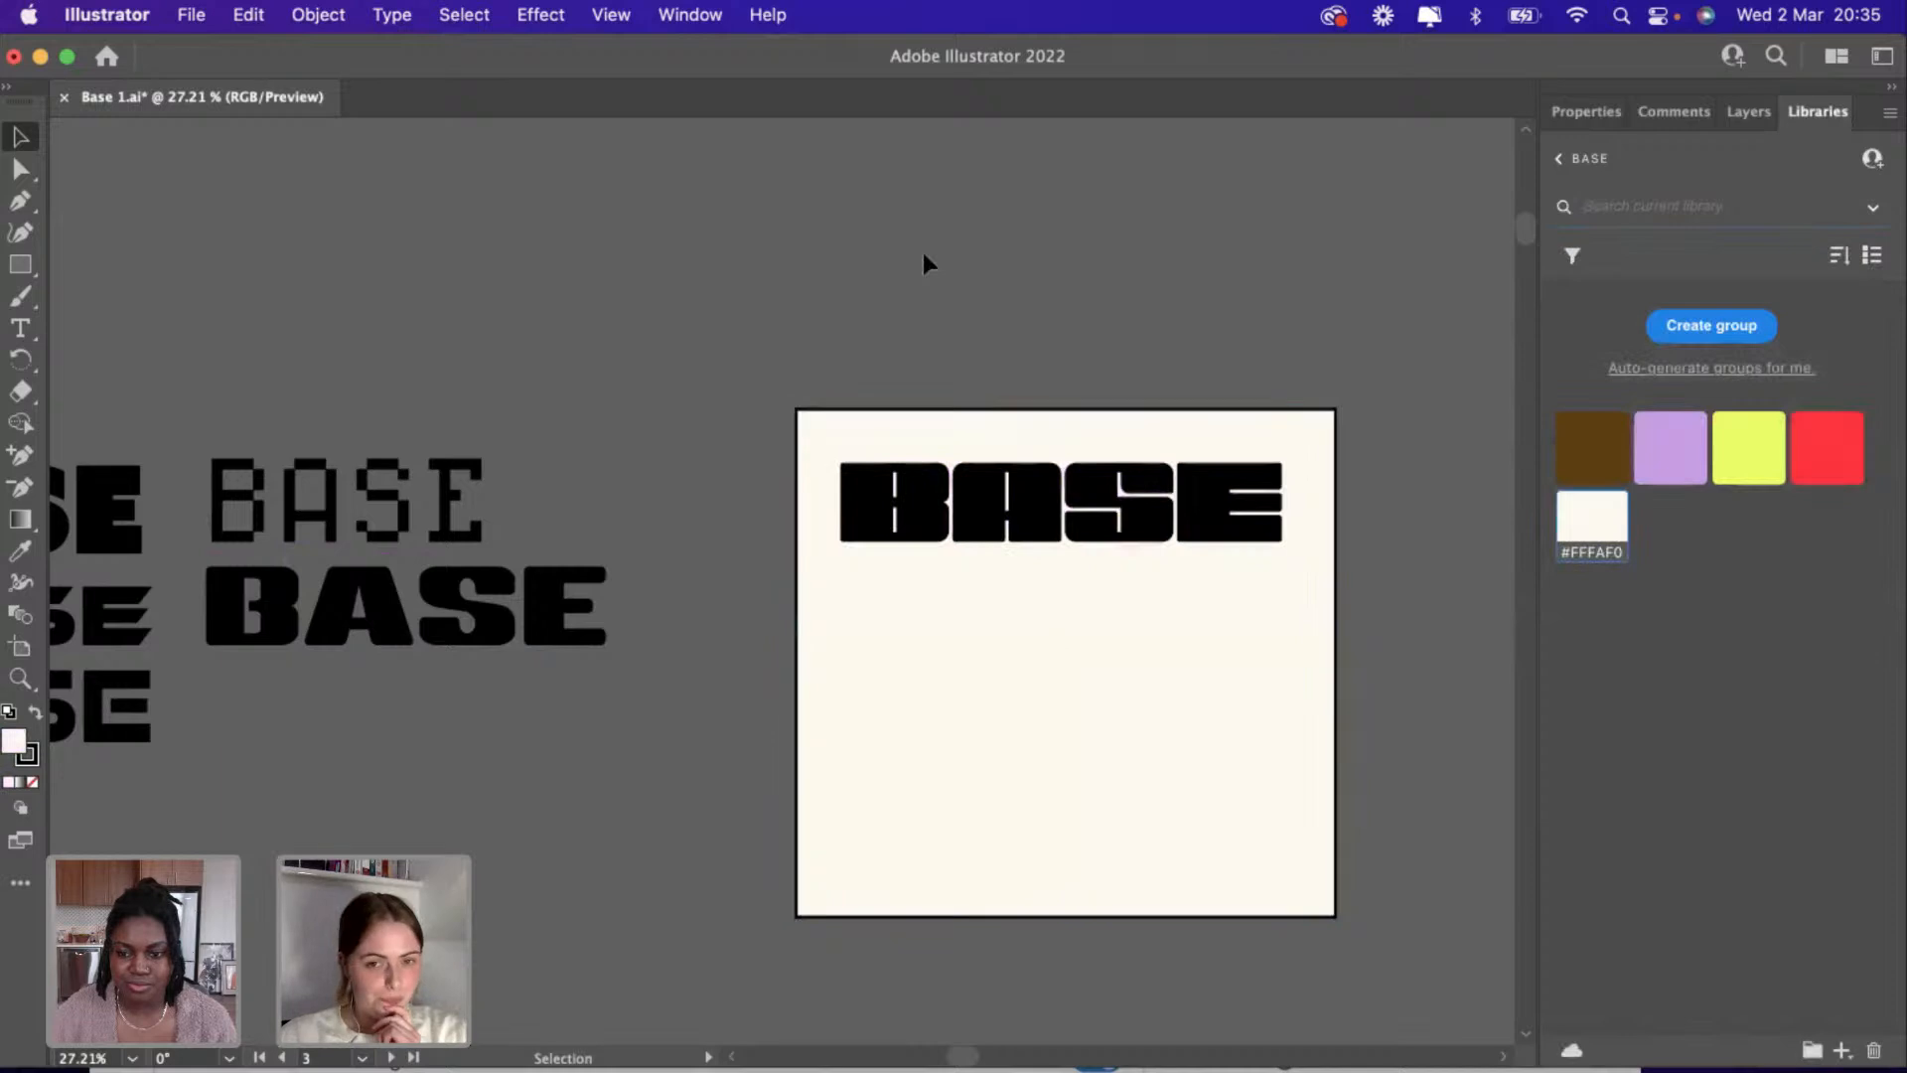
Compare the Muscle Wide BASE on the off-white square with the remaining wordmarks in the two columns.
scroll(923, 257, "right", 5)
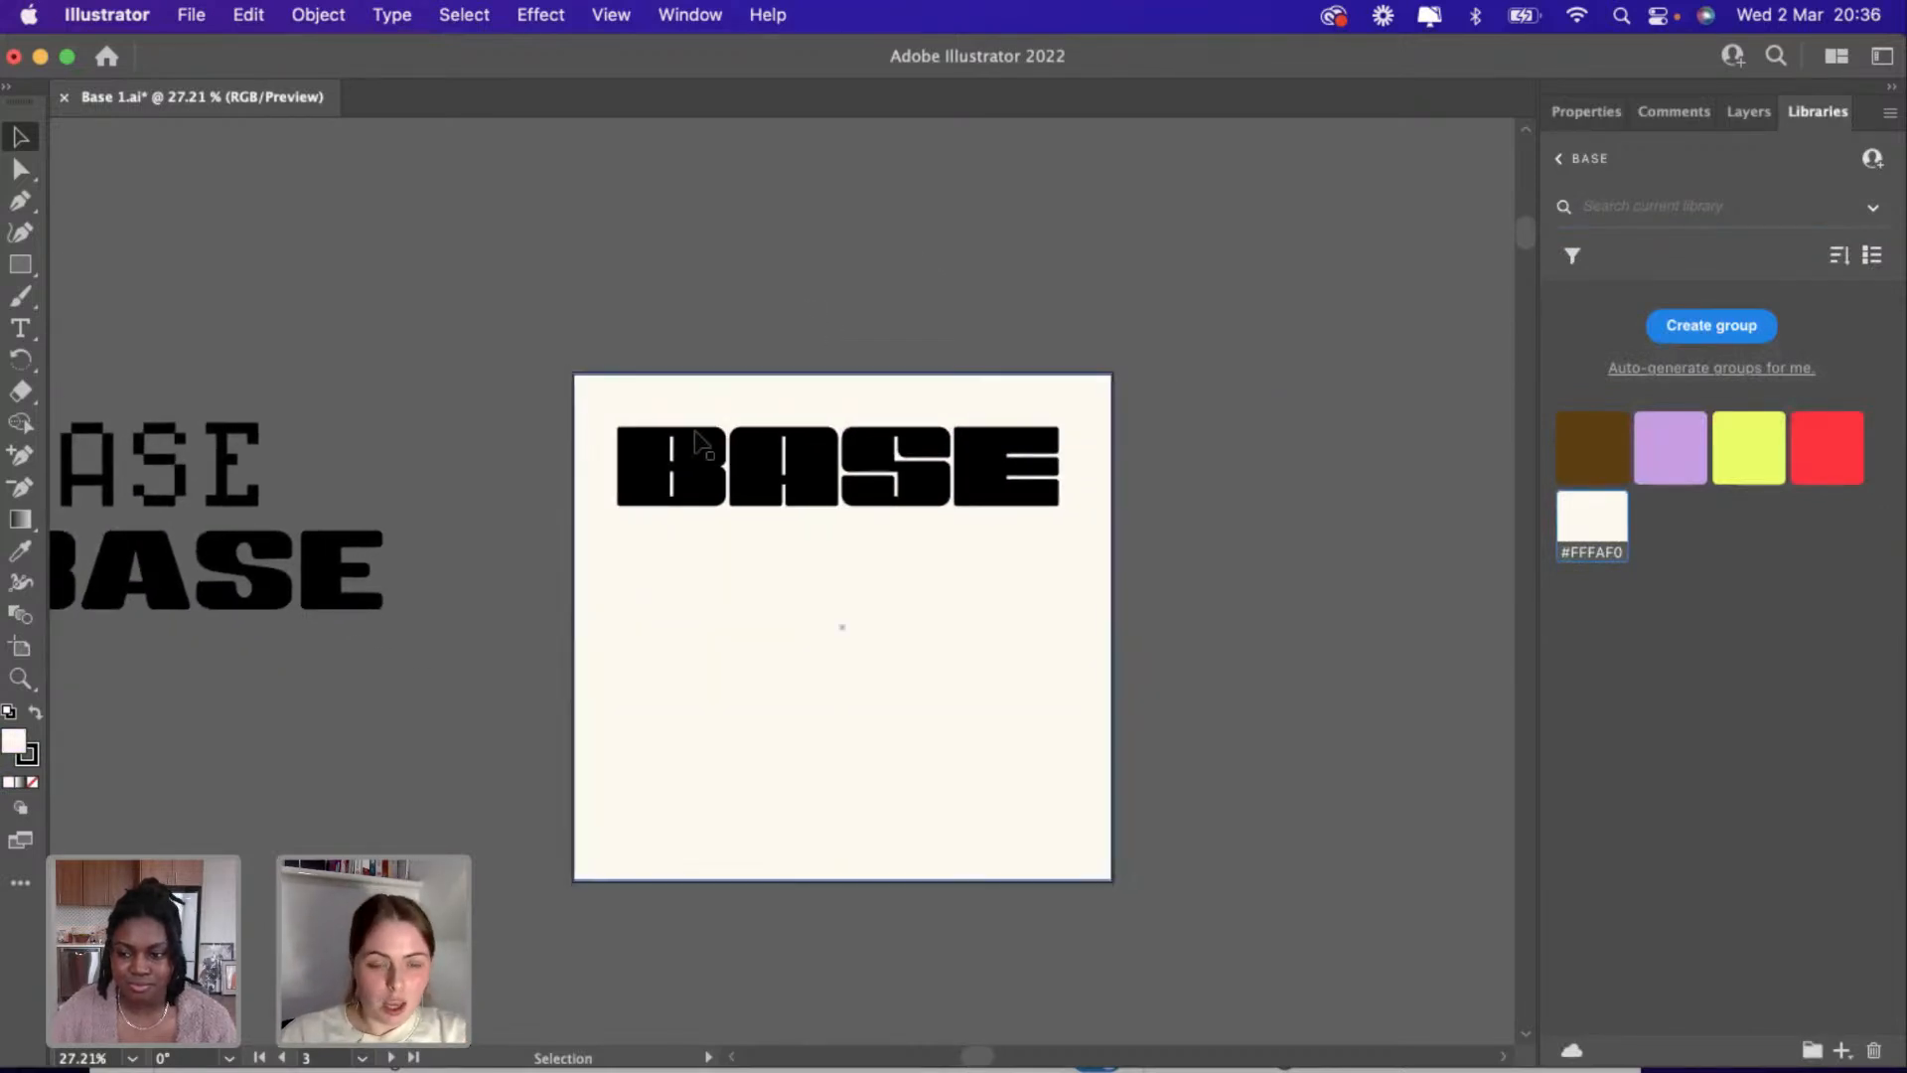
left_click(765, 471)
scroll(765, 470, "down", 1)
scroll(765, 471, "left", 5)
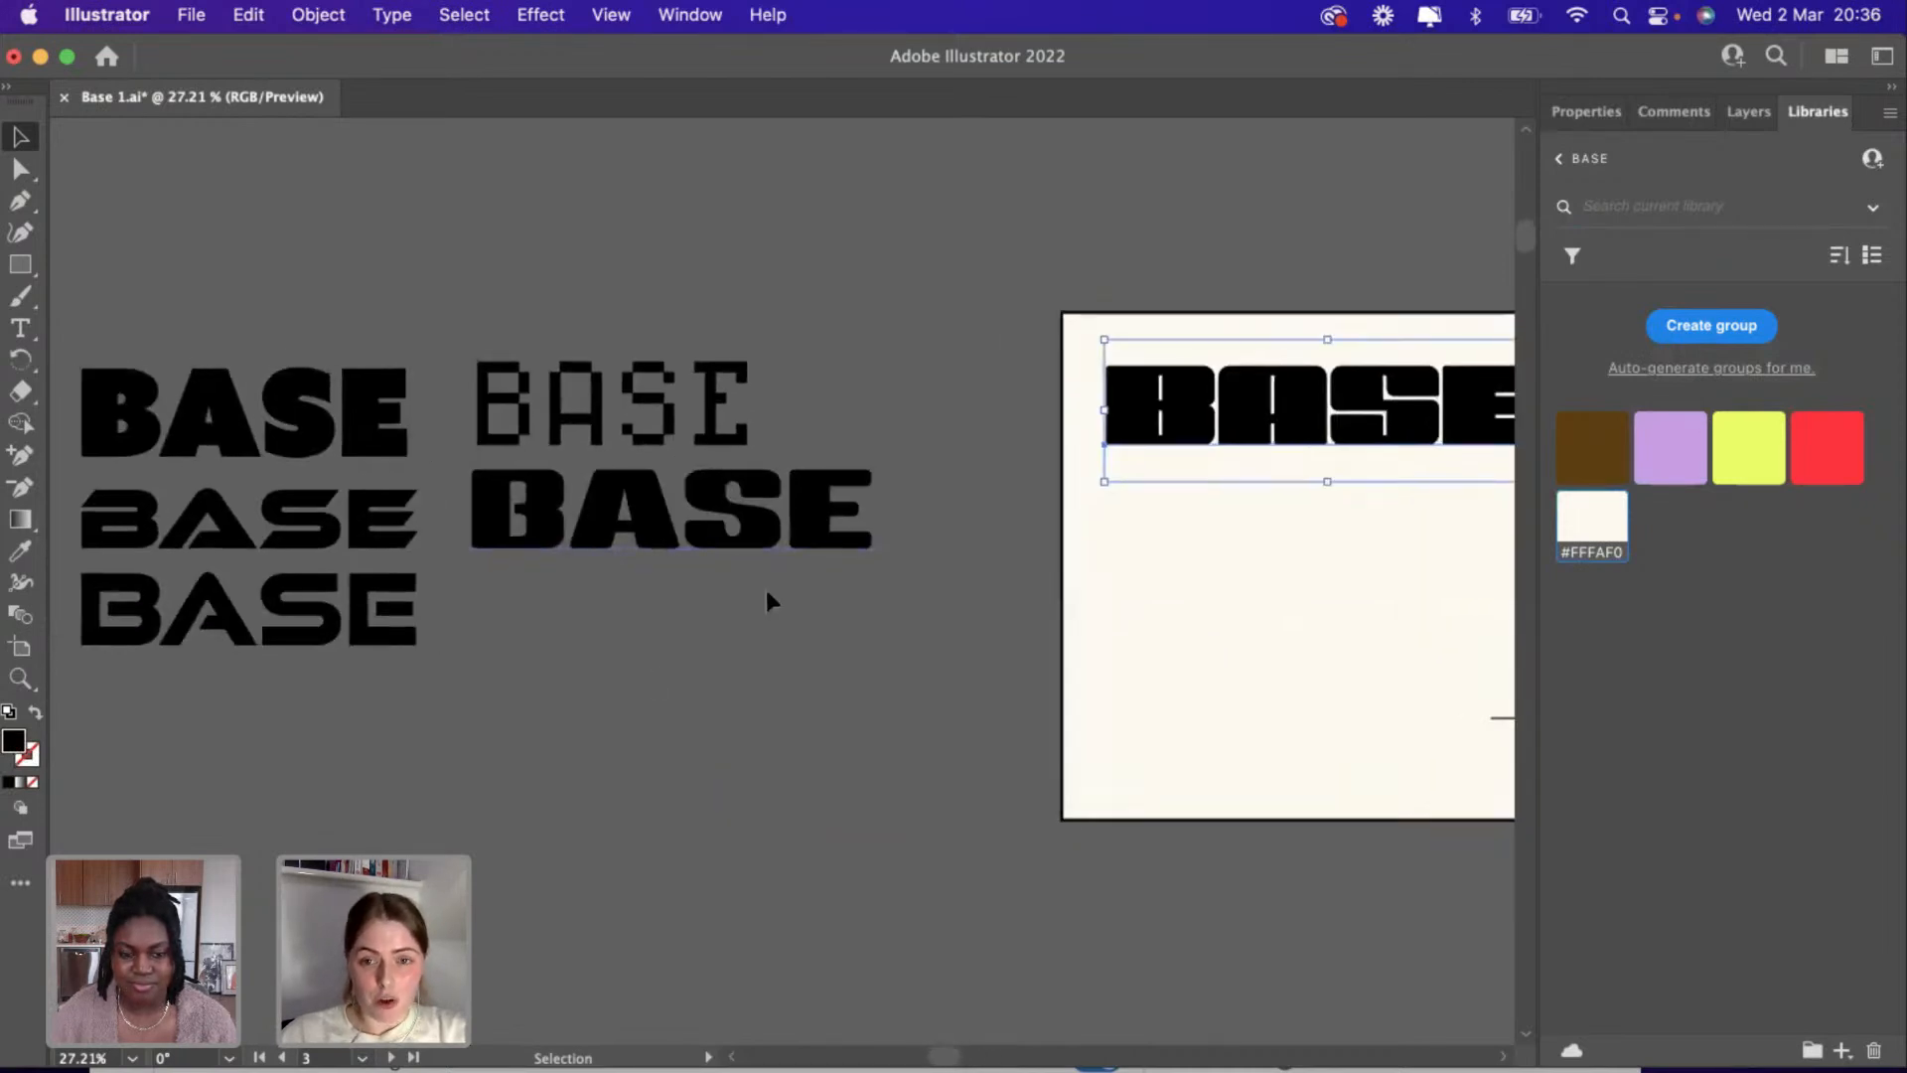
scroll(771, 600, "right", 3)
scroll(771, 600, "up", 1)
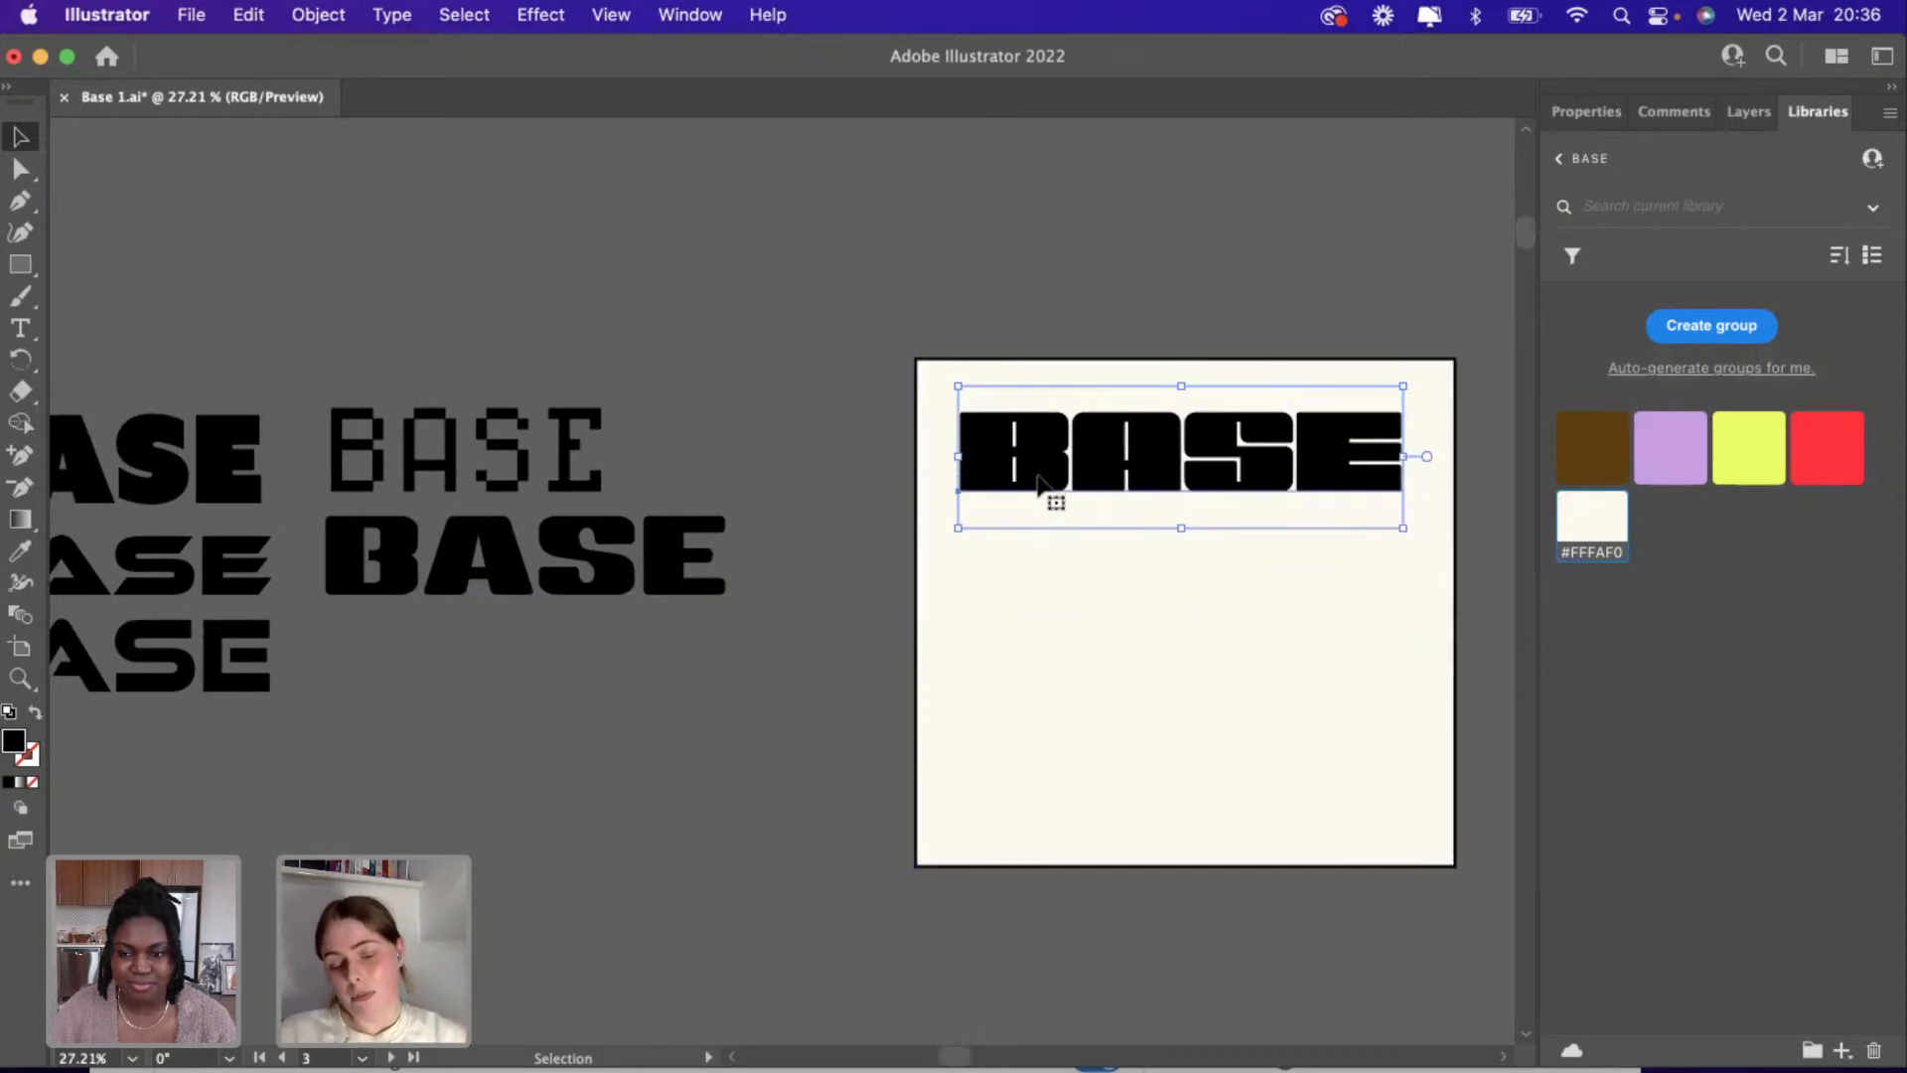
scroll(753, 639, "left", 3)
scroll(753, 640, "down", 1)
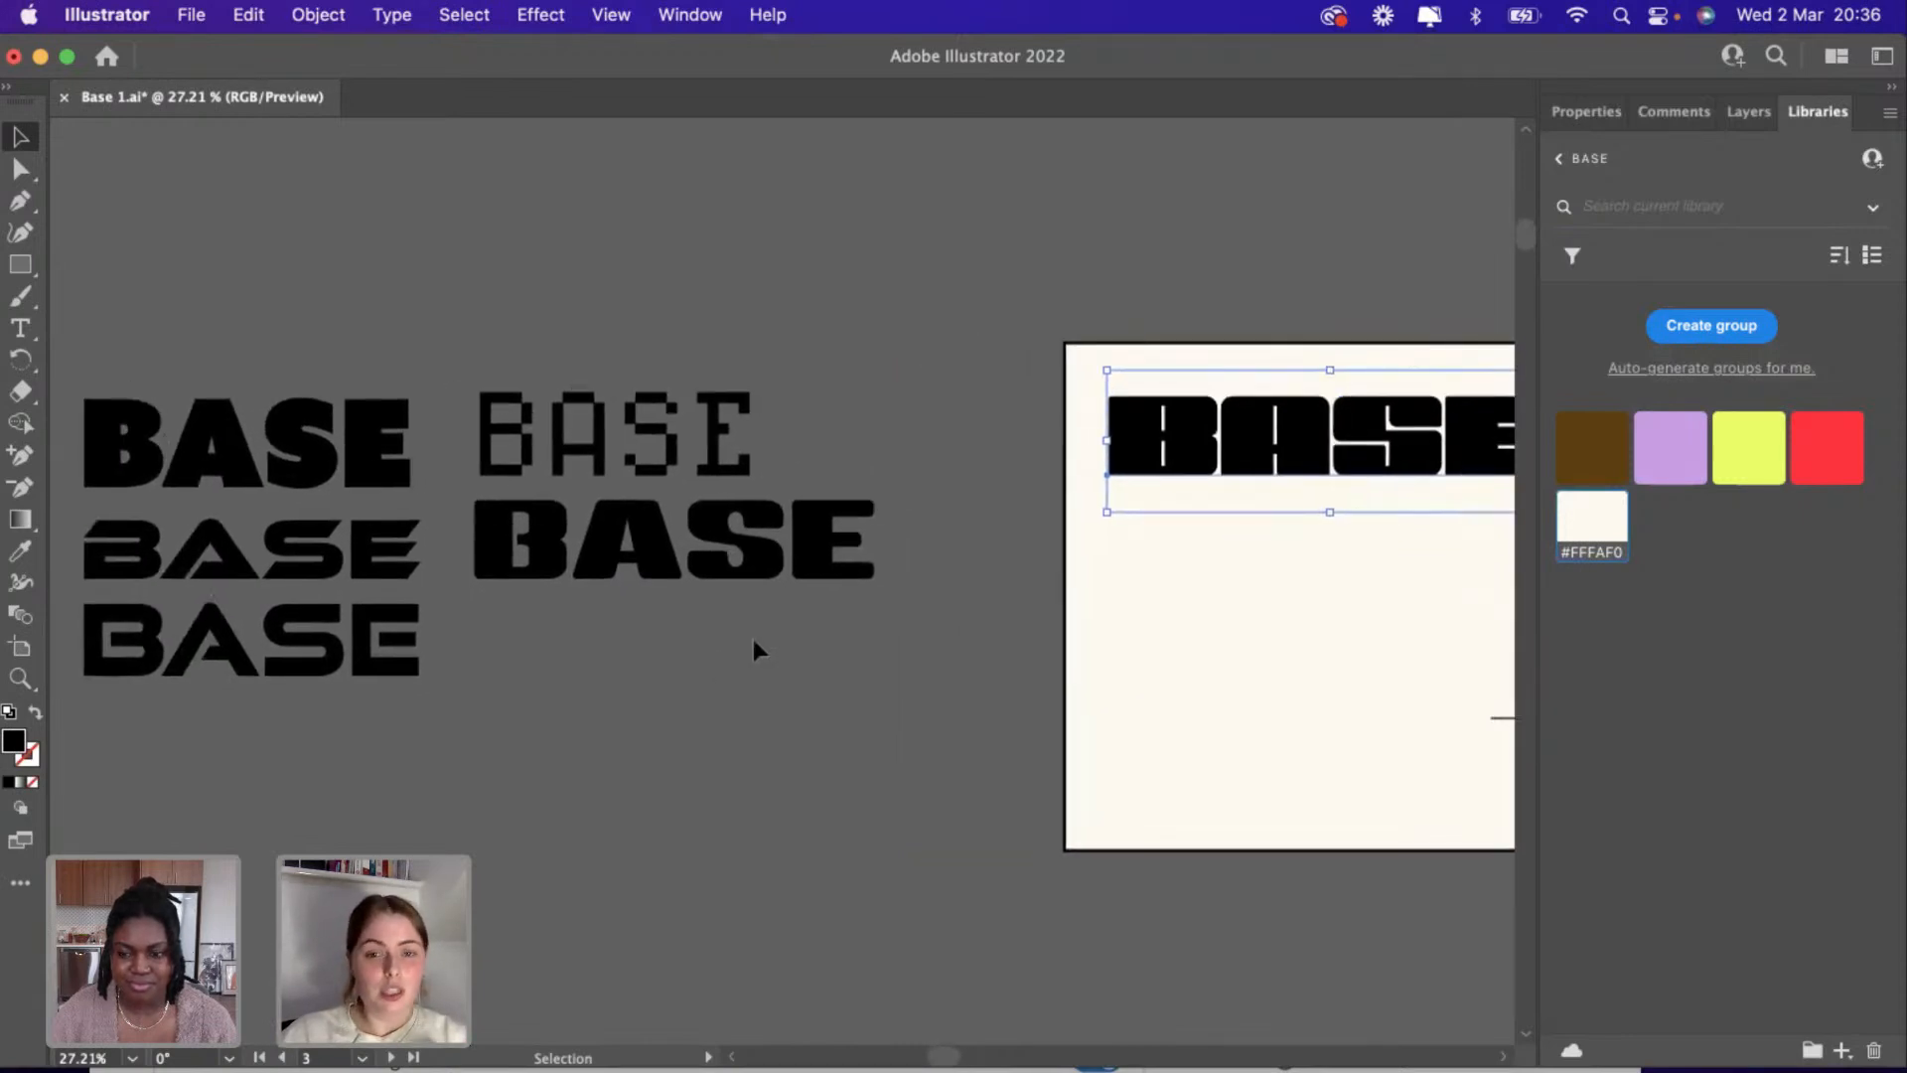
scroll(753, 639, "right", 3)
scroll(753, 640, "down", 1)
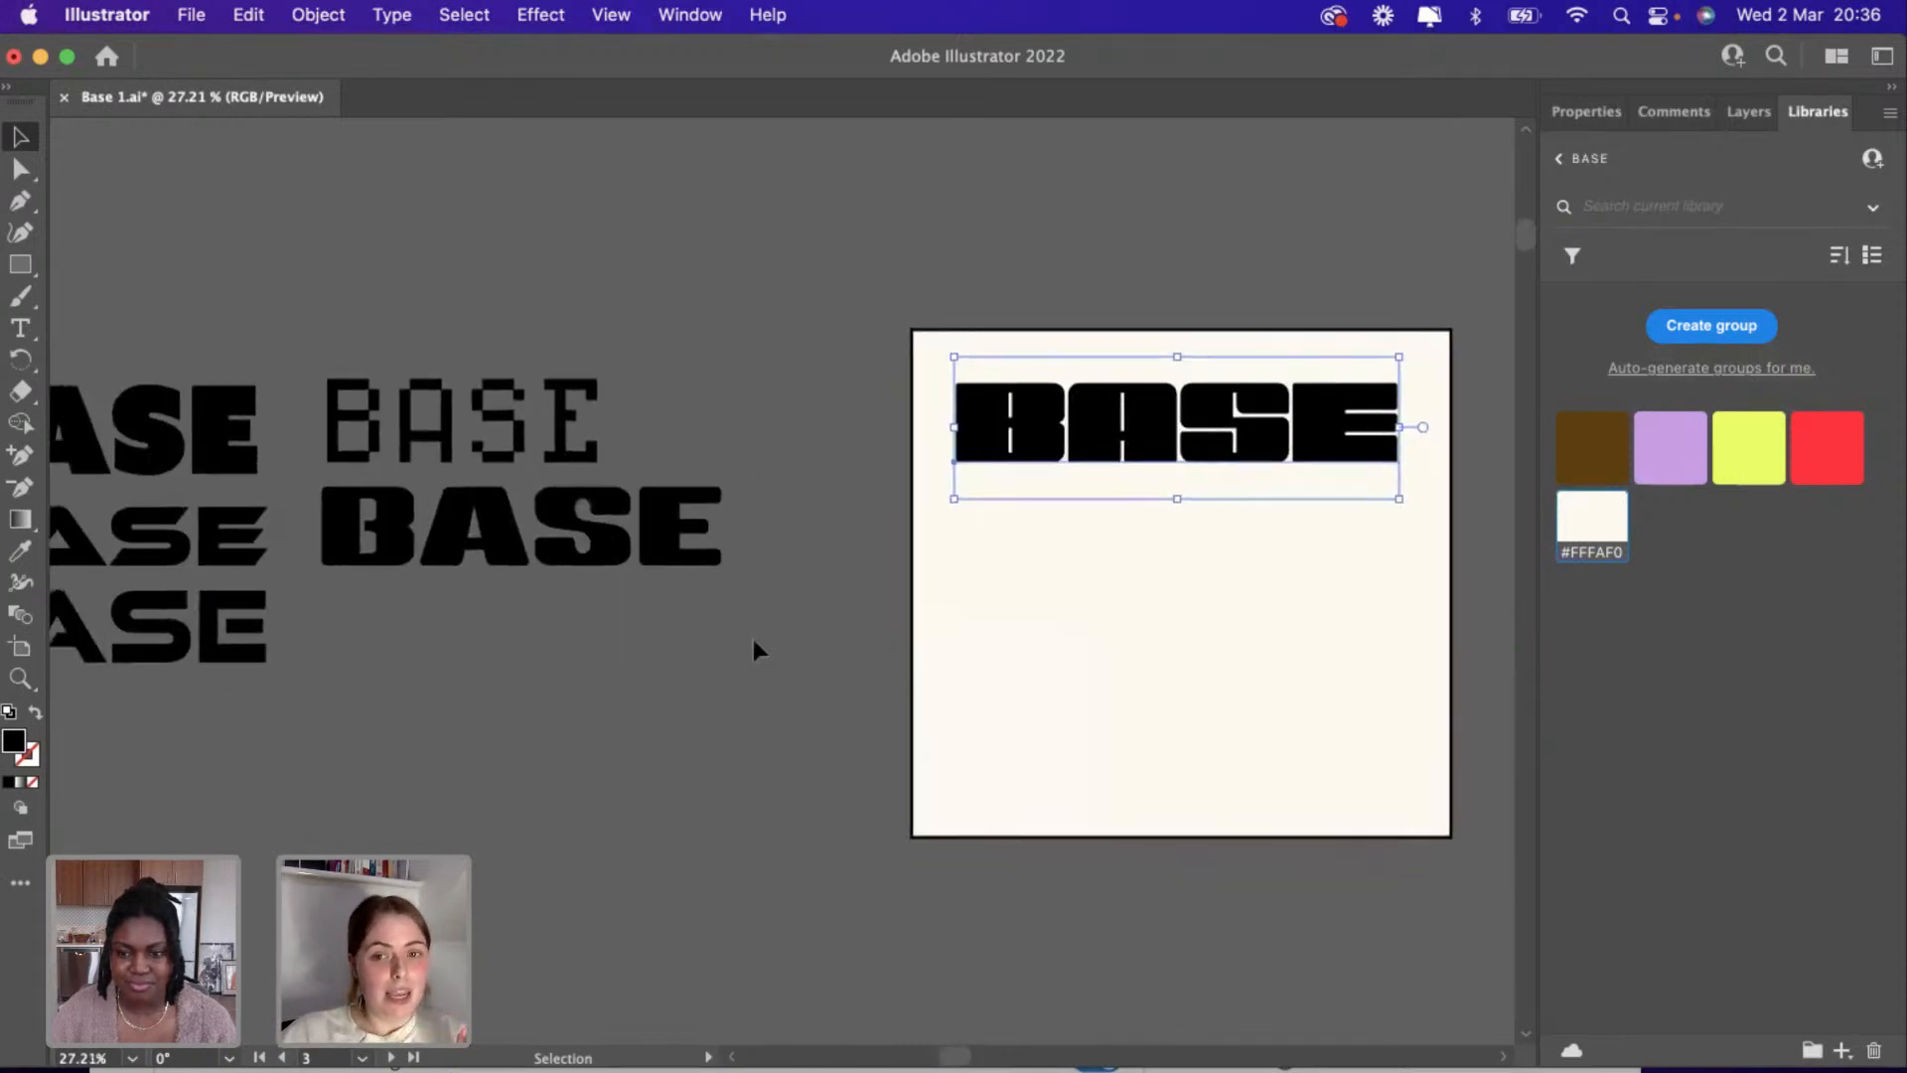
scroll(753, 639, "left", 1)
scroll(753, 639, "up", 1)
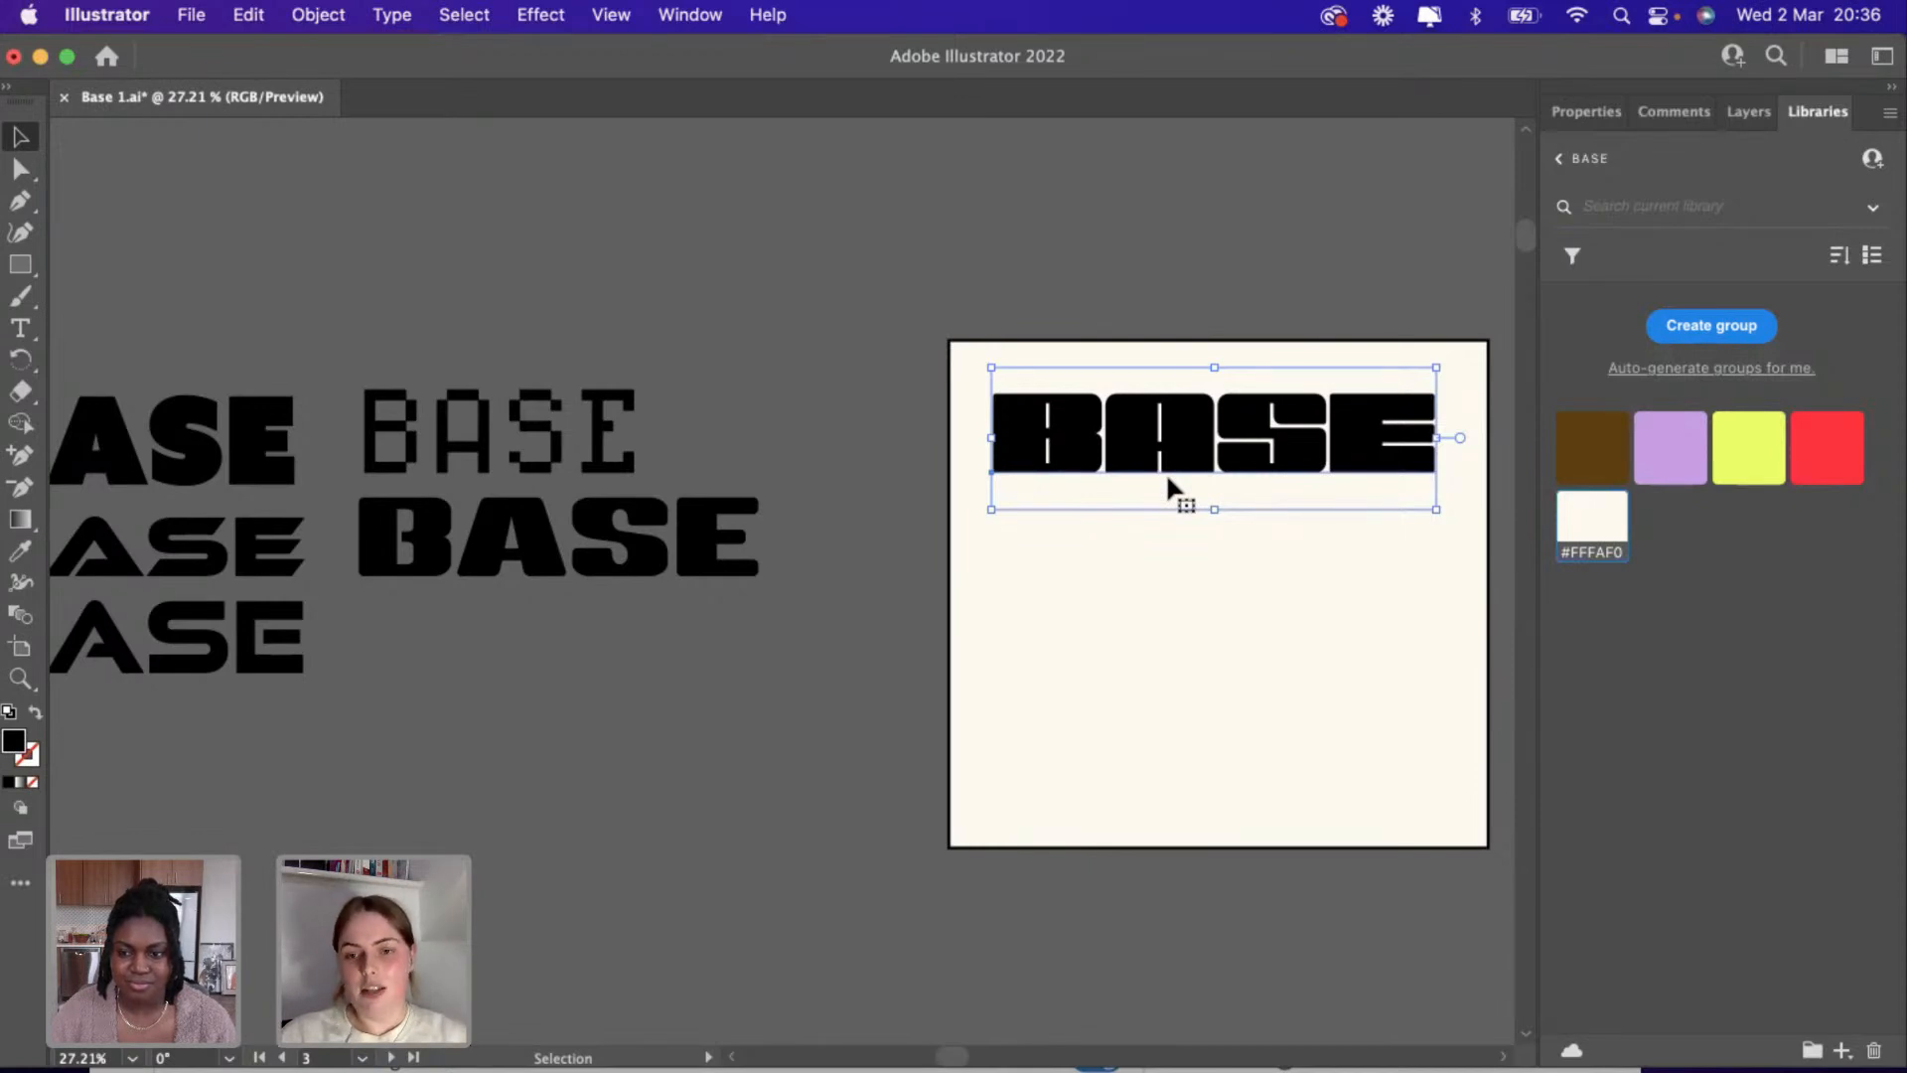
scroll(844, 587, "left", 3)
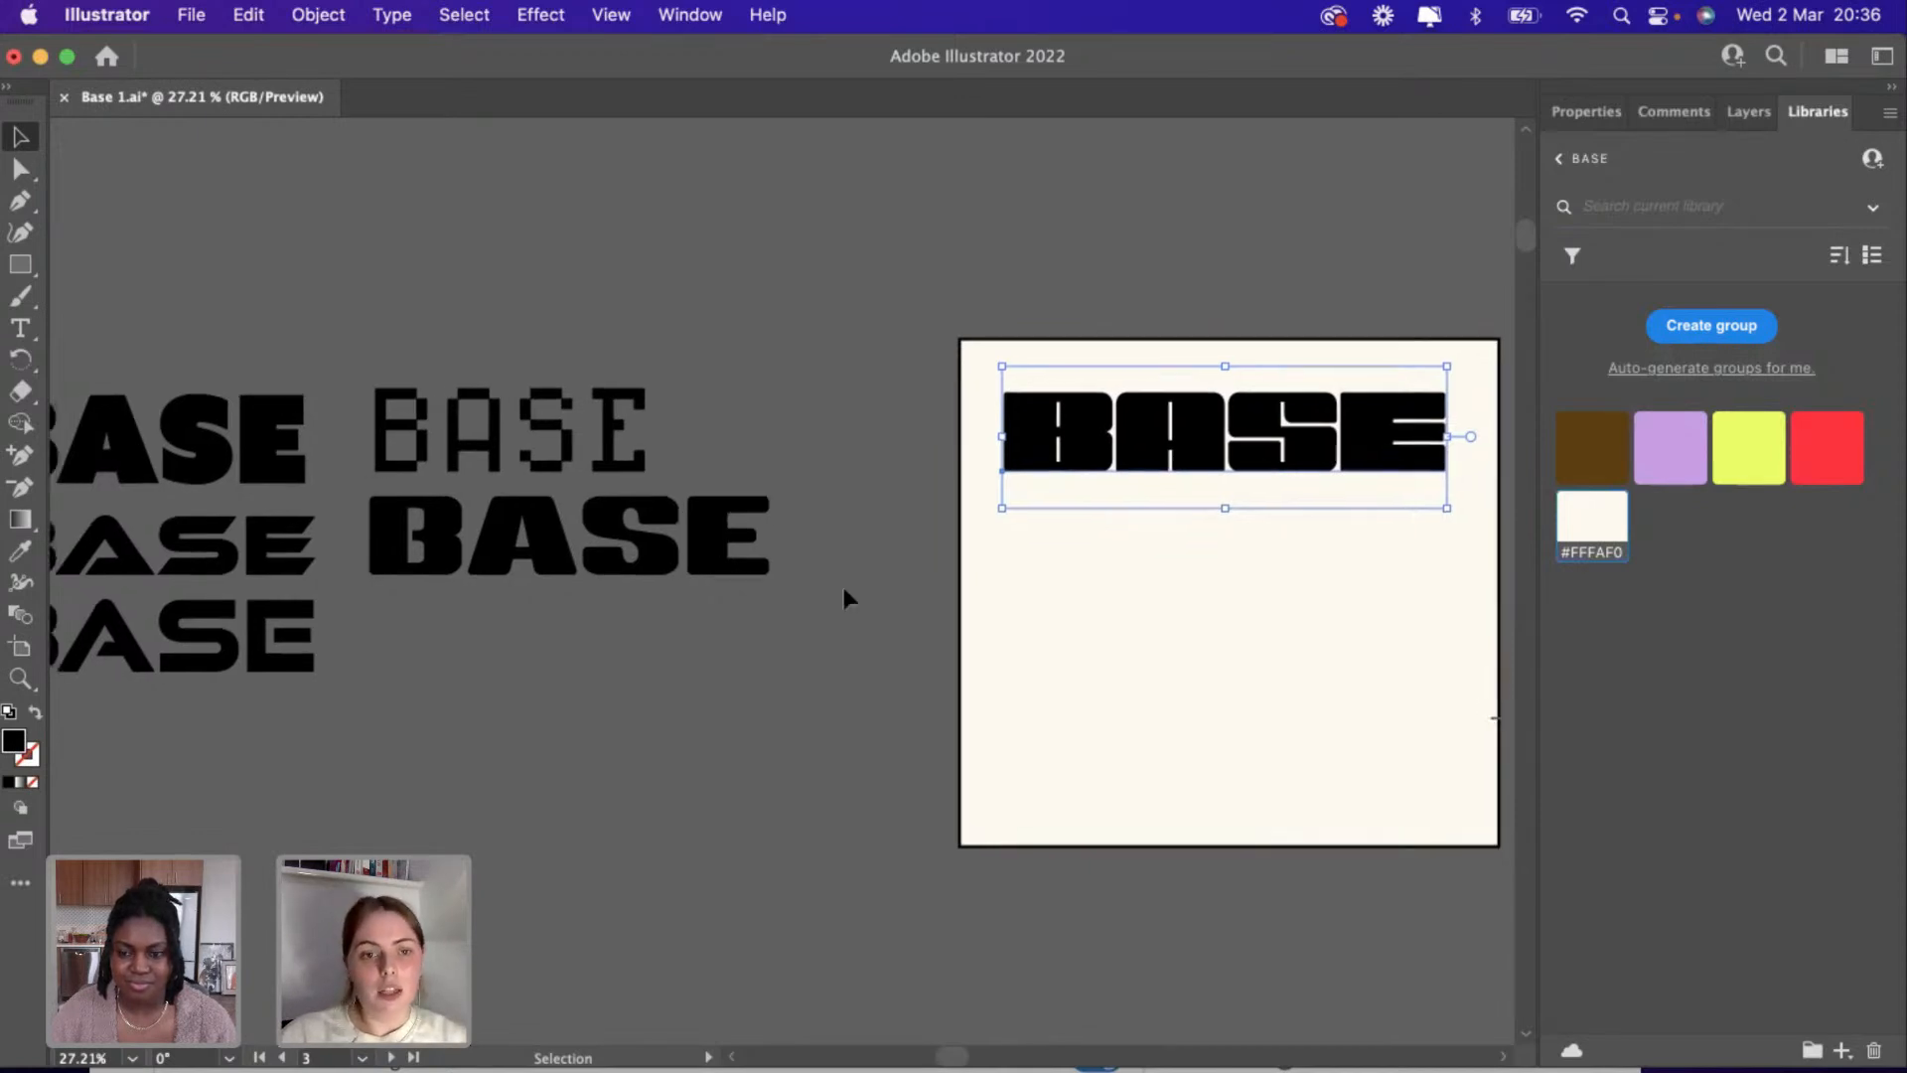
scroll(843, 587, "right", 3)
scroll(844, 590, "right", 2)
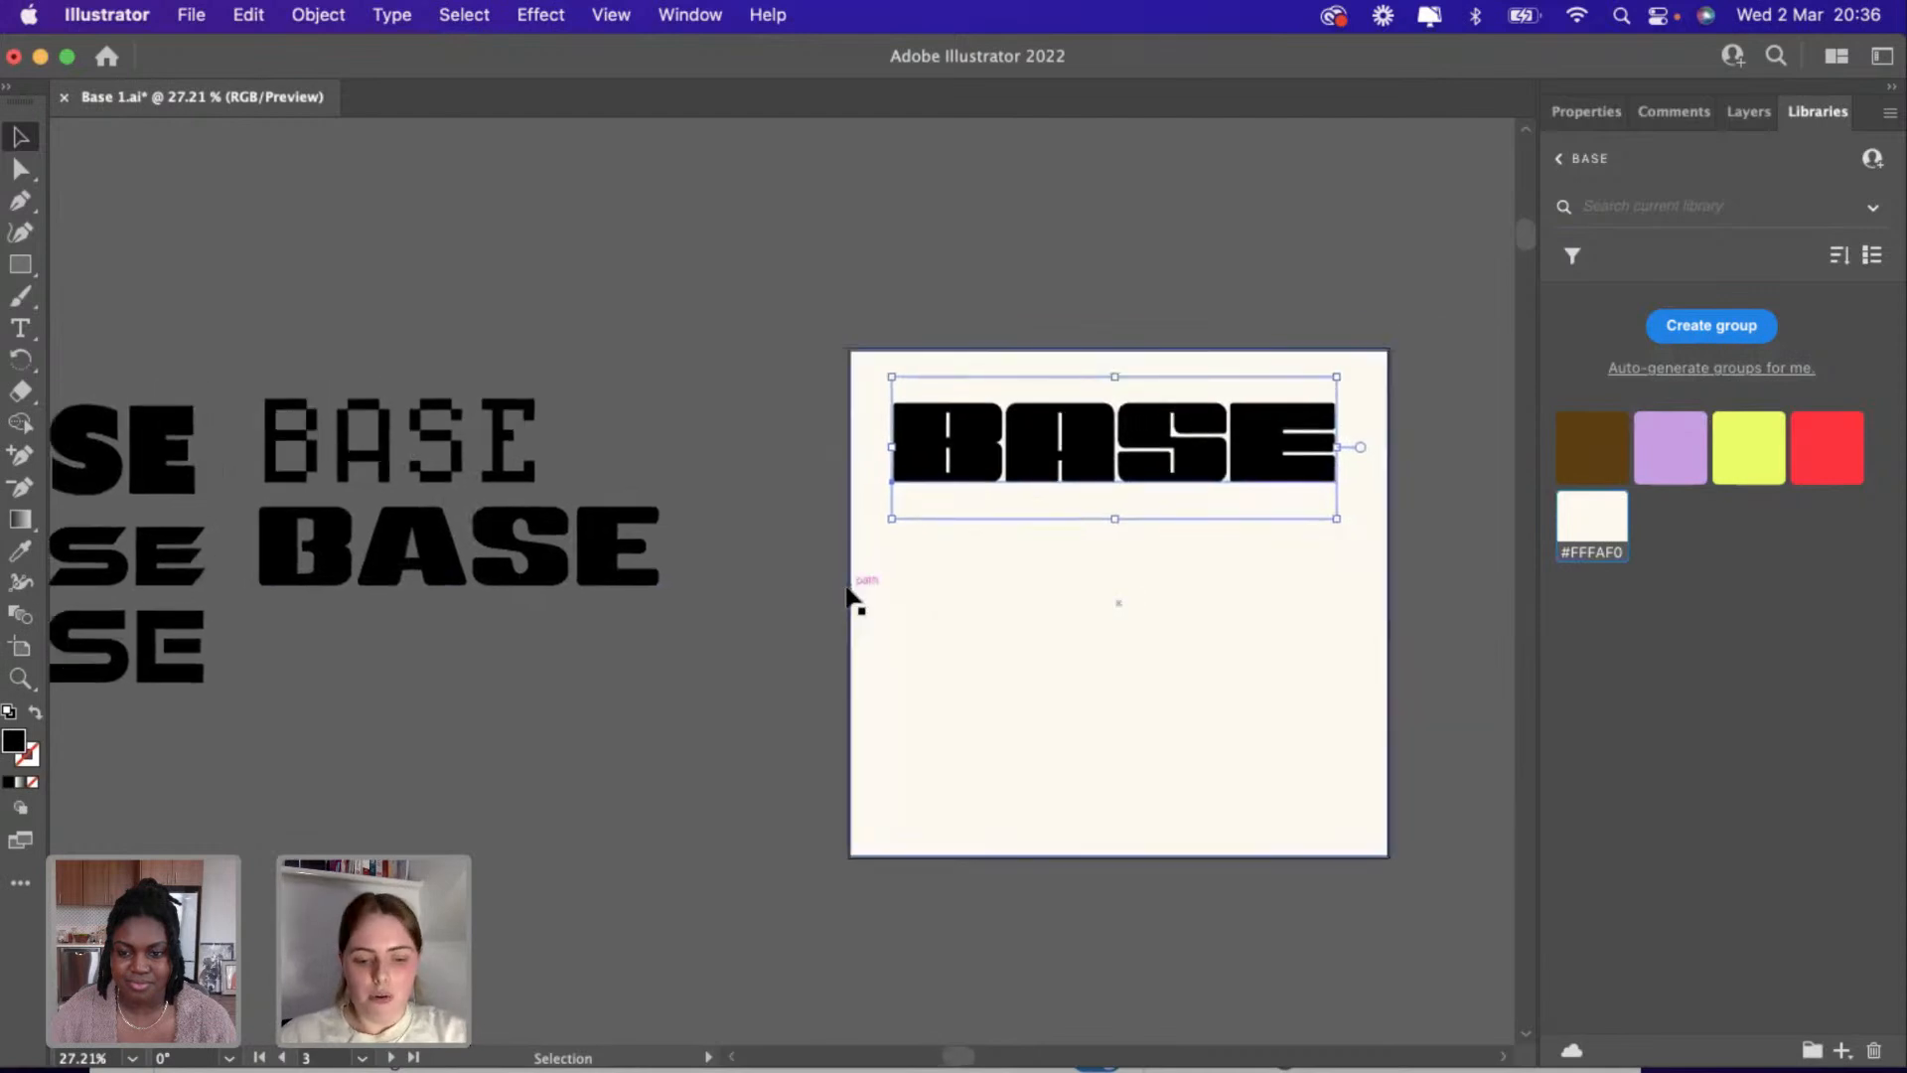
Duplicate the Muscle Wide BASE beneath itself on the off-white square and shorten the copy's text to B.
left_click_drag(1196, 438, 1021, 586)
left_click(1189, 562)
double_click(1189, 563)
key("BackSpace")
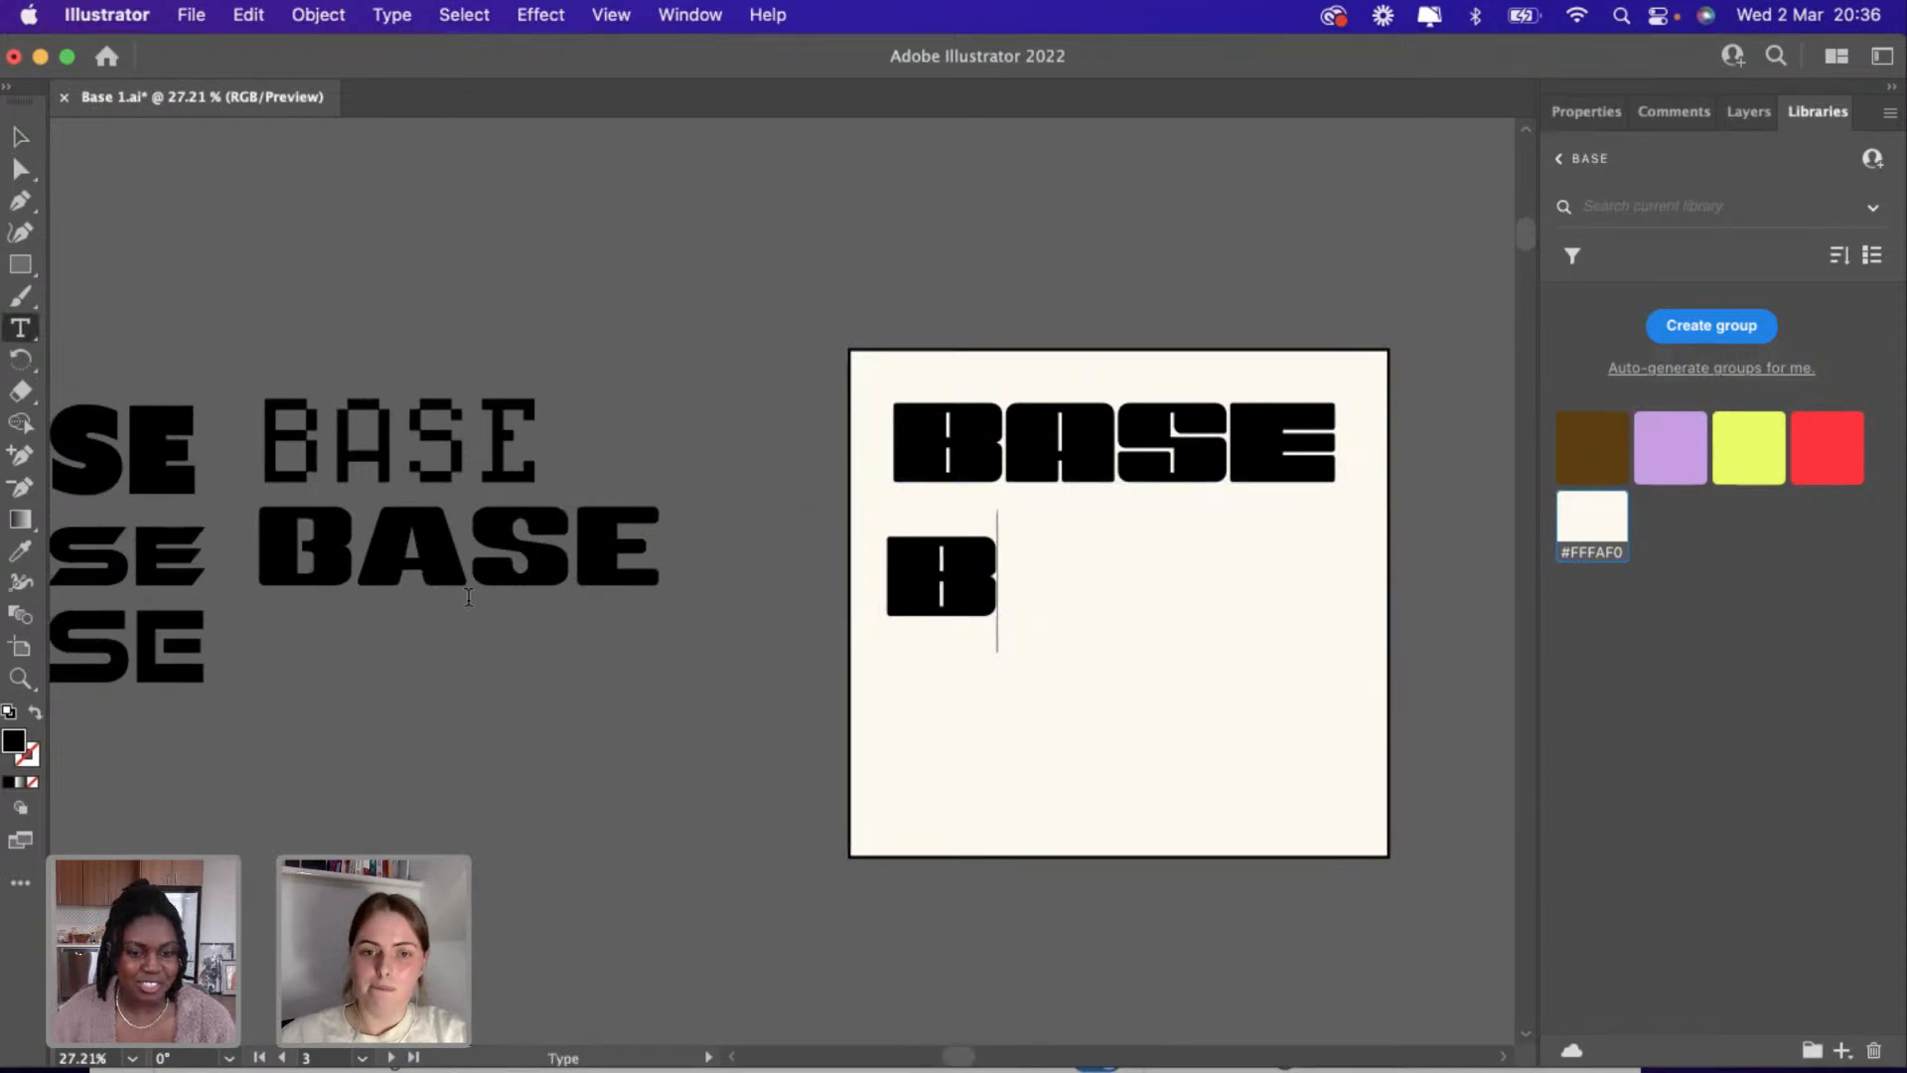
left_click(20, 136)
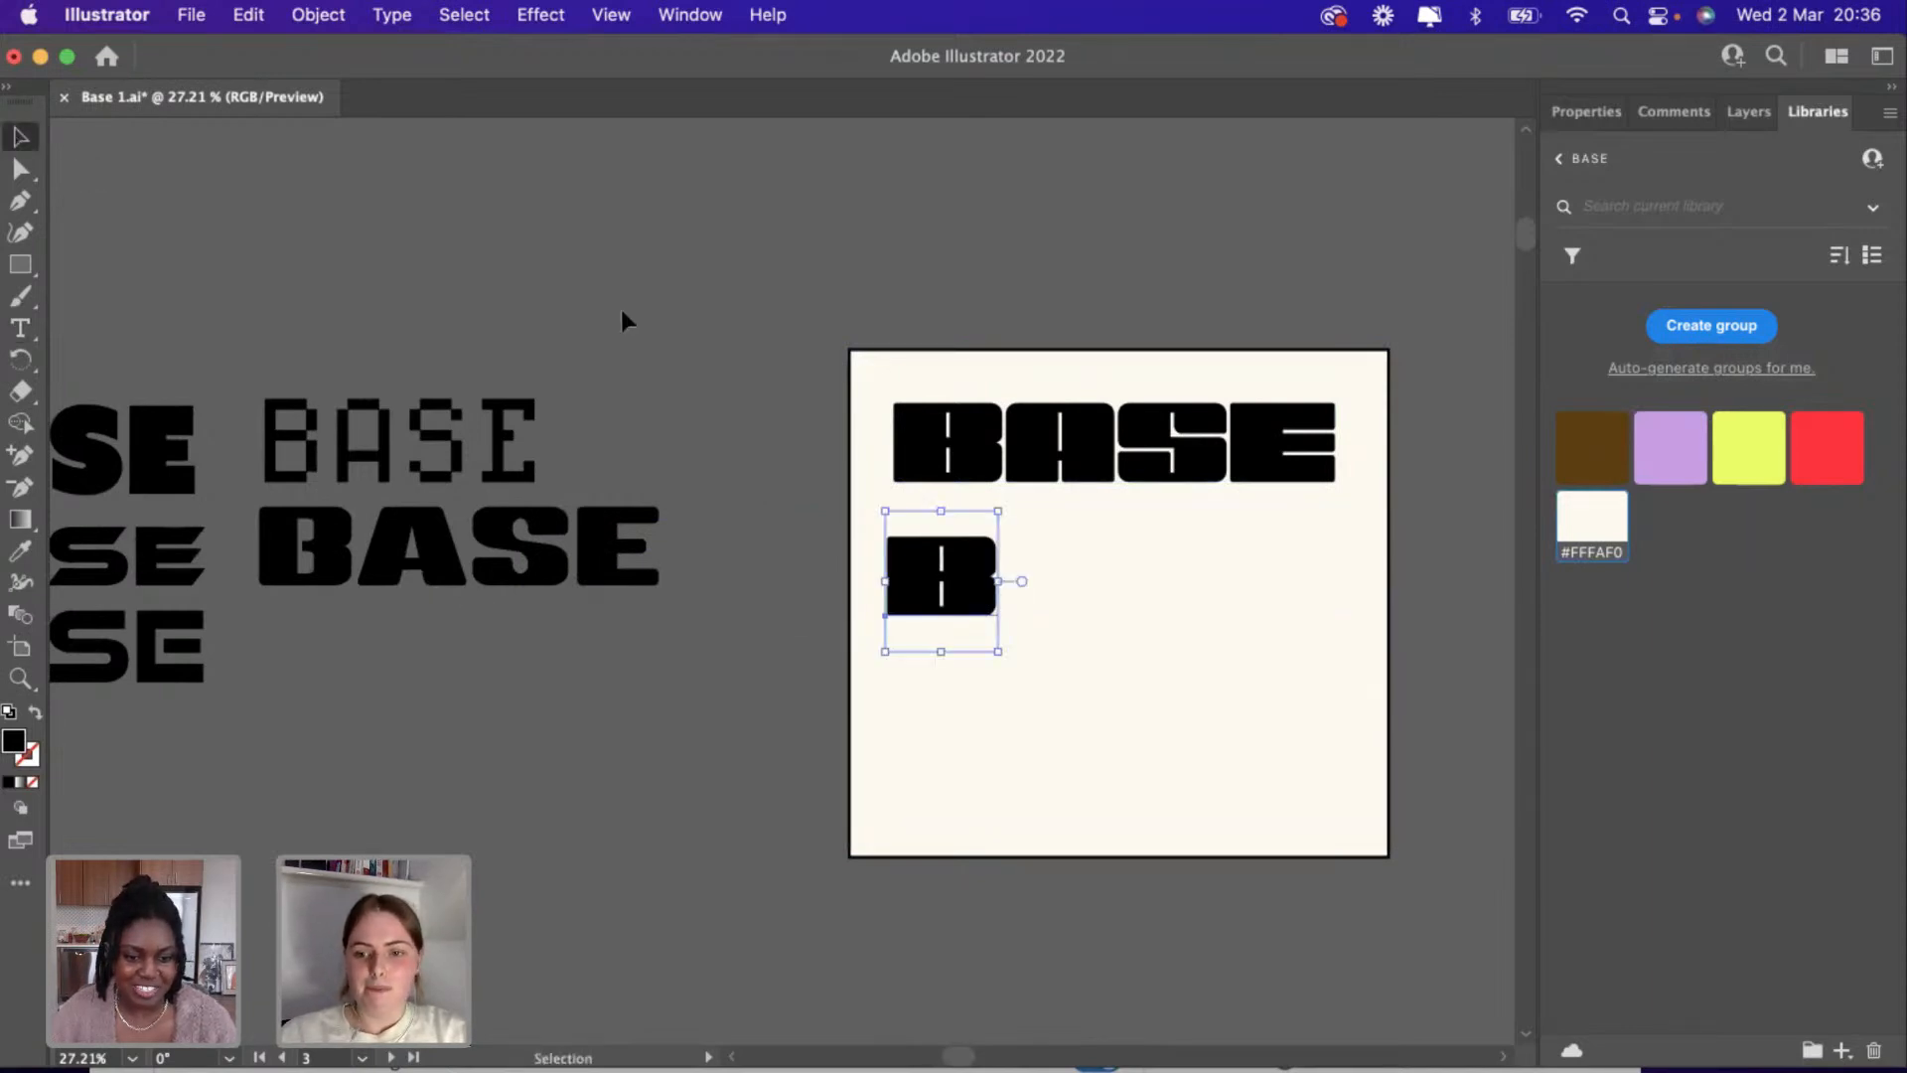
left_click(622, 313)
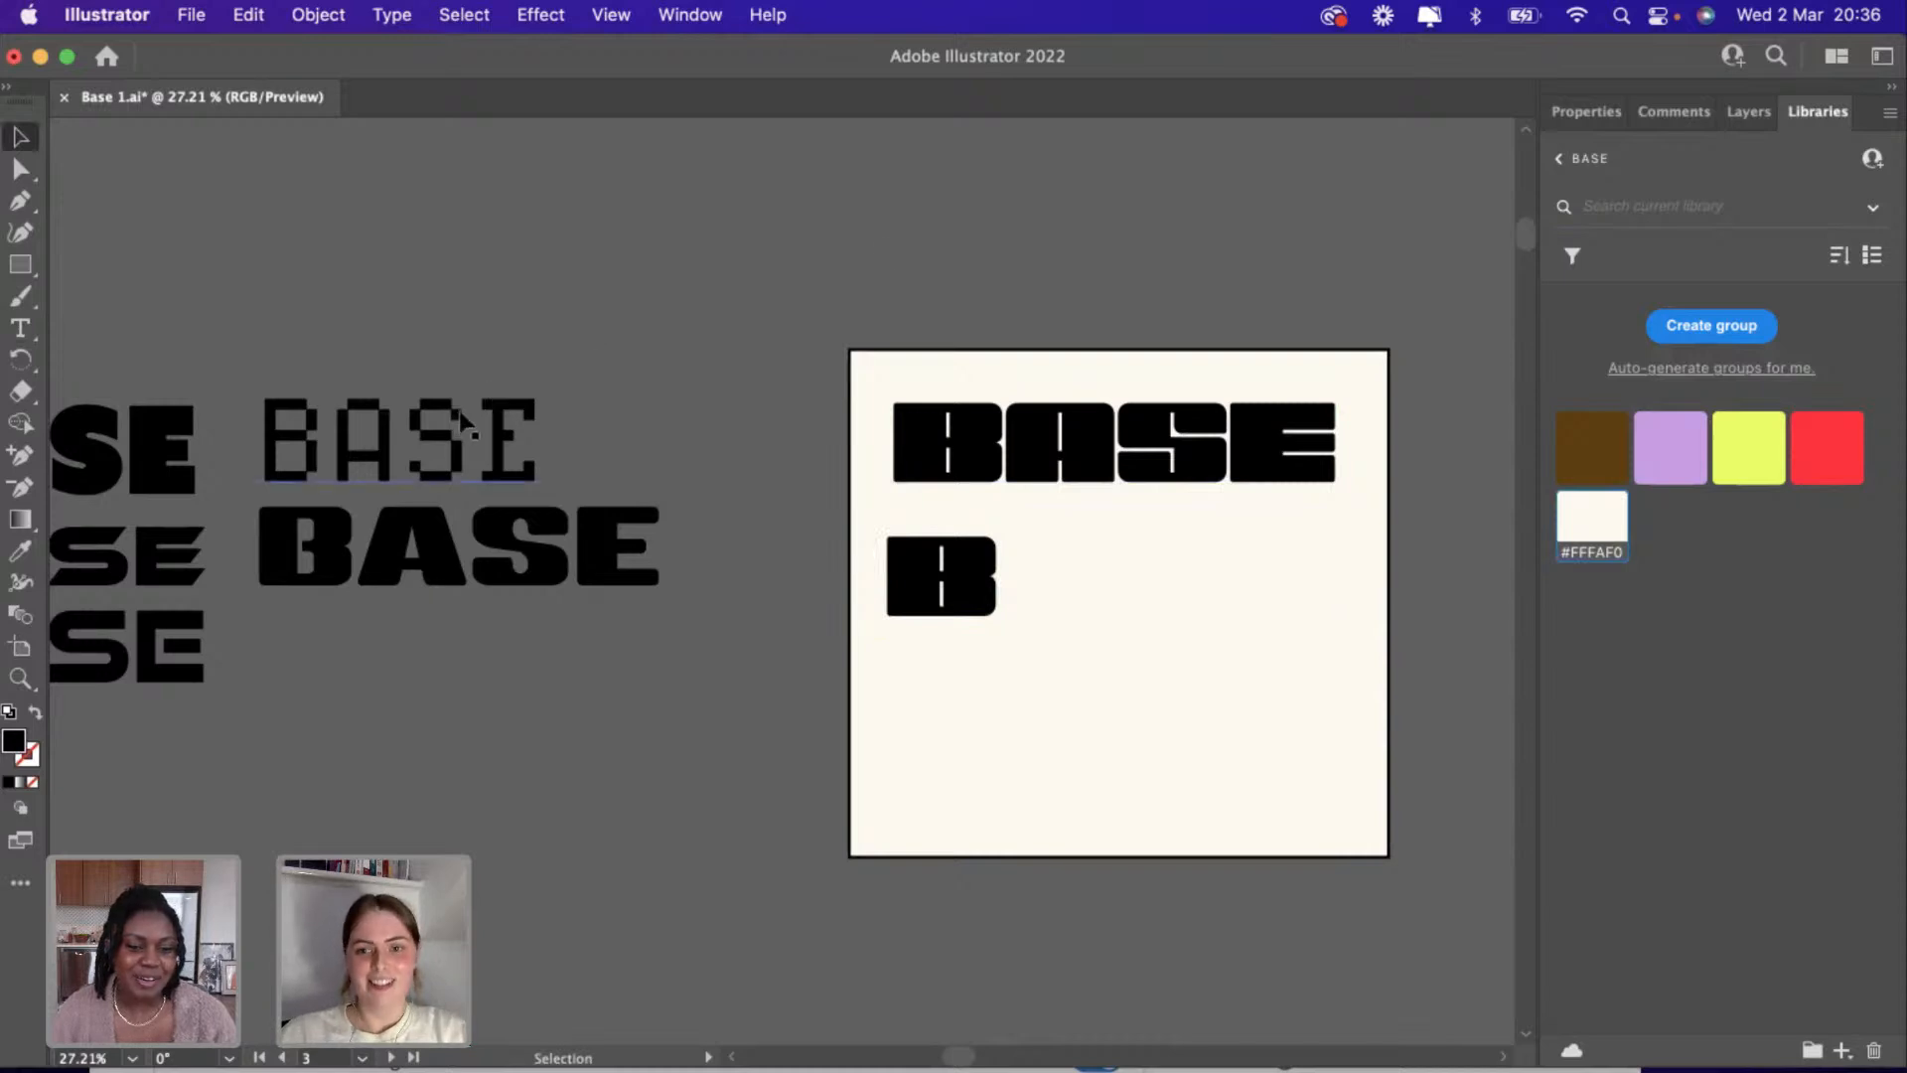
left_click(1586, 111)
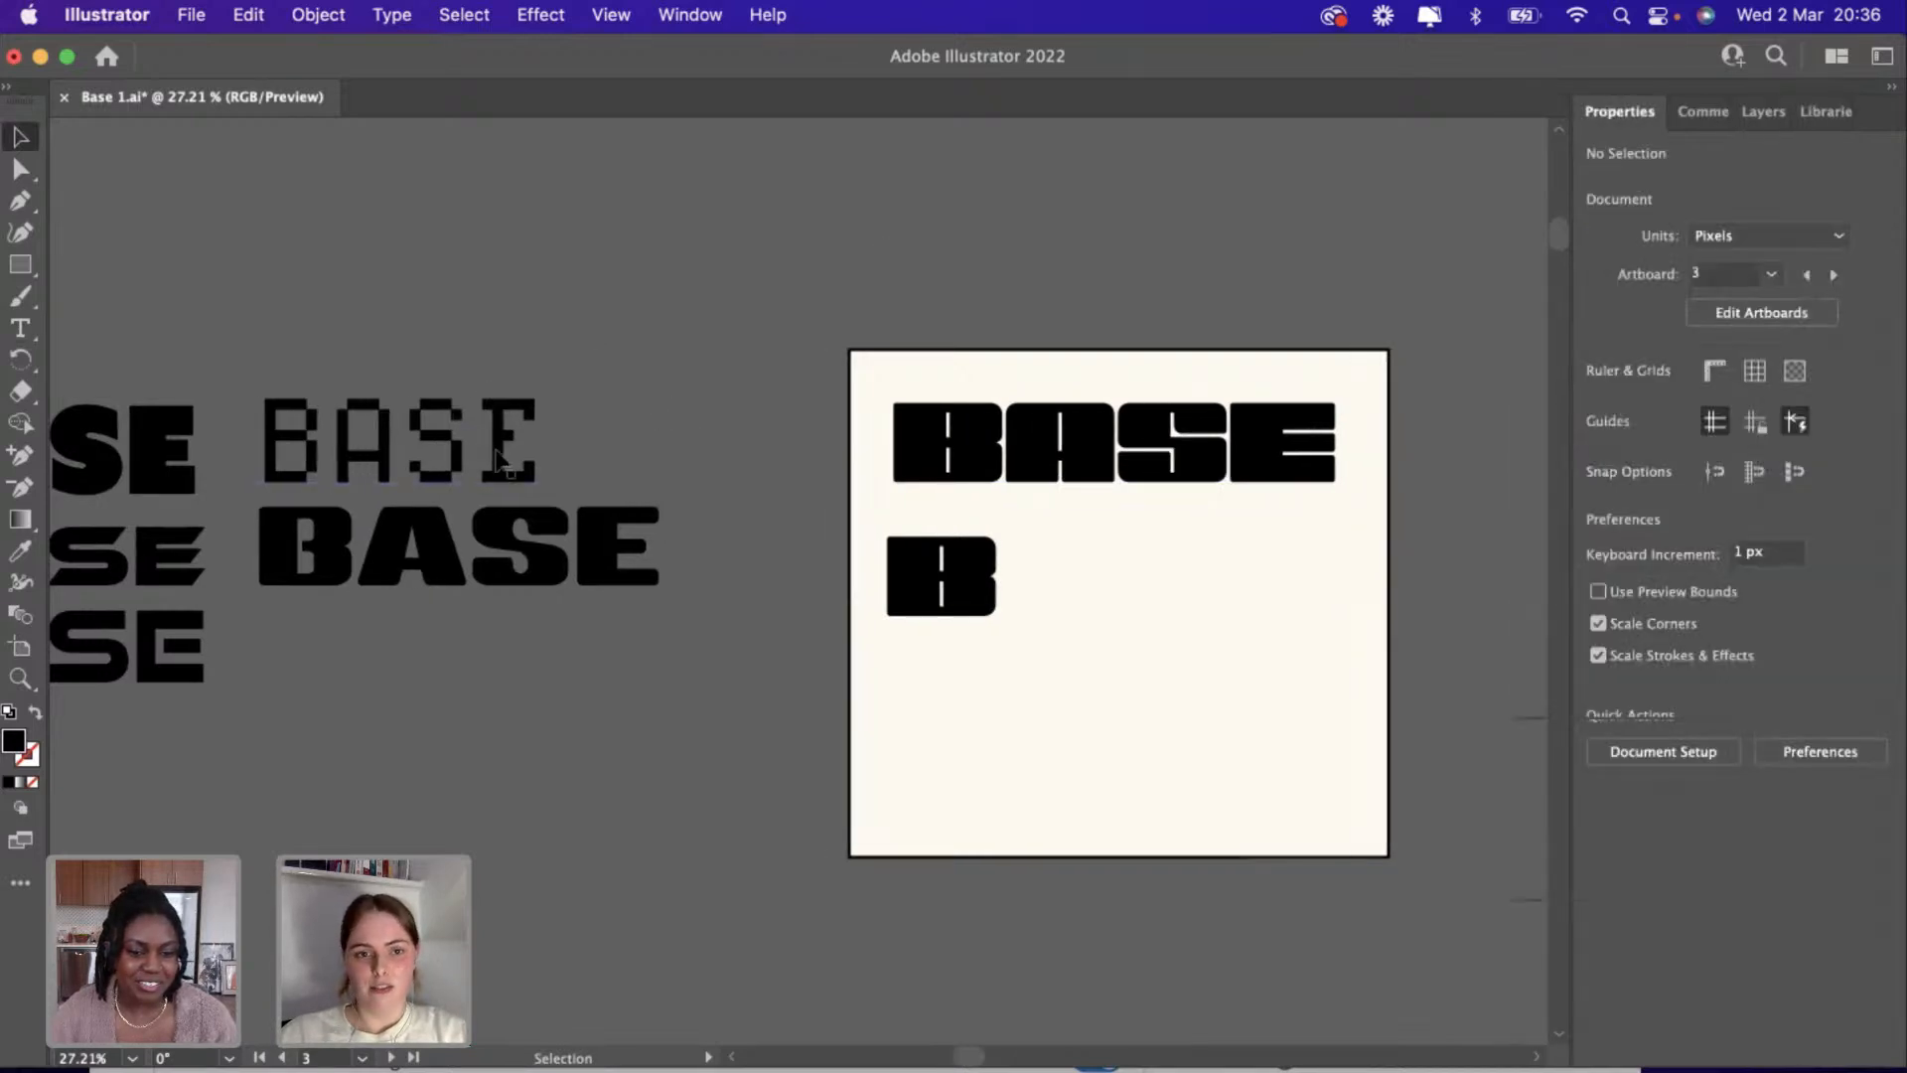
Enlarge the single B under the BASE wordmark proportionally to about 291 px wide.
left_click(465, 433)
scroll(777, 624, "down", 2)
scroll(776, 624, "left", 2)
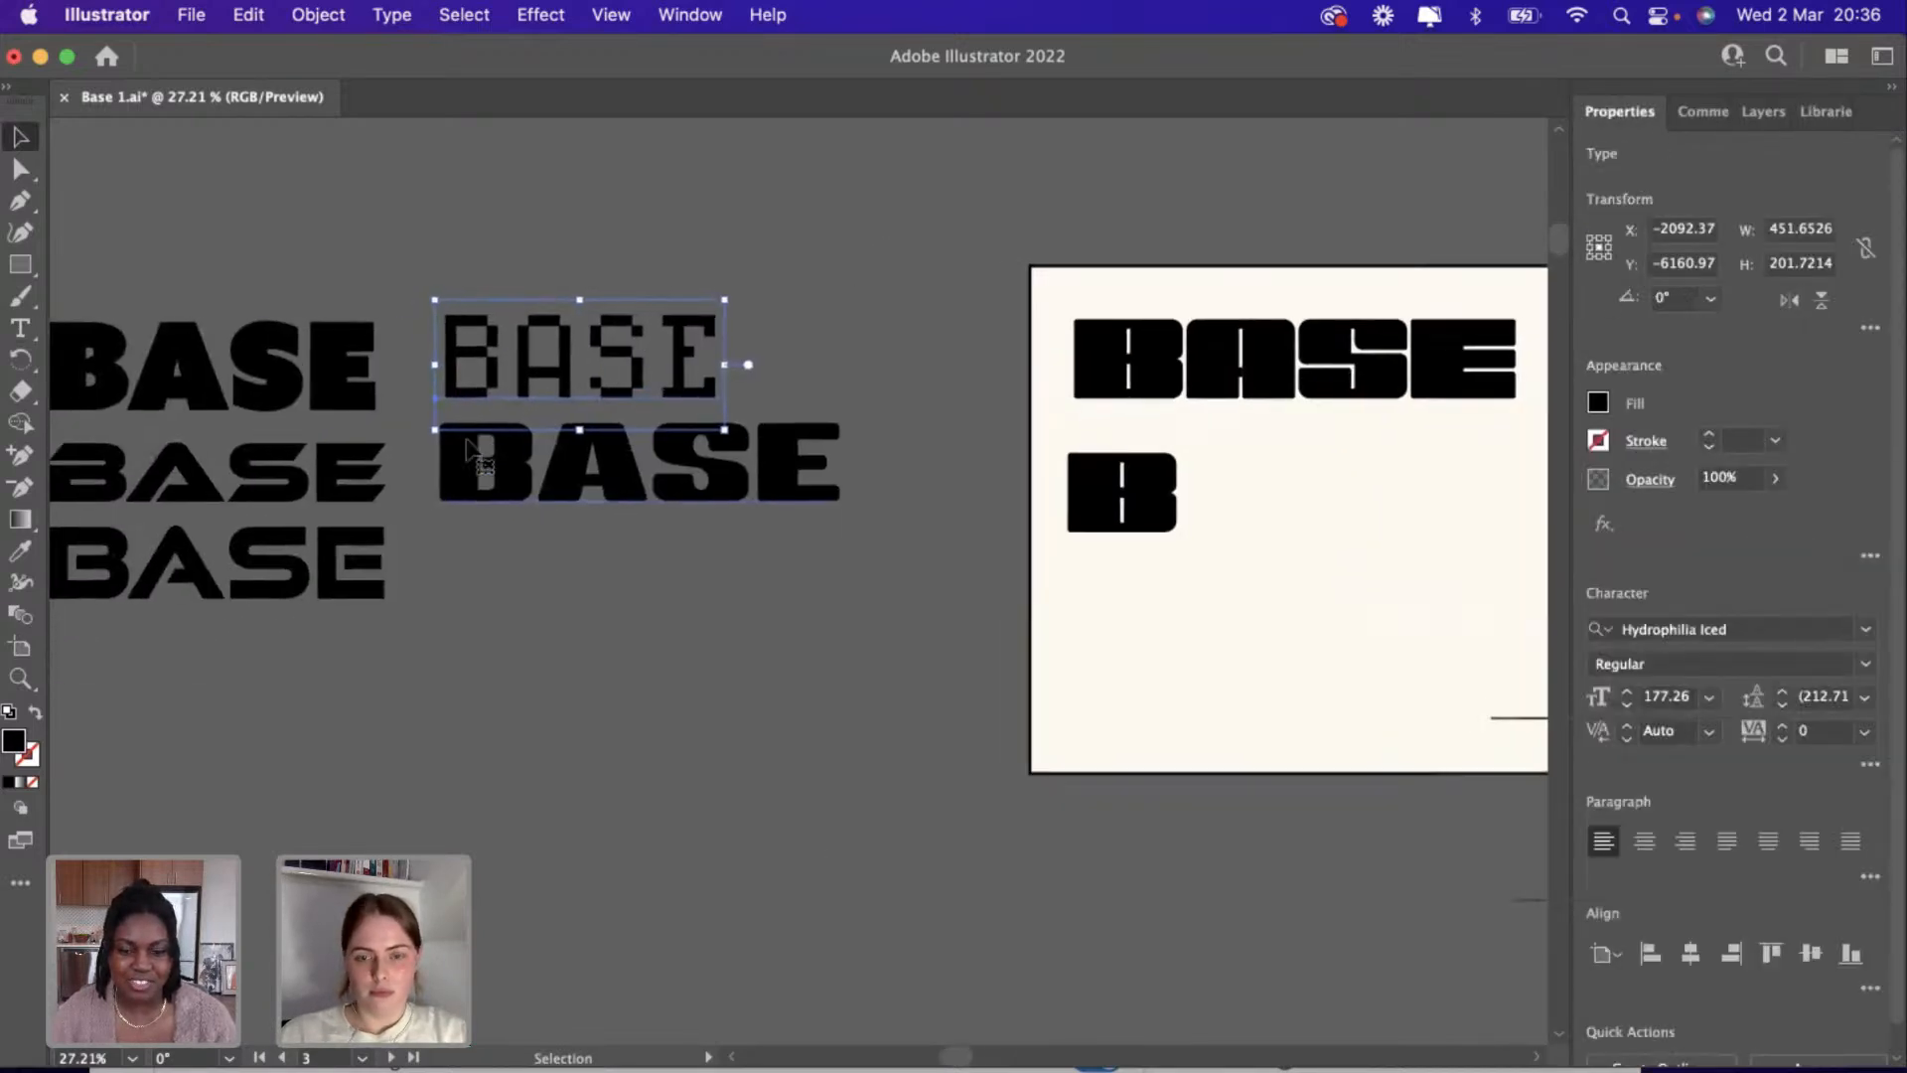
left_click(777, 623)
scroll(894, 596, "right", 2)
scroll(894, 596, "up", 1)
left_click(949, 537)
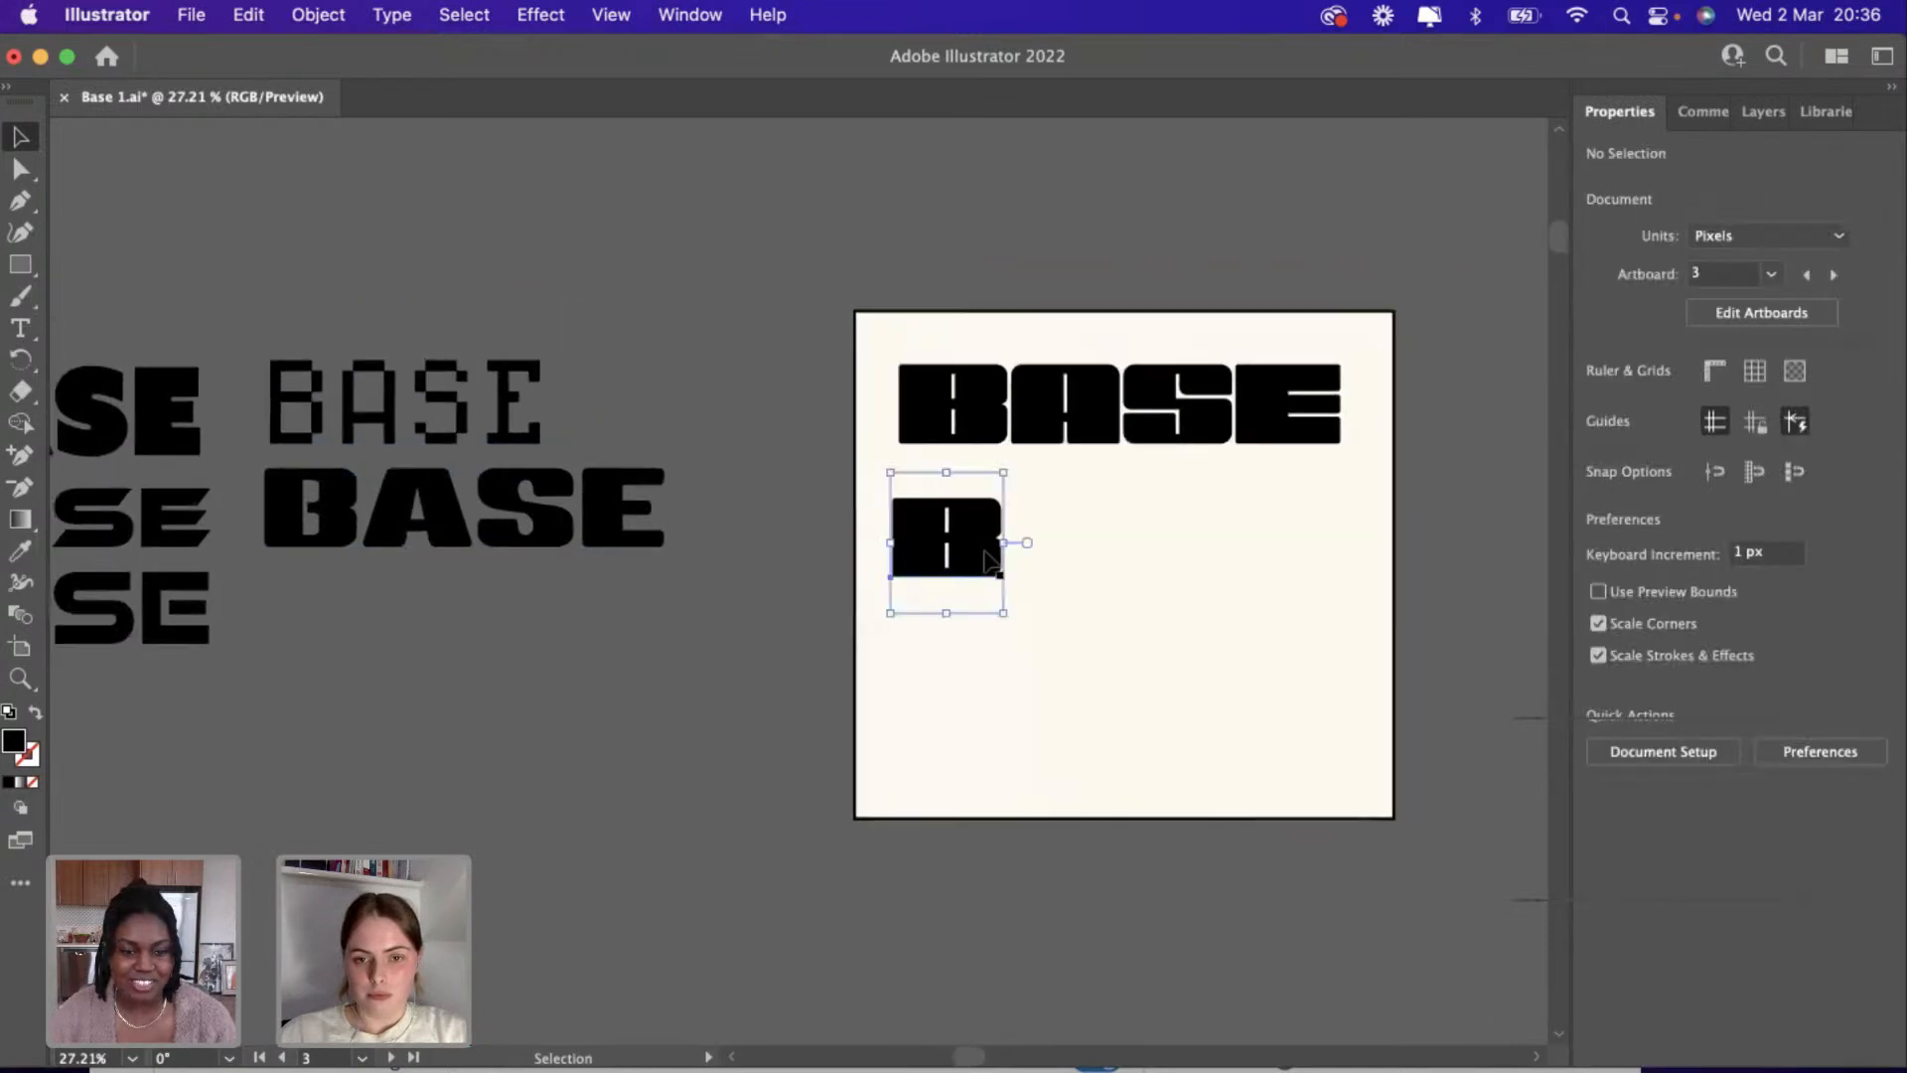
left_click_drag(1003, 613, 1088, 661)
left_click(647, 712)
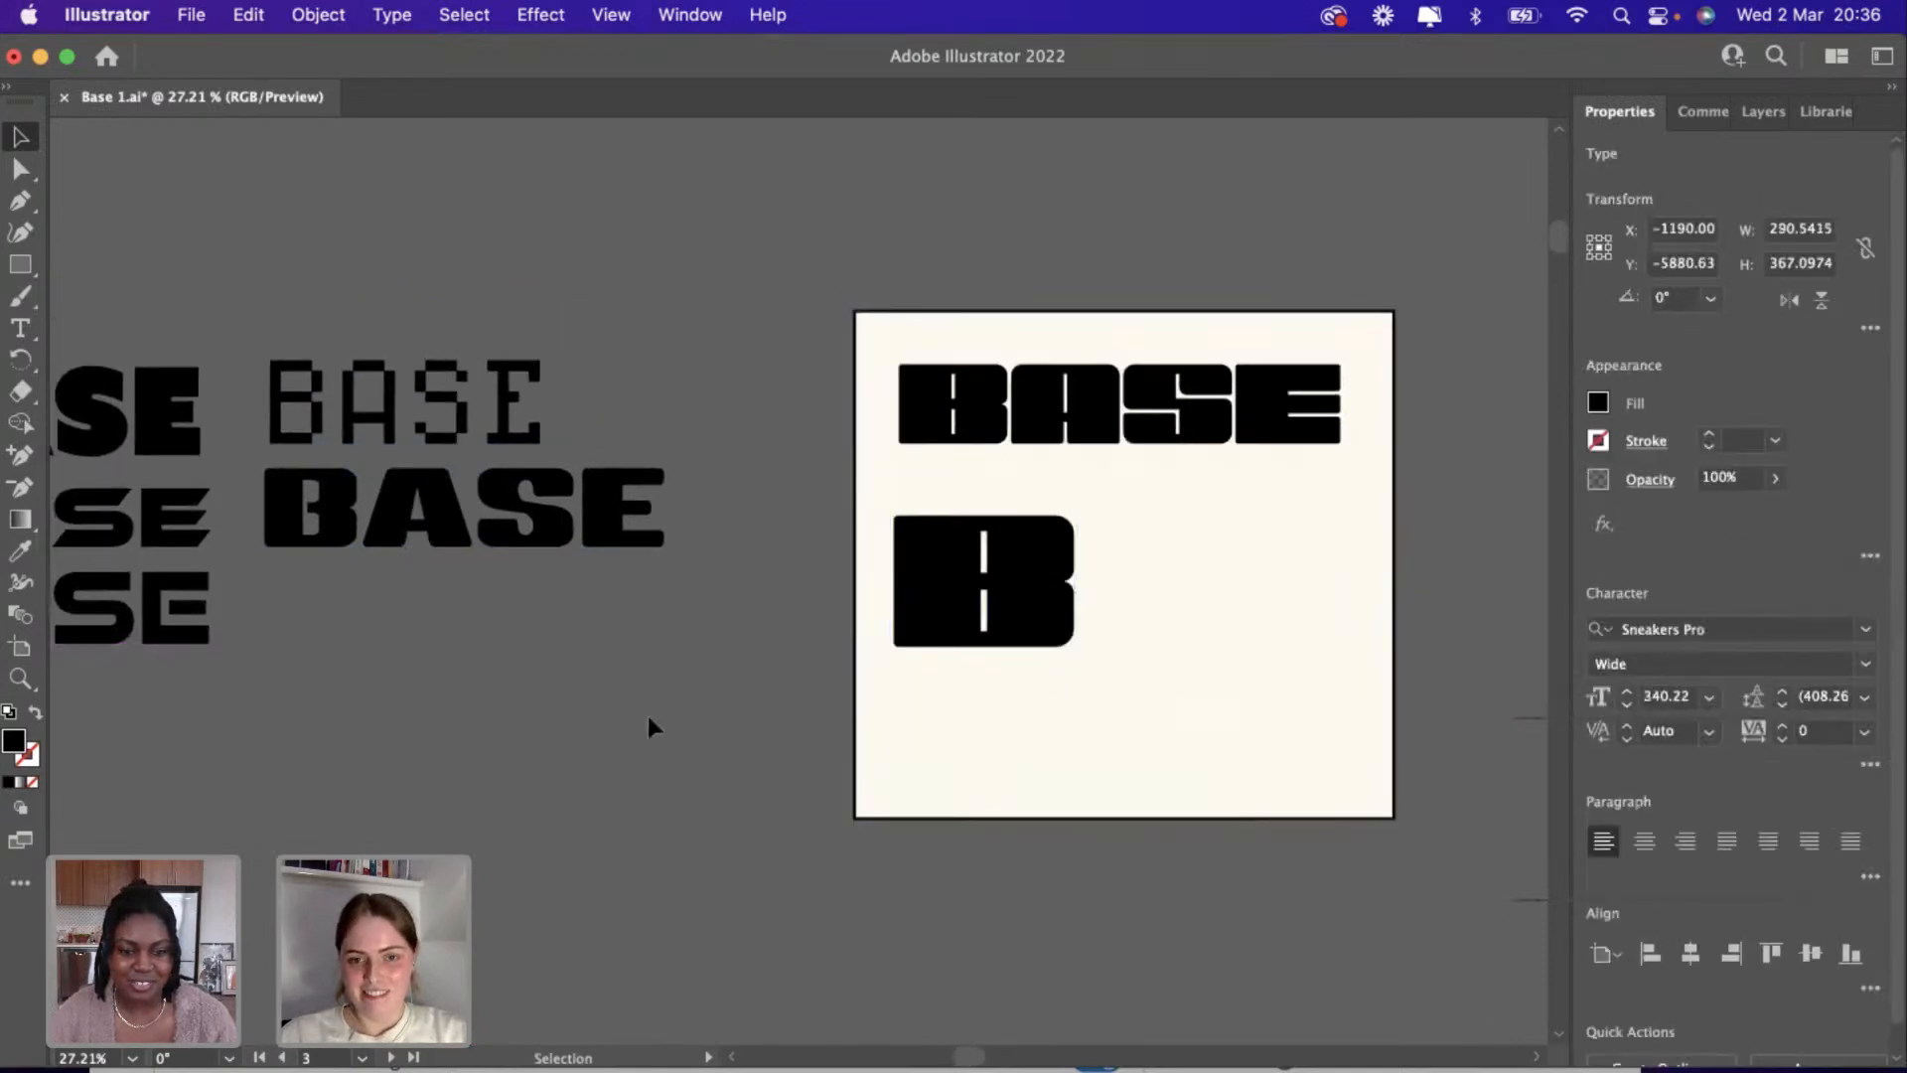
Move the enlarged B straight up about 42 px, closer to the BASE wordmark on the off-white square.
scroll(647, 712, "right", 3)
scroll(647, 711, "up", 1)
scroll(682, 719, "up", 3)
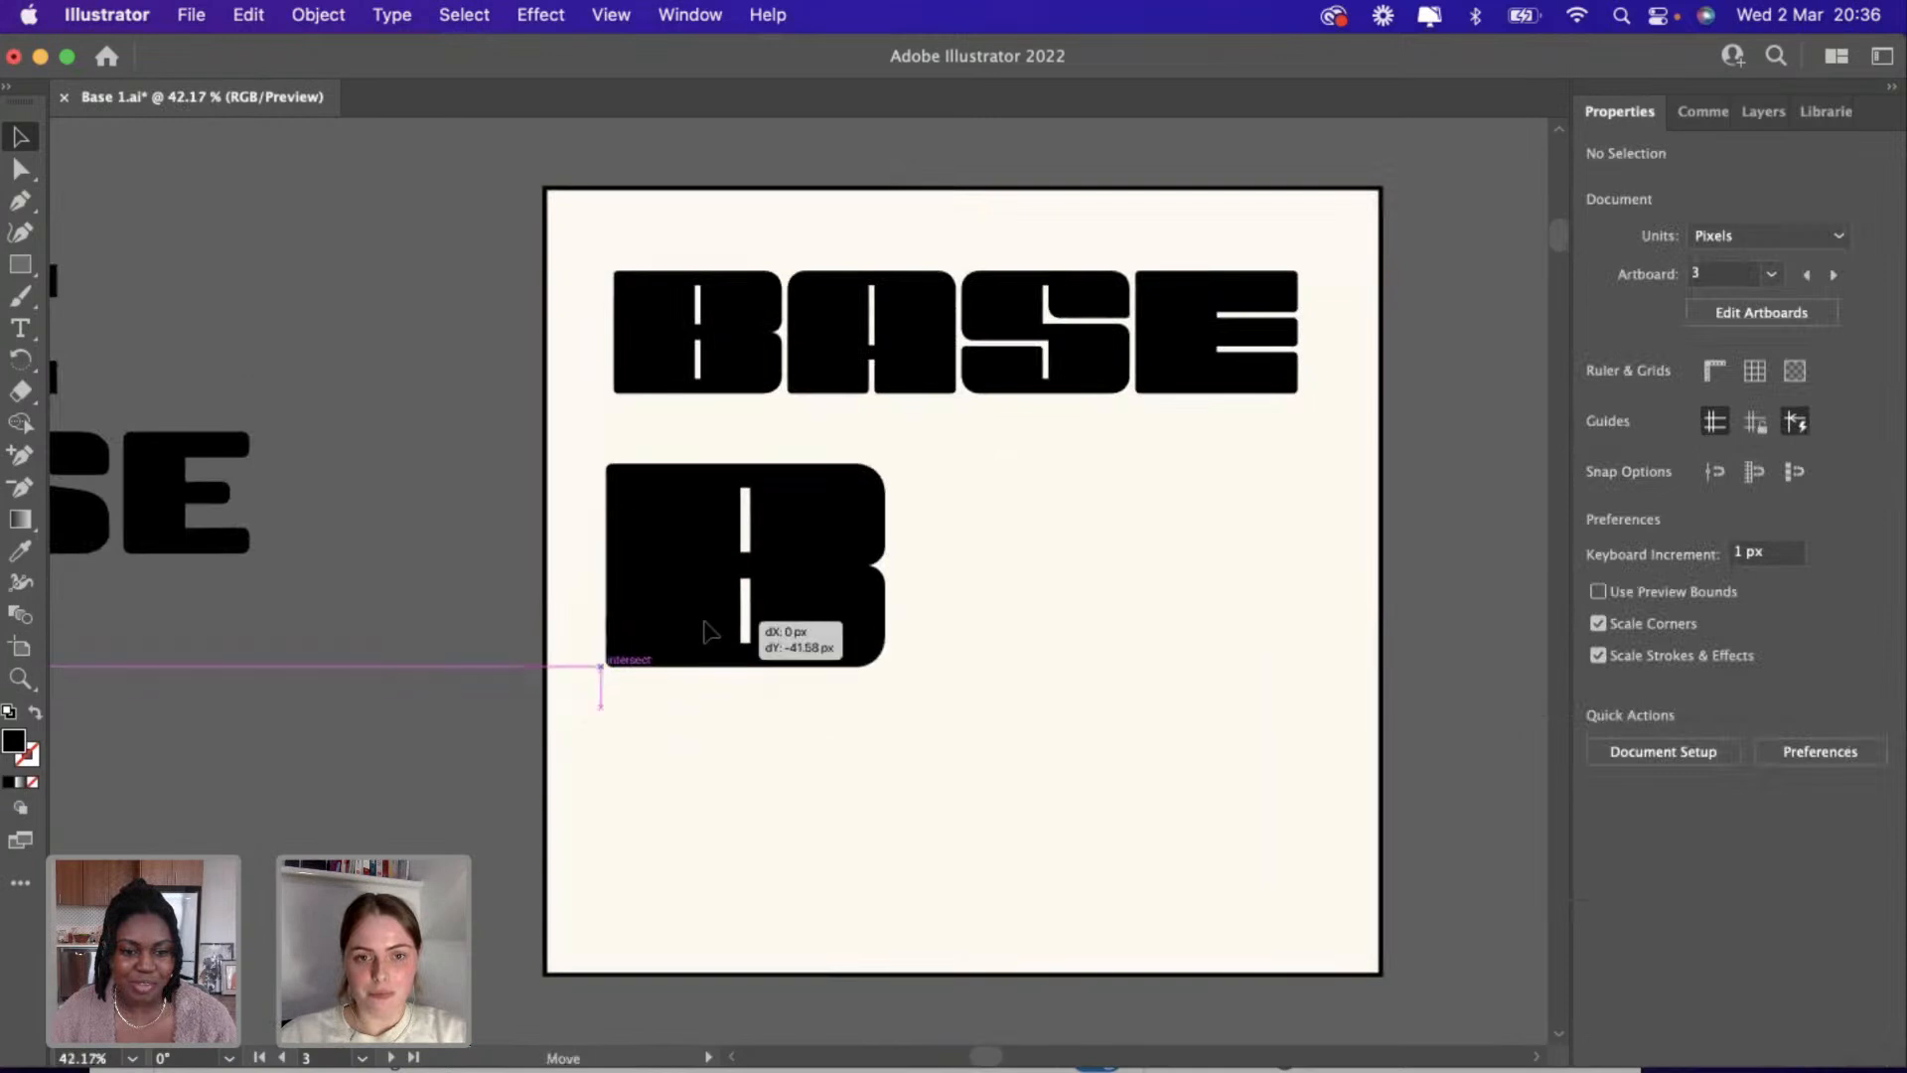
left_click(702, 626)
scroll(703, 626, "down", 3)
left_click(1097, 622)
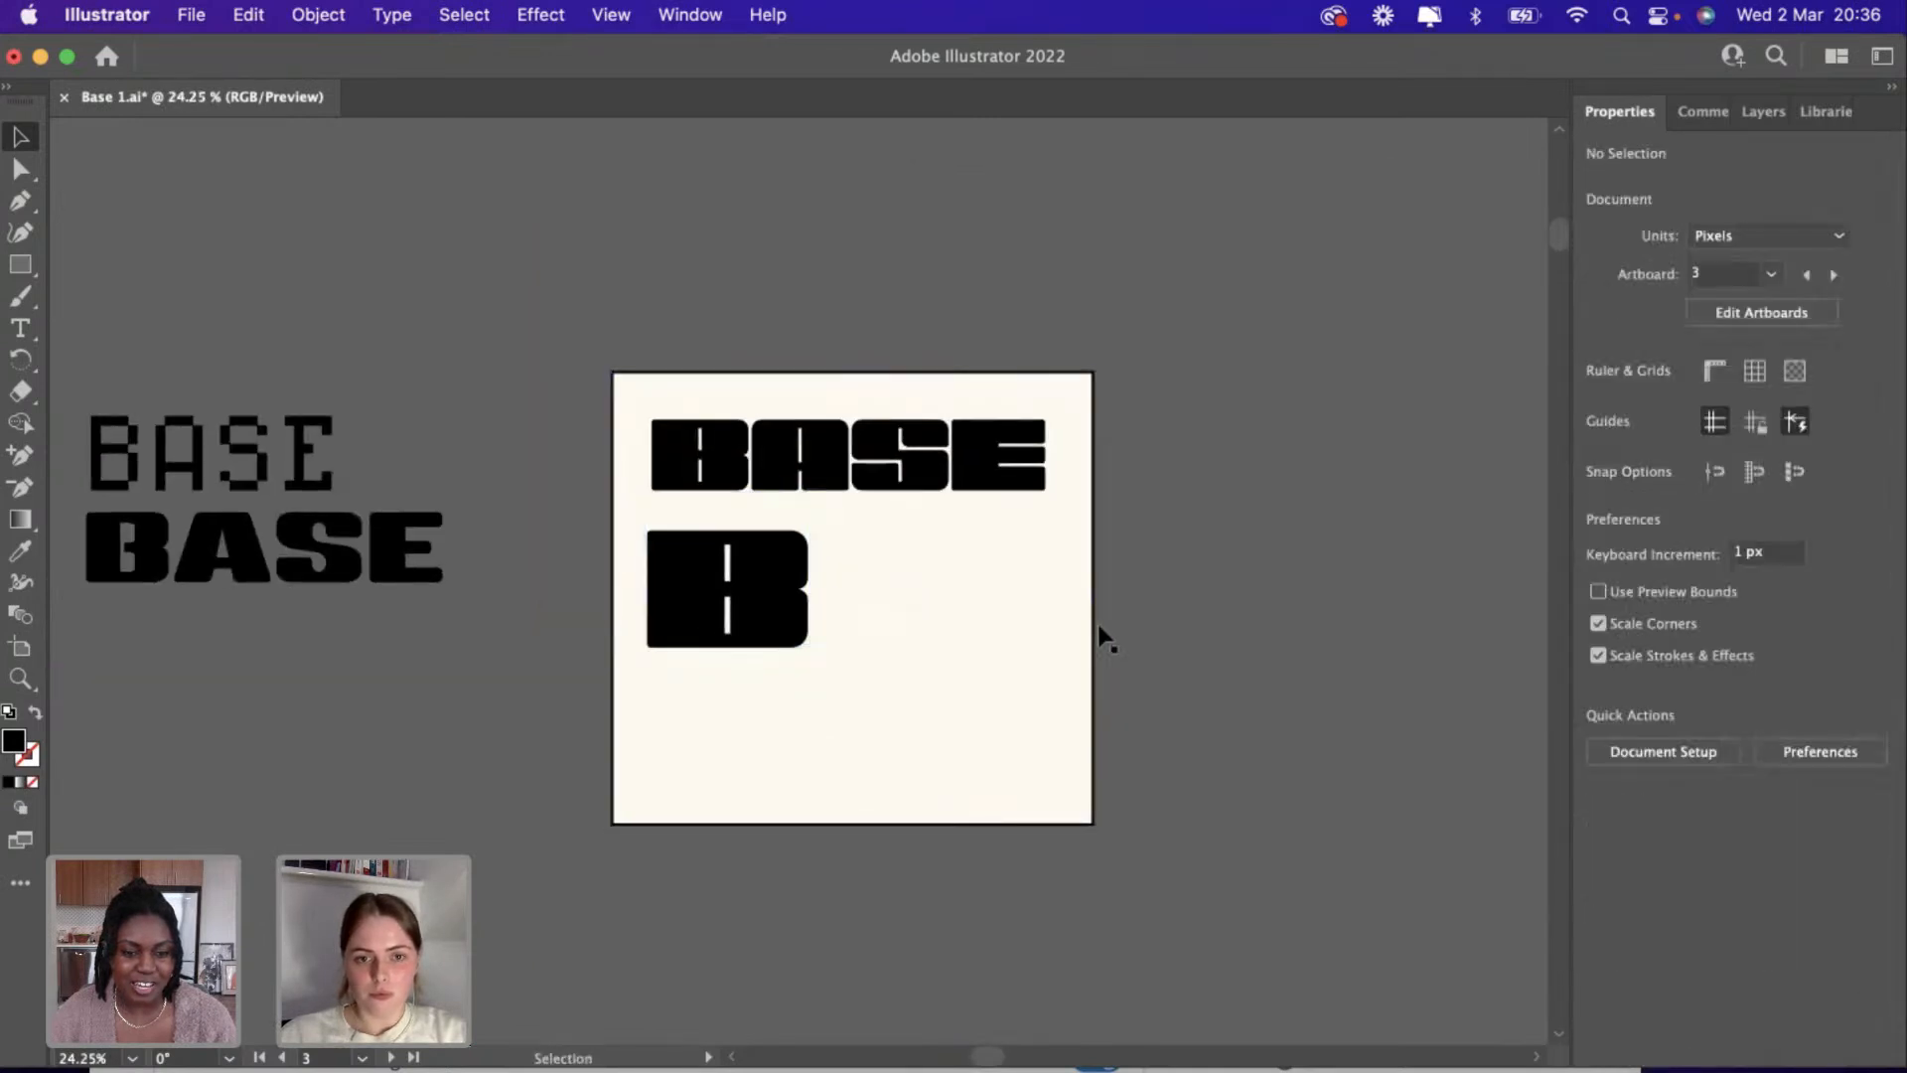
Duplicate the Muscle Wide BASE from the off-white square onto the empty canvas beside it.
scroll(825, 657, "up", 2)
left_click(810, 412)
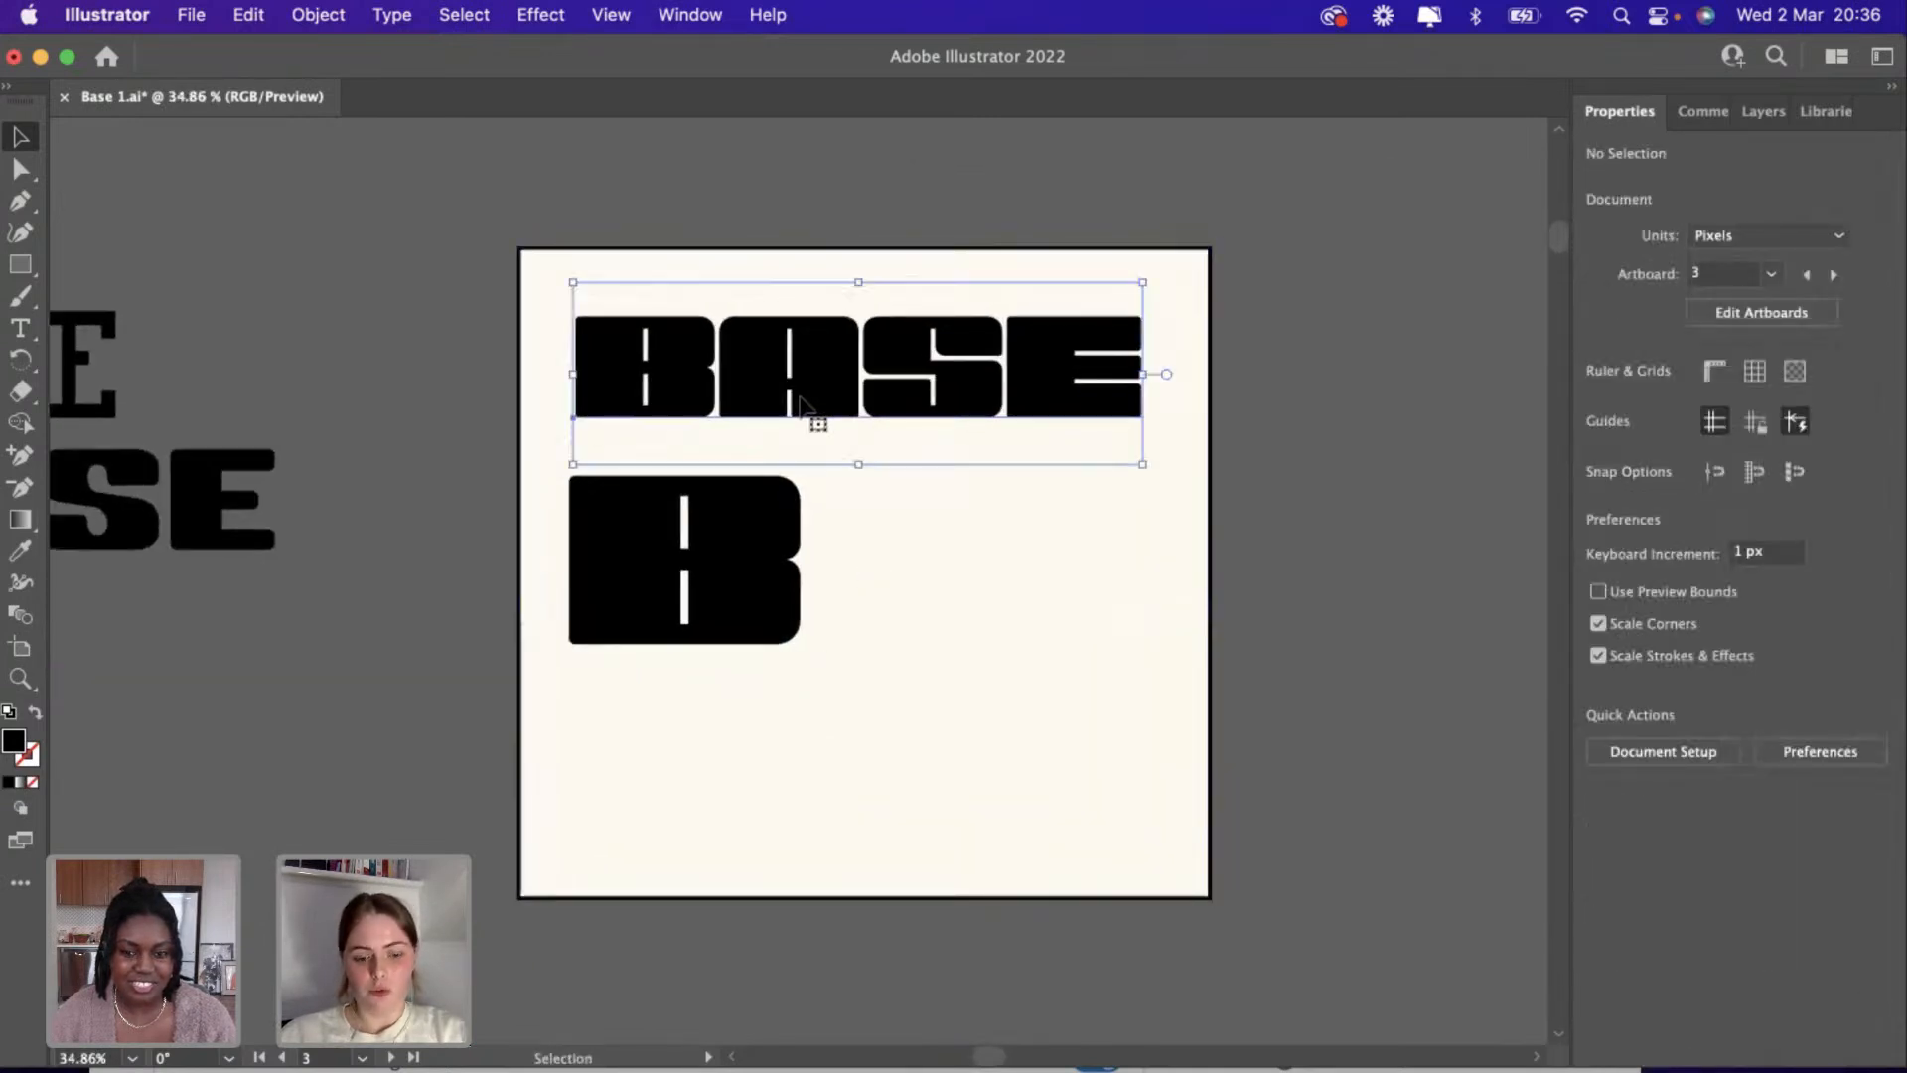
key("a")
left_click_drag(800, 405, 1425, 394)
scroll(1229, 568, "down", 2)
scroll(1228, 568, "right", 3)
scroll(1302, 432, "up", 2)
scroll(1303, 440, "up", 1)
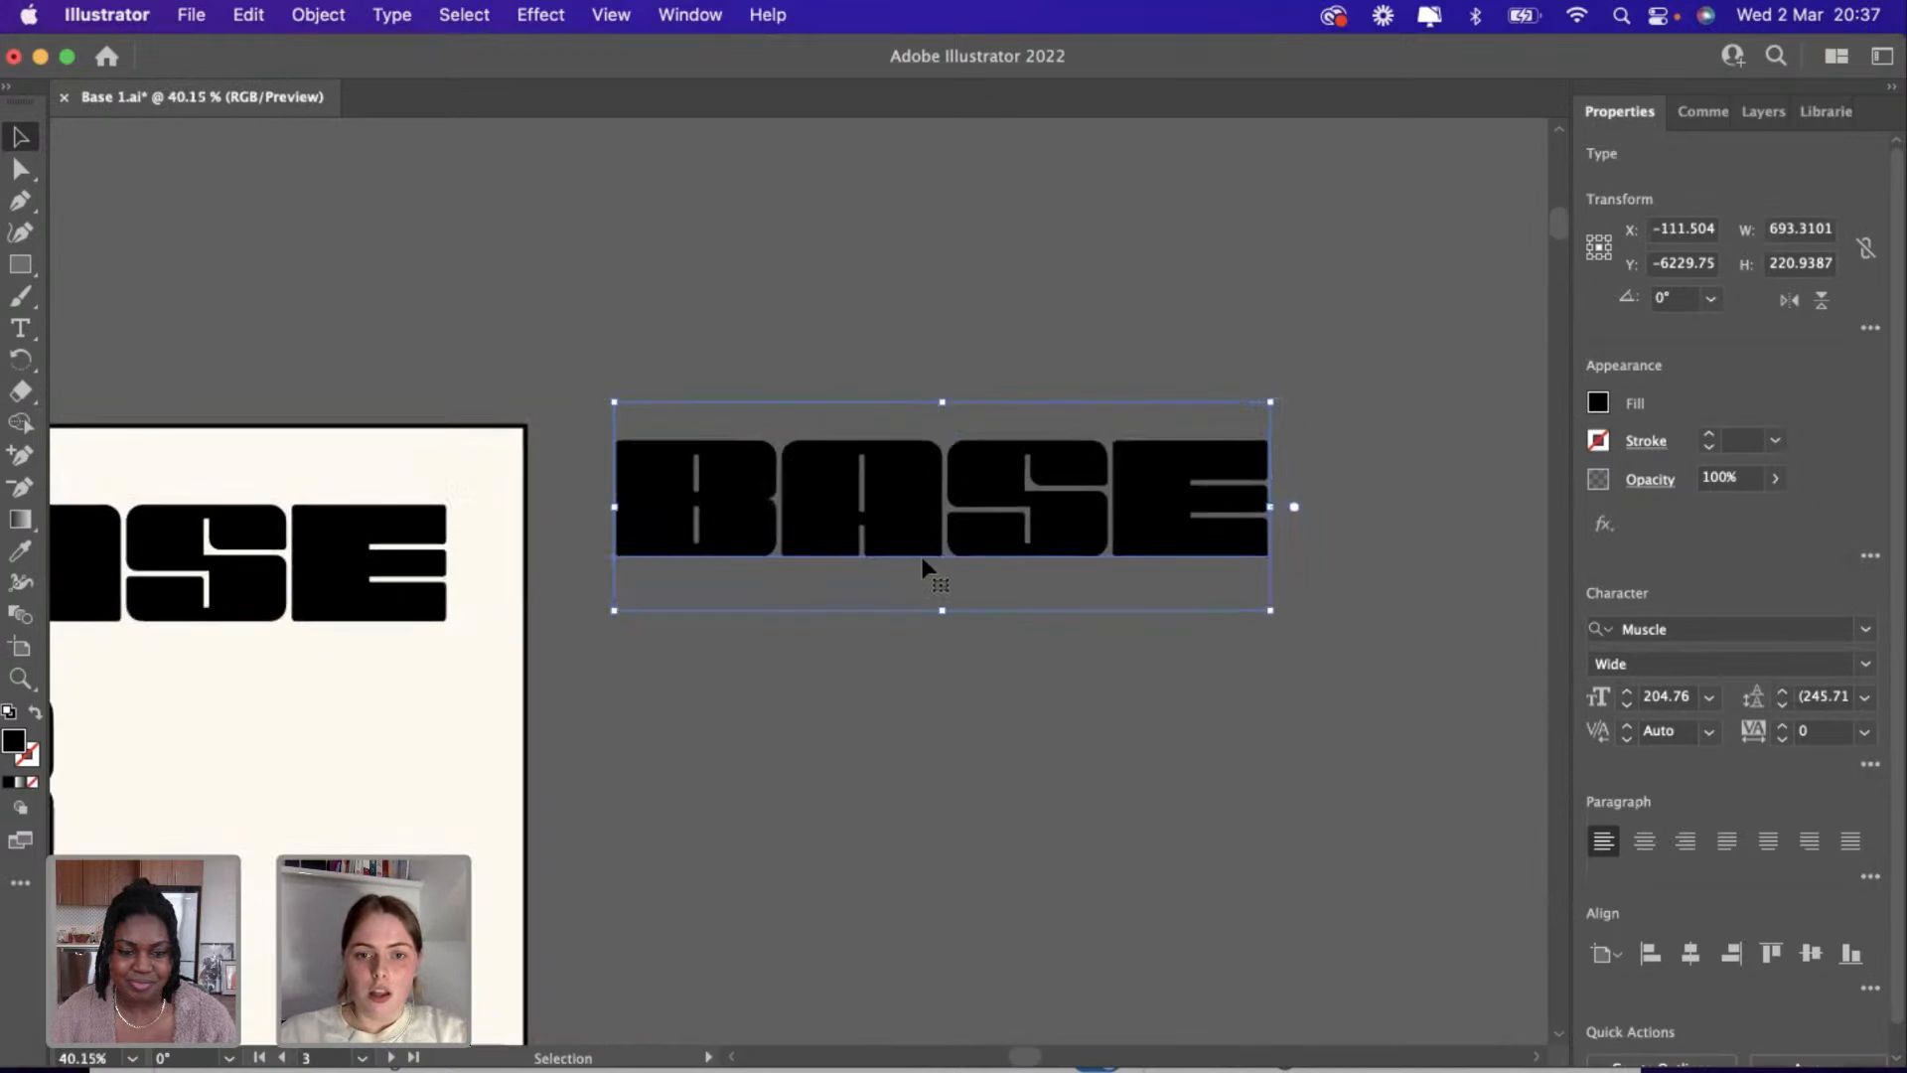
Stretch the copied BASE vertically to about 421 px tall, keeping its width, and shift it slightly away from the square.
scroll(923, 565, "down", 4)
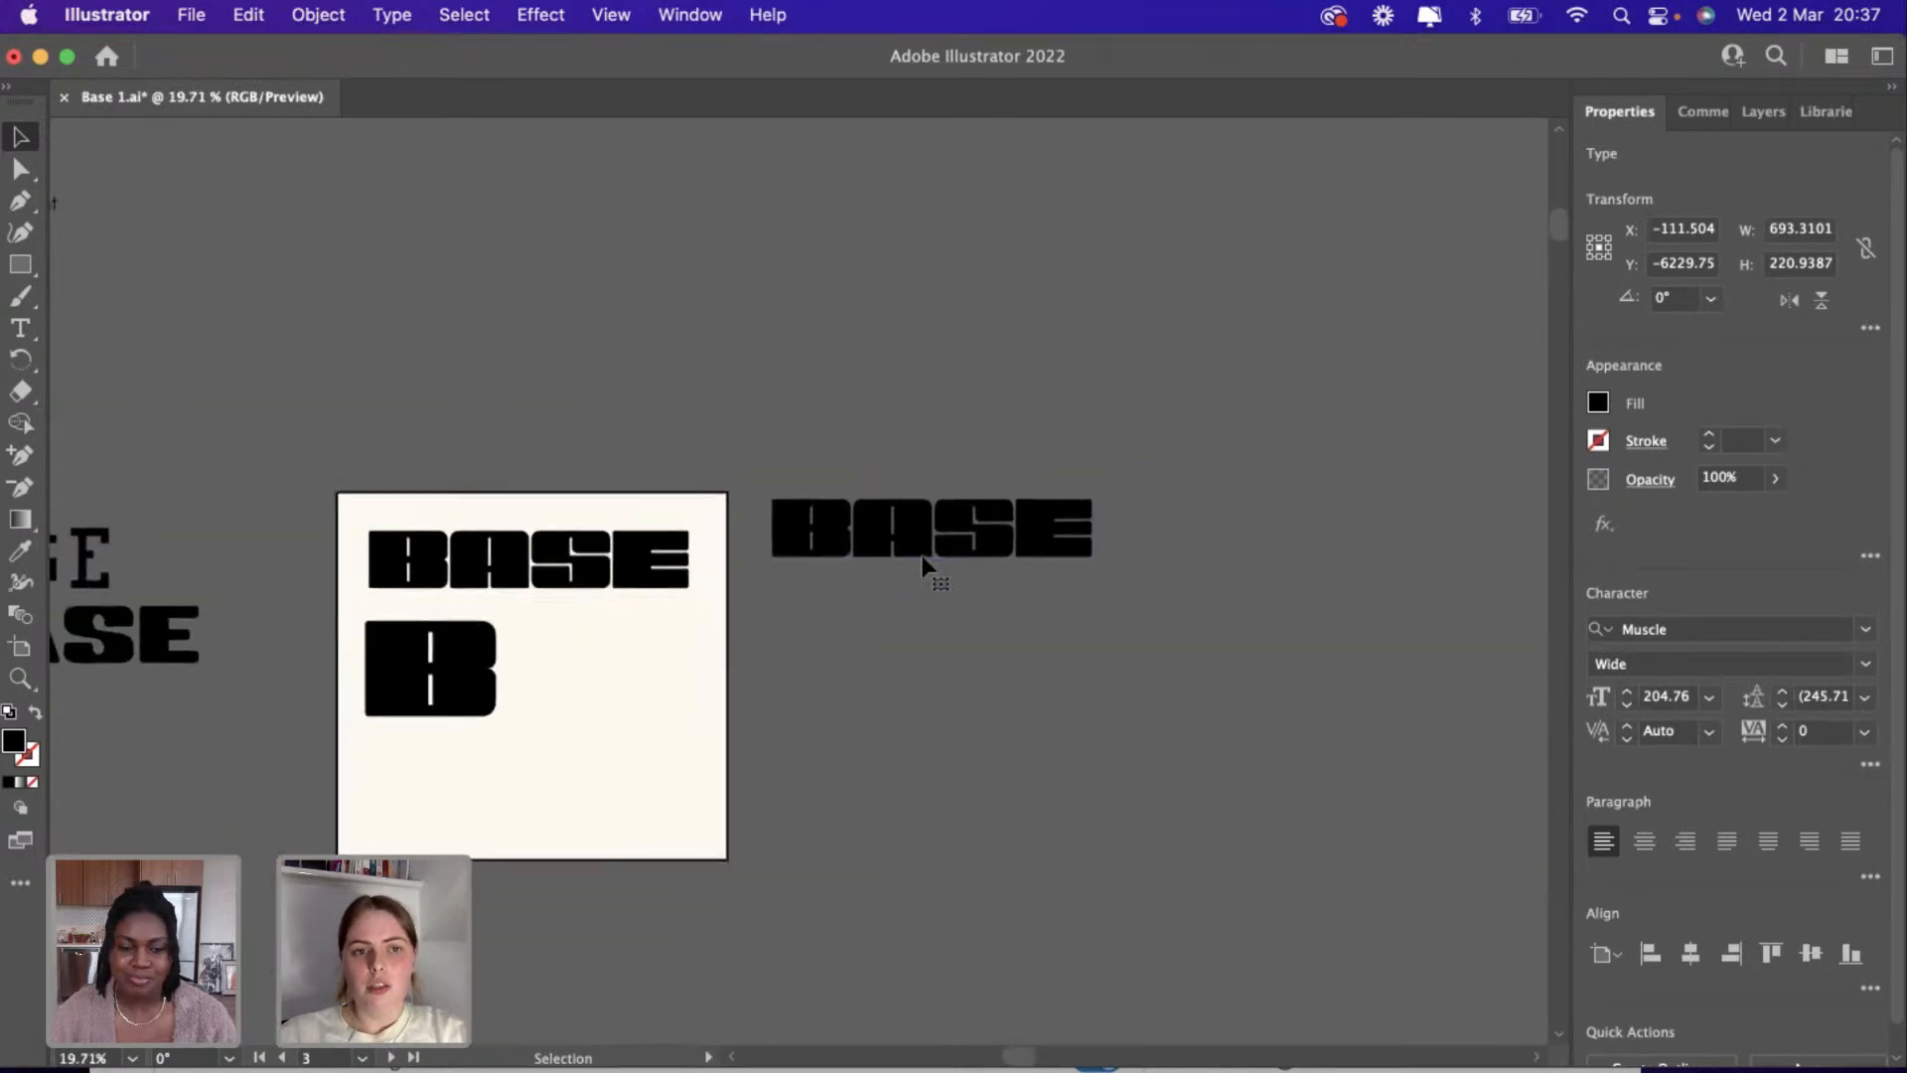
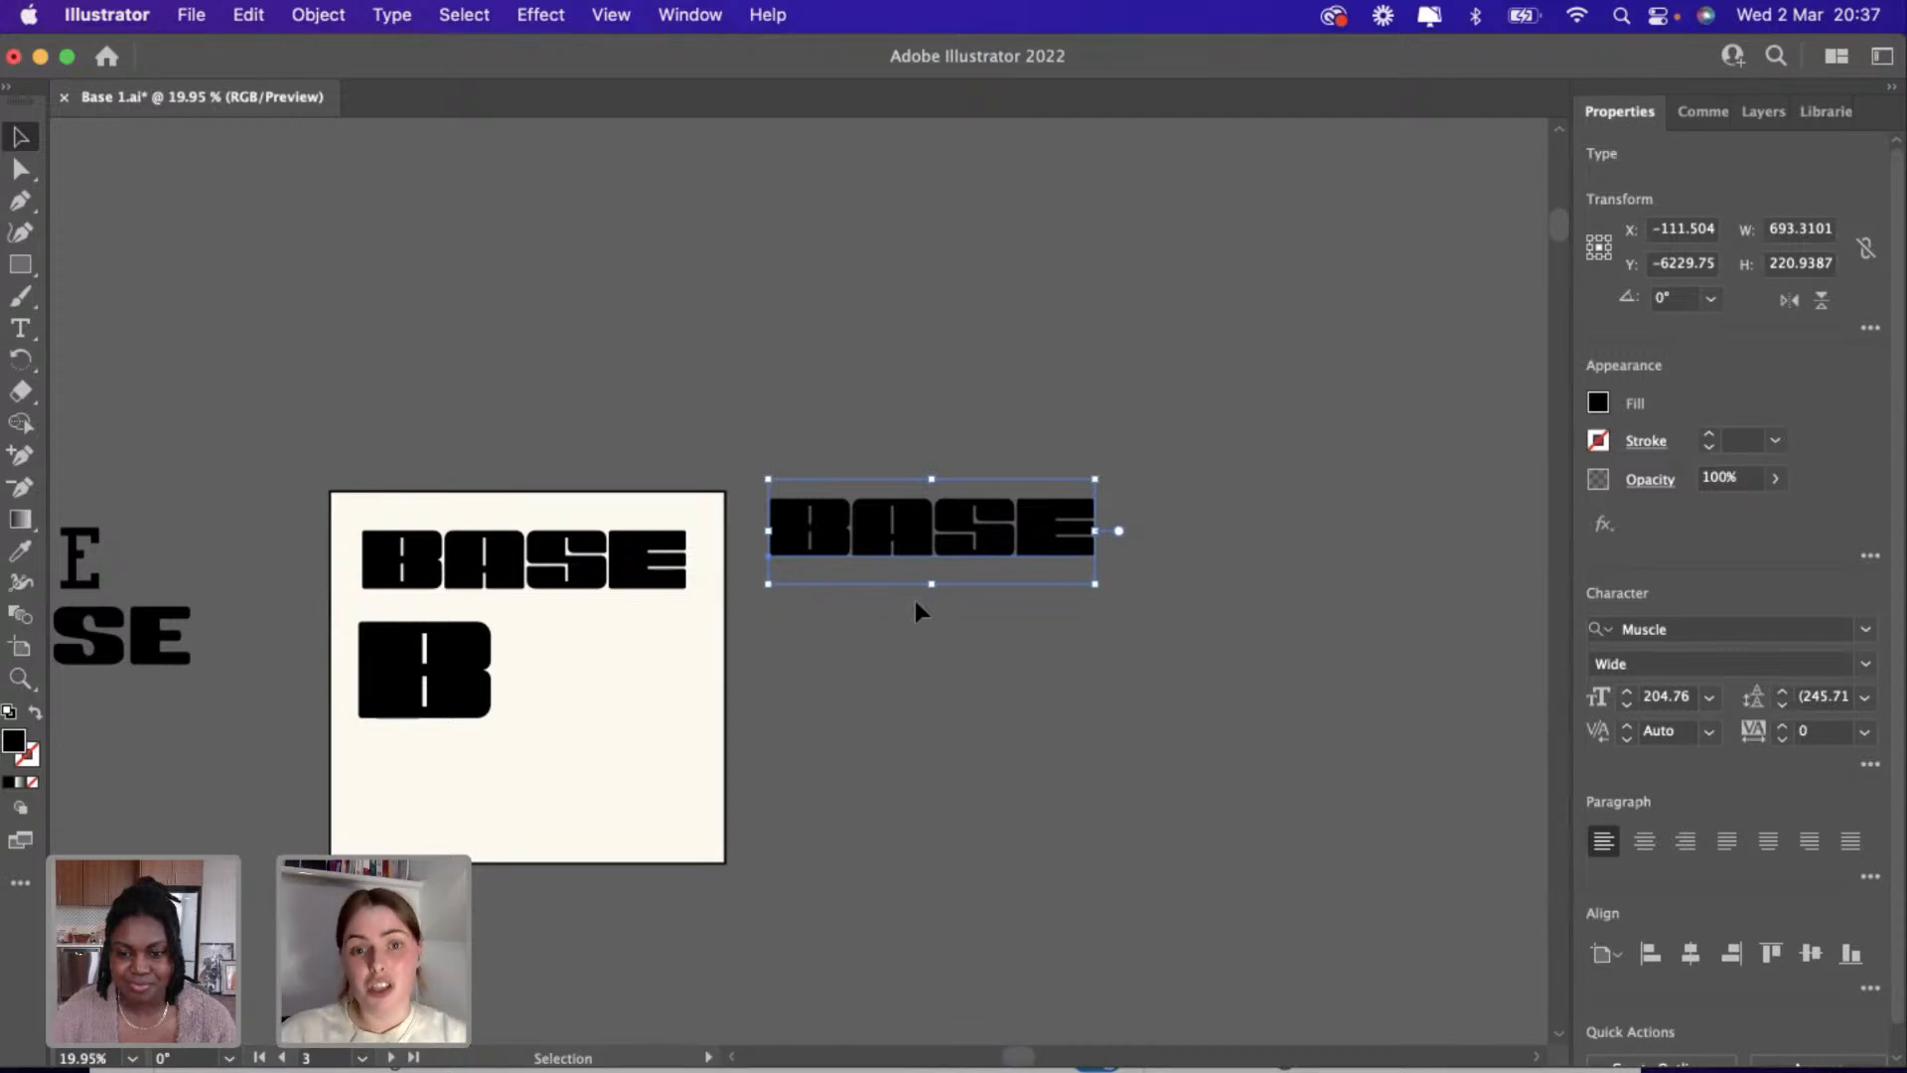
left_click_drag(931, 584, 939, 680)
left_click(916, 755)
scroll(916, 755, "up", 2)
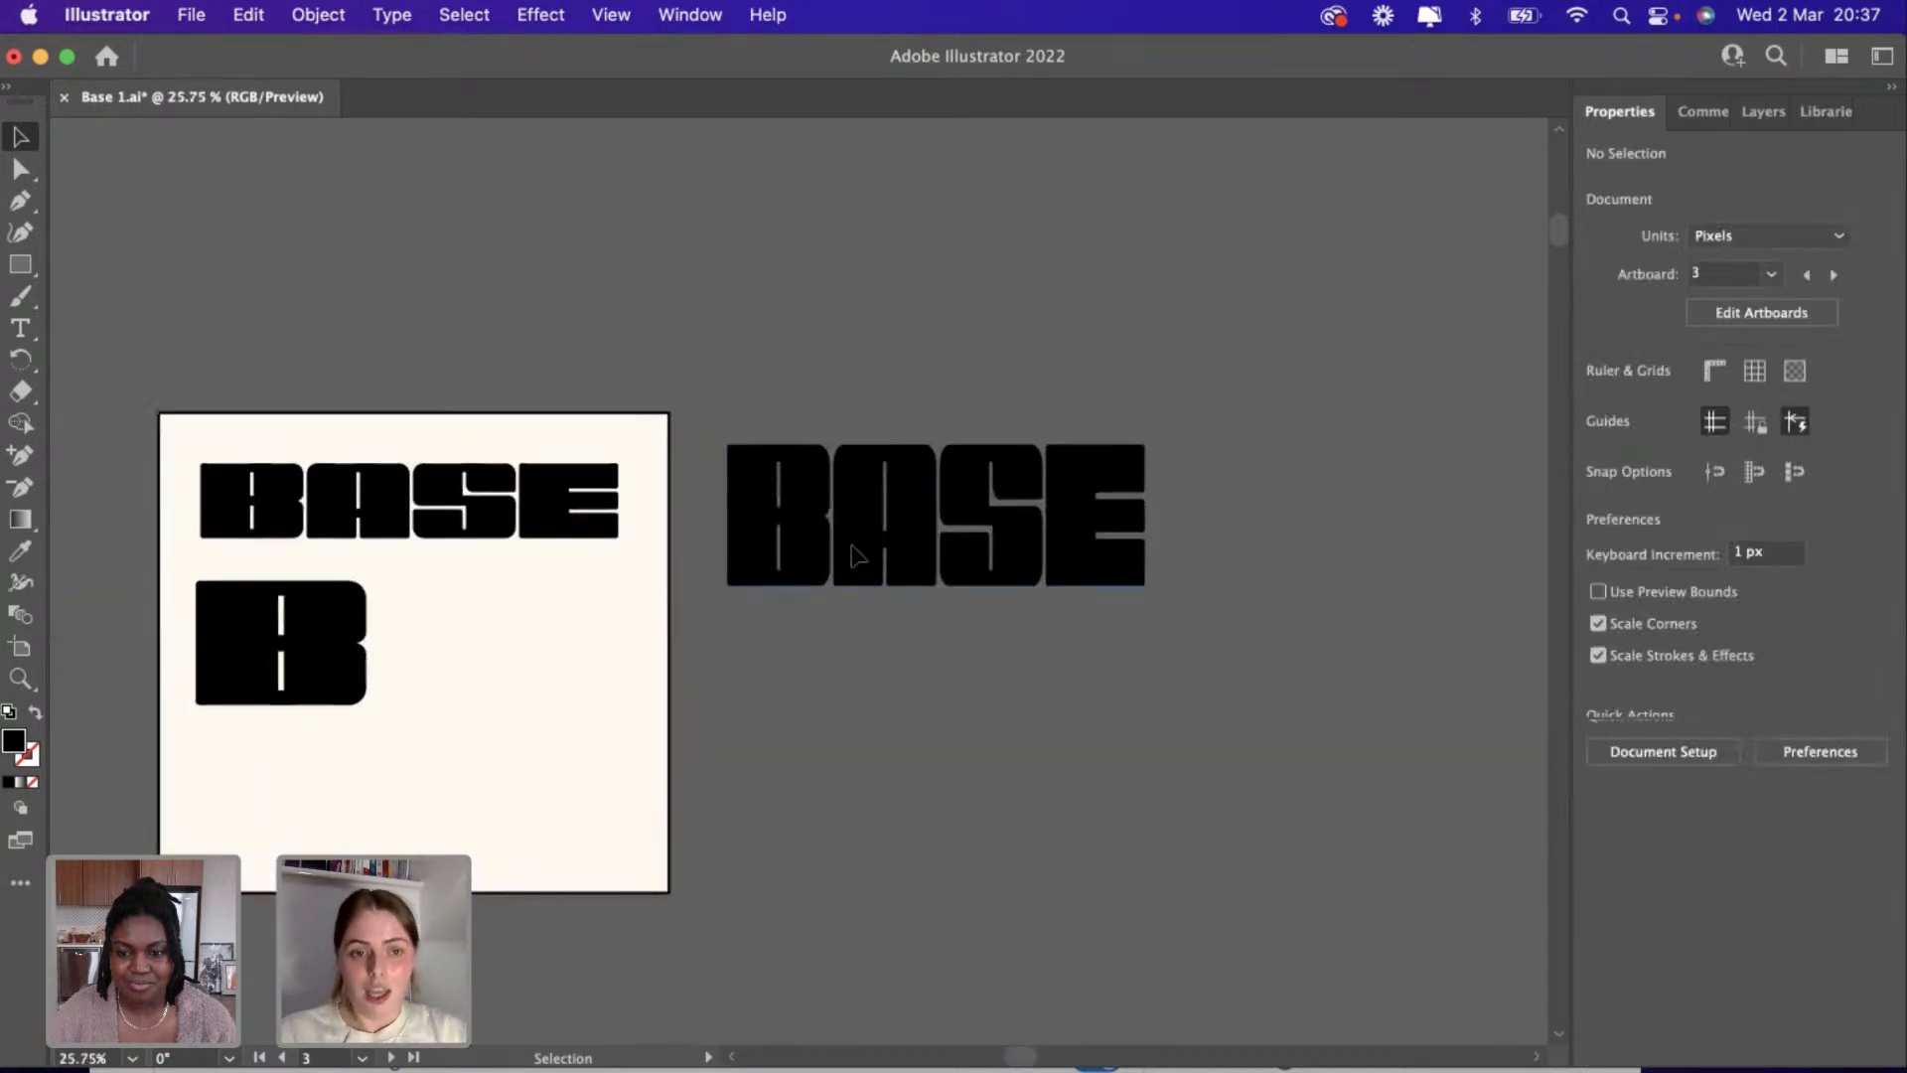
left_click_drag(856, 556, 930, 537)
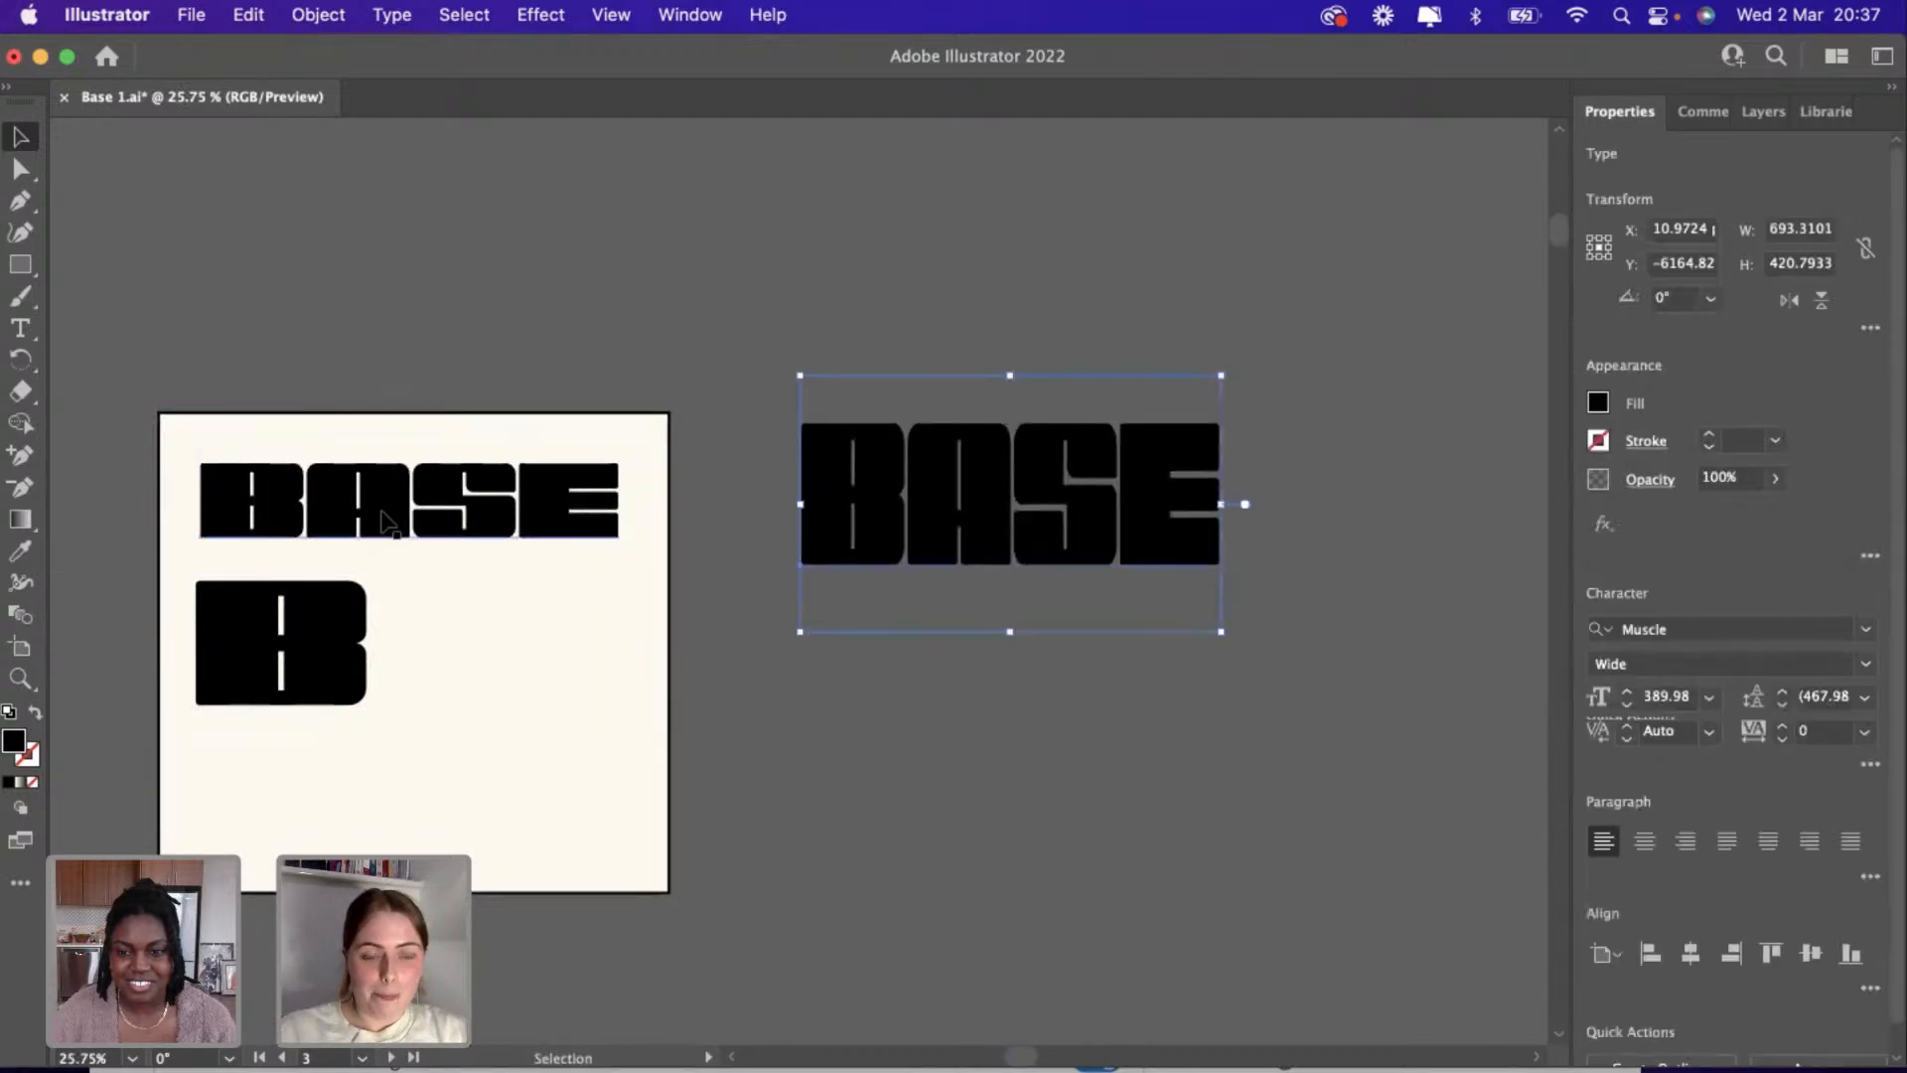
Move the original BASE off the square and align it directly beneath the stretched version.
left_click_drag(387, 522, 979, 661)
left_click(932, 735)
scroll(932, 735, "right", 2)
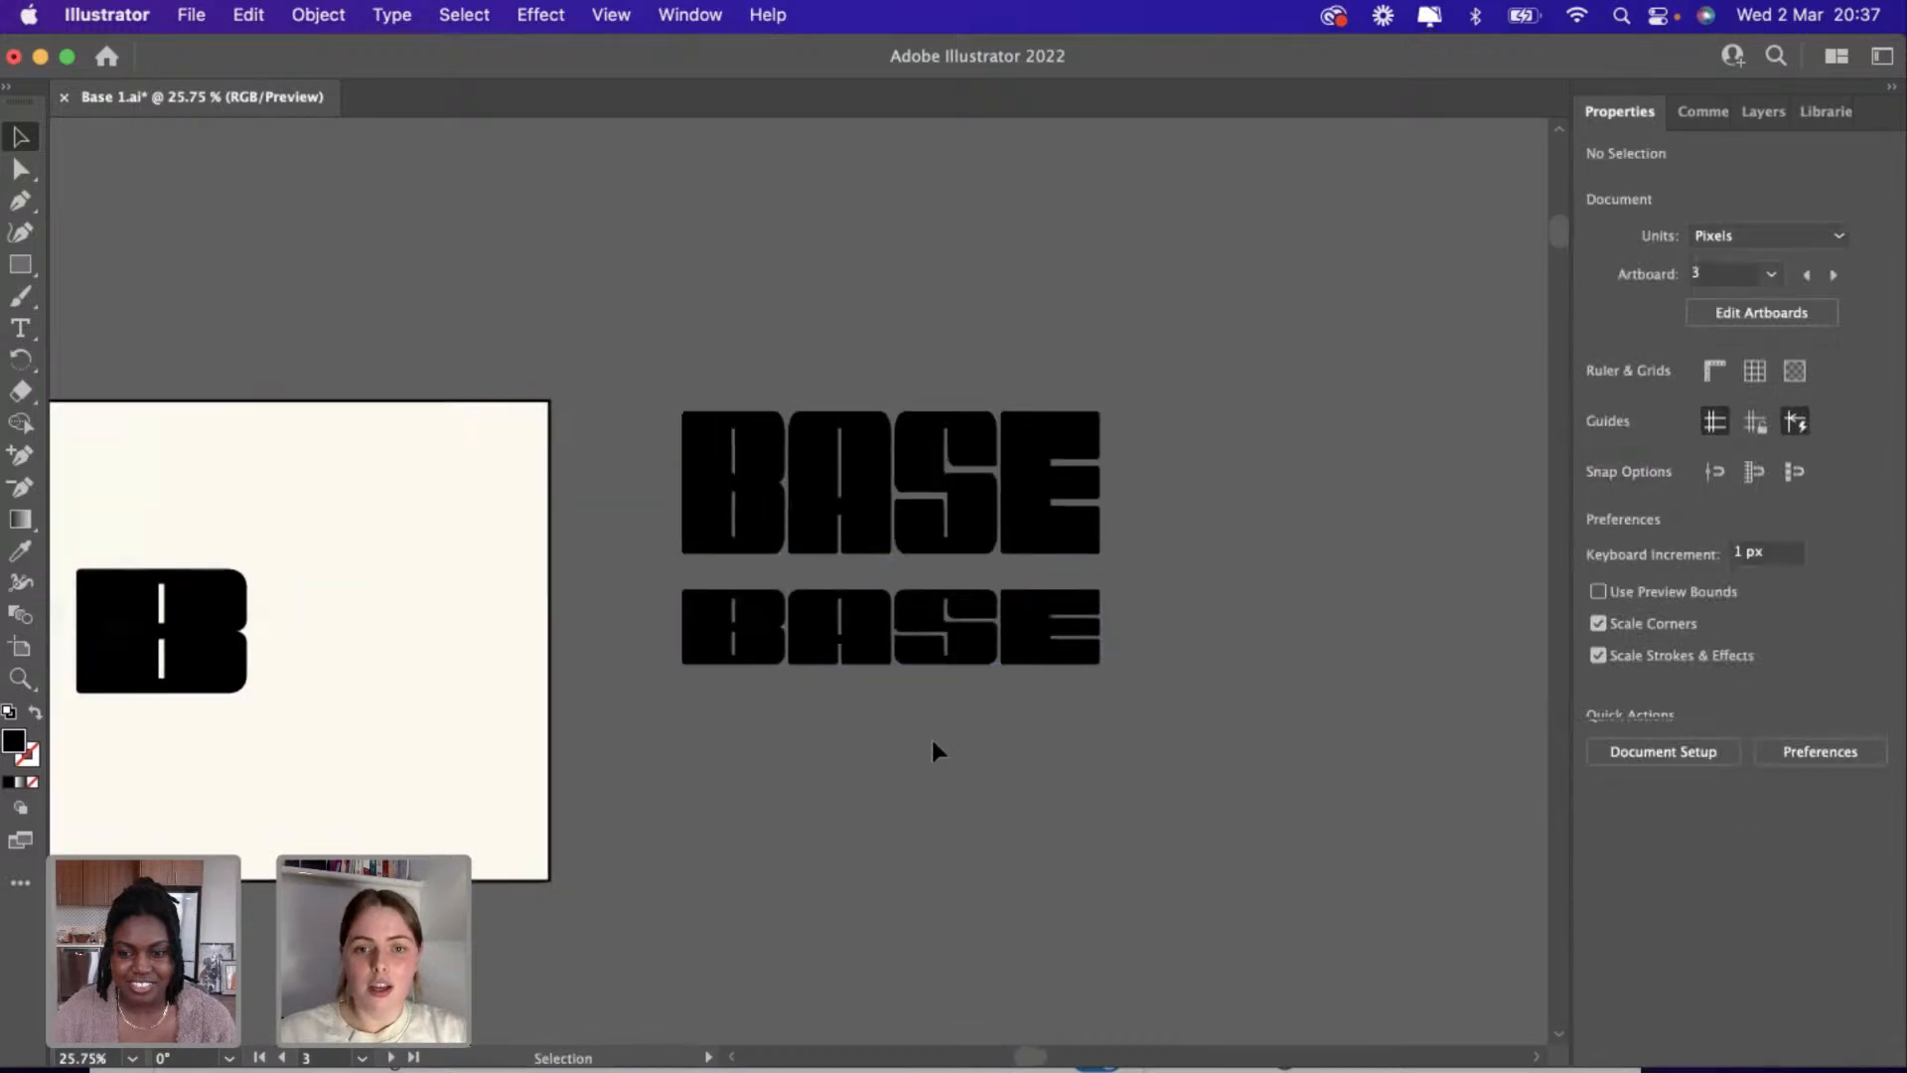
scroll(933, 744, "up", 1)
Duplicate the stretched BASE below the shorter one to form a stack of three aligned wordmarks.
left_click(821, 484)
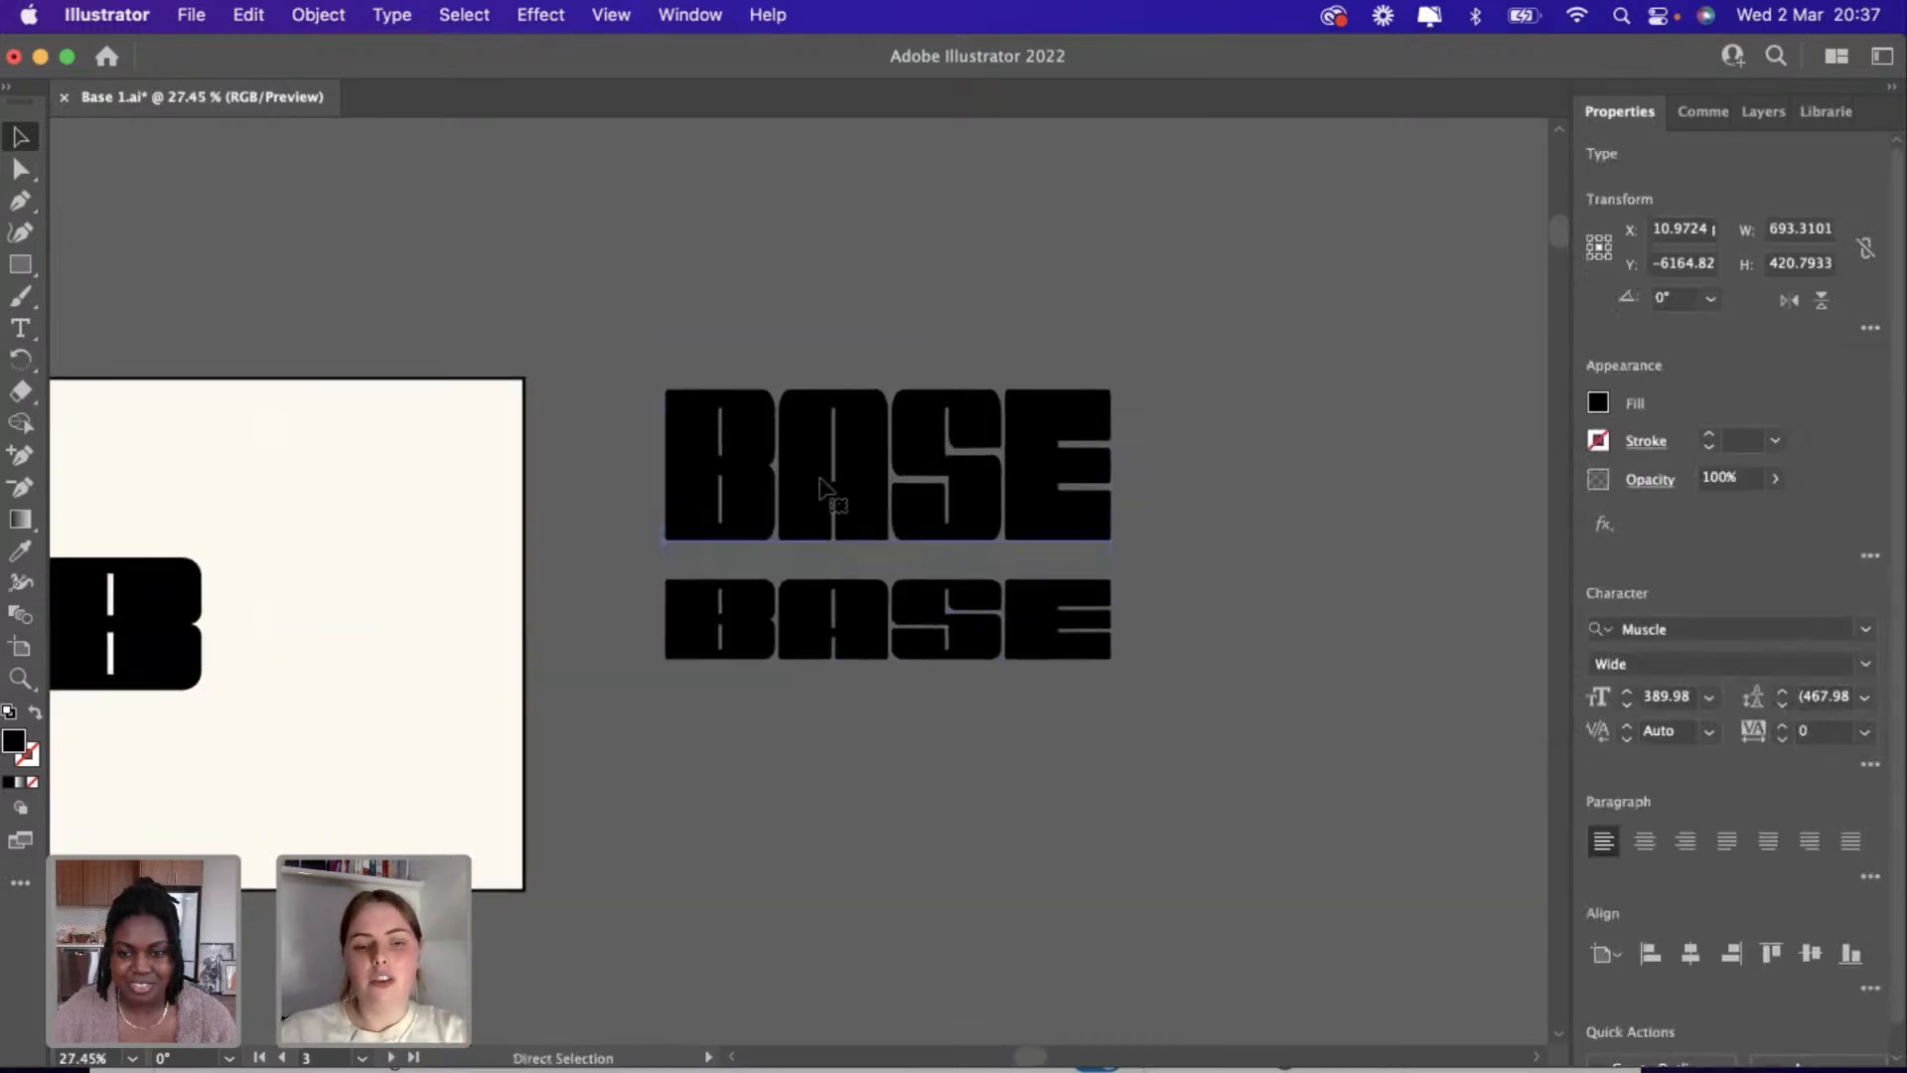
left_click_drag(821, 483, 747, 581)
left_click_drag(851, 799, 833, 742)
left_click(691, 358)
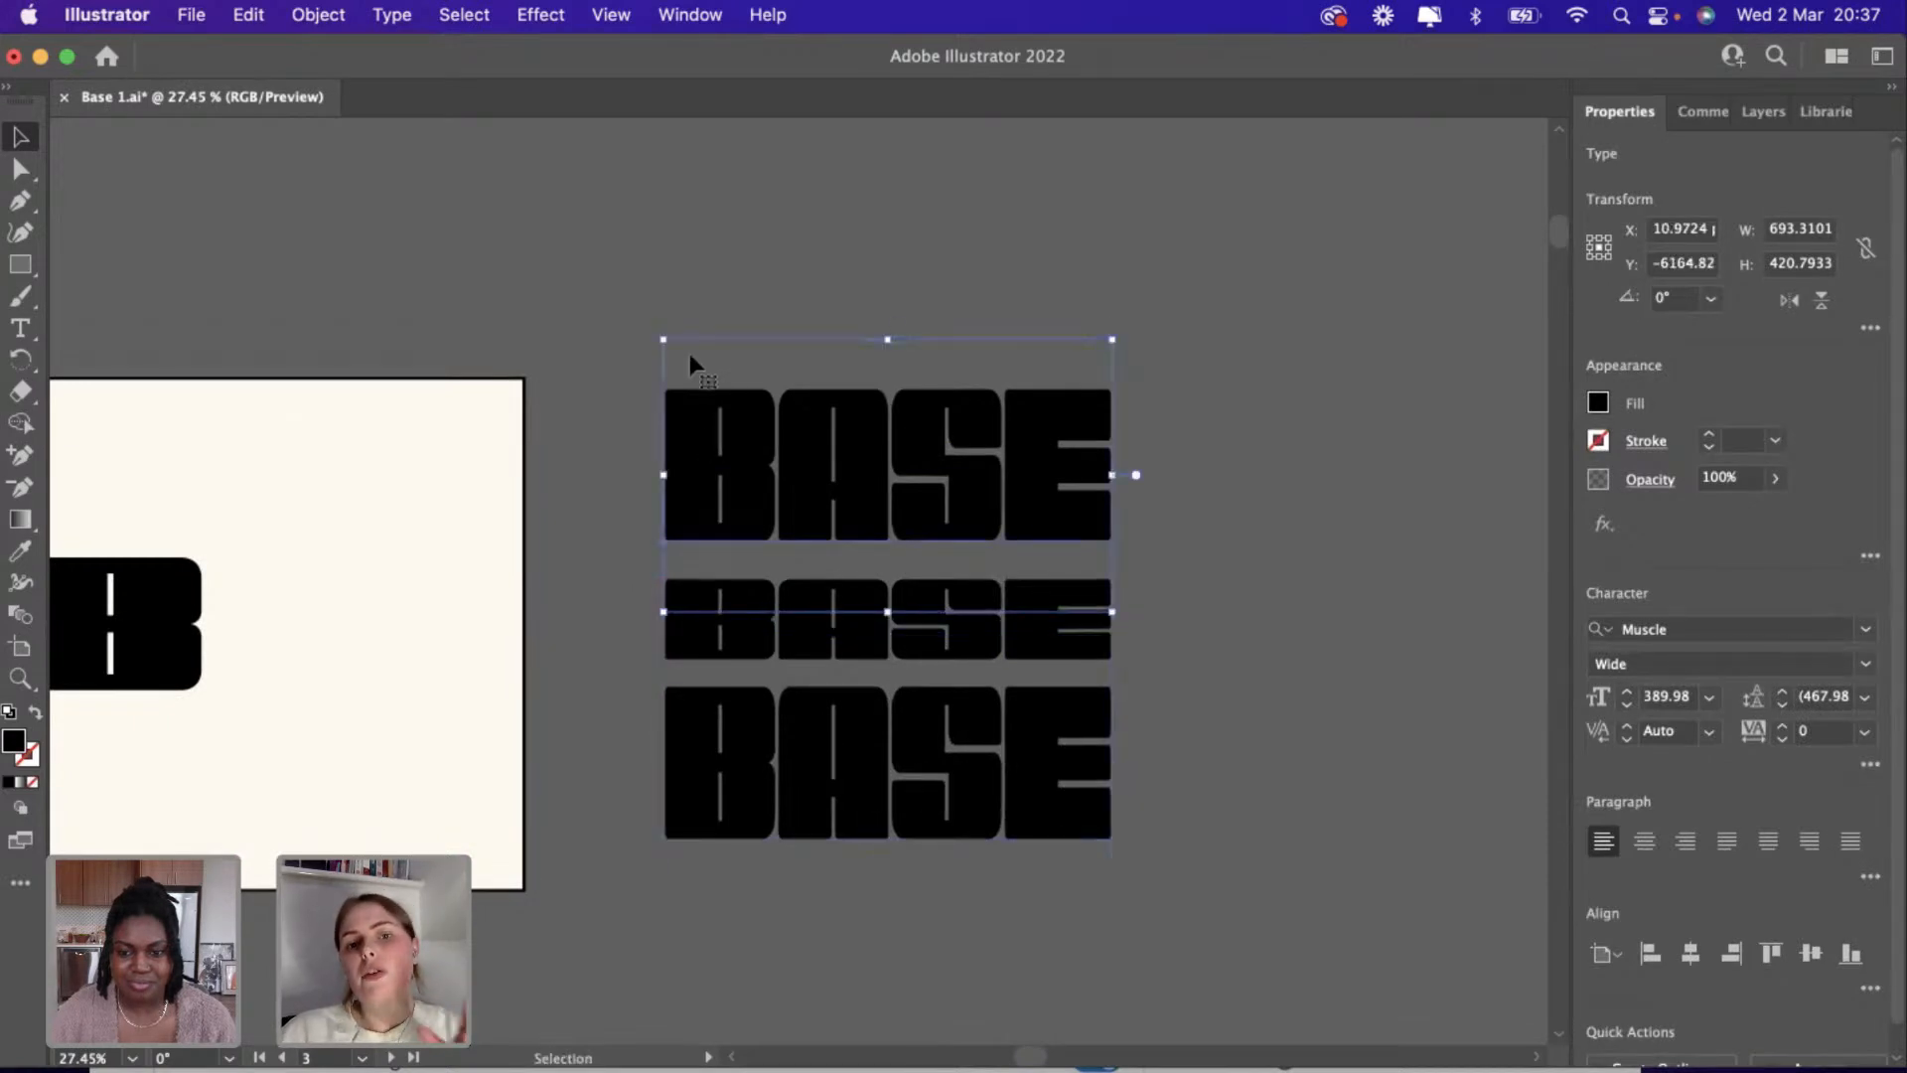
left_click(600, 330)
Move the B off the off-white square and centre the stack of three BASE wordmarks on the square.
scroll(600, 330, "down", 3)
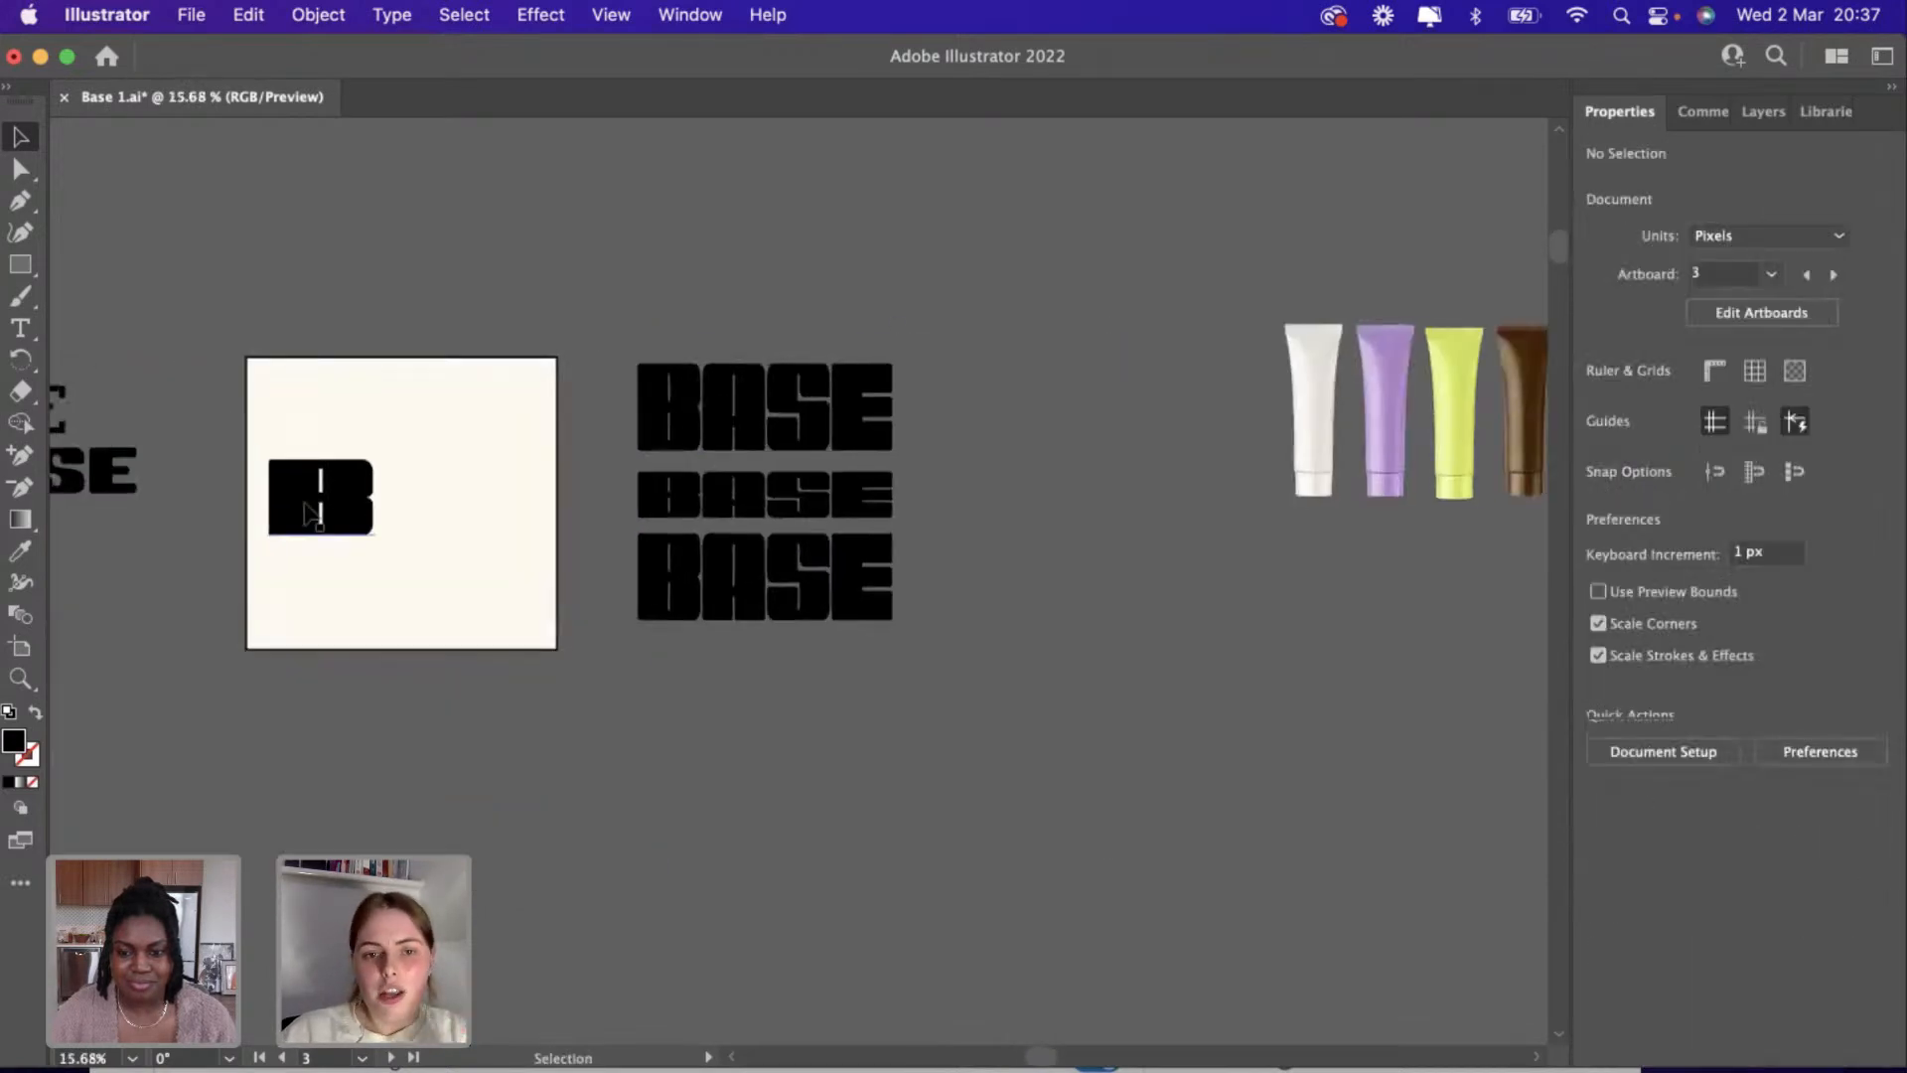
left_click_drag(318, 531, 1088, 473)
left_click(818, 594)
left_click_drag(818, 594, 453, 610)
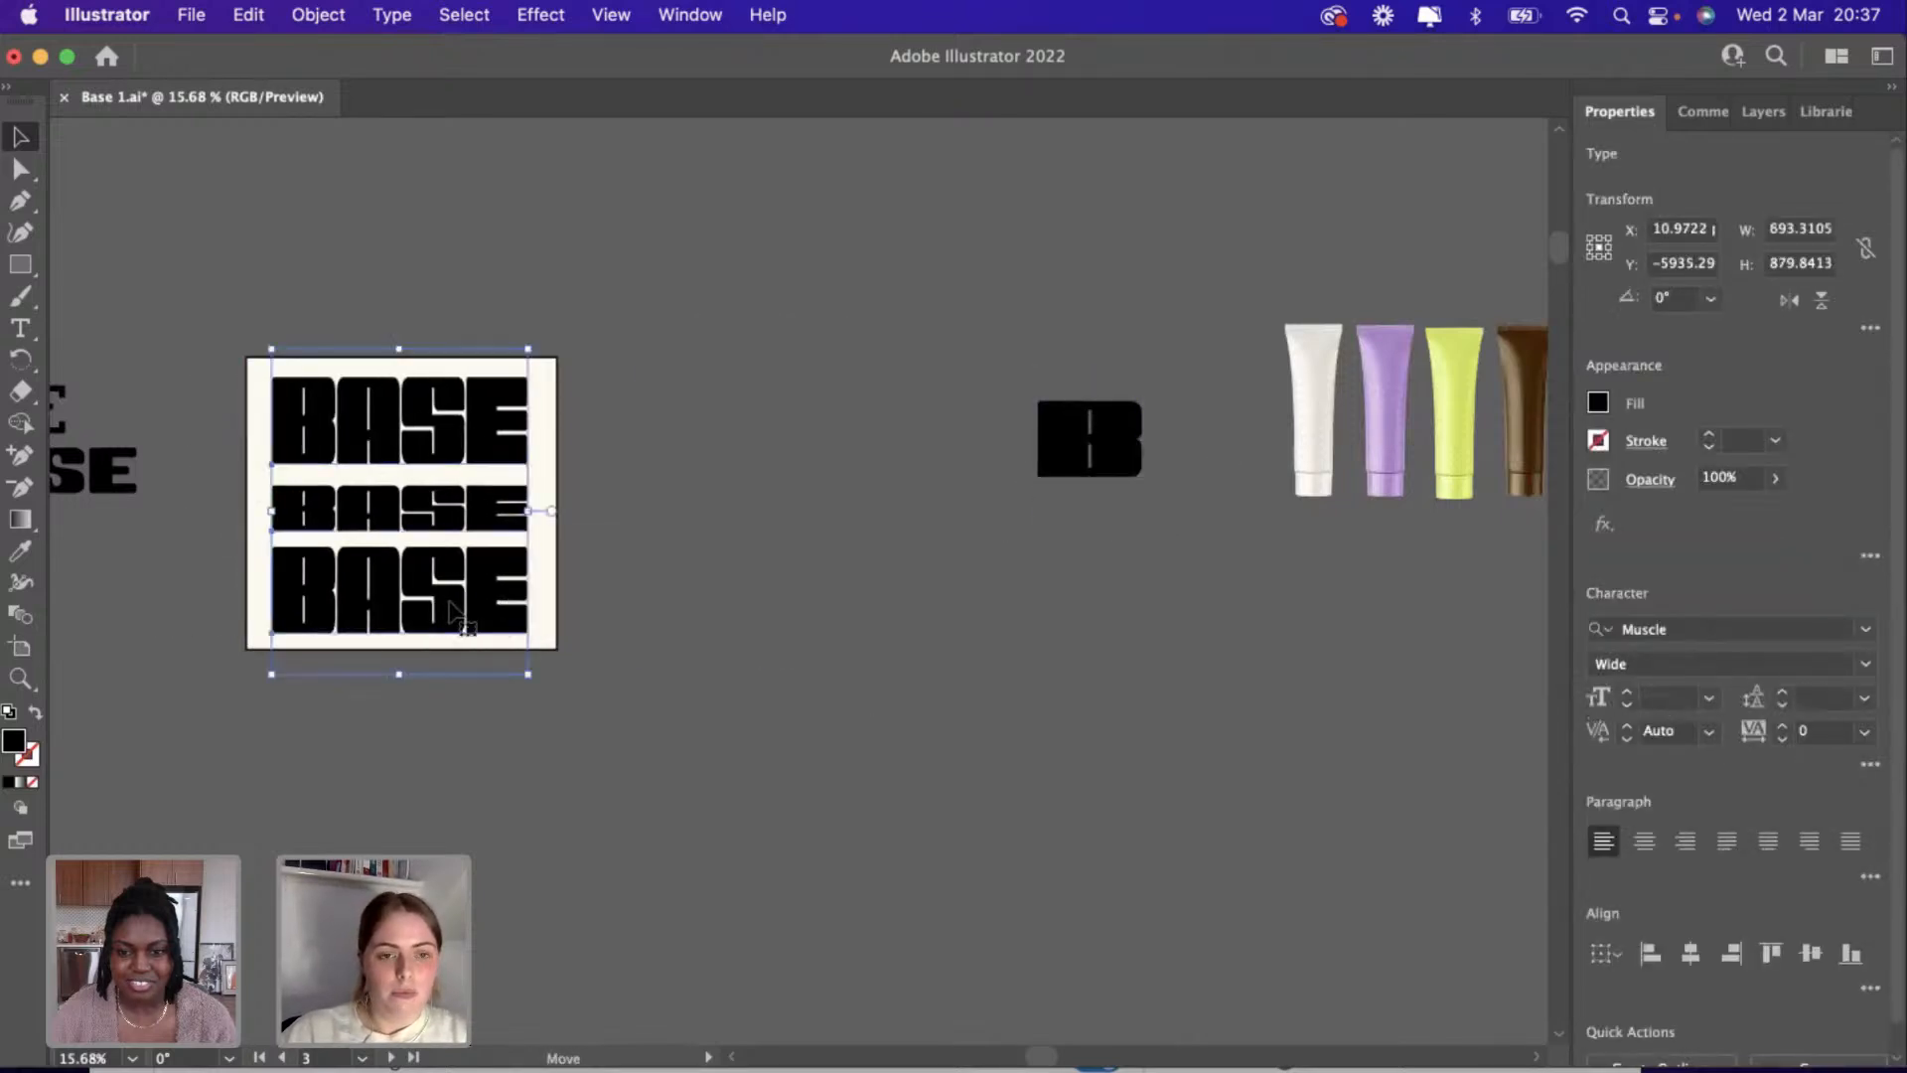
left_click(663, 602)
scroll(663, 602, "up", 2)
scroll(665, 611, "left", 2)
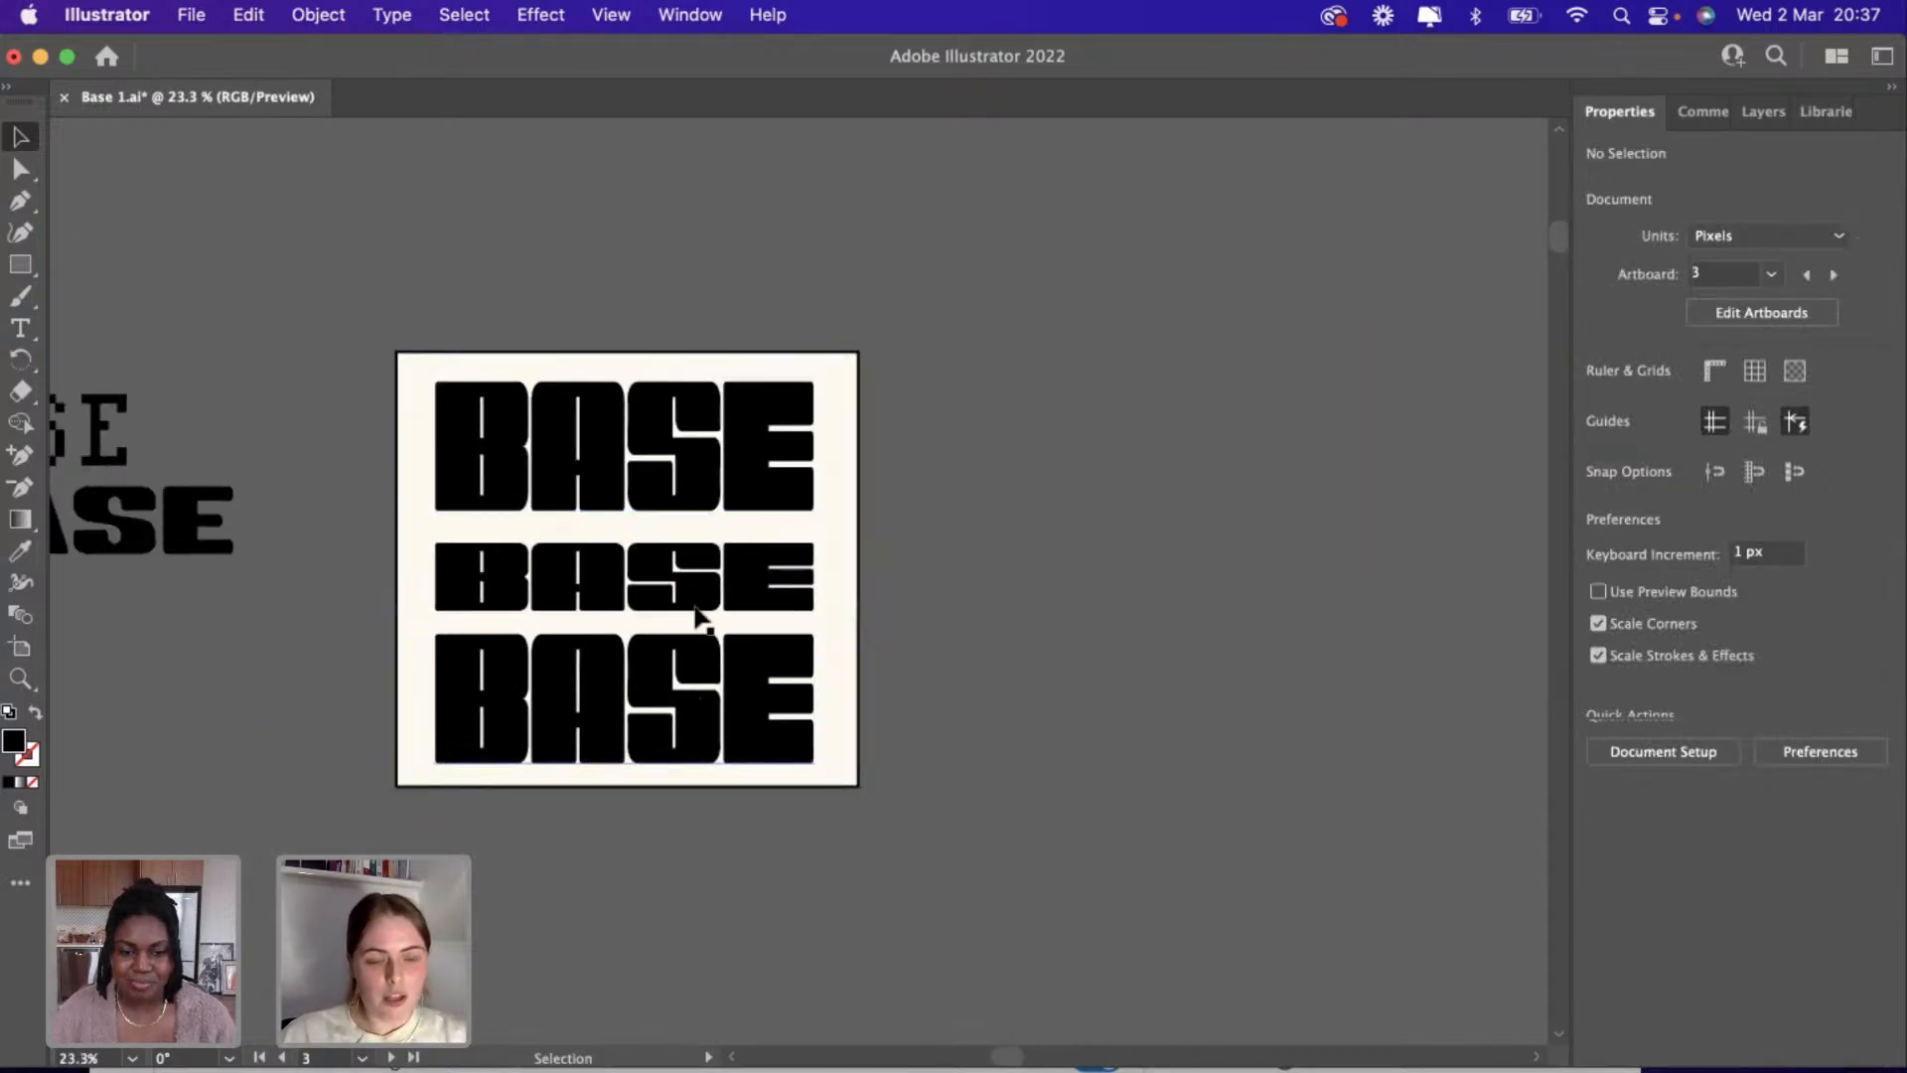
scroll(692, 611, "up", 2)
scroll(693, 611, "up", 1)
scroll(859, 524, "down", 4)
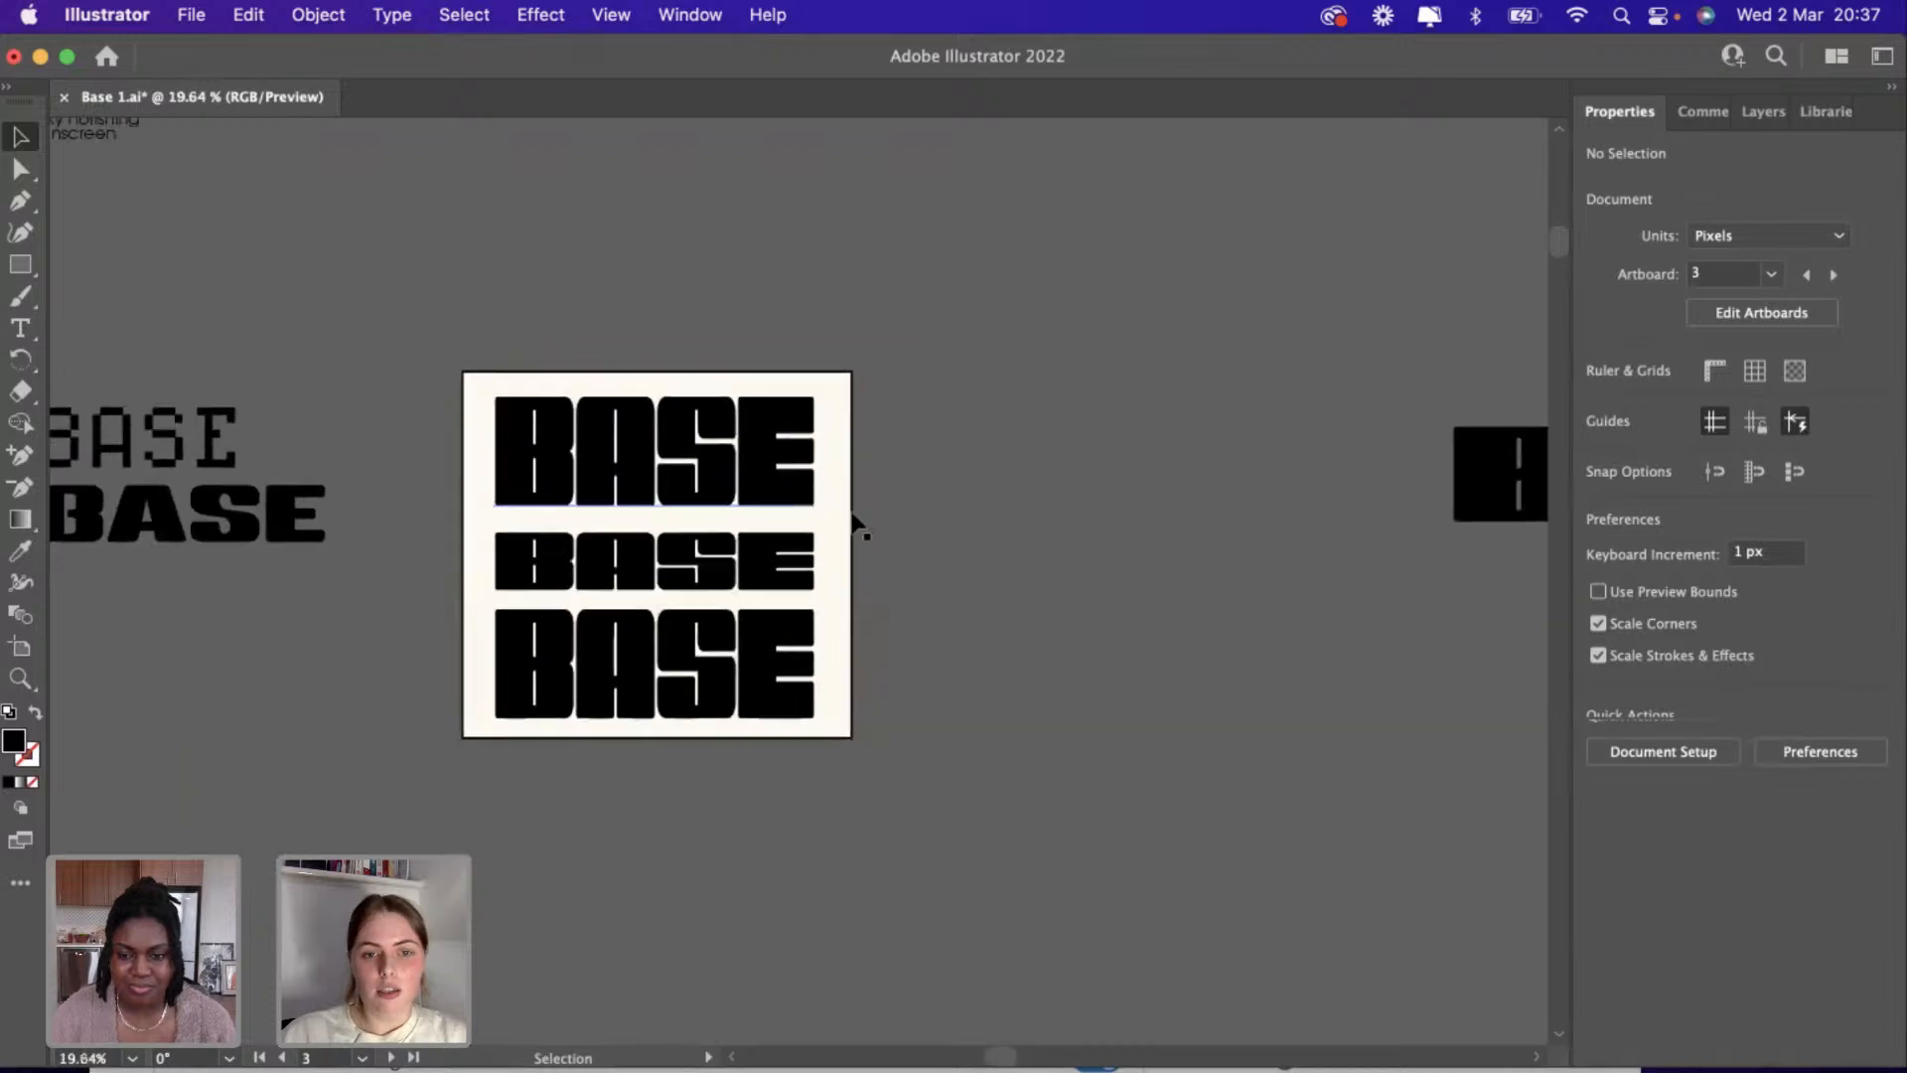
Bring the B back close beside the square and draw a circle about 362 px in diameter next to it.
left_click_drag(958, 533, 956, 509)
left_click(916, 683)
left_click(20, 296)
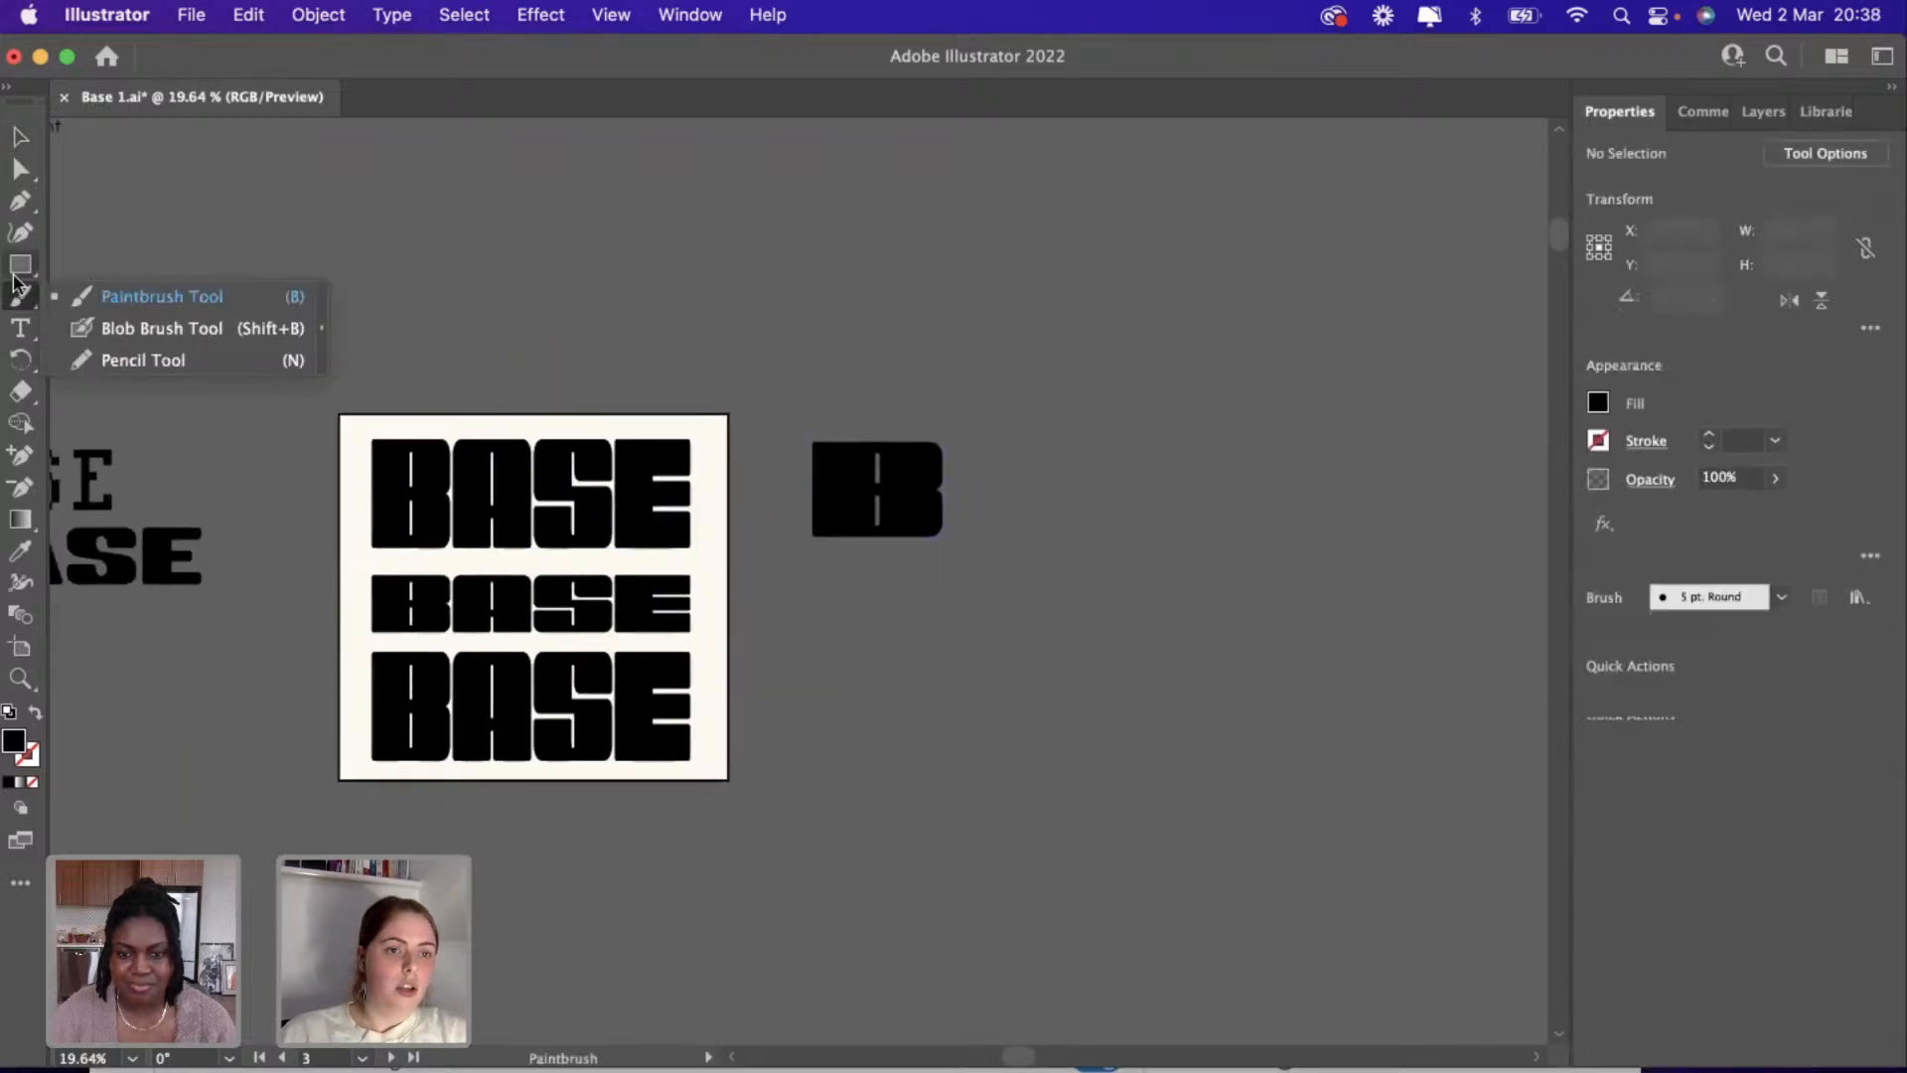
left_click(20, 264)
left_click(80, 294)
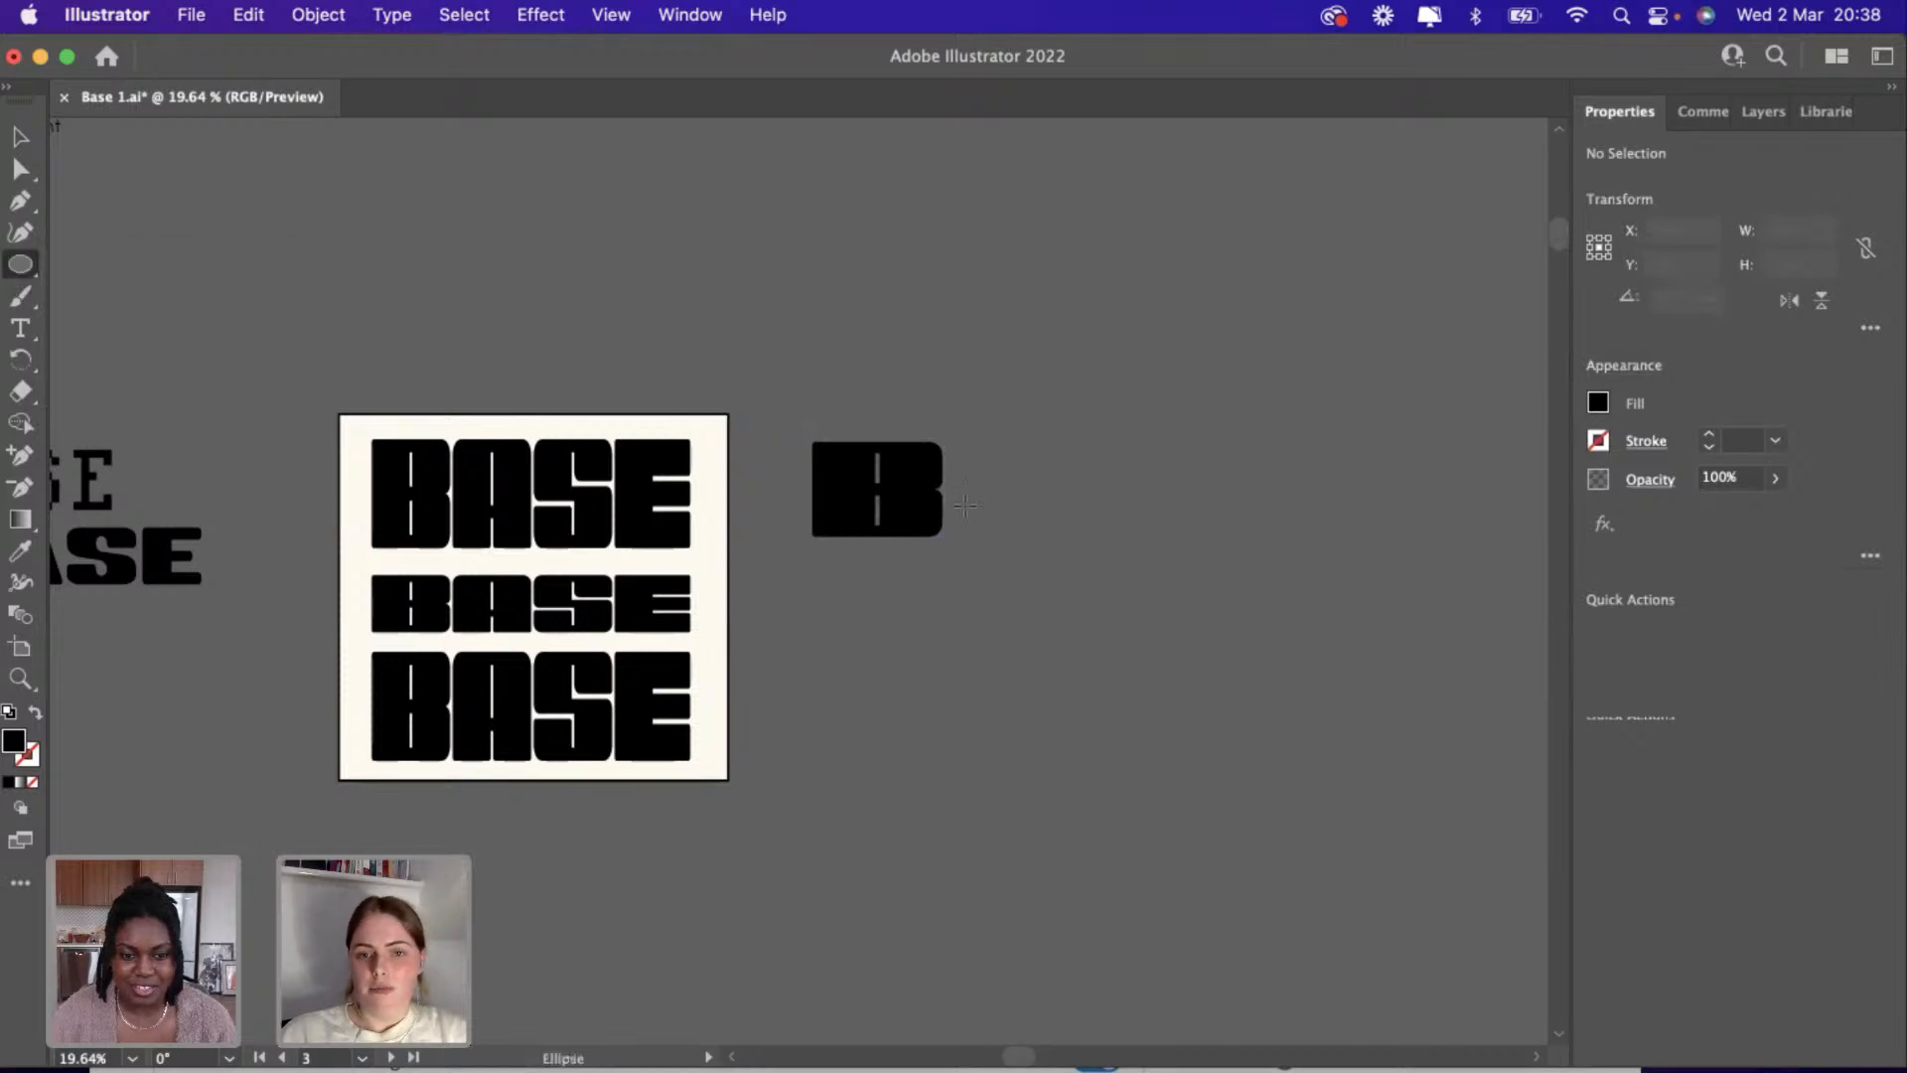
left_click_drag(1051, 486, 1217, 654)
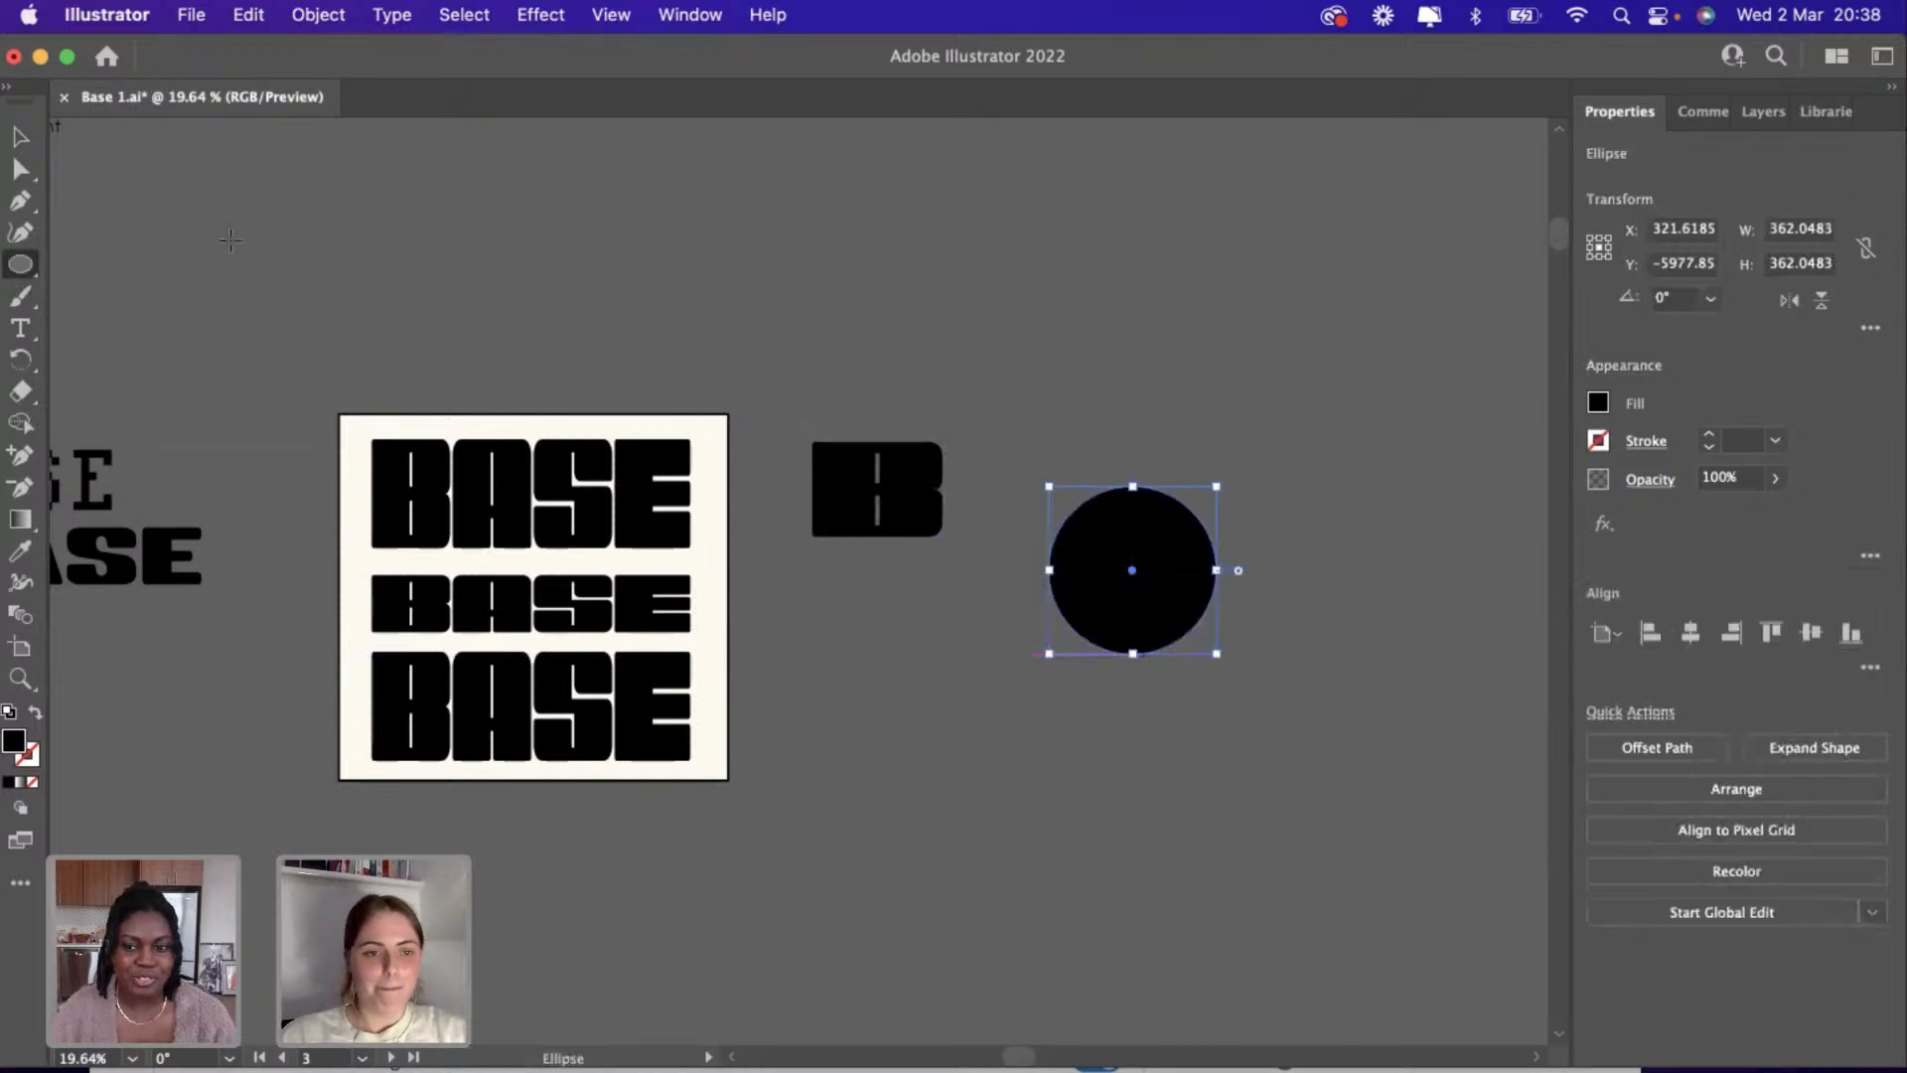
Apply the square's off-white fill and black stroke to the circle with the Eyedropper.
left_click(15, 144)
left_click(20, 550)
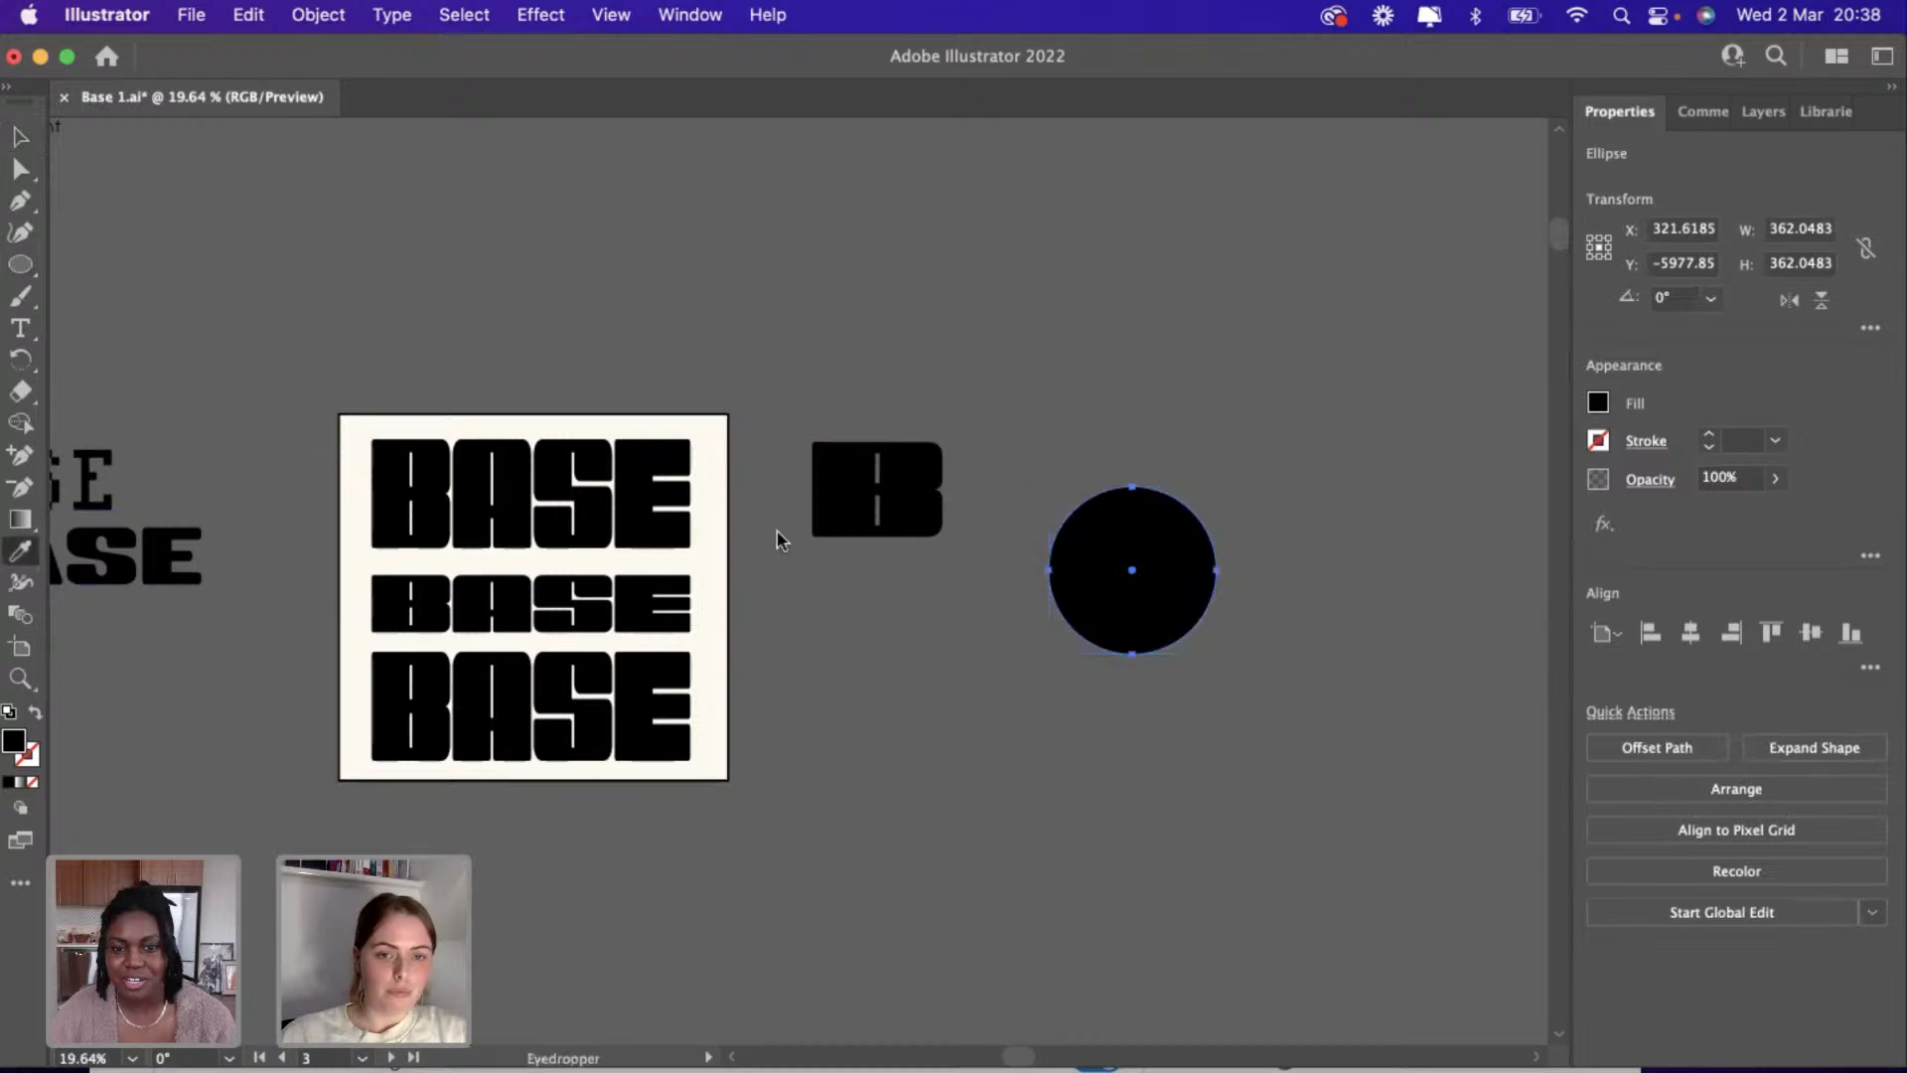
left_click(725, 515)
left_click(25, 137)
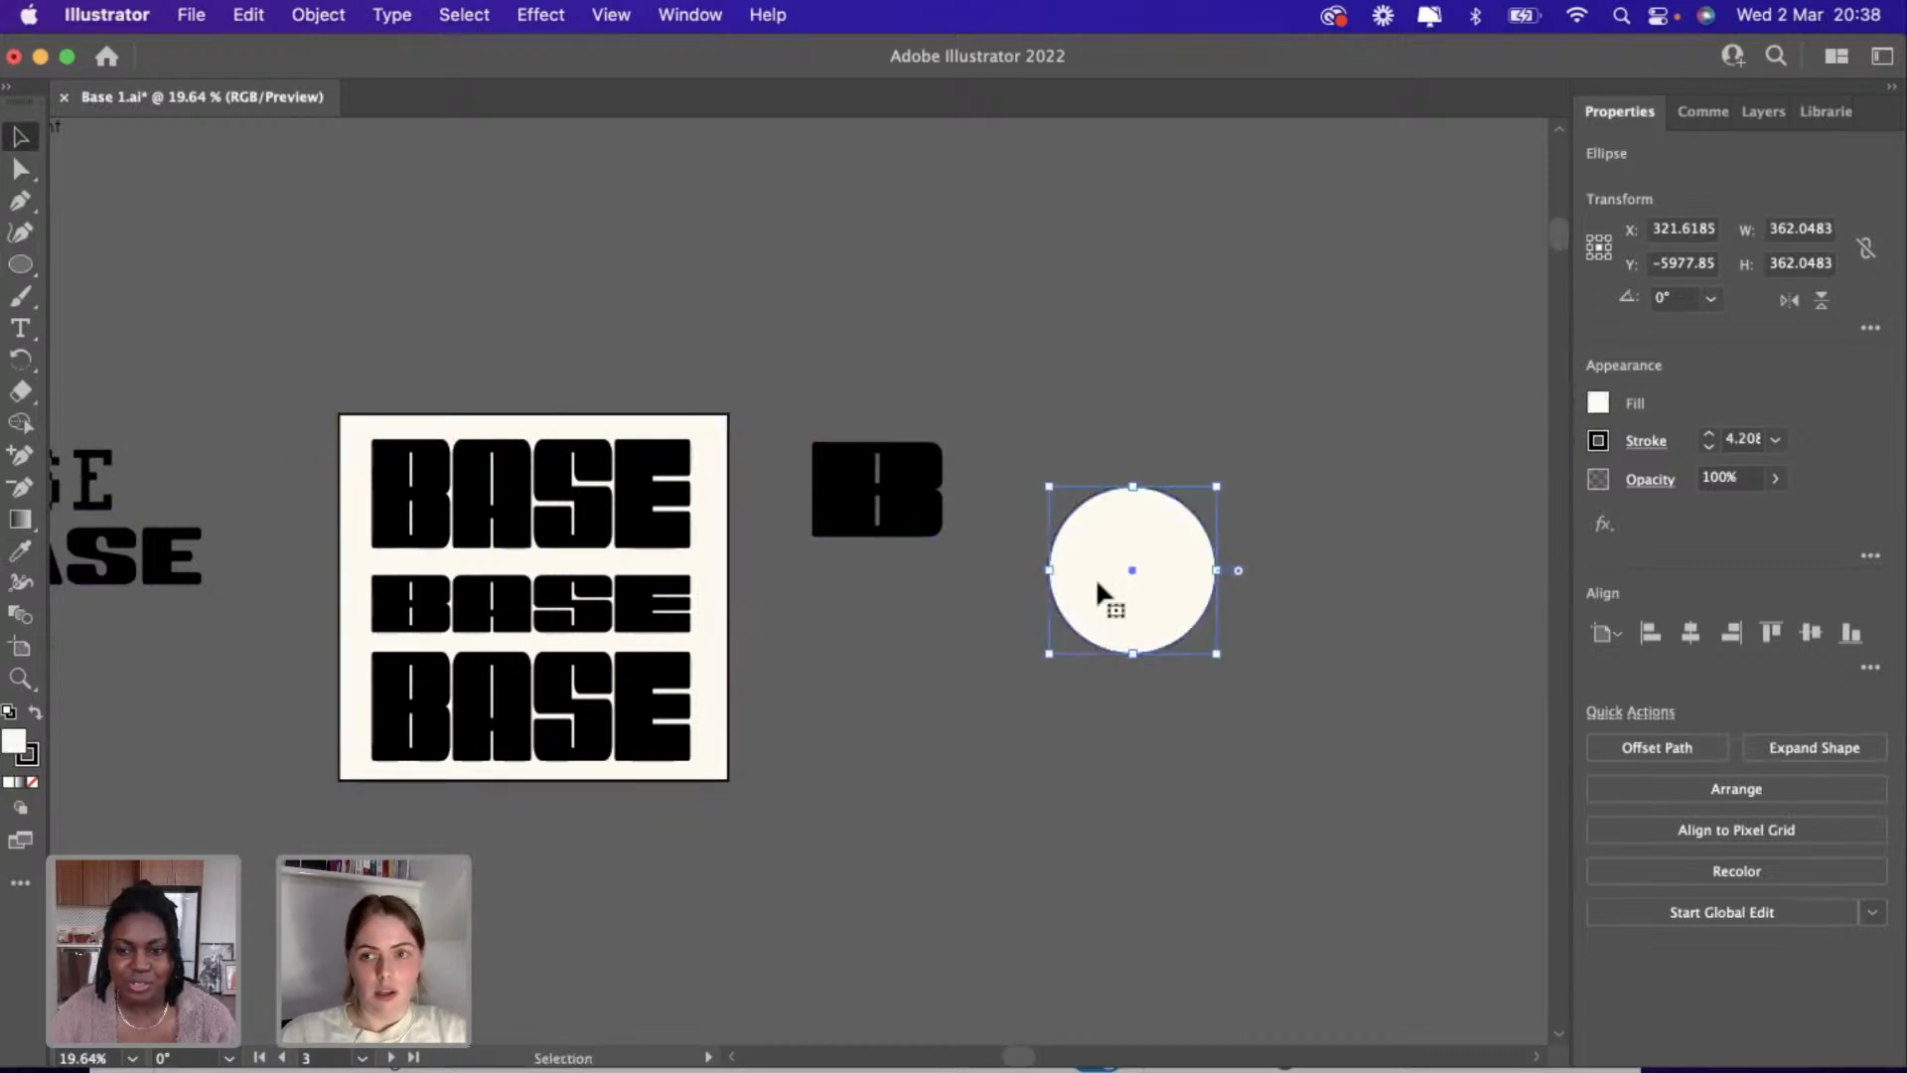
Place the circle beside the square, put the B over it at about 219 px wide, and arrange the B in front.
left_click_drag(1182, 532, 882, 656)
left_click(910, 527)
right_click(884, 659)
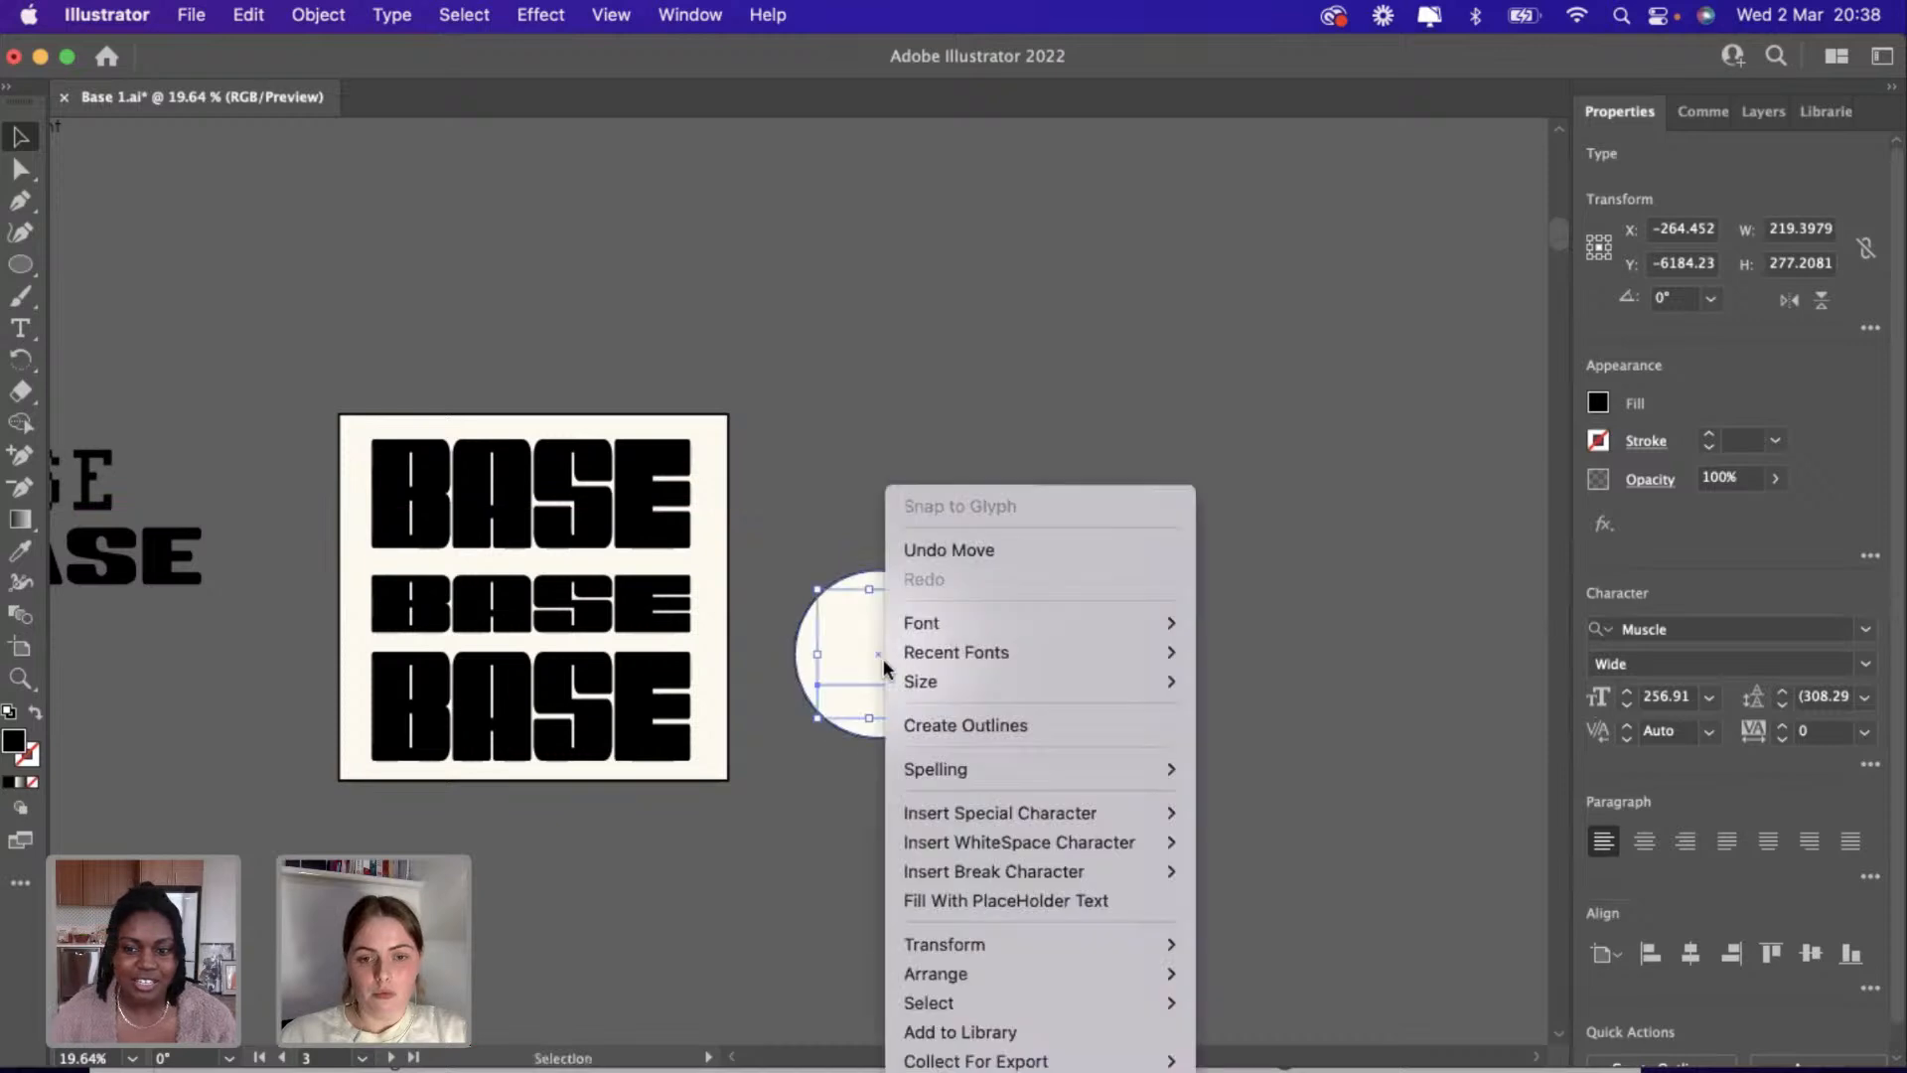
mouse_move(1142, 974)
left_click(1266, 958)
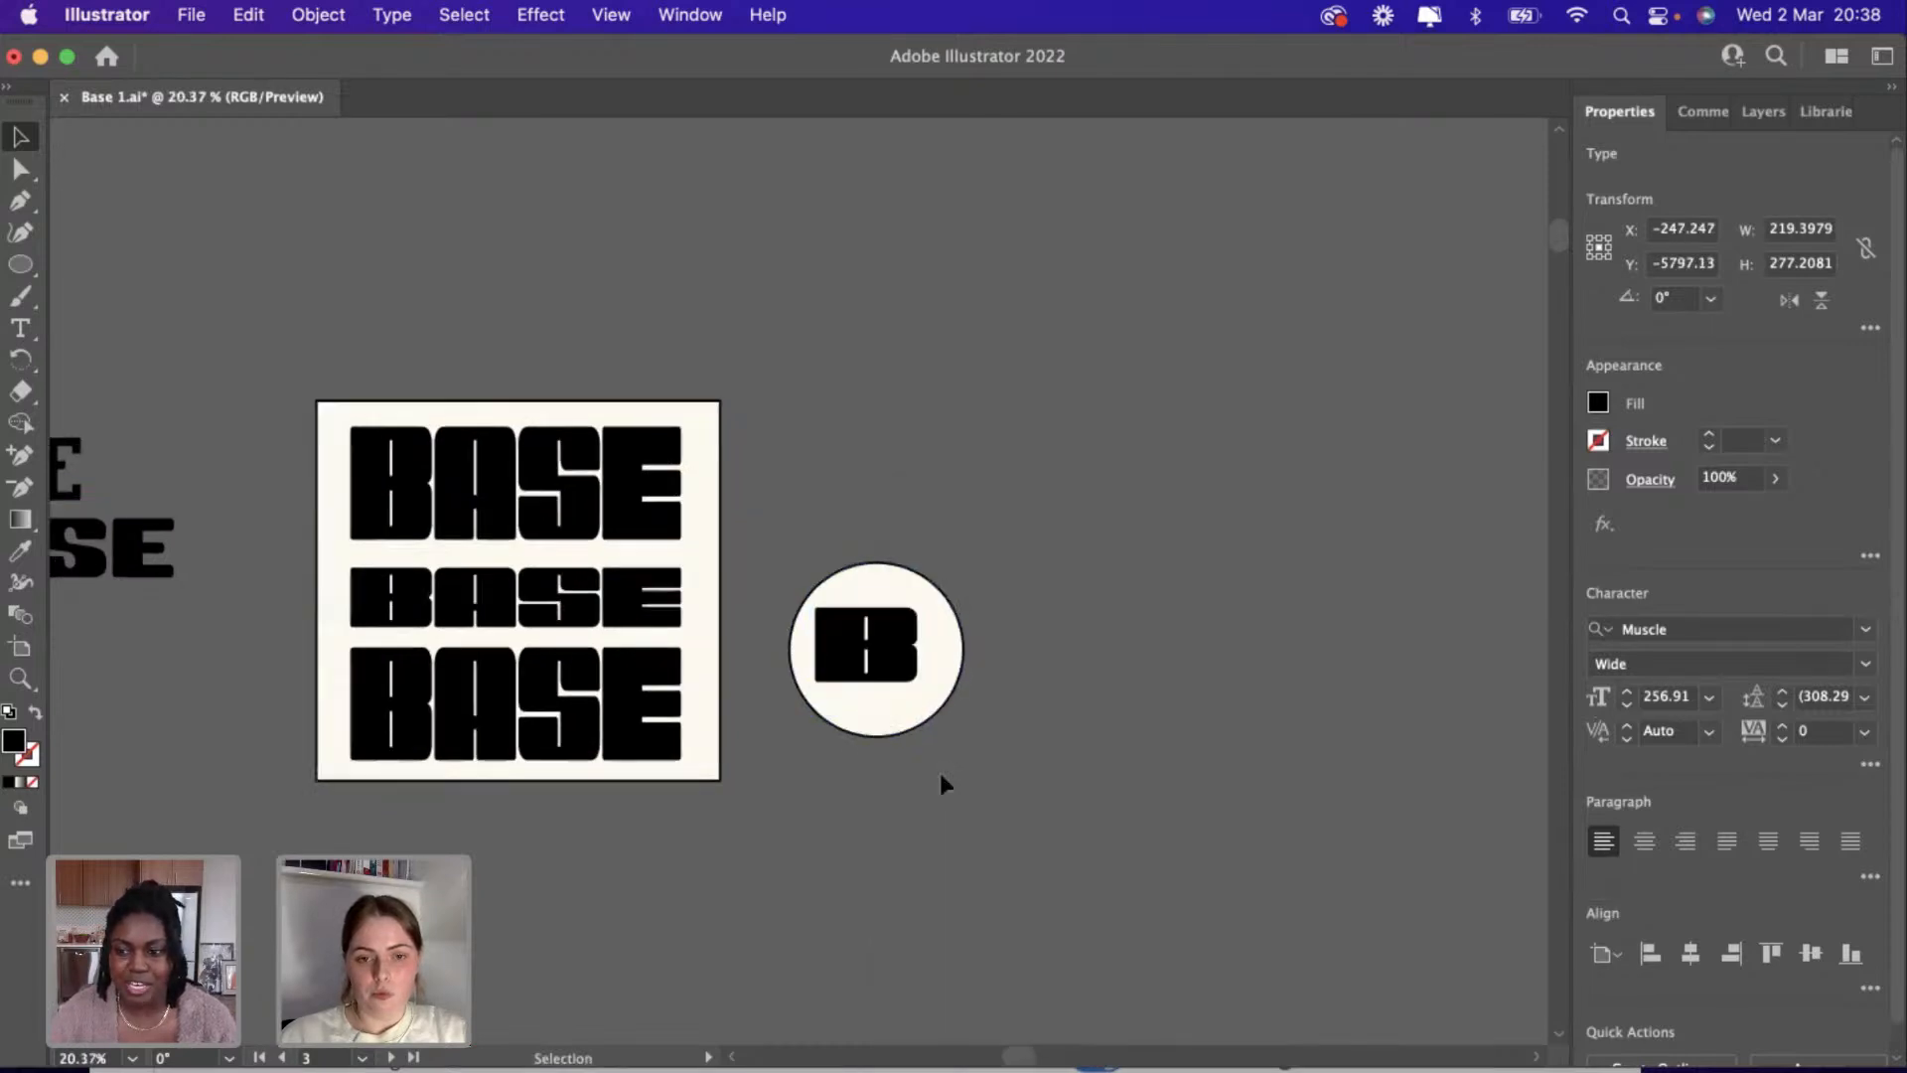
Centre the B inside the off-white circle.
scroll(940, 771, "up", 3)
left_click_drag(894, 668, 899, 668)
left_click_drag(877, 594, 872, 603)
left_click(753, 847)
scroll(753, 848, "down", 3)
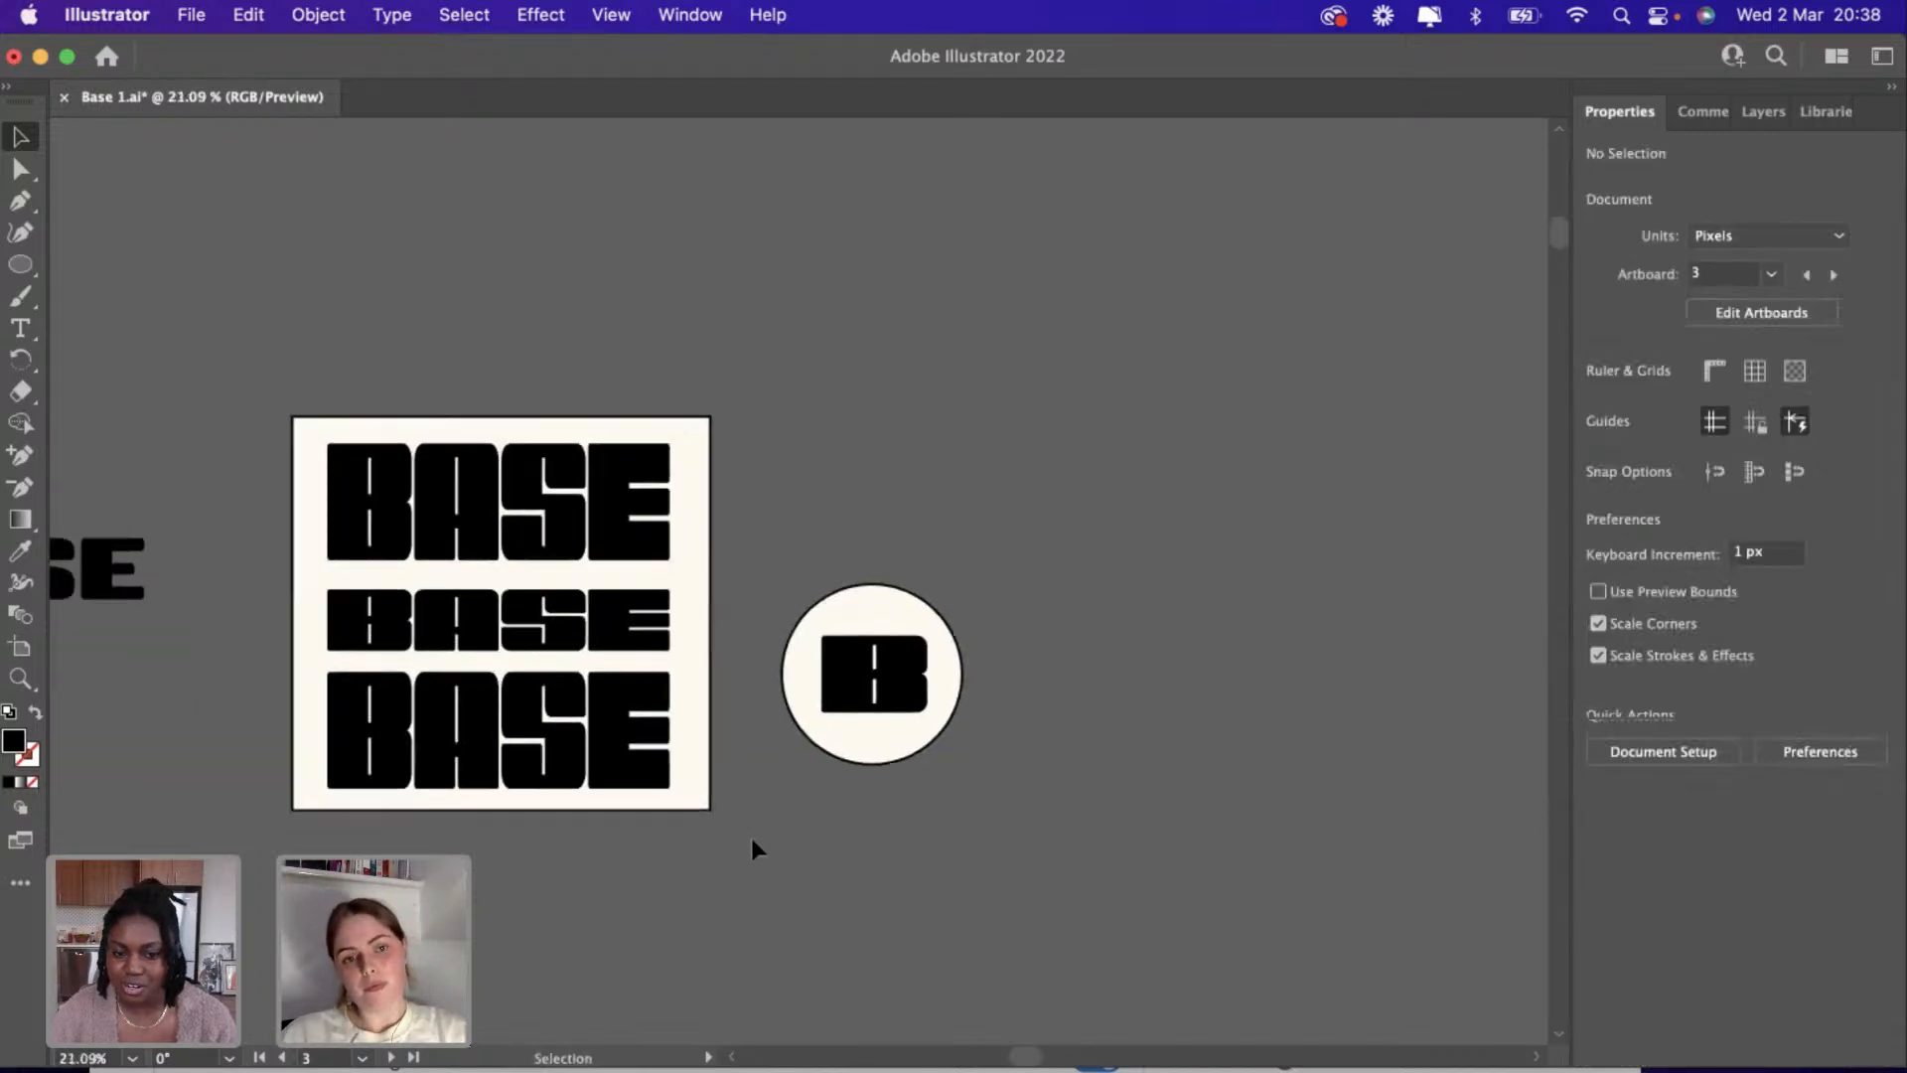
Duplicate the circle's B onto the empty canvas above the circle.
scroll(715, 716, "left", 2)
scroll(835, 594, "up", 5)
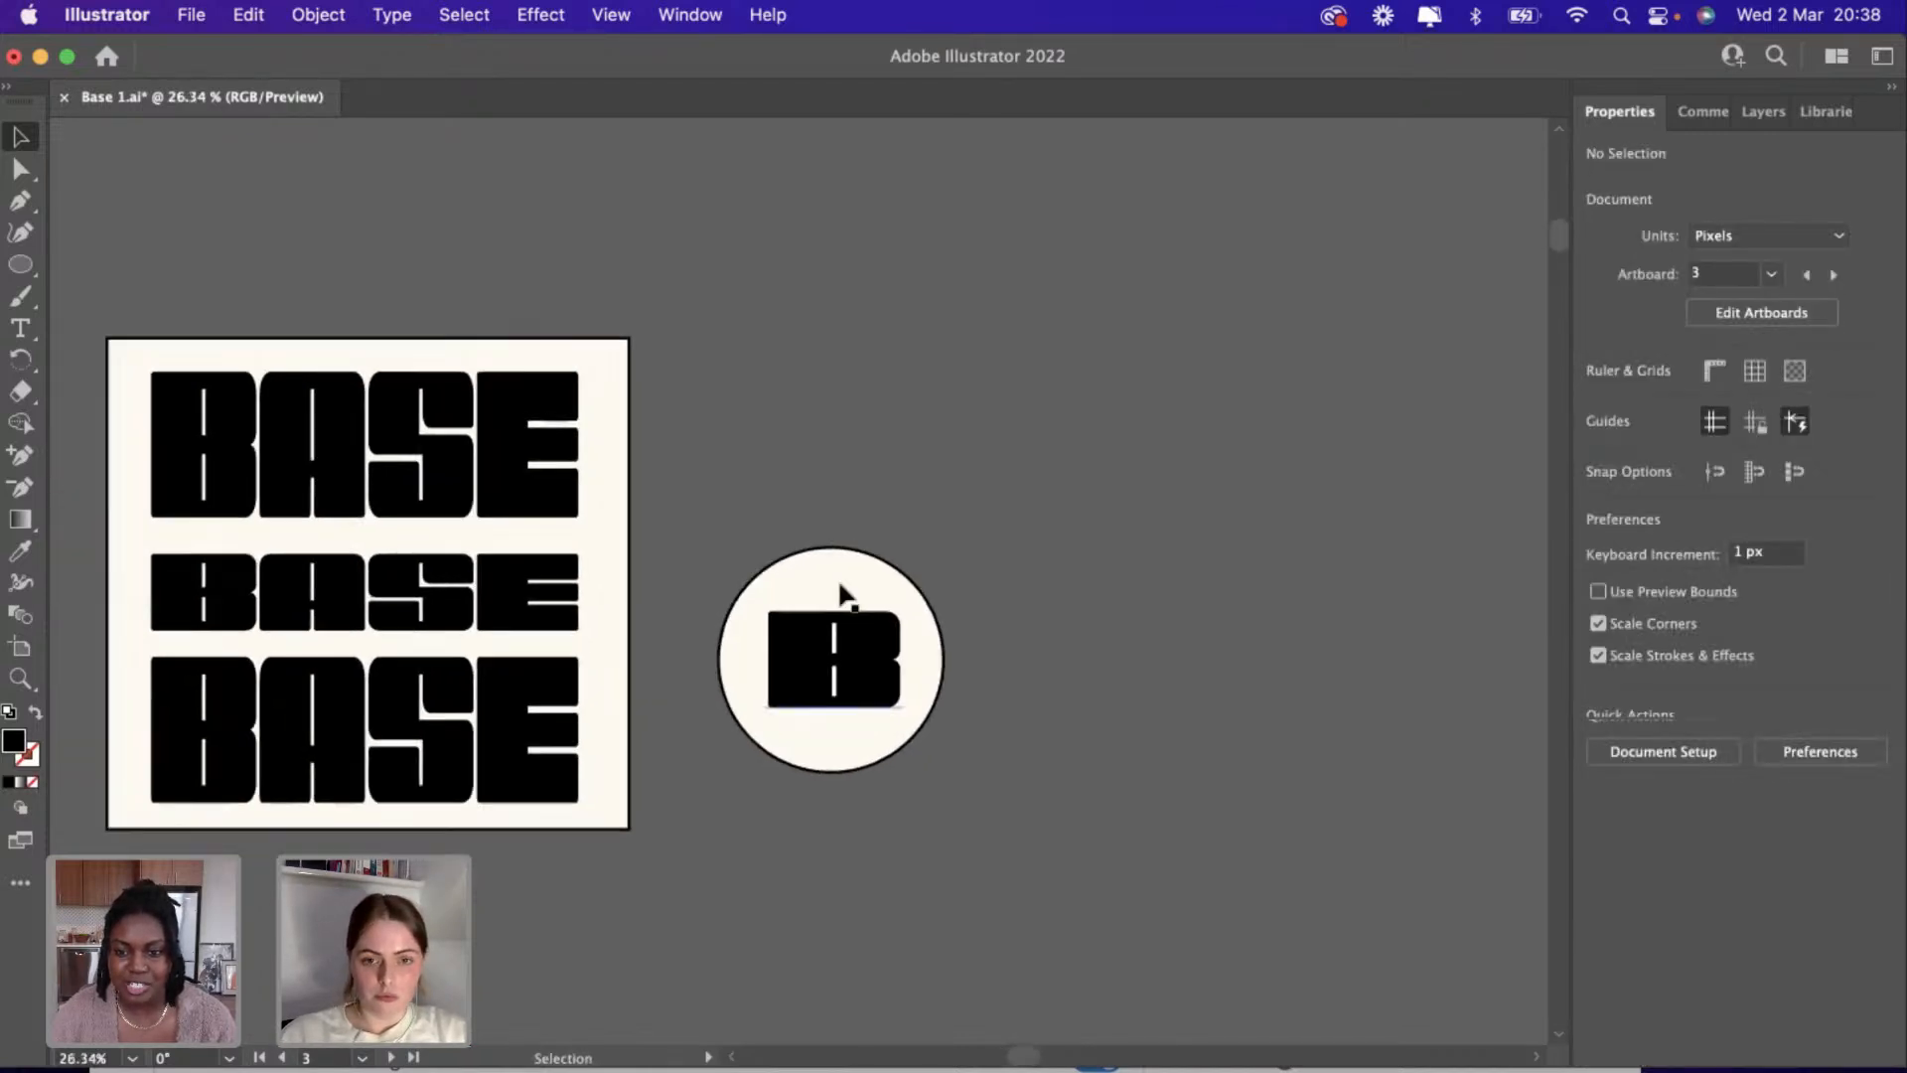
scroll(689, 511, "left", 3)
scroll(688, 512, "up", 2)
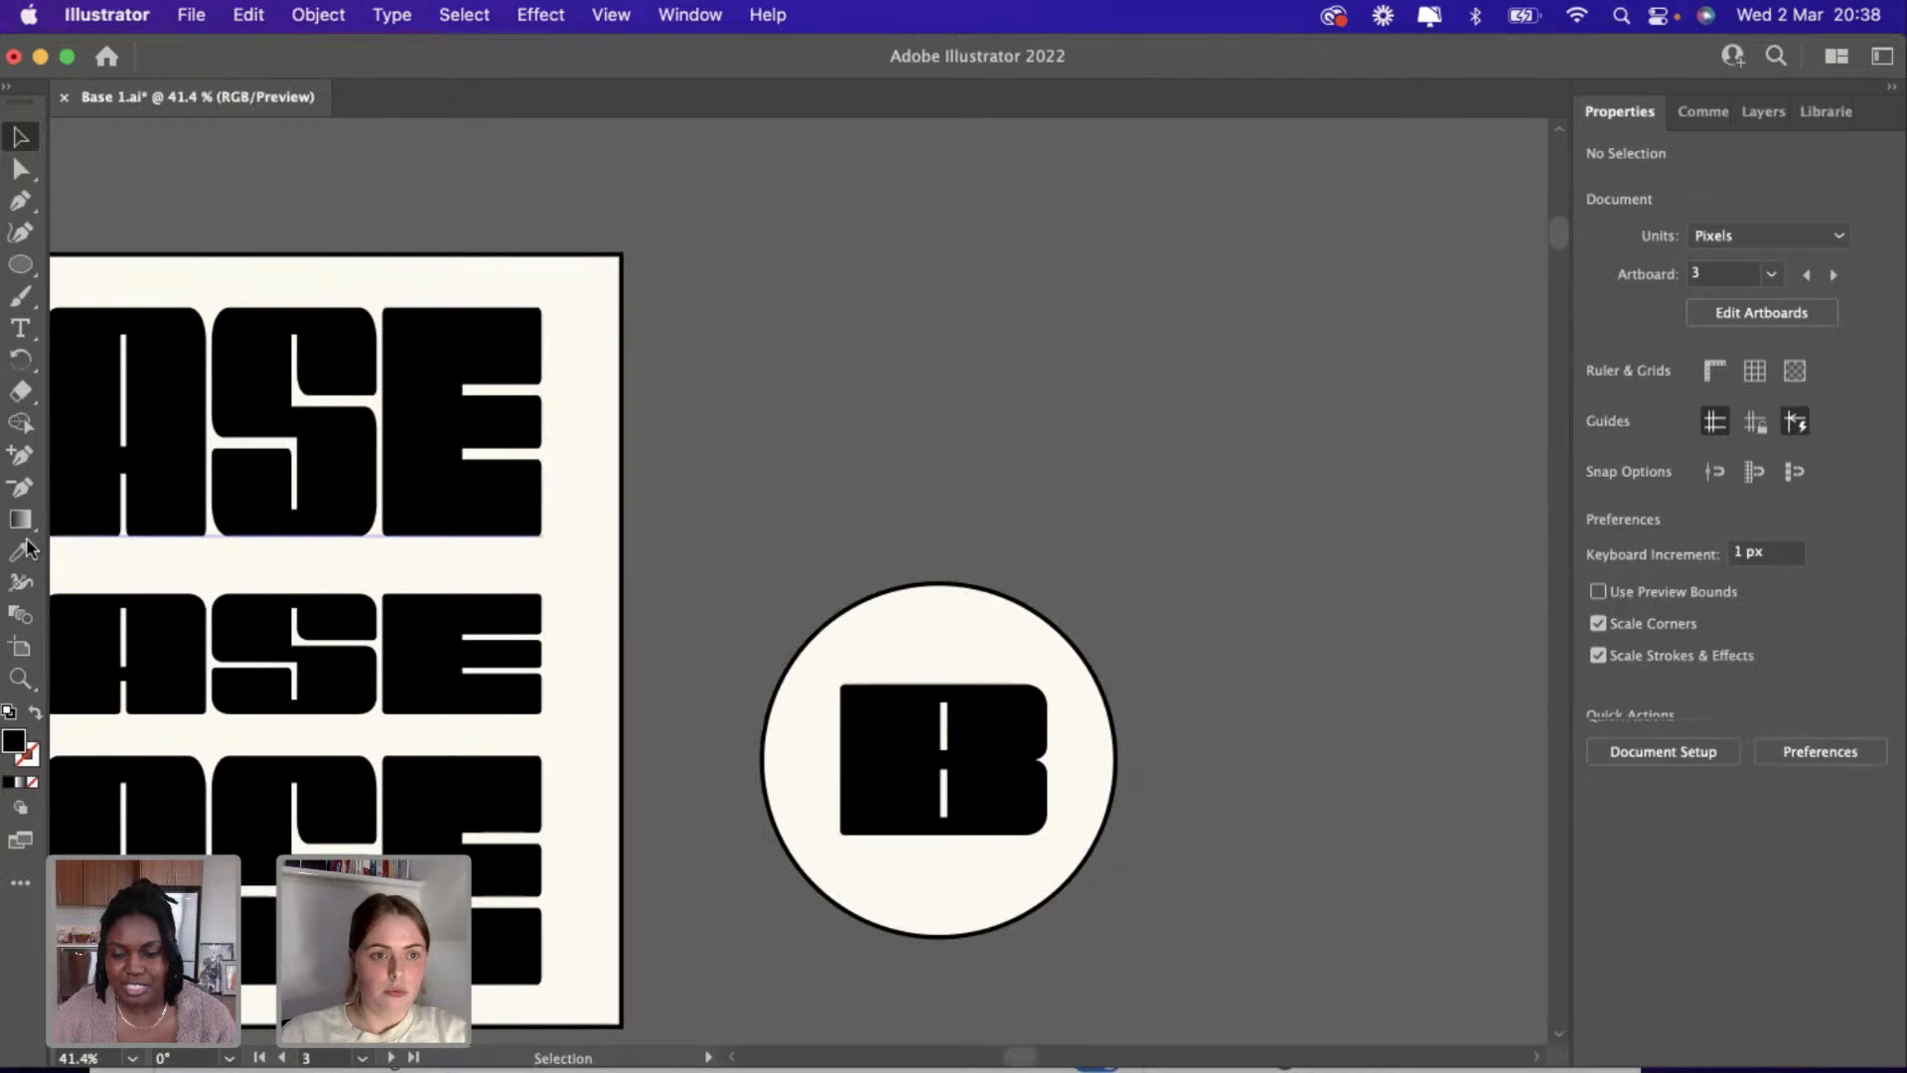
left_click(350, 630)
left_click(961, 782)
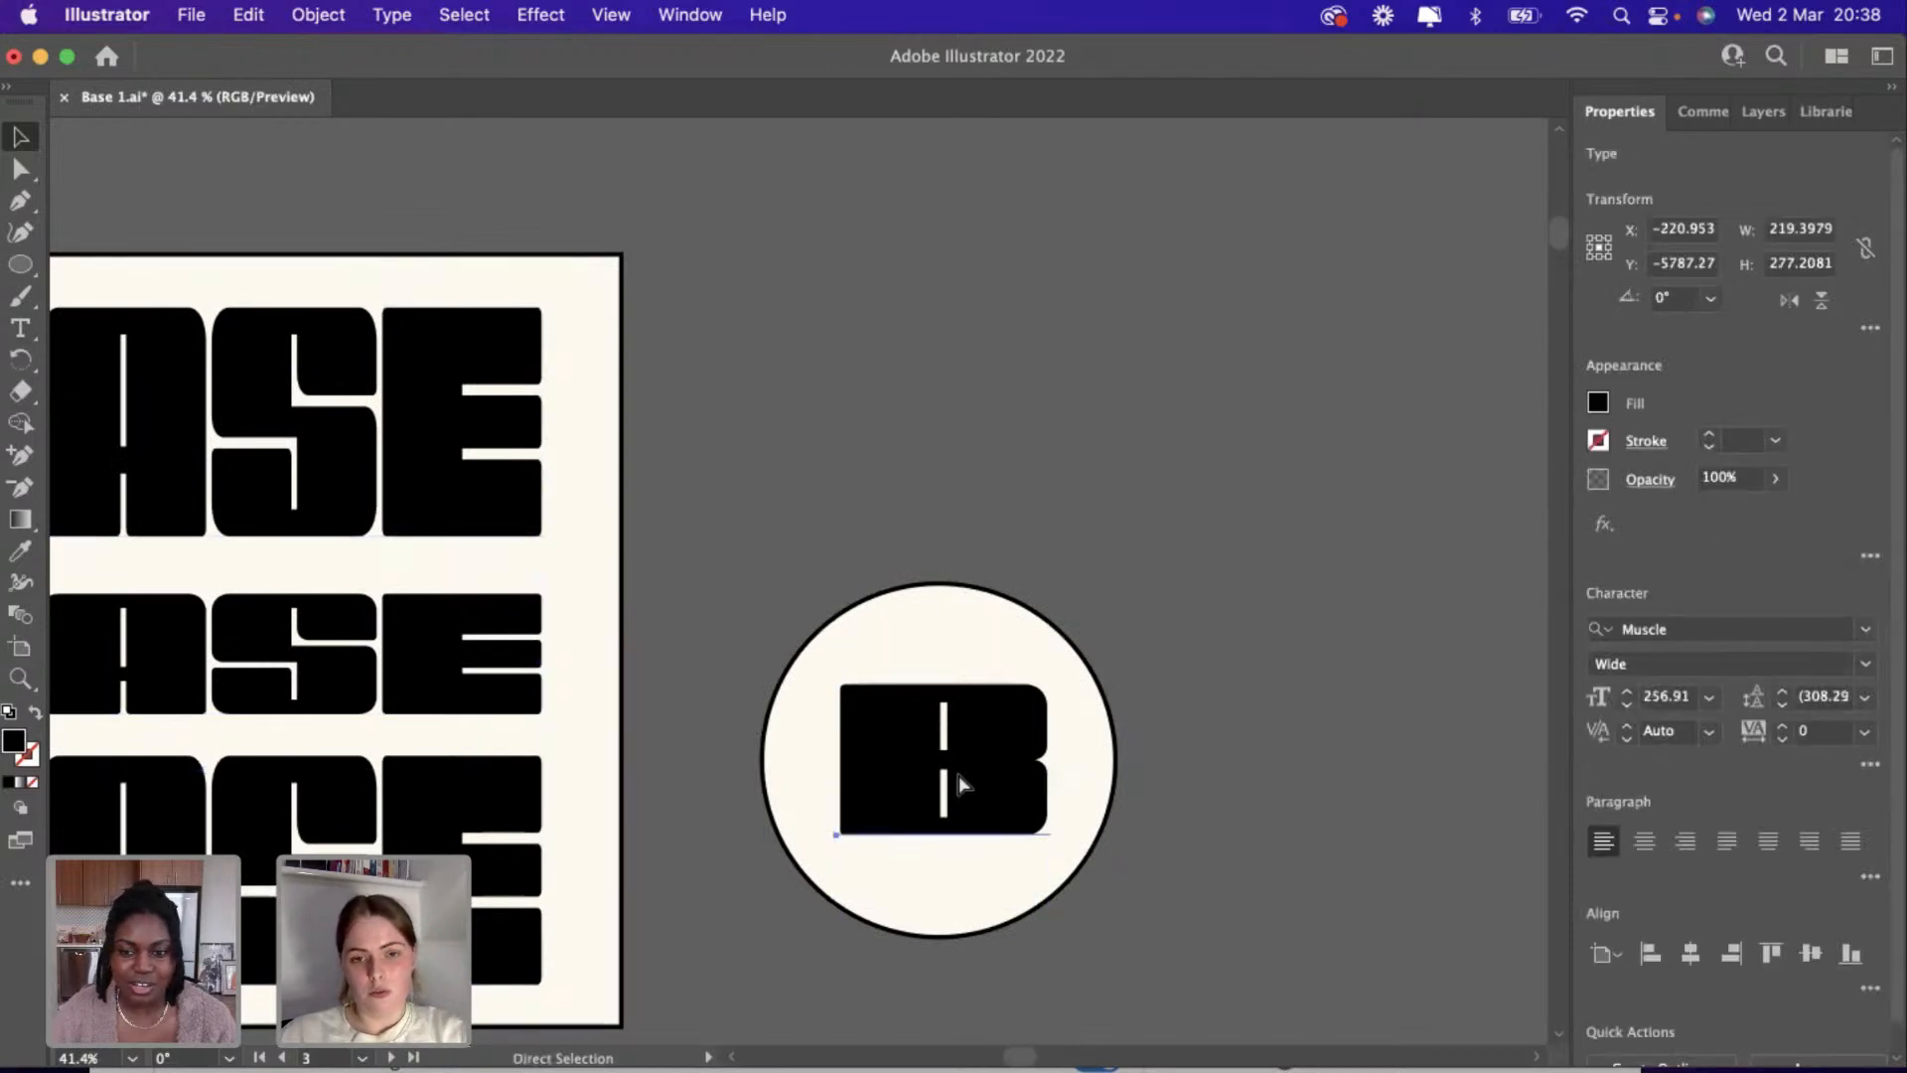
left_click_drag(957, 775, 877, 398)
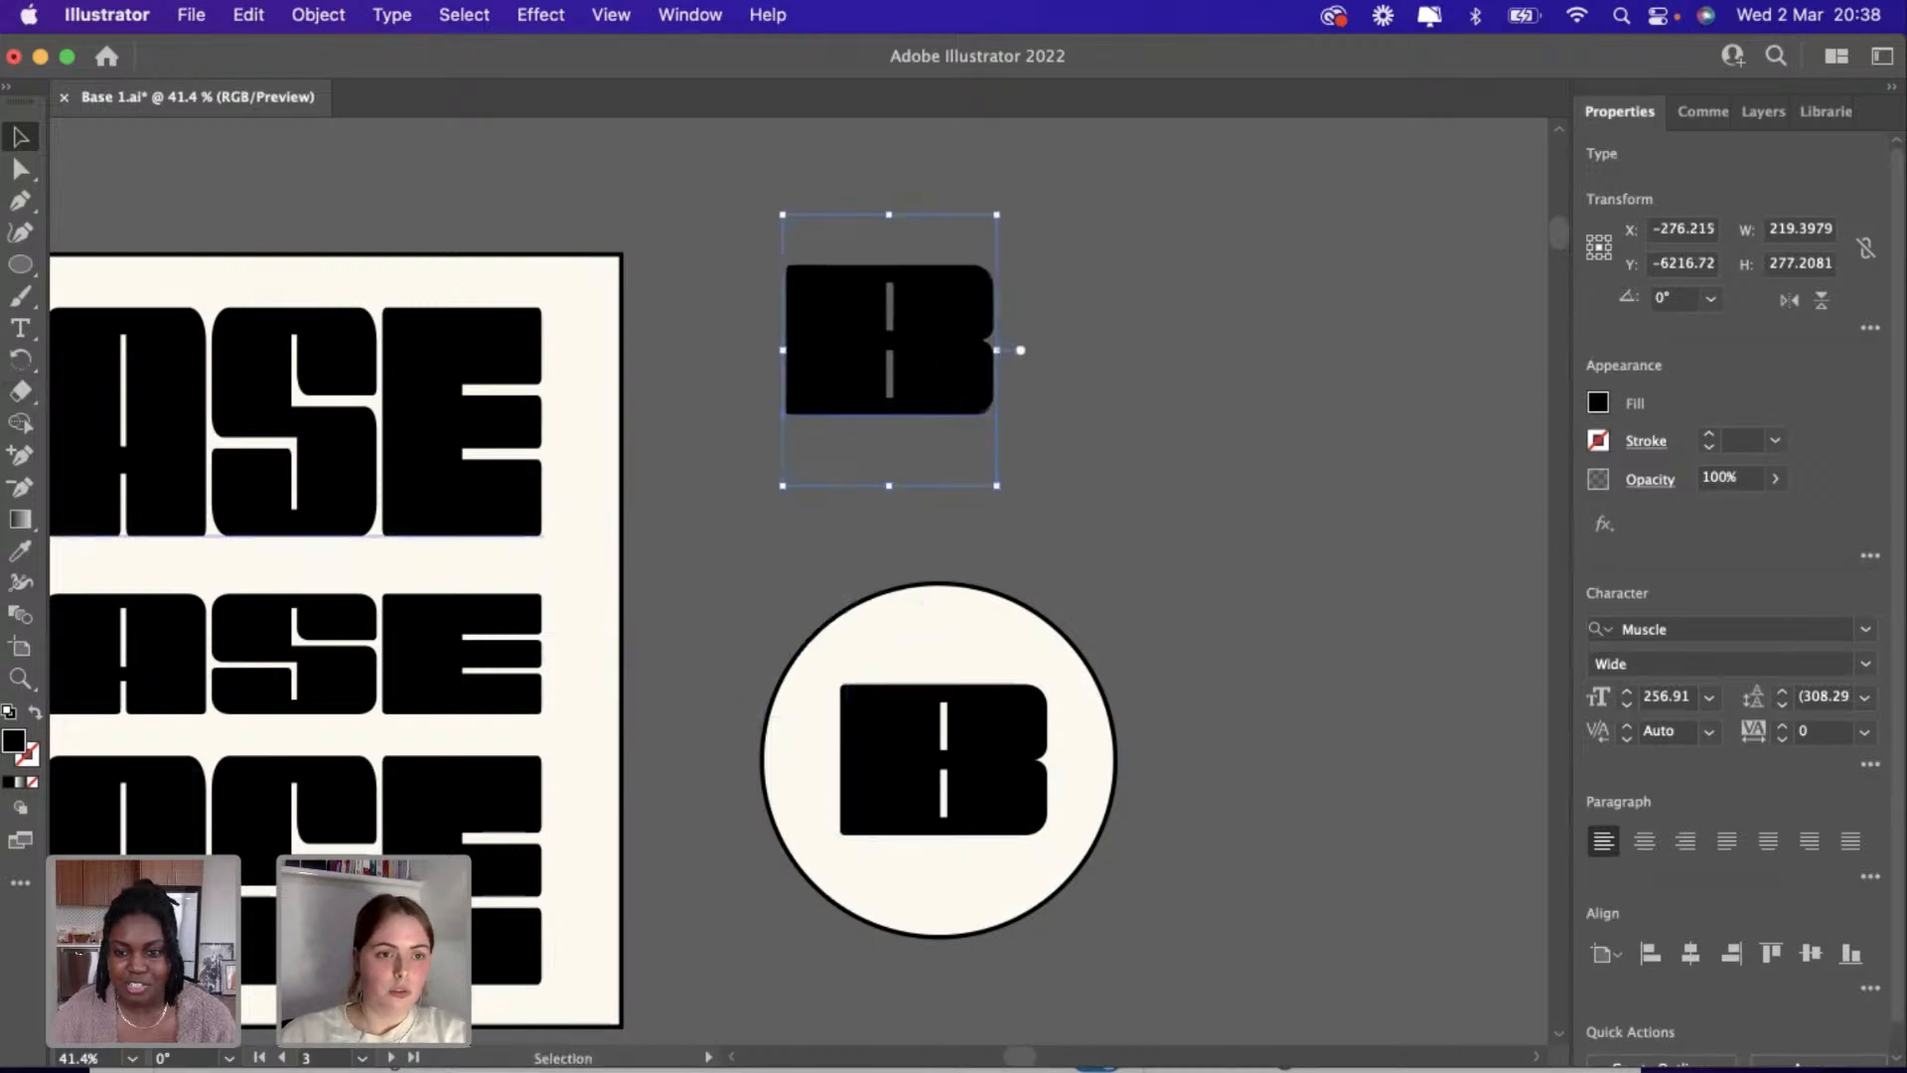
Add the text BASE in Sneakers Pro Medium at 12 pt below the copied B.
left_click(20, 328)
left_click(715, 471)
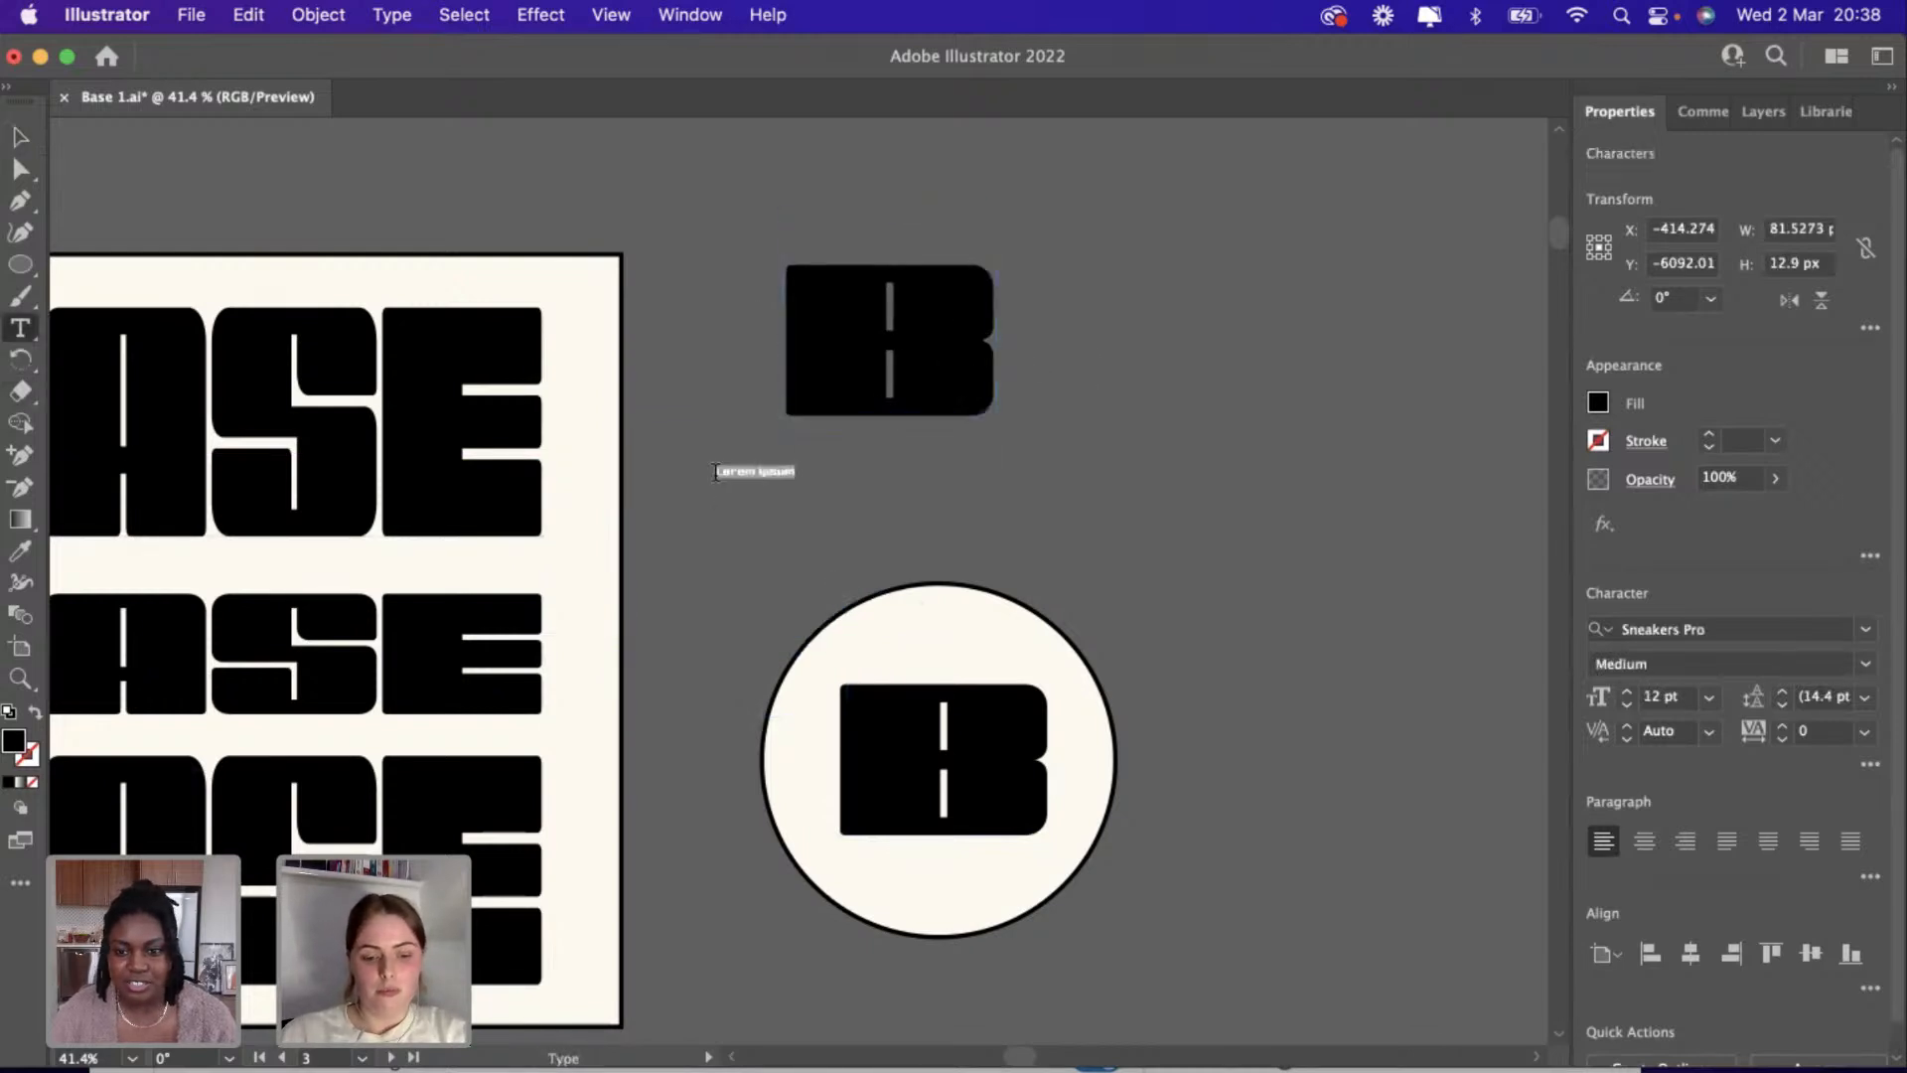
type("BASE")
left_click(20, 136)
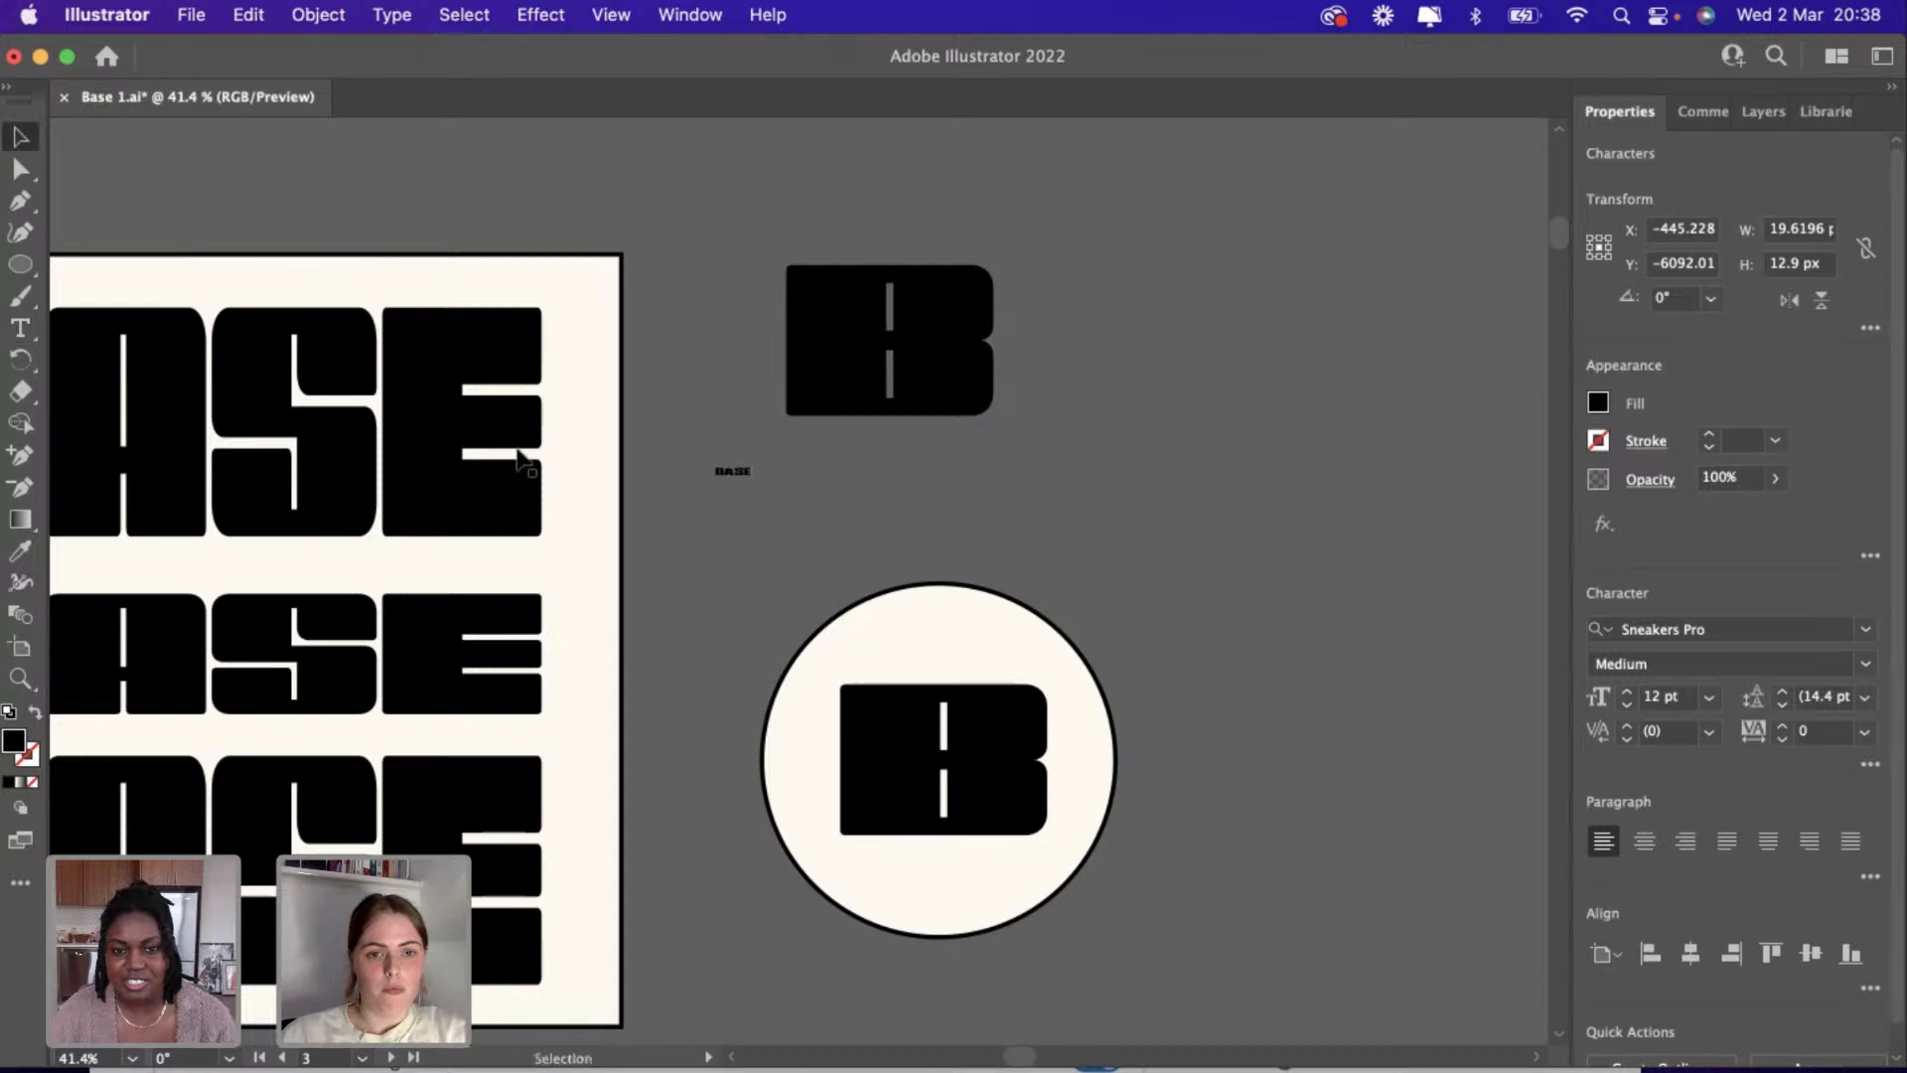
Scale the small BASE text proportionally to about 216 px wide and align it directly beneath the copied B.
left_click_drag(753, 483, 957, 579)
key("super+z")
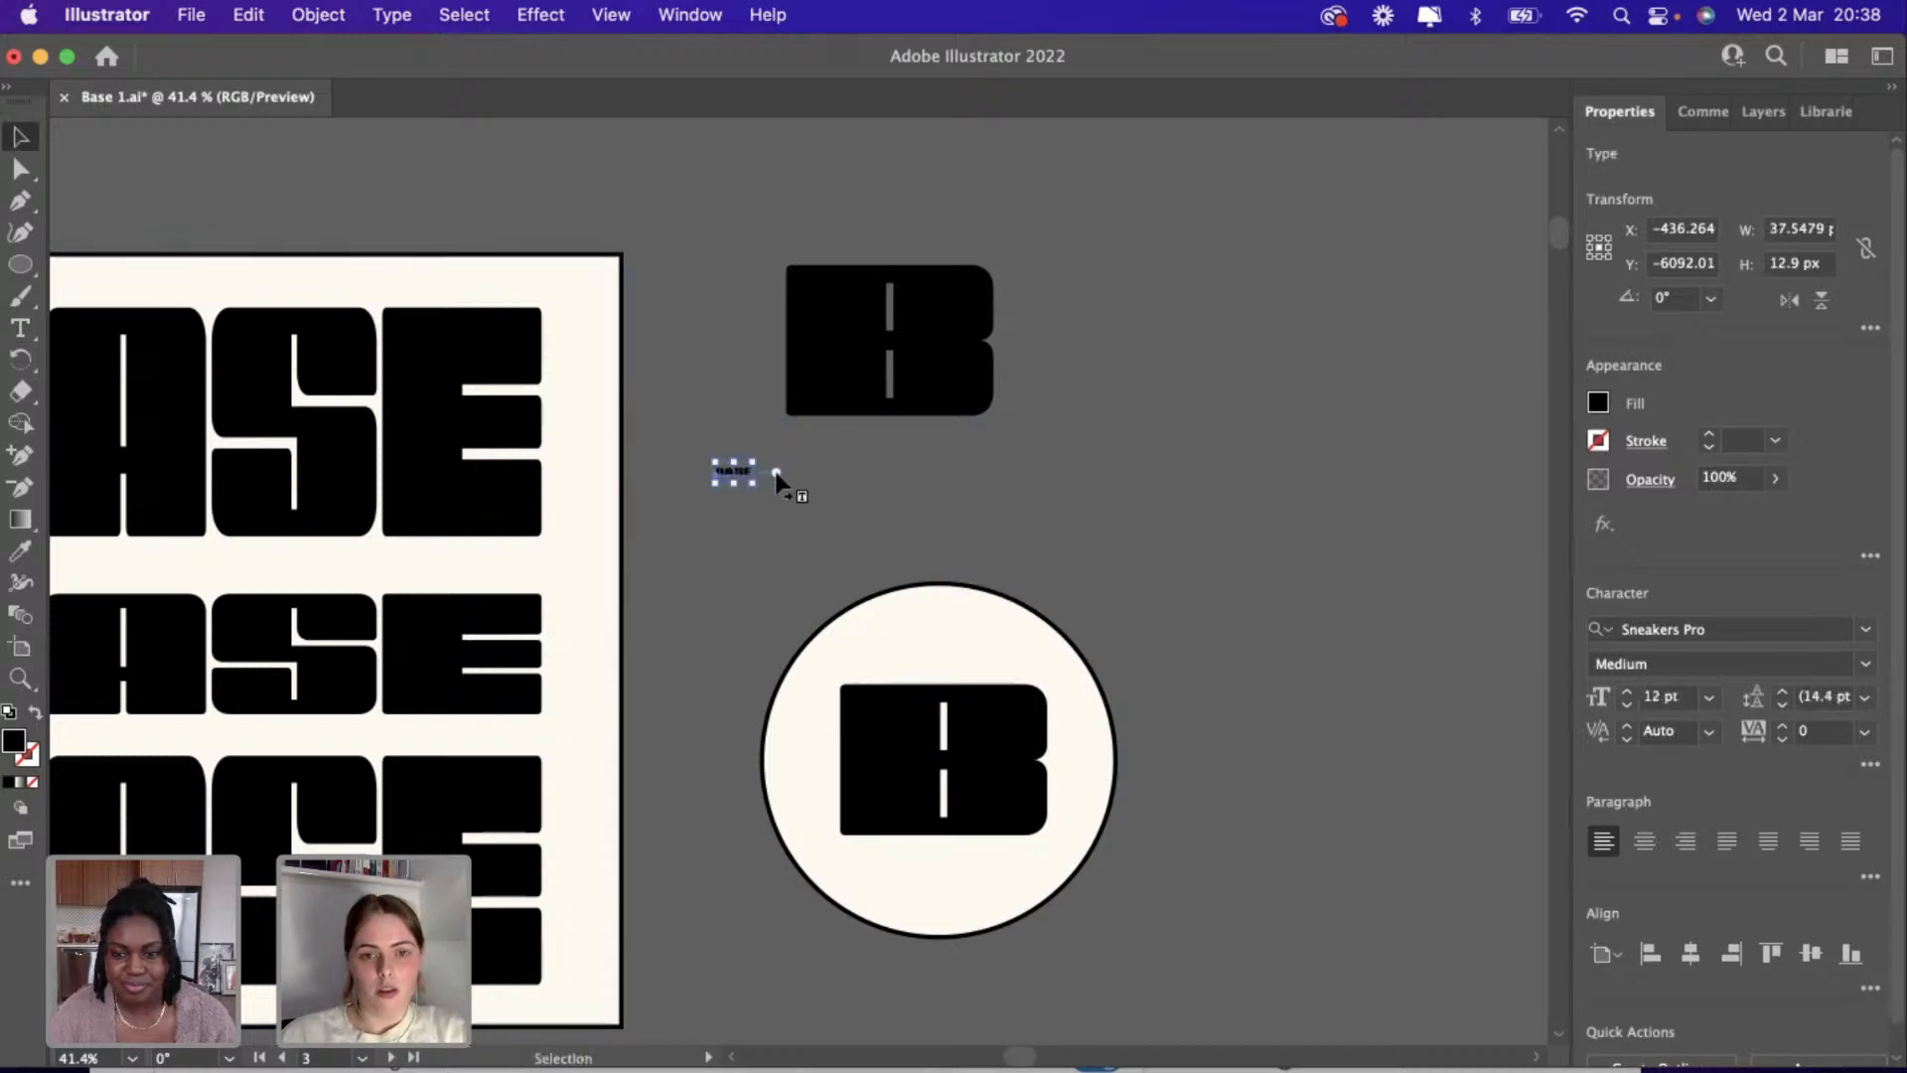
left_click_drag(752, 486, 929, 542)
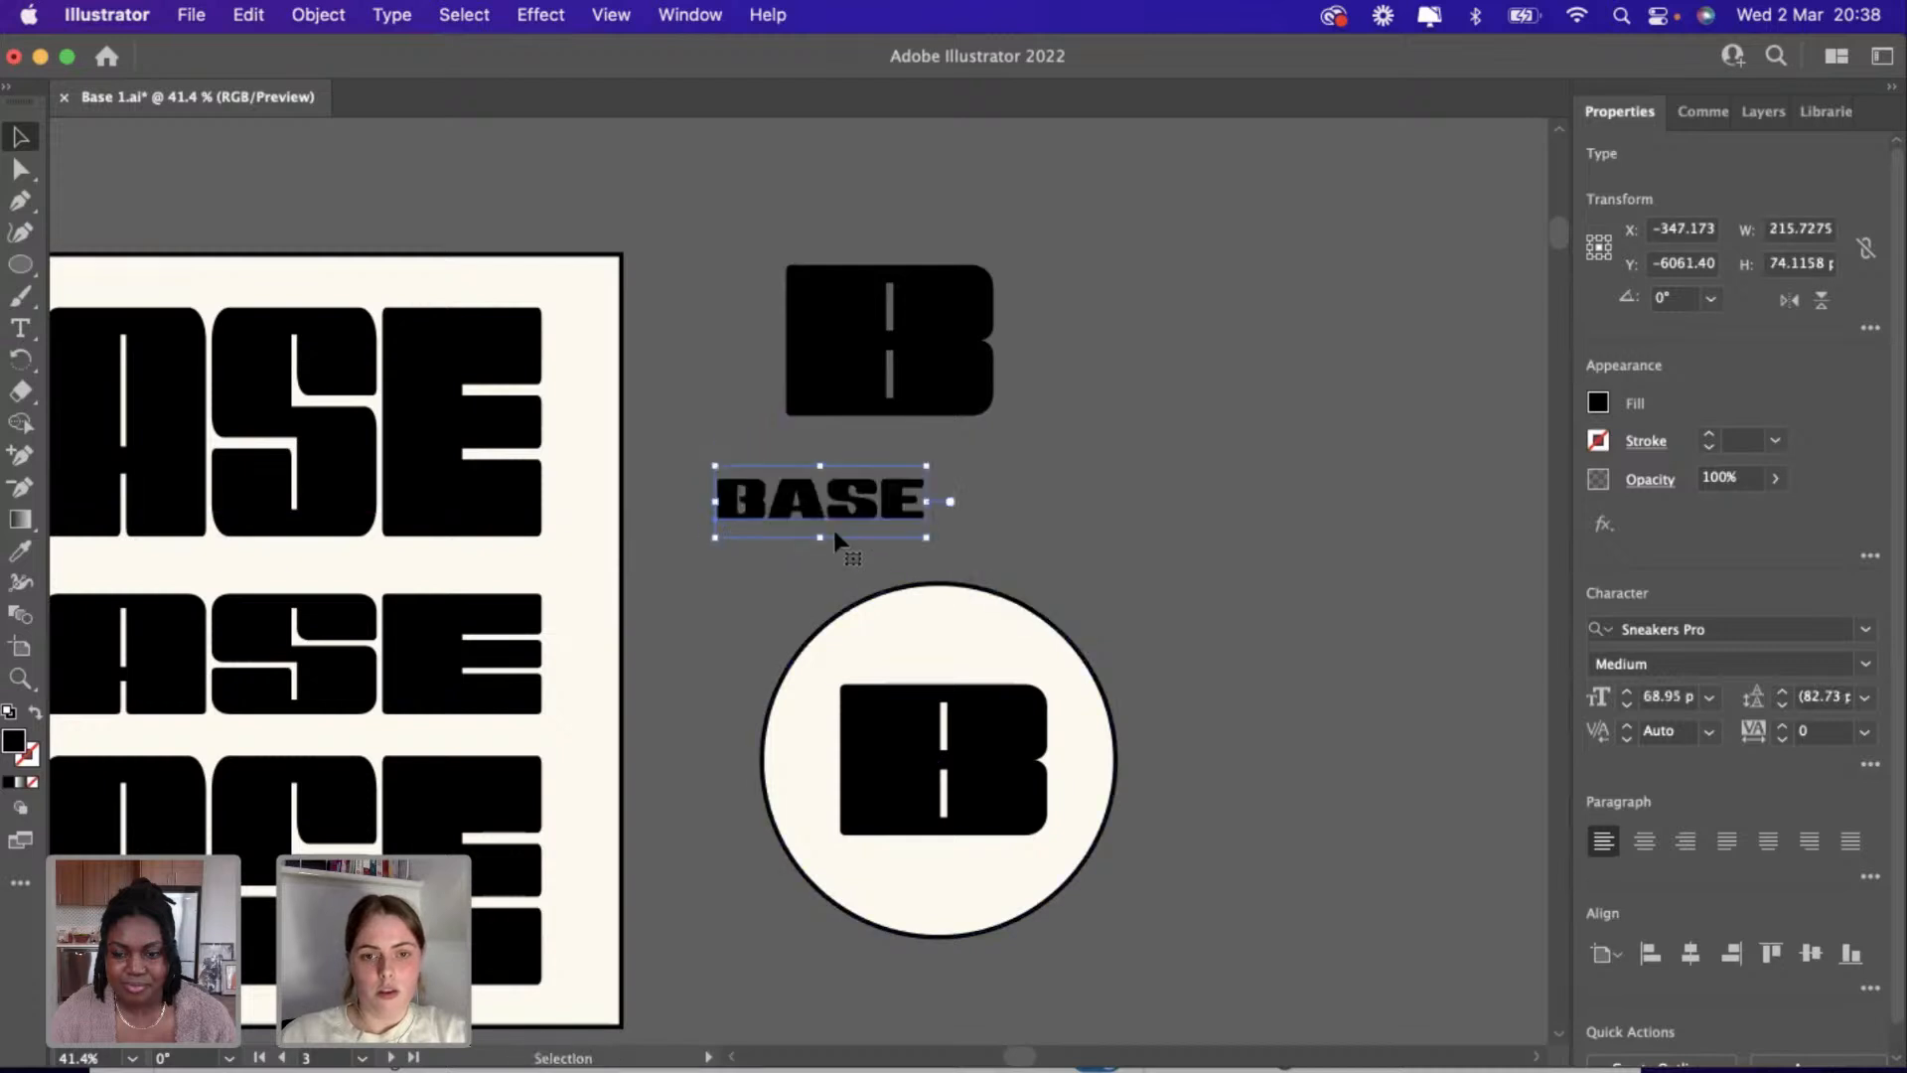
left_click_drag(795, 511, 864, 463)
scroll(874, 438, "up", 3)
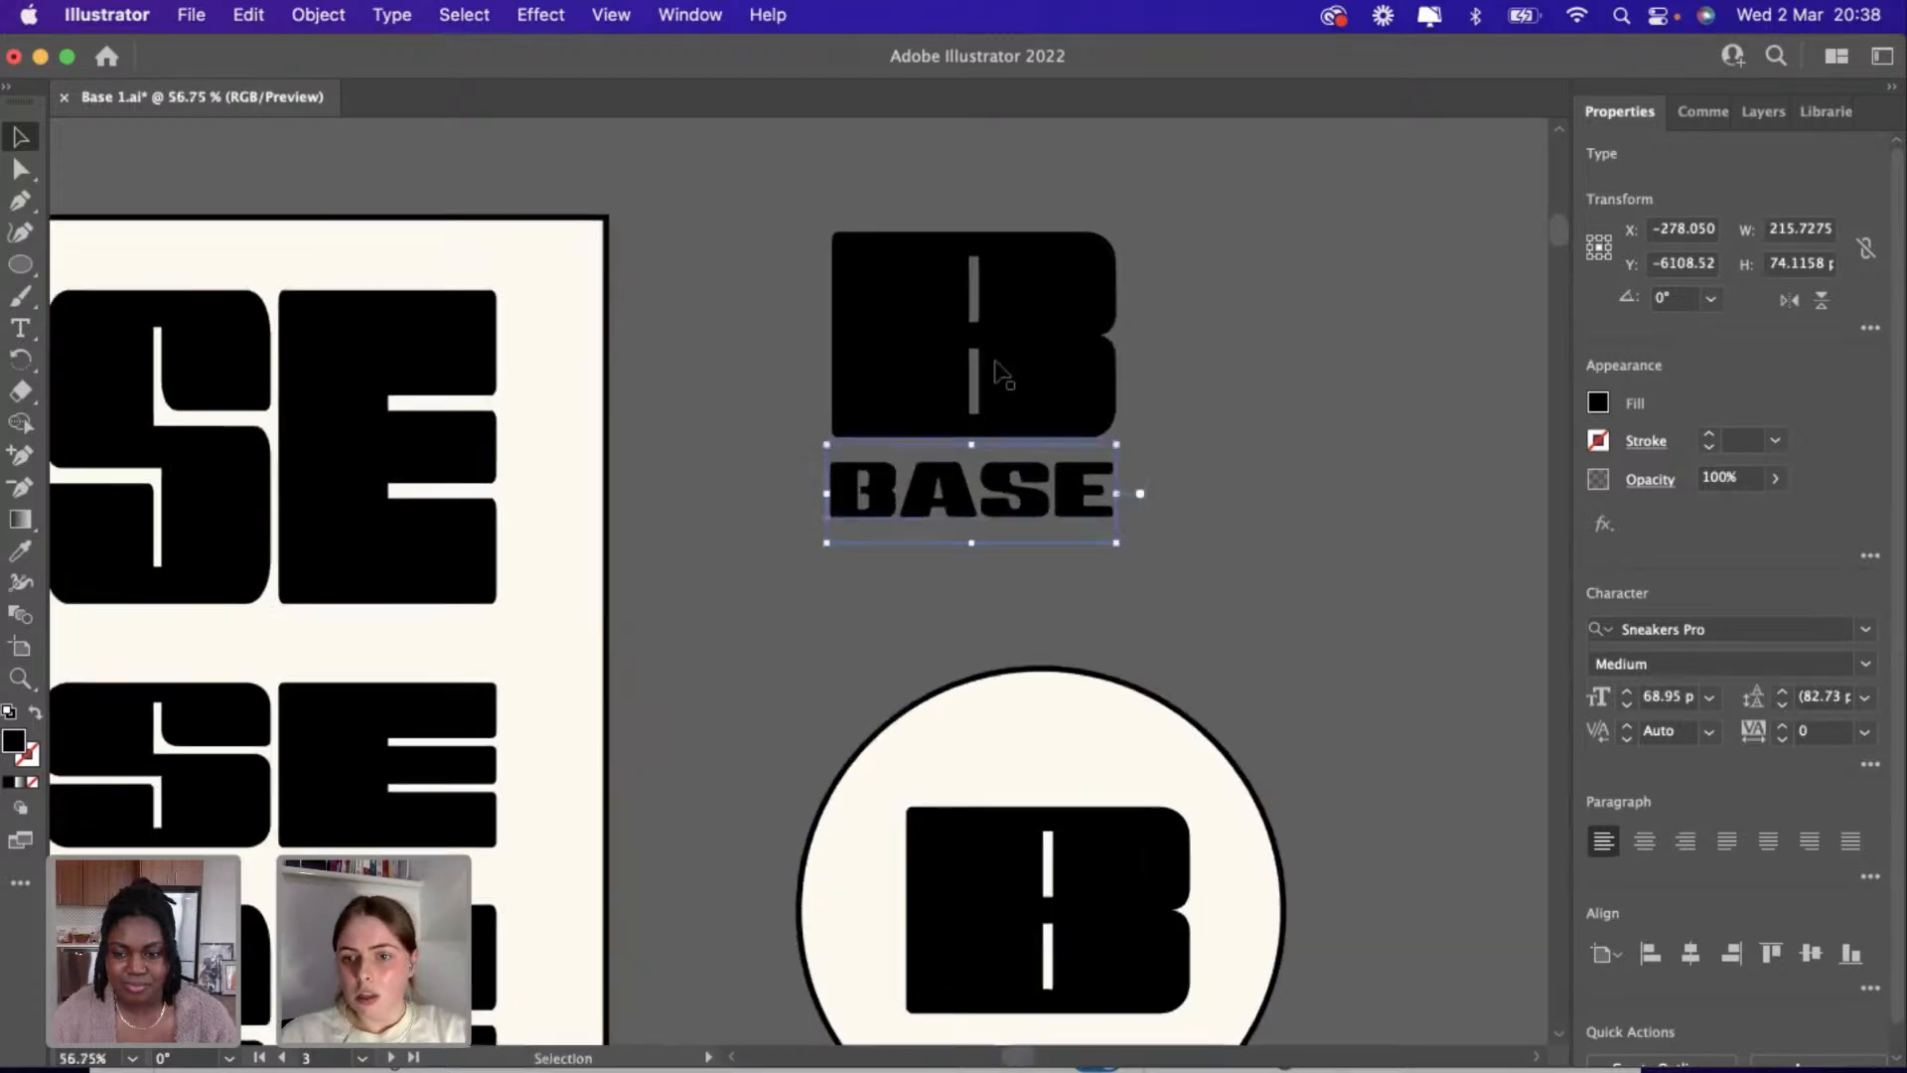
Change the small BASE text beneath the copied B to the Muscle Narrow Italic font.
left_click(910, 371)
left_click(988, 512)
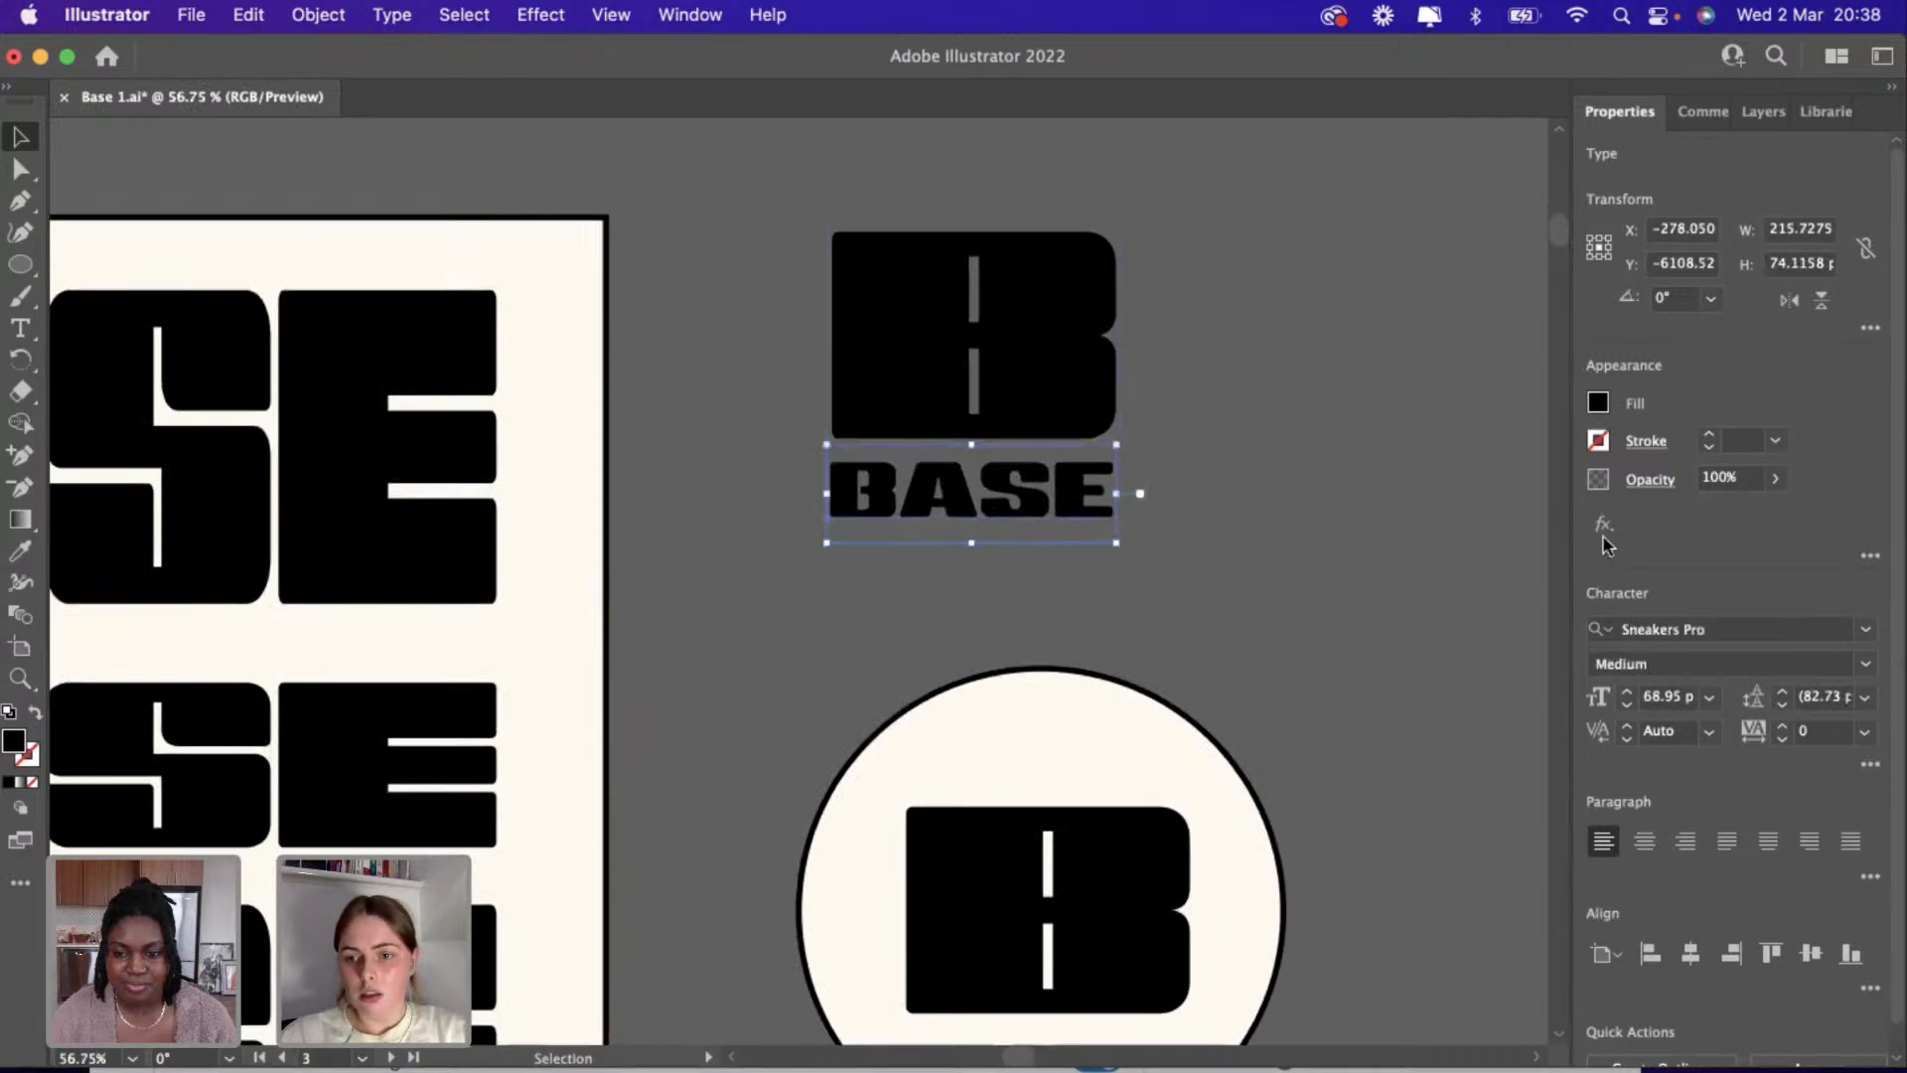
left_click(1046, 417, "shift")
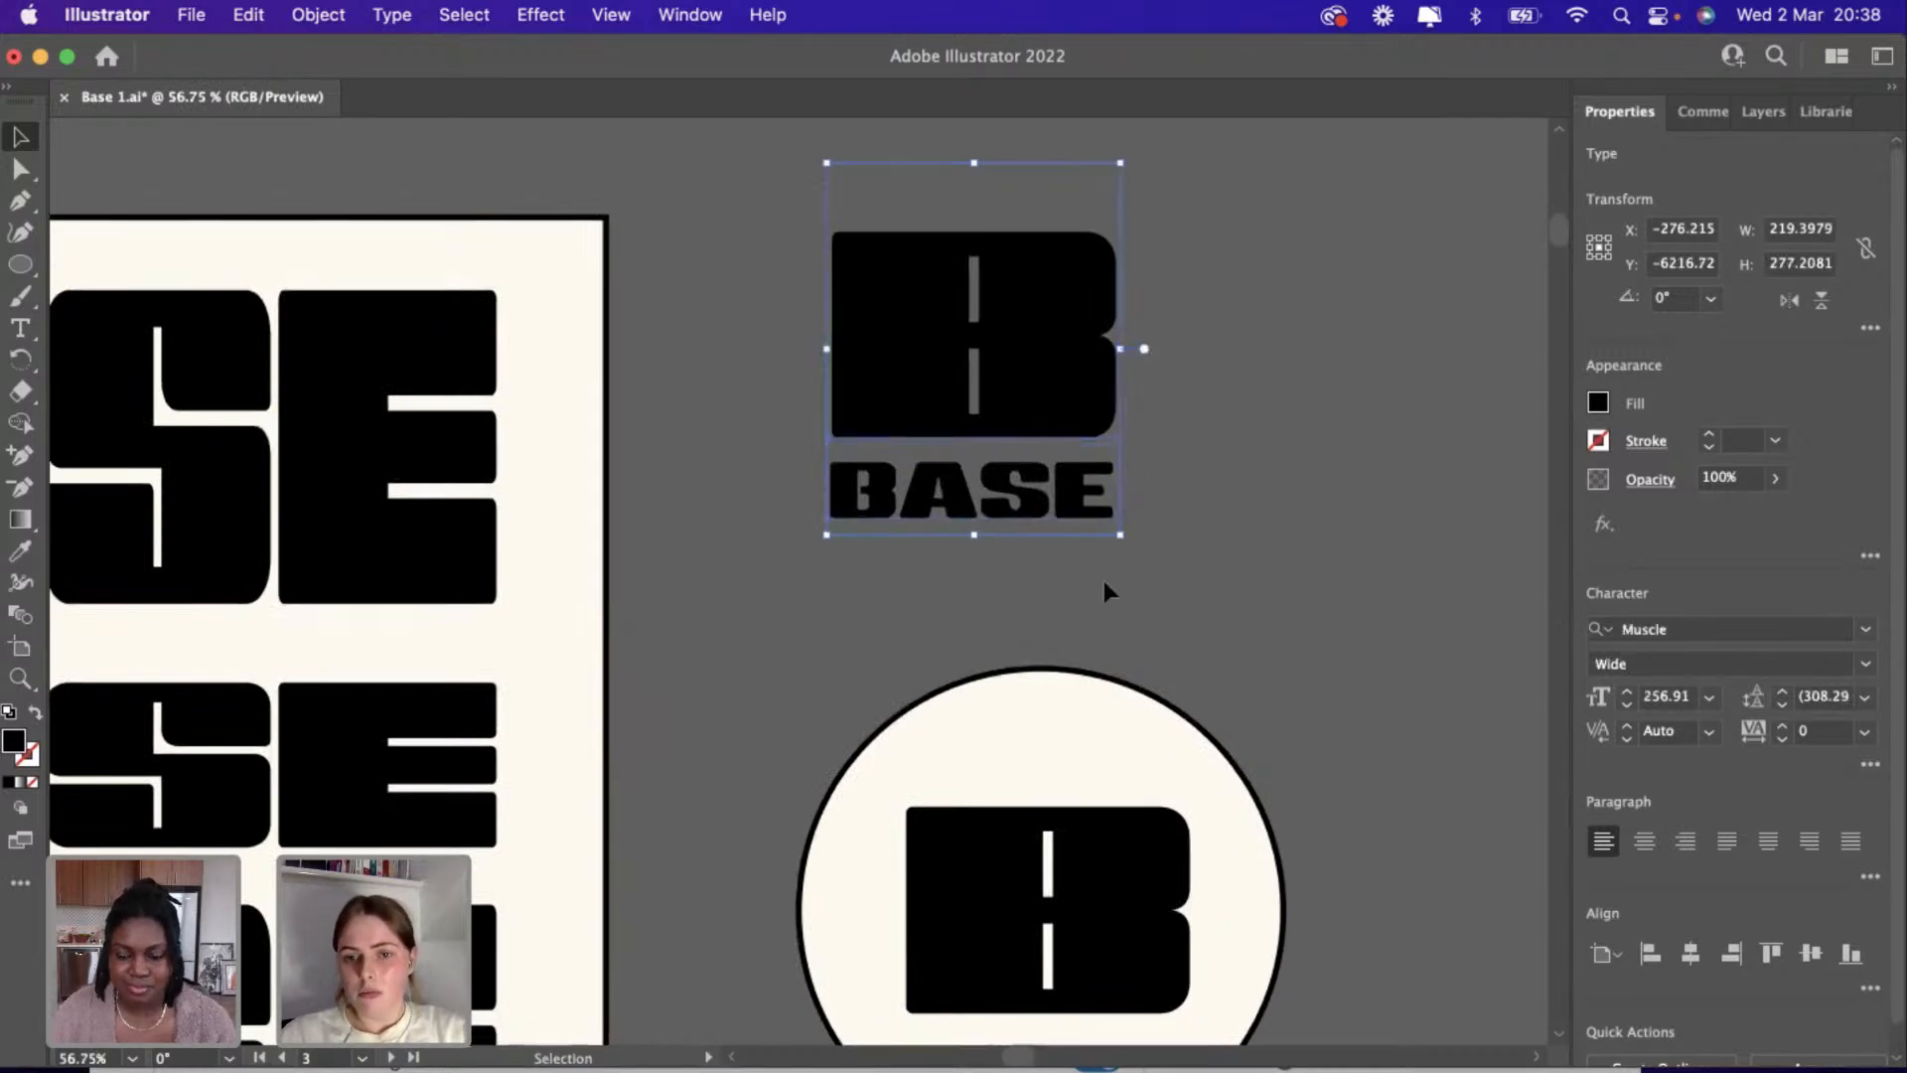
left_click(1061, 511)
left_click(1709, 629)
type("musle")
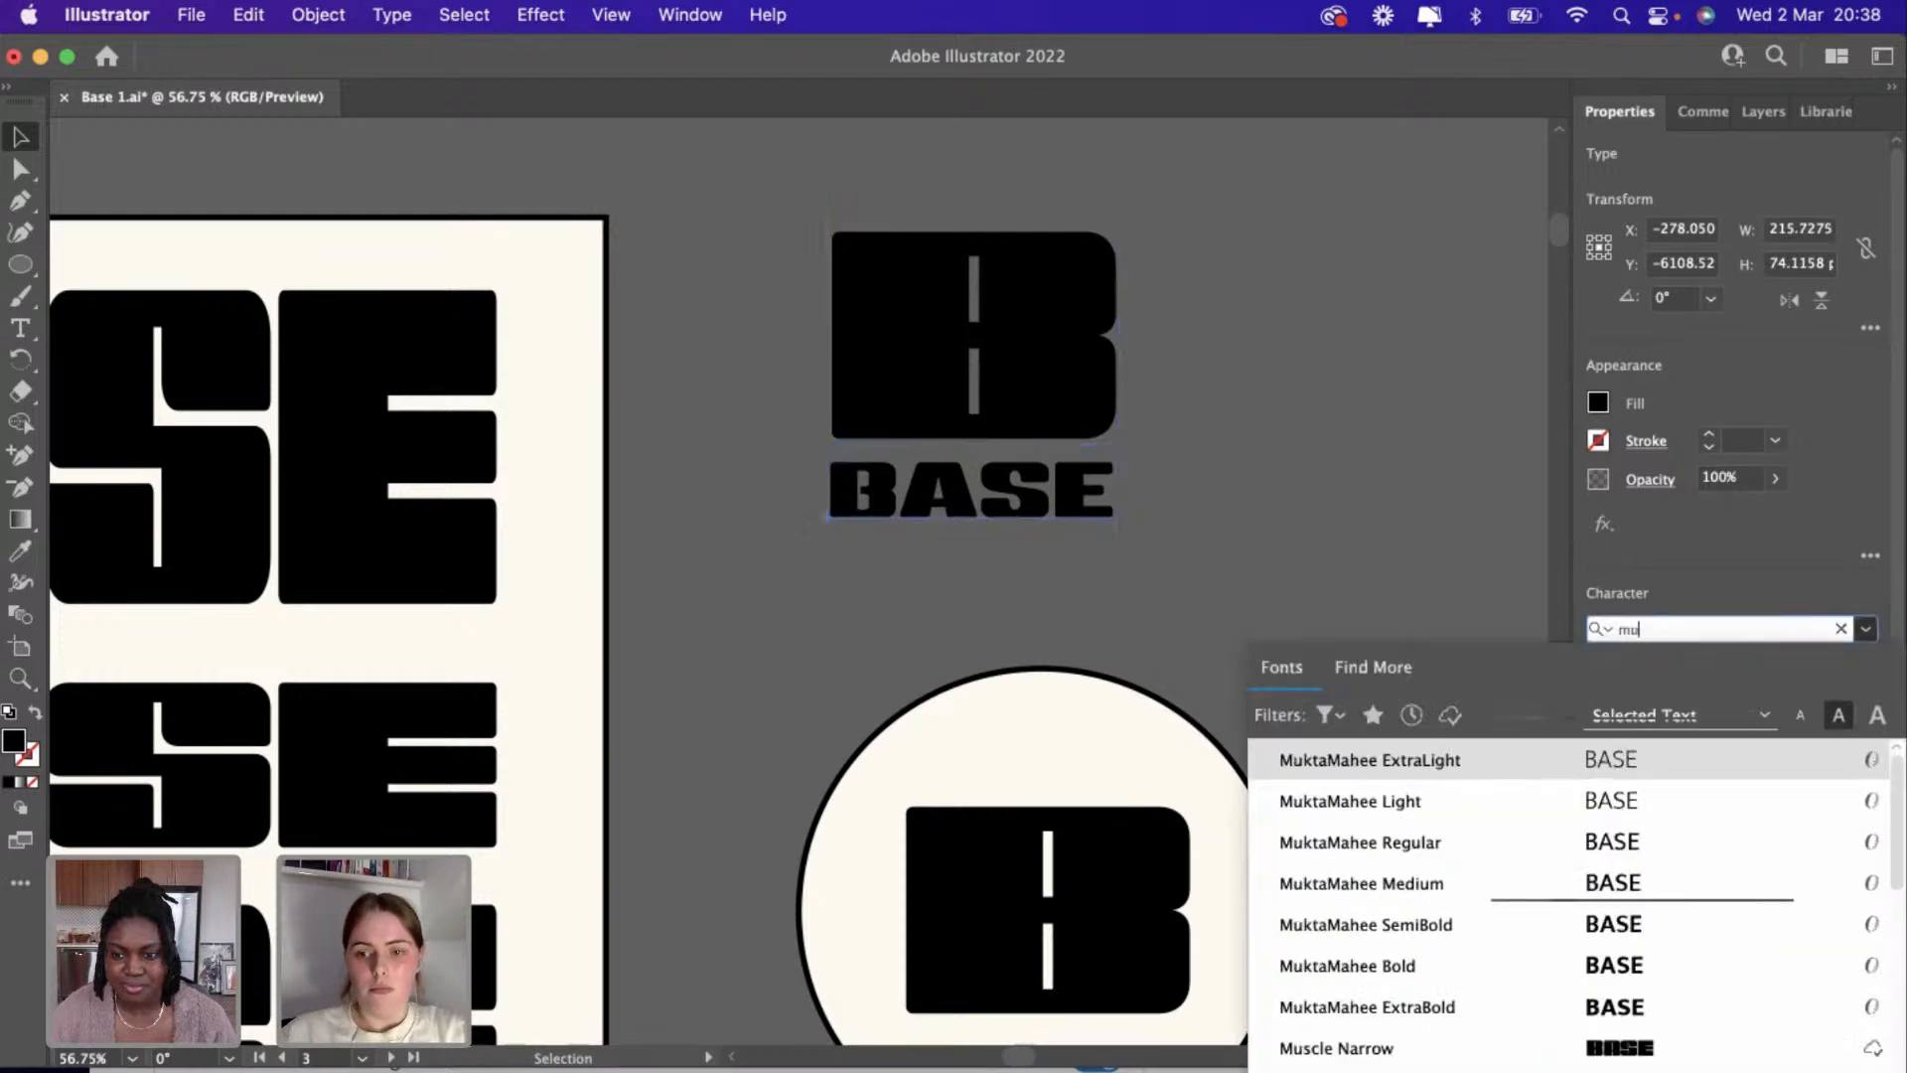
key("BackSpace")
key("BackSpace")
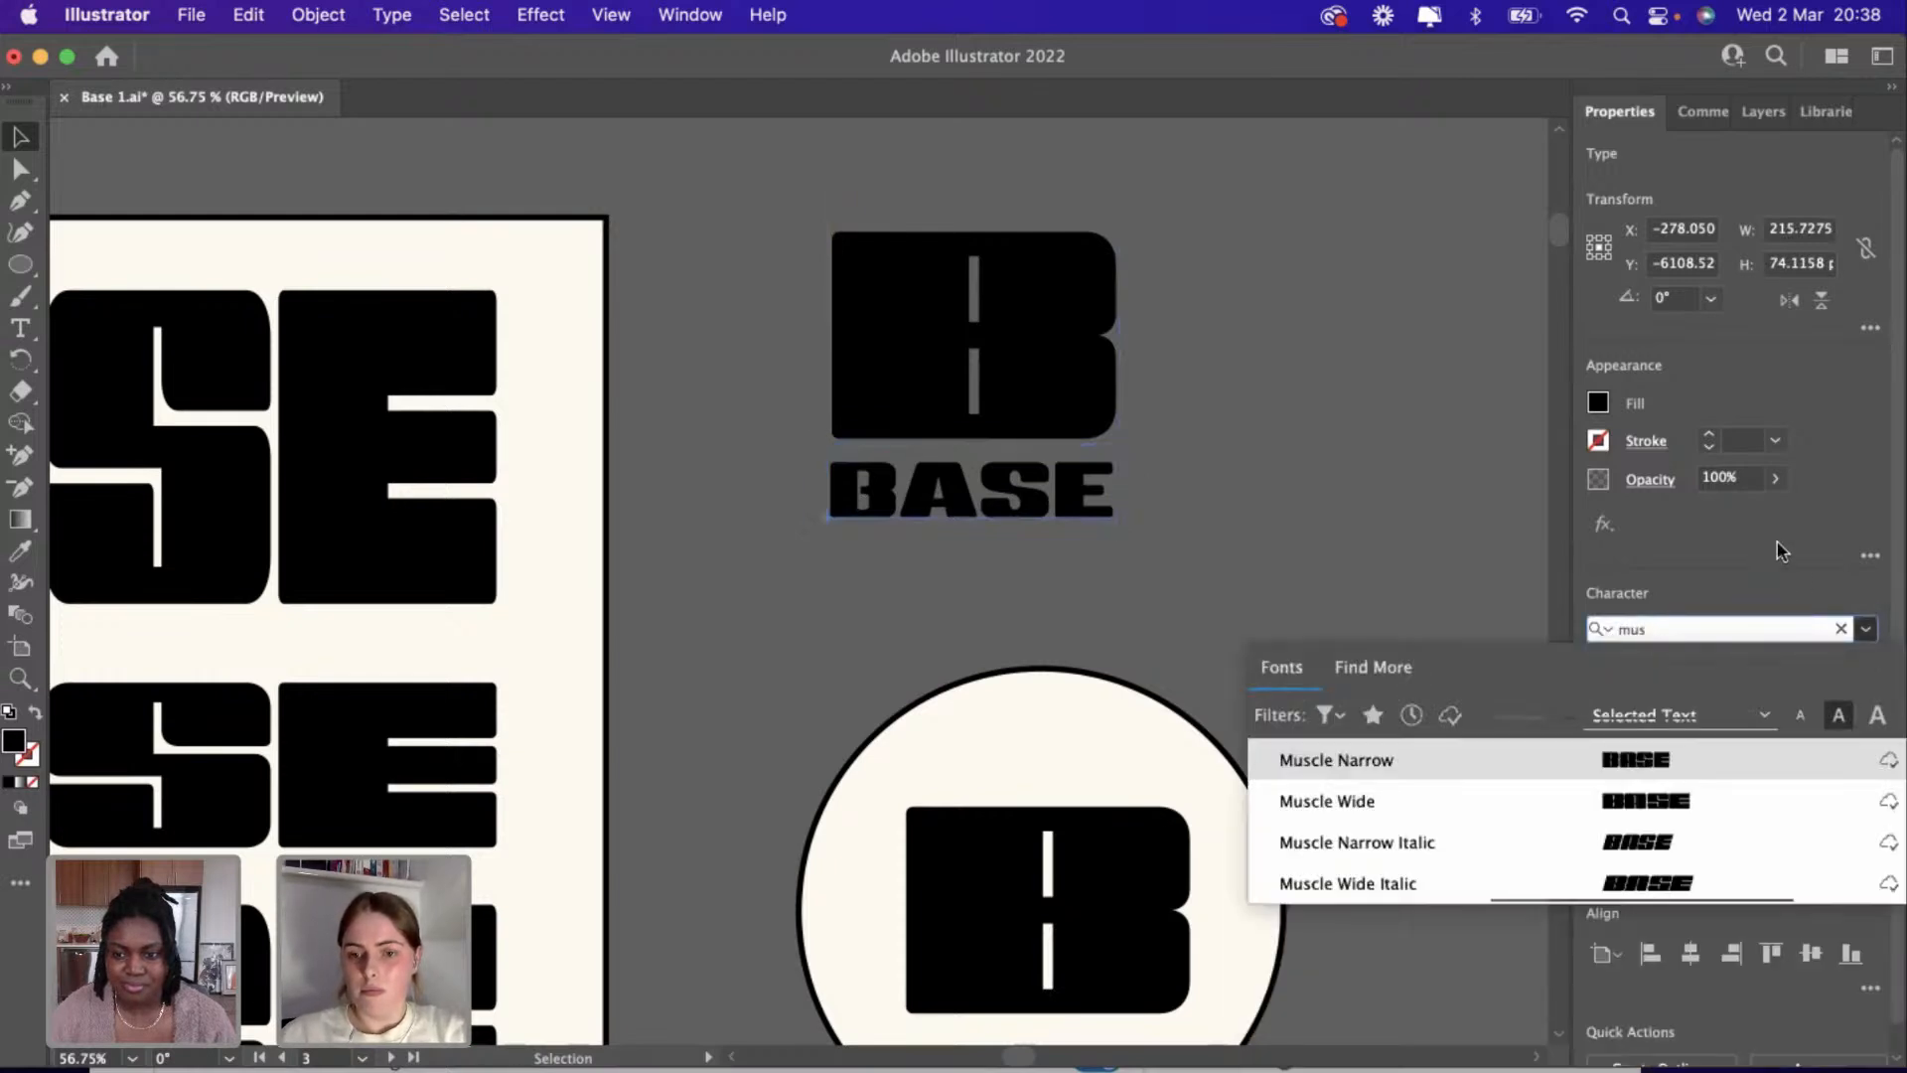
left_click(1319, 841)
Duplicate the italic BASE text and place the copy on the empty canvas just above the circle's right side.
key("super+c")
key("super+v")
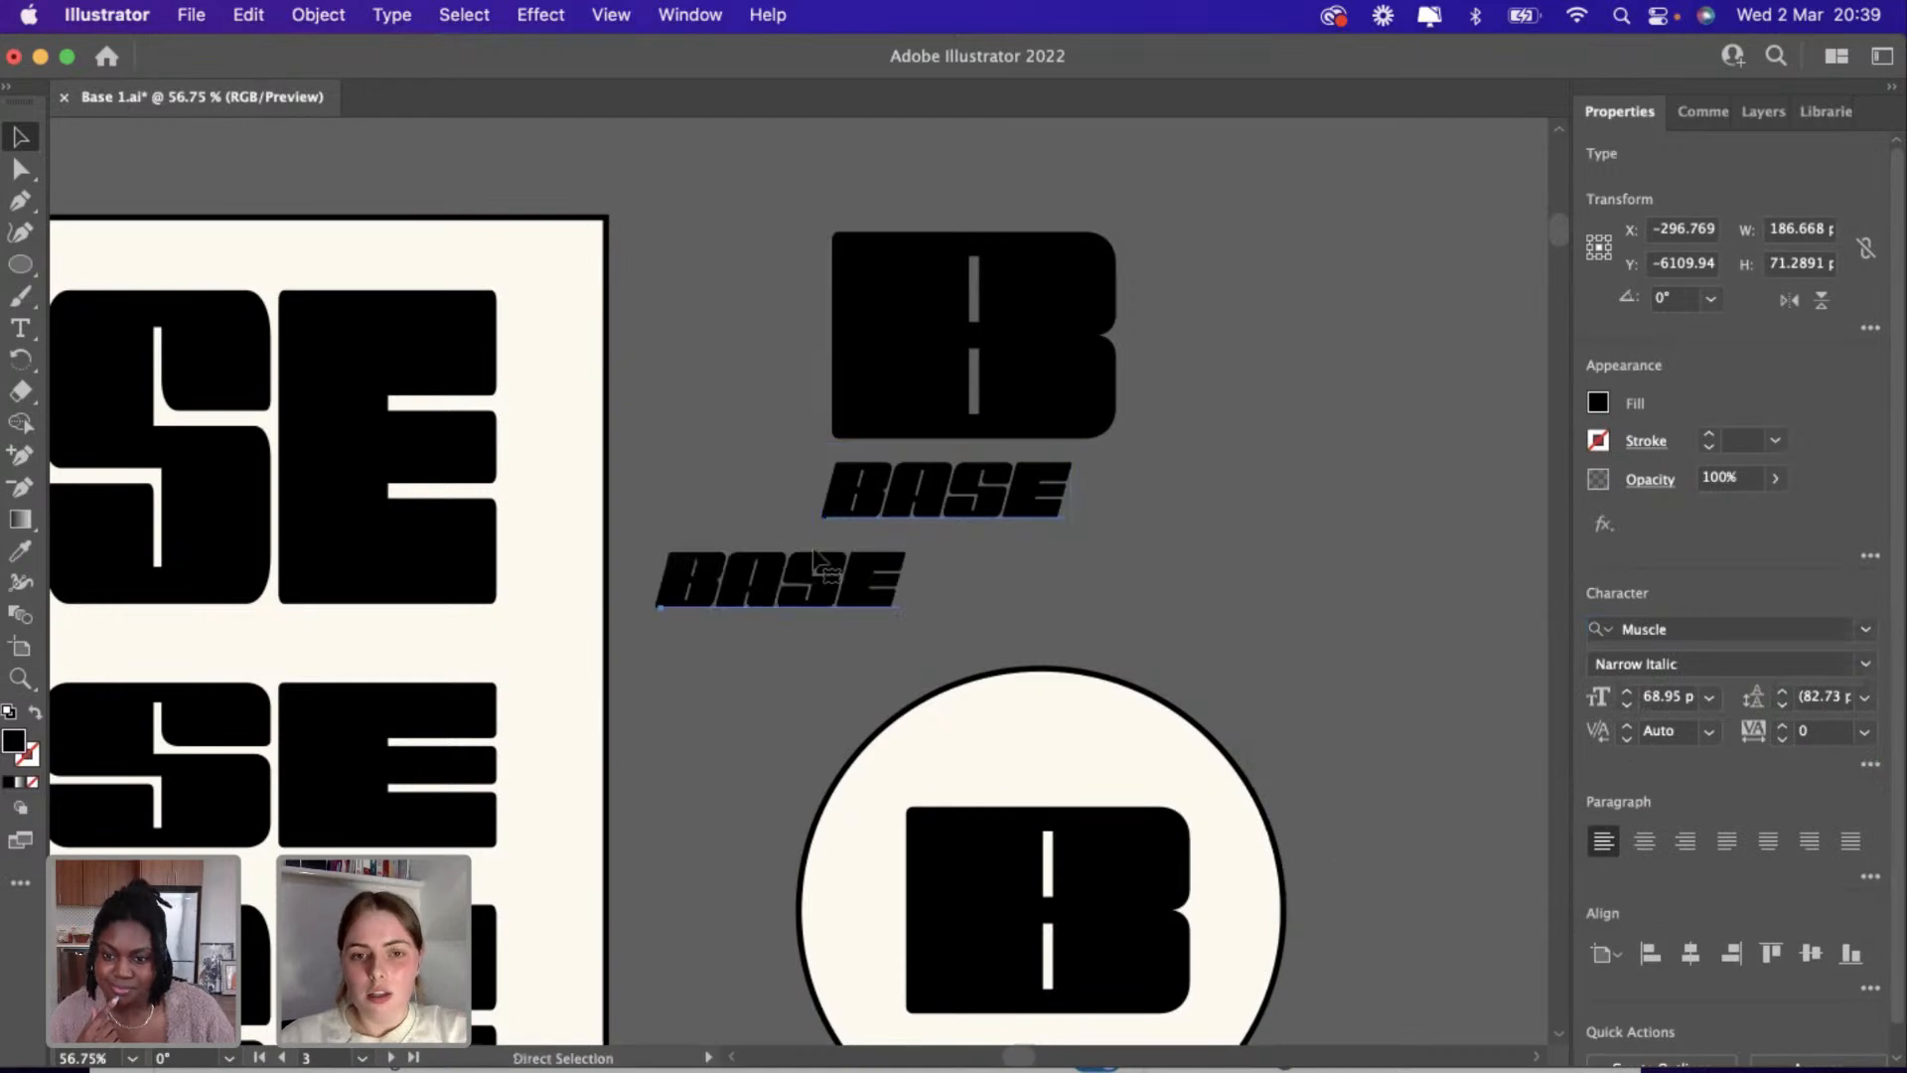
left_click_drag(844, 581, 1300, 591)
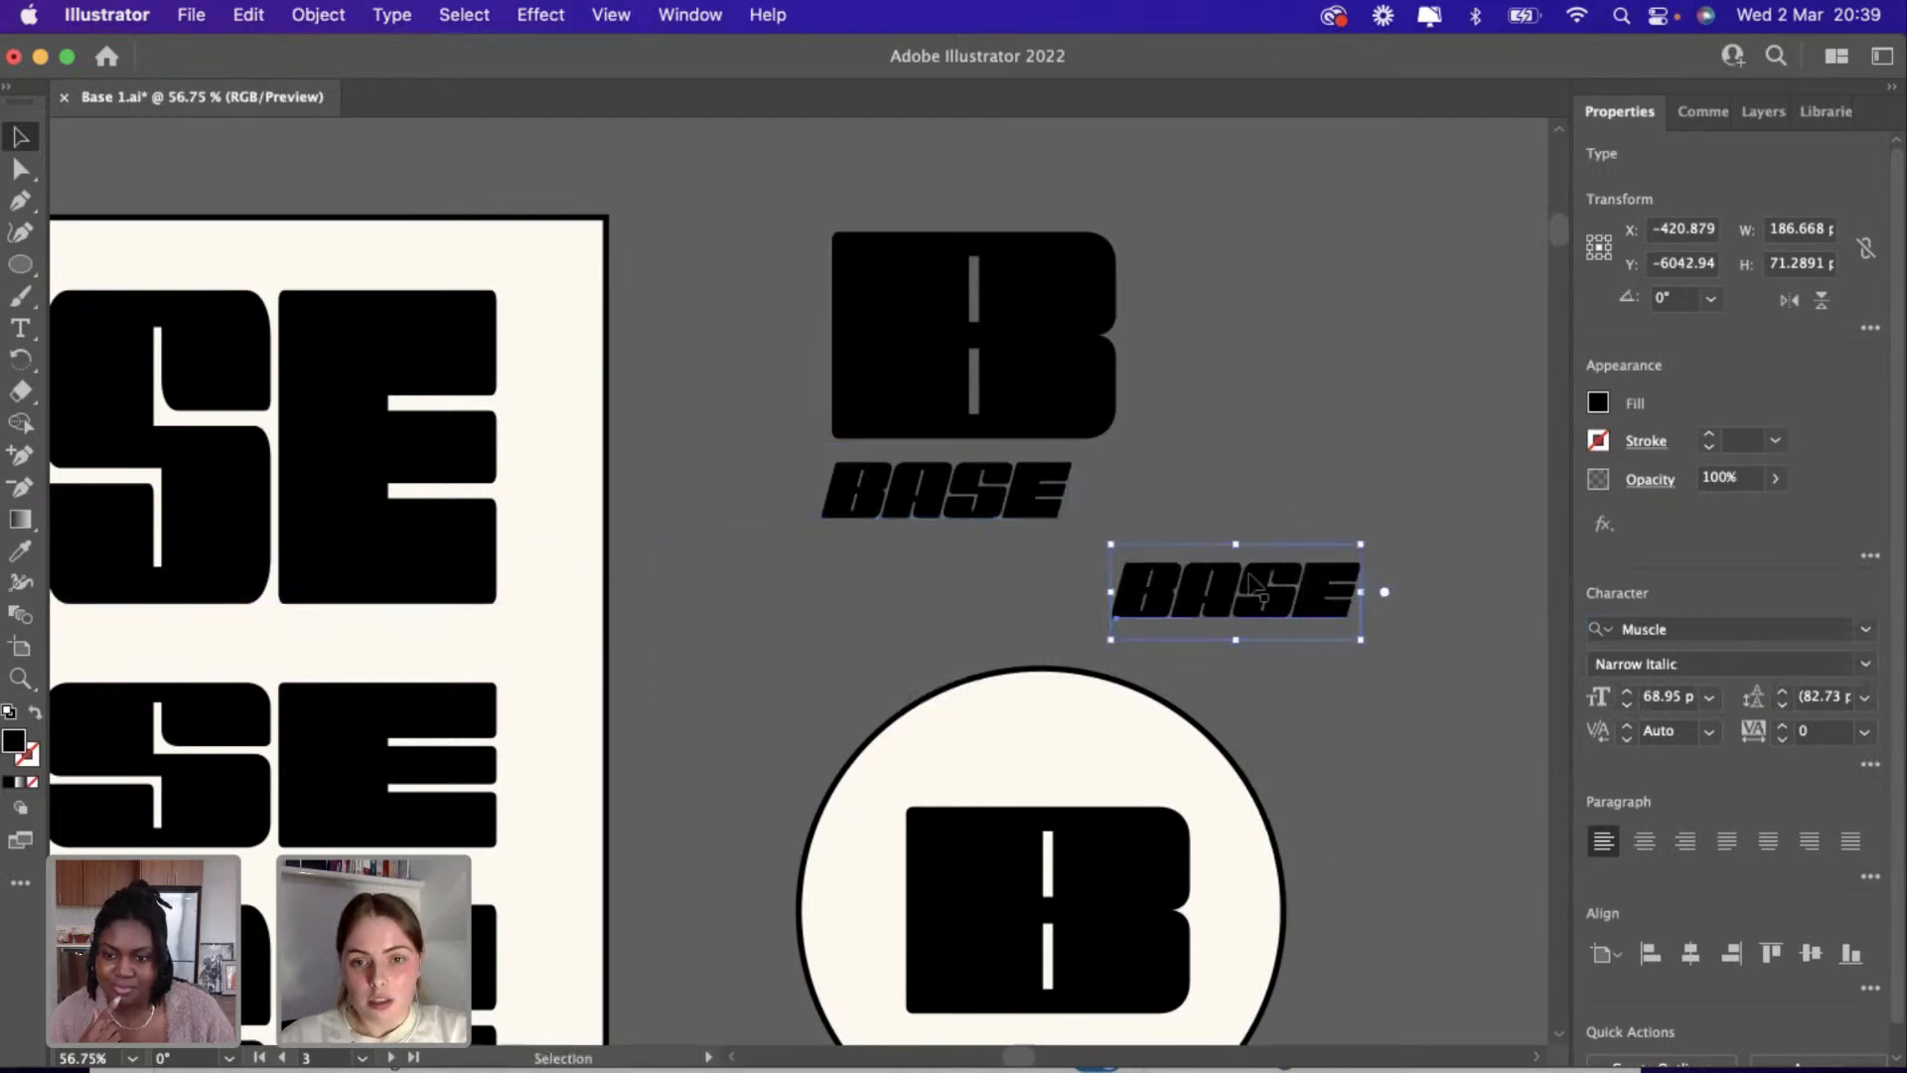
Set the BASE text directly under the B to Muscle Narrow and enlarge it to nearly the B's width.
left_click(946, 491)
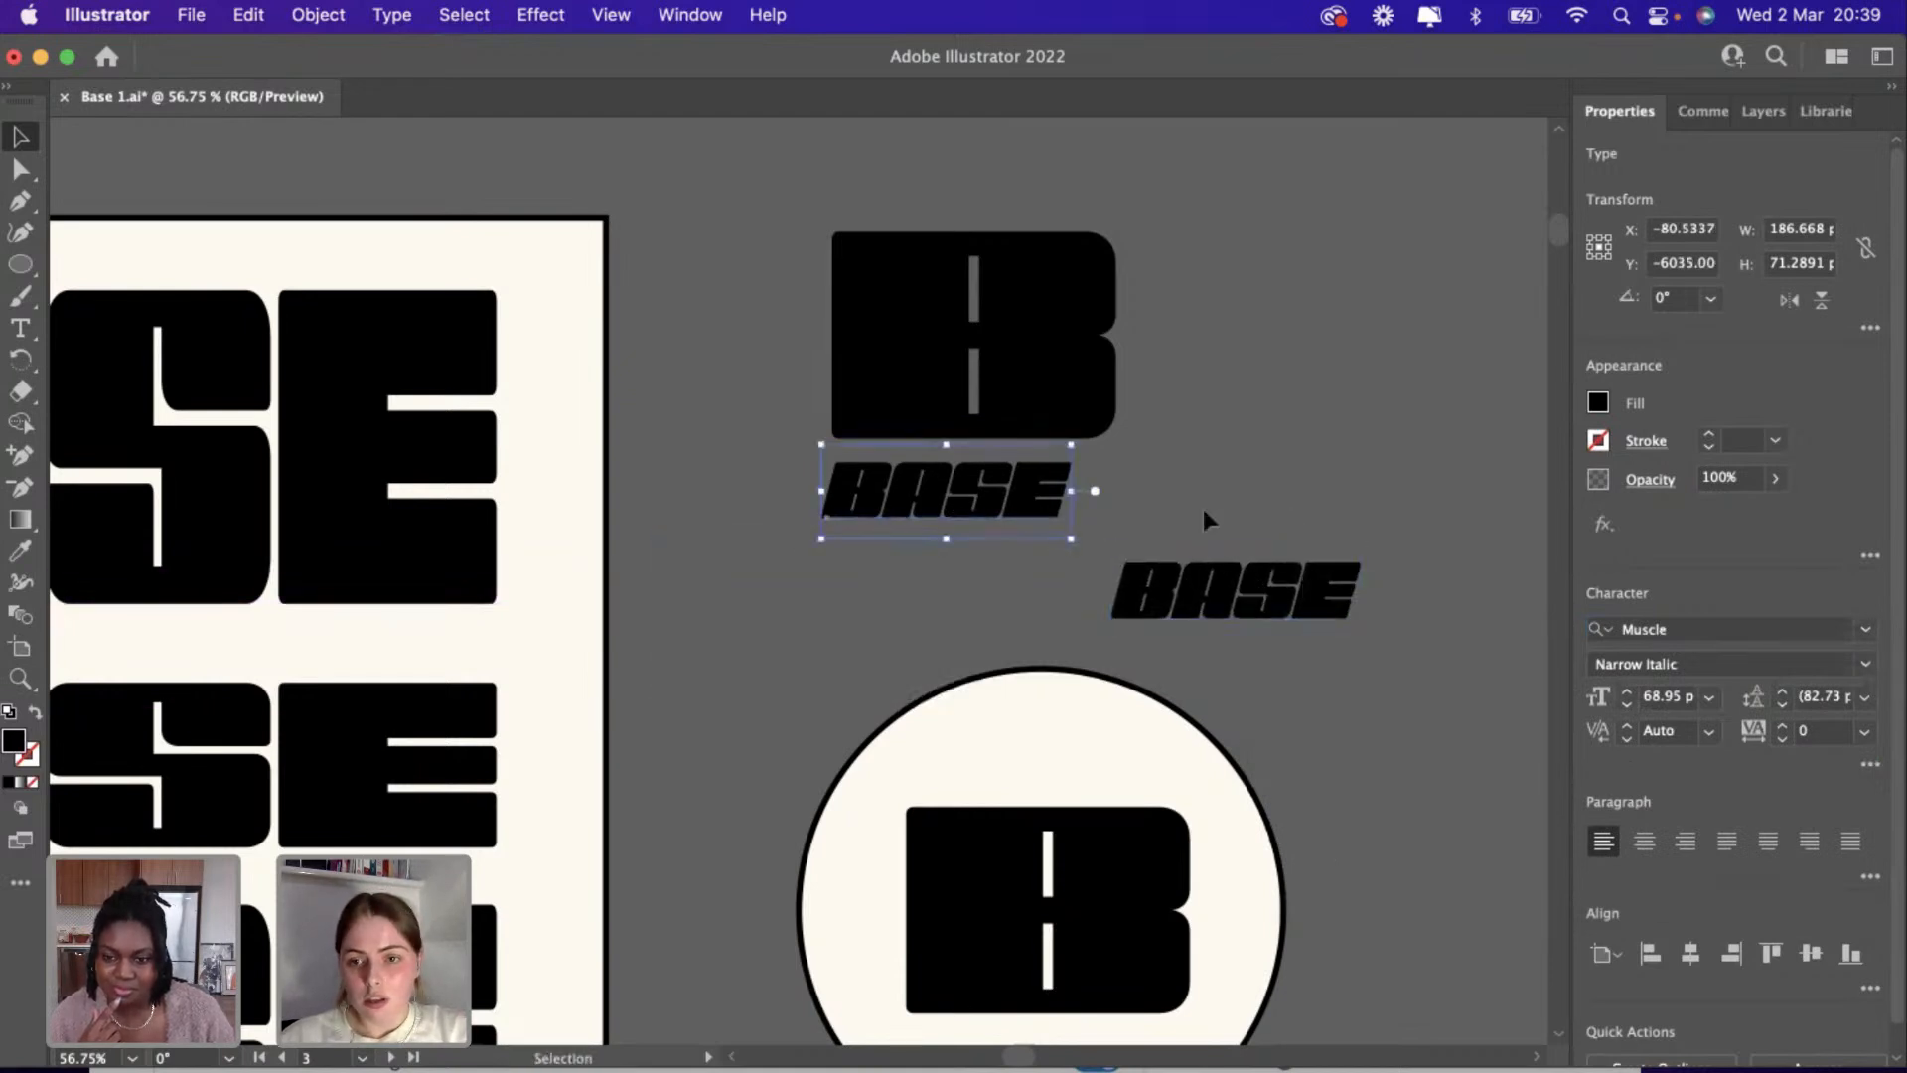
left_click(1867, 666)
left_click(1653, 694)
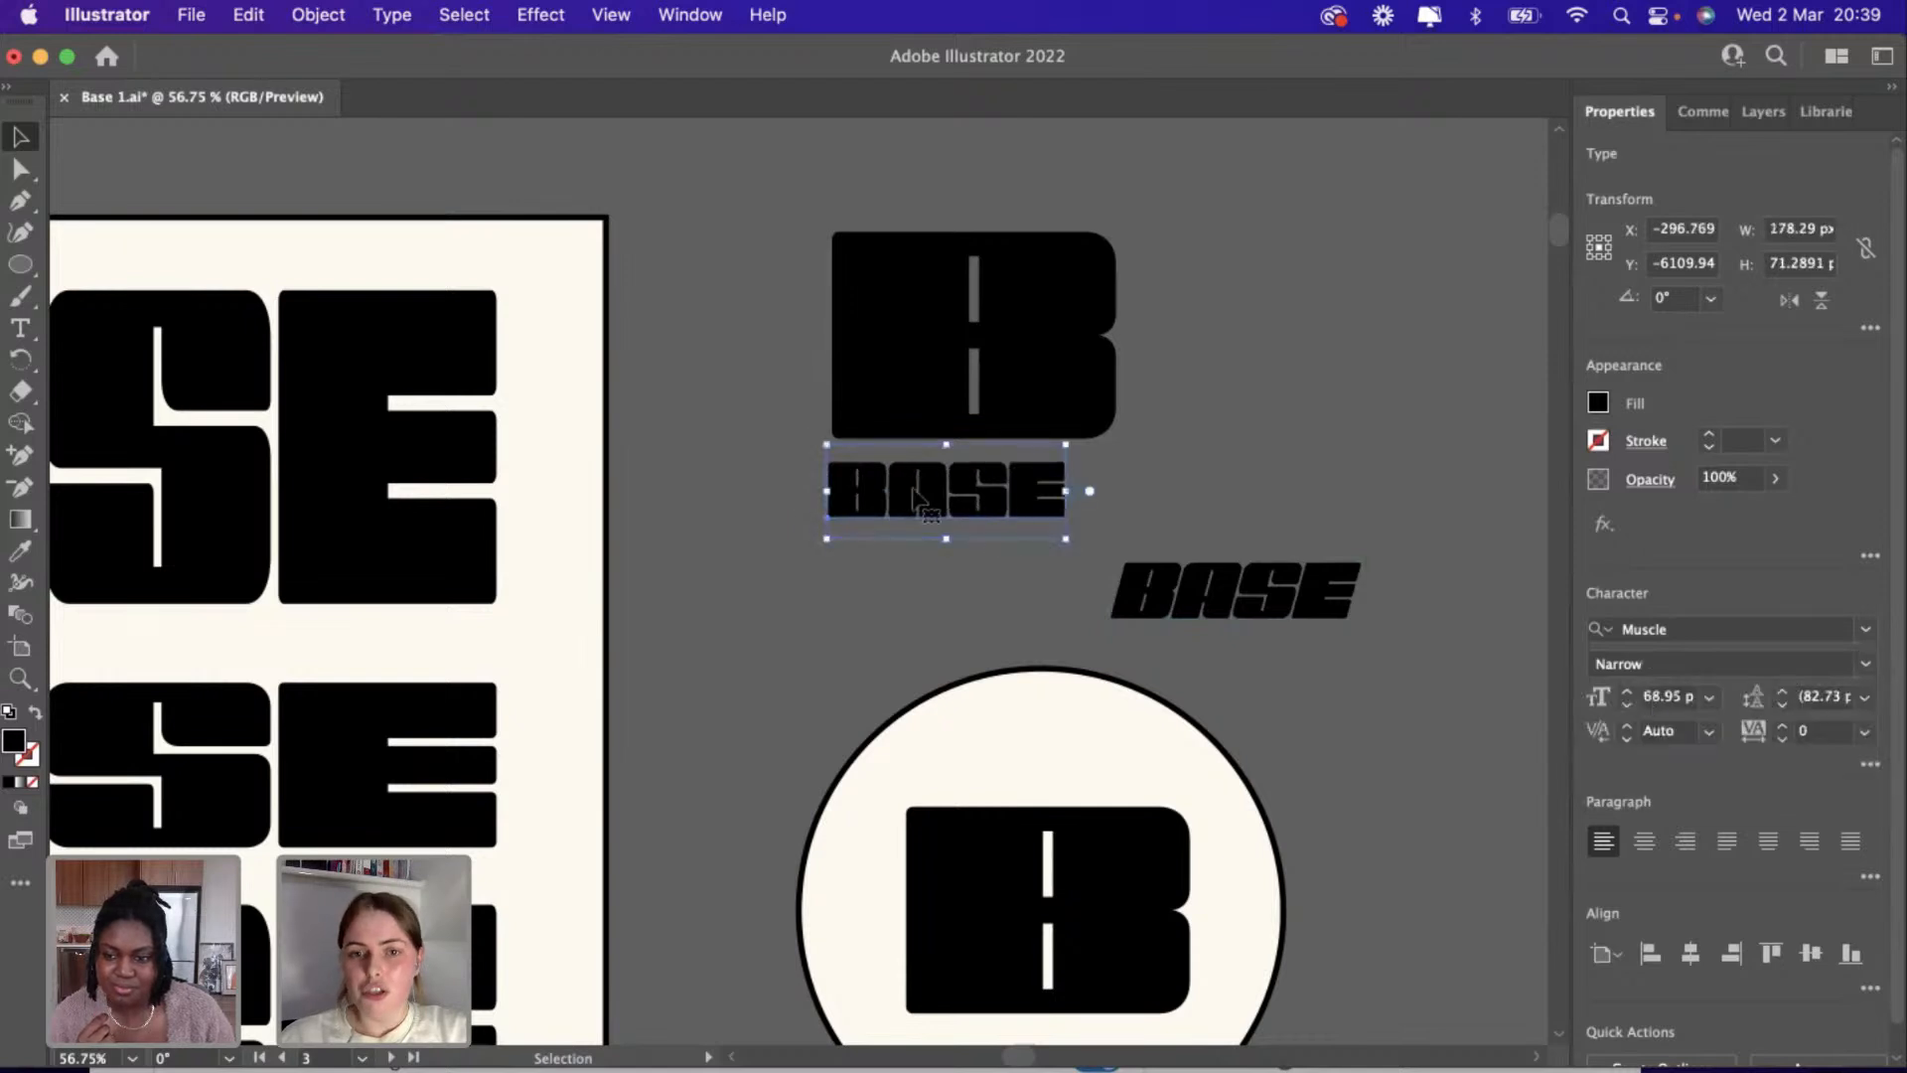
left_click_drag(1066, 540, 1105, 554)
left_click(951, 599)
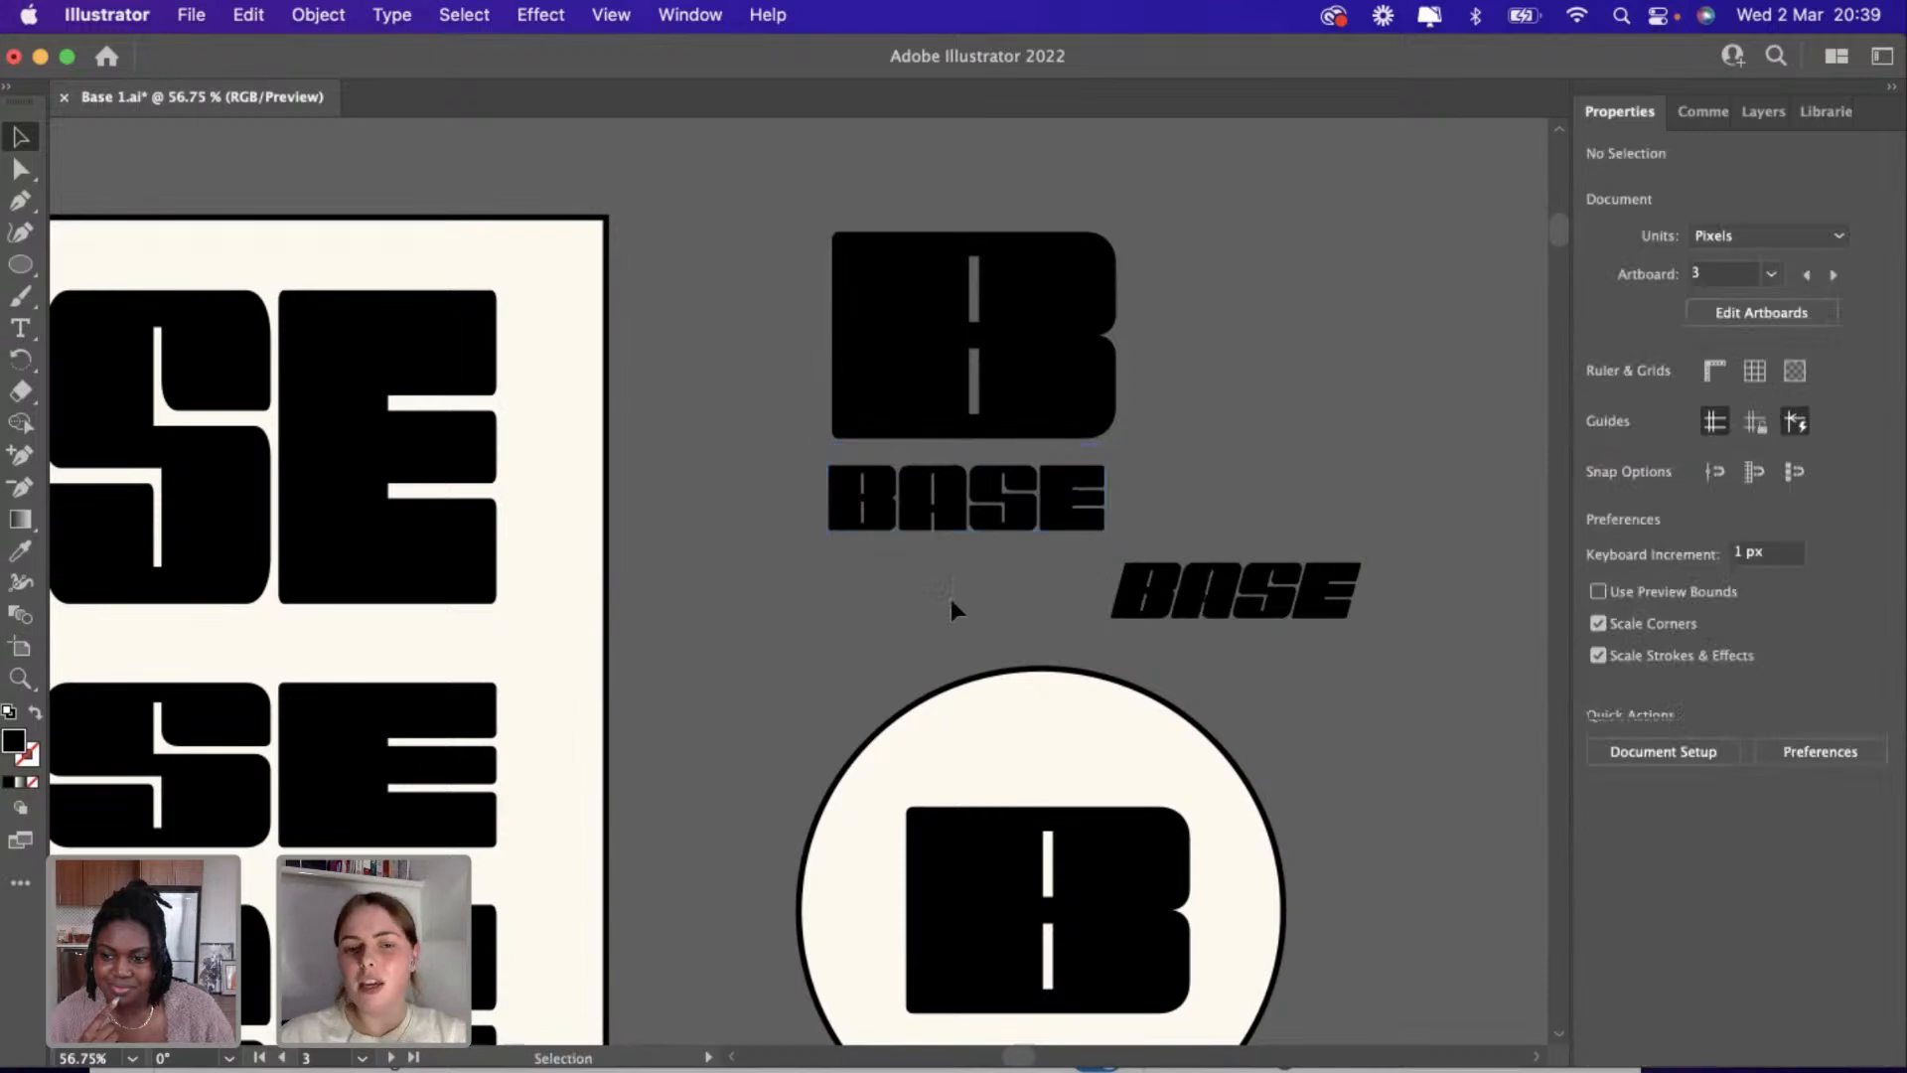
Move the upper B and its BASE text together upward, farther from the circle and the italic copy.
scroll(954, 606, "right", 5)
scroll(953, 606, "up", 4)
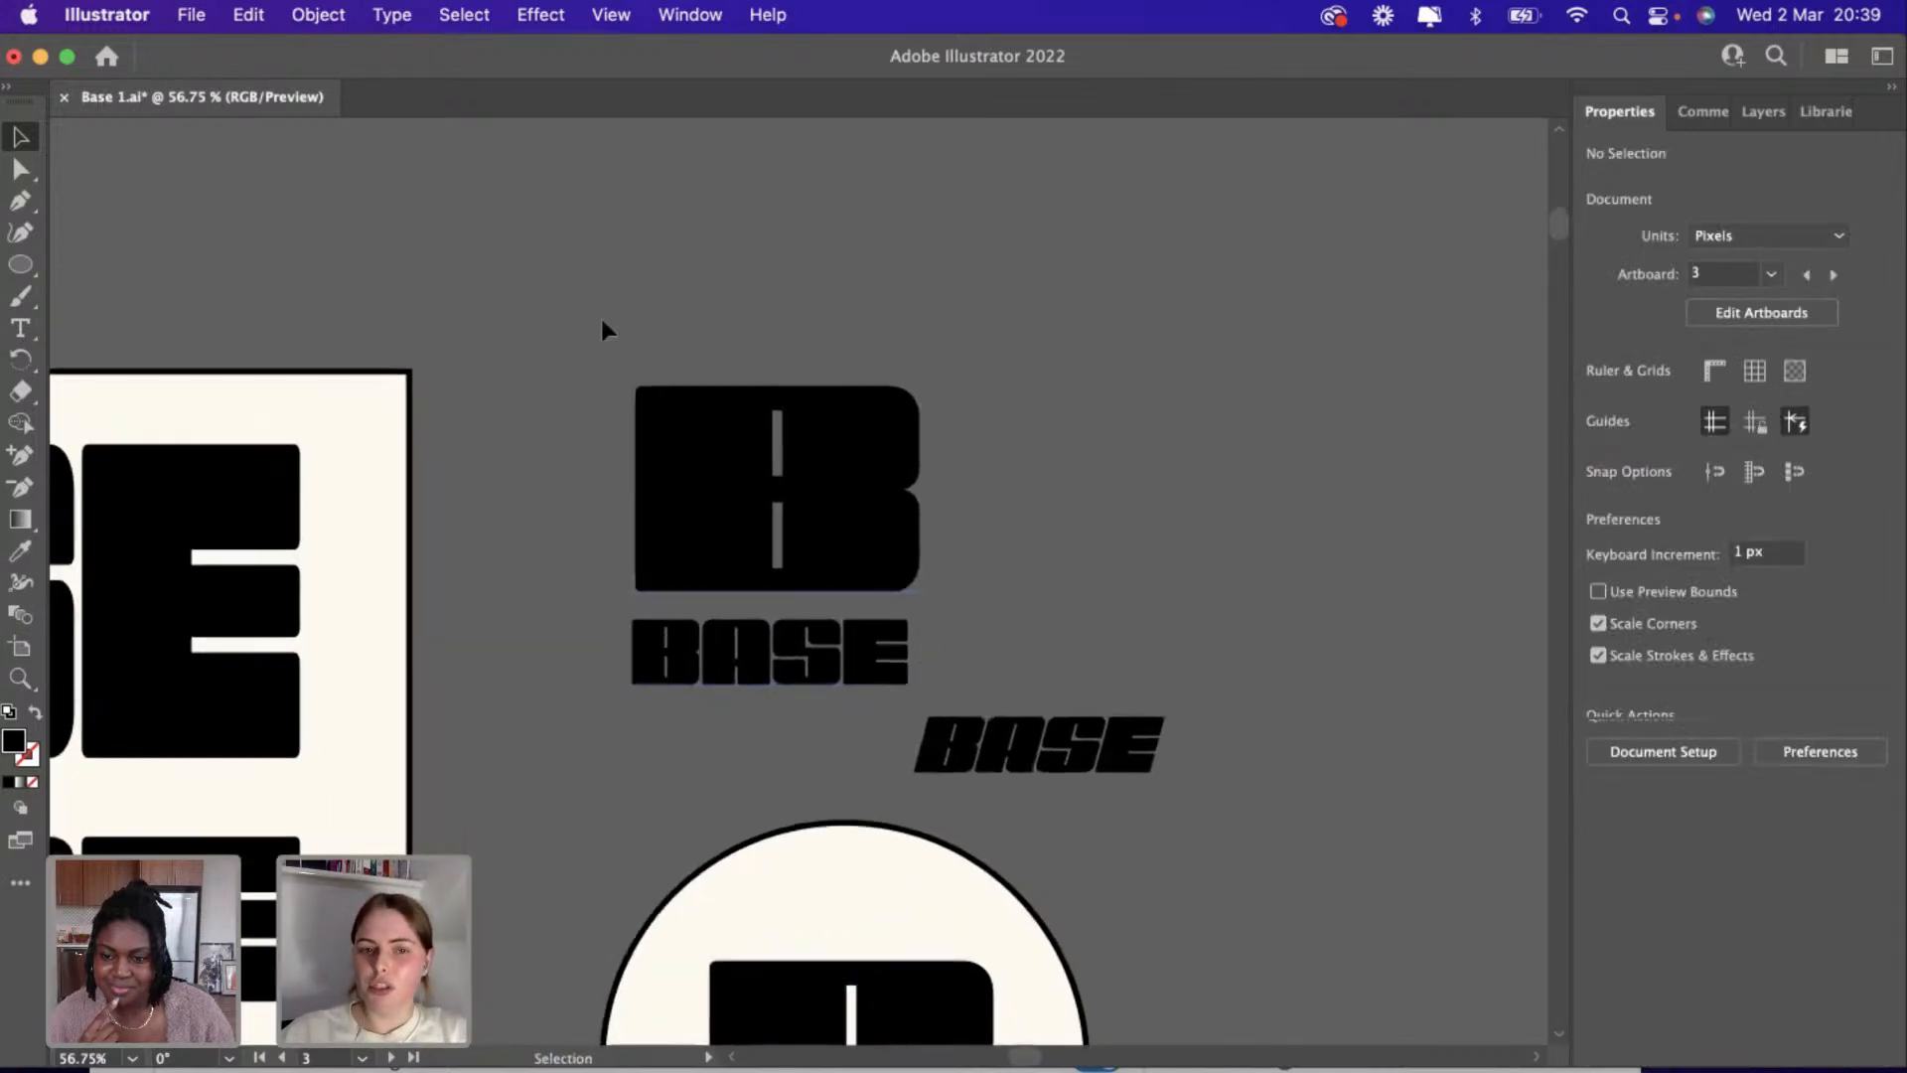
left_click(753, 699)
left_click_drag(753, 699, 708, 557)
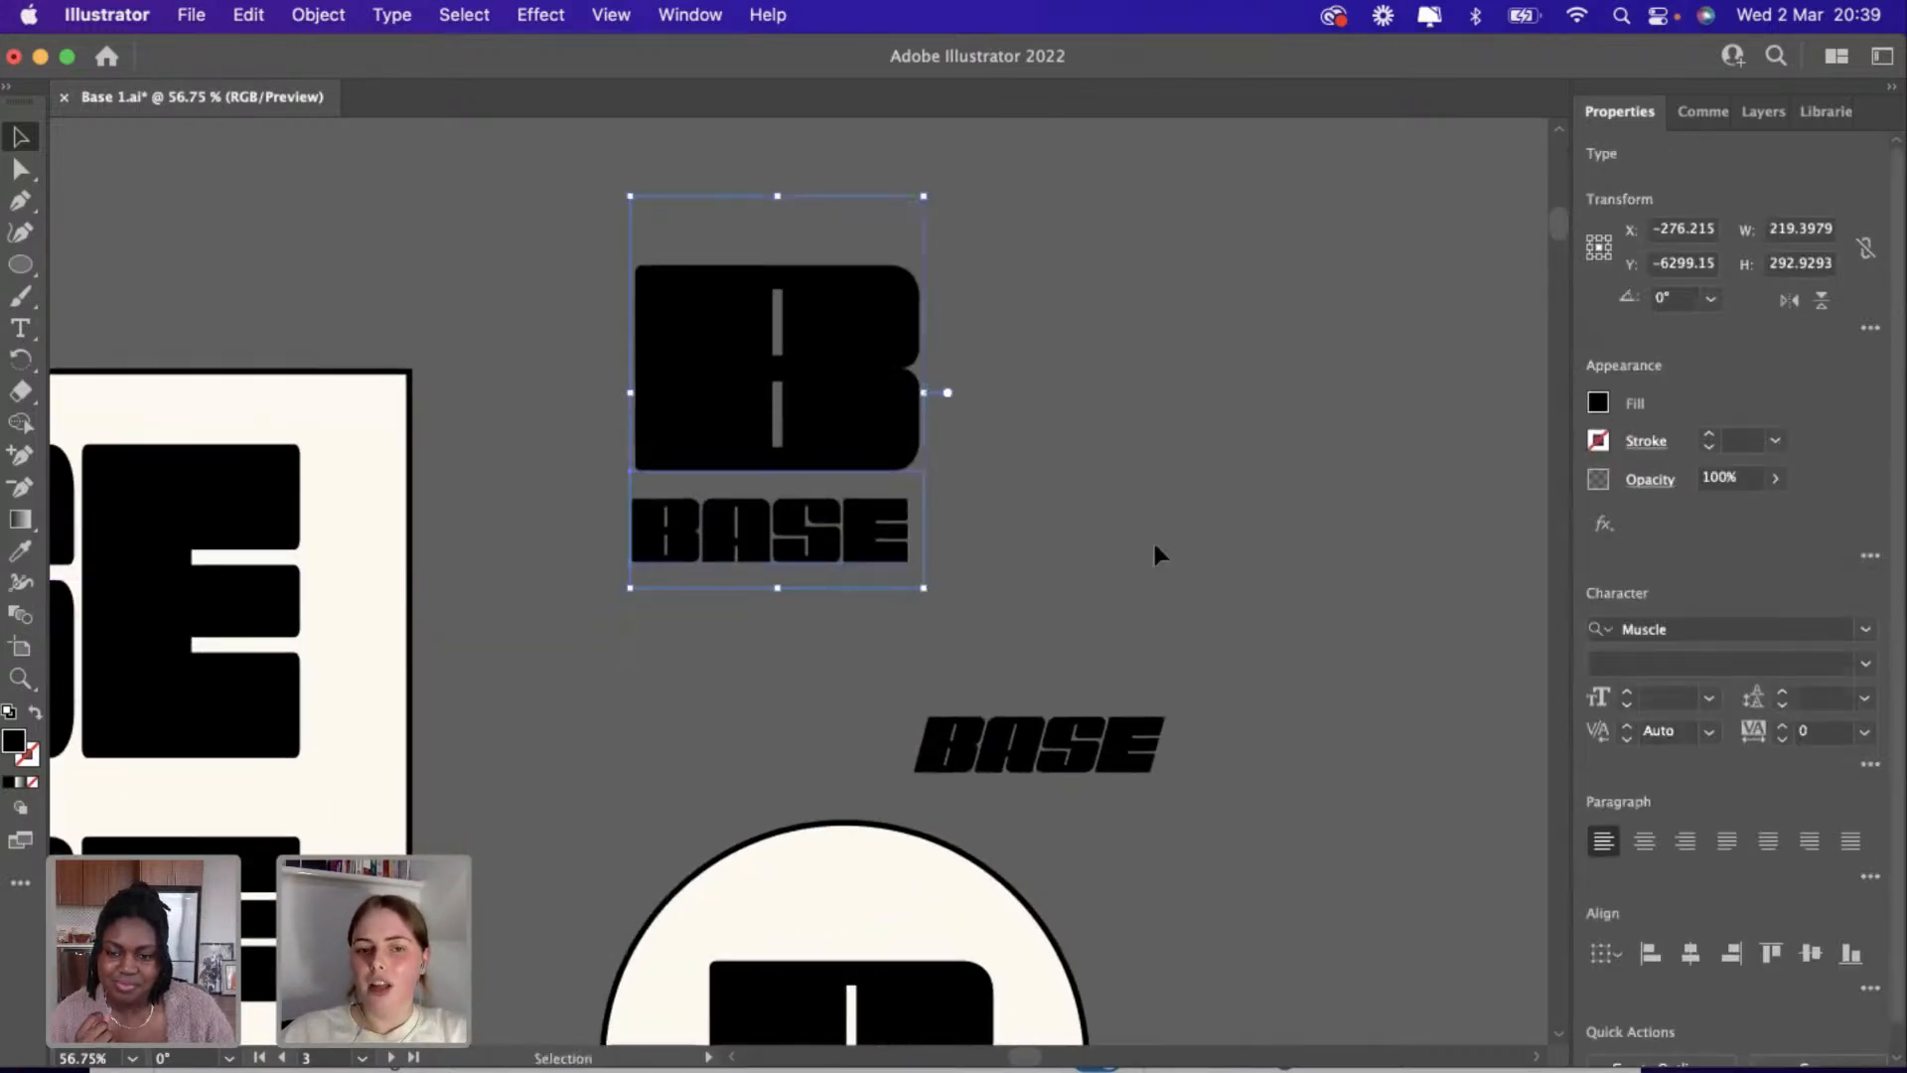
left_click(1152, 539)
Scale the BASE text to match the B's right edge and raise it about 6 px closer to the B.
scroll(795, 542, "up", 2)
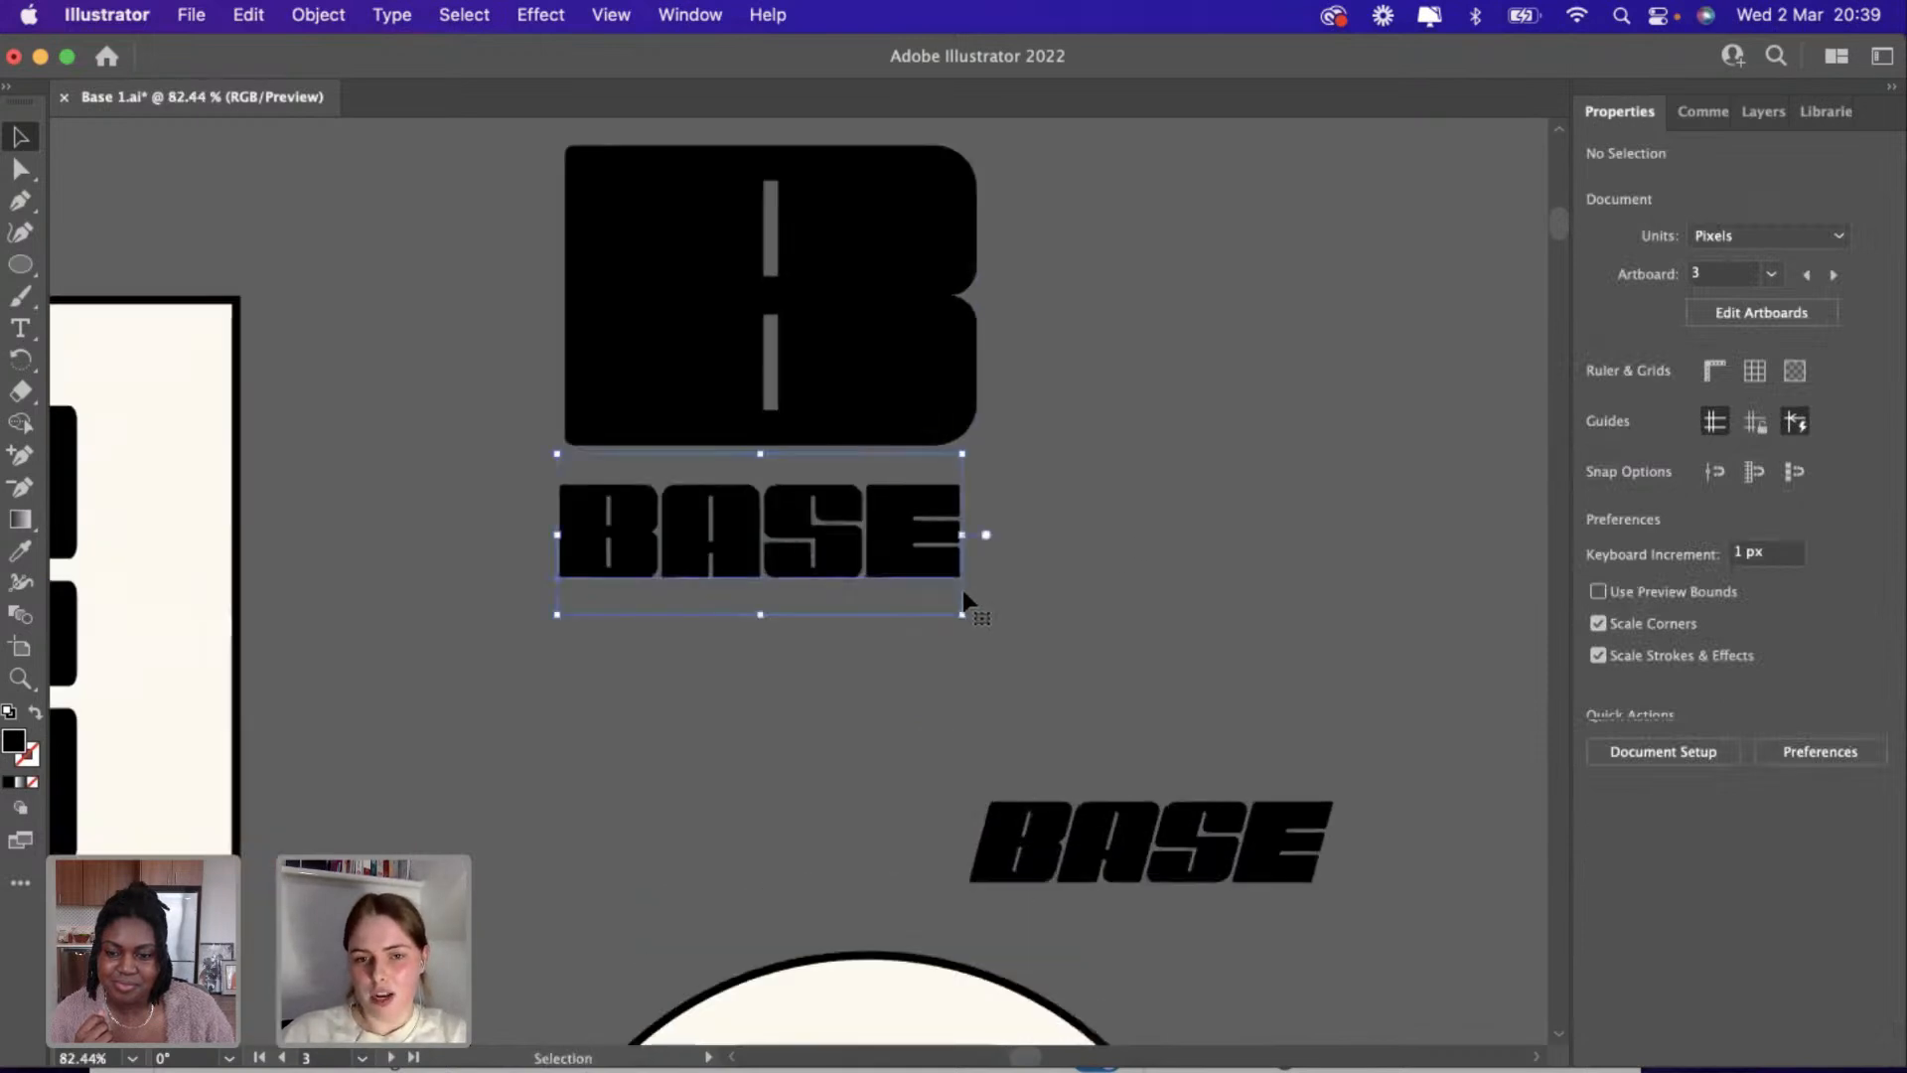
left_click_drag(961, 613, 980, 629)
left_click(1133, 628)
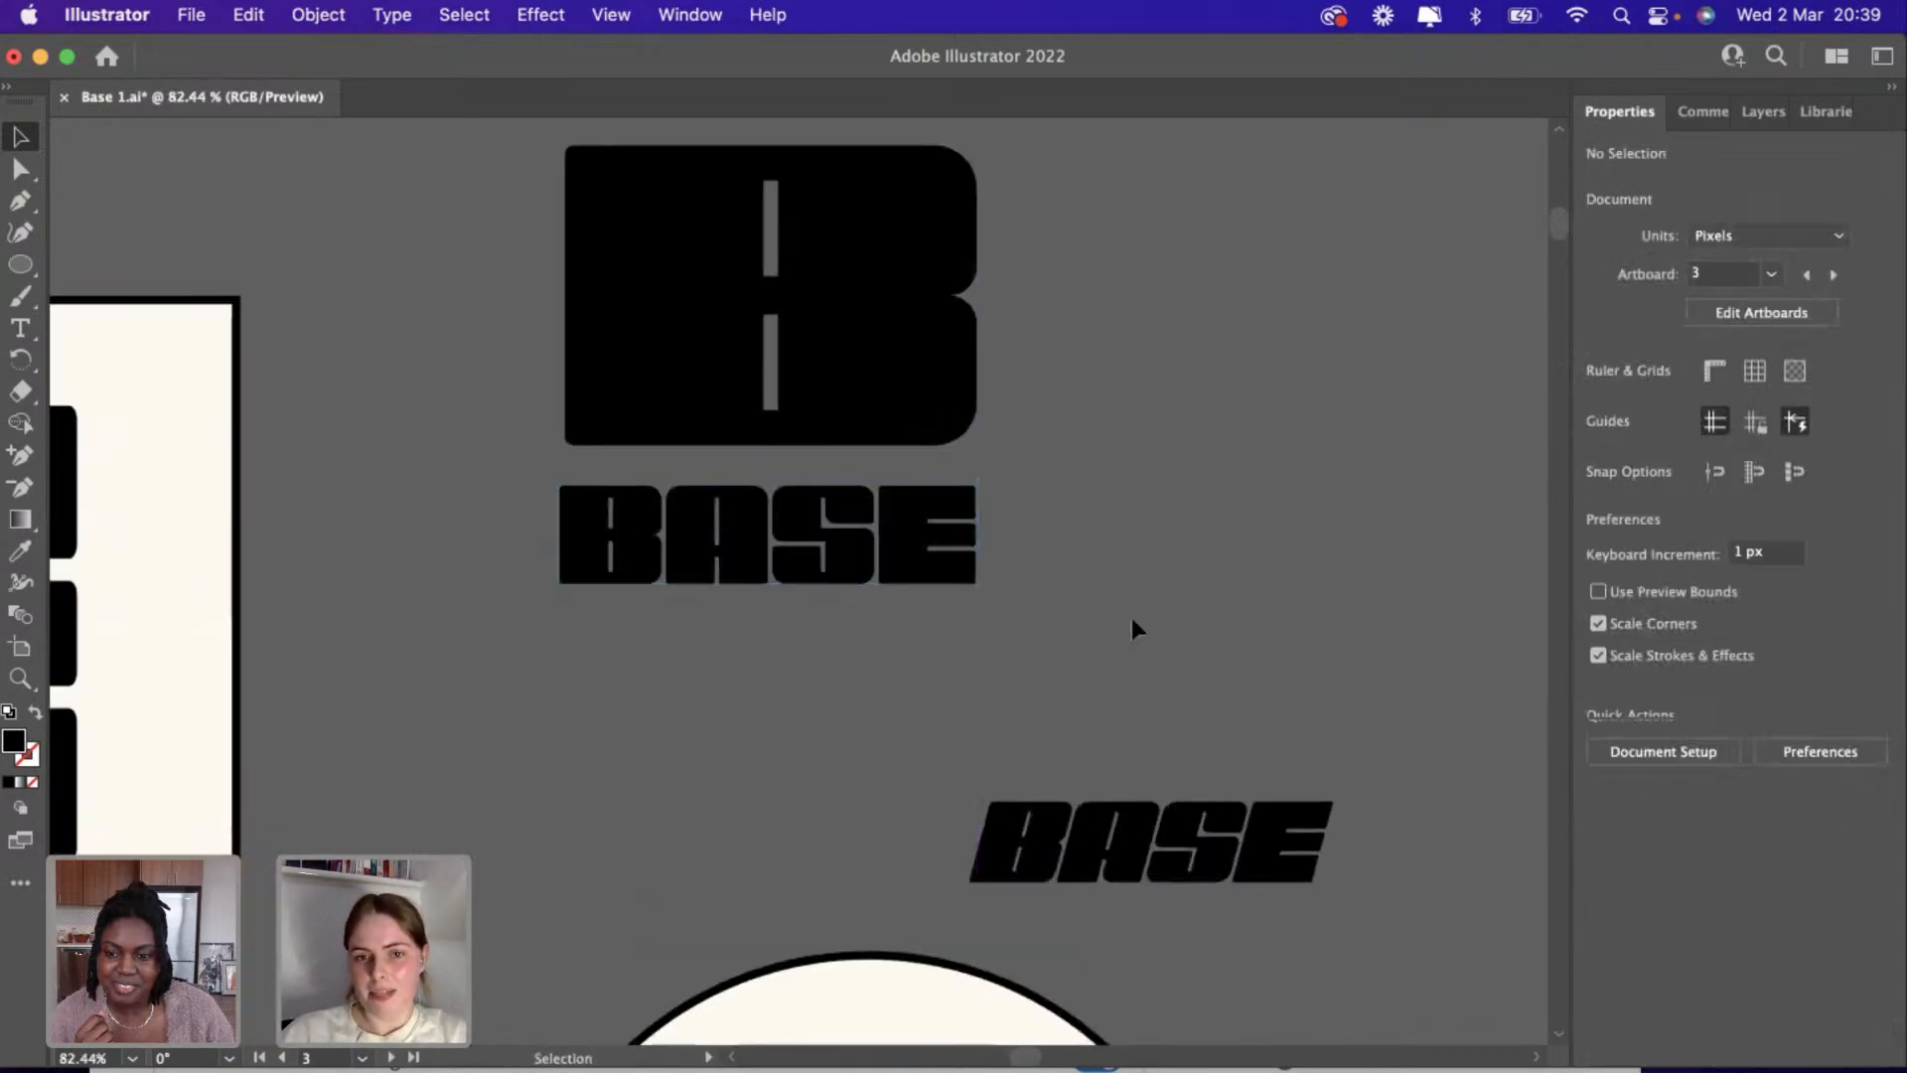
scroll(1132, 620, "down", 2)
left_click_drag(857, 688, 858, 685)
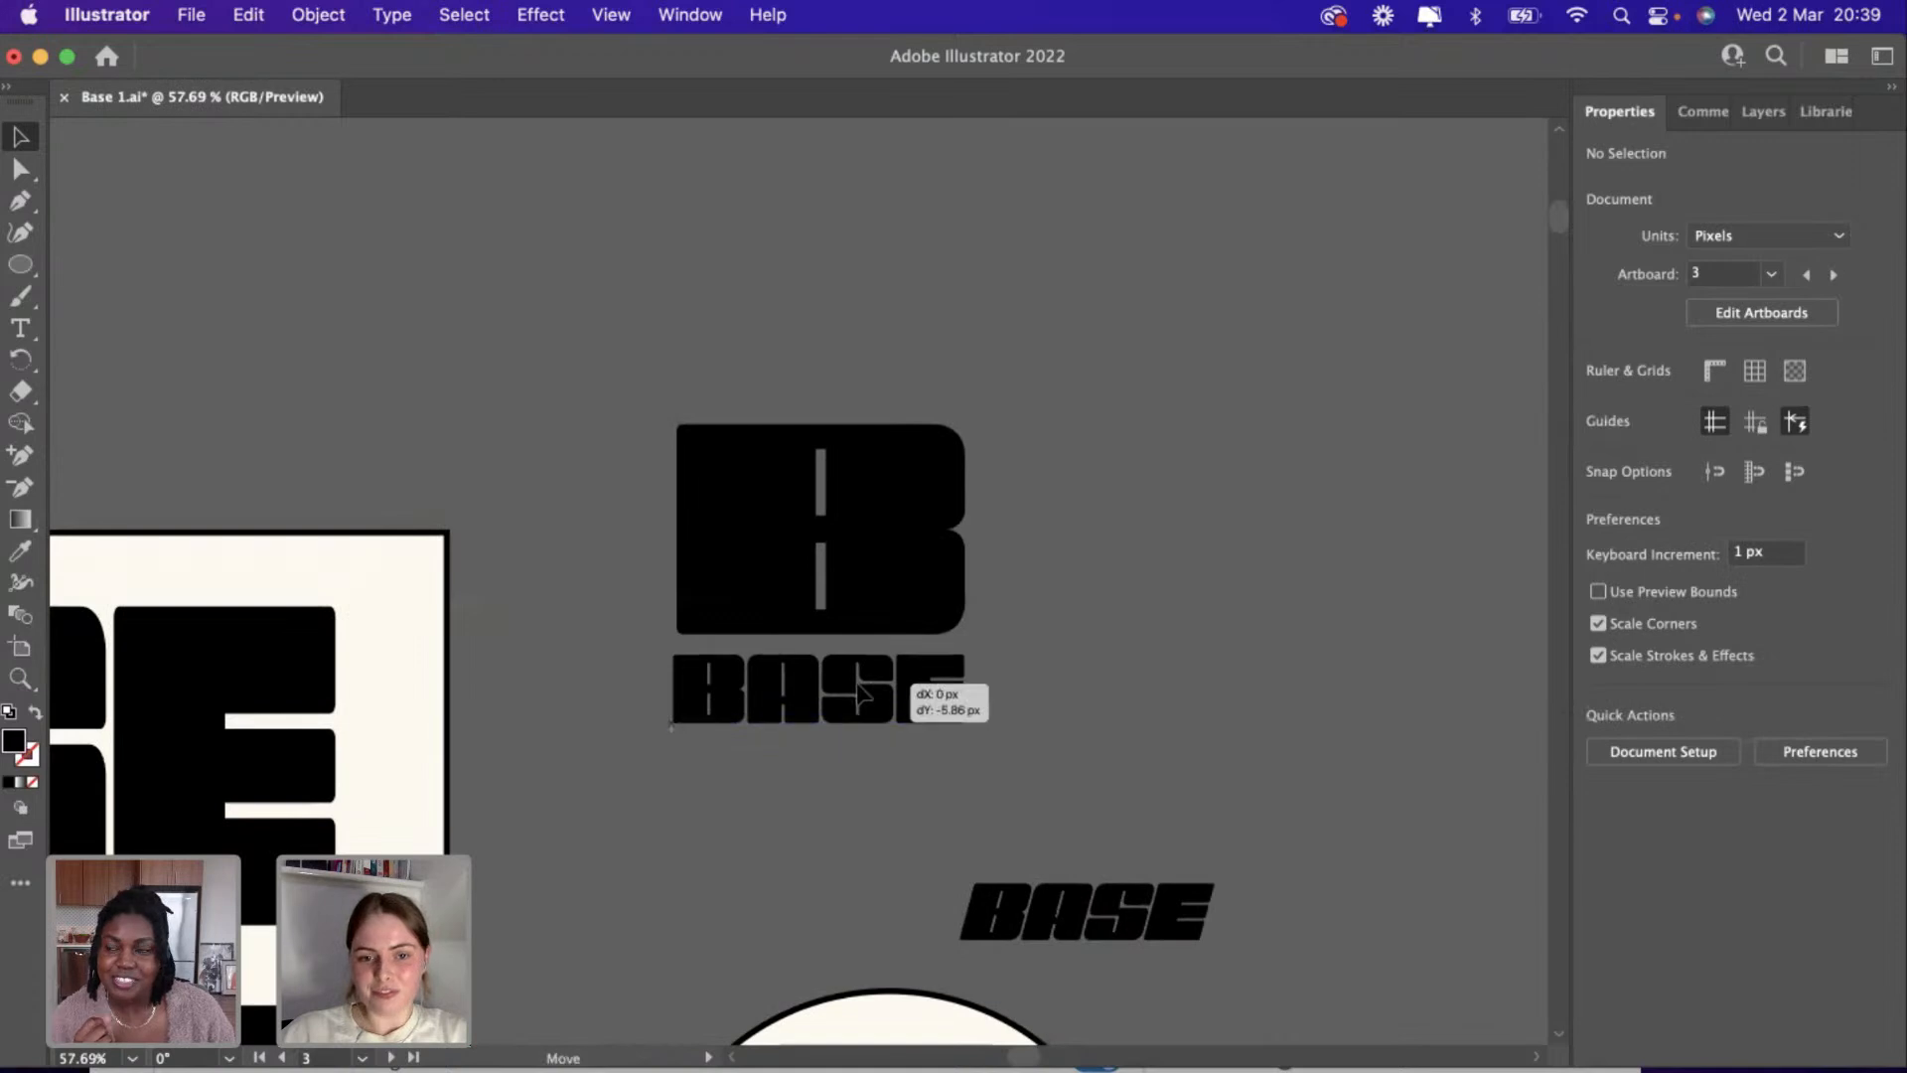
Move the B out of the off-white circle onto the empty canvas beside the B and BASE lockup.
scroll(1129, 651, "down", 3)
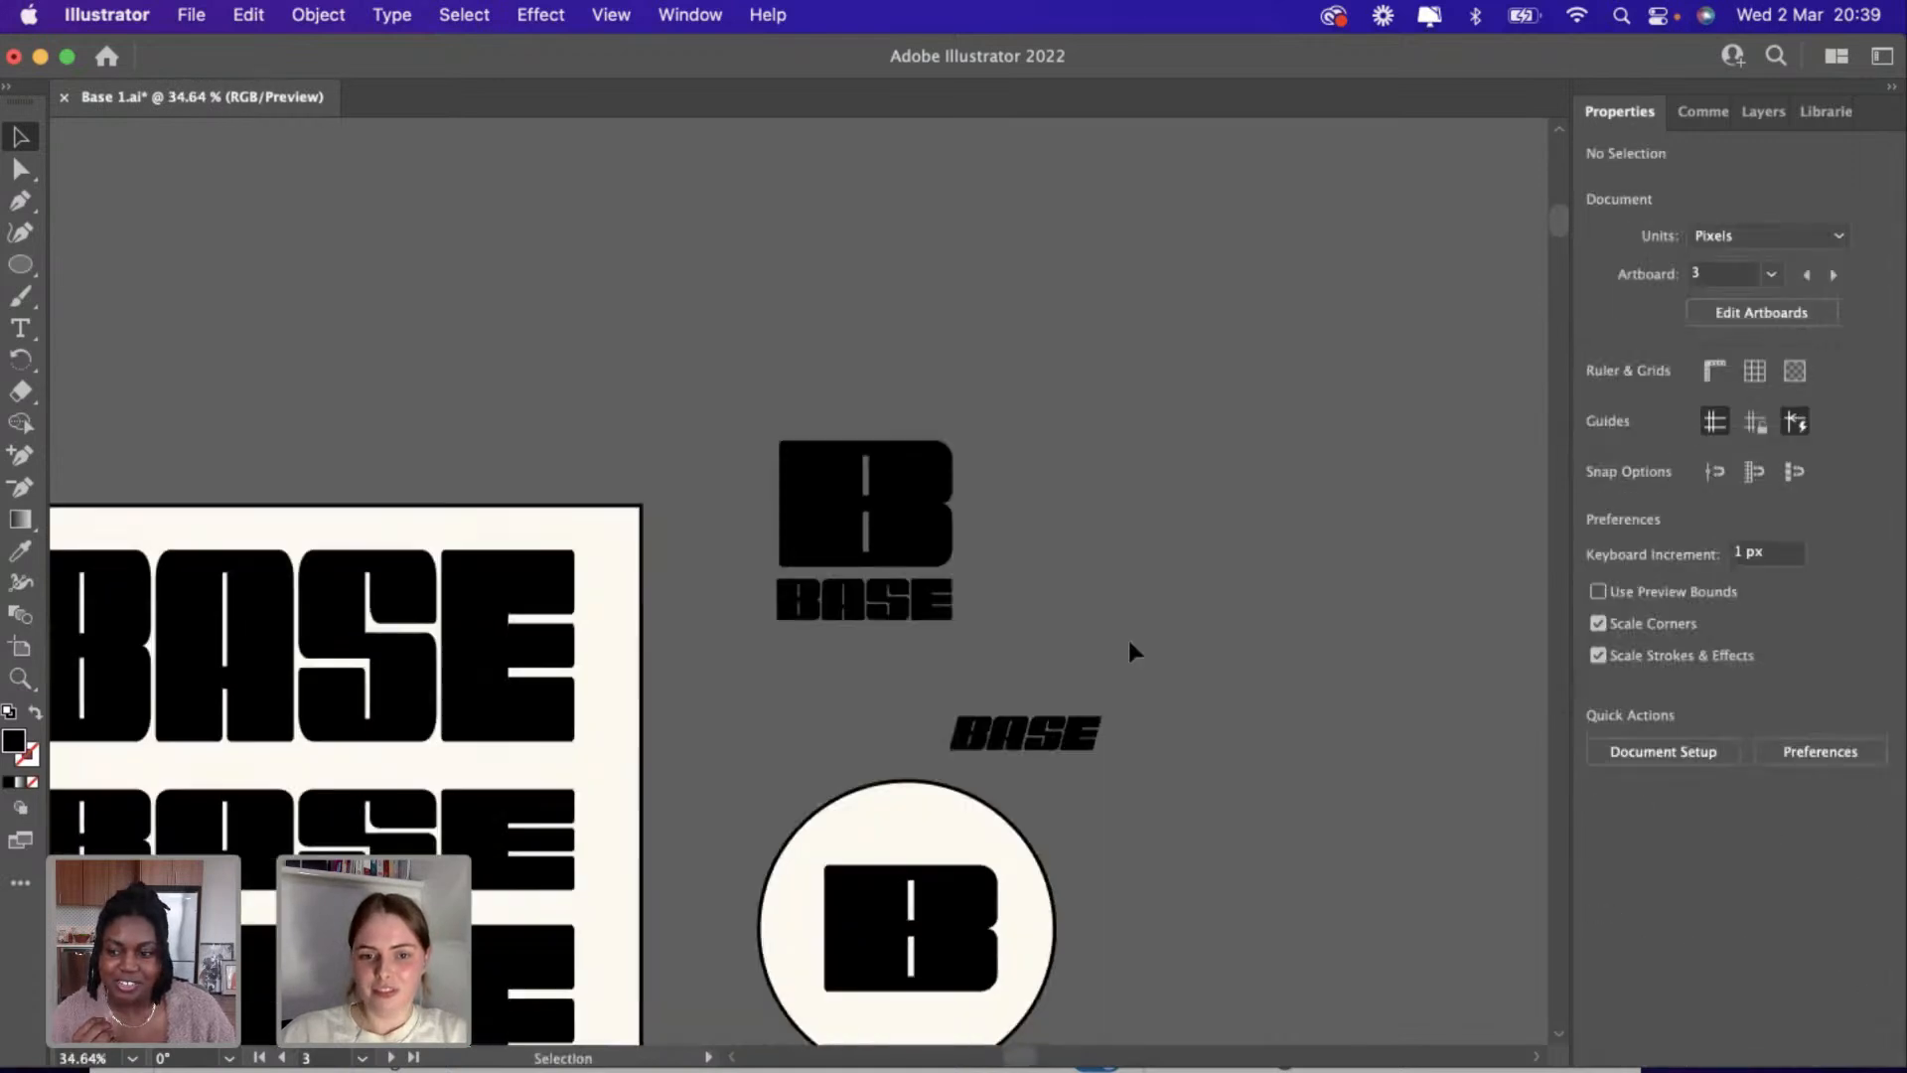
left_click_drag(861, 898, 1111, 484)
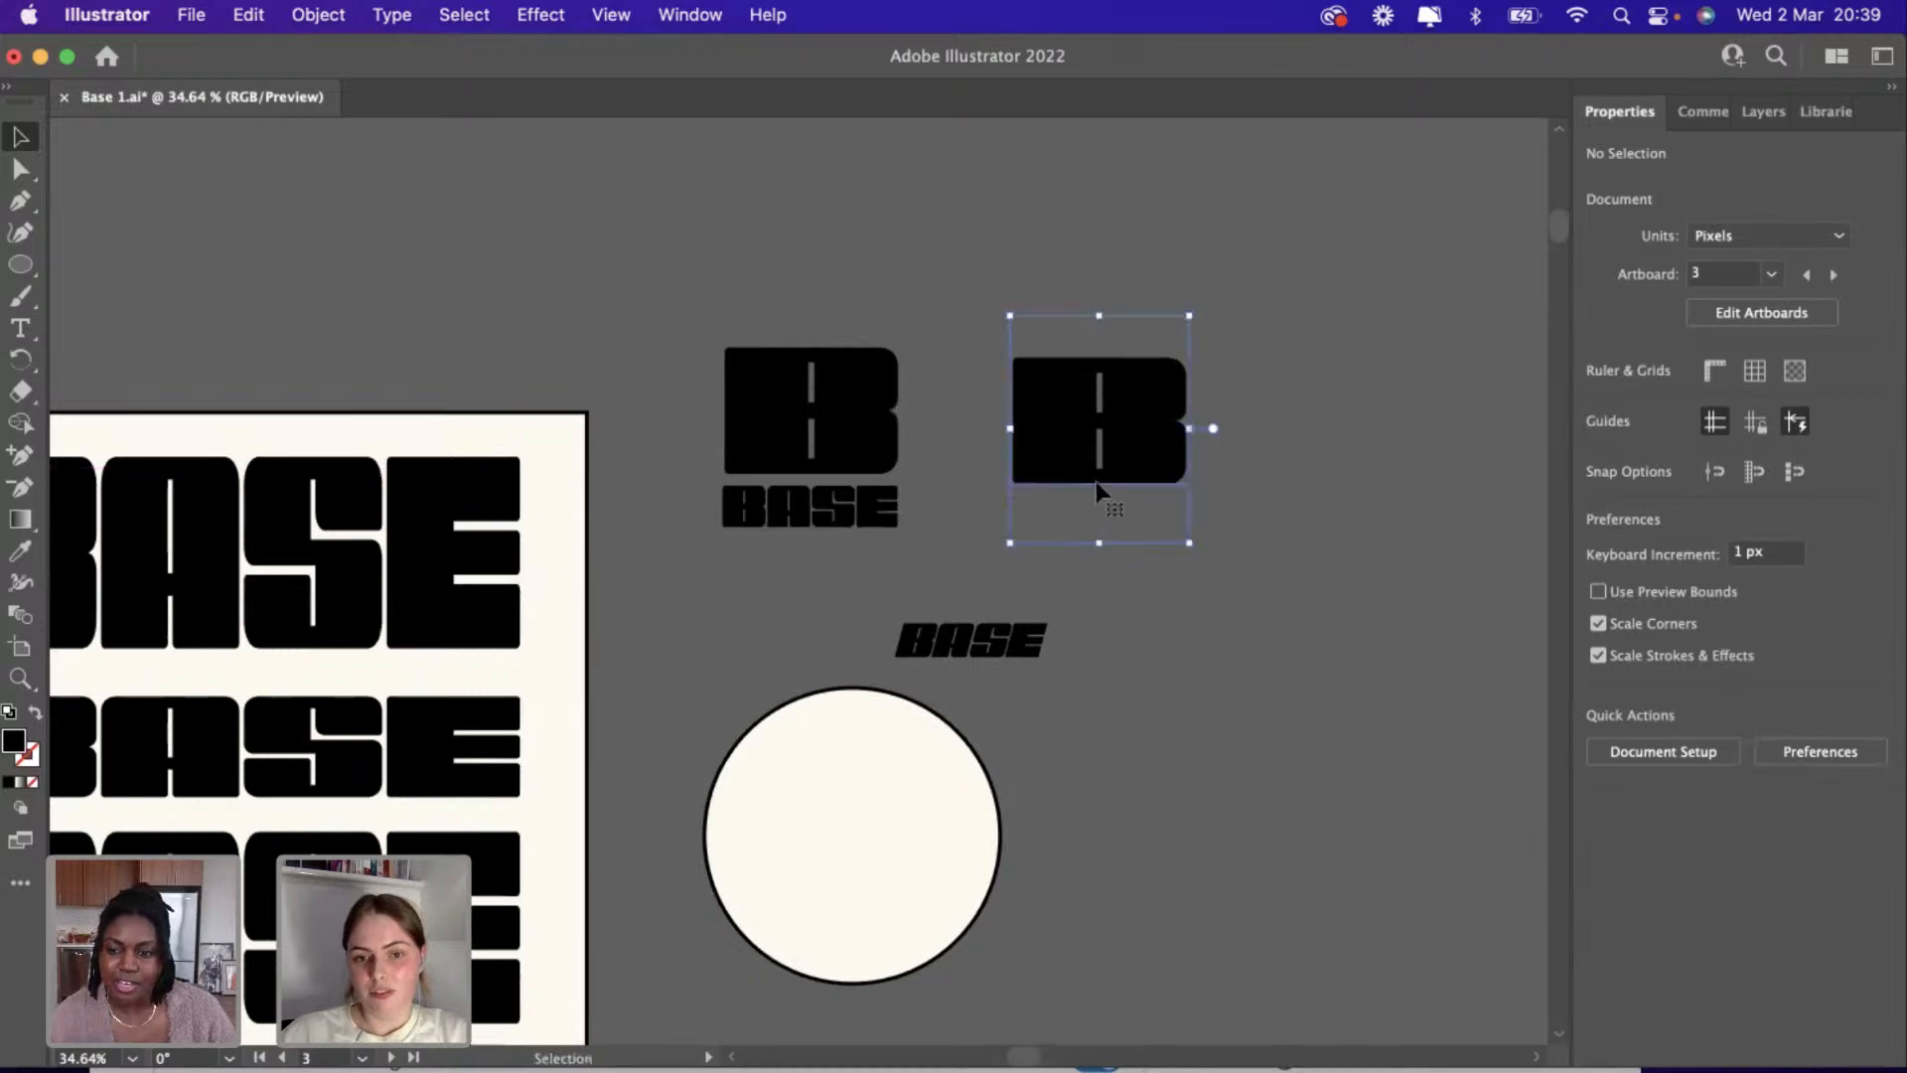
Draw a rectangle about 281 by 303 px over the B and BASE lockup and fill it with the library colour #FFFAF0.
left_click_drag(24, 264, 119, 264)
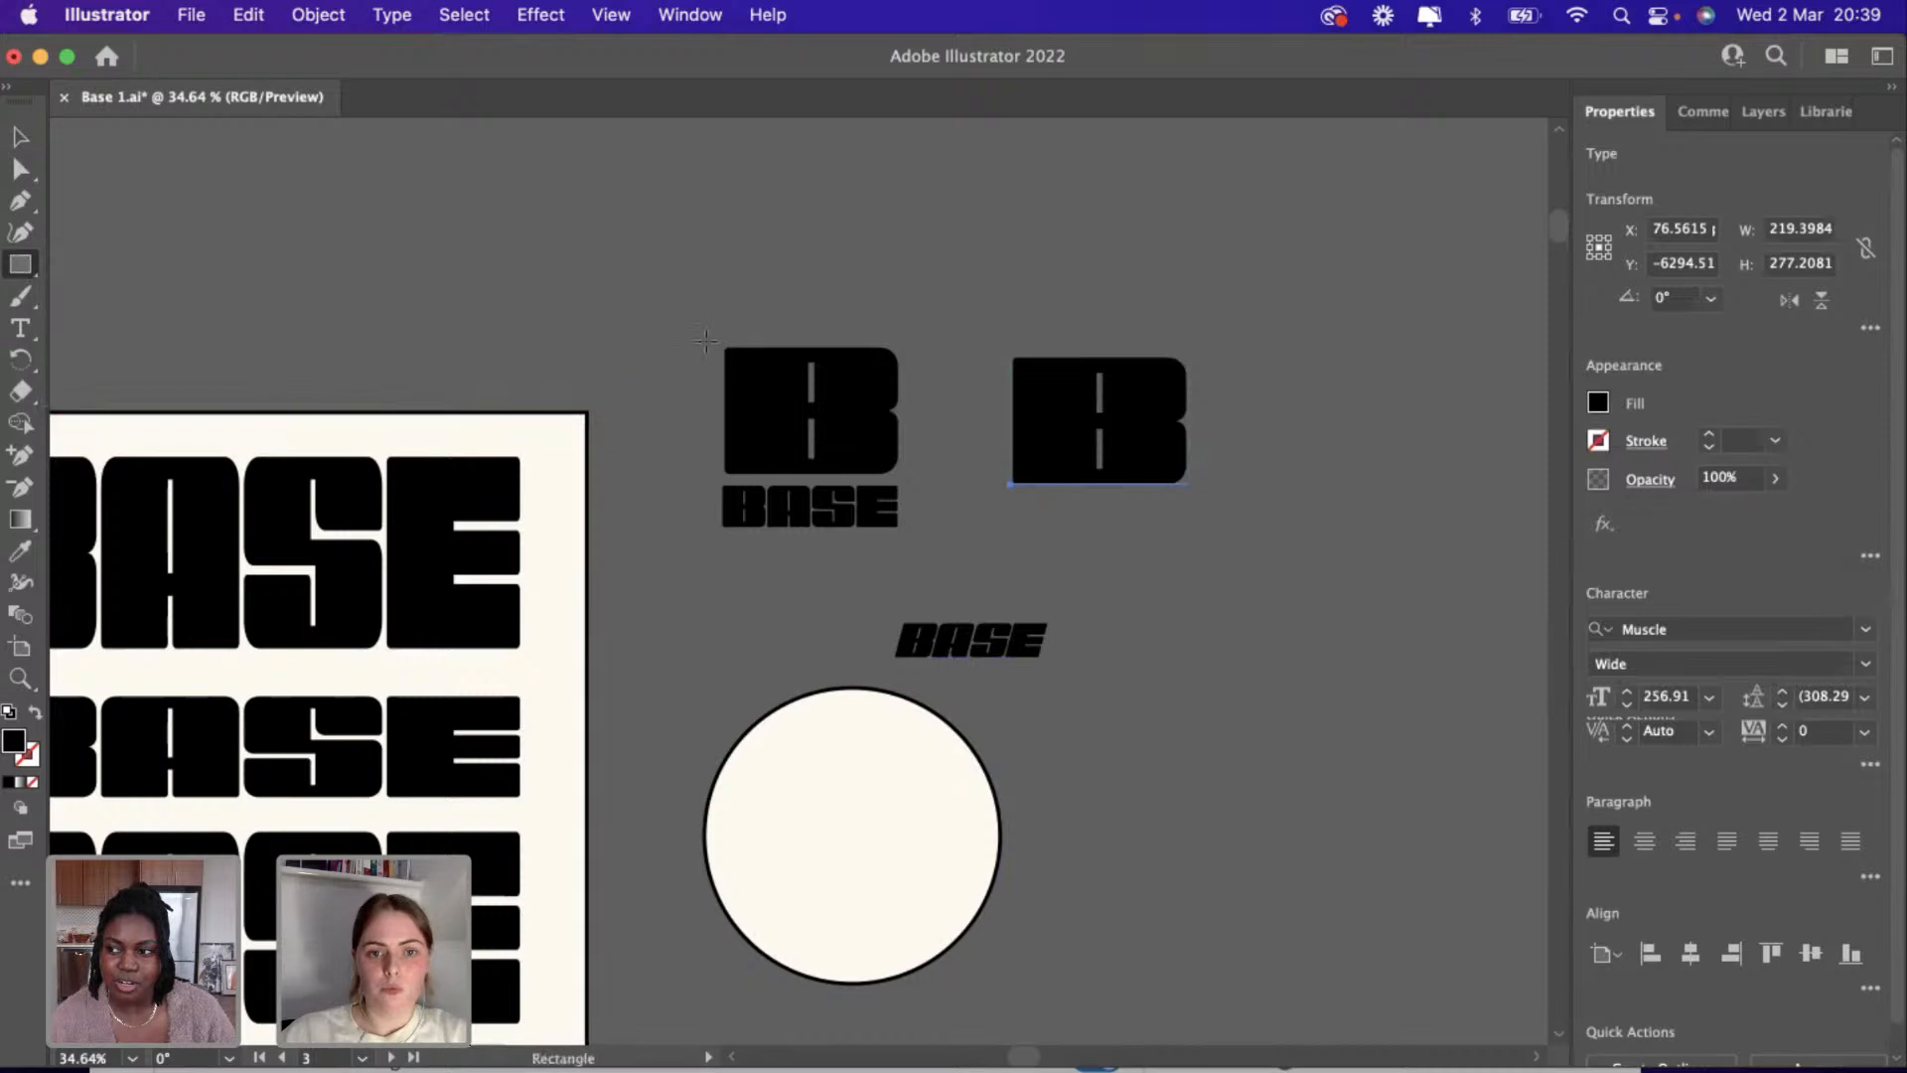
left_click_drag(705, 334, 935, 580)
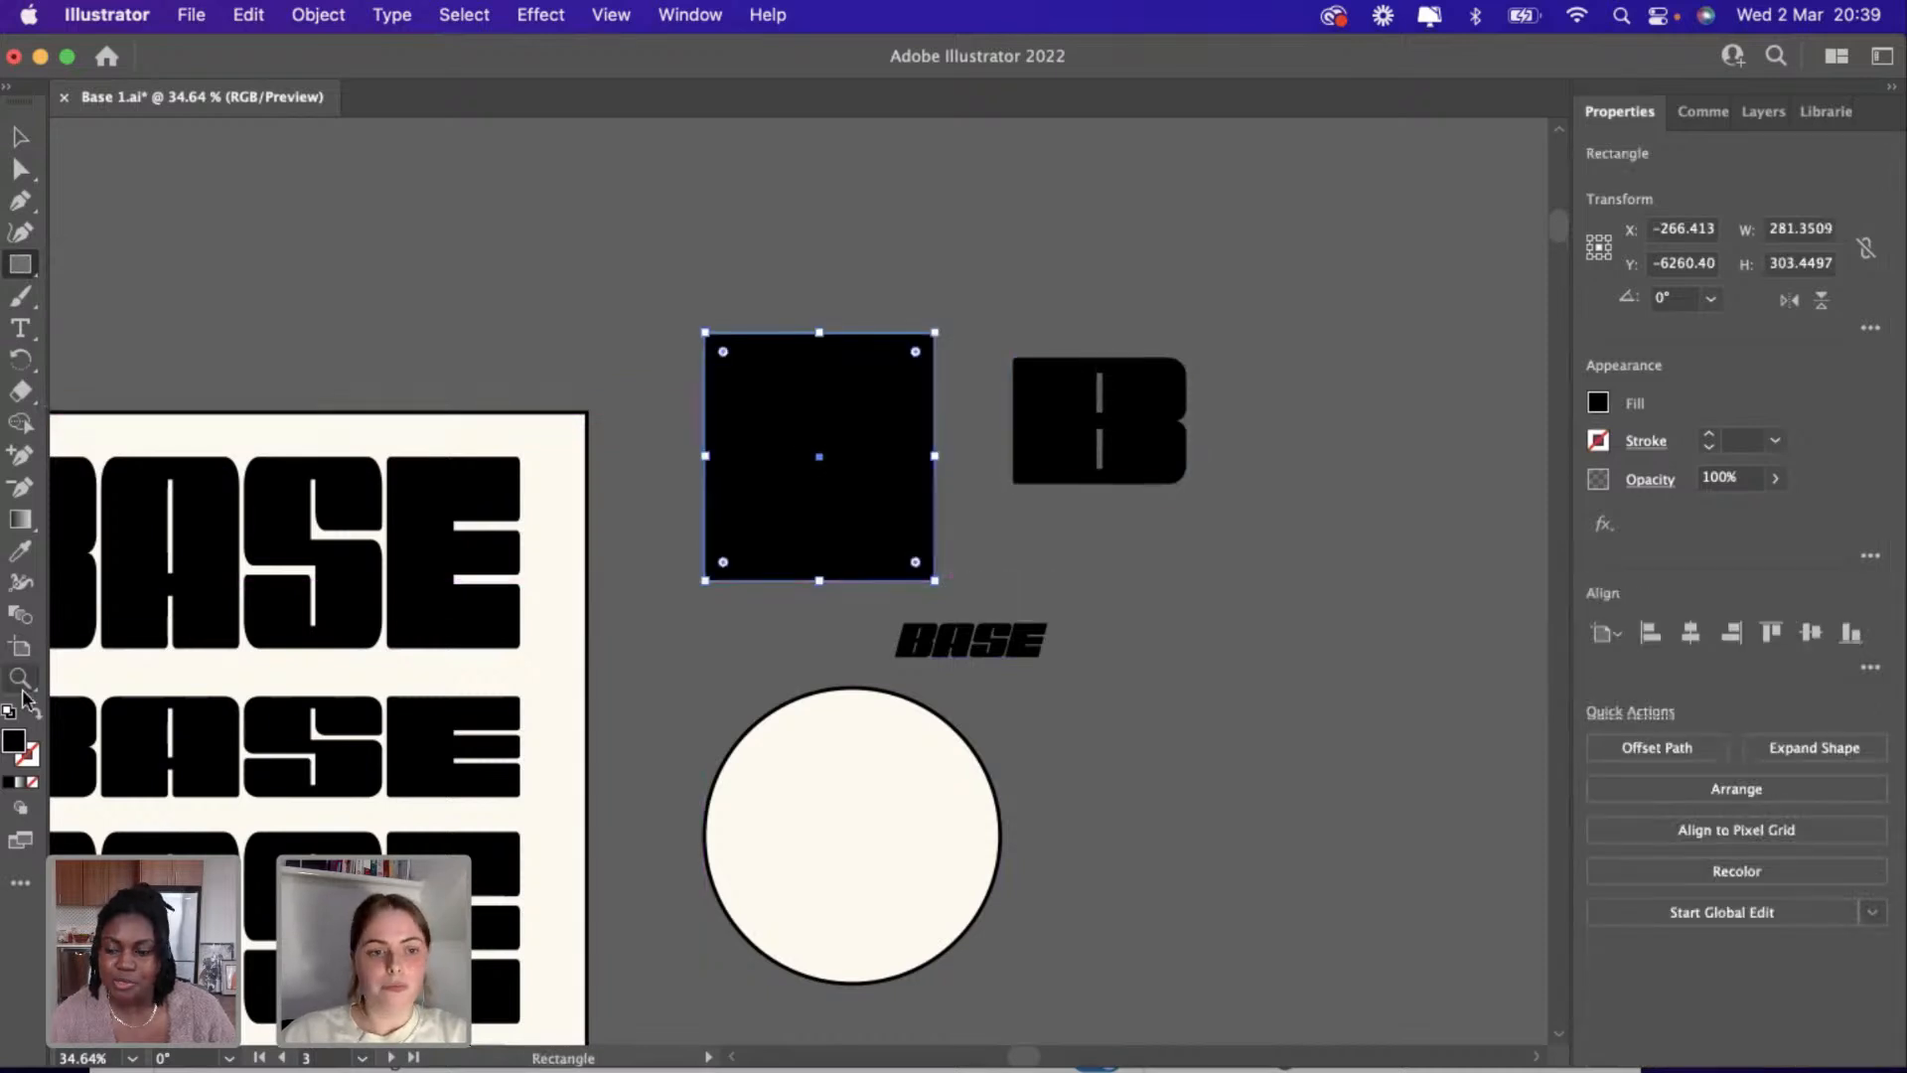
left_click(1828, 111)
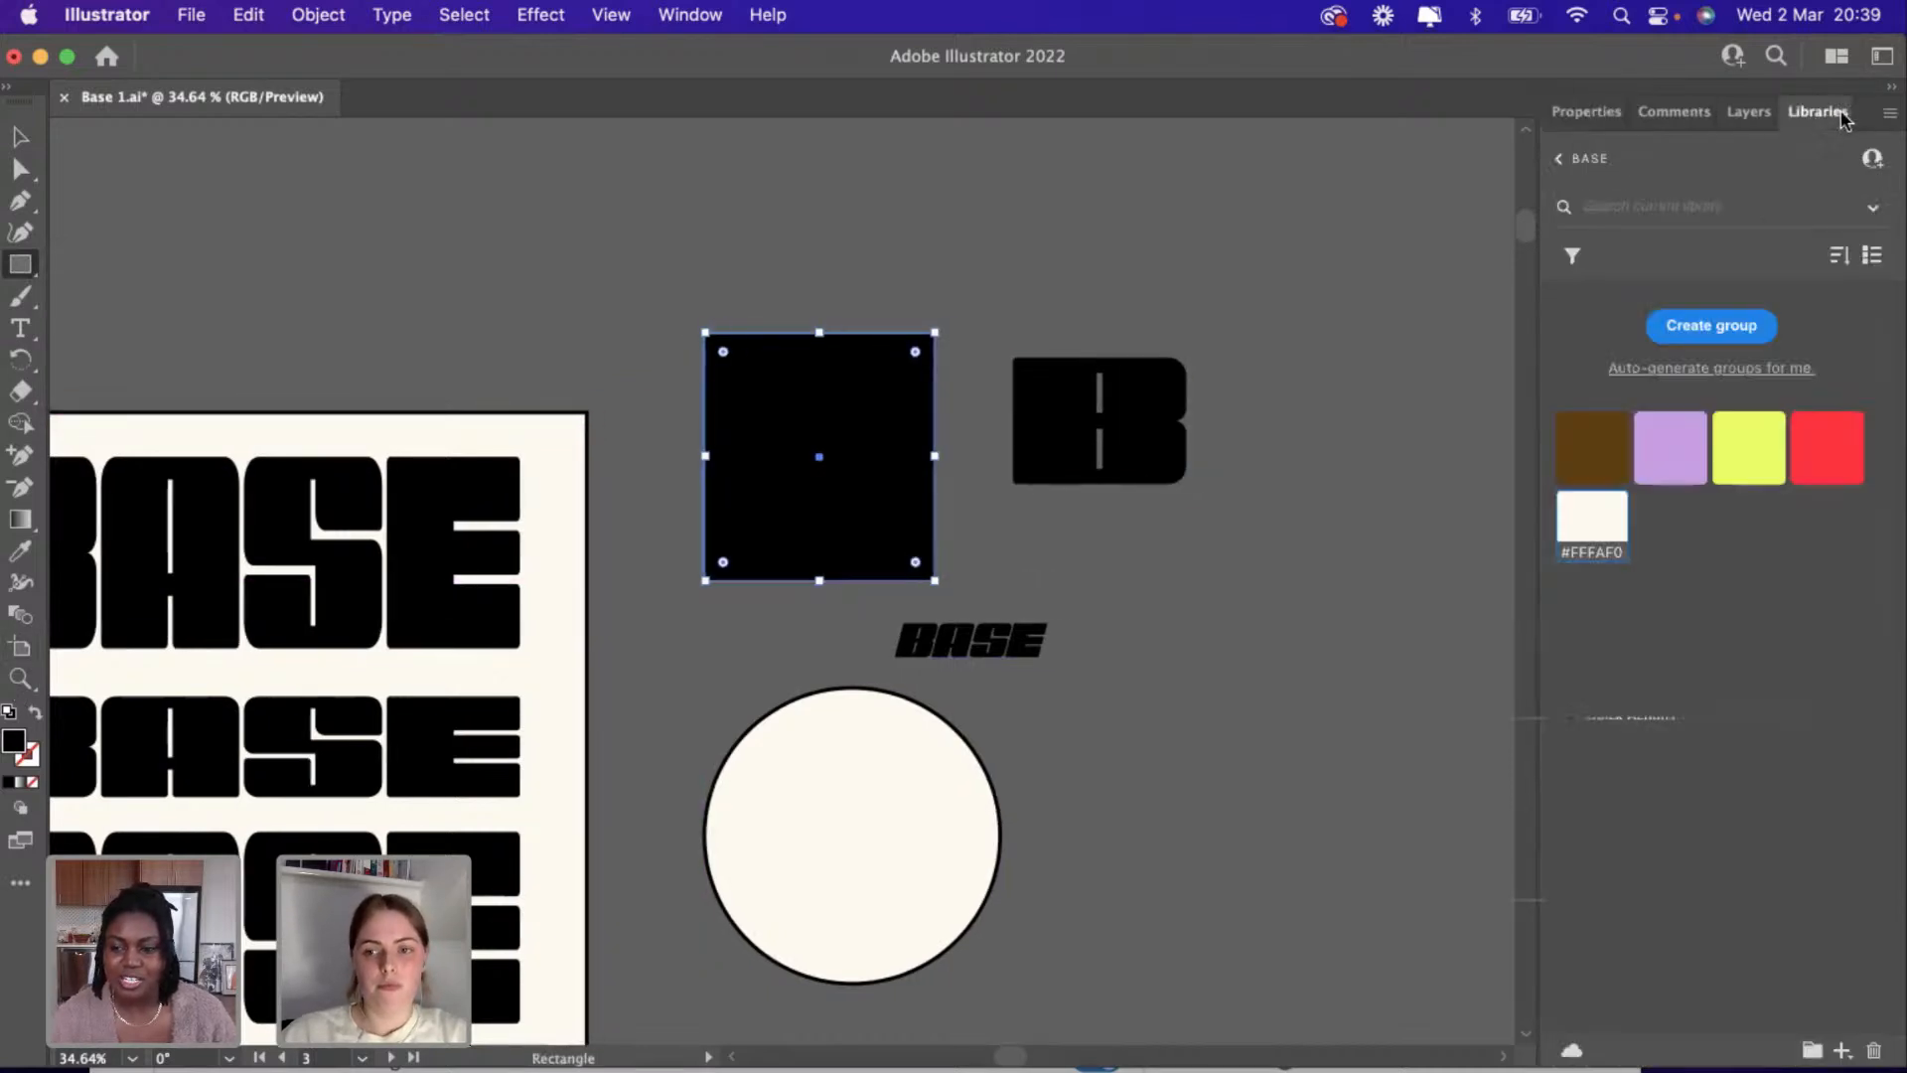
left_click(1583, 534)
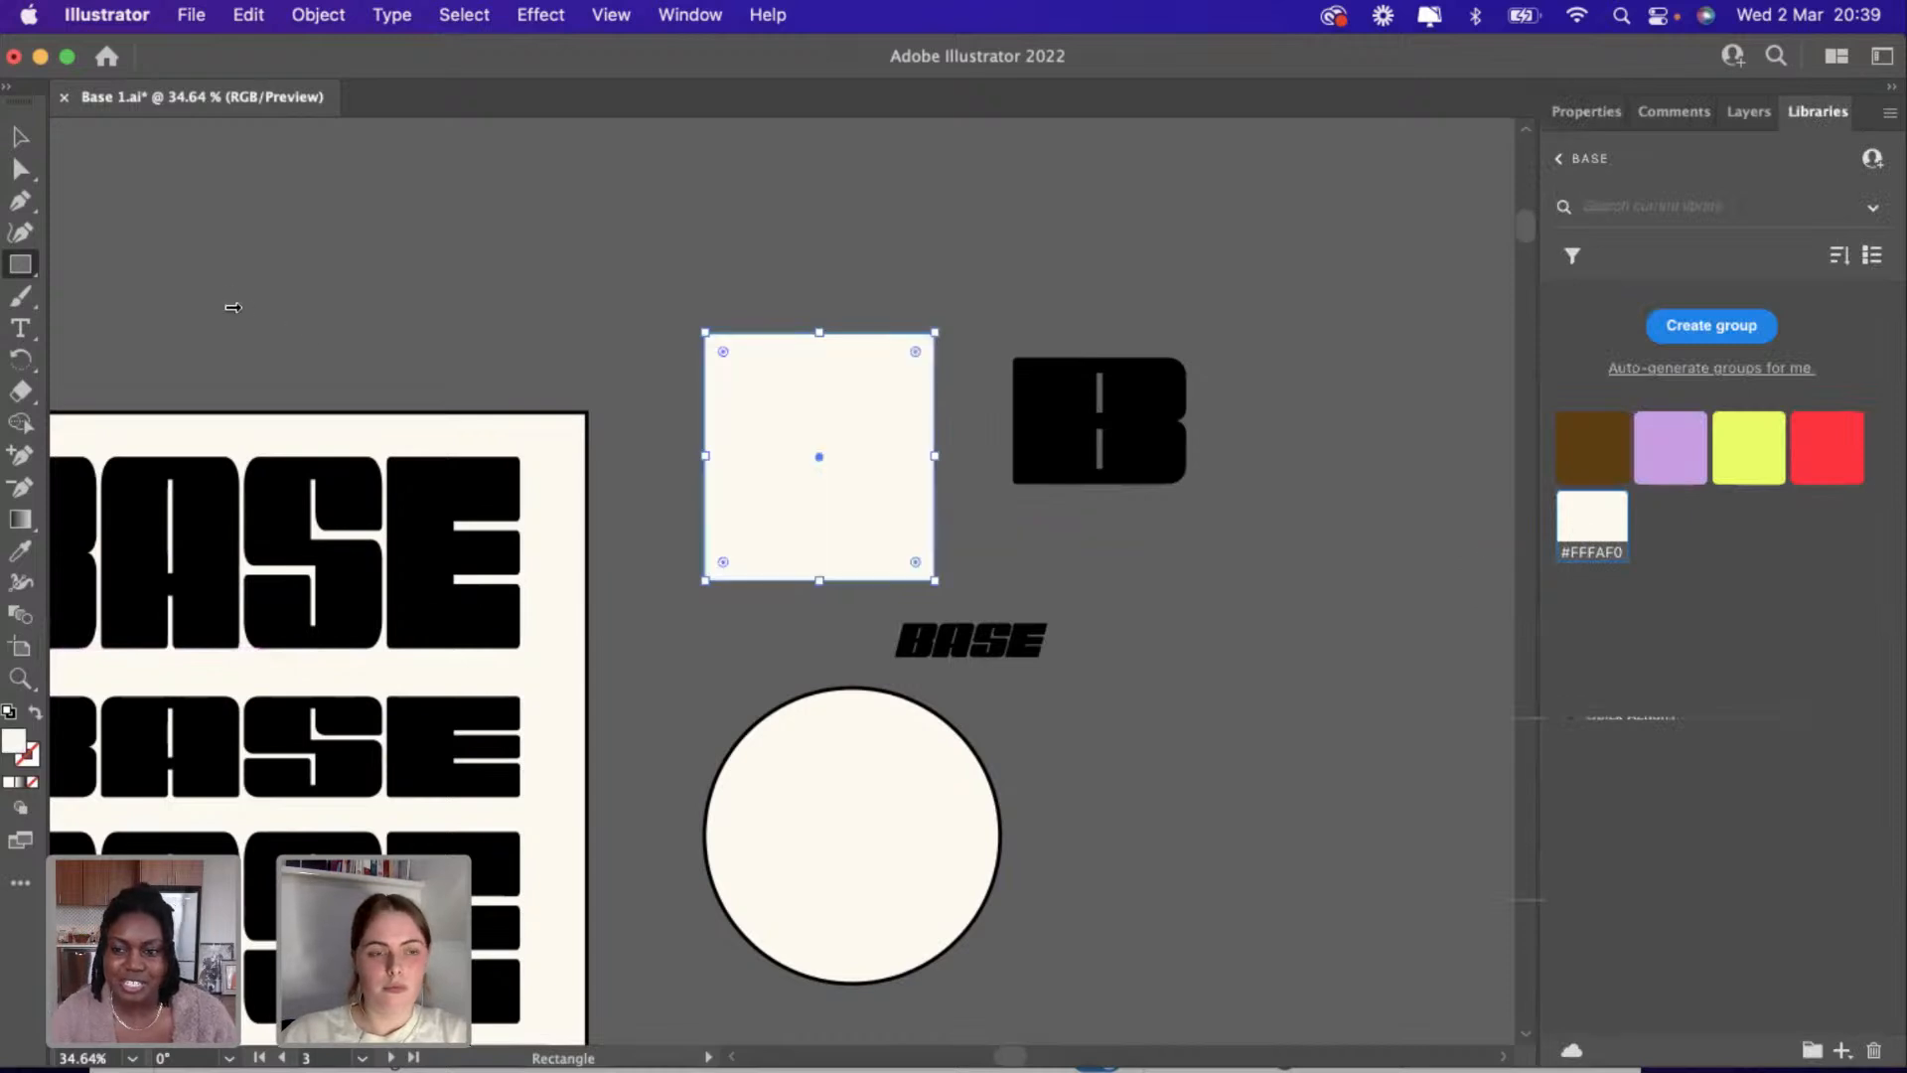
Send the off-white rectangle to the back, behind the B and BASE lockup.
left_click(19, 140)
right_click(847, 459)
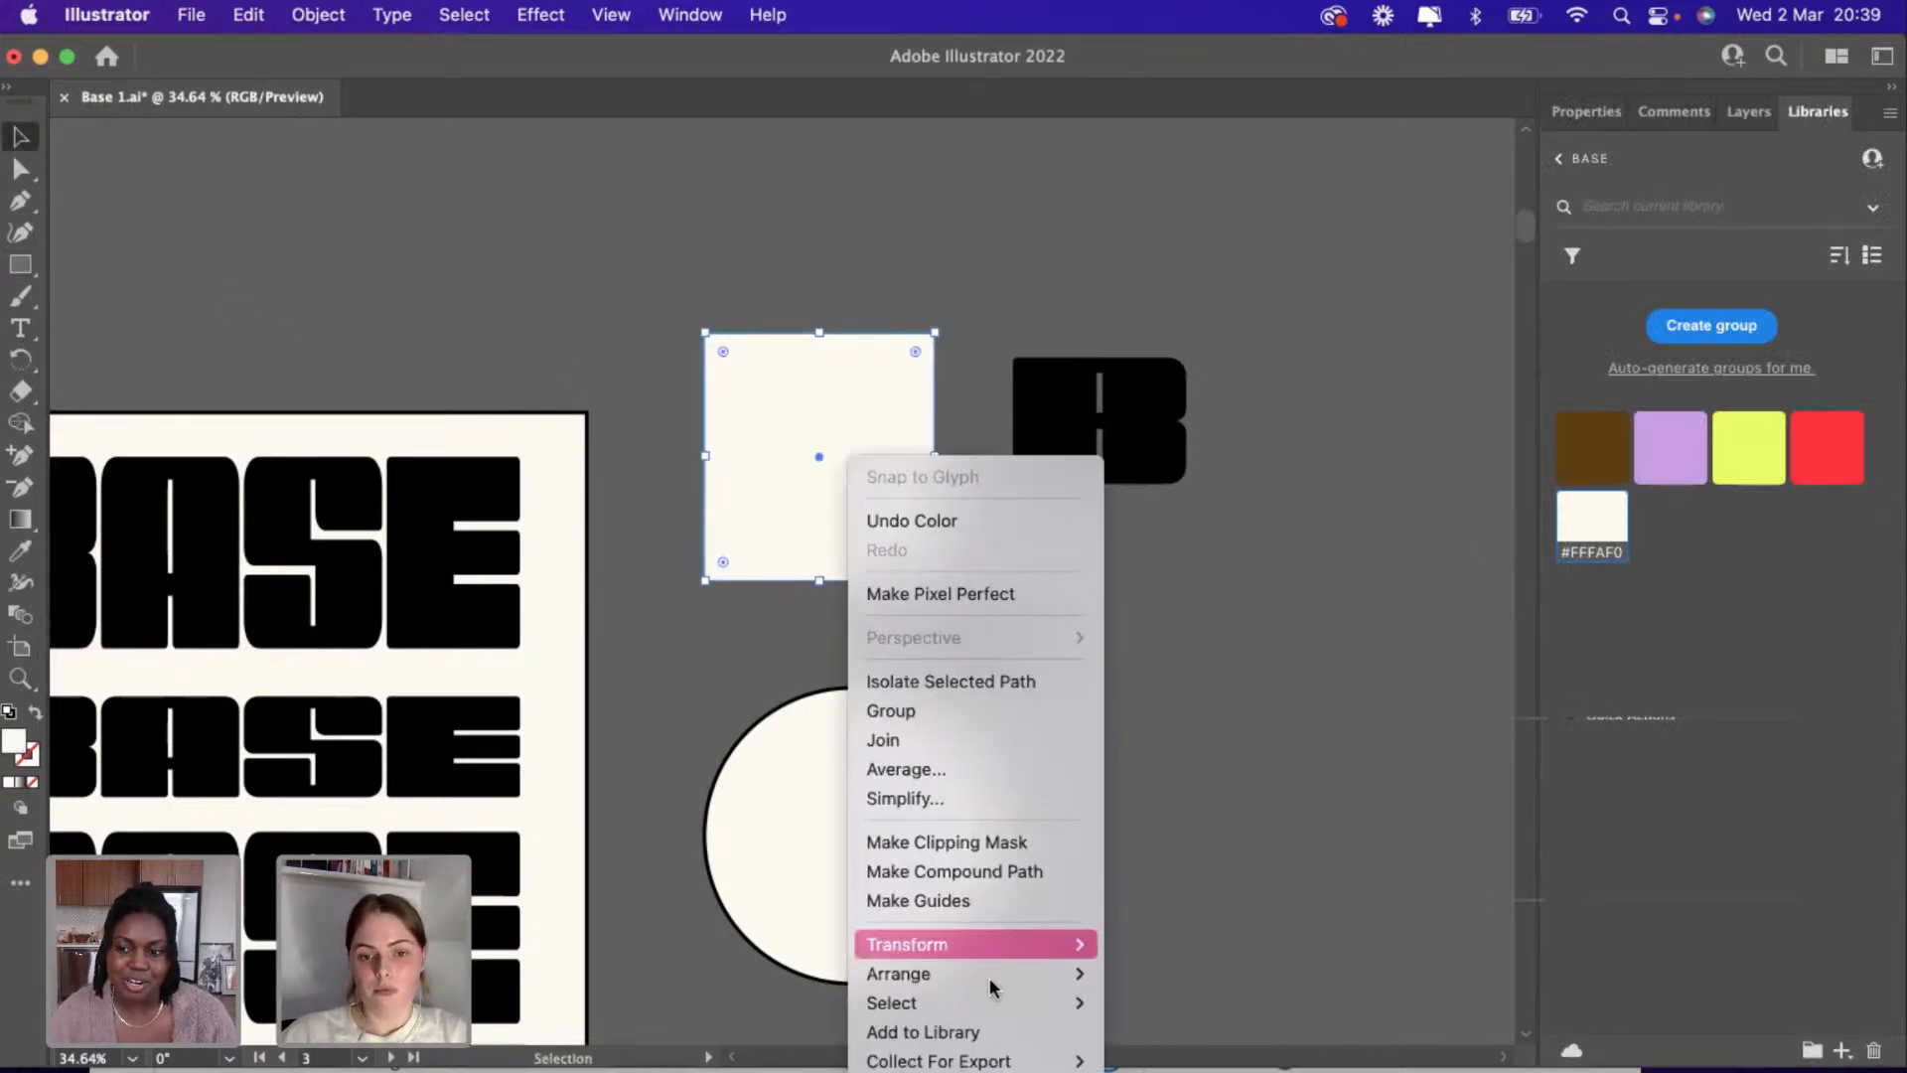
mouse_move(994, 979)
left_click(1170, 1045)
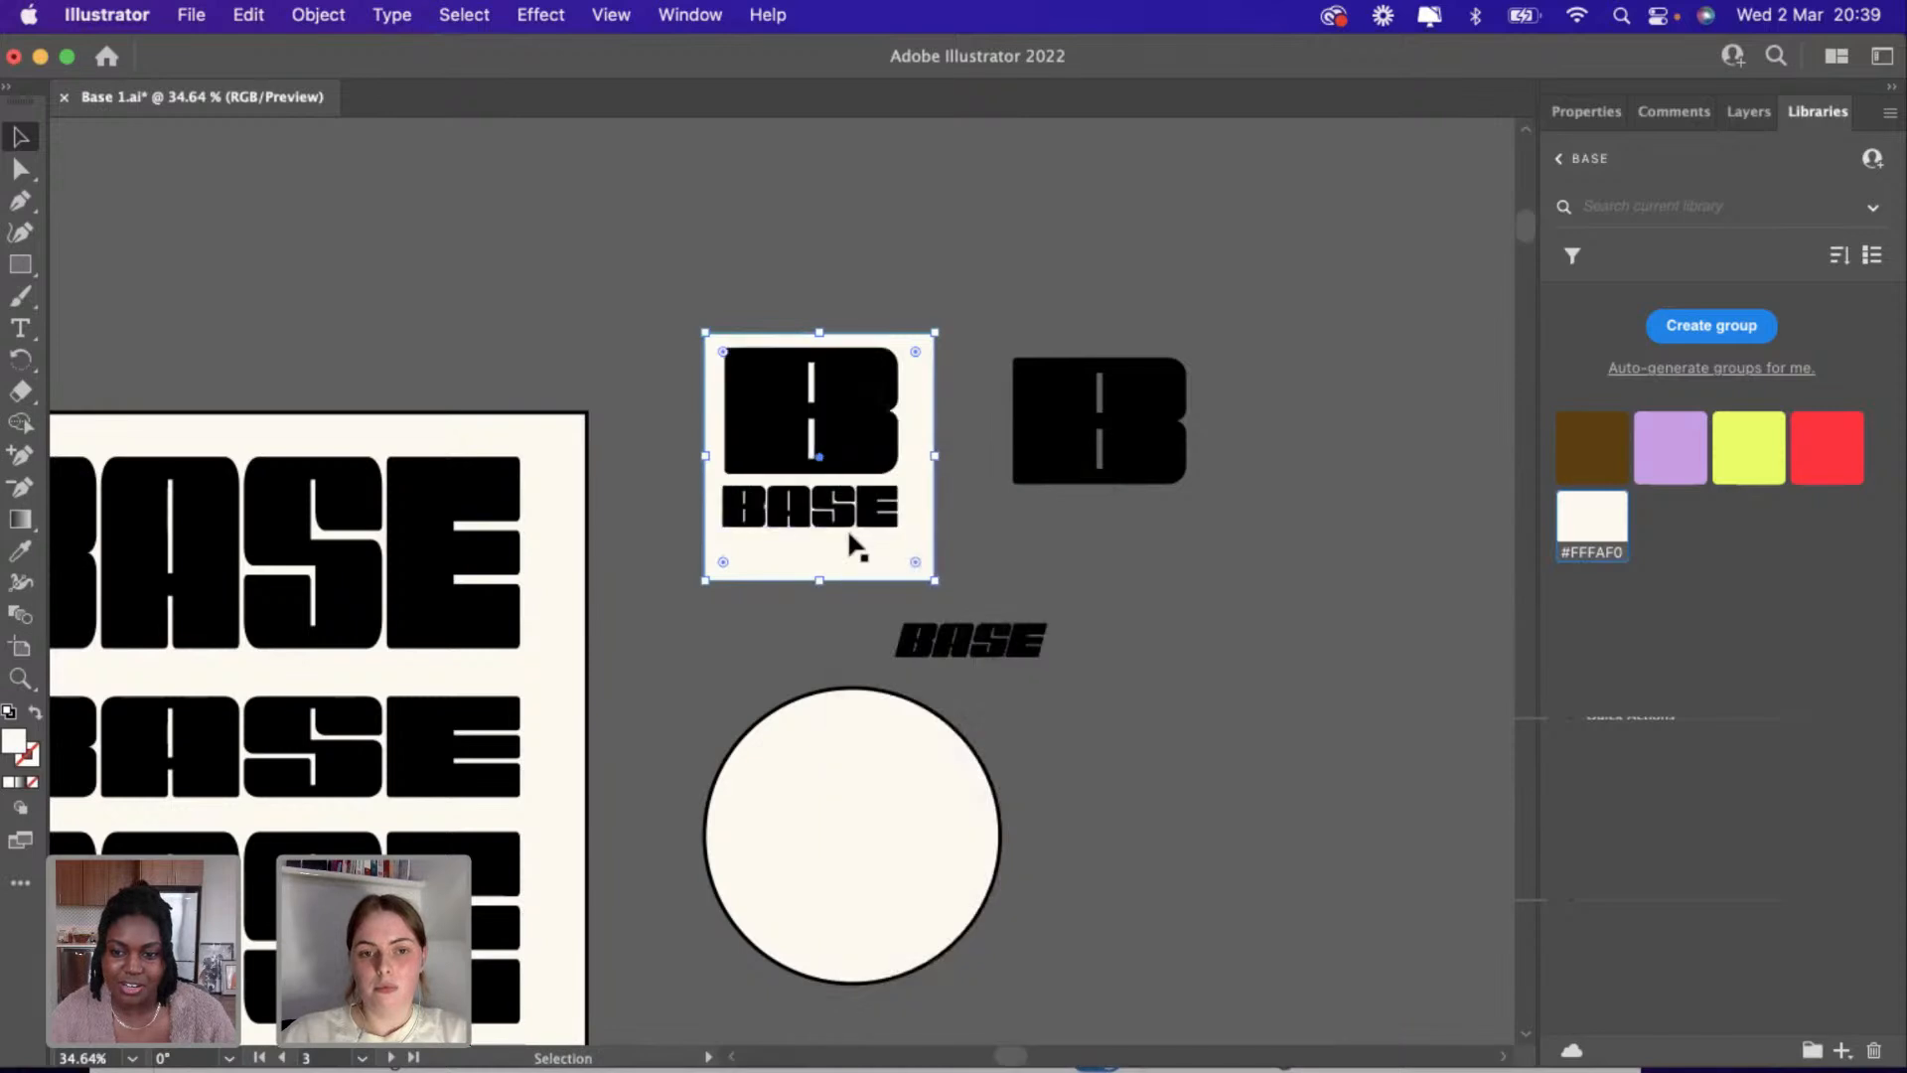
left_click(316, 243)
Shrink the off-white rectangle's bottom, right and left edges to leave even margins around the B and BASE lockup.
scroll(316, 242, "right", 3)
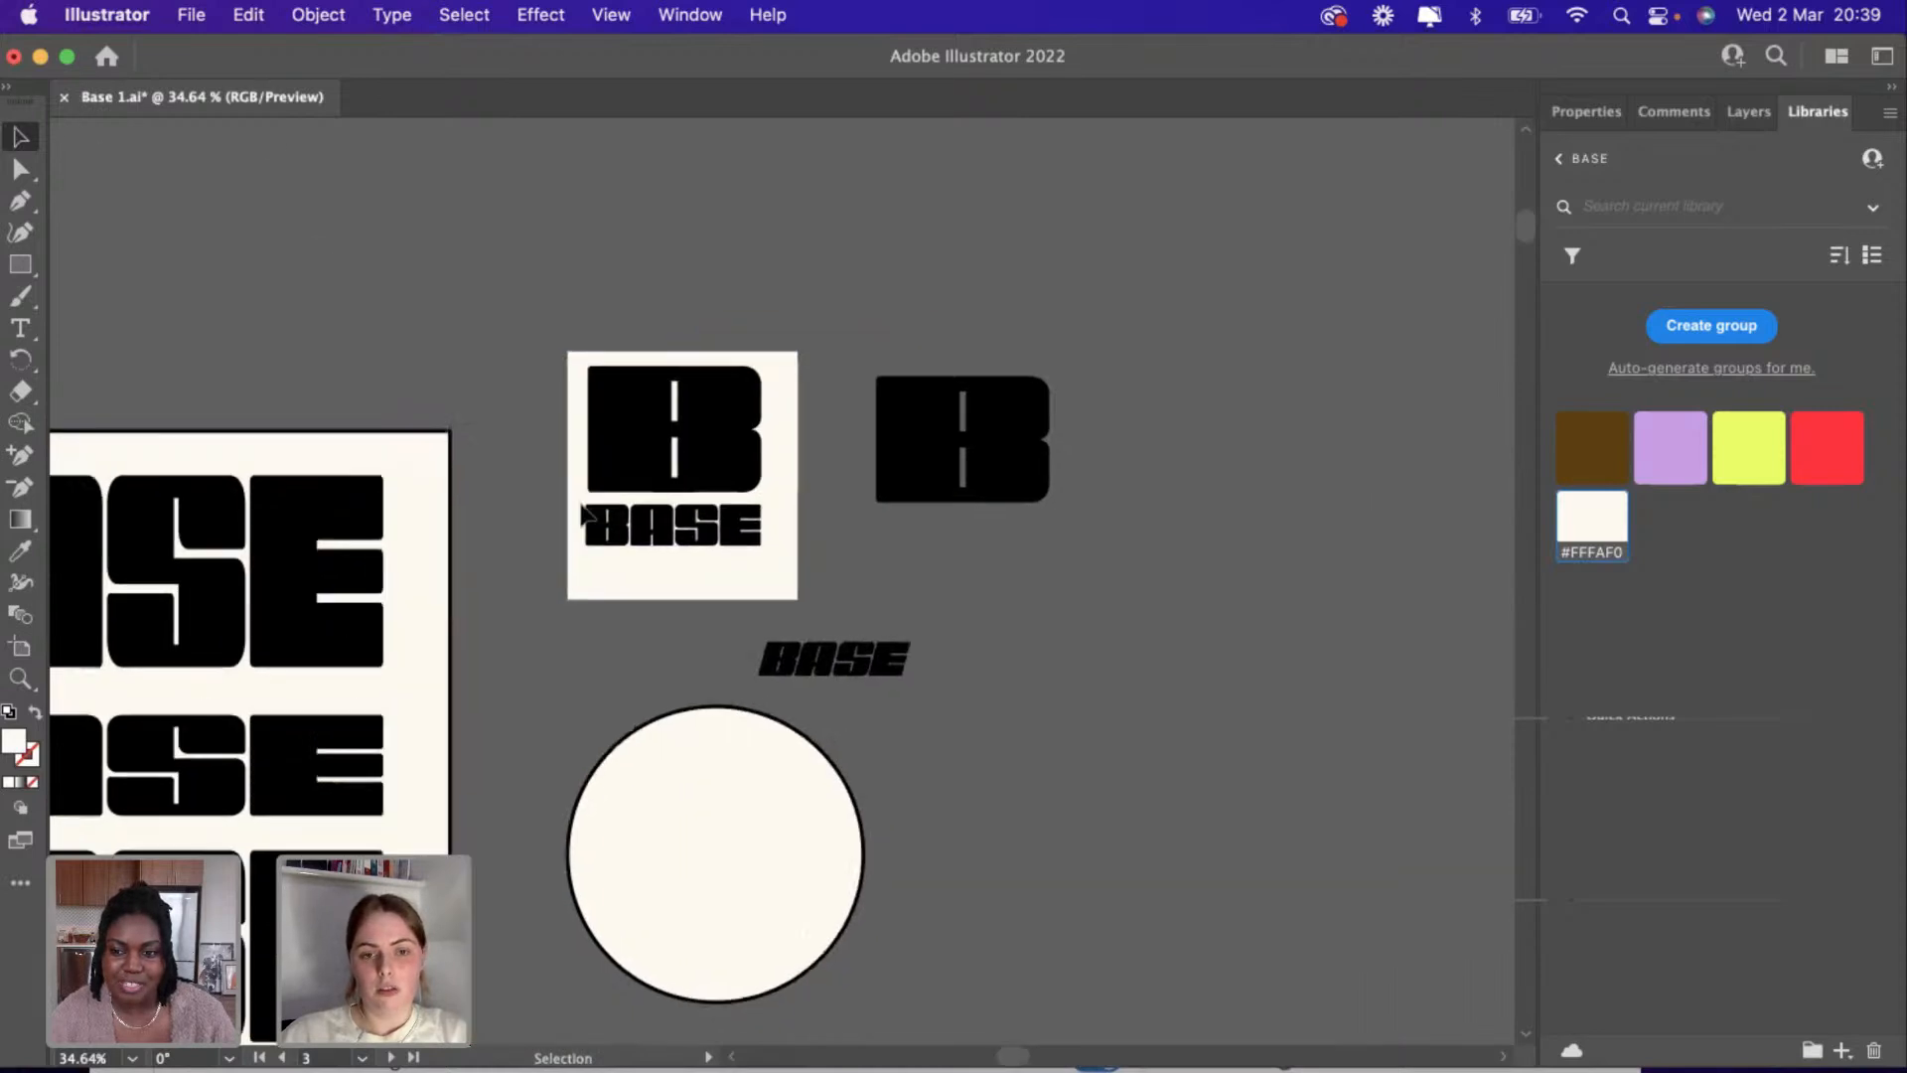
scroll(701, 640, "up", 5)
left_click_drag(685, 647, 730, 612)
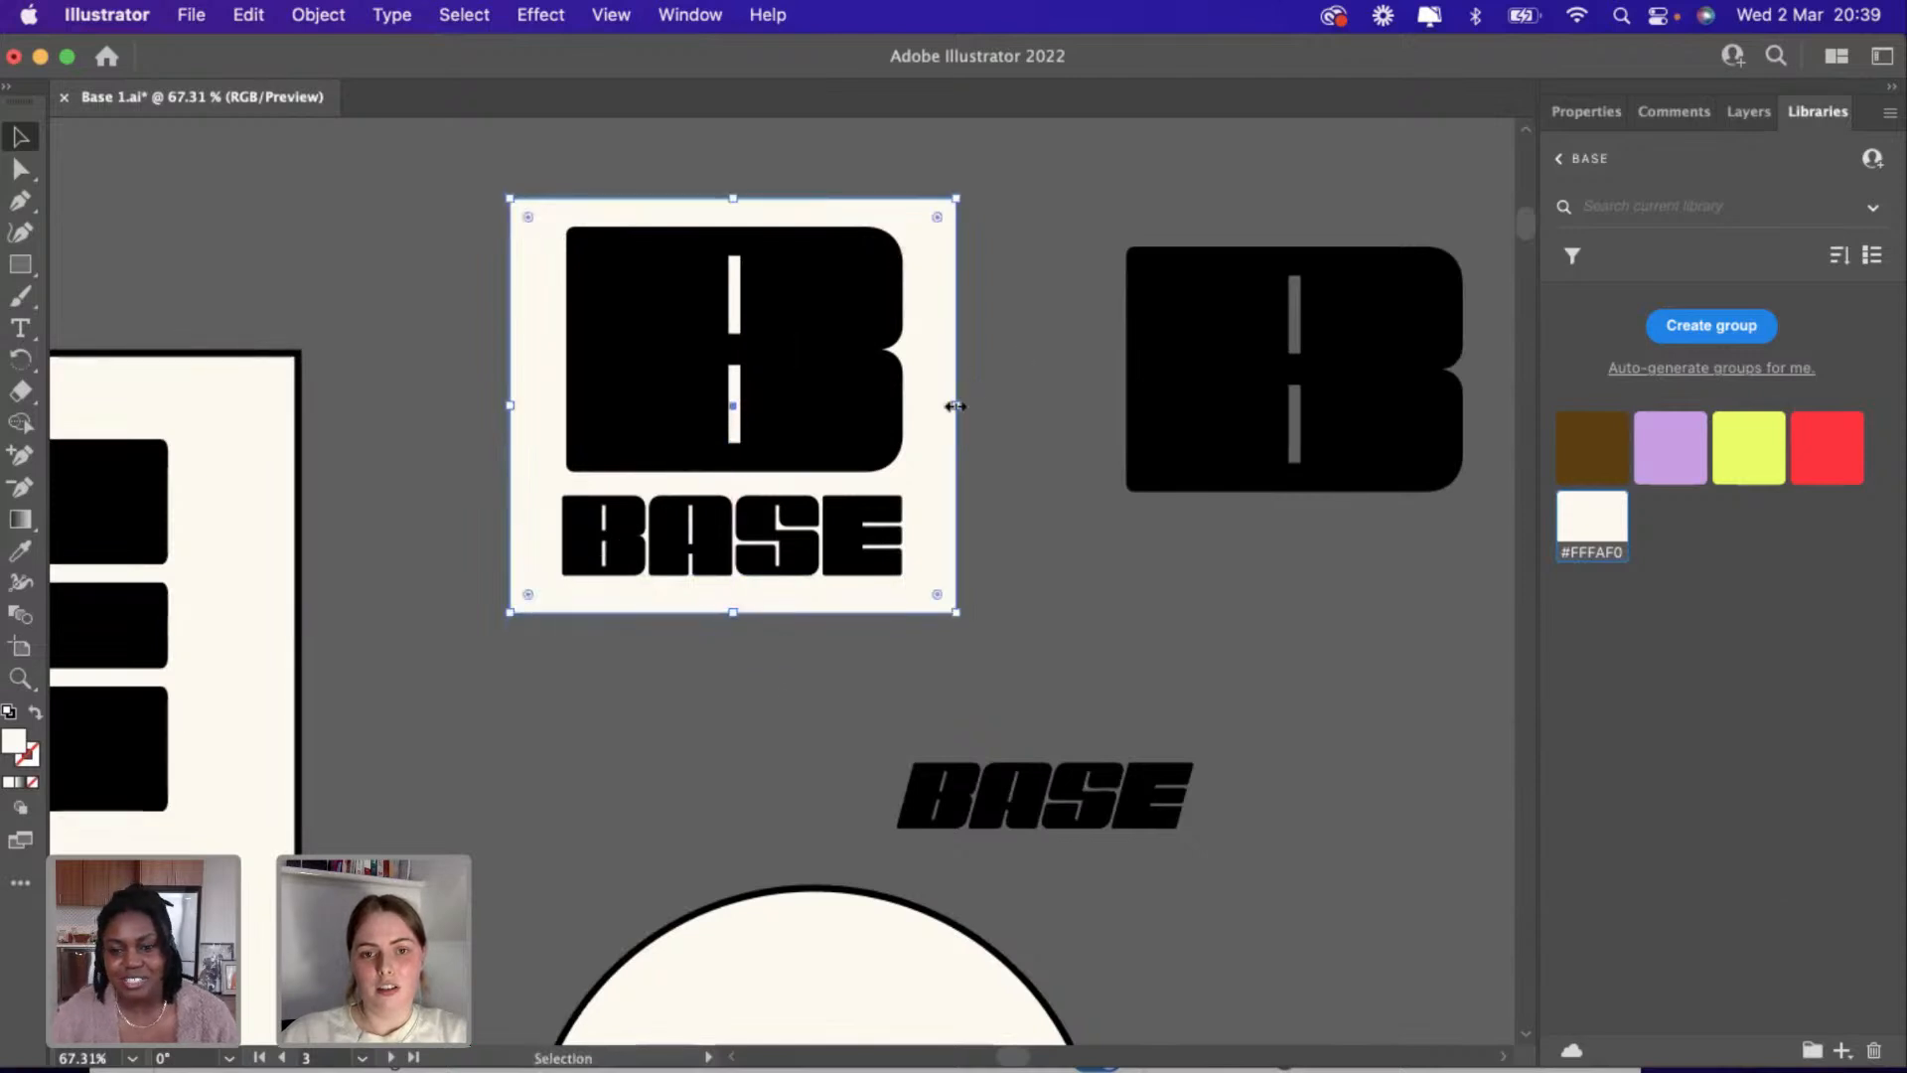
left_click_drag(953, 407, 932, 407)
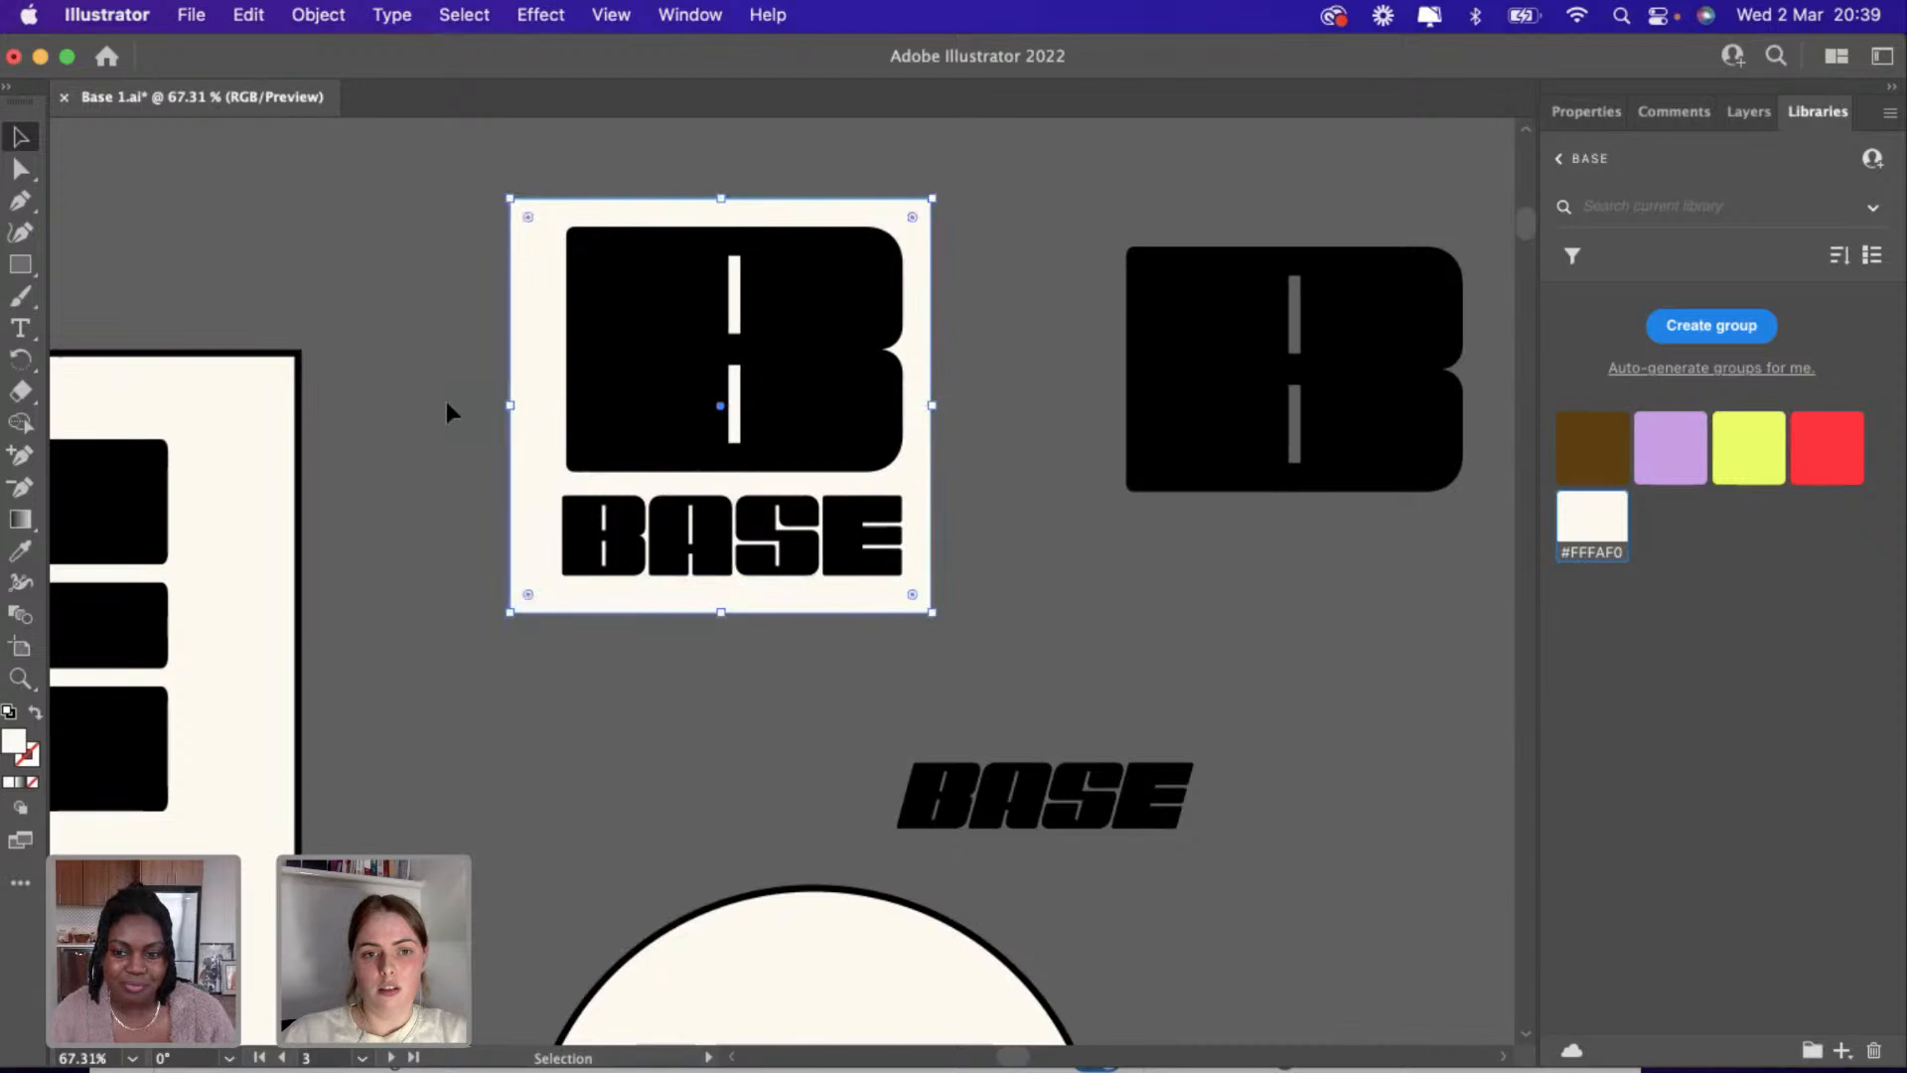
left_click_drag(508, 407, 526, 406)
left_click(552, 722)
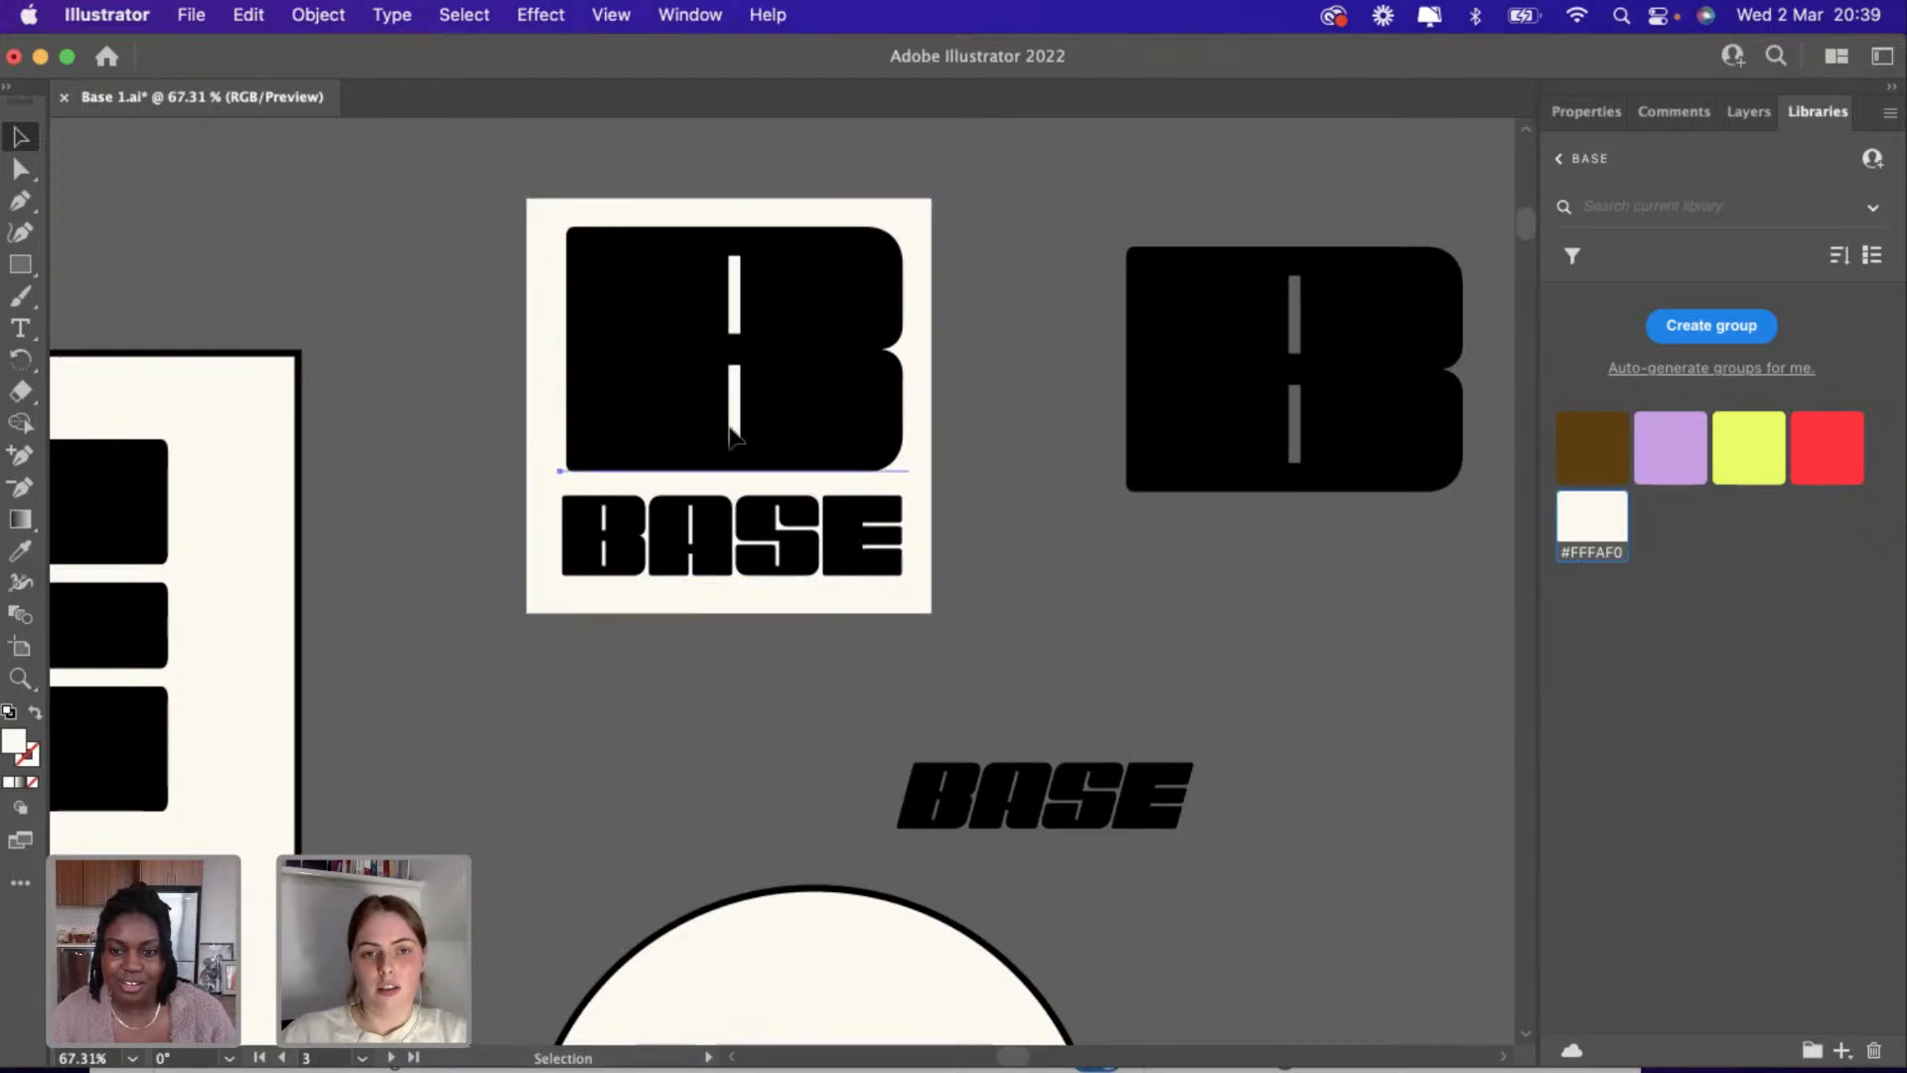
Nudge the B and the BASE text slightly left to centre them horizontally on the off-white rectangle.
left_click_drag(728, 434, 724, 434)
left_click(720, 683)
left_click_drag(724, 571, 710, 573)
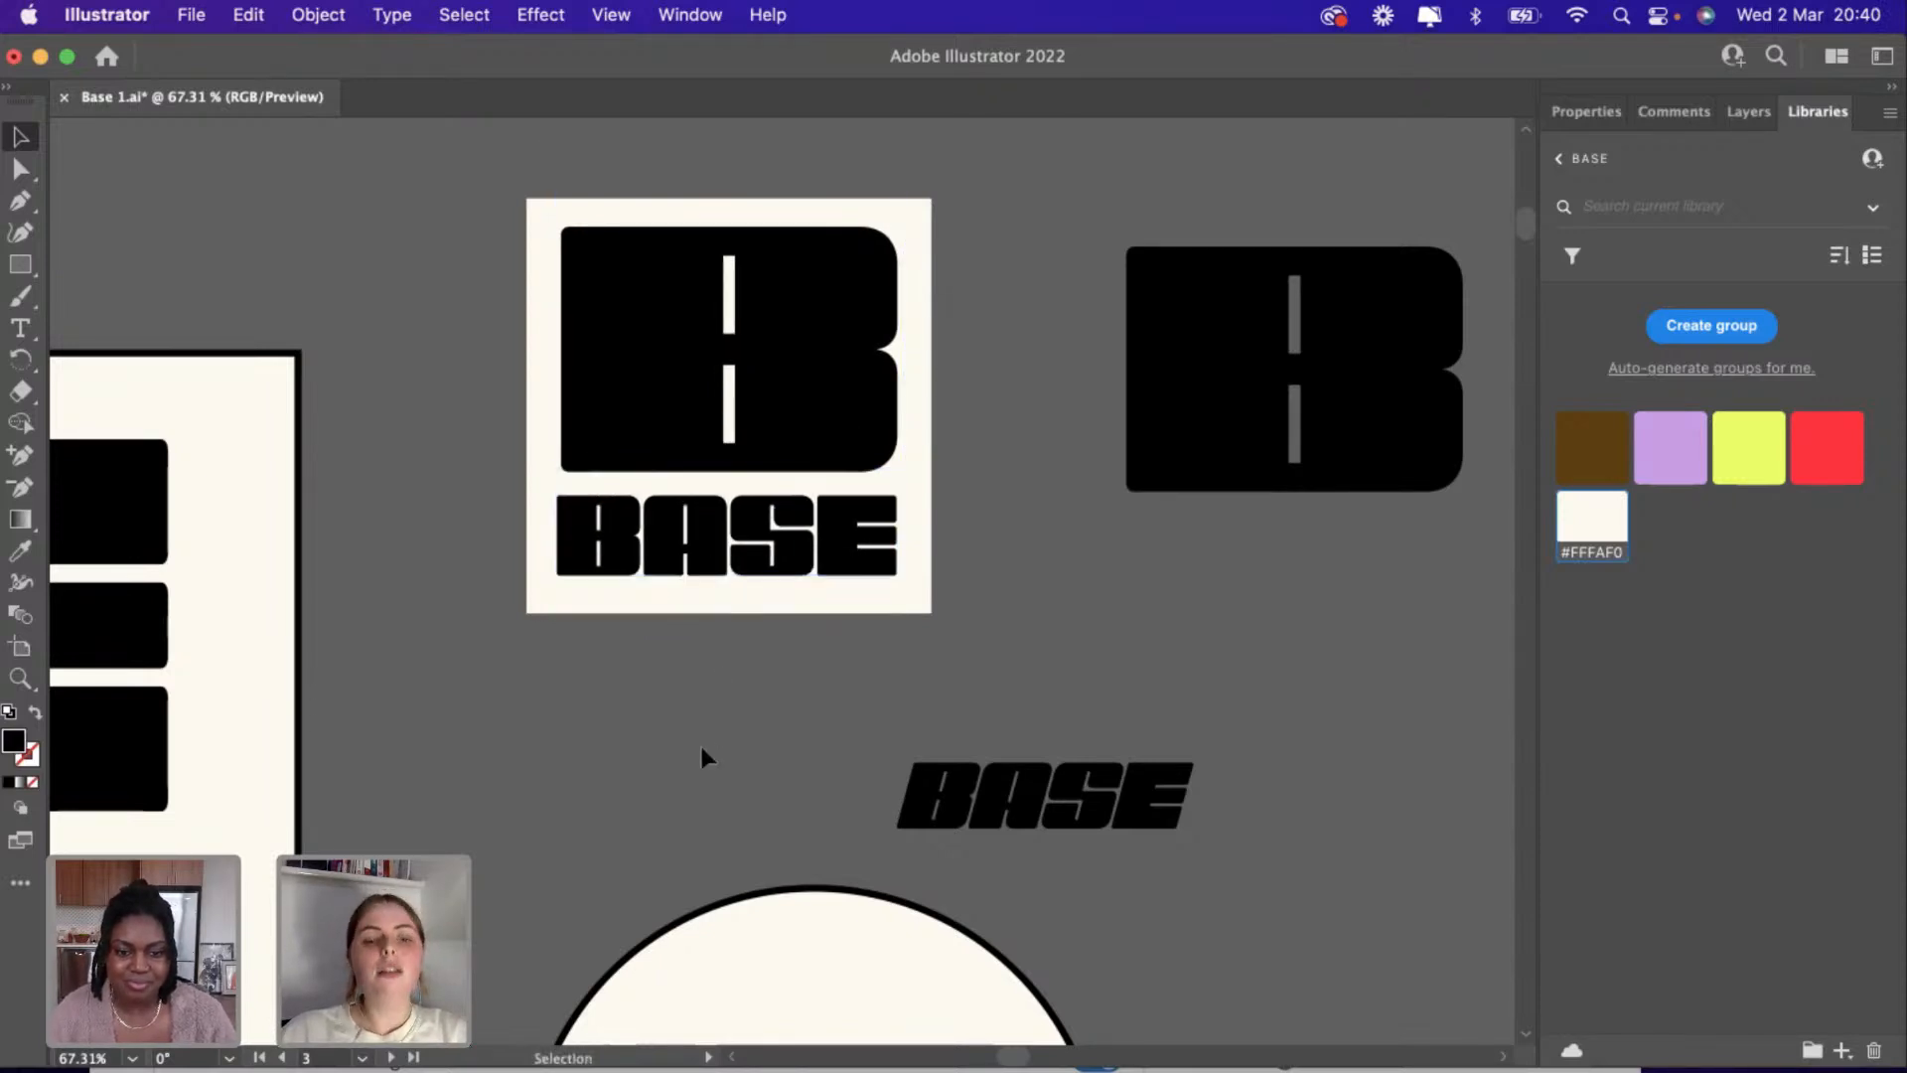
Review the B and BASE lockup, the italic BASE text and the stacked wordmark square side by side.
scroll(702, 747, "right", 10)
scroll(701, 747, "down", 3)
left_click(834, 759)
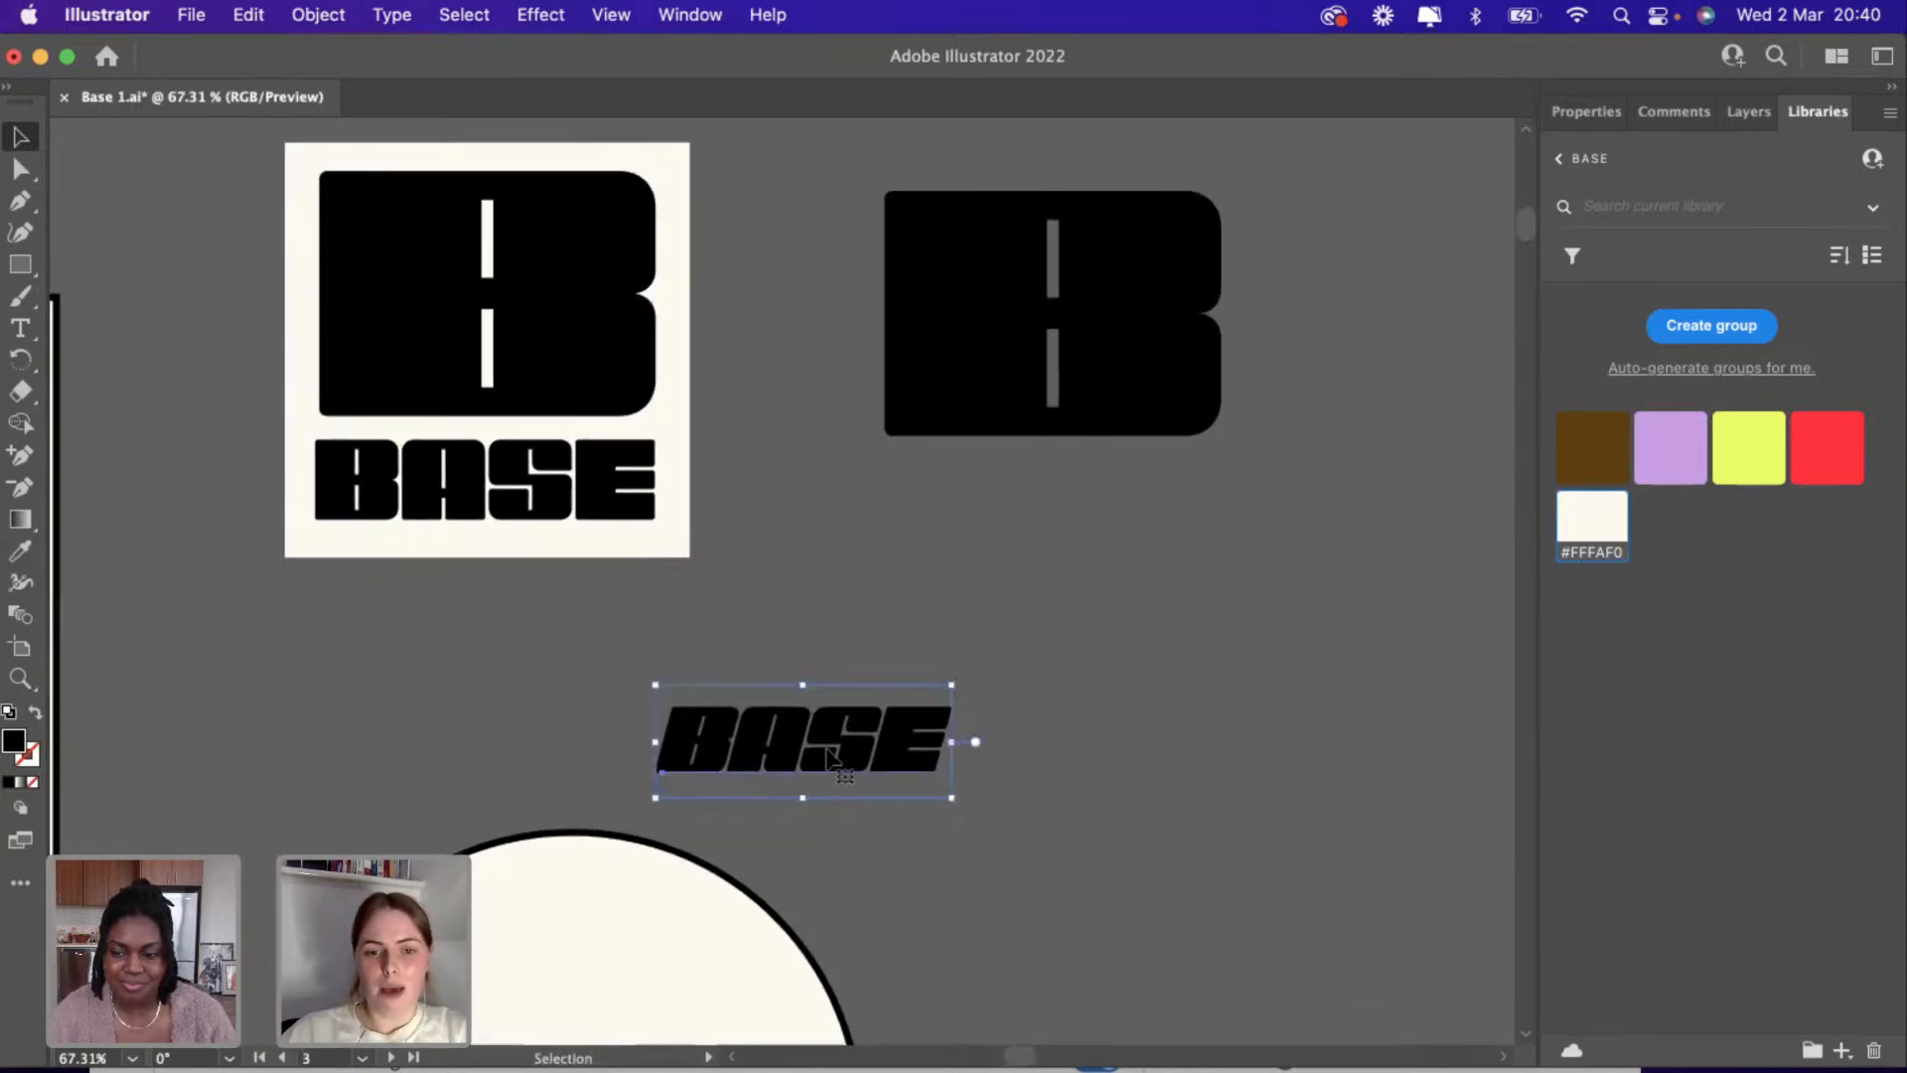
double_click(802, 737)
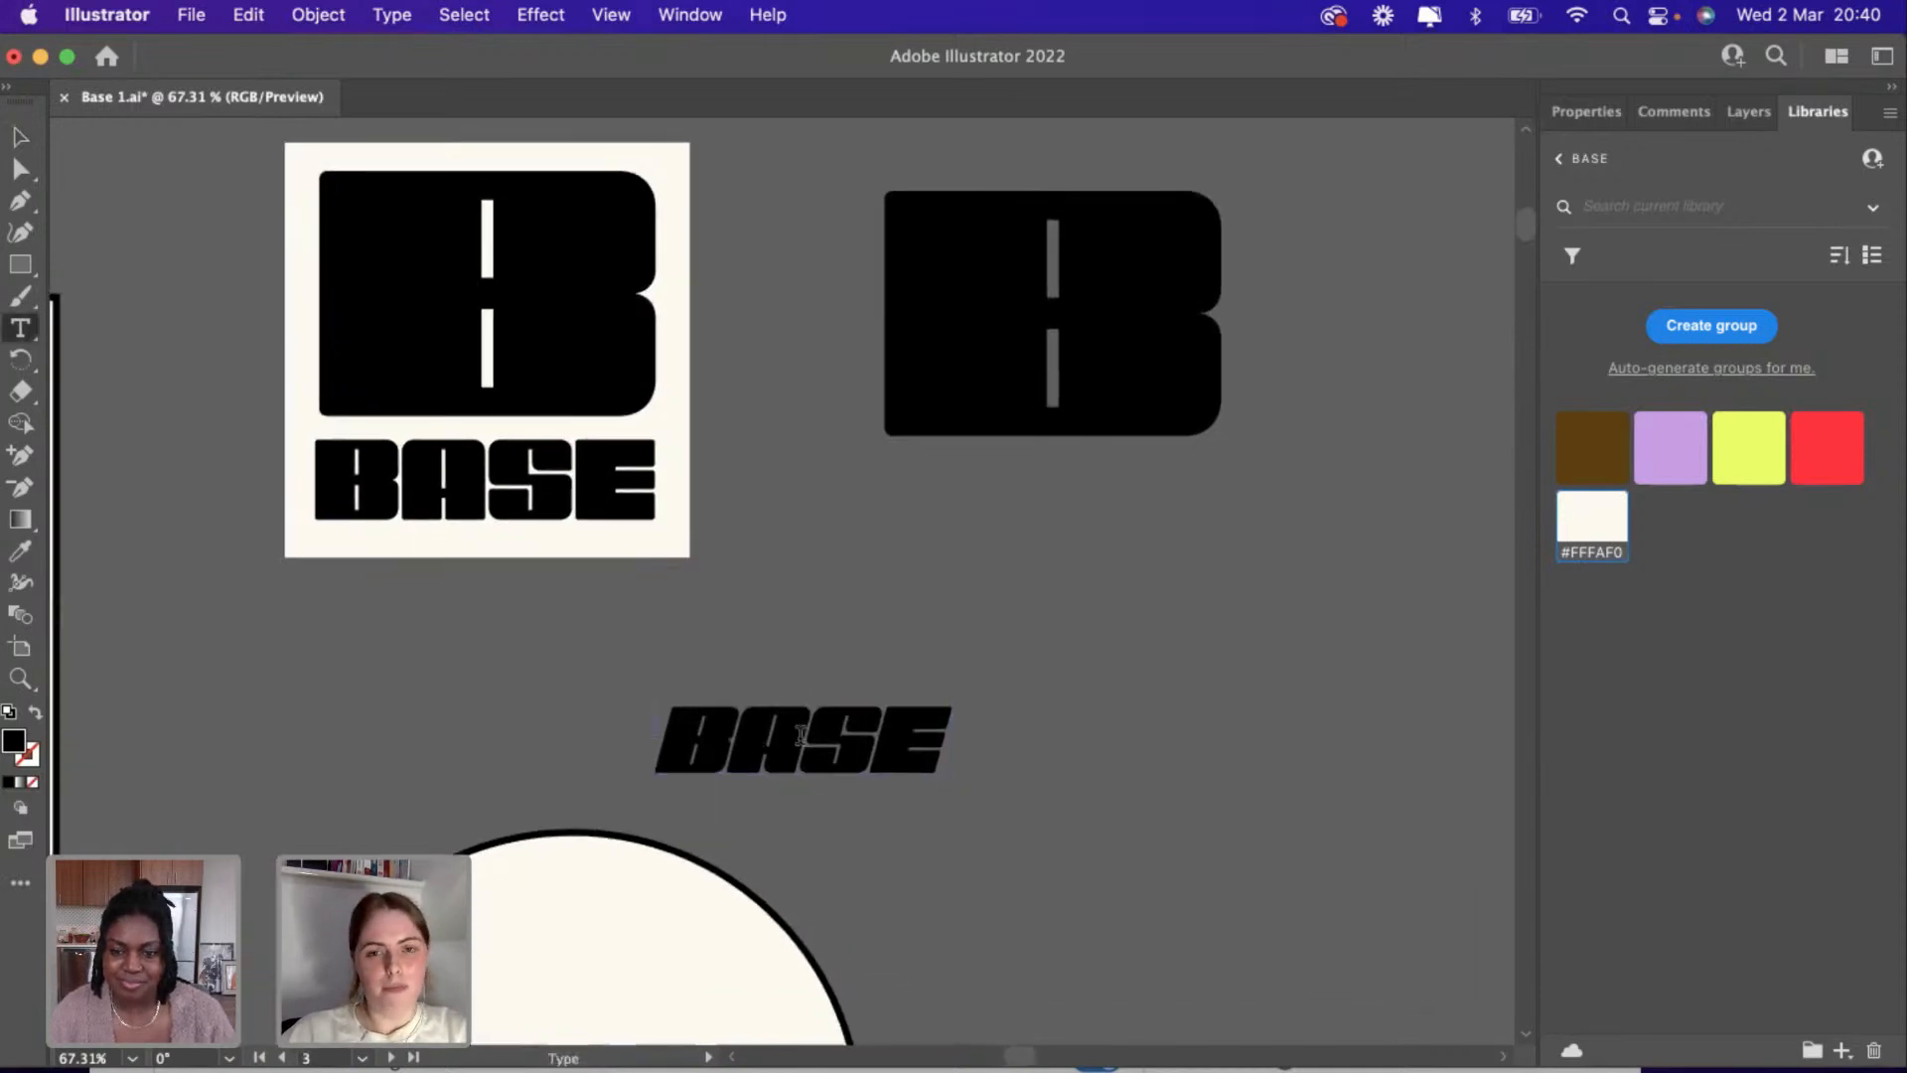
left_click(20, 137)
left_click(177, 320)
scroll(174, 324, "down", 5)
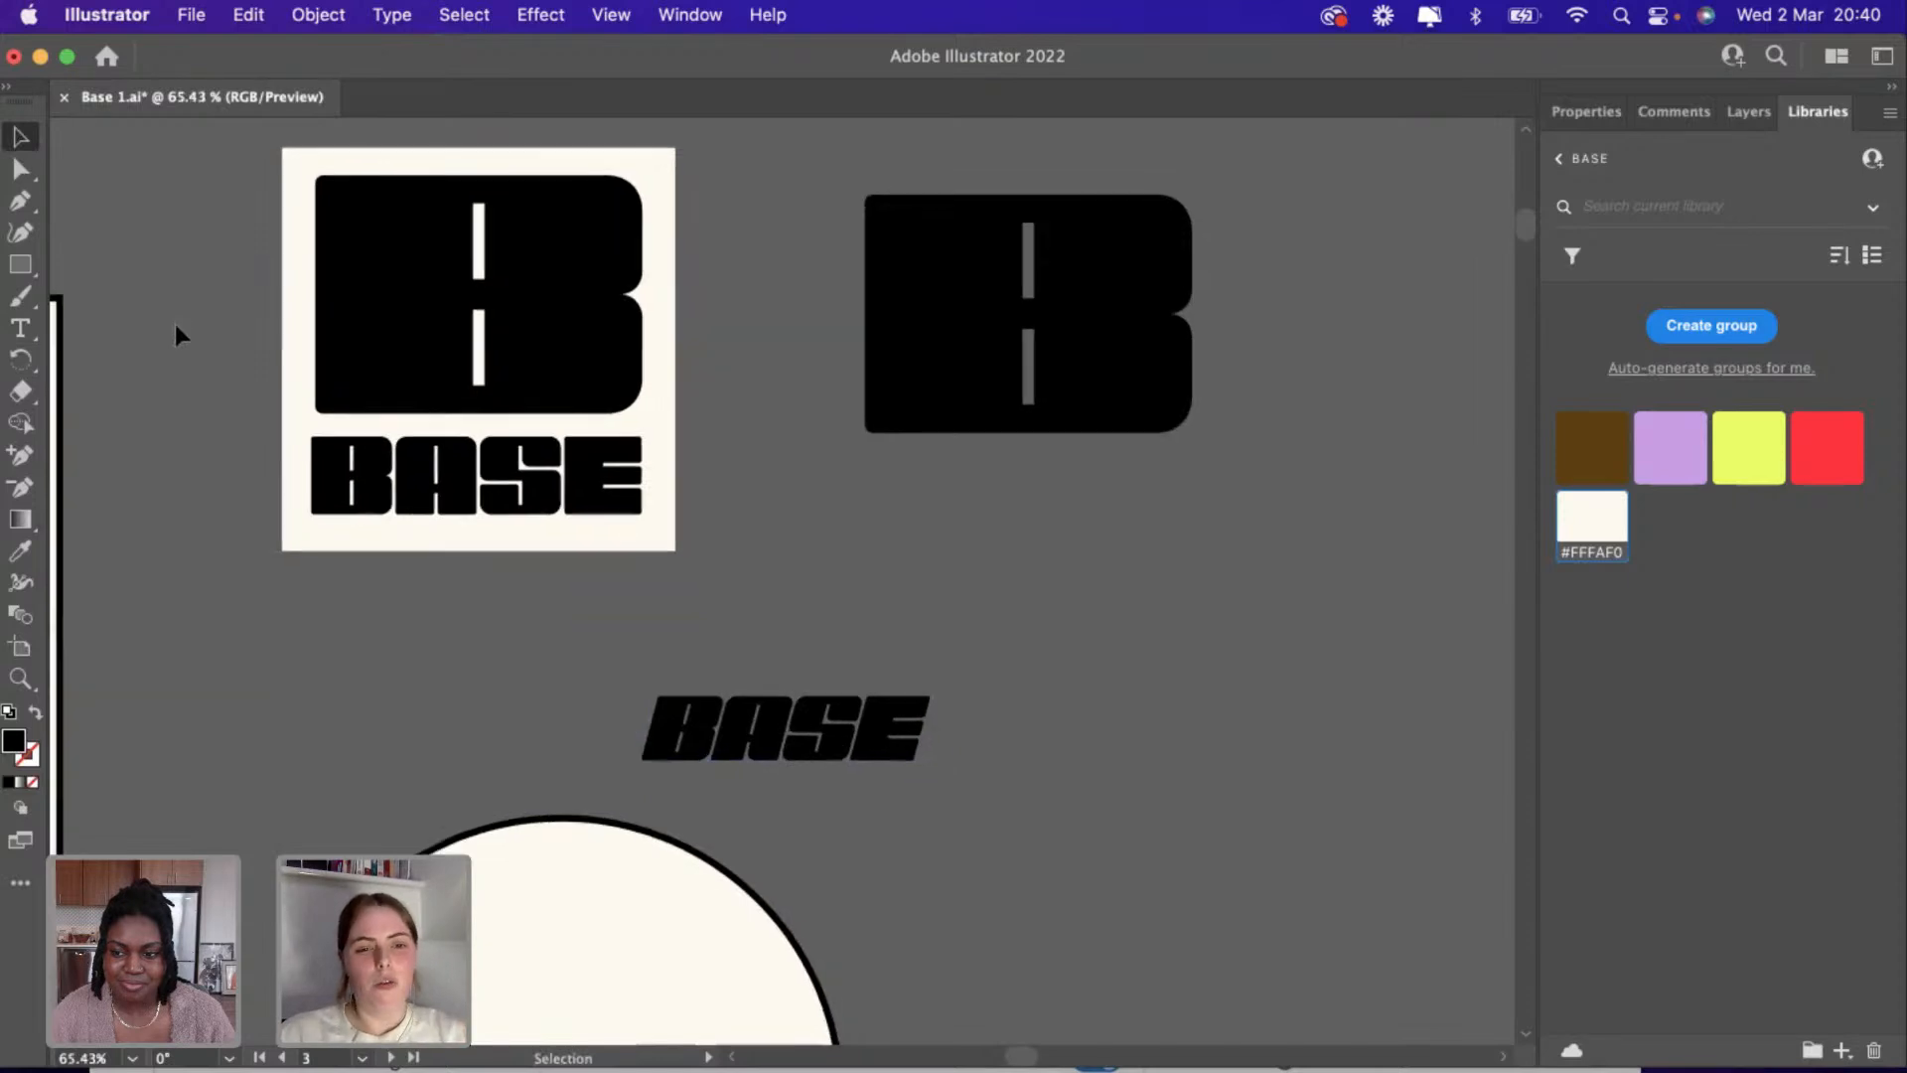
scroll(169, 342, "left", 5)
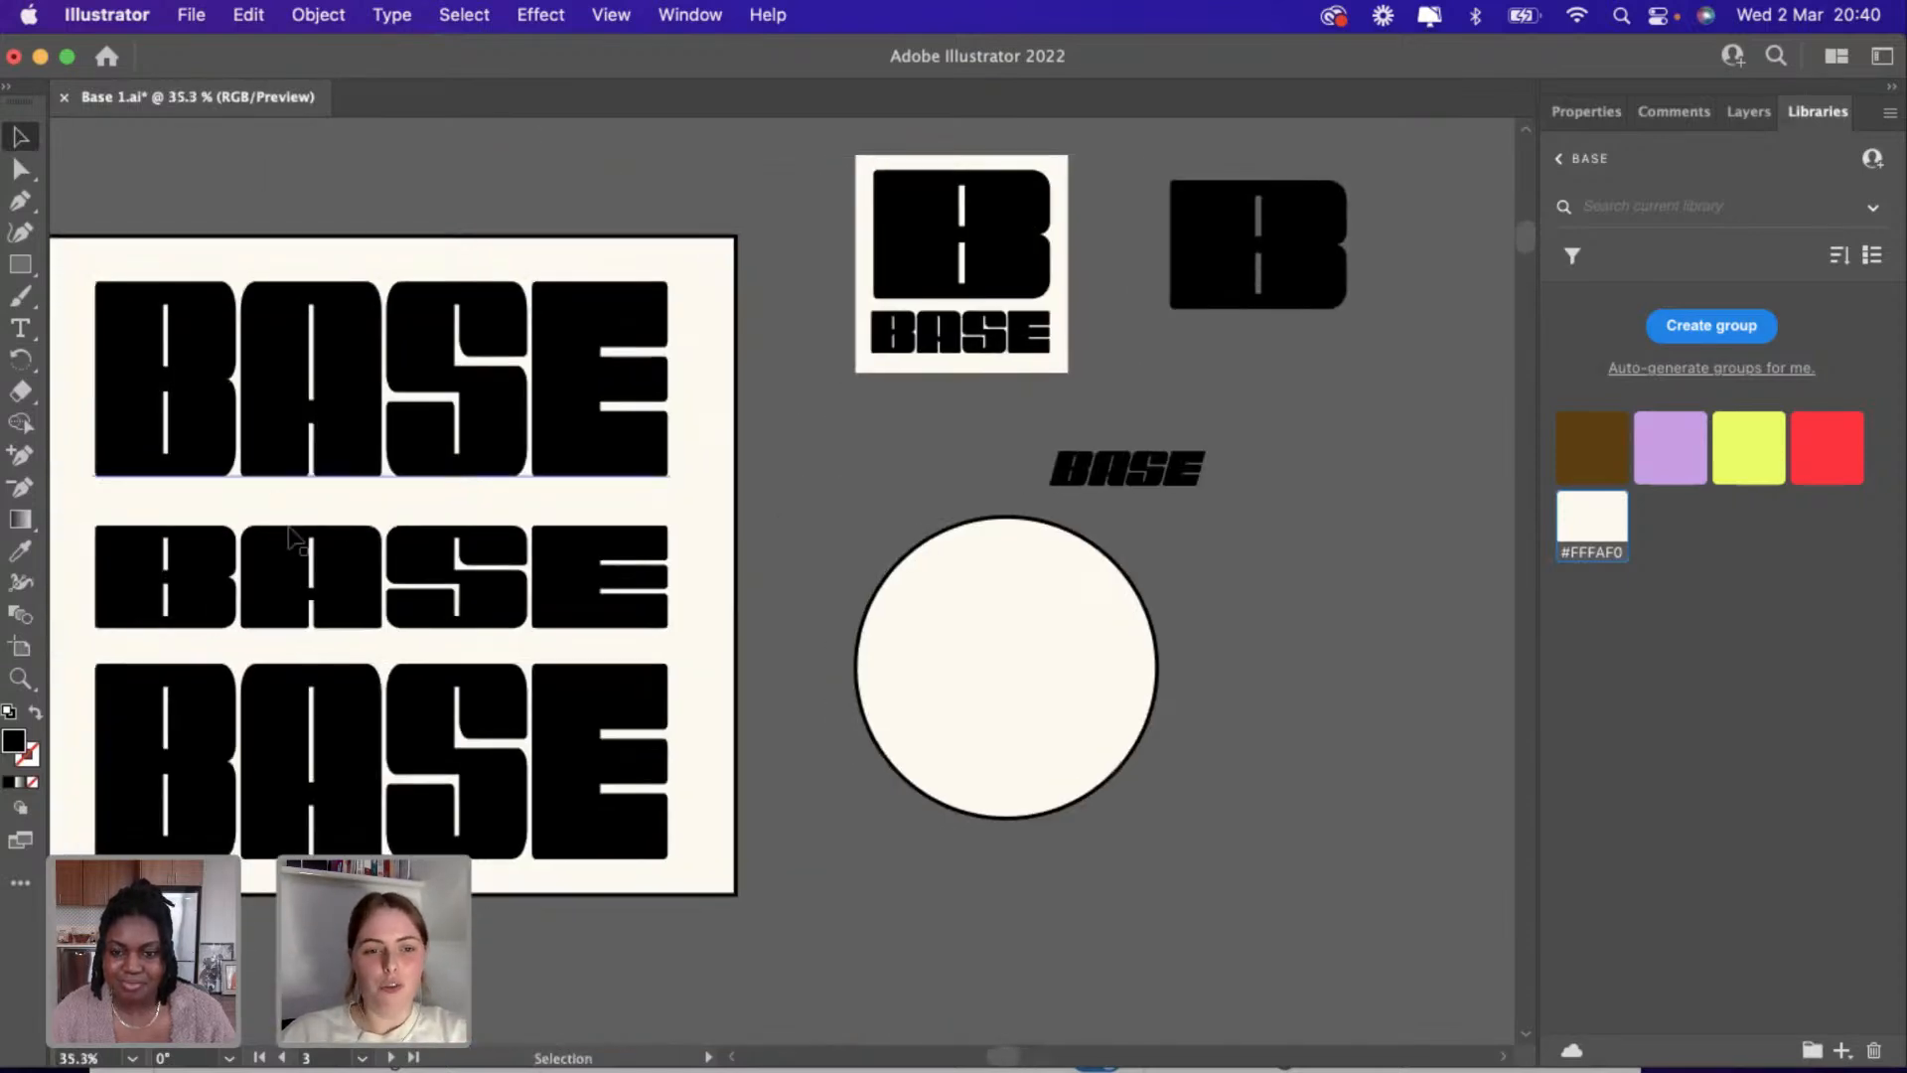
scroll(298, 562, "right", 5)
scroll(298, 561, "up", 5)
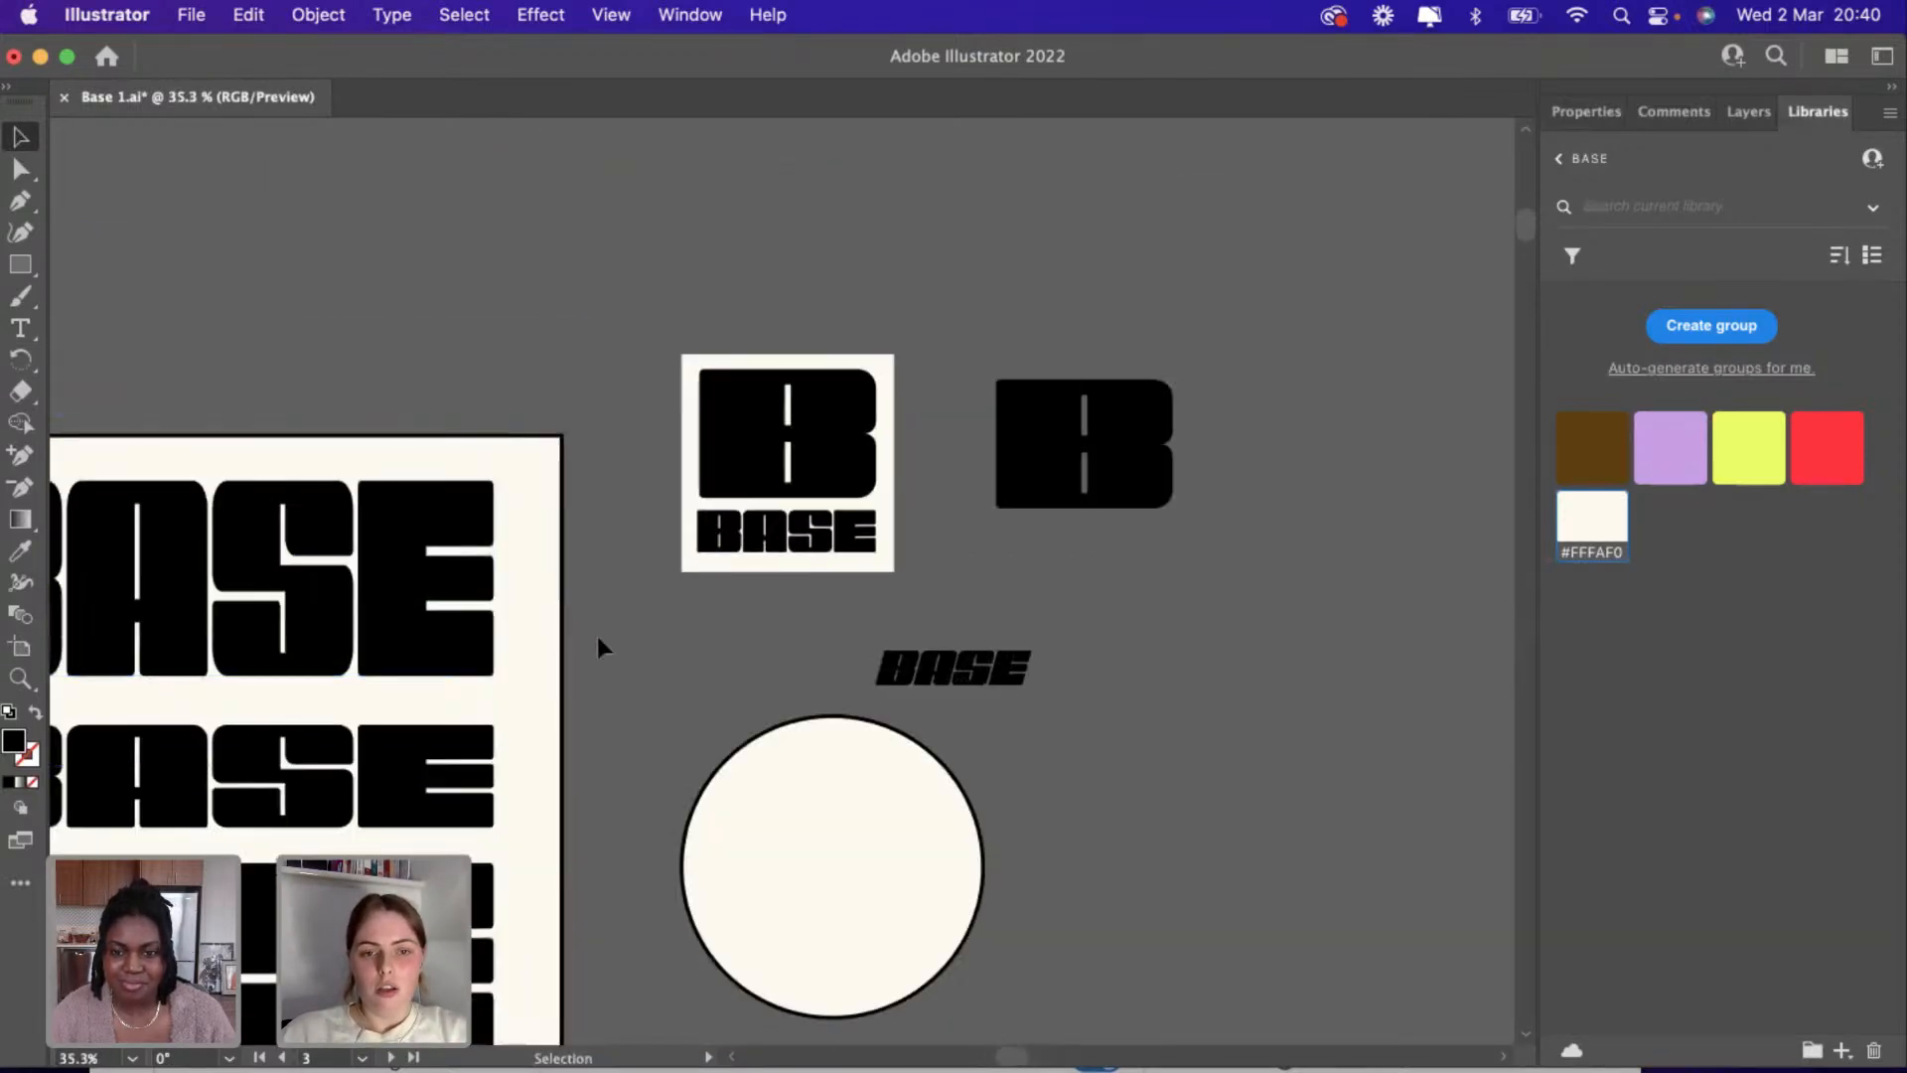
Move the bottom BASE wordmark in the stacked square straight down, widening the gap below the middle one.
left_click(466, 740)
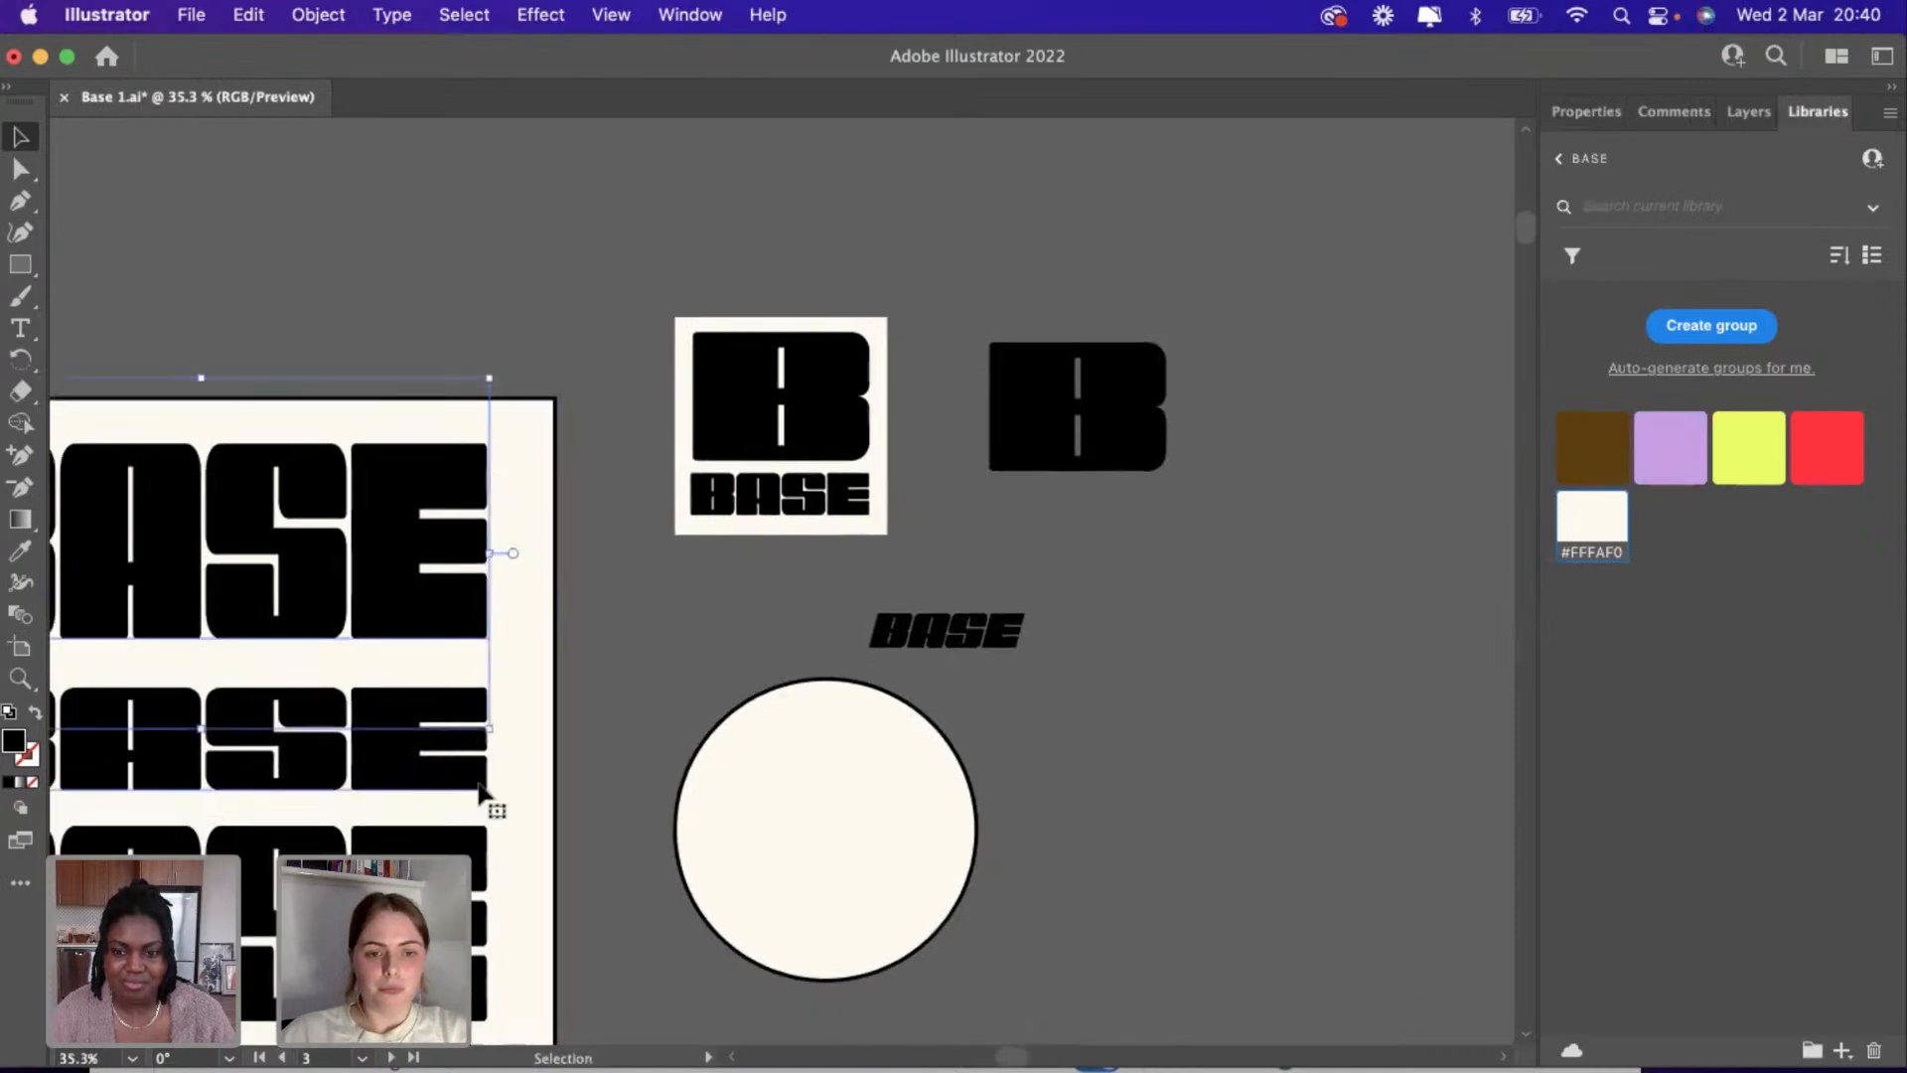
scroll(485, 795, "left", 4)
scroll(485, 795, "down", 2)
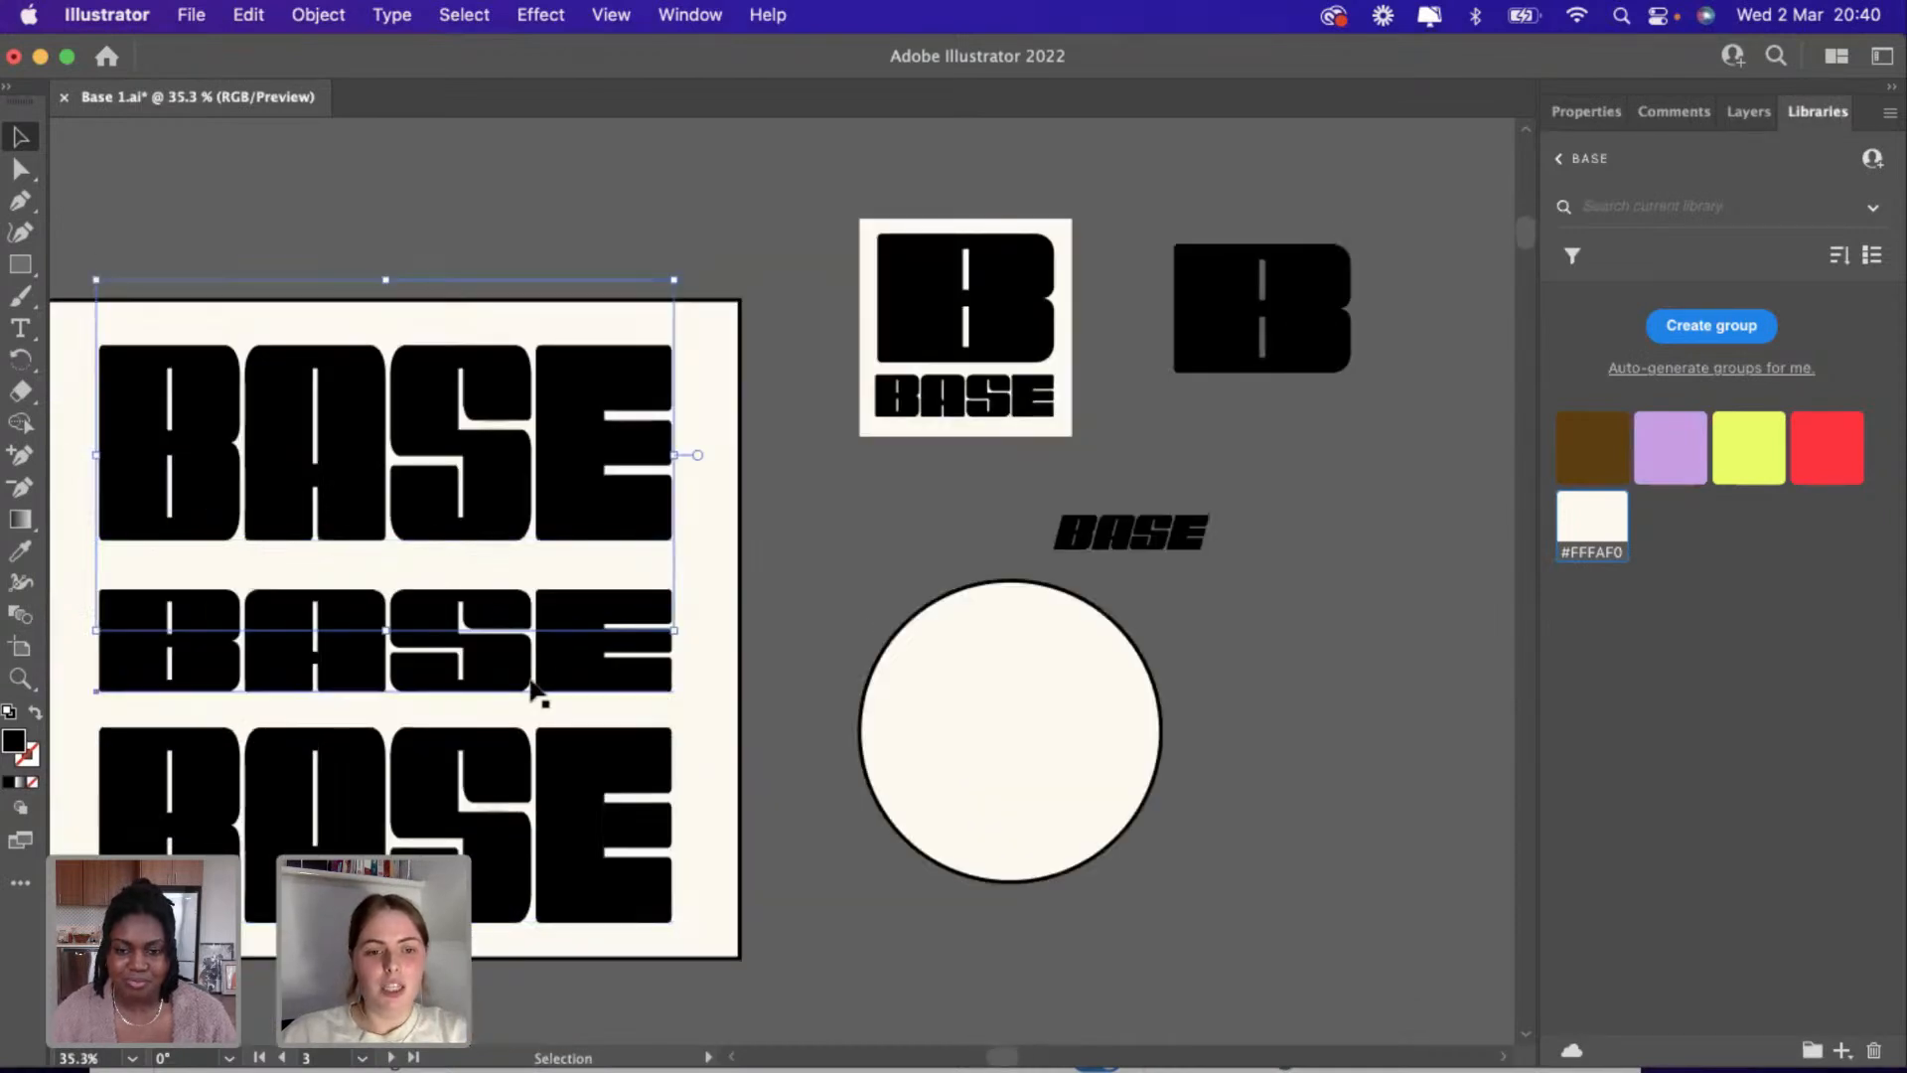
left_click(507, 688)
left_click_drag(482, 775, 482, 854)
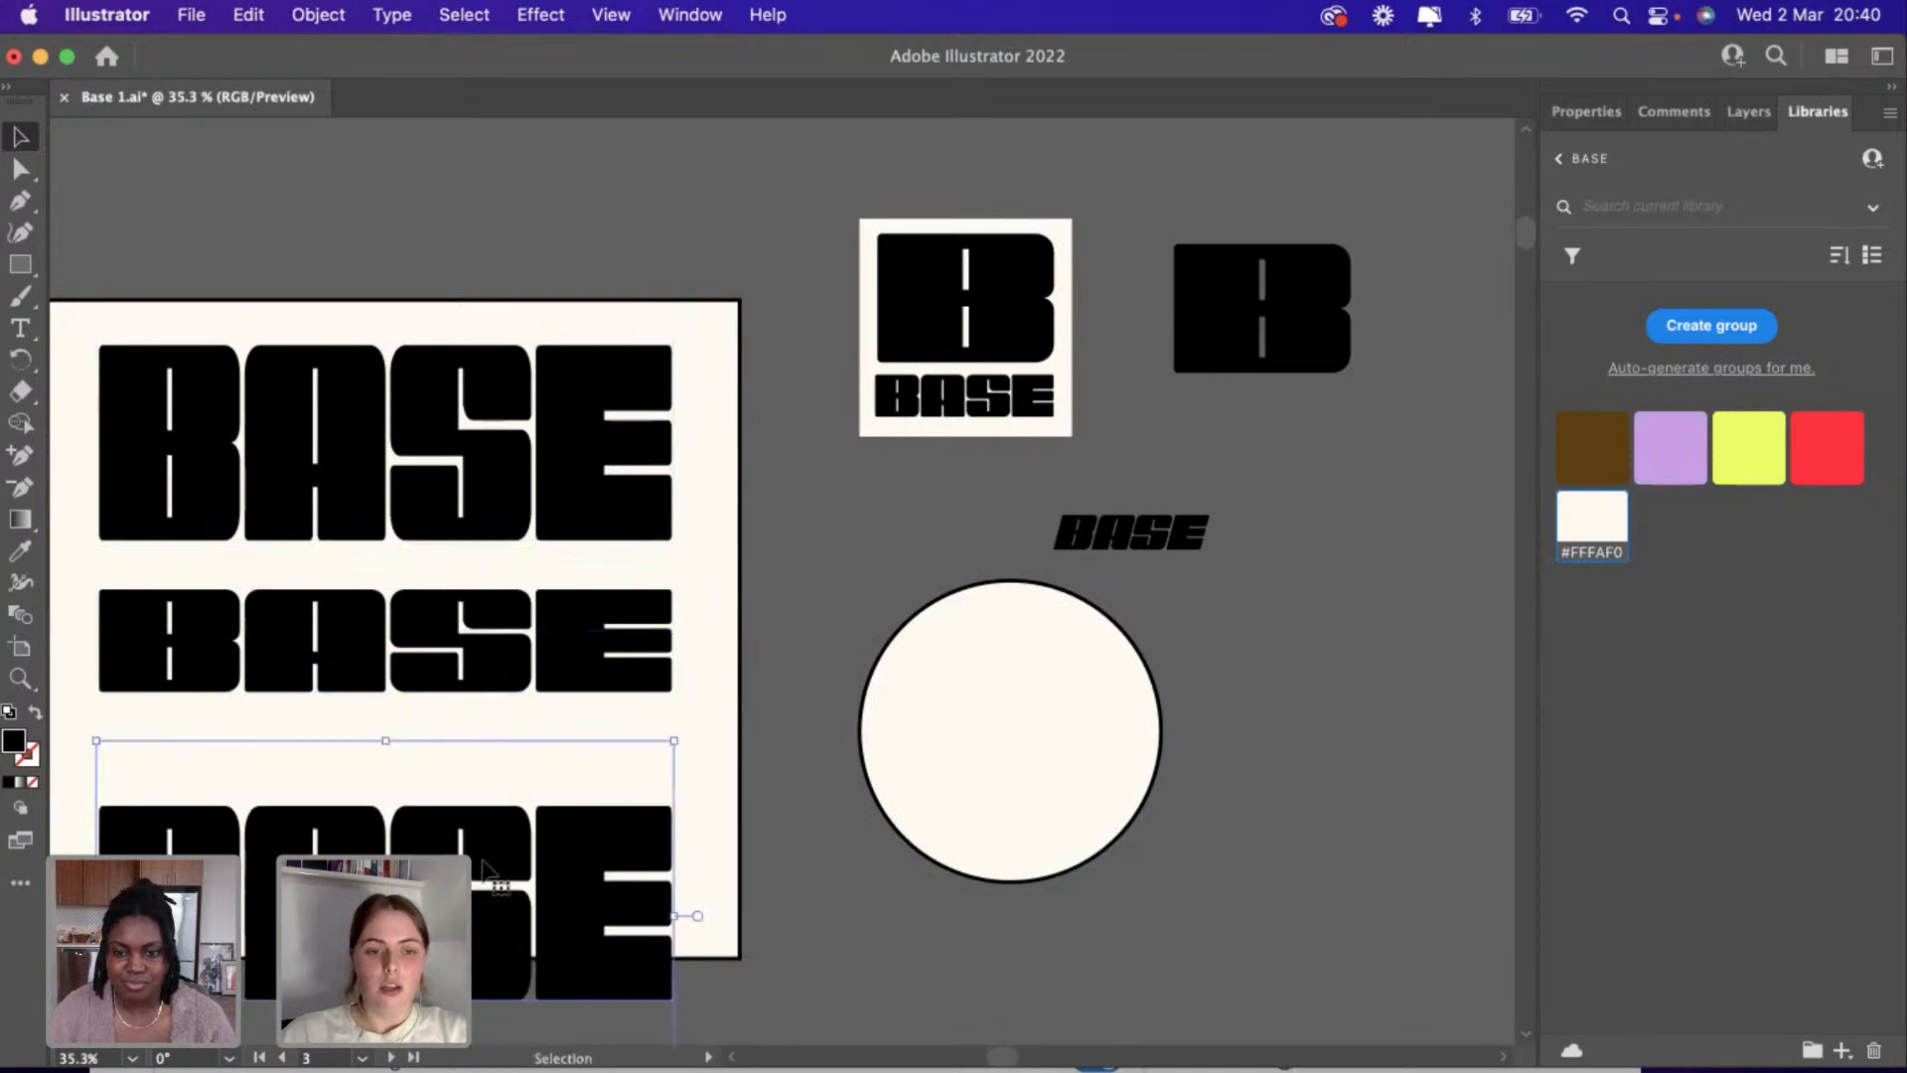
Copy the middle BASE wordmark from the stacked square onto the grey canvas beyond the B lockups and circle.
left_click(467, 630)
left_click(495, 693)
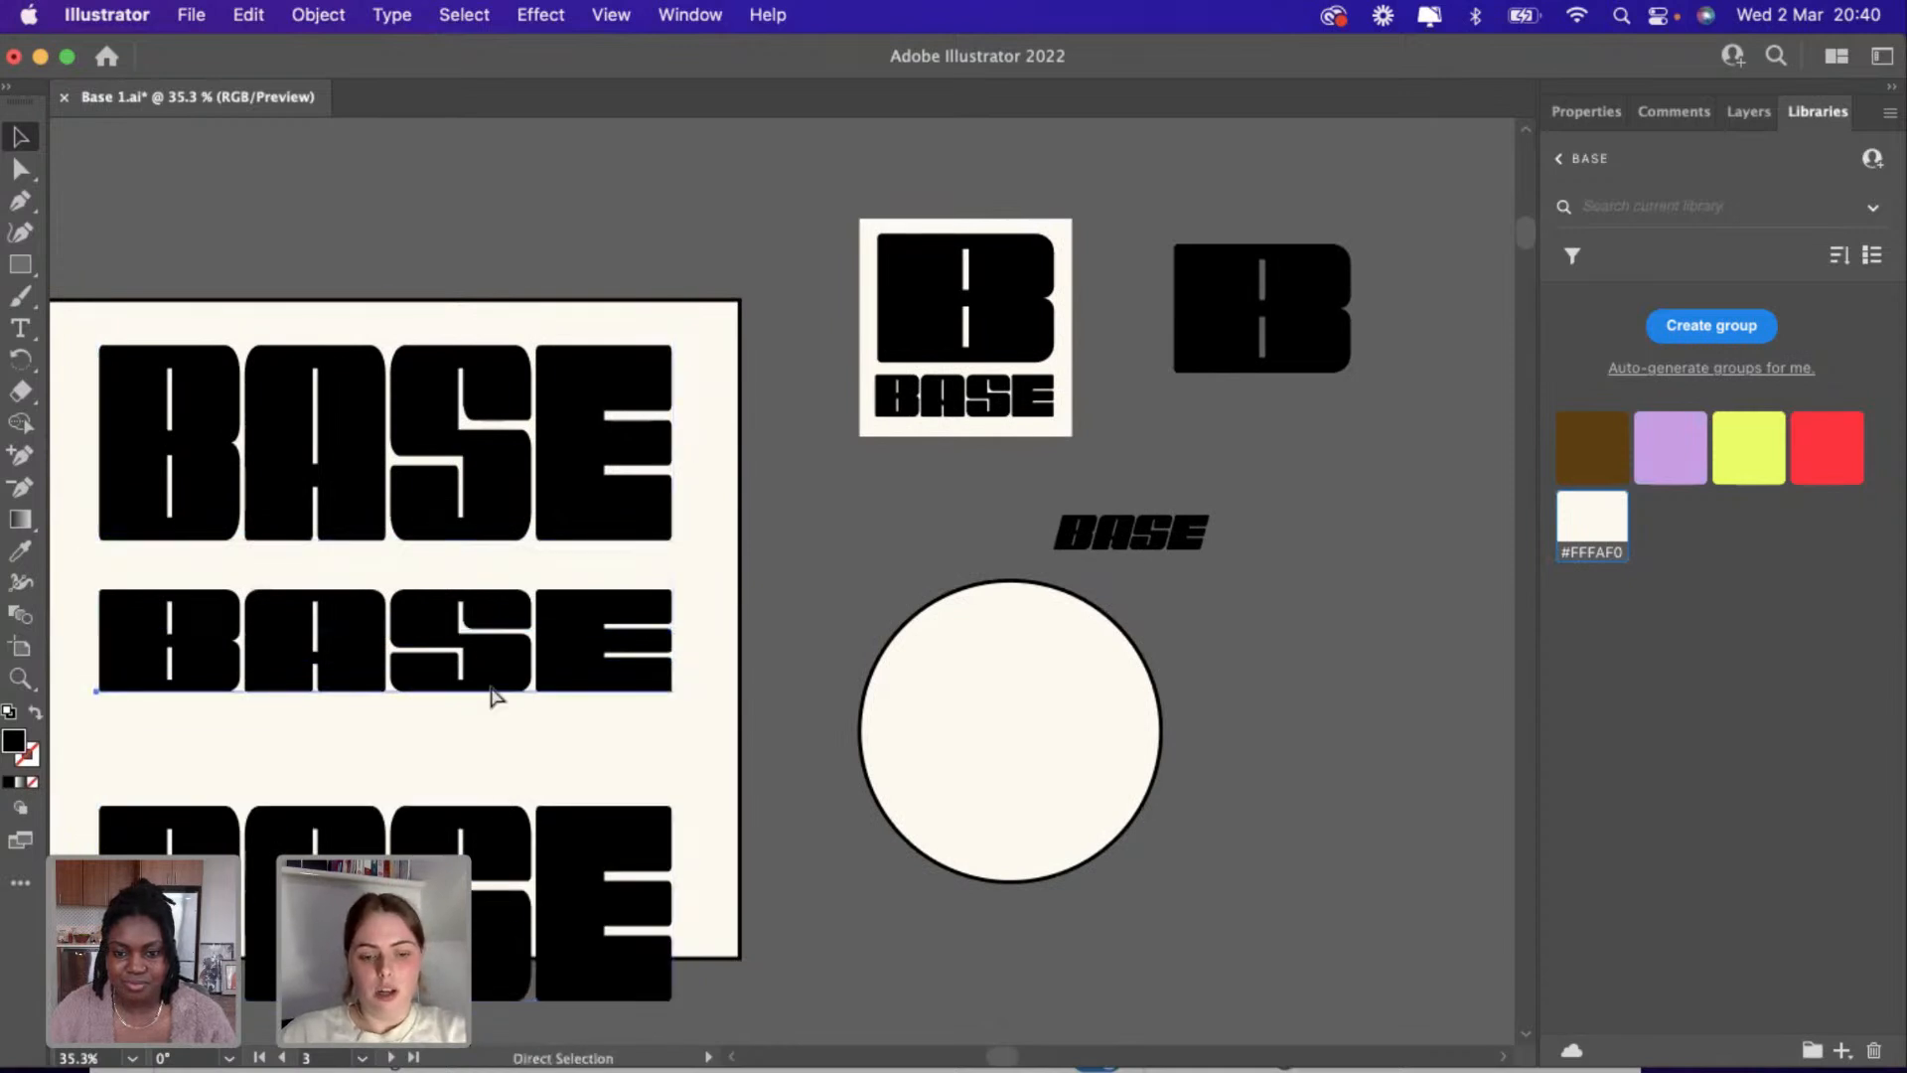
key("super+c")
key("super+v")
scroll(492, 692, "right", 6)
scroll(492, 693, "up", 1)
left_click_drag(586, 620, 1309, 750)
scroll(1307, 752, "right", 7)
left_click_drag(1112, 695, 1371, 607)
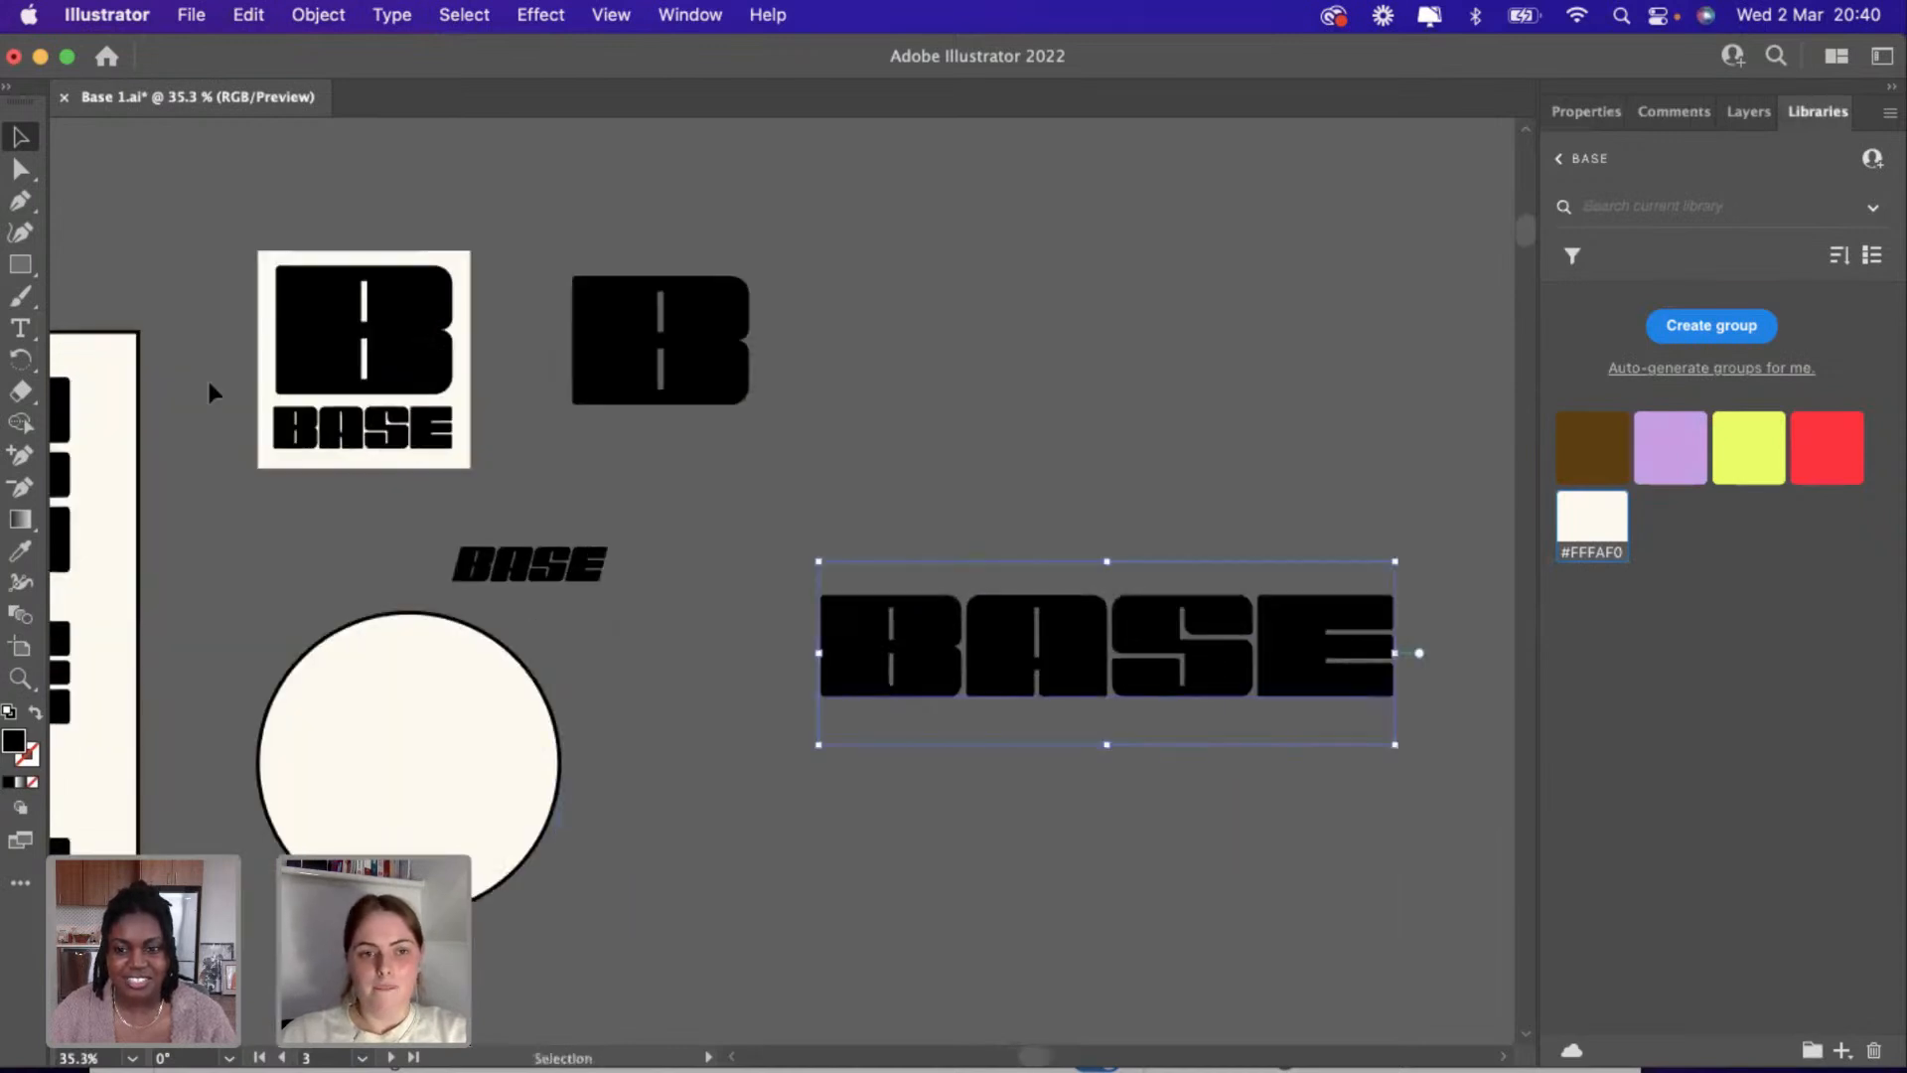
Copy the off-white B and BASE lockup and place the copy above the duplicated BASE wordmark.
left_click(471, 469)
key("super+c")
key("super+v")
left_click_drag(685, 512, 985, 364)
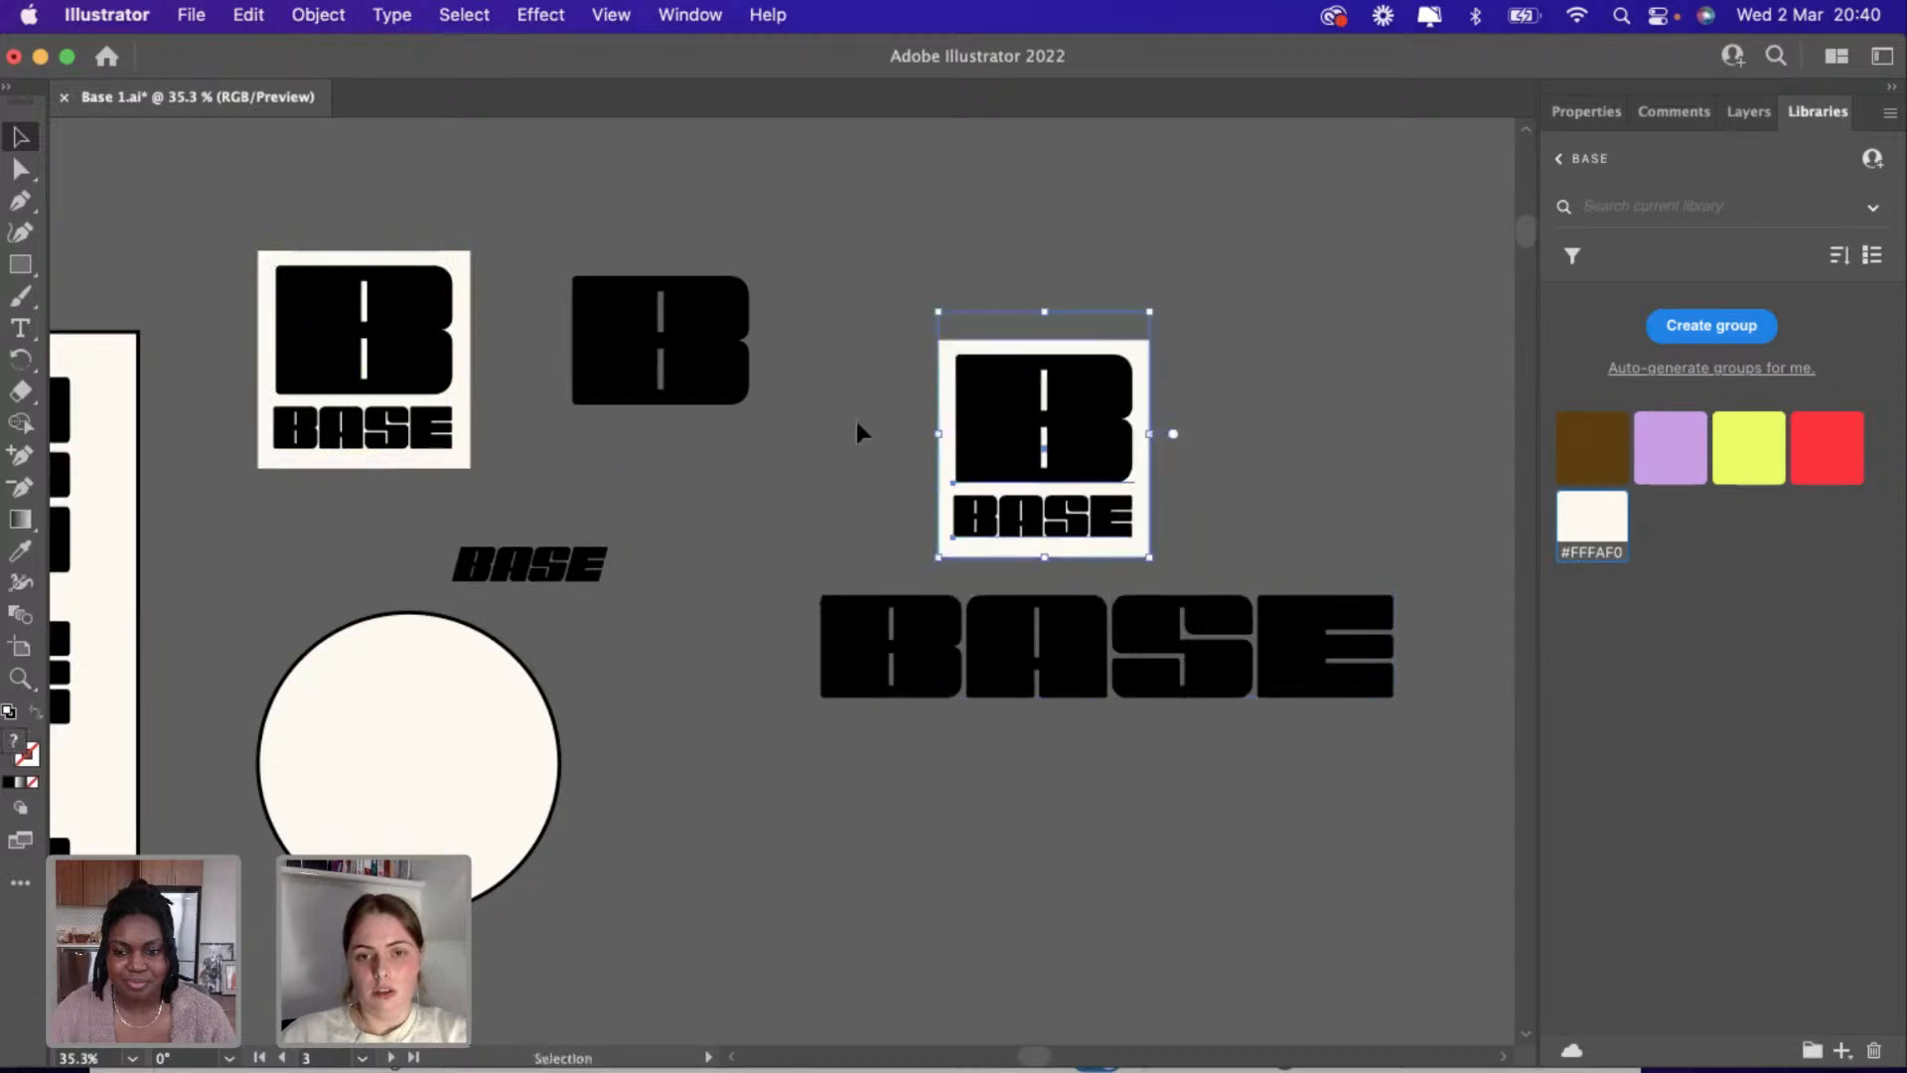
Delete the copied lockup's off-white rectangle and align the B and BASE with the start of the wordmark below.
left_click(864, 426)
left_click(944, 425)
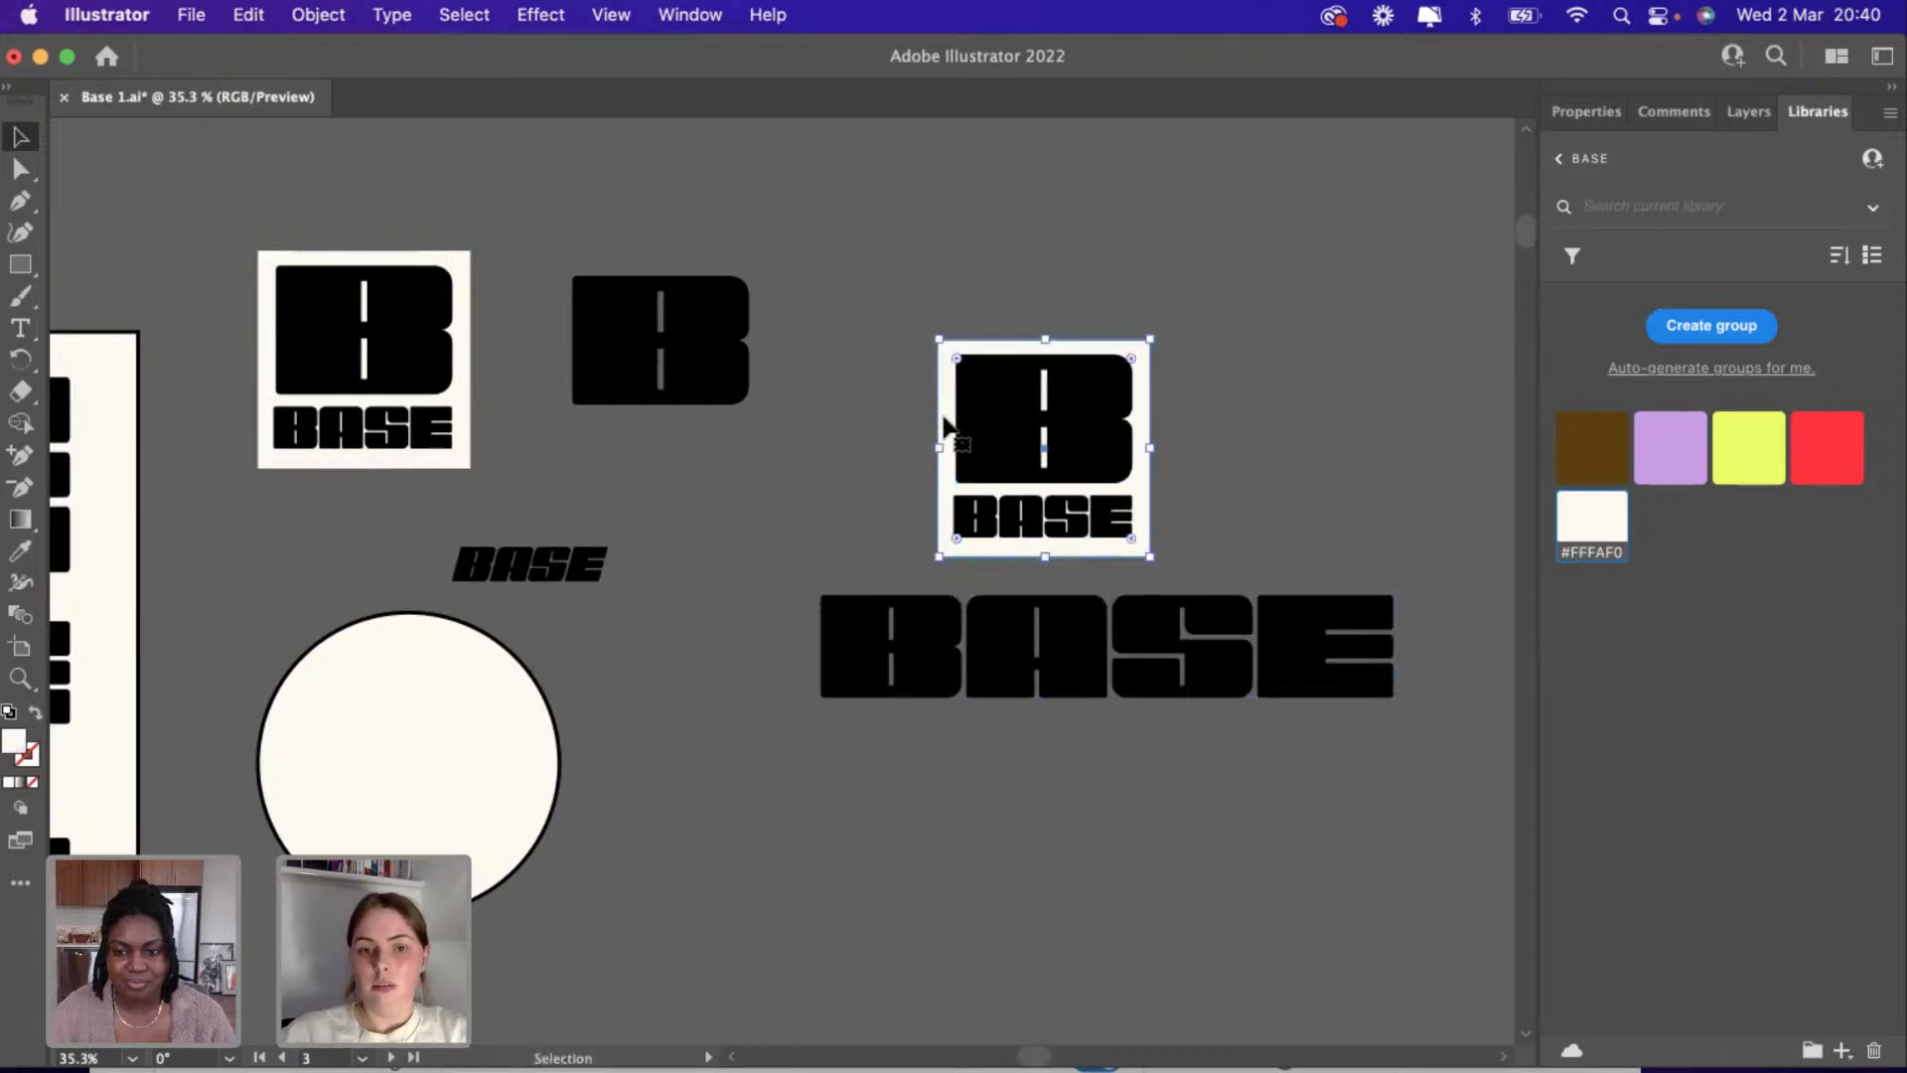
key("Delete")
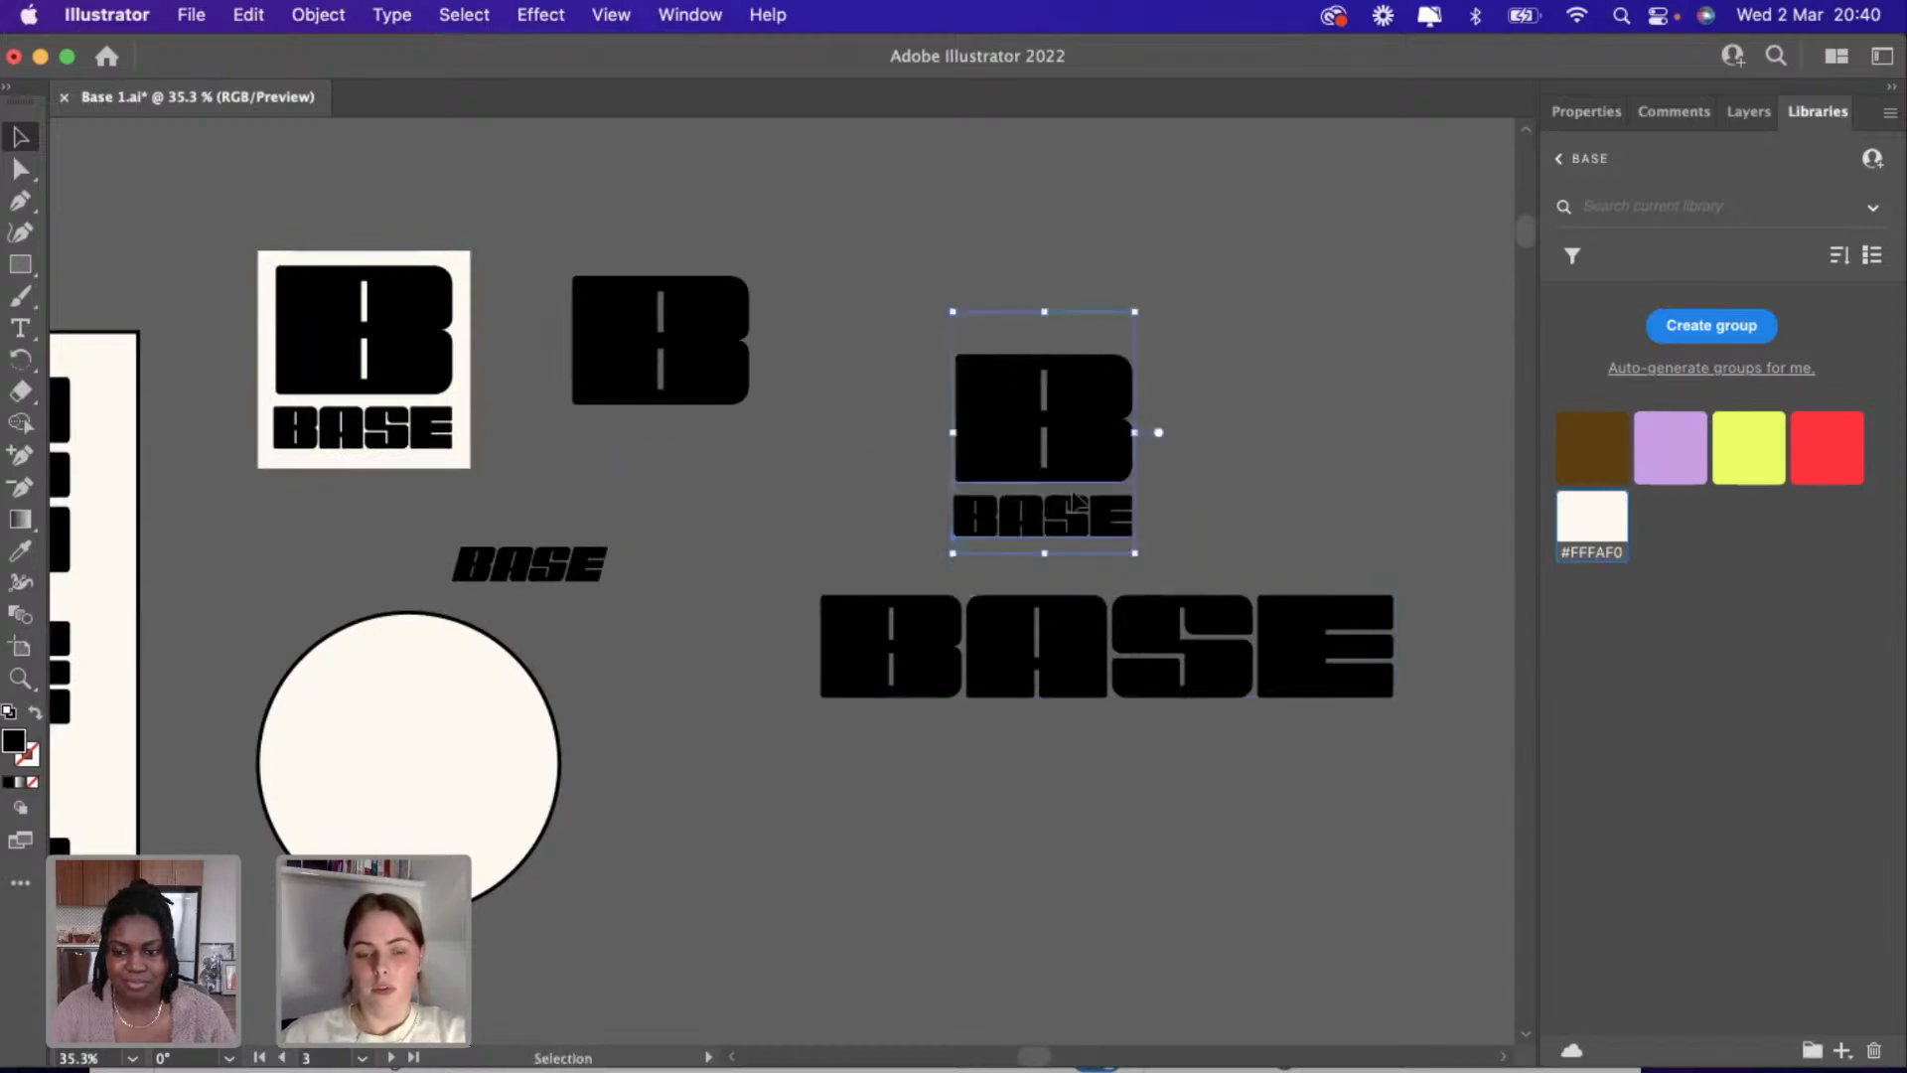
left_click_drag(1024, 455, 892, 465)
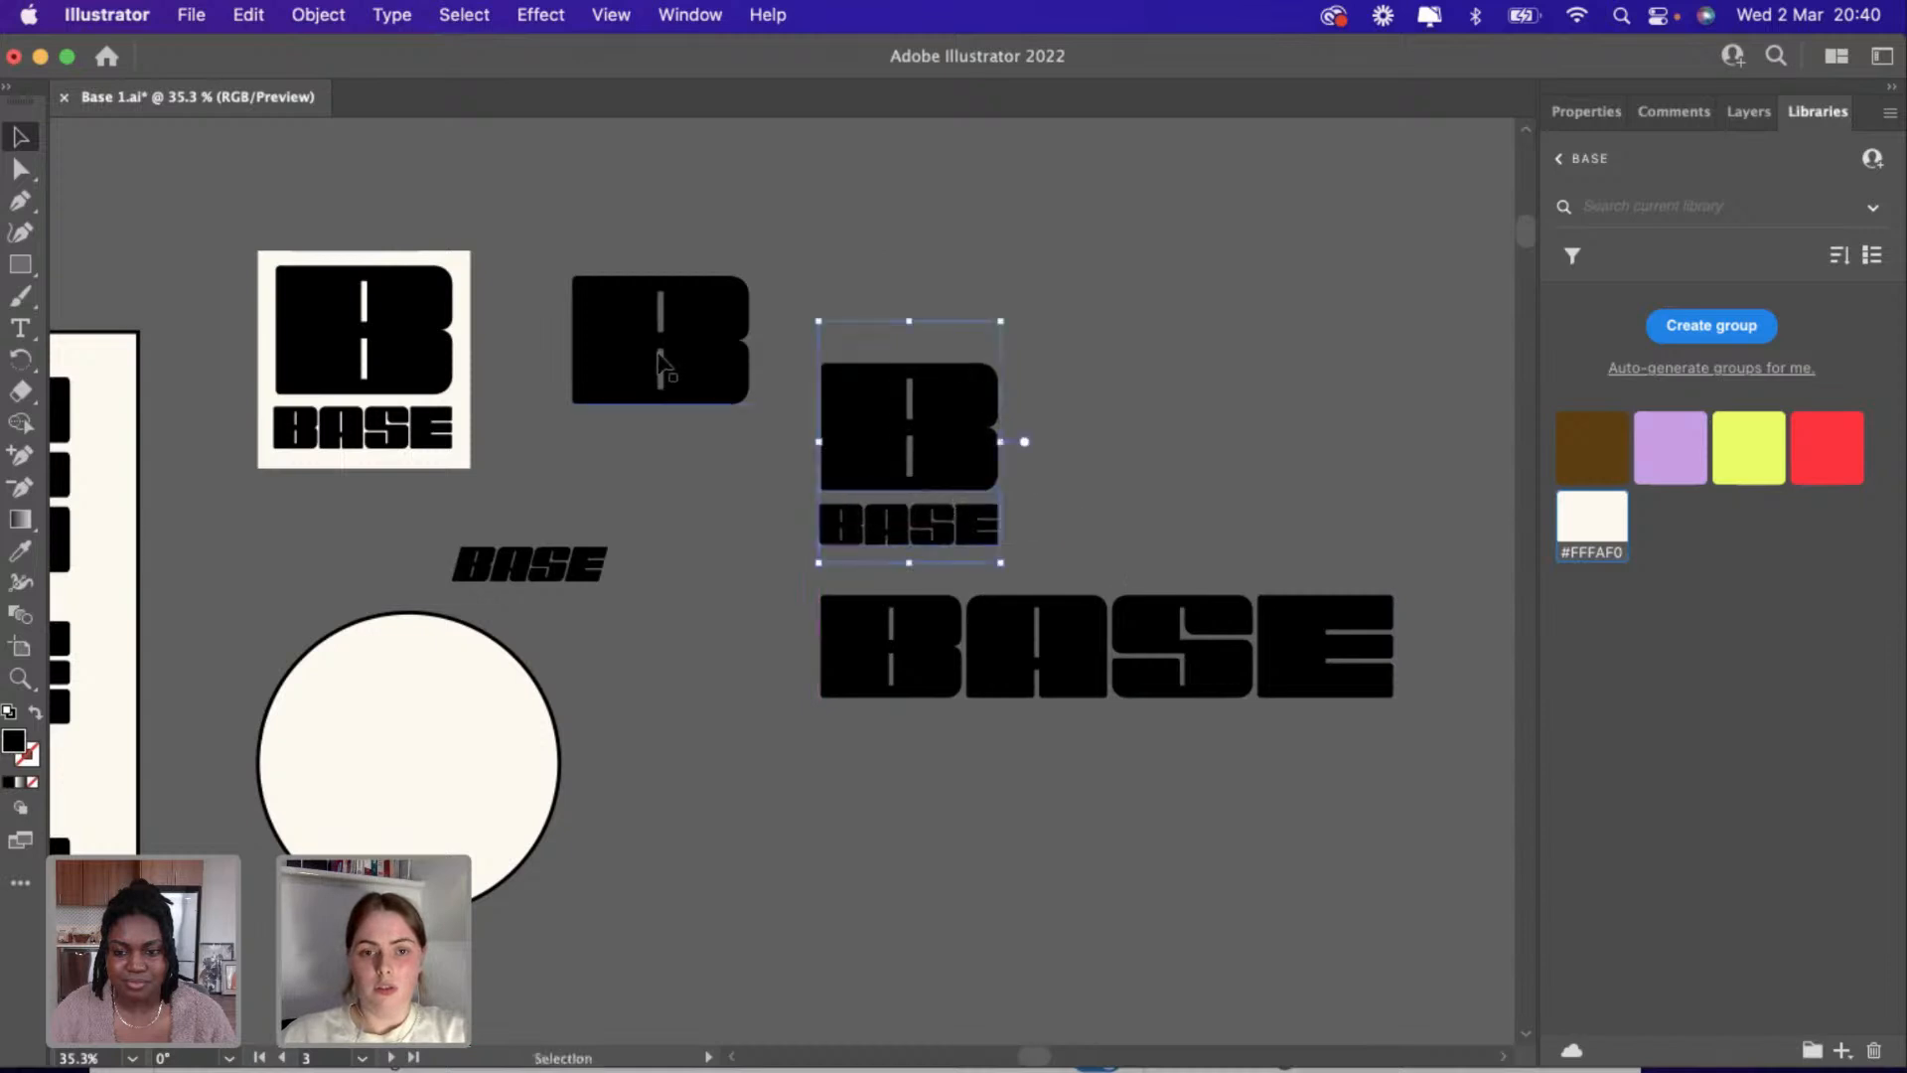
Move the standalone B beside the copied B and BASE lockup, above the large BASE wordmark.
left_click_drag(656, 363, 1180, 463)
scroll(713, 563, "right", 5)
scroll(713, 564, "down", 3)
left_click(791, 648)
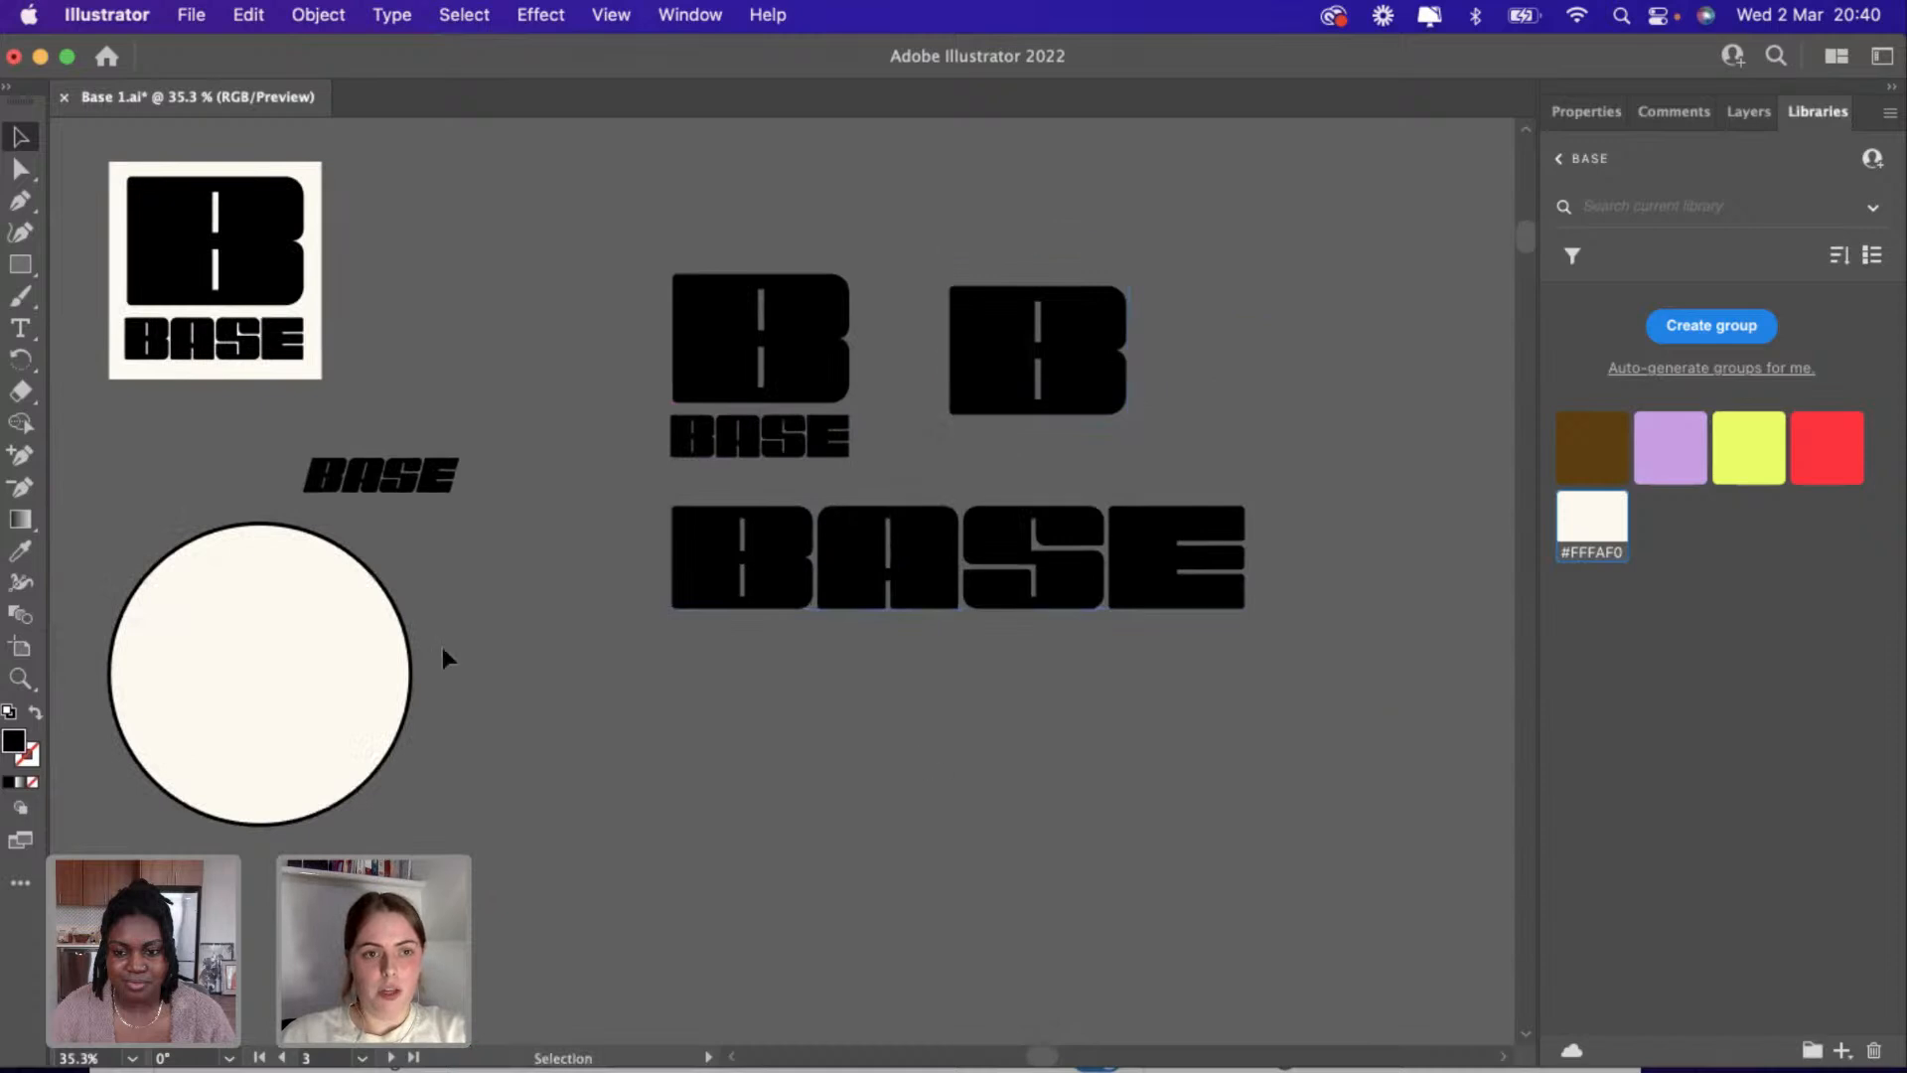
scroll(443, 655, "right", 5)
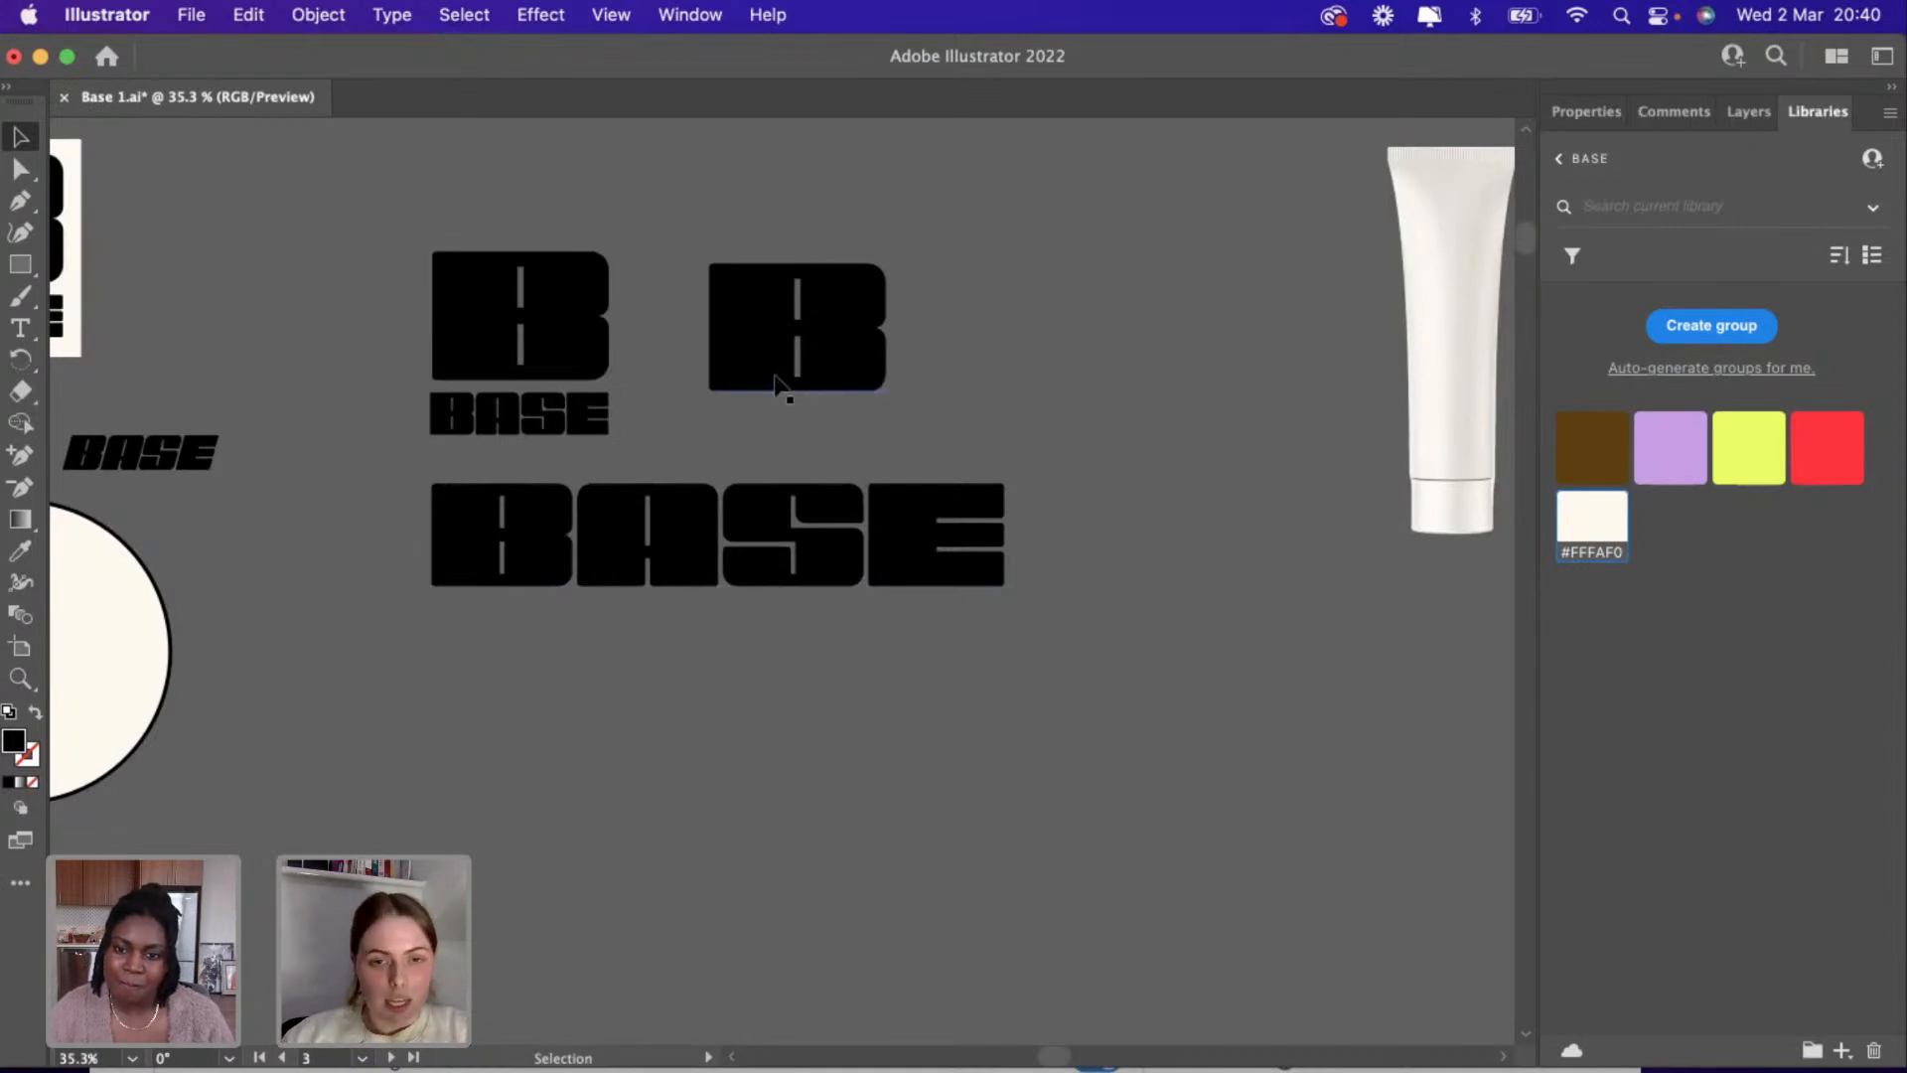
Duplicate the black B and BASE lockup and place the copy below the large BASE wordmark.
left_click_drag(738, 377, 664, 757)
key("Delete")
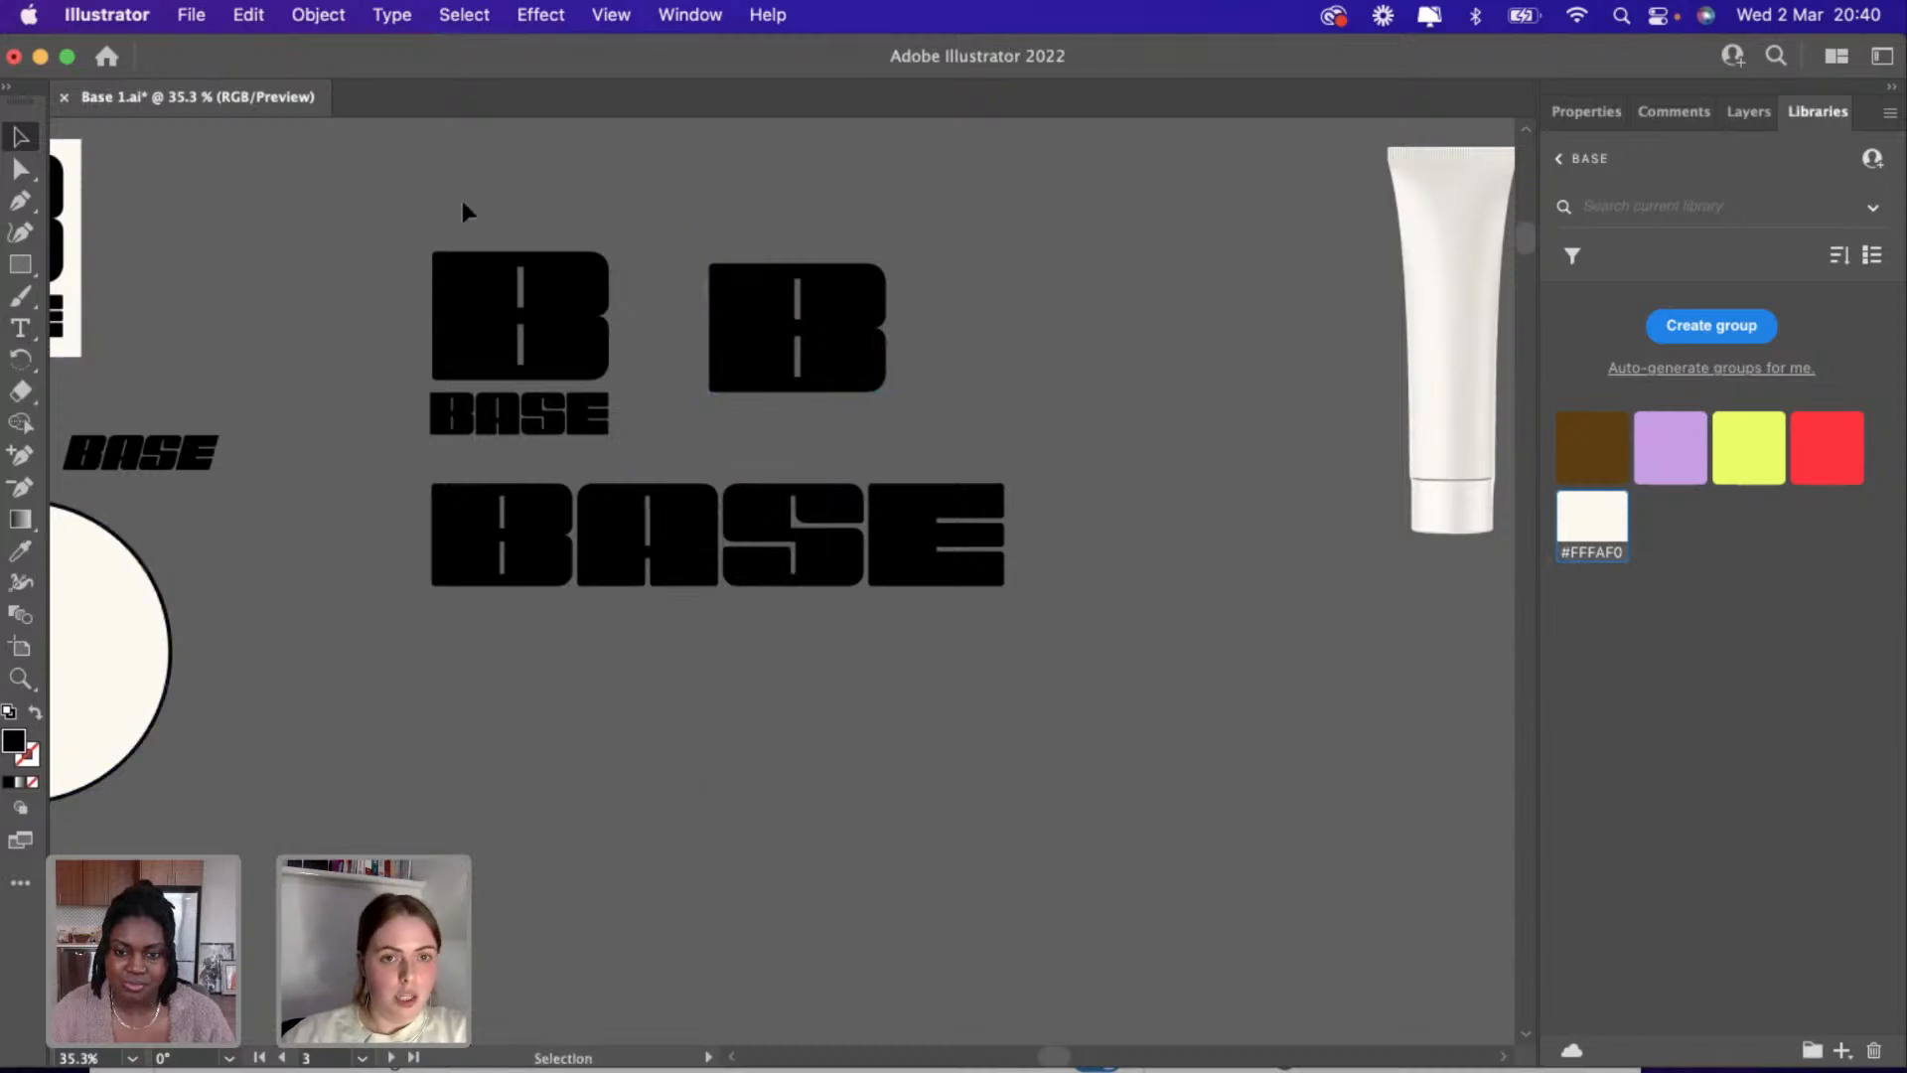
left_click_drag(545, 446, 670, 851)
left_click(803, 755)
Change the BASE text in the lower lockup to ITC Avant Garde Gothic Pro Book, searching the fonts for "itc".
left_click(700, 825)
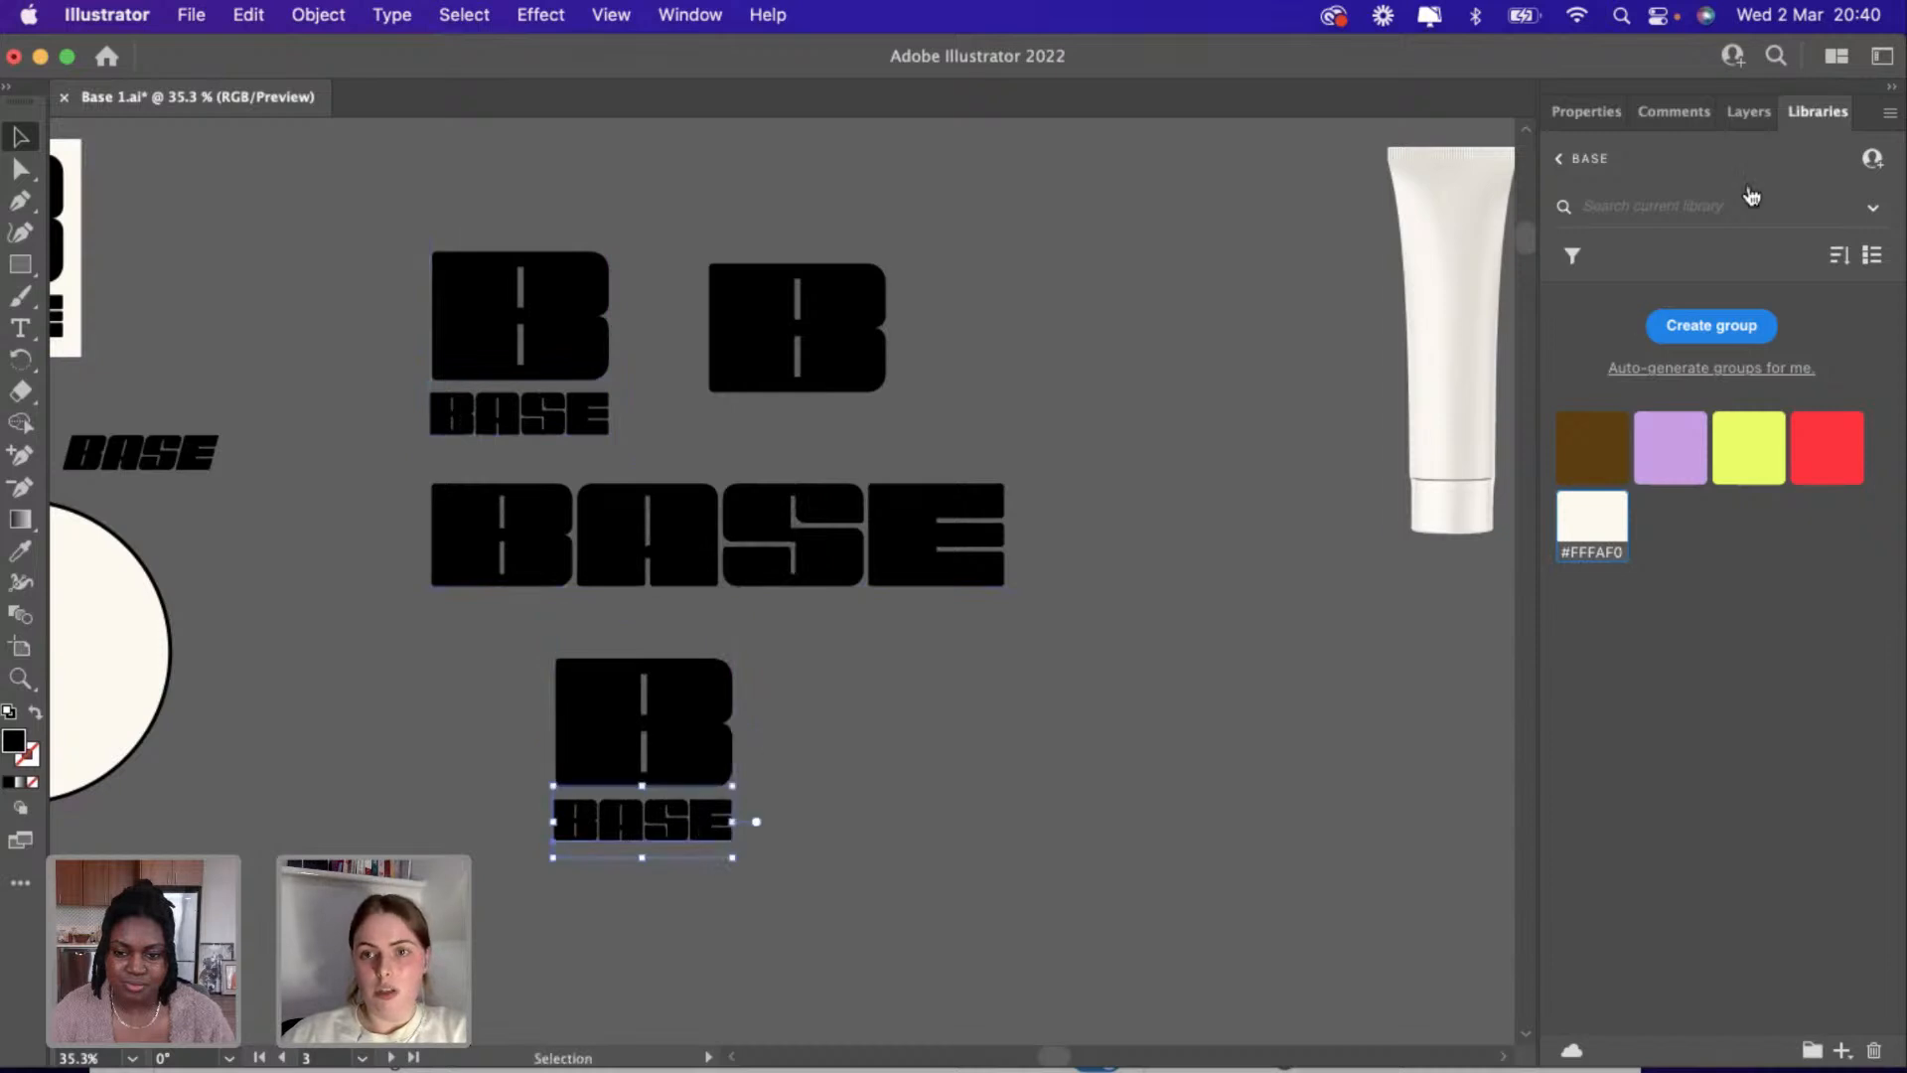
left_click(1586, 114)
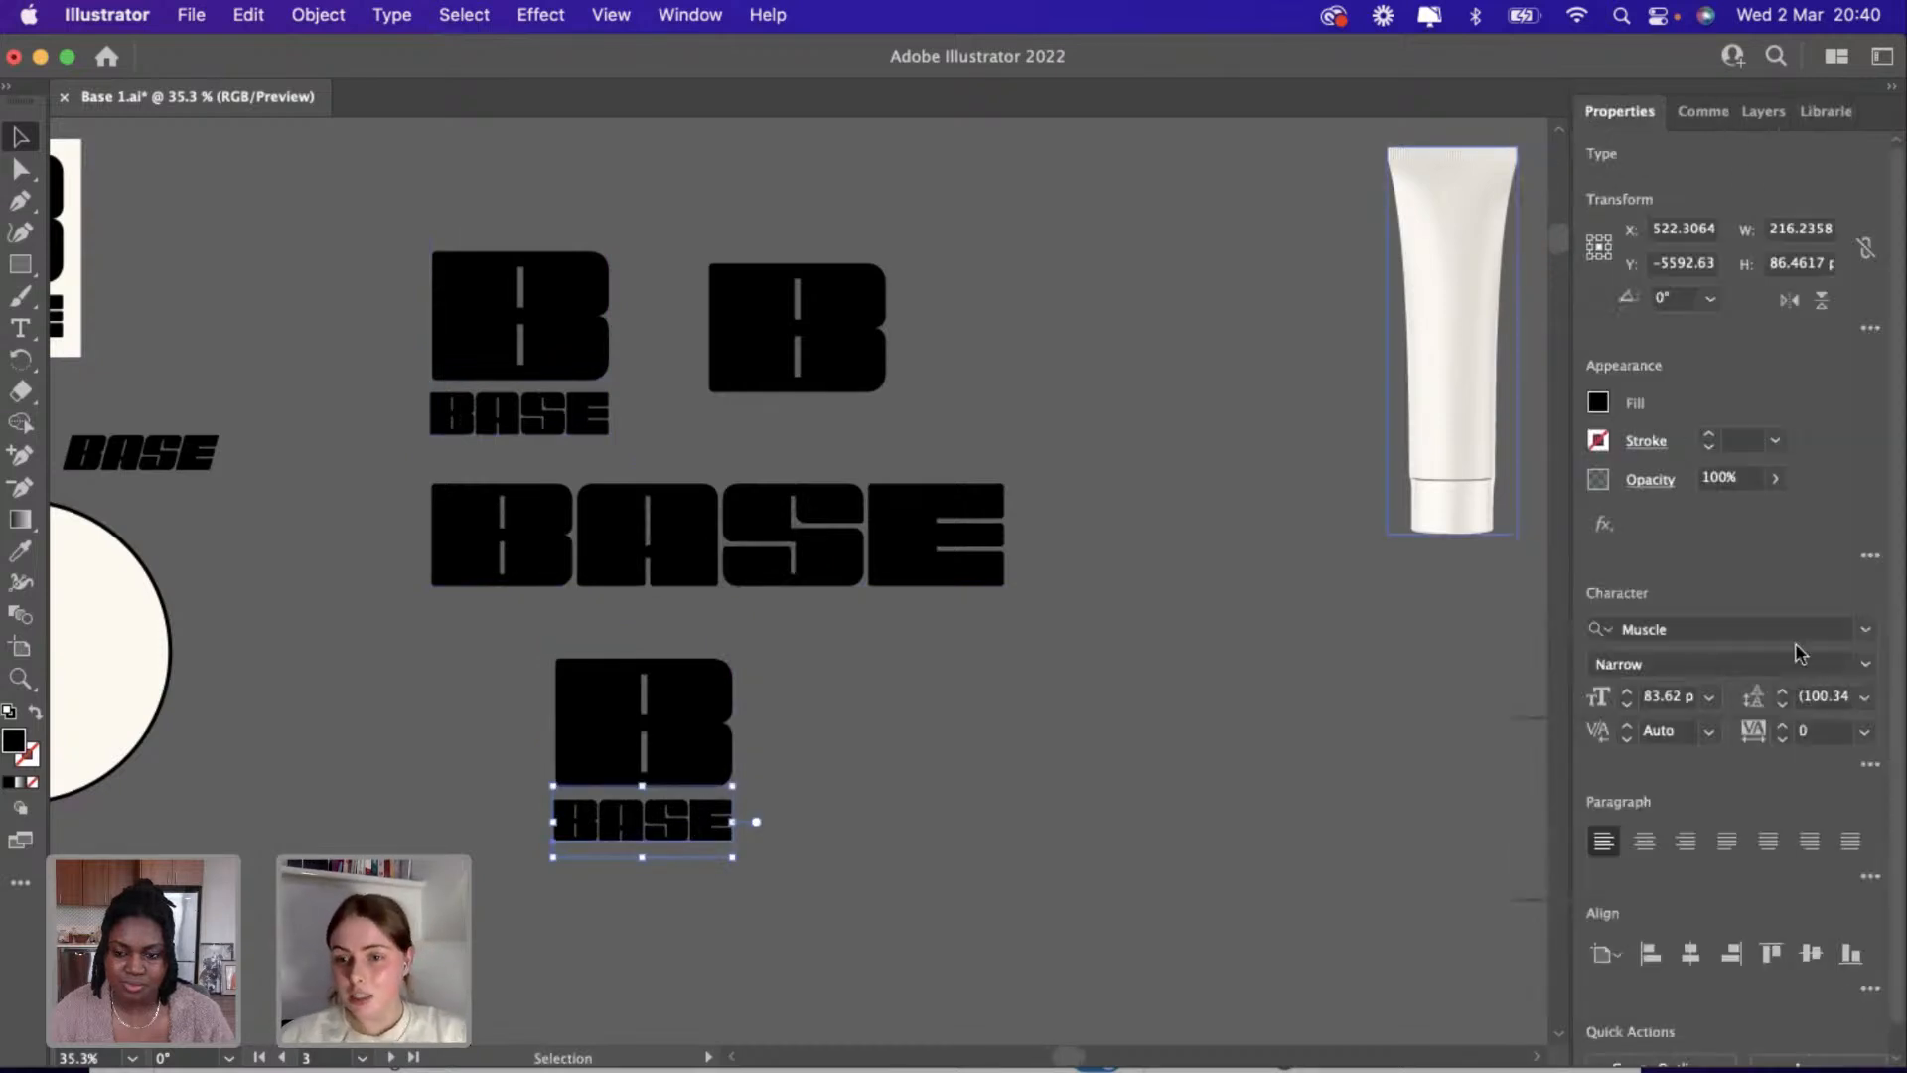
left_click(1866, 630)
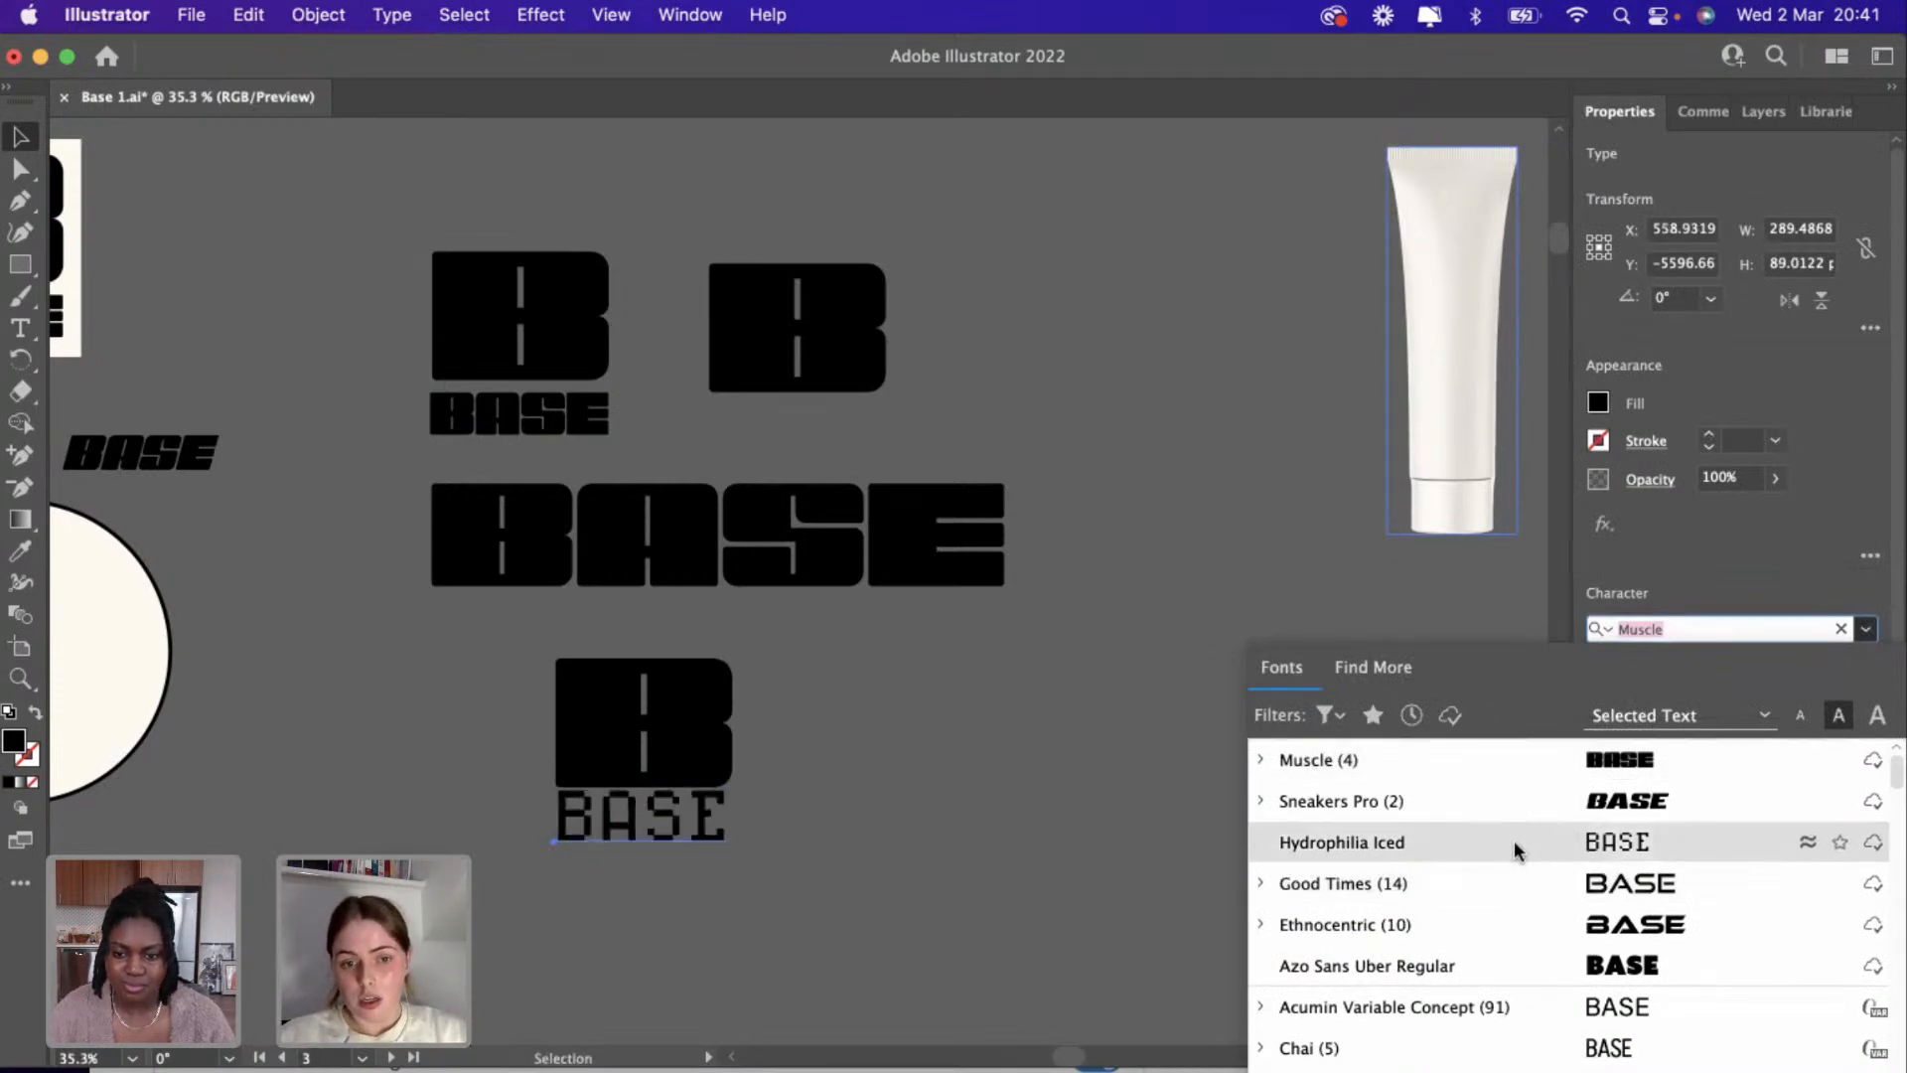
scroll(1515, 844, "down", 1)
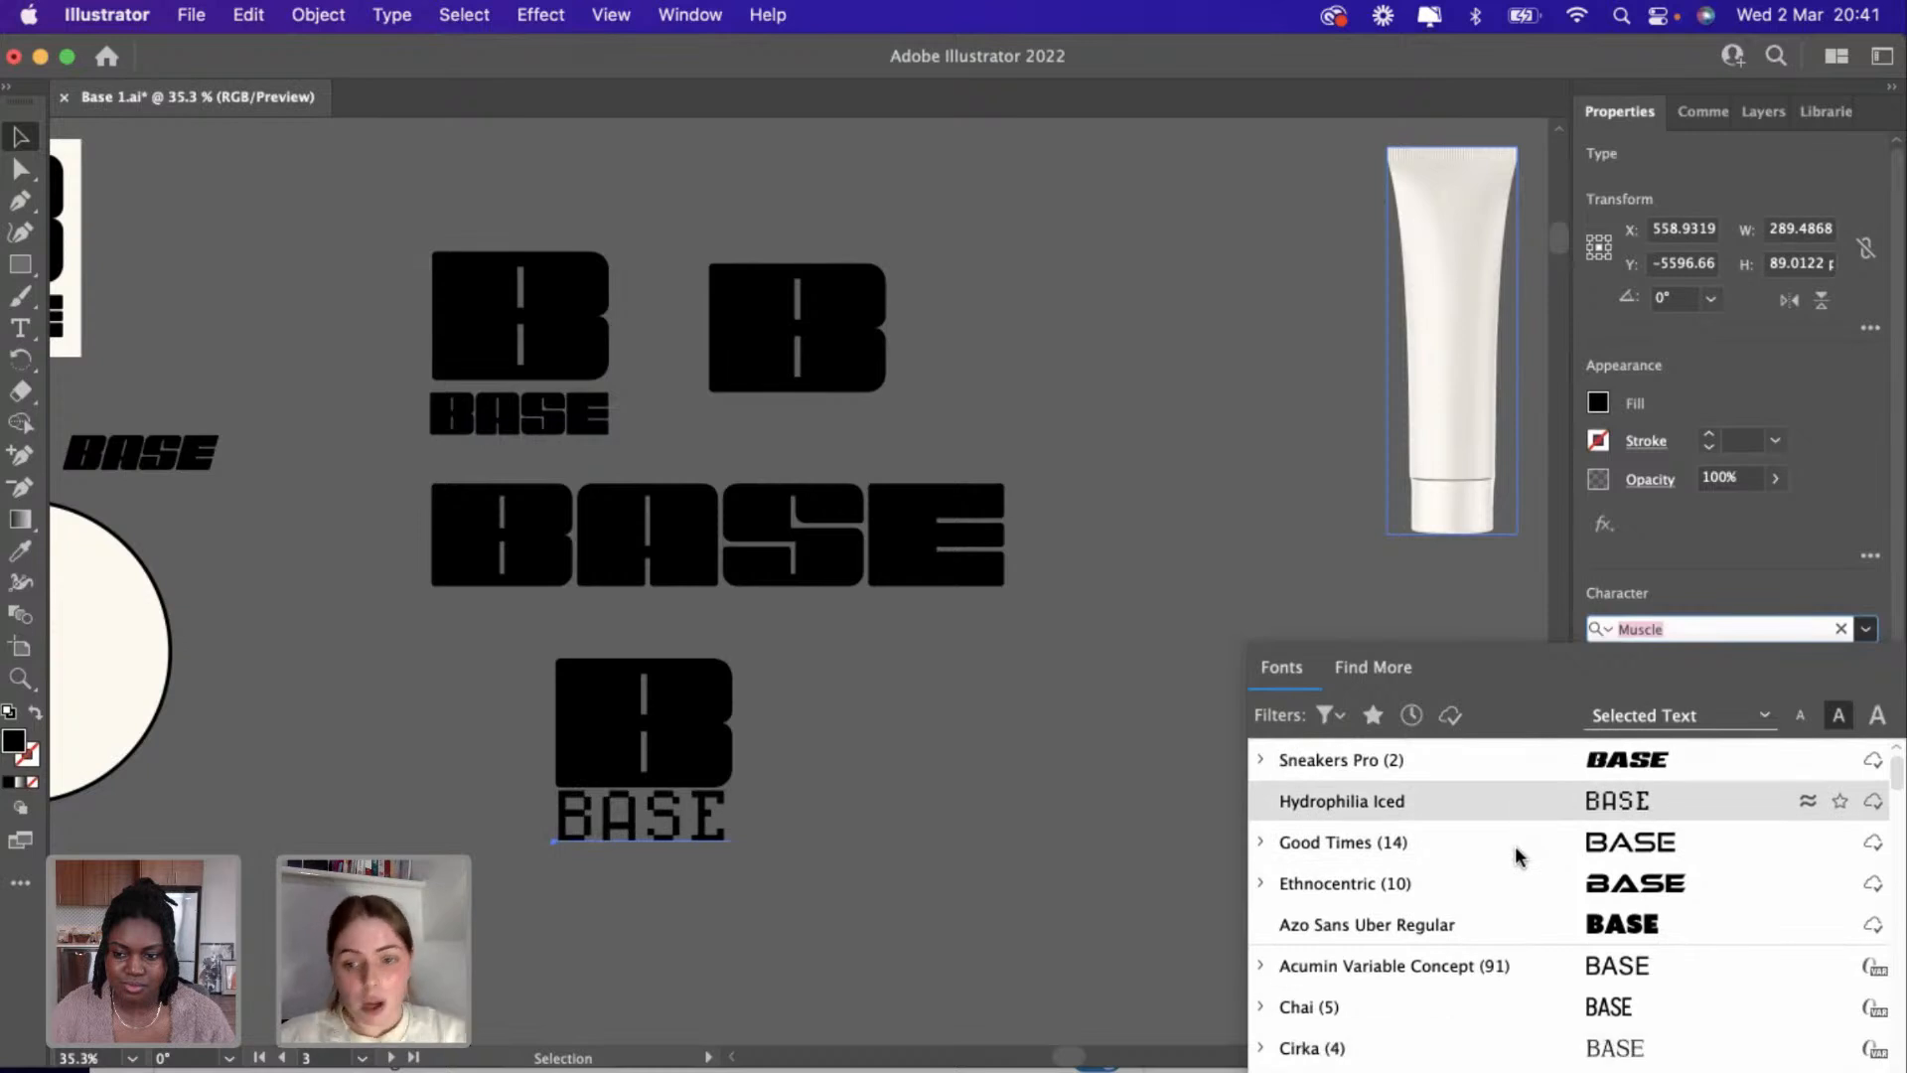
scroll(1516, 855, "down", 5)
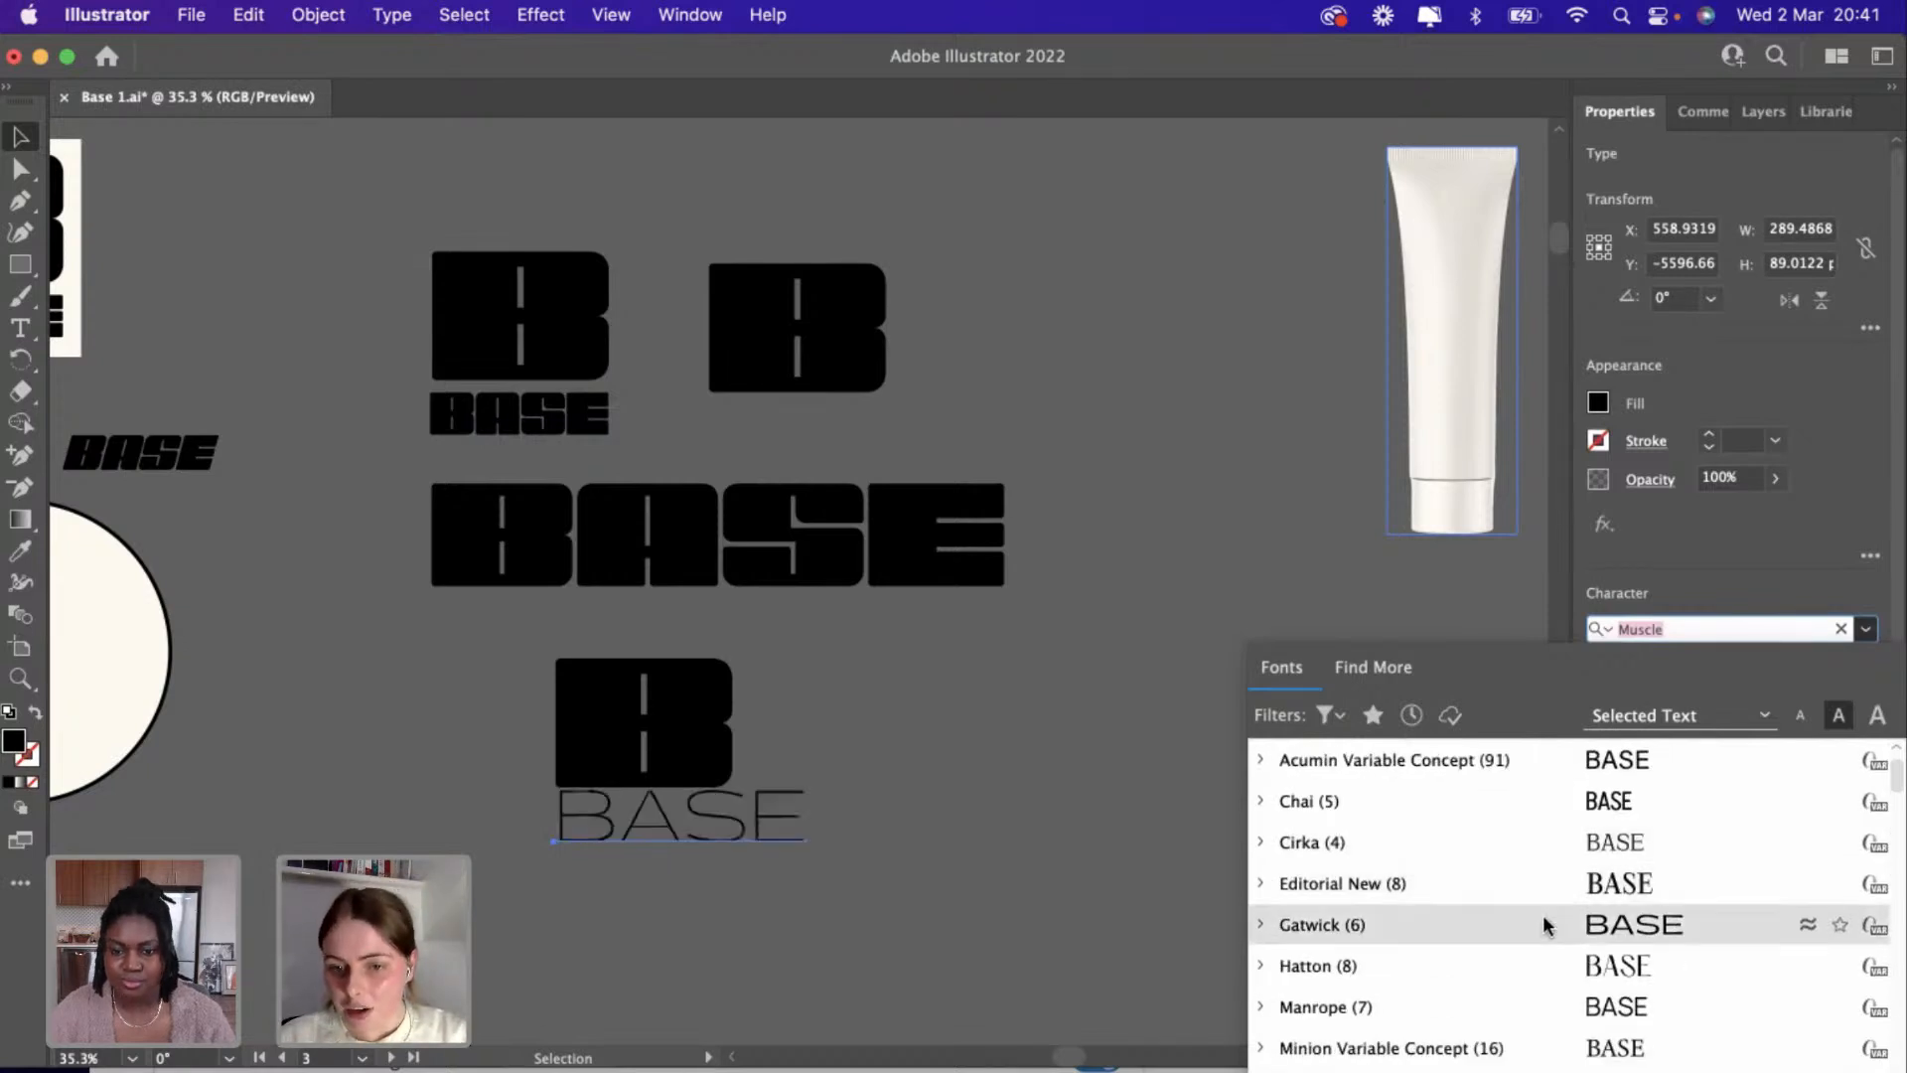
scroll(1545, 922, "down", 8)
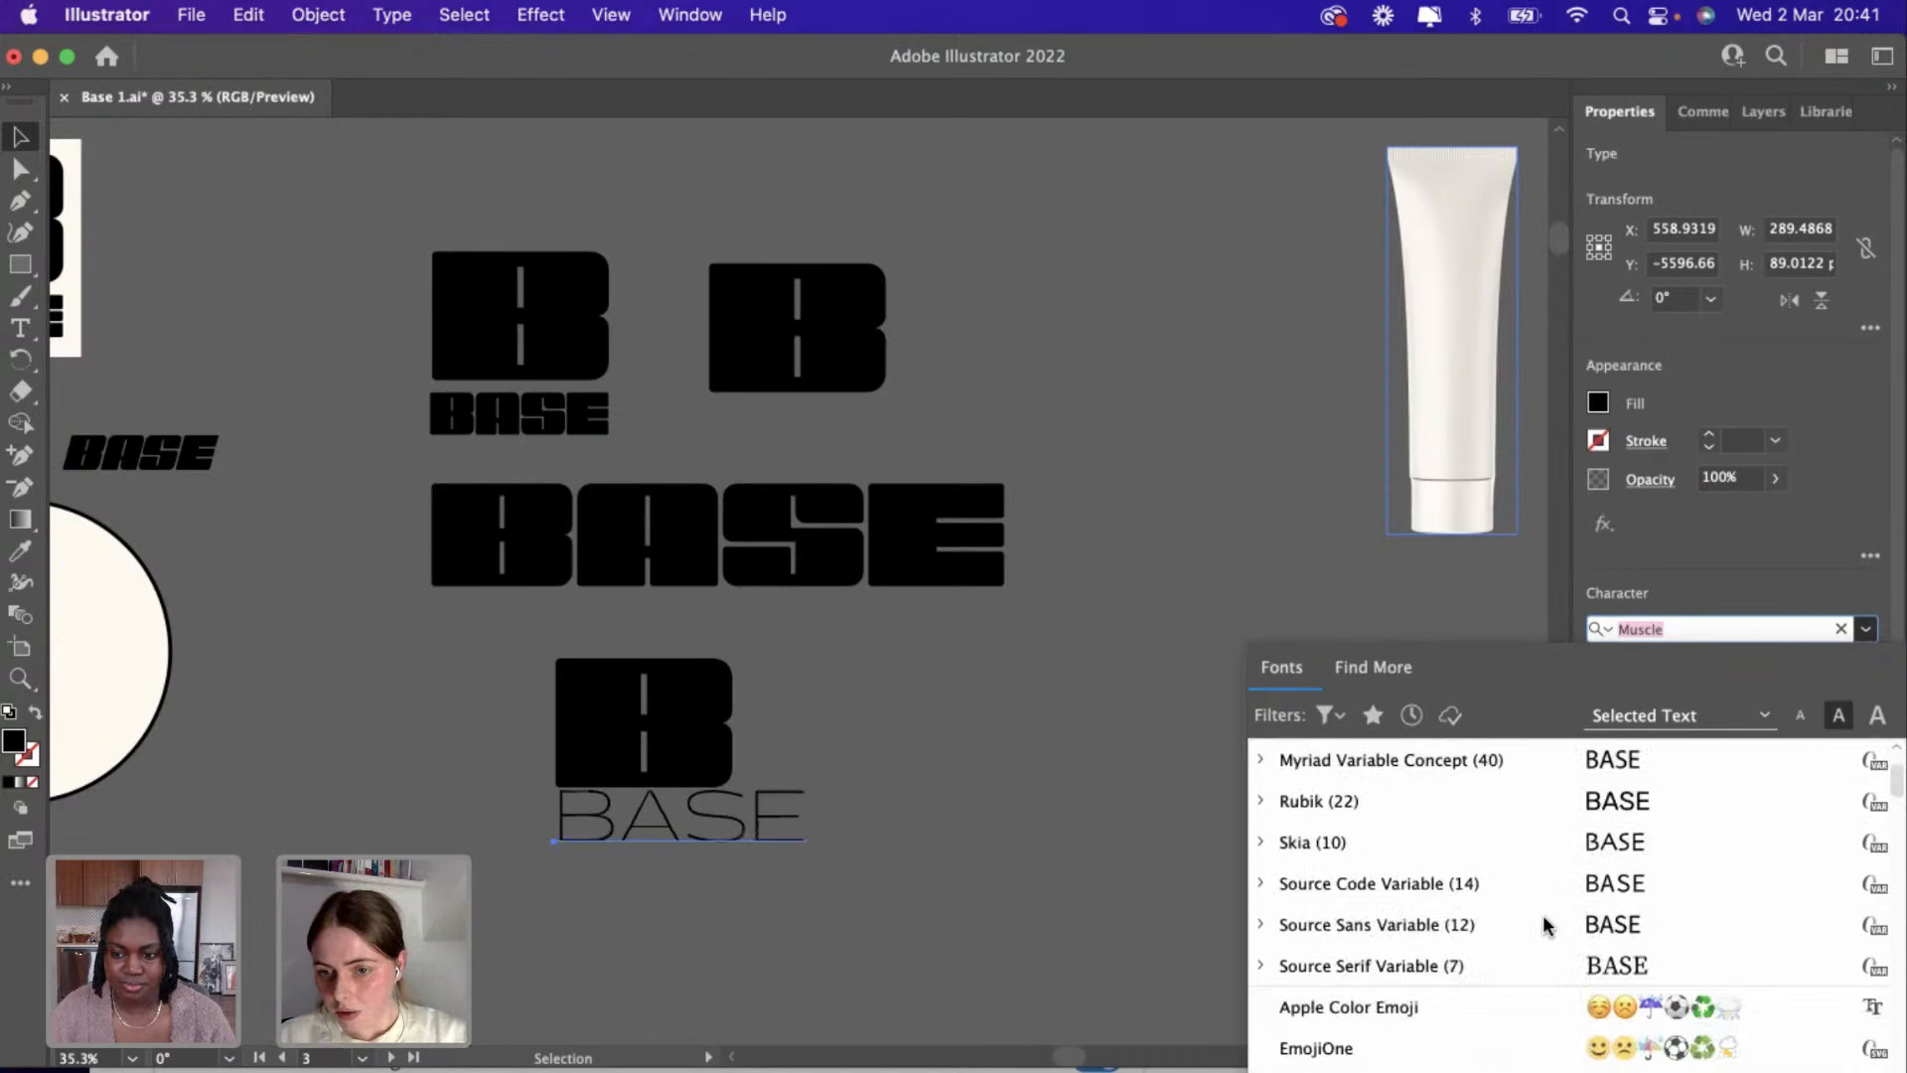
scroll(1545, 924, "up", 14)
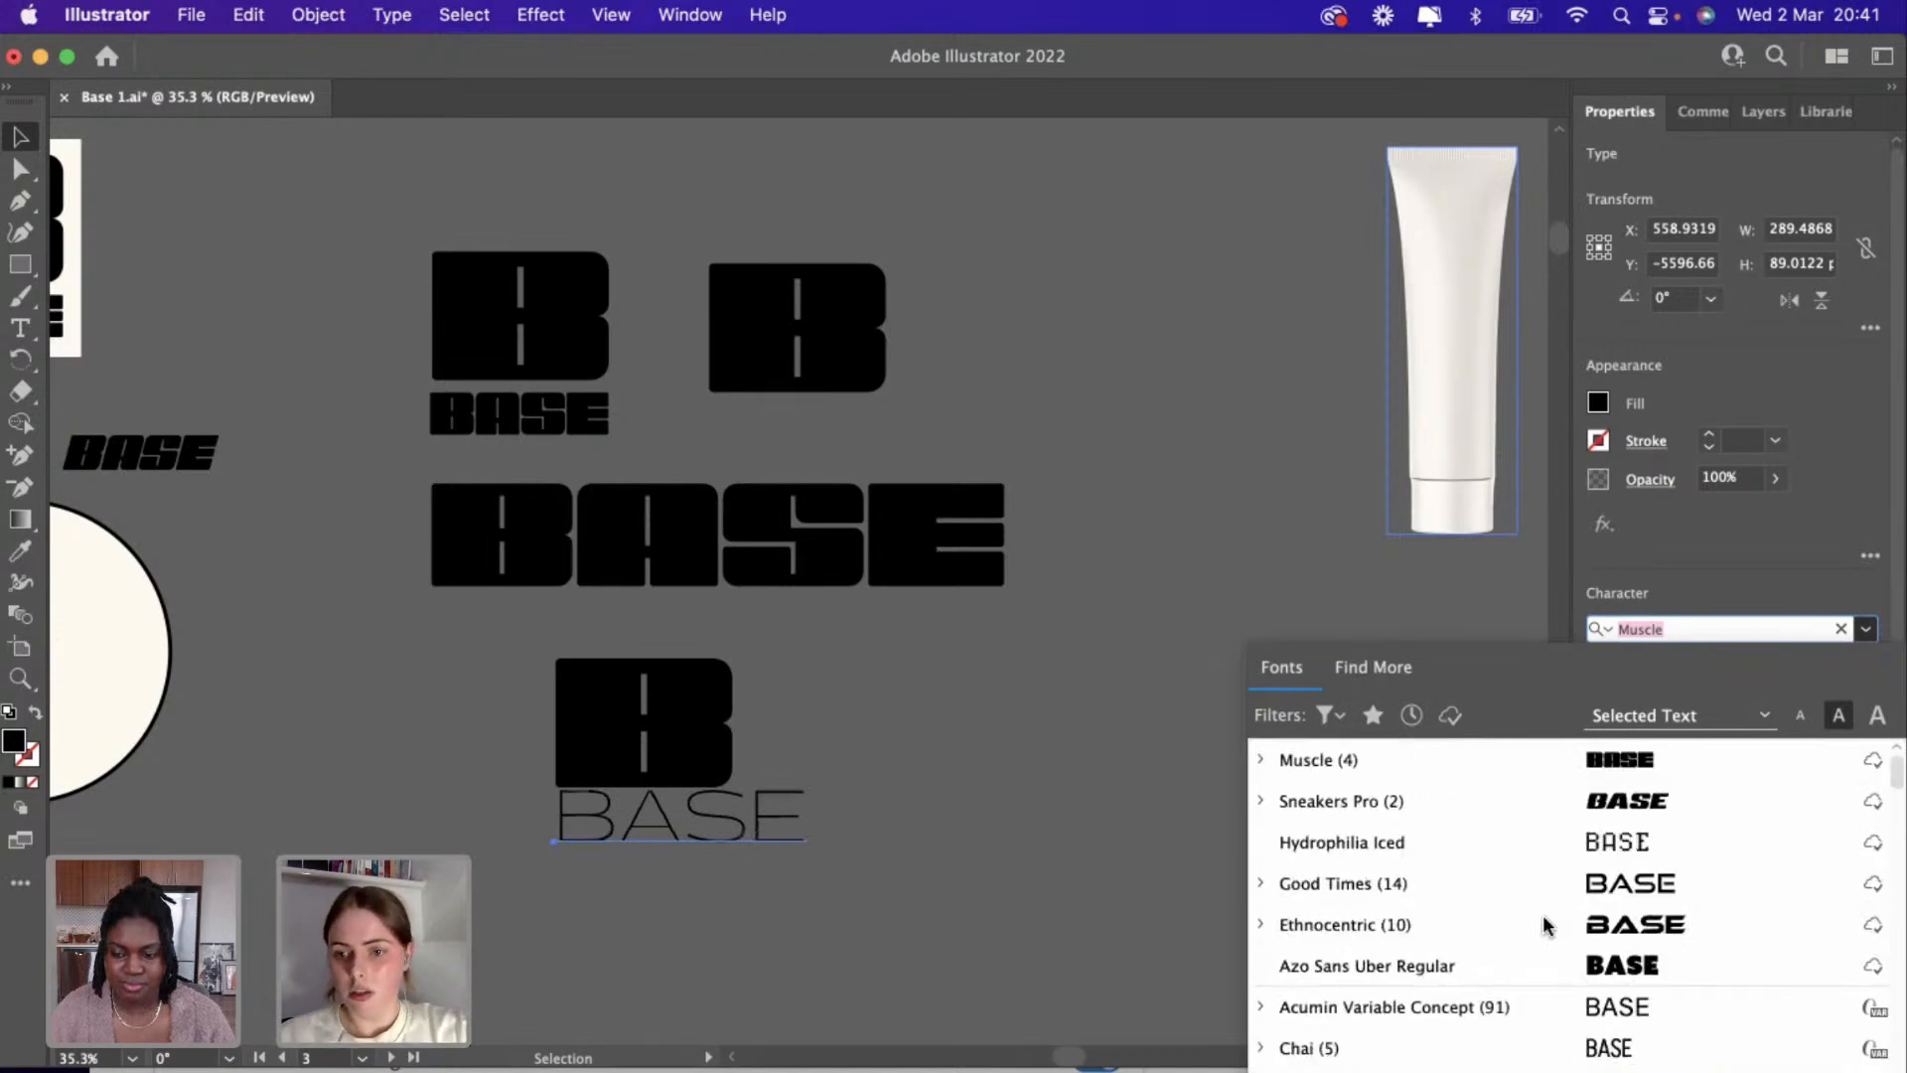
left_click(1694, 628)
left_click_drag(1694, 629, 1585, 629)
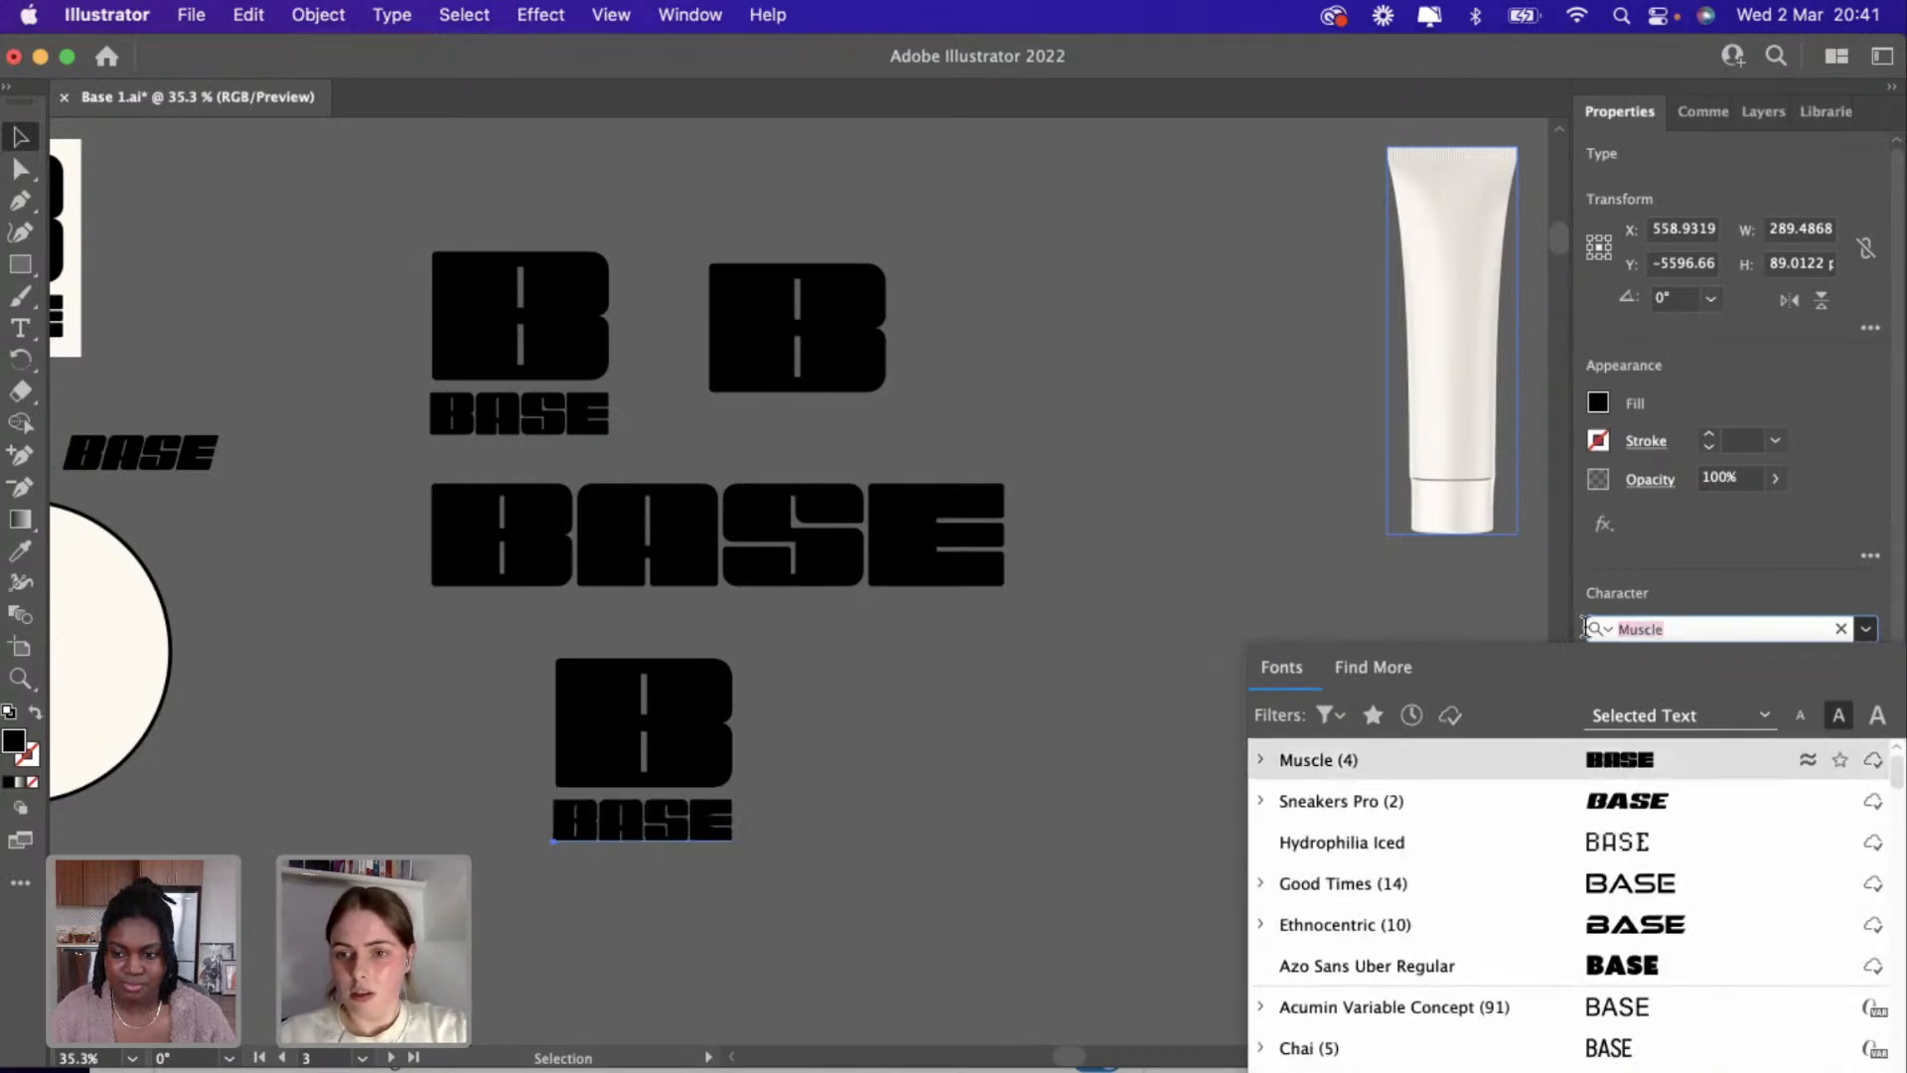
type("itc")
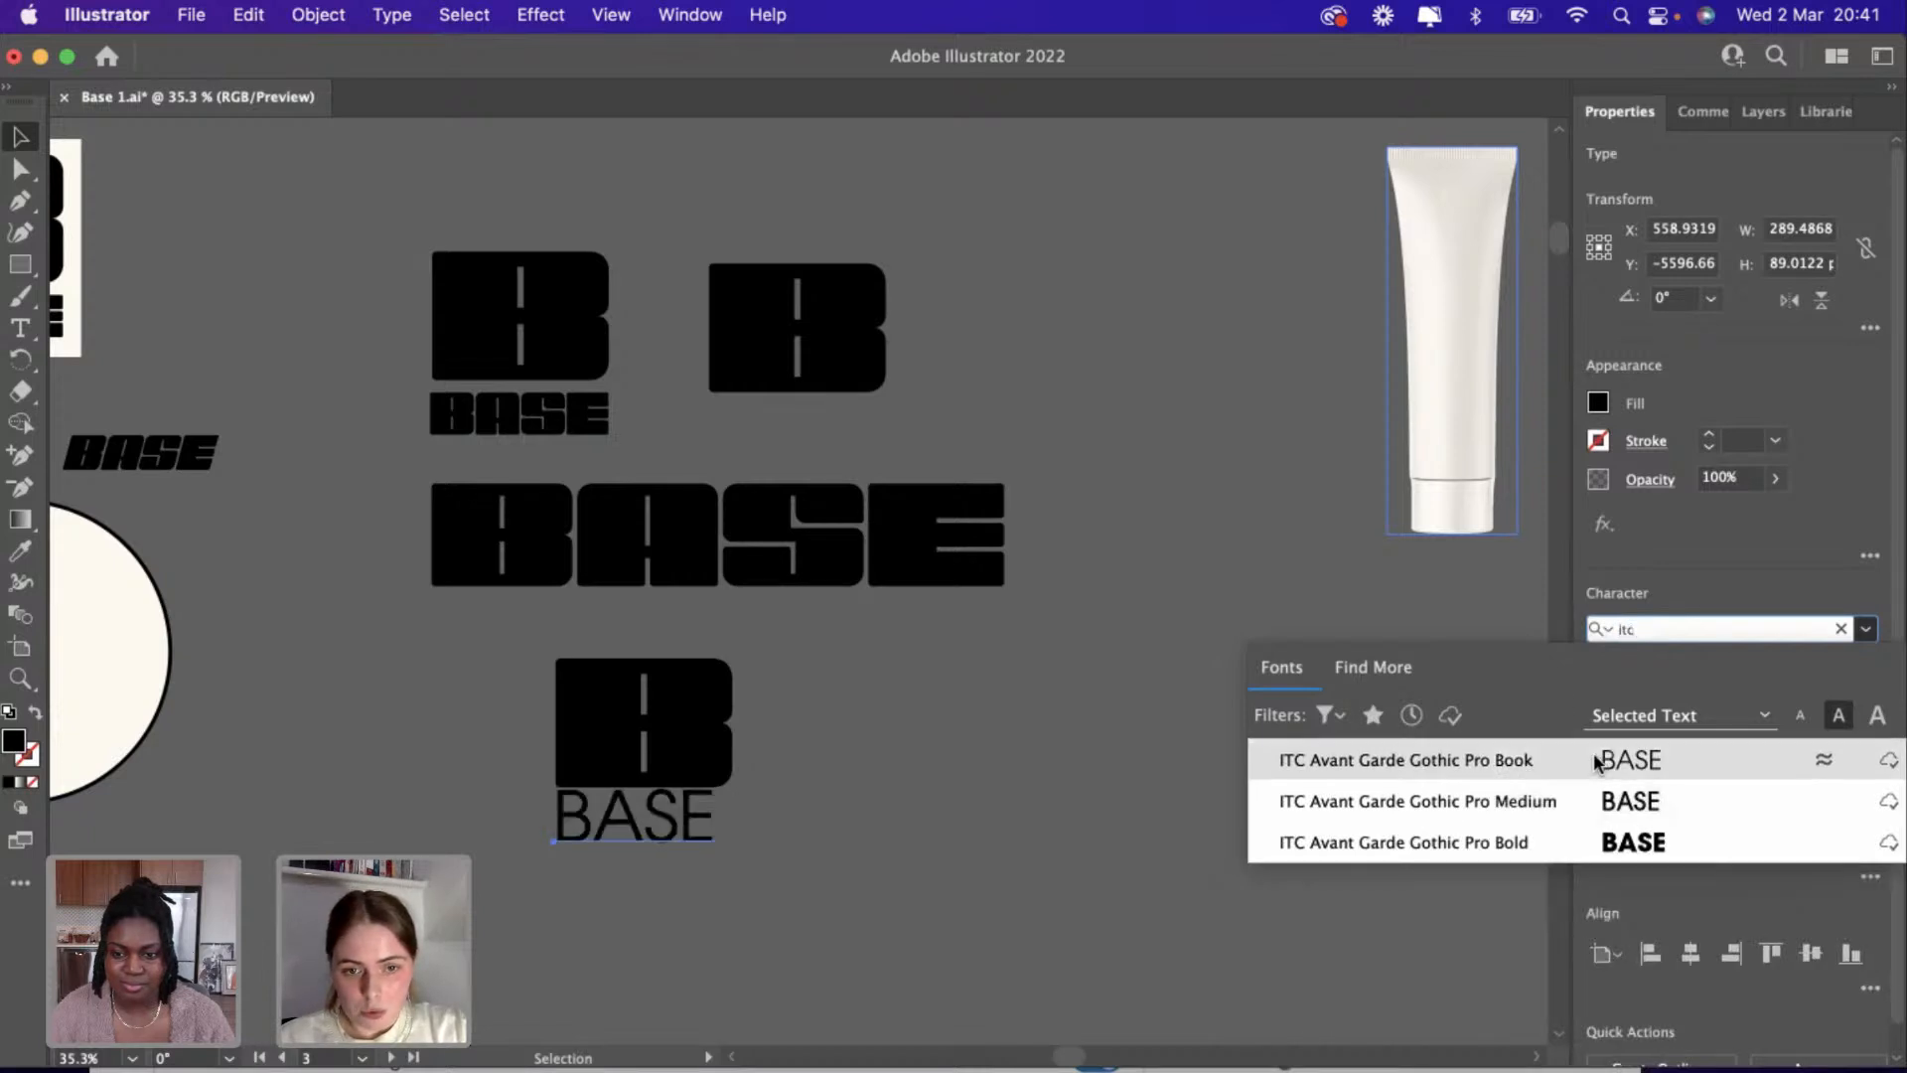
left_click(1596, 763)
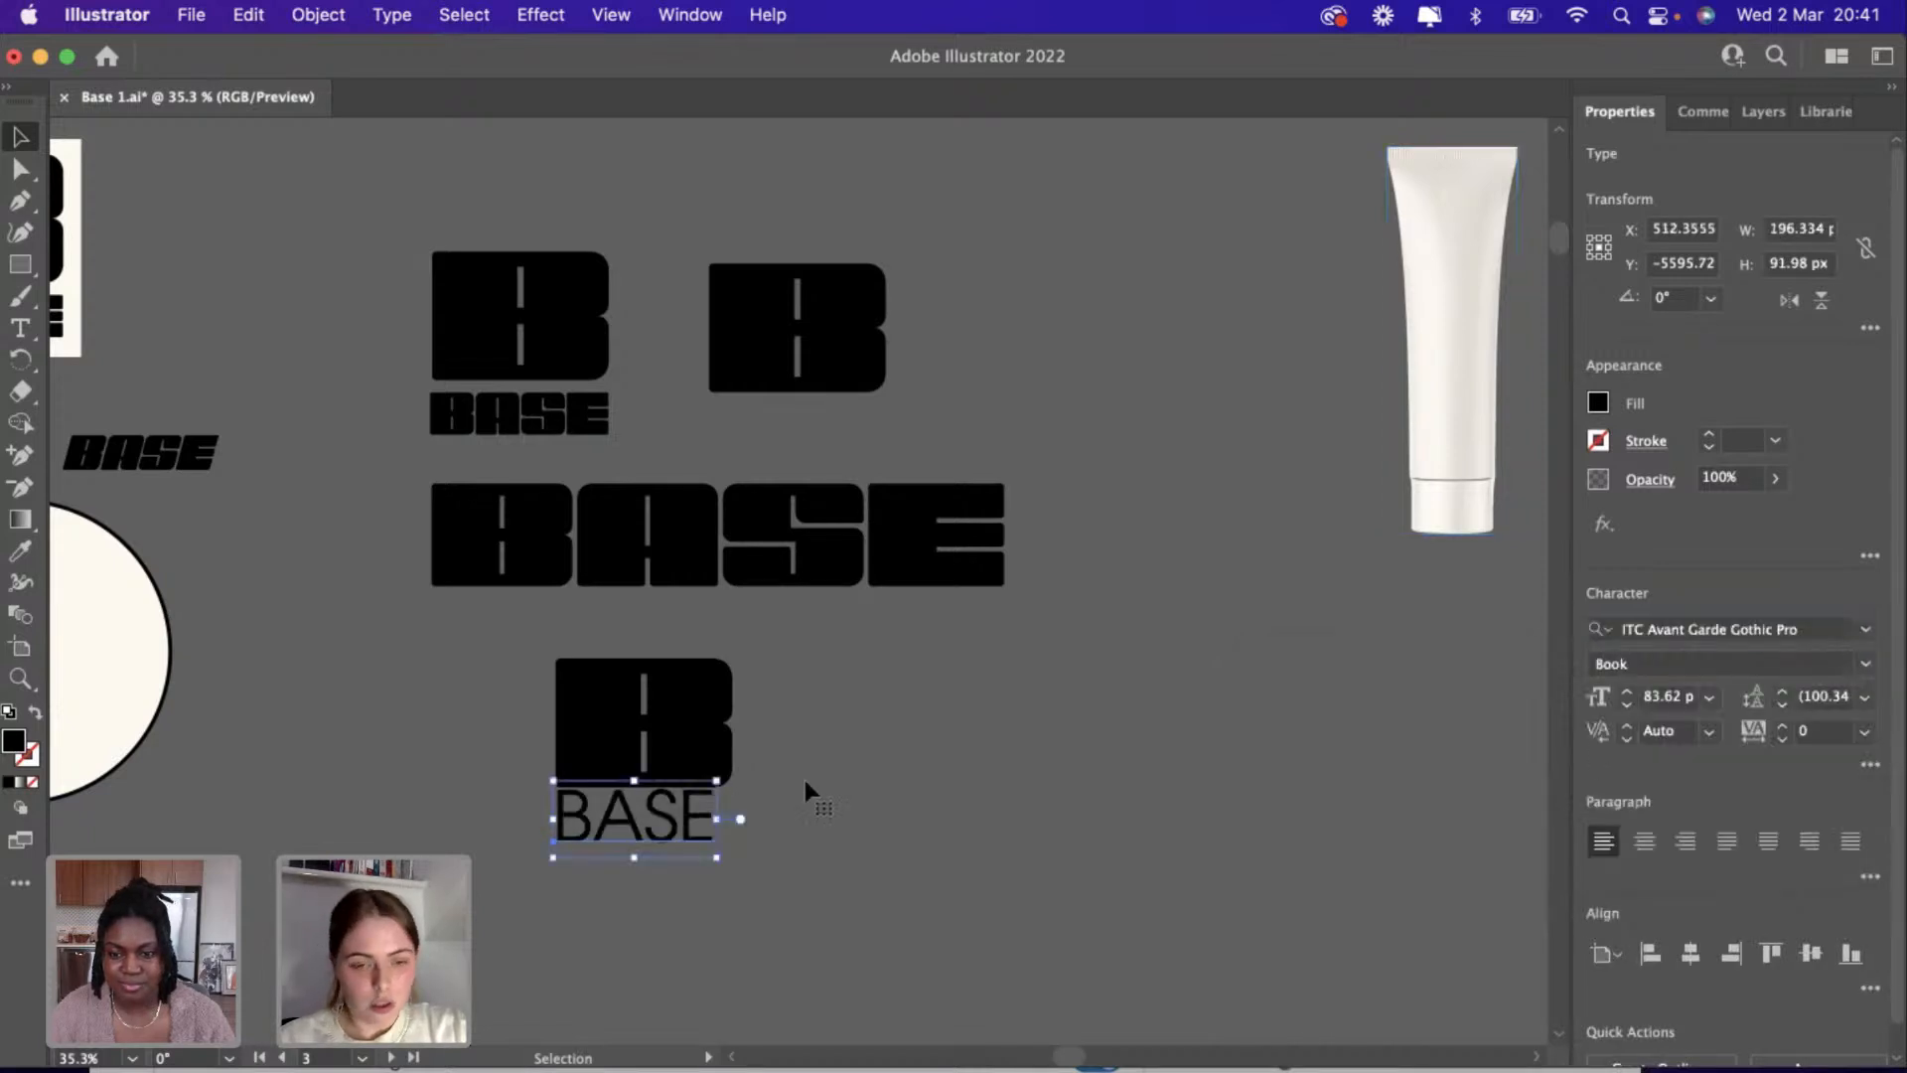
Shift the ITC Avant Garde BASE text slightly down and scale it up to the width of the B above.
key("super+equal")
left_click_drag(605, 813, 507, 800)
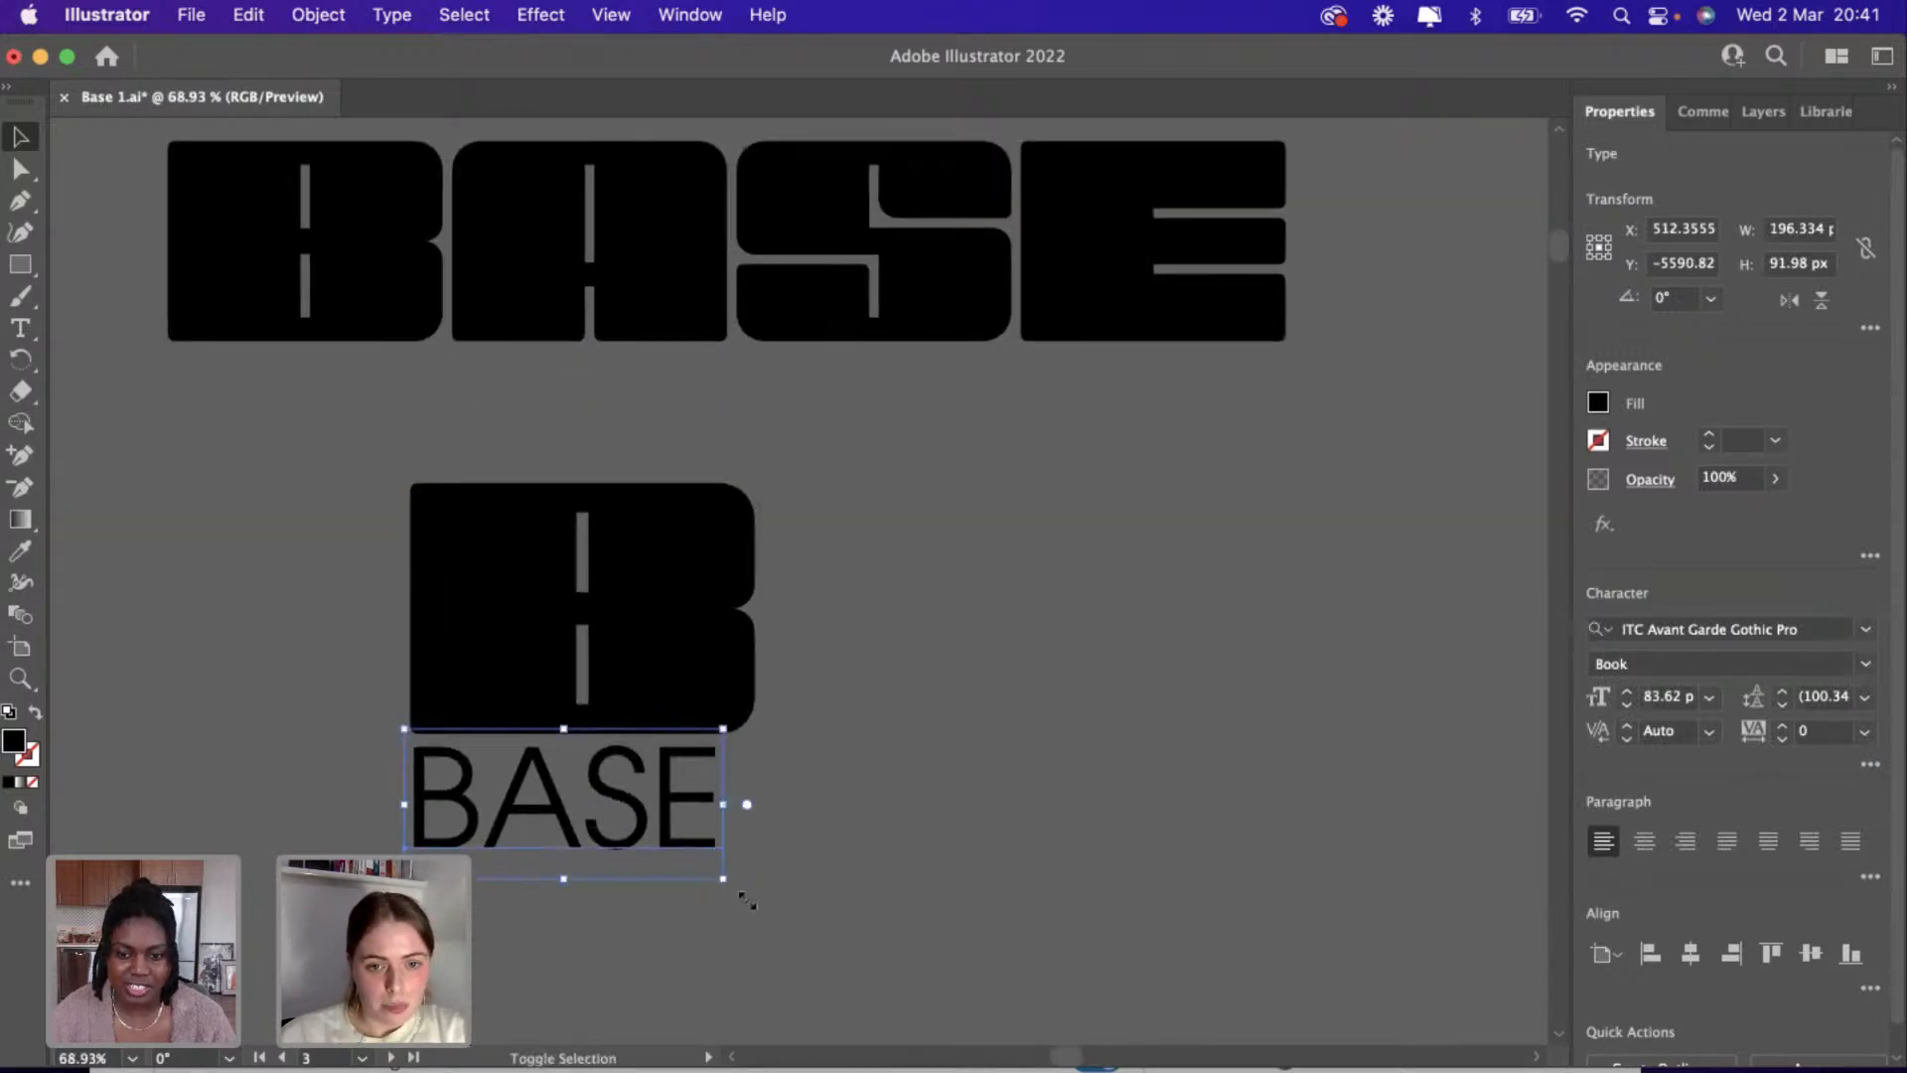
left_click_drag(747, 900, 755, 904)
Try a flatter height for the thin BASE text under the B and undo it.
left_click_drag(581, 866, 581, 866)
left_click(581, 910)
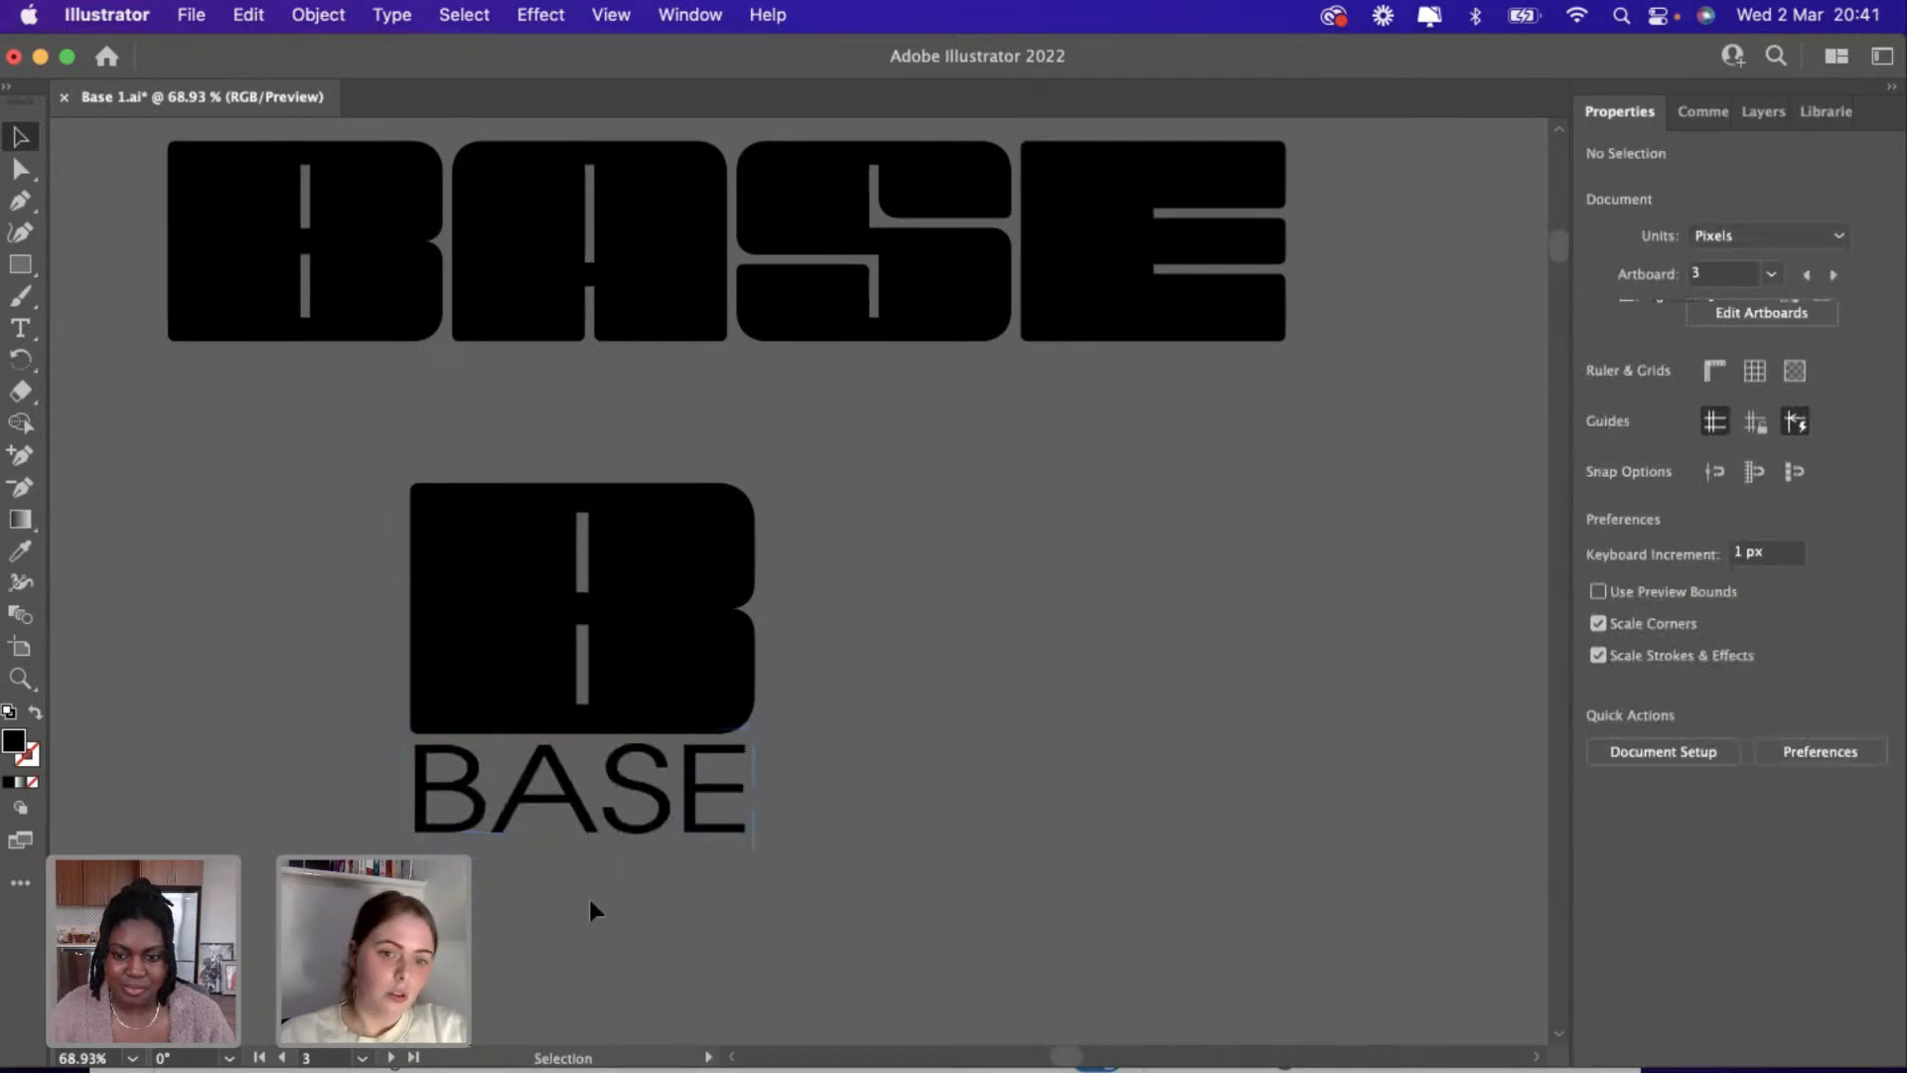
key("super+z")
Try a duplicate of the lower lockup's B alongside the original and delete it.
left_click(503, 794)
scroll(504, 794, "down", 1)
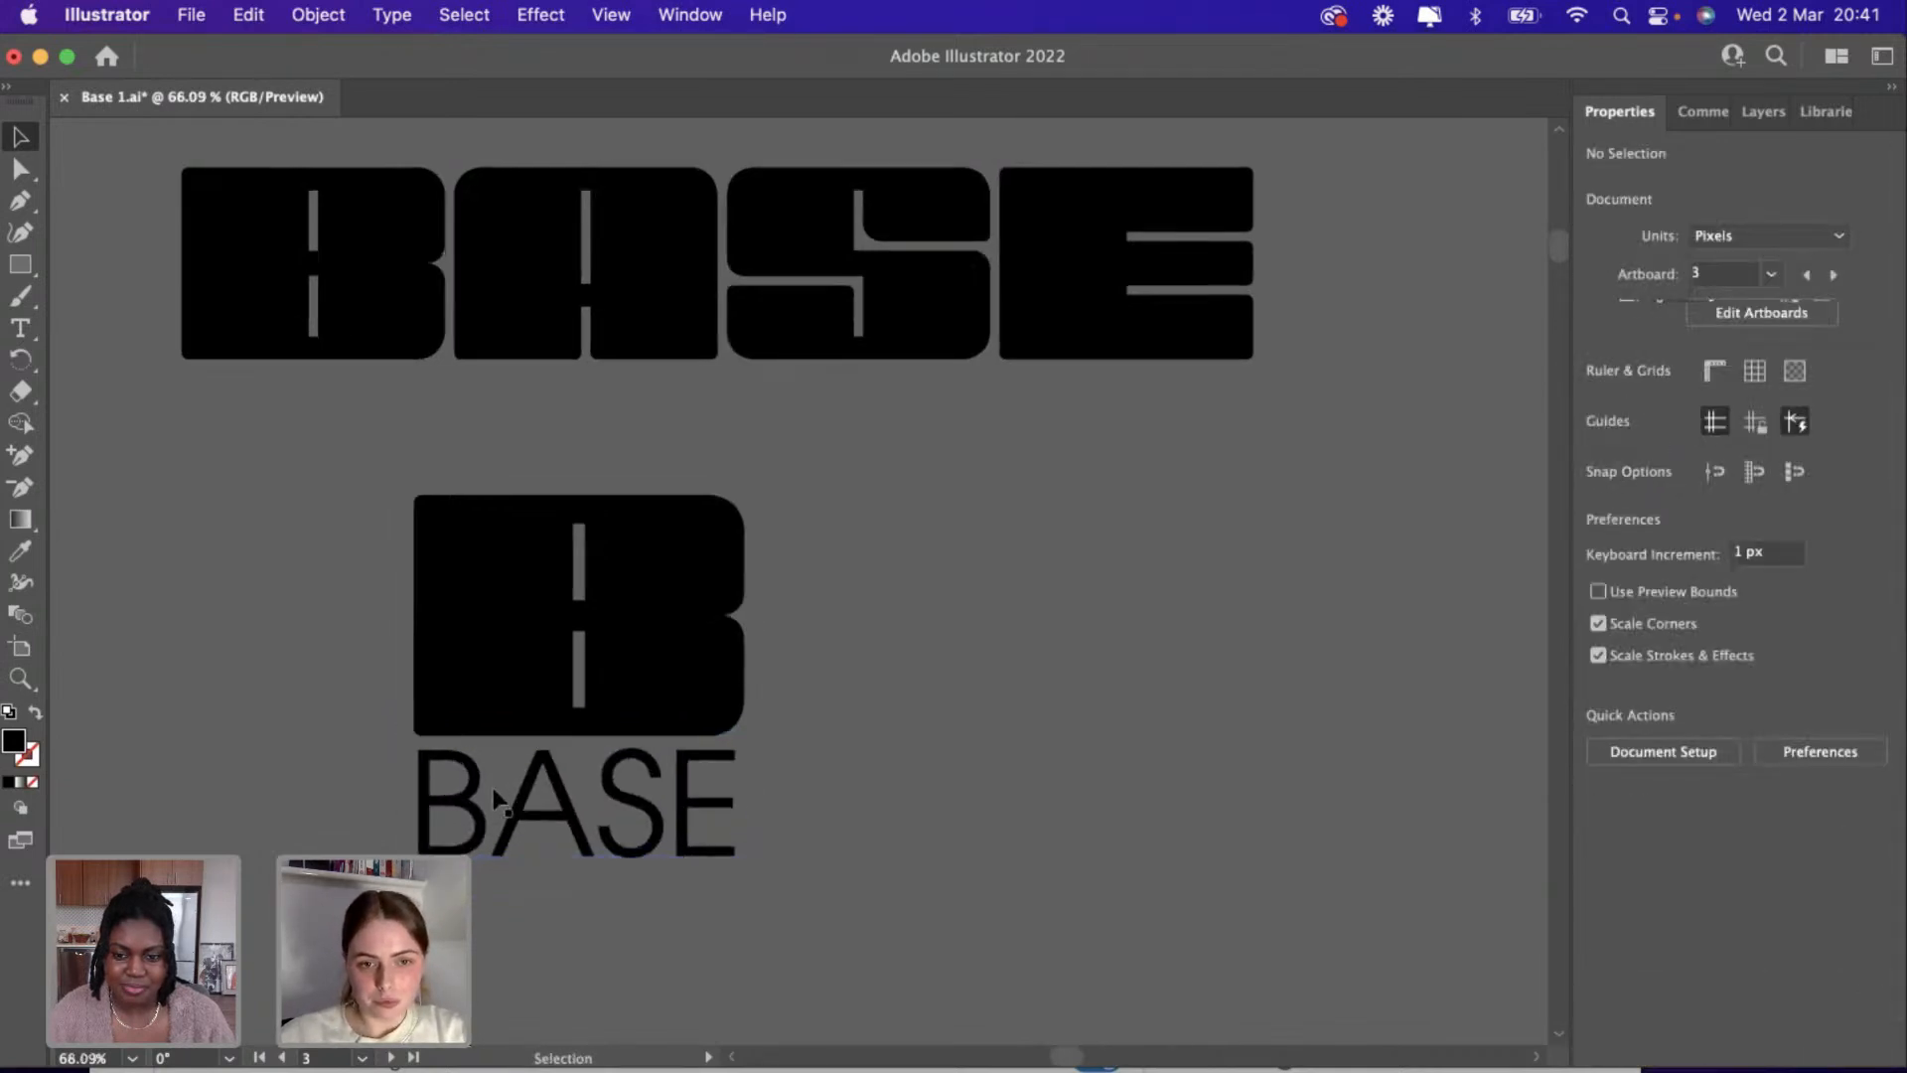
scroll(500, 800, "down", 5)
left_click(502, 819)
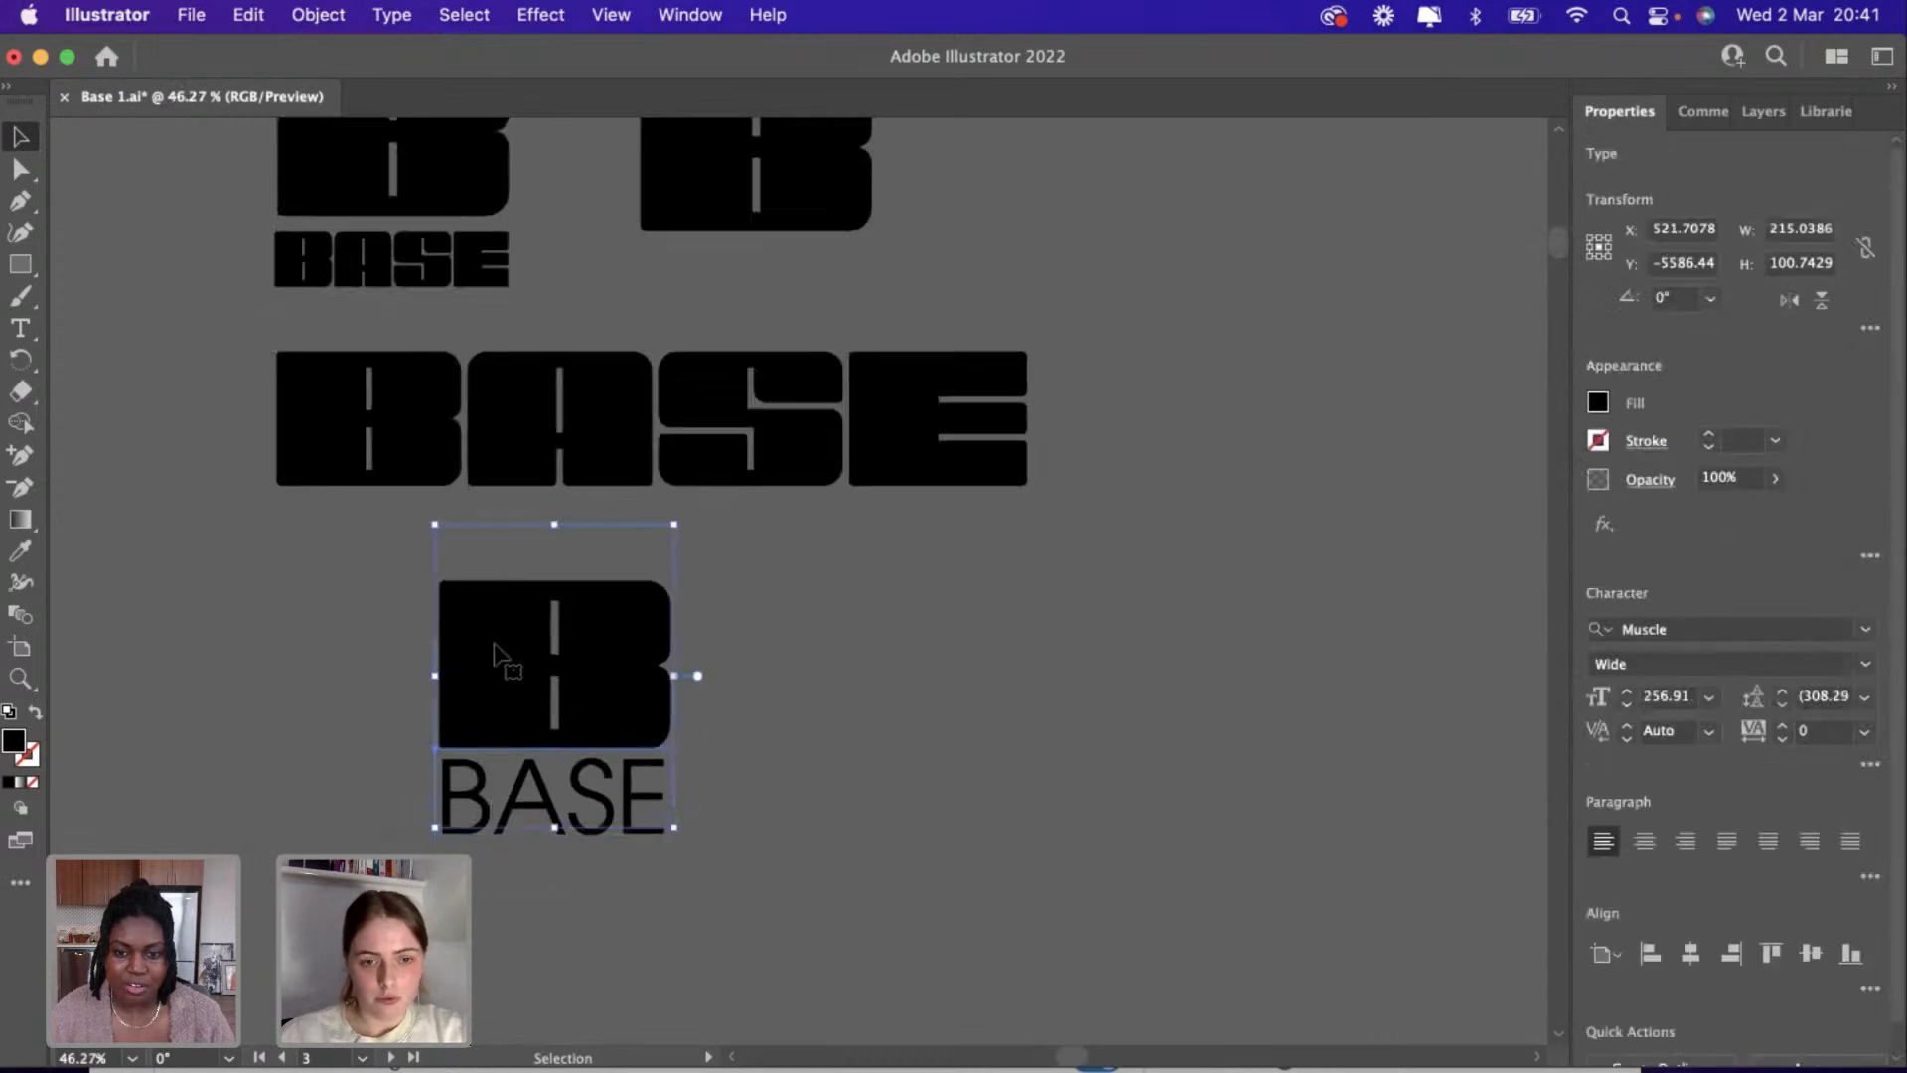
left_click_drag(497, 654, 877, 684)
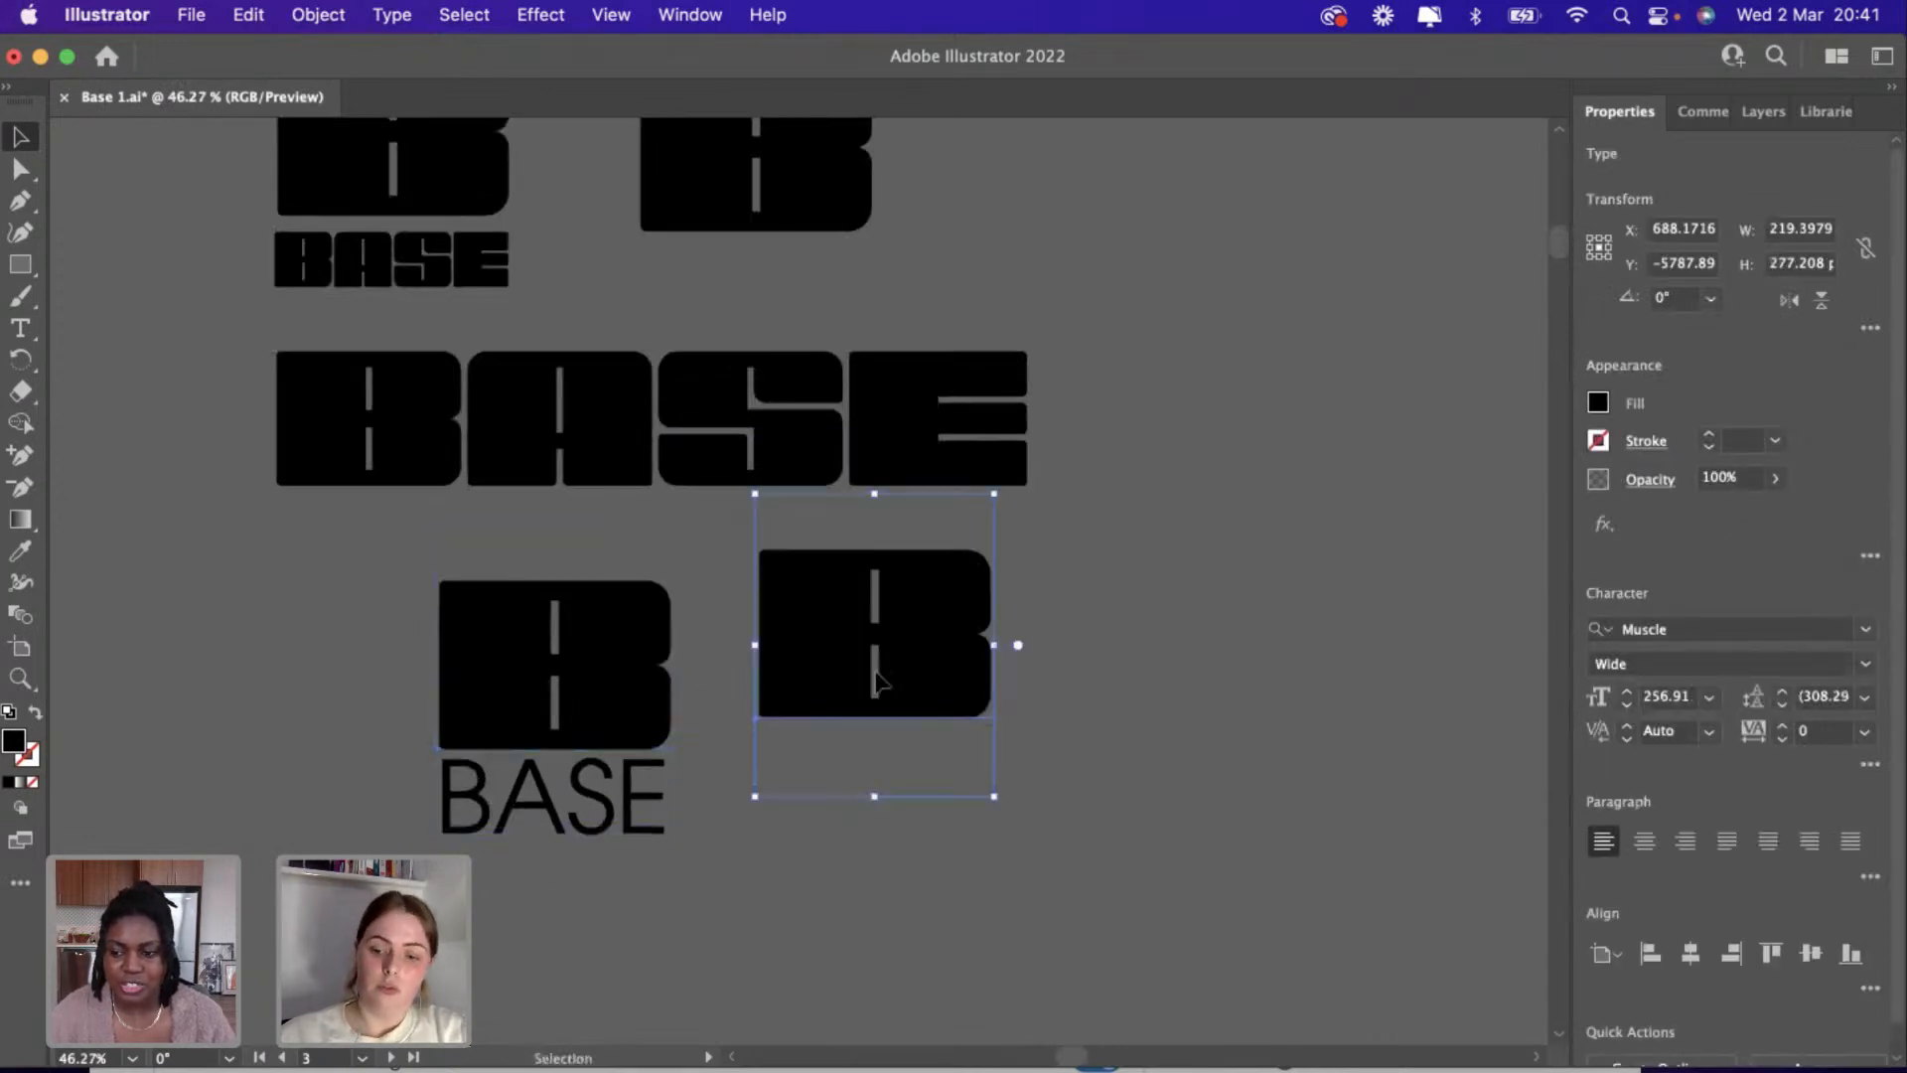
key("Delete")
Compare the large BASE wordmark, the standalone B and the two B and BASE lockups at different zoom levels.
scroll(571, 833, "up", 5)
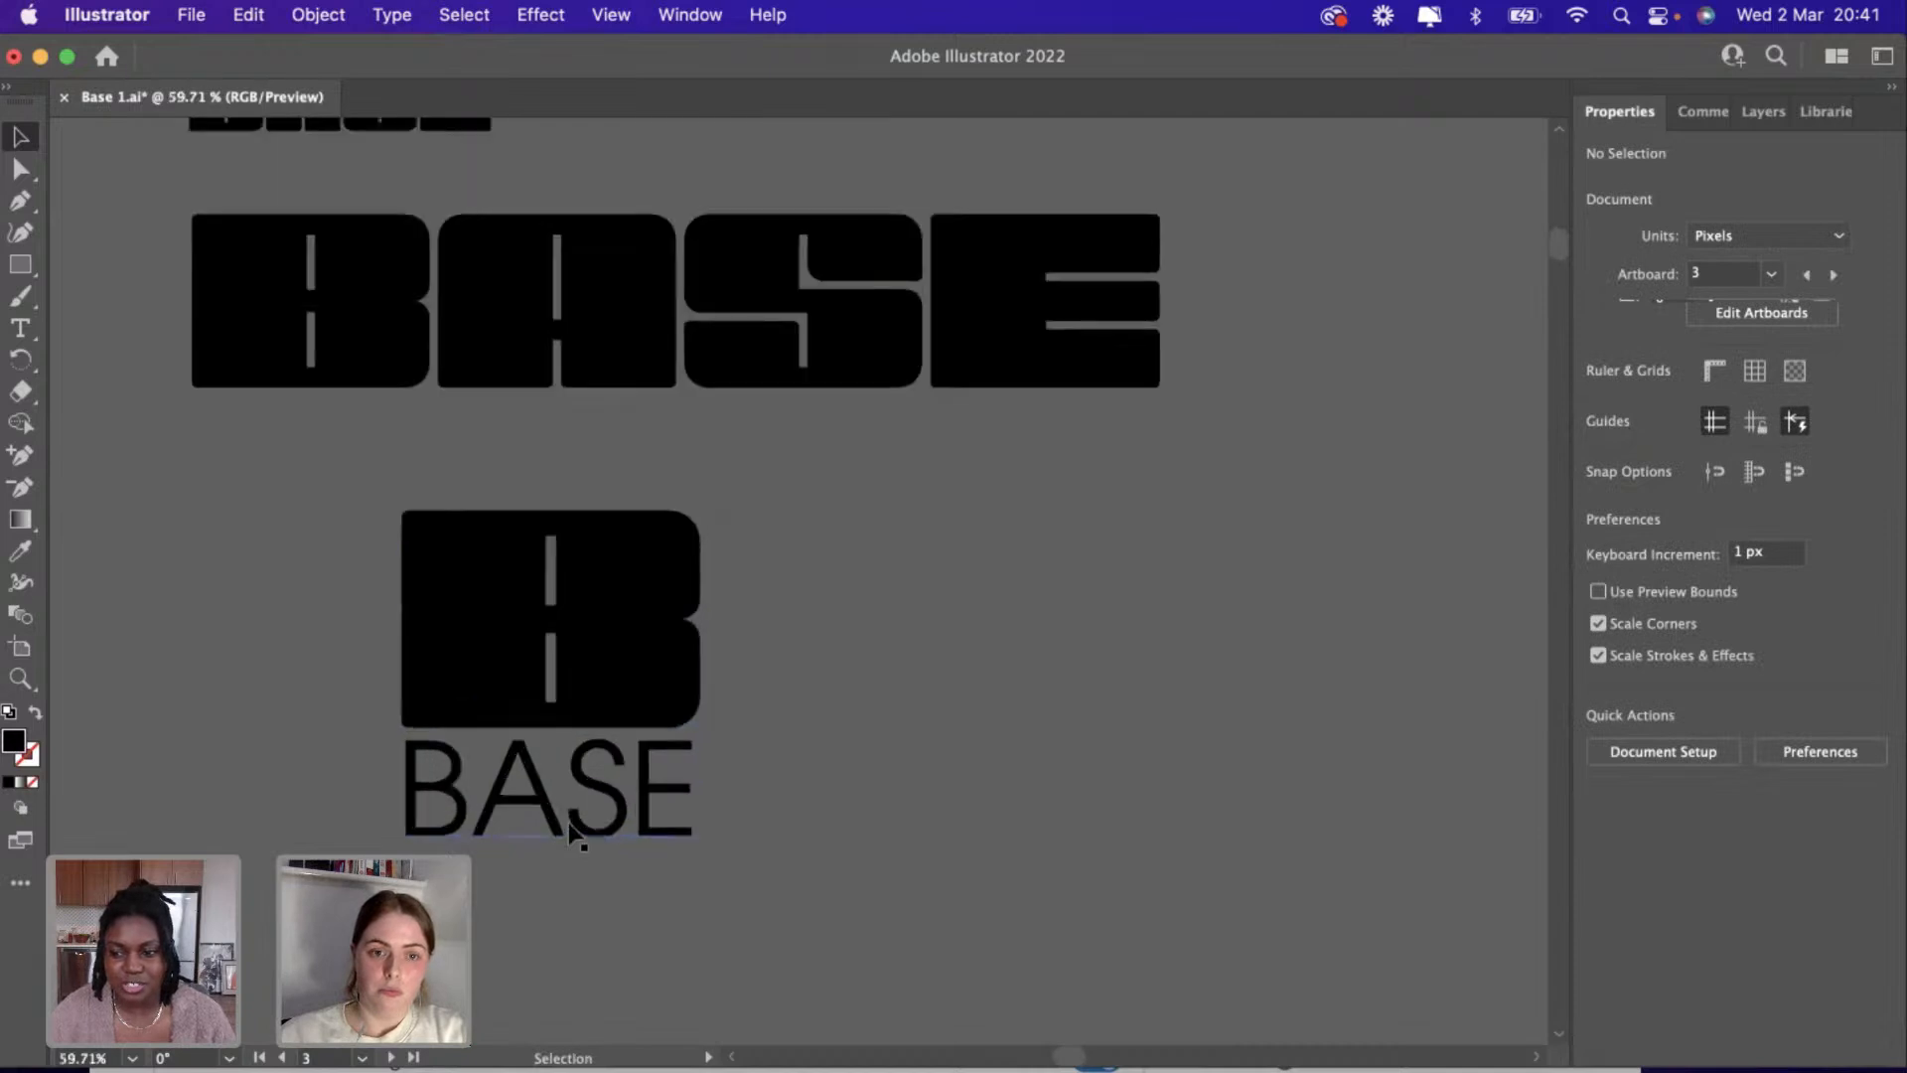
scroll(571, 832, "up", 2)
scroll(571, 832, "down", 4)
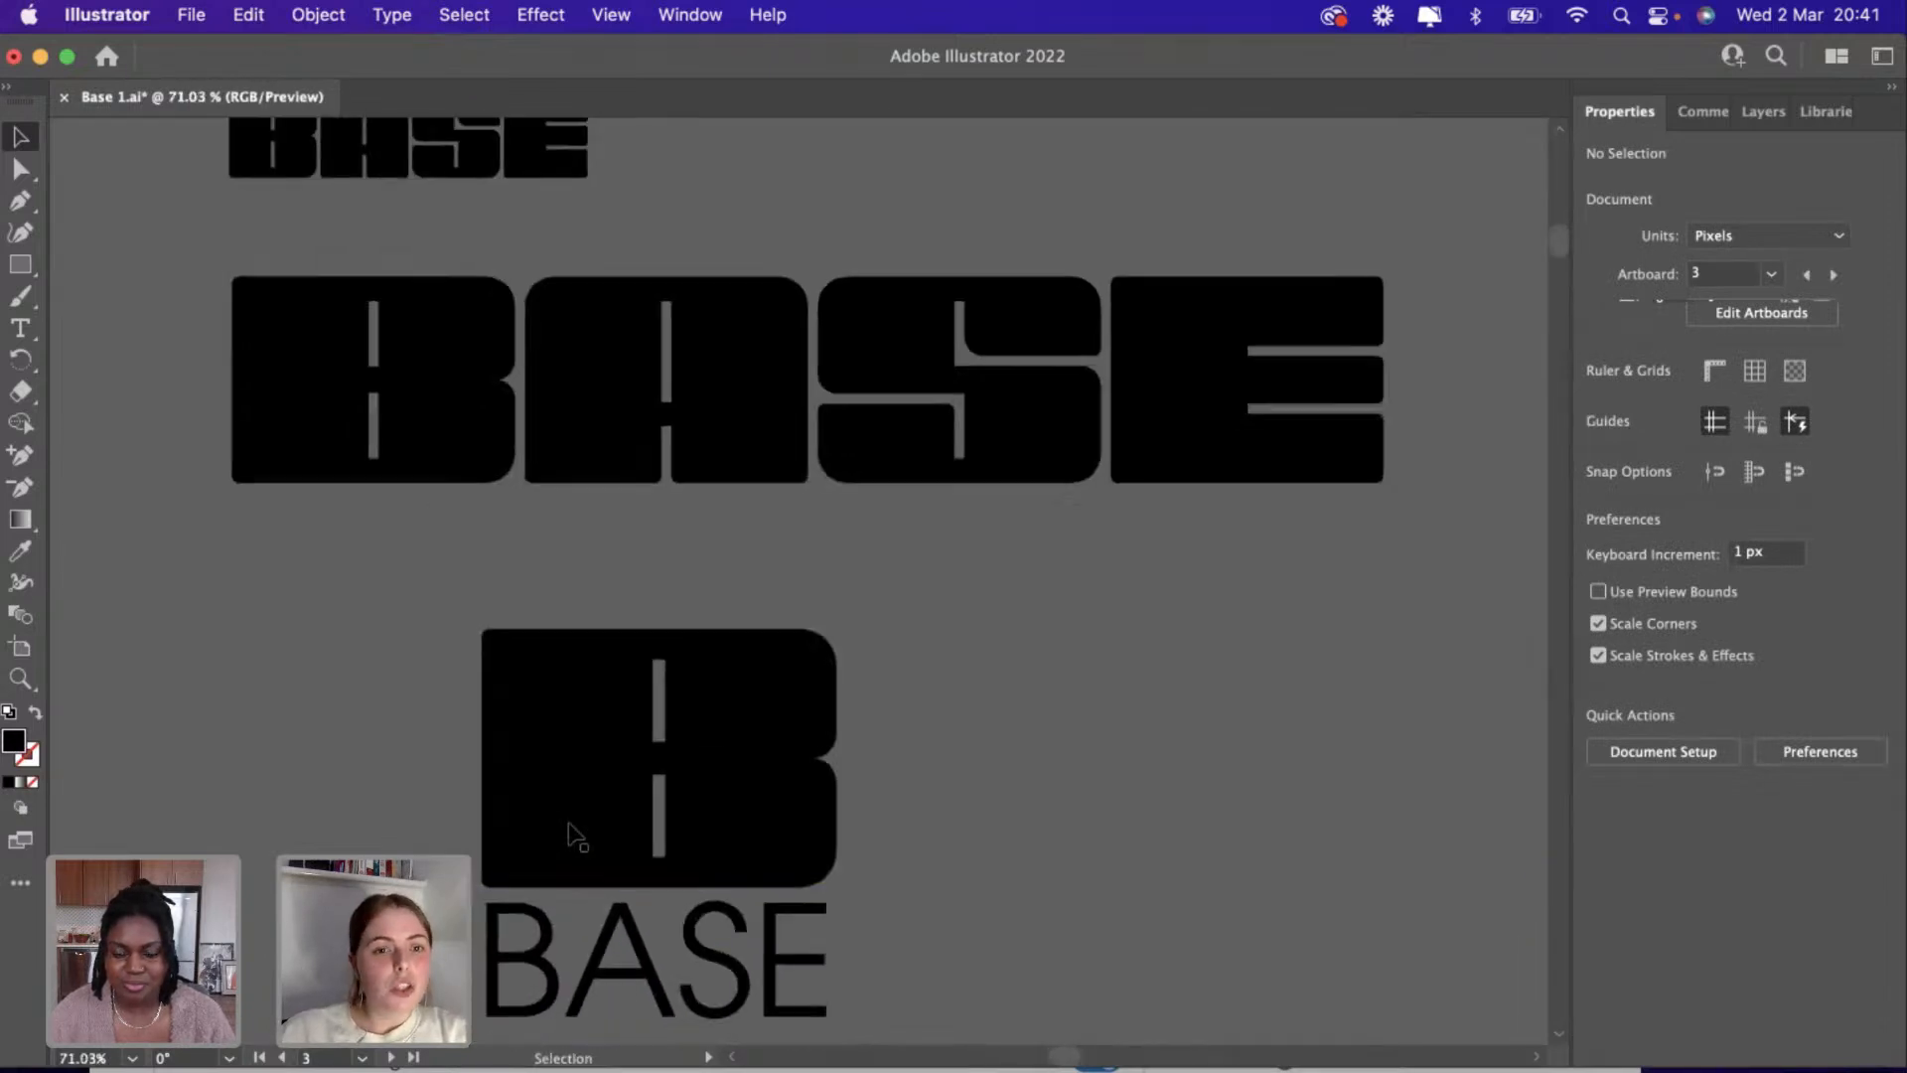
scroll(571, 833, "up", 2)
scroll(571, 832, "left", 2)
scroll(571, 833, "up", 3)
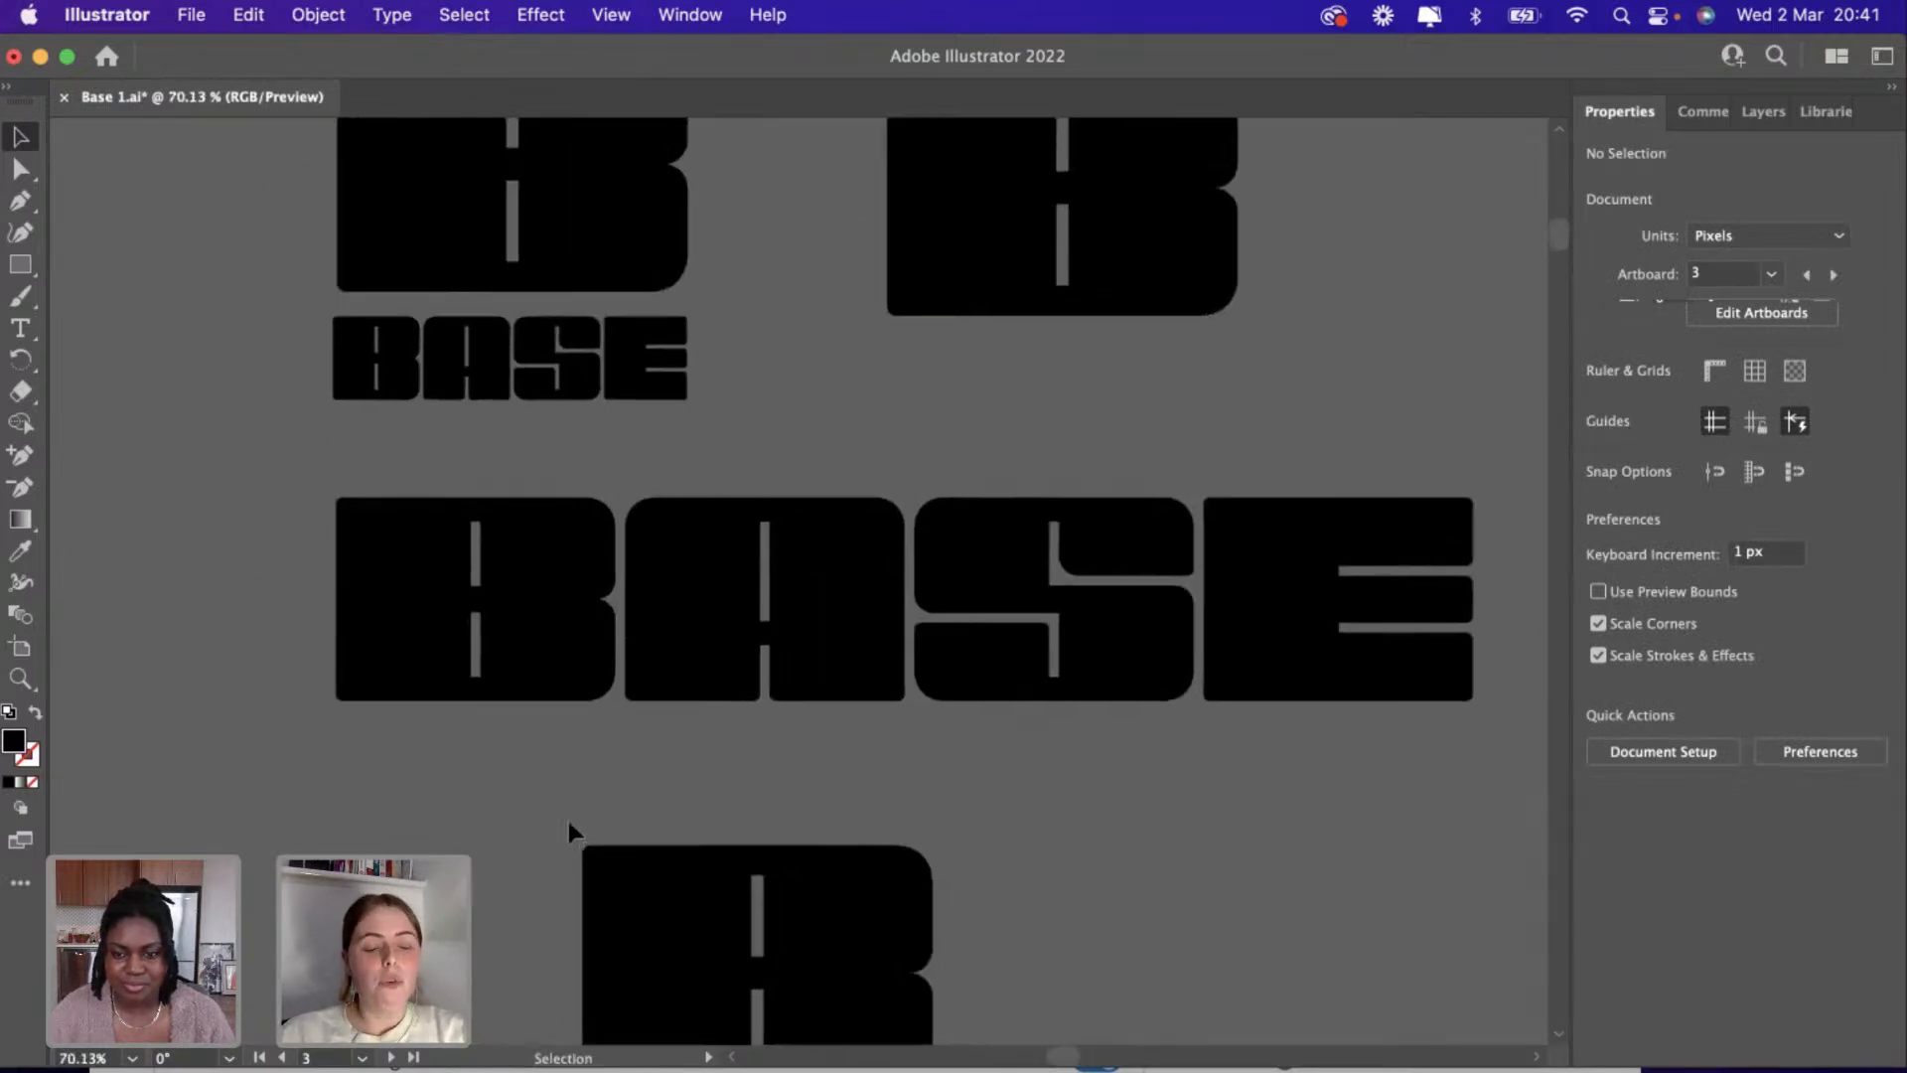
scroll(446, 702, "down", 3)
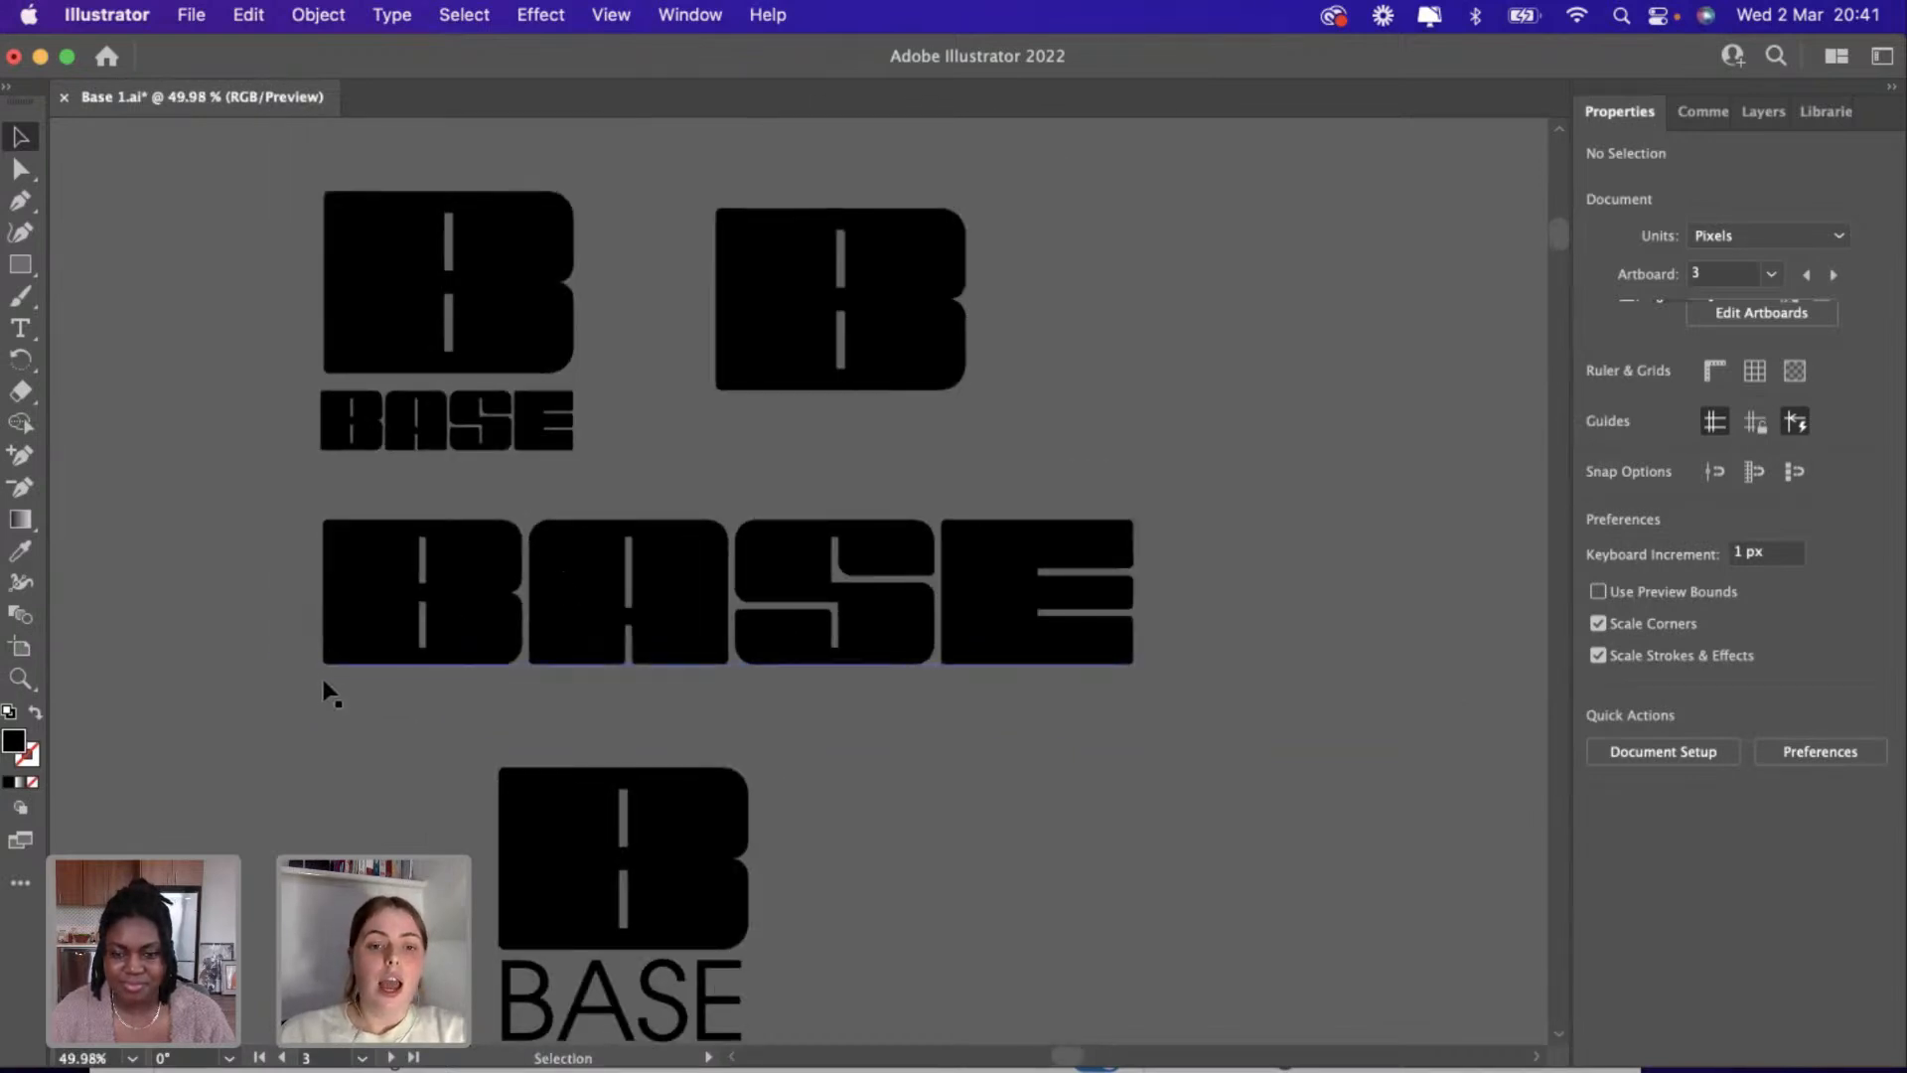
scroll(330, 693, "up", 3)
scroll(328, 684, "down", 2)
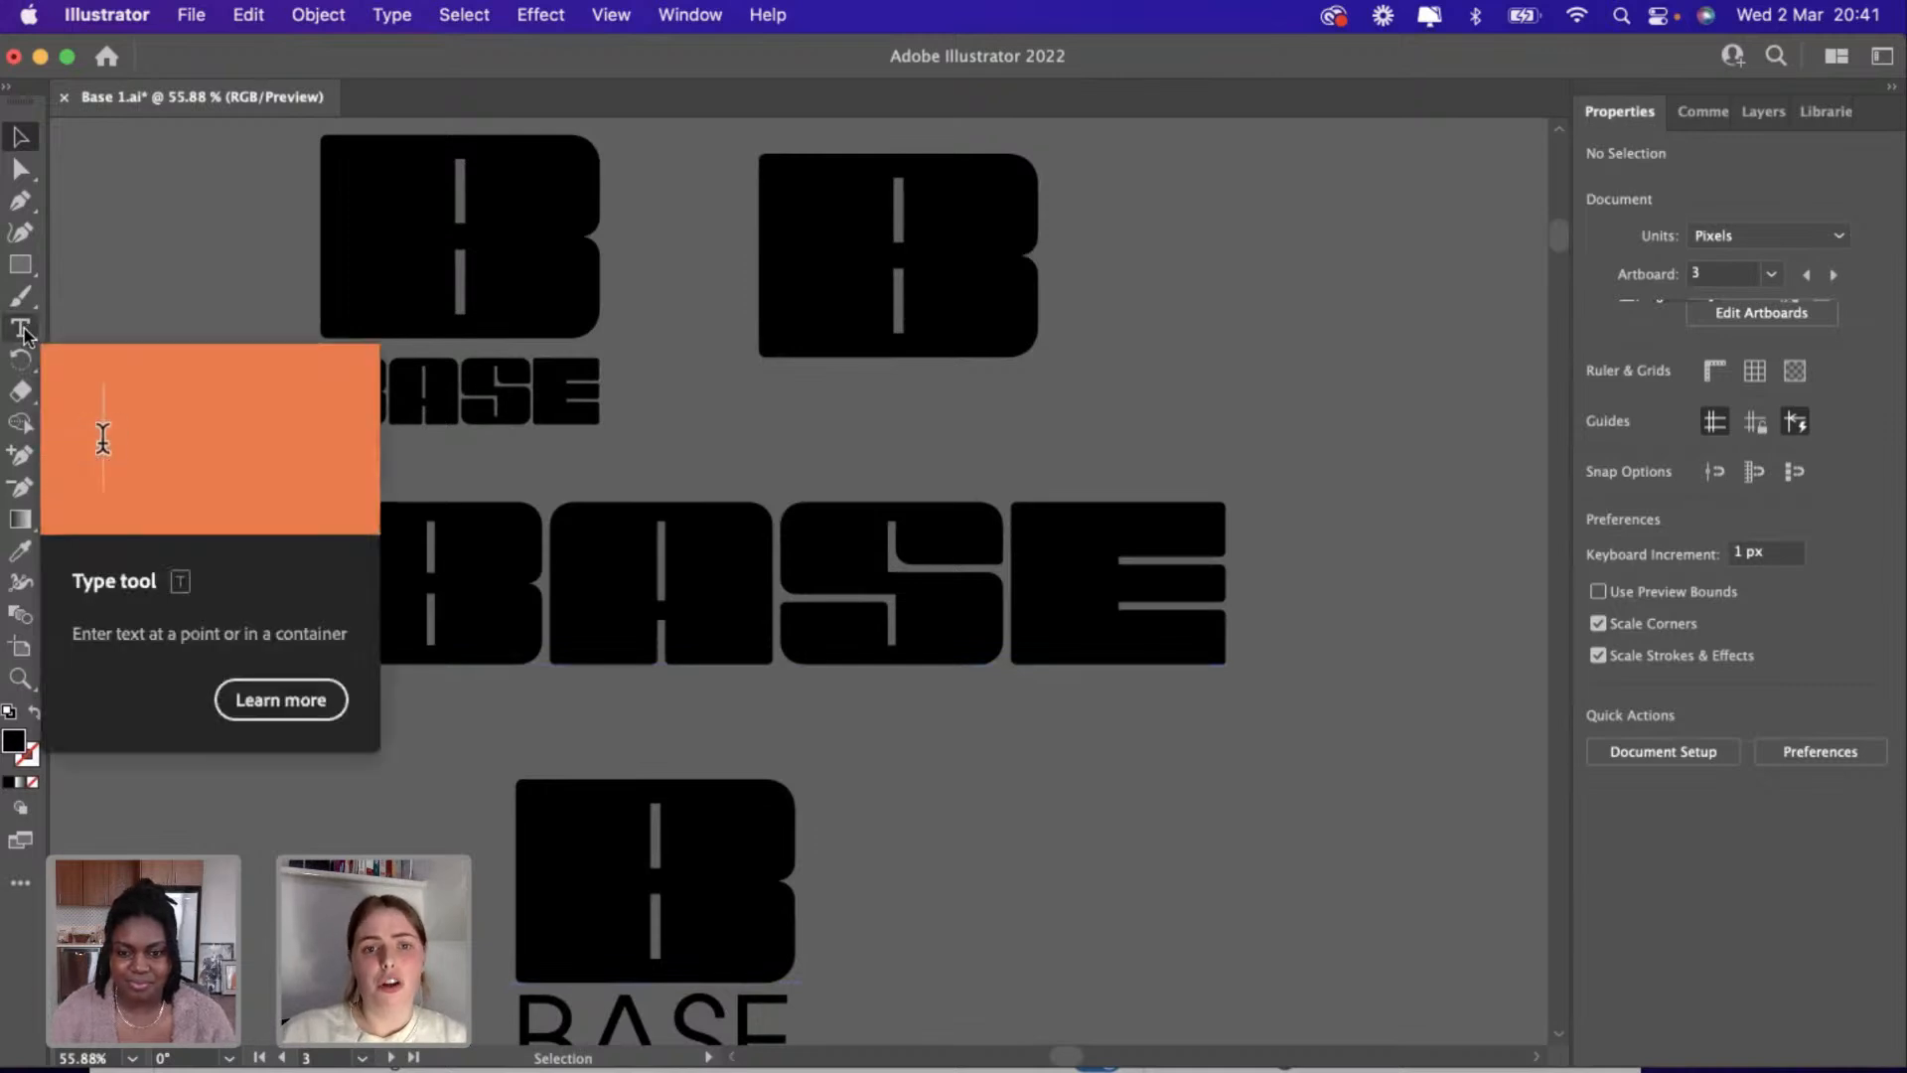
left_click(544, 553)
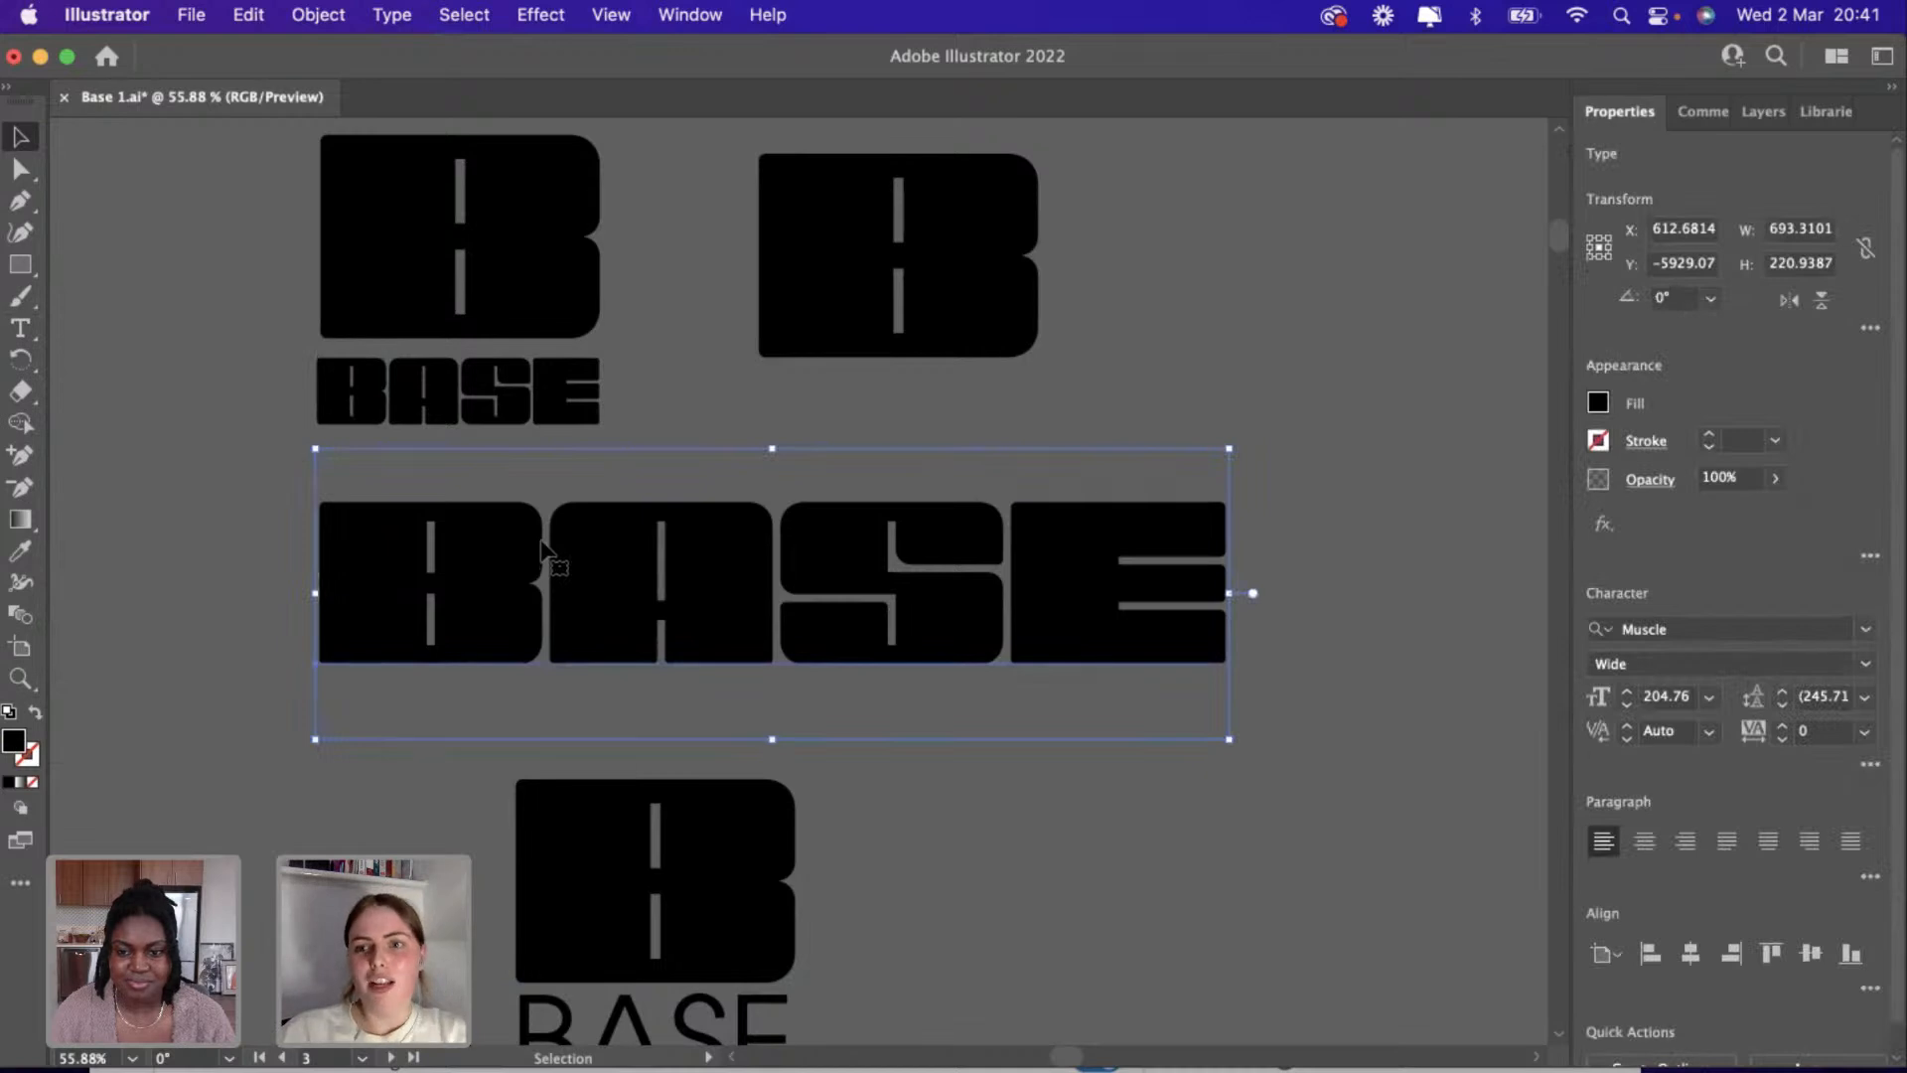
scroll(543, 549, "up", 5)
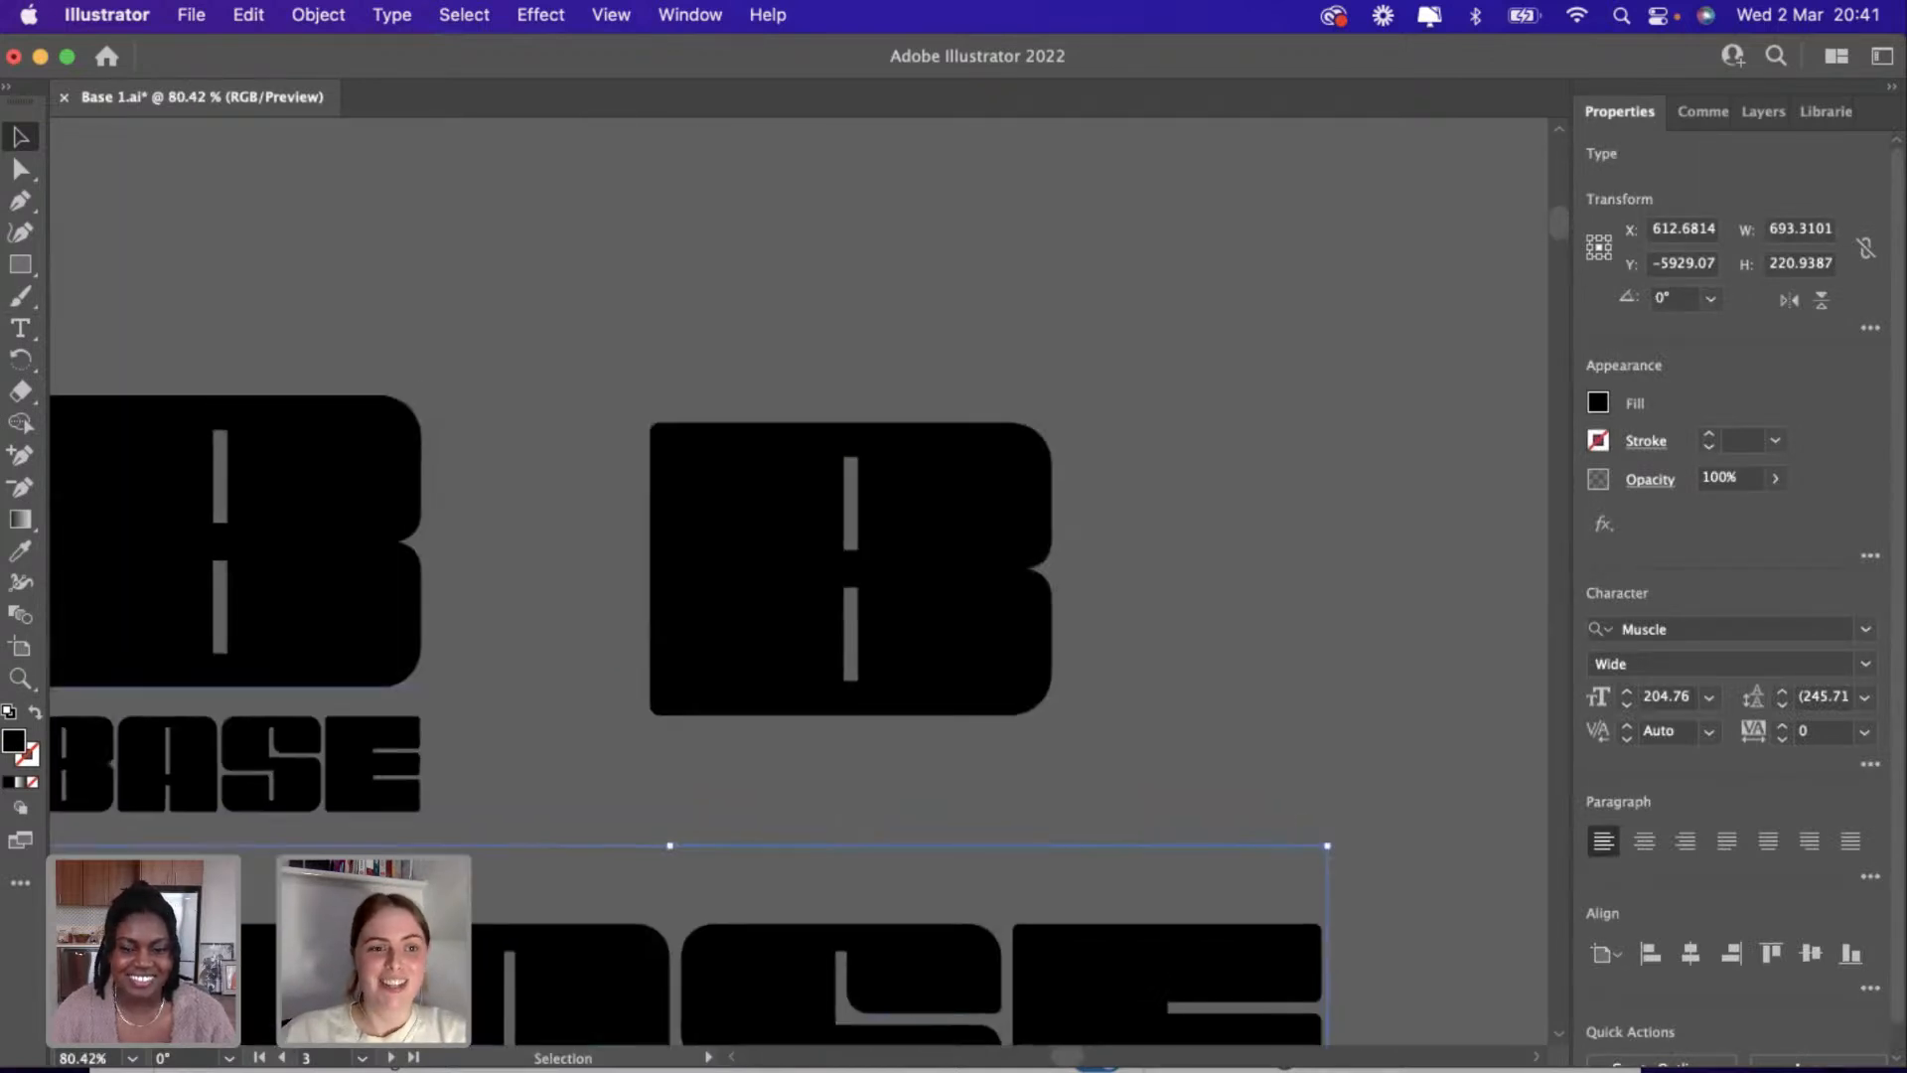
Draw a black circle about 139 px wide with the Ellipse tool and move it above the standalone B.
left_click(22, 266)
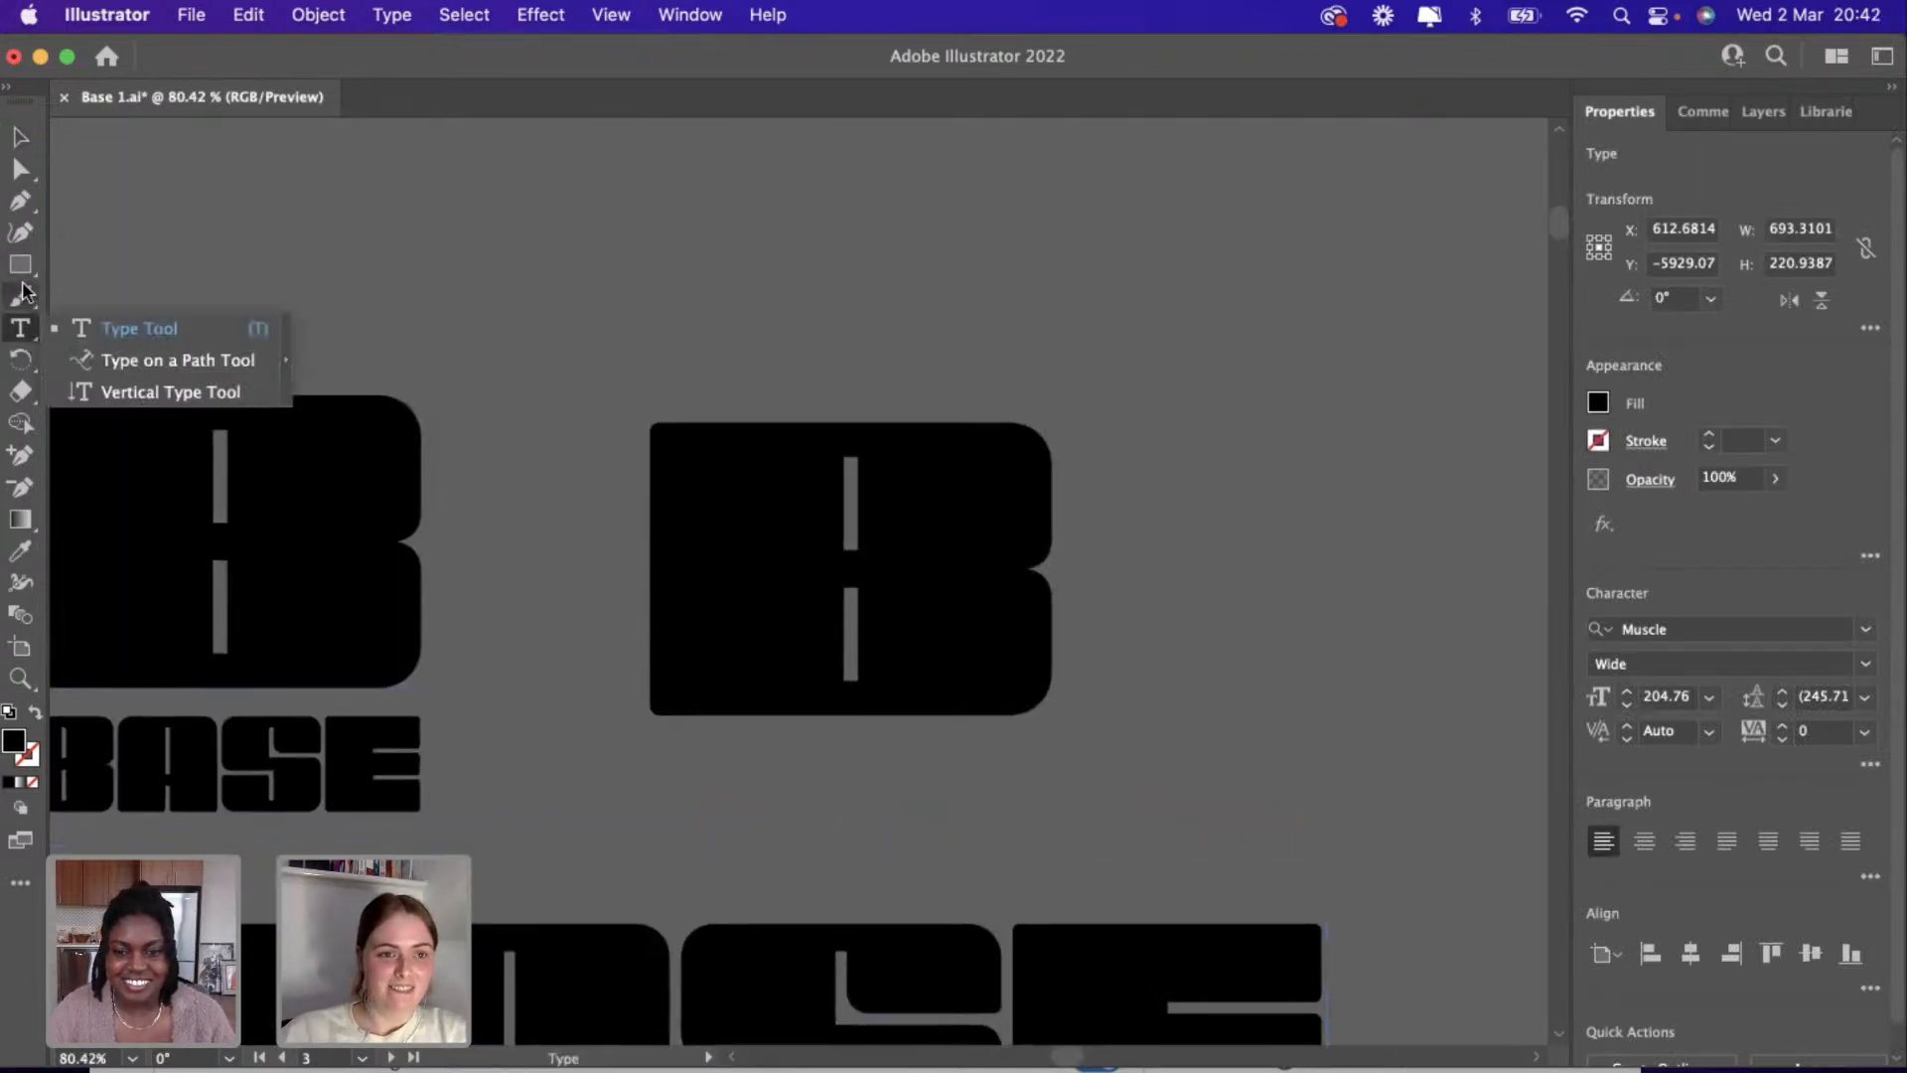
left_click_drag(24, 276, 127, 295)
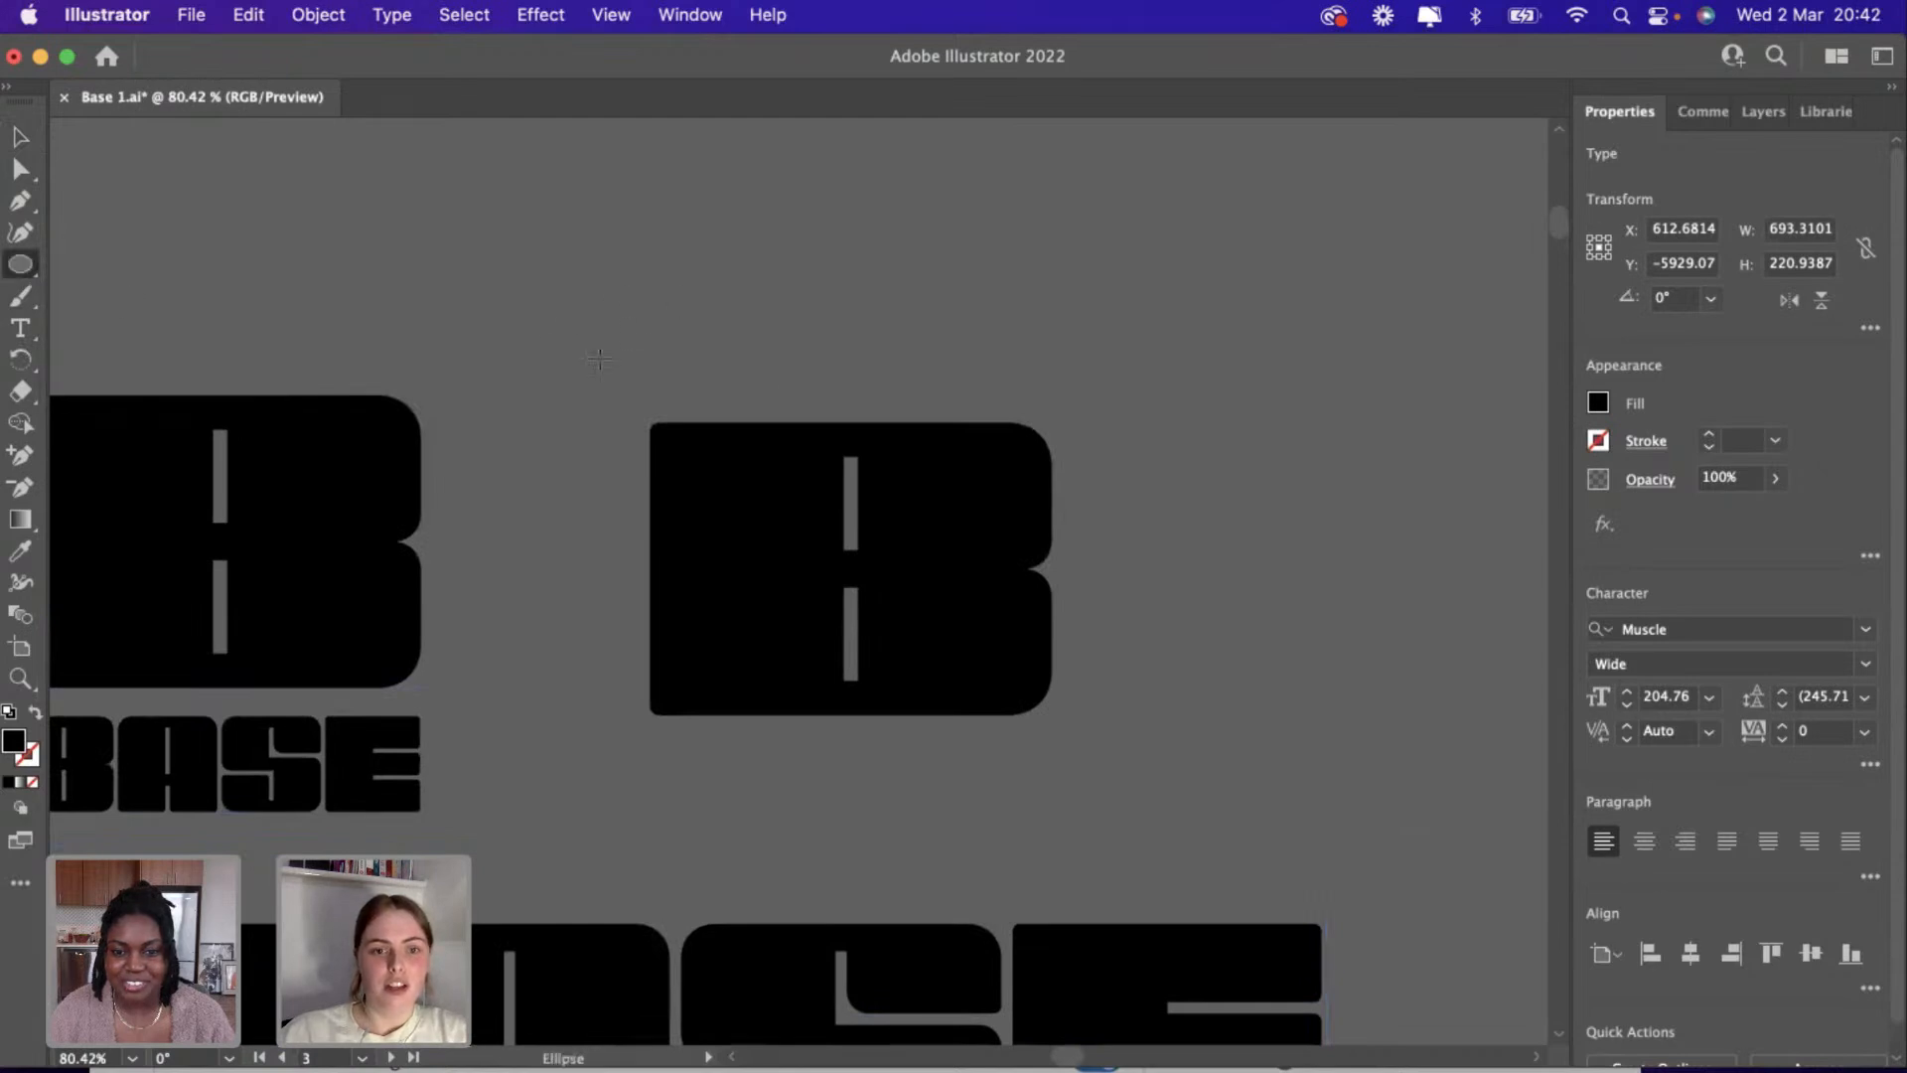
left_click_drag(564, 346, 831, 544)
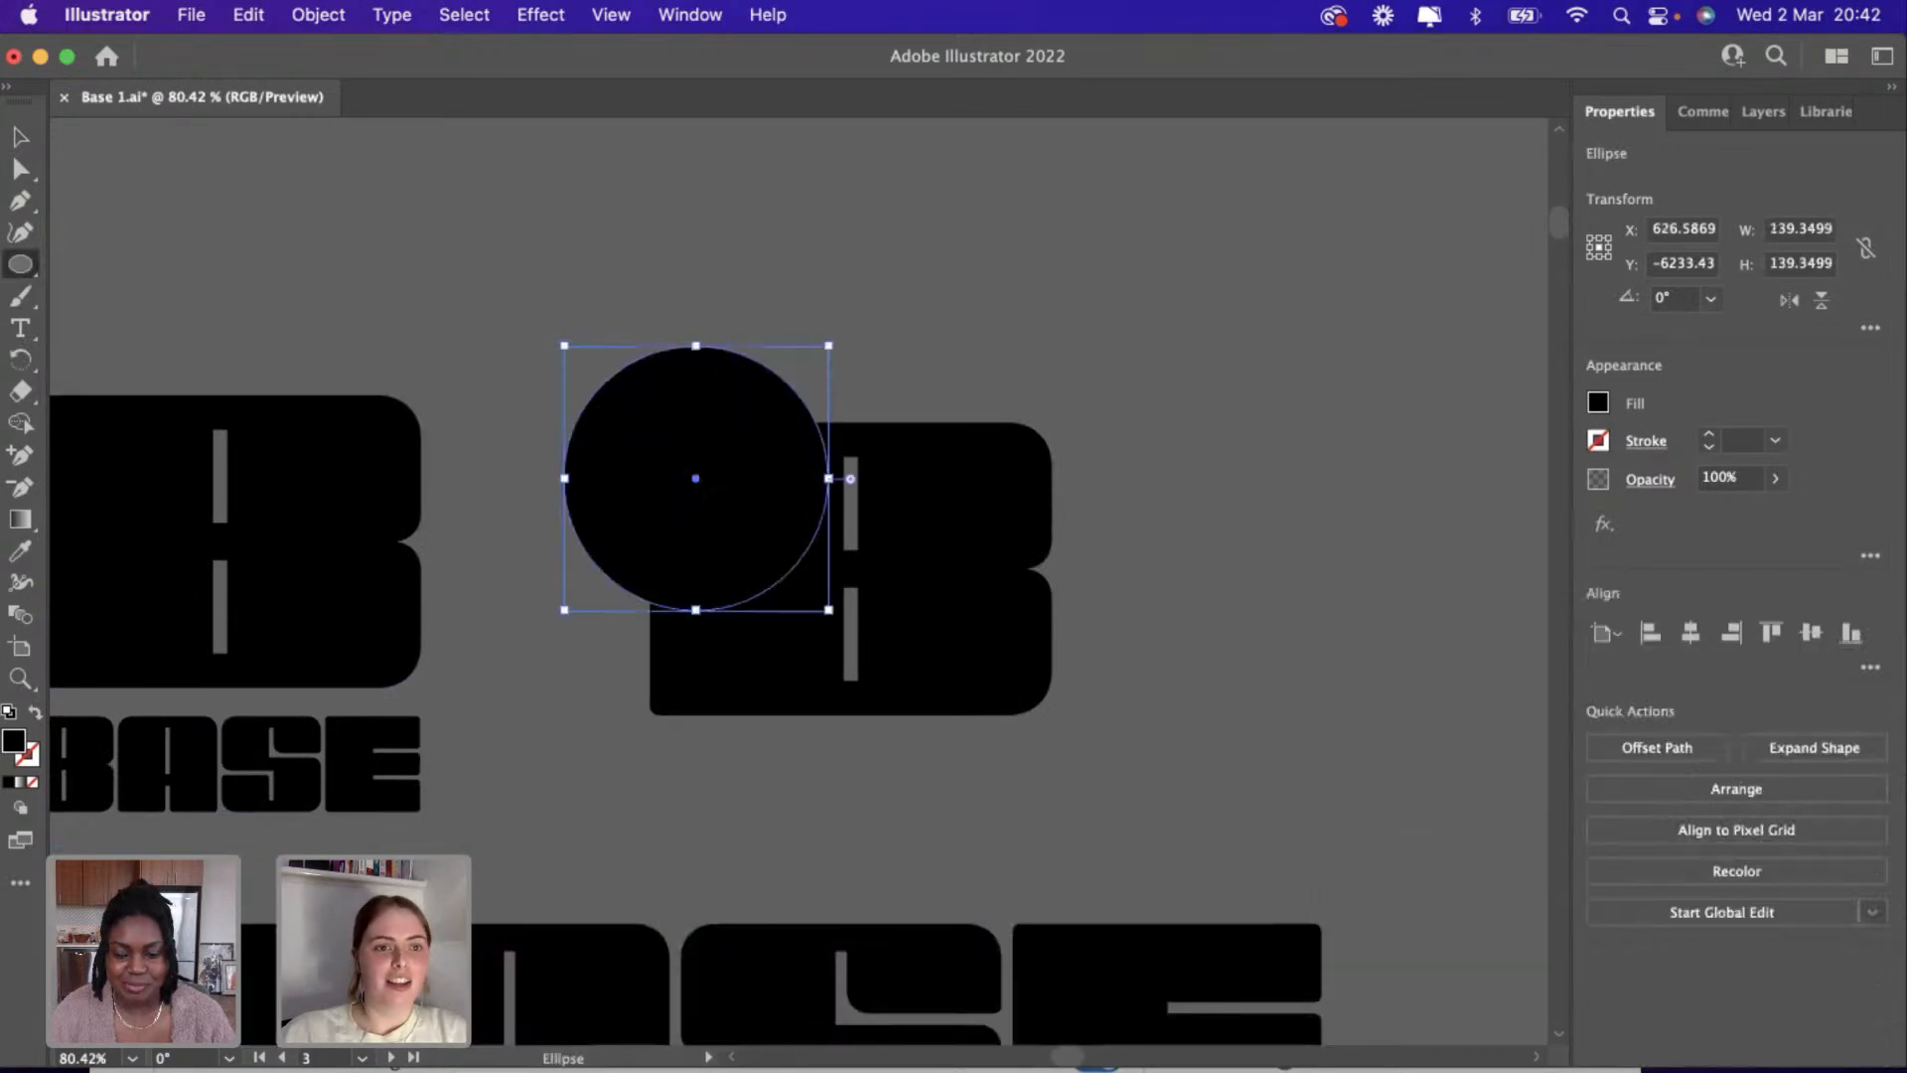
left_click(24, 145)
left_click_drag(752, 437, 688, 260)
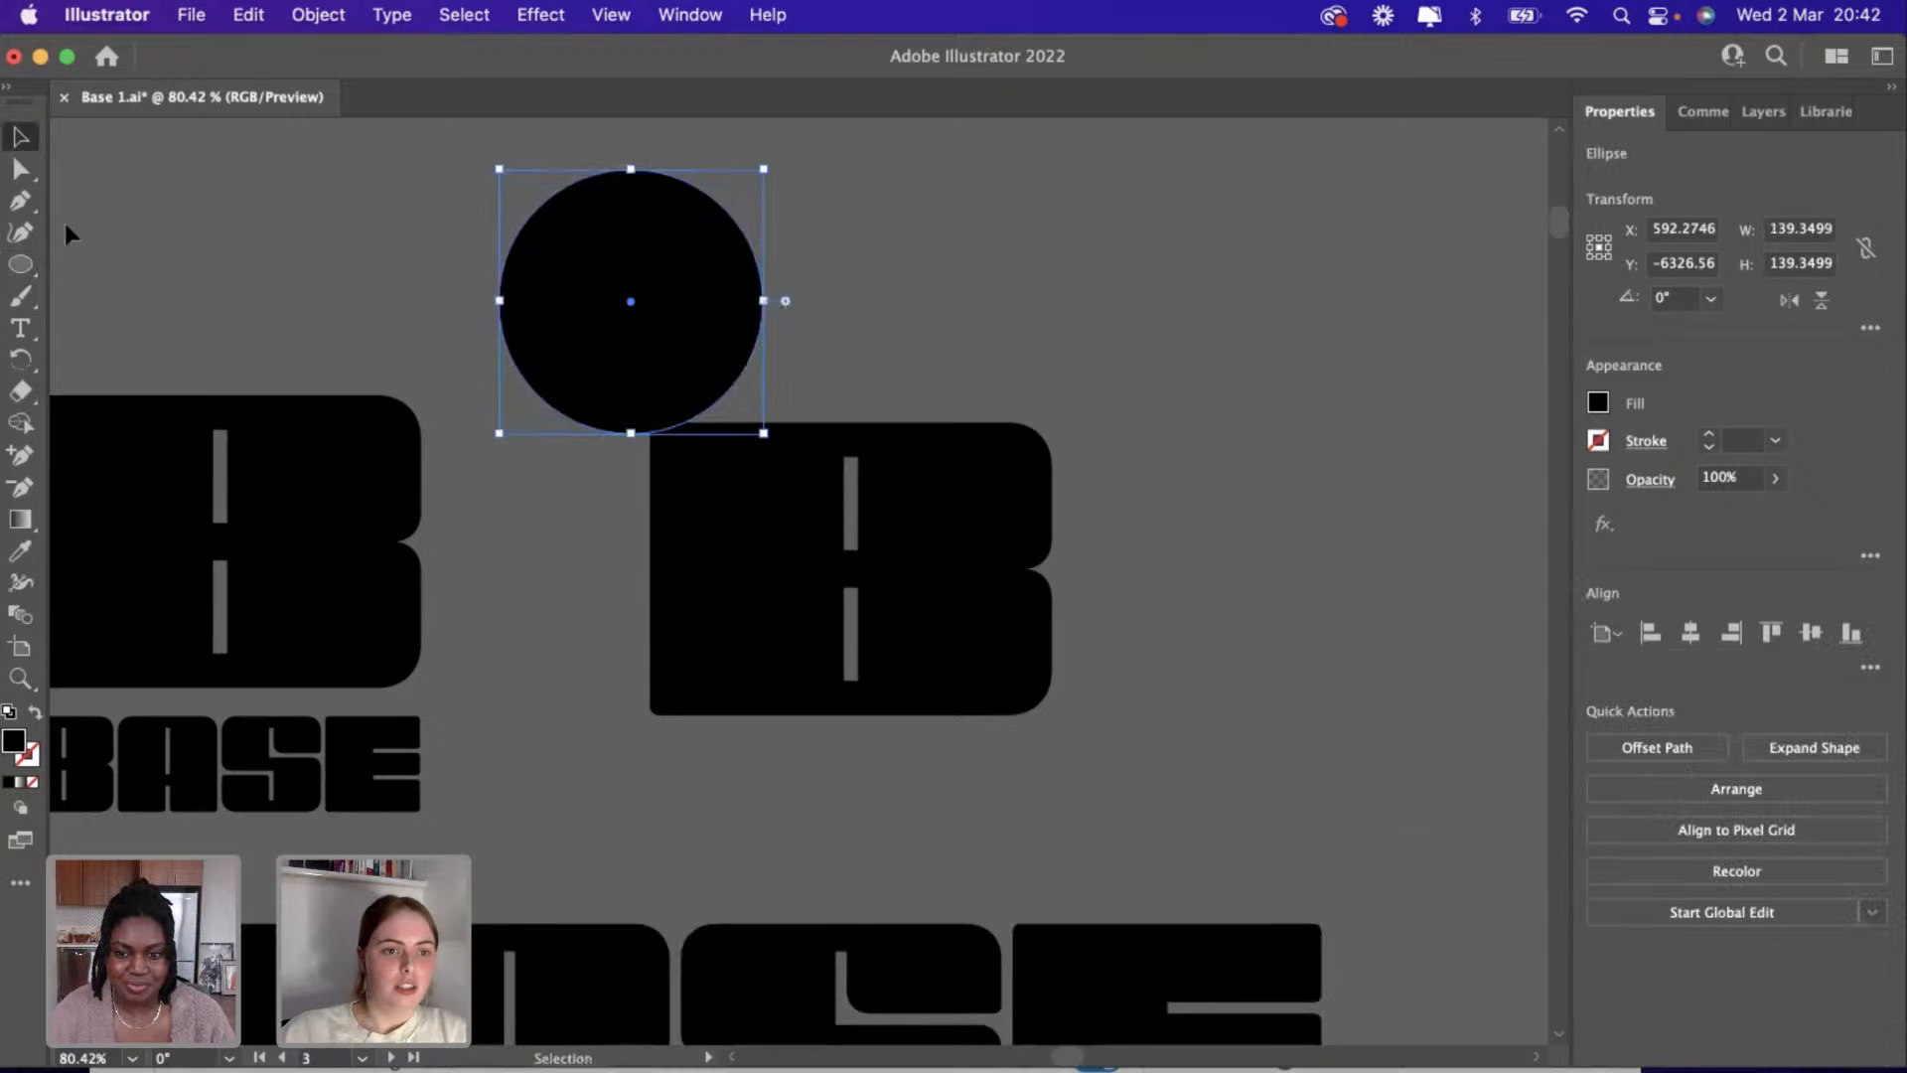
Turn the circle above the standalone B into a text path with Type on a Path and enter "BASE ." along it.
left_click(28, 332)
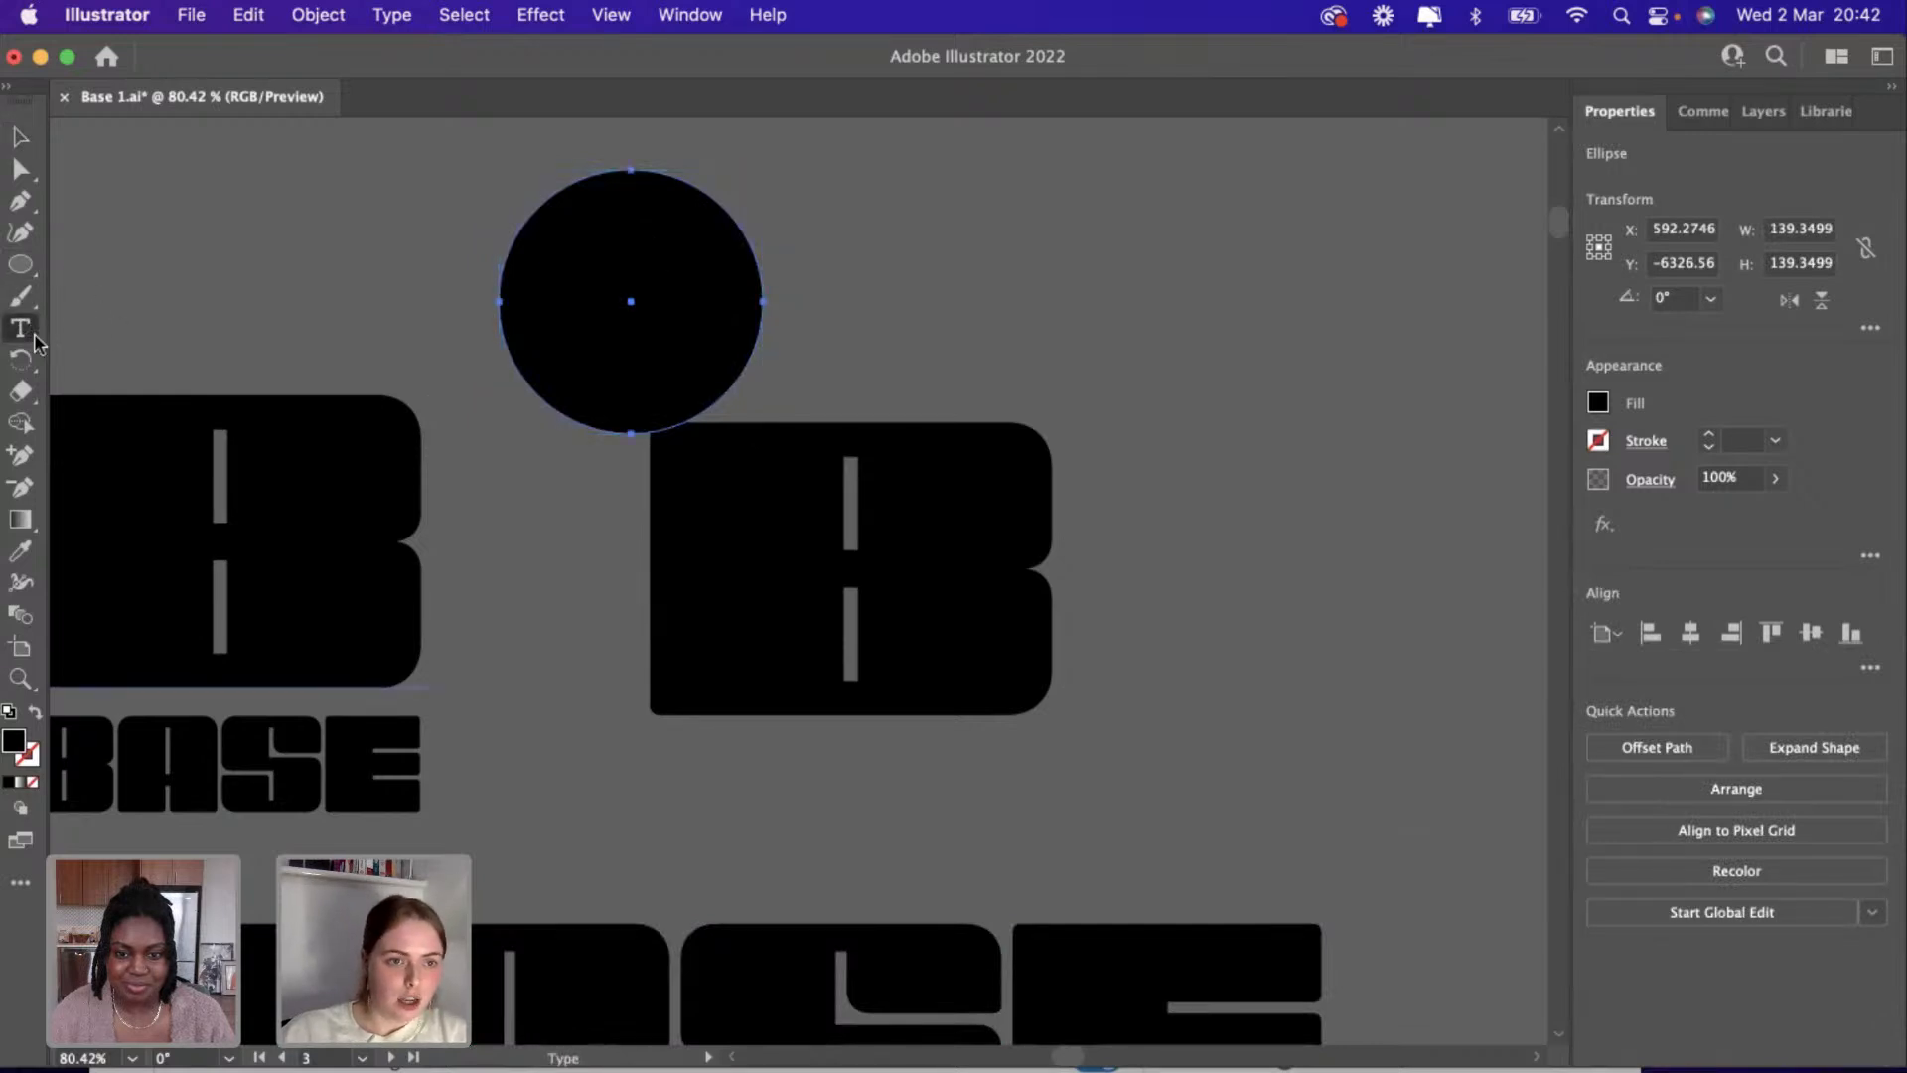
left_click_drag(35, 343, 97, 359)
left_click(496, 303)
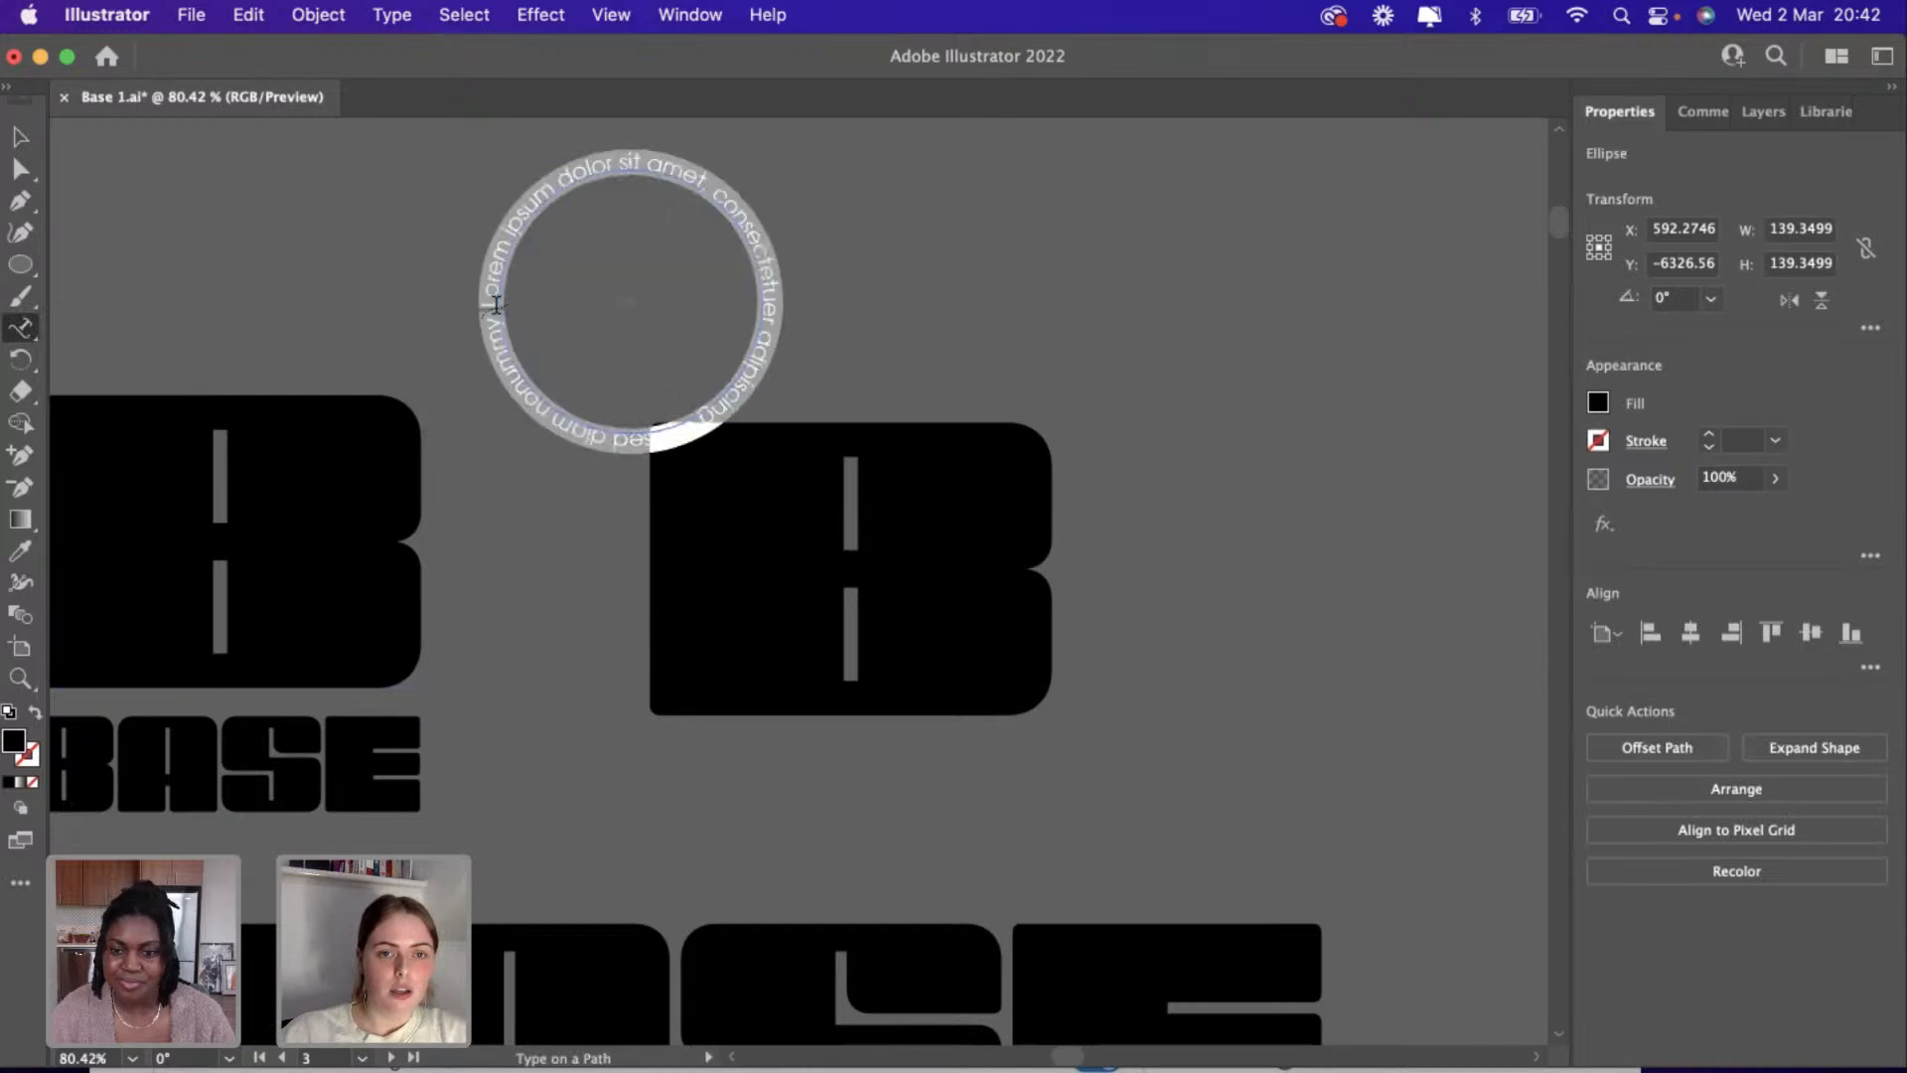
type("Bas")
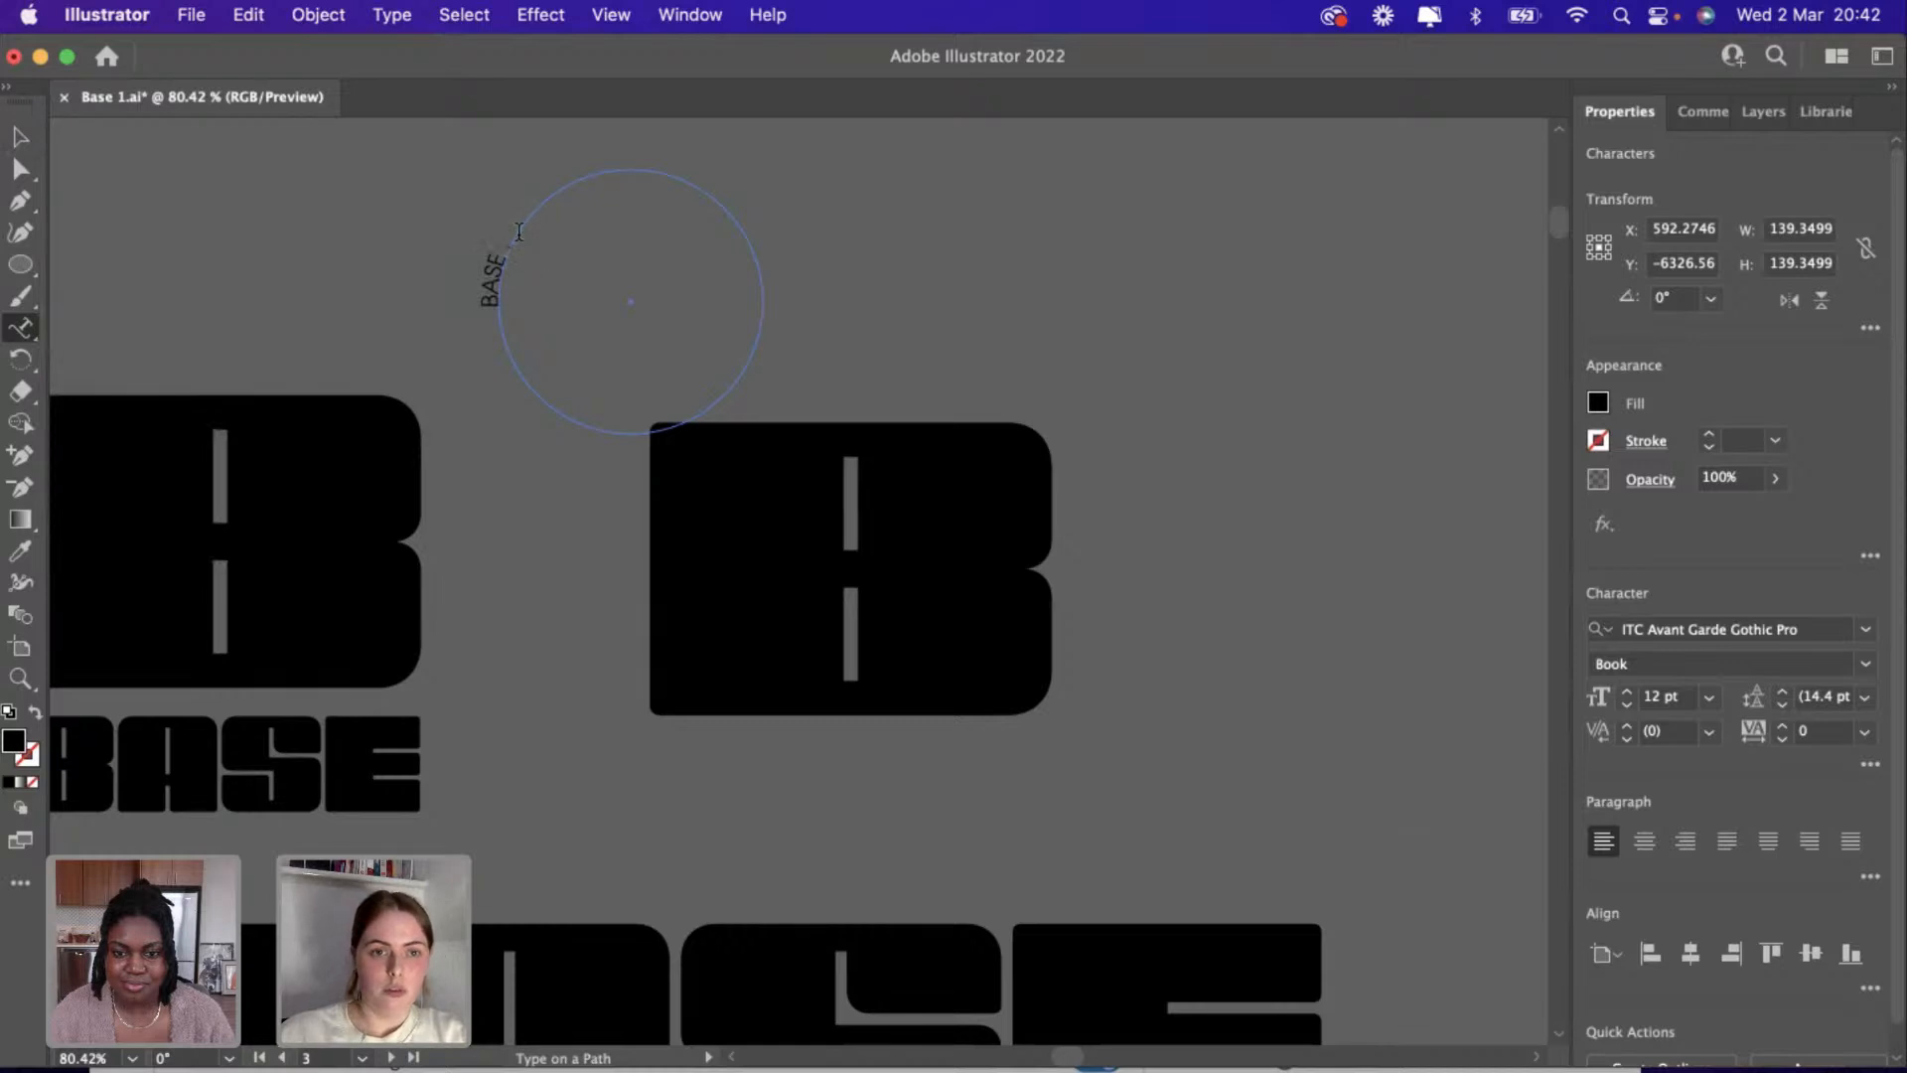
Repeat the "BASE ." text around the circle and undo the last repeat that overfills the path.
left_click_drag(508, 236, 490, 243)
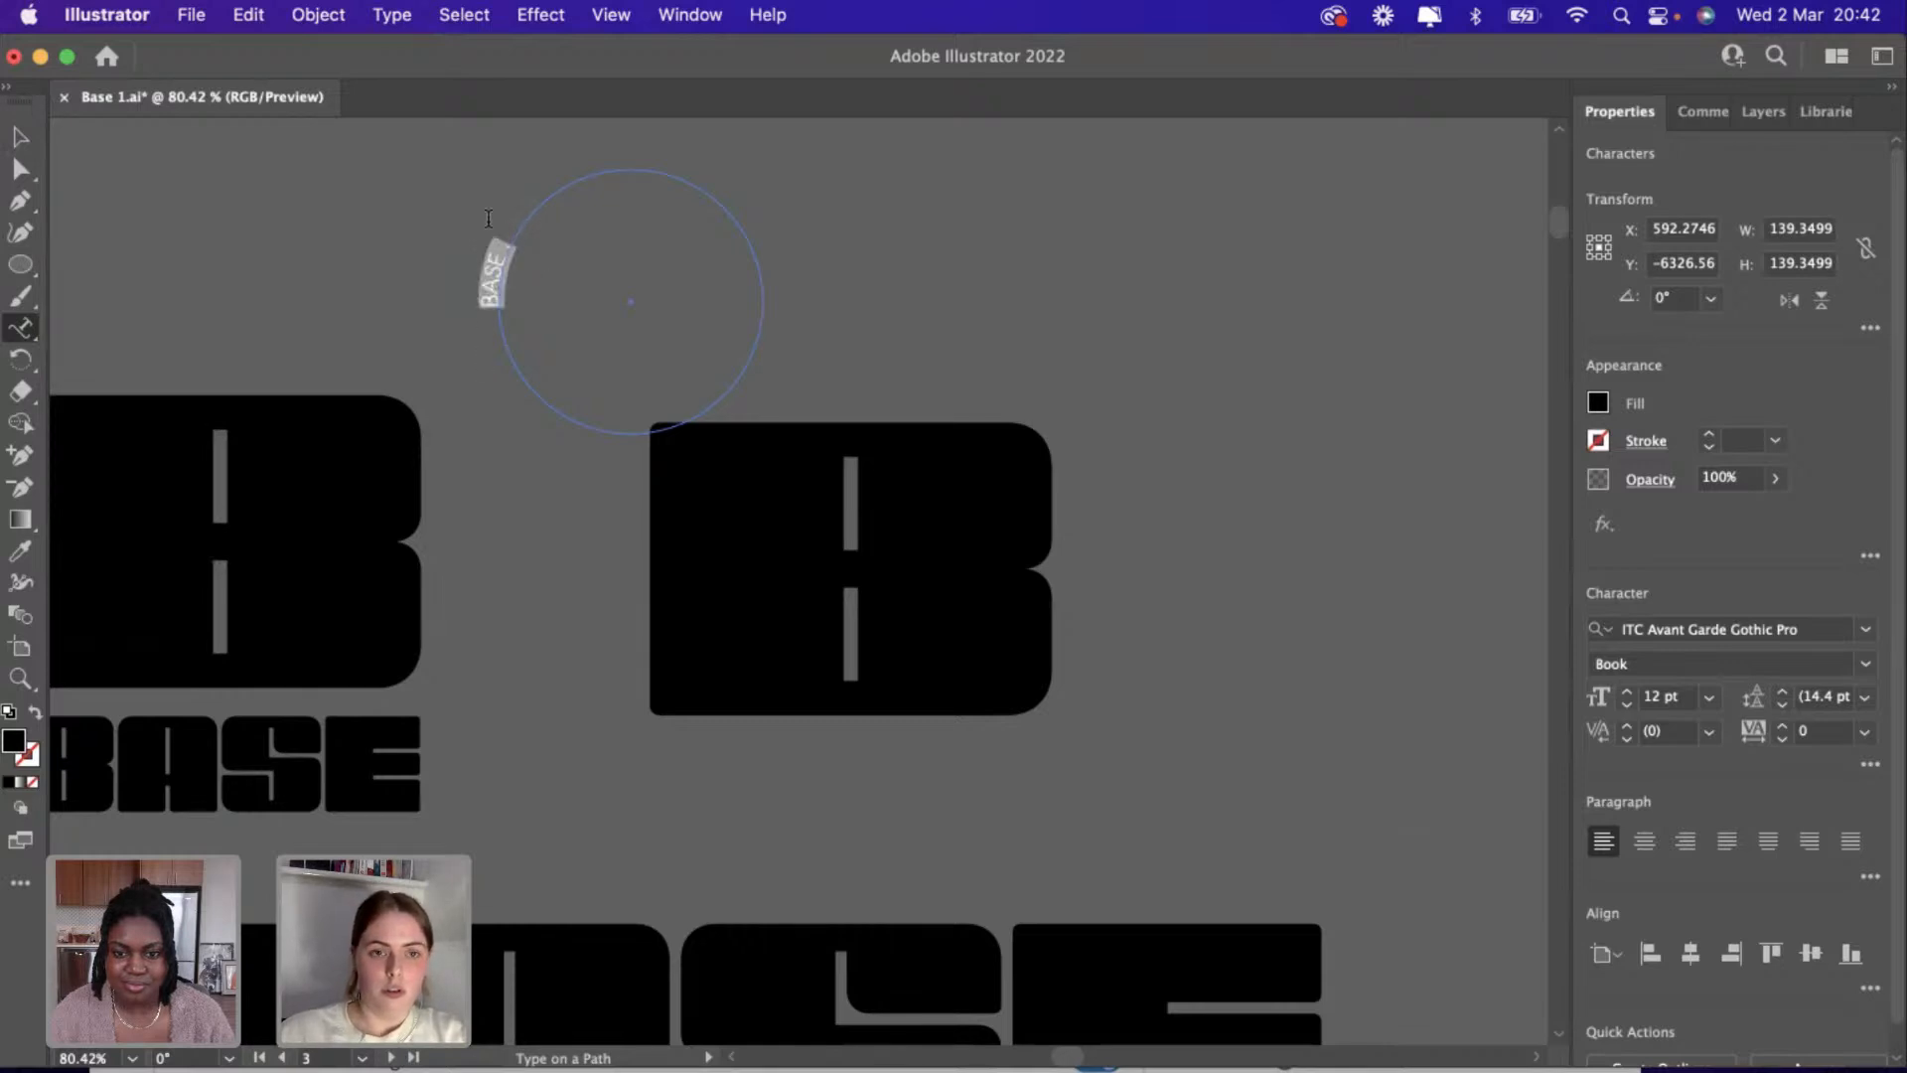
key("Escape")
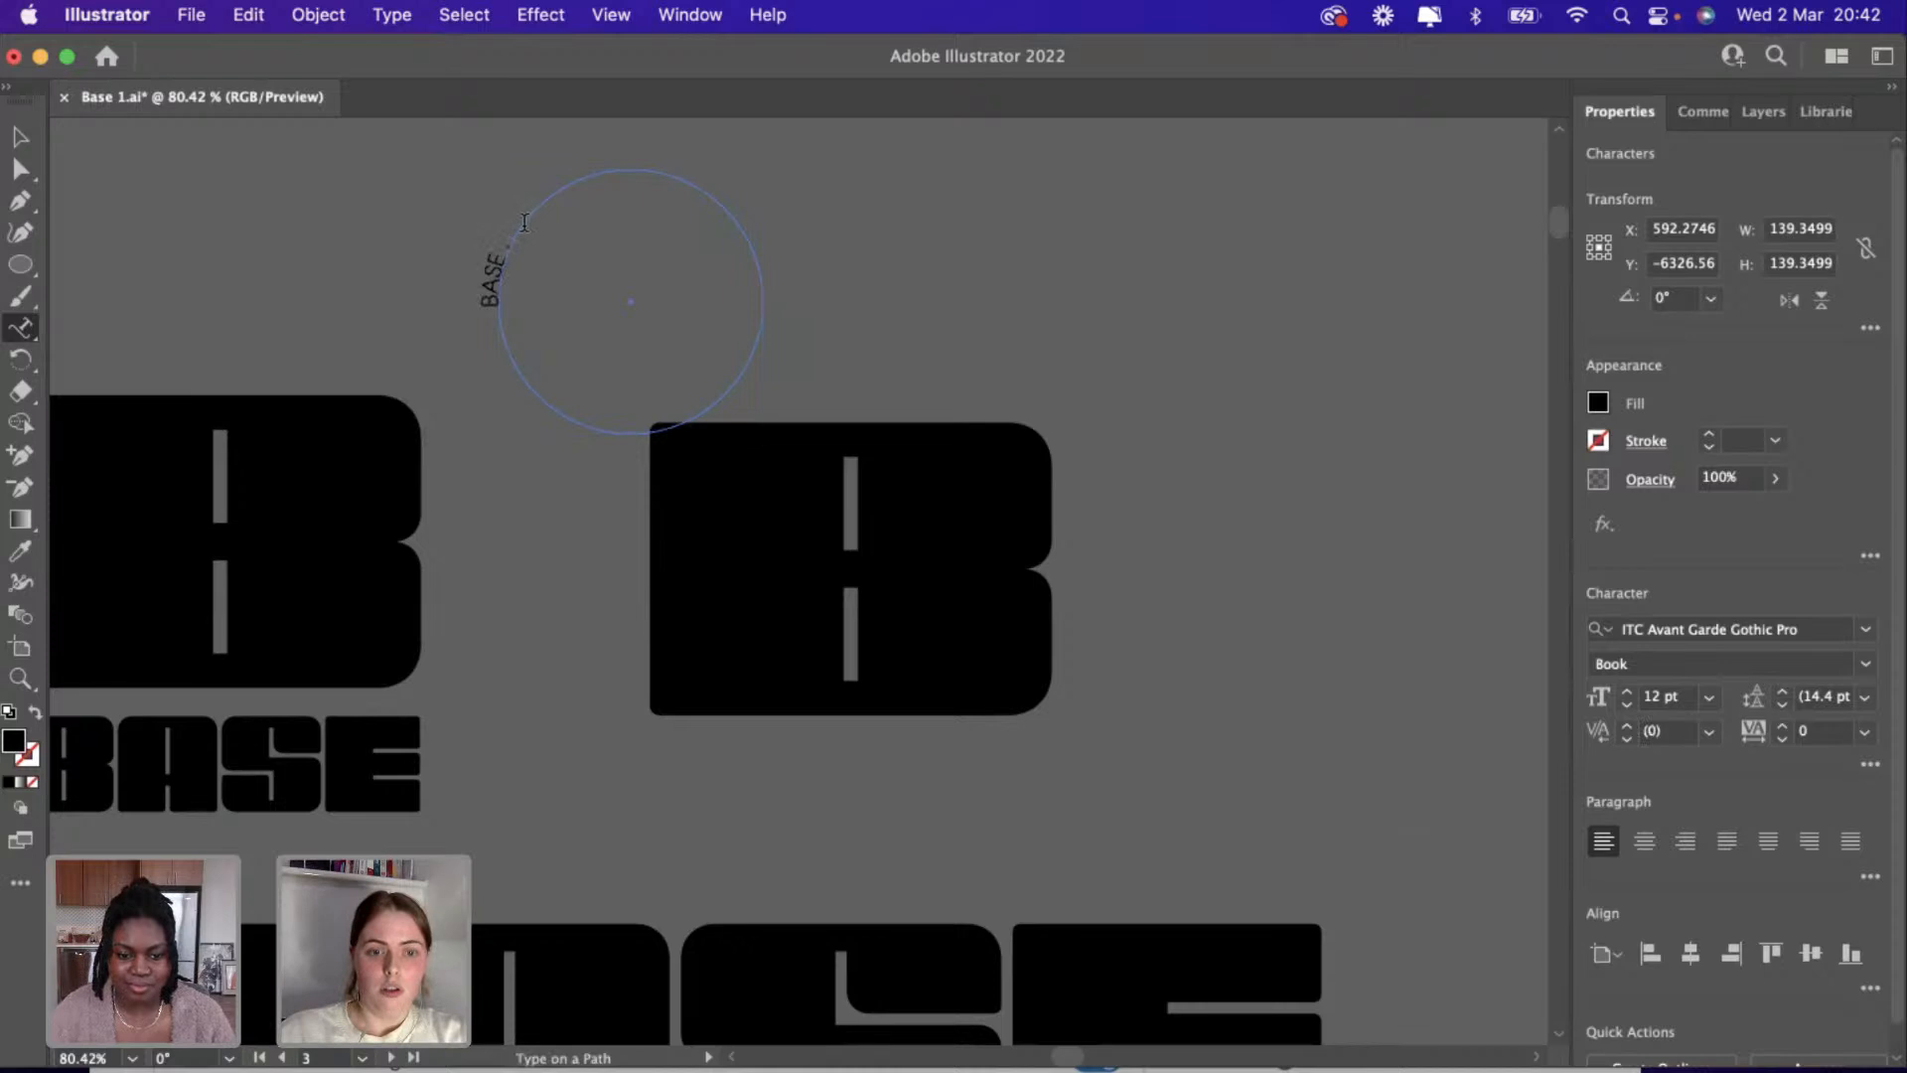
type("BASE")
type(".")
type("BASE")
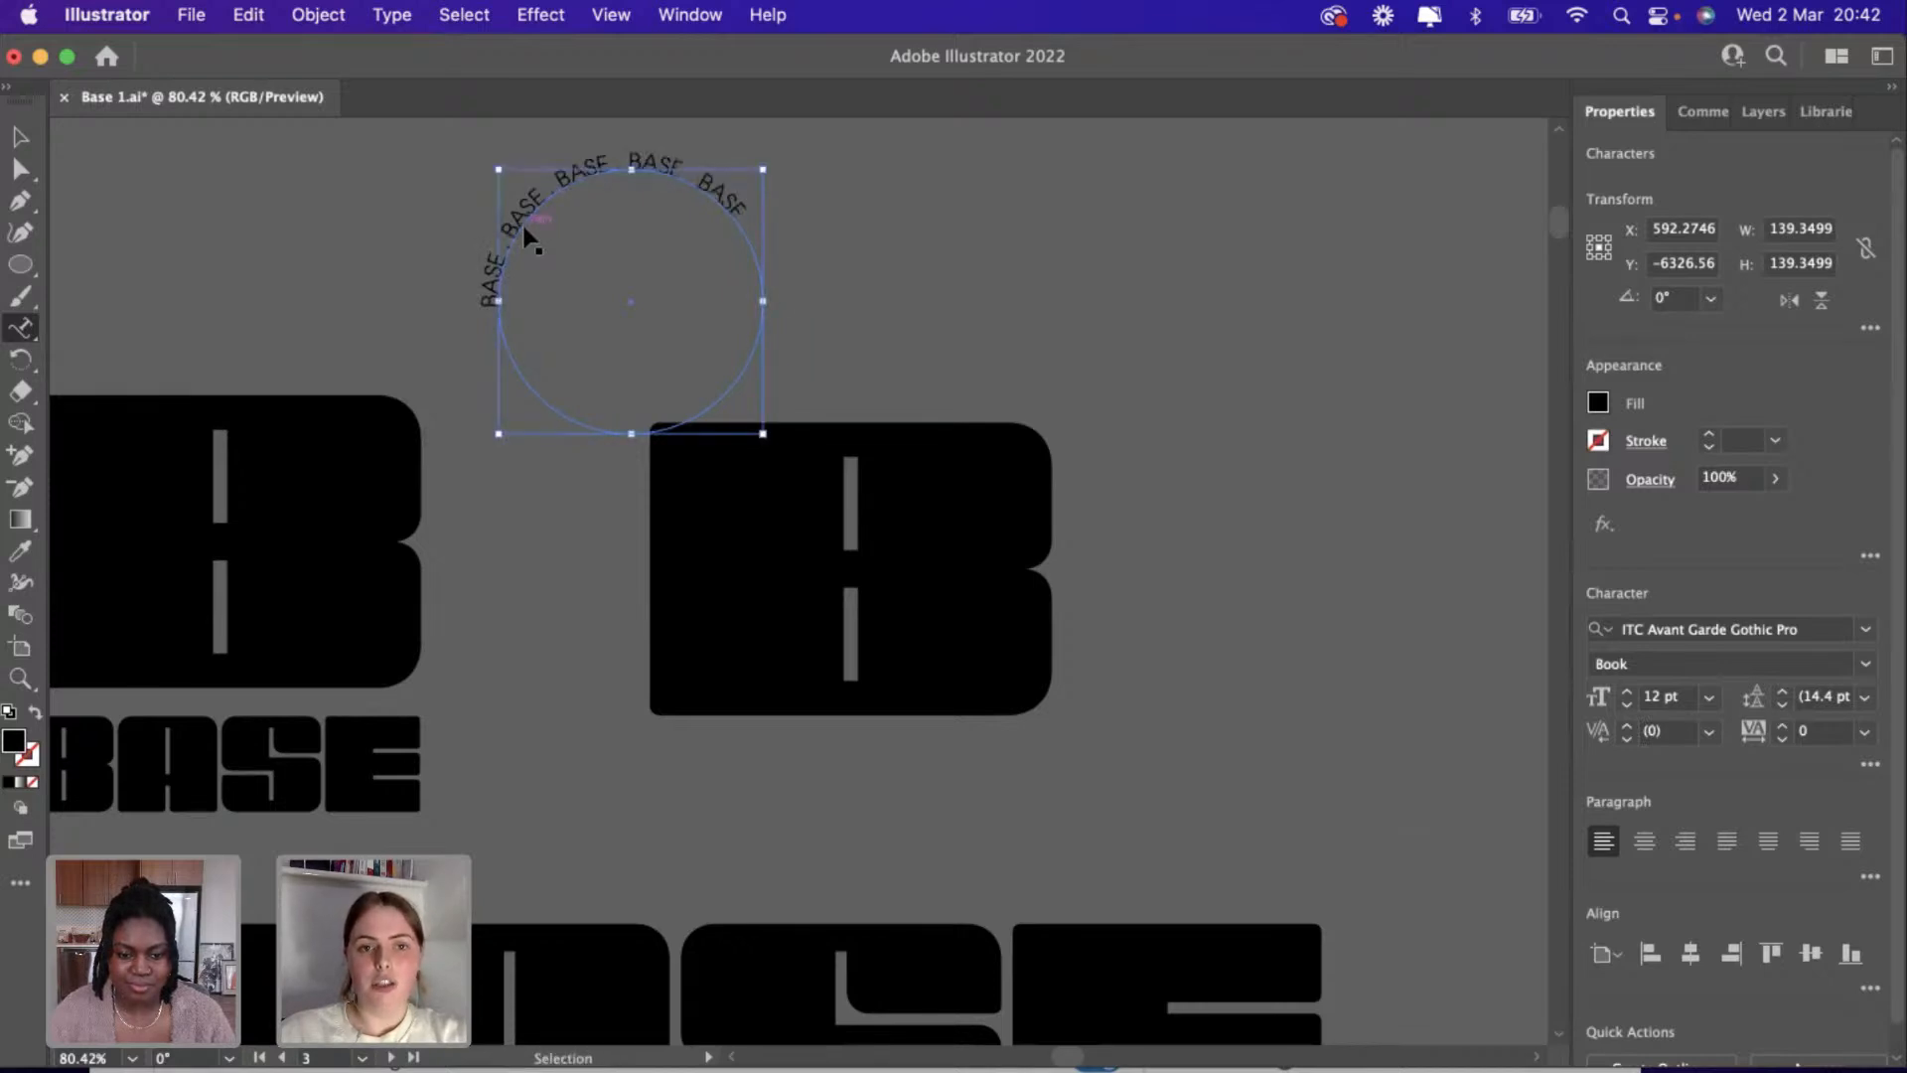
key("super+v")
key("super+v")
type(". BASE")
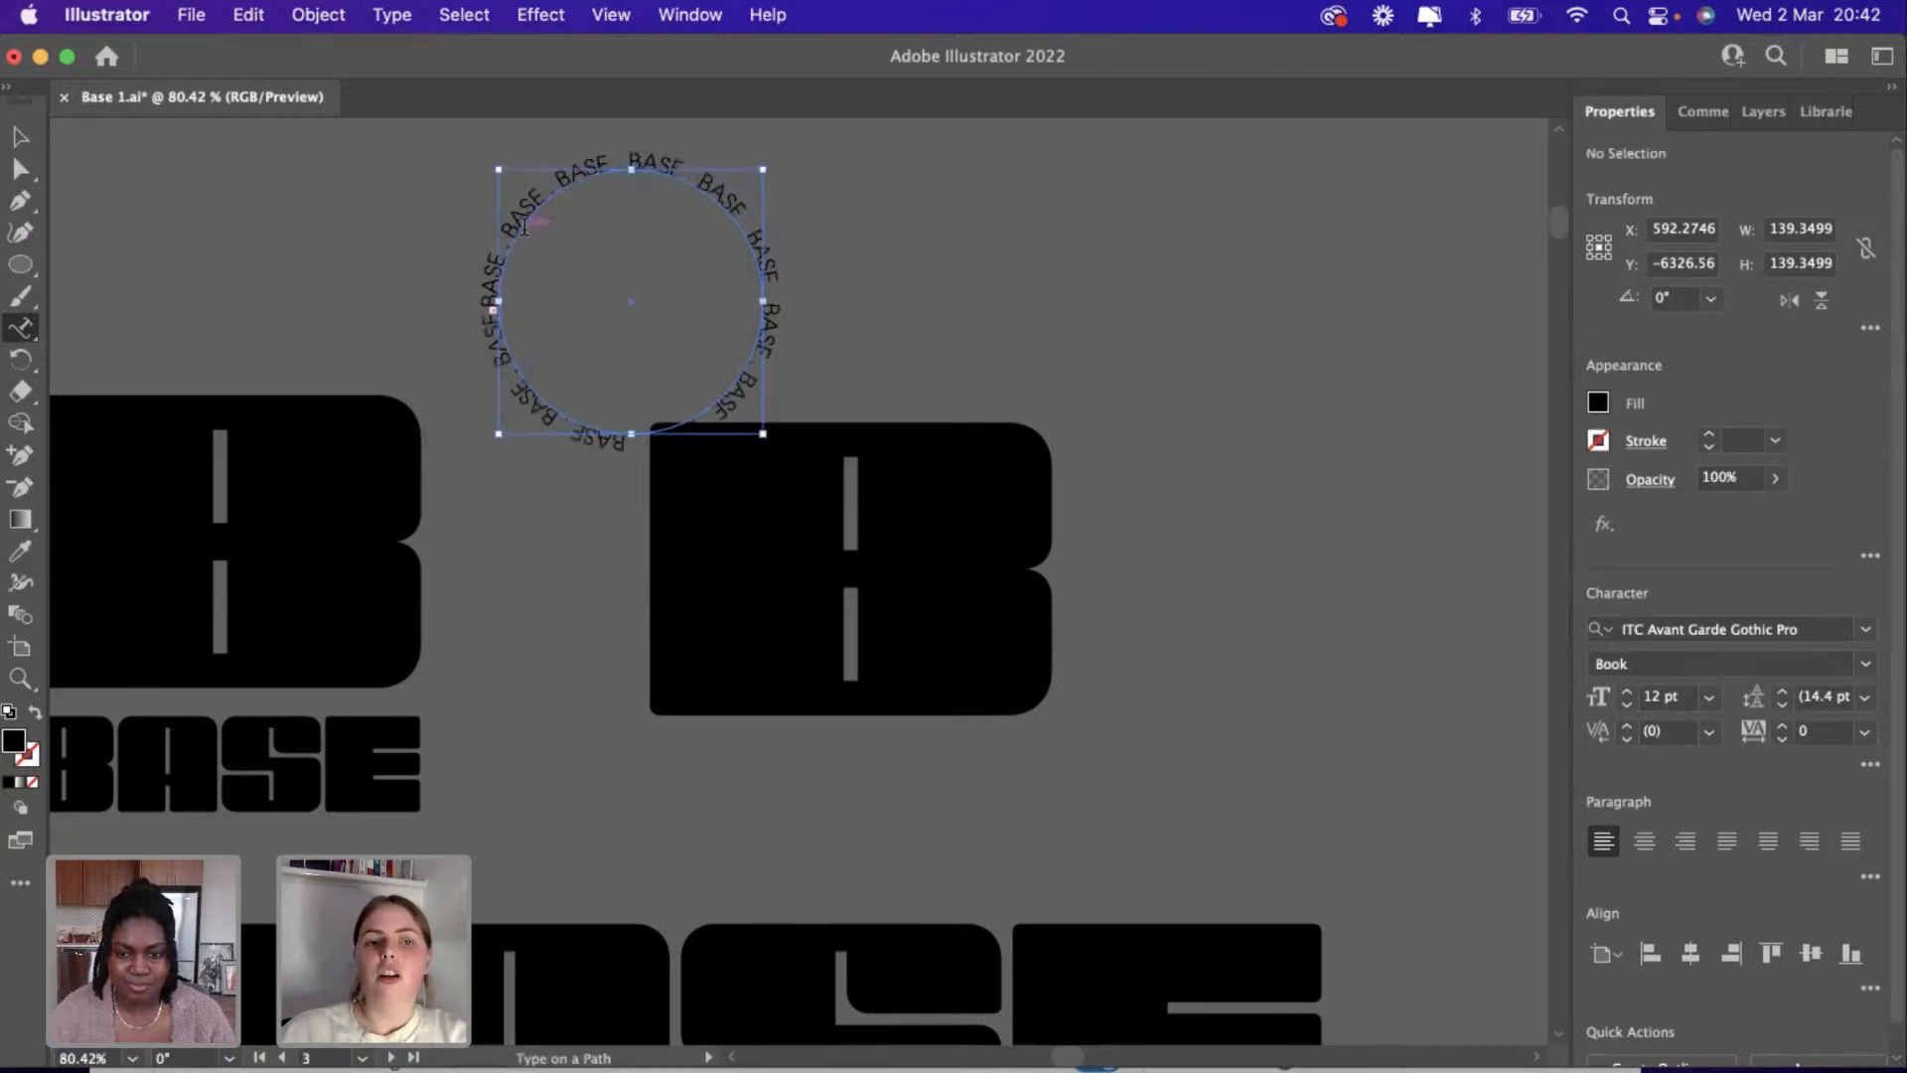
key("super+z")
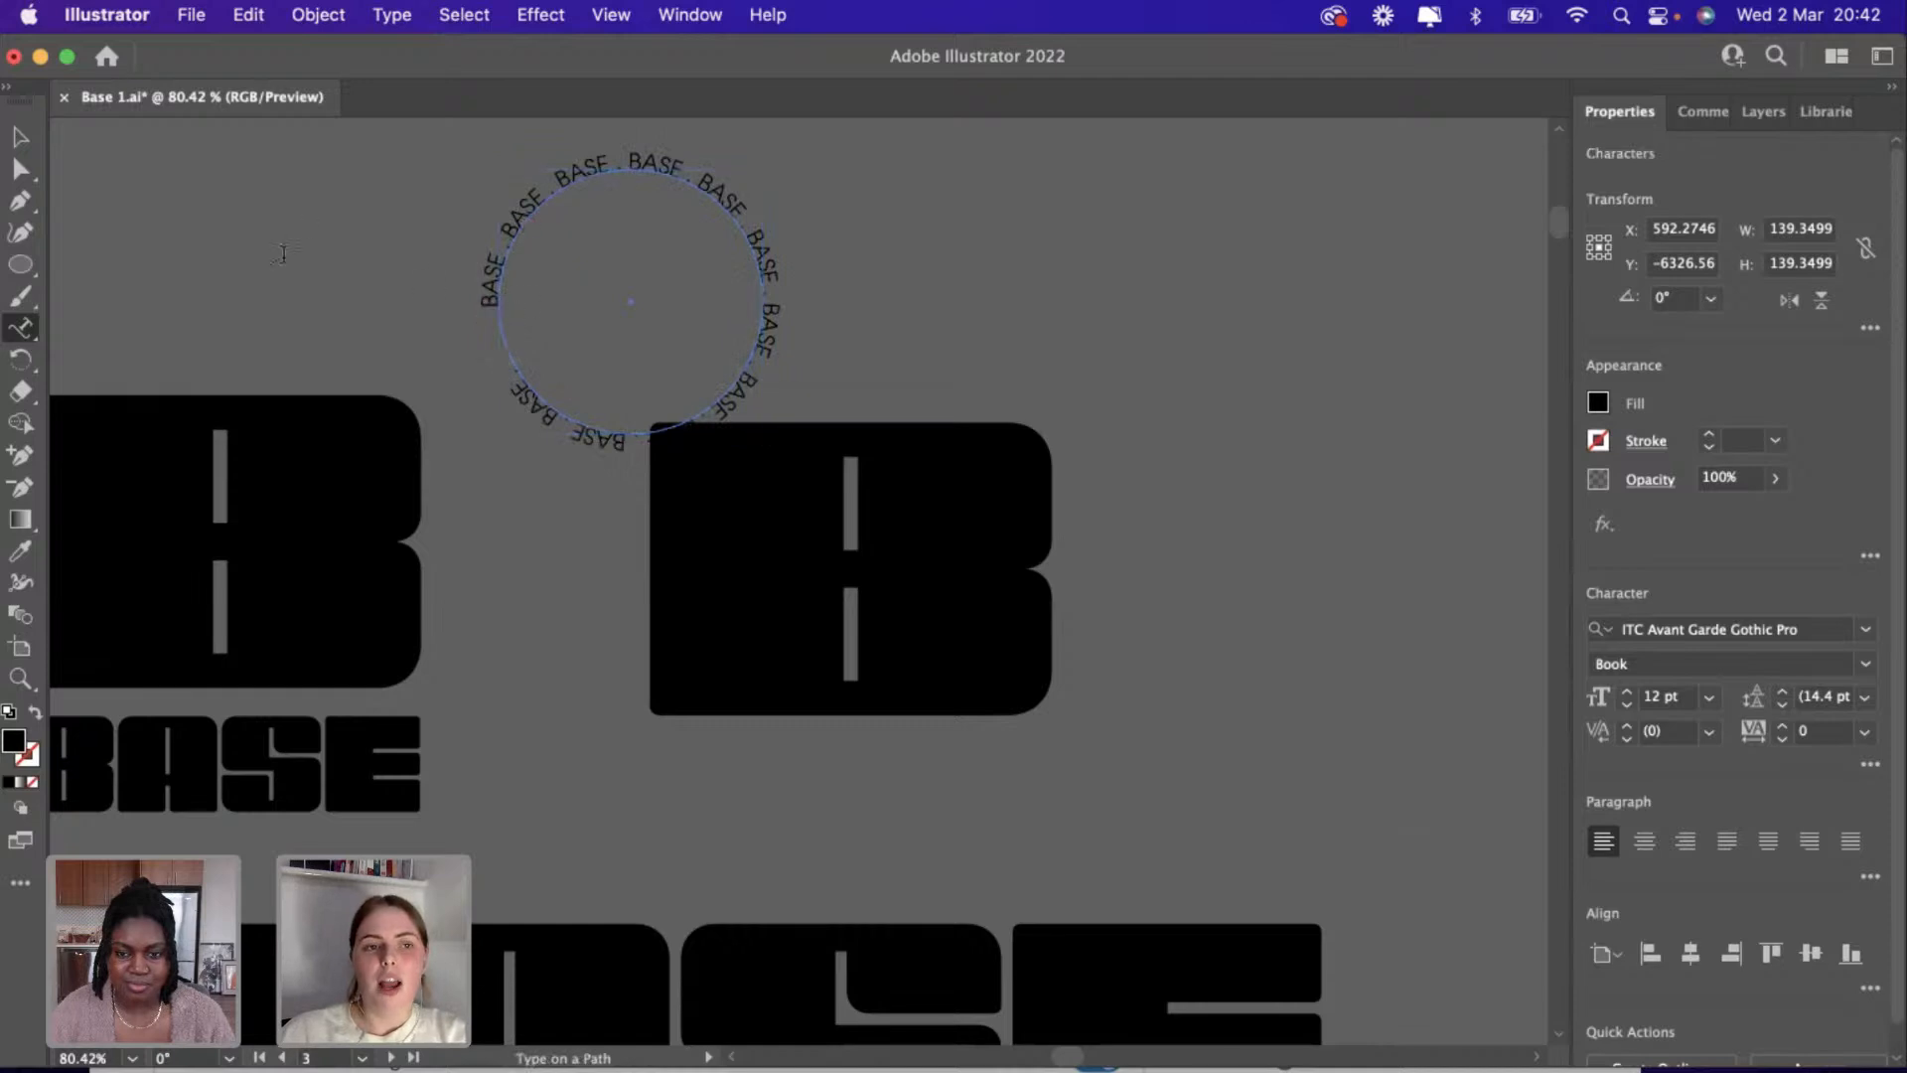
Select all the circular BASE text, try font sizes of 11 and 13 pt, and return it to 12 pt.
left_click_drag(489, 288, 491, 397)
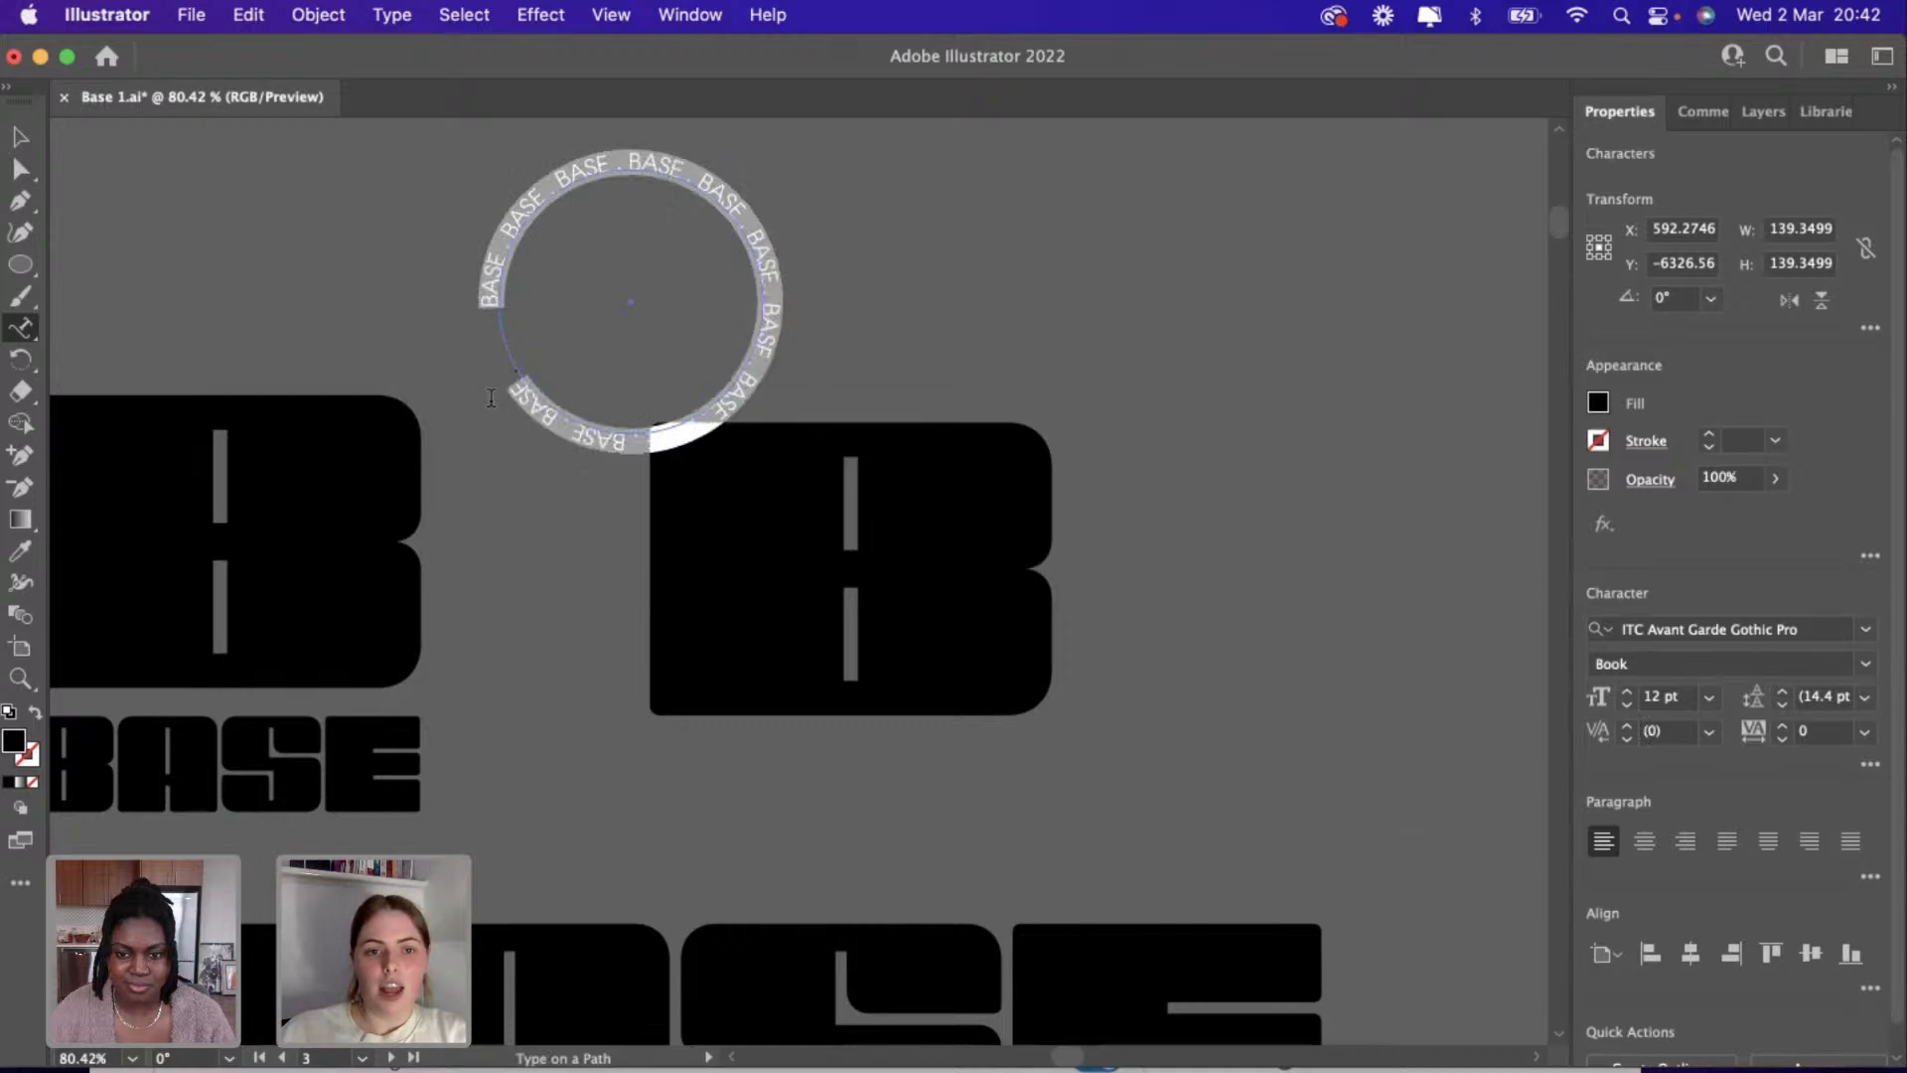
left_click(1628, 705)
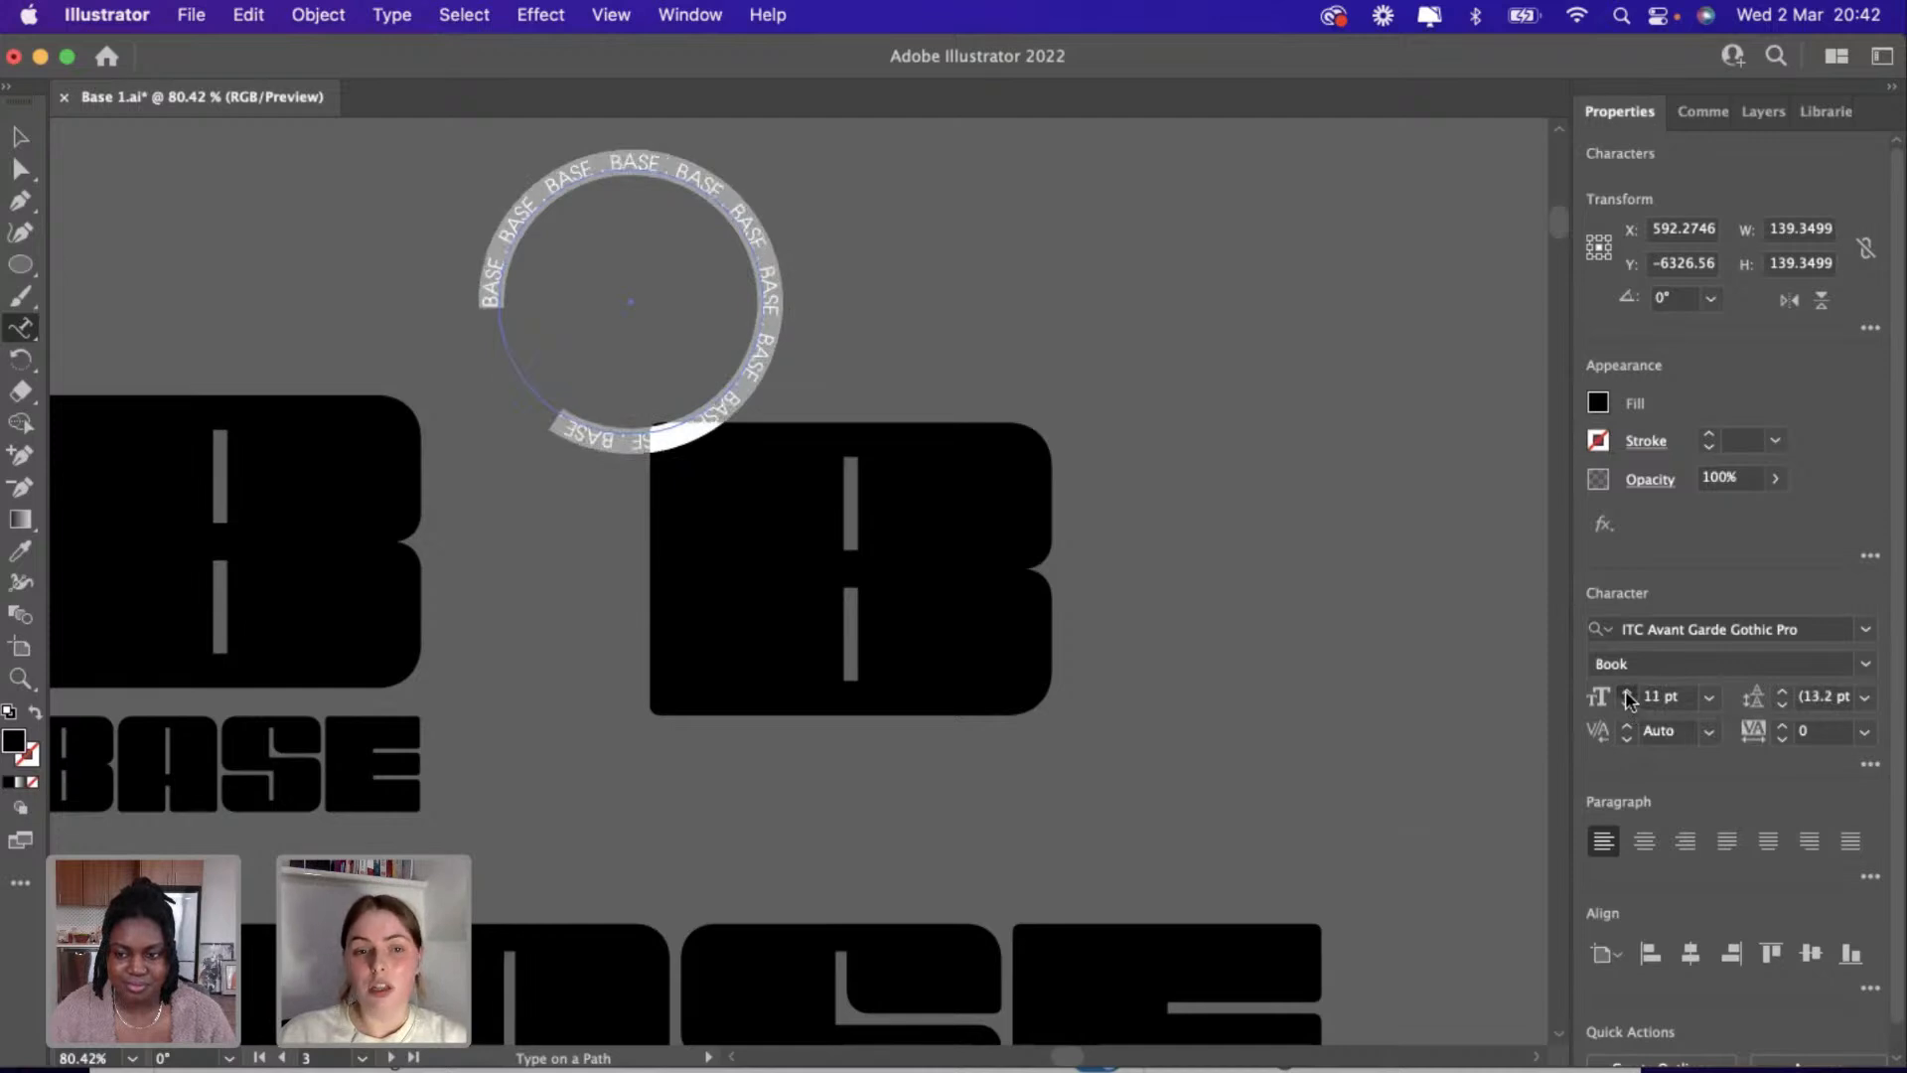
left_click(1626, 693)
left_click(1626, 693)
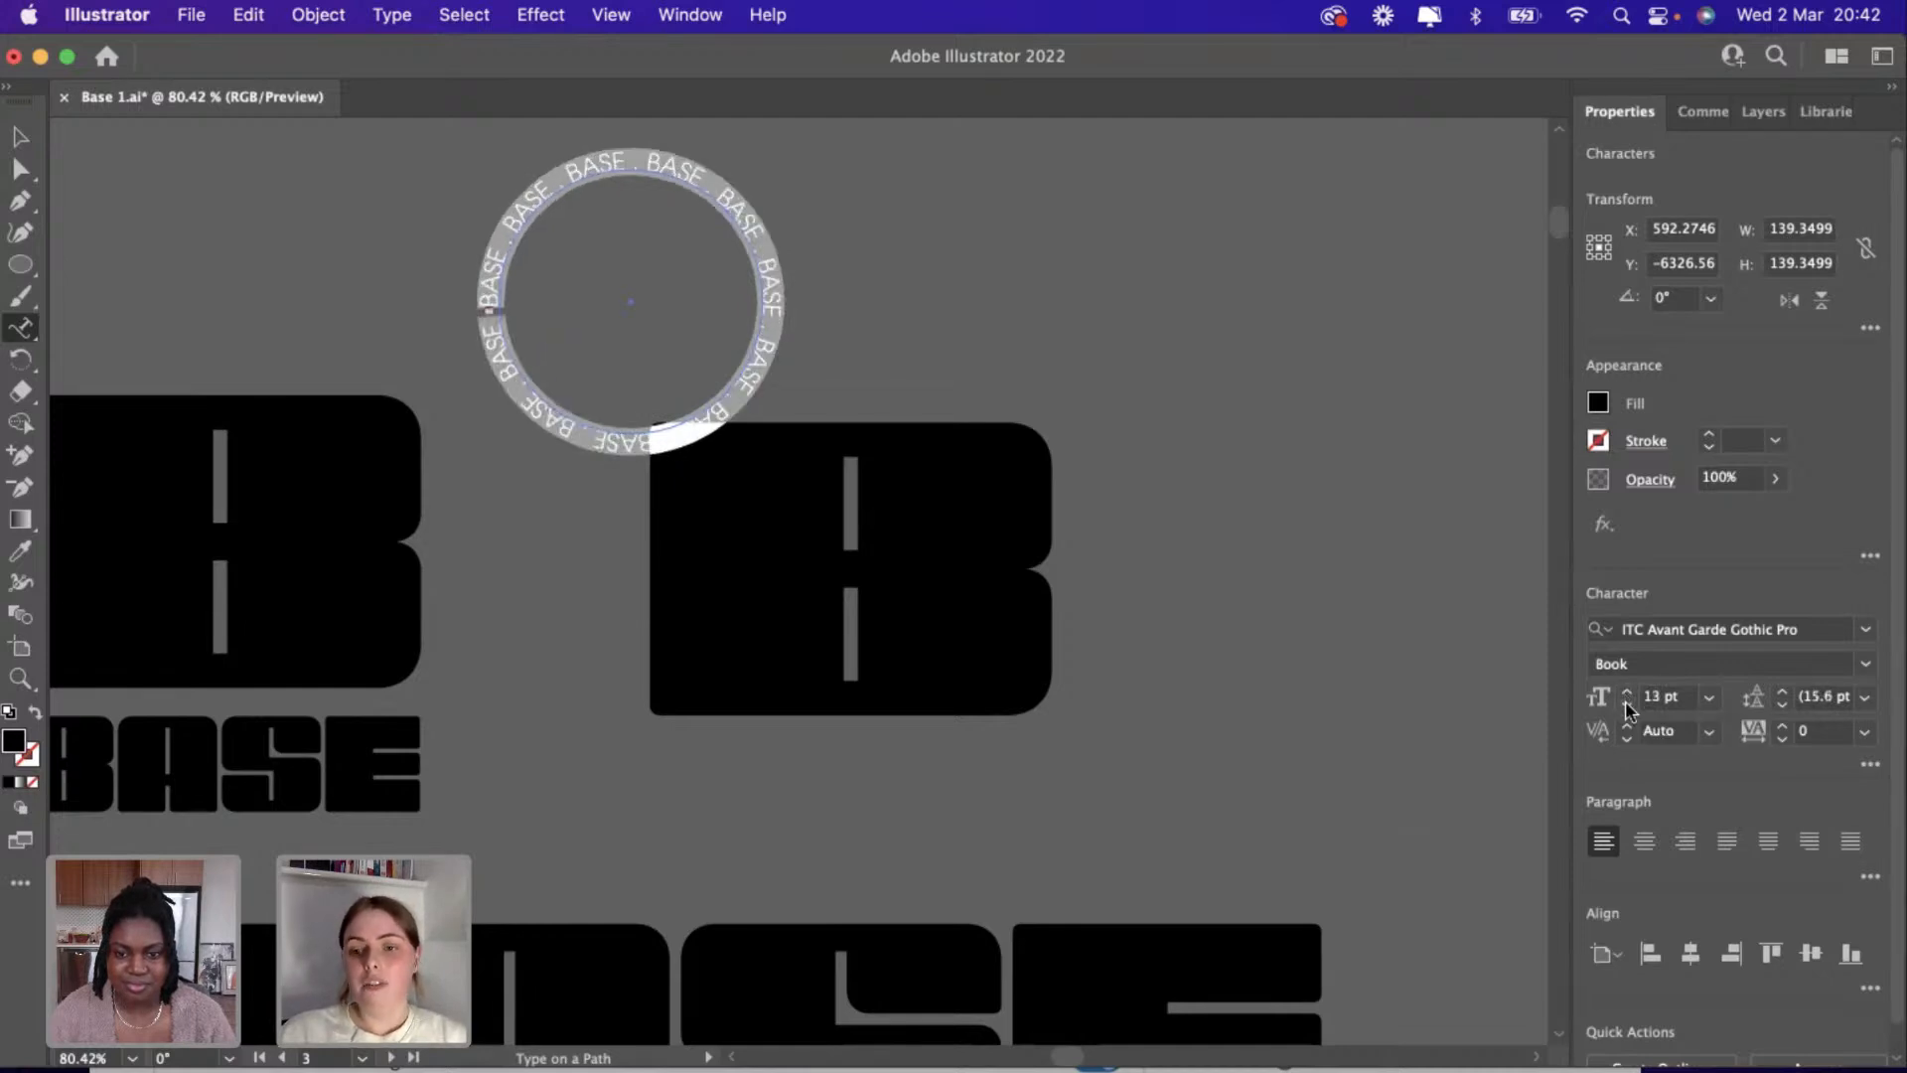
left_click(1626, 707)
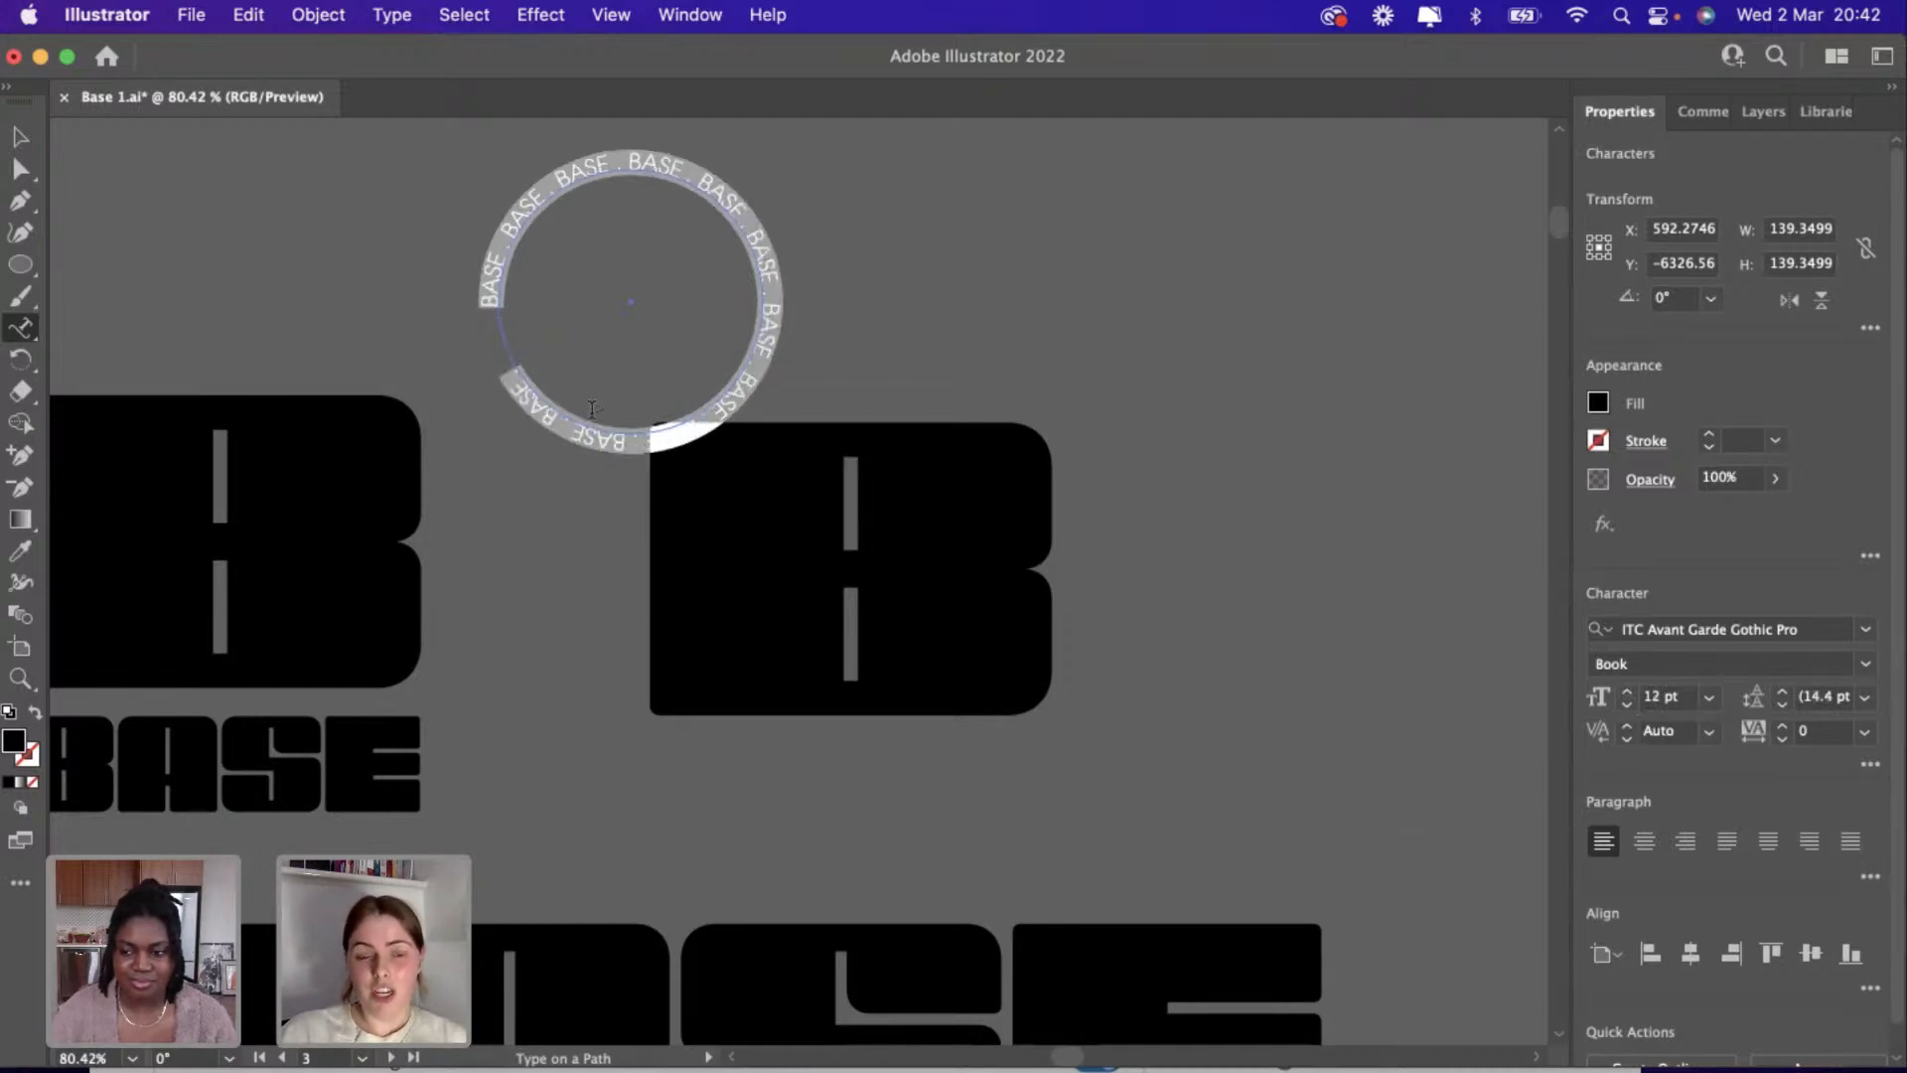
Fine-tune the circular BASE text's font size through 12.4, 12.5 and 12.6 pt, ending at 12.7 pt.
left_click(1660, 700)
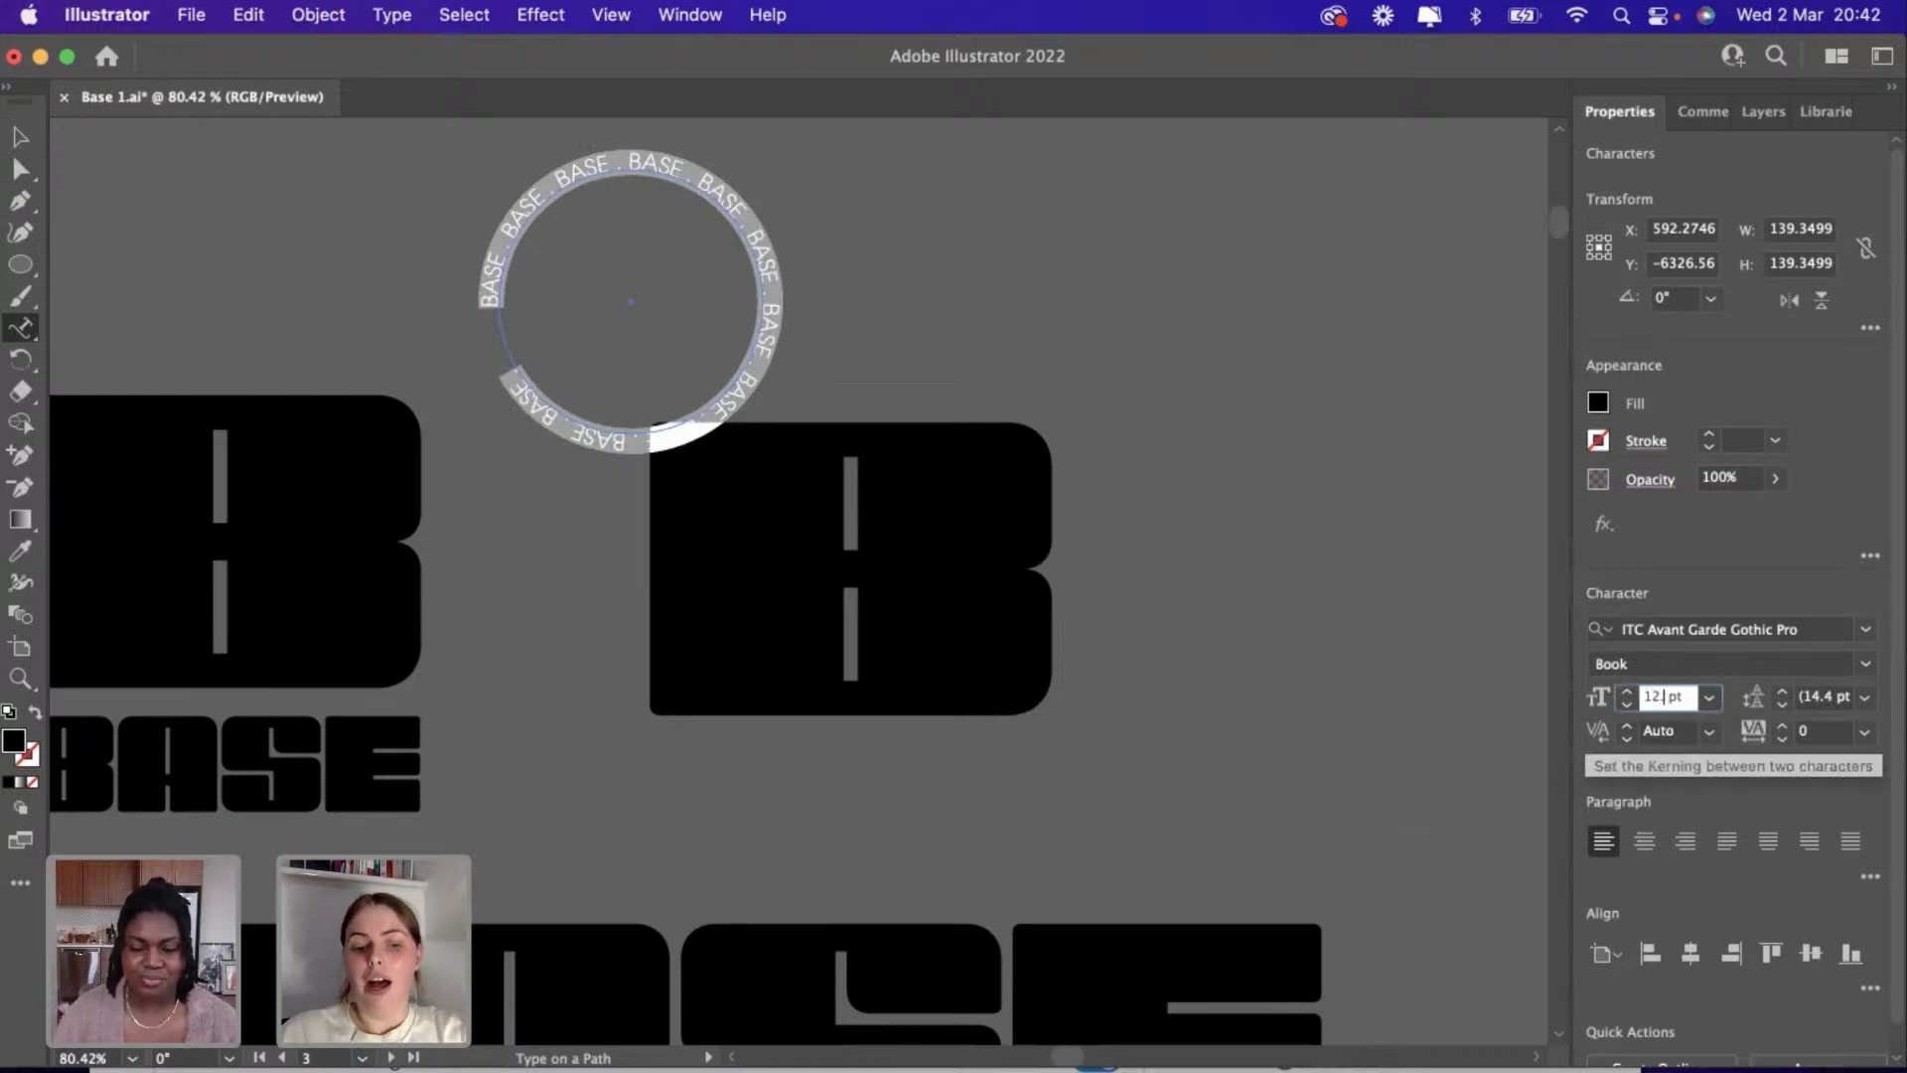
type(".4")
key("Return")
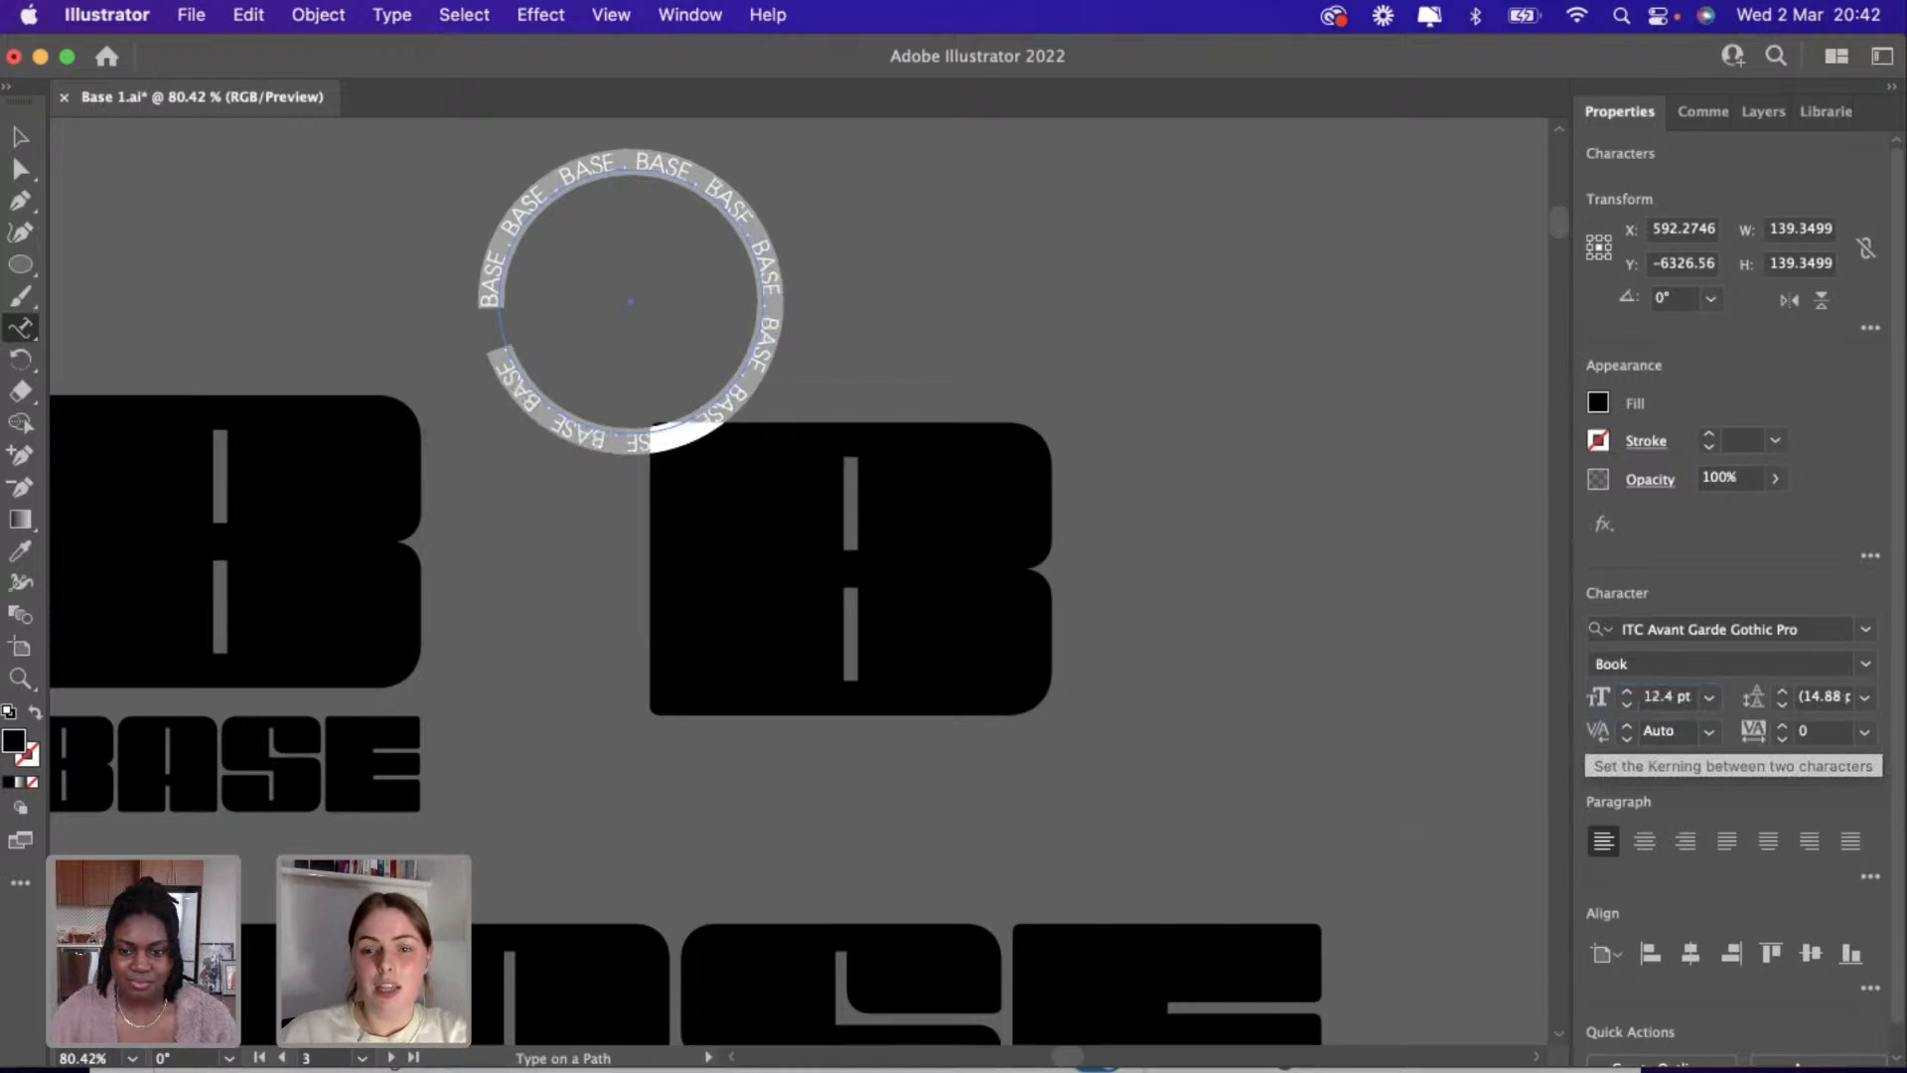
left_click(1675, 699)
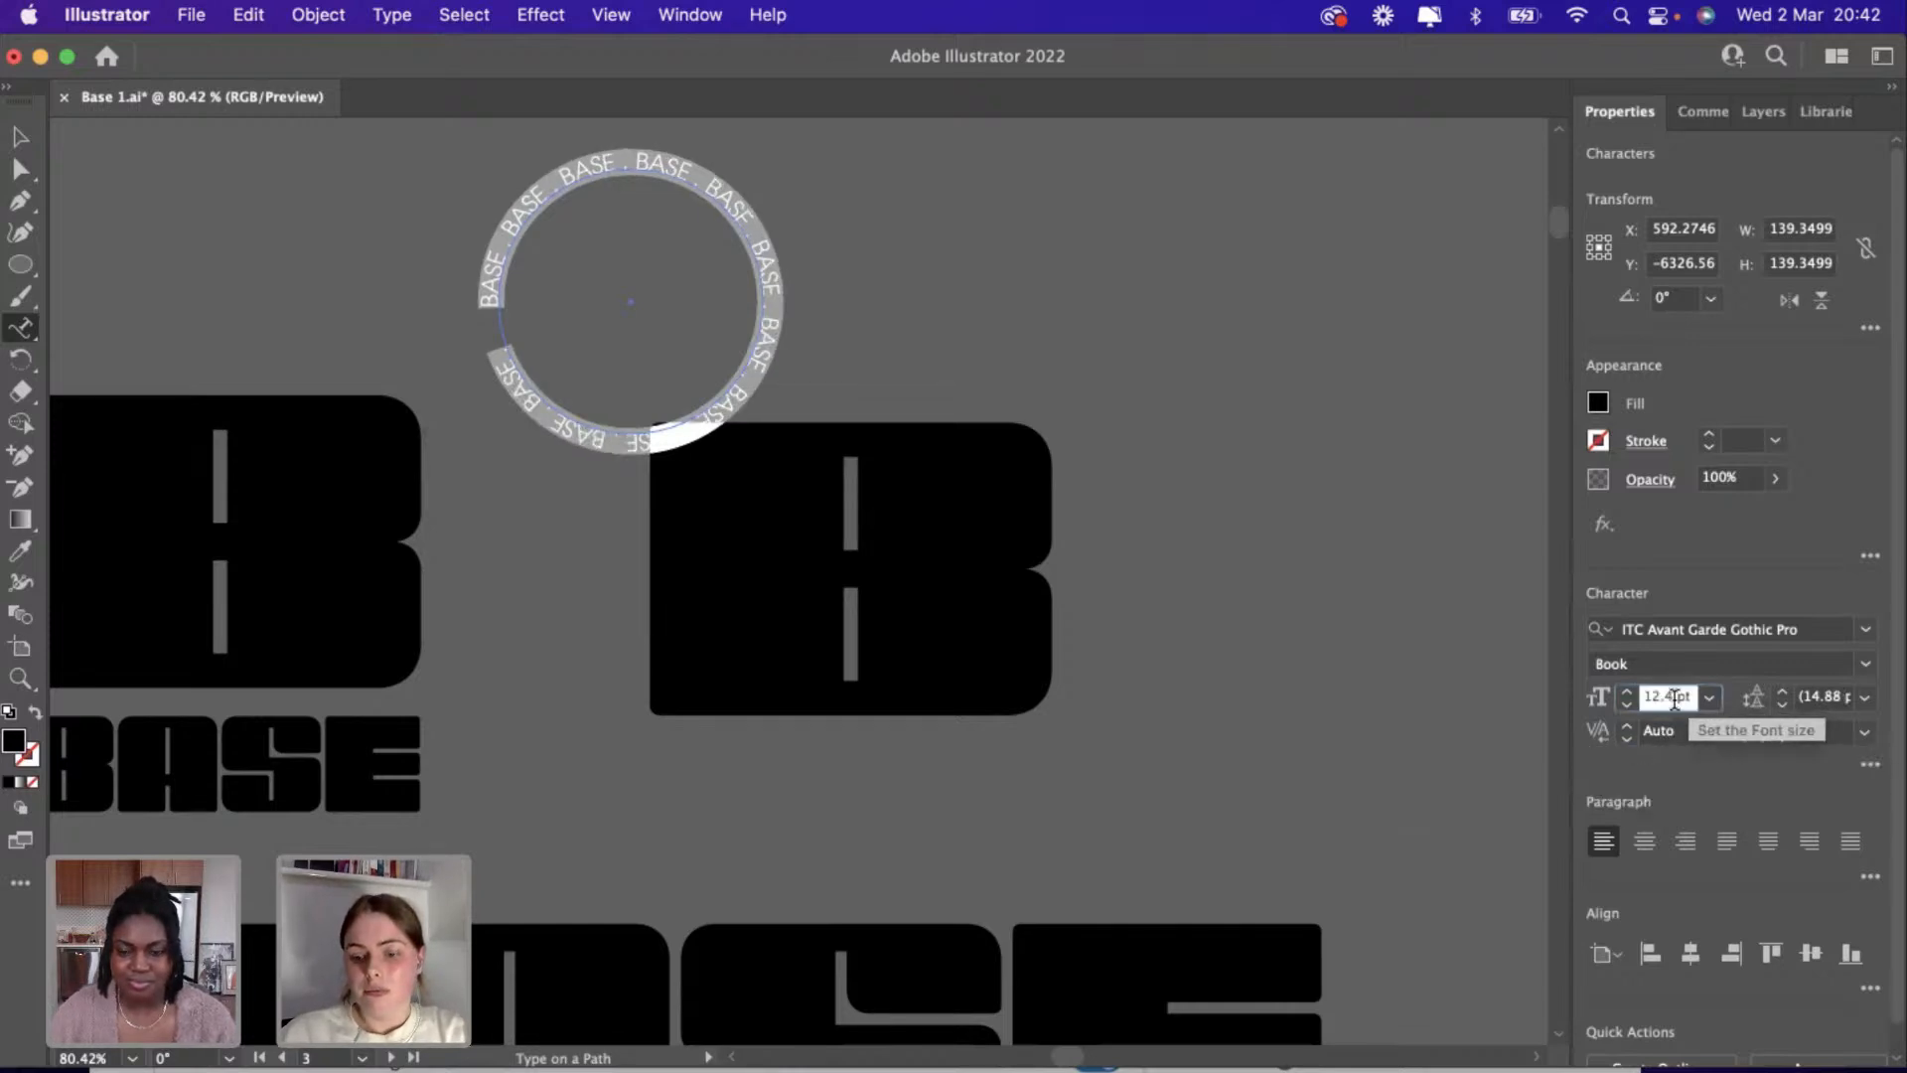
type("5")
key("Return")
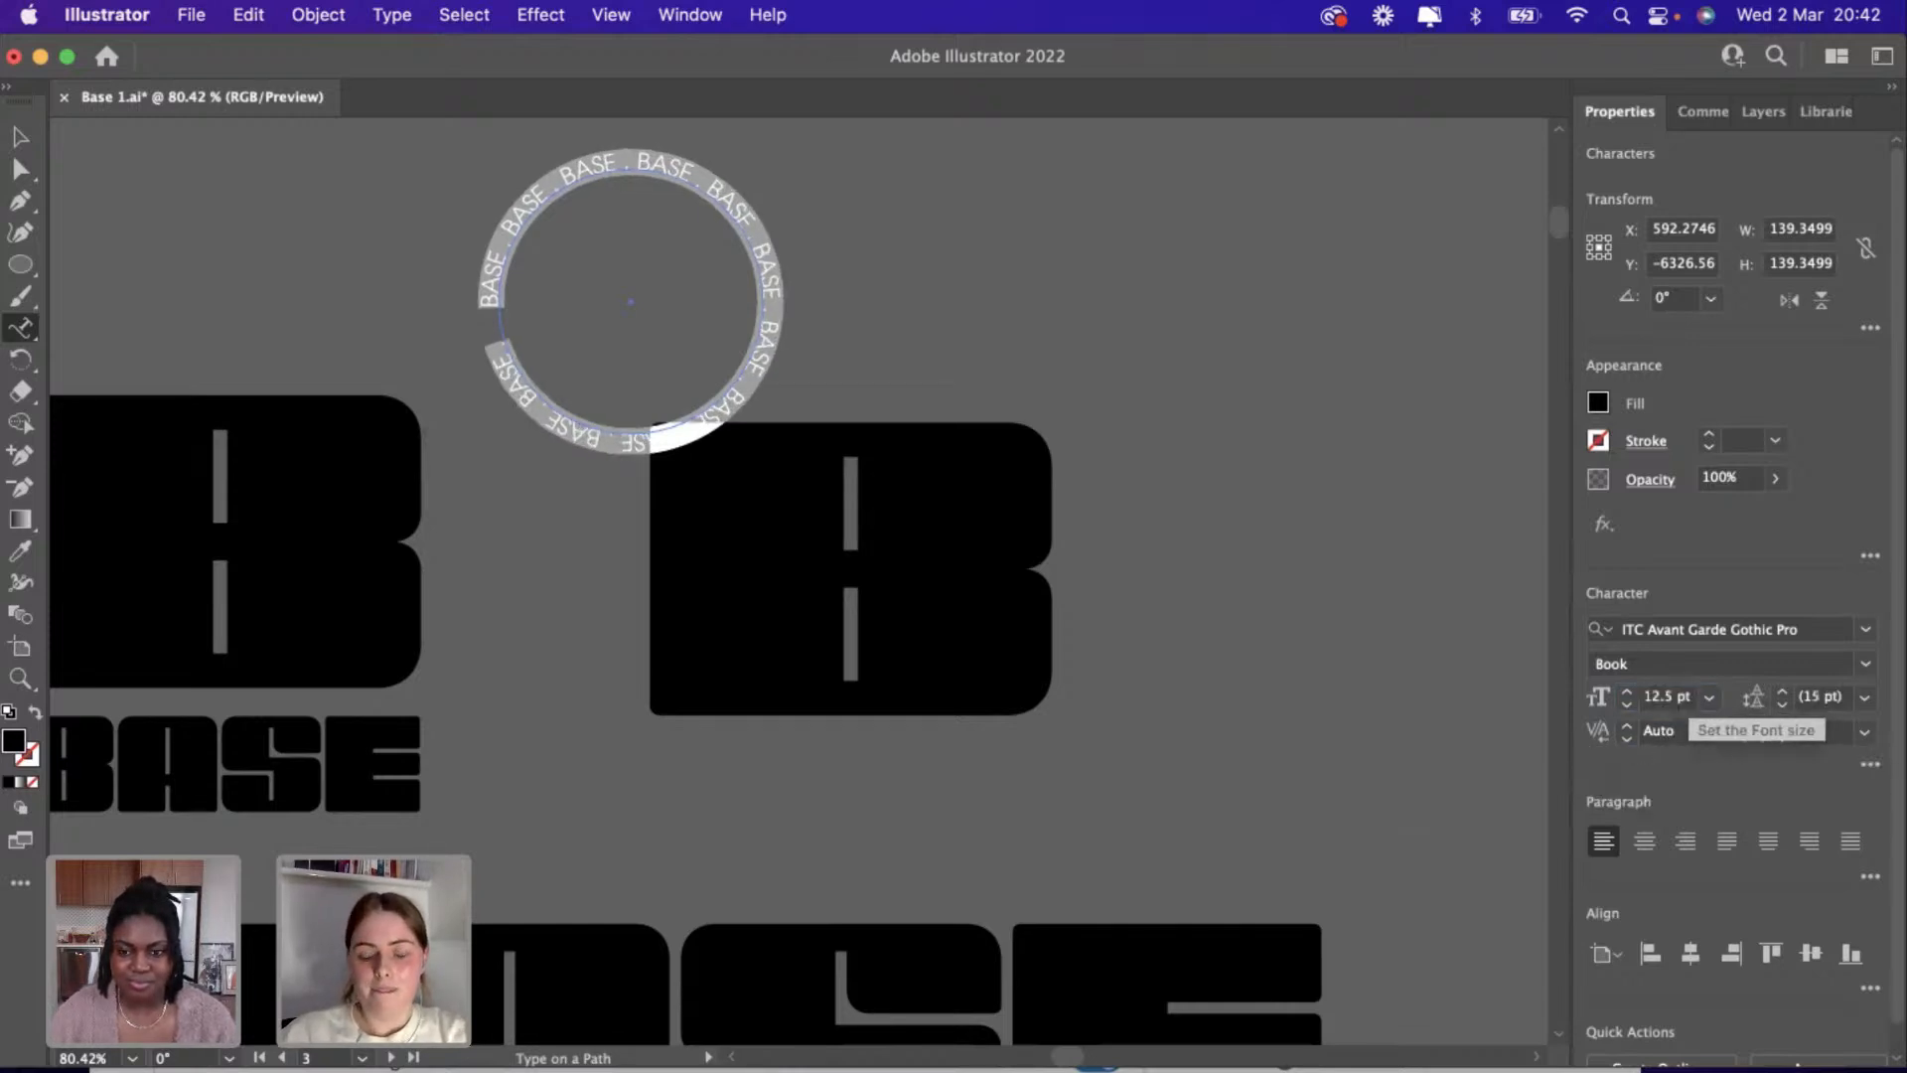
left_click(1675, 695)
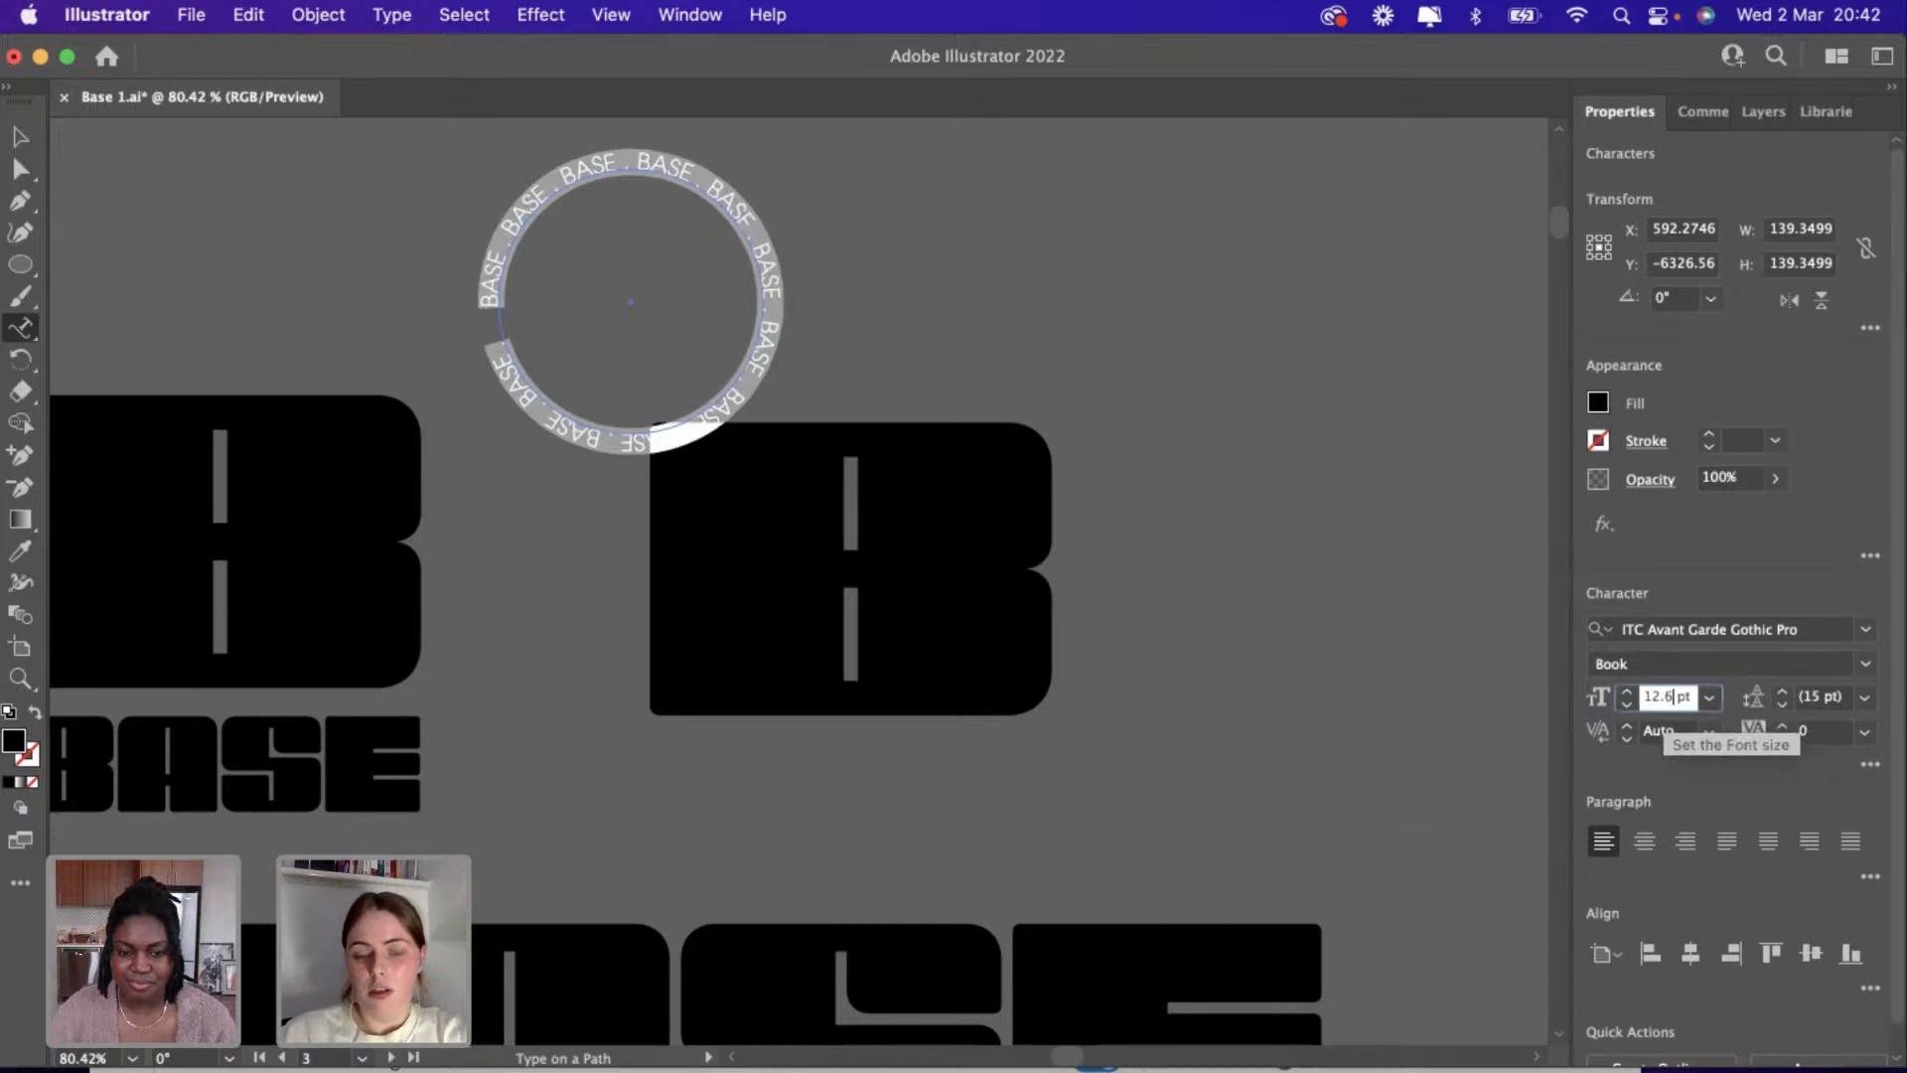
type("6")
key("Return")
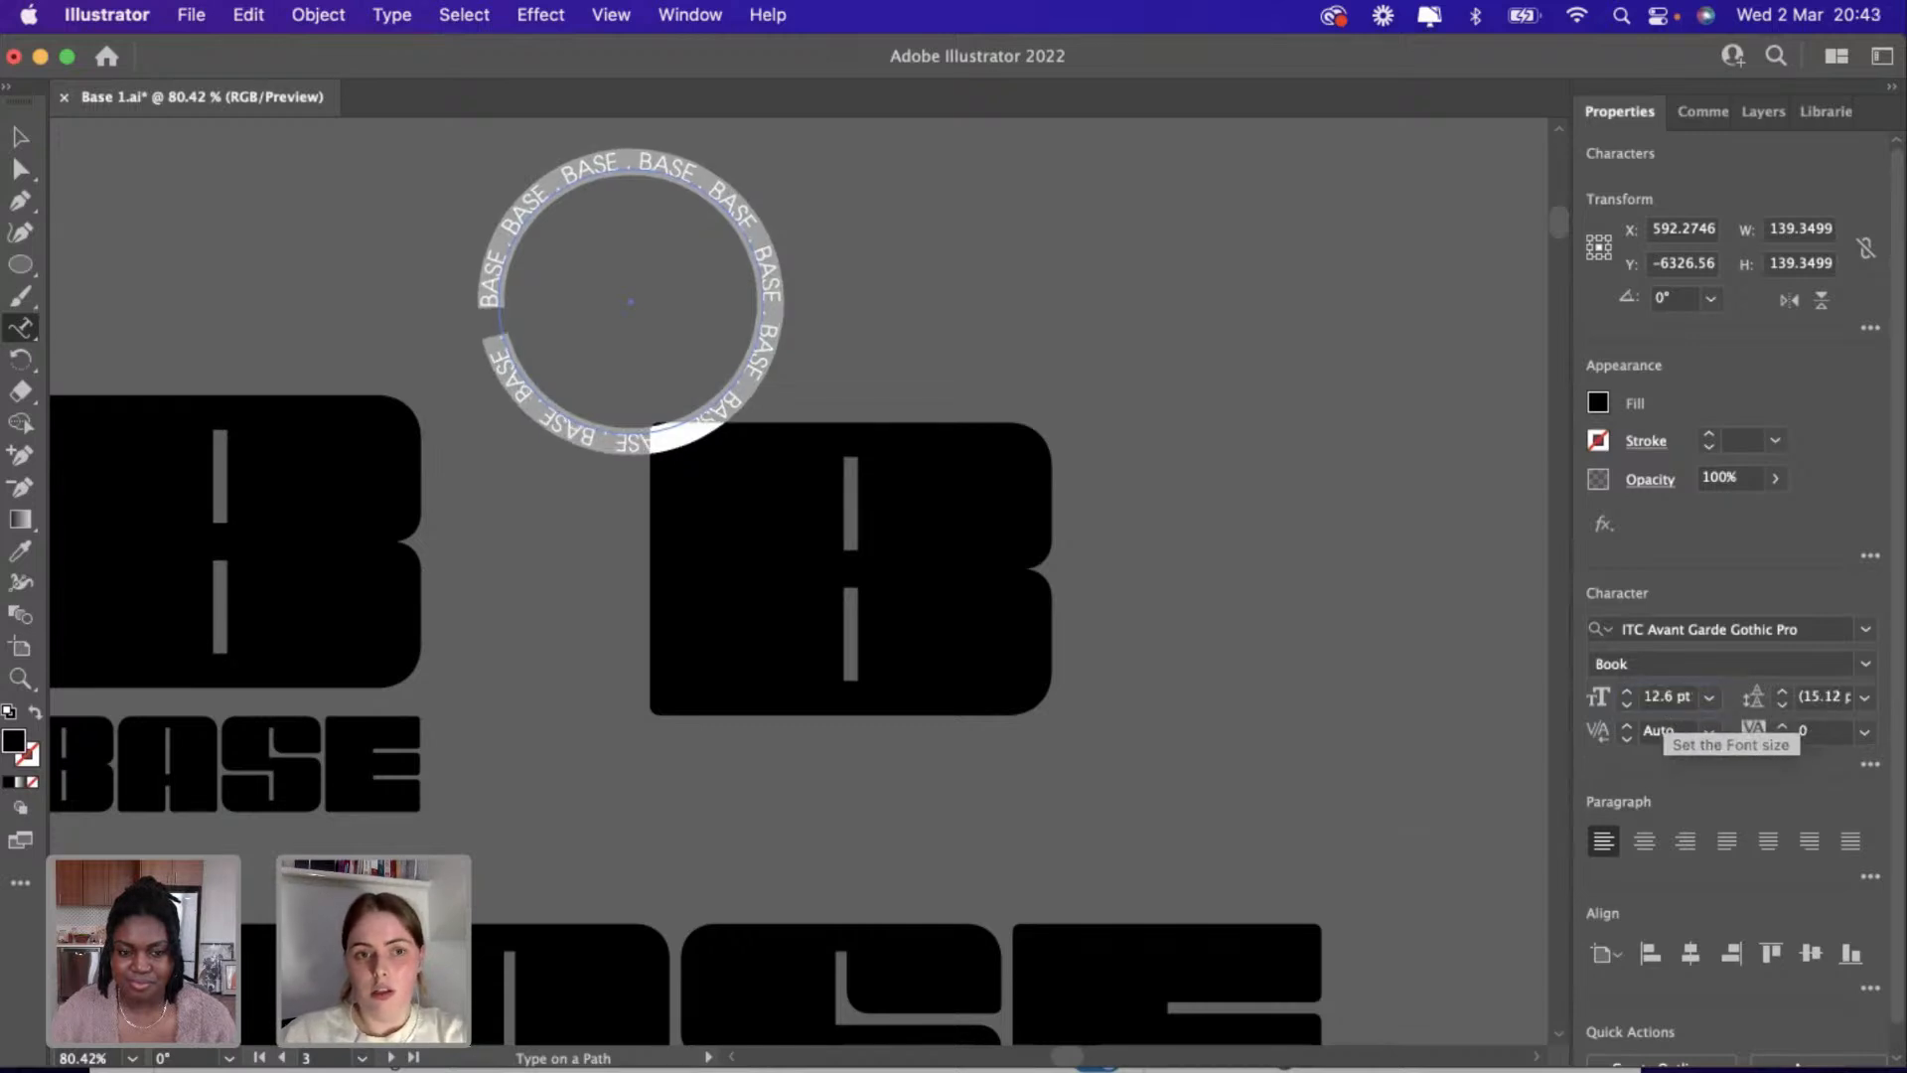
left_click(1675, 696)
type("7")
key("Return")
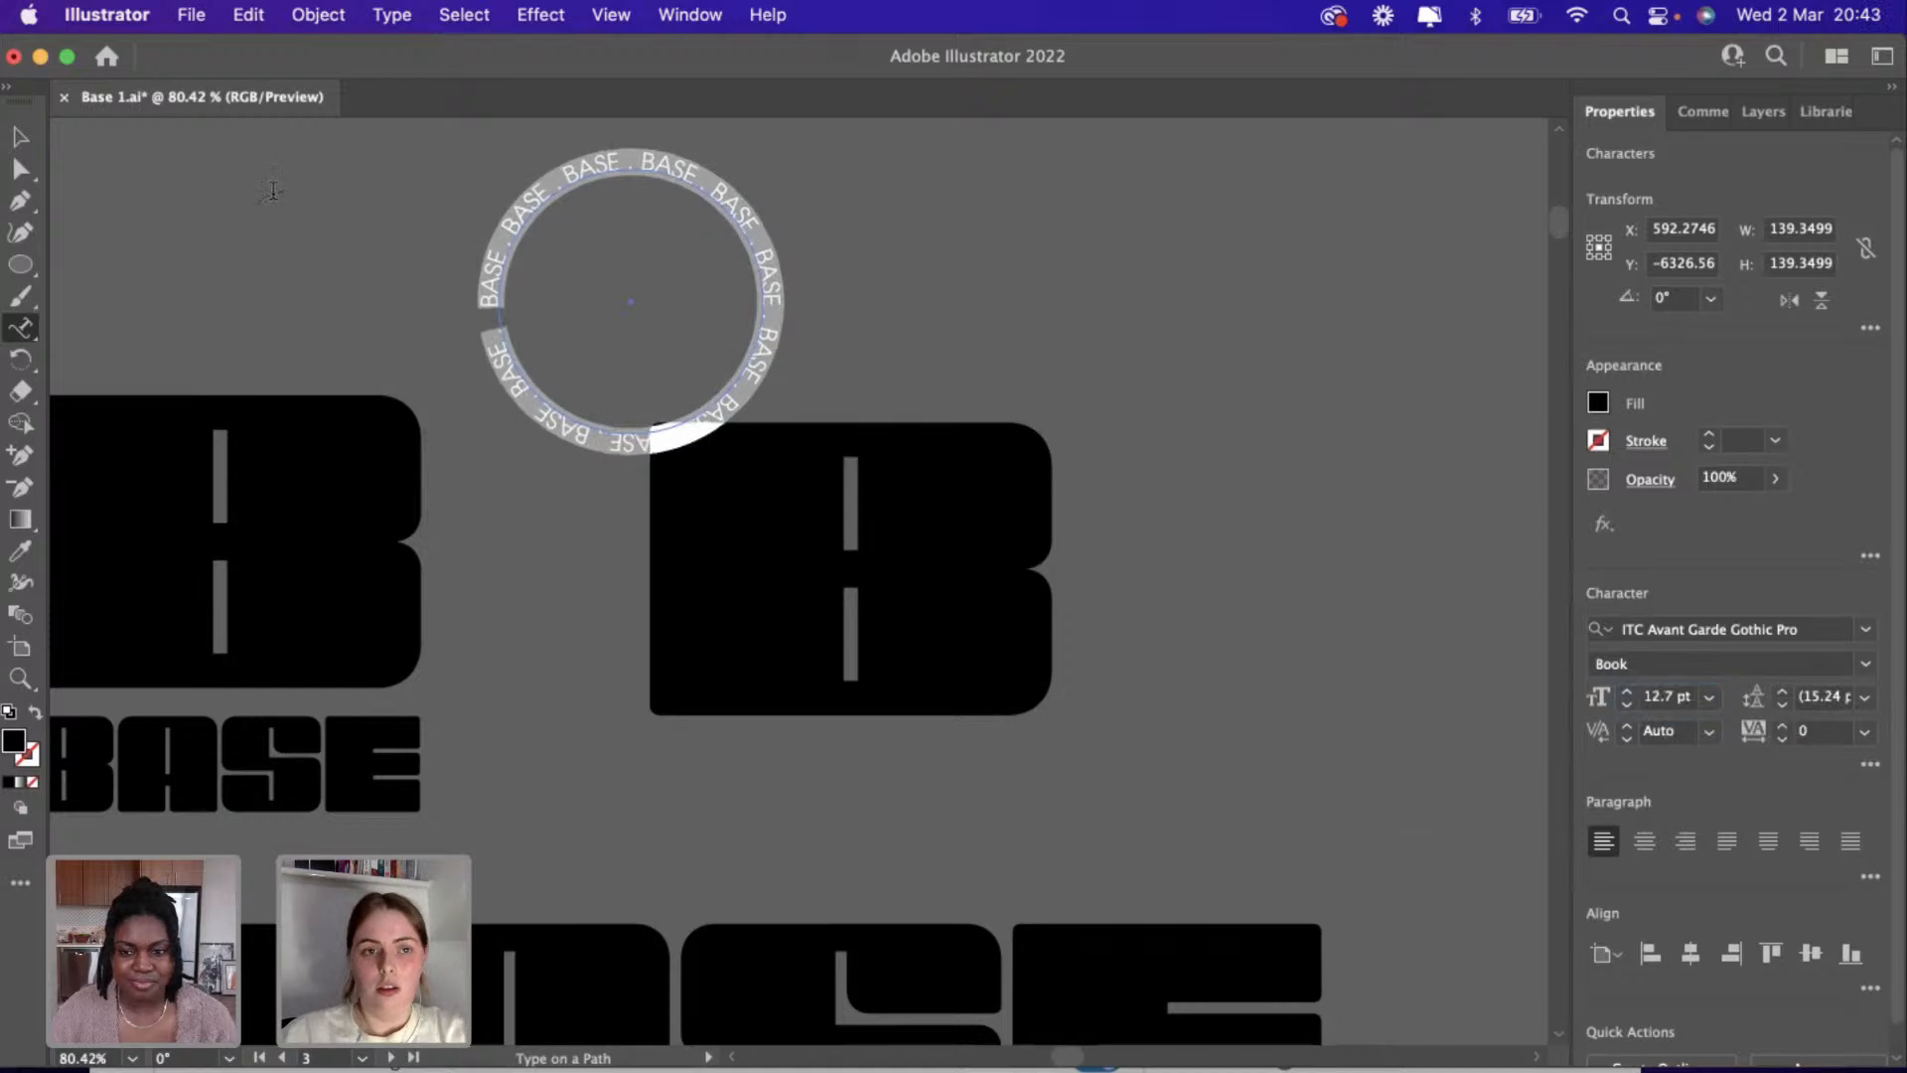
Move the circular BASE text to the open area beside the second large B.
left_click(21, 142)
left_click(283, 316)
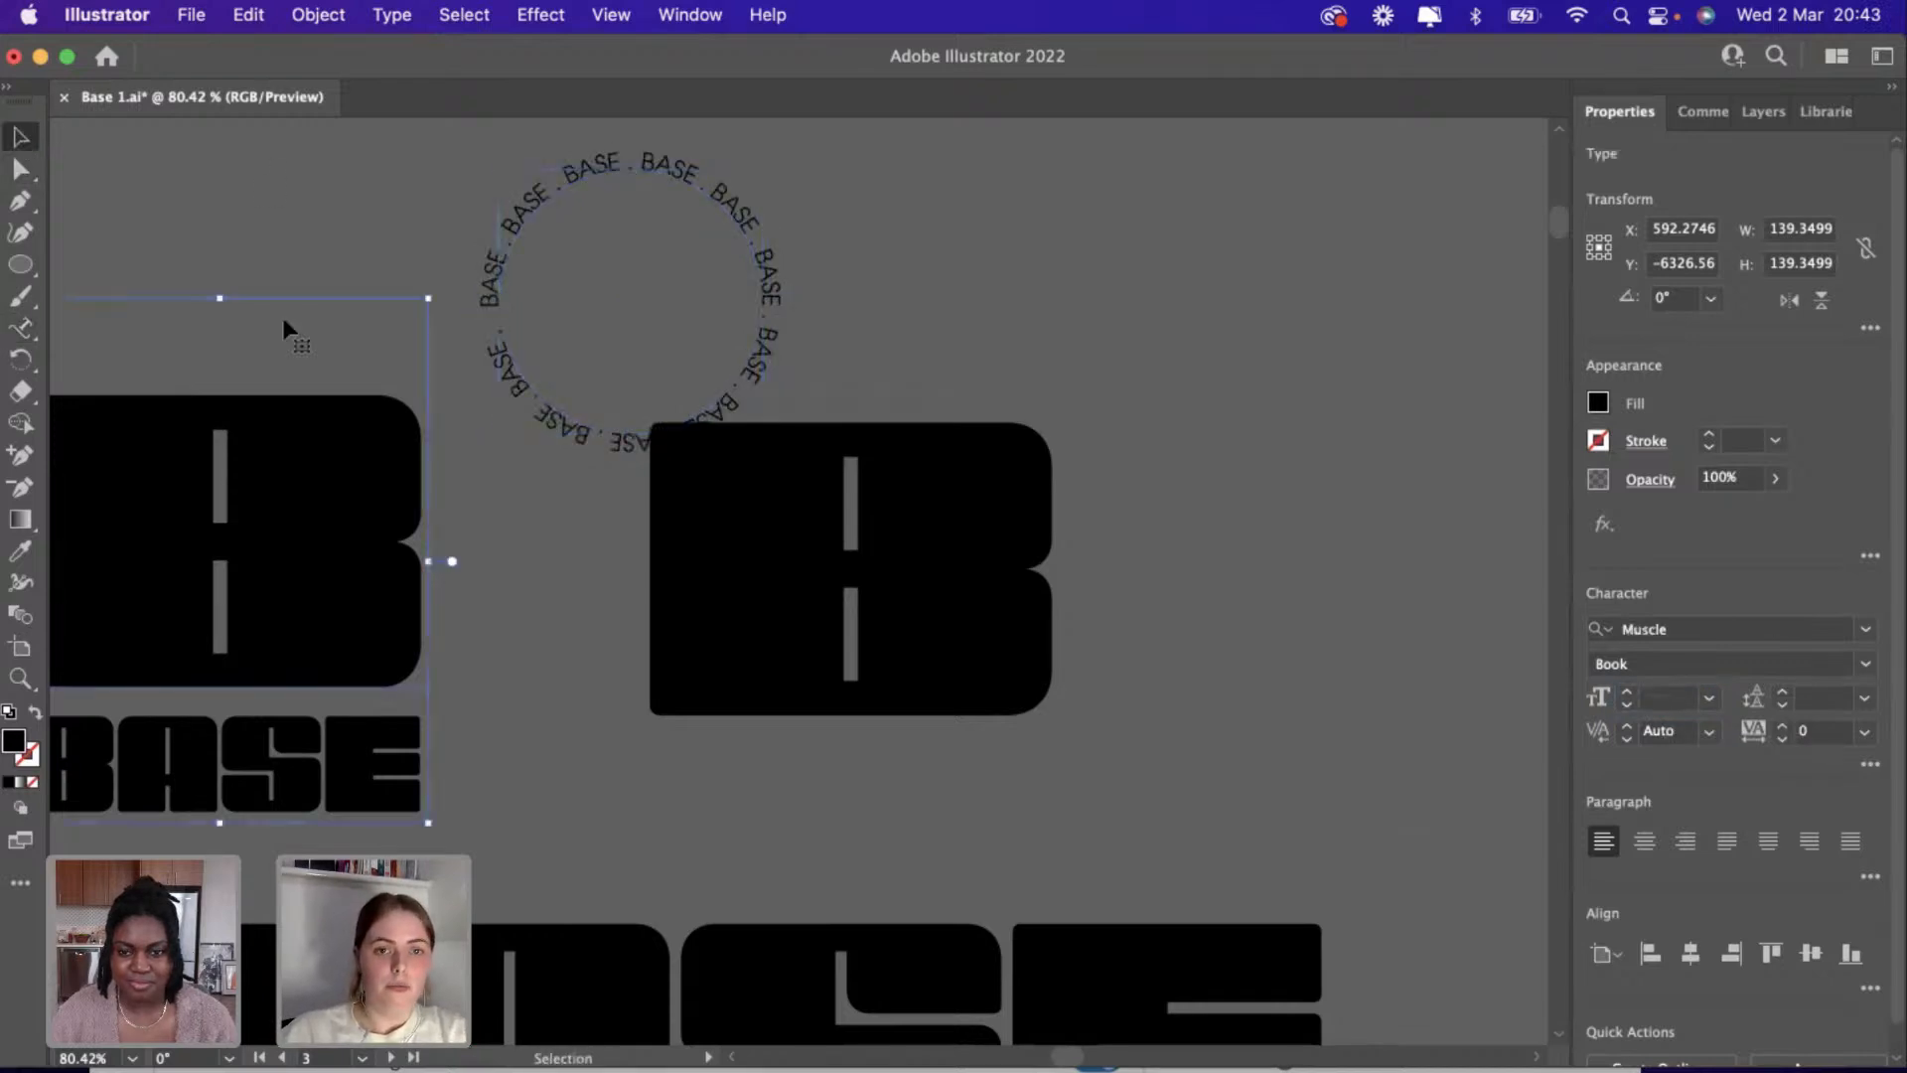
left_click_drag(749, 216, 1305, 372)
Duplicate the large B, place the copy above the circular text and scale it down to about 139.58 pt.
left_click_drag(1414, 465, 1373, 465)
left_click(885, 554)
scroll(887, 558, "right", 5)
scroll(887, 558, "up", 2)
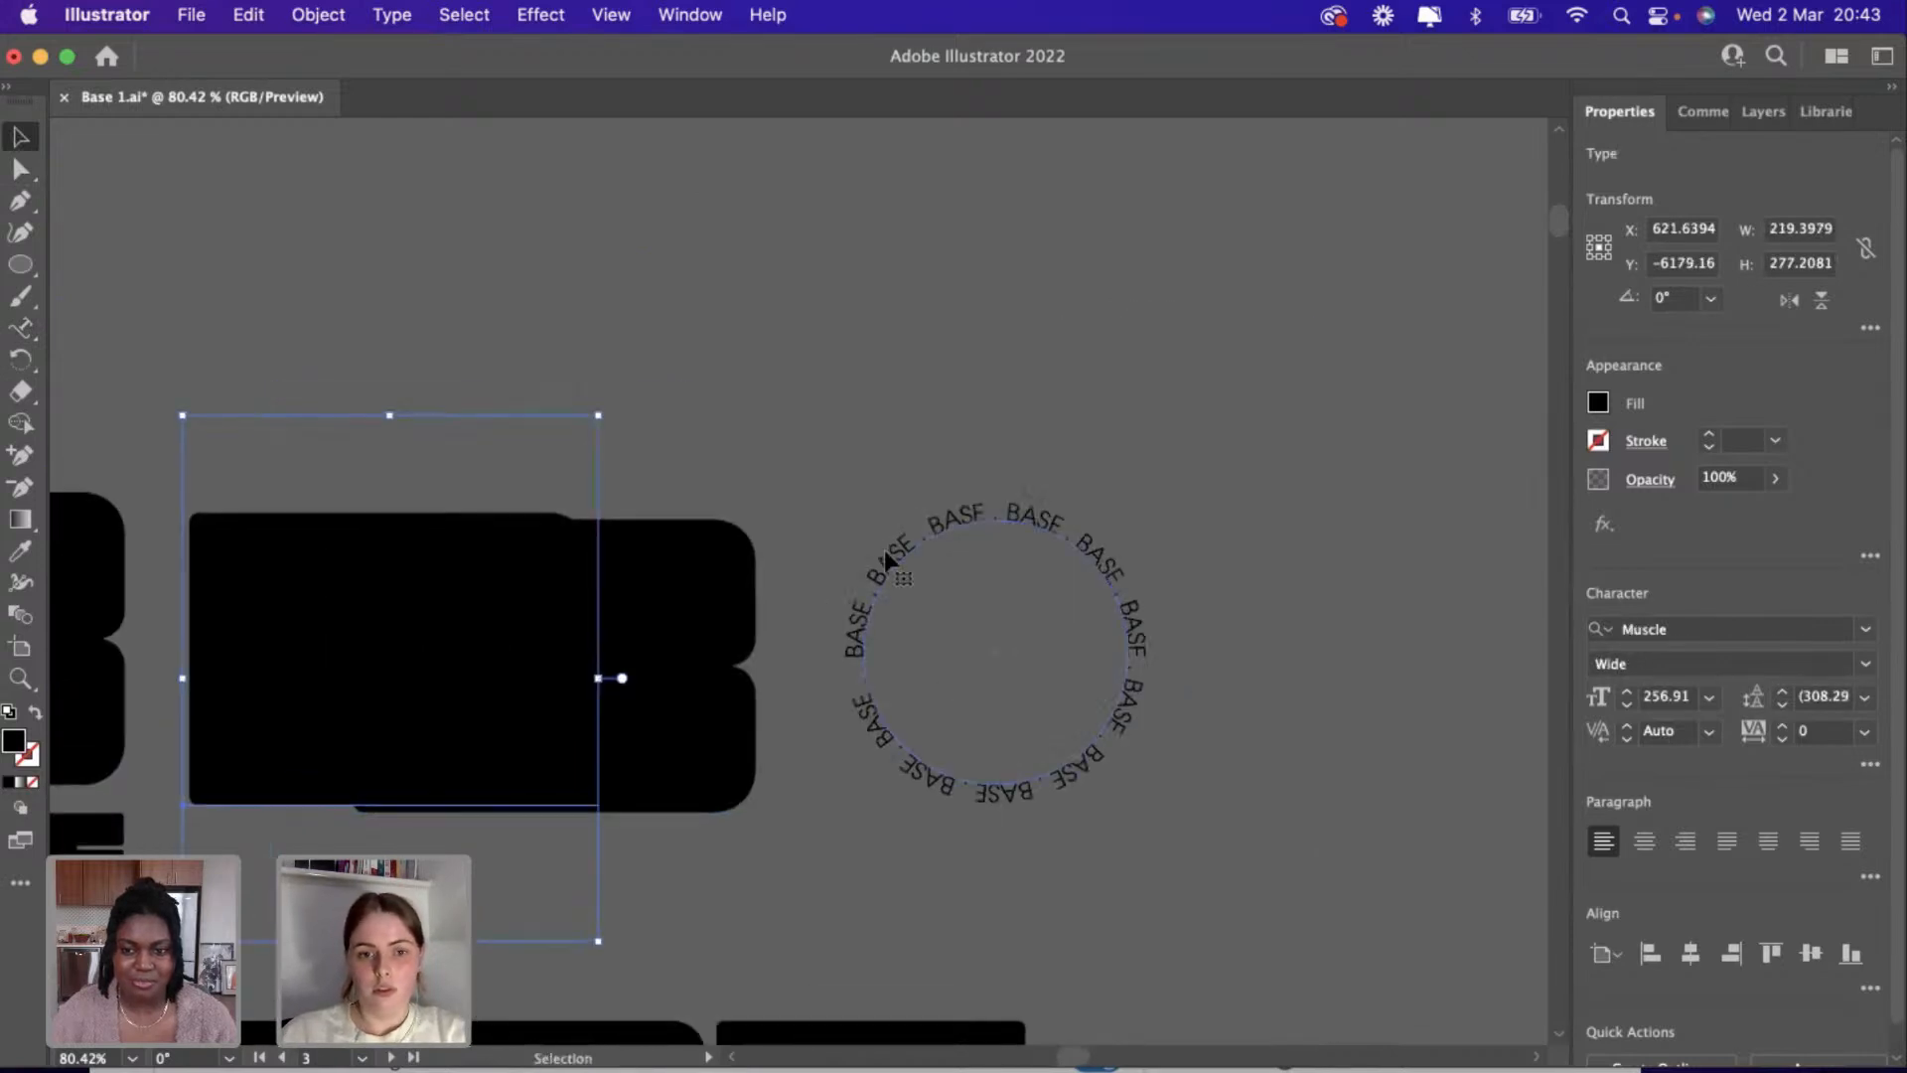
left_click_drag(285, 672, 853, 272)
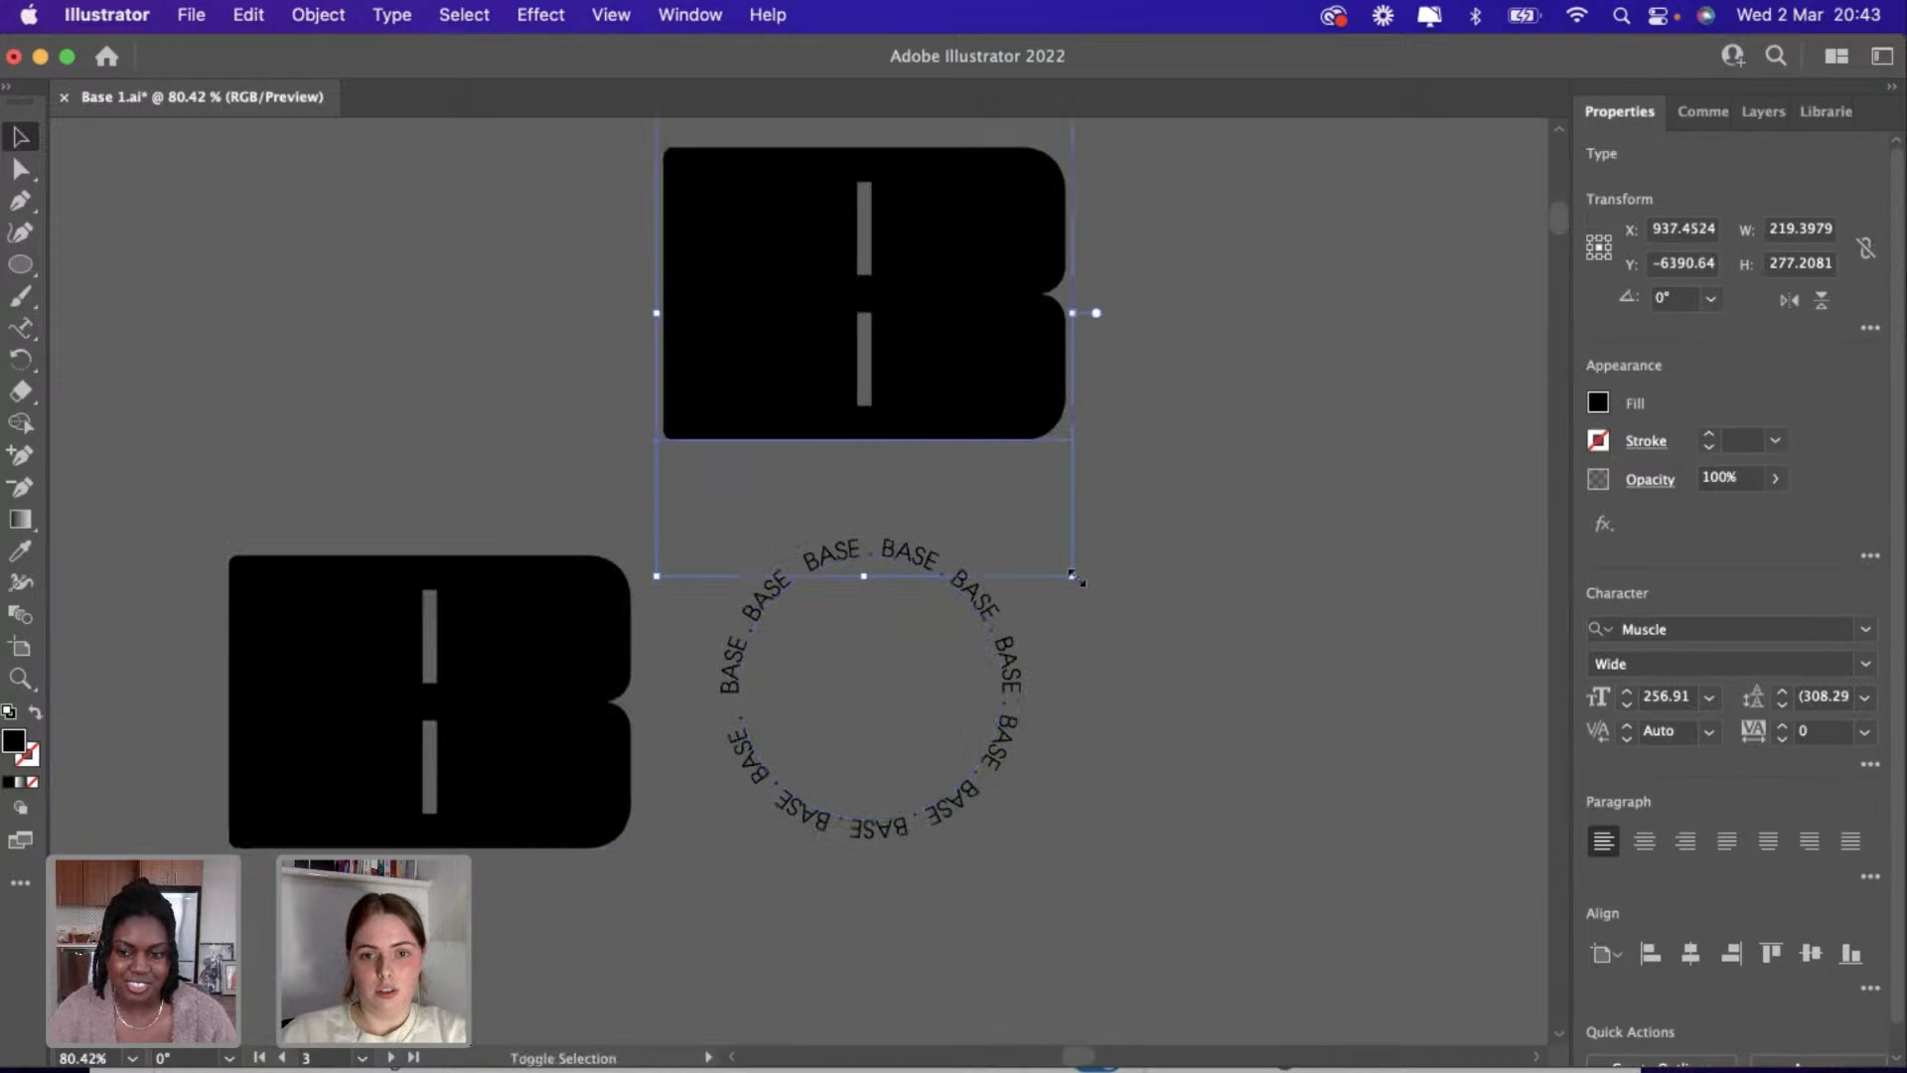
left_click_drag(1073, 576, 882, 336)
Reposition the small B and move the circular BASE text into the empty space above the large B.
left_click(902, 566)
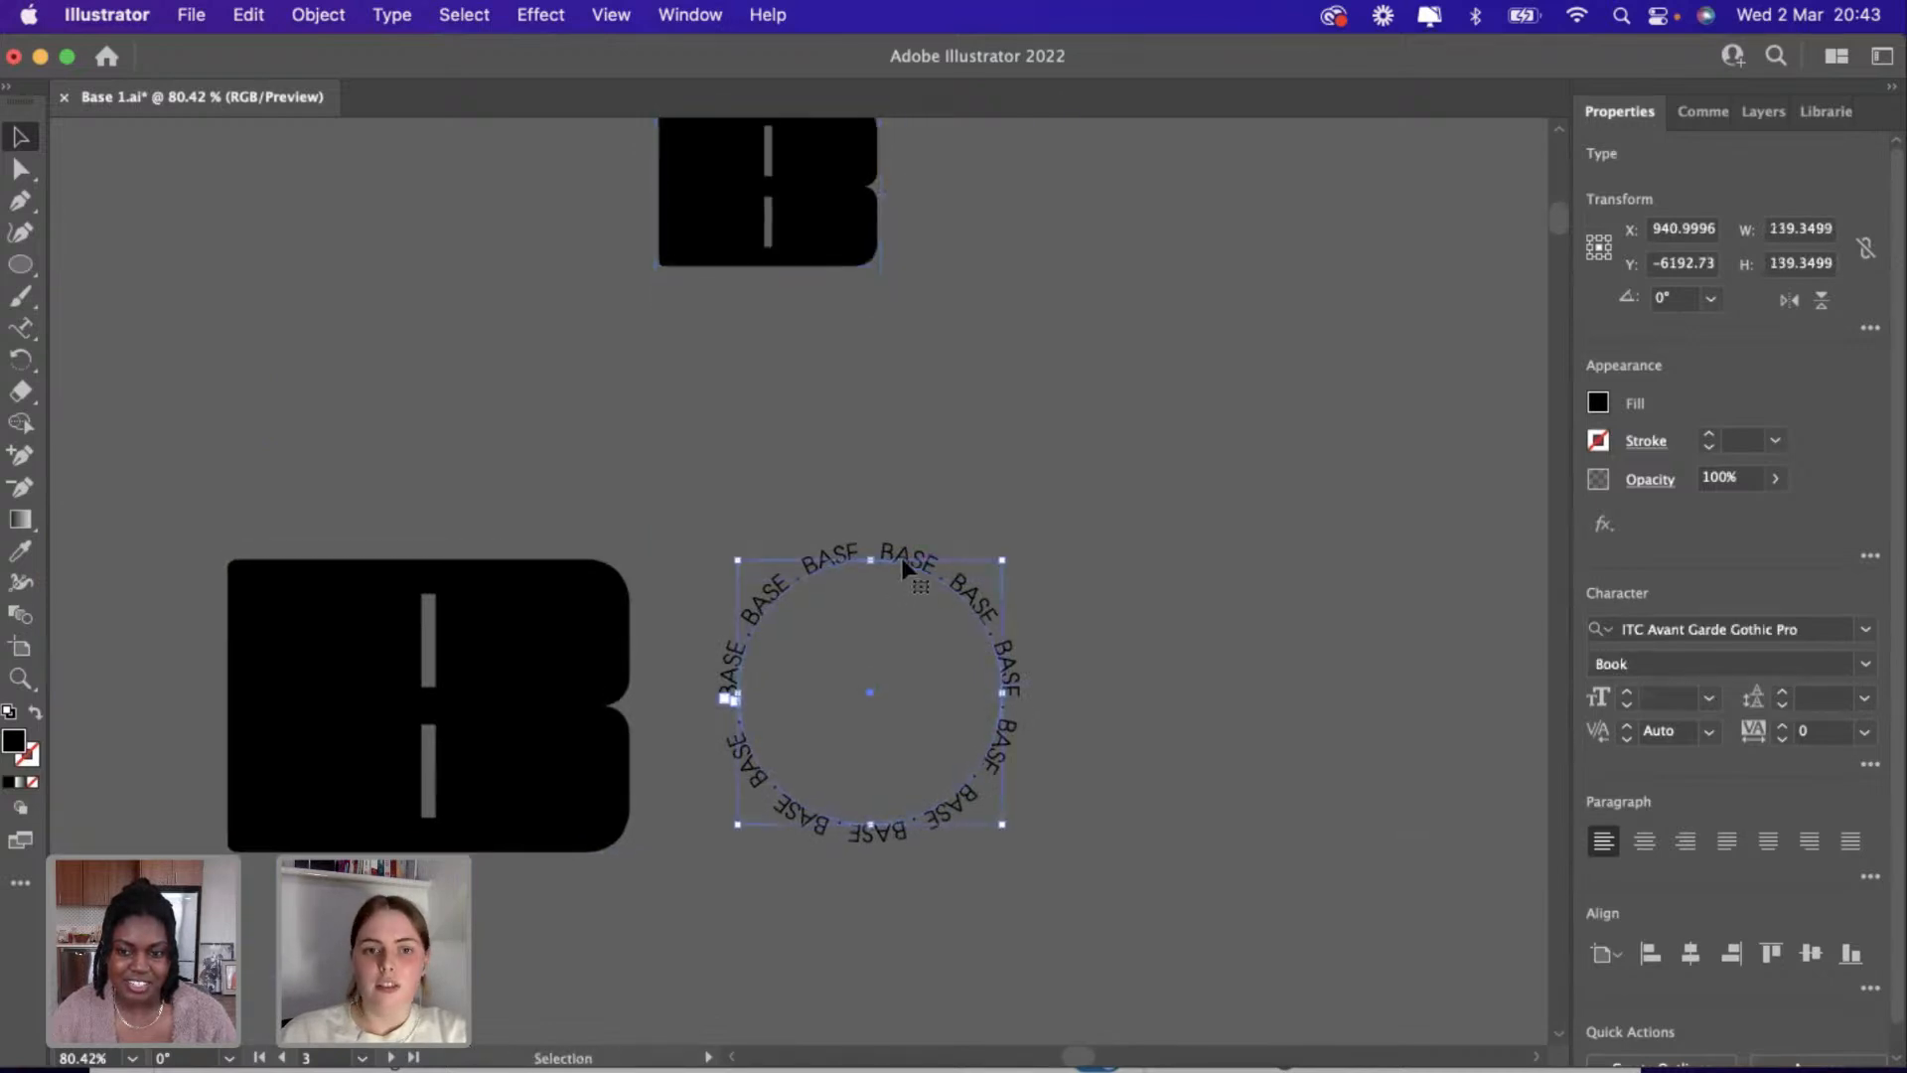
scroll(902, 567, "up", 3)
left_click_drag(755, 308, 866, 811)
key("super+z")
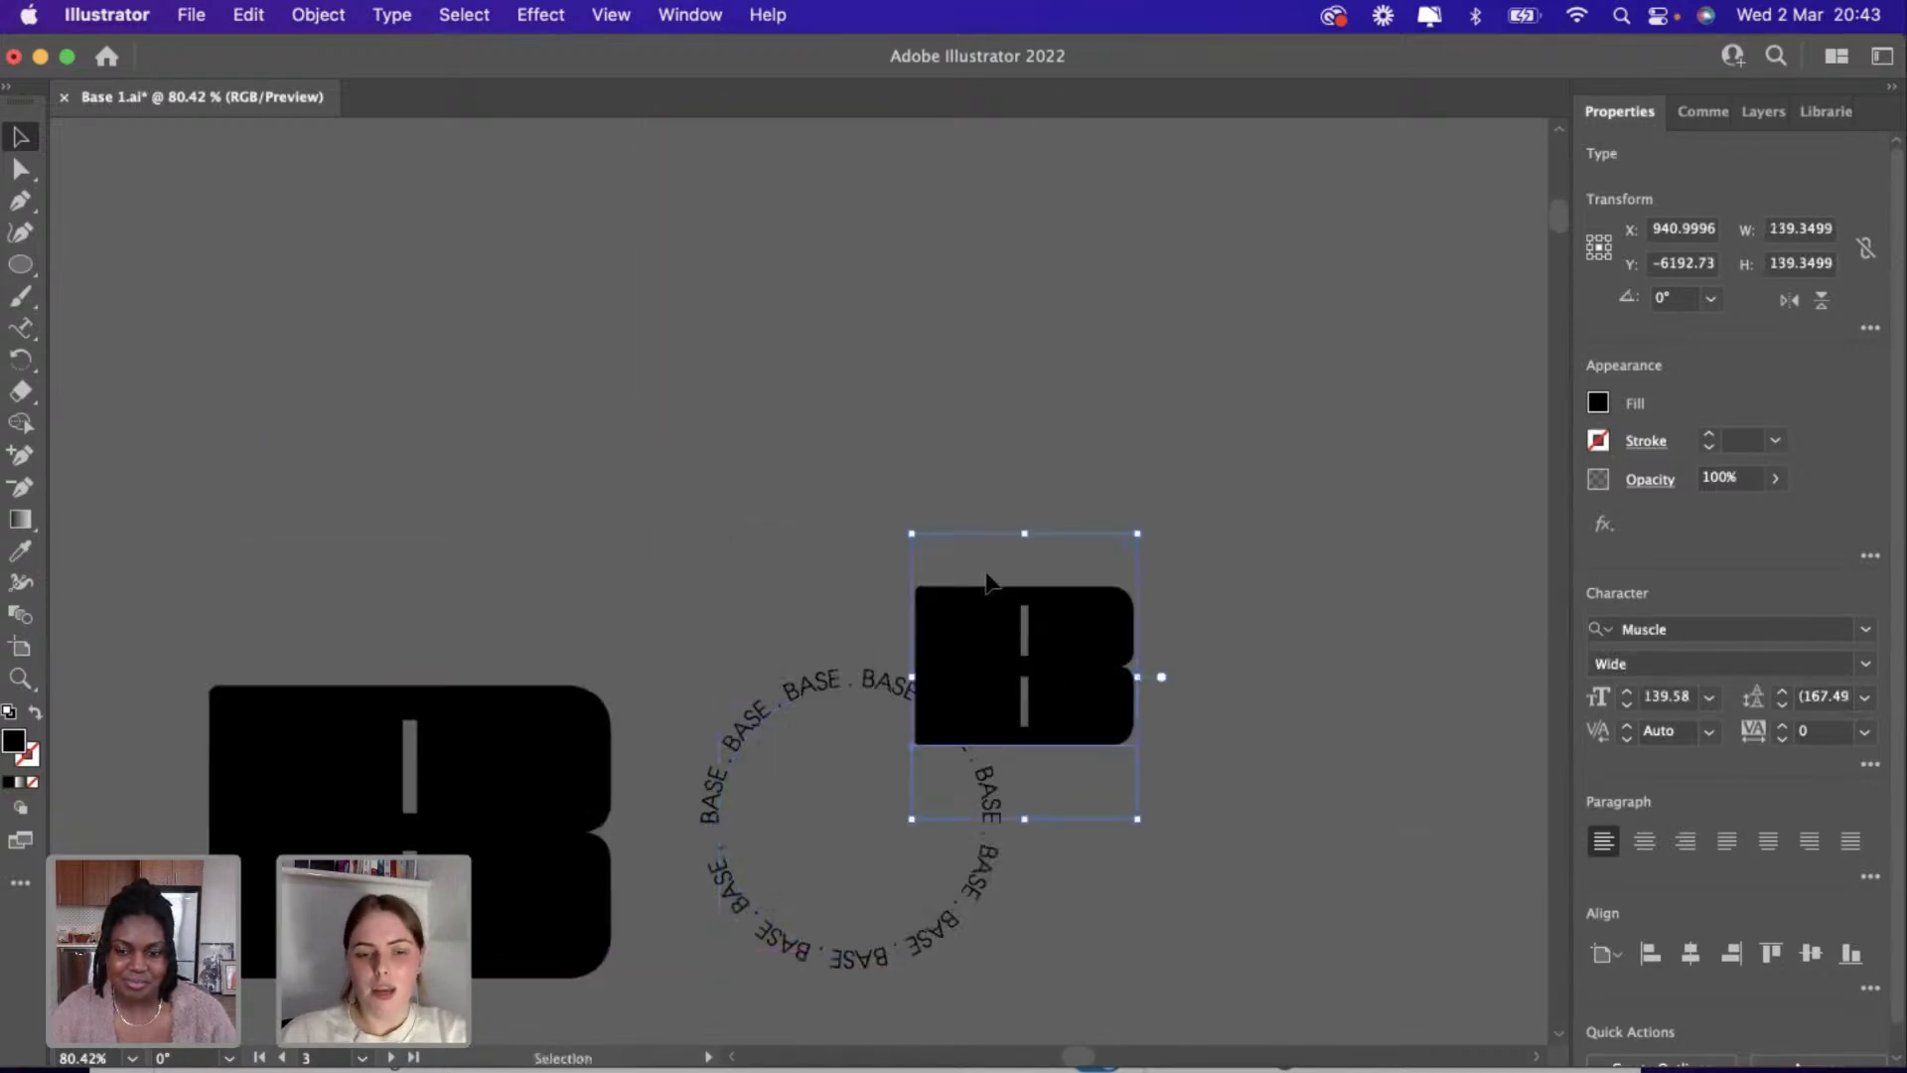
left_click_drag(808, 711, 699, 256)
left_click(1101, 689)
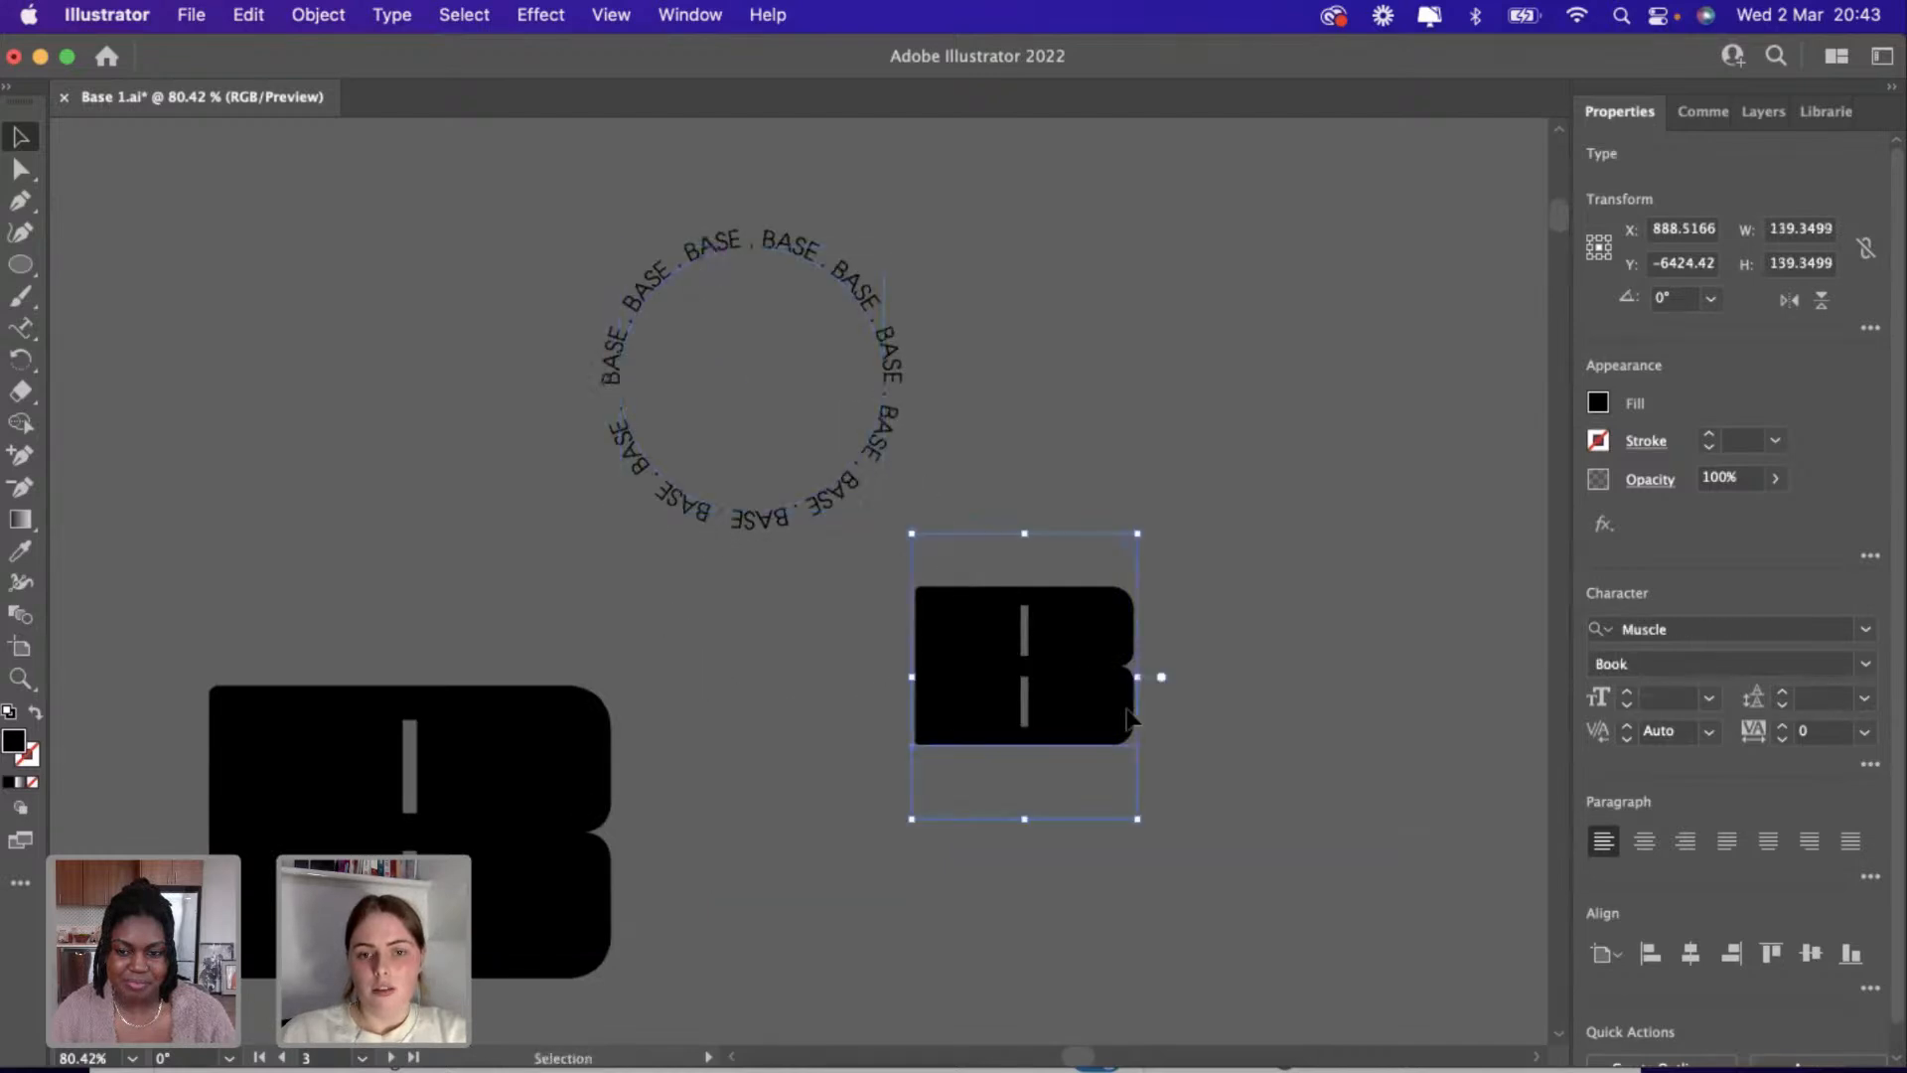
Shrink the small B further and place it inside the circular BASE text.
left_click_drag(1138, 817, 1075, 773)
left_click_drag(1033, 671, 785, 417)
left_click(1044, 598)
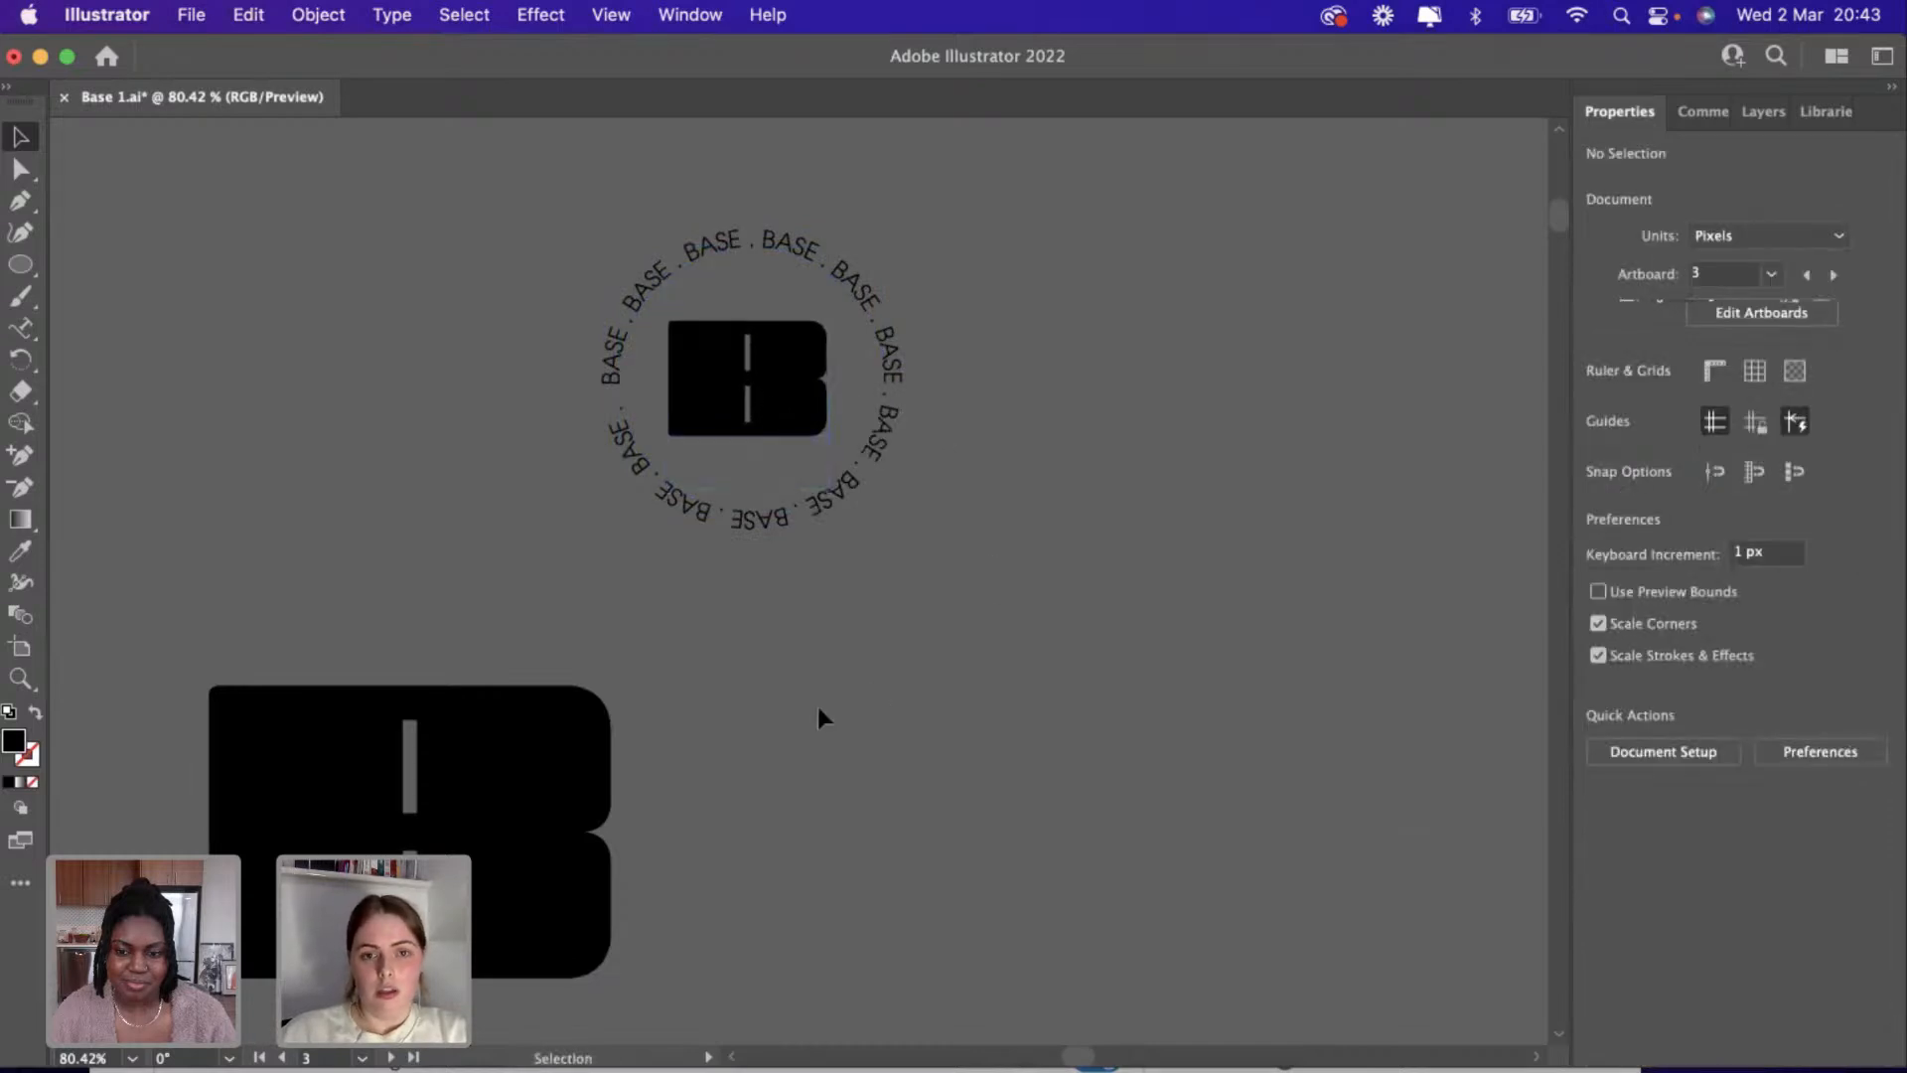
Align the centres of the small B and the circular BASE text horizontally and vertically.
scroll(696, 477, "up", 2)
left_click_drag(583, 242, 909, 666)
left_click(1072, 659)
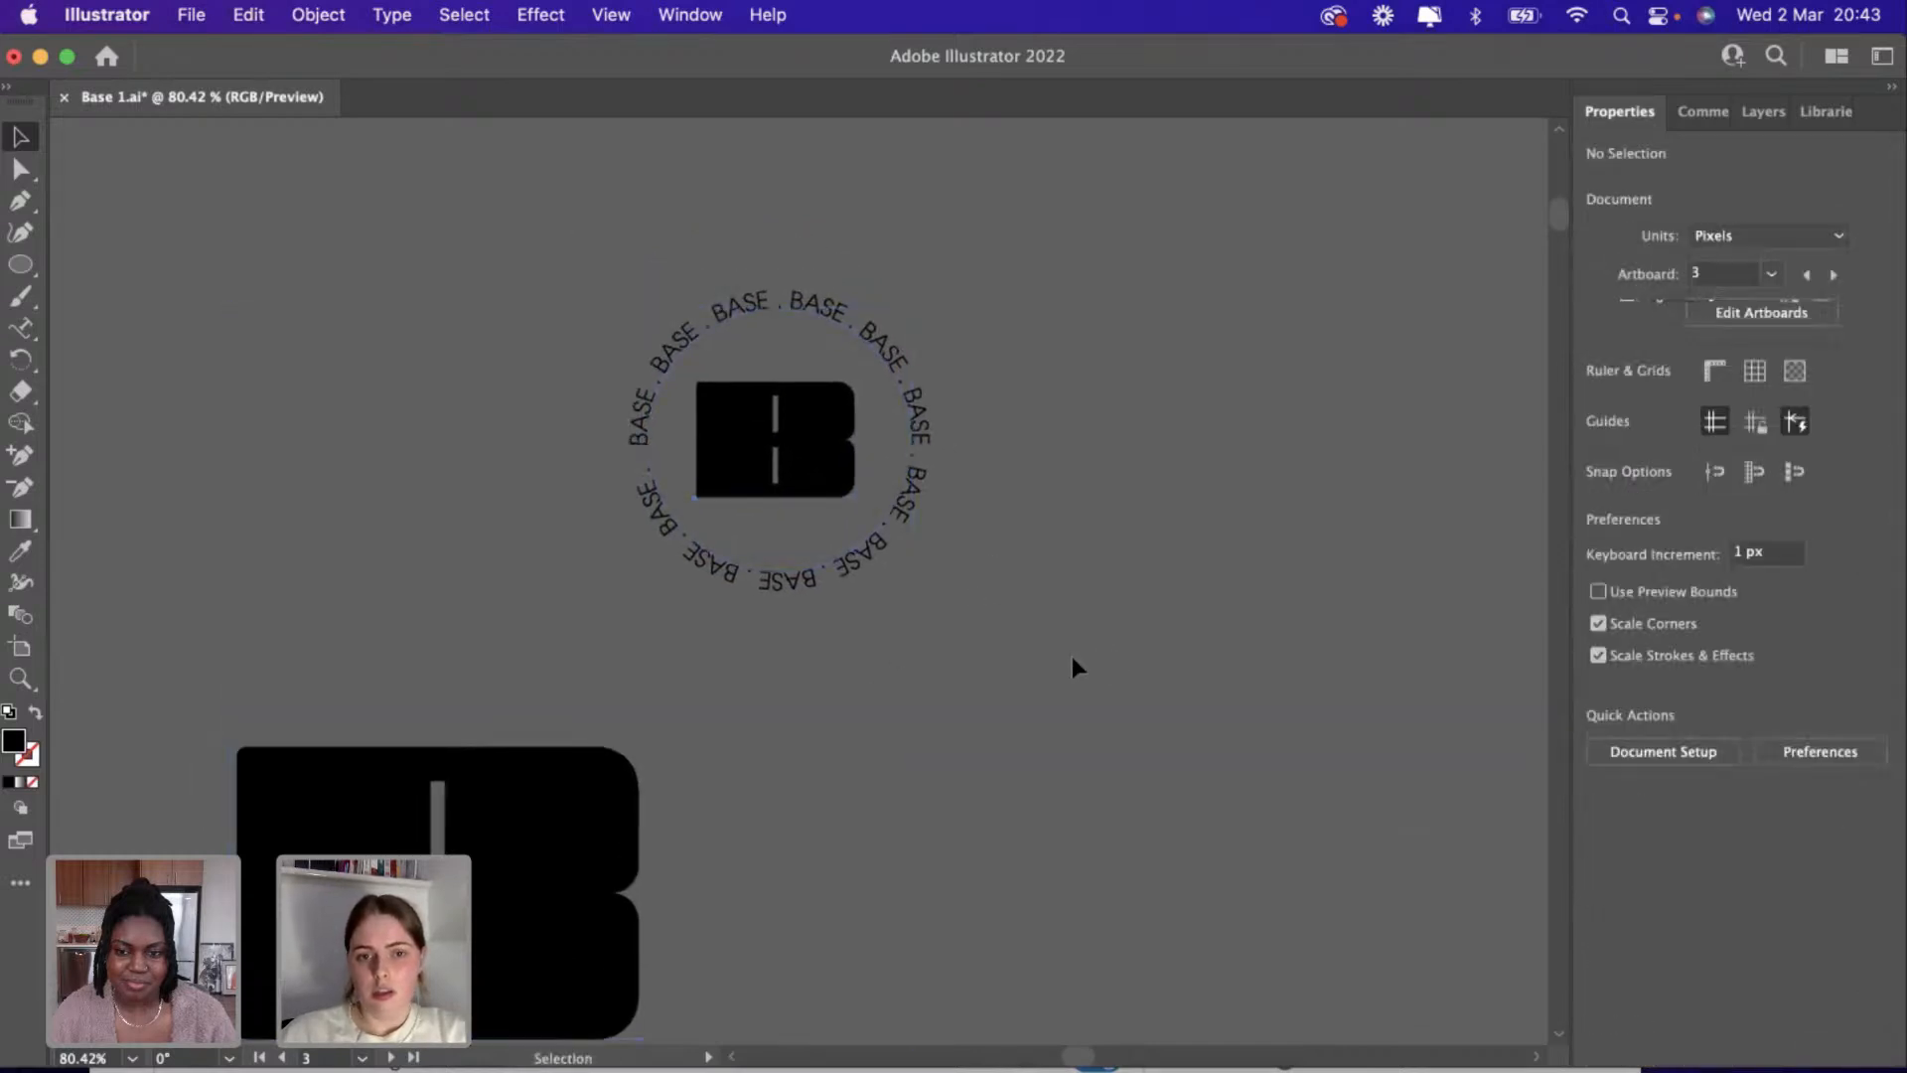
left_click(664, 343)
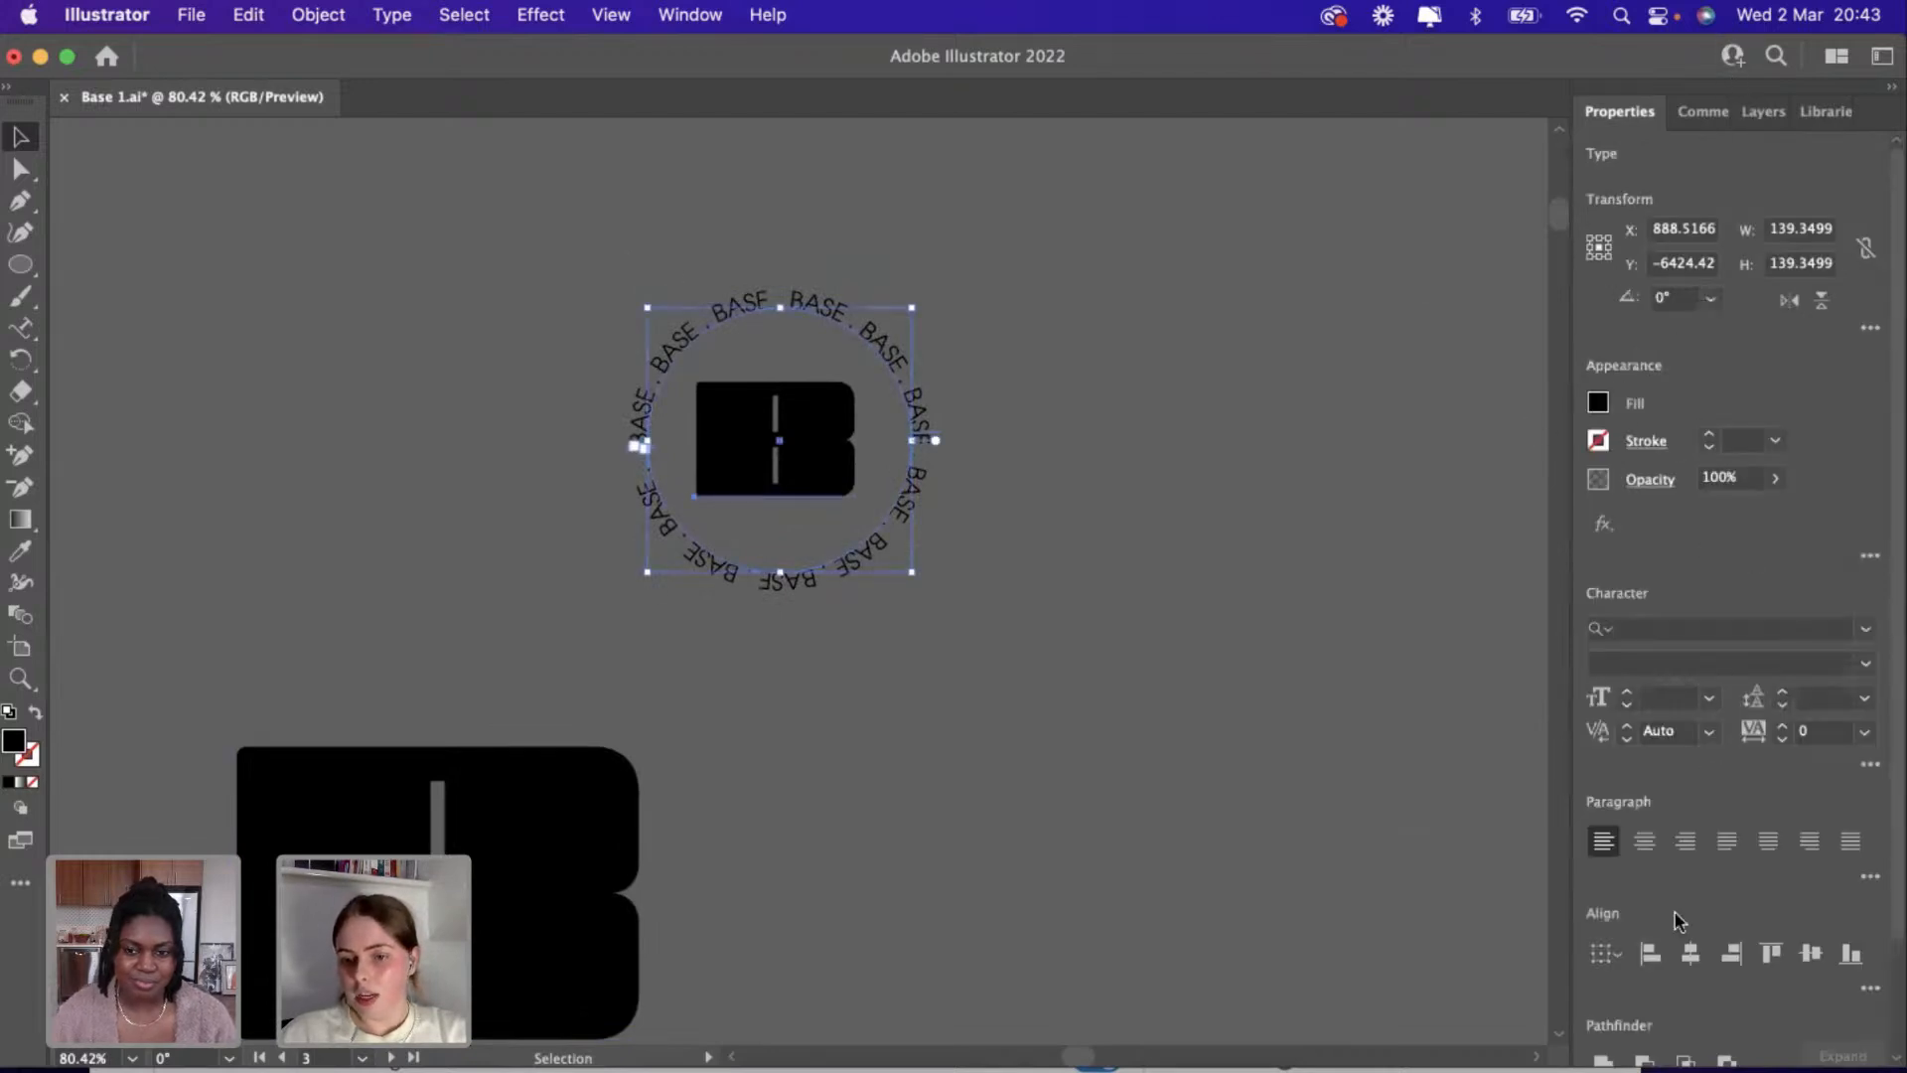
left_click(1811, 952)
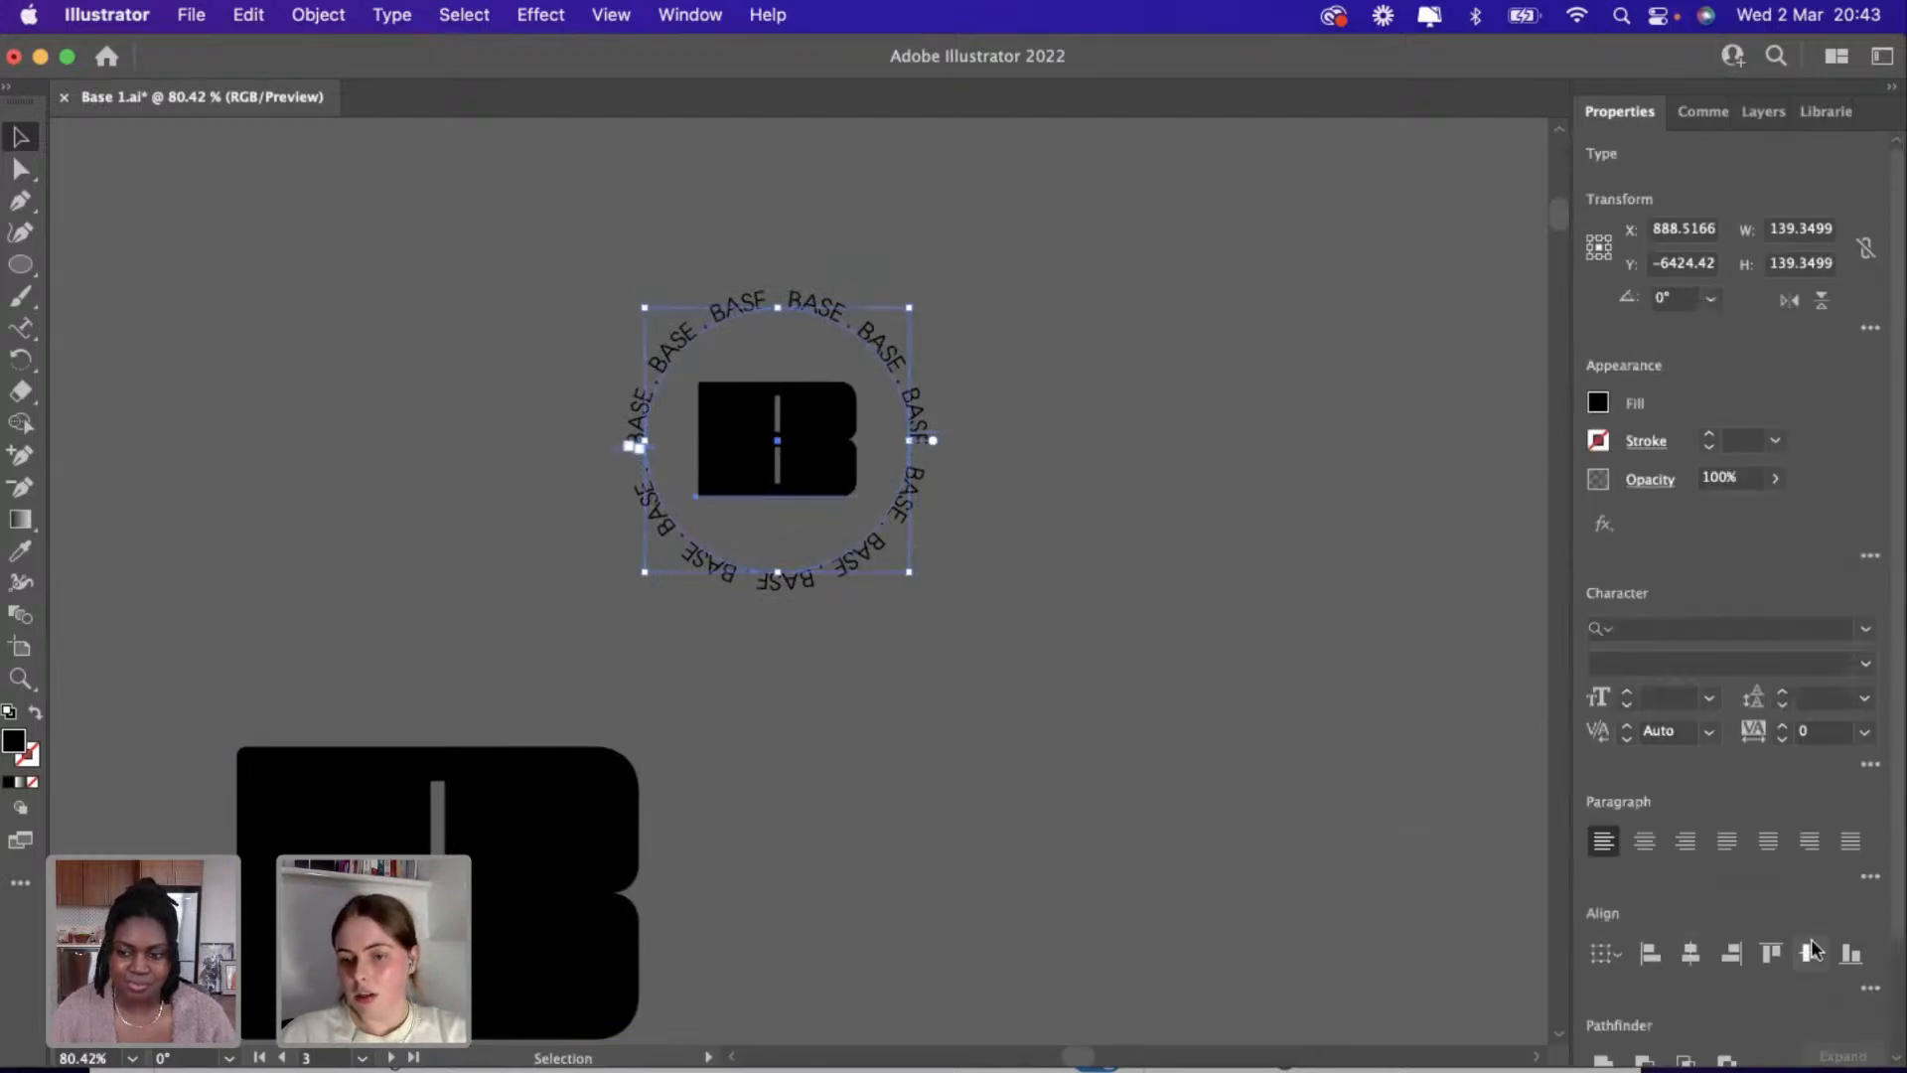
Examine the circular B badge up close and compare it with the other BASE logo variations.
left_click(887, 673)
scroll(887, 673, "up", 2)
scroll(880, 660, "right", 3)
key("a")
left_click(772, 612)
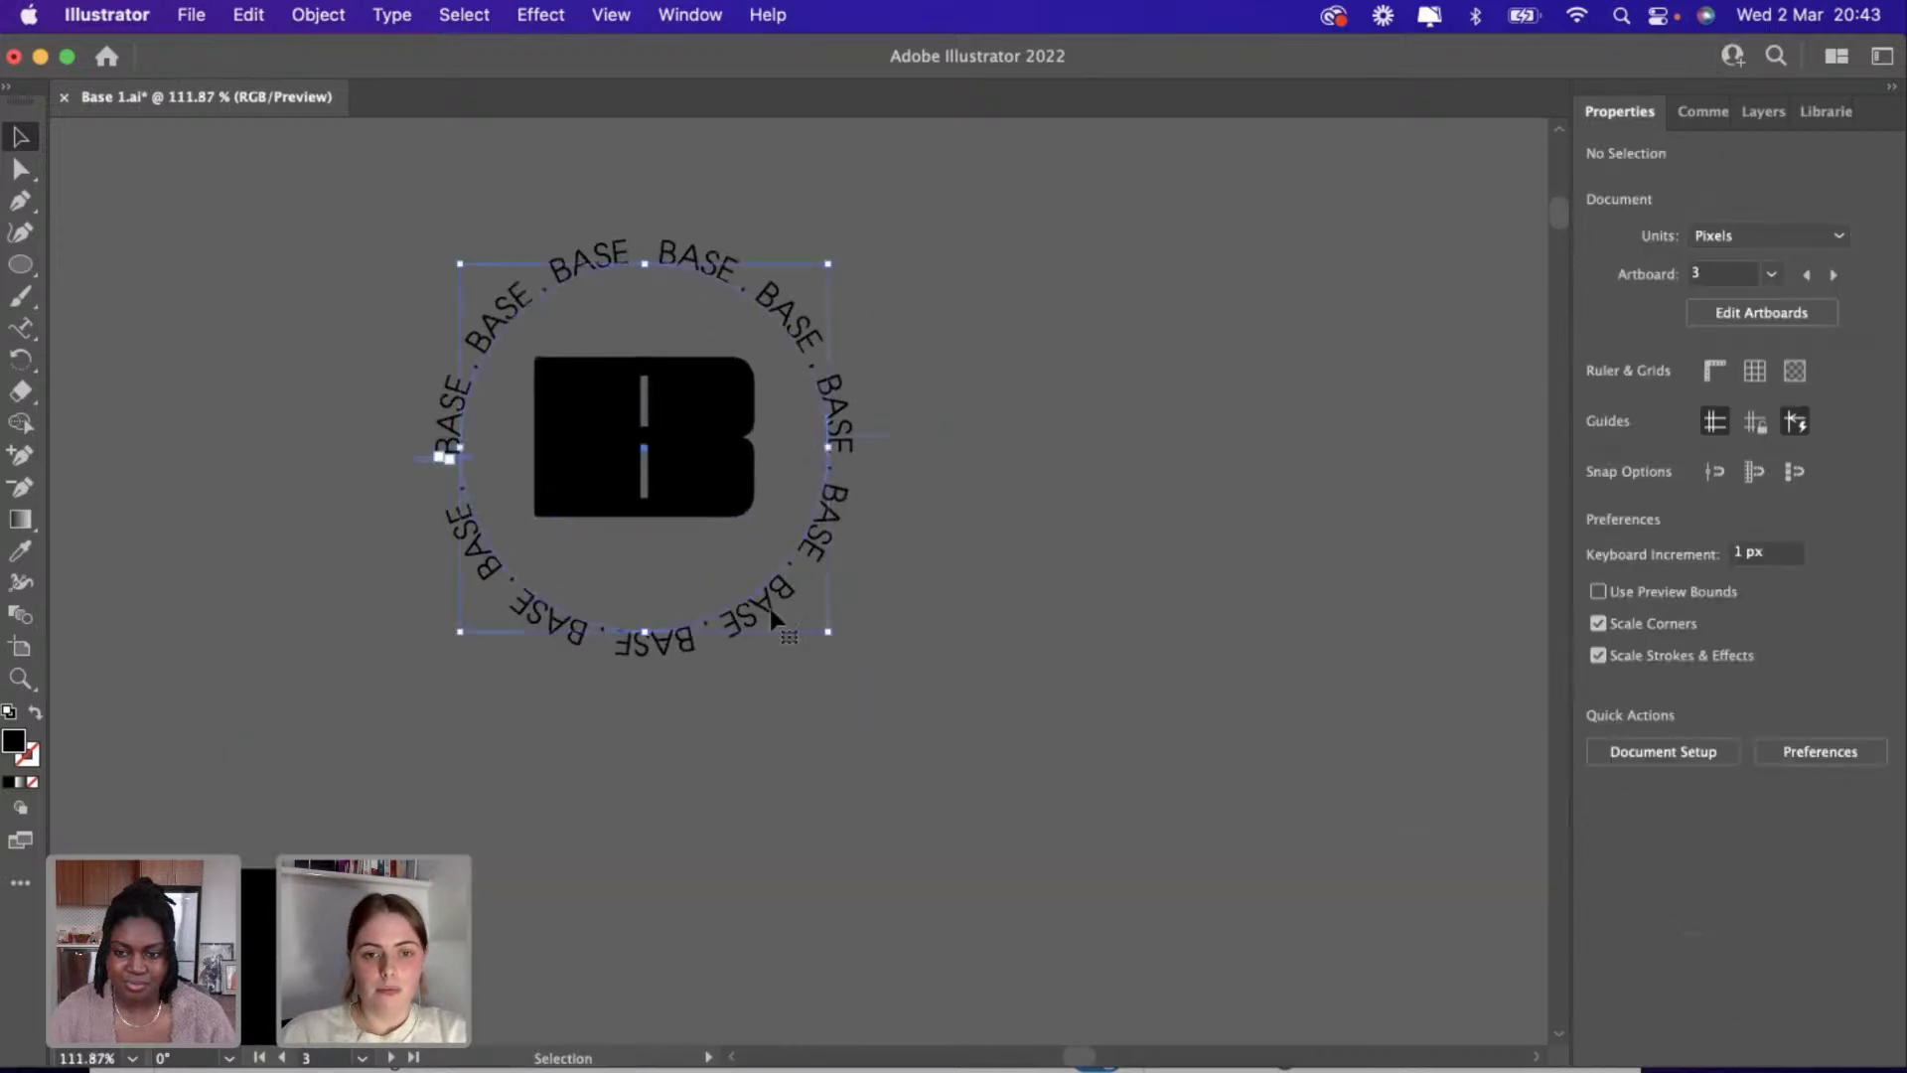
key("v")
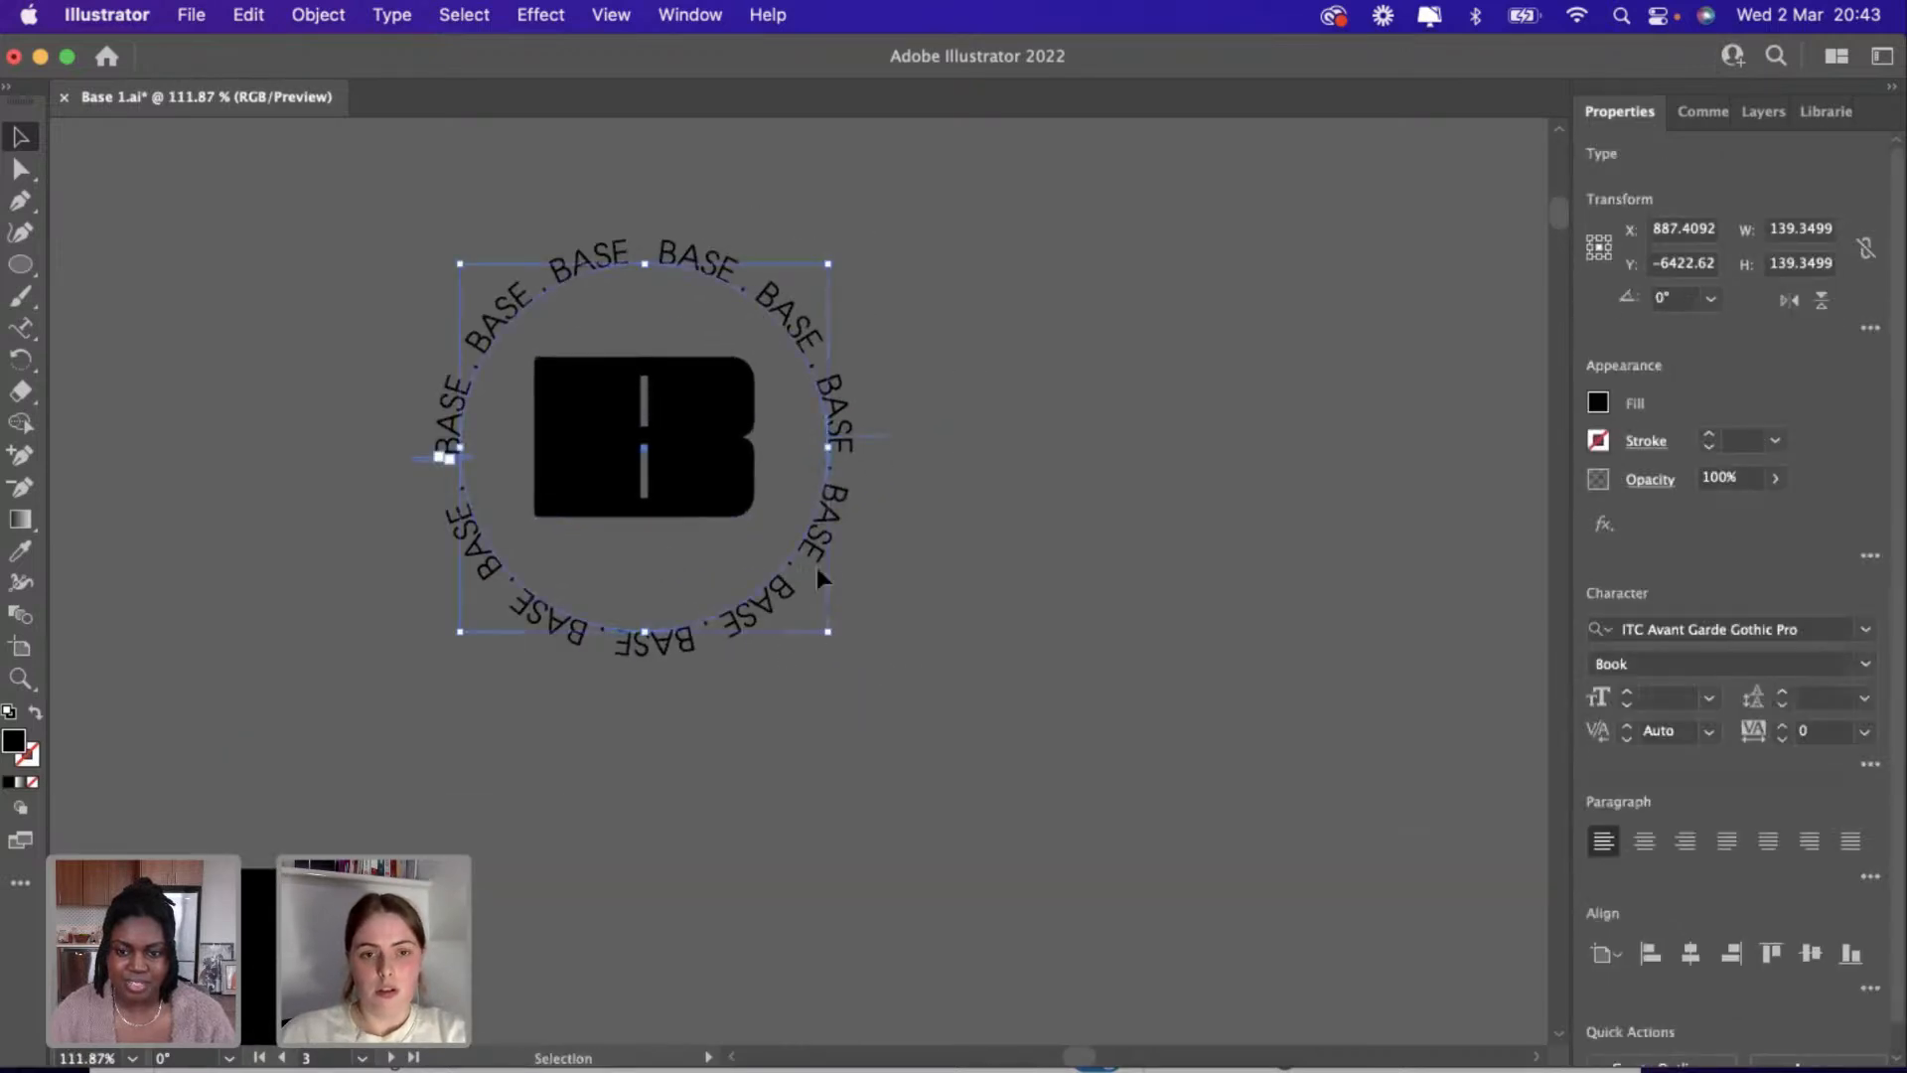
left_click(818, 570)
scroll(821, 579, "down", 5)
scroll(820, 578, "down", 2)
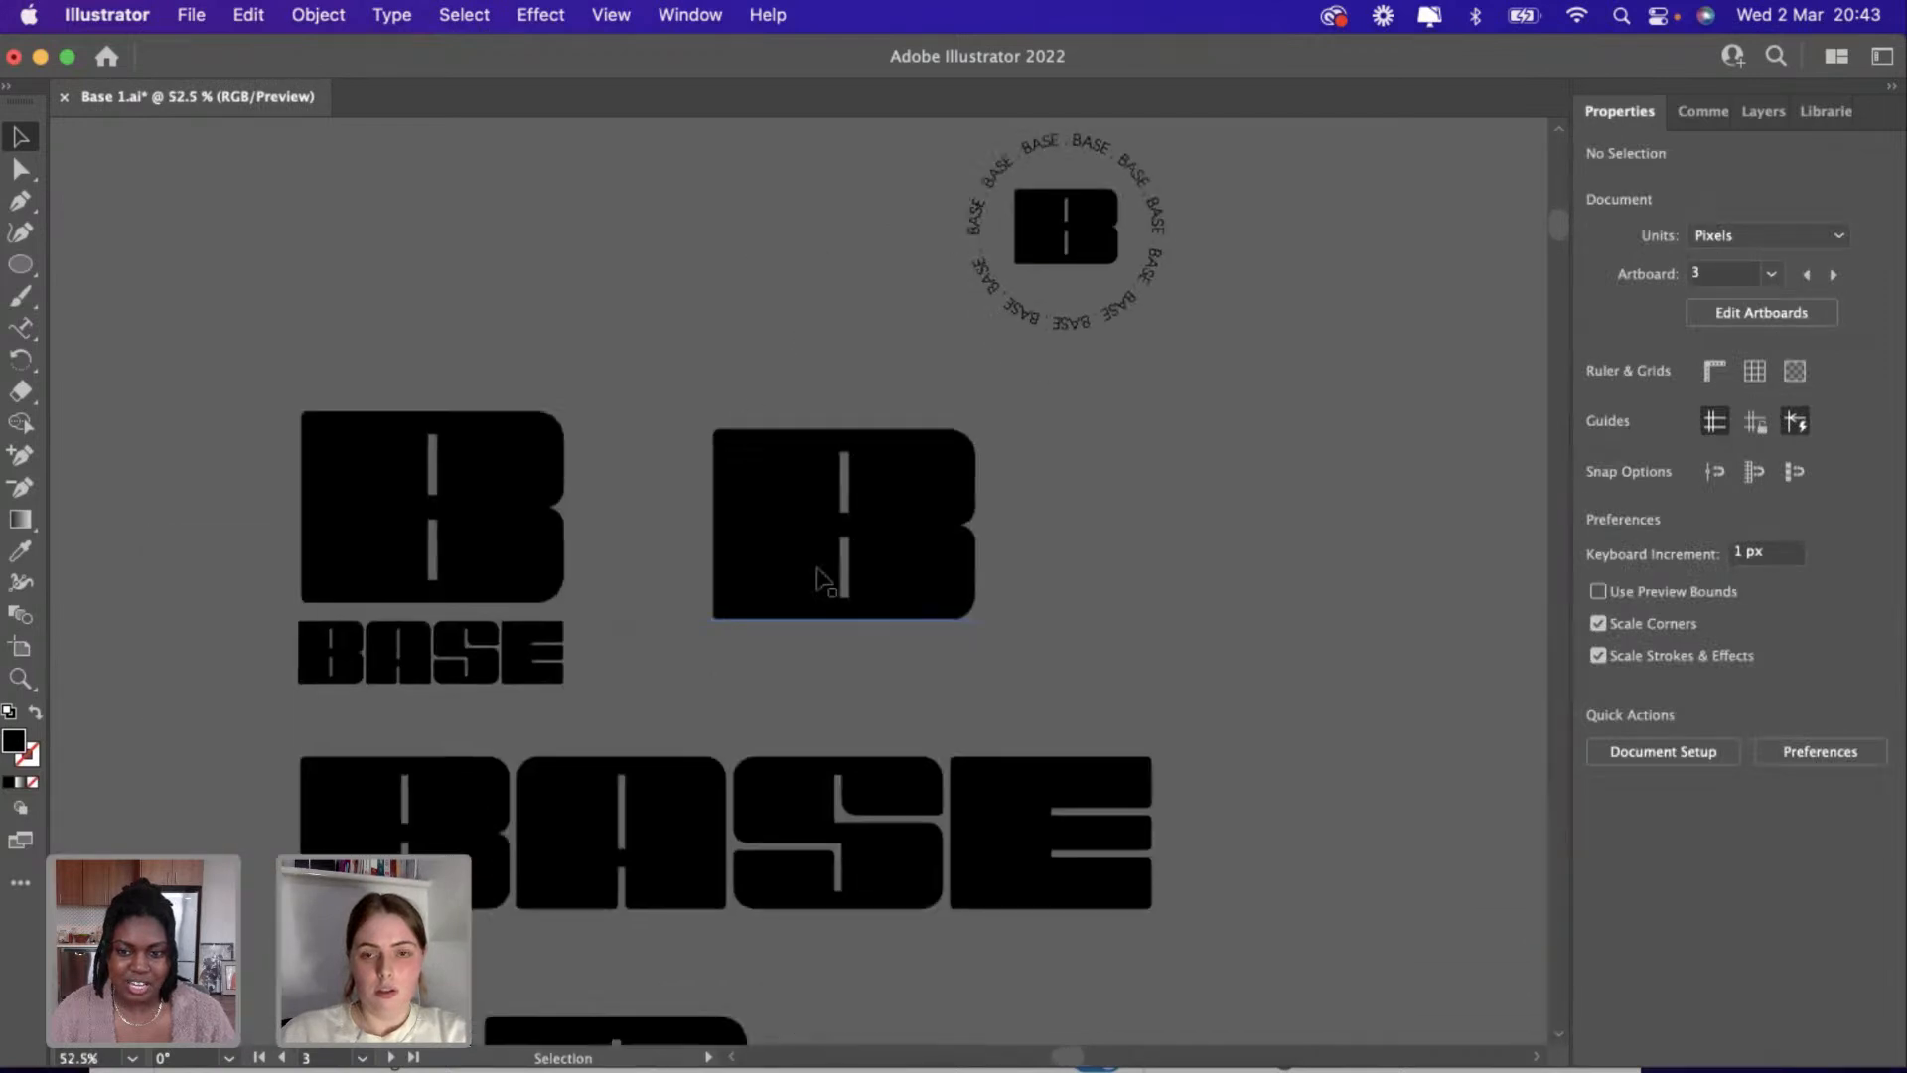
scroll(818, 574, "down", 4)
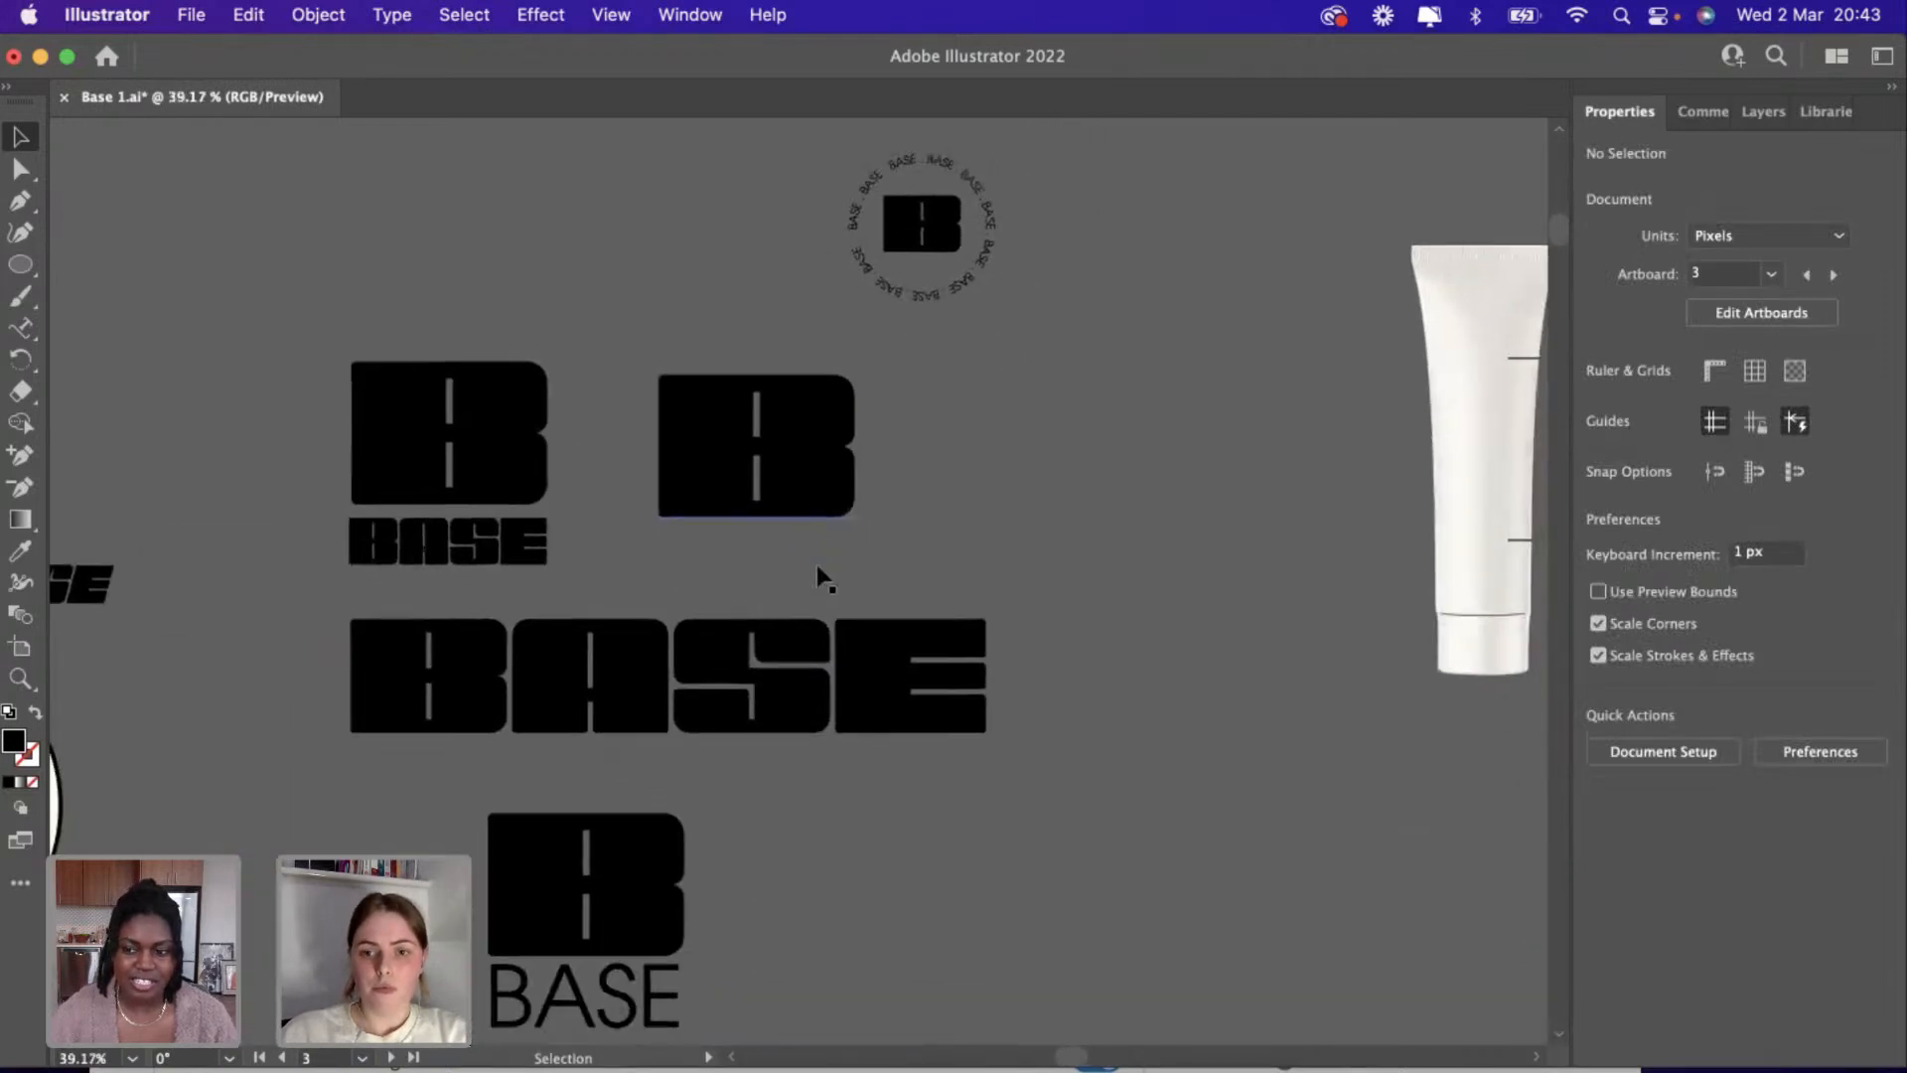
scroll(818, 574, "left", 6)
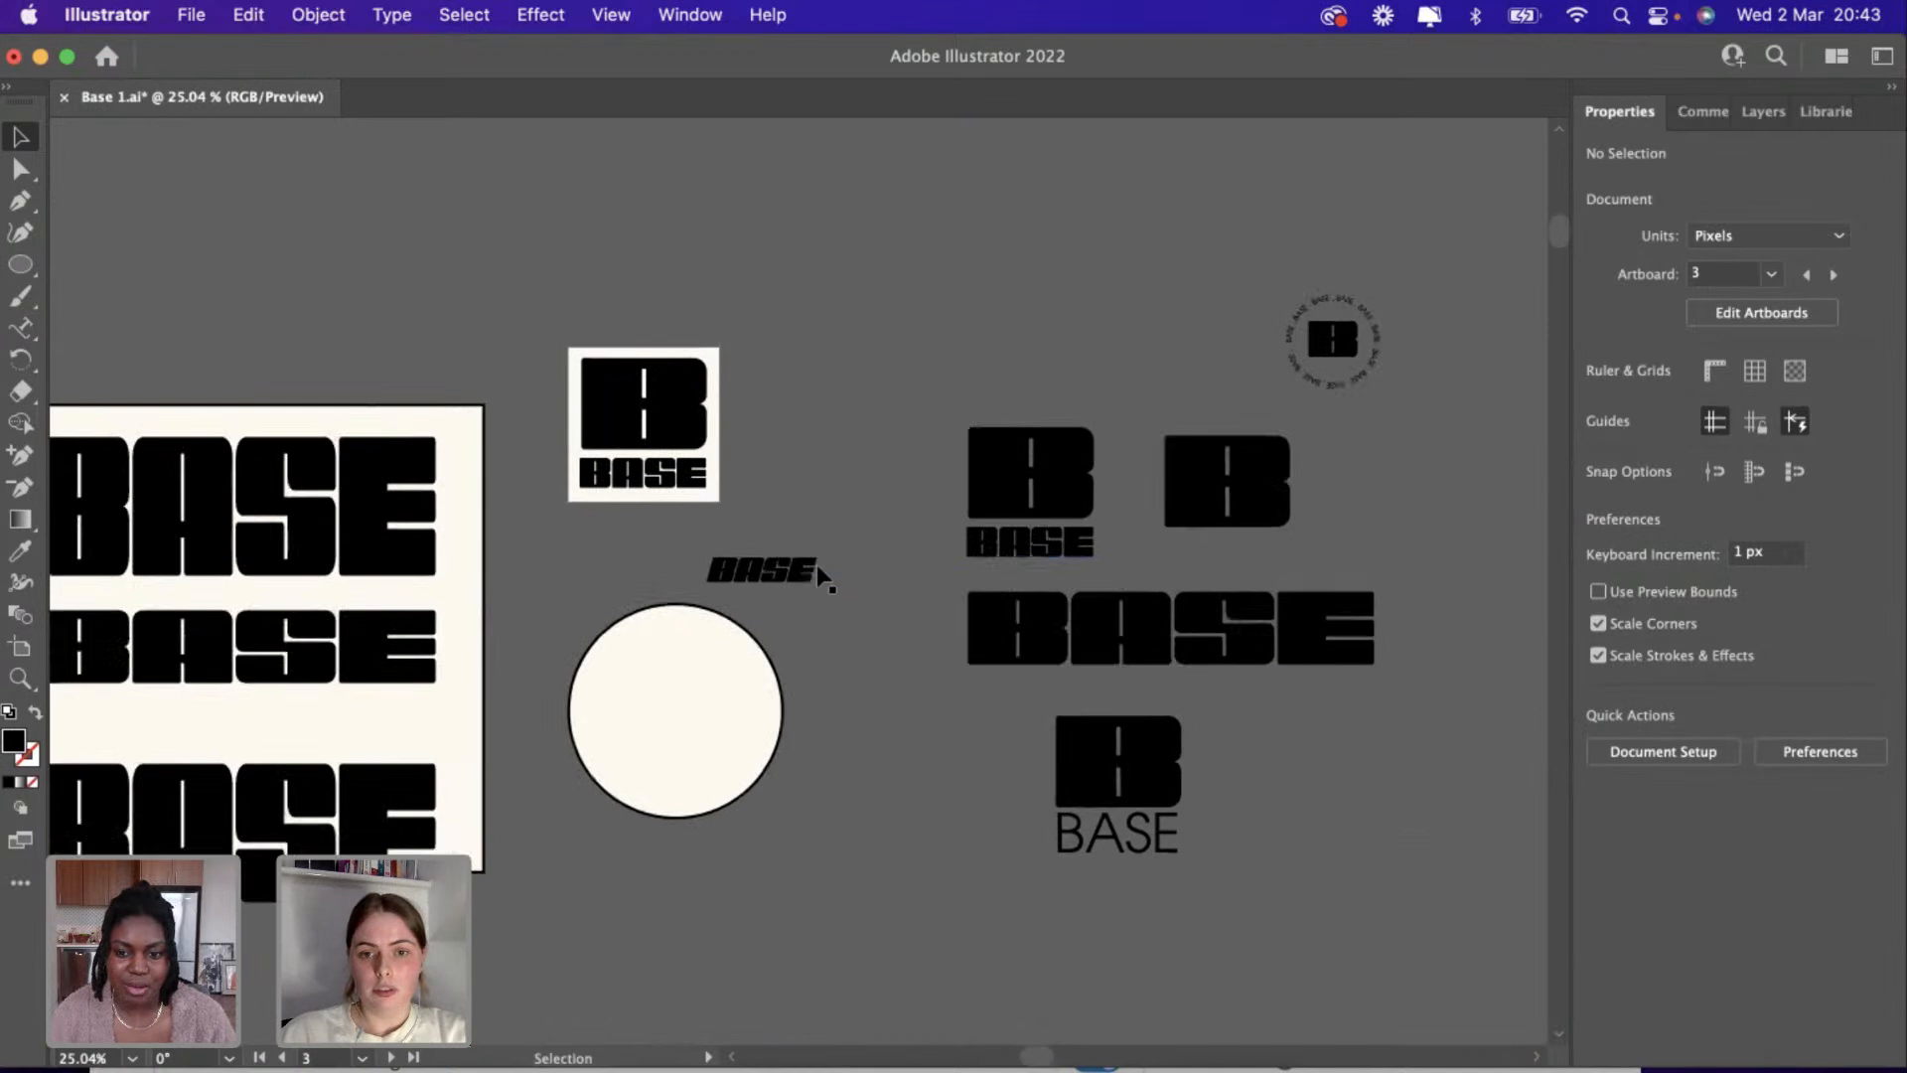
Place the circular badge beside the second large B and move the cream square logo closer to the logo group.
left_click_drag(1330, 344, 1375, 473)
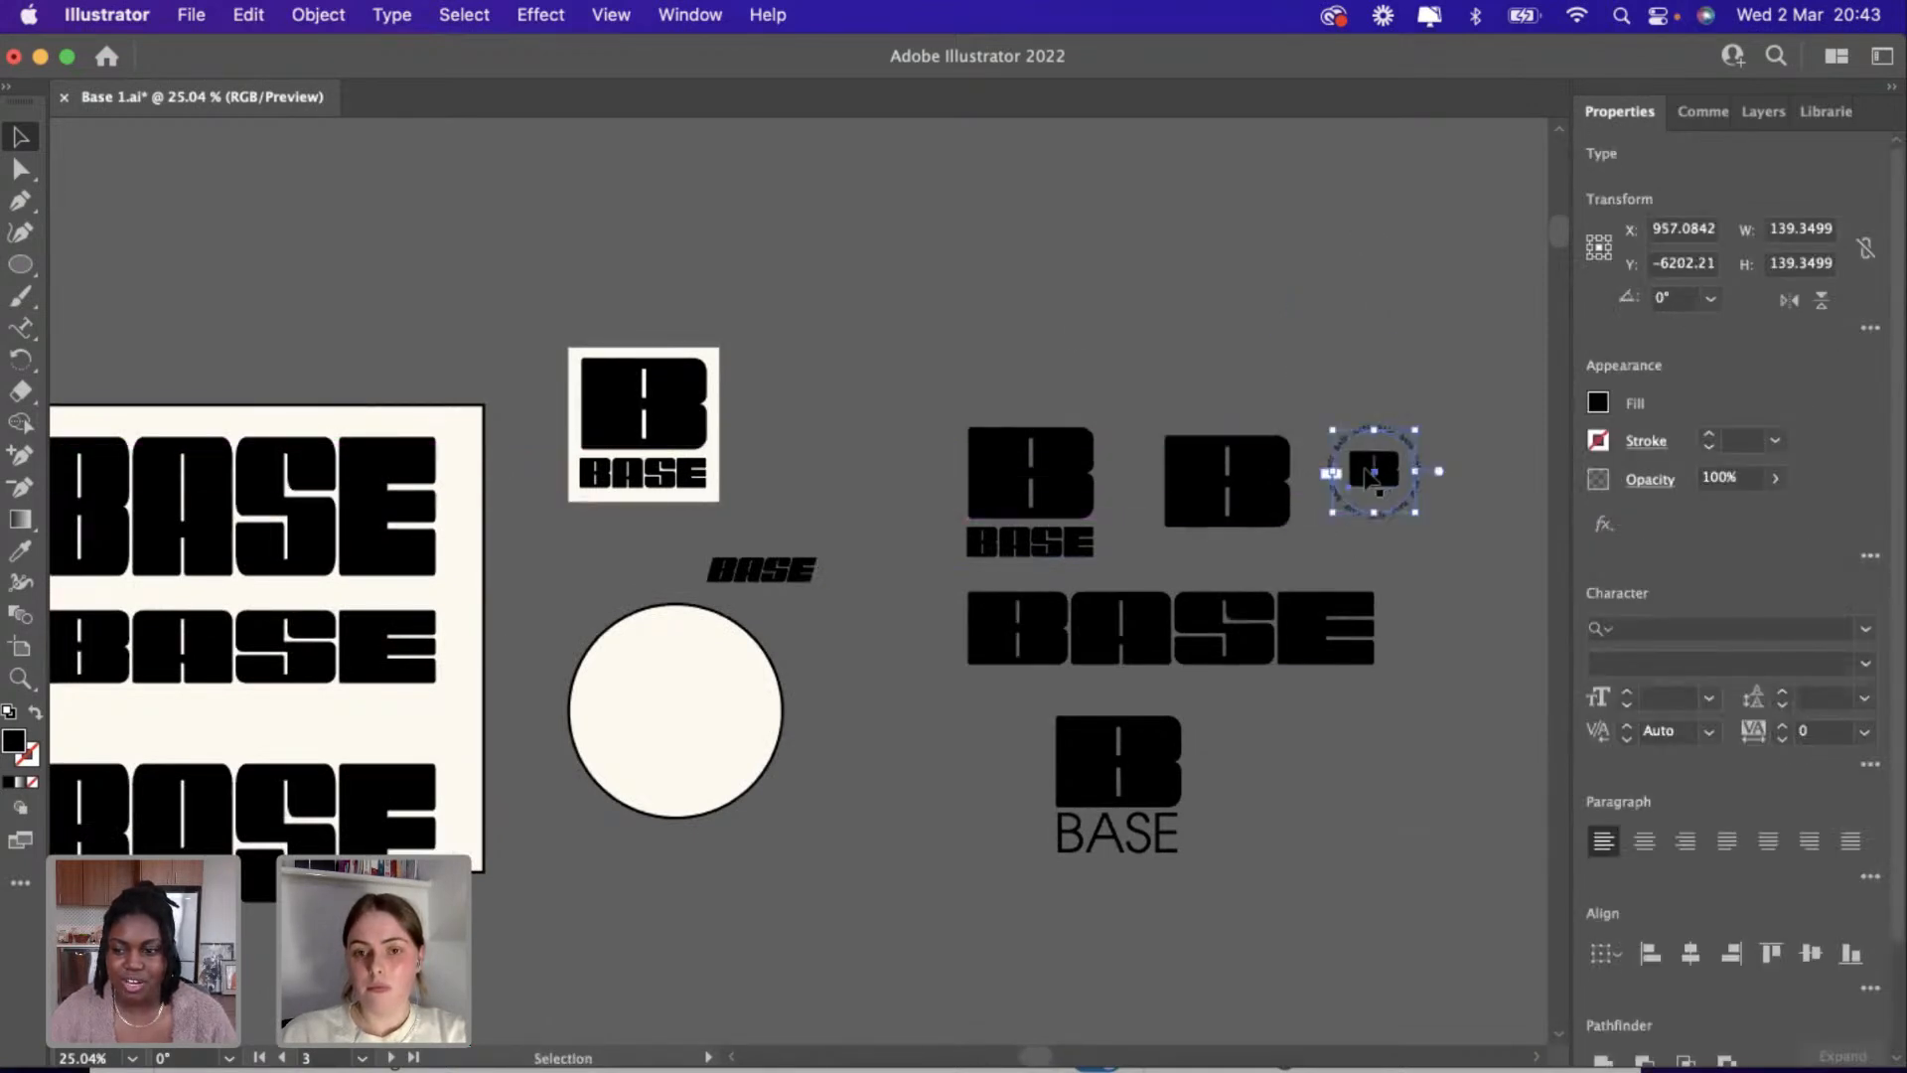
left_click(1069, 330)
scroll(1053, 338, "down", 3)
scroll(1053, 338, "right", 4)
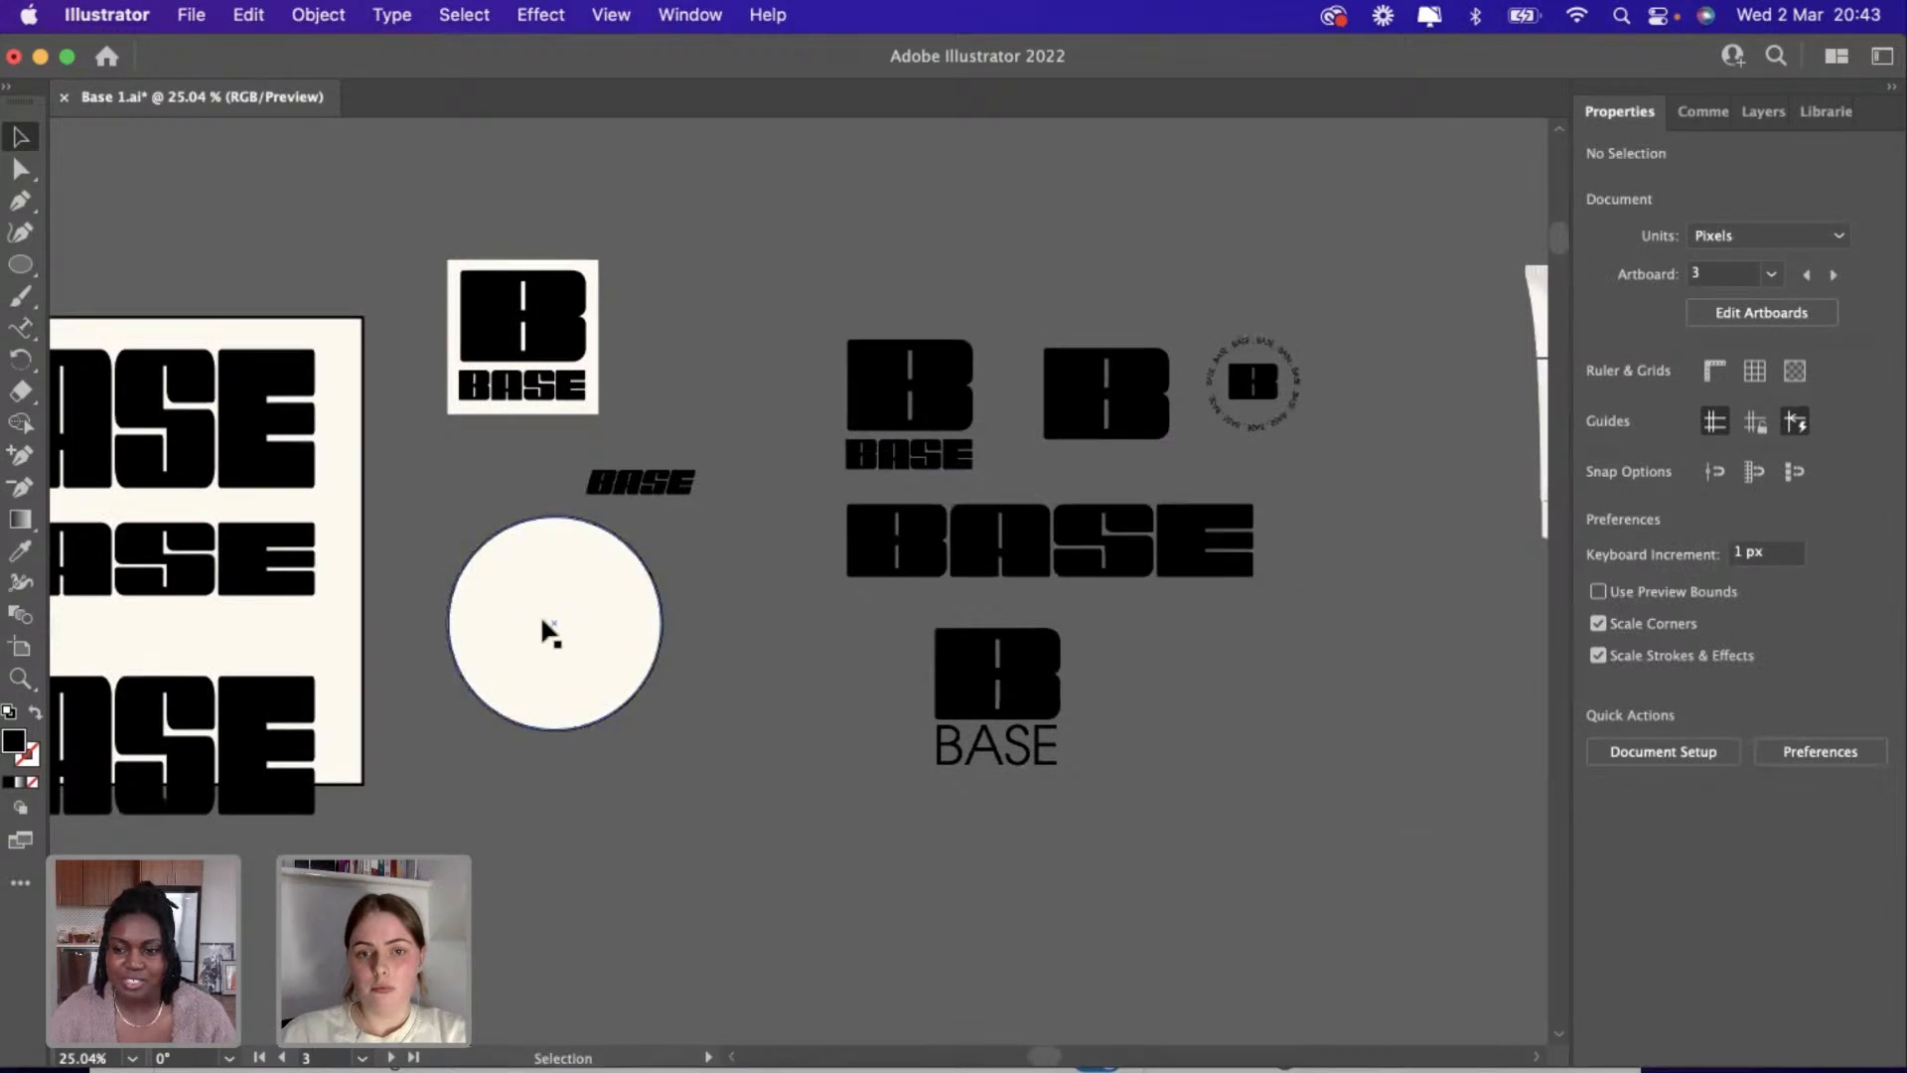
left_click_drag(545, 368, 777, 290)
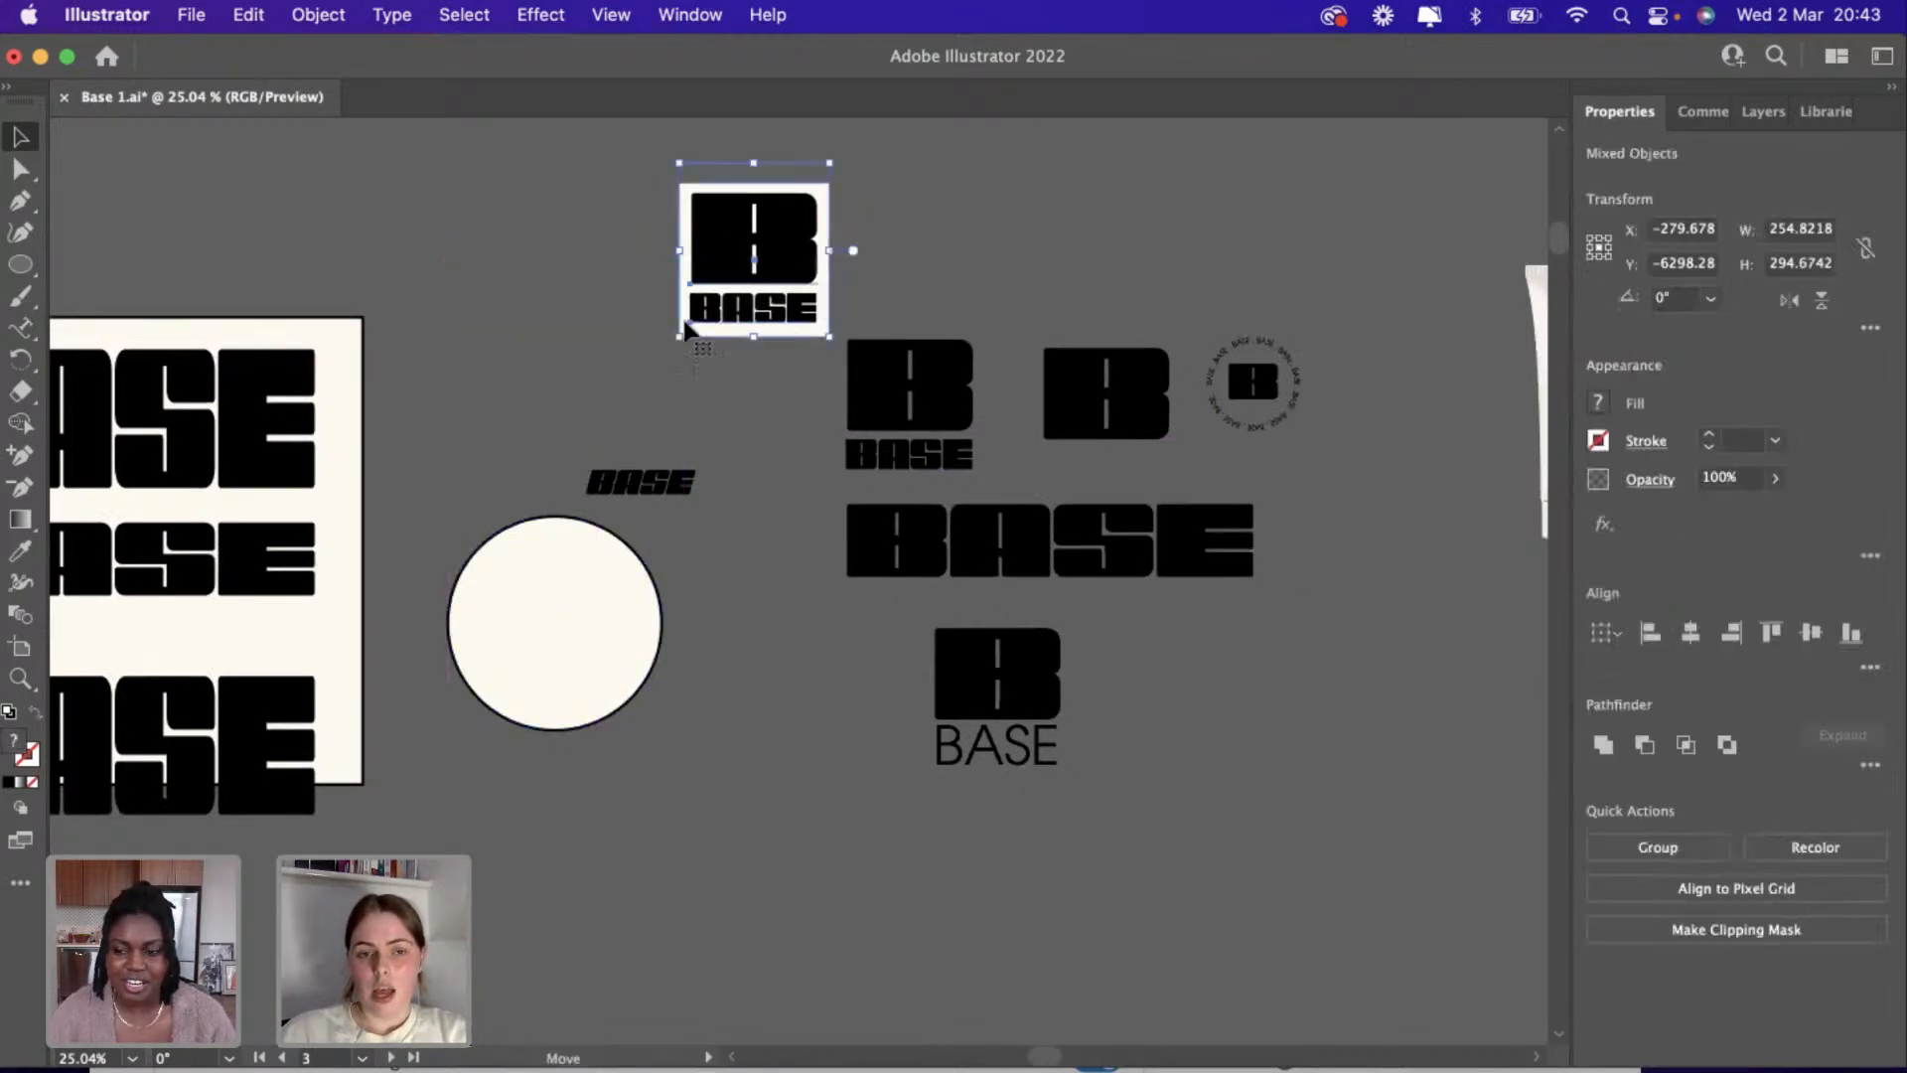
left_click(576, 421)
Move the italic BASE wordmark under the wide BASE wordmark, beside the B lockup with thin lettering.
left_click_drag(641, 481, 1278, 691)
scroll(1278, 691, "up", 2)
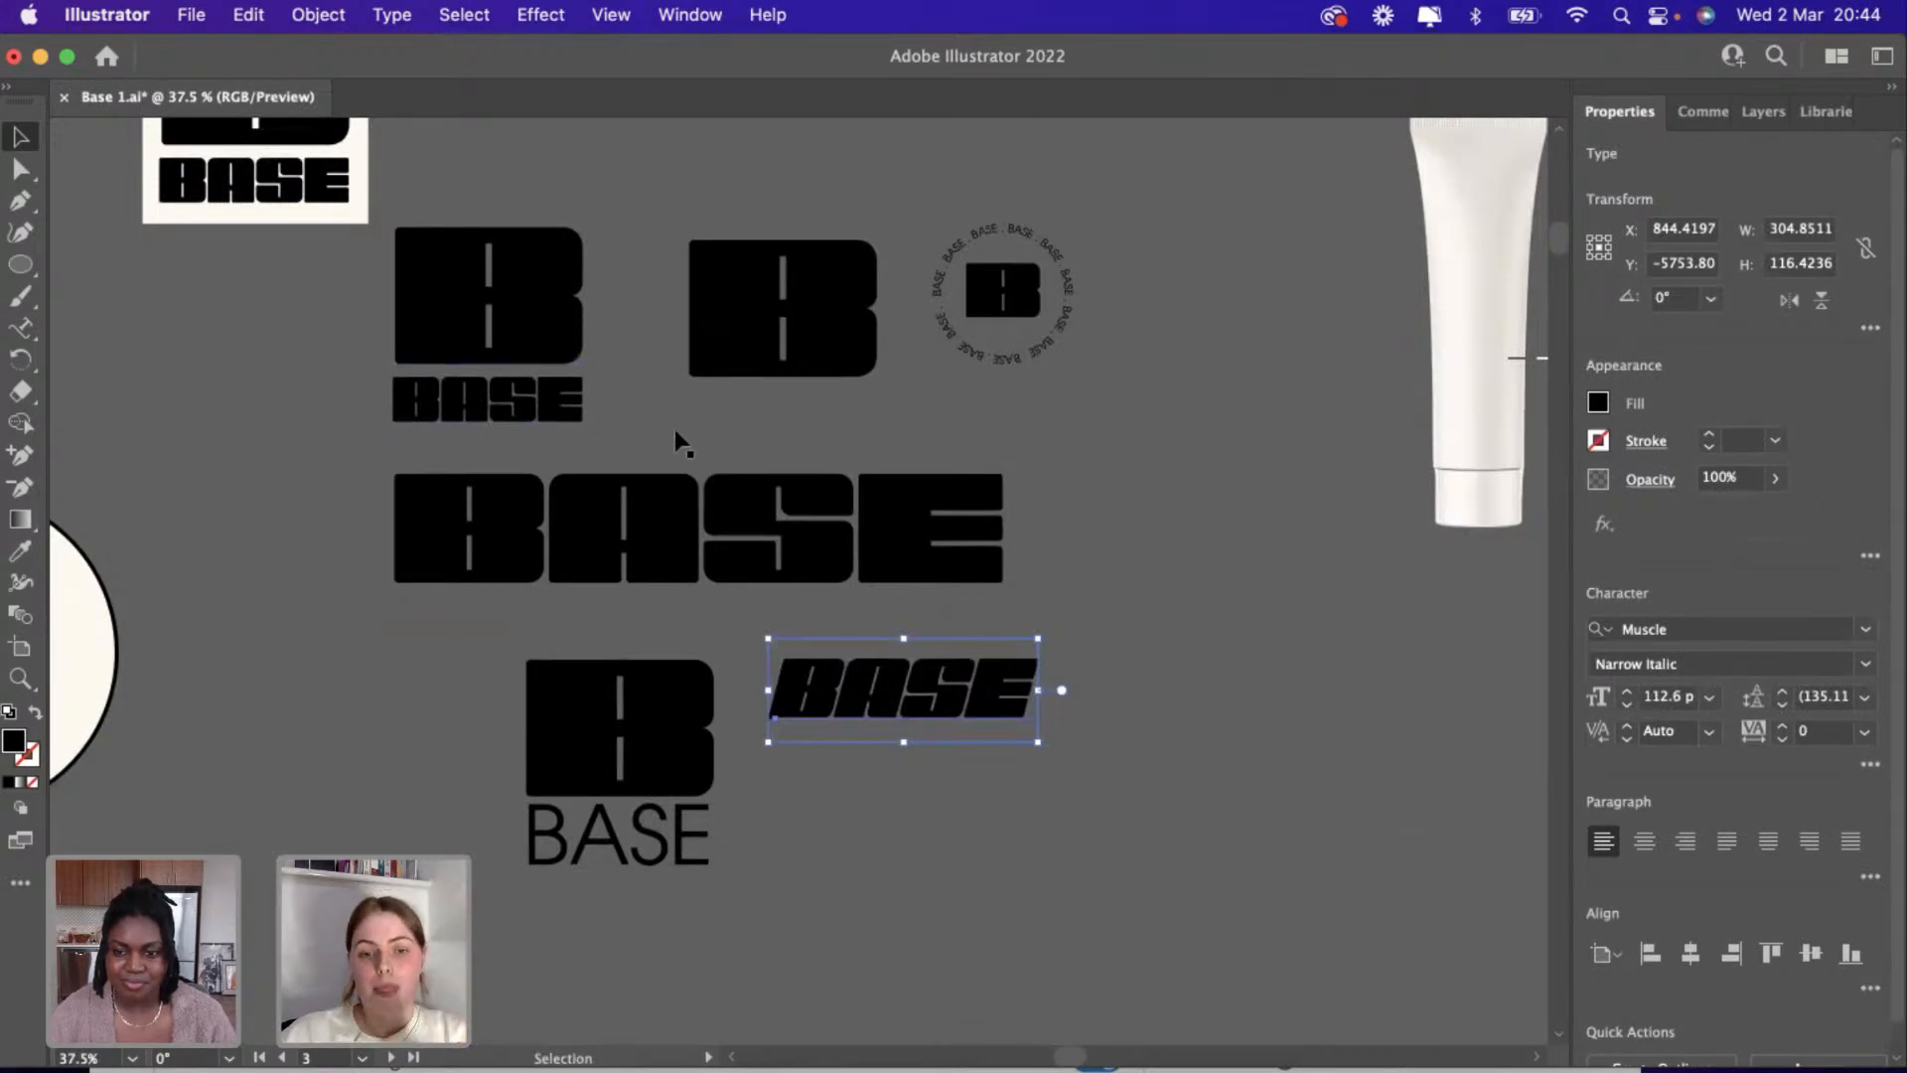
left_click_drag(916, 693, 1021, 712)
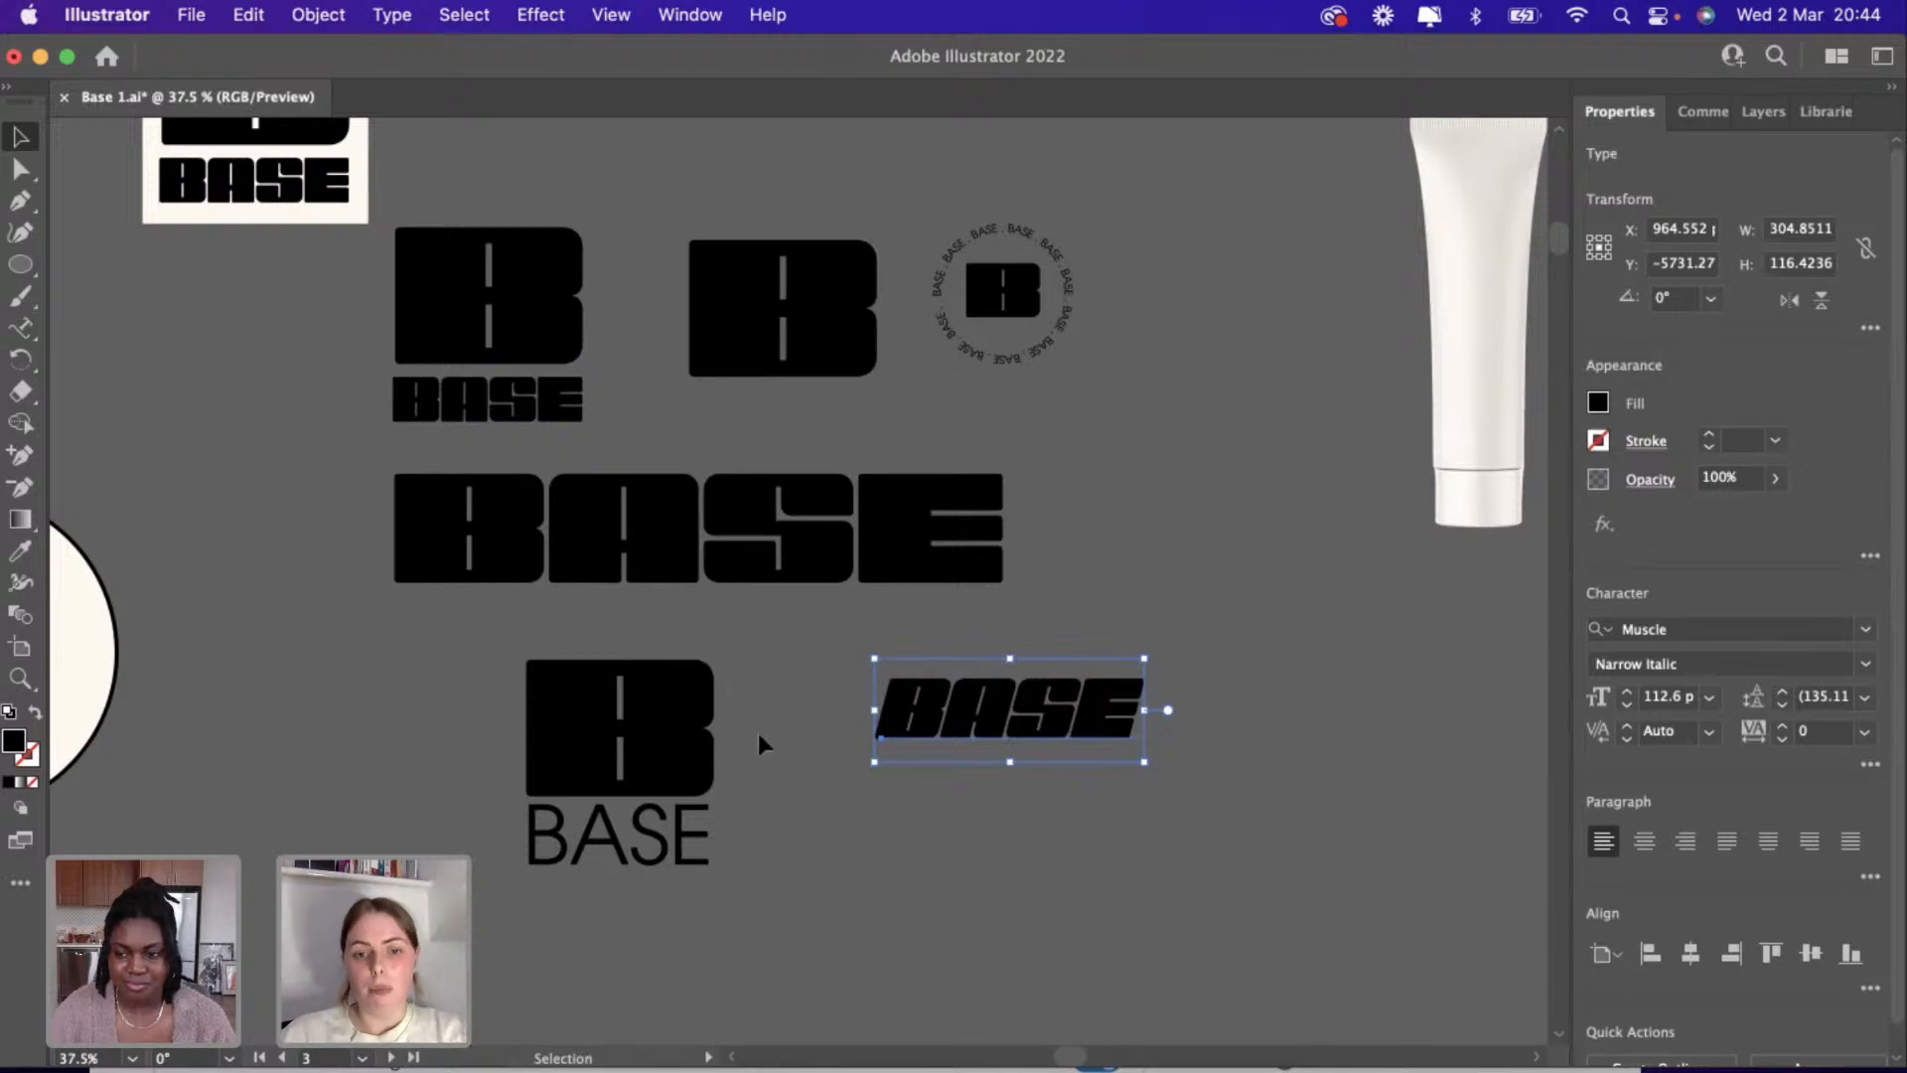
left_click(892, 830)
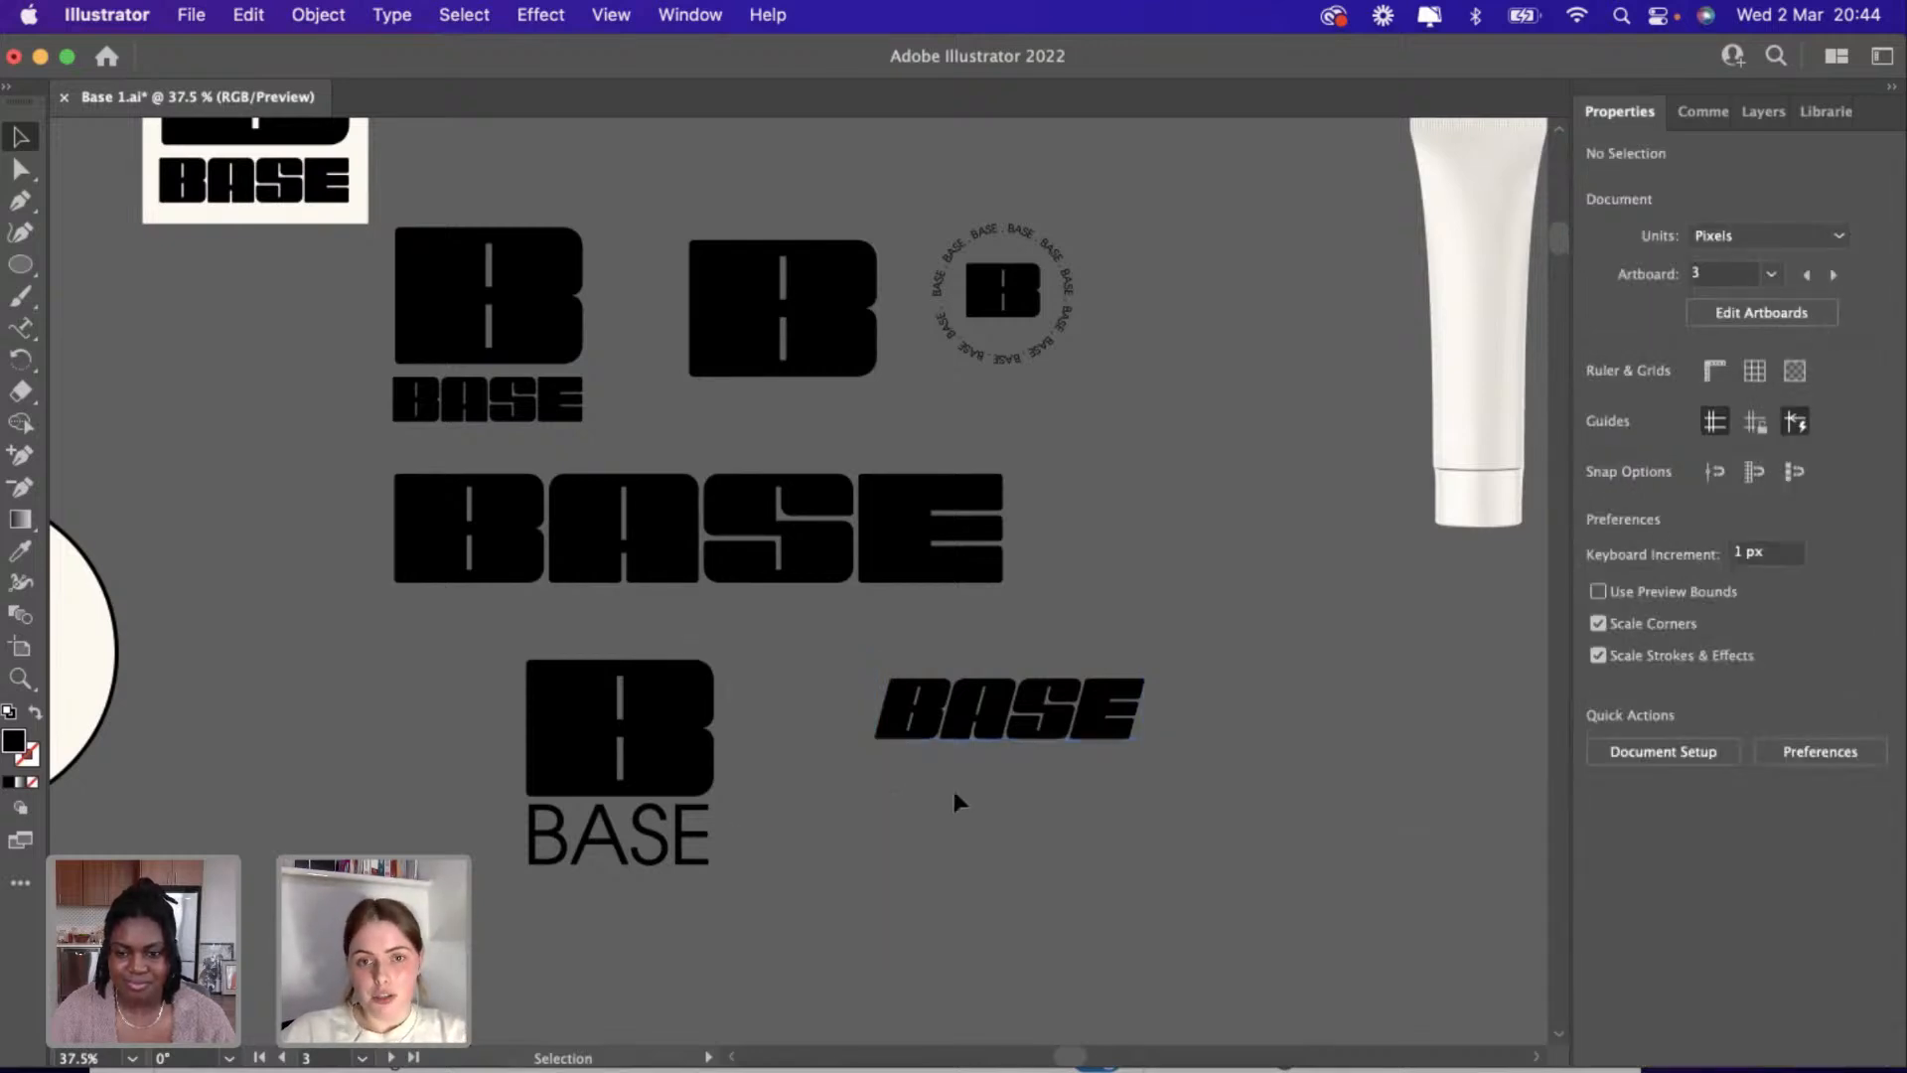
Duplicate the thin BASE text from the lower B lockup and place the copy under the italic BASE wordmark.
scroll(694, 728, "up", 3)
scroll(694, 728, "right", 1)
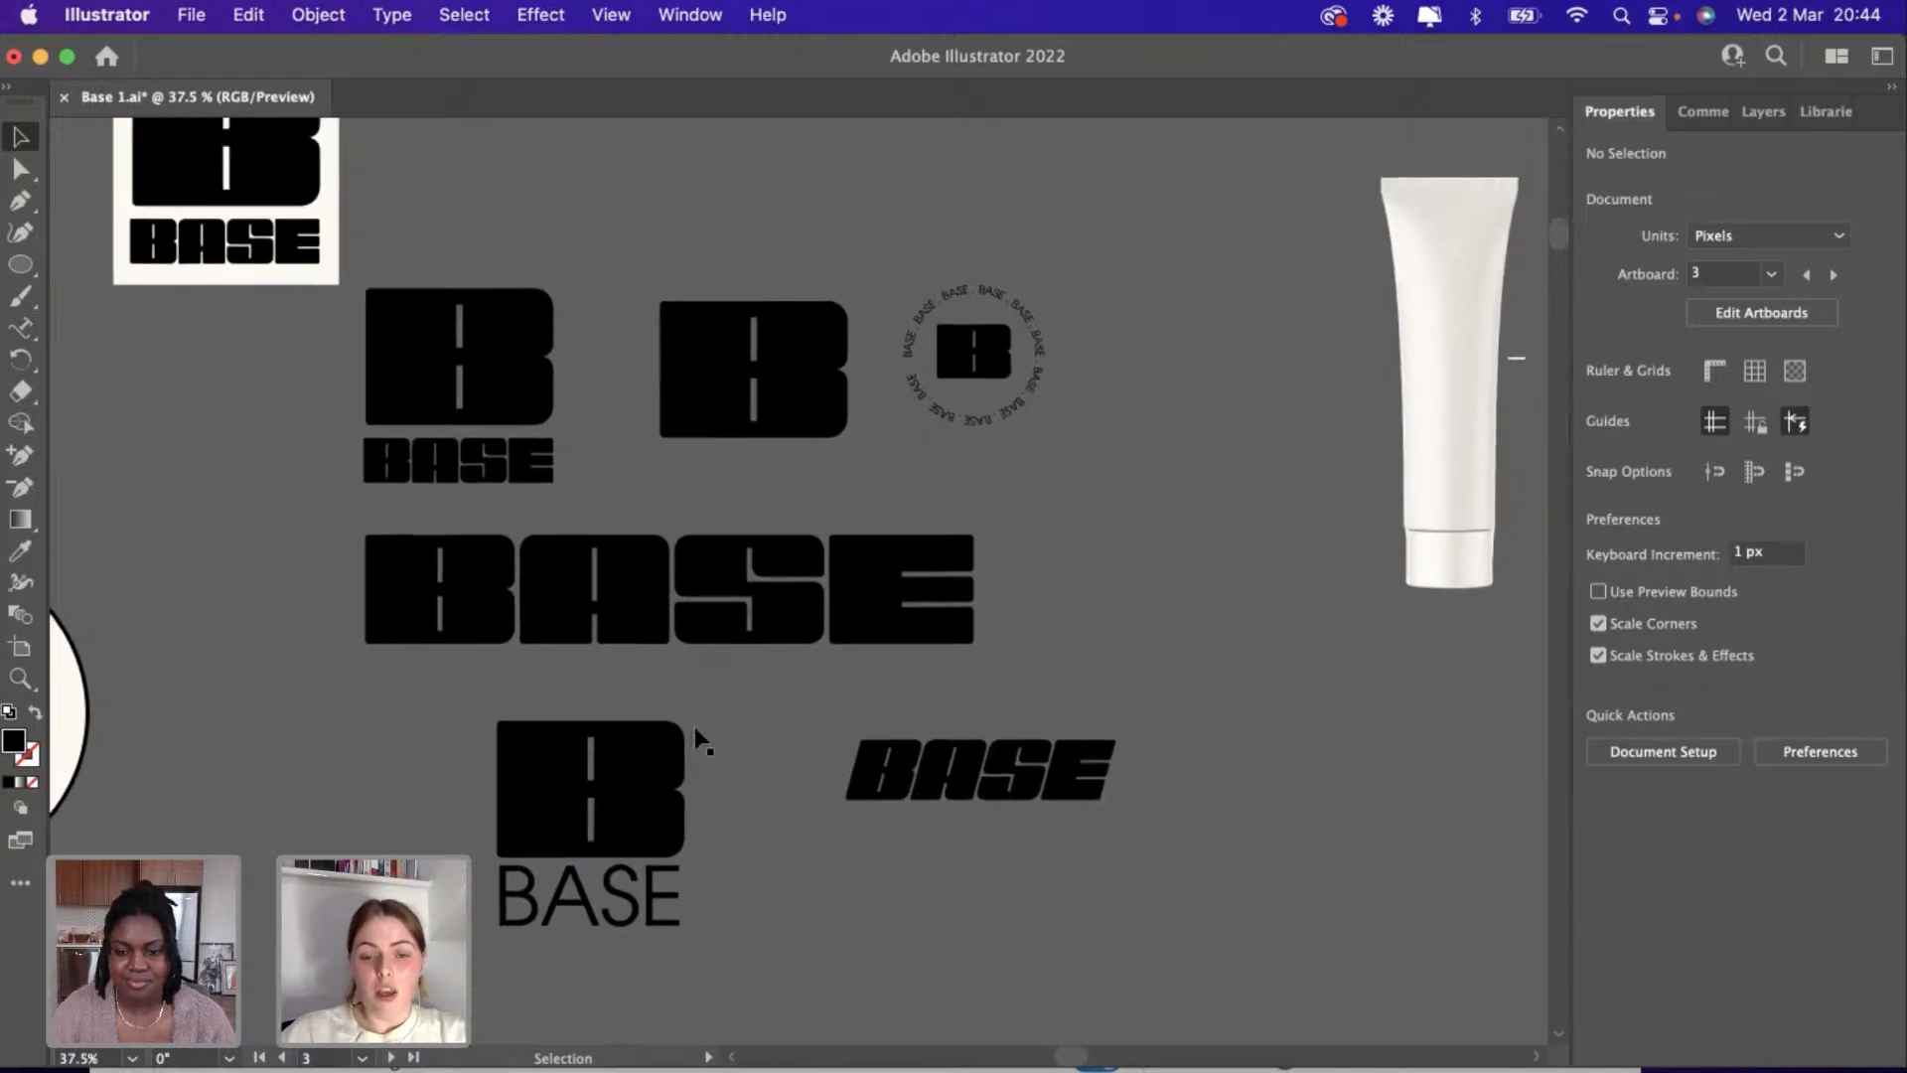
scroll(695, 735, "down", 3)
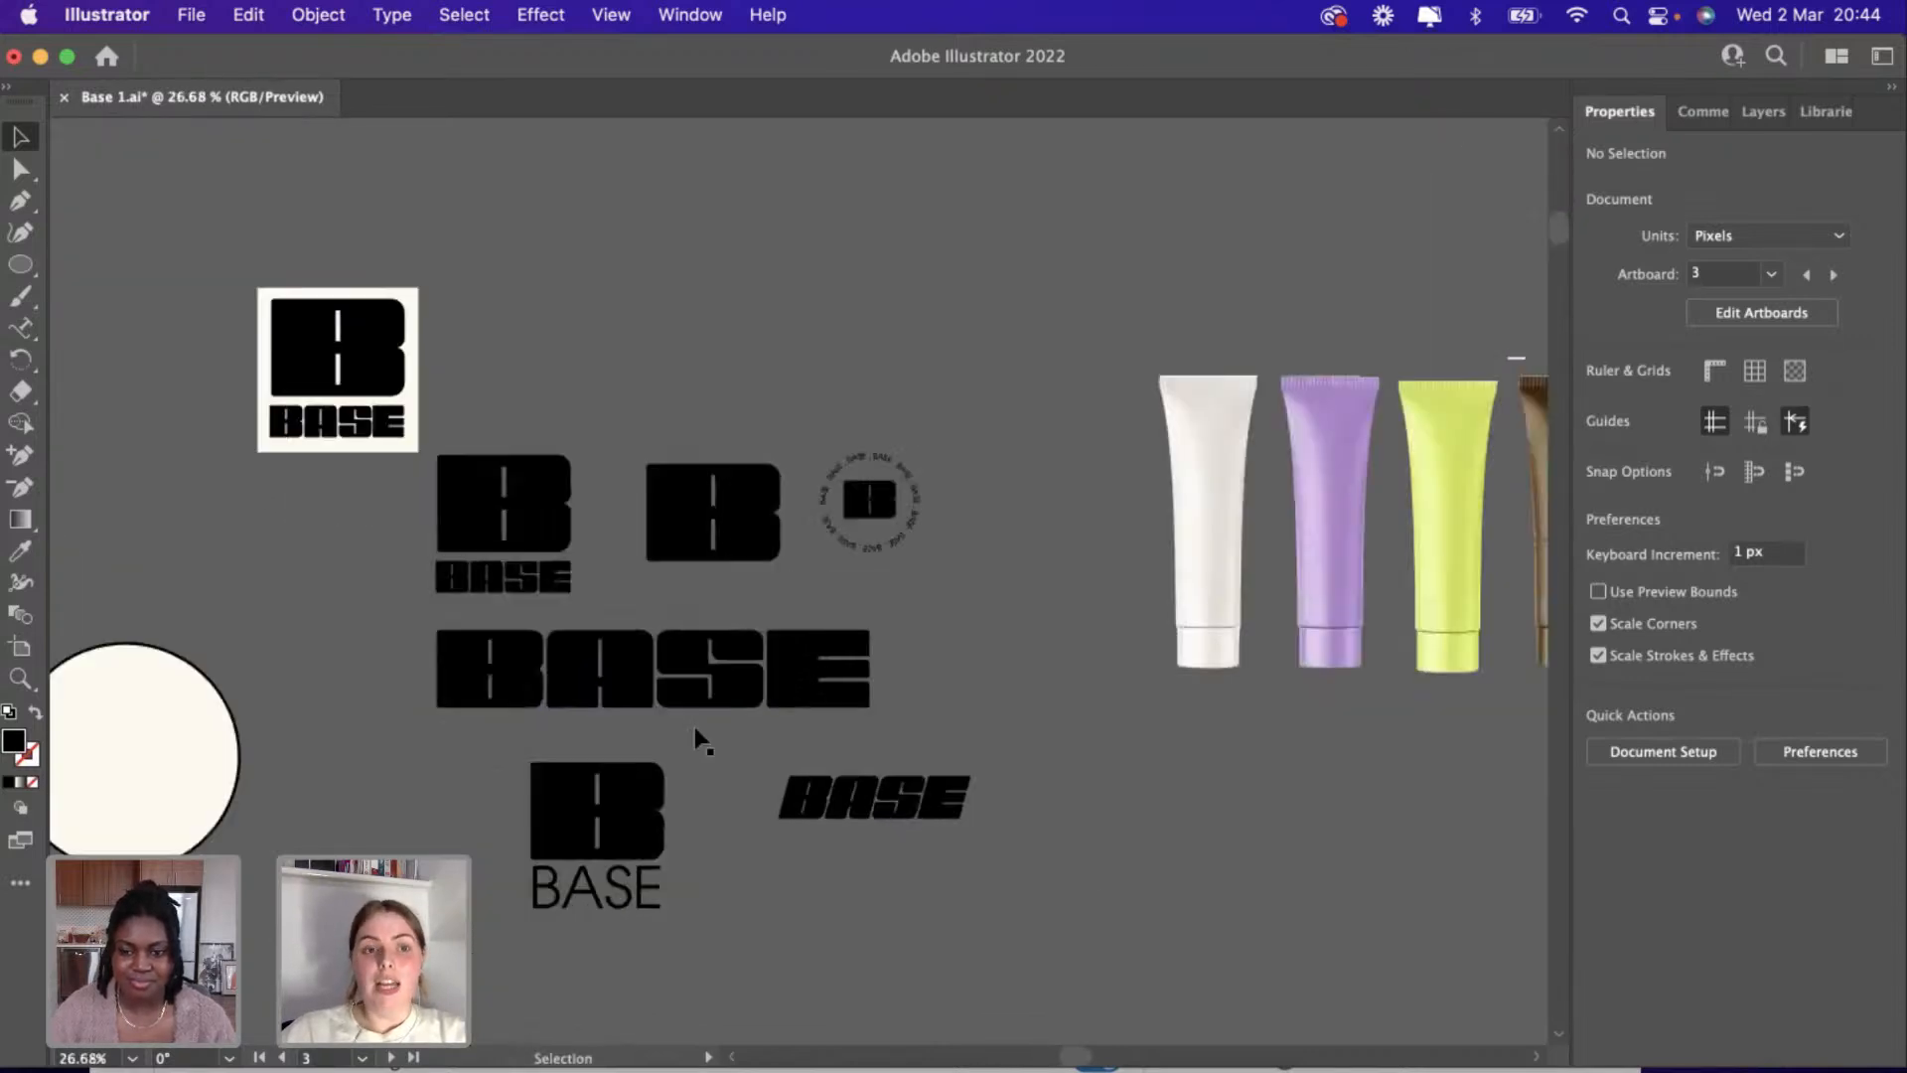
scroll(701, 740, "down", 1)
left_click(320, 439)
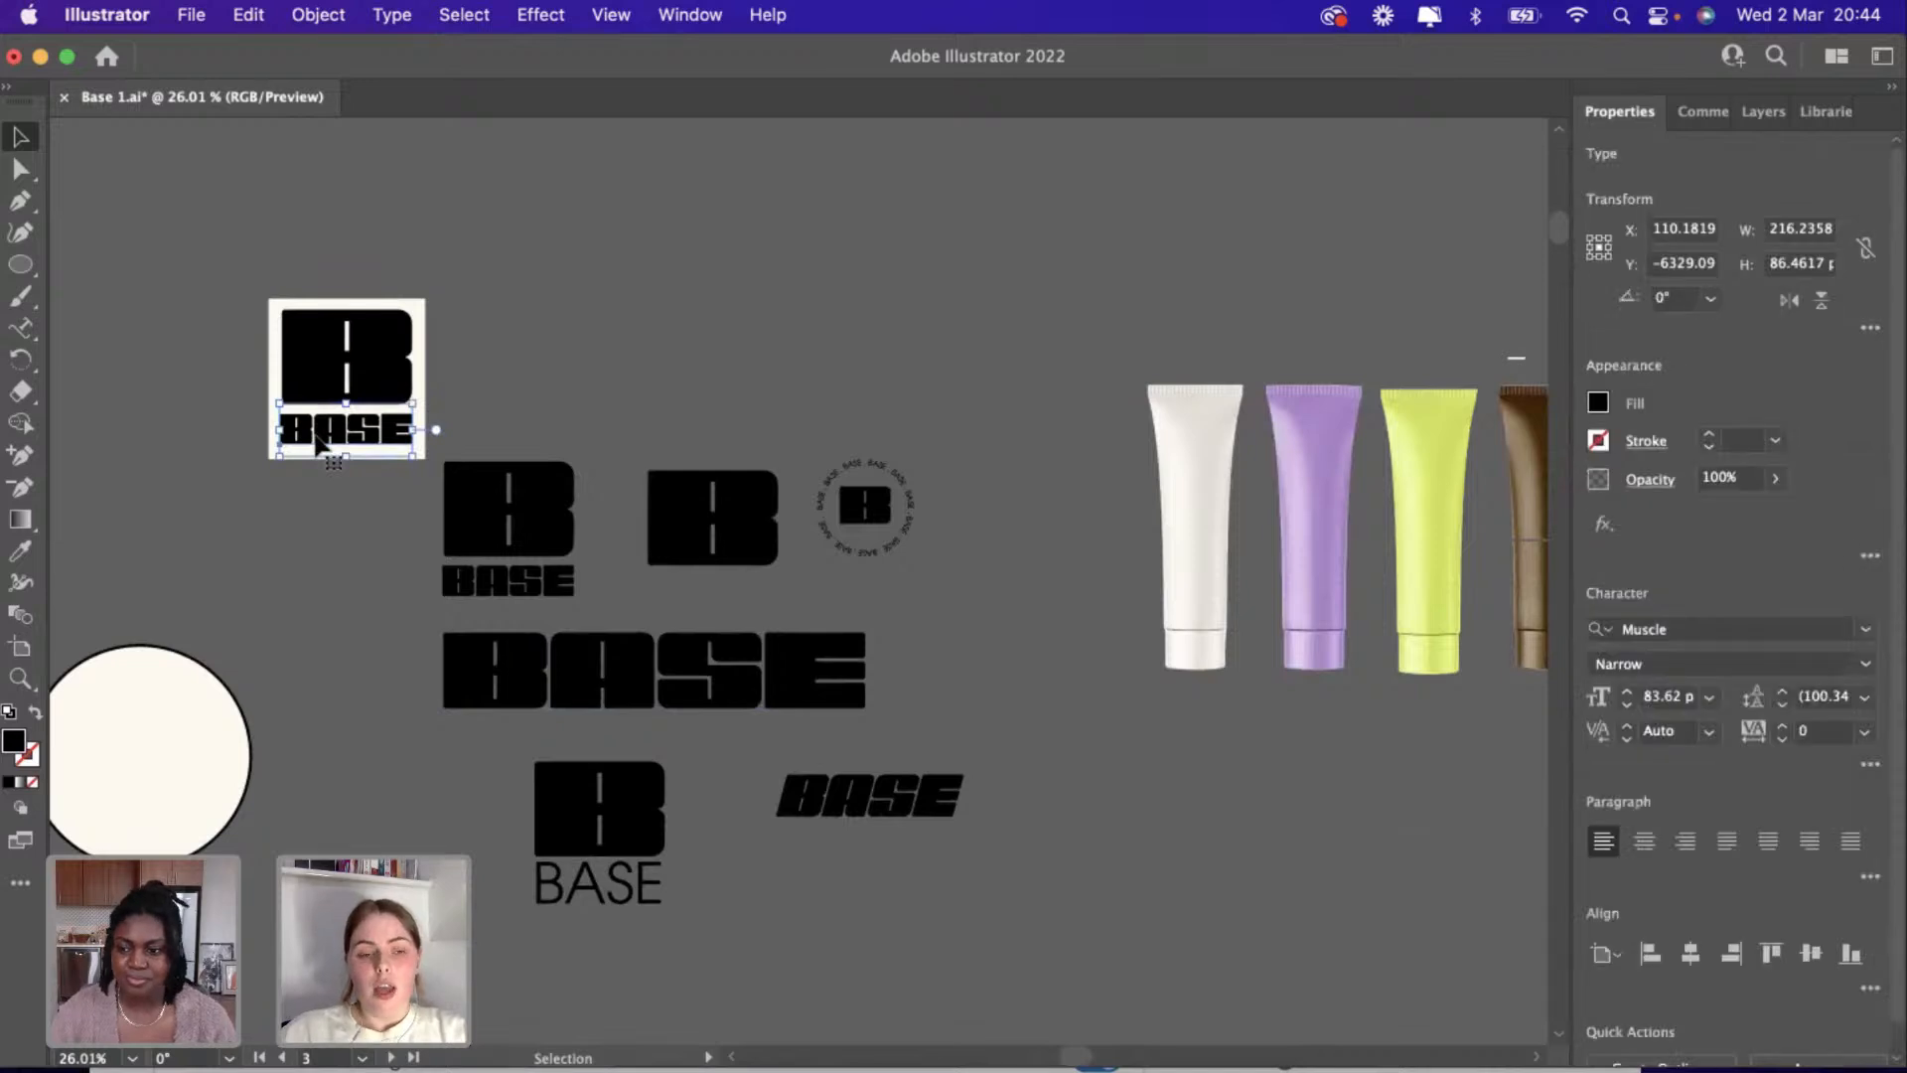
left_click(591, 887)
key("super+c")
key("super+v")
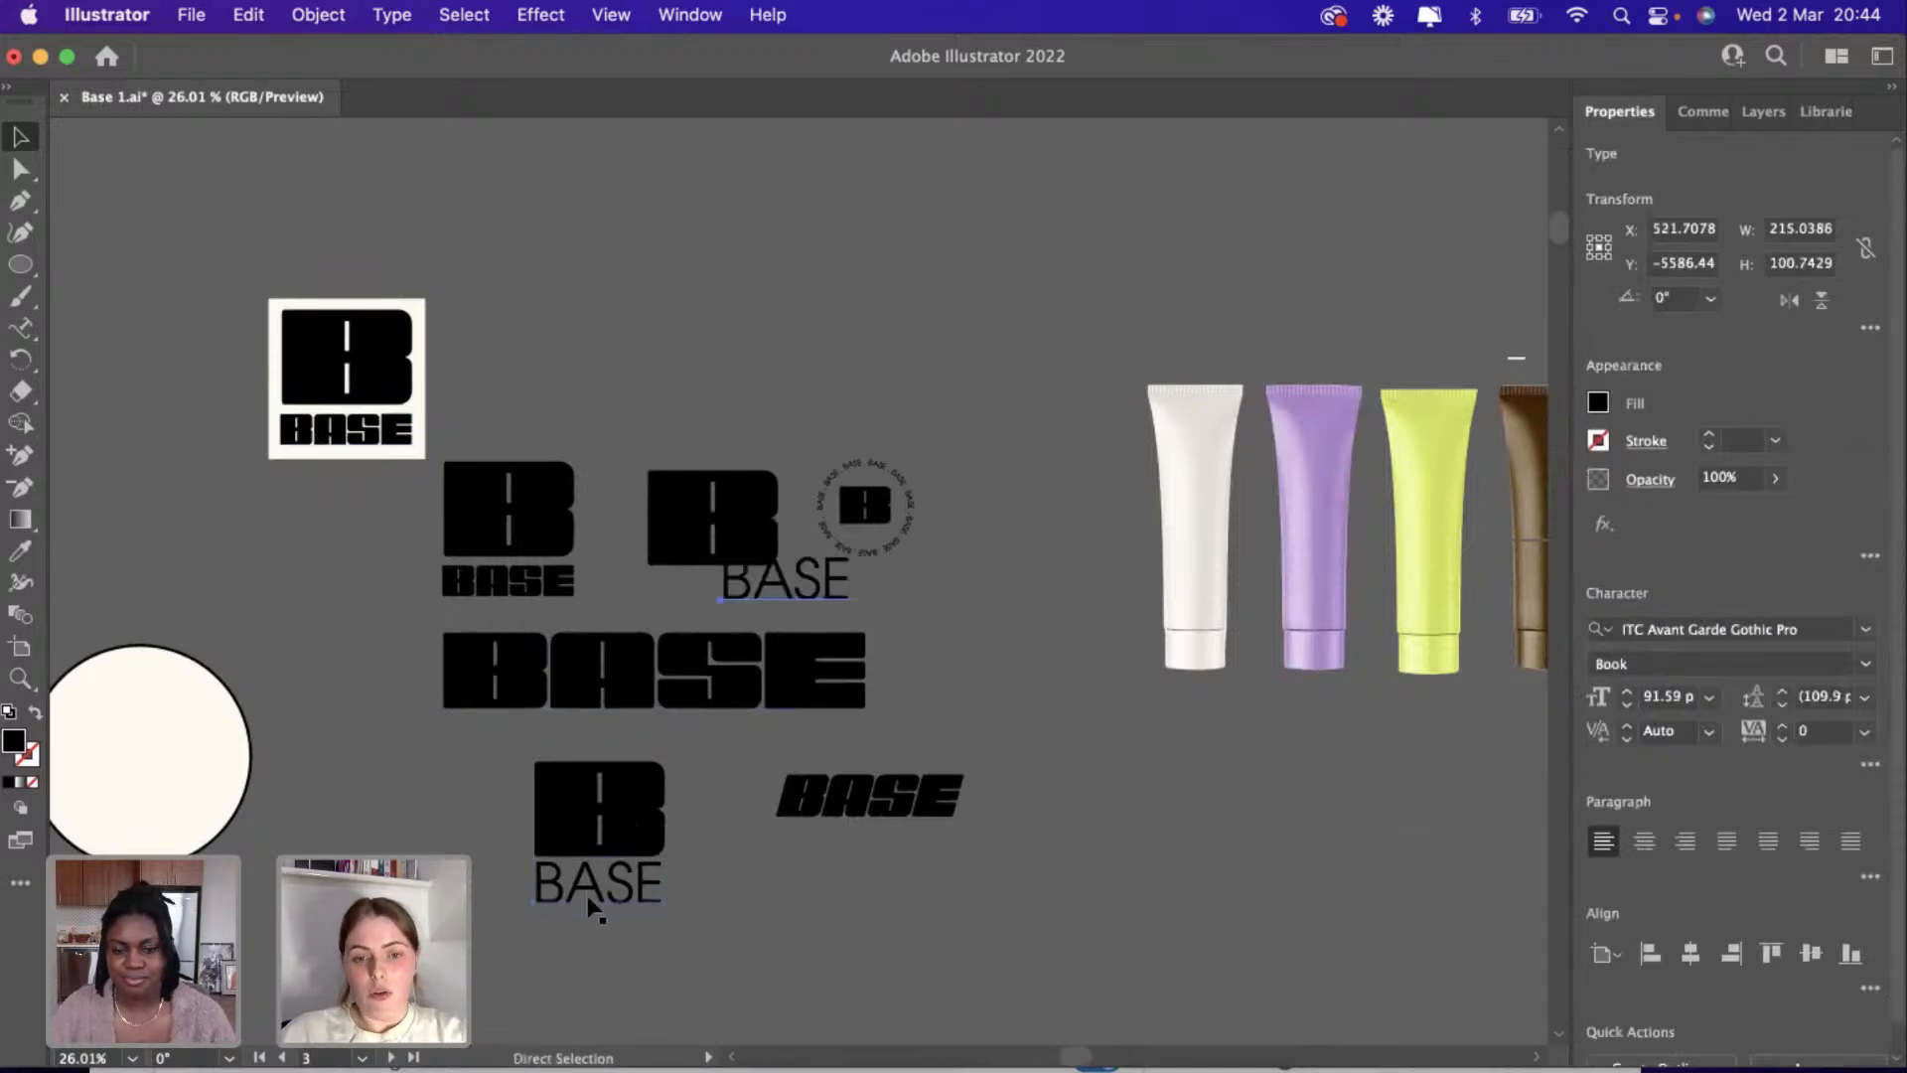
scroll(878, 882, "up", 4)
left_click_drag(689, 370, 832, 848)
Set the copied BASE text's font to Neue Haas Grotesk Display Pro 45 Light.
left_click(1867, 631)
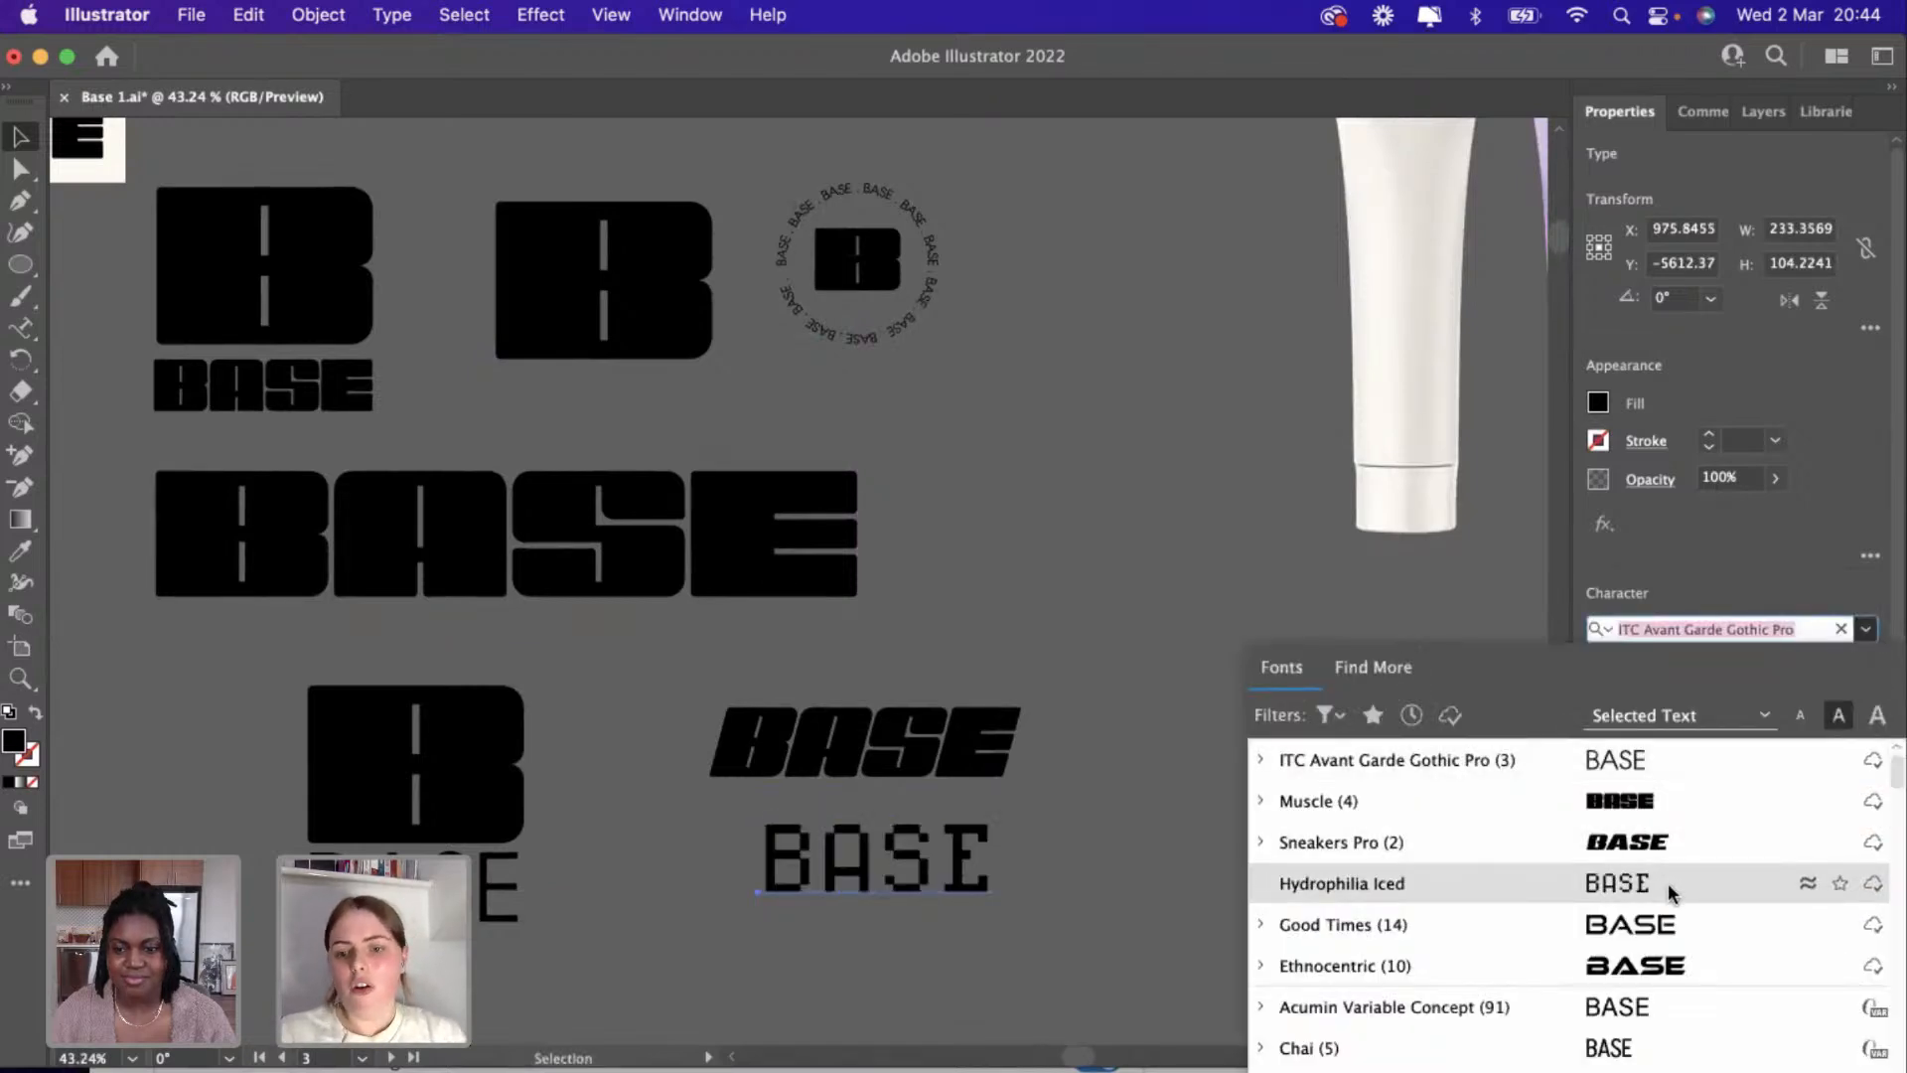
scroll(1664, 919, "down", 5)
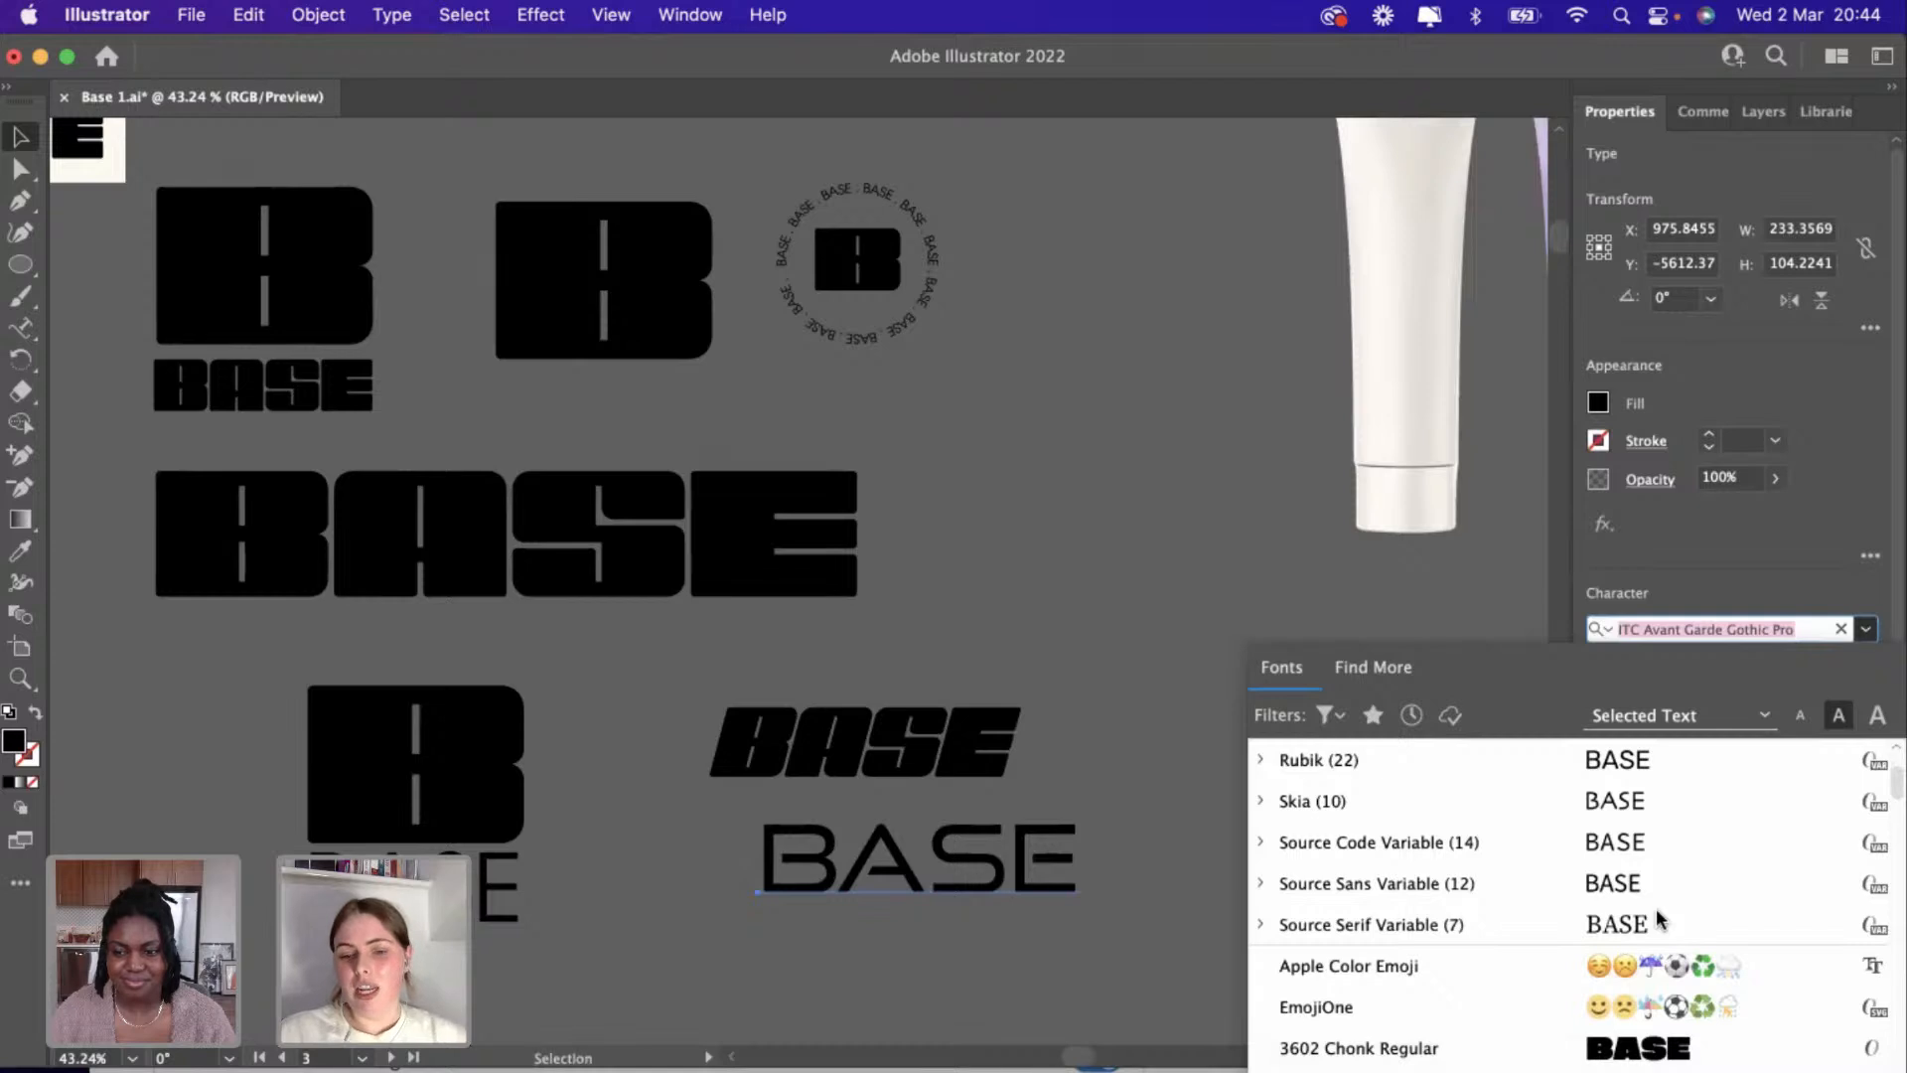
scroll(1657, 919, "up", 20)
scroll(1657, 919, "down", 3)
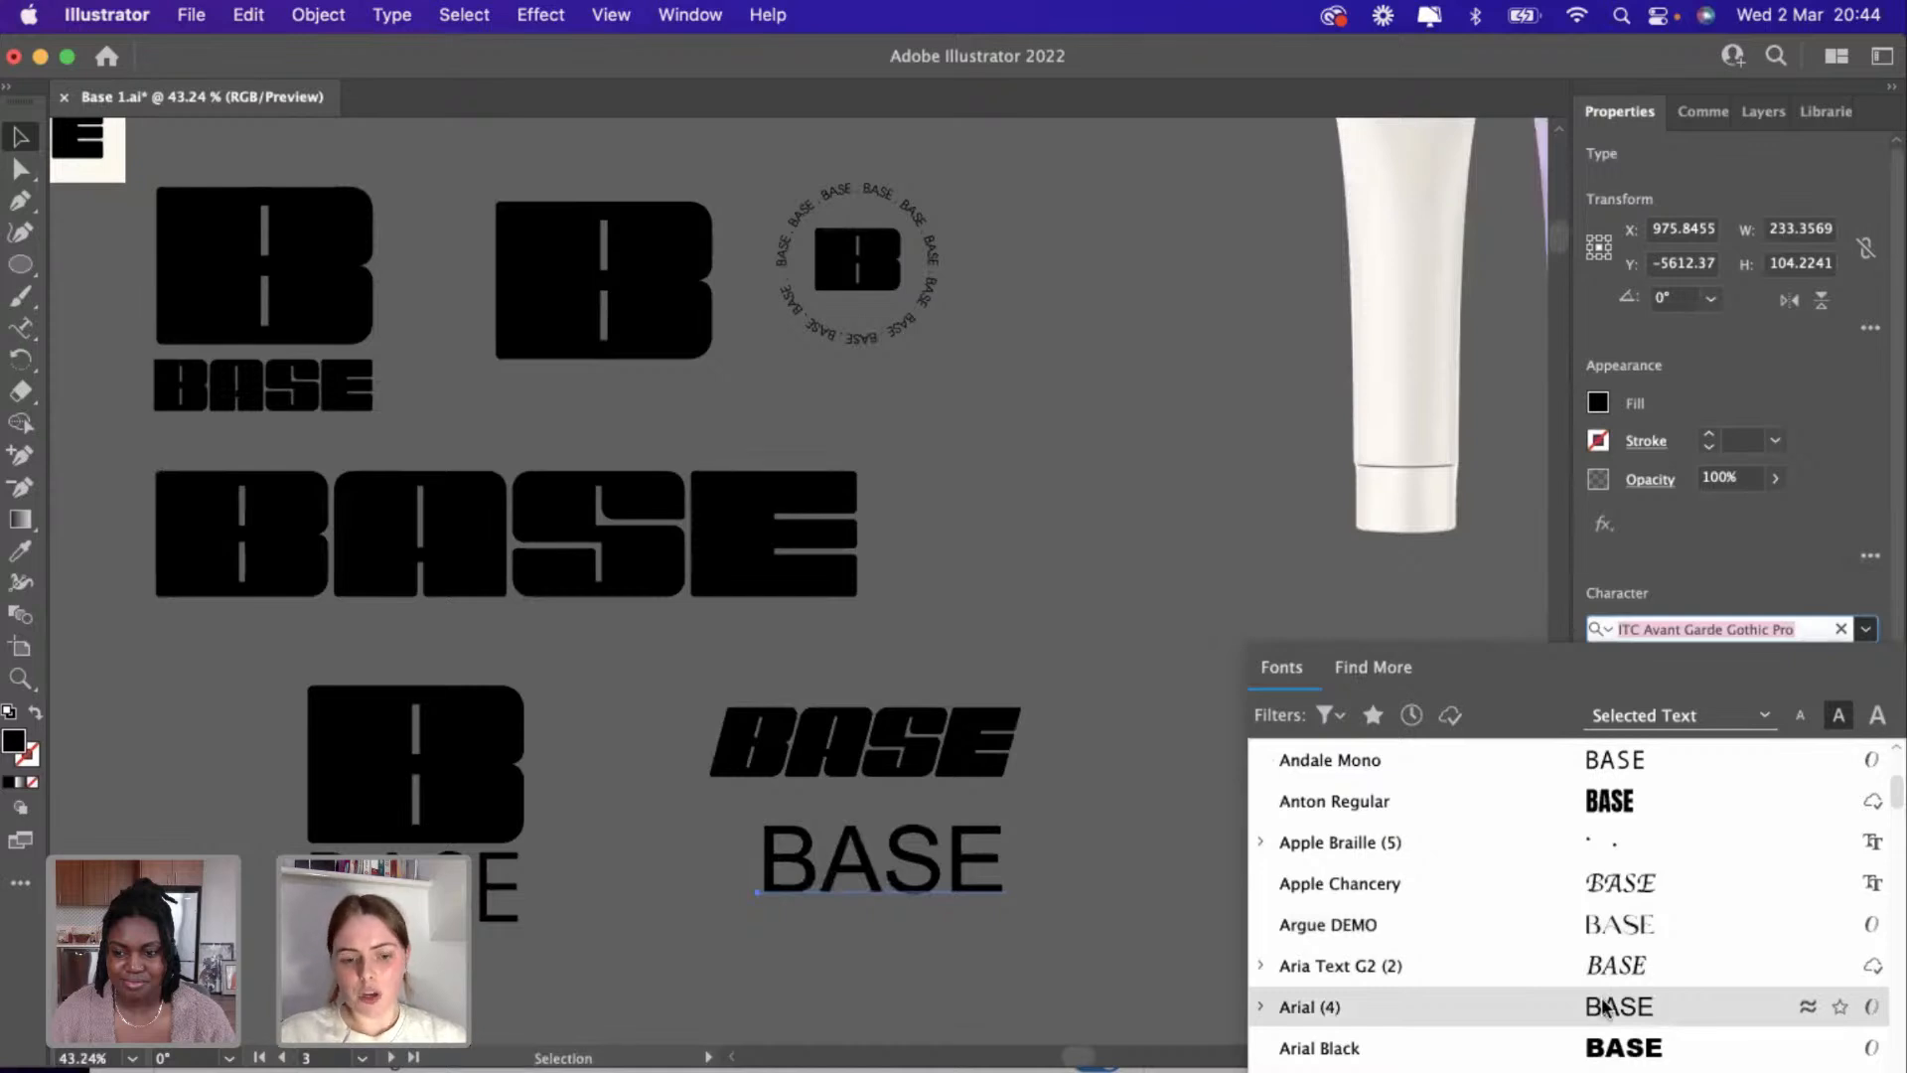
type("NEUE")
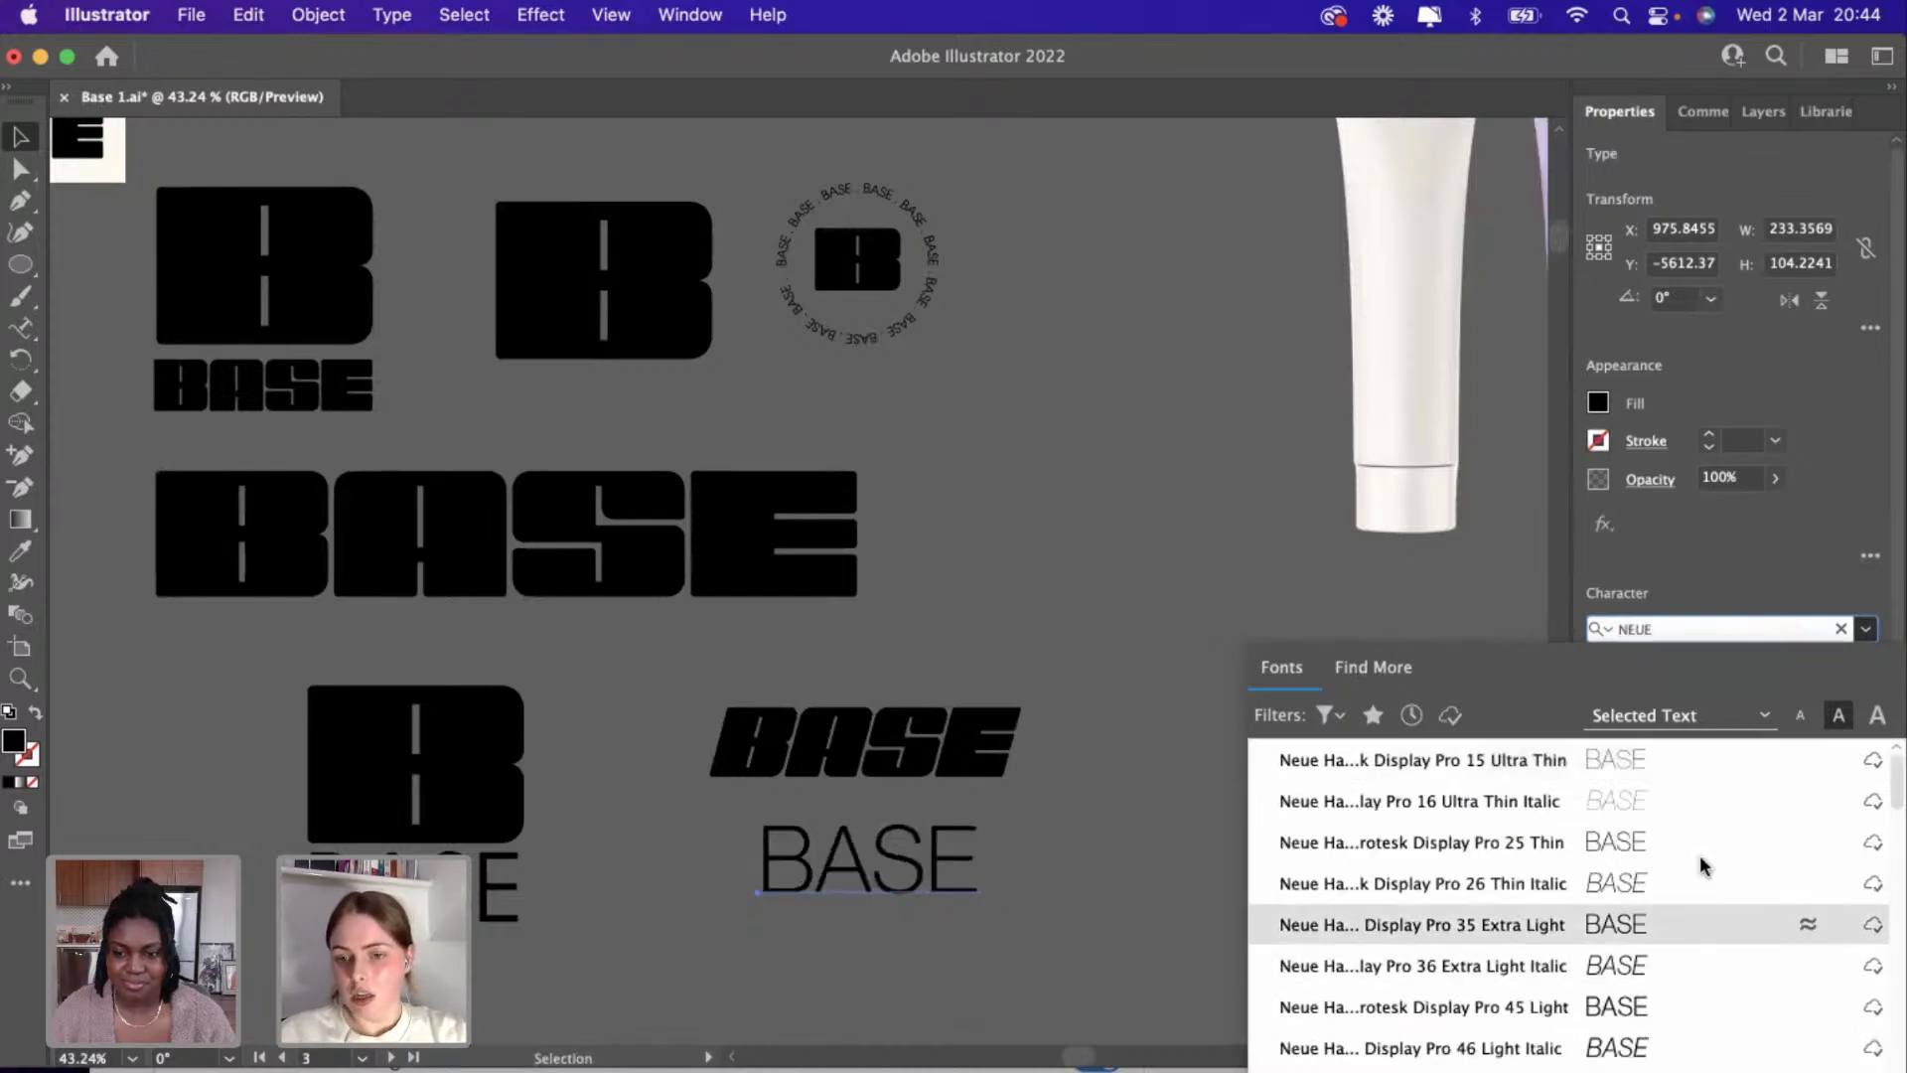
left_click(1678, 1005)
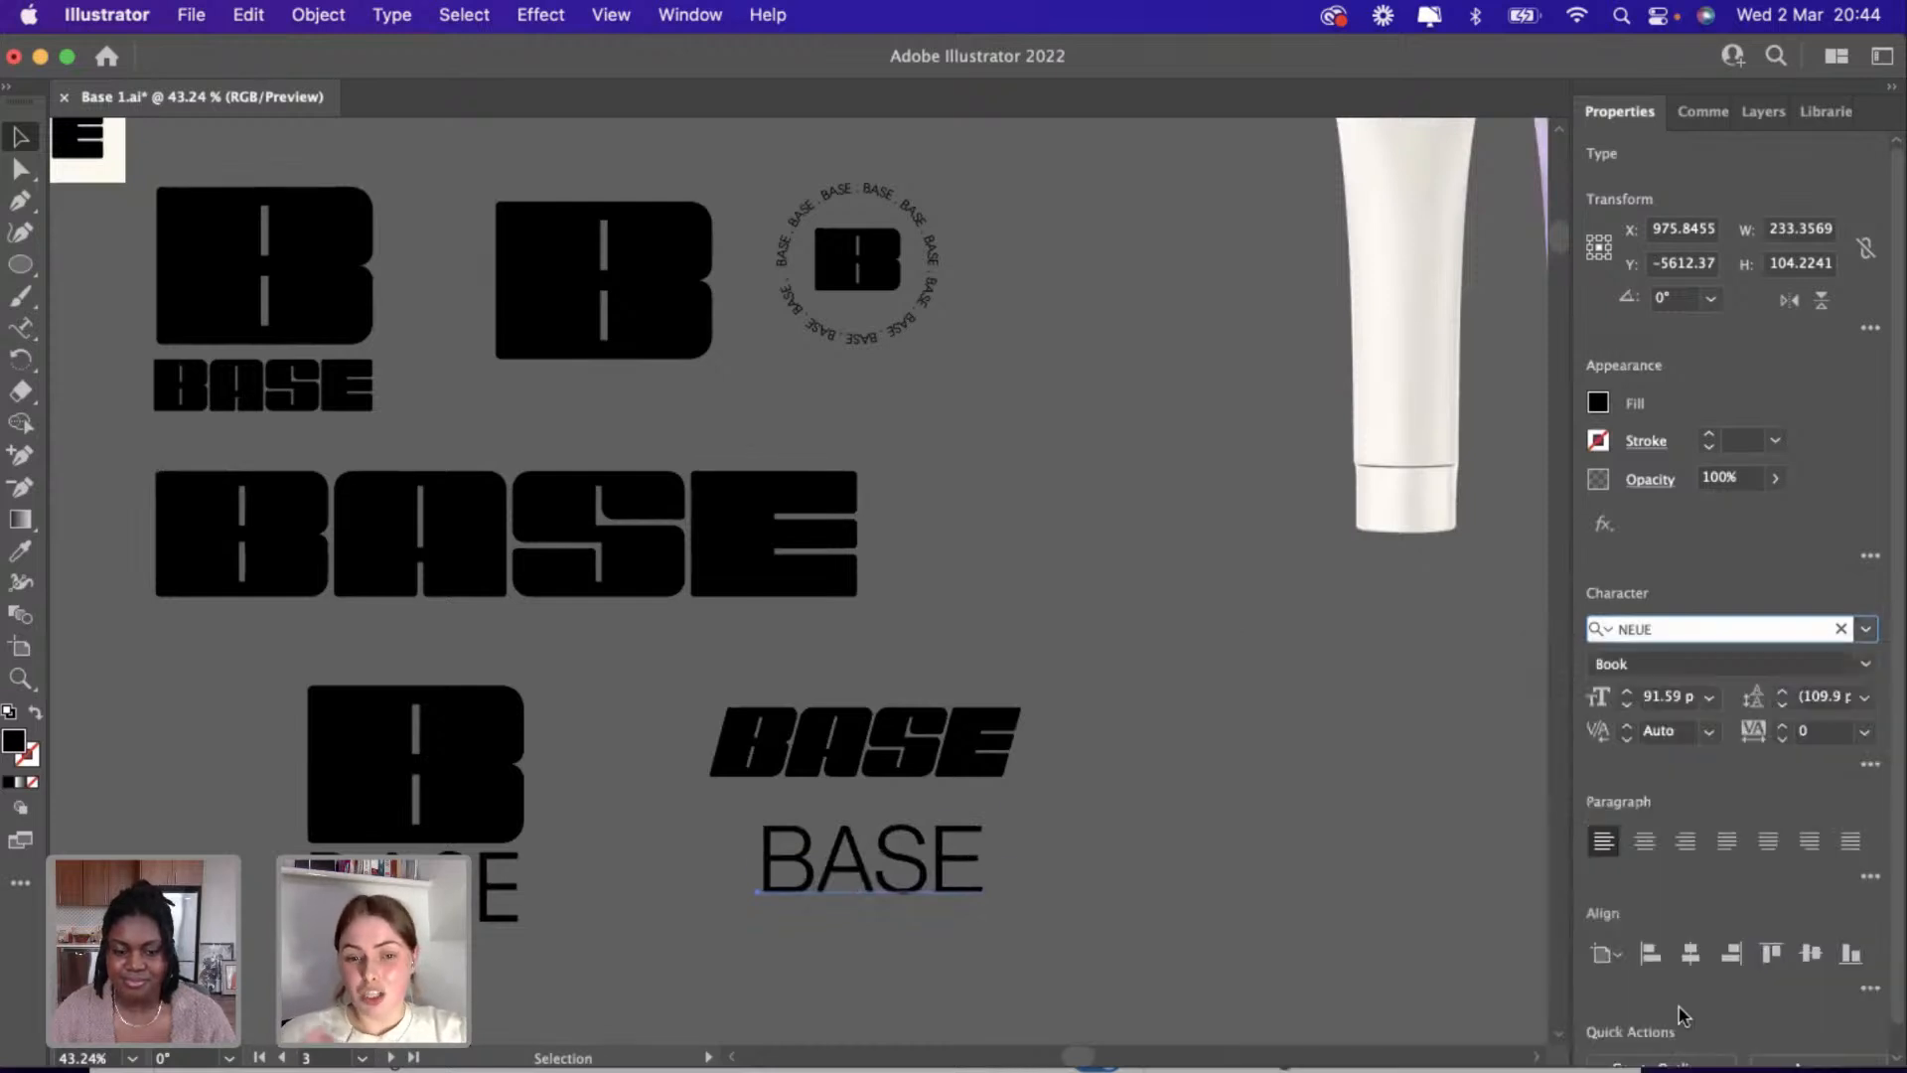
Replace the copied text with "EST. 2022" and scale it down to about 34.37 pt.
double_click(893, 880)
key("super+a")
type("EST")
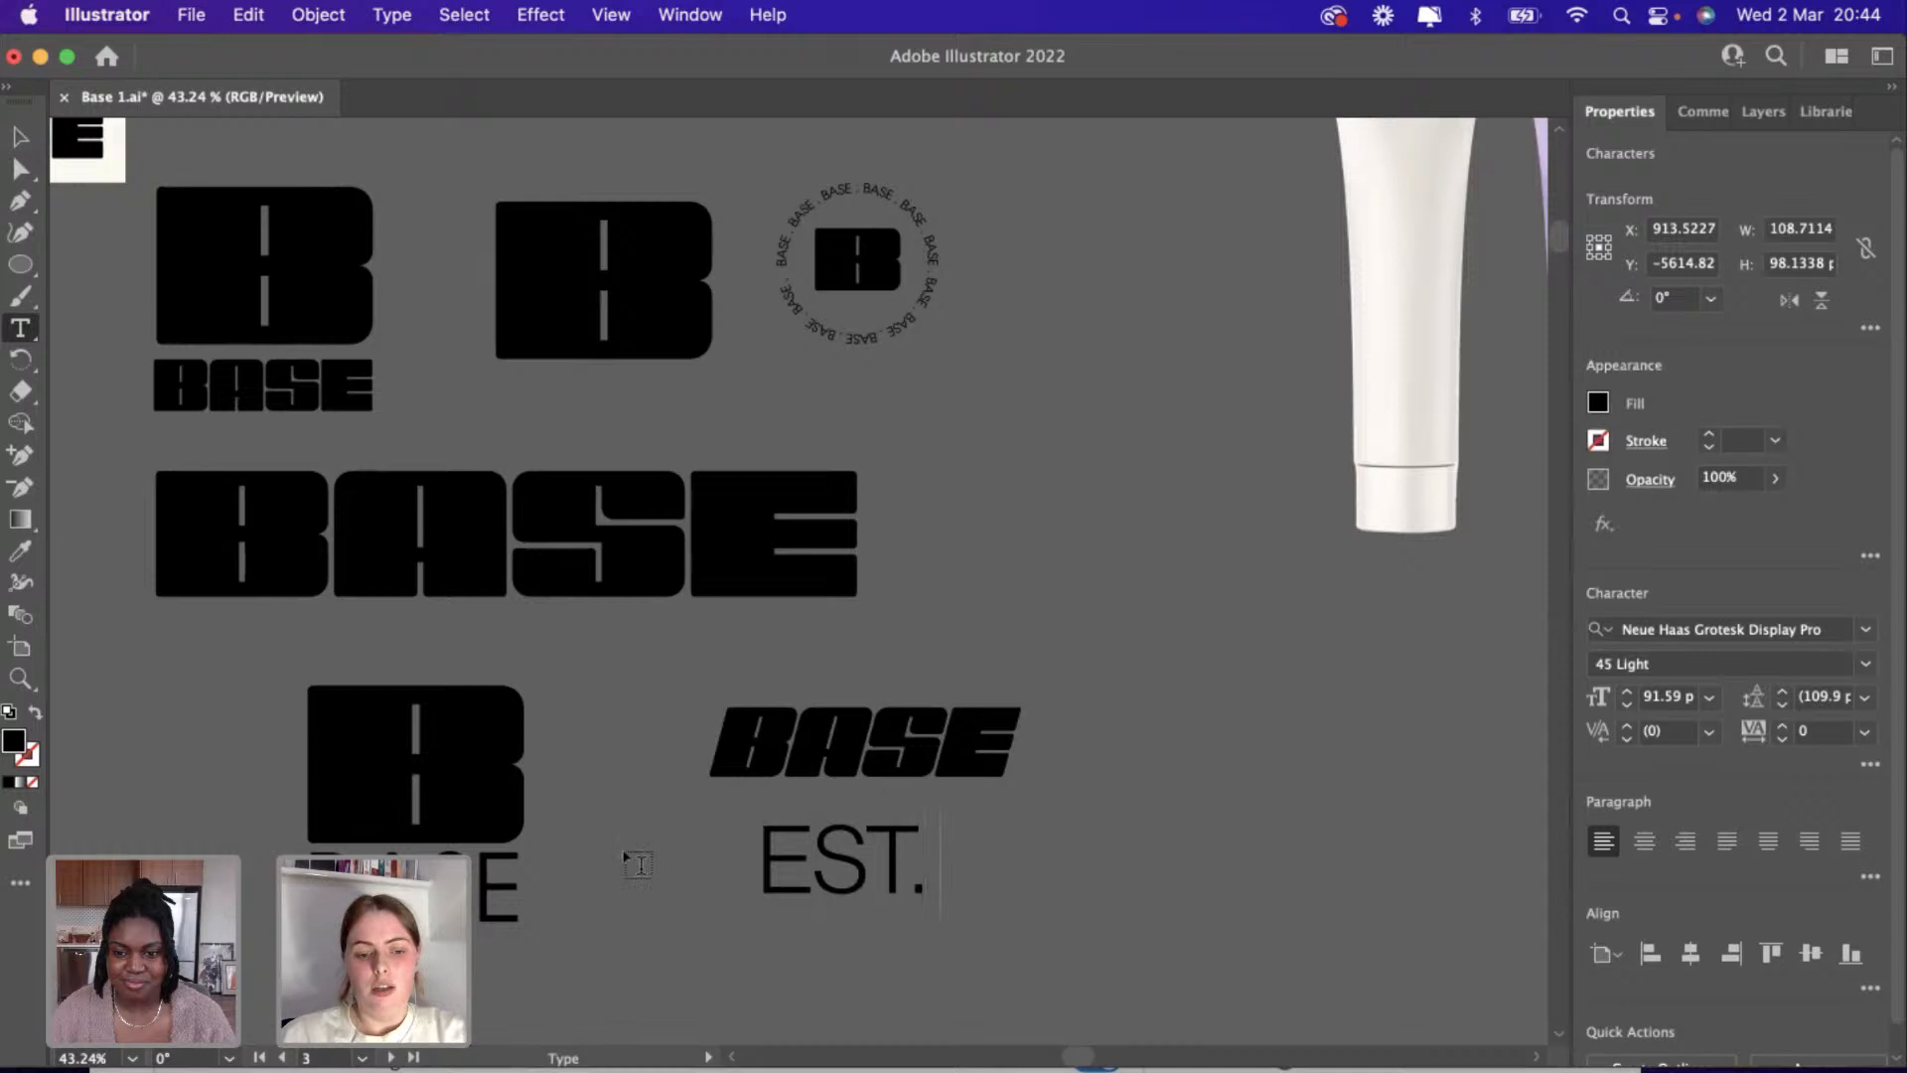
type(".2022")
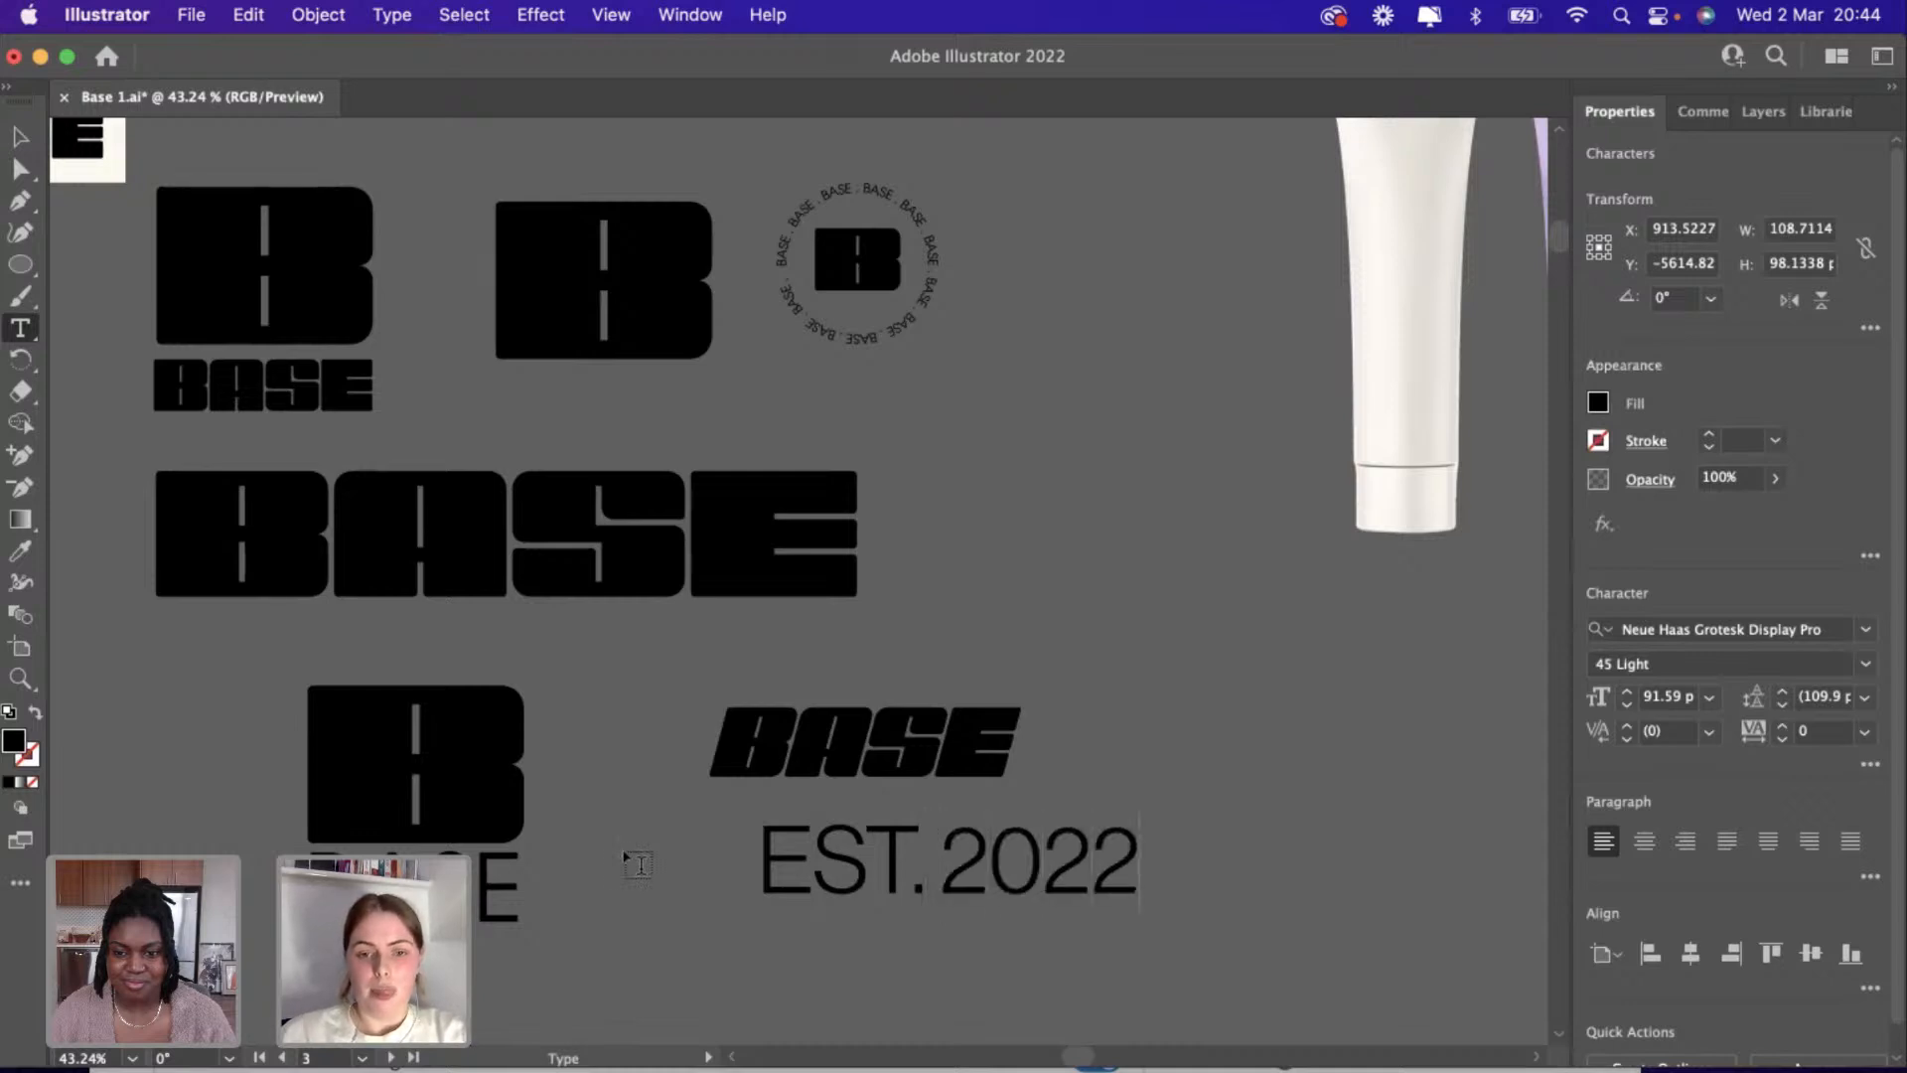
key("Escape")
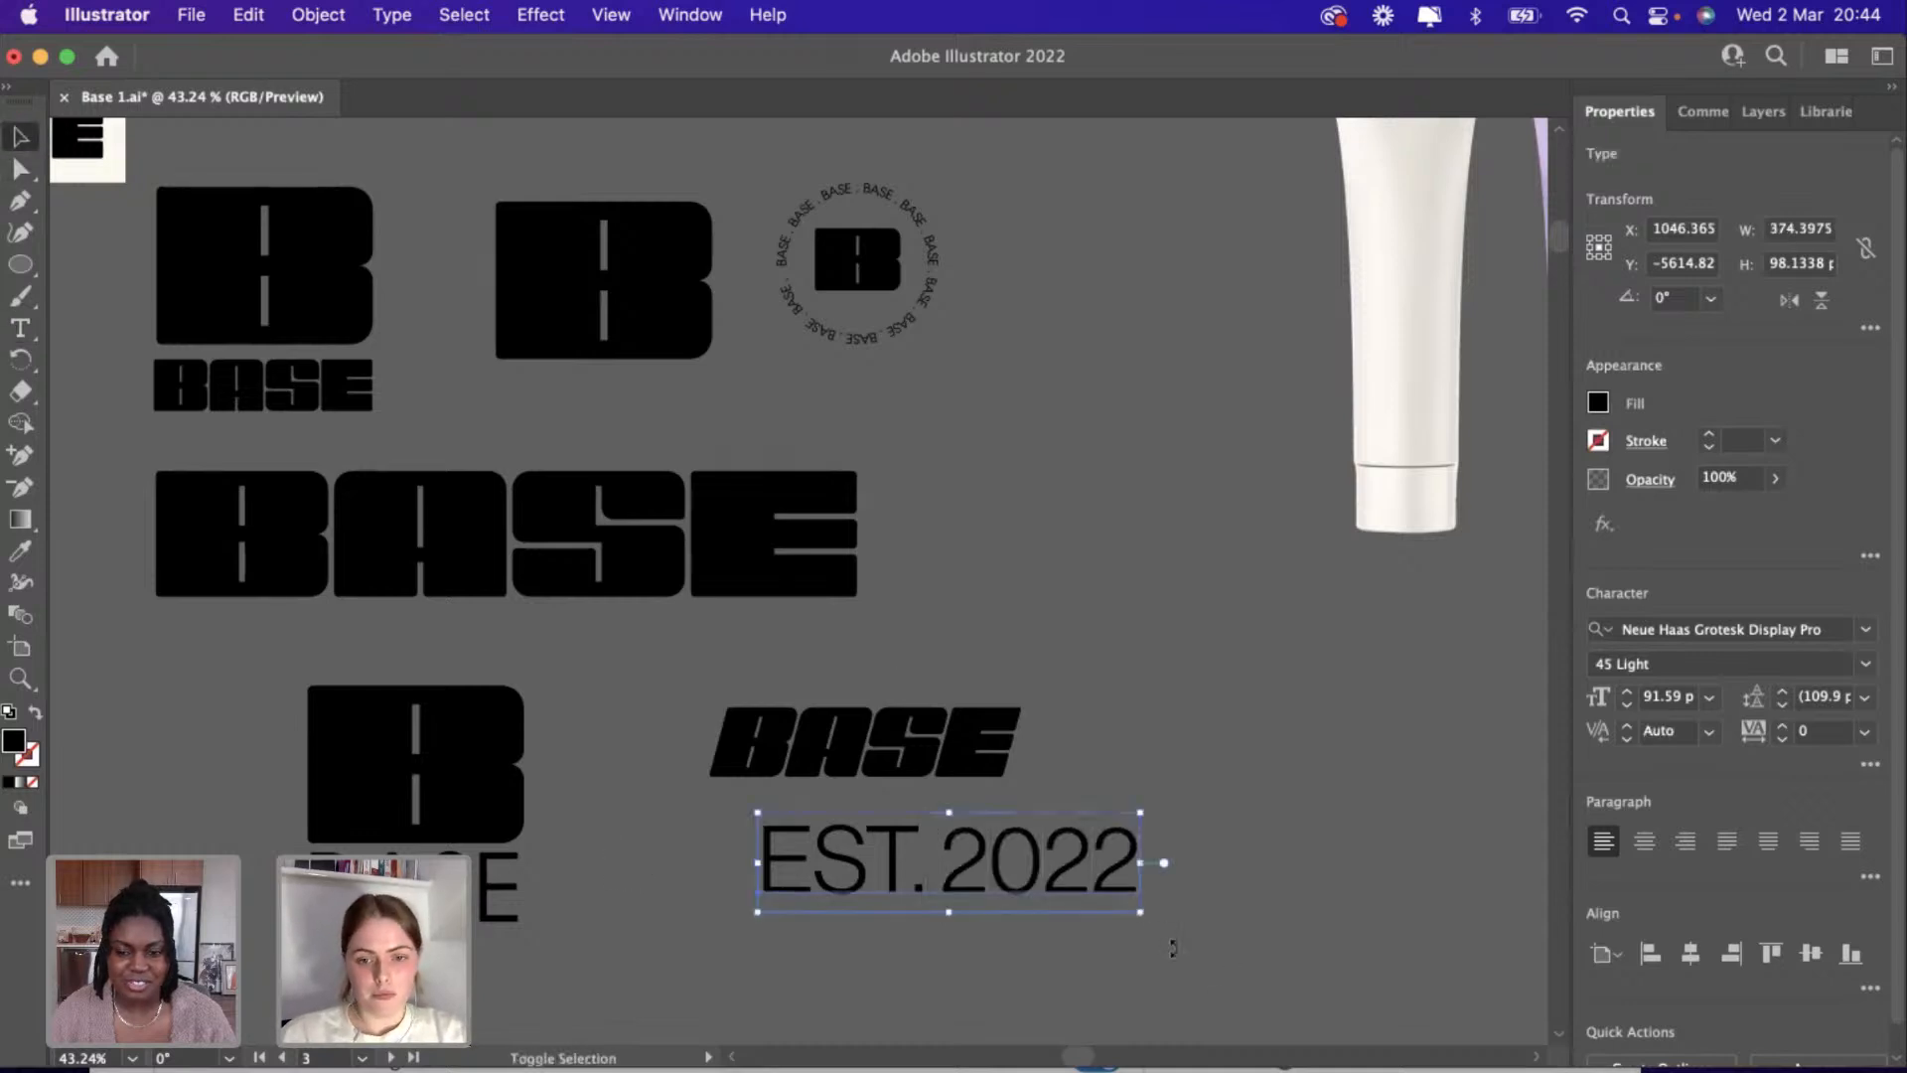
left_click_drag(1140, 912, 911, 957)
Duplicate the small "EST. 2022" text below itself and shorten the copy to "2022".
left_click(828, 861)
left_click(825, 842)
double_click(862, 915)
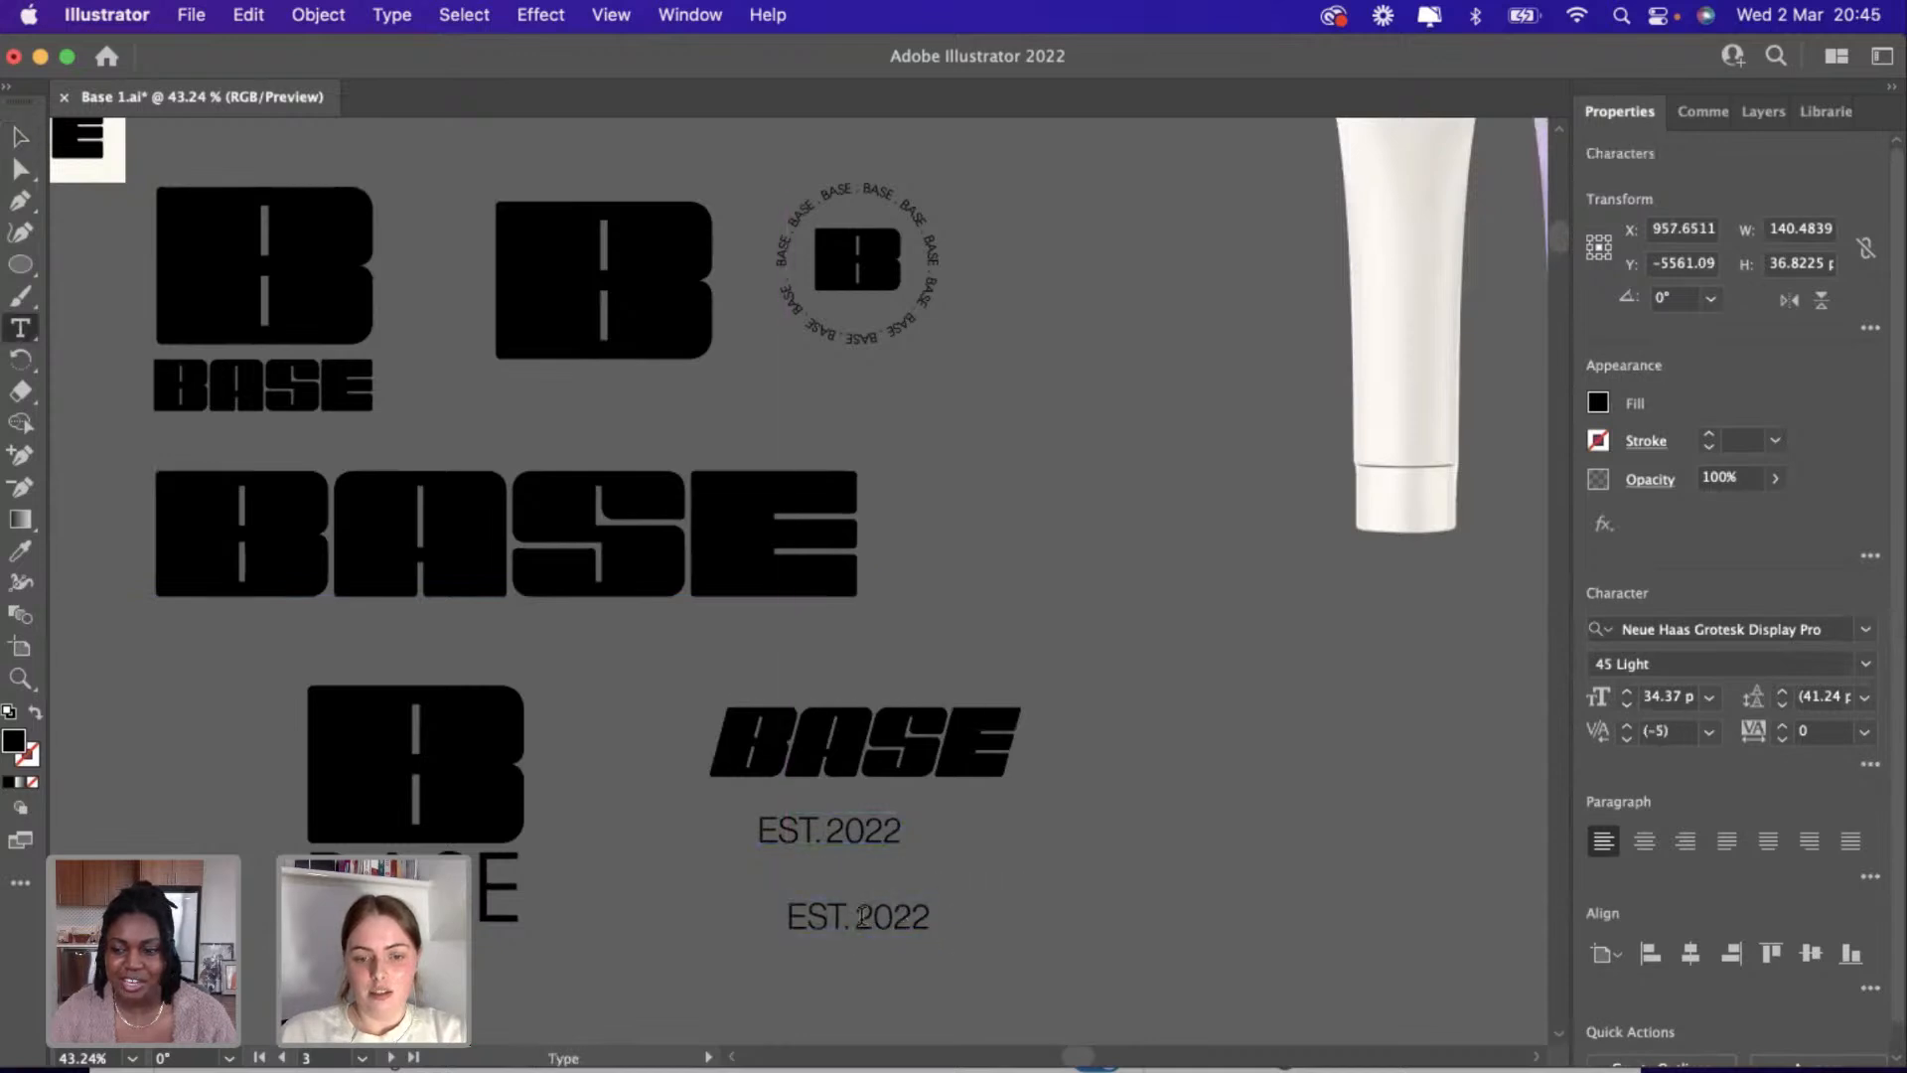
key("BackSpace")
key("BackSpace")
key("BackSpace")
key("BackSpace")
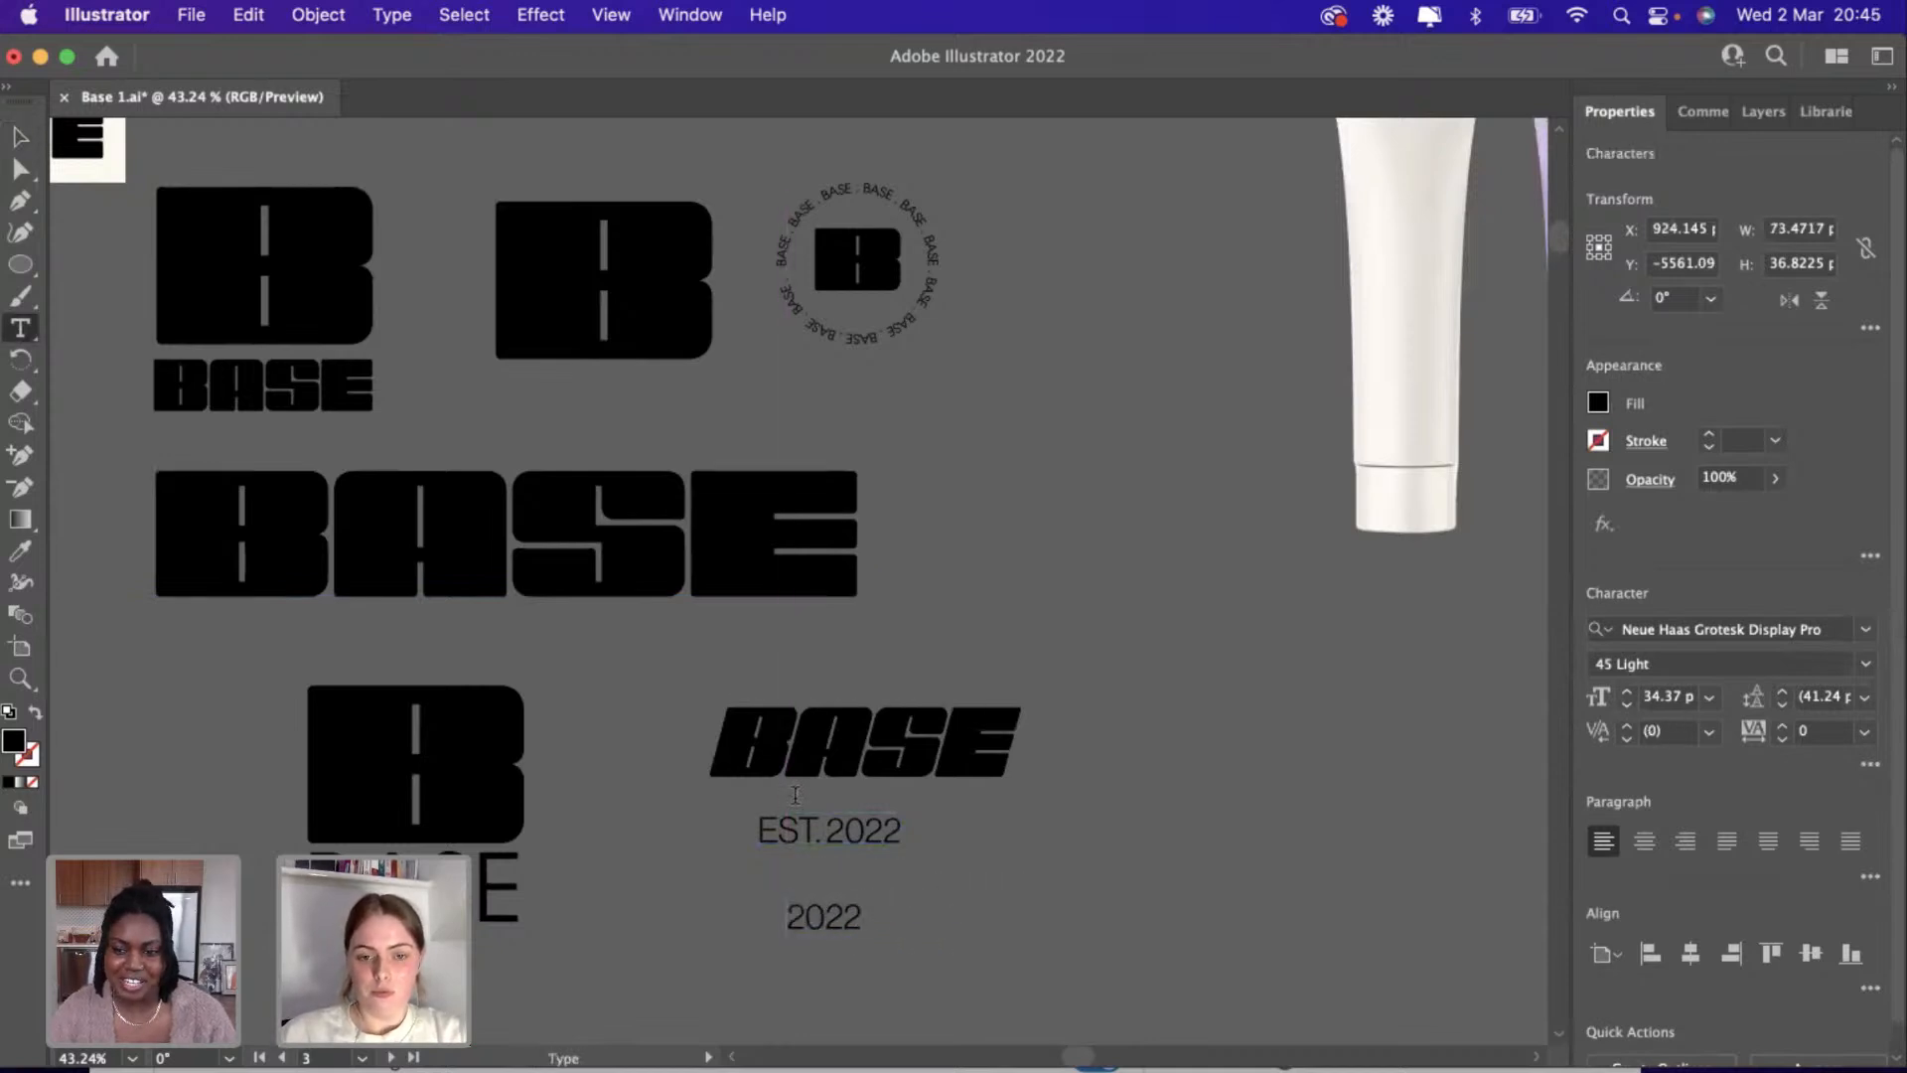
Shorten the upper text to "EST." and place "EST." and "2022" directly beneath opposite ends of the italic BASE wordmark.
left_click_drag(821, 830, 933, 829)
key("BackSpace")
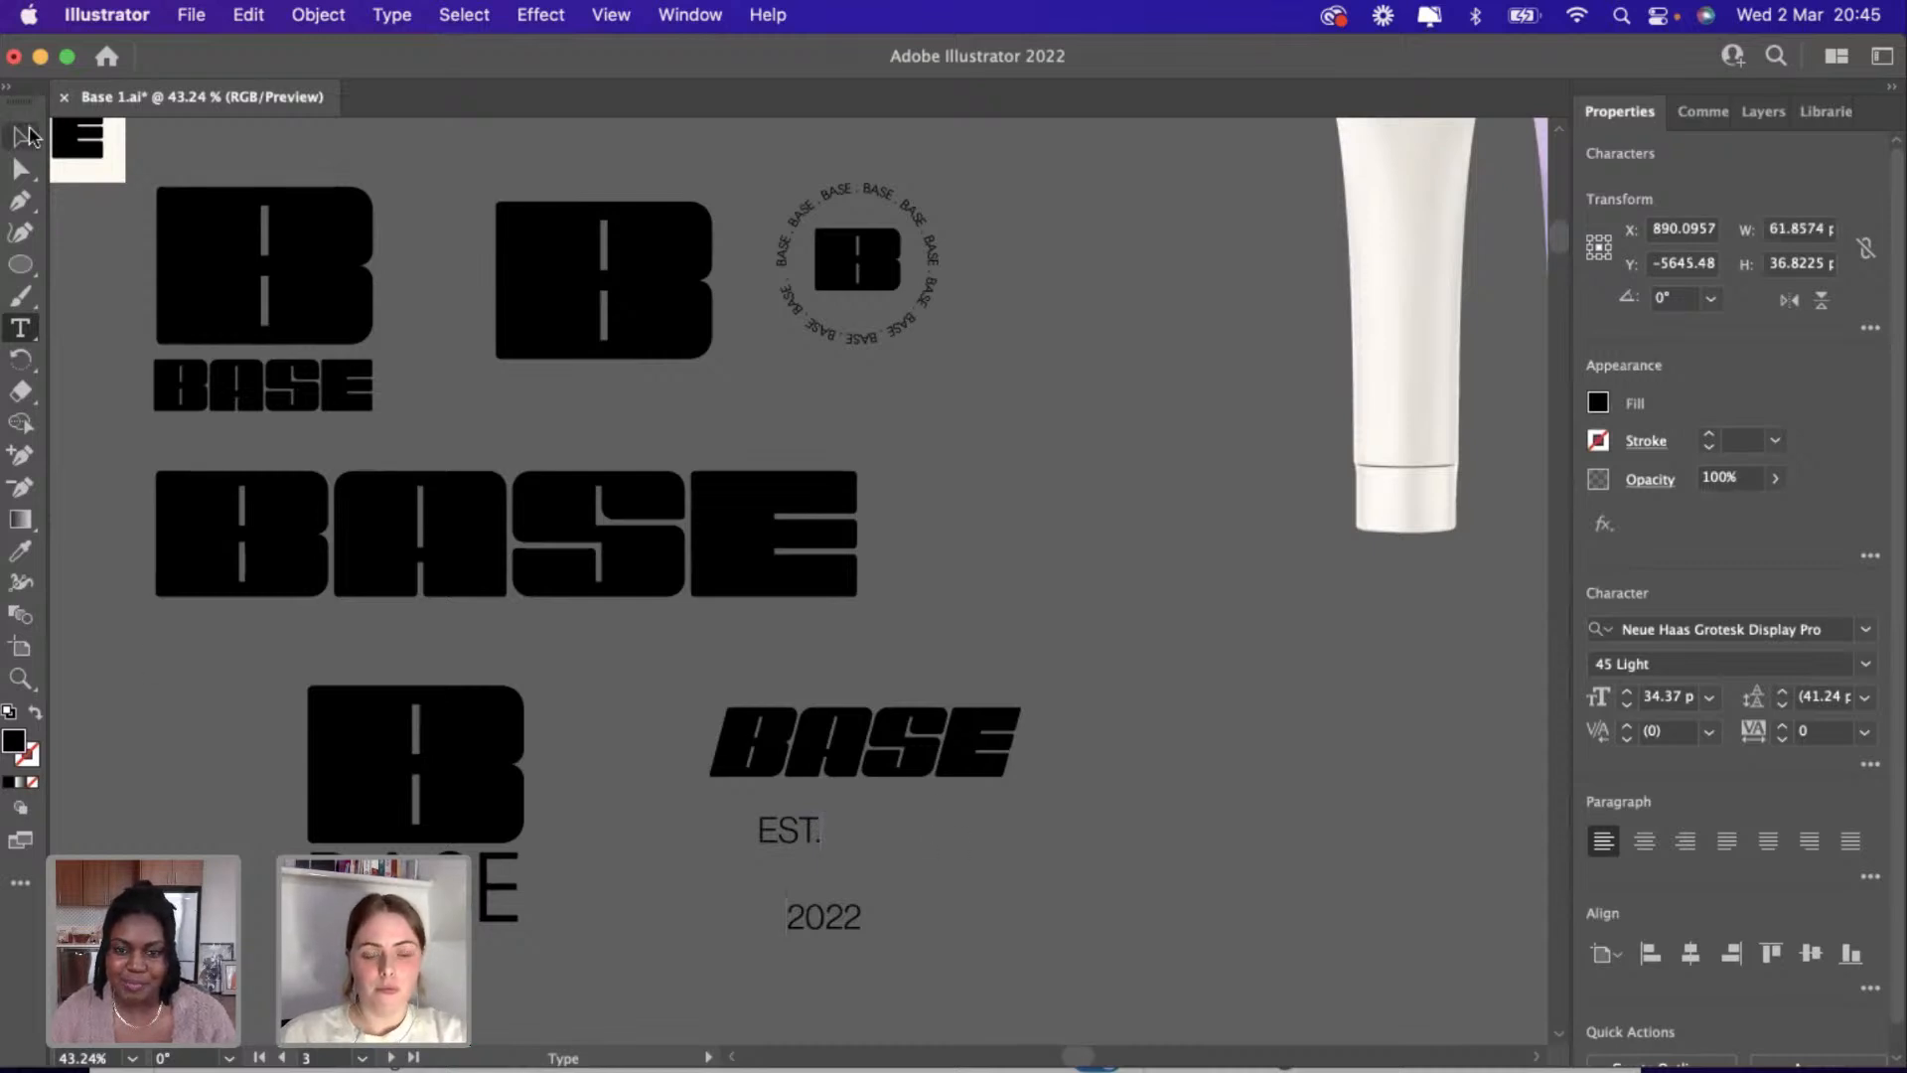
left_click(20, 136)
scroll(912, 955, "up", 2)
left_click_drag(737, 791, 670, 752)
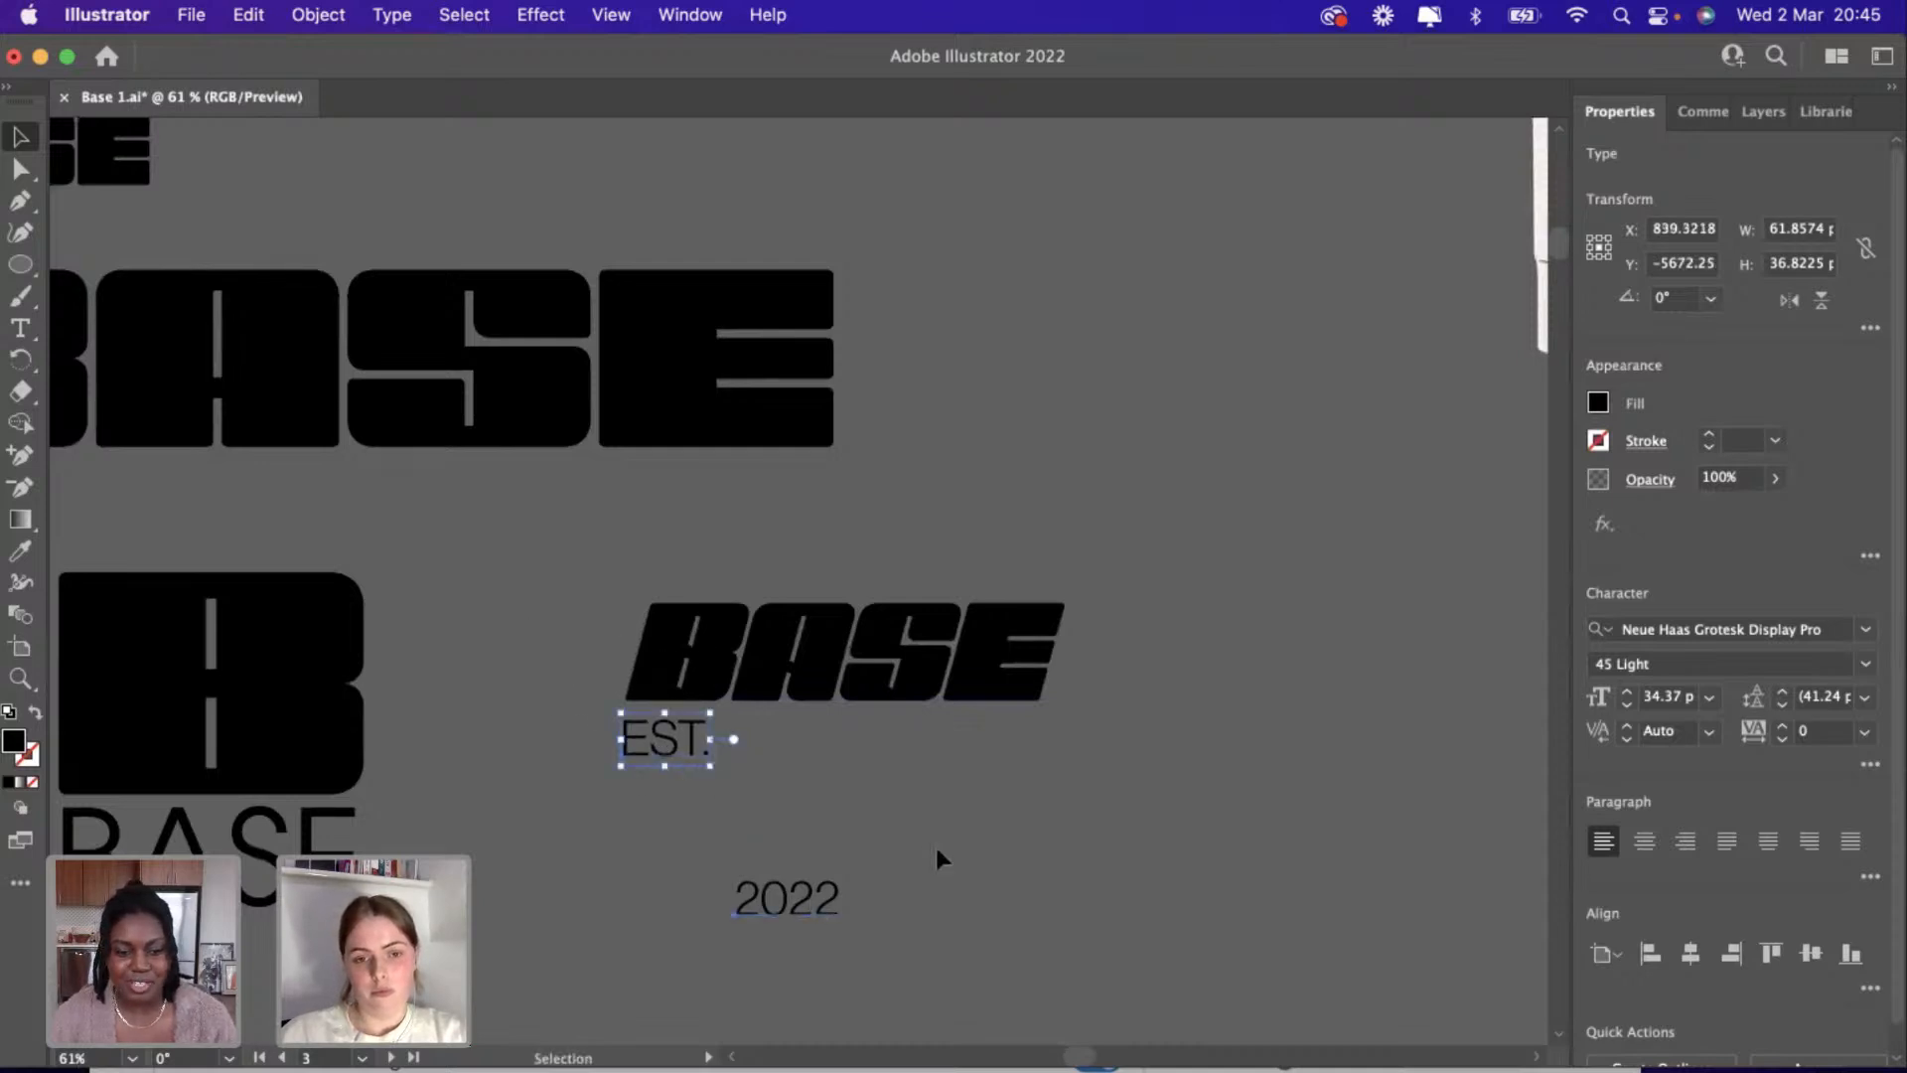
left_click_drag(809, 903, 1011, 743)
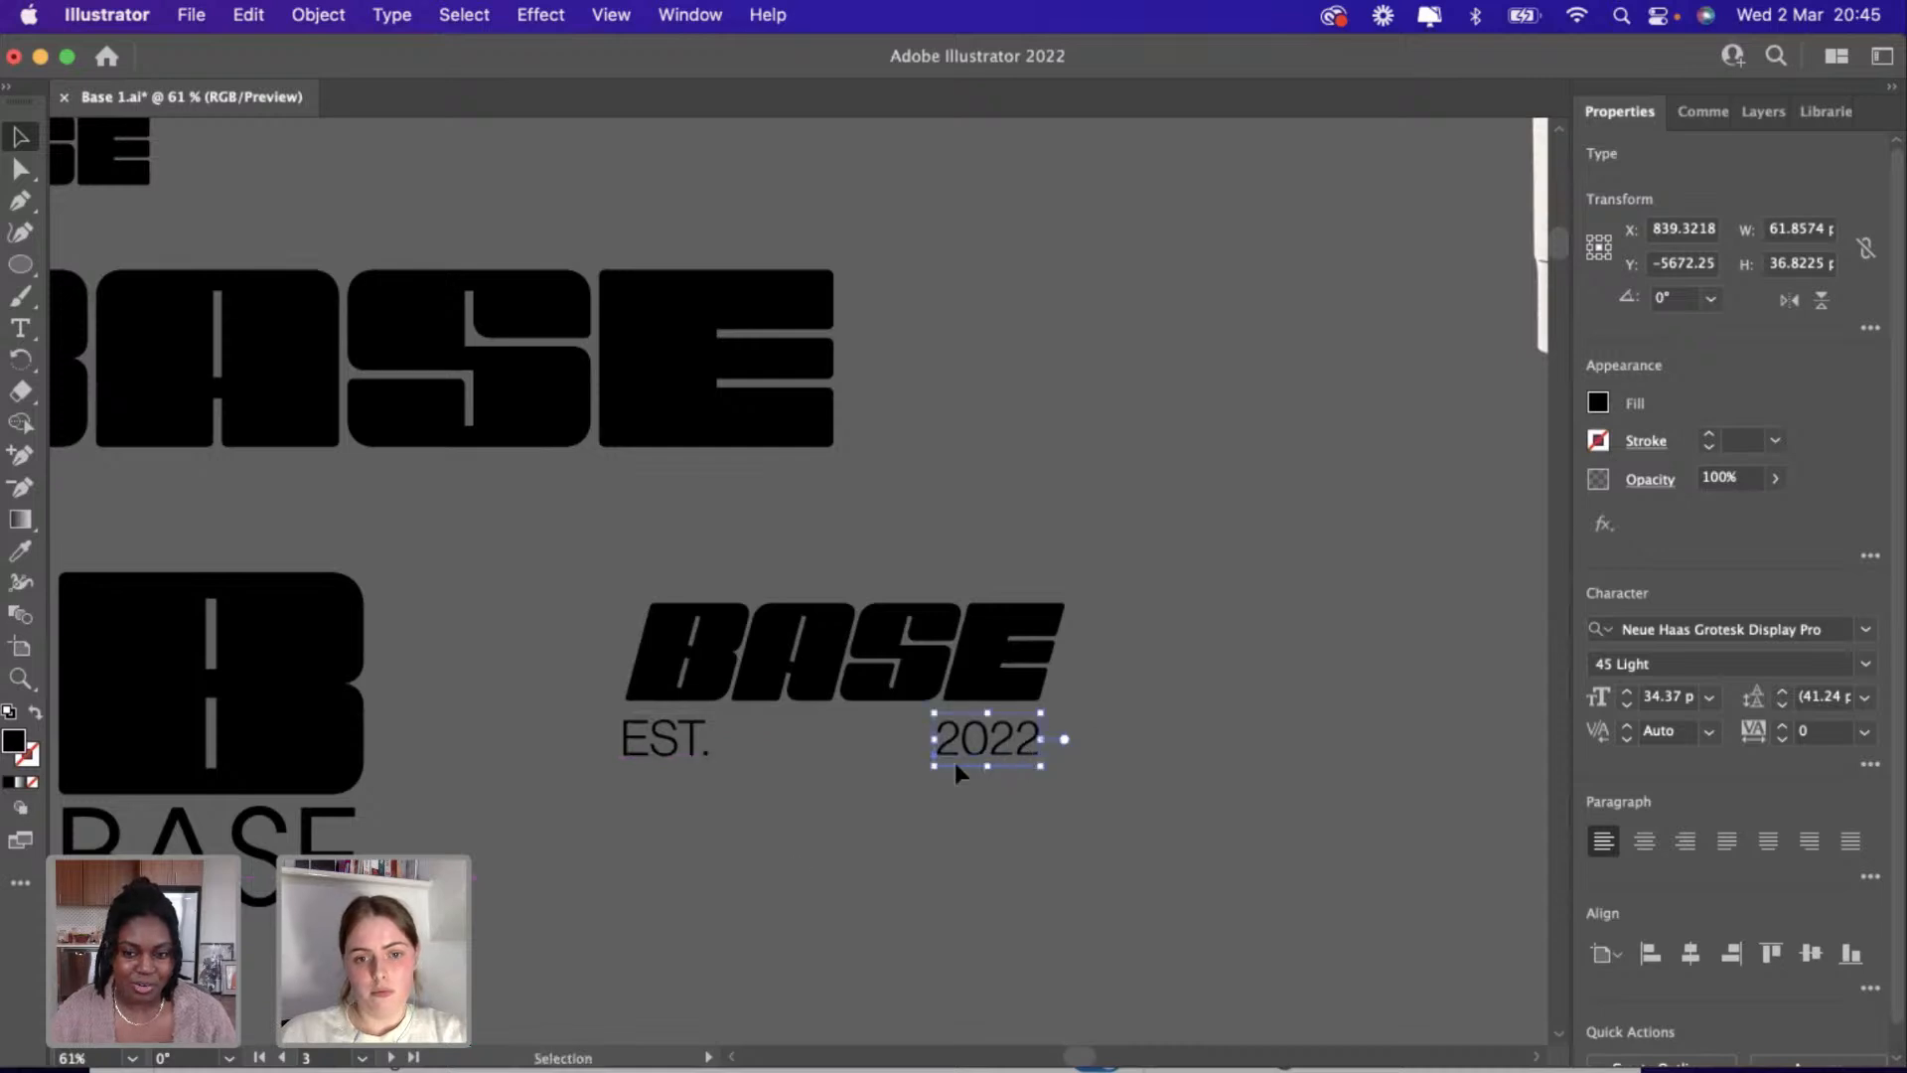
left_click(793, 852)
Move the upper and lower BASE words on the cream square closer to the middle one to form a tight stack.
scroll(793, 853, "down", 3)
scroll(793, 853, "left", 3)
scroll(792, 852, "up", 1)
scroll(792, 852, "left", 2)
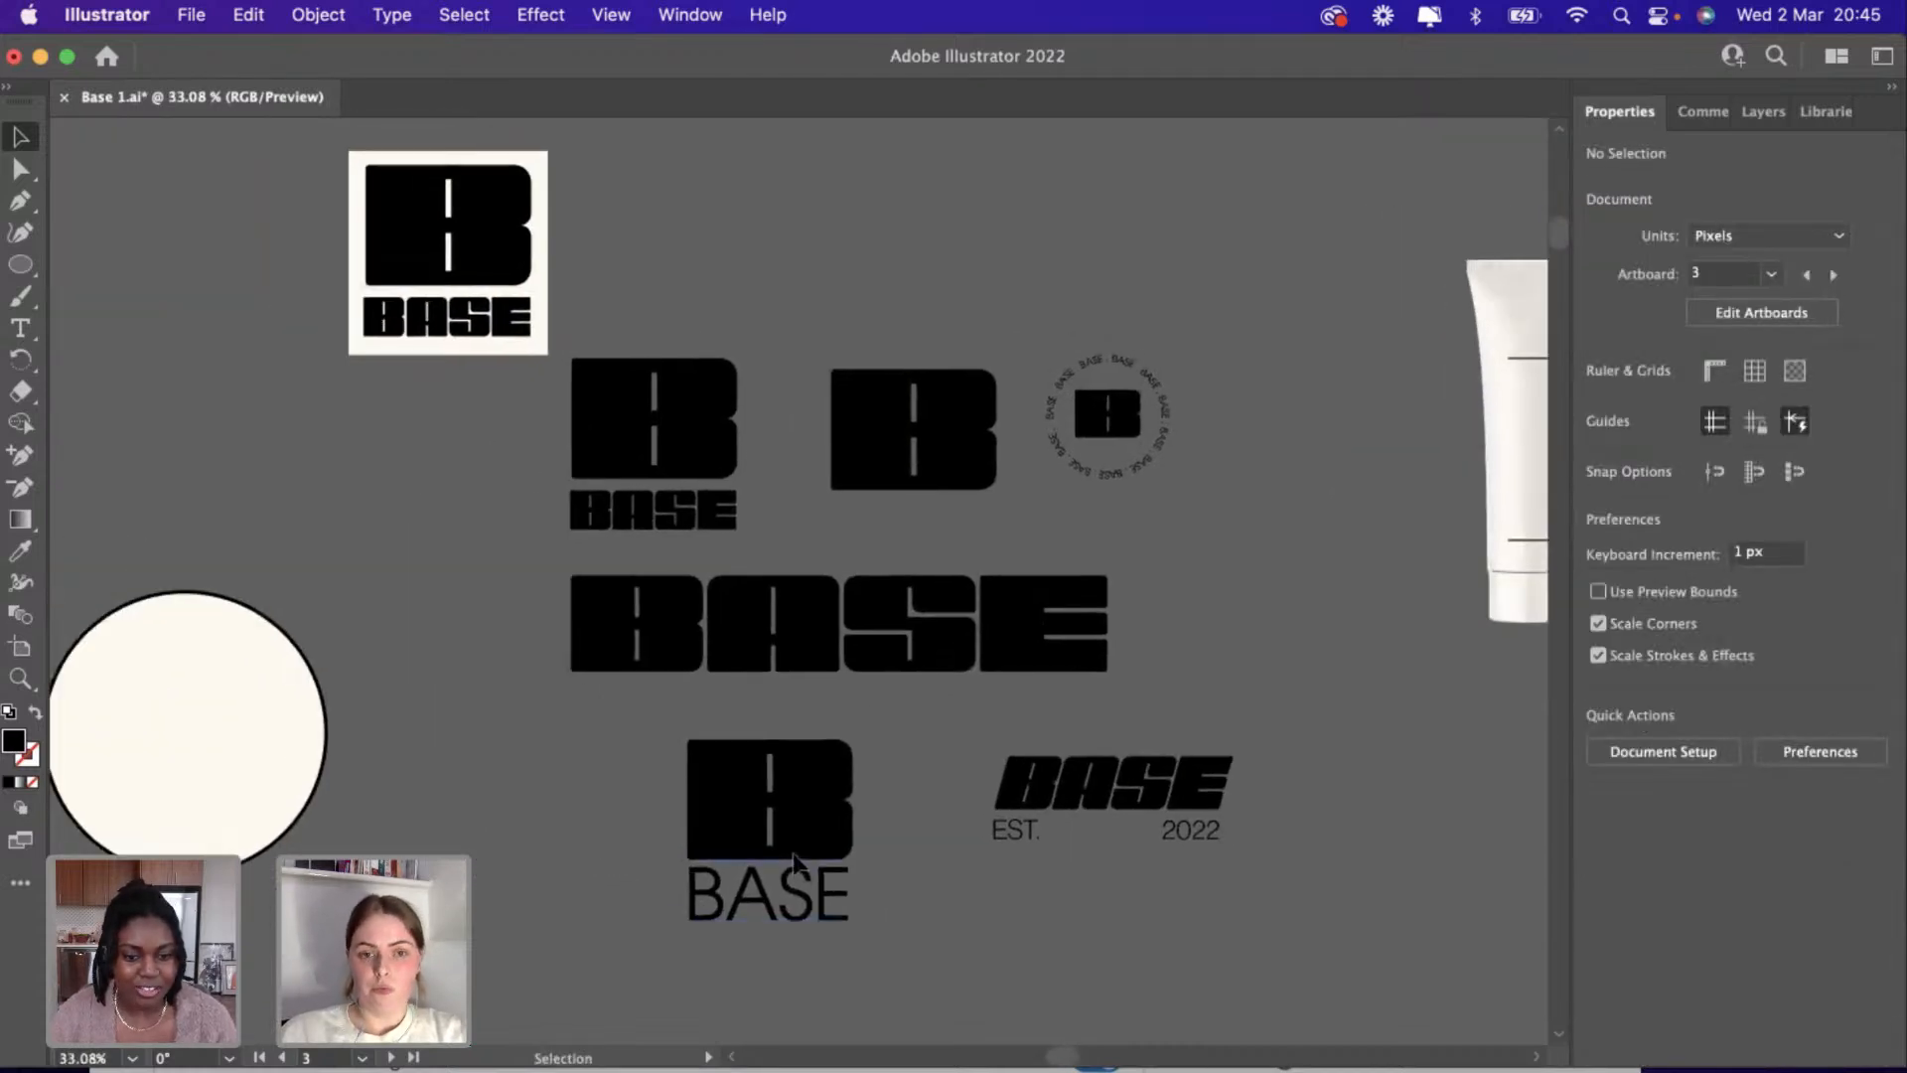
scroll(1148, 910, "up", 2)
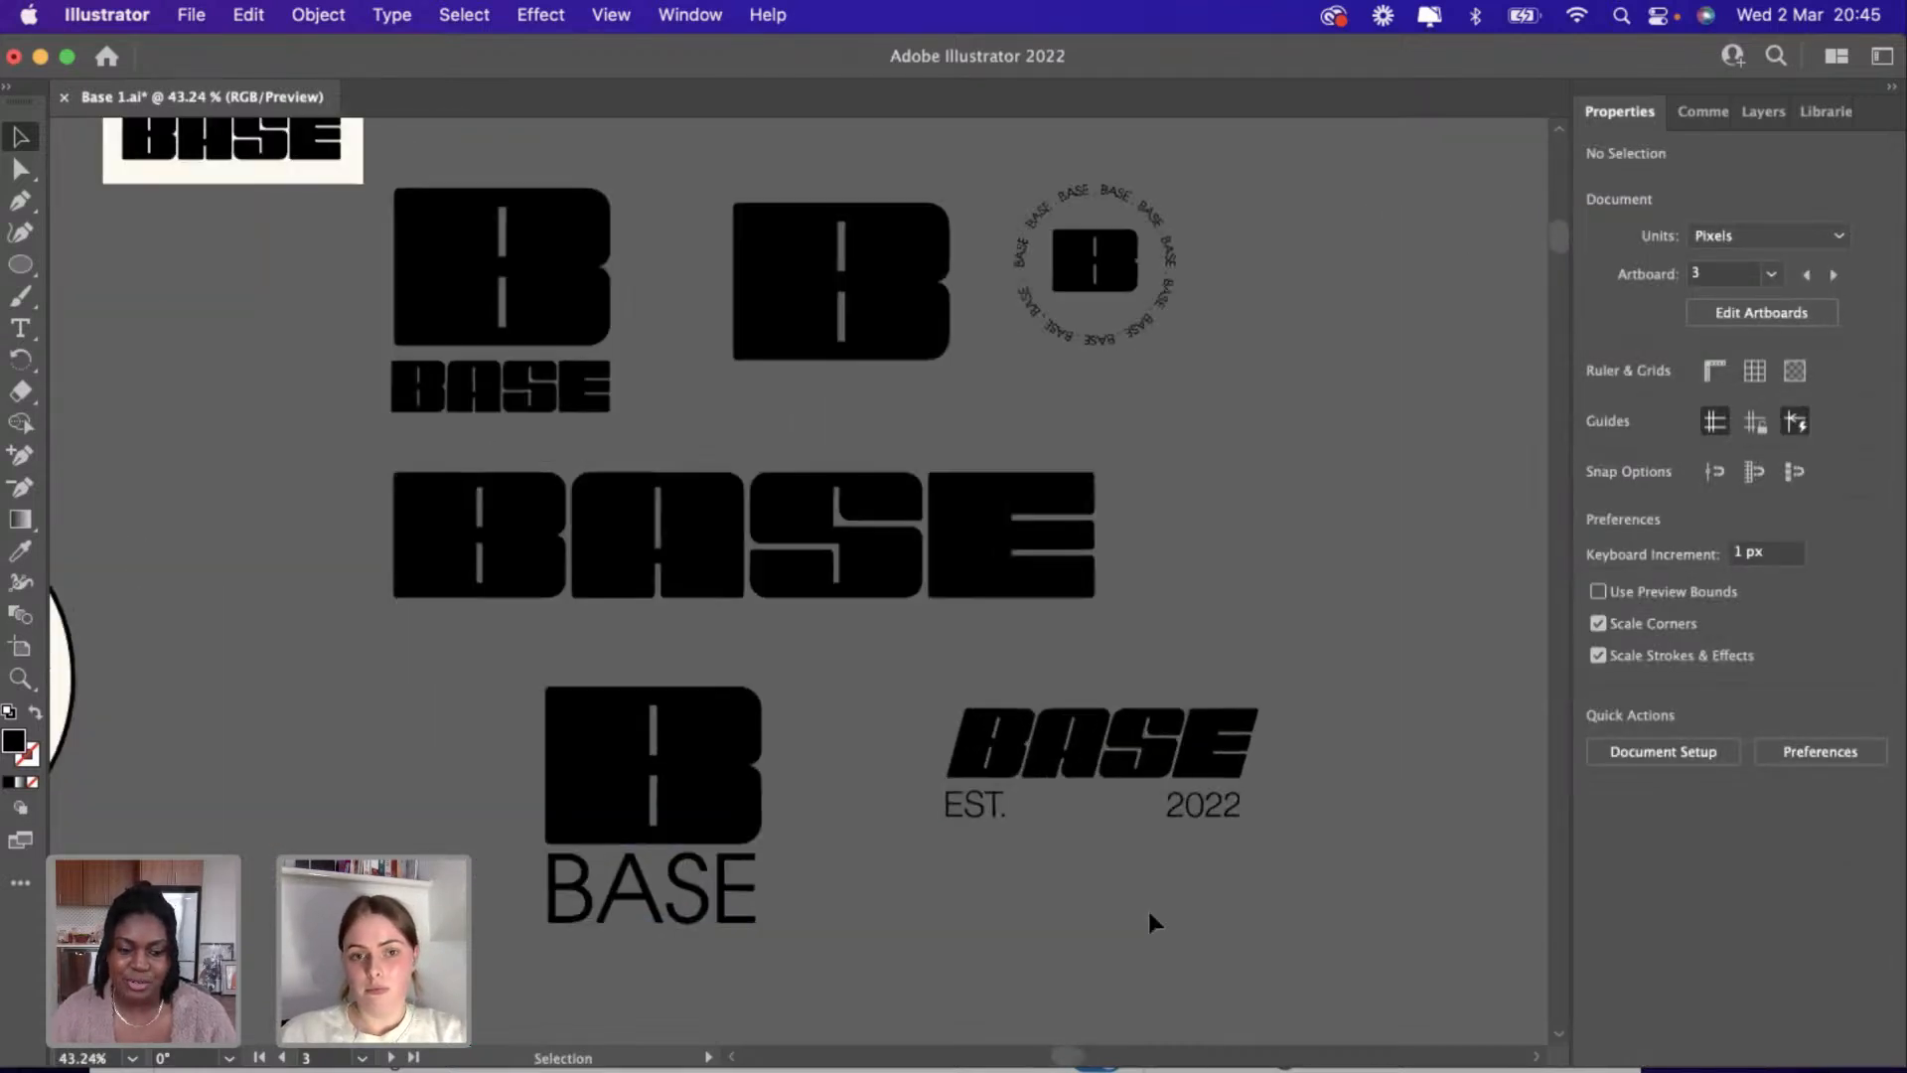
scroll(1149, 910, "down", 3)
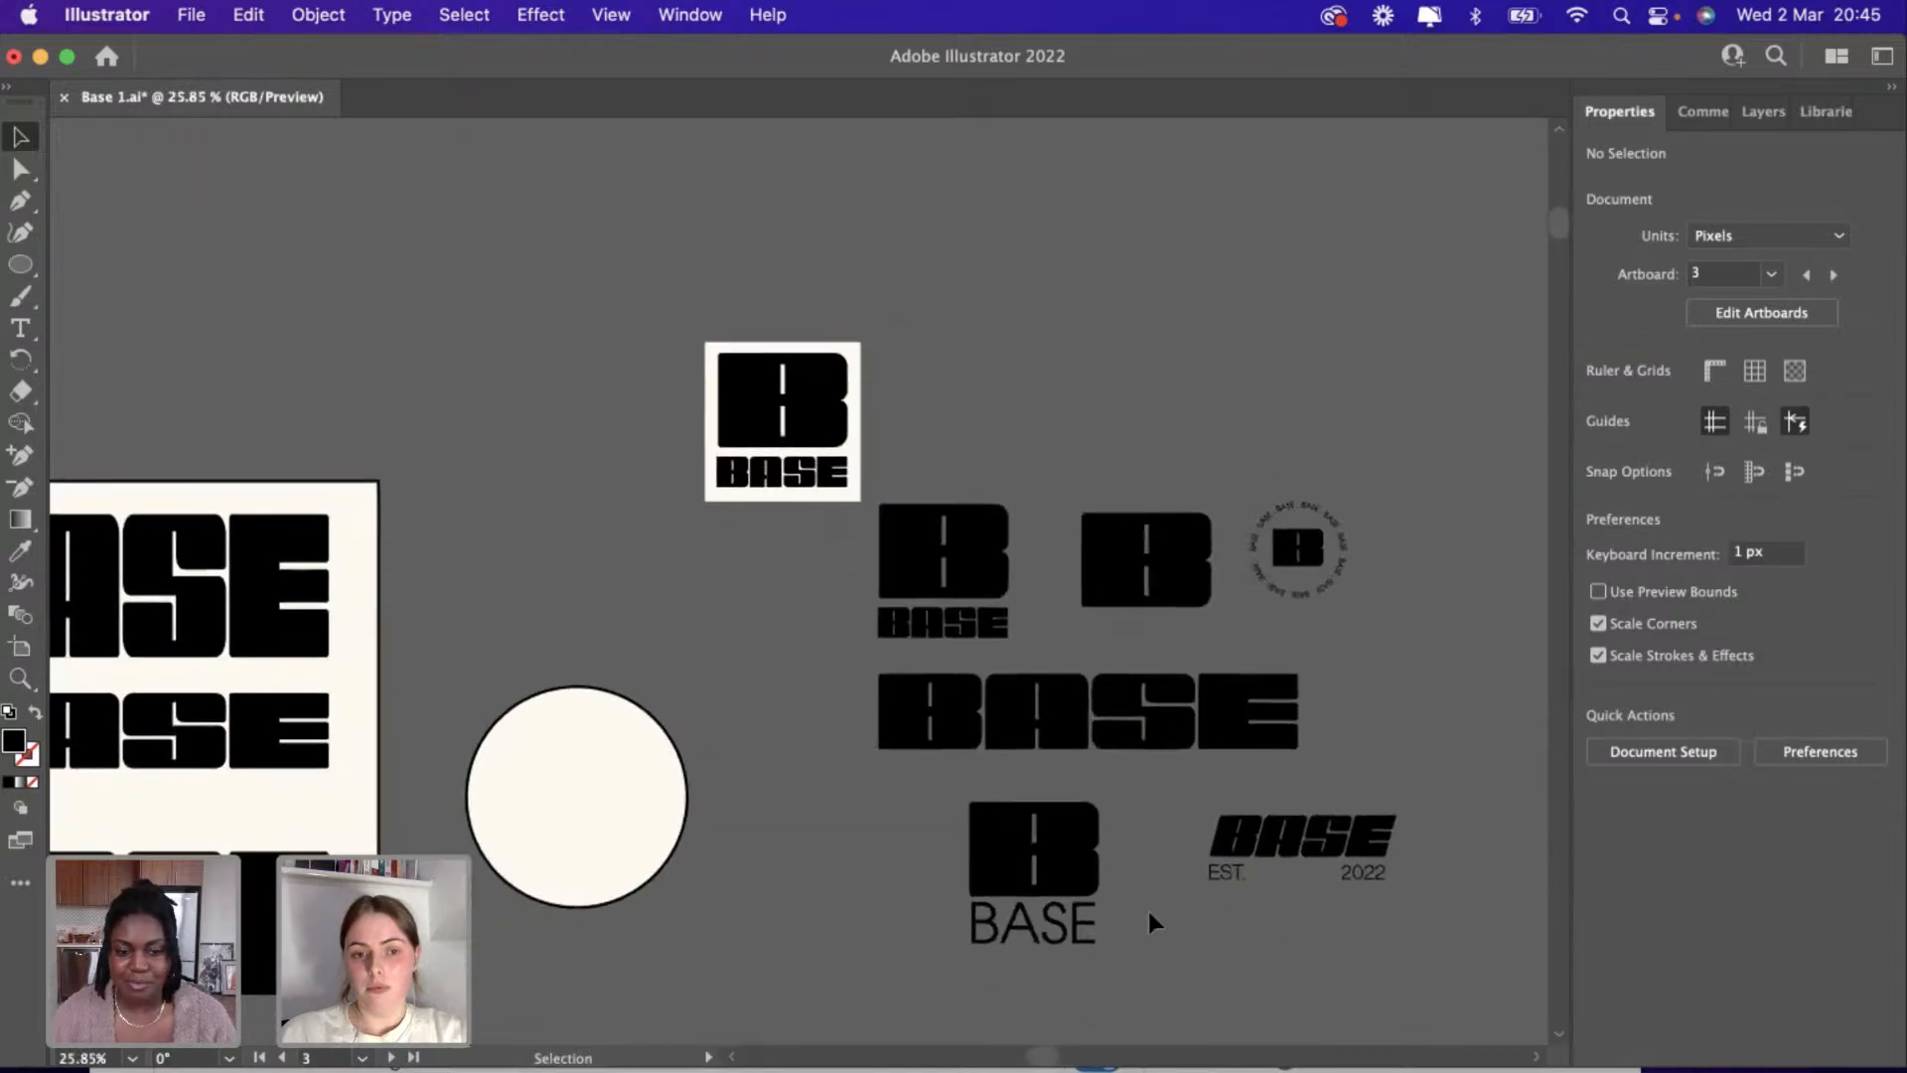
scroll(546, 780, "left", 6)
scroll(545, 780, "down", 1)
left_click_drag(471, 760, 471, 722)
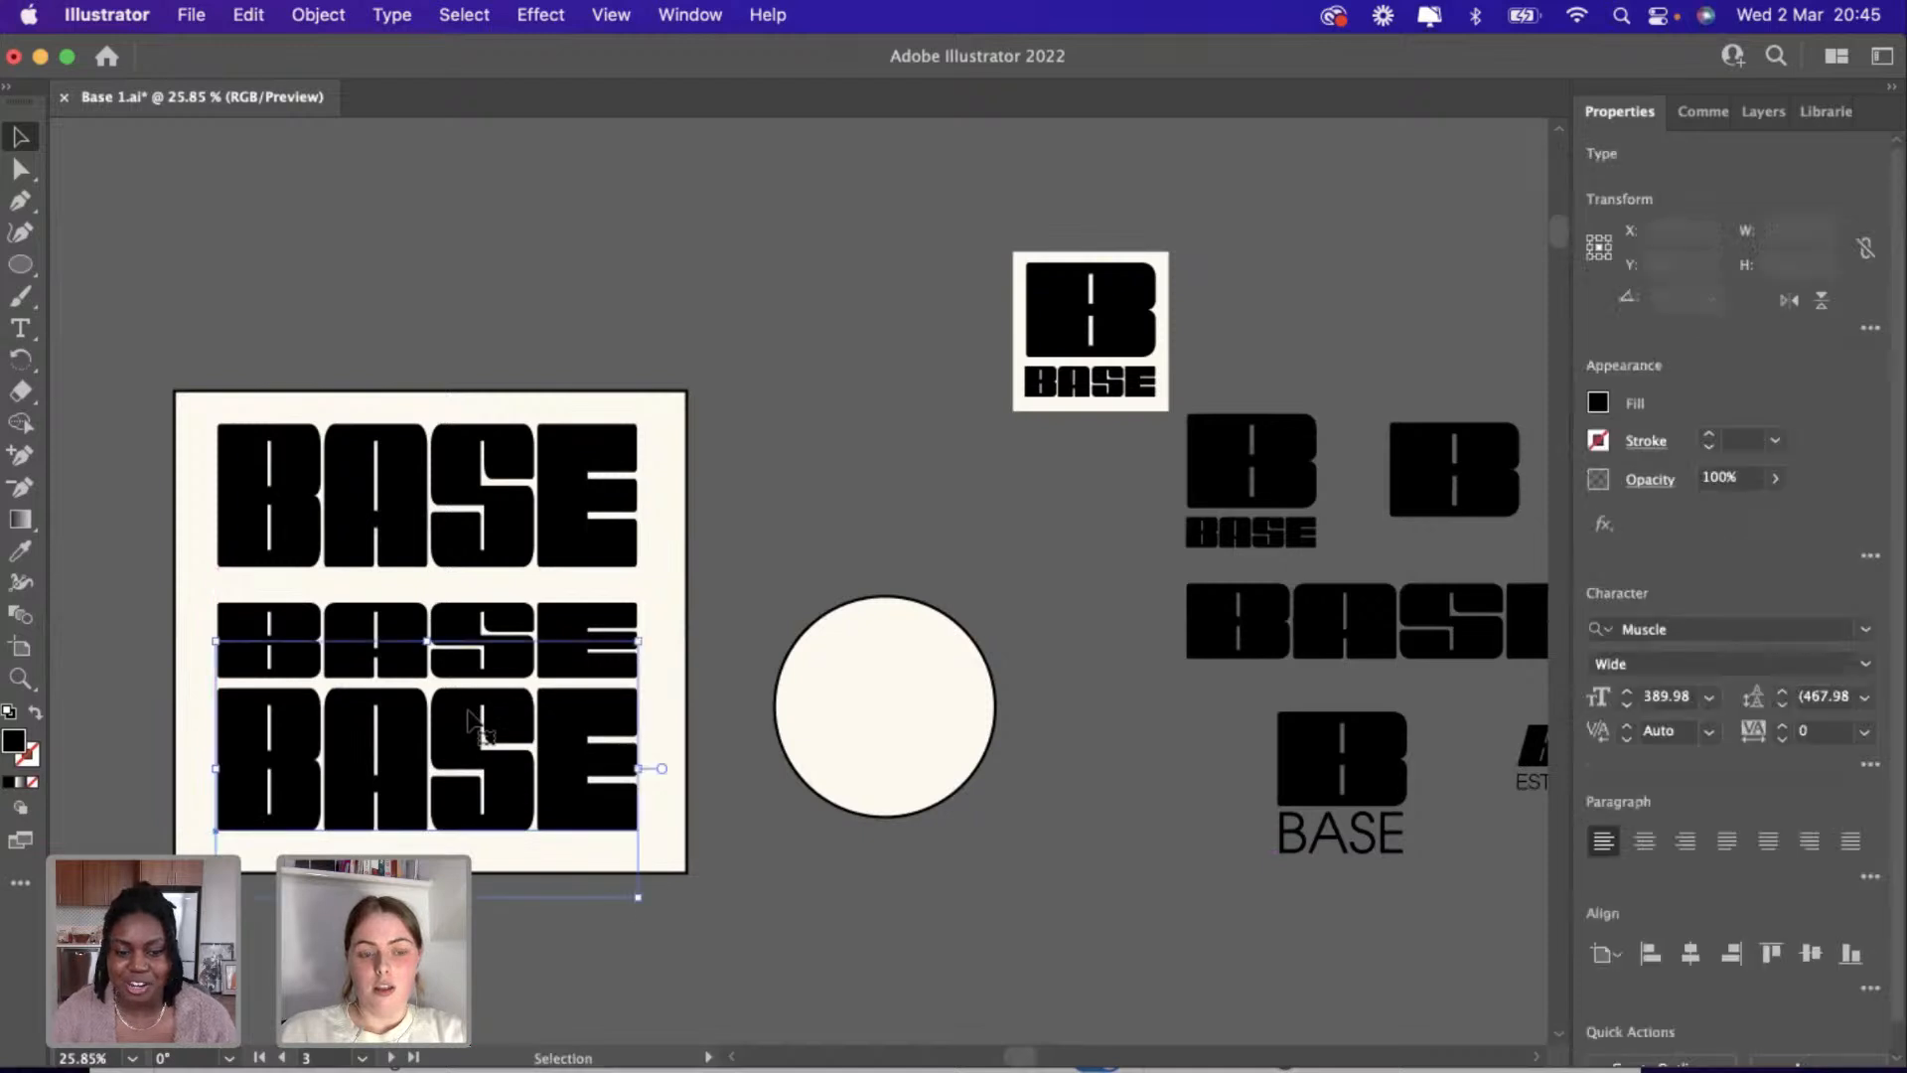
scroll(452, 551, "up", 2)
left_click_drag(452, 549, 452, 569)
left_click(915, 388)
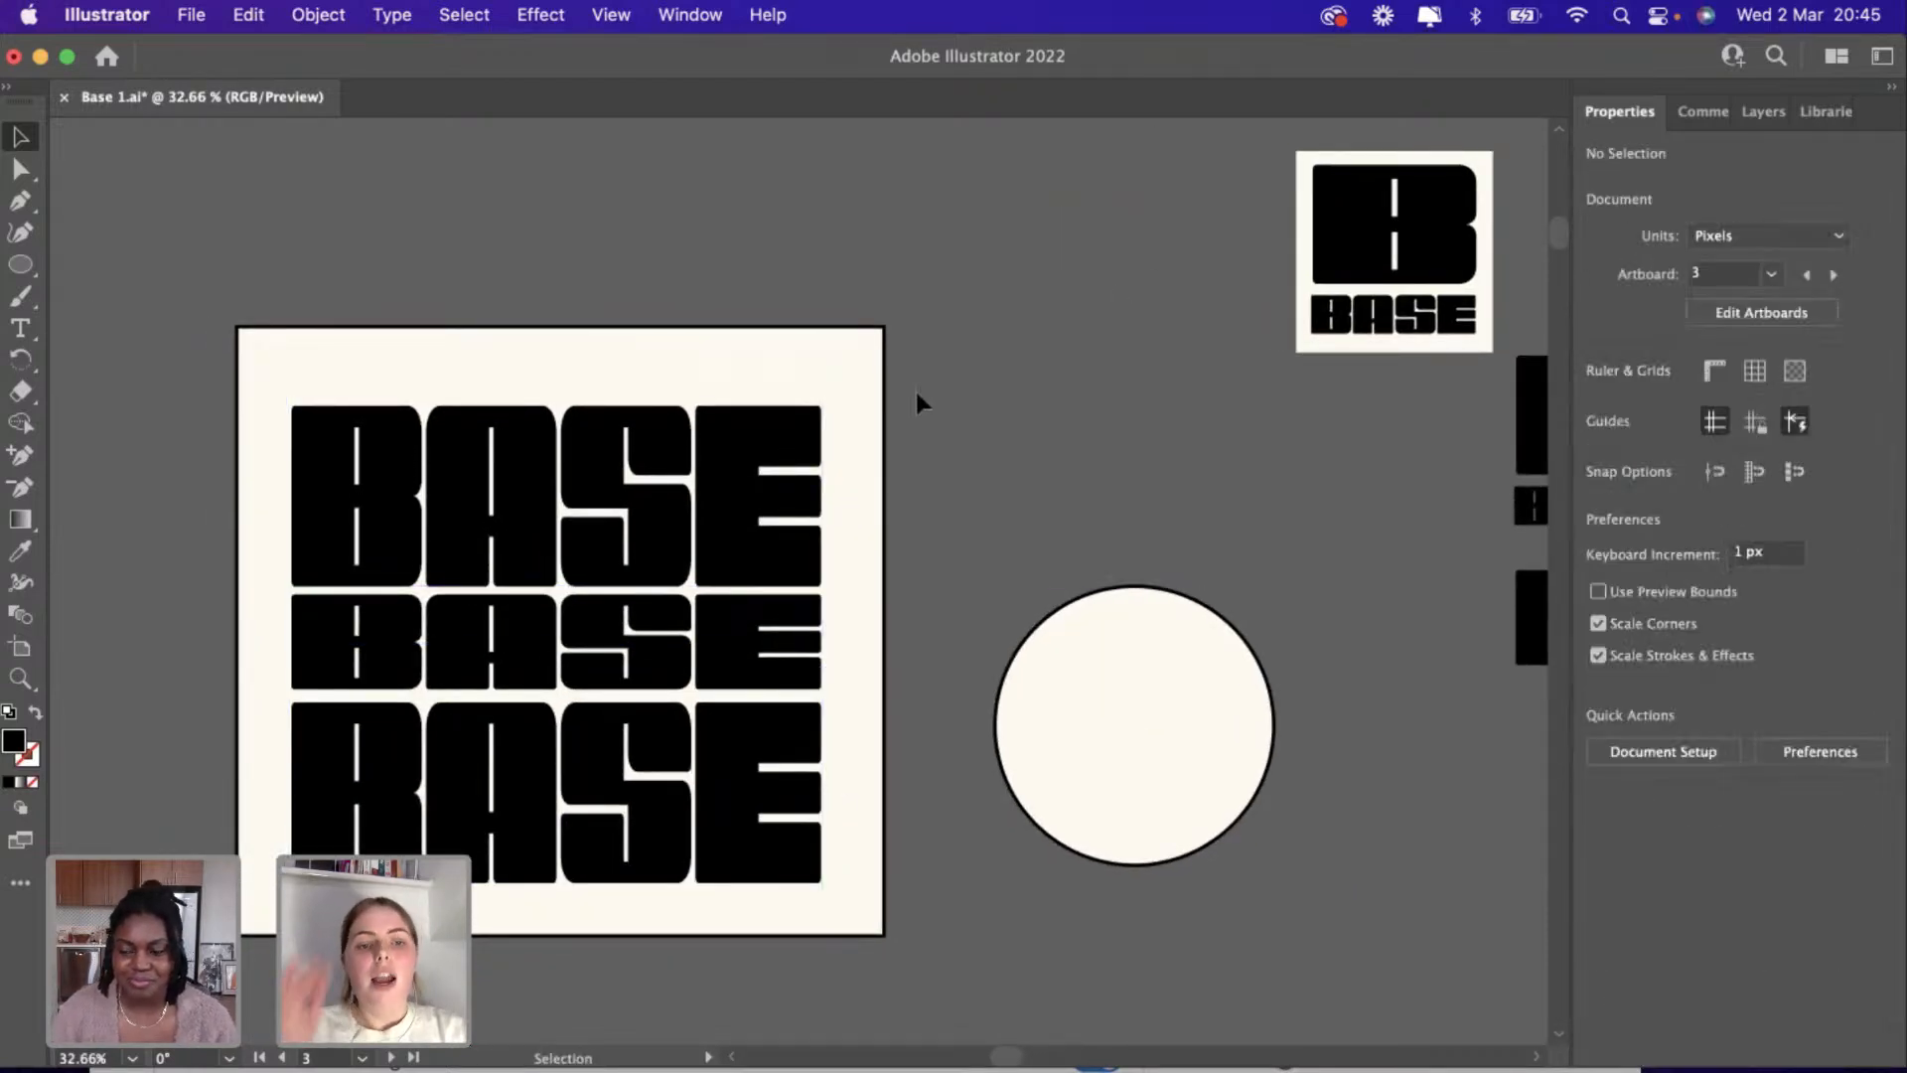
mouse_move(757, 487)
left_mouse_down()
mouse_move(760, 467)
mouse_move(723, 492)
left_mouse_up()
left_click(718, 270)
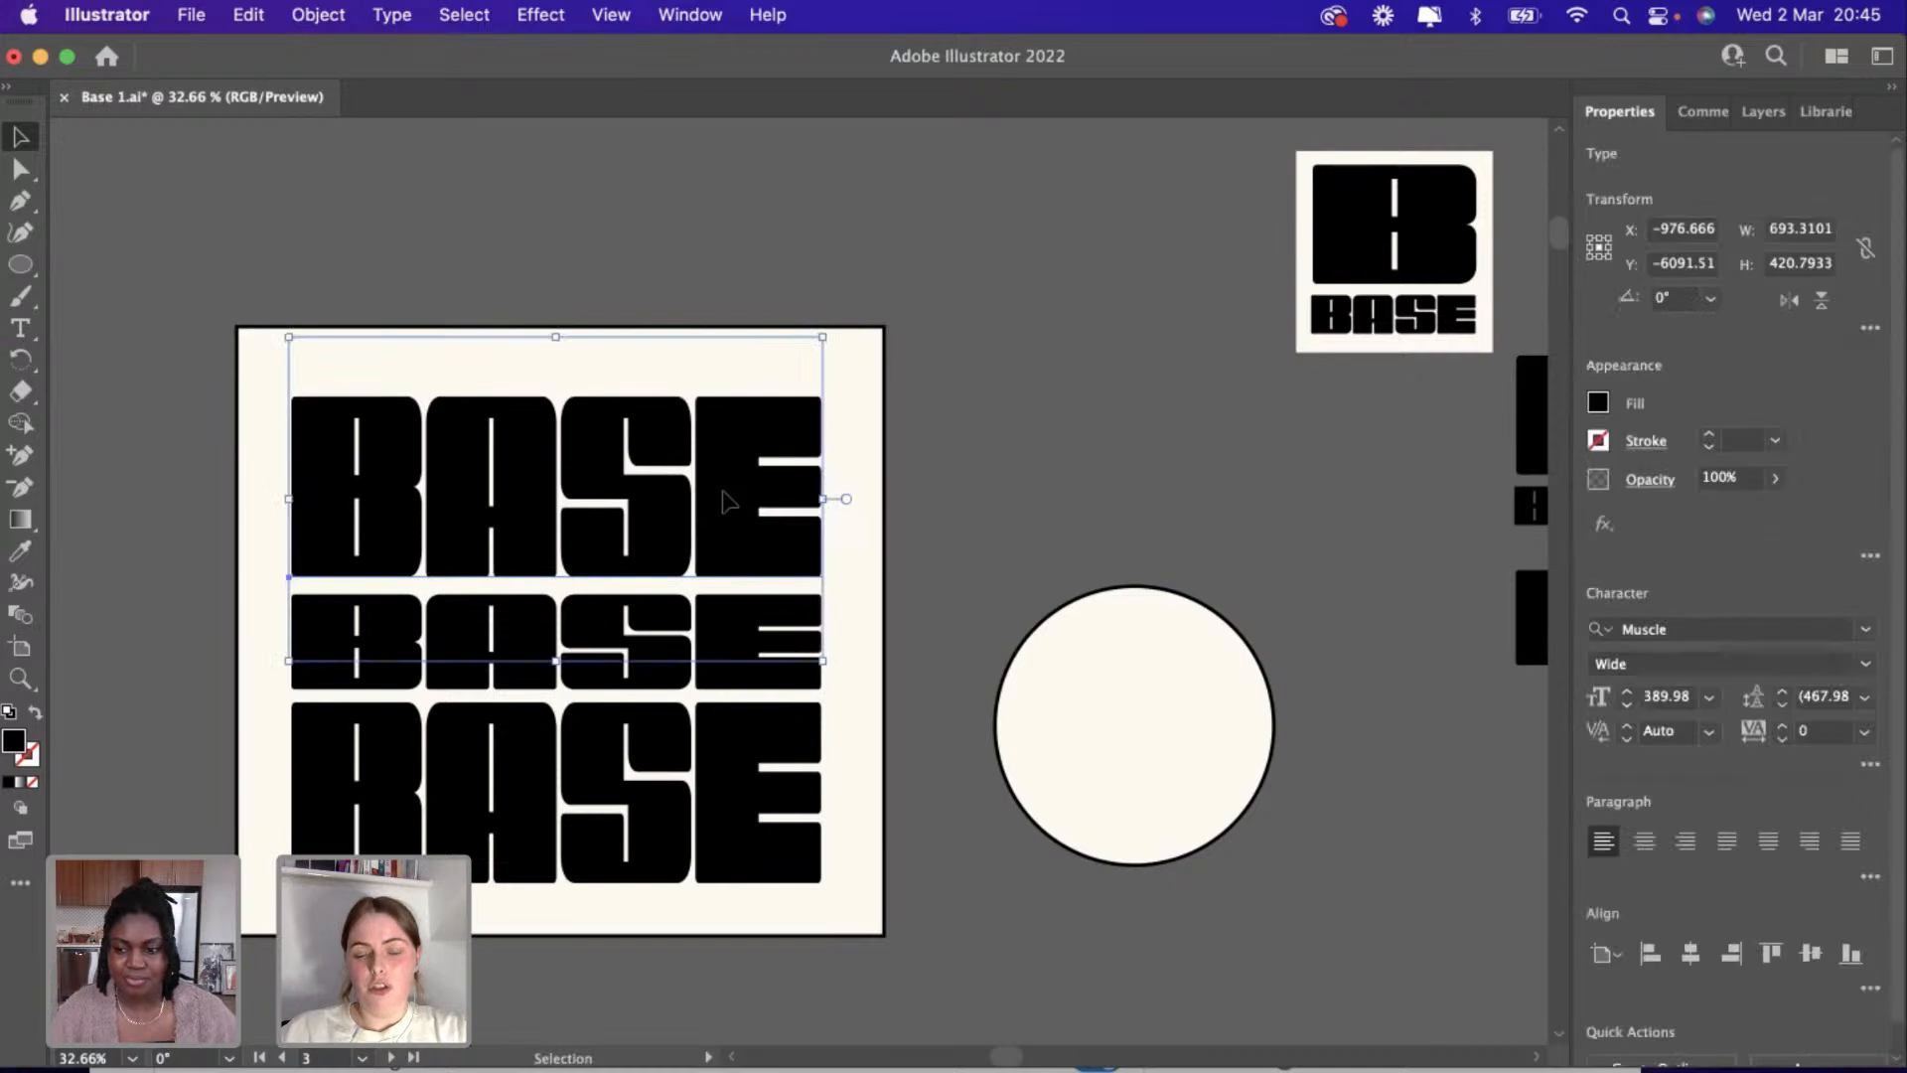
left_click(1069, 429)
Look over the alternative BASE wordmark font trials and the typography artboard.
scroll(1069, 429, "down", 3)
scroll(1069, 429, "right", 3)
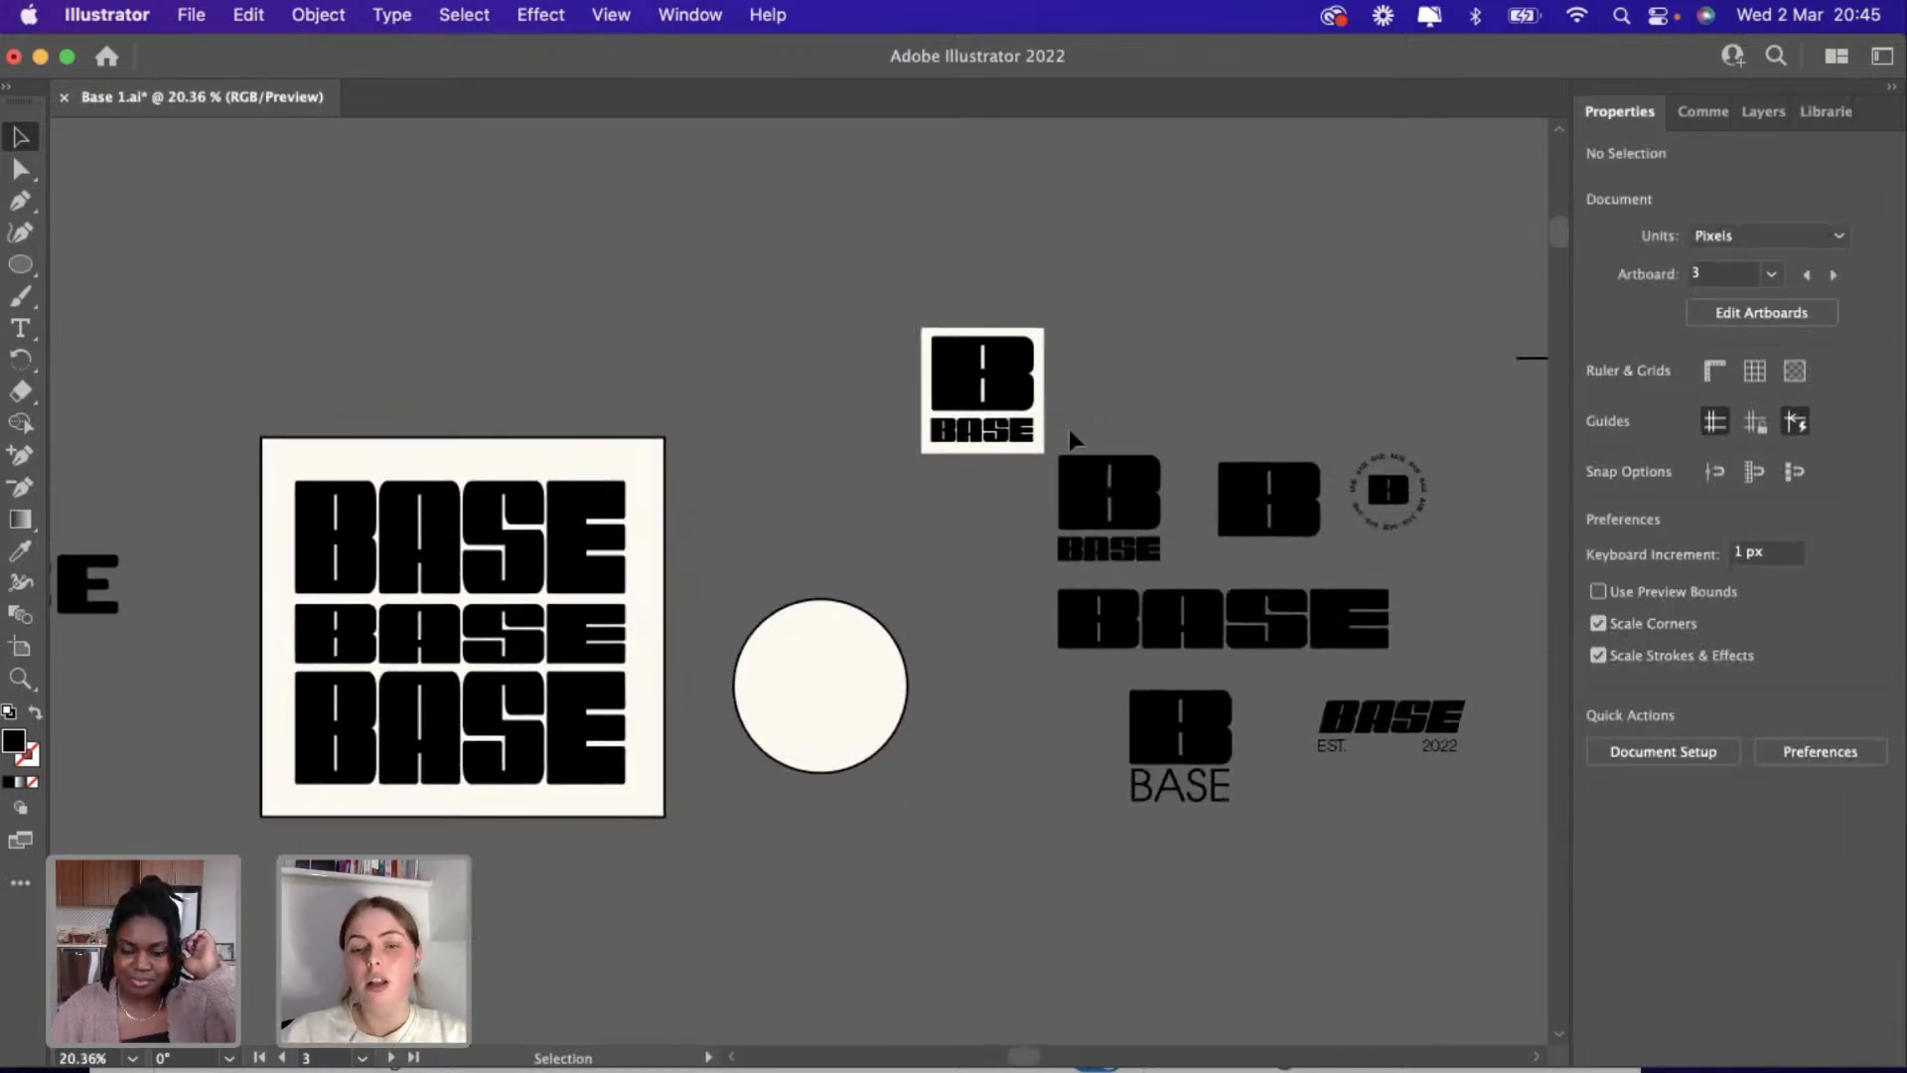
scroll(1071, 437, "left", 10)
scroll(1071, 437, "down", 2)
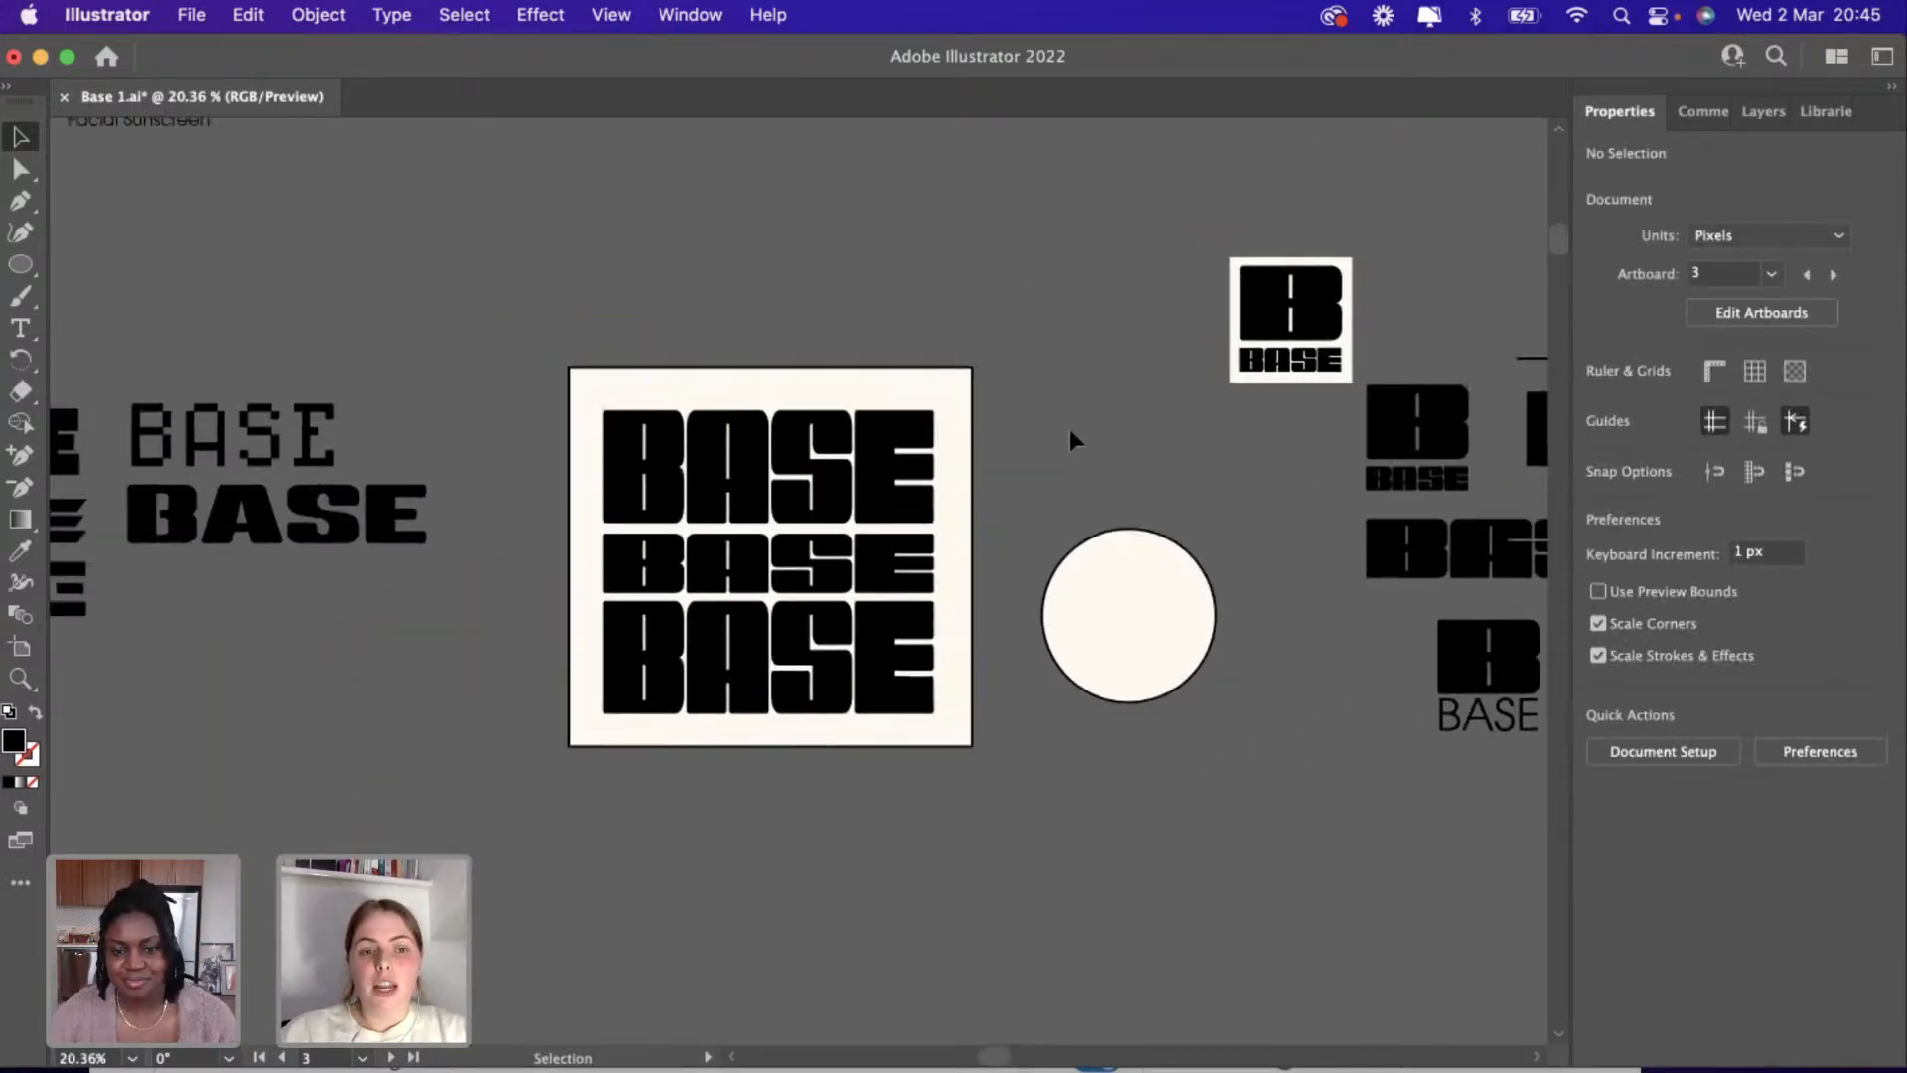
scroll(1071, 437, "left", 8)
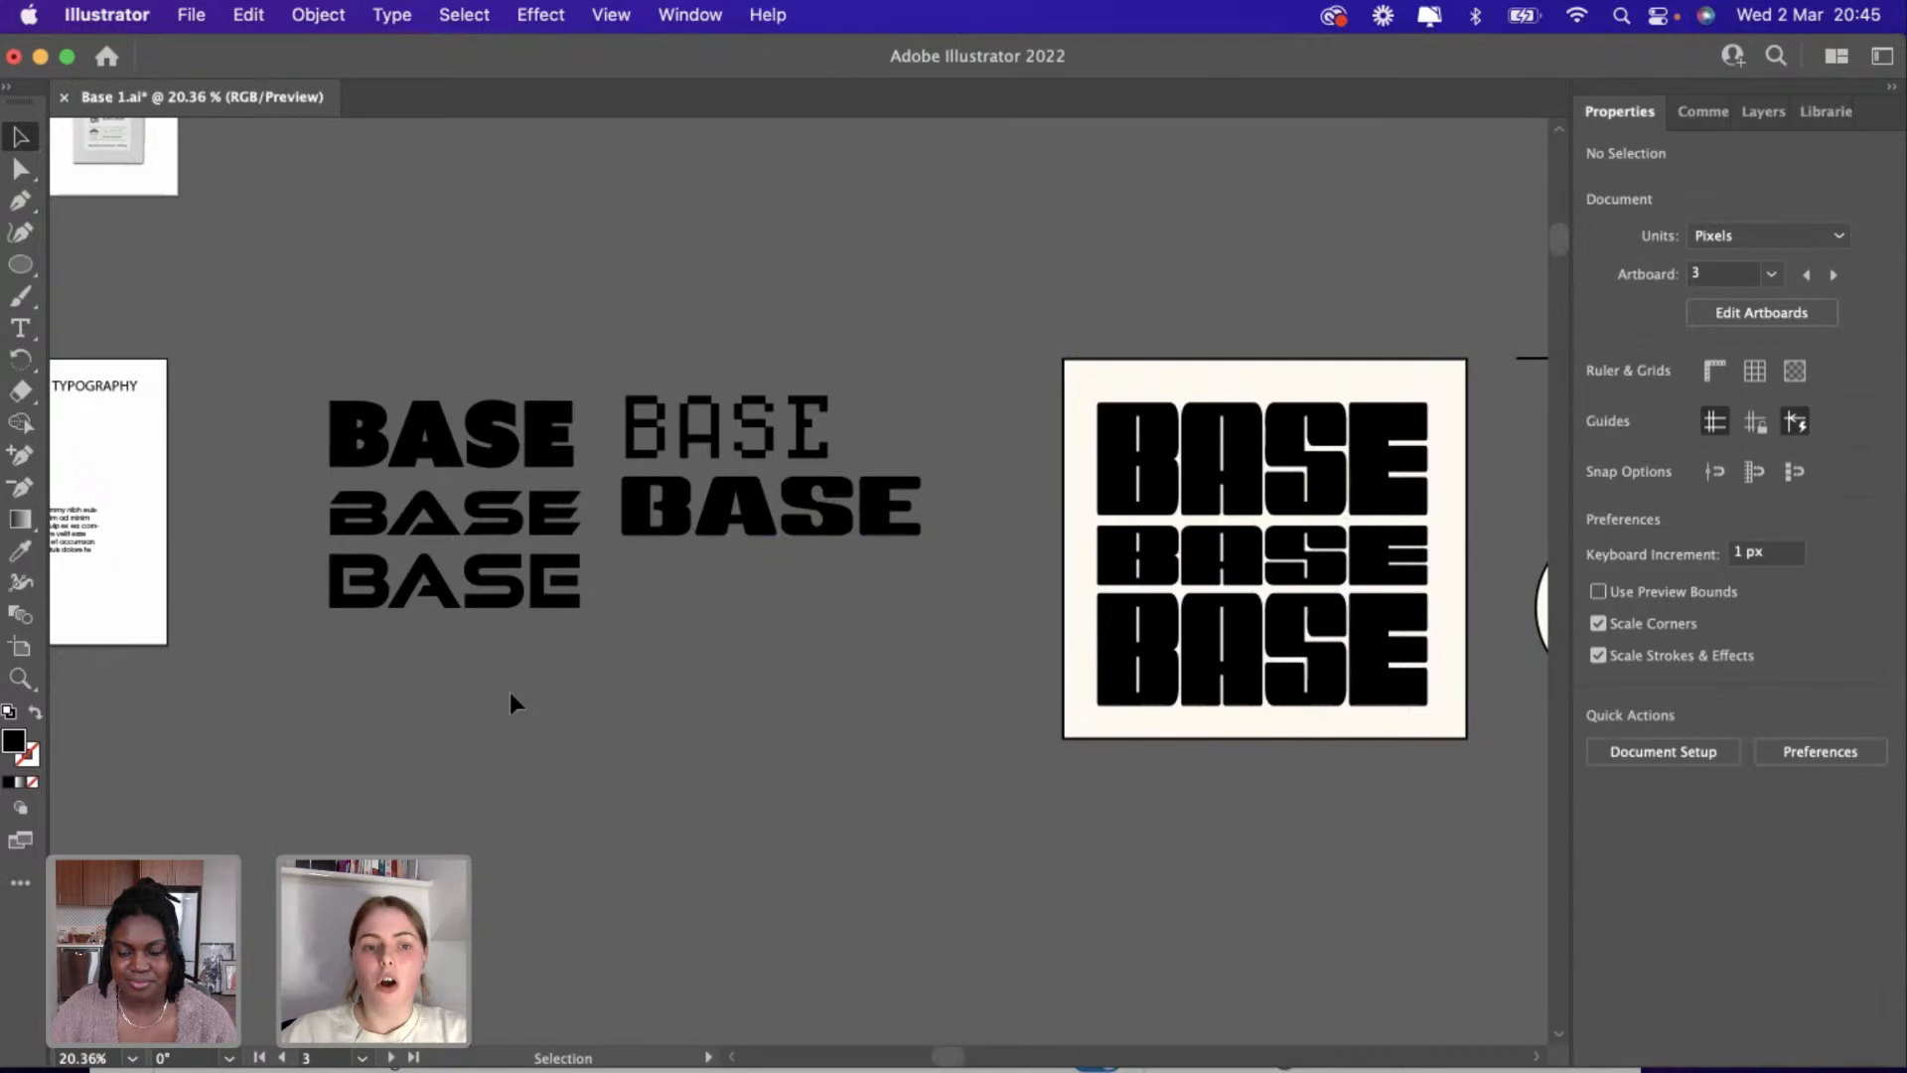
scroll(509, 701, "left", 7)
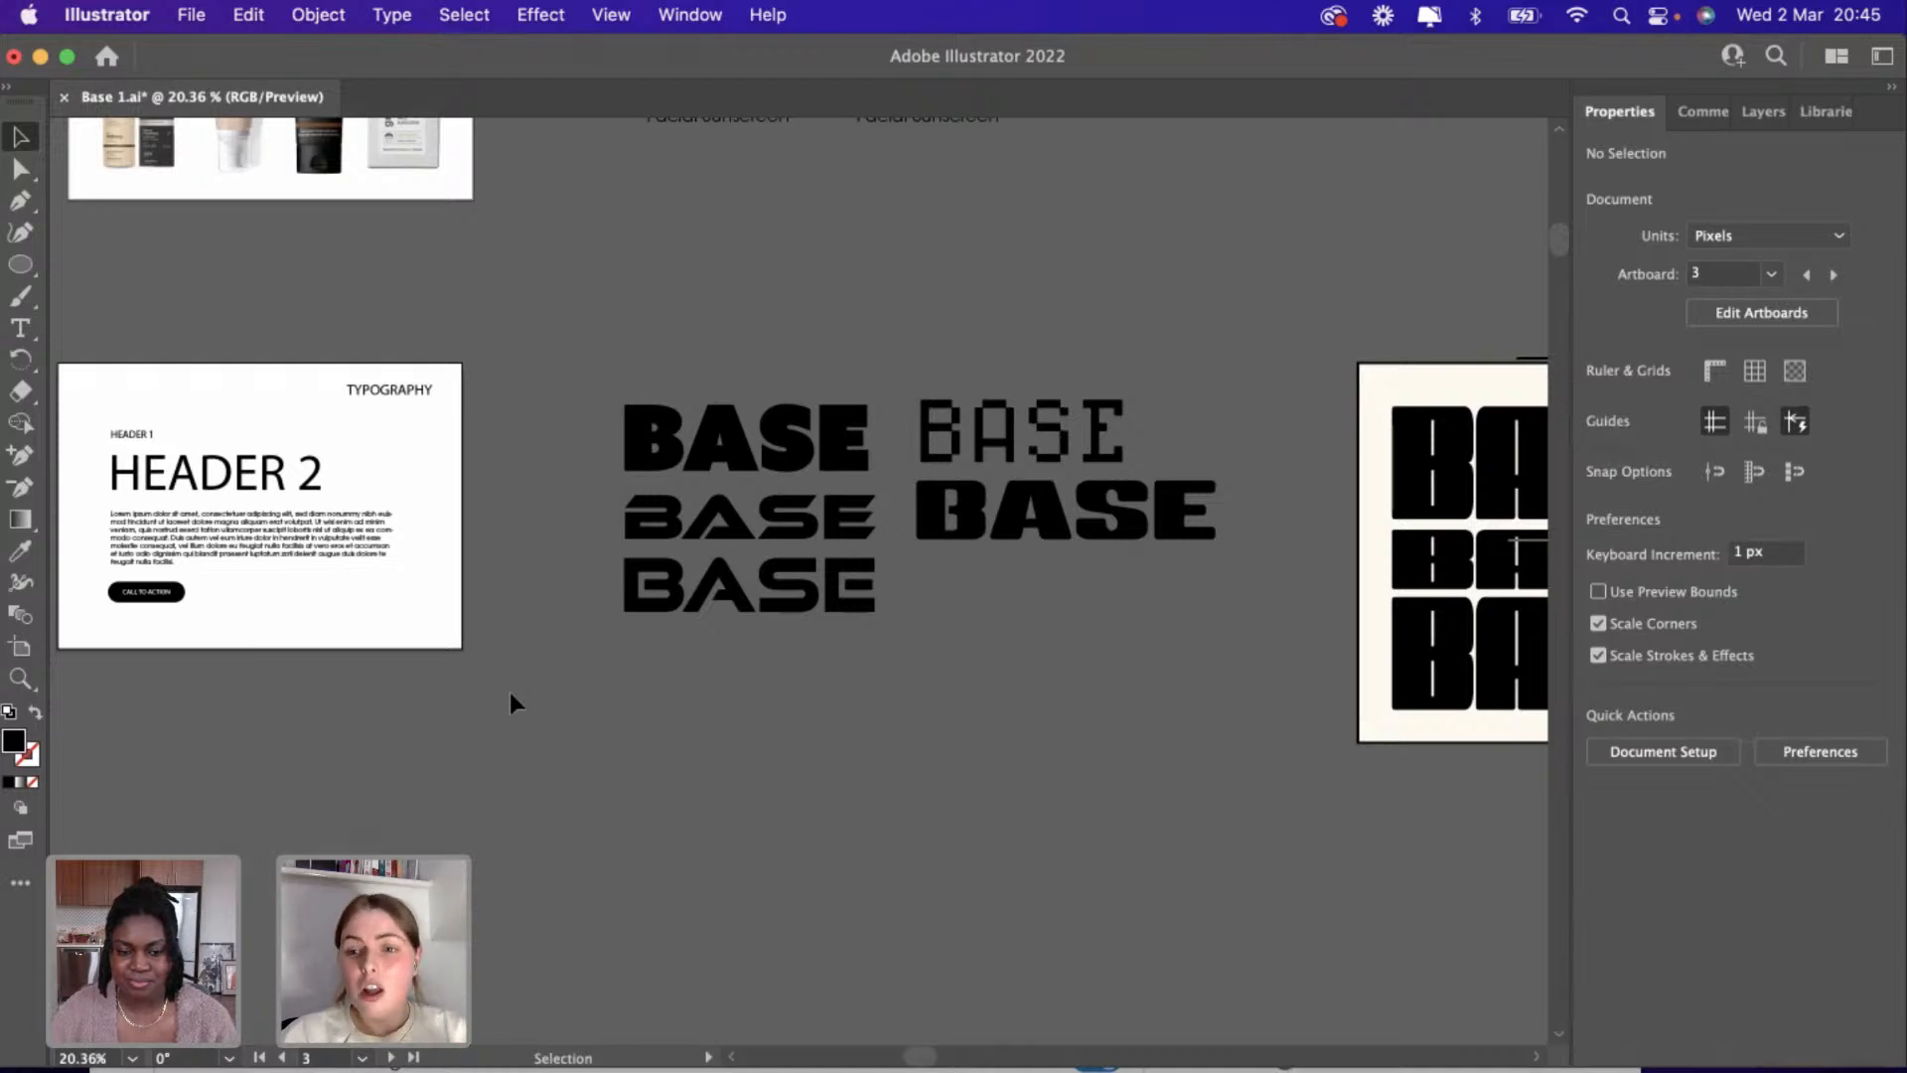
scroll(510, 691, "left", 5)
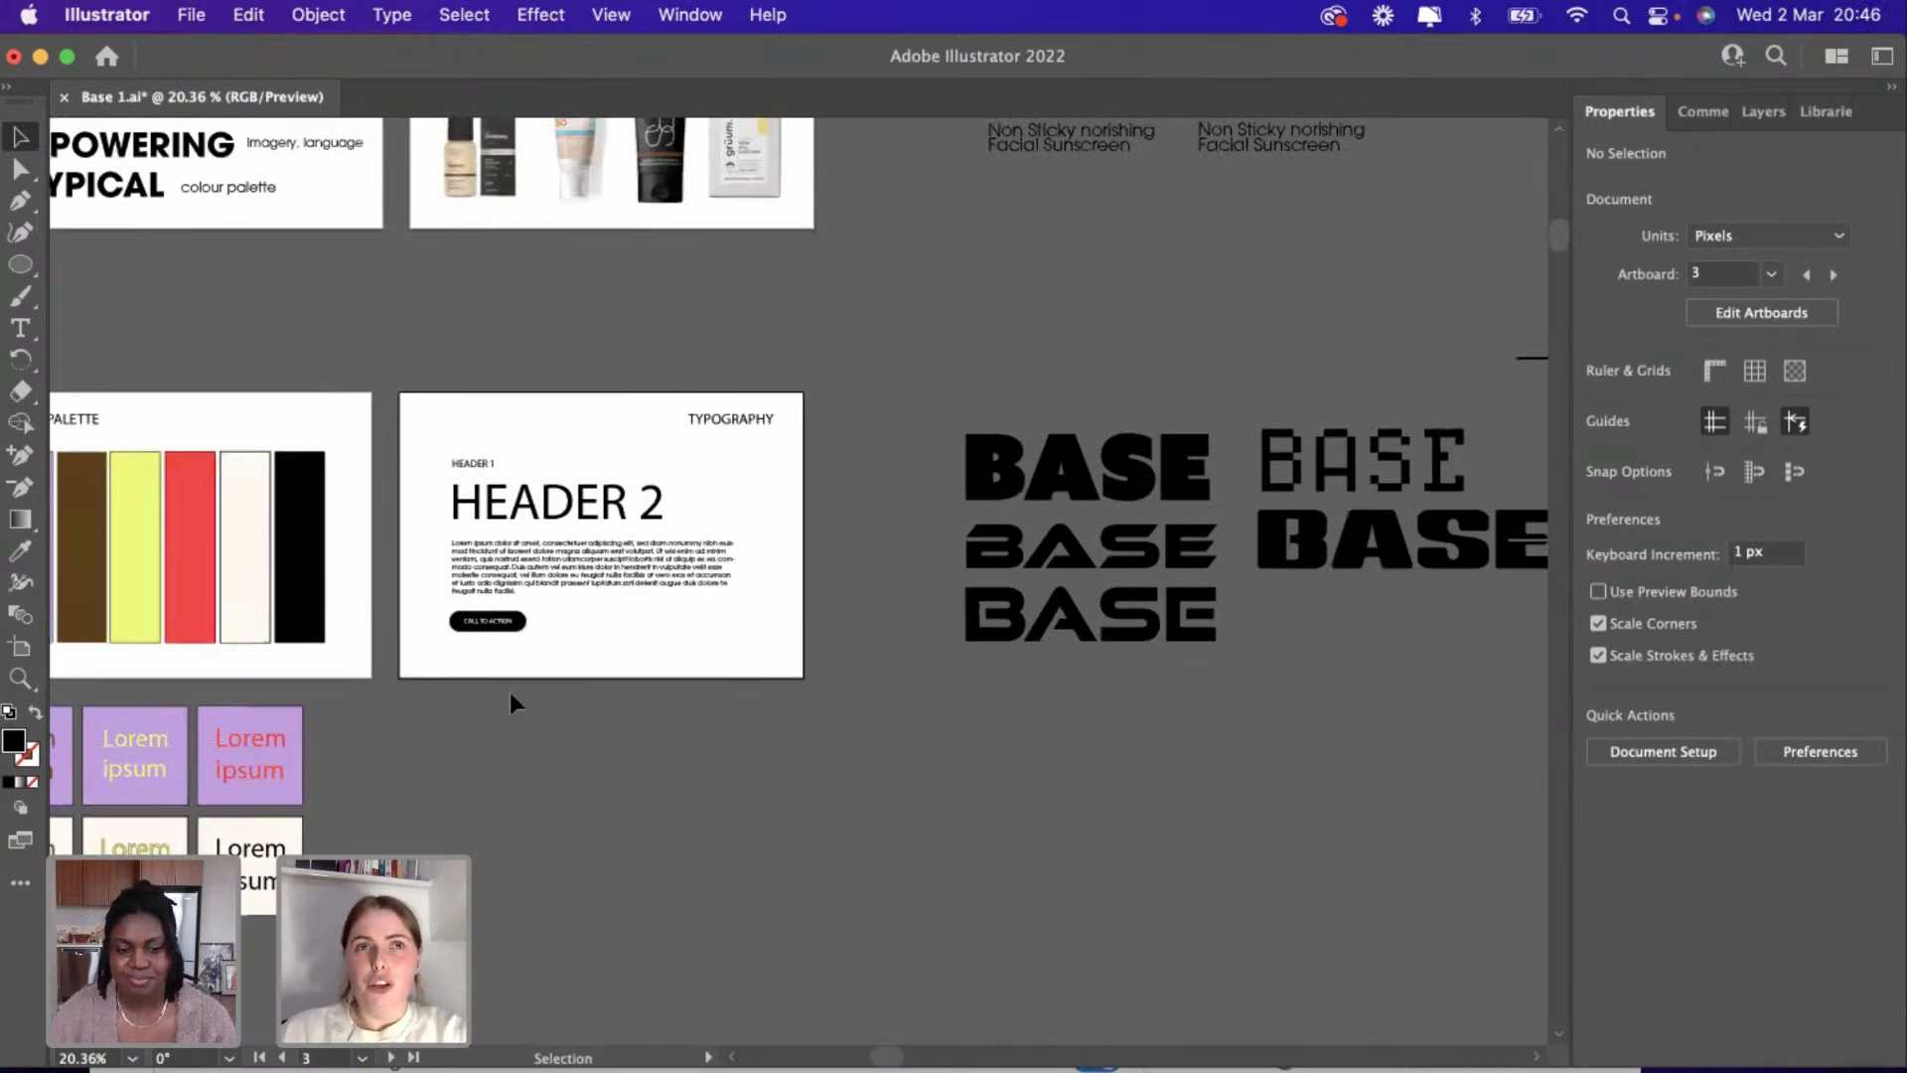
scroll(510, 693, "up", 5)
scroll(509, 693, "up", 3)
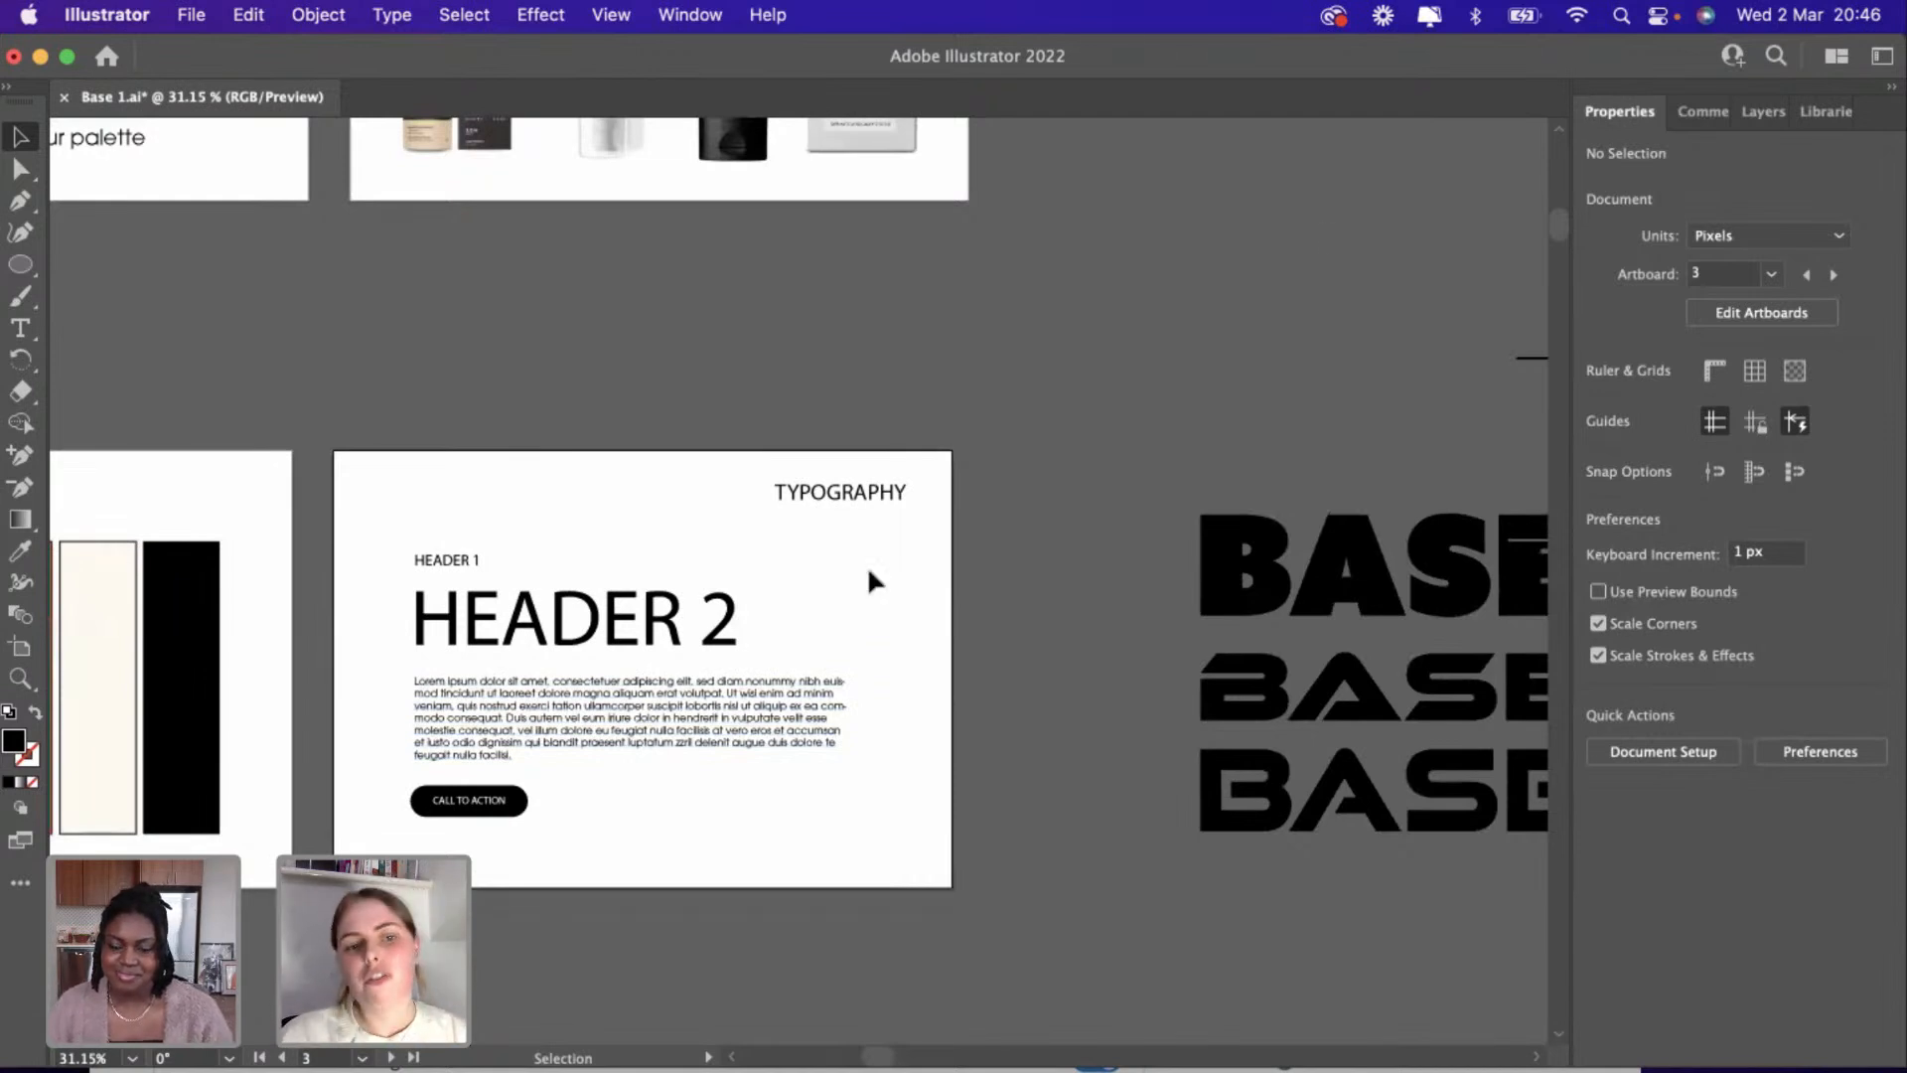
Change the font of the "HEADER 2" text on the typography artboard to Nimbus Sans.
left_click(658, 631)
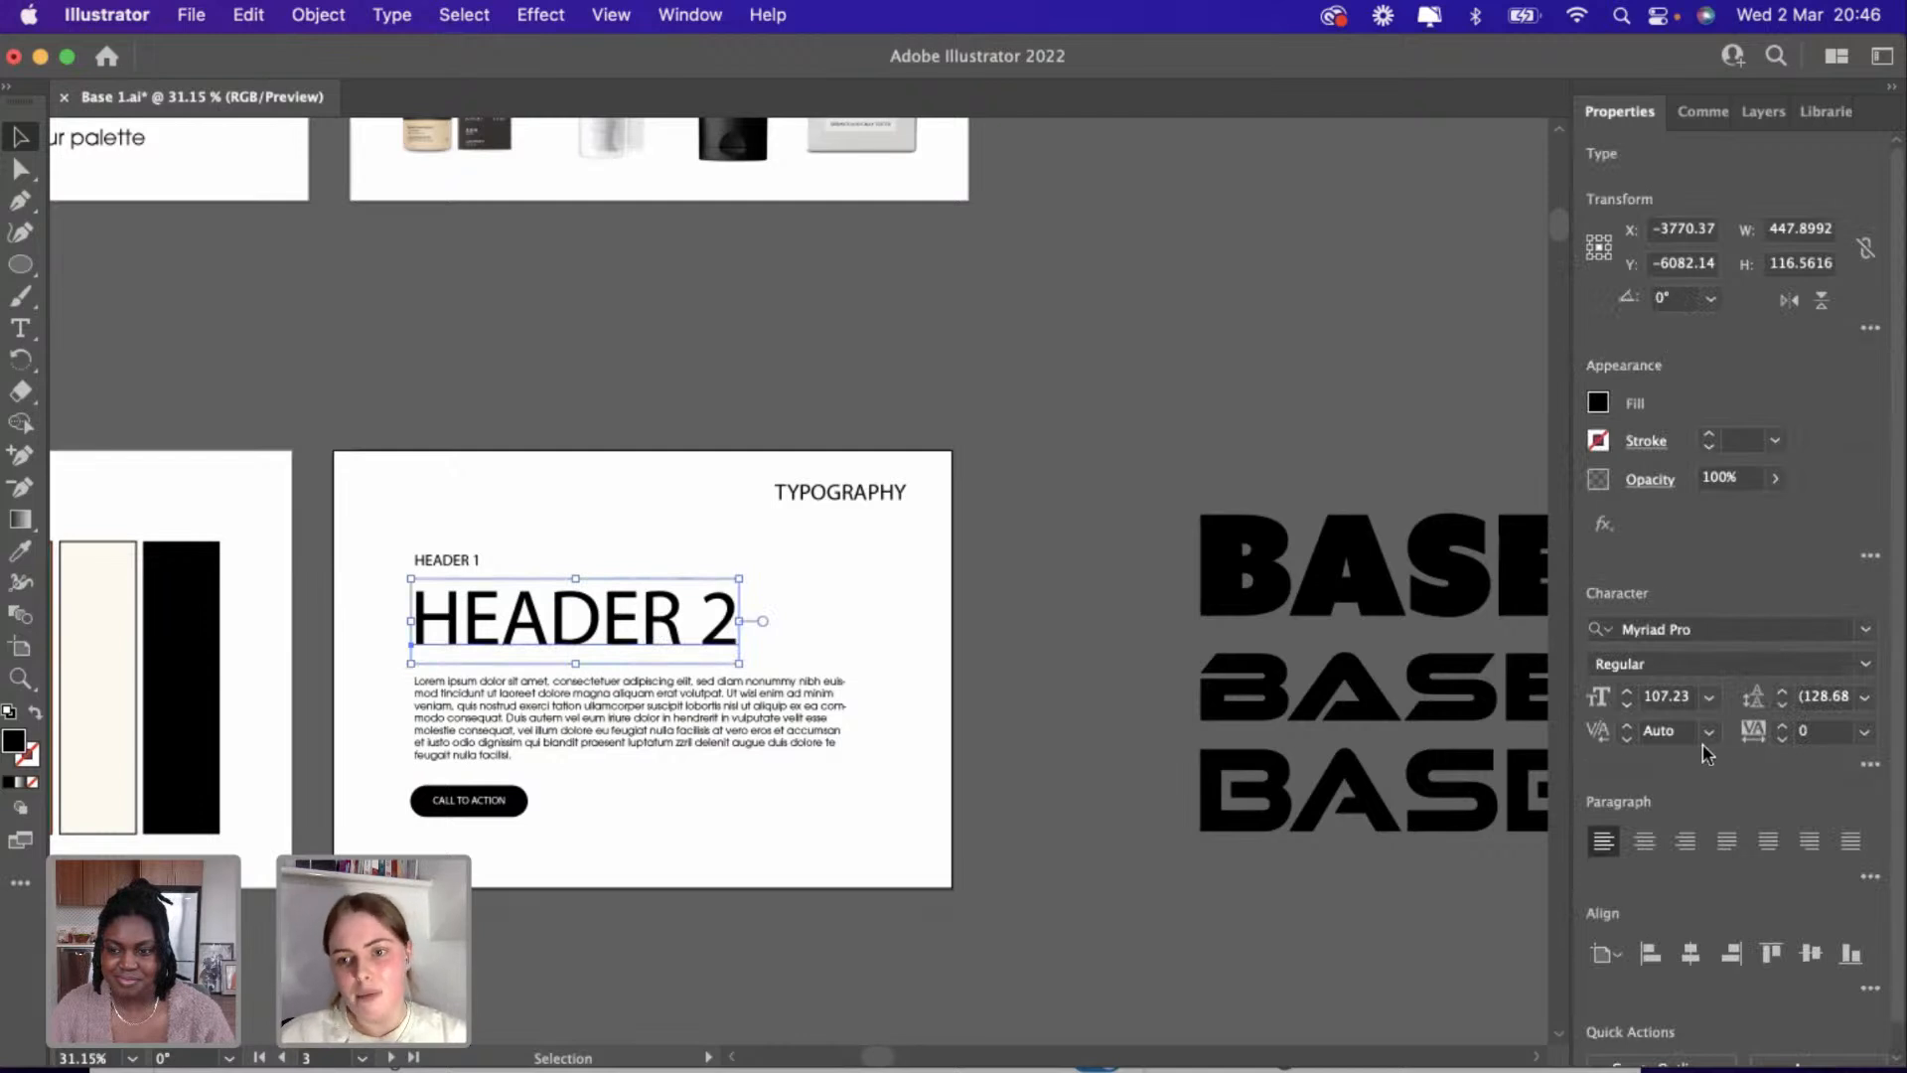
left_click(1868, 633)
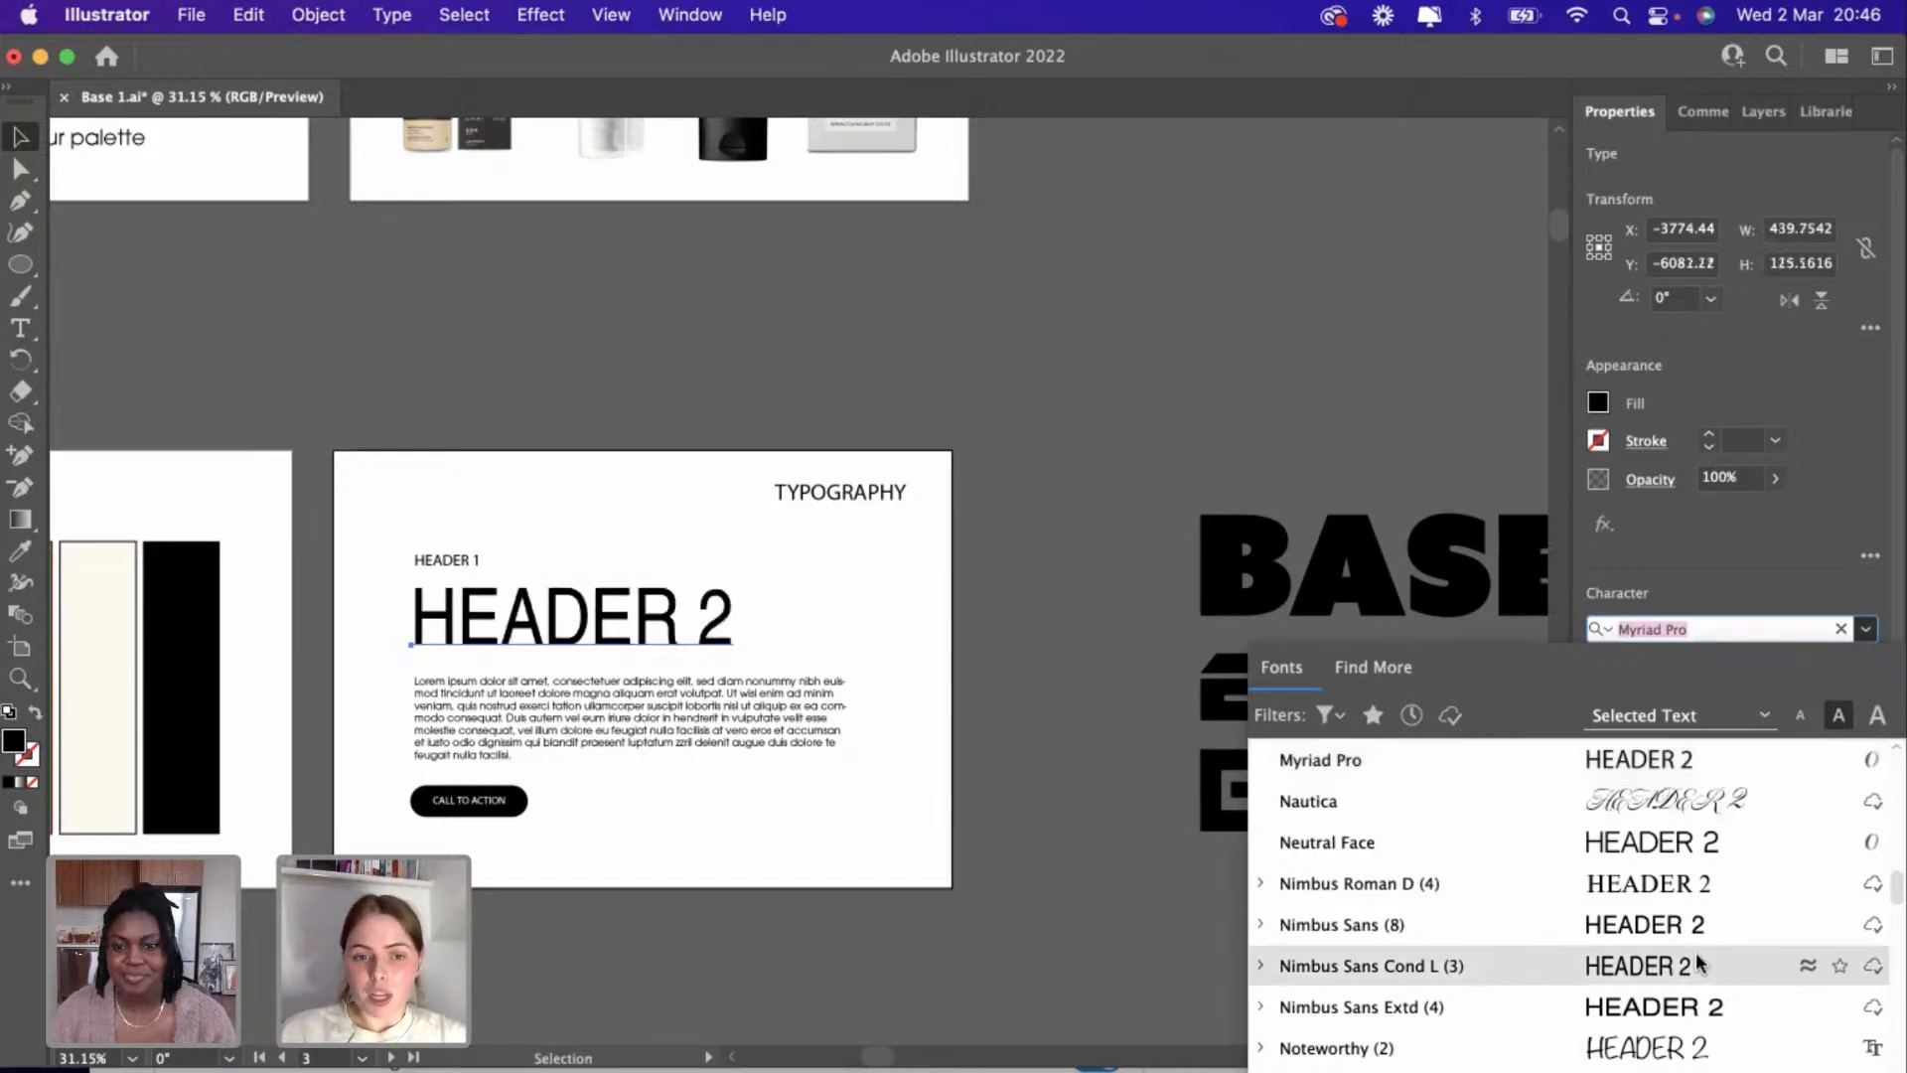
scroll(1699, 964, "up", 3)
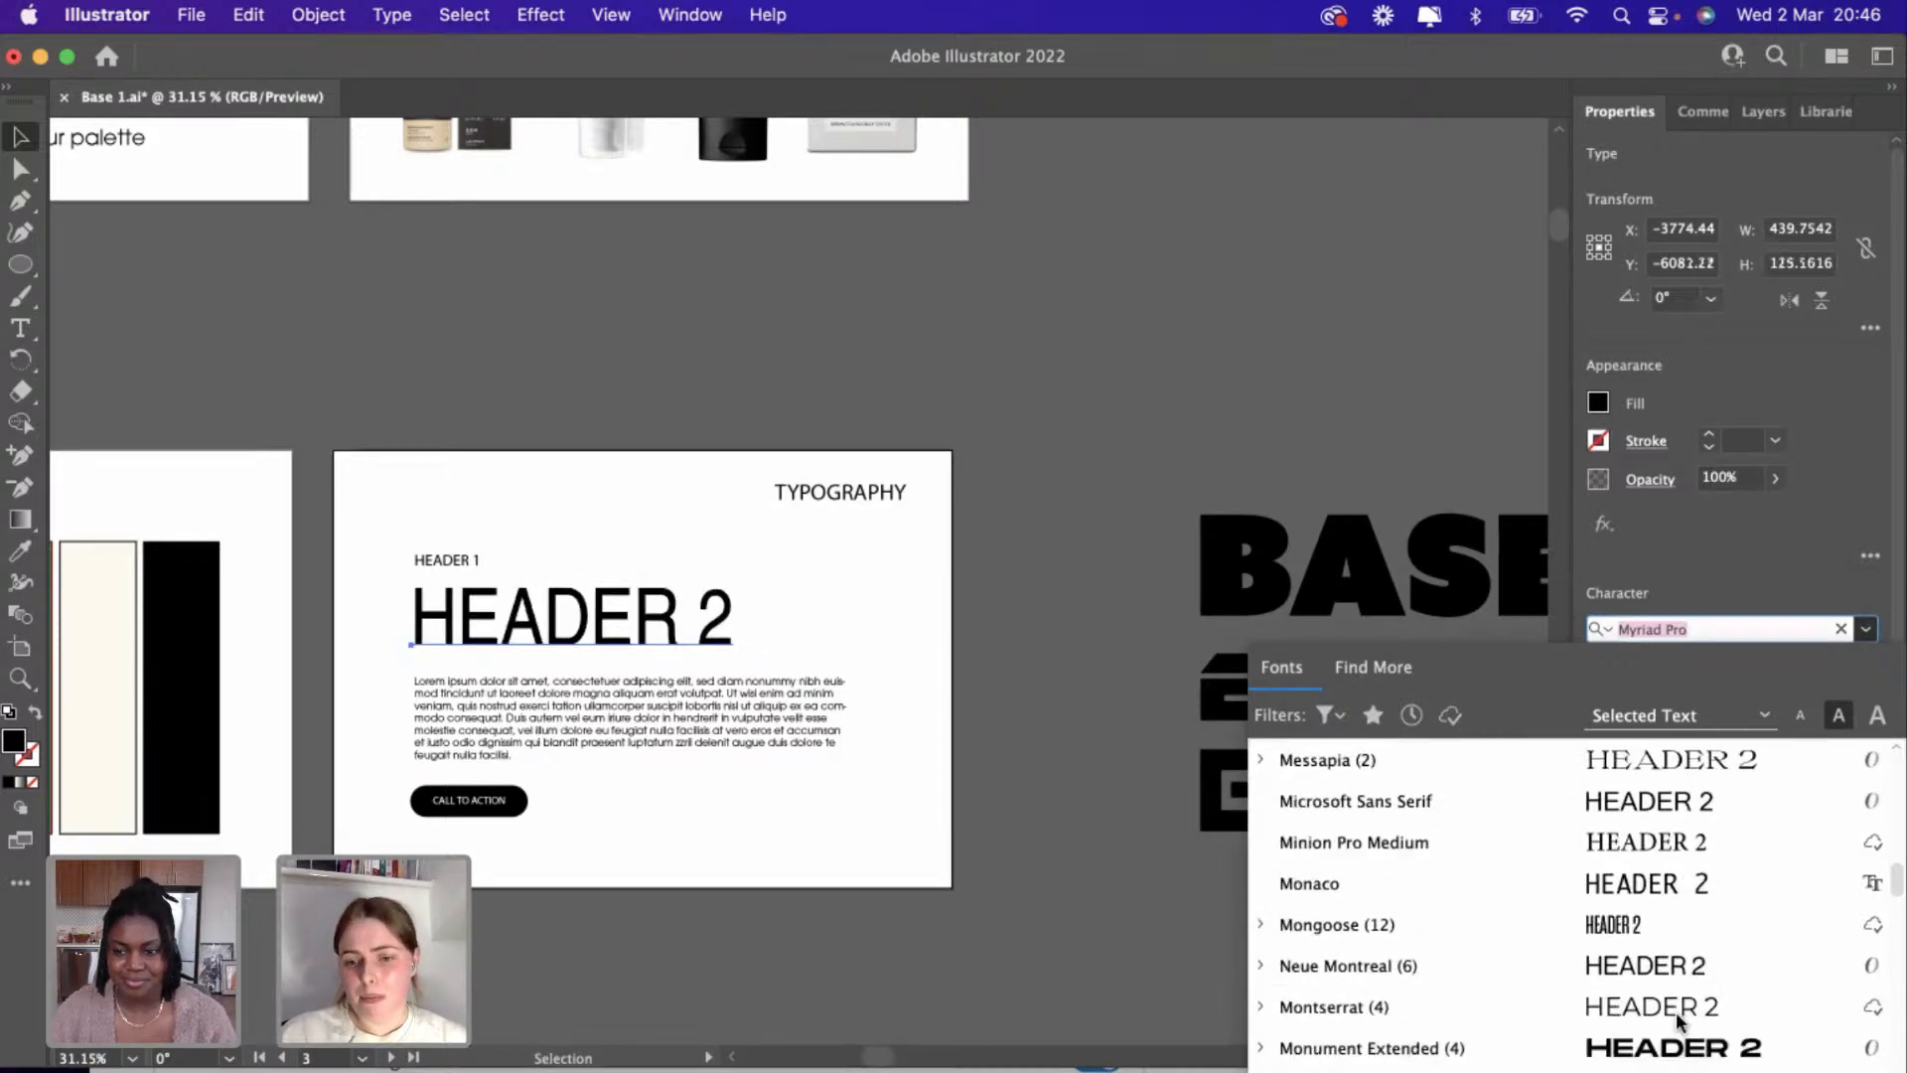
scroll(1672, 1048, "down", 5)
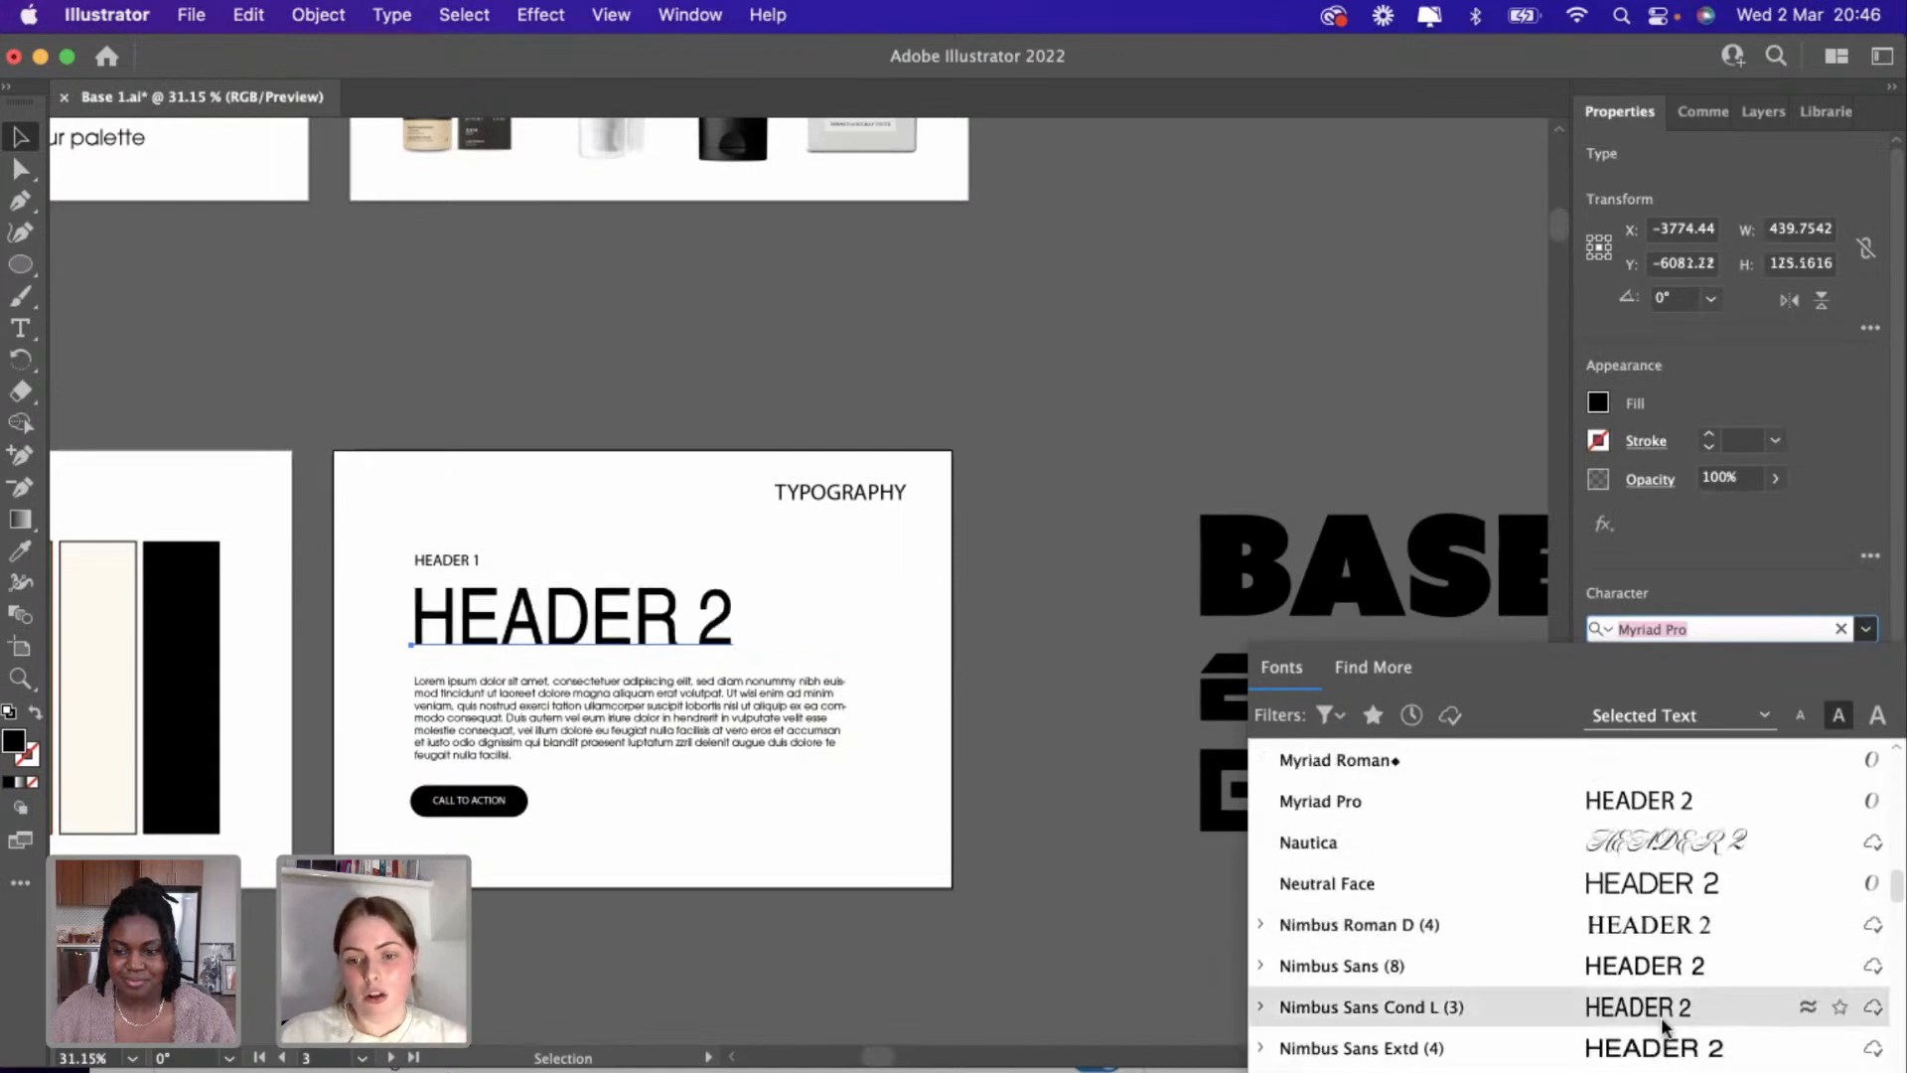
scroll(1663, 1019, "down", 5)
scroll(1665, 1026, "up", 5)
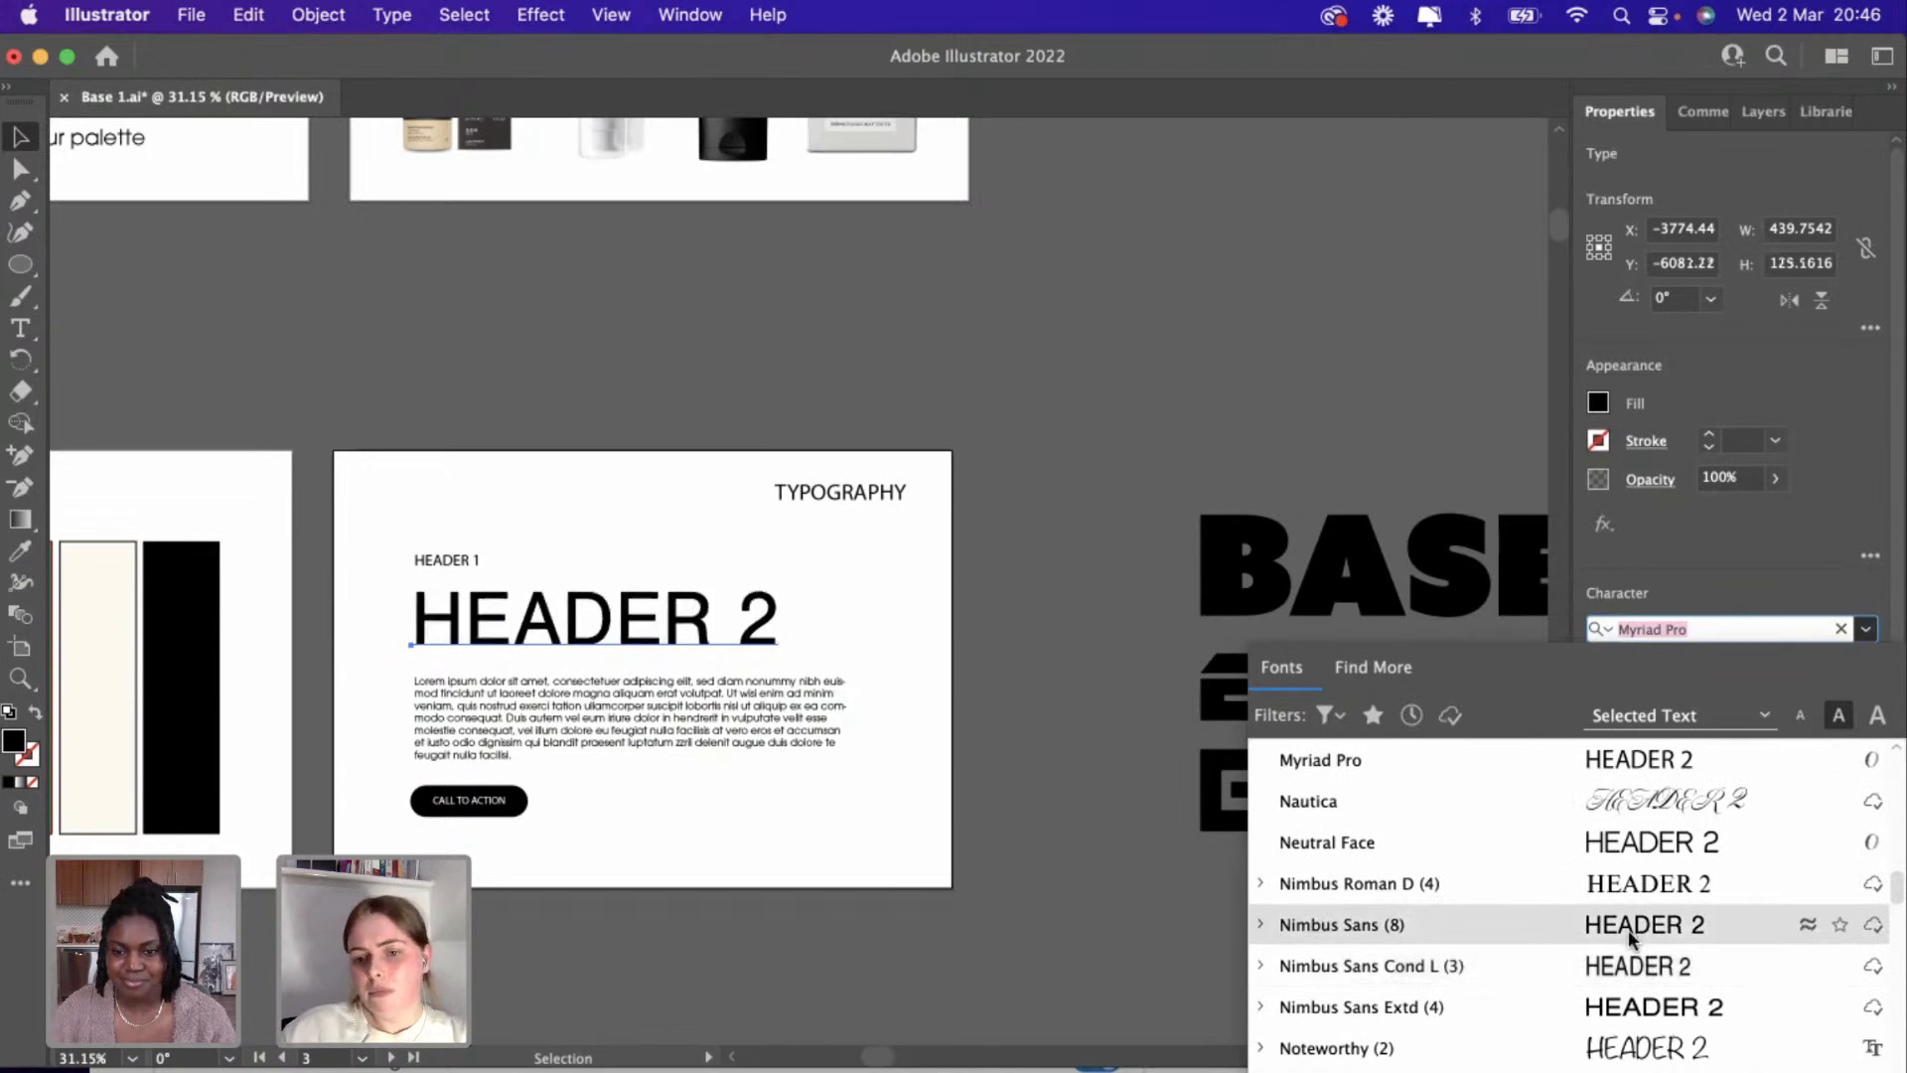
scroll(1630, 930, "up", 1)
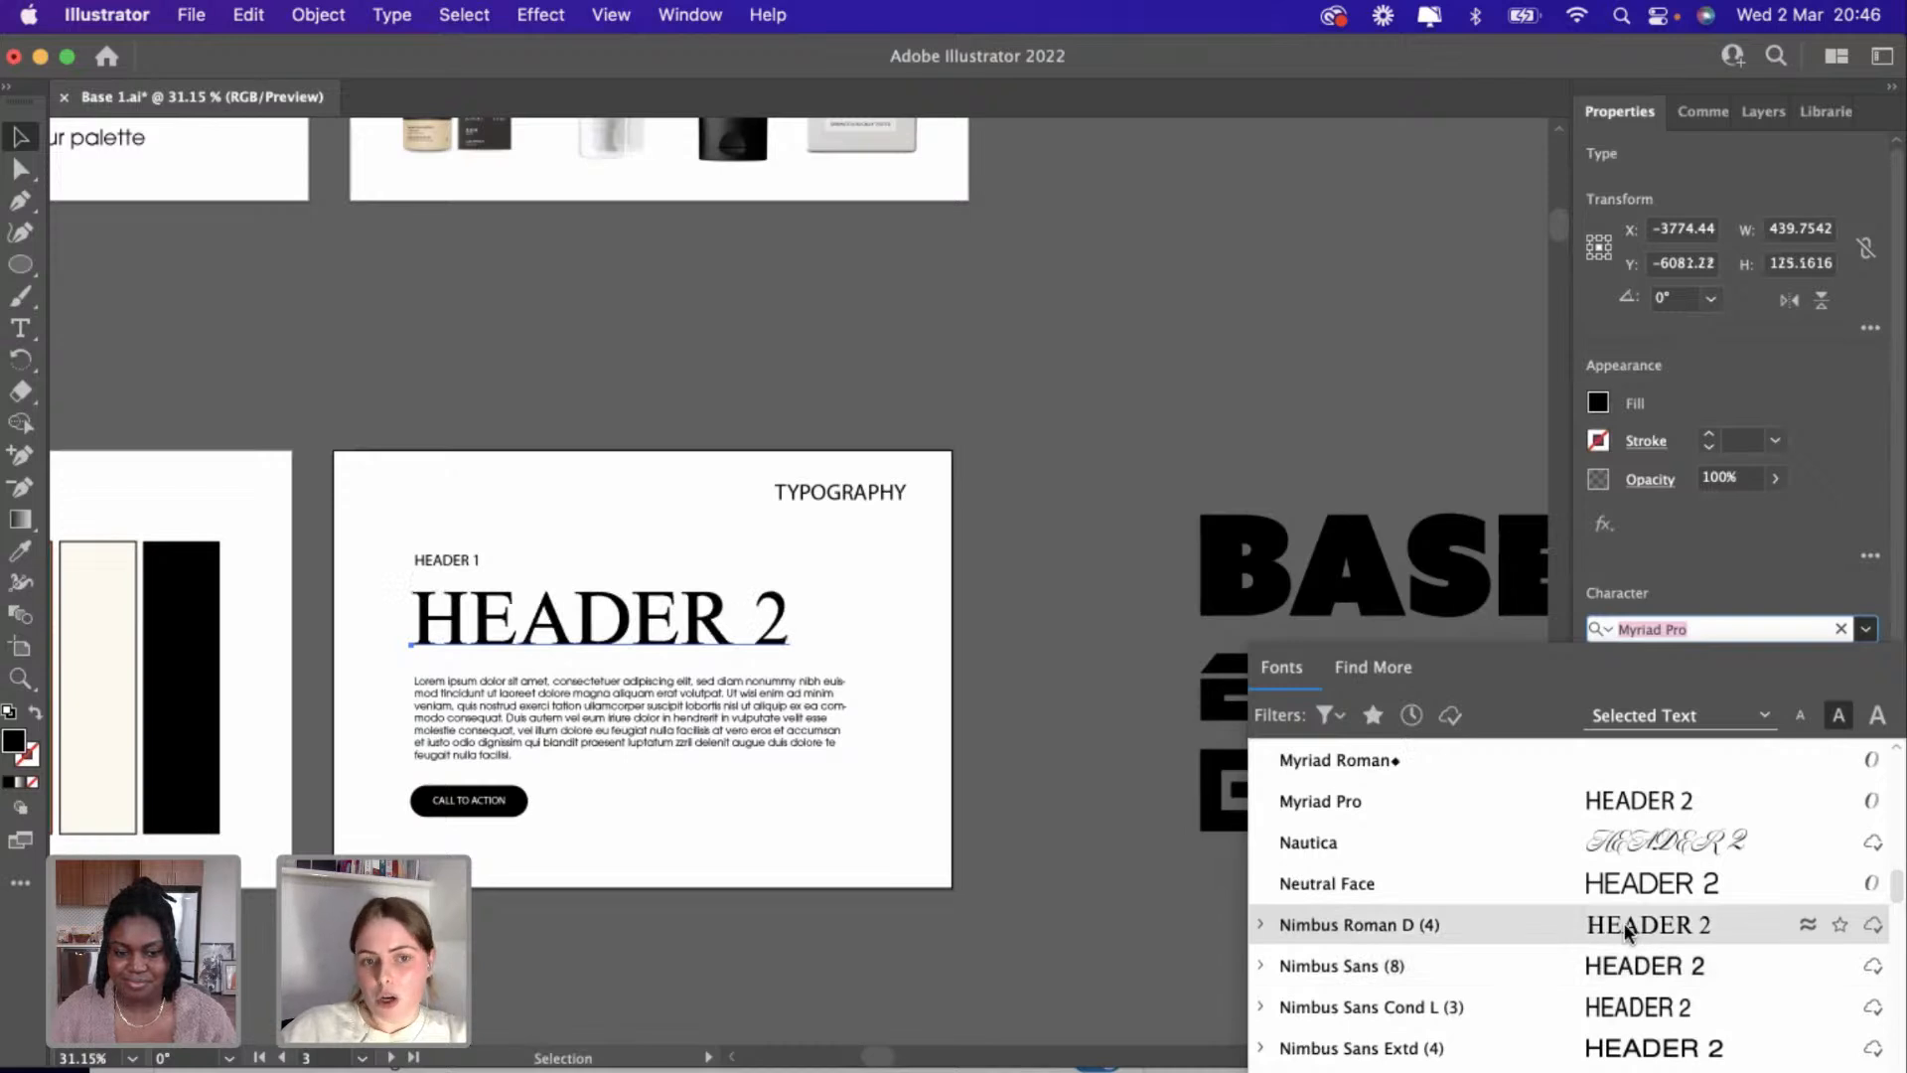
left_click(1629, 966)
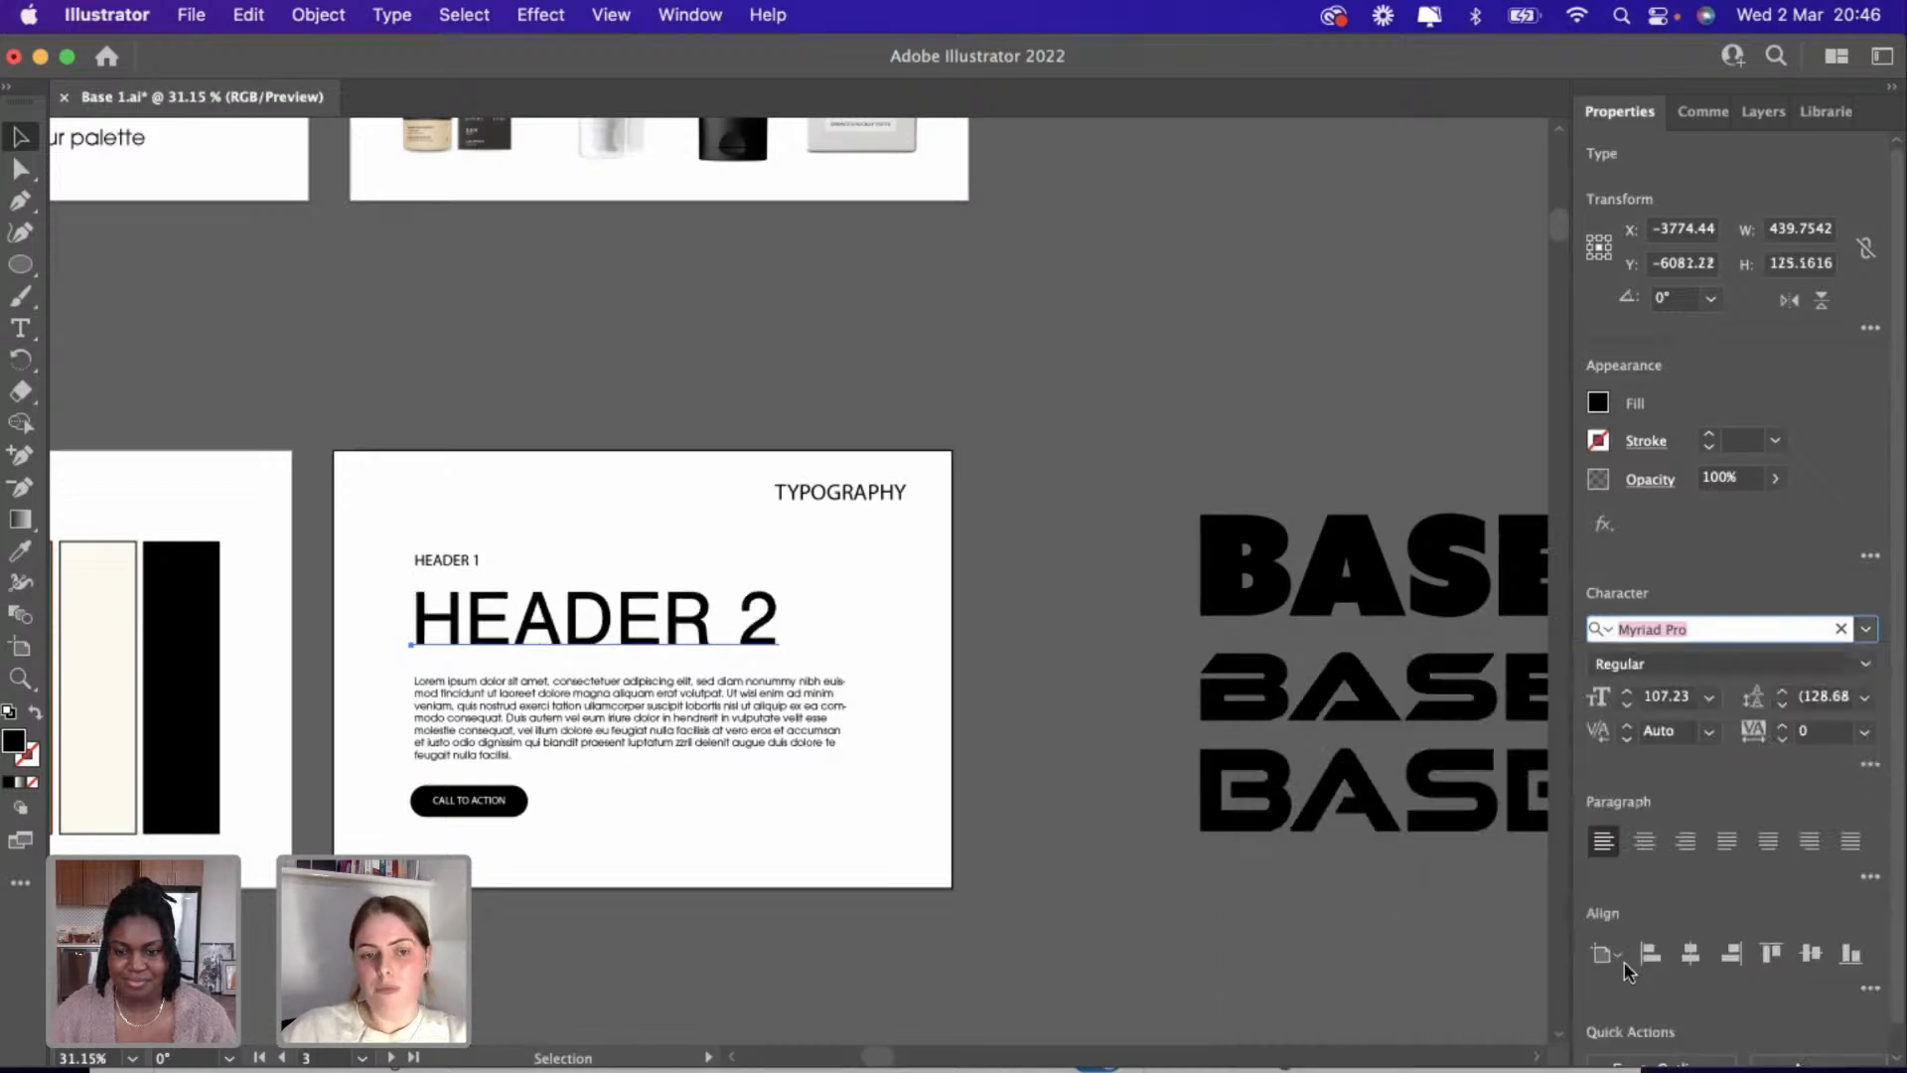
left_click(967, 846)
Set the "HEADER 2" text to the Bold style.
left_click(621, 603)
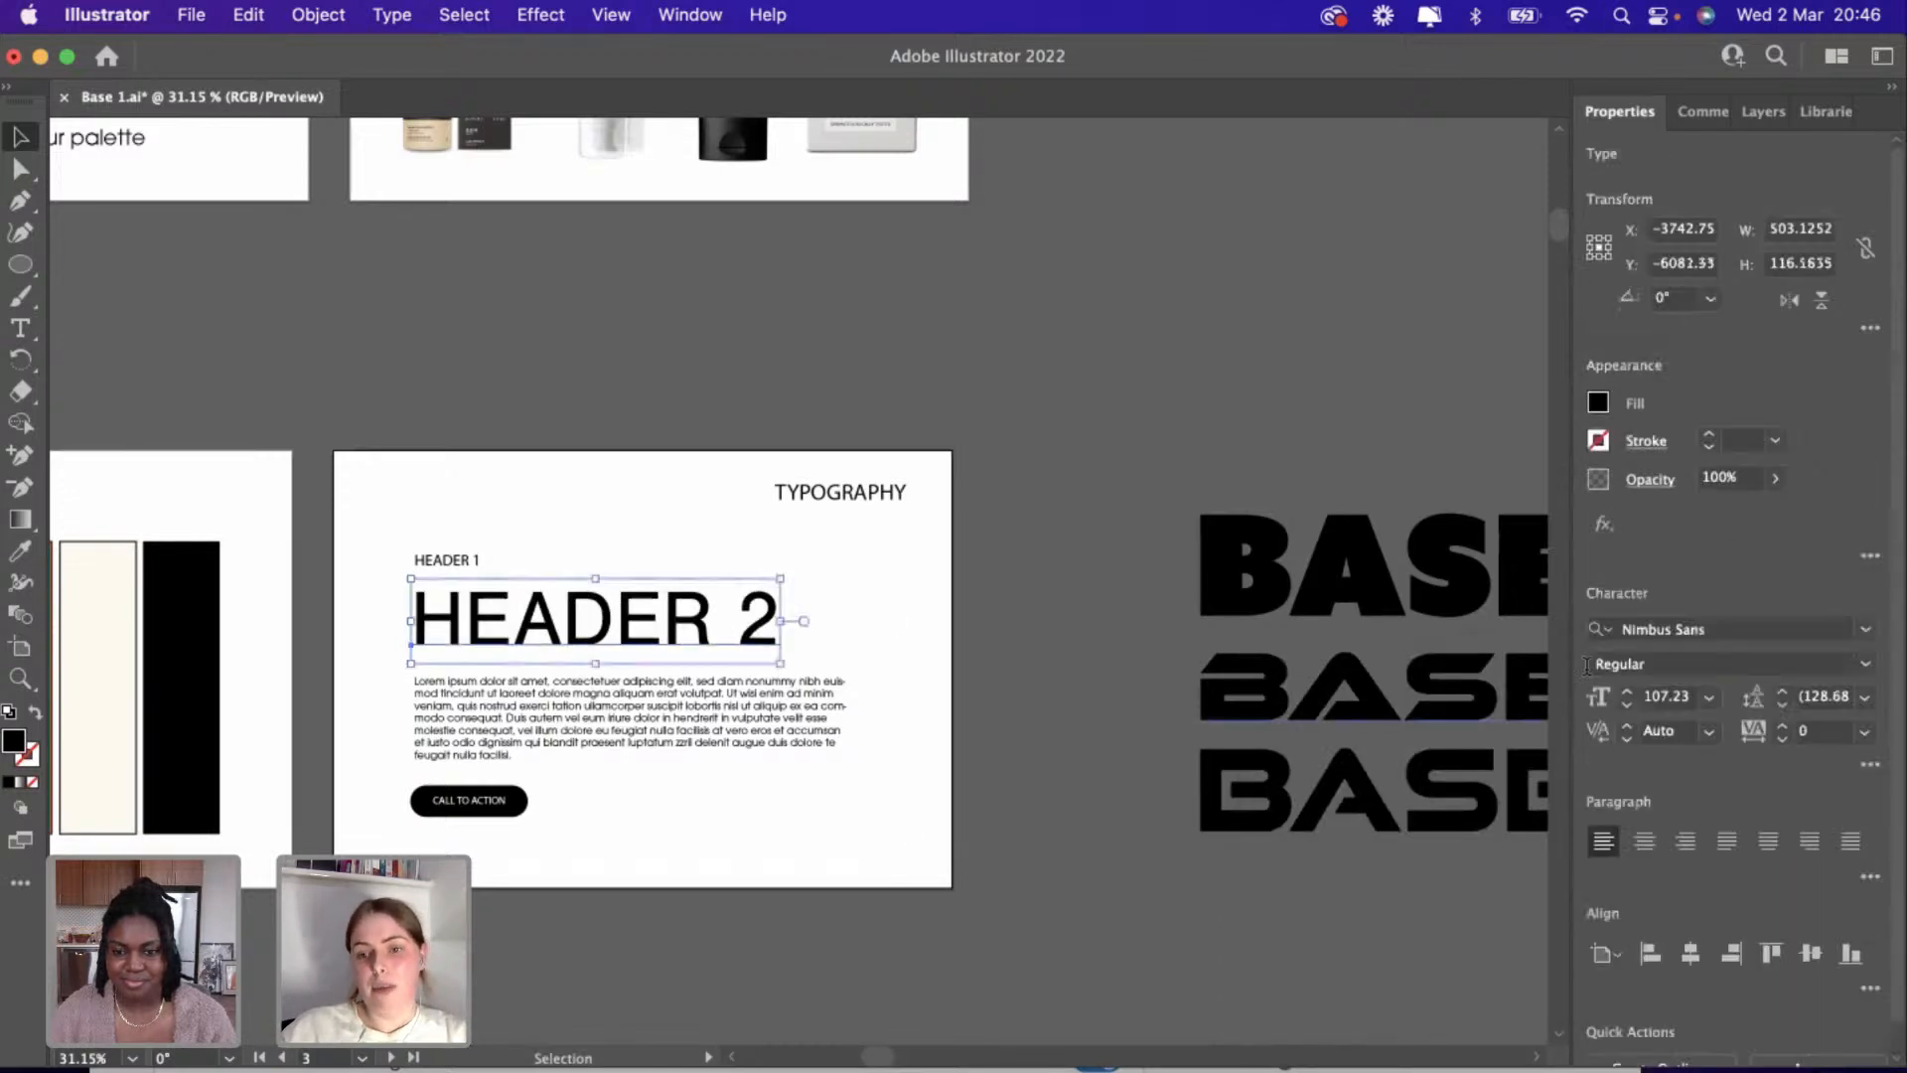
left_click(1855, 664)
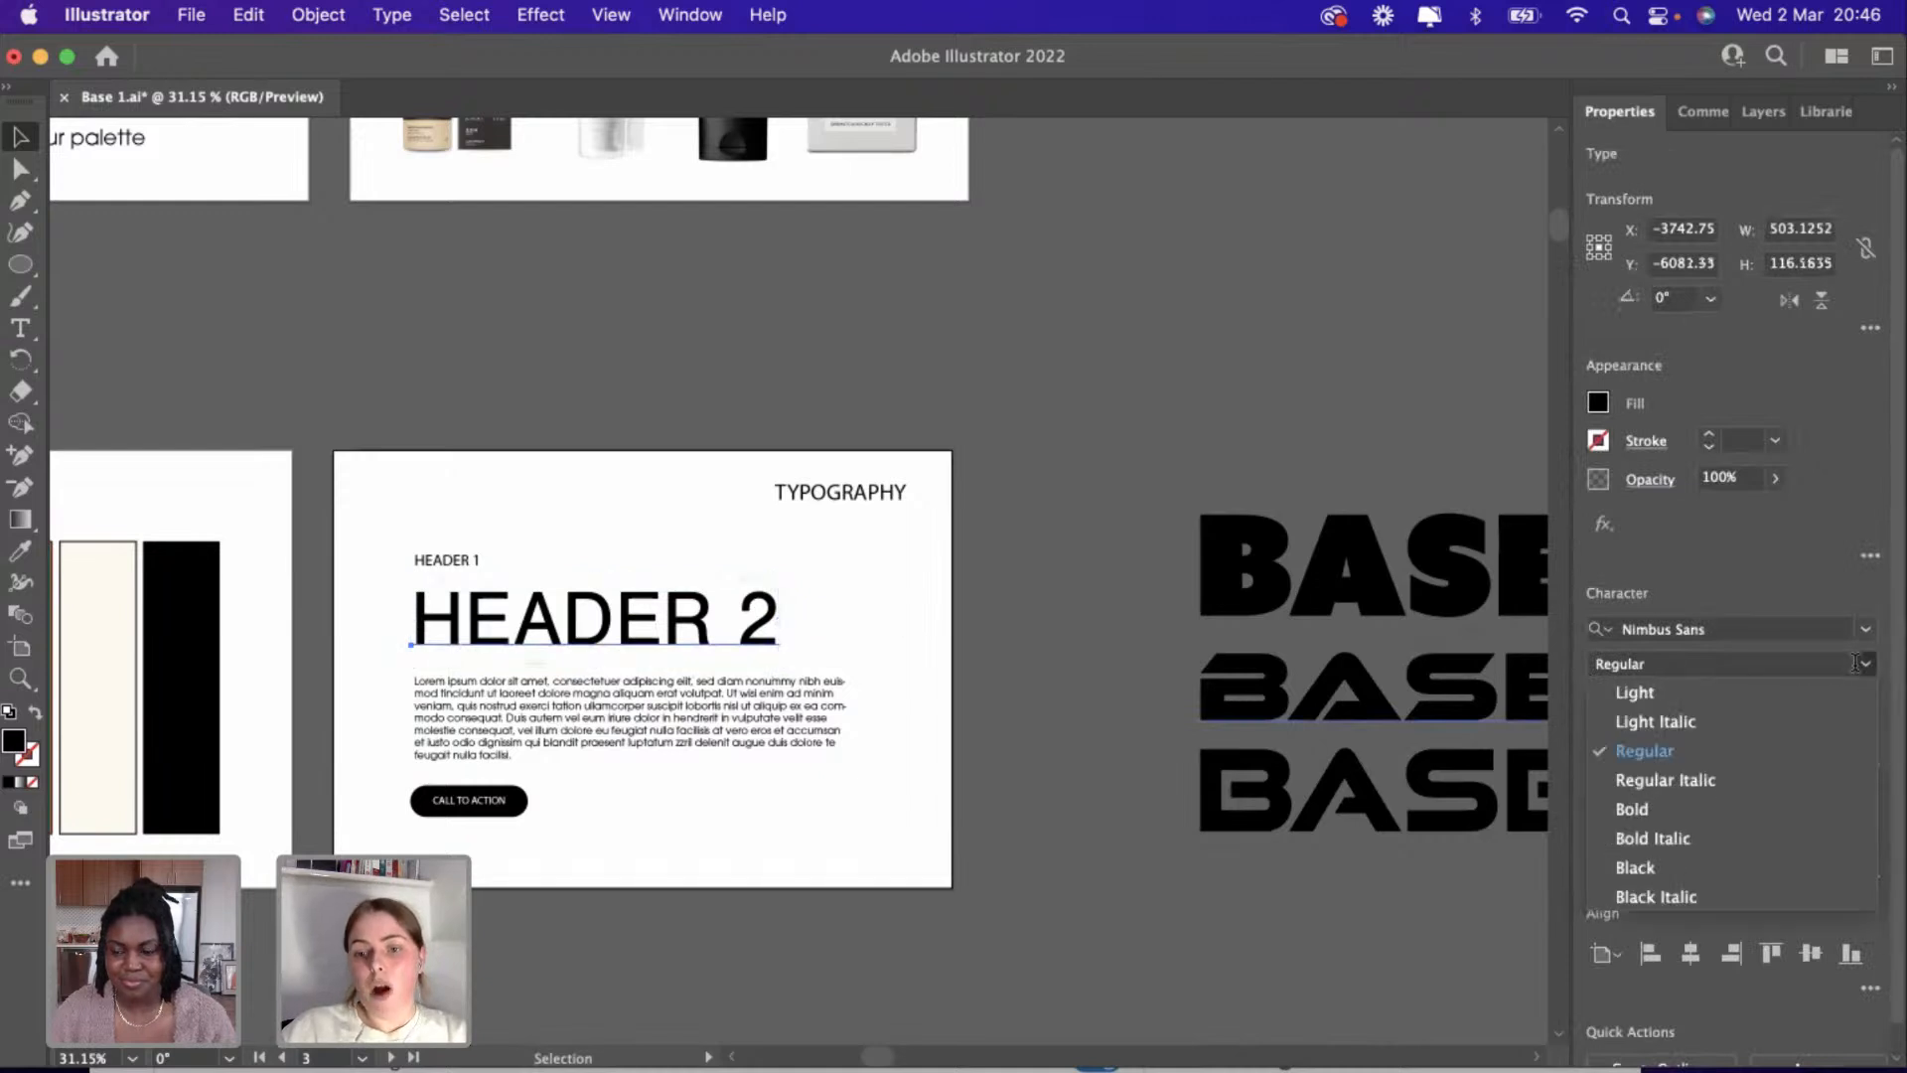
left_click(1648, 809)
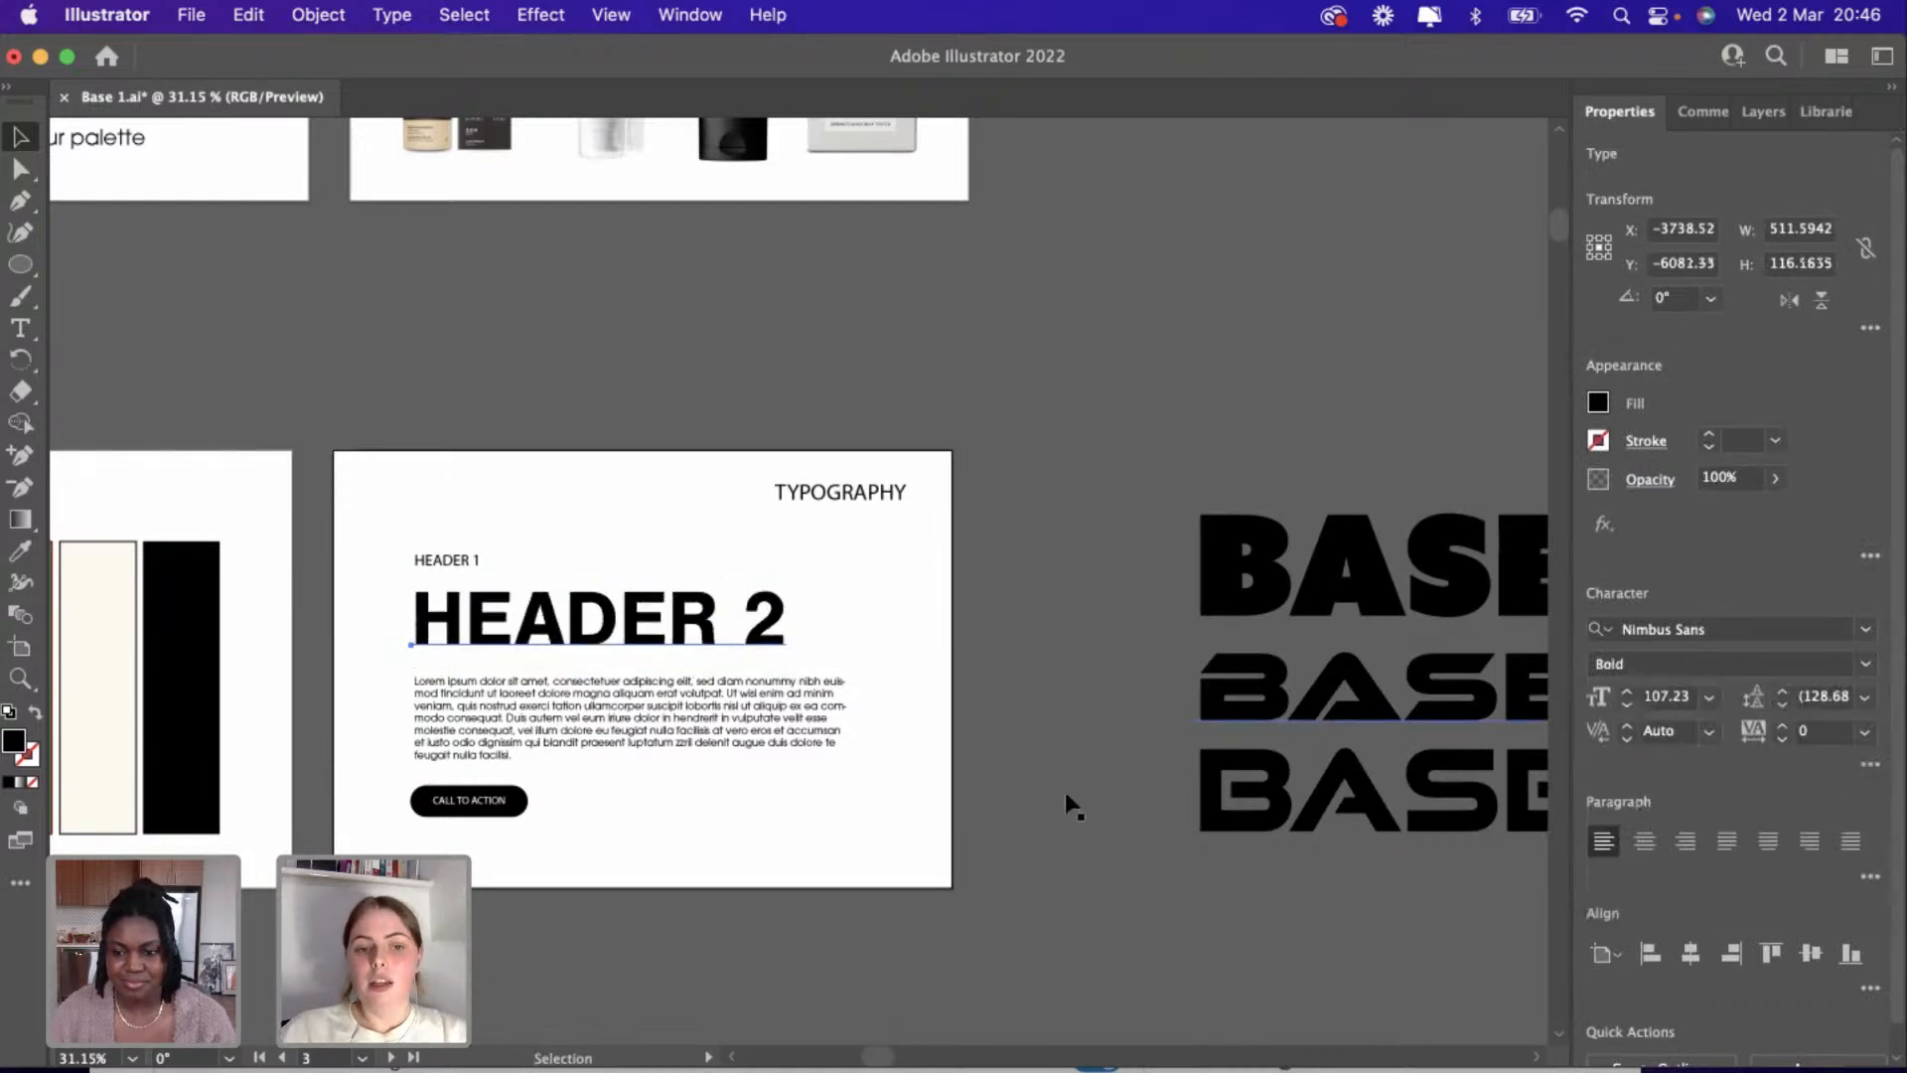
left_click(707, 790)
Check which font is applied to the body paragraph under "HEADER 2".
scroll(531, 651, "up", 5)
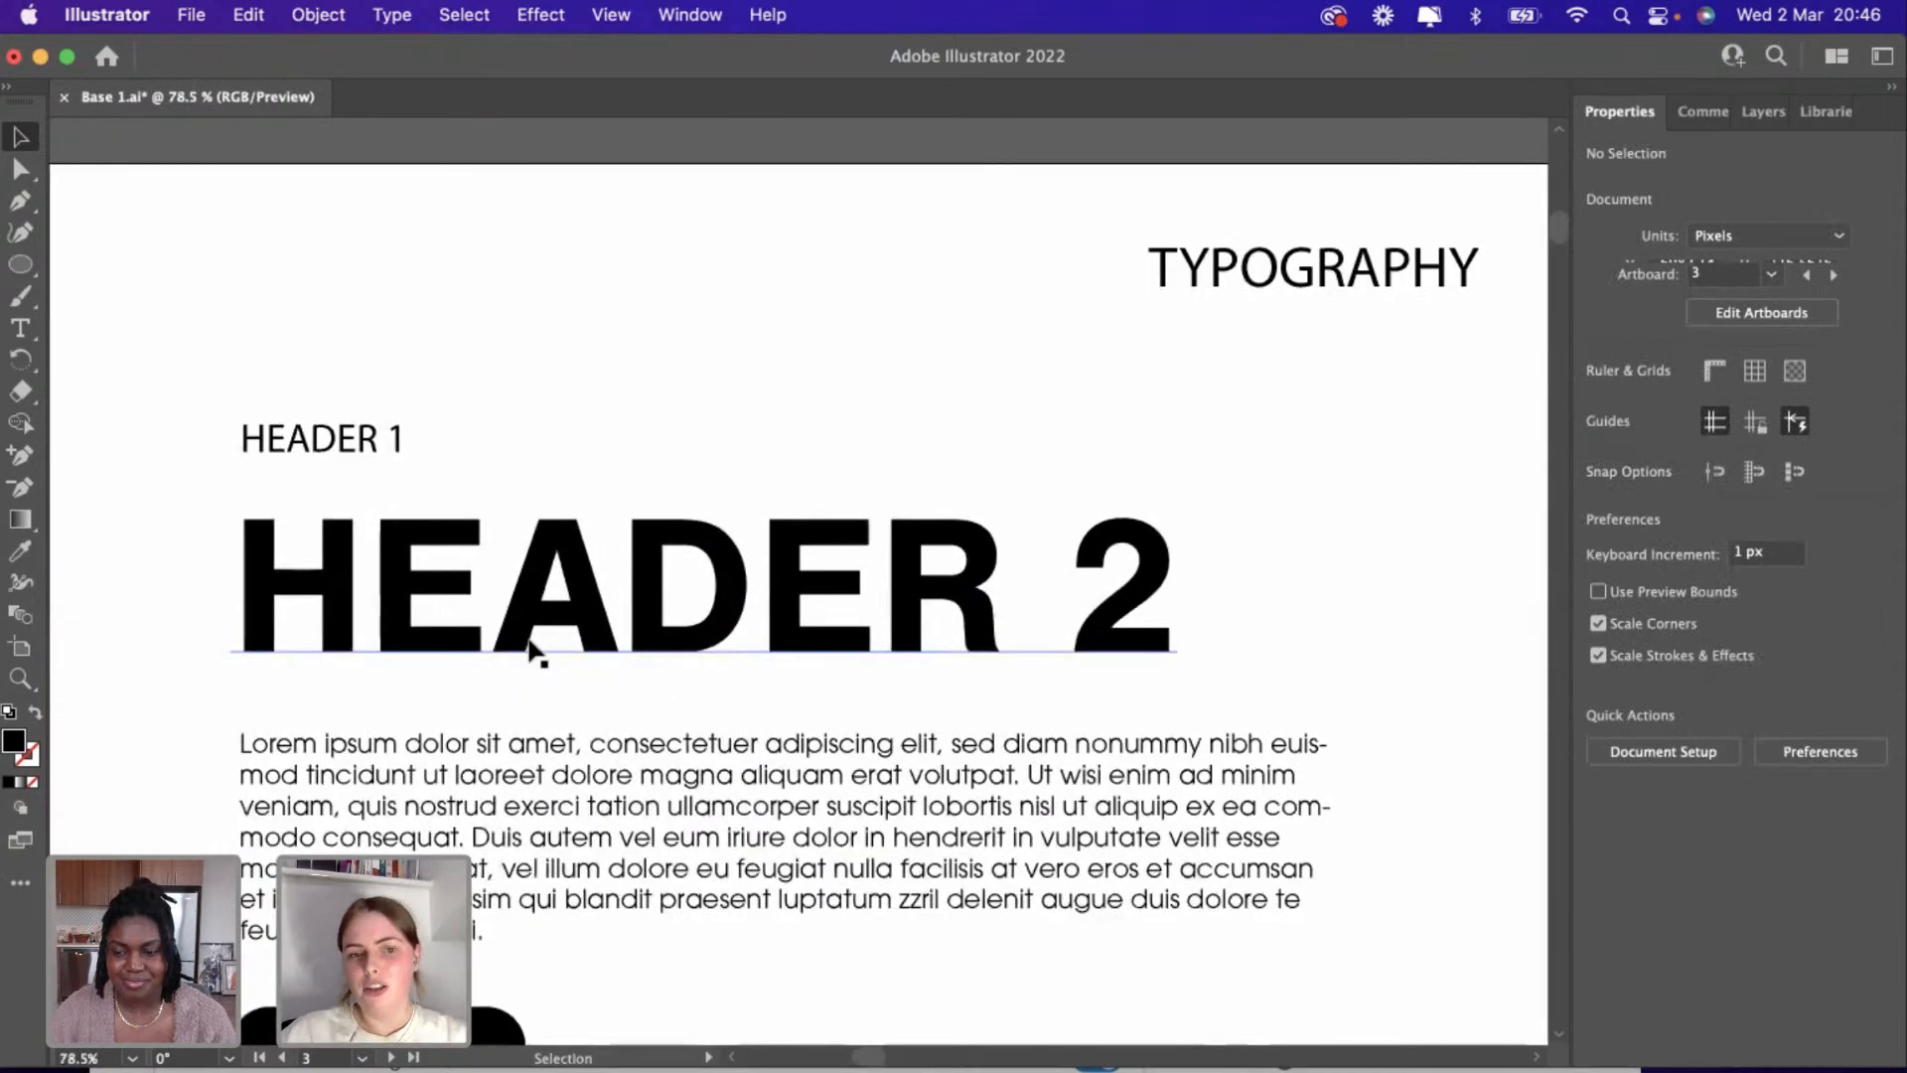
scroll(481, 553, "down", 3)
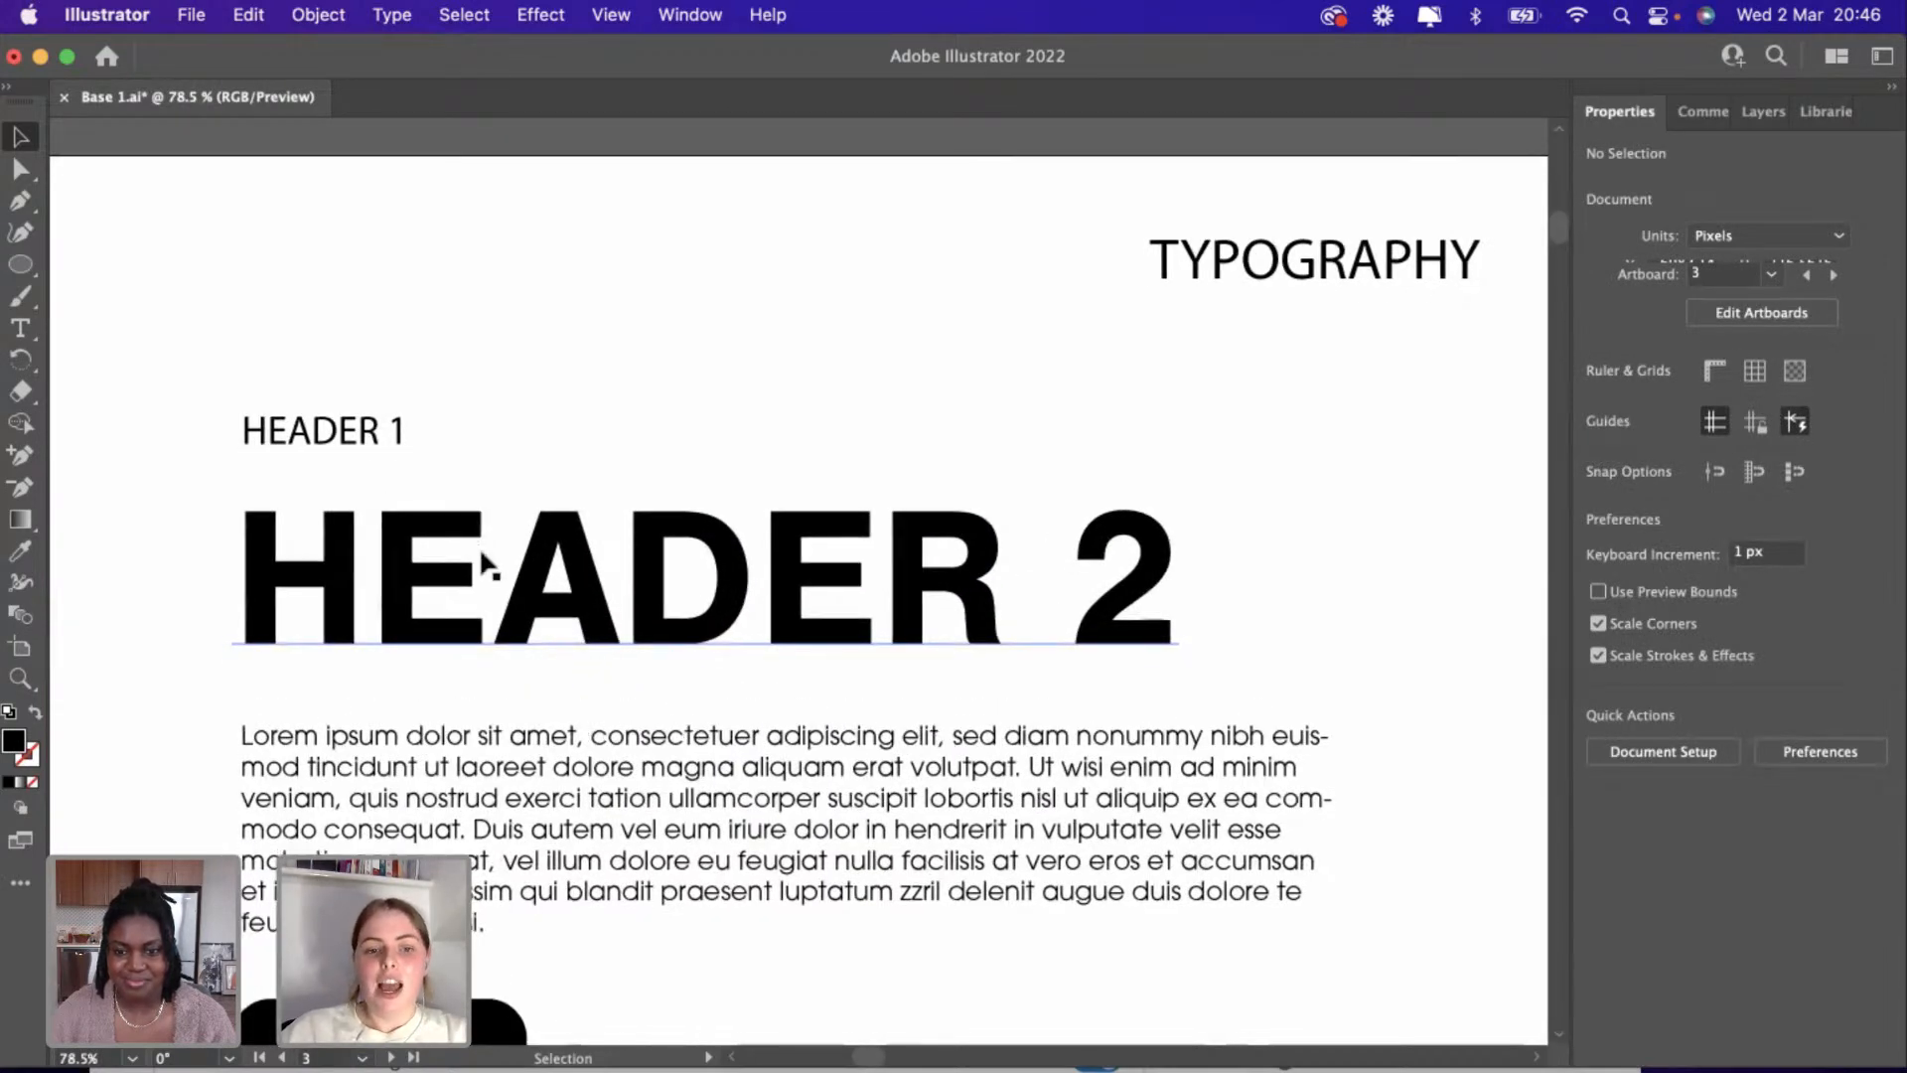
left_click(543, 688)
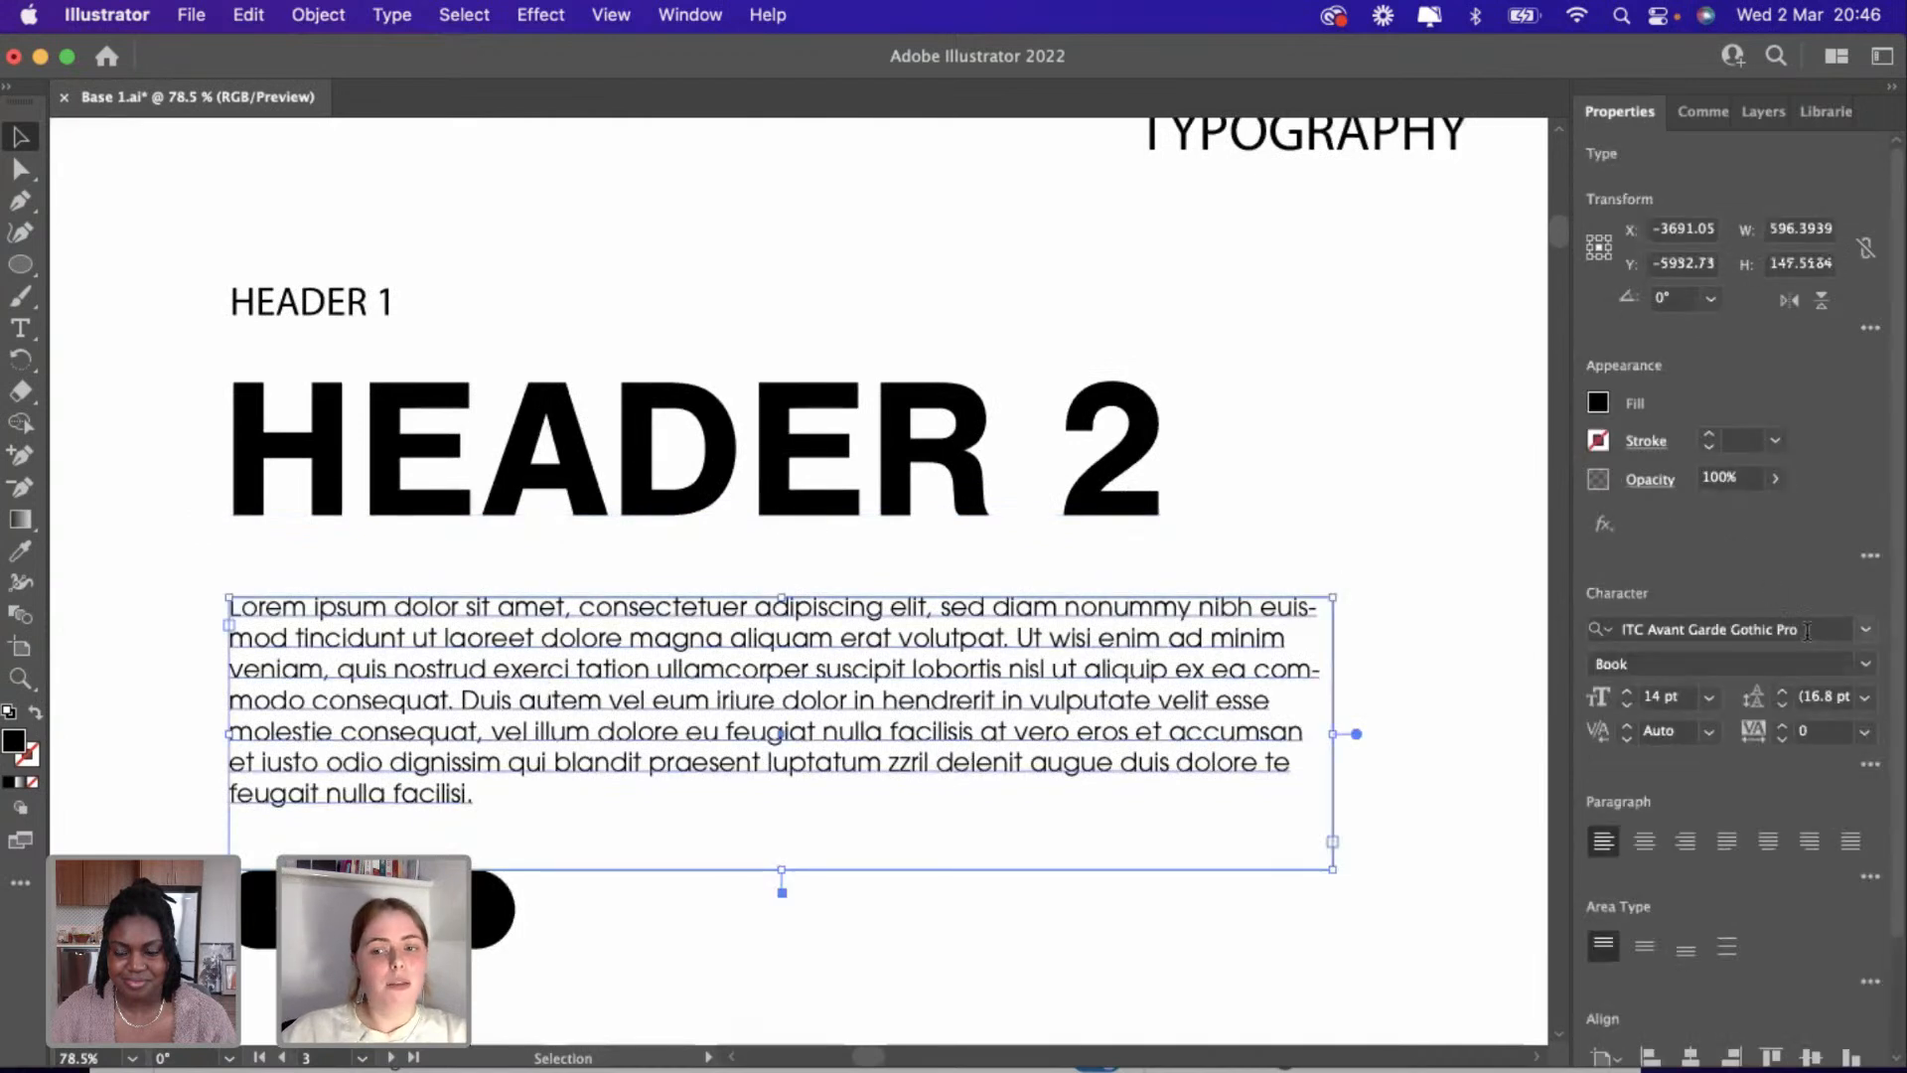
left_click(1808, 632)
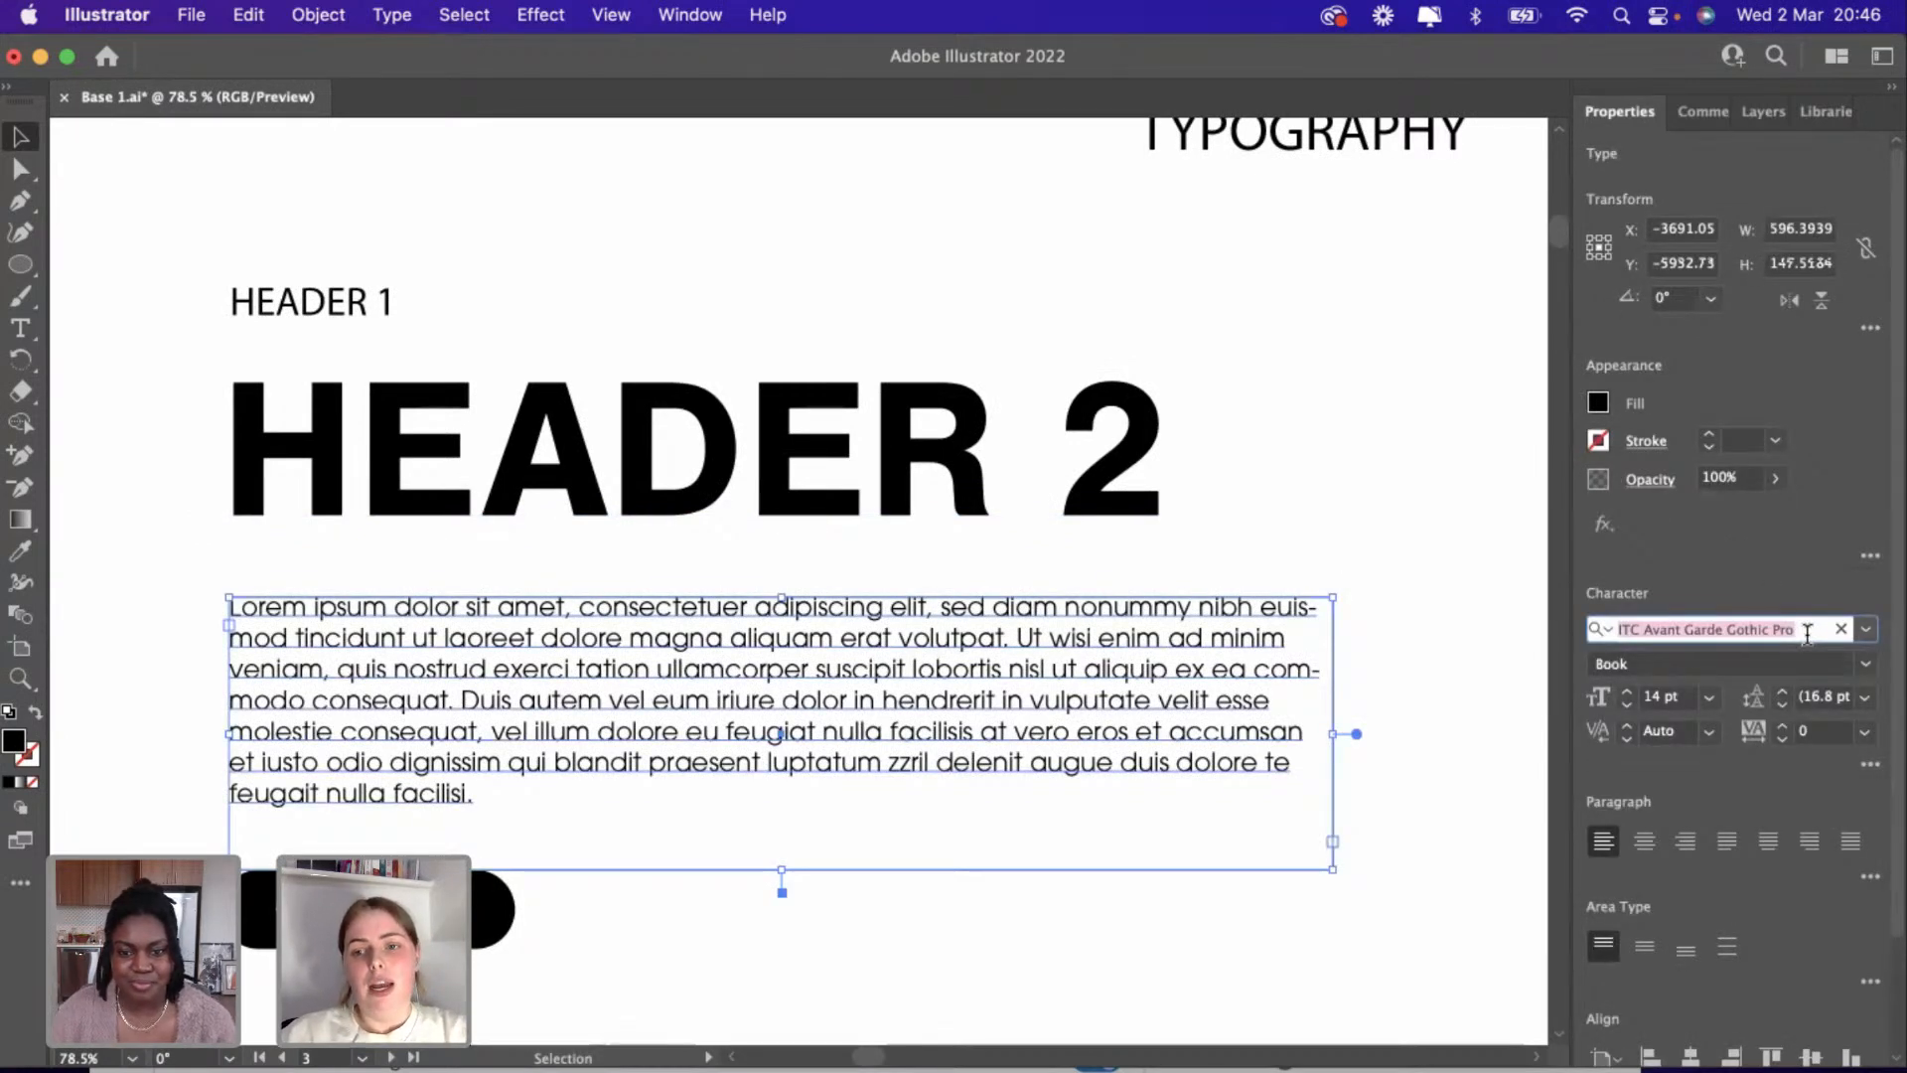
left_click(1384, 500)
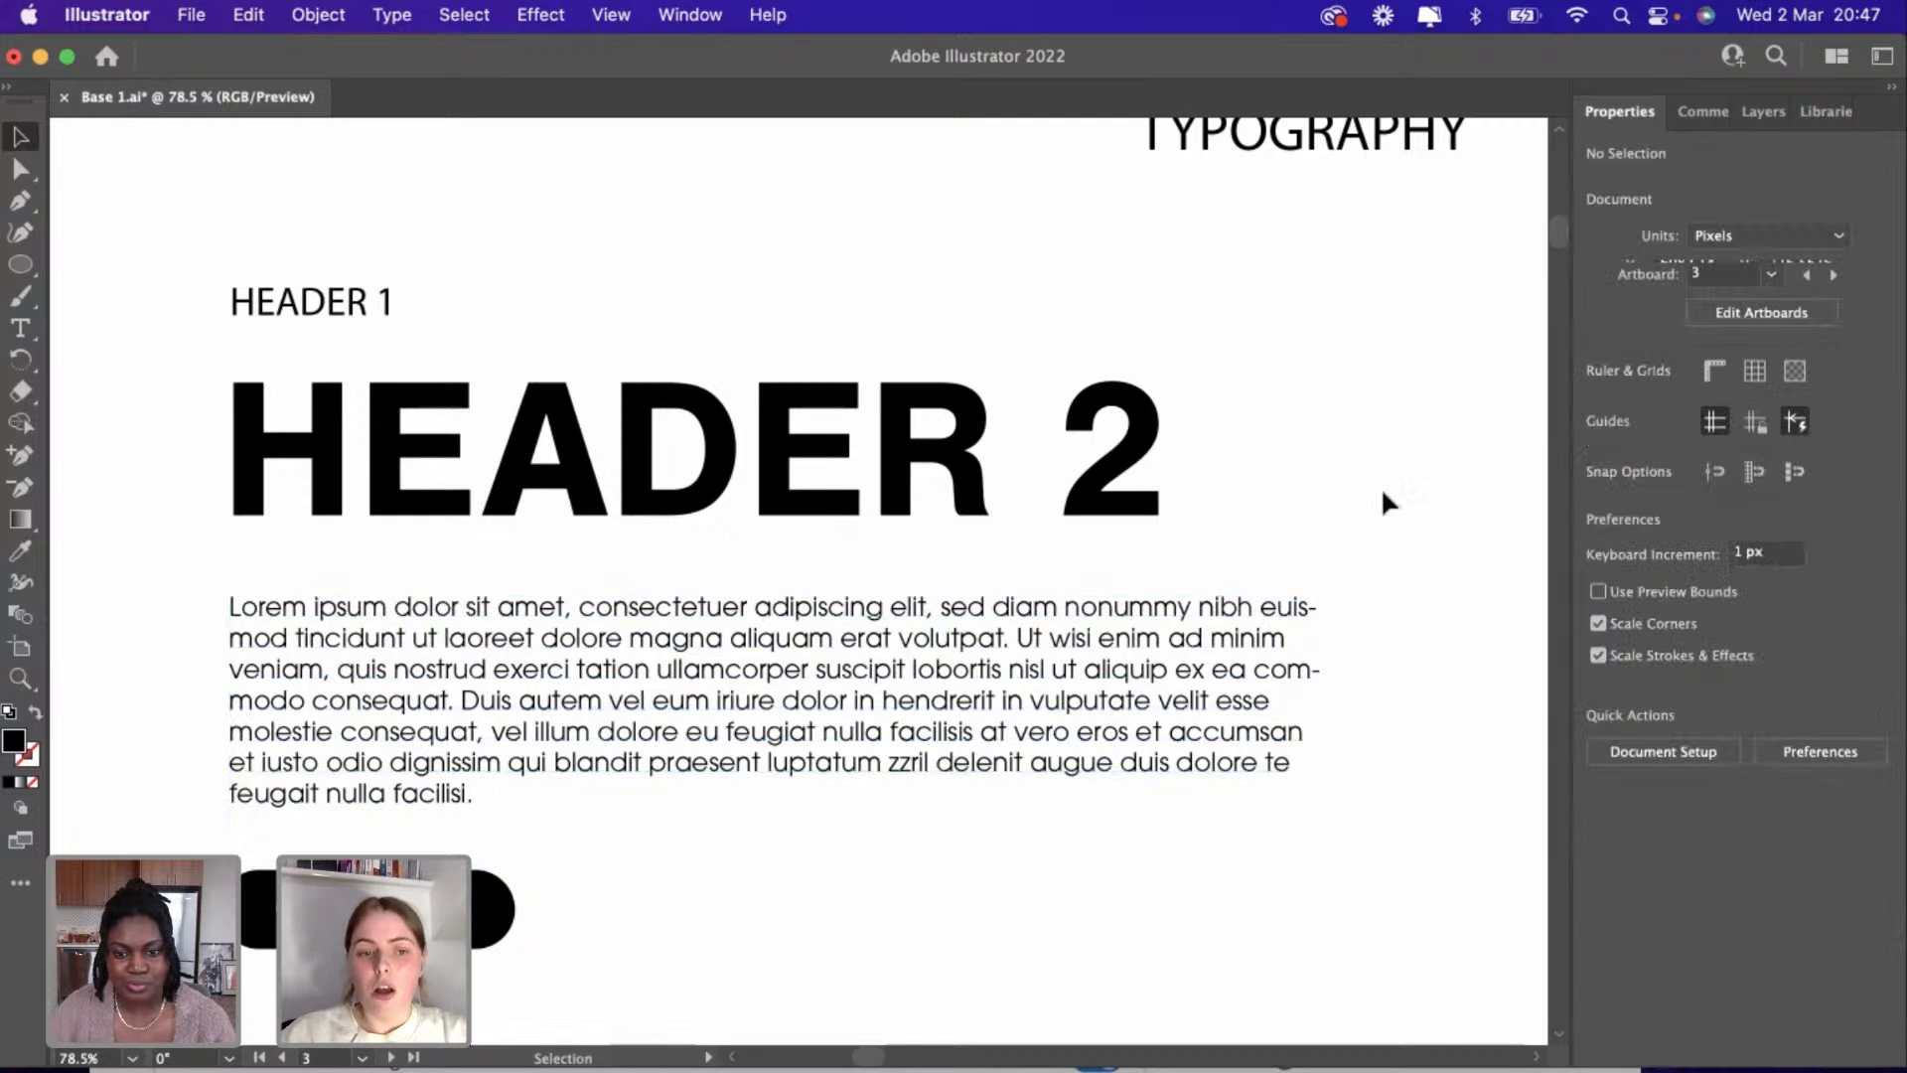
Move the body paragraph slightly up, closer to the "HEADER 2" text.
left_click(994, 465)
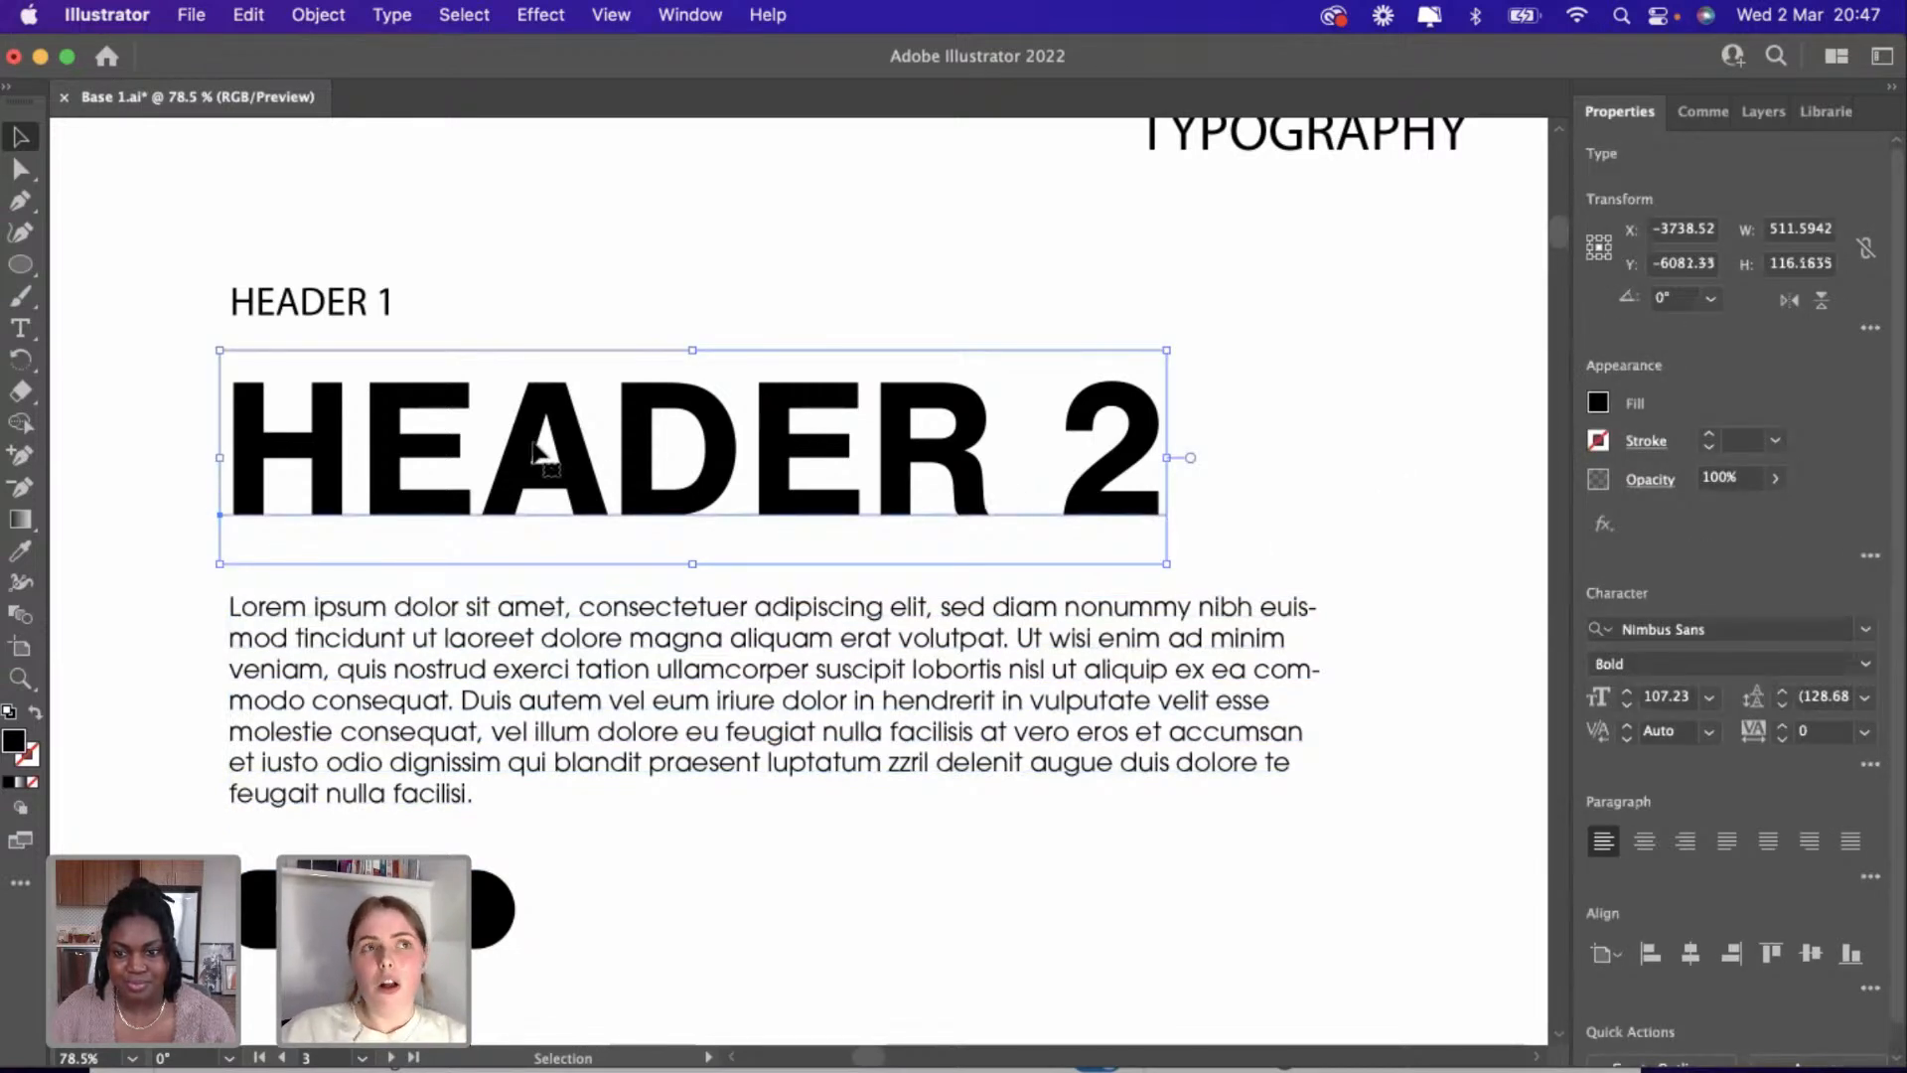
scroll(503, 490, "down", 5)
scroll(502, 593, "left", 2)
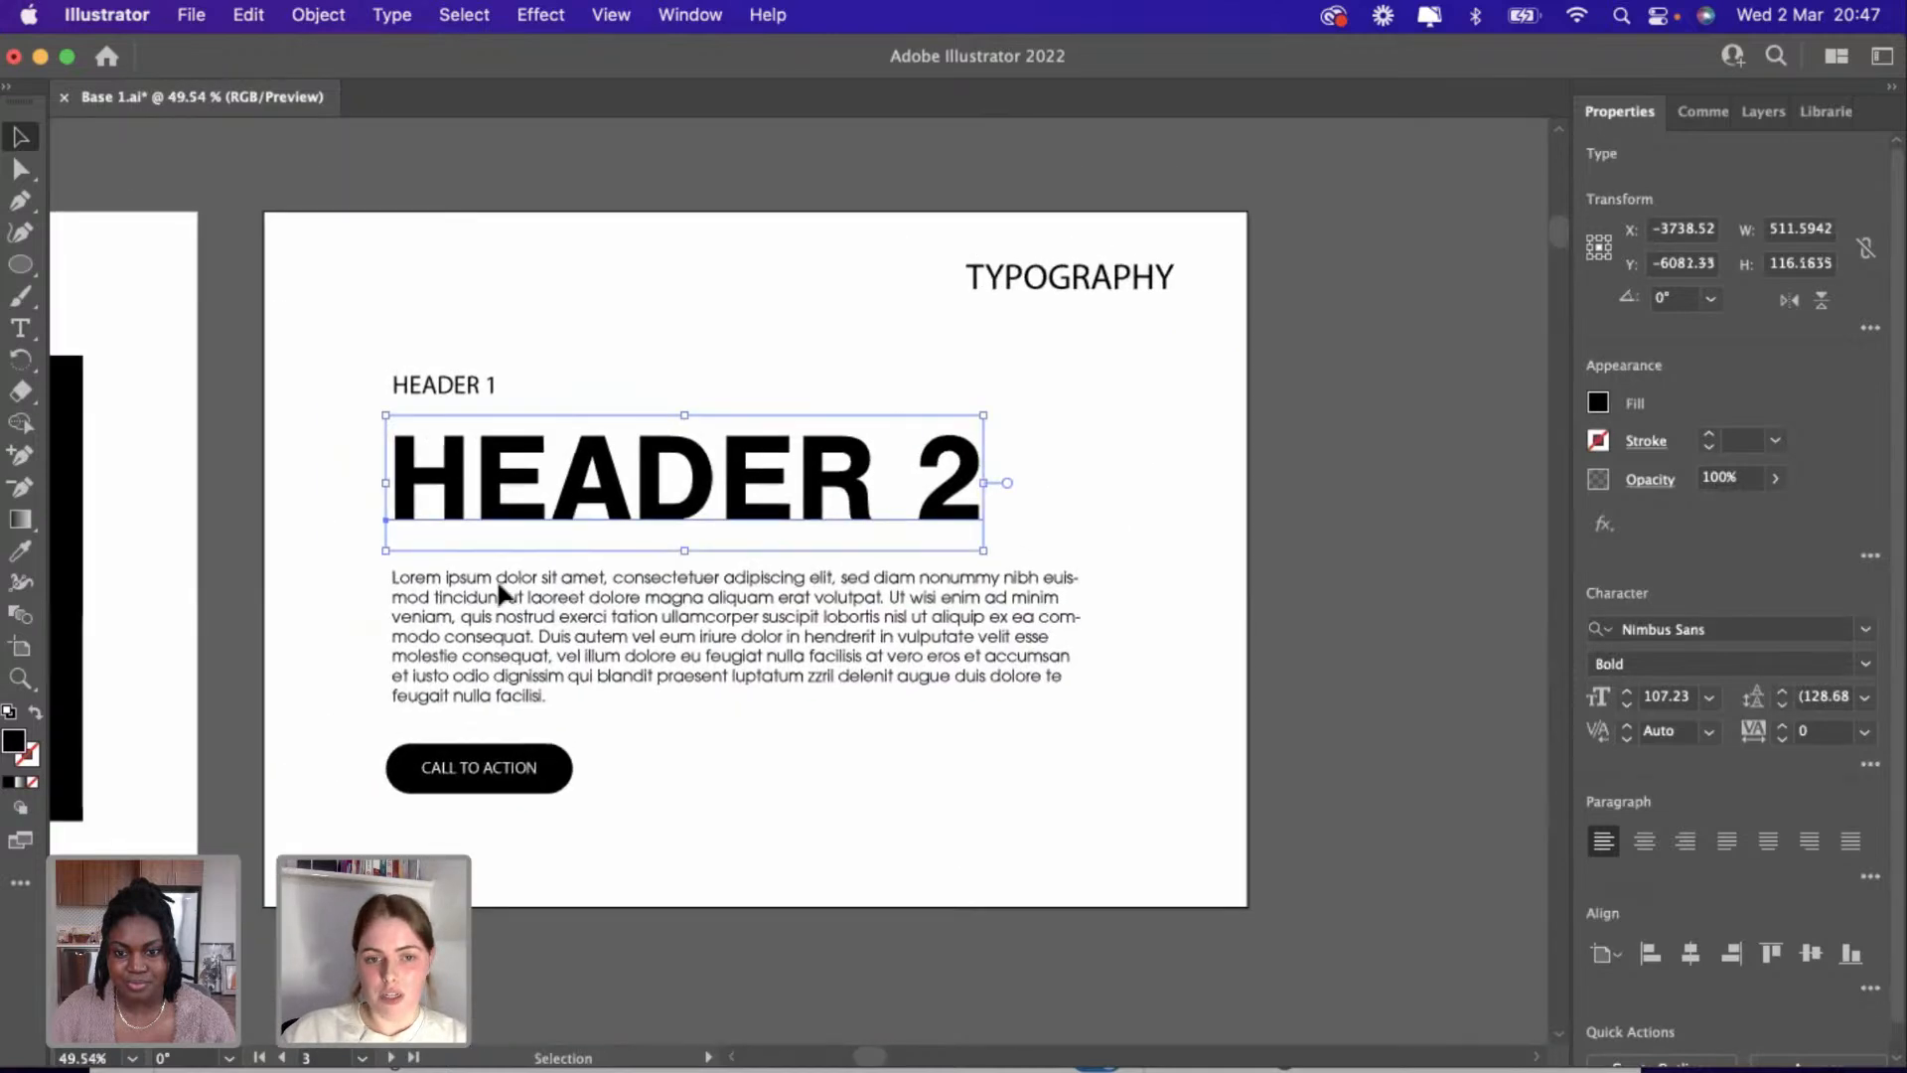
left_click(500, 594)
left_click_drag(502, 608, 497, 590)
left_click(694, 797)
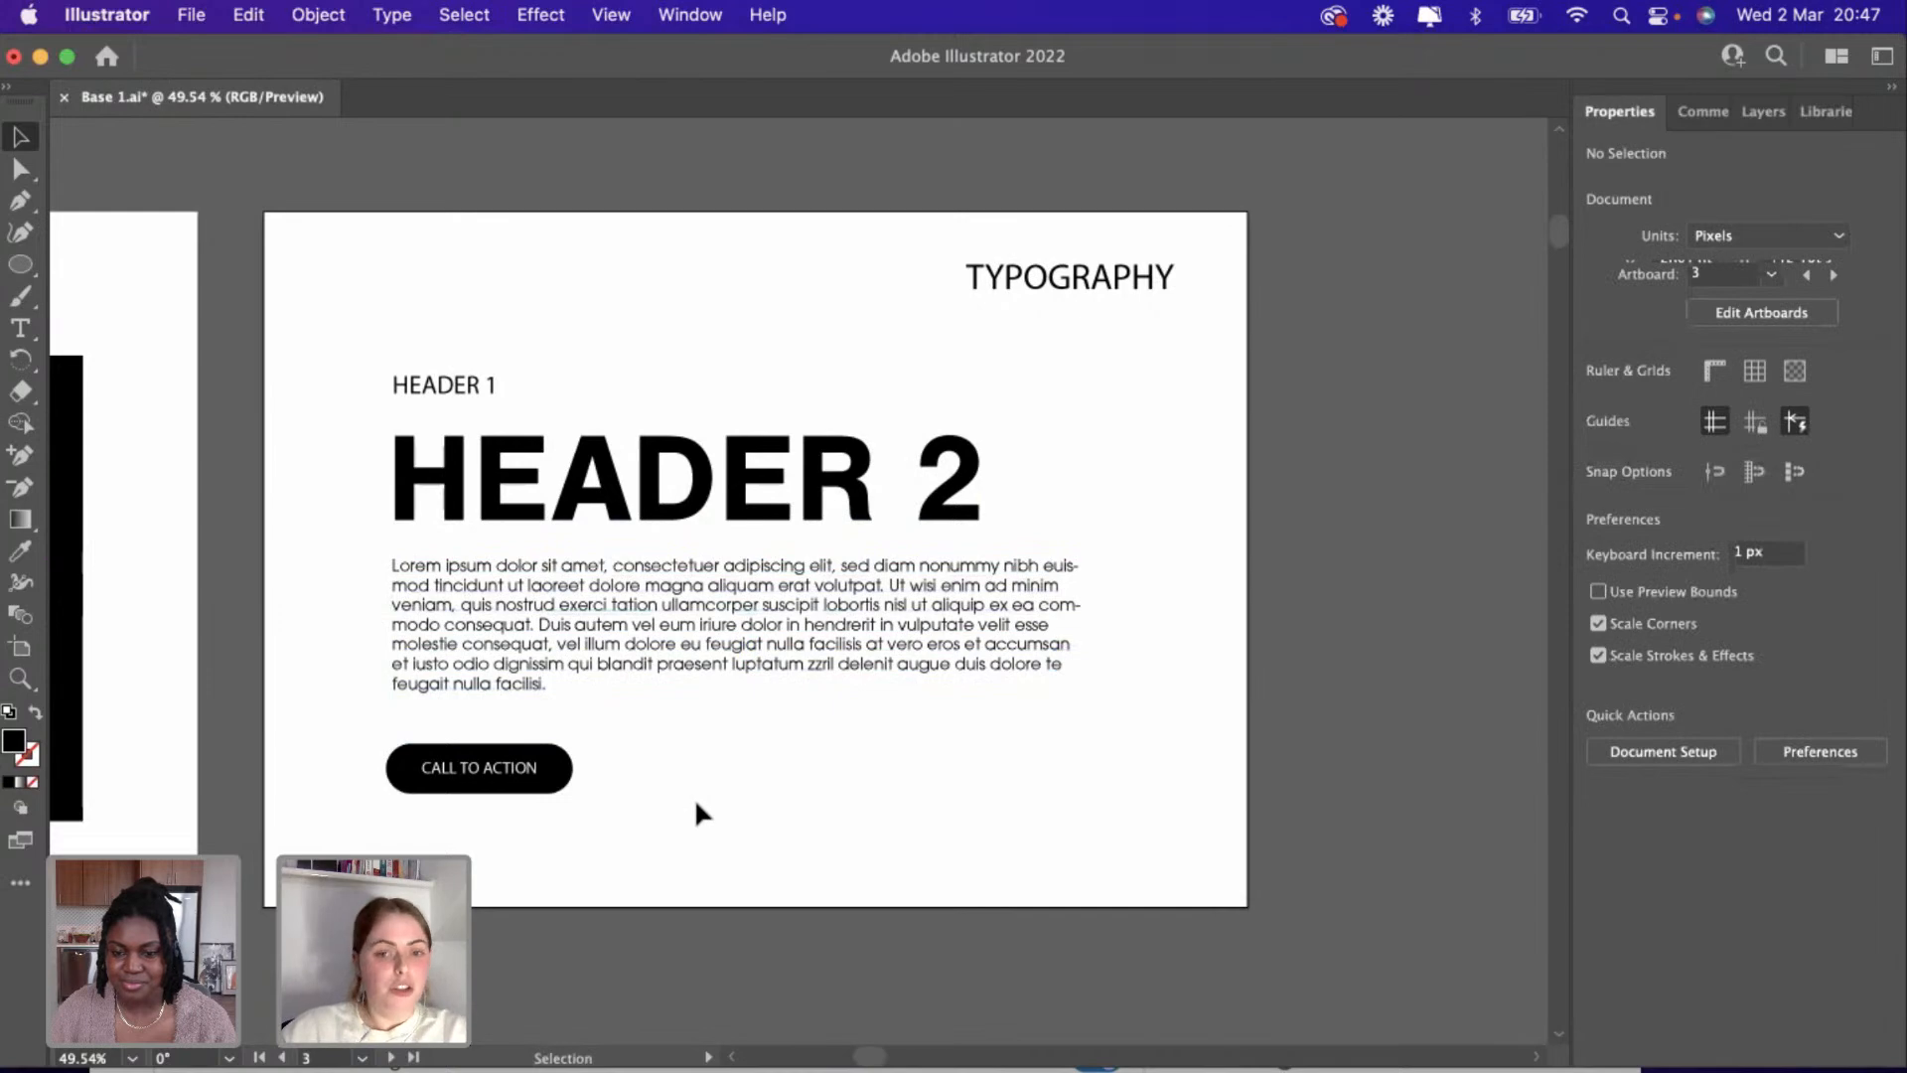
Preview alternative fonts from the font list on the "CALL TO ACTION" button text.
left_click(513, 774)
scroll(513, 775, "up", 5)
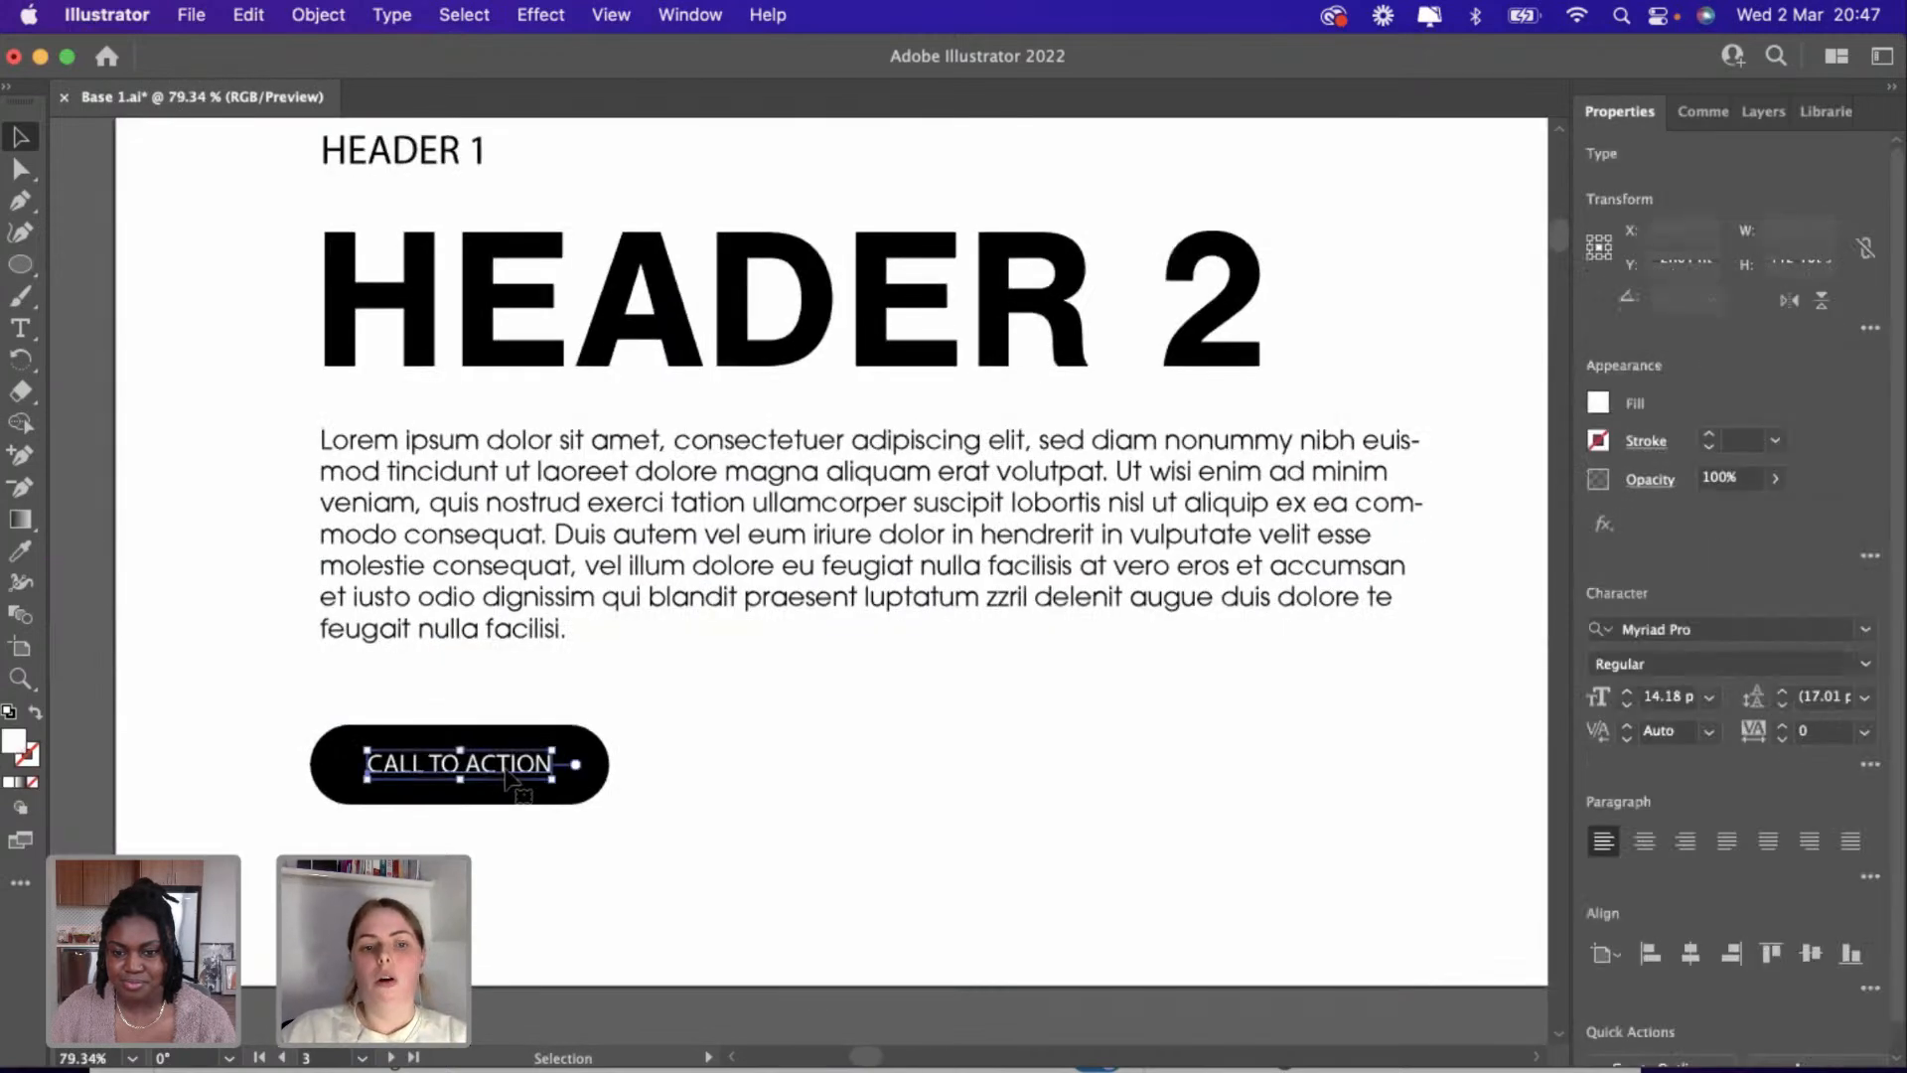
left_click(1817, 634)
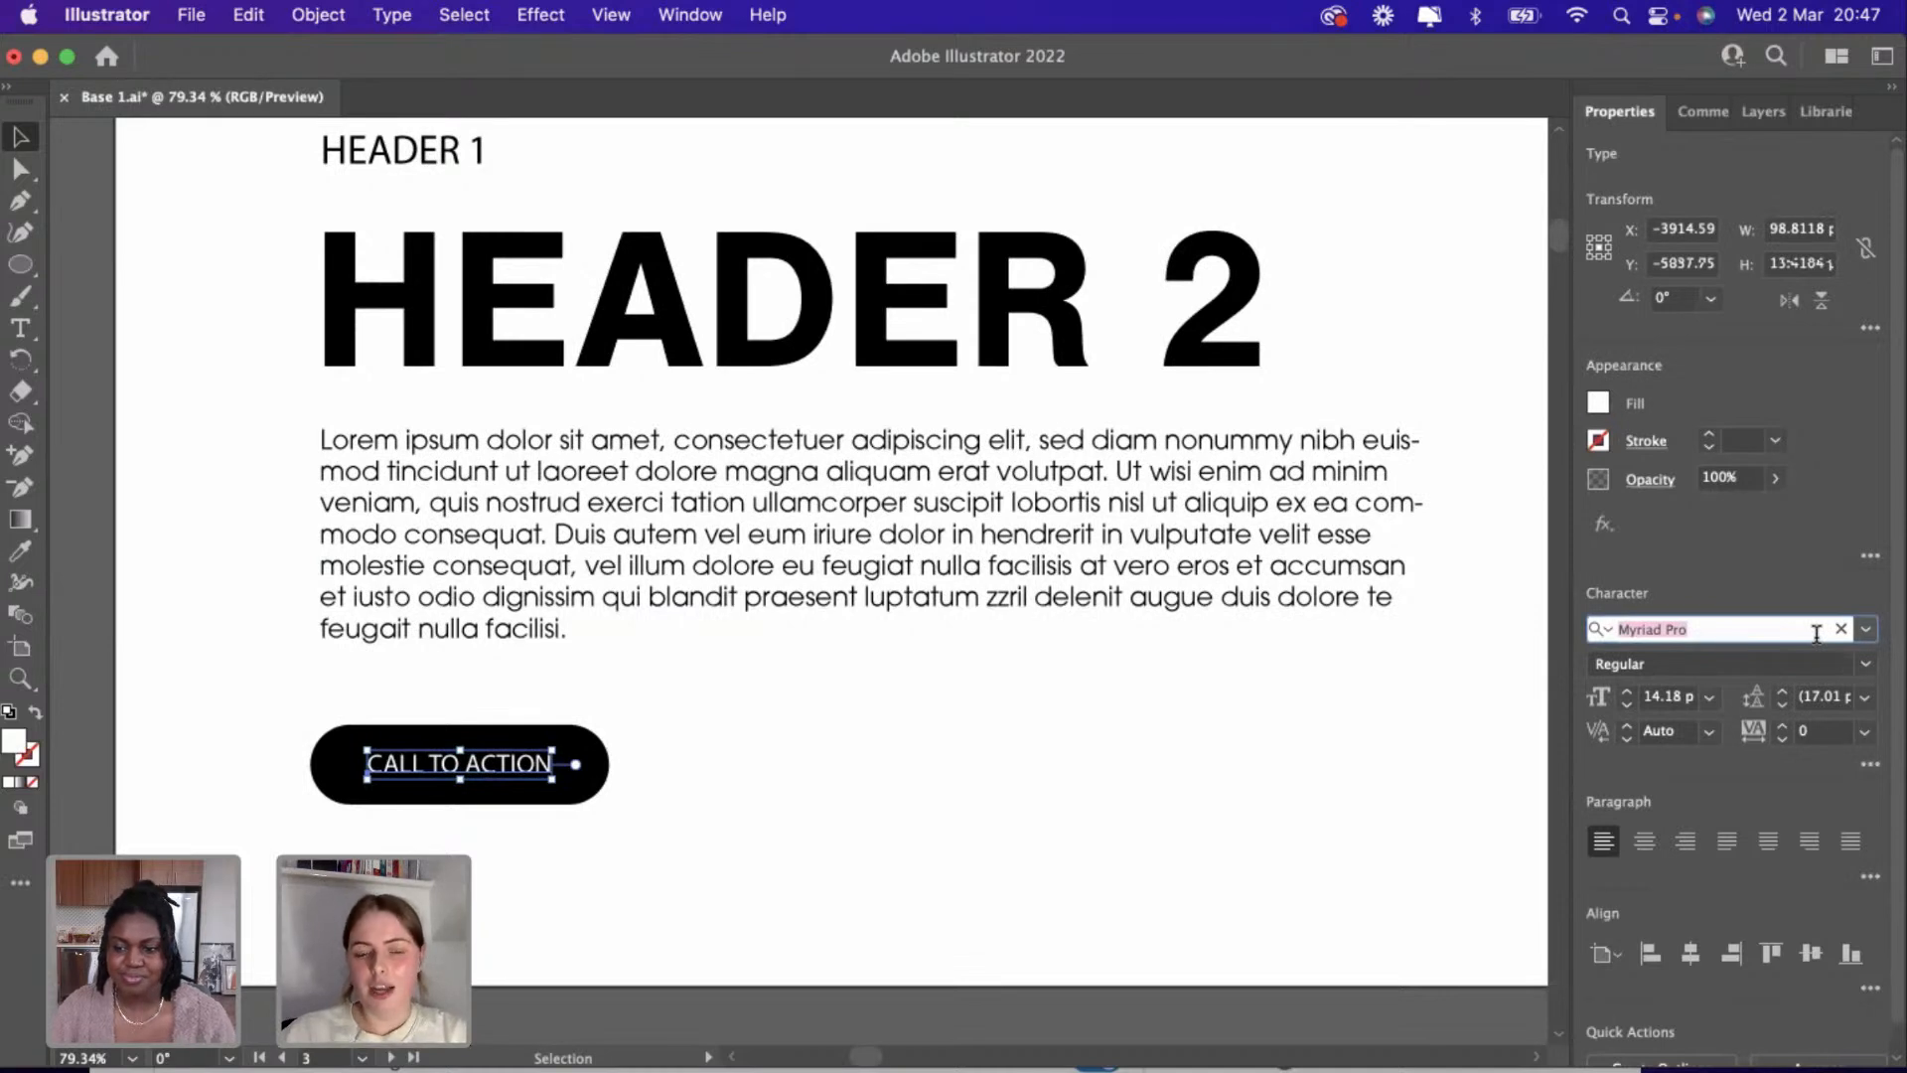
left_click(1865, 632)
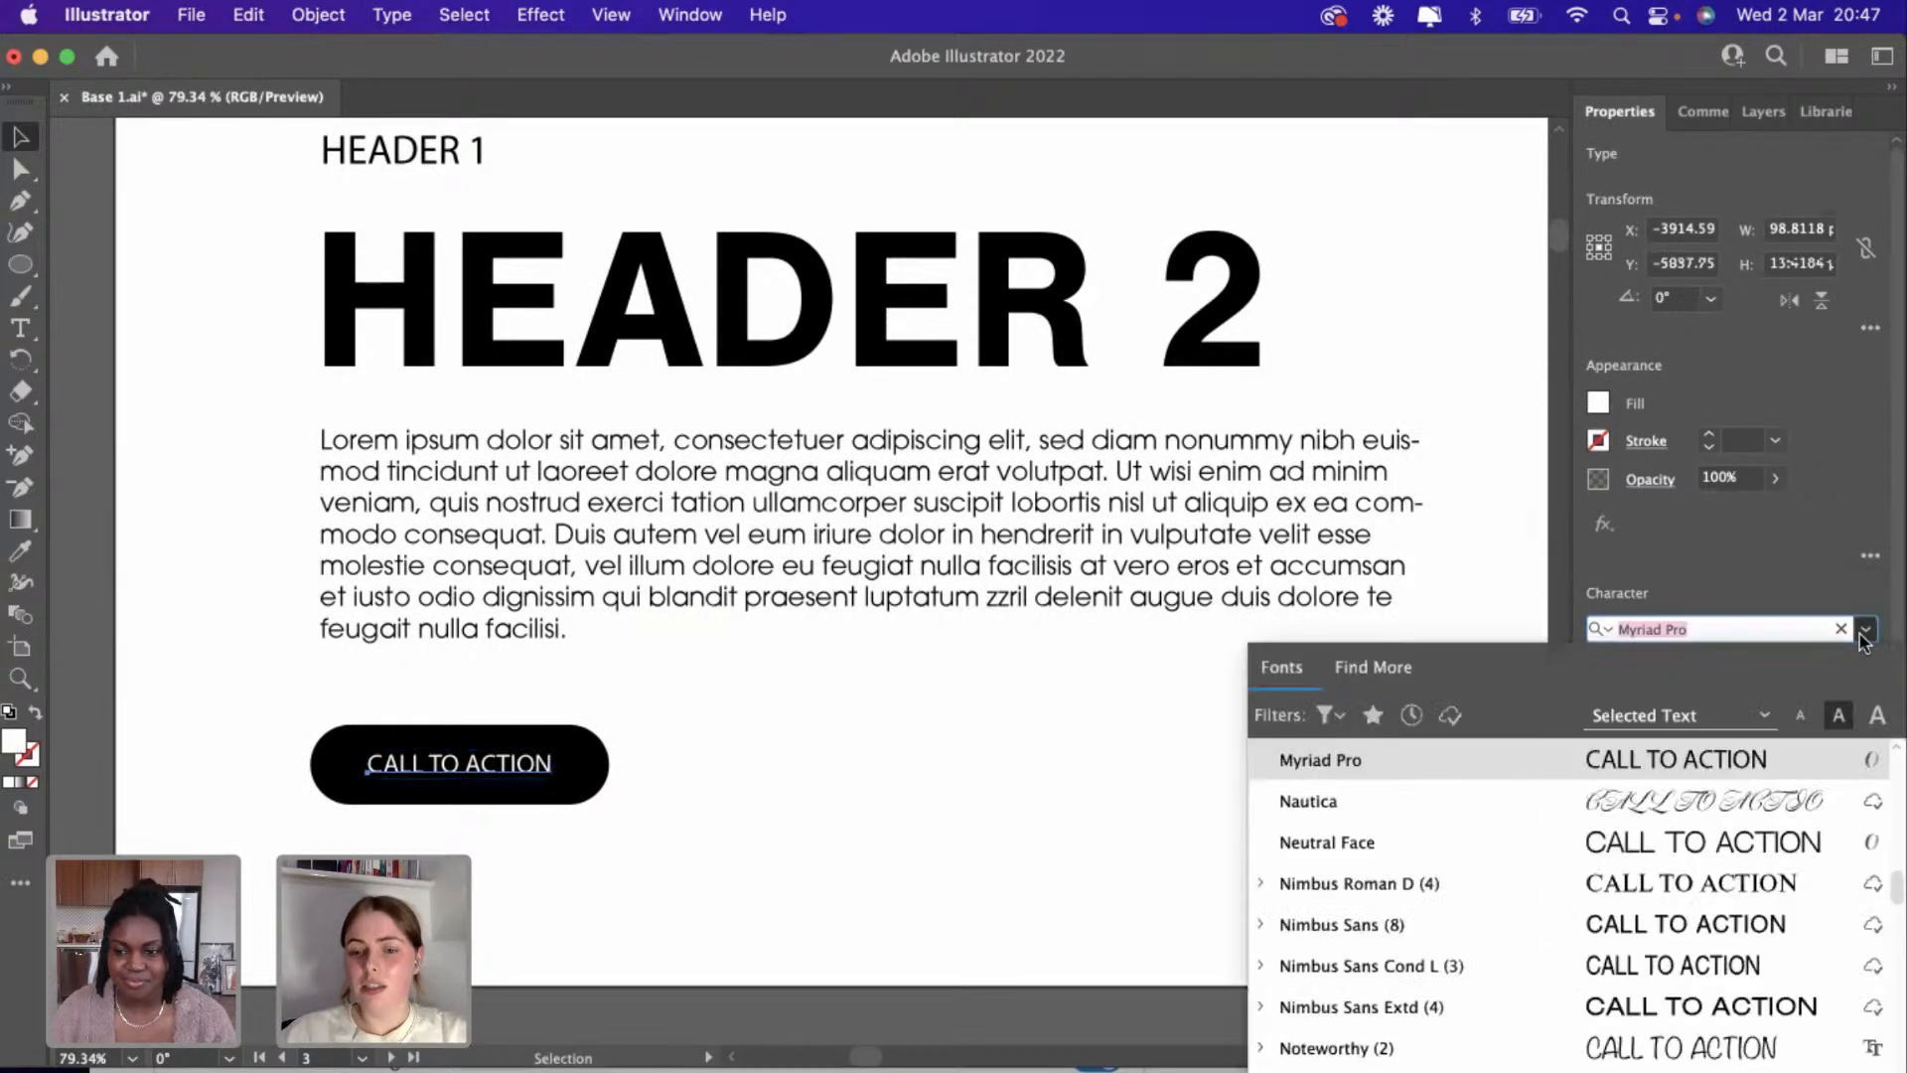
key("Escape")
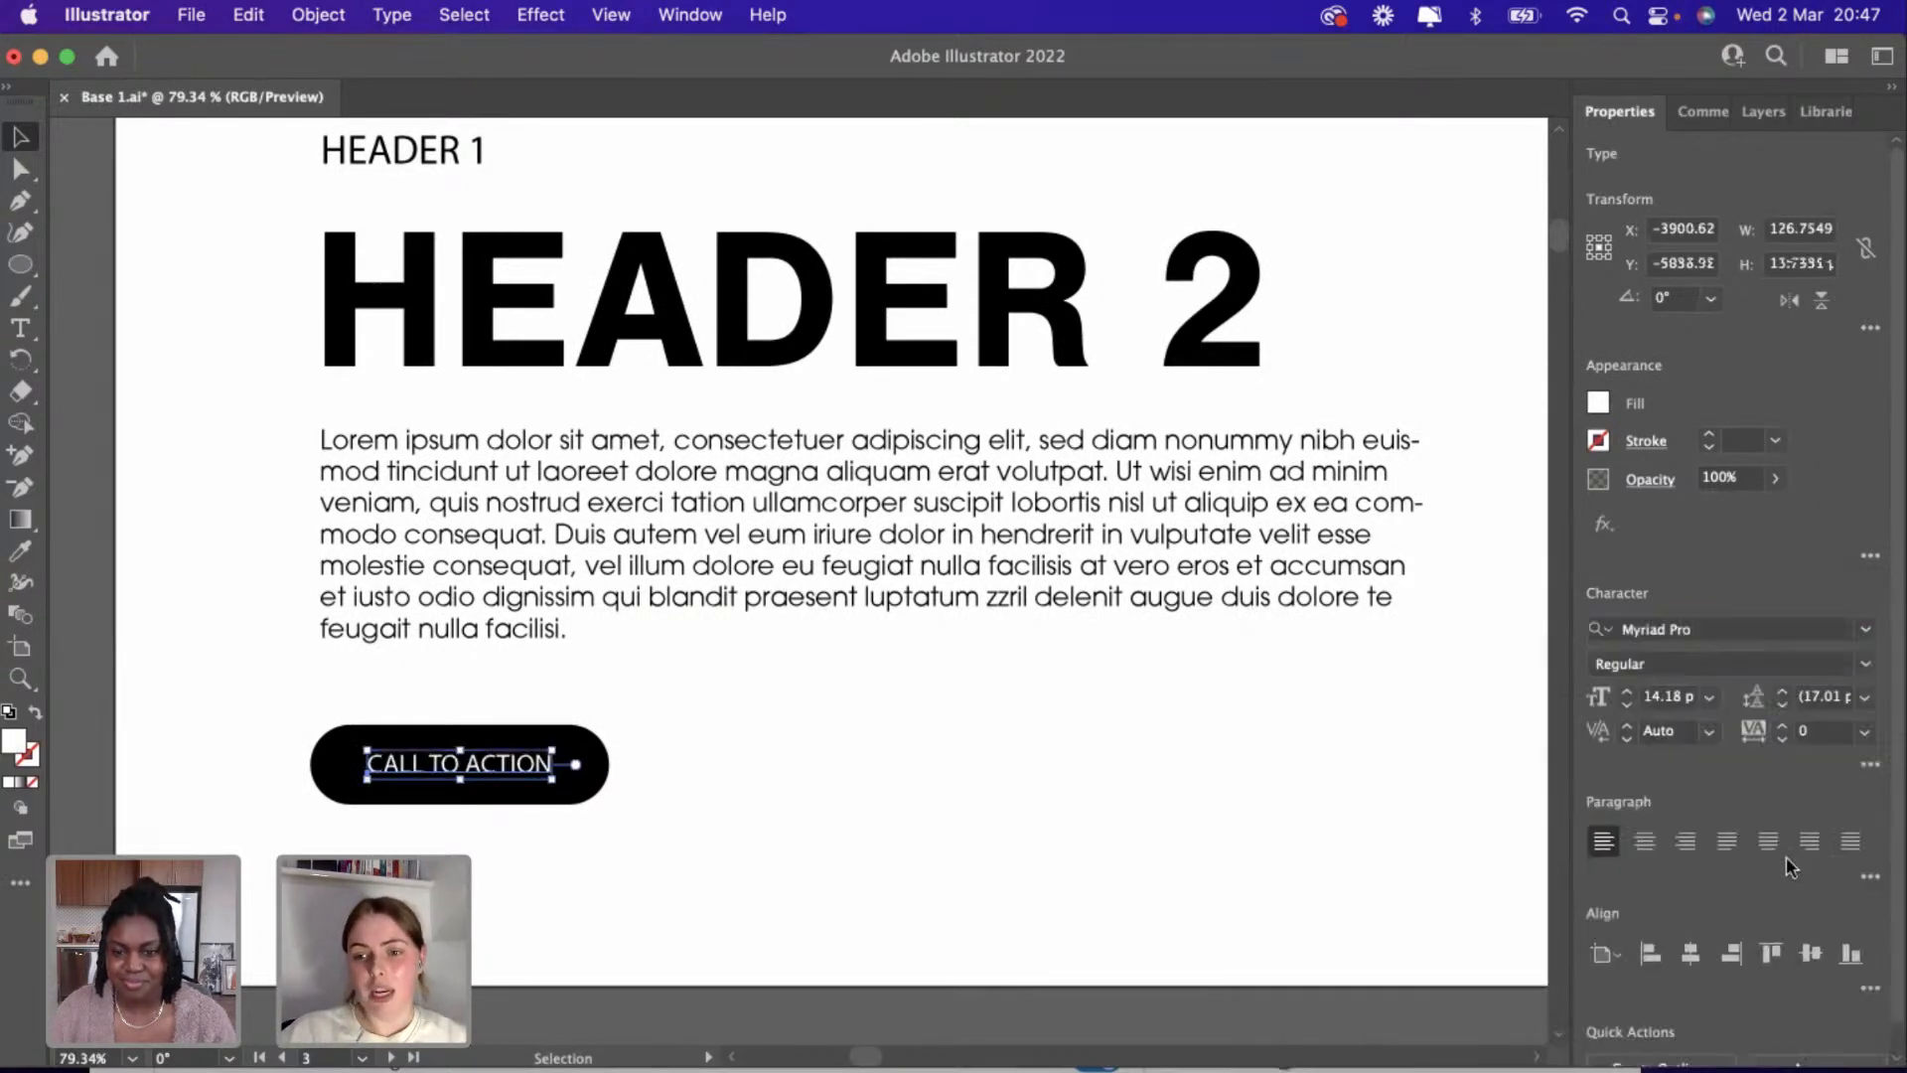
left_click(1866, 629)
scroll(1732, 771, "up", 4)
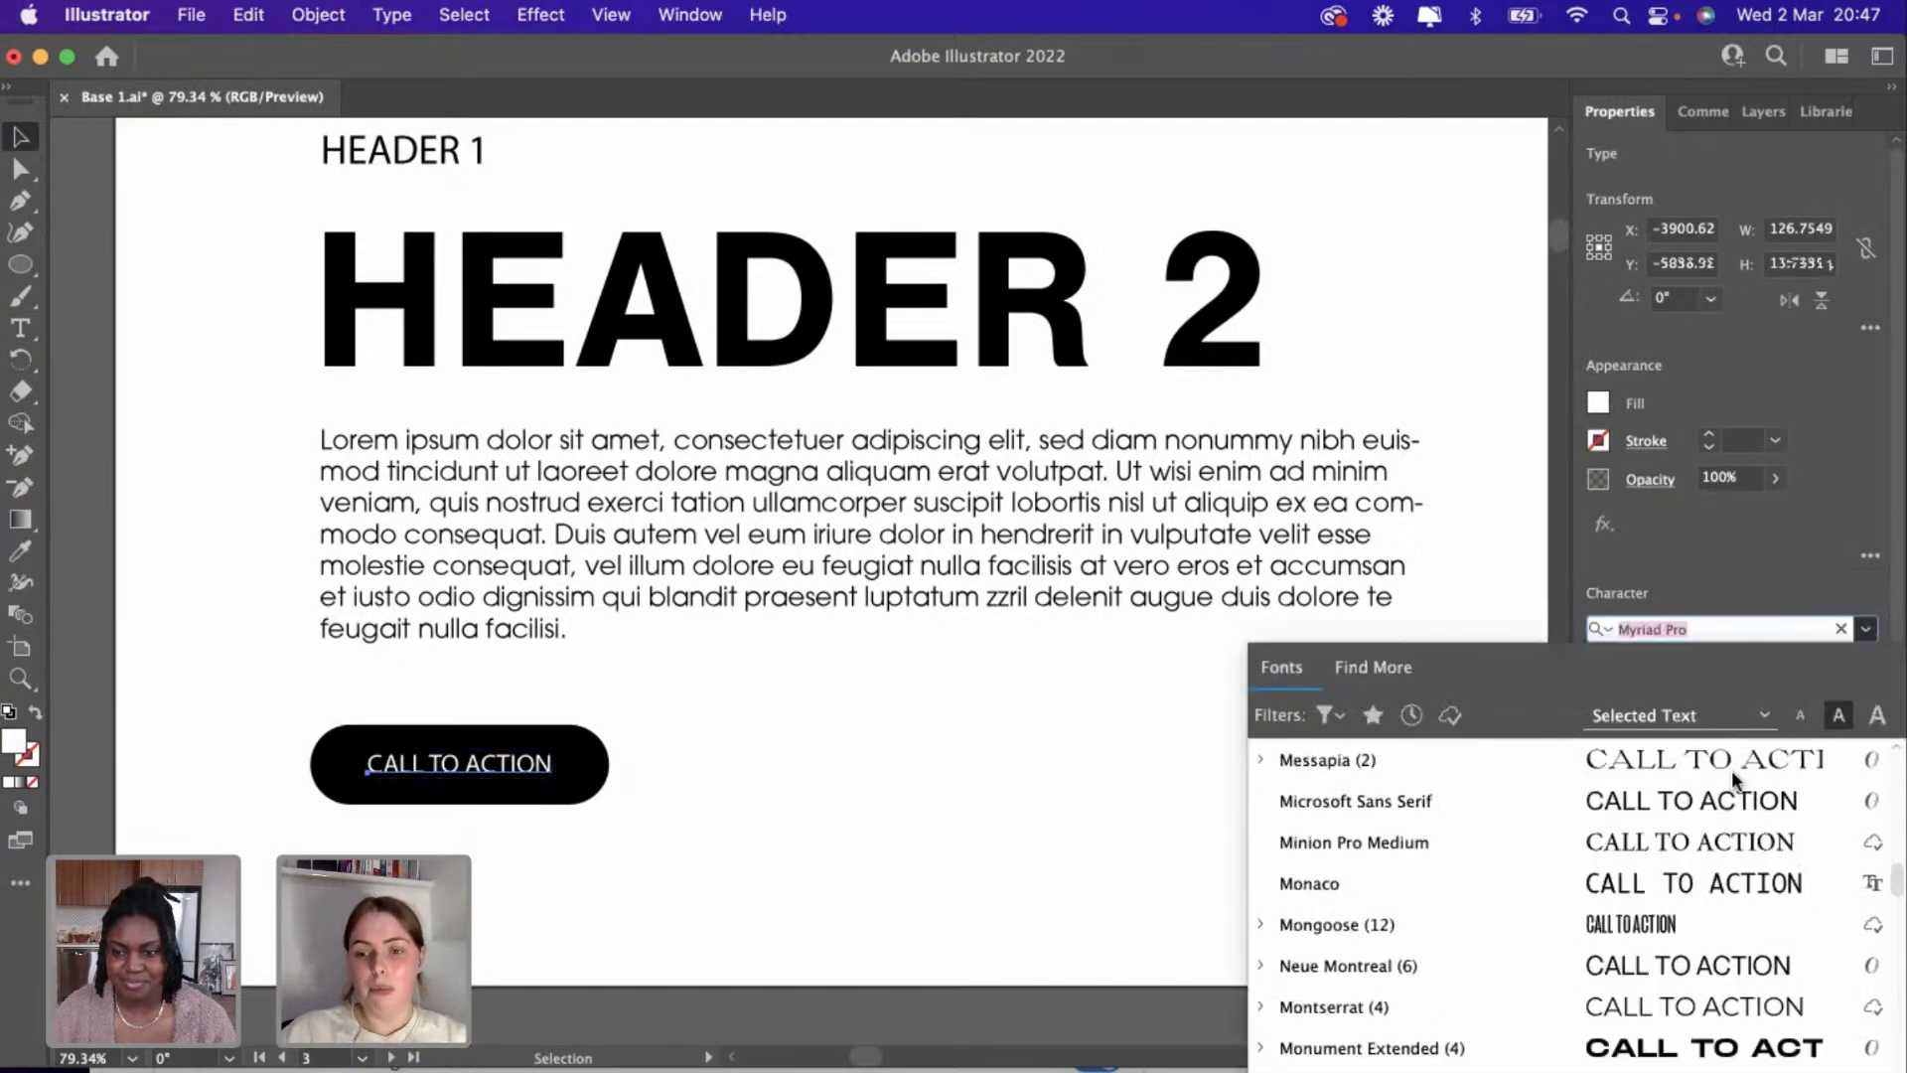
scroll(1732, 771, "up", 15)
scroll(1731, 771, "up", 10)
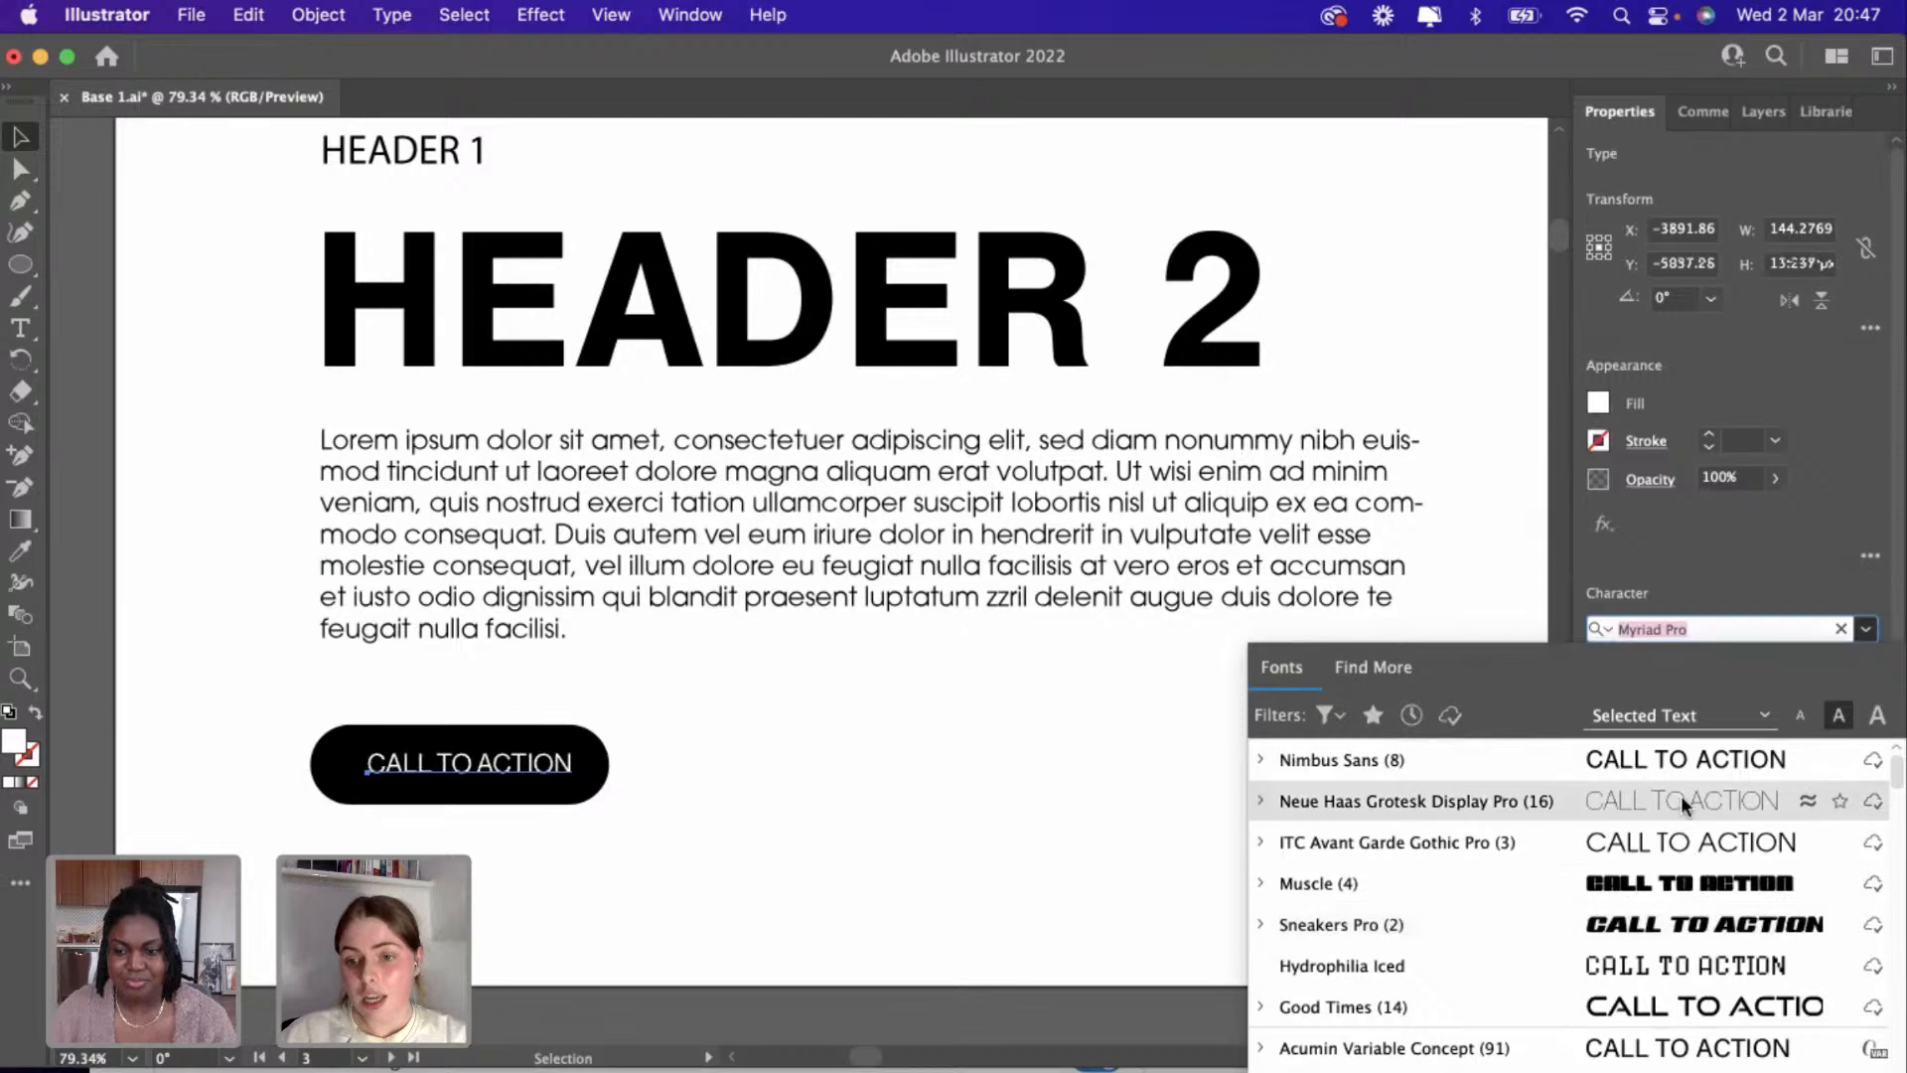
Change the font of the "HEADER 1" text to Hydrophilia Iced.
left_click(404, 157)
left_click(1867, 628)
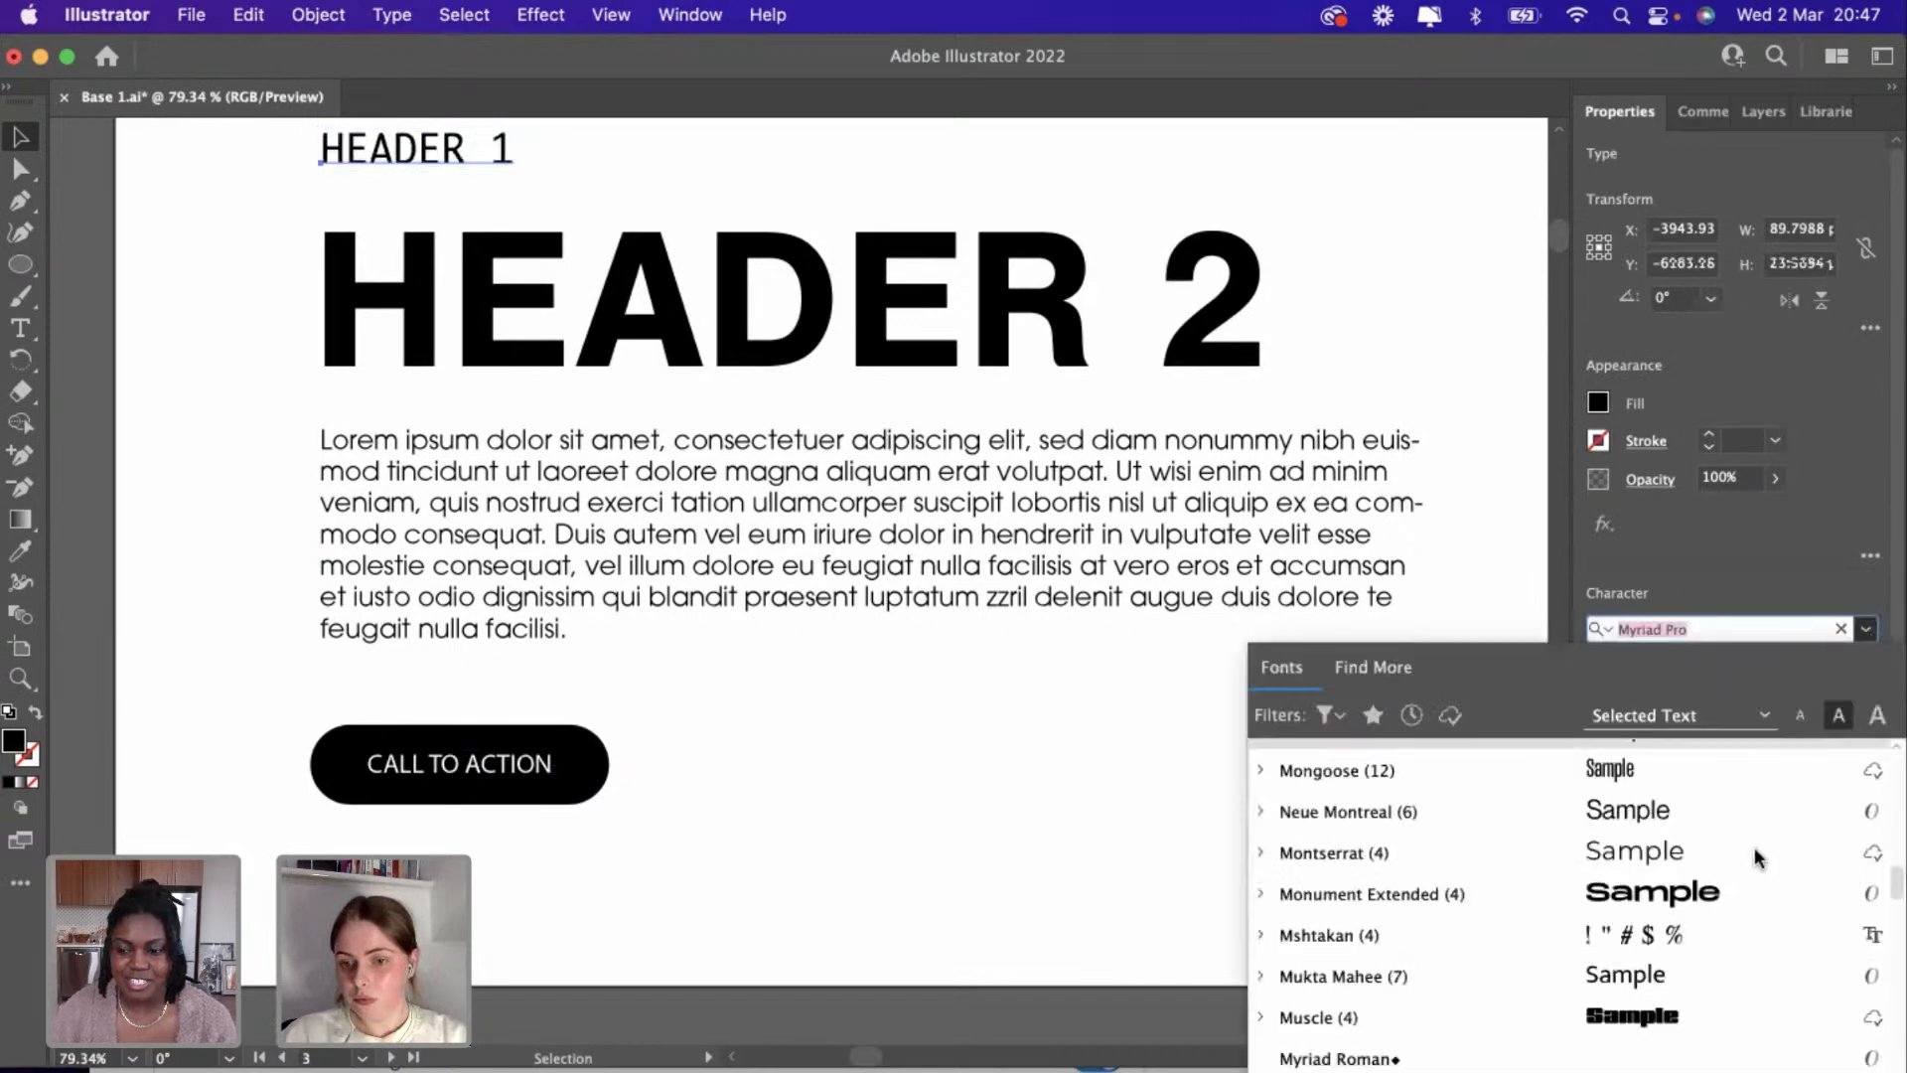
scroll(1756, 854, "up", 10)
scroll(1757, 856, "up", 1)
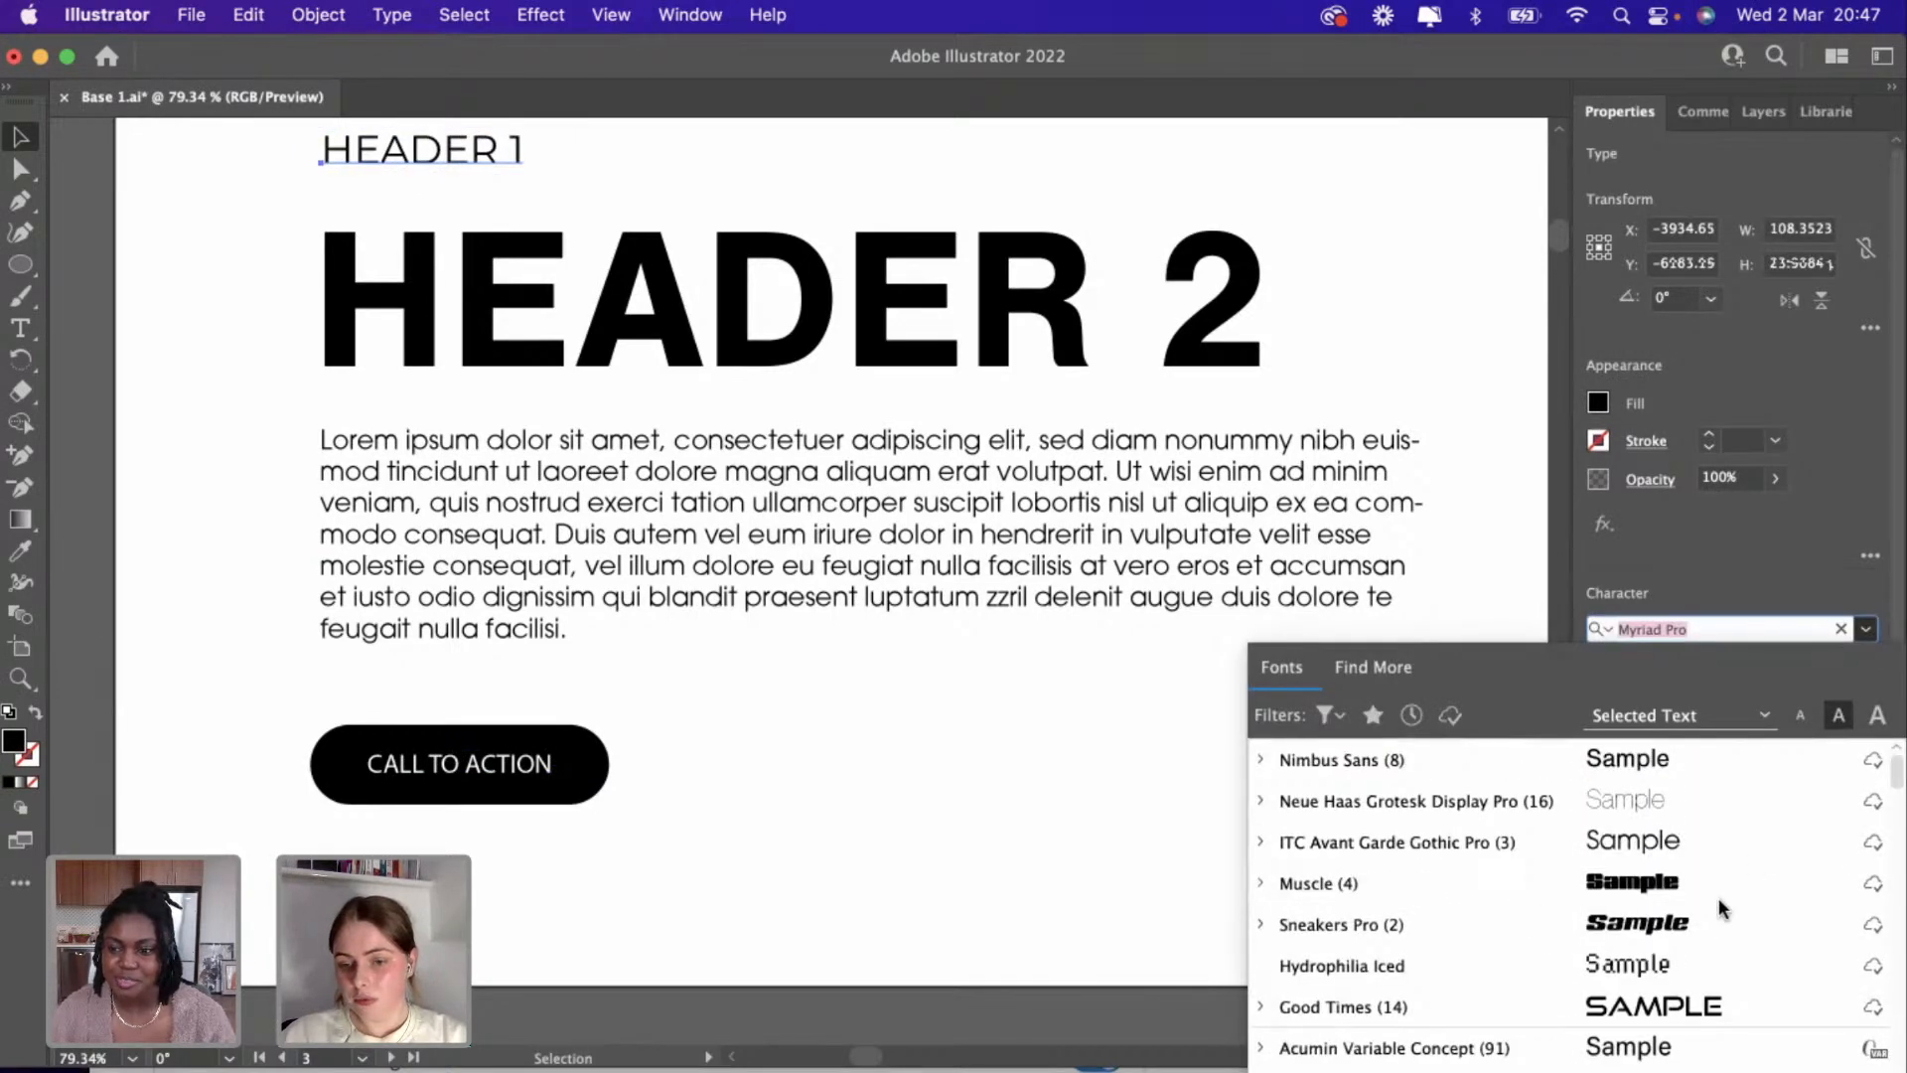
left_click(1648, 967)
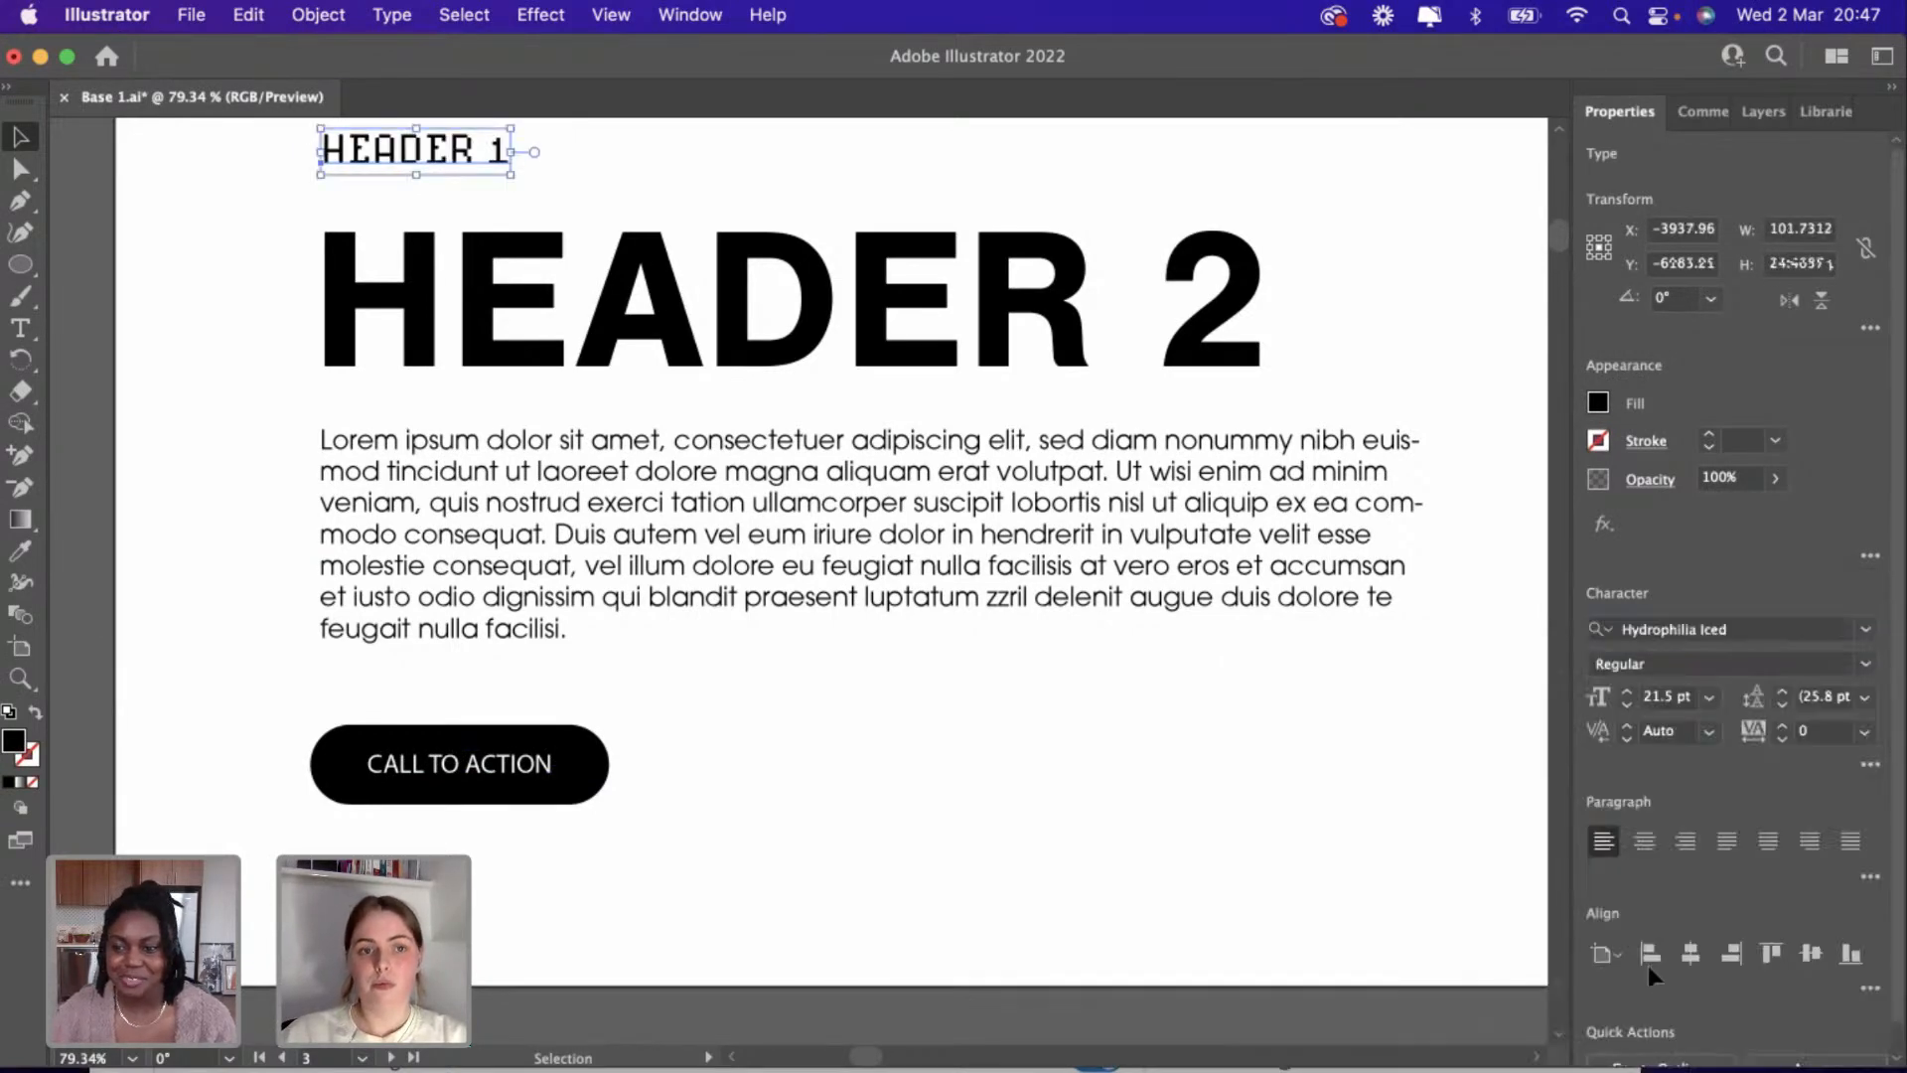
Change the "CALL TO ACTION" button text to the Muscle font in the Narrow Italic style.
scroll(892, 751, "up", 2)
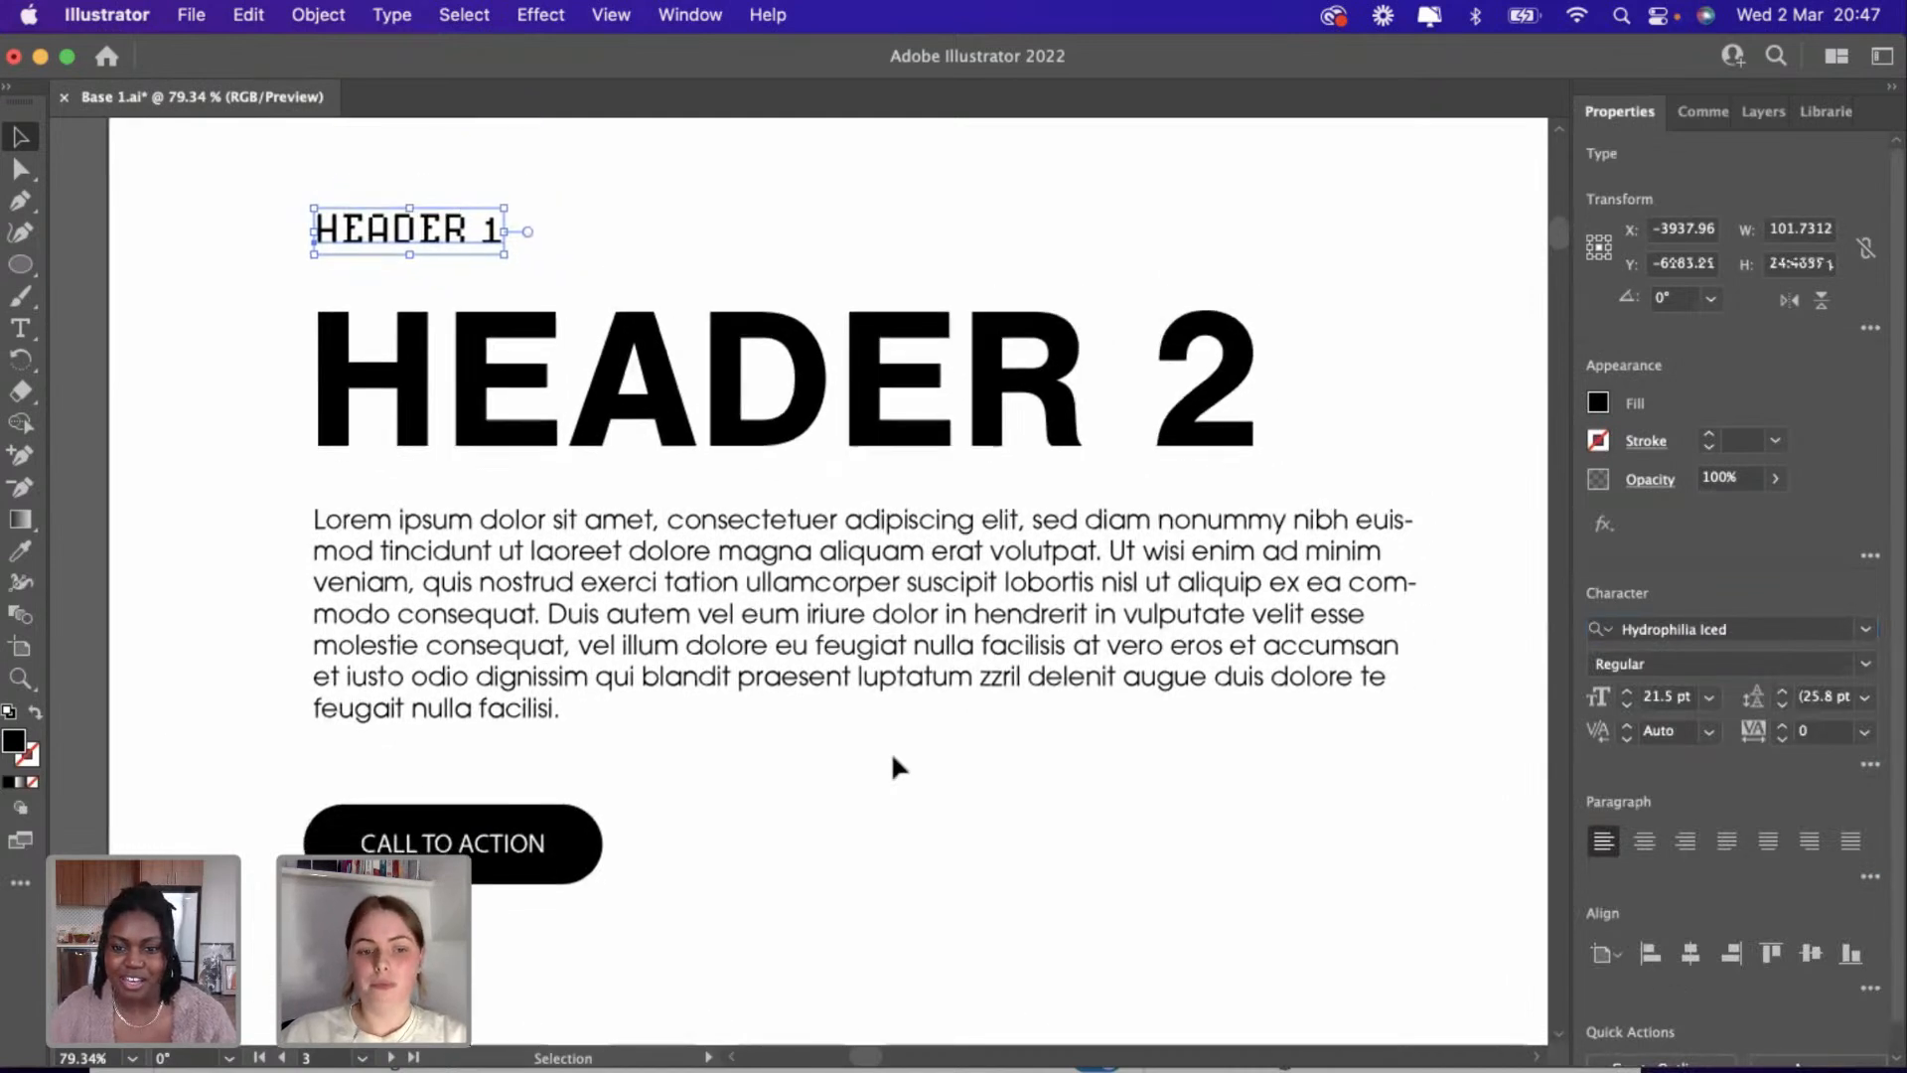
left_click(452, 843)
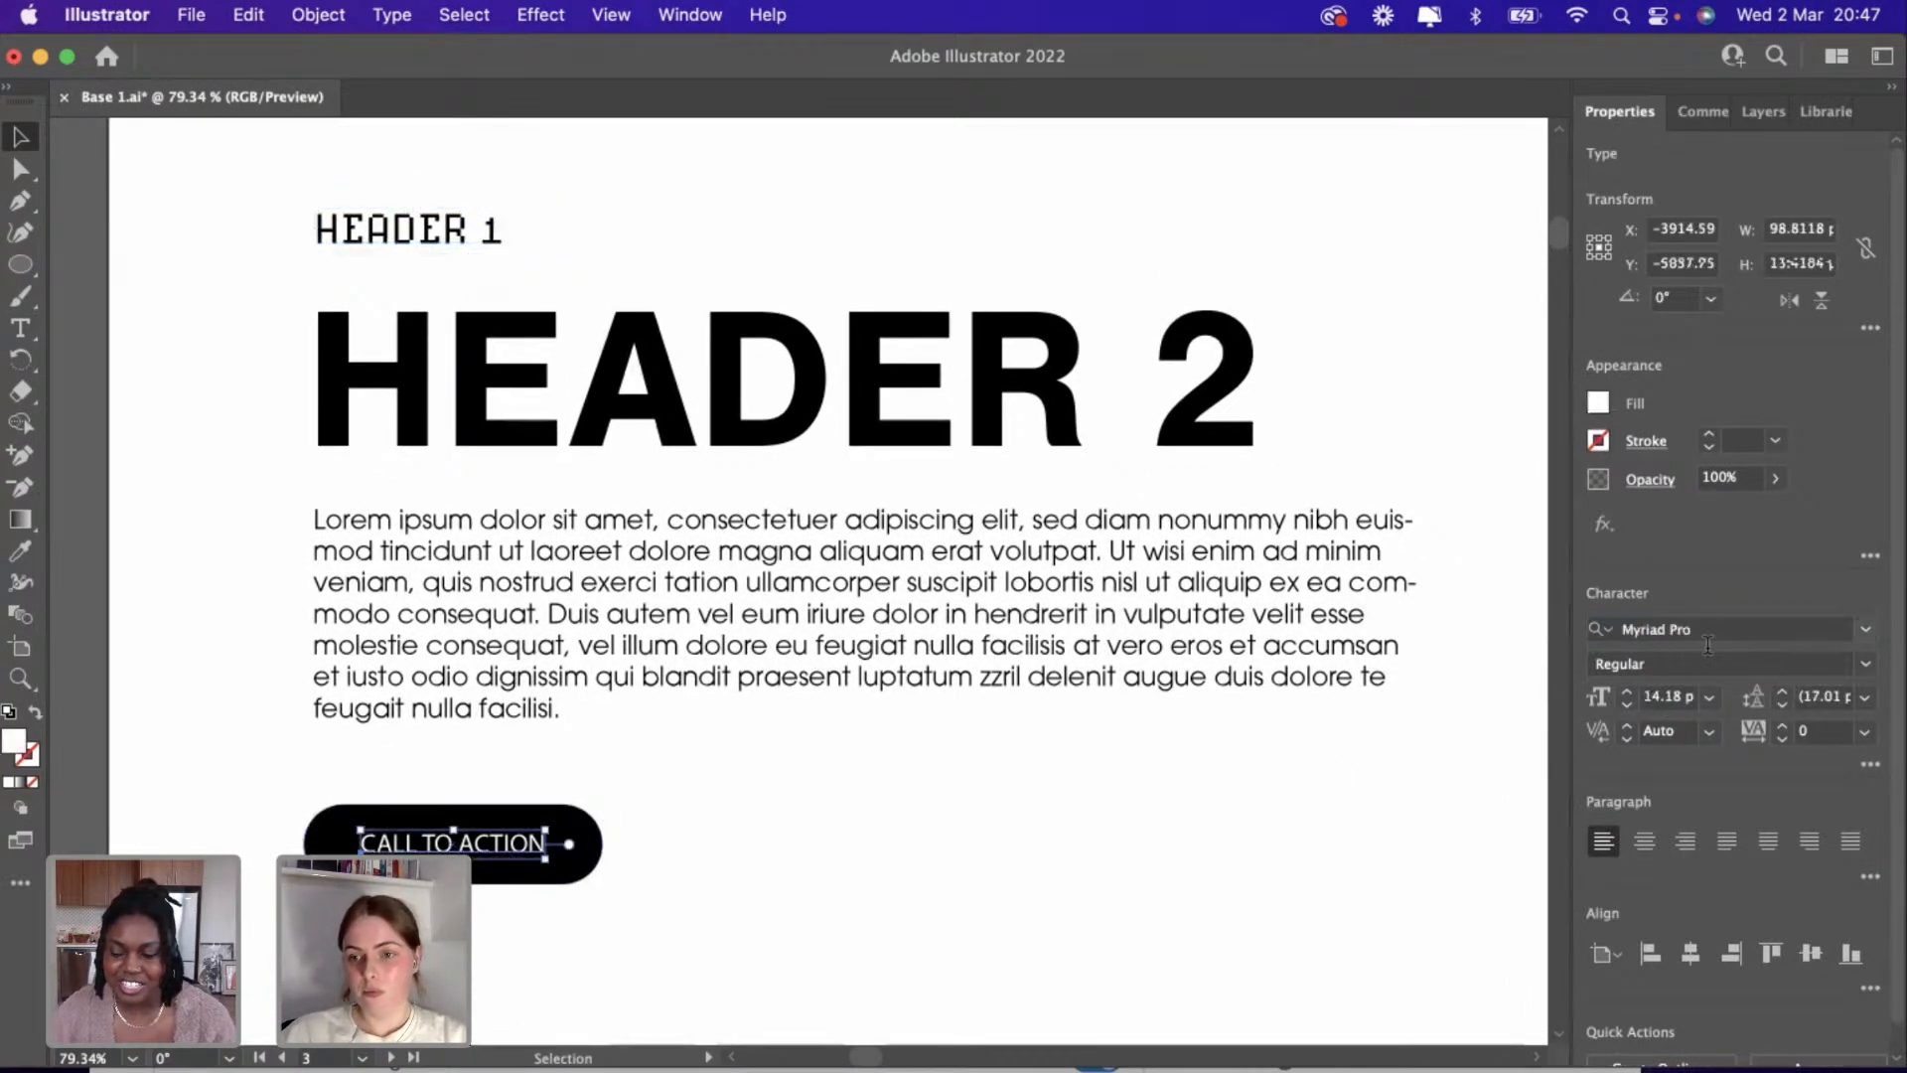
left_click(1869, 637)
scroll(1649, 845, "up", 10)
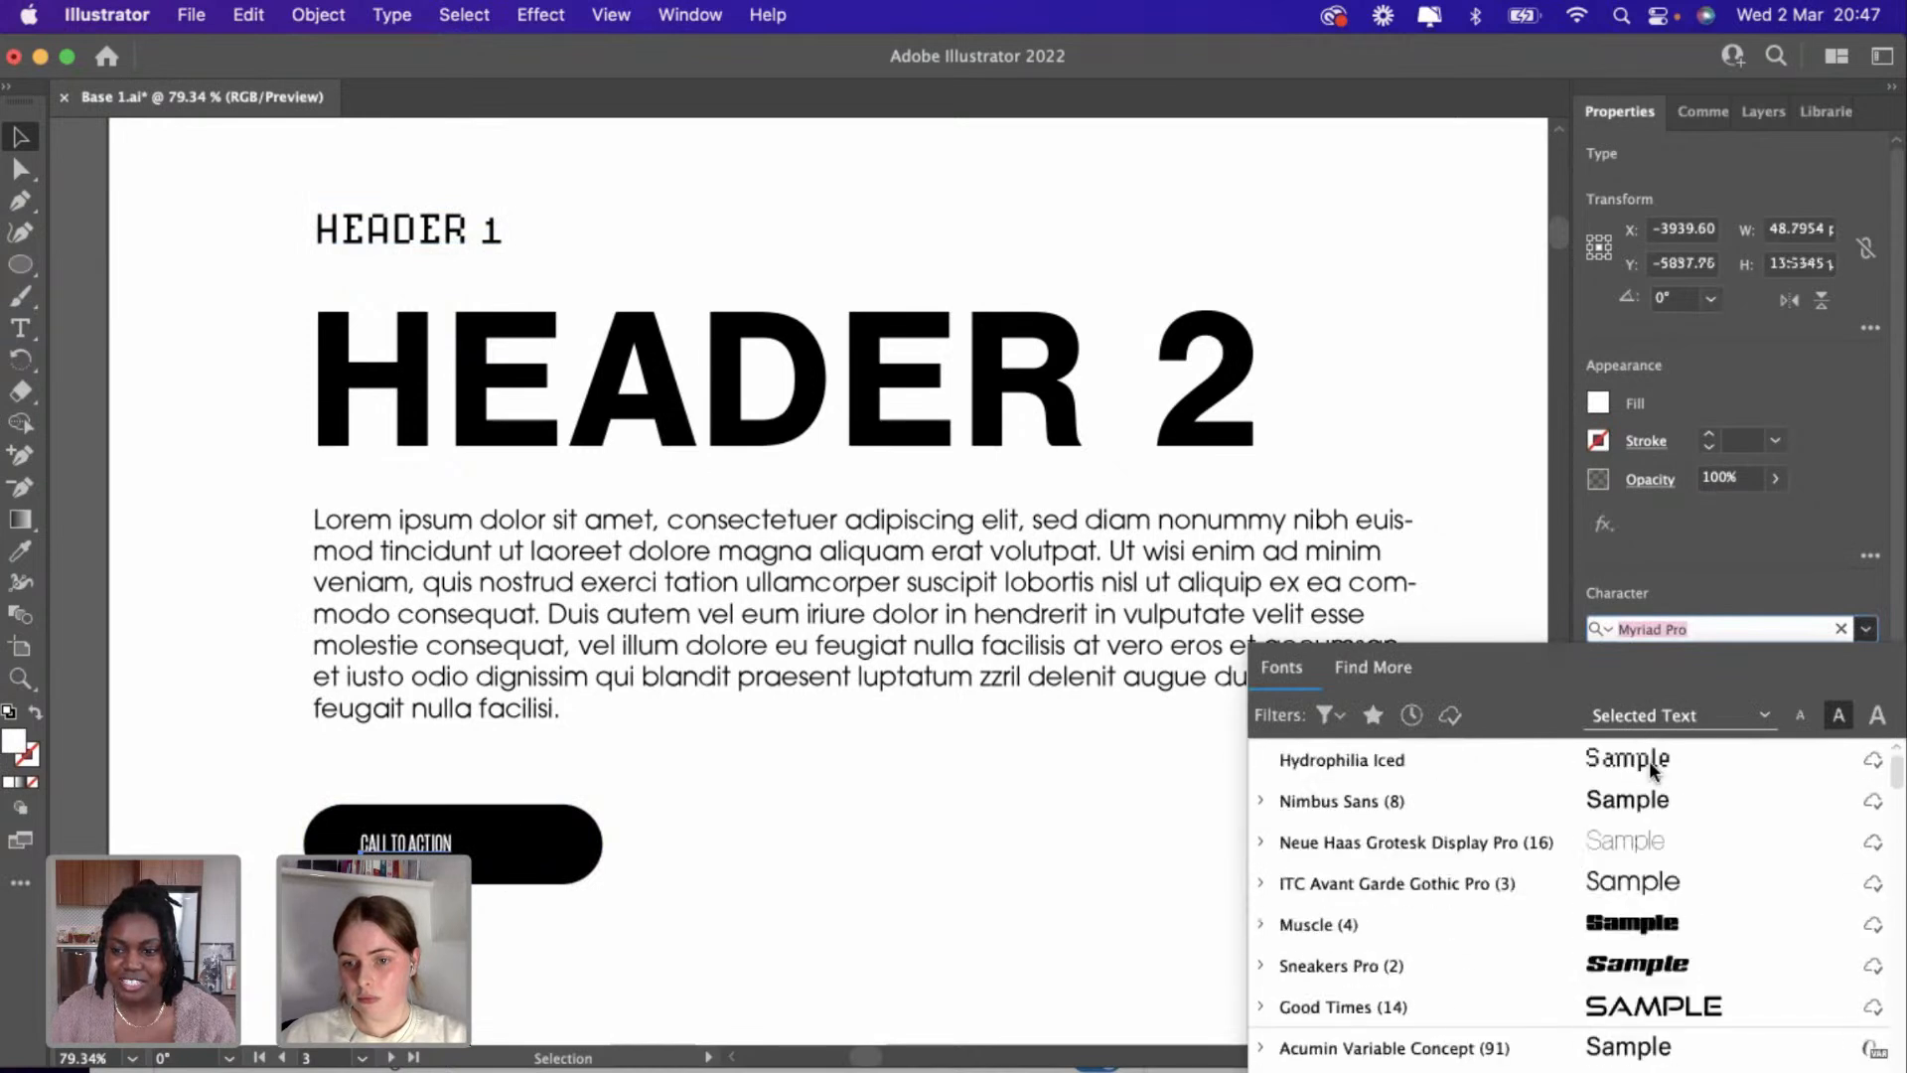
left_click(1619, 926)
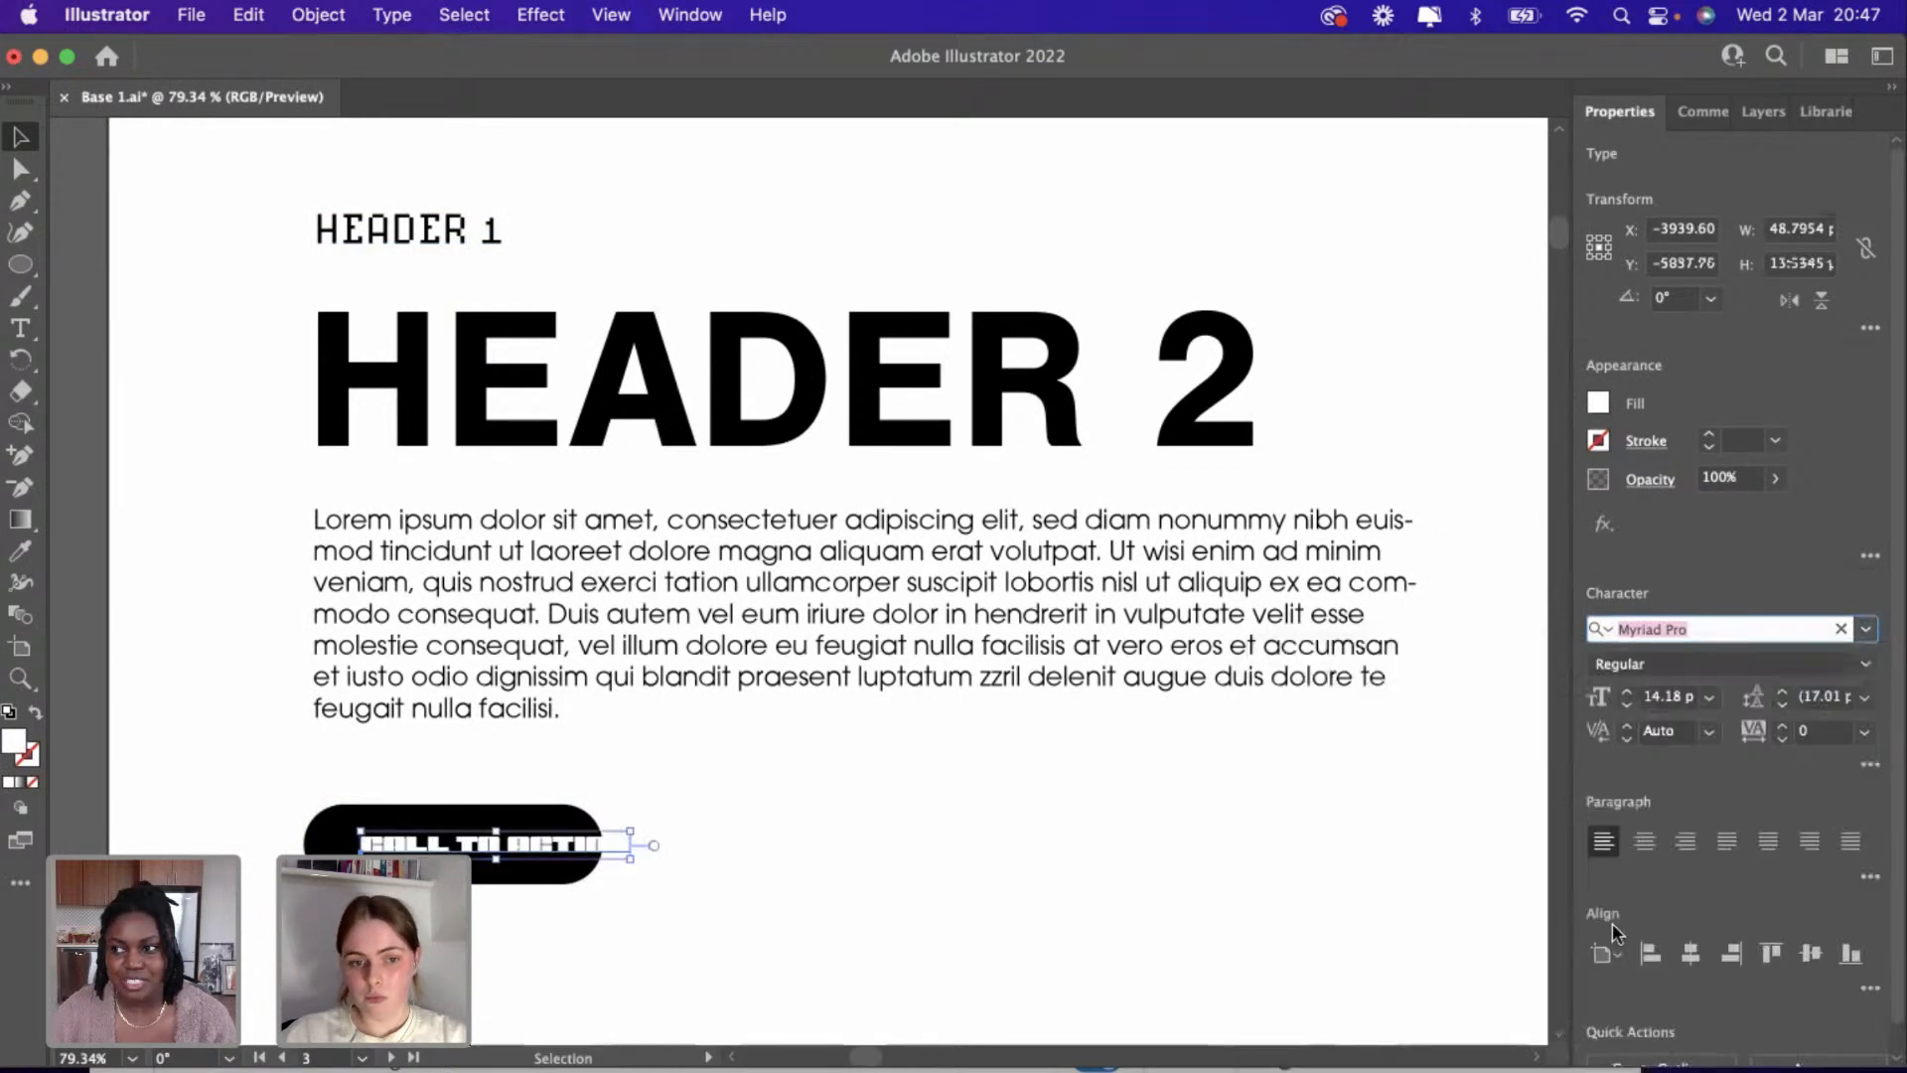
left_click(1867, 664)
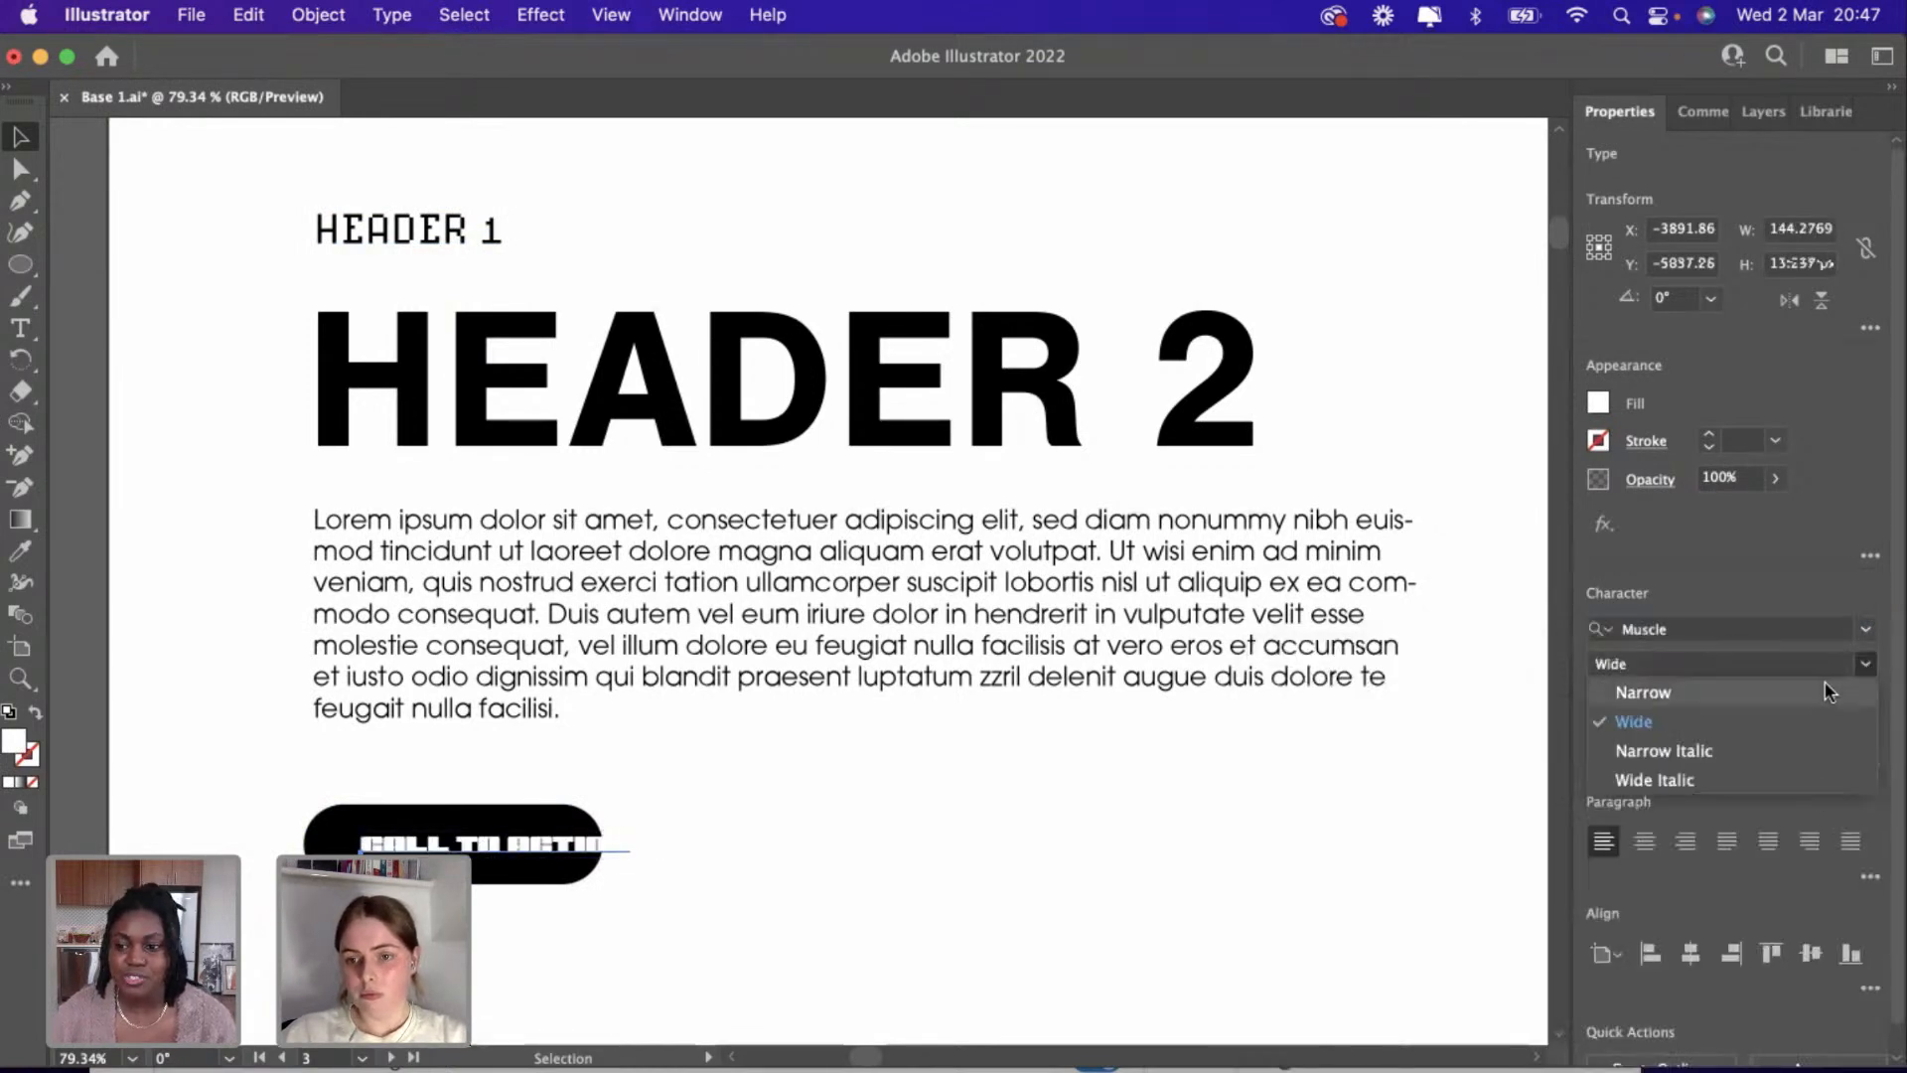
left_click(1737, 751)
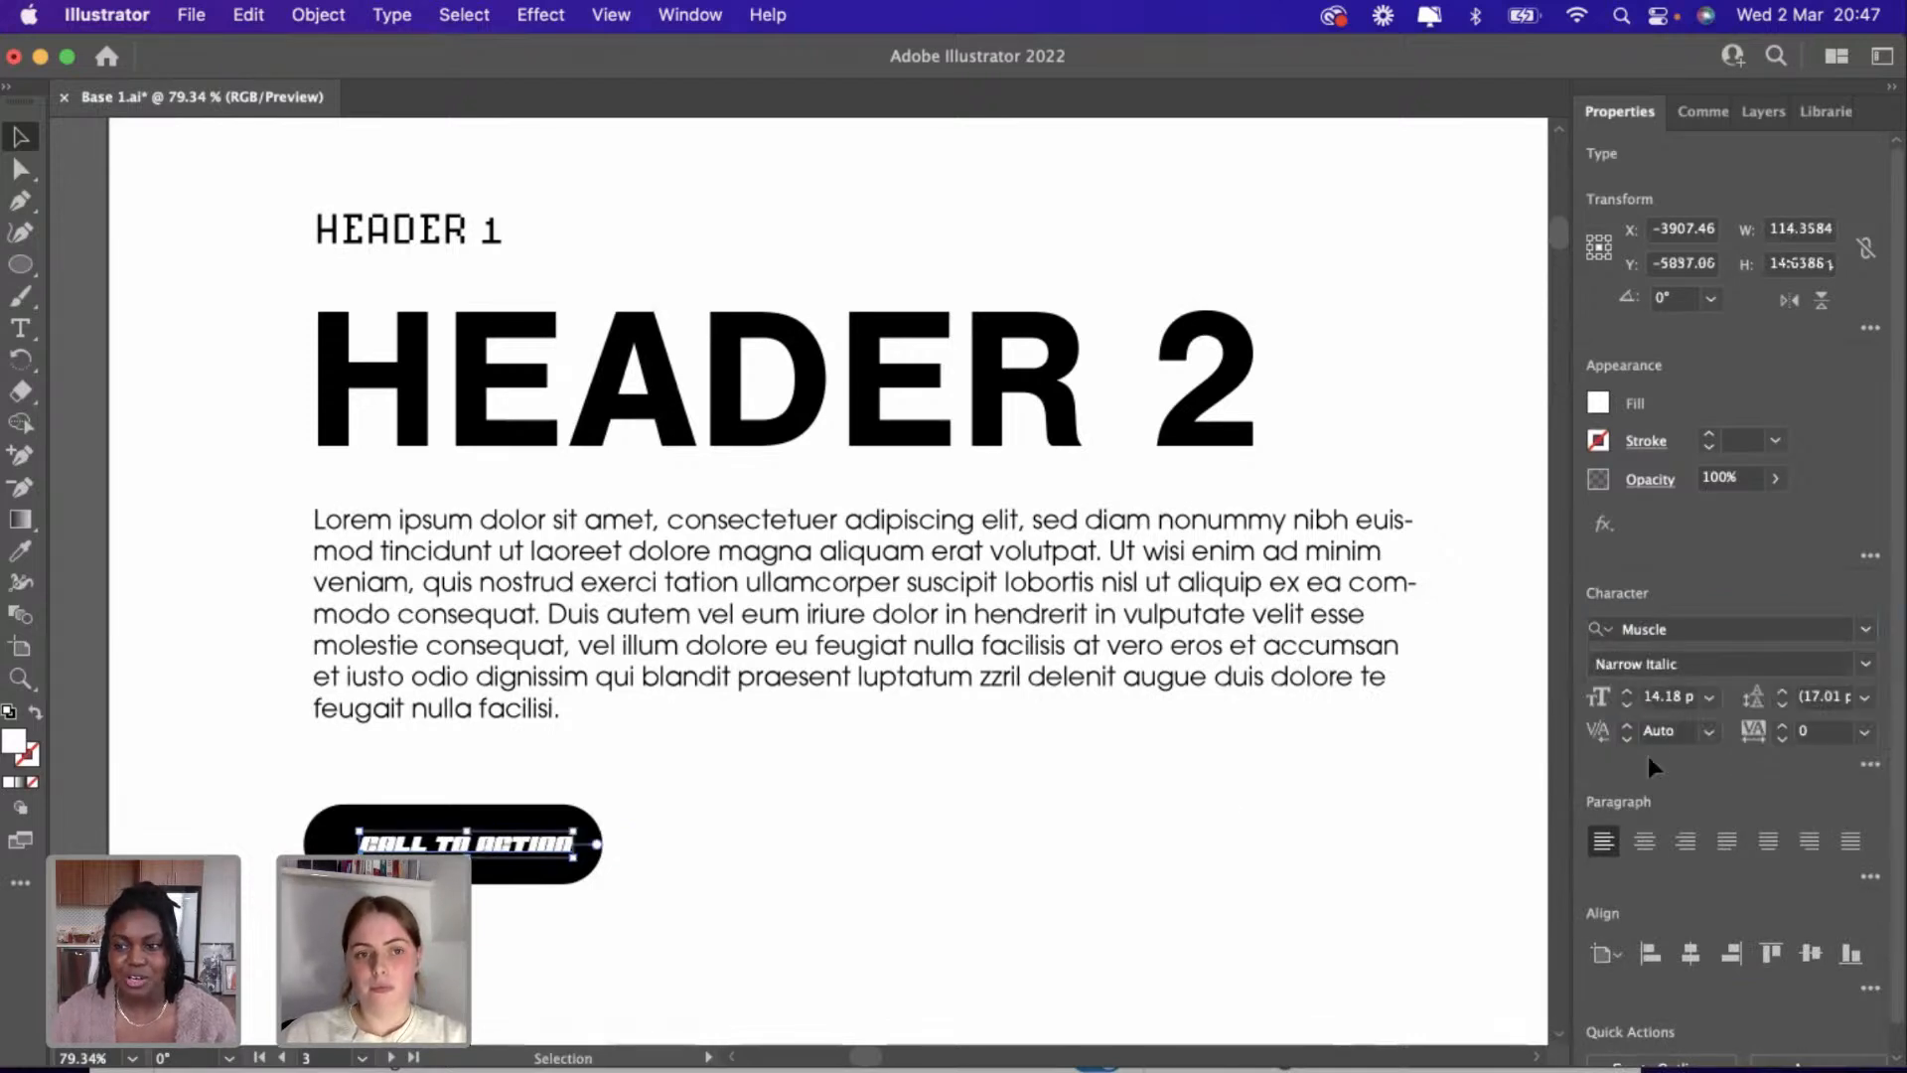
left_click(1136, 832)
scroll(537, 840, "up", 2)
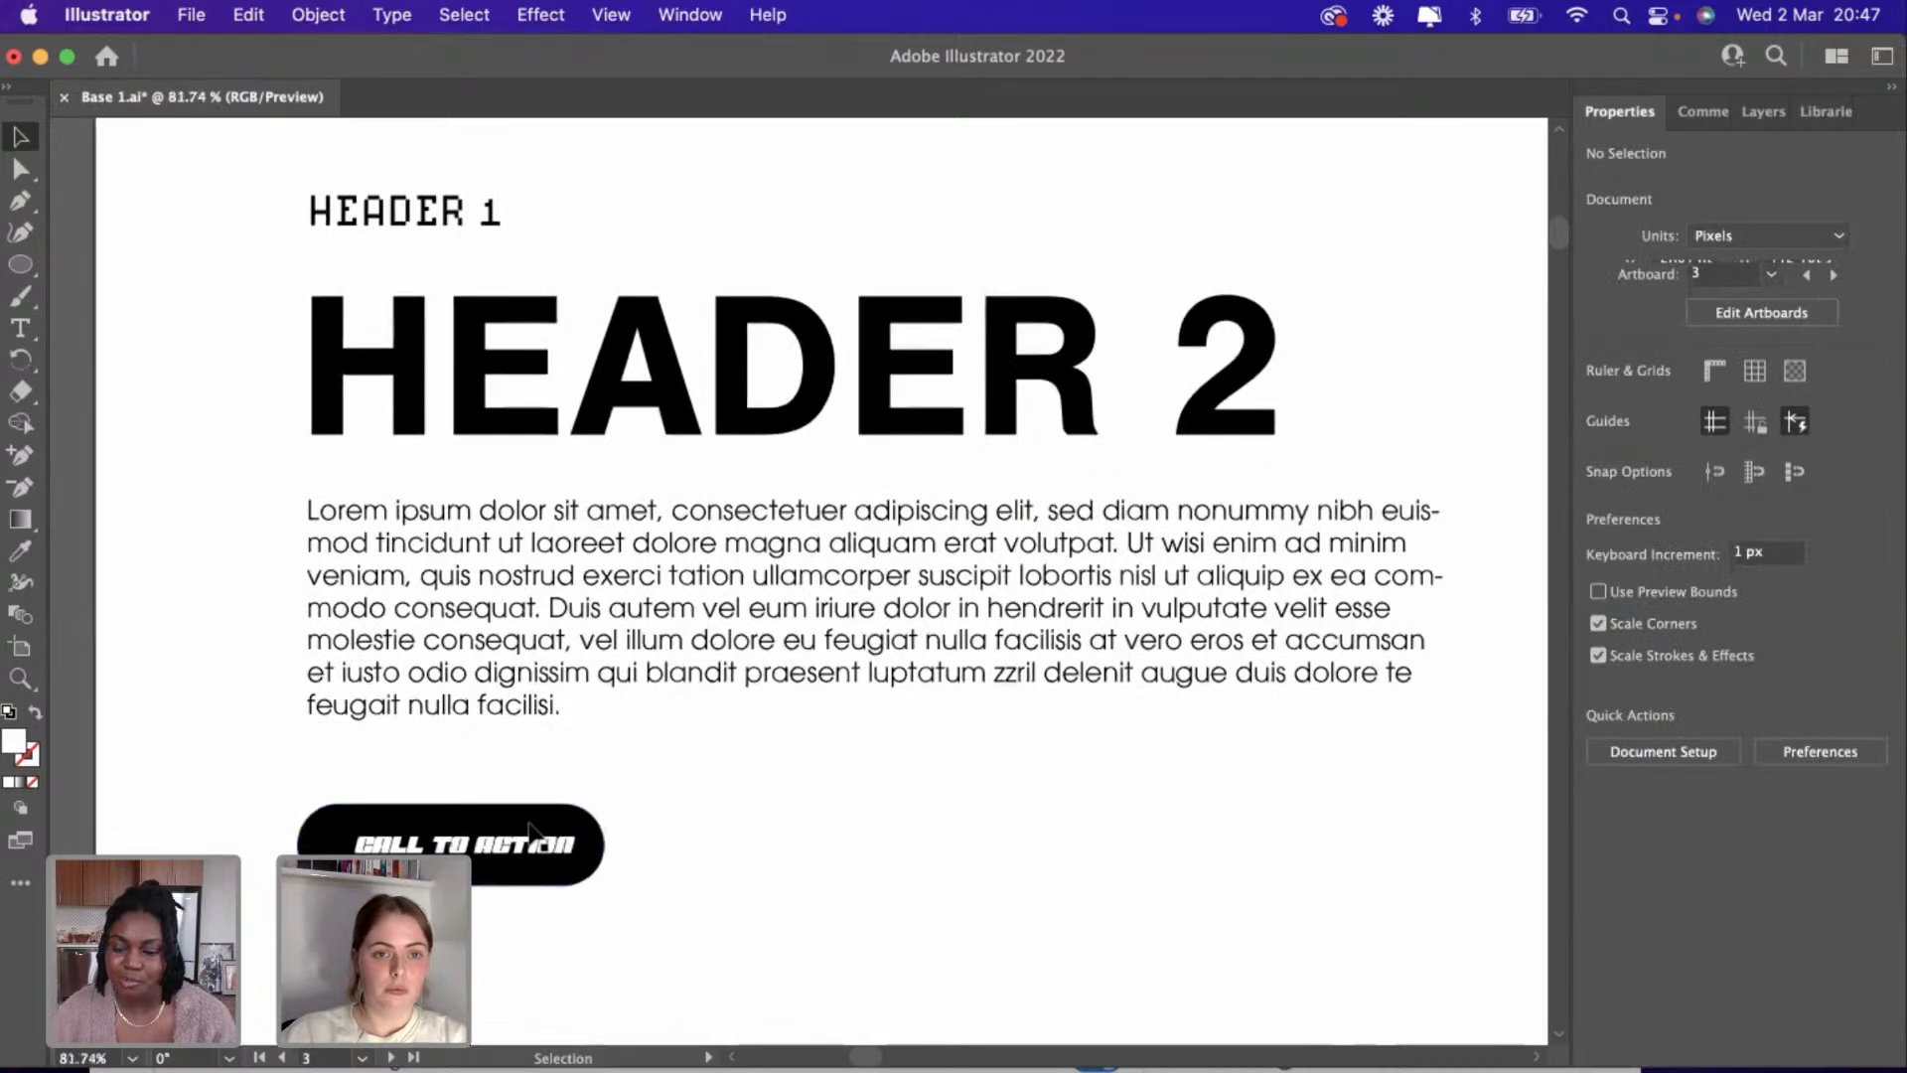
Move the "CALL TO ACTION" text slightly left so it sits centred within its black button.
left_click(618, 906)
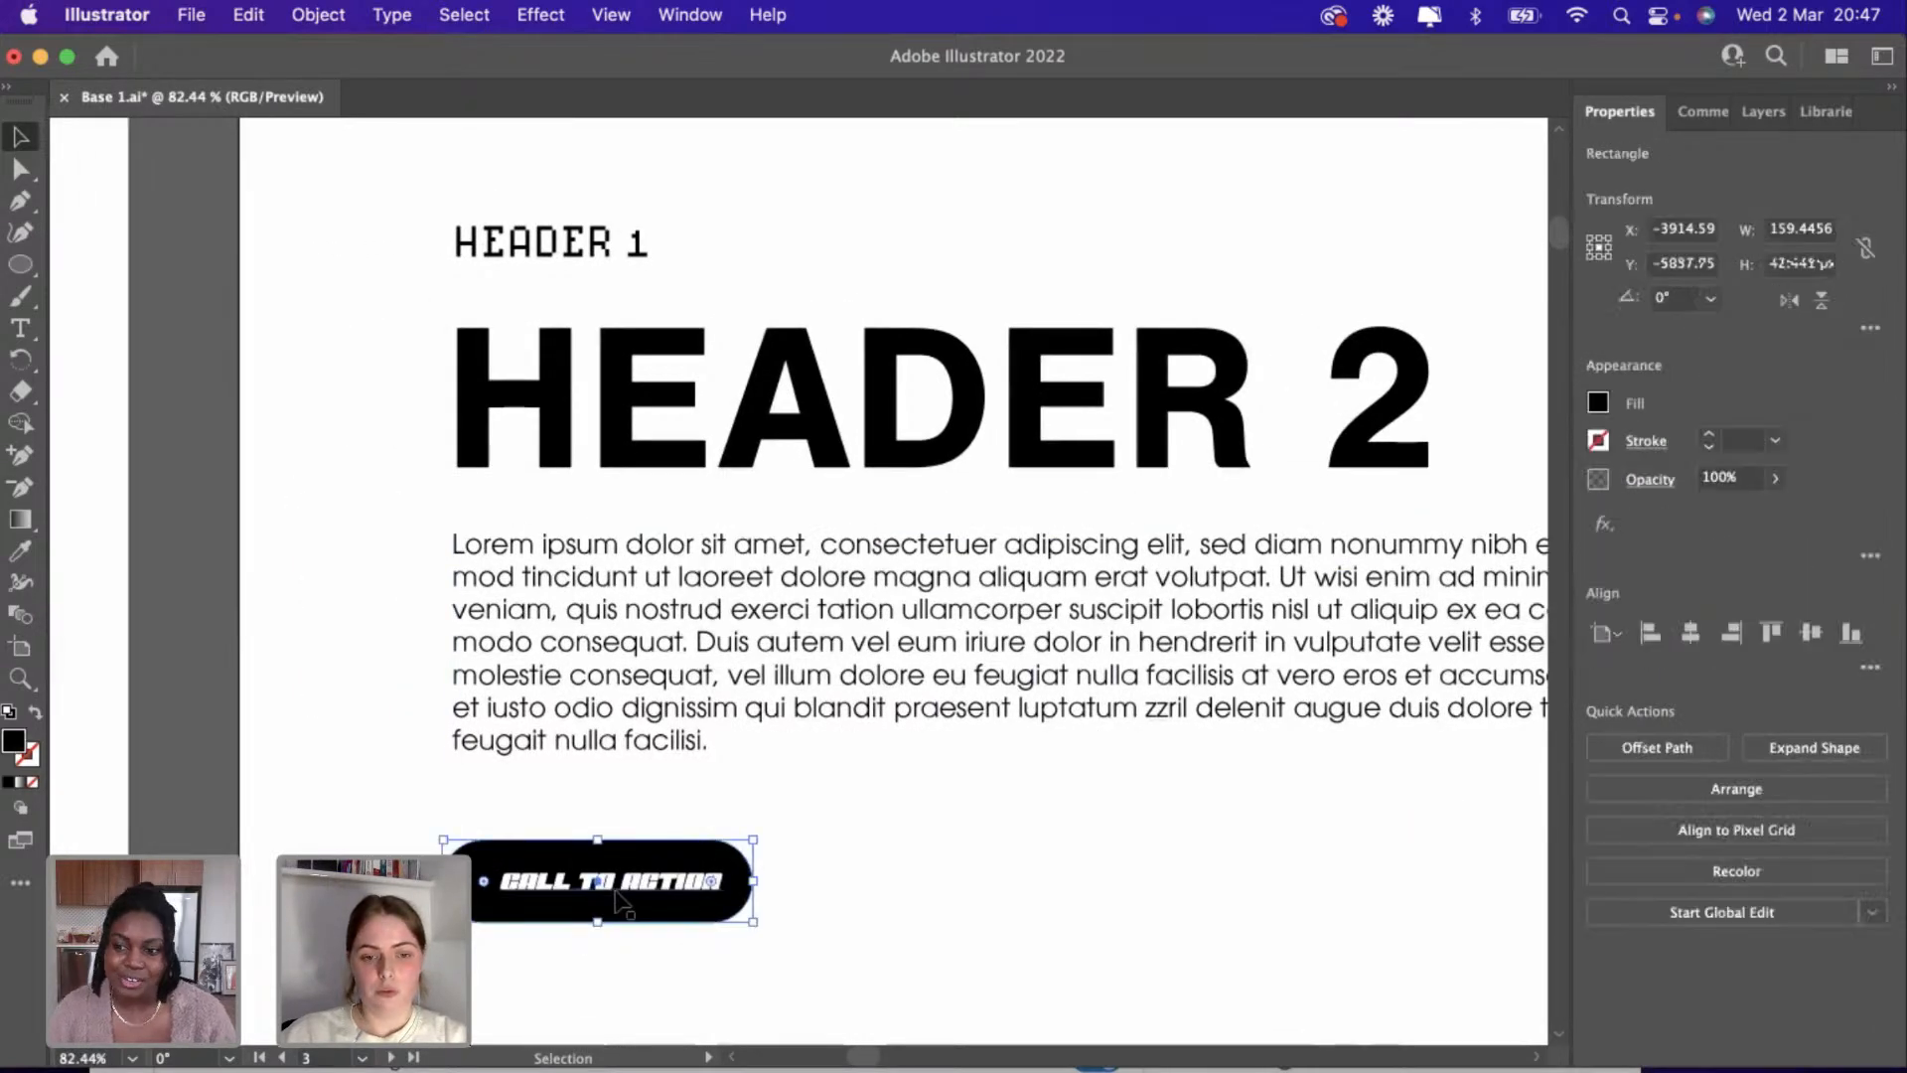
triple_click(608, 899)
key("Escape")
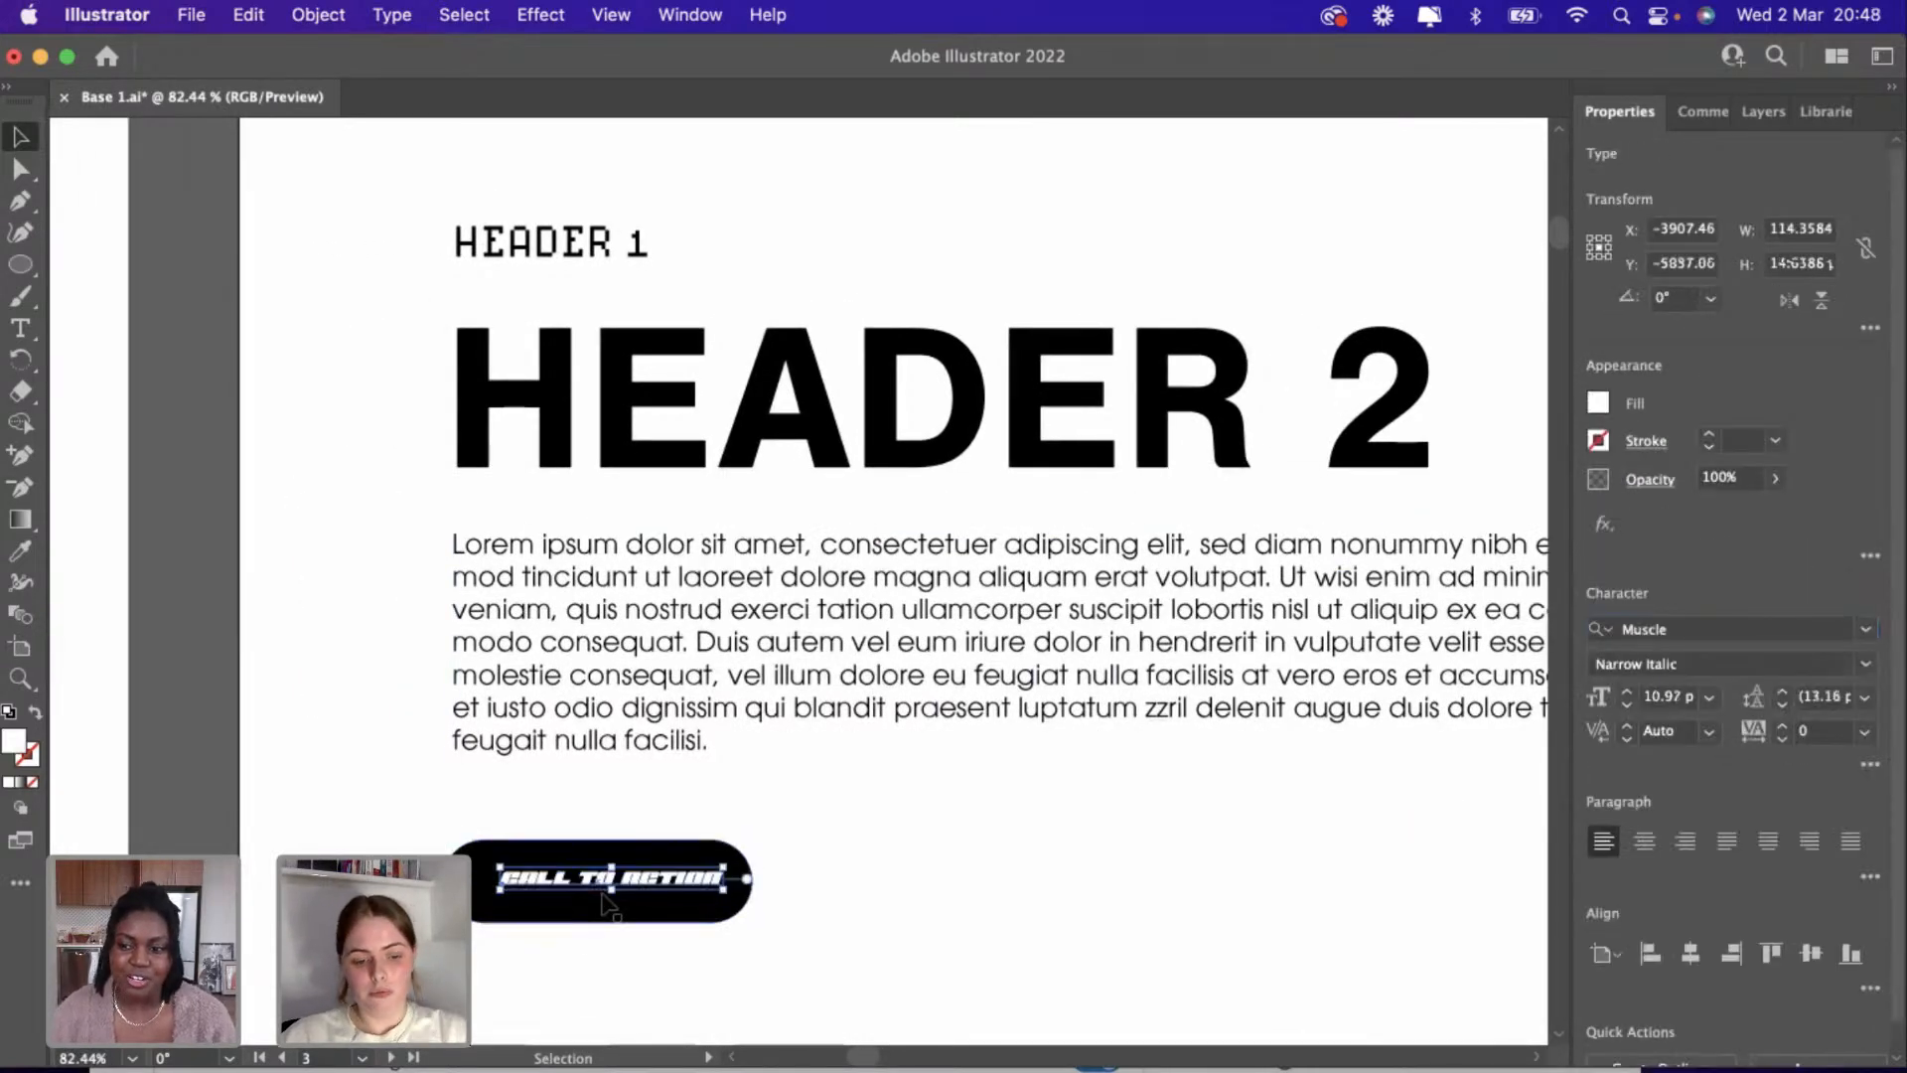
left_click_drag(665, 882, 653, 883)
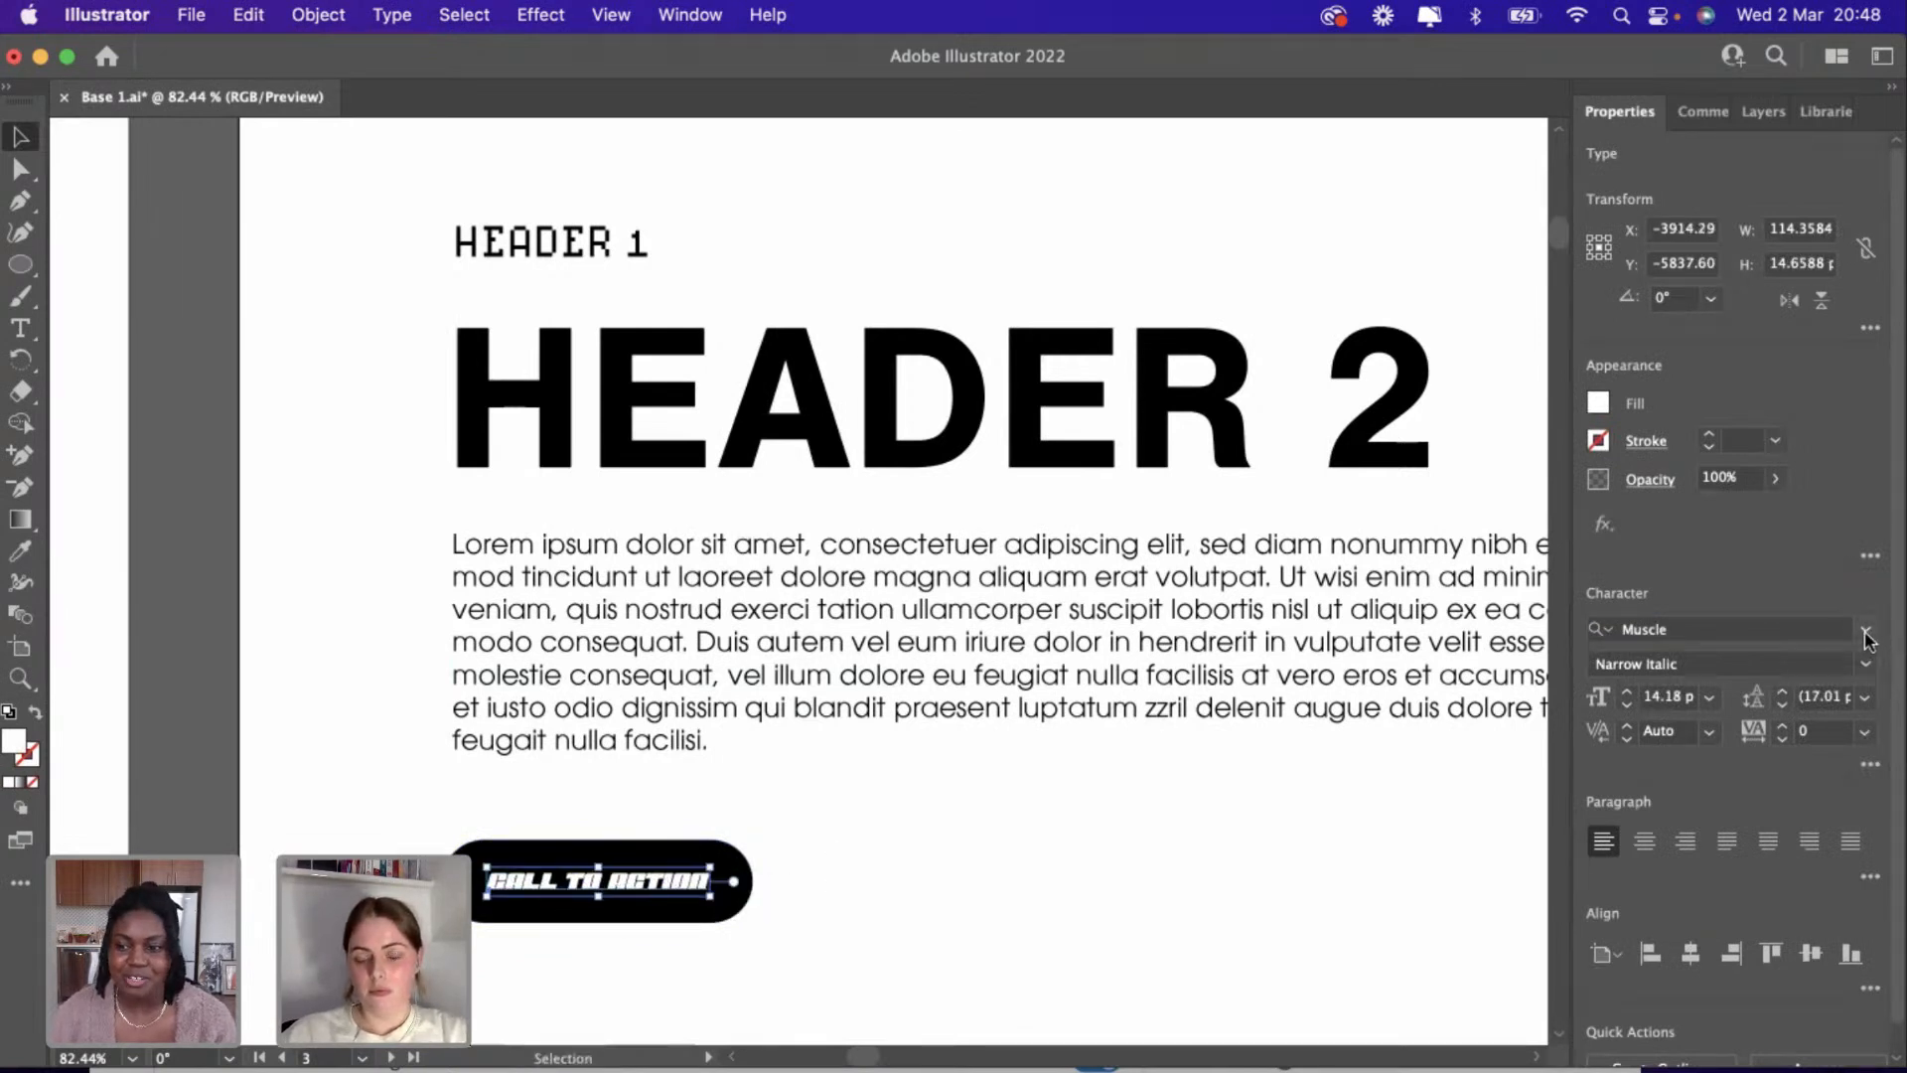
Change the font of the "CALL TO ACTION" button text to Hydrophilia Iced.
left_click(1867, 632)
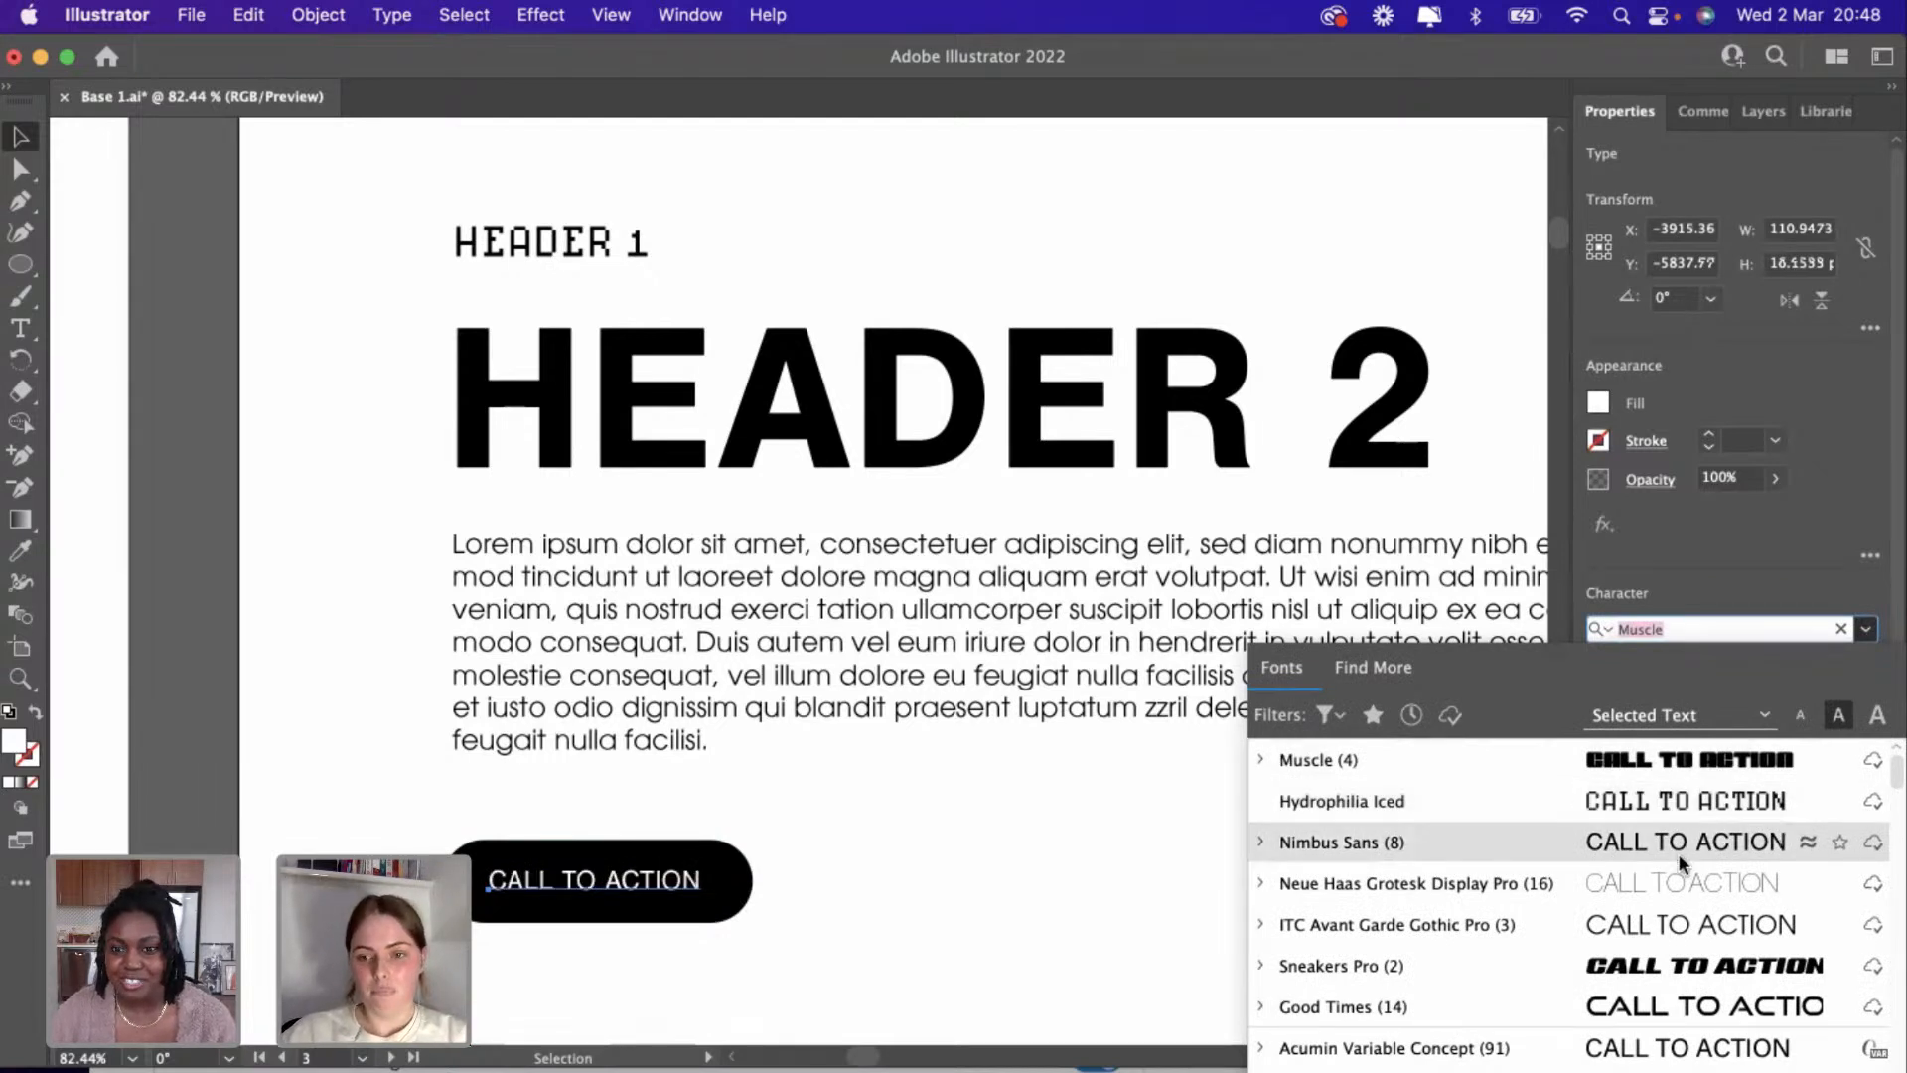
left_click(1659, 802)
left_click(1005, 844)
Review the typography artboard's font pairing and compare it with the BASE logo variations elsewhere on the canvas.
scroll(1005, 843, "up", 2)
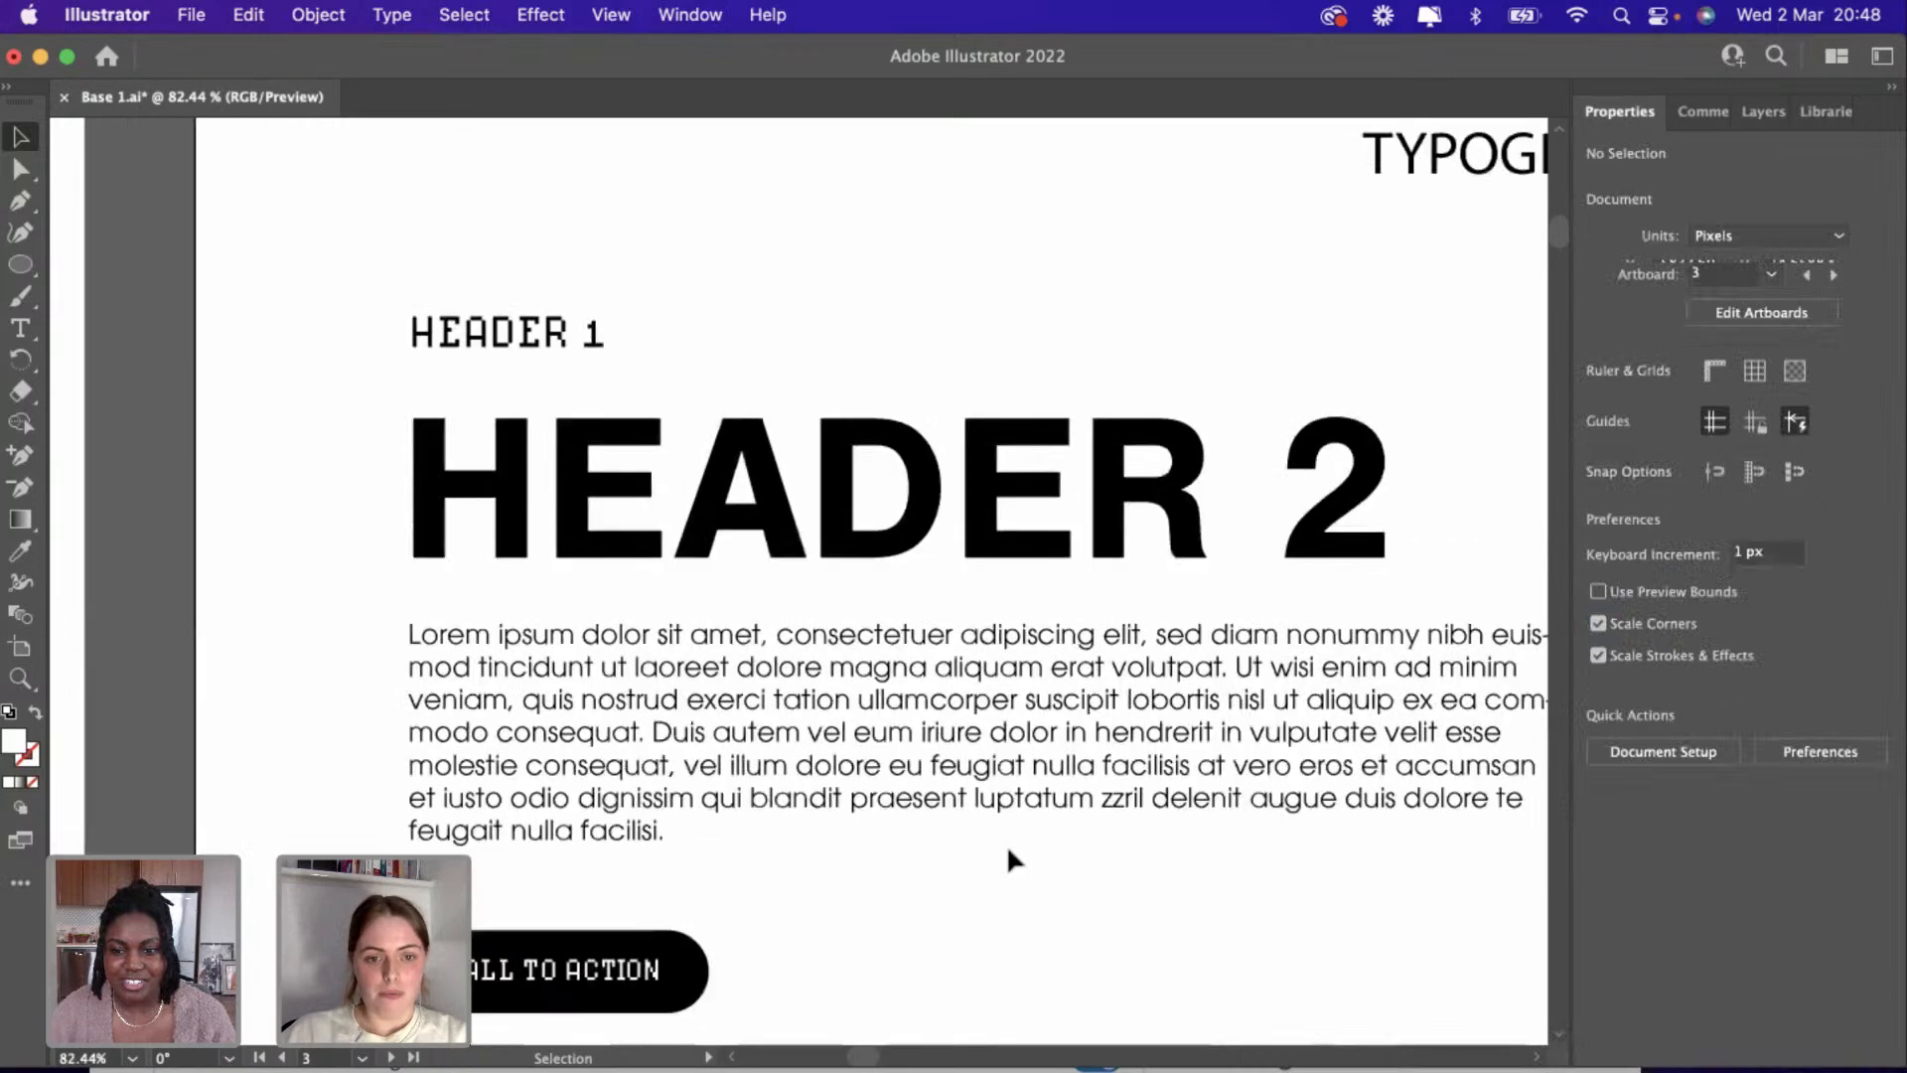
scroll(1005, 843, "up", 2)
scroll(1005, 843, "right", 1)
scroll(1005, 844, "left", 4)
scroll(1005, 844, "down", 2)
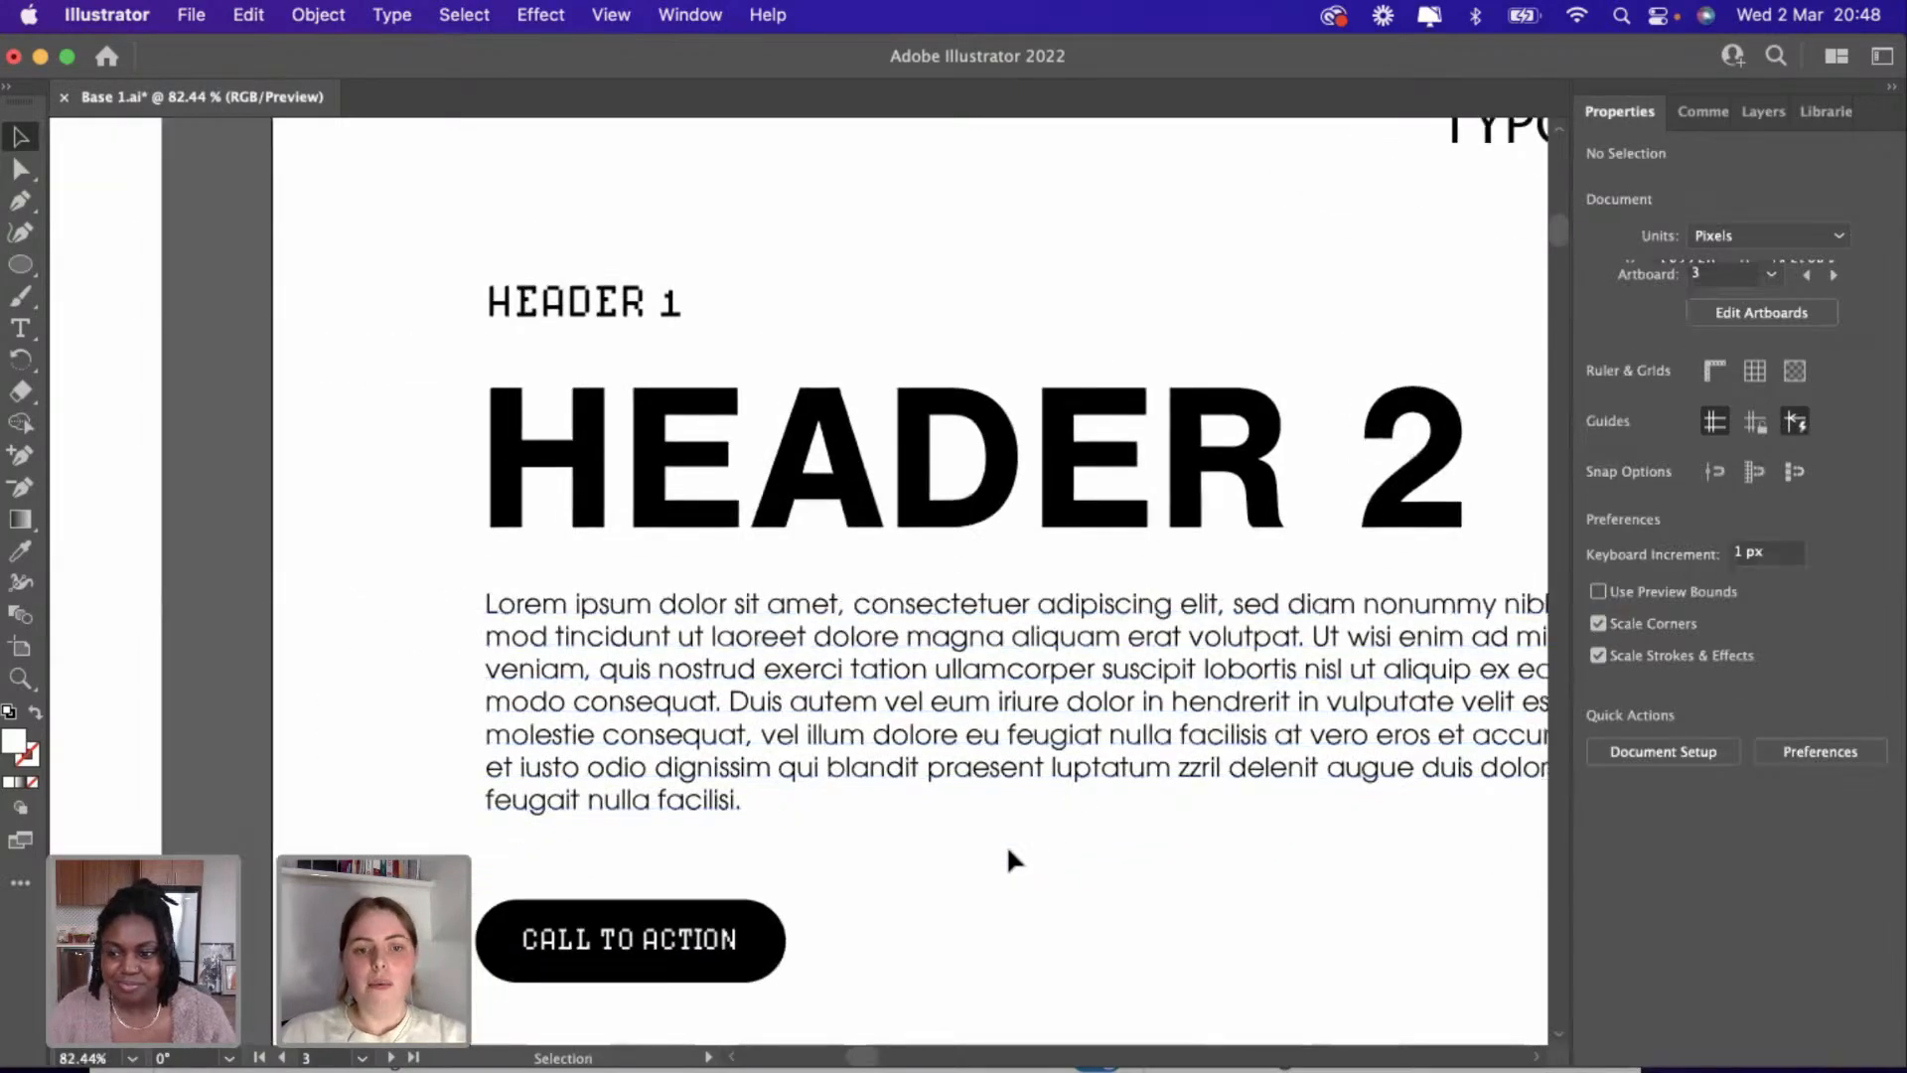
scroll(1009, 852, "right", 2)
scroll(1009, 853, "down", 1)
scroll(1008, 853, "up", 2)
scroll(1008, 853, "right", 3)
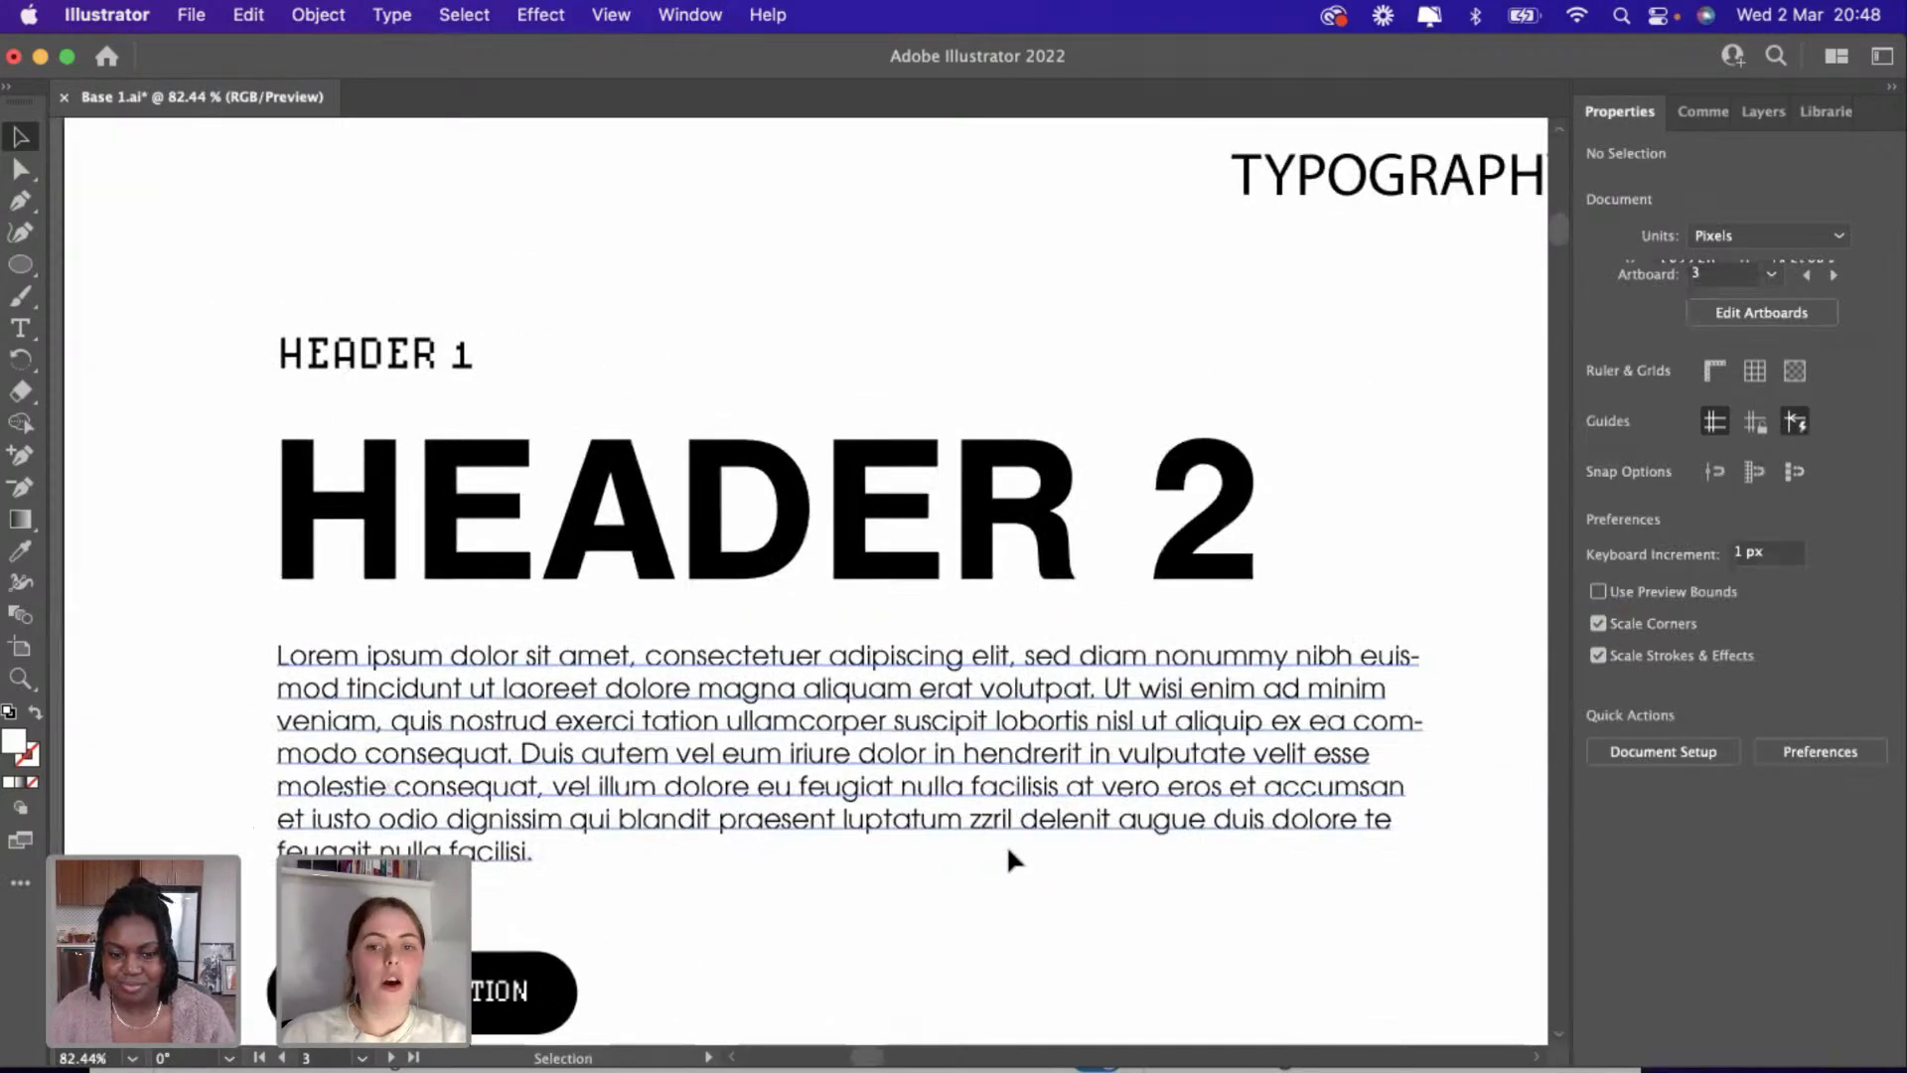
scroll(1006, 845, "down", 3)
scroll(1006, 844, "right", 10)
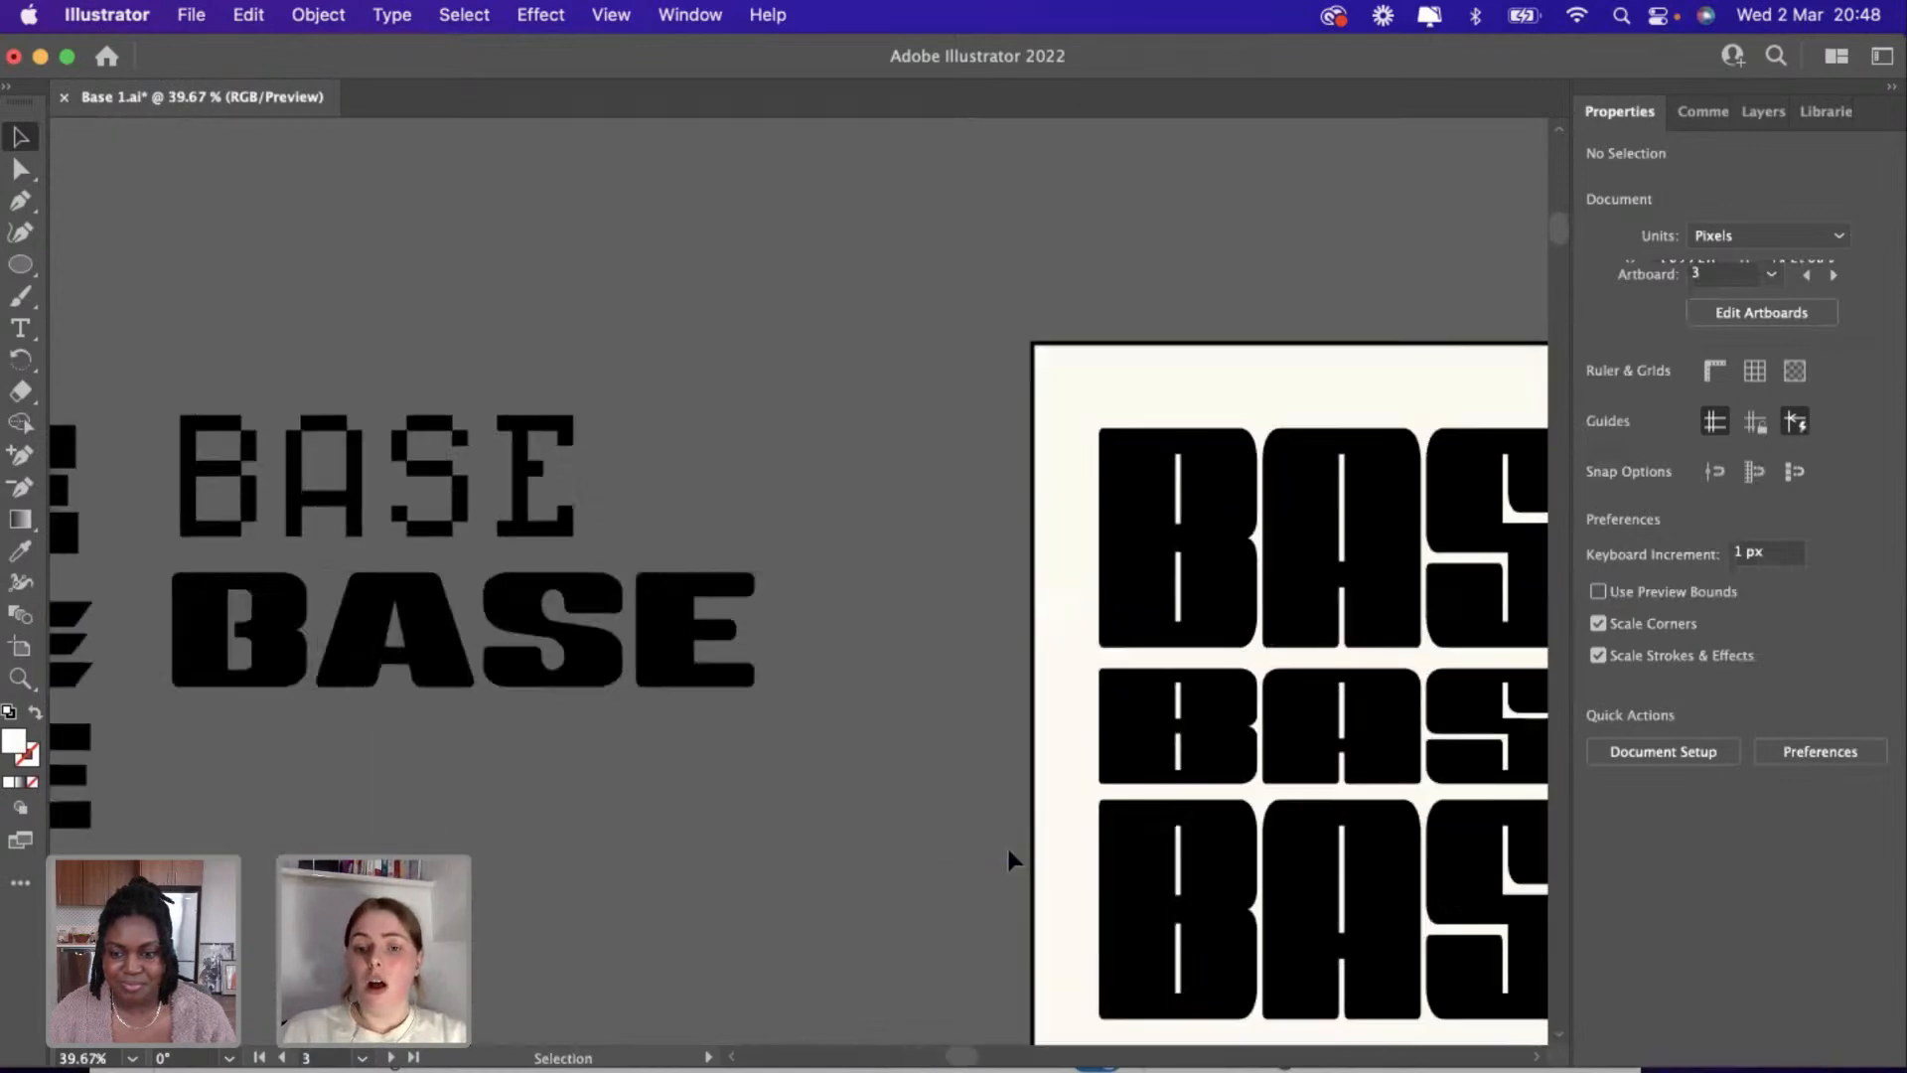
scroll(1006, 844, "right", 5)
scroll(1005, 845, "down", 2)
scroll(1005, 845, "right", 6)
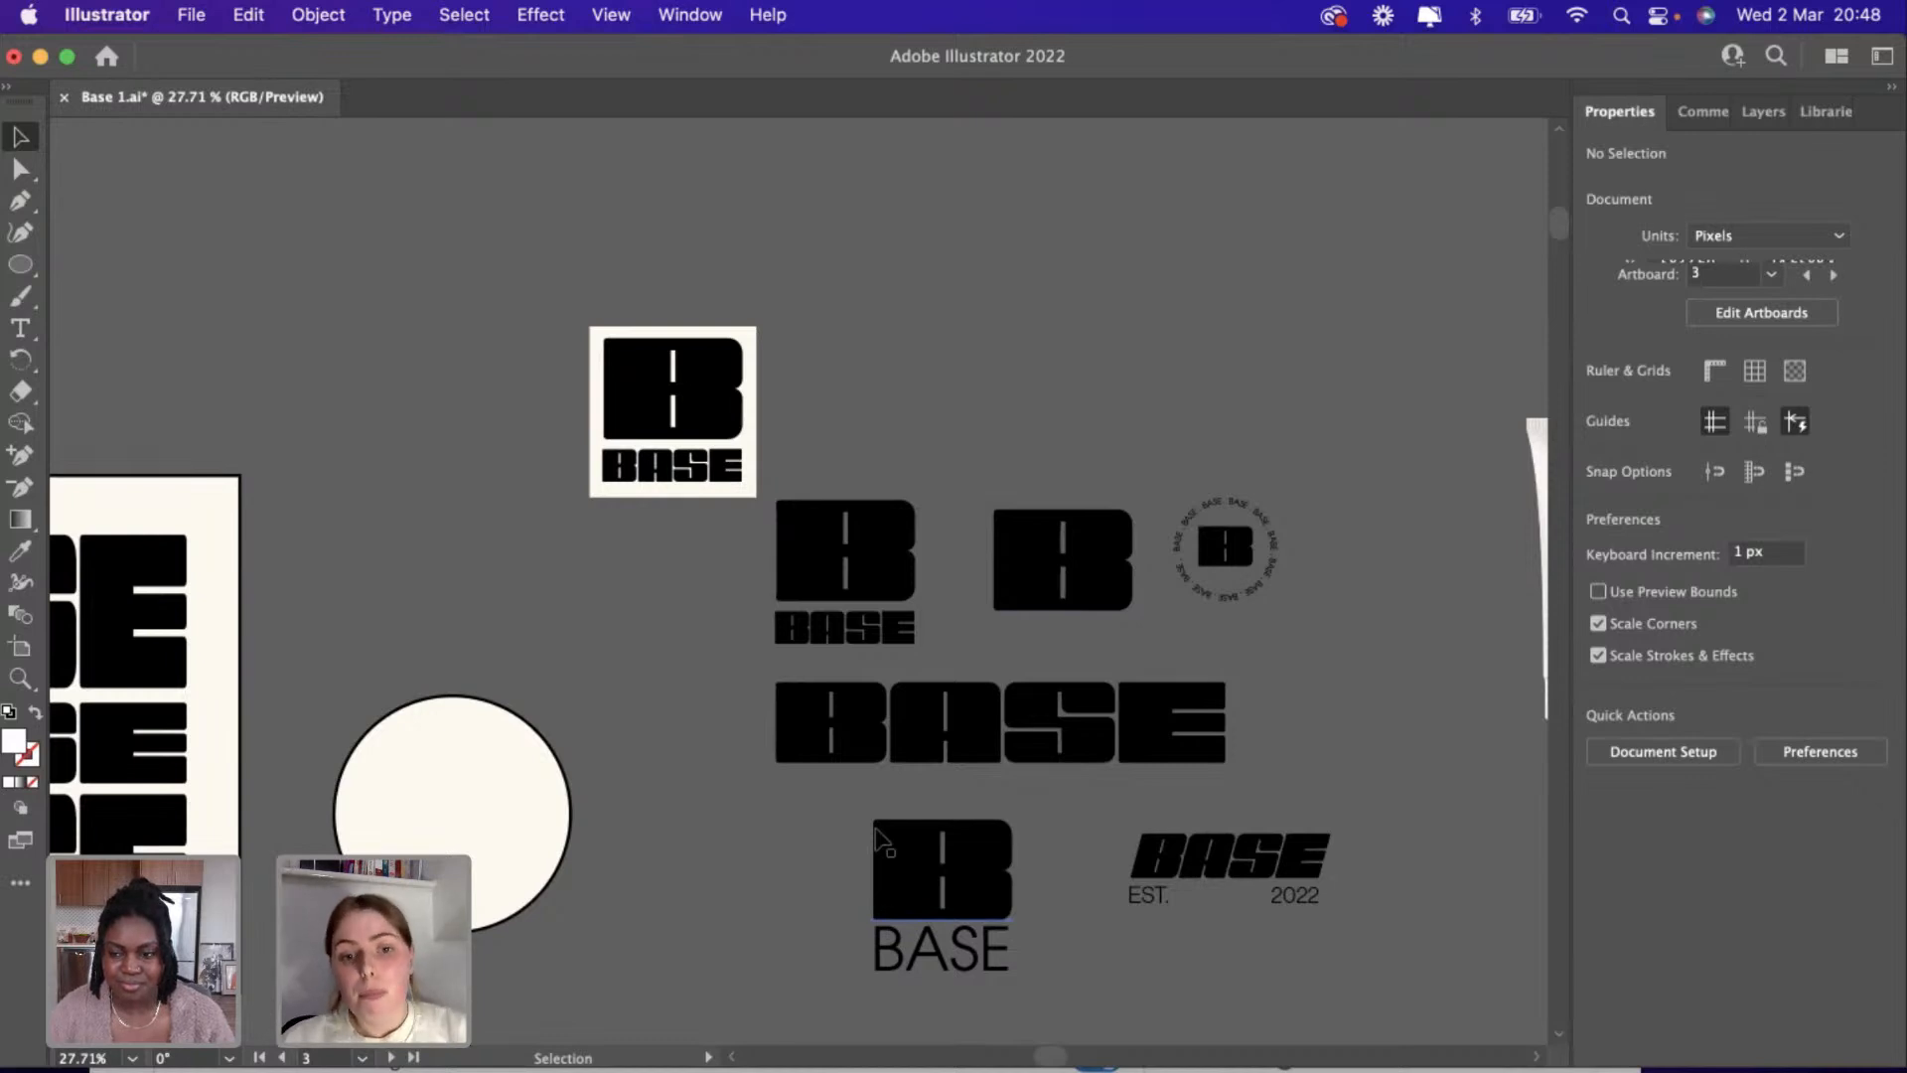
scroll(876, 839, "right", 3)
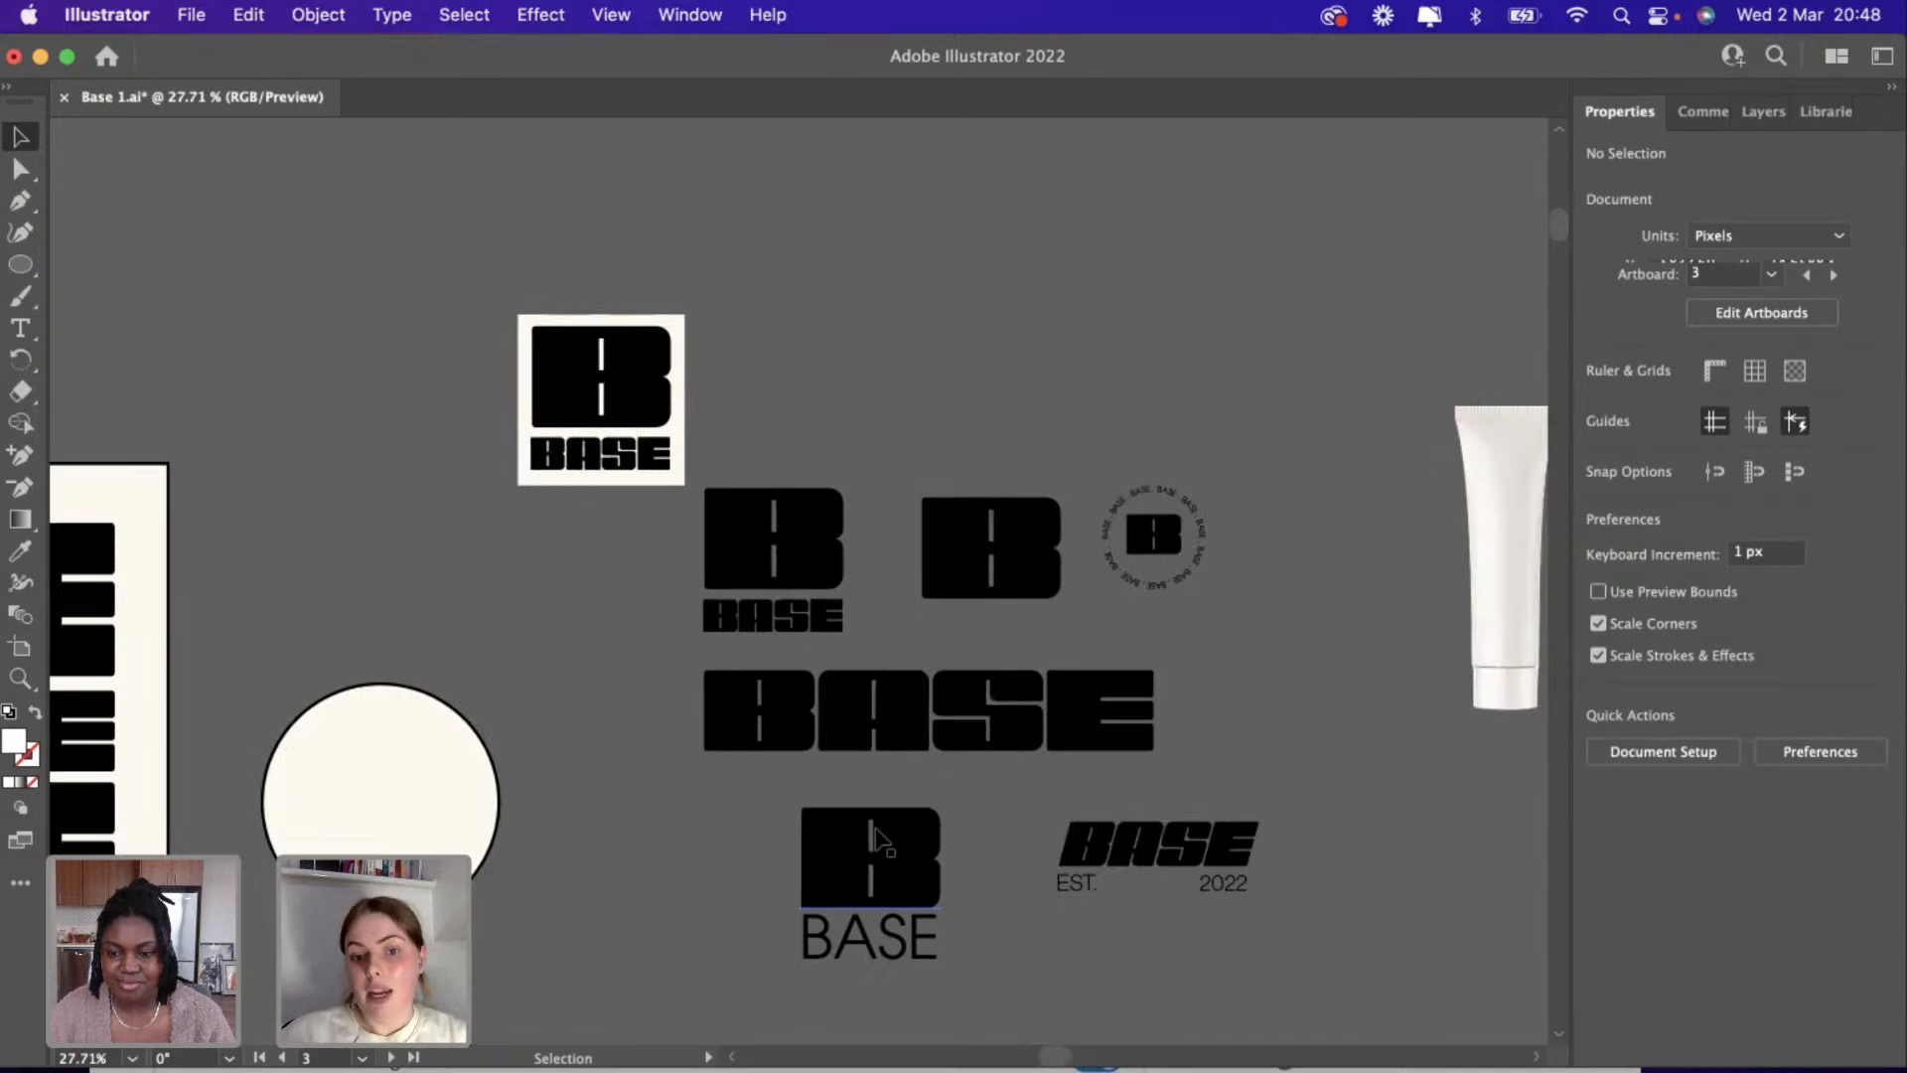
scroll(877, 840, "left", 20)
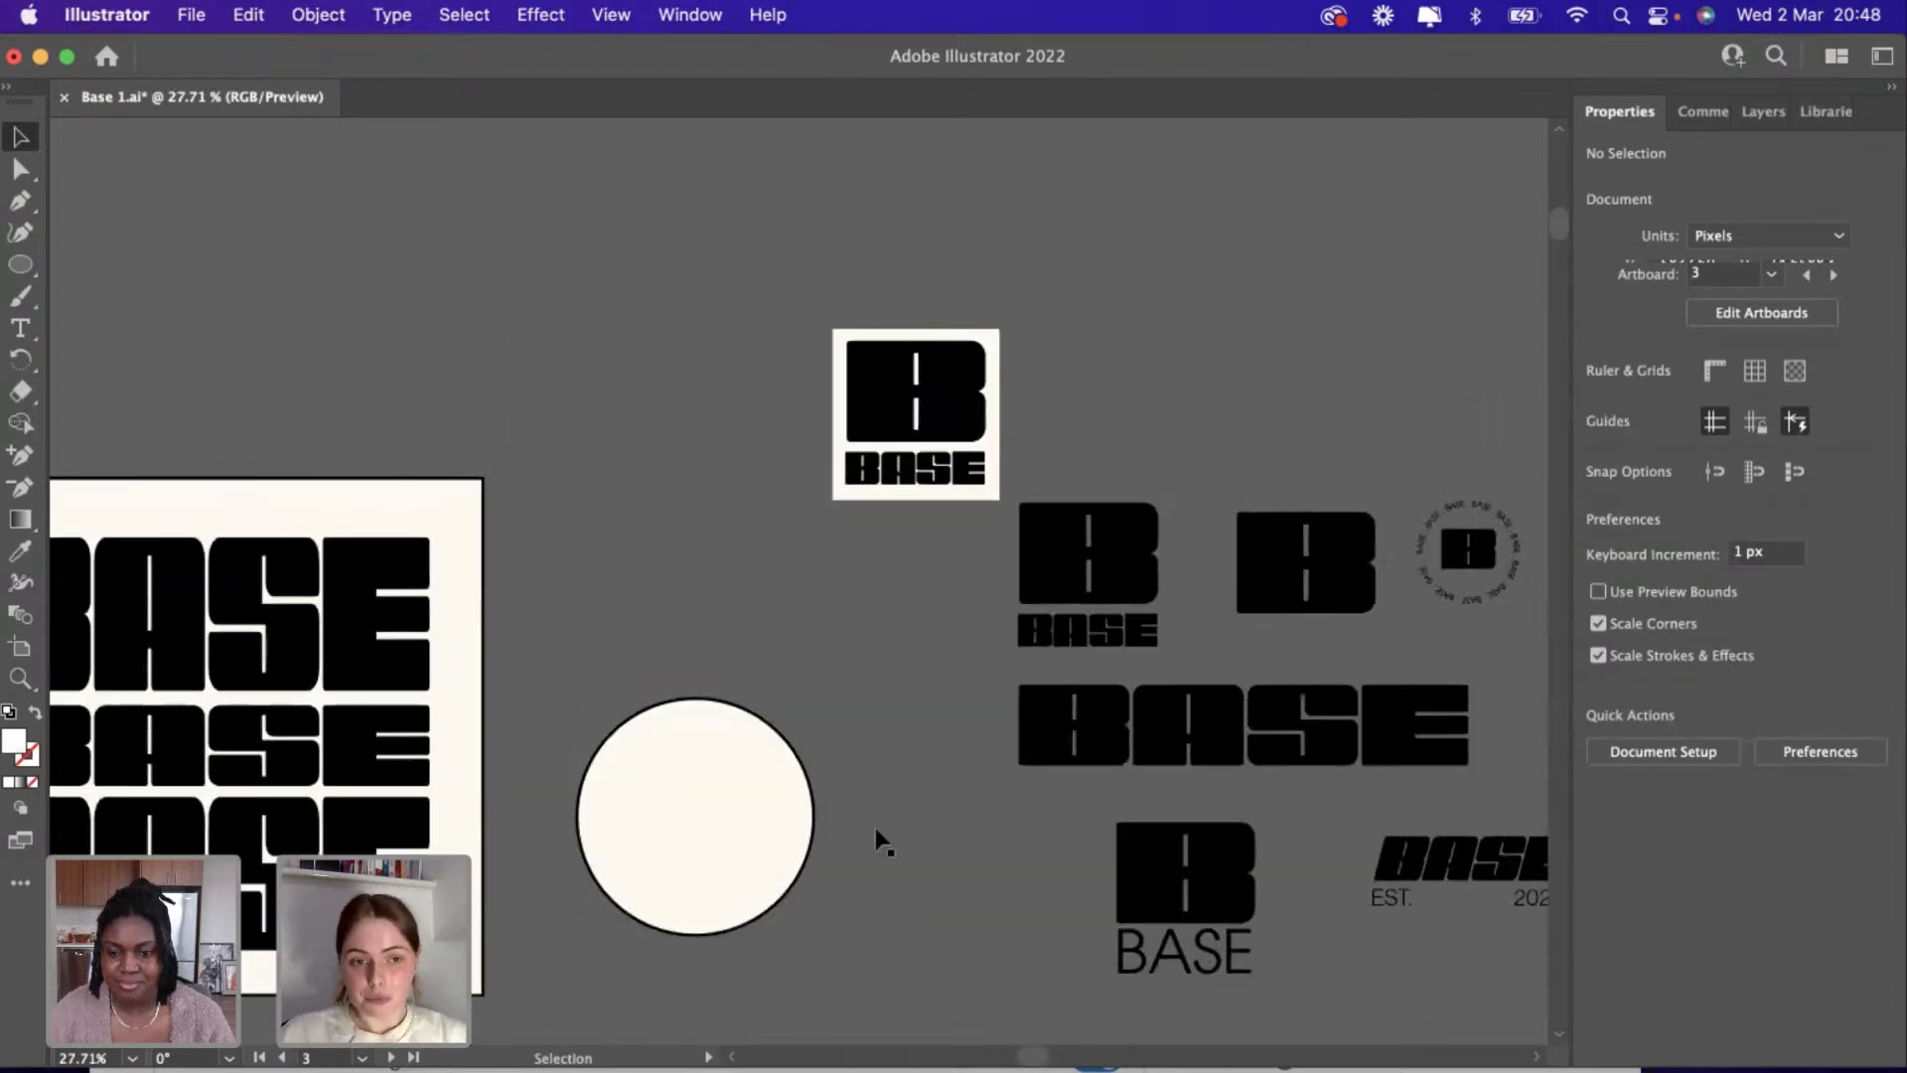
scroll(876, 839, "left", 10)
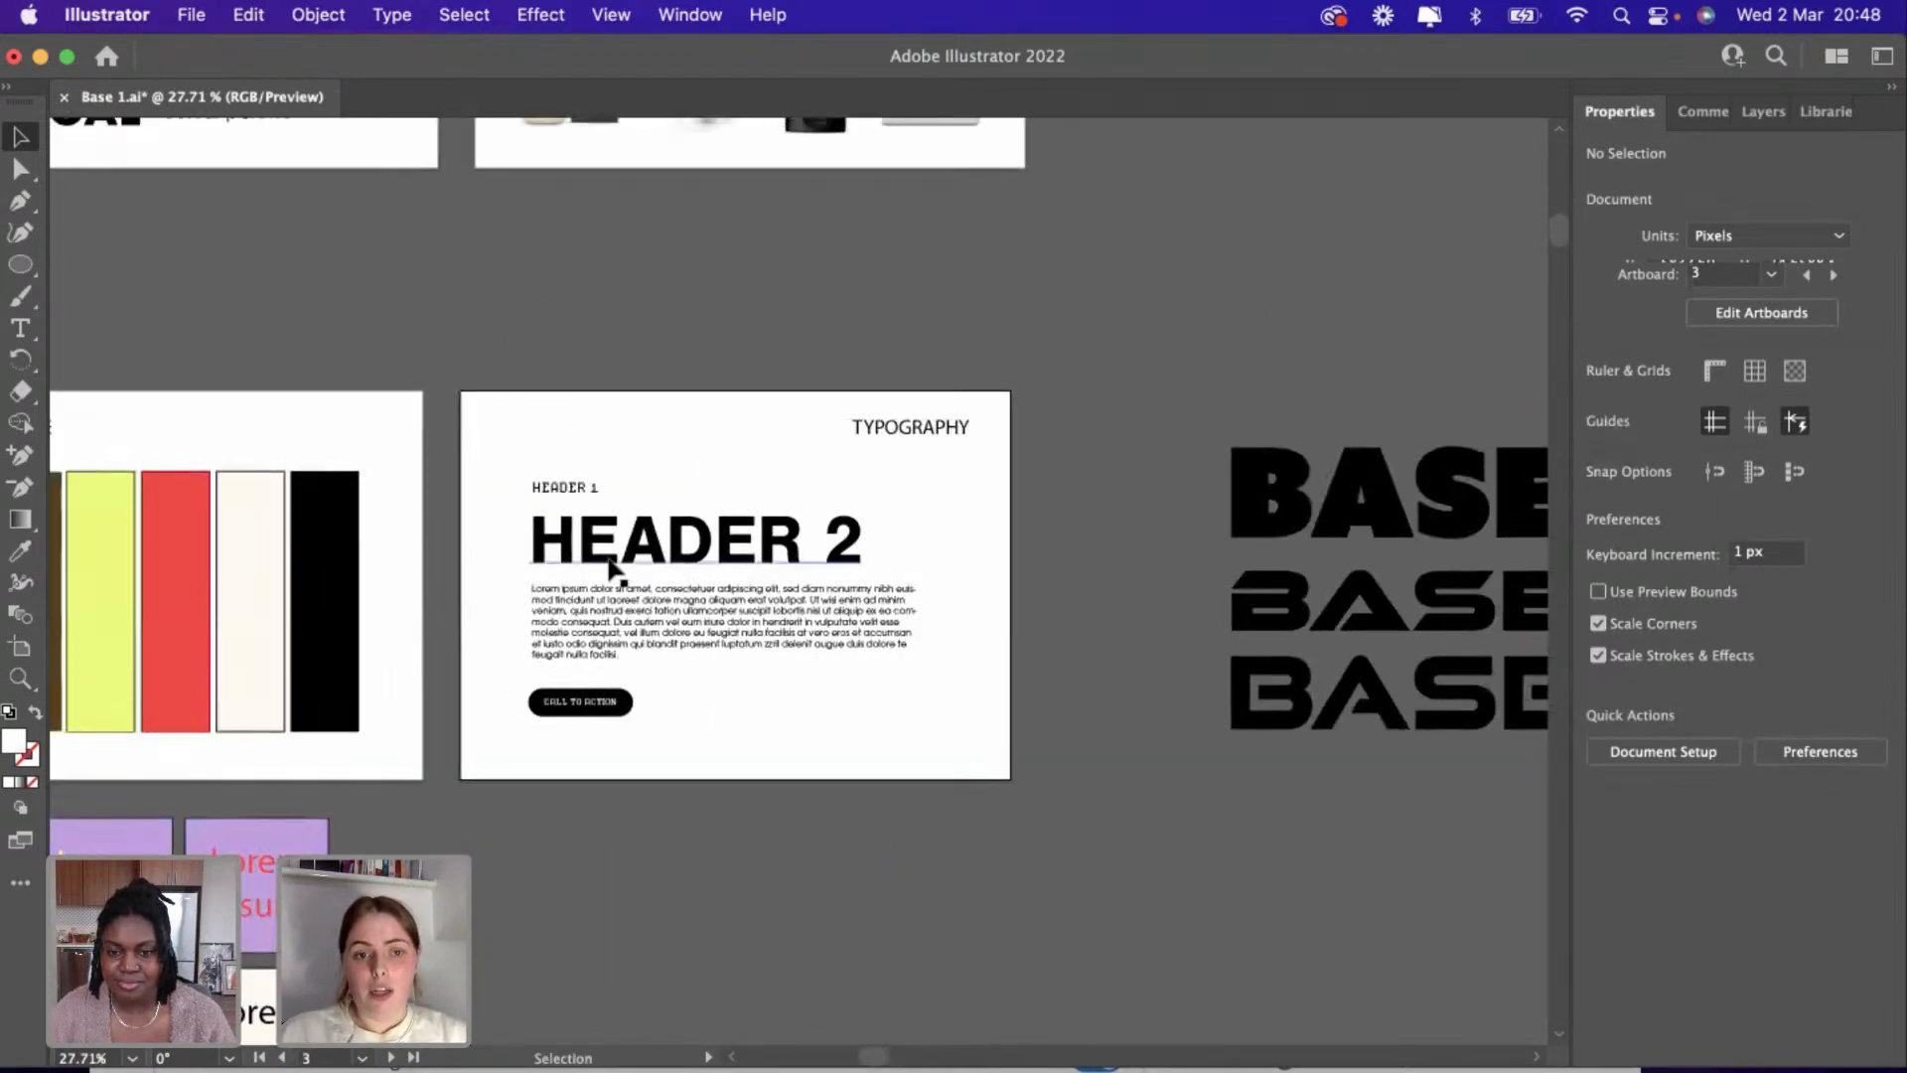
Move the body paragraph slightly down, widening the gap below the "HEADER 2" text.
scroll(618, 563, "up", 5)
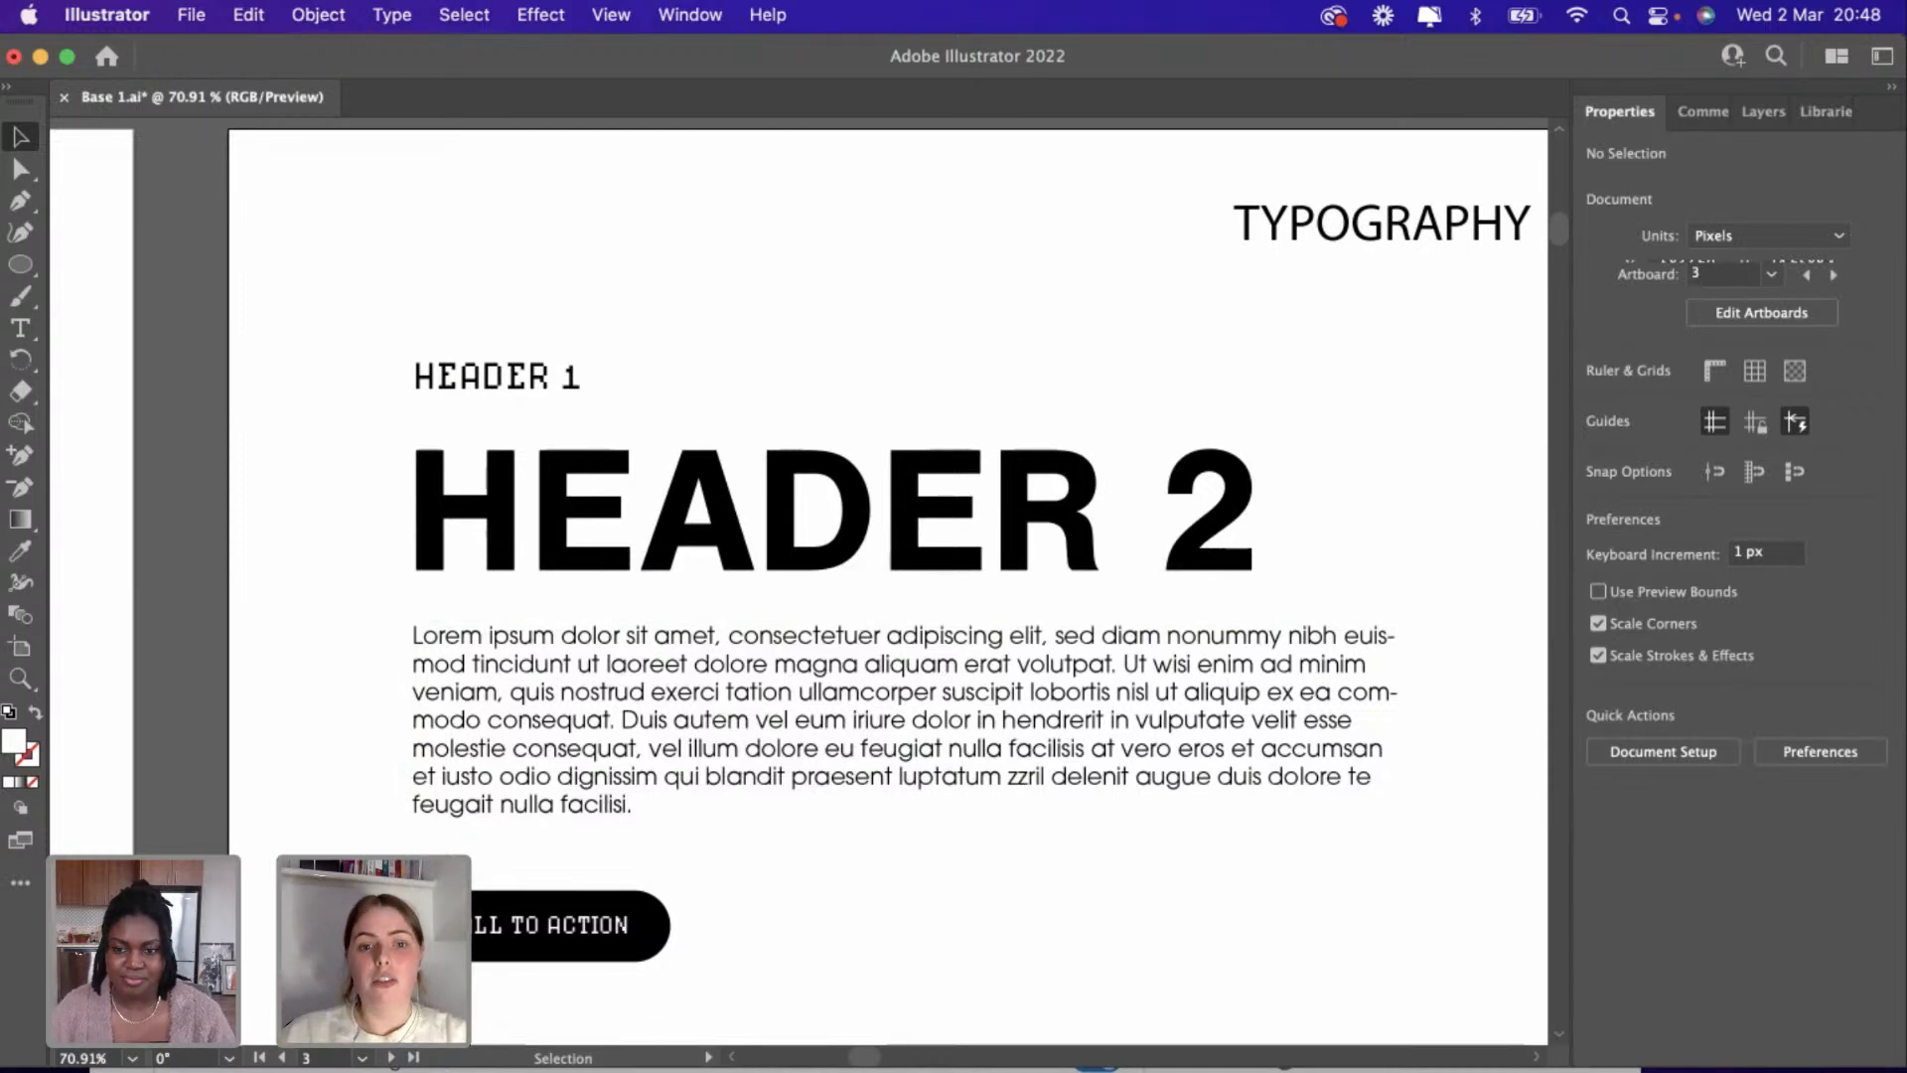
left_click(546, 753)
left_click_drag(545, 753, 547, 765)
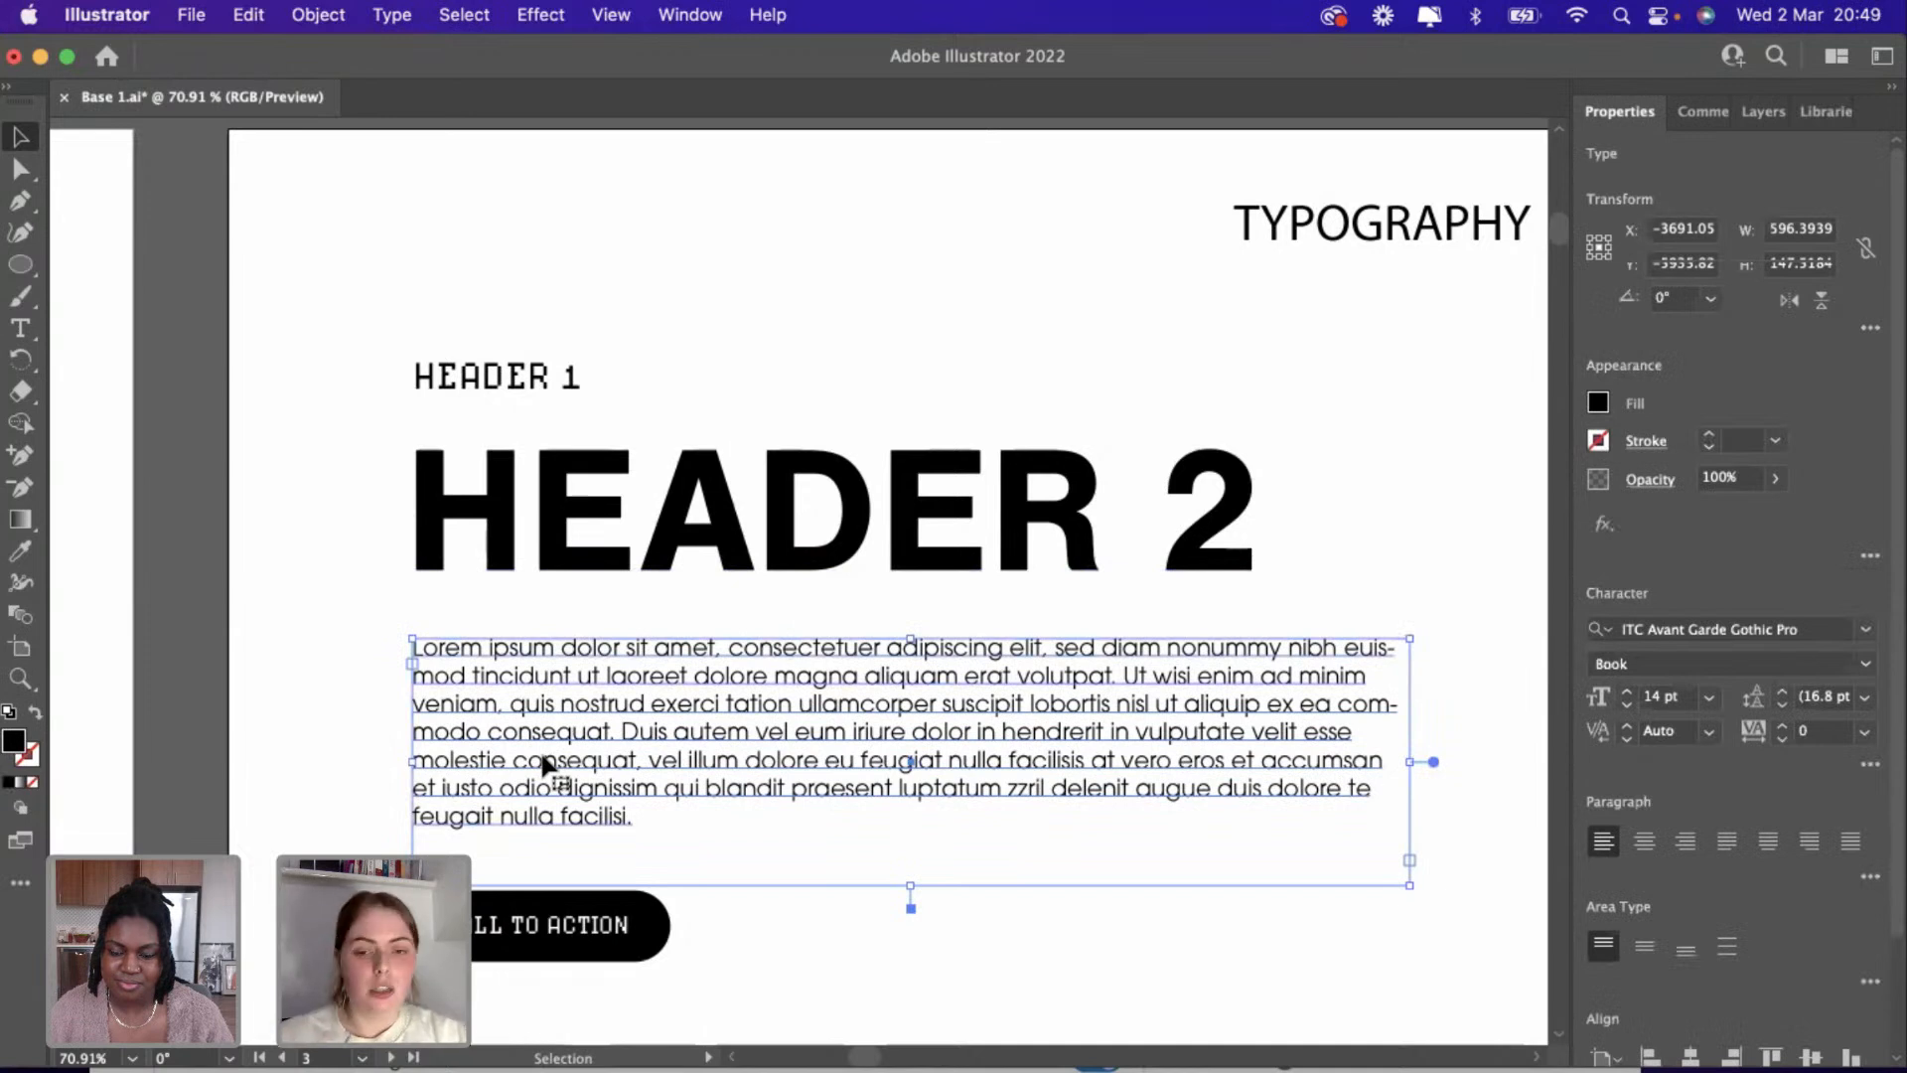
left_click(1056, 378)
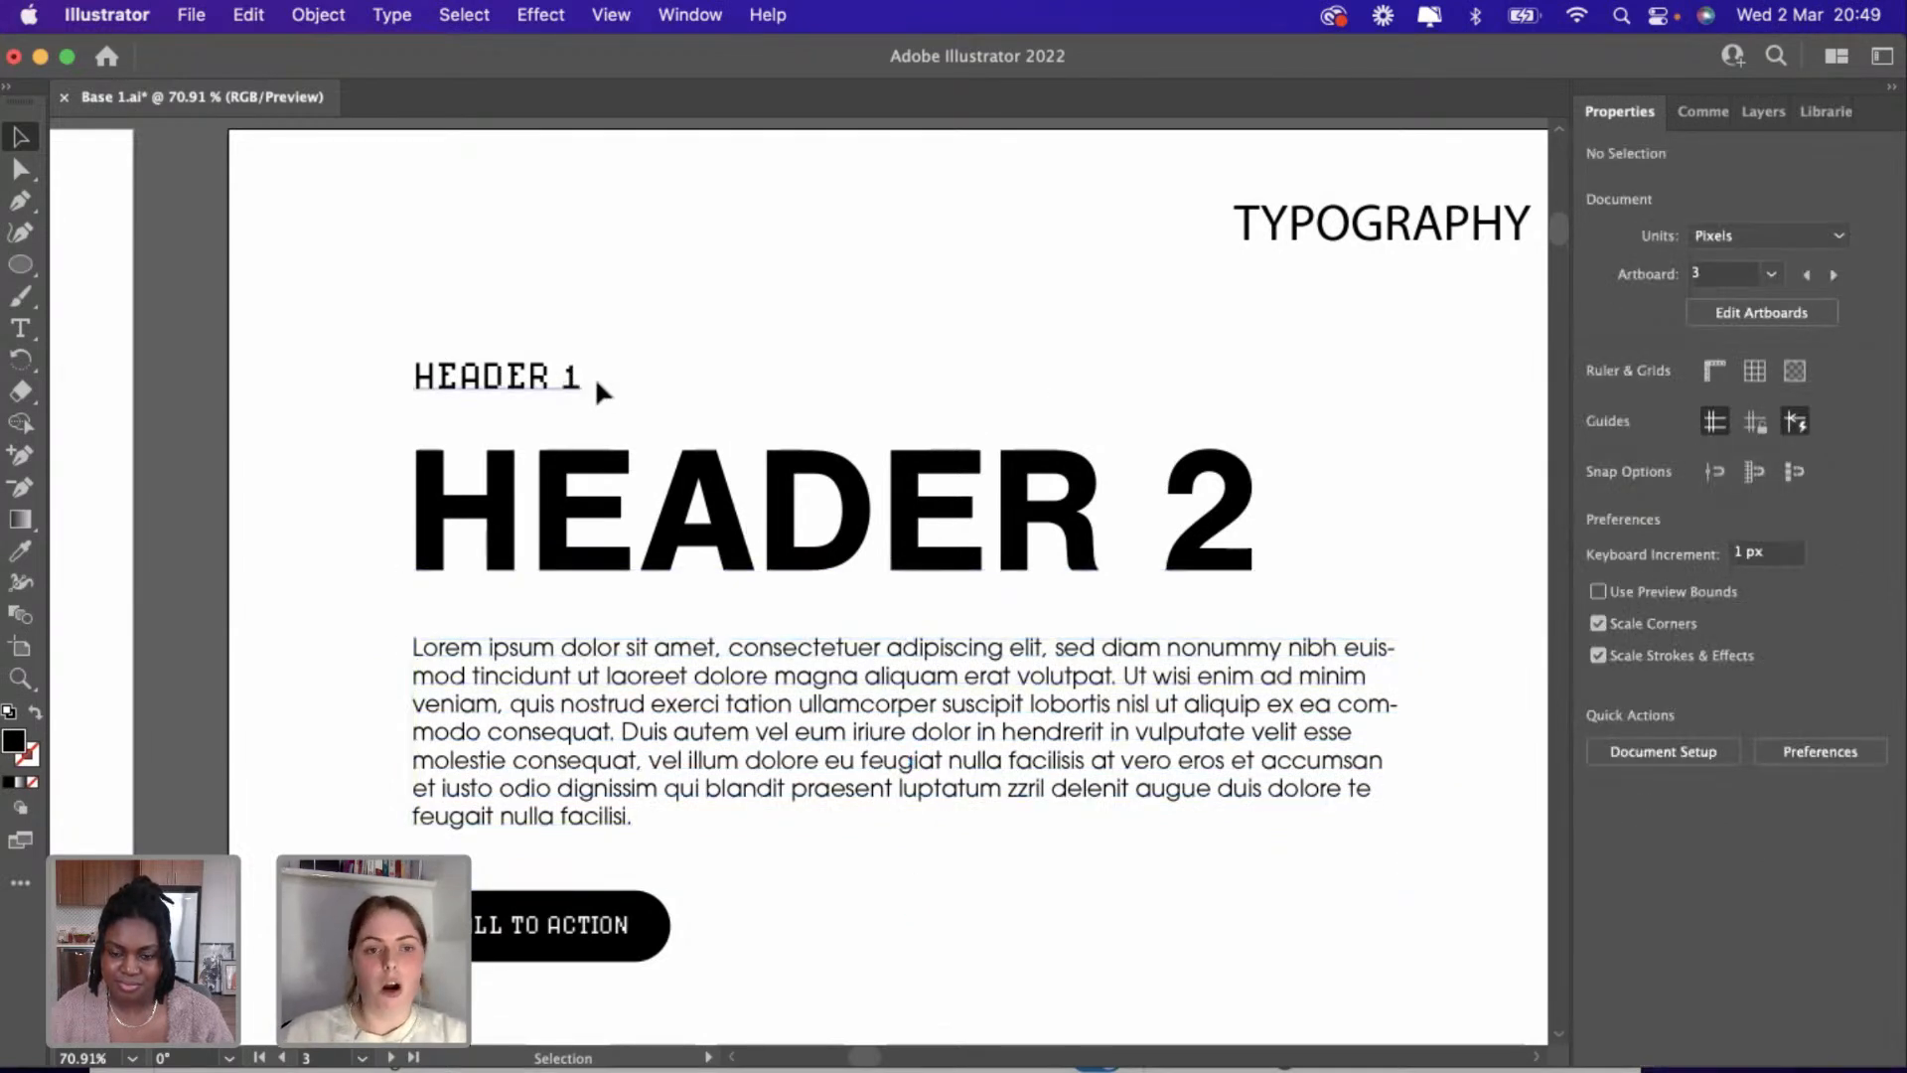
left_click(451, 822)
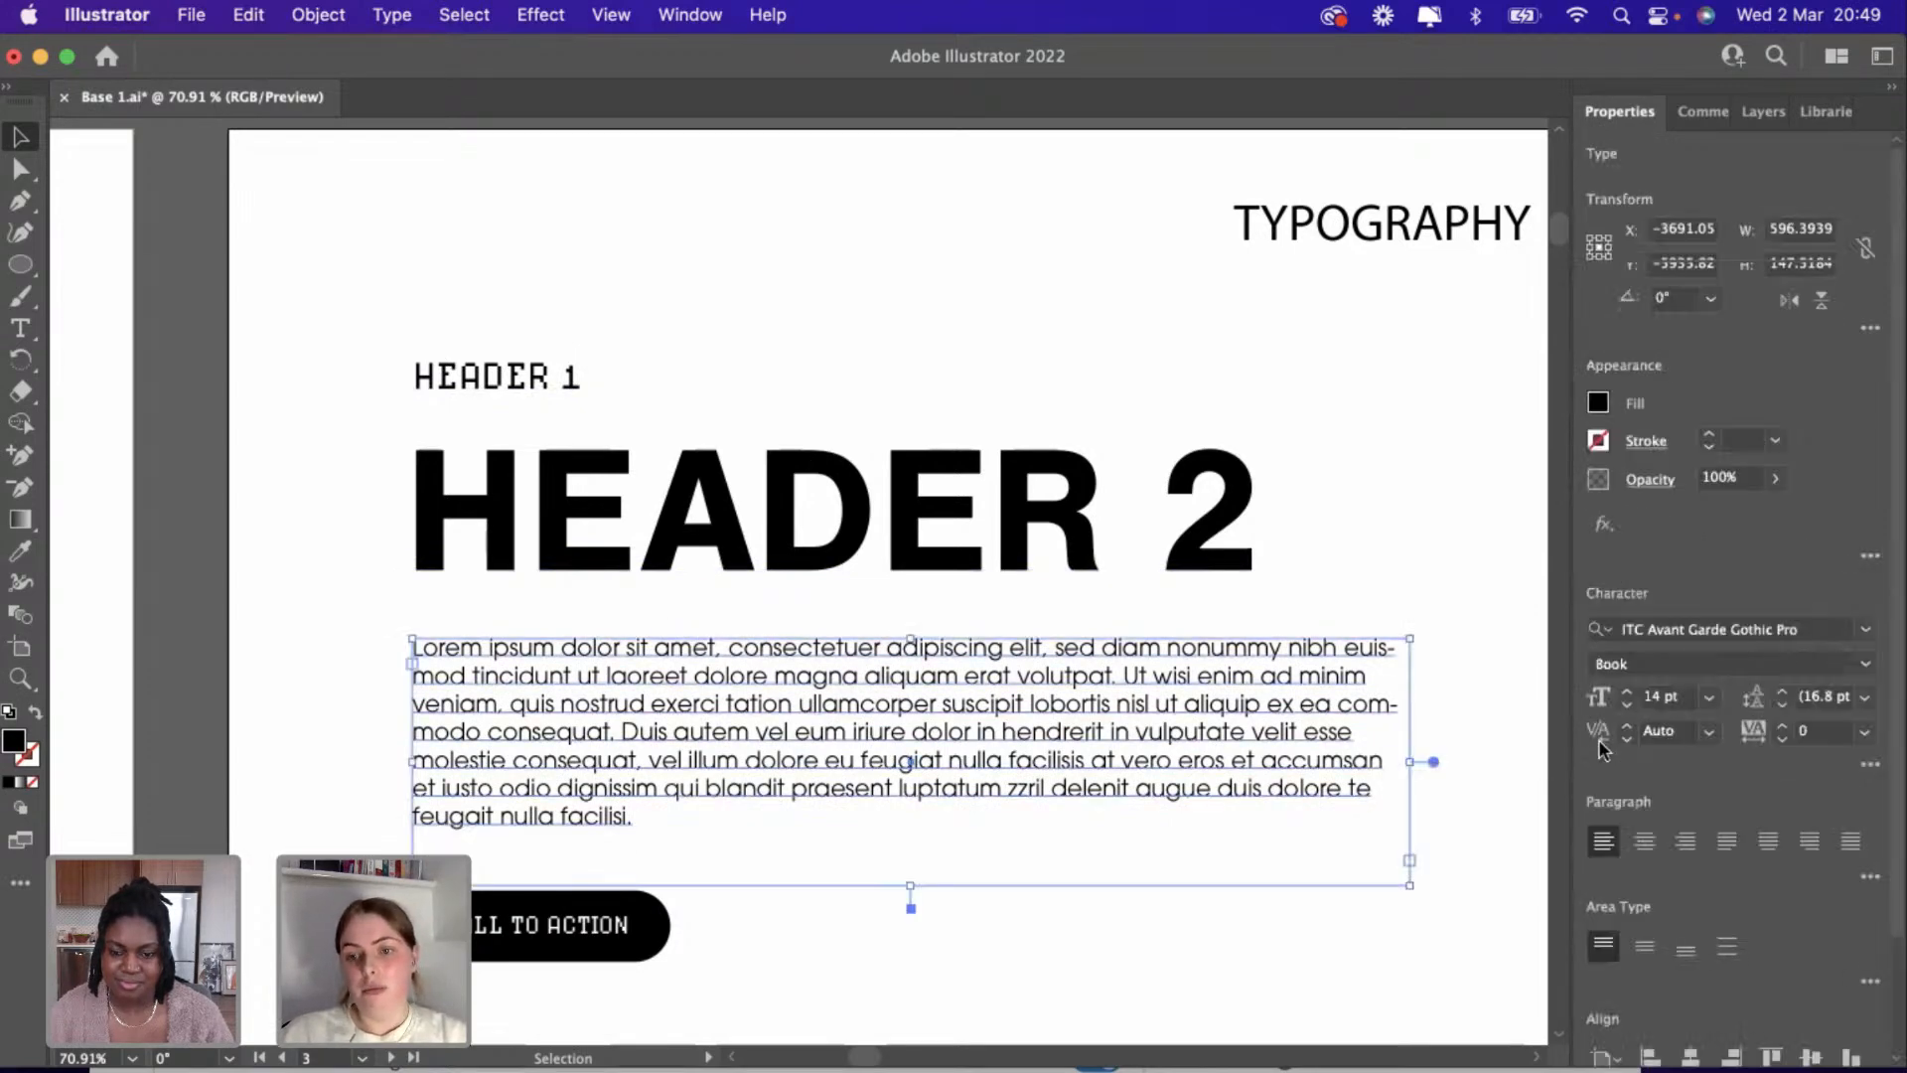
left_click(1866, 629)
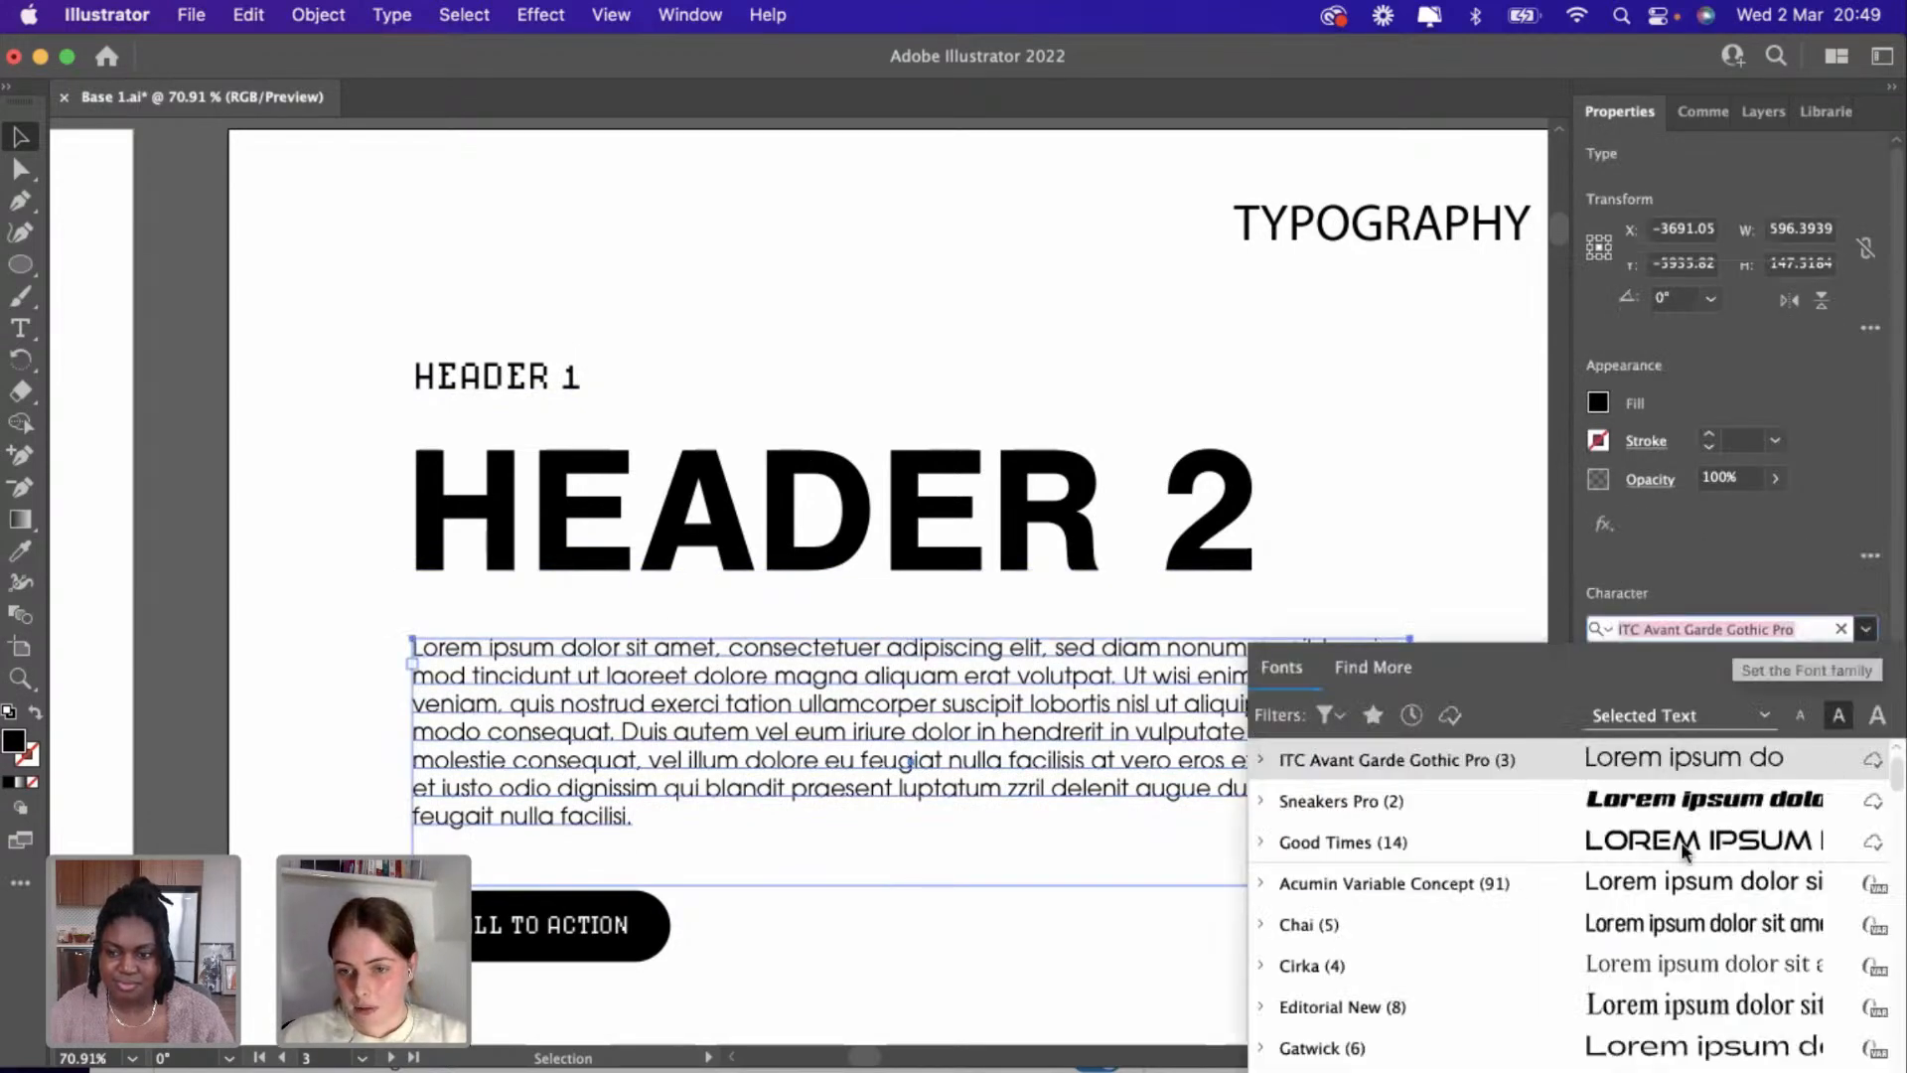
scroll(1684, 845, "down", 5)
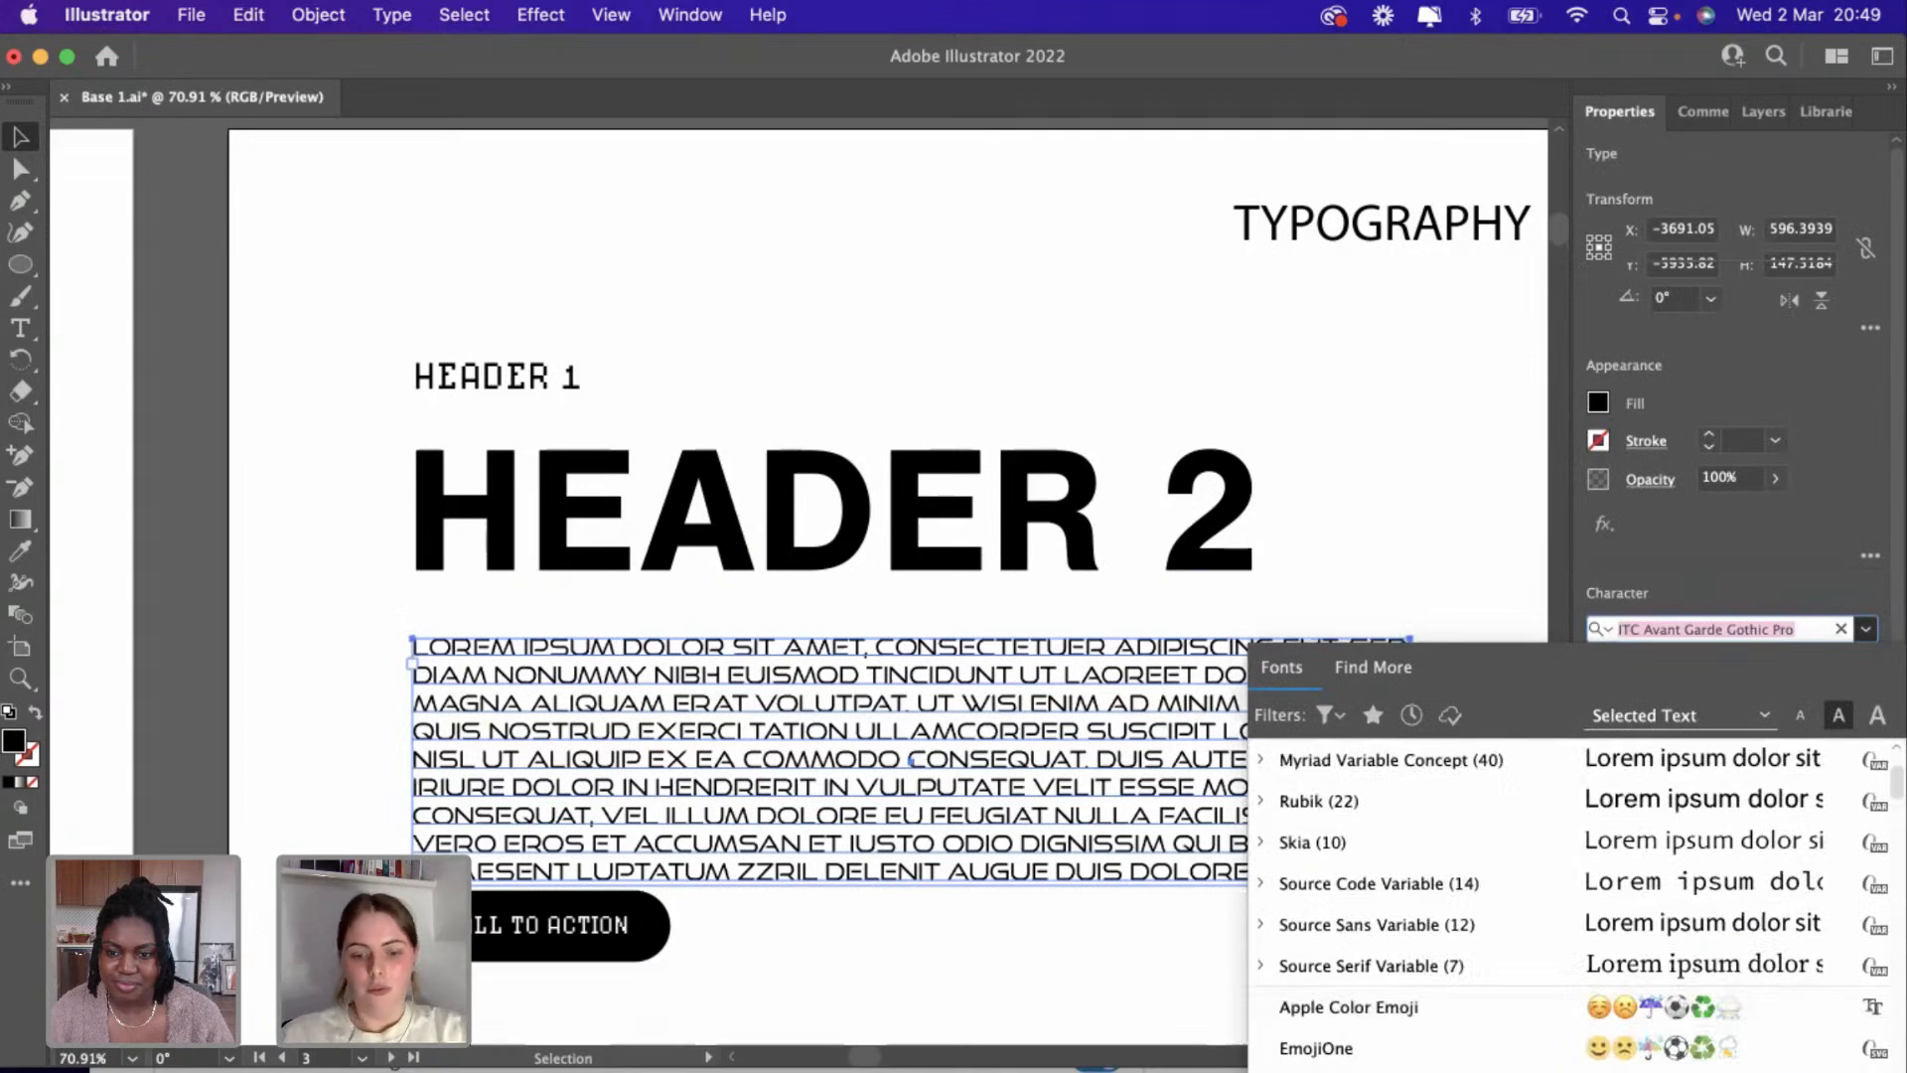
type("neue")
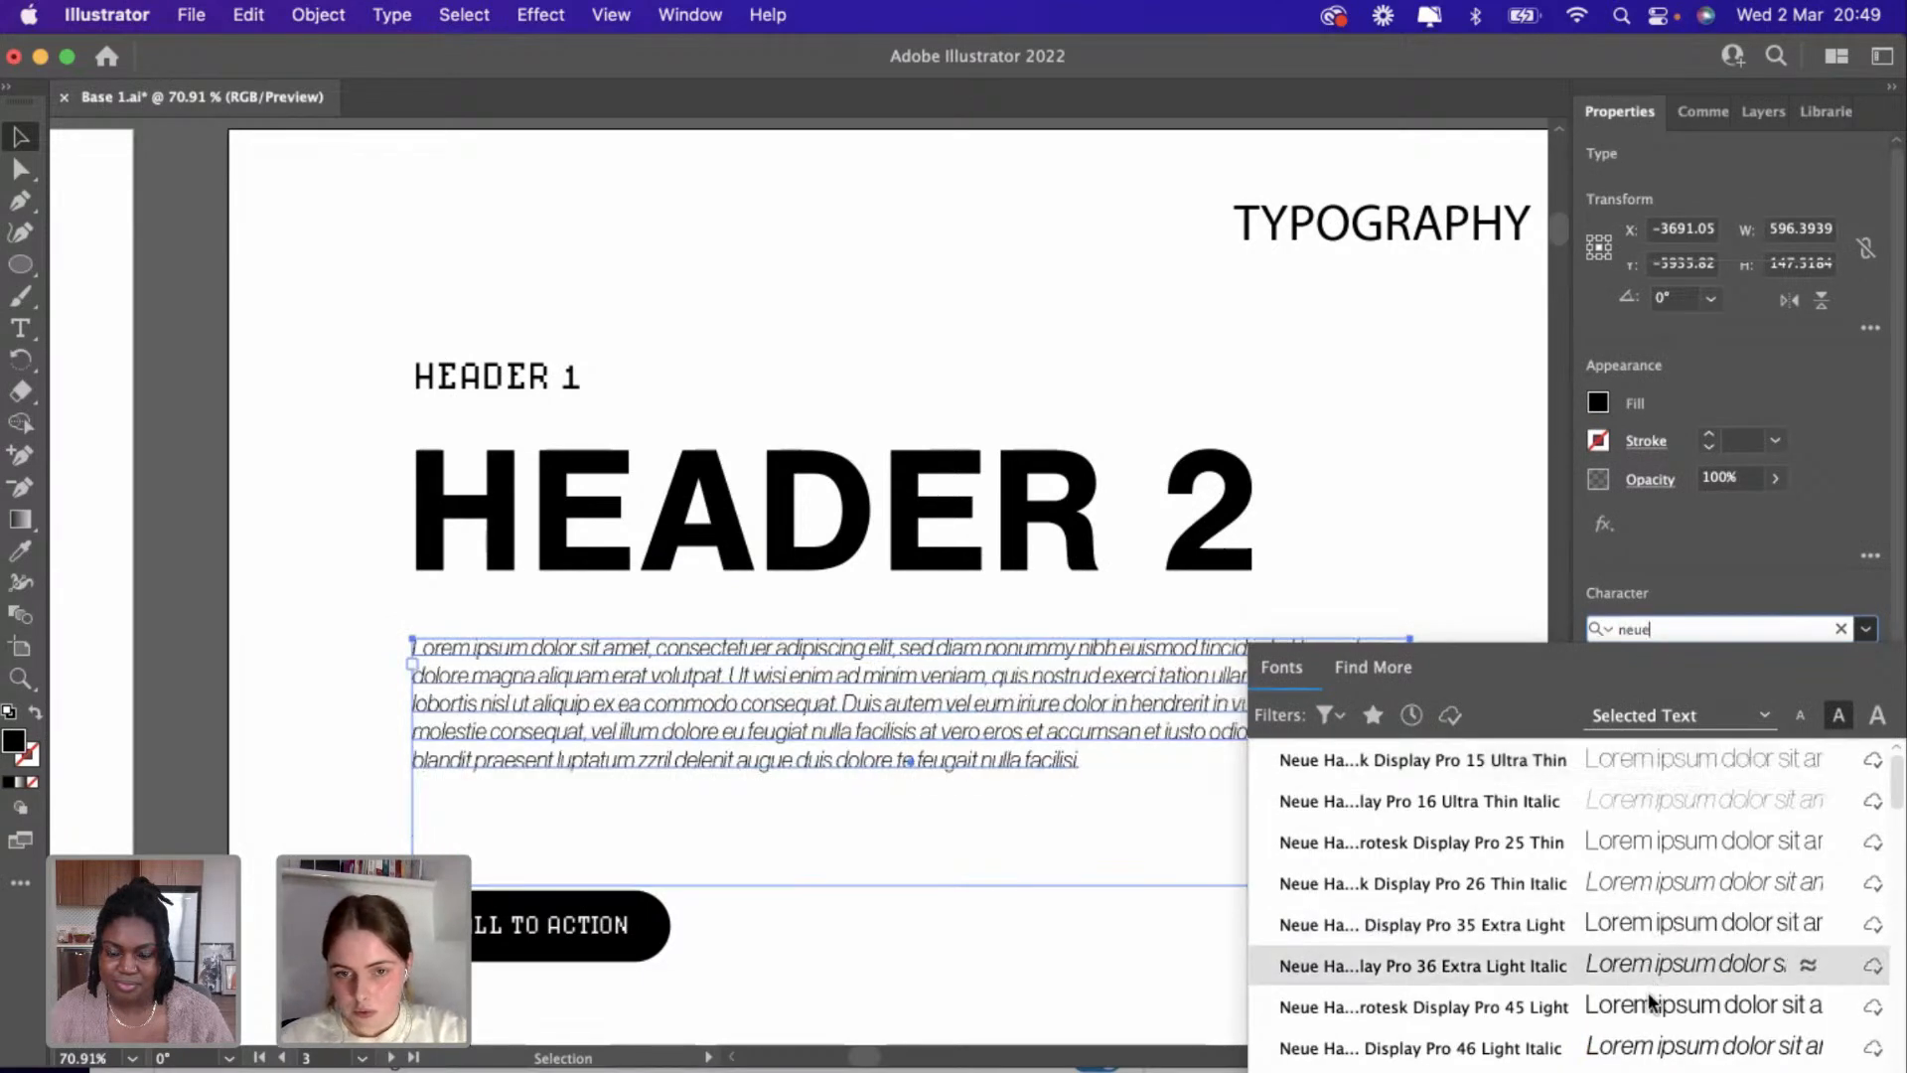
left_click(1818, 620)
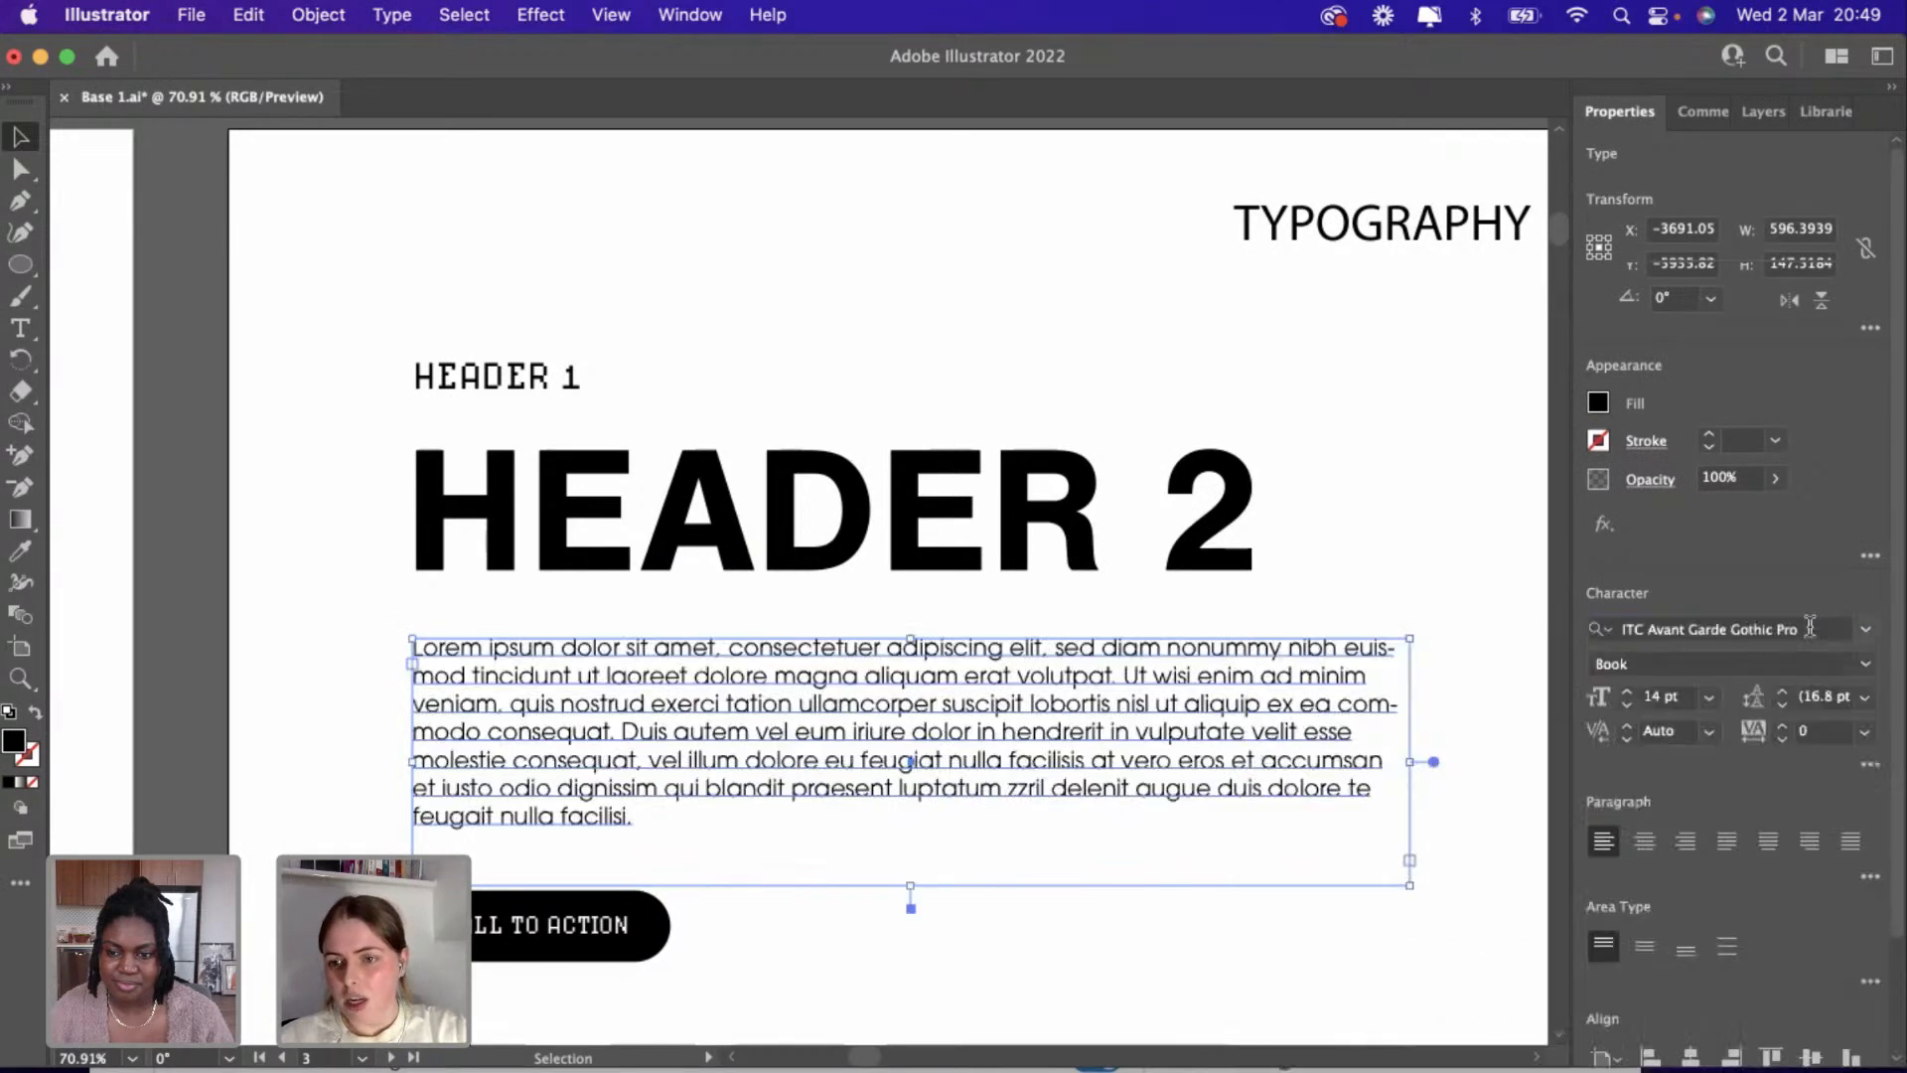
Try Nimbus Sans Light as the font of the body paragraph.
left_click(1829, 629)
left_click(1854, 626)
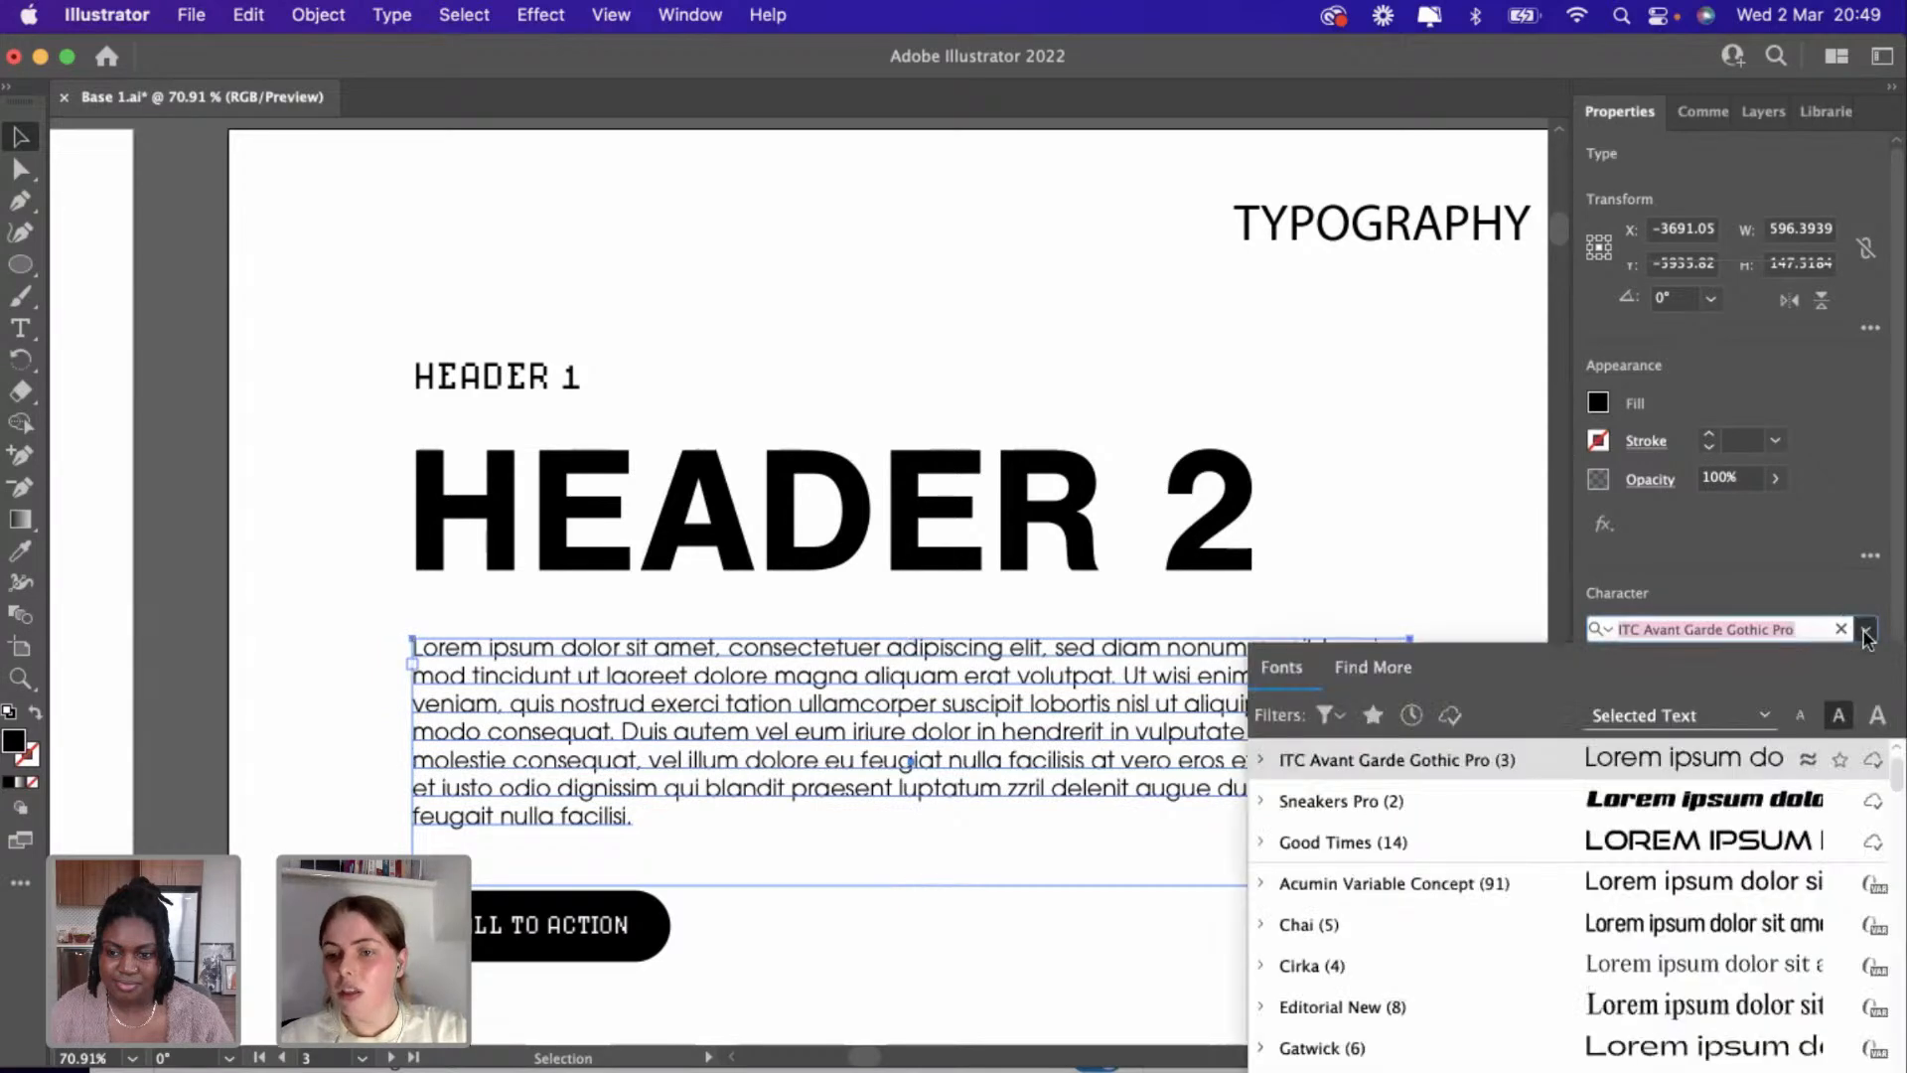
scroll(1753, 842, "up", 3)
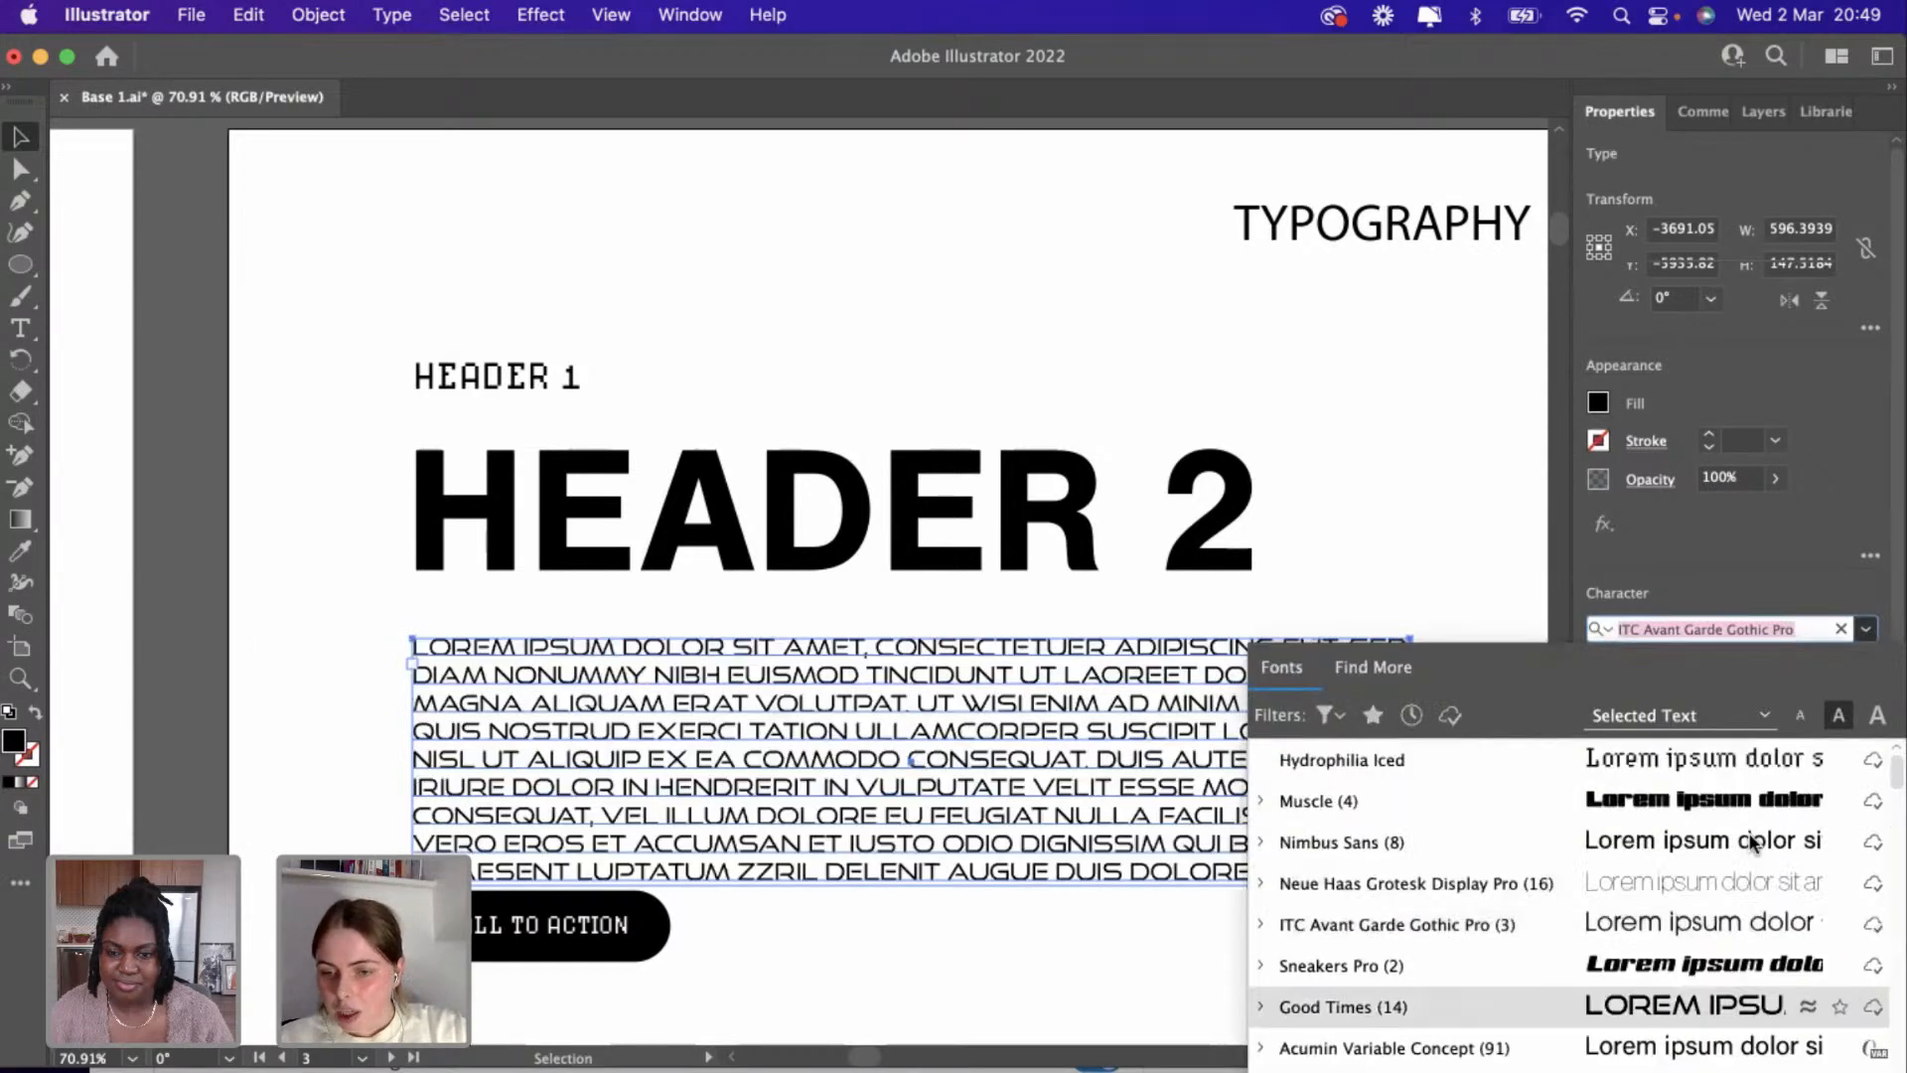
left_click(1697, 850)
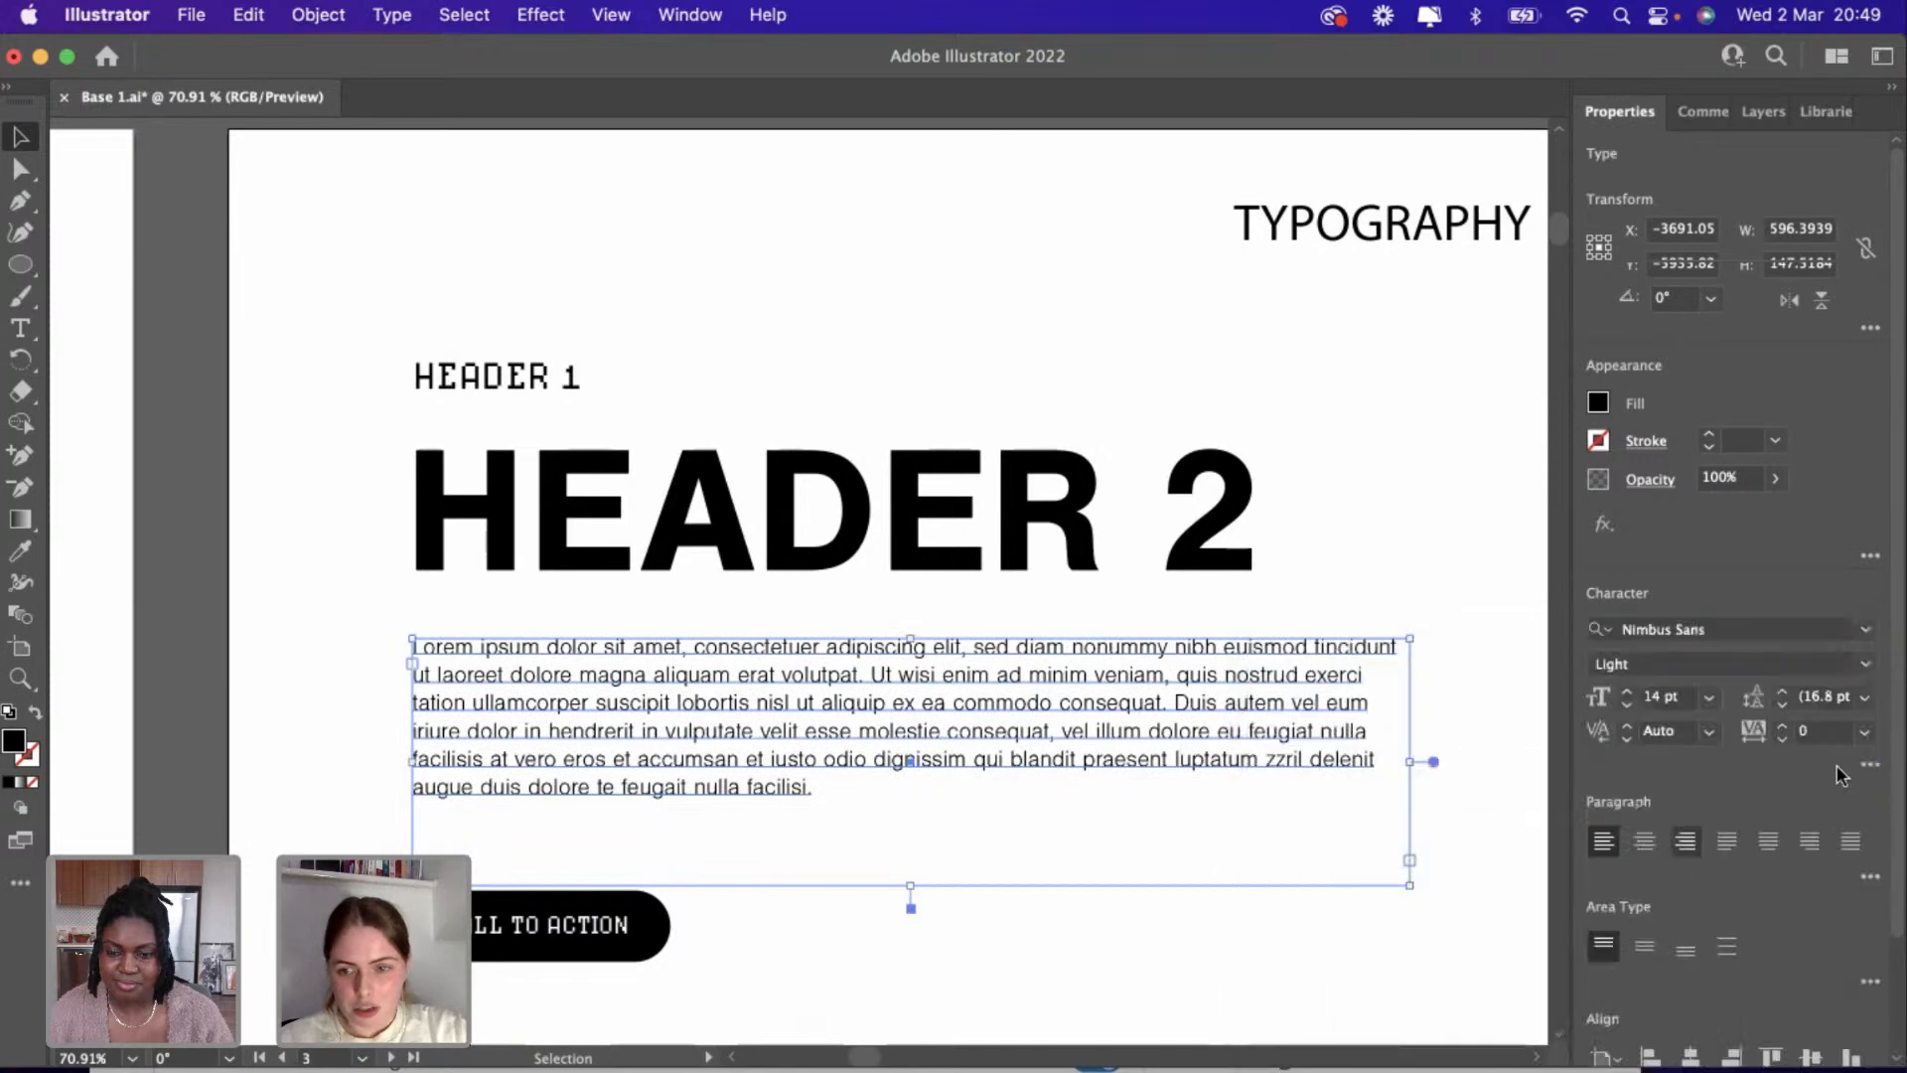
Preview the paragraph's other Nimbus Sans weights, and restore its font to ITC Avant Garde Gothic Pro Book.
left_click(1872, 663)
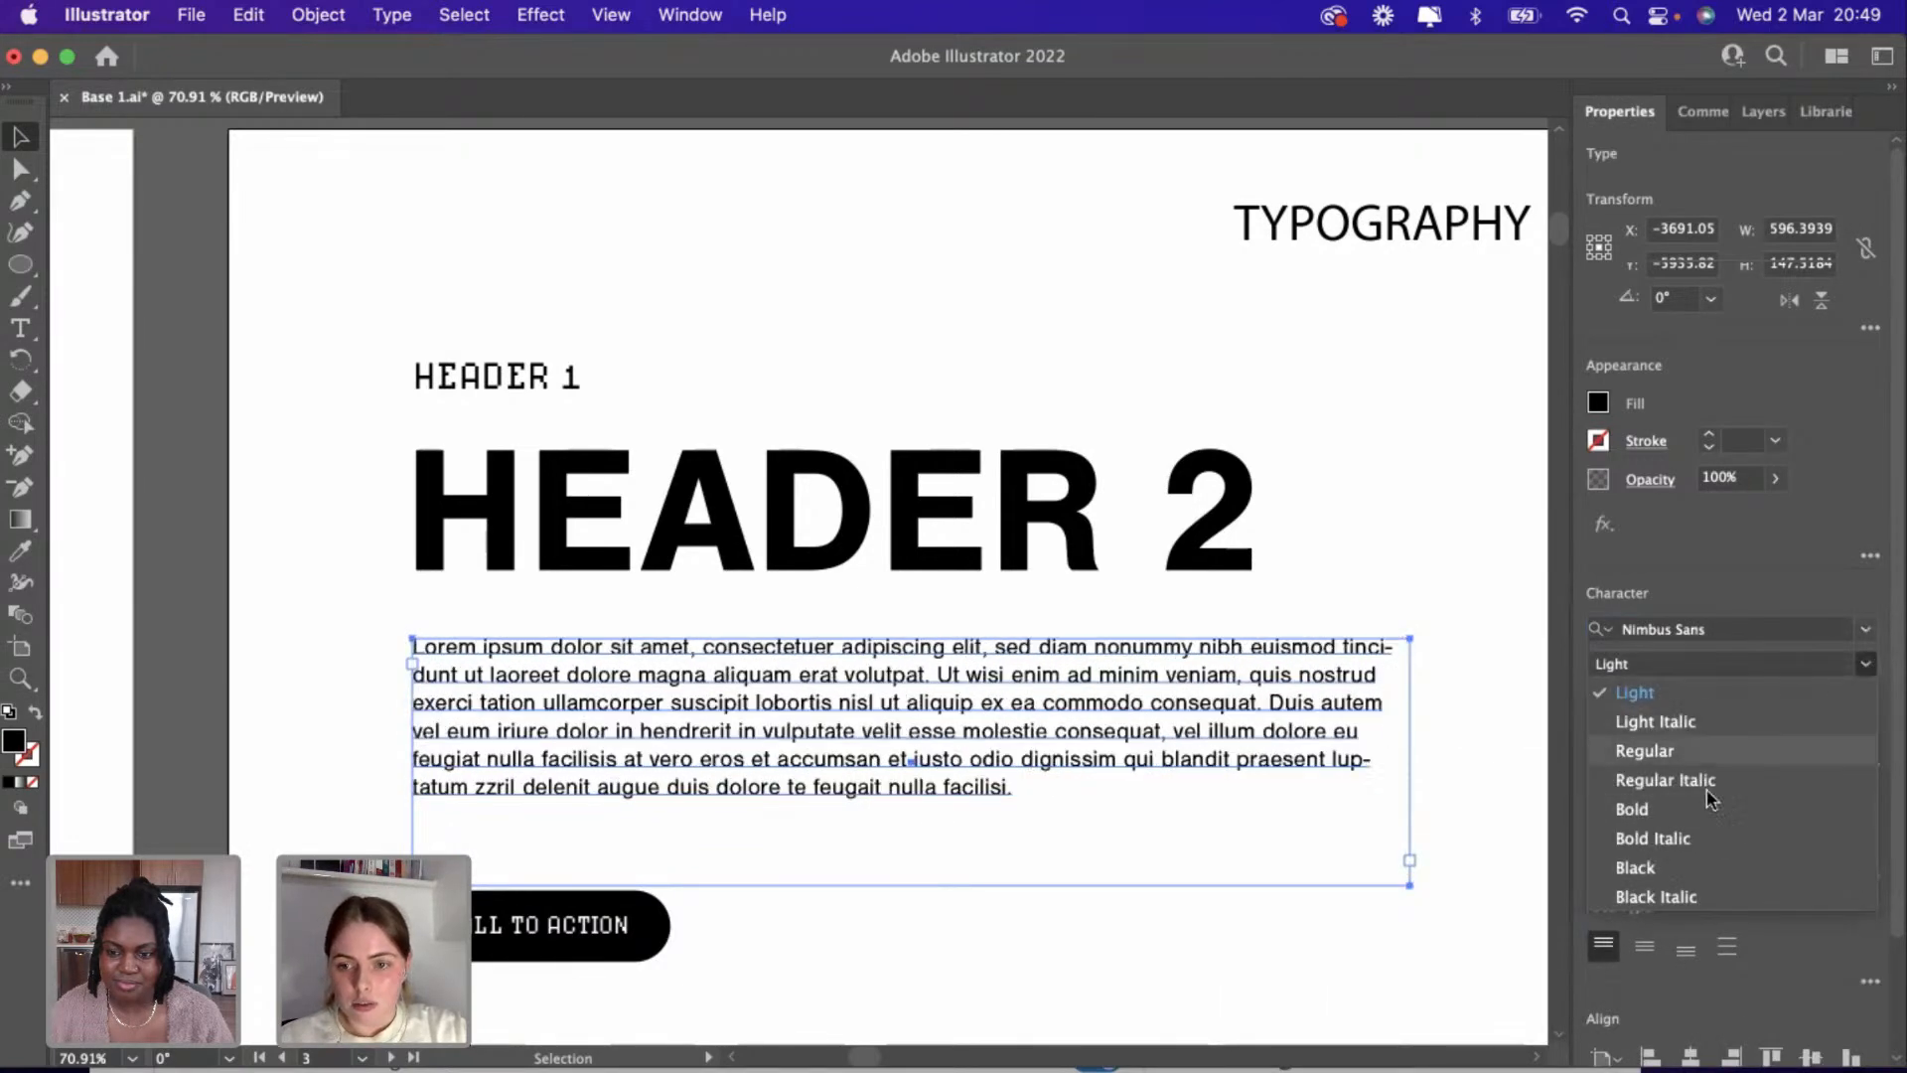
left_click(1726, 626)
left_click(1726, 626)
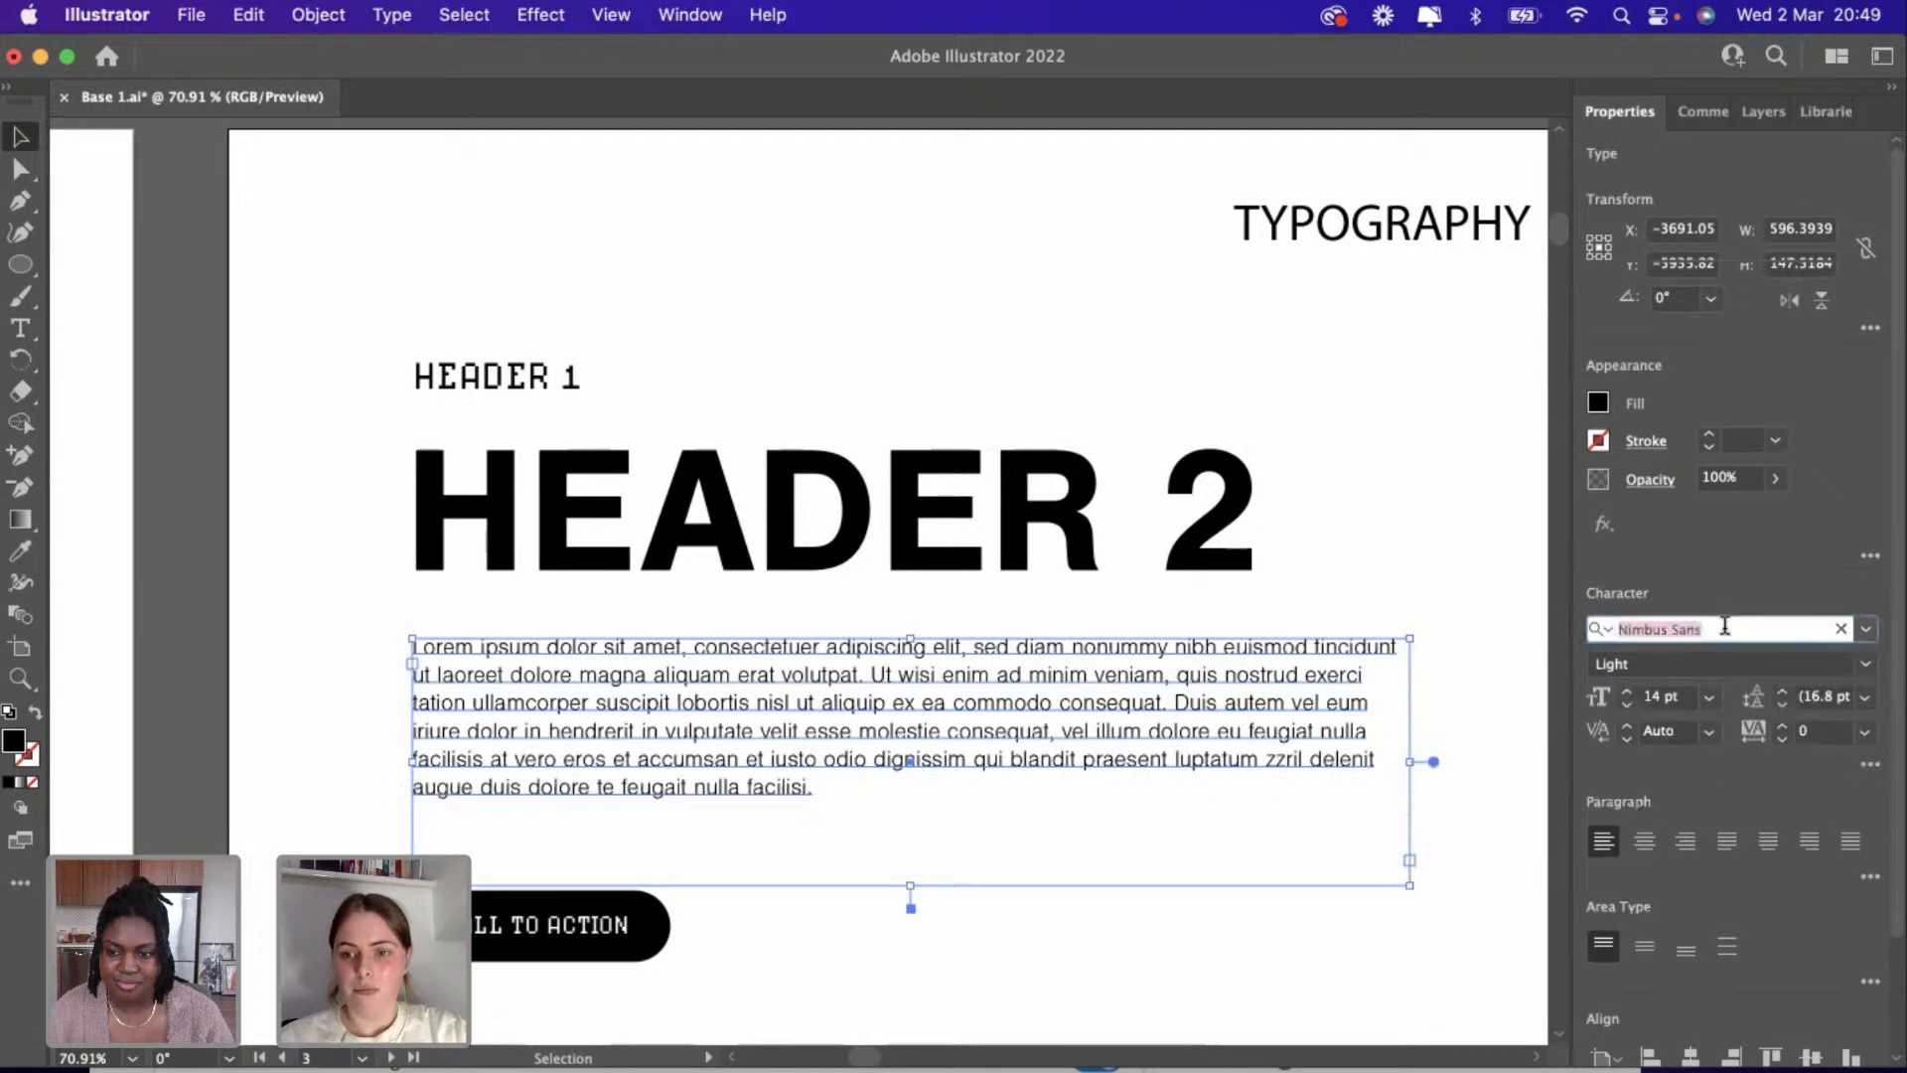
type("itc")
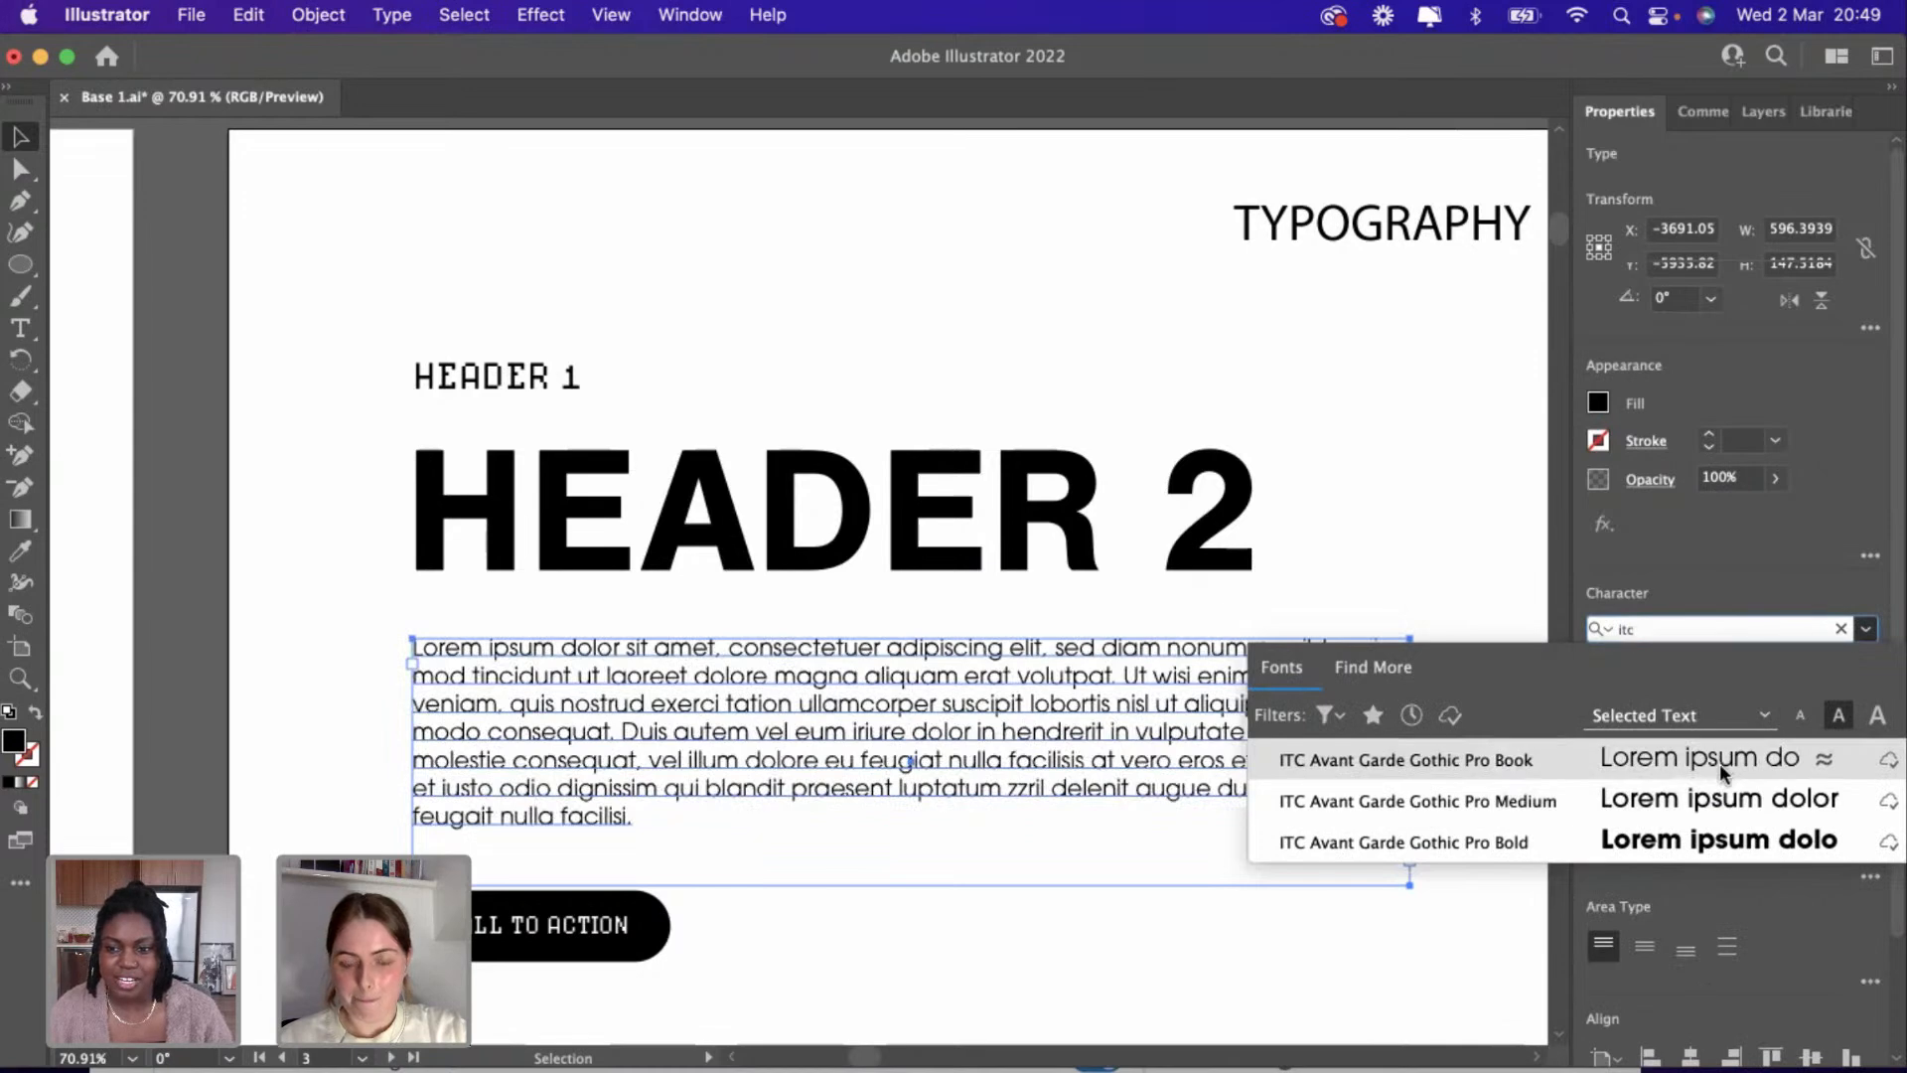
left_click(1720, 763)
left_click(1490, 894)
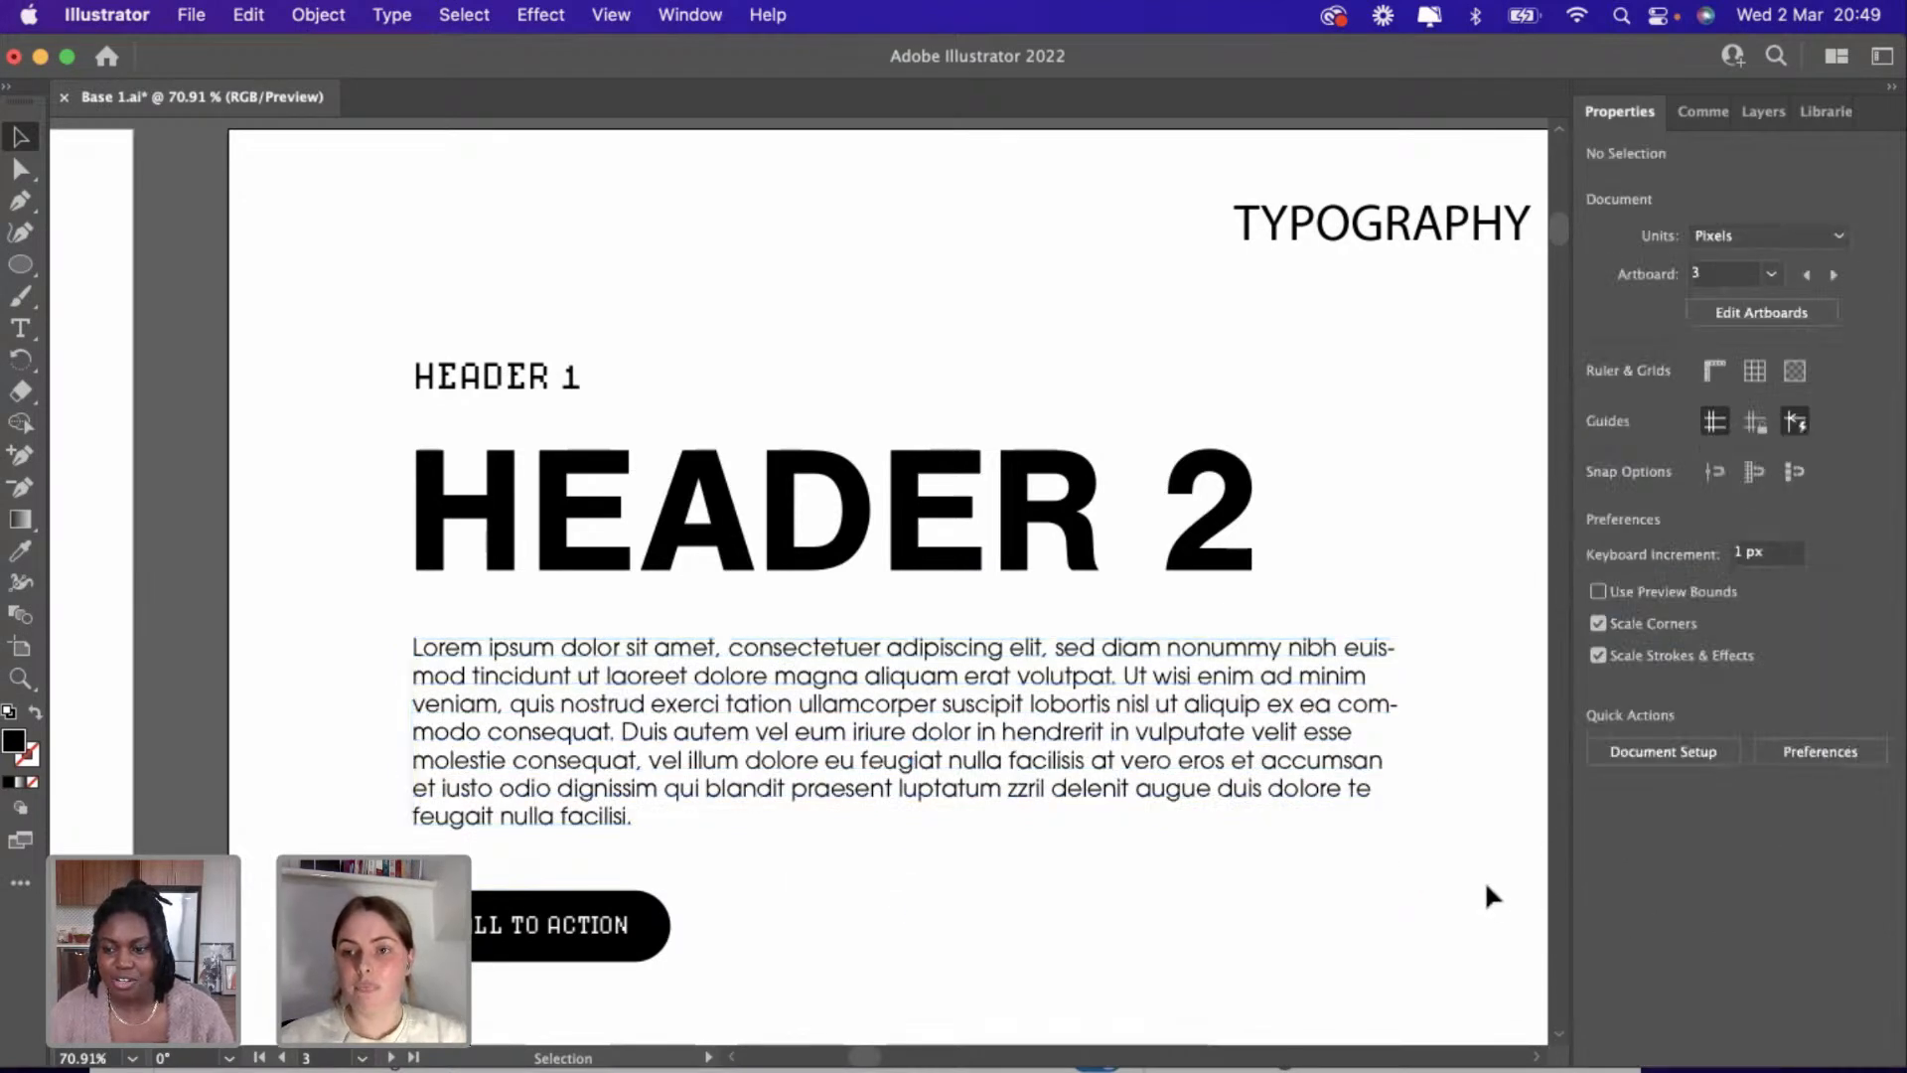
scroll(899, 835, "up", 3)
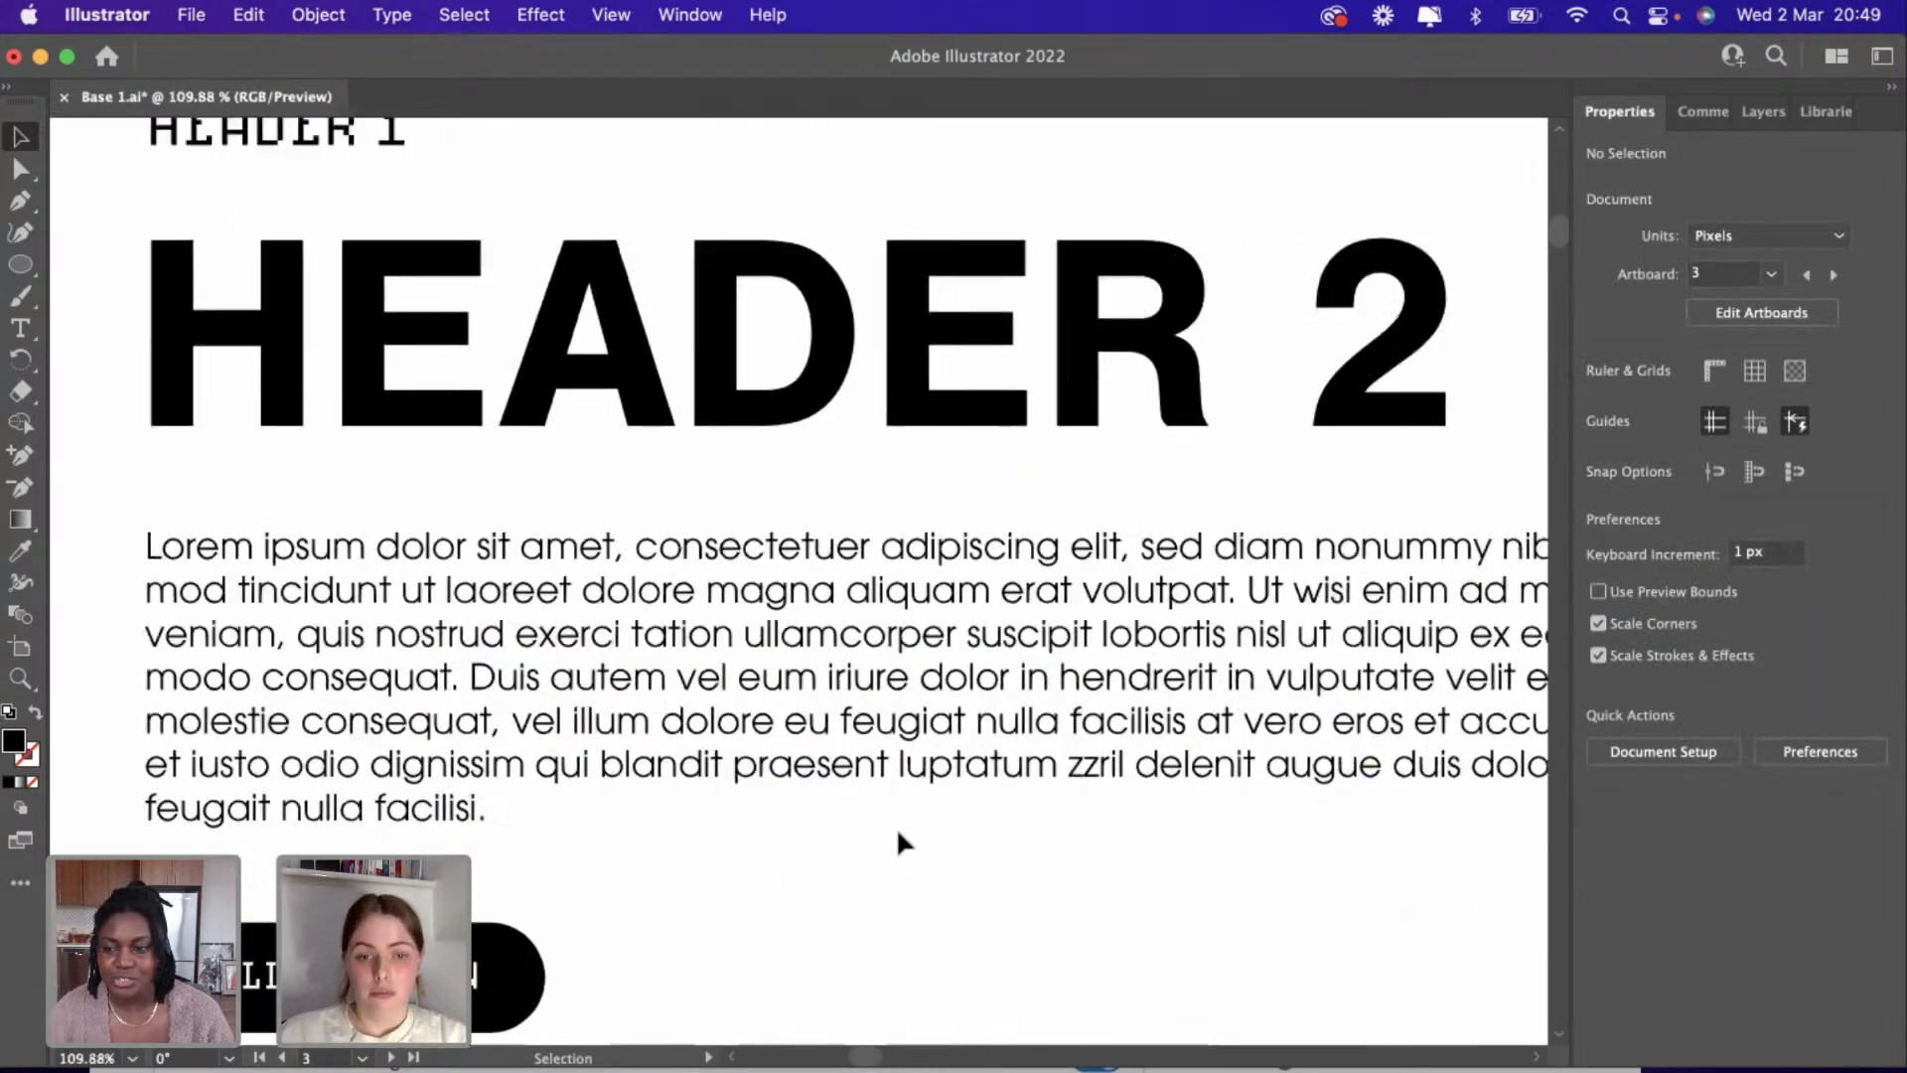
scroll(896, 827, "down", 5)
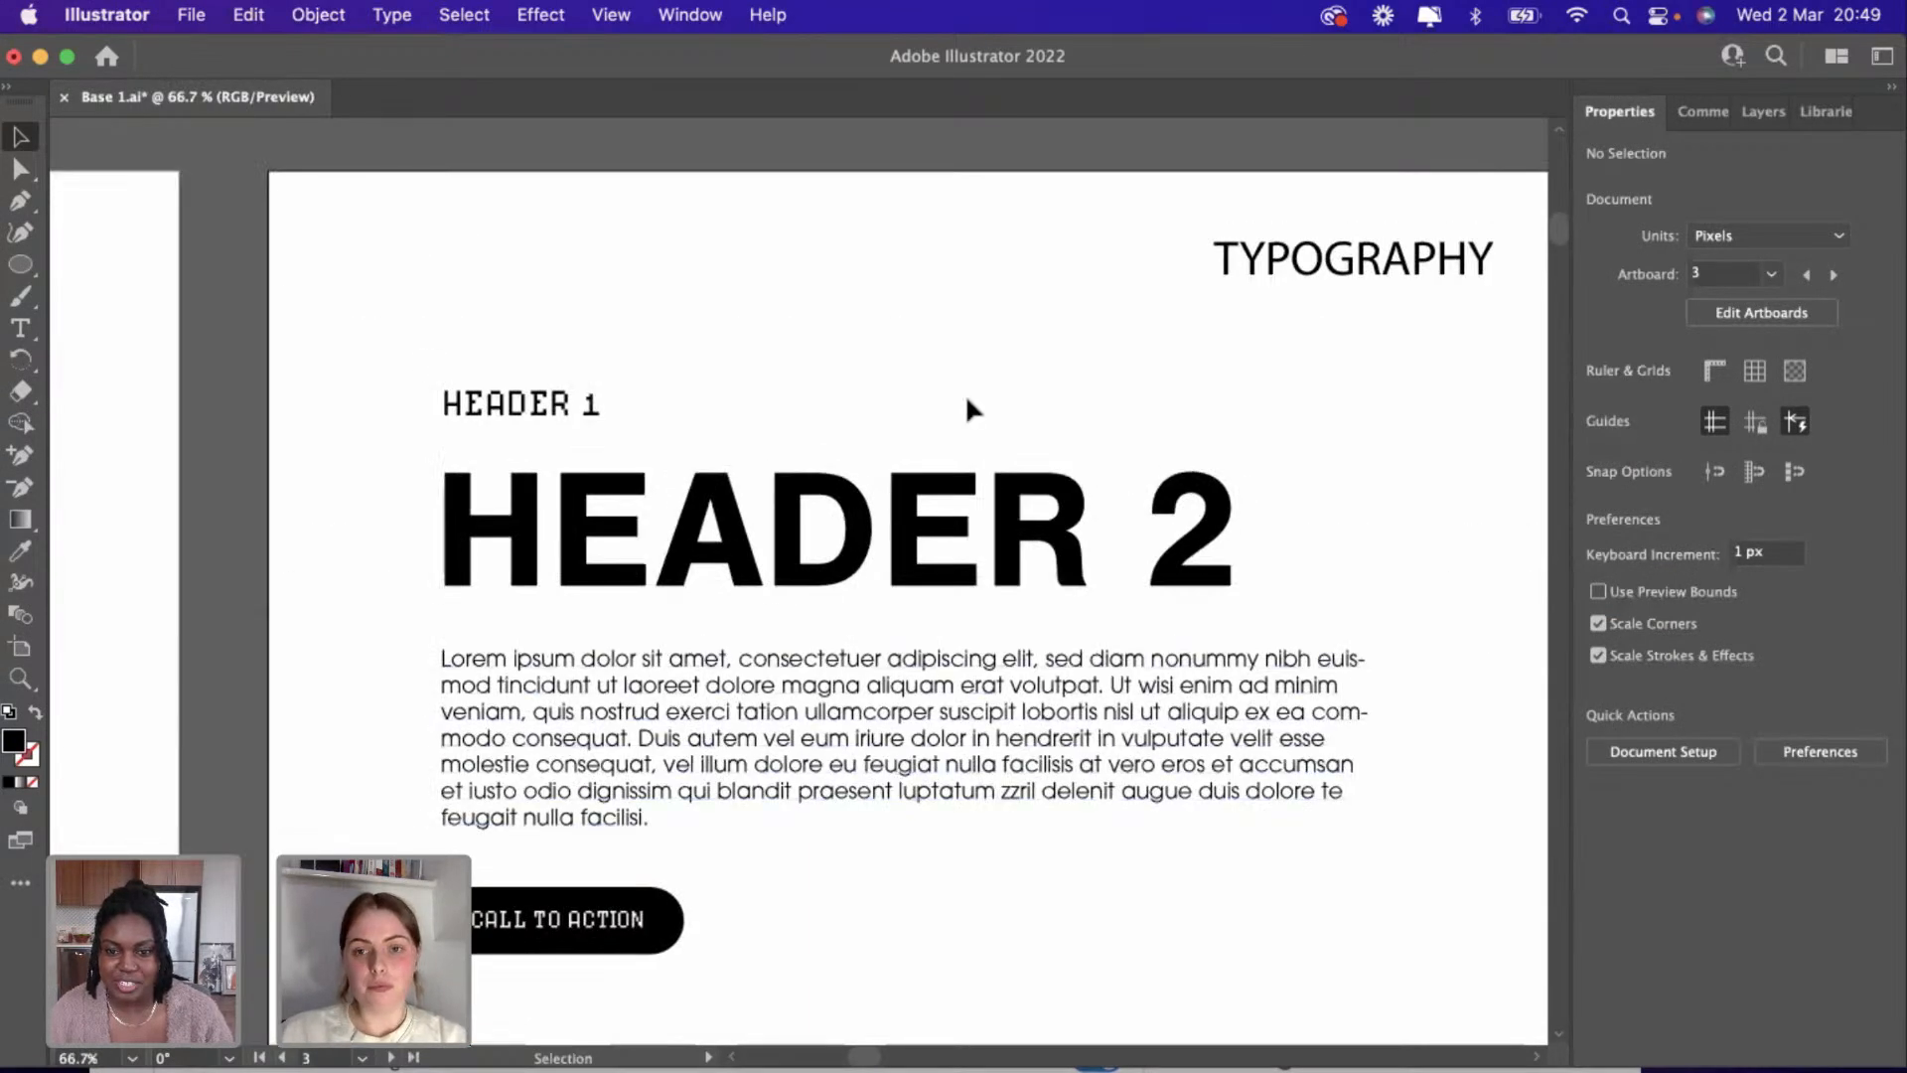
scroll(964, 393, "right", 2)
scroll(963, 393, "down", 1)
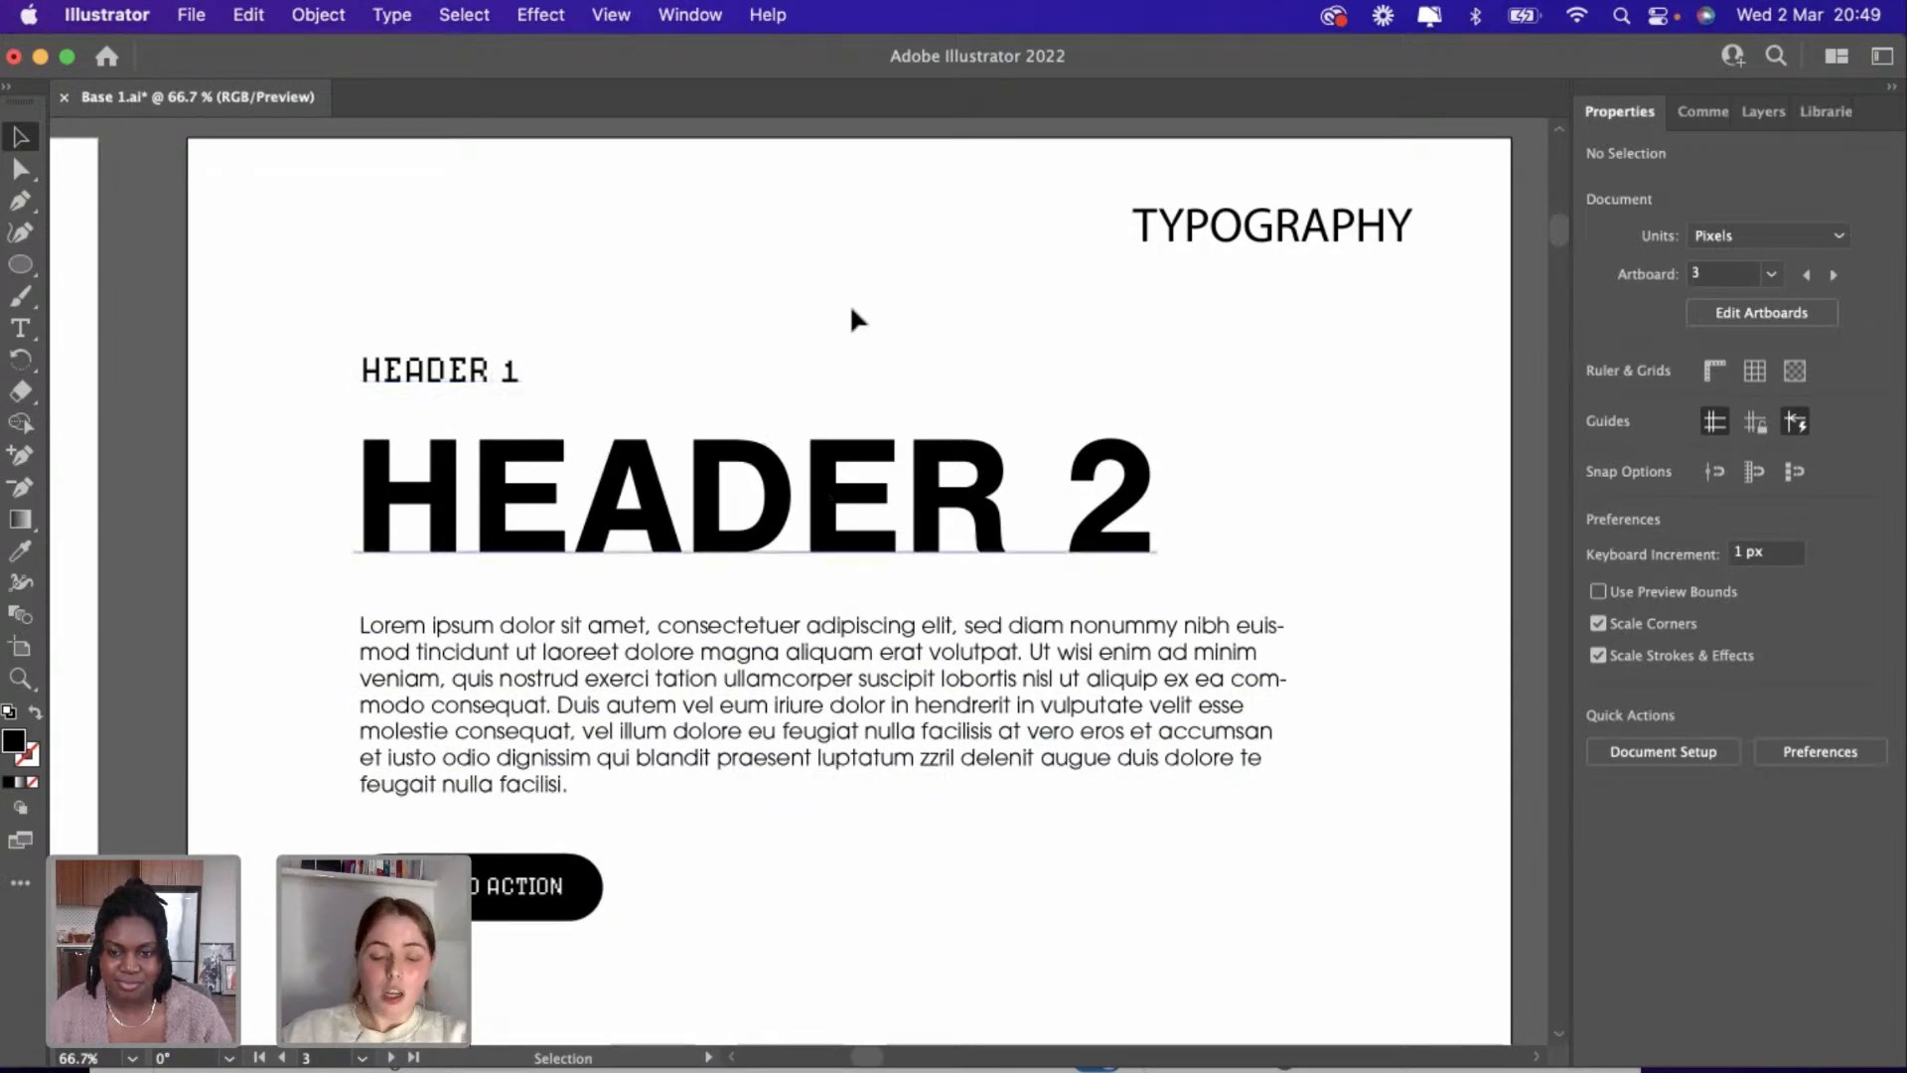
Duplicate the cream square behind the black "Lorem ipsum" sample and place an enlarged copy in the empty space below the typography artboard.
scroll(851, 318, "down", 5)
scroll(851, 317, "left", 5)
scroll(851, 318, "down", 5)
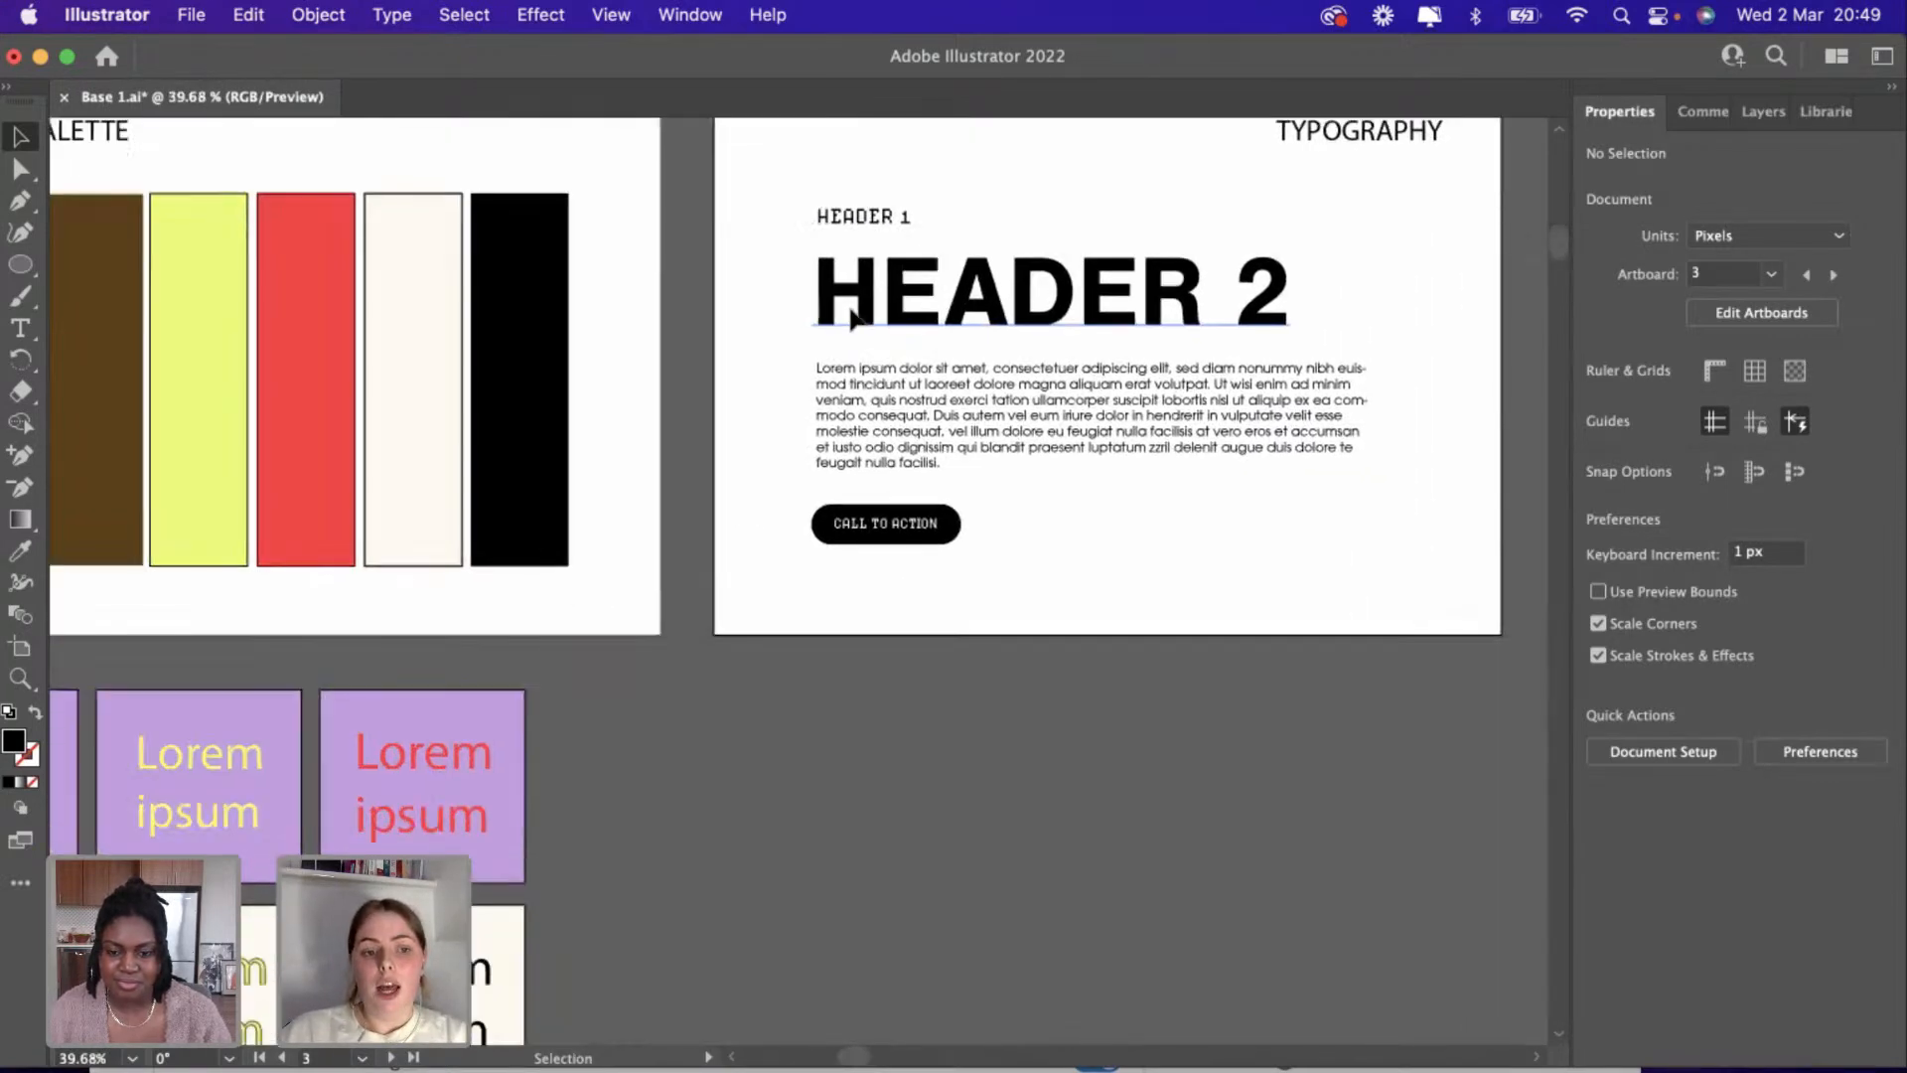
left_click(695, 824)
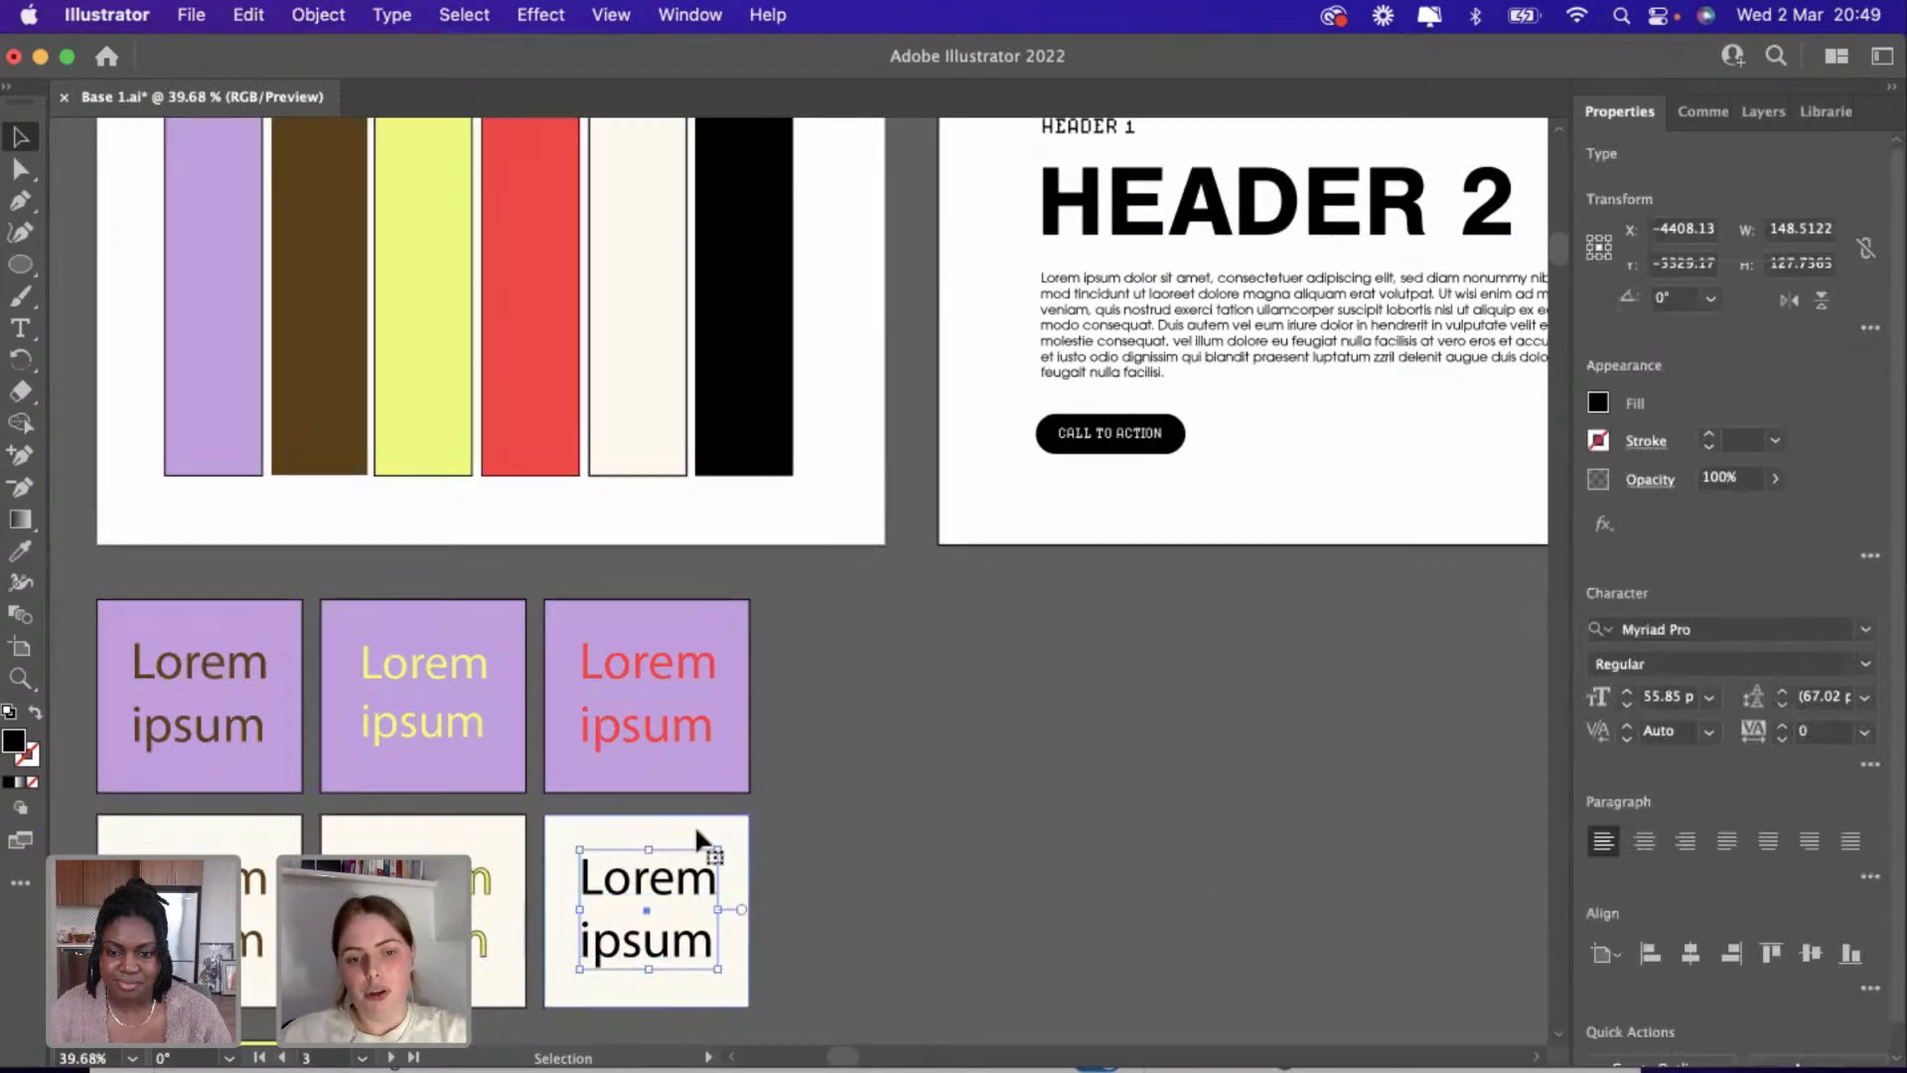
key("a")
left_click(698, 840)
key("super+c")
key("super+v")
left_click_drag(857, 626, 1428, 852)
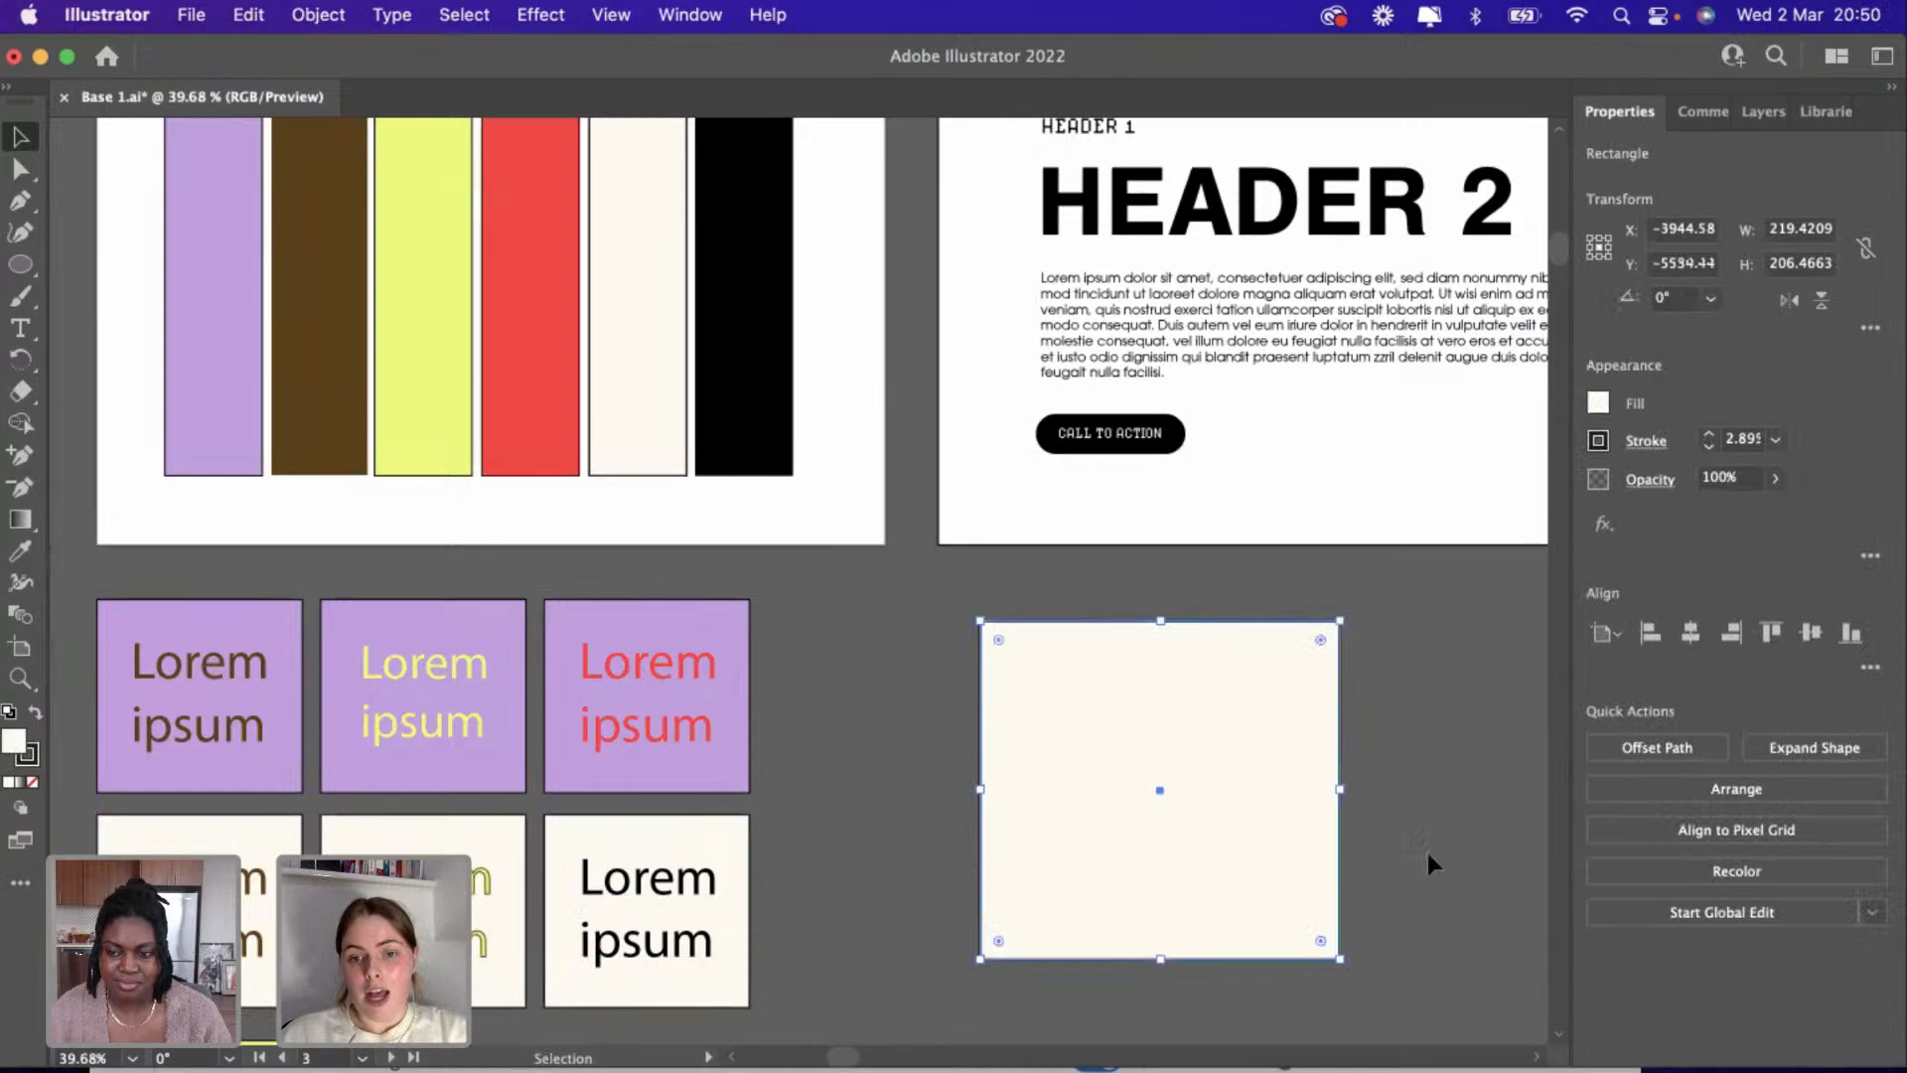
left_click(1428, 817)
Copy the "HEADER 1" text from the typography artboard and place the copy in the upper part of the large cream square.
scroll(1371, 822, "right", 3)
scroll(1371, 822, "up", 1)
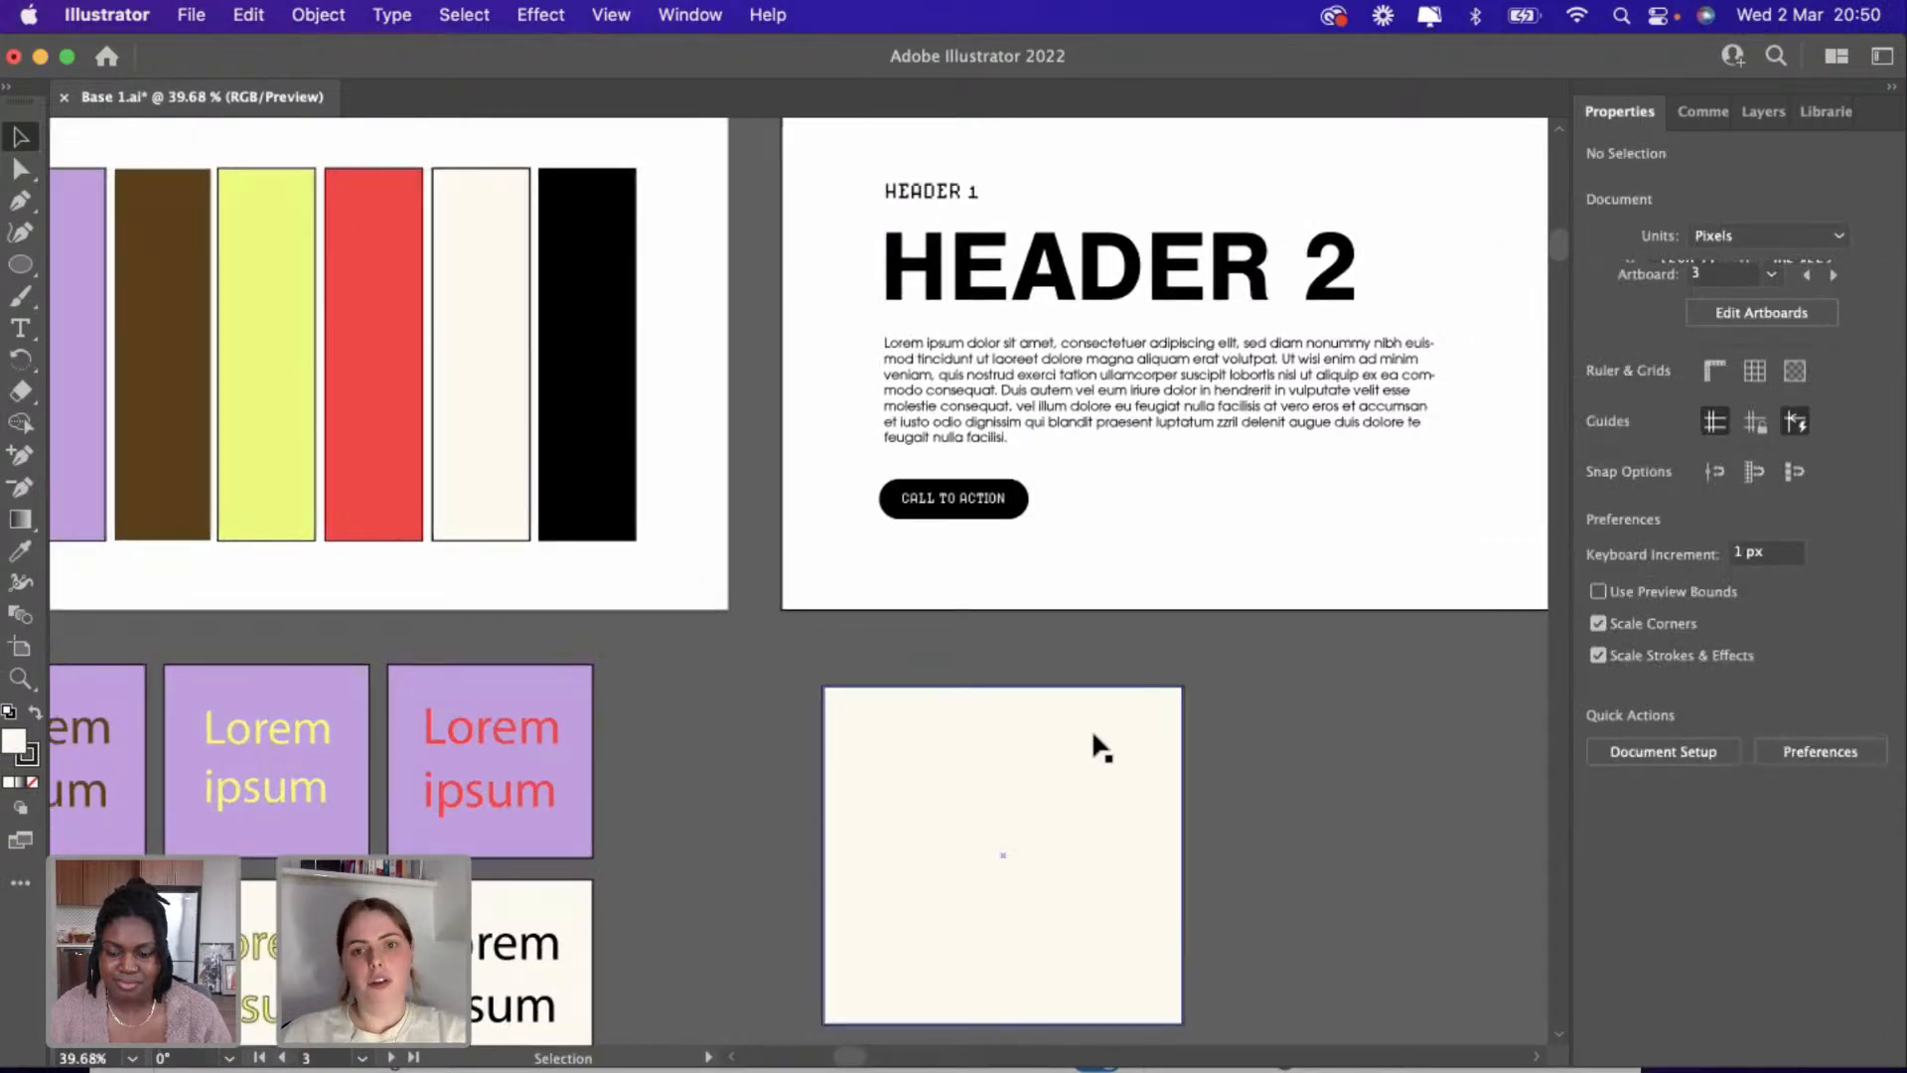
left_click(919, 194)
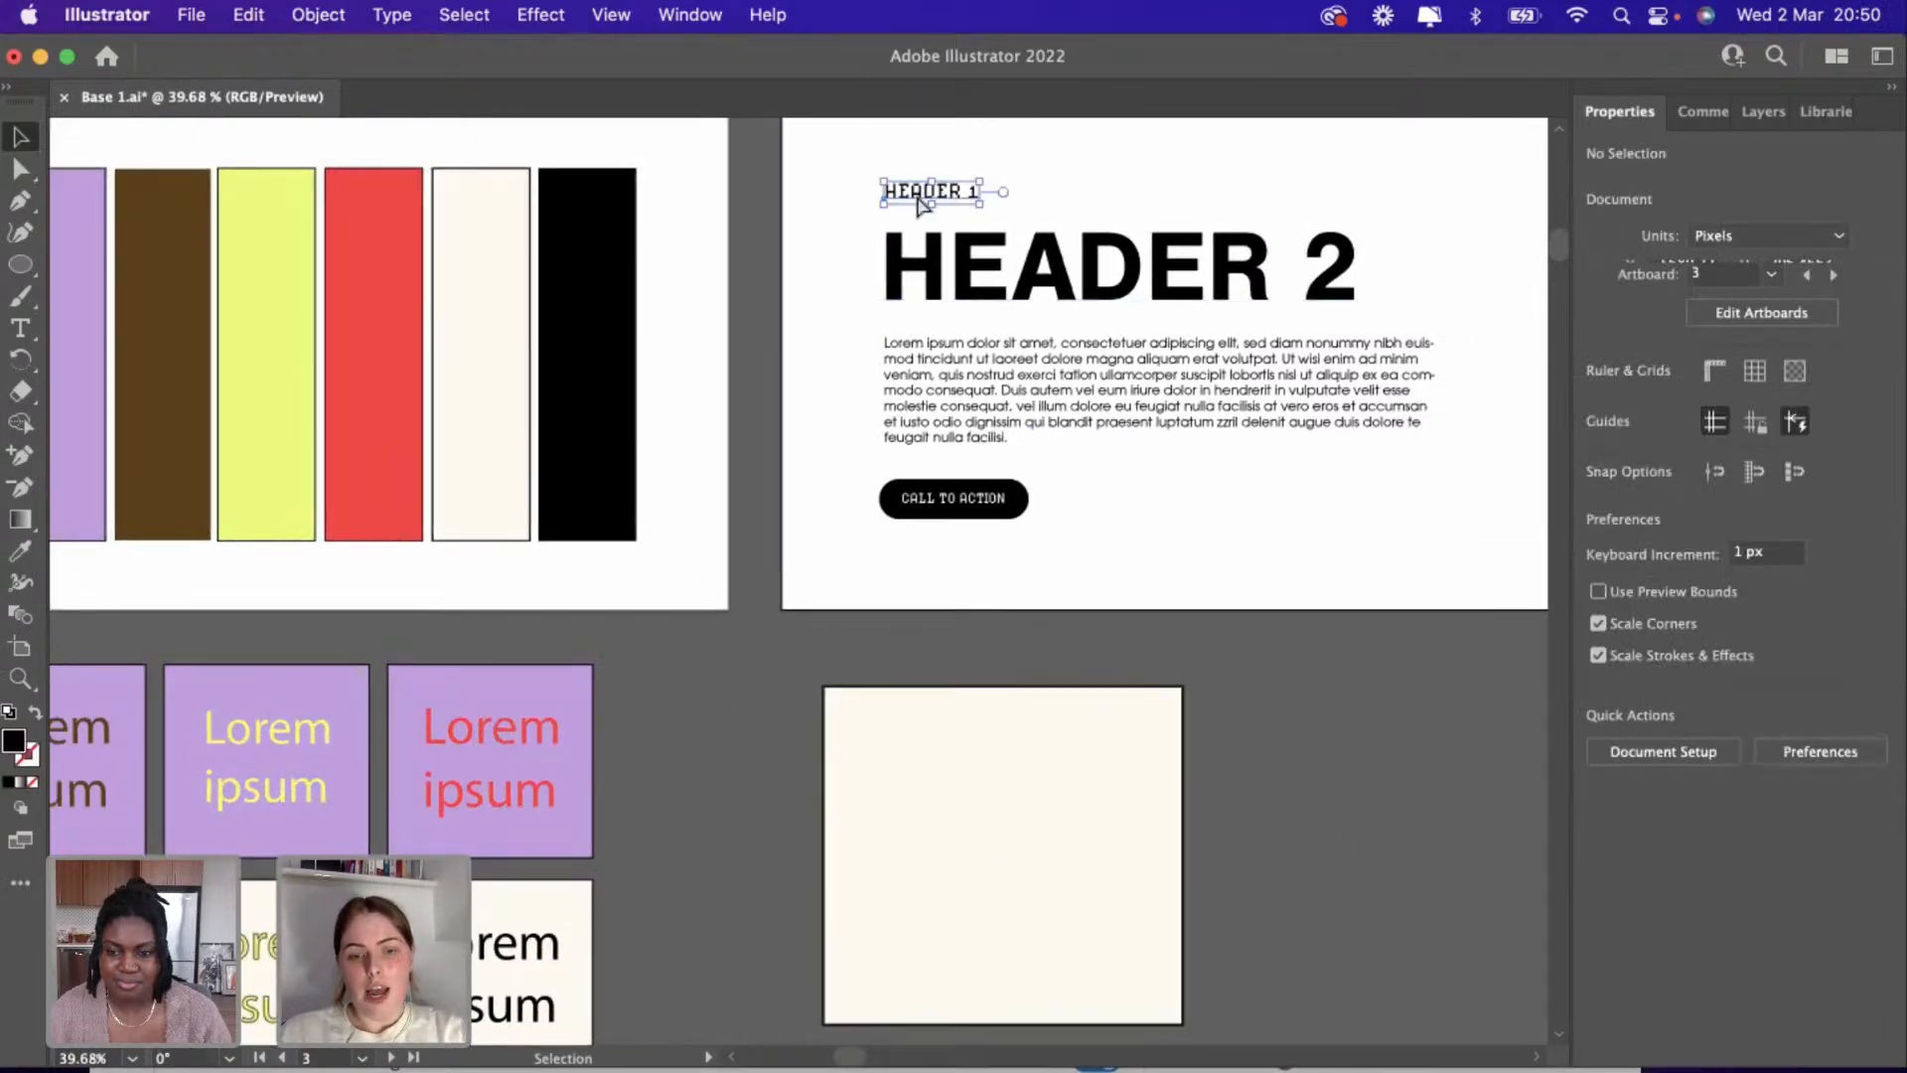
key("super+c")
key("super+v")
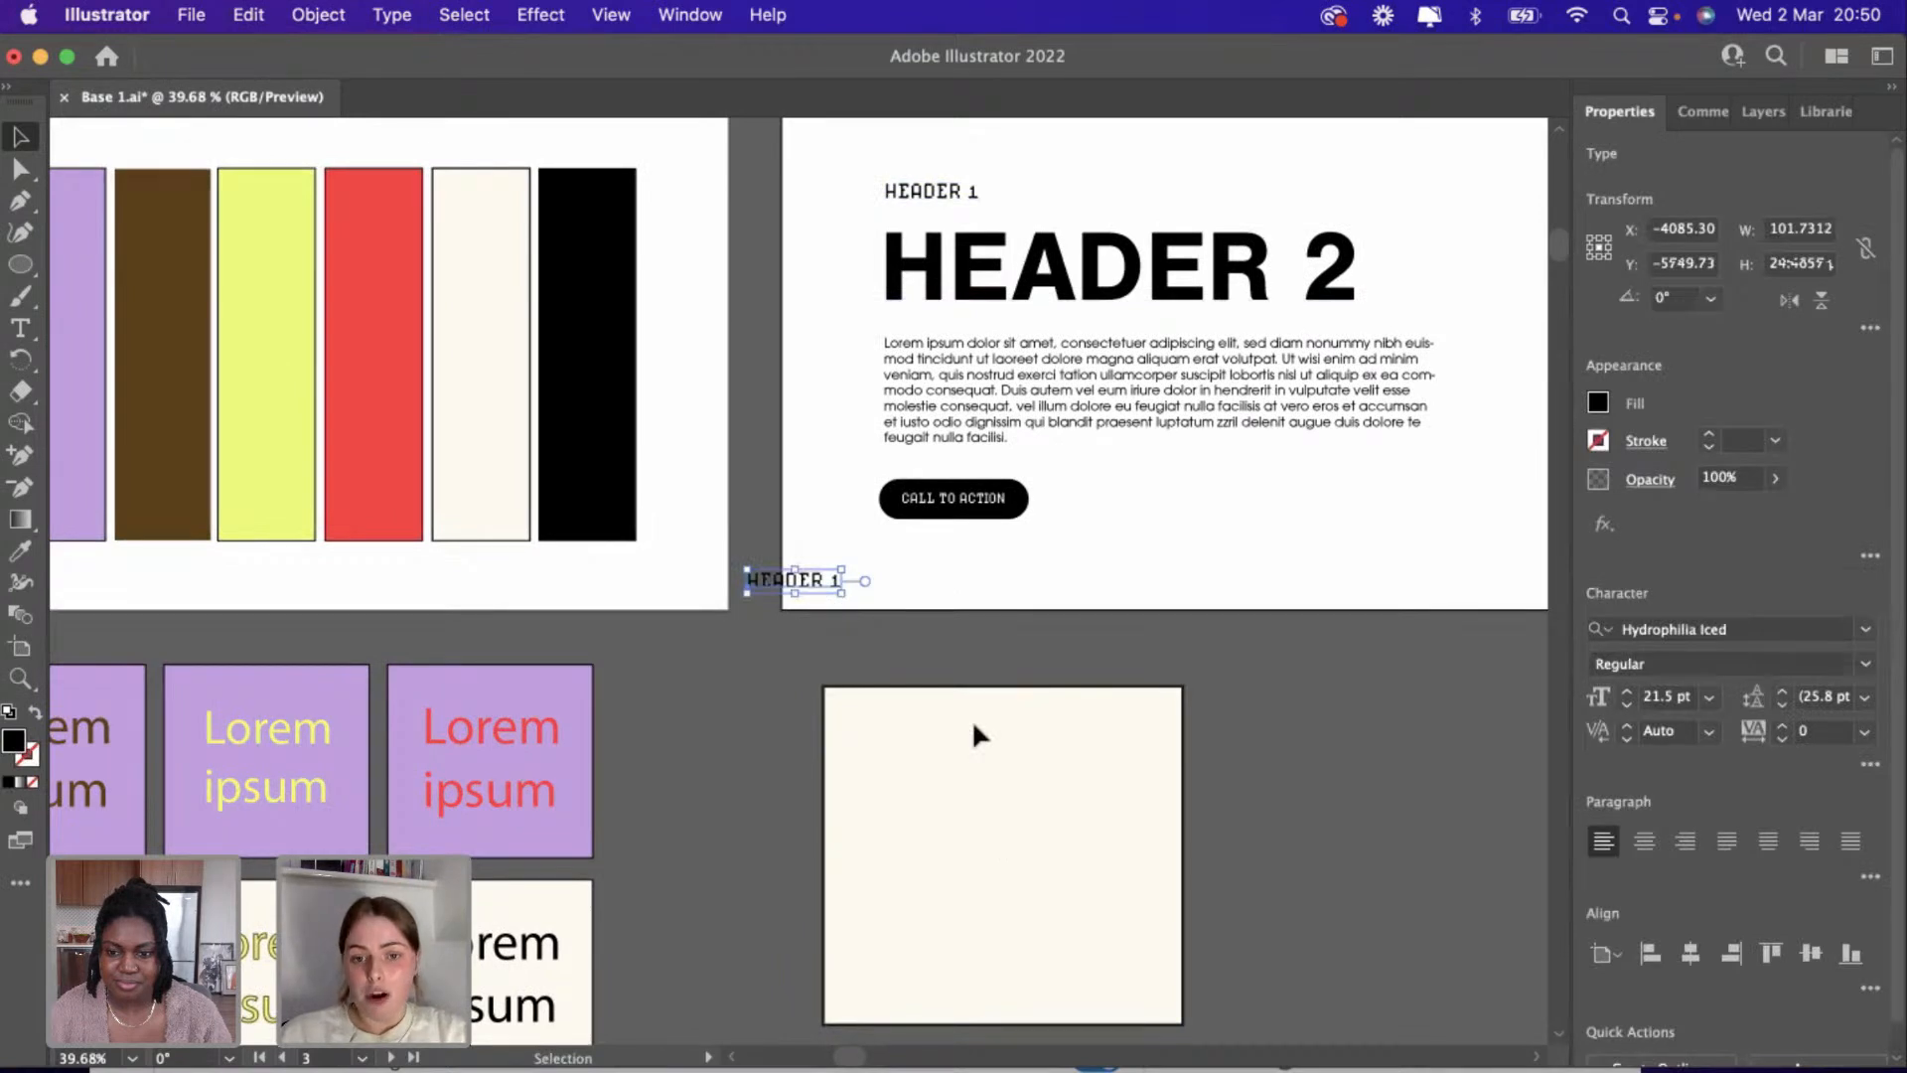
left_click_drag(972, 720, 1026, 775)
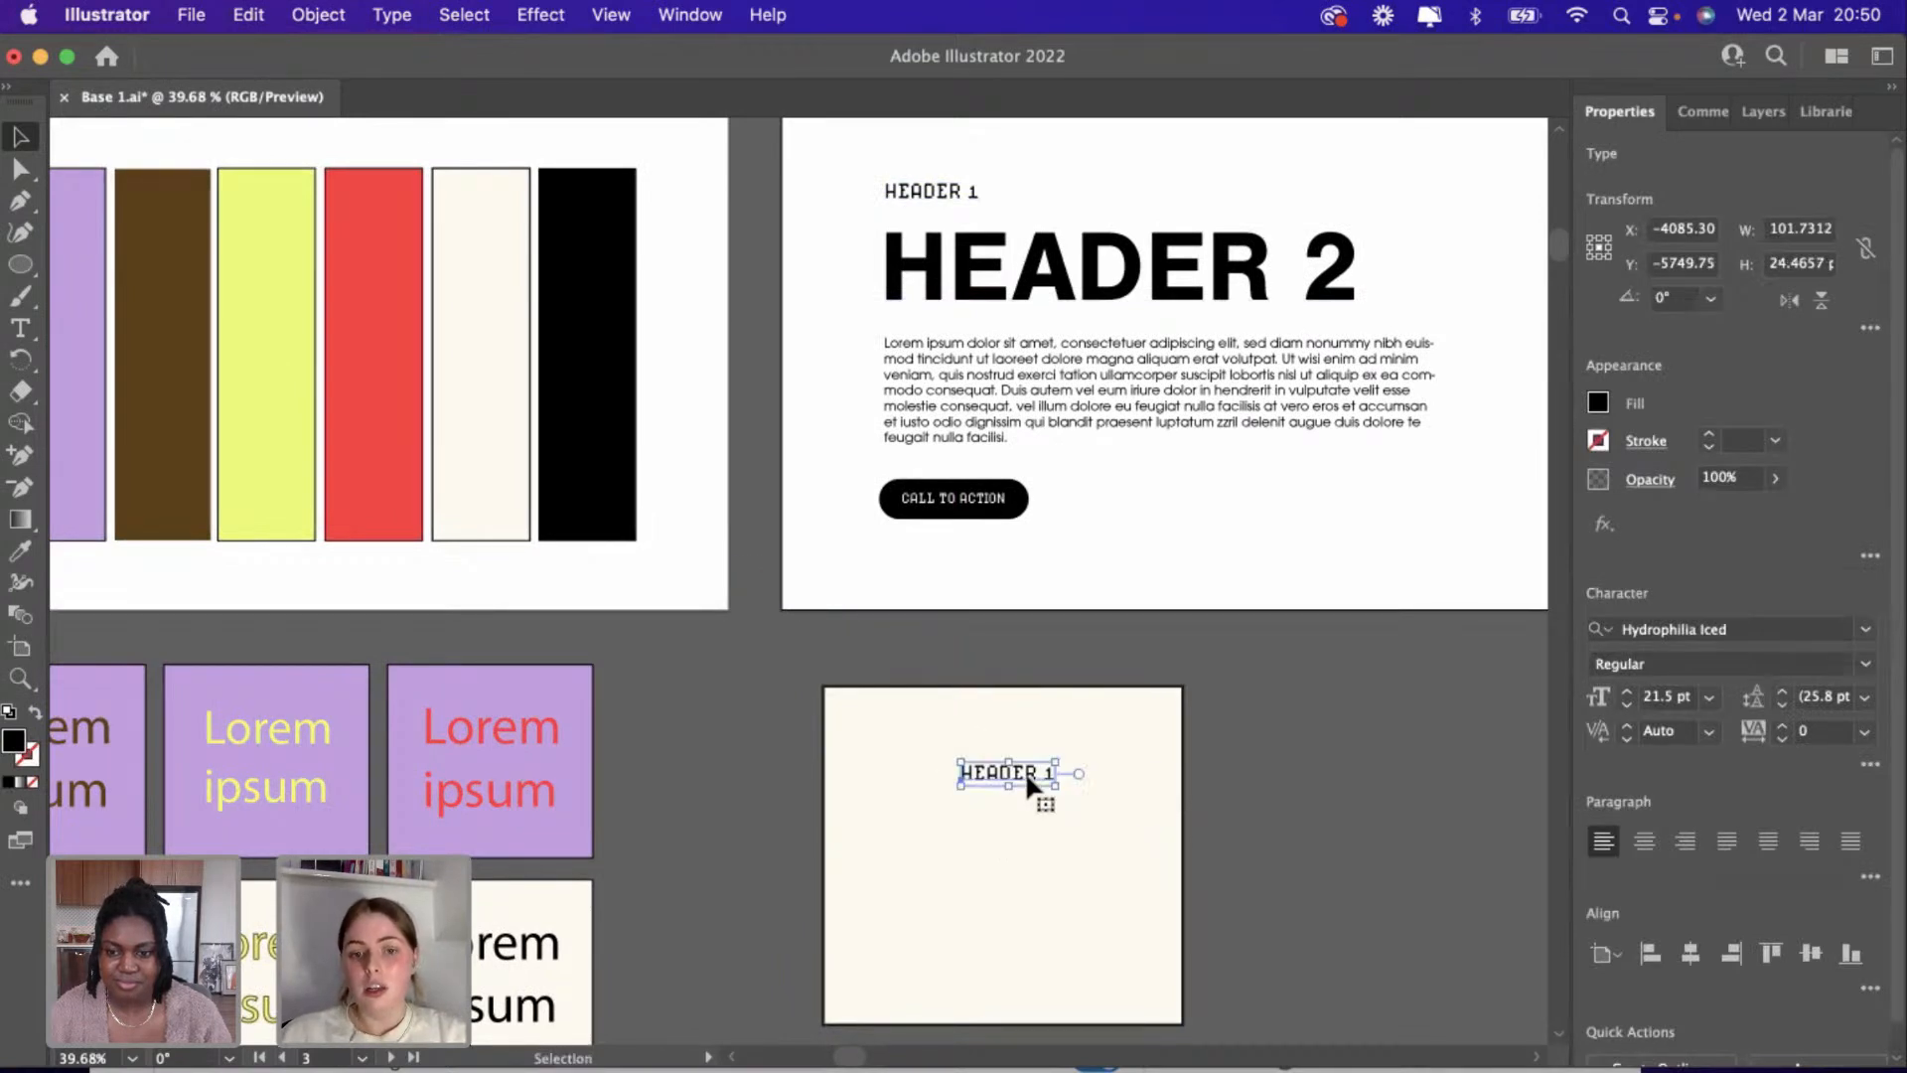
Copy the "HEADER 2" text into the cream square below "HEADER 1" and scale it down to about 290 px wide.
left_click(1061, 296)
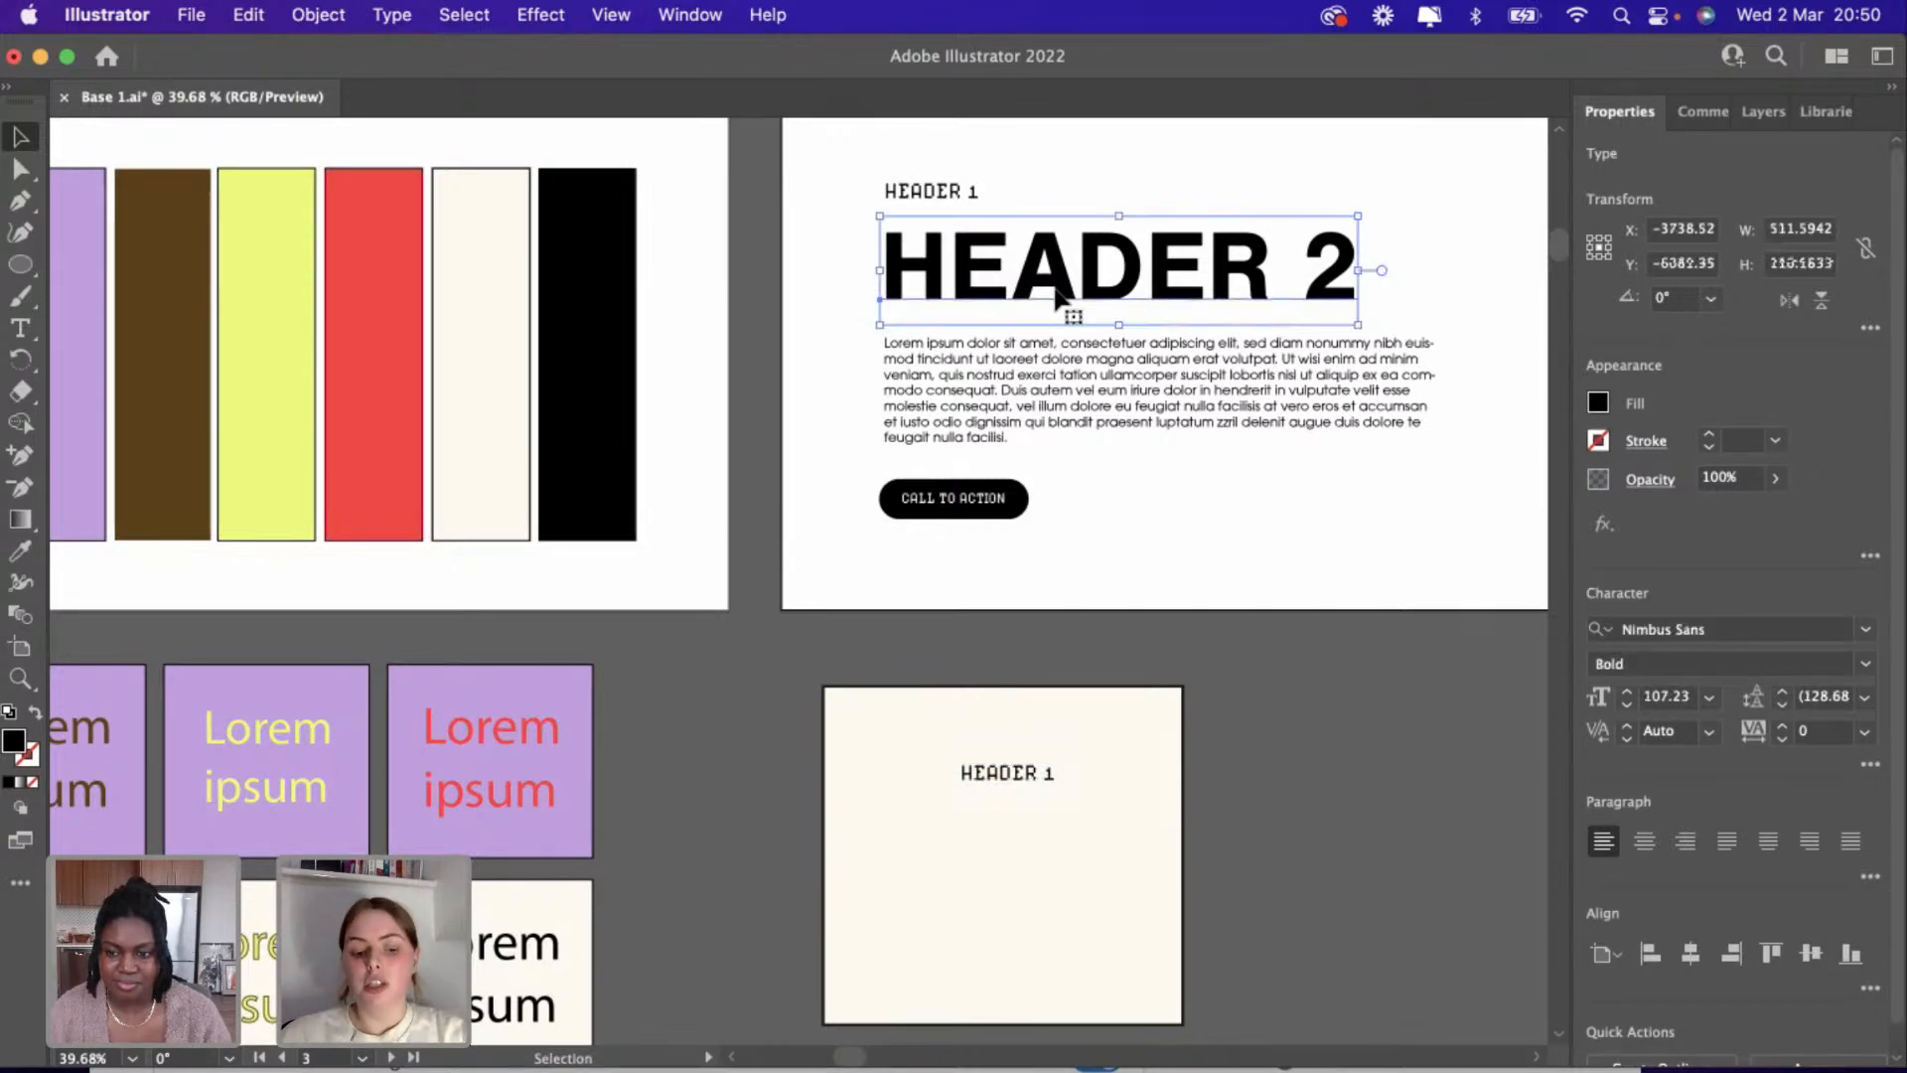
key("super+v")
left_click_drag(785, 616, 1109, 889)
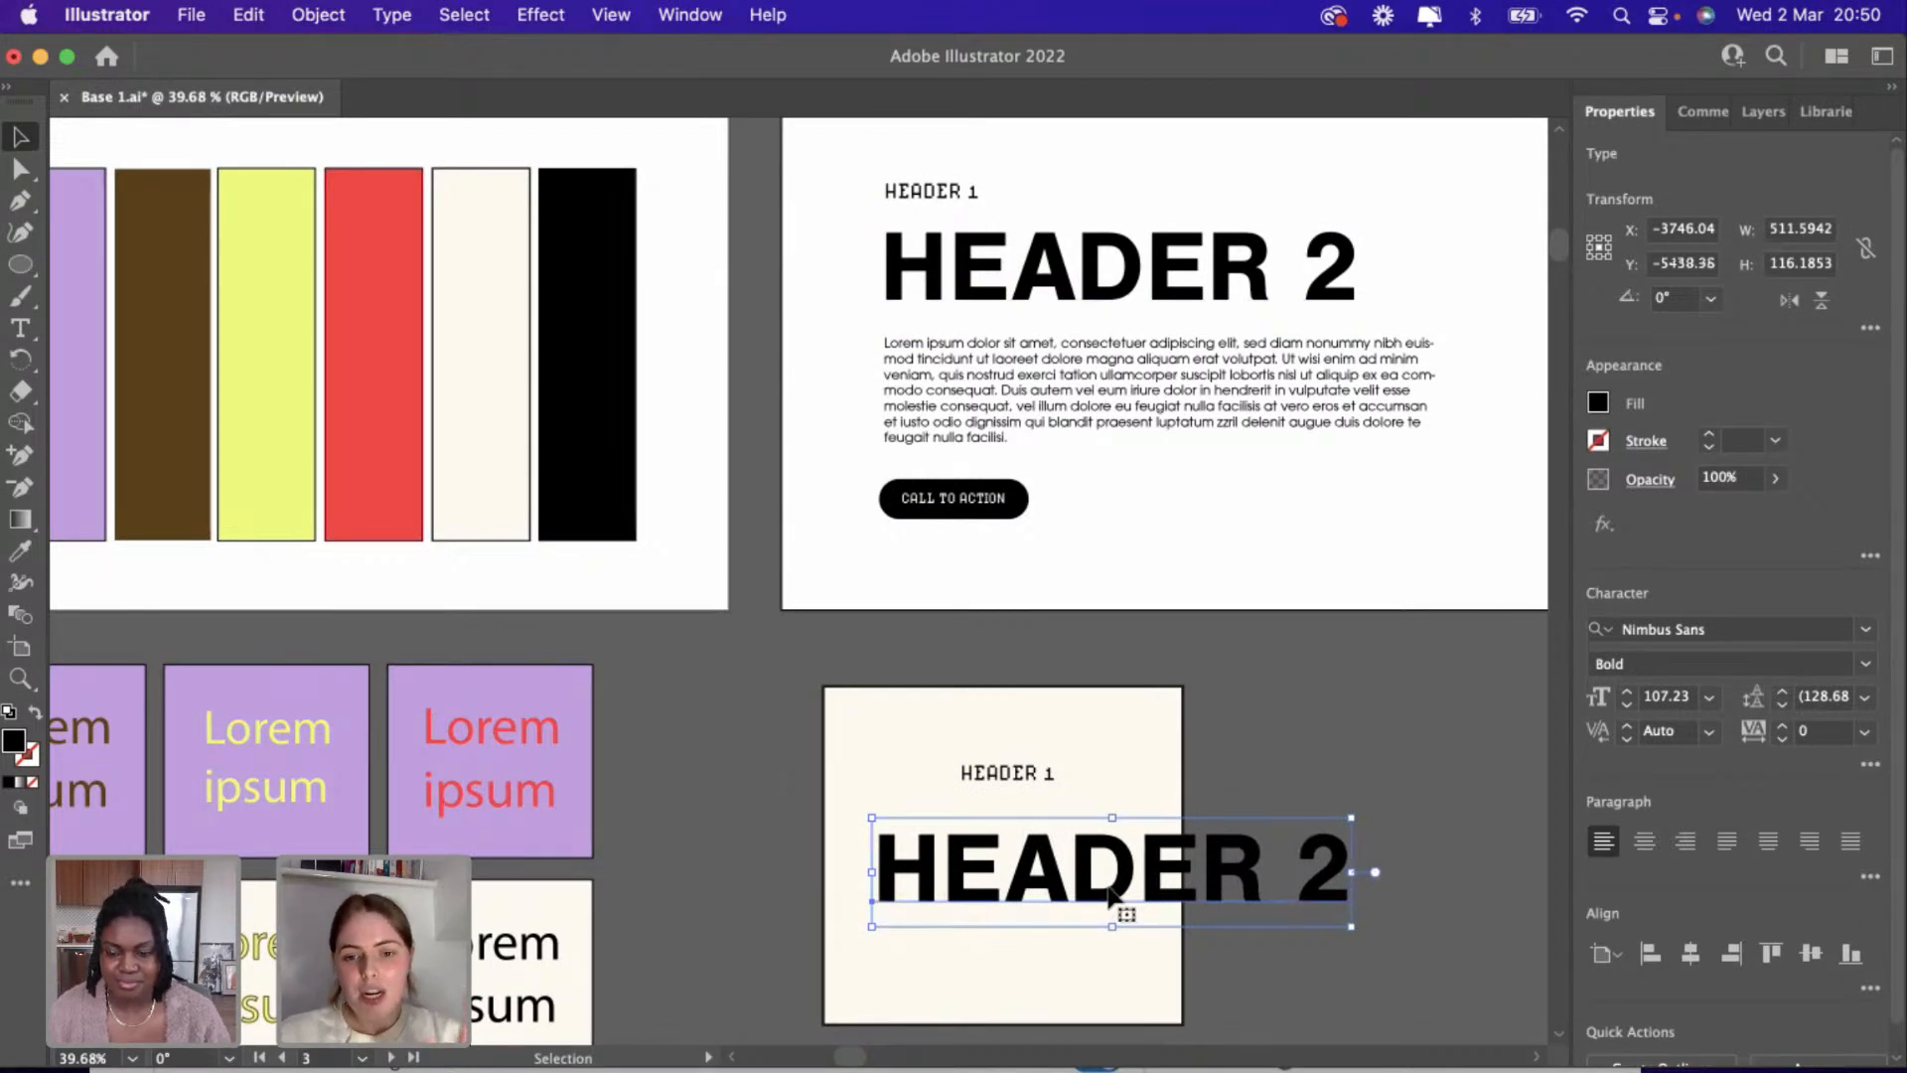
left_click_drag(1353, 929, 1141, 892)
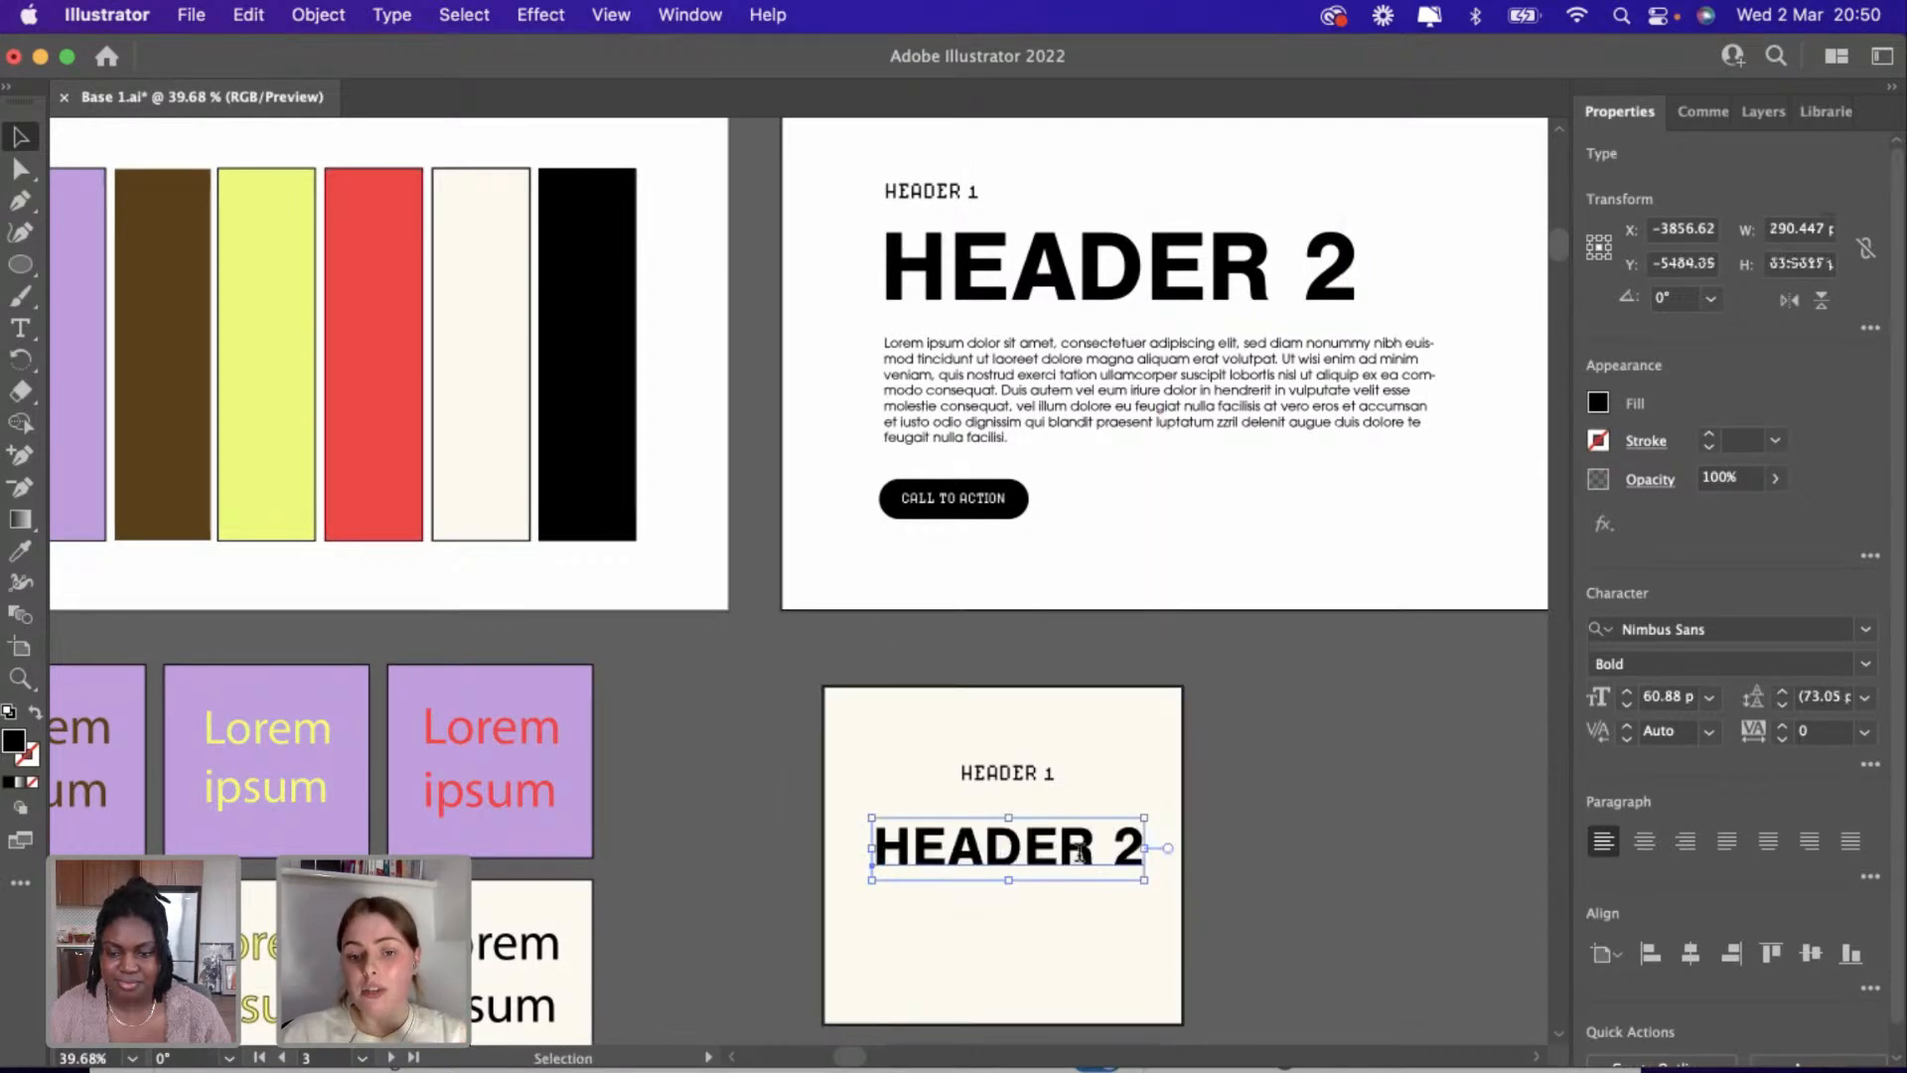
Change the copied "HEADER 2" text to read "HEADER TWO", with "TWO" on a second line.
double_click(1079, 854)
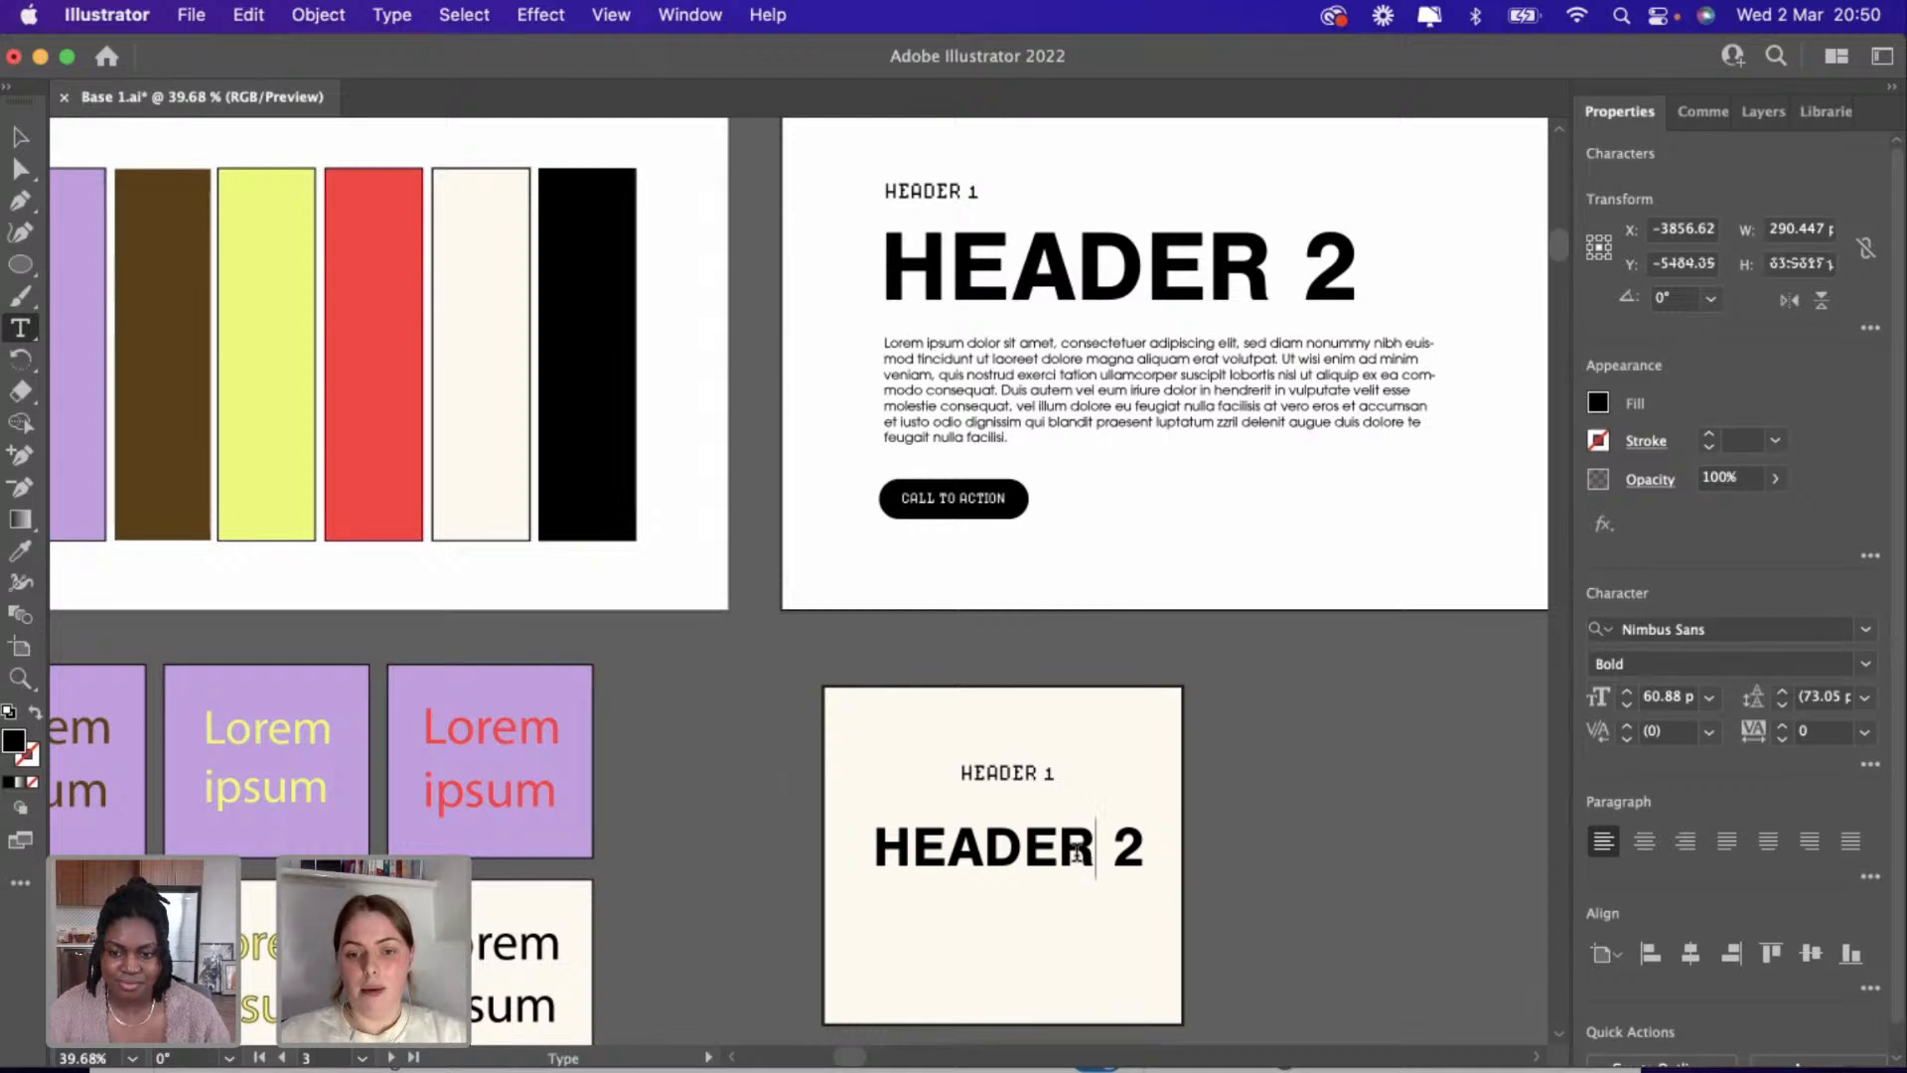
left_click_drag(1108, 857, 1172, 854)
key("BackSpace")
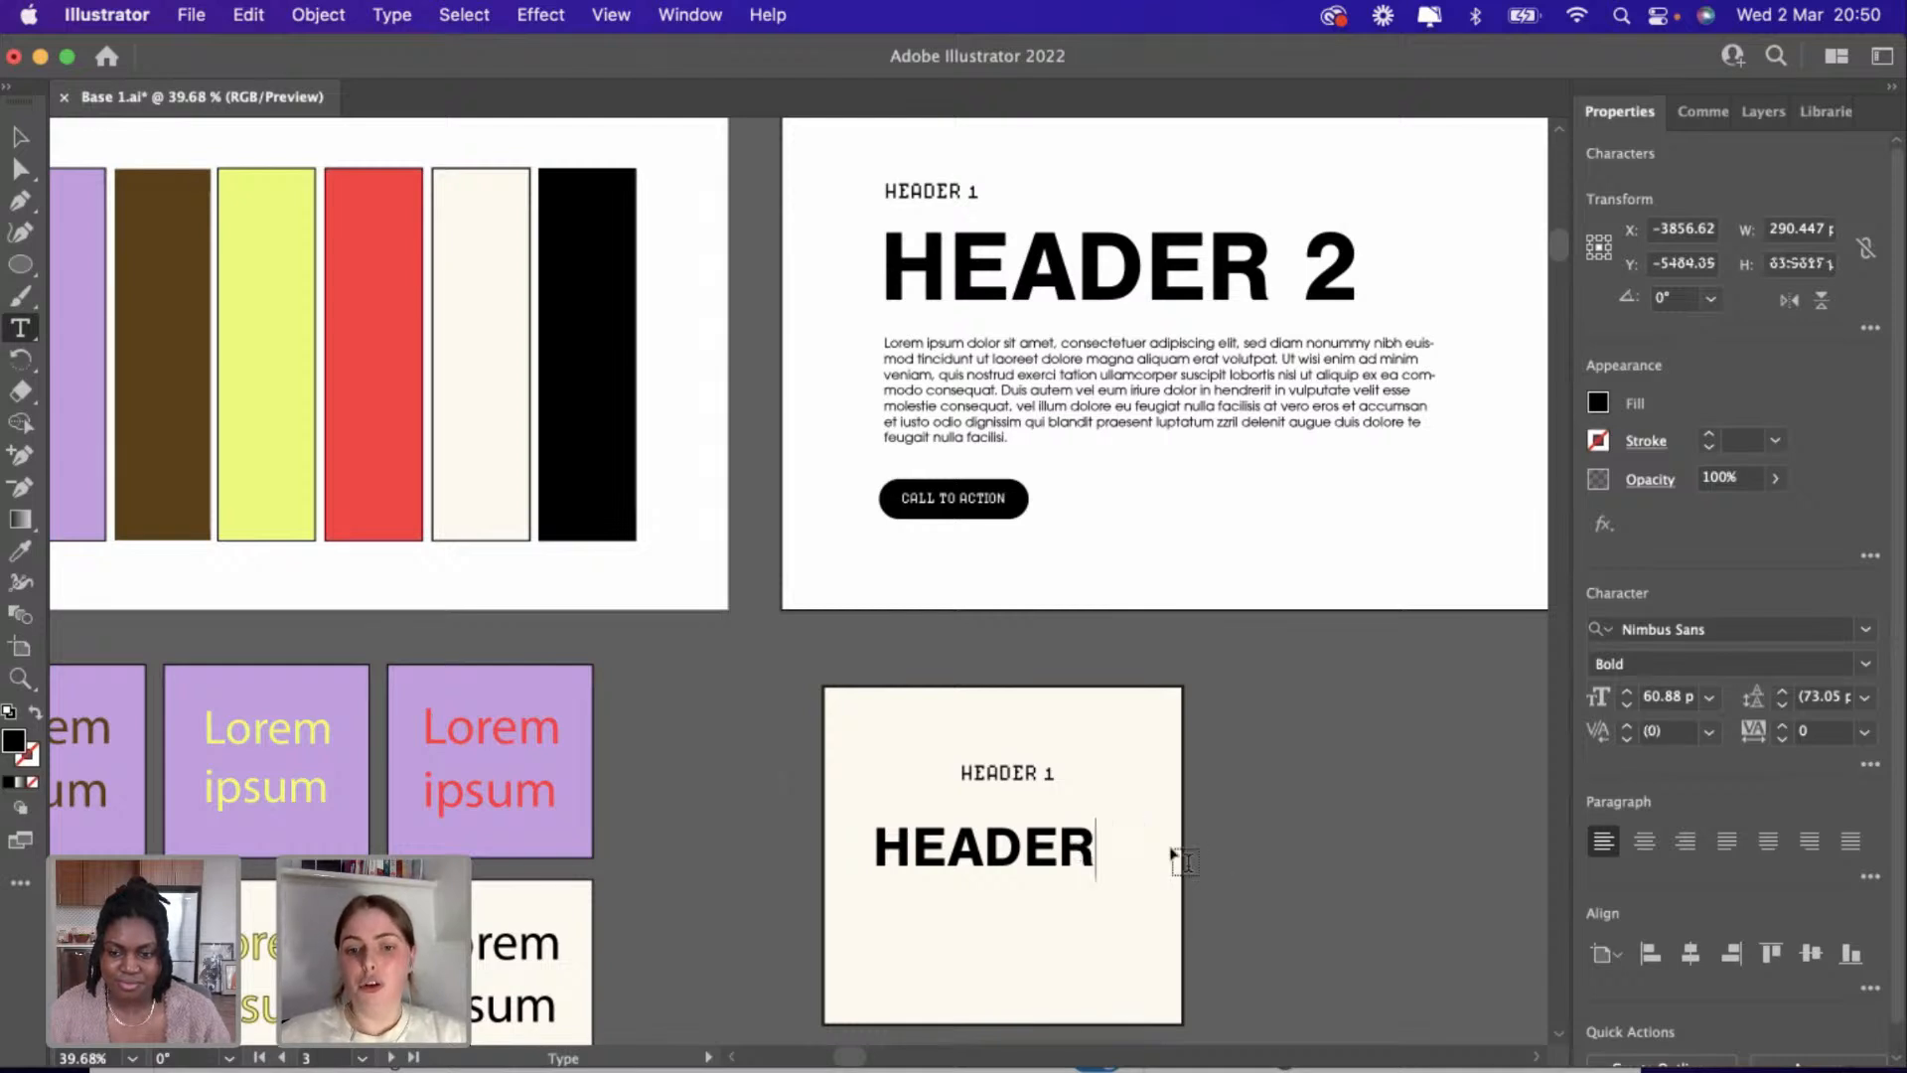
key("Return")
type("t")
key("BackSpace")
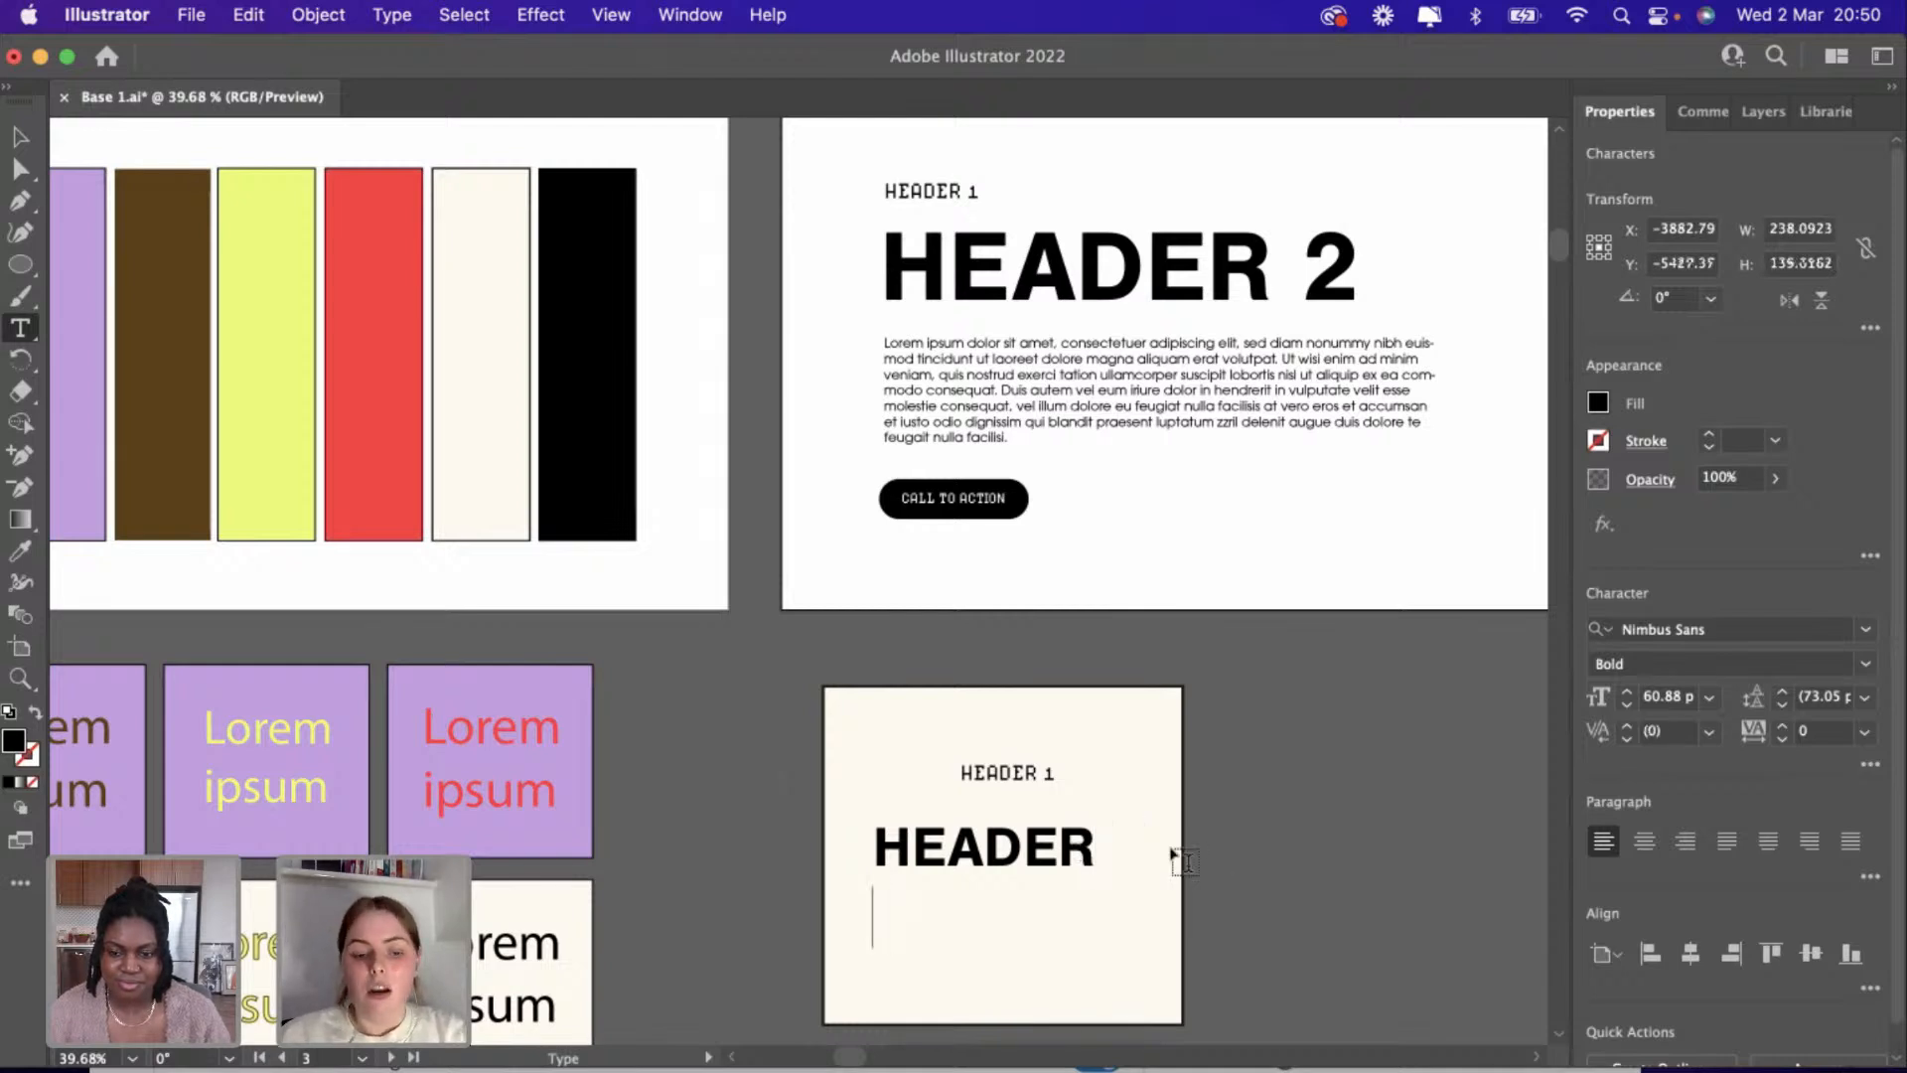
type("TWO")
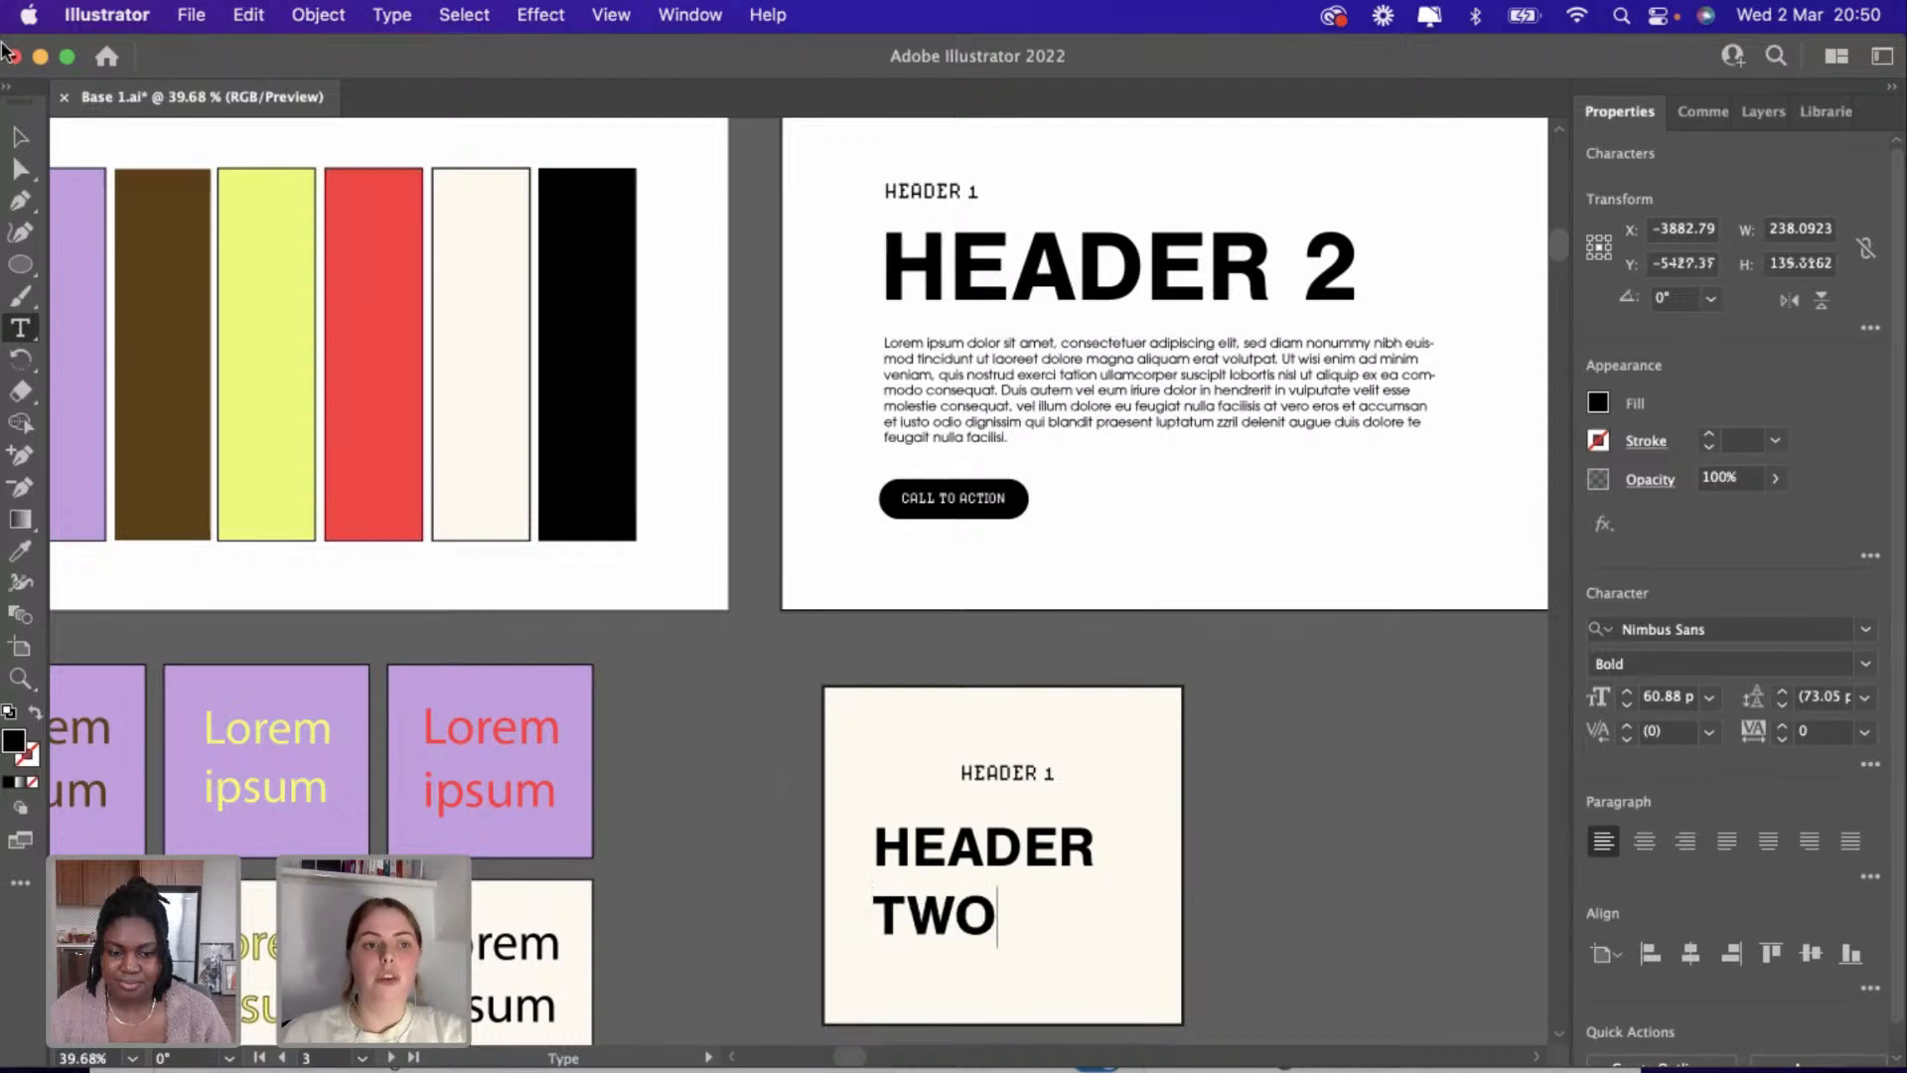
left_click(20, 136)
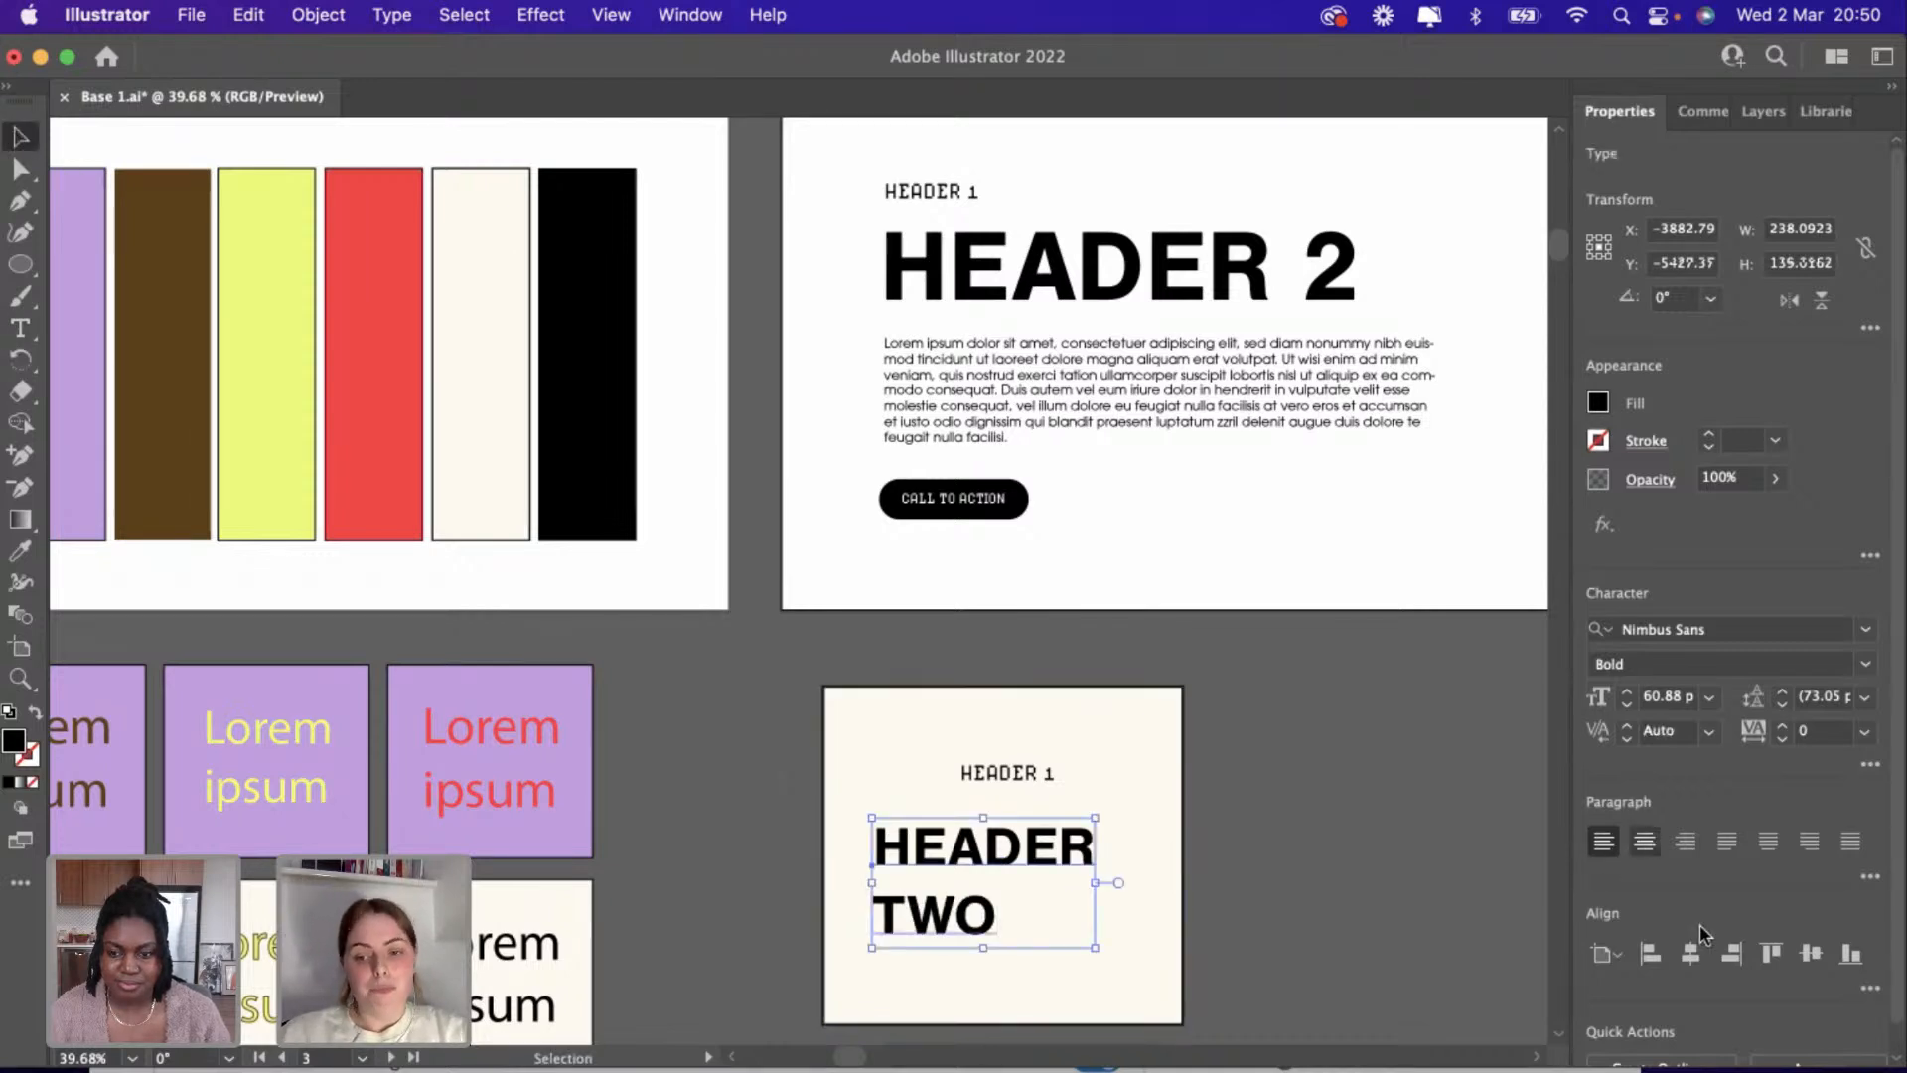
Centre-align the two lines of the "HEADER TWO" text and tighten its leading to 55 pt.
left_click(1692, 953)
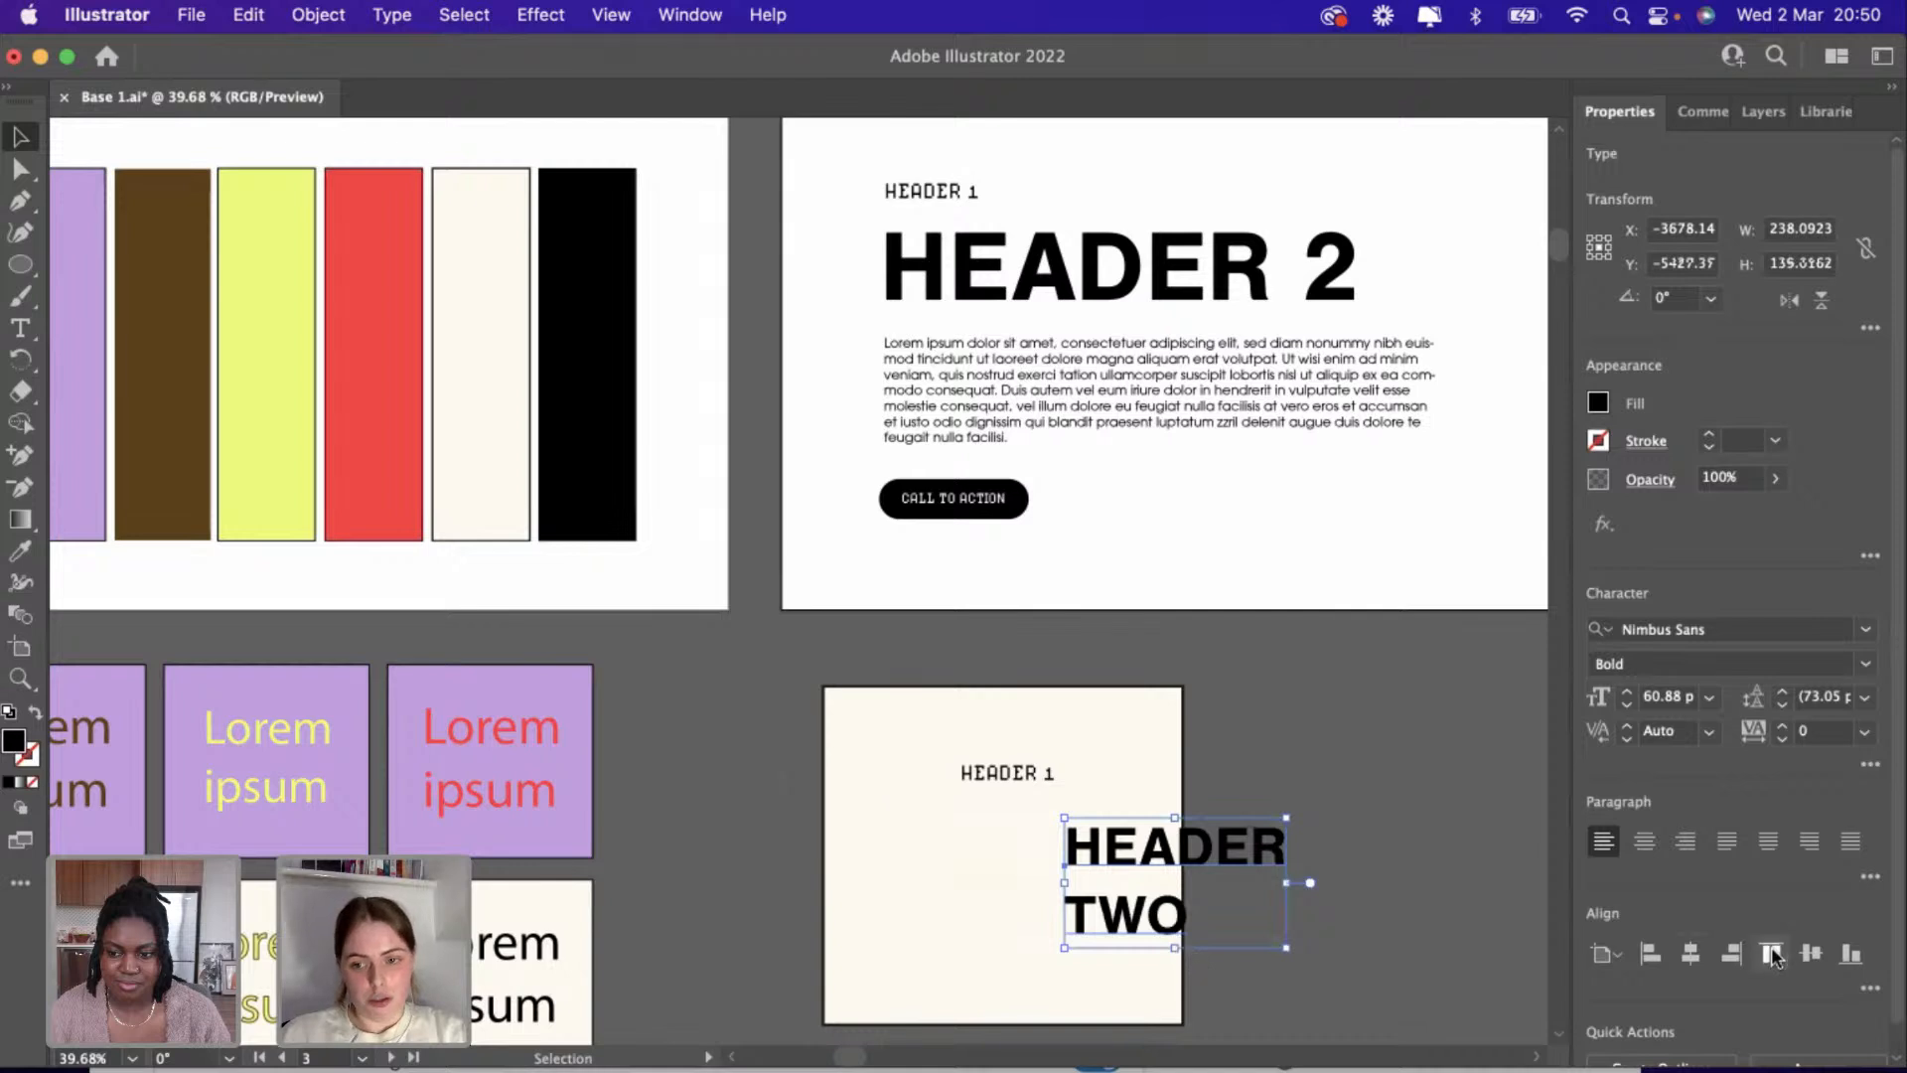
left_click(1644, 844)
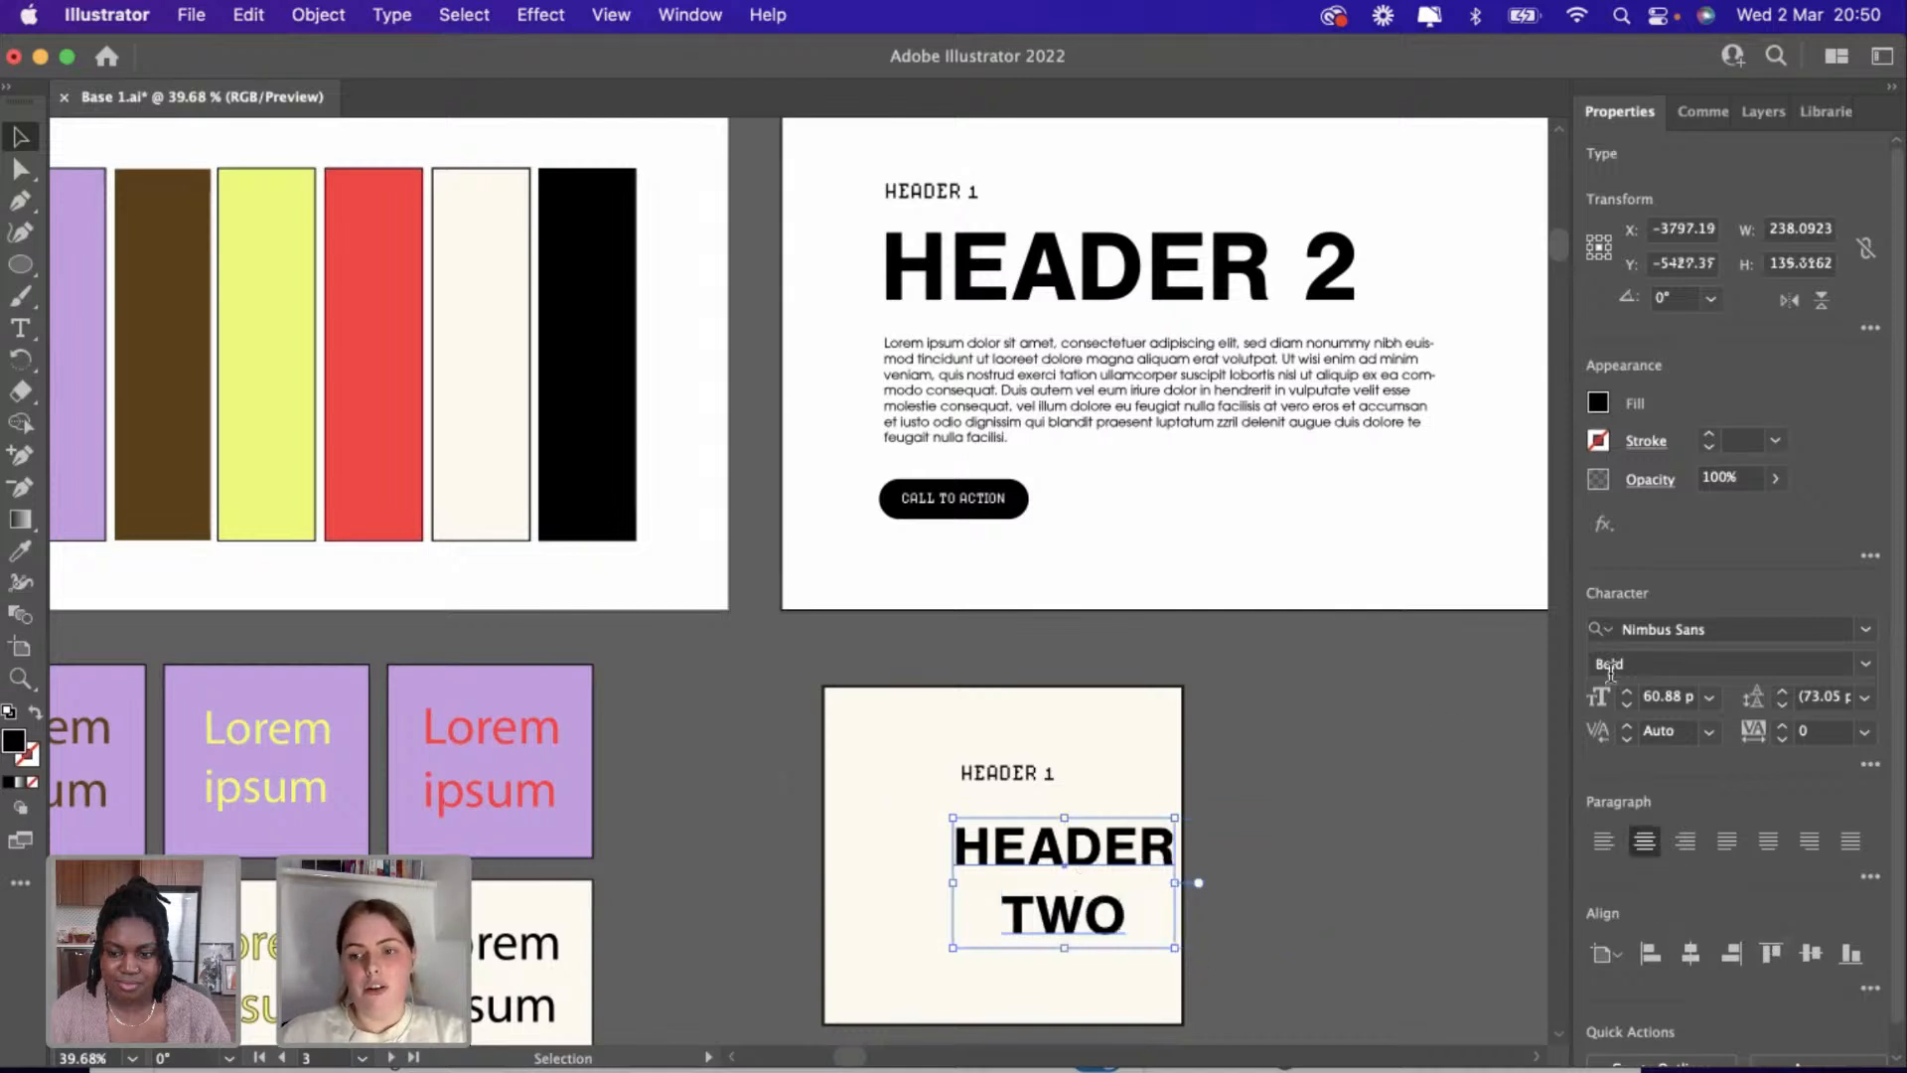
left_click(1782, 704)
left_click(1782, 703)
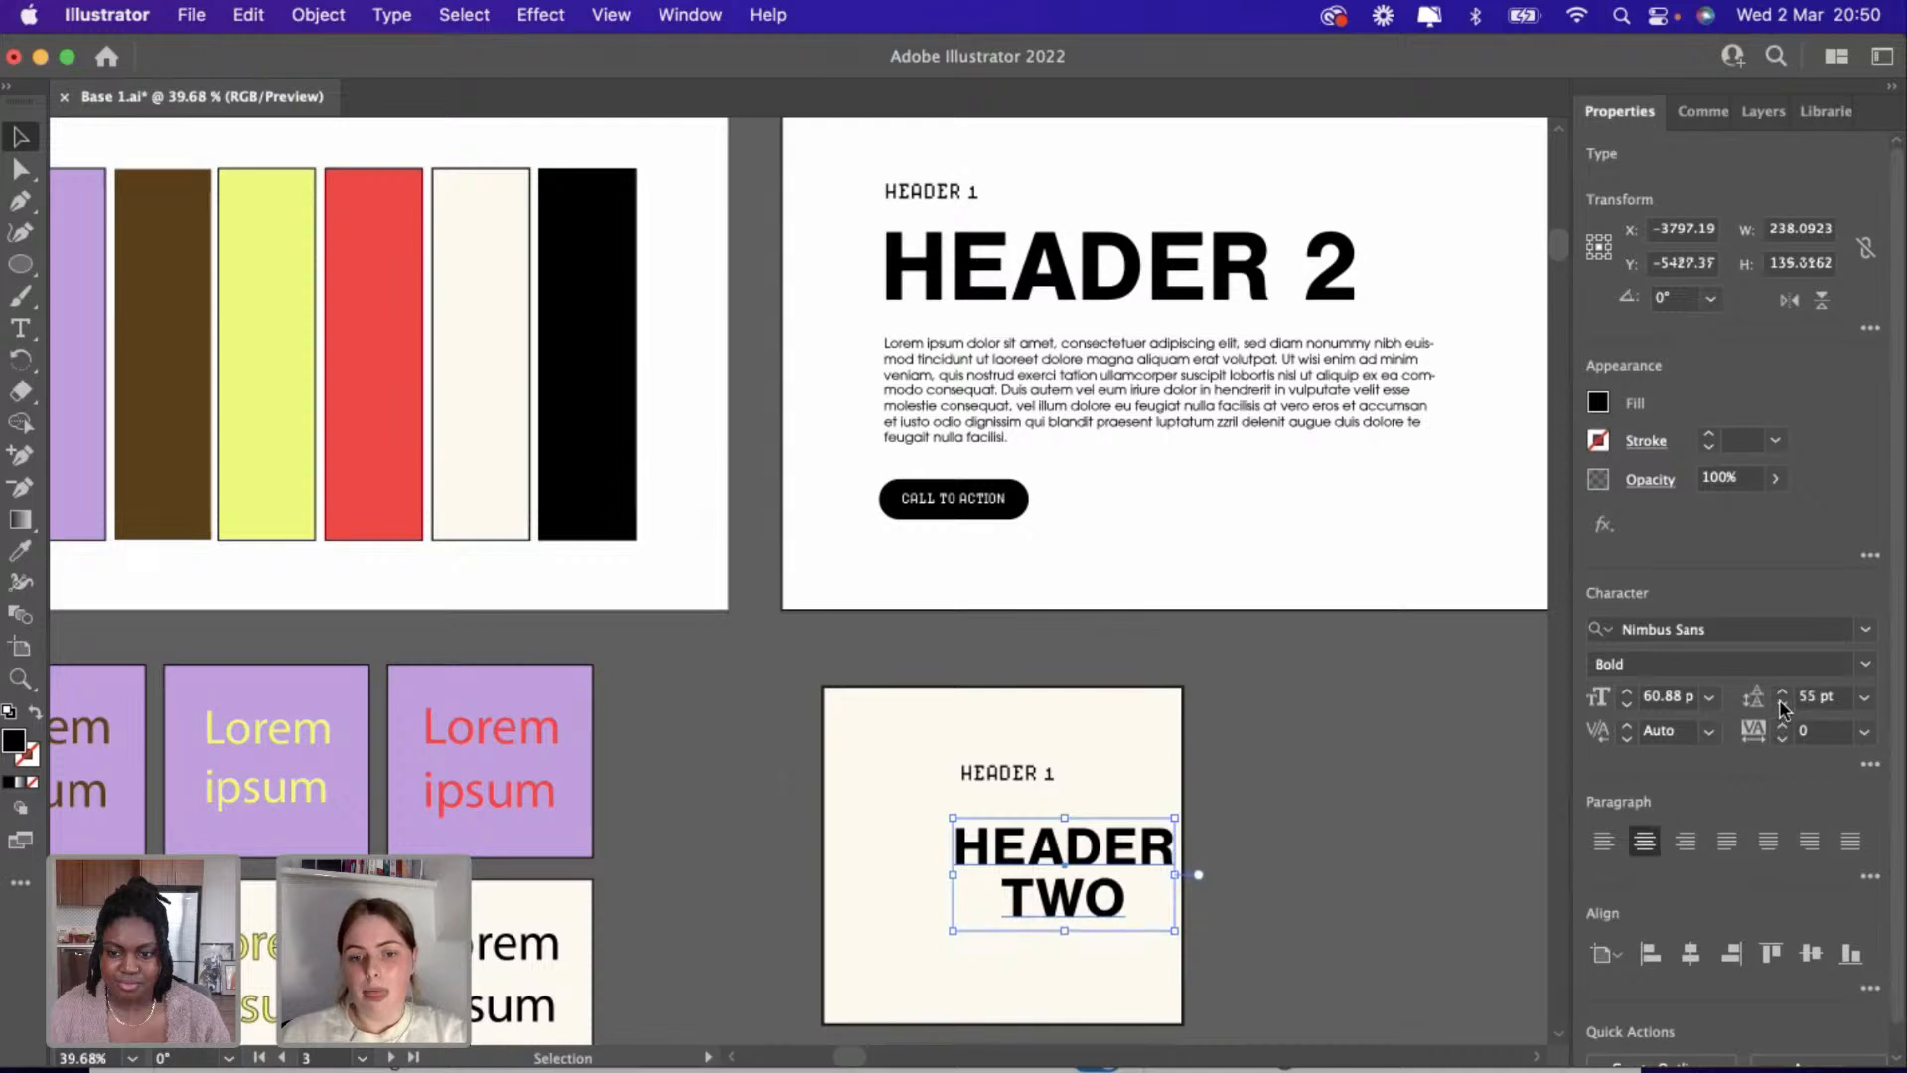
Move the "HEADER TWO" text so it sits centred directly beneath "HEADER 1" in the cream square.
left_click_drag(1010, 860, 1027, 807)
scroll(1023, 852, "up", 2)
scroll(1023, 852, "down", 2)
scroll(1023, 852, "right", 1)
scroll(1289, 760, "down", 3)
left_click(1282, 765)
scroll(1280, 764, "down", 2)
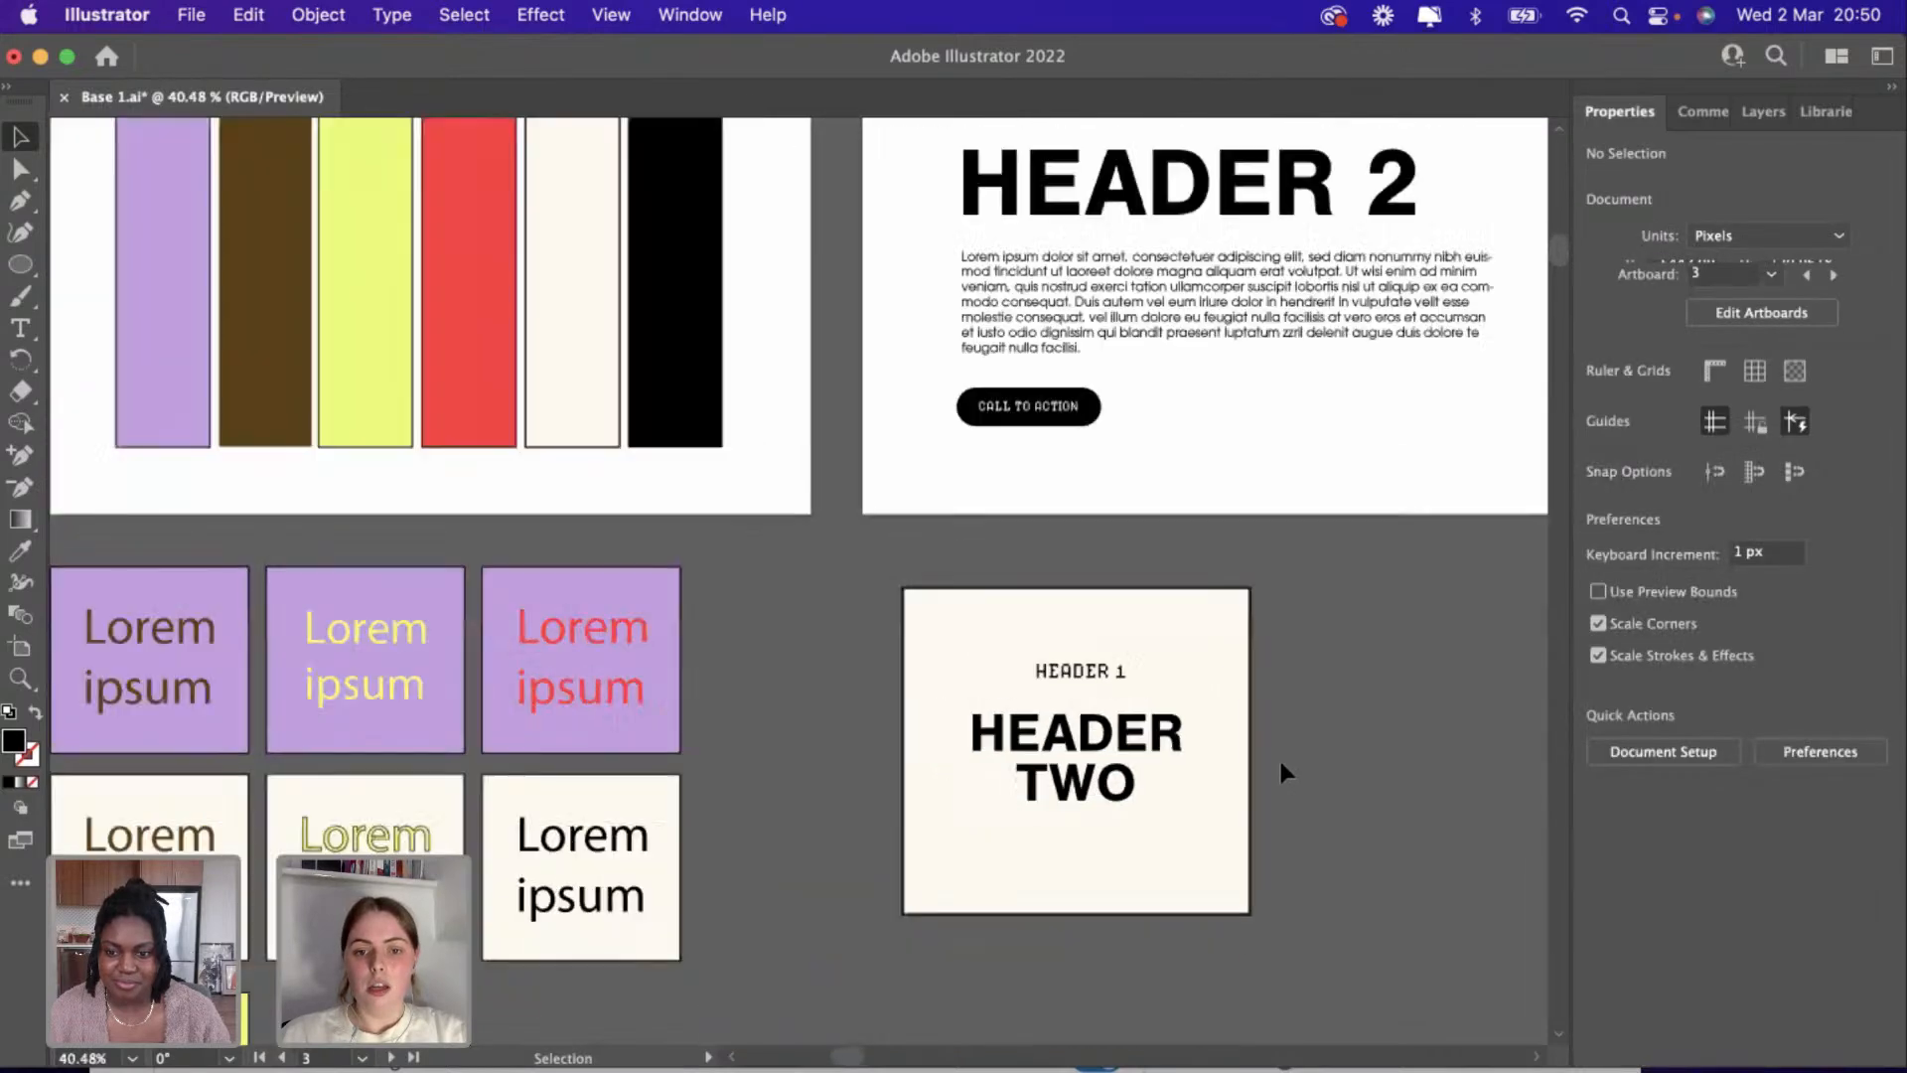
scroll(1280, 765, "right", 2)
scroll(1281, 765, "up", 1)
scroll(1232, 779, "right", 1)
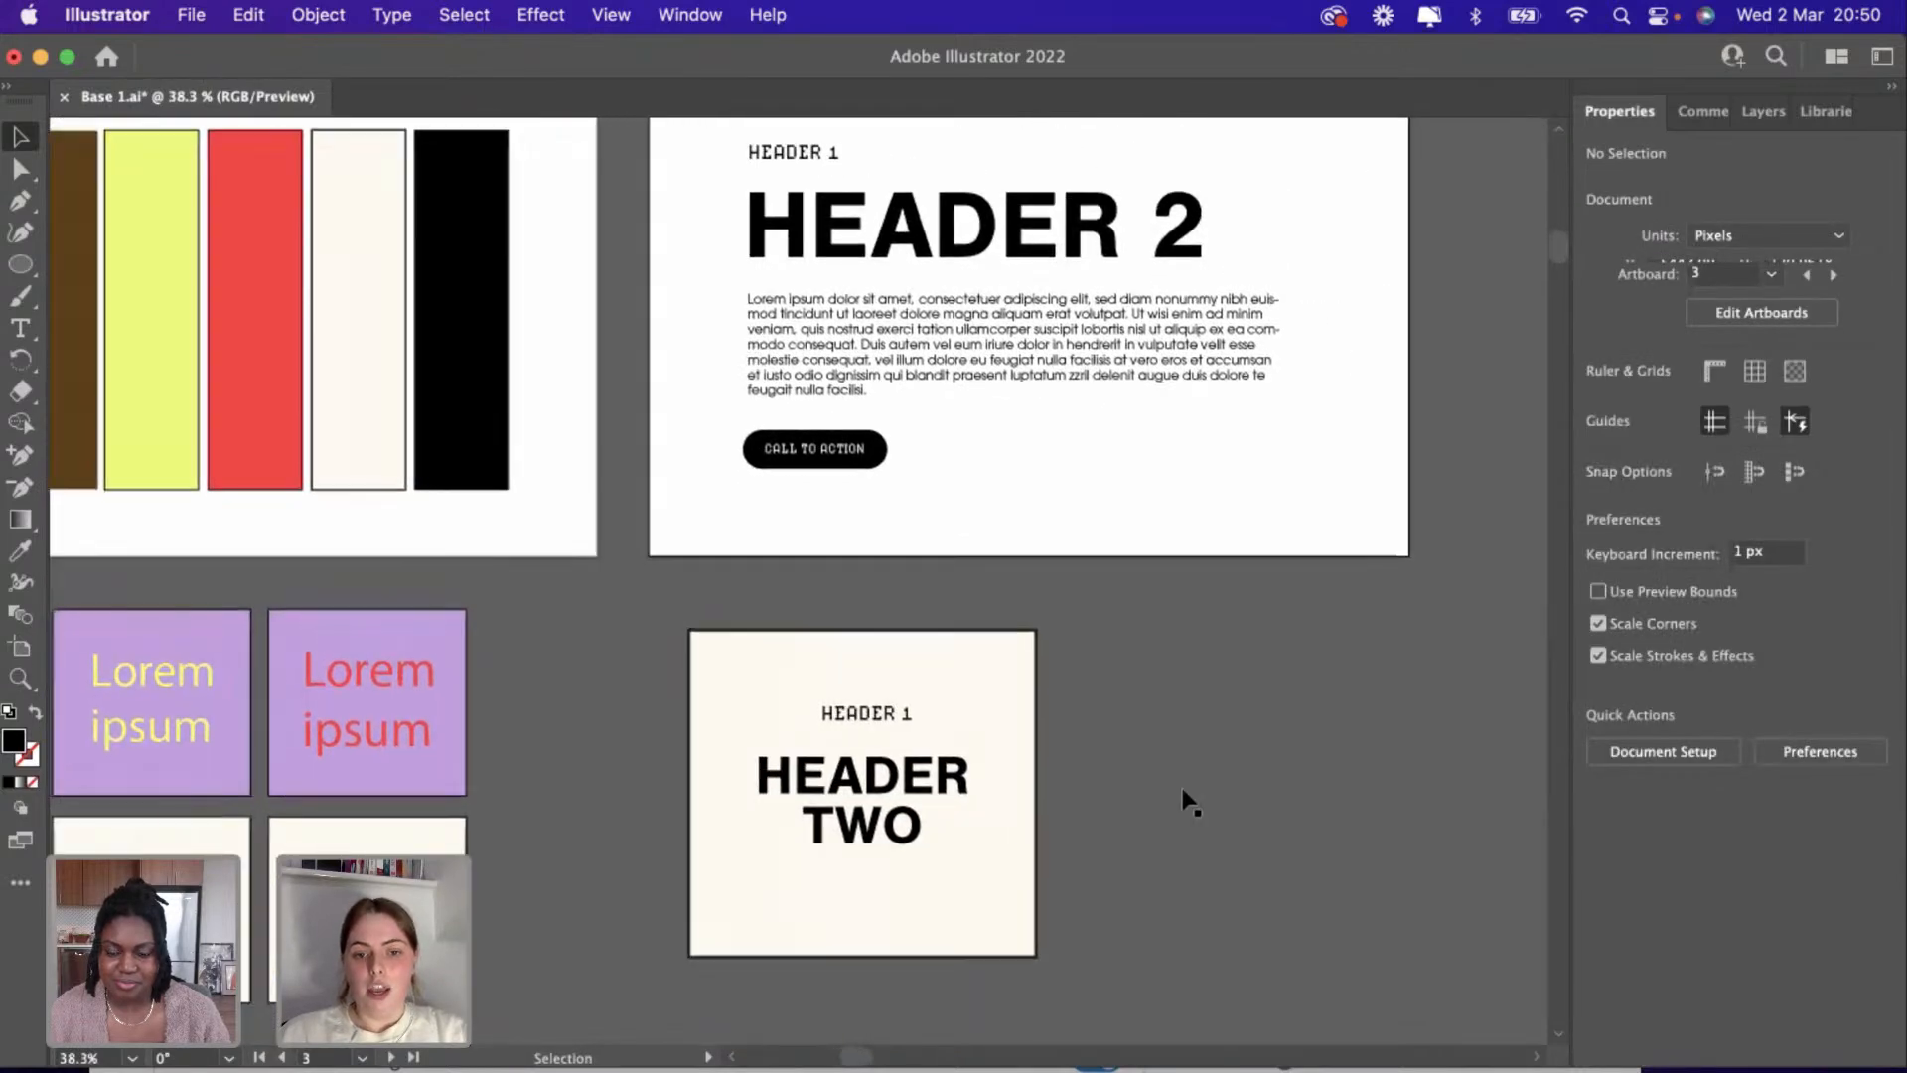
Nudge the "HEADER TWO" text slightly down in the cream square and duplicate the square directly to its right.
left_click(909, 857)
left_click_drag(887, 827, 887, 839)
left_click(717, 699)
left_click_drag(757, 702, 1160, 854)
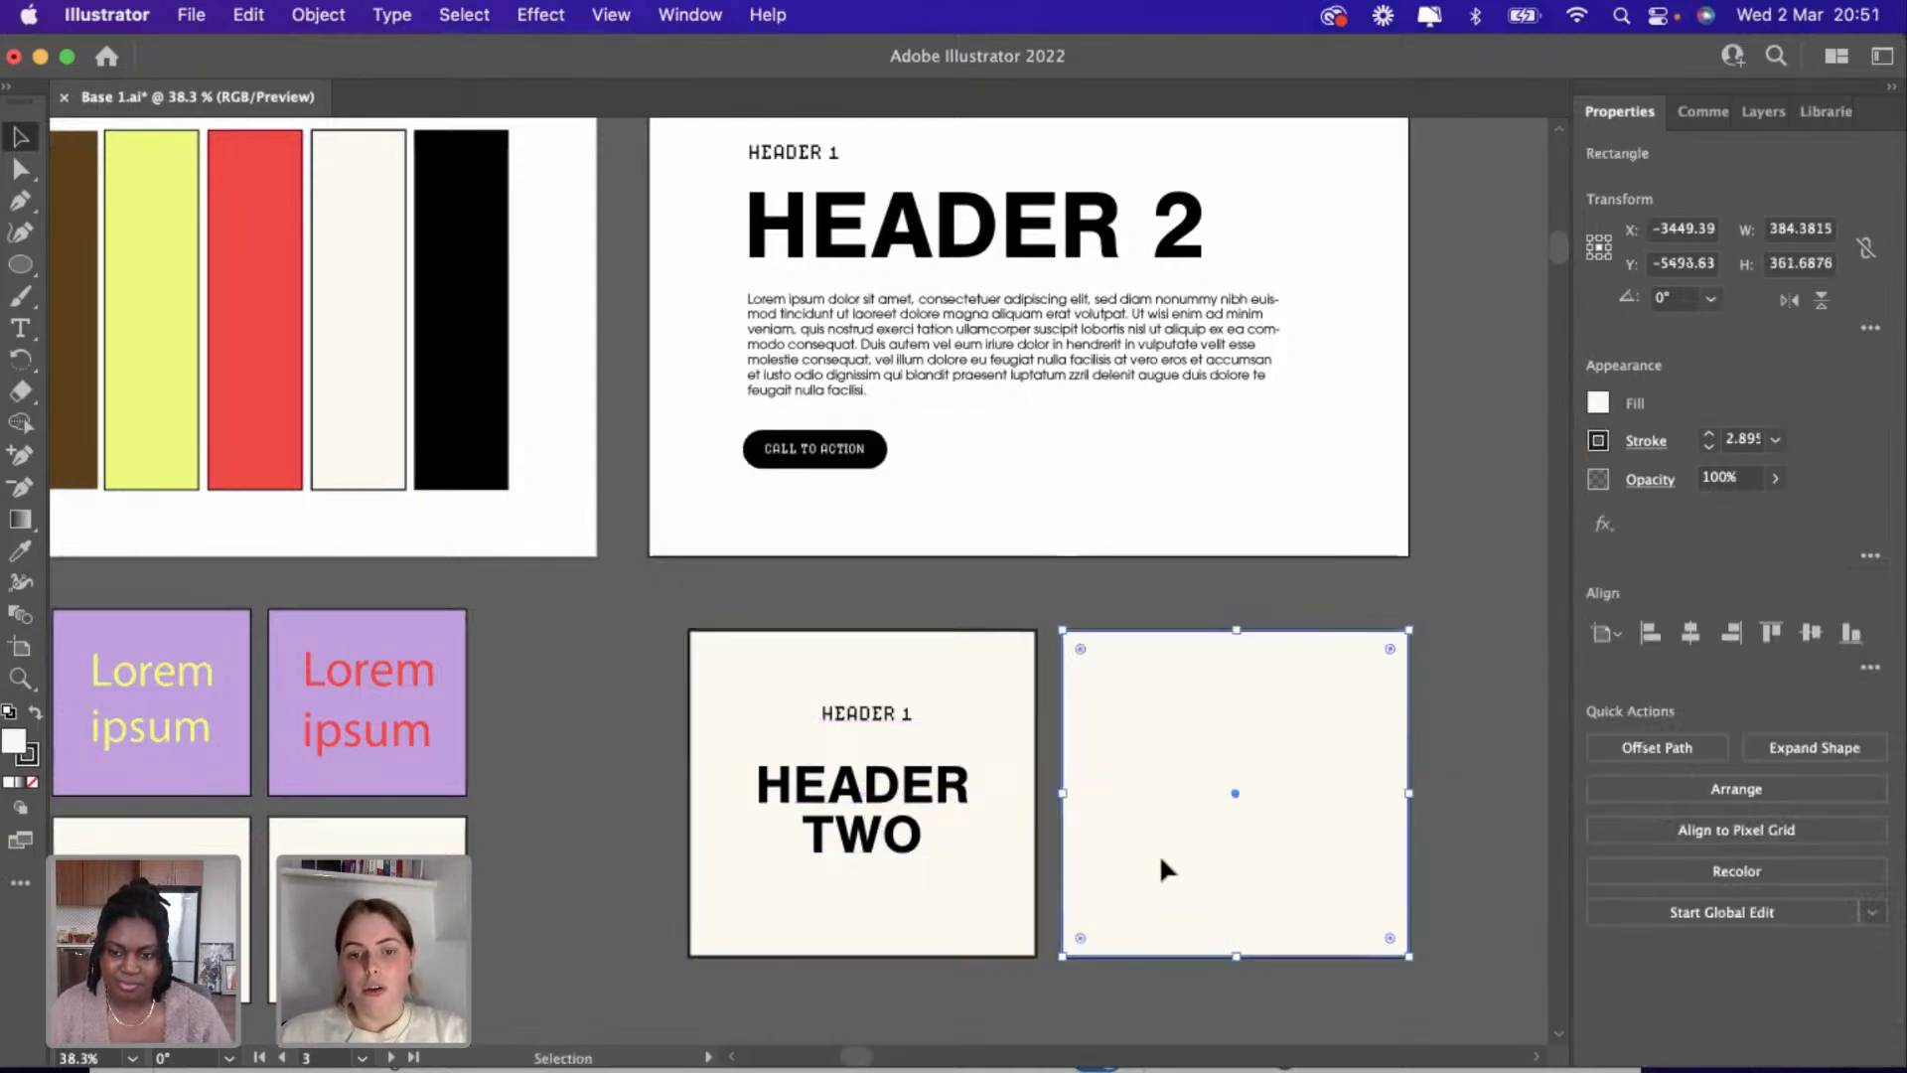
Copy the "HEADER TWO" text into the upper part of the second cream square, centred horizontally.
scroll(1160, 855, "right", 5)
left_click(507, 823)
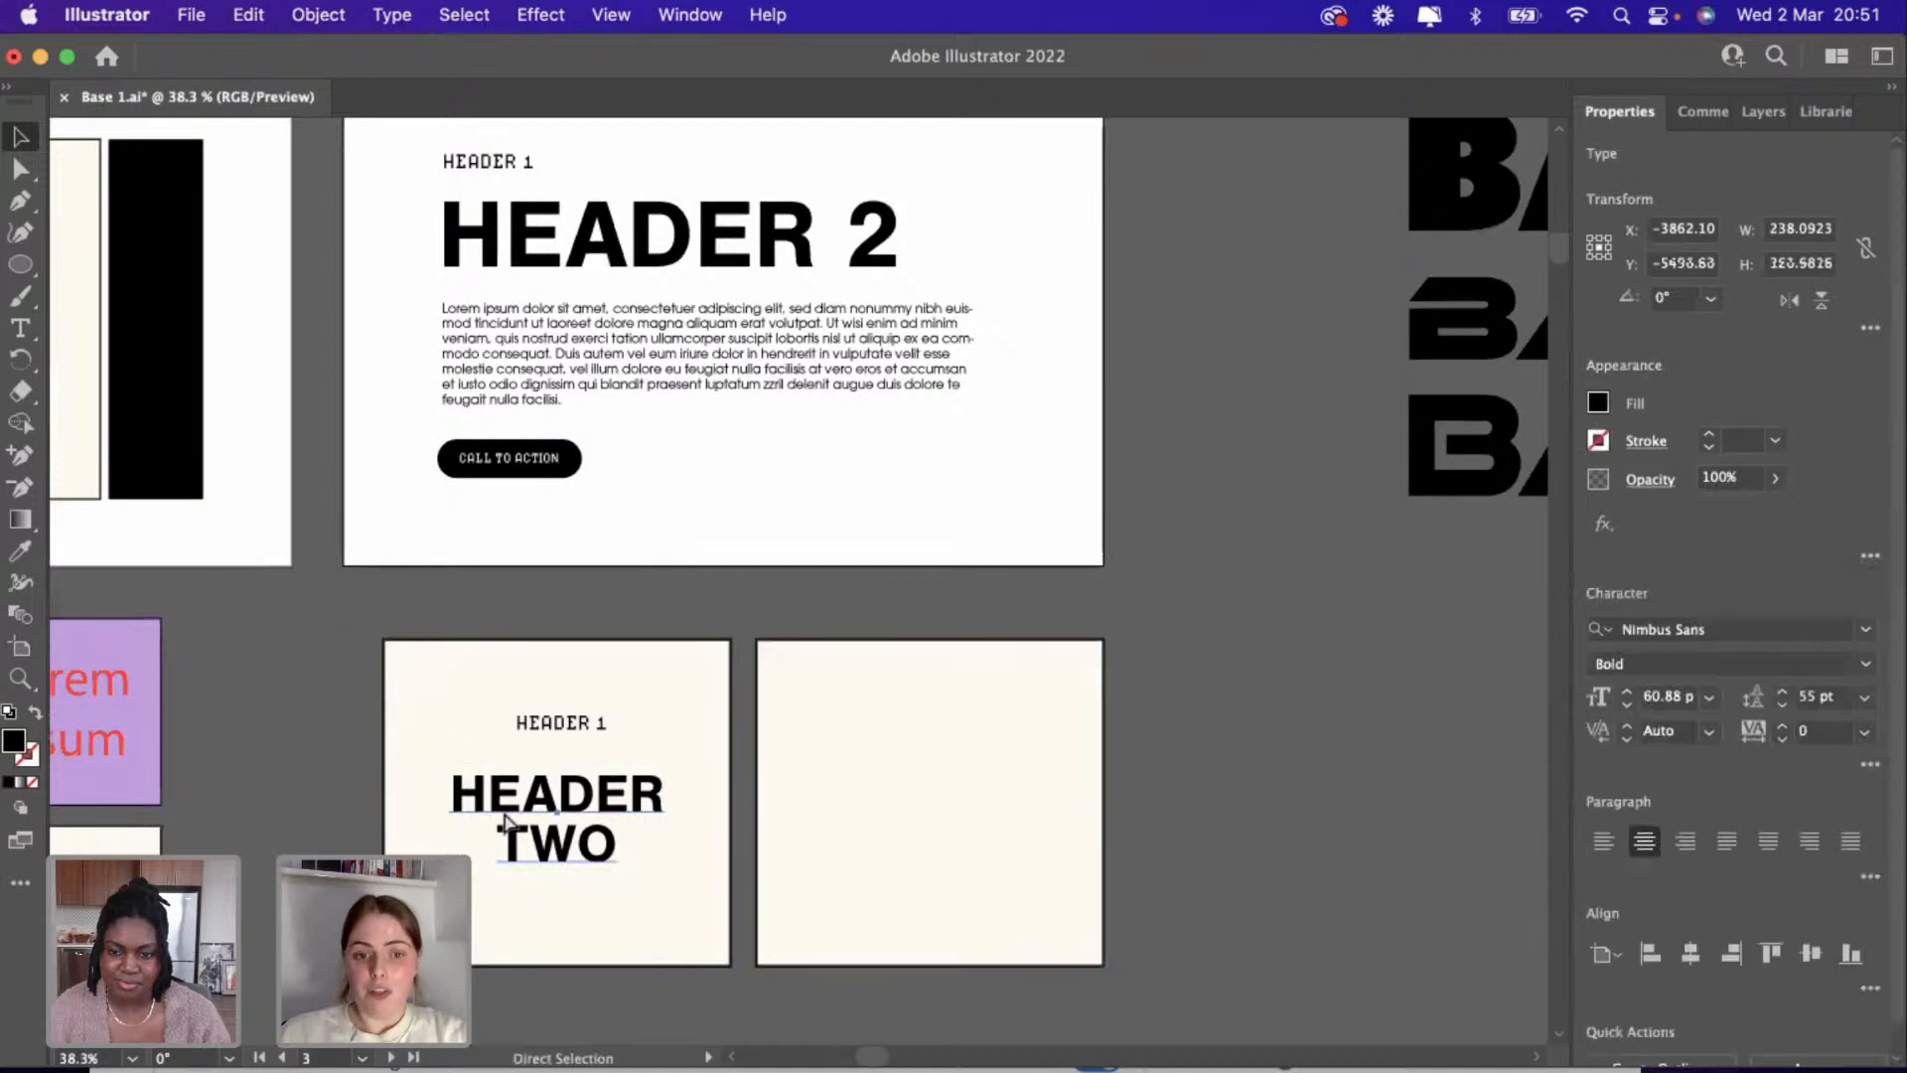
left_click_drag(506, 823, 979, 733)
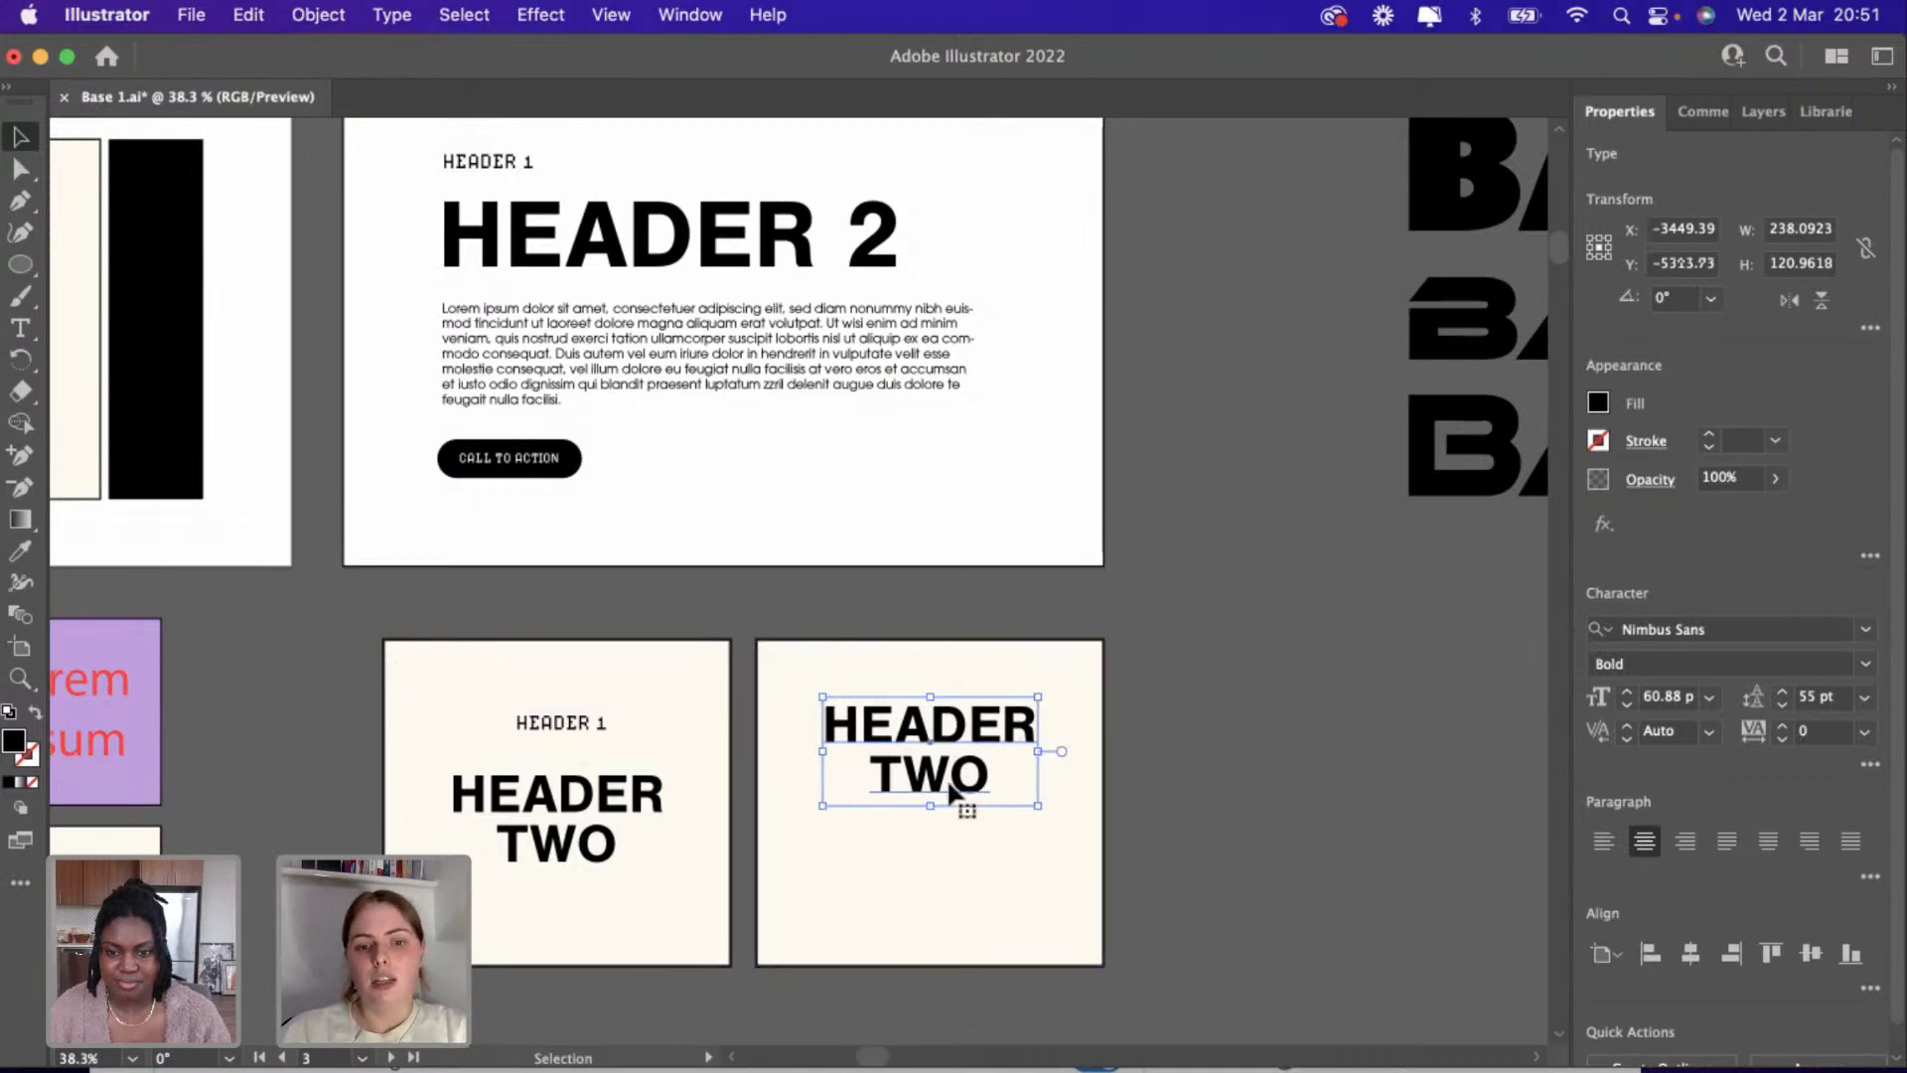
Copy the lorem ipsum paragraph below "HEADER TWO" in the second square, narrow its frame to about 256 px, and shift the header up slightly.
left_click(682, 370)
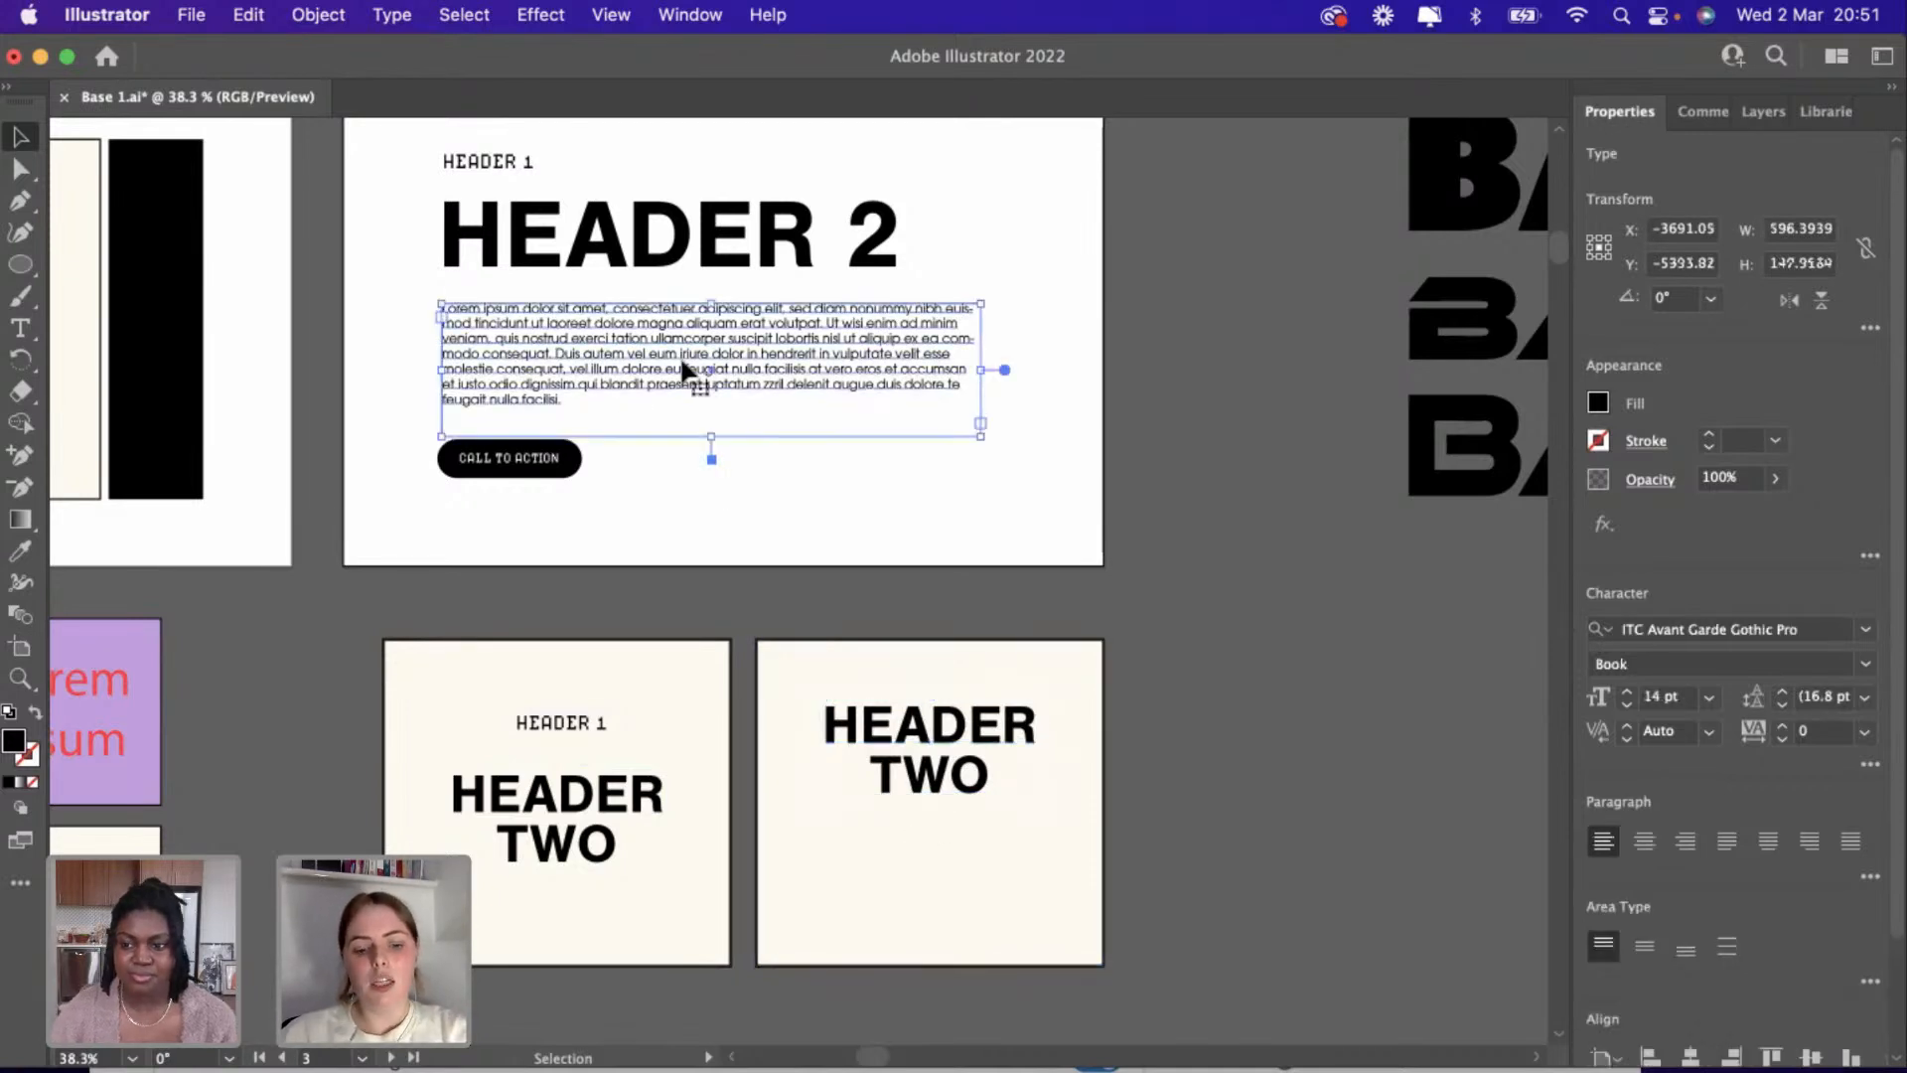
key("super+c")
key("super+v")
left_click_drag(1040, 606, 993, 885)
left_click_drag(897, 753, 897, 728)
left_click_drag(904, 834, 892, 821)
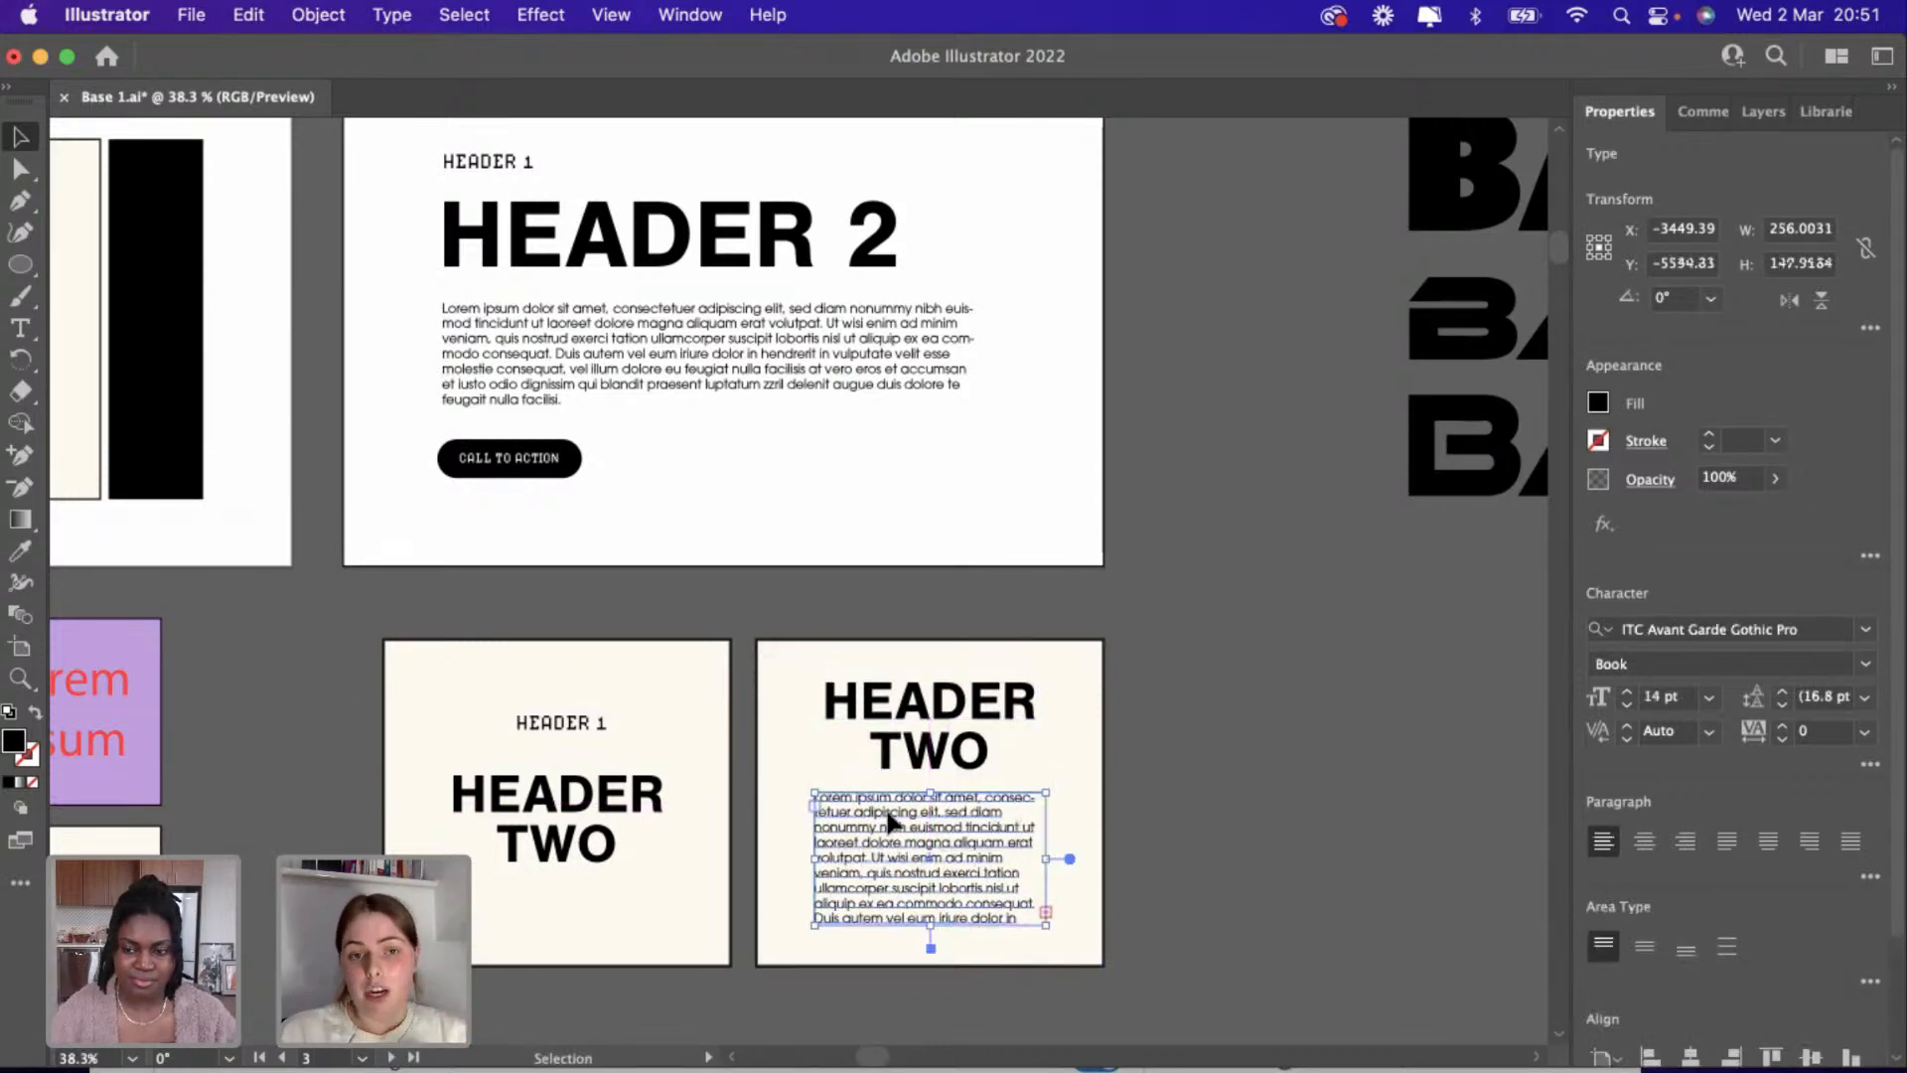
left_click(1168, 825)
Compare the header and body text in the two cream squares with the typography artboard's headers, paragraph and call-to-action button.
scroll(988, 873, "up", 5)
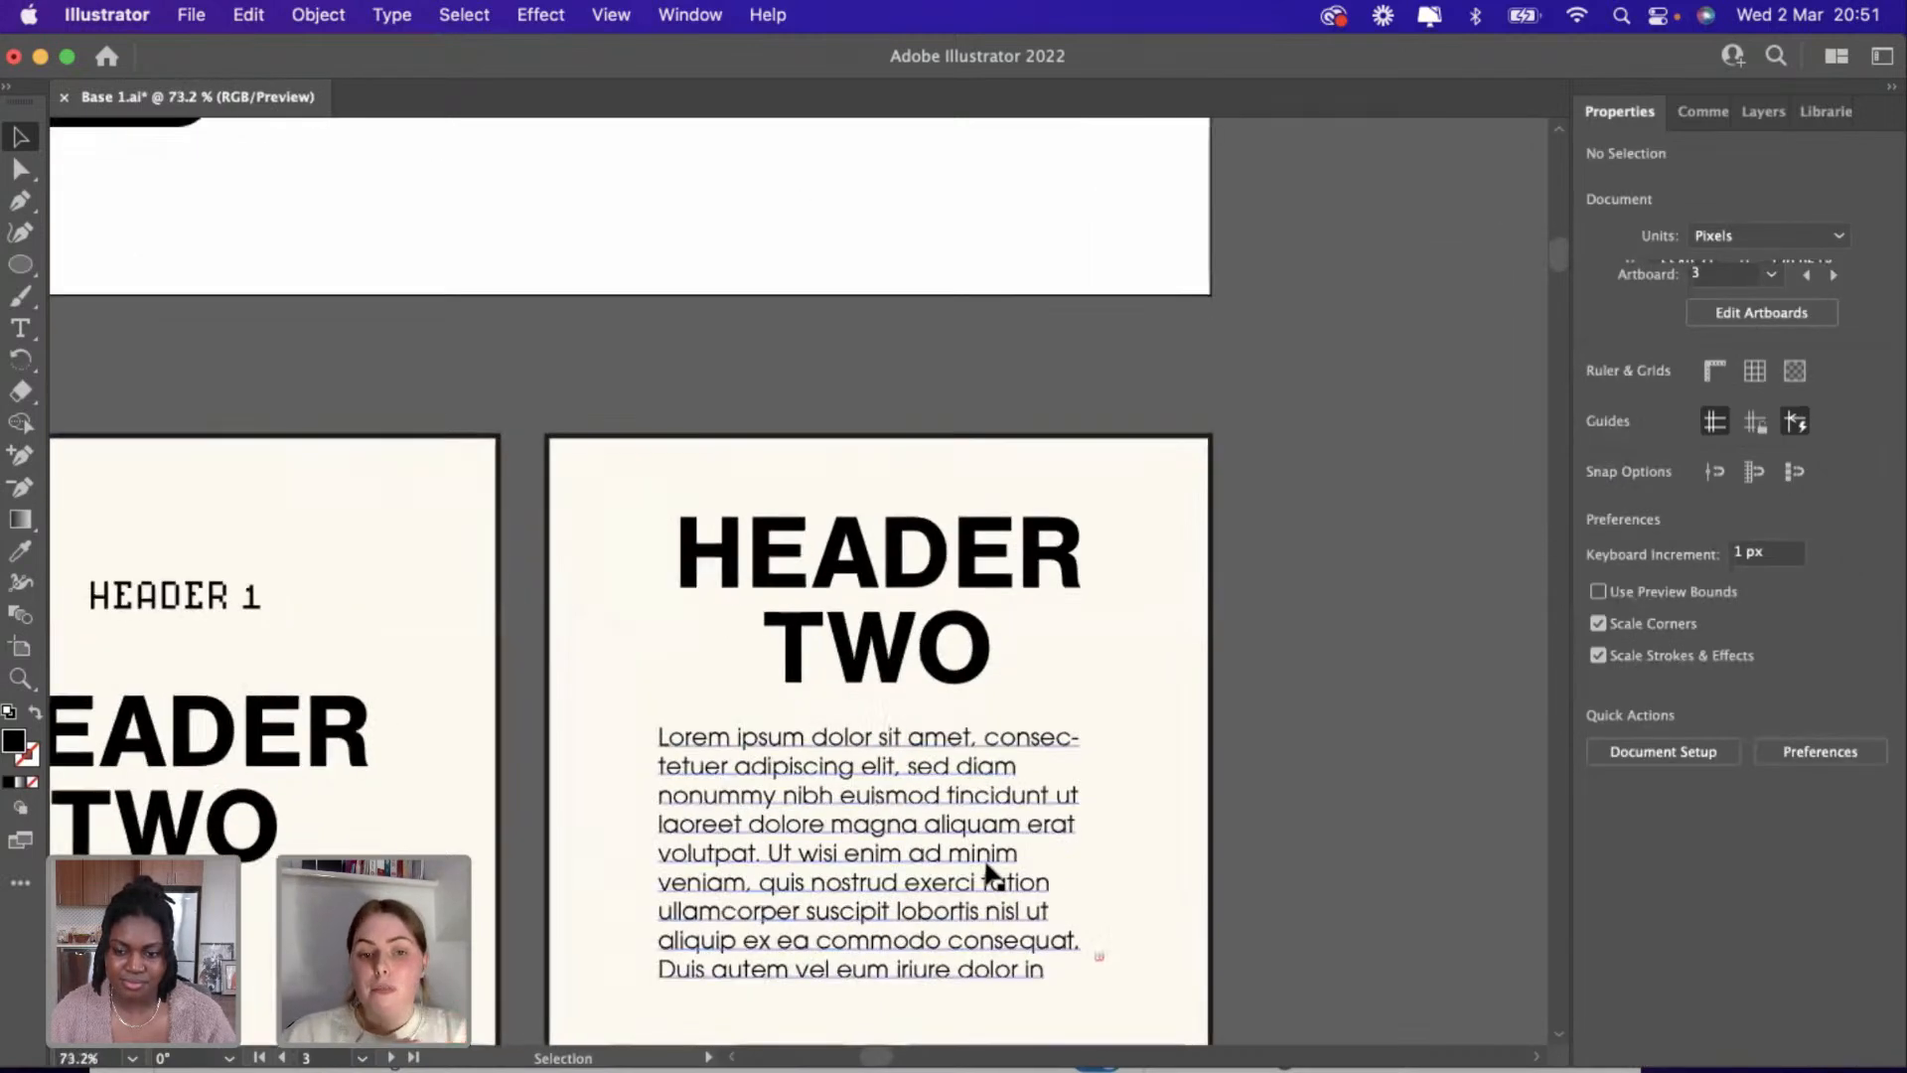
scroll(987, 873, "down", 4)
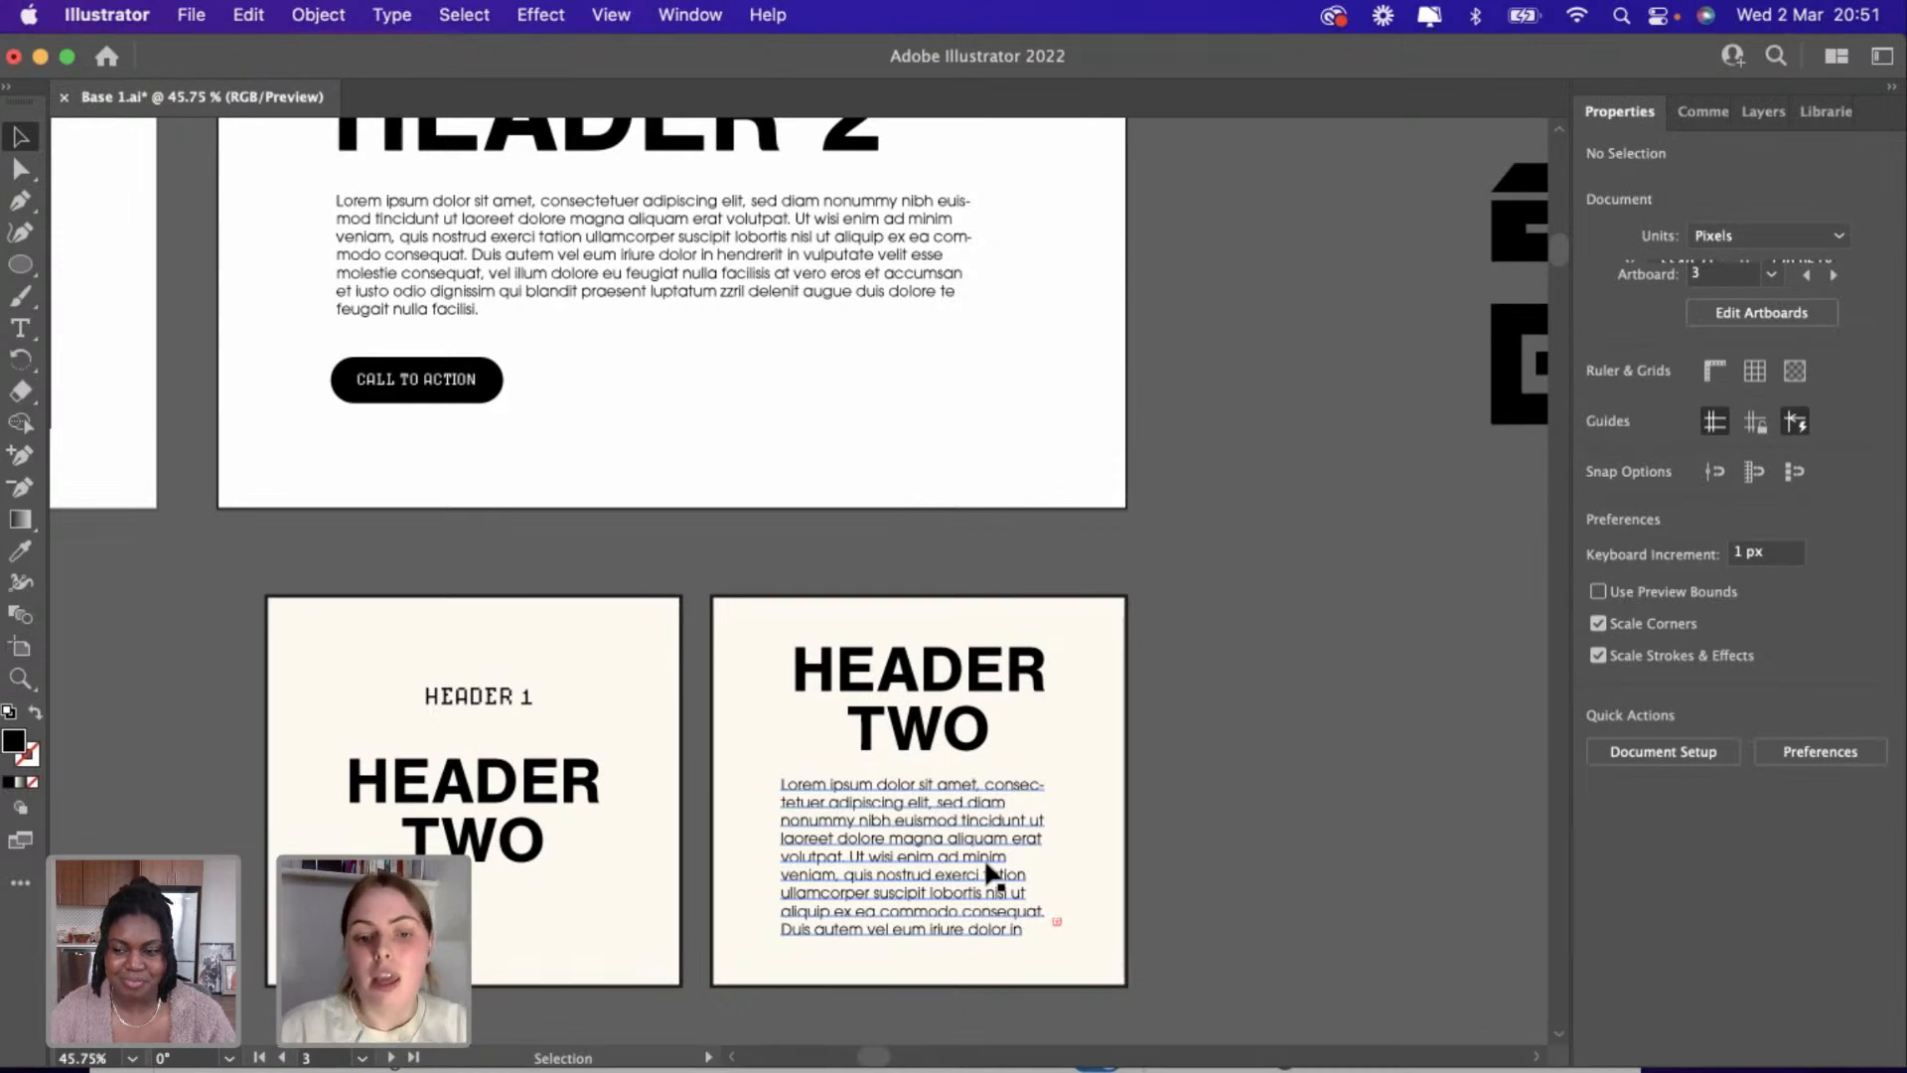
scroll(986, 872, "right", 2)
scroll(987, 873, "up", 1)
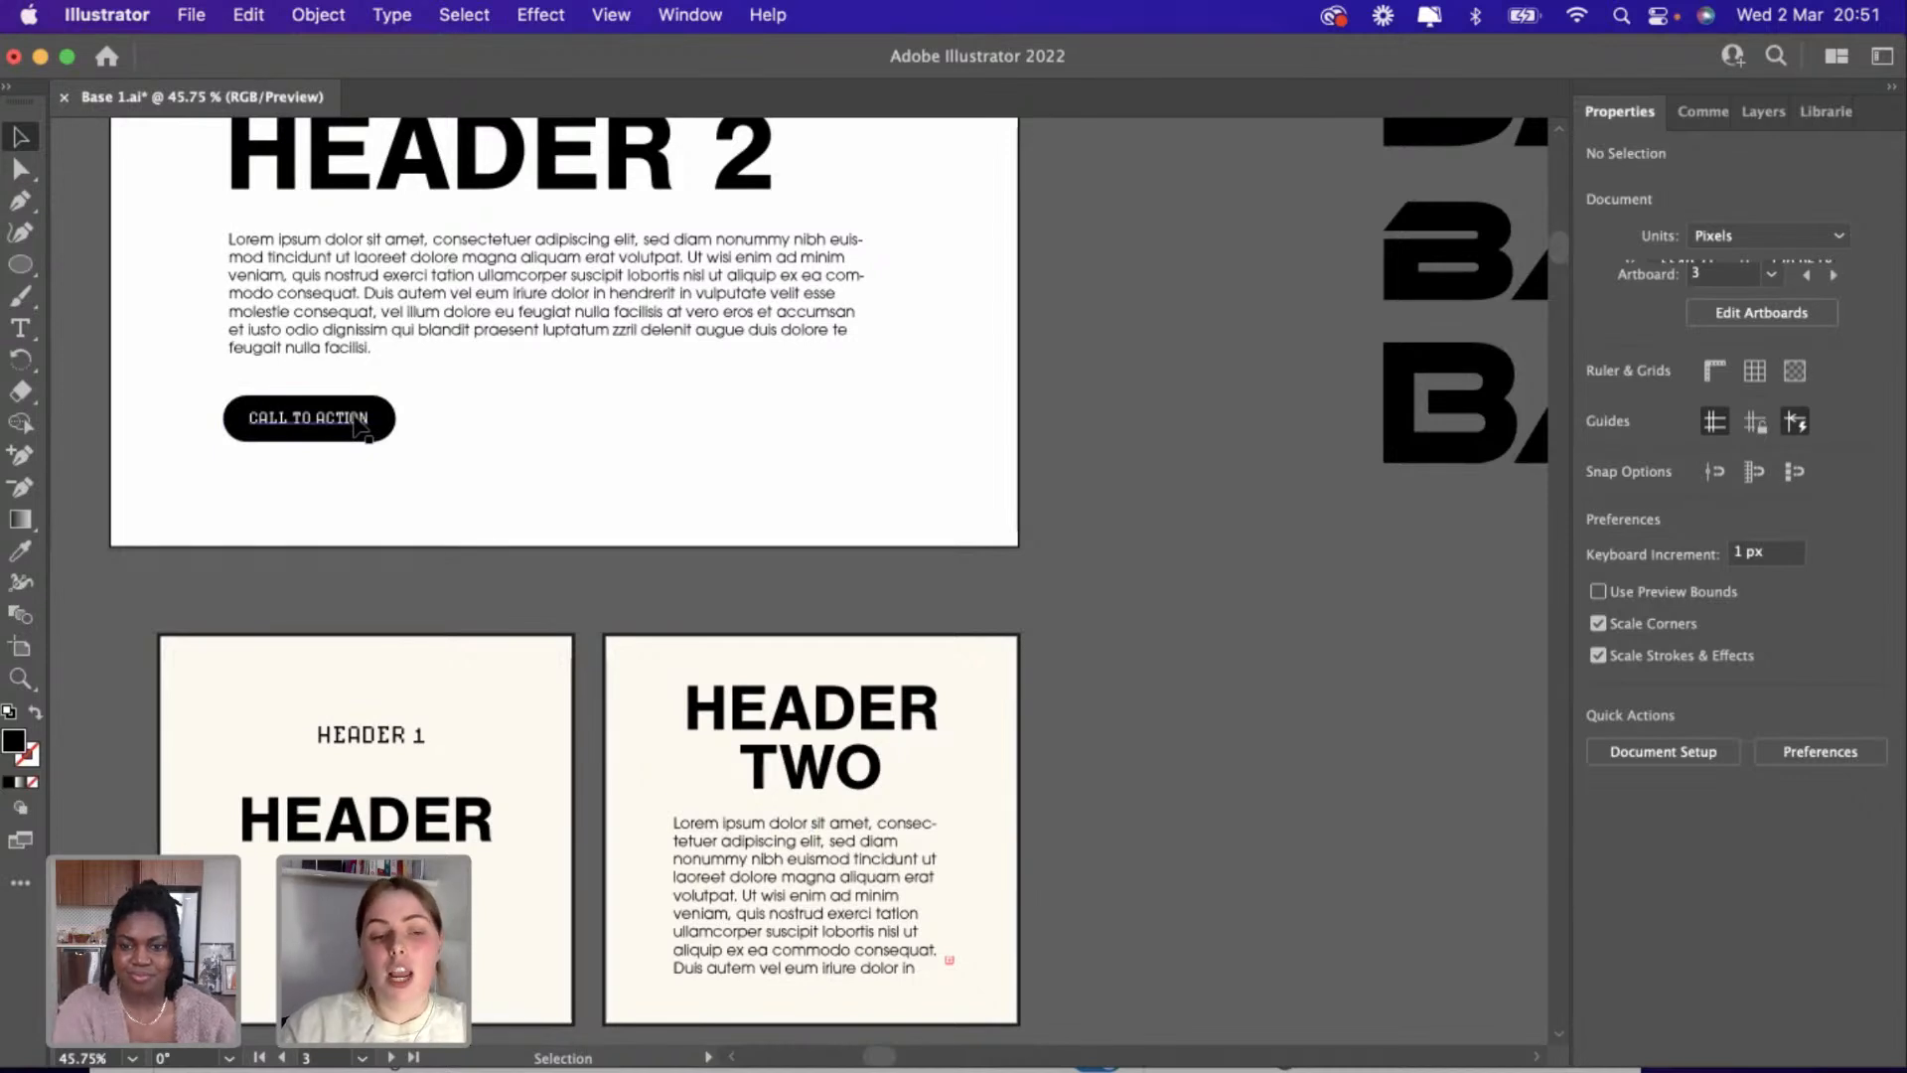
scroll(358, 426, "down", 1)
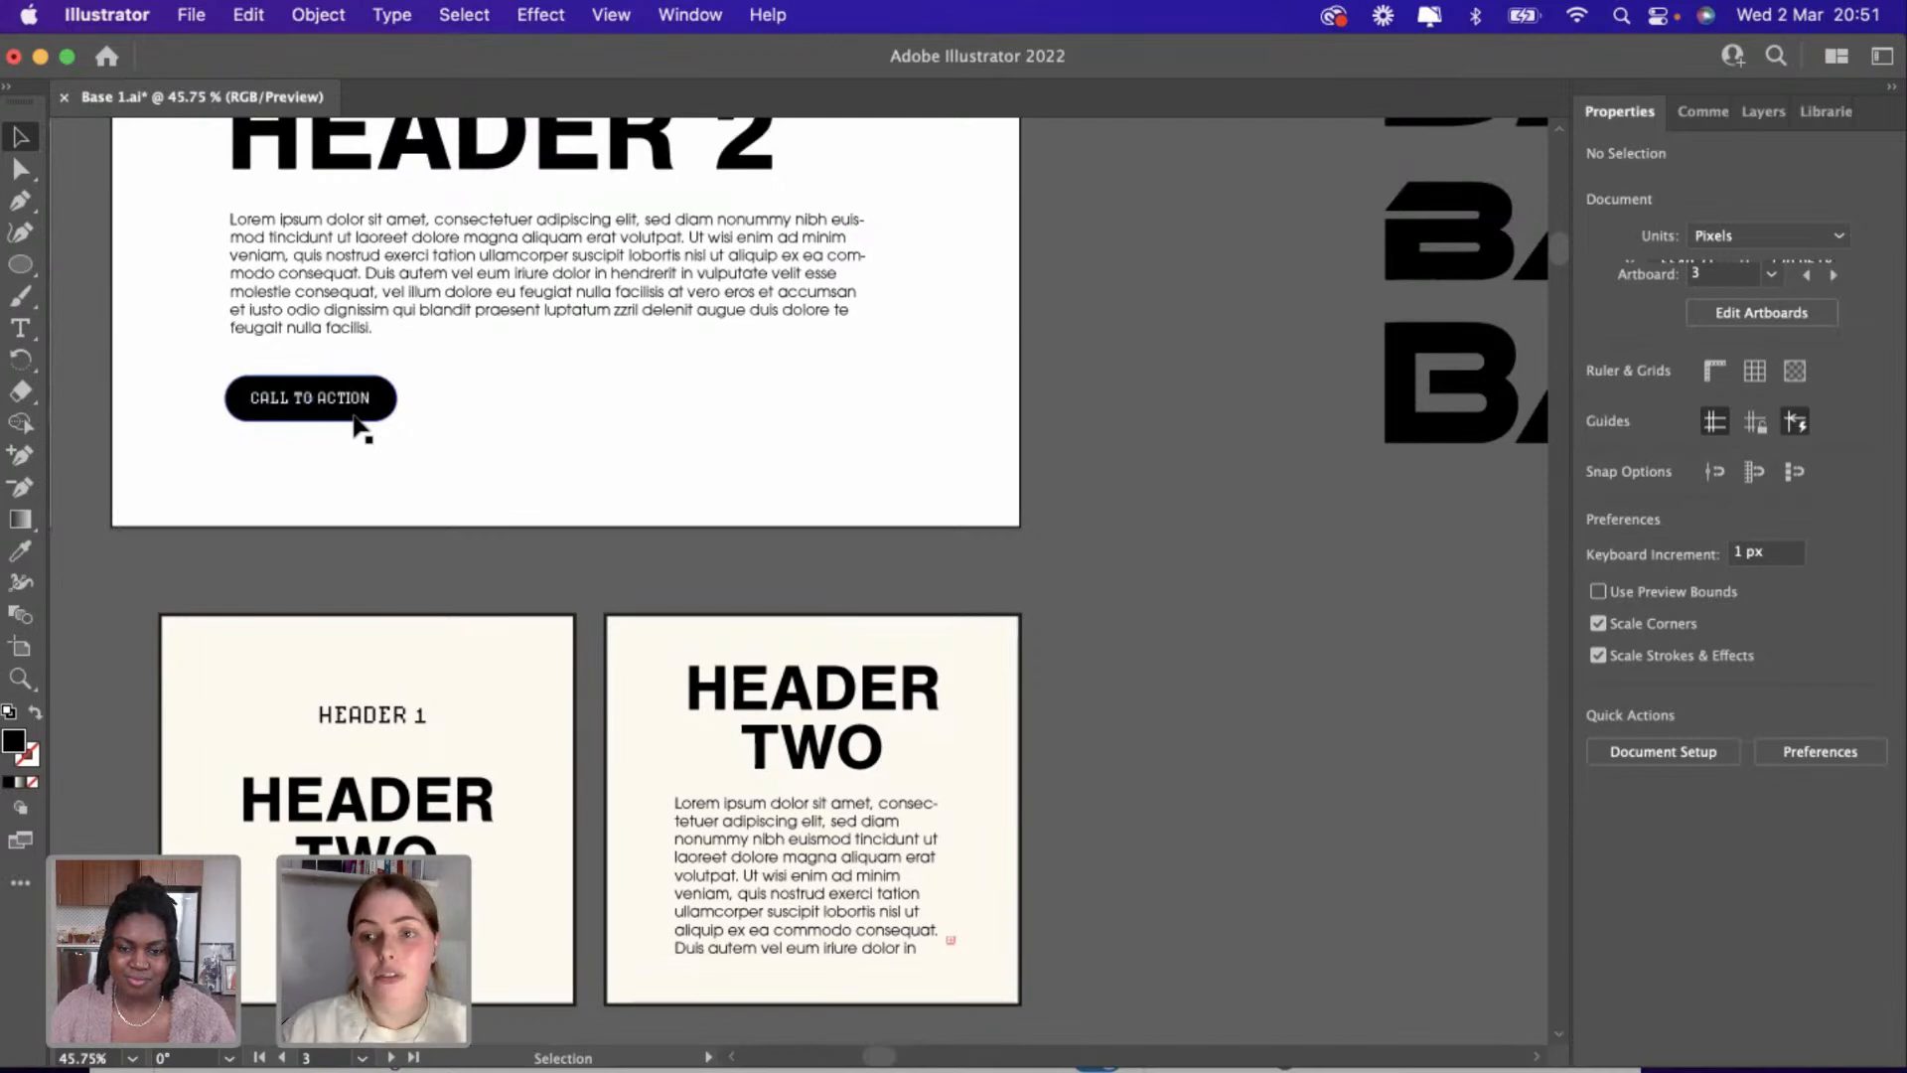
scroll(358, 425, "up", 3)
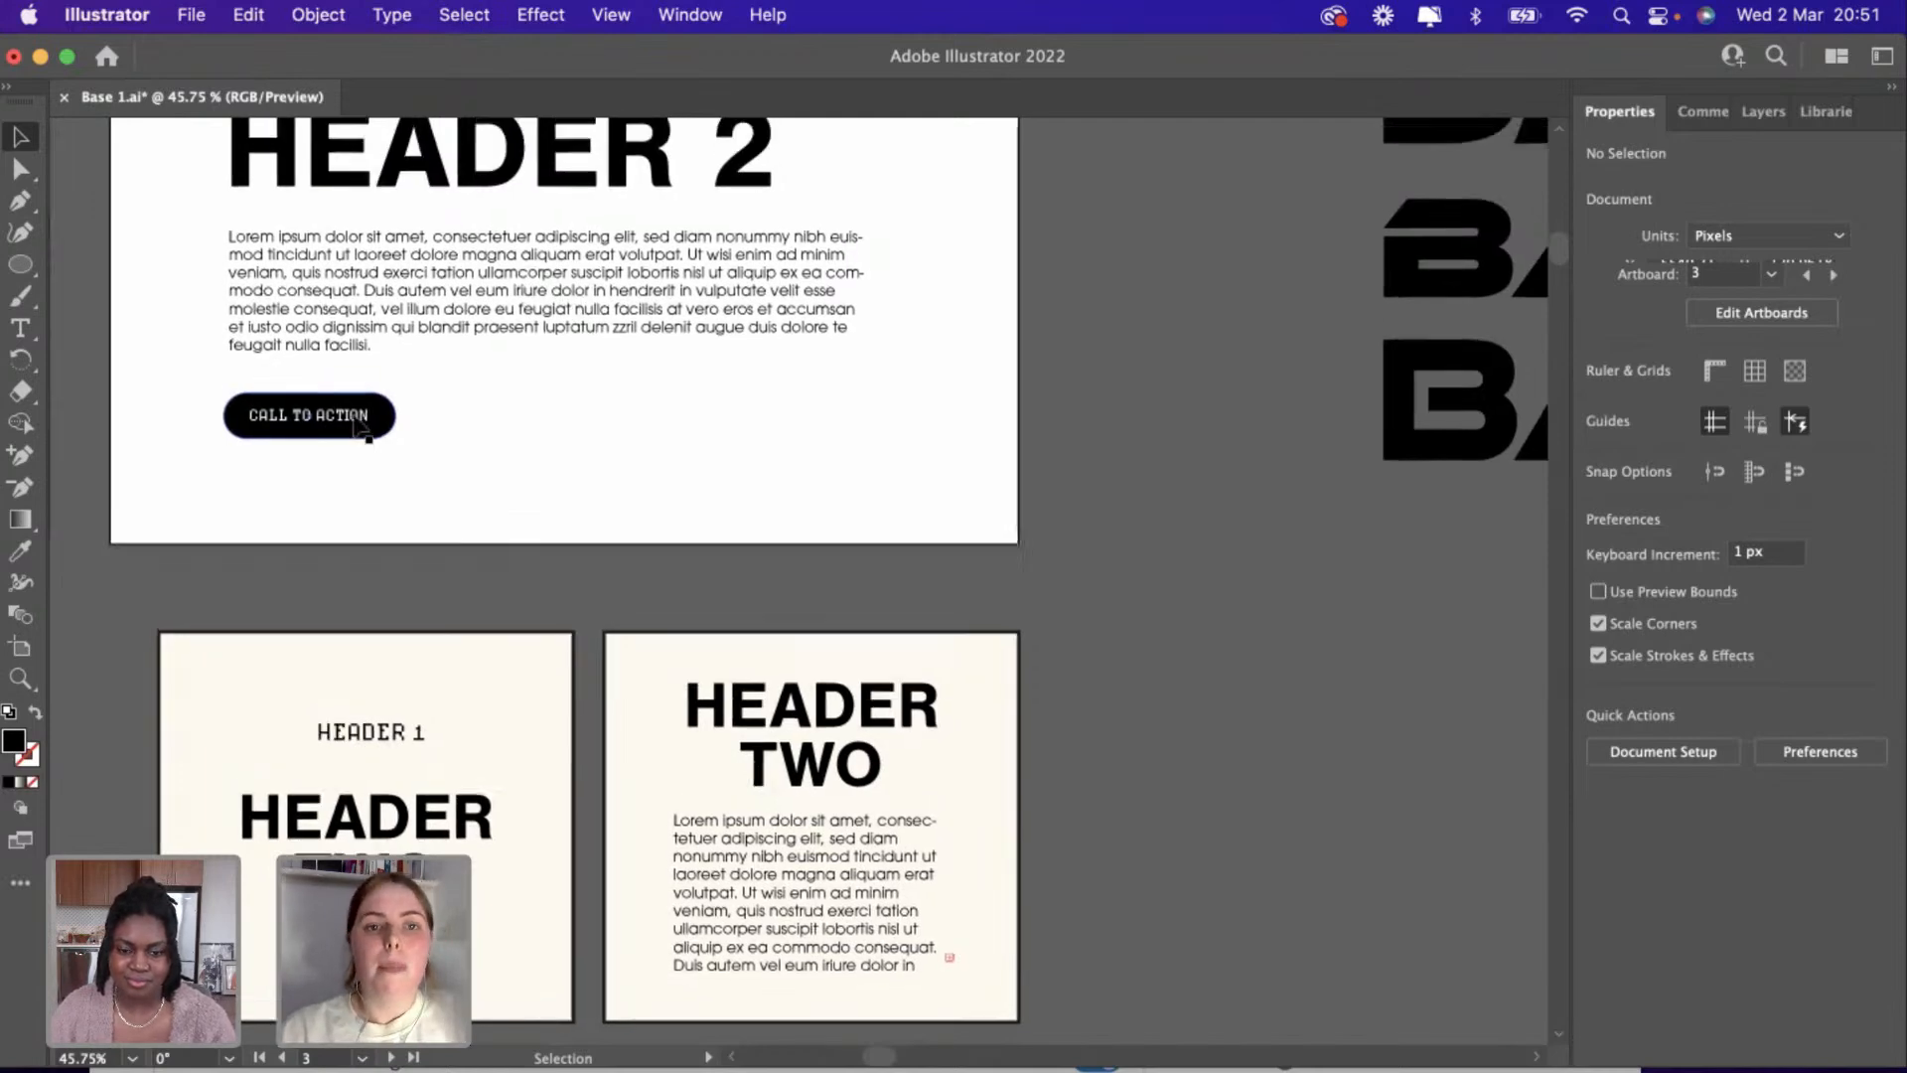
scroll(362, 425, "down", 3)
scroll(716, 604, "right", 2)
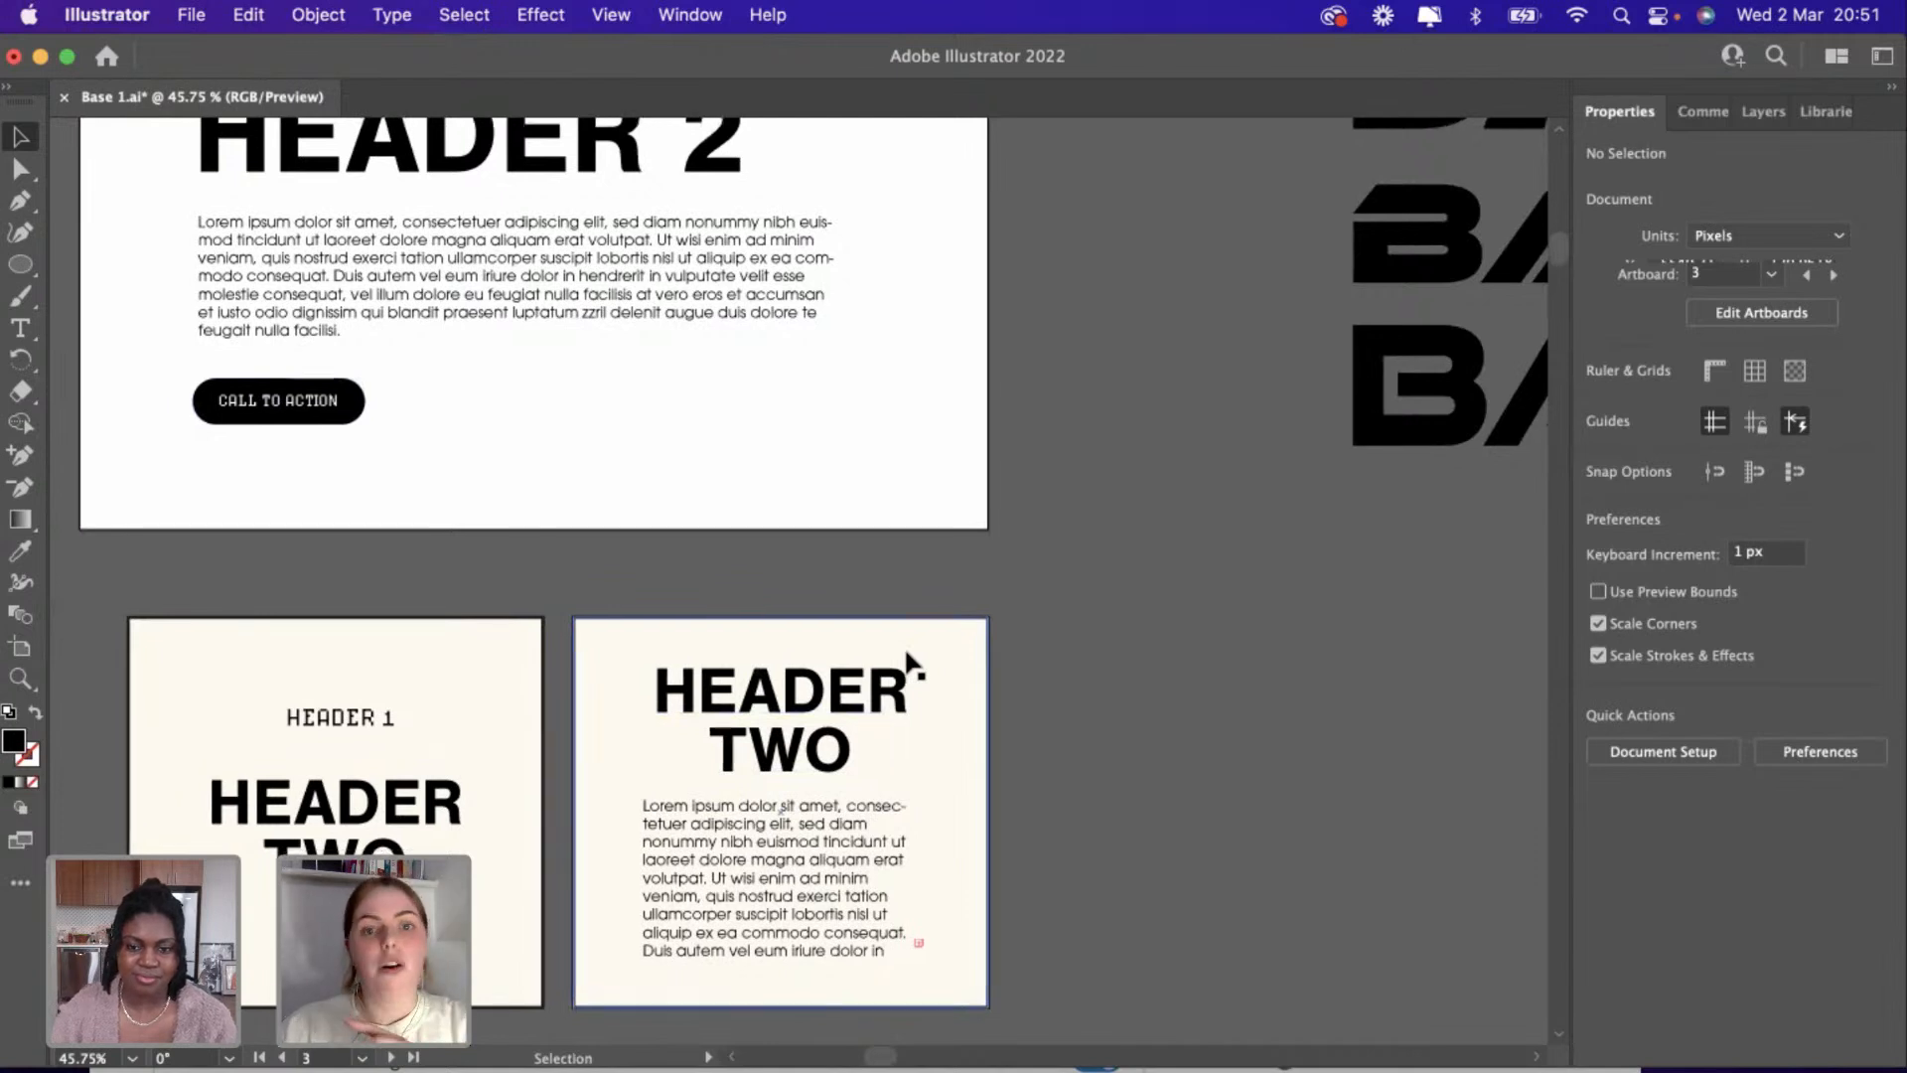
scroll(906, 656, "down", 2)
scroll(906, 656, "left", 2)
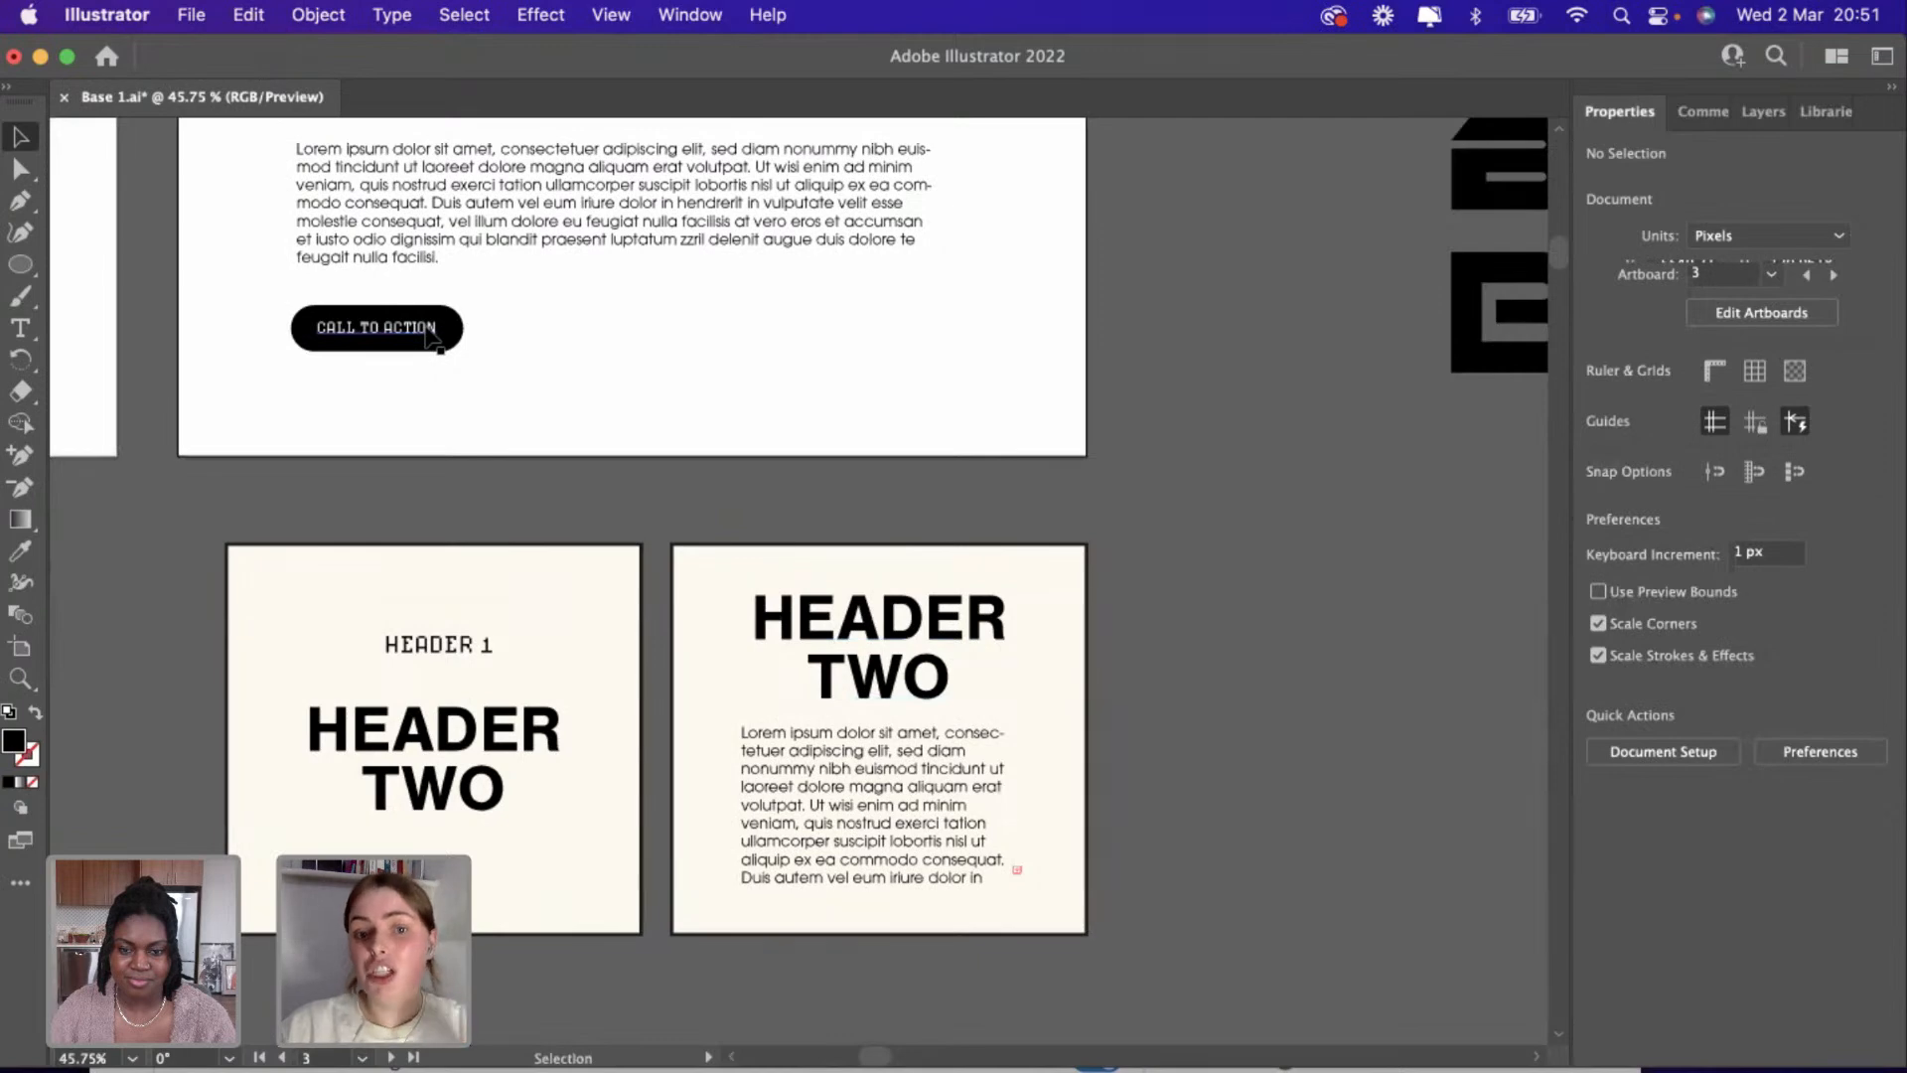
scroll(430, 338, "up", 3)
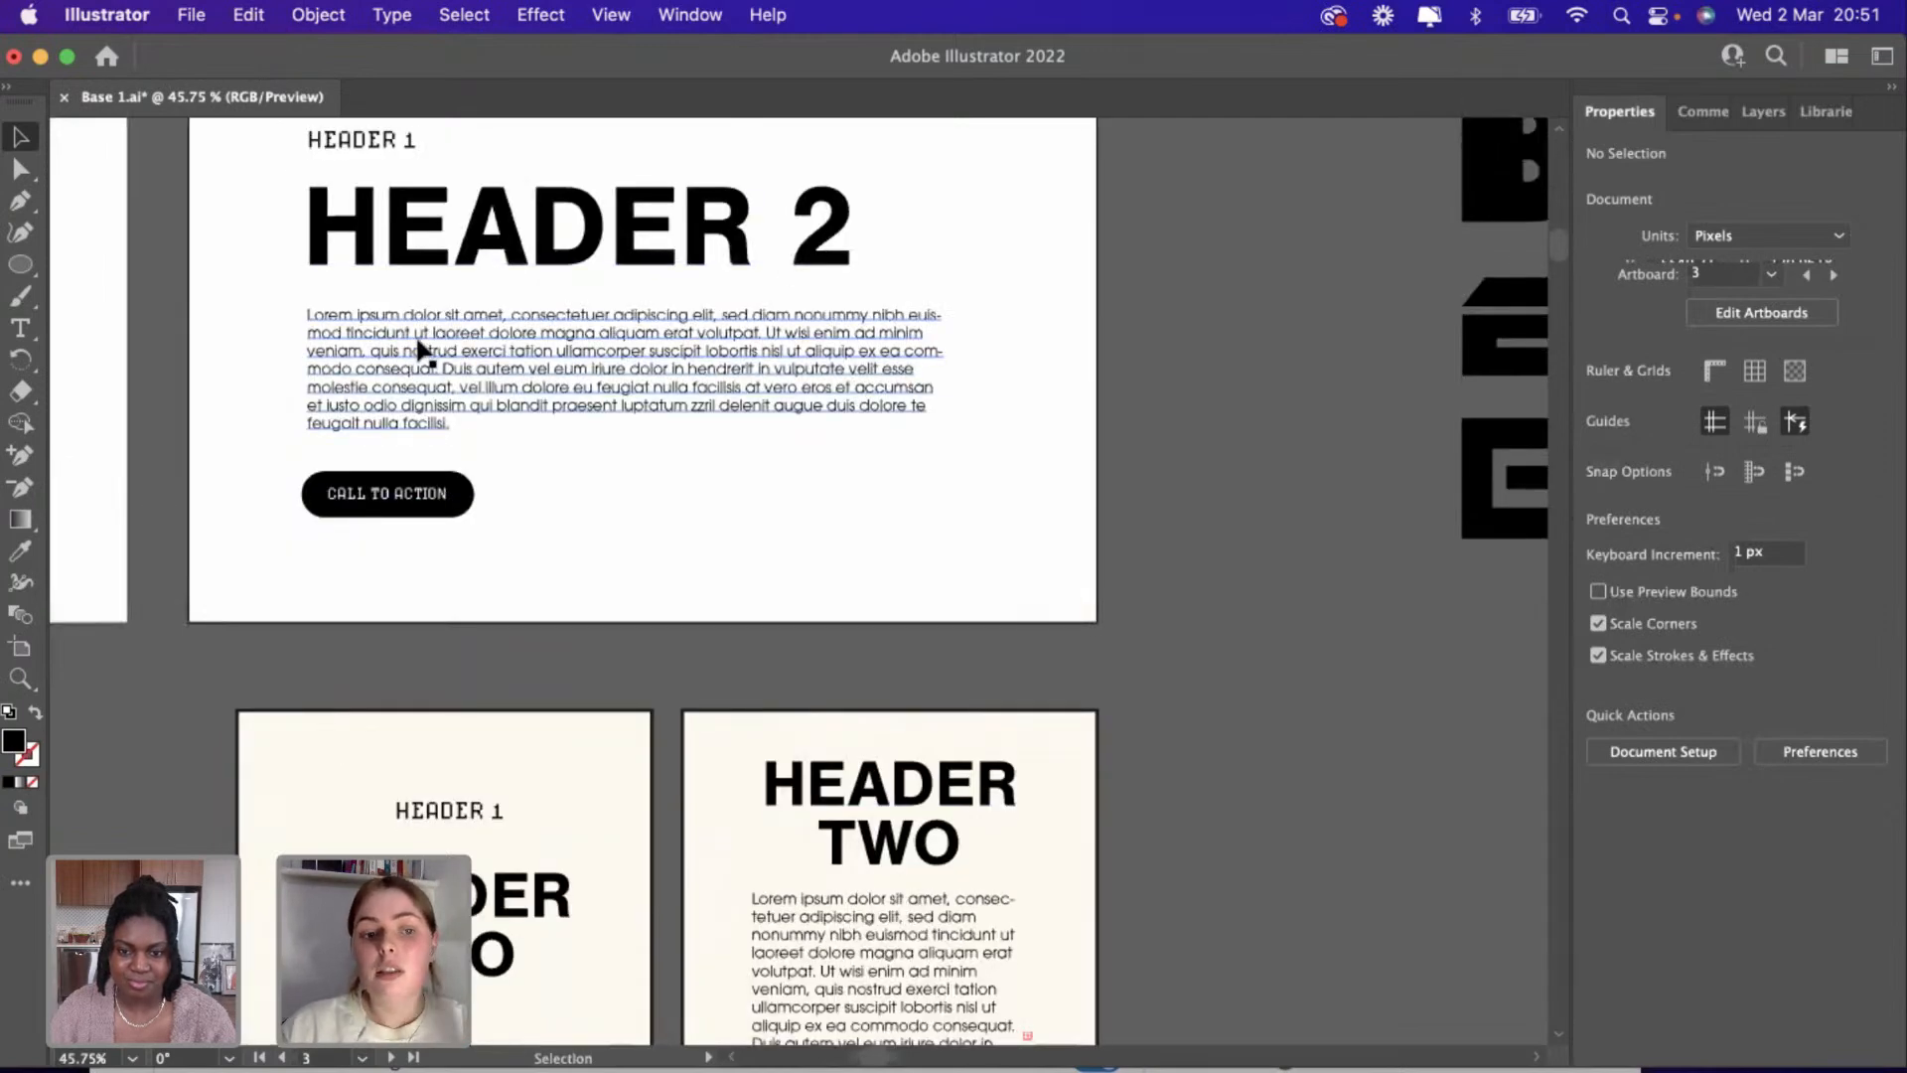
scroll(424, 348, "up", 2)
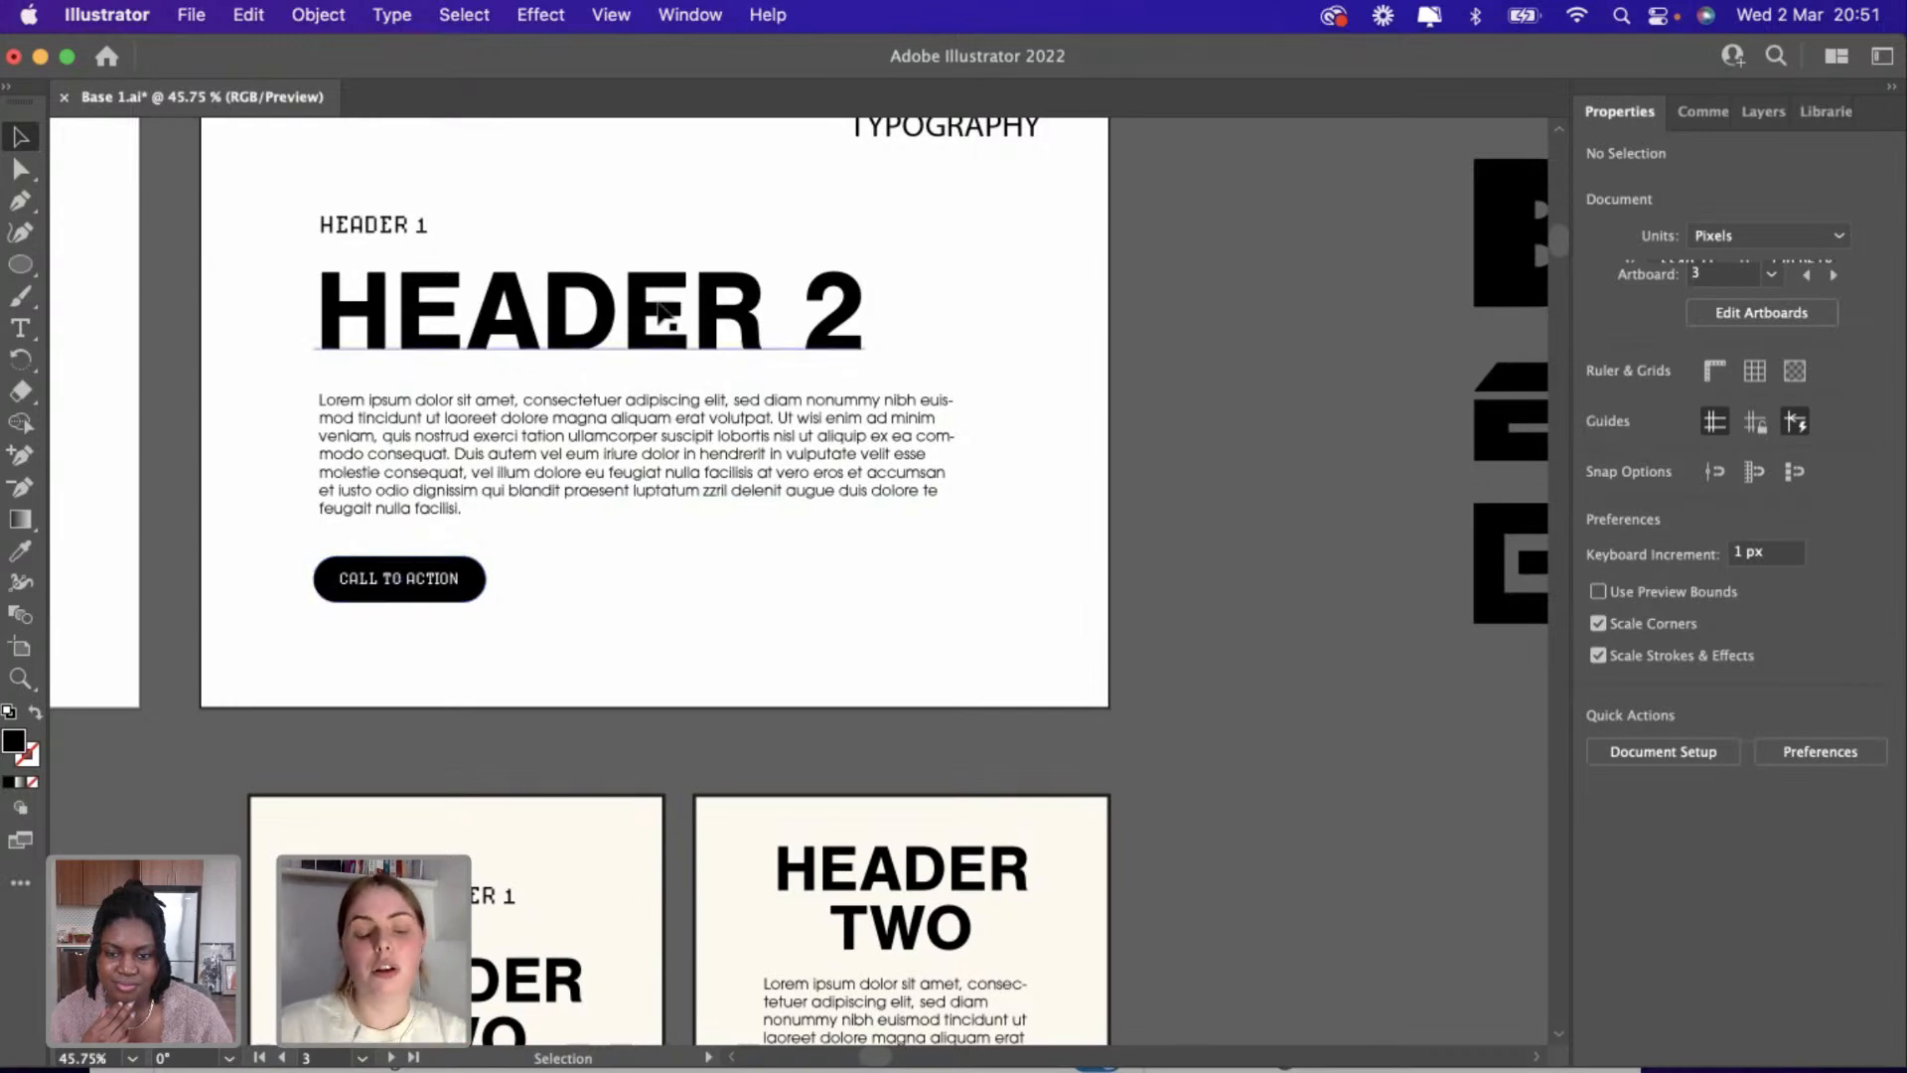
scroll(685, 618, "down", 3)
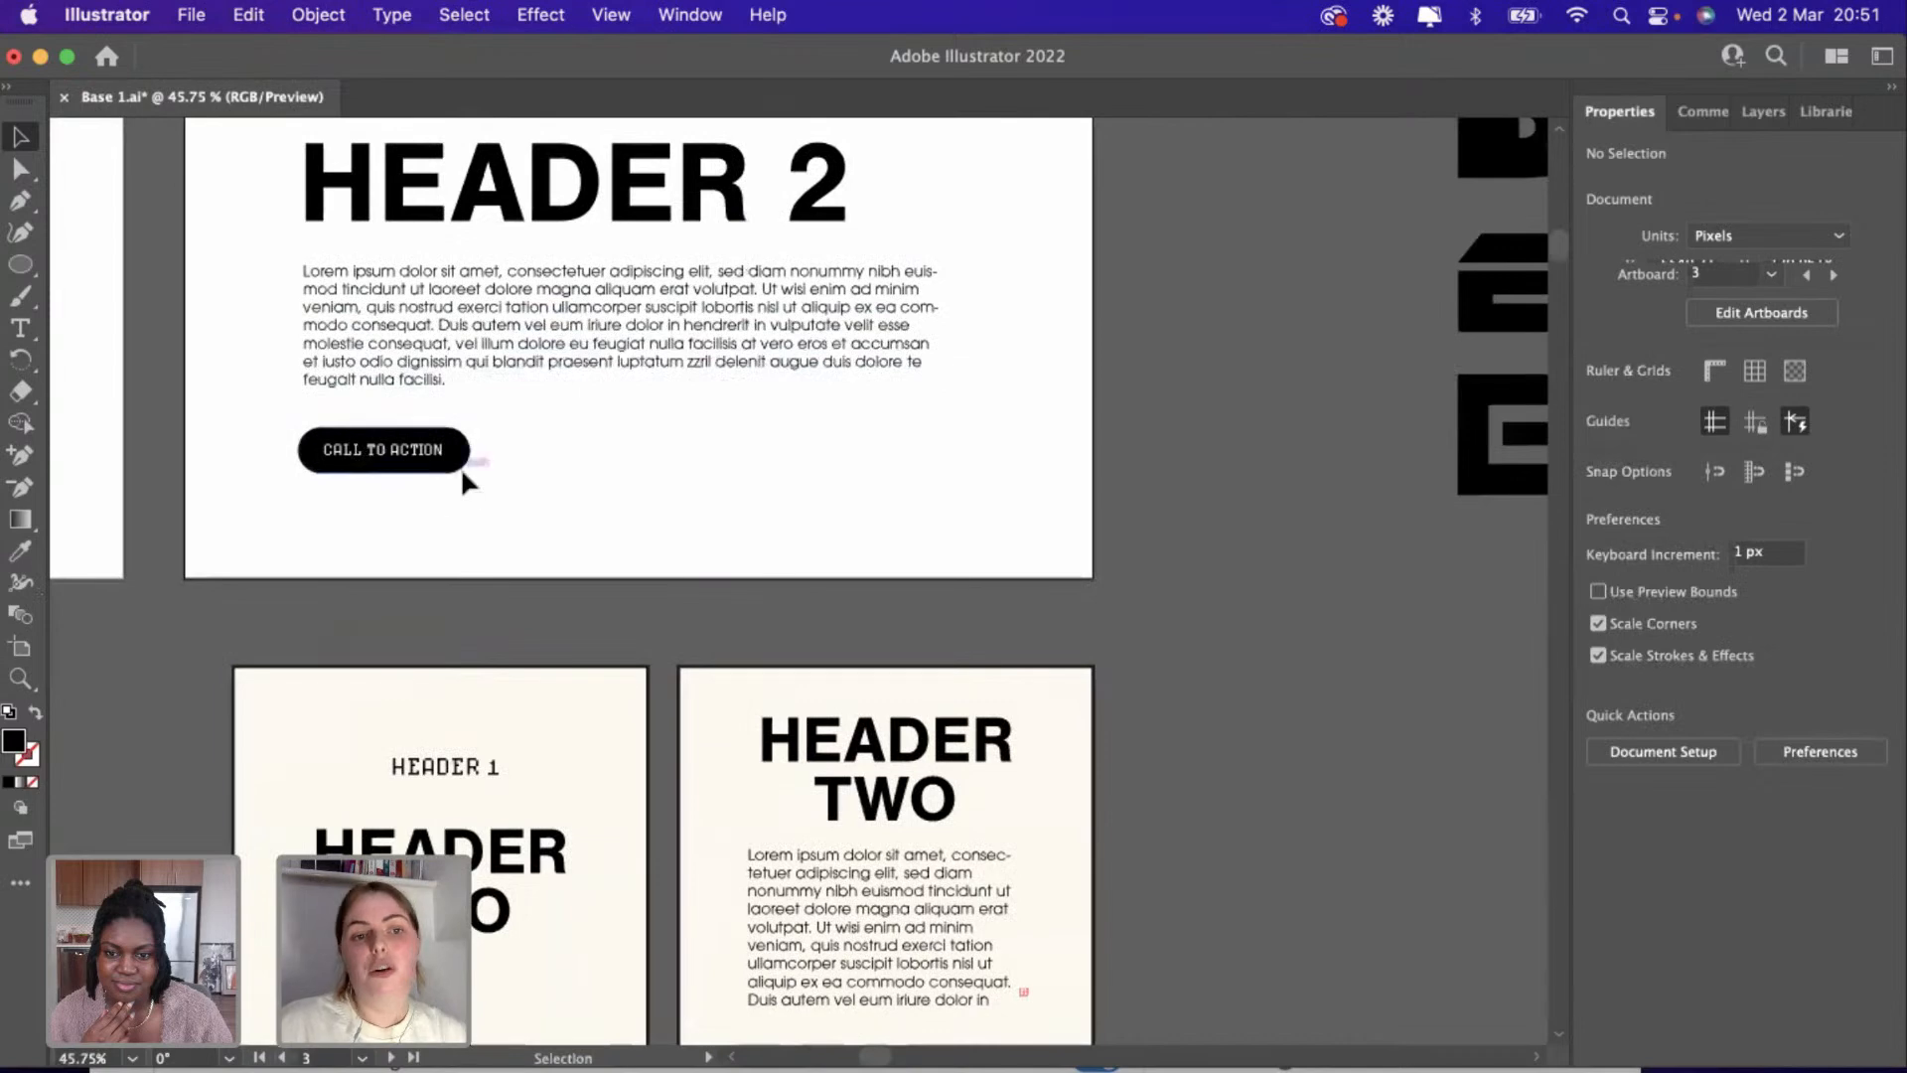
scroll(461, 467, "down", 5)
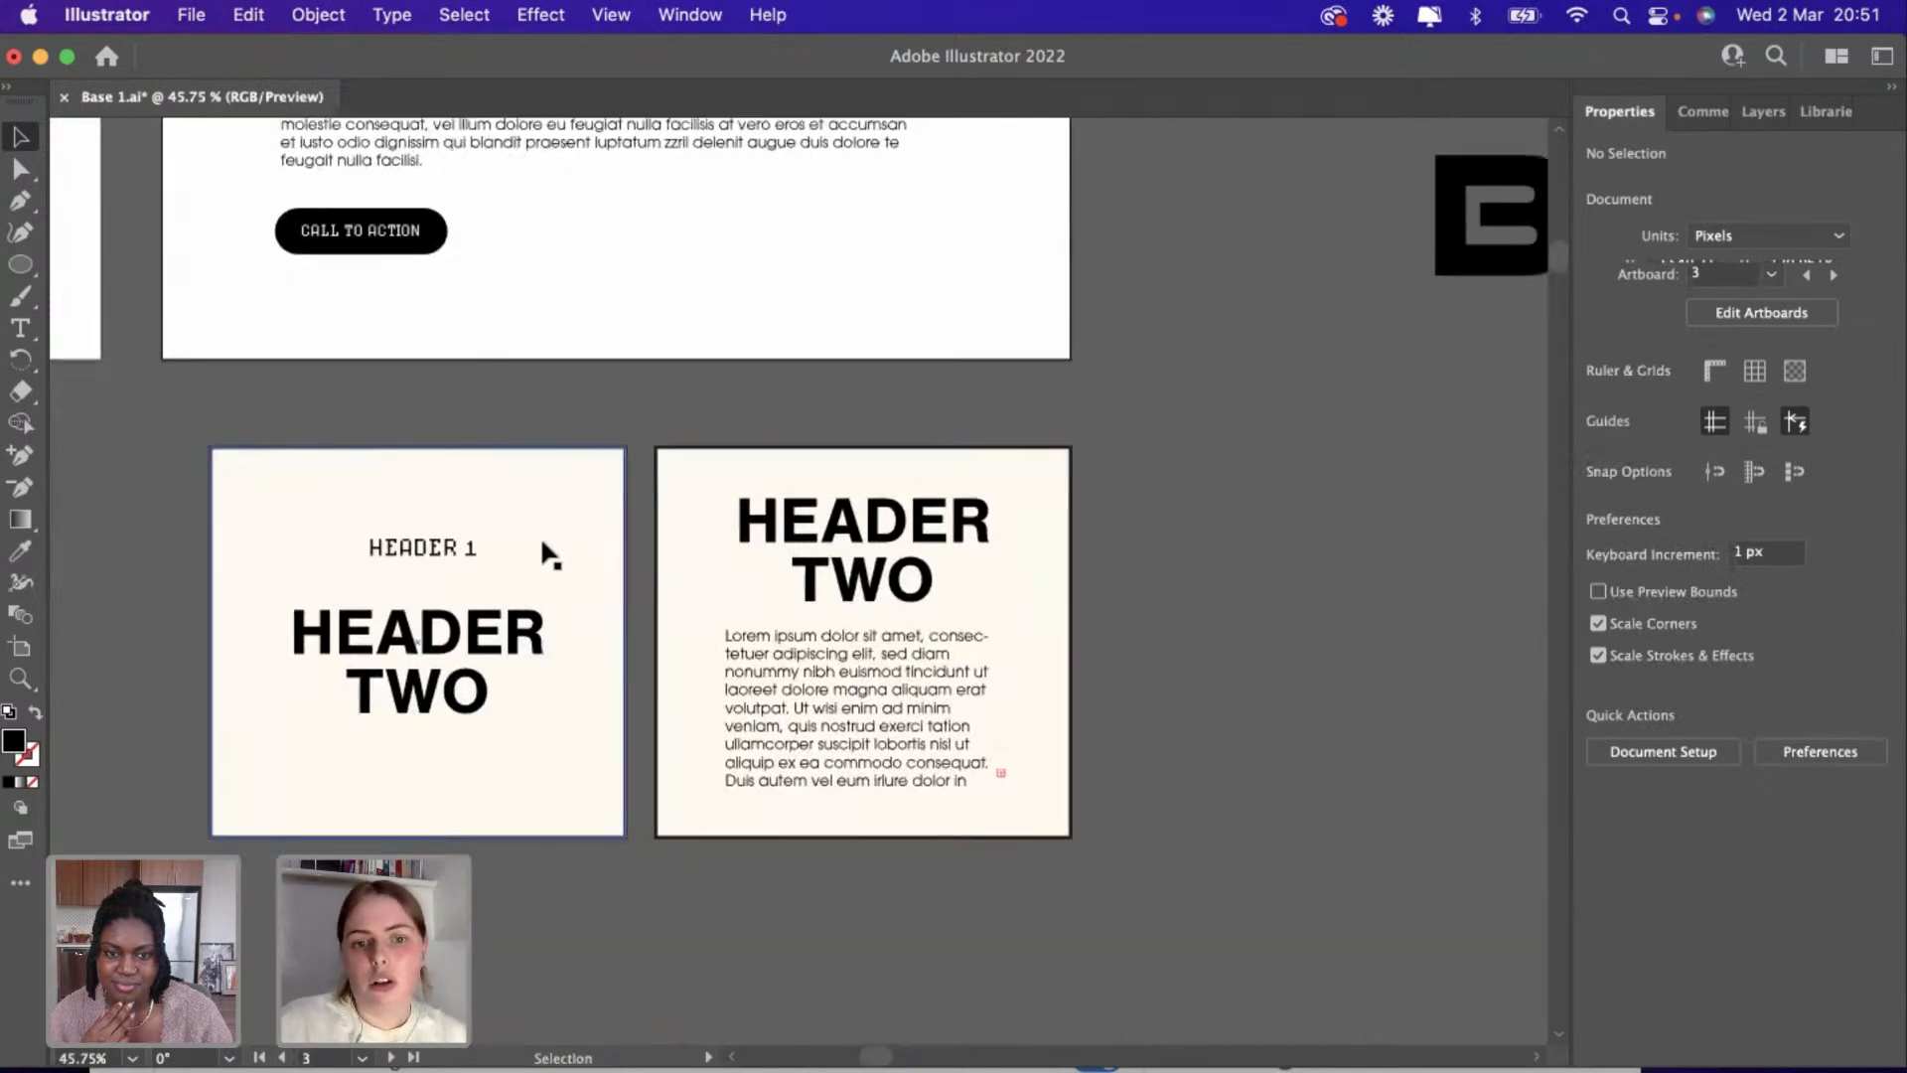
Duplicate the second cream square, without its text, into the empty space to its right.
left_click(1017, 559)
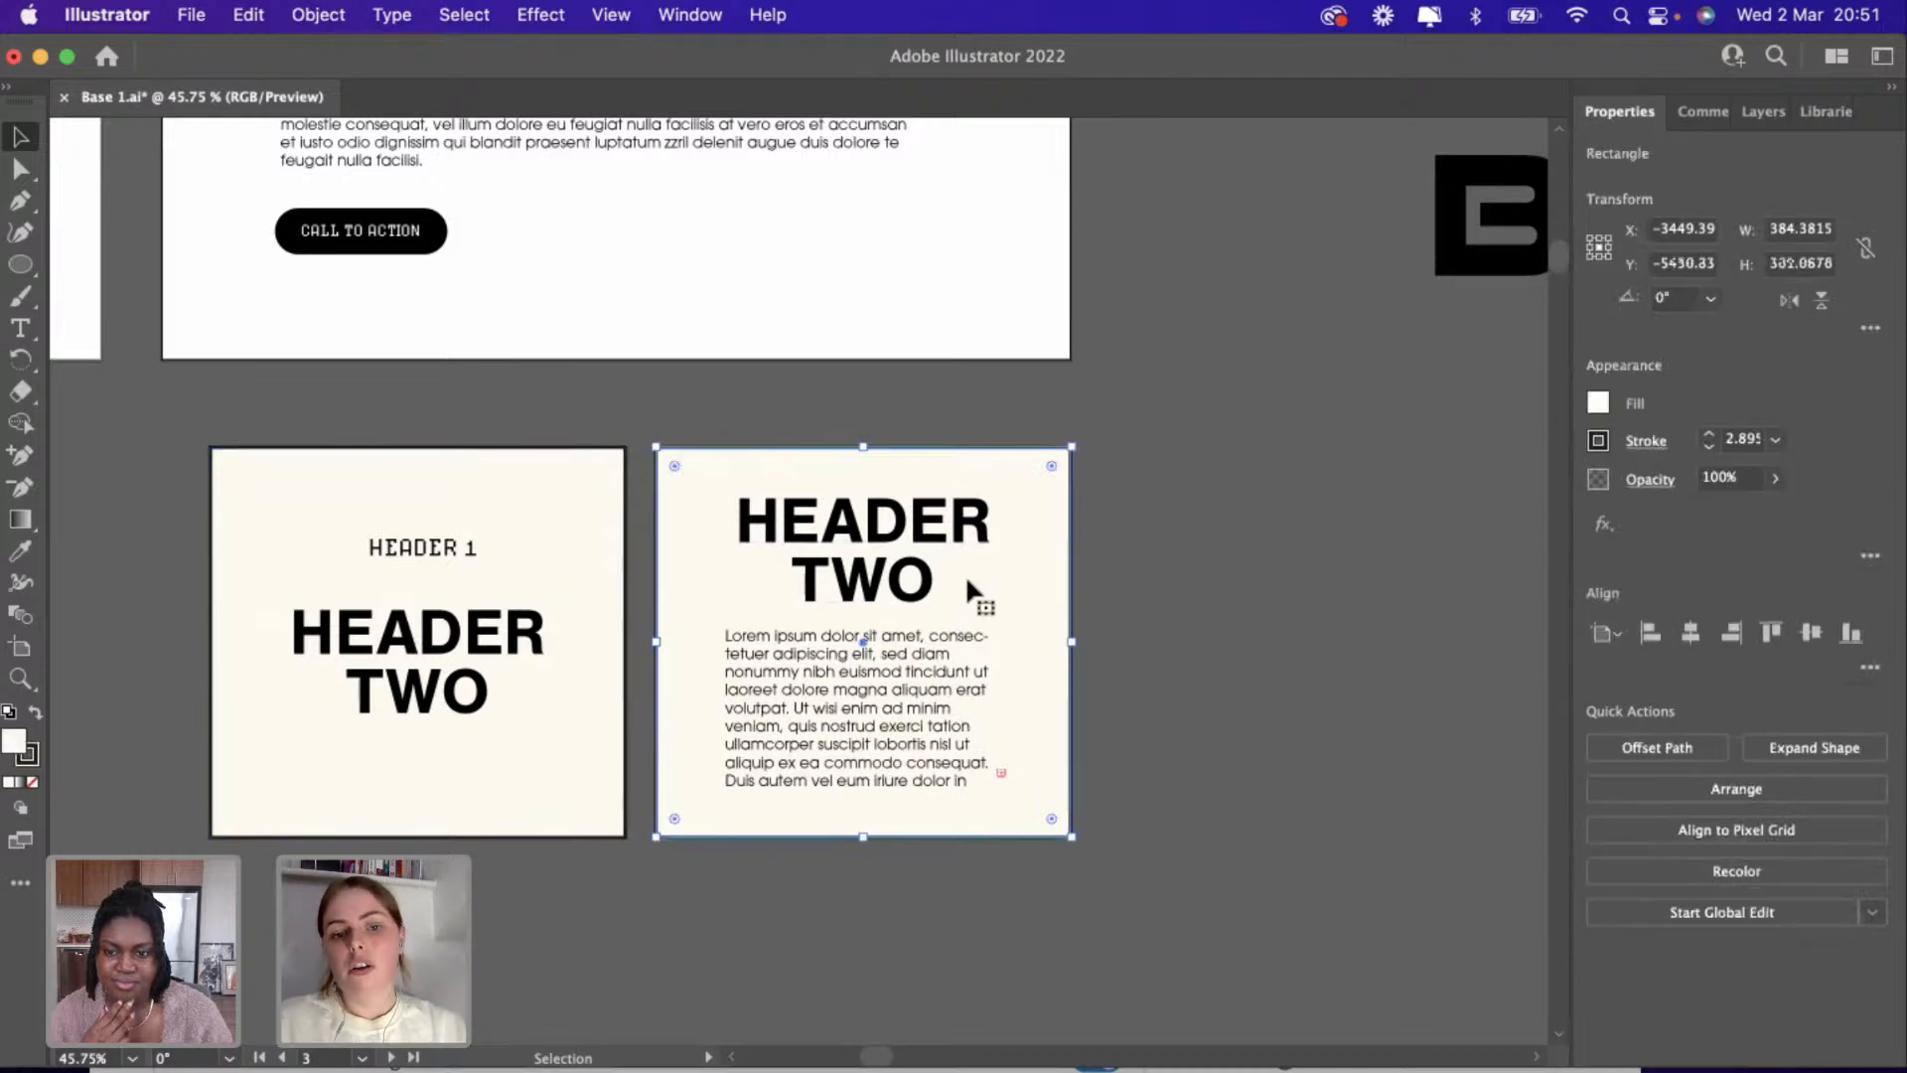
left_click_drag(876, 692, 1376, 680)
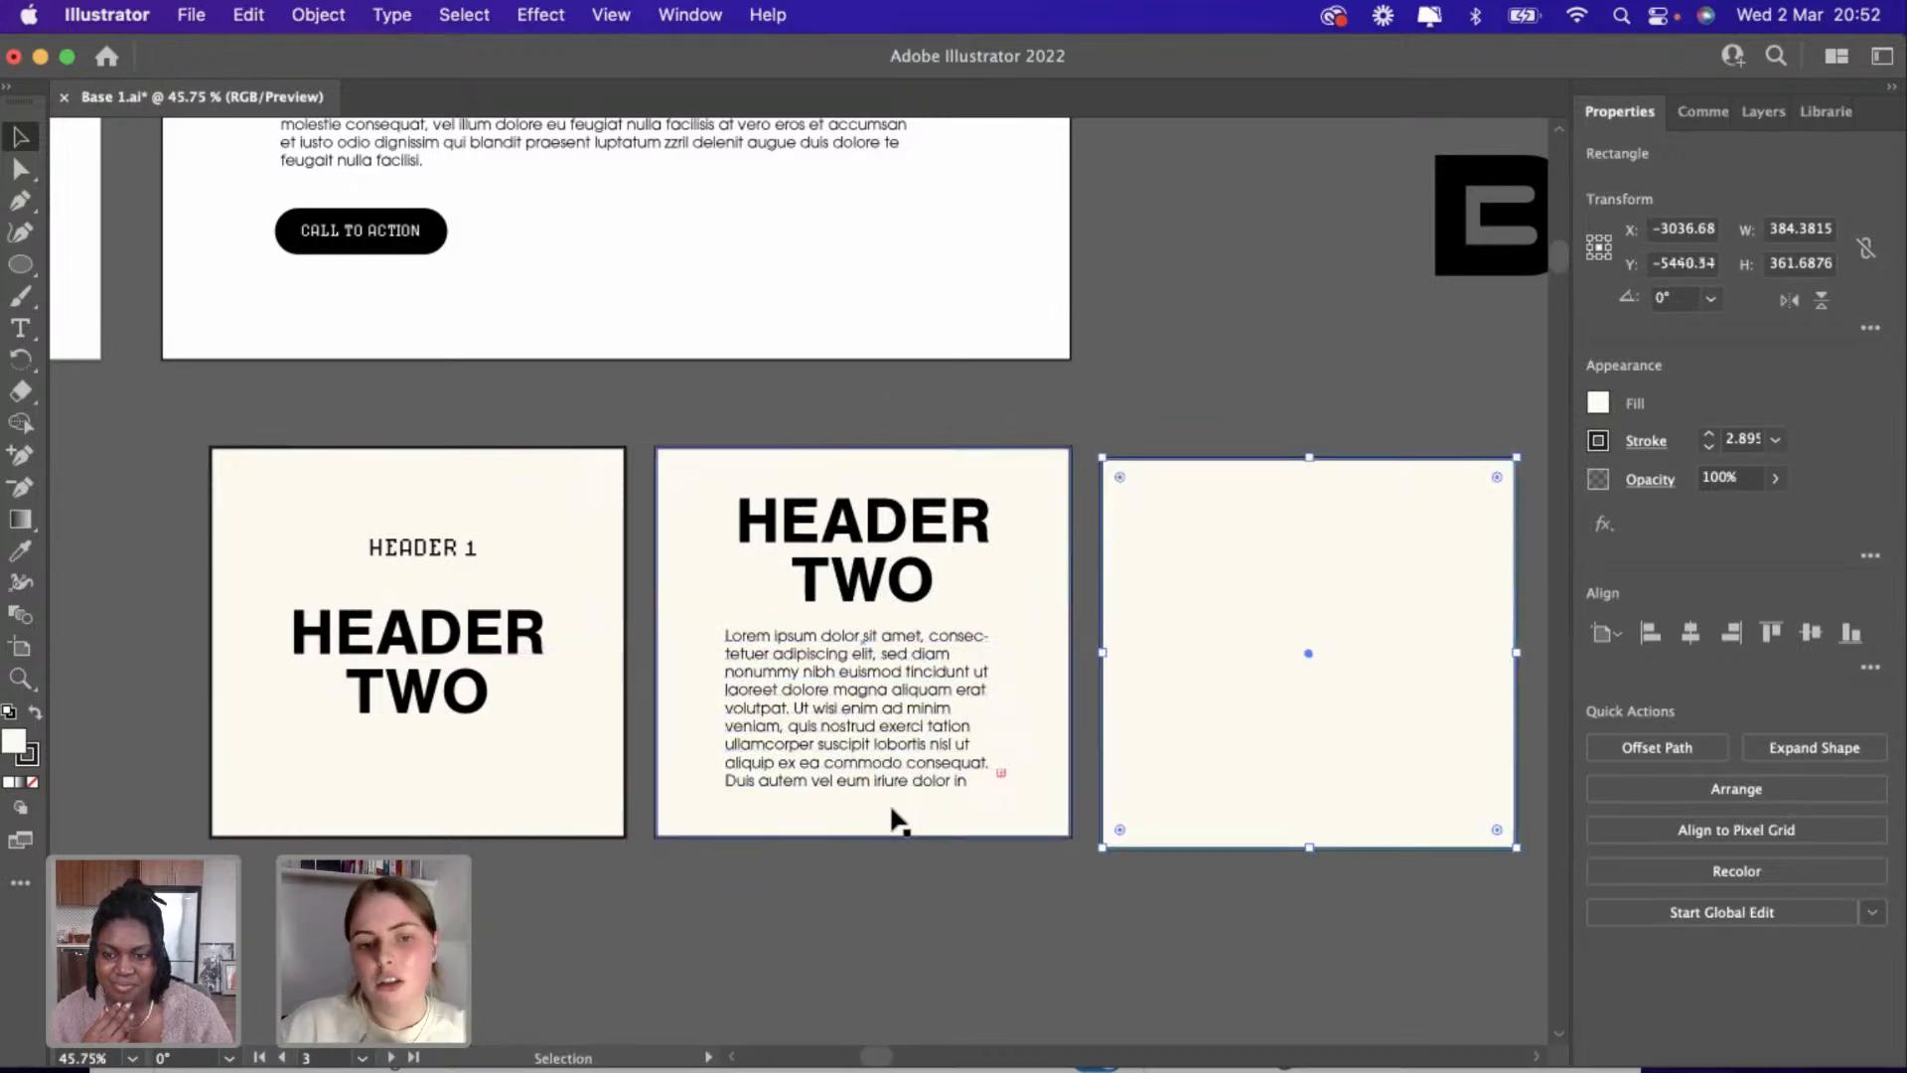
scroll(887, 824, "up", 4)
scroll(887, 824, "right", 5)
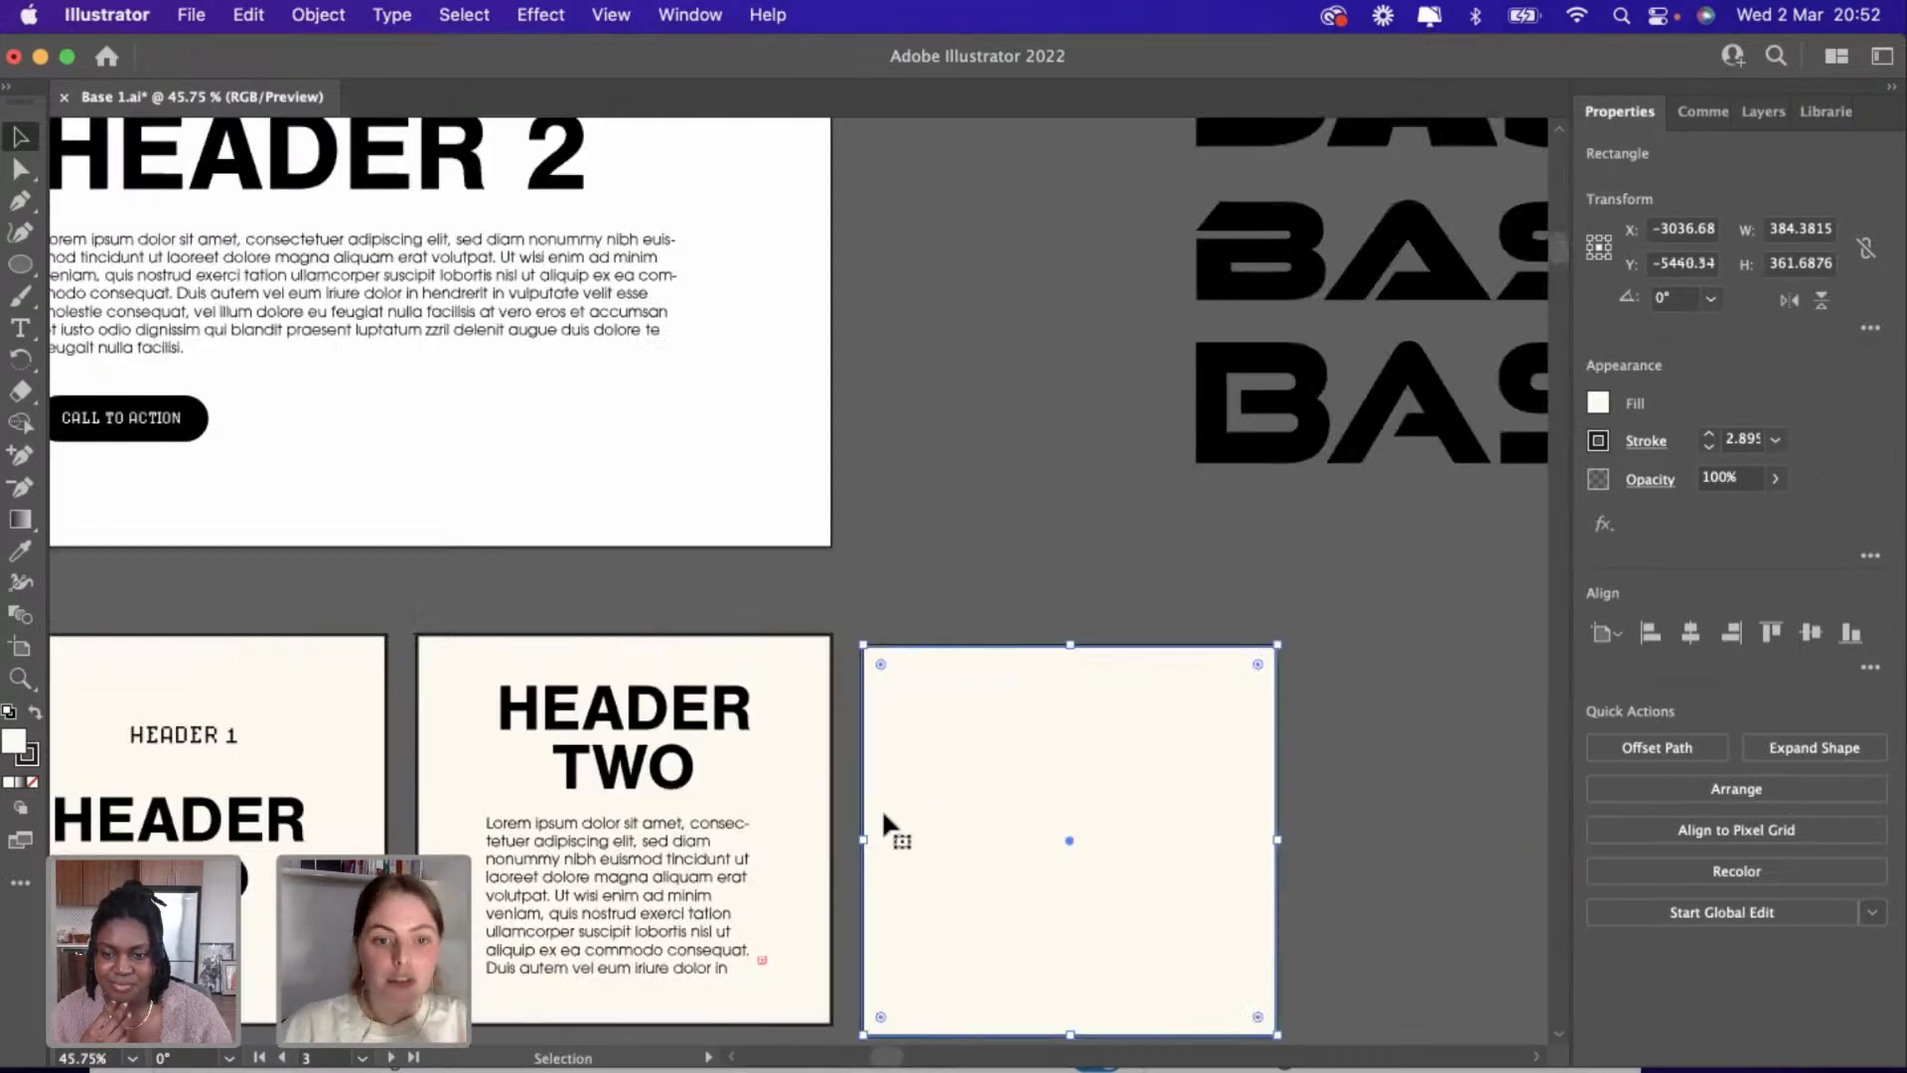
Examine the "HEADER 1" and "HEADER 2" lettering on the typography artboard up close, comparing their fonts.
scroll(882, 825, "down", 2)
scroll(864, 809, "up", 4)
scroll(864, 809, "left", 3)
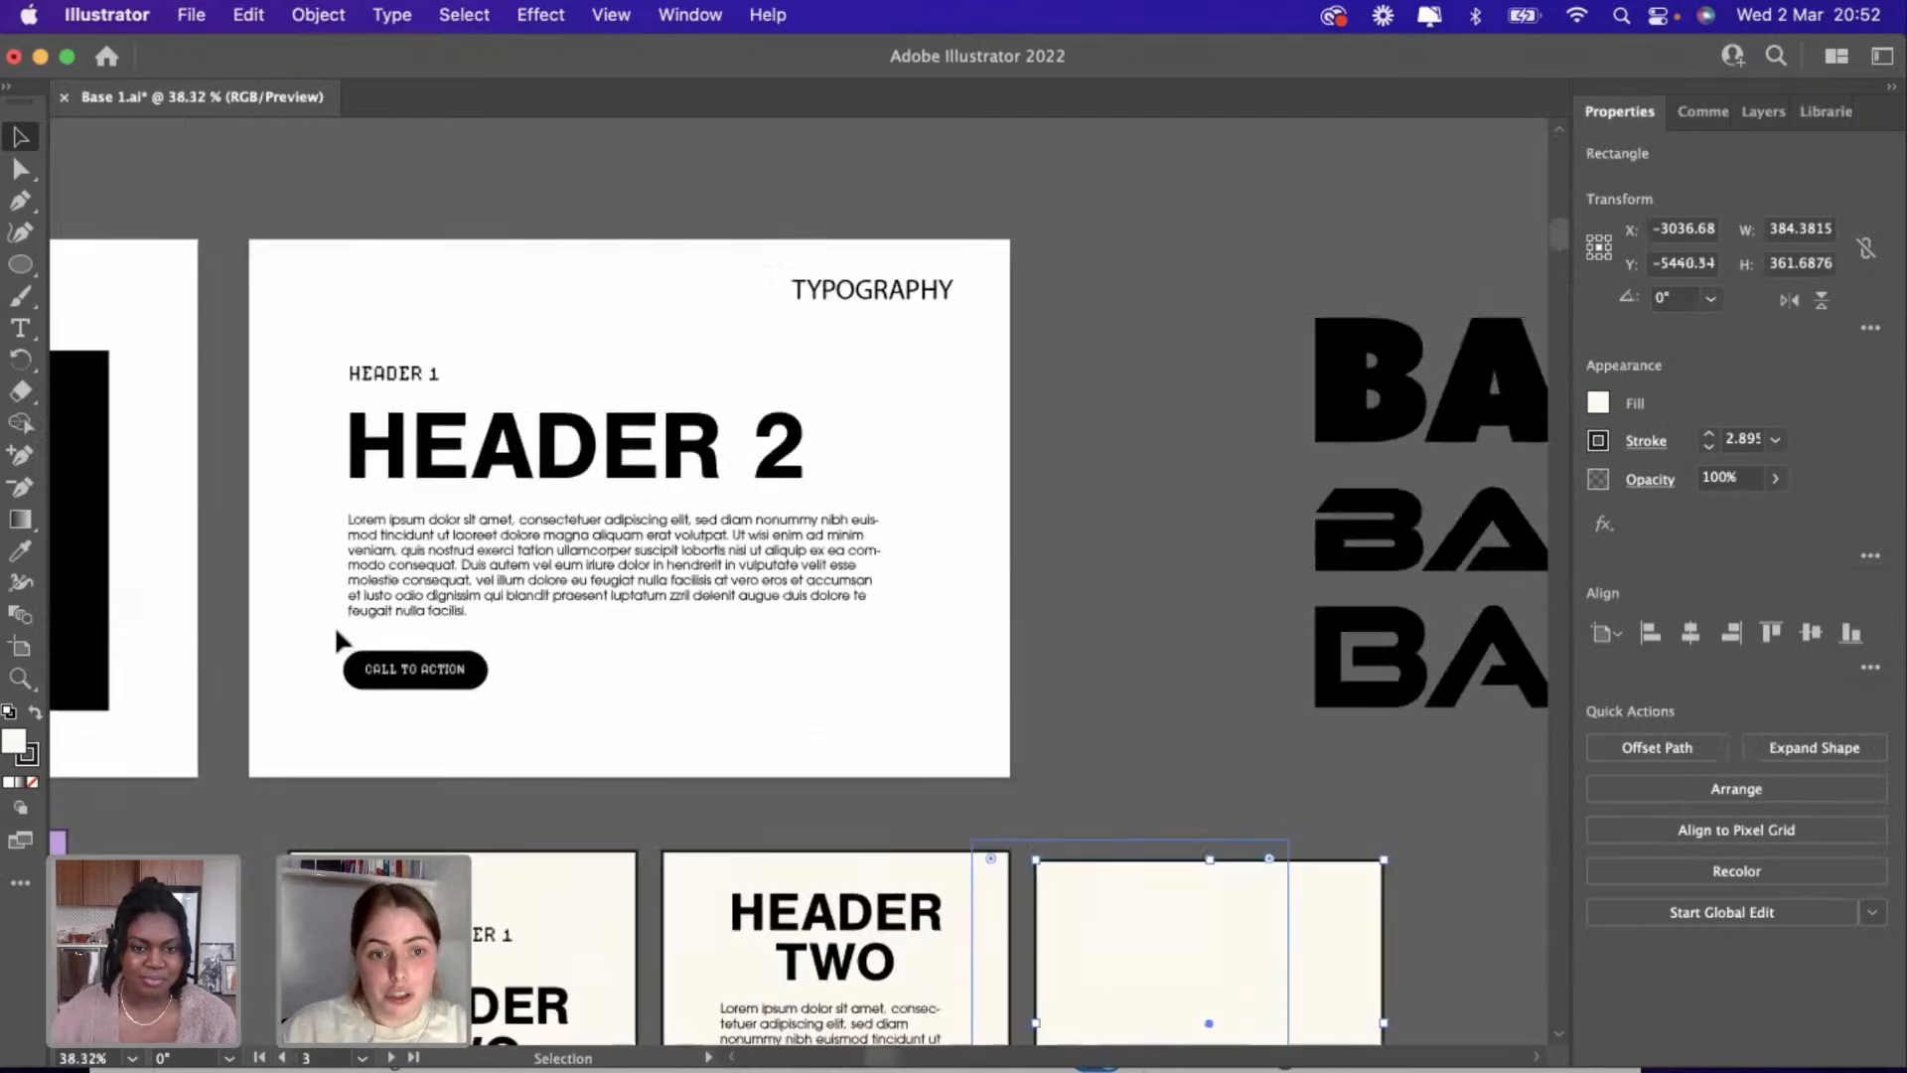
scroll(337, 640, "up", 5)
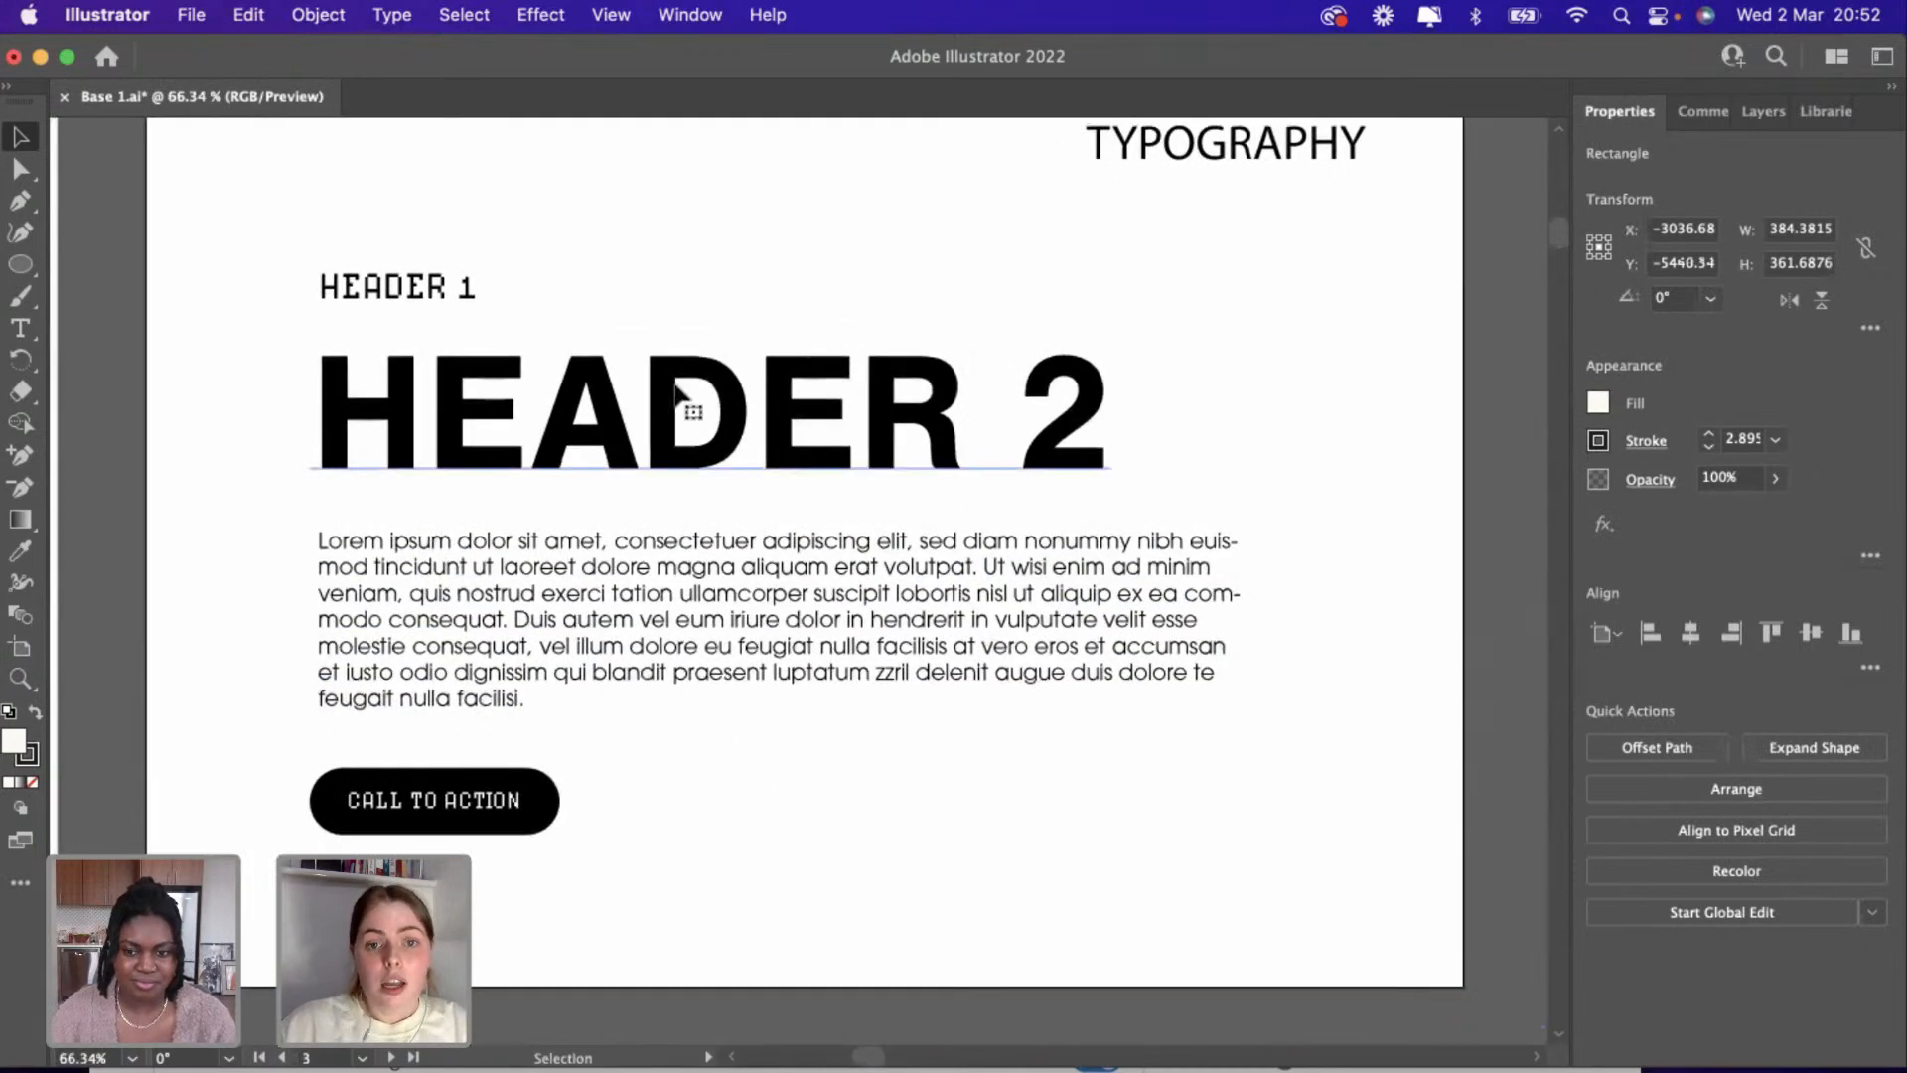
left_click(676, 398)
left_click(1028, 295)
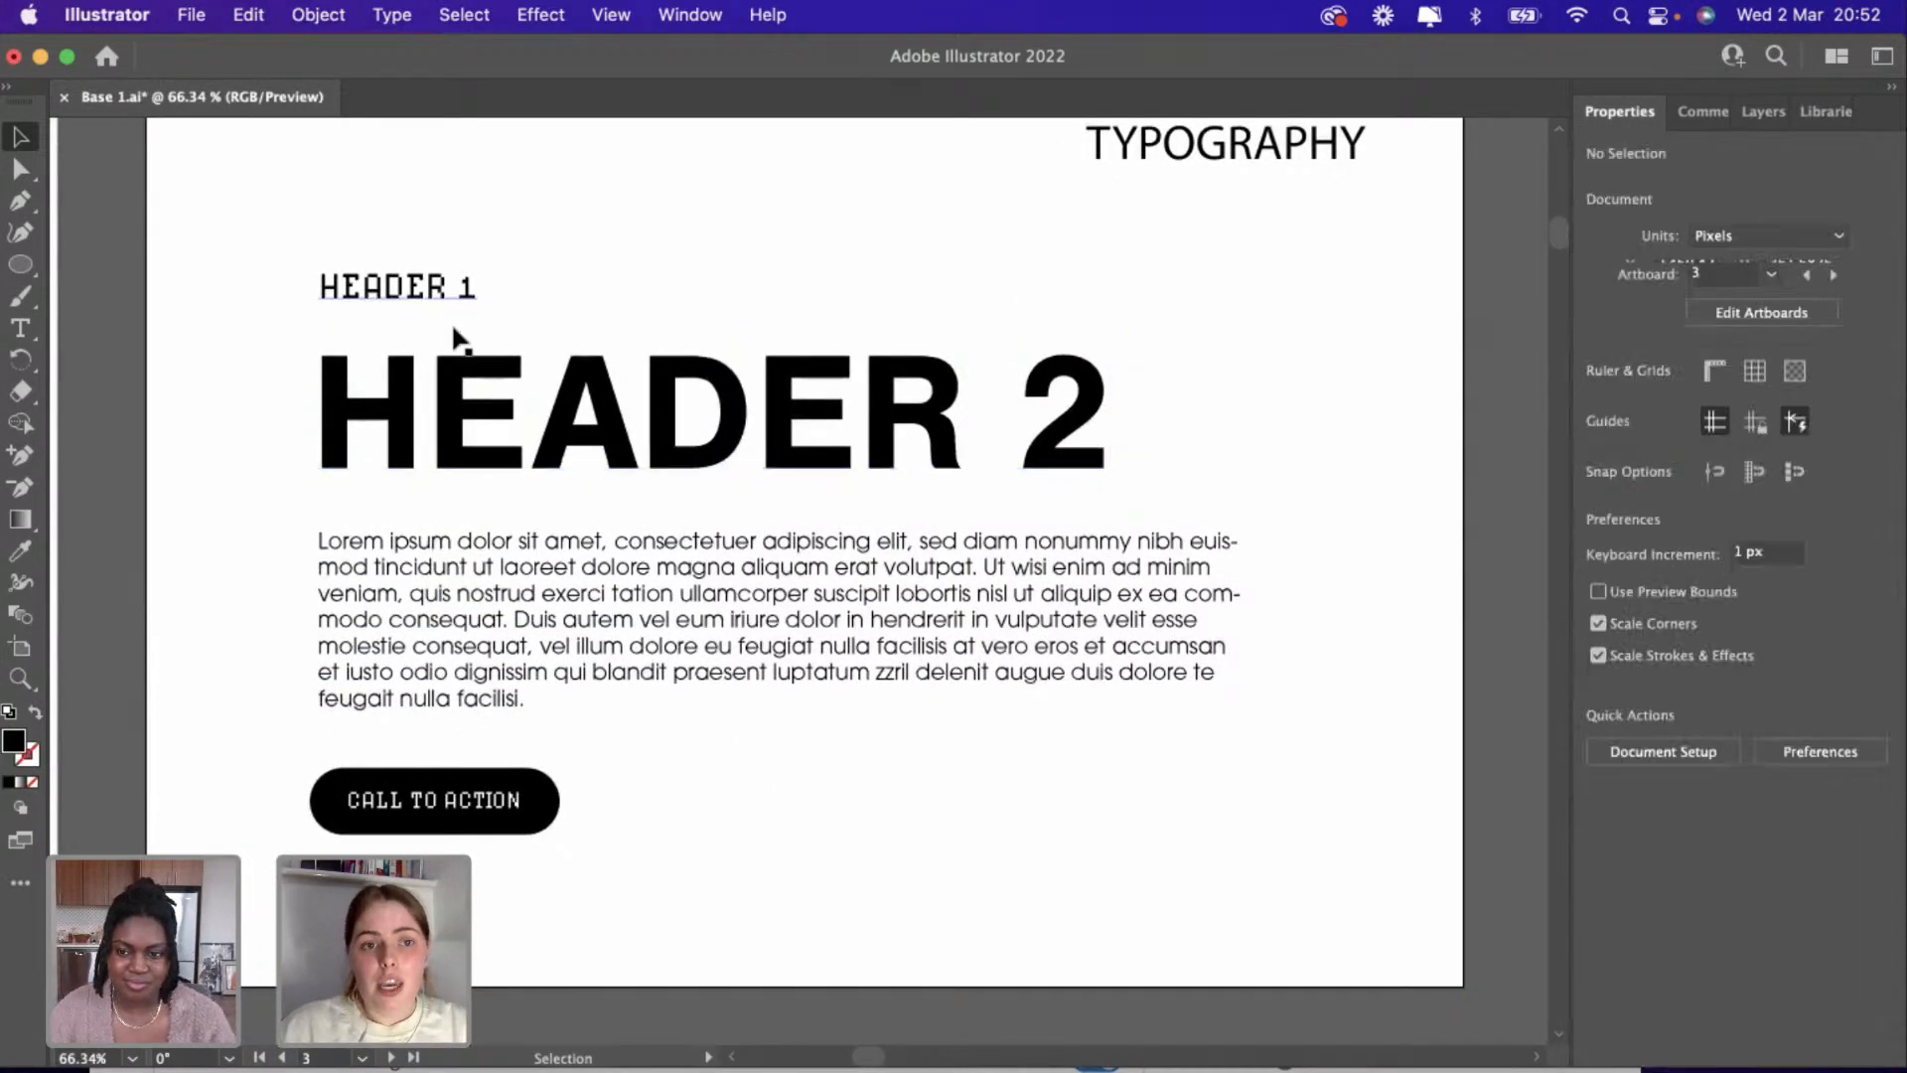
left_click(426, 289)
scroll(426, 294, "up", 5)
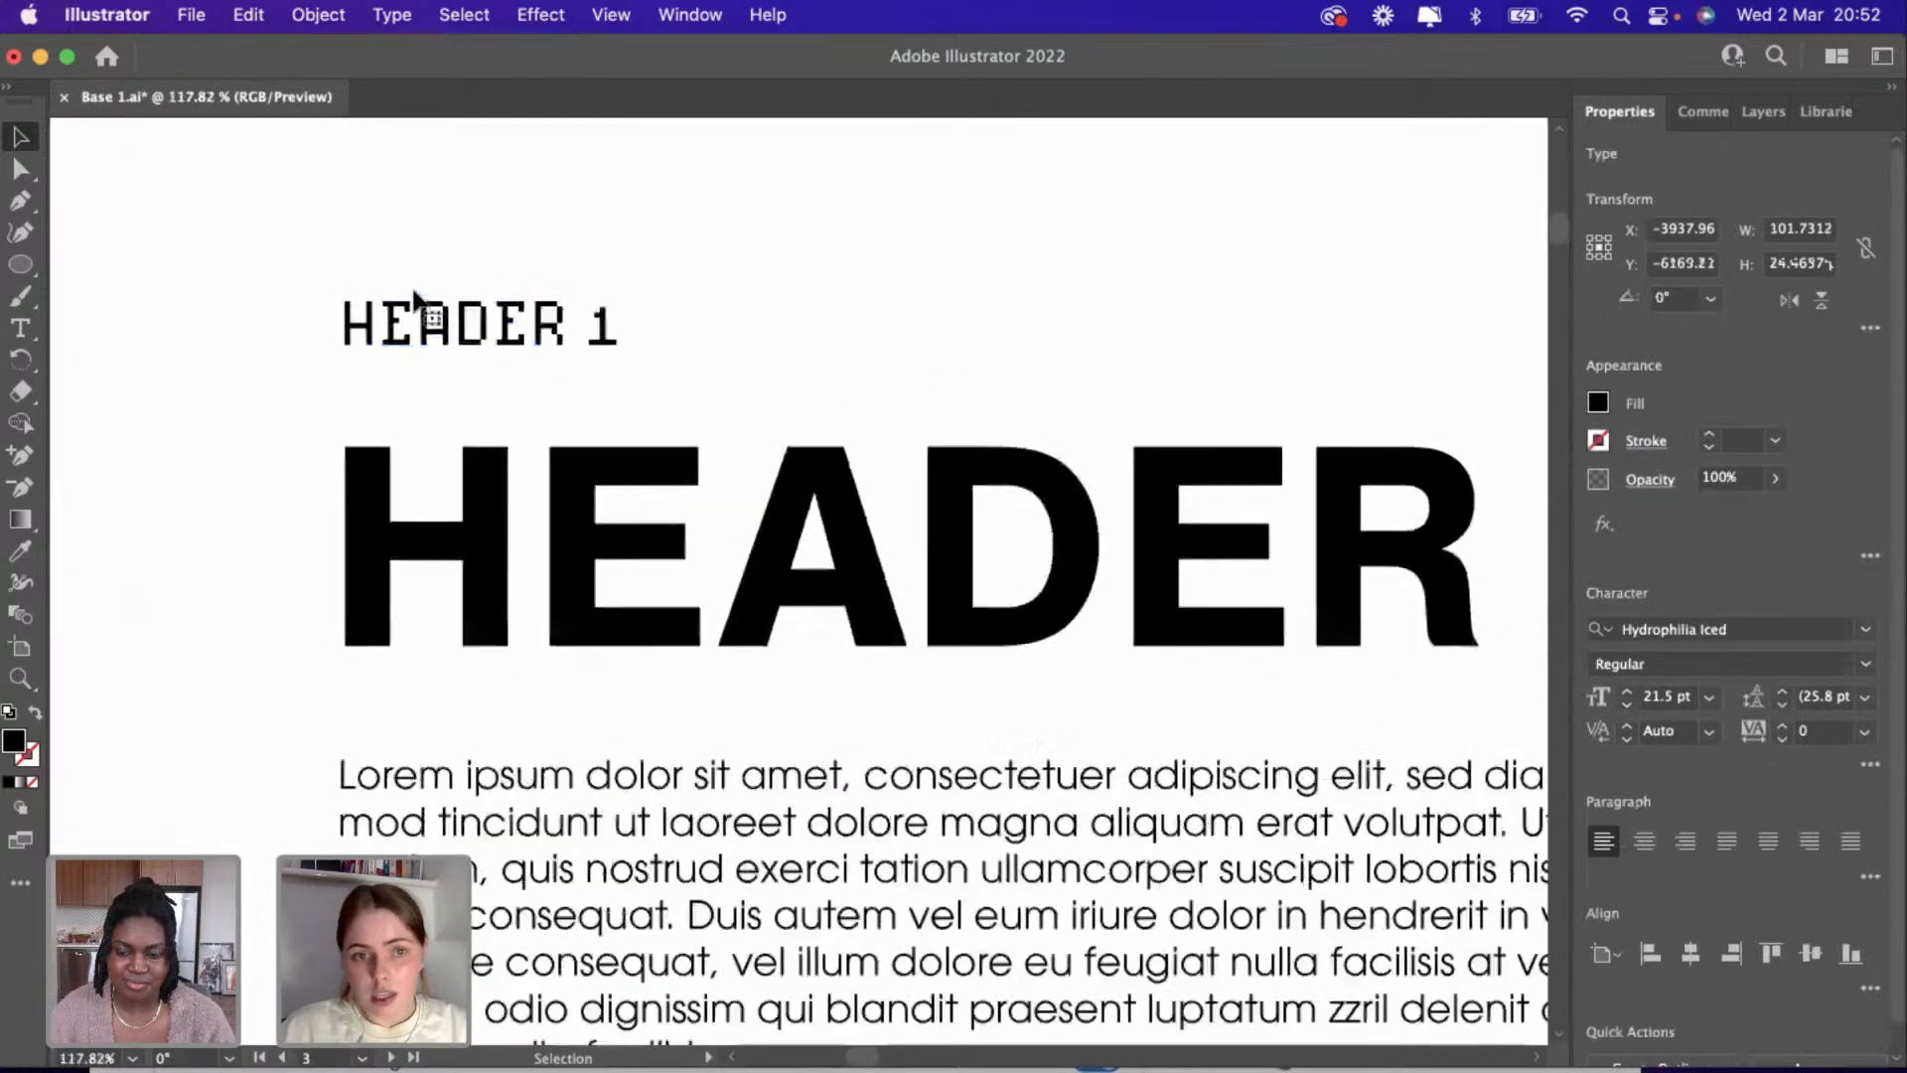
scroll(415, 292, "up", 5)
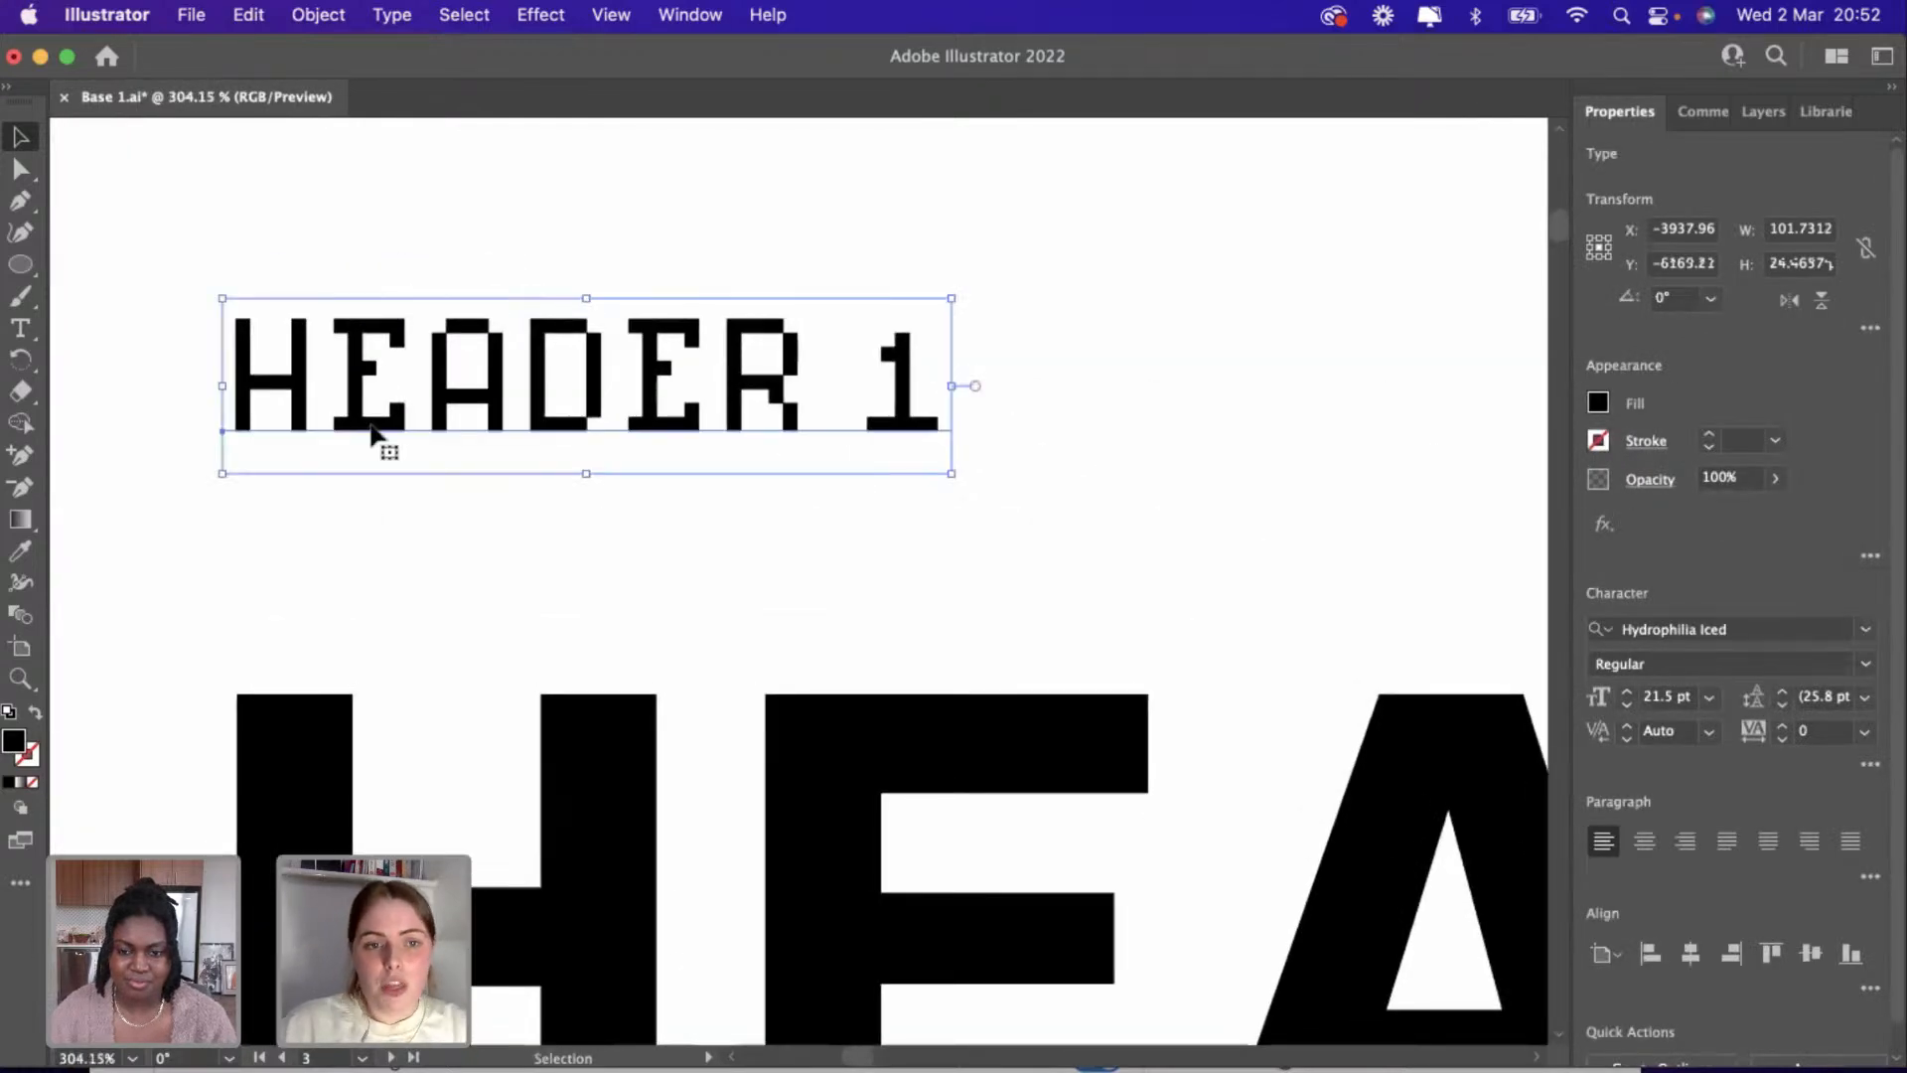
scroll(601, 387, "up", 3)
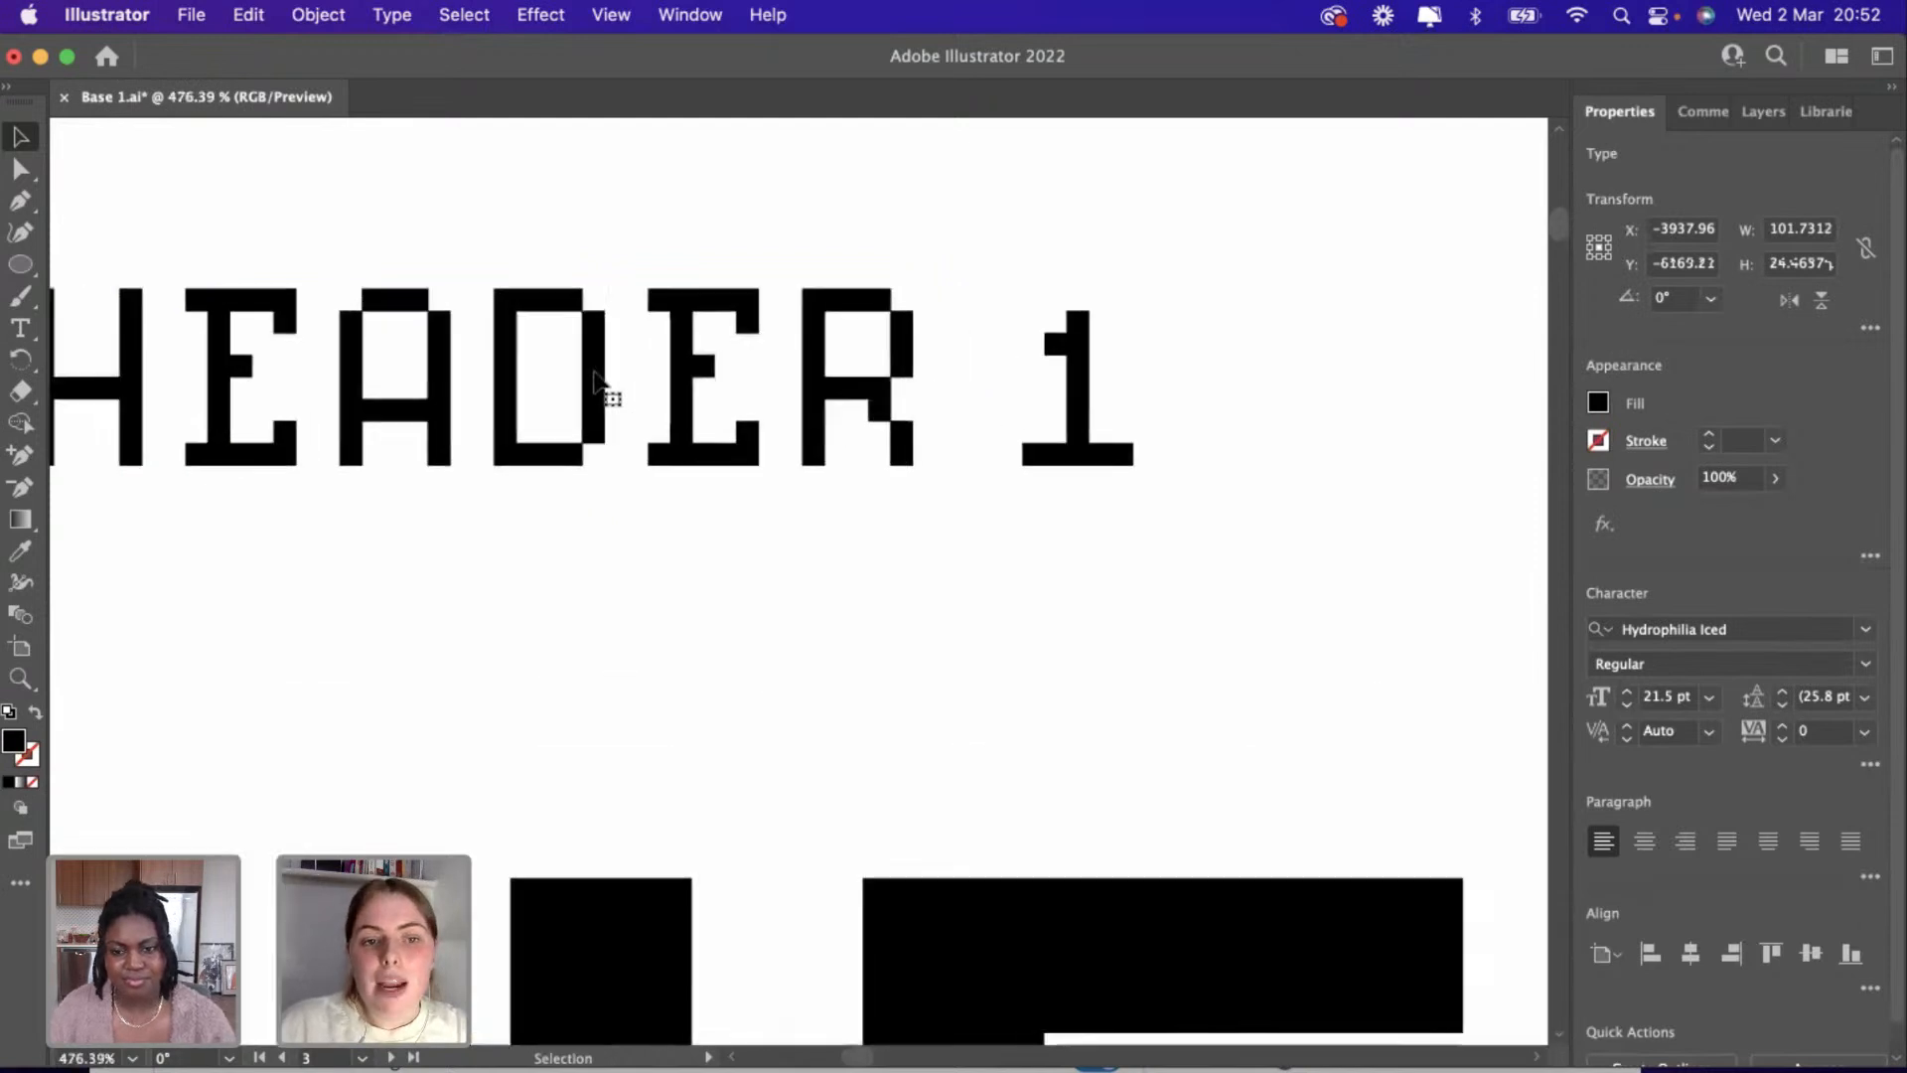
scroll(601, 388, "up", 1)
scroll(596, 378, "down", 2)
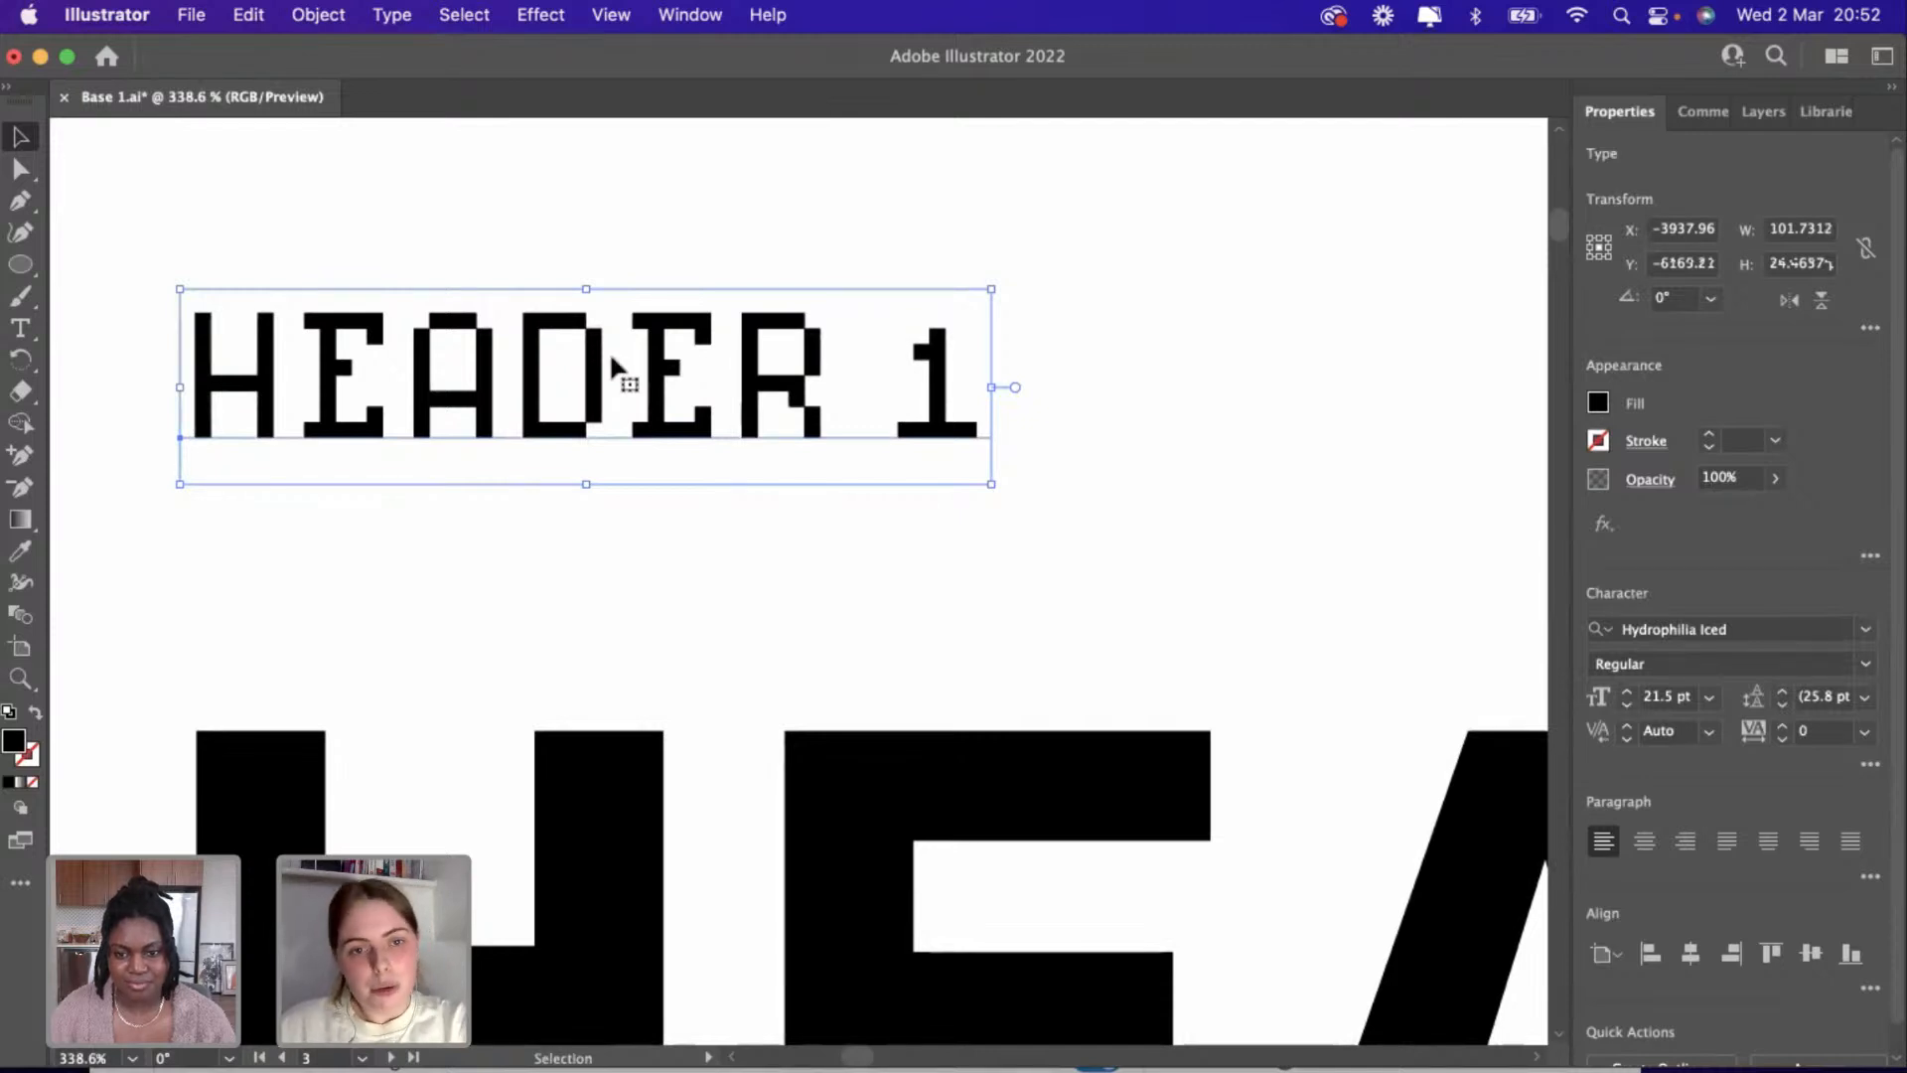
scroll(612, 357, "down", 3)
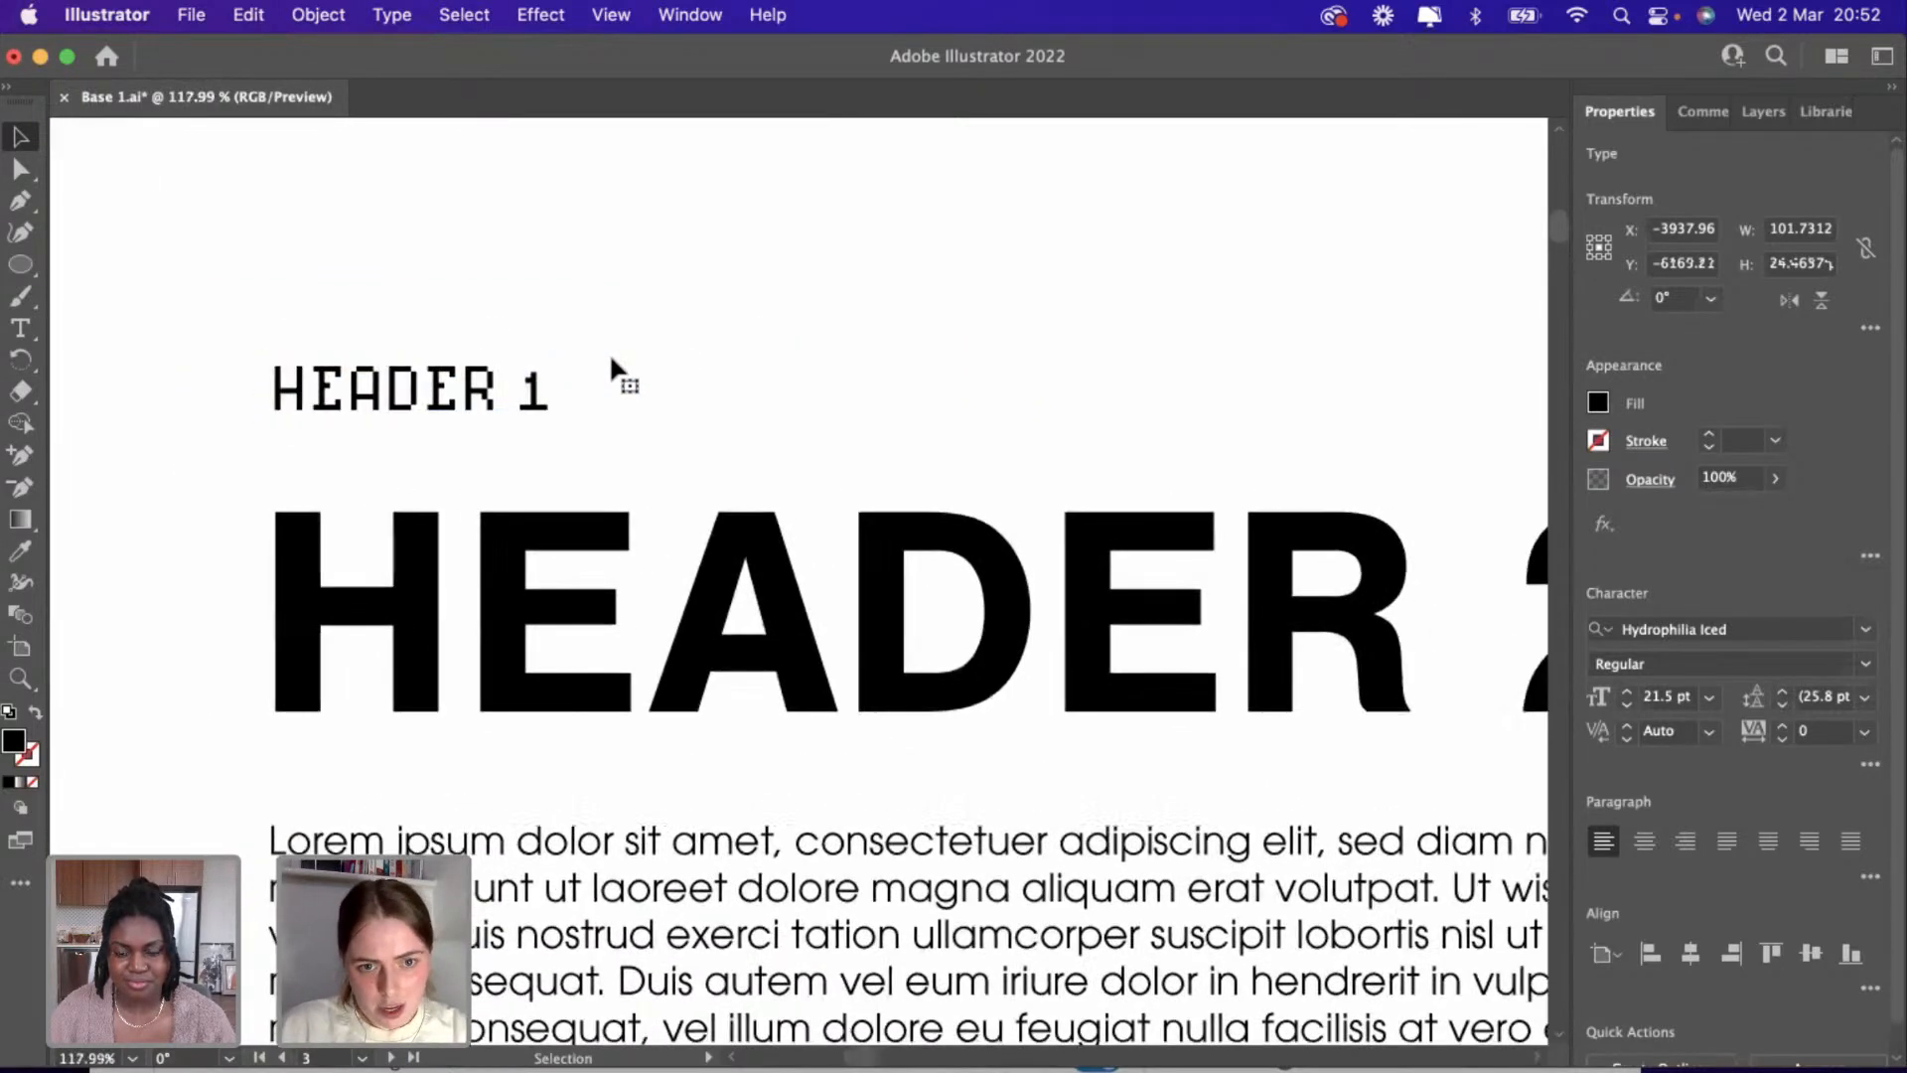
scroll(611, 358, "down", 2)
left_click(788, 535)
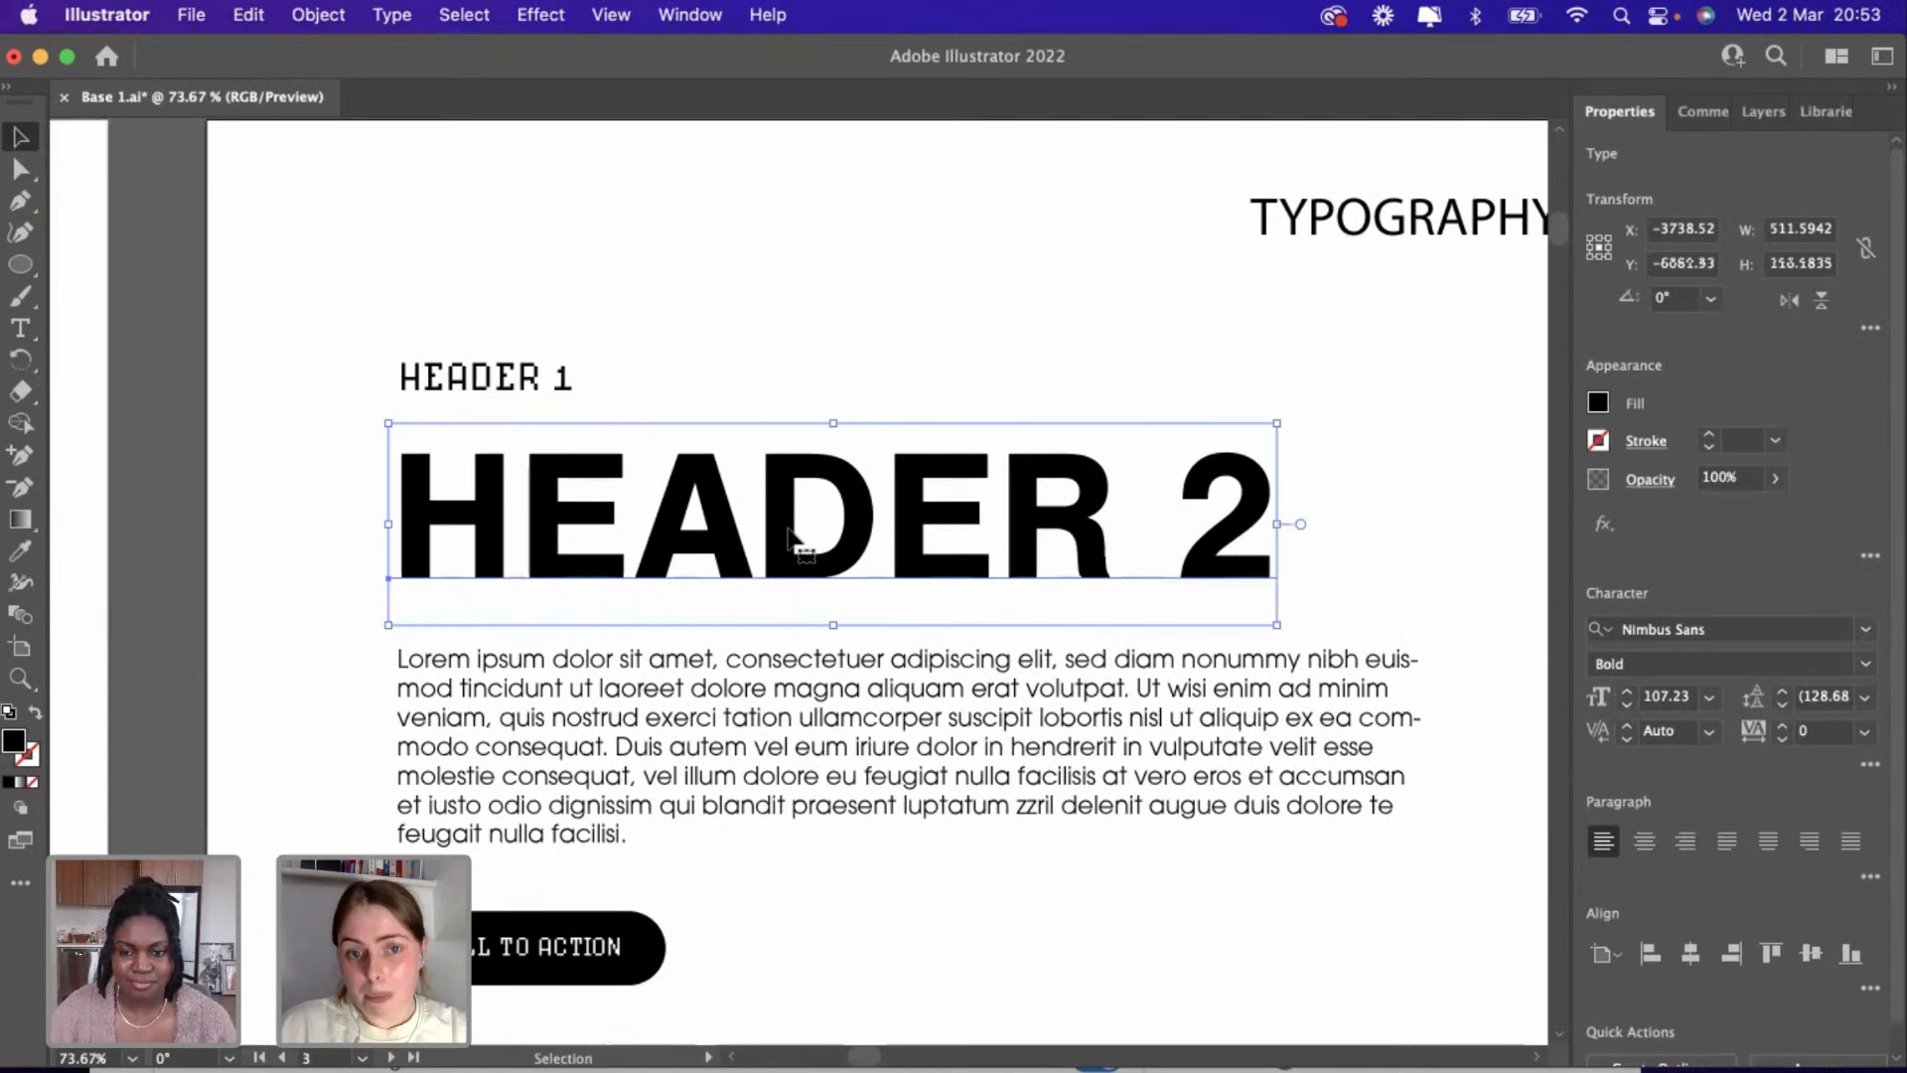
Bring the top BASE wordmark from the cream logo square to the typography artboard and place it just outside the artboard's upper-right corner.
scroll(789, 536, "down", 4)
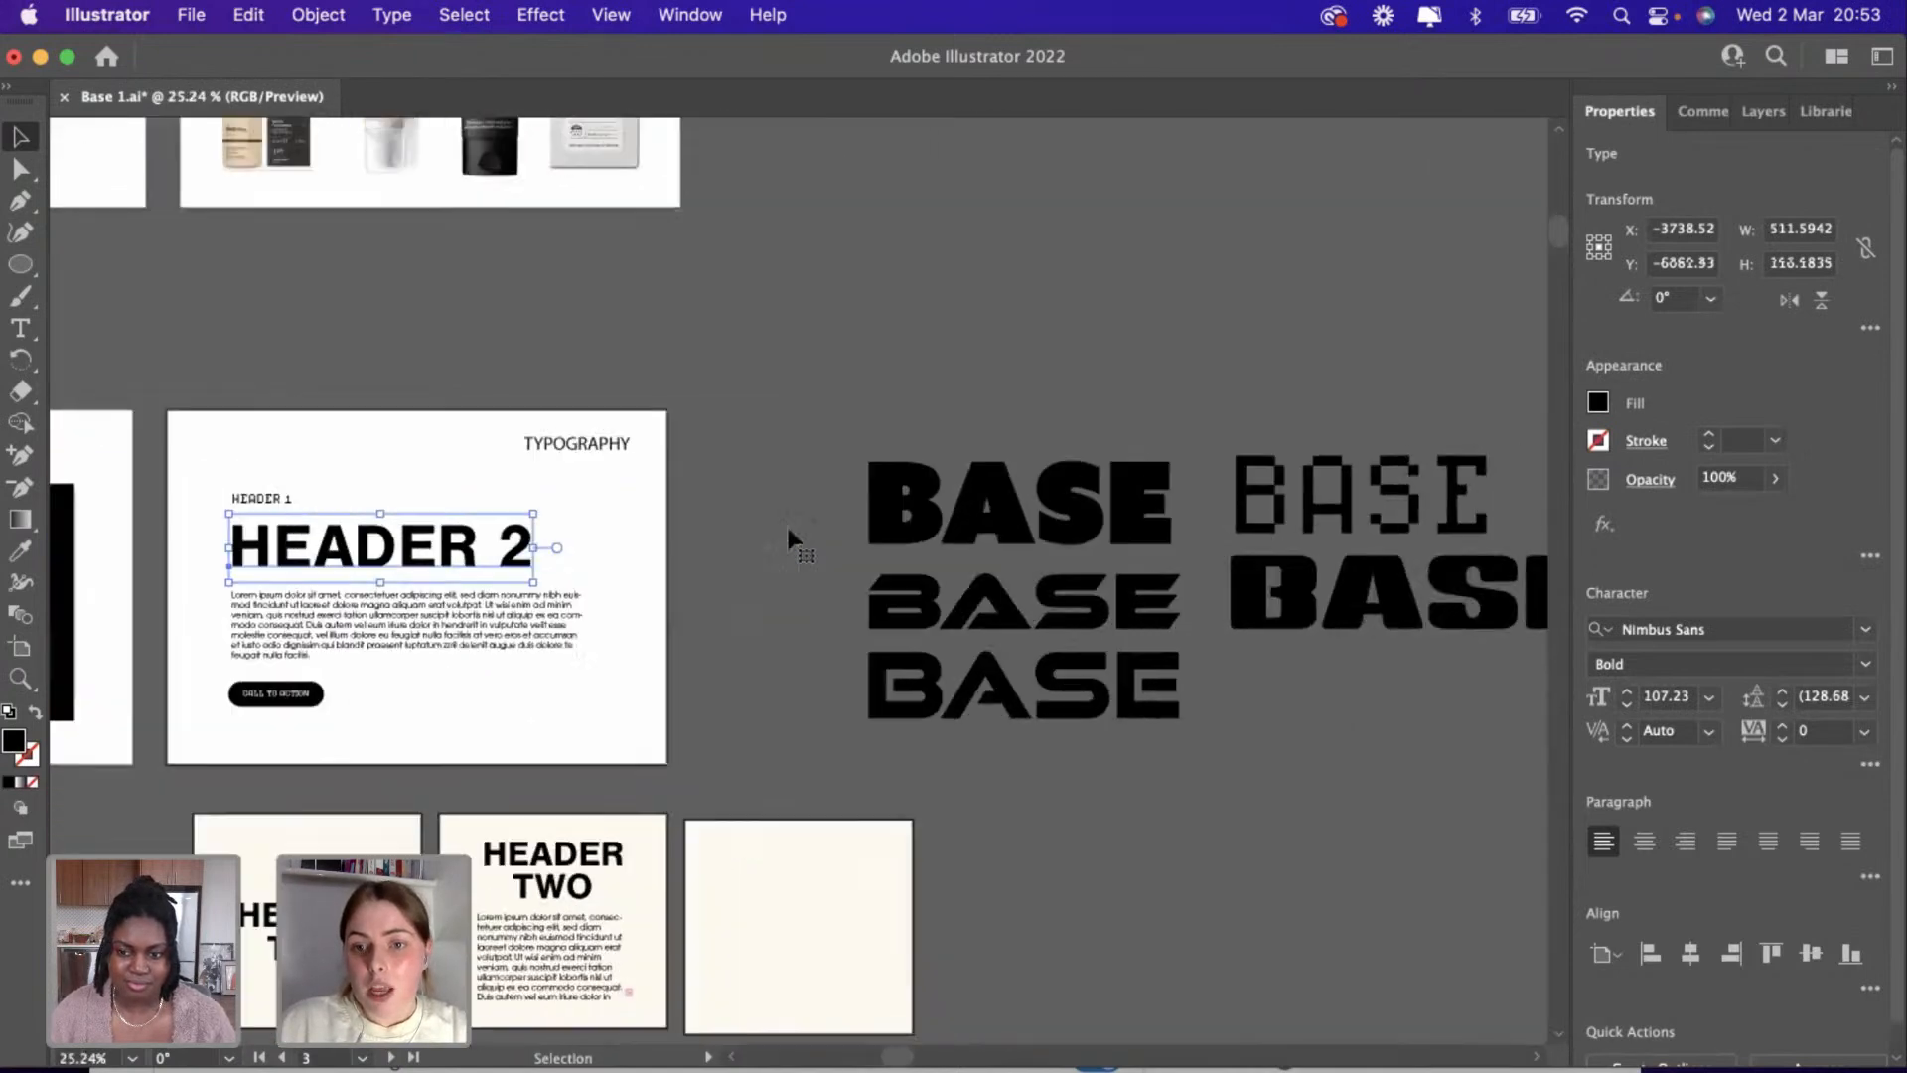
scroll(787, 542, "down", 3)
scroll(1331, 531, "right", 2)
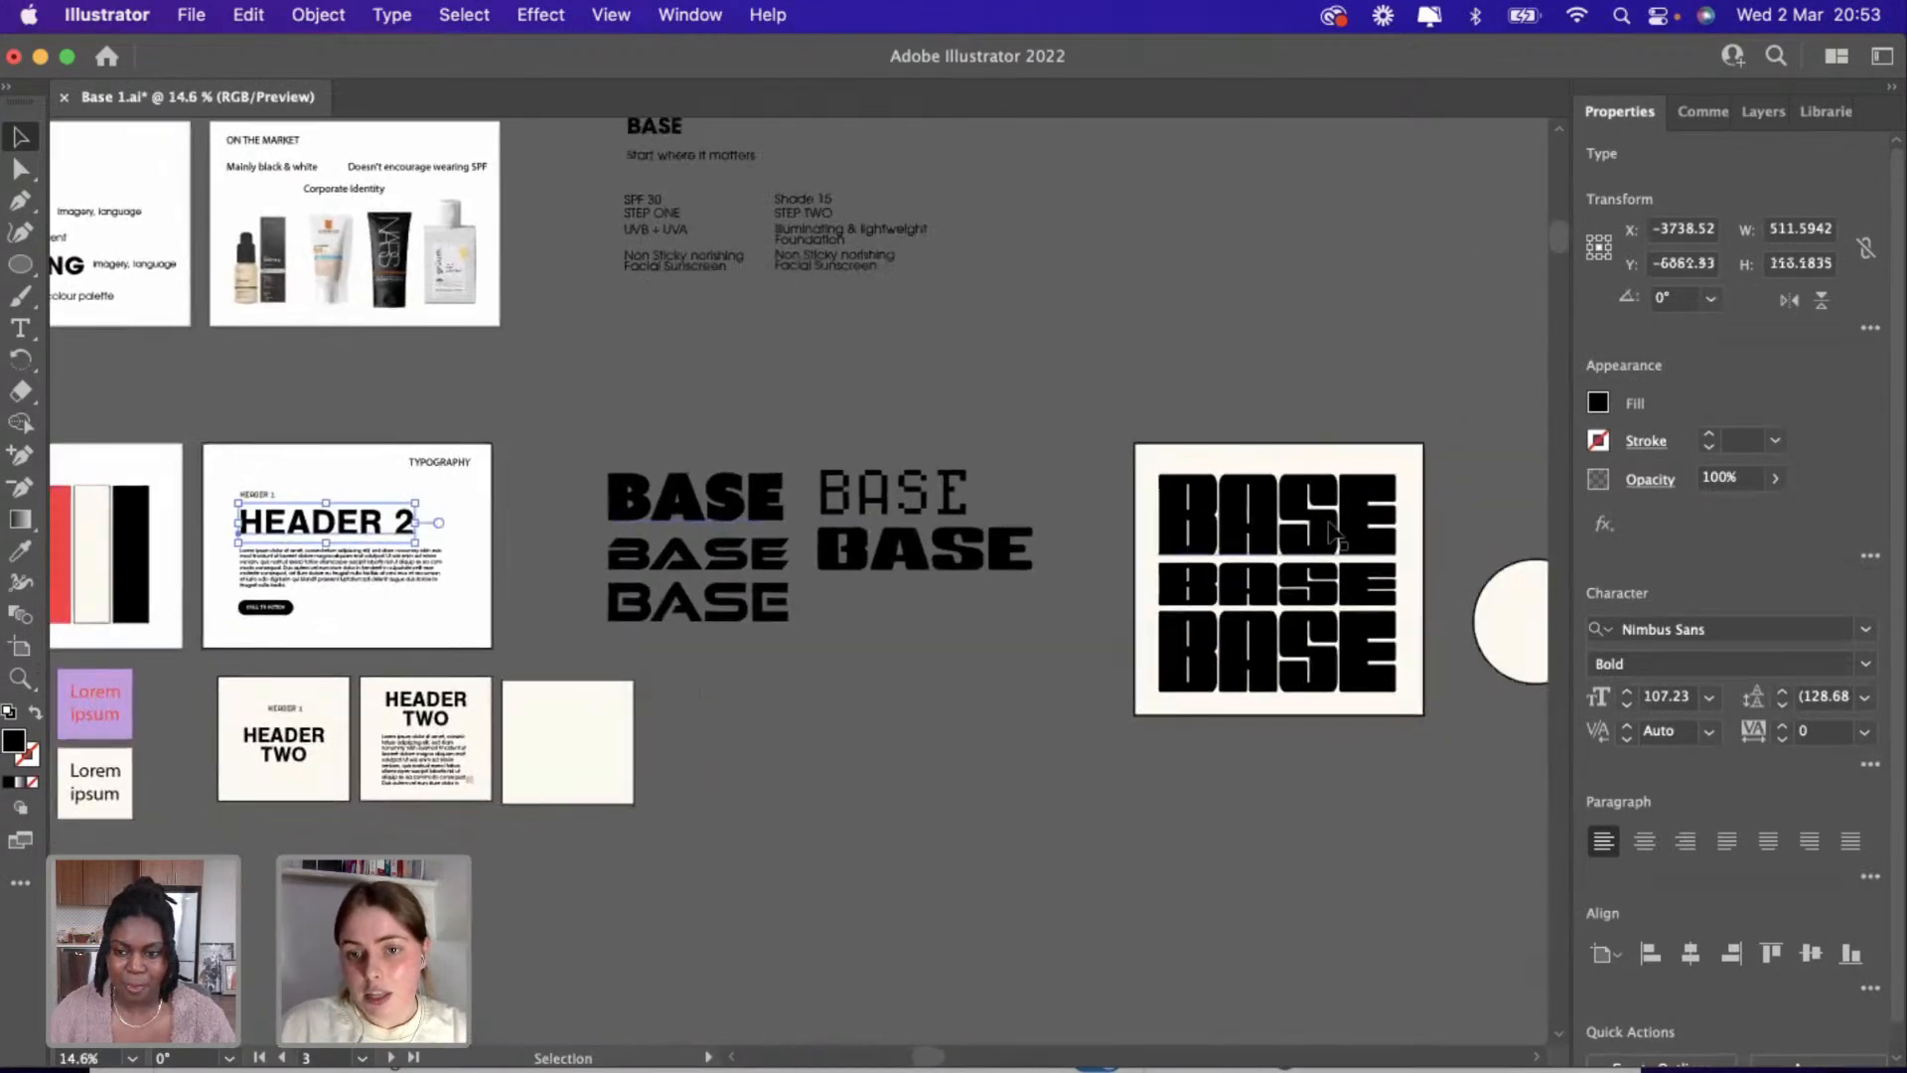
left_click(1331, 533)
left_click_drag(1331, 534, 409, 419)
scroll(407, 467, "up", 2)
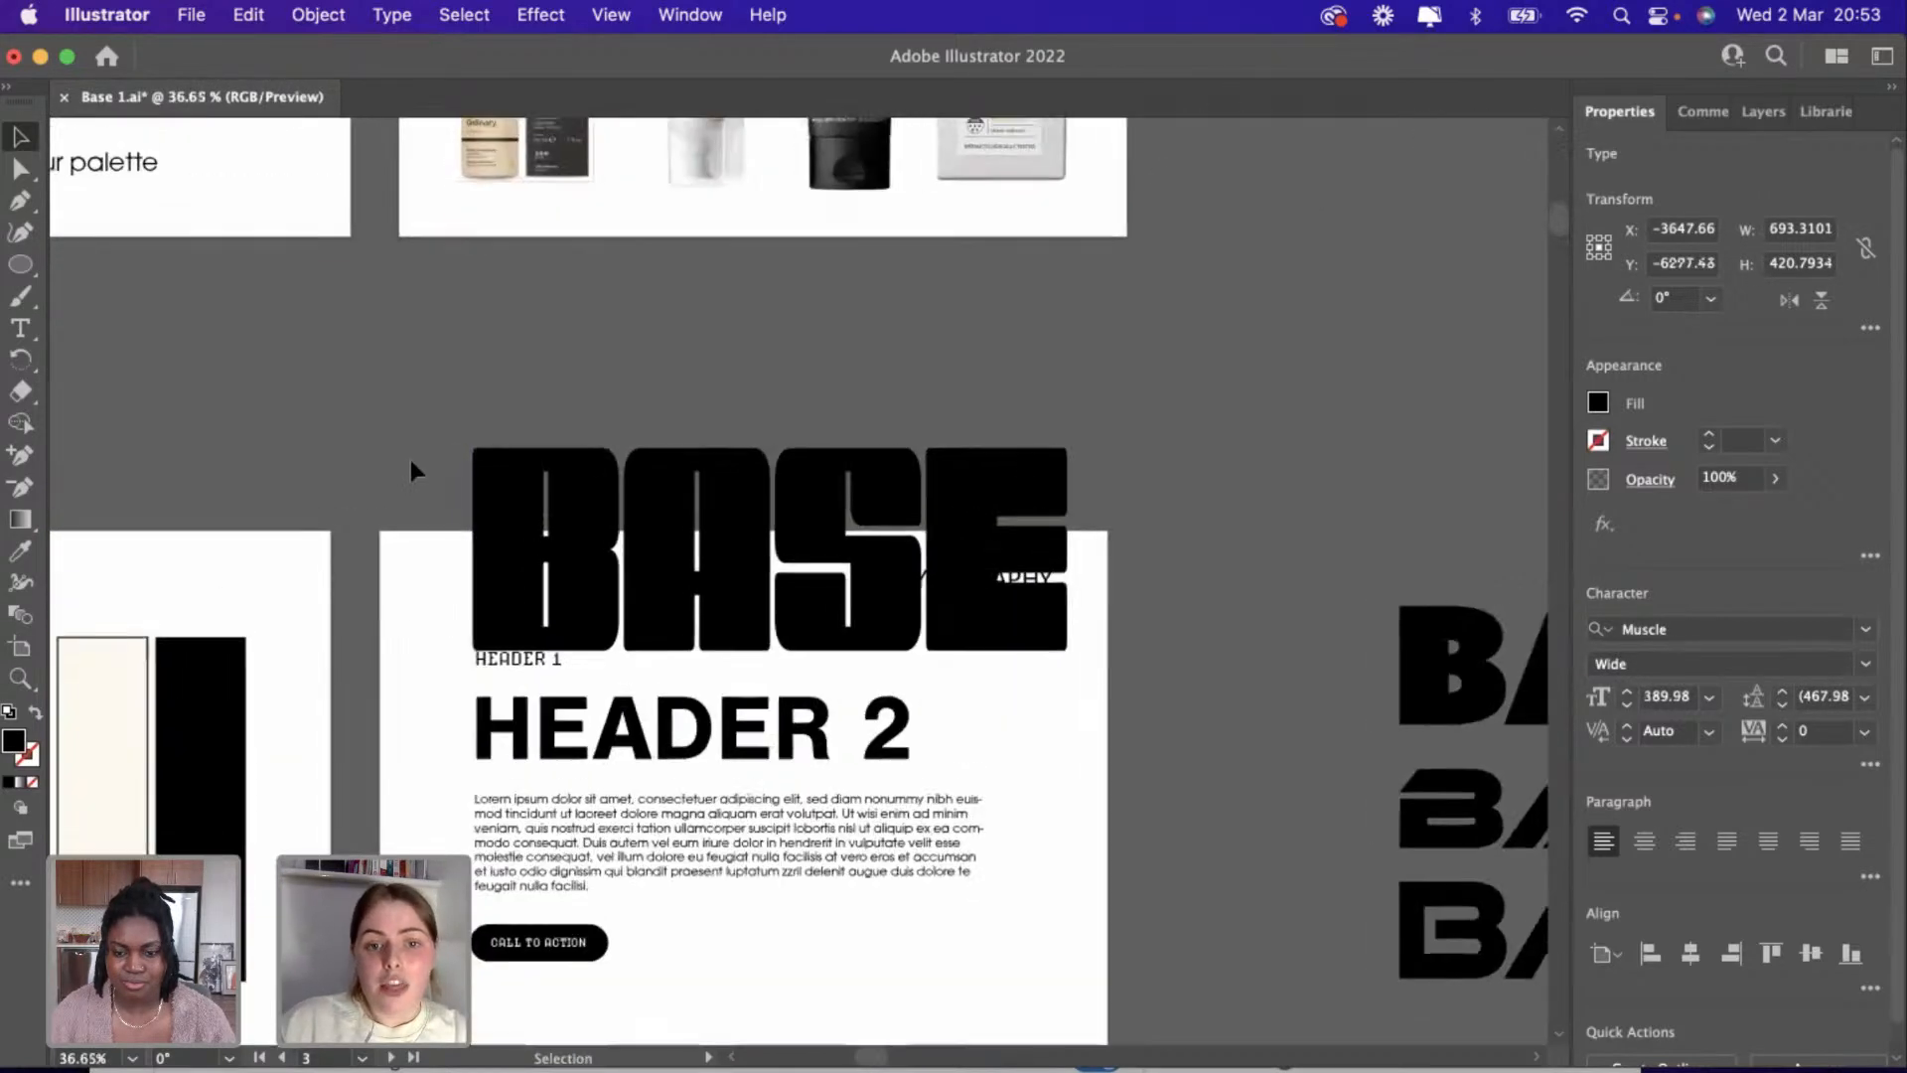
left_click(707, 628)
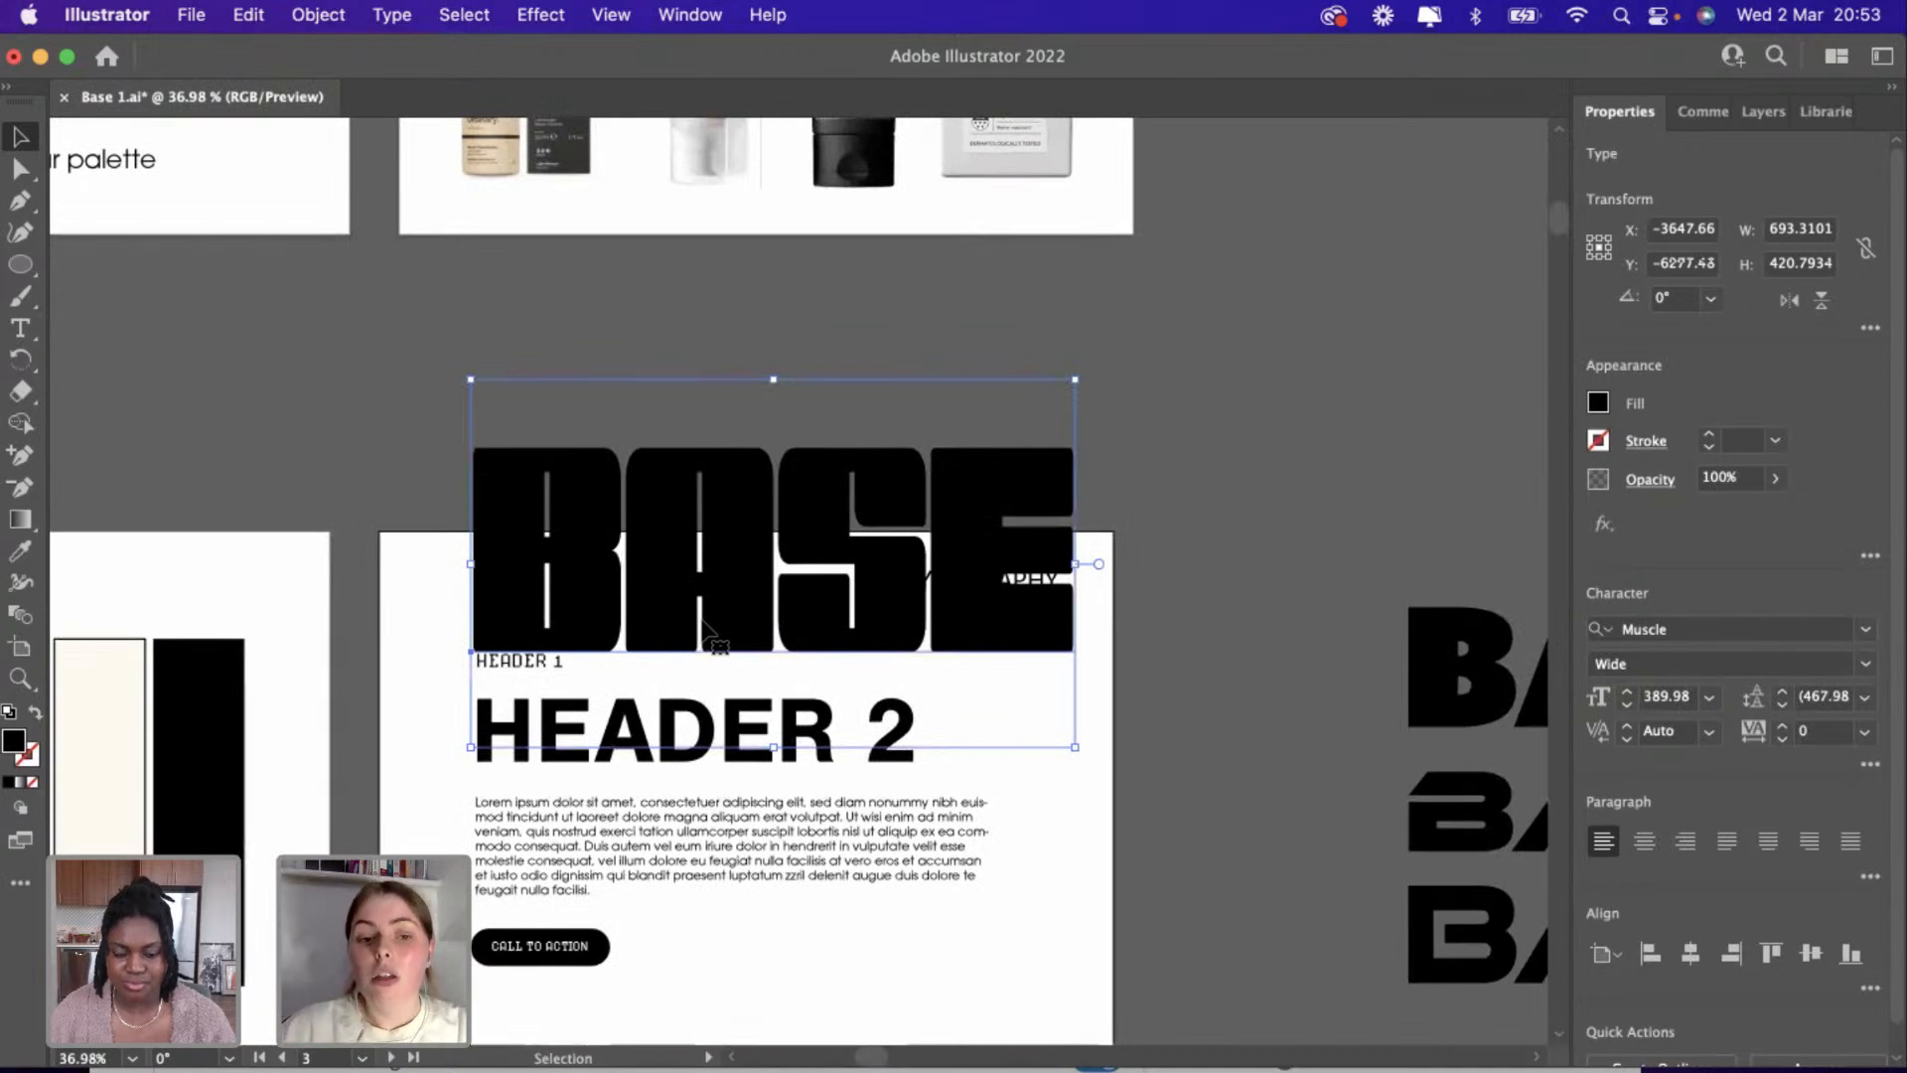
left_click_drag(707, 628, 1449, 440)
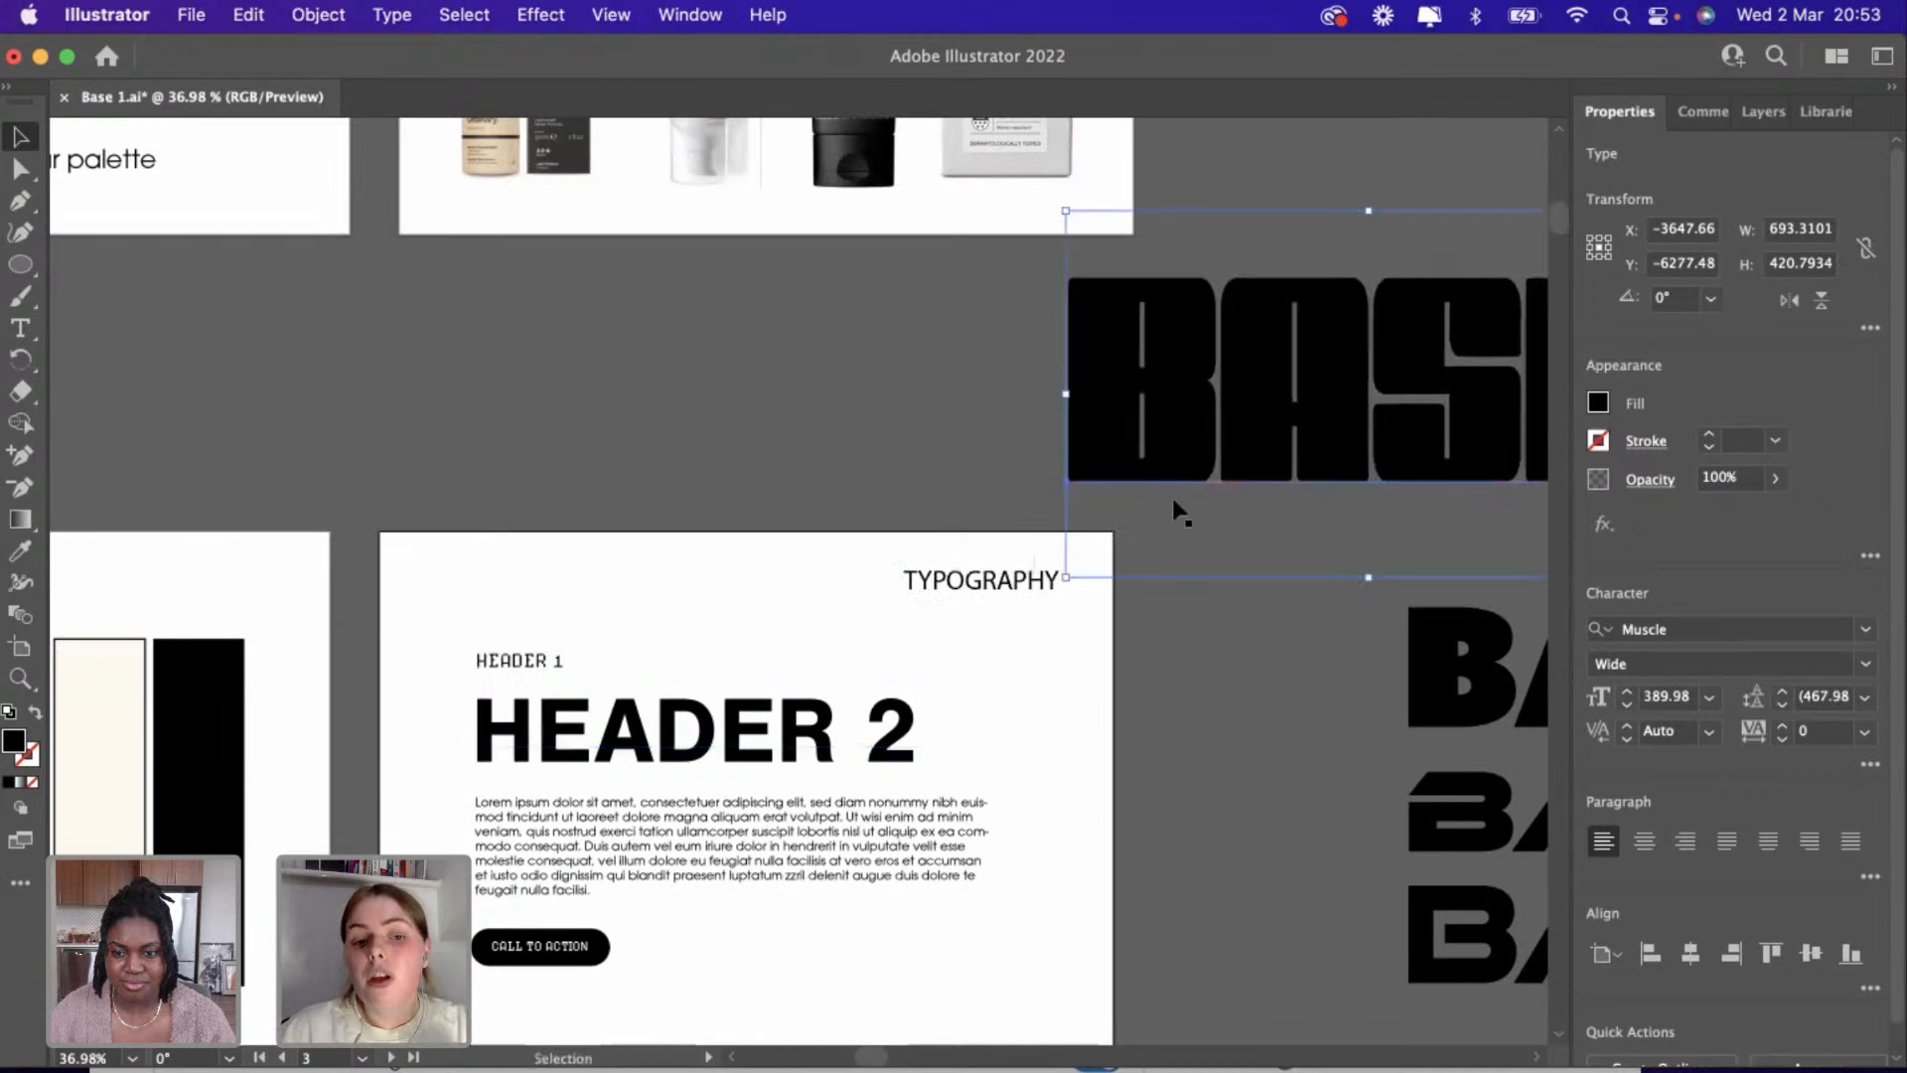
left_click(727, 988)
left_click(1226, 602)
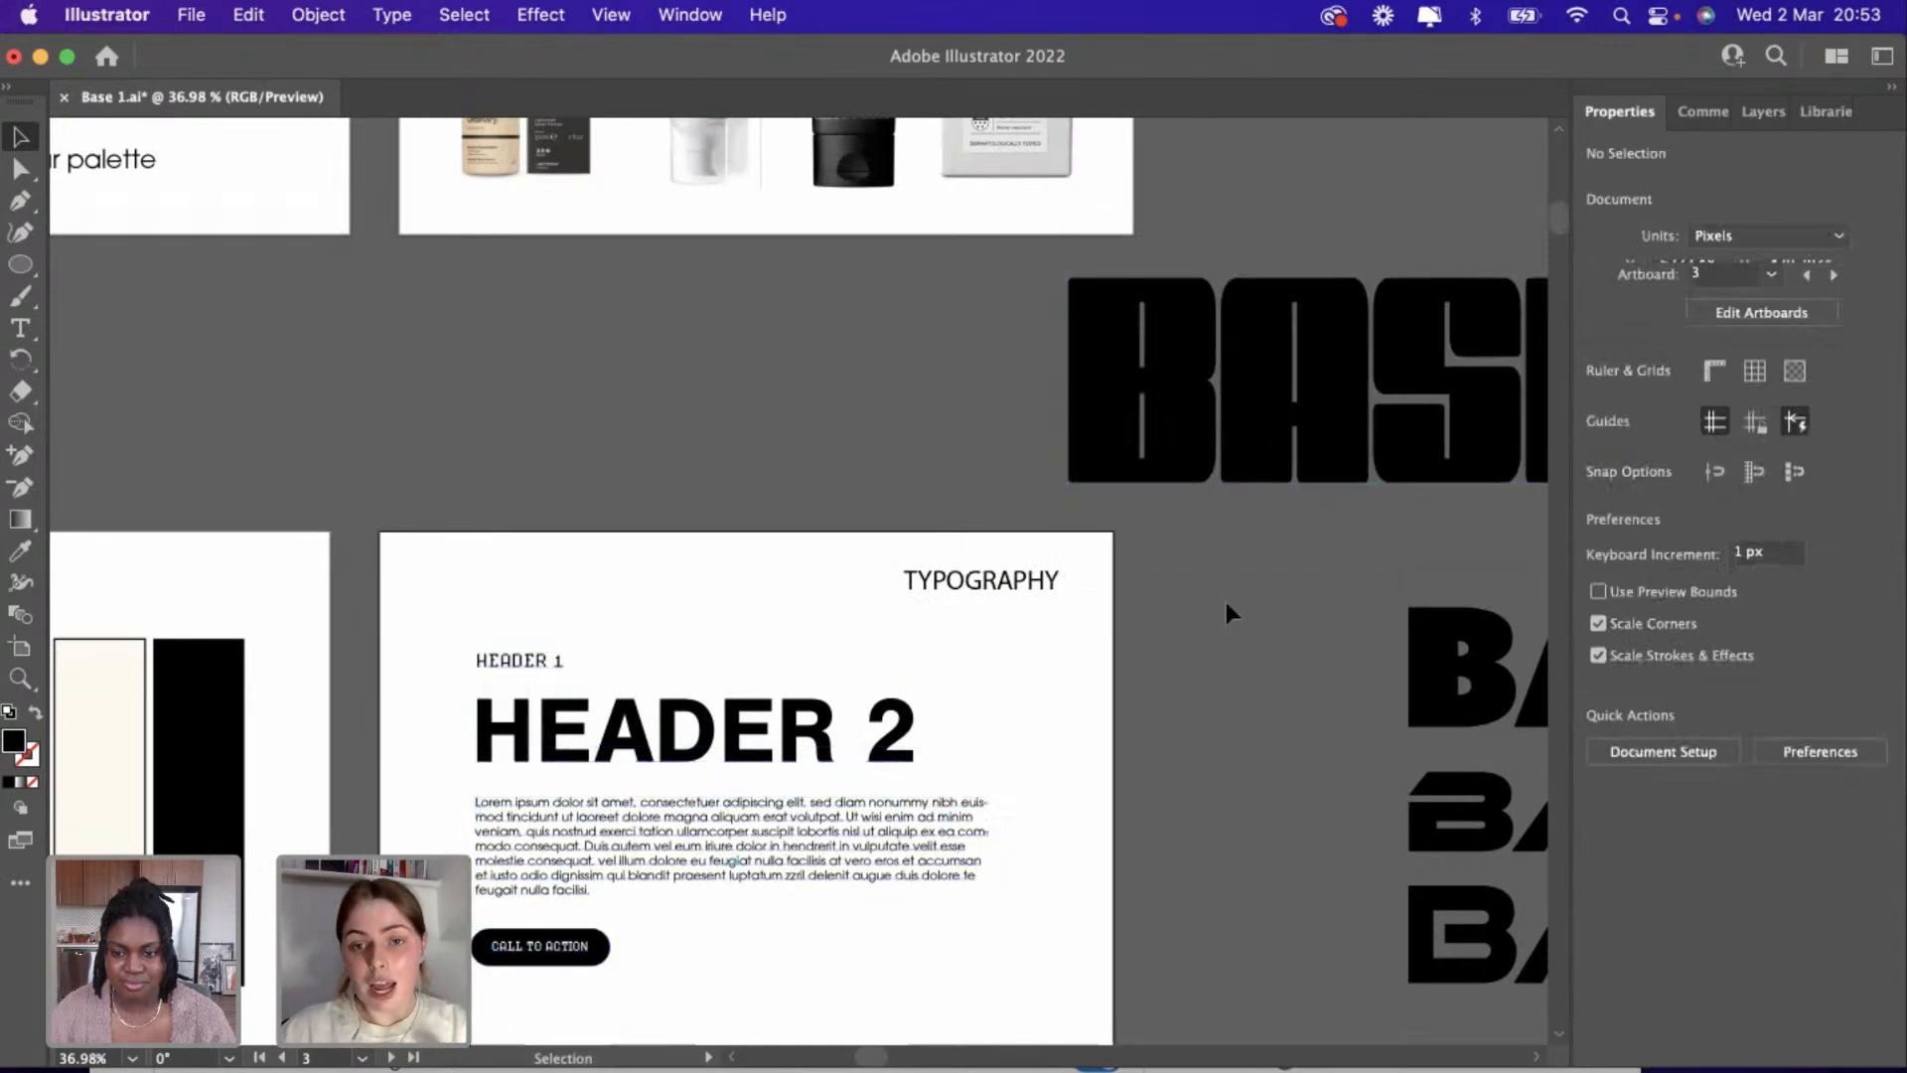
Move the BASE wordmark above the typography artboard clear of the artboards and scale it down to about 516 px wide.
scroll(1226, 602, "right", 5)
right_click(1226, 604)
left_click(1069, 508)
left_click(1083, 525)
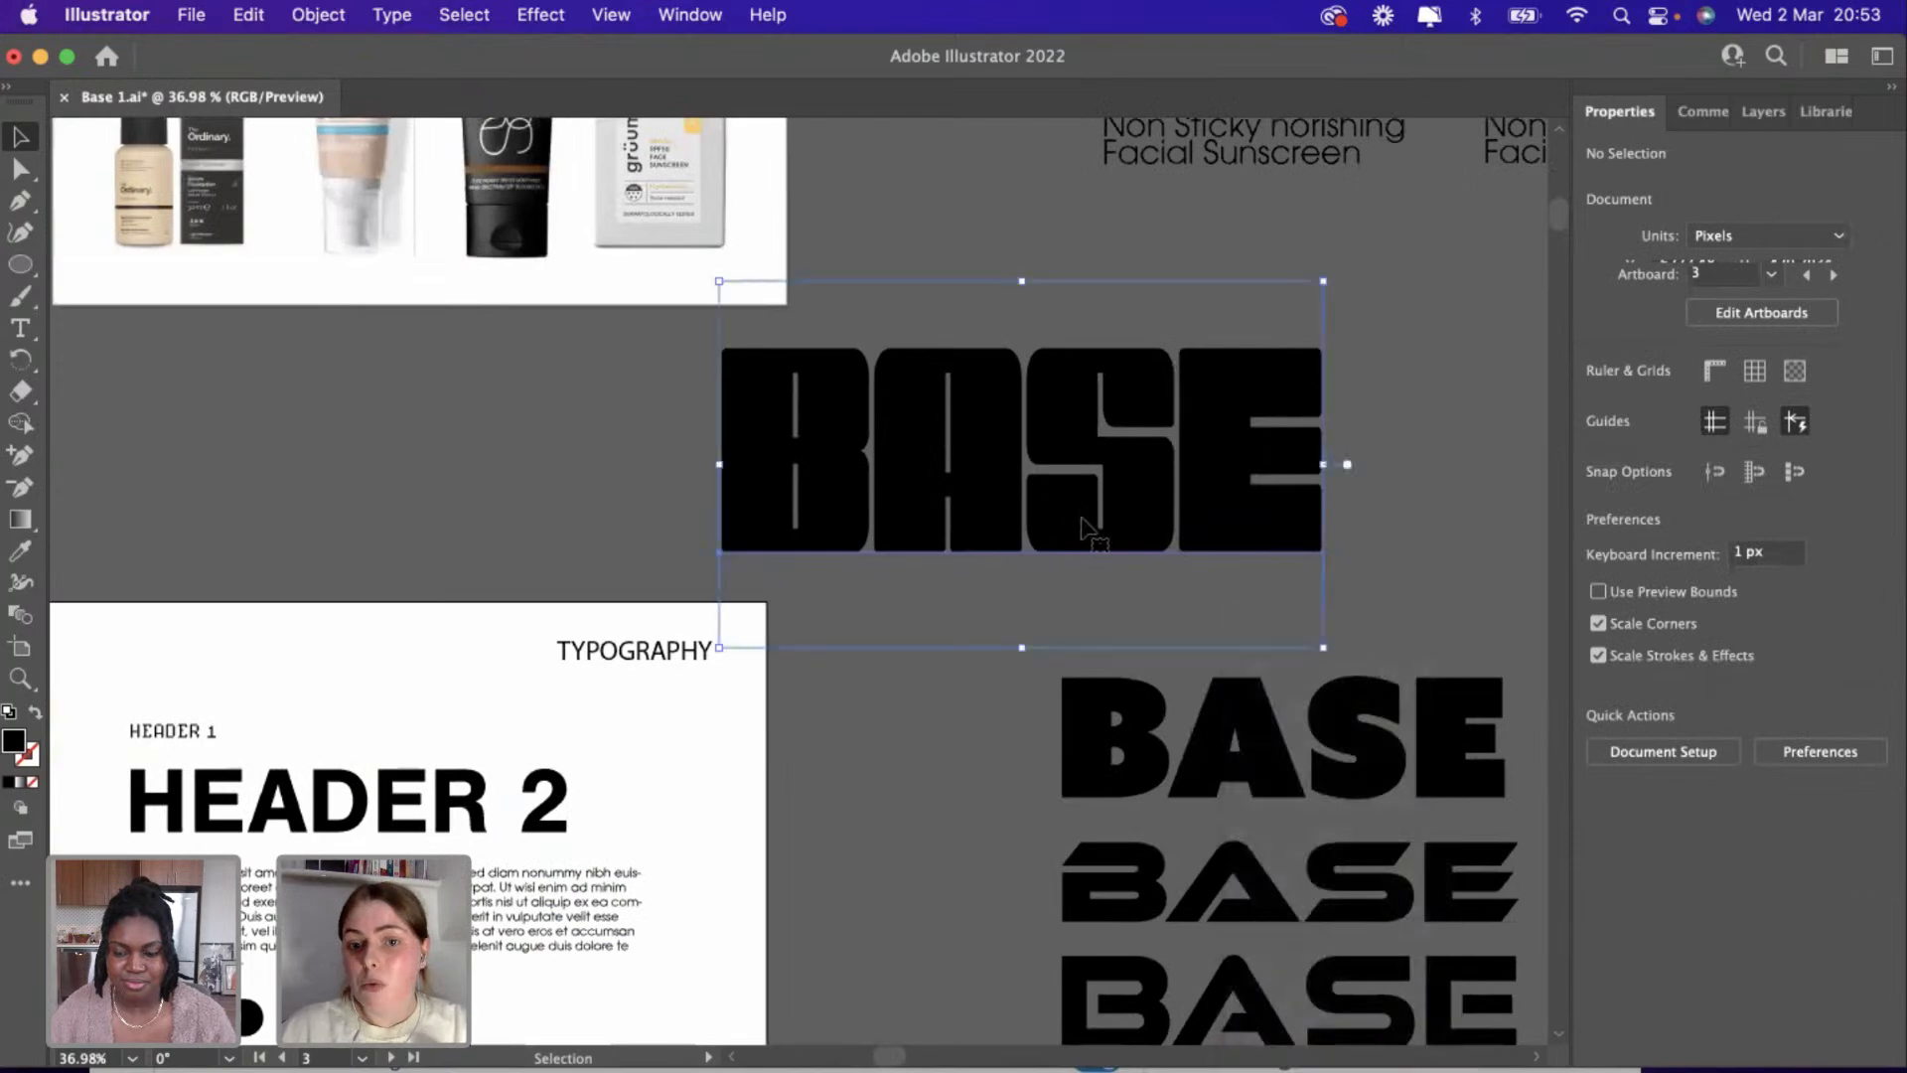
left_click_drag(1093, 527, 1253, 466)
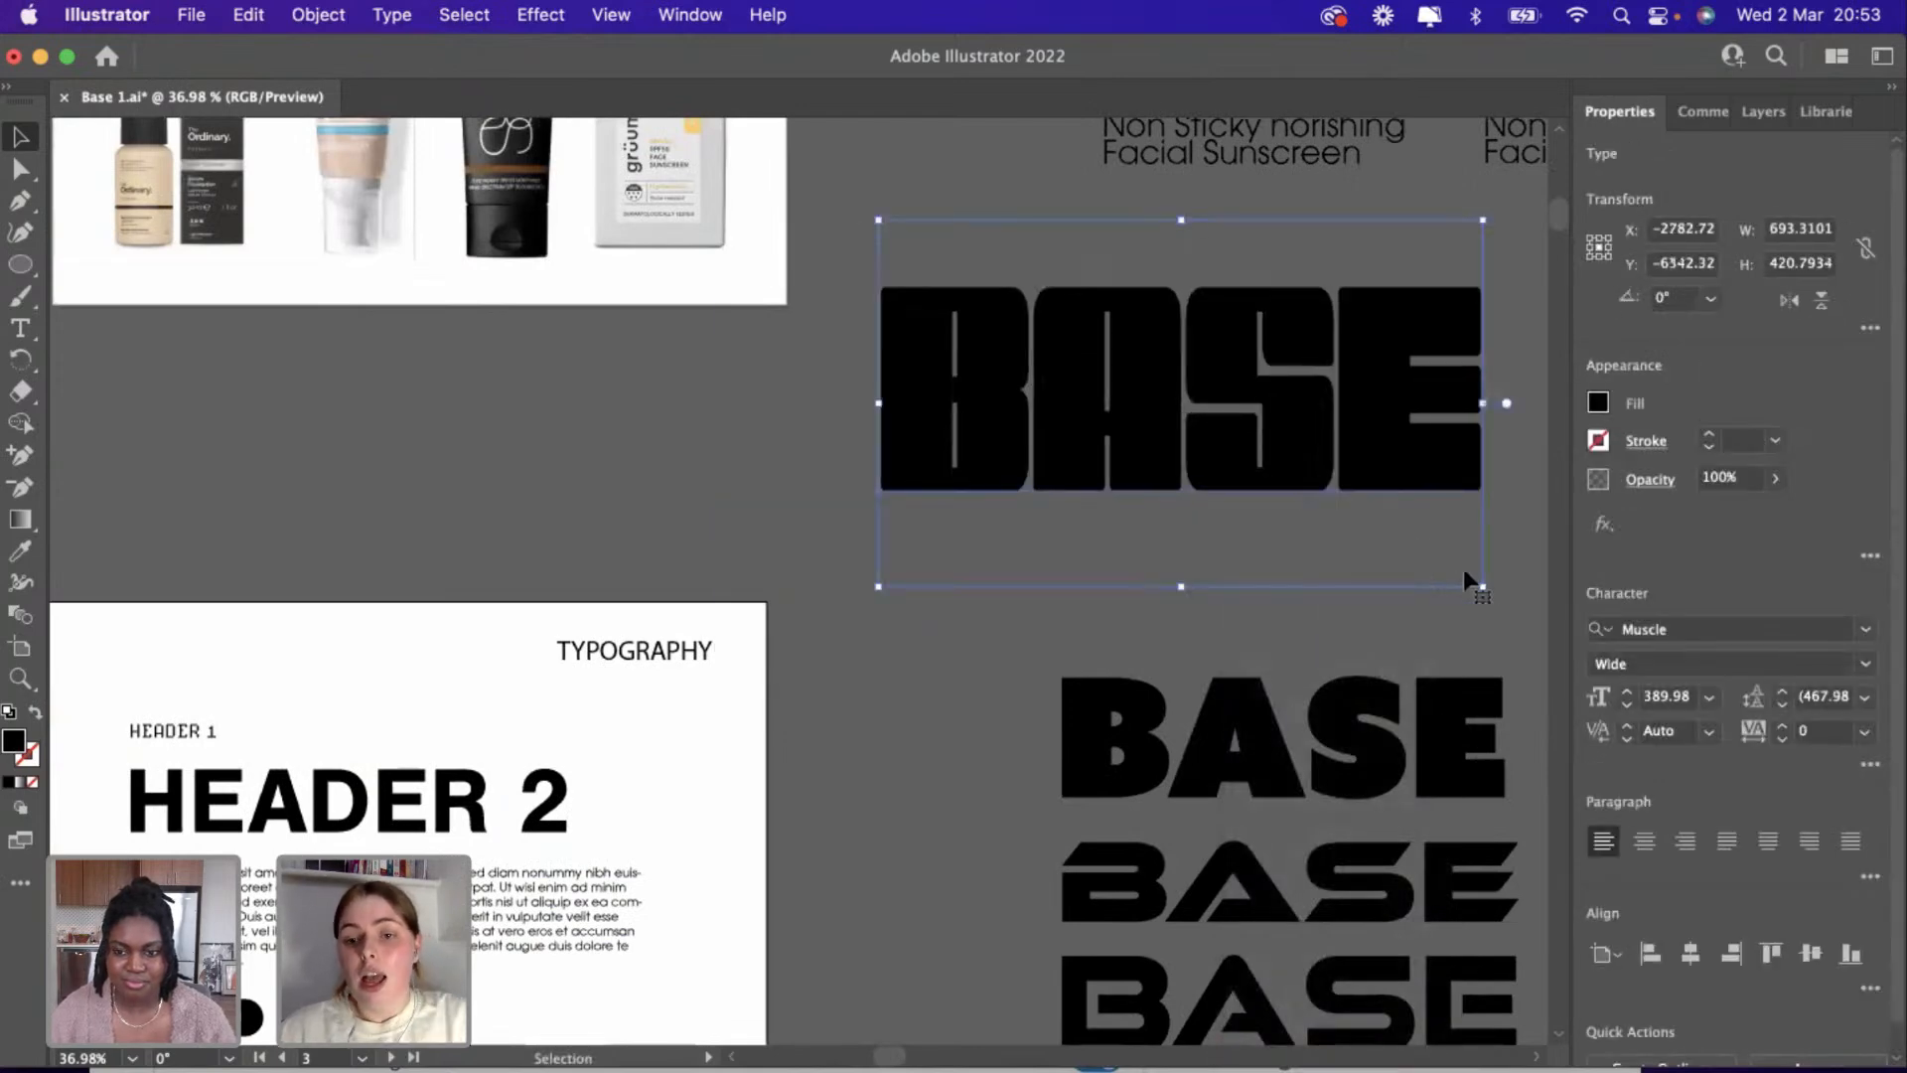
left_click_drag(1468, 581, 1331, 553)
Enlarge the group of four product tubes to about 622 px tall, place it above the logo variations' right side, and ungroup it.
scroll(1331, 554, "down", 3)
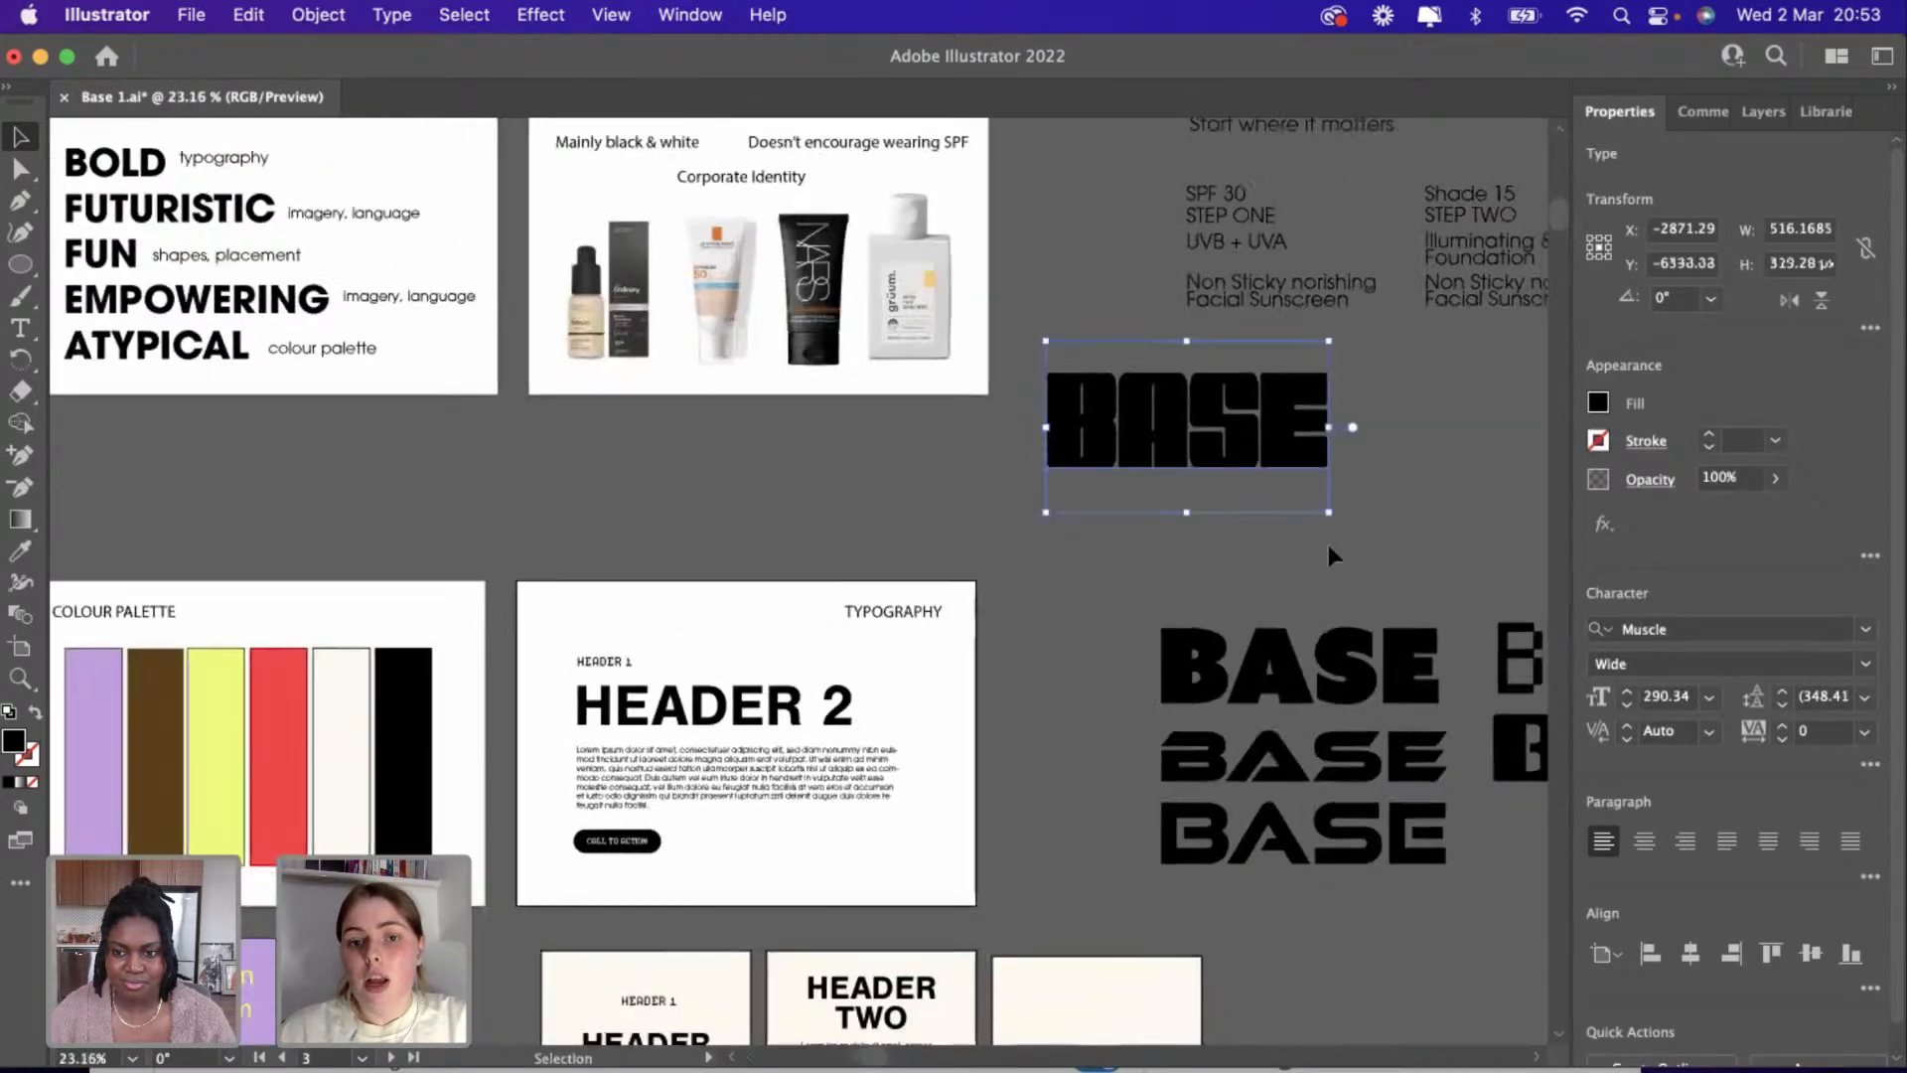
scroll(1327, 555, "right", 10)
scroll(1327, 555, "down", 2)
scroll(1327, 554, "right", 8)
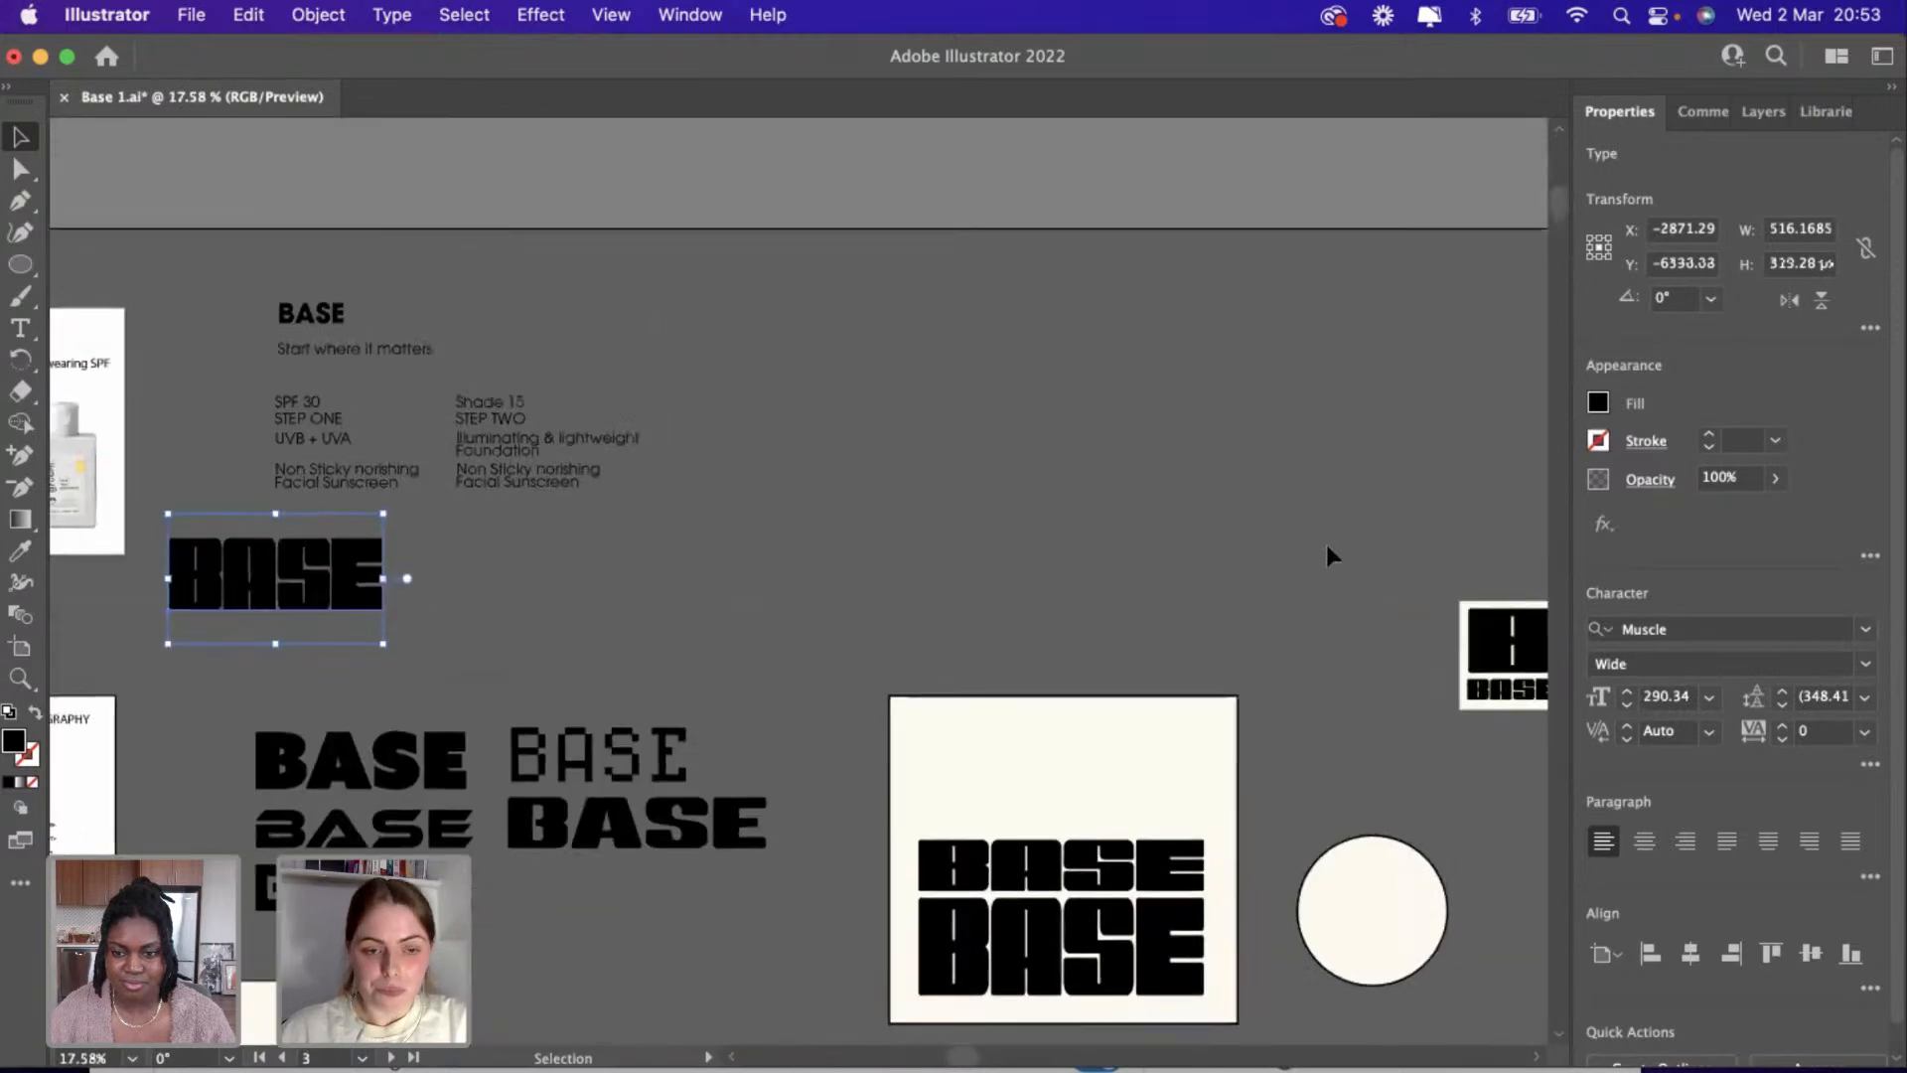
scroll(1327, 544, "right", 16)
scroll(1327, 544, "down", 2)
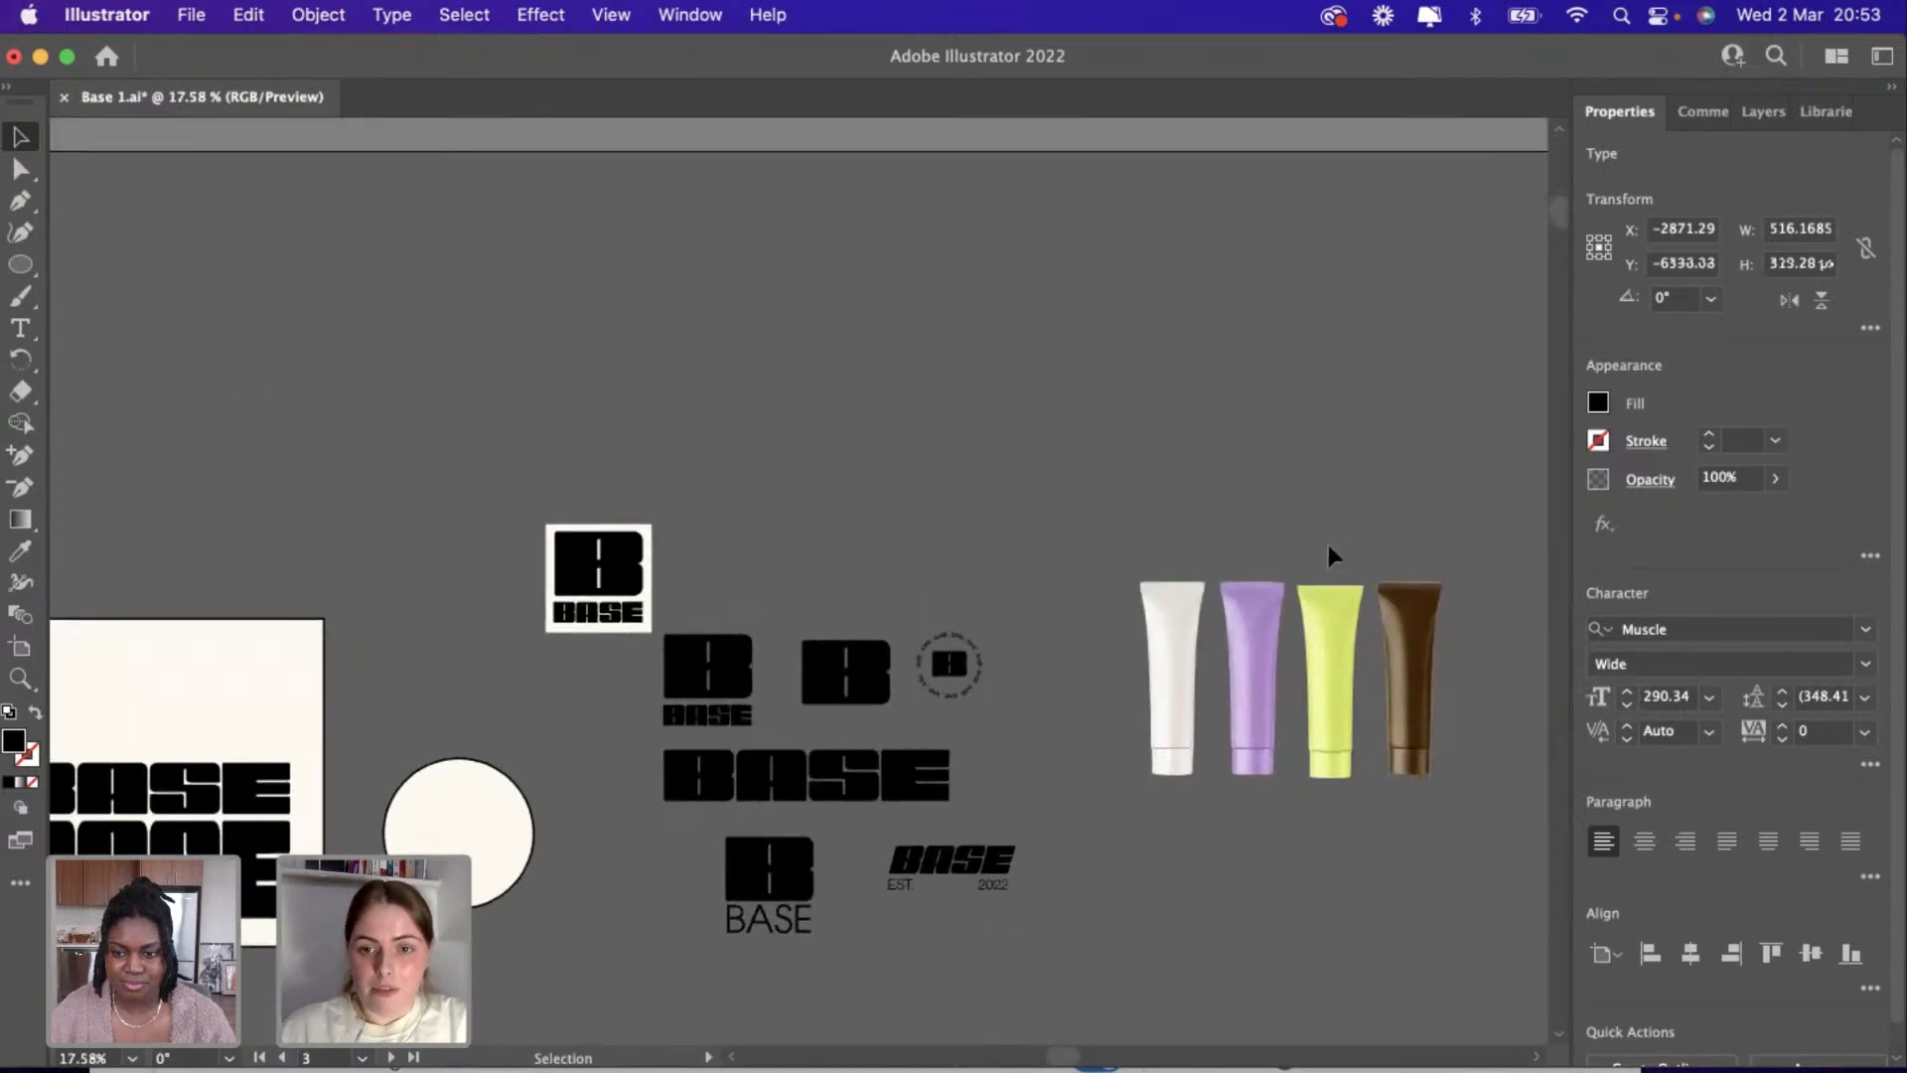
scroll(1327, 545, "right", 3)
left_click(1289, 777)
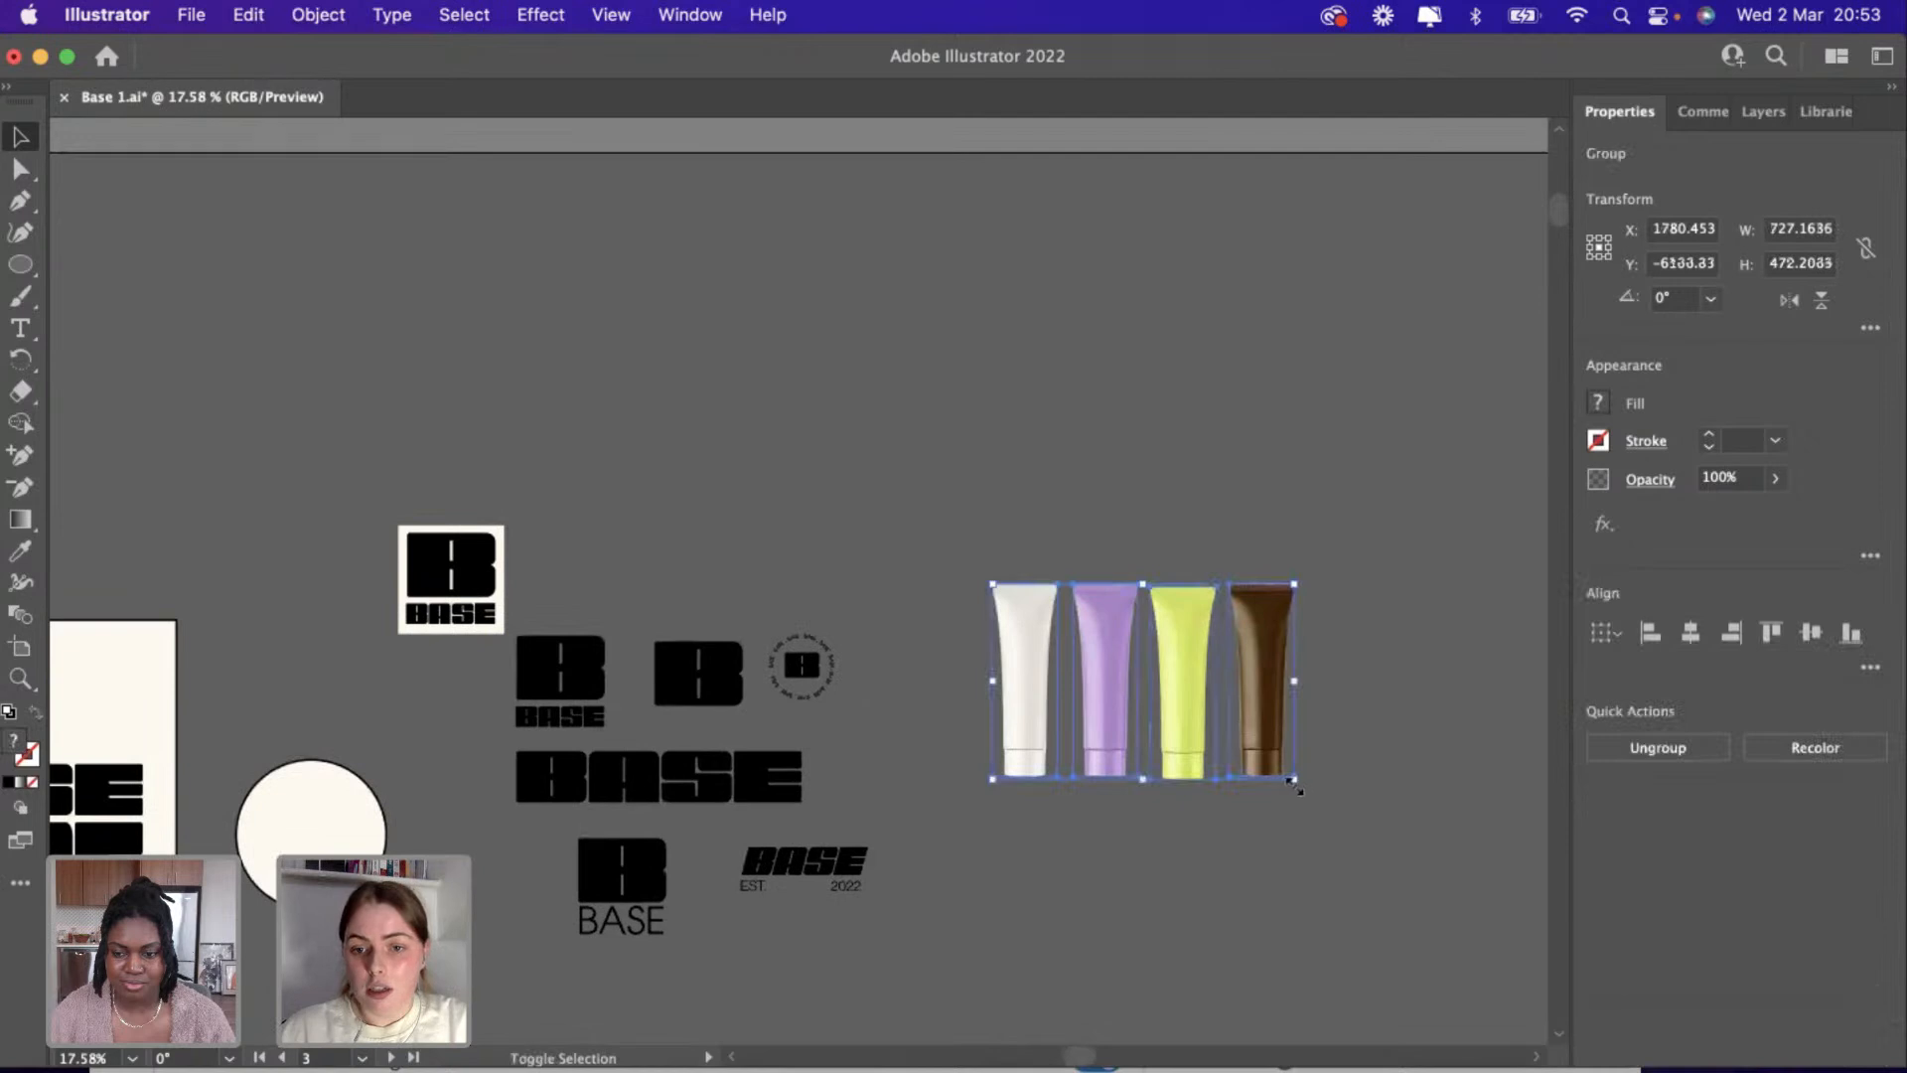
left_click_drag(1296, 785, 1207, 535)
left_click(1181, 674)
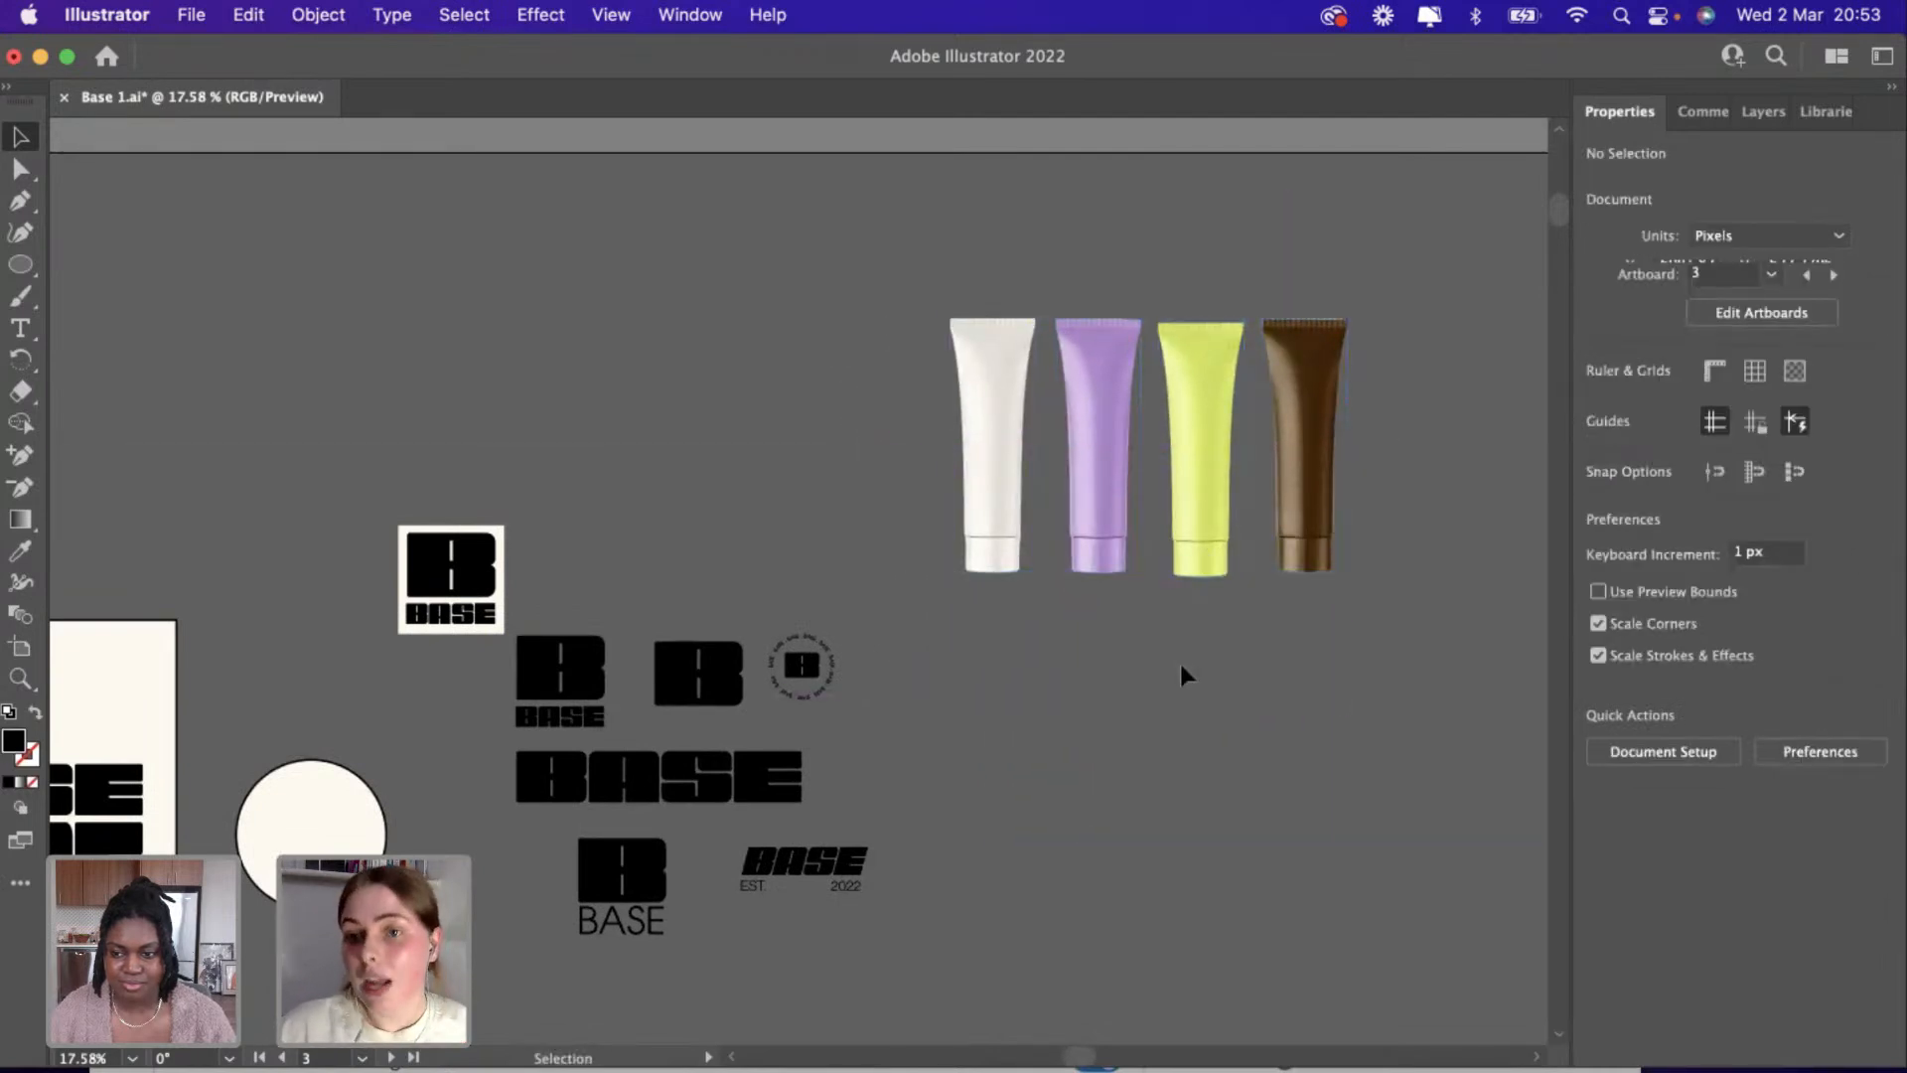
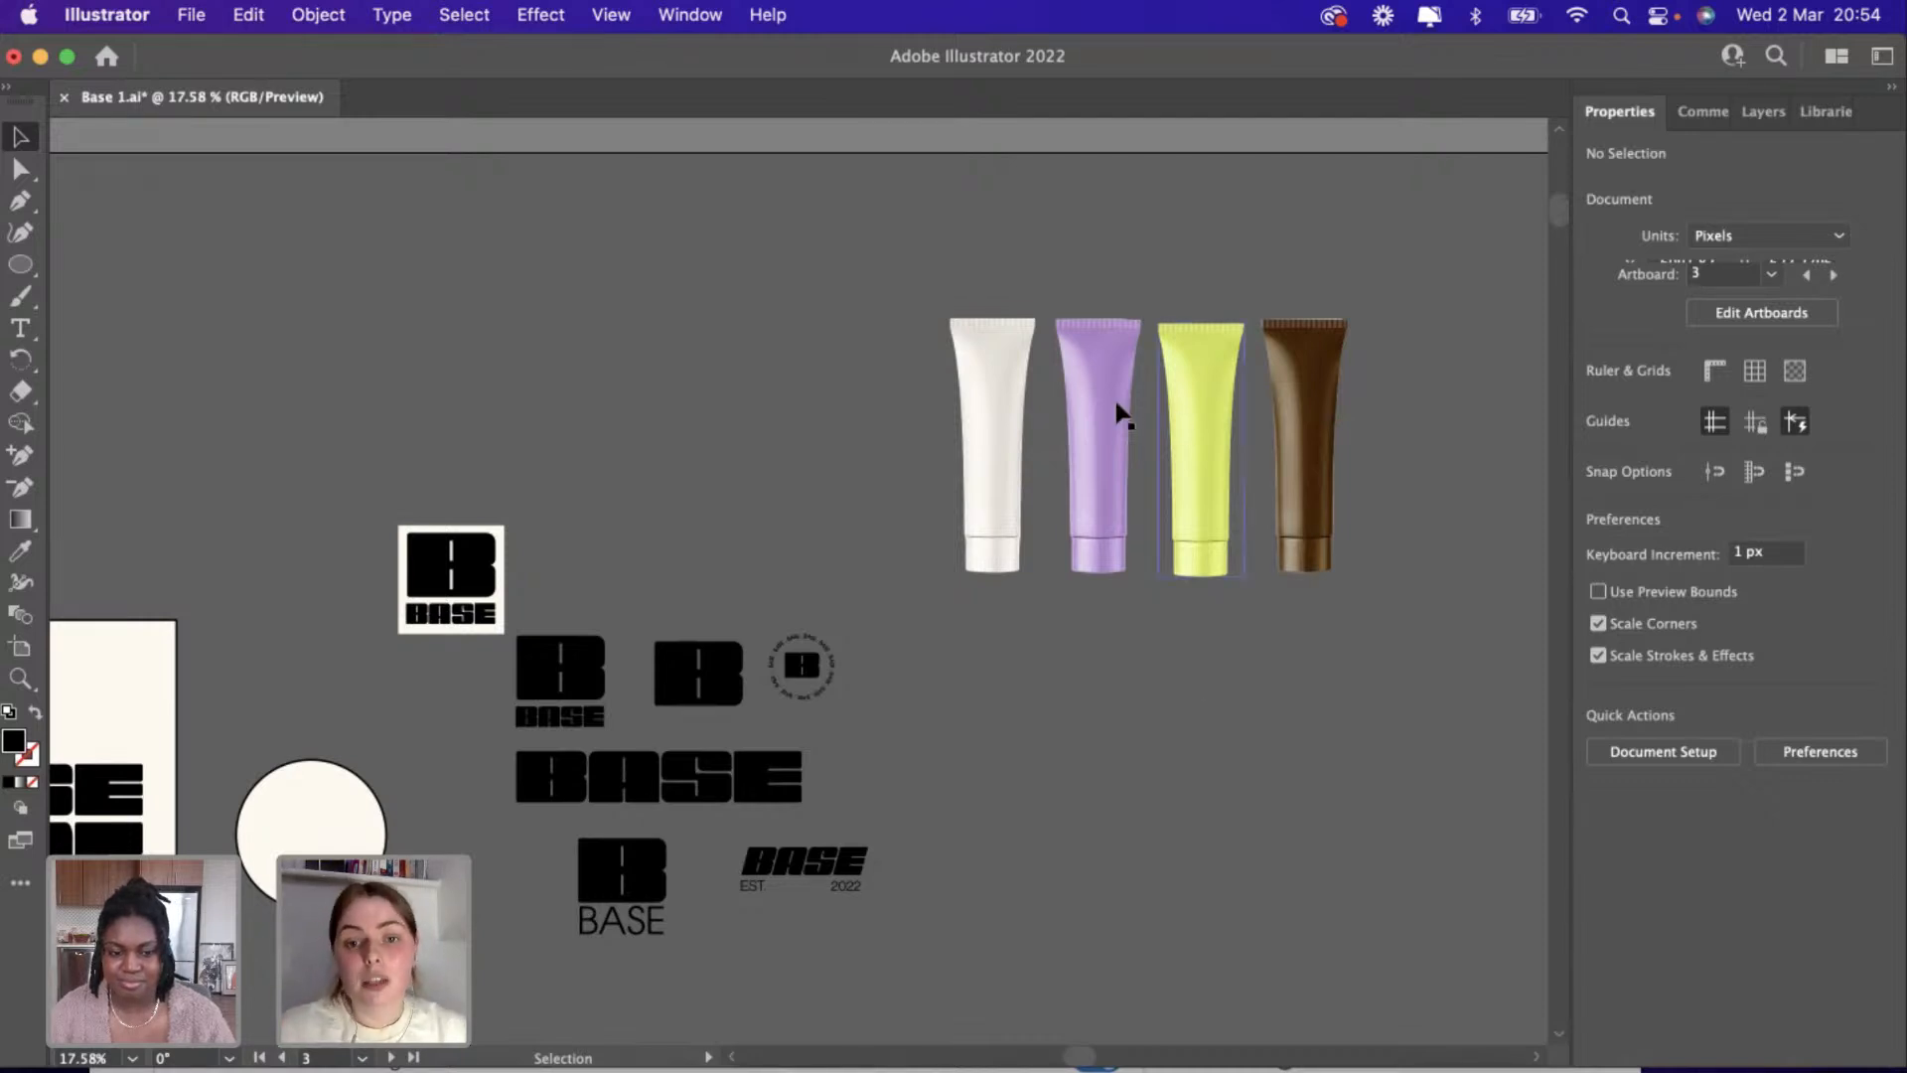
Move the purple tube out of the row to beside the logo variations and enlarge it to about 386 × 1150 px.
left_click(1028, 509)
left_click(1097, 524)
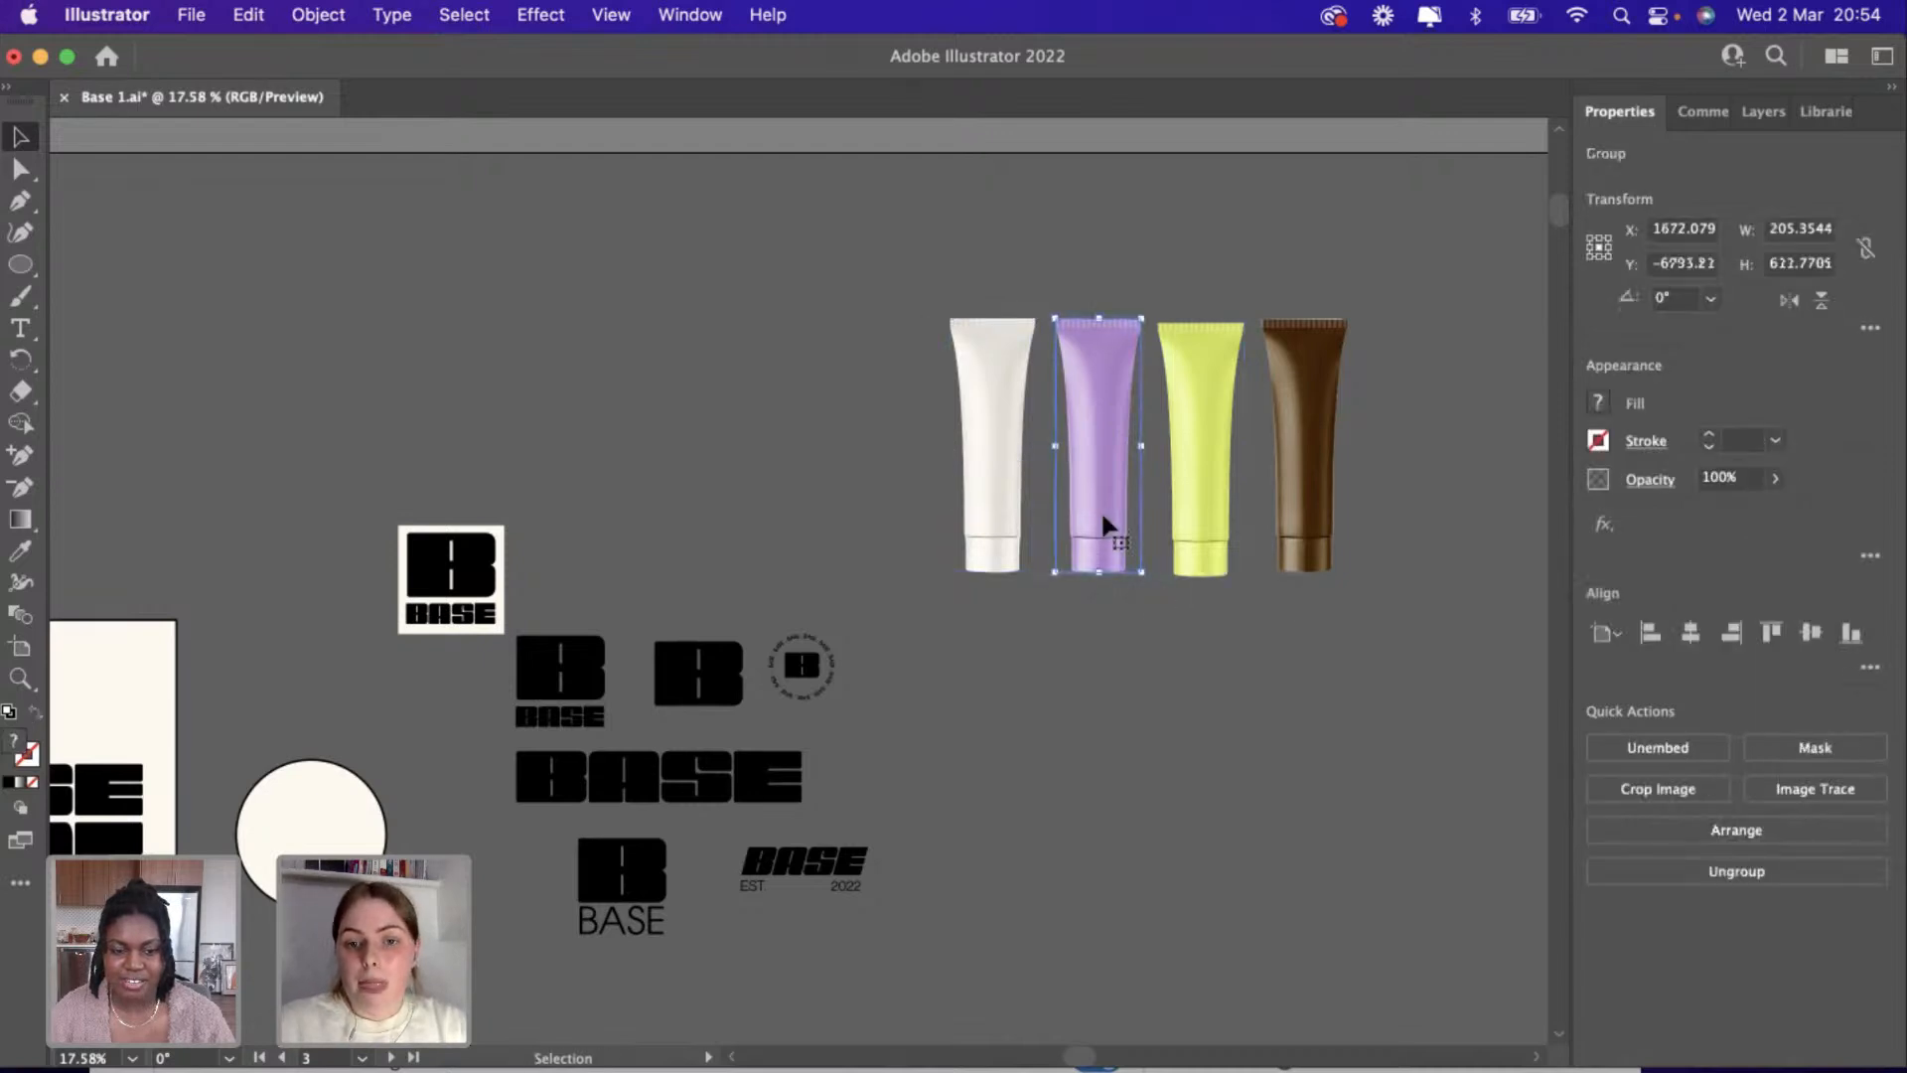
left_click_drag(1097, 524, 1107, 1033)
left_click(1176, 862)
scroll(1177, 862, "down", 3)
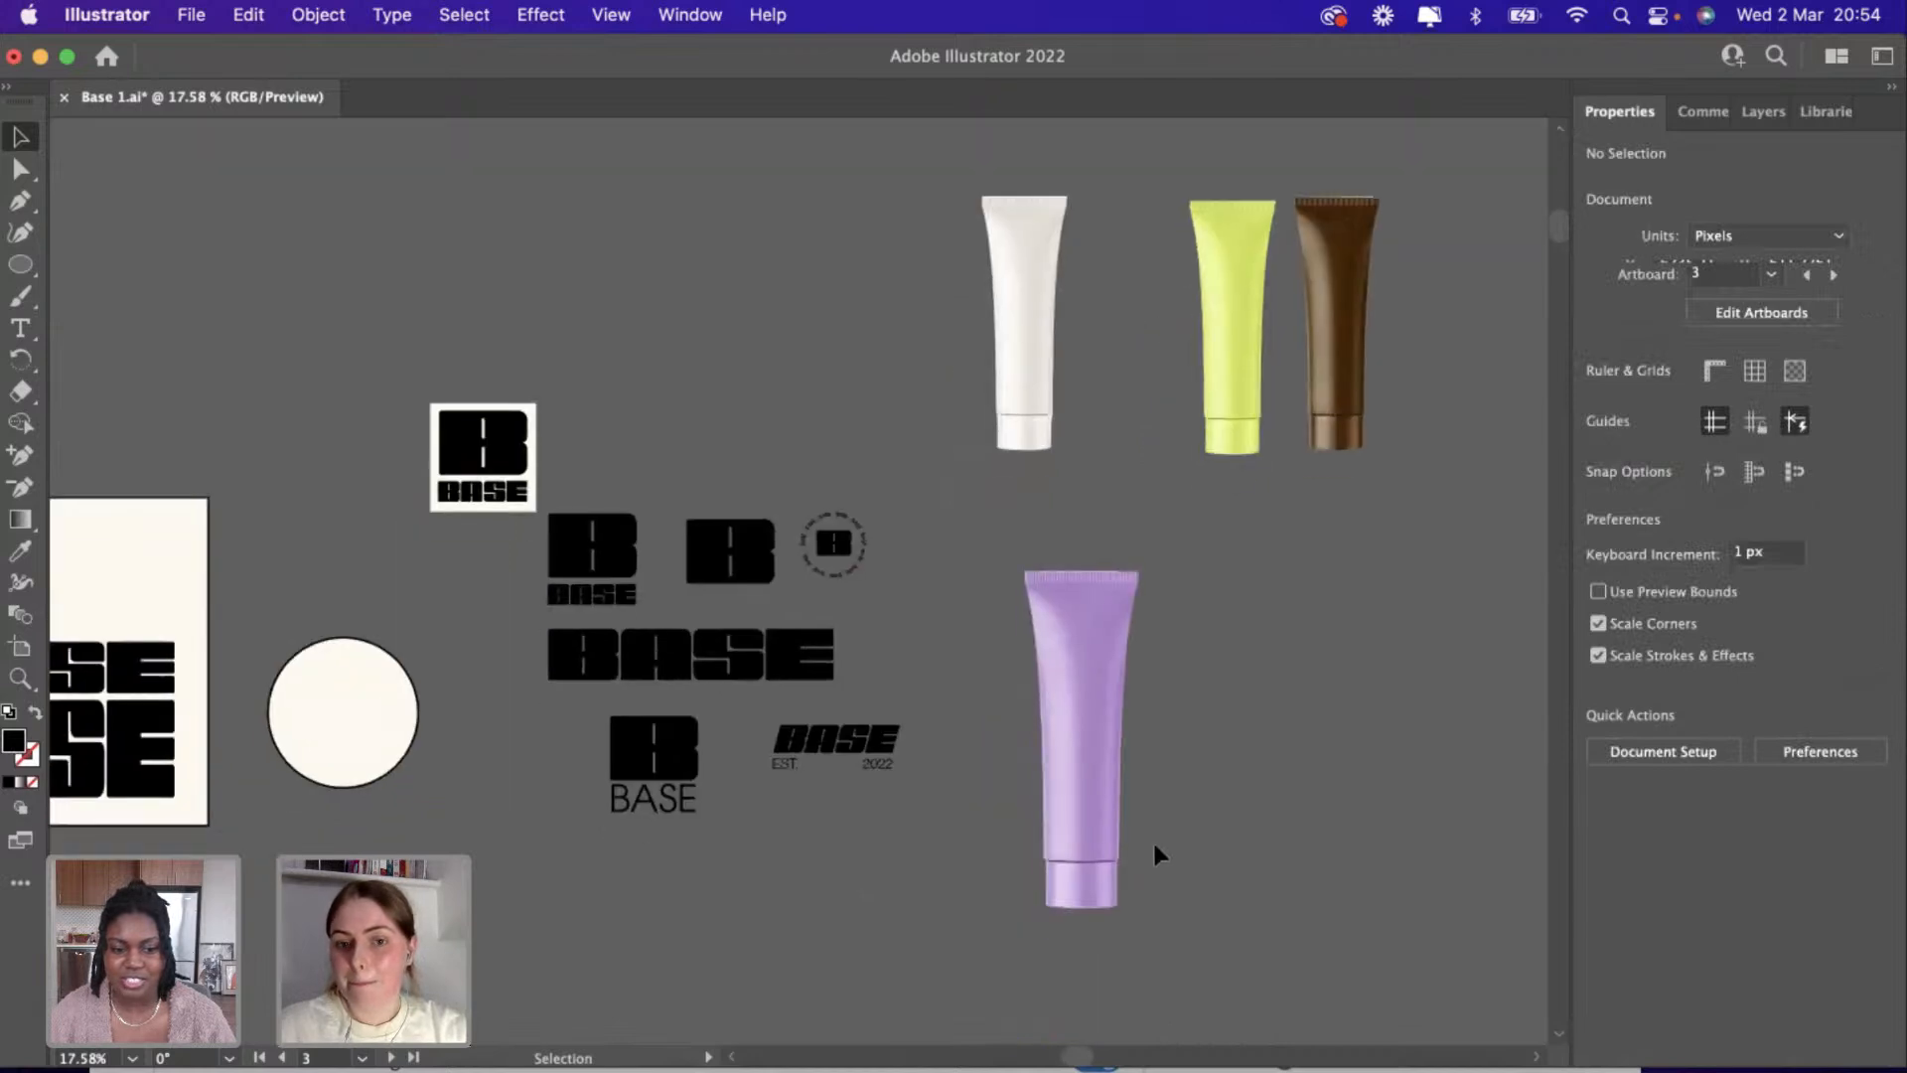
left_click_drag(1061, 693, 1018, 647)
left_click_drag(1090, 855, 1205, 1005)
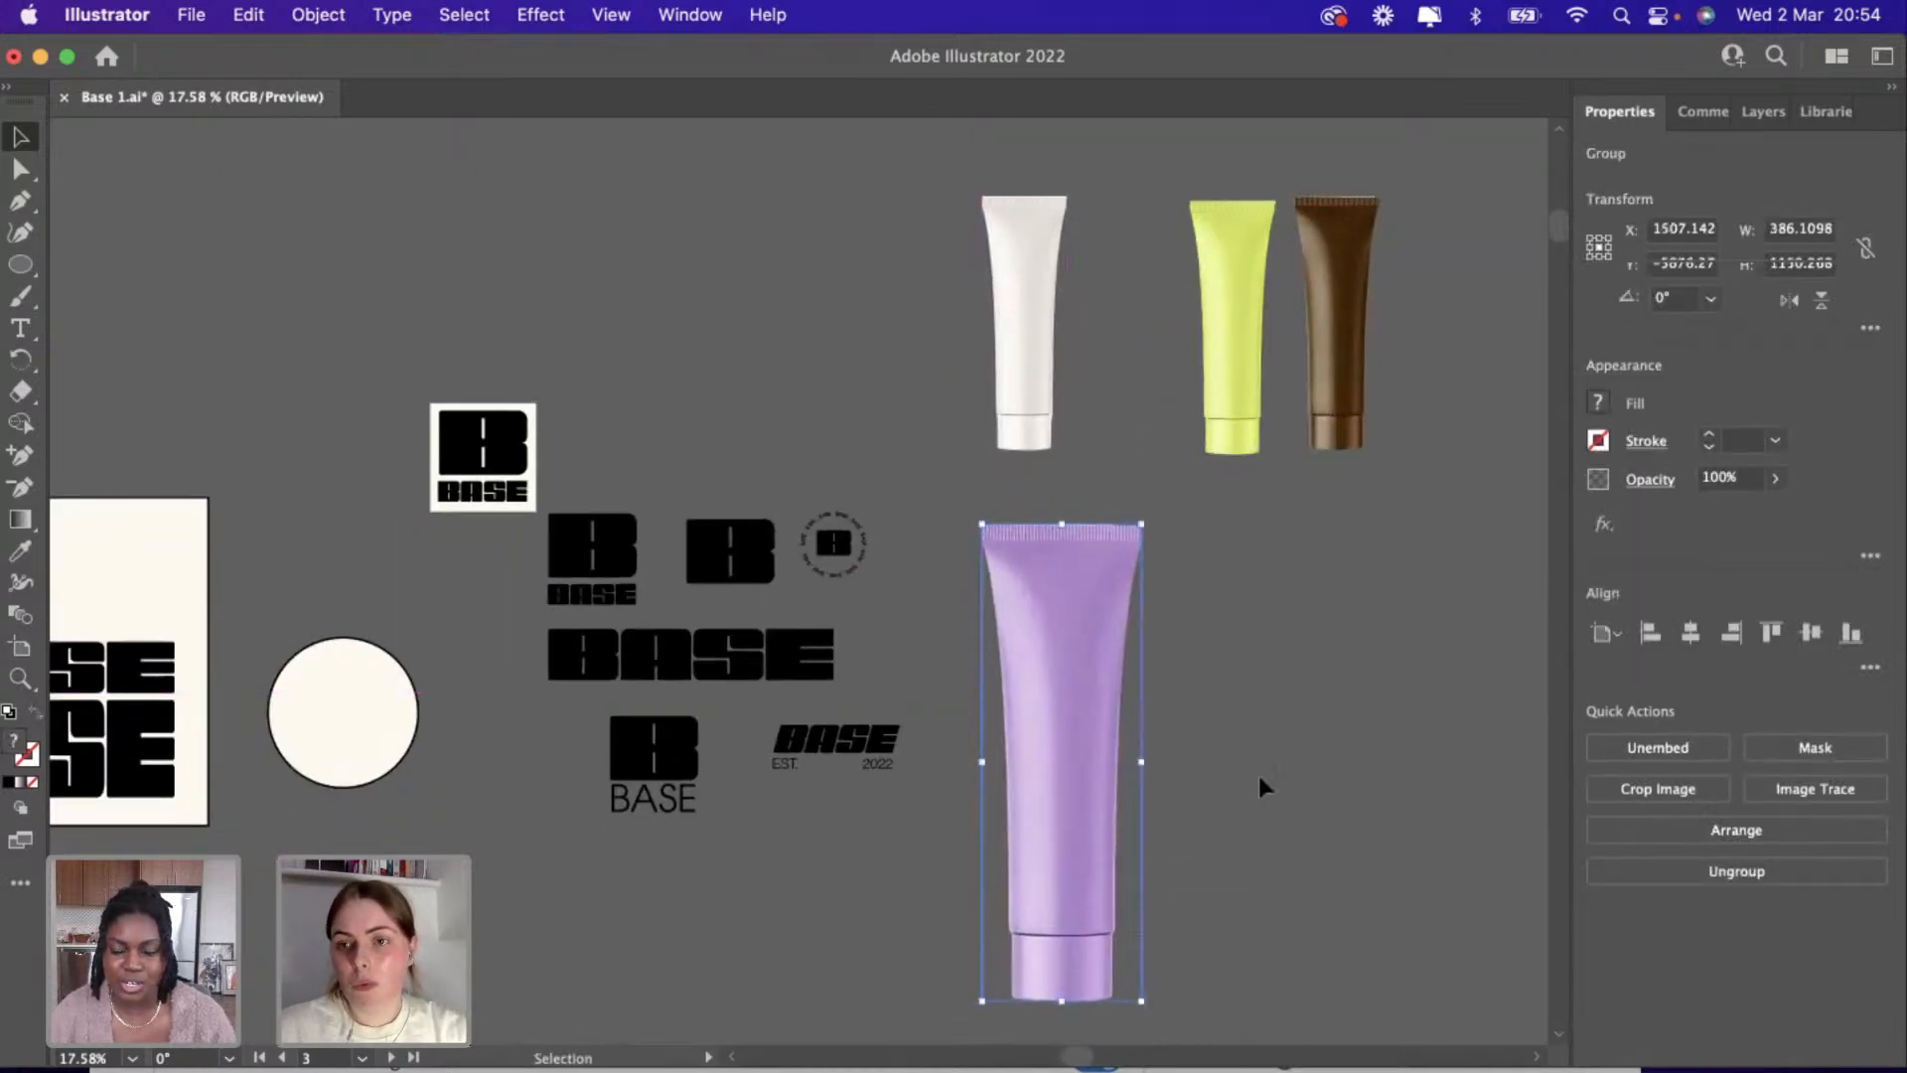
left_click(1257, 771)
scroll(1258, 771, "down", 3)
left_click_drag(1082, 615, 1062, 602)
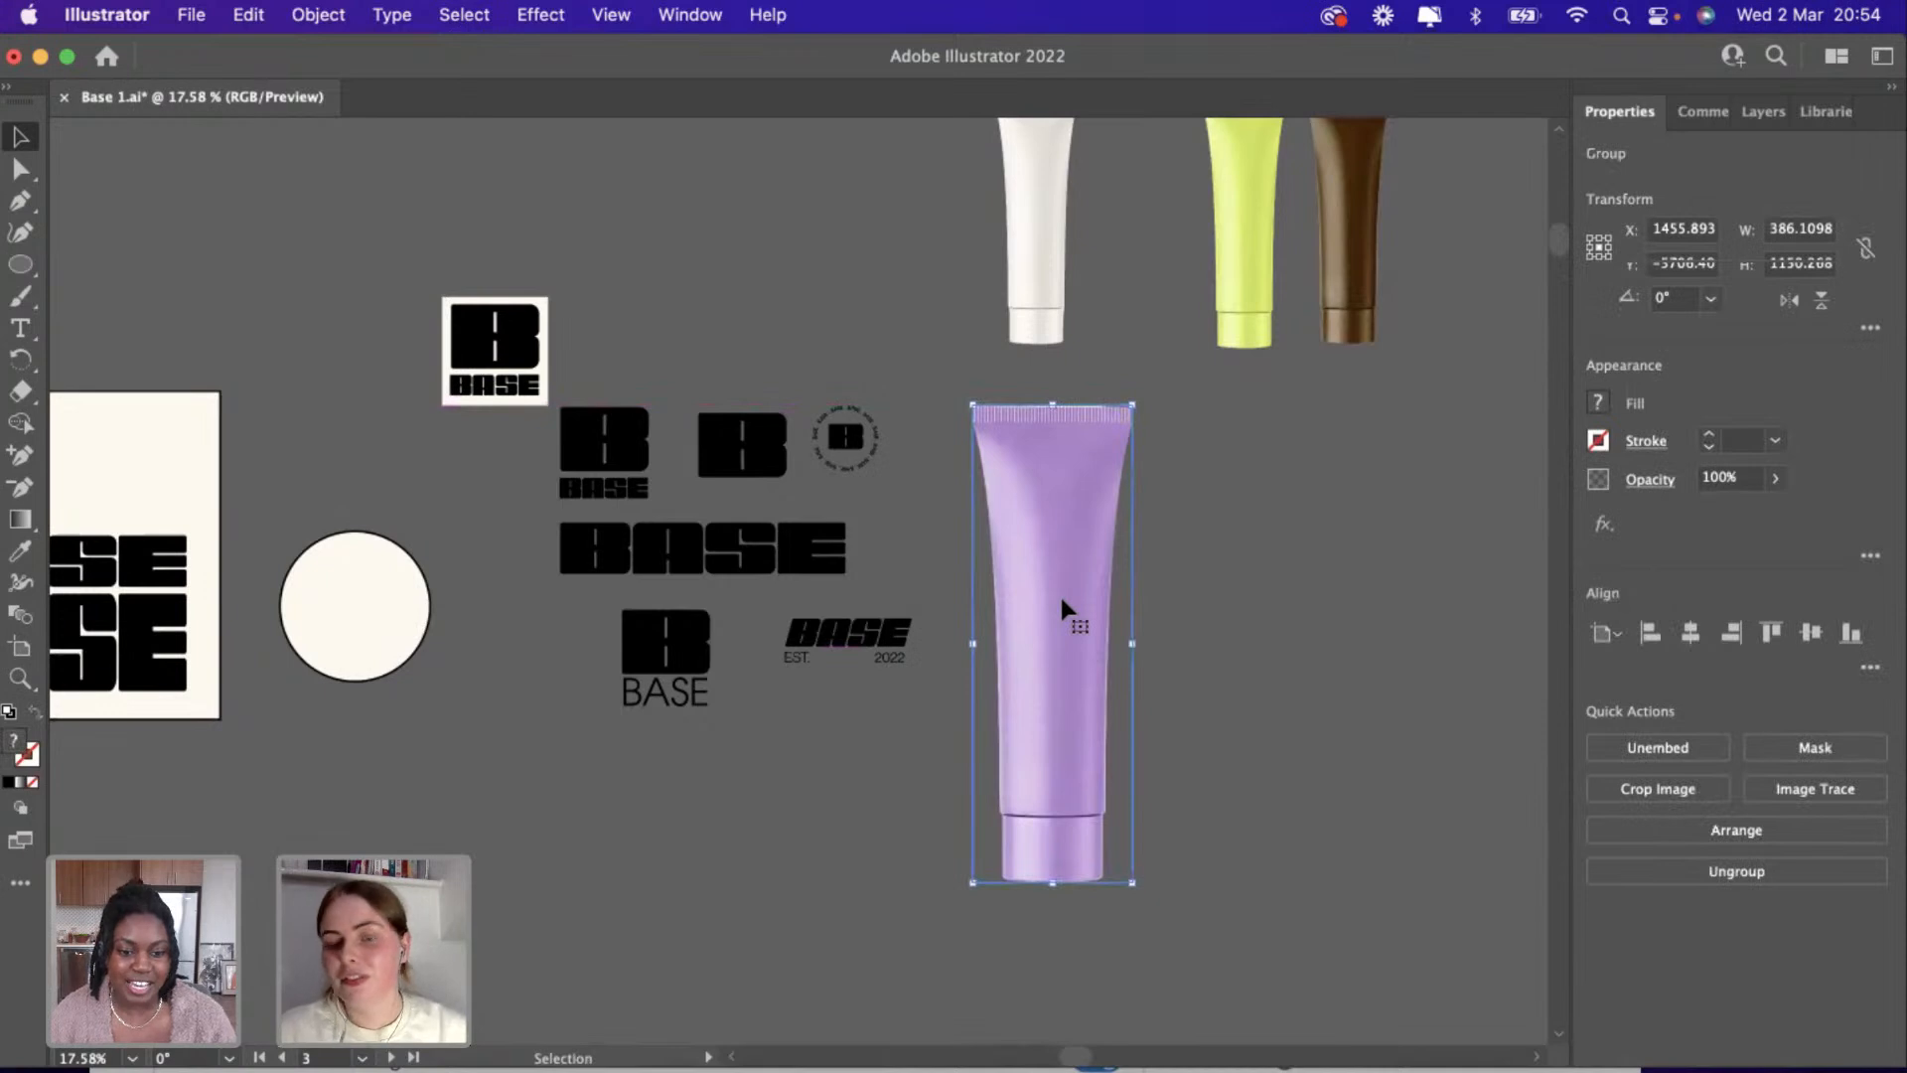
scroll(1059, 593, "up", 2)
left_click(1284, 600)
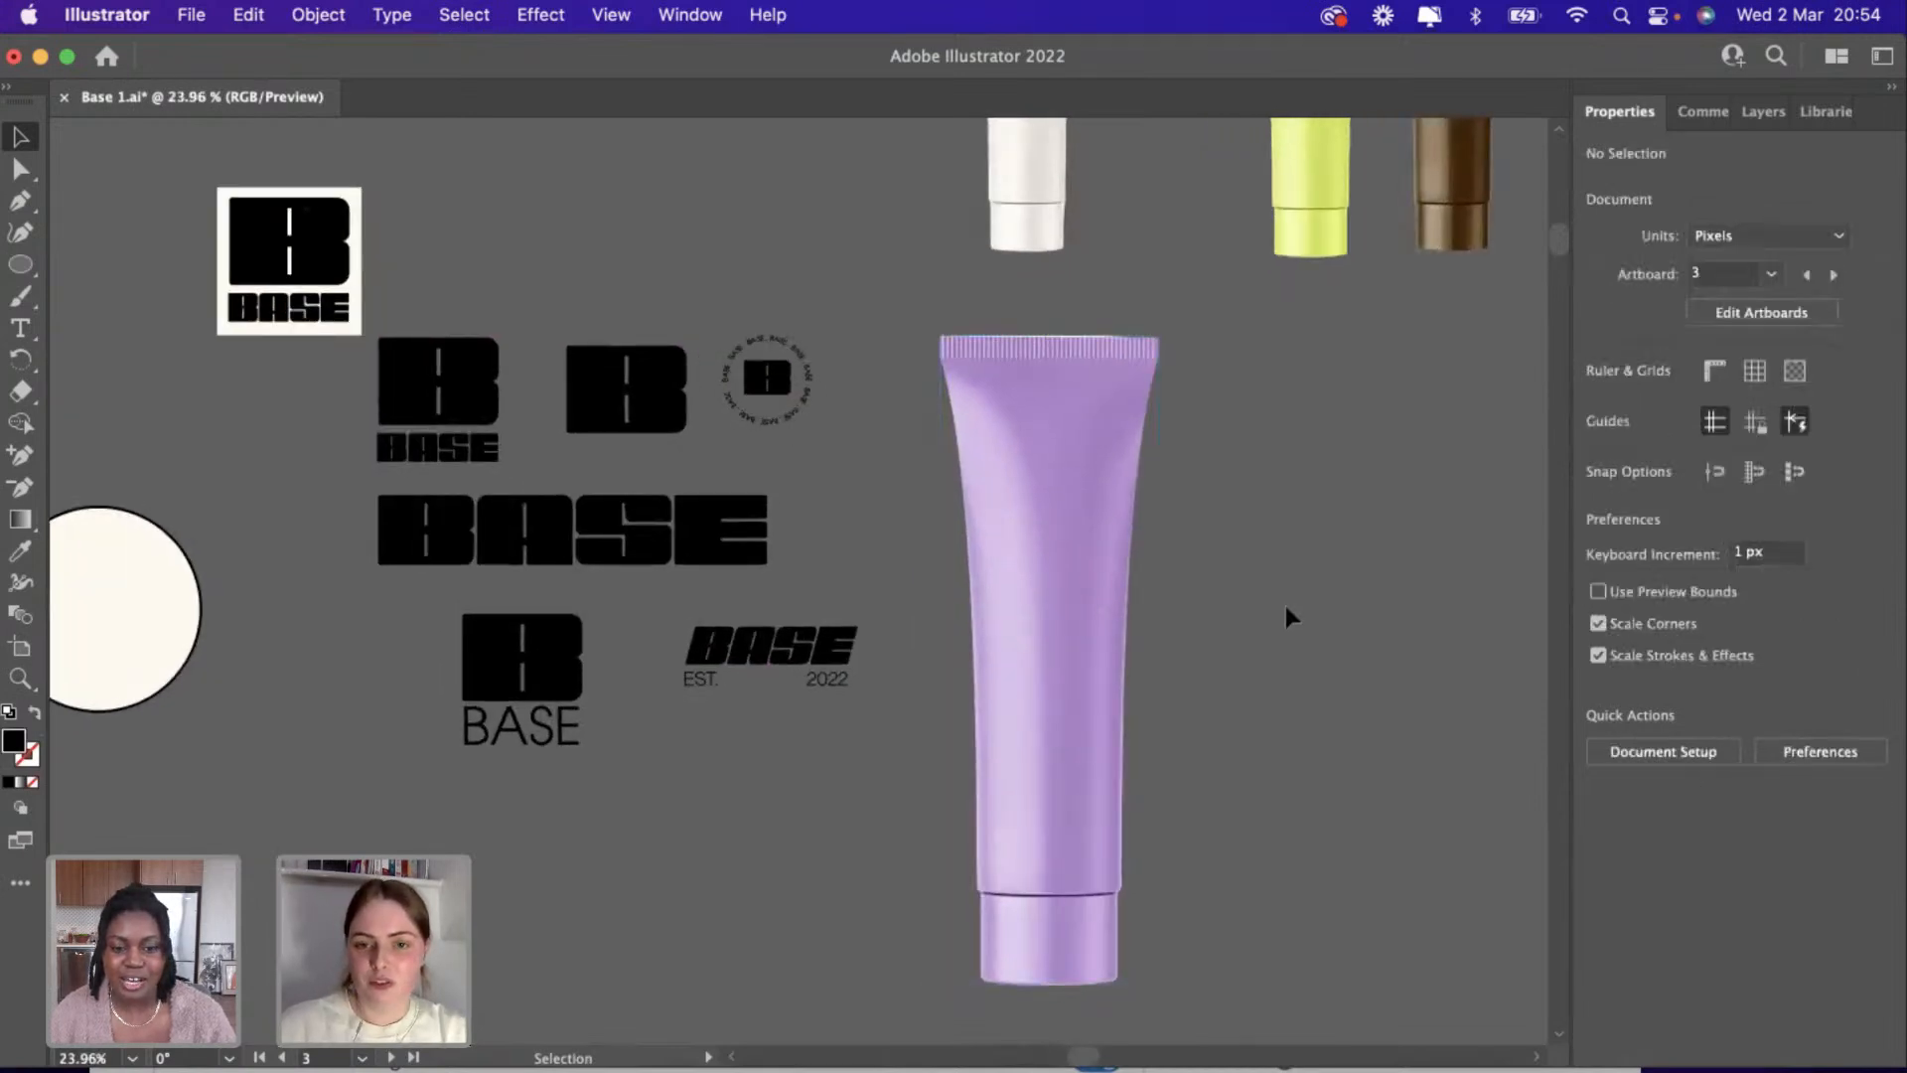
Close the gap between the white, lime and brown tubes and move all three above the logo variations.
scroll(1285, 608, "down", 1)
scroll(1210, 588, "down", 3)
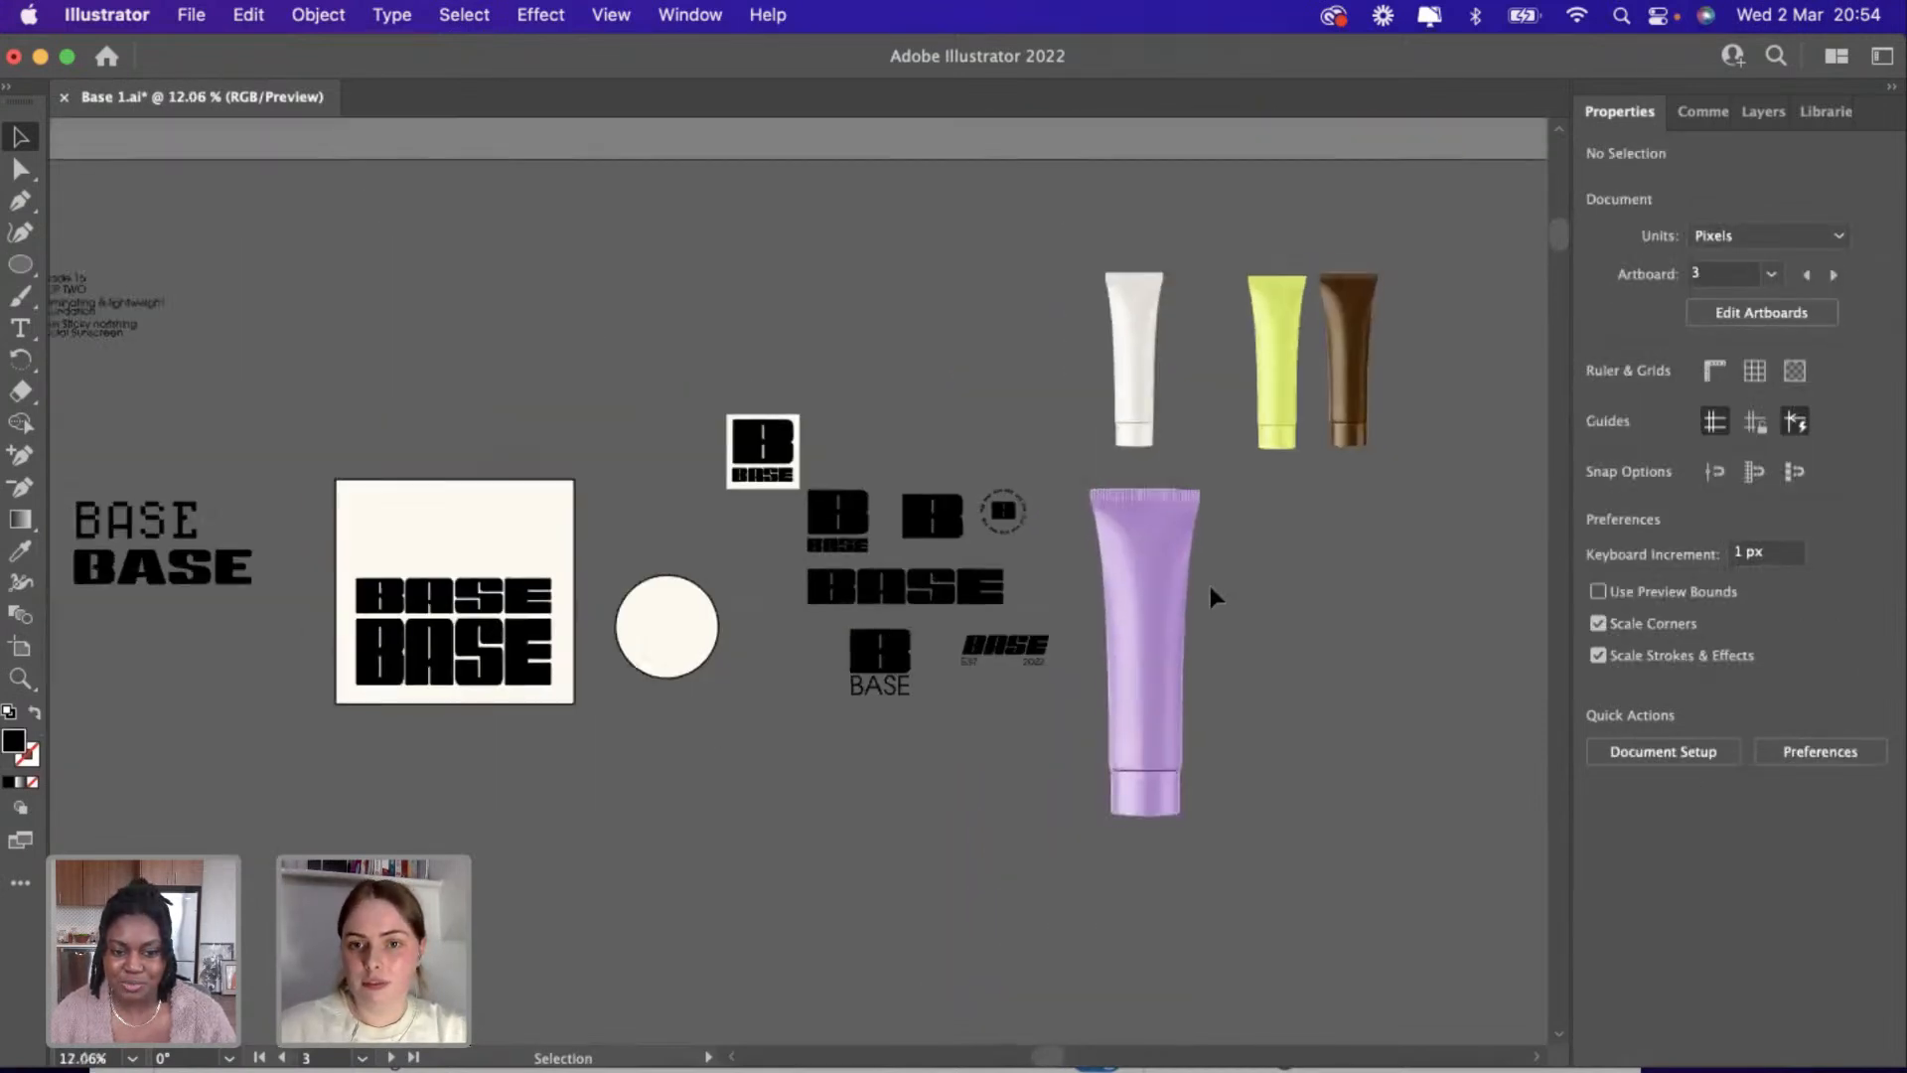
scroll(1210, 596, "right", 2)
scroll(1210, 596, "up", 1)
left_click_drag(1120, 362, 1185, 349)
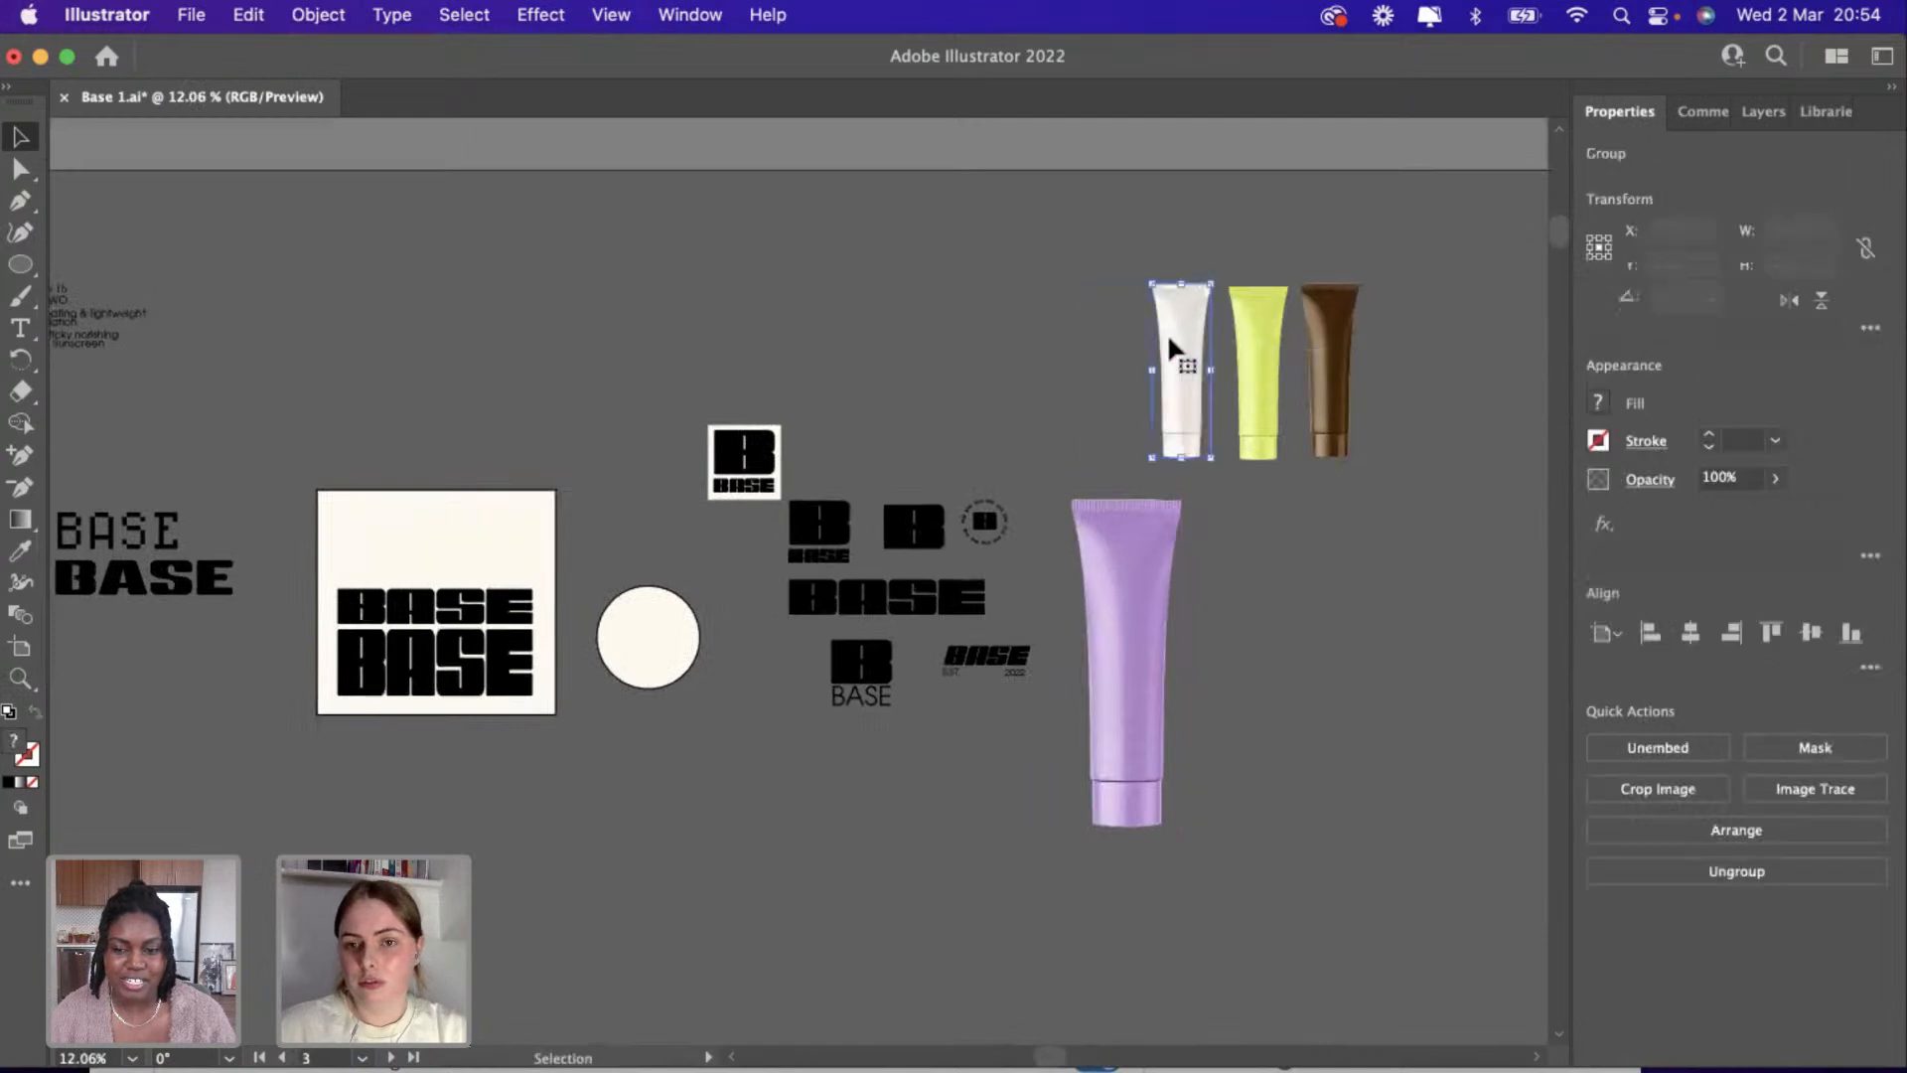
left_click(1239, 346, "shift")
left_click(1339, 369, "shift")
left_click_drag(1339, 370, 1005, 331)
Duplicate the stacked B-over-BASE logo and place the copy centred on the upper part of the large purple tube.
scroll(1105, 433, "up", 5)
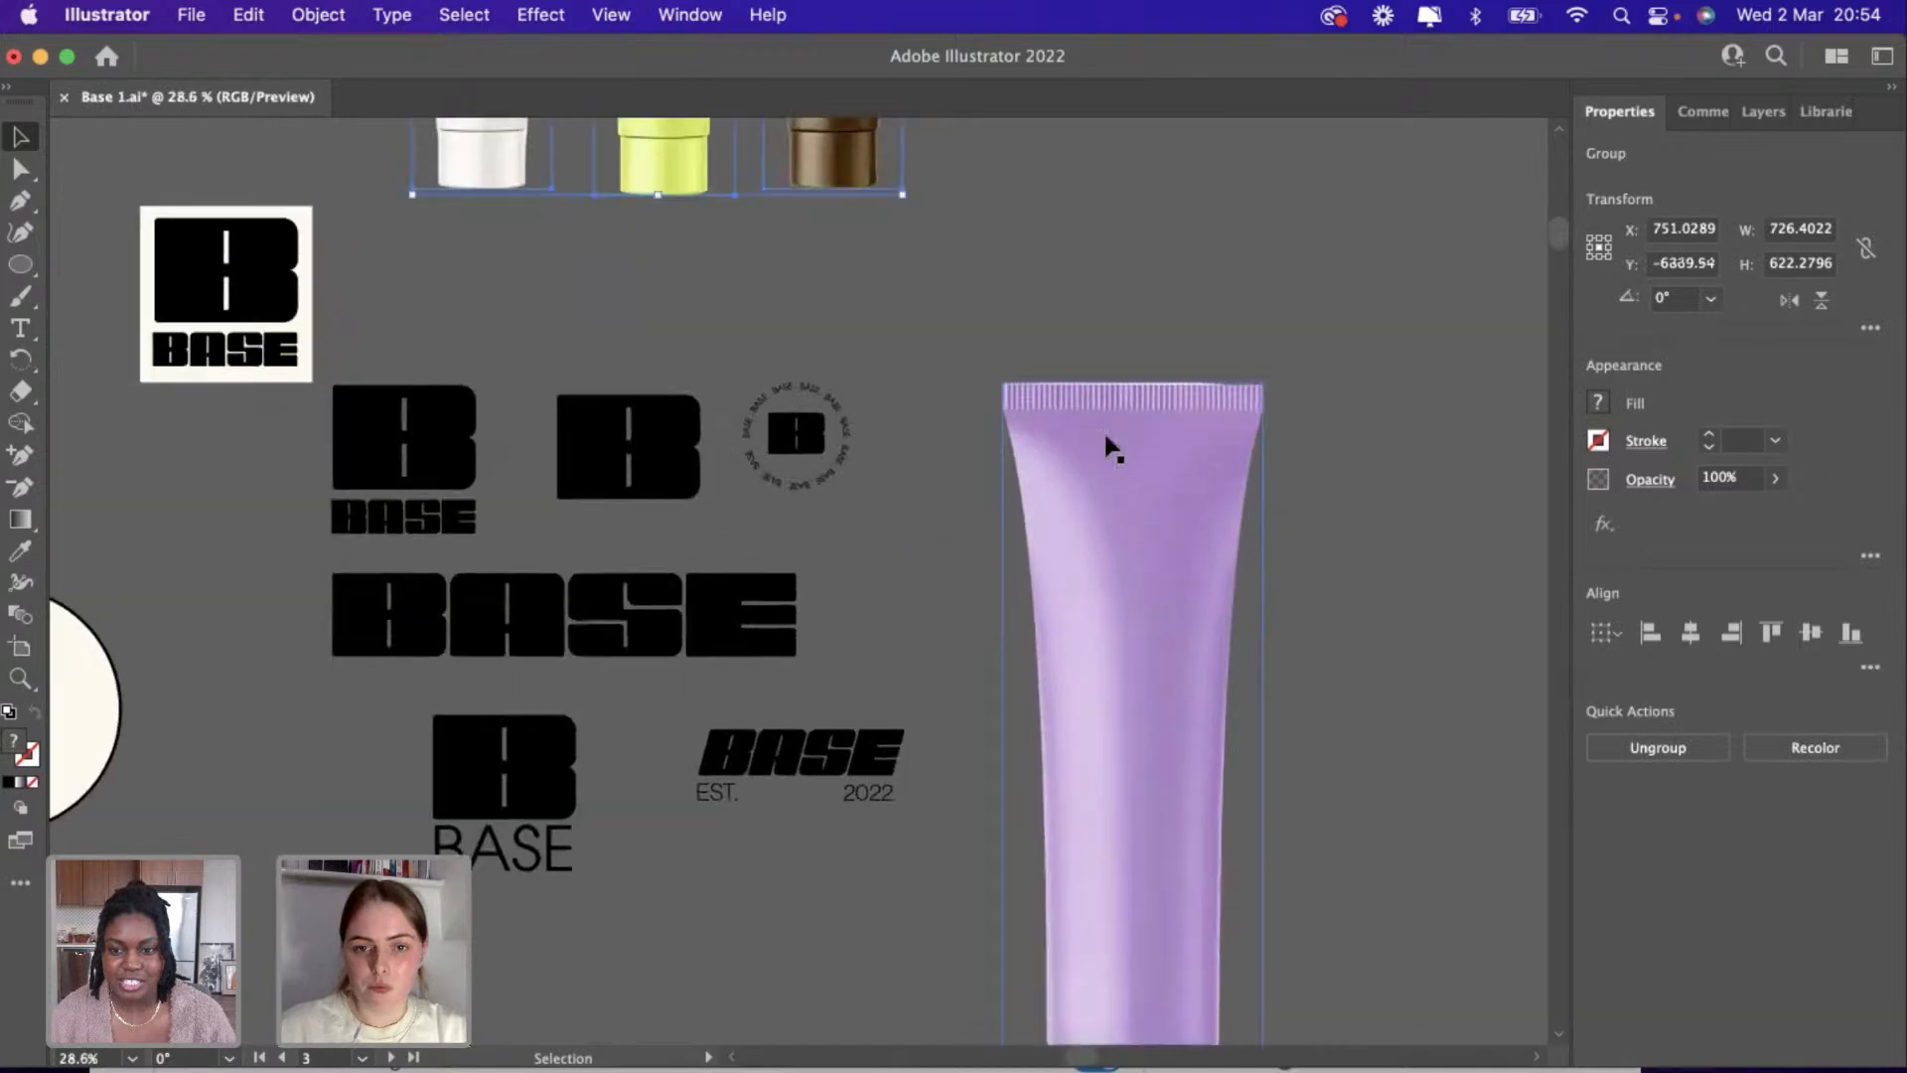
scroll(1048, 541, "down", 2)
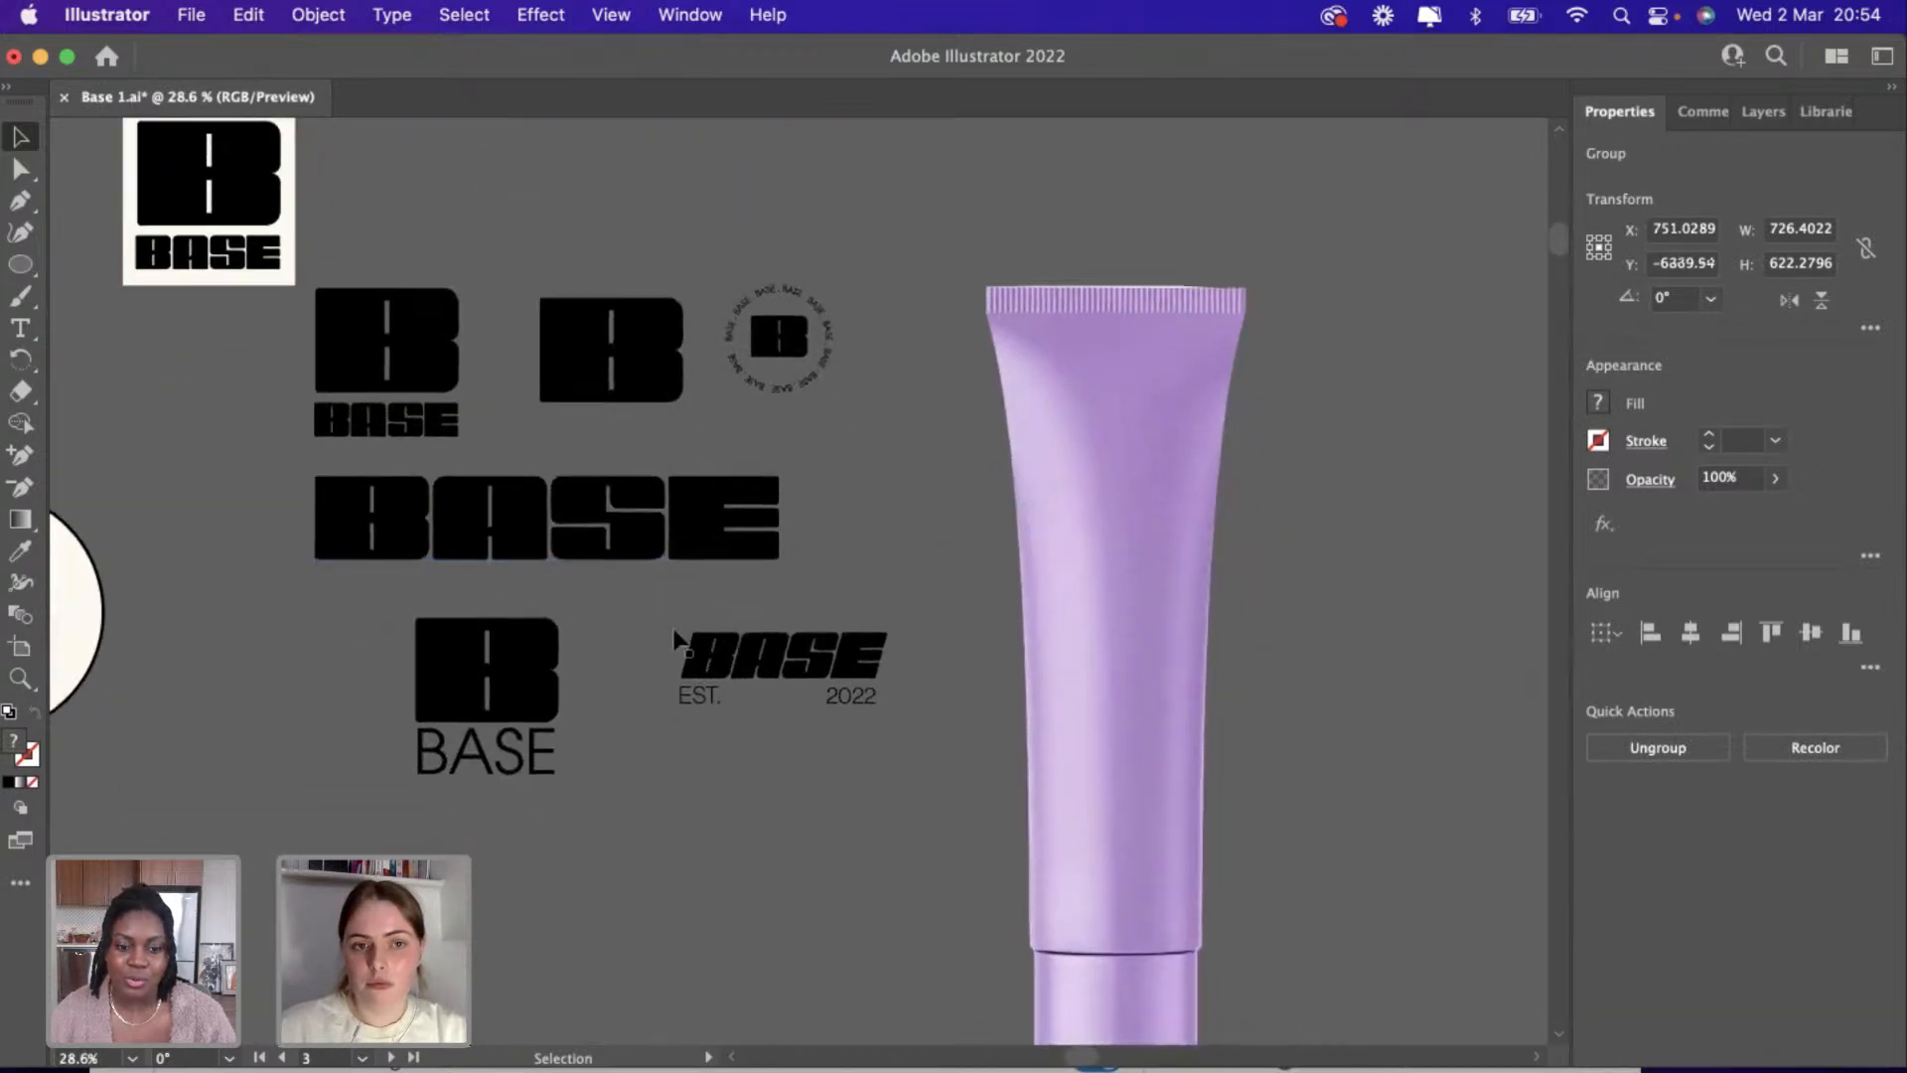
left_click_drag(335, 273, 449, 409)
key("super+z")
left_click(272, 325)
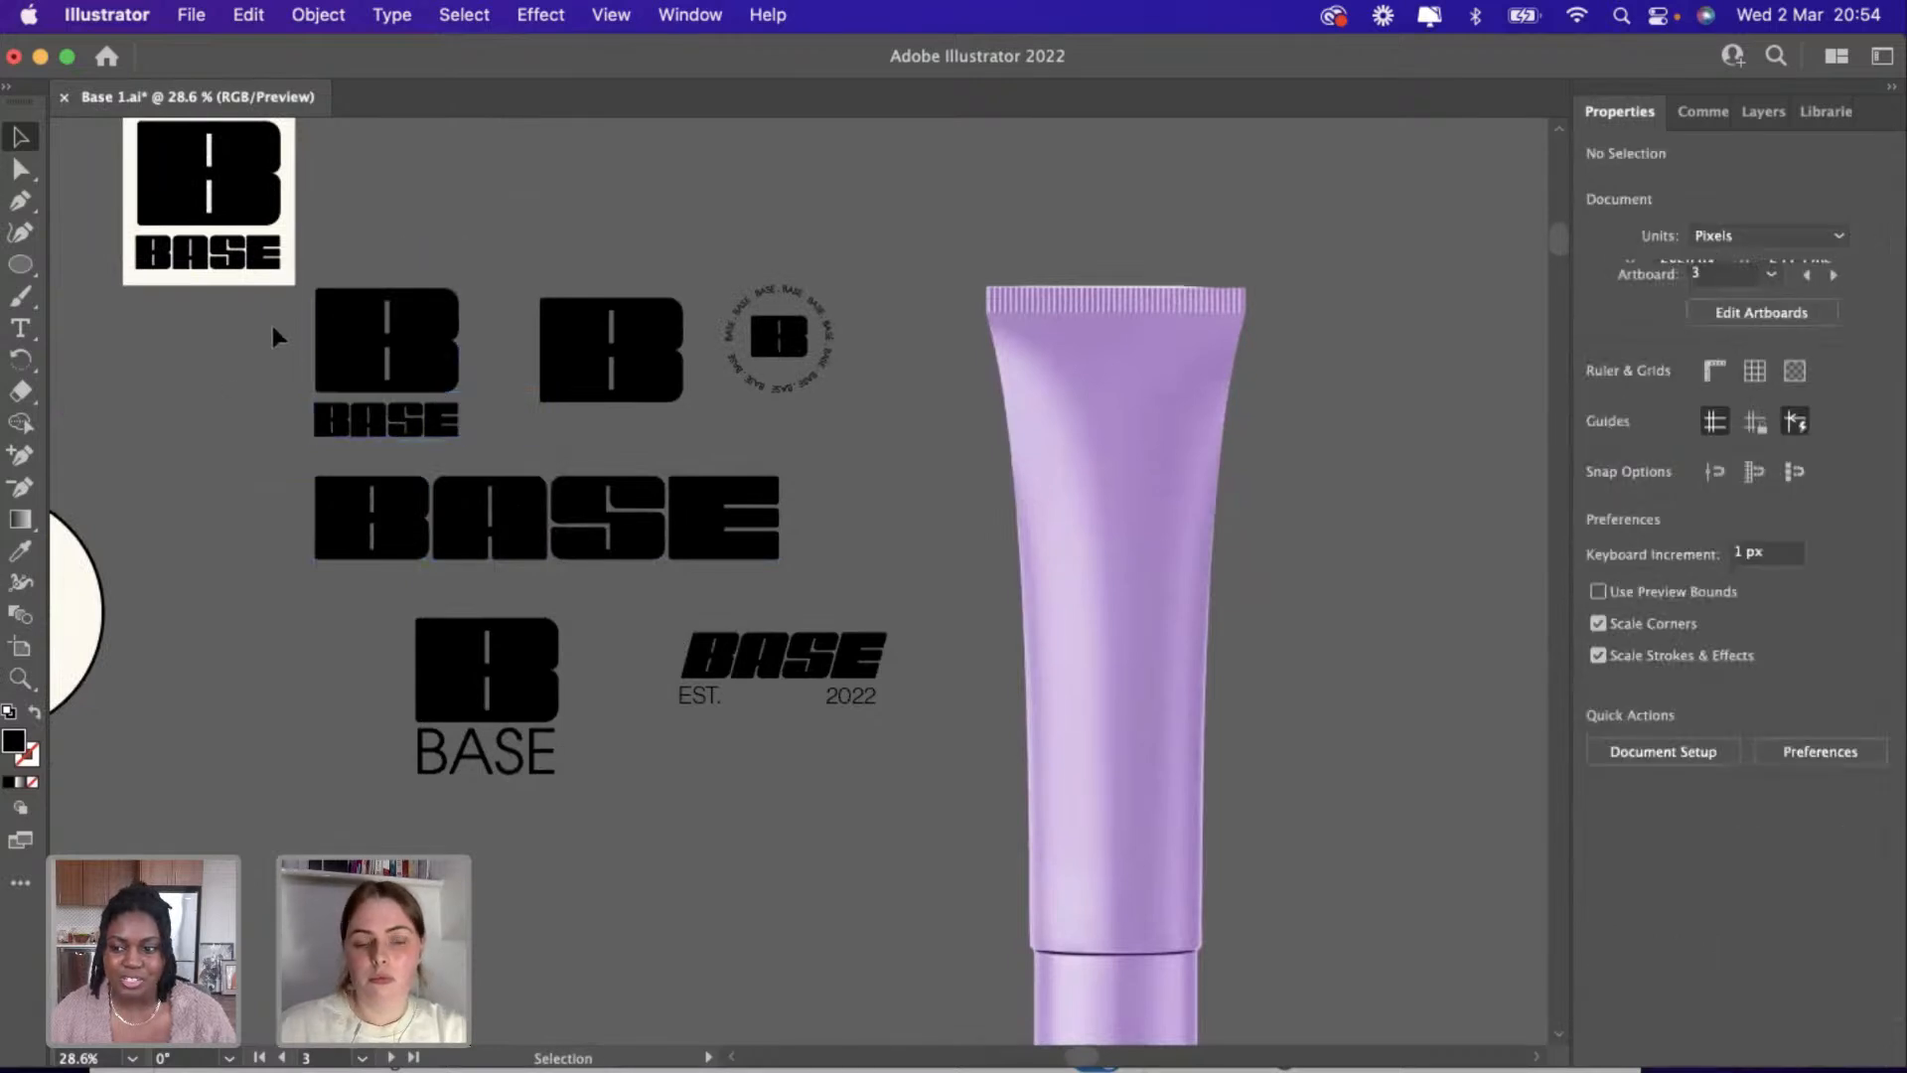
left_click(435, 437)
left_click_drag(435, 437, 814, 673)
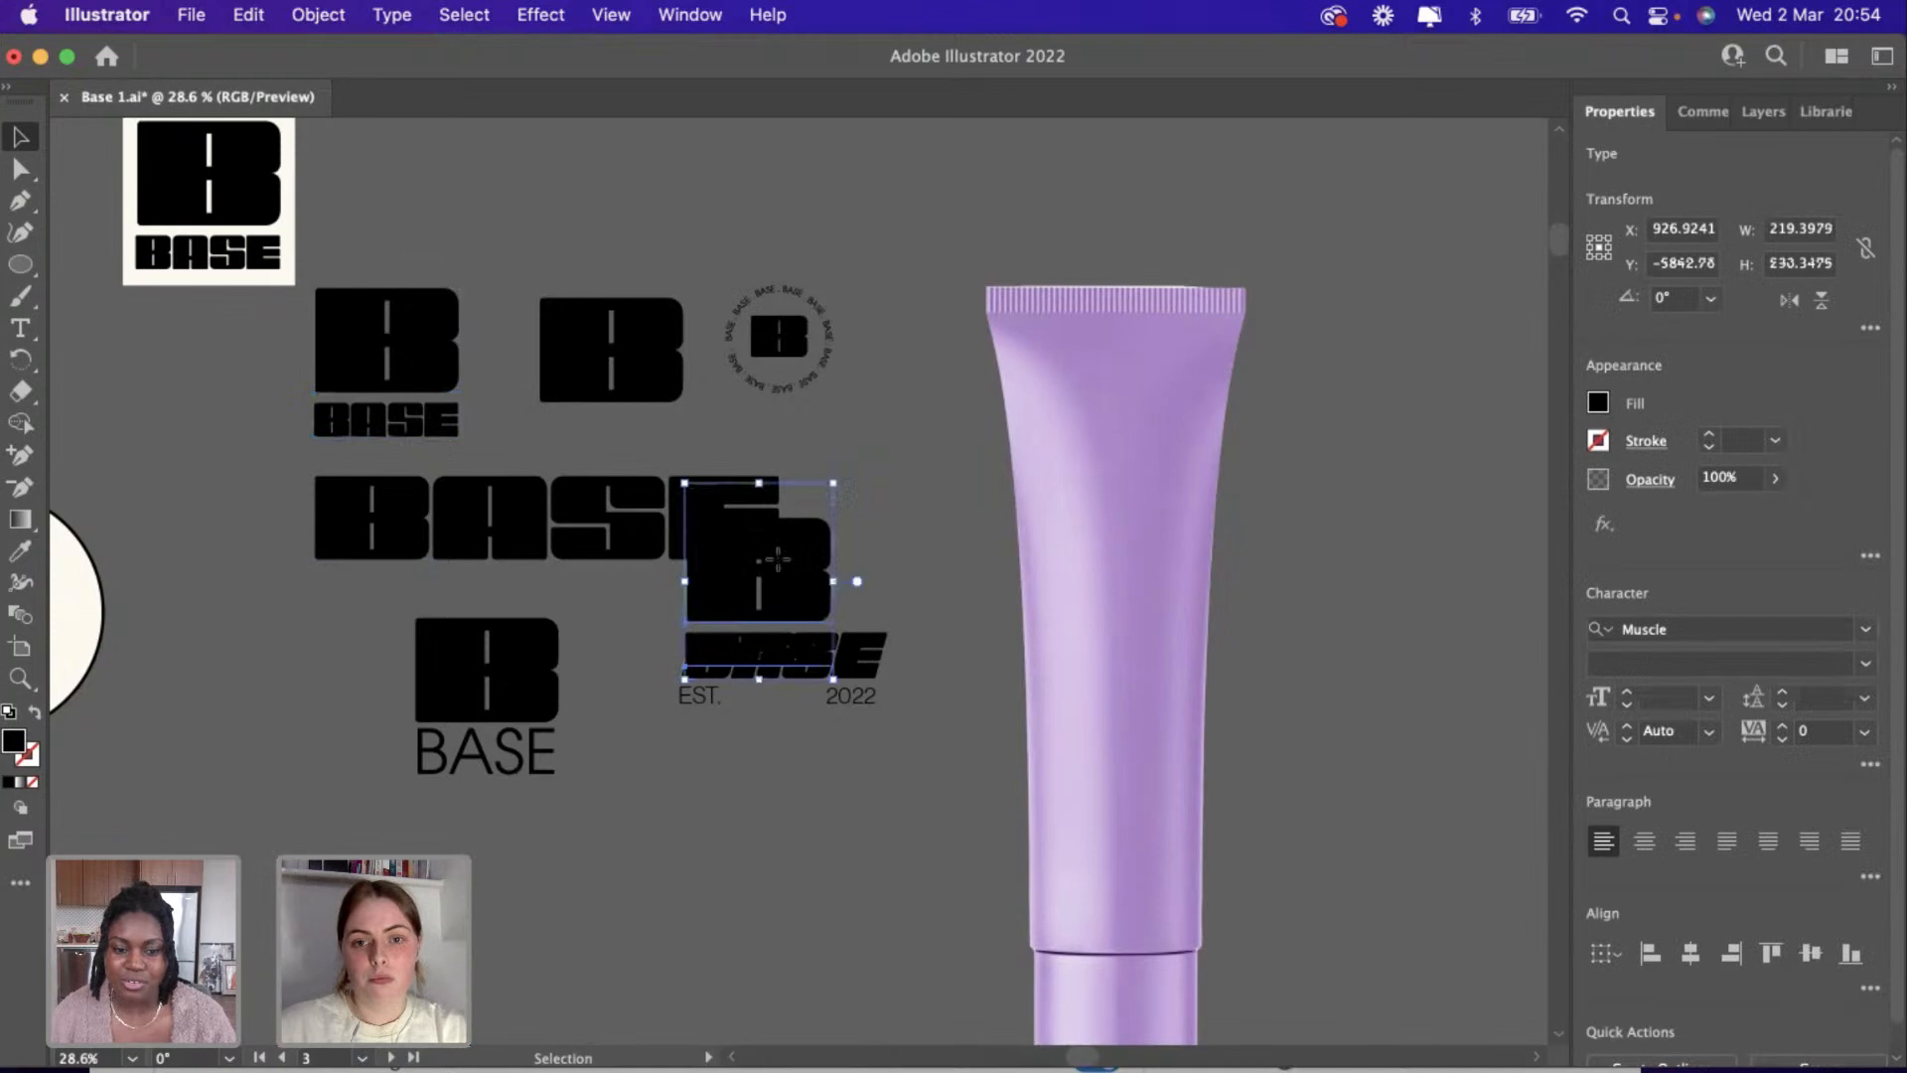
left_click_drag(842, 548, 1138, 394)
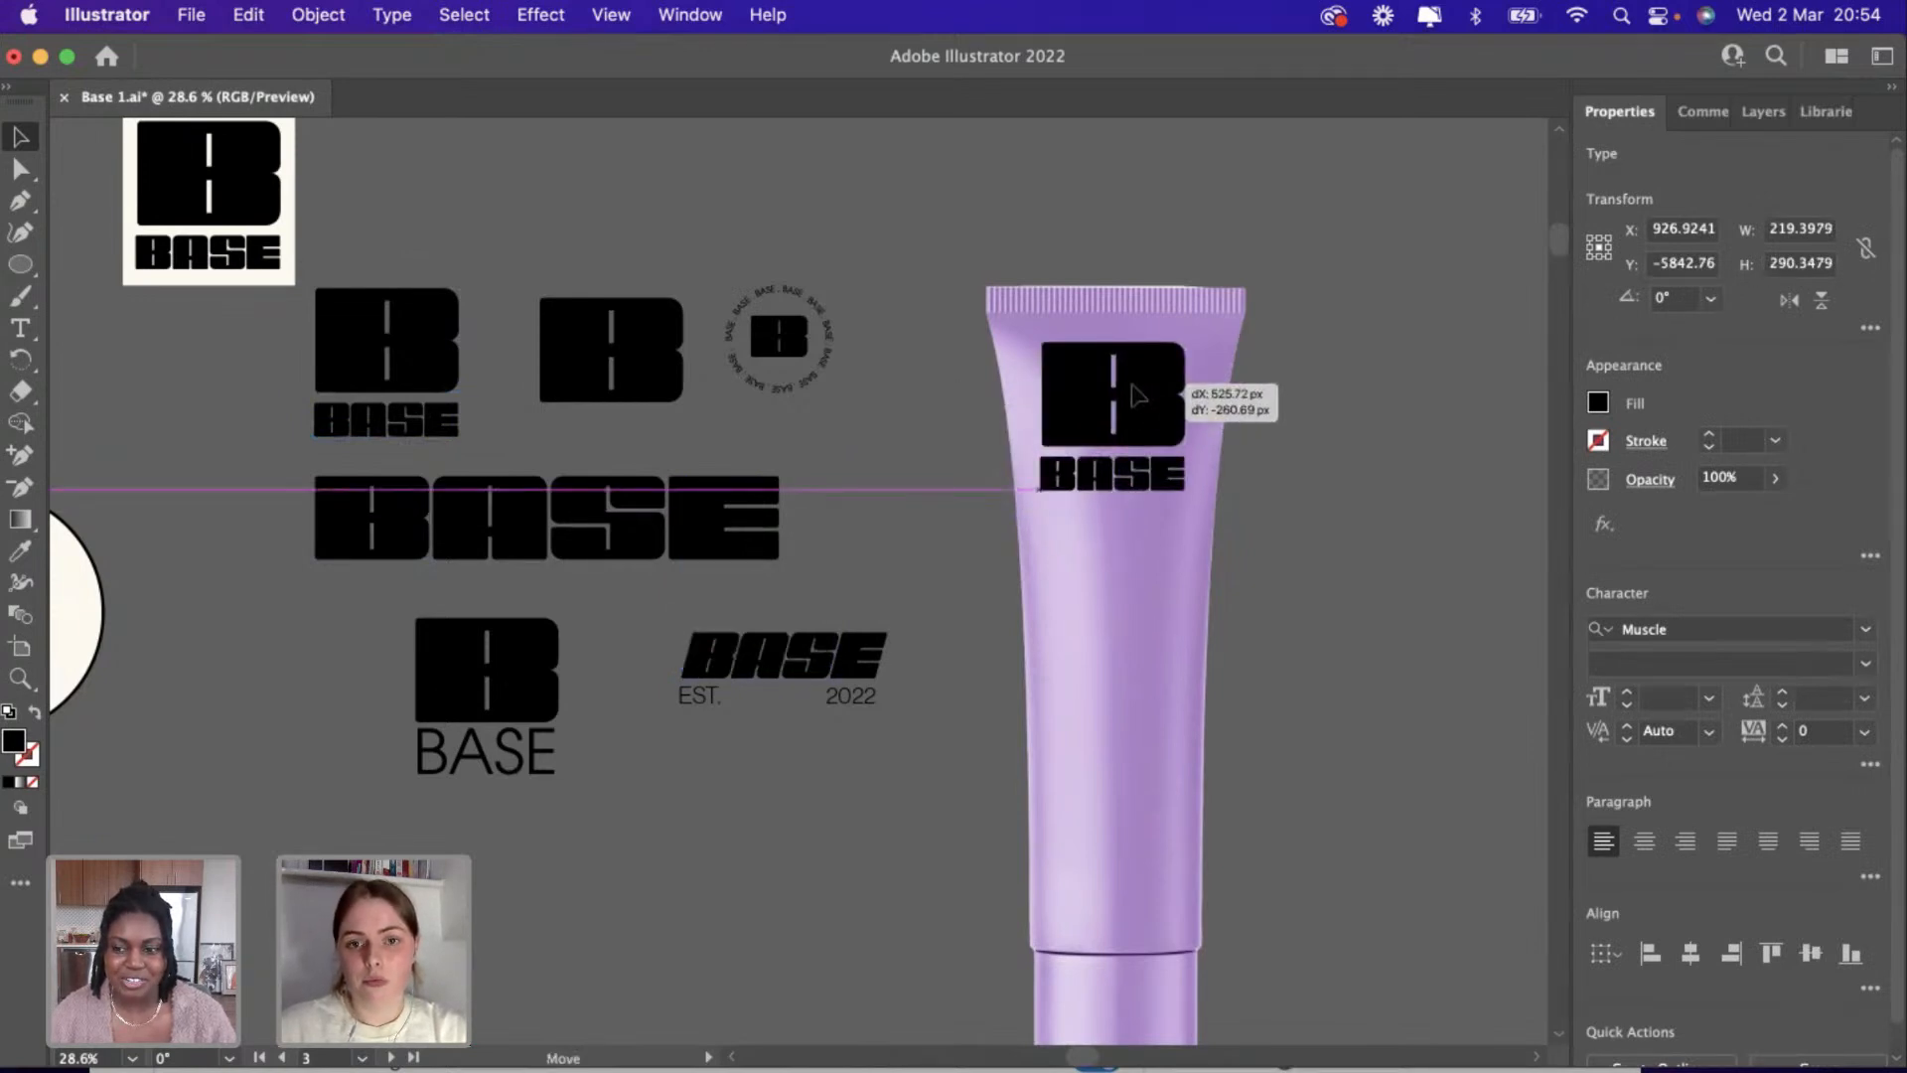
left_click_drag(1135, 395, 1205, 393)
Duplicate the purple tube without its logo and place the copy level with the original on its right side.
left_click(1216, 417)
key("super+0")
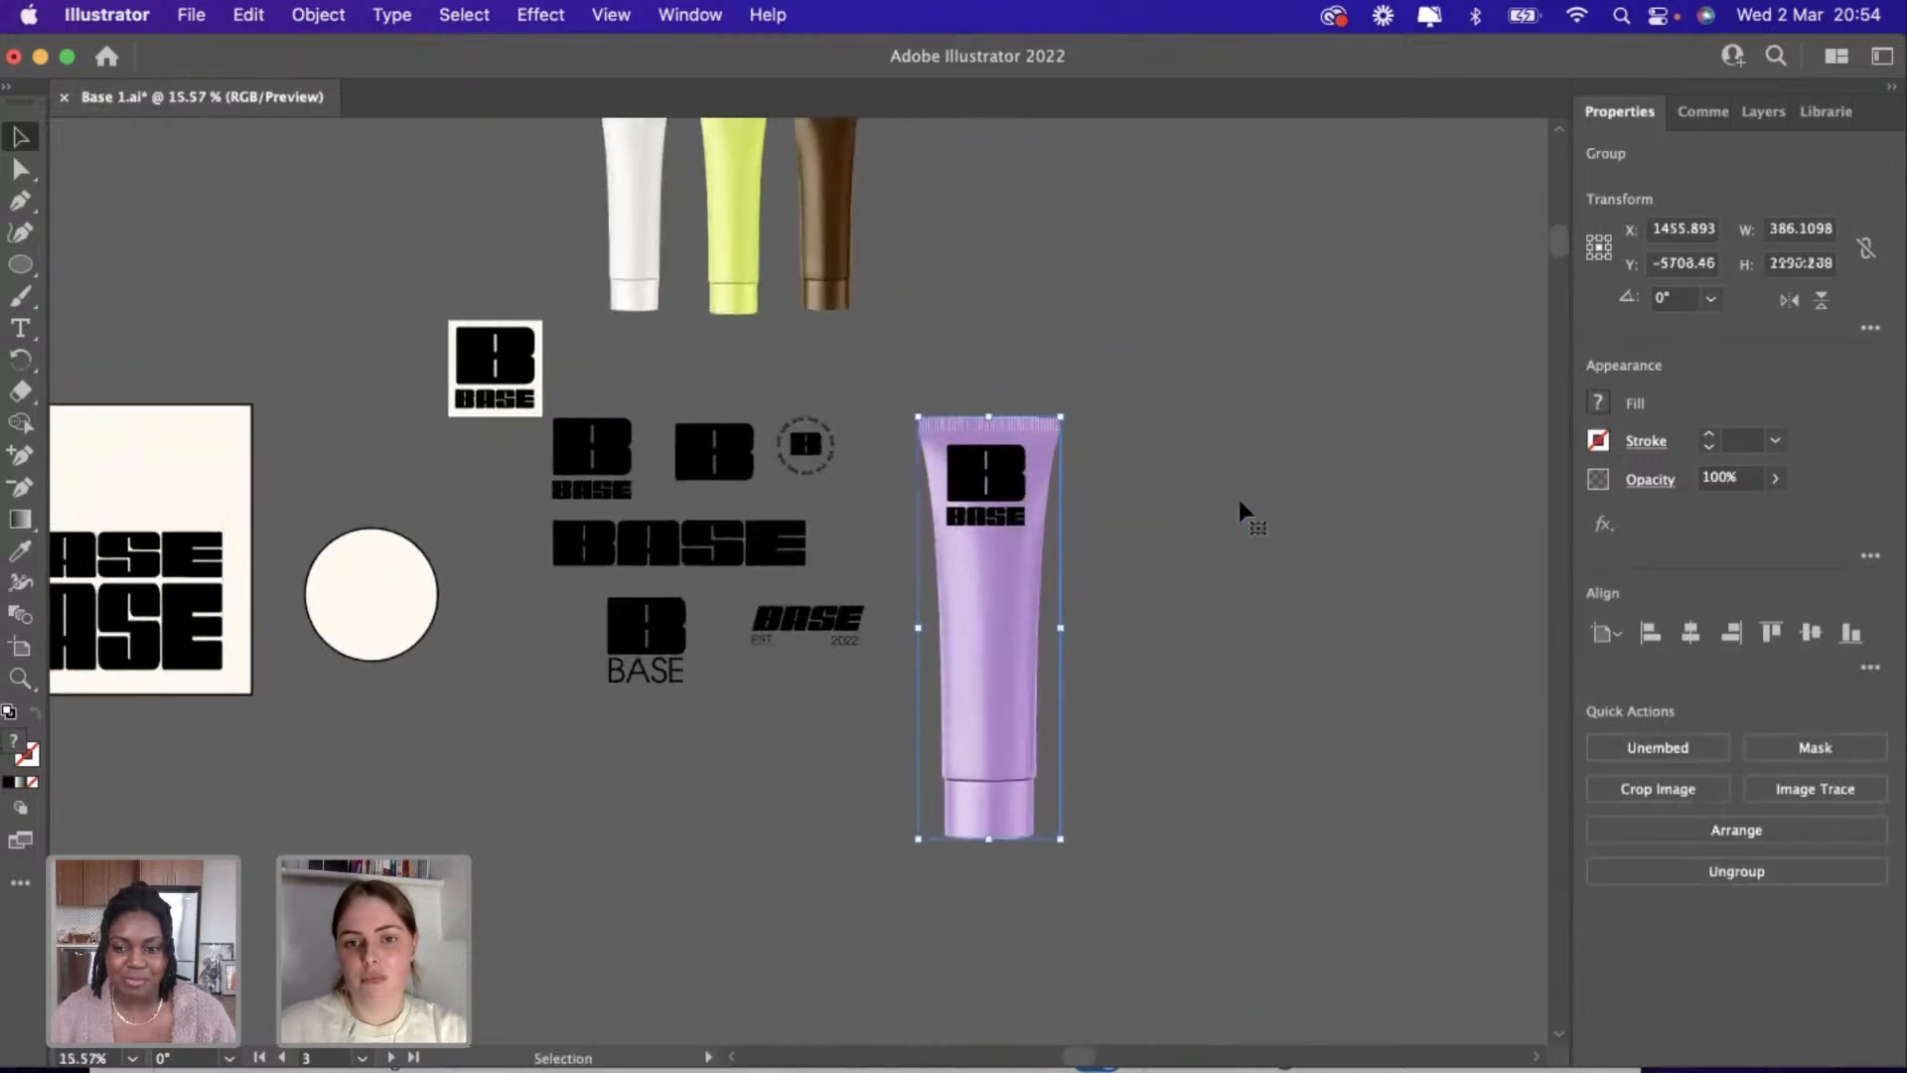
key("super+c")
key("super+v")
left_click_drag(745, 636, 1090, 691)
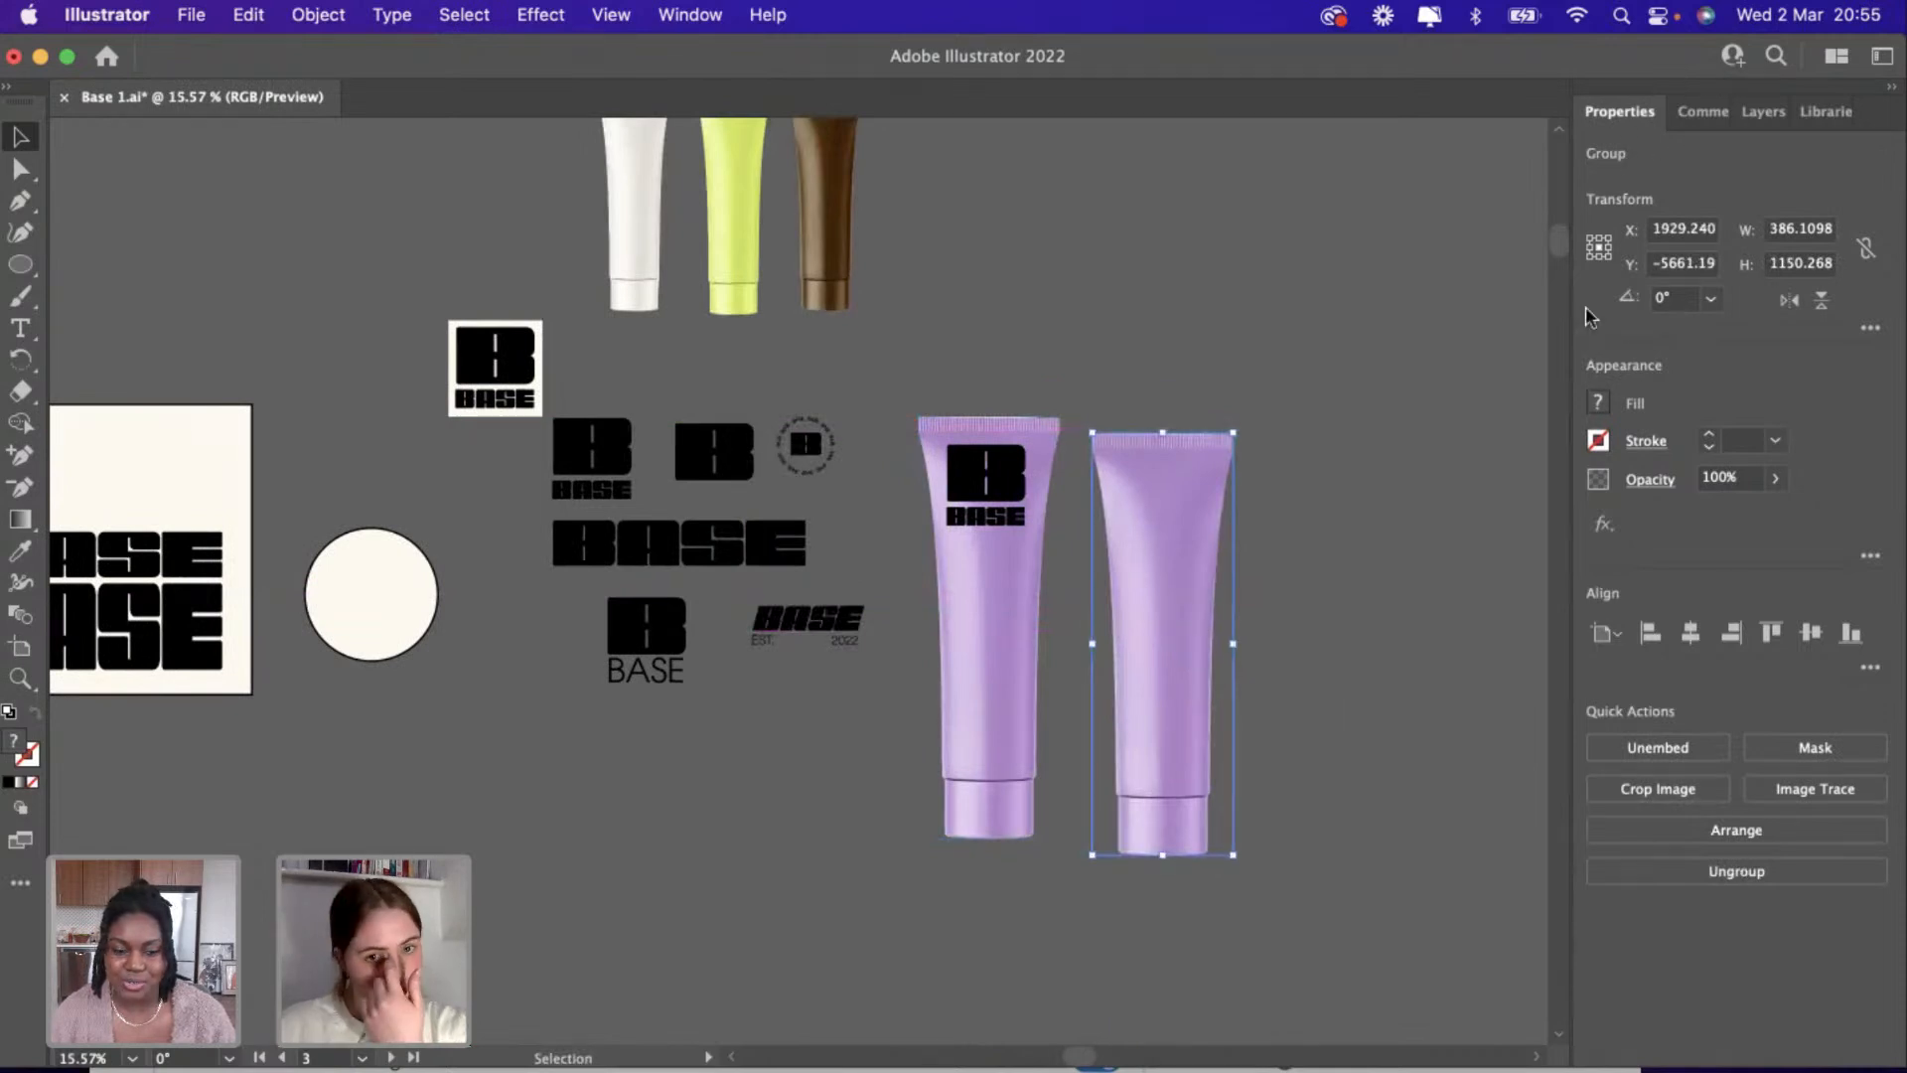
left_click_drag(1204, 487, 1196, 470)
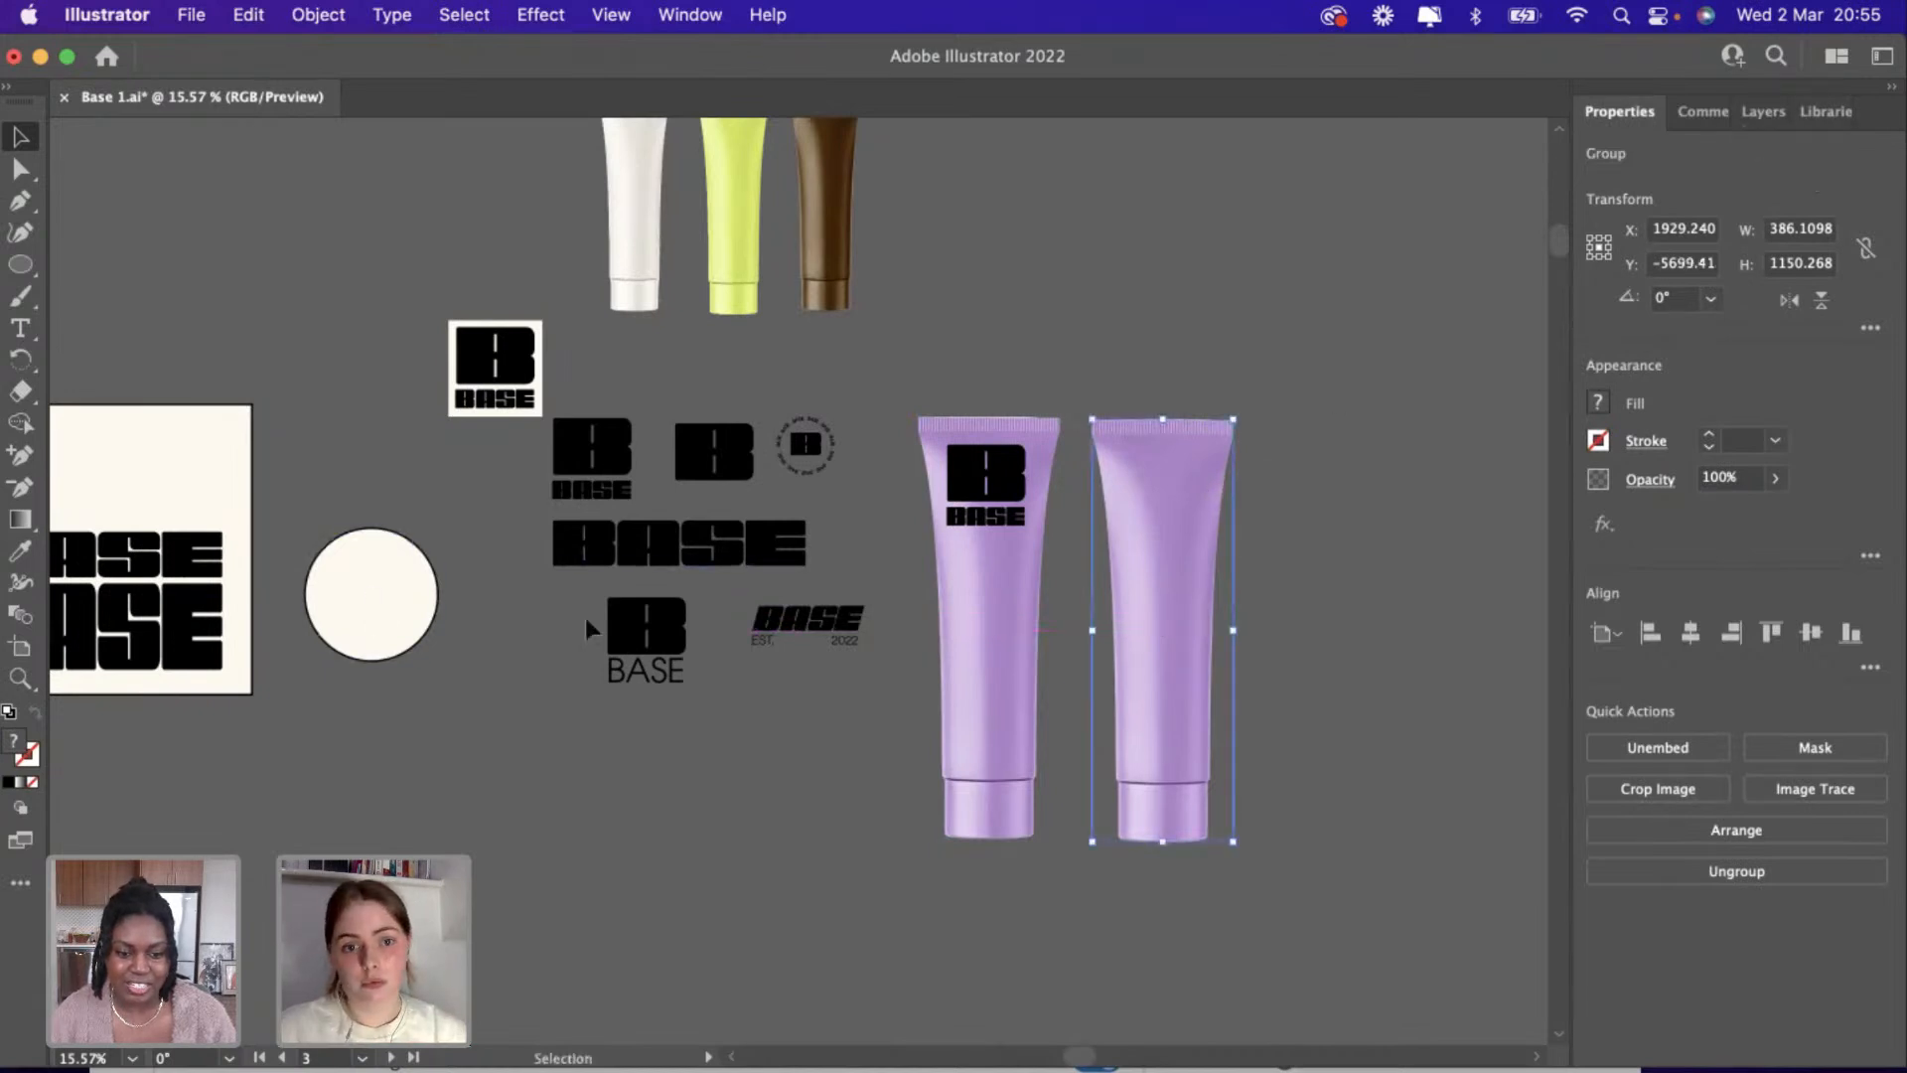
Copy the wide BASE wordmark onto the second purple tube and rotate it 90° to run vertically up the tube.
left_click(723, 560)
left_click_drag(723, 560, 1189, 558)
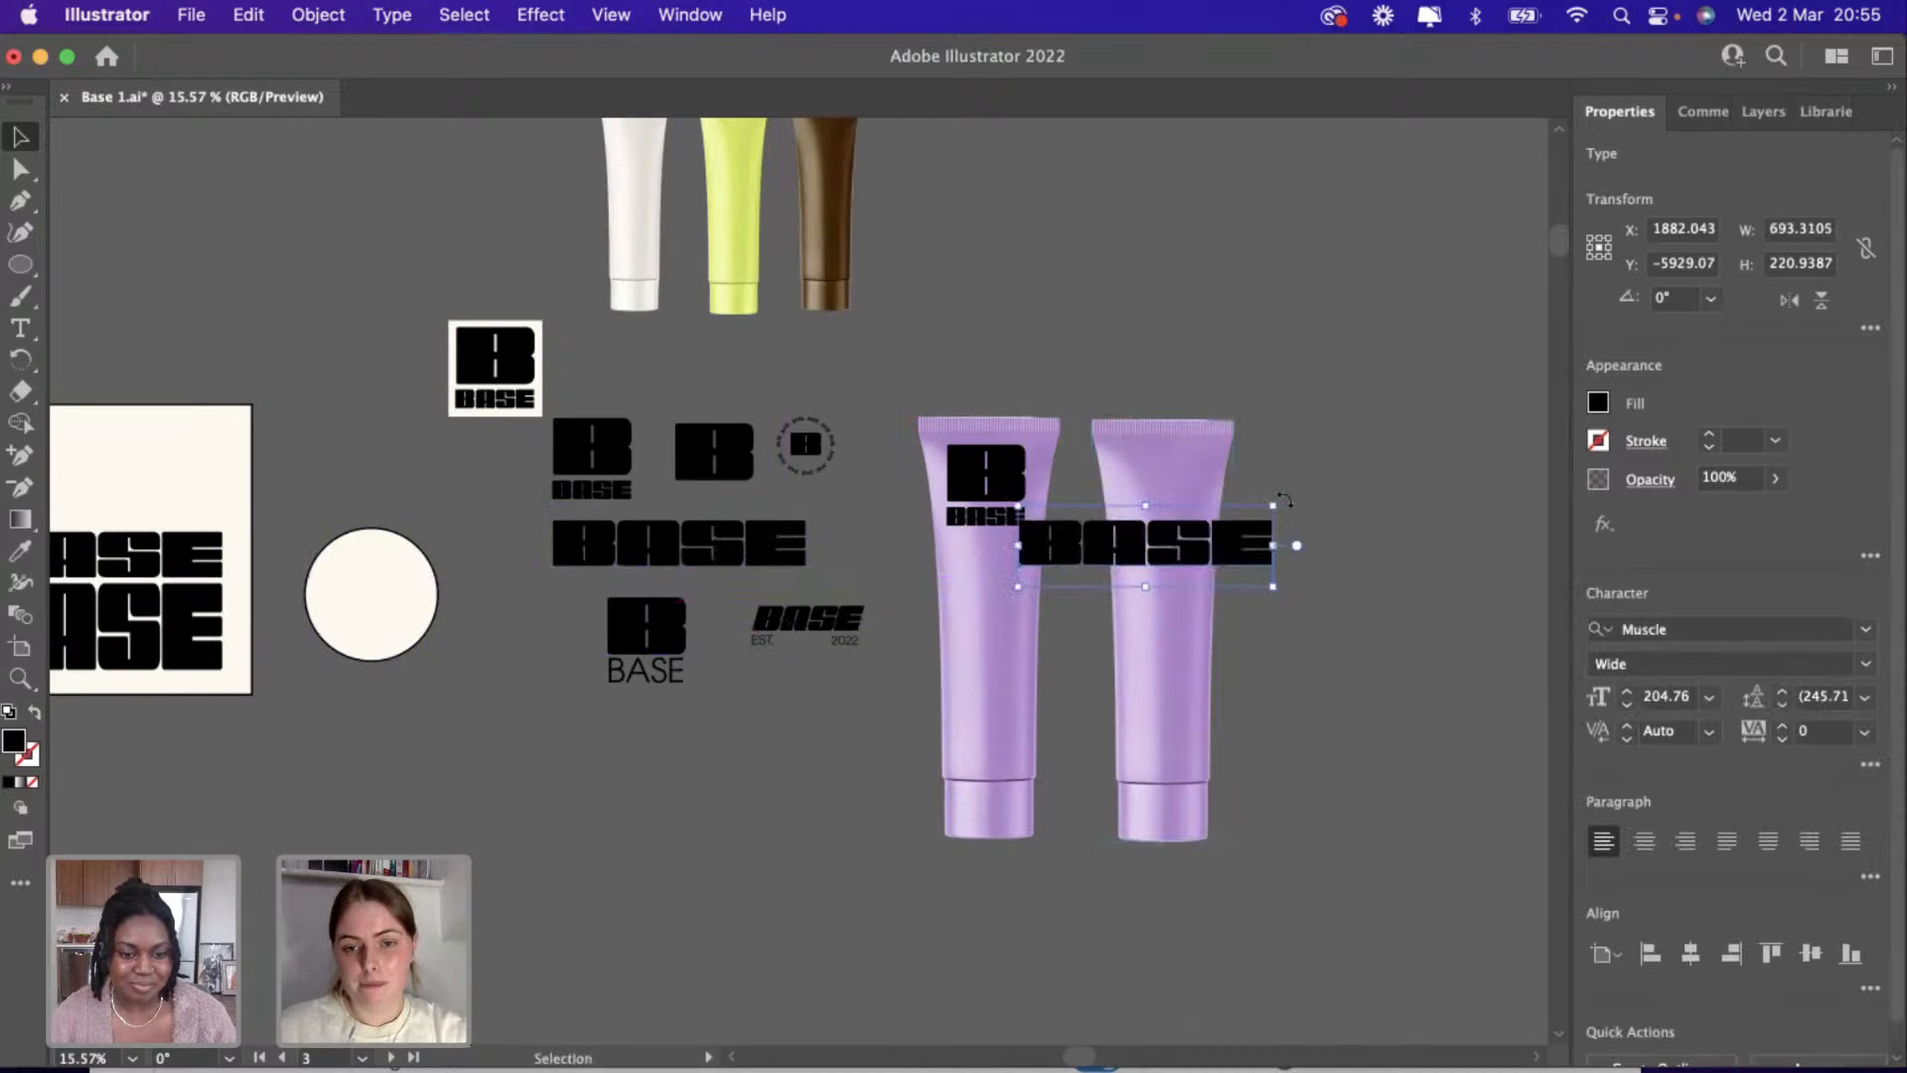
left_click_drag(1284, 500, 1125, 569)
scroll(1110, 452, "up", 3)
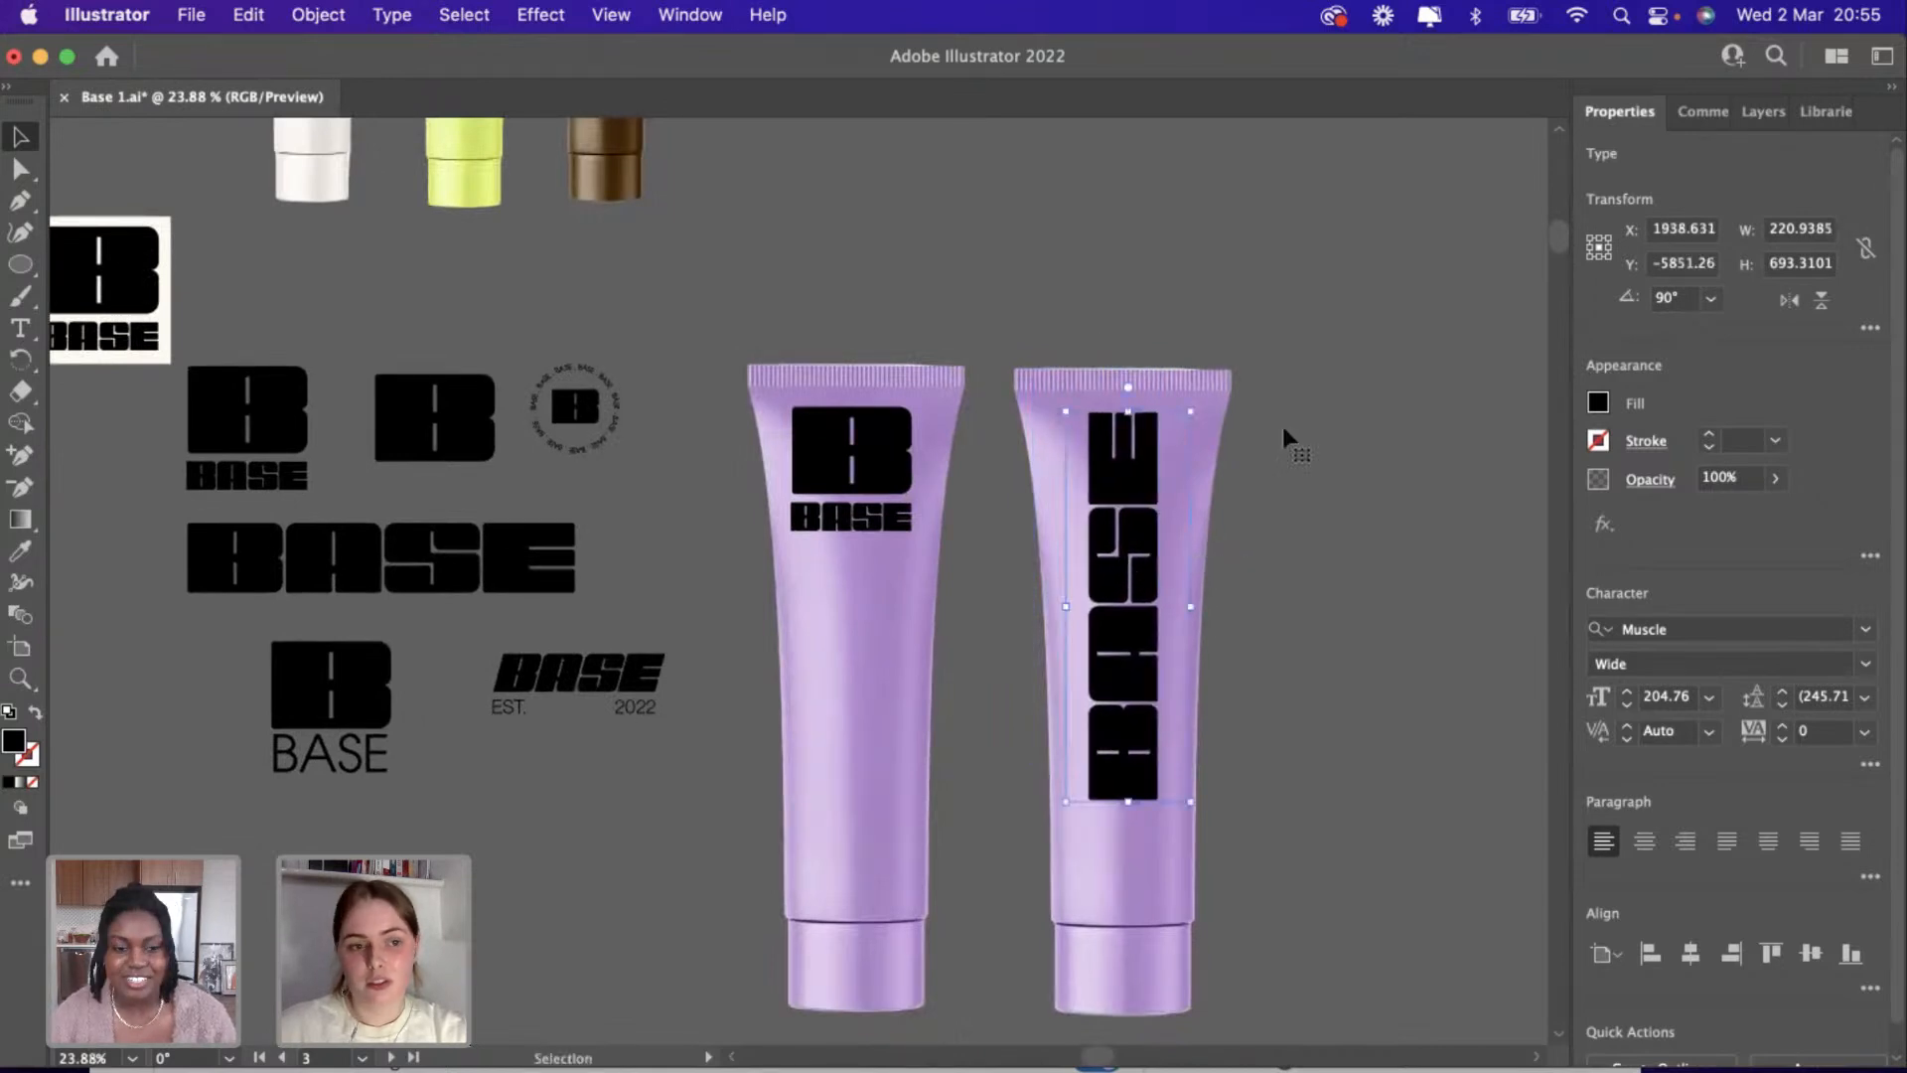
Recolour the vertical BASE wordmark with the BASE library's colours, trying lime and settling on brown.
left_click(1826, 112)
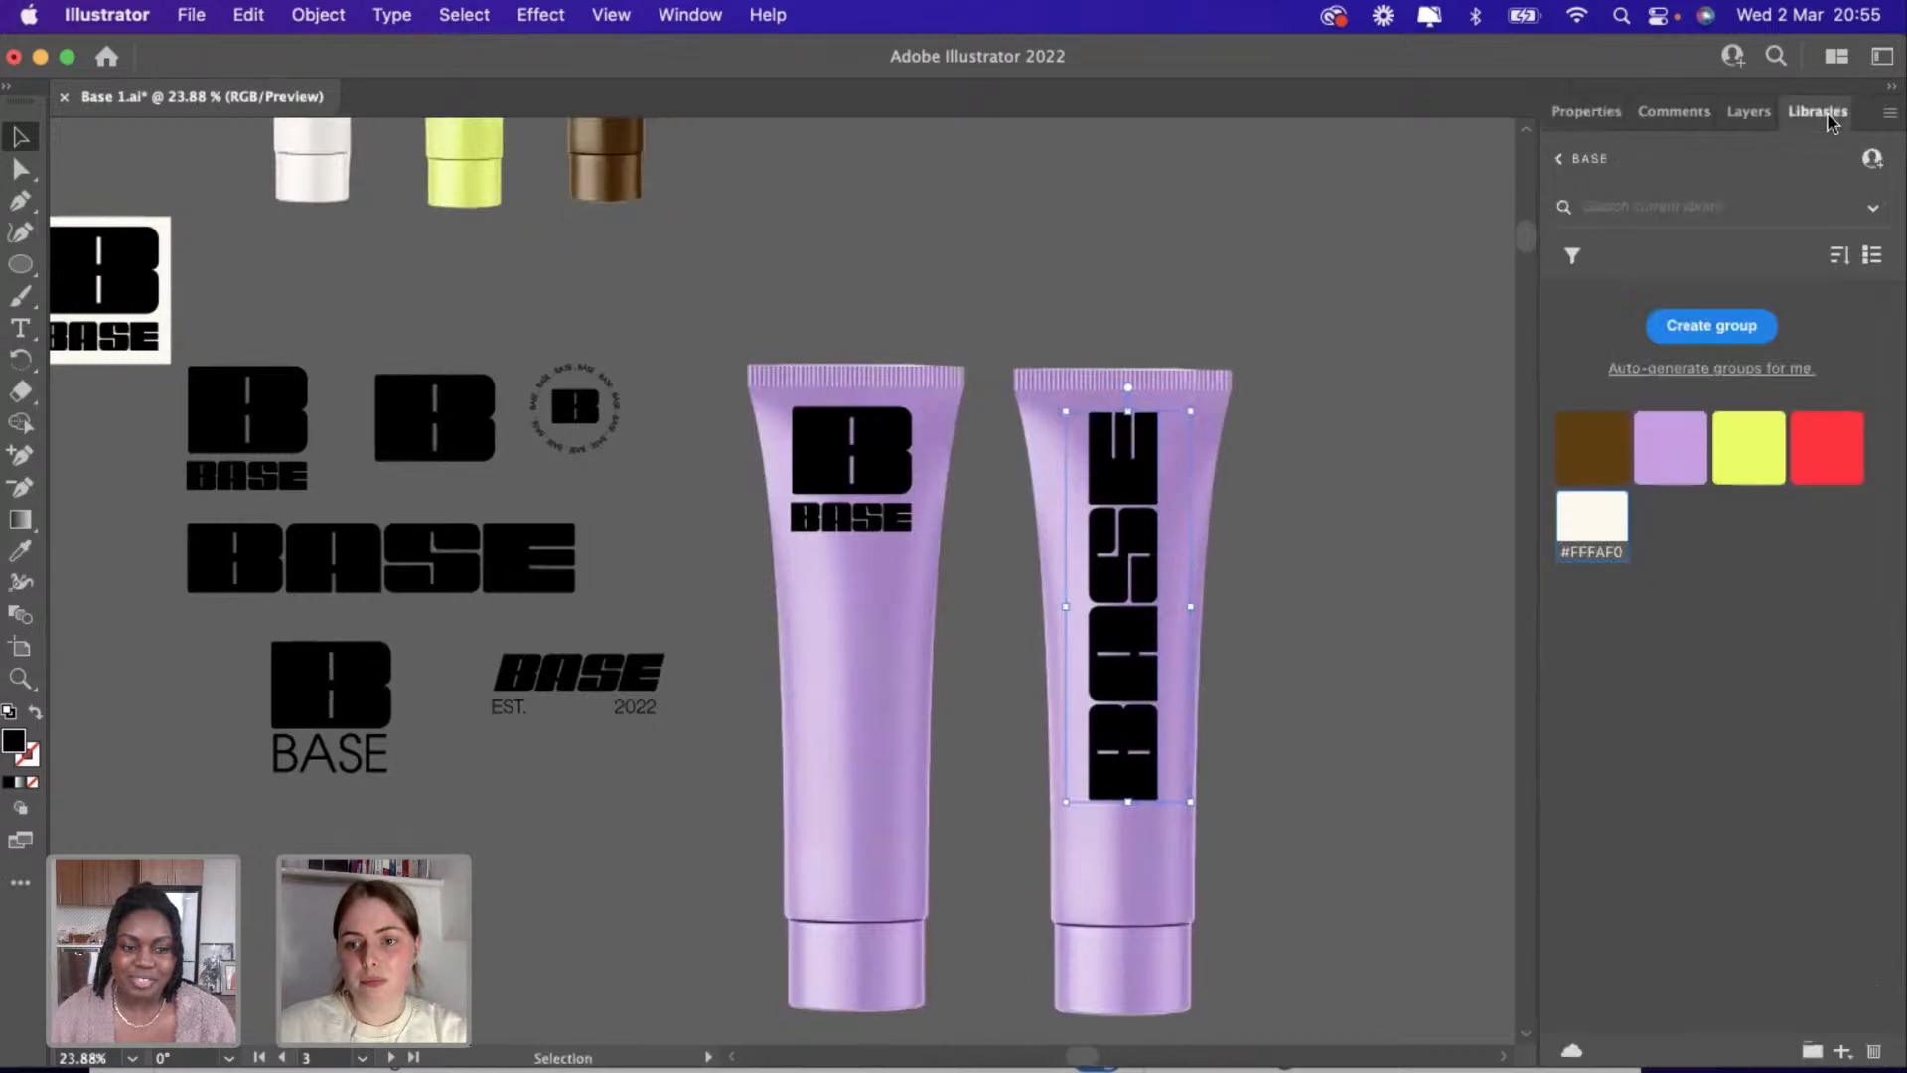
left_click(1749, 442)
left_click(1305, 639)
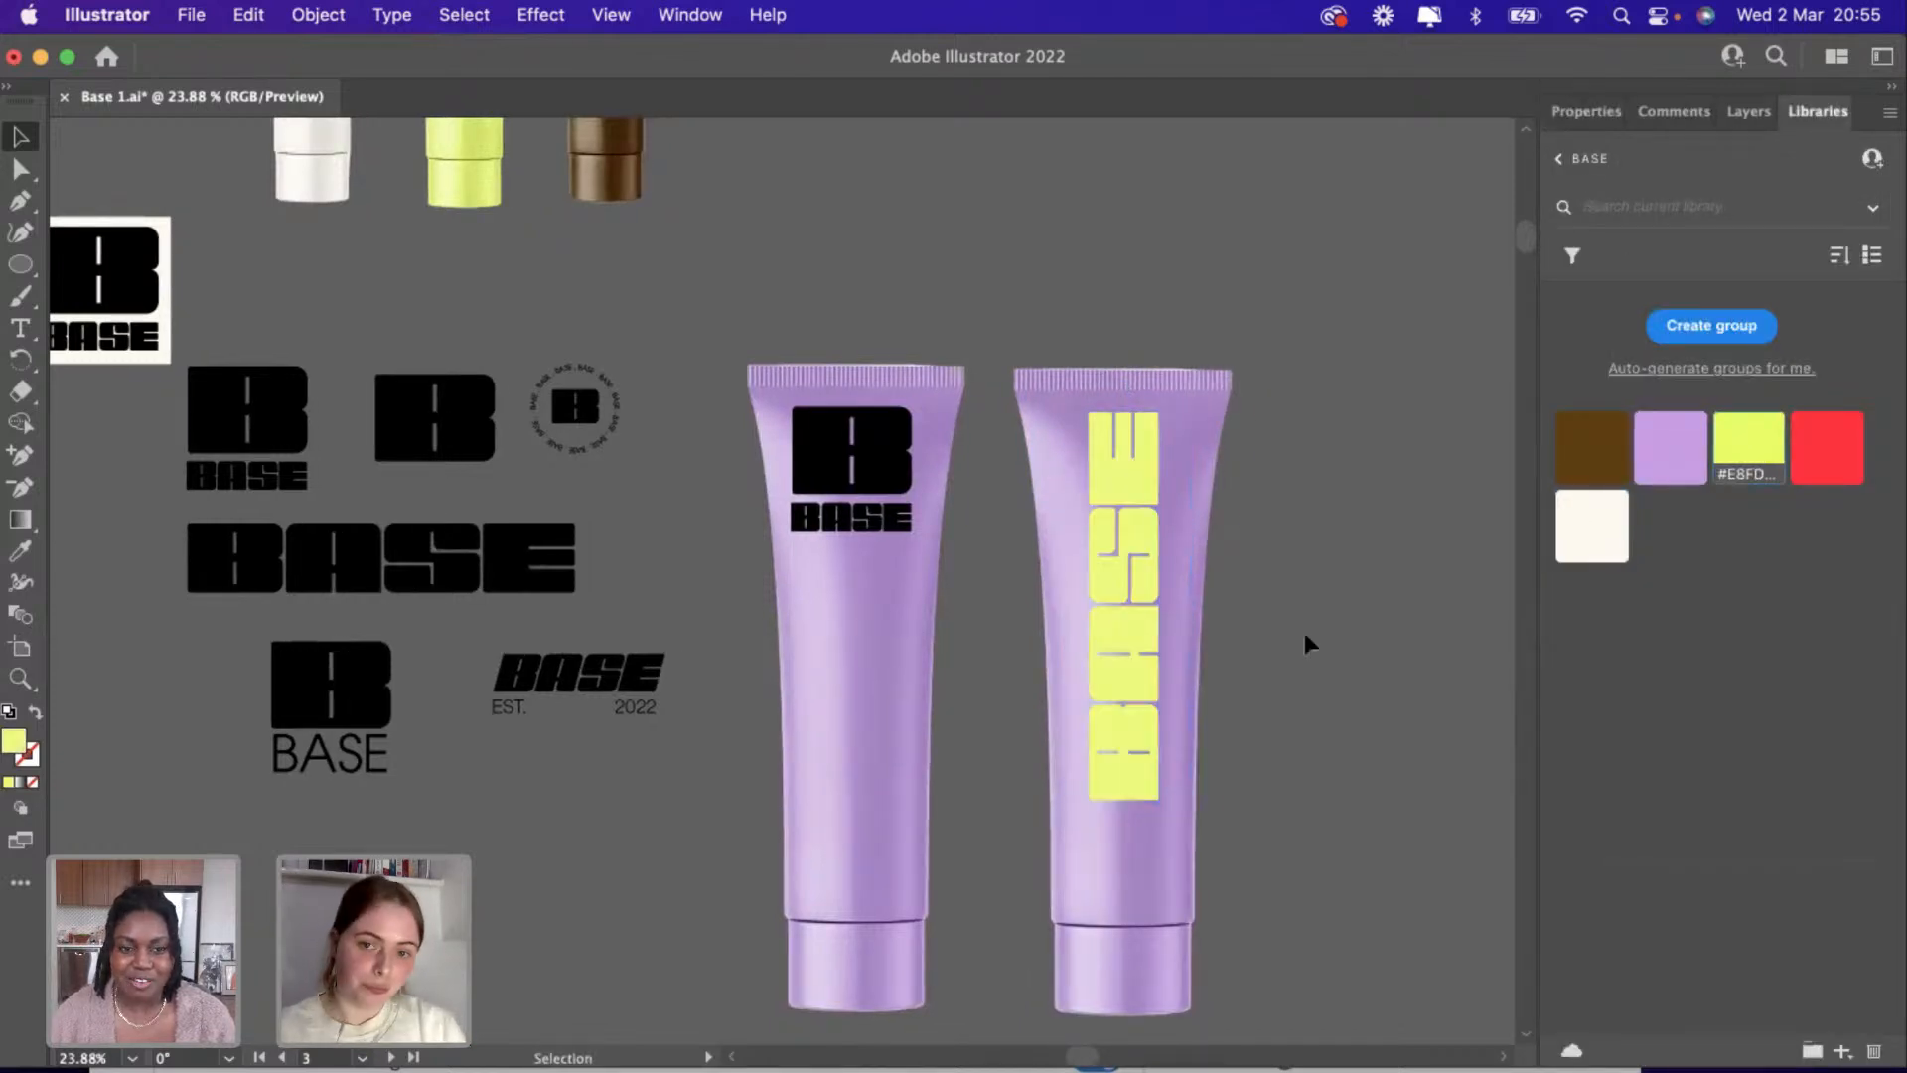
scroll(1305, 640, "up", 2)
left_click(1149, 673)
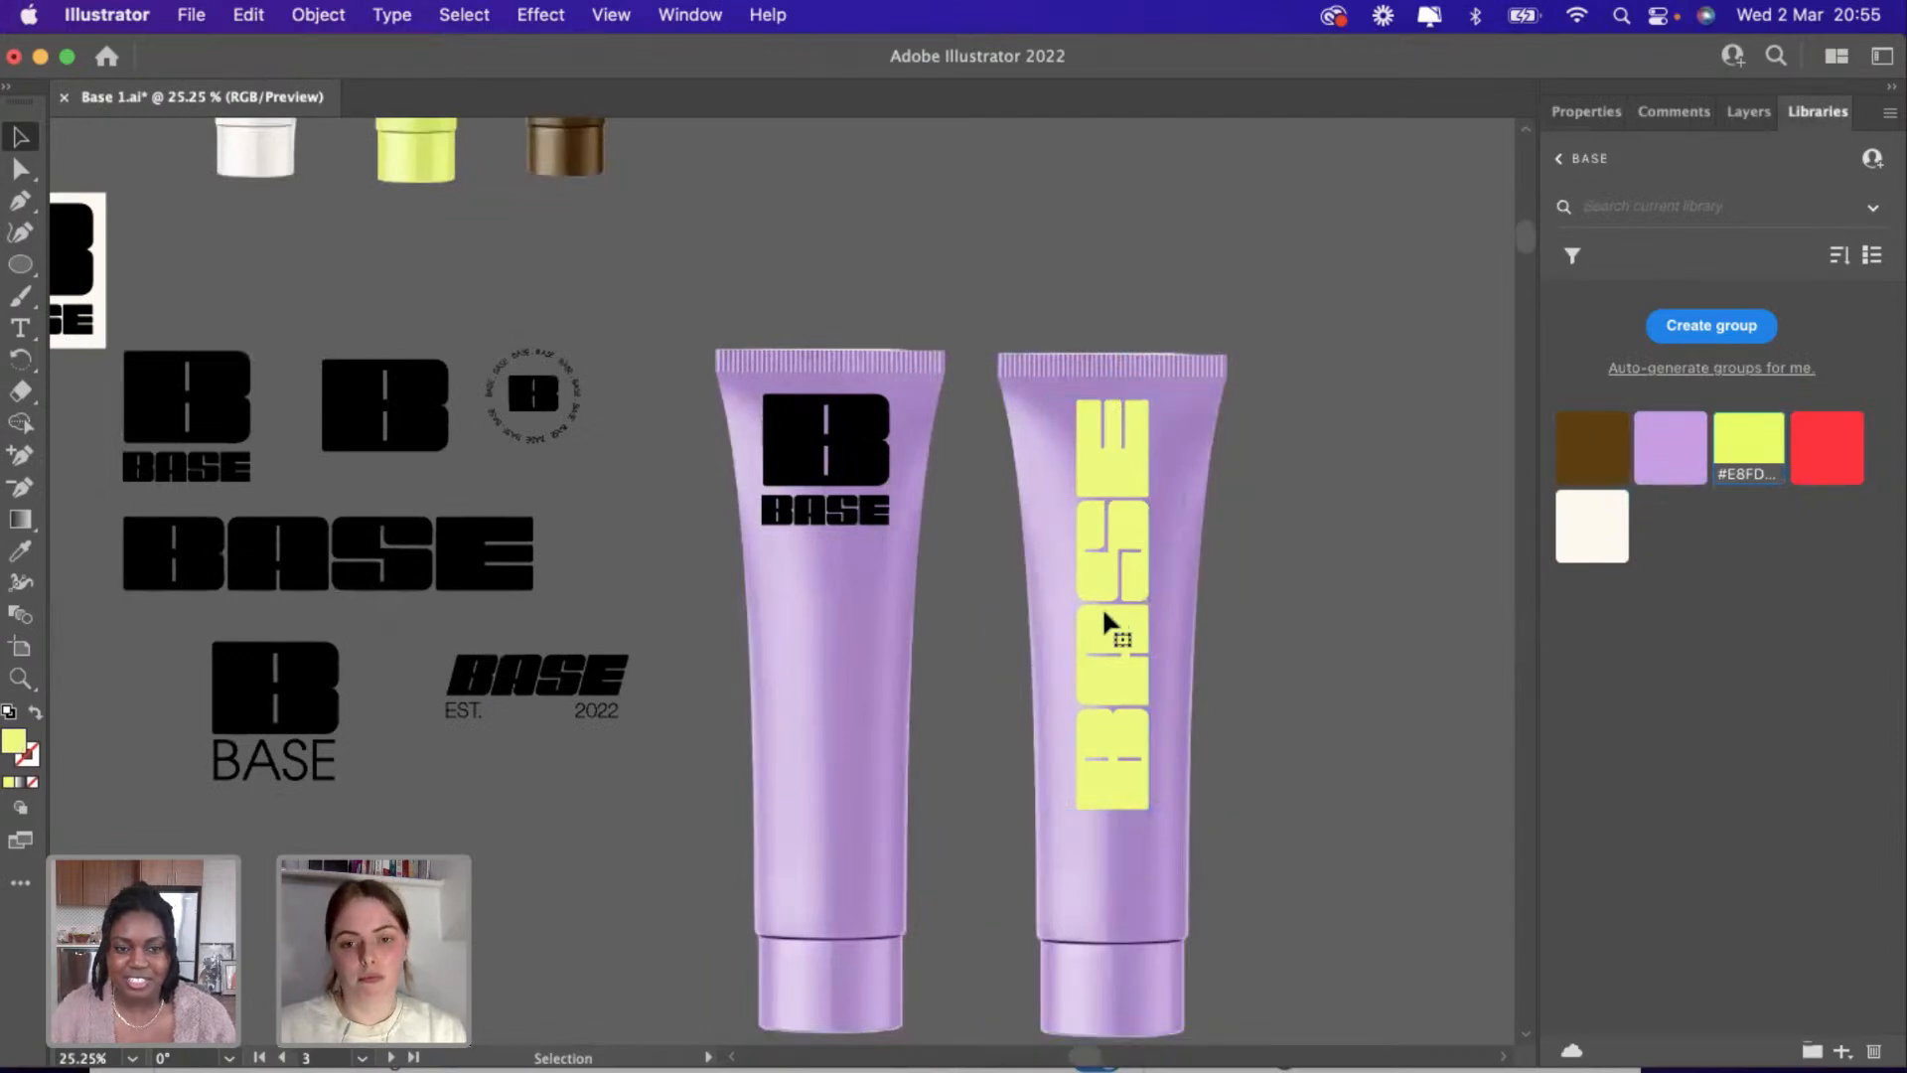
left_click(1562, 460)
left_click(1285, 660)
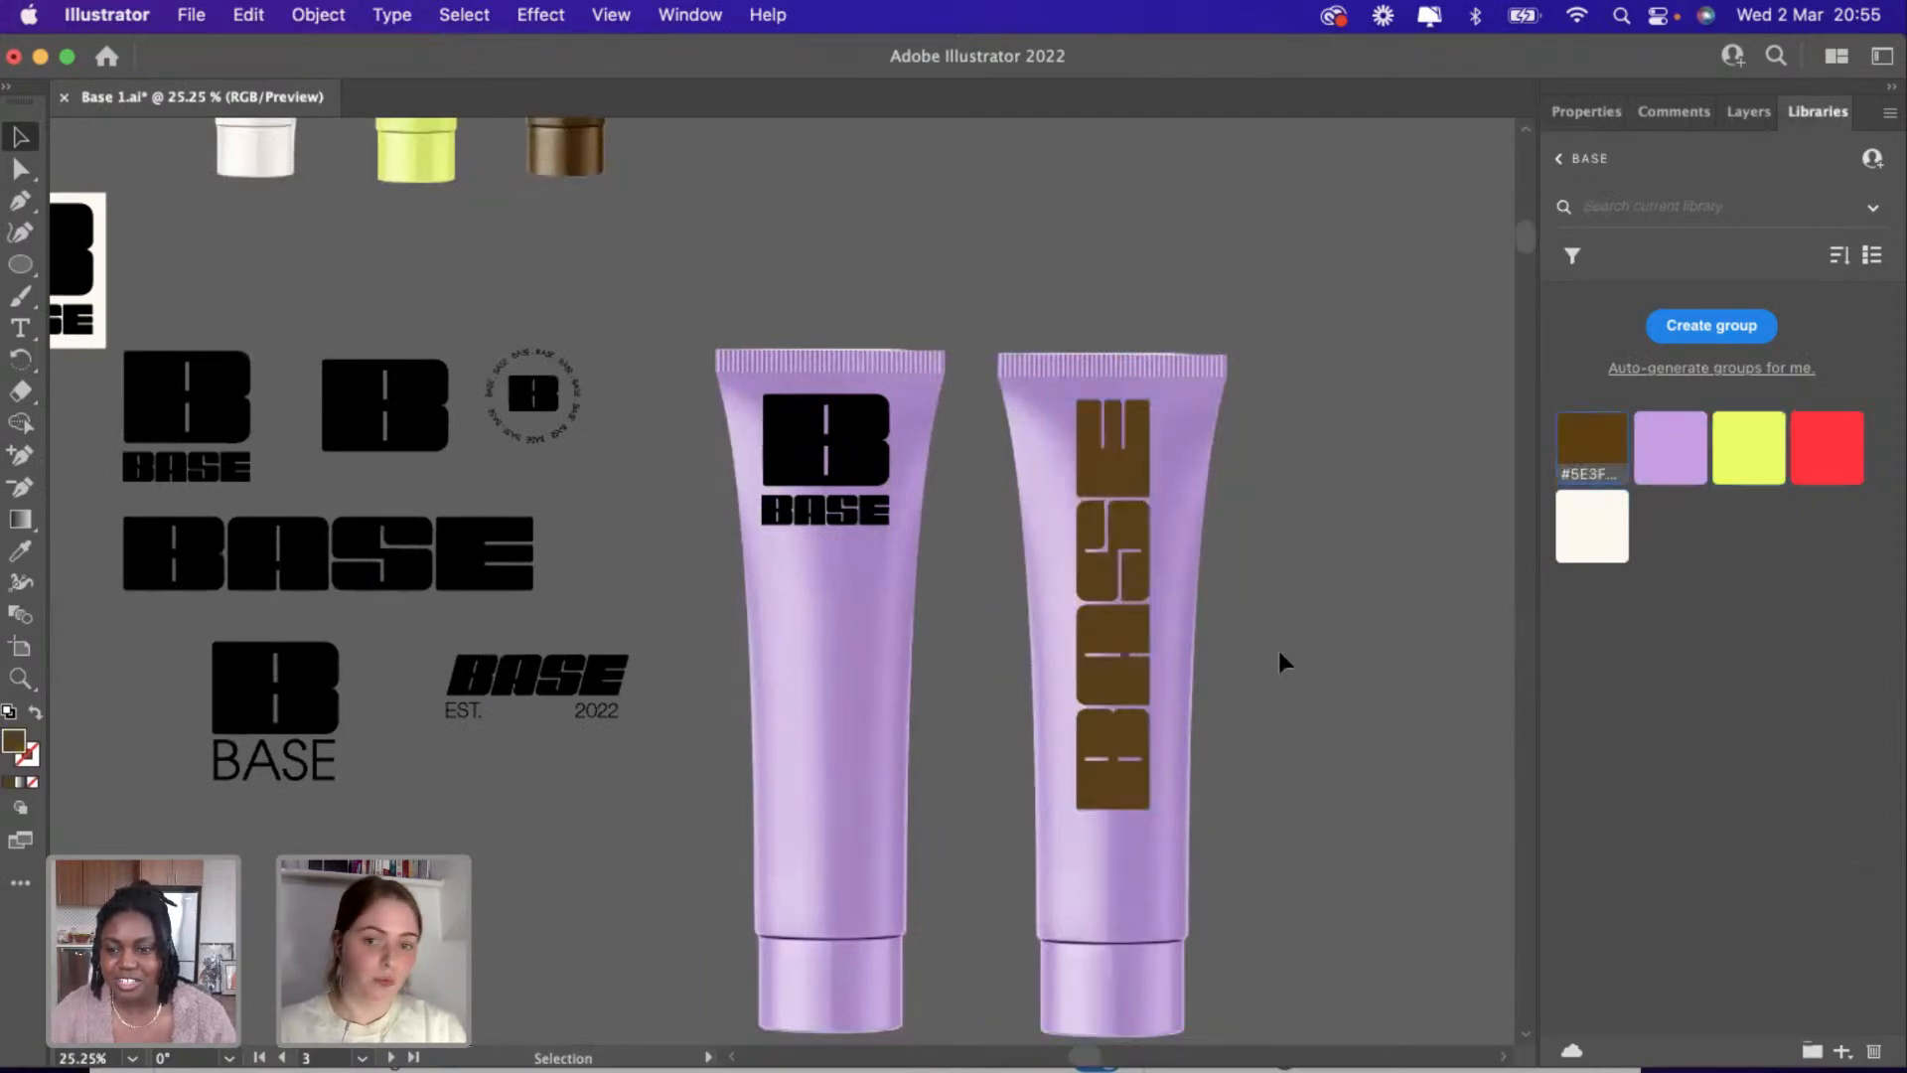
Compare the two purple tube mockups up close and alongside the logo variations and the smaller tubes.
scroll(1281, 660, "right", 1)
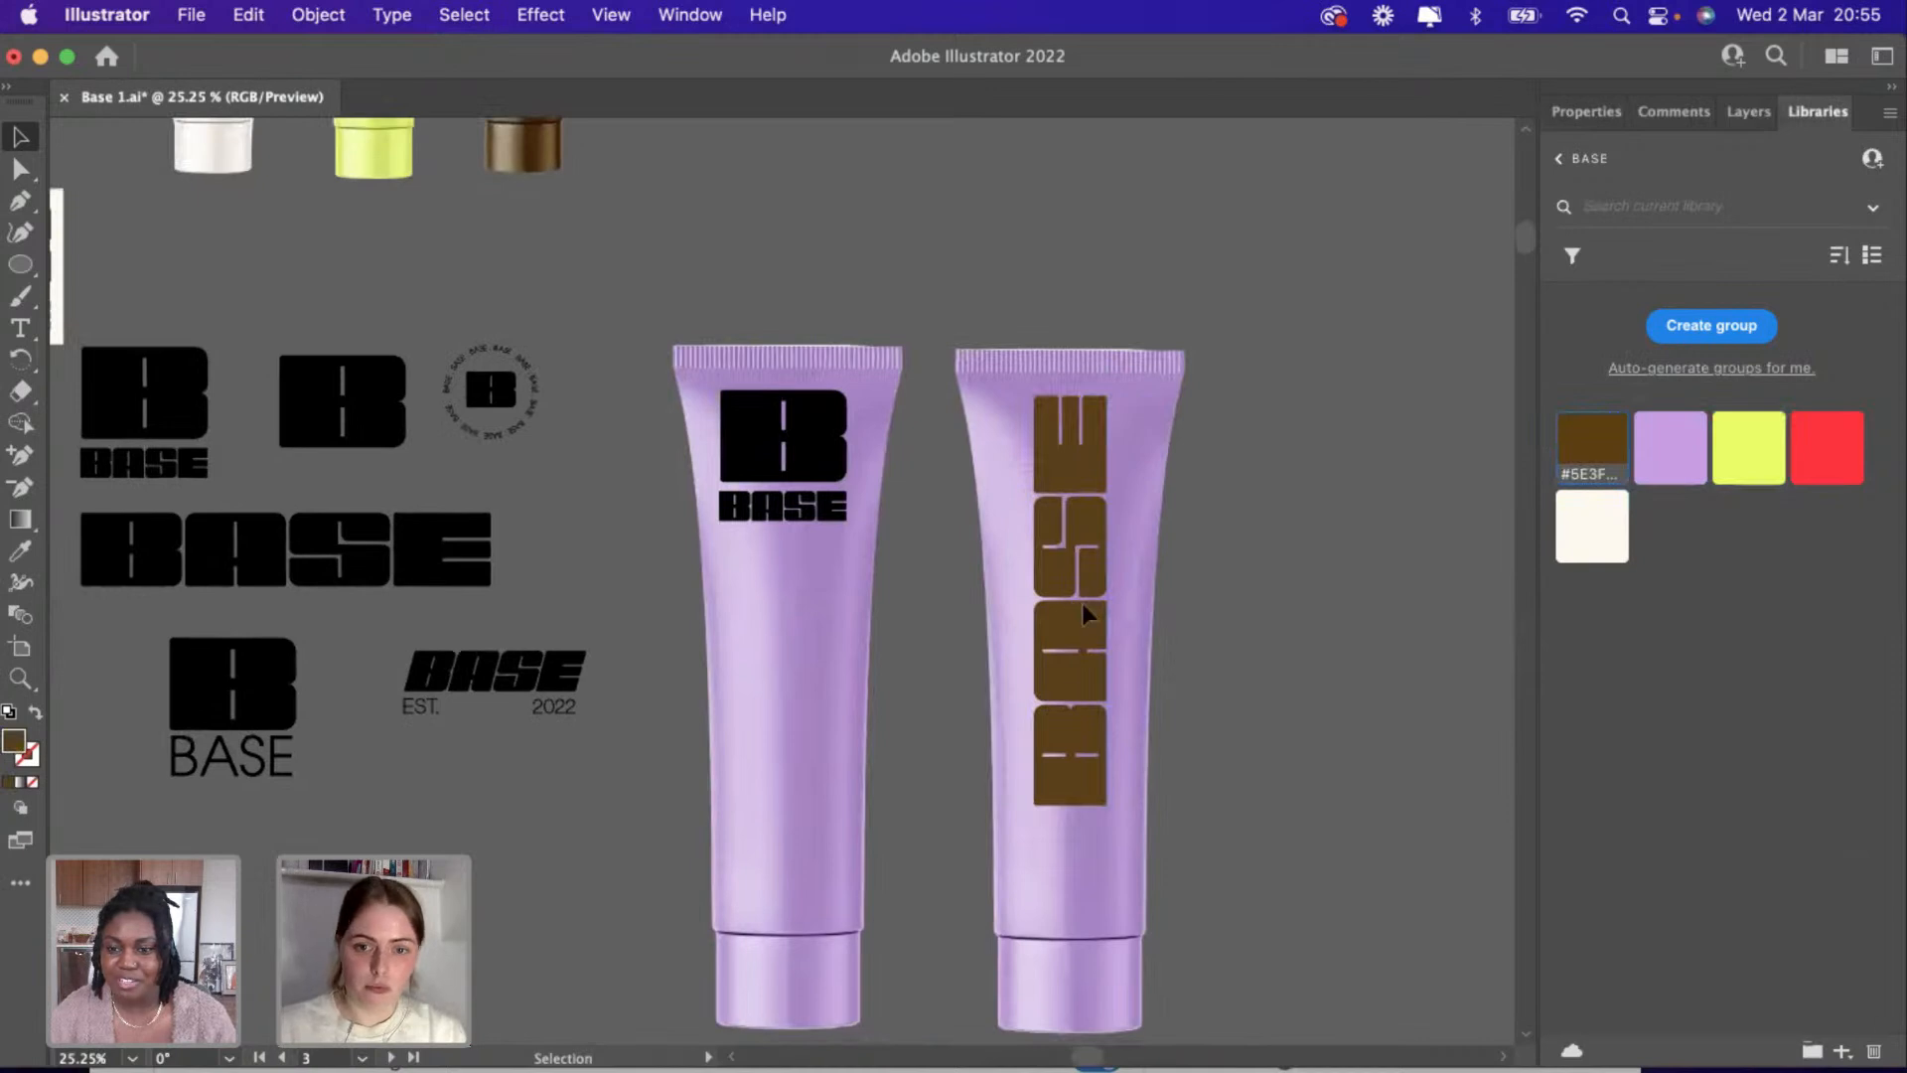
left_click_drag(1085, 613, 1091, 613)
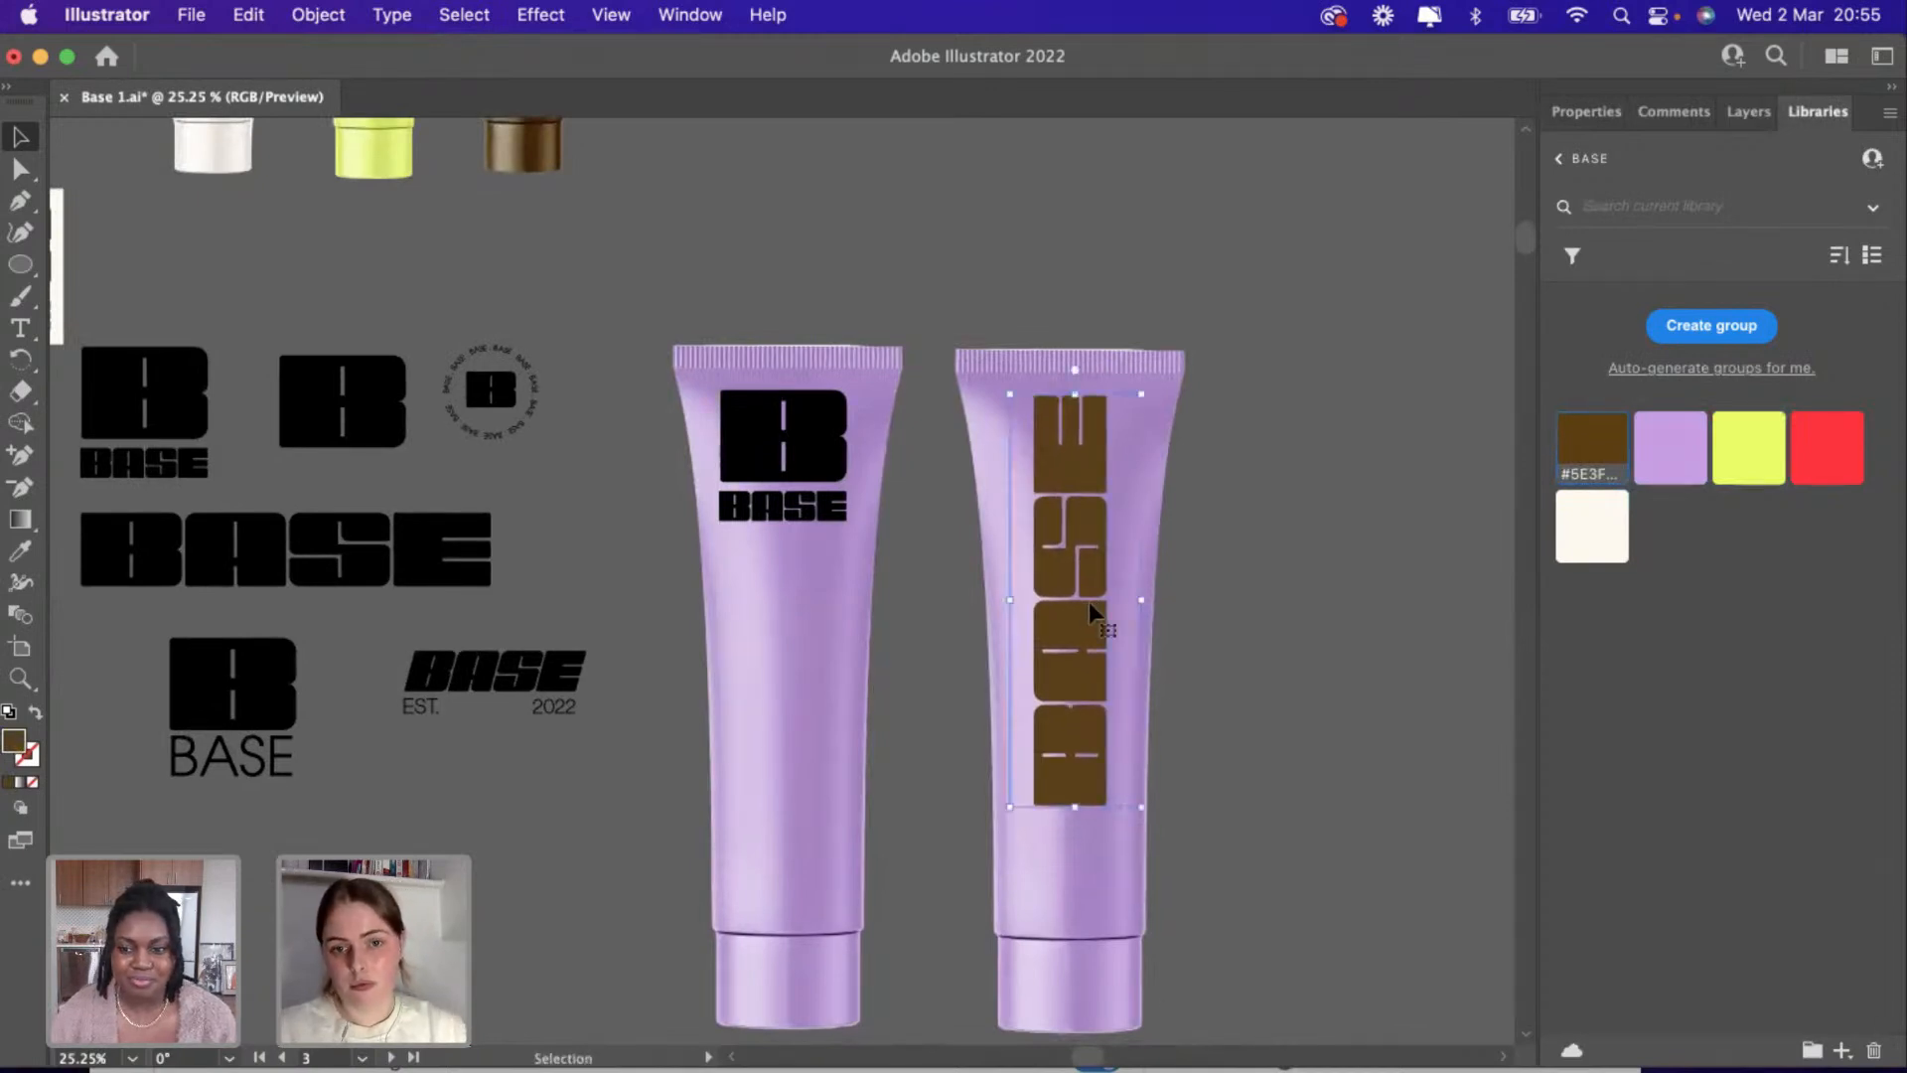
scroll(1087, 598, "right", 1)
left_click(1172, 616)
scroll(1115, 643, "right", 3)
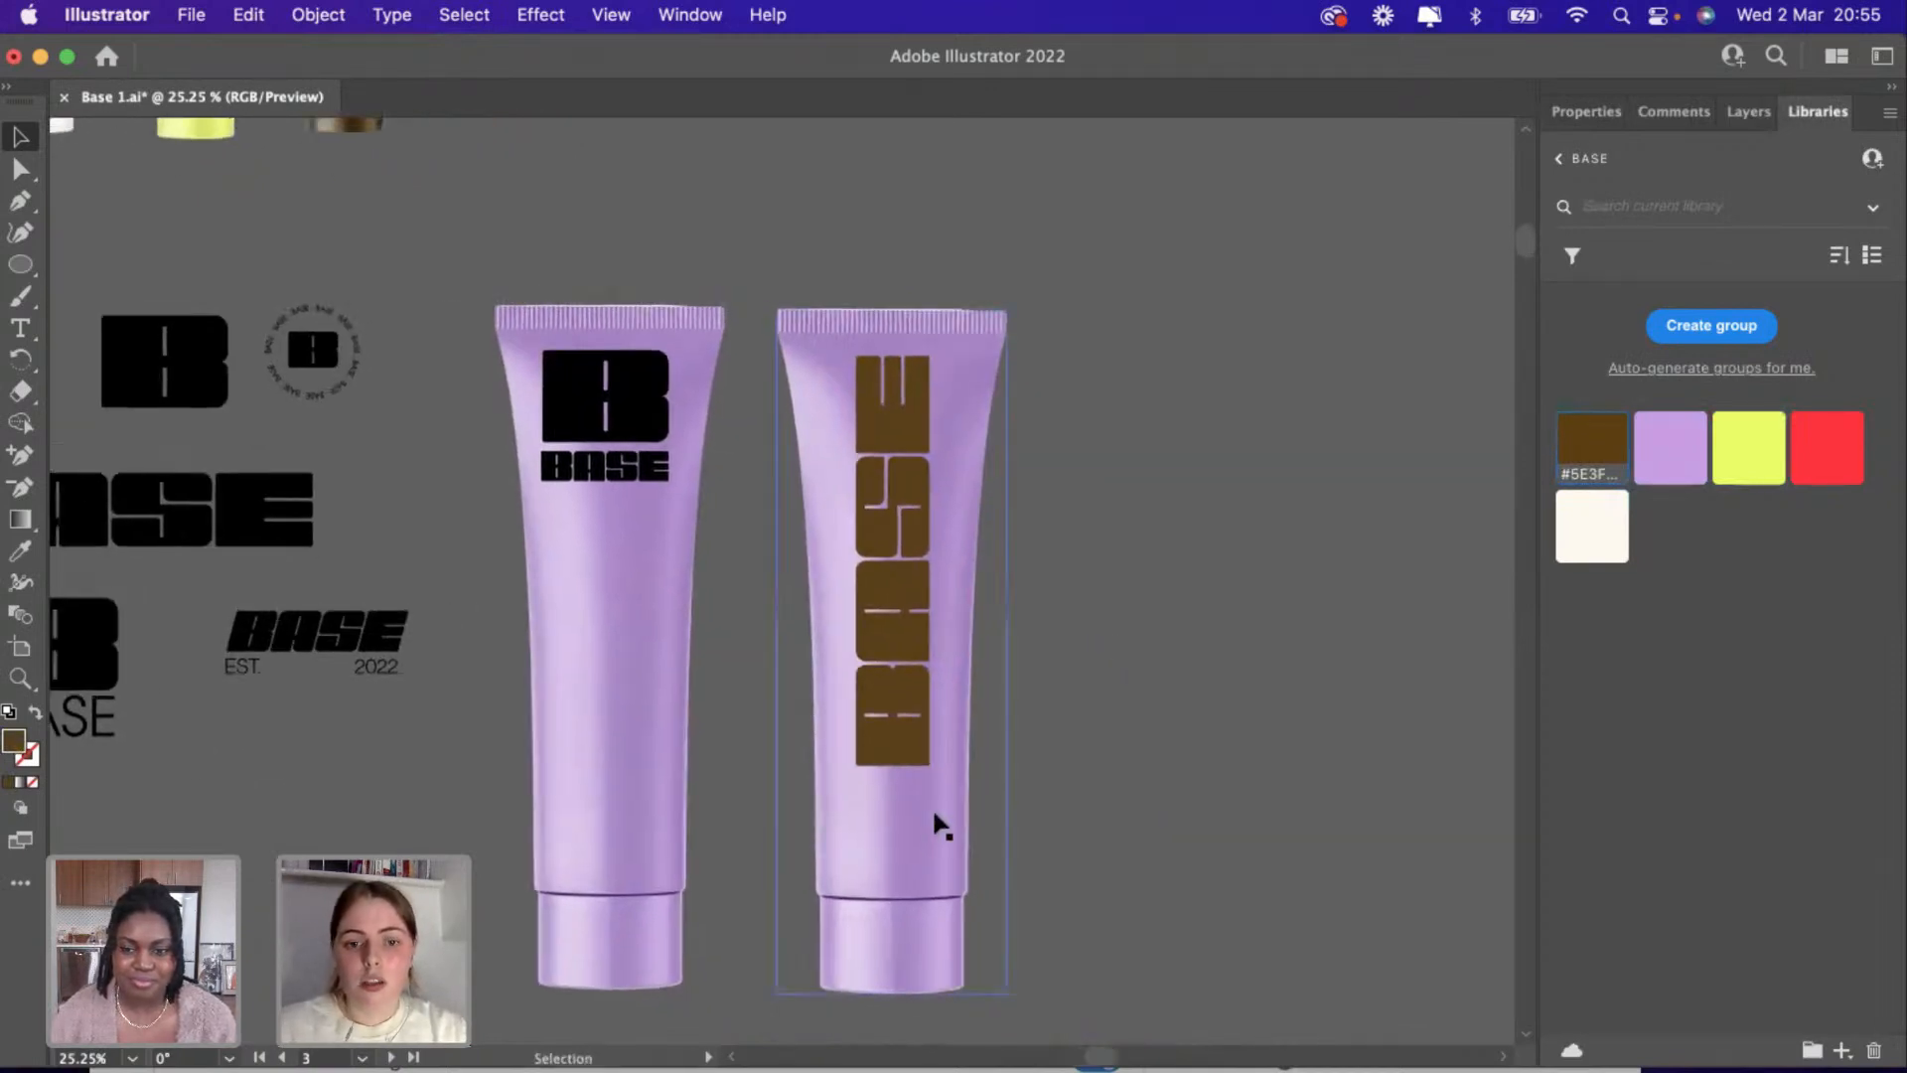
scroll(940, 825, "left", 4)
scroll(941, 825, "right", 3)
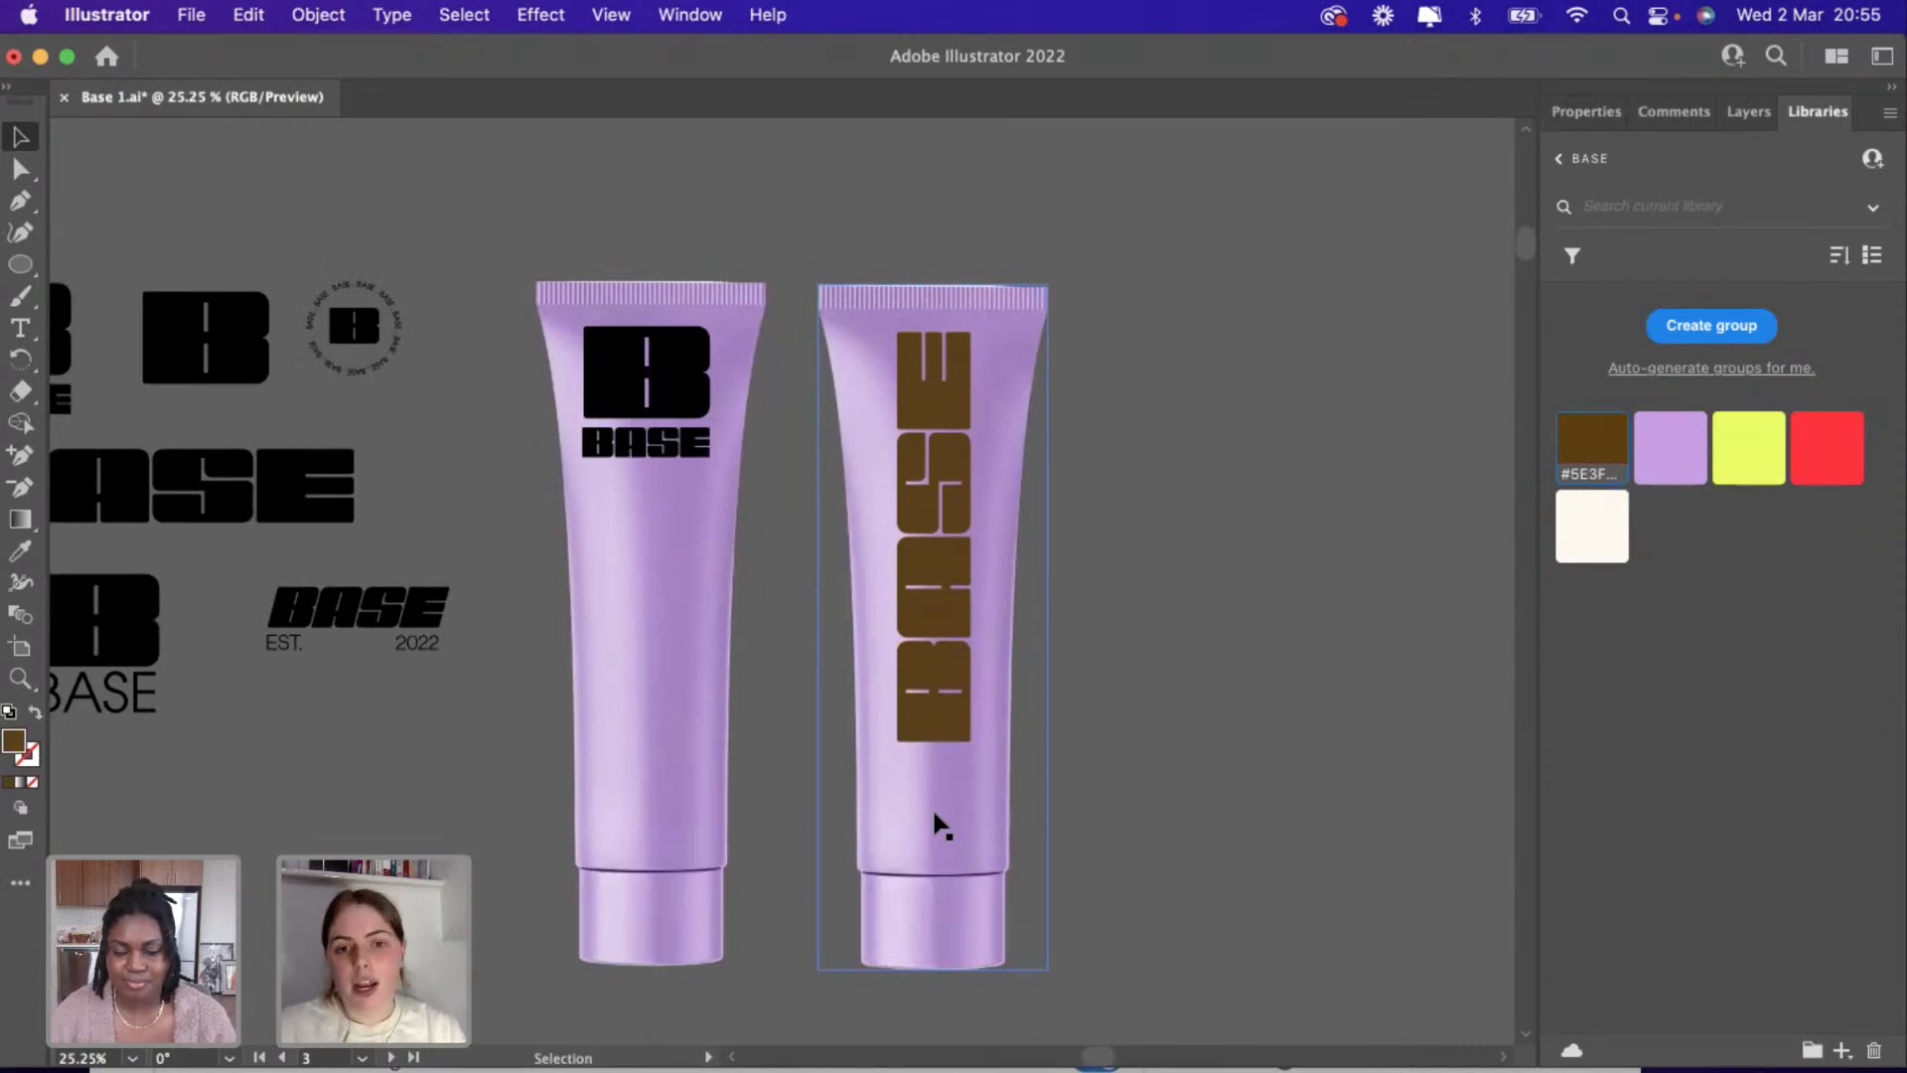
scroll(942, 826, "down", 2)
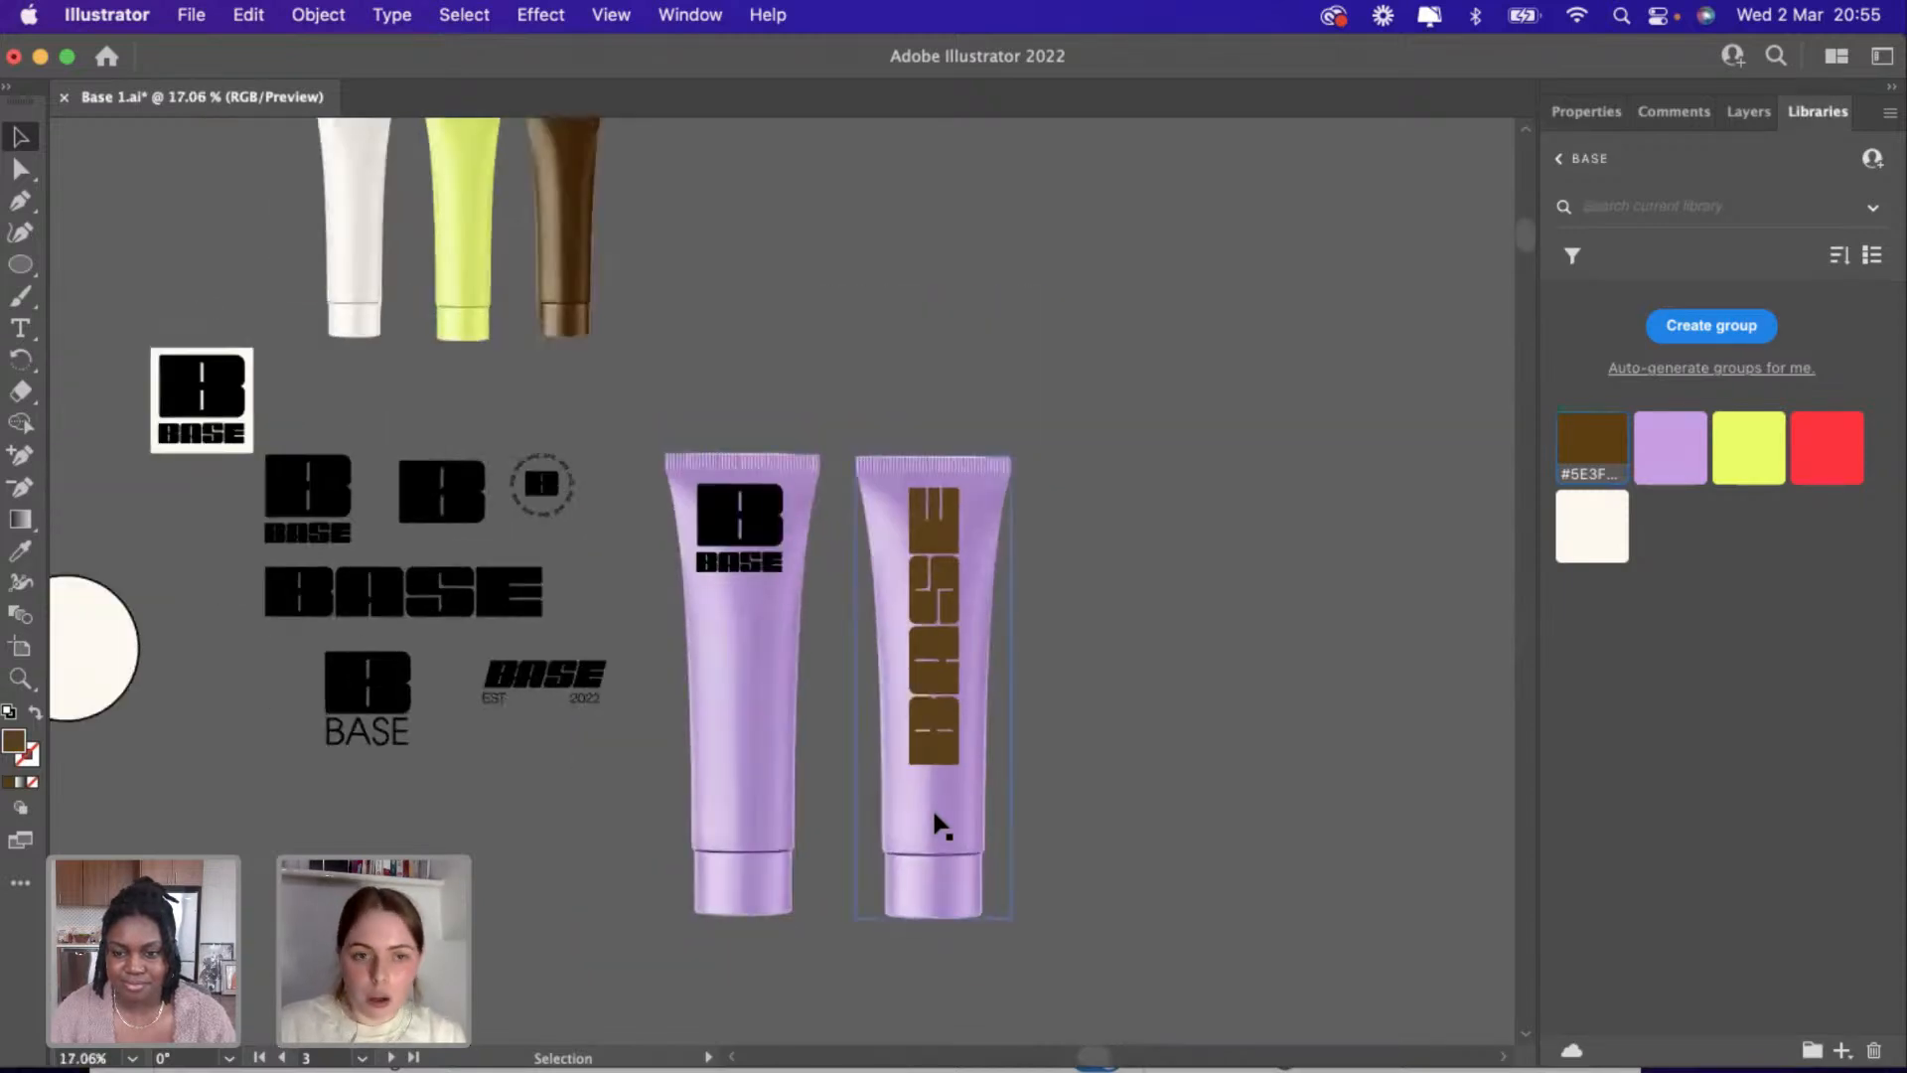
scroll(942, 827, "down", 2)
scroll(942, 826, "left", 3)
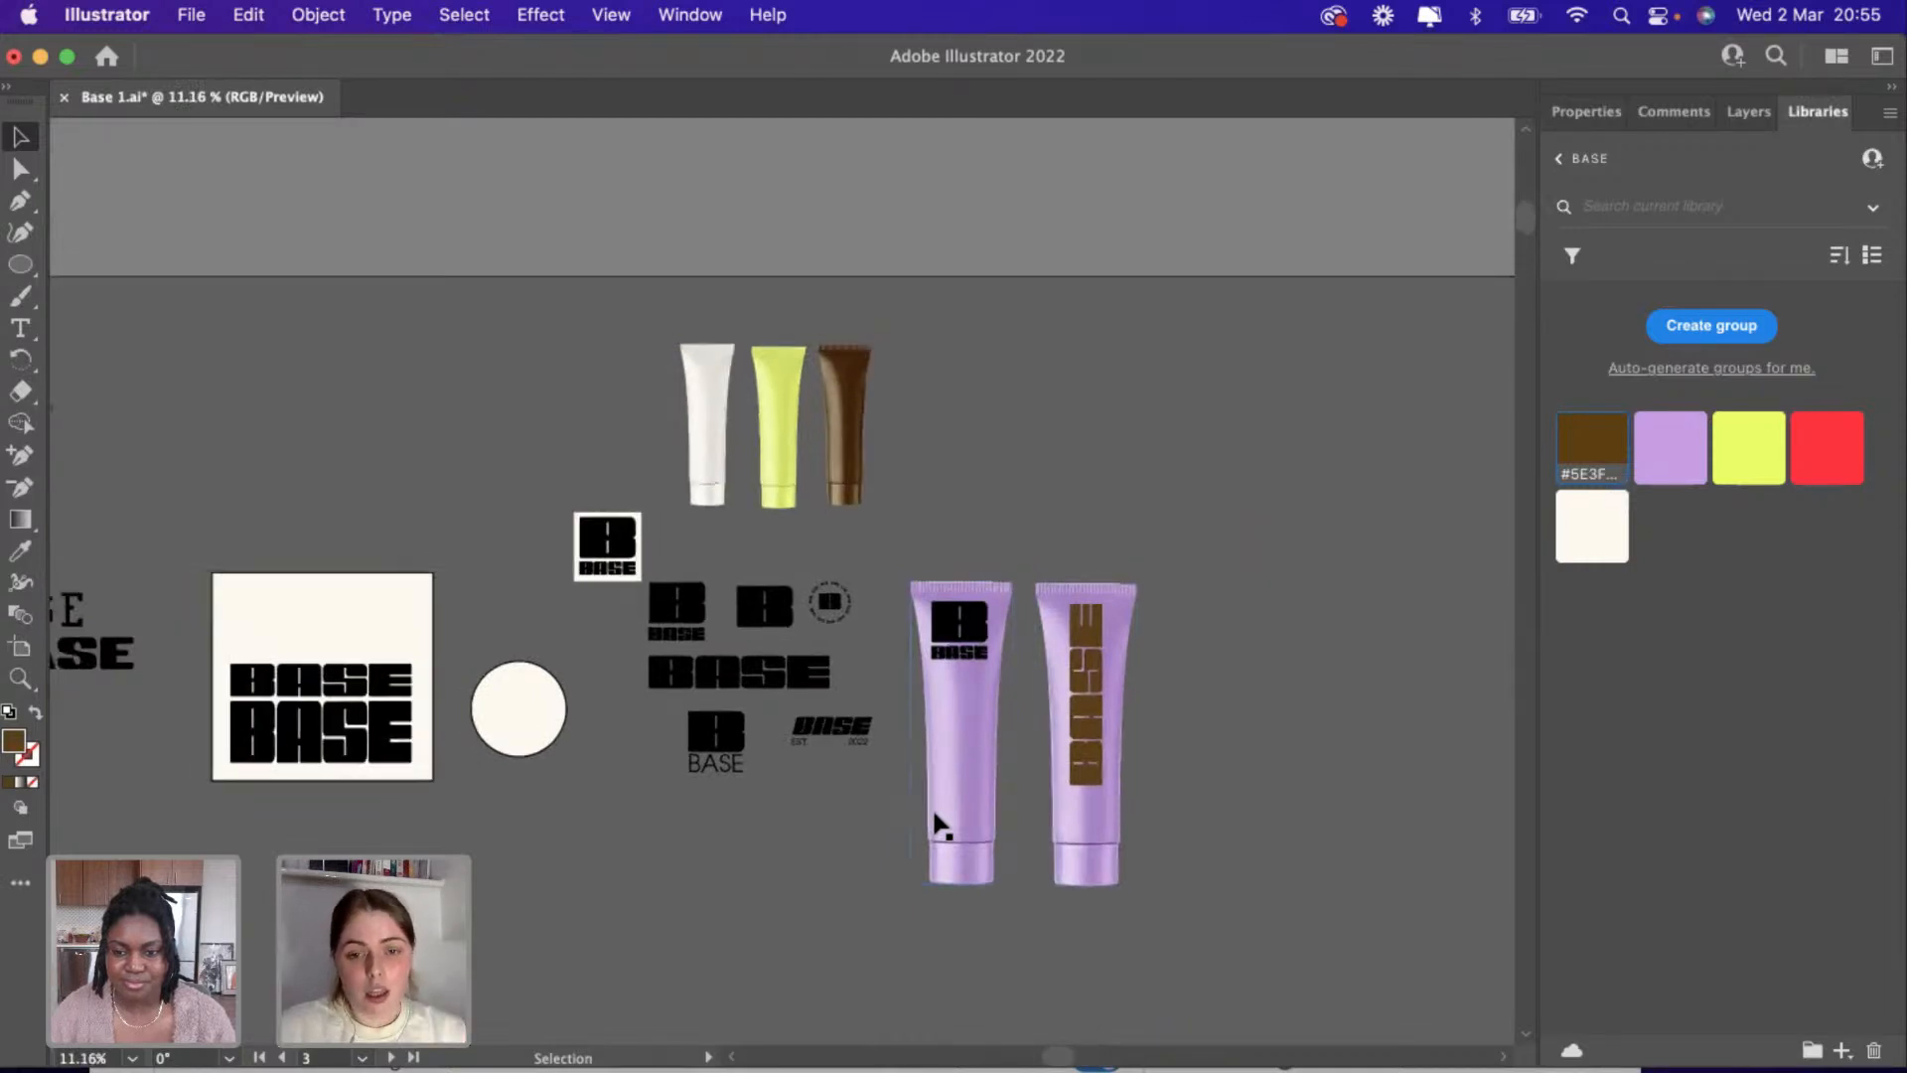
Copy the "Start where it matters" tagline and the SPF 30 facial sunscreen text beside the purple tube with the vertical wordmark.
scroll(942, 826, "down", 2)
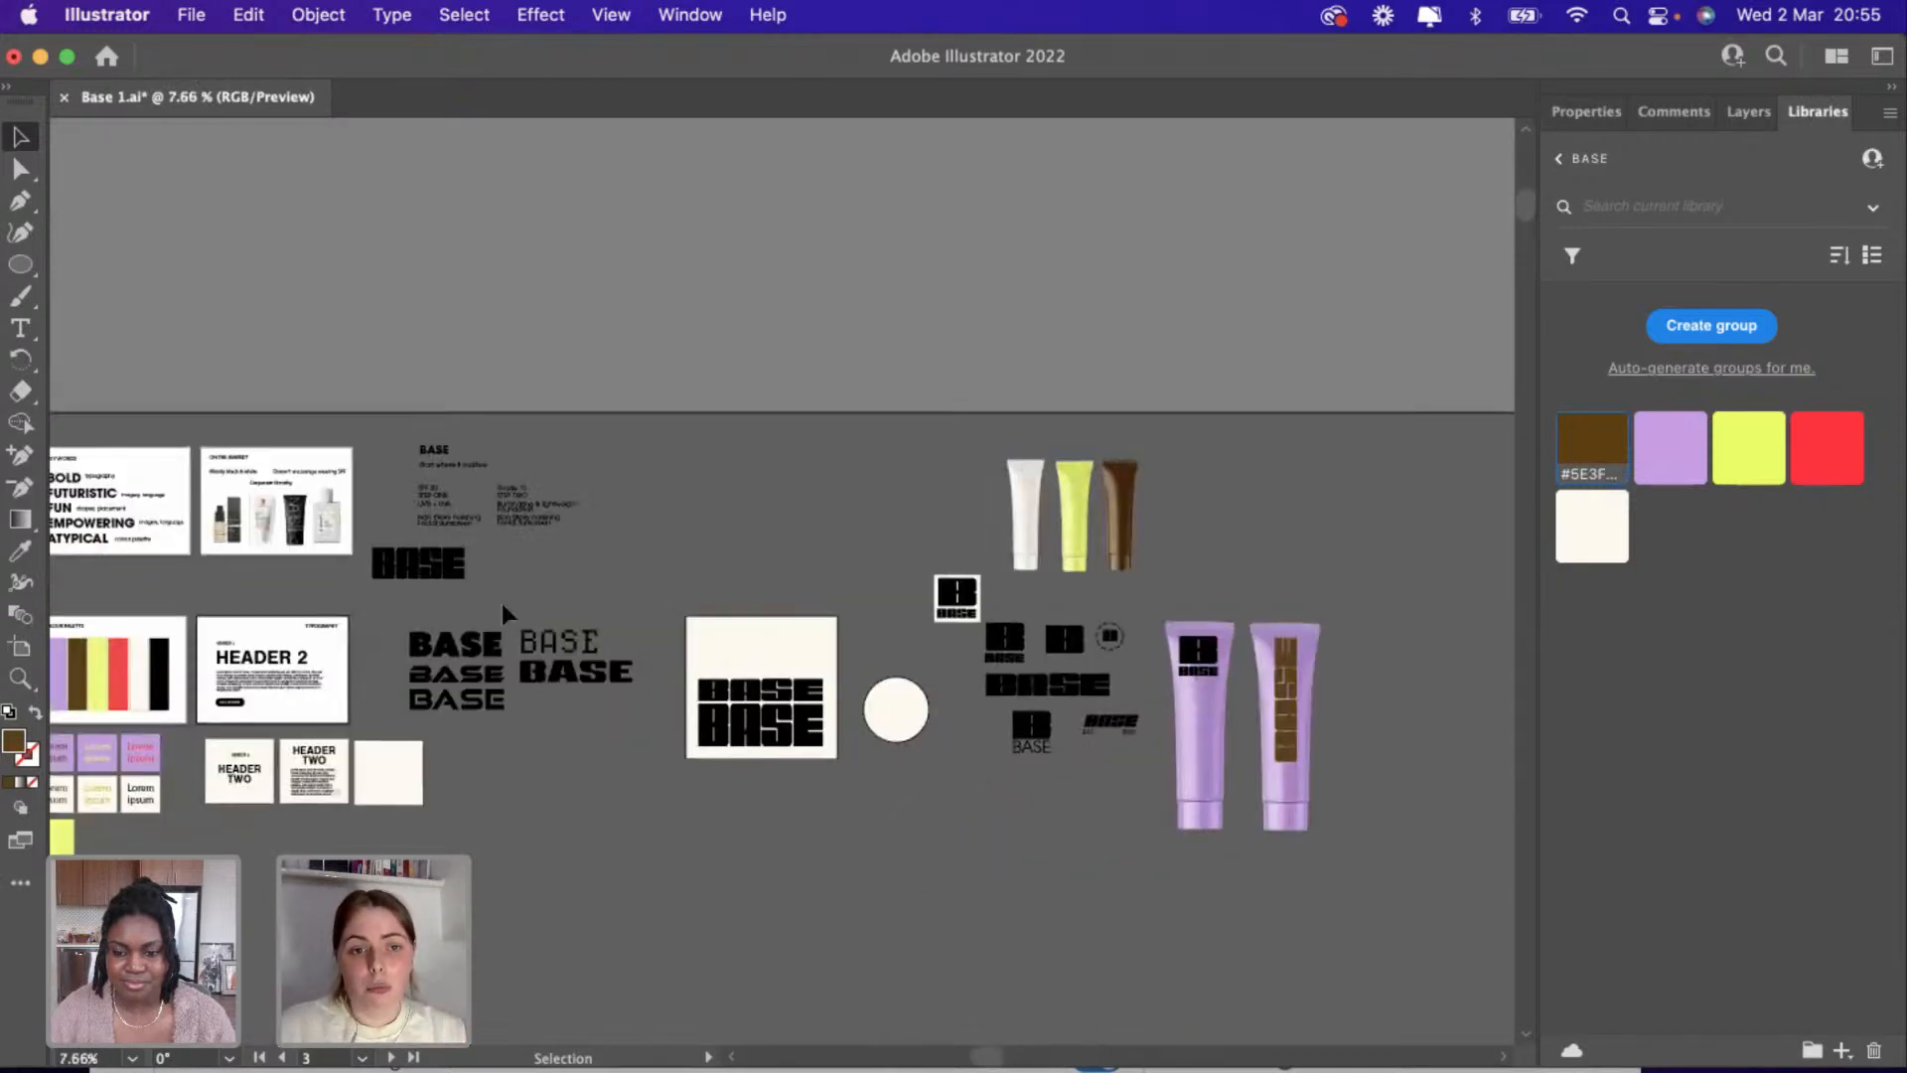
scroll(503, 604, "up", 5)
left_click(248, 264)
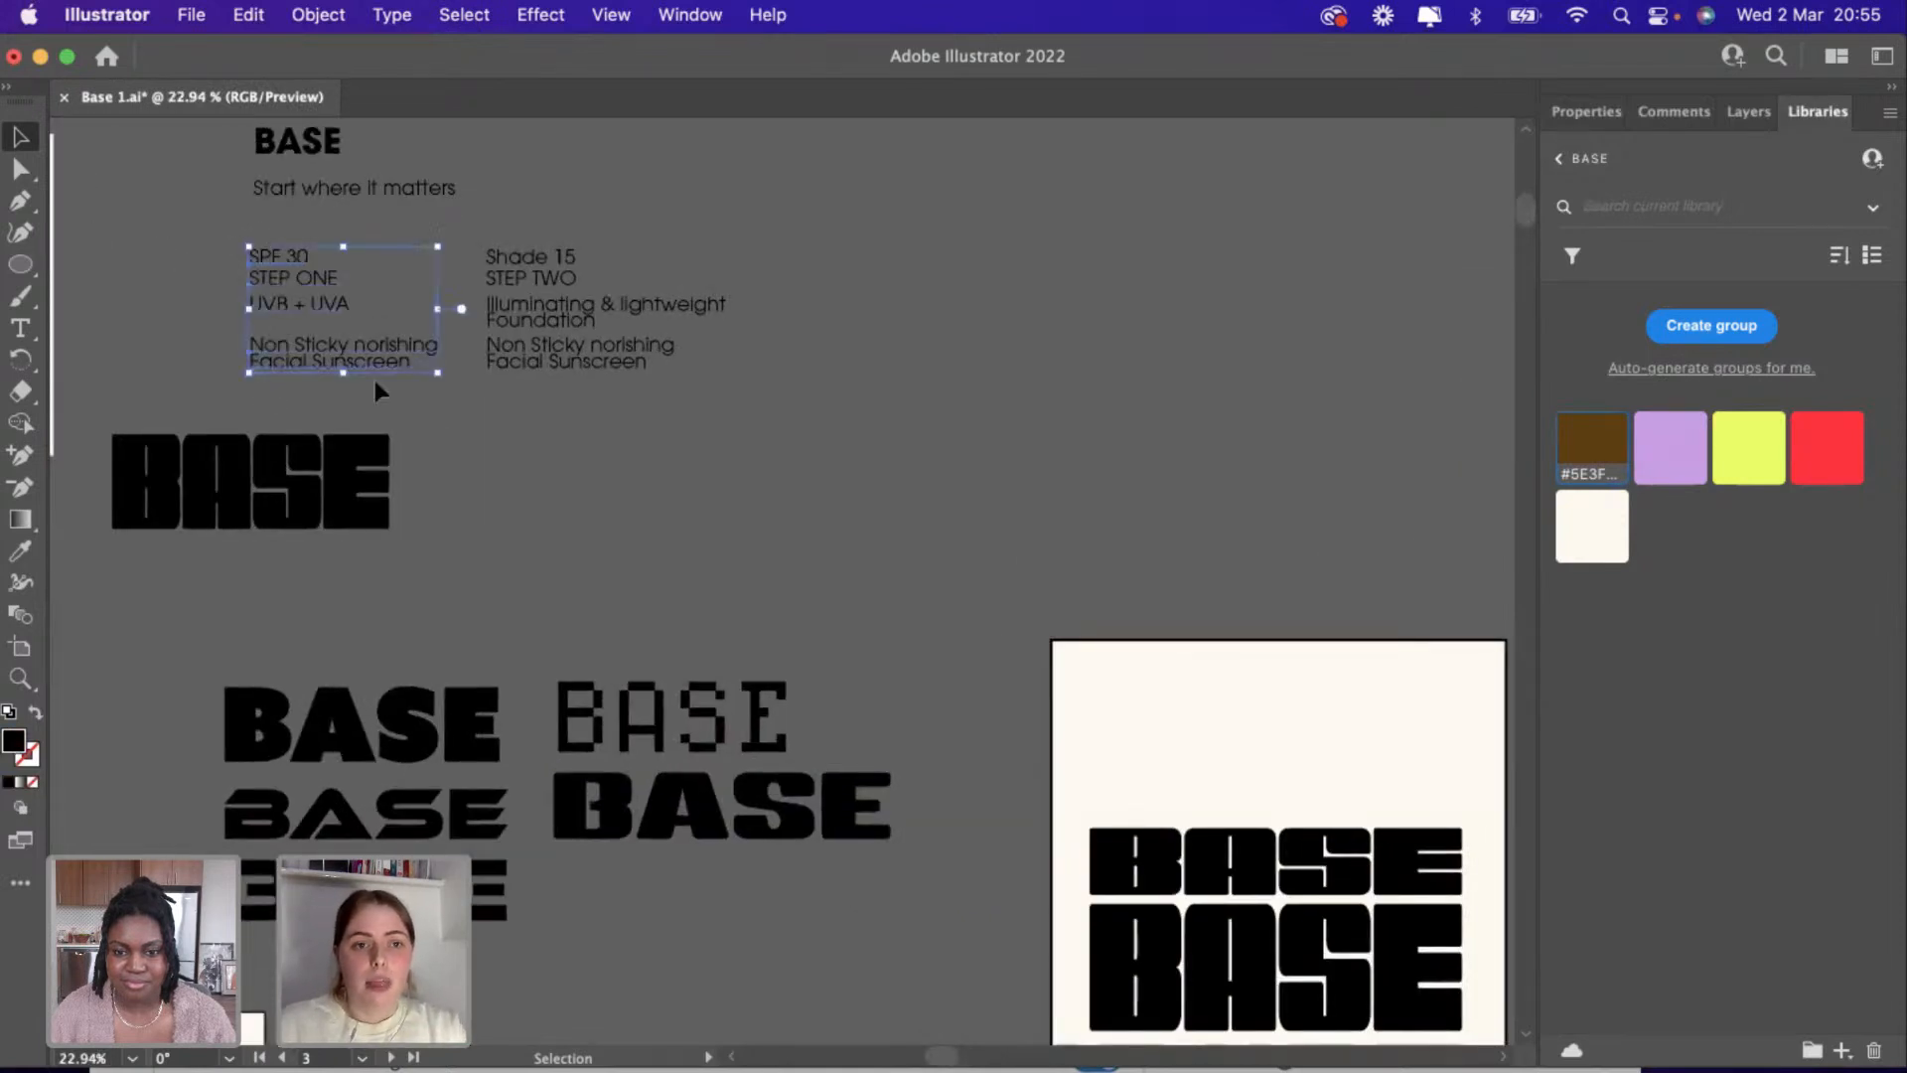
left_click(229, 187)
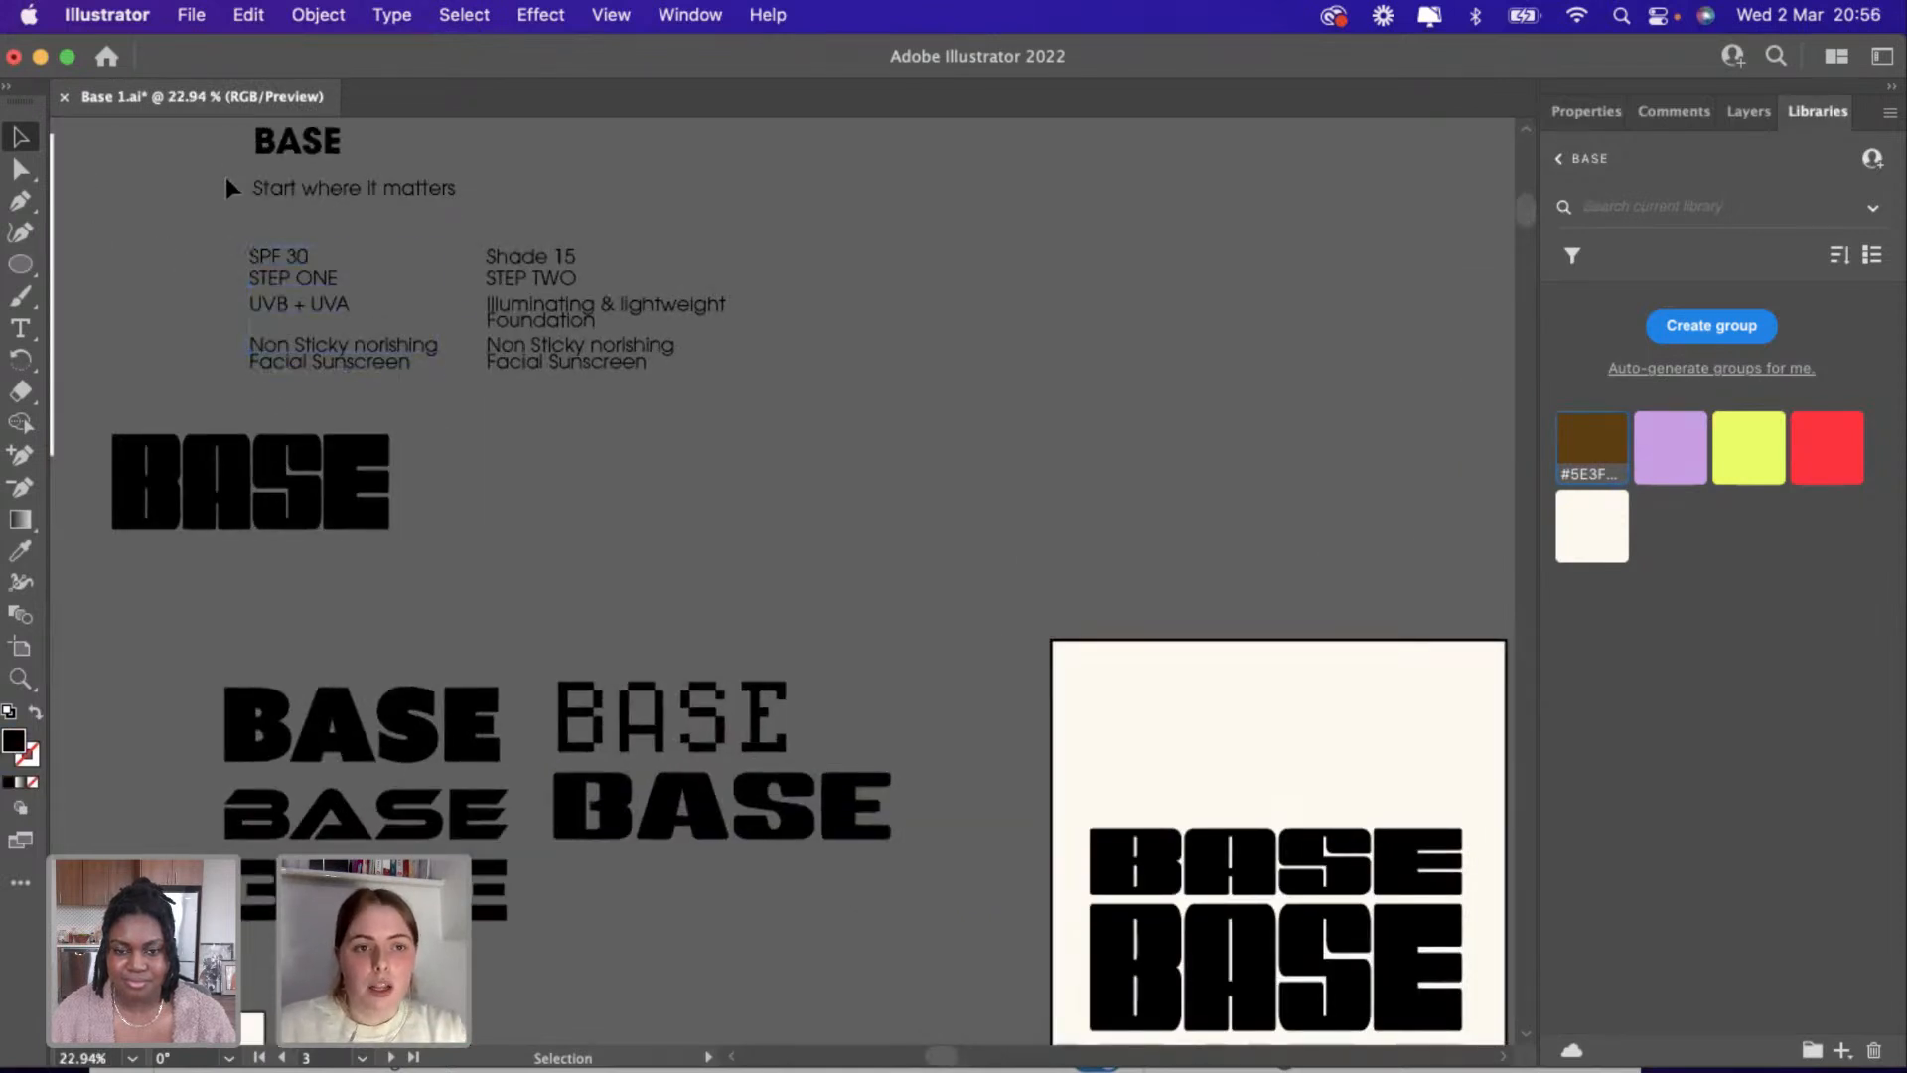
left_click(376, 367)
scroll(376, 366, "right", 10)
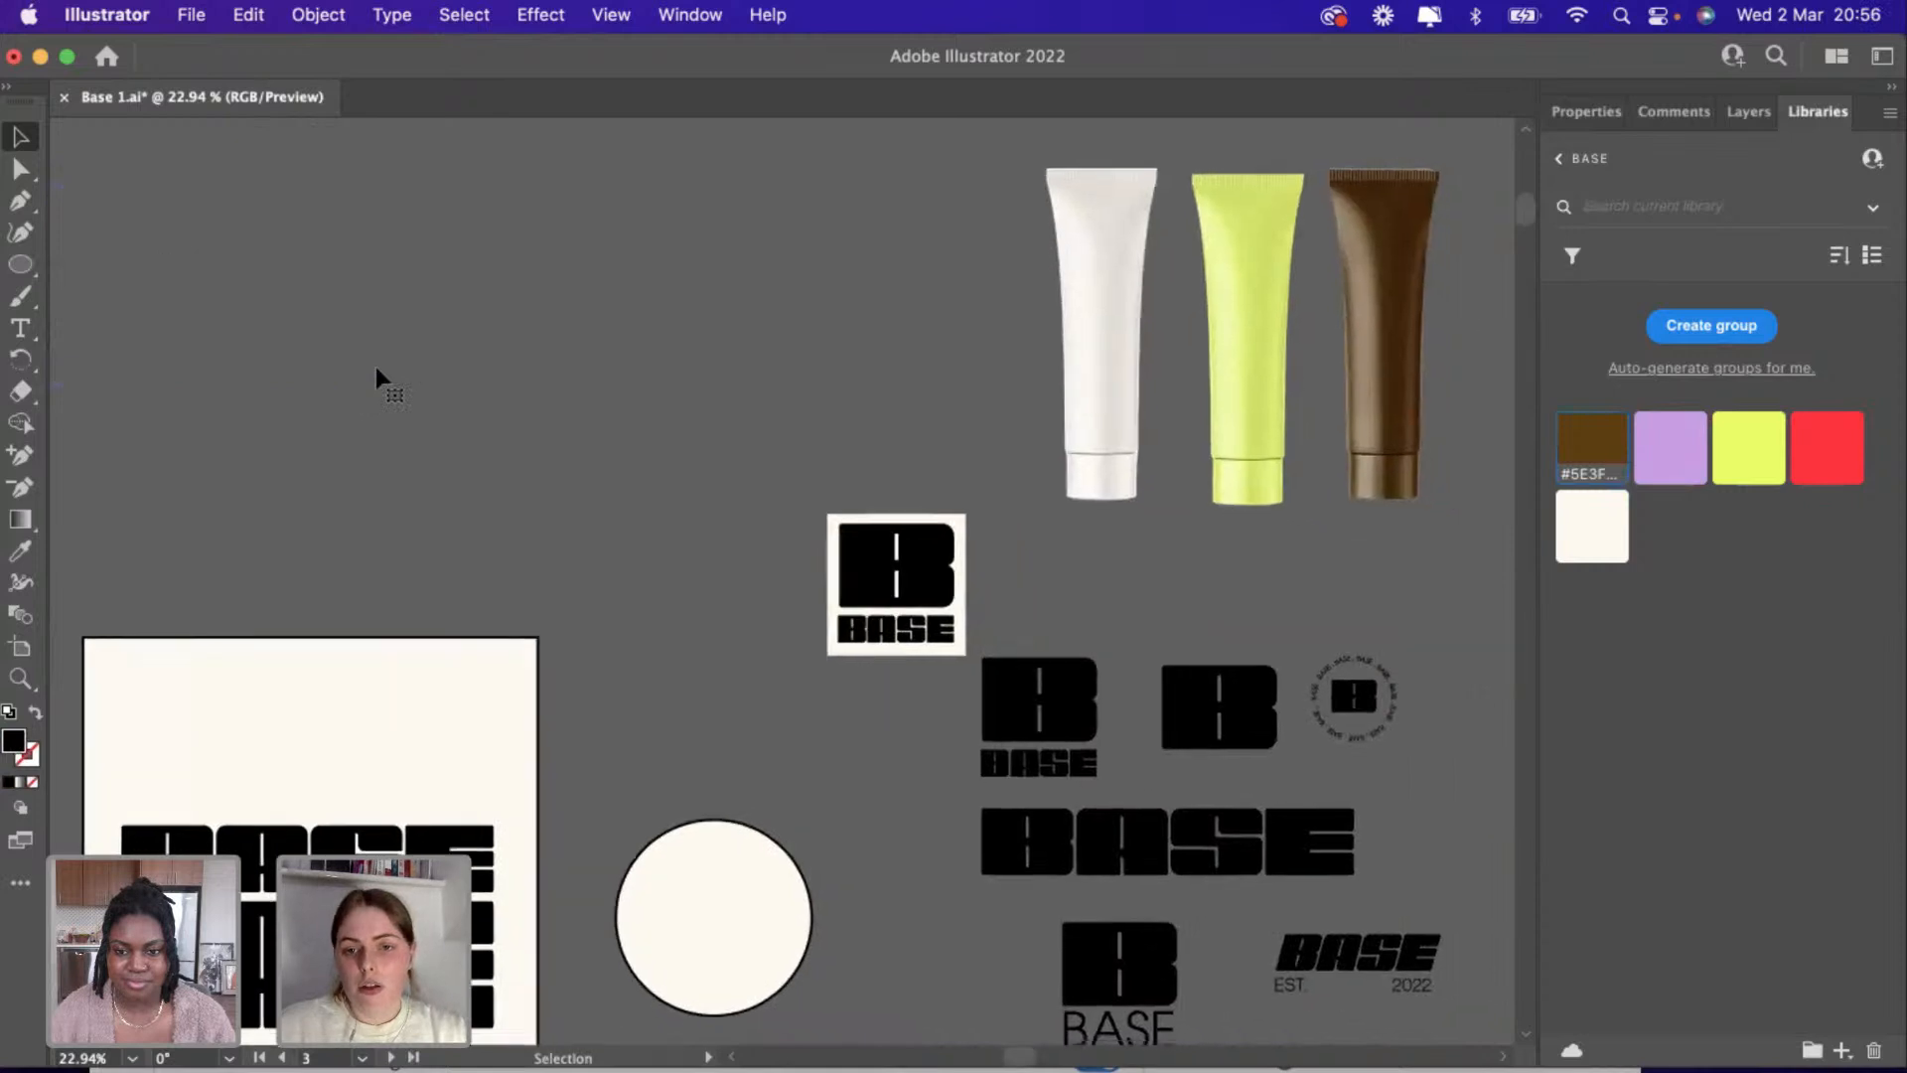
scroll(376, 361, "right", 10)
scroll(375, 361, "down", 5)
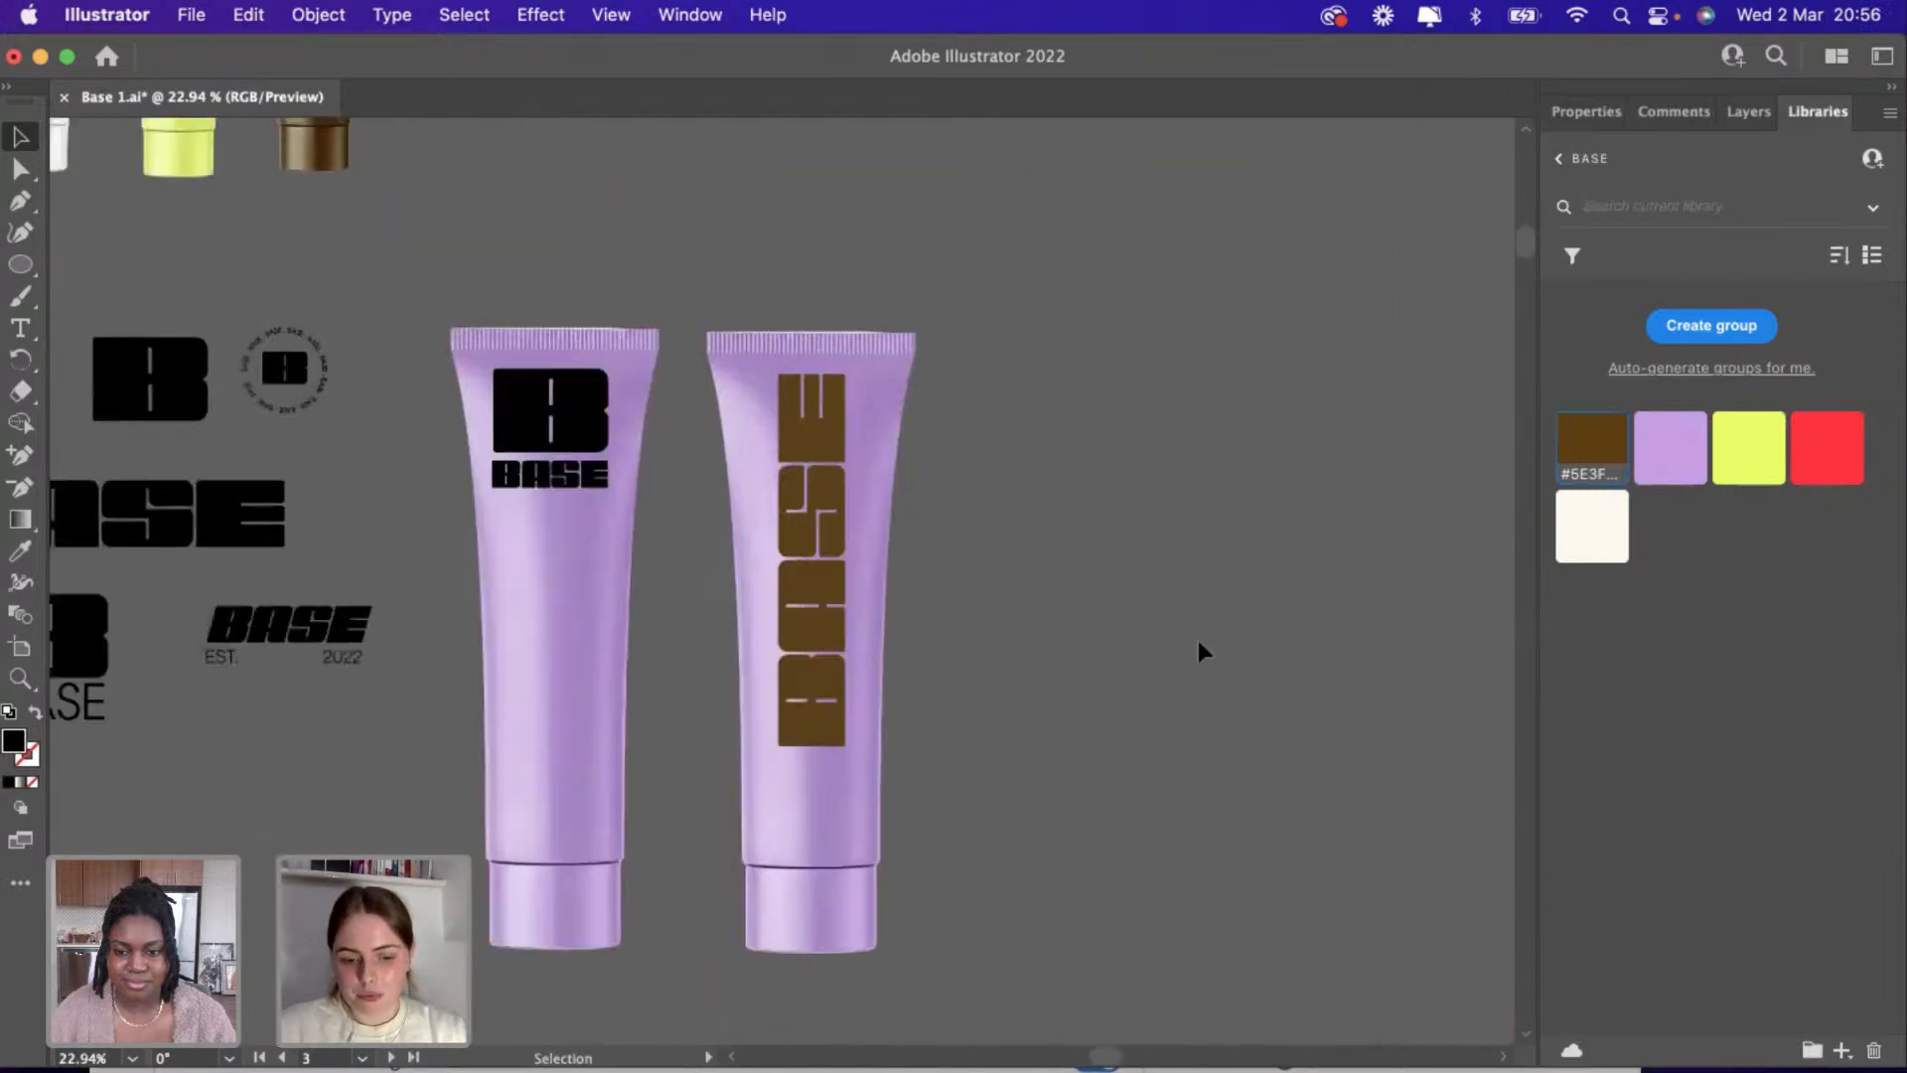
key("super+v")
left_click_drag(720, 612, 1119, 596)
left_click(1030, 672)
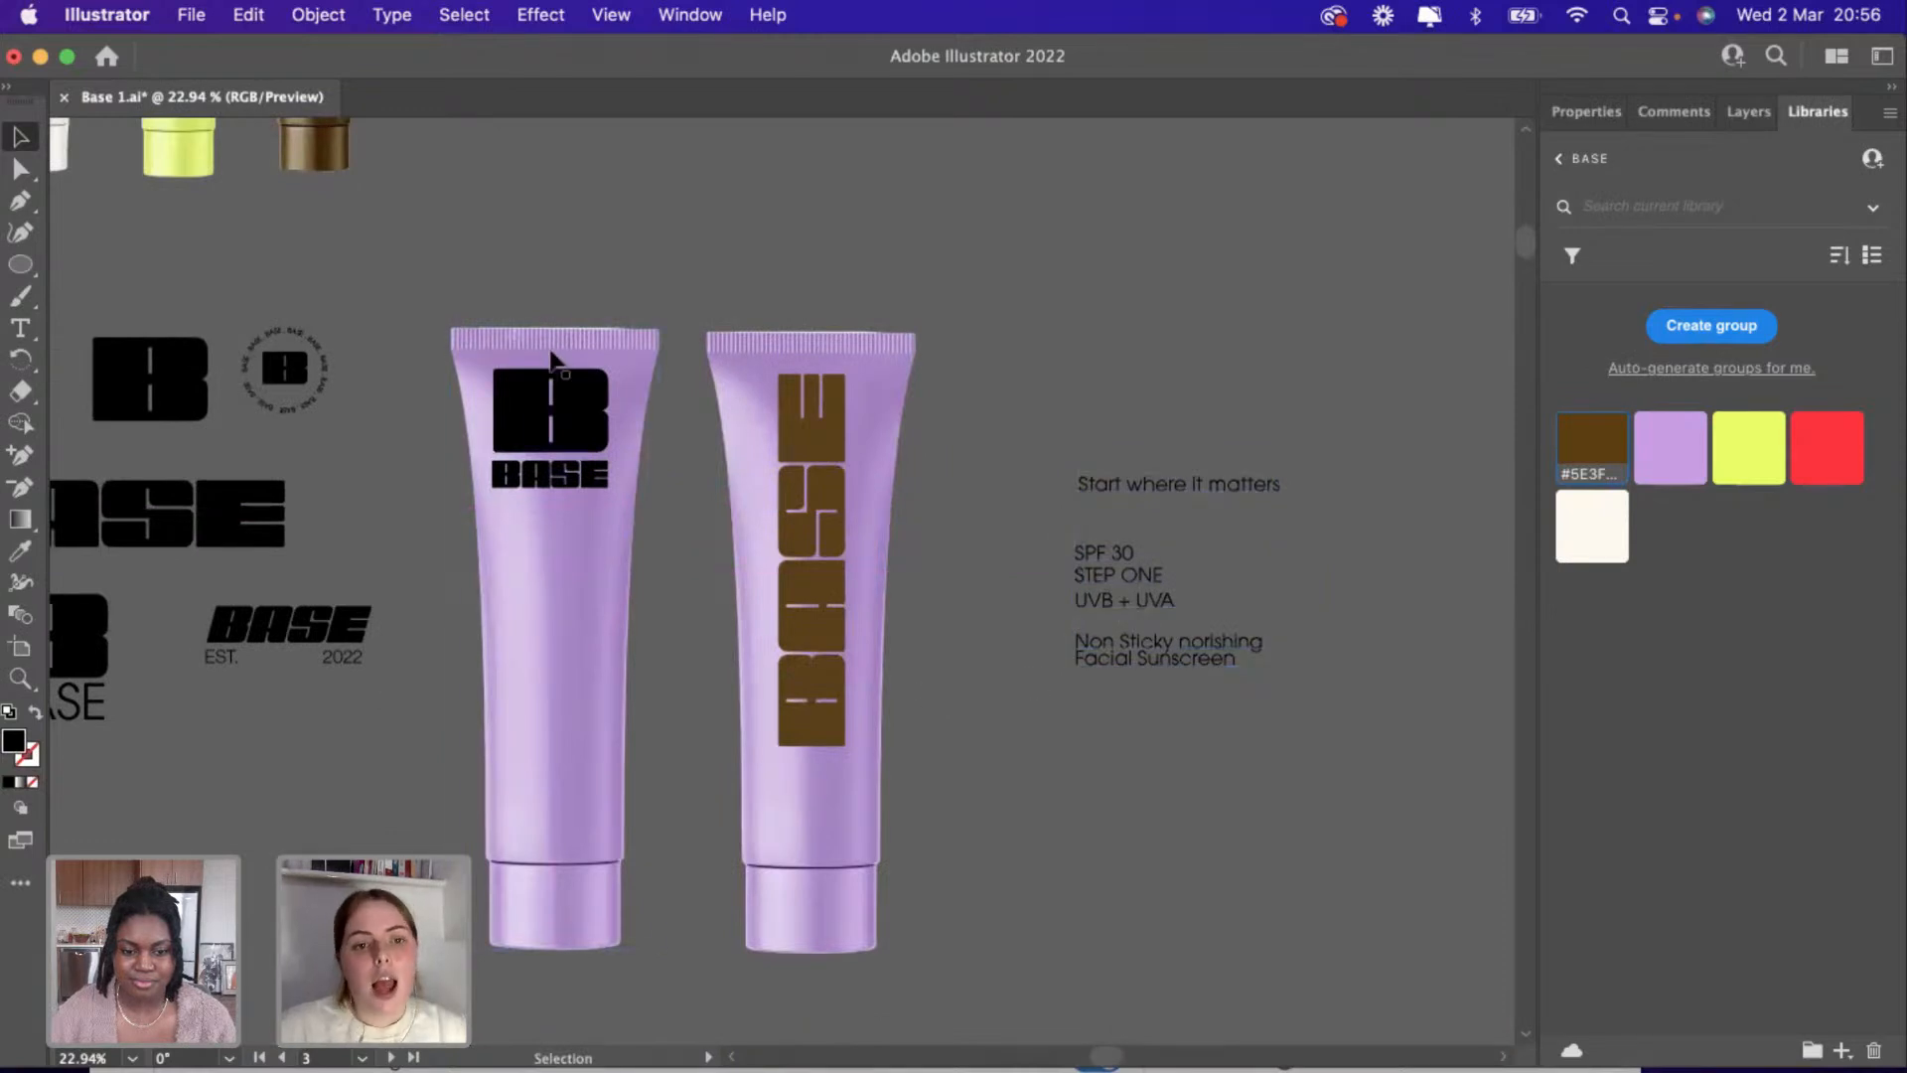
Duplicate the second purple tube without its wordmark above the product text, and place the lime tube beside it, enlarged to match.
scroll(552, 359, "up", 6)
scroll(575, 374, "down", 1)
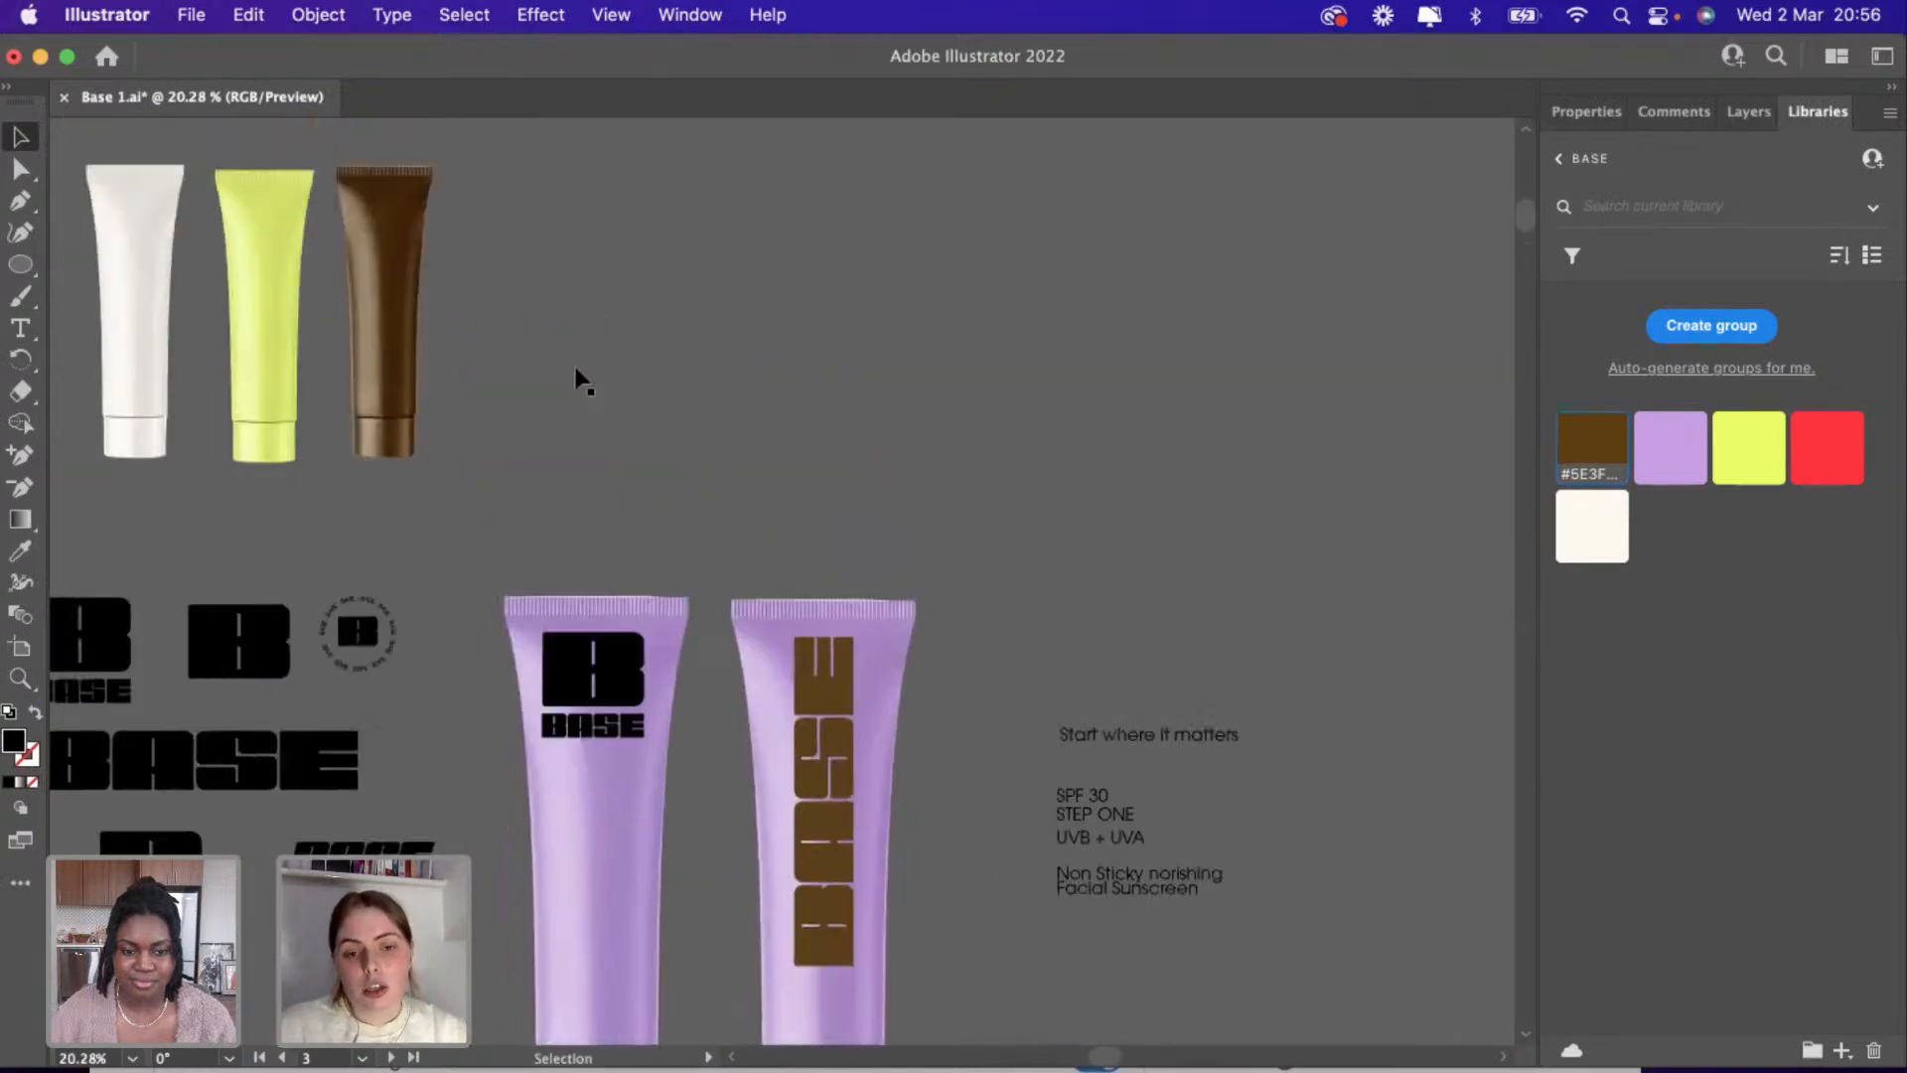
left_click(883, 641)
scroll(883, 641, "down", 2)
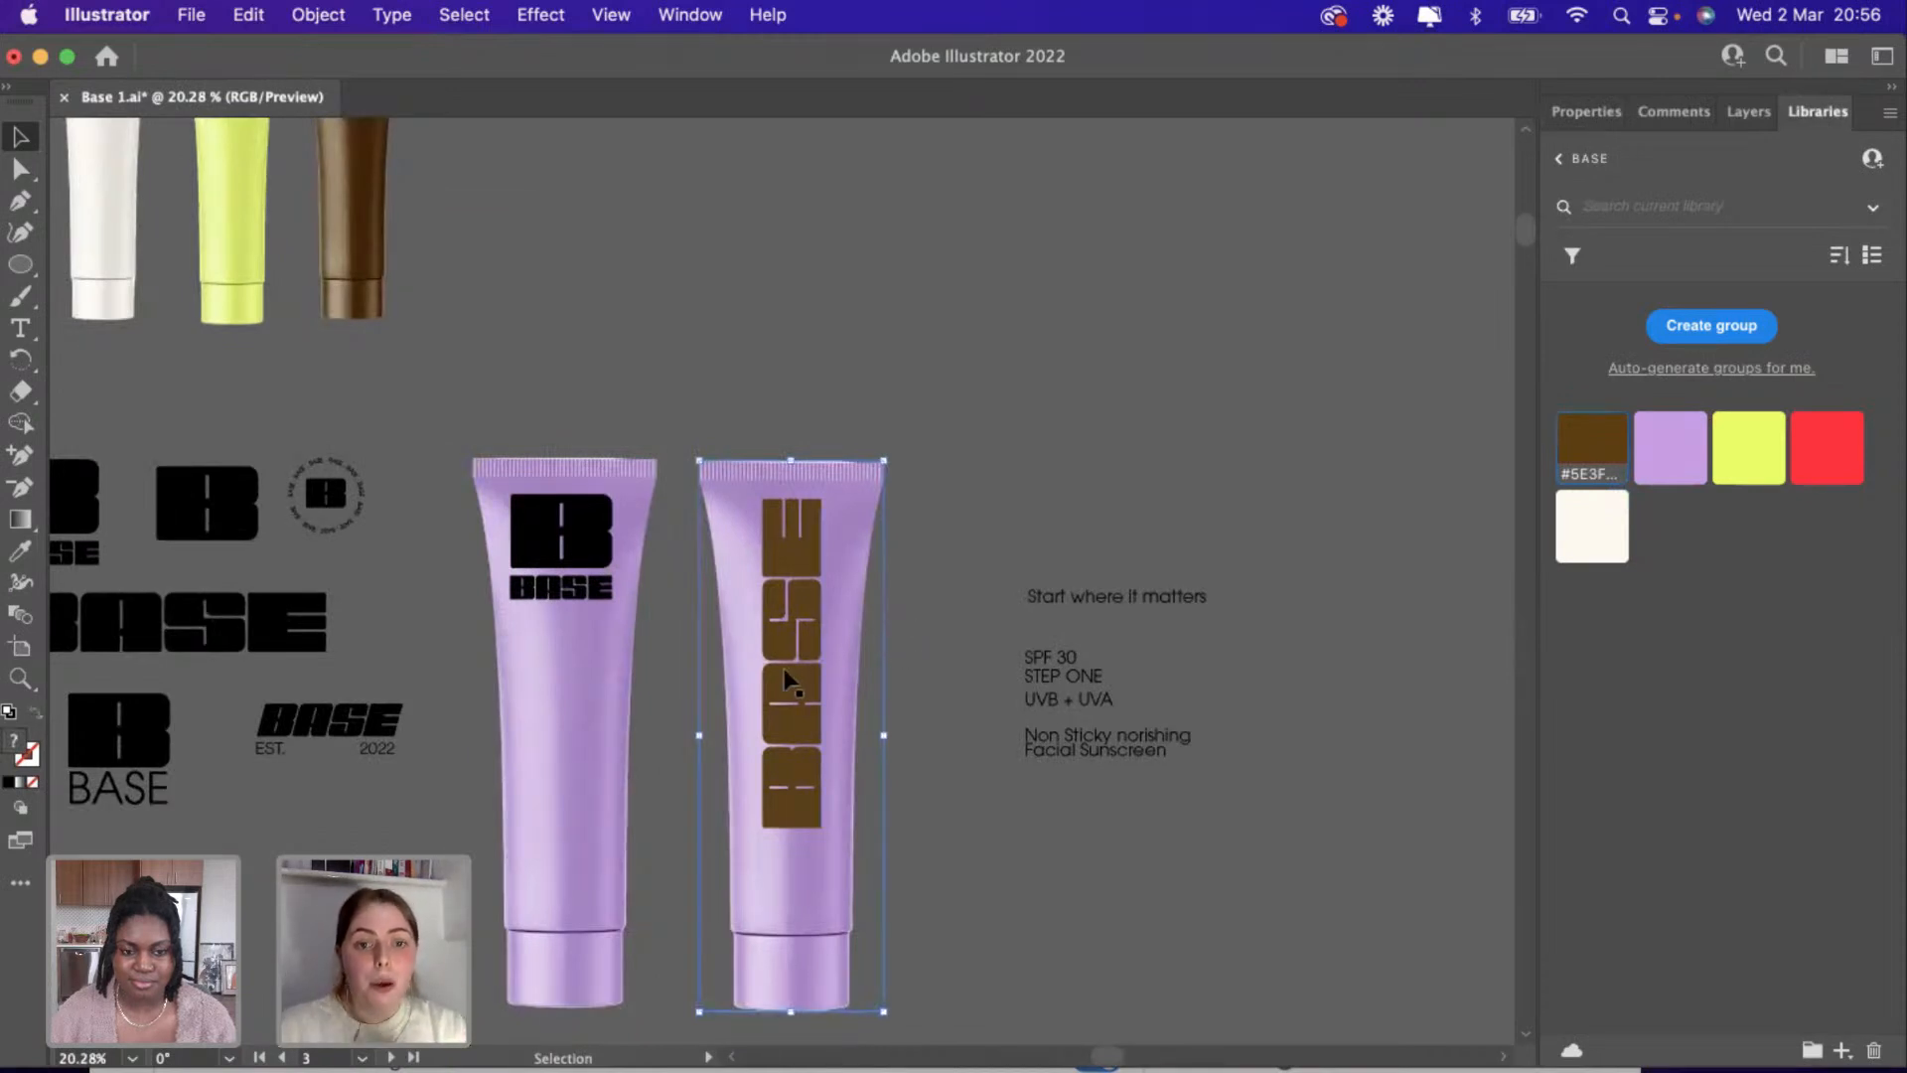
scroll(790, 685, "down", 3)
left_click_drag(791, 688, 1052, 288)
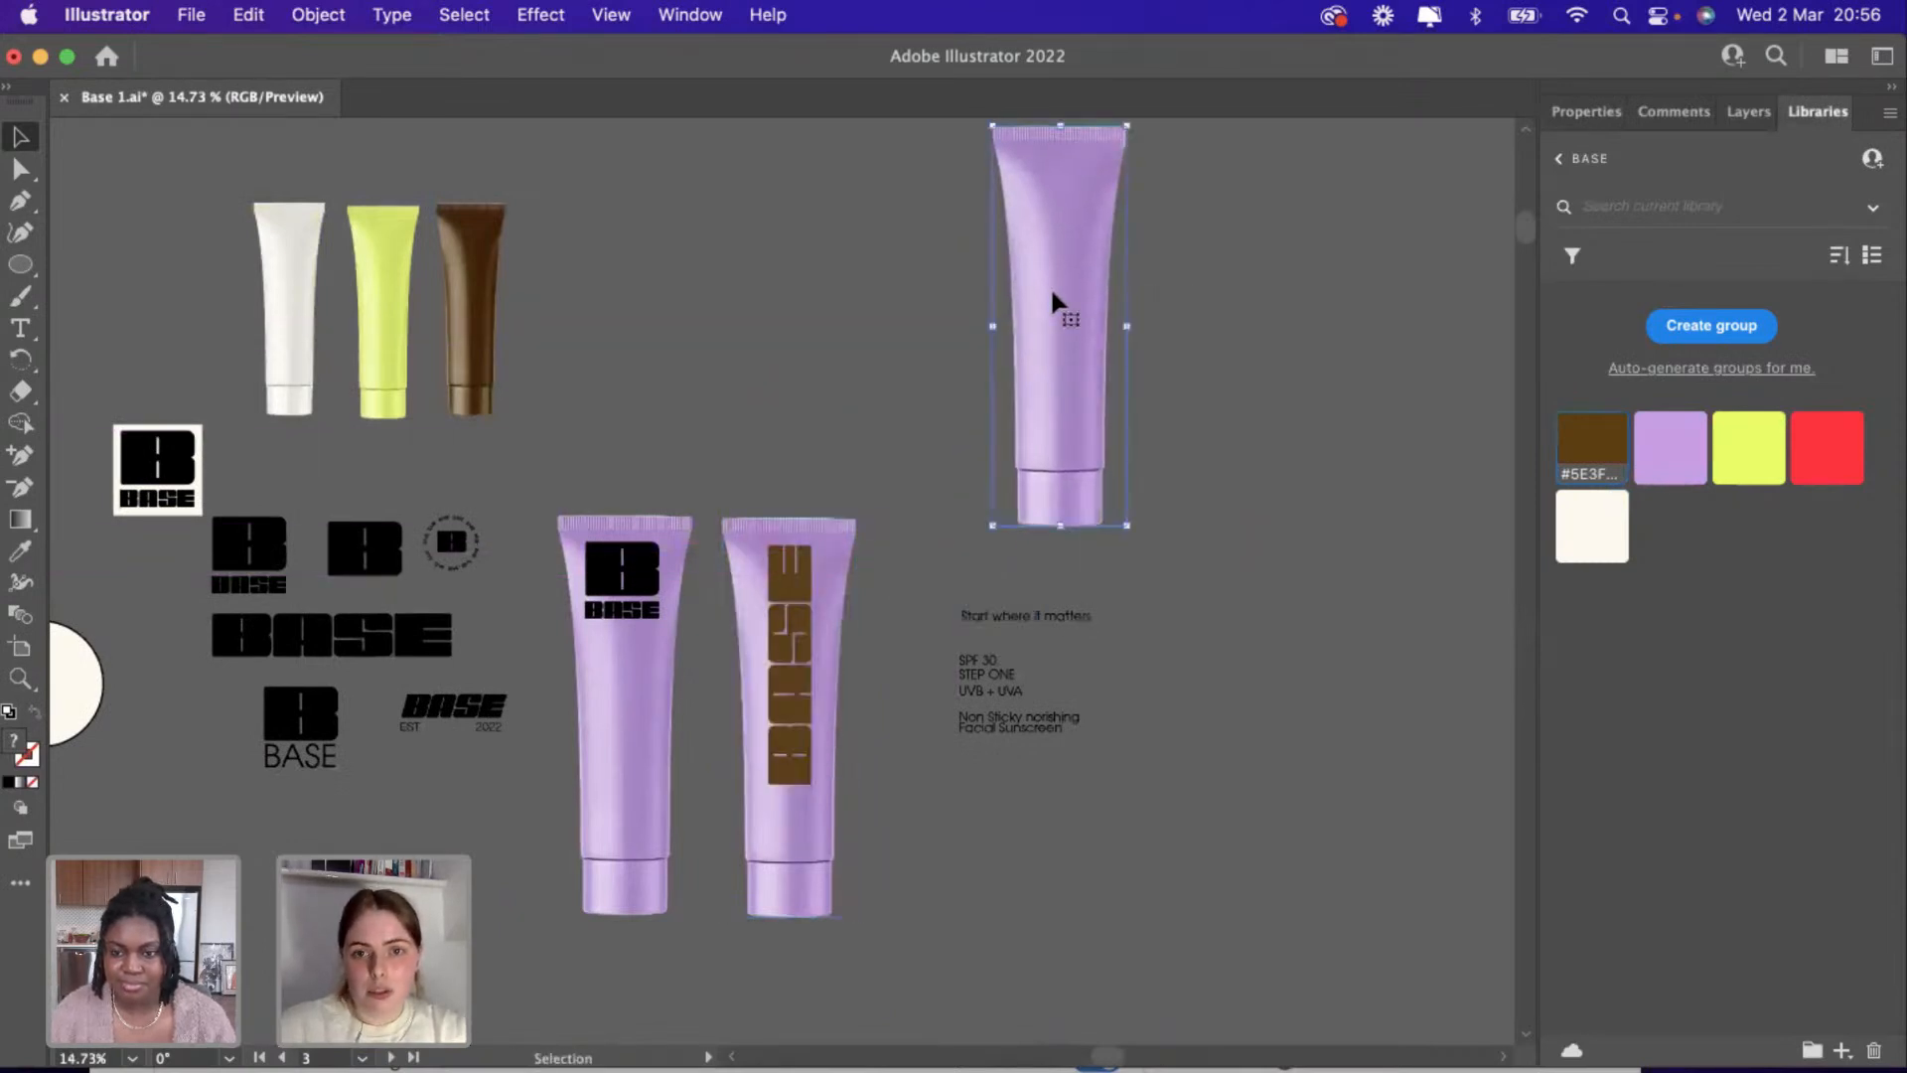
left_click_drag(366, 306, 1162, 231)
left_click_drag(1216, 345, 1281, 526)
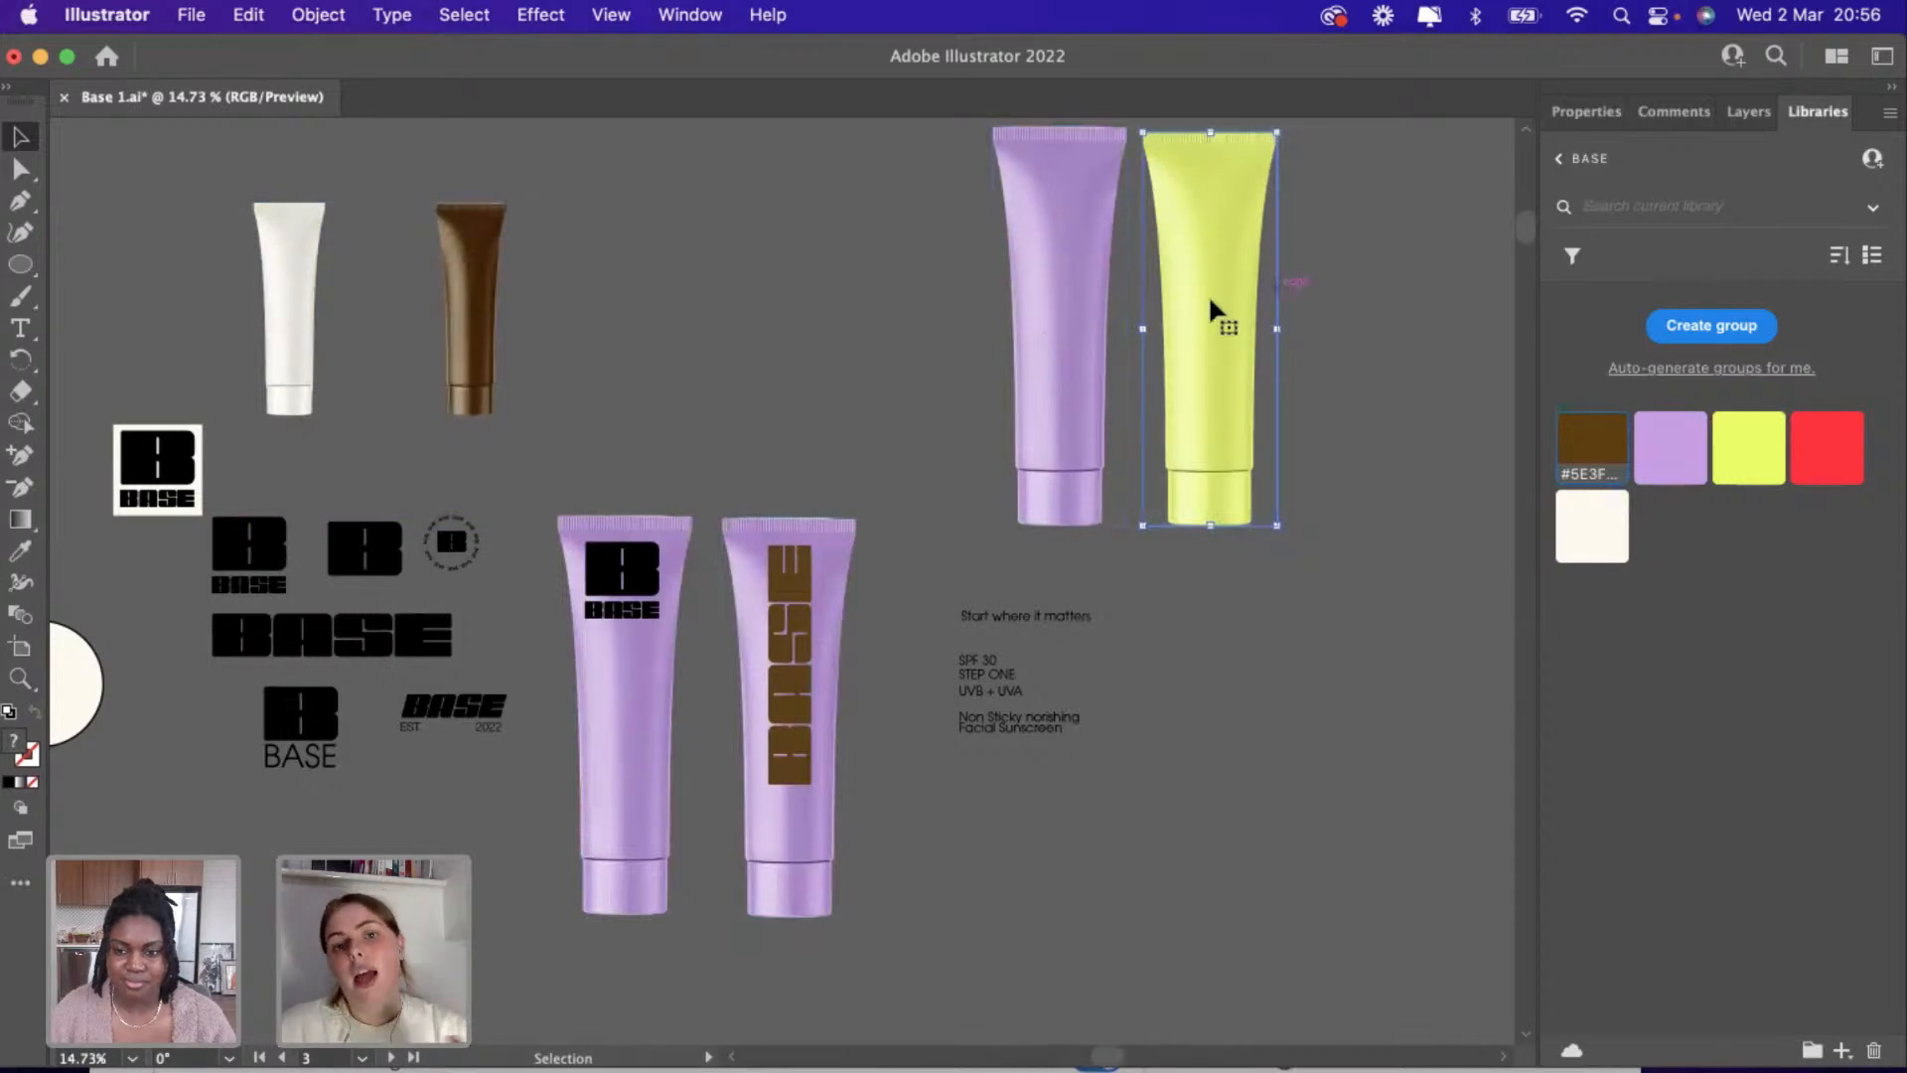
Move the blank purple and lime tubes to the right of the product text and widen the gap between them.
scroll(1248, 307, "down", 3, "alt")
scroll(1247, 307, "up", 3)
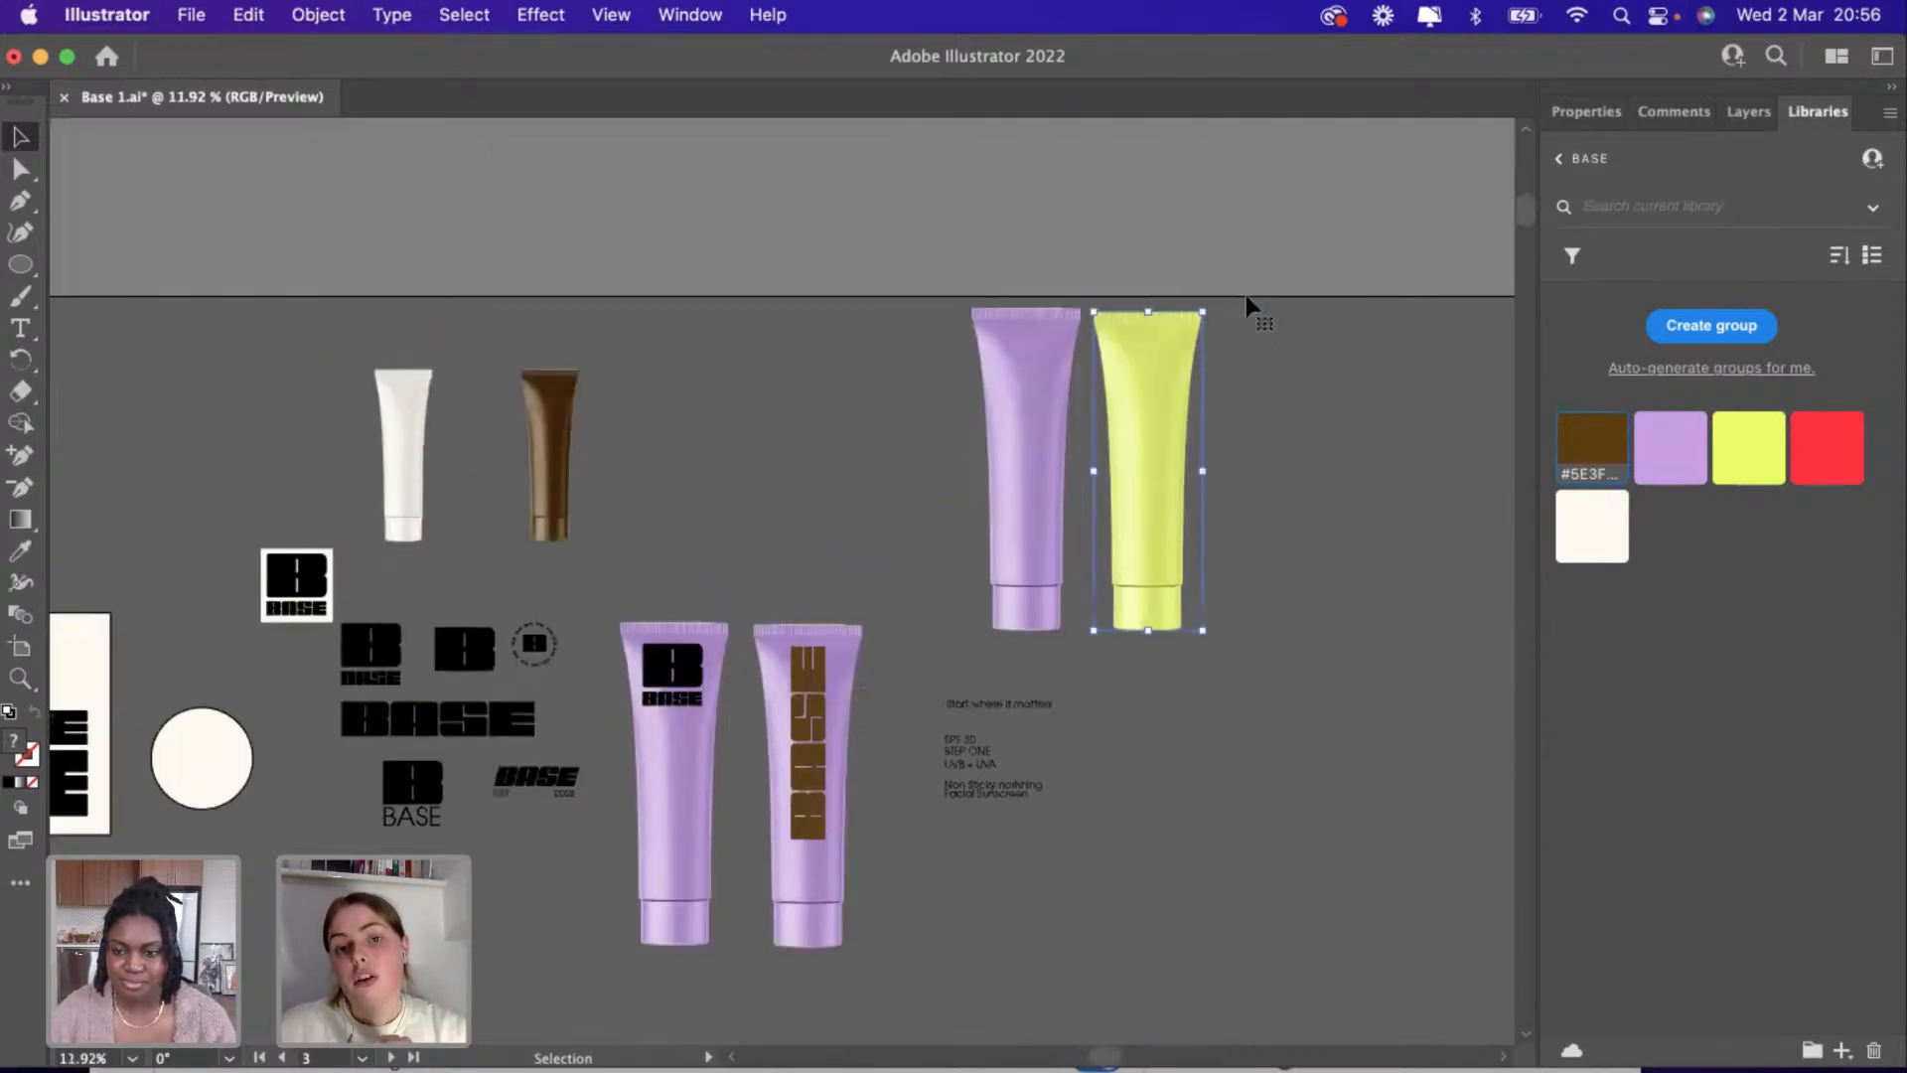
left_click_drag(951, 417, 1326, 699)
left_click(1053, 477)
scroll(1053, 476, "up", 3, "alt")
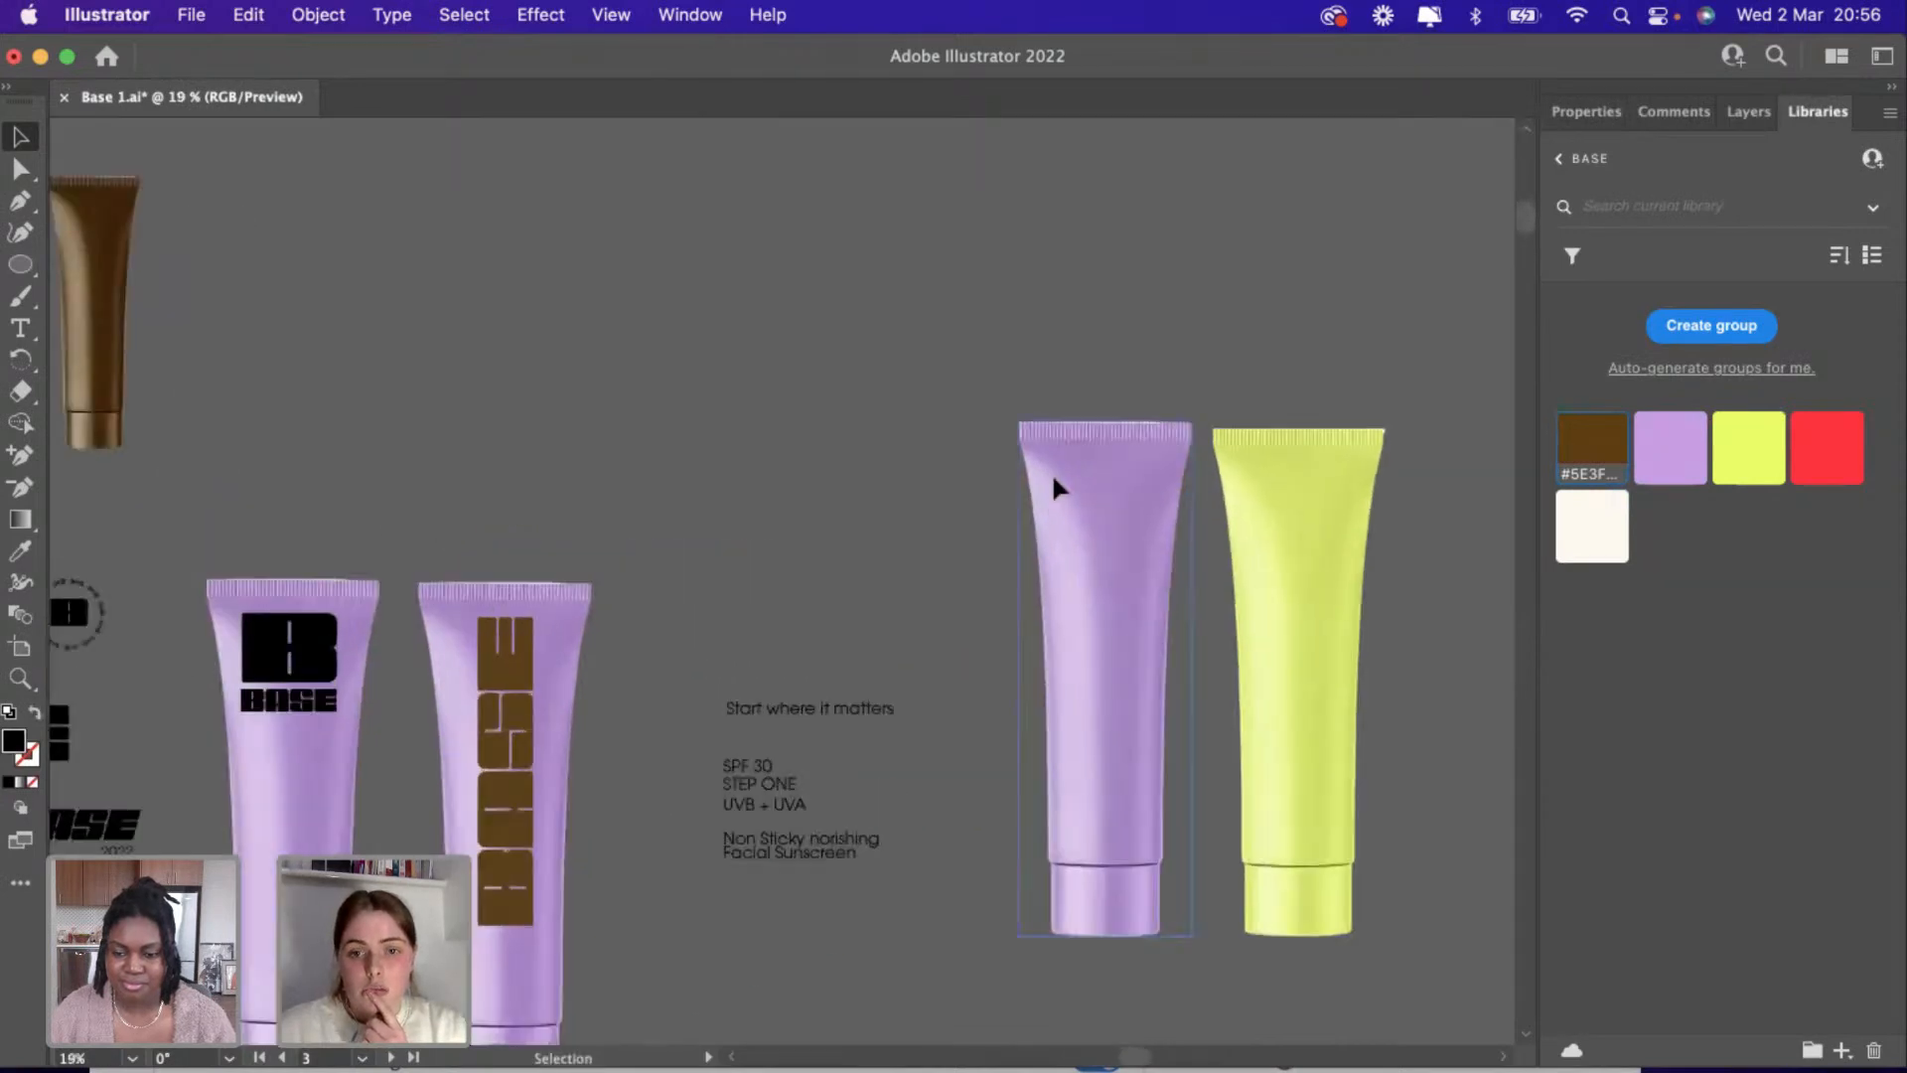
left_click_drag(1065, 508, 1038, 508)
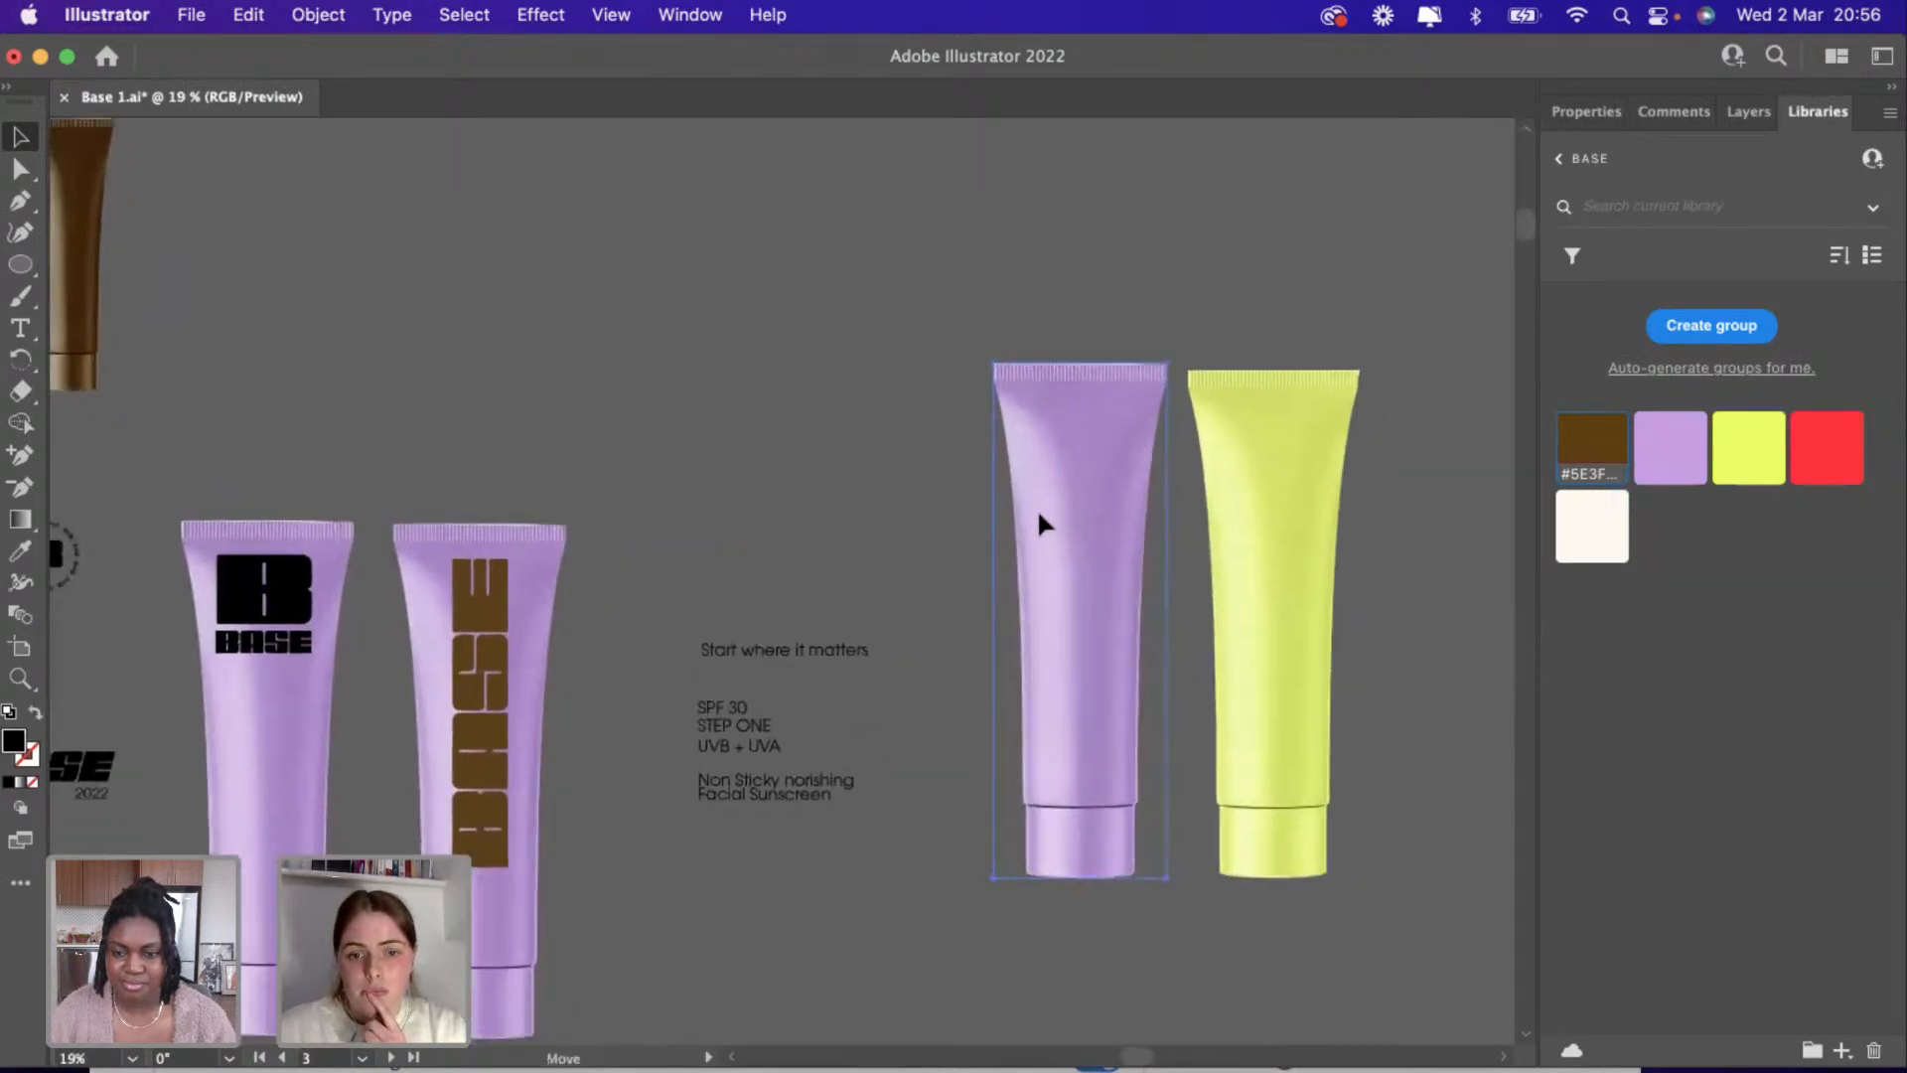
Copy the brown BASE wordmark onto the blank purple tube, turn it horizontal, shrink it to the tube's width and centre it near the top.
left_click(474, 699)
key("super+c")
key("super+v")
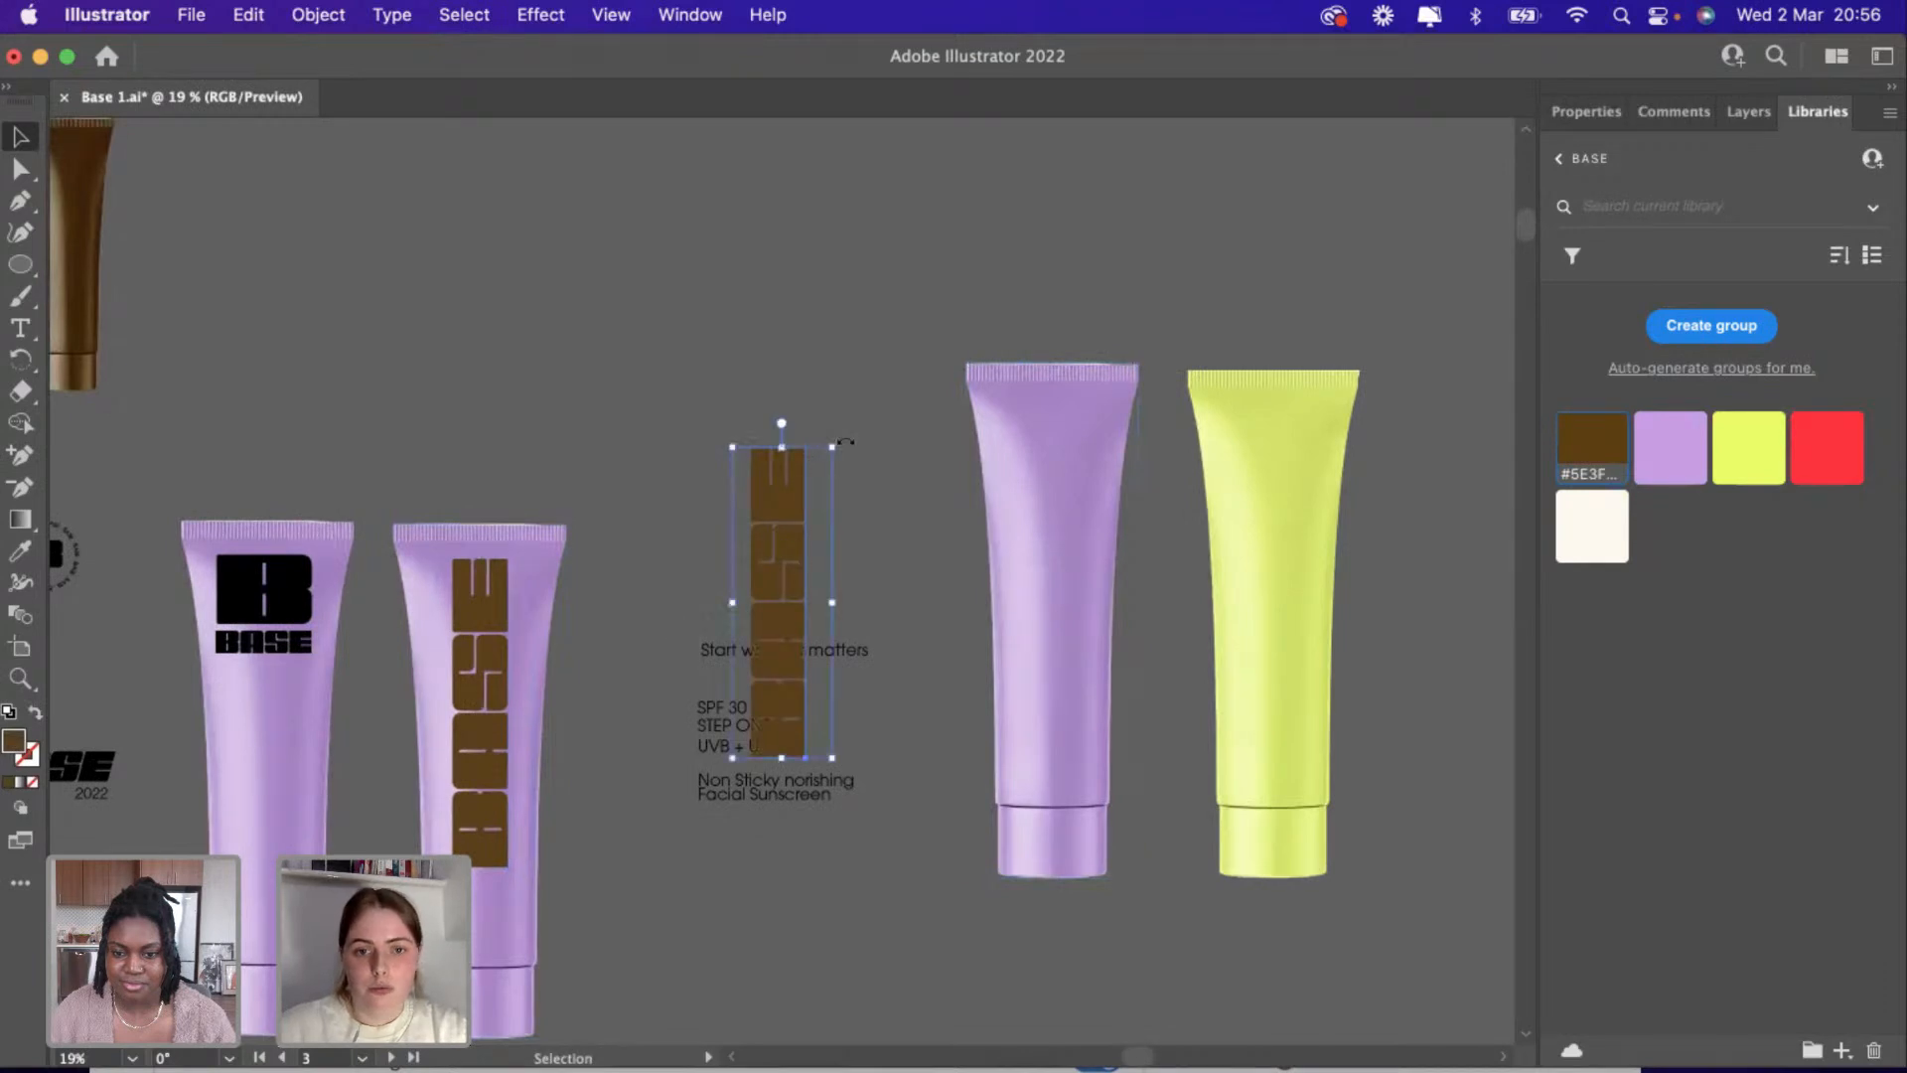
left_click_drag(845, 441, 1105, 442)
scroll(1106, 442, "up", 3)
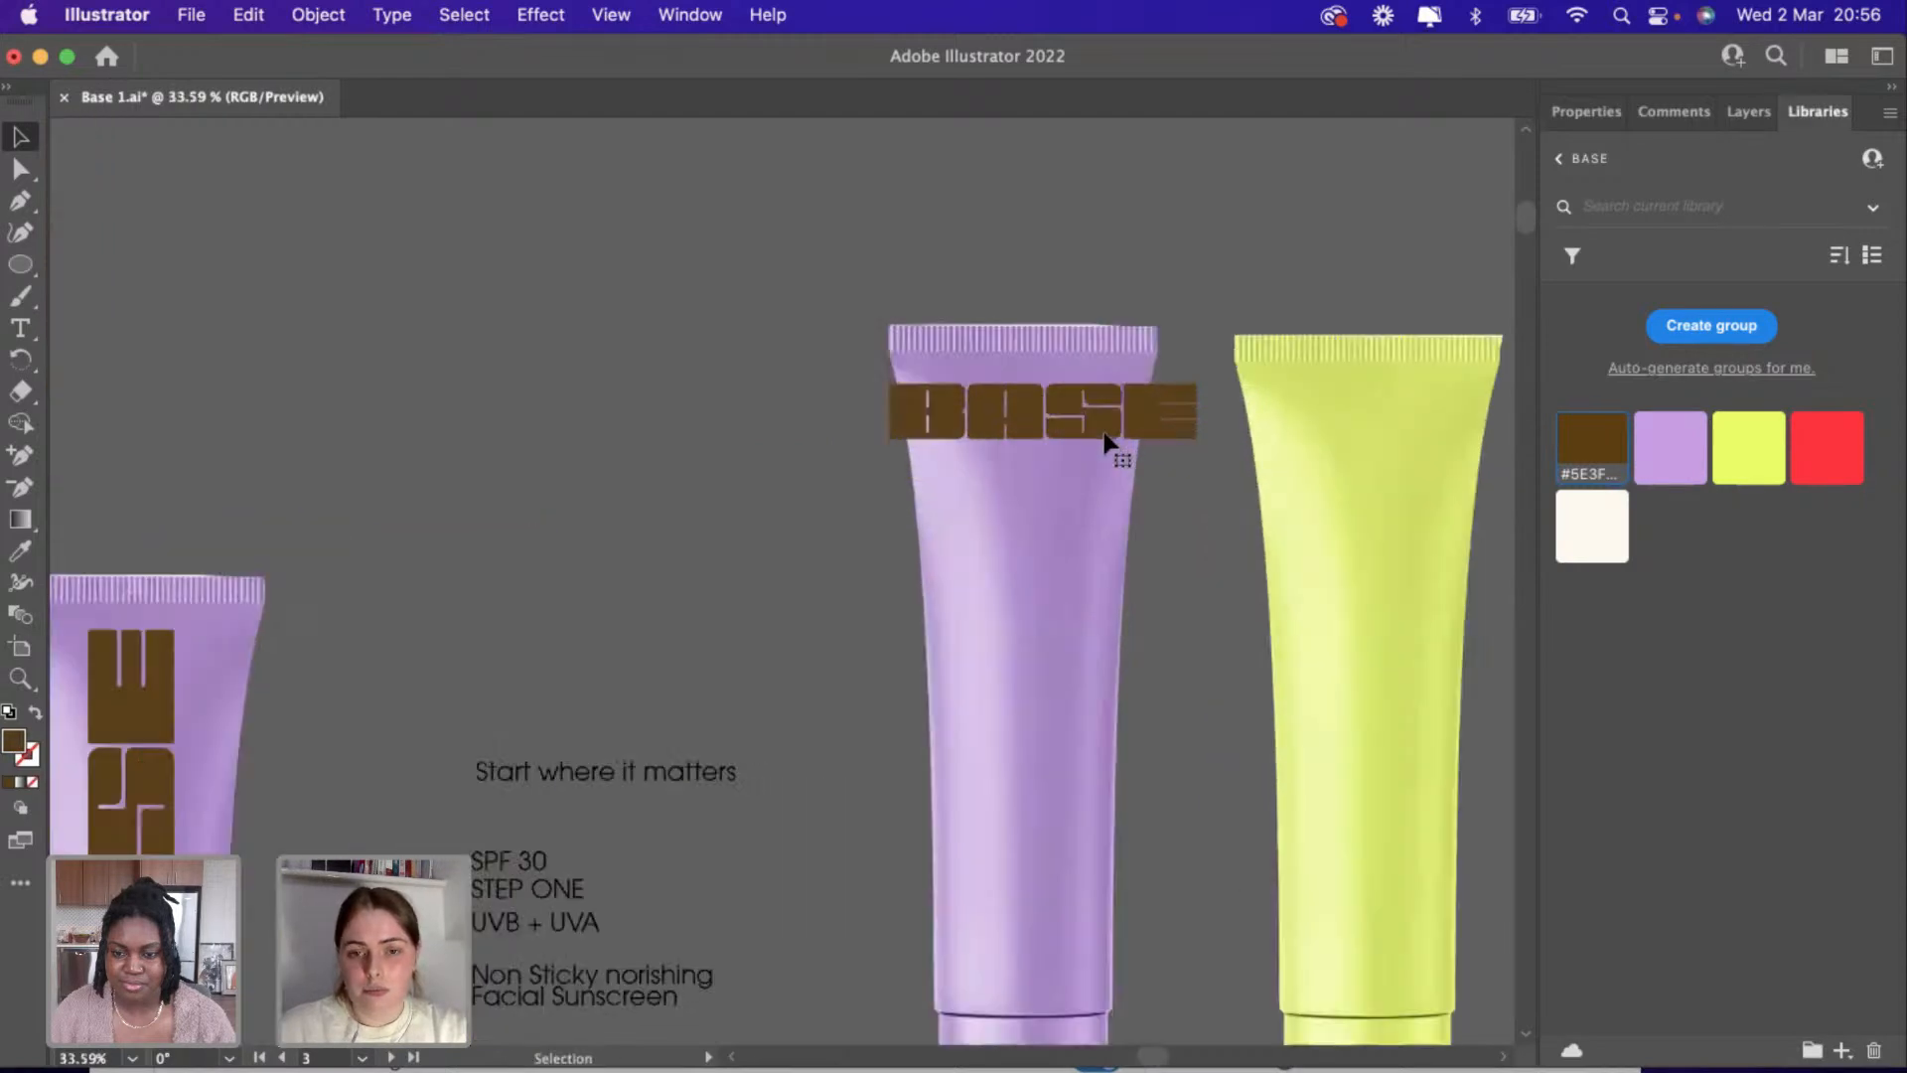
scroll(1106, 442, "up", 2)
left_click_drag(1257, 481, 1102, 467)
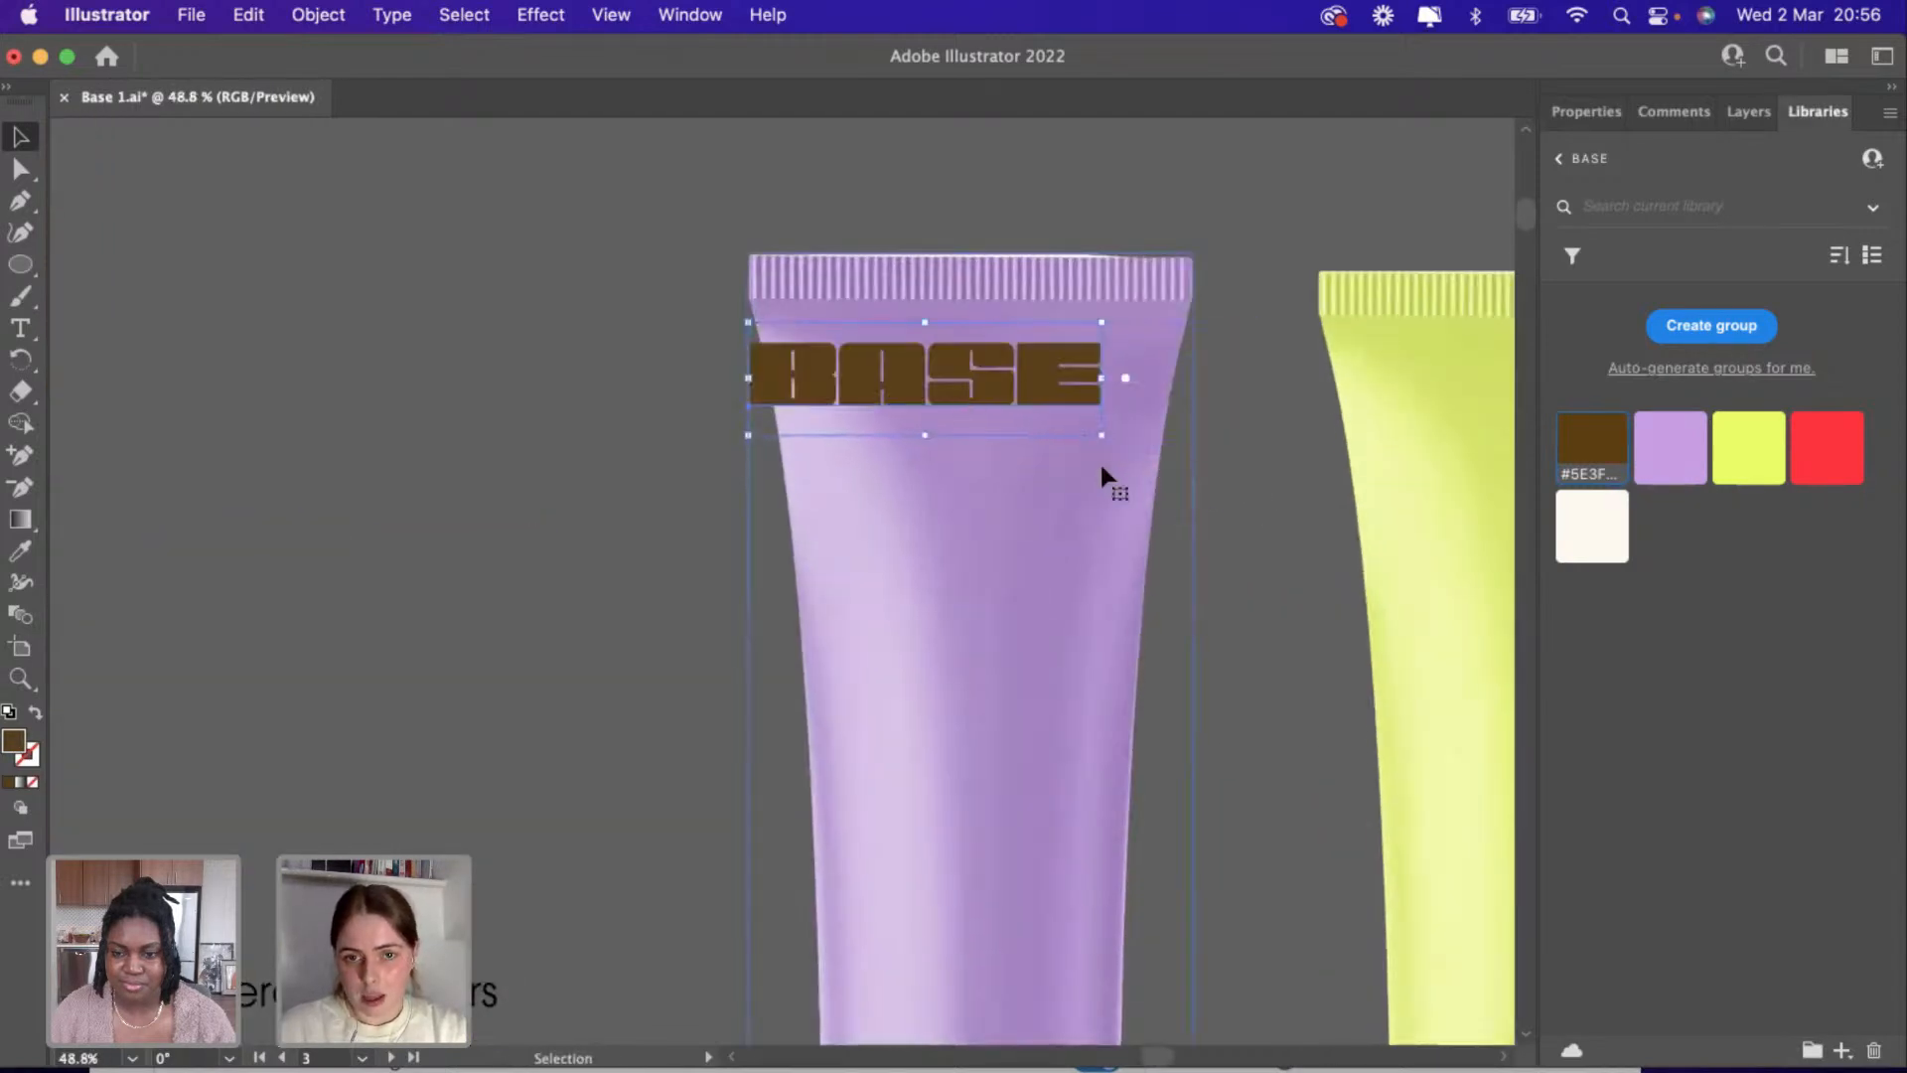
left_click_drag(964, 405, 1013, 396)
scroll(987, 411, "down", 3)
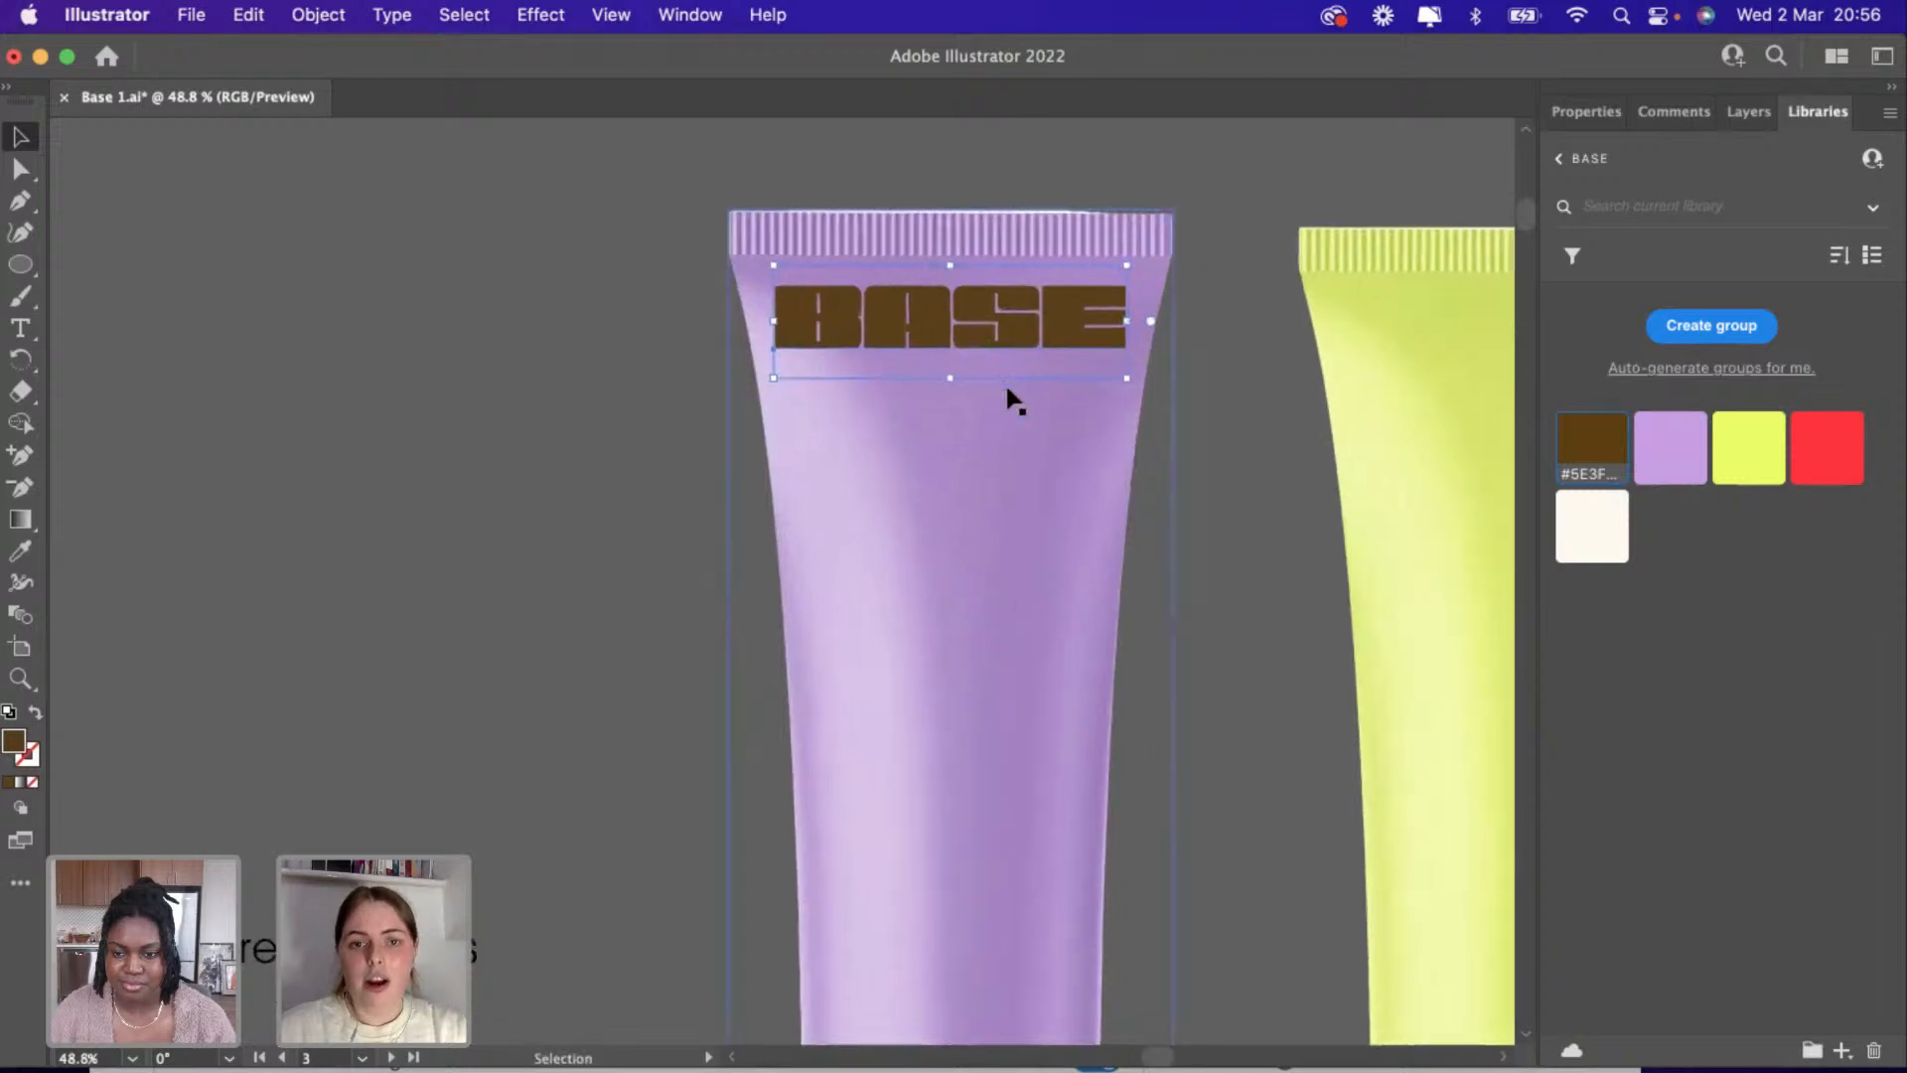
Move the tagline and sunscreen text block below the purple tube with the horizontal wordmark.
left_click(1109, 465)
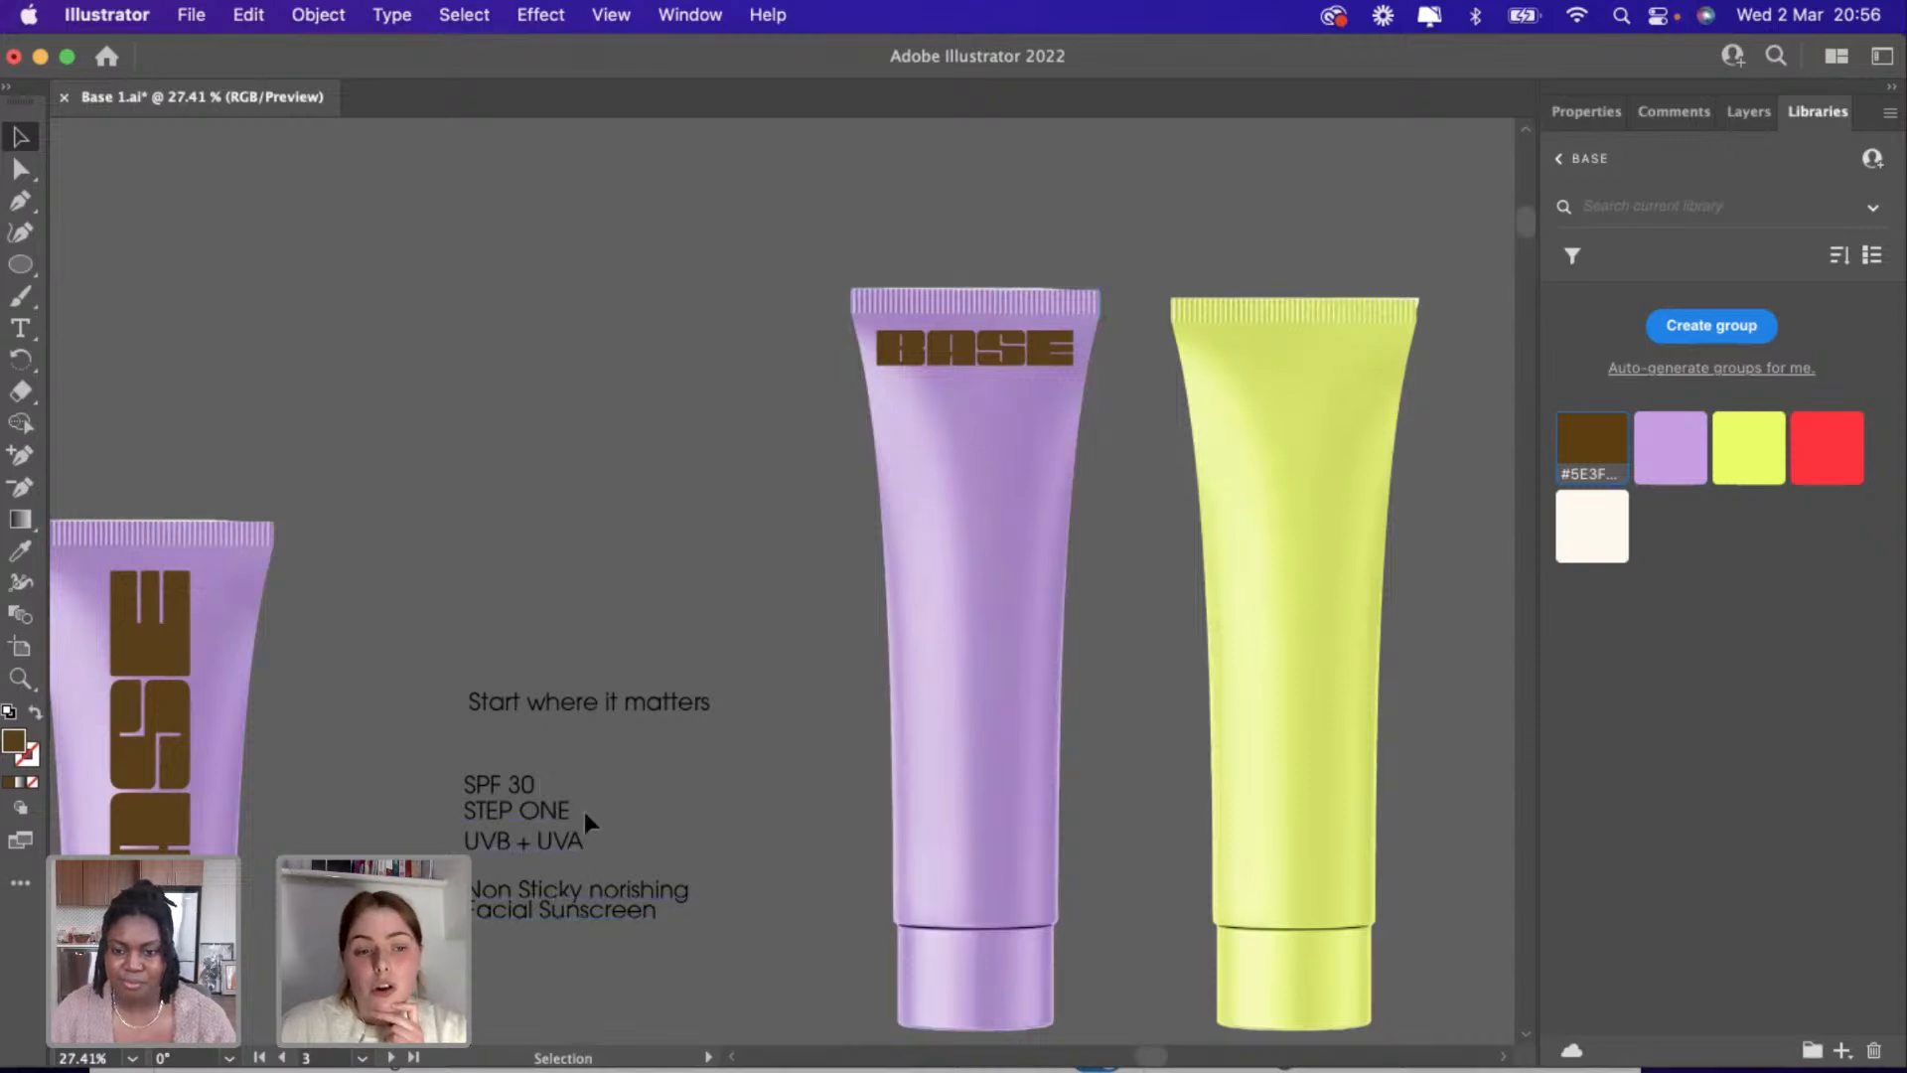
scroll(612, 750, "down", 3)
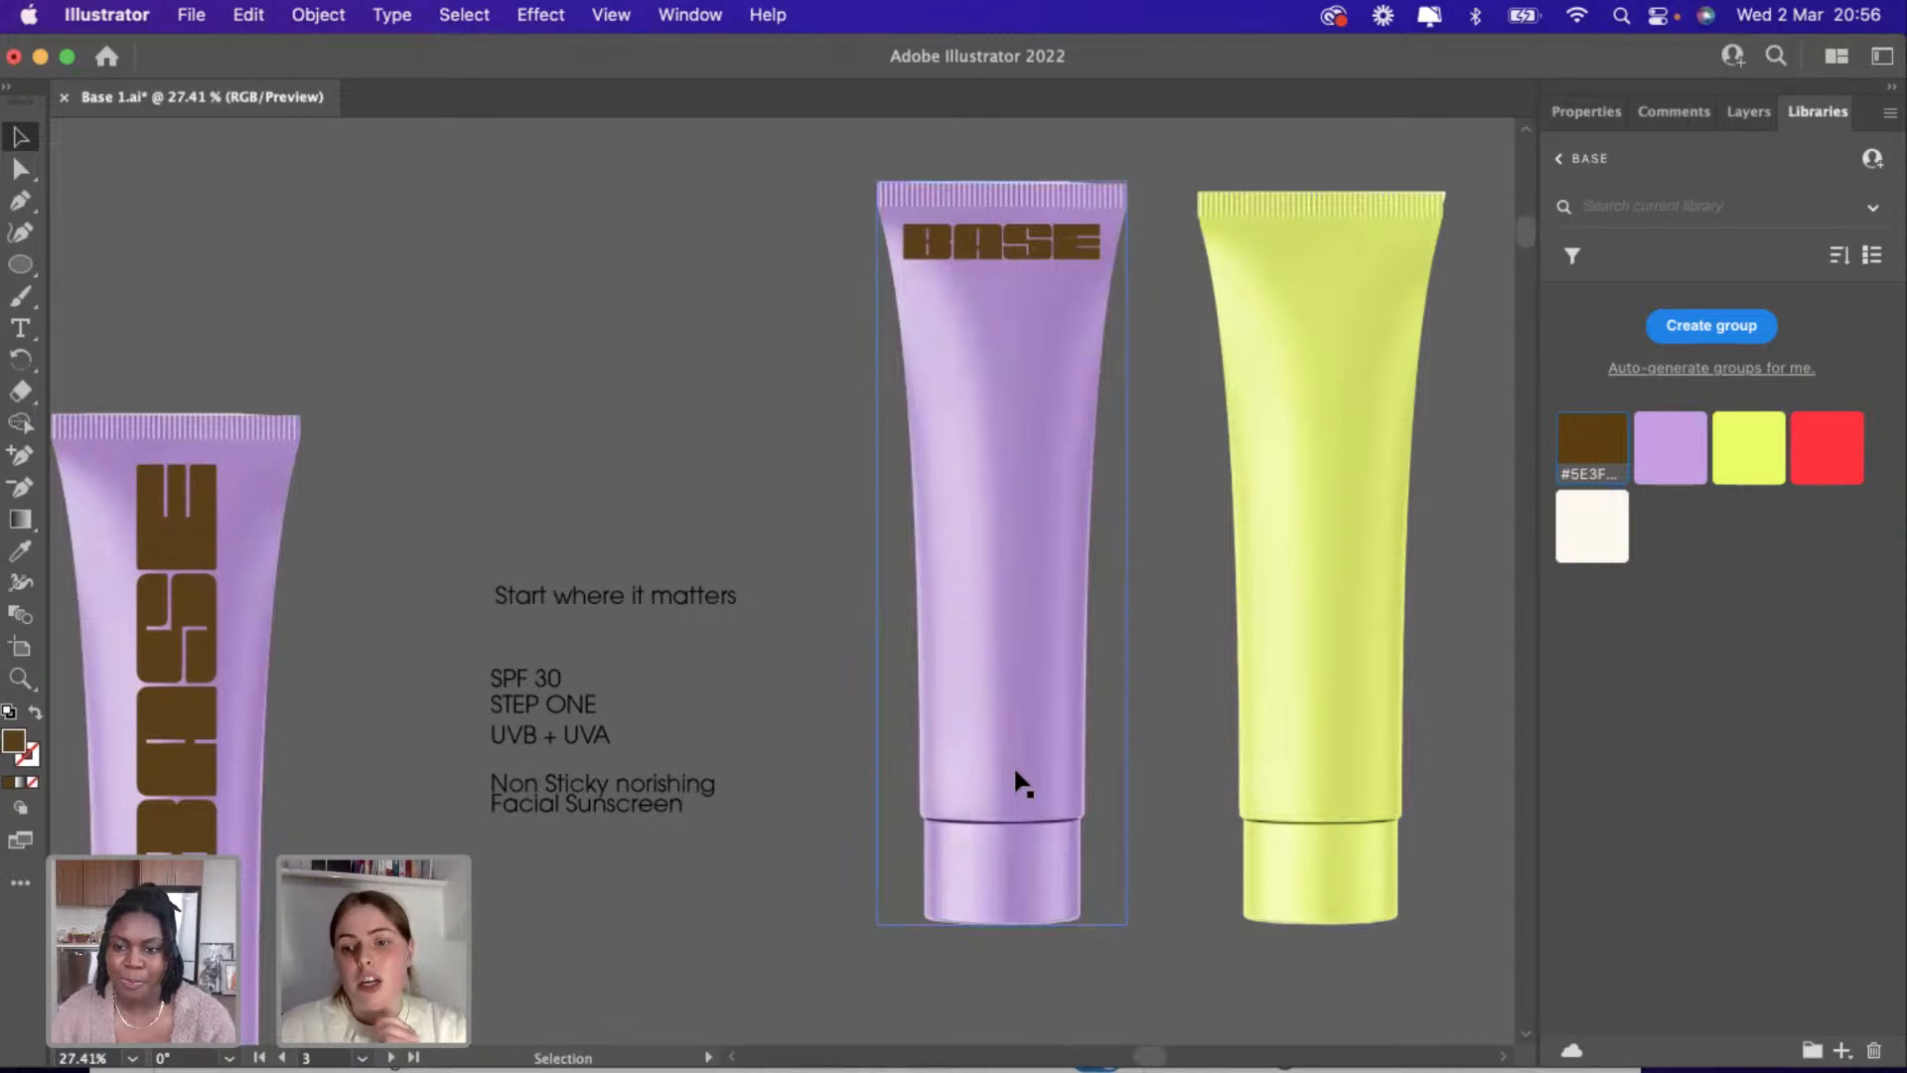
scroll(713, 441, "down", 3)
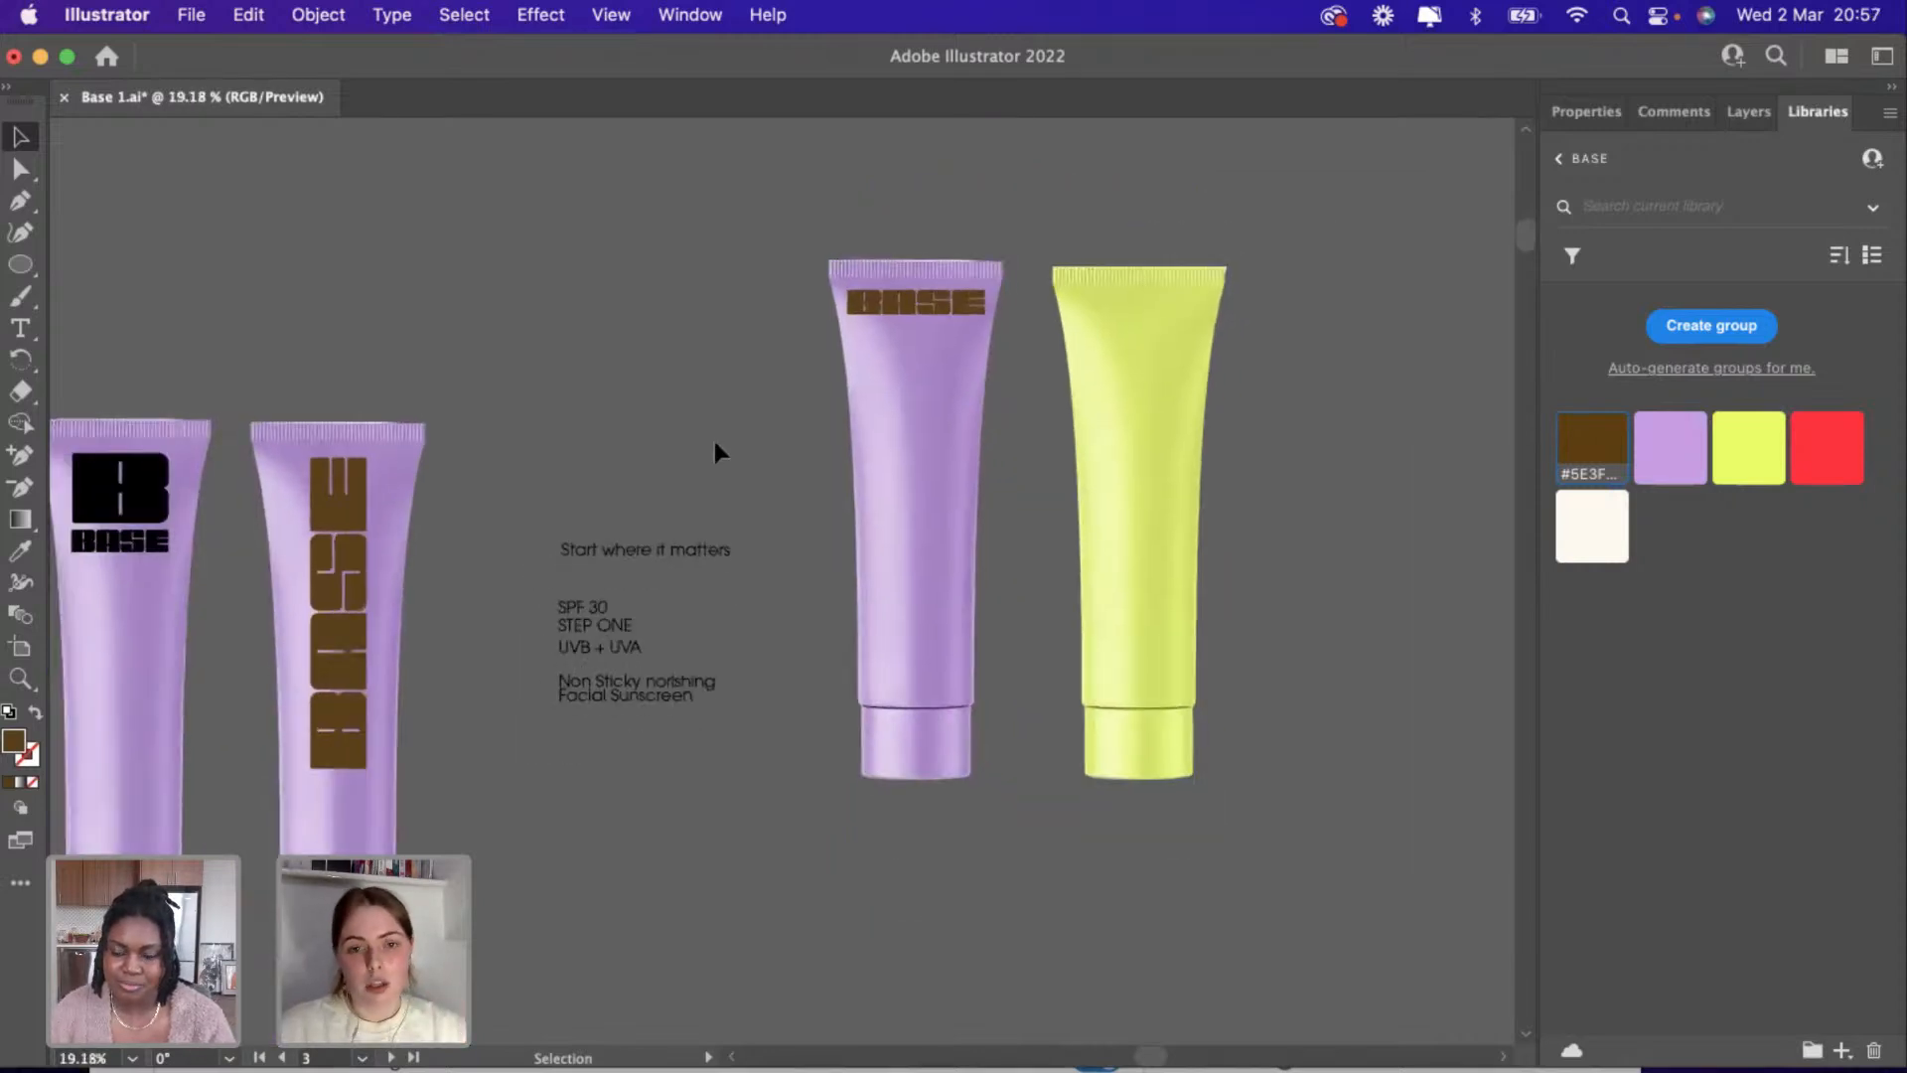
scroll(706, 670, "up", 2)
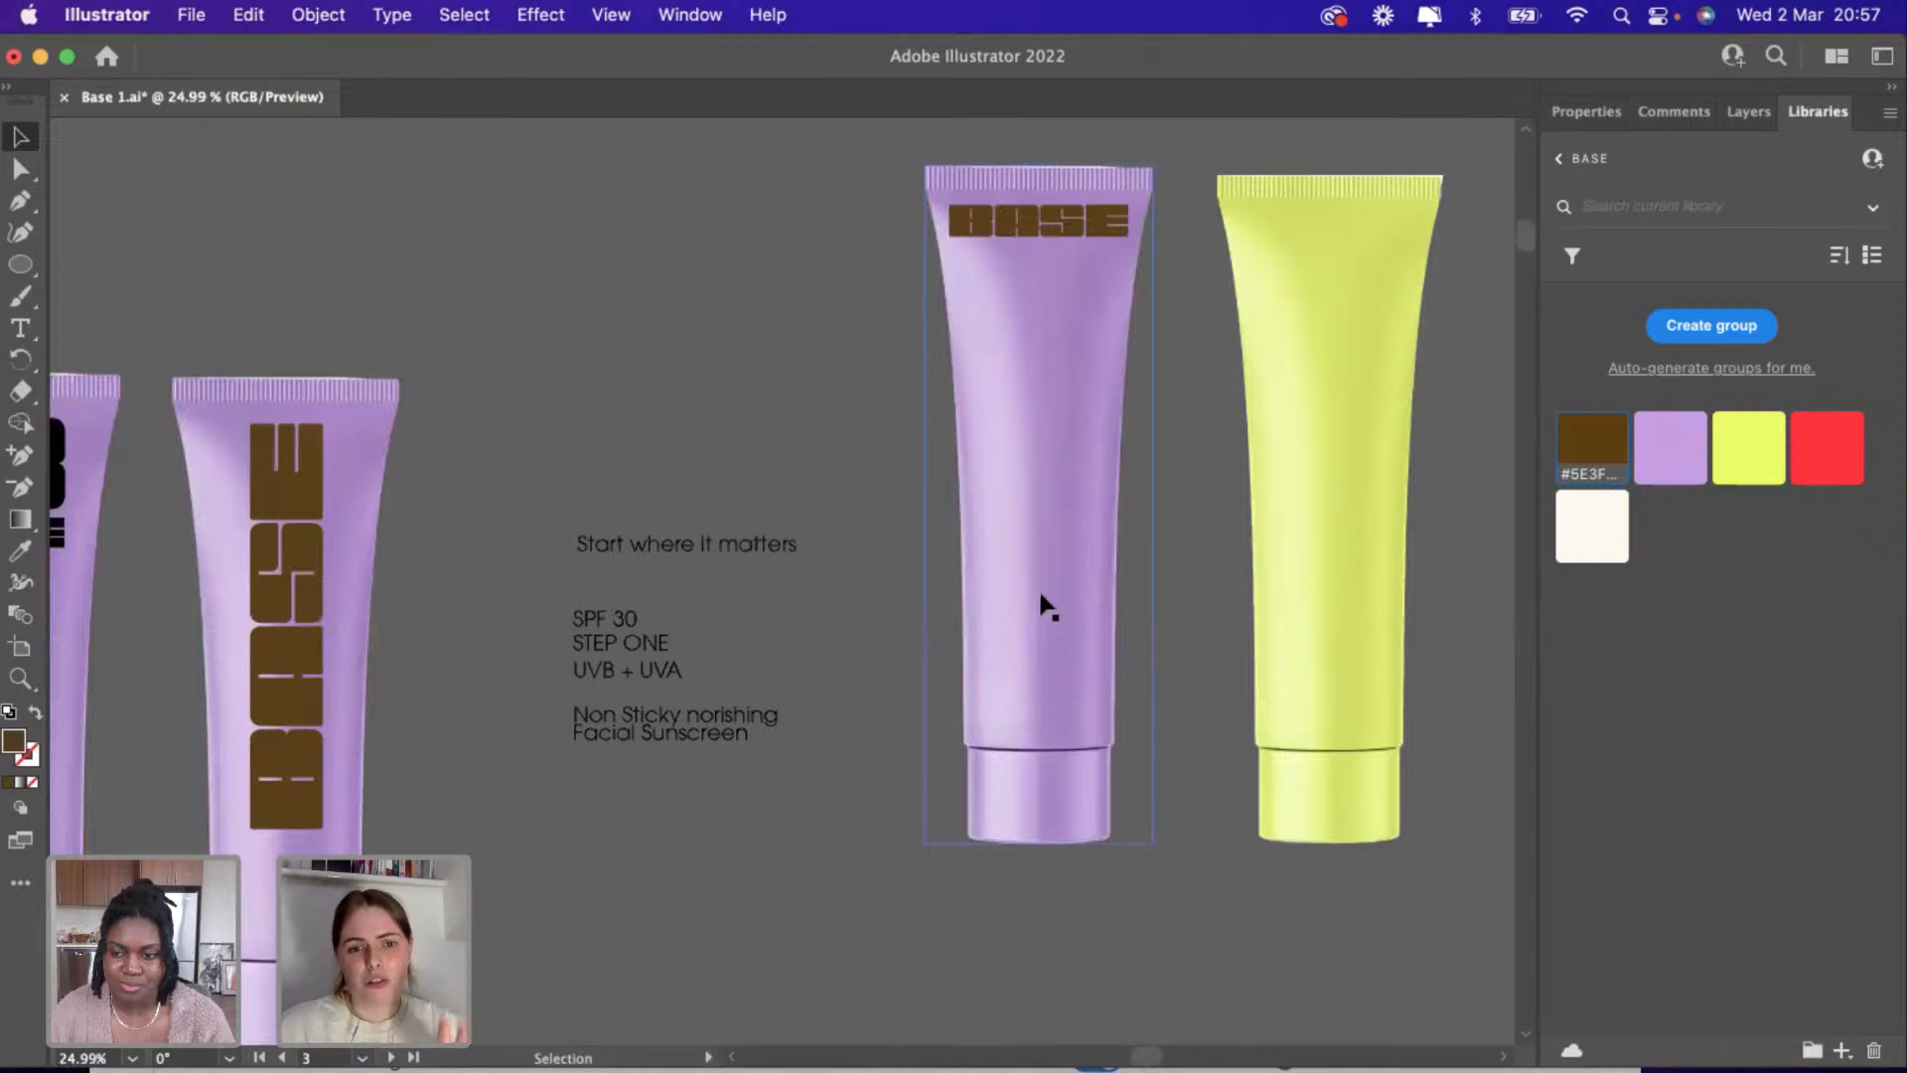
scroll(797, 689, "down", 2)
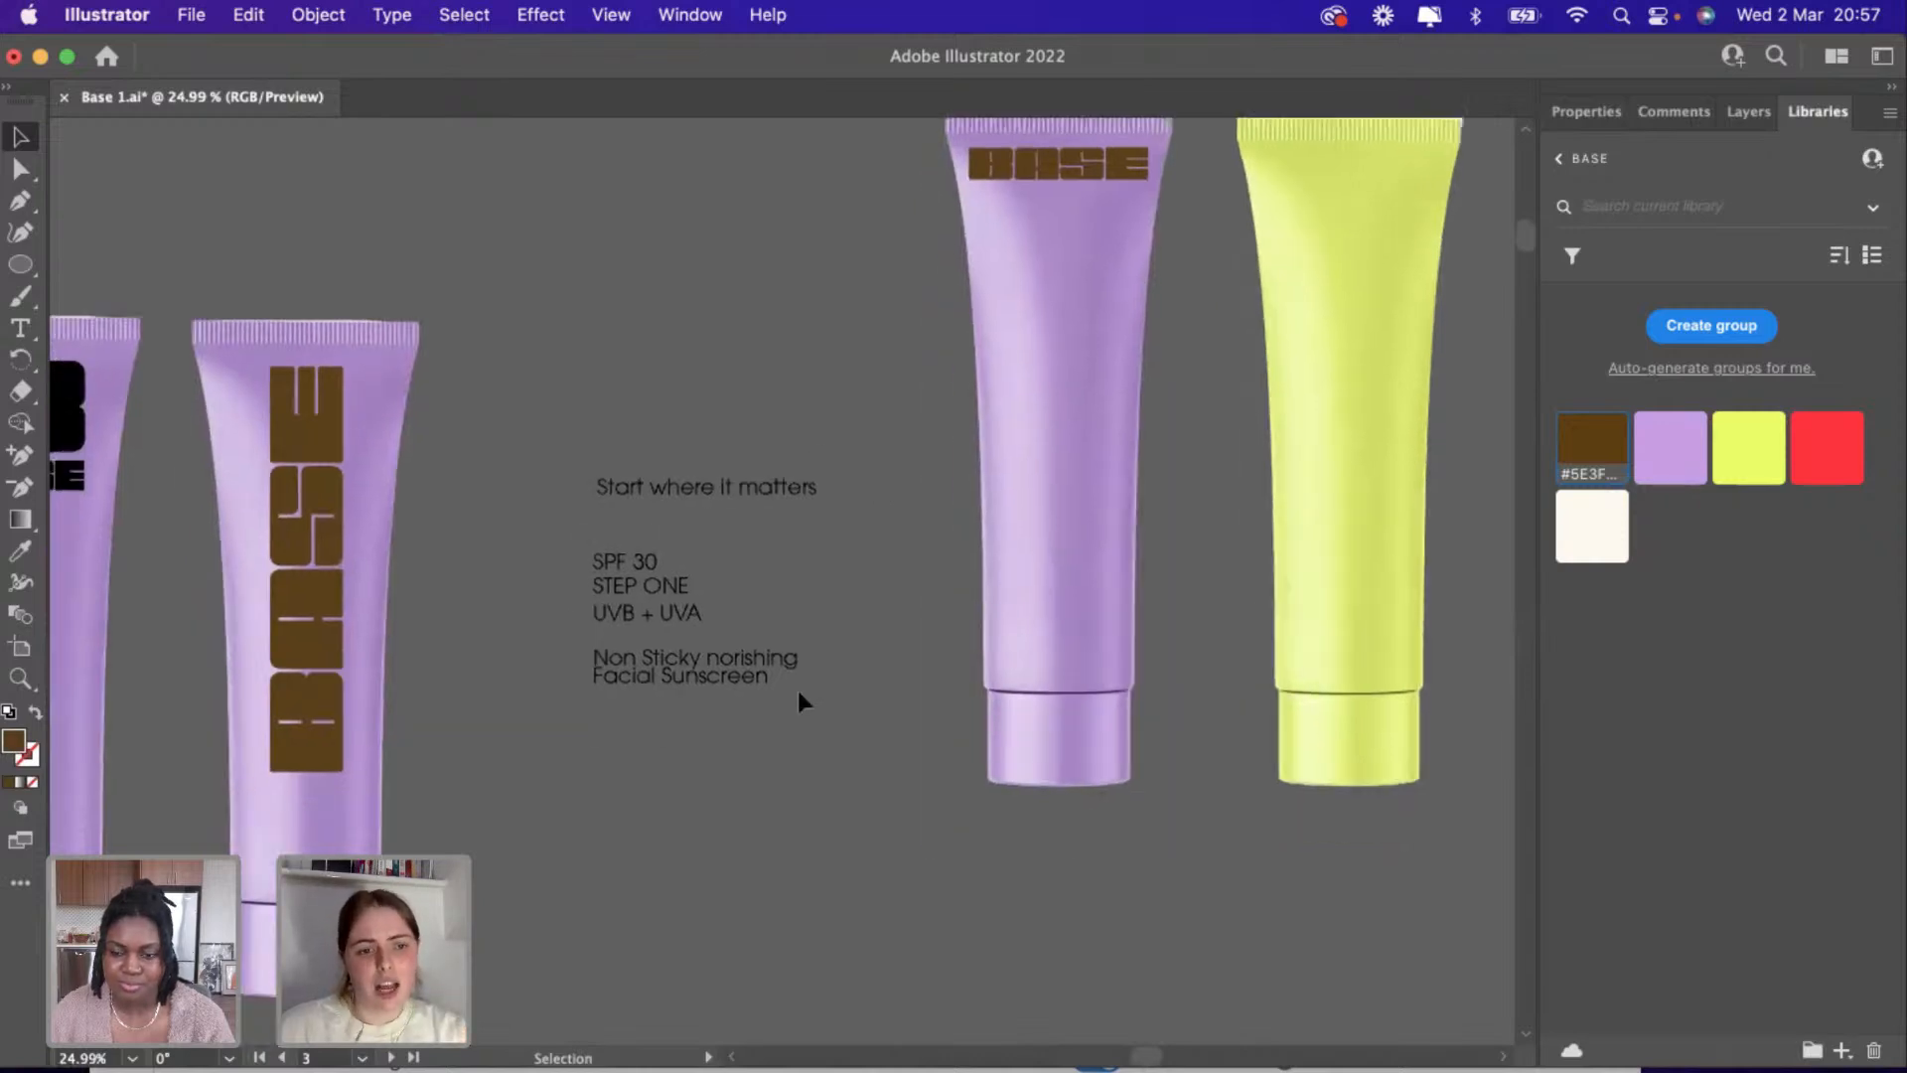
scroll(430, 758, "left", 4)
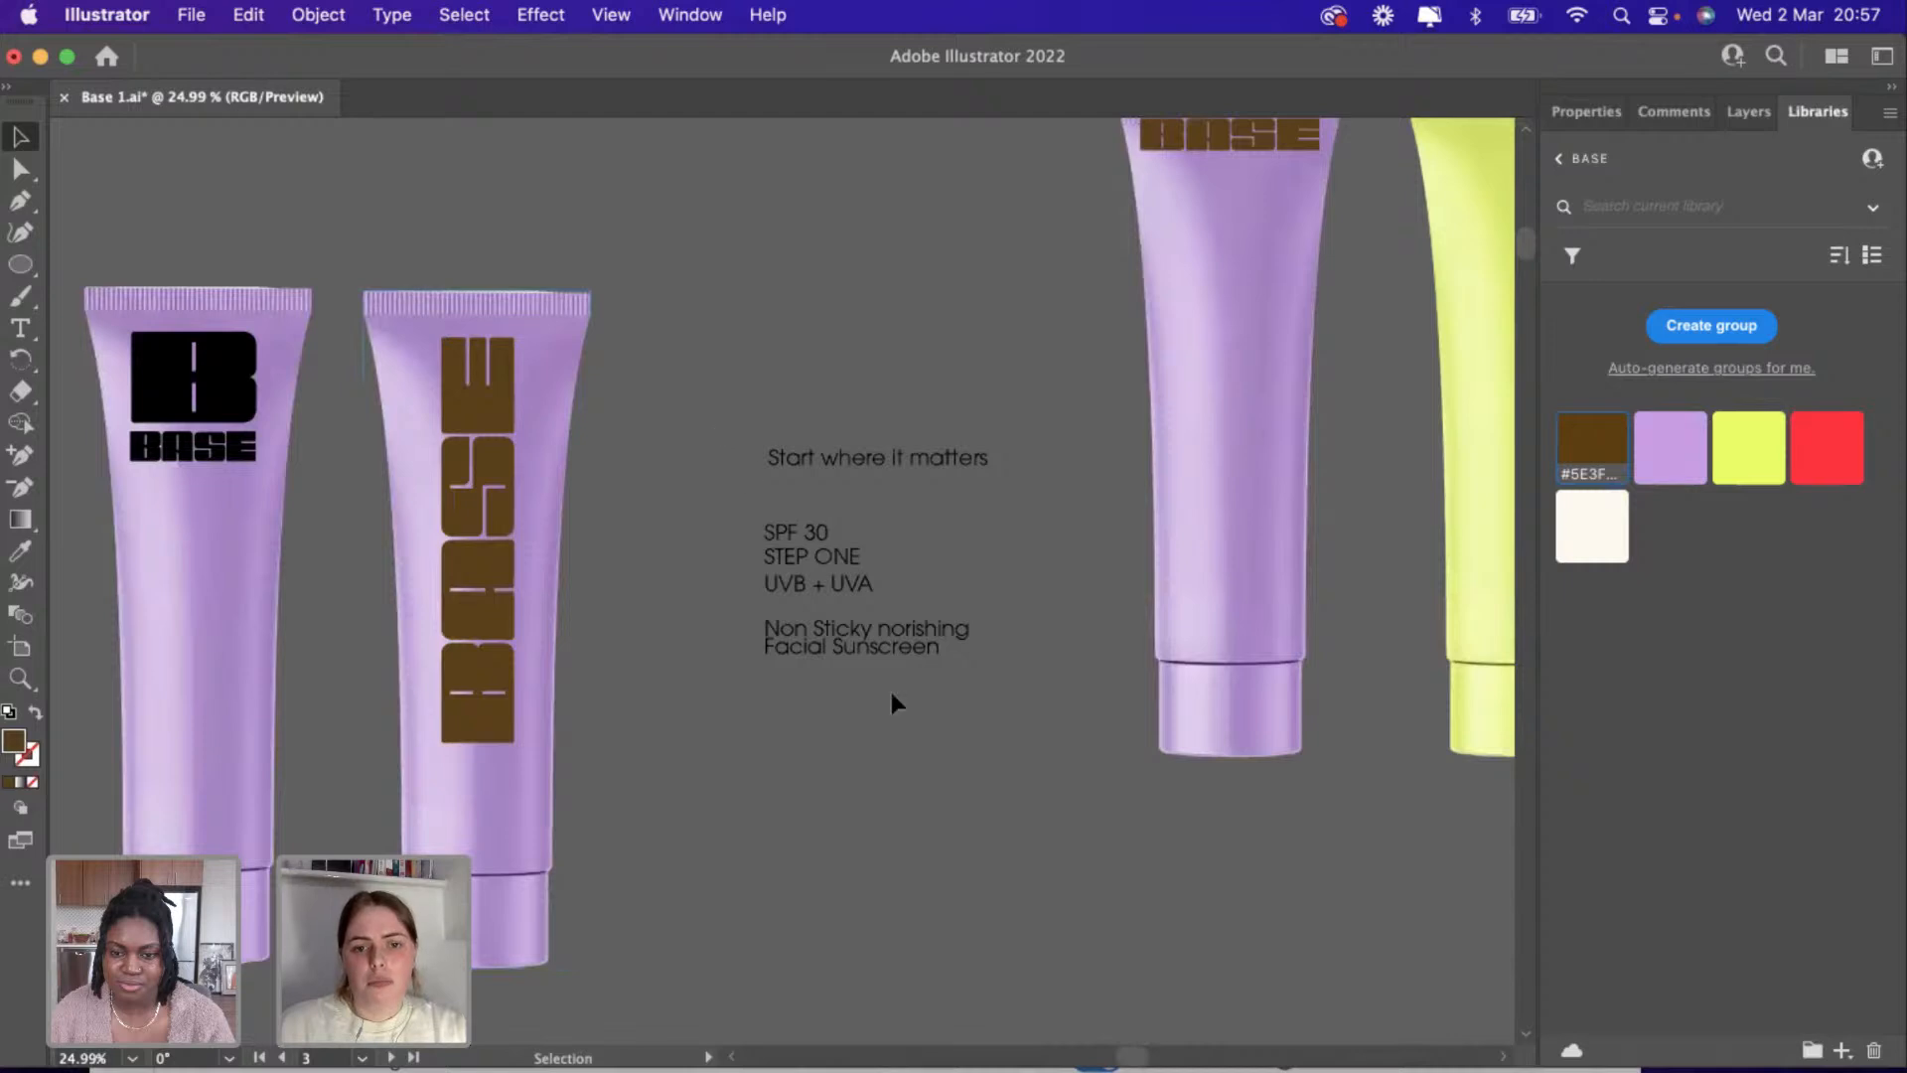
left_click(840, 662)
left_click_drag(1164, 981, 1210, 1025)
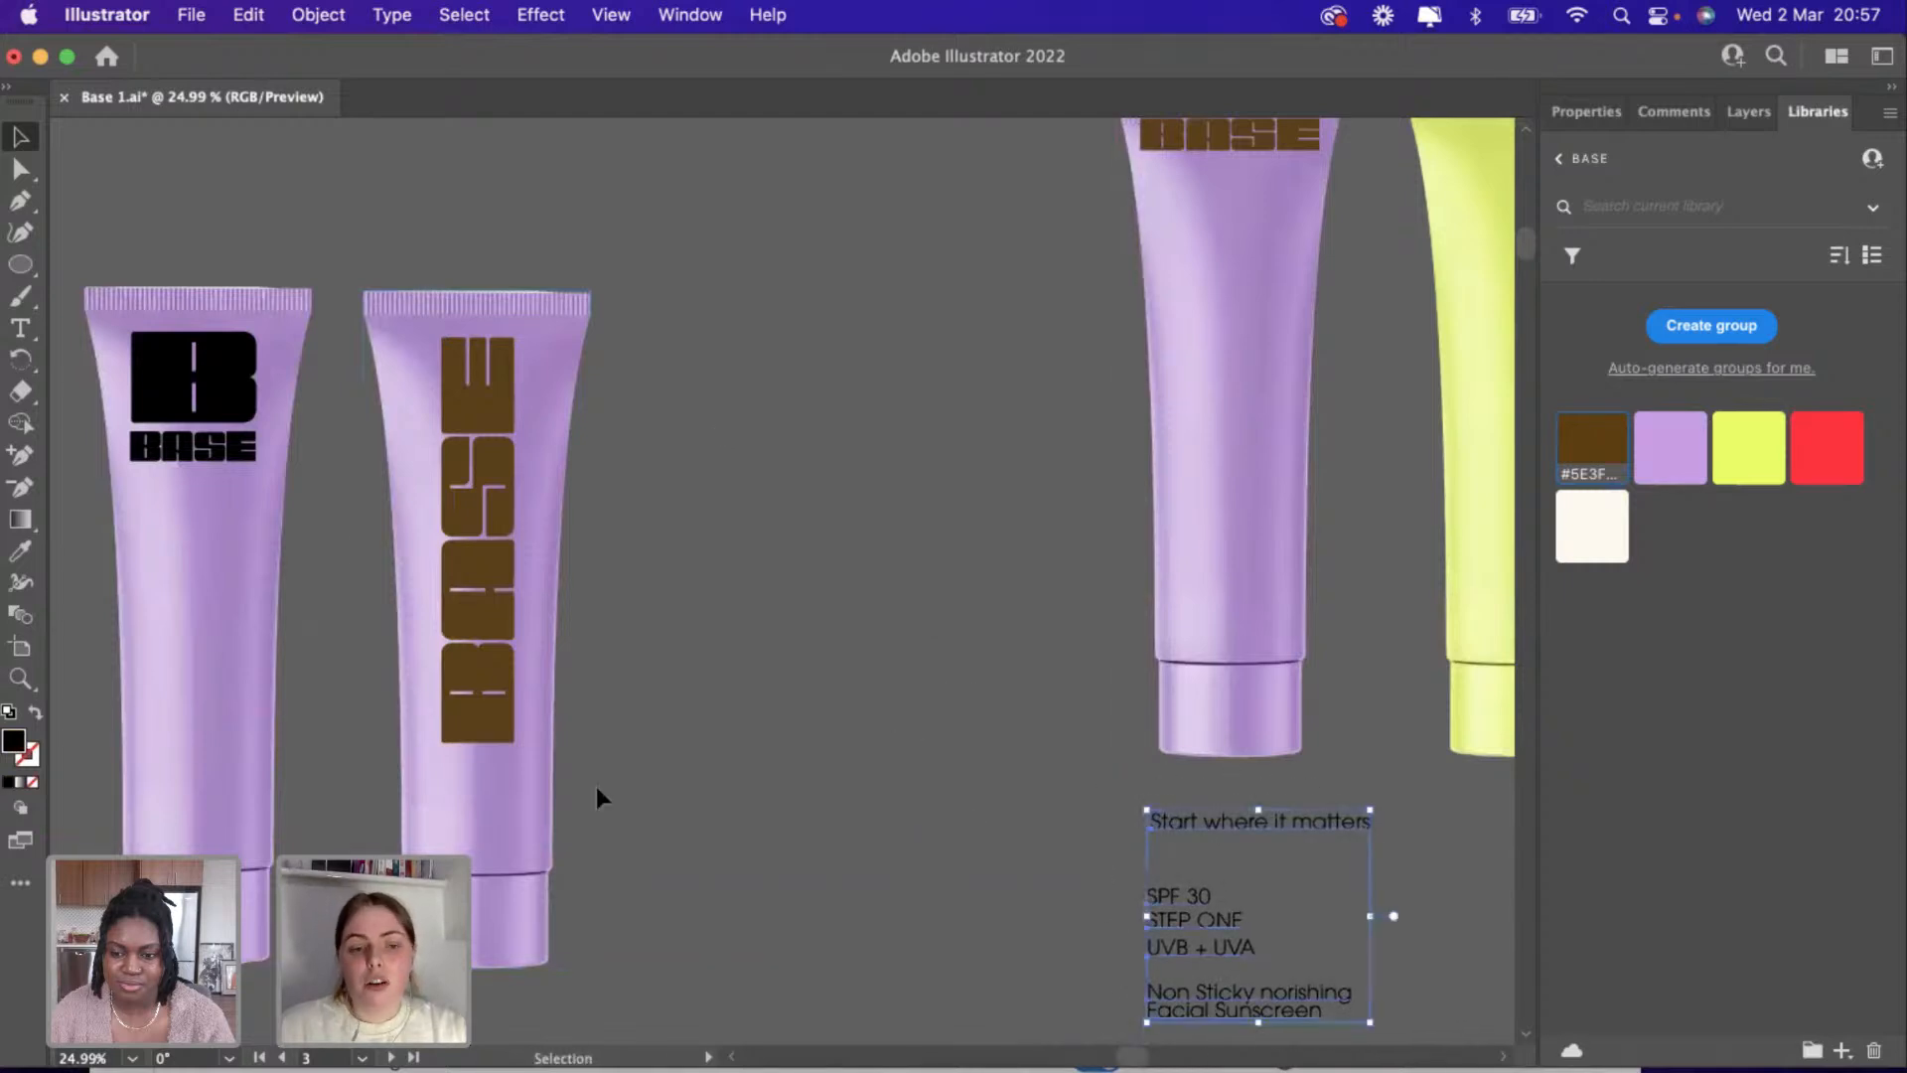
Move the purple tube and its vertical BASE wordmark closer to the horizontal-wordmark tube, at roughly the same height.
left_click(489, 770)
left_click_drag(489, 769, 771, 526)
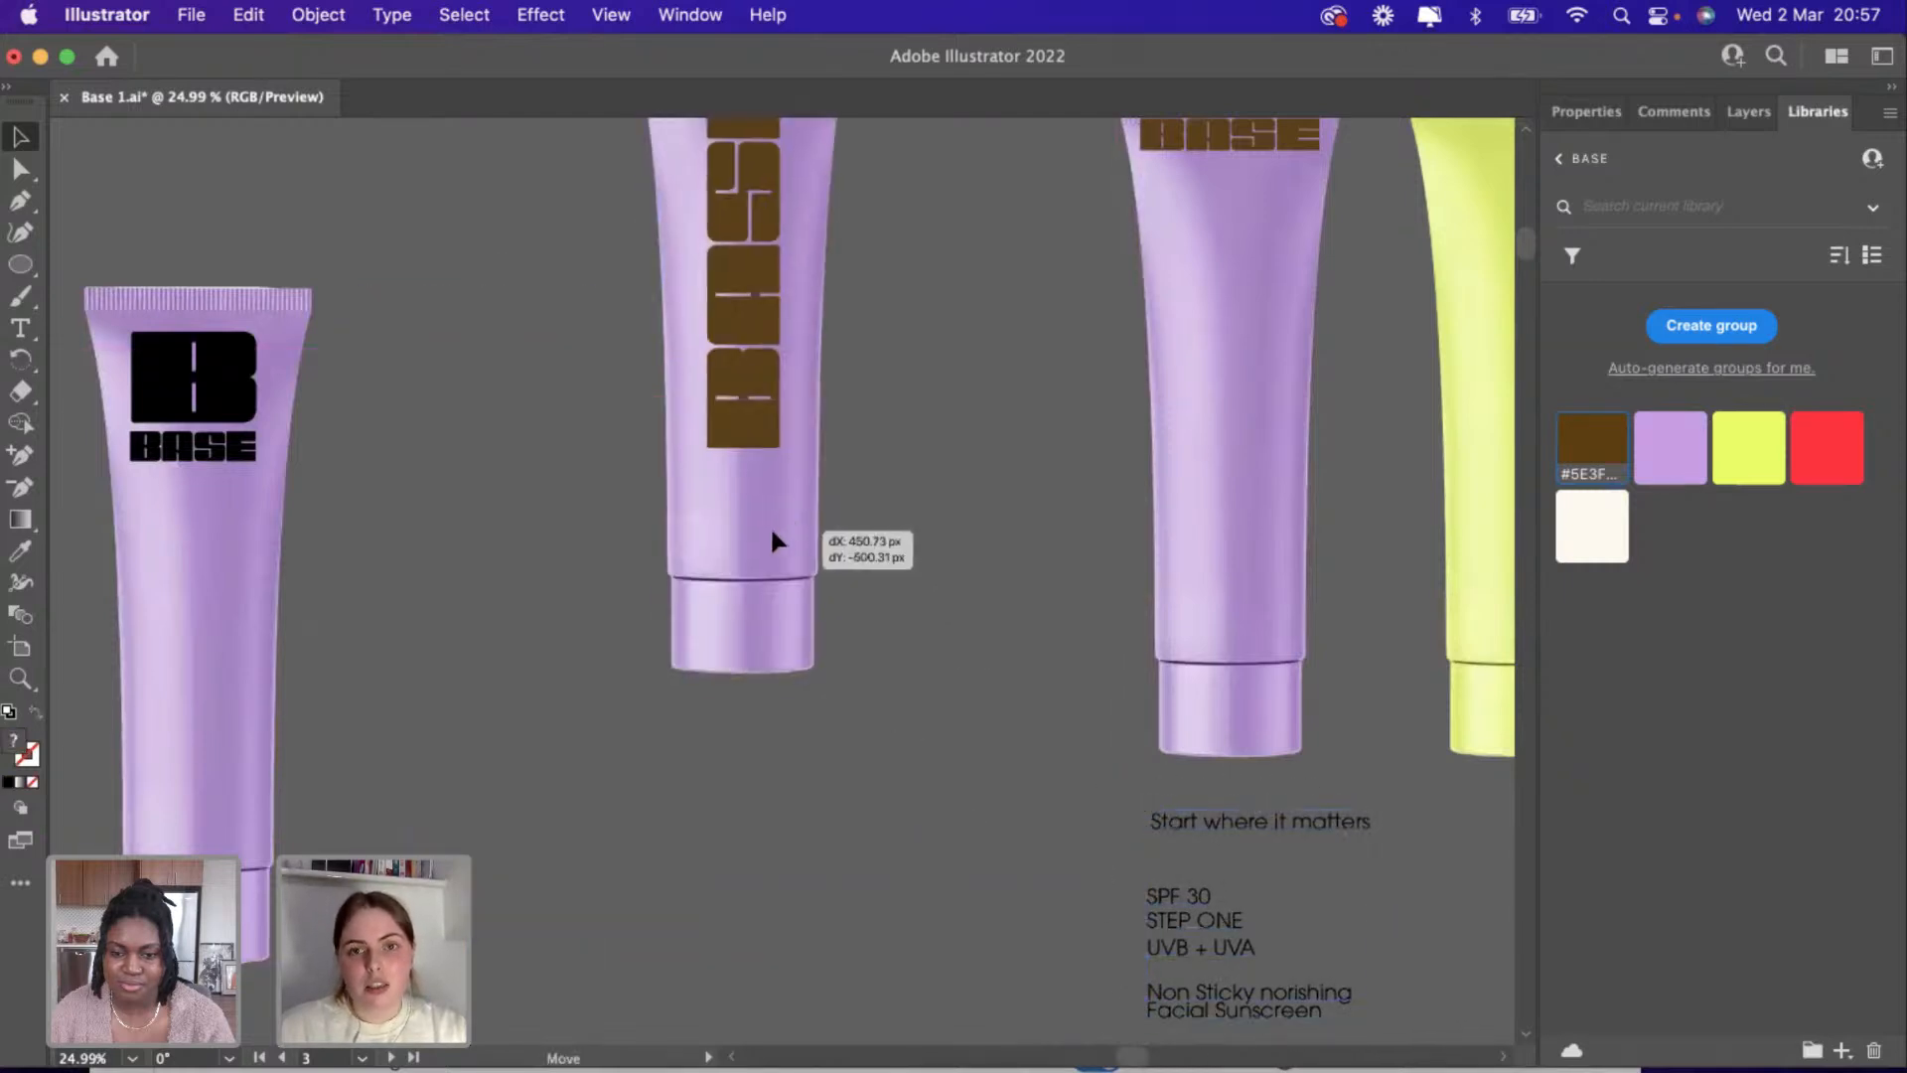
scroll(771, 522, "up", 3)
scroll(771, 521, "right", 1)
scroll(783, 541, "down", 1)
scroll(783, 541, "left", 1)
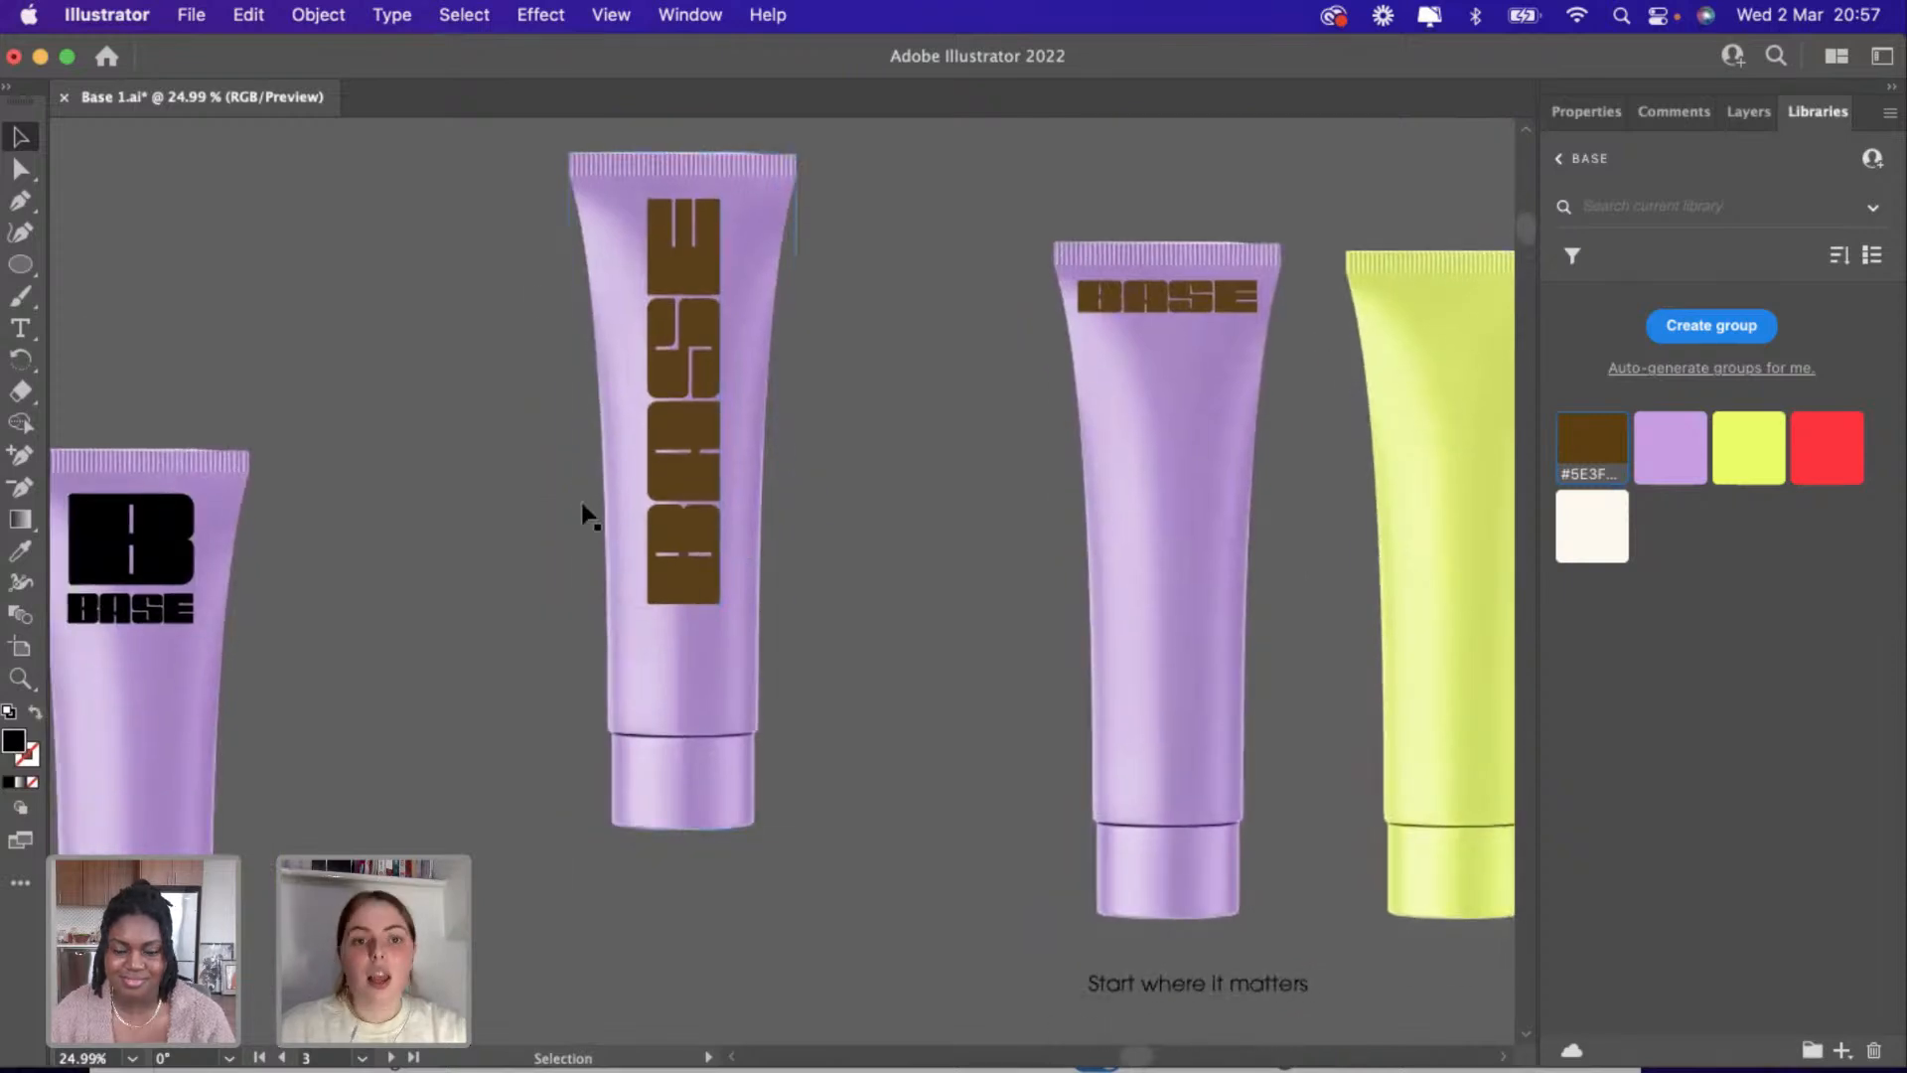
left_click(532, 144)
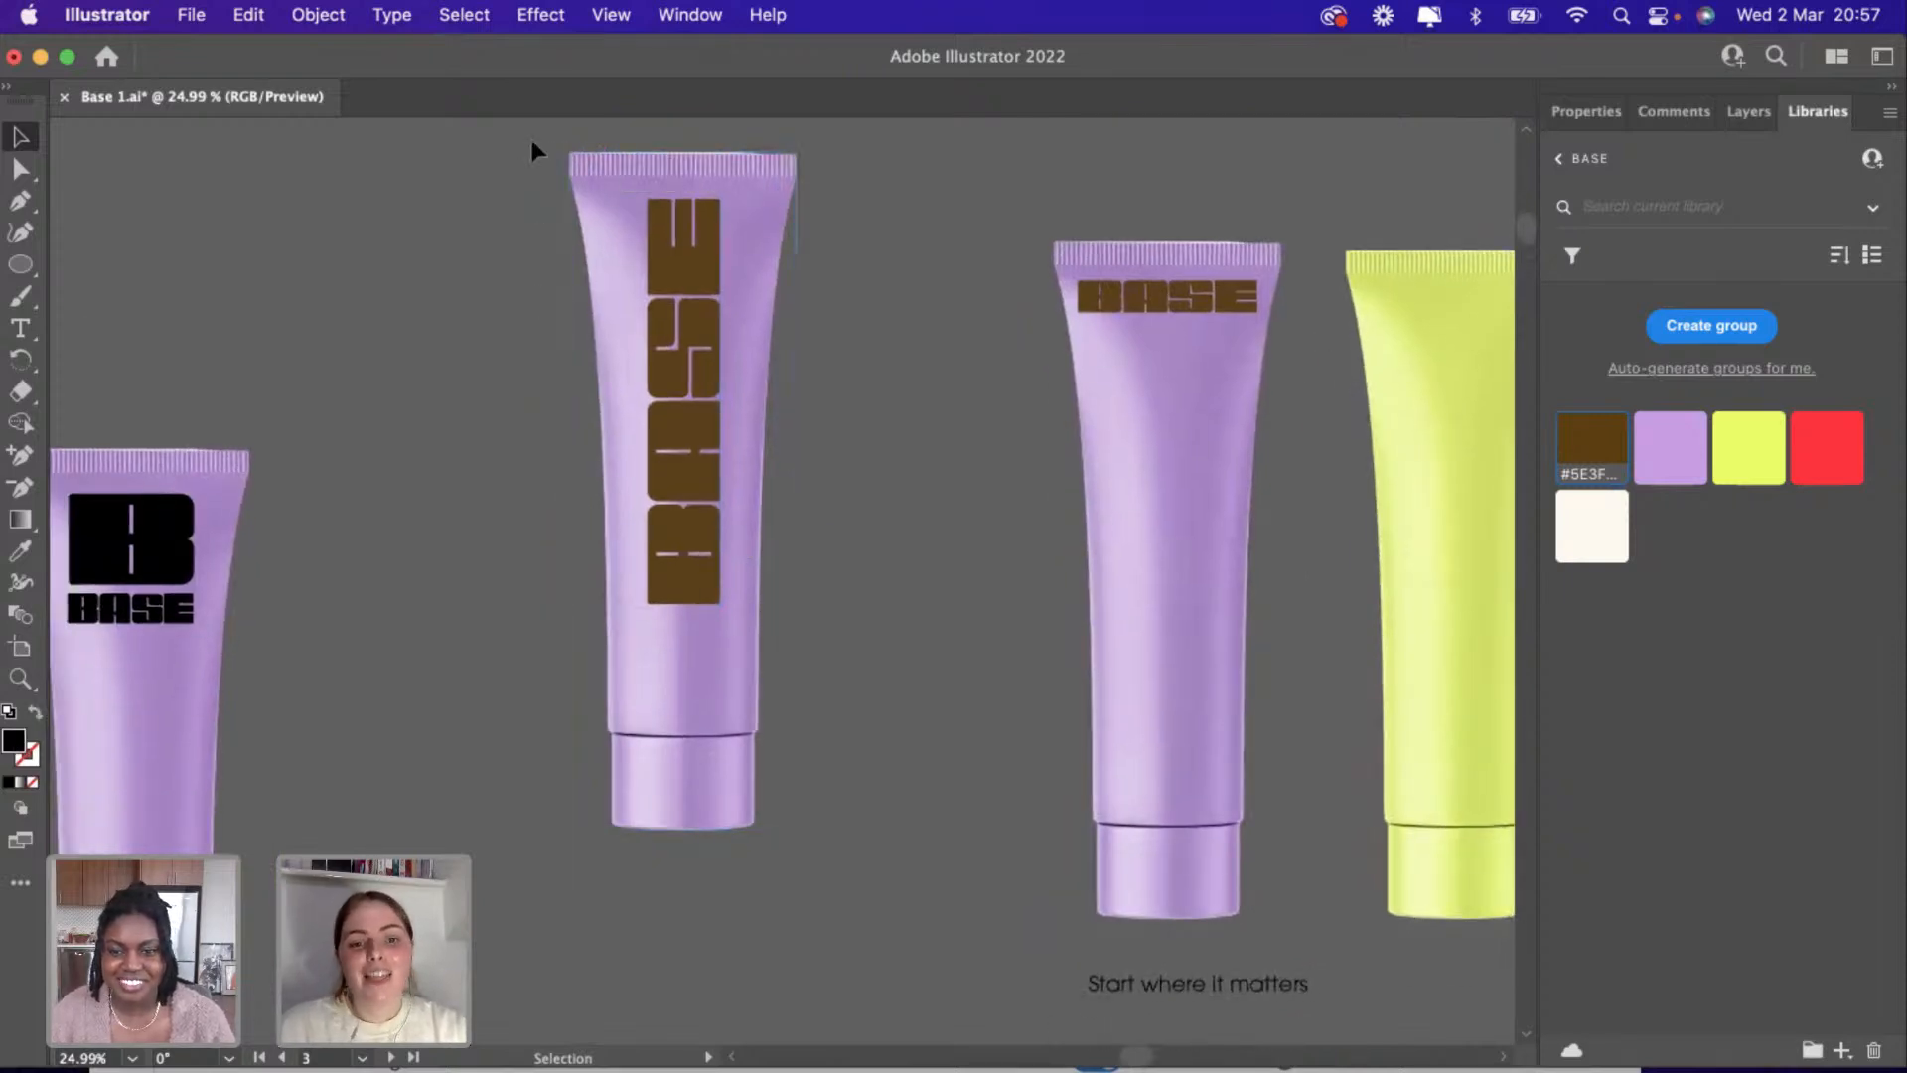
left_click_drag(732, 724, 760, 803)
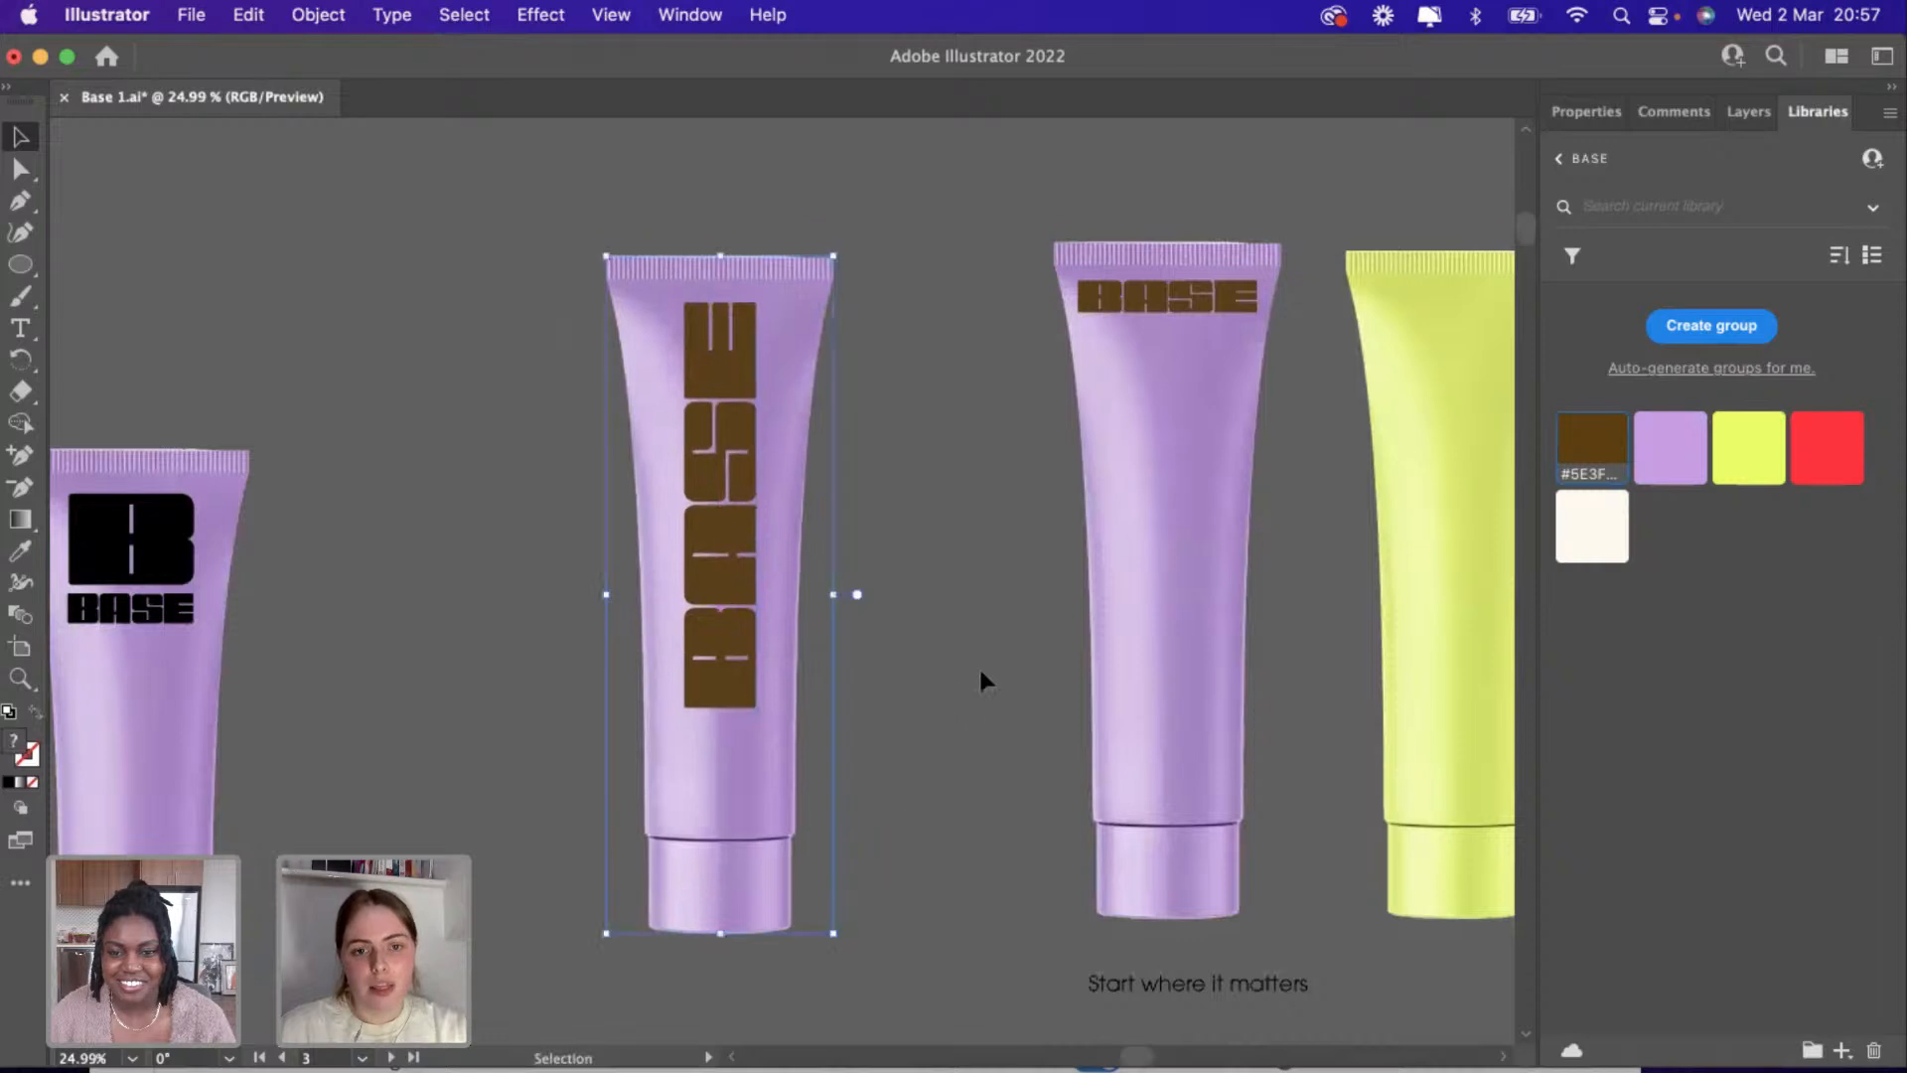
Enlarge the vertical BASE wordmark slightly and reposition it lower, centred on the purple tube.
key("super+shift+a")
left_click(755, 696, "shift")
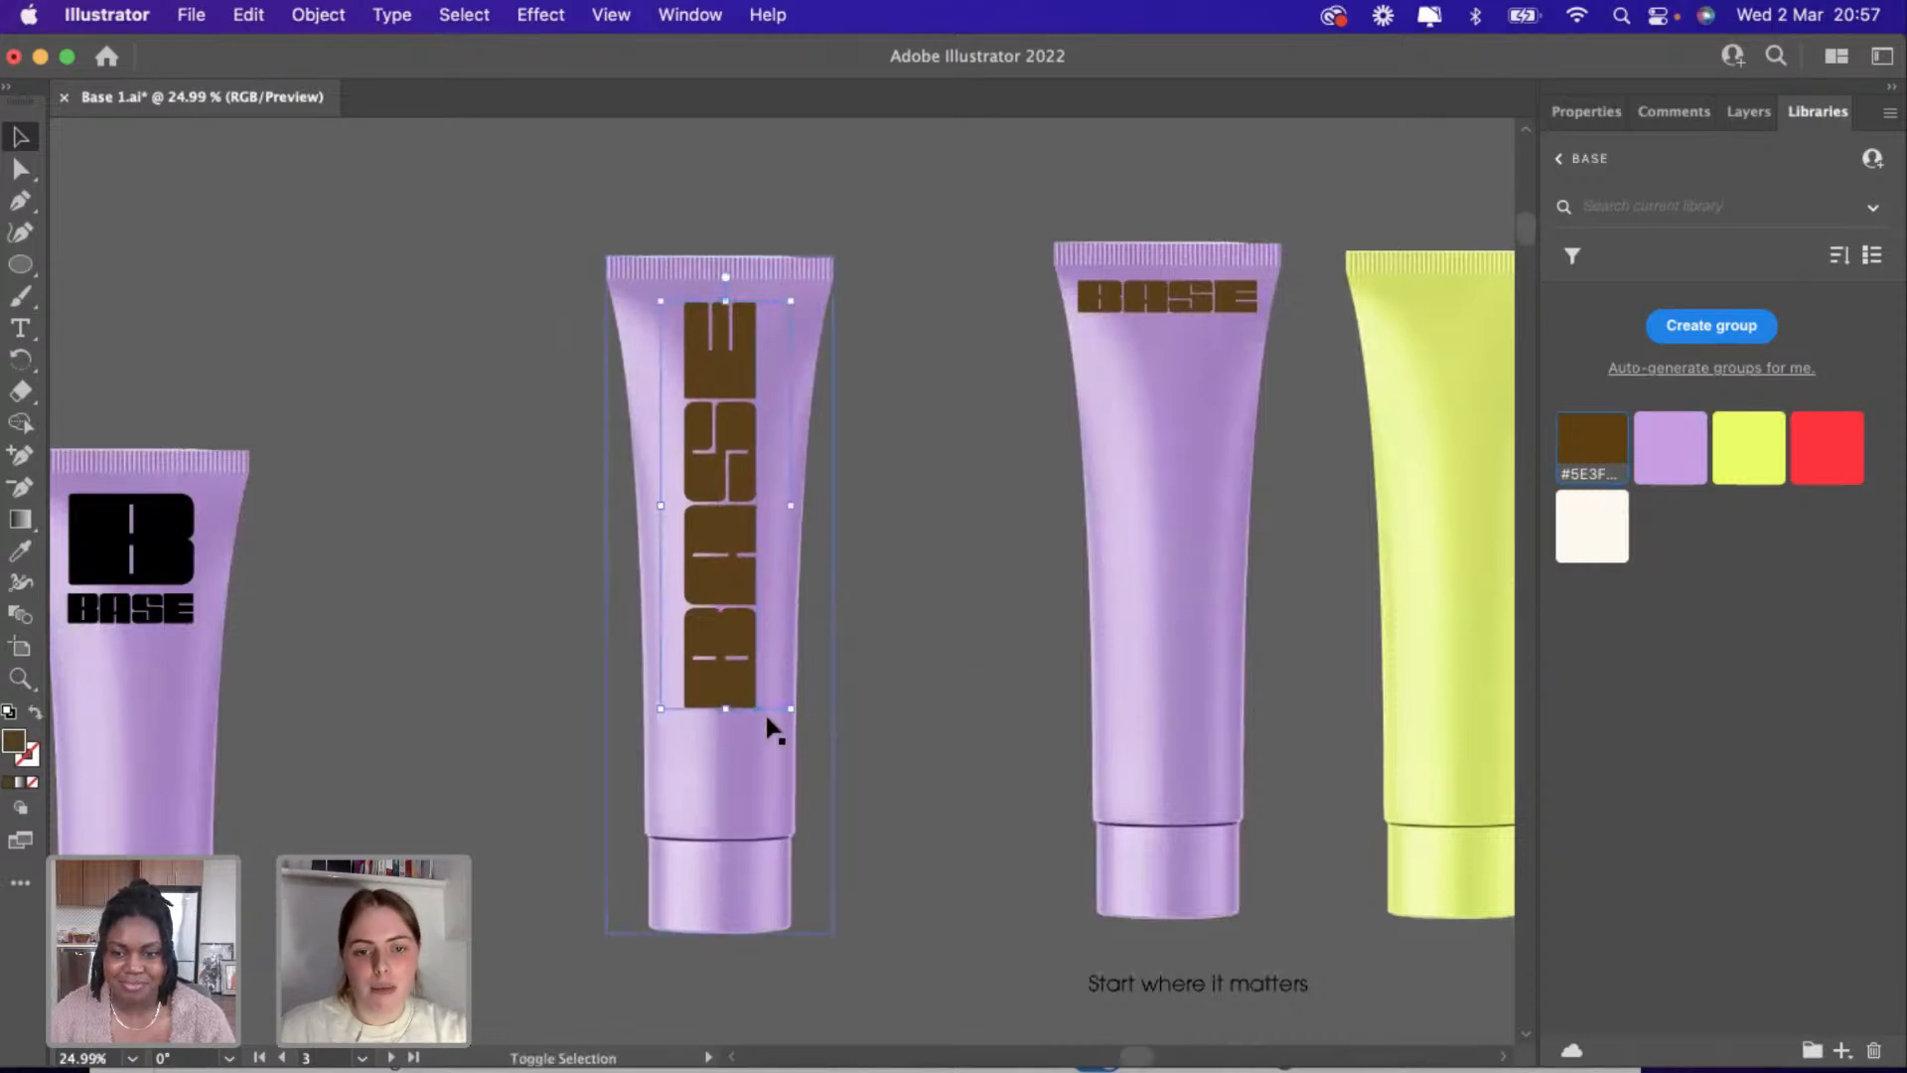
left_click_drag(788, 711, 711, 717)
left_click(887, 720)
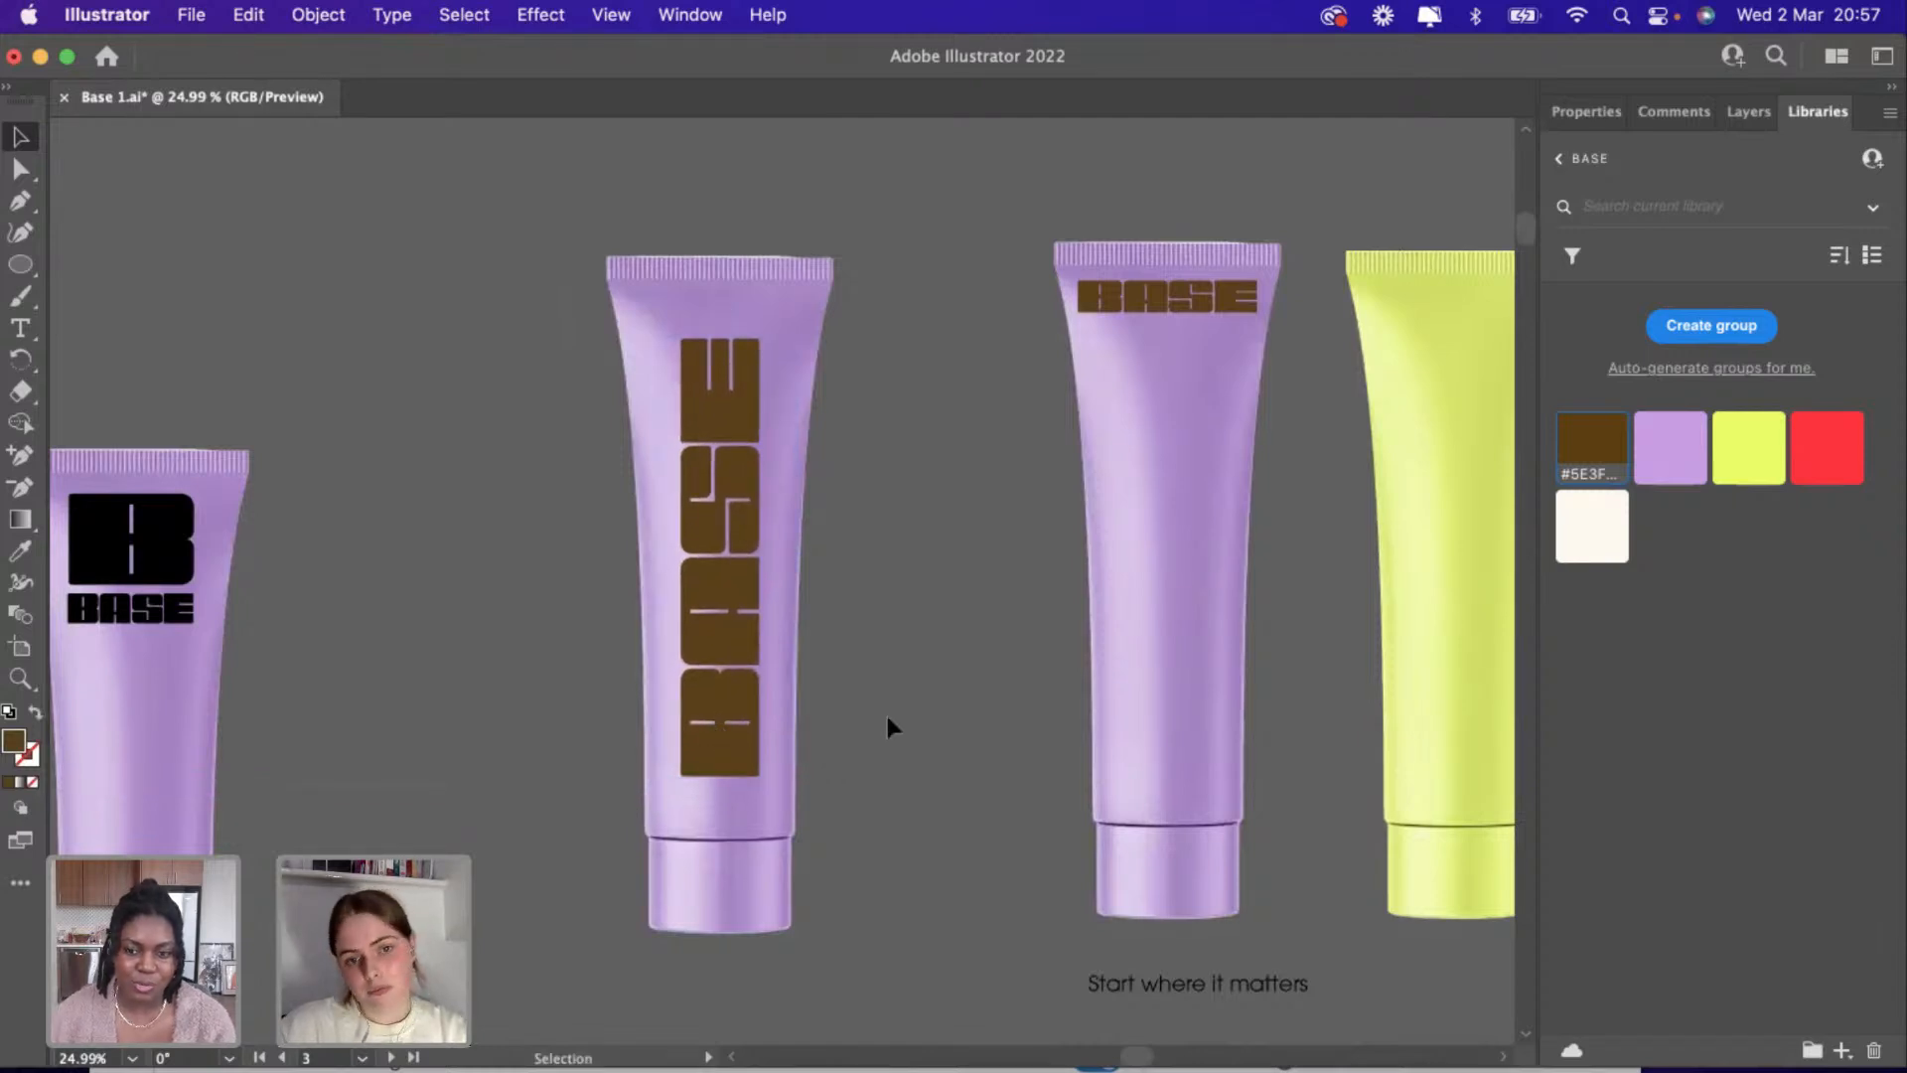
Place the tagline between the two purple tubes, and enlarge the SPF 30 text above the vertical BASE wordmark.
scroll(886, 712, "down", 5)
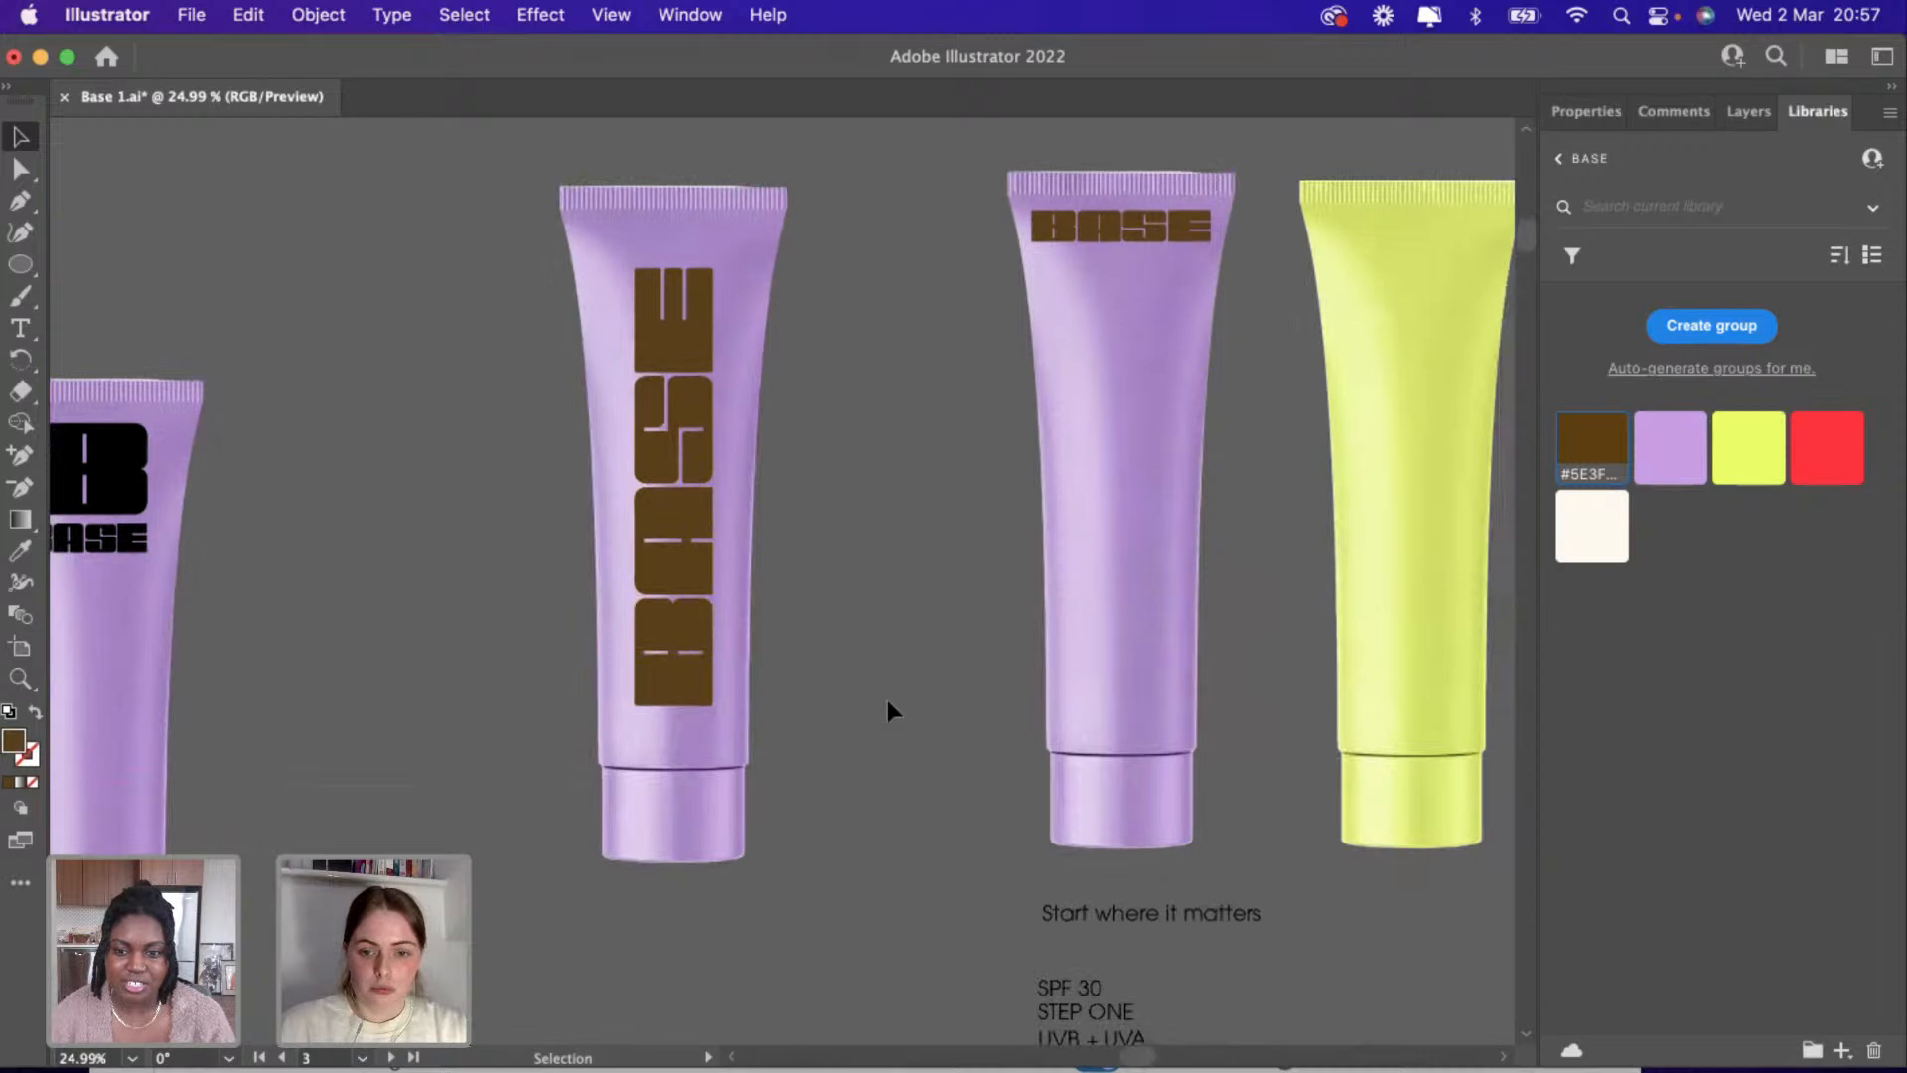
left_click_drag(1059, 906, 730, 872)
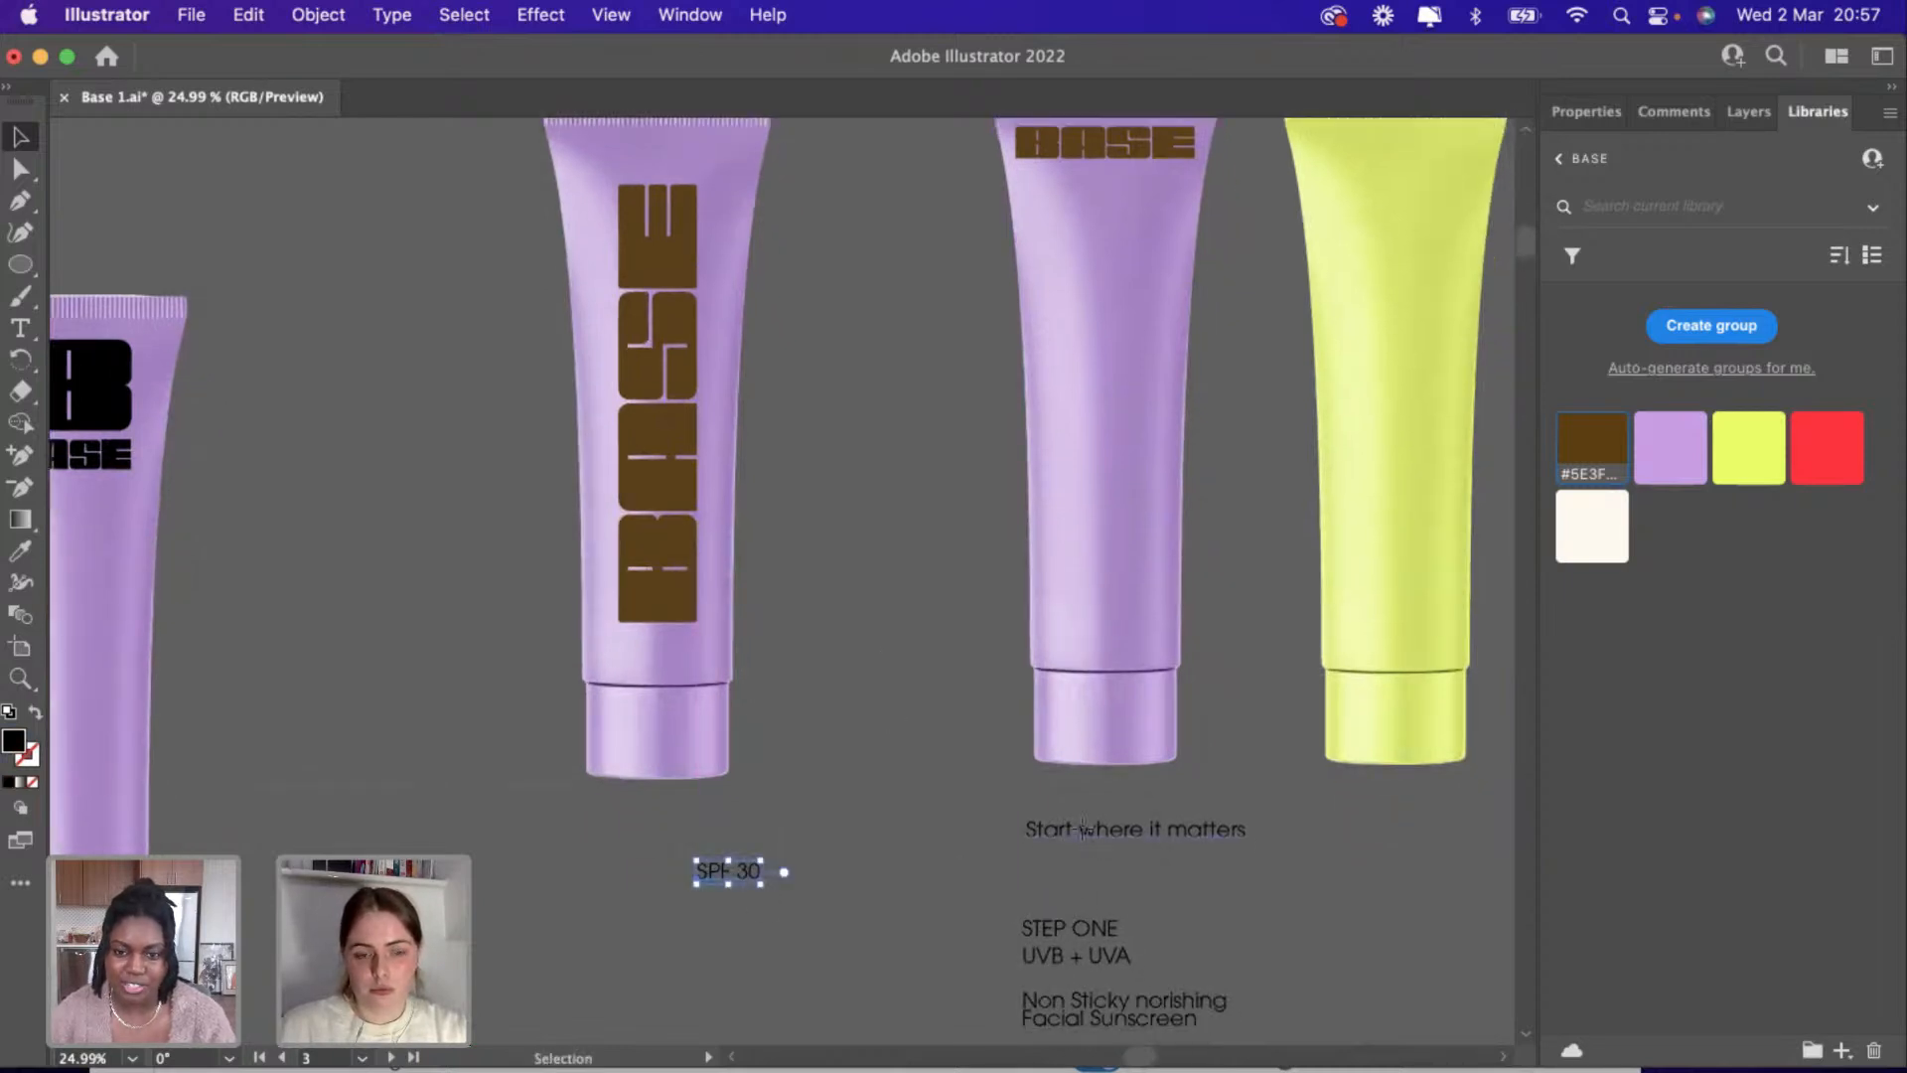
left_click_drag(1084, 830, 872, 623)
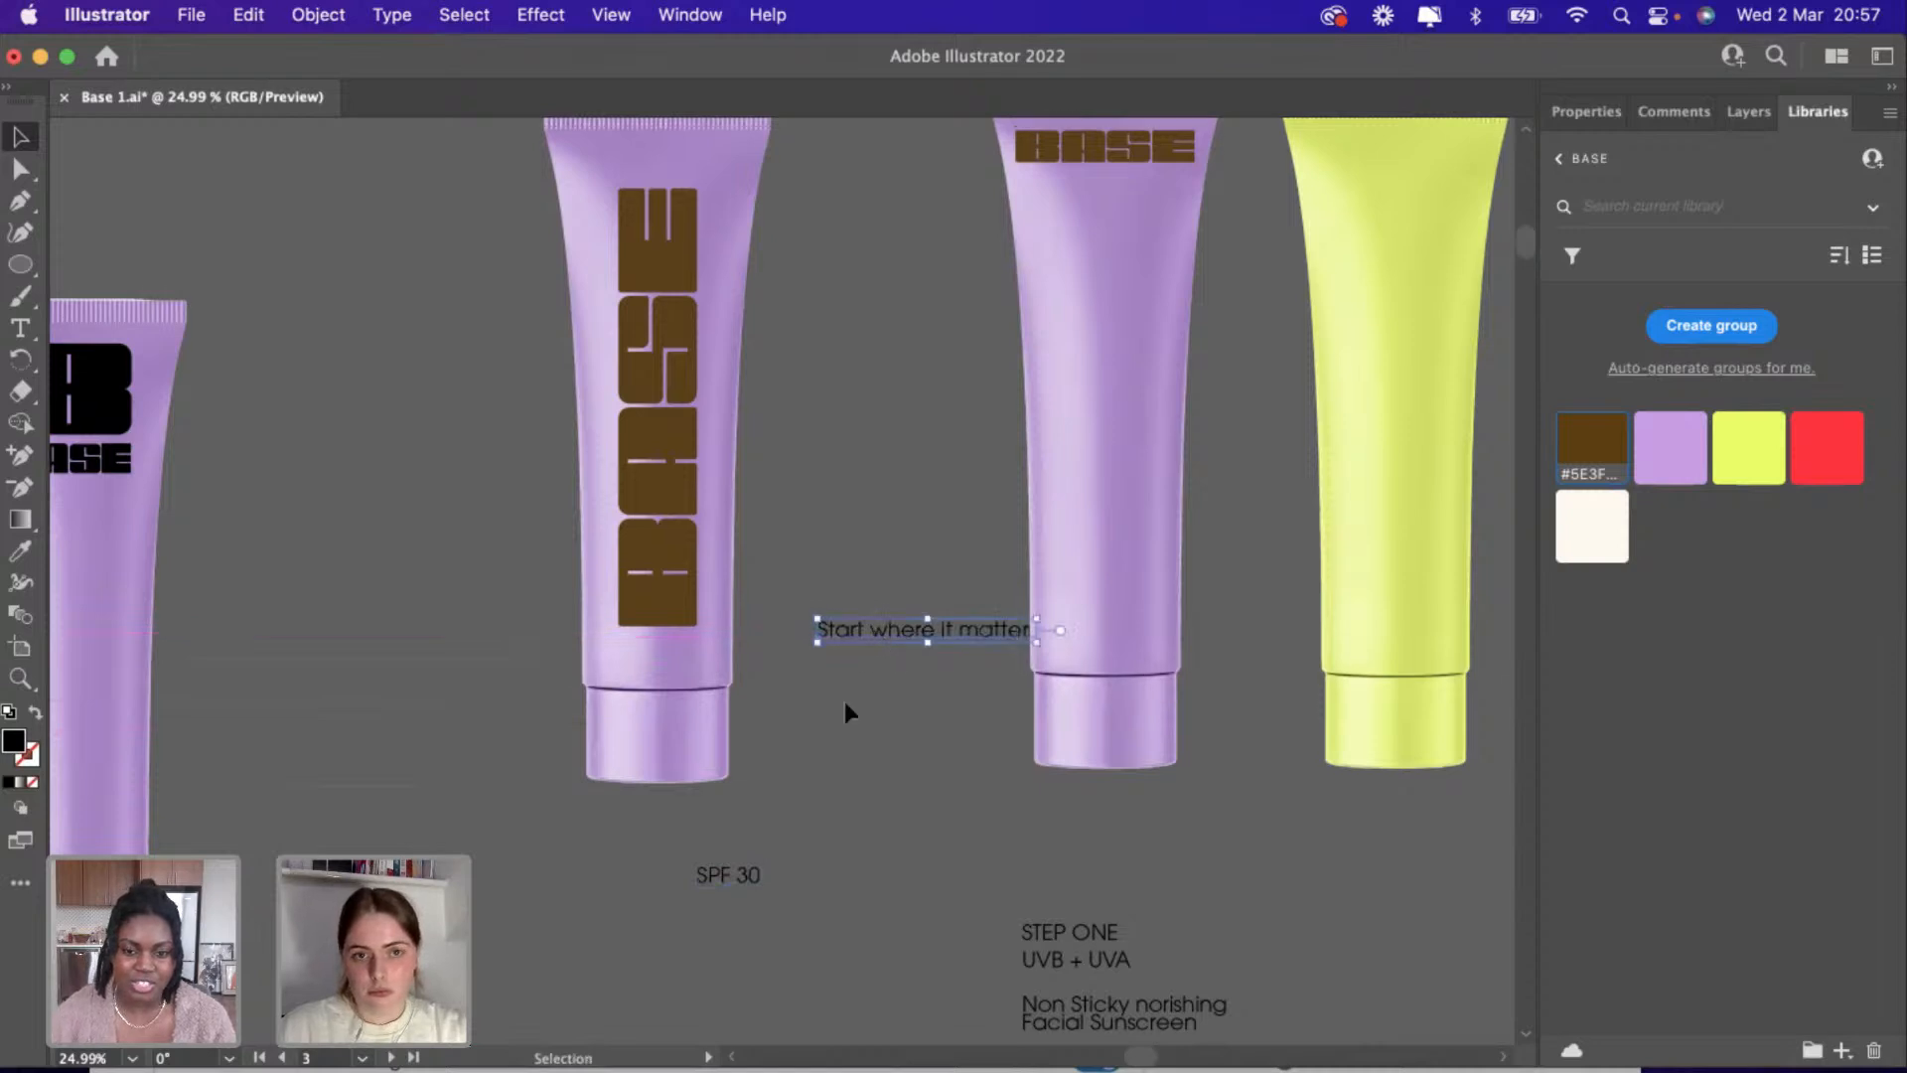
scroll(801, 874, "up", 2)
left_click(765, 953)
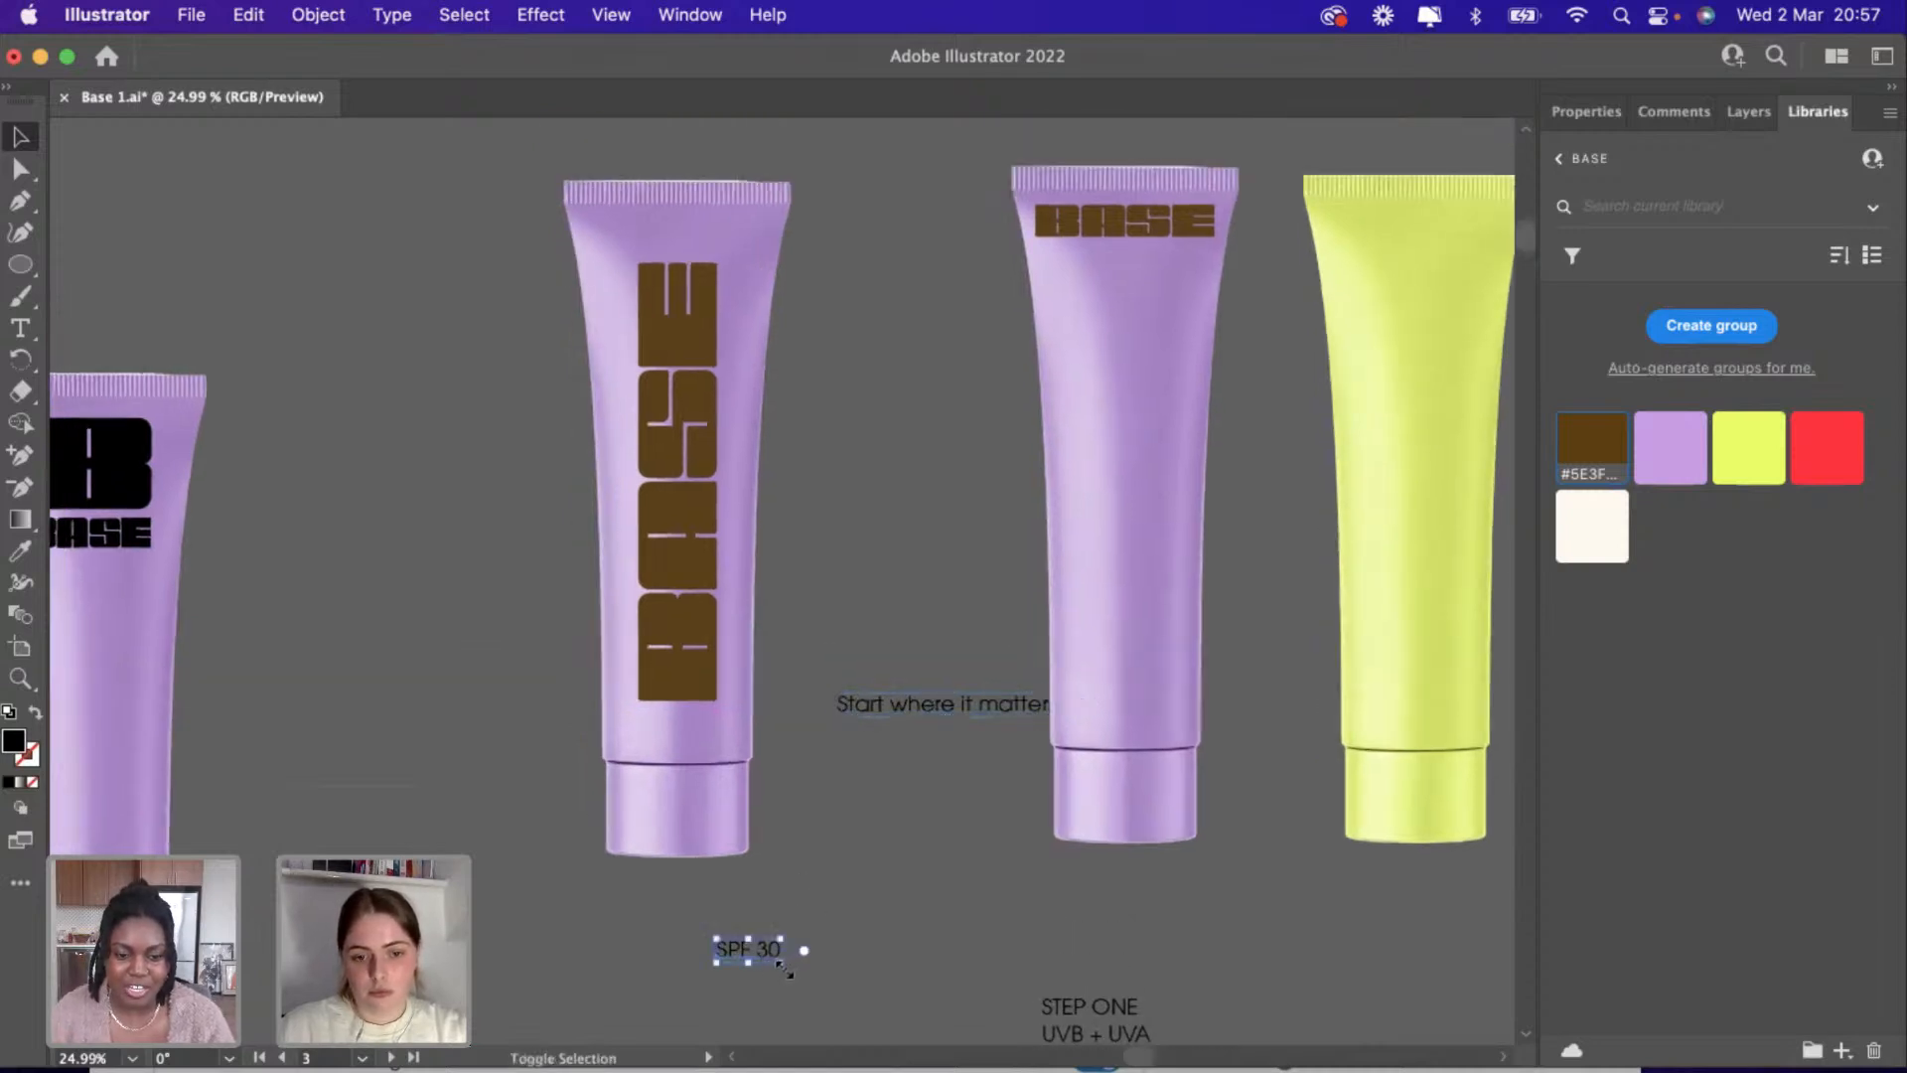
left_click_drag(785, 971, 710, 249)
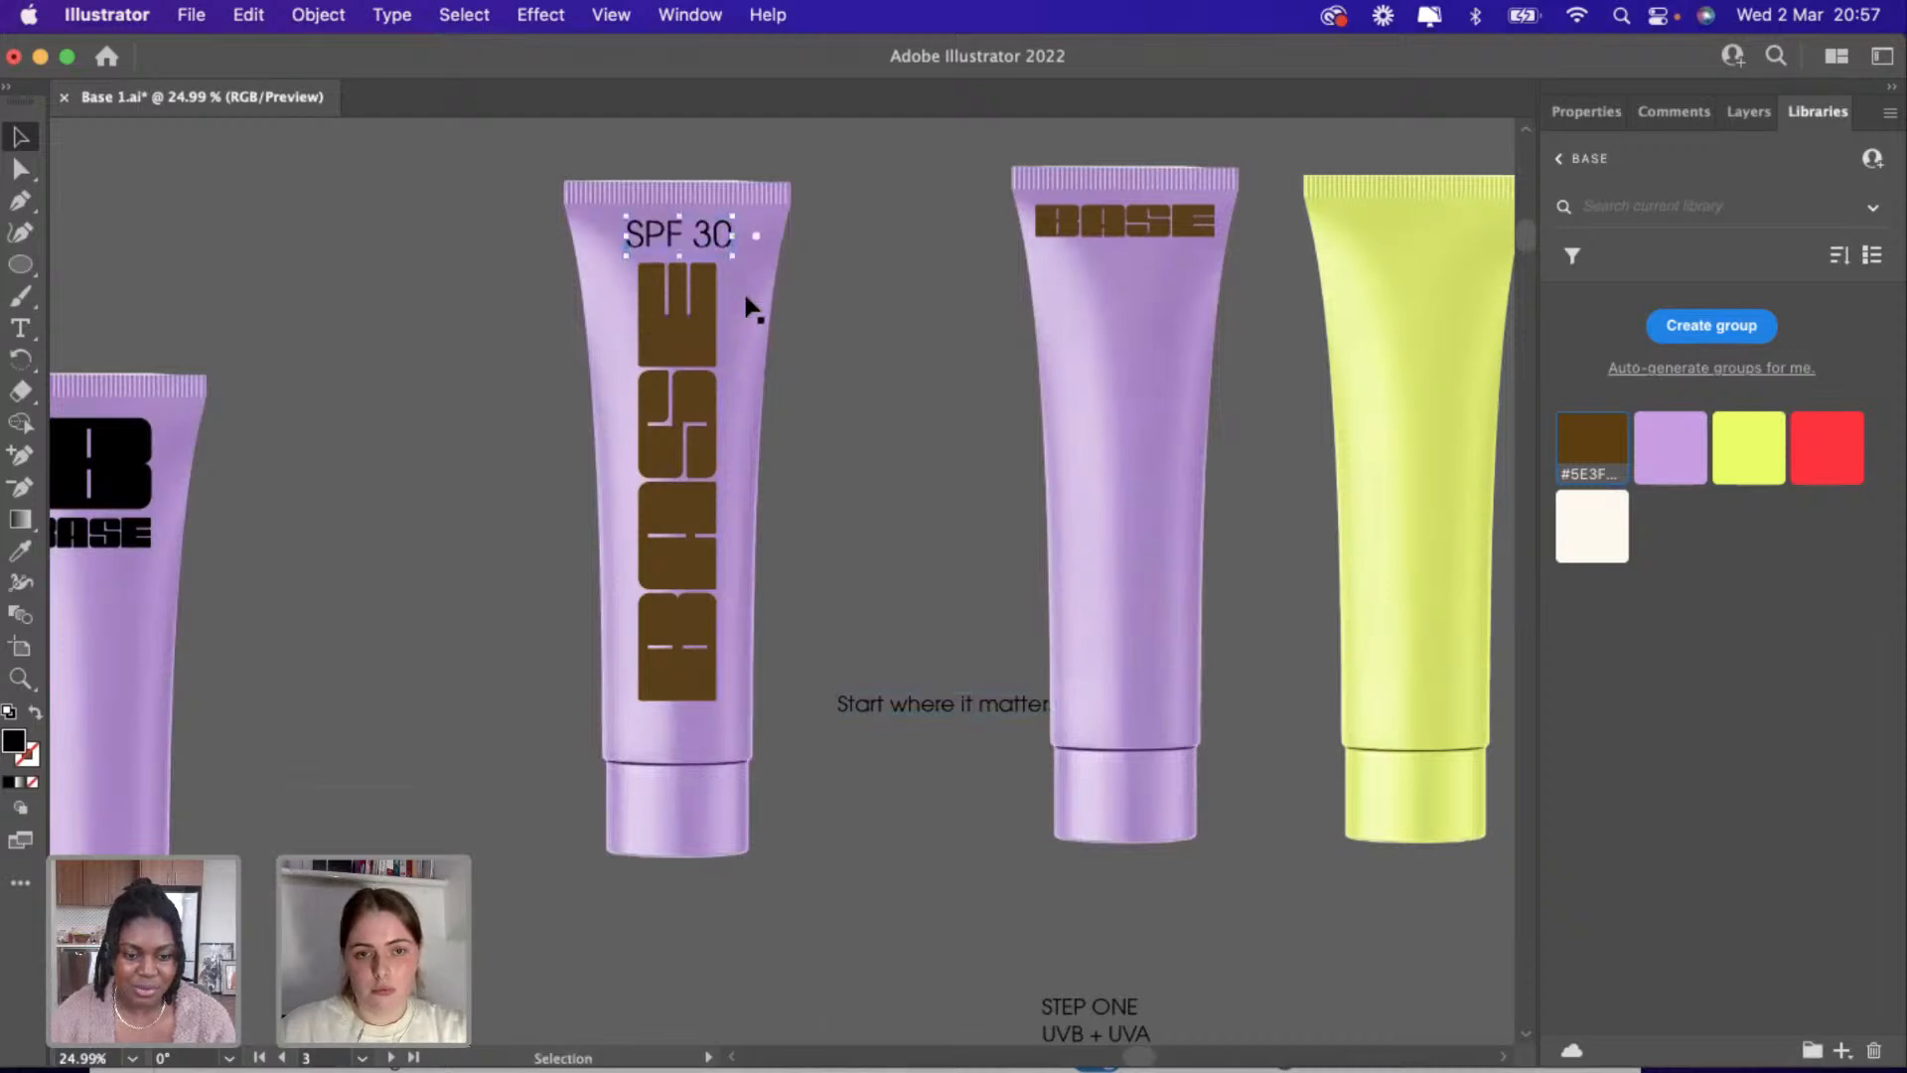
Shrink the SPF 30 text above the vertical BASE wordmark and recolour it in the library's brown.
scroll(749, 307, "up", 5)
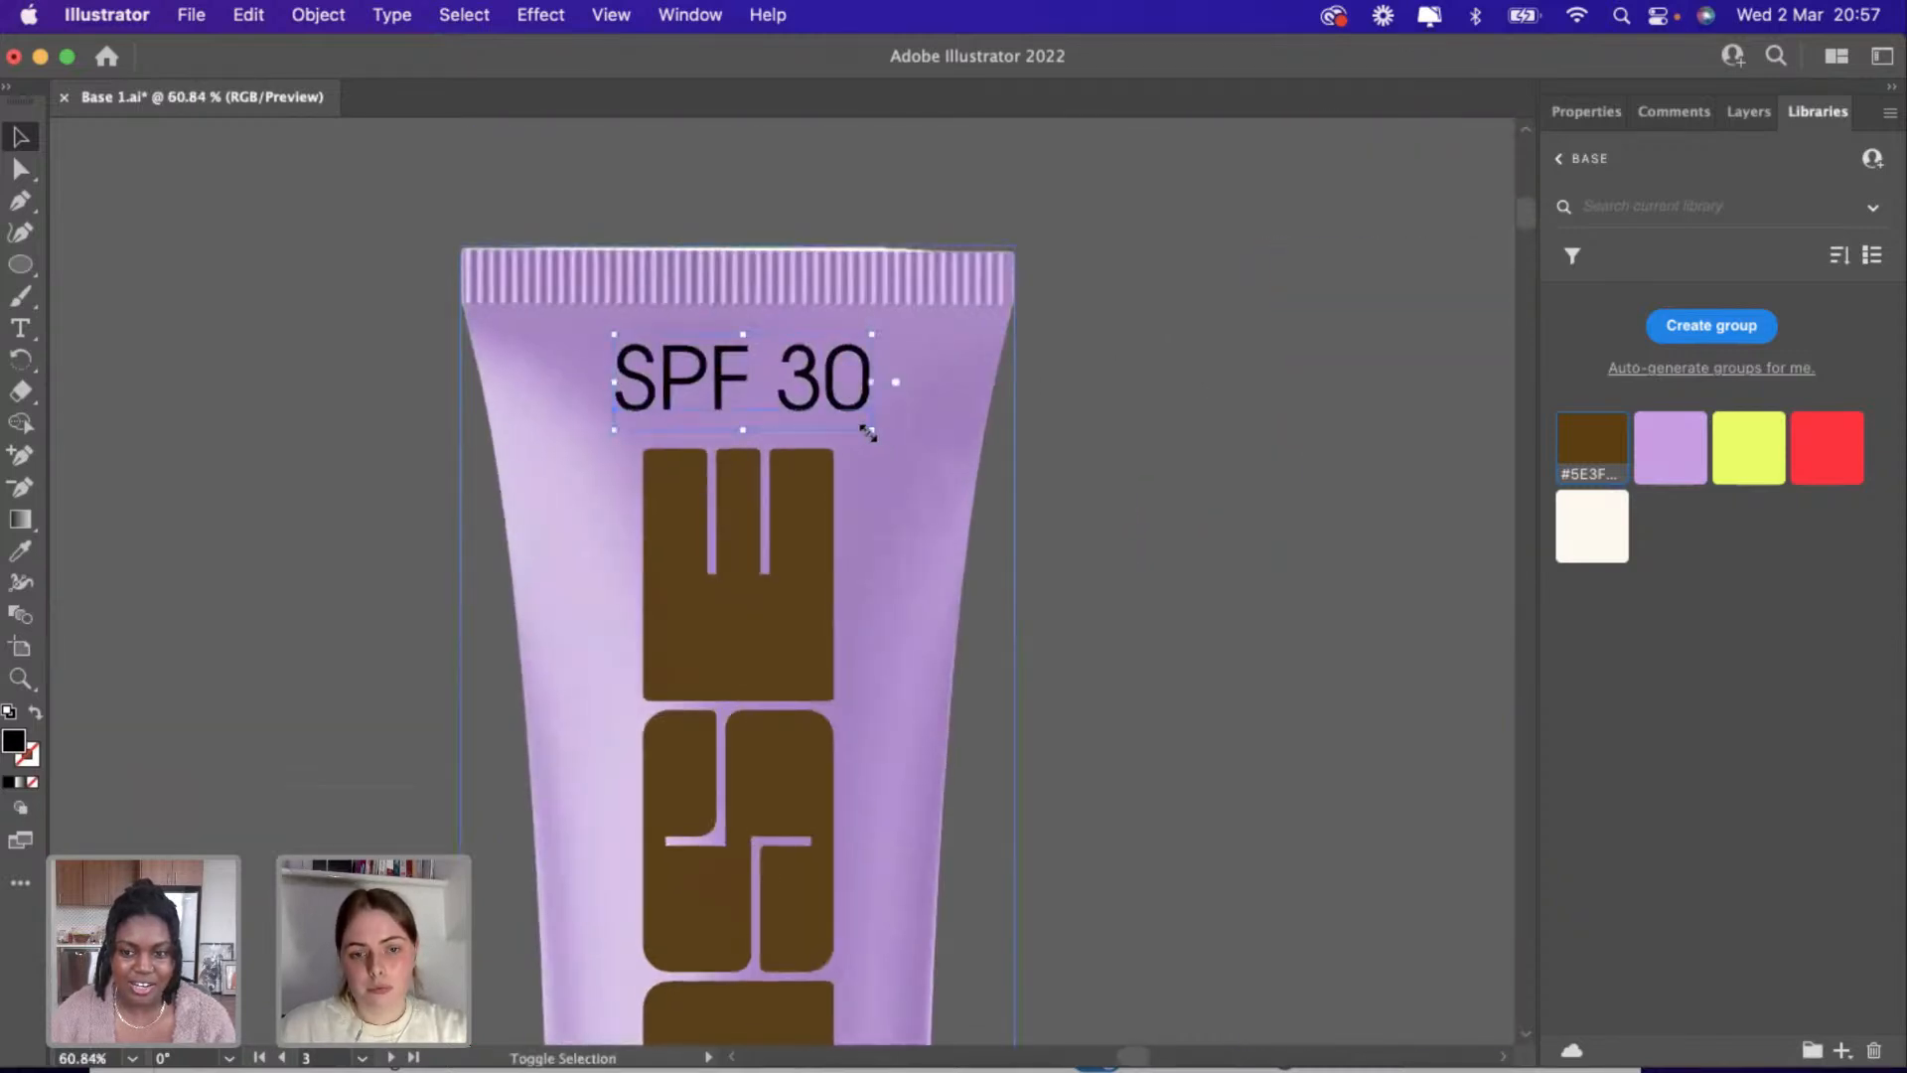
left_click_drag(867, 433, 757, 400)
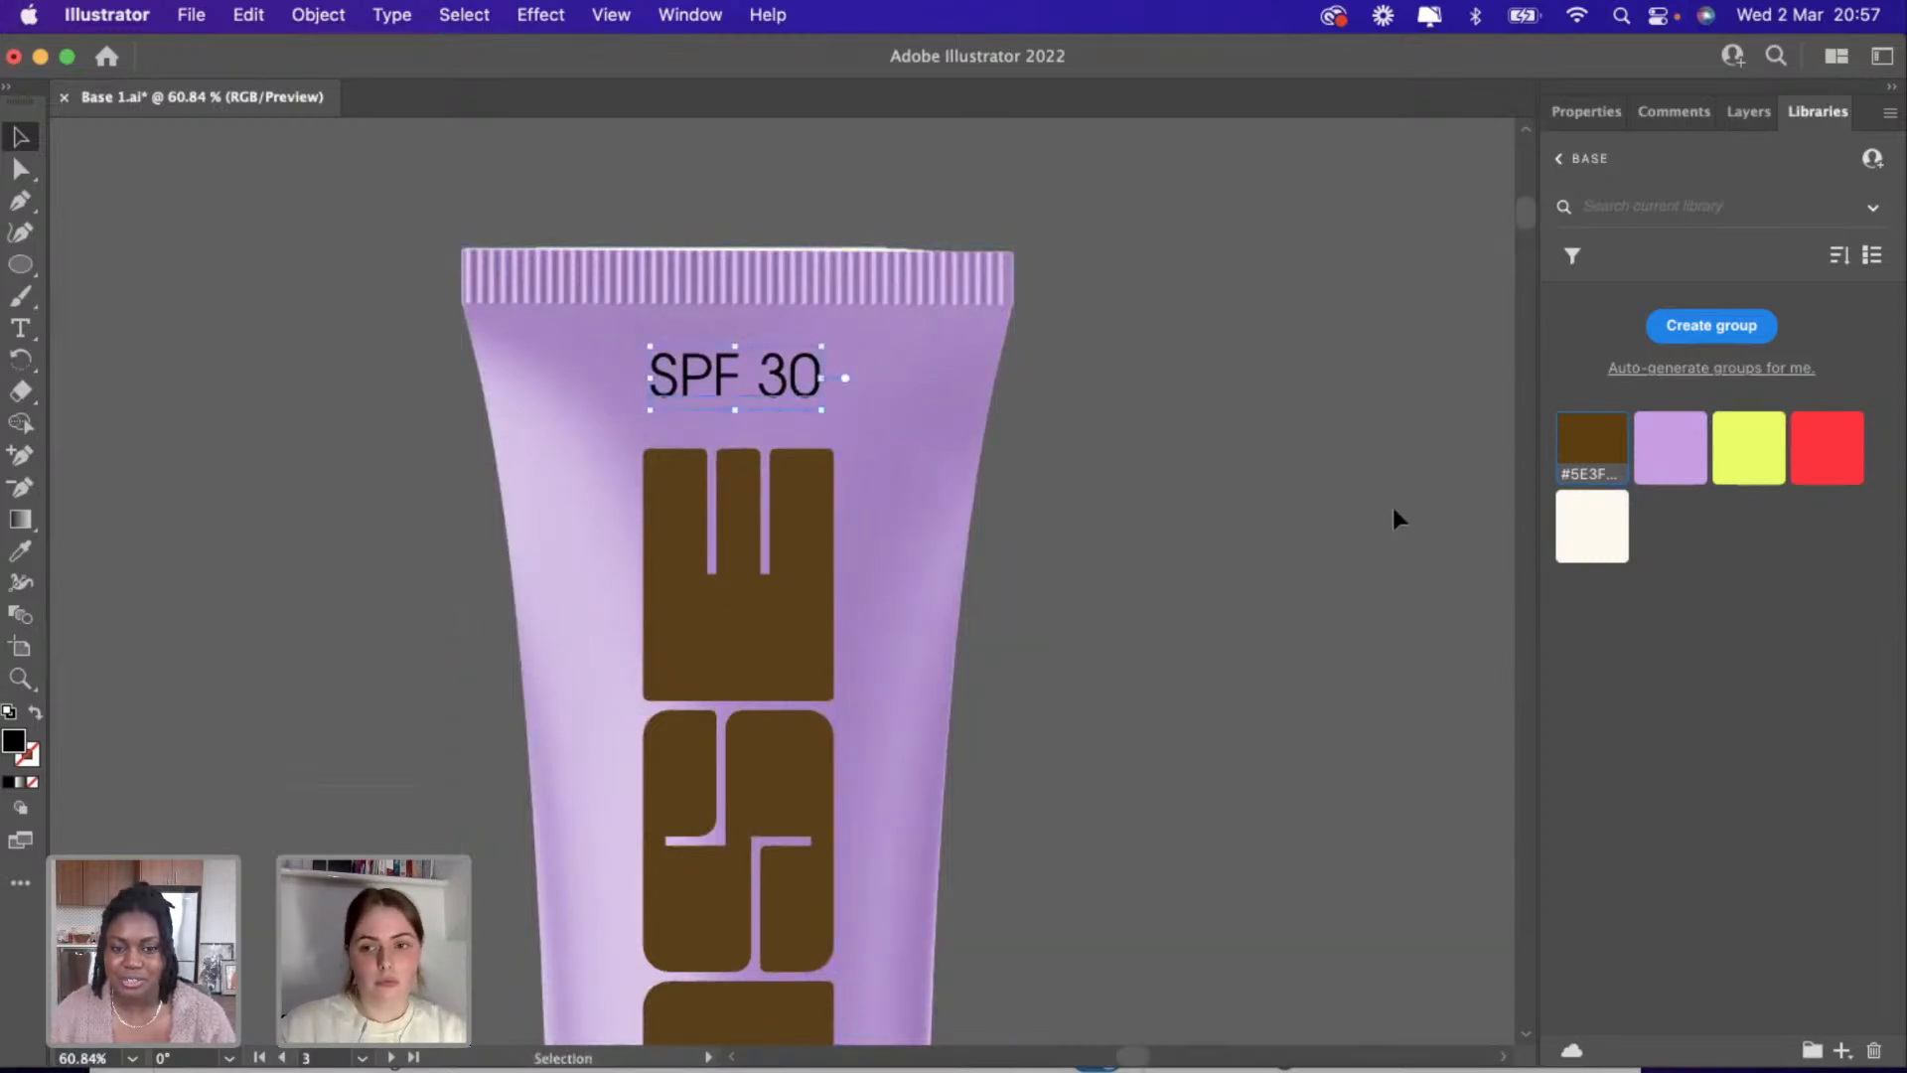
left_click(1590, 437)
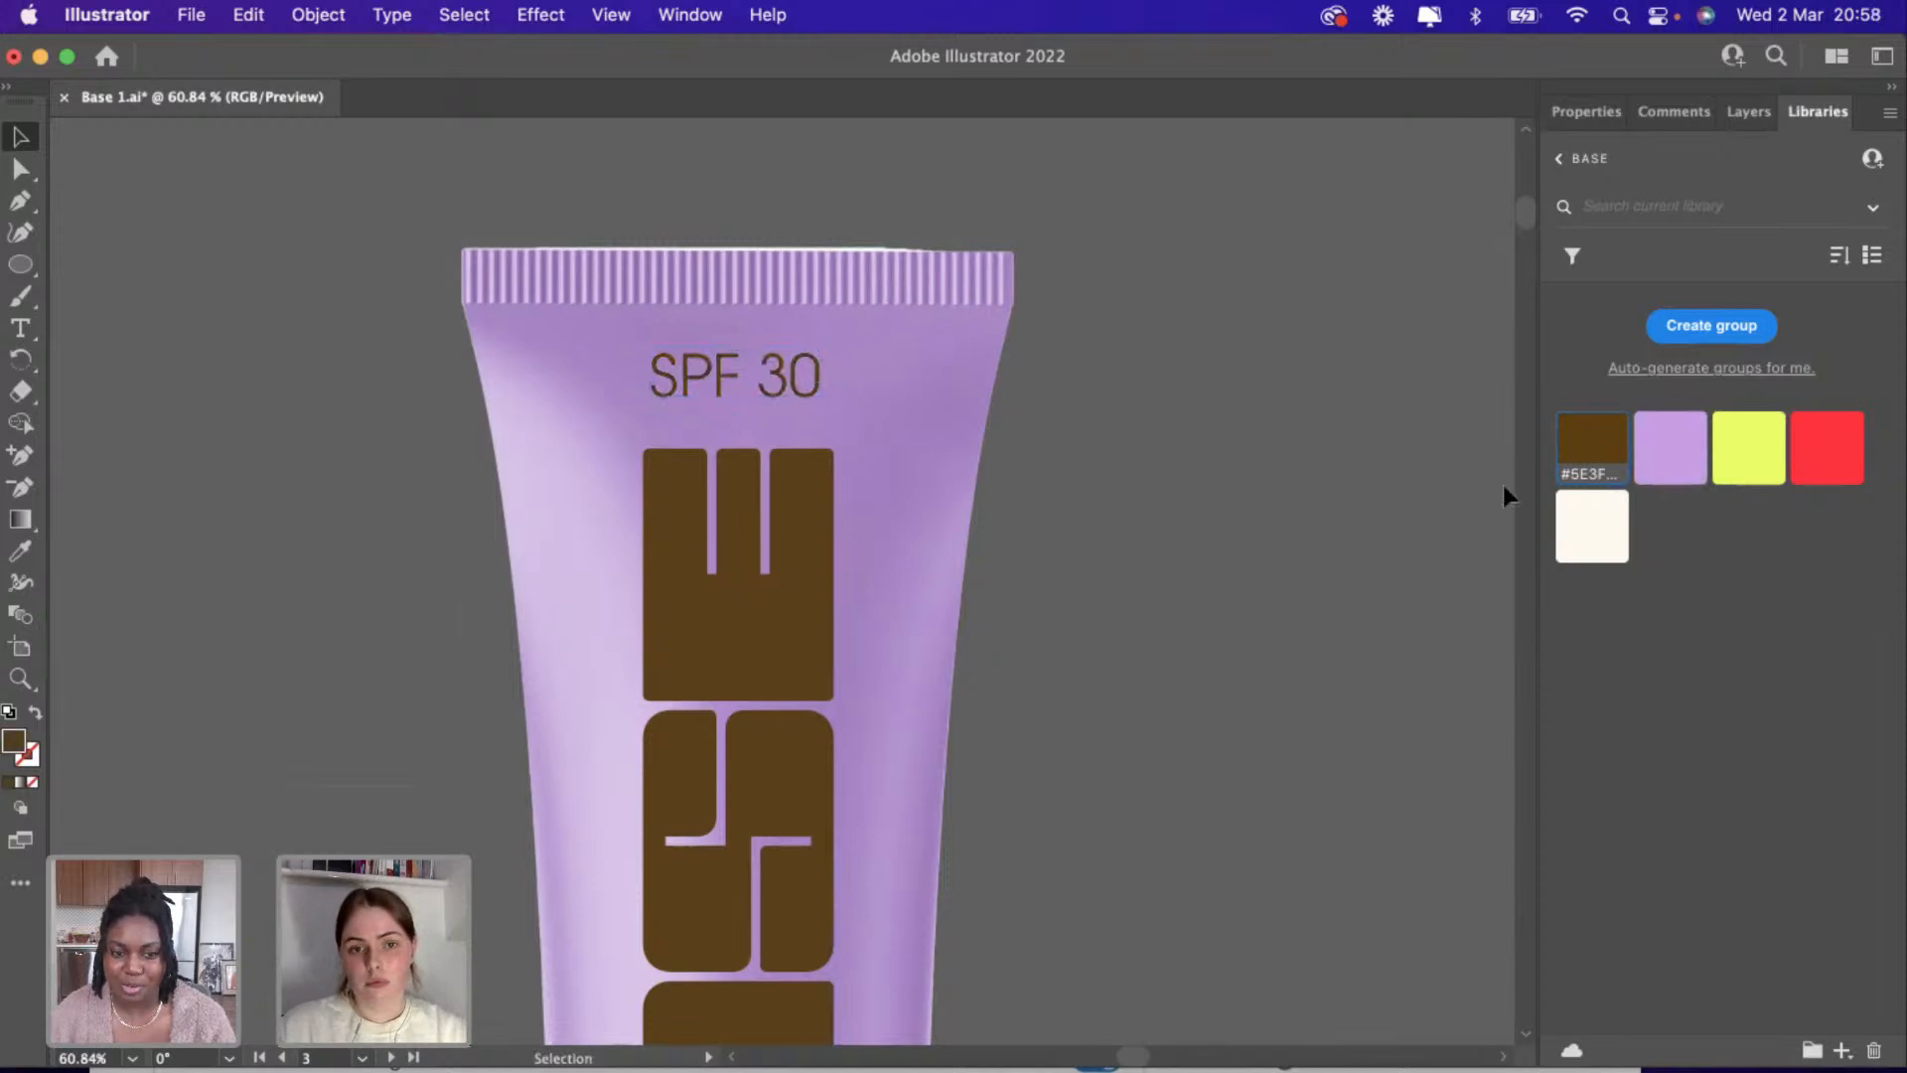
Reduce the brown SPF 30 text a little further, keeping it centred above the vertical wordmark.
scroll(711, 546, "down", 5)
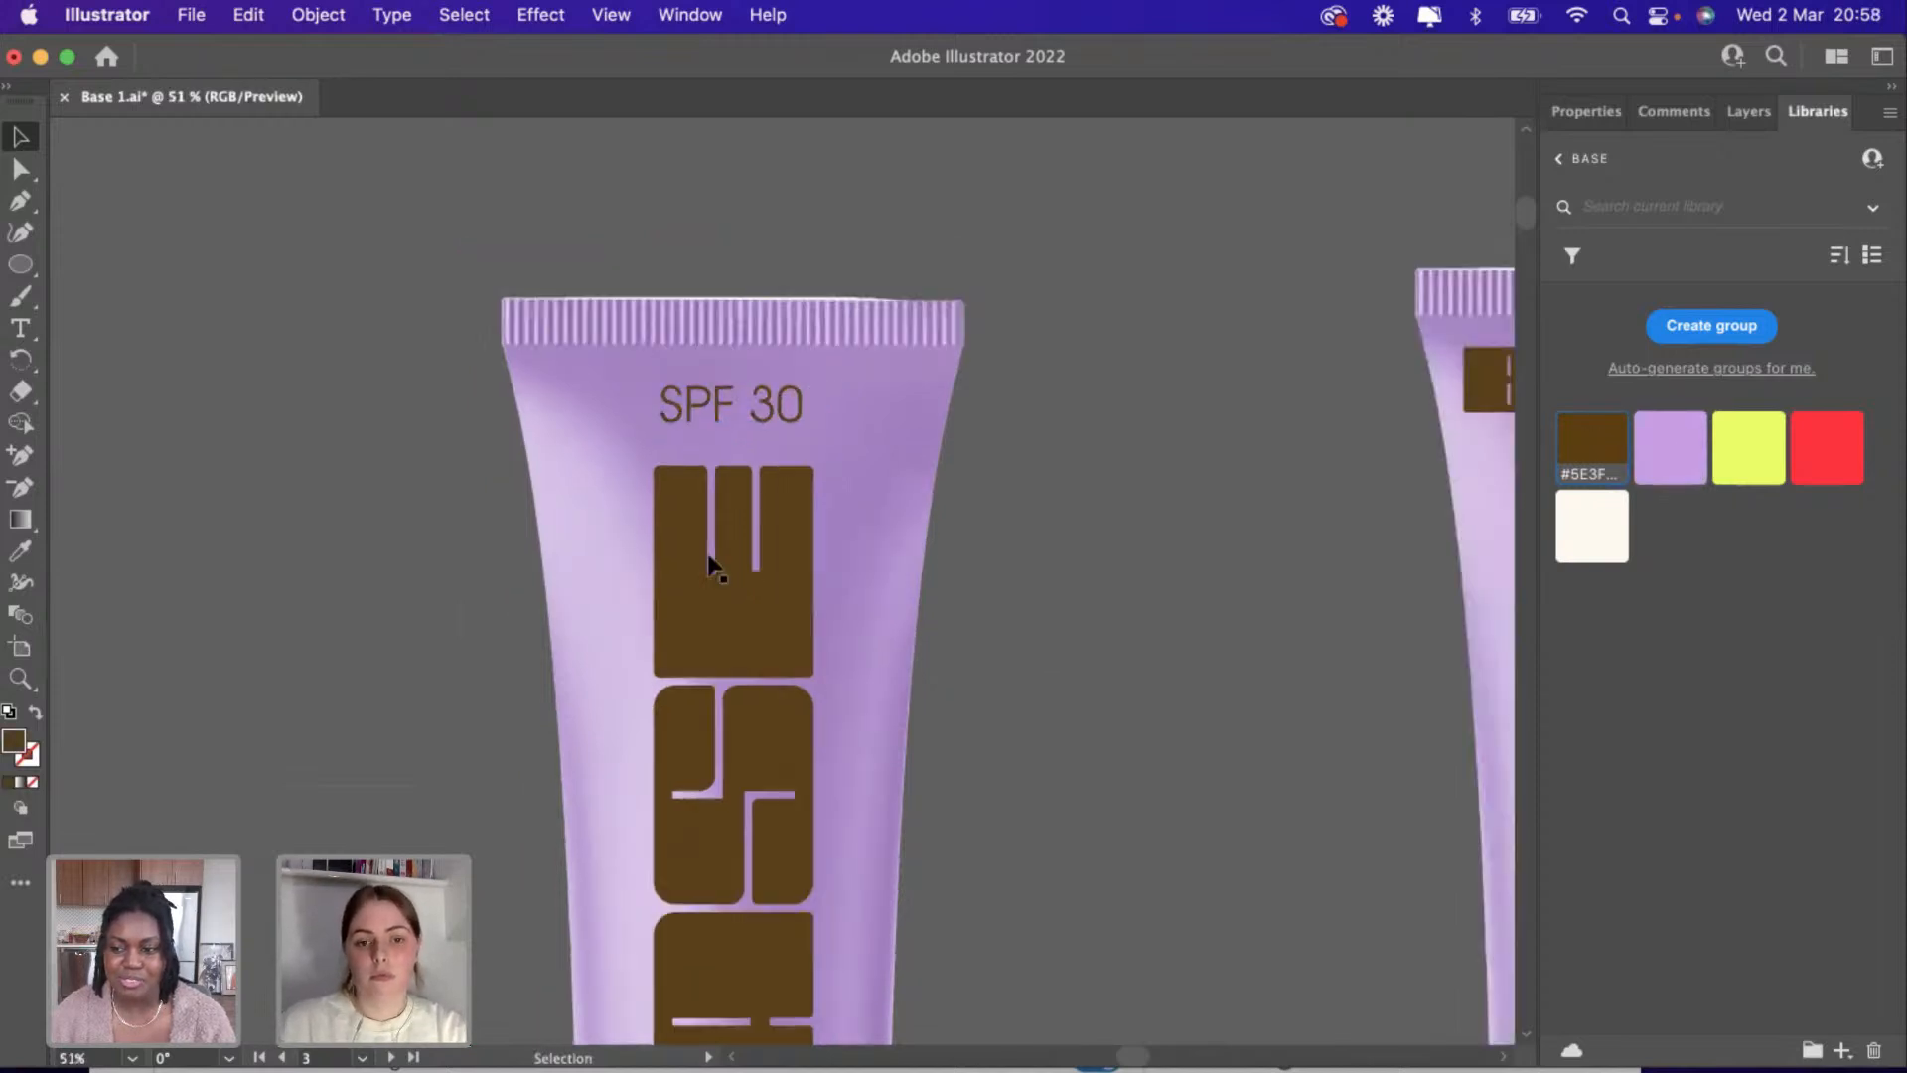
scroll(708, 556, "up", 5)
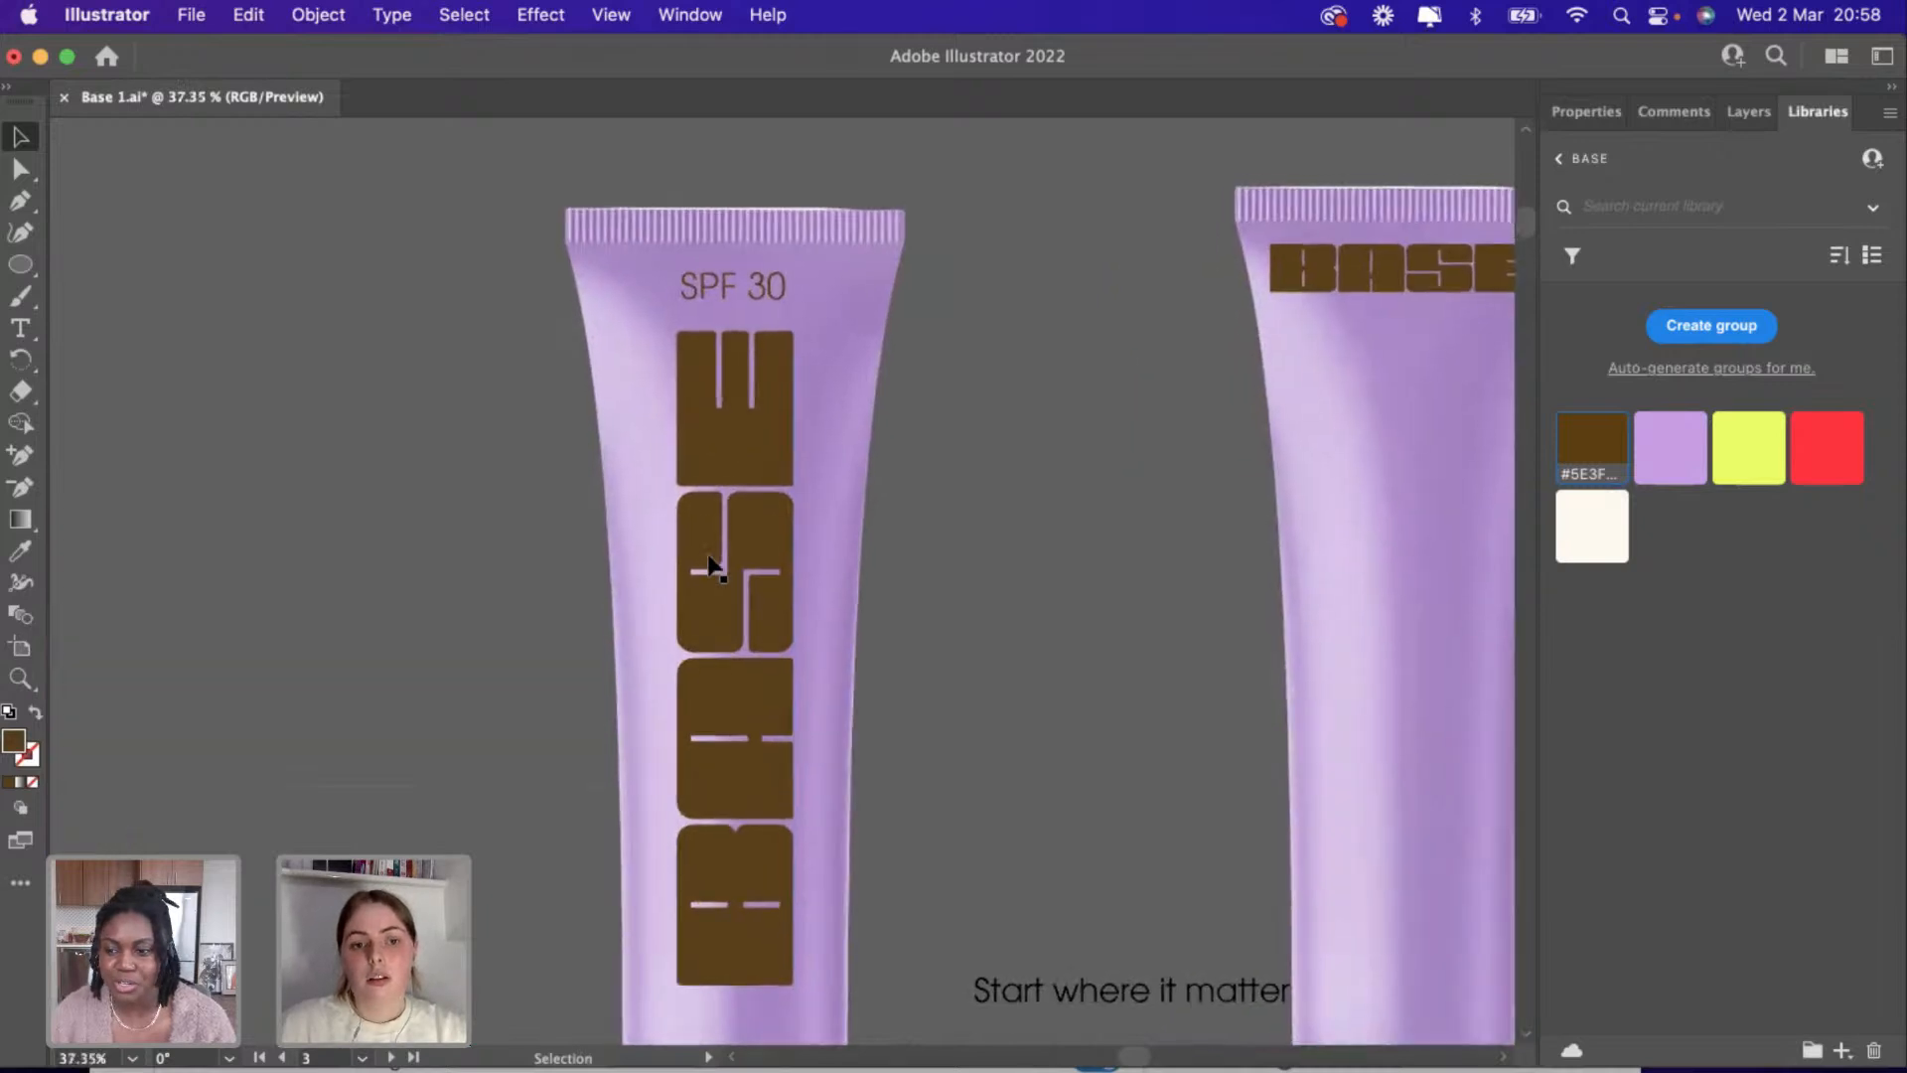
left_click(810, 371)
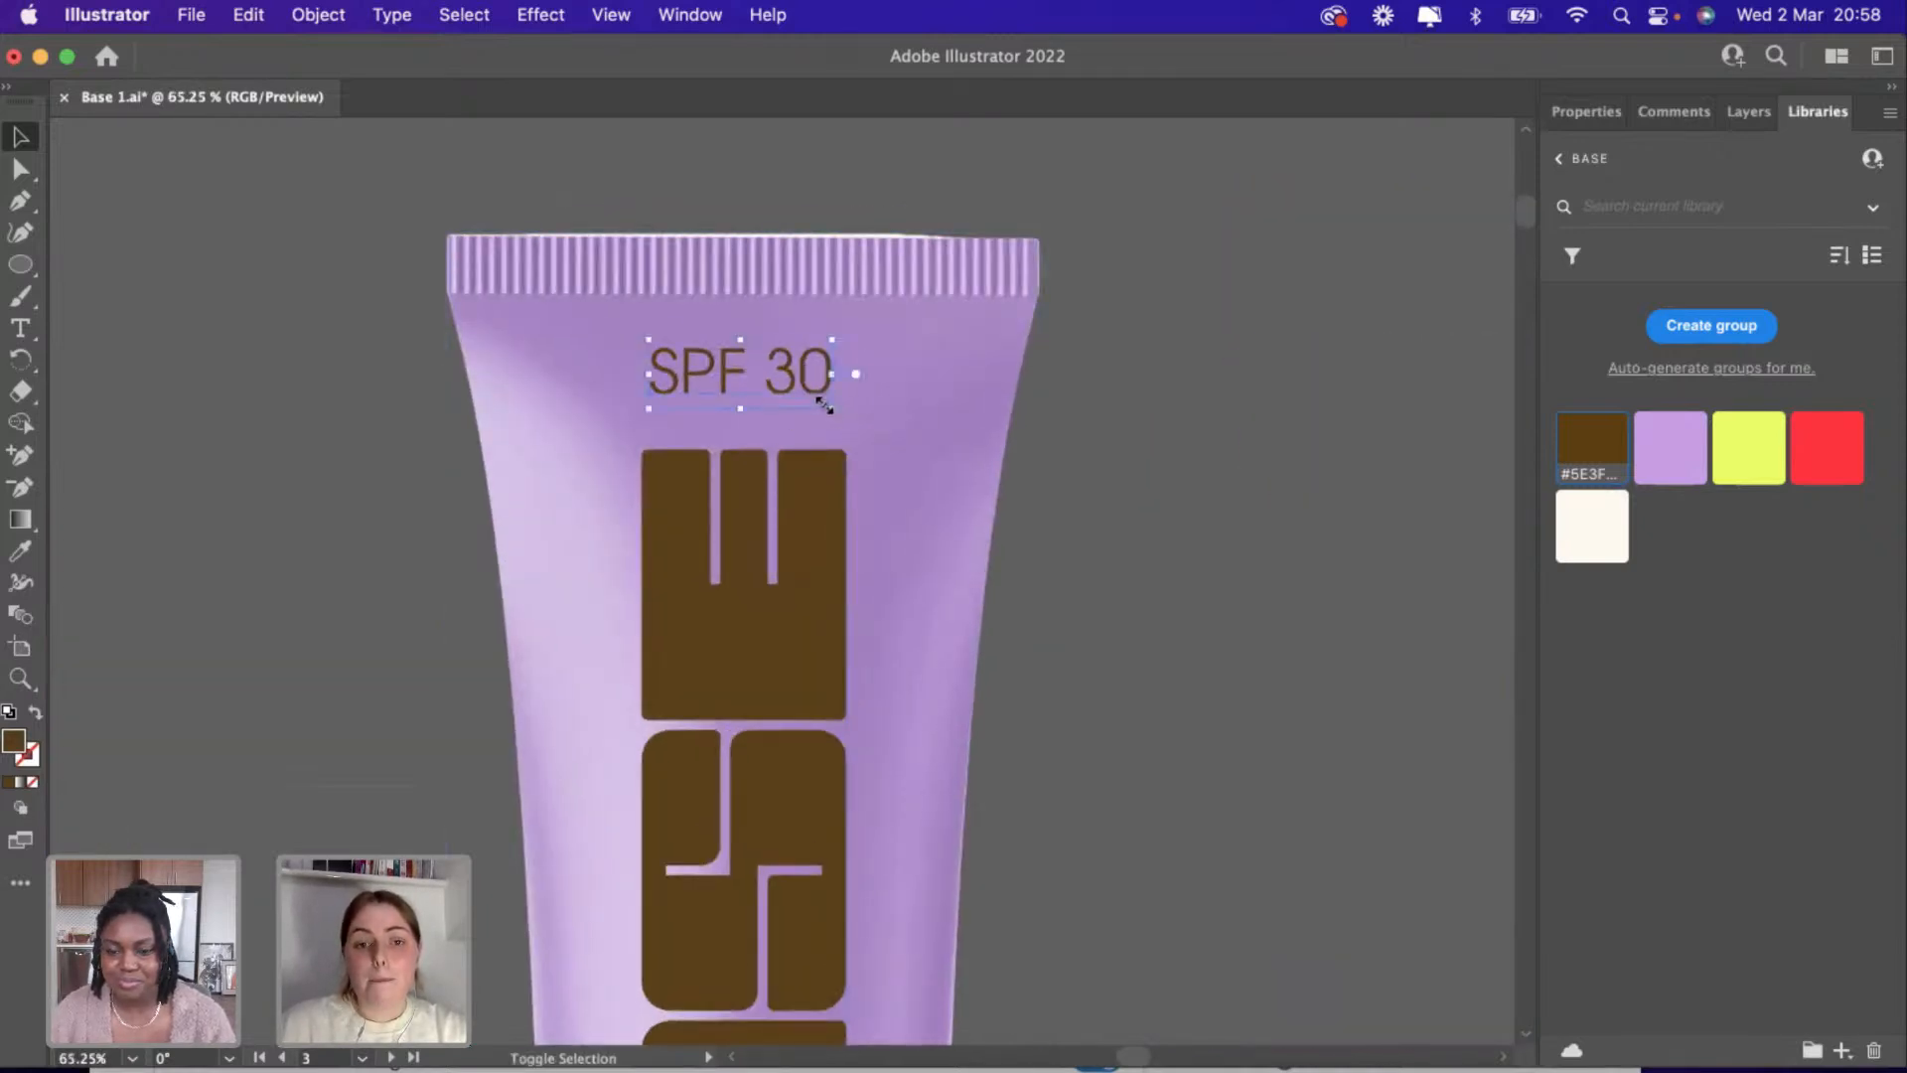
left_click_drag(822, 403, 792, 381)
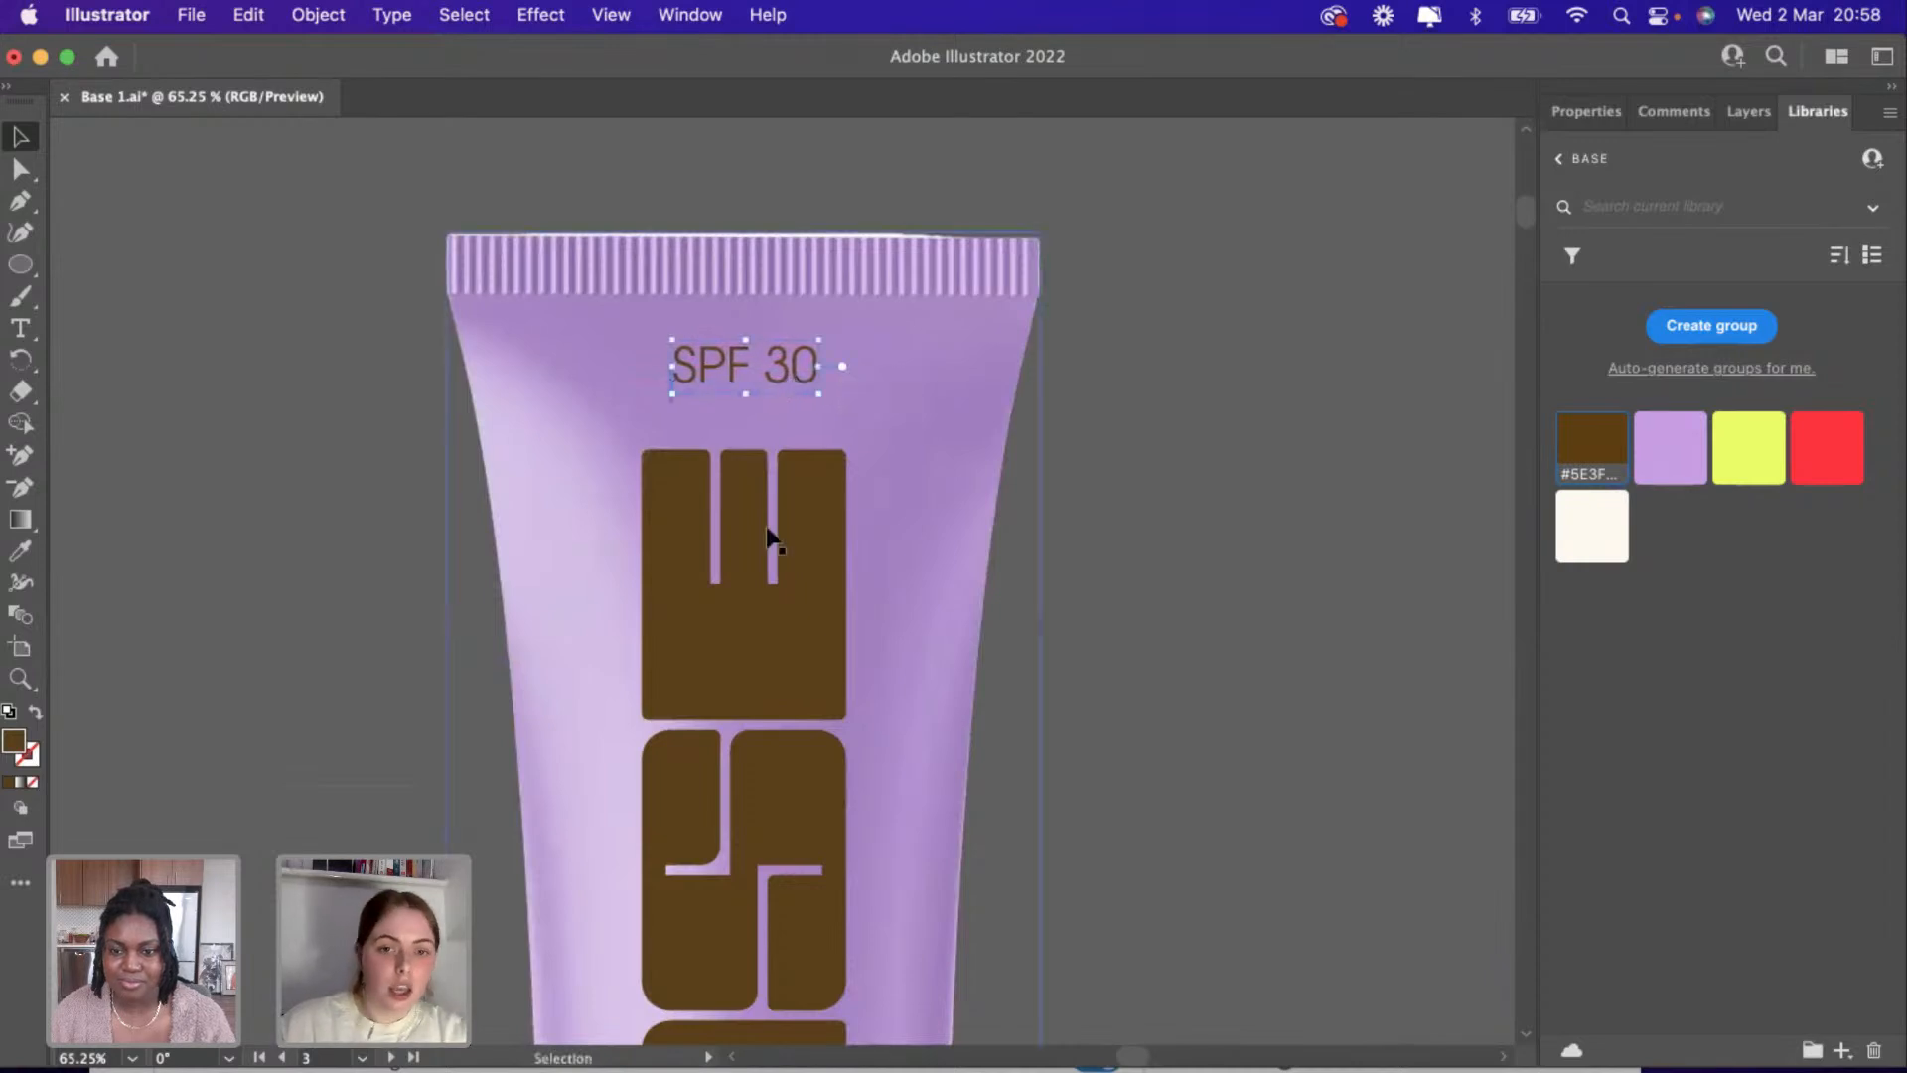
Align the SPF 30 text and vertical wordmark on their horizontal centres, and nudge the wordmark right to sit centred beneath the text.
left_click(737, 540, "shift")
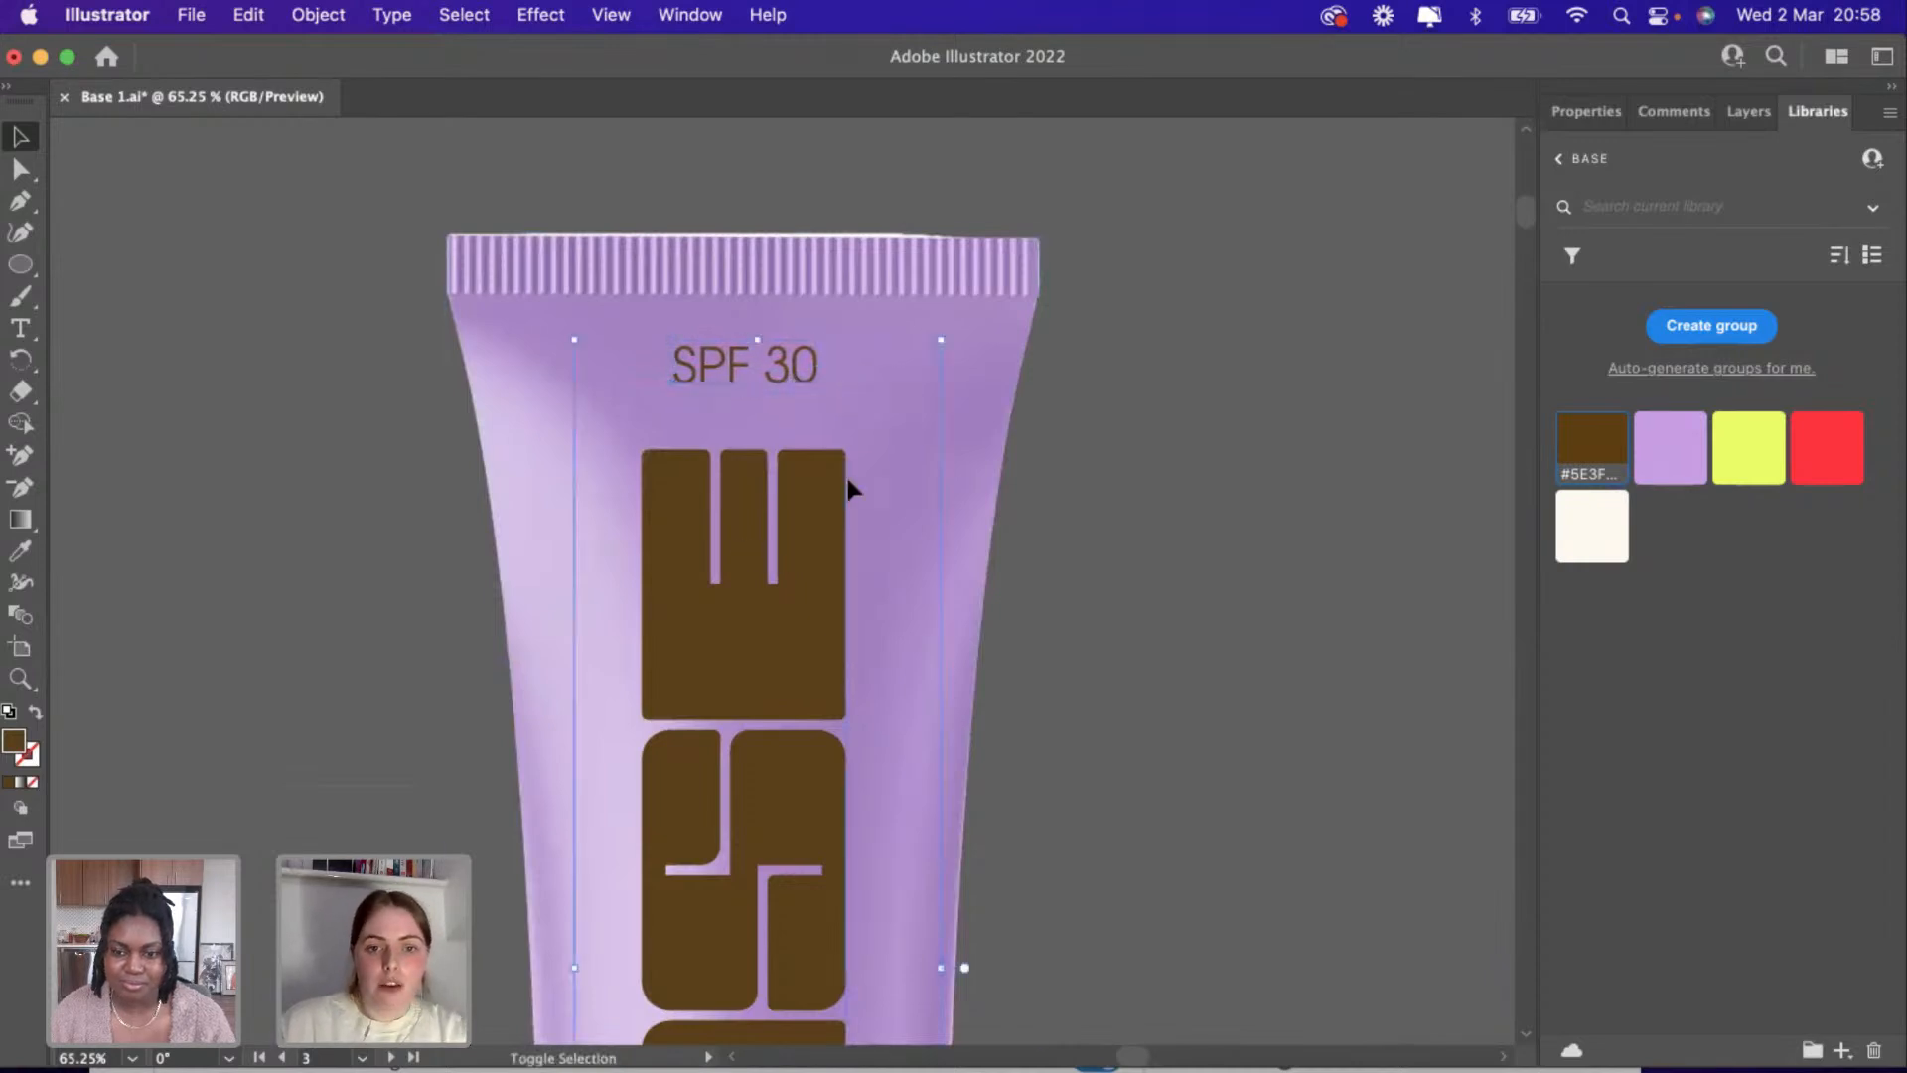
left_click(1586, 111)
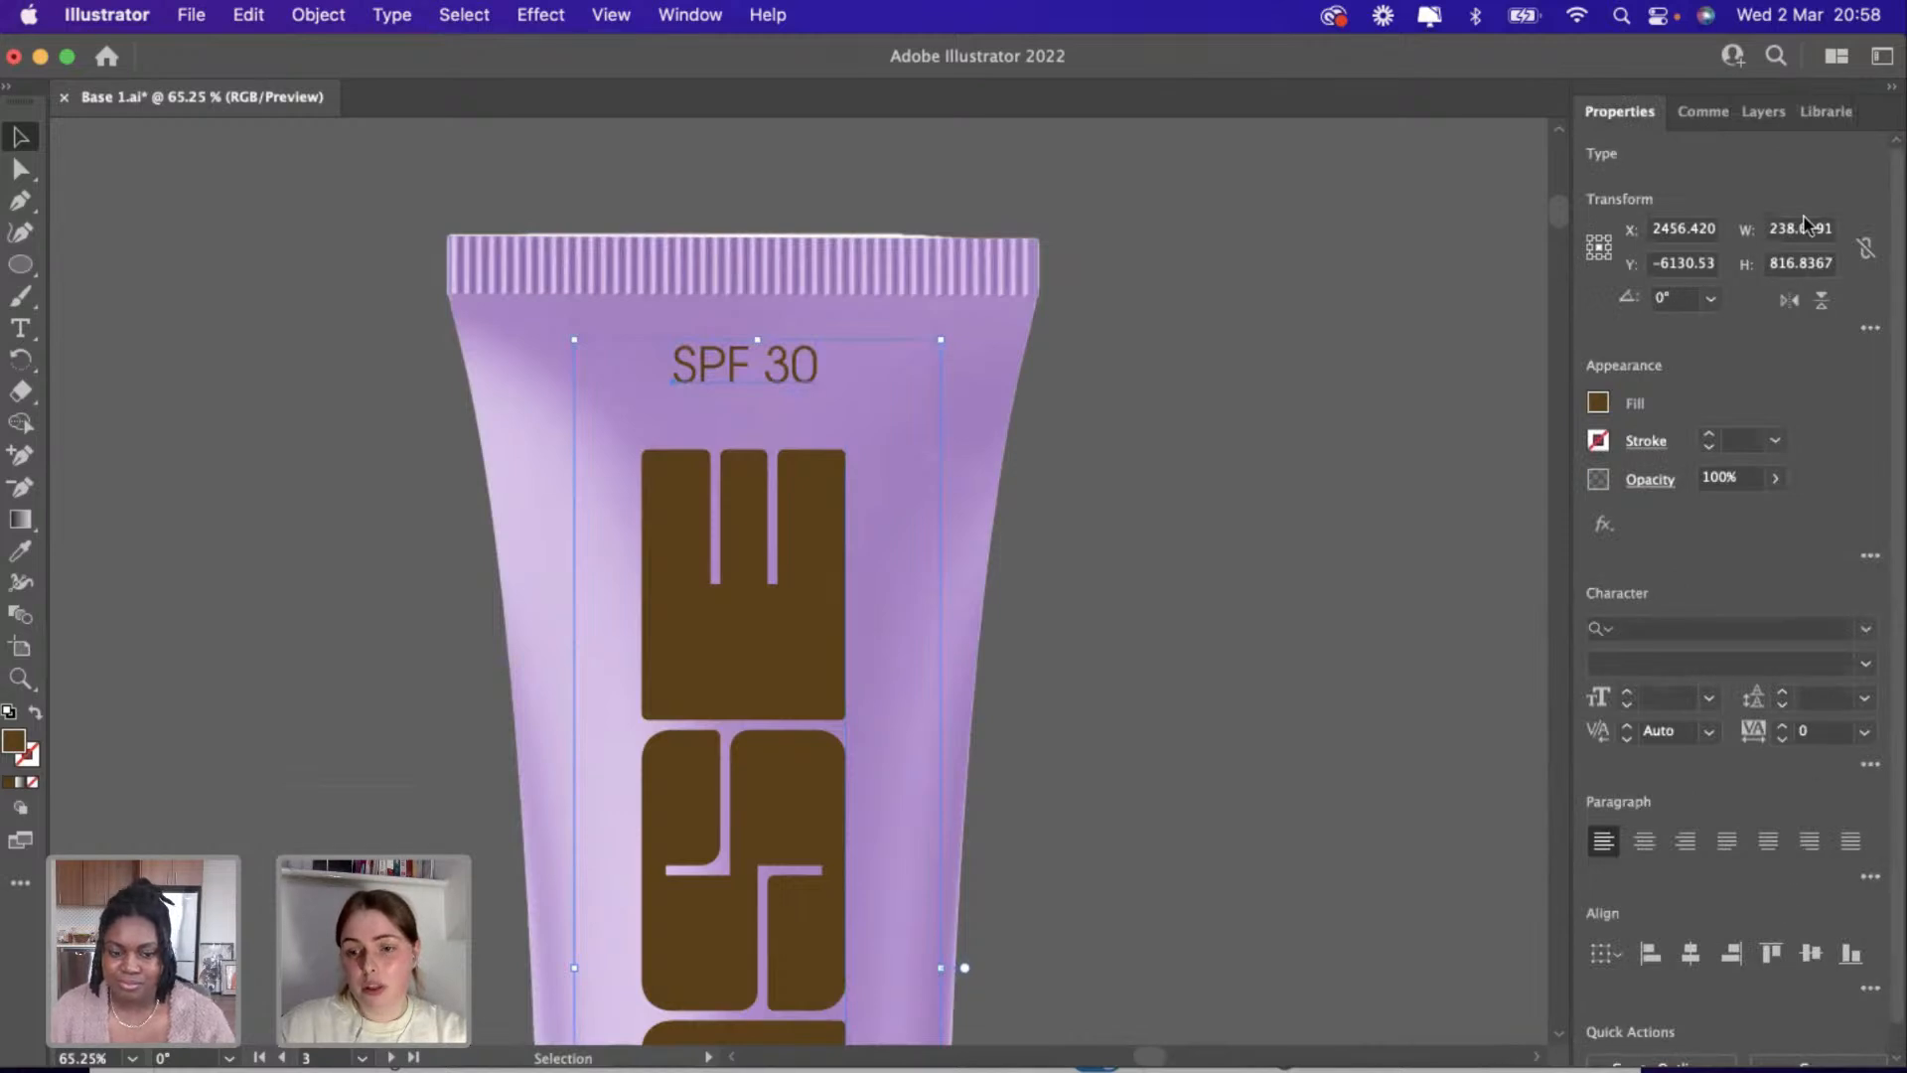
left_click(1691, 953)
left_click(1210, 794)
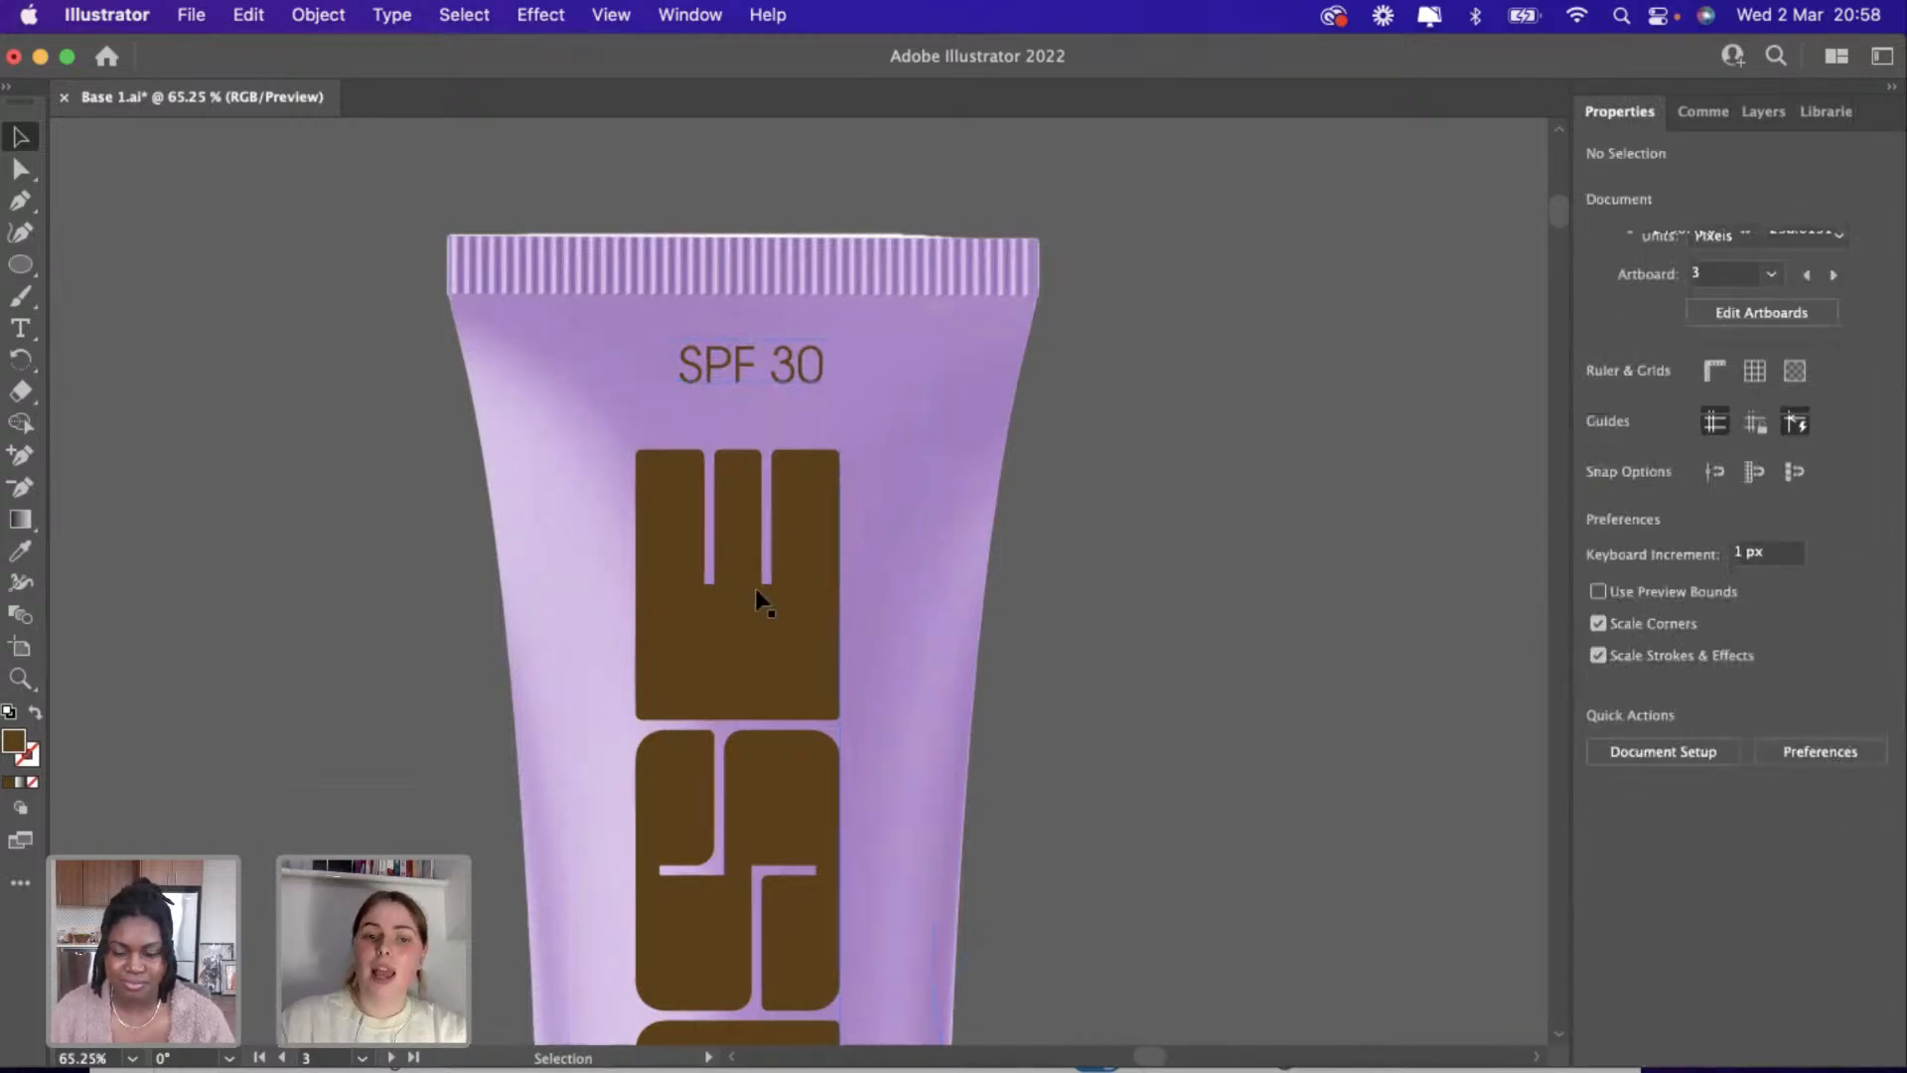
left_click_drag(756, 589, 769, 593)
left_click(1170, 566)
Break the tagline "Start where it matters" into two lines after "where" and centre-align its paragraph.
scroll(1171, 569, "down", 3)
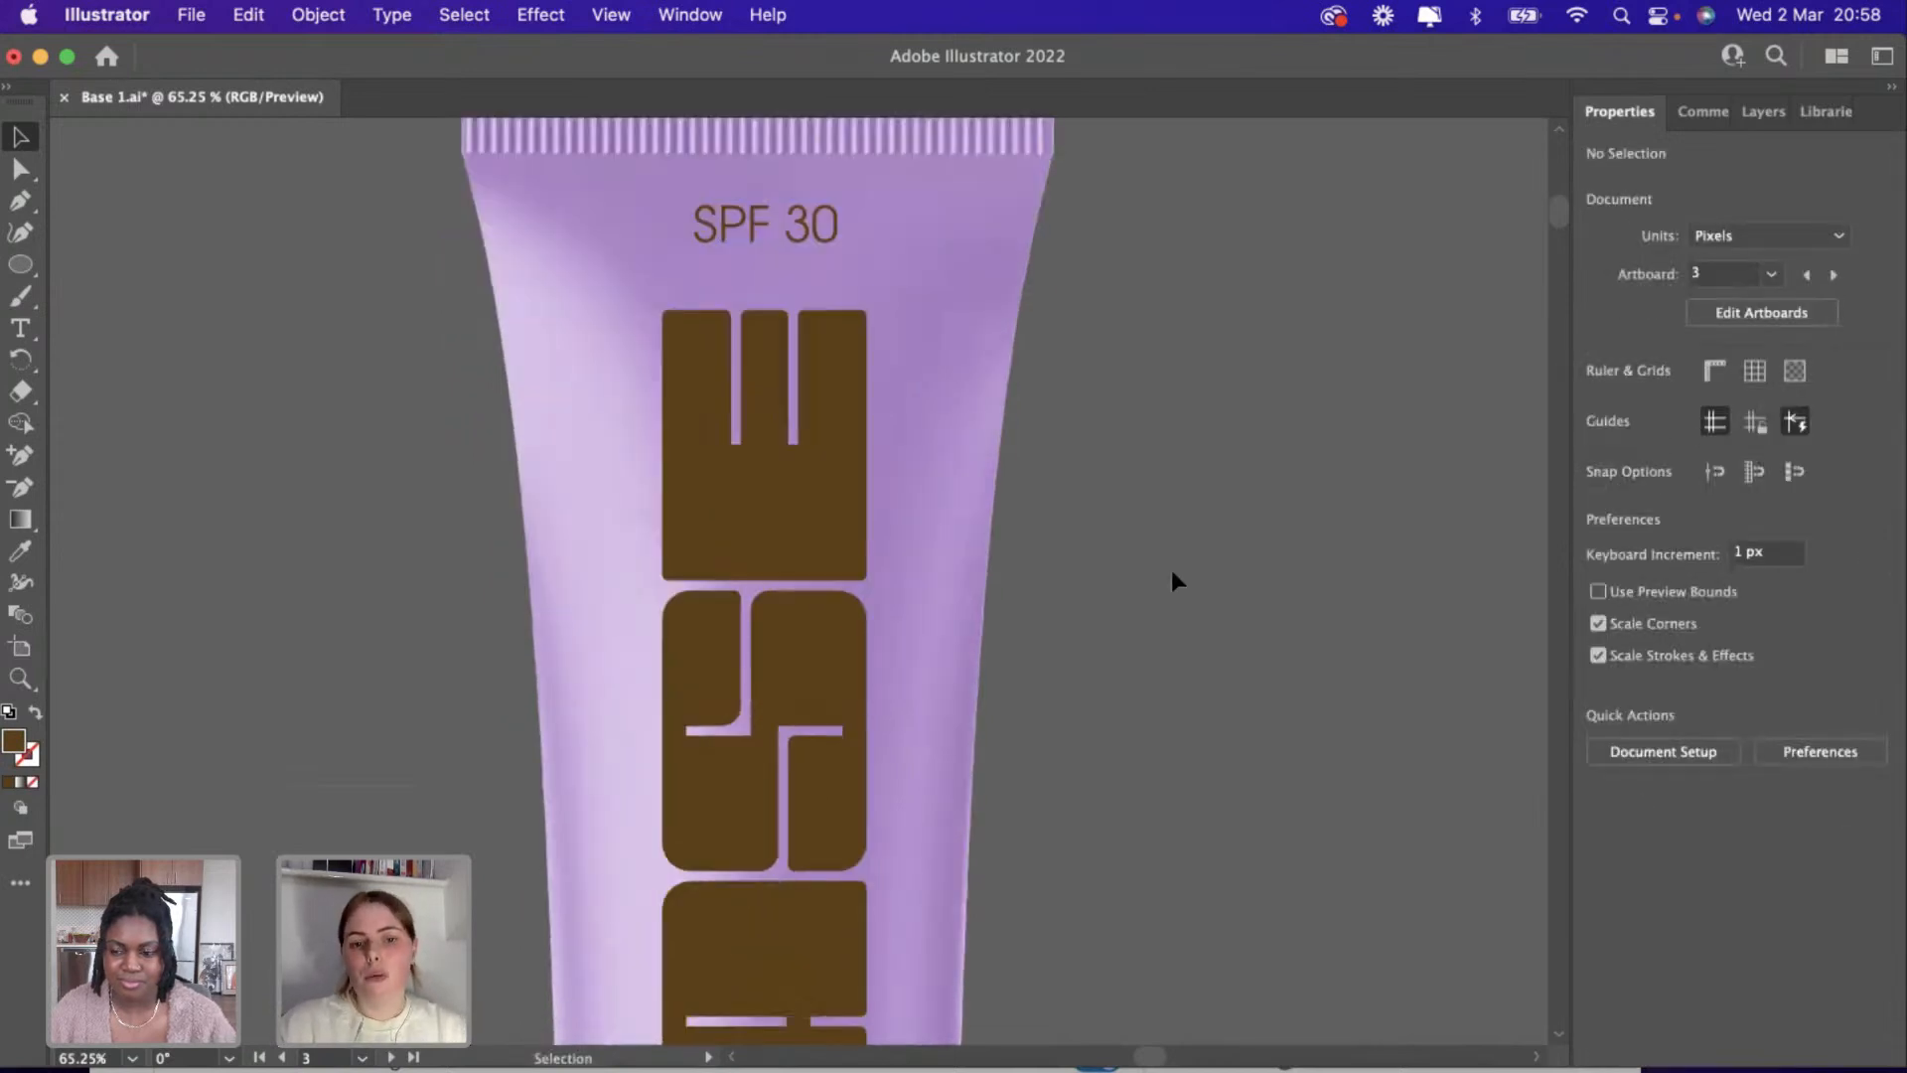
scroll(1173, 573, "down", 1)
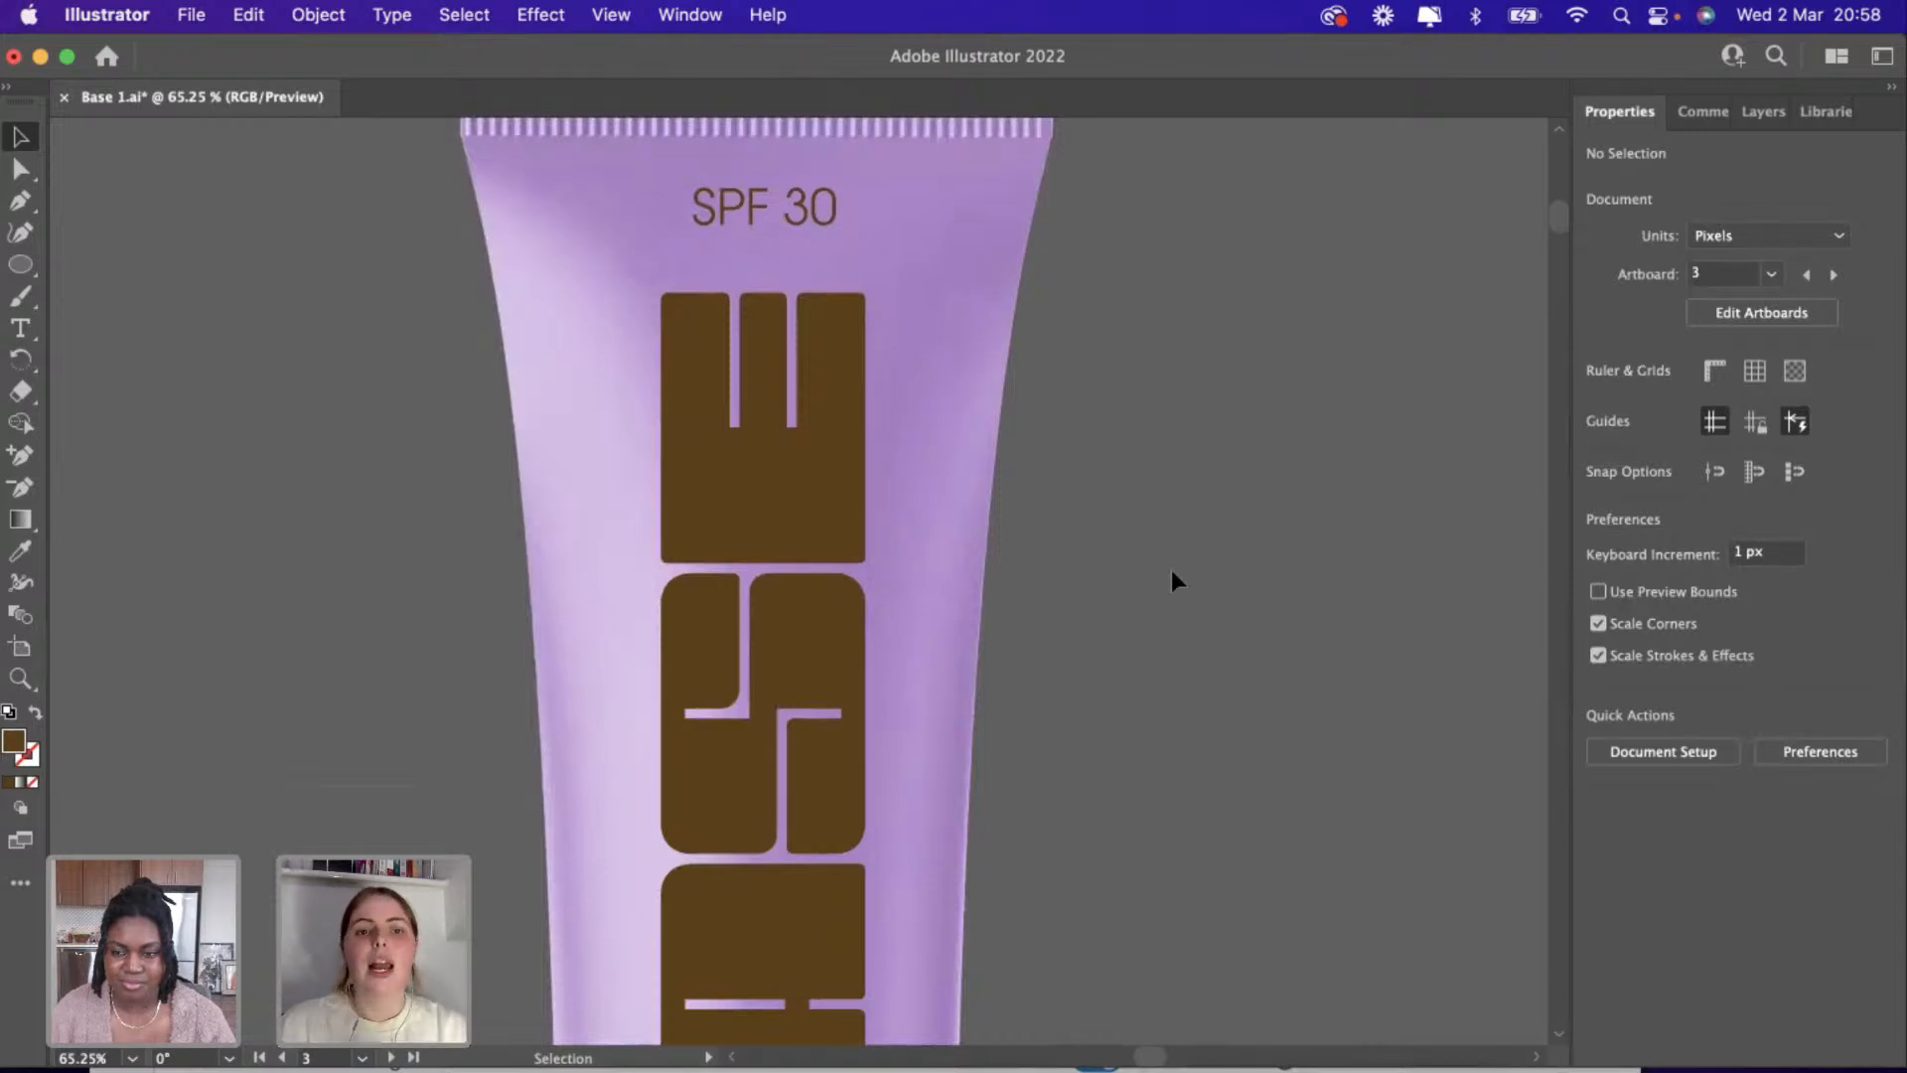
scroll(1171, 569, "down", 2)
scroll(1171, 569, "down", 5)
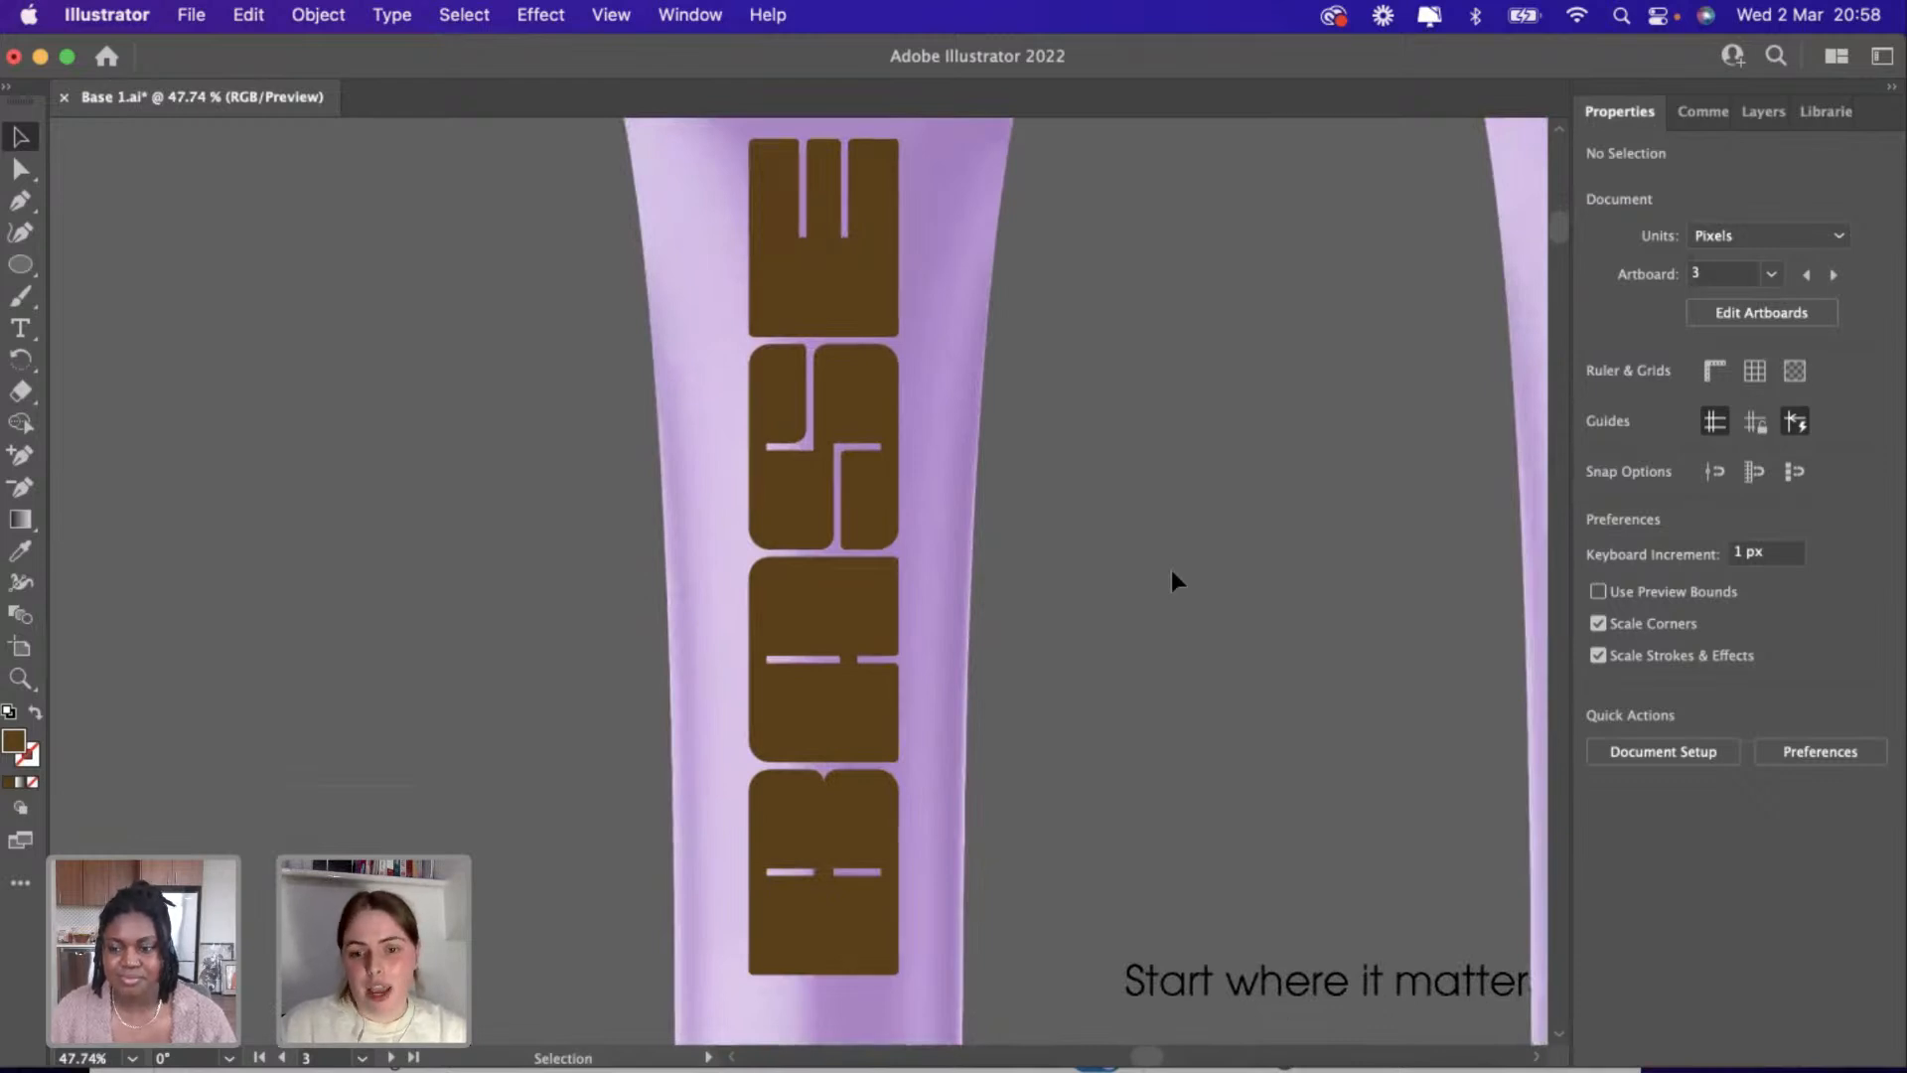
scroll(1171, 569, "down", 3)
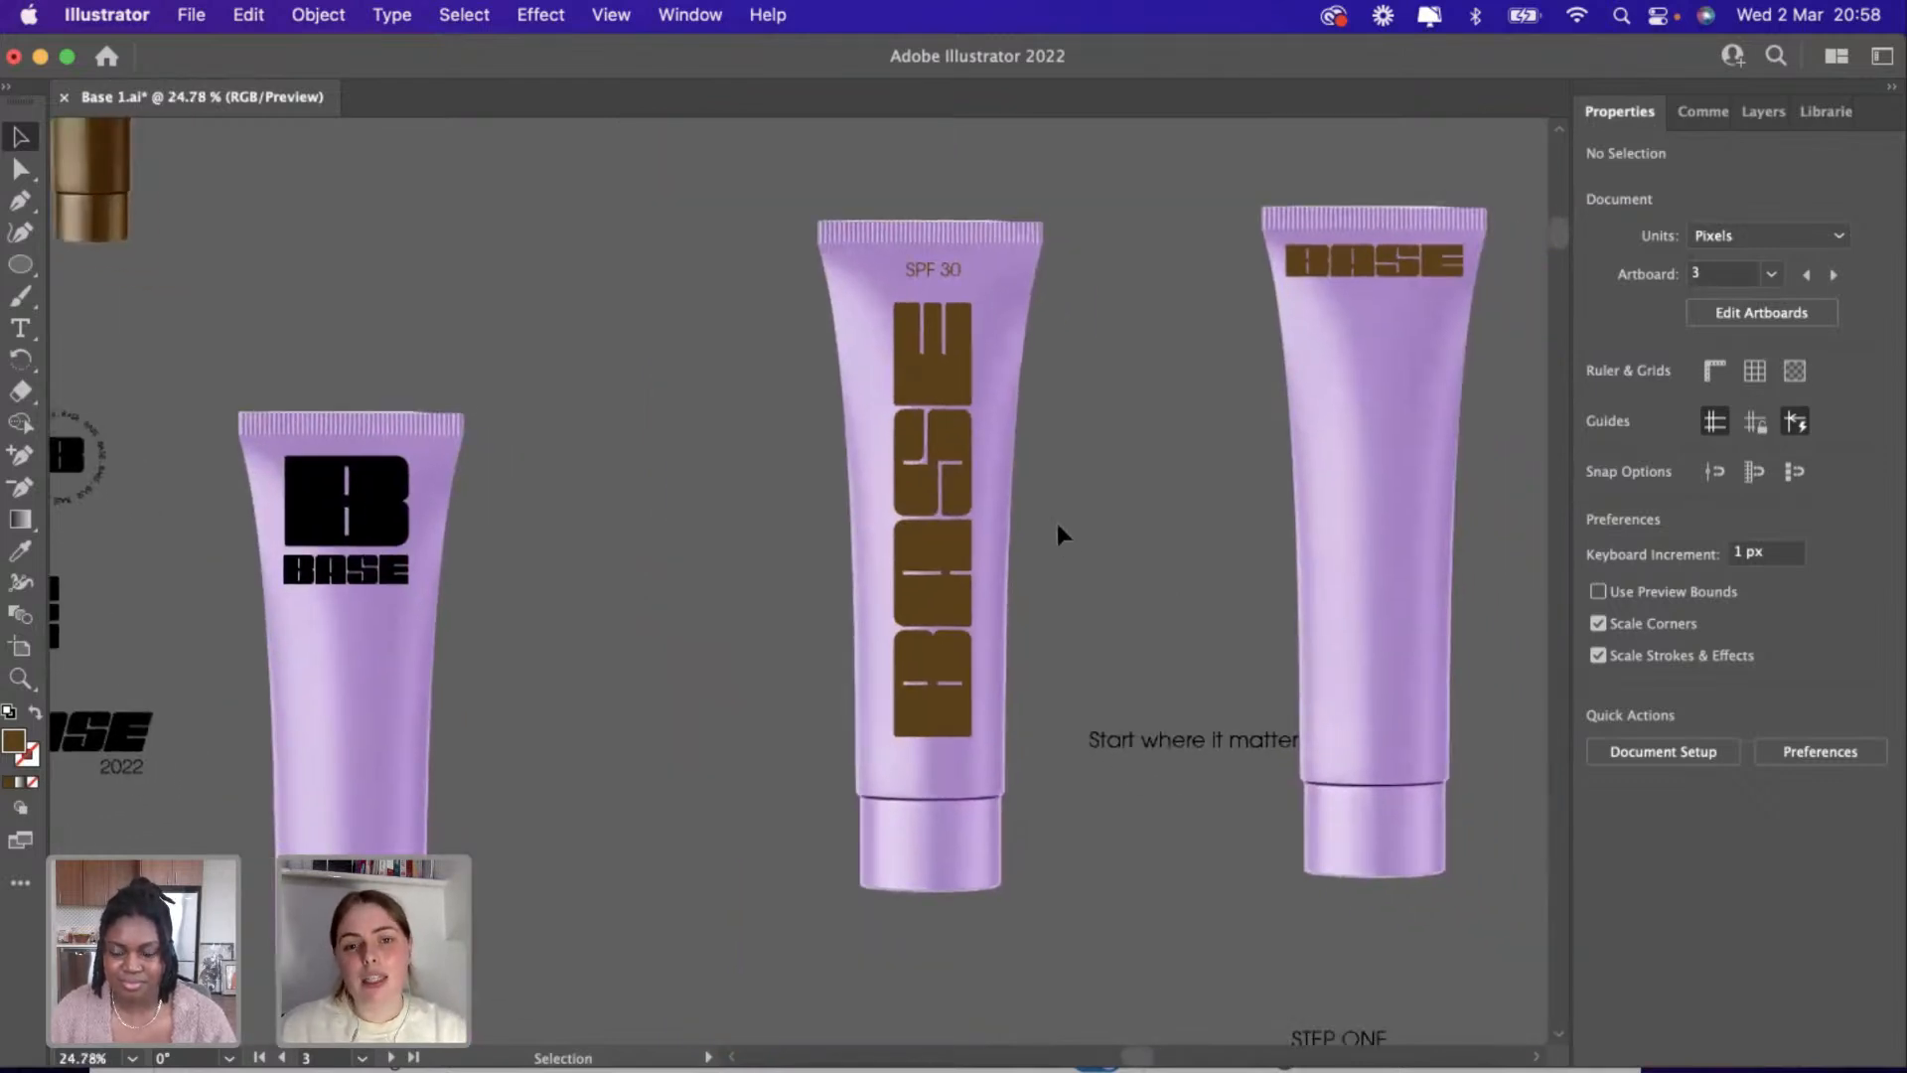
scroll(1059, 529, "up", 1)
mouse_move(1155, 795)
left_mouse_down()
mouse_move(881, 834)
mouse_move(1141, 835)
mouse_move(1145, 813)
left_mouse_up()
double_click(1146, 810)
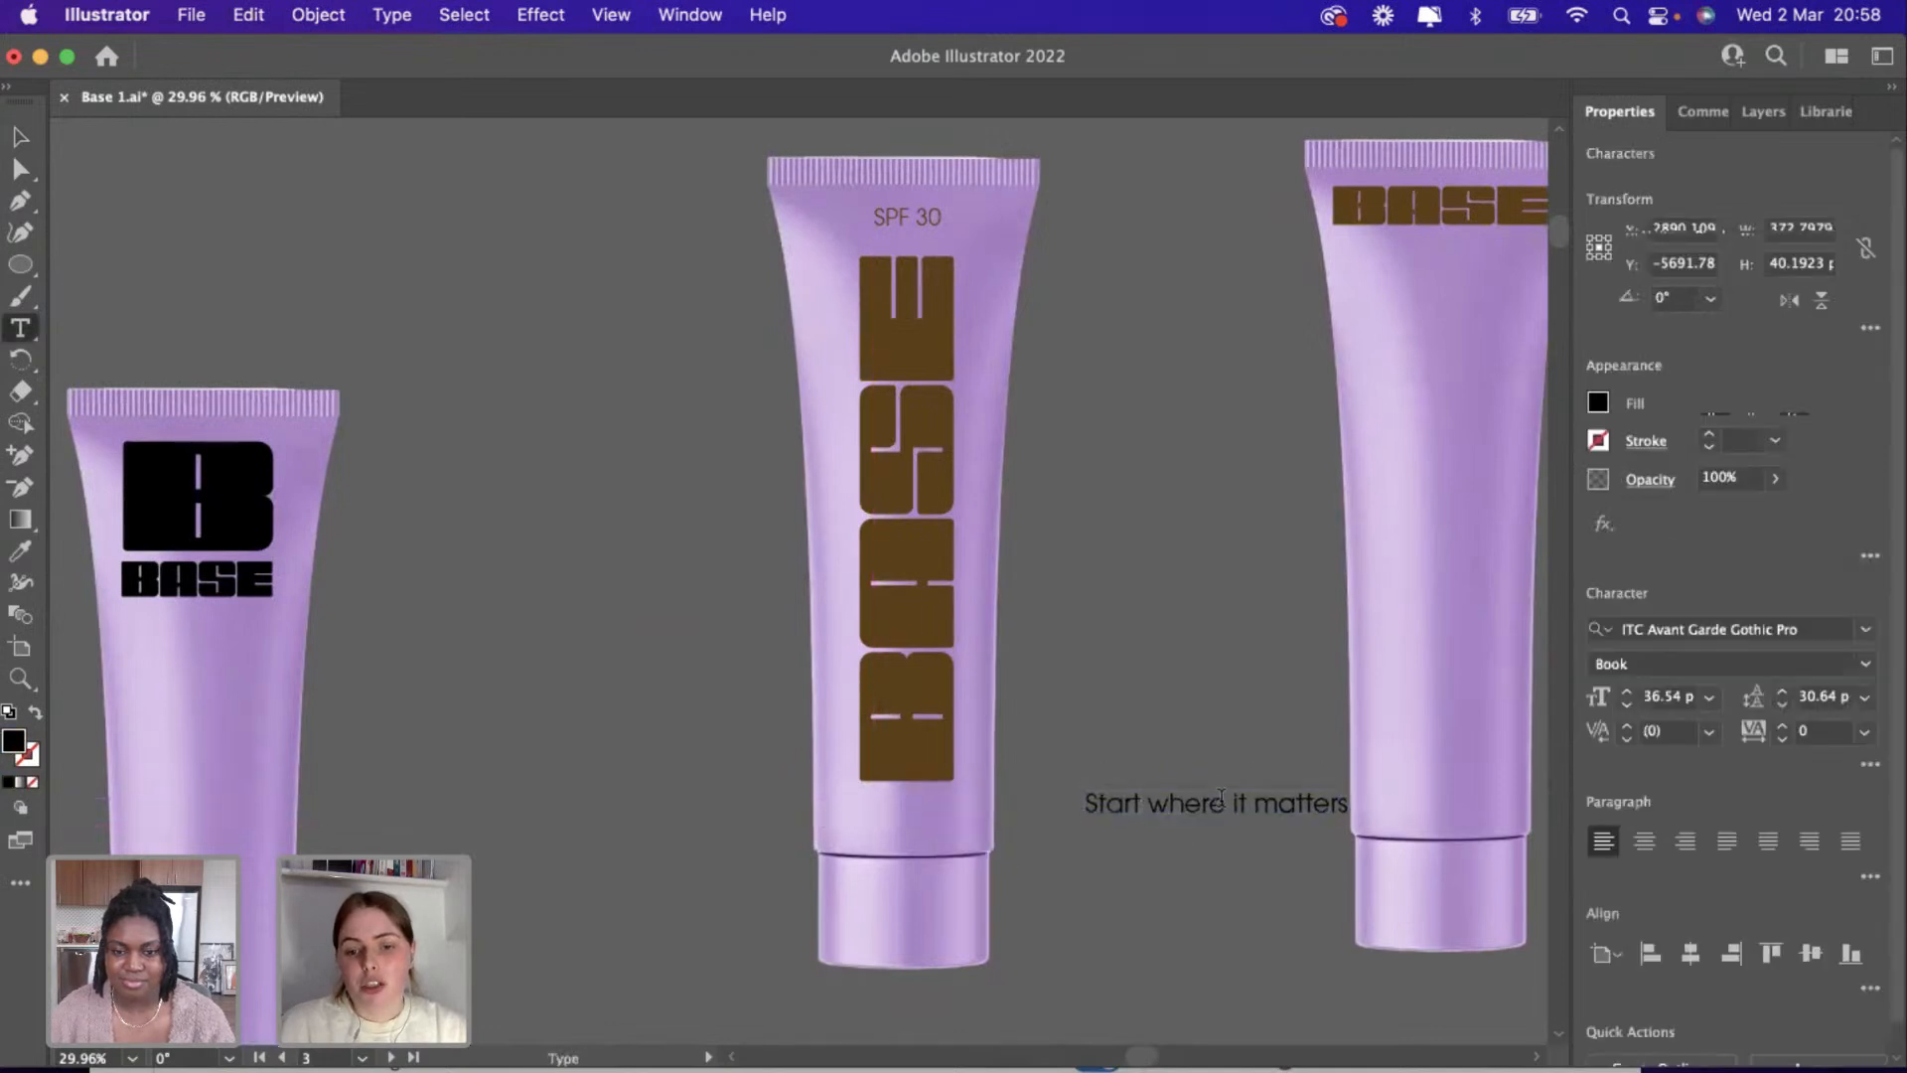
left_click(1220, 805)
key("Return")
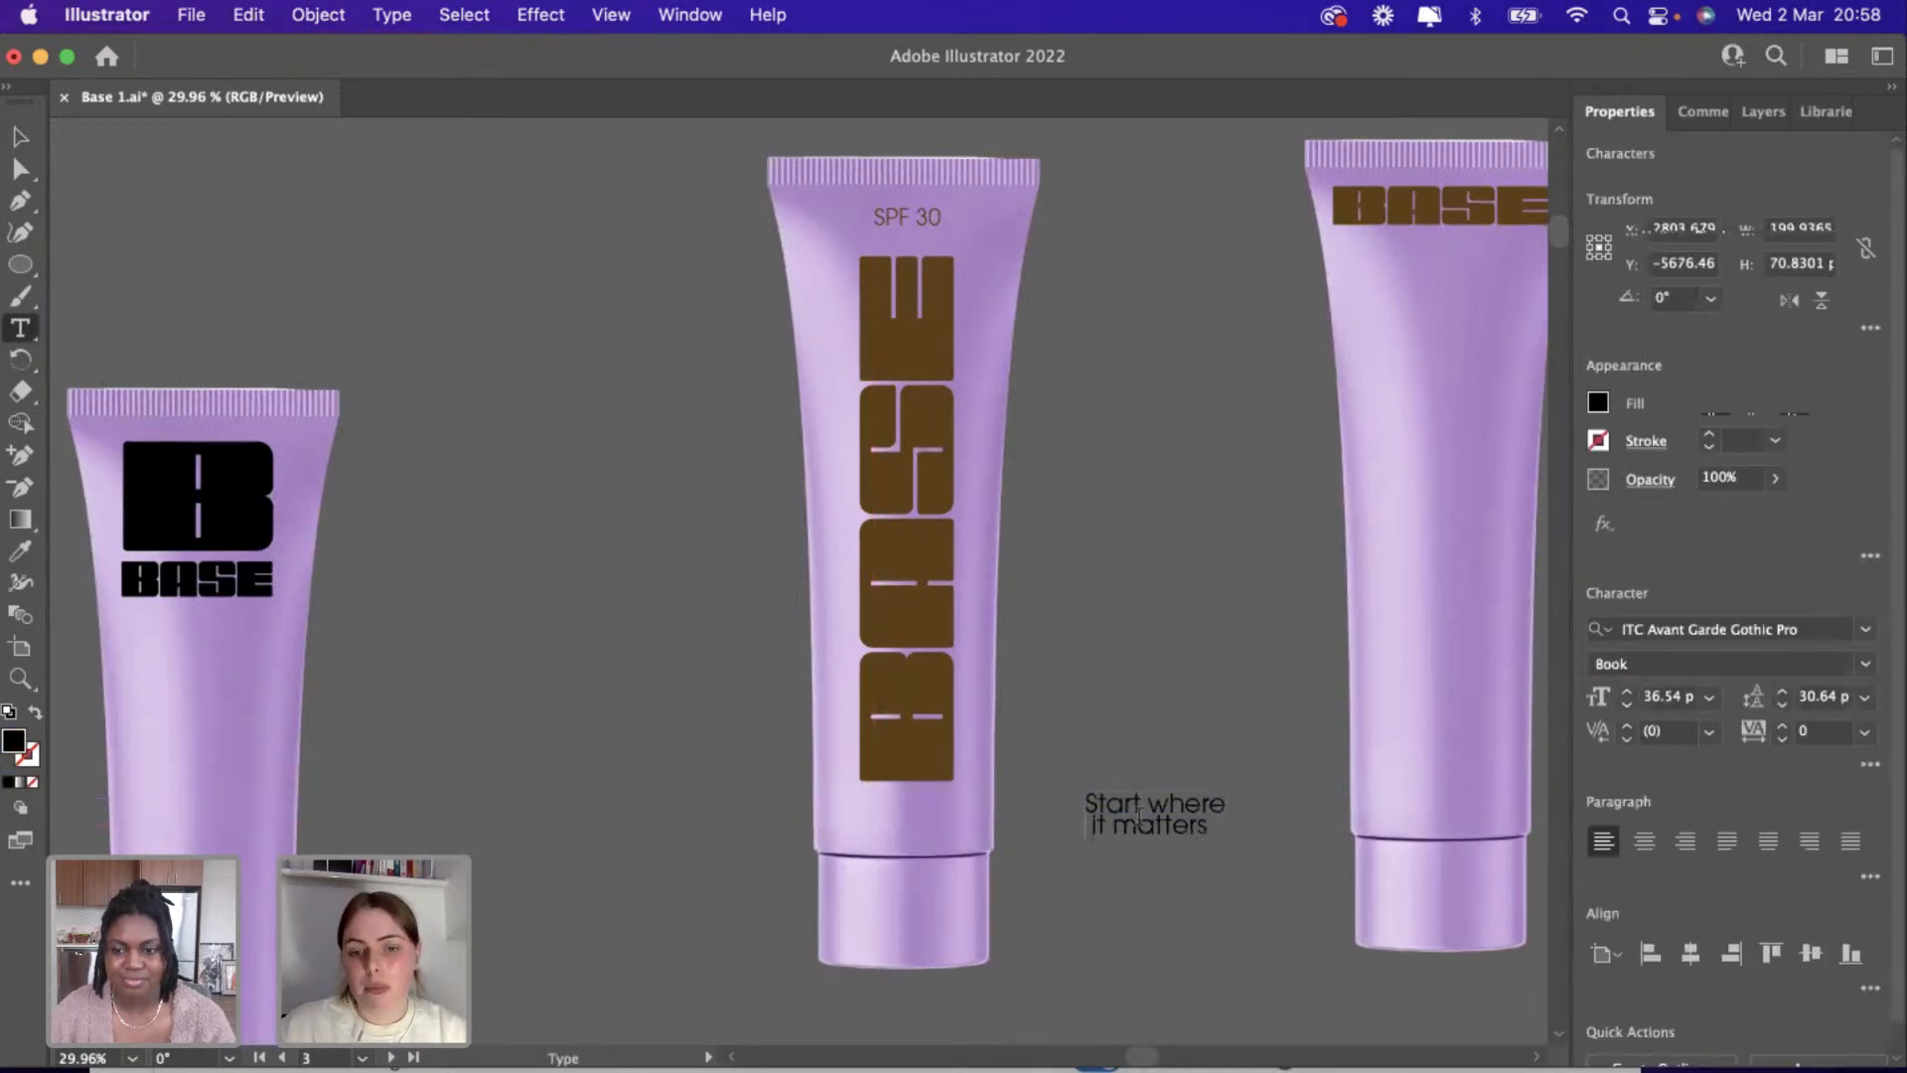
scroll(1139, 817, "up", 3)
key("BackSpace")
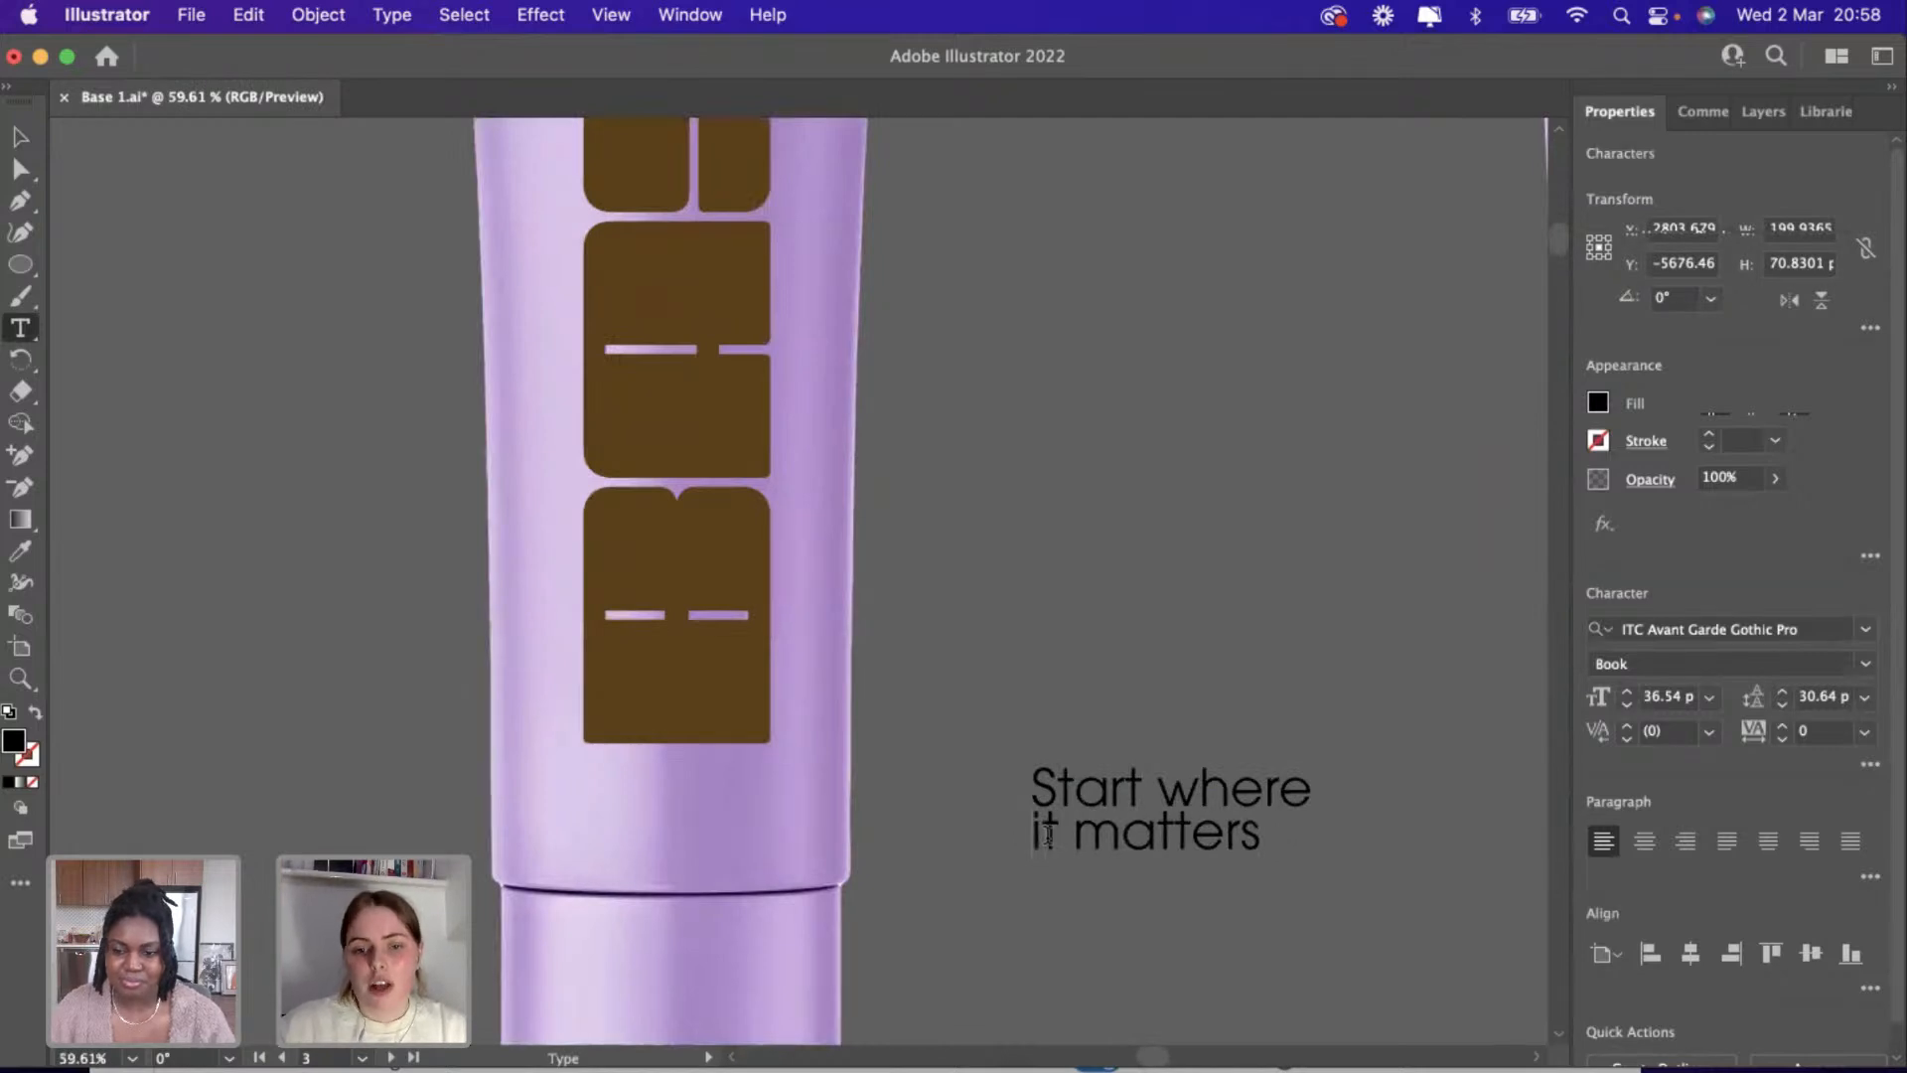
key("Escape")
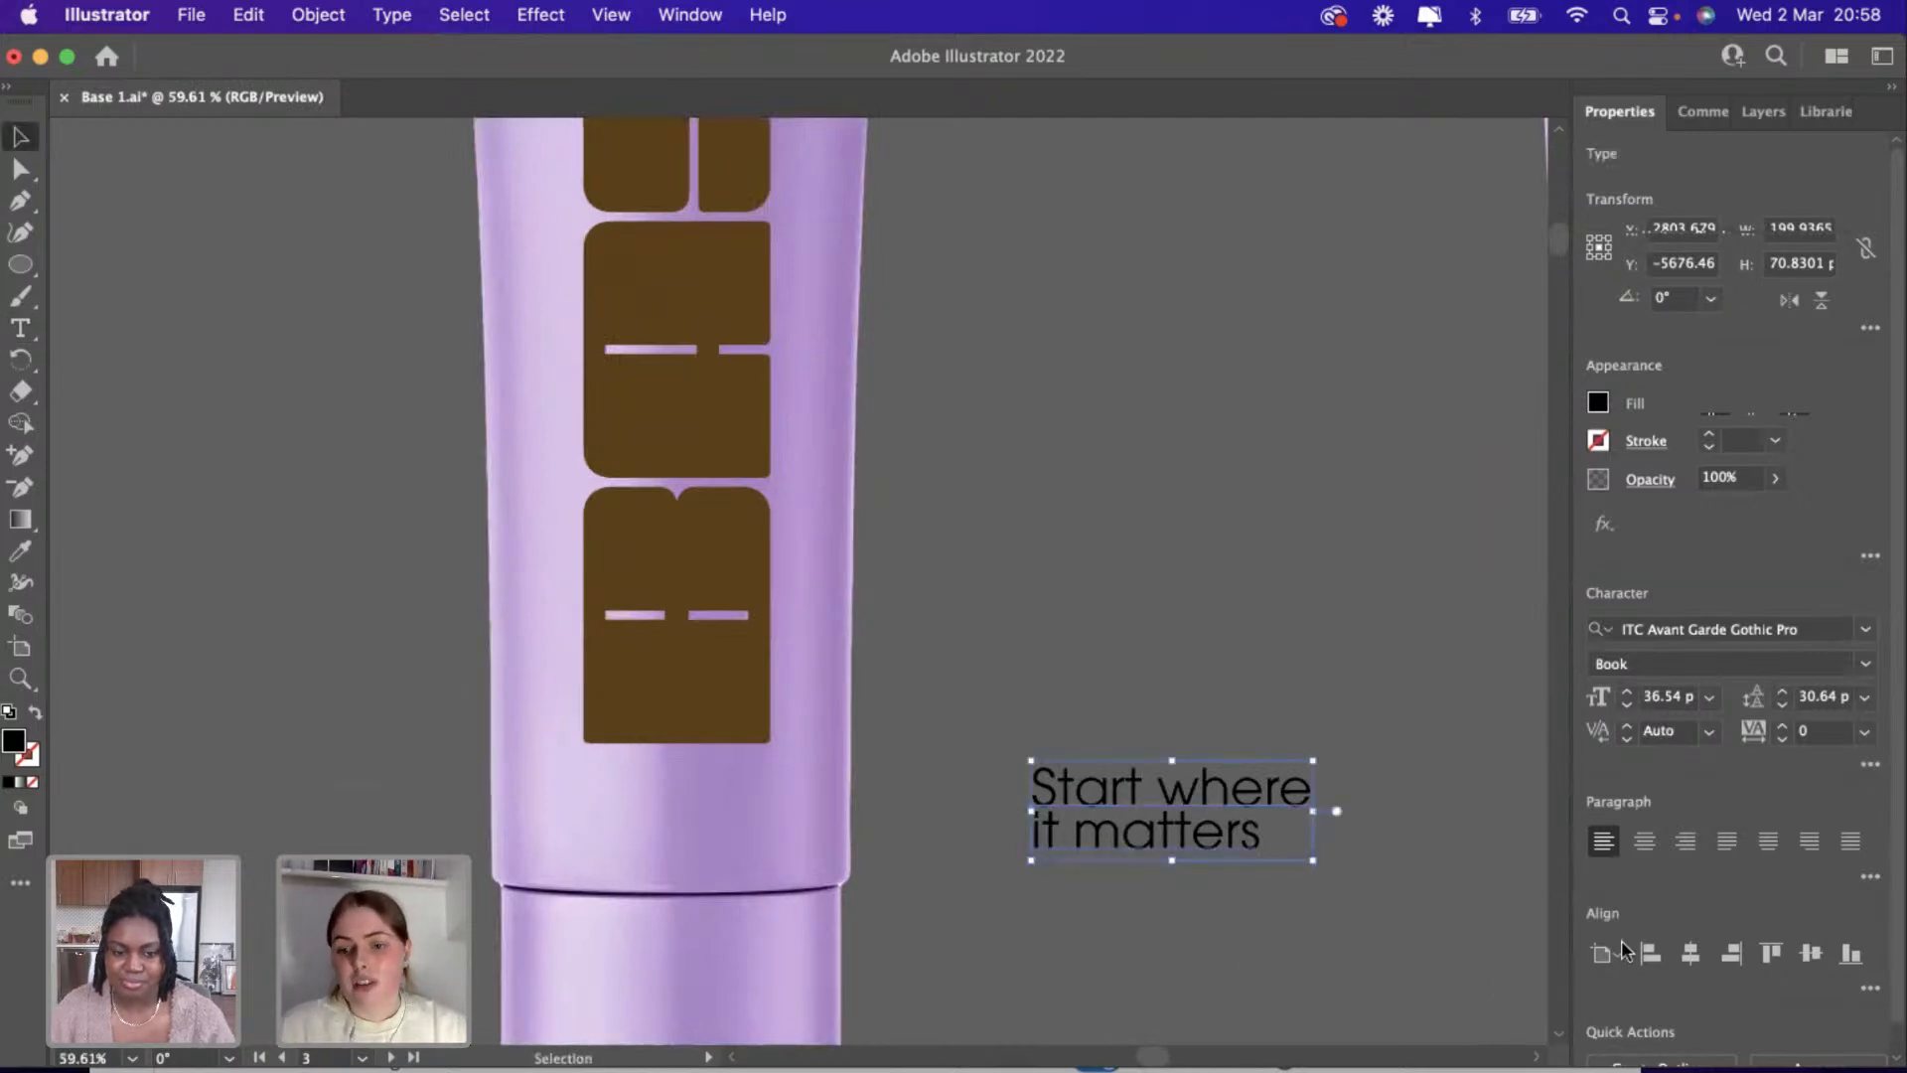
left_click(1645, 841)
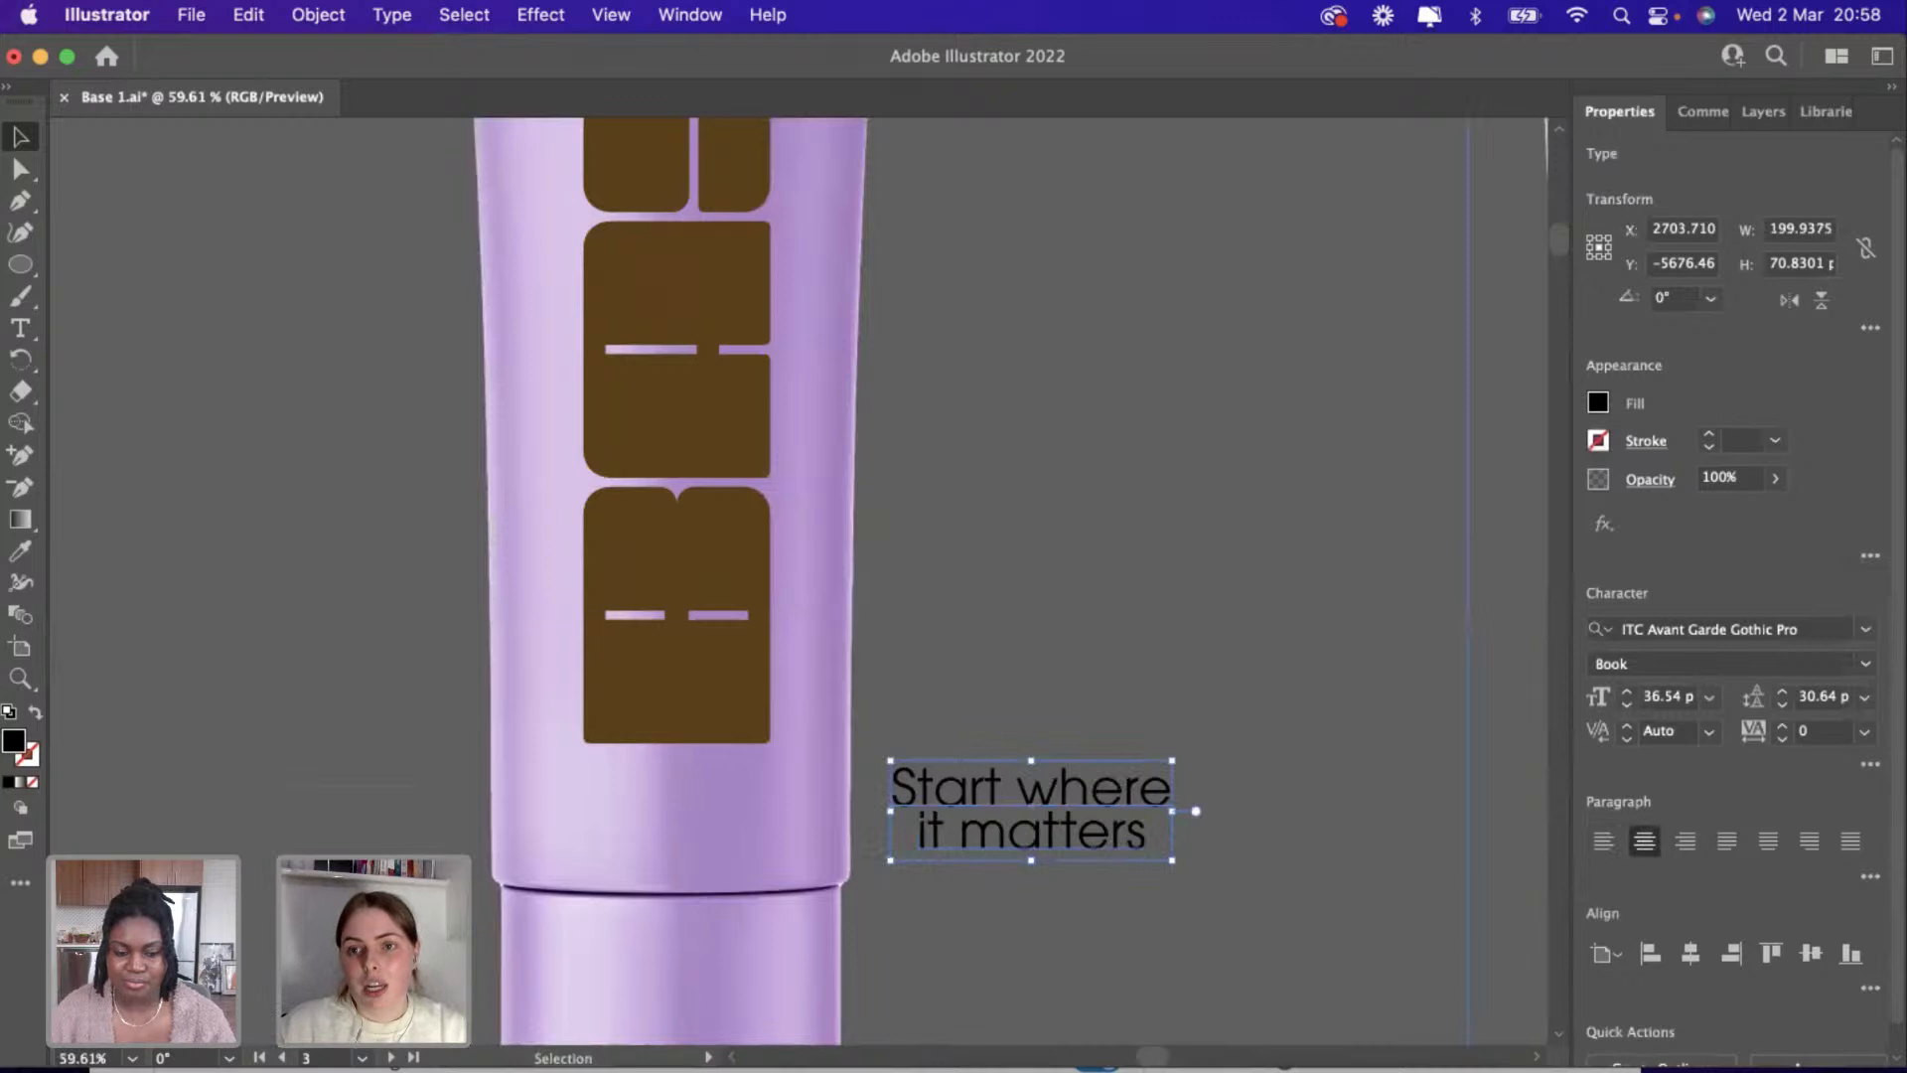
Recolour the two-line tagline in the library's brown, and place it slightly smaller below the vertical wordmark on the purple tube.
left_click(1826, 112)
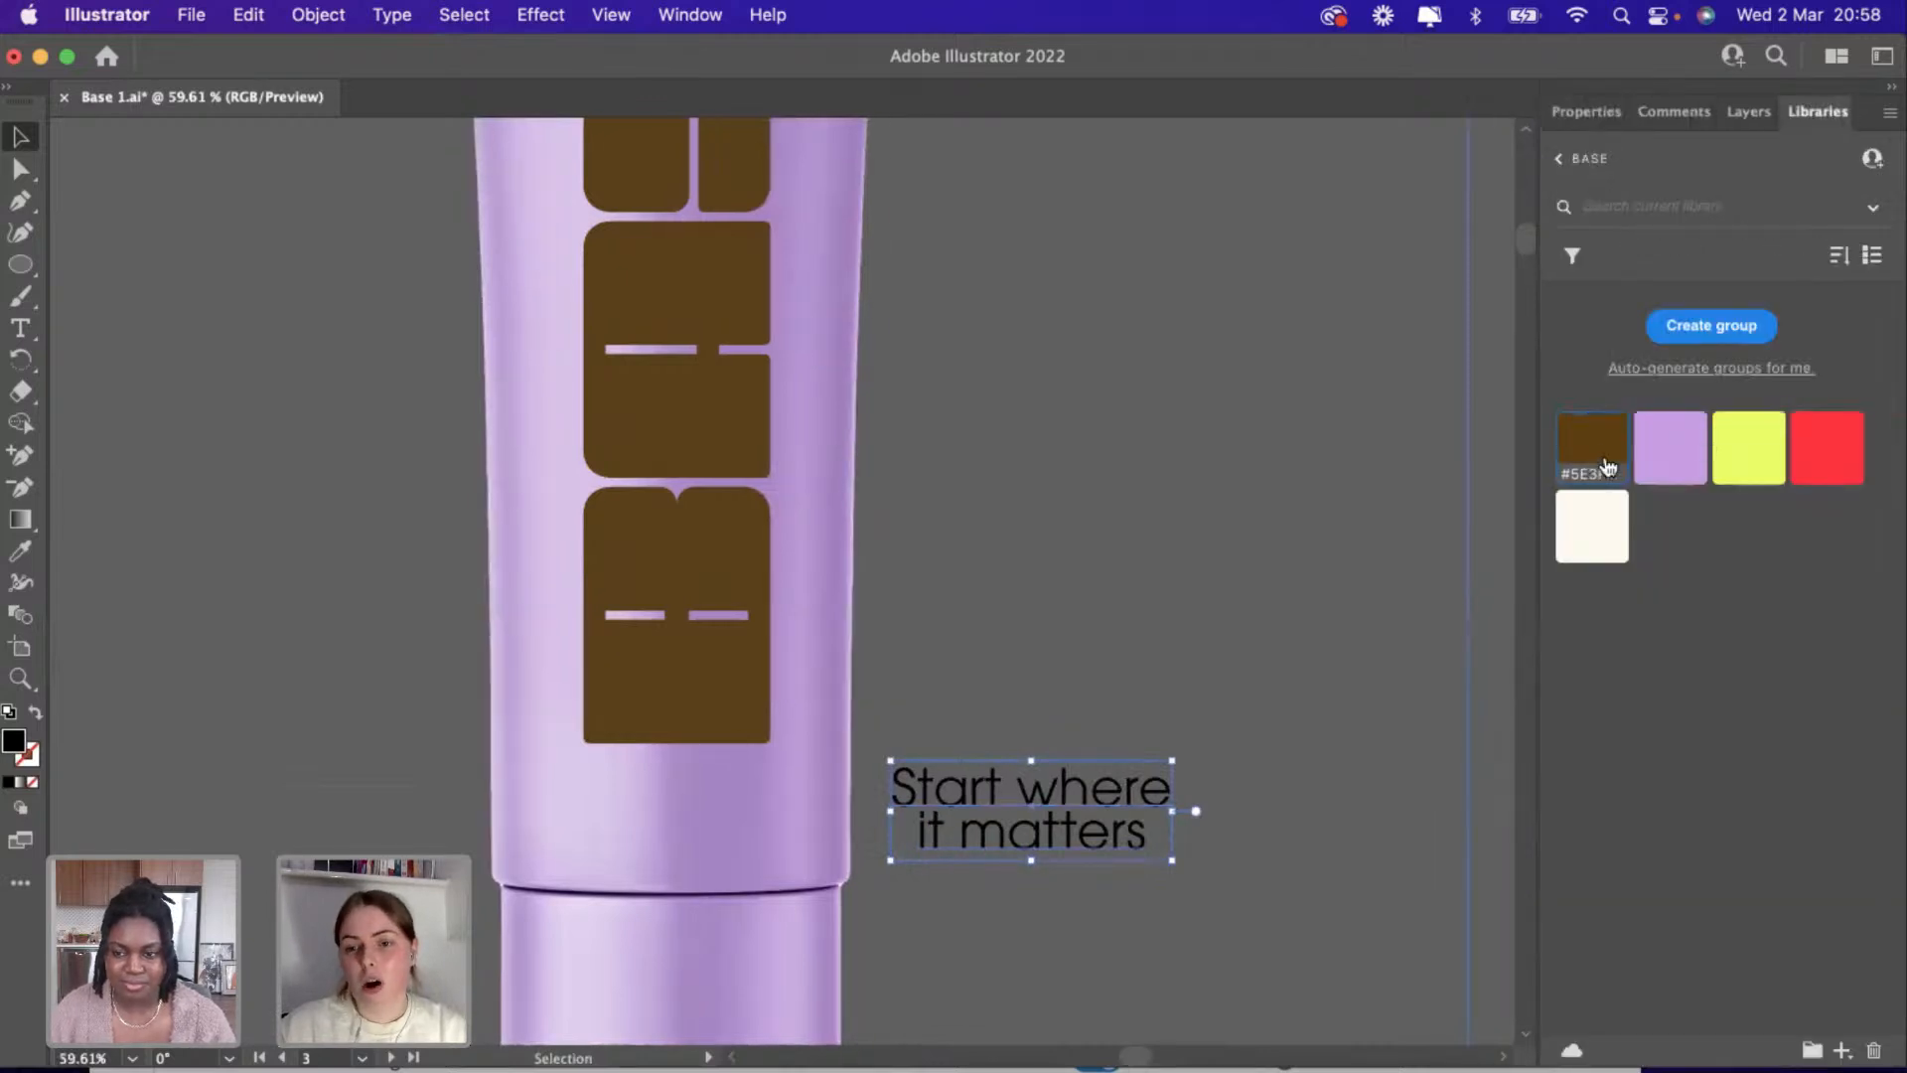
left_click_drag(1342, 629, 683, 858)
left_click_drag(809, 858, 660, 777)
scroll(711, 830, "down", 3)
scroll(712, 831, "up", 1)
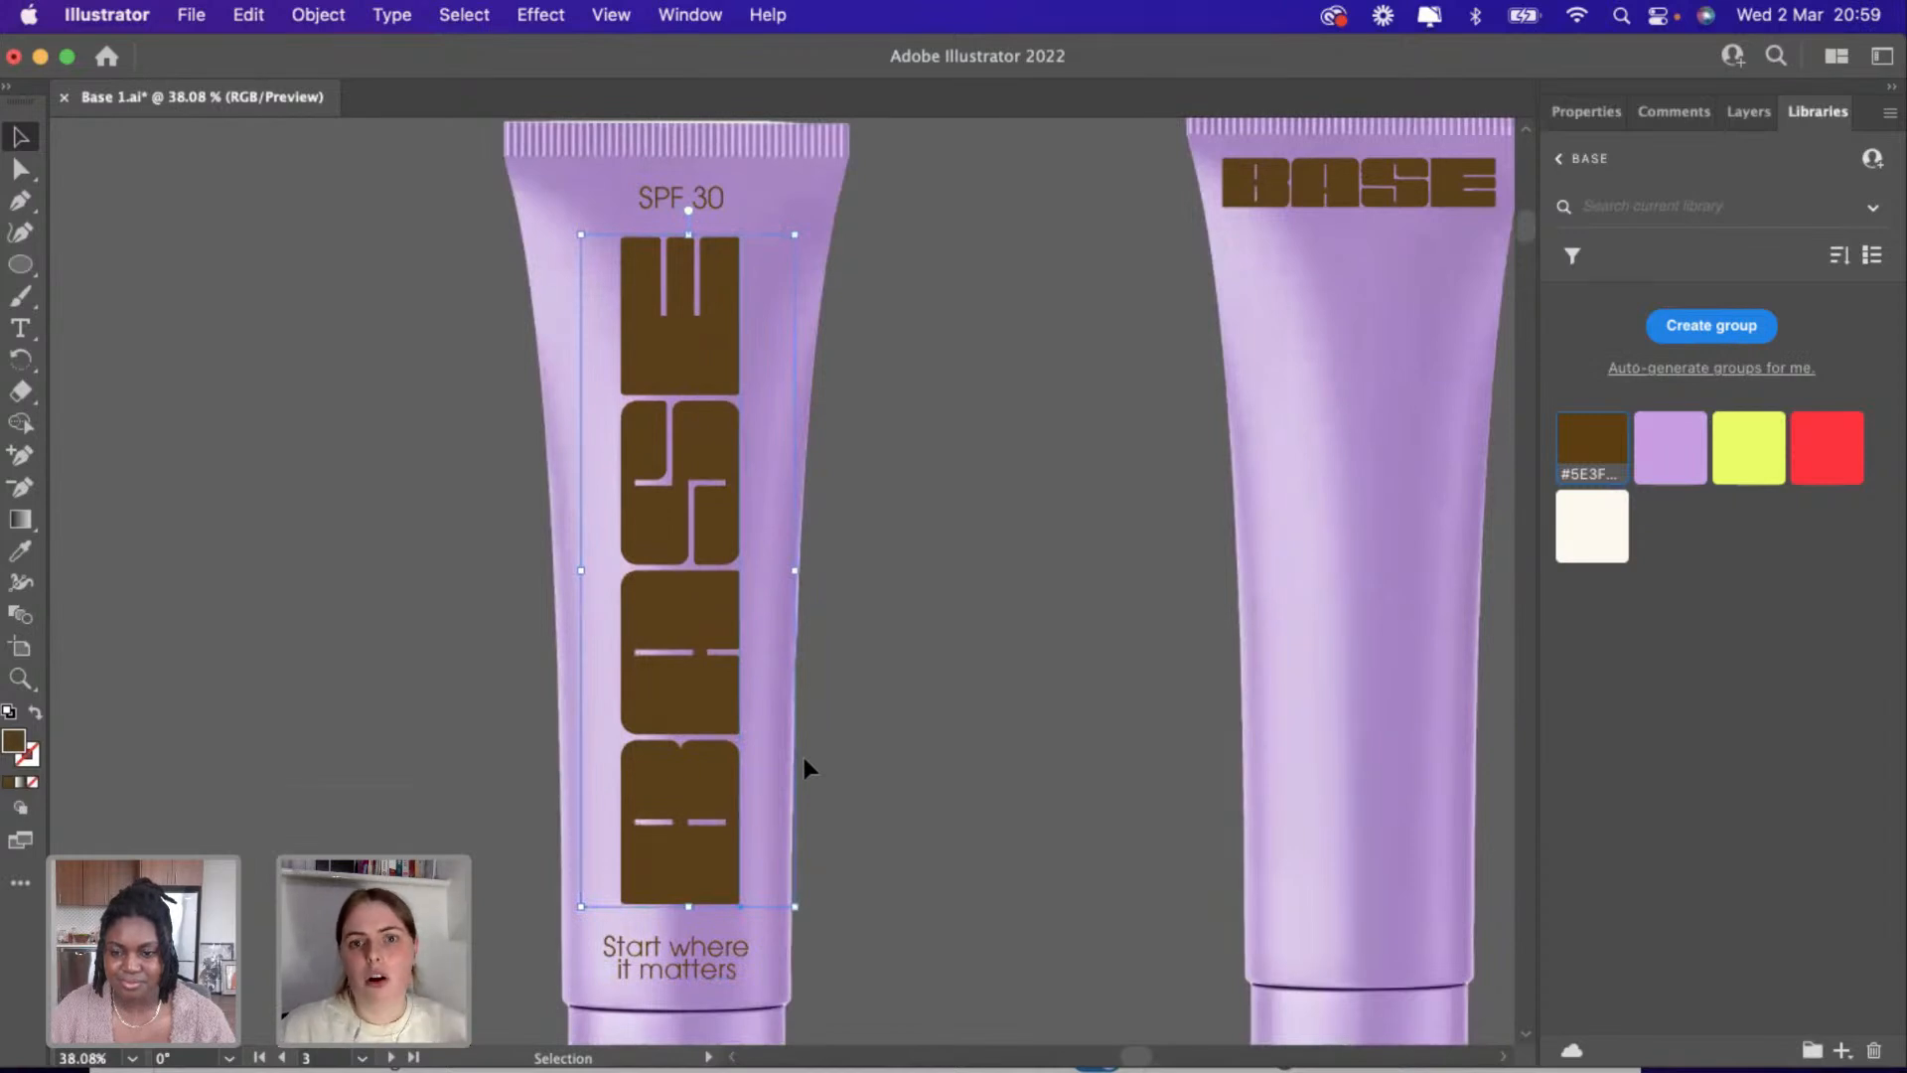
left_click(946, 729)
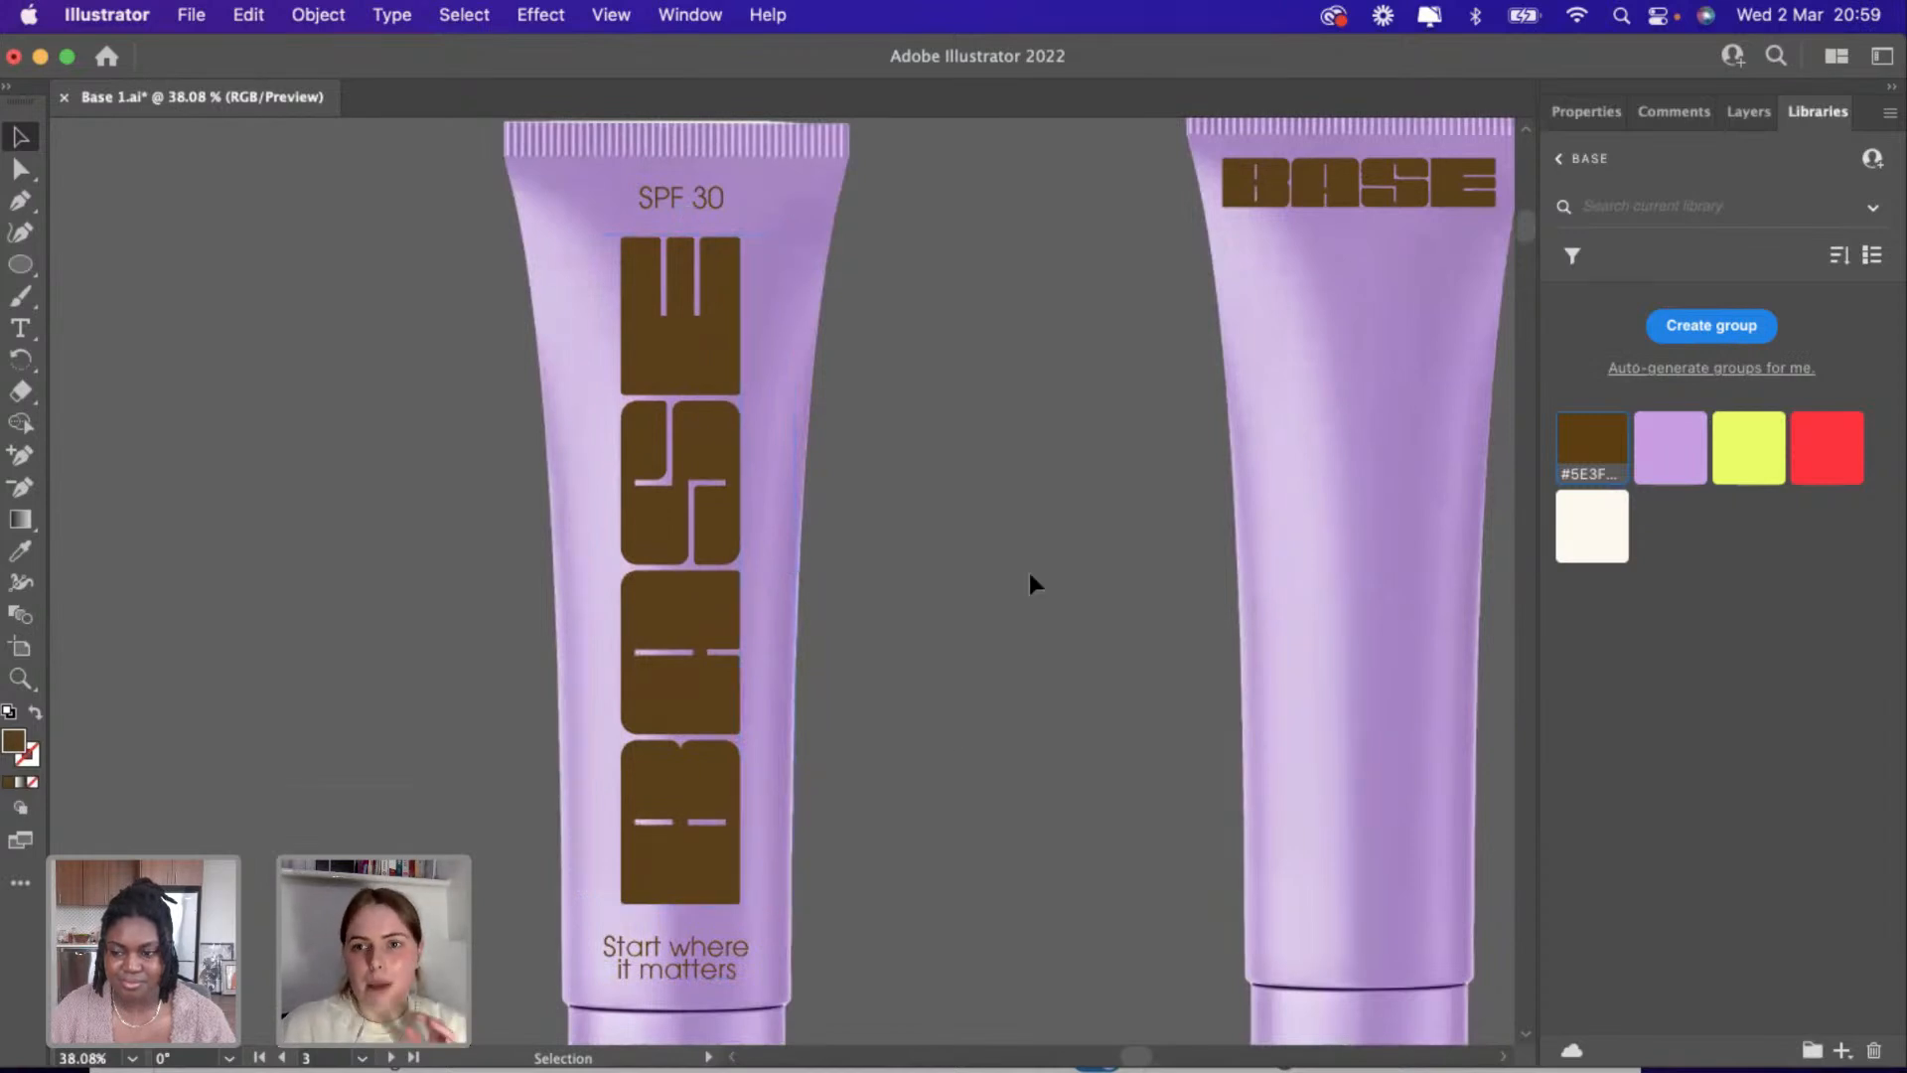
Set the font style of both the tagline and the SPF 30 text on the purple tube to Medium.
left_click(1602, 117)
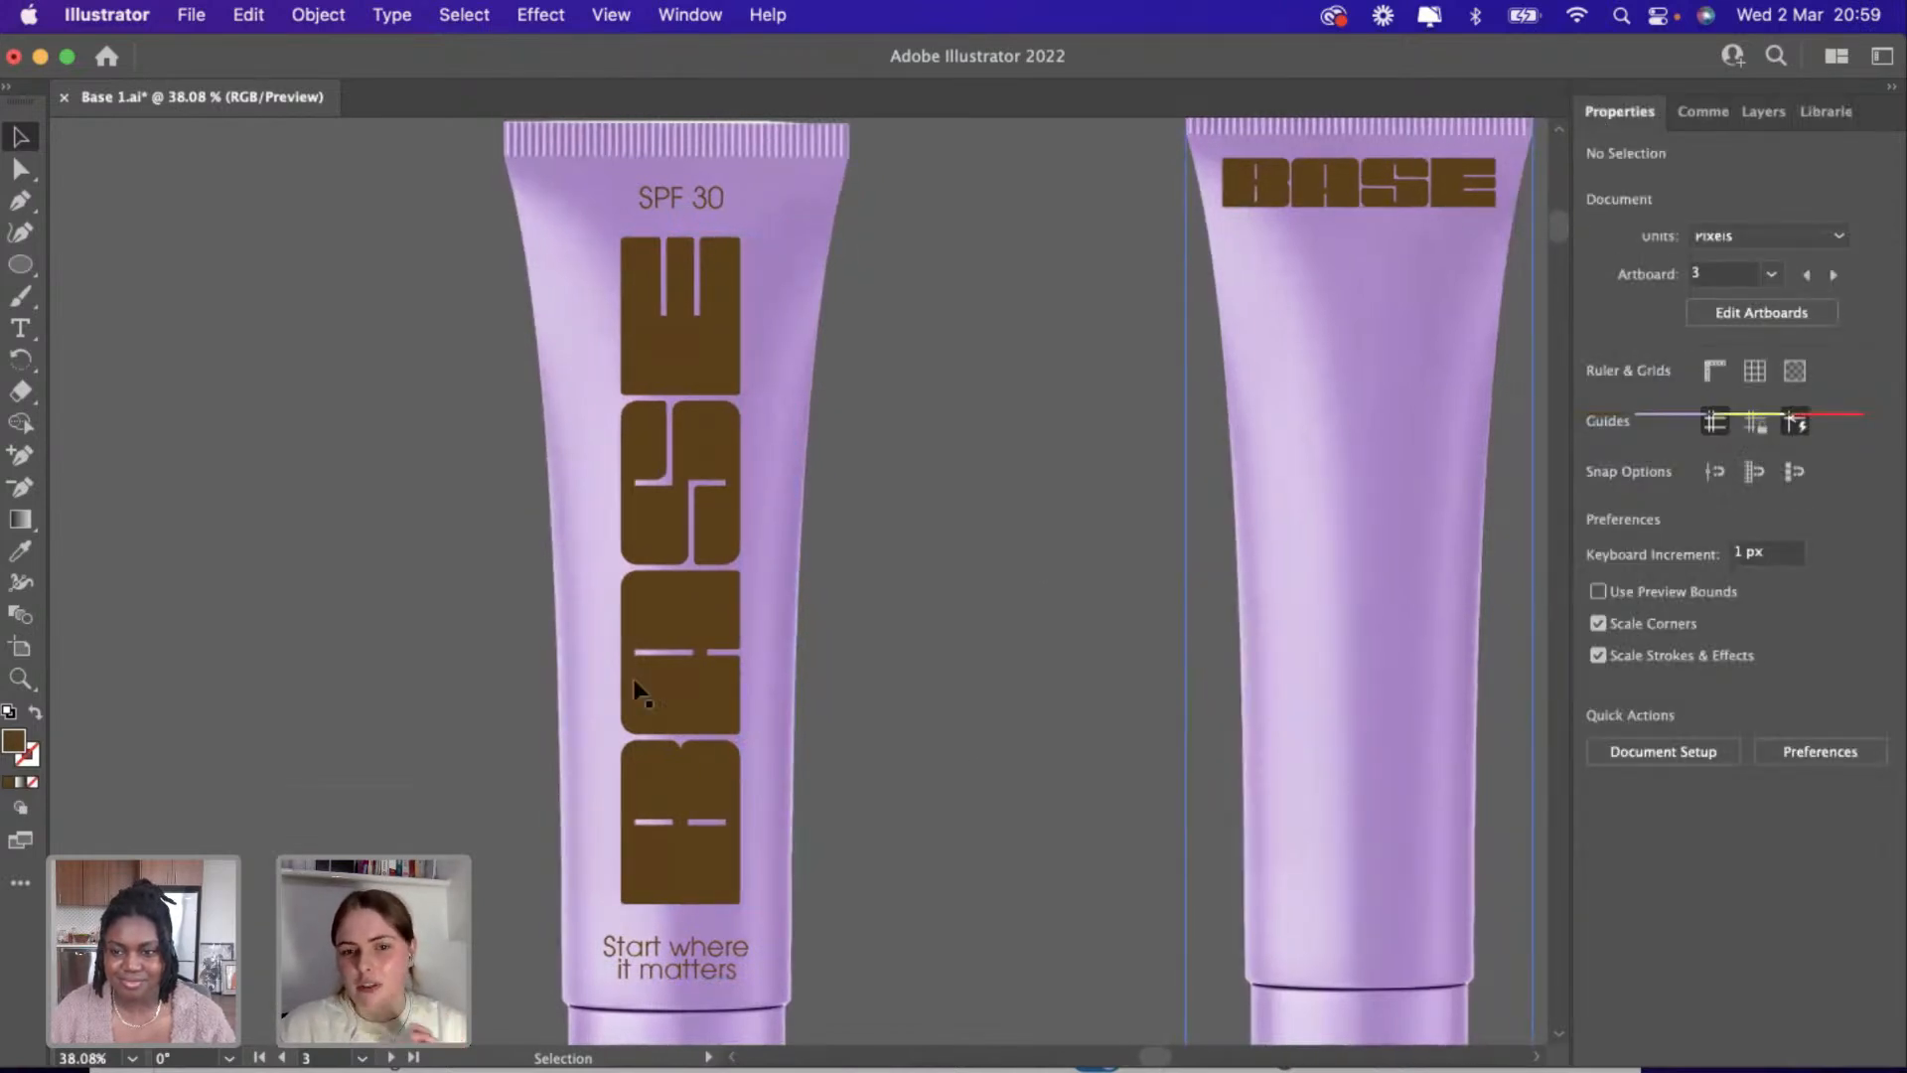
left_click(713, 982)
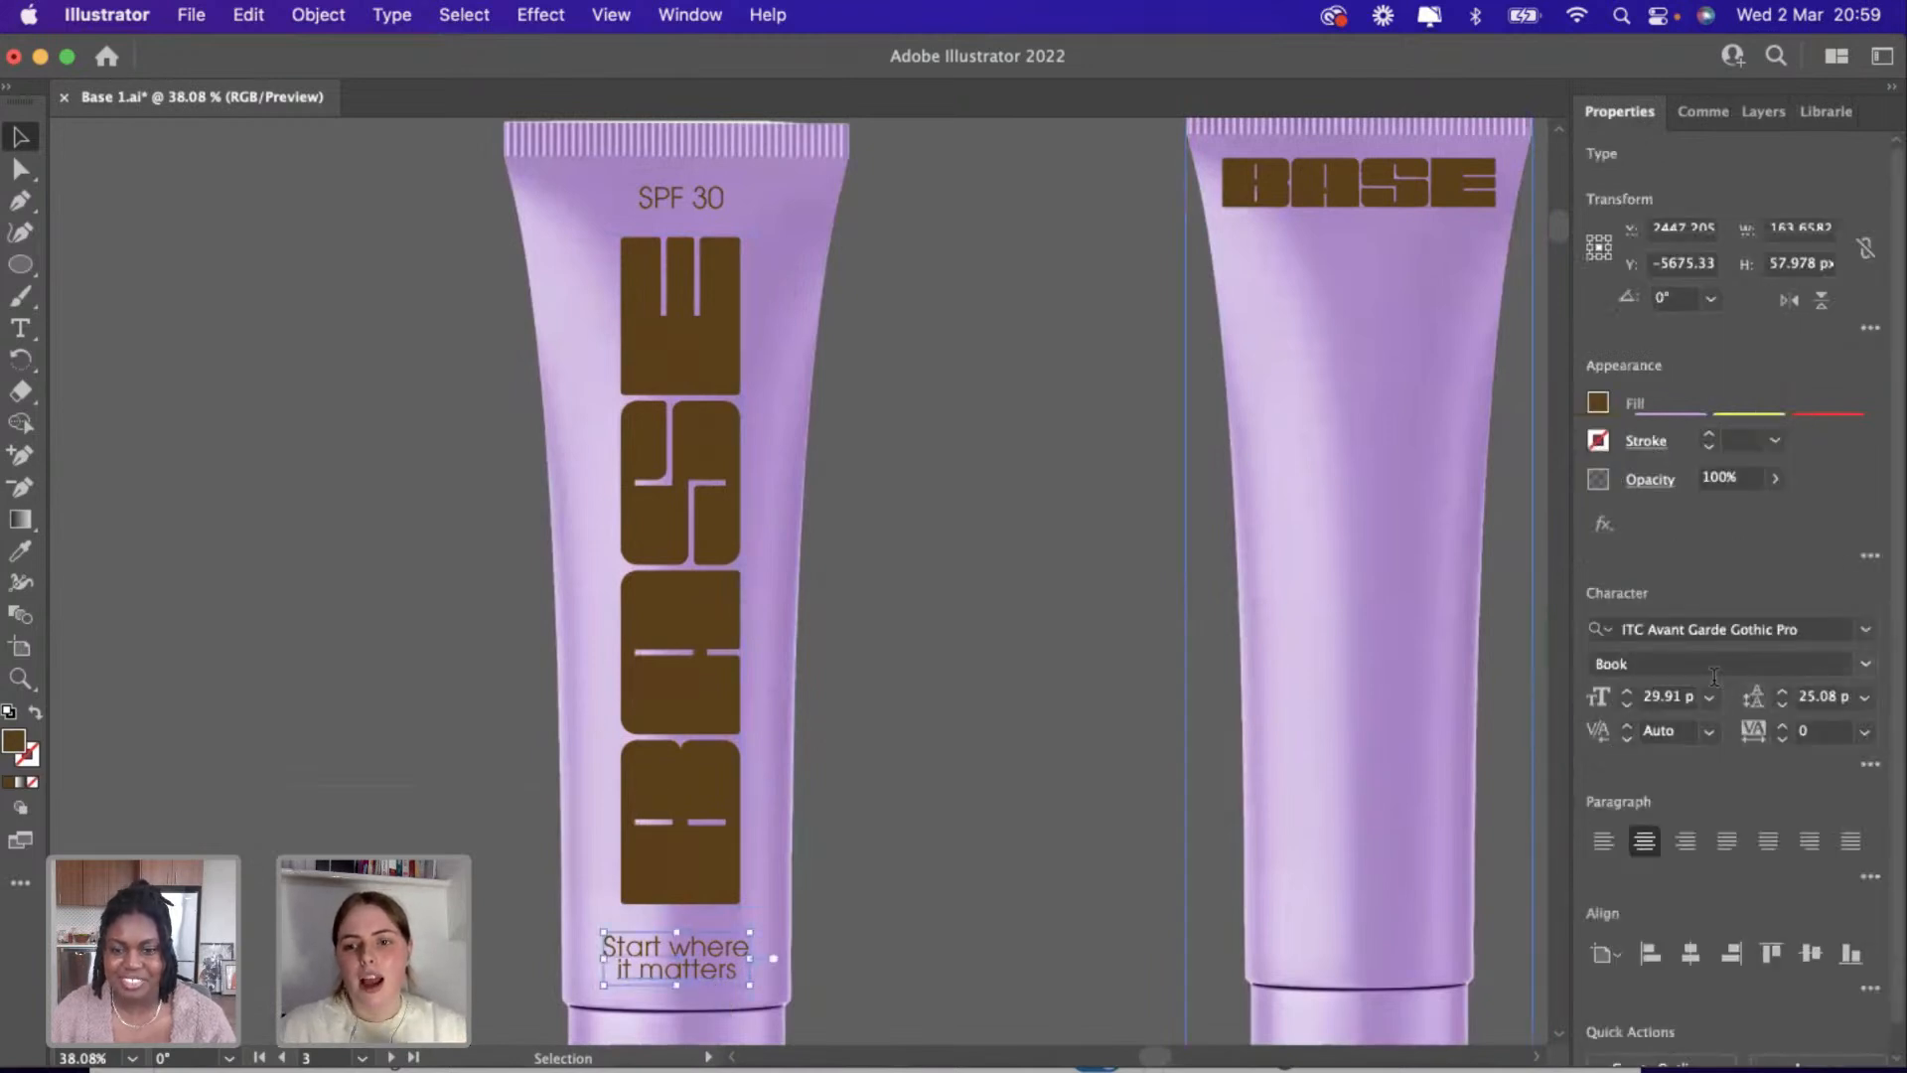
left_click(1864, 665)
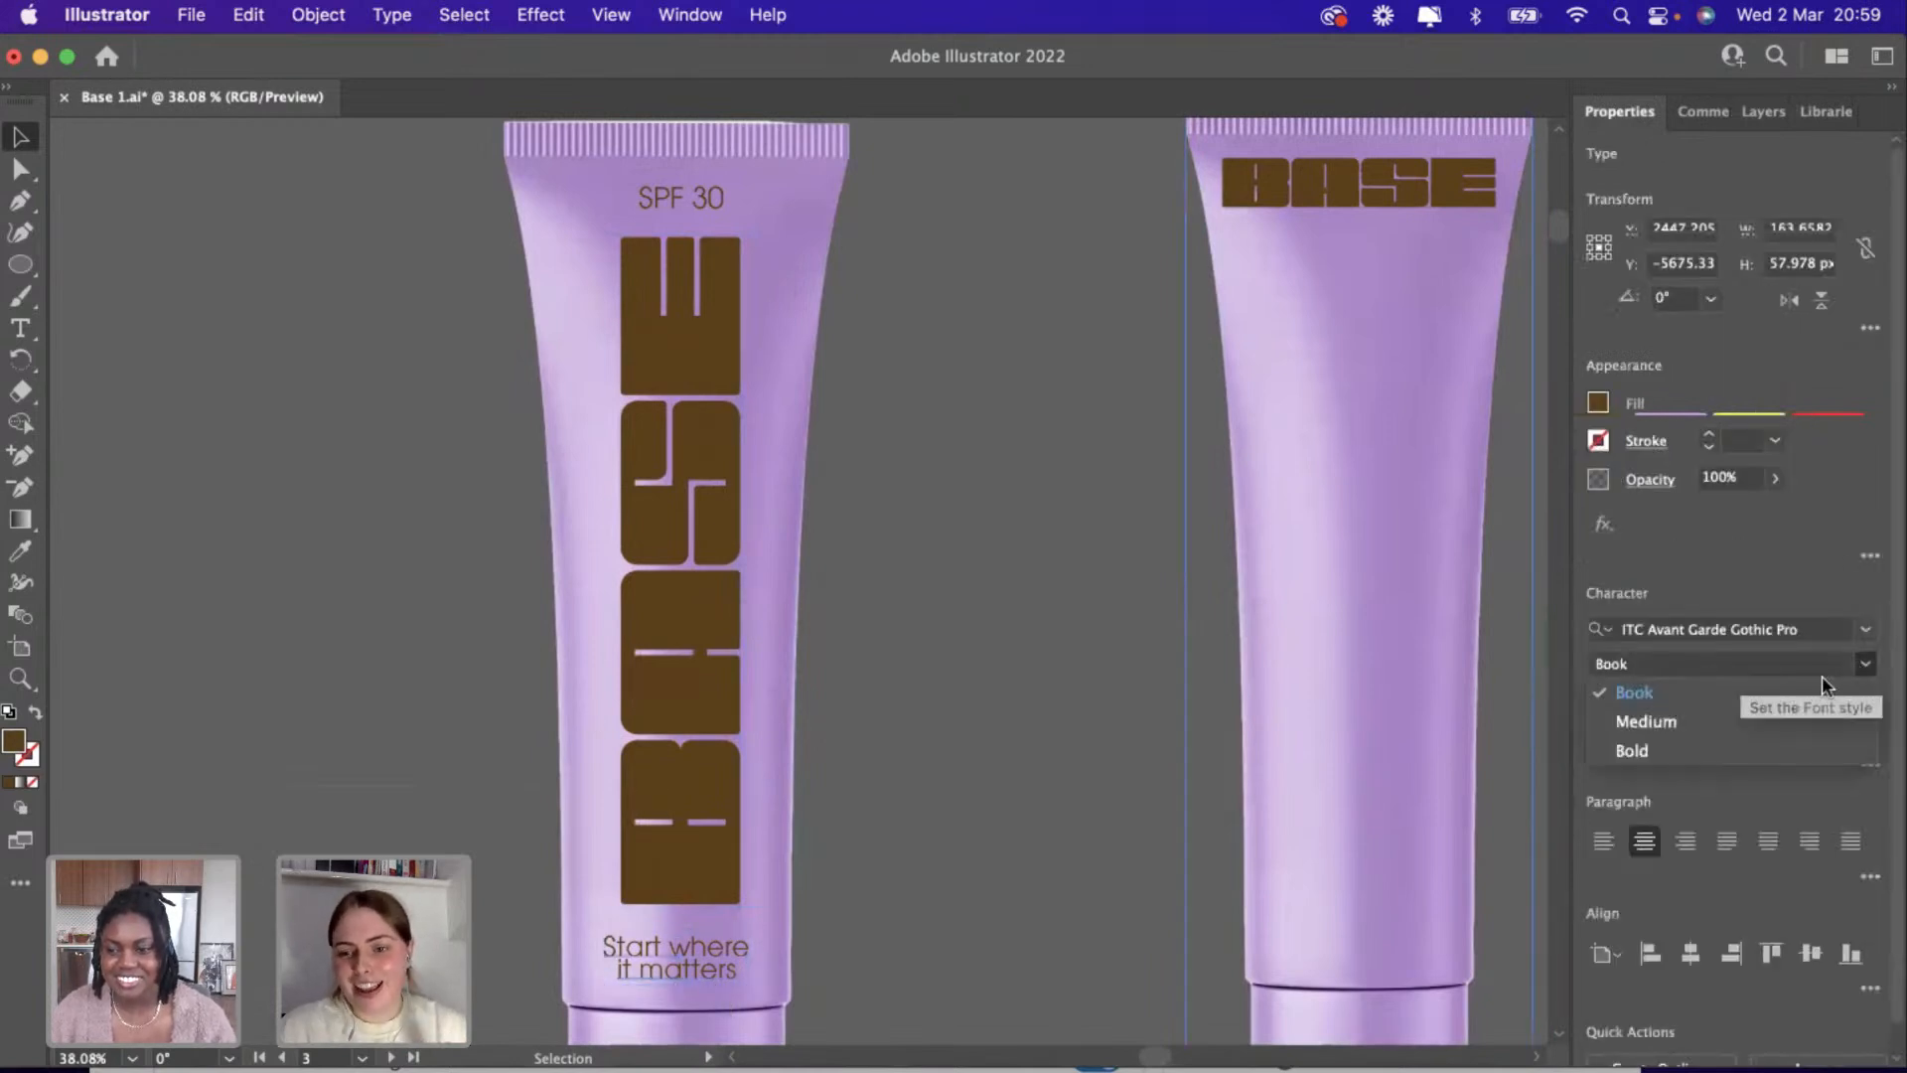
left_click(1724, 722)
left_click(717, 199)
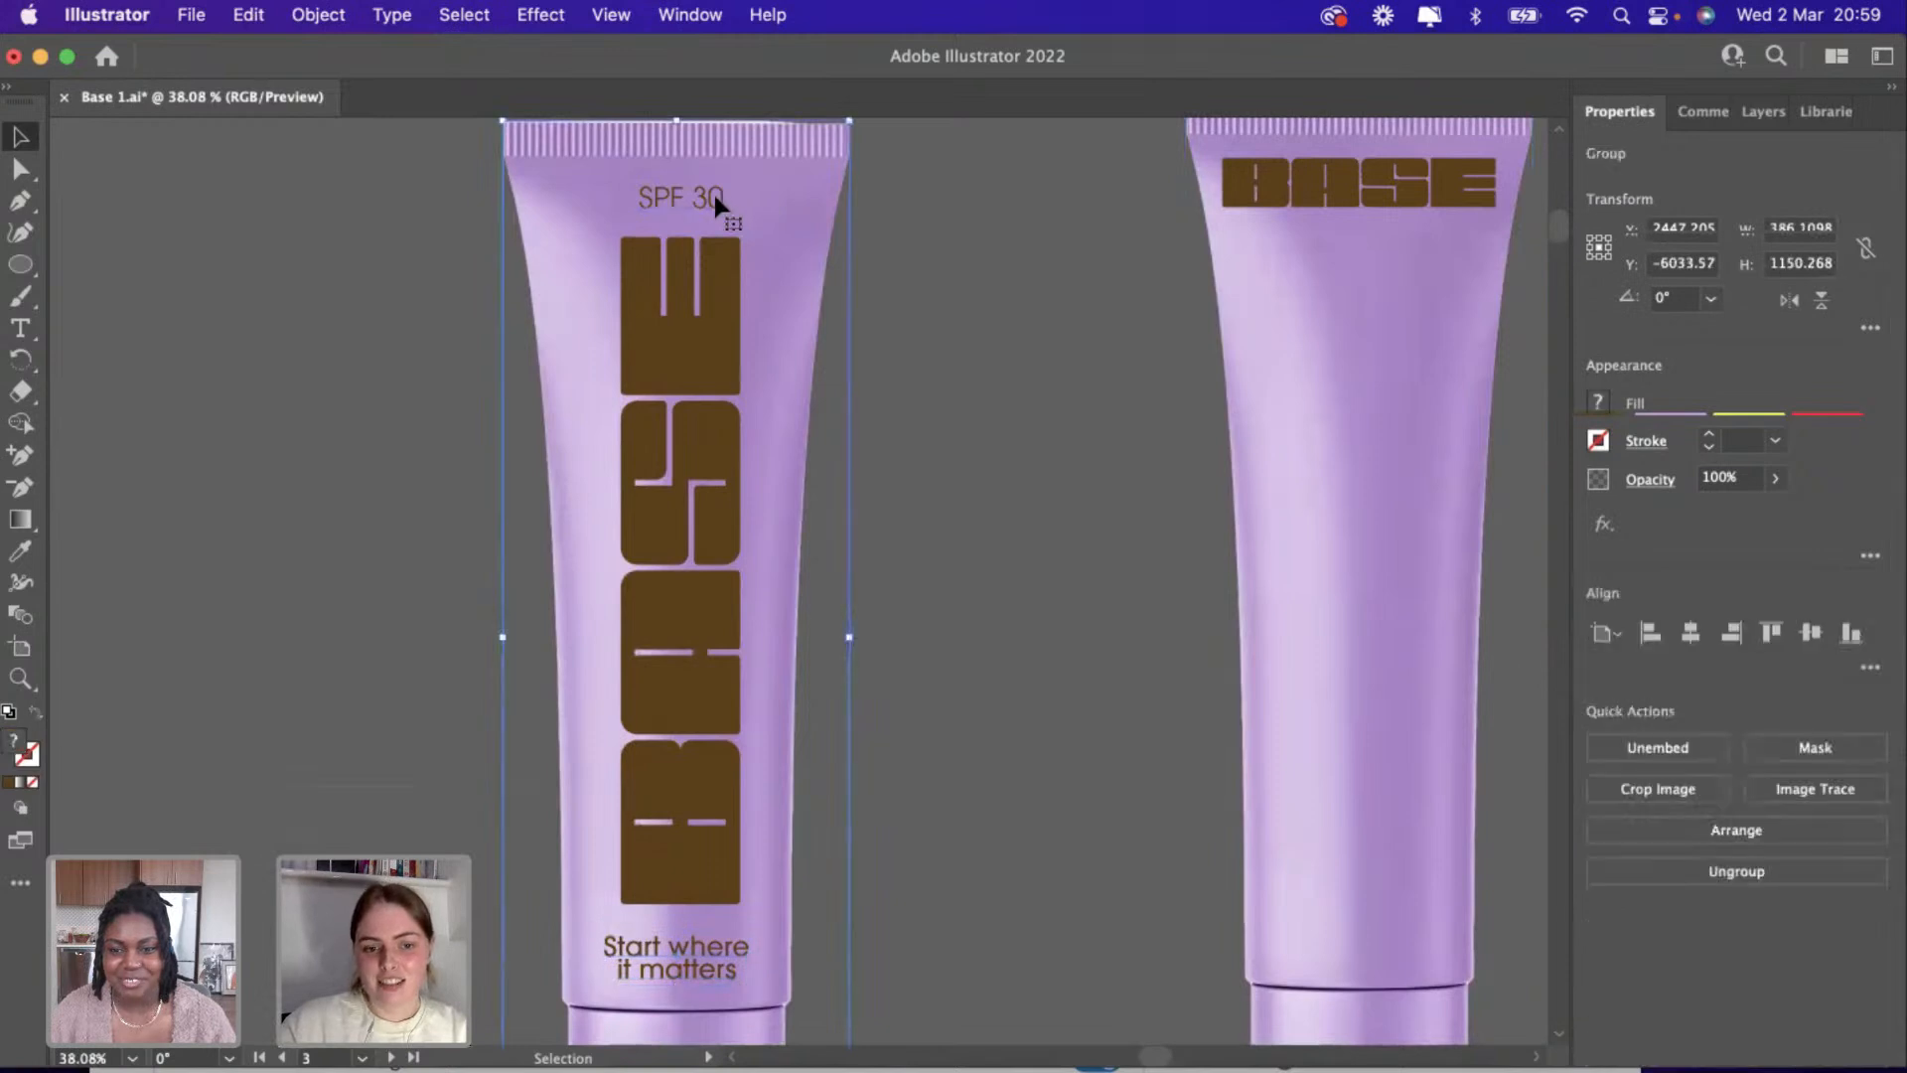
left_click(717, 199)
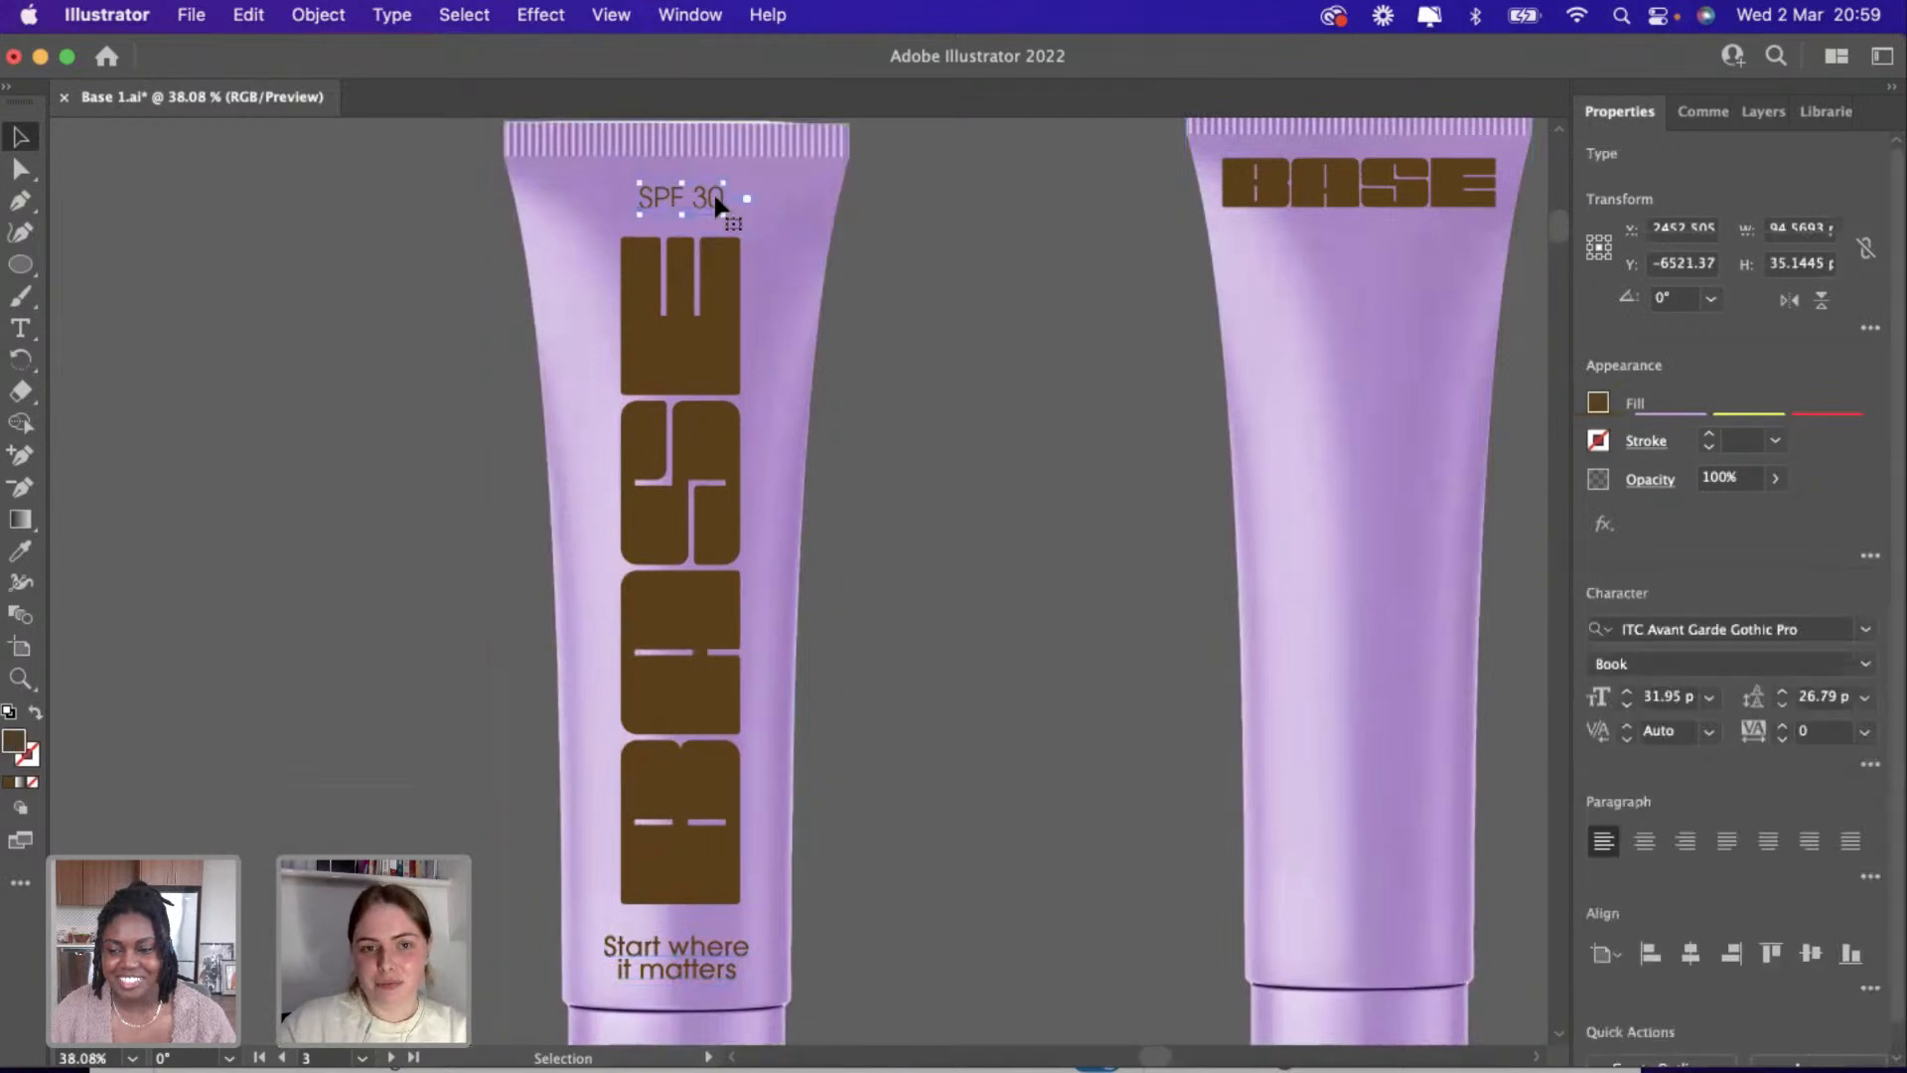
left_click(1868, 665)
left_click(1633, 719)
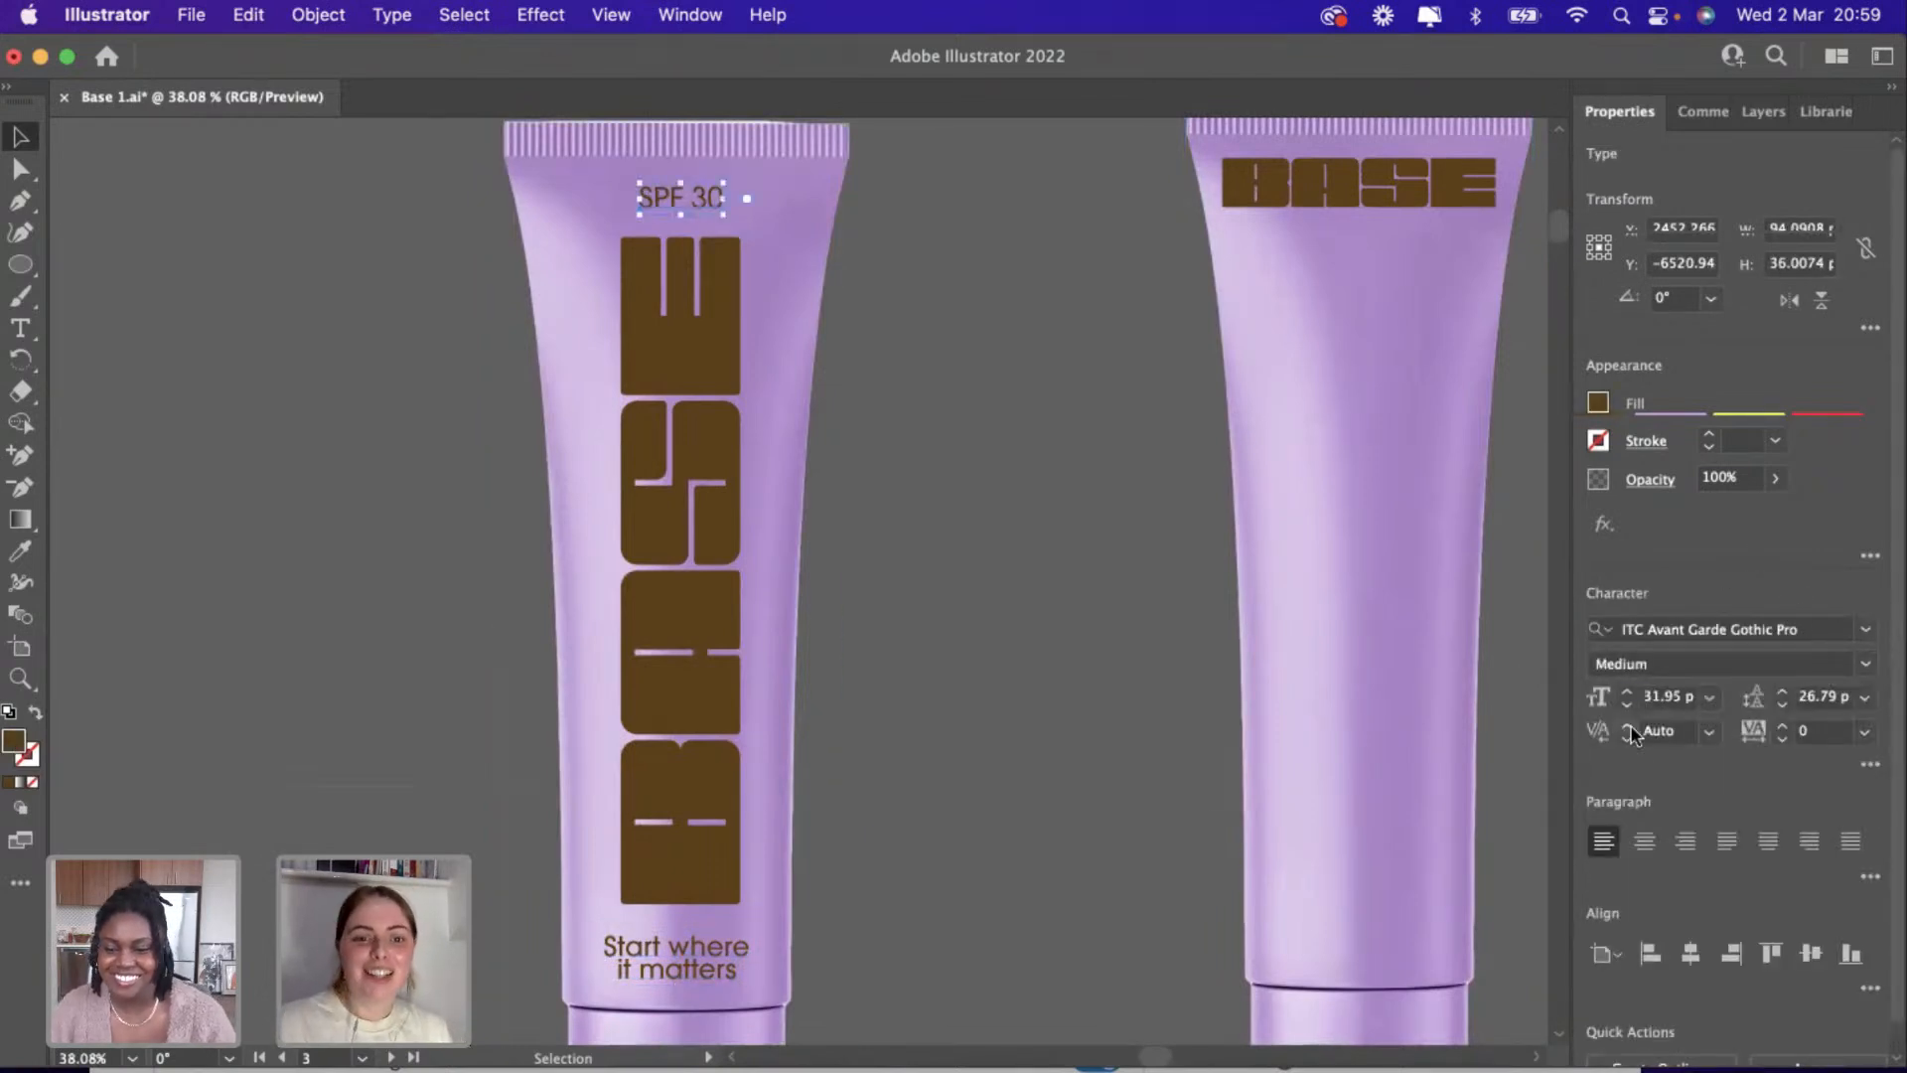
left_click(976, 708)
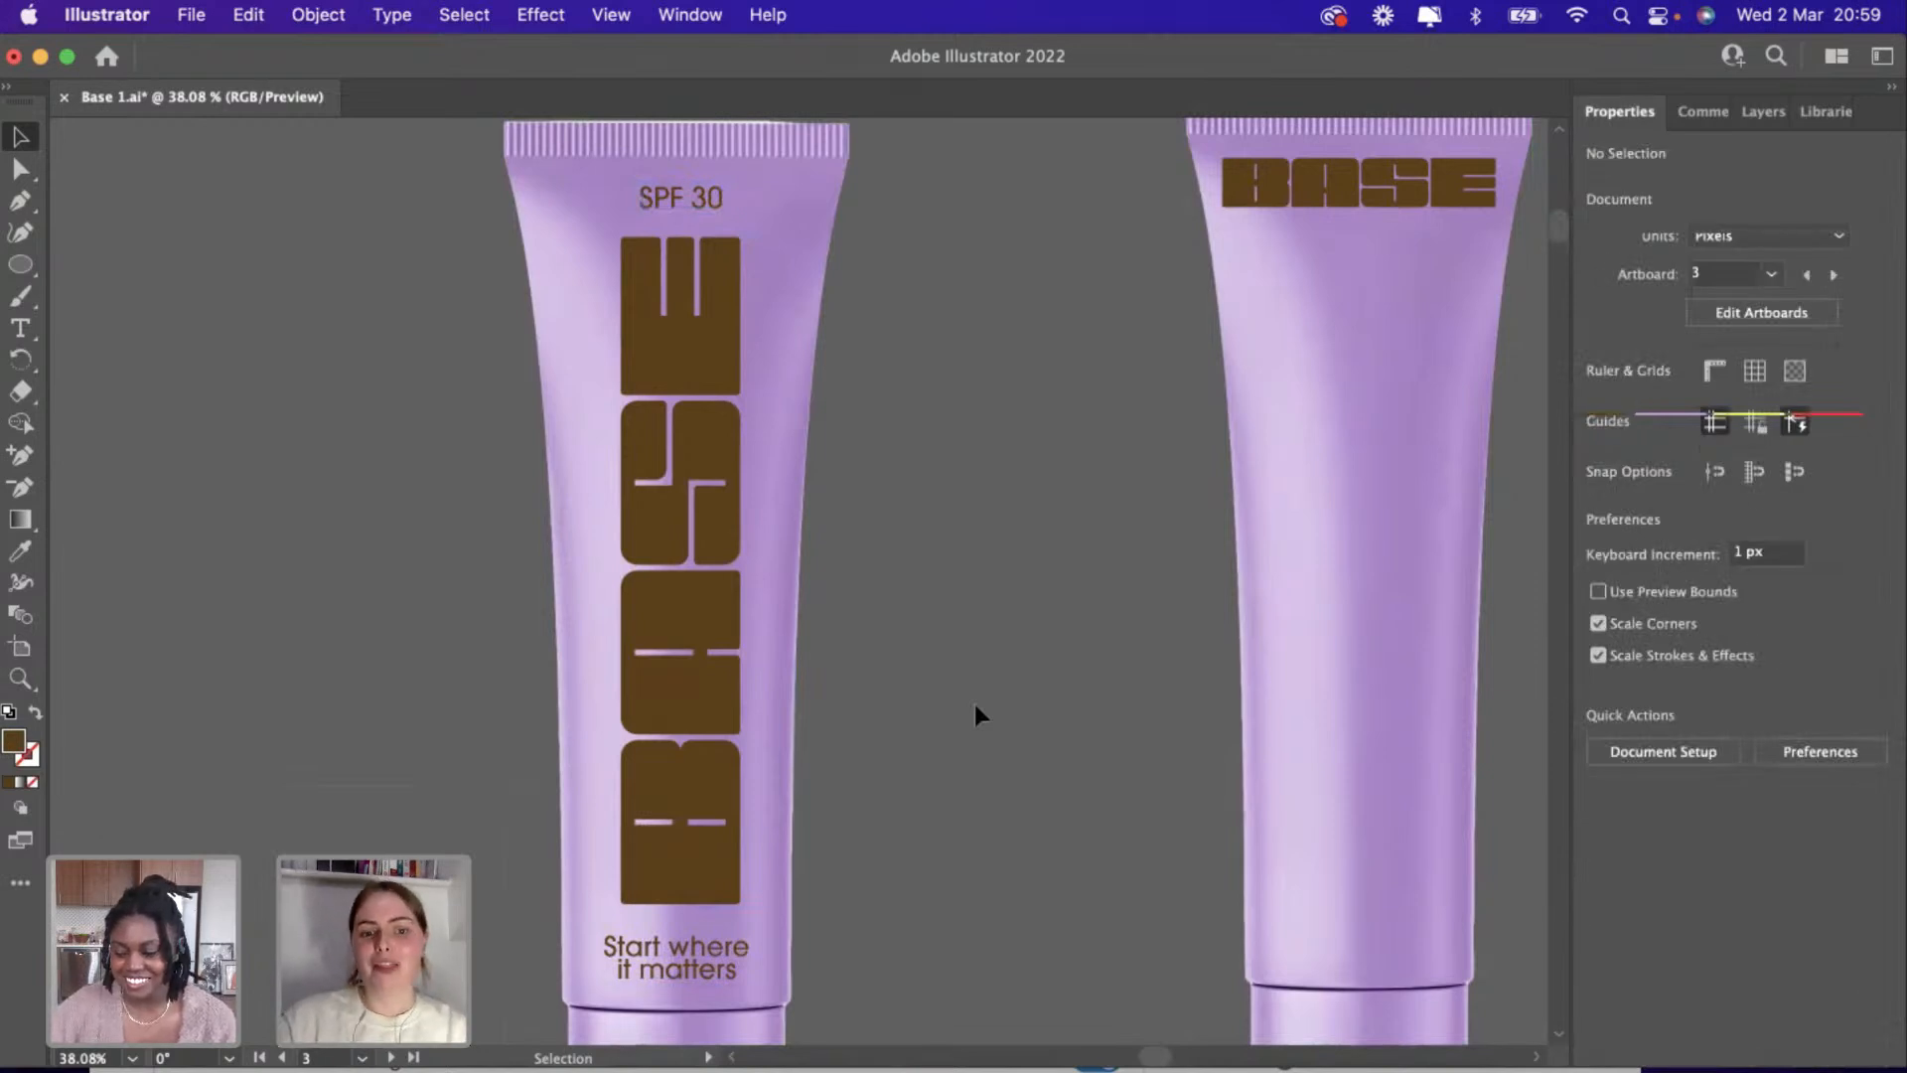
left_click_drag(673, 667, 688, 671)
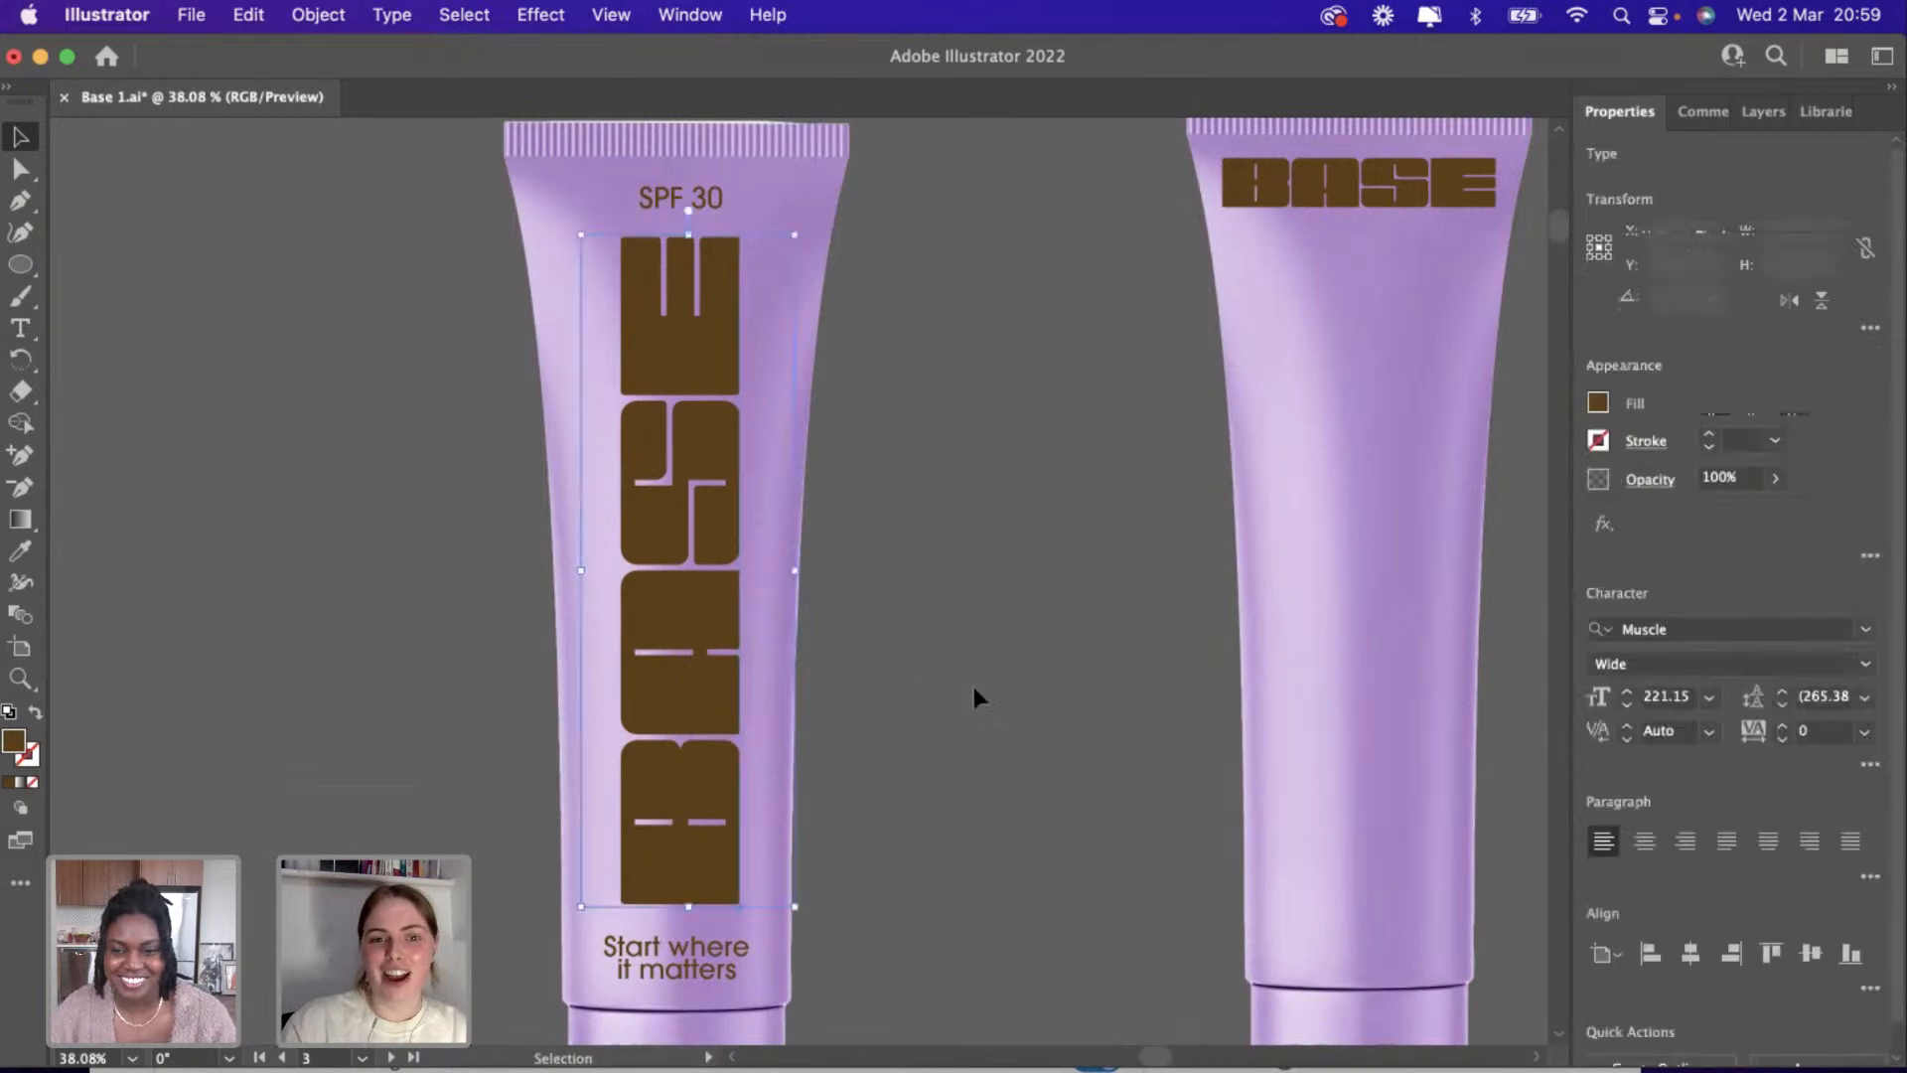
left_click(973, 687)
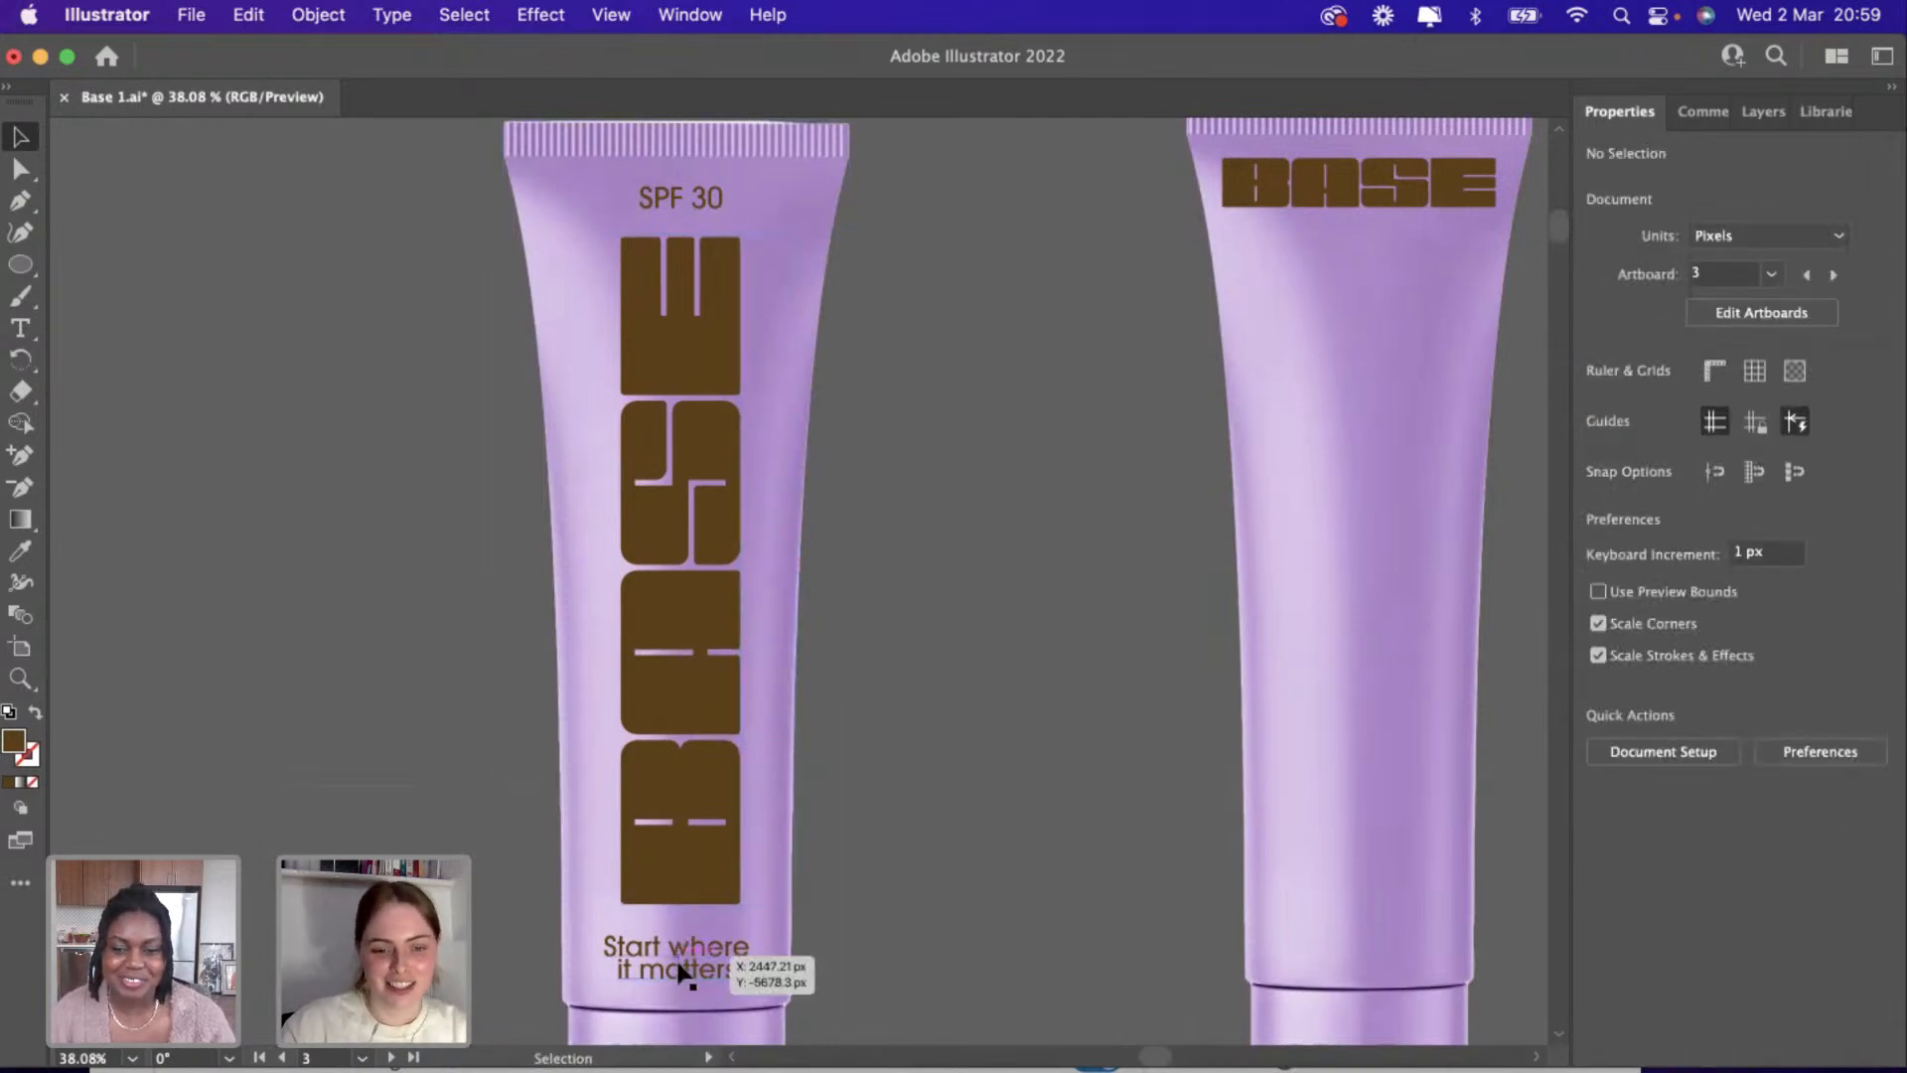
left_click(836, 315)
key("super+minus")
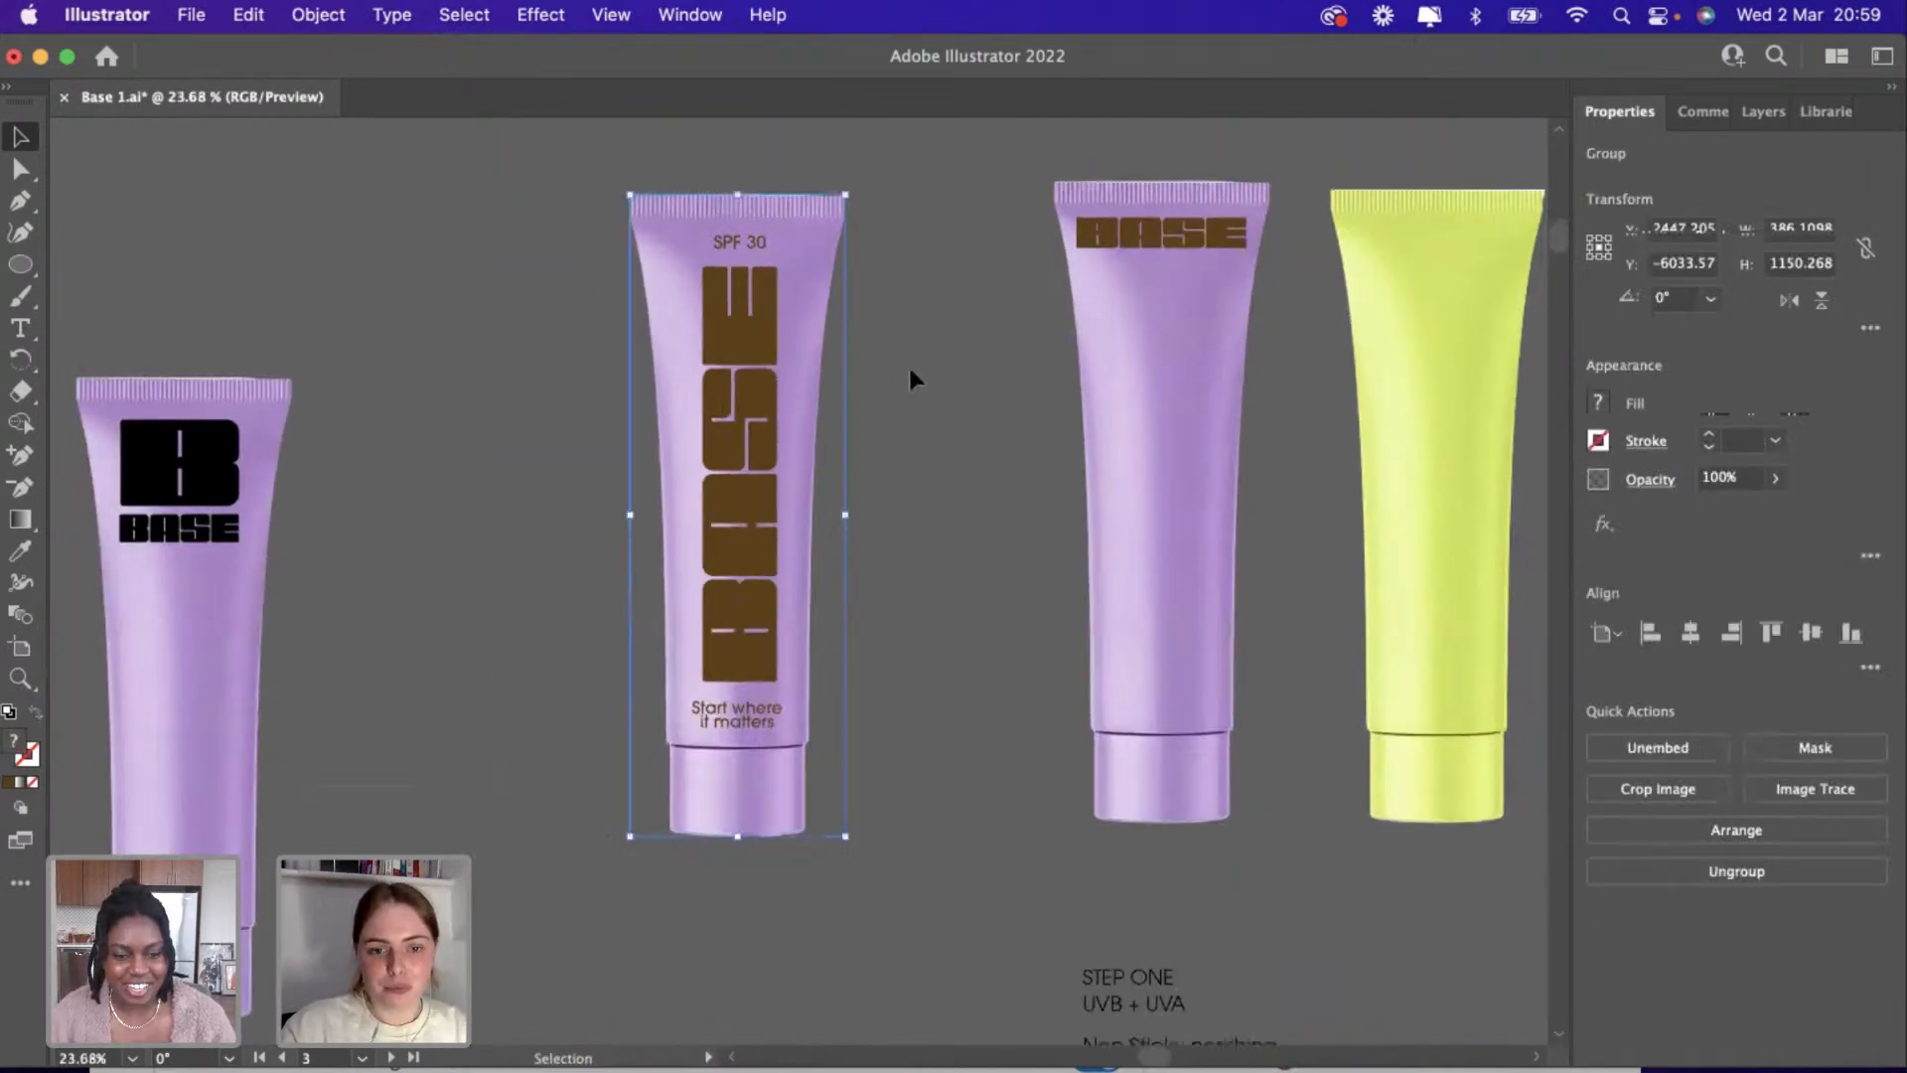
left_click(908, 364)
Move the blank yellow-green tube into the gap beside the vertical-wordmark tube, on the side of the black-logo tube.
scroll(910, 375, "down", 2)
scroll(912, 379, "up", 2)
scroll(912, 378, "left", 2)
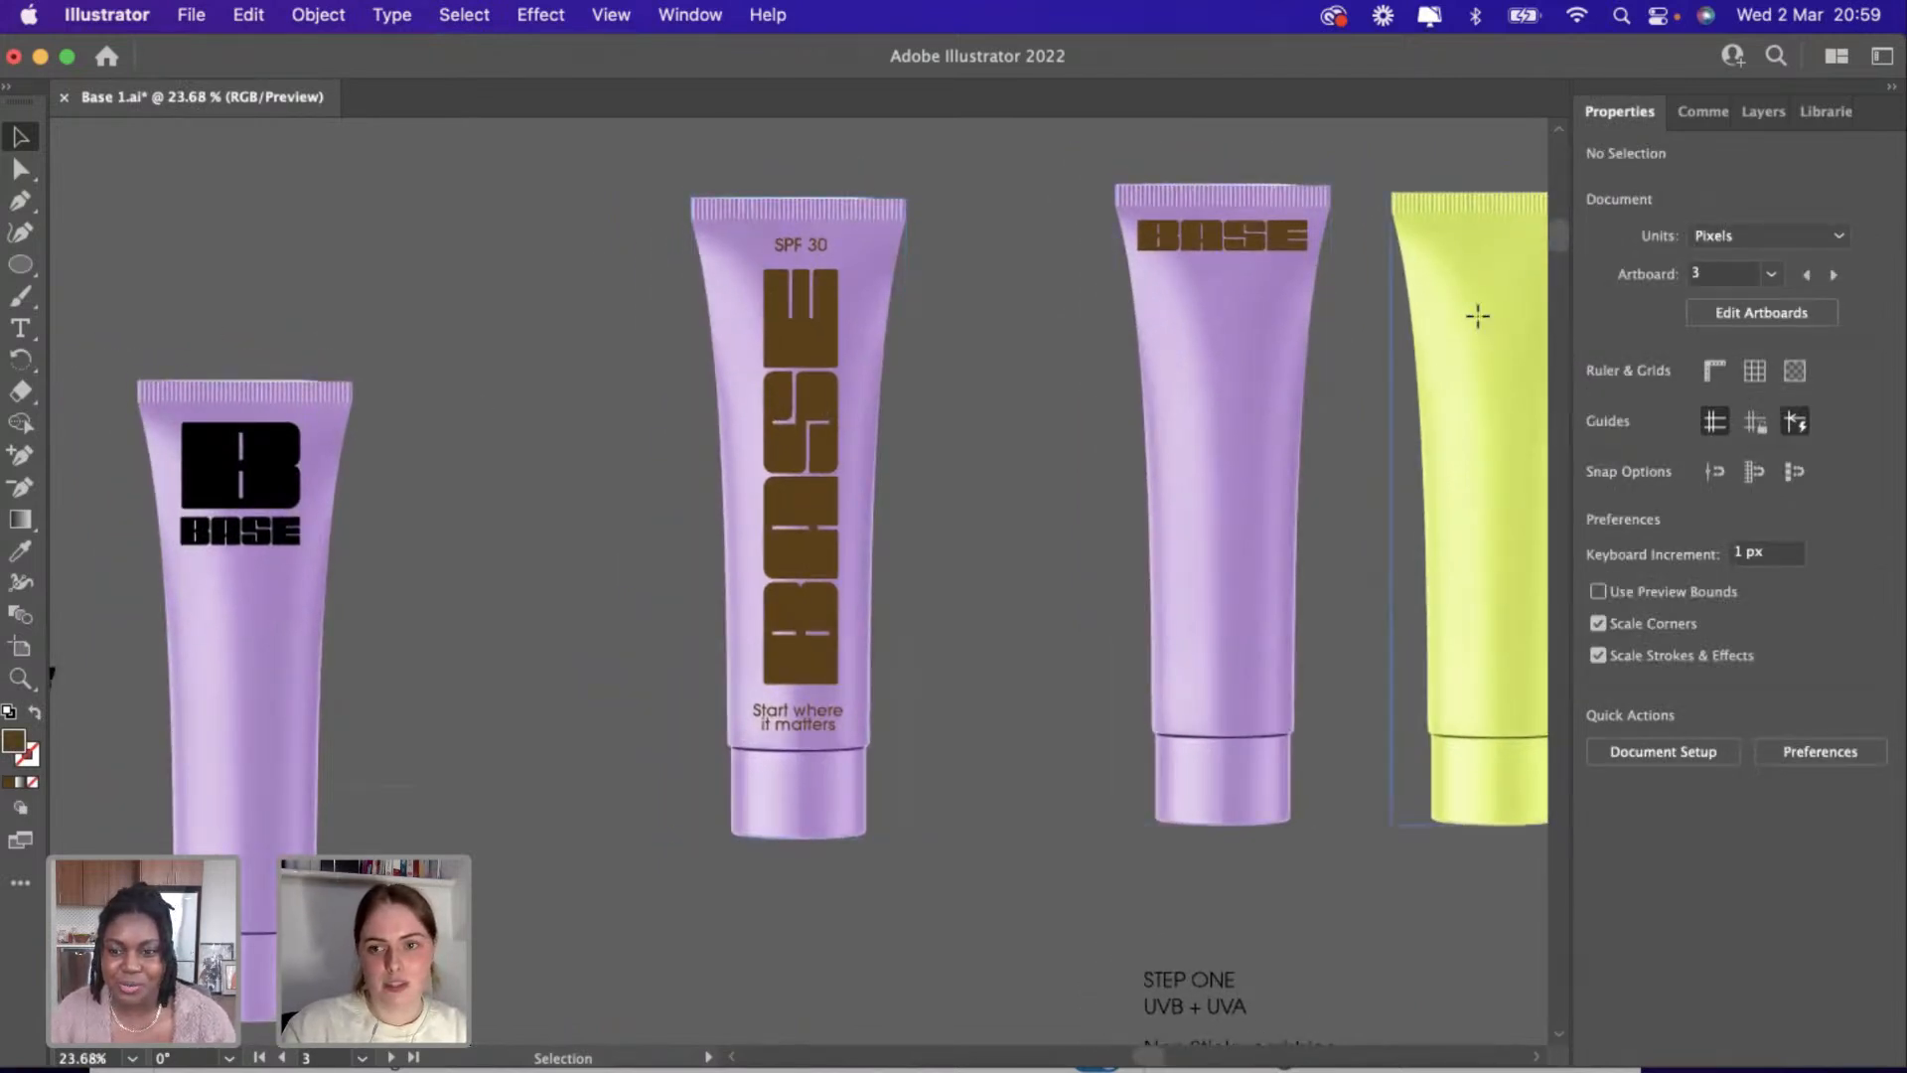
left_click_drag(1477, 315, 551, 330)
left_click(413, 264)
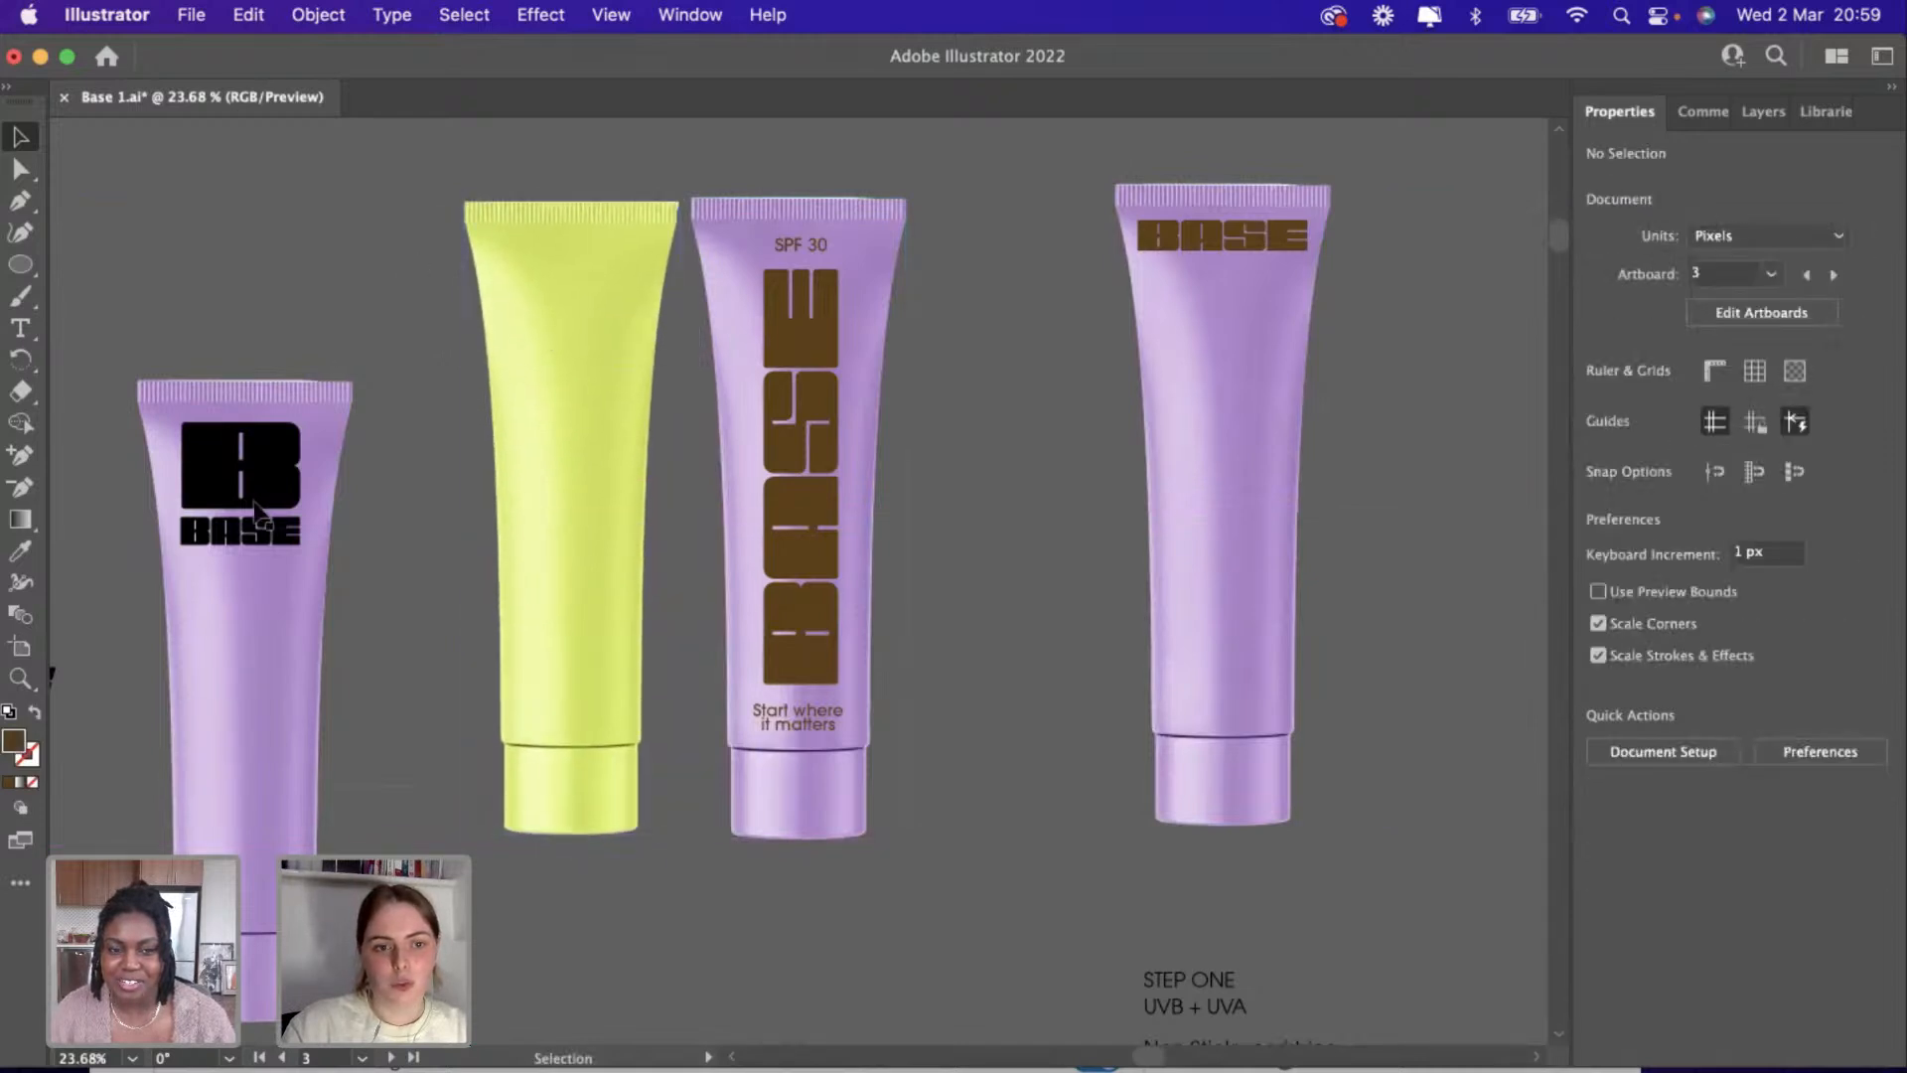
Duplicate the large black B from the black-logo purple tube and place the copy against the yellow-green tube.
left_click(255, 490)
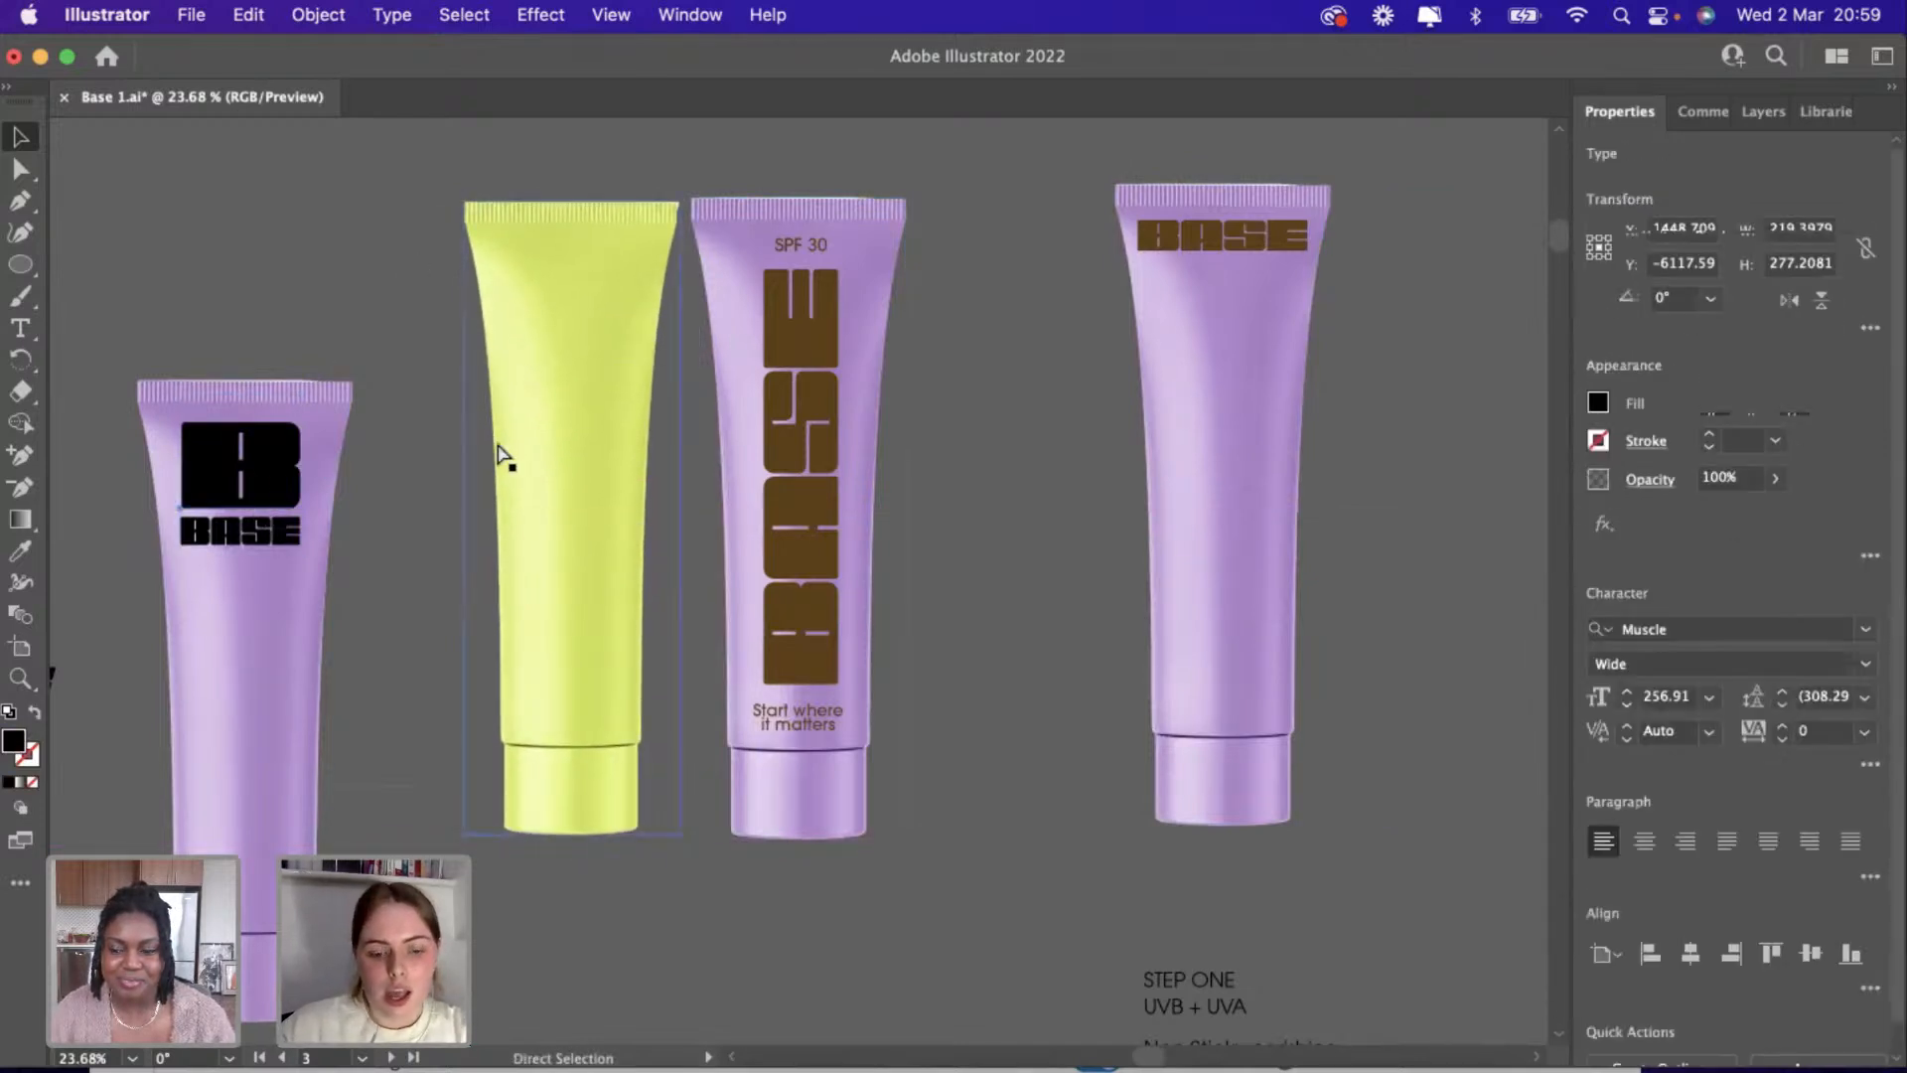
key("super+c")
key("super+v")
left_click_drag(792, 573, 513, 605)
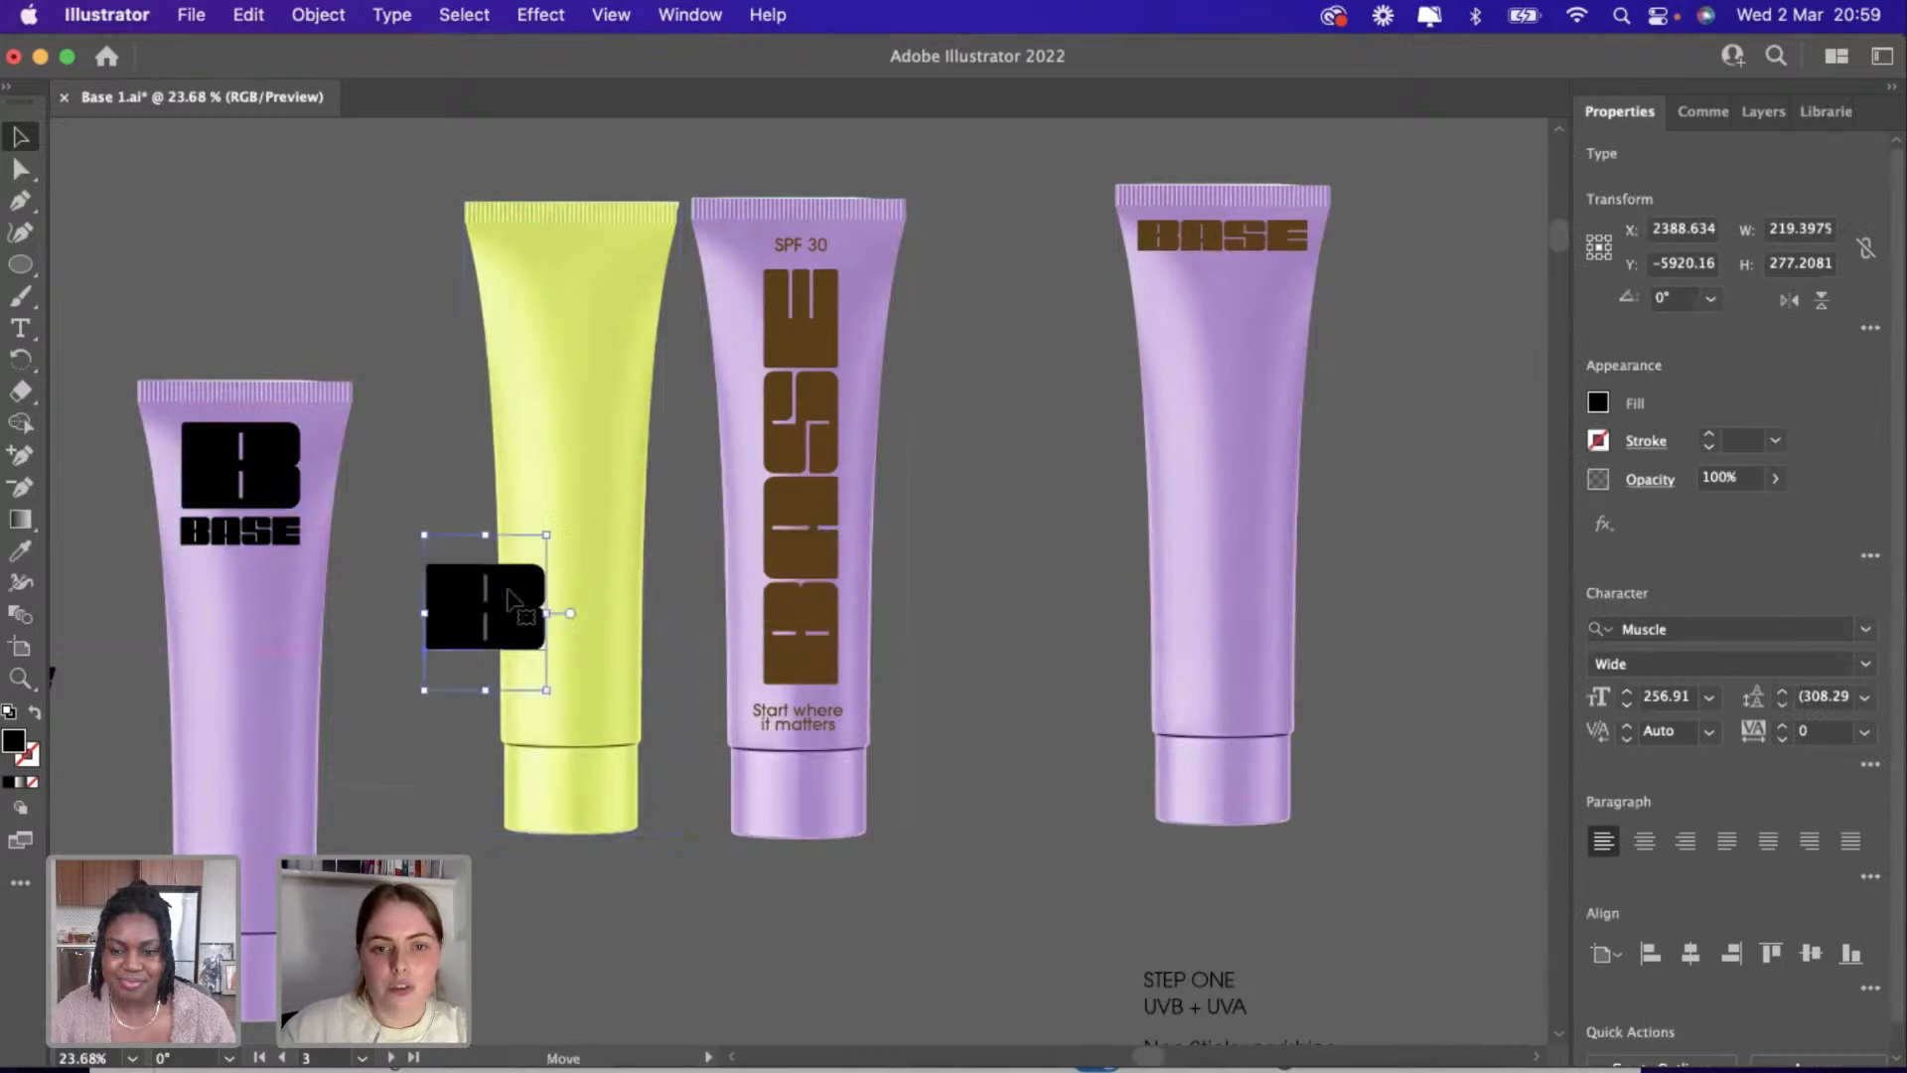
Move the vertical-wordmark tube with its SPF 30 text and tagline away from the yellow-green tube to widen the gap.
left_click_drag(784, 191, 840, 915)
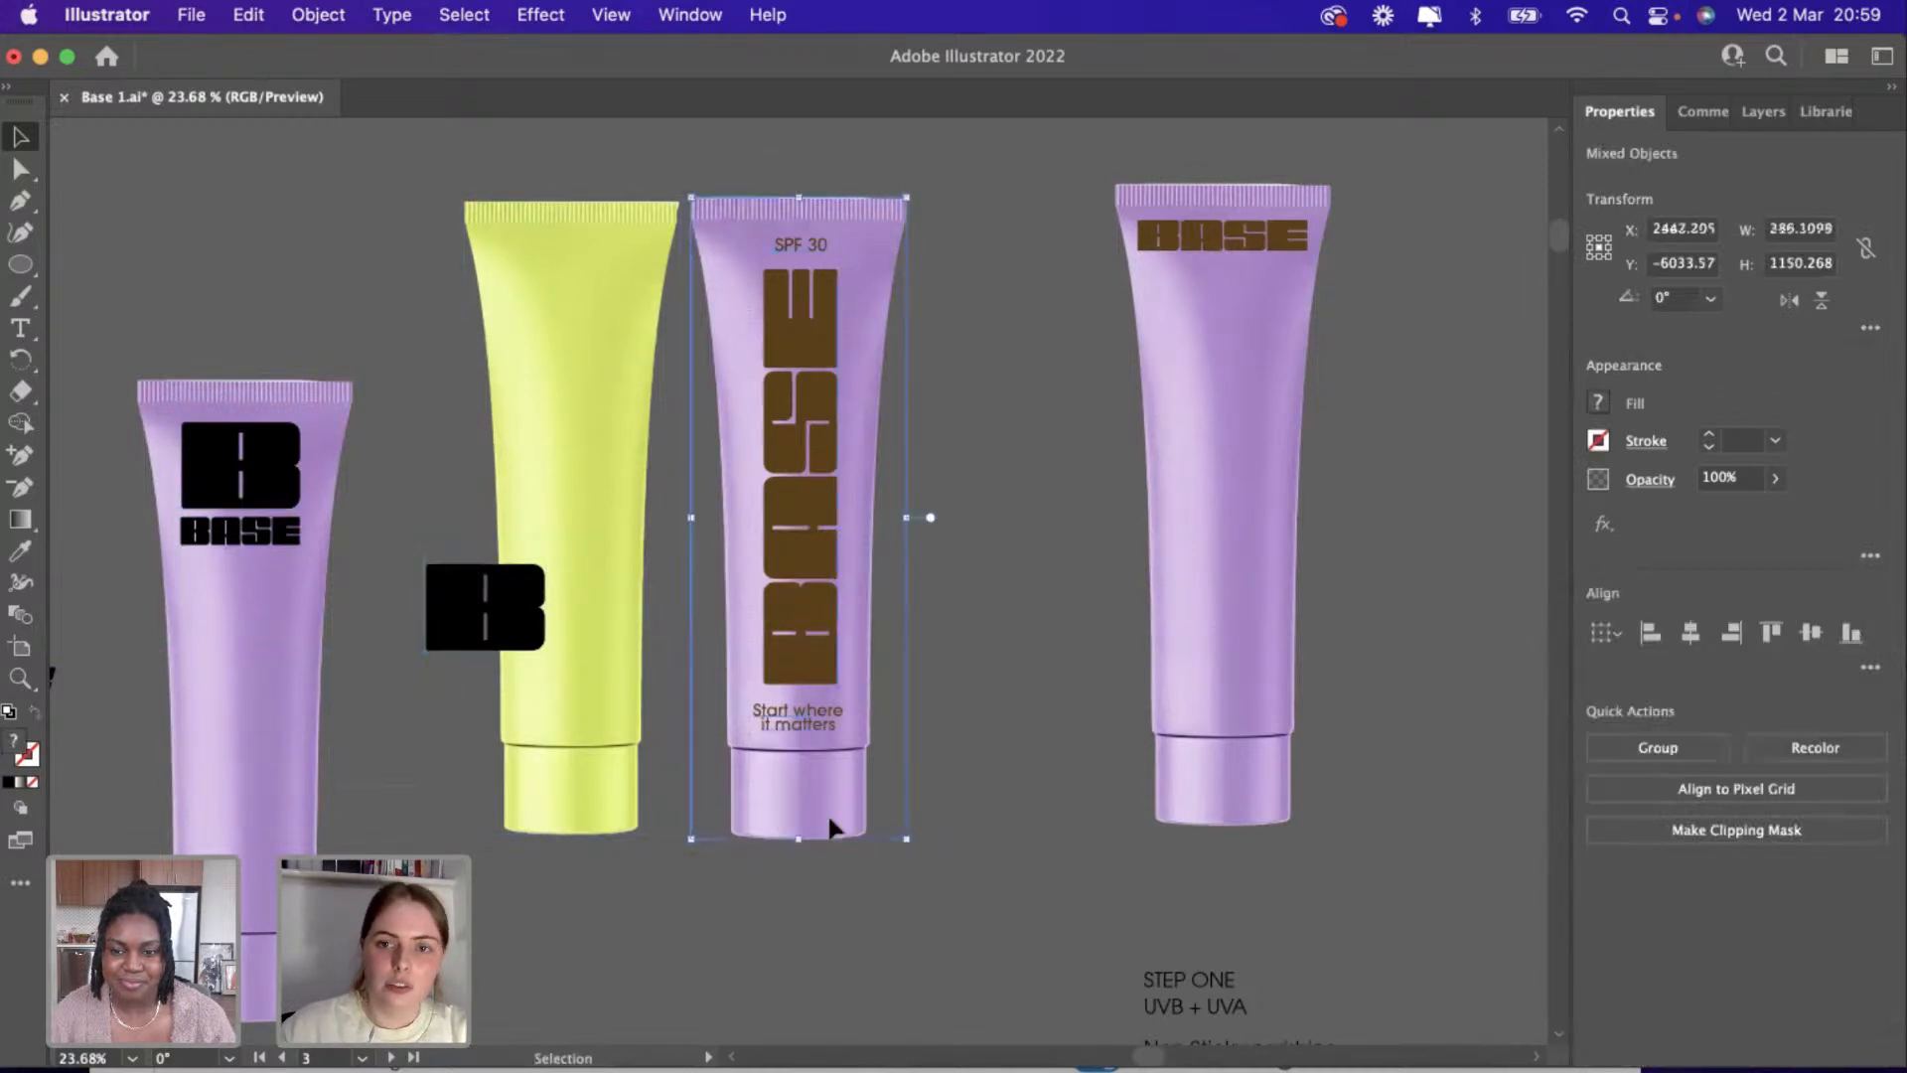
left_click_drag(783, 434, 867, 437)
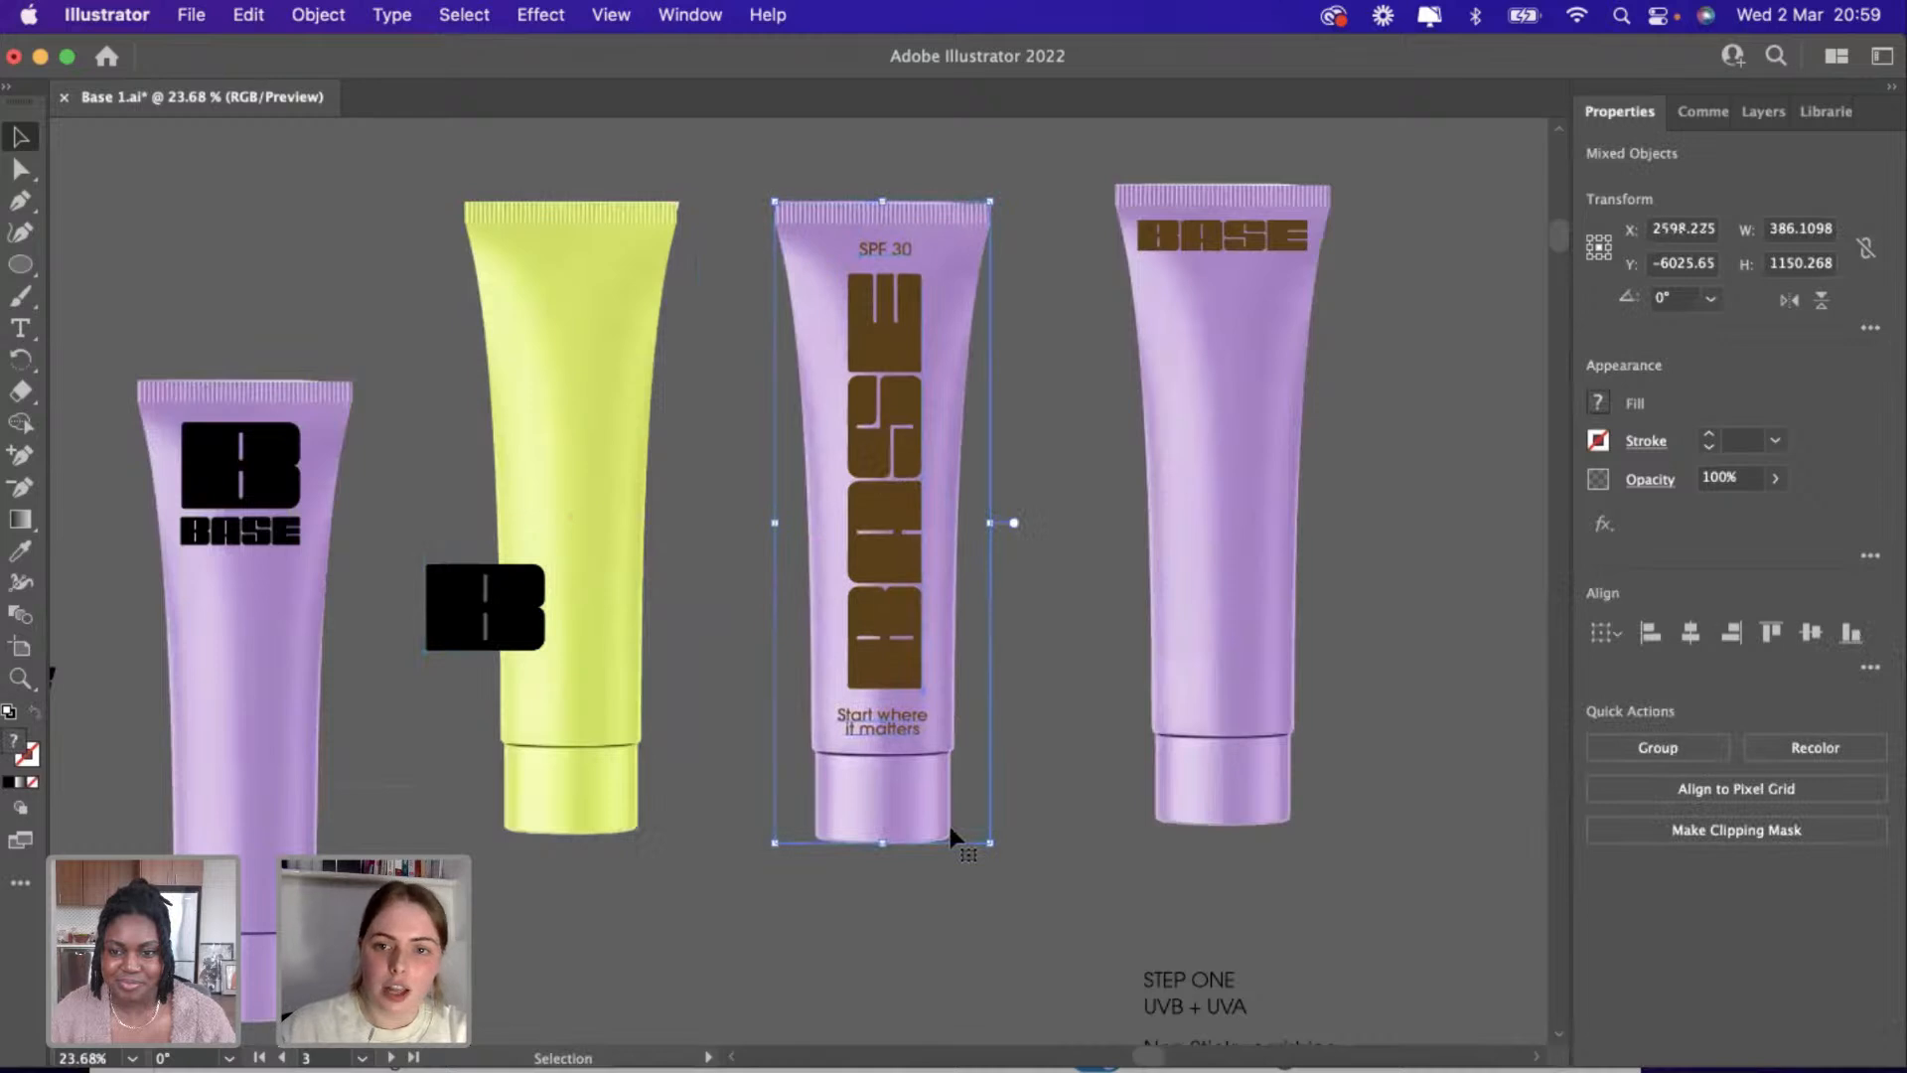
left_click(1078, 613)
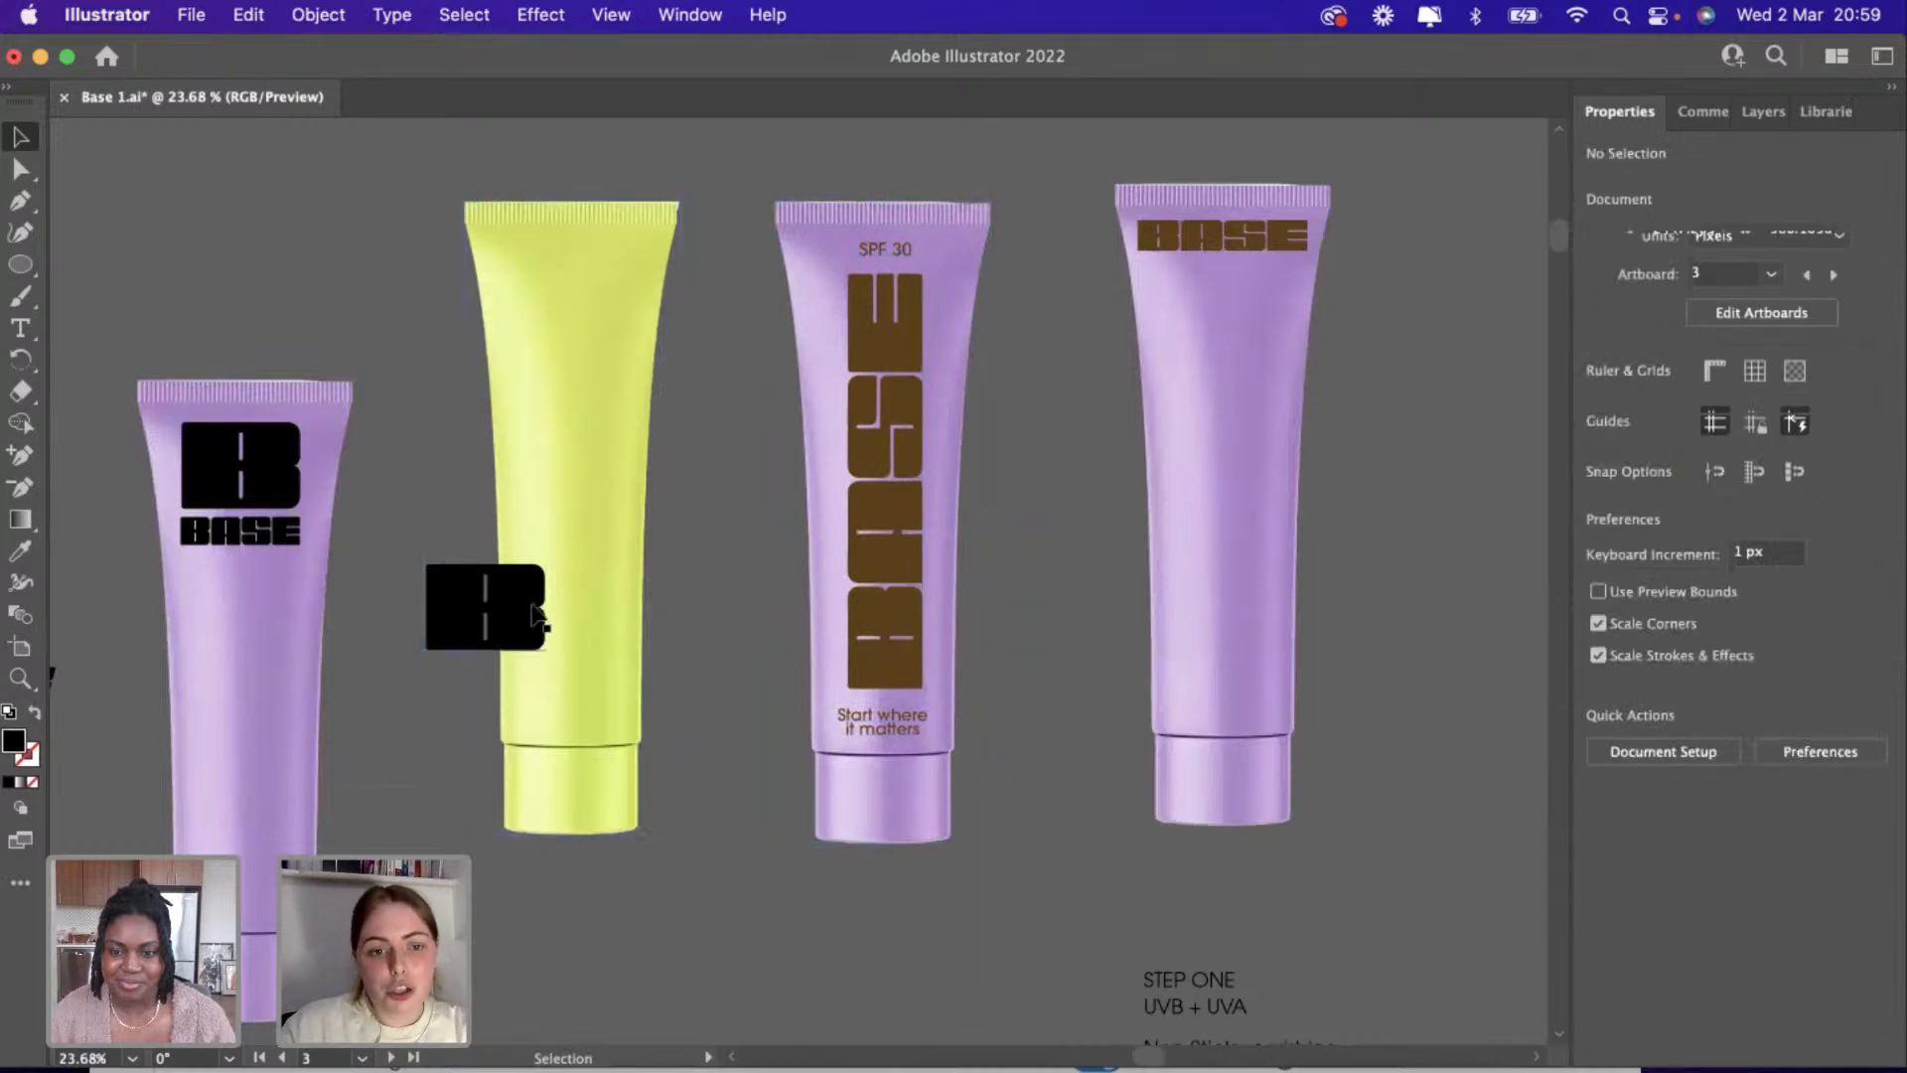
Place the black B near the top of the yellow-green tube and shift tube and logo together toward the vertical-wordmark tube.
left_click_drag(541, 608, 621, 288)
left_click(468, 221)
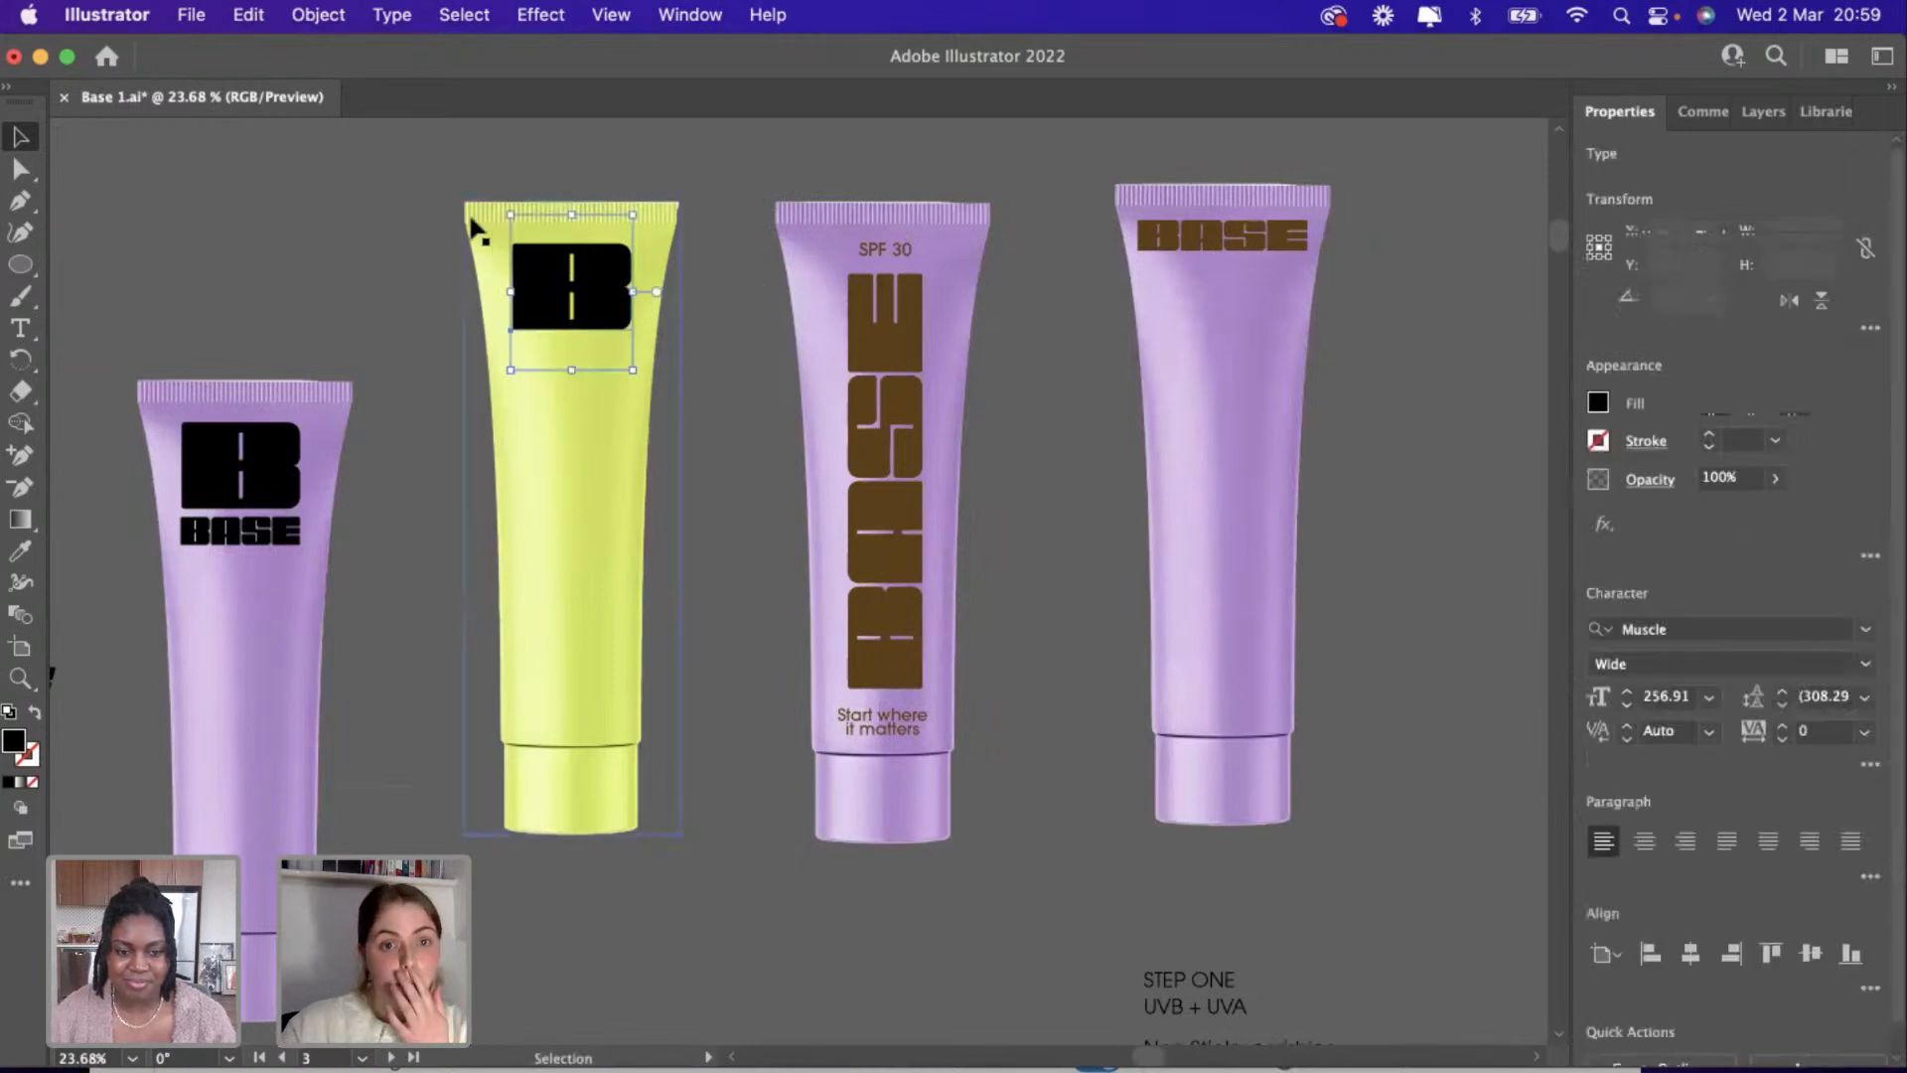
left_click(457, 230)
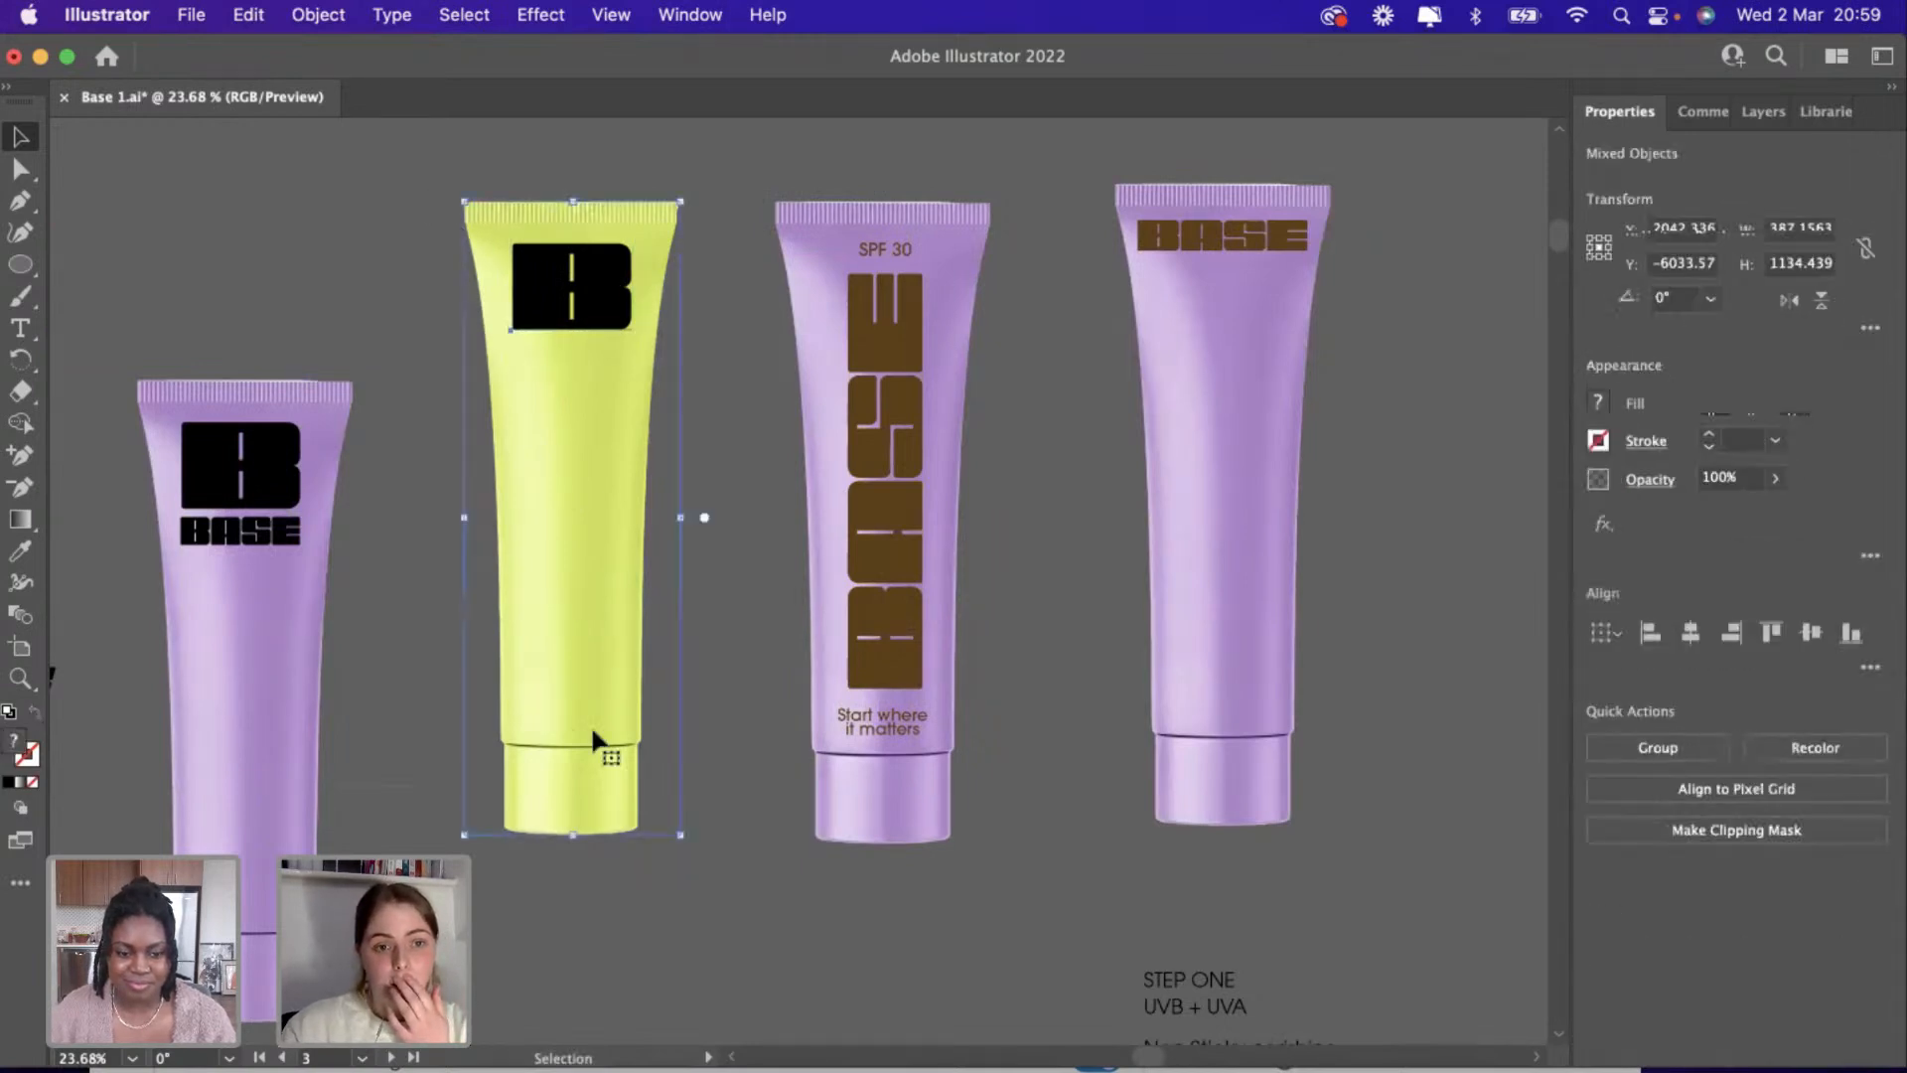
left_click_drag(590, 724, 651, 743)
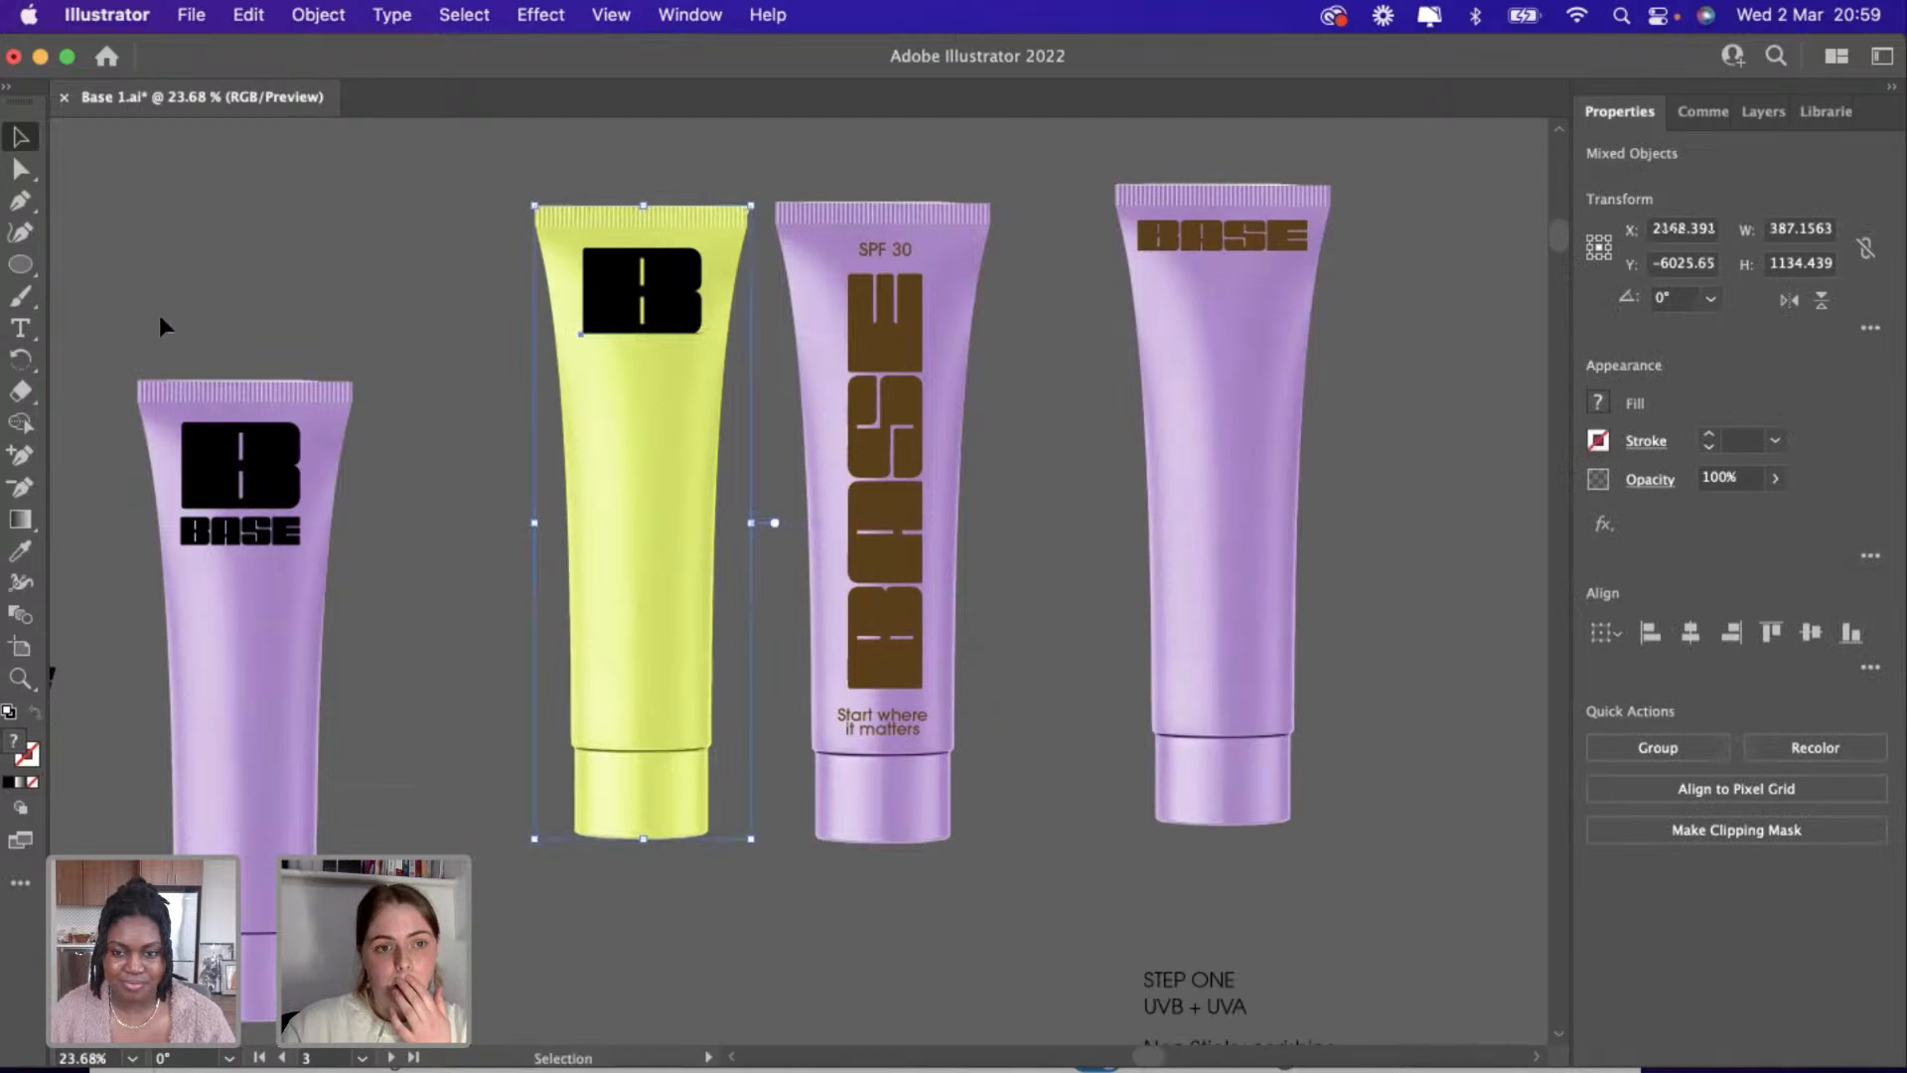
Move the black-logo purple tube up and closer to the yellow-green tube, level with the other tubes.
left_click(260, 960)
left_click_drag(261, 960, 379, 787)
left_click(230, 783)
Try the library's cream, yellow-green, purple and brown on the yellow-green tube's B, settling on the library's red.
scroll(231, 783, "left", 1)
scroll(230, 783, "down", 3)
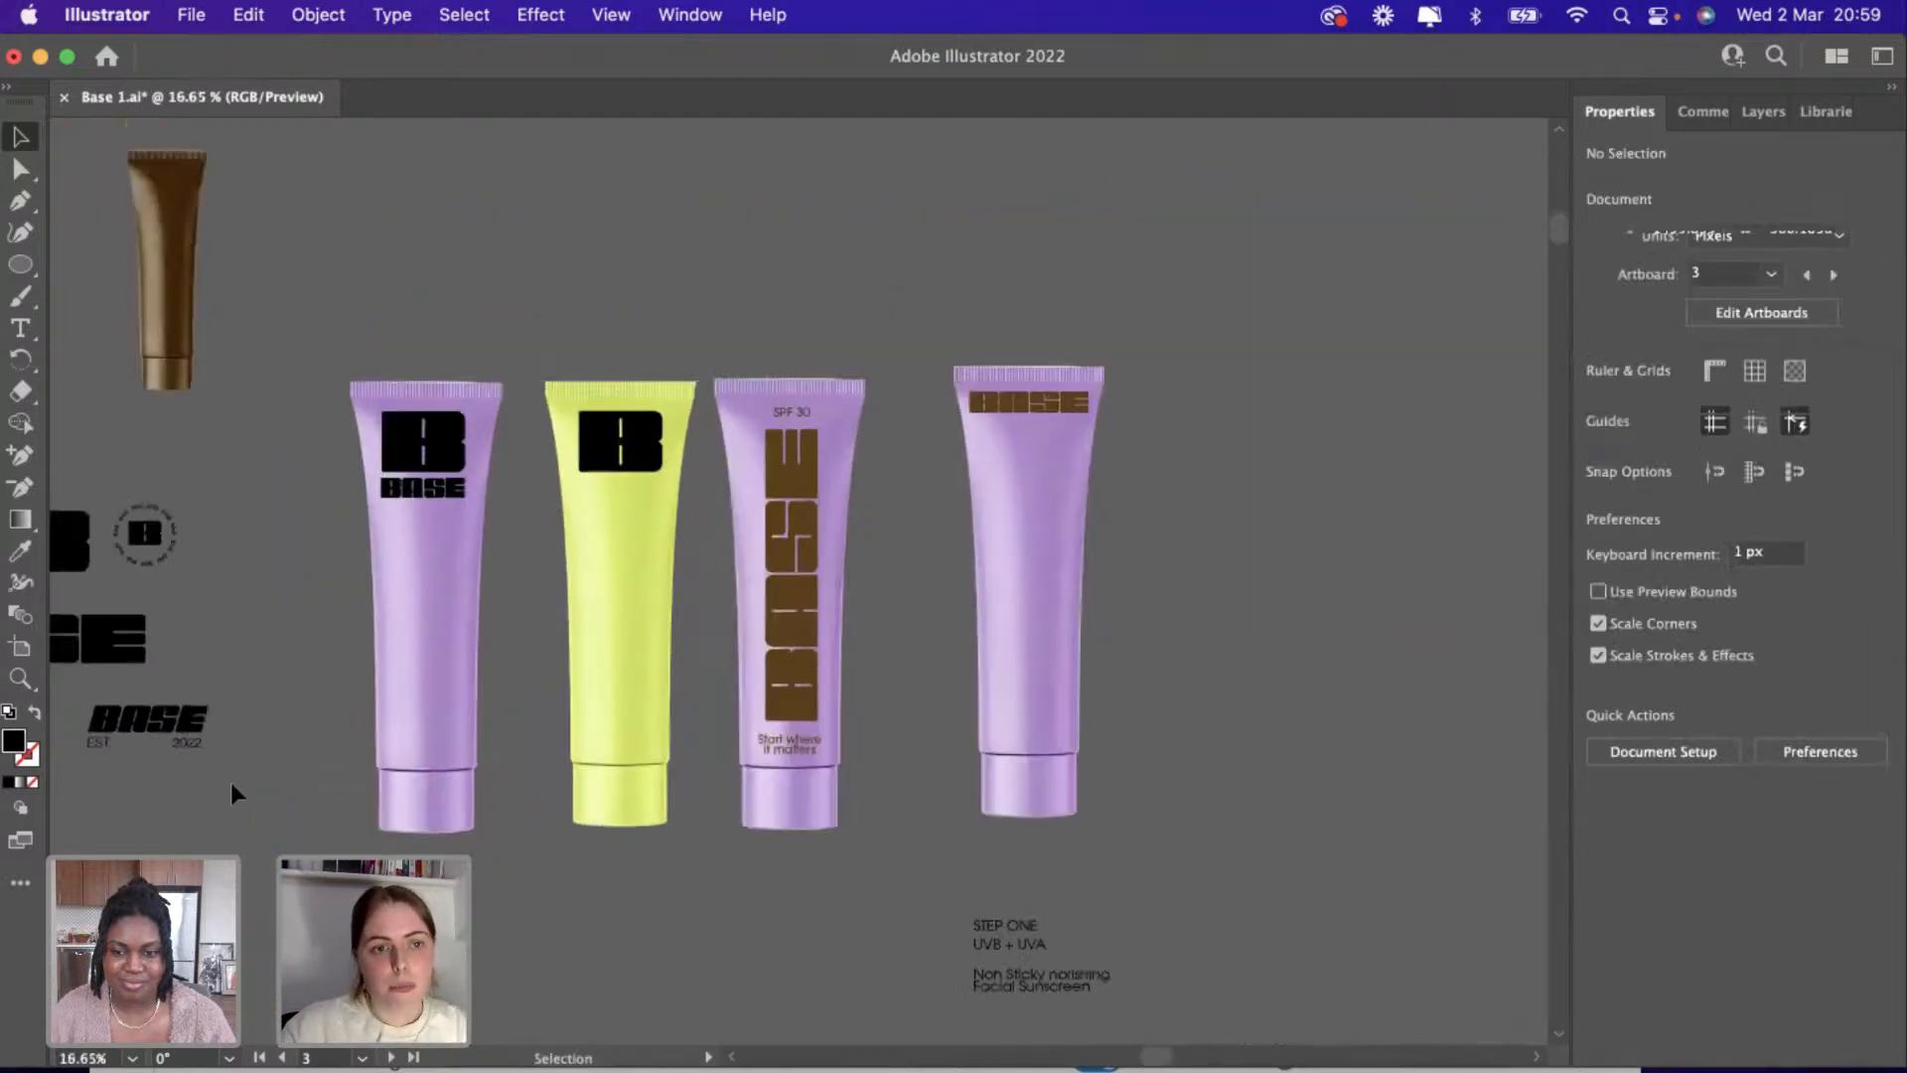
scroll(230, 783, "left", 3)
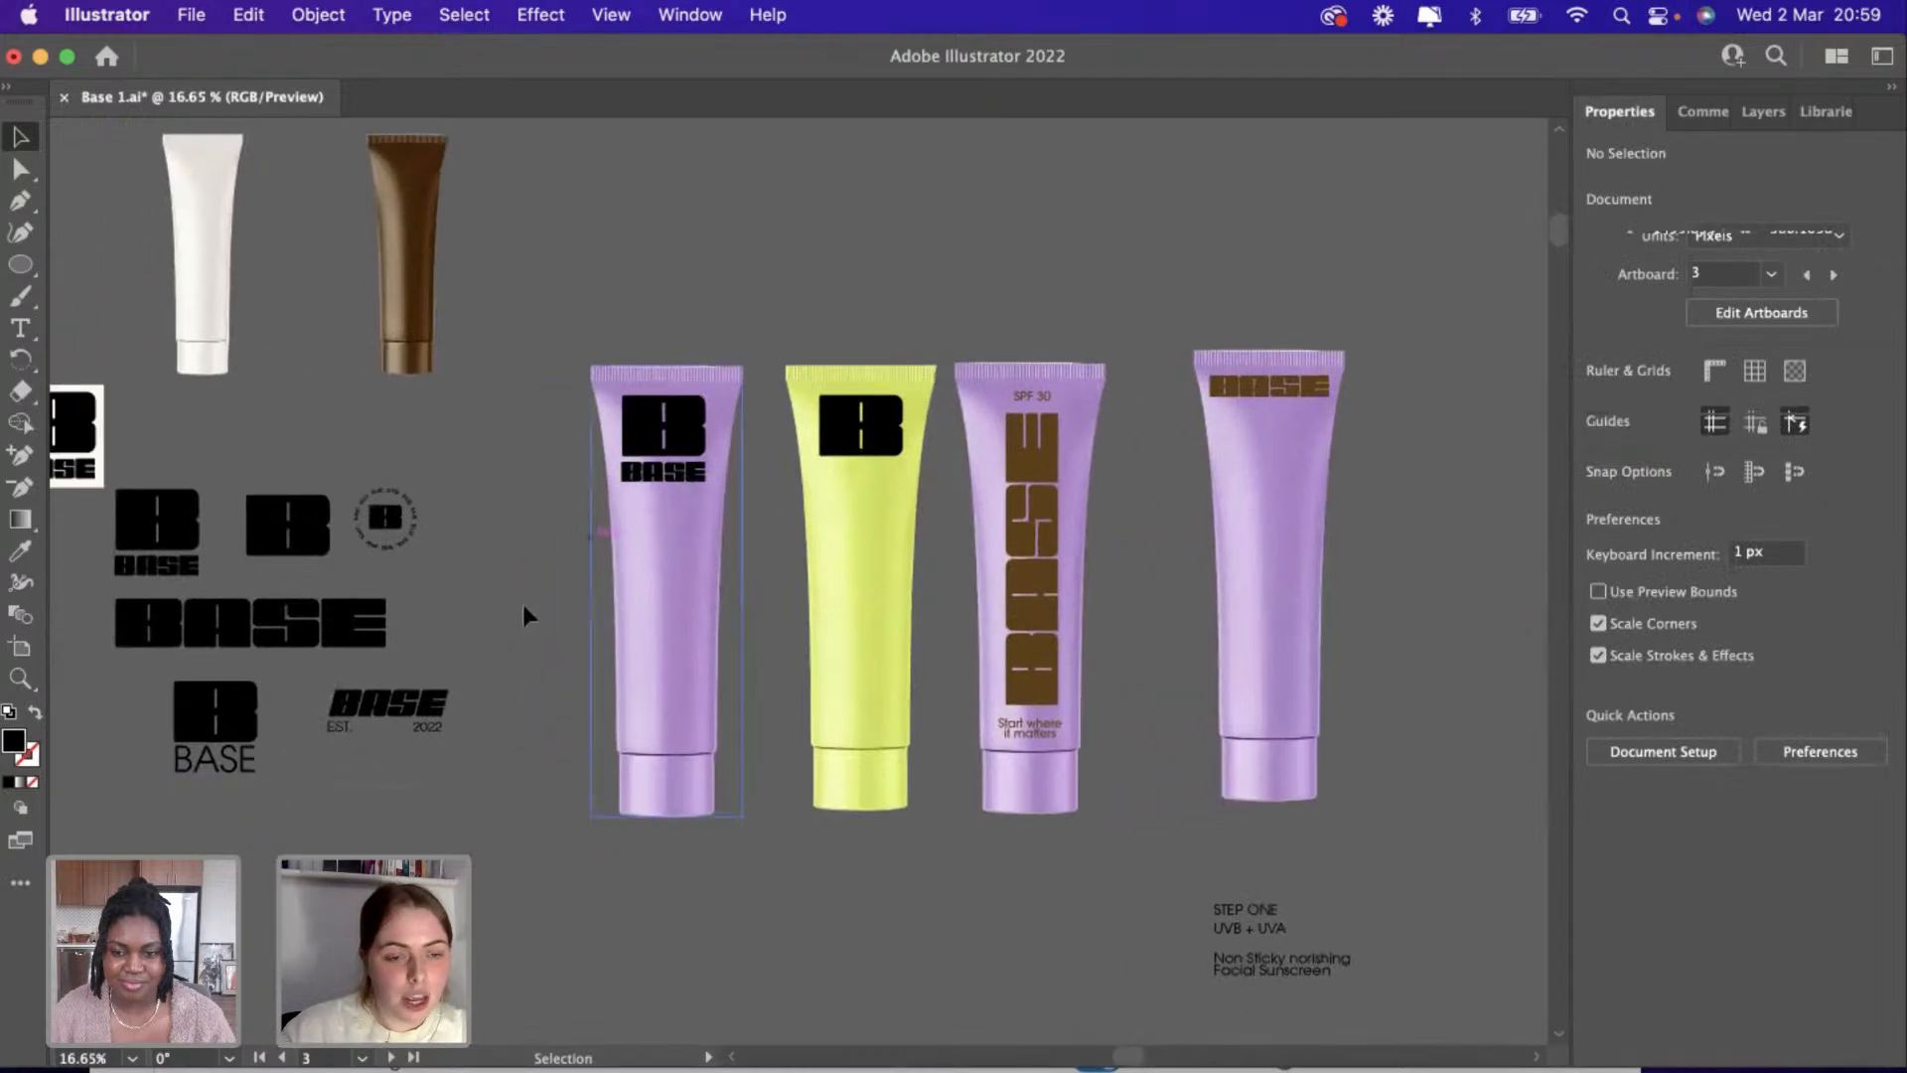
scroll(520, 600, "up", 2)
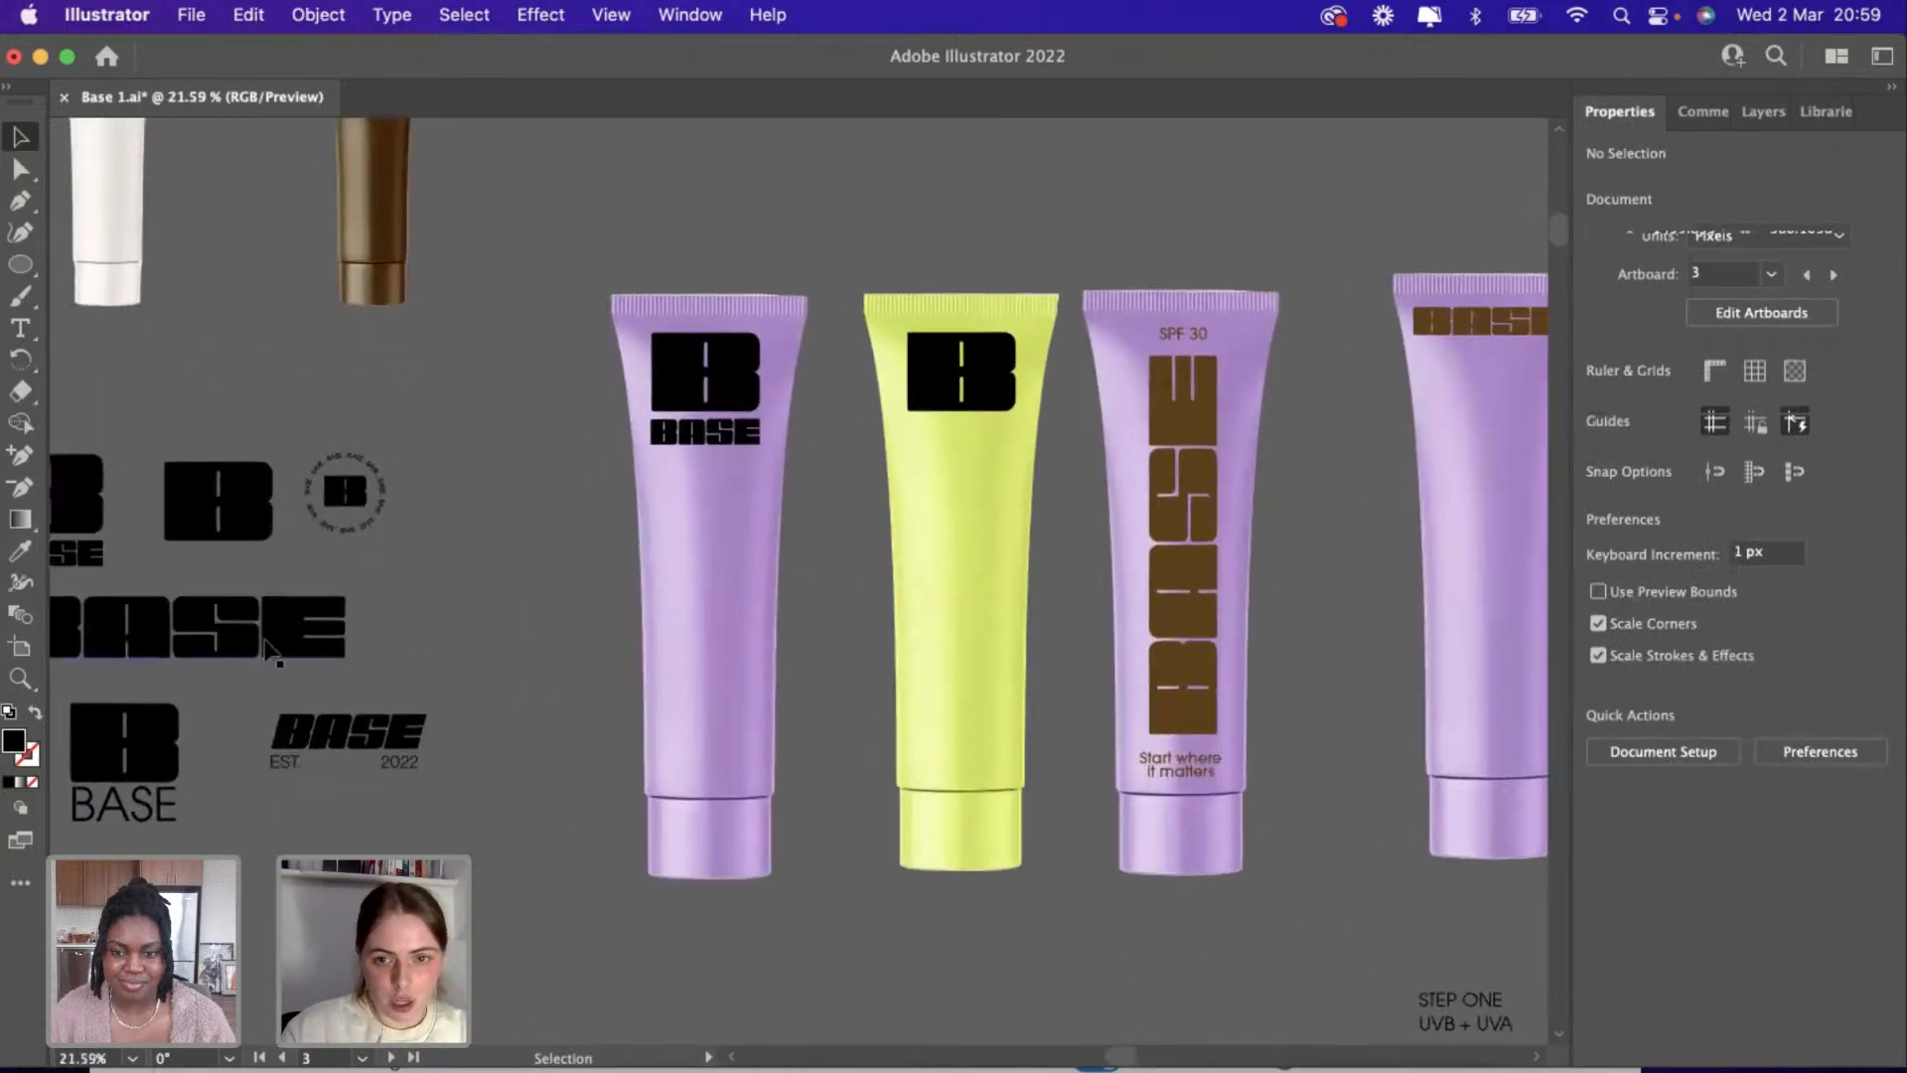
left_click(273, 651)
left_click(949, 444)
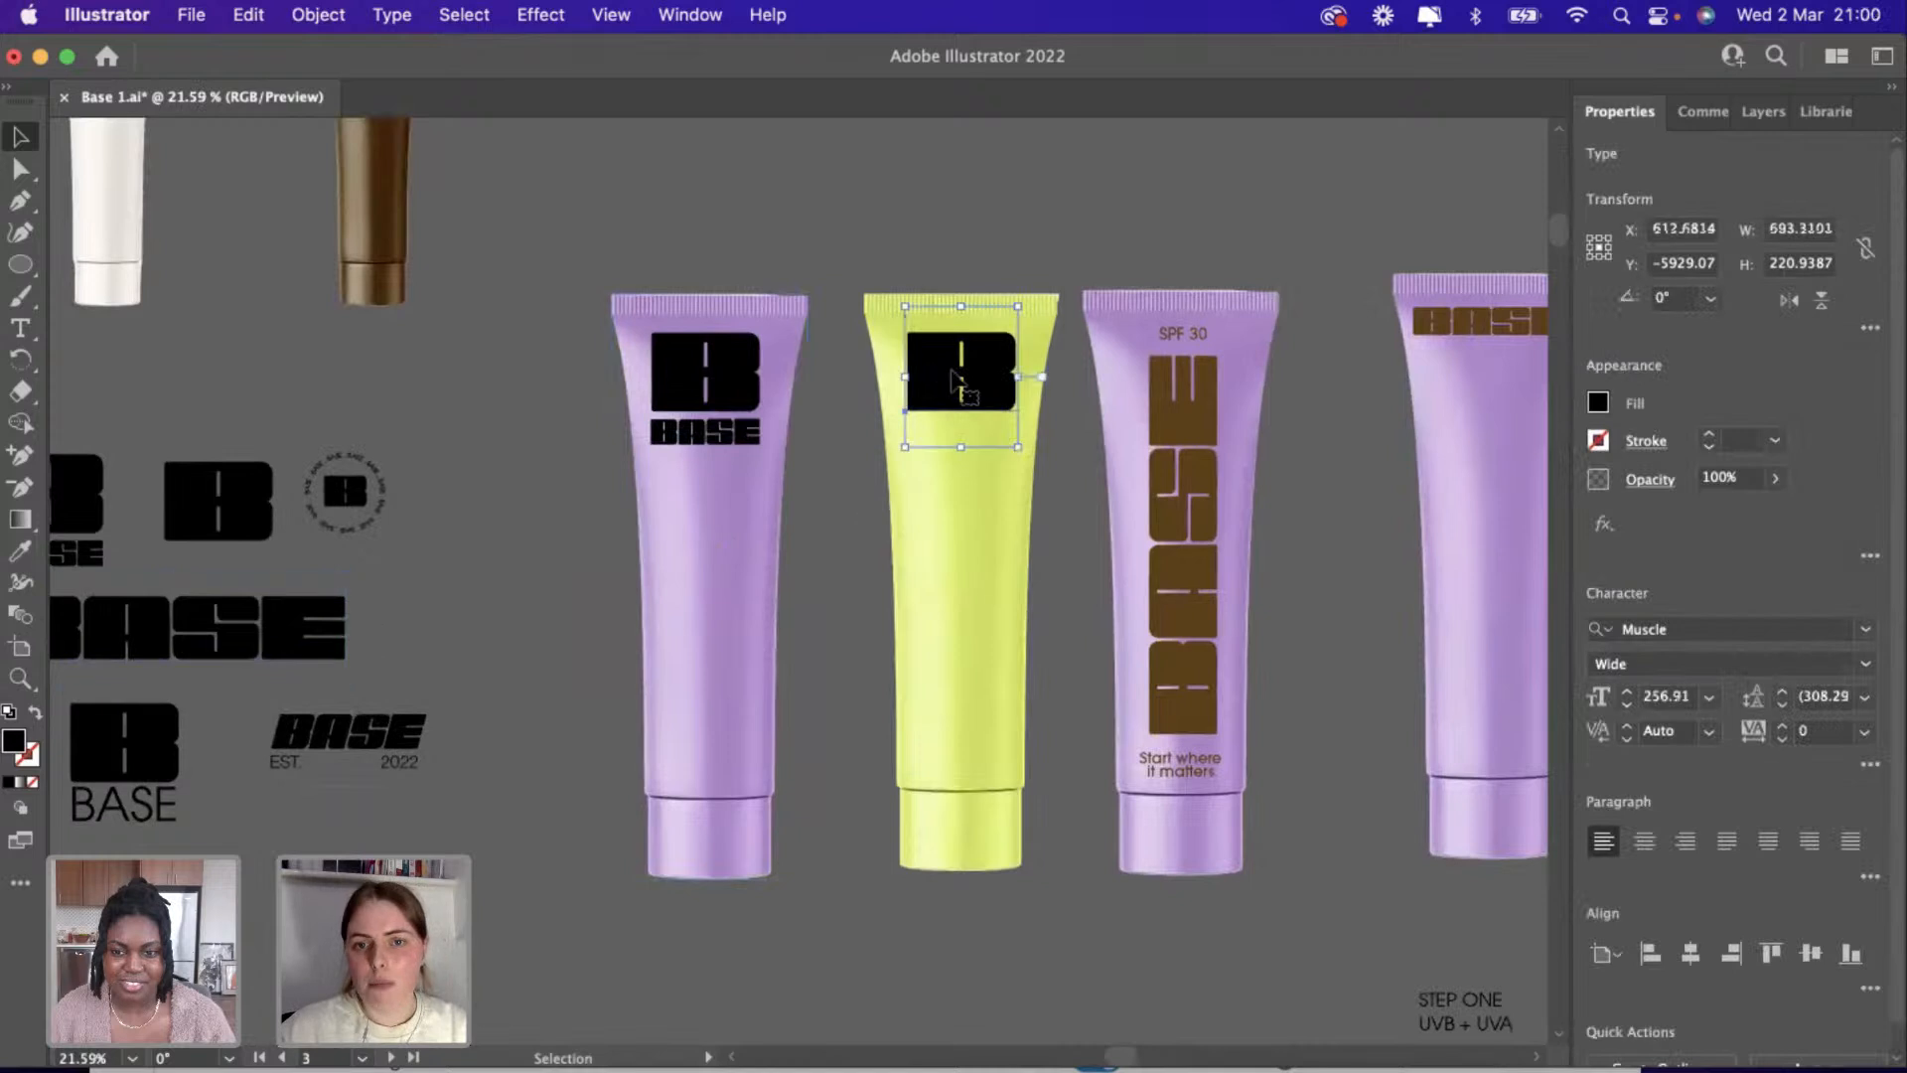
left_click(1832, 111)
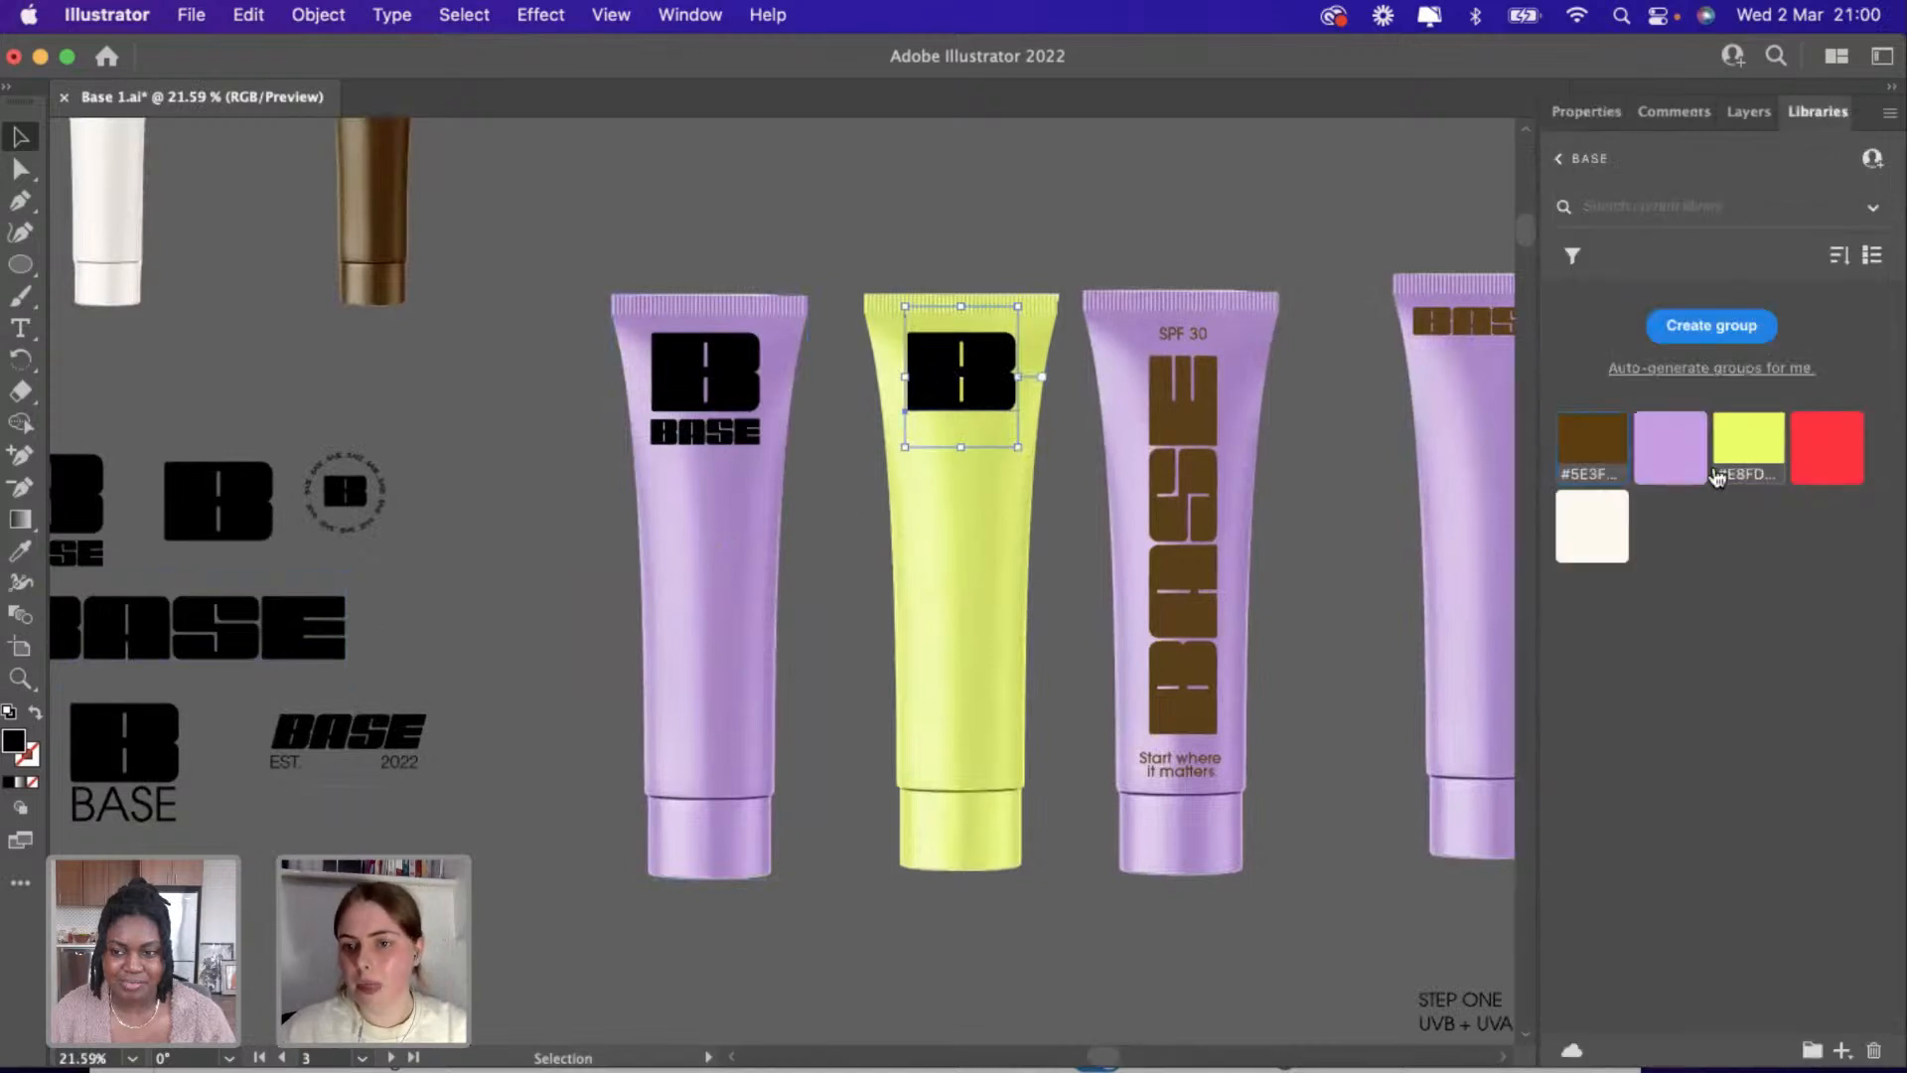
left_click(1603, 534)
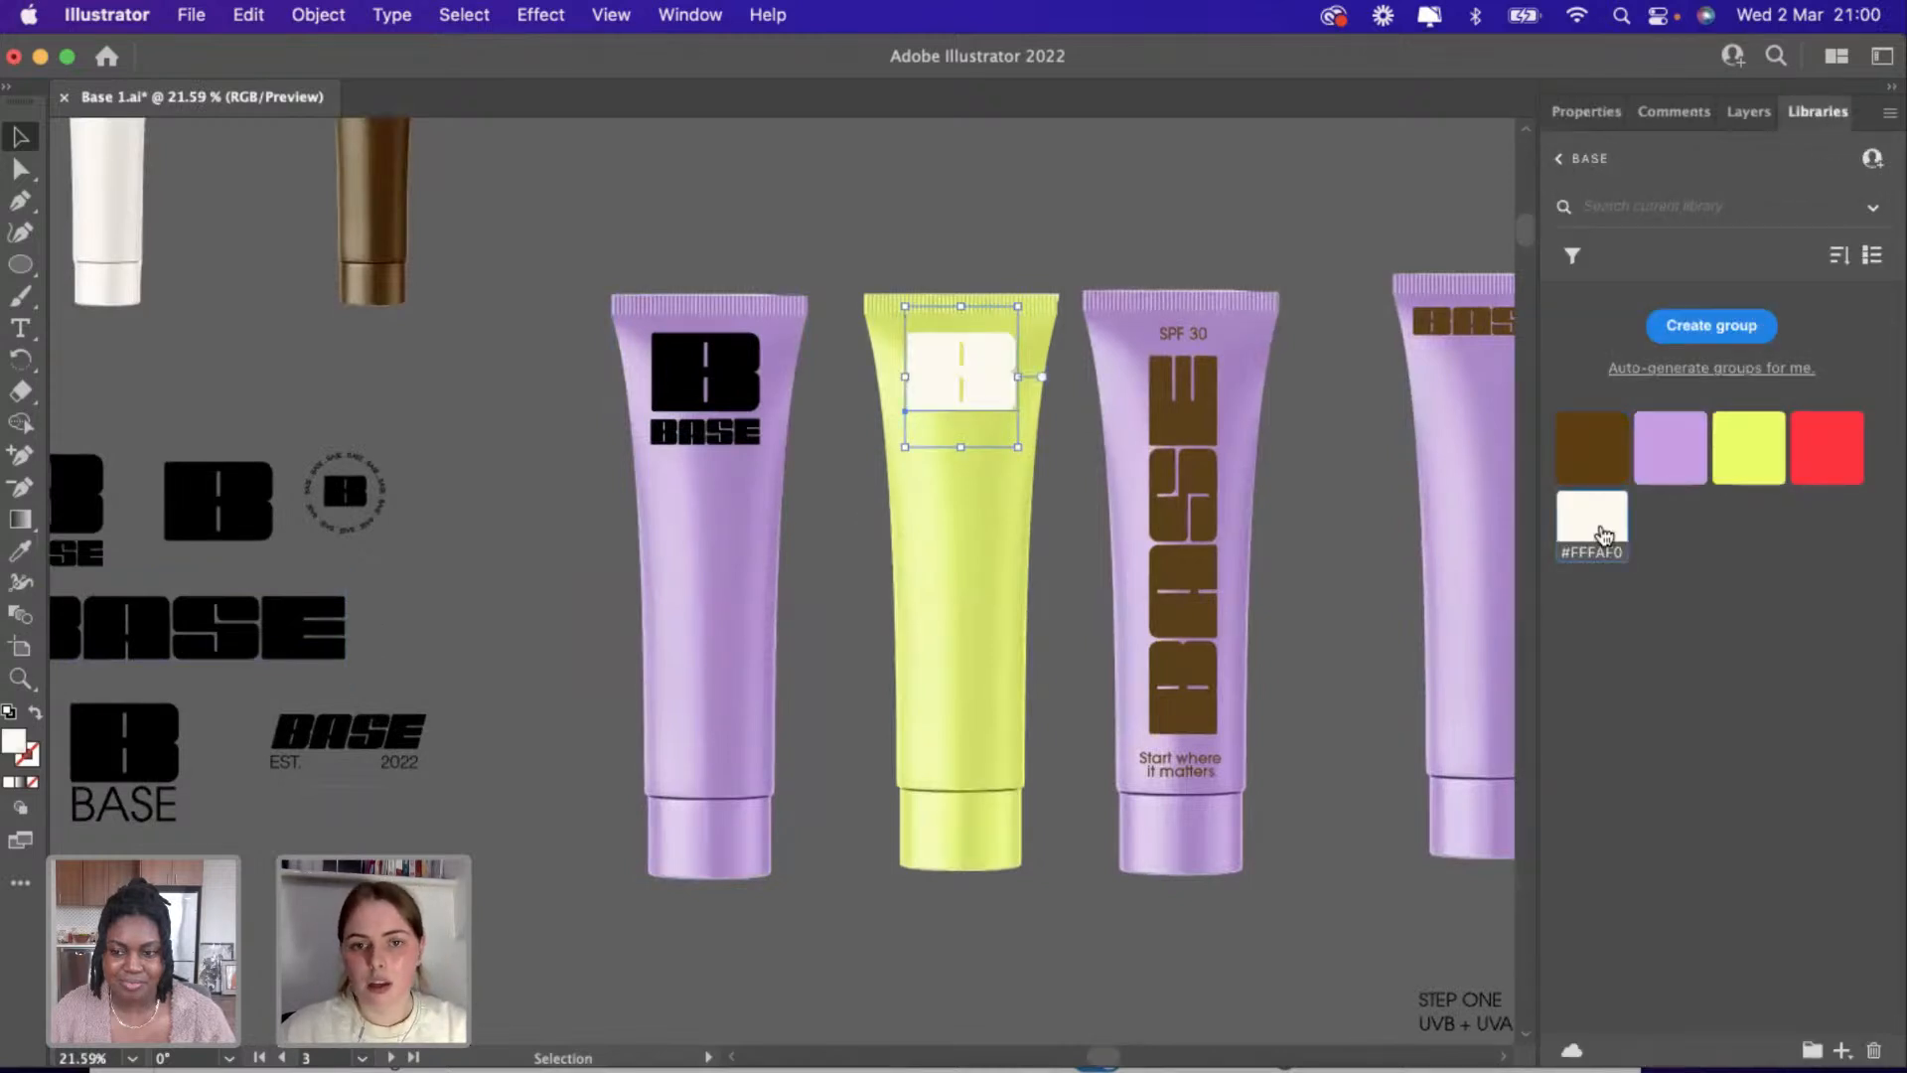
left_click(1748, 465)
left_click(1669, 472)
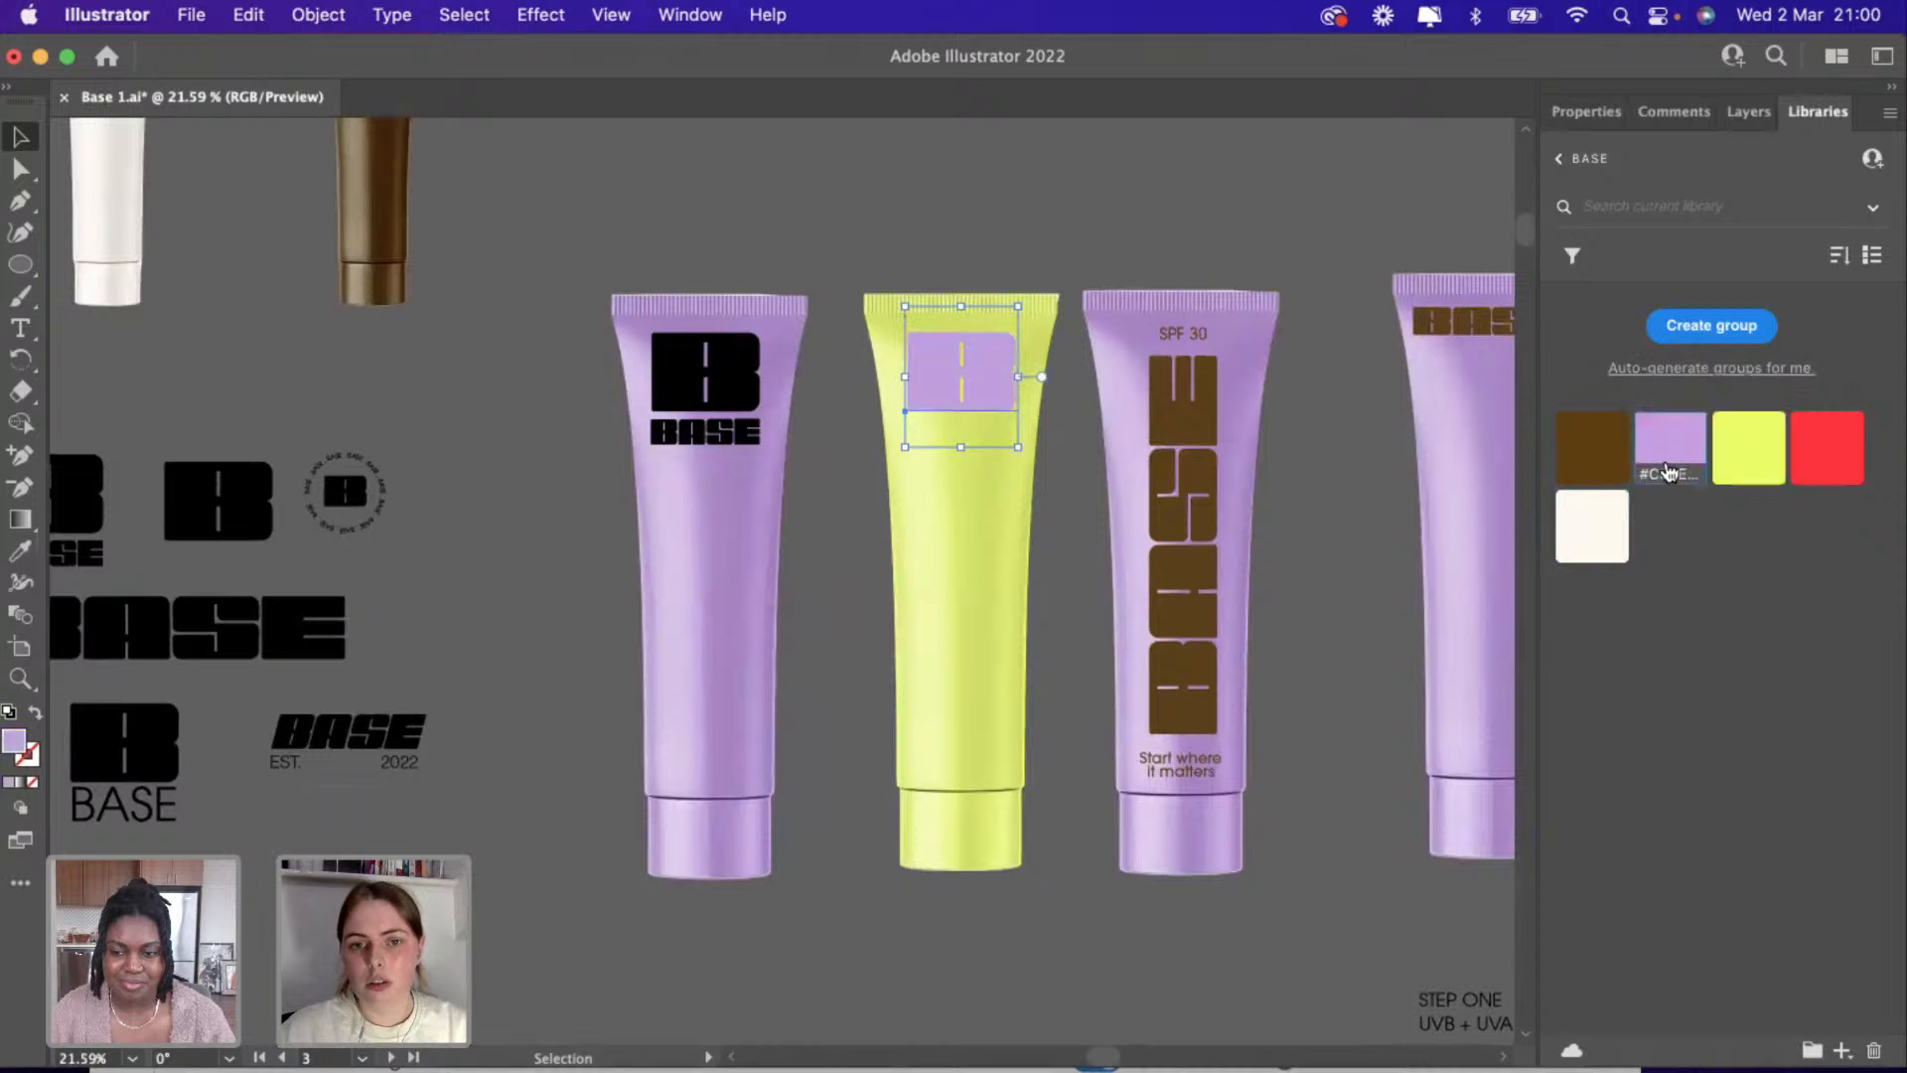
left_click(1596, 463)
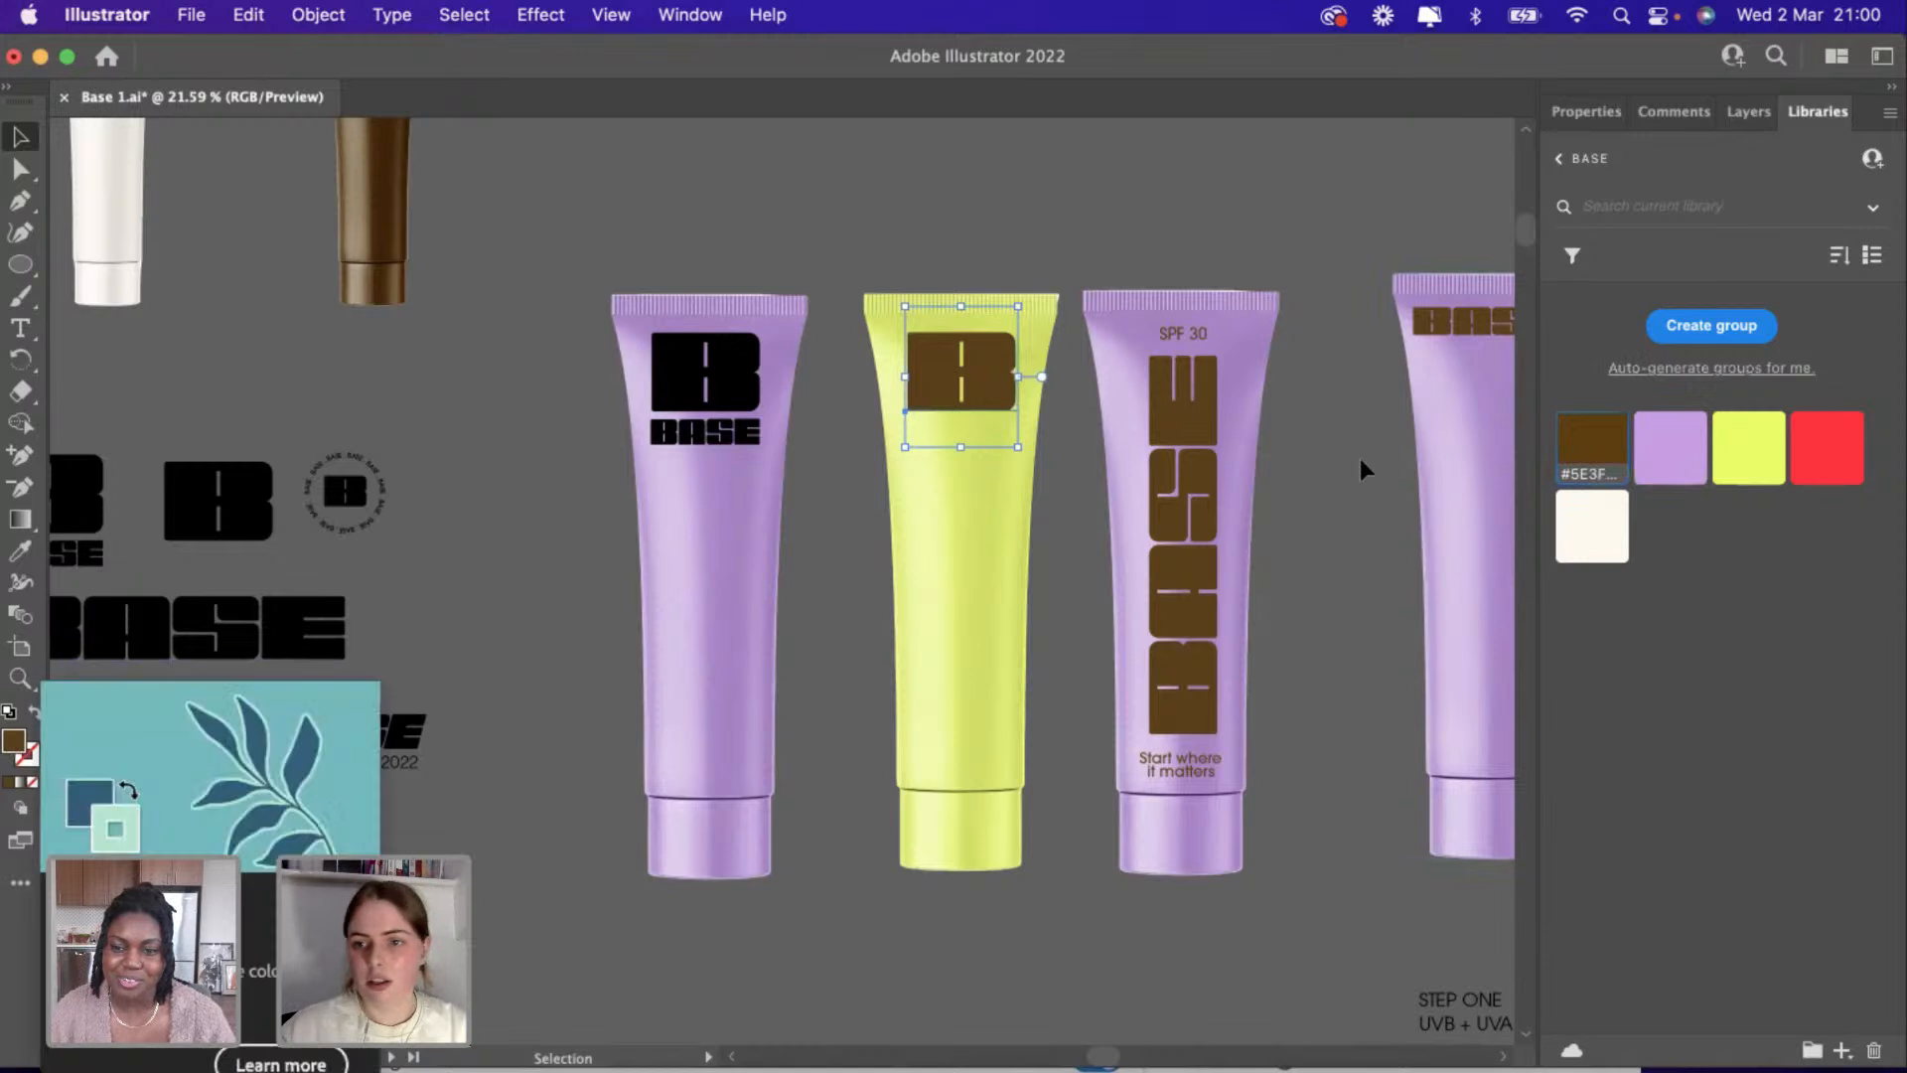
left_click(1831, 469)
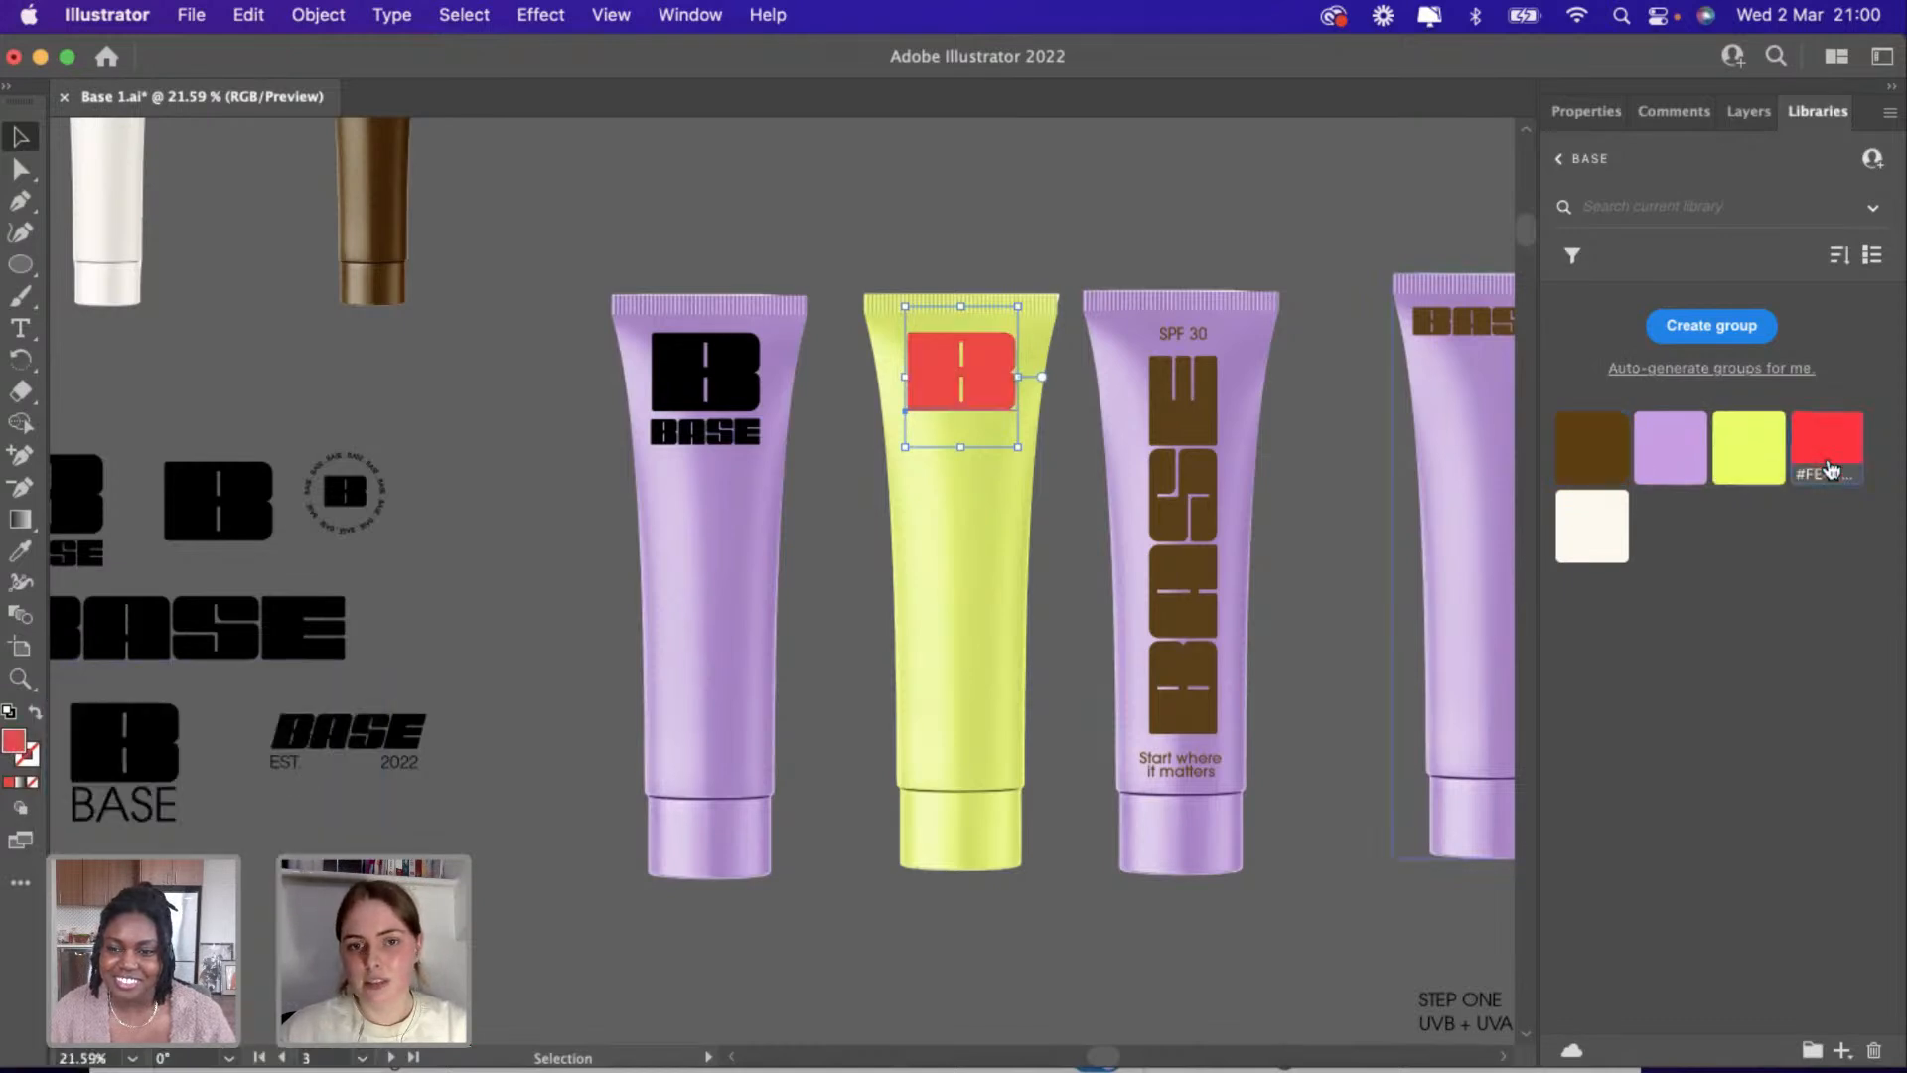
left_click(1055, 676)
left_click(839, 313)
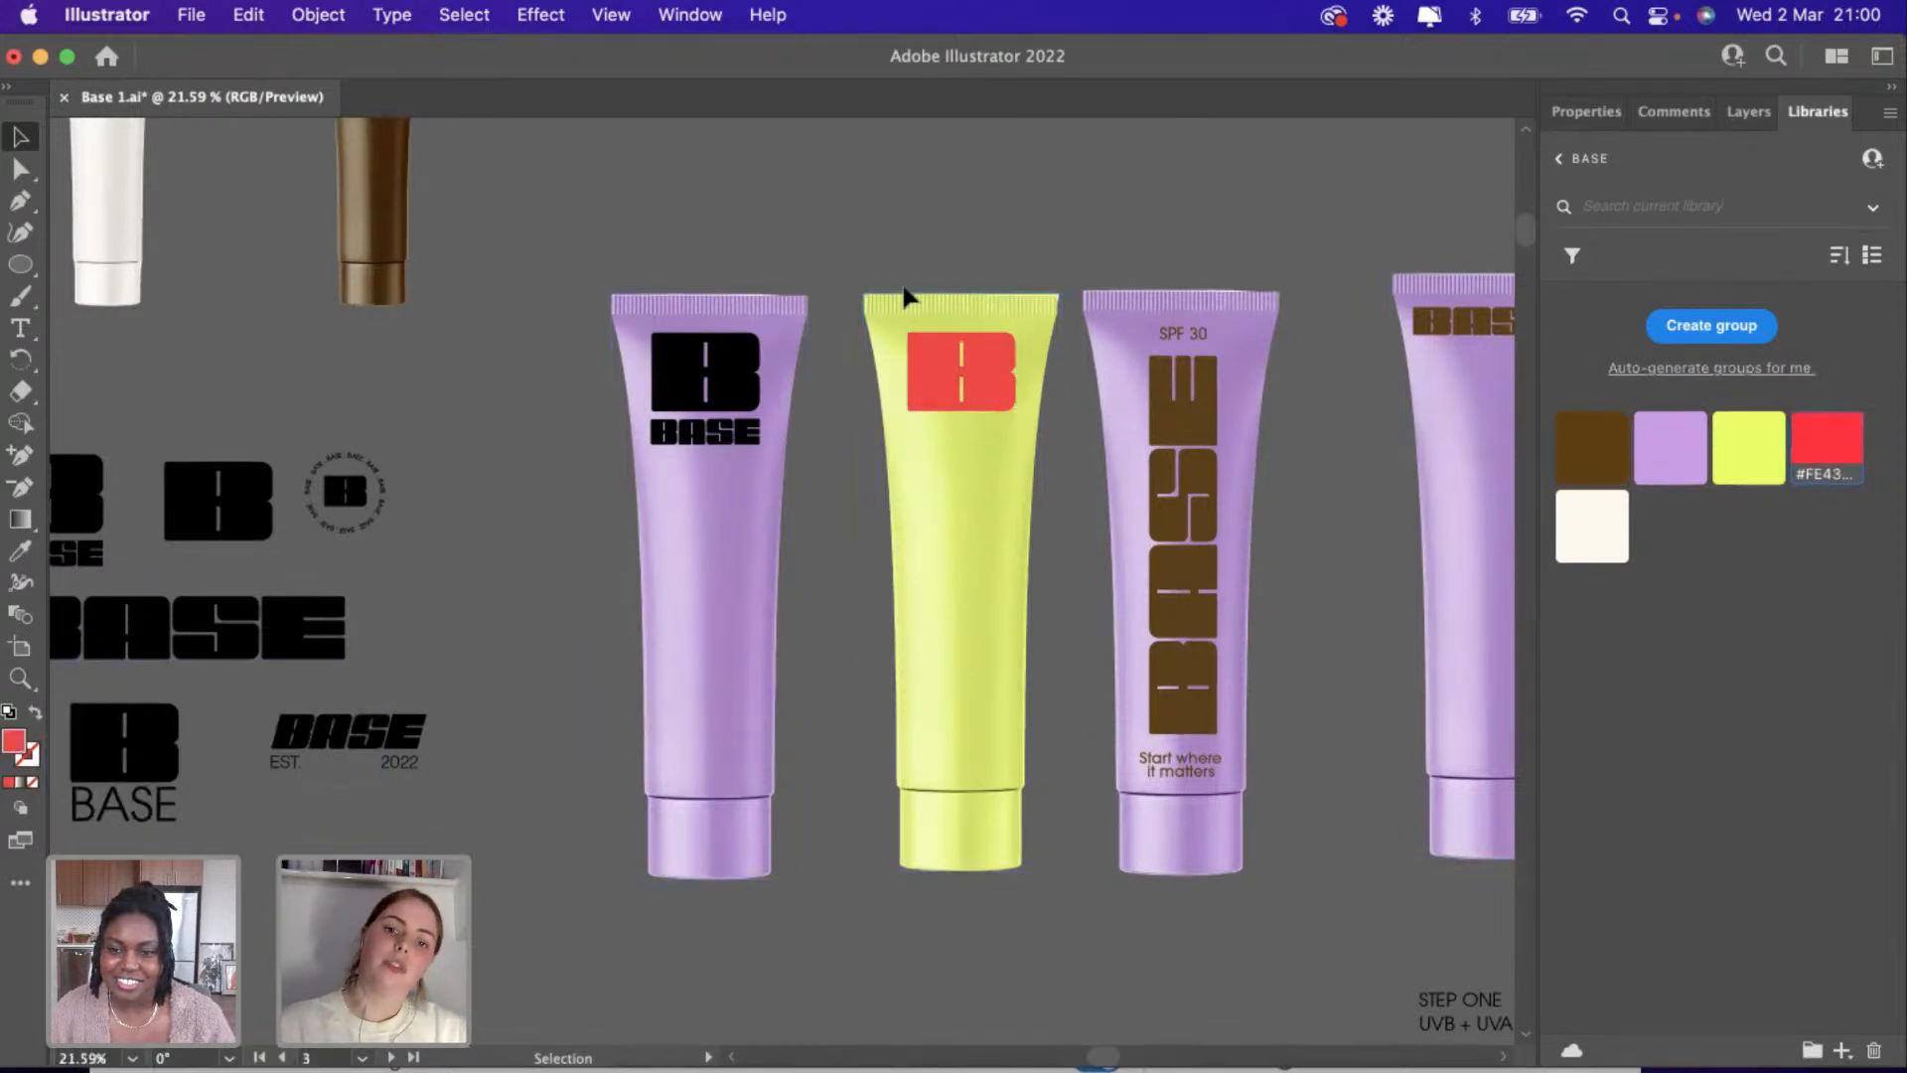
Add a black number 1 as a text label centred above the black-logo purple tube.
scroll(944, 397, "up", 3)
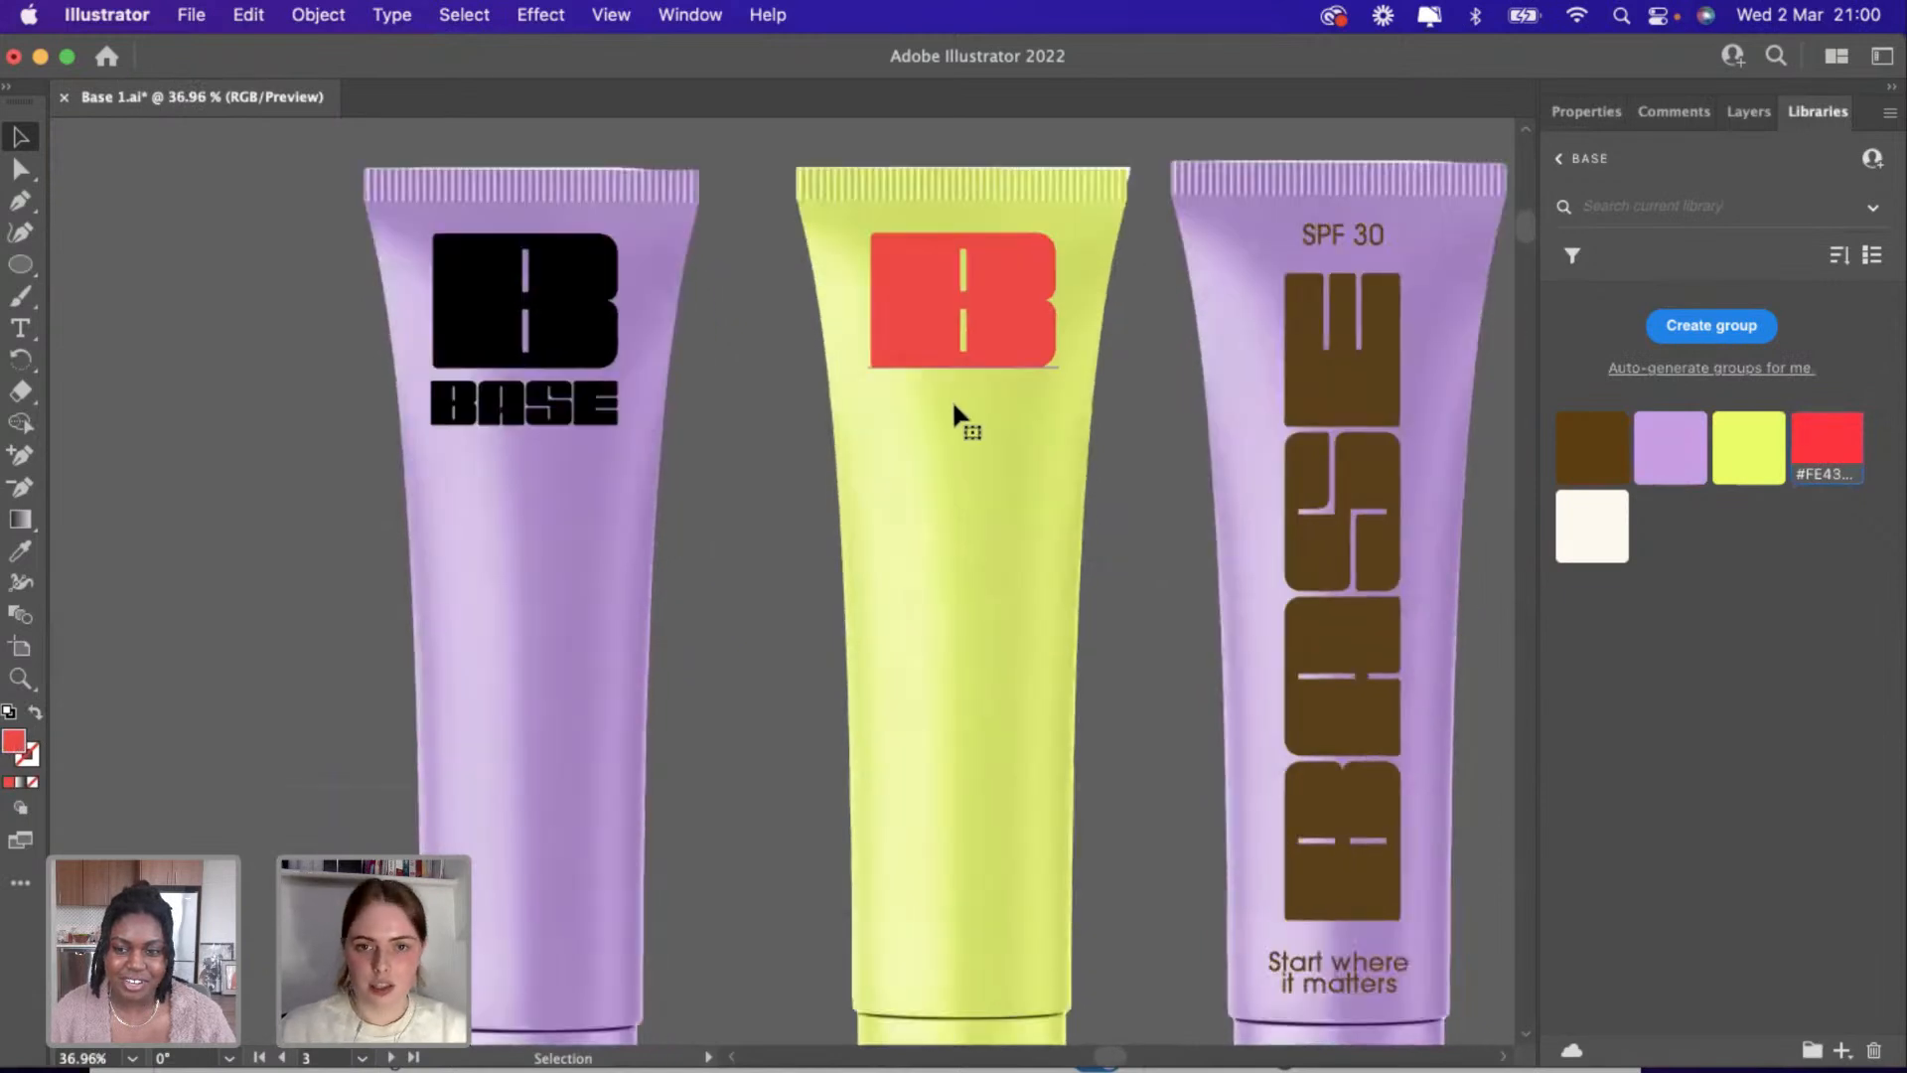
scroll(954, 400, "down", 4)
scroll(954, 399, "up", 1)
left_click(954, 399)
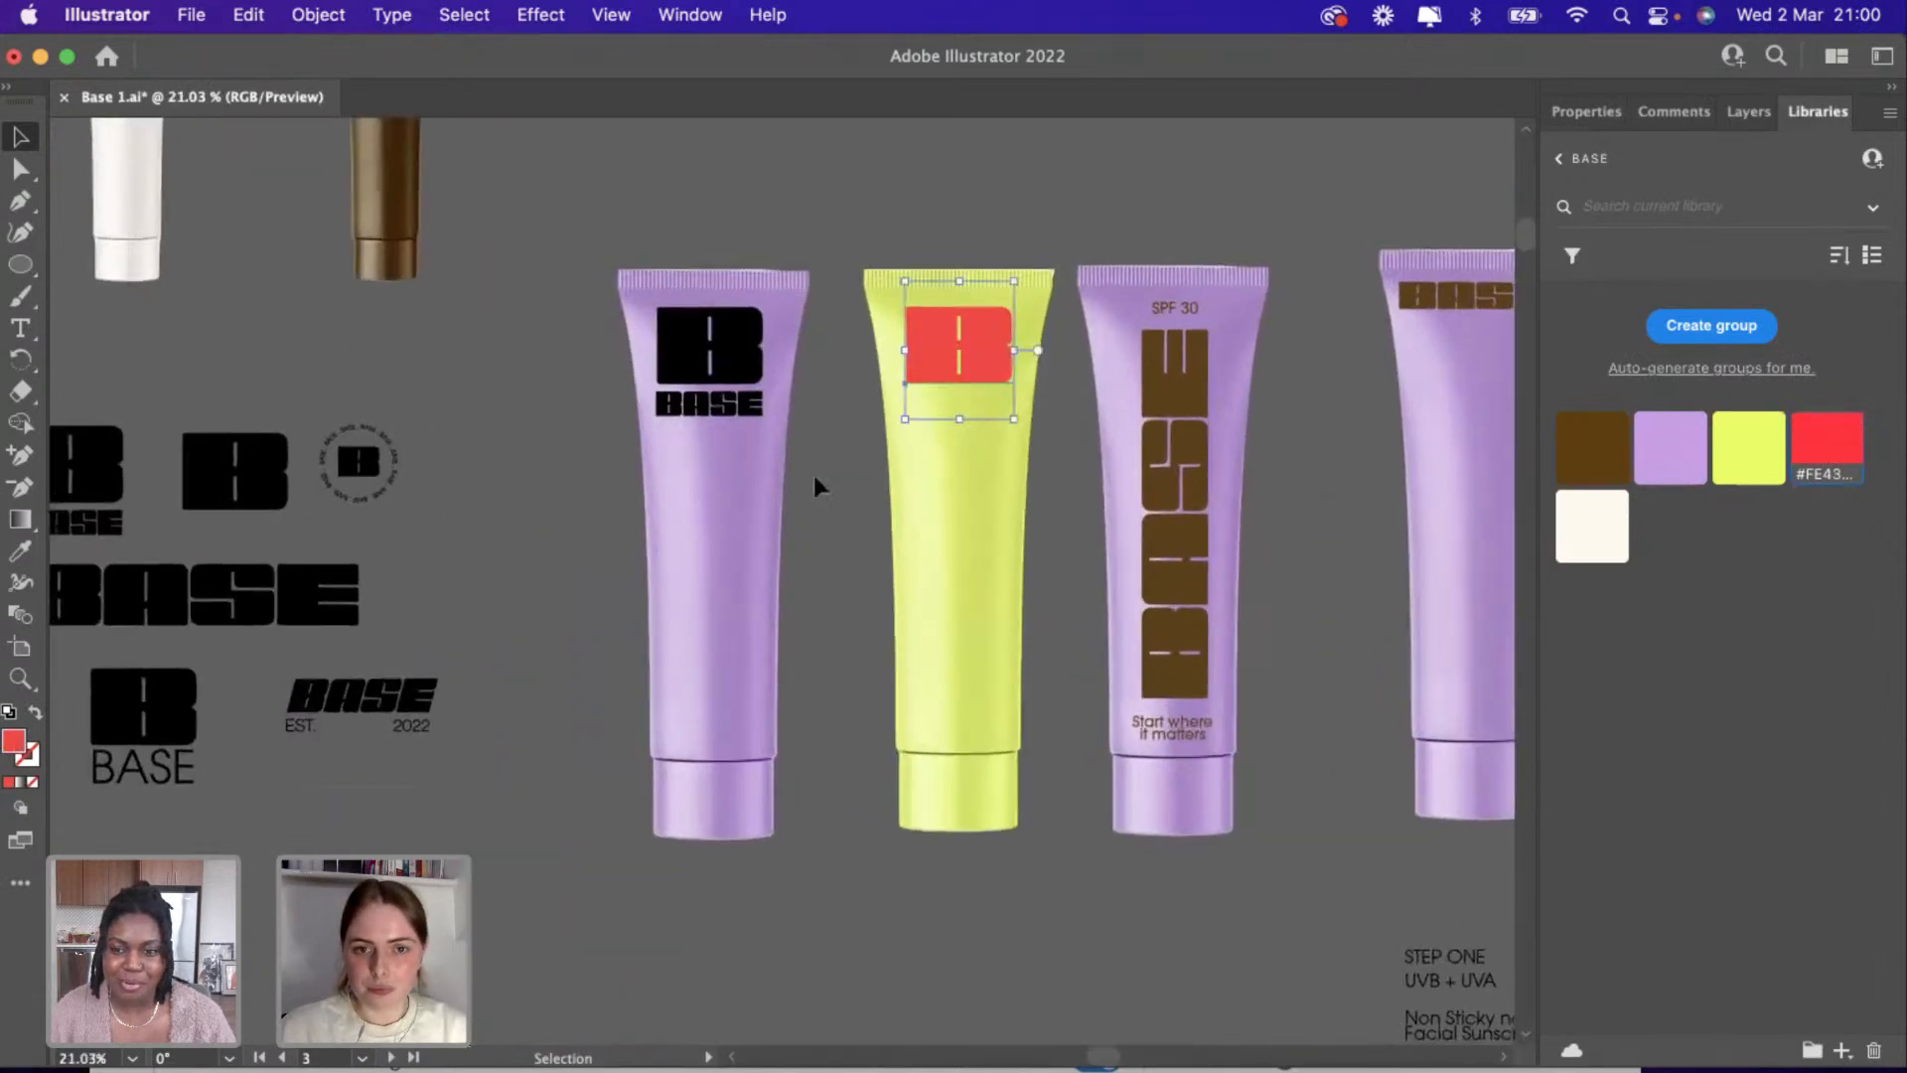
scroll(812, 471, "right", 2)
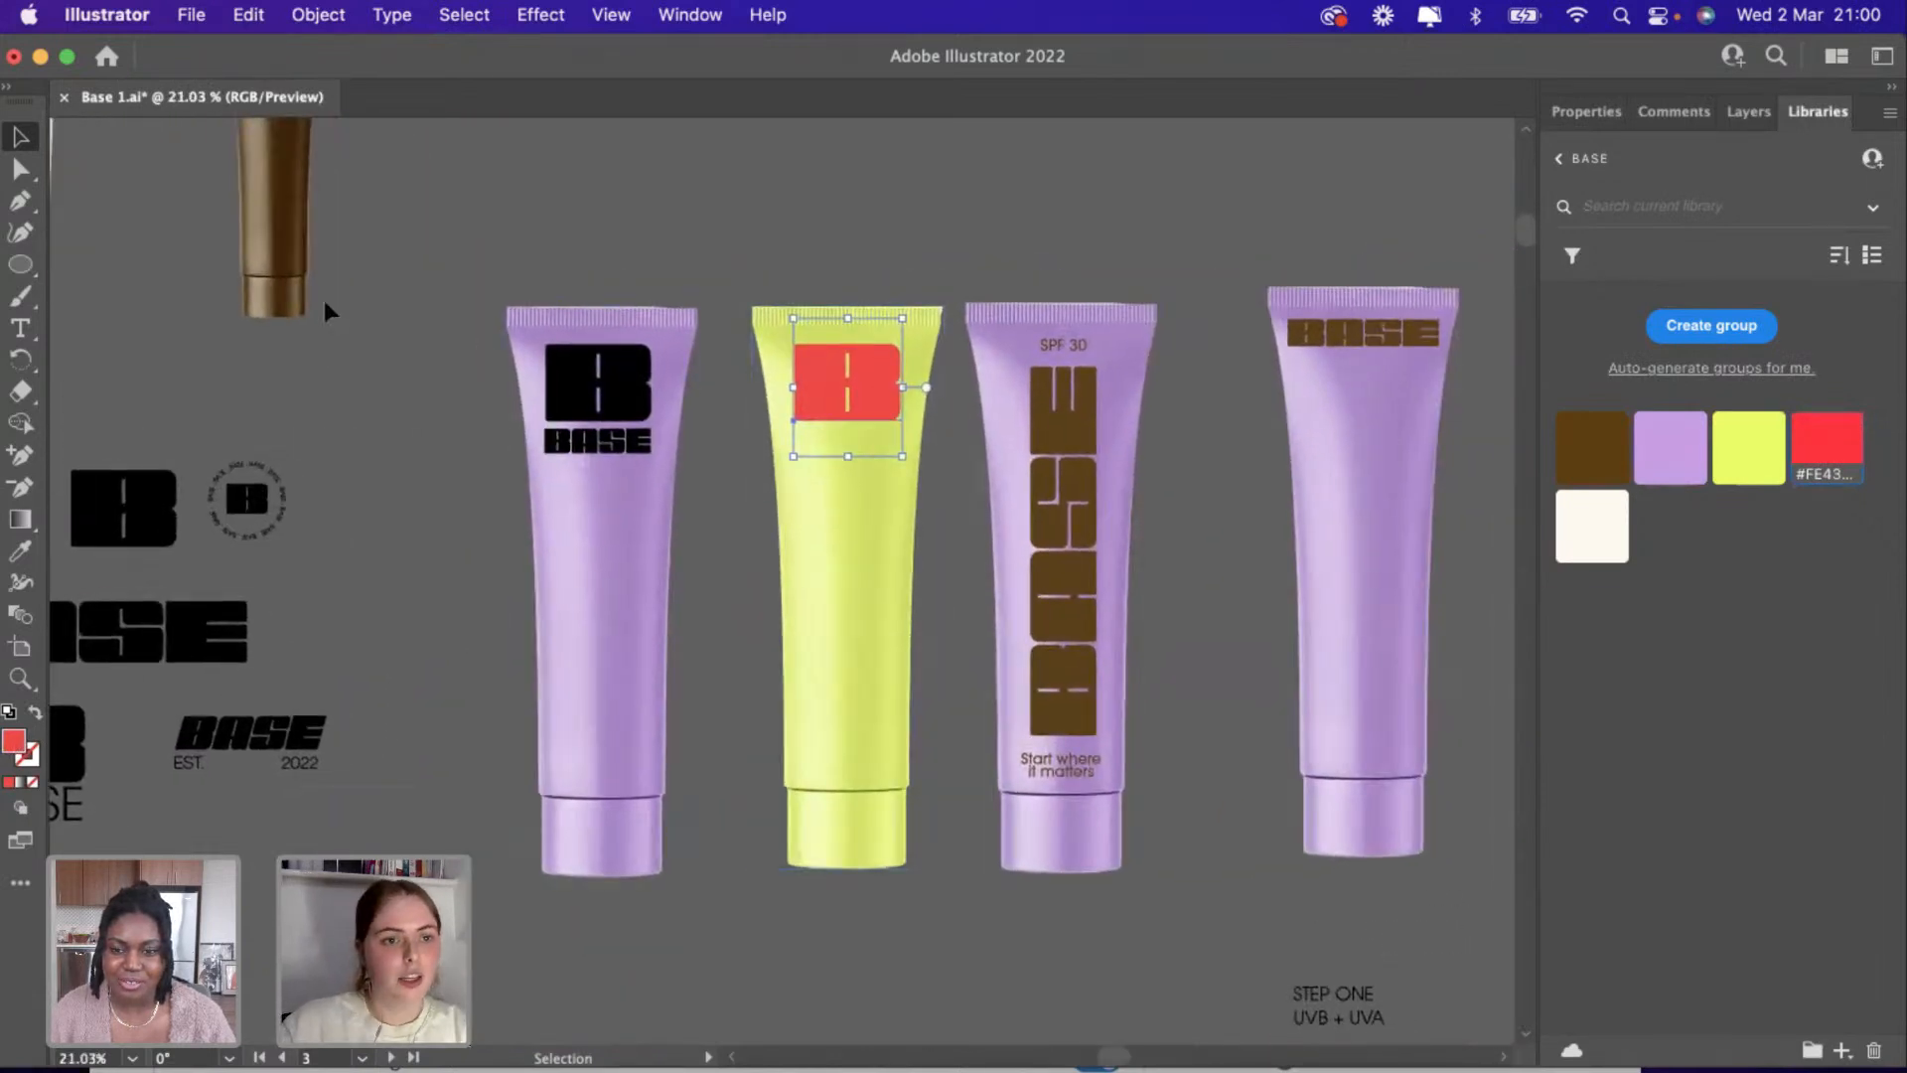
left_click(22, 329)
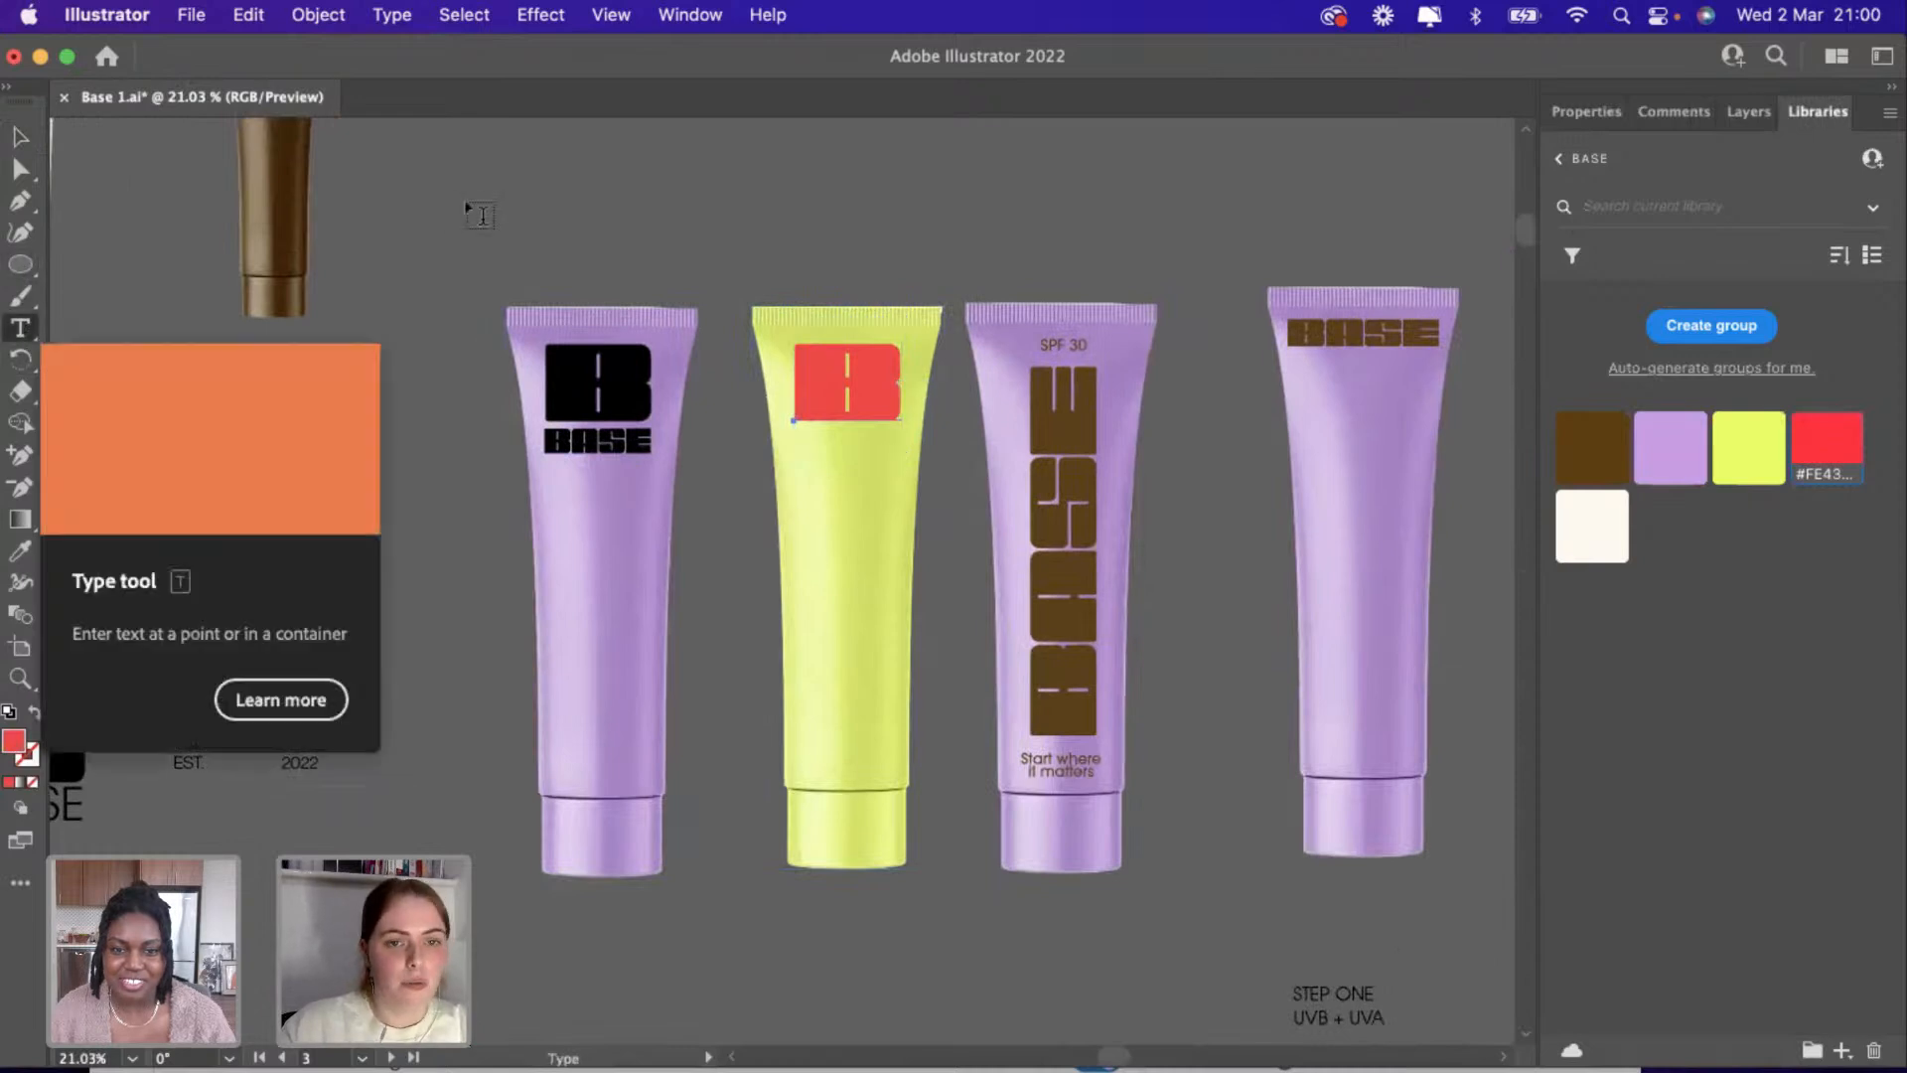
left_click(467, 200)
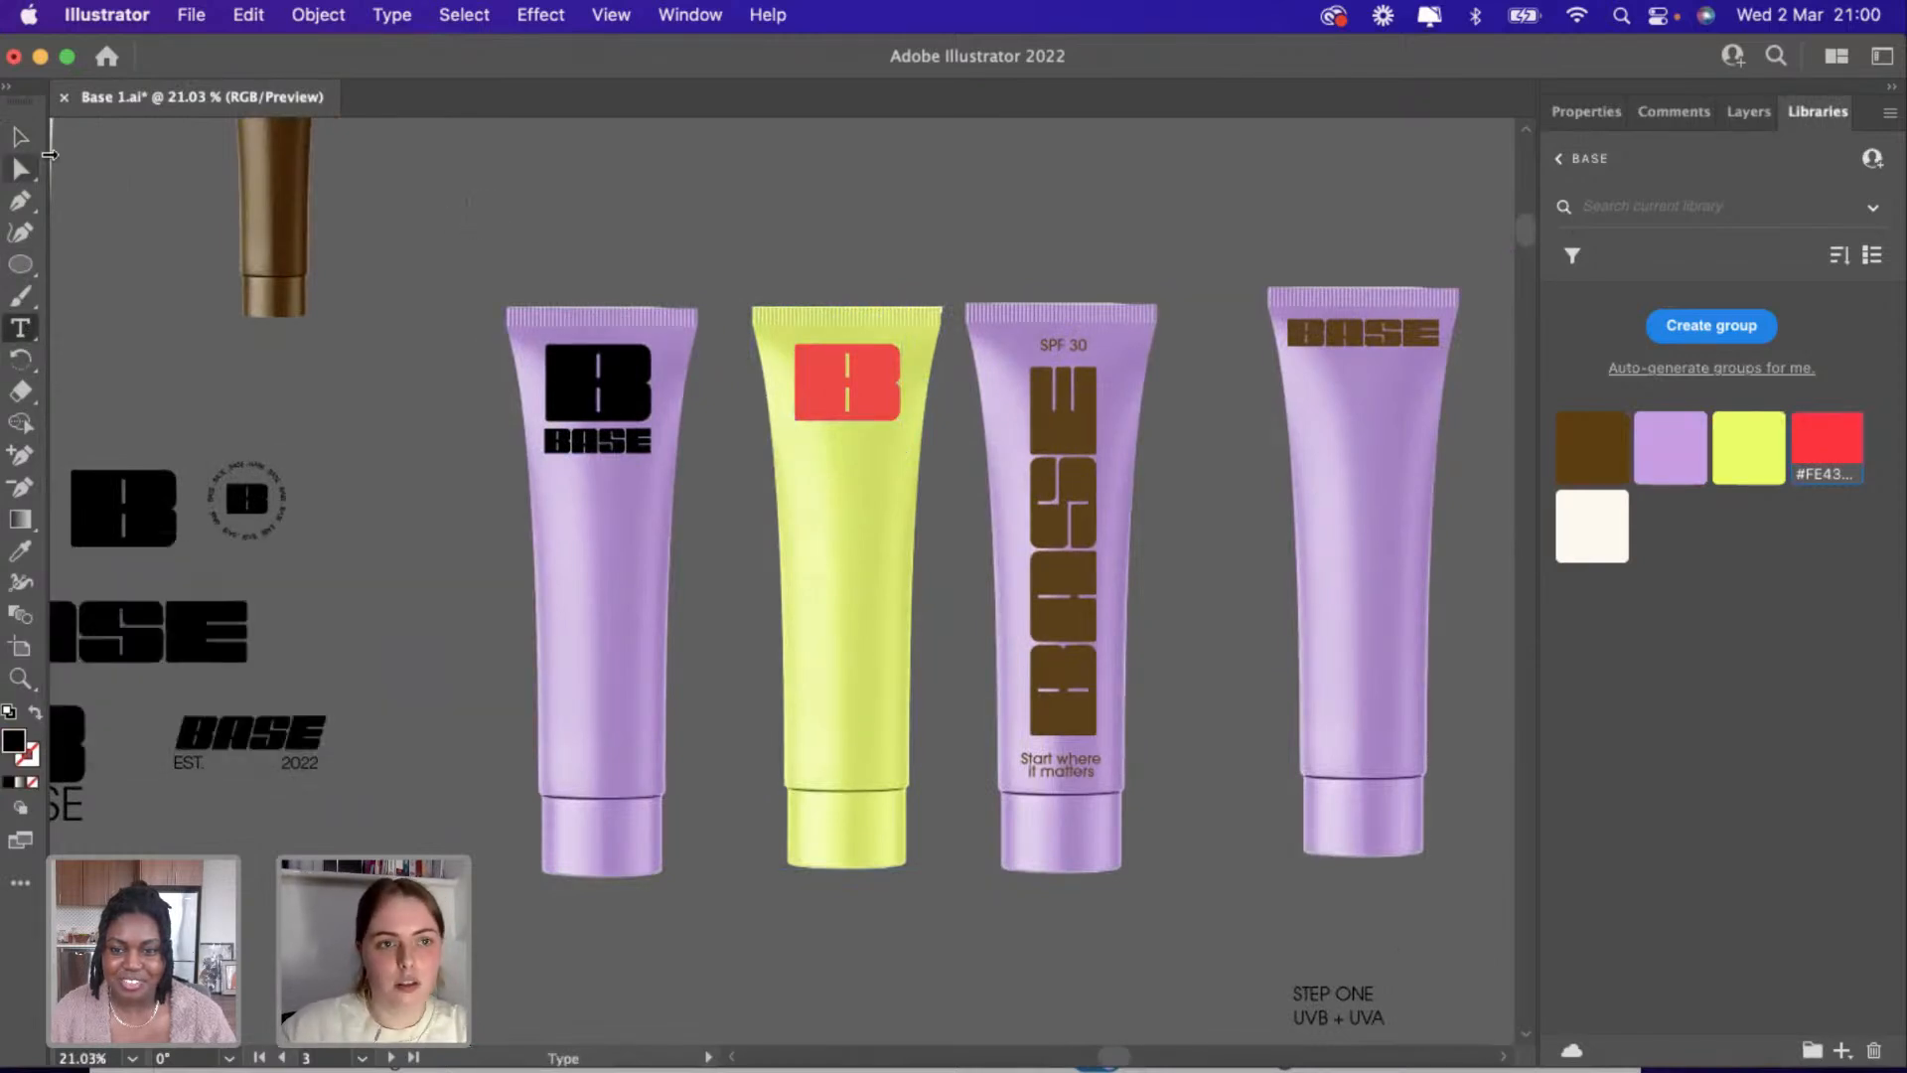
left_click(20, 137)
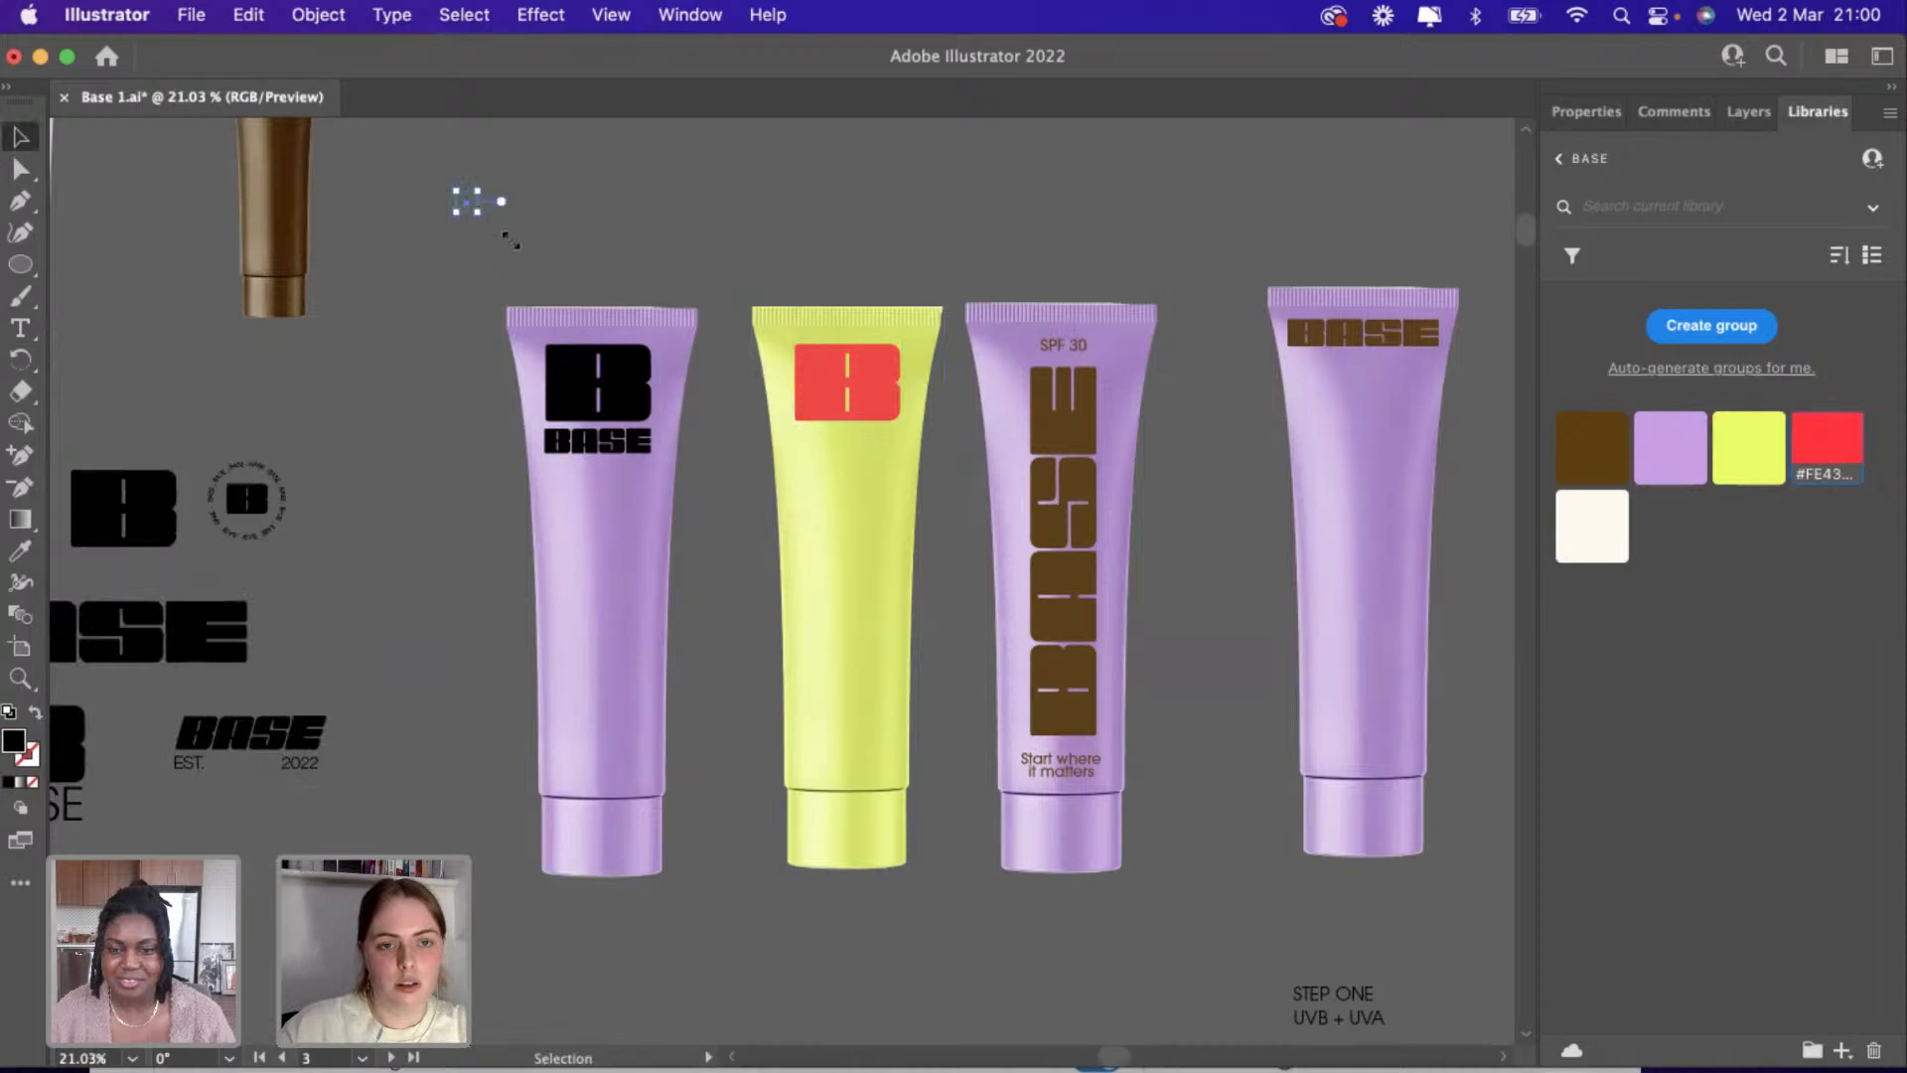
left_click_drag(510, 240, 585, 258)
Duplicate the number label above the yellow-green tube and change the copy to 2.
key("super+c")
key("super+v")
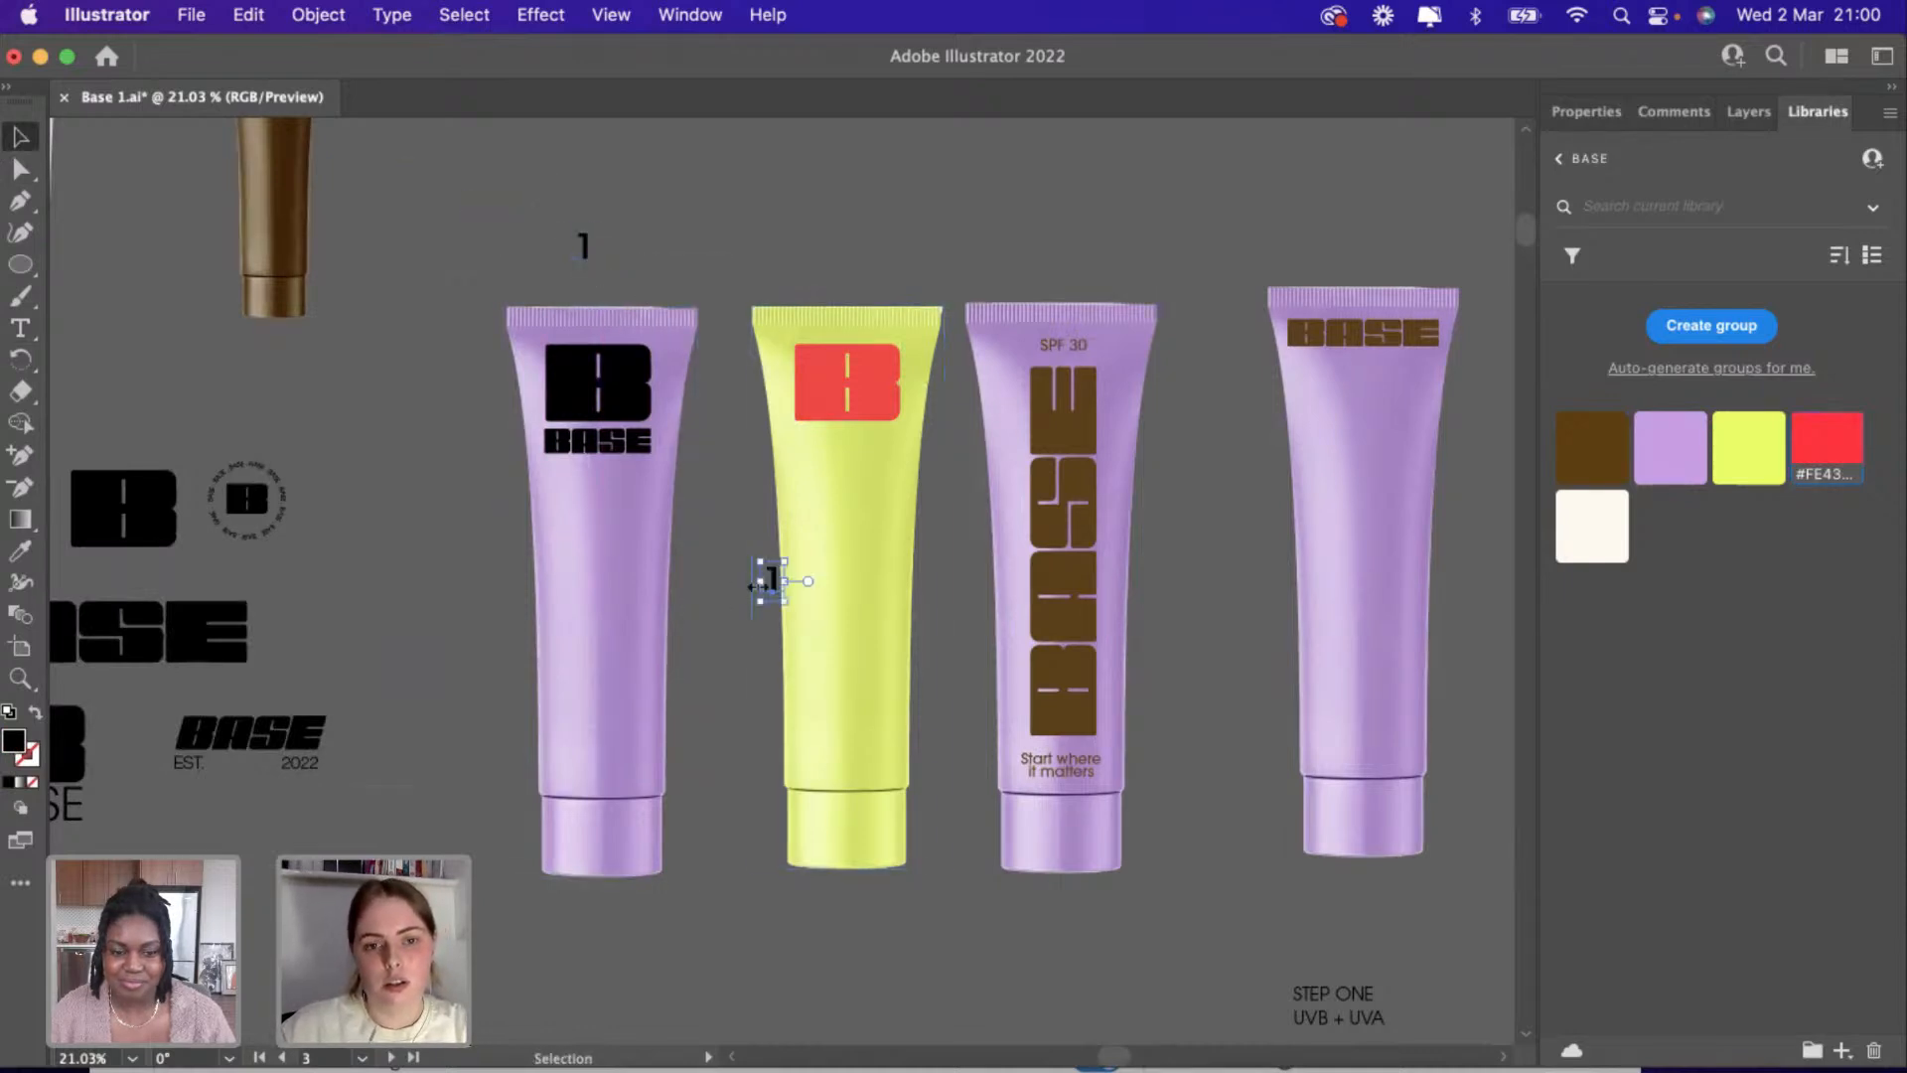
left_click_drag(774, 588, 840, 246)
double_click(839, 249)
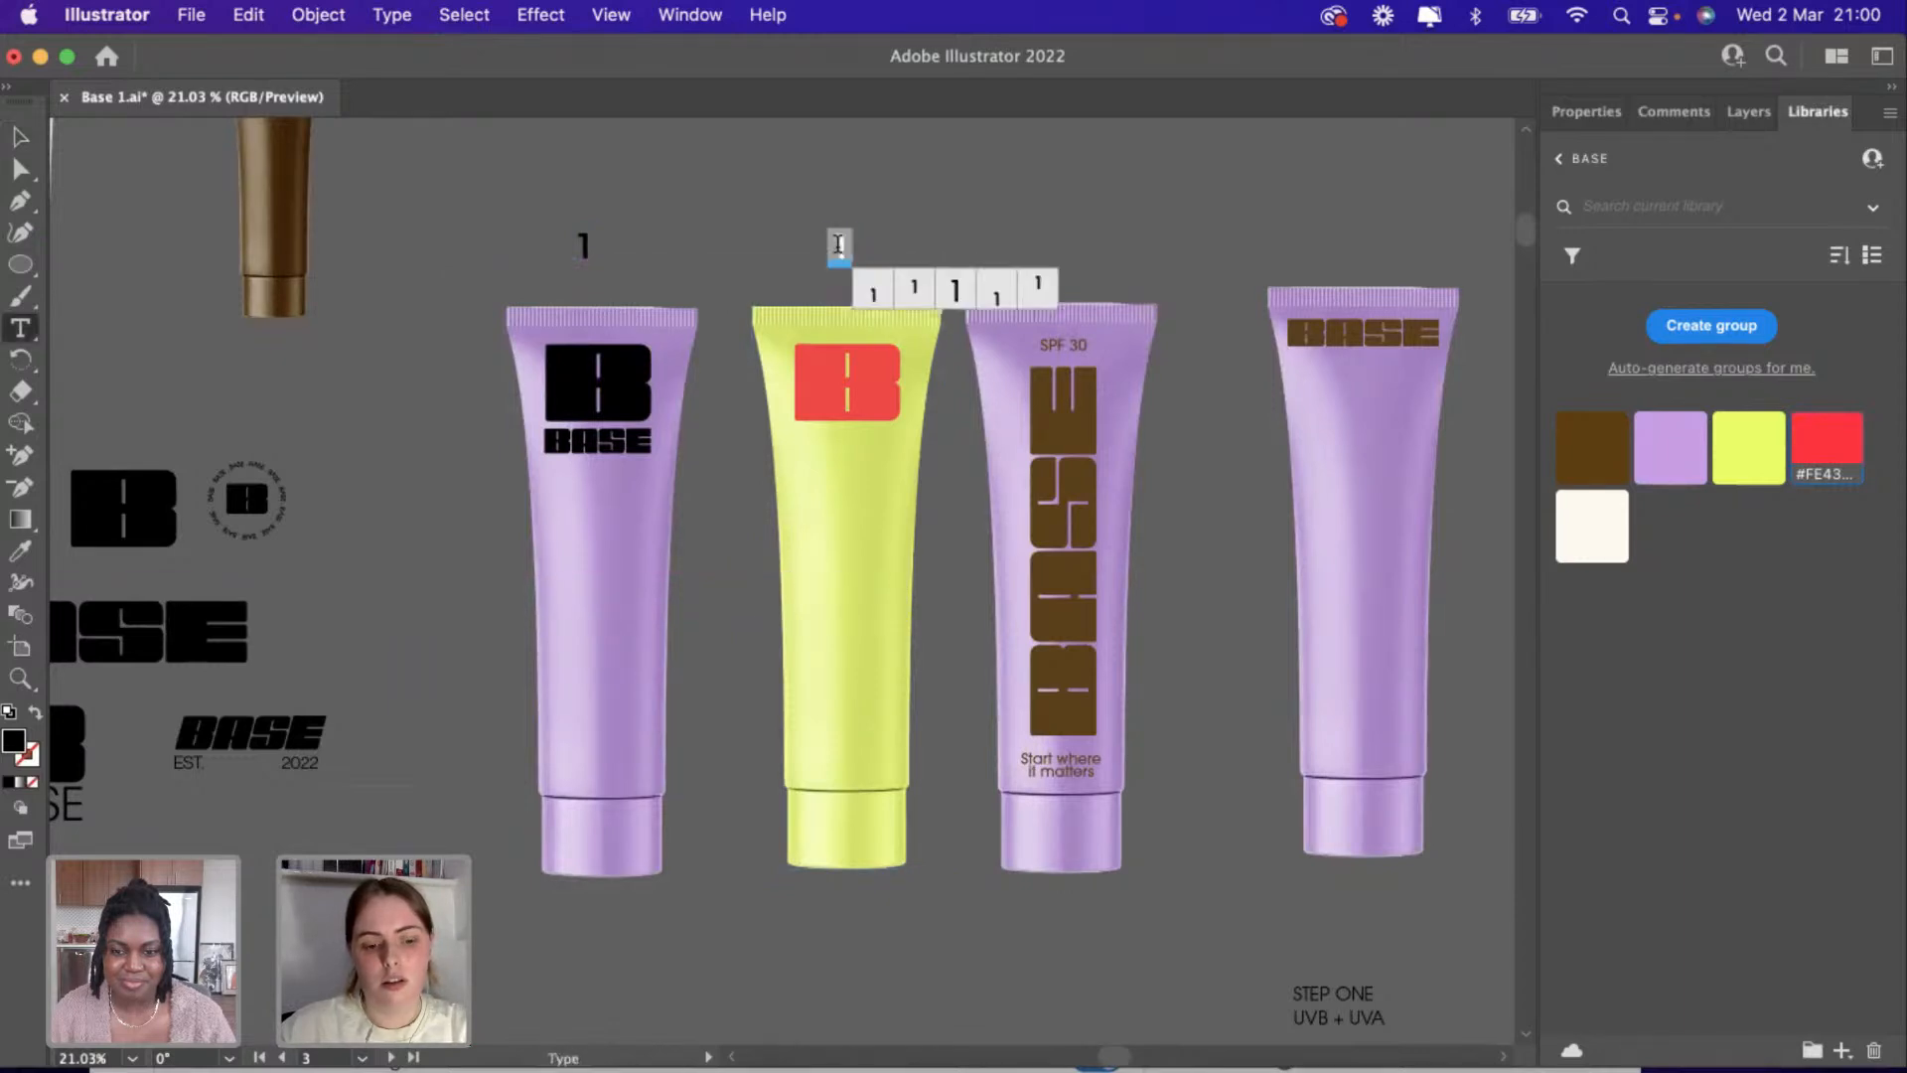
type("2")
left_click(17, 139)
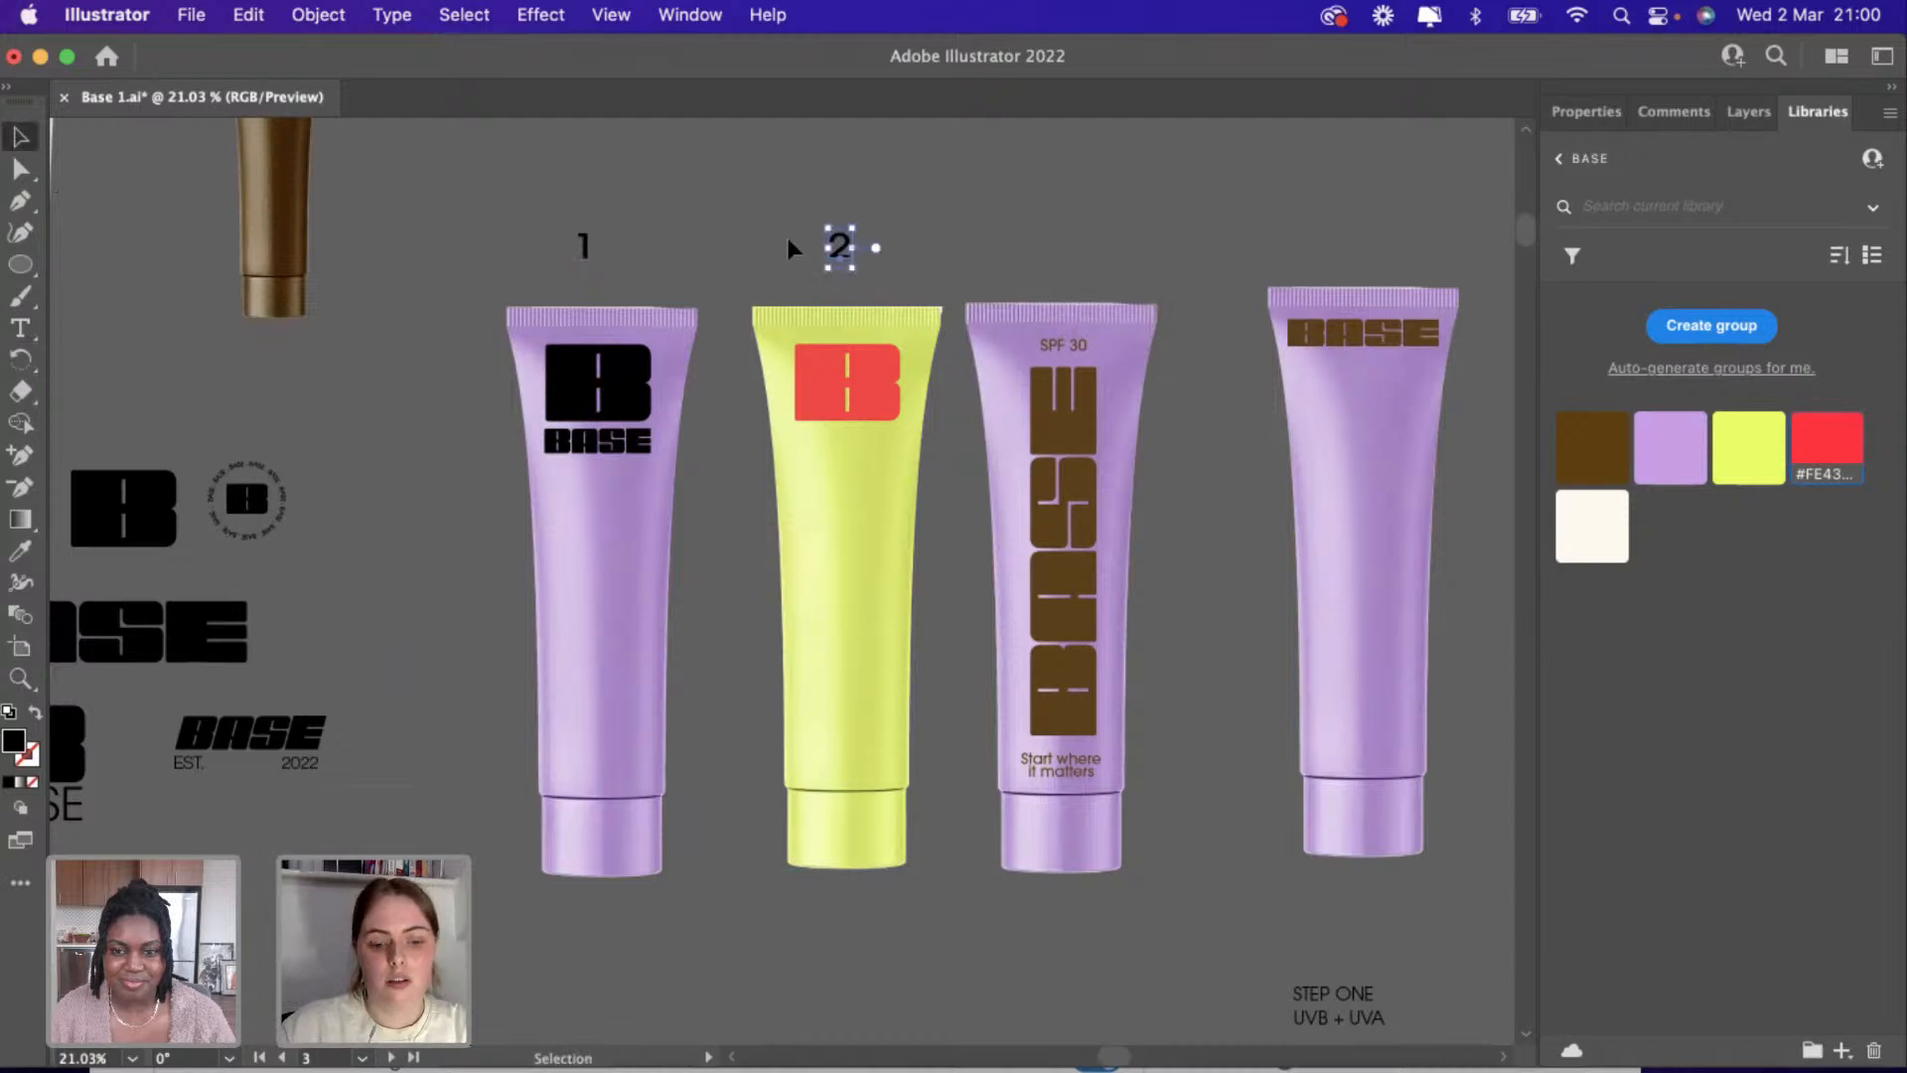
Duplicate the number label above the vertical-wordmark tube and change the copy to 3.
key("super+c")
key("super+v")
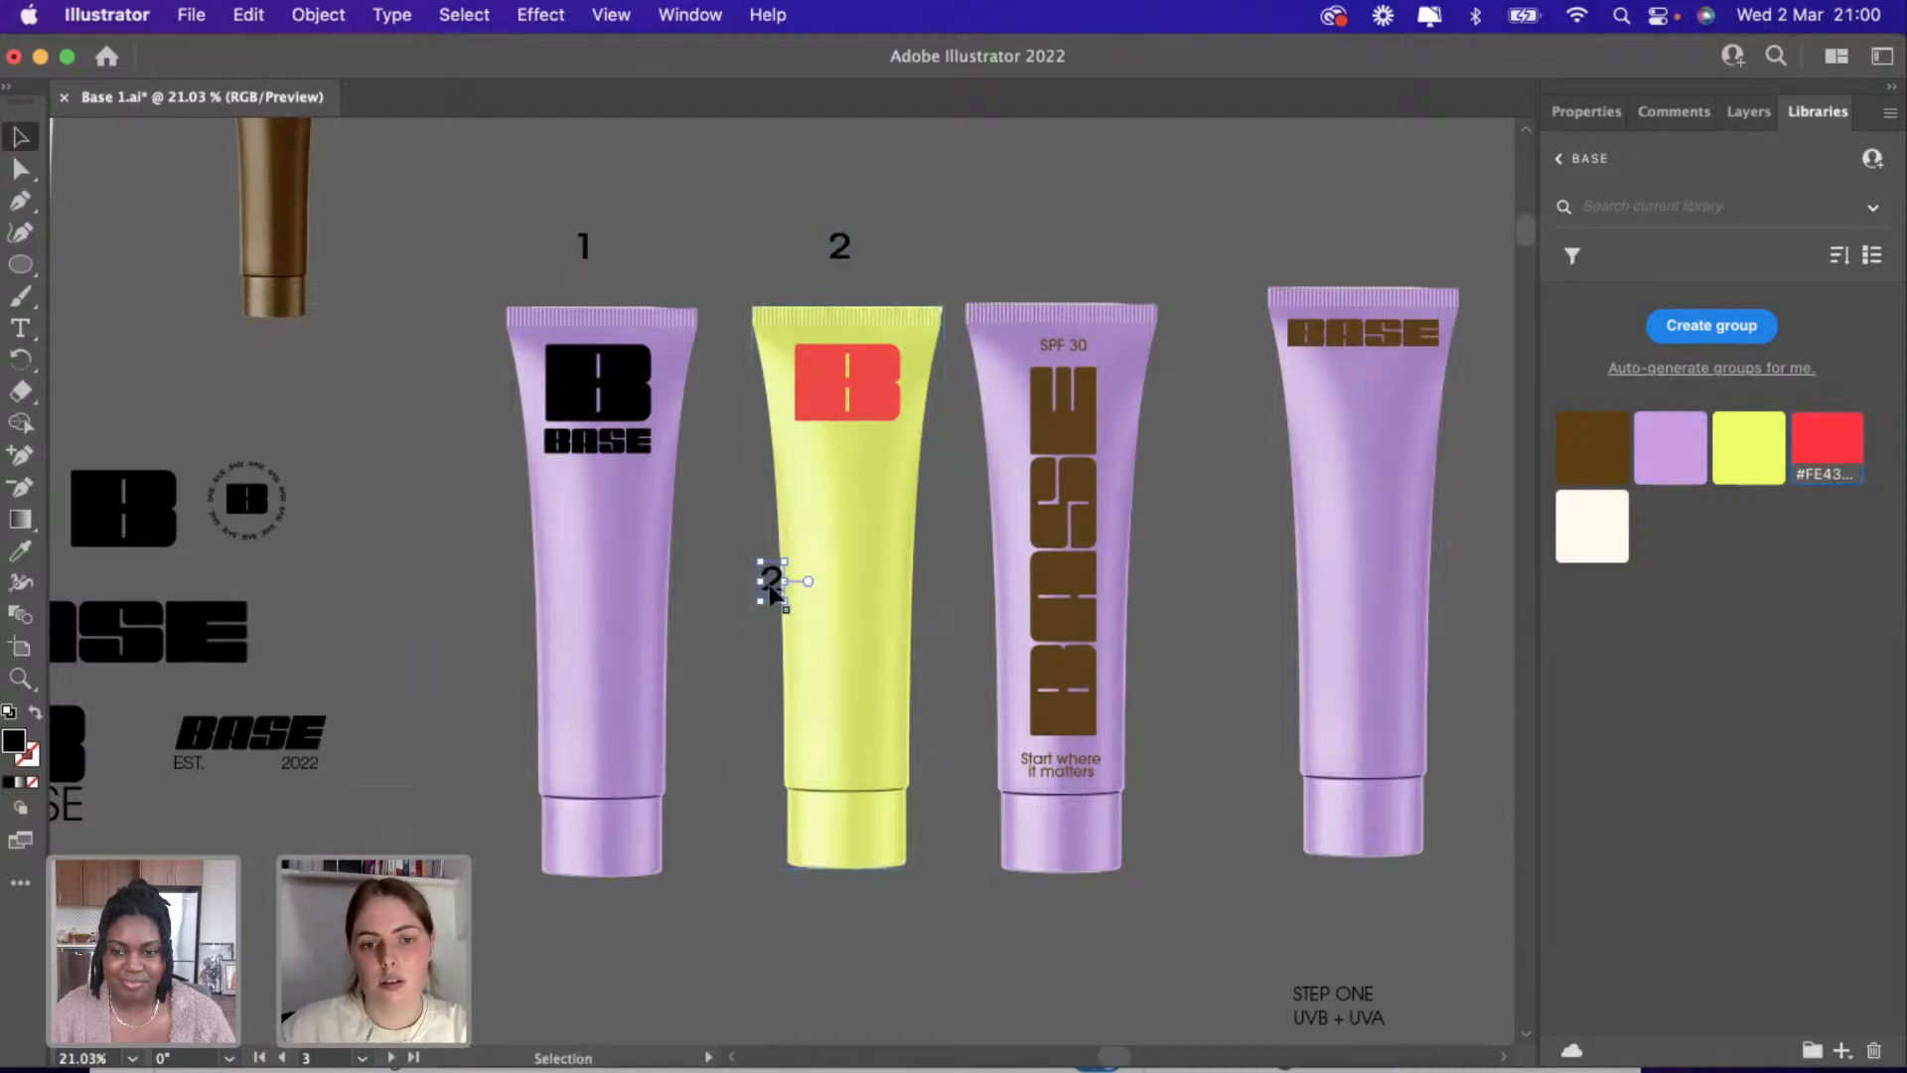
left_click_drag(772, 593, 1061, 263)
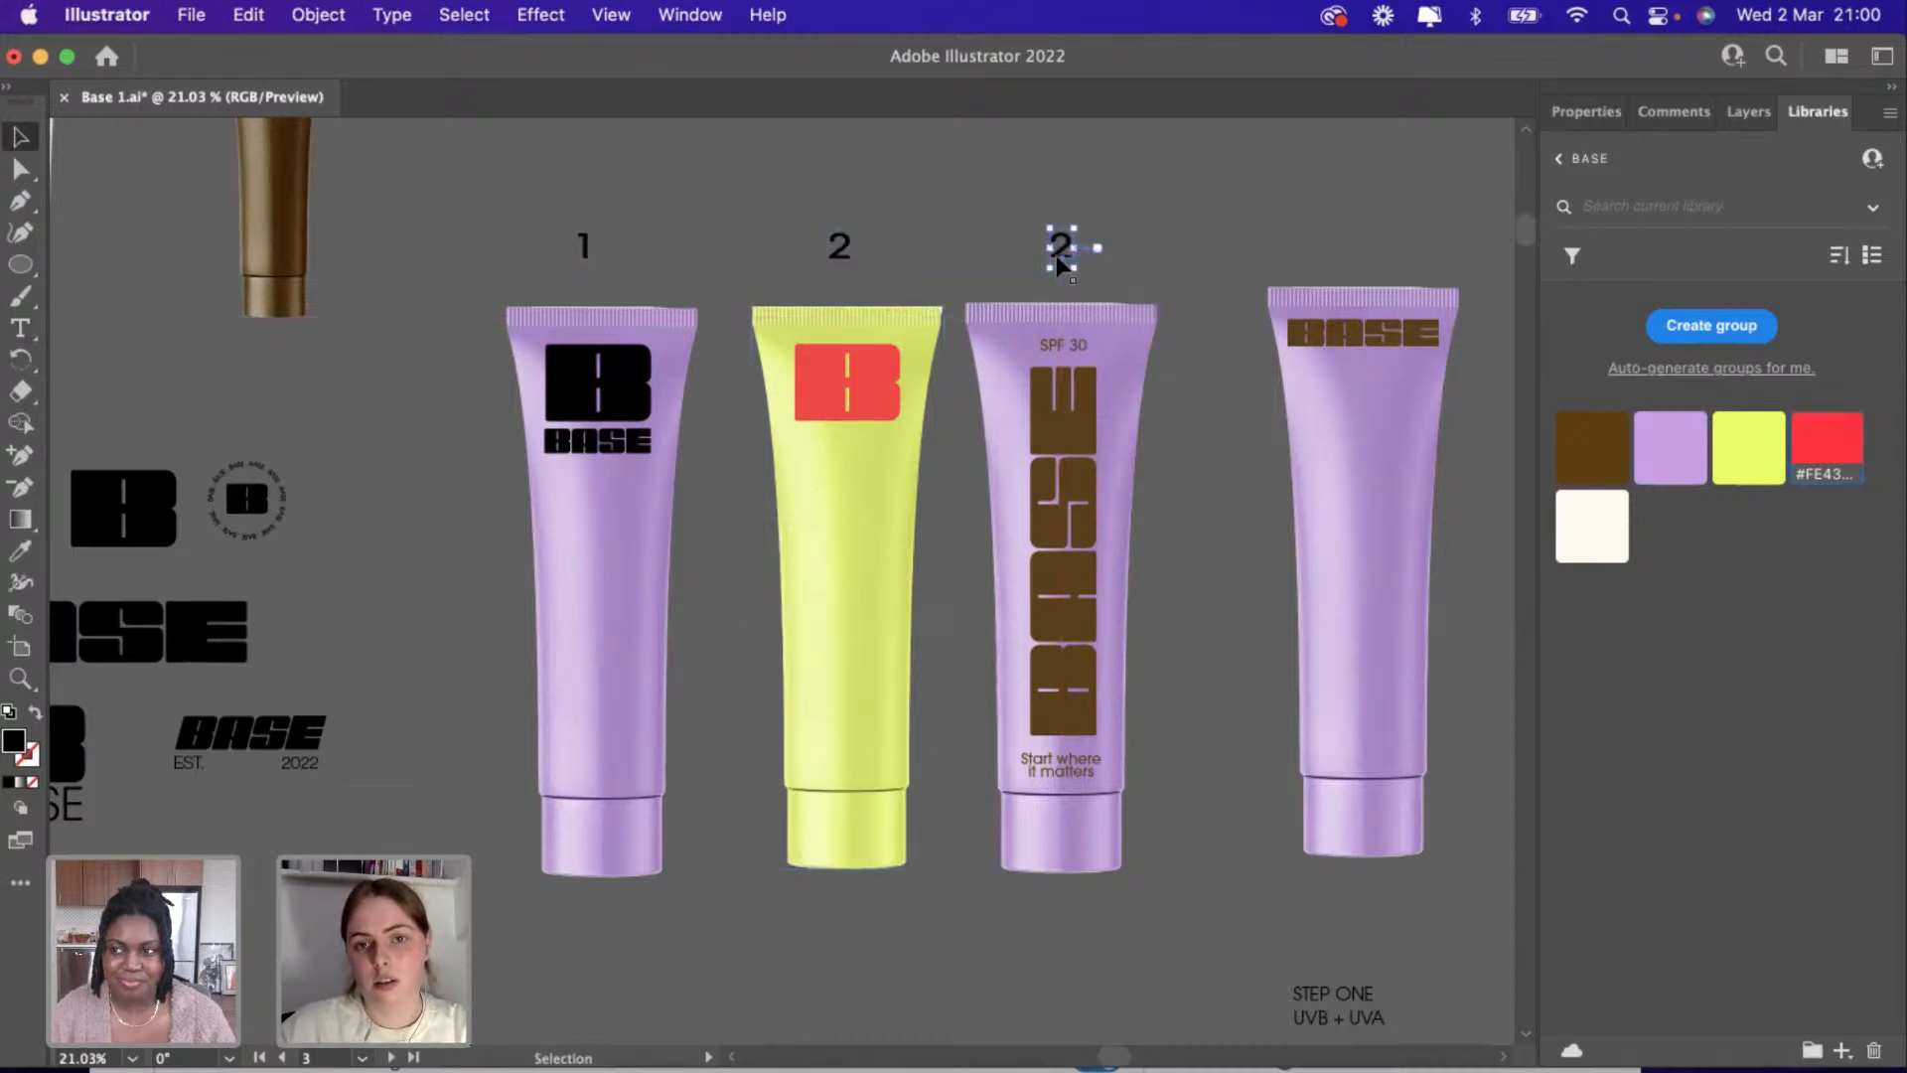
key("t")
double_click(1061, 248)
type("3")
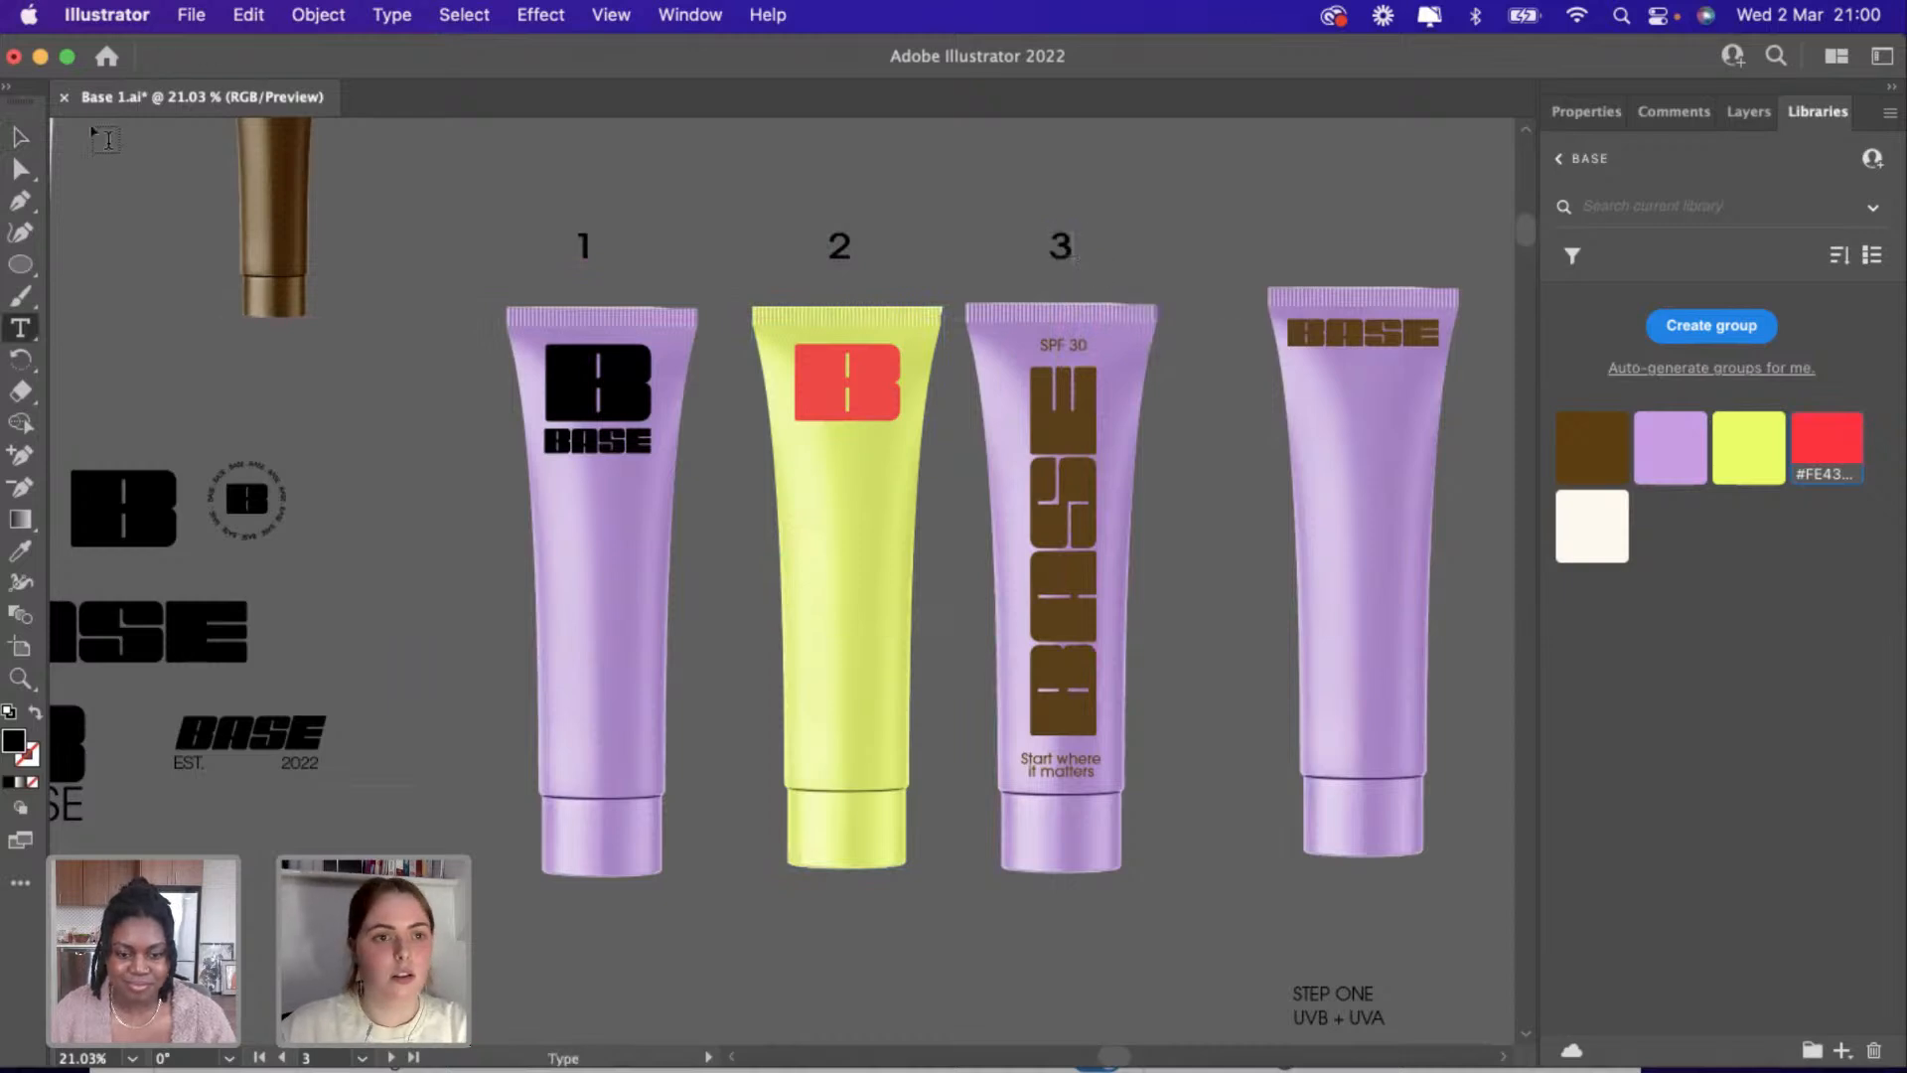
left_click(20, 136)
left_click(908, 175)
Delete the unnumbered purple tube together with its small horizontal BASE wordmark.
scroll(908, 175, "right", 6)
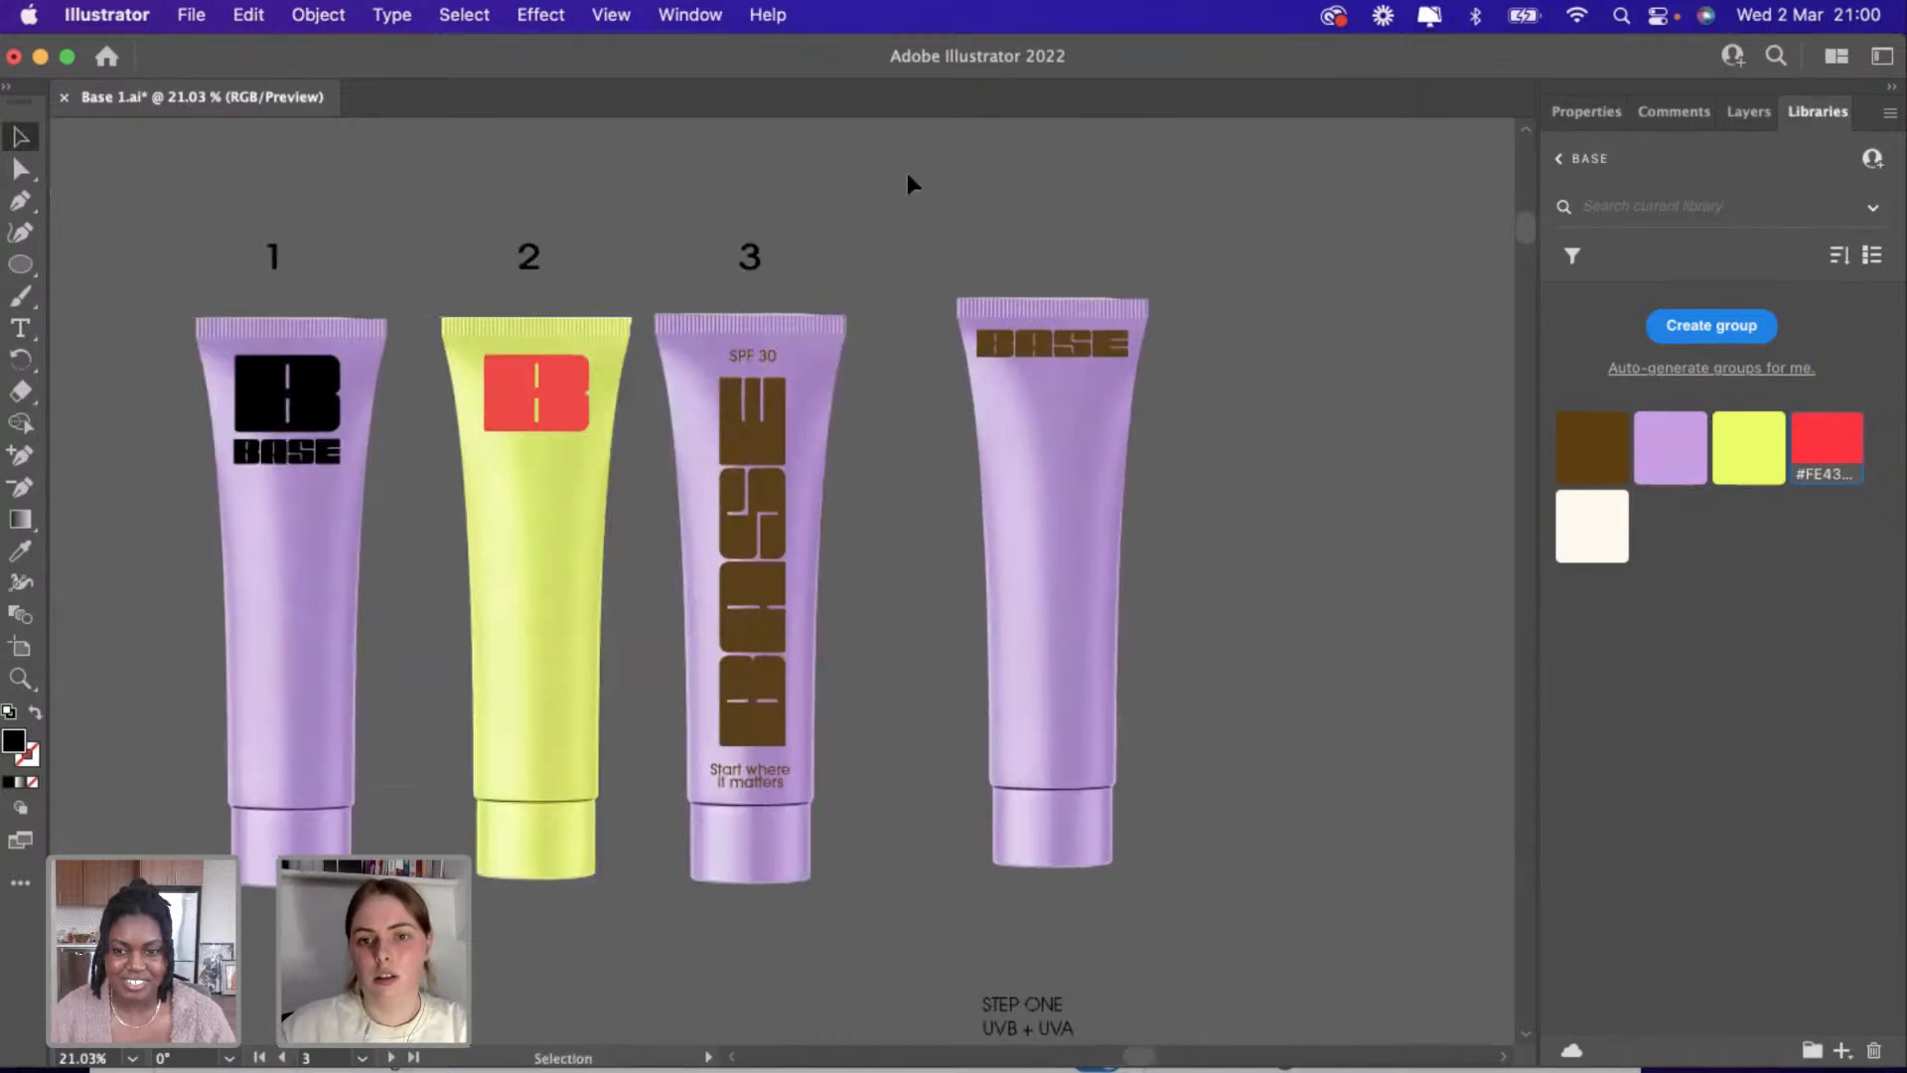
scroll(1144, 235, "up", 2)
left_click(1153, 584)
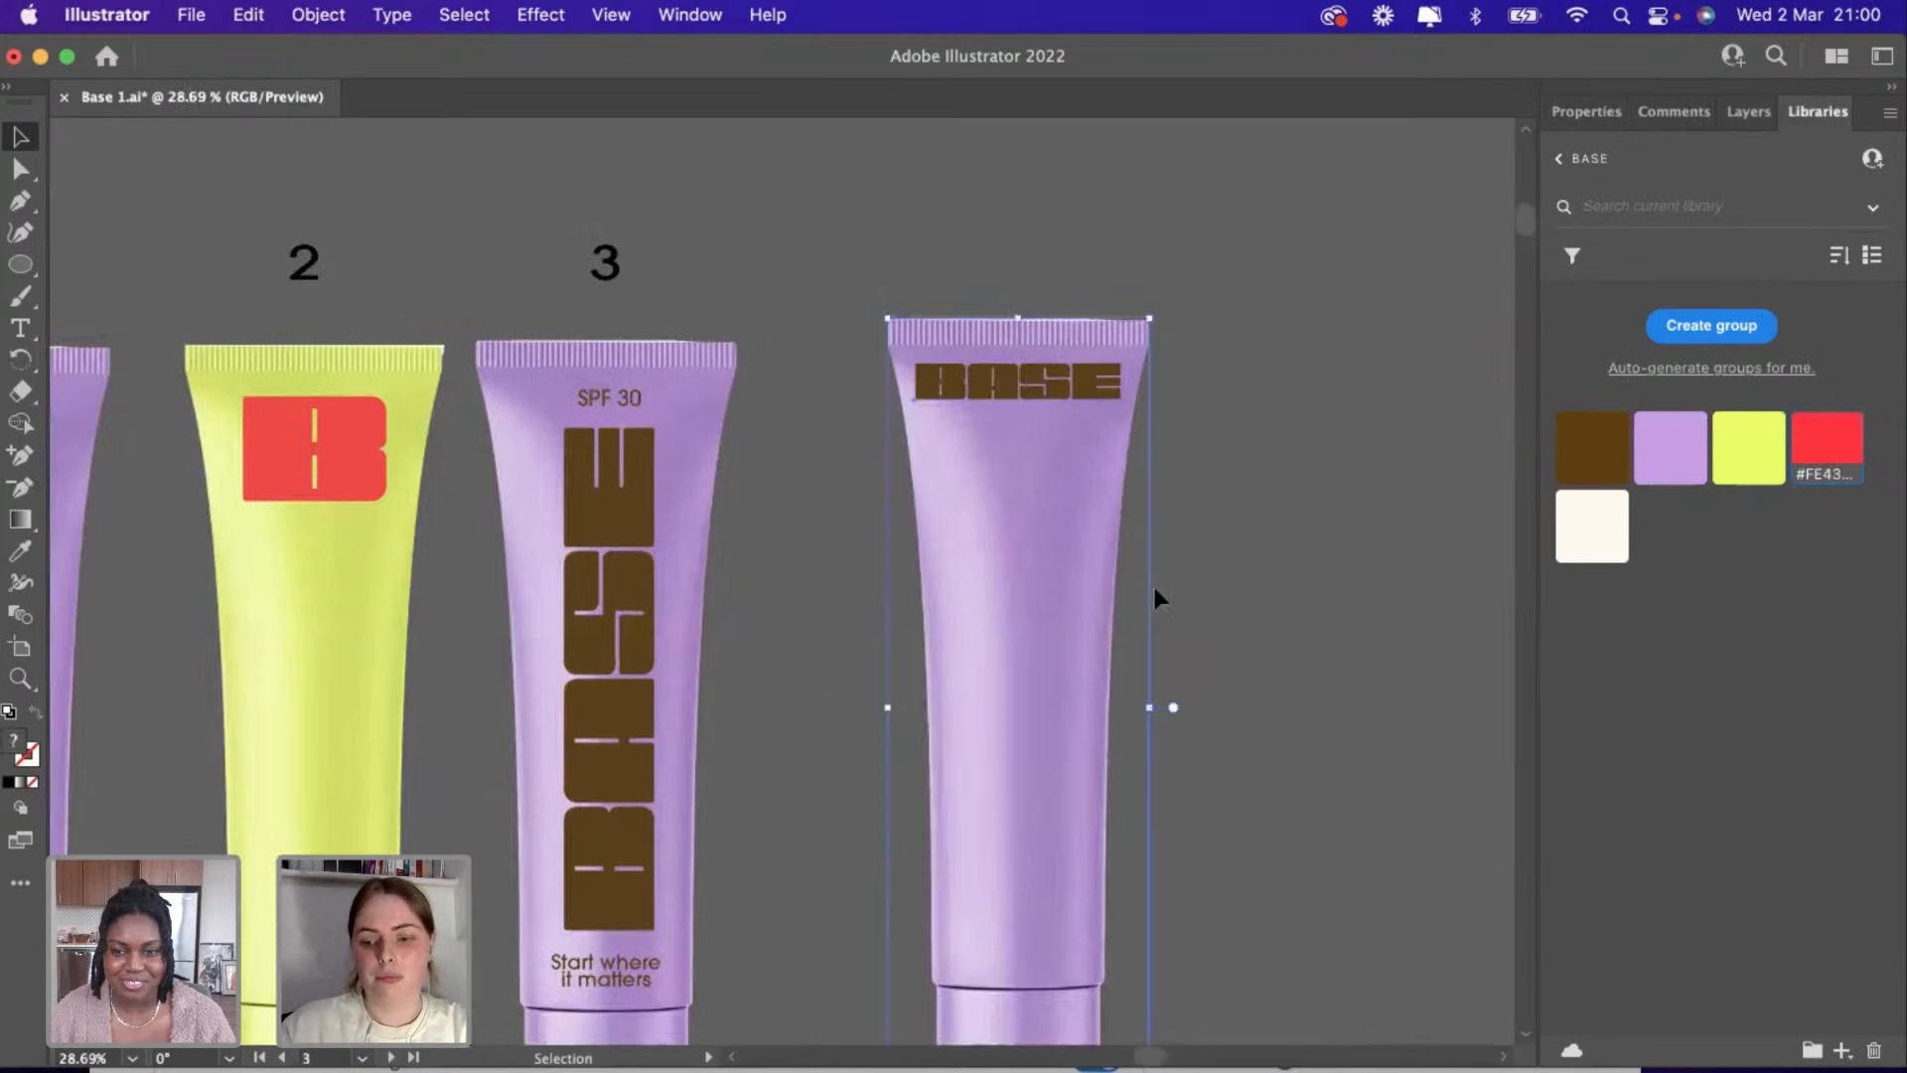
key("Delete")
scroll(1152, 582, "left", 11)
scroll(1152, 582, "down", 3)
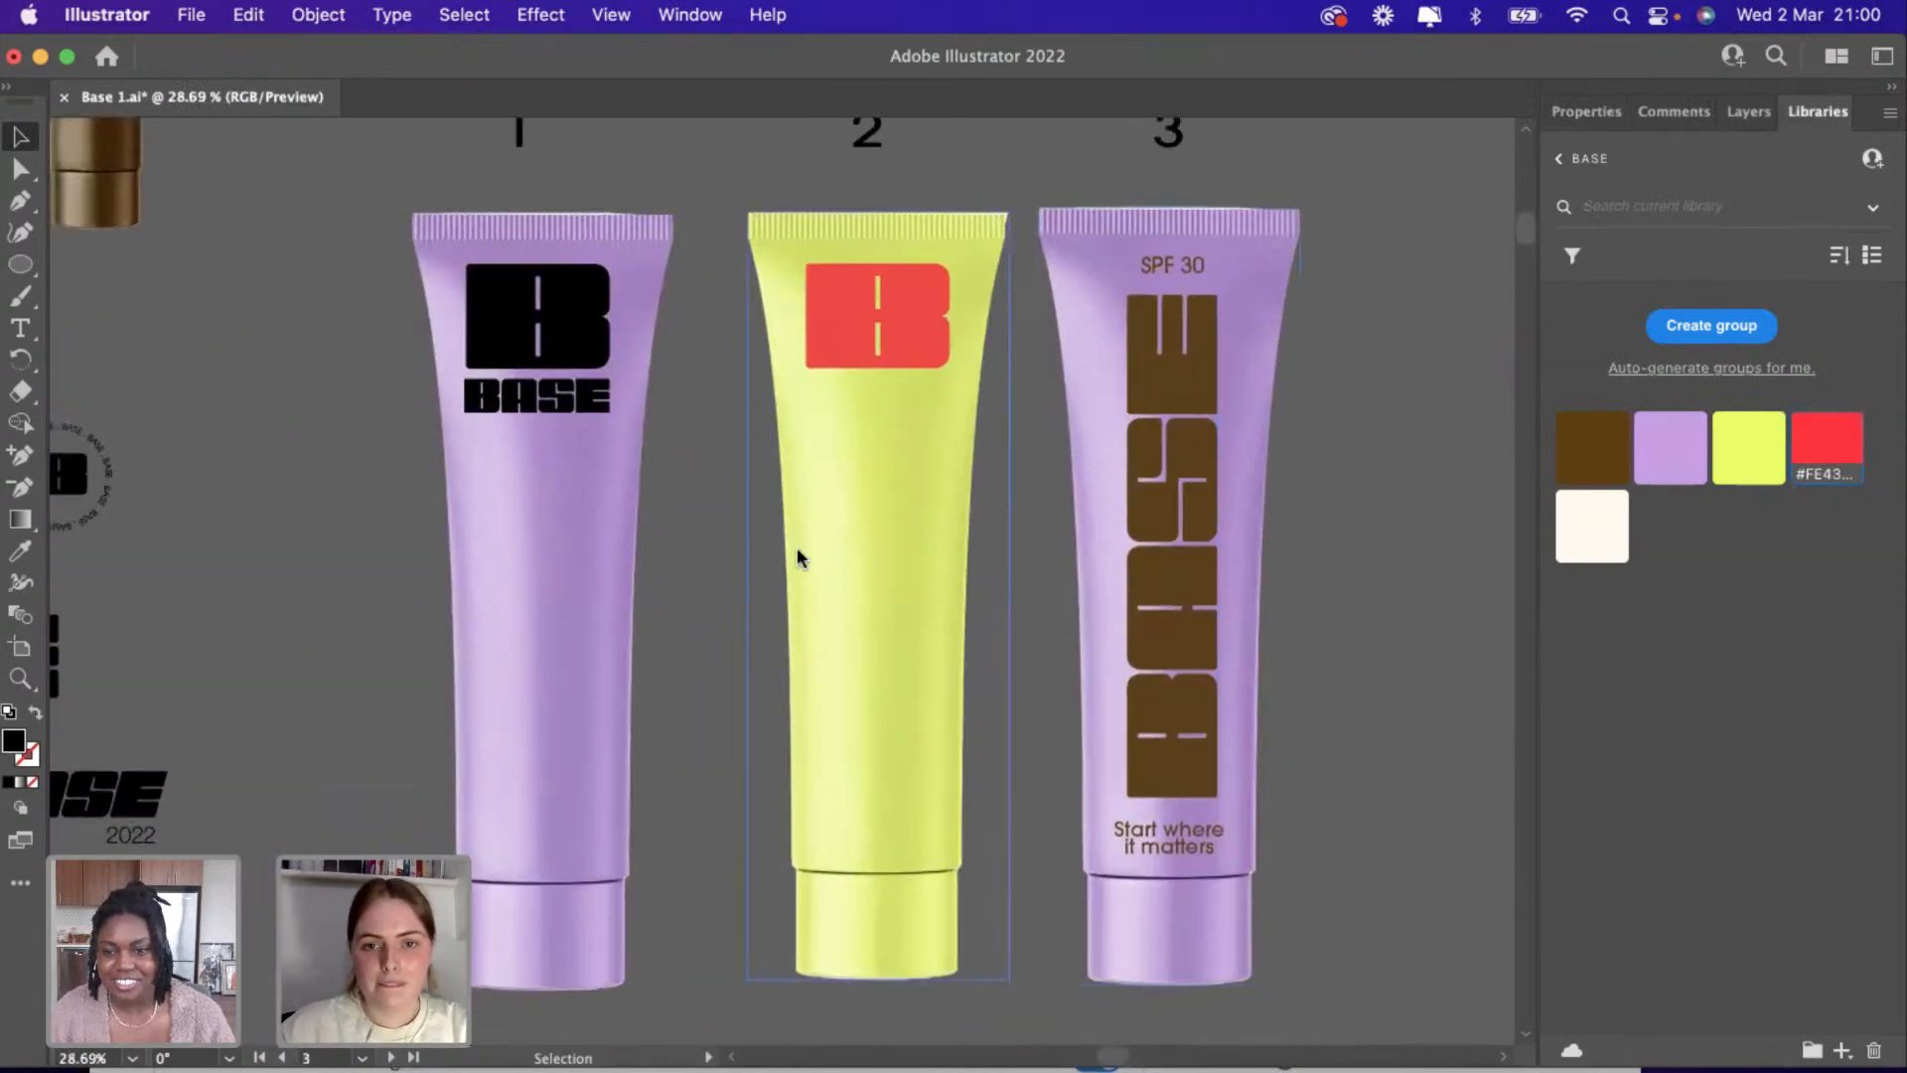
right_click(798, 549)
left_click(1343, 443)
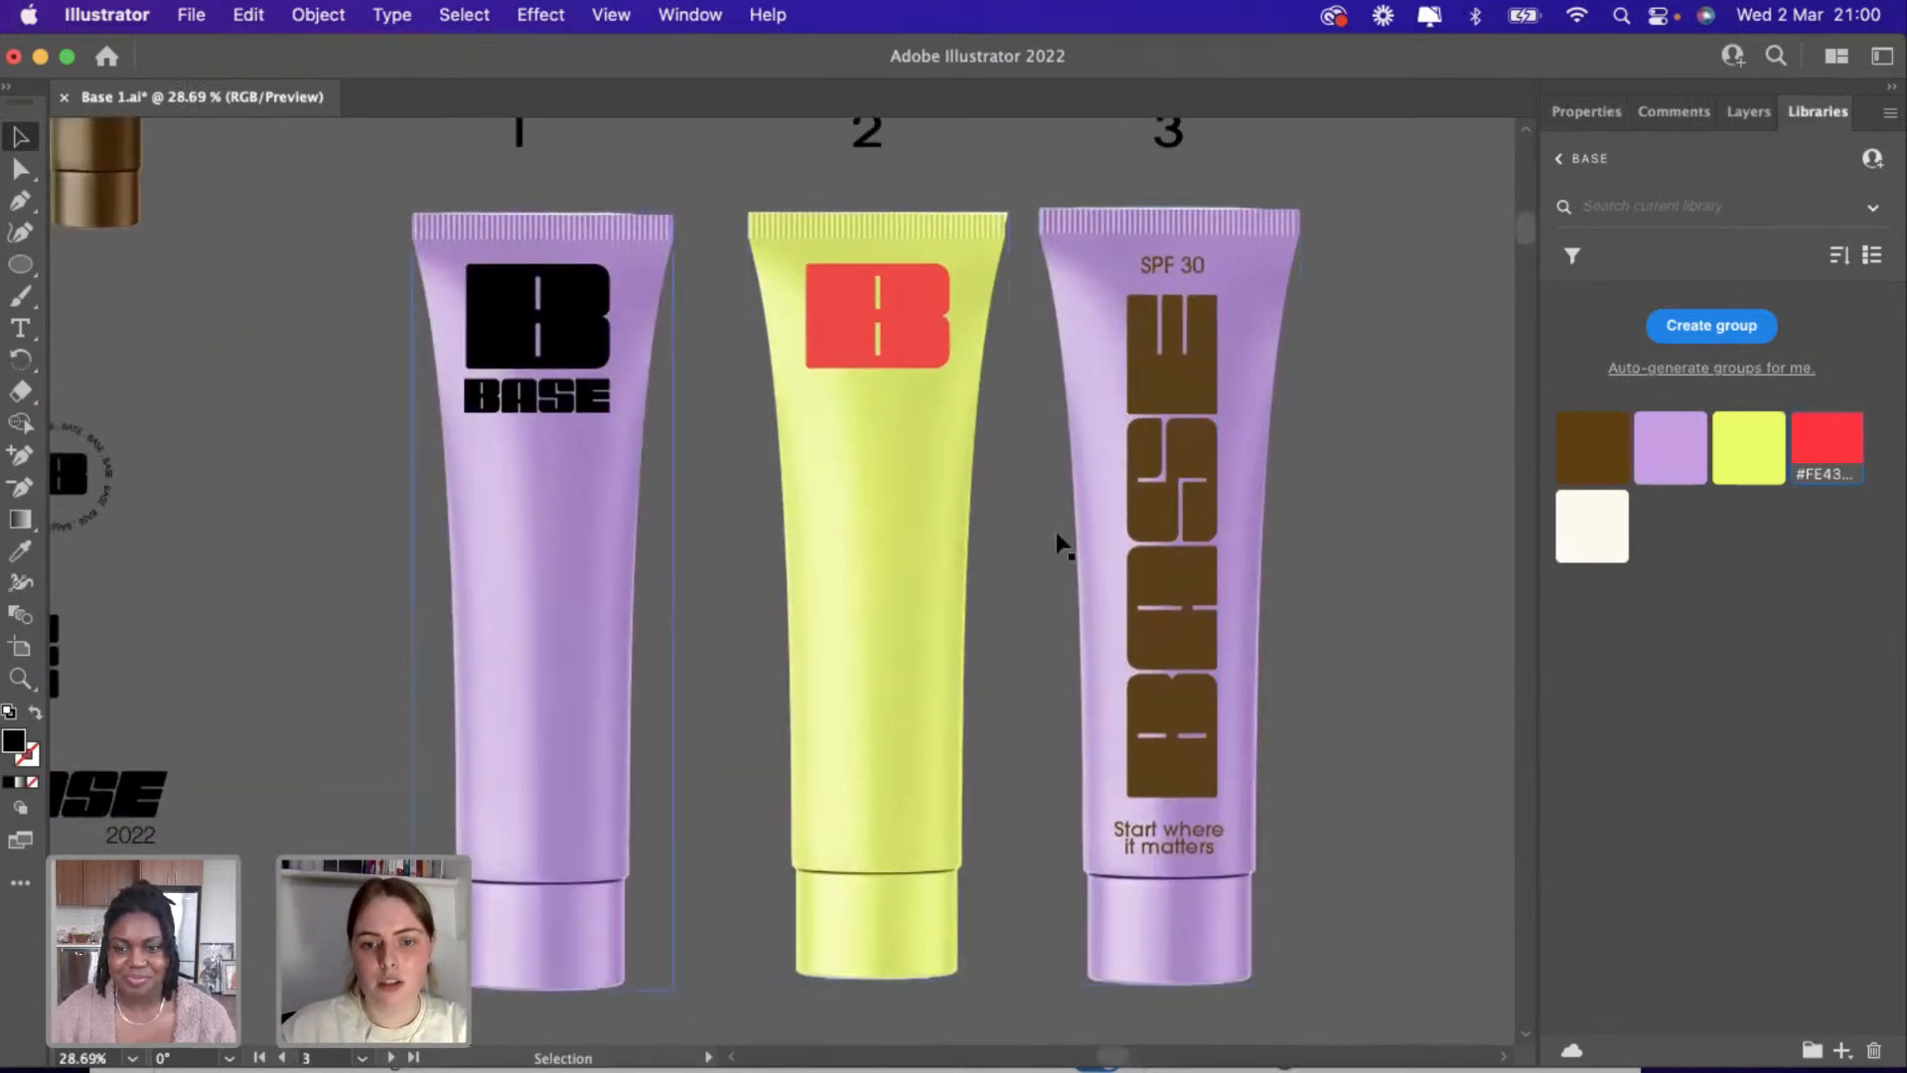
scroll(521, 646, "down", 1)
scroll(517, 629, "down", 2)
scroll(516, 629, "down", 1)
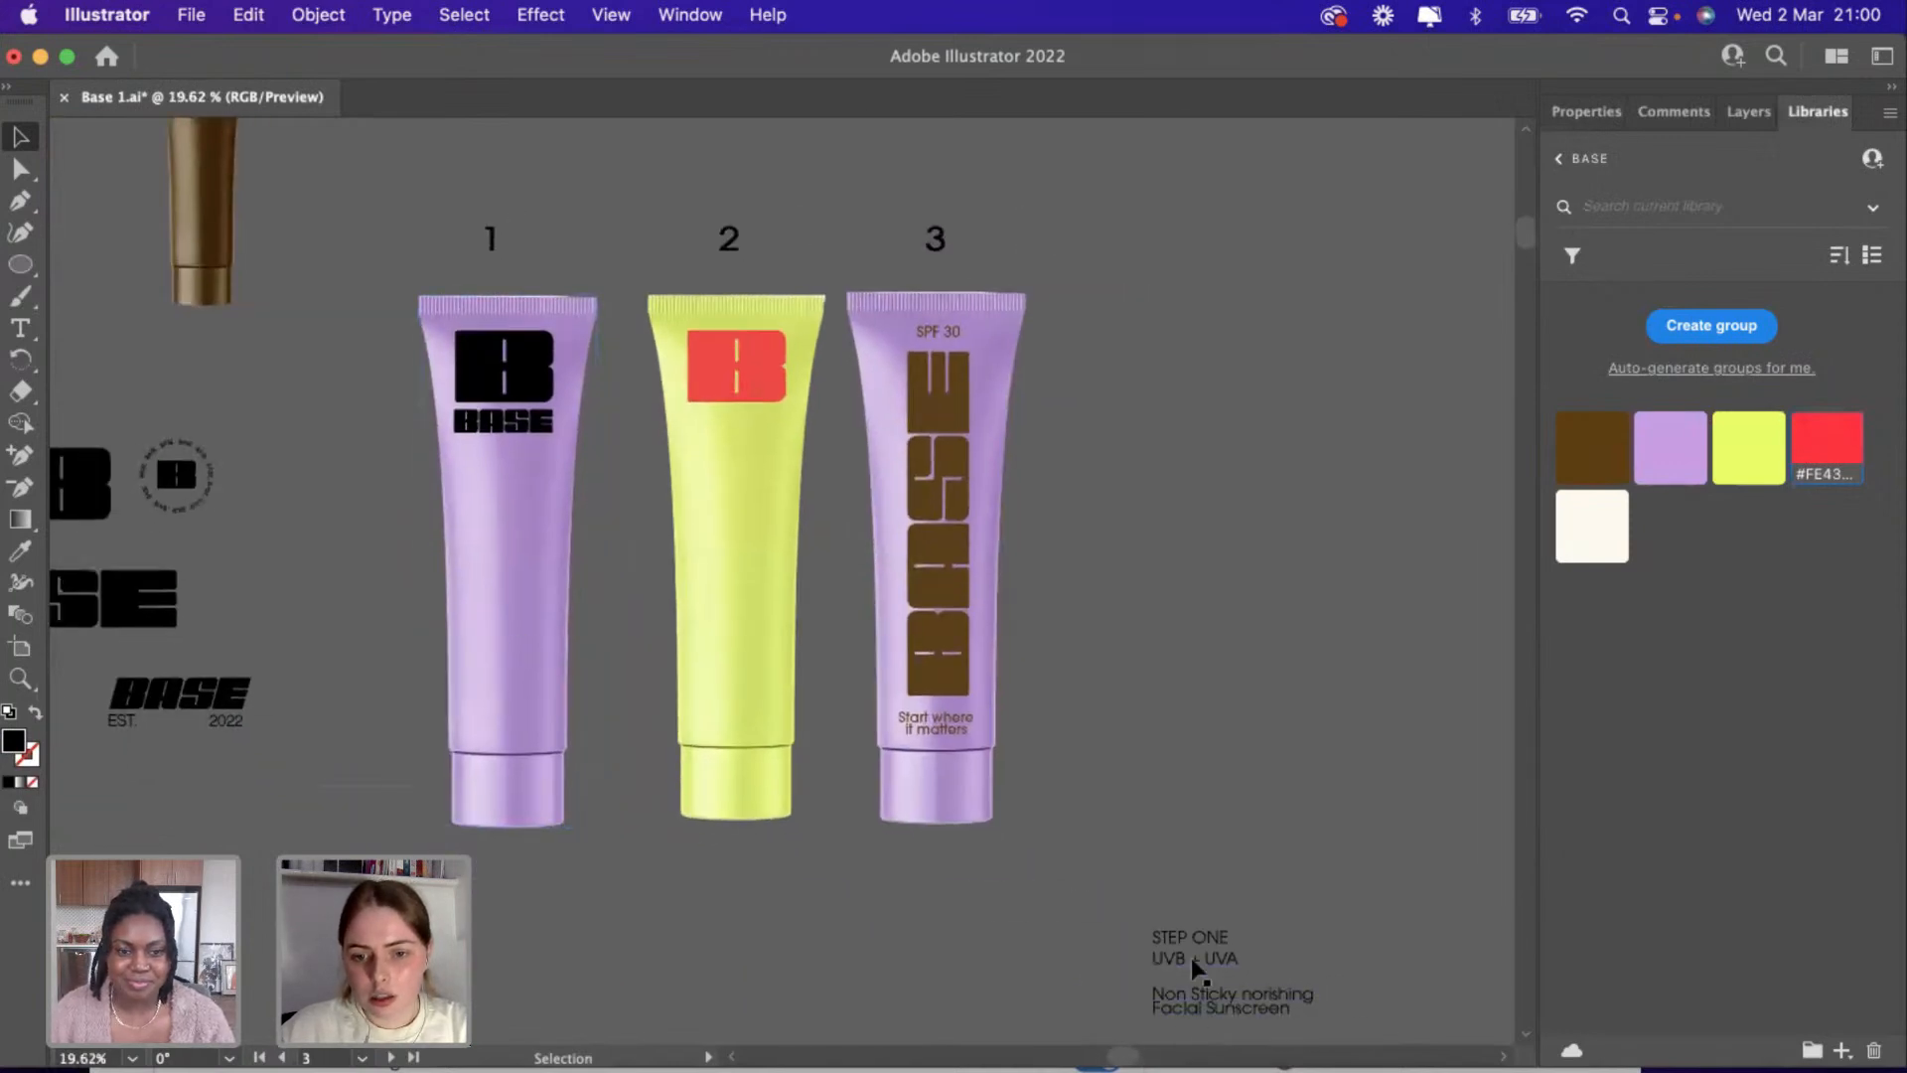
Move the black STEP ONE product text block directly beneath the cap of the yellow-green tube.
left_click_drag(1184, 998, 736, 926)
scroll(736, 926, "up", 2)
scroll(736, 926, "up", 1)
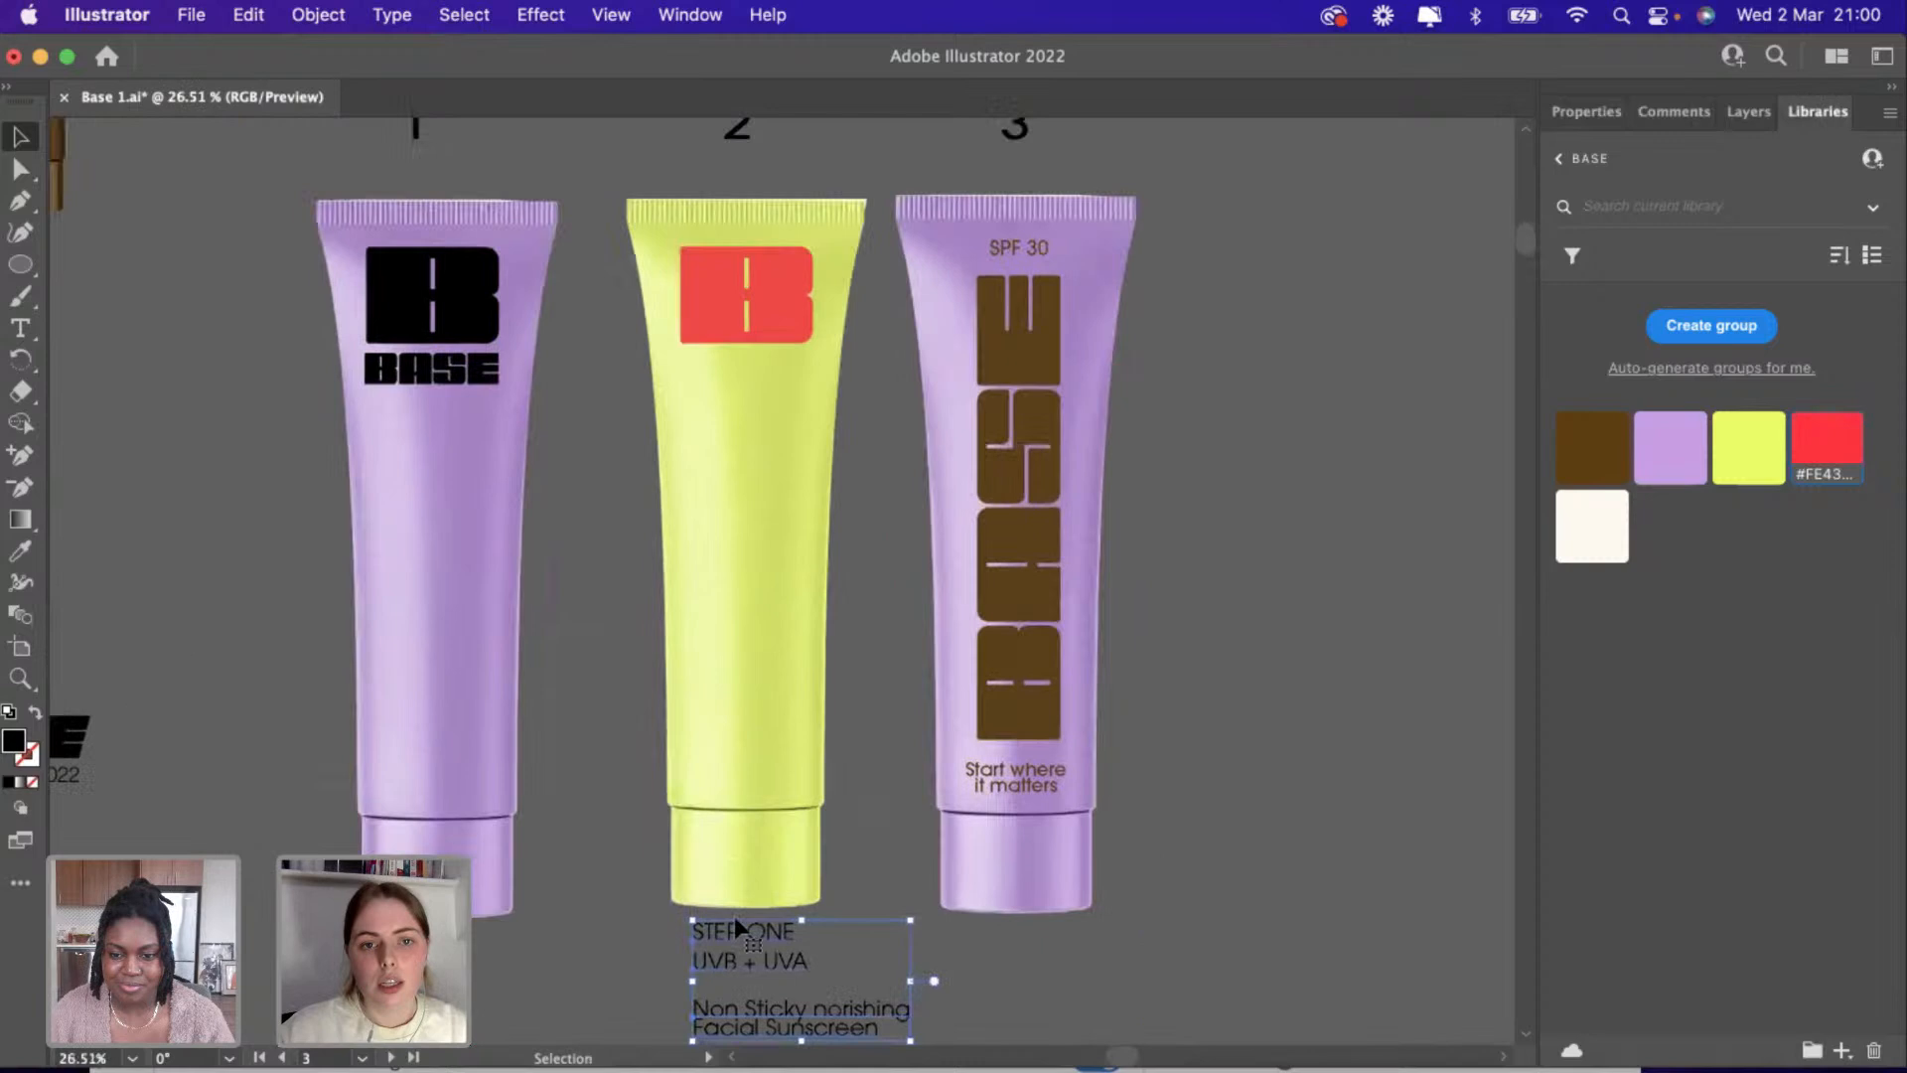
left_click(752, 355)
left_click(884, 856)
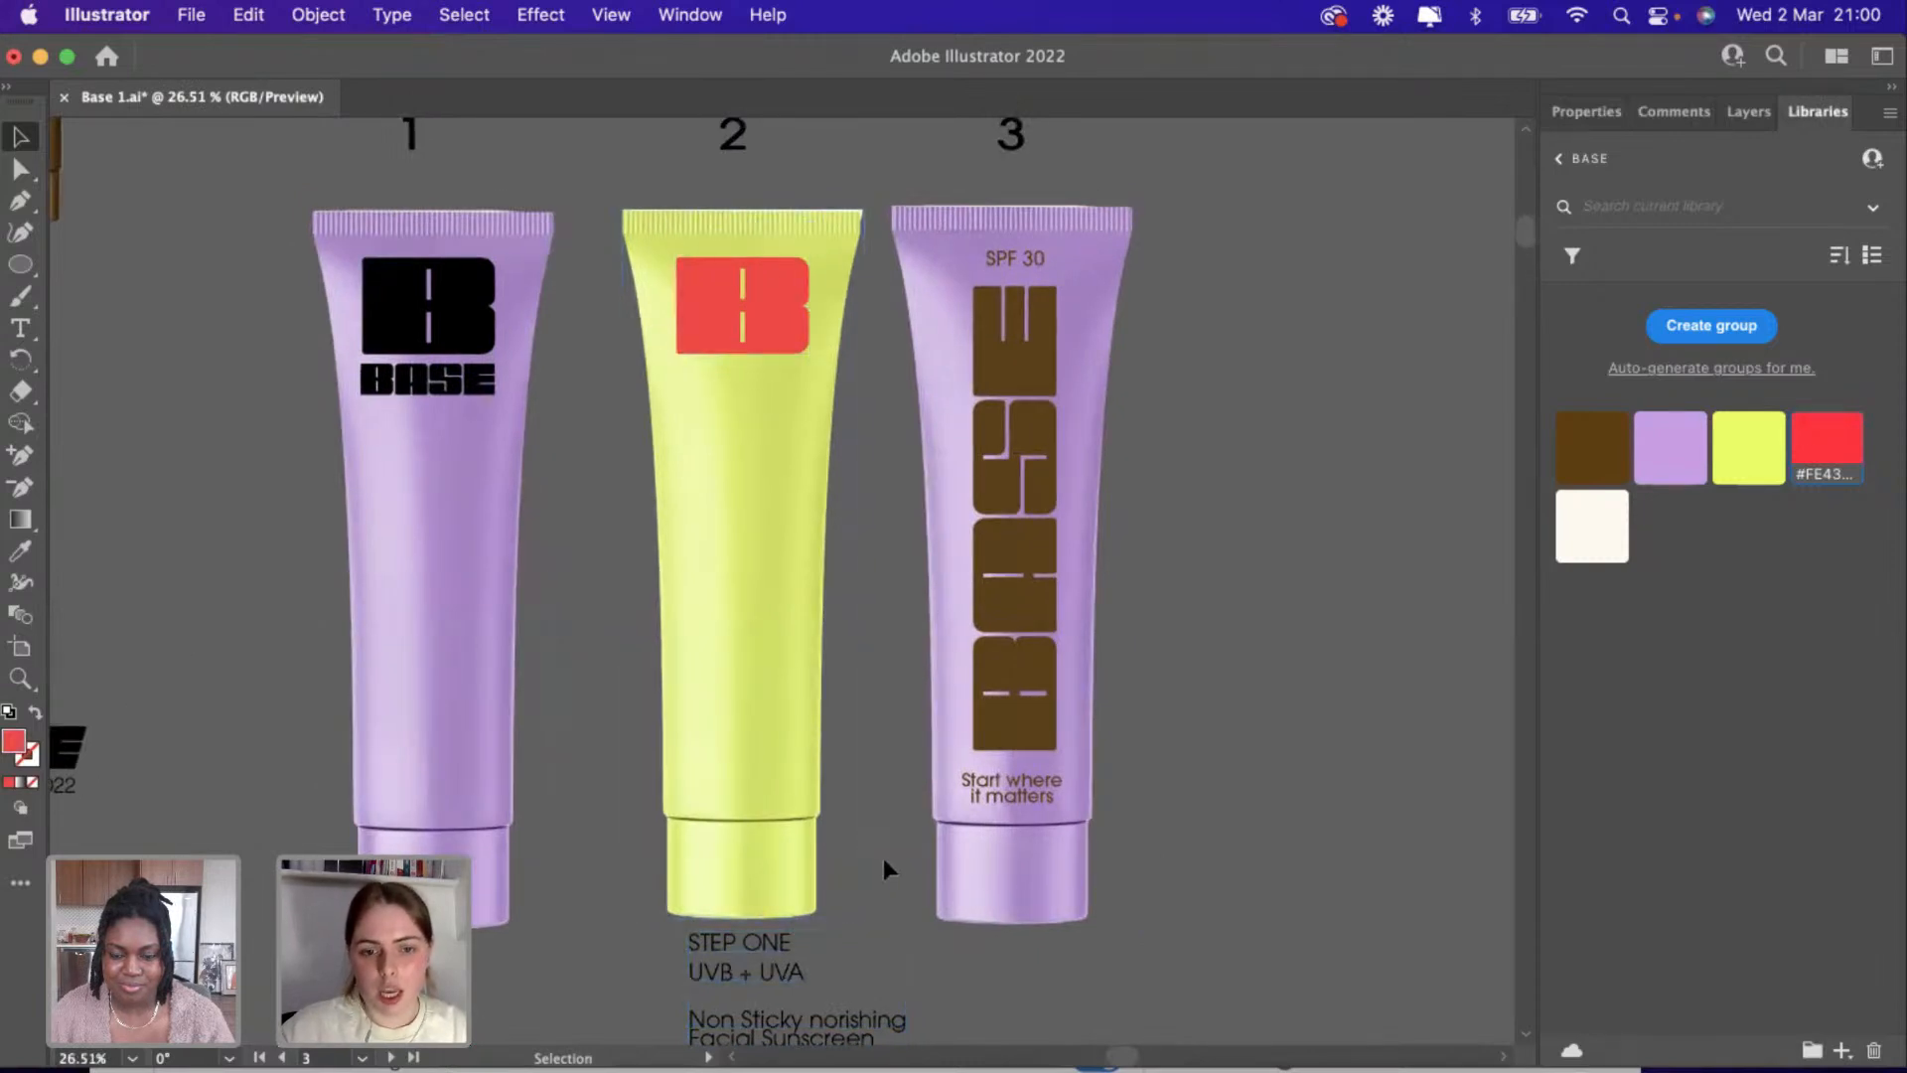
scroll(1004, 262, "down", 1)
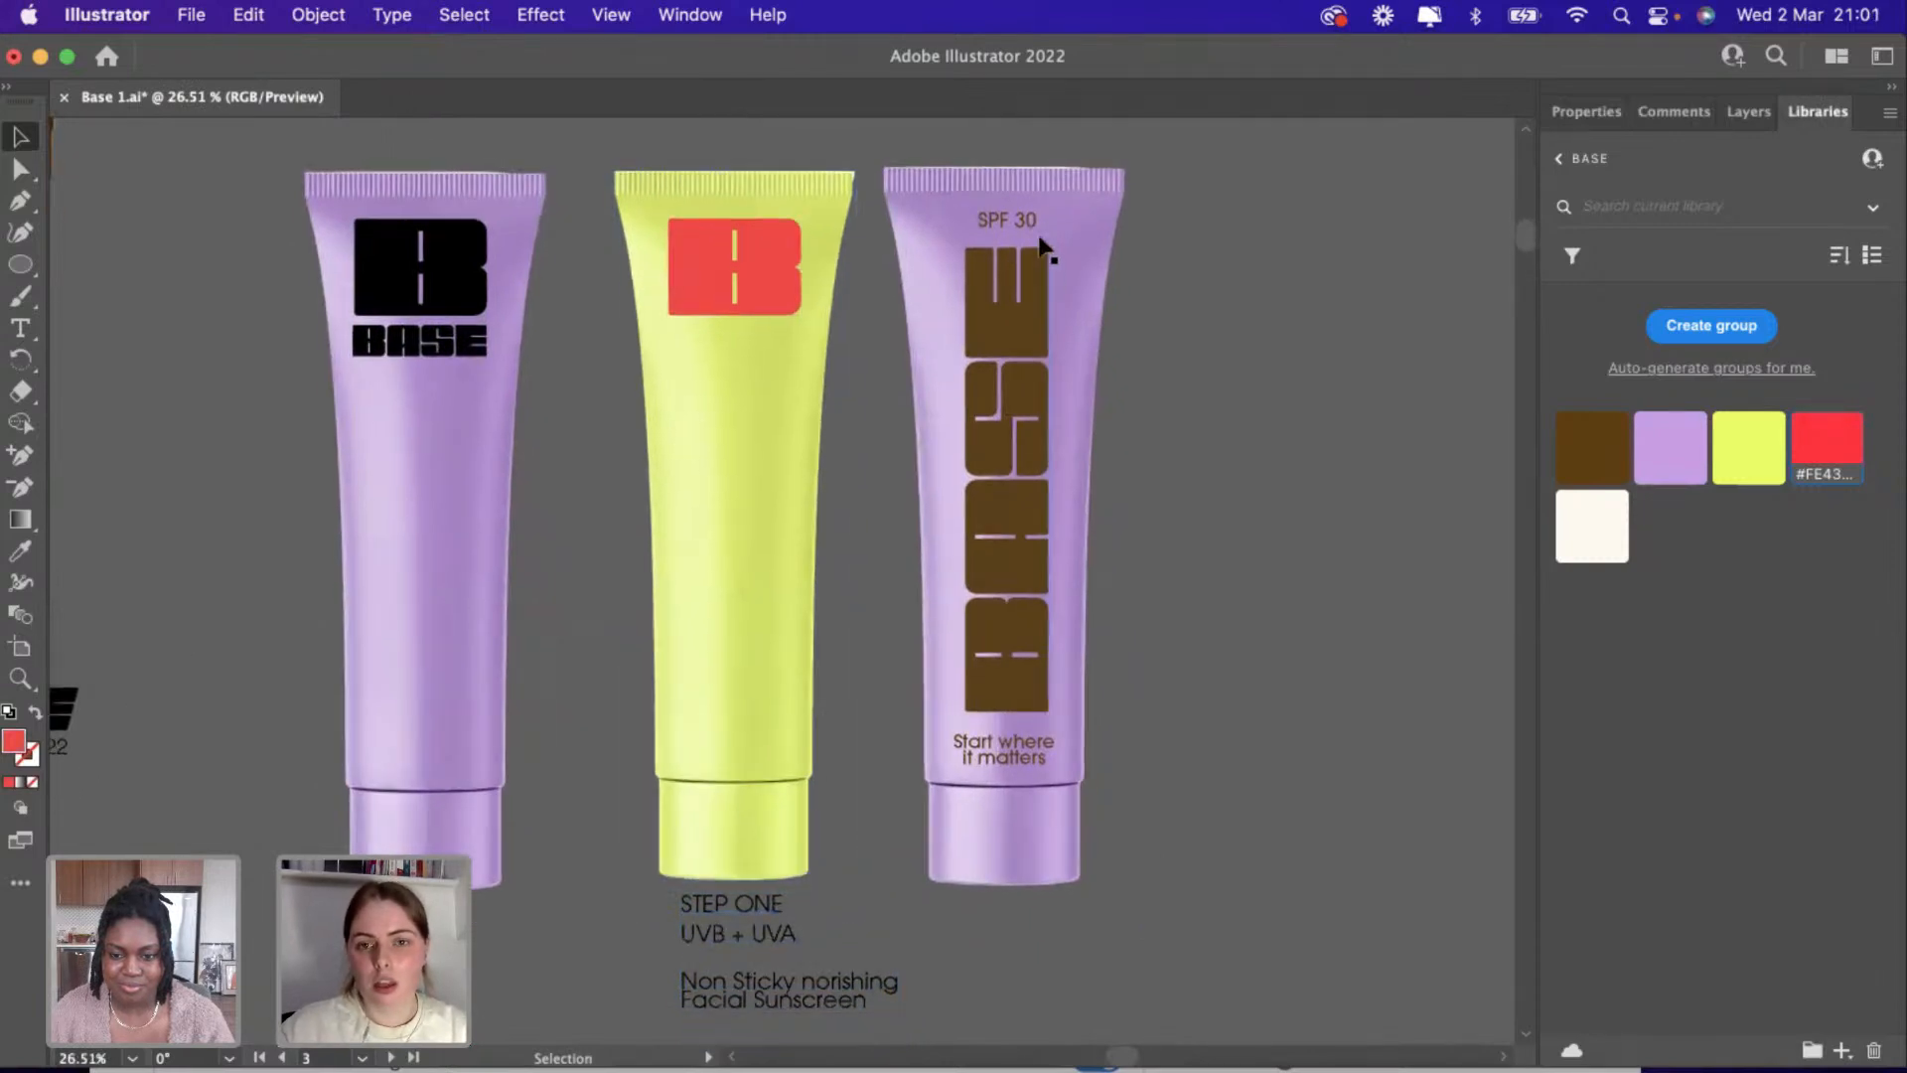
Place an enlarged, brand-red copy of the SPF 30 text beside the yellow-green tube's cap.
left_click(1025, 216)
key("super+c")
key("super+v")
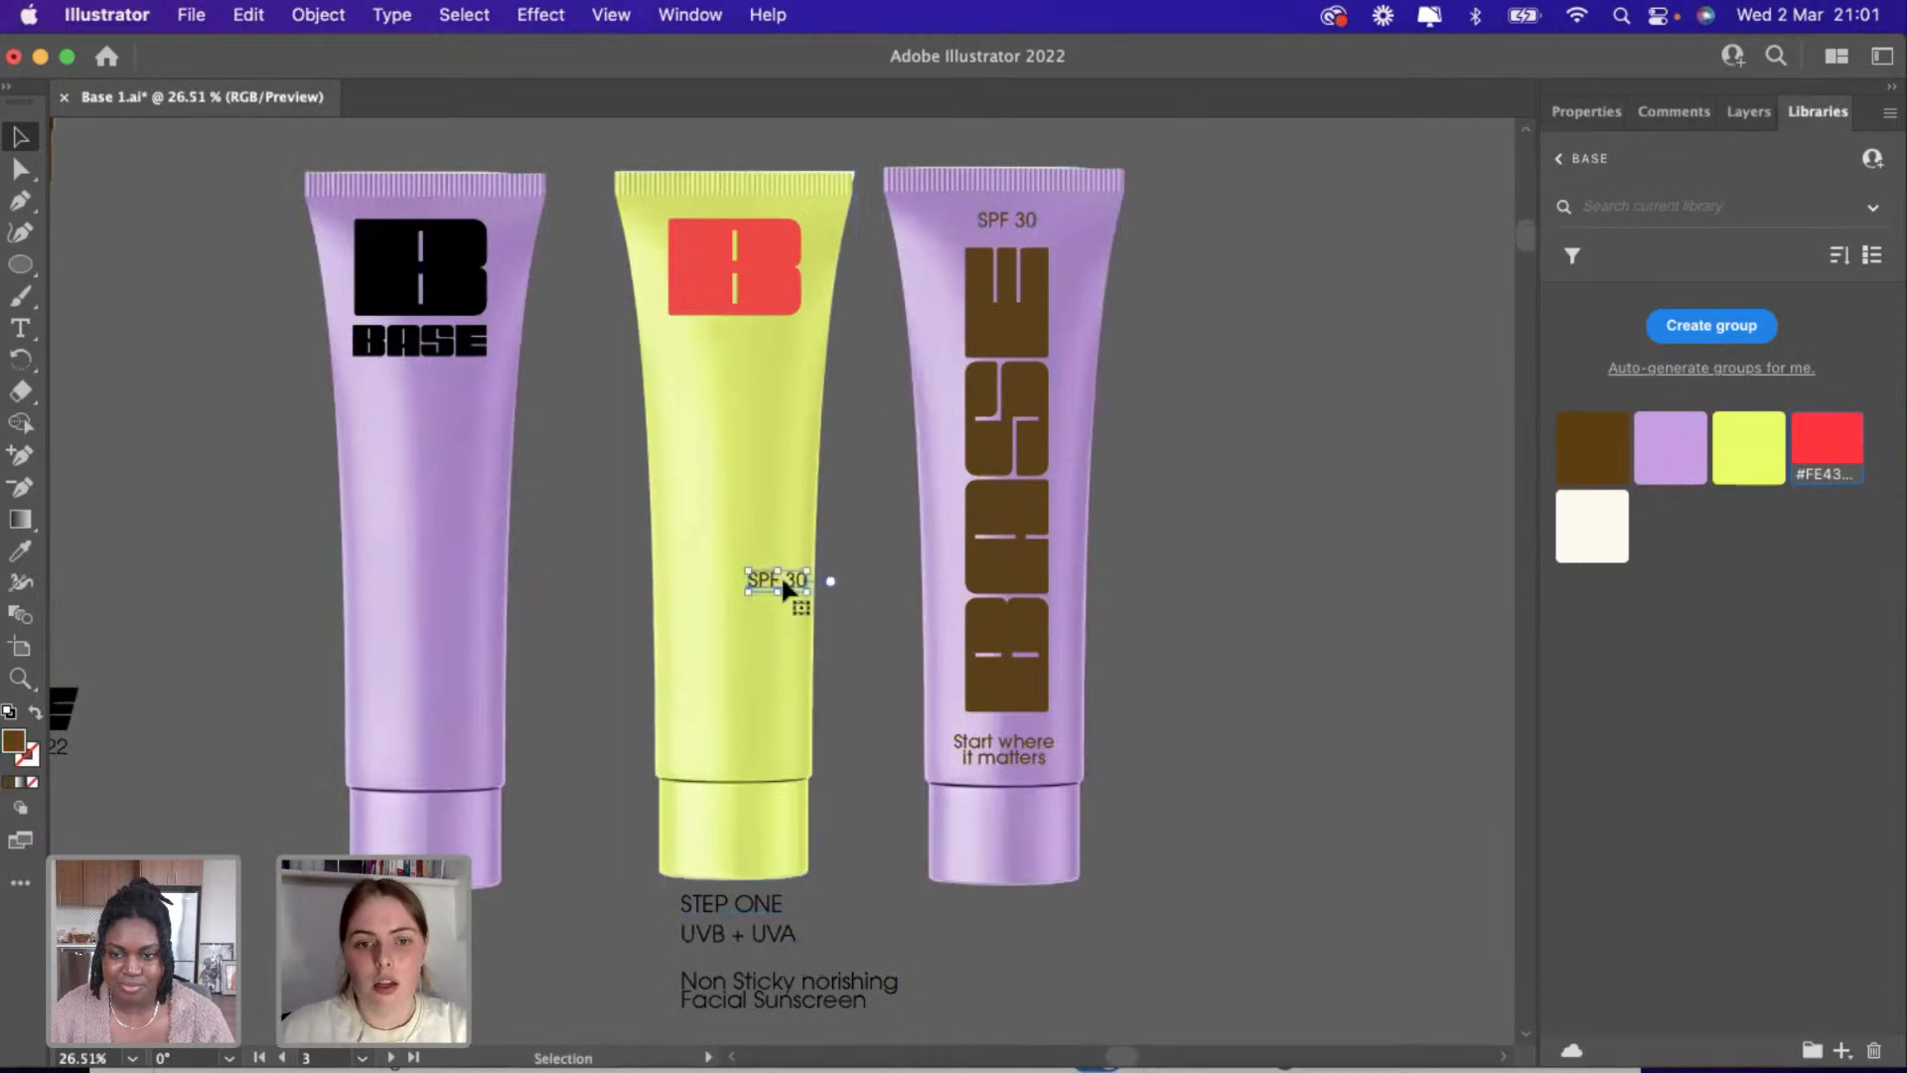
left_click_drag(781, 575, 735, 332)
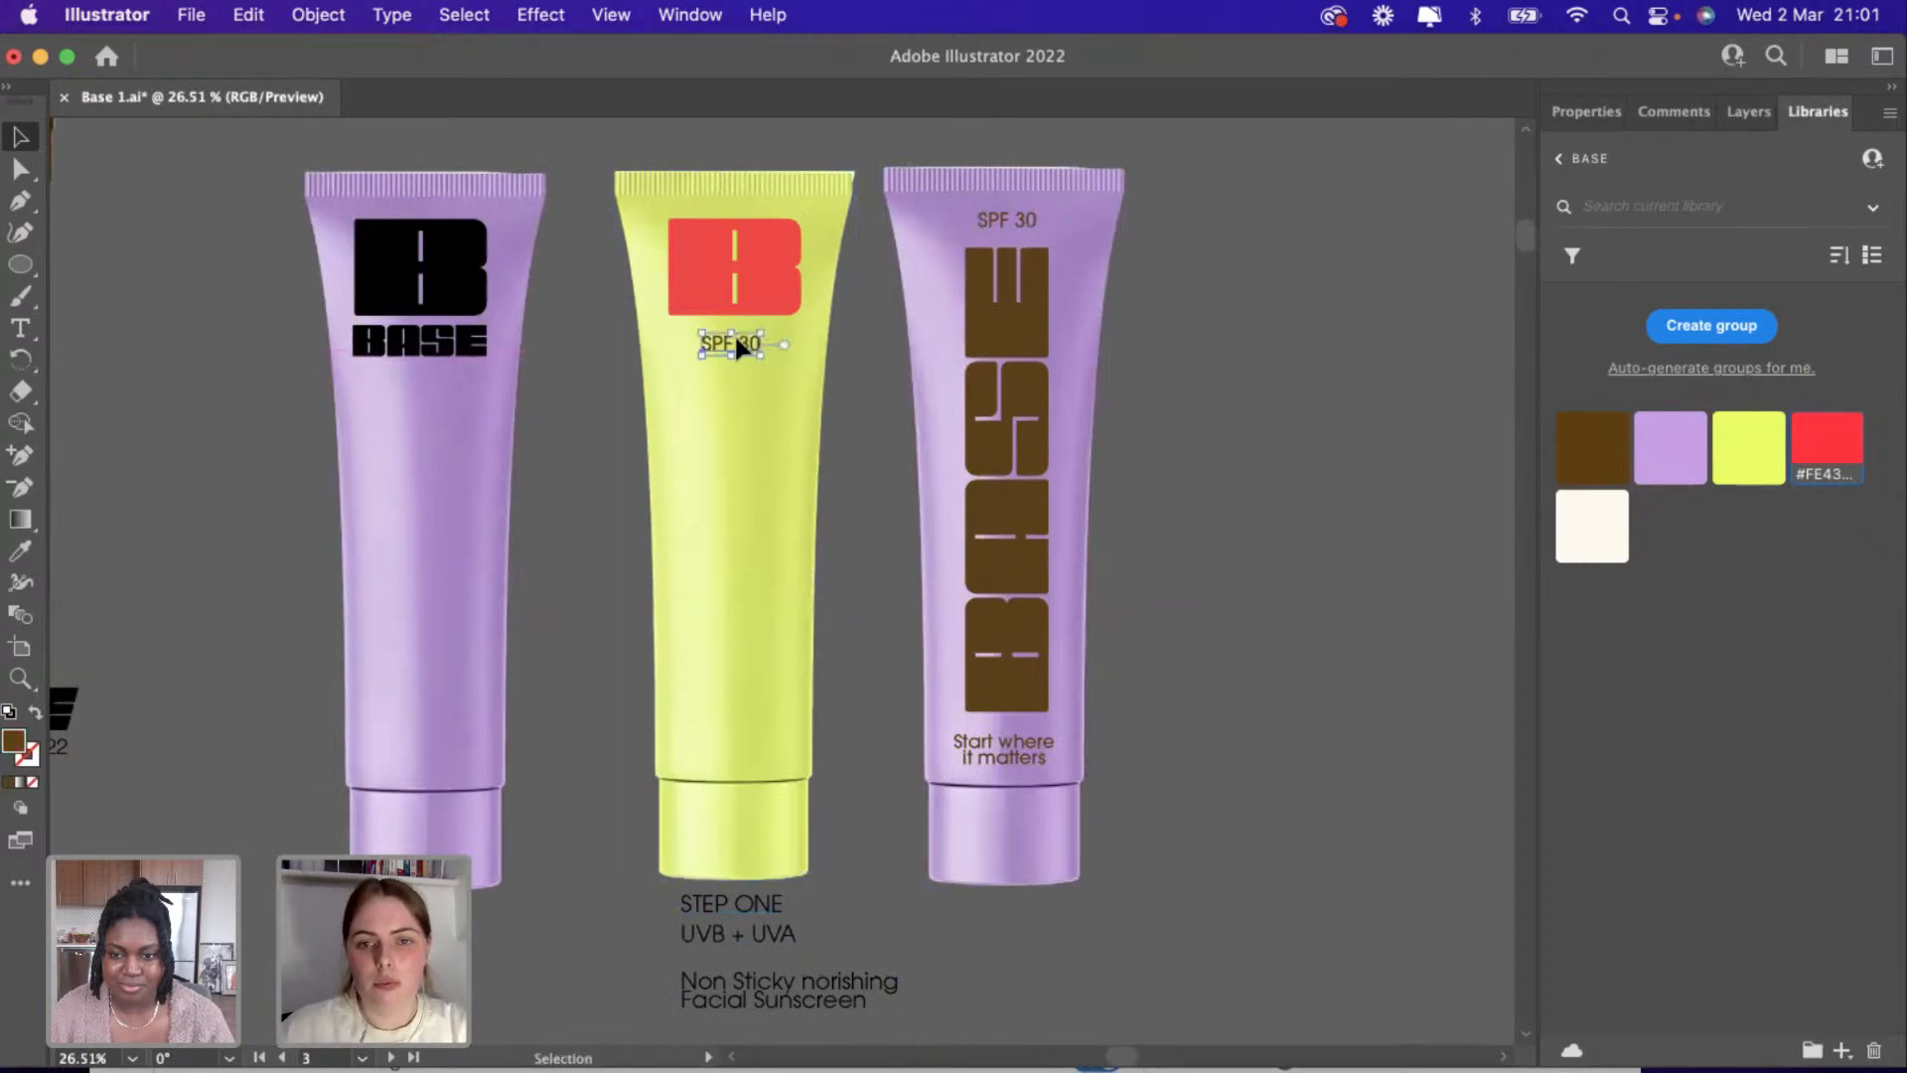
left_click(1831, 450)
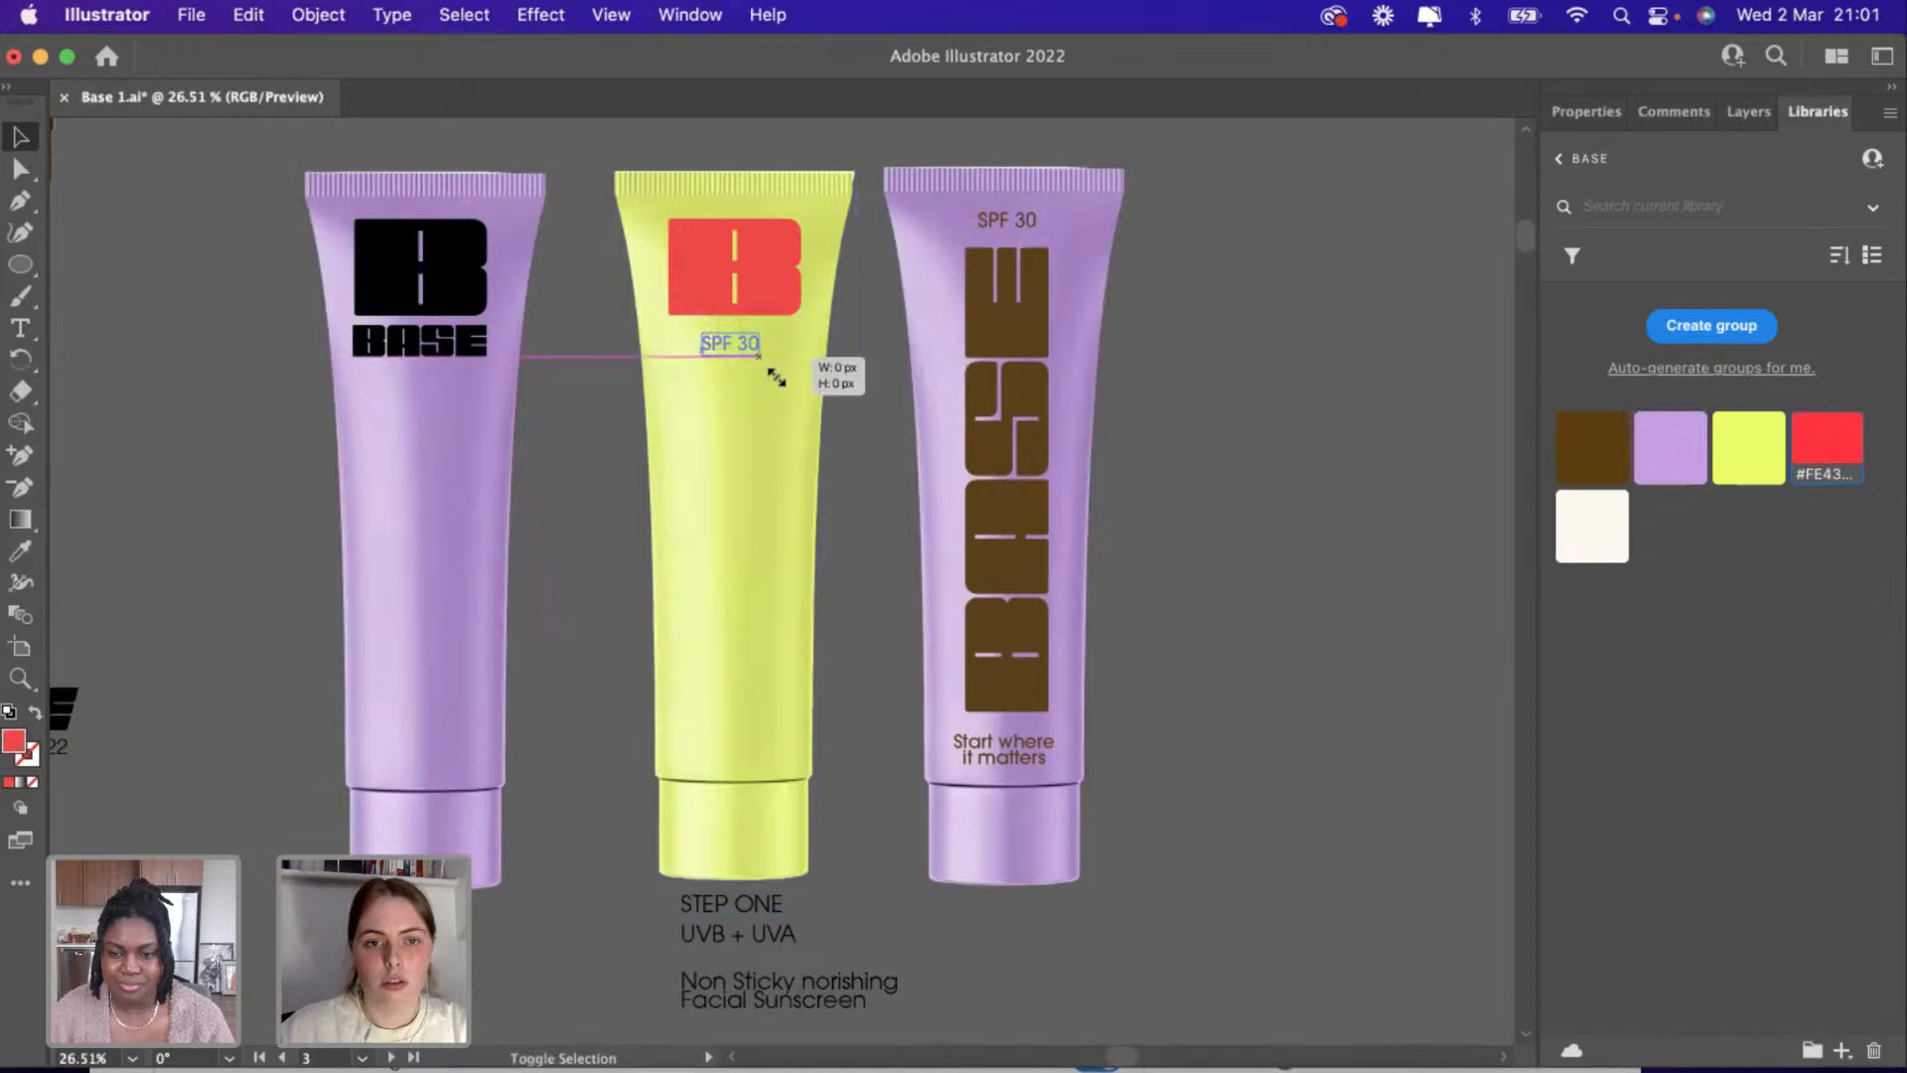
left_click_drag(775, 378, 889, 808)
left_click(872, 383)
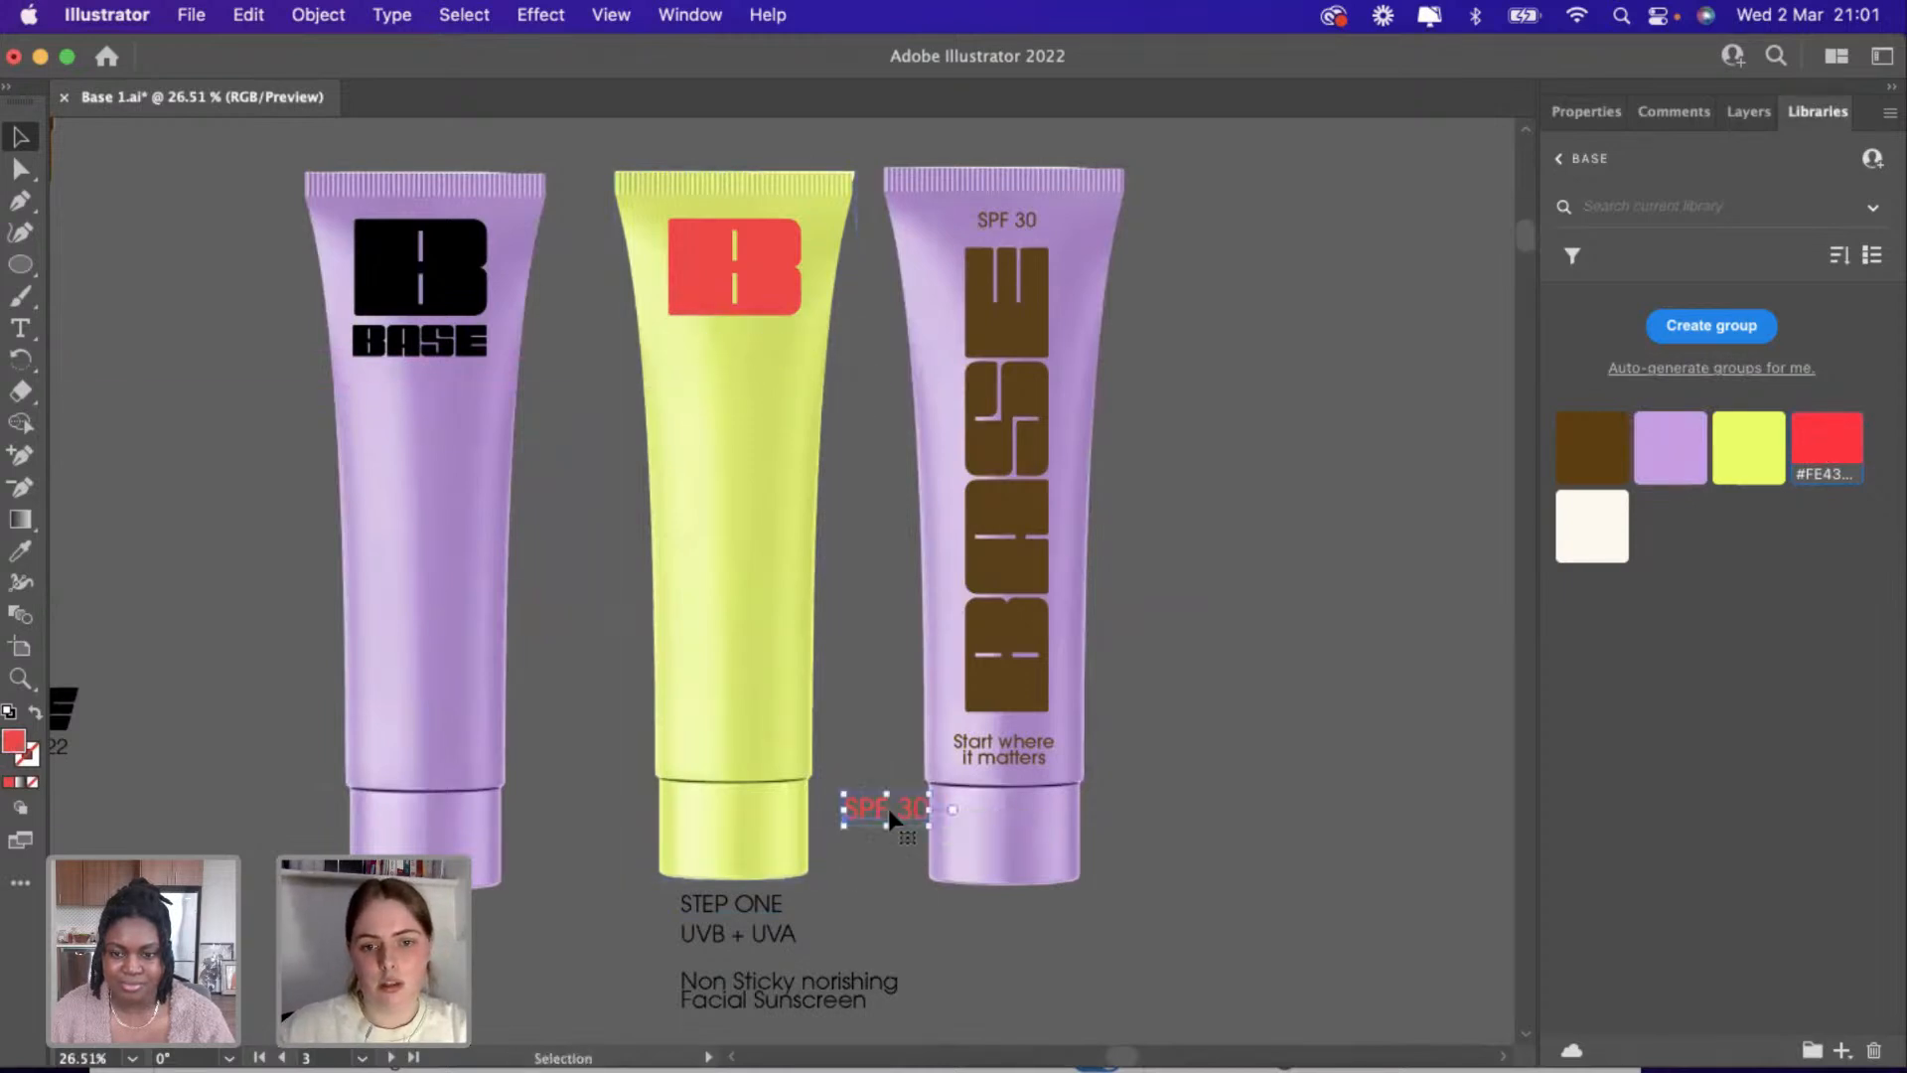
Duplicate the "Start where it matters" tagline beneath the red B logo on the yellow-green tube and colour it brand red.
left_click(1005, 761)
left_click_drag(1005, 761, 730, 356, "alt")
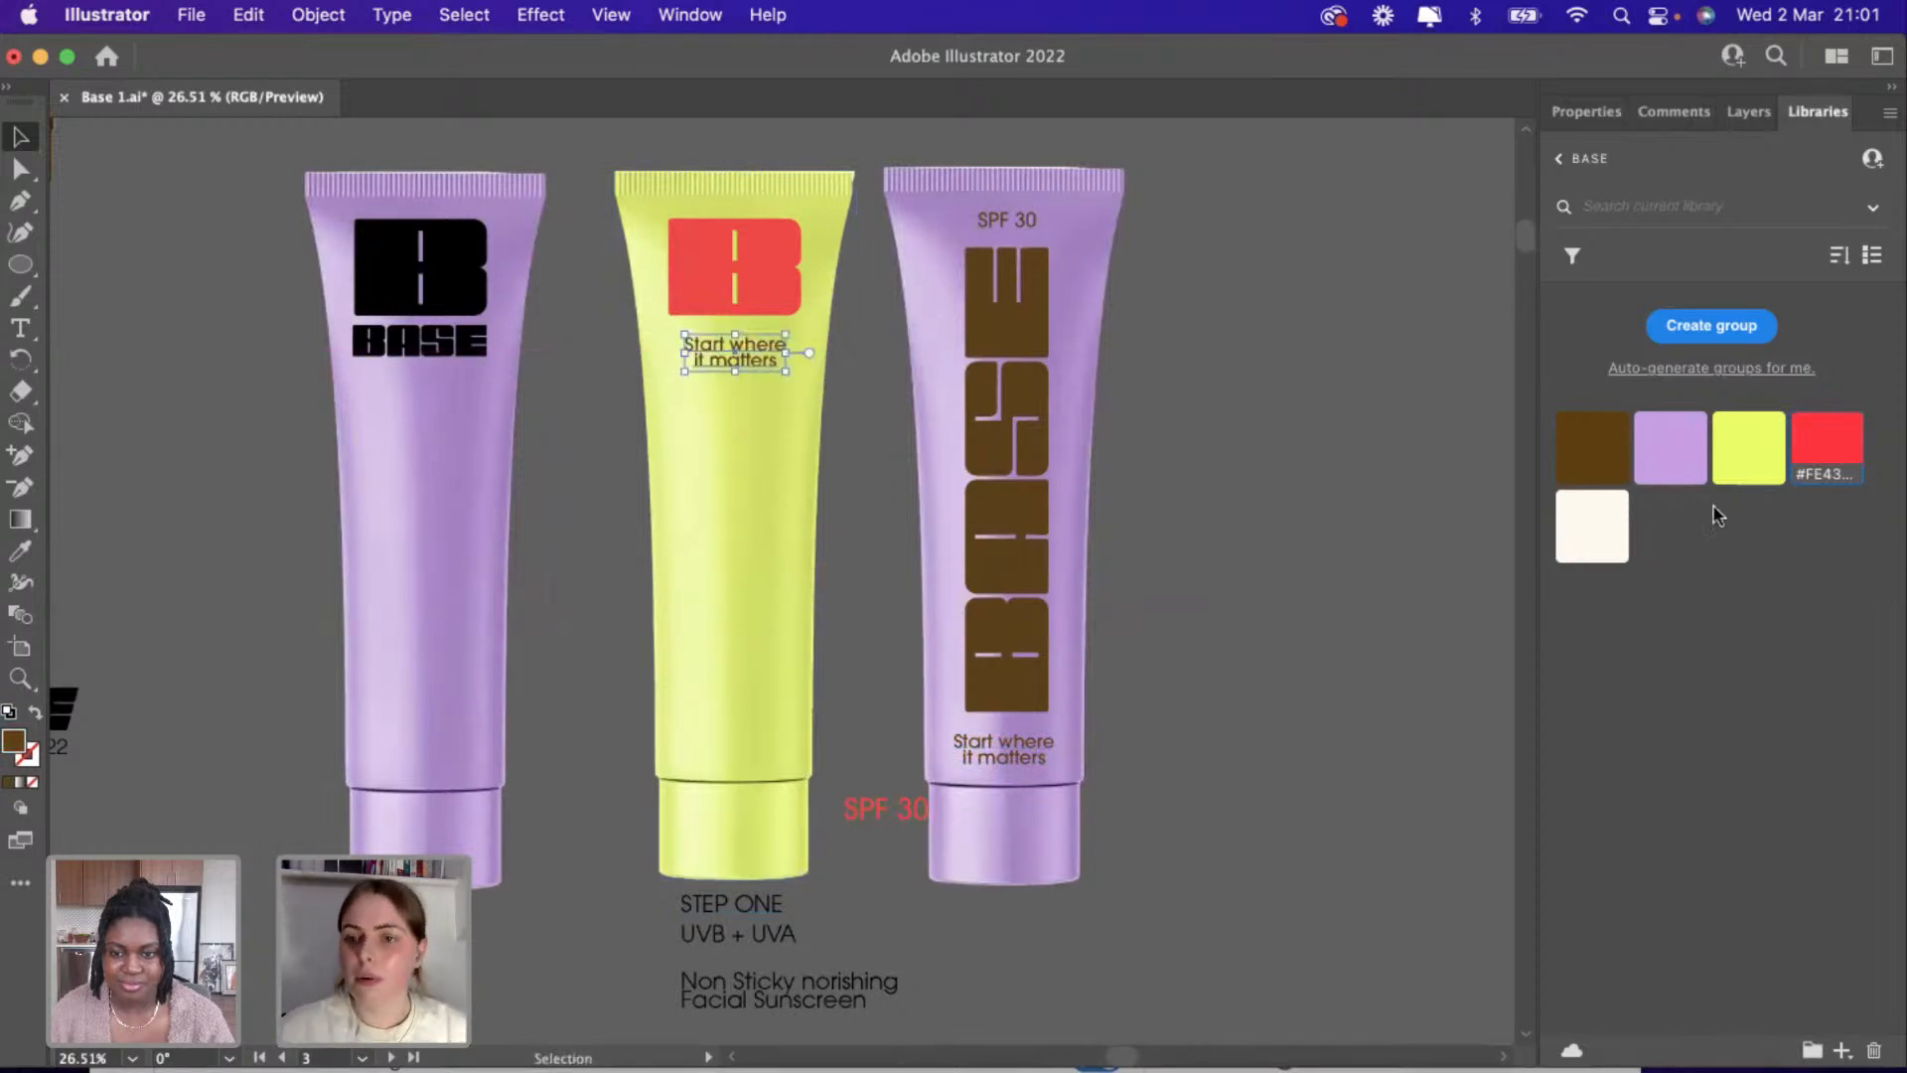
left_click(1338, 586)
scroll(477, 651, "up", 3)
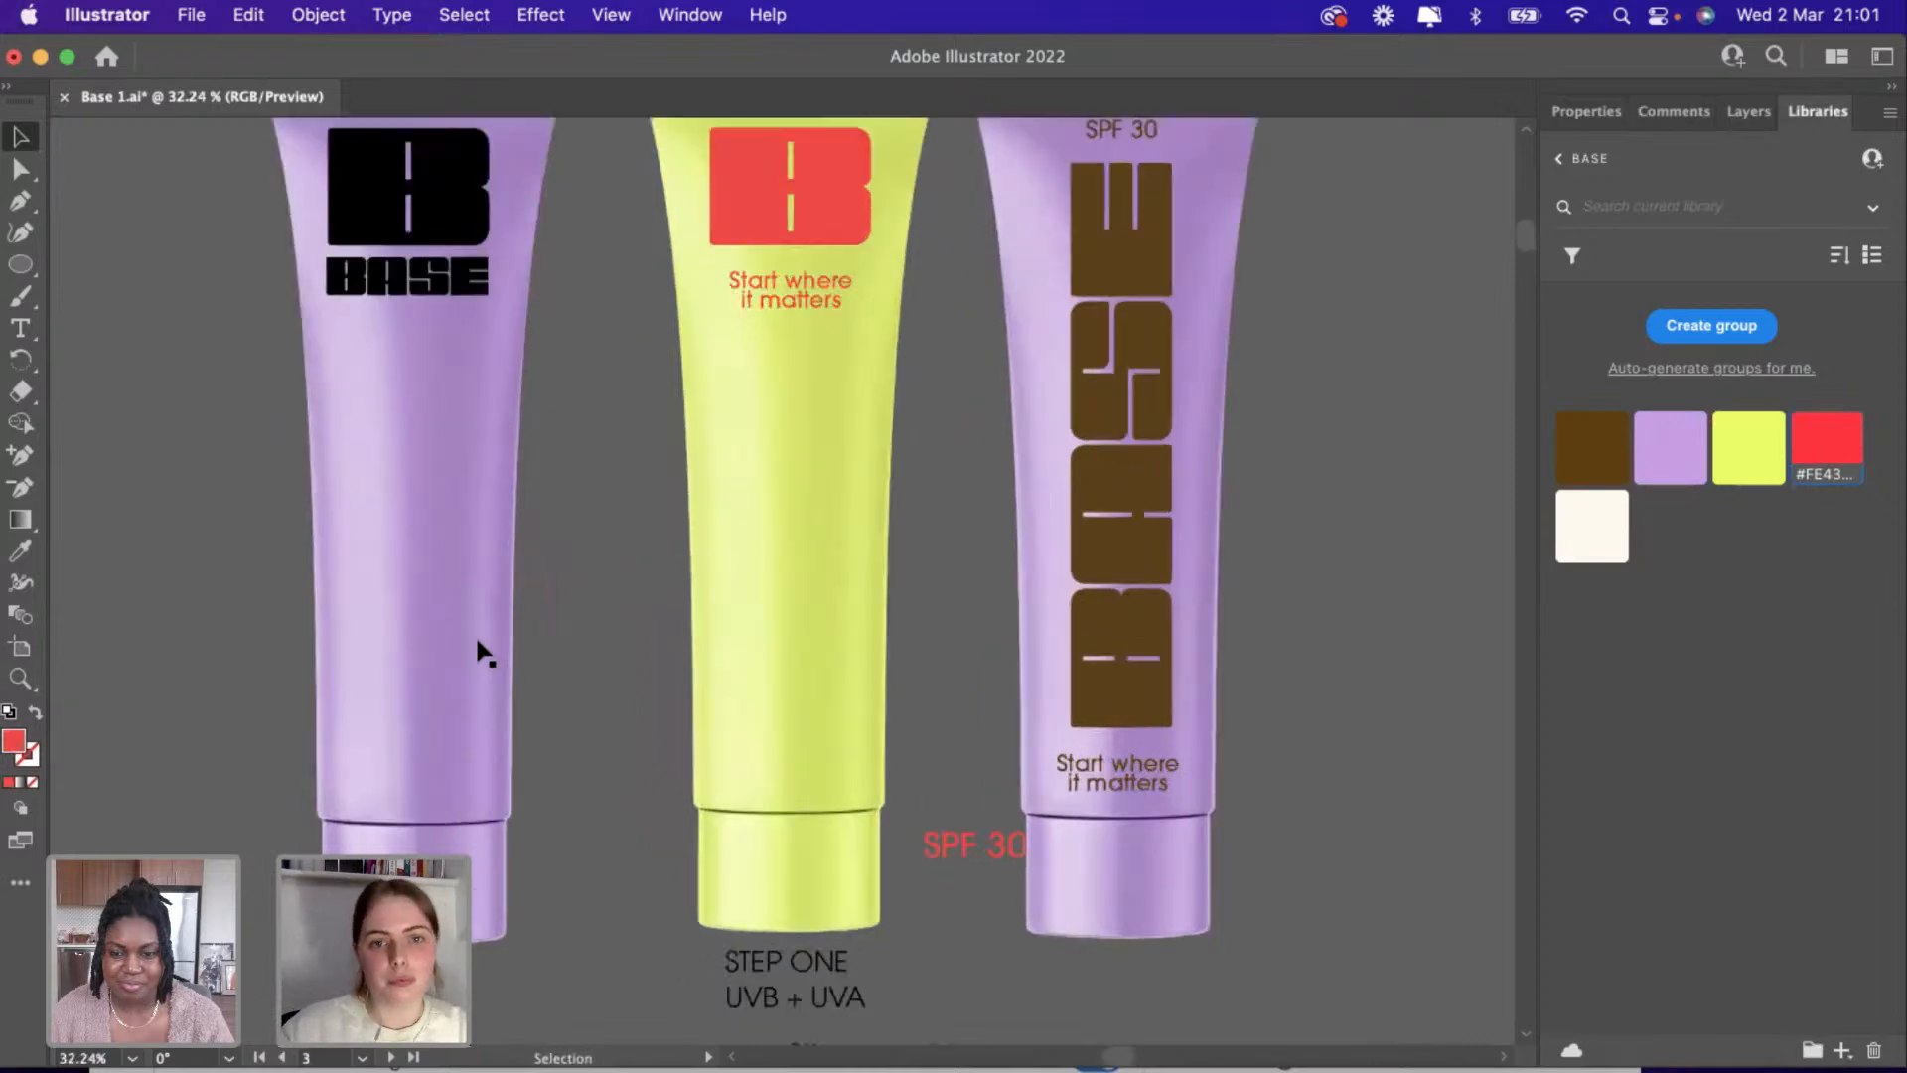
left_click(754, 420)
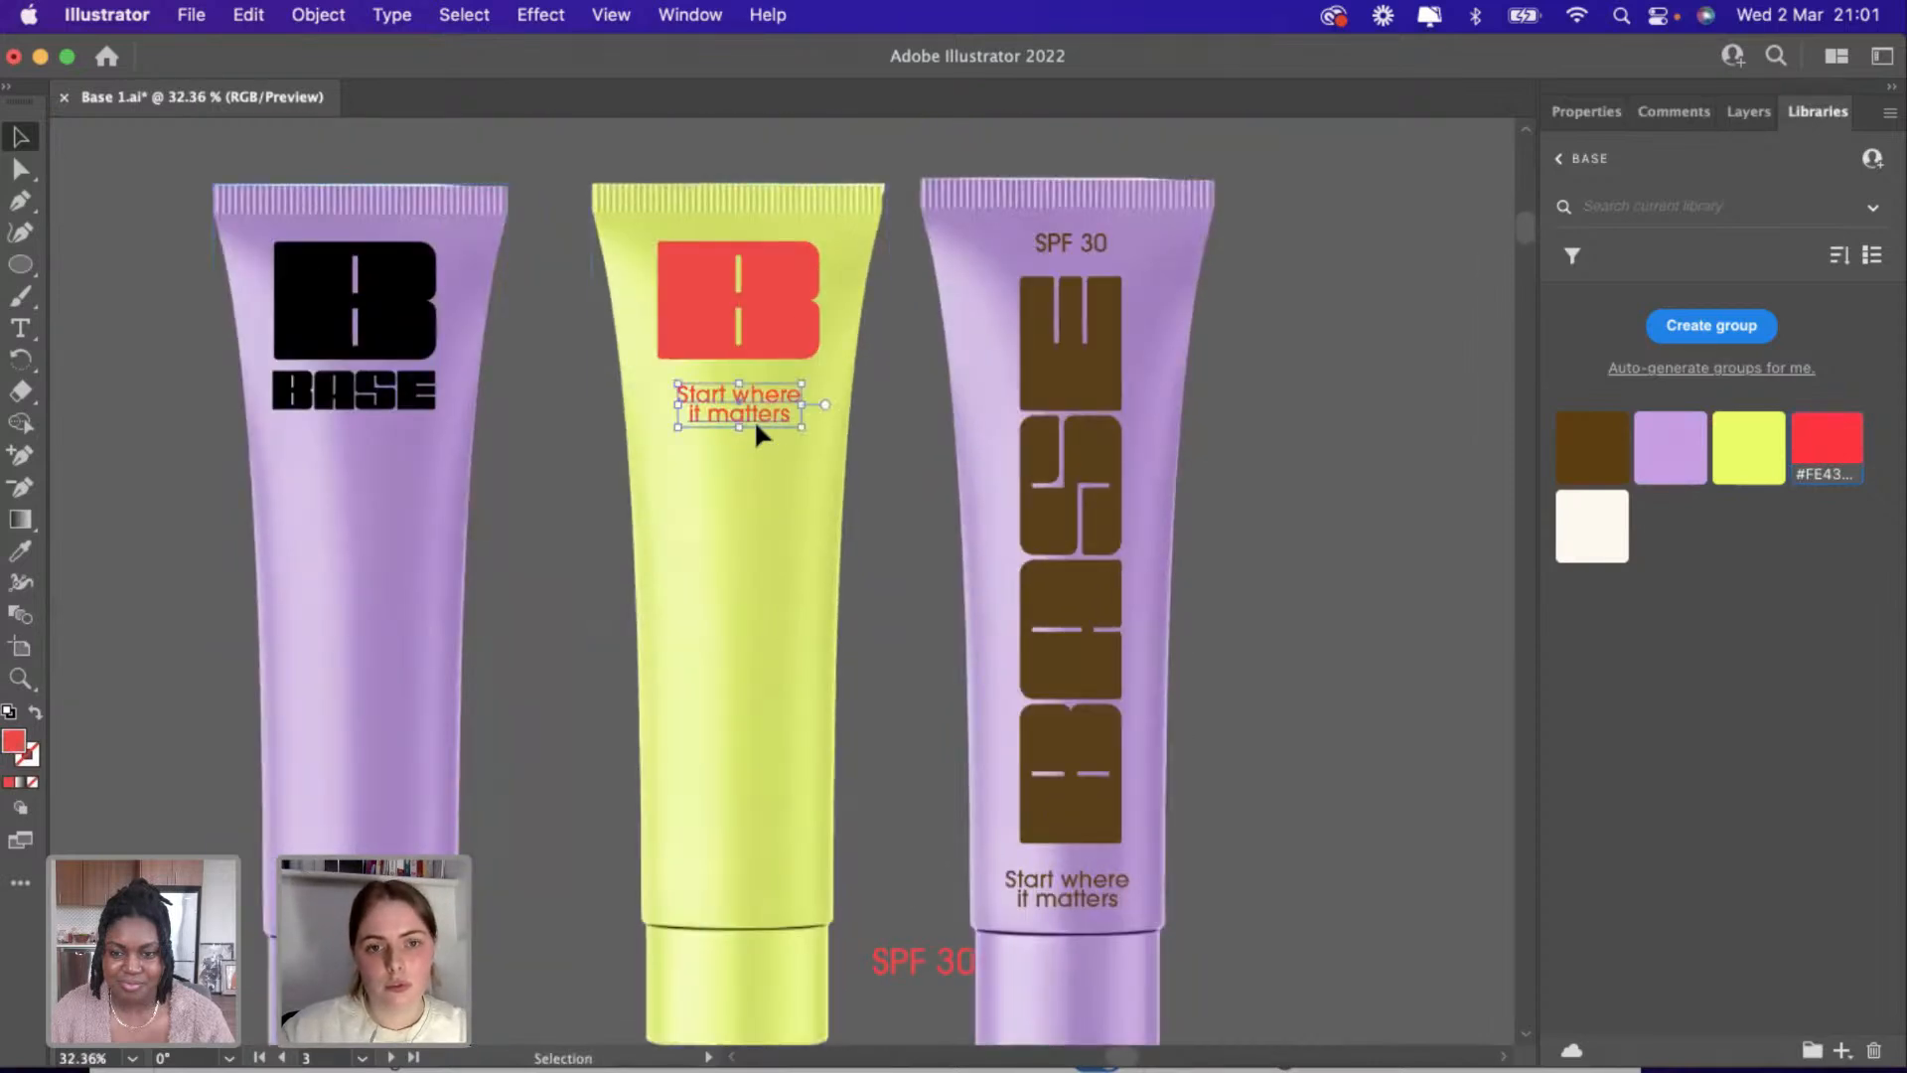
left_click_drag(754, 419, 773, 402)
left_click(1385, 459)
left_click(561, 518)
scroll(561, 518, "up", 3)
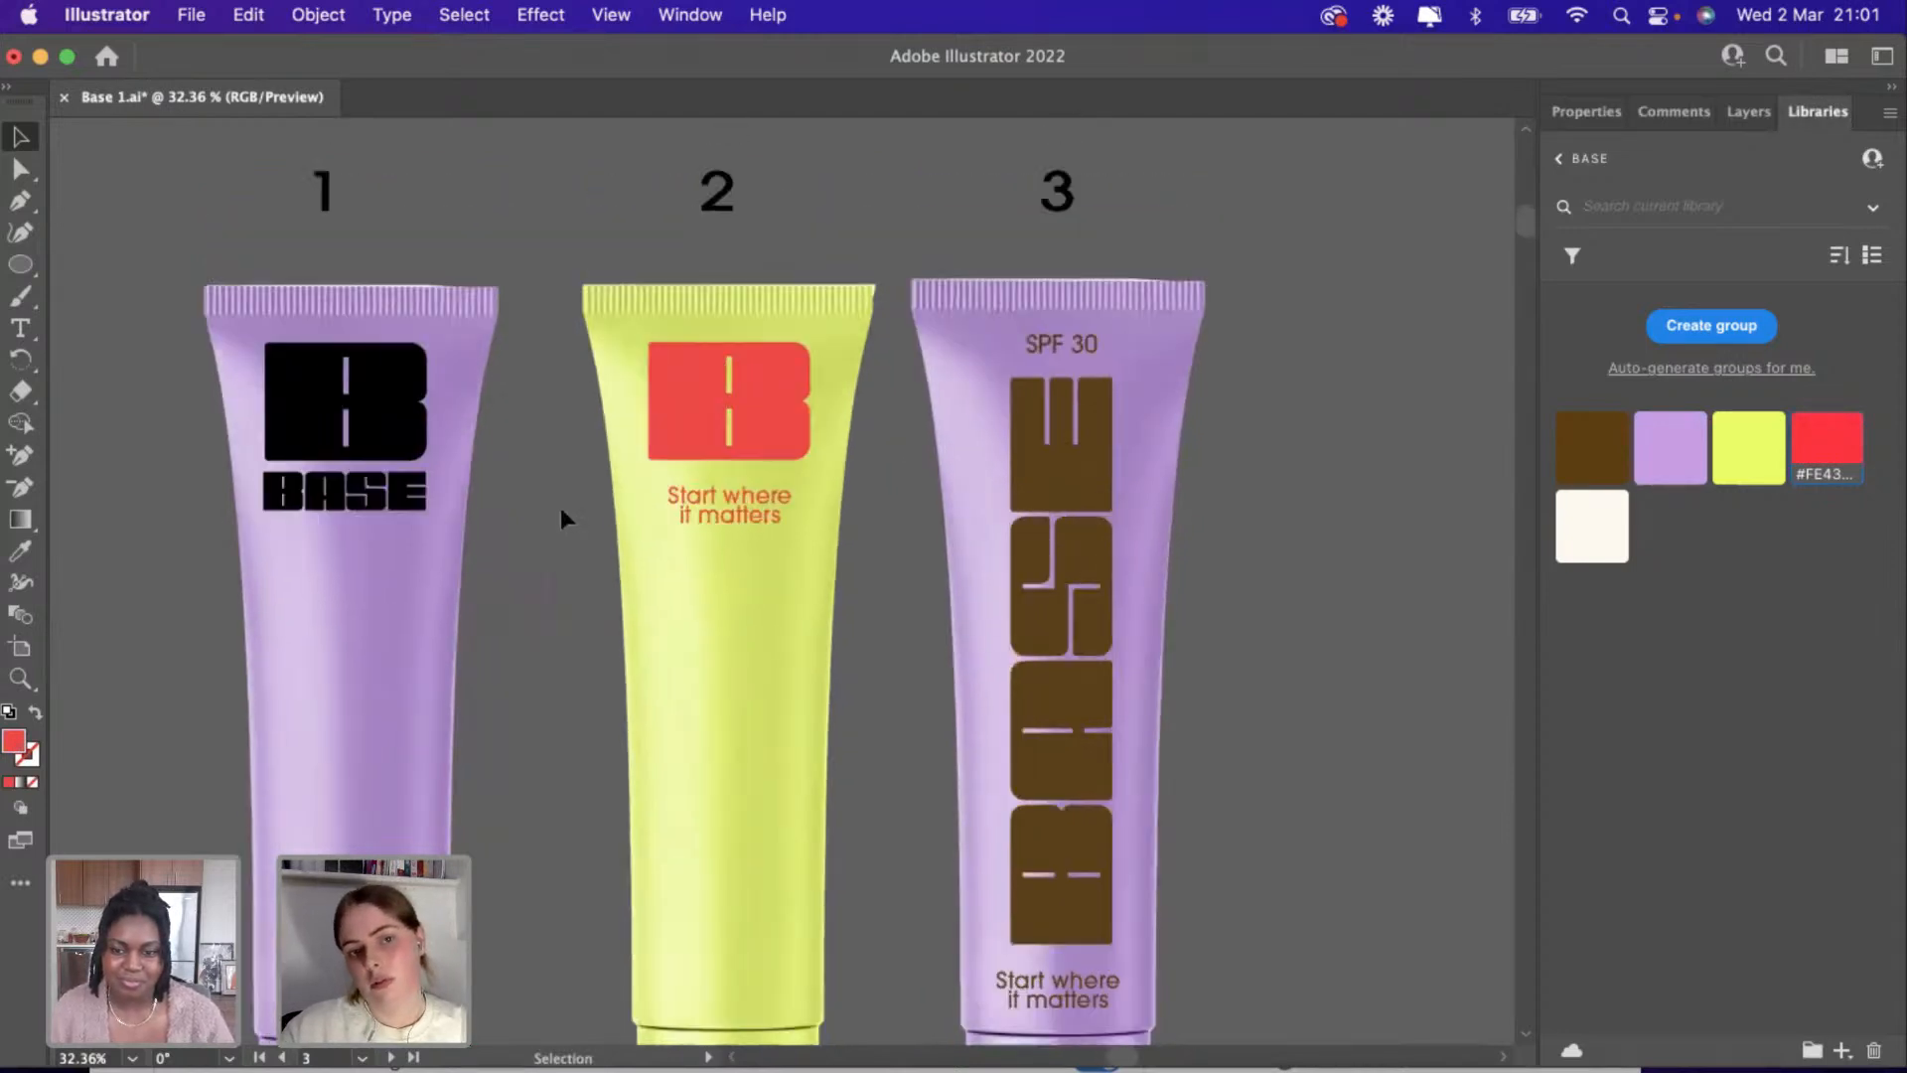
Try the red SPF 30 text centred on the yellow-green tube's lower body, just above the cap.
scroll(560, 518, "down", 4)
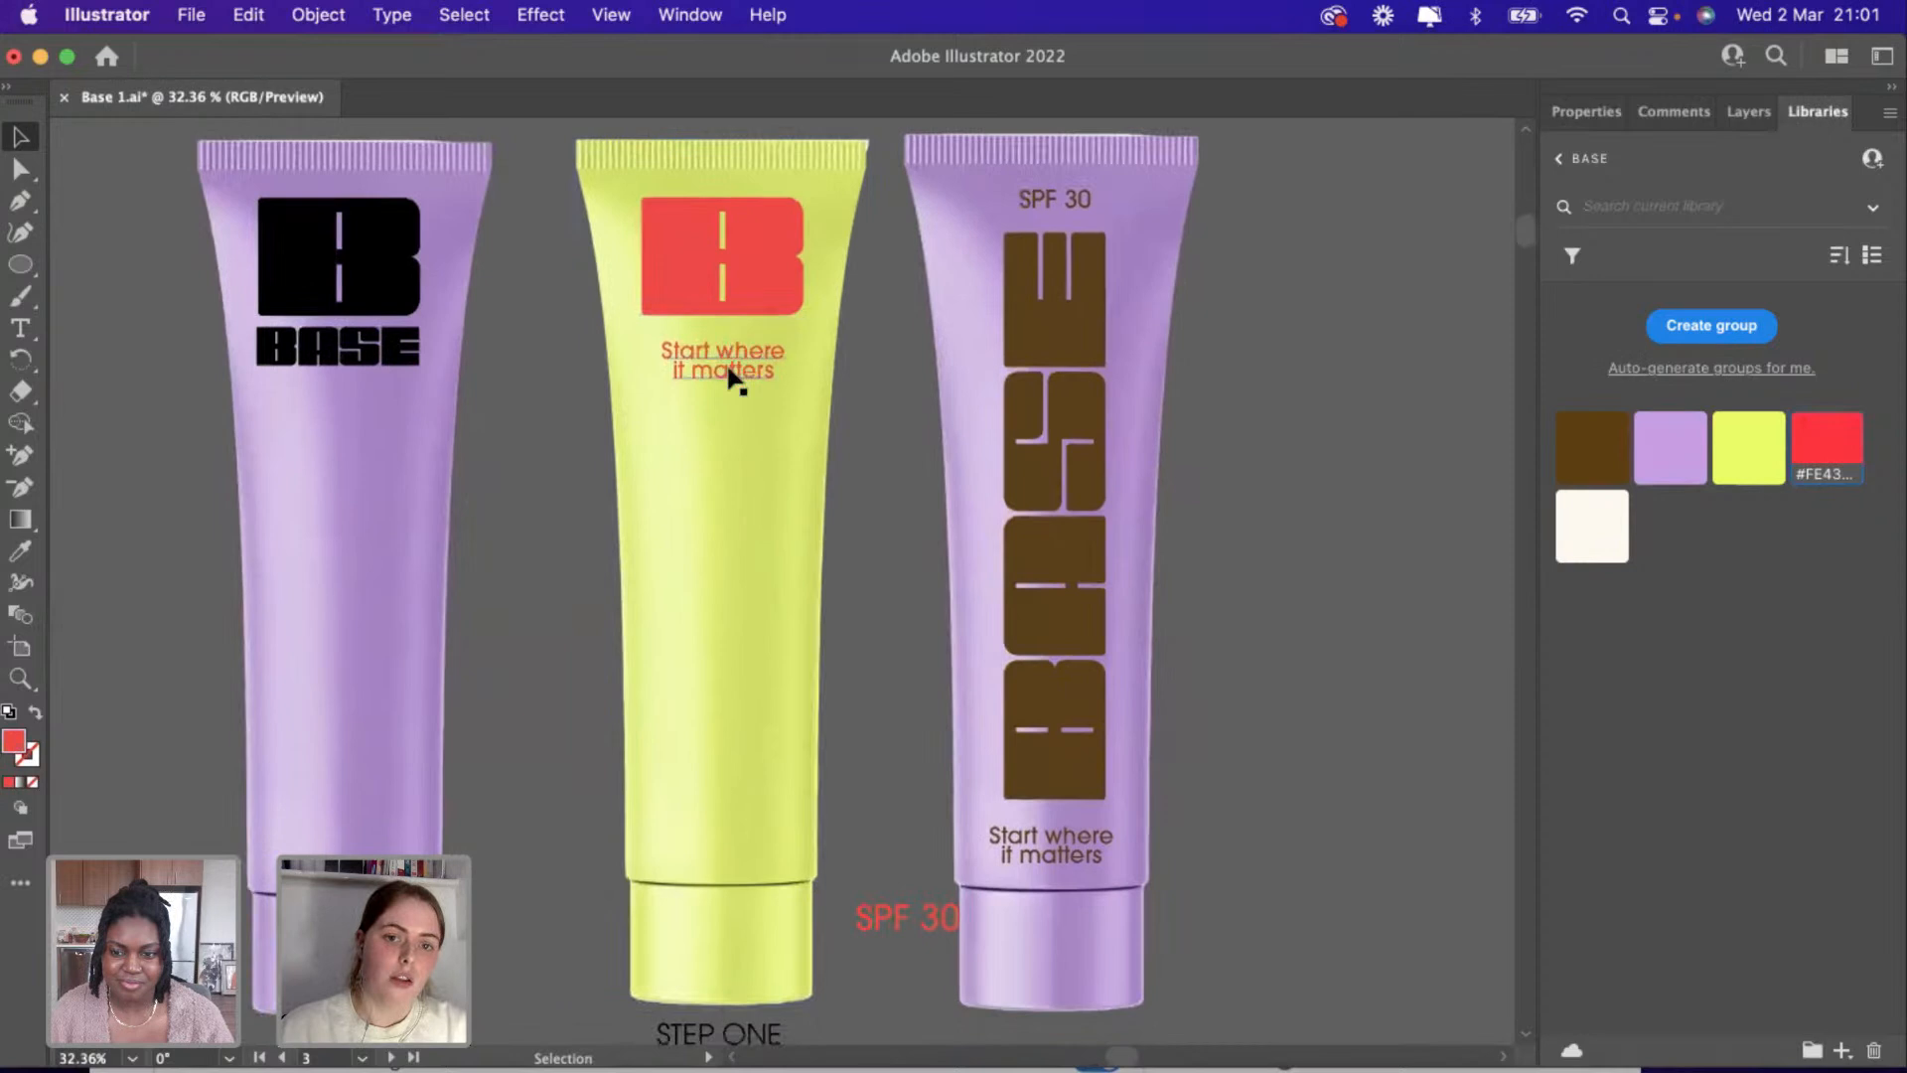
scroll(894, 800, "down", 2)
left_click_drag(916, 849, 714, 751)
scroll(729, 759, "up", 2)
left_click(746, 763, "shift")
left_click(849, 751)
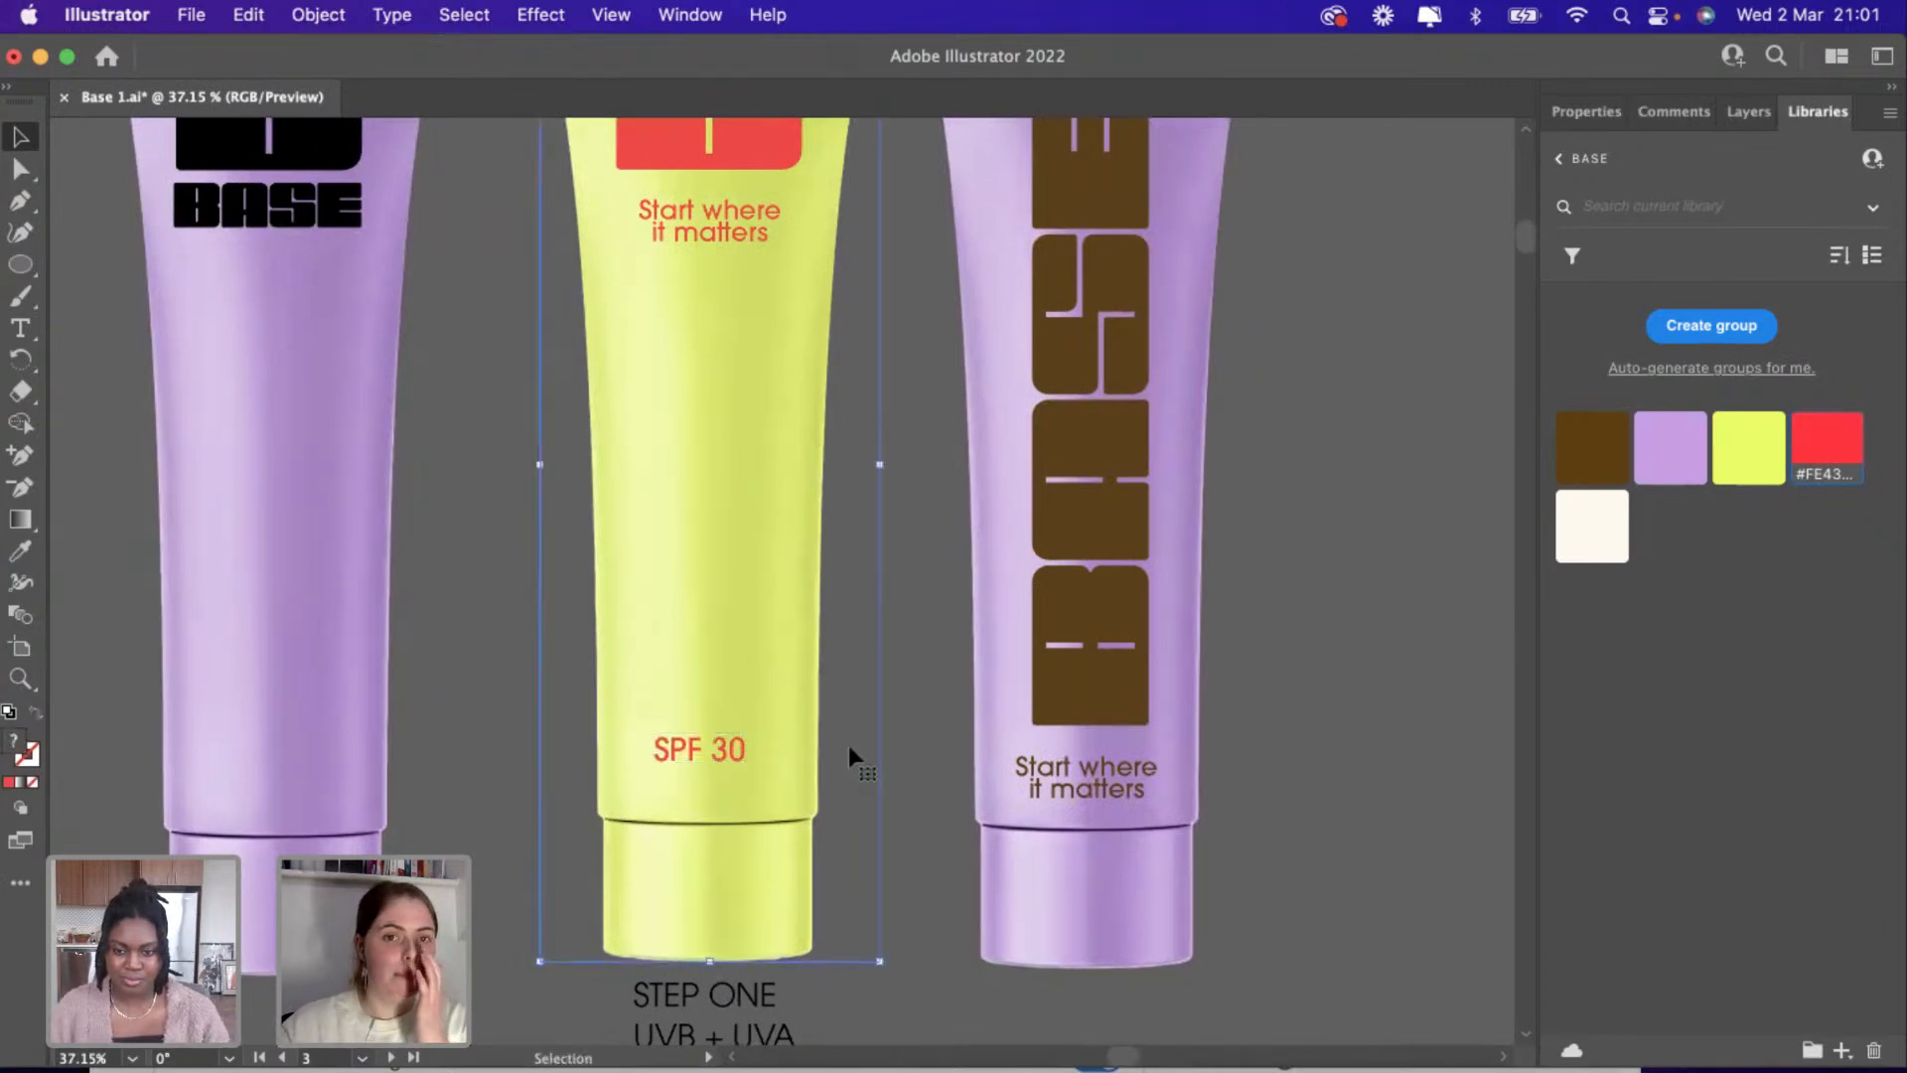
scroll(849, 745, "down", 3)
scroll(848, 747, "down", 2)
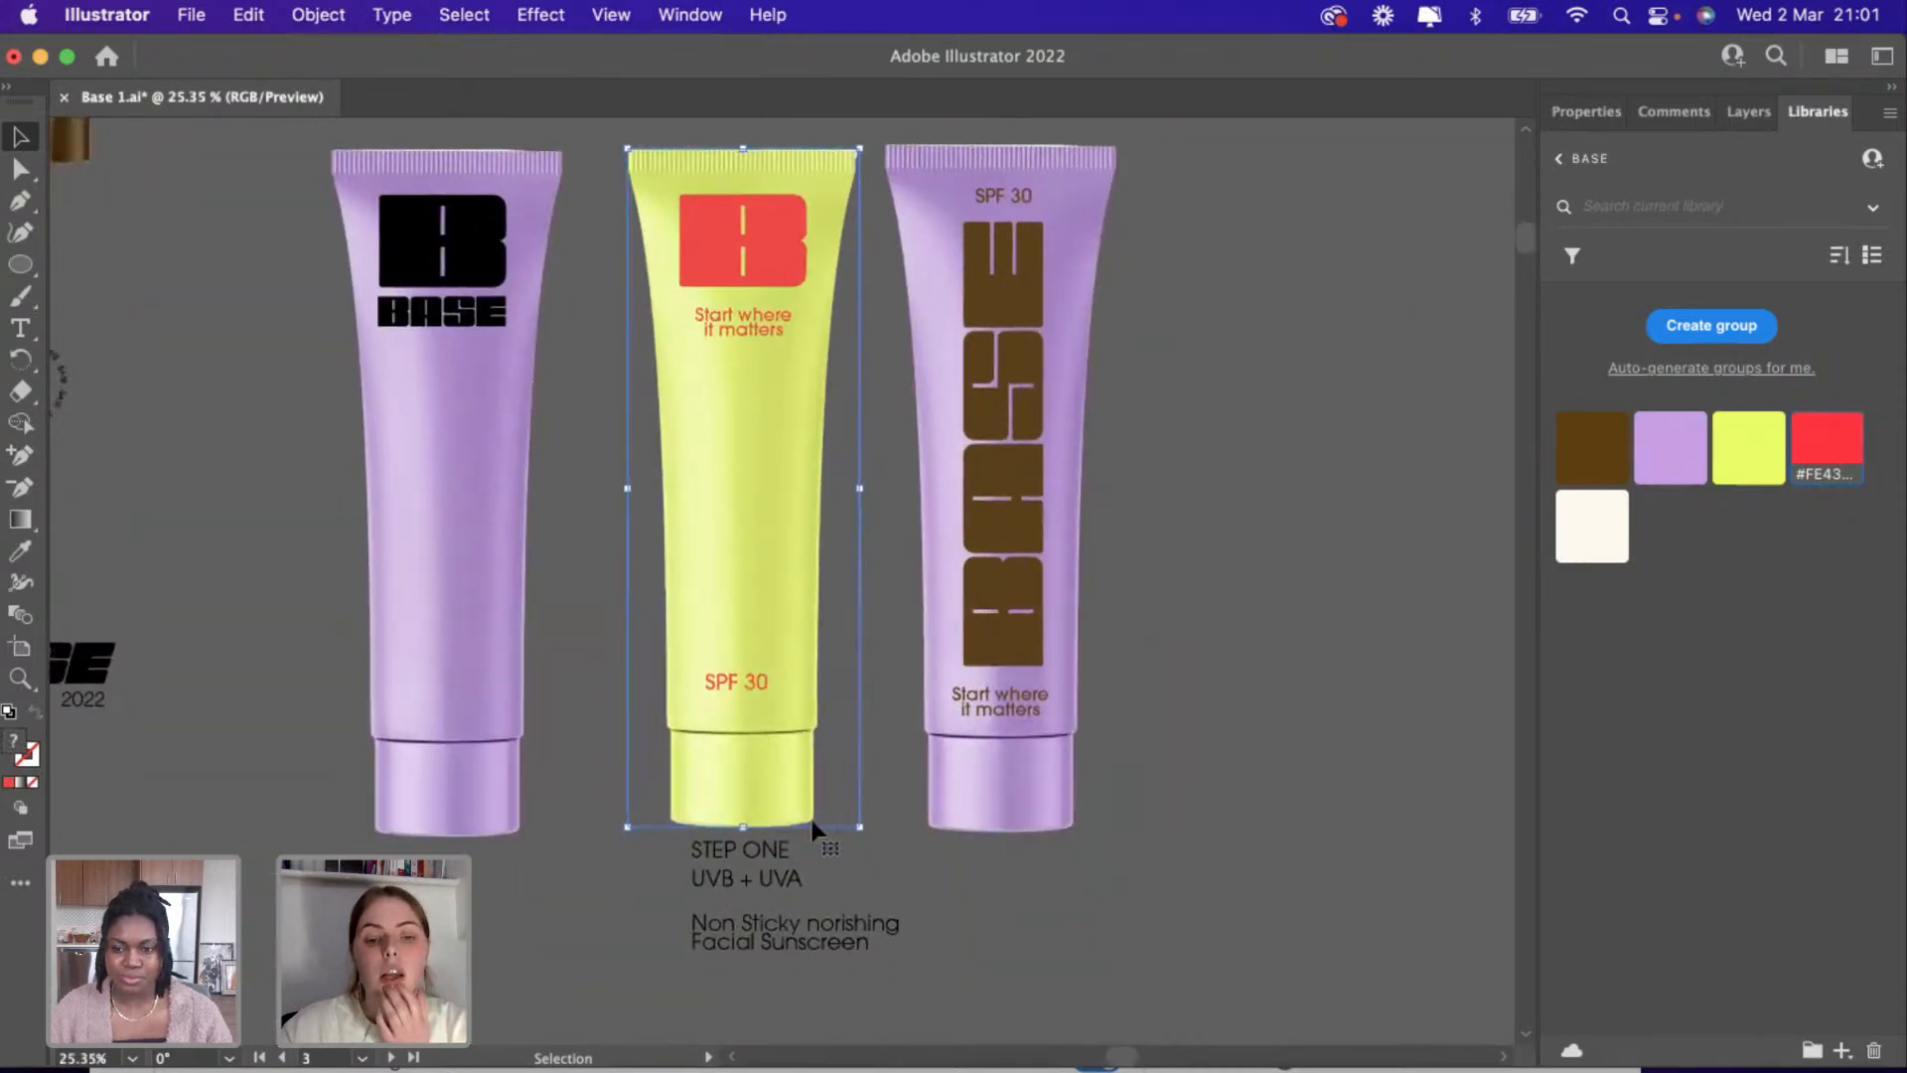
Recolour the STEP ONE product text block below the yellow-green tube in brand red.
left_click(671, 854)
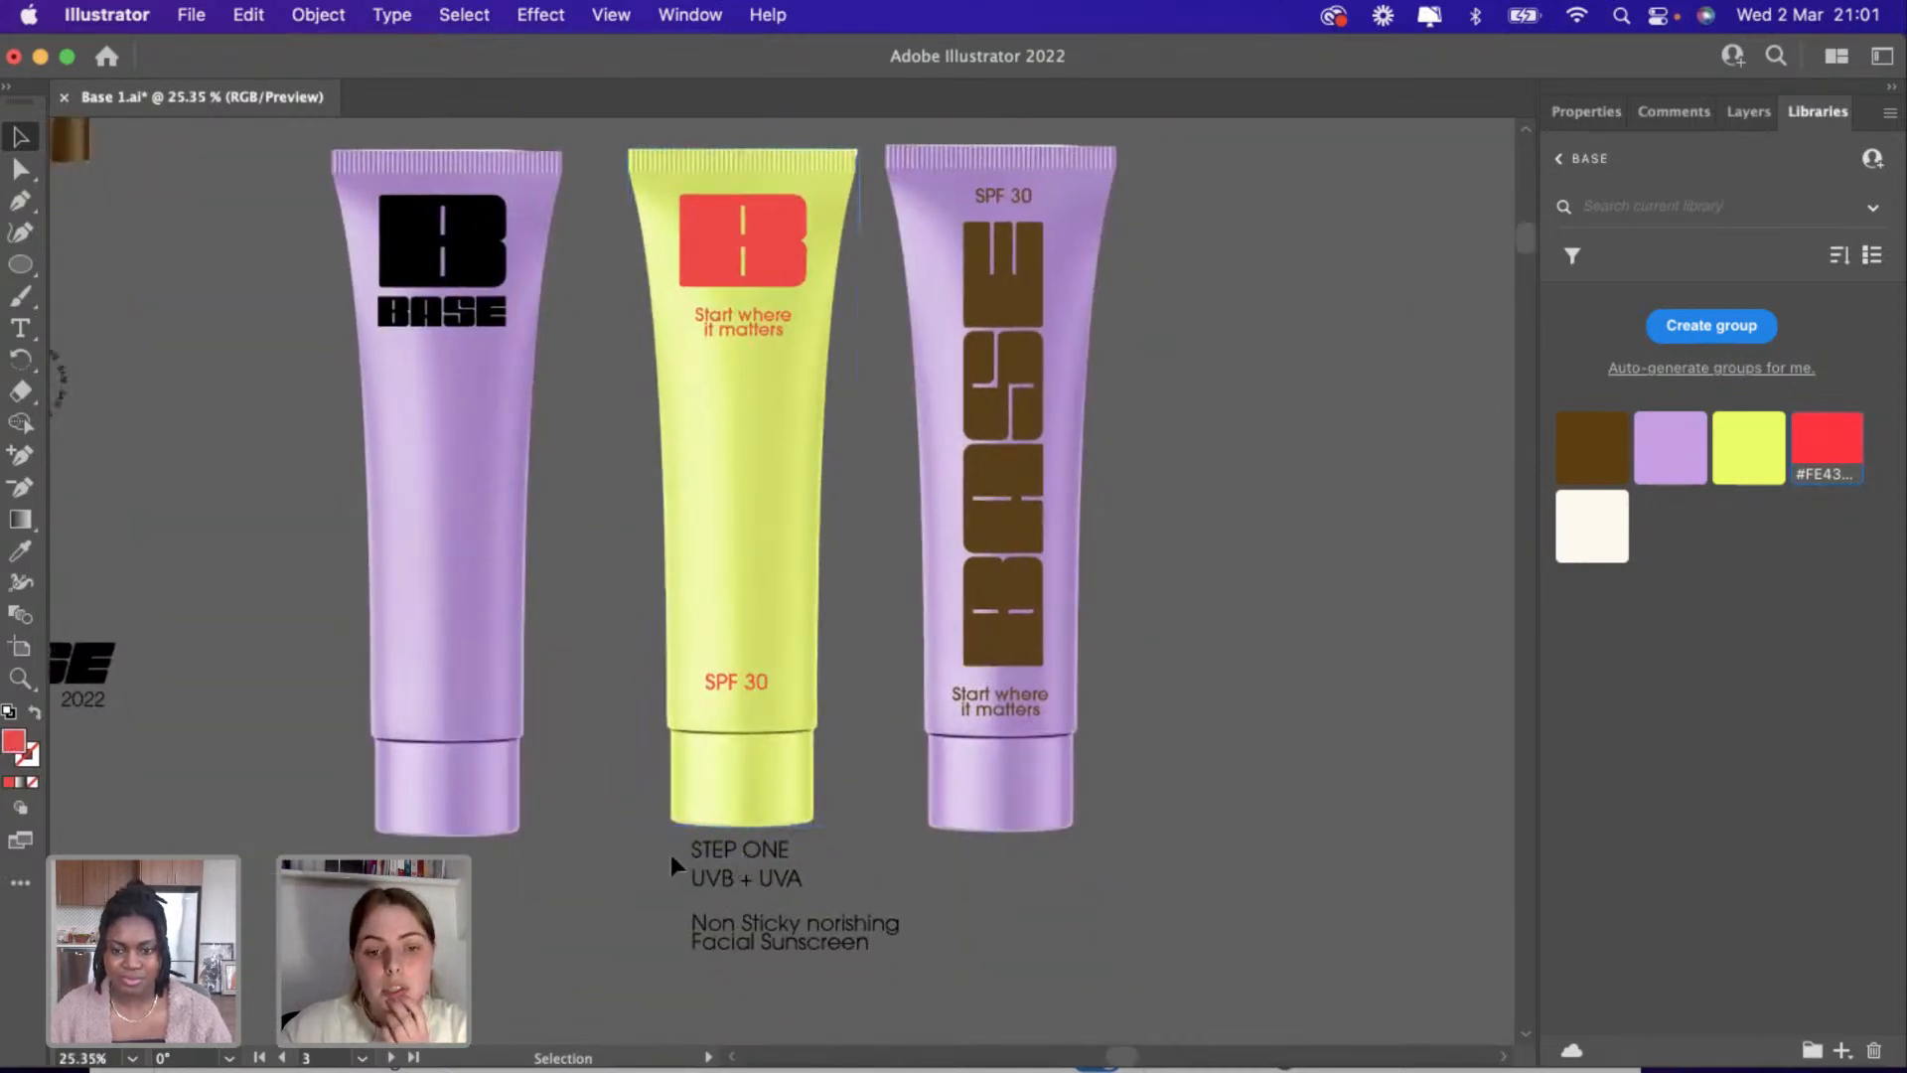
left_click(759, 989)
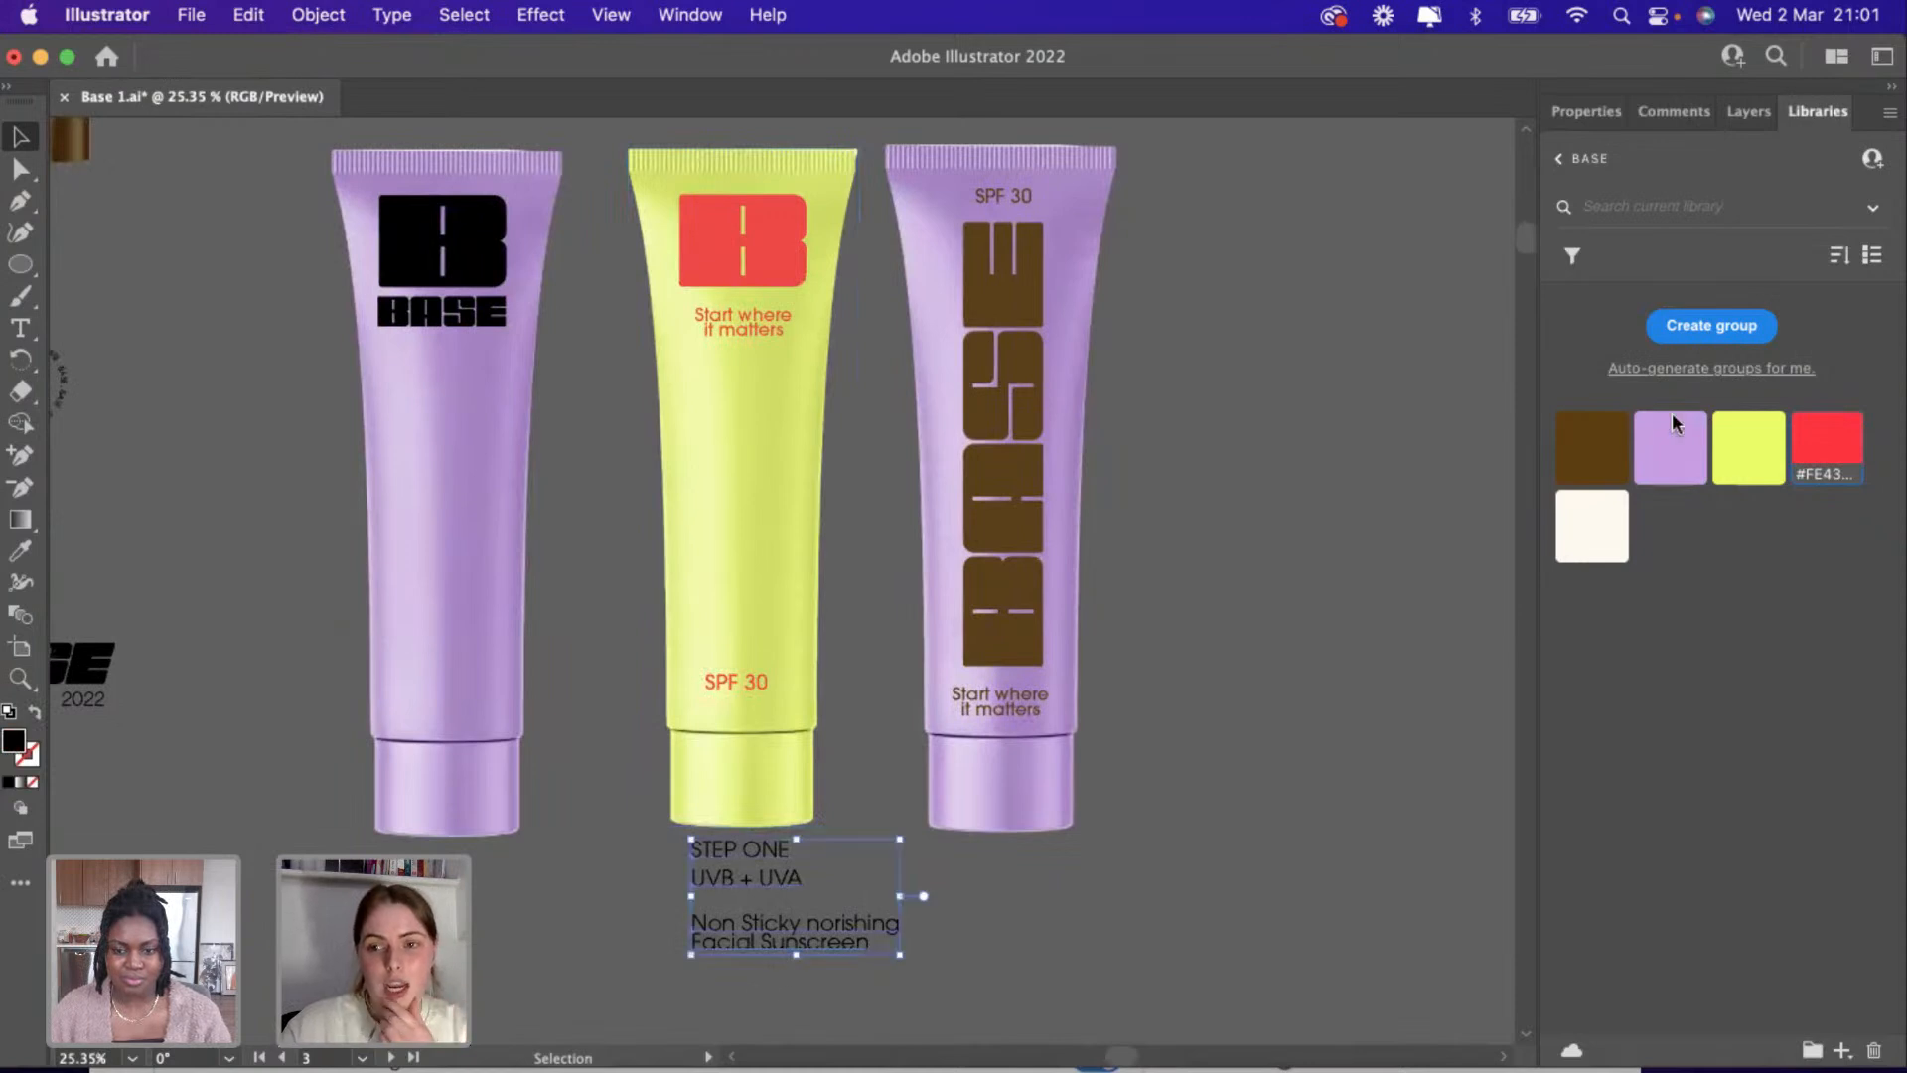
left_click(1822, 443)
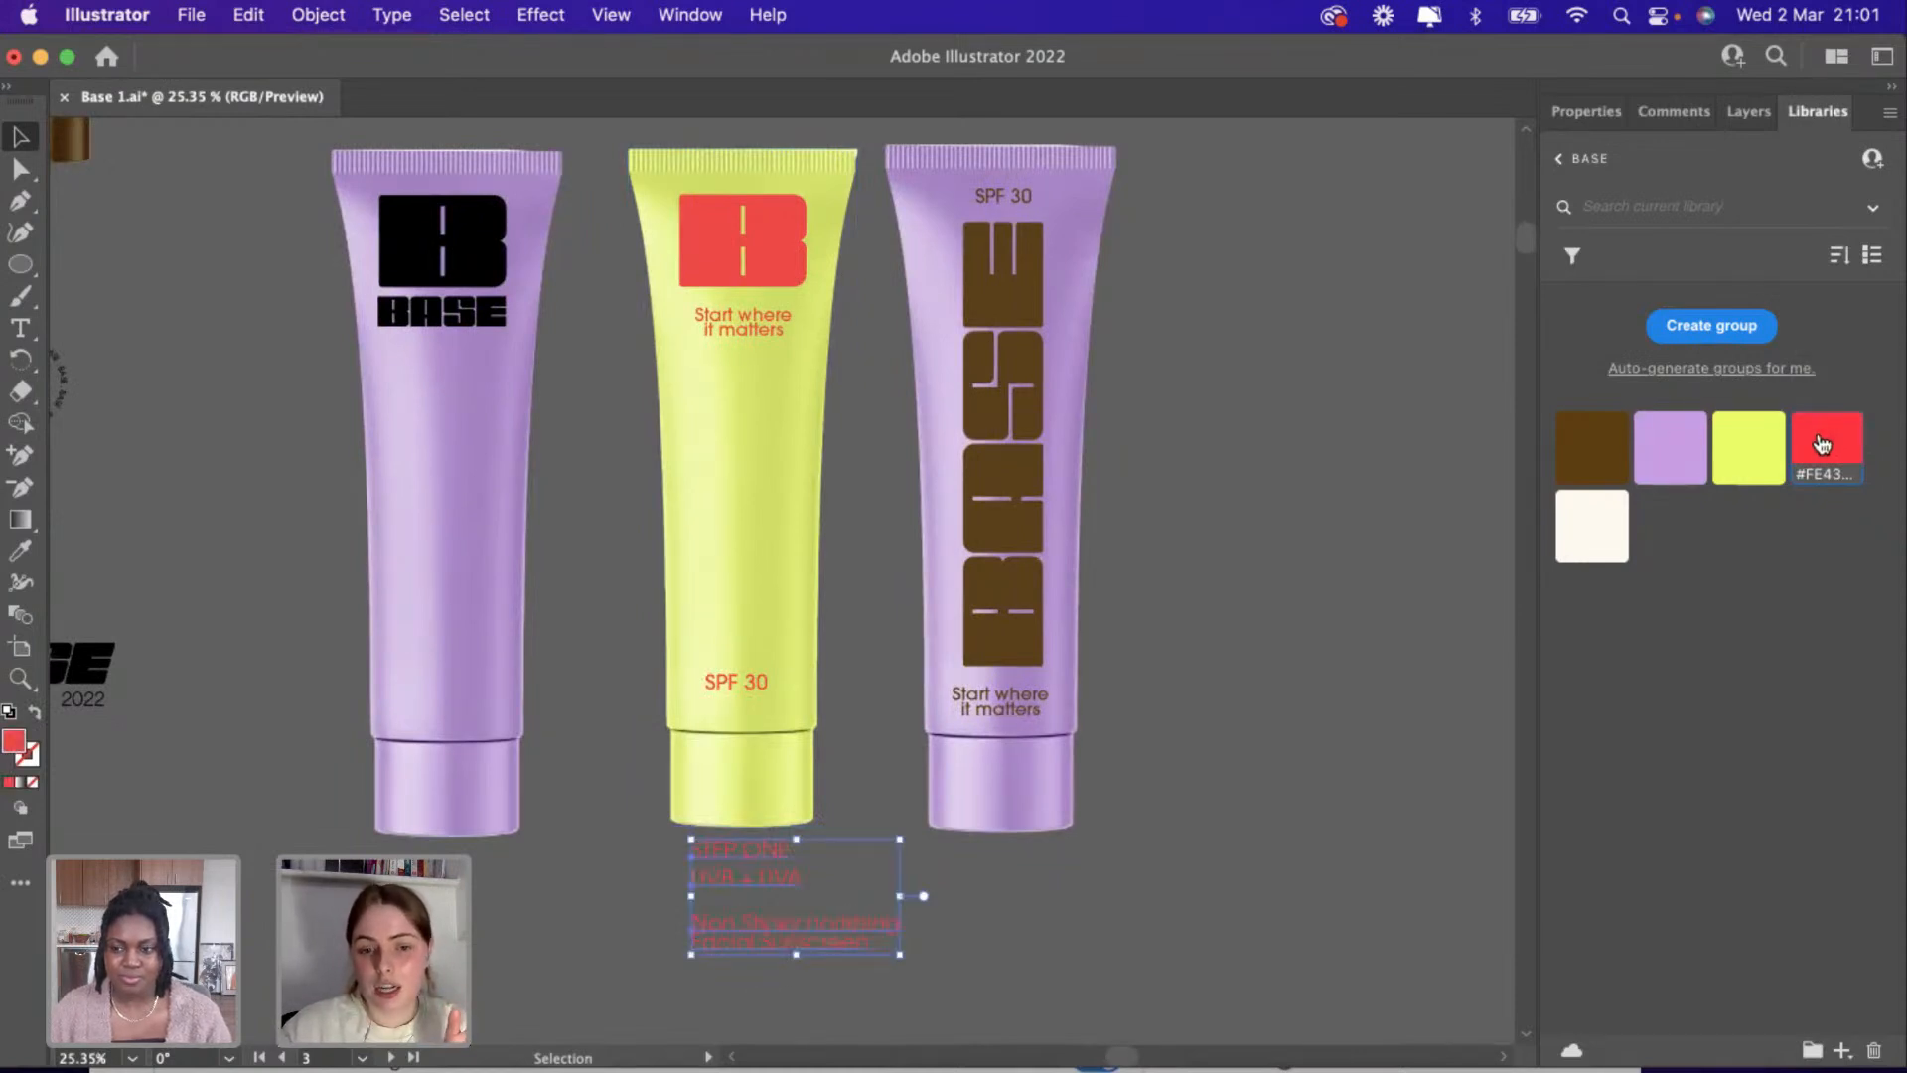
left_click(1059, 961)
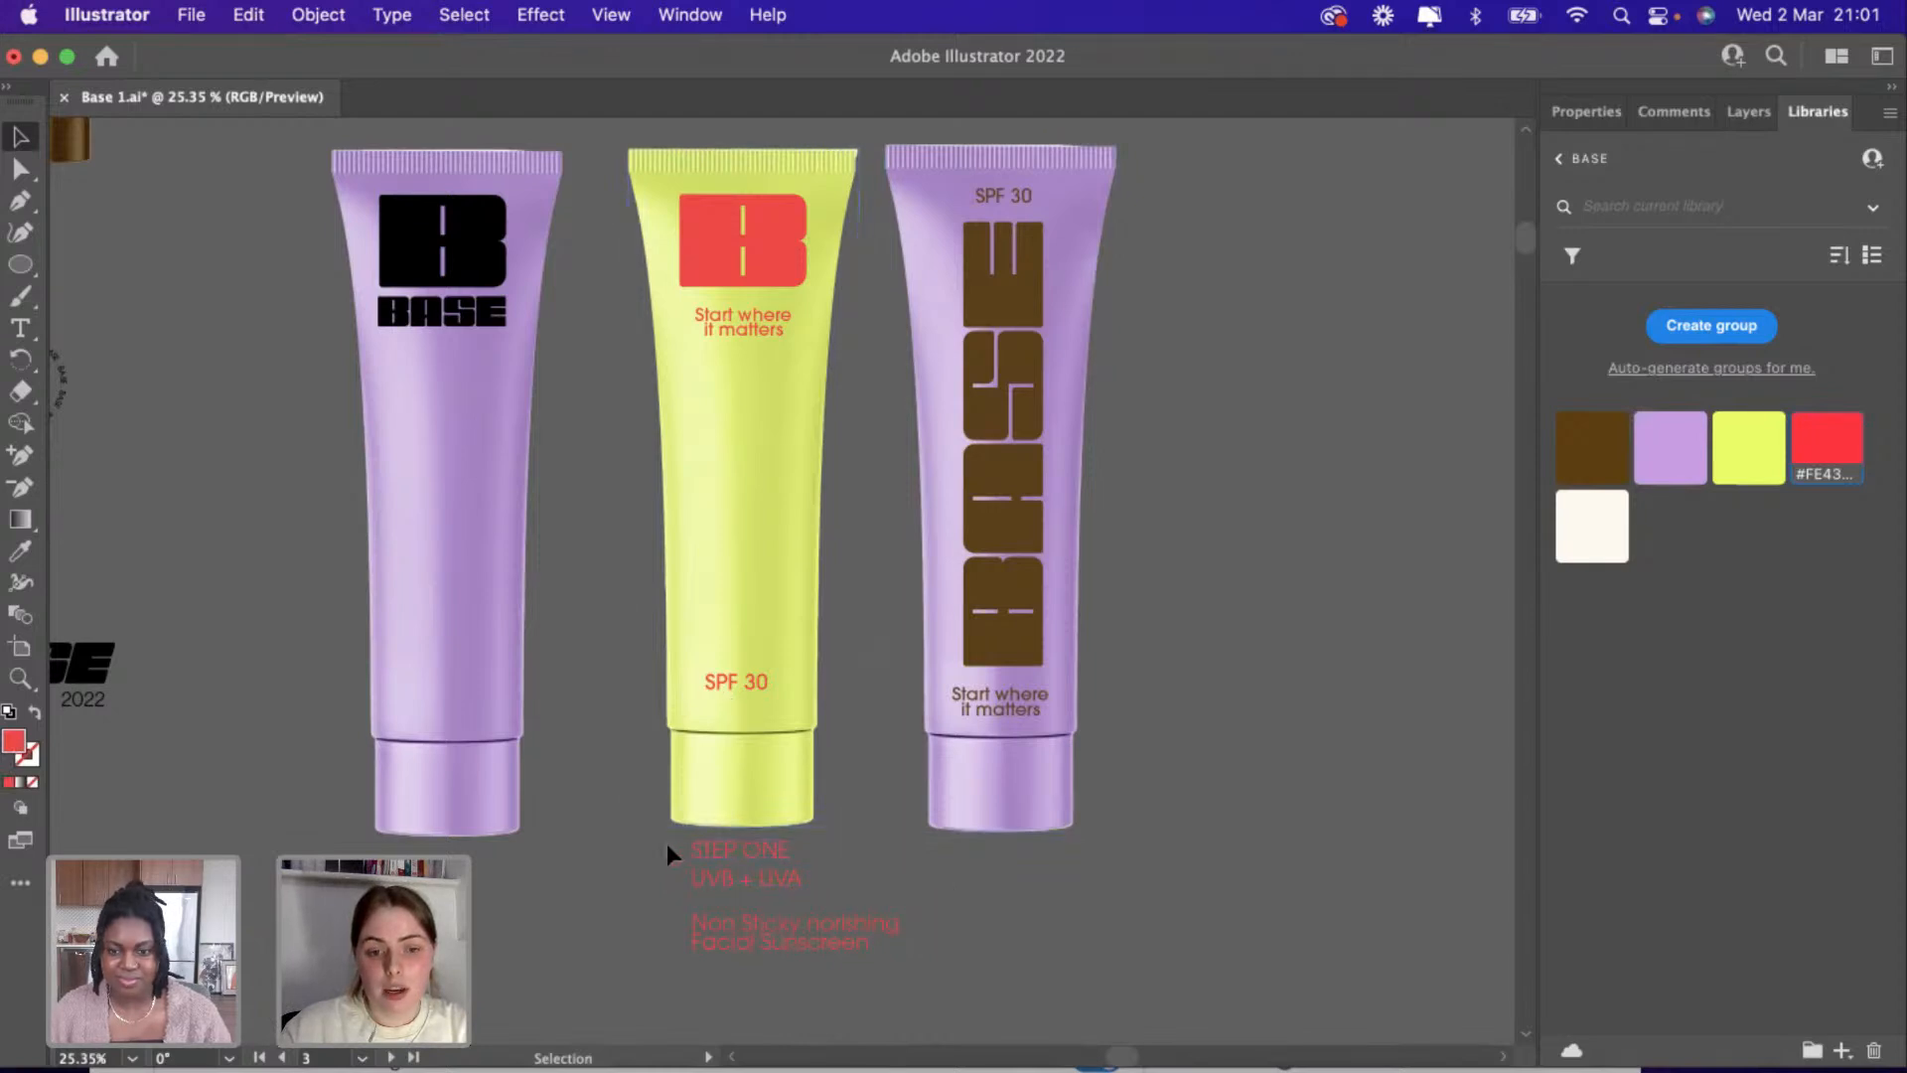
left_click_drag(666, 844, 899, 959)
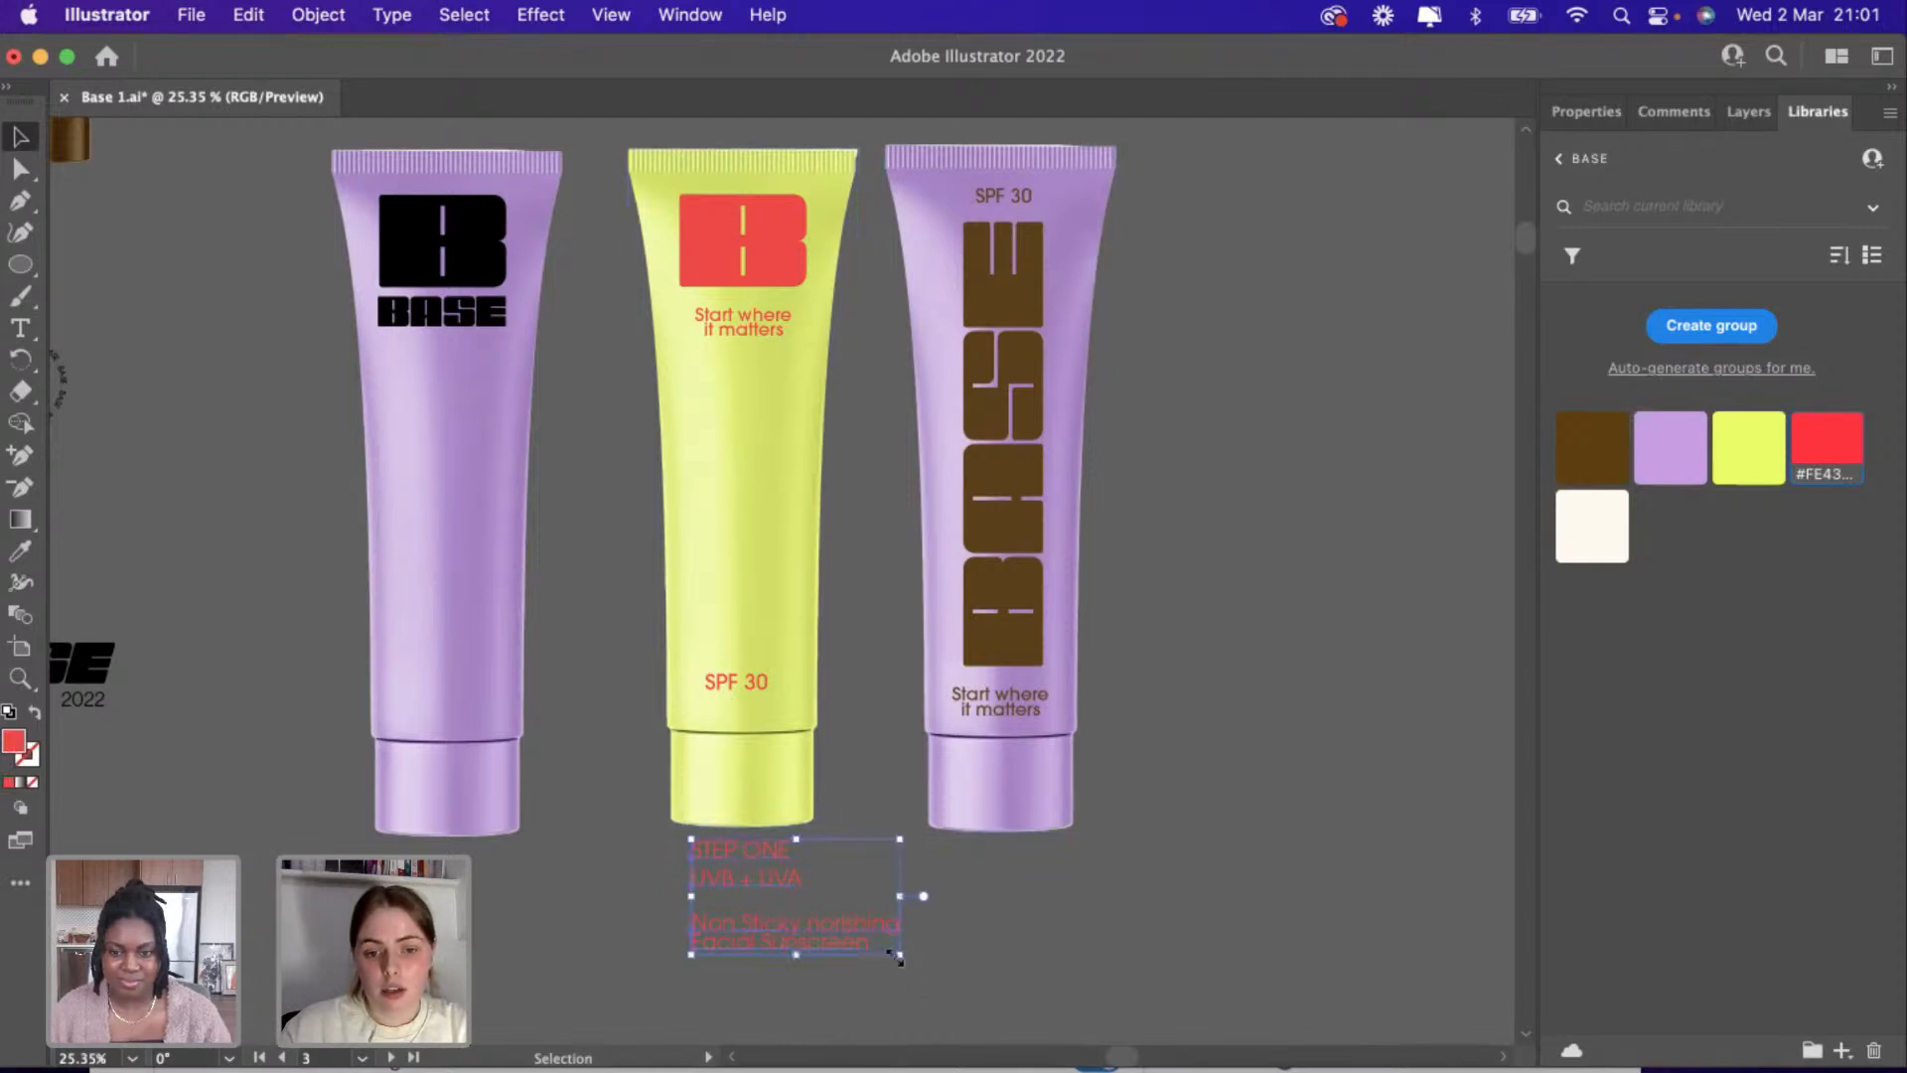
Replace the SPF 30 text on the yellow-green tube's lower body with the red product text block, slightly reduced, parking SPF 30 off the tubes.
left_click(731, 679)
left_click_drag(1081, 747, 1194, 737)
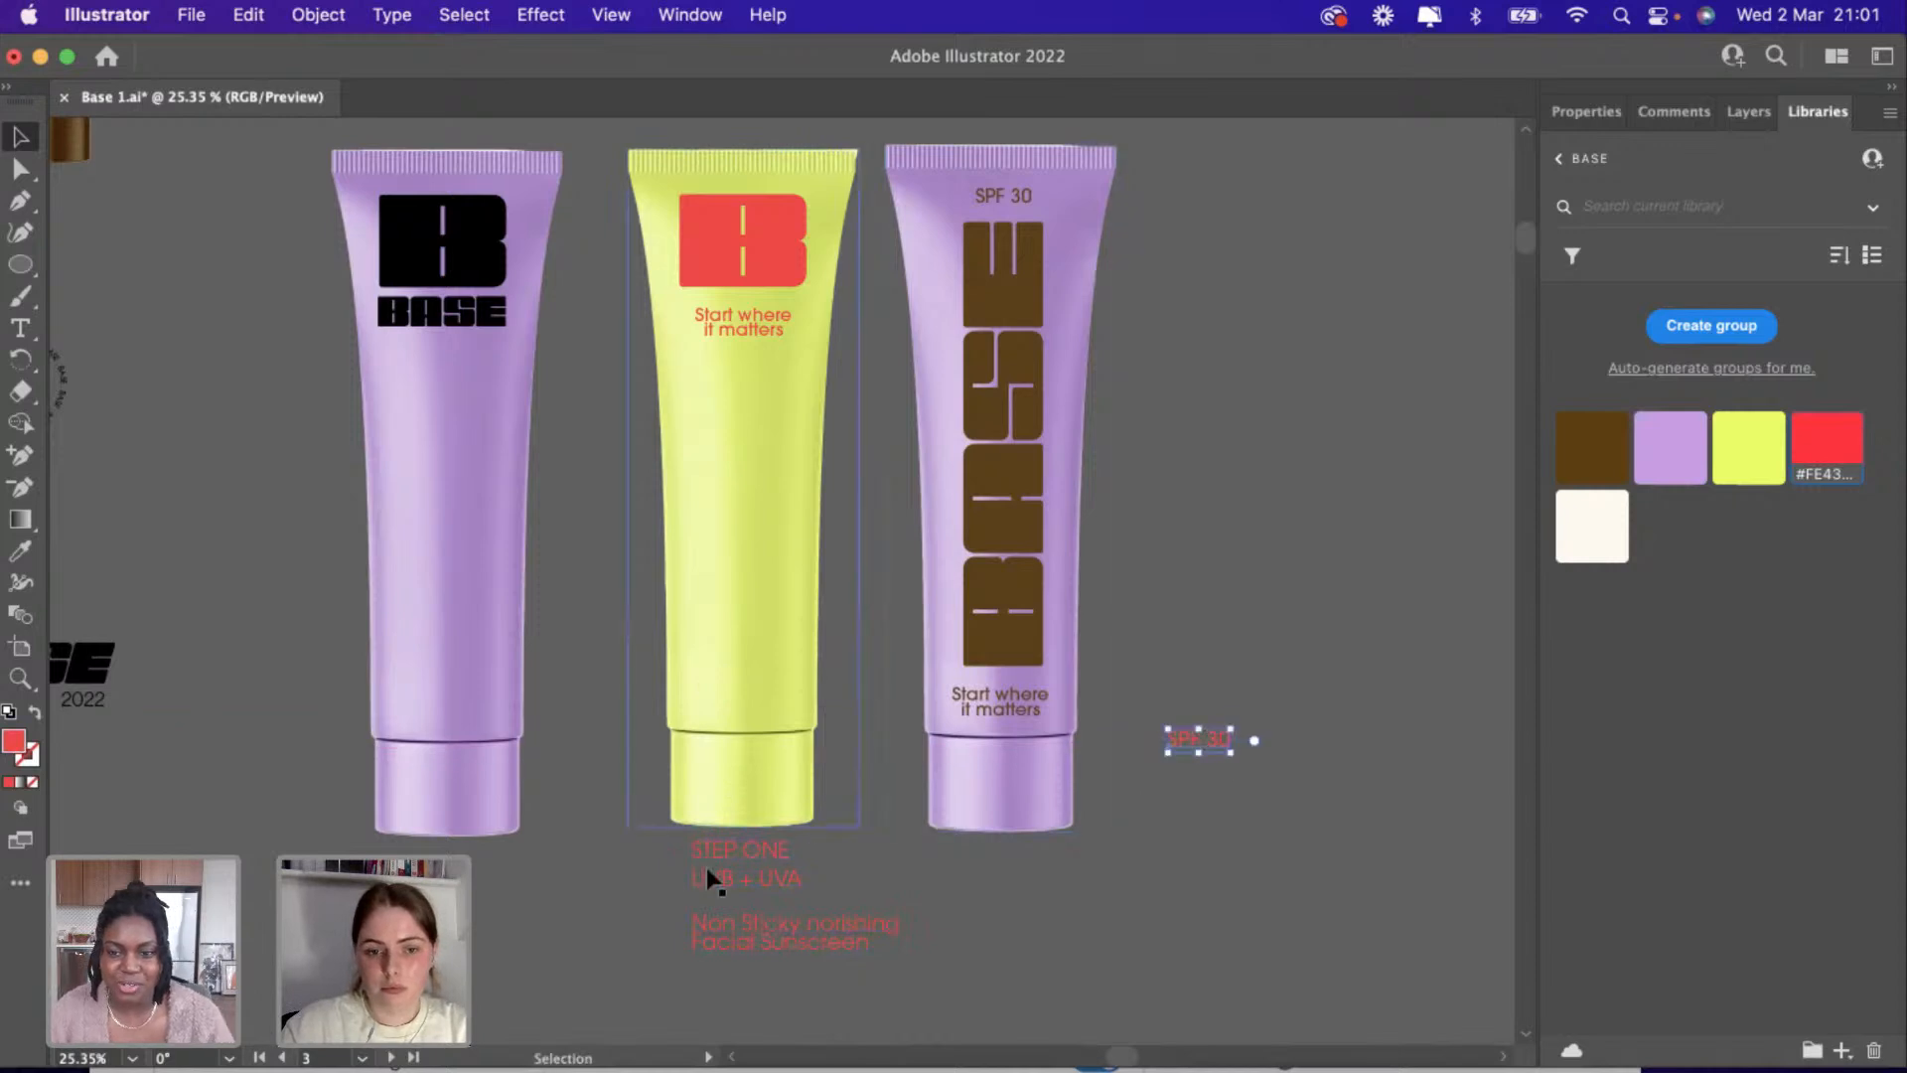
left_click_drag(659, 840, 735, 885)
left_click(653, 864)
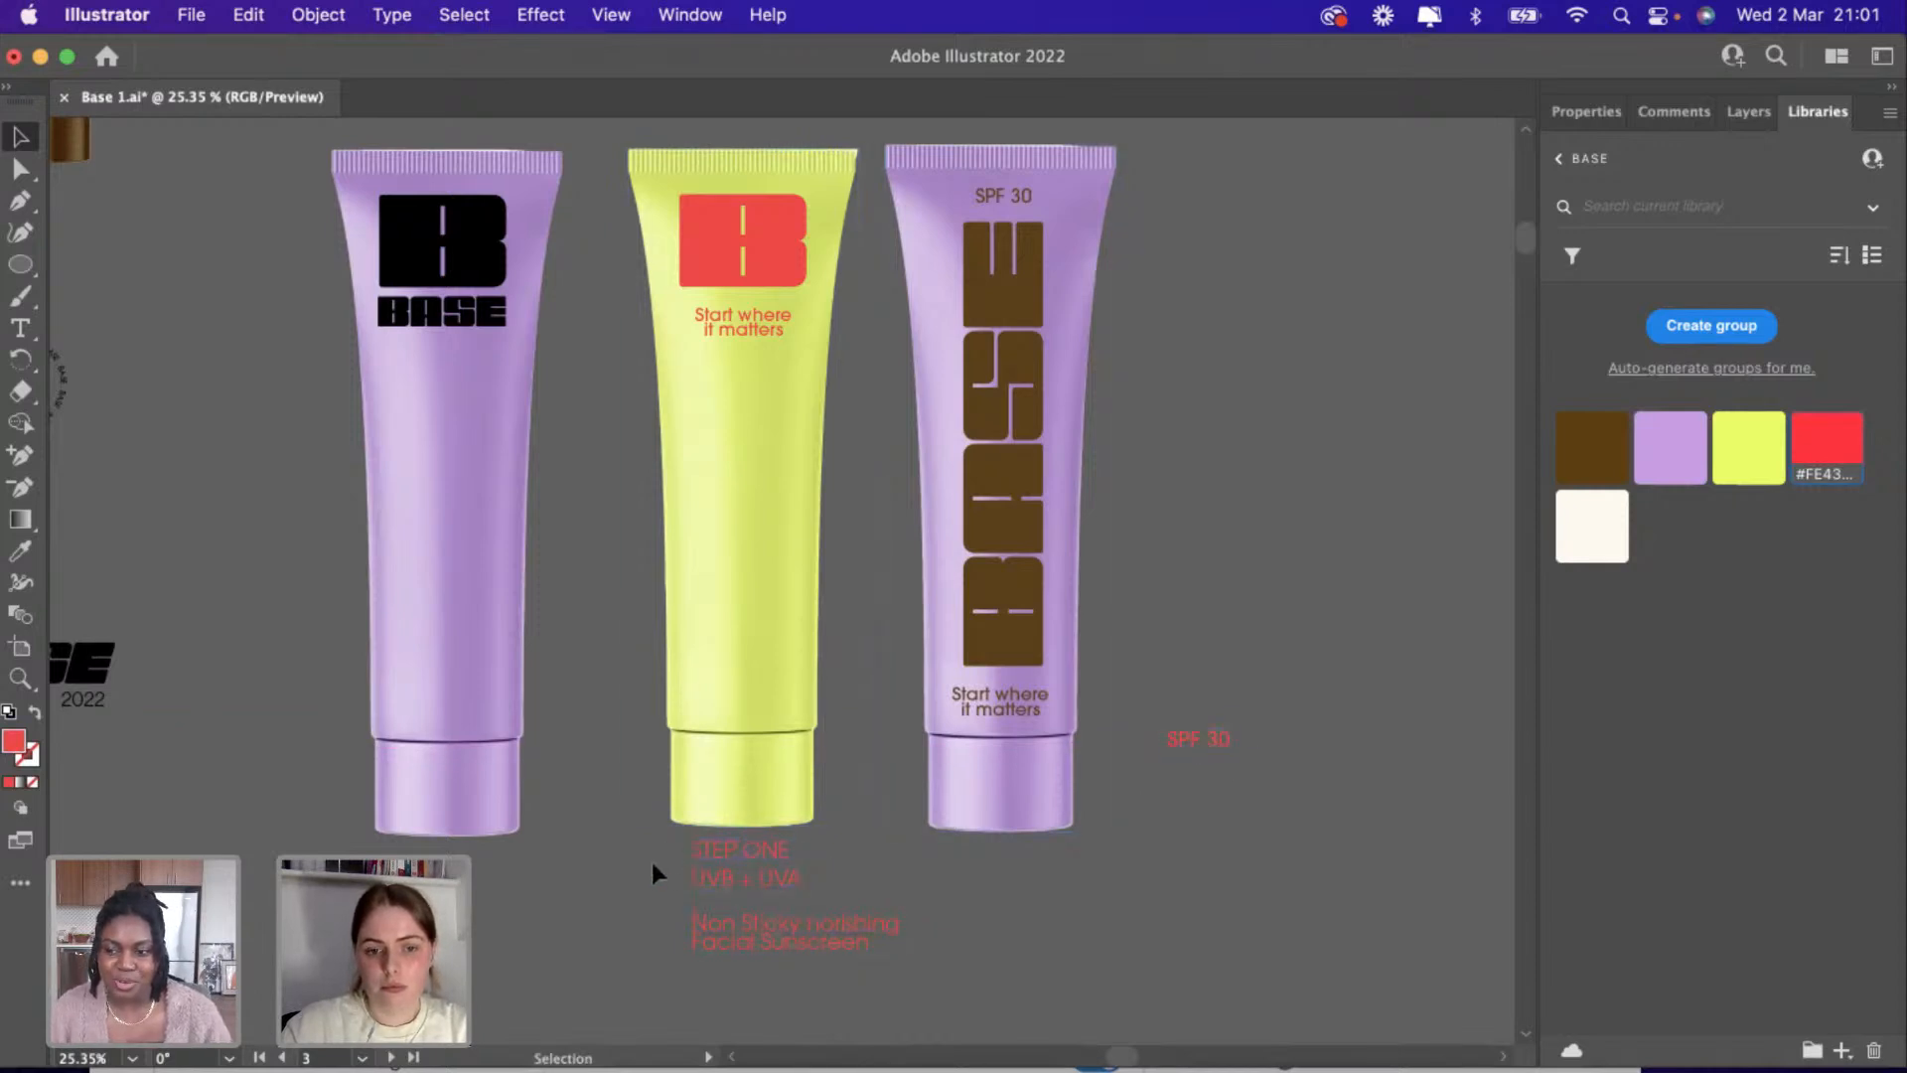
left_click_drag(939, 1006, 751, 677)
scroll(751, 678, "up", 5)
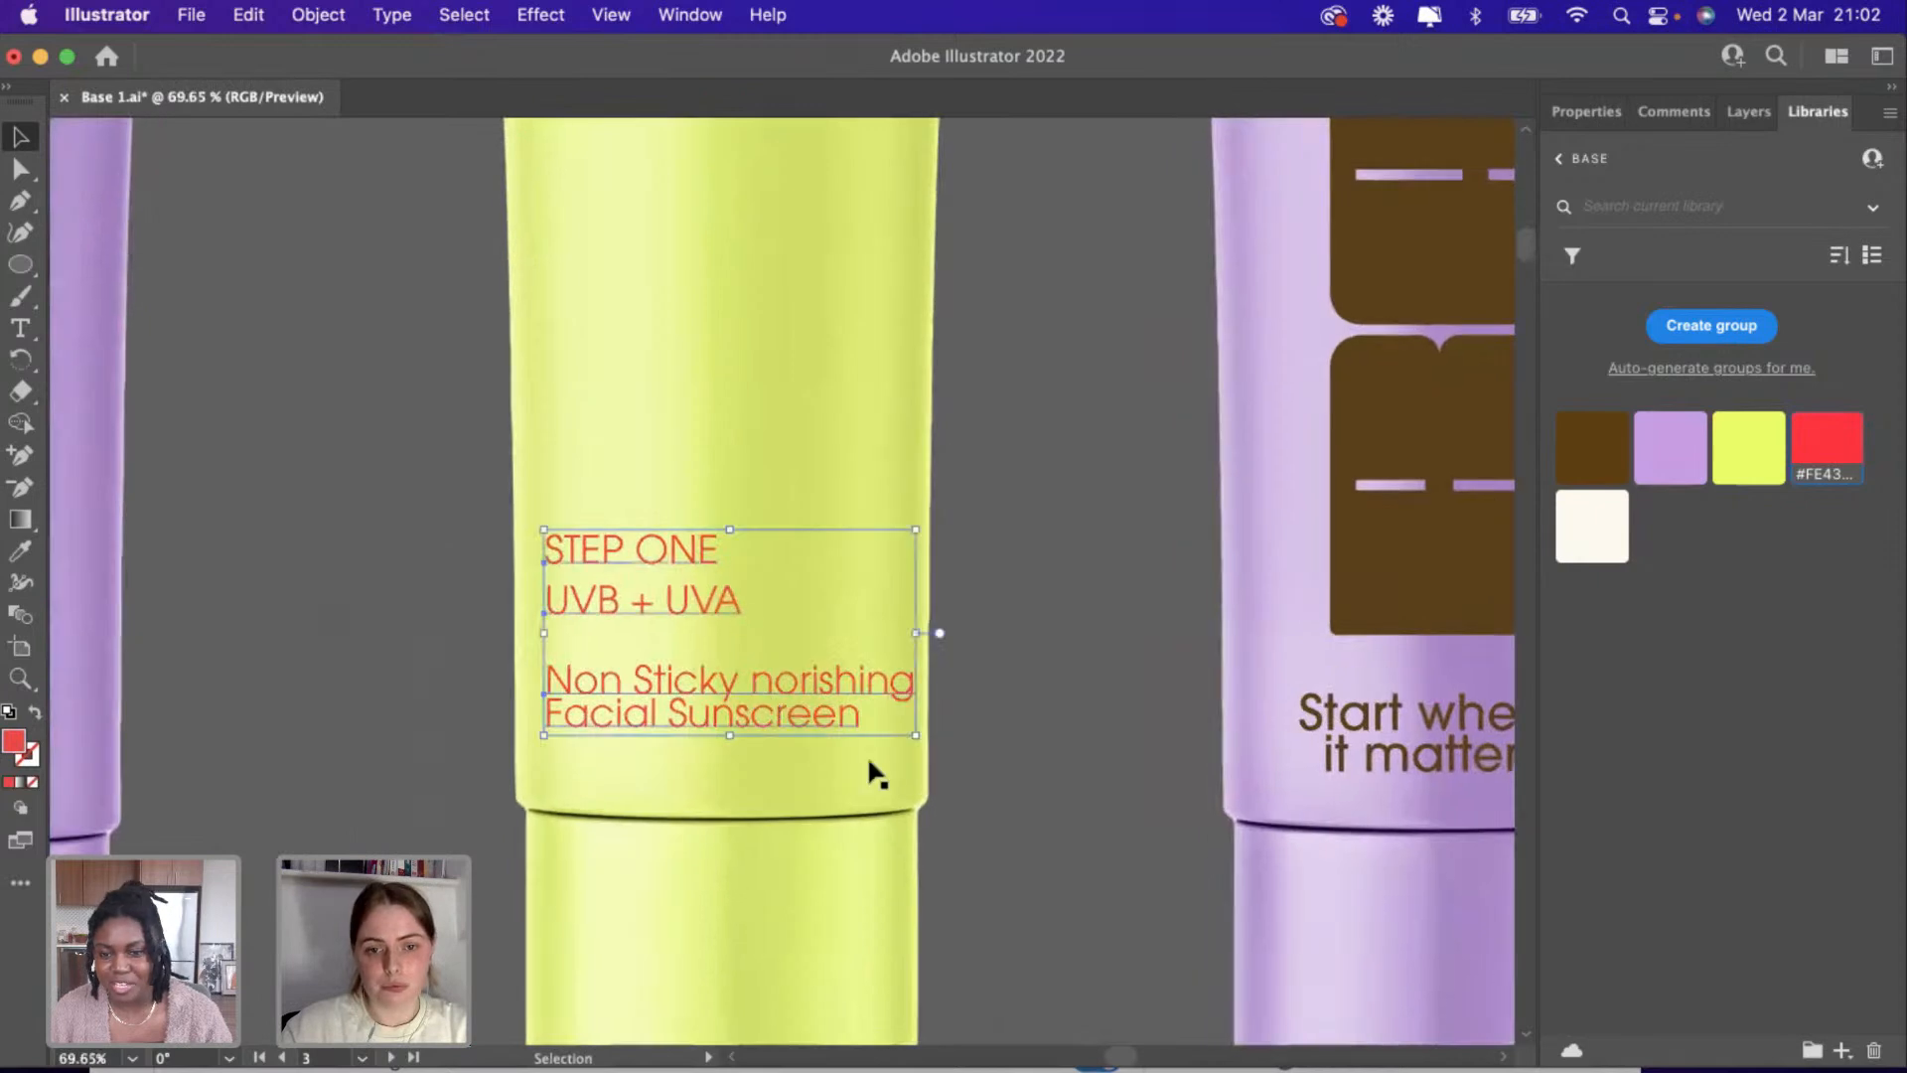
mouse_move(897, 733)
left_mouse_down()
mouse_move(882, 726)
mouse_move(898, 732)
left_mouse_up()
left_click(1100, 723)
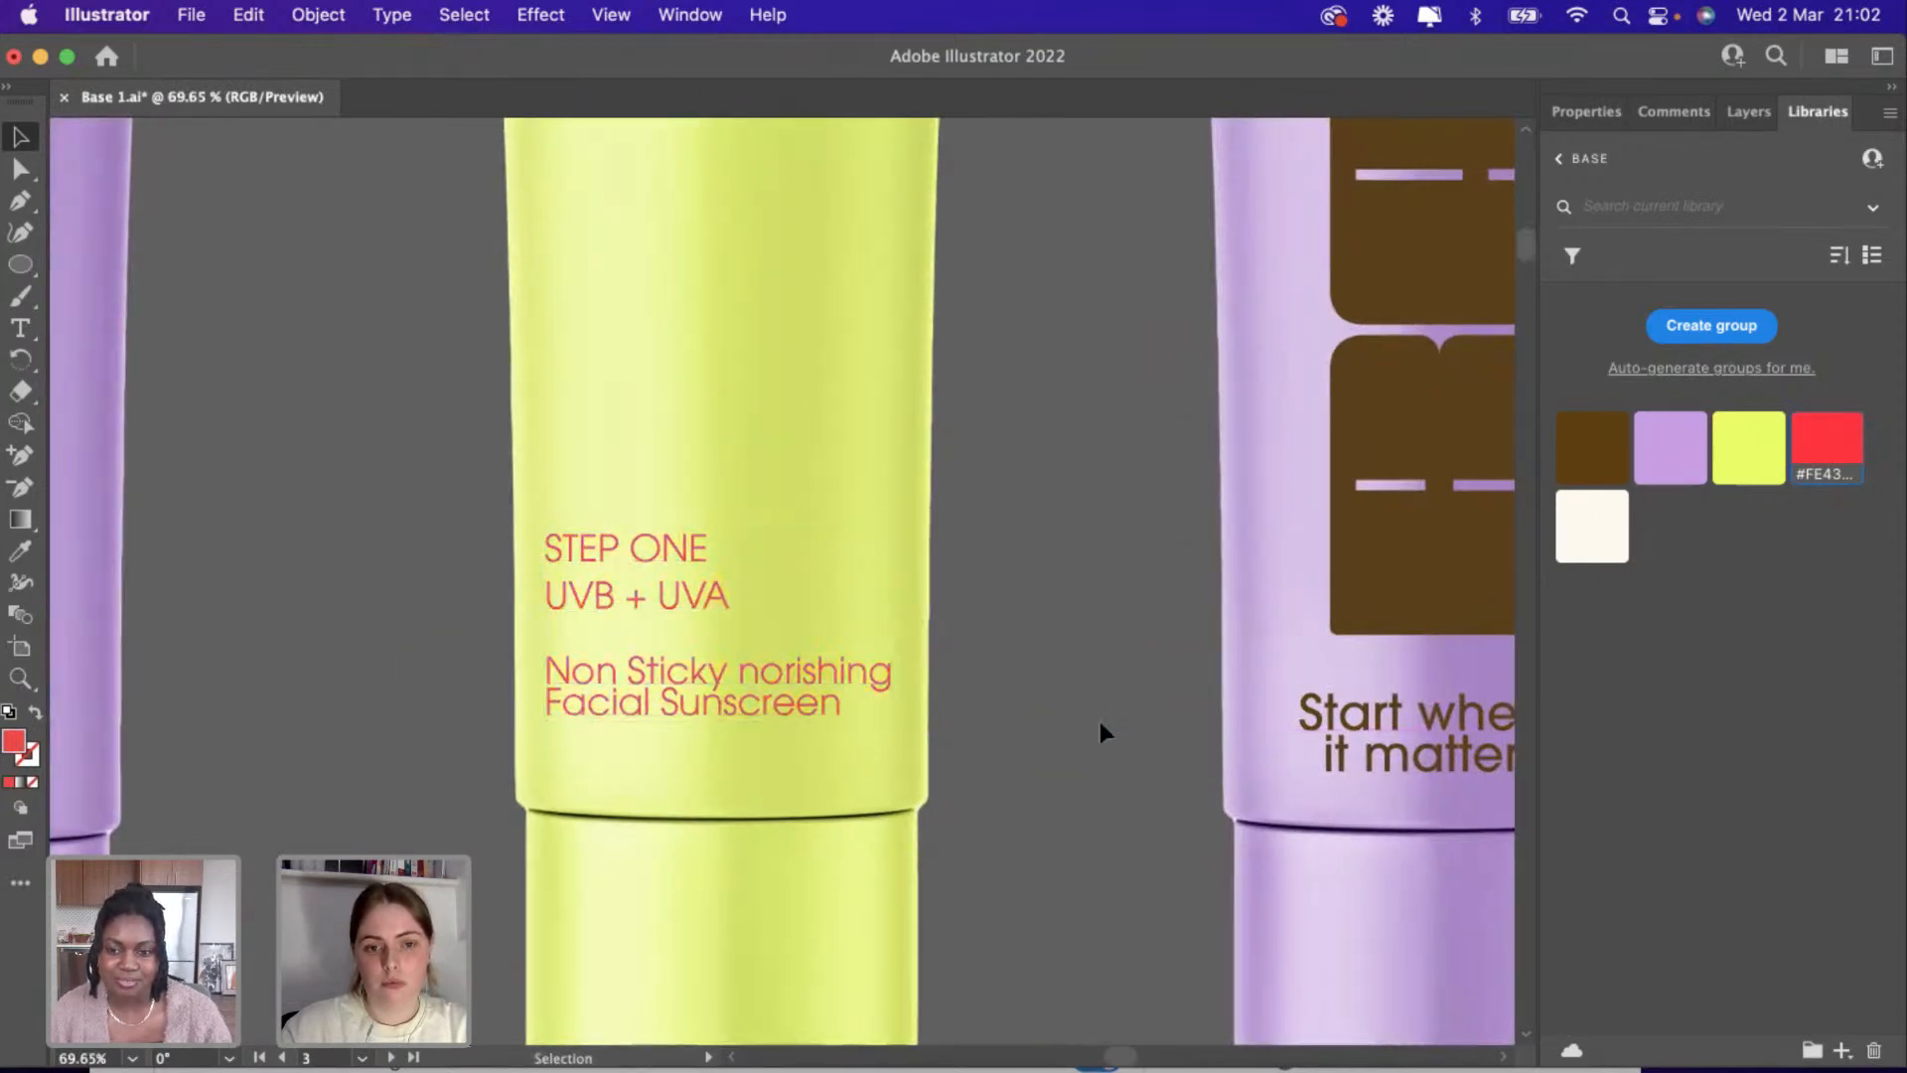
Move the "Non Sticky norishing Facial Sunscreen" text off the yellow-green tube to below its cap.
scroll(1100, 732, "down", 3)
left_click_drag(807, 740, 695, 1028)
scroll(808, 714, "up", 3)
Set the STEP ONE and UVB + UVA lines to Medium weight and scale them up to about 31.71 pt.
left_click(807, 652)
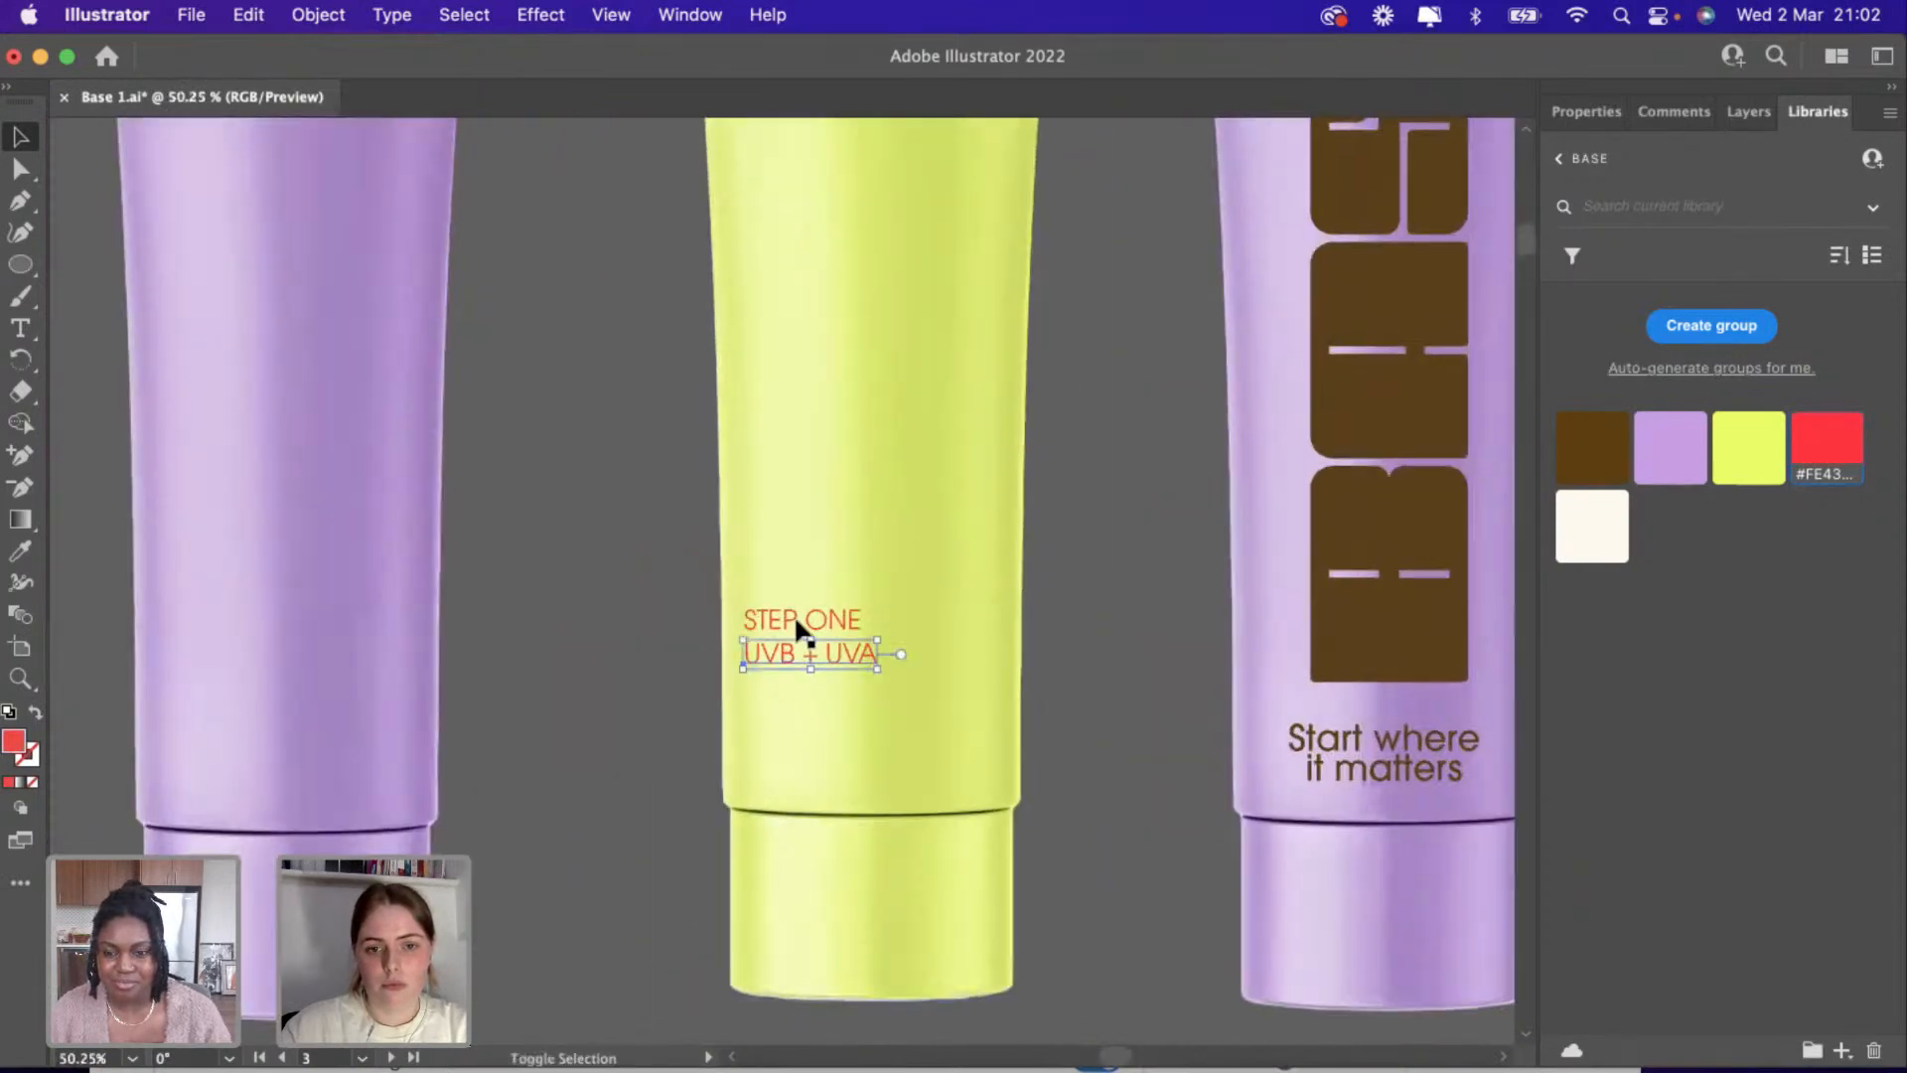
left_click(796, 620, "shift")
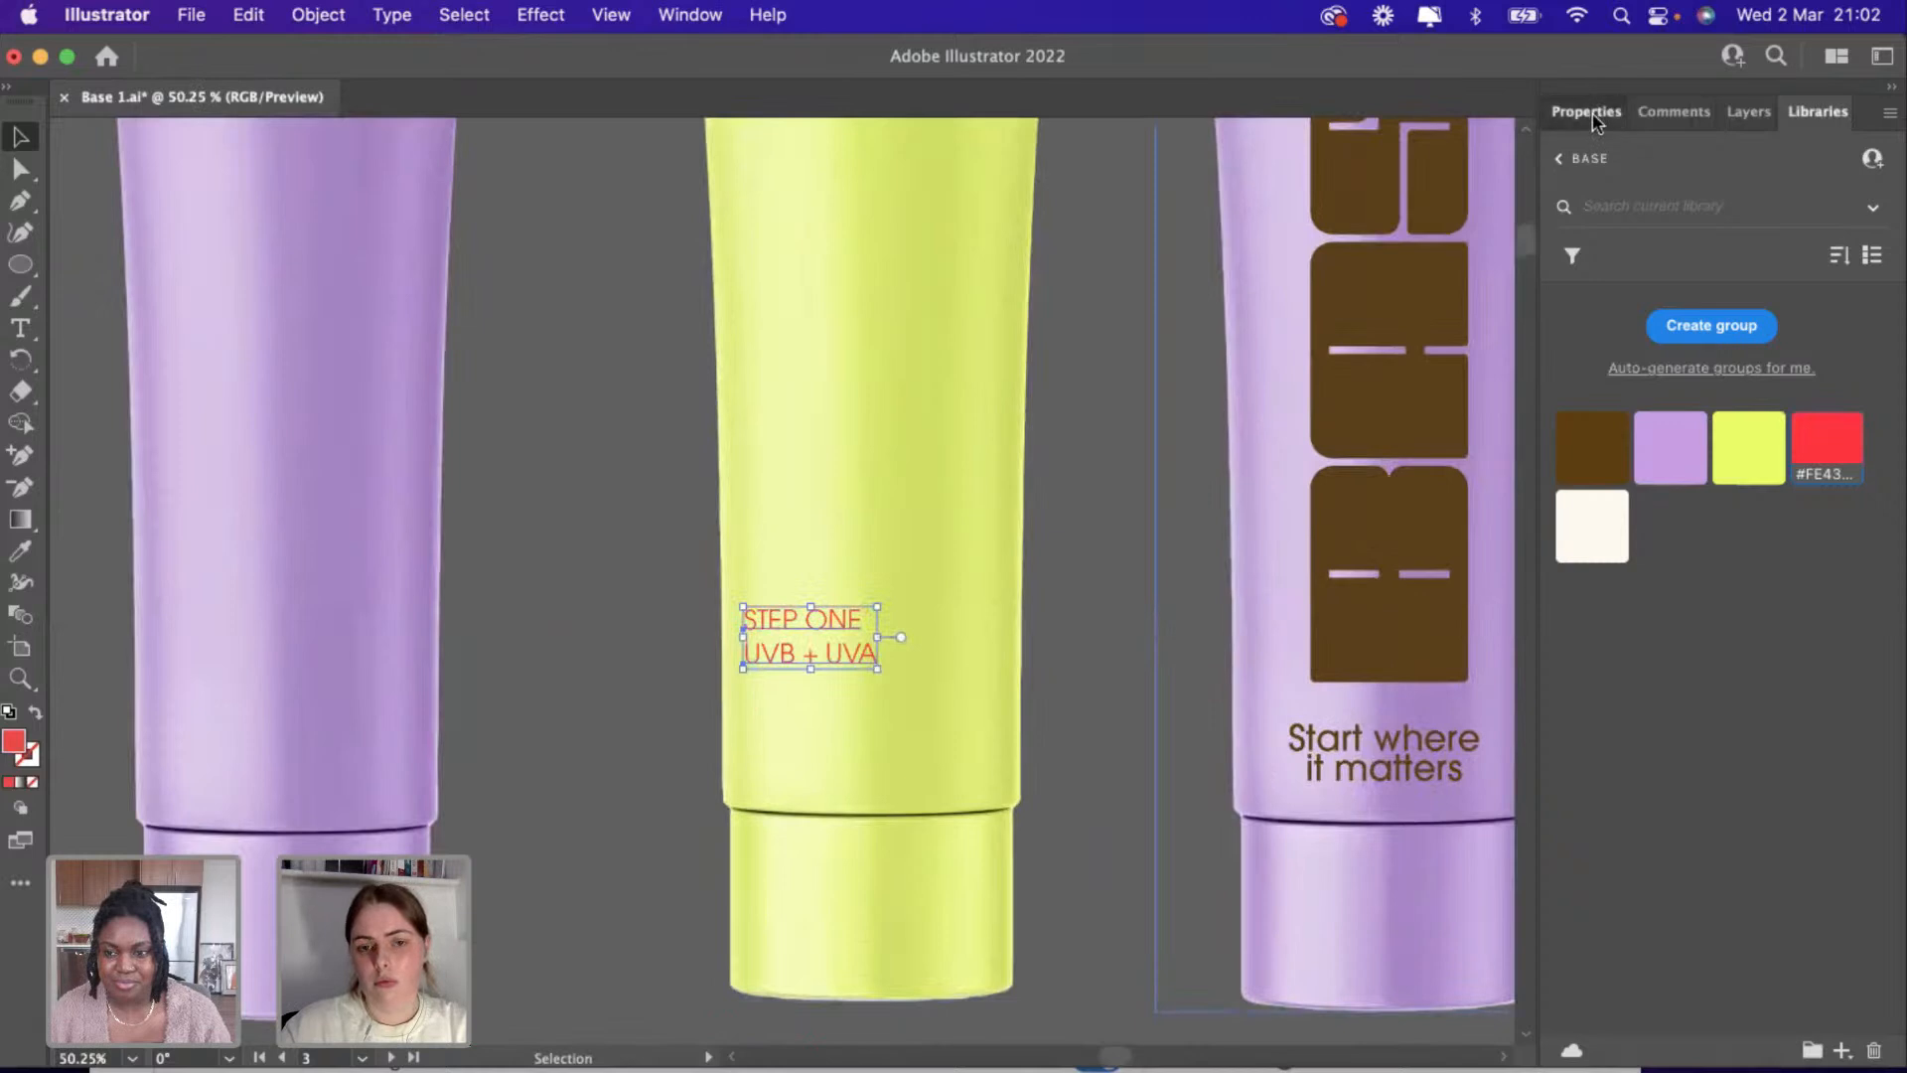
left_click(1587, 111)
left_click(1864, 665)
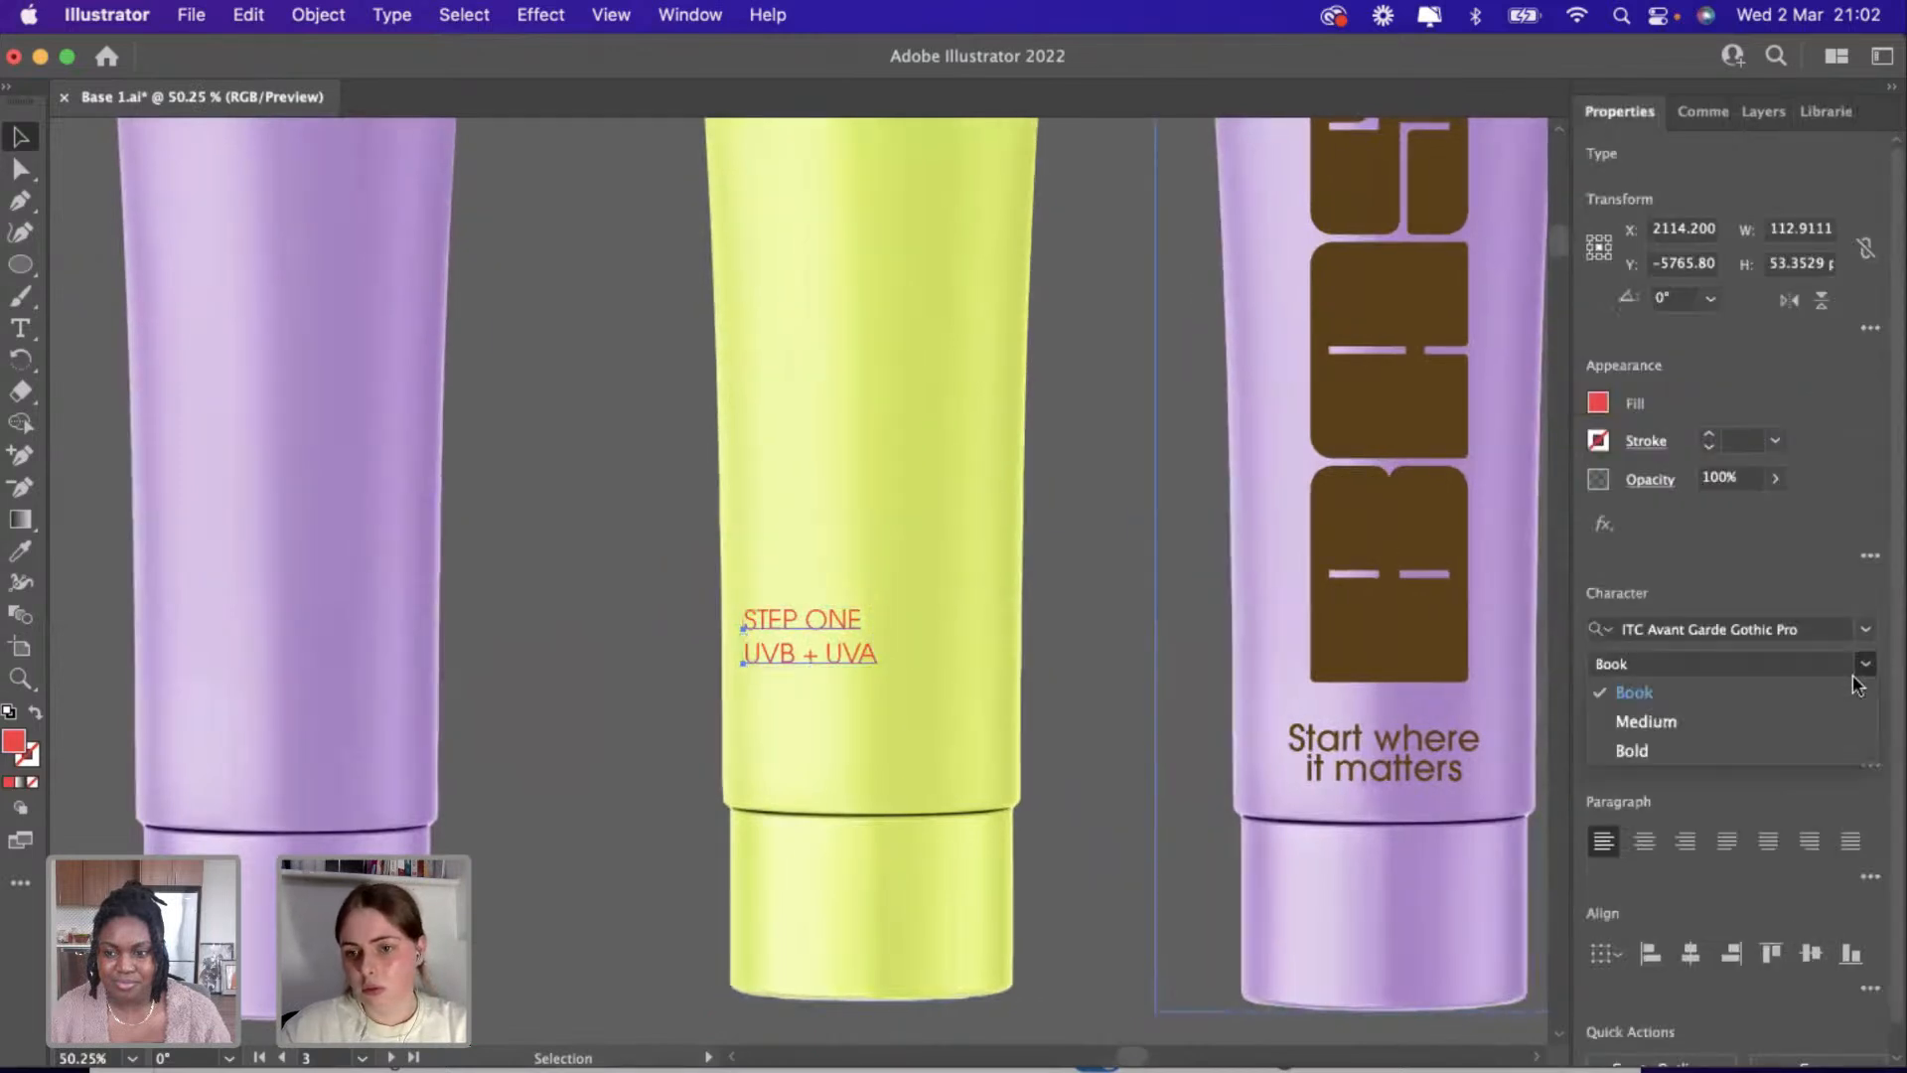
left_click(1679, 722)
left_click_drag(876, 673, 931, 696)
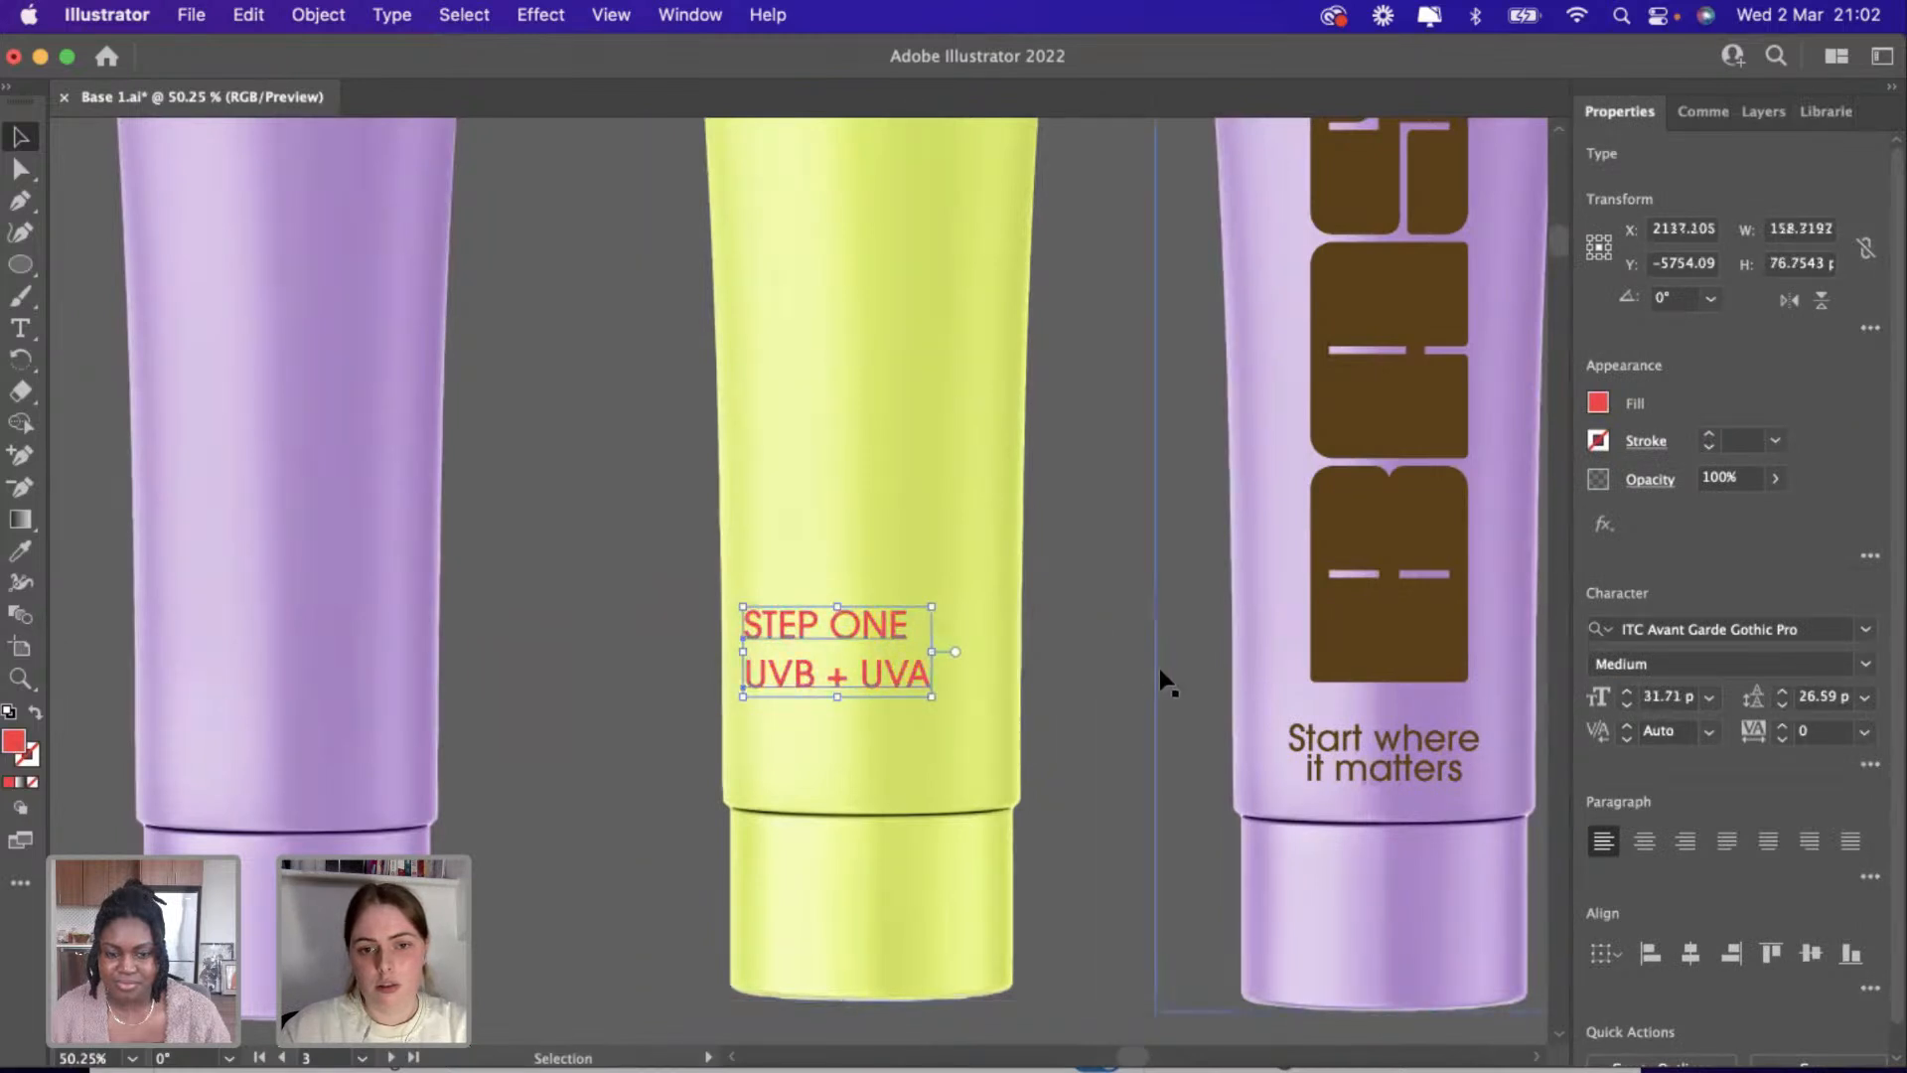
Select the UVB + UVA text on the yellow tube and check its available font styles.
left_click(808, 698)
scroll(799, 691, "up", 3)
left_click(816, 663)
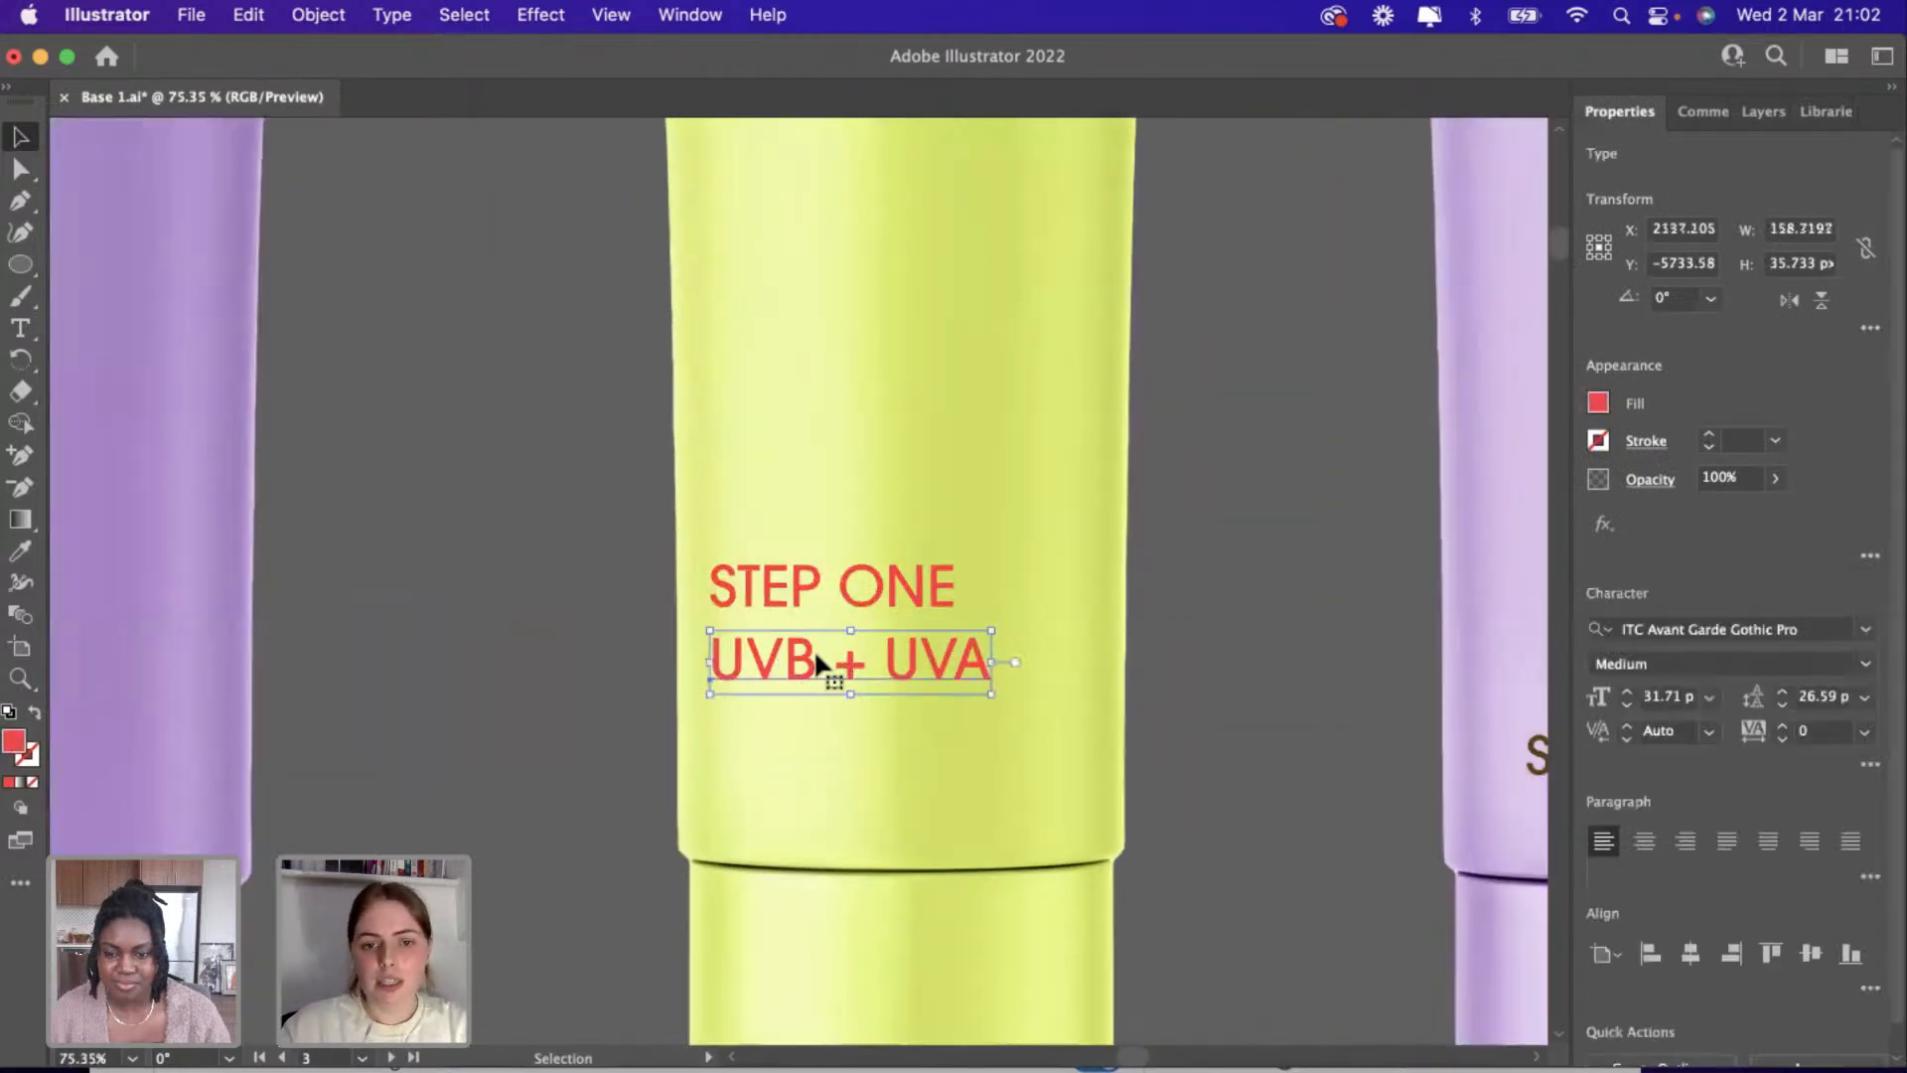
double_click(816, 663)
left_click_drag(992, 662, 656, 667)
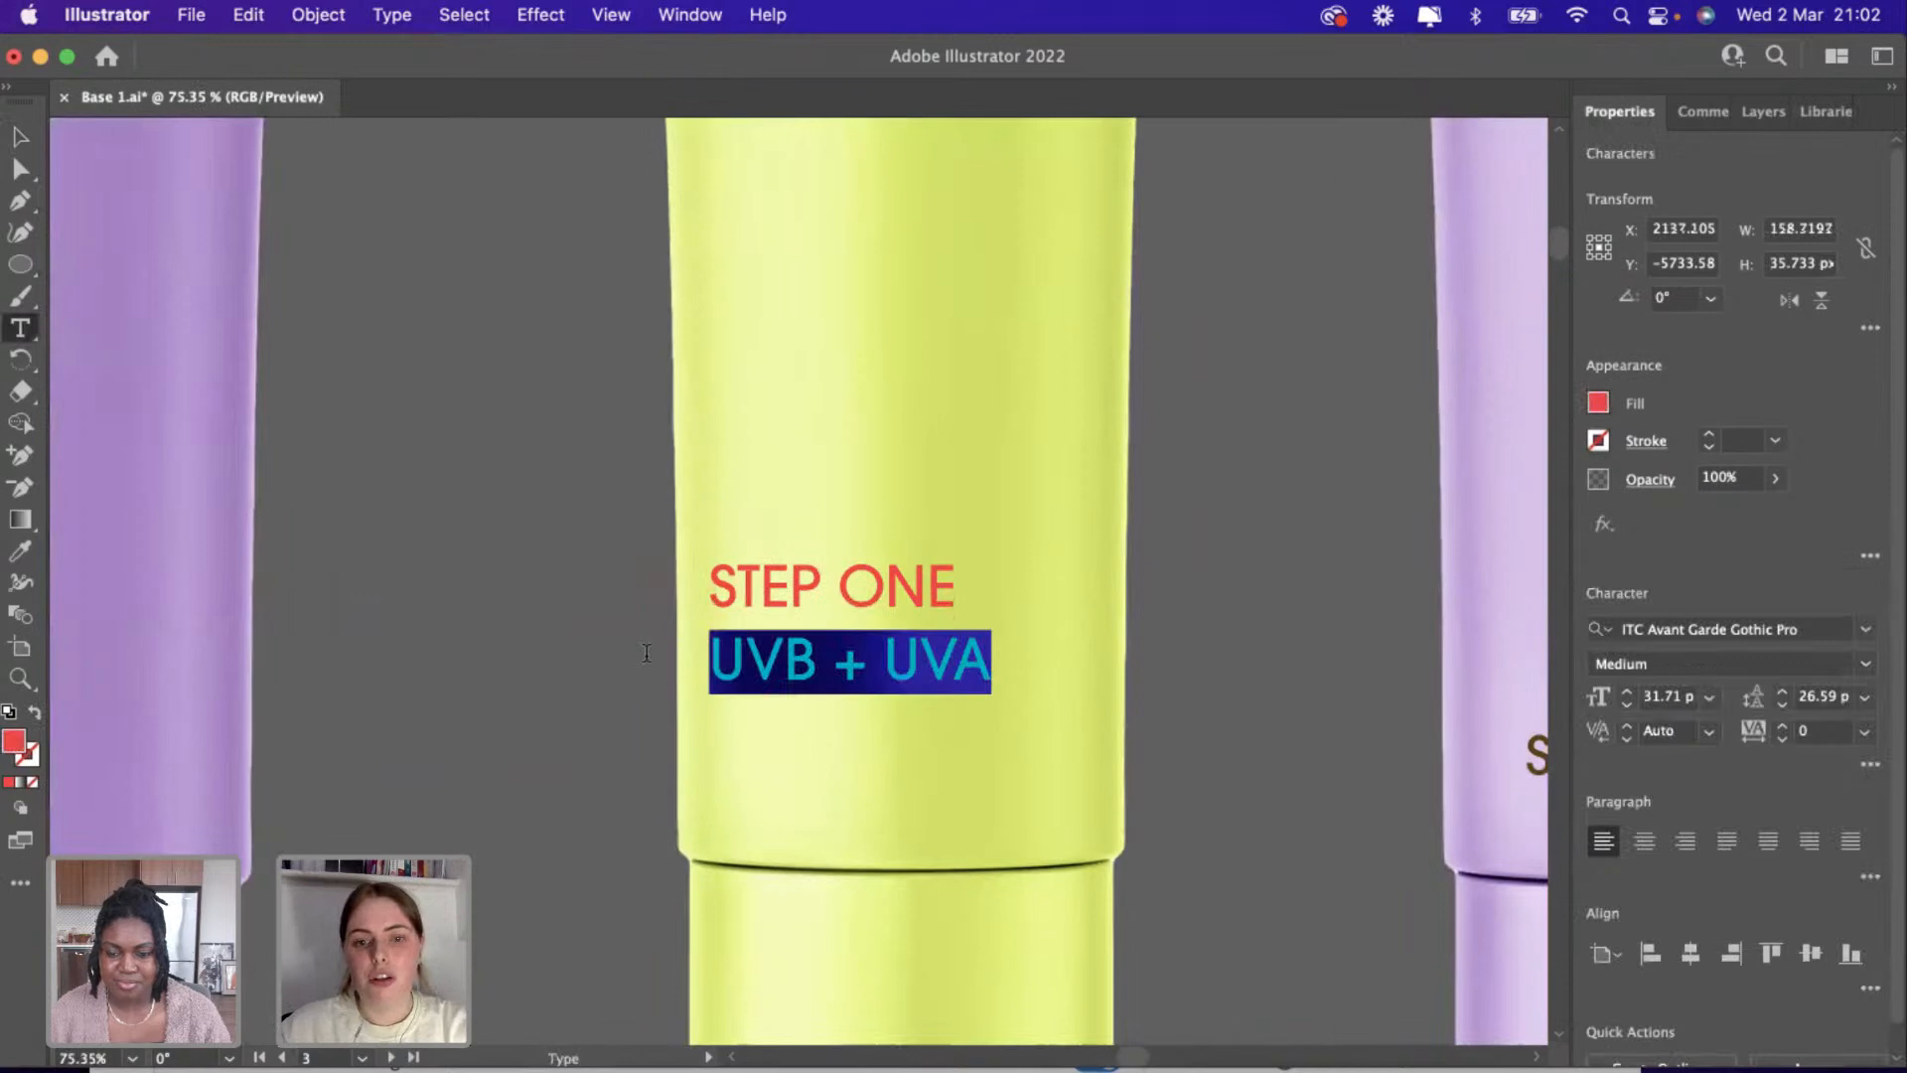
left_click(949, 584)
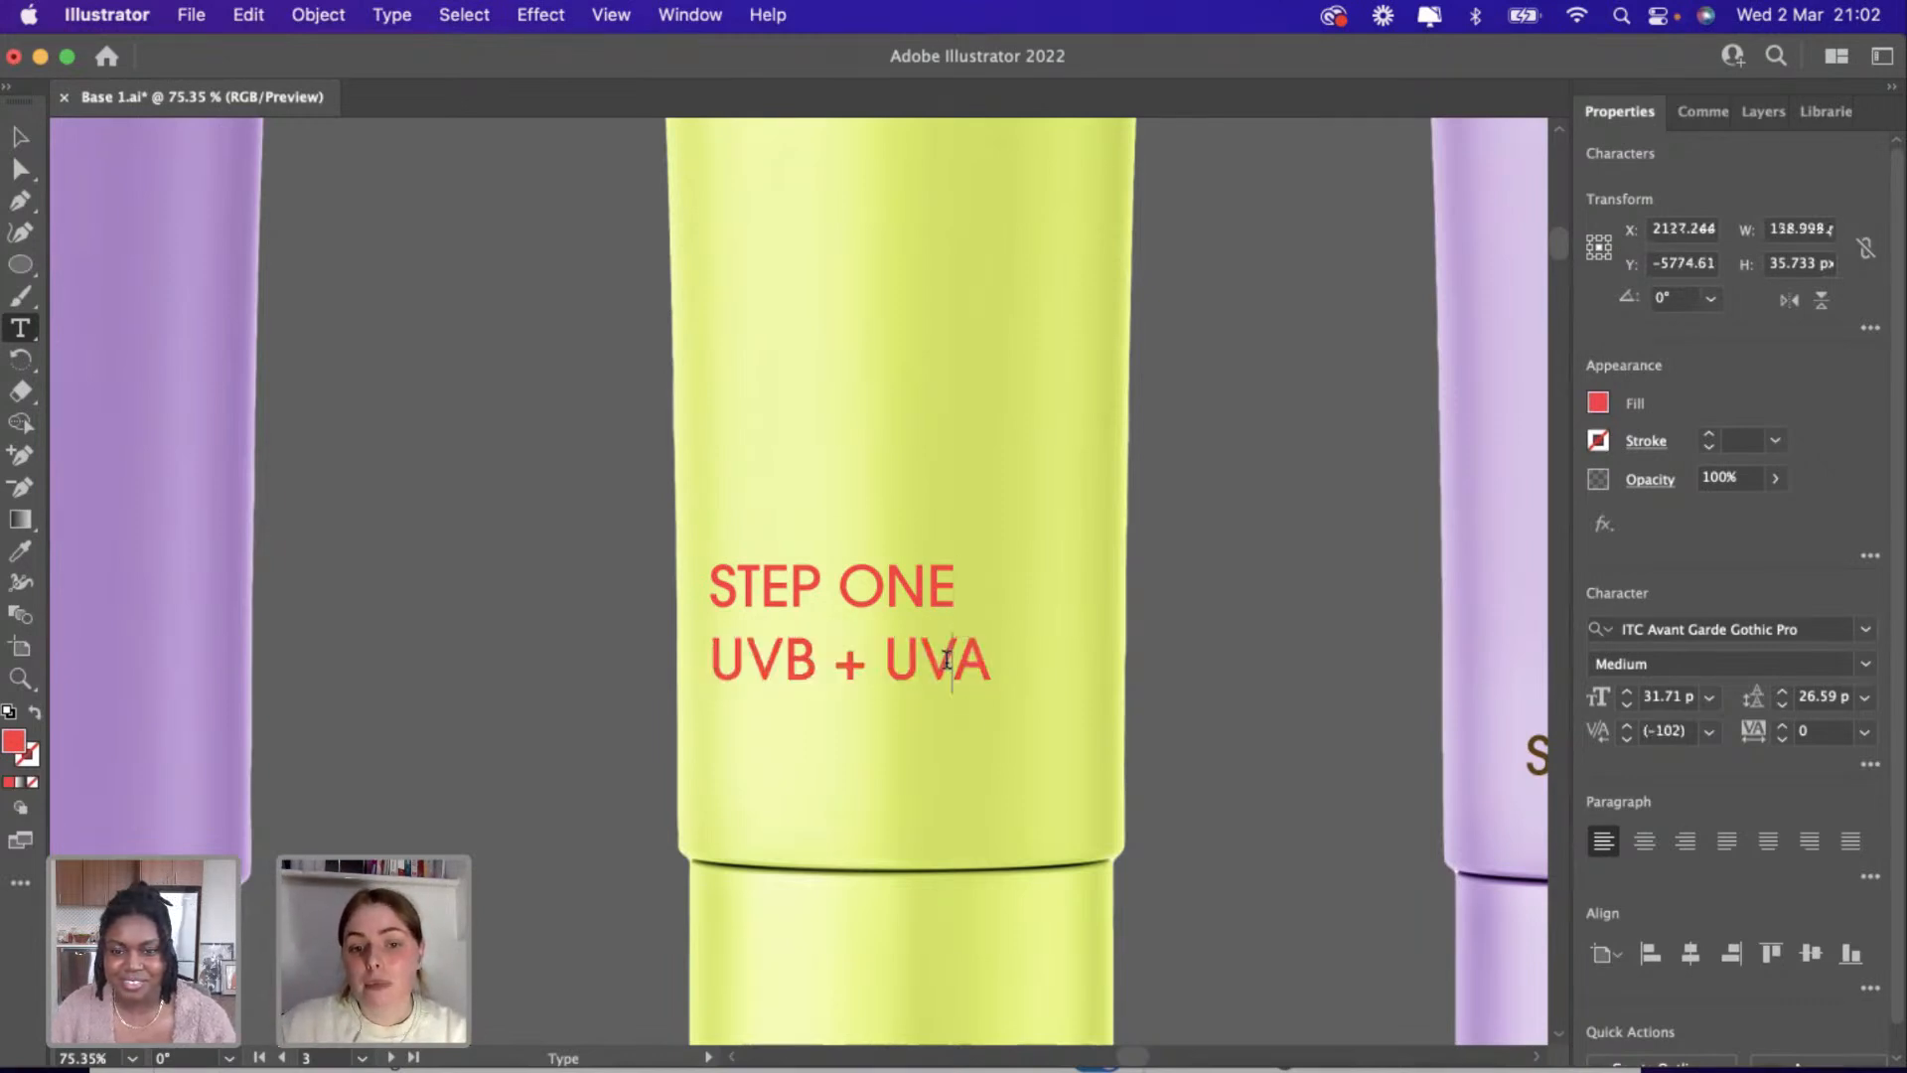
left_click(1864, 664)
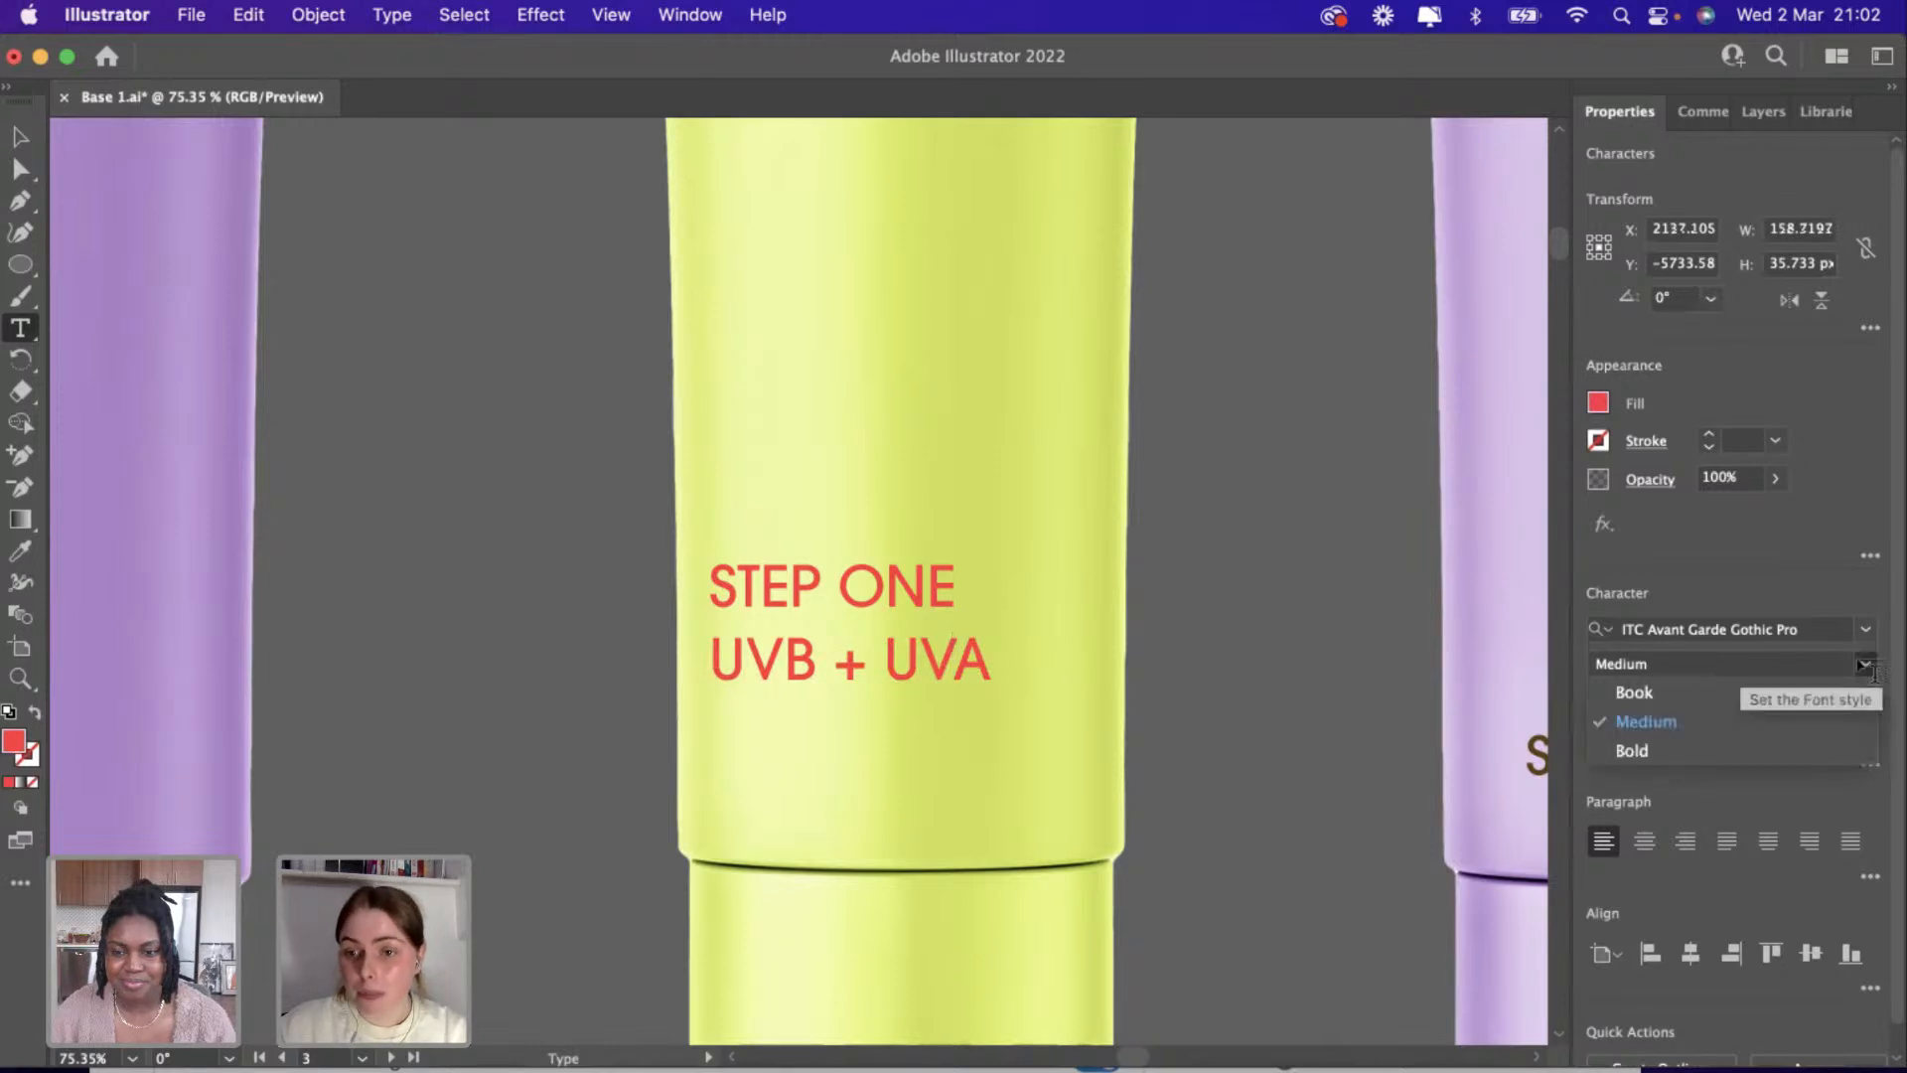
left_click(1334, 671)
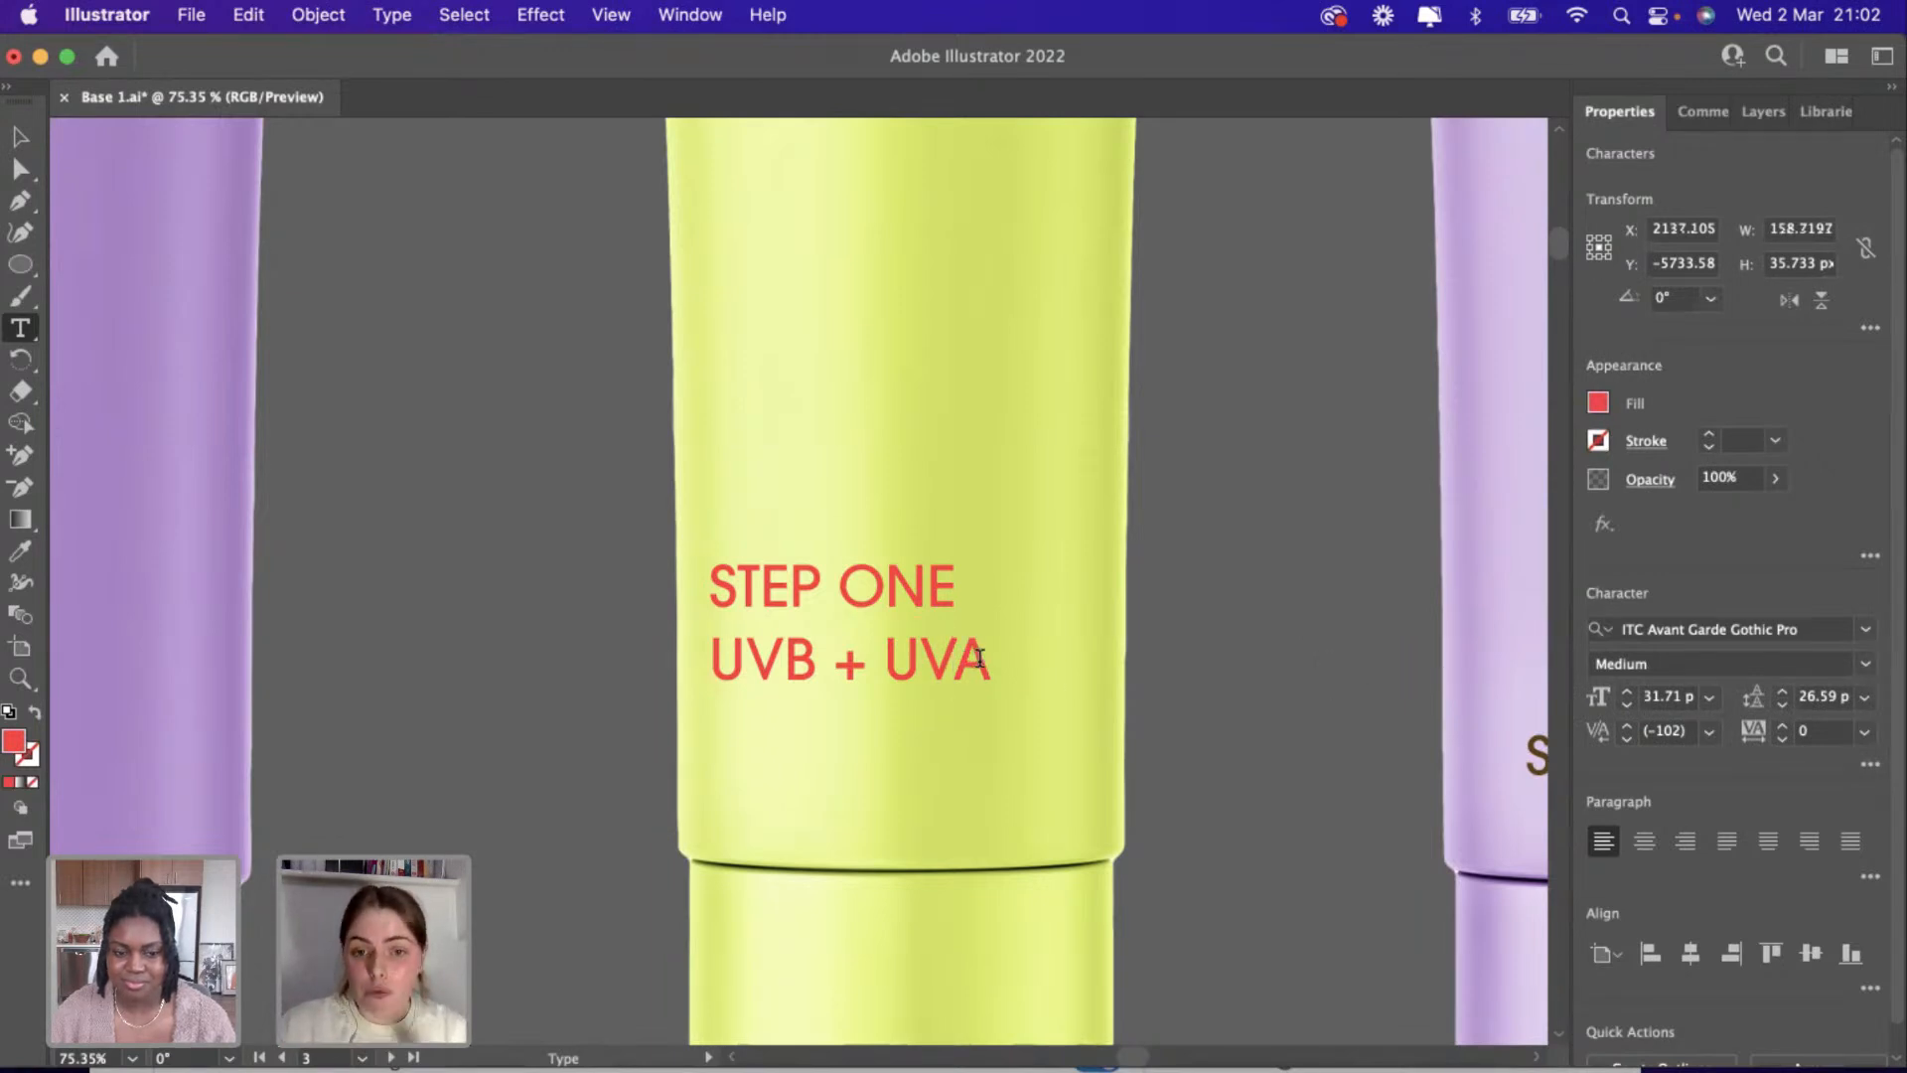
left_click(1852, 662)
key("Escape")
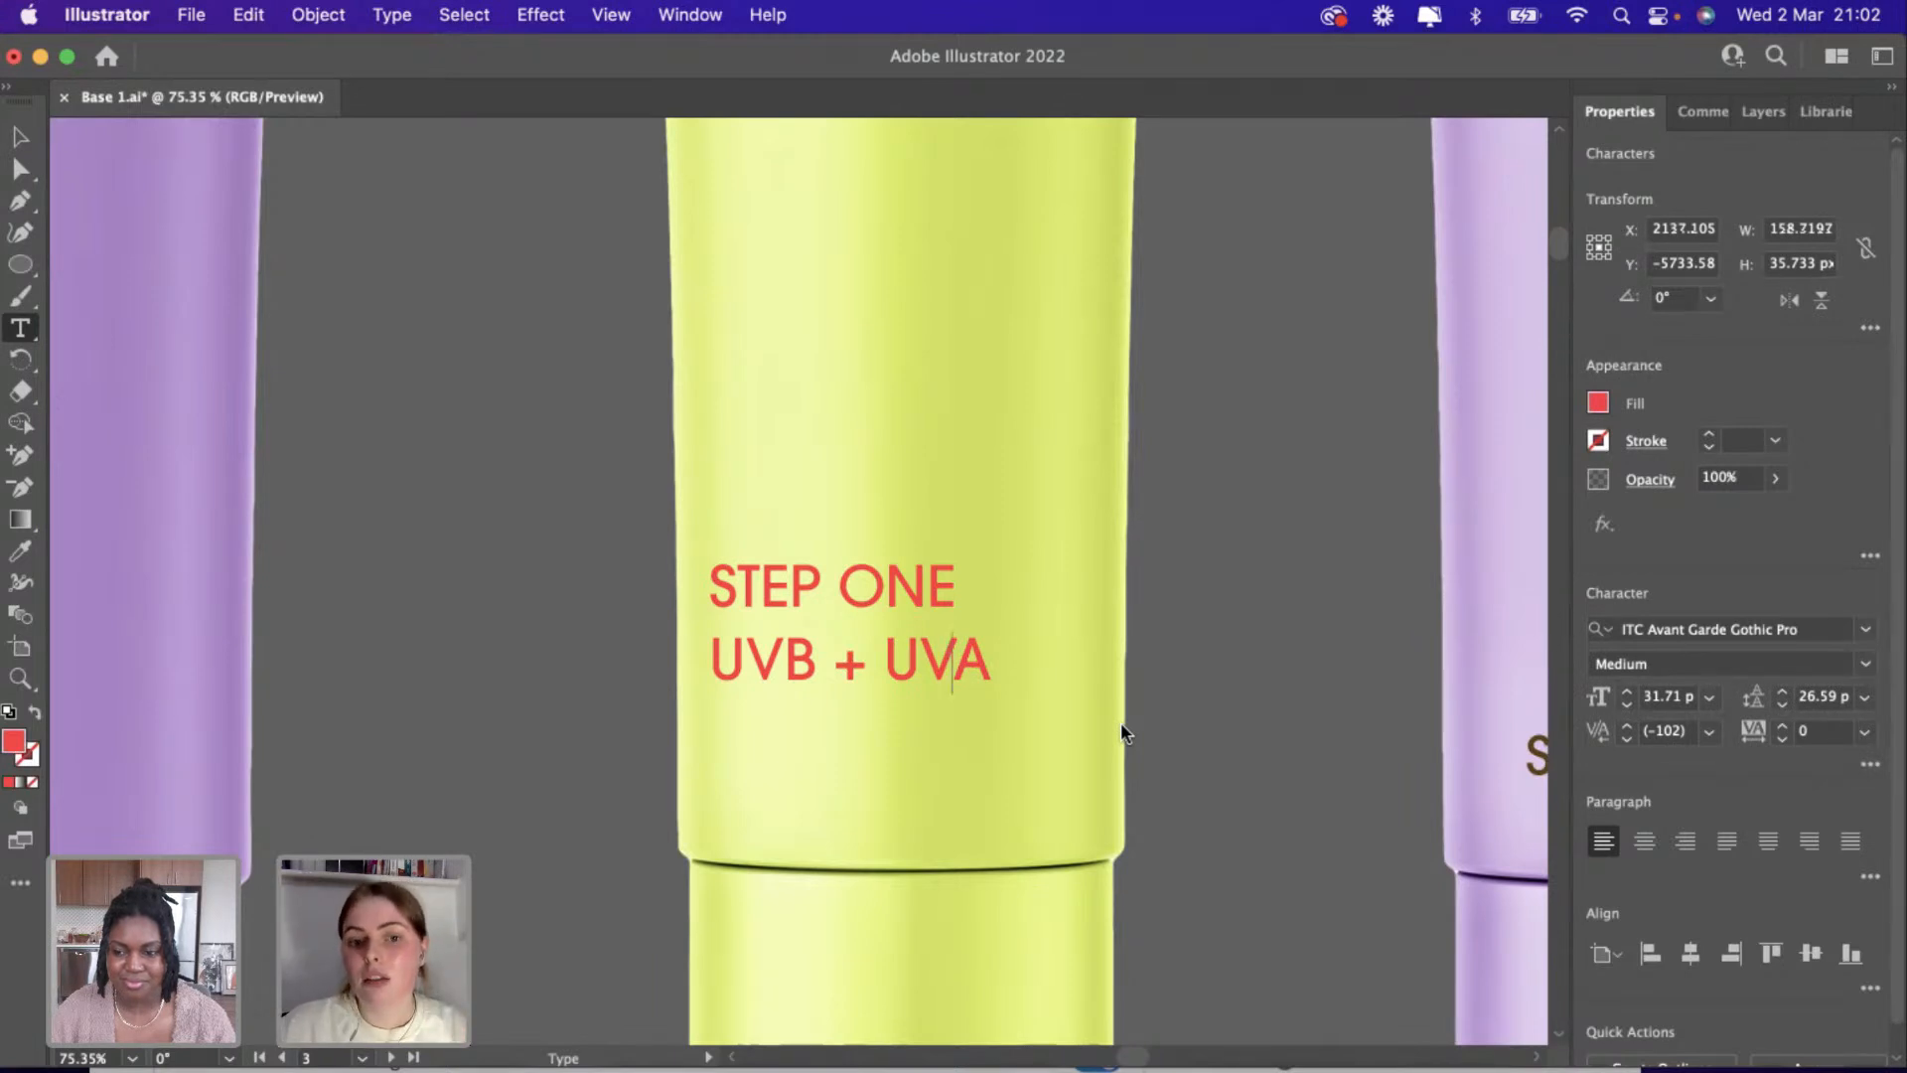
scroll(1120, 733, "down", 5)
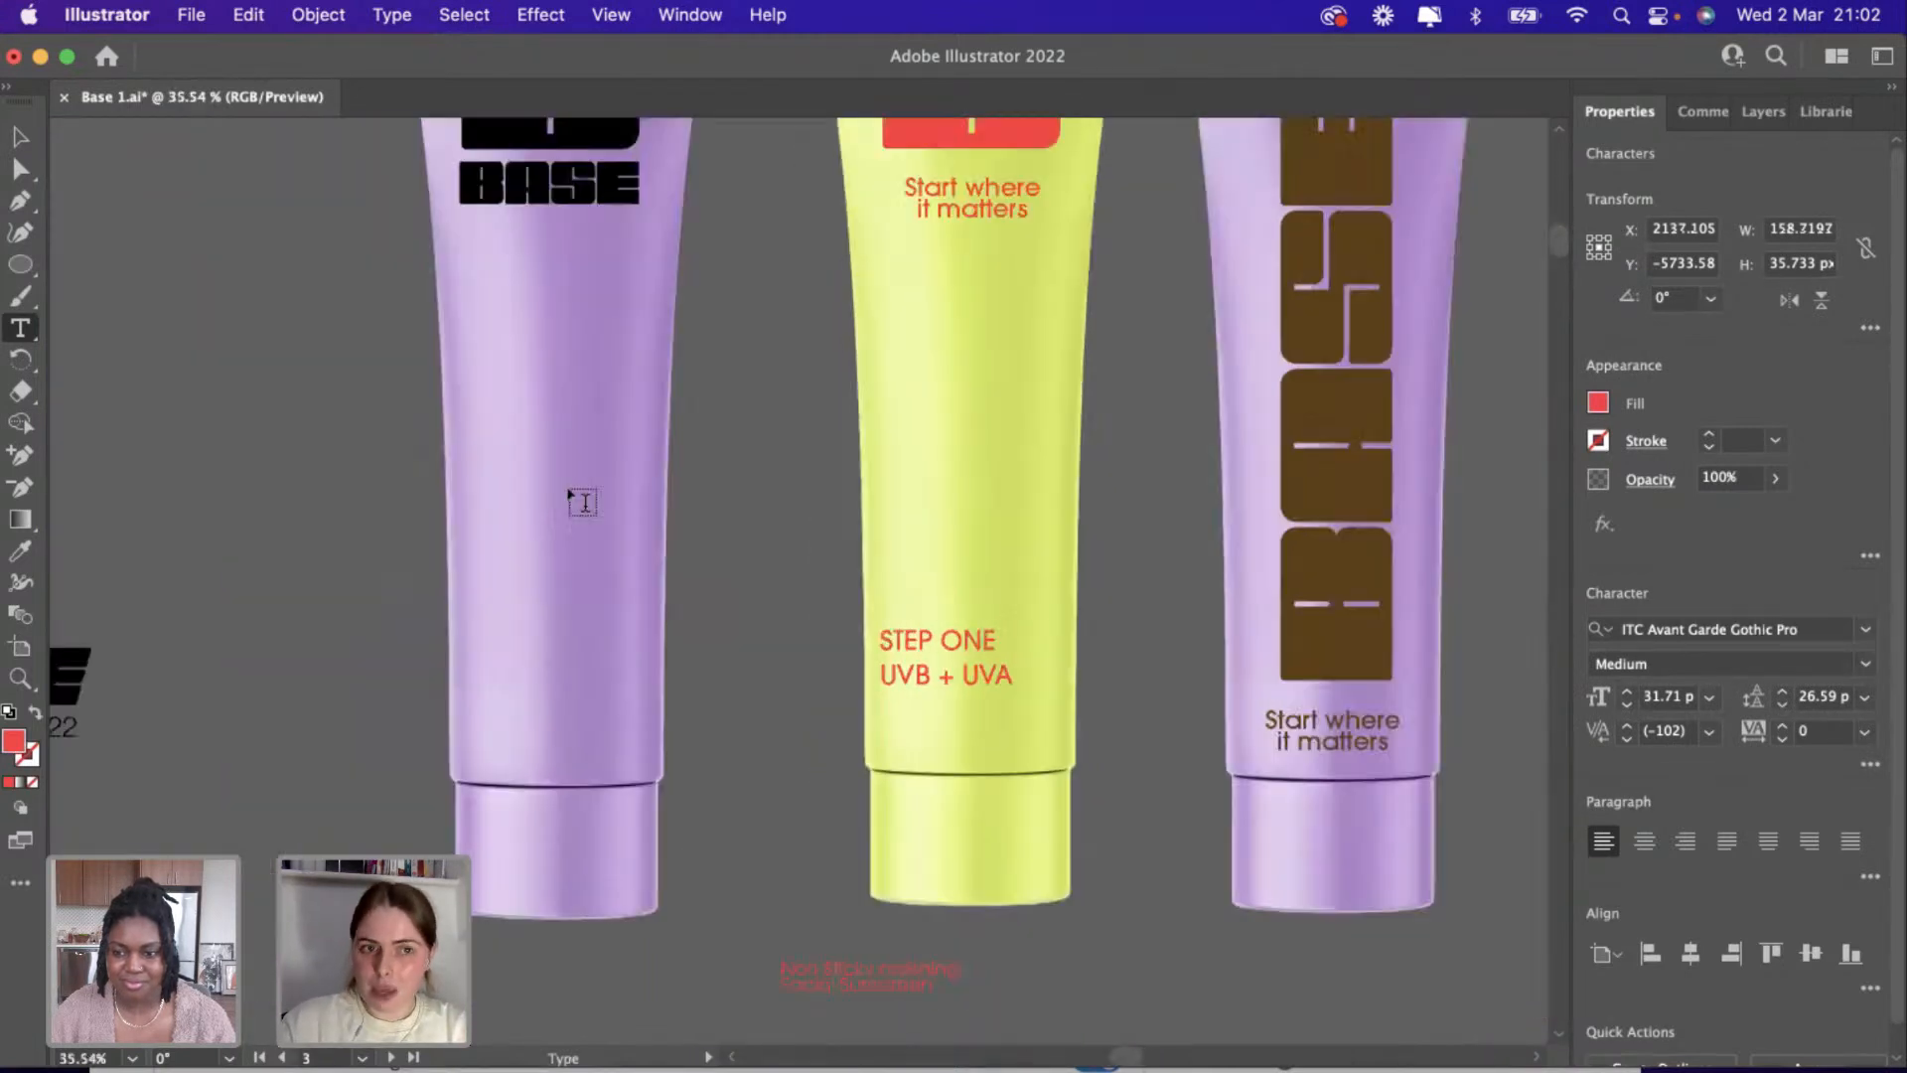
scroll(995, 683, "down", 1)
key("Escape")
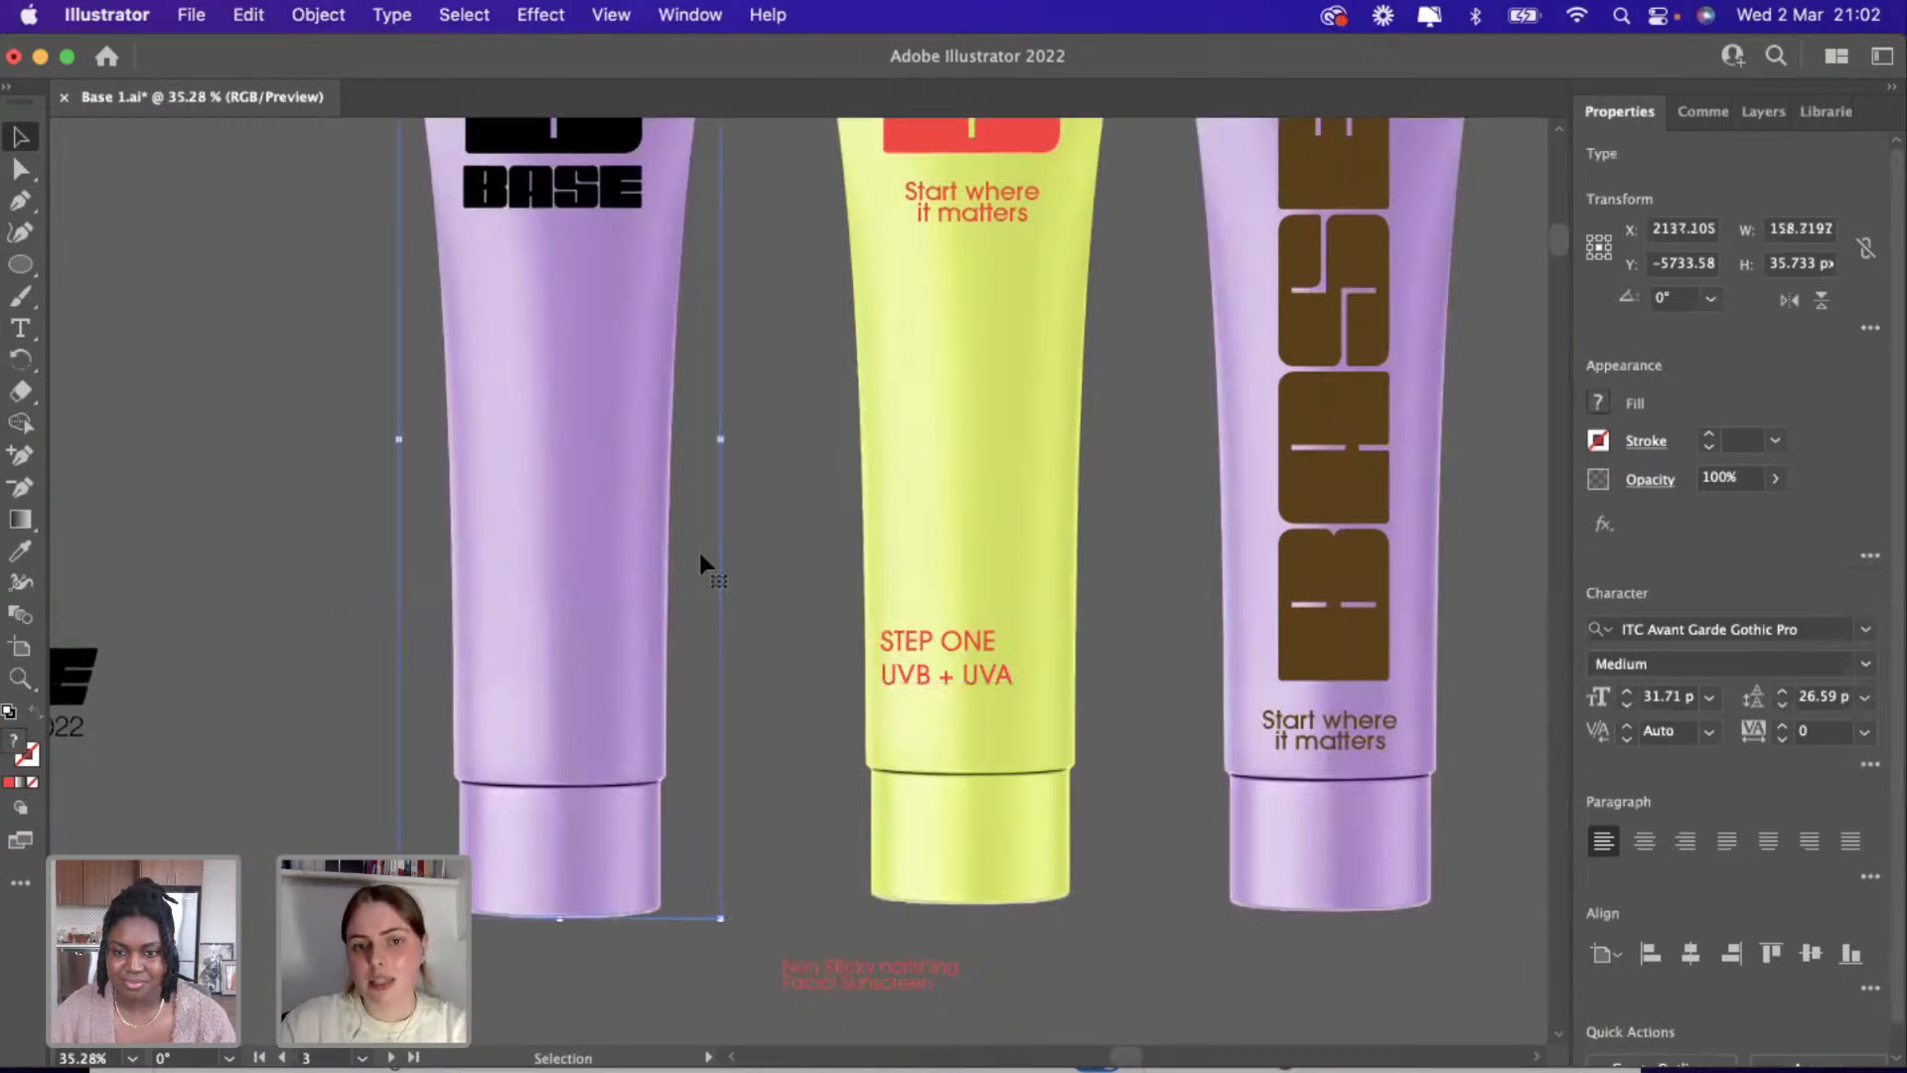
left_click(699, 546)
left_click(777, 580)
scroll(778, 582, "right", 3)
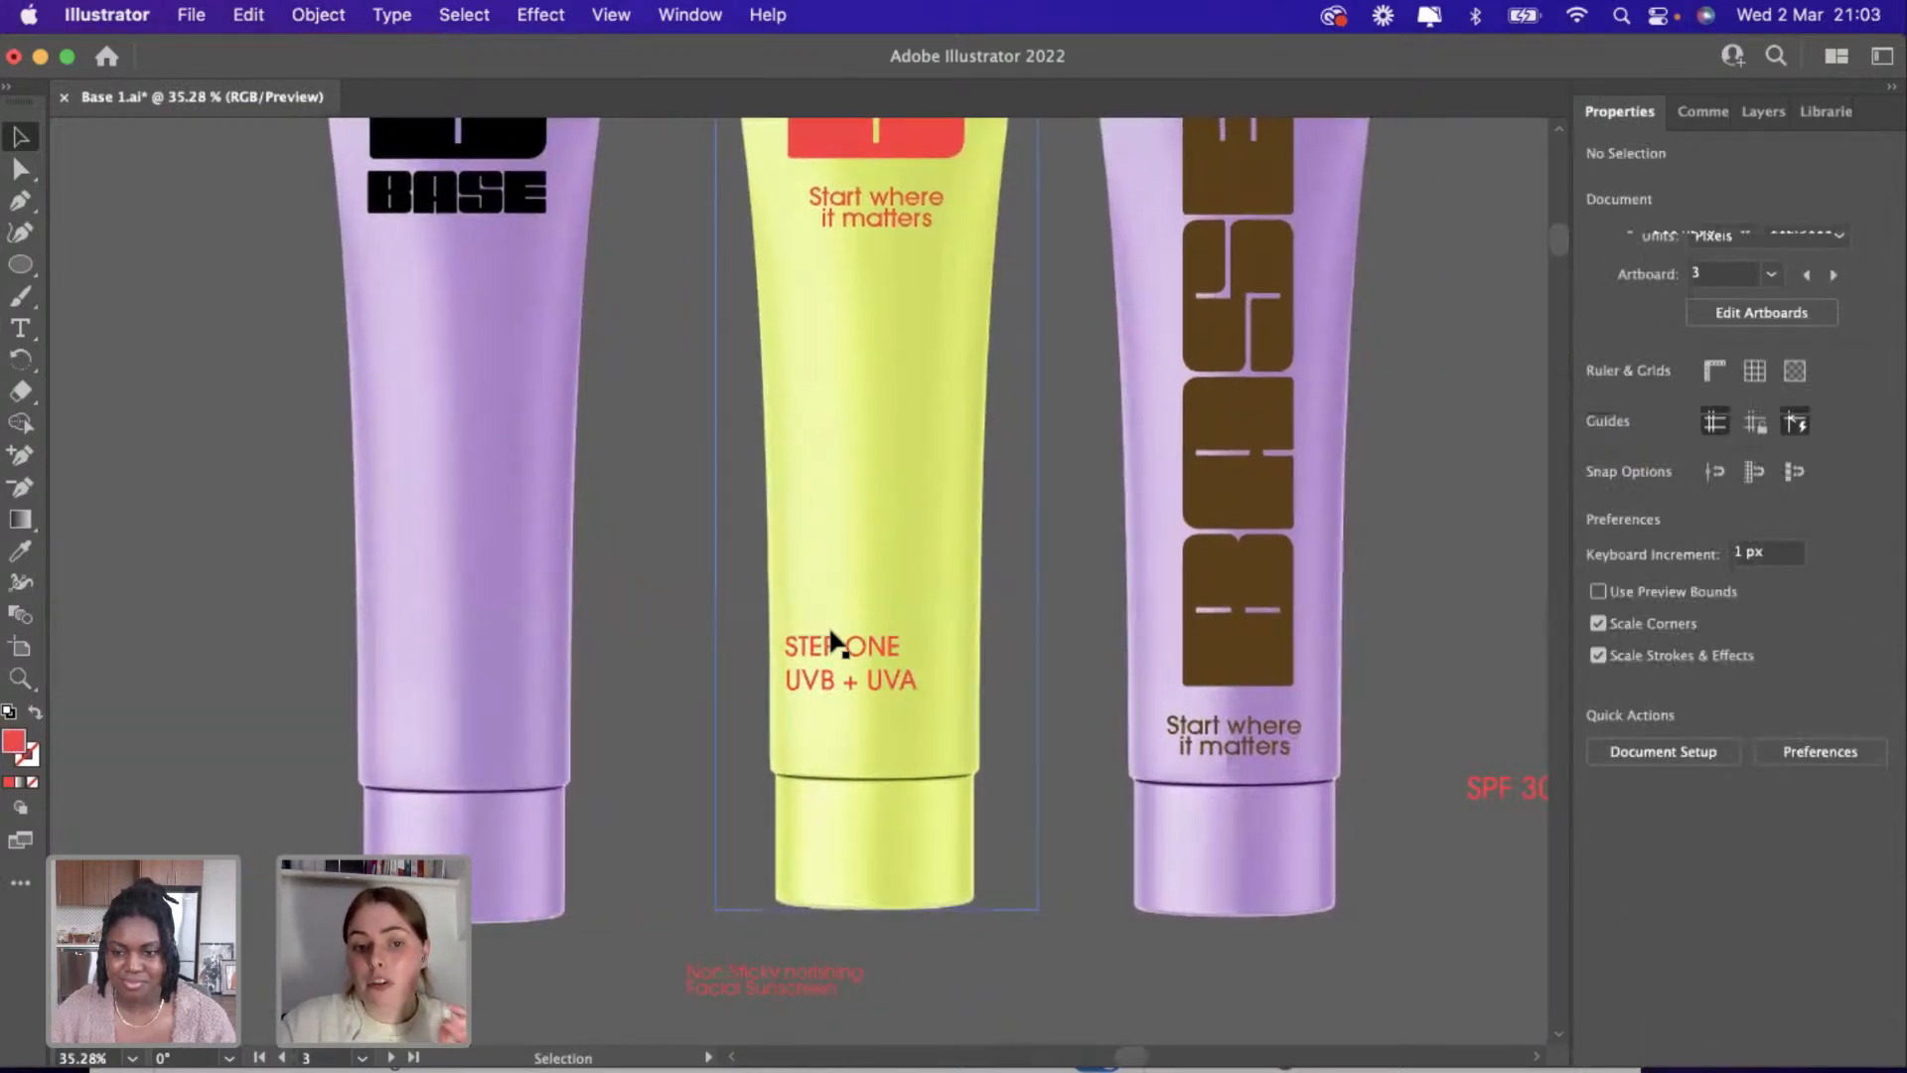
double_click(891, 643)
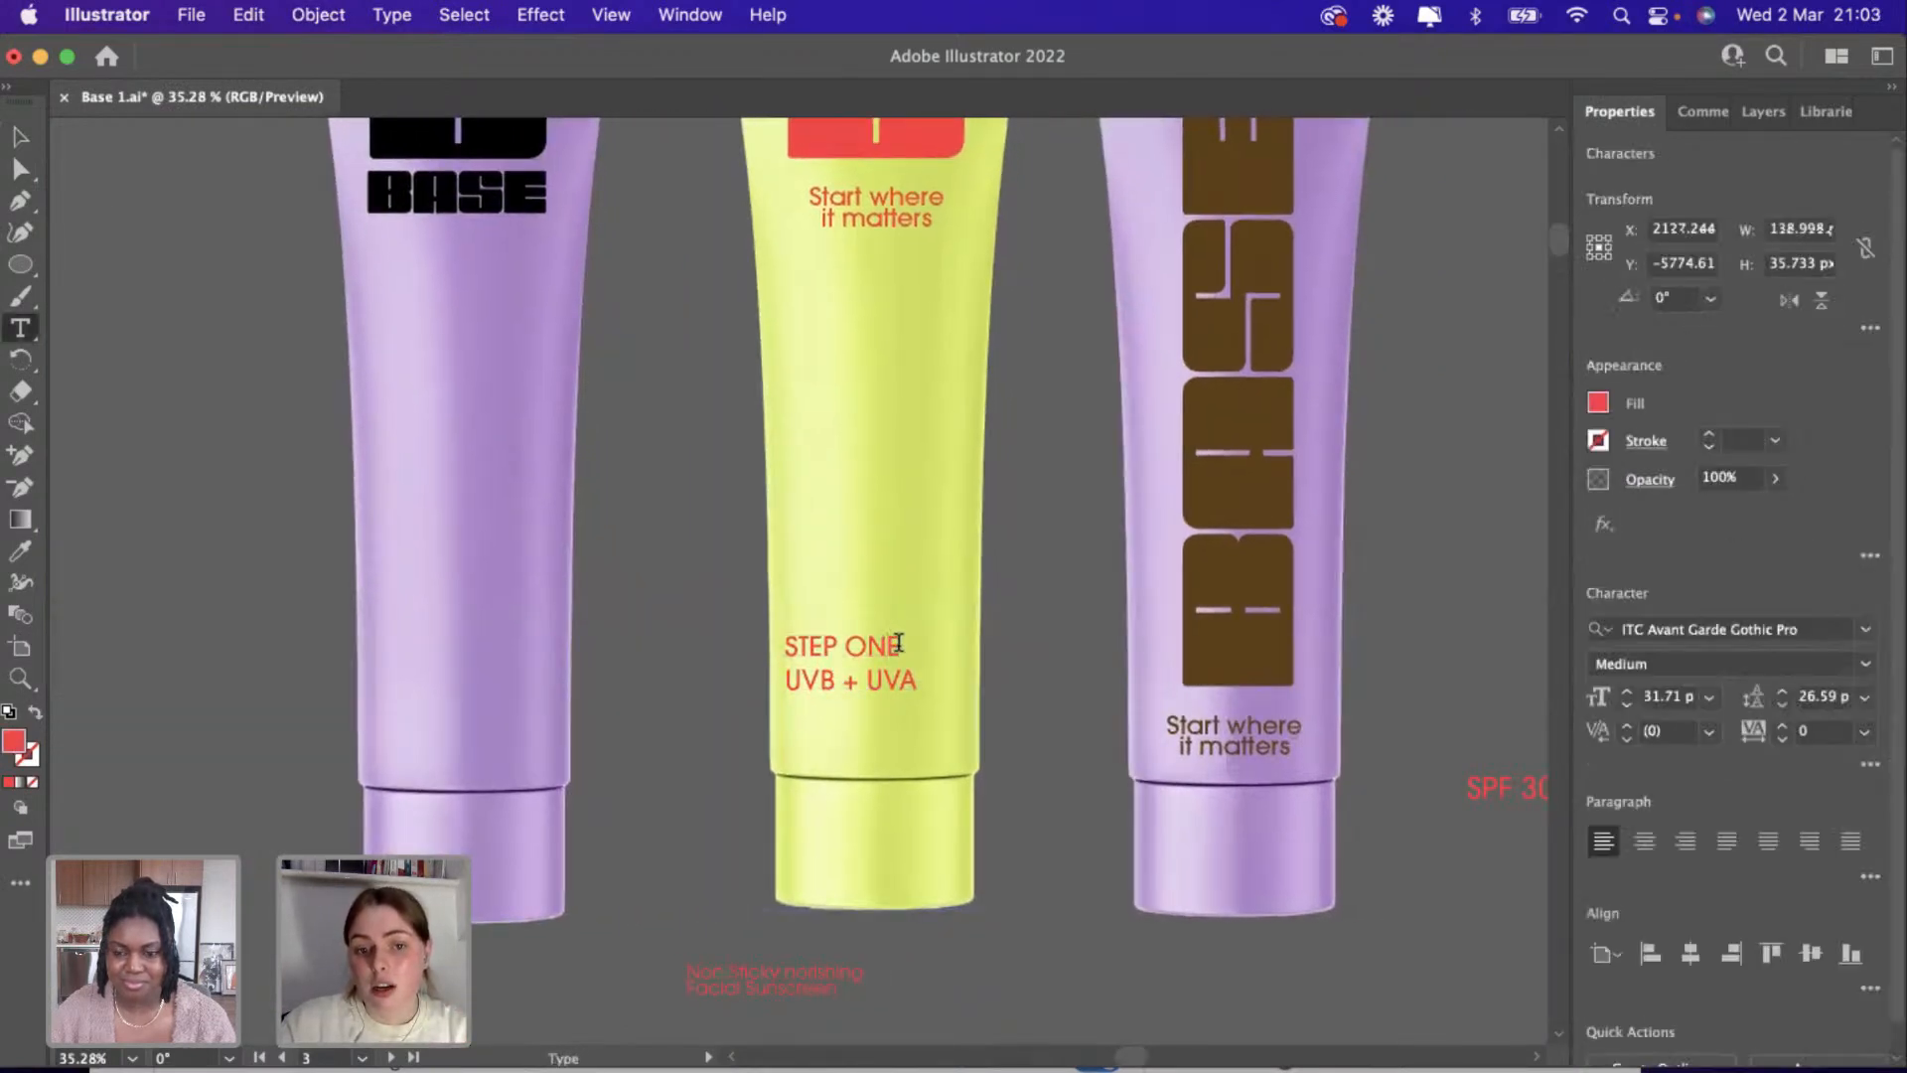
left_click_drag(900, 646, 652, 661)
left_click(649, 655)
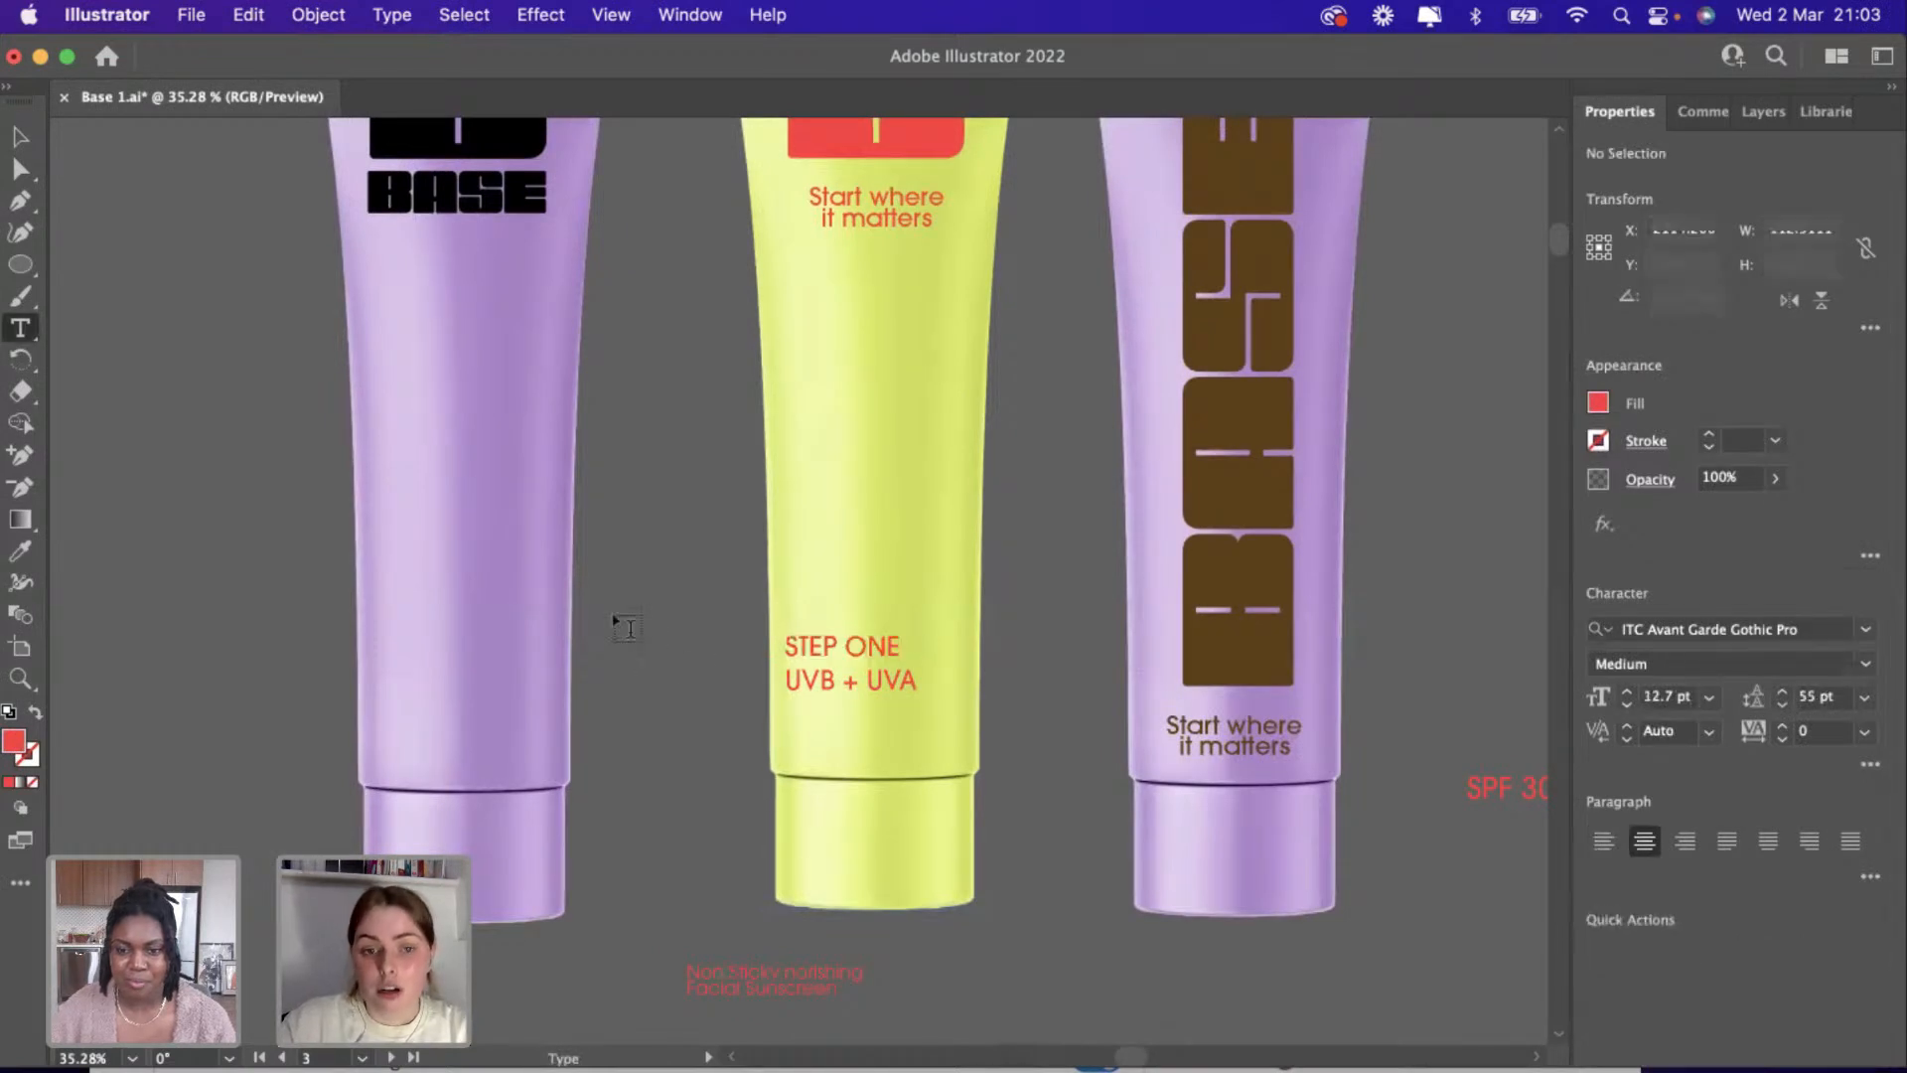
left_click(21, 138)
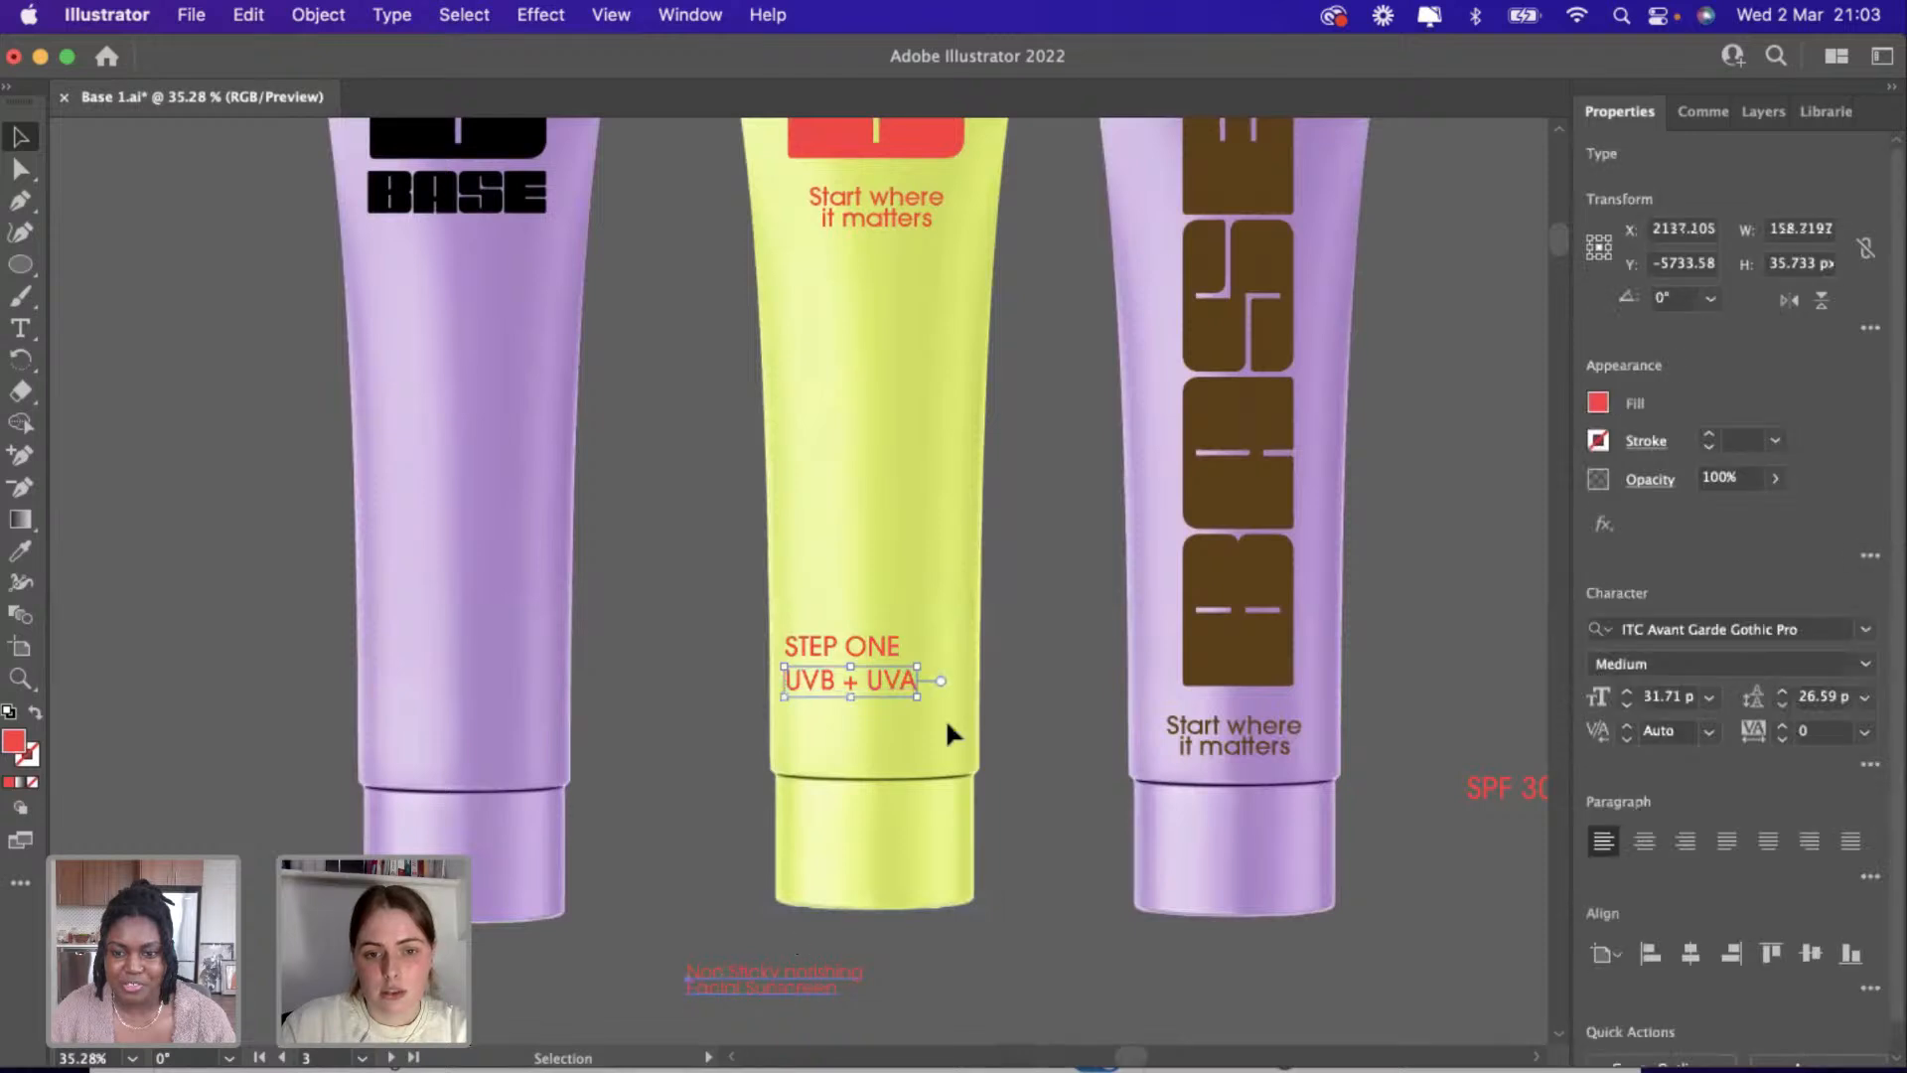
Move the Non Sticky norishing Facial Sunscreen text onto the yellow tube below UVB + UVA, and enlarge UVB + UVA to about 36.6 pt.
left_click_drag(769, 971, 894, 636)
scroll(907, 681, "up", 3)
left_click_drag(878, 749, 965, 693)
left_click_drag(969, 701, 1000, 709)
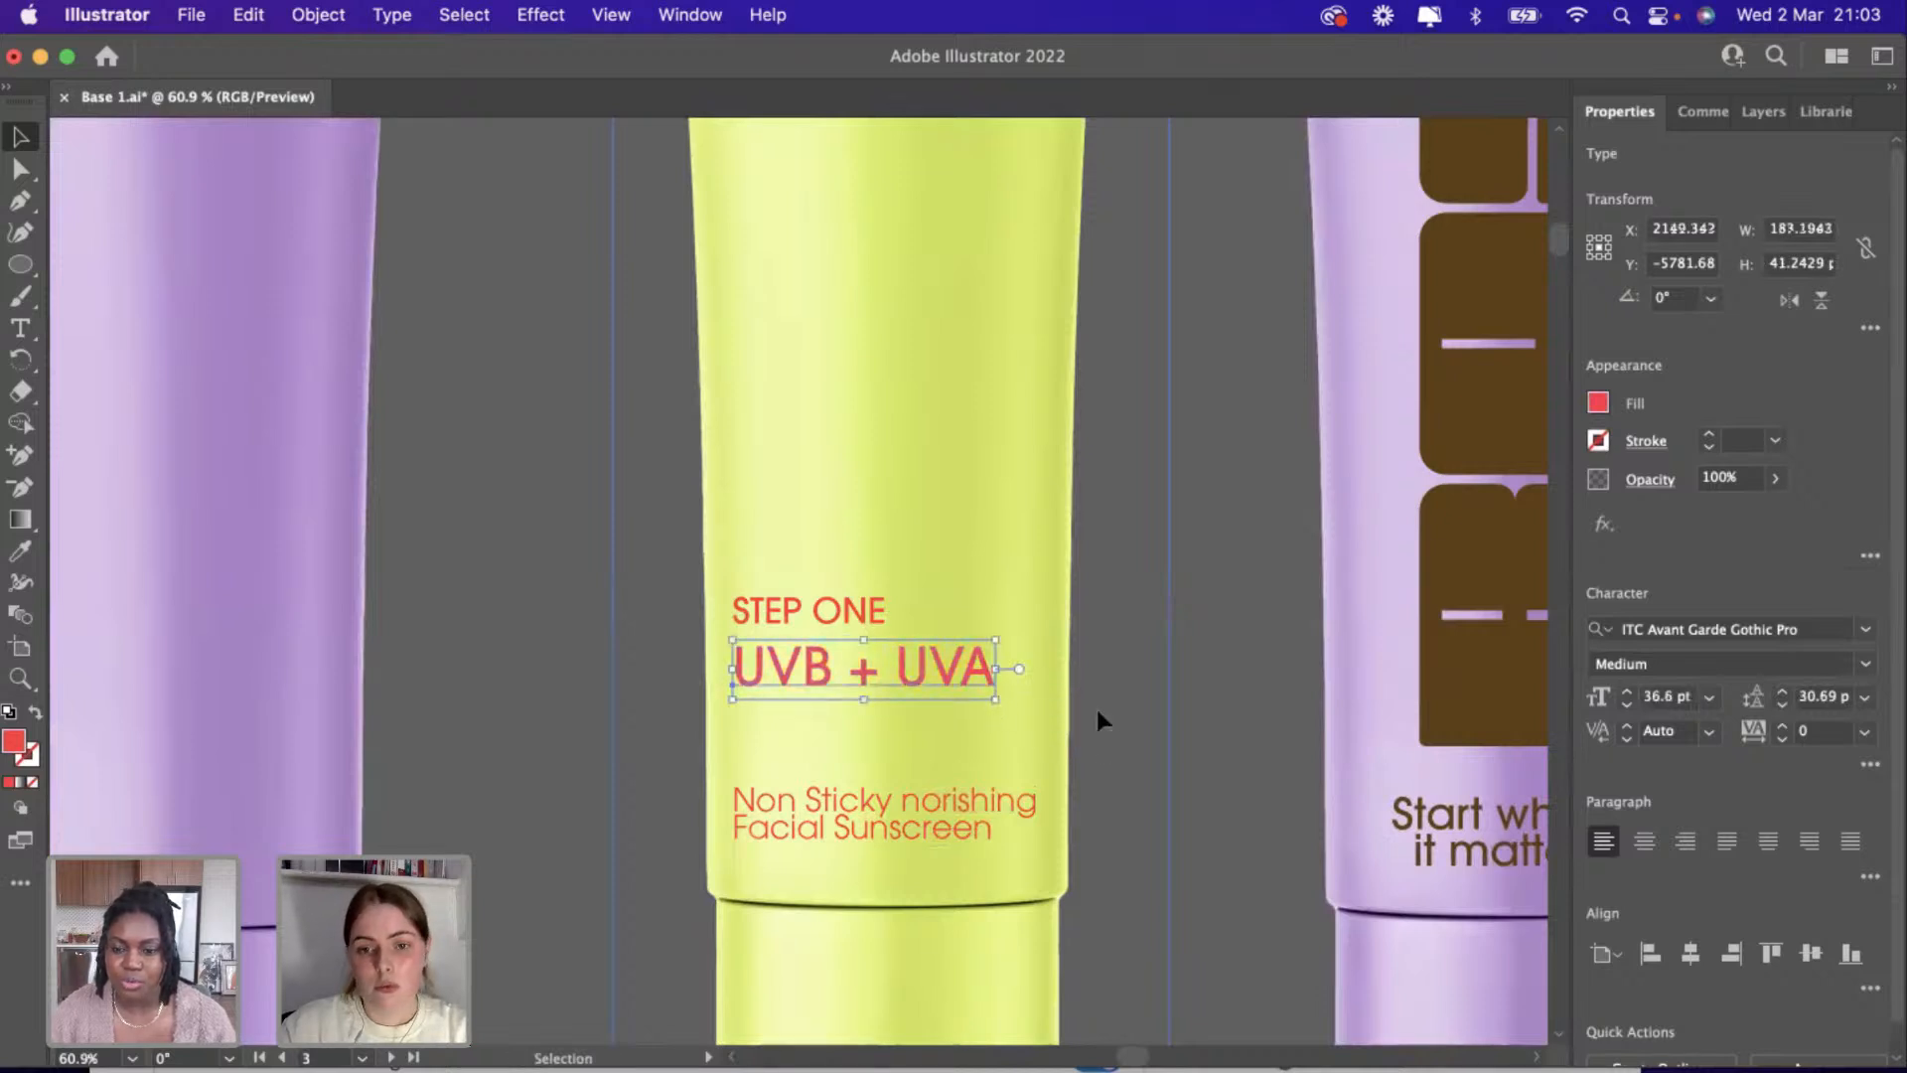
left_click(1204, 705)
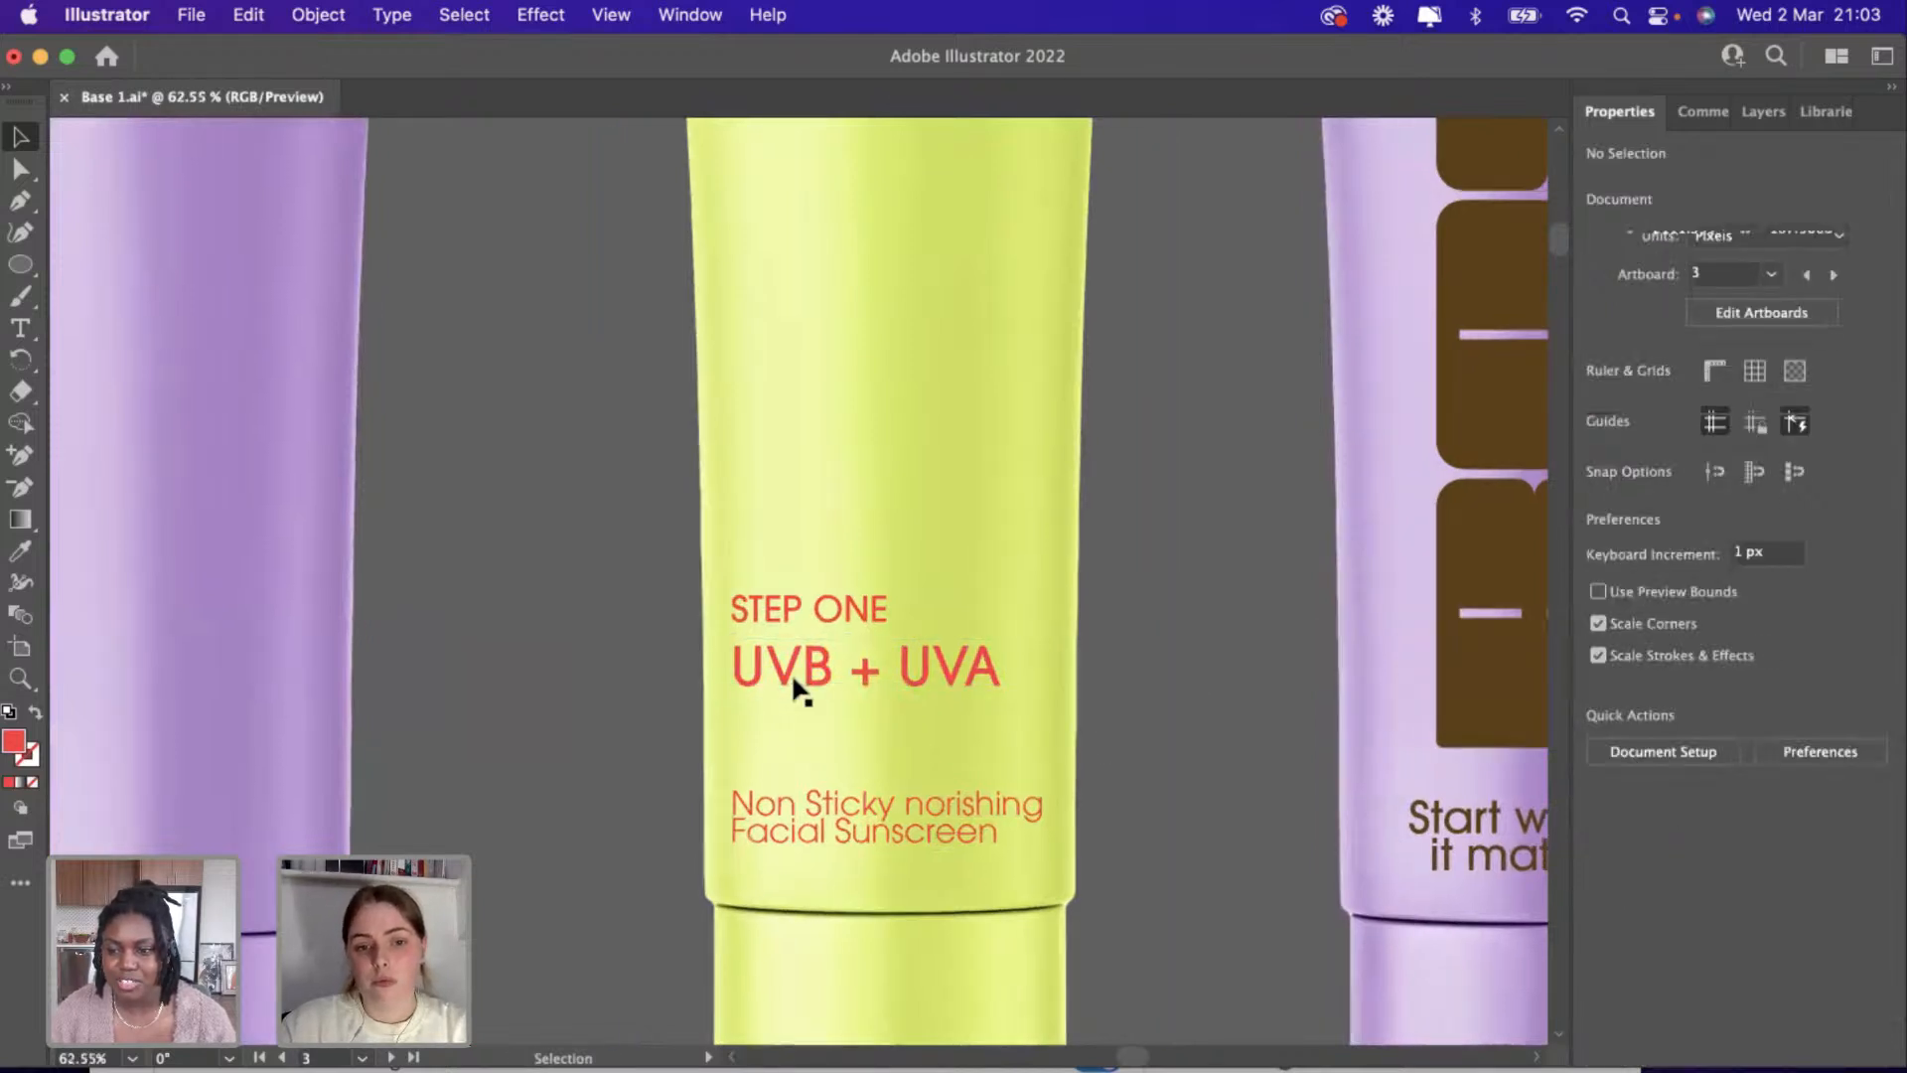
Set the UVB + UVA text to the Bold font style.
scroll(790, 635, "up", 5)
left_click_drag(779, 672, 779, 674)
left_click(402, 737)
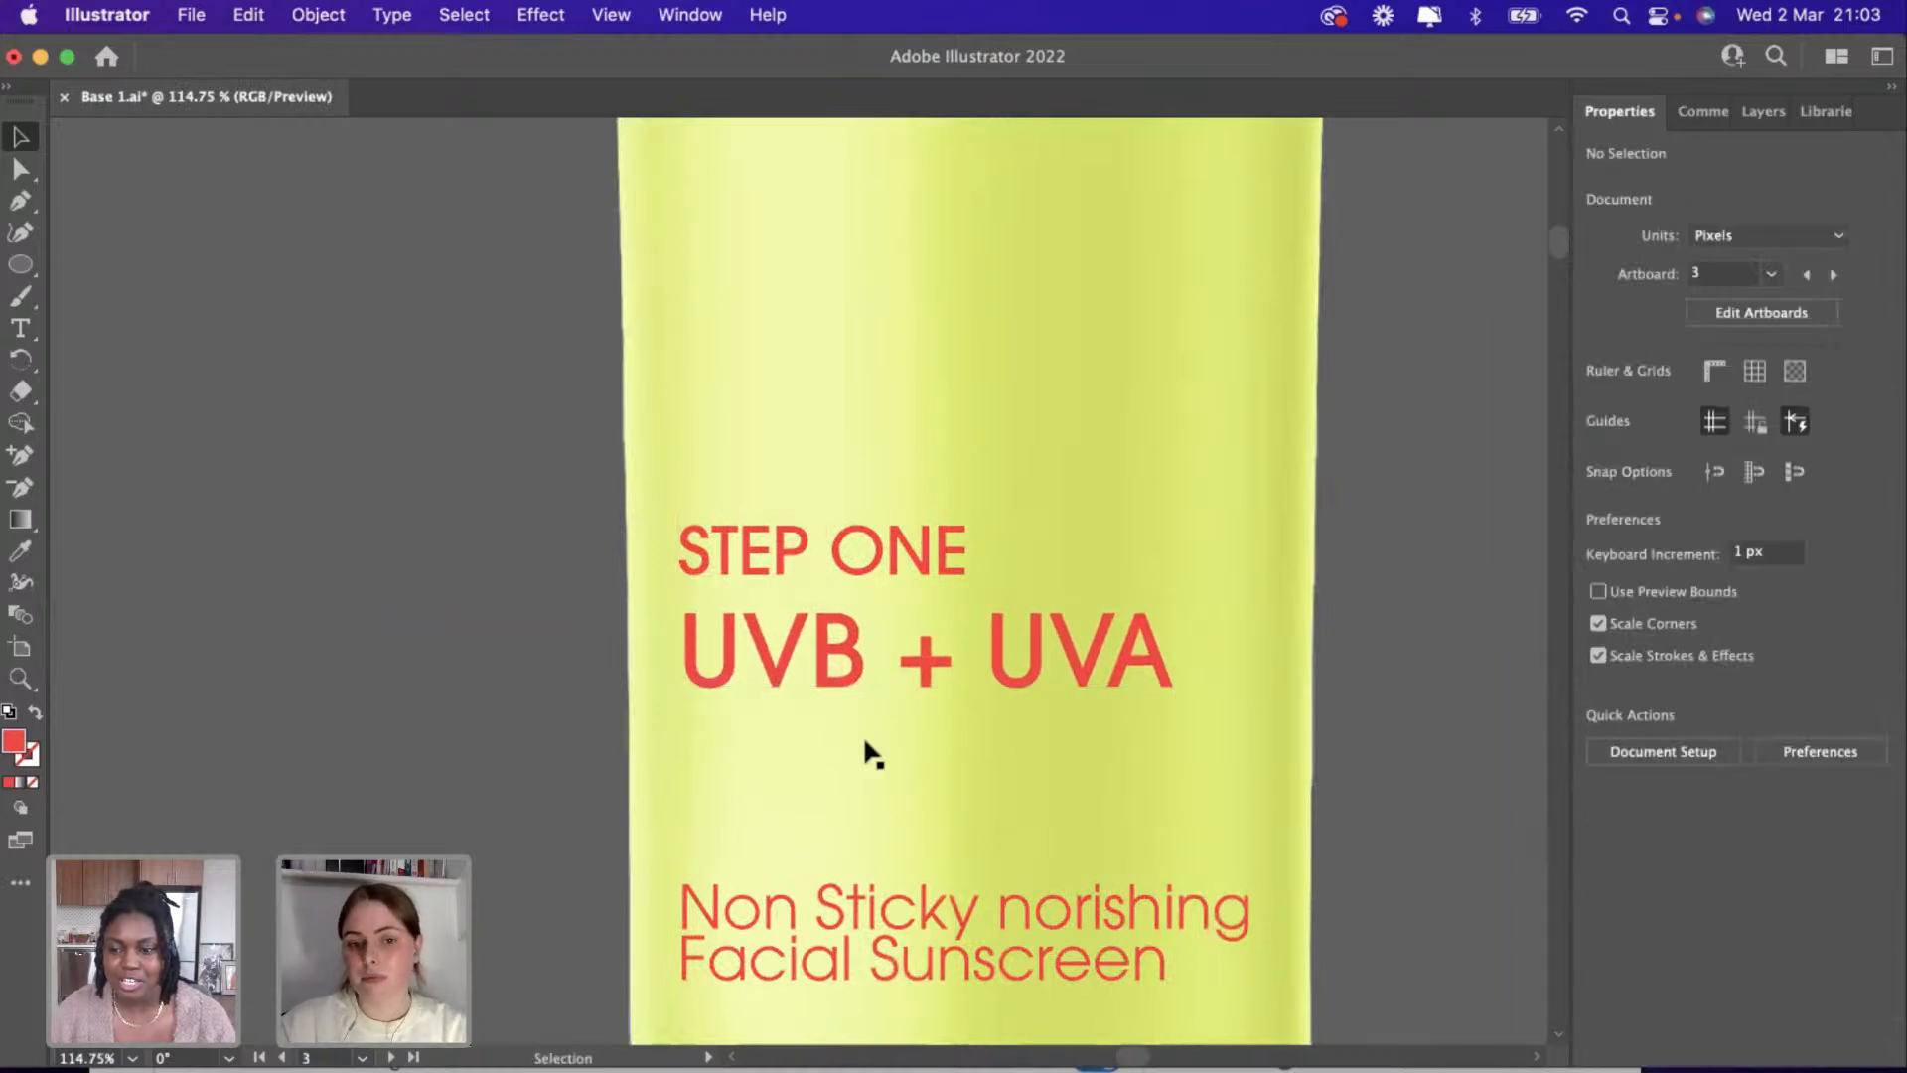
left_click(868, 653)
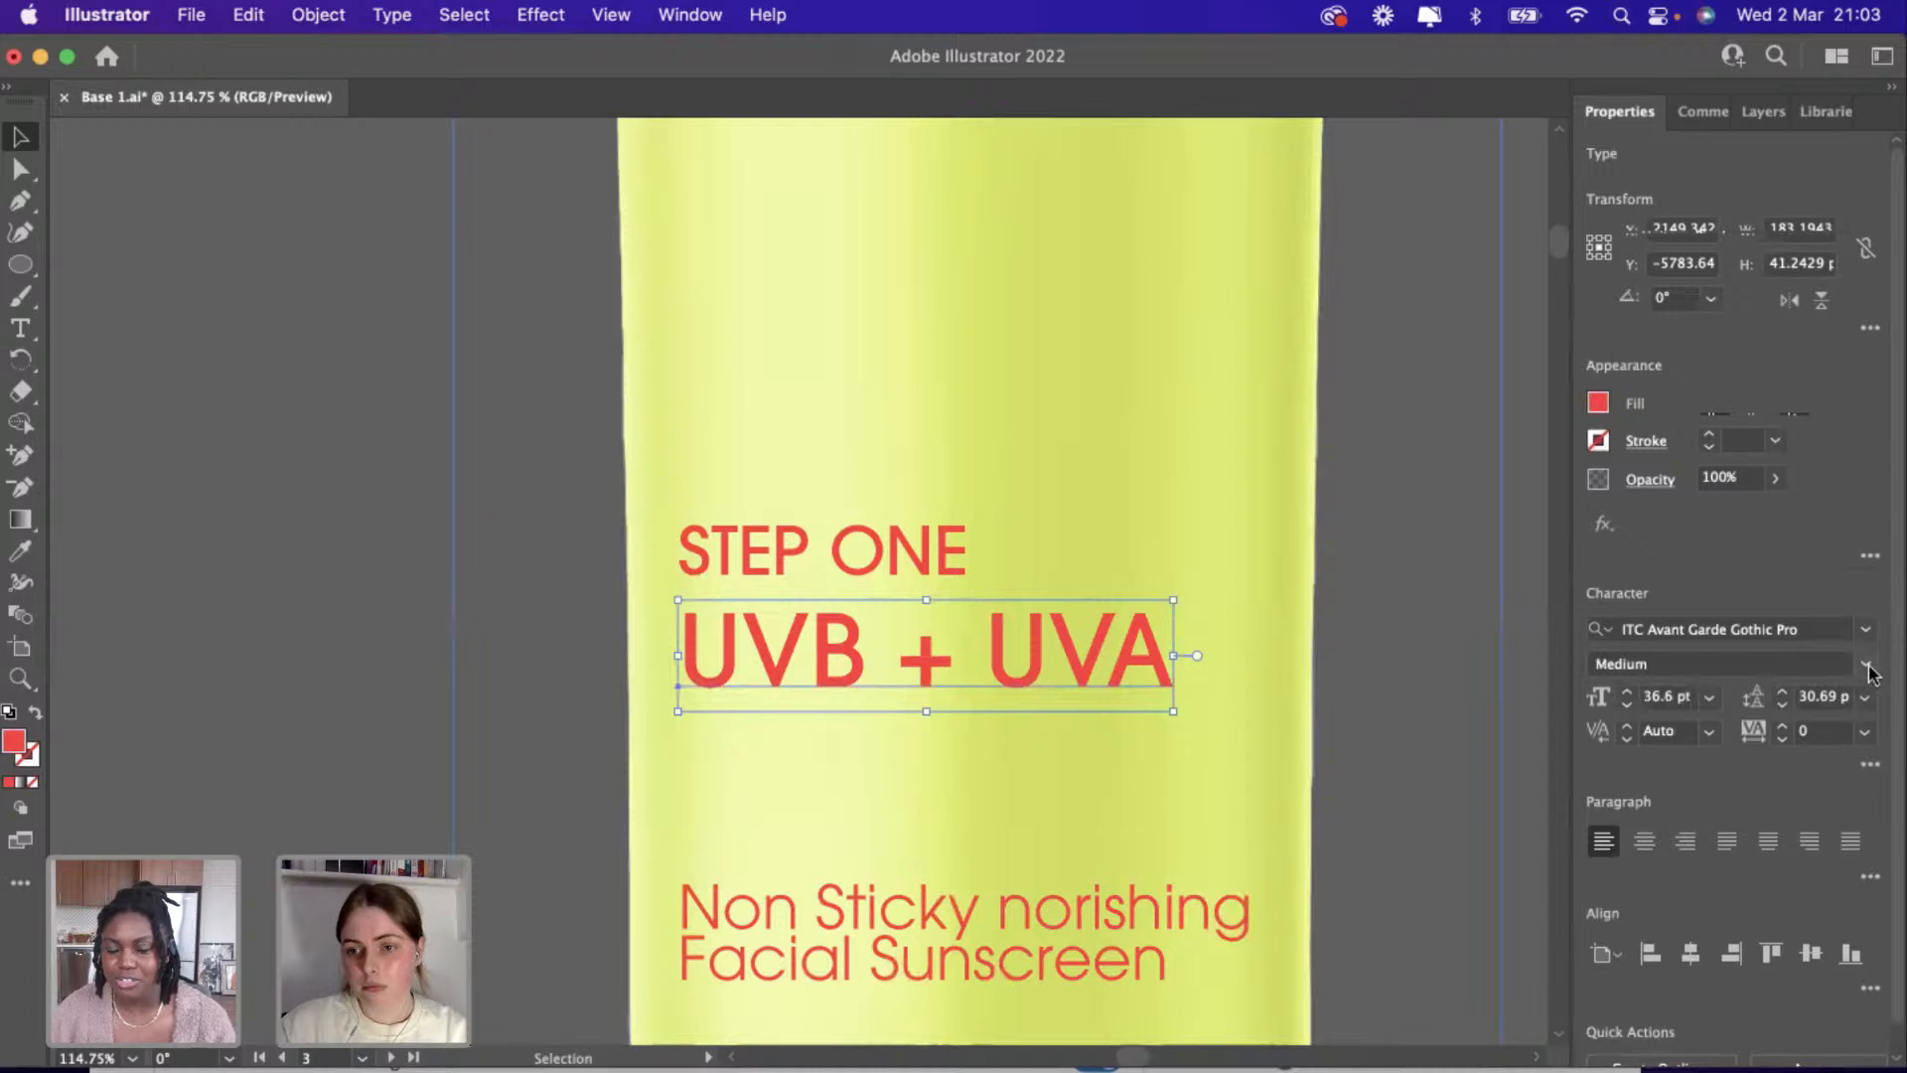
left_click(1868, 664)
left_click(1721, 750)
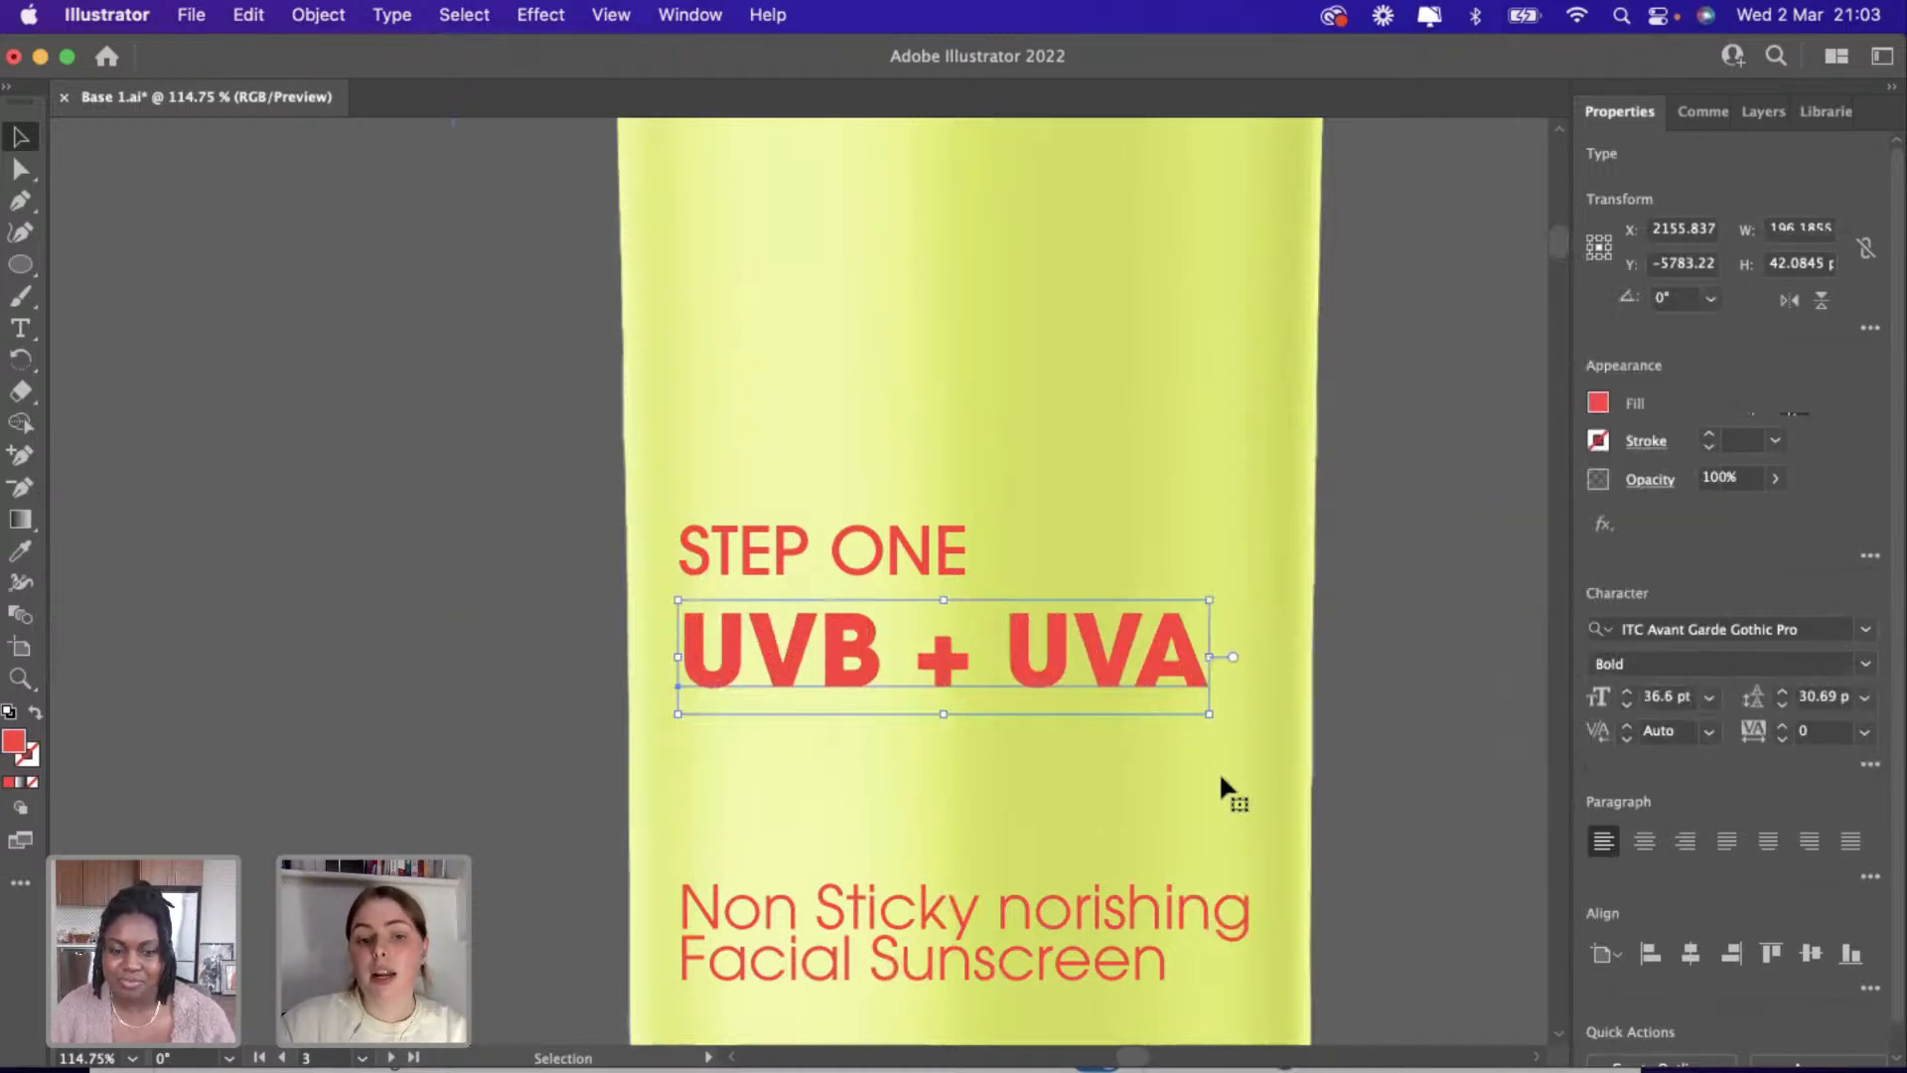
scroll(1219, 771, "down", 3)
left_click(585, 683)
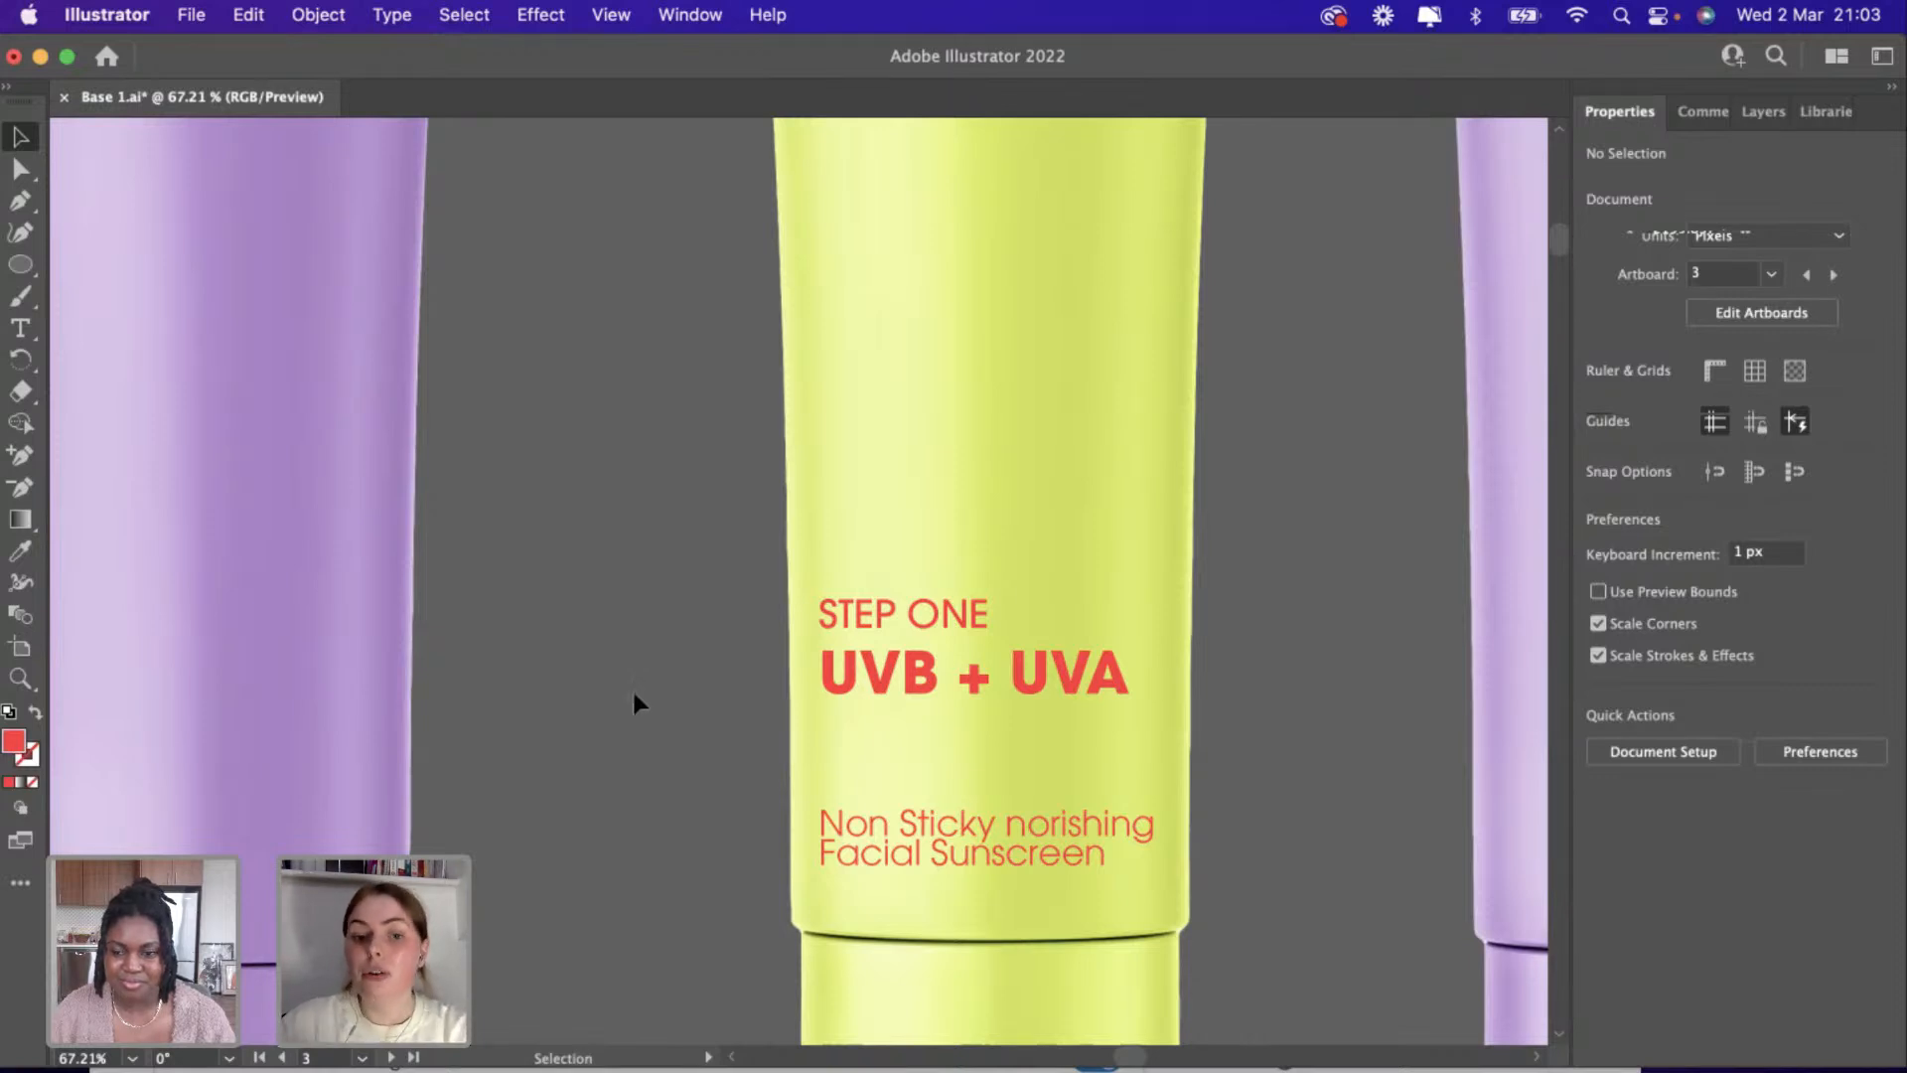
Move the Non Sticky norishing Facial Sunscreen text up, closer to UVB + UVA.
scroll(839, 794, "down", 2)
left_click_drag(857, 787, 856, 765)
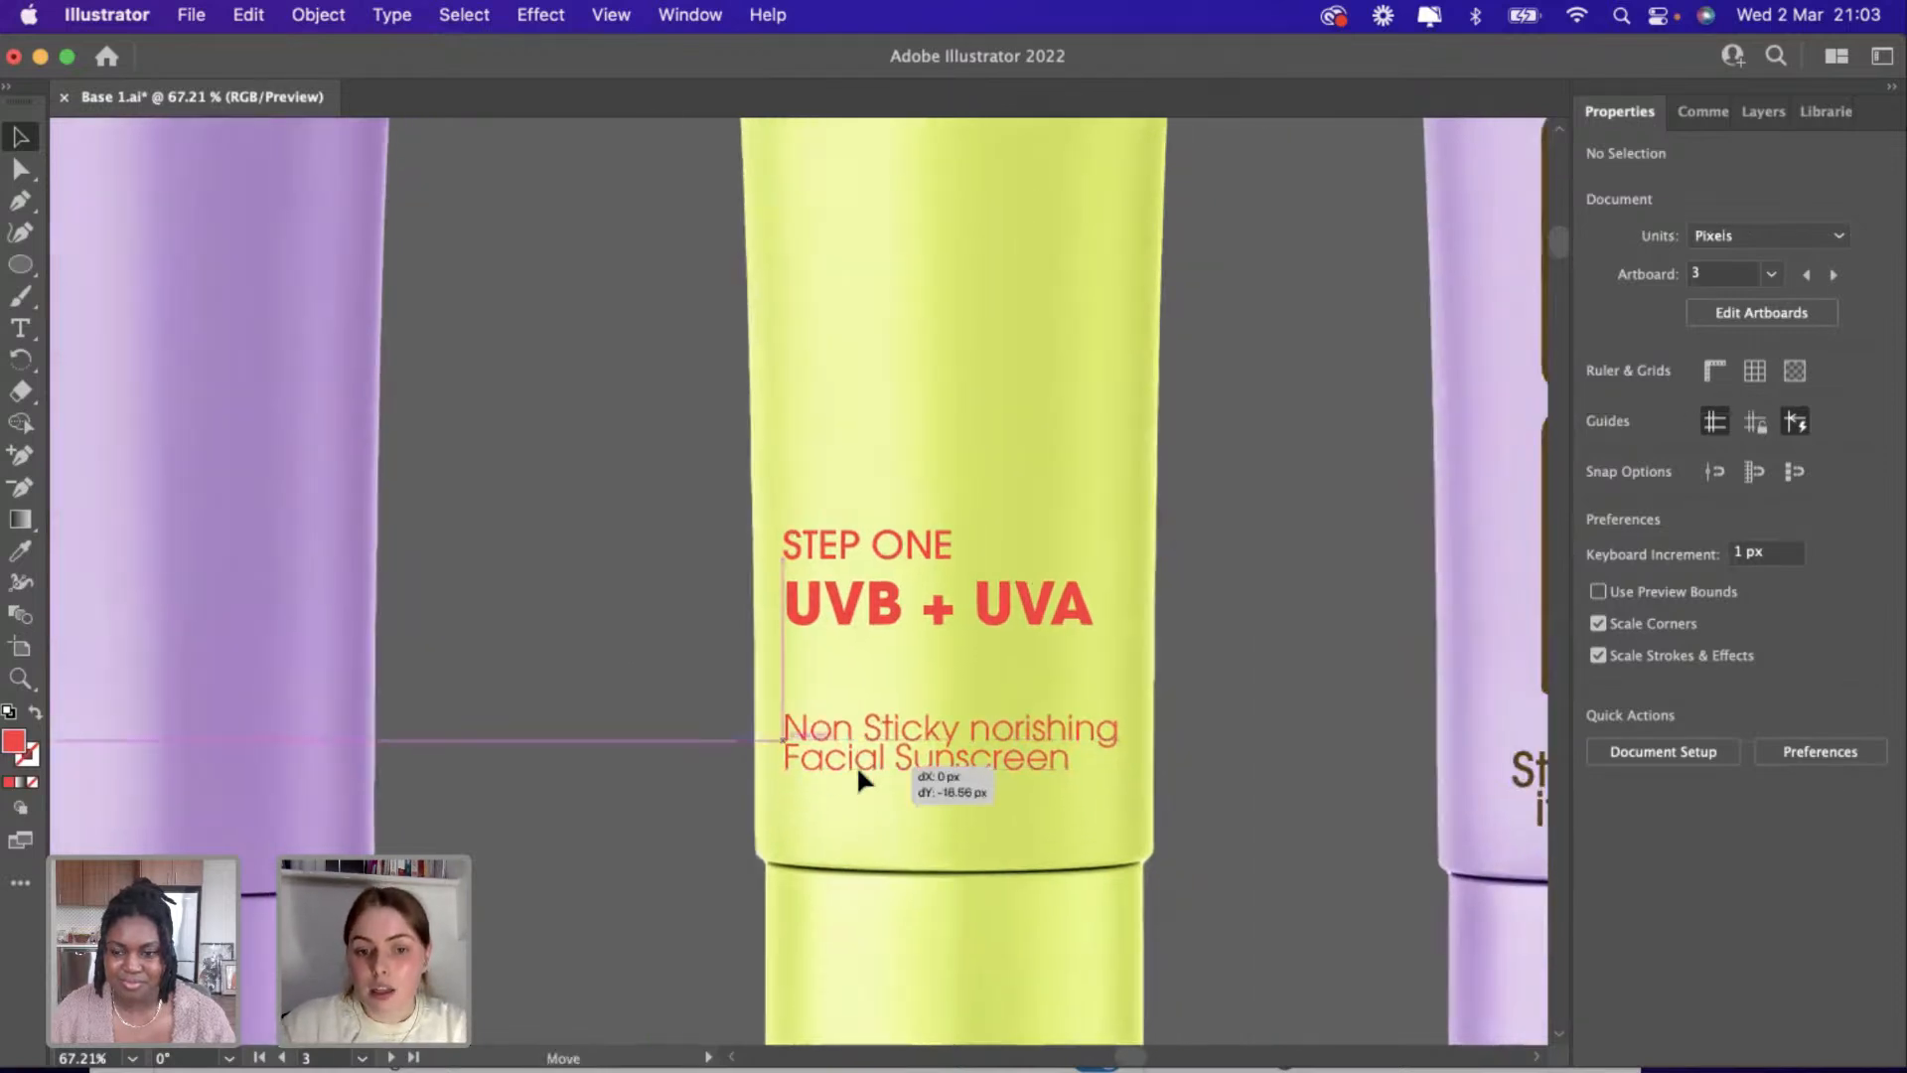
left_click(1867, 665)
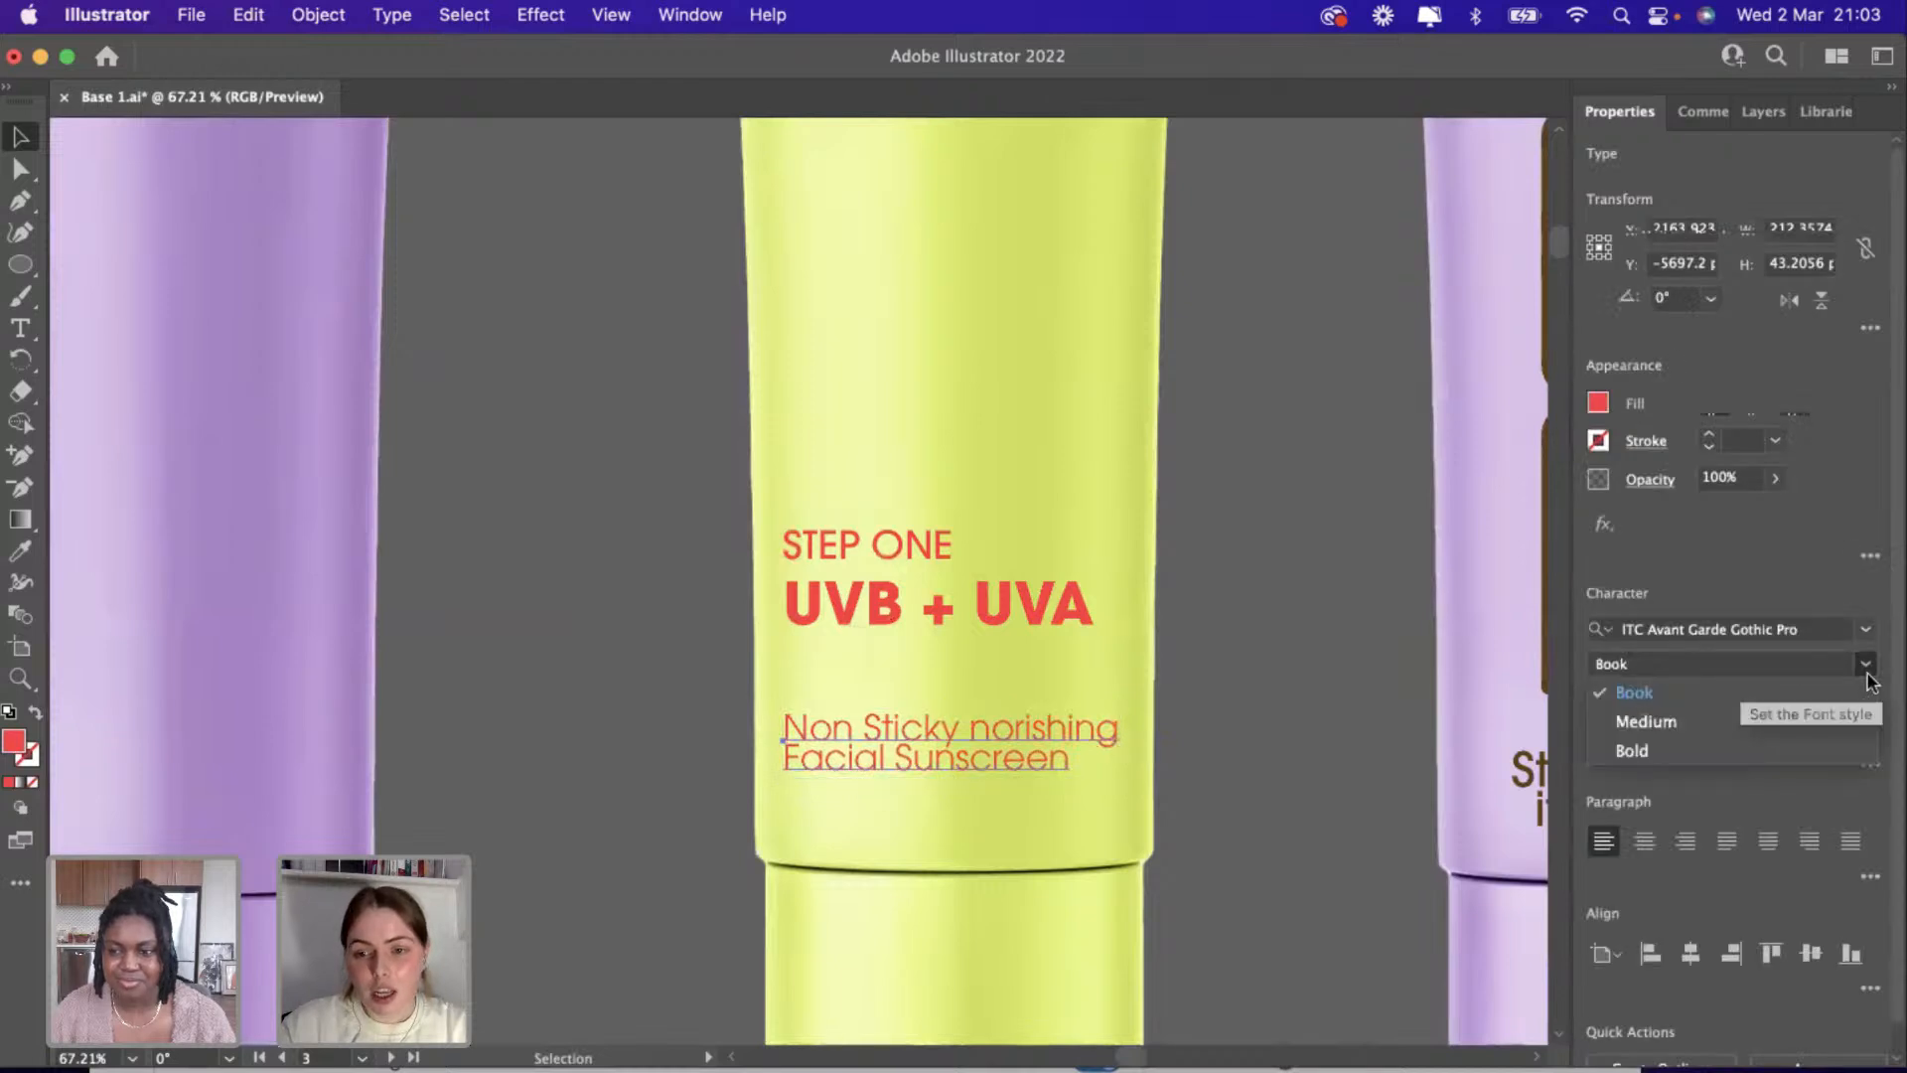
left_click(955, 792)
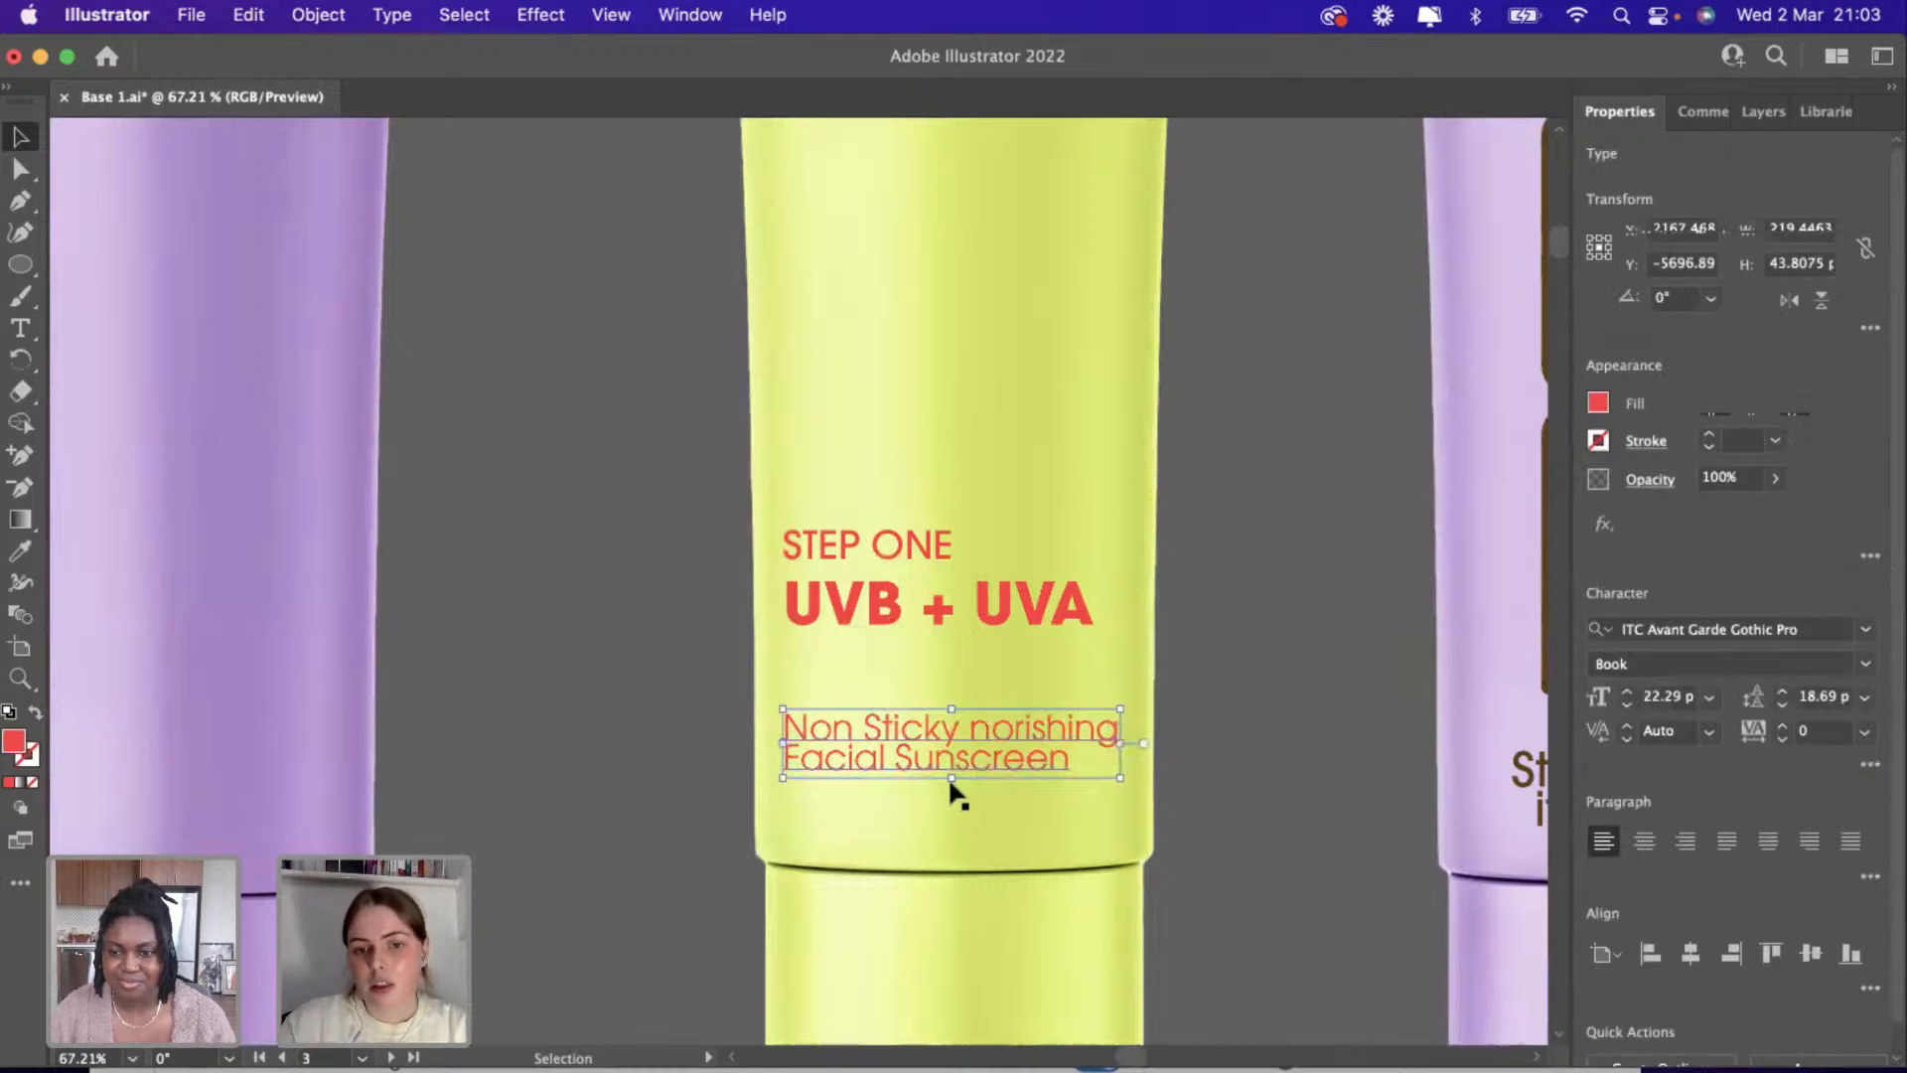
left_click(1206, 807)
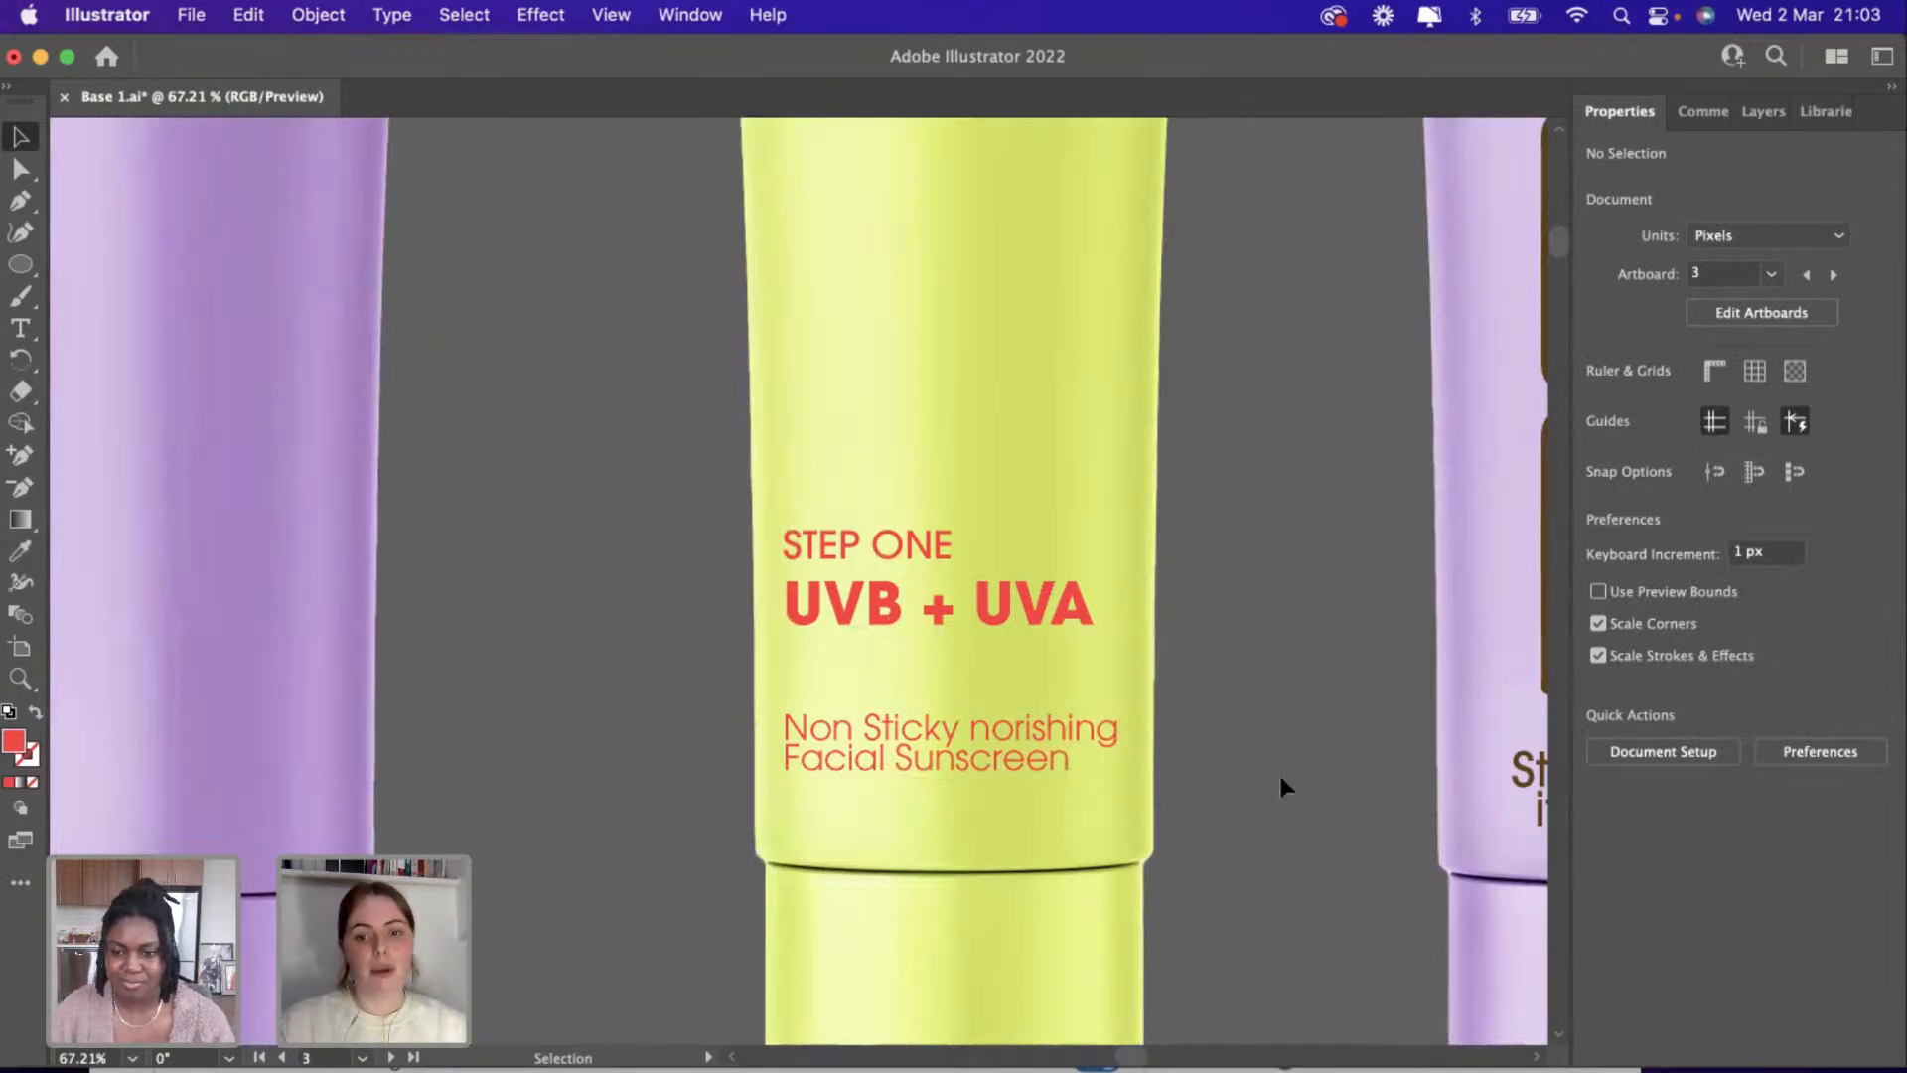
Nudge the Non Sticky norishing Facial Sunscreen text about 10 px further up and deselect it.
scroll(1282, 784, "down", 5)
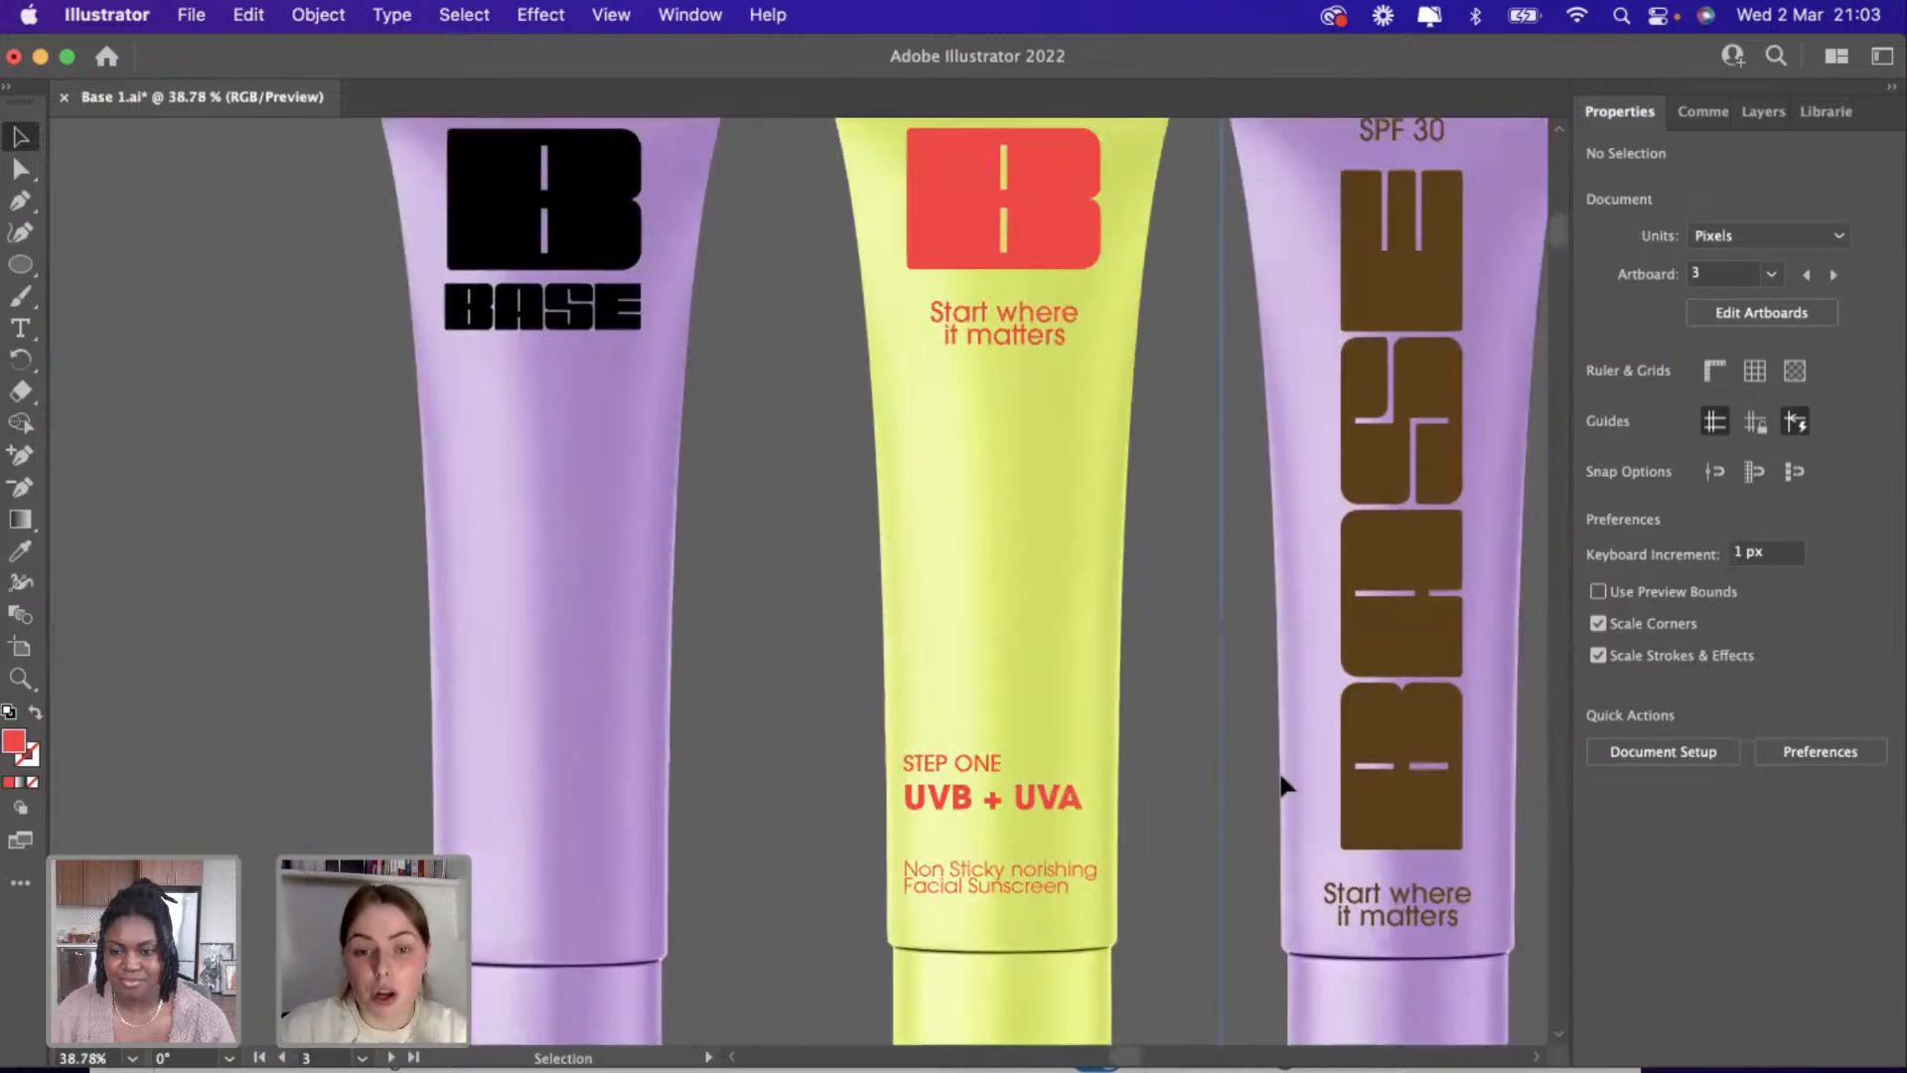
scroll(1270, 803, "down", 3)
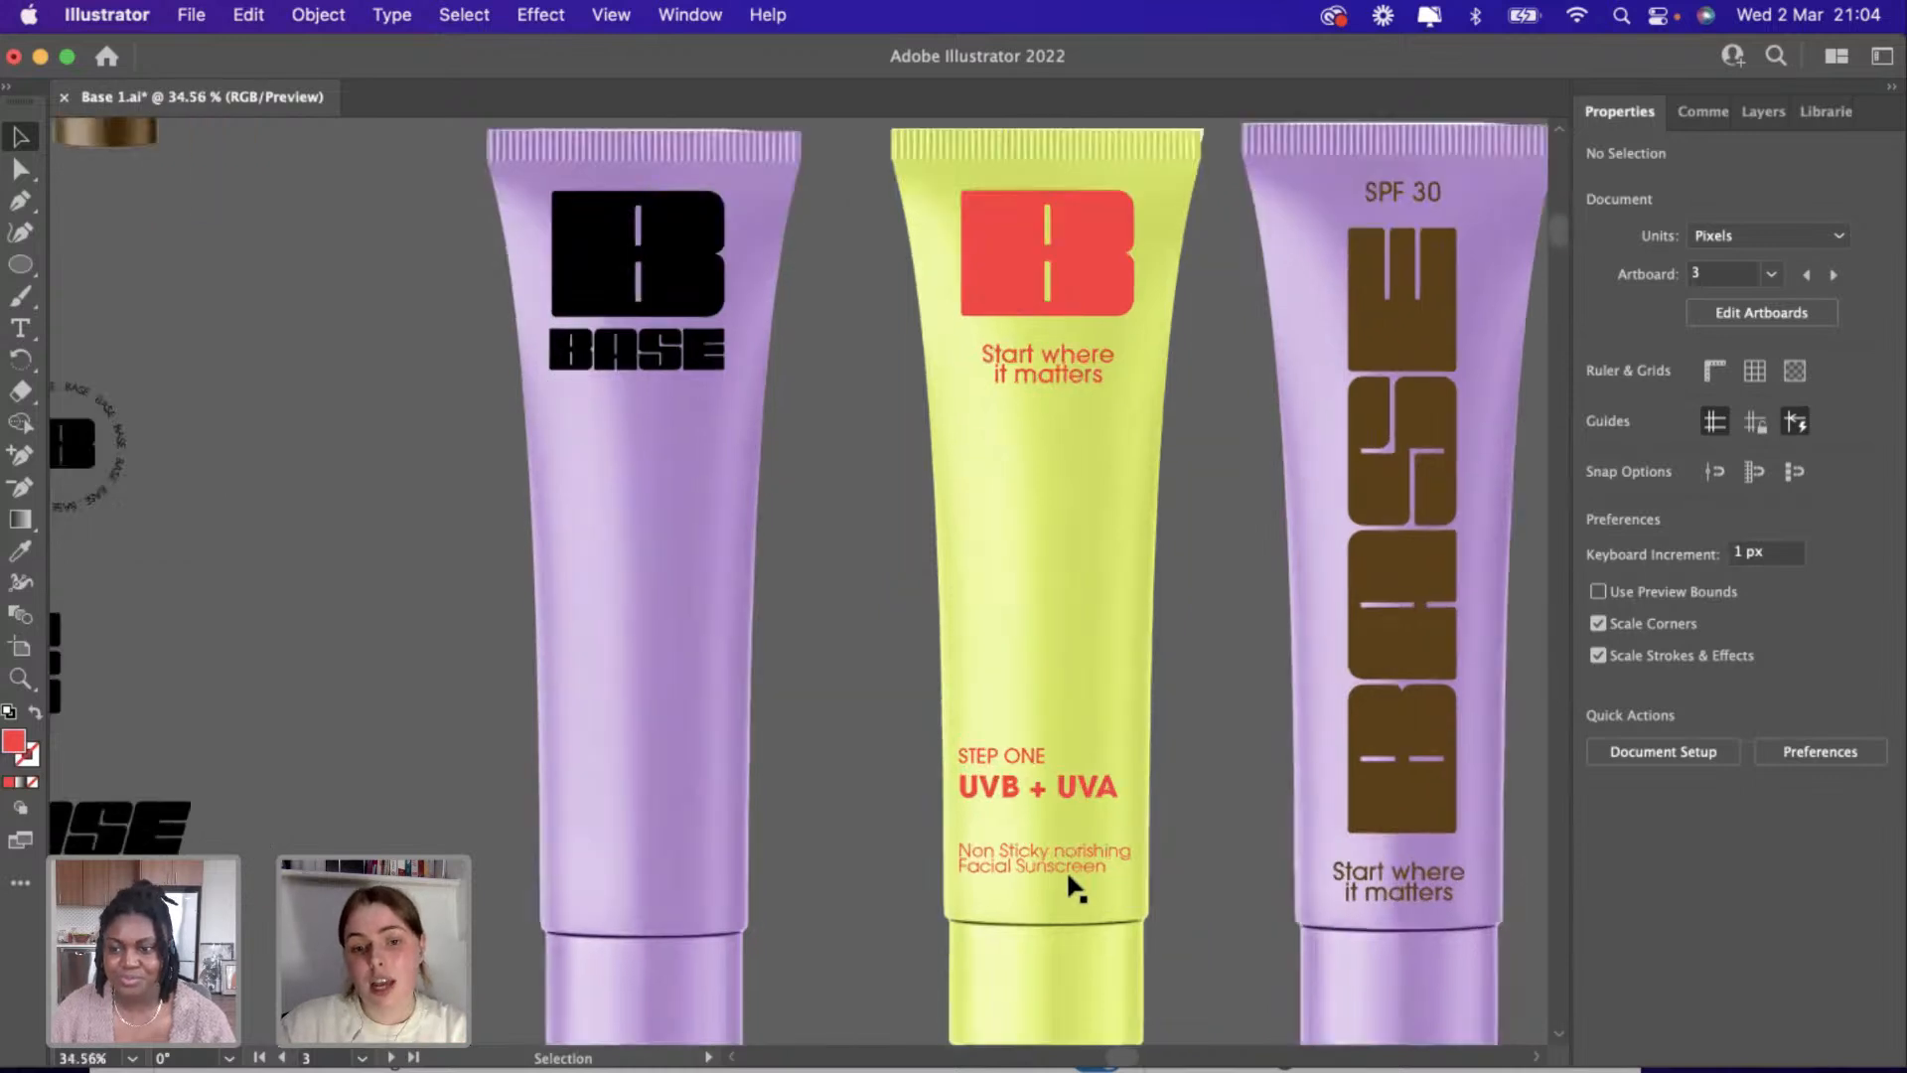
scroll(1065, 868, "up", 2)
left_click_drag(1053, 868, 1056, 864)
left_click(1225, 755)
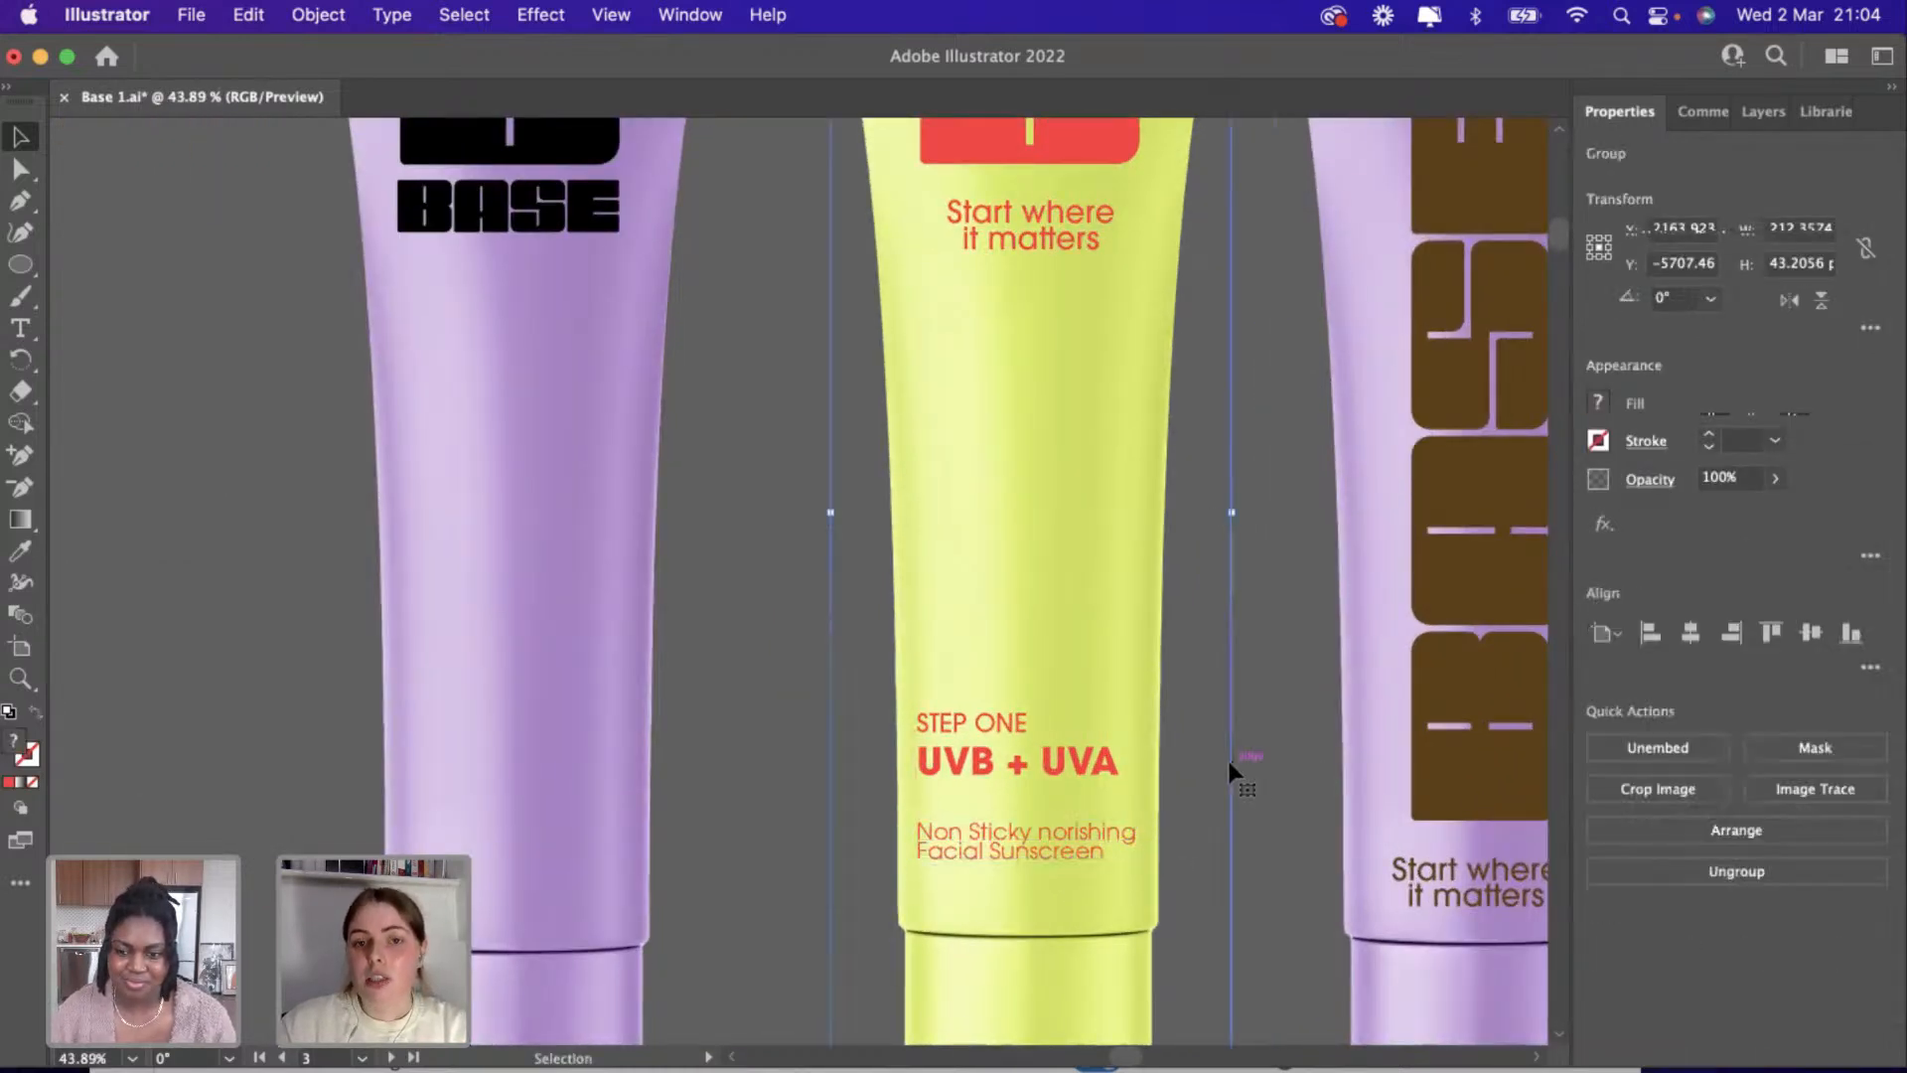
scroll(1226, 755, "down", 2)
left_click(980, 800)
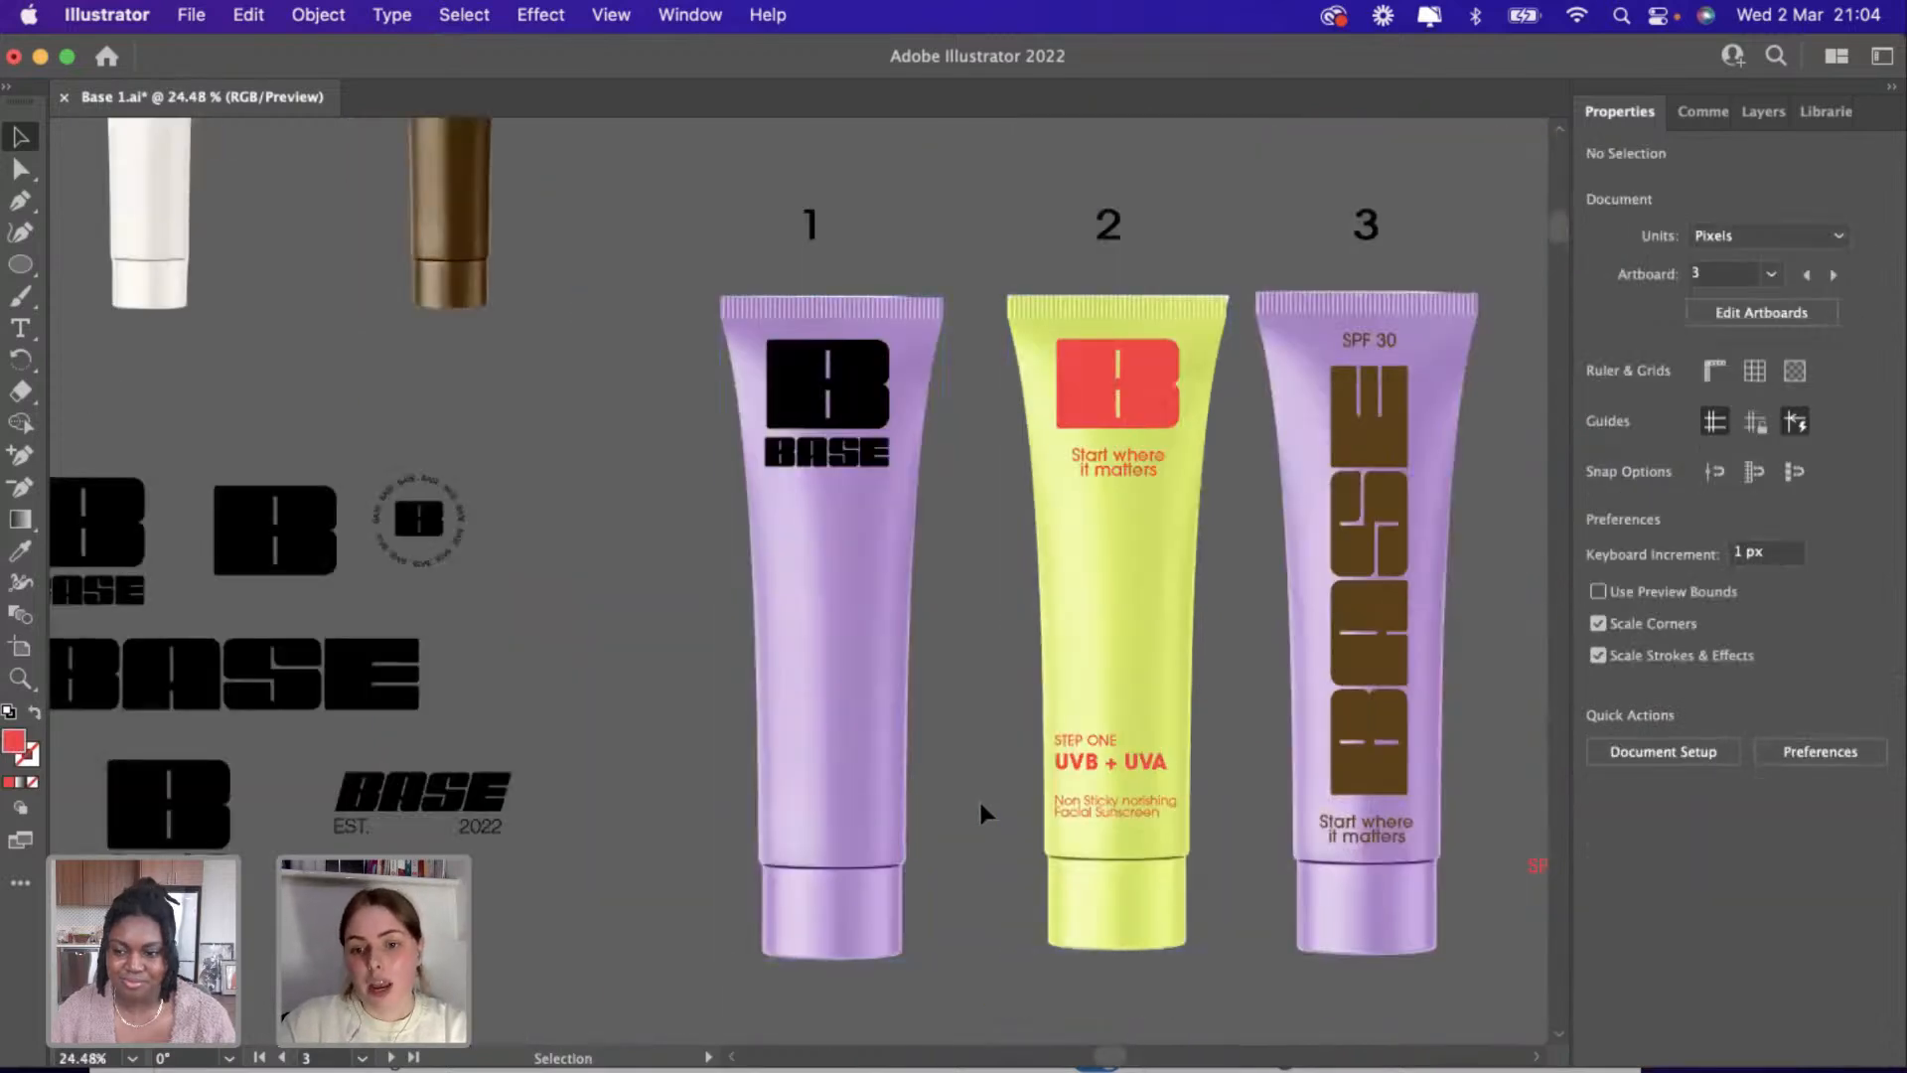
Place the red SPF 30 text under the Start where it matters tagline on the yellow tube and make it Bold.
scroll(979, 797, "right", 2)
left_click_drag(1035, 744, 1062, 391)
scroll(990, 689, "up", 1)
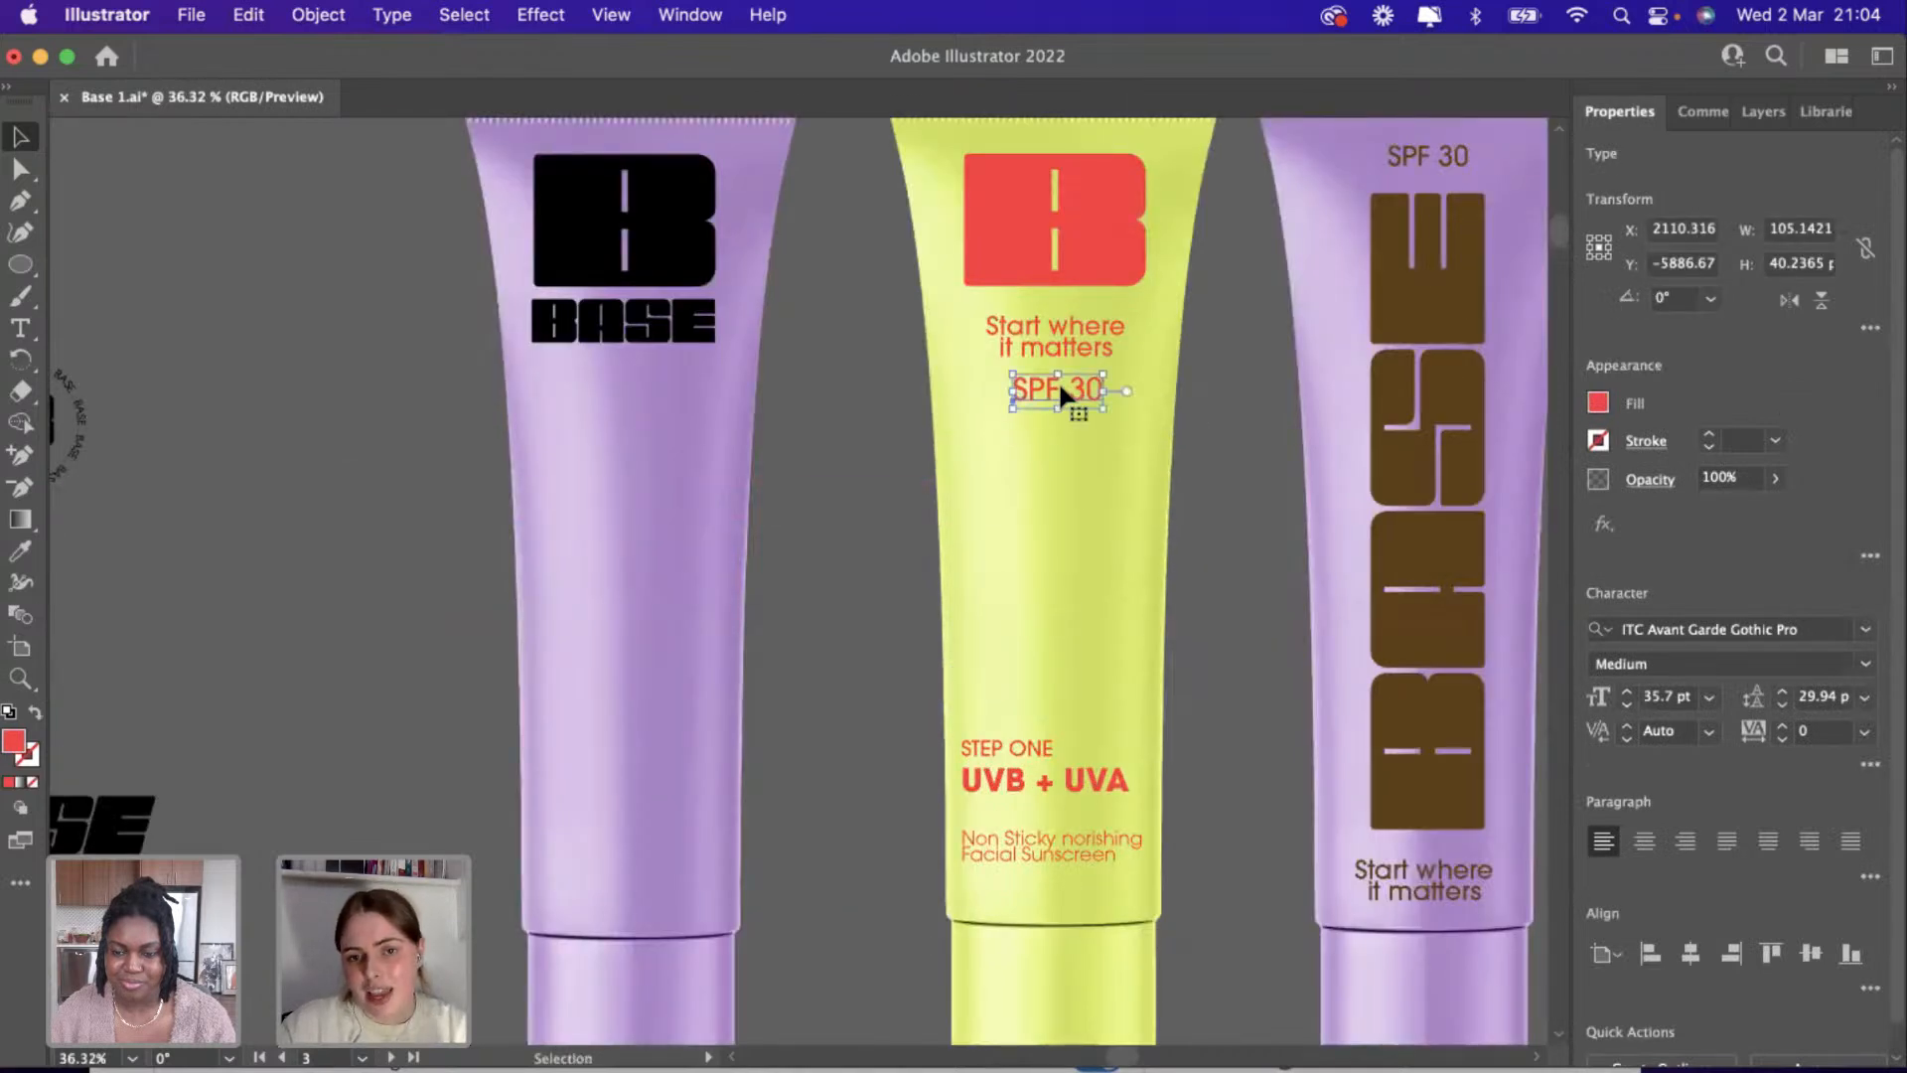
left_click(1867, 663)
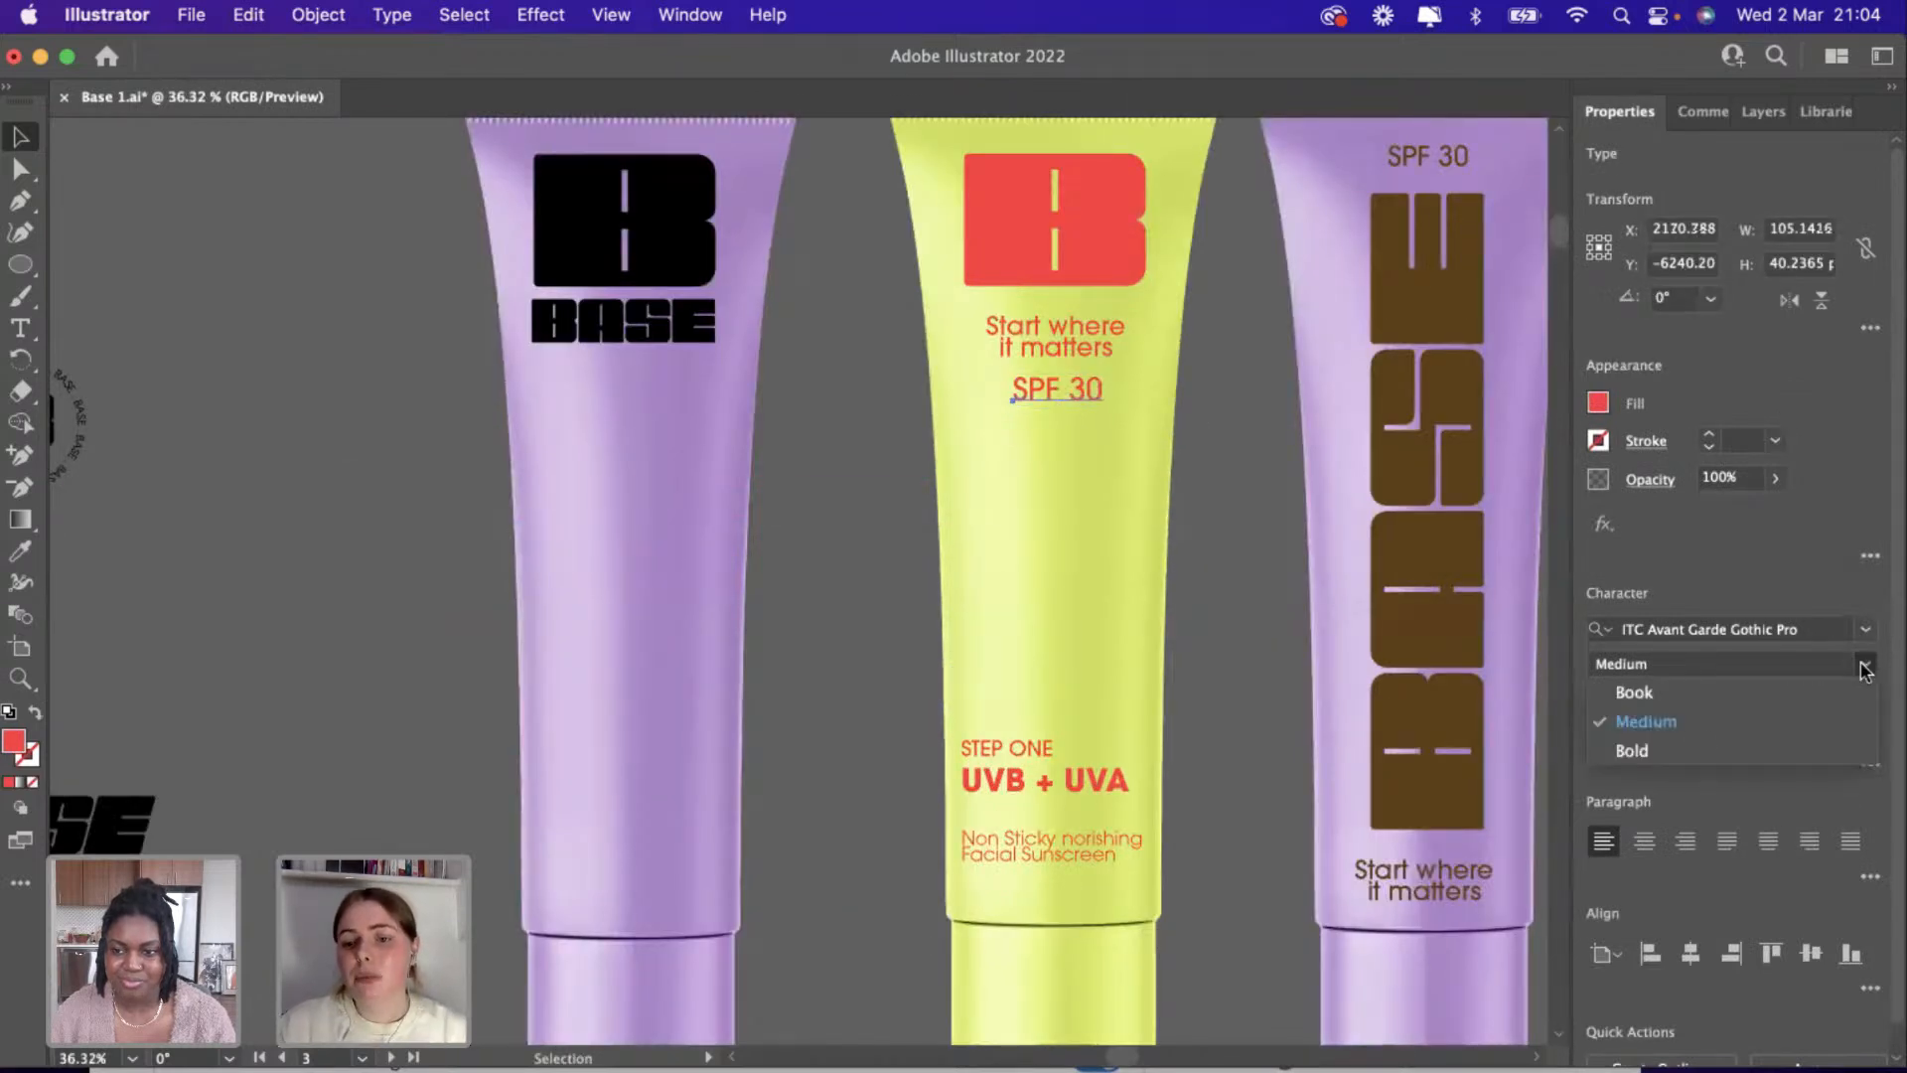
left_click(1689, 753)
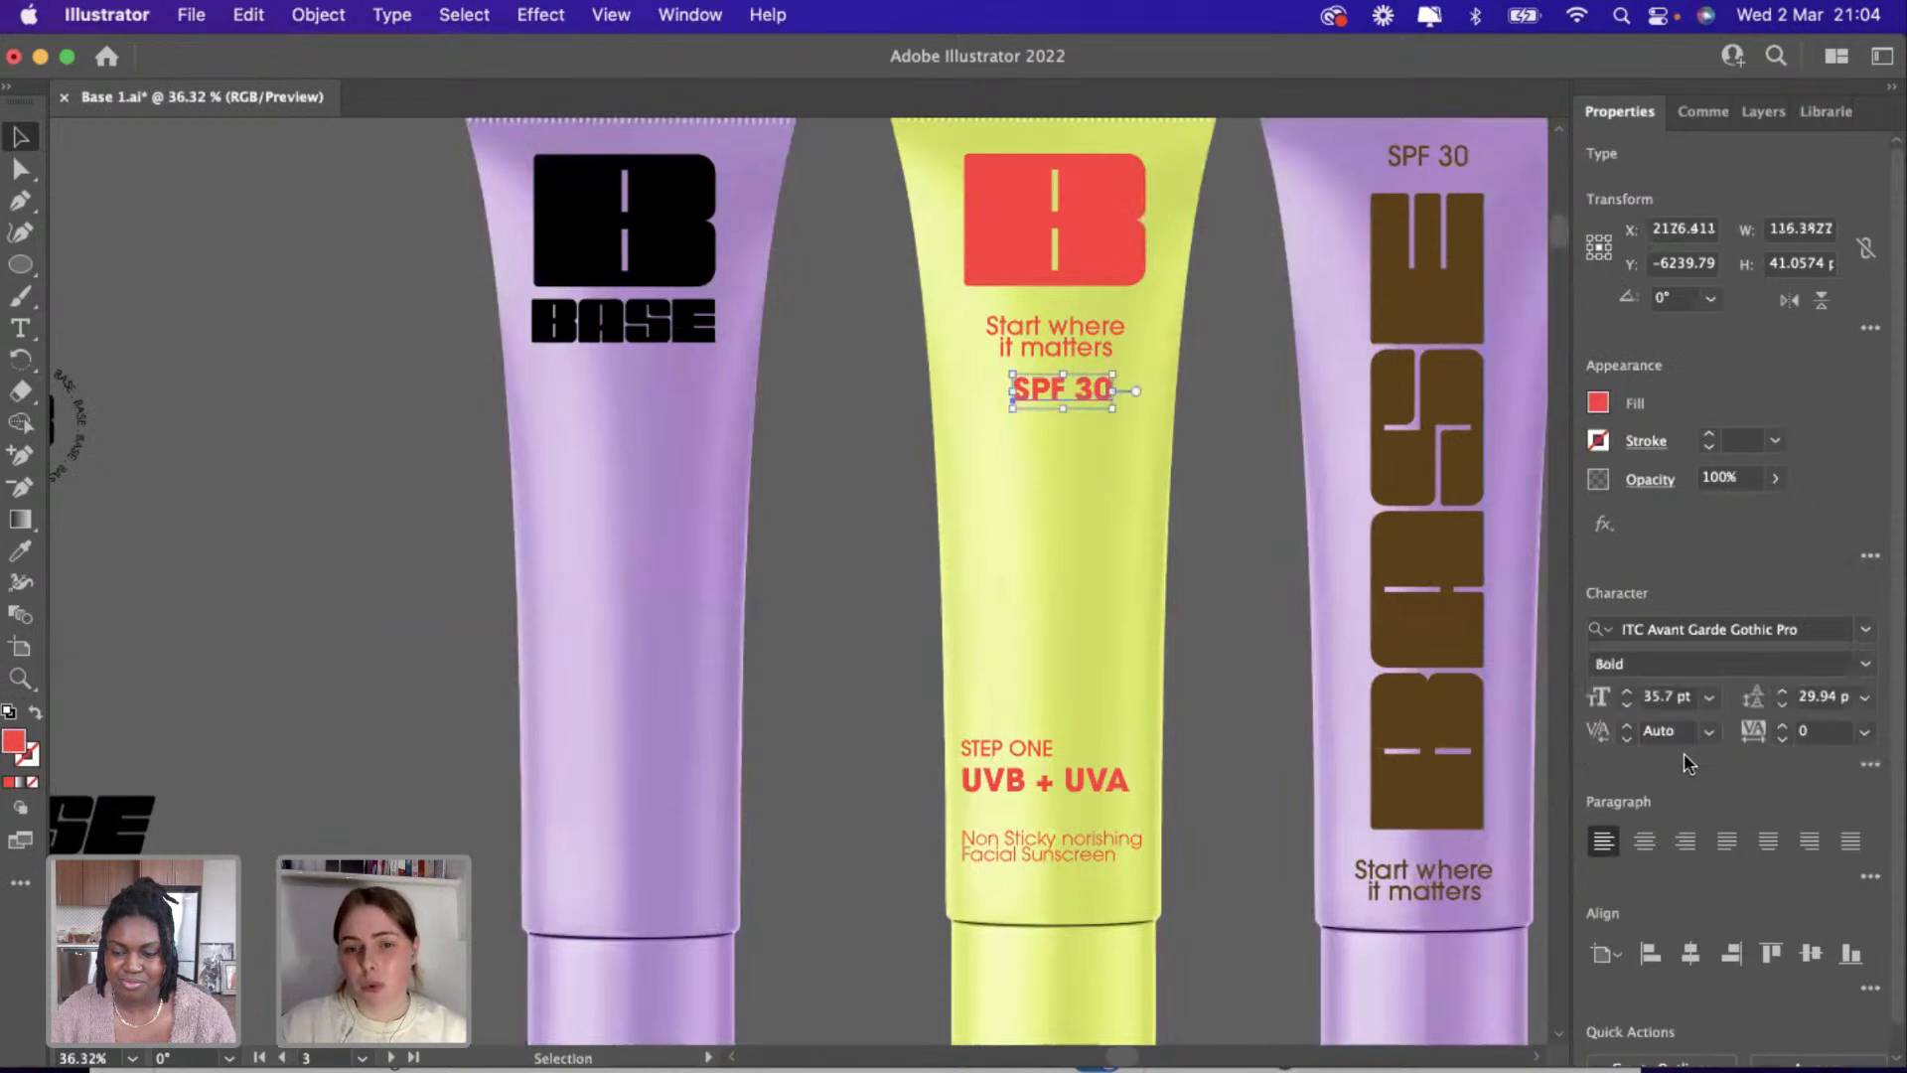
left_click(1243, 588)
Move the SPF 30 text off the yellow tube into the gap beside tube 3.
scroll(1243, 588, "up", 2)
scroll(1243, 588, "right", 2)
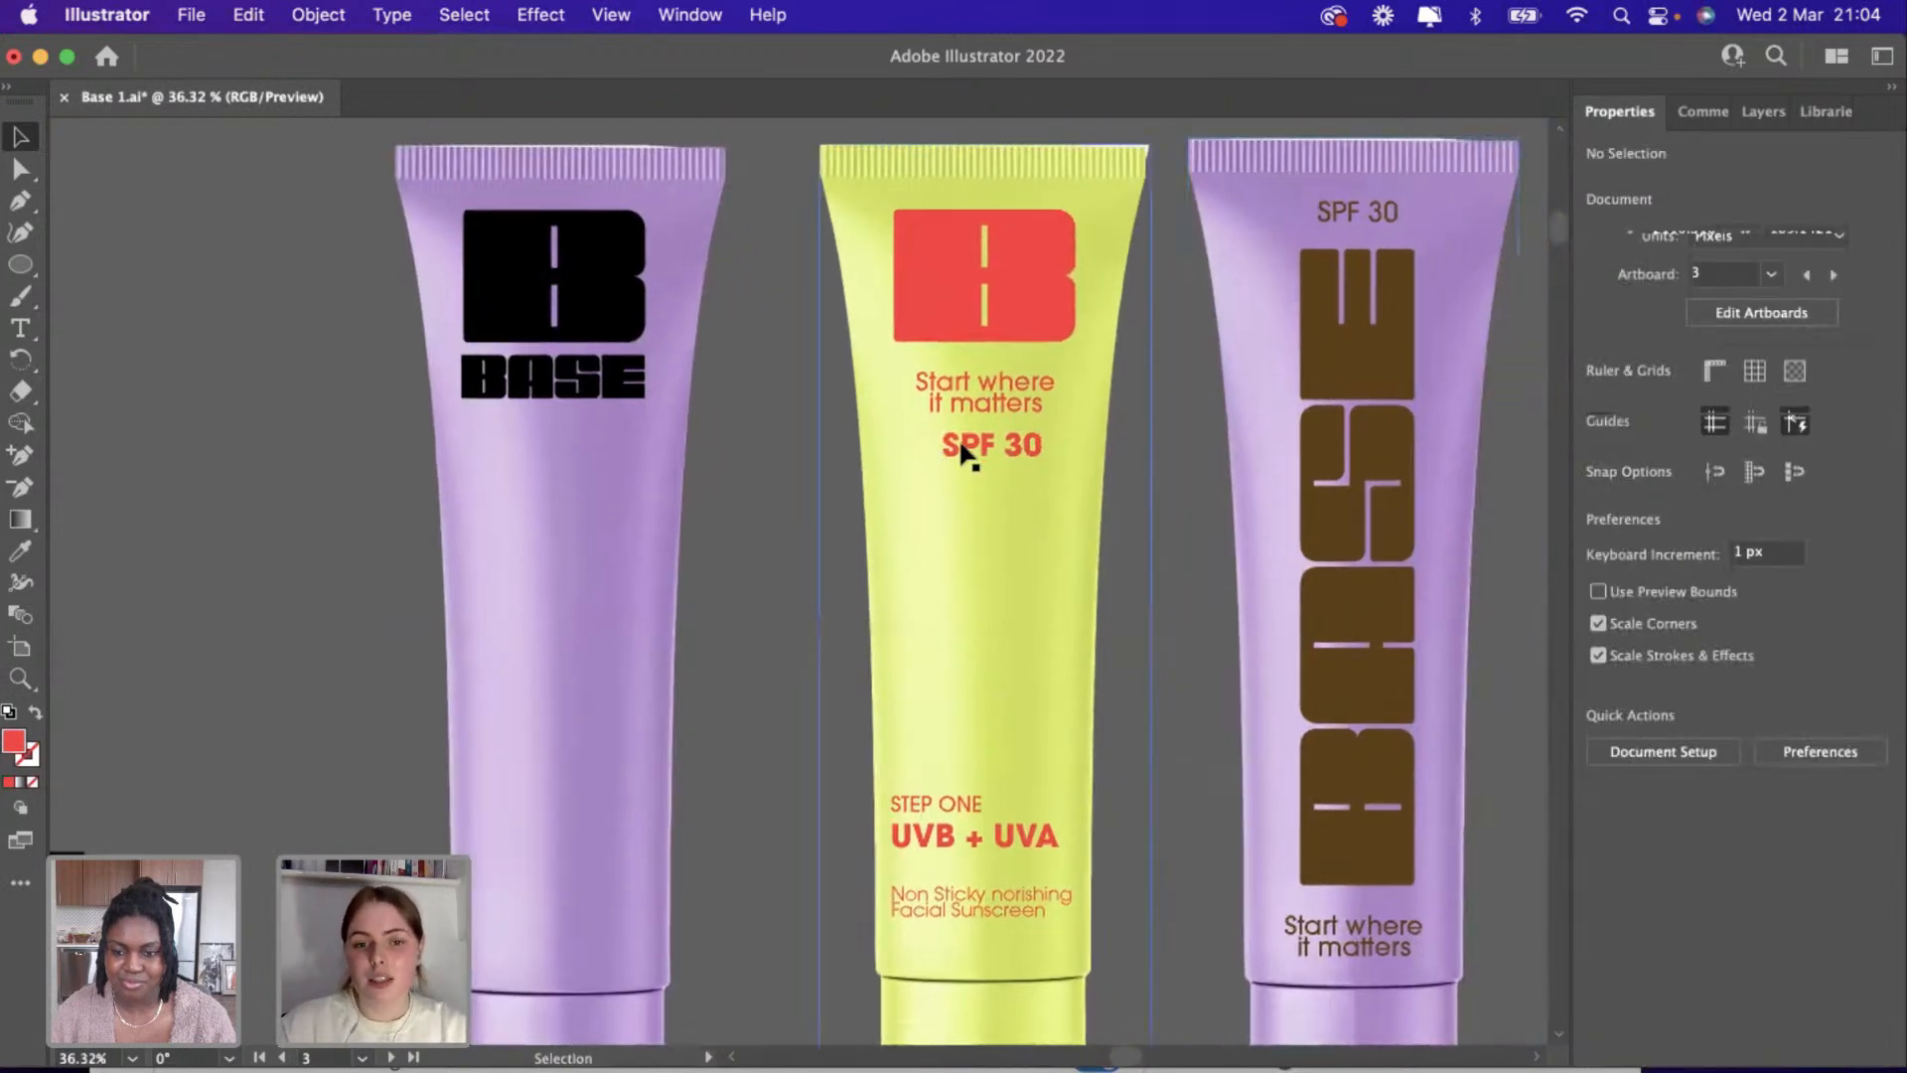
left_click_drag(968, 457, 1169, 717)
left_click(957, 250)
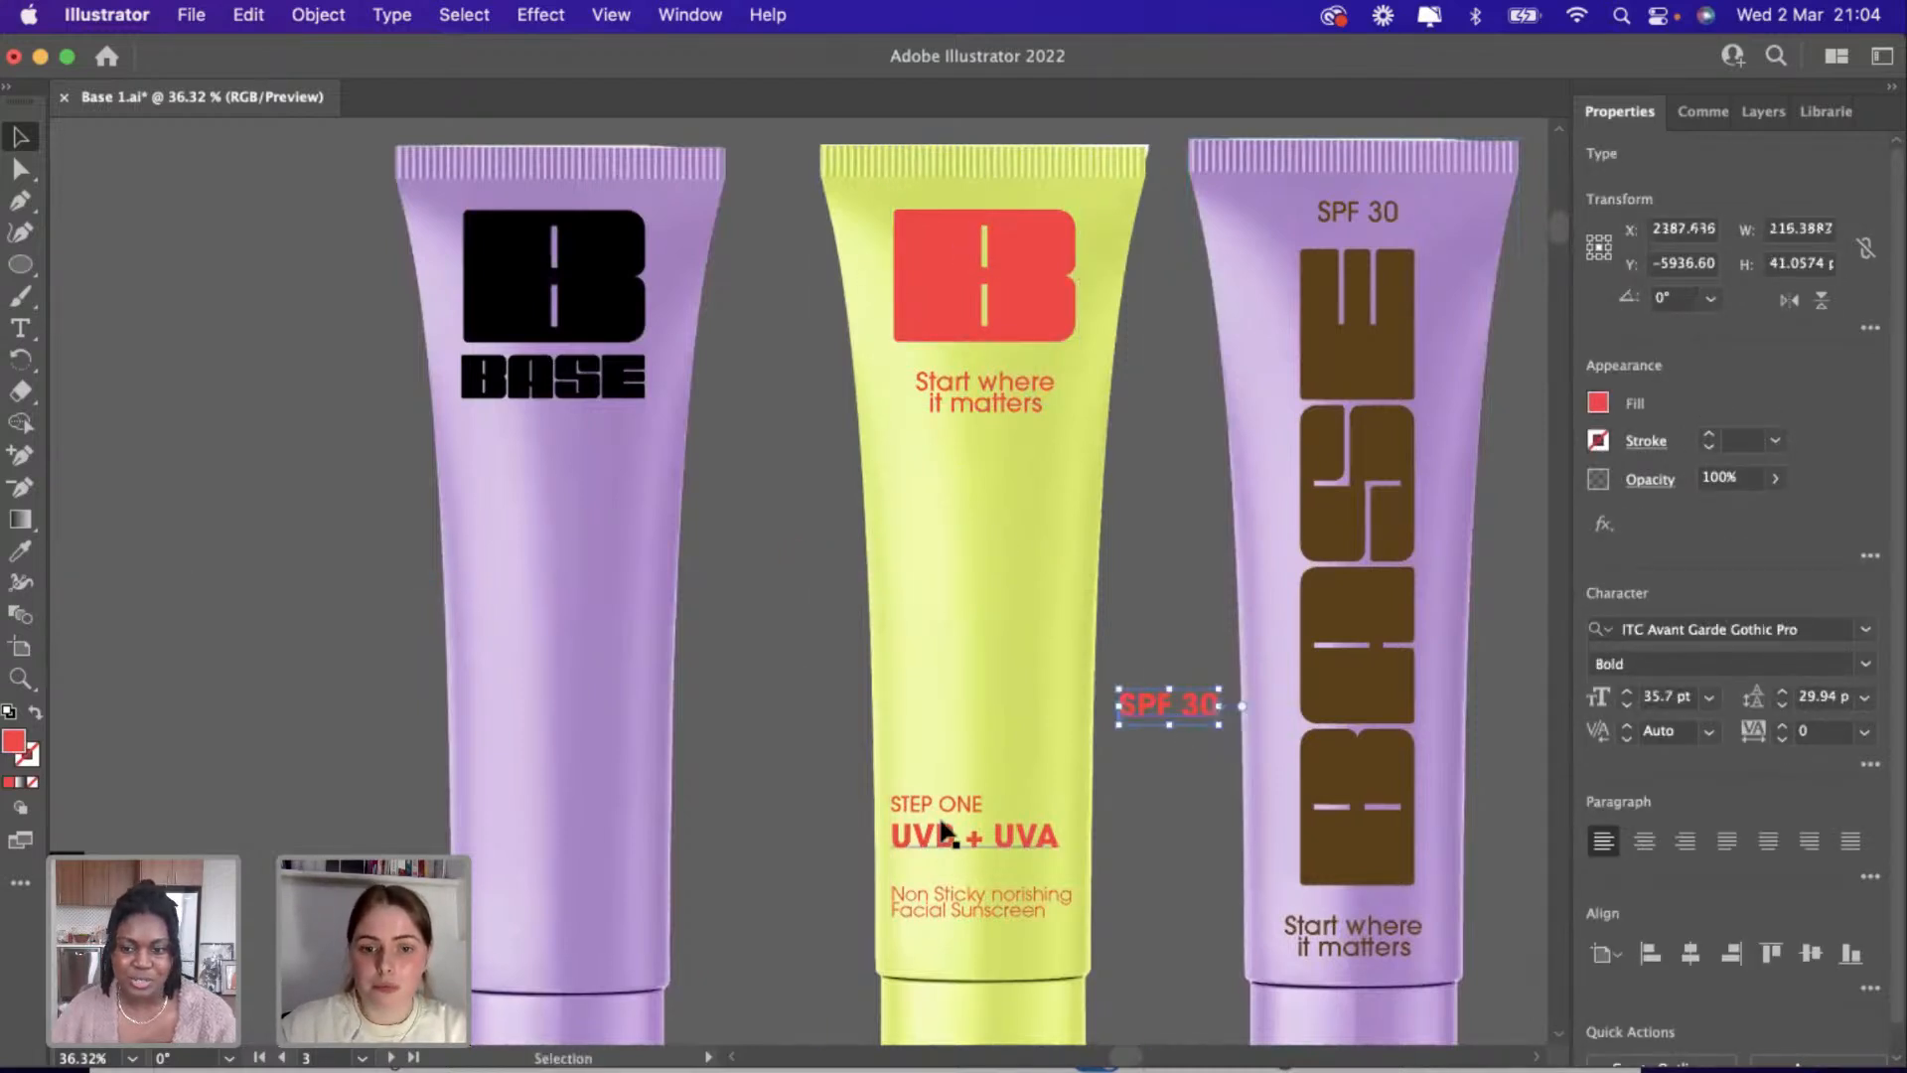
Raise STEP ONE to make room and place the SPF 30 text directly above UVB + UVA in the Medium font style.
left_click_drag(938, 802, 939, 720)
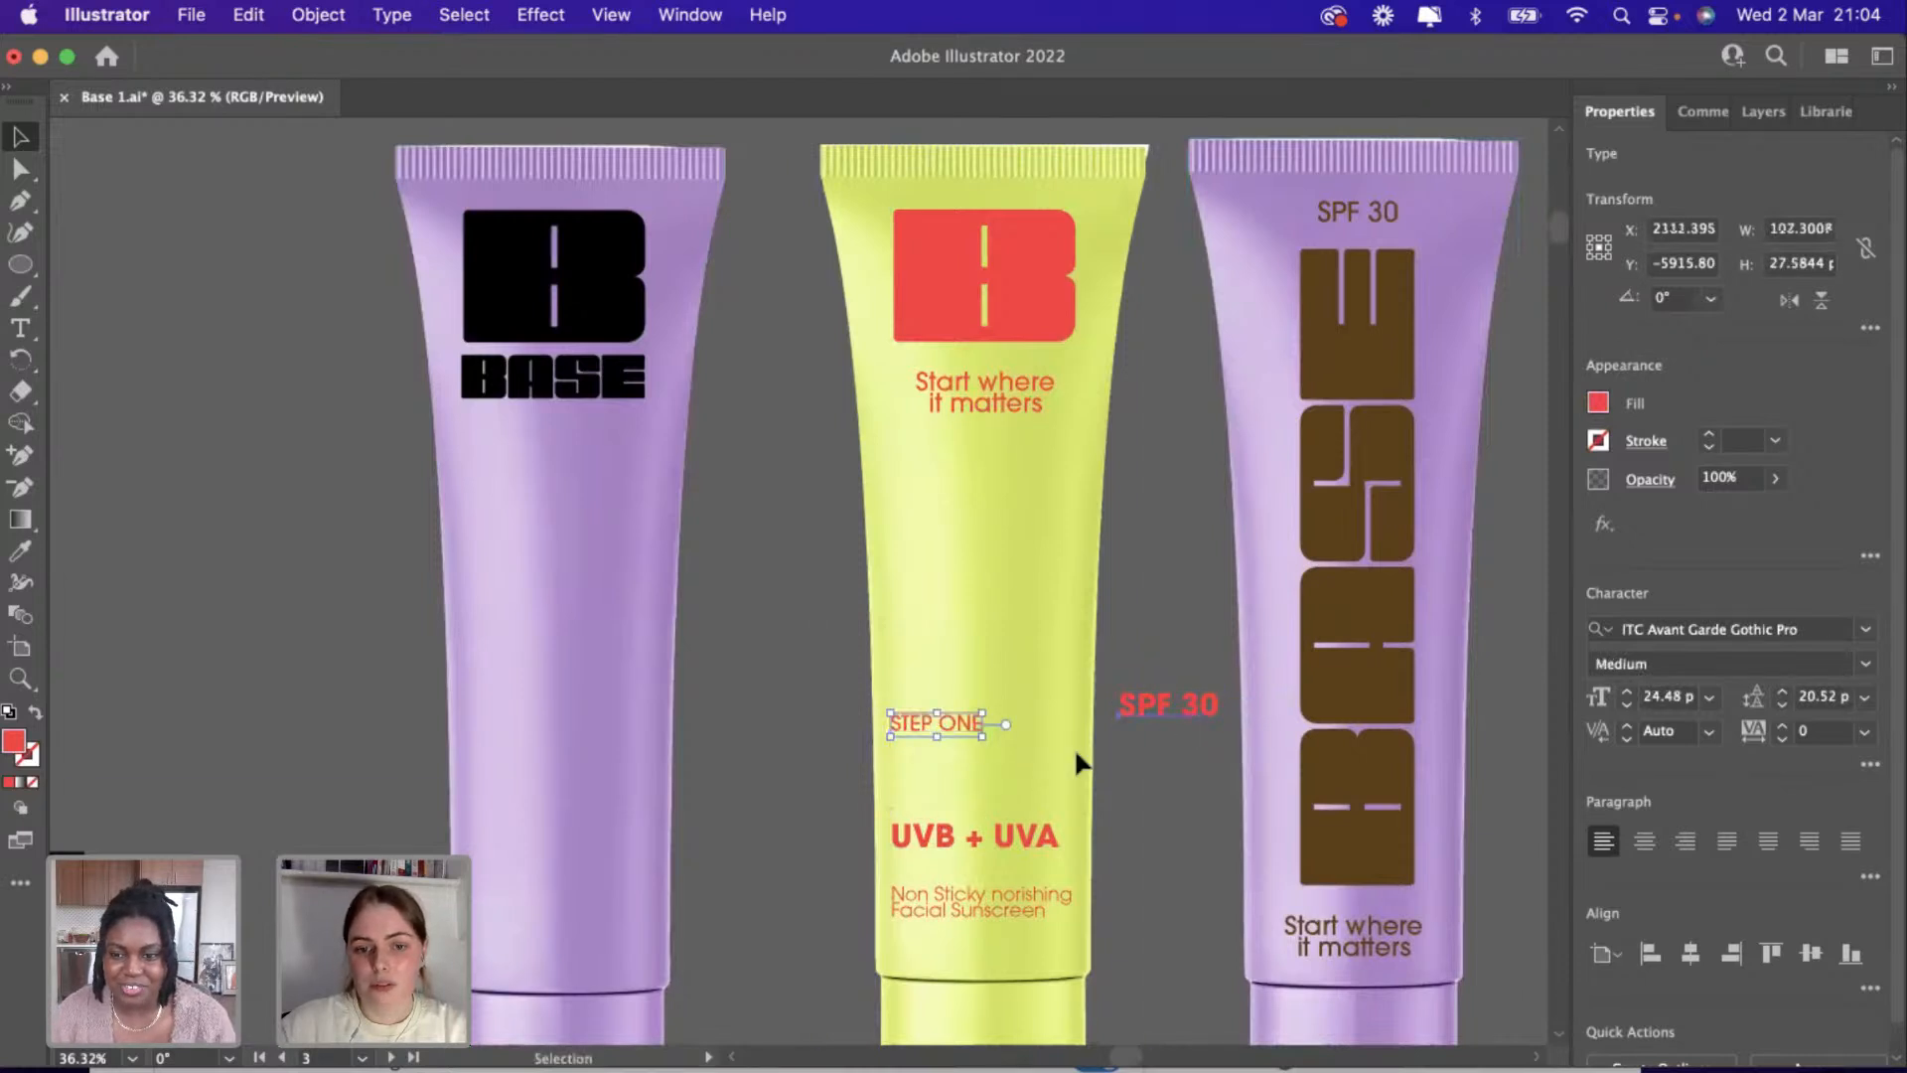
left_click_drag(1174, 693, 957, 802)
left_click(1865, 664)
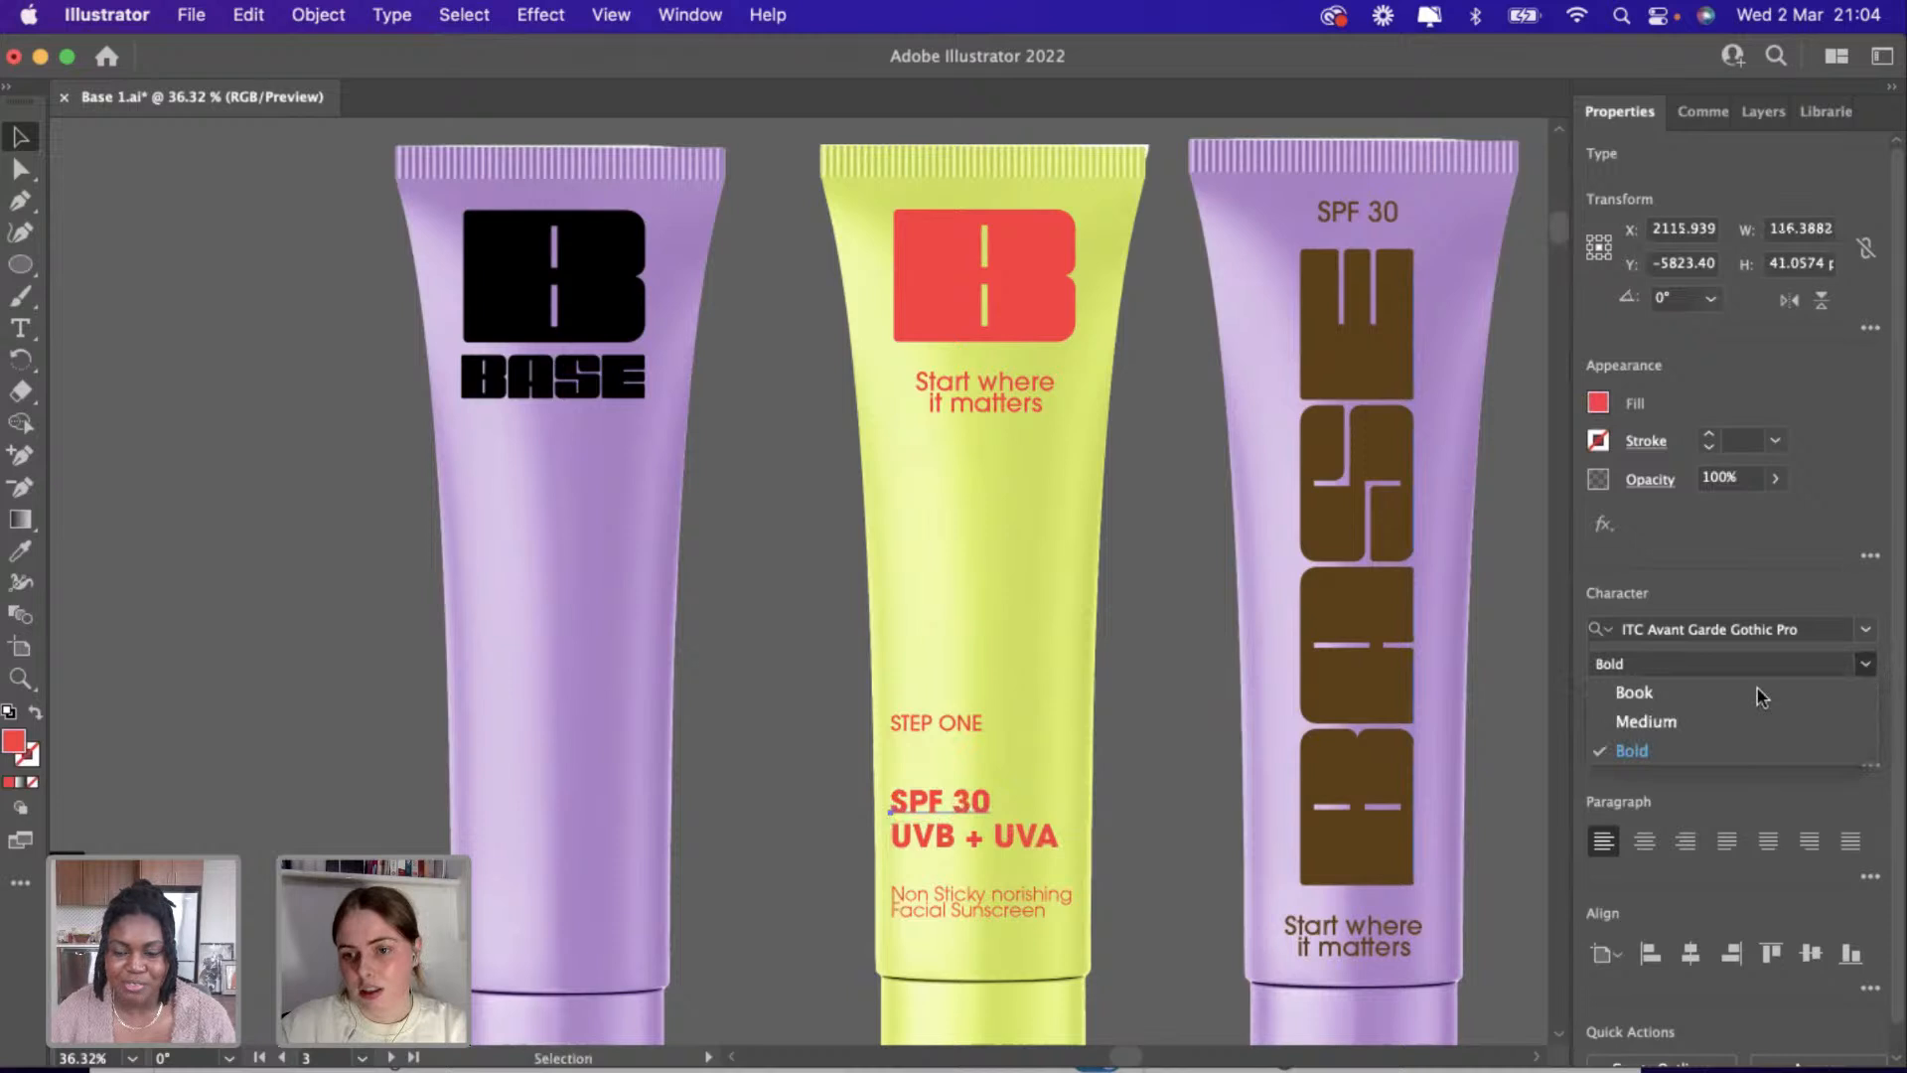
left_click(1711, 722)
left_click(1212, 809)
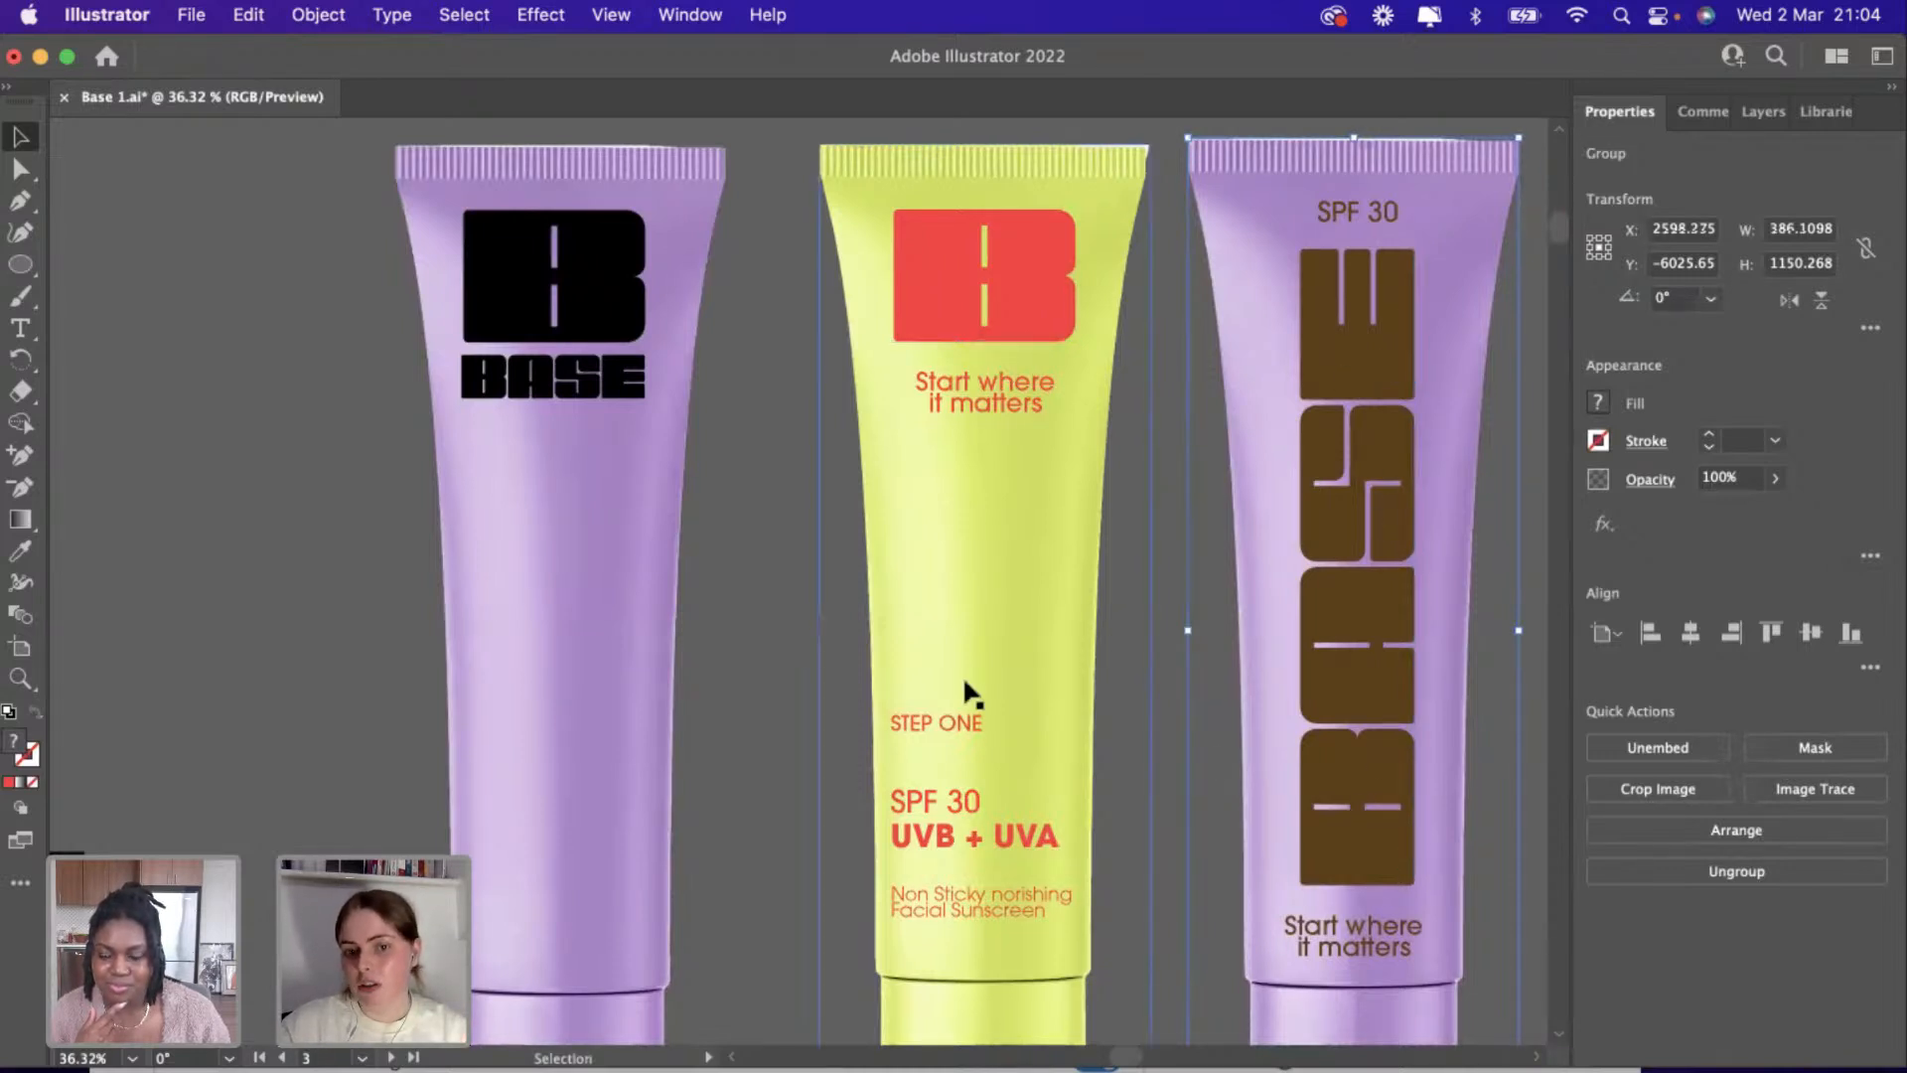
scroll(962, 676, "up", 3)
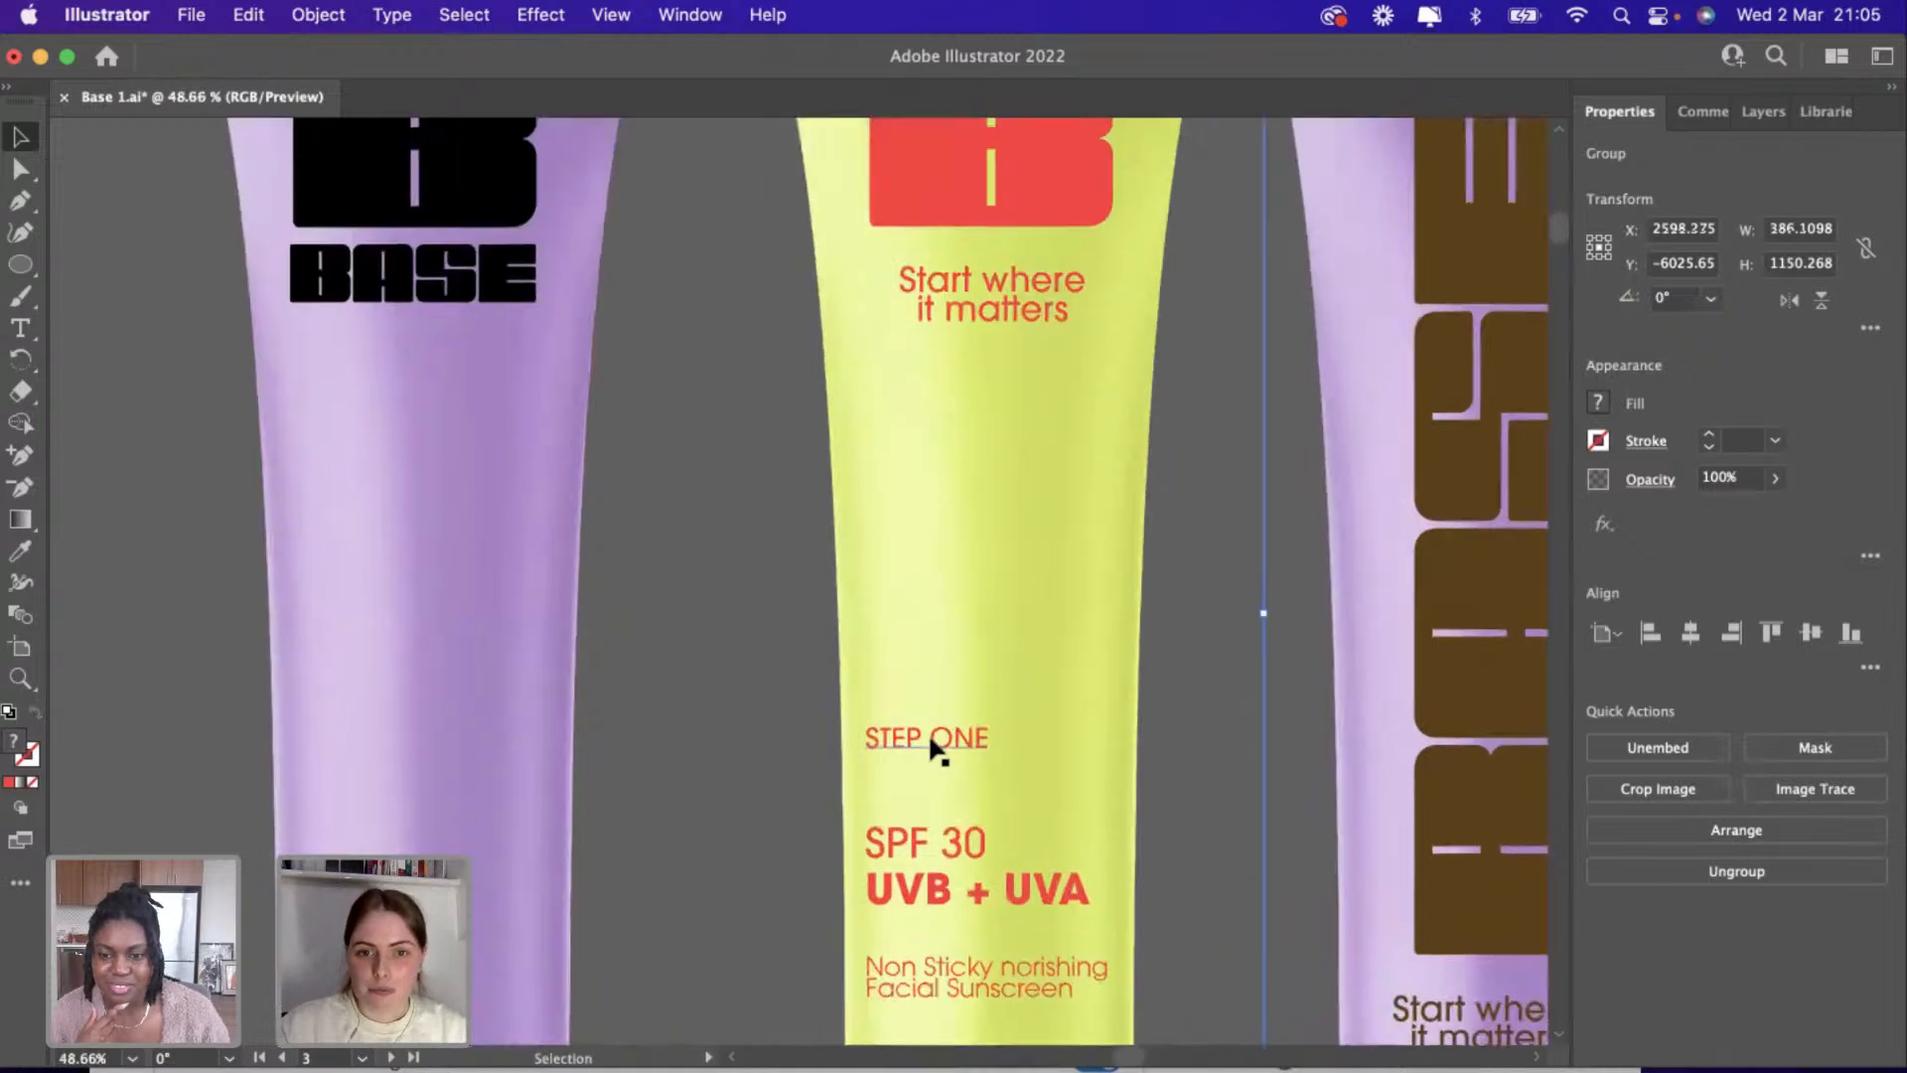
Raise SPF 30 and UVB + UVA slightly on the yellow tube and set STEP ONE closely above SPF 30.
left_click_drag(930, 747, 928, 922)
left_click(906, 897)
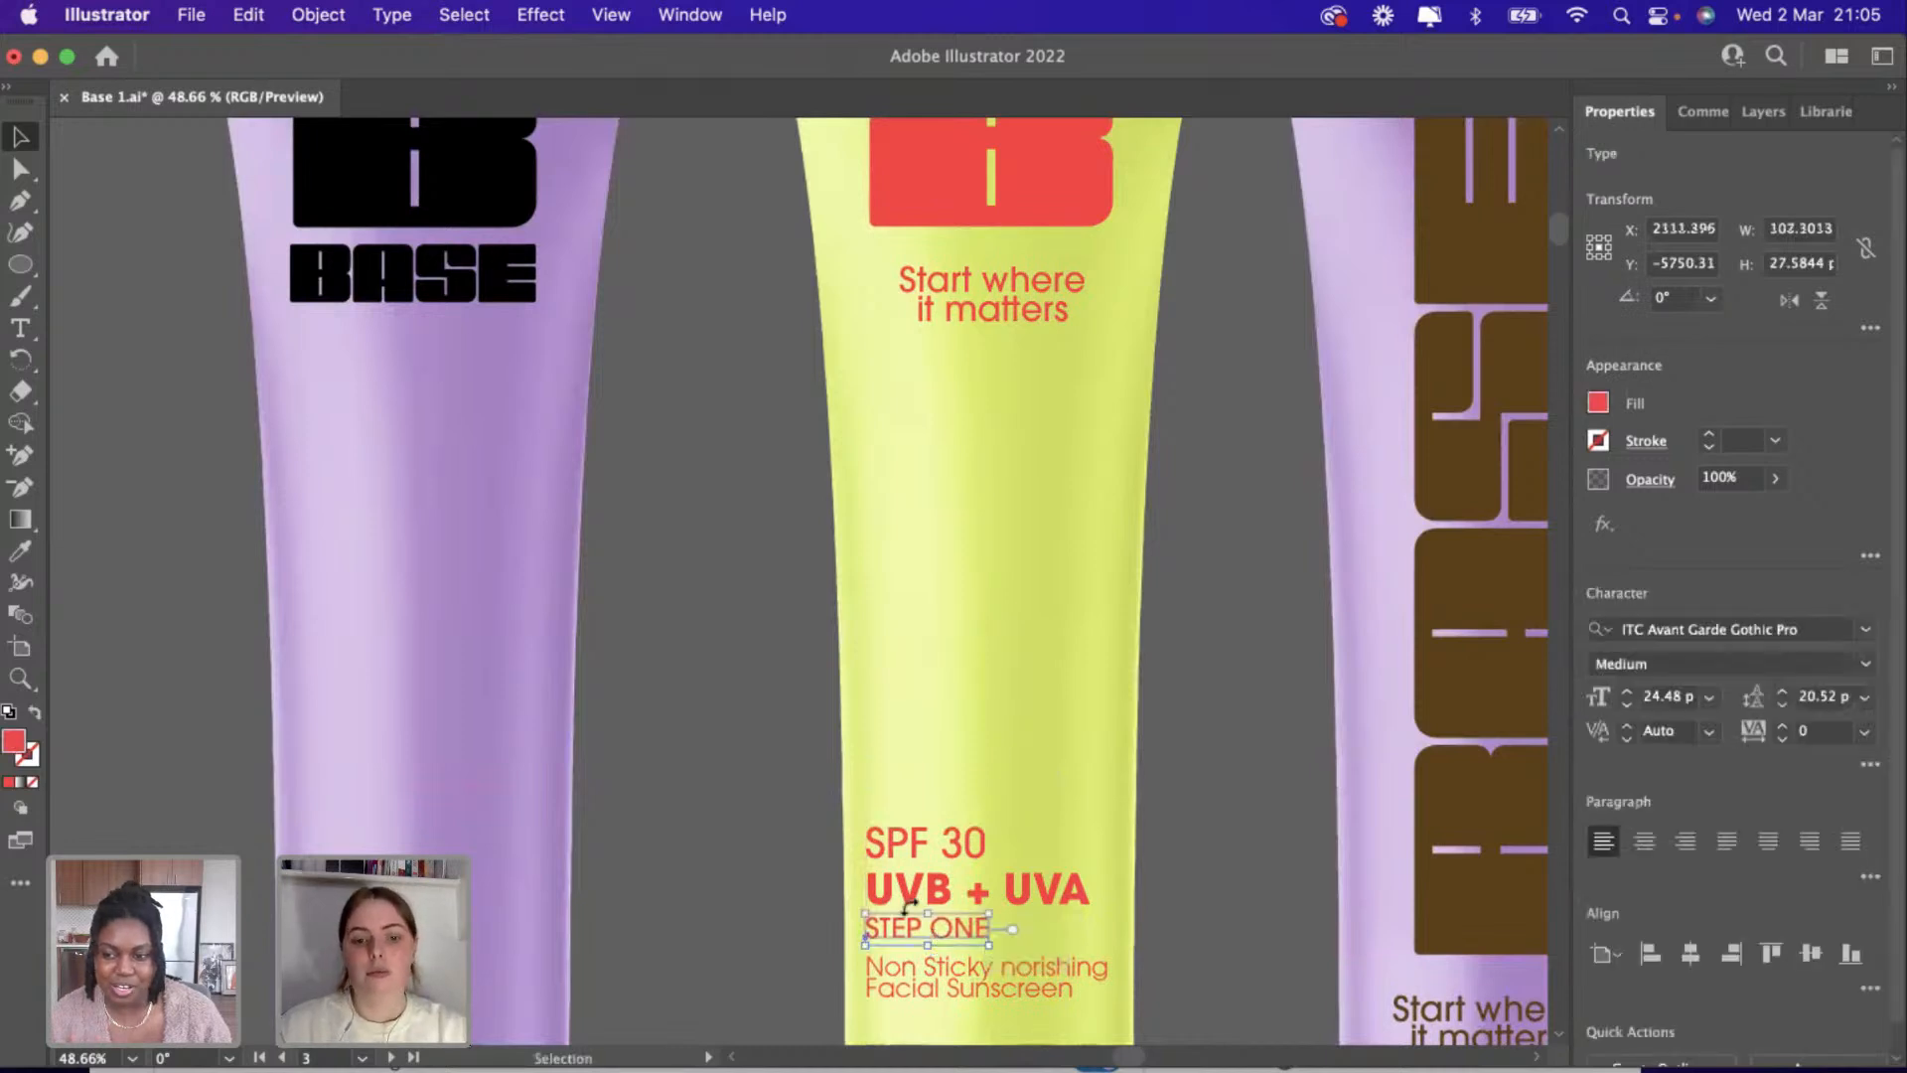
left_click(903, 870, "shift")
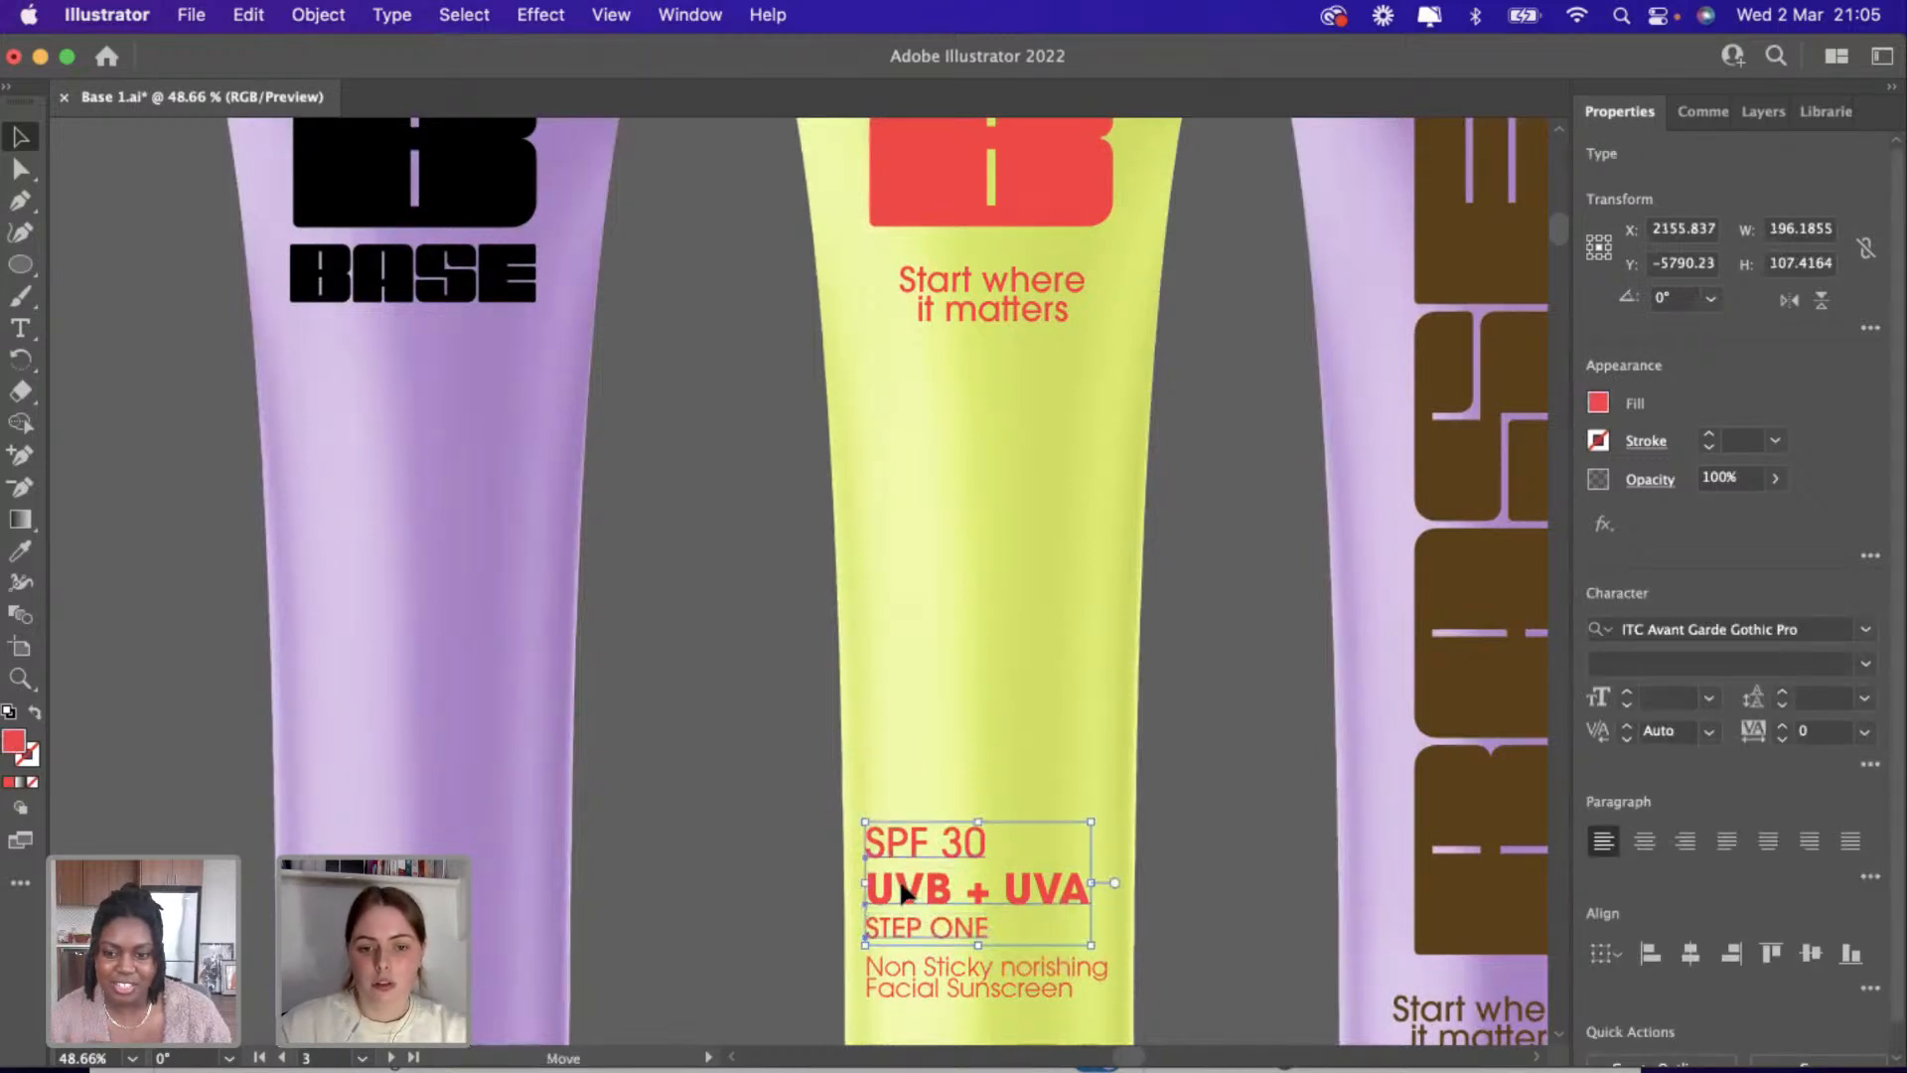
left_click_drag(903, 891, 897, 825)
left_click(871, 934)
left_click(875, 904)
left_click(775, 801)
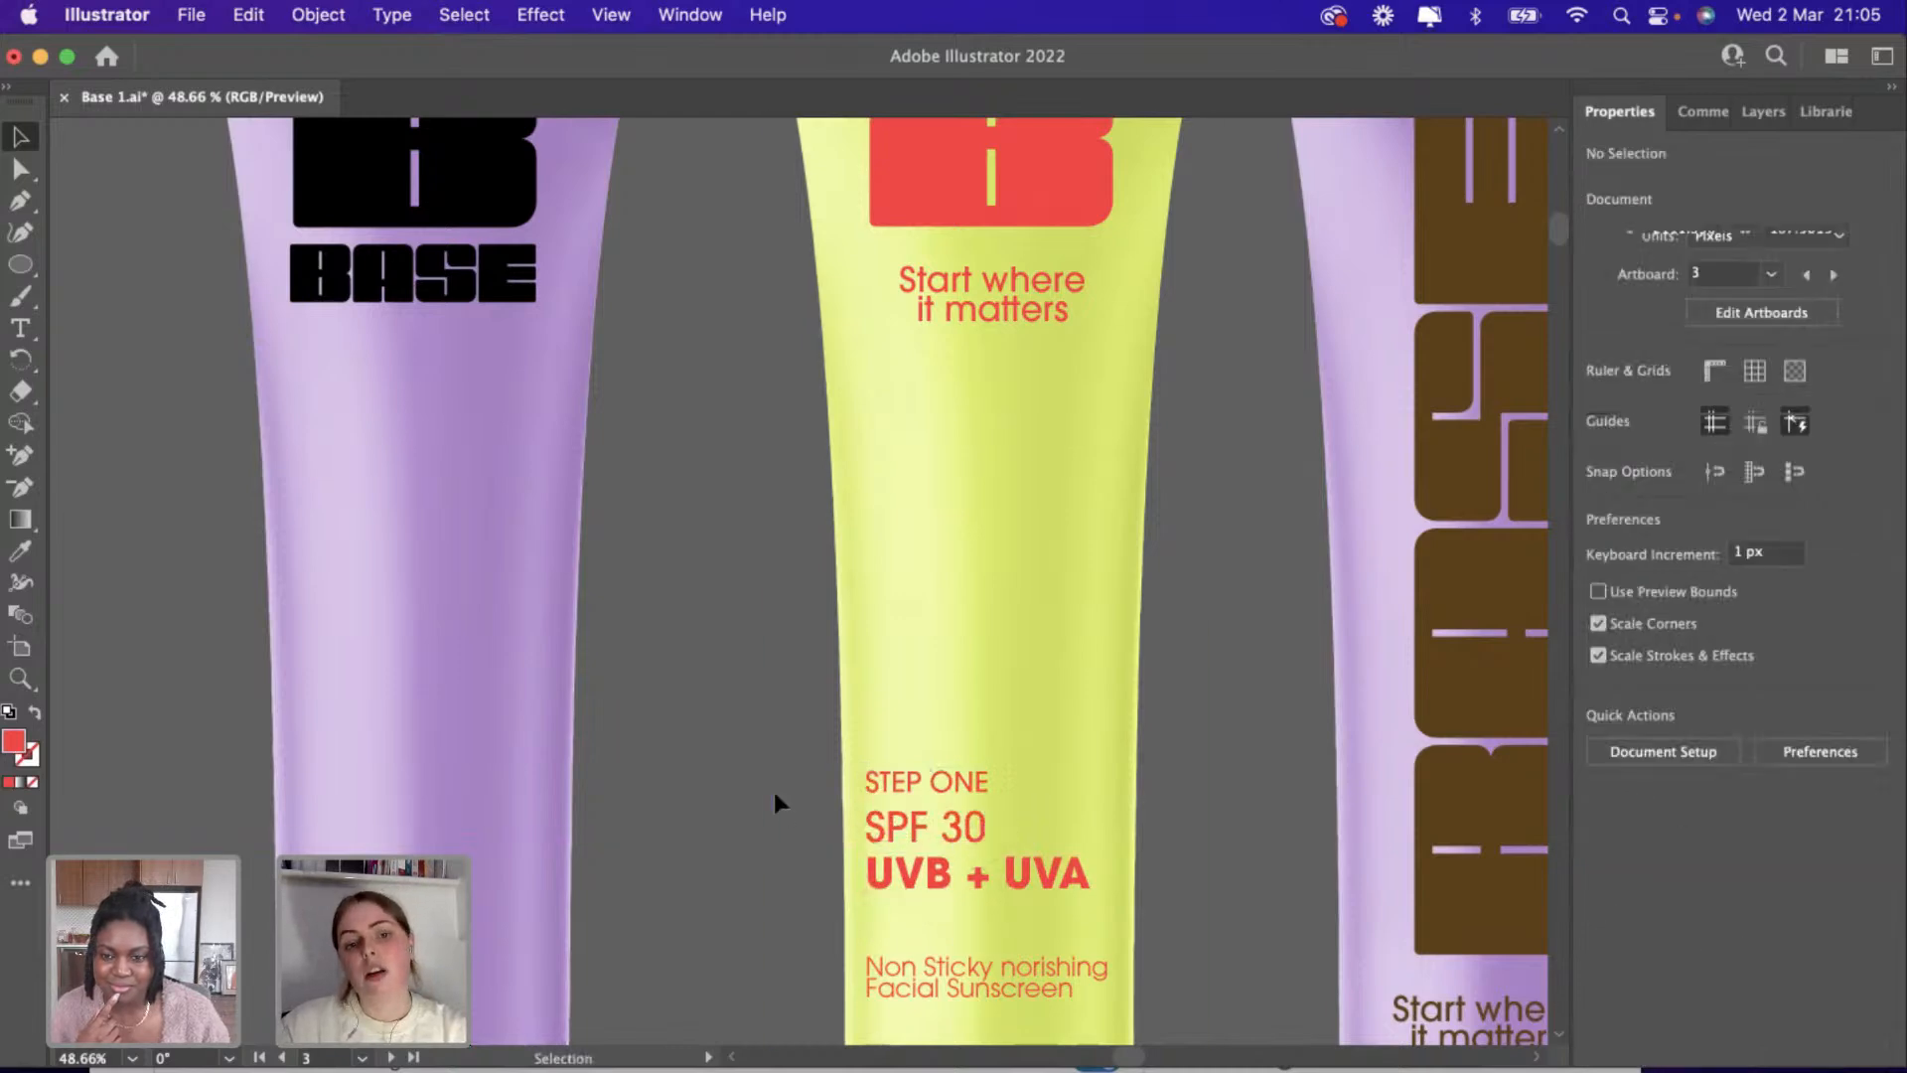
Scale the STEP ONE text down to about 18.89 pt, keeping it above SPF 30.
scroll(725, 766, "down", 3)
scroll(728, 775, "right", 2)
scroll(728, 775, "down", 1)
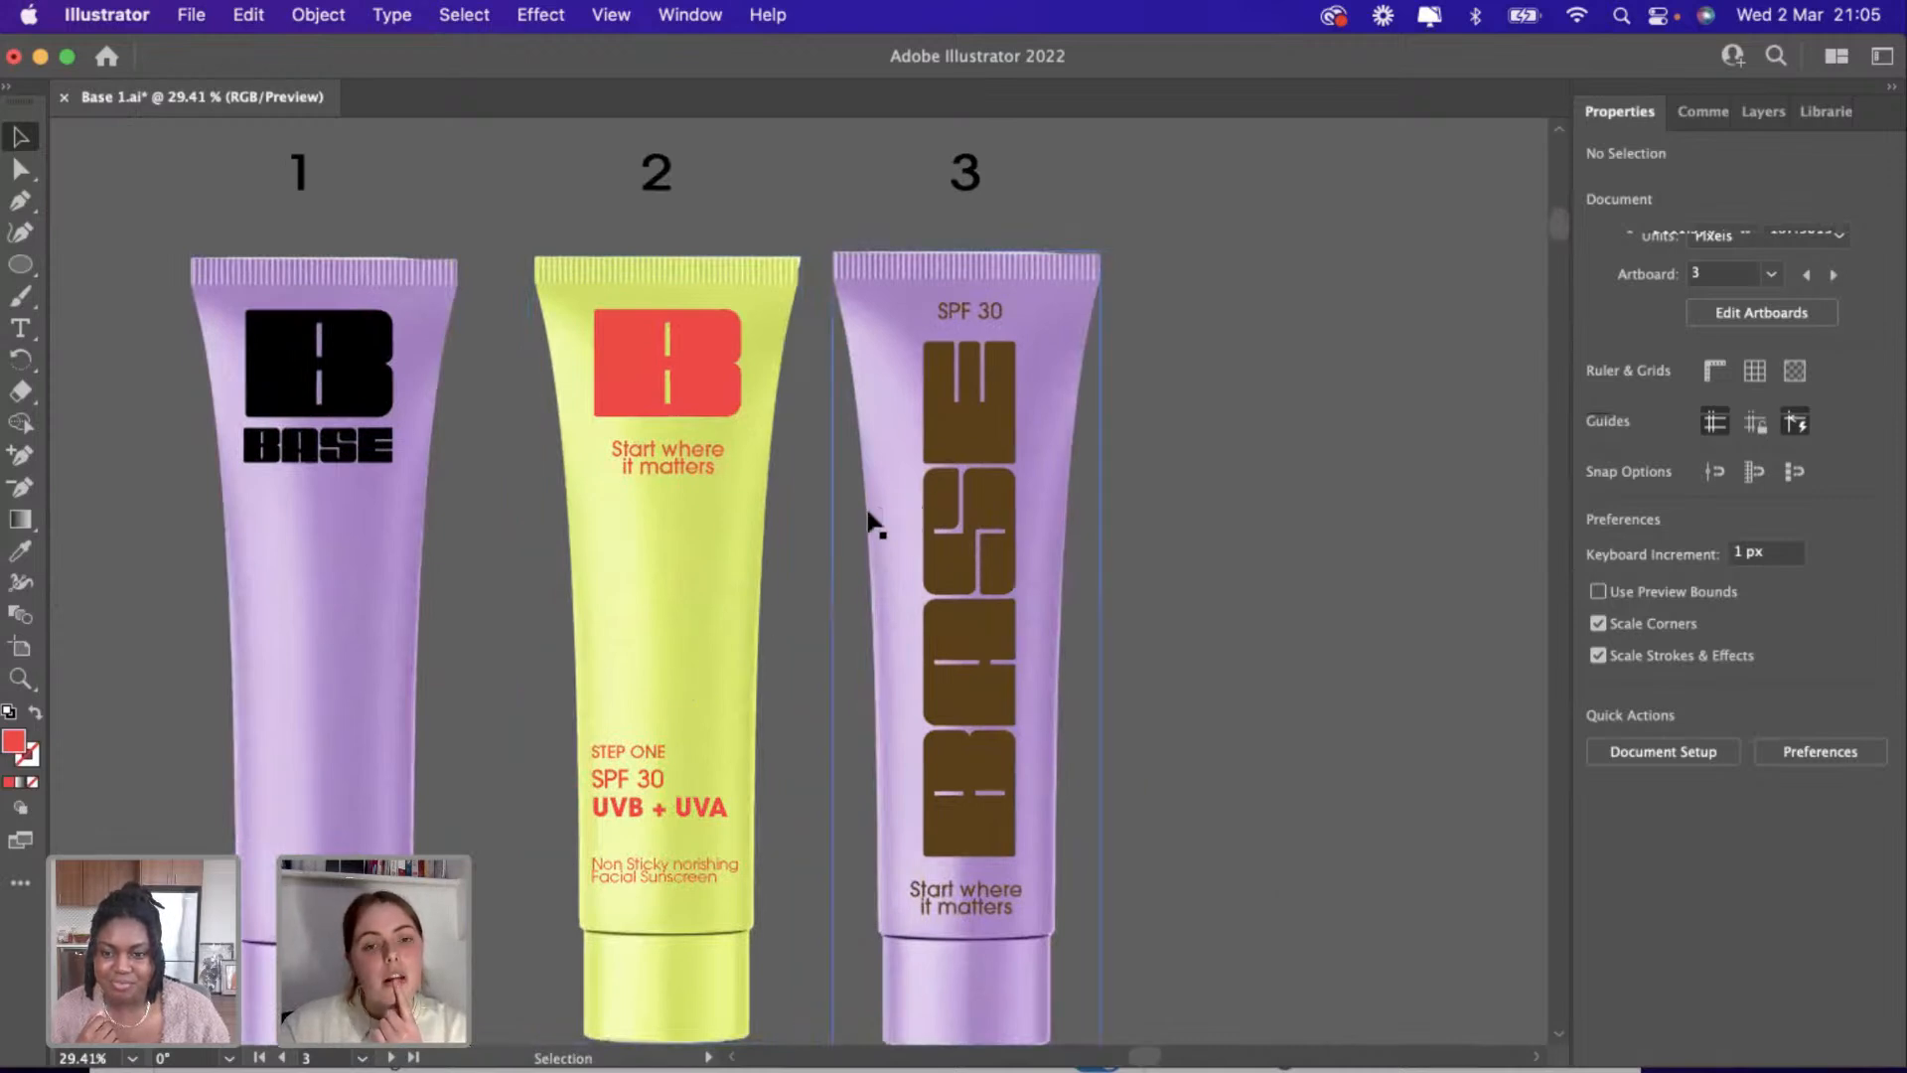
scroll(869, 521, "down", 1)
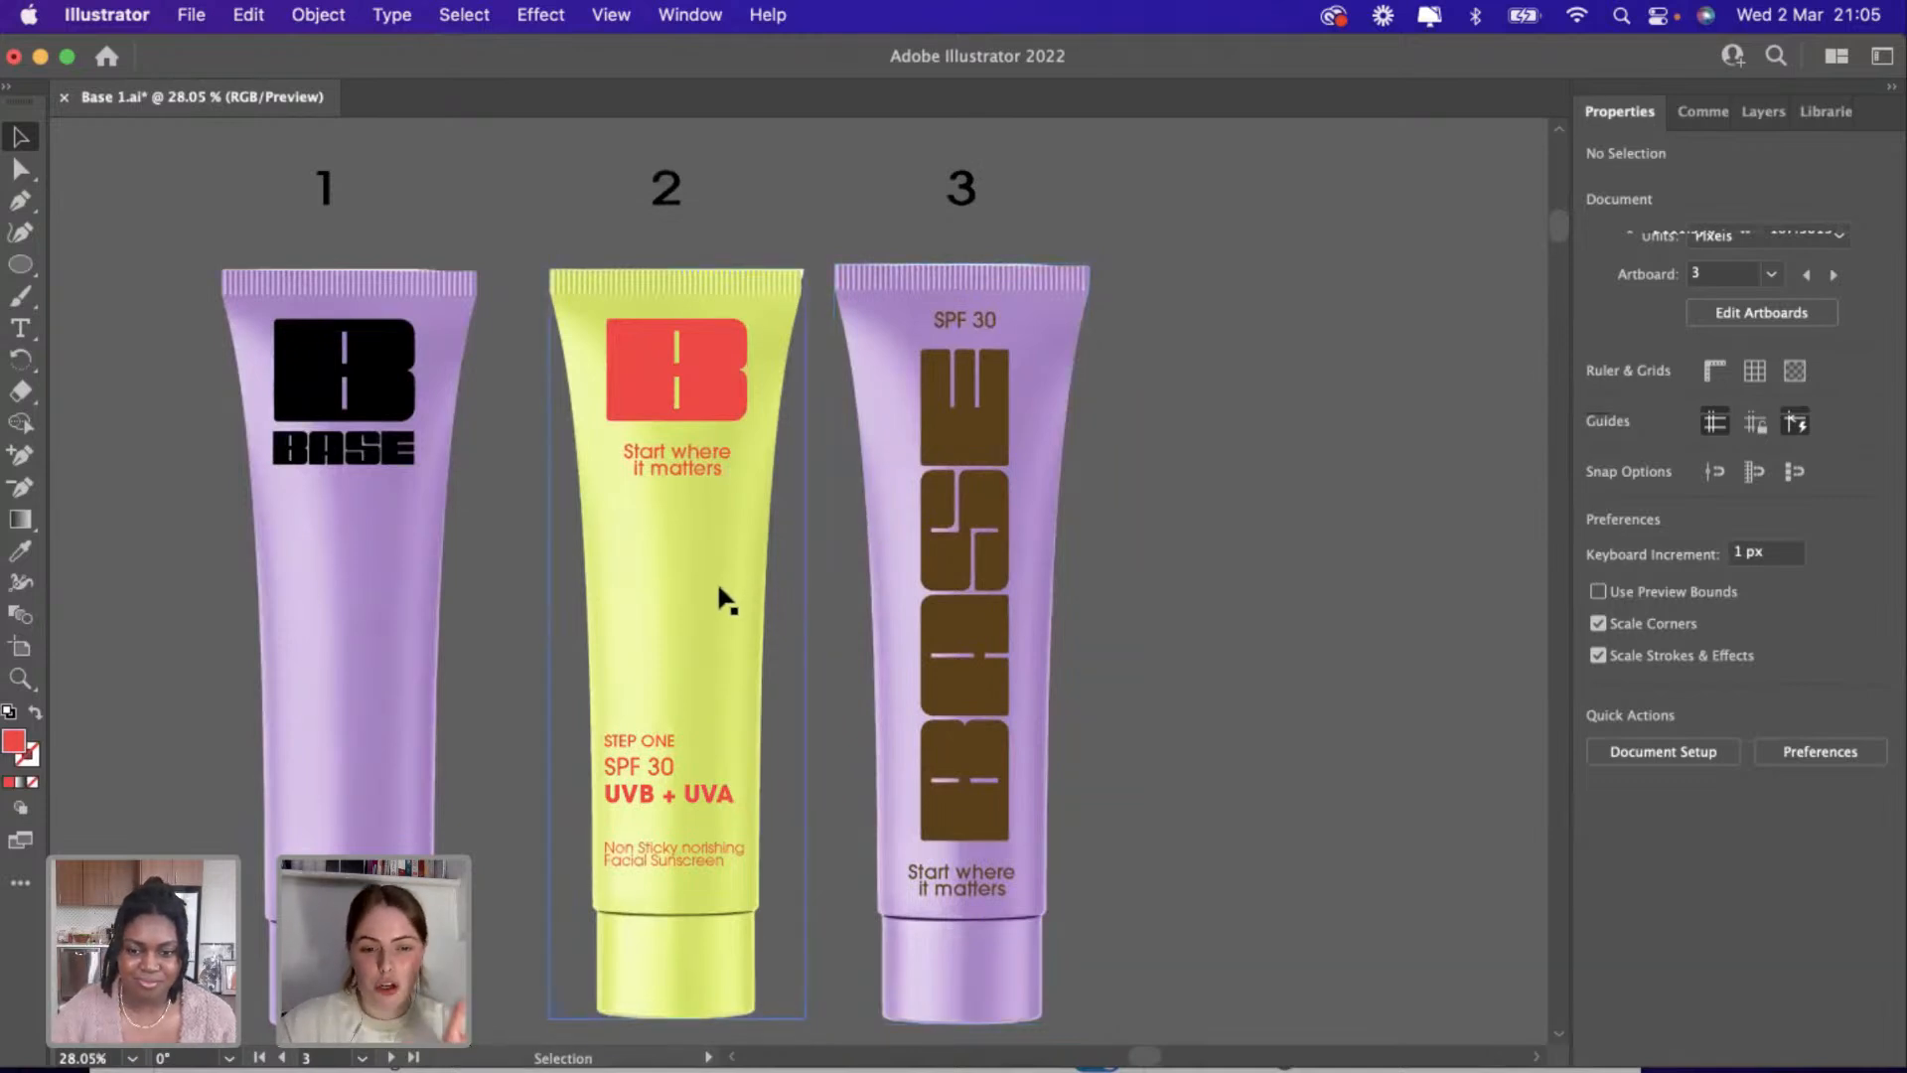
scroll(639, 694, "up", 5)
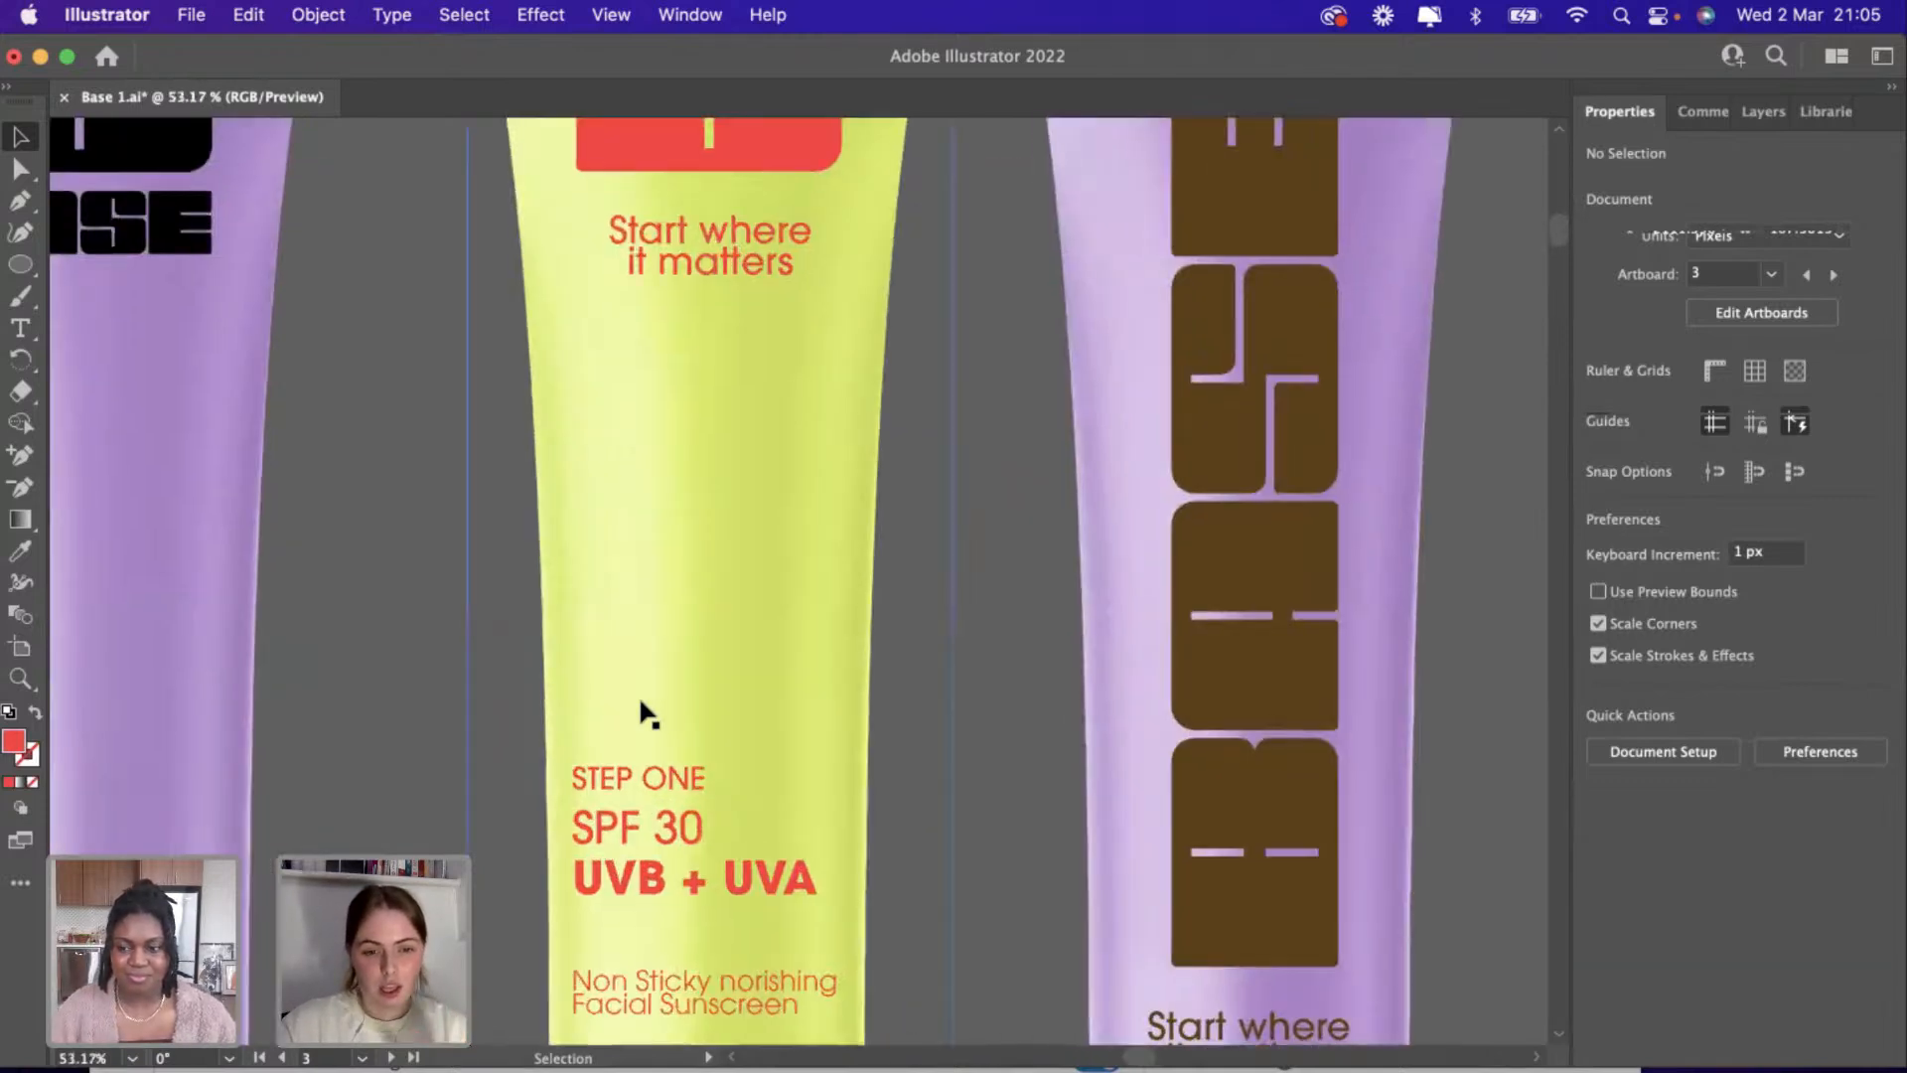
left_click(661, 775)
scroll(660, 775, "down", 3)
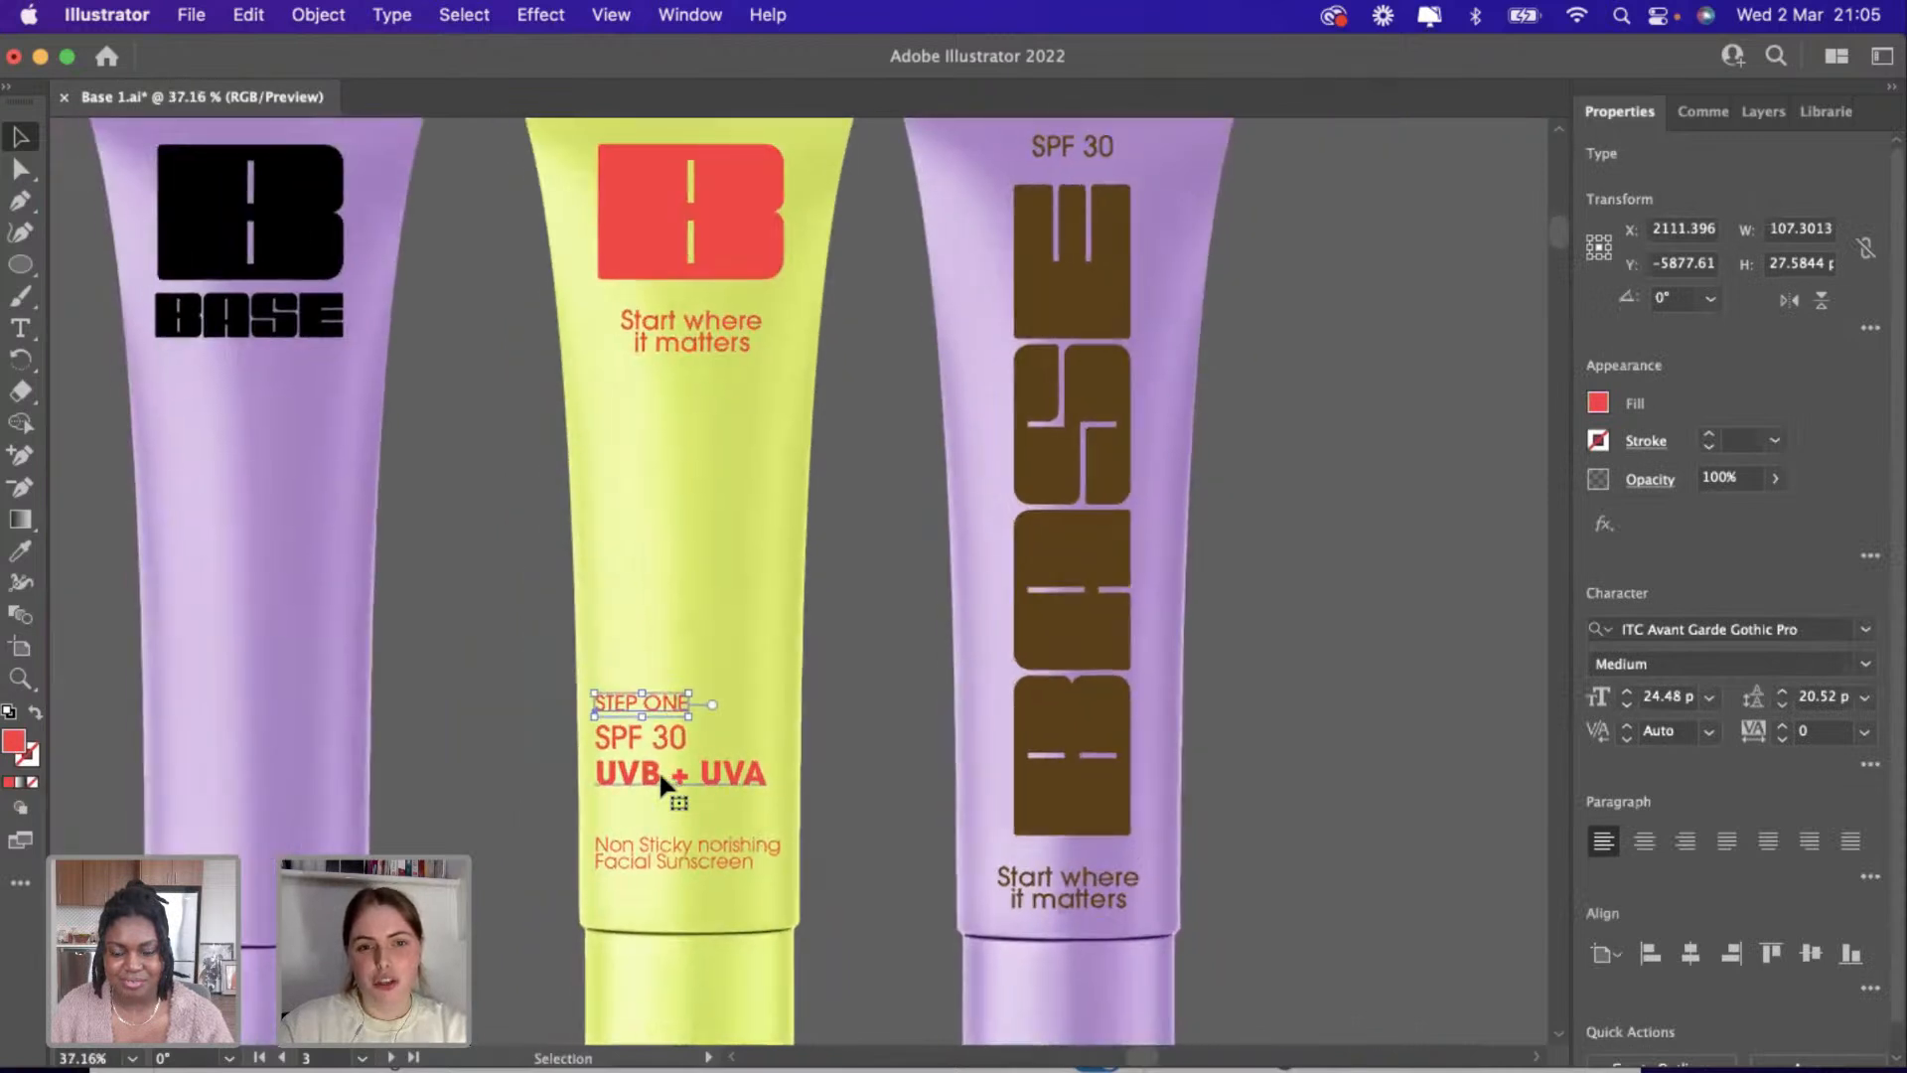
scroll(658, 771, "left", 3)
scroll(735, 765, "up", 2)
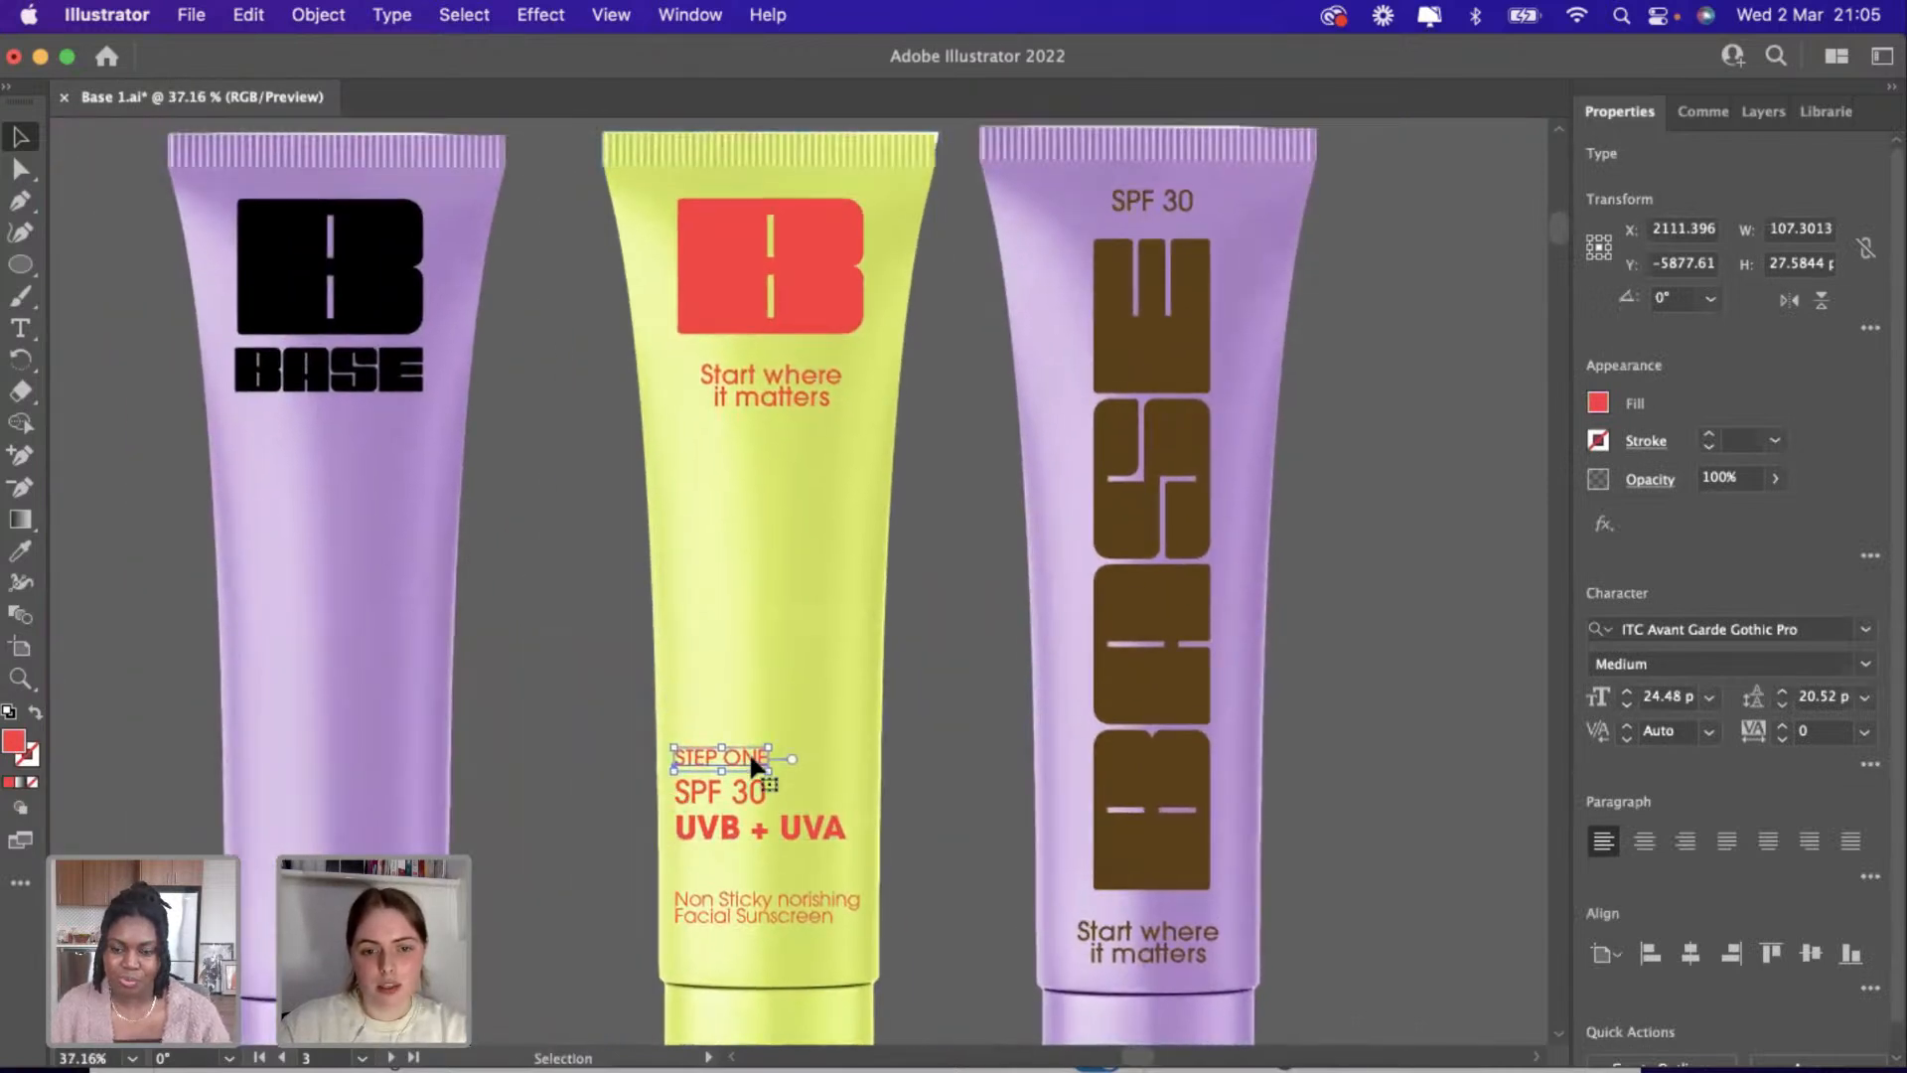
left_click_drag(749, 751, 710, 787)
scroll(747, 745, "up", 2)
Try the Bold font style on STEP ONE and return it to Medium.
left_click(1862, 675)
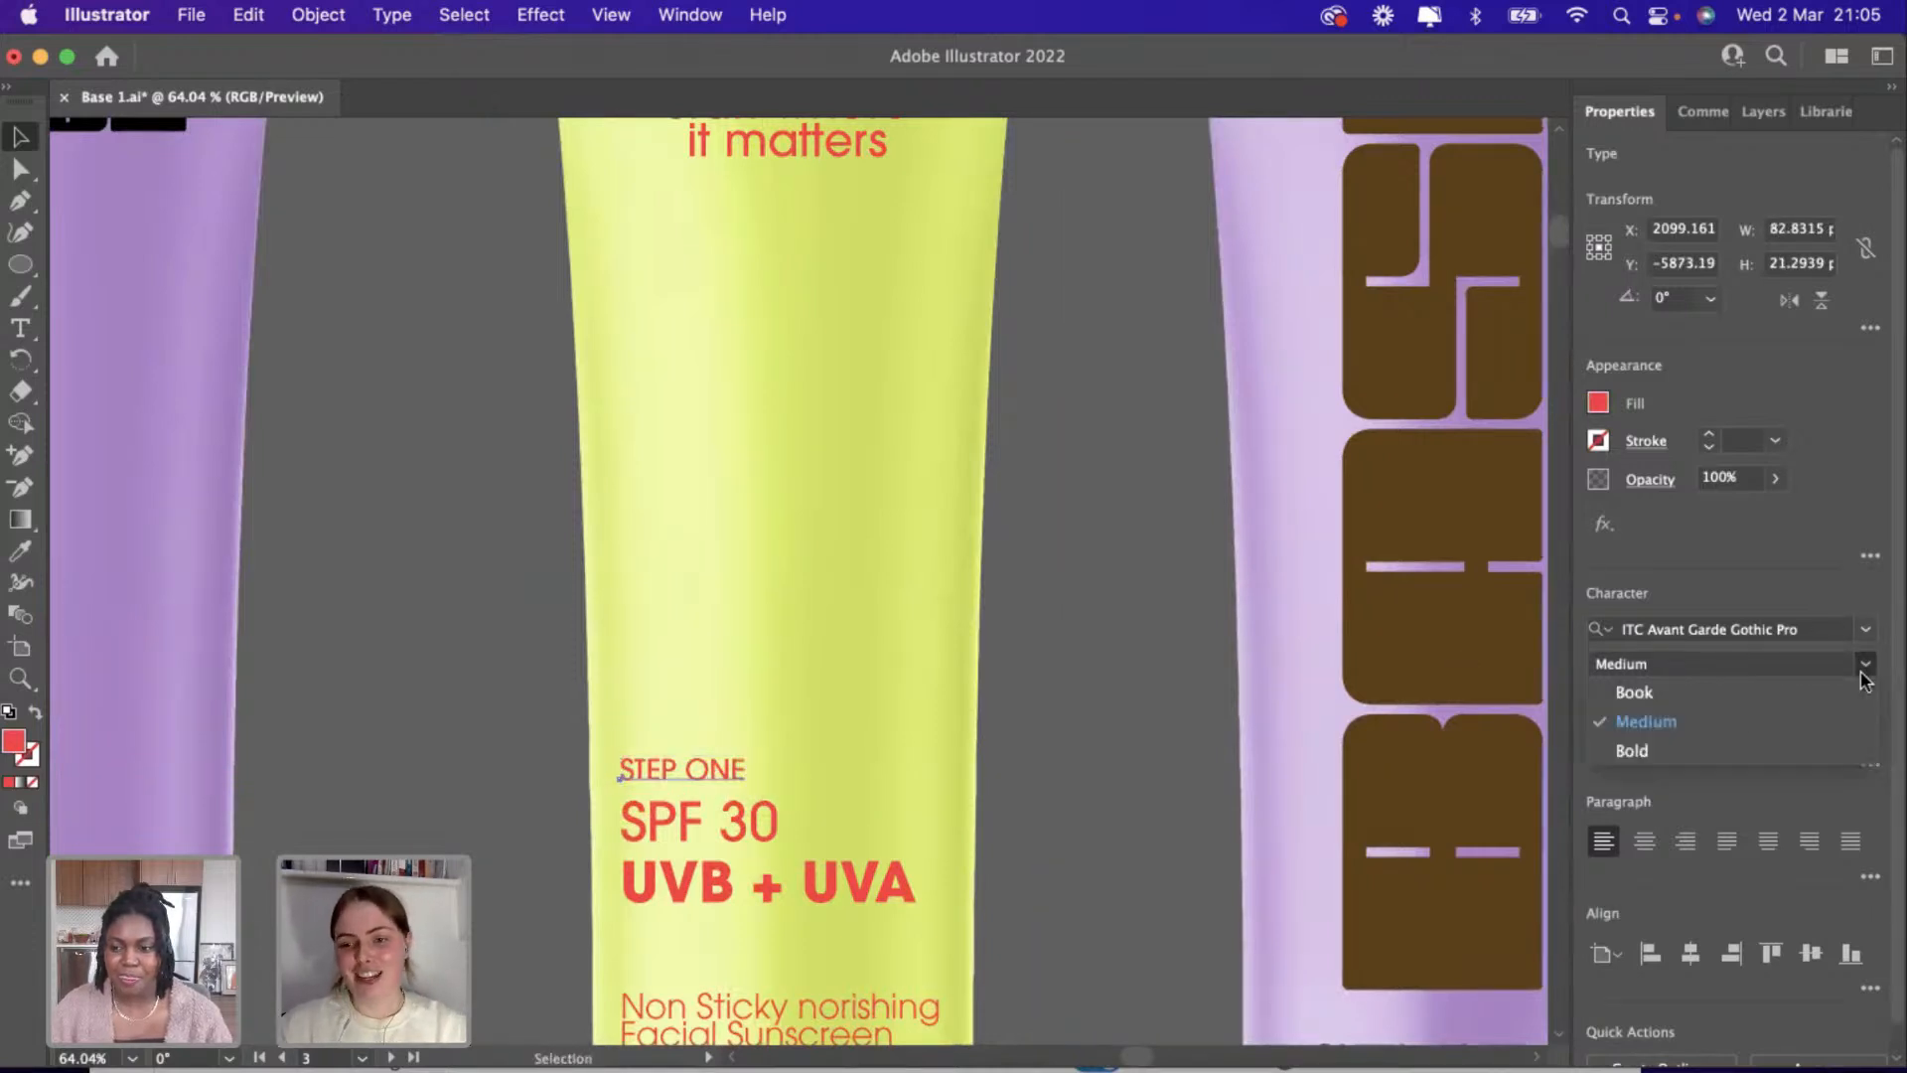
left_click(1768, 747)
left_click(1743, 673)
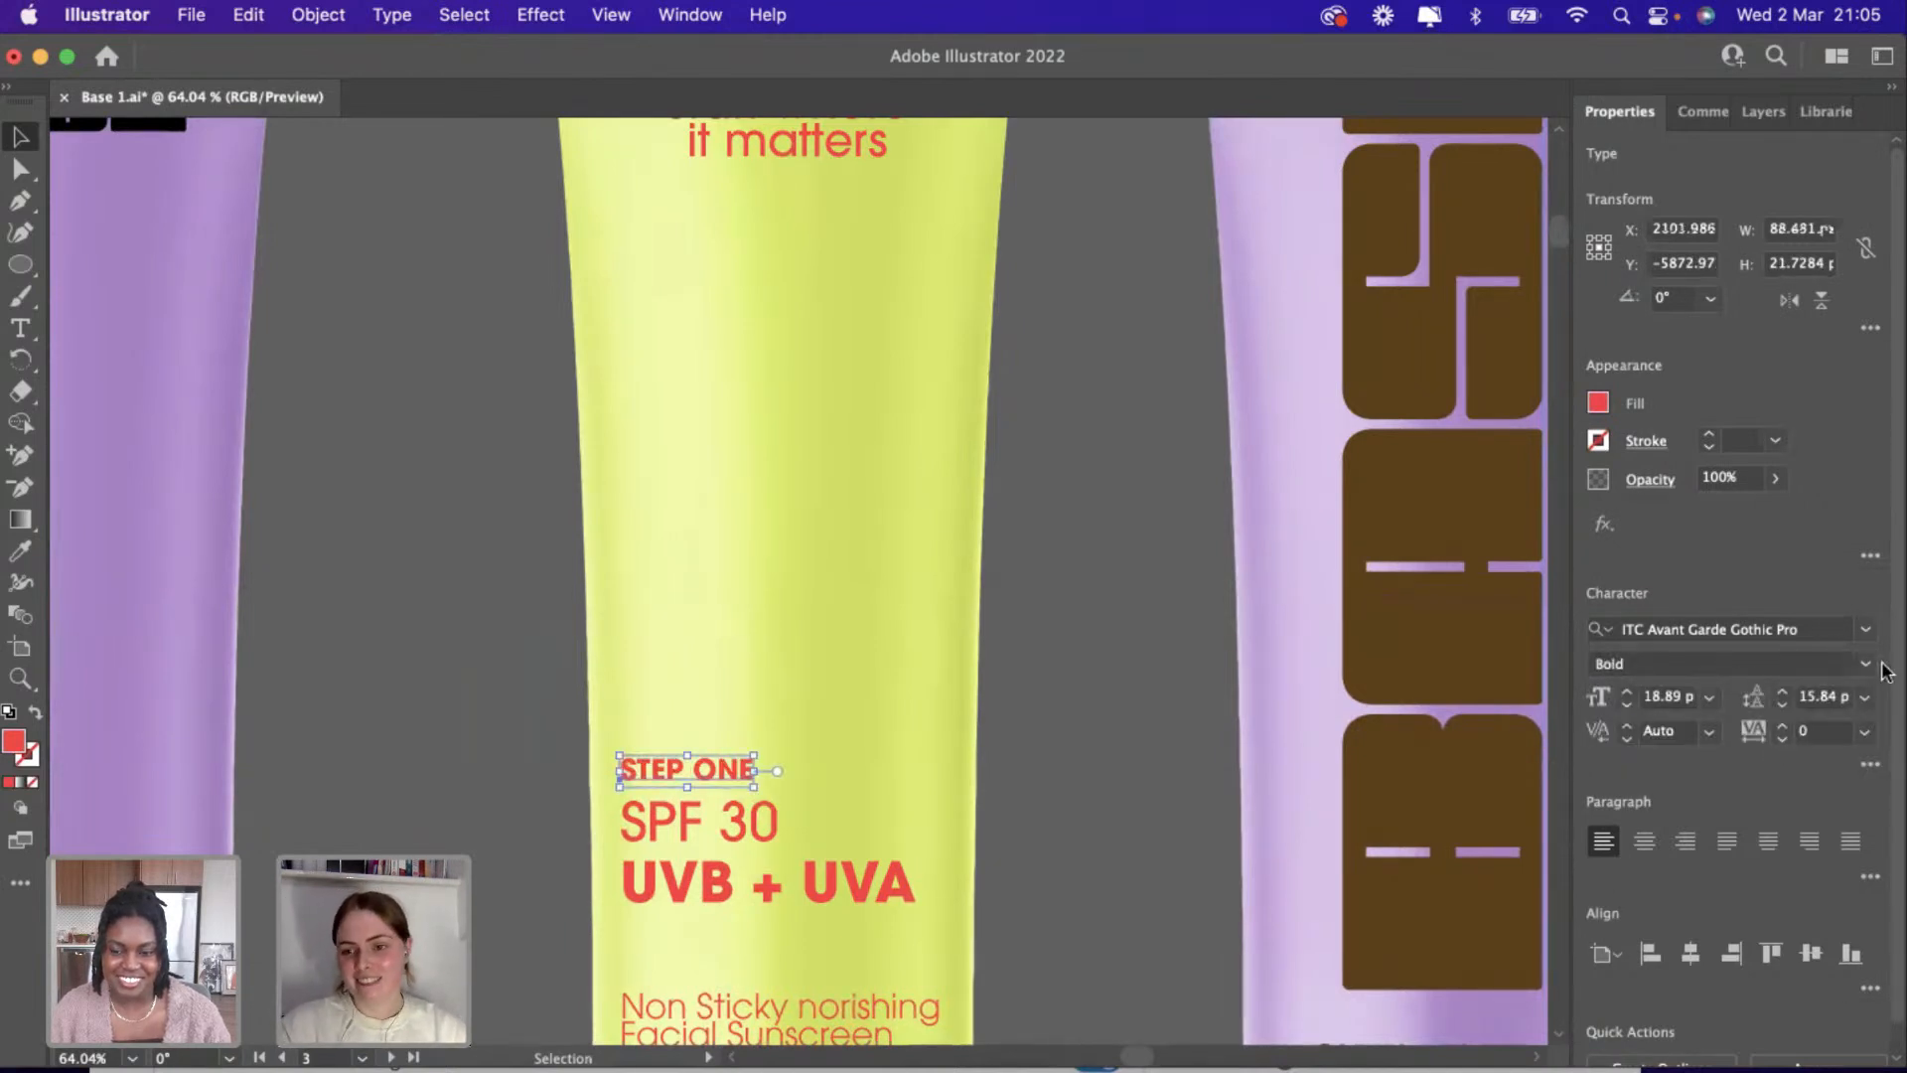
left_click(1867, 663)
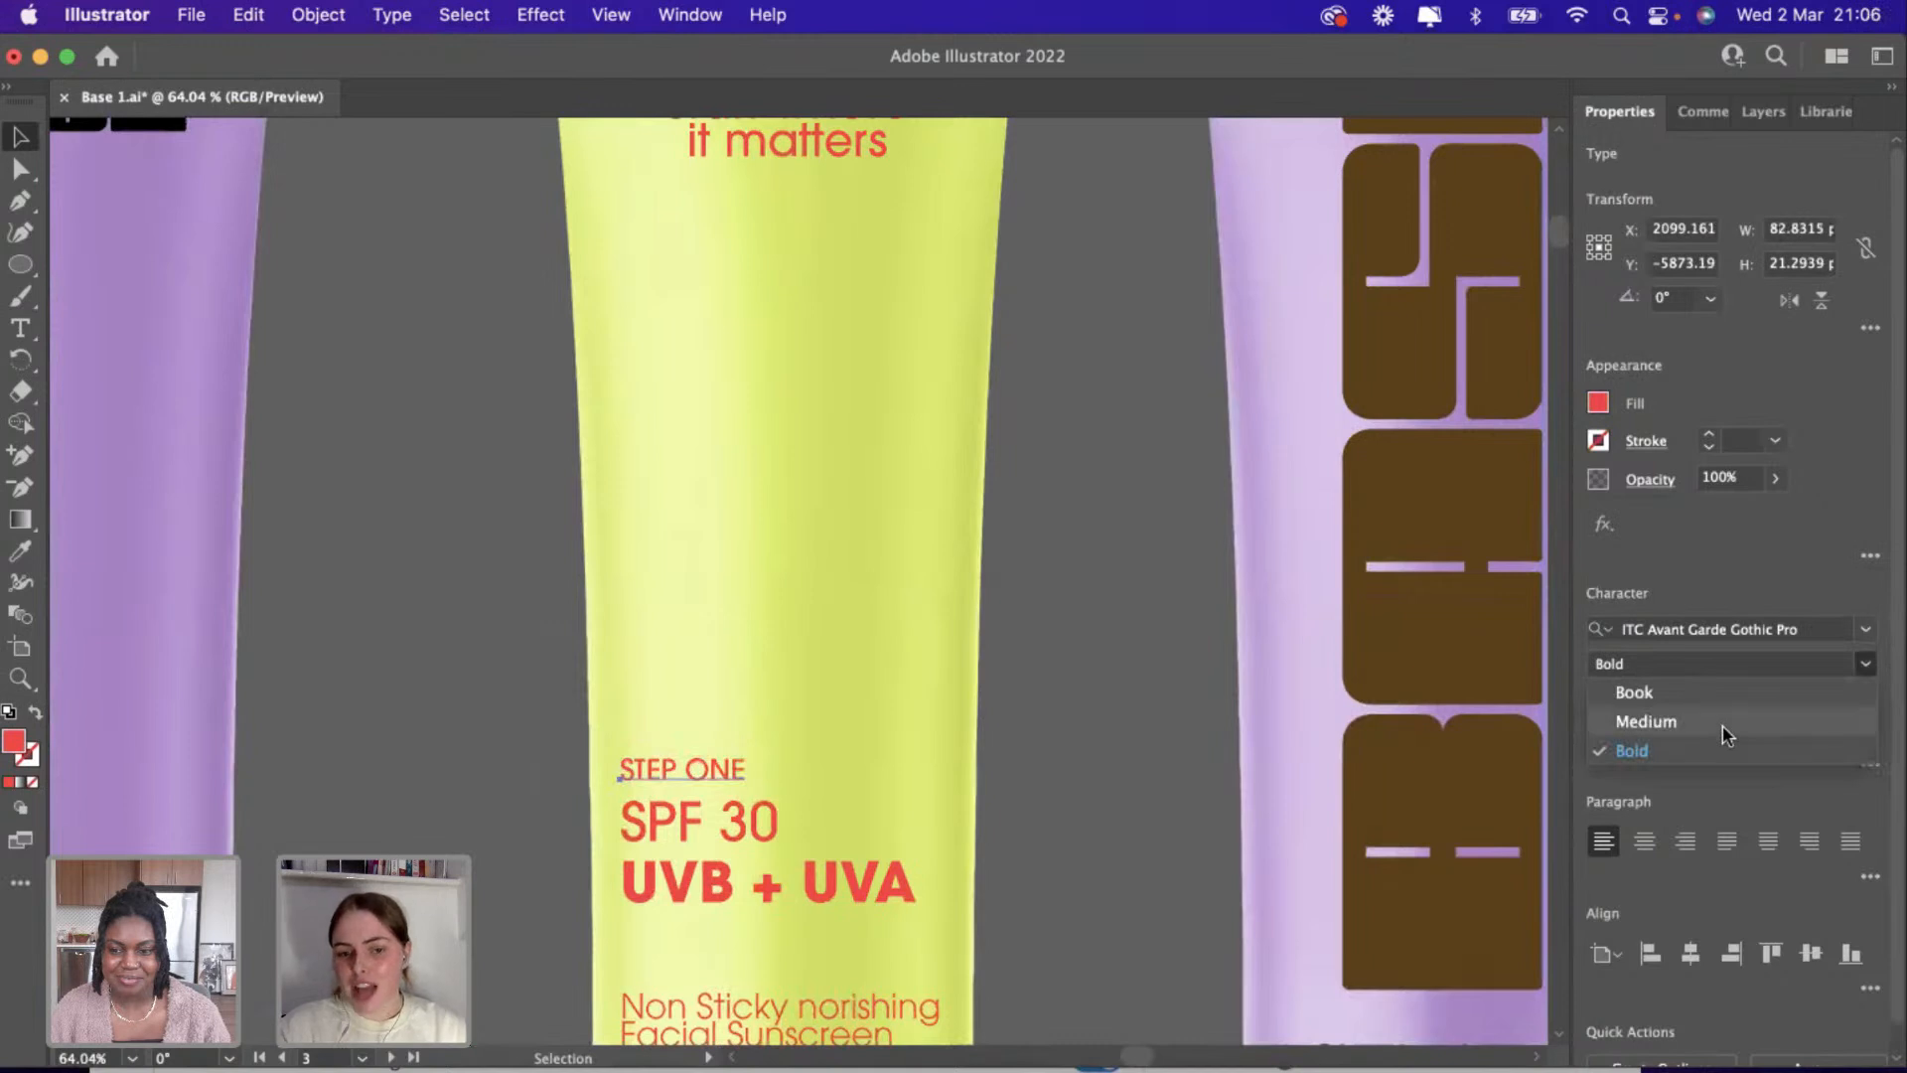
left_click(1728, 718)
left_click(1098, 820)
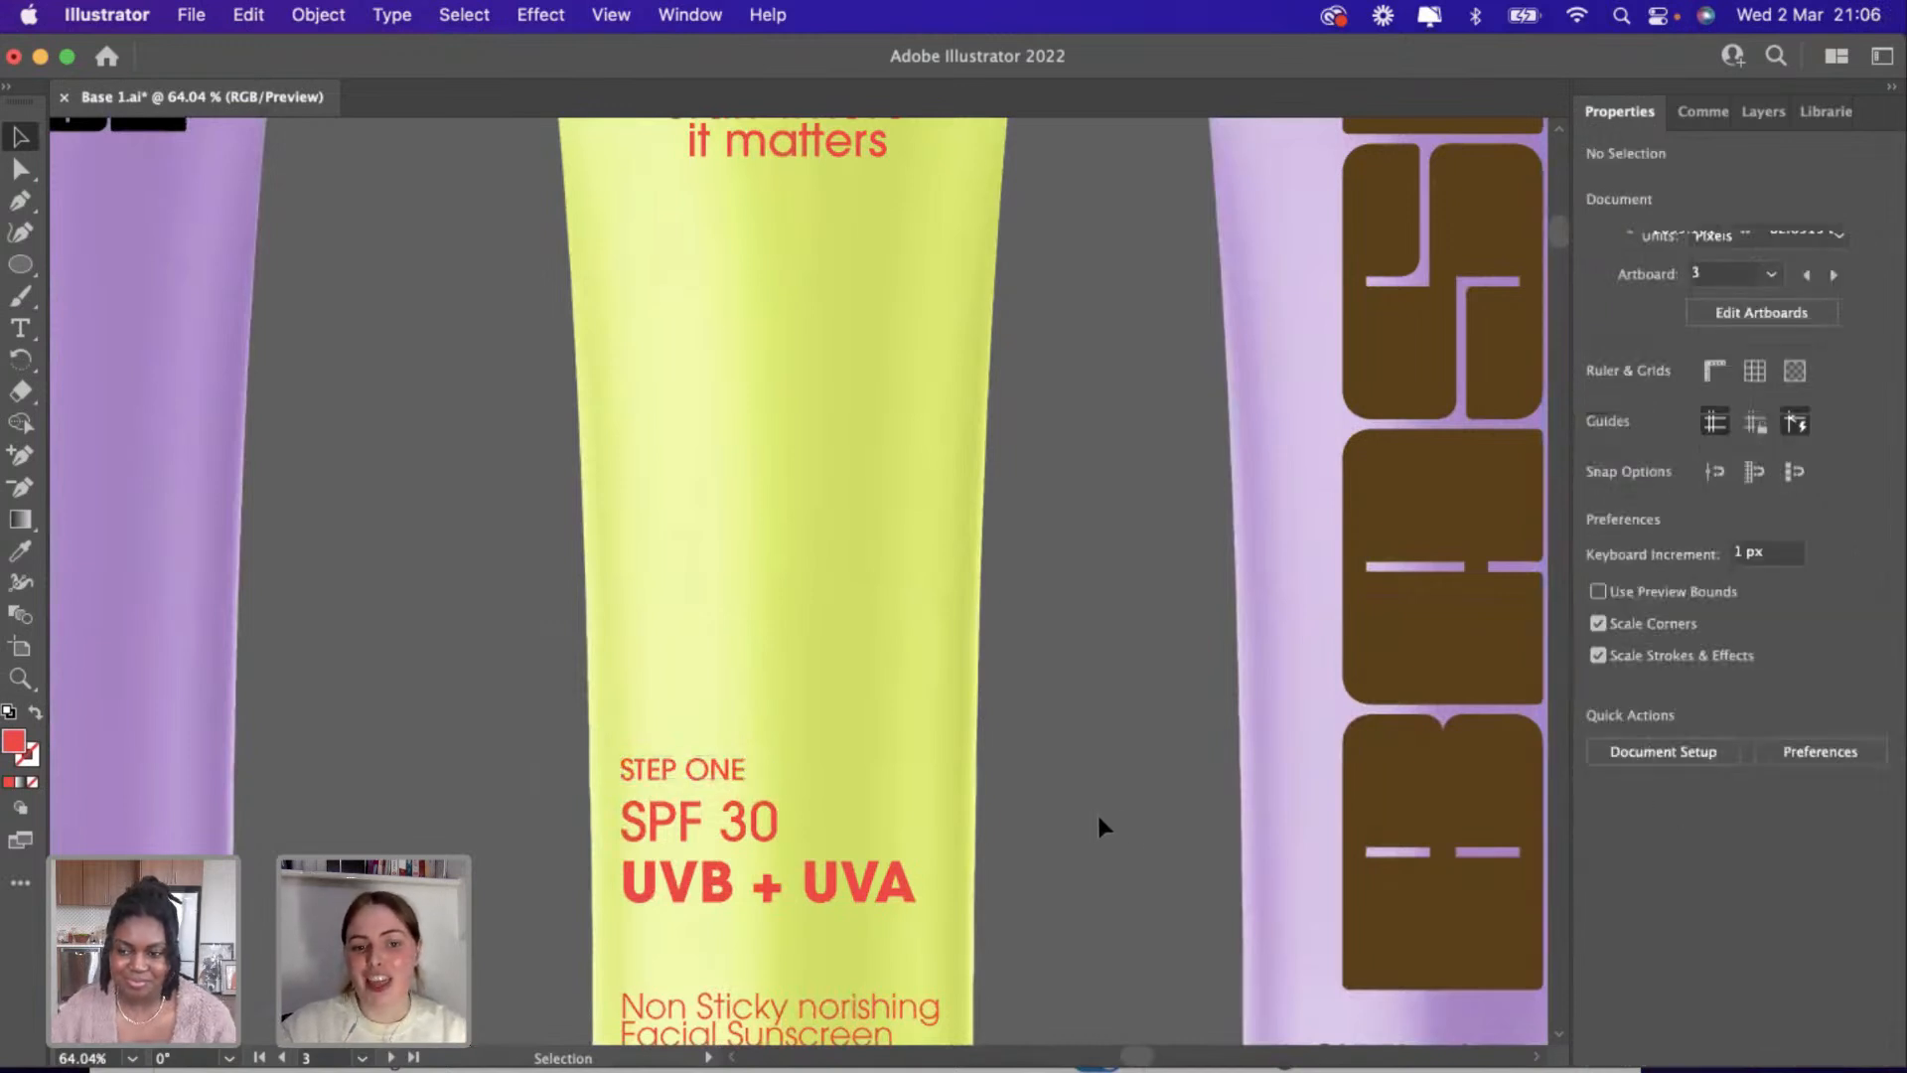
Try STEP ONE as outlined text by swapping its fill and stroke, and restore its solid fill.
scroll(784, 866, "up", 1)
scroll(783, 862, "up", 1)
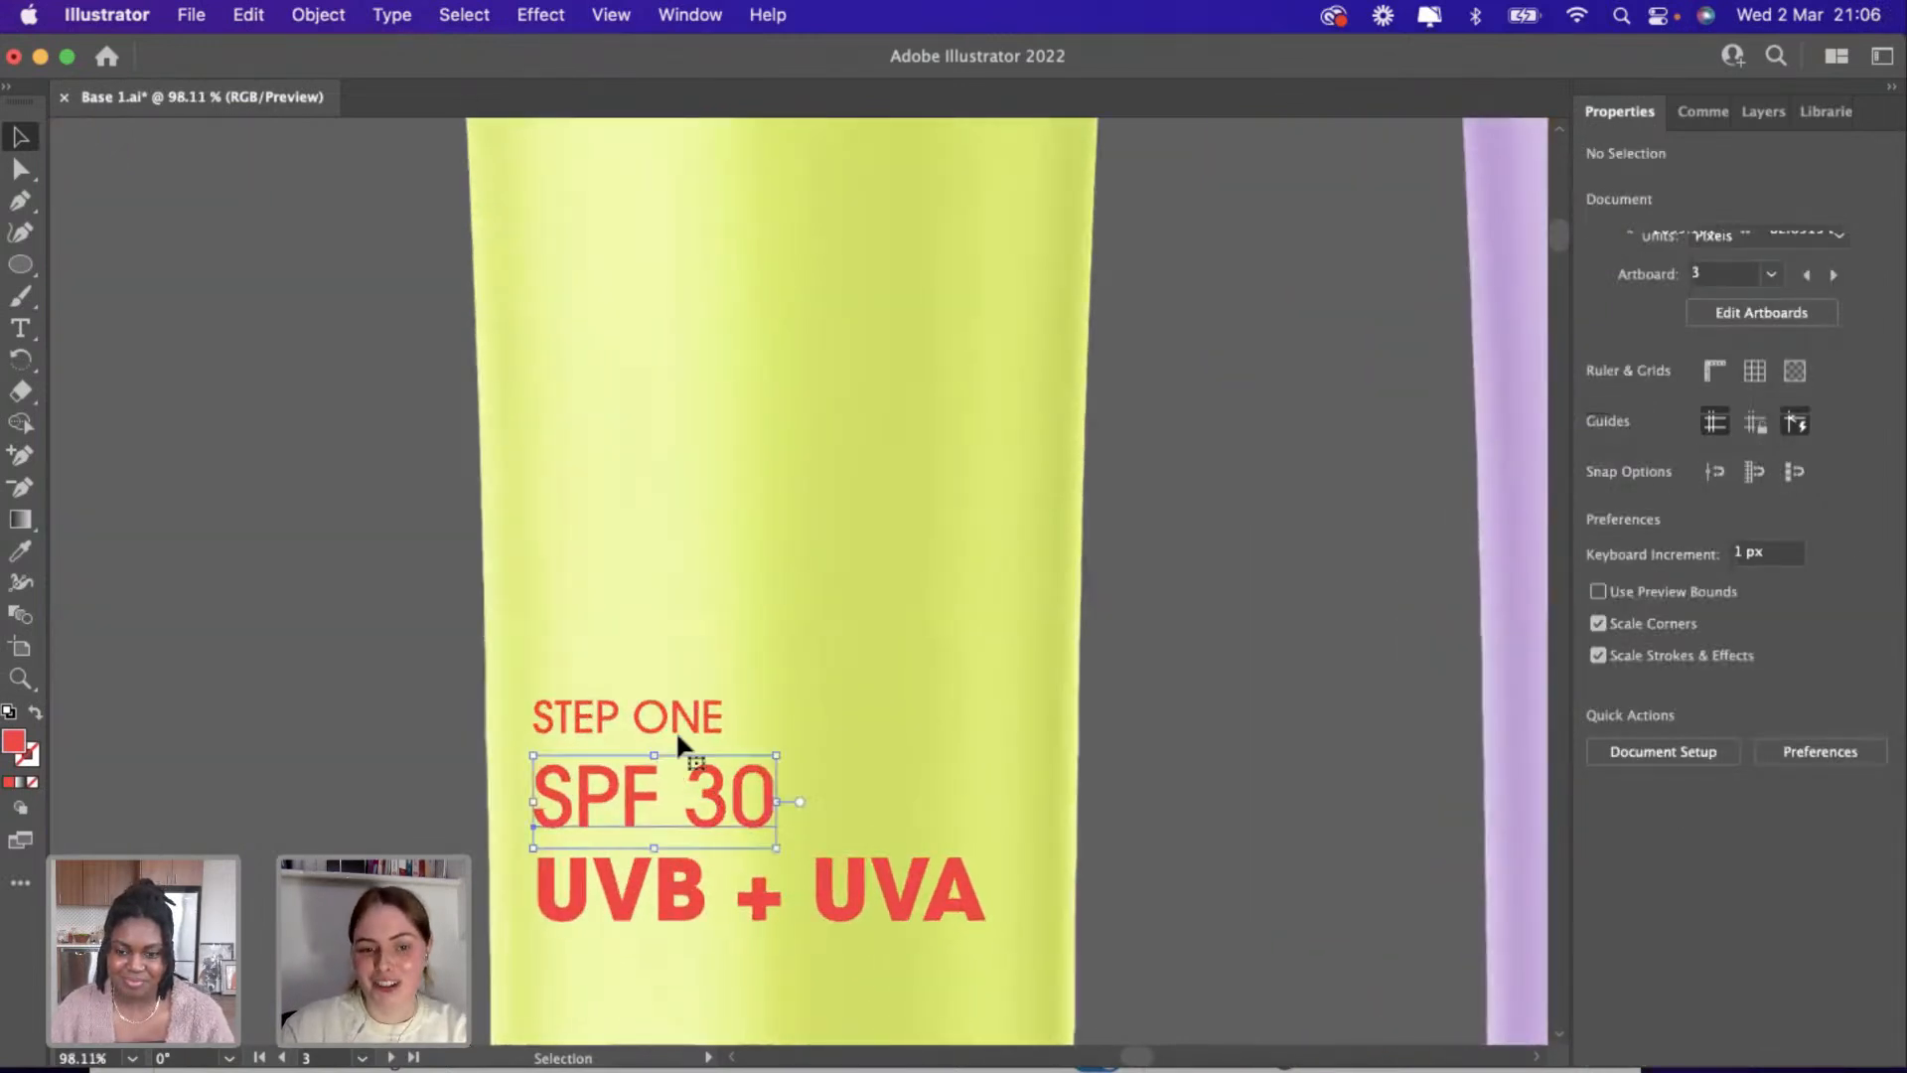
left_click(671, 719)
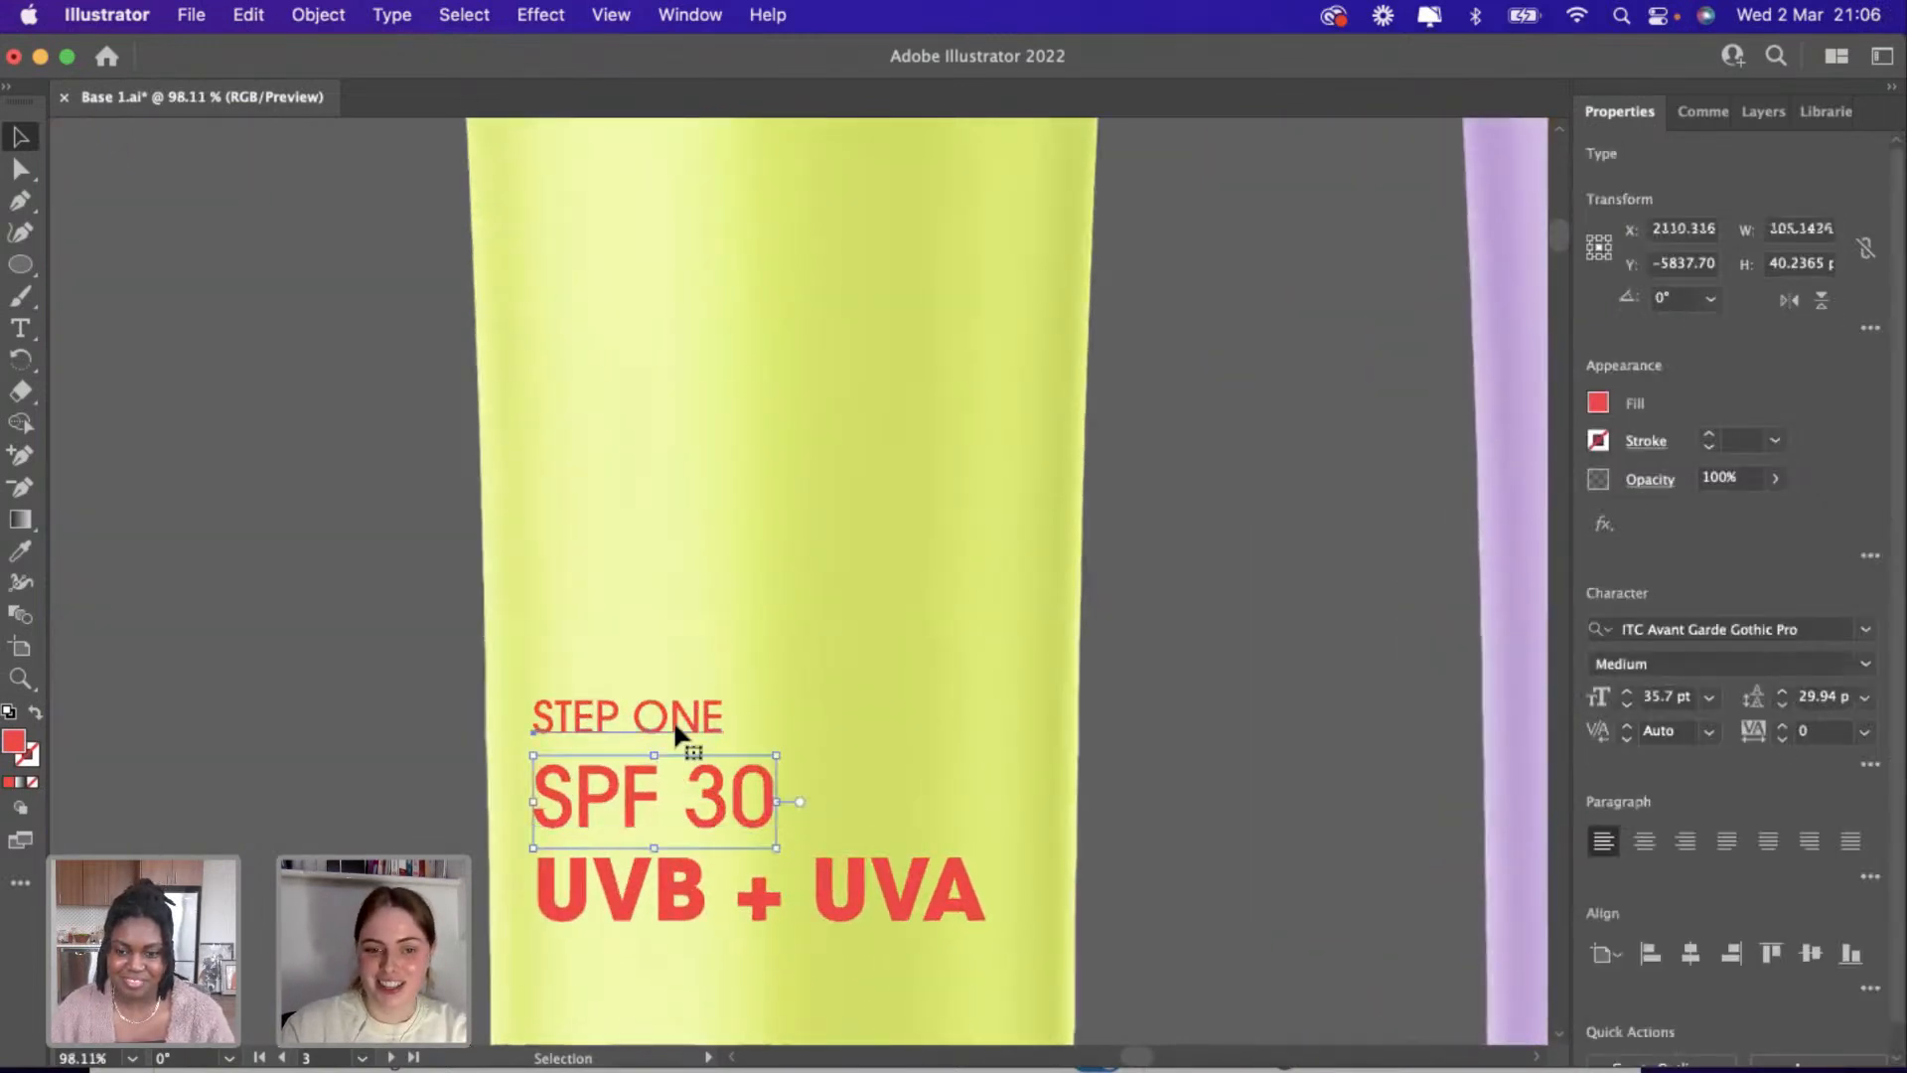
left_click(35, 713)
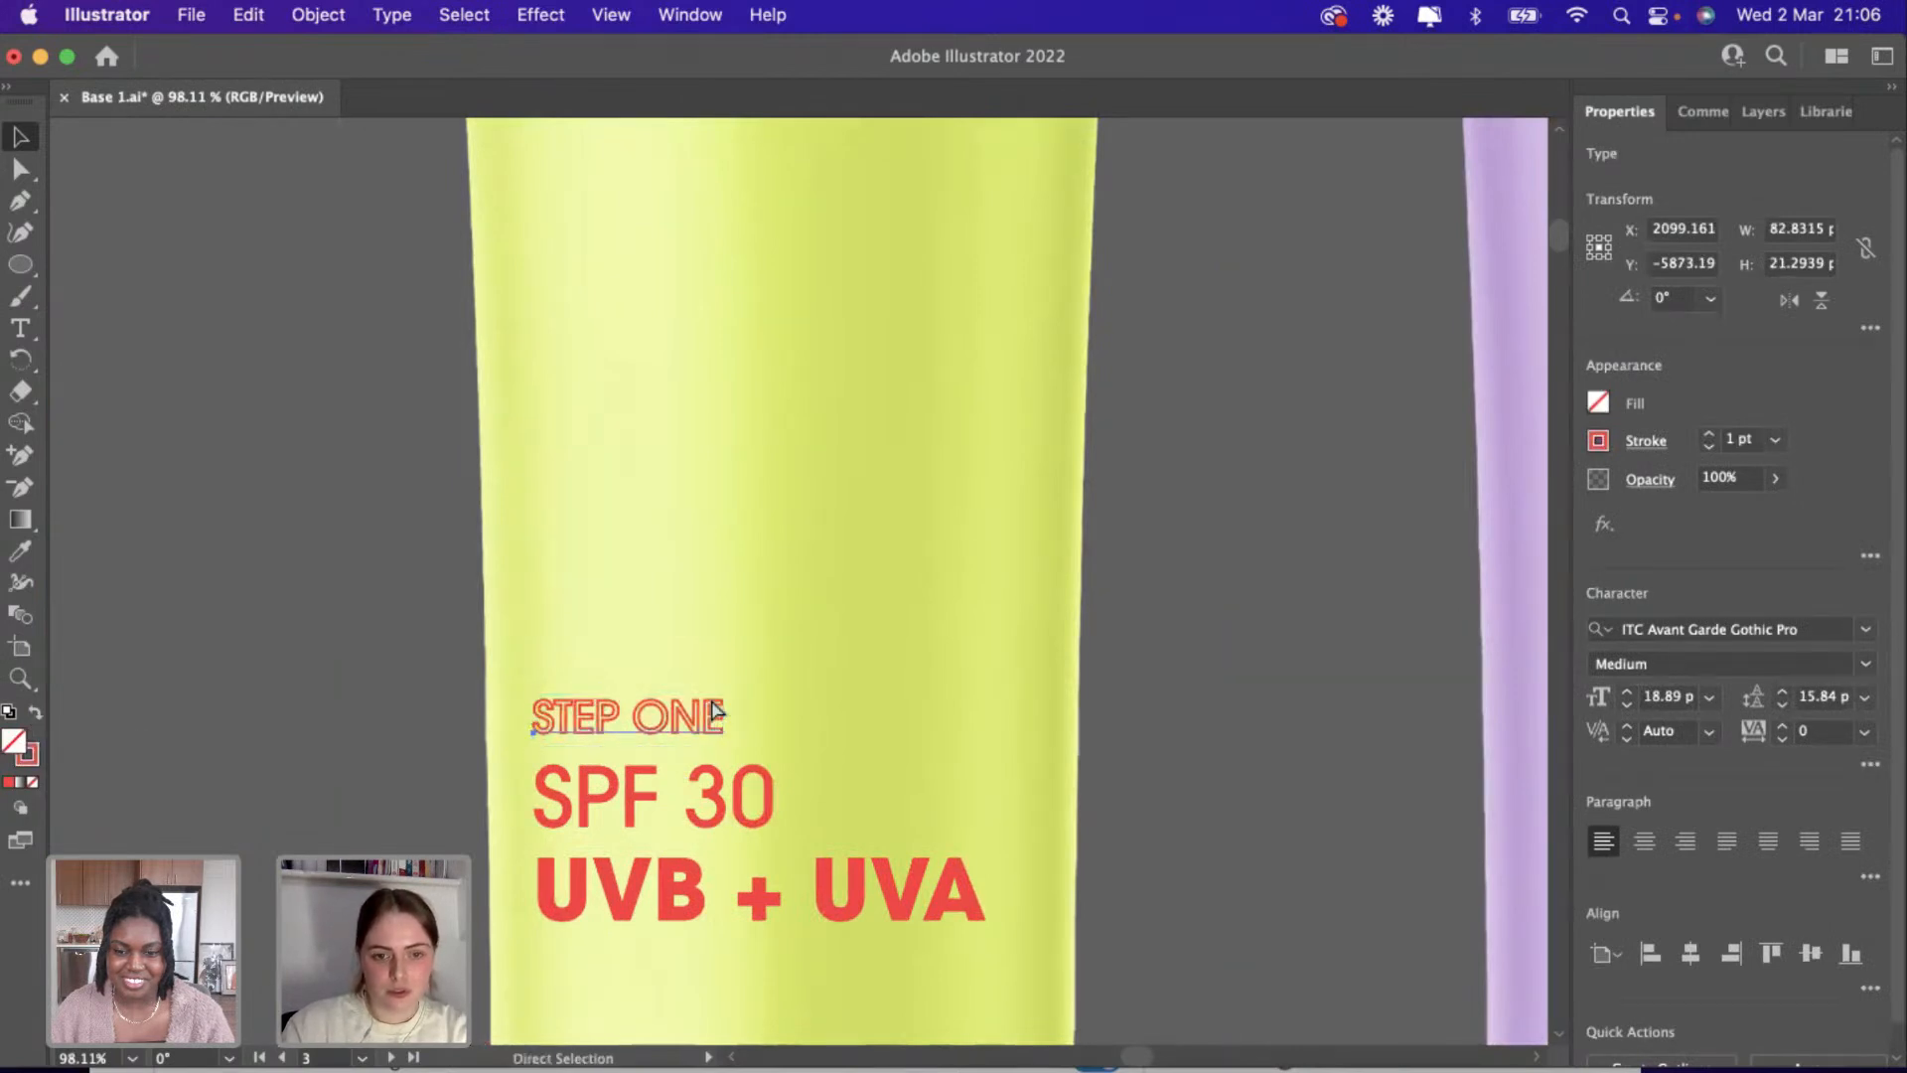
key("shift+x")
Turn UVB + UVA into red outlined lettering with no fill by swapping its fill and stroke.
left_click(634, 926)
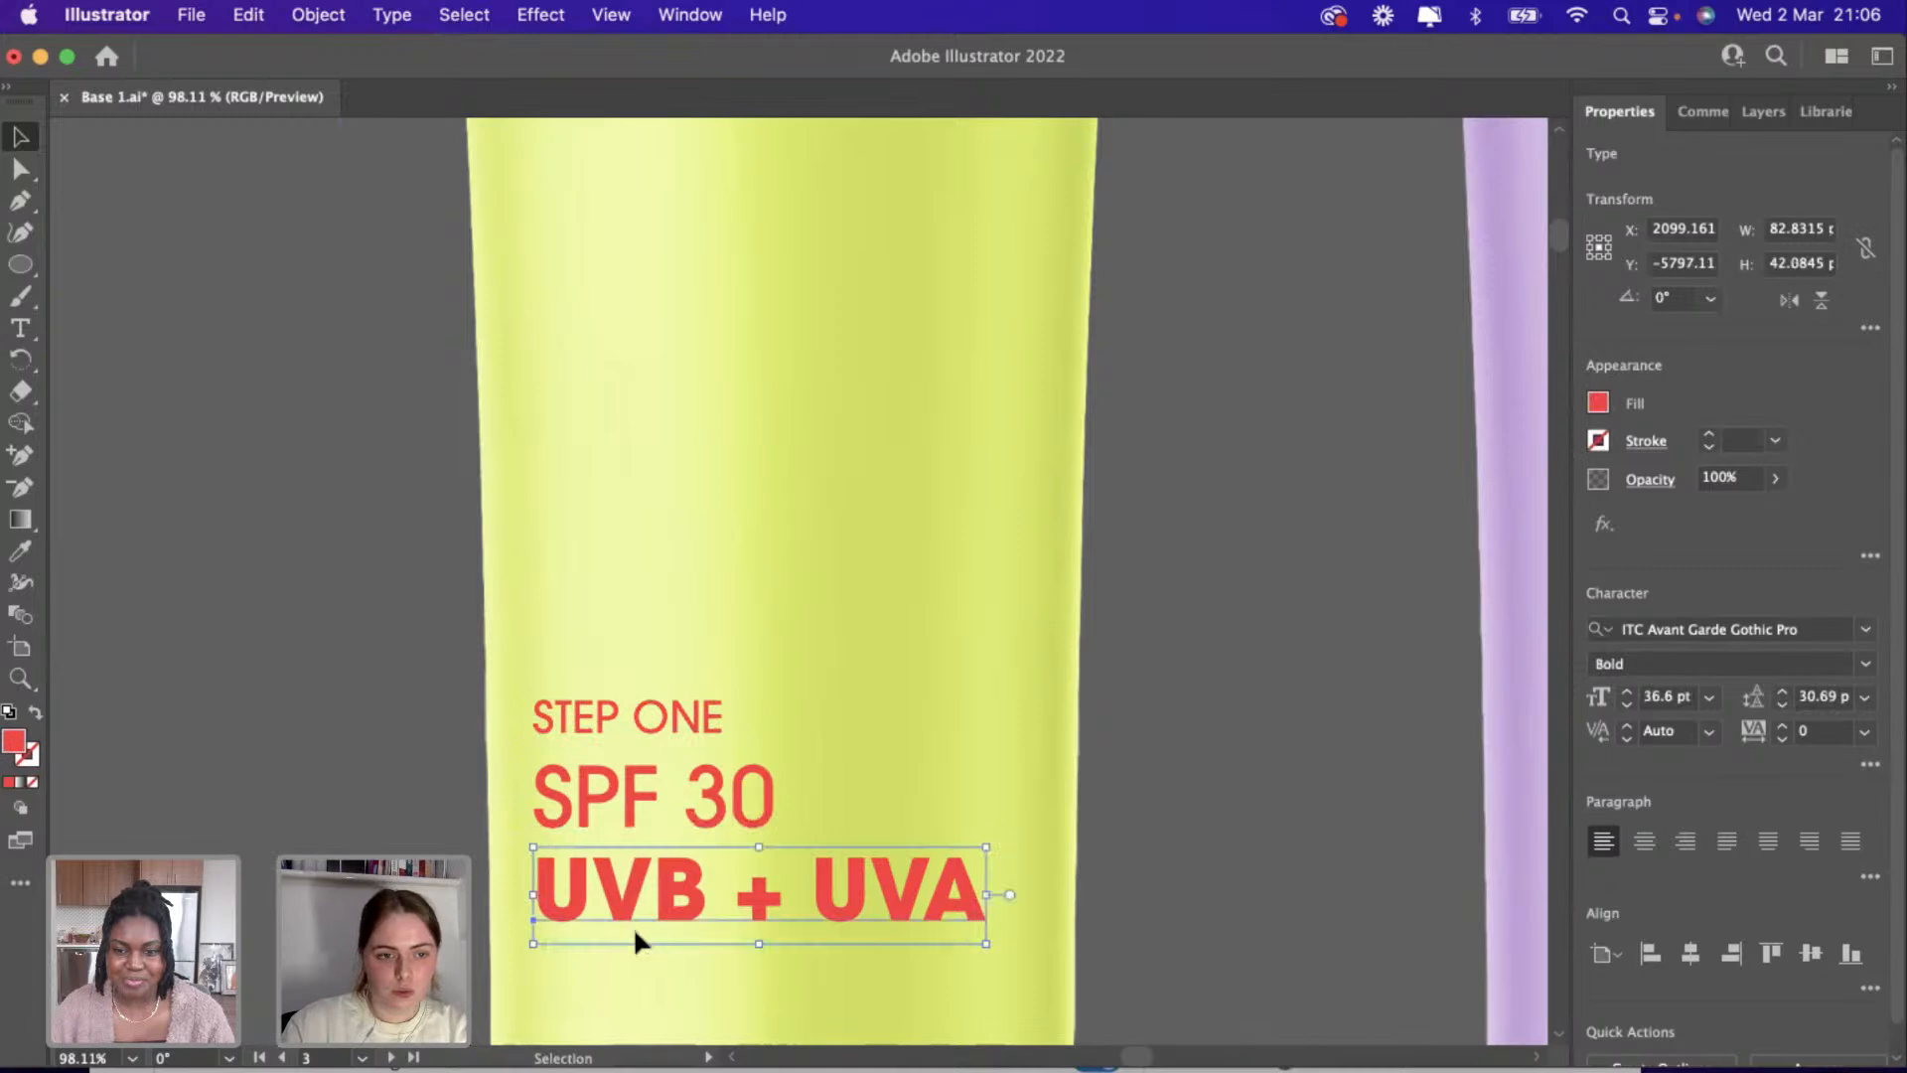
left_click(34, 714)
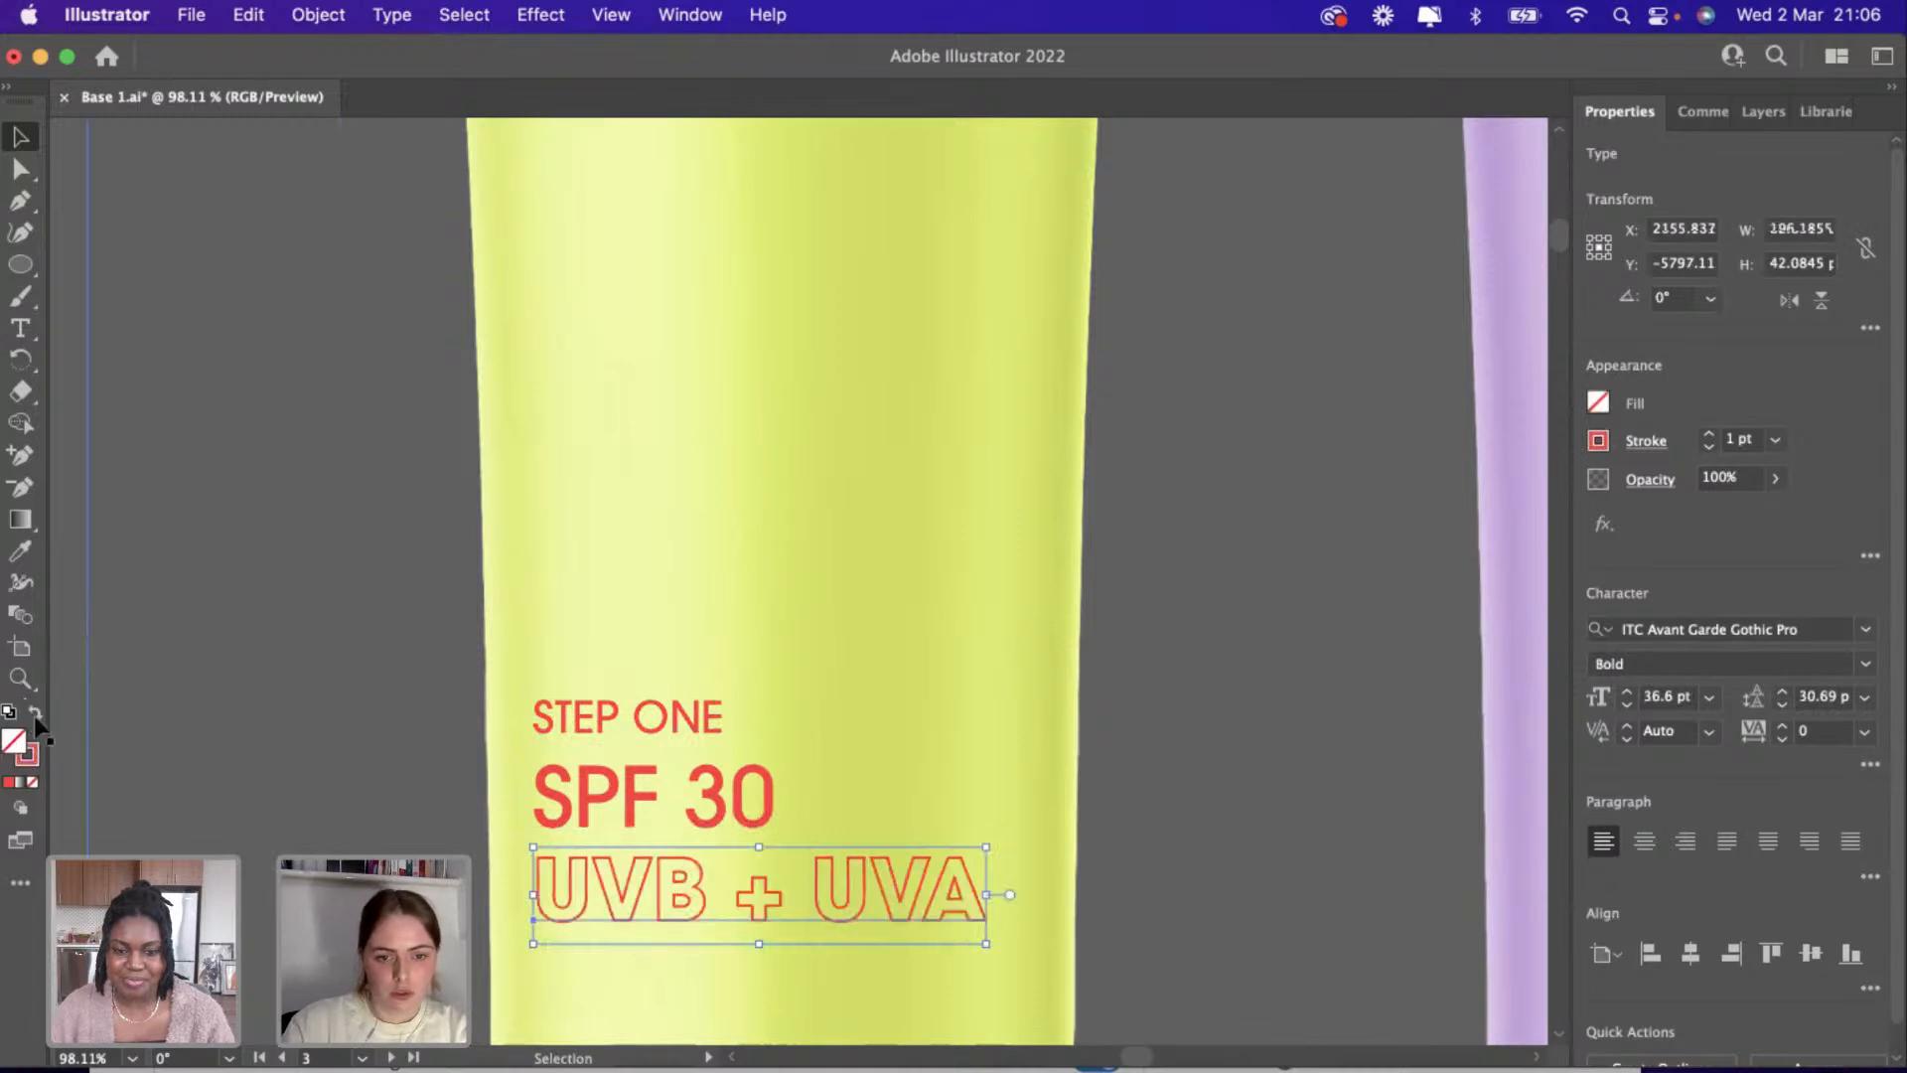
left_click(311, 838)
Examine the yellow tube's text hierarchy up close and alongside tubes 1 and 3.
scroll(316, 842, "down", 3)
scroll(316, 843, "left", 5)
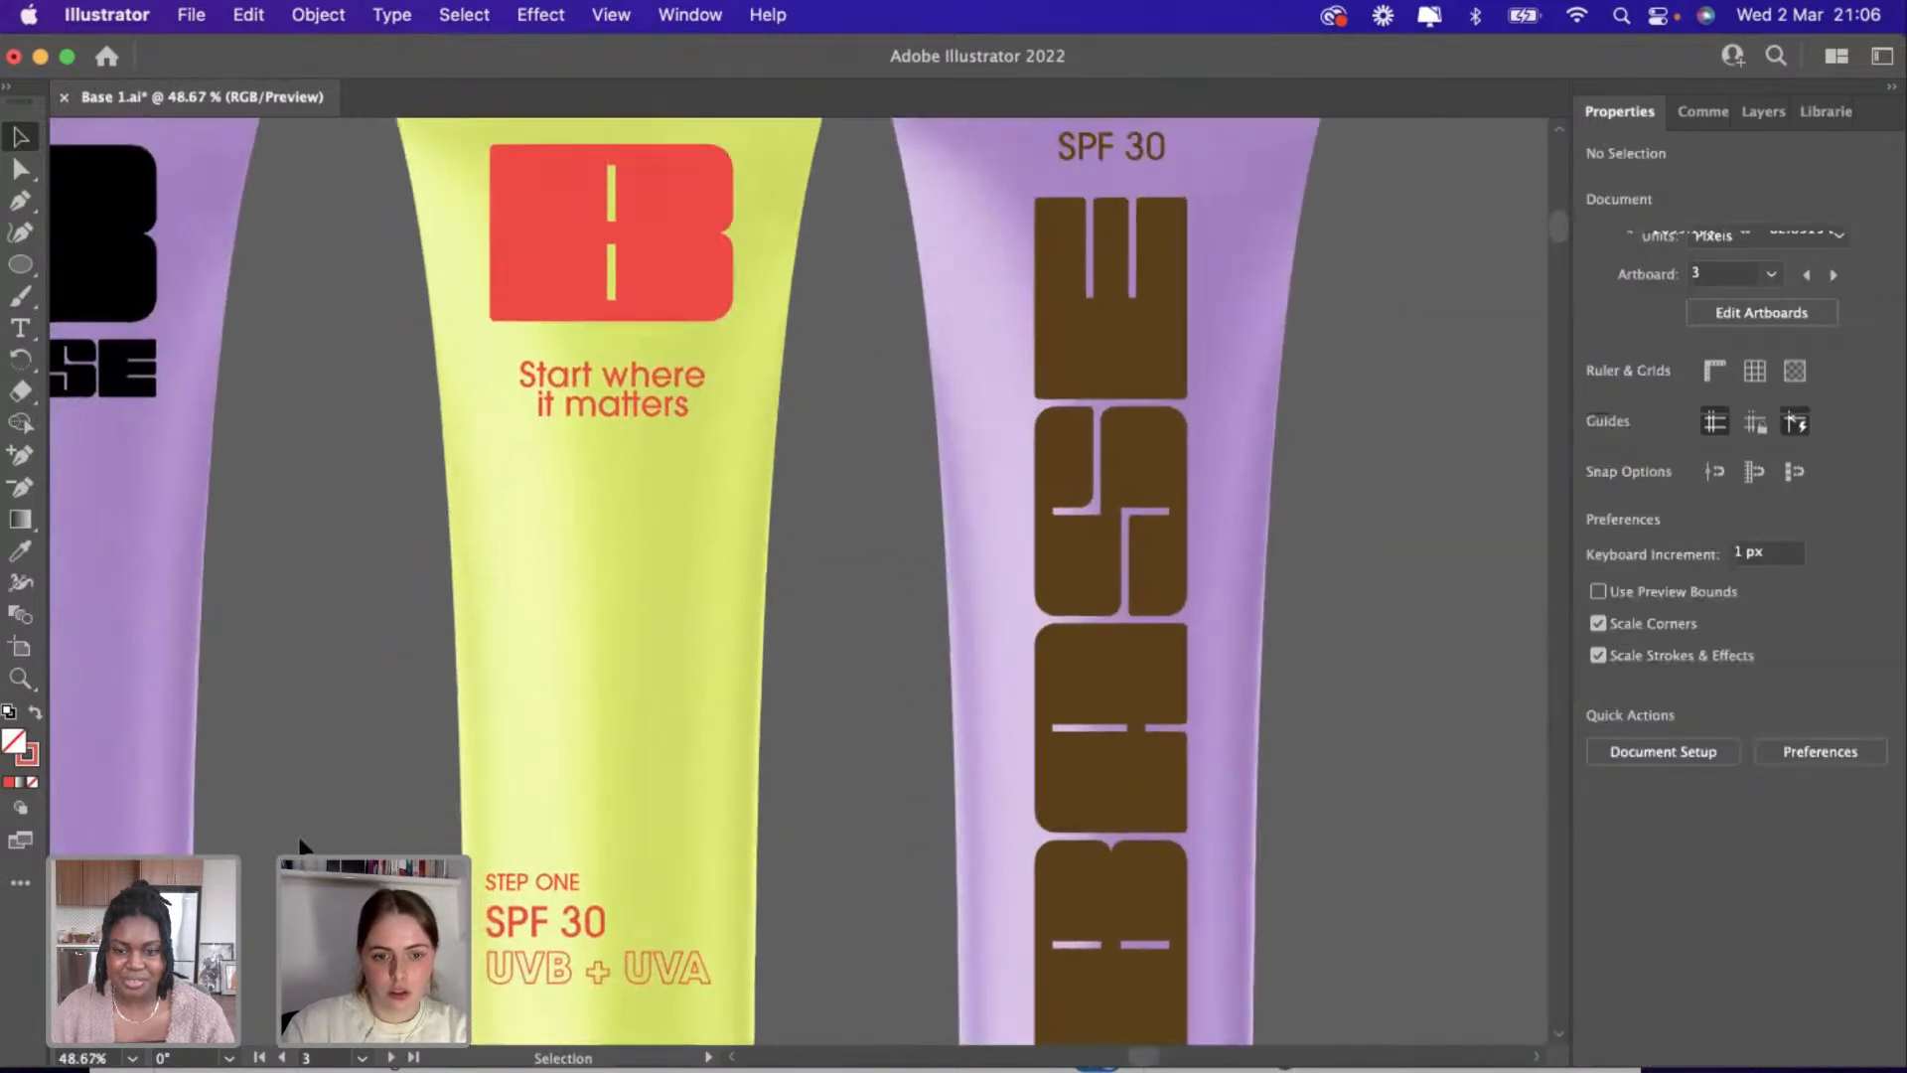
scroll(303, 845, "down", 3)
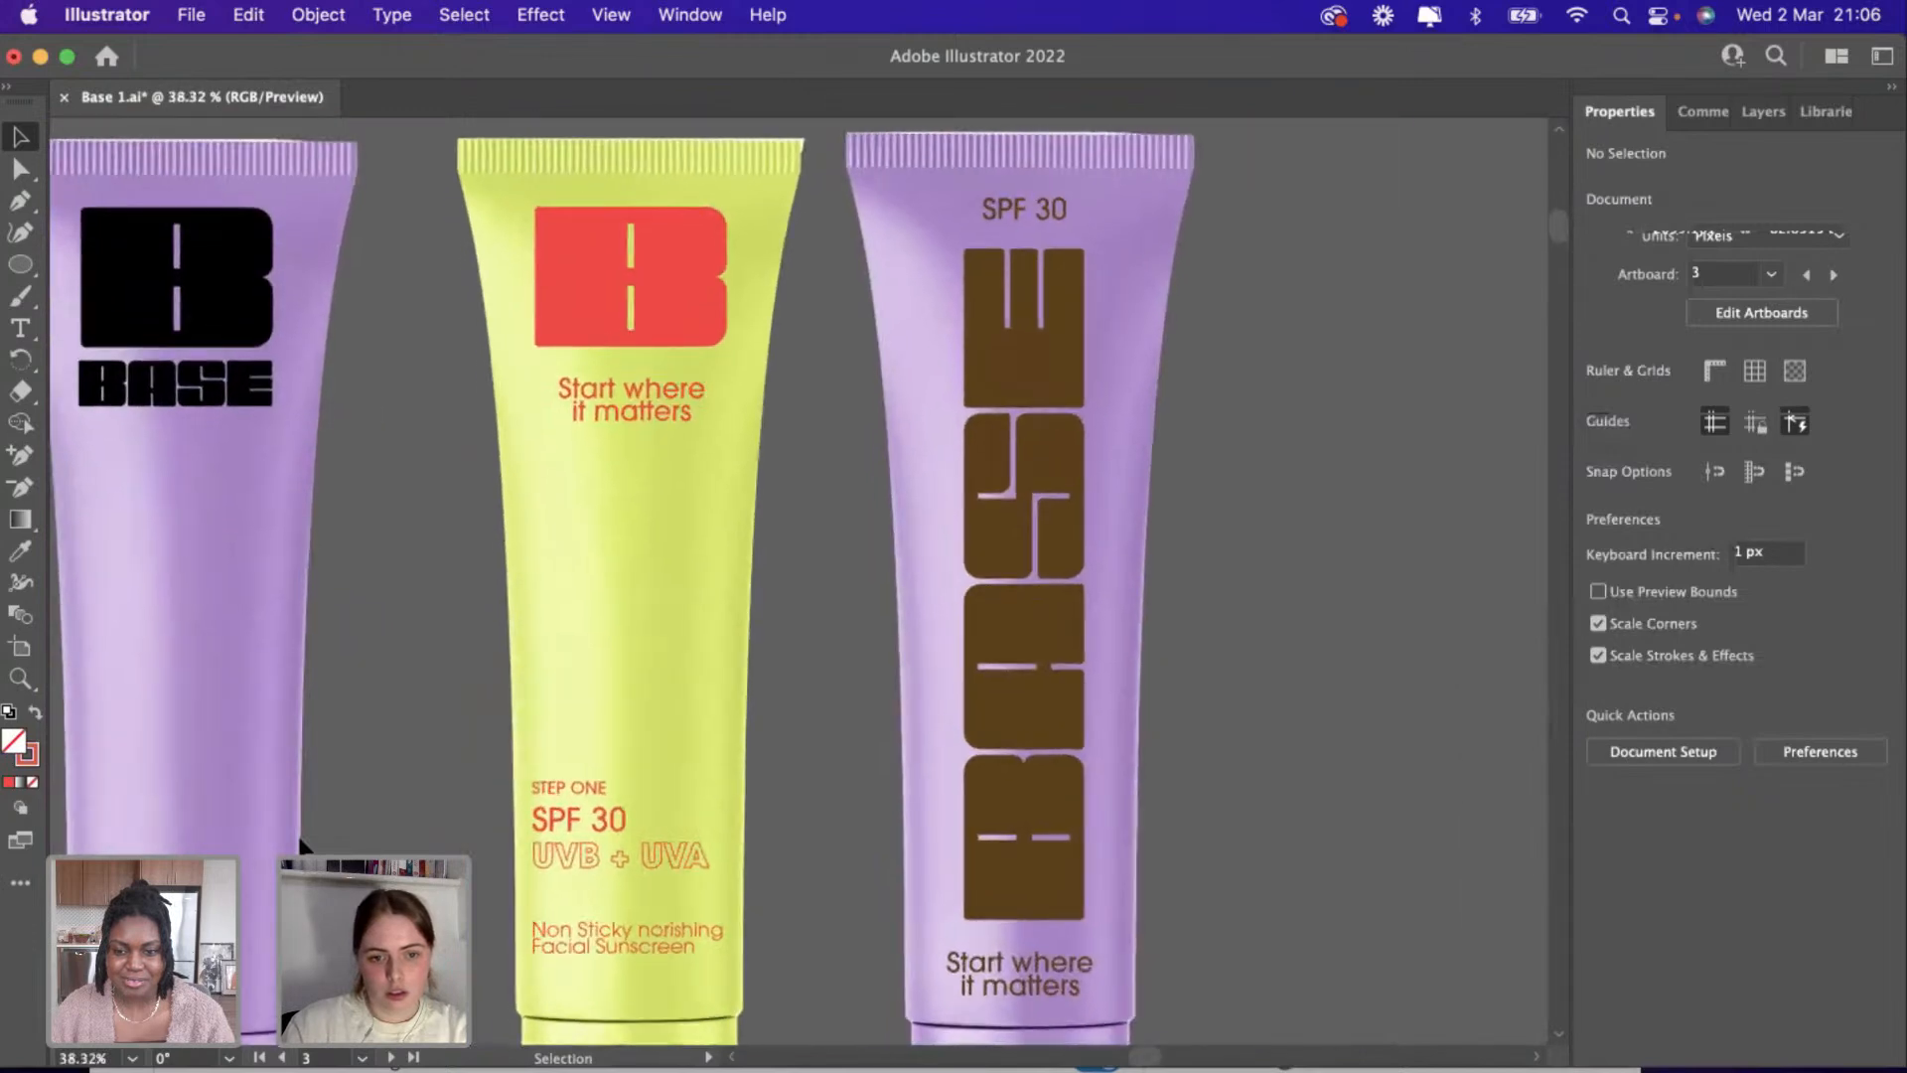
scroll(306, 844, "up", 3)
scroll(308, 846, "right", 2)
scroll(306, 844, "up", 2)
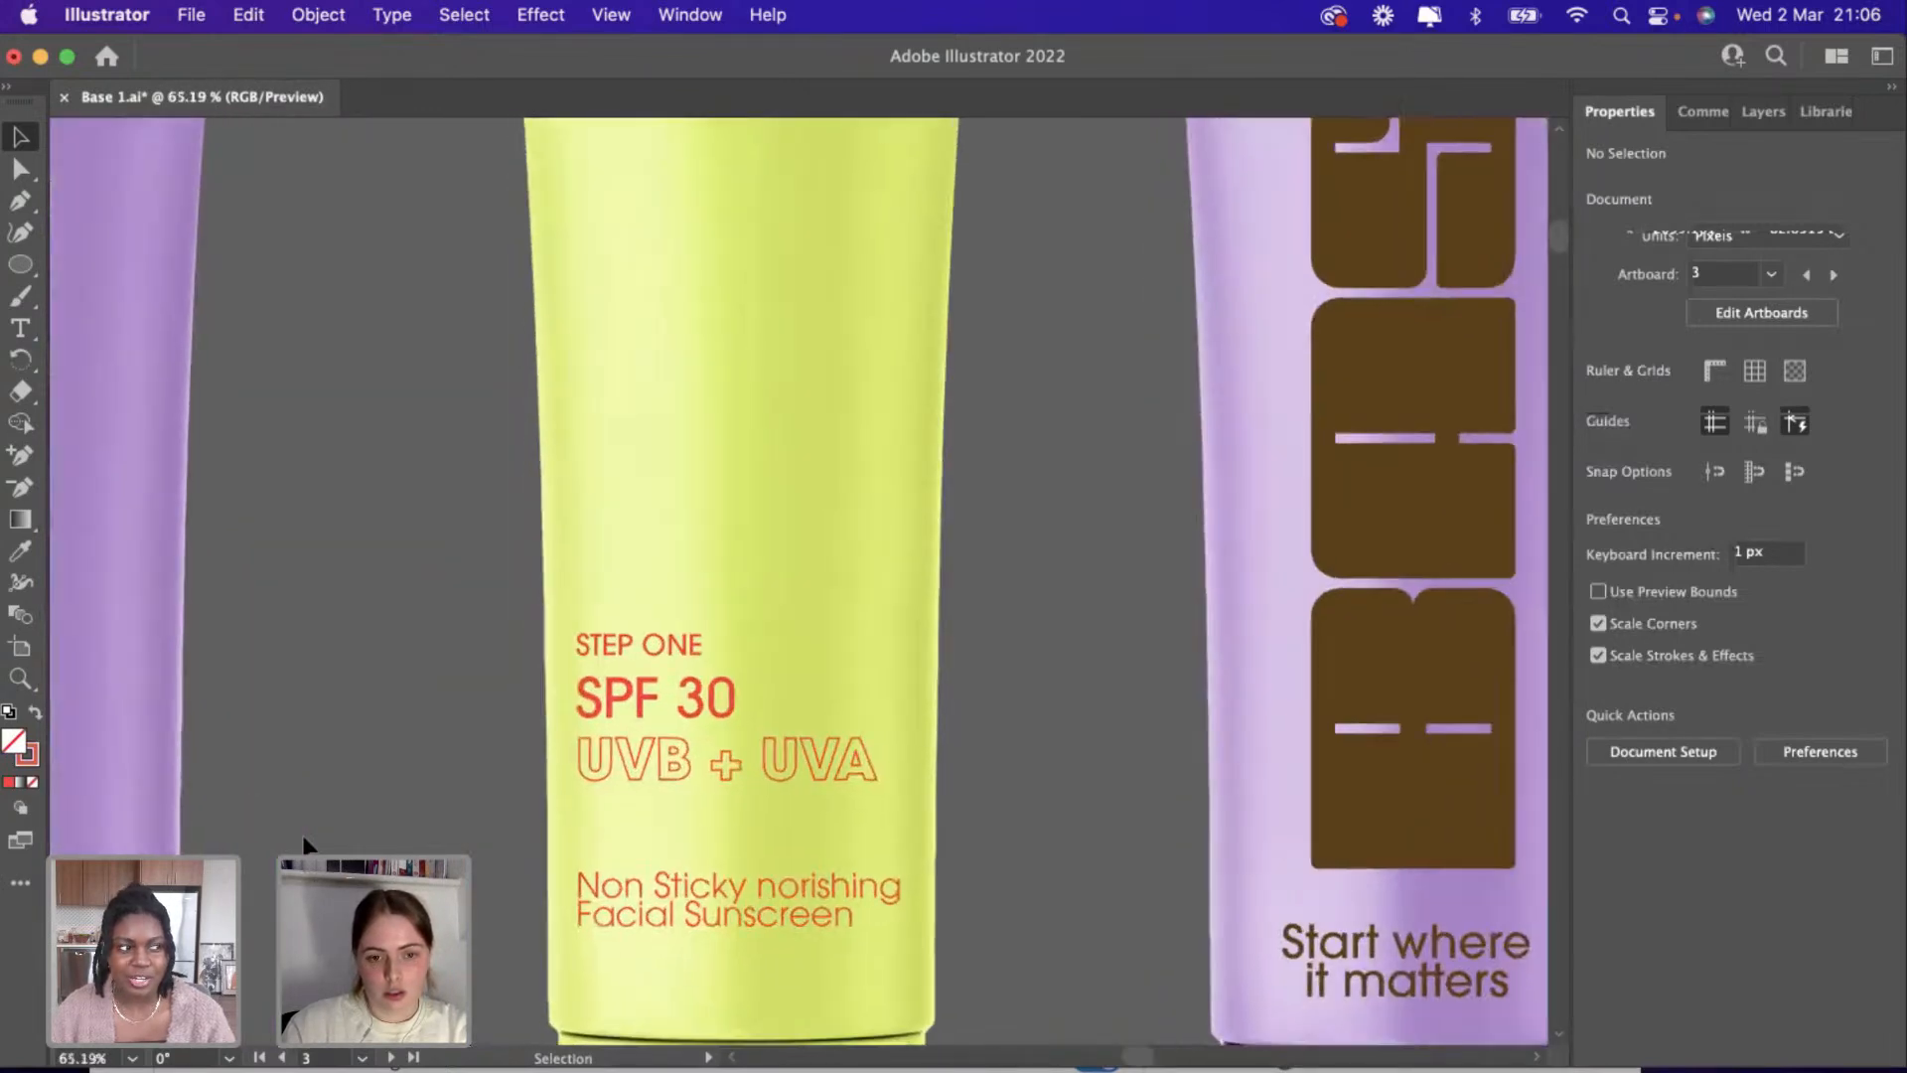
scroll(306, 844, "up", 1)
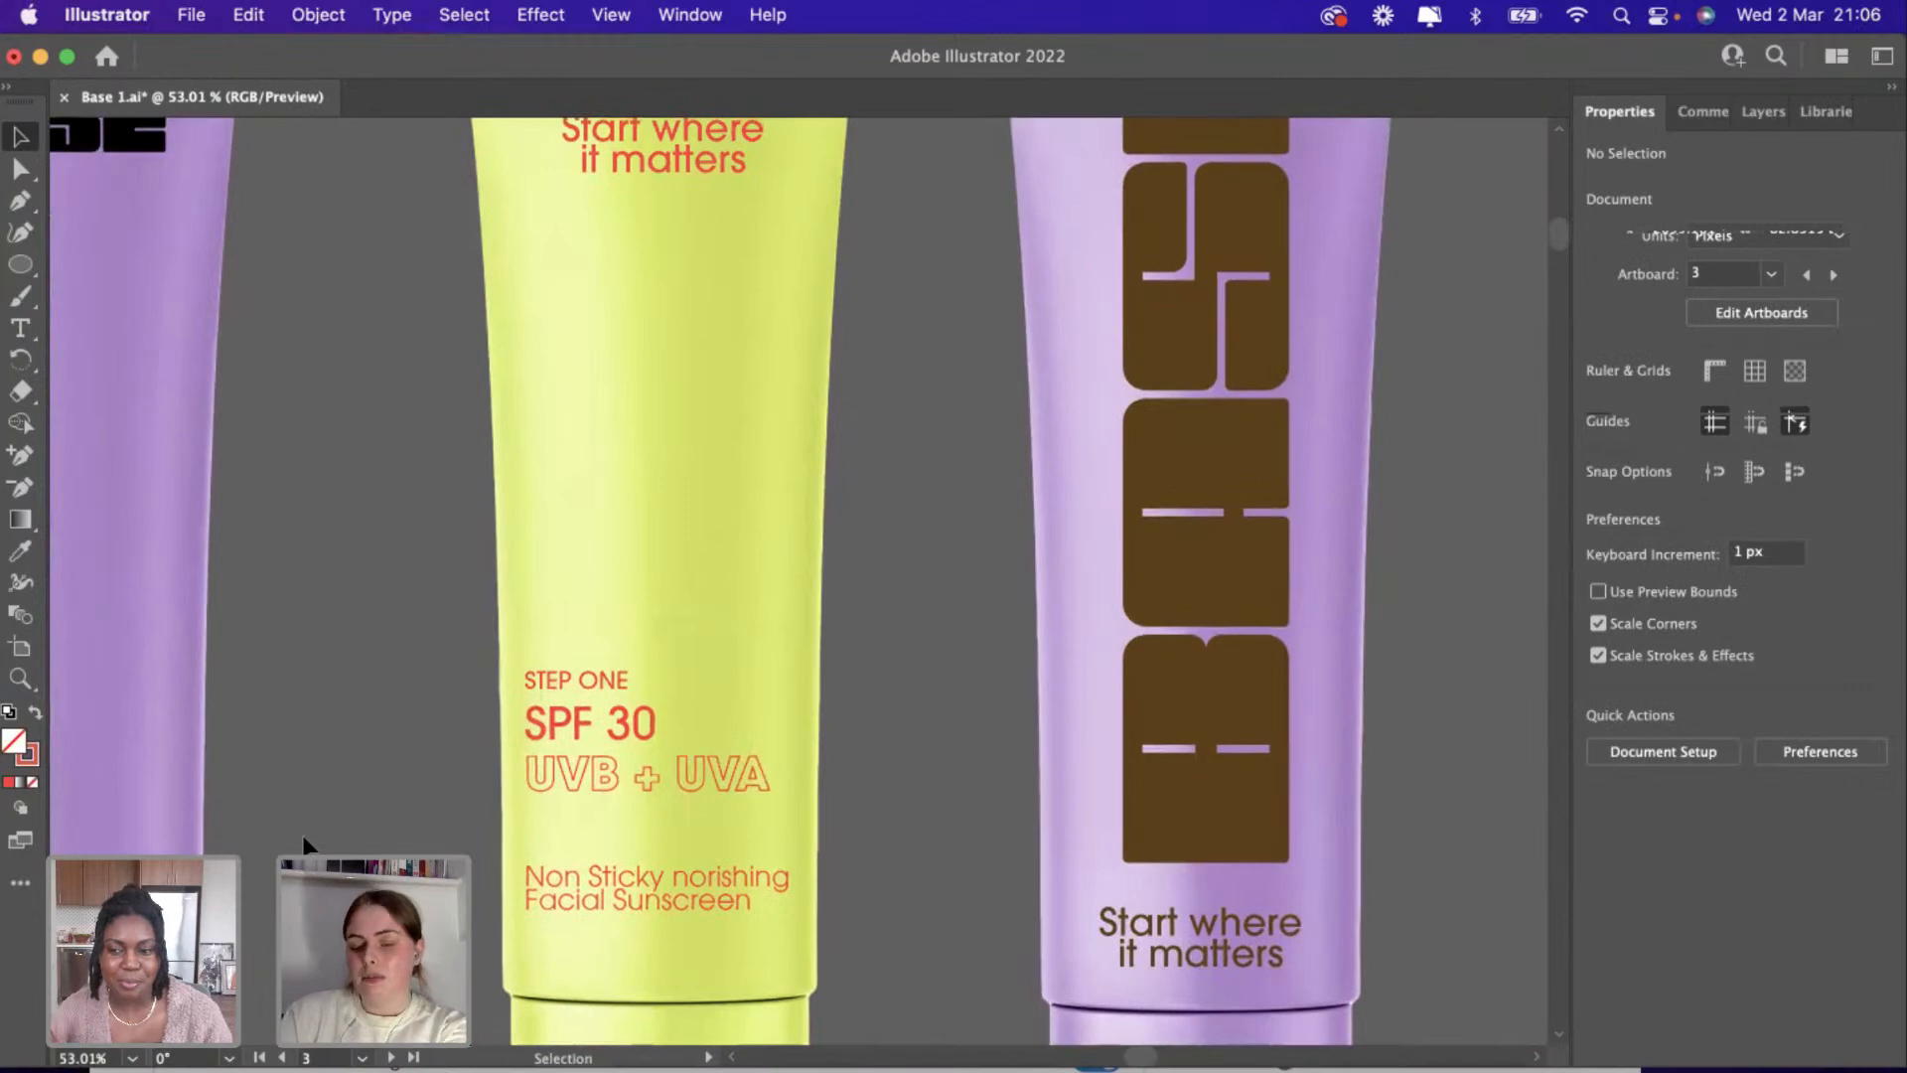
scroll(303, 845, "down", 3)
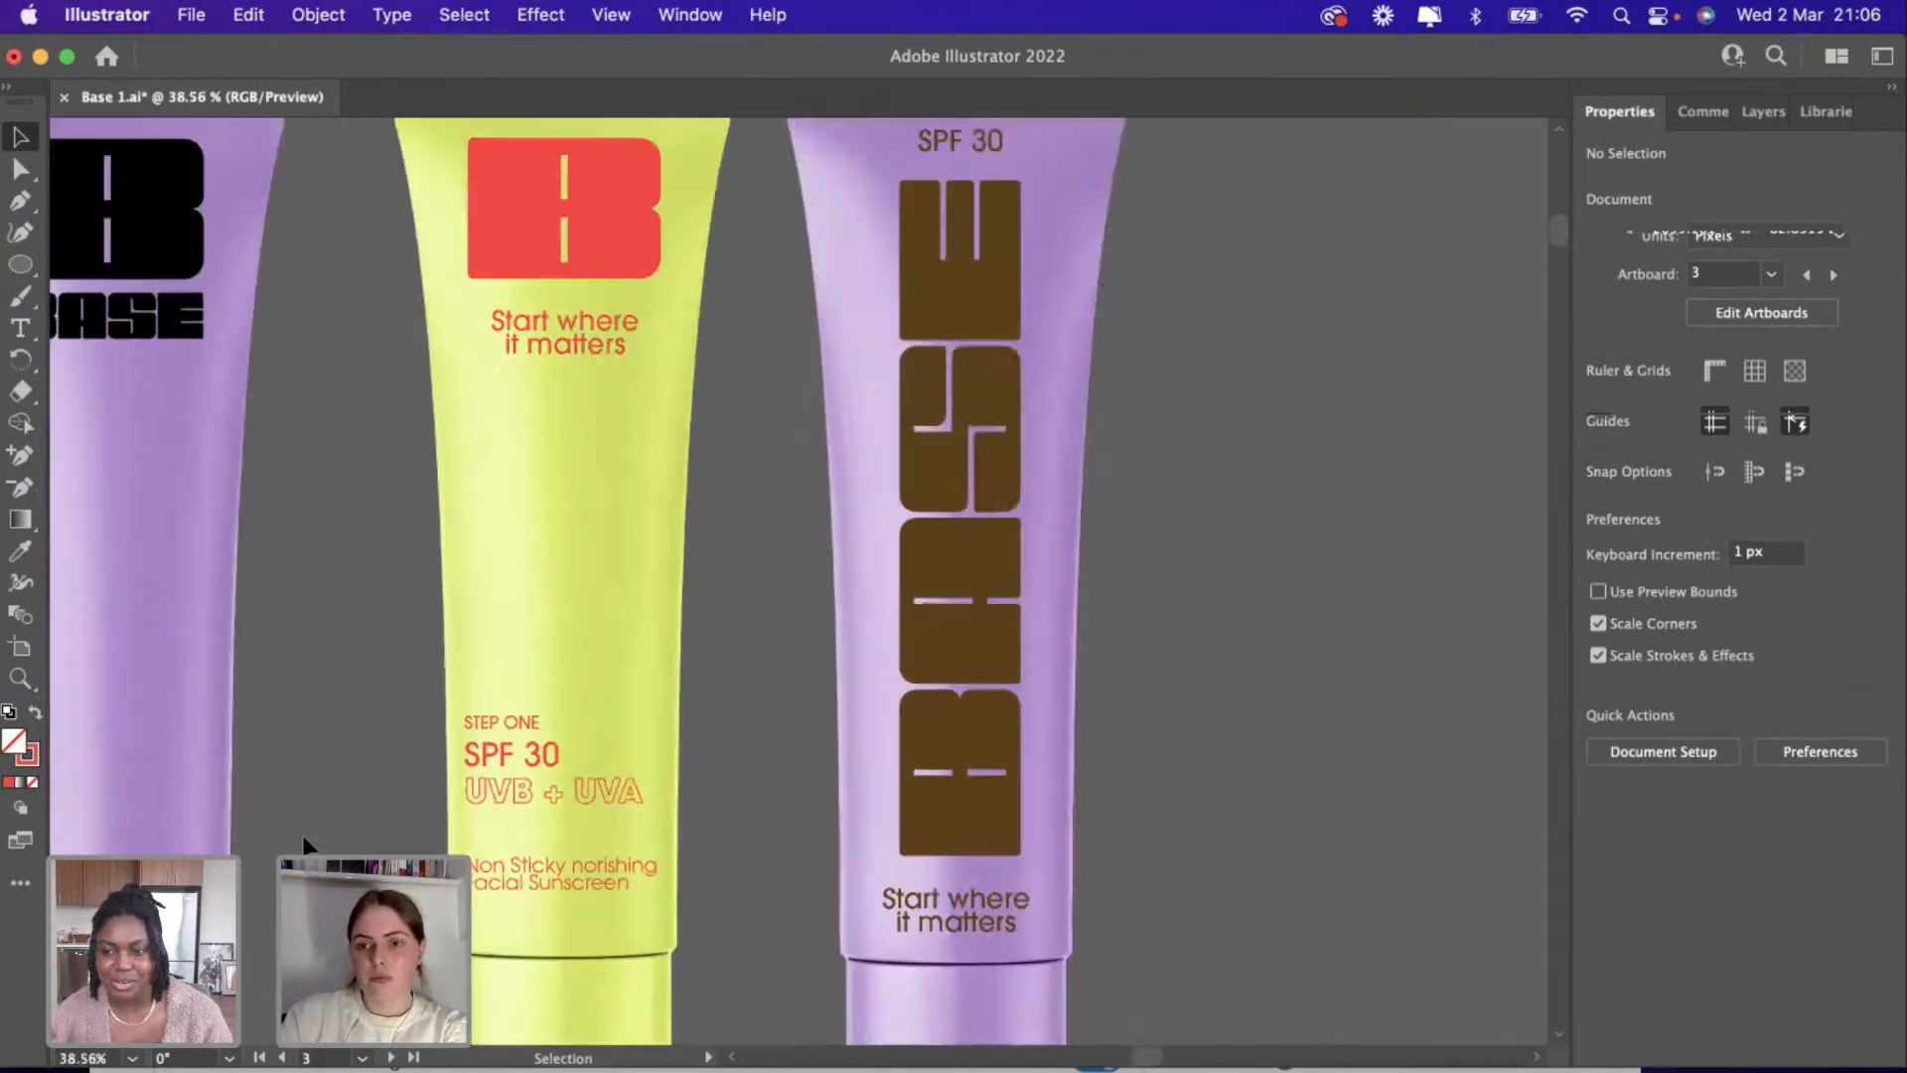
scroll(303, 844, "left", 5)
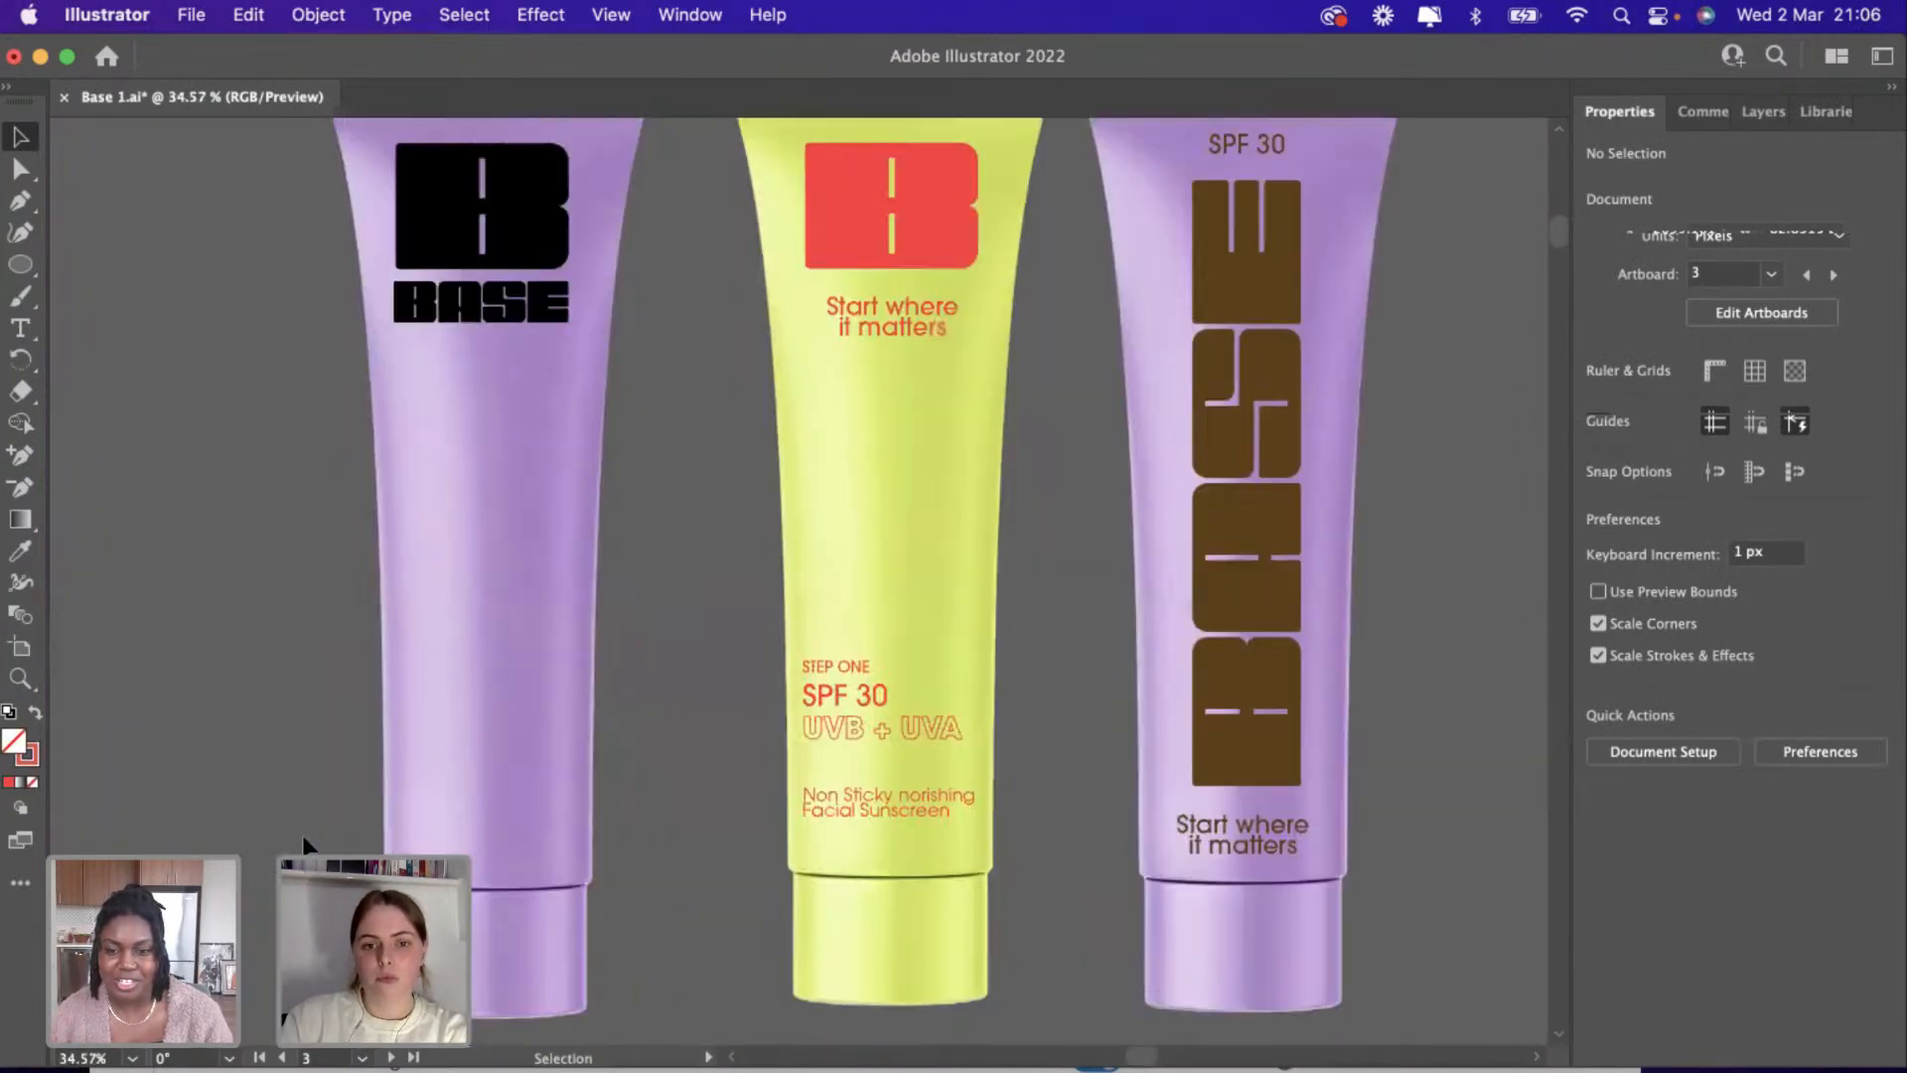
scroll(685, 795, "down", 2)
scroll(686, 794, "up", 6)
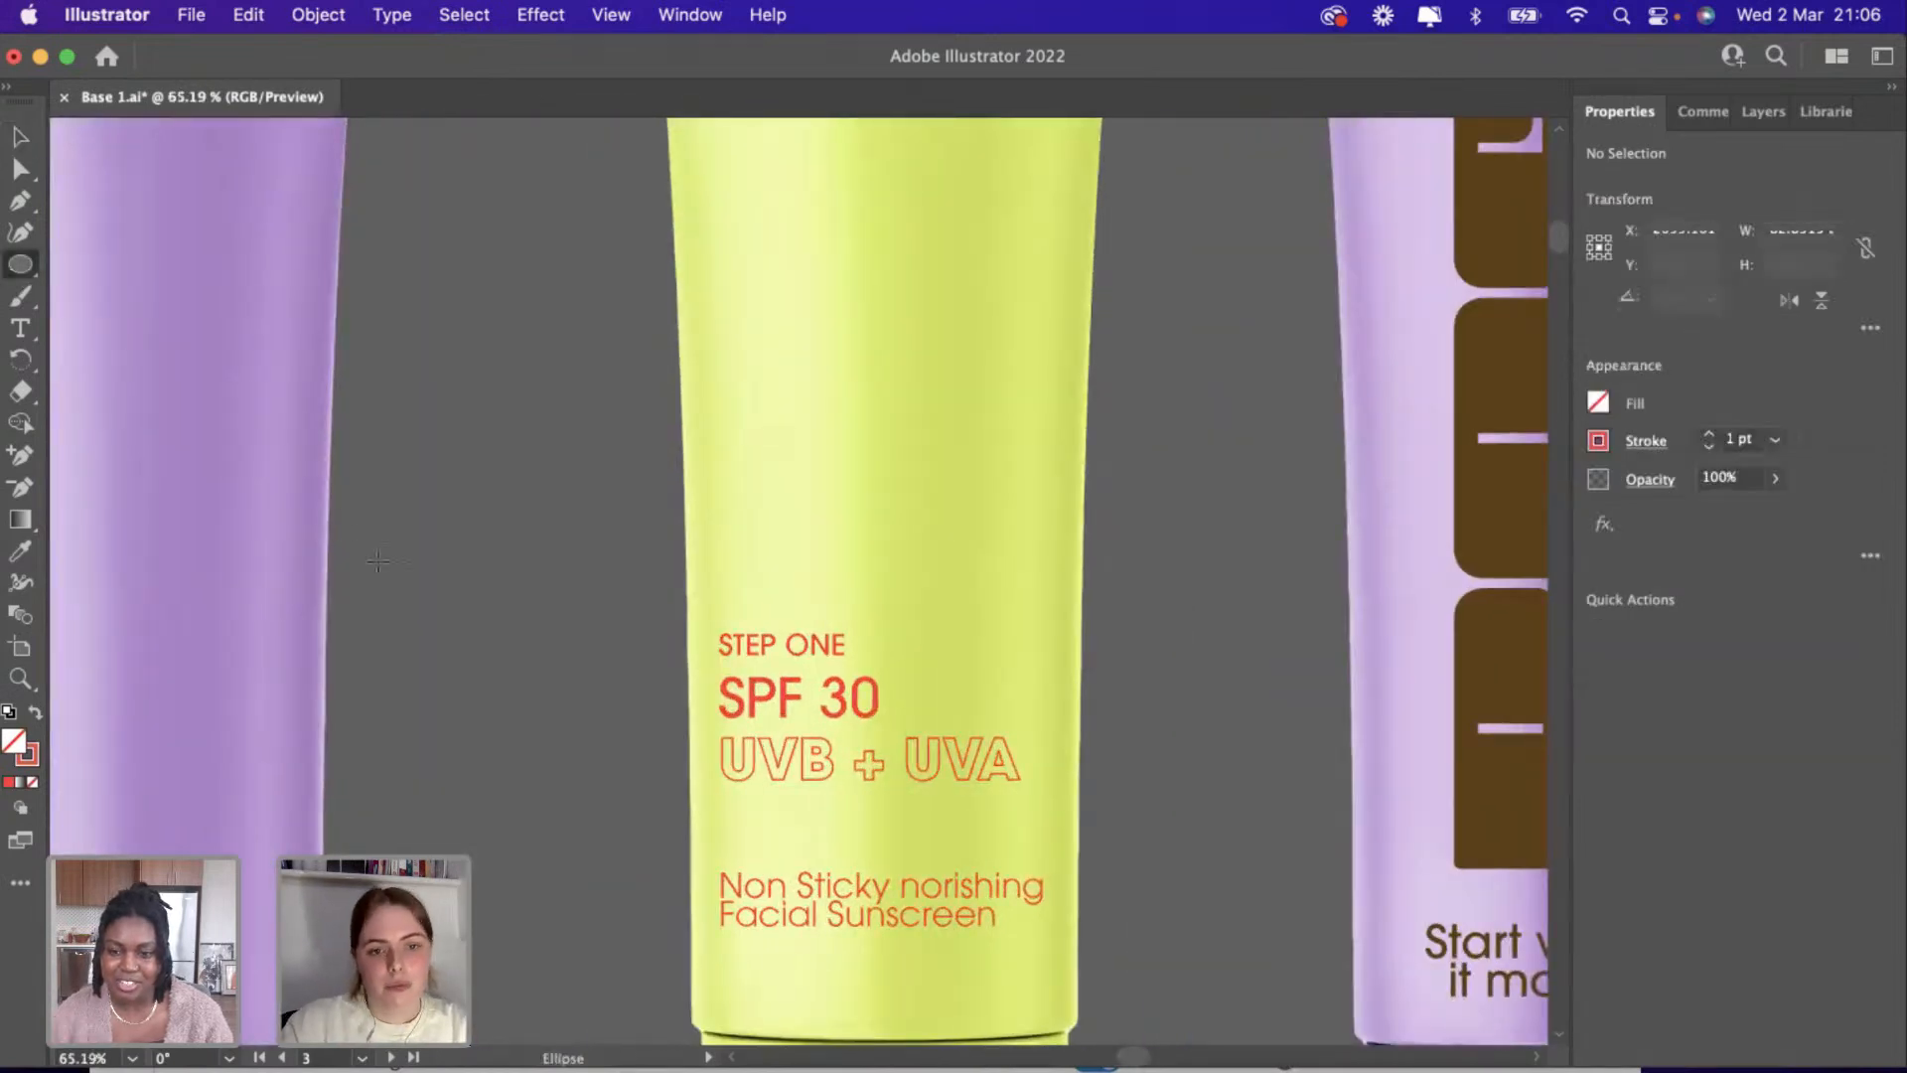
Draw a solid red, fully rounded rectangle about 123 px wide and 18 px high in the gap beside the yellow tube.
left_click_drag(410, 585, 543, 646)
key("ctrl+z")
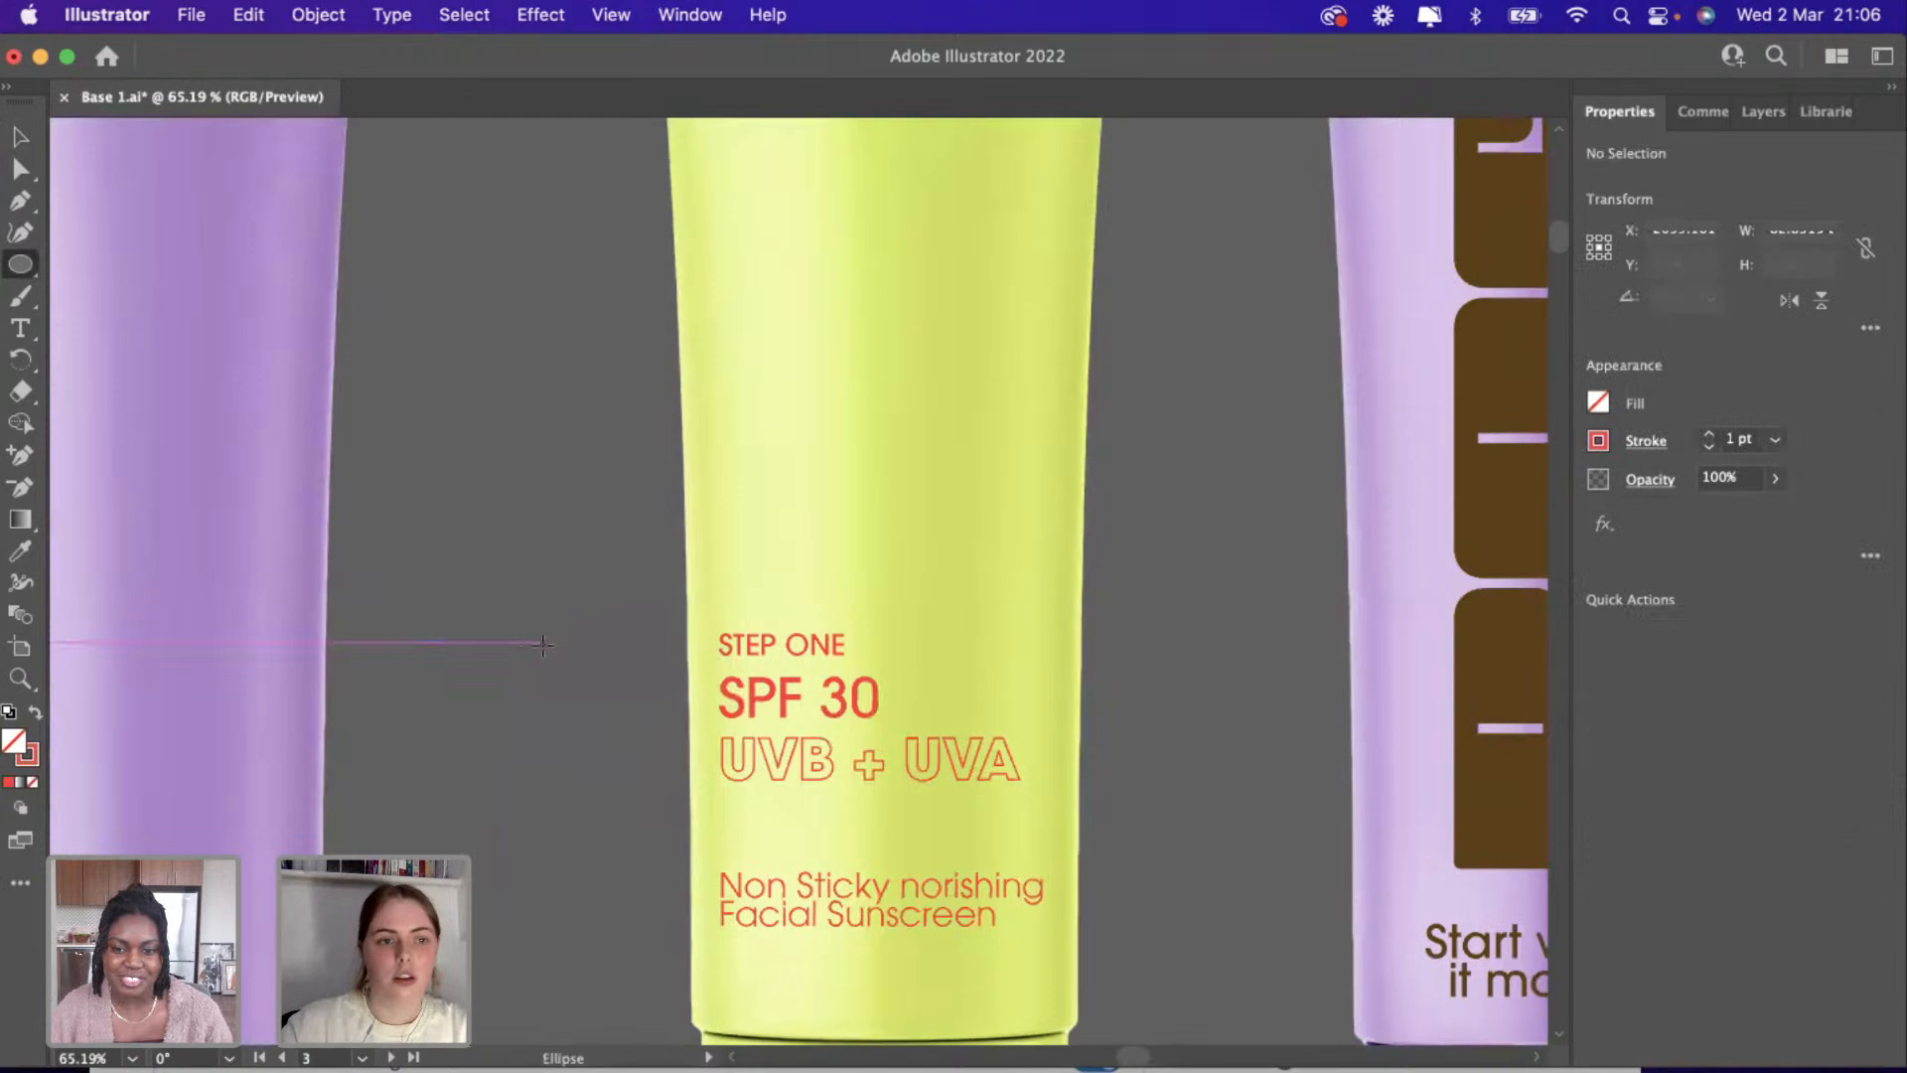
left_click(36, 270)
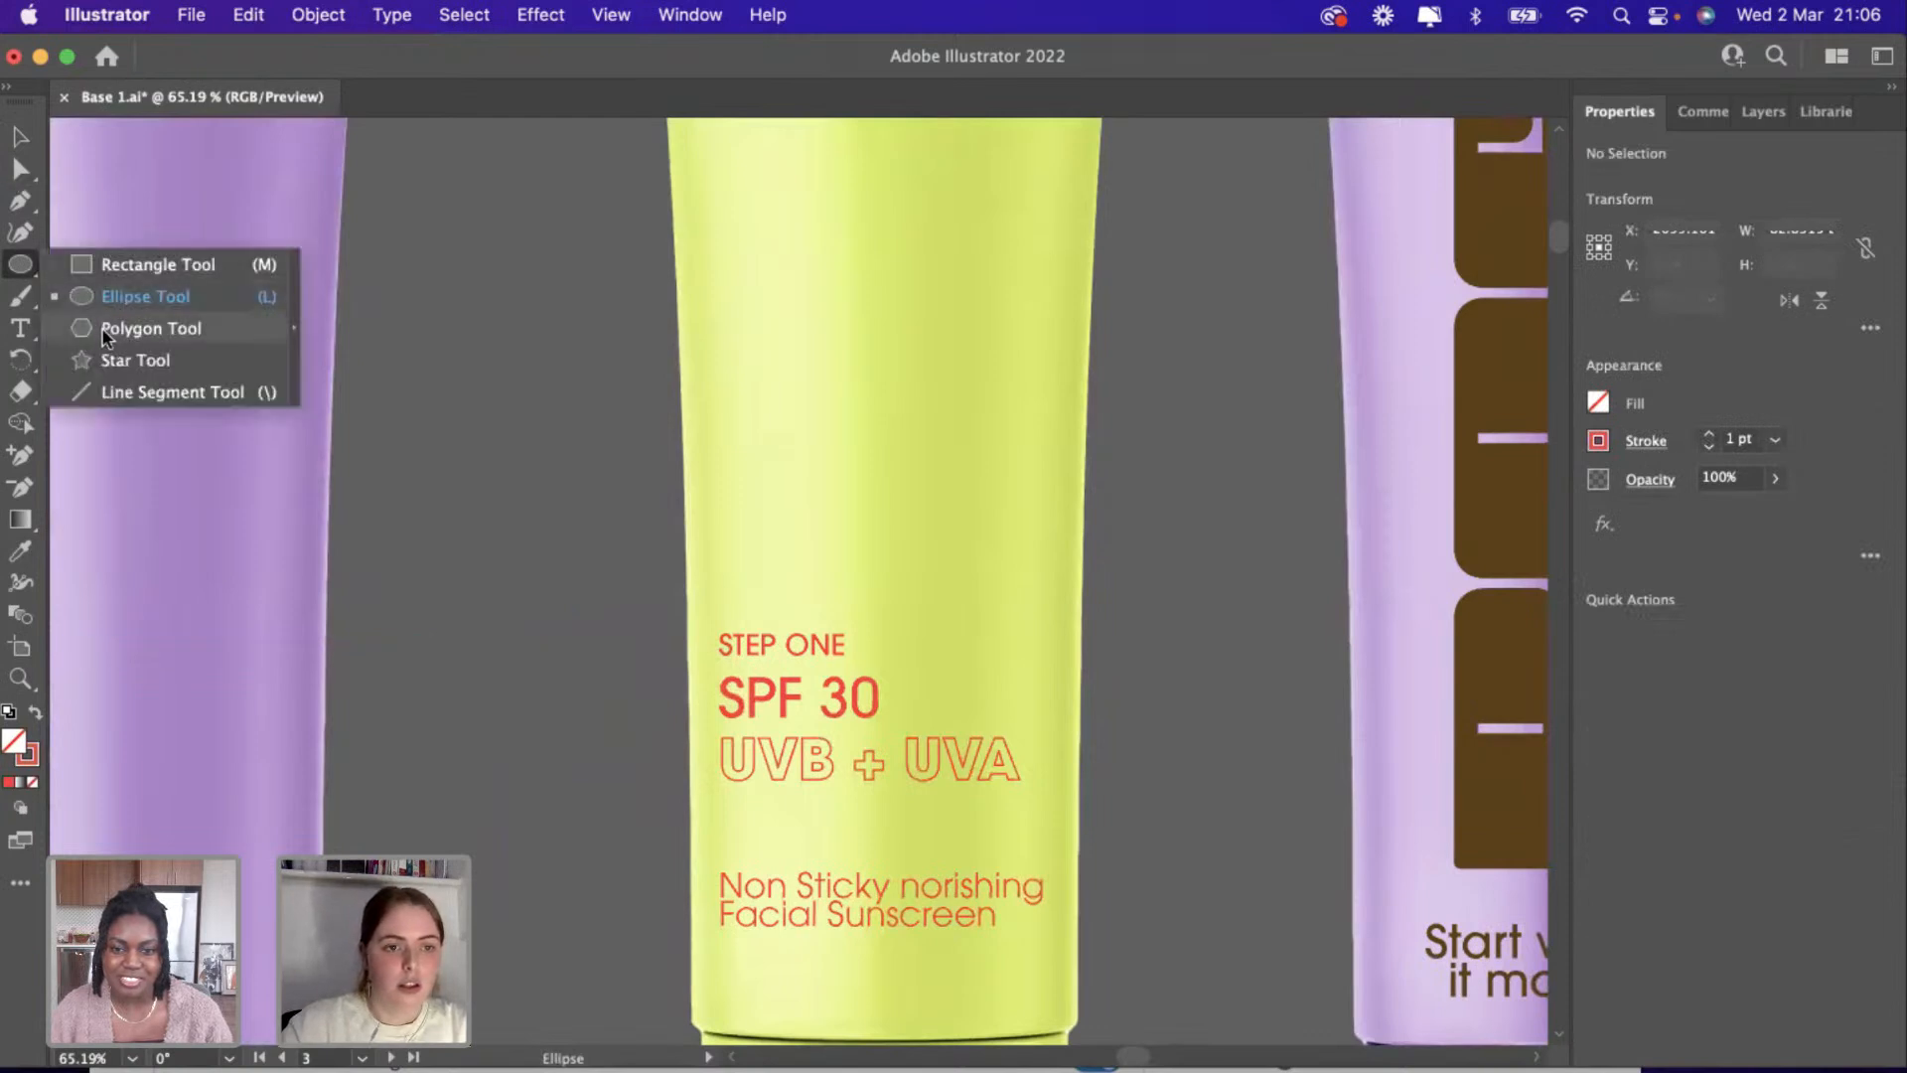
left_click(109, 264)
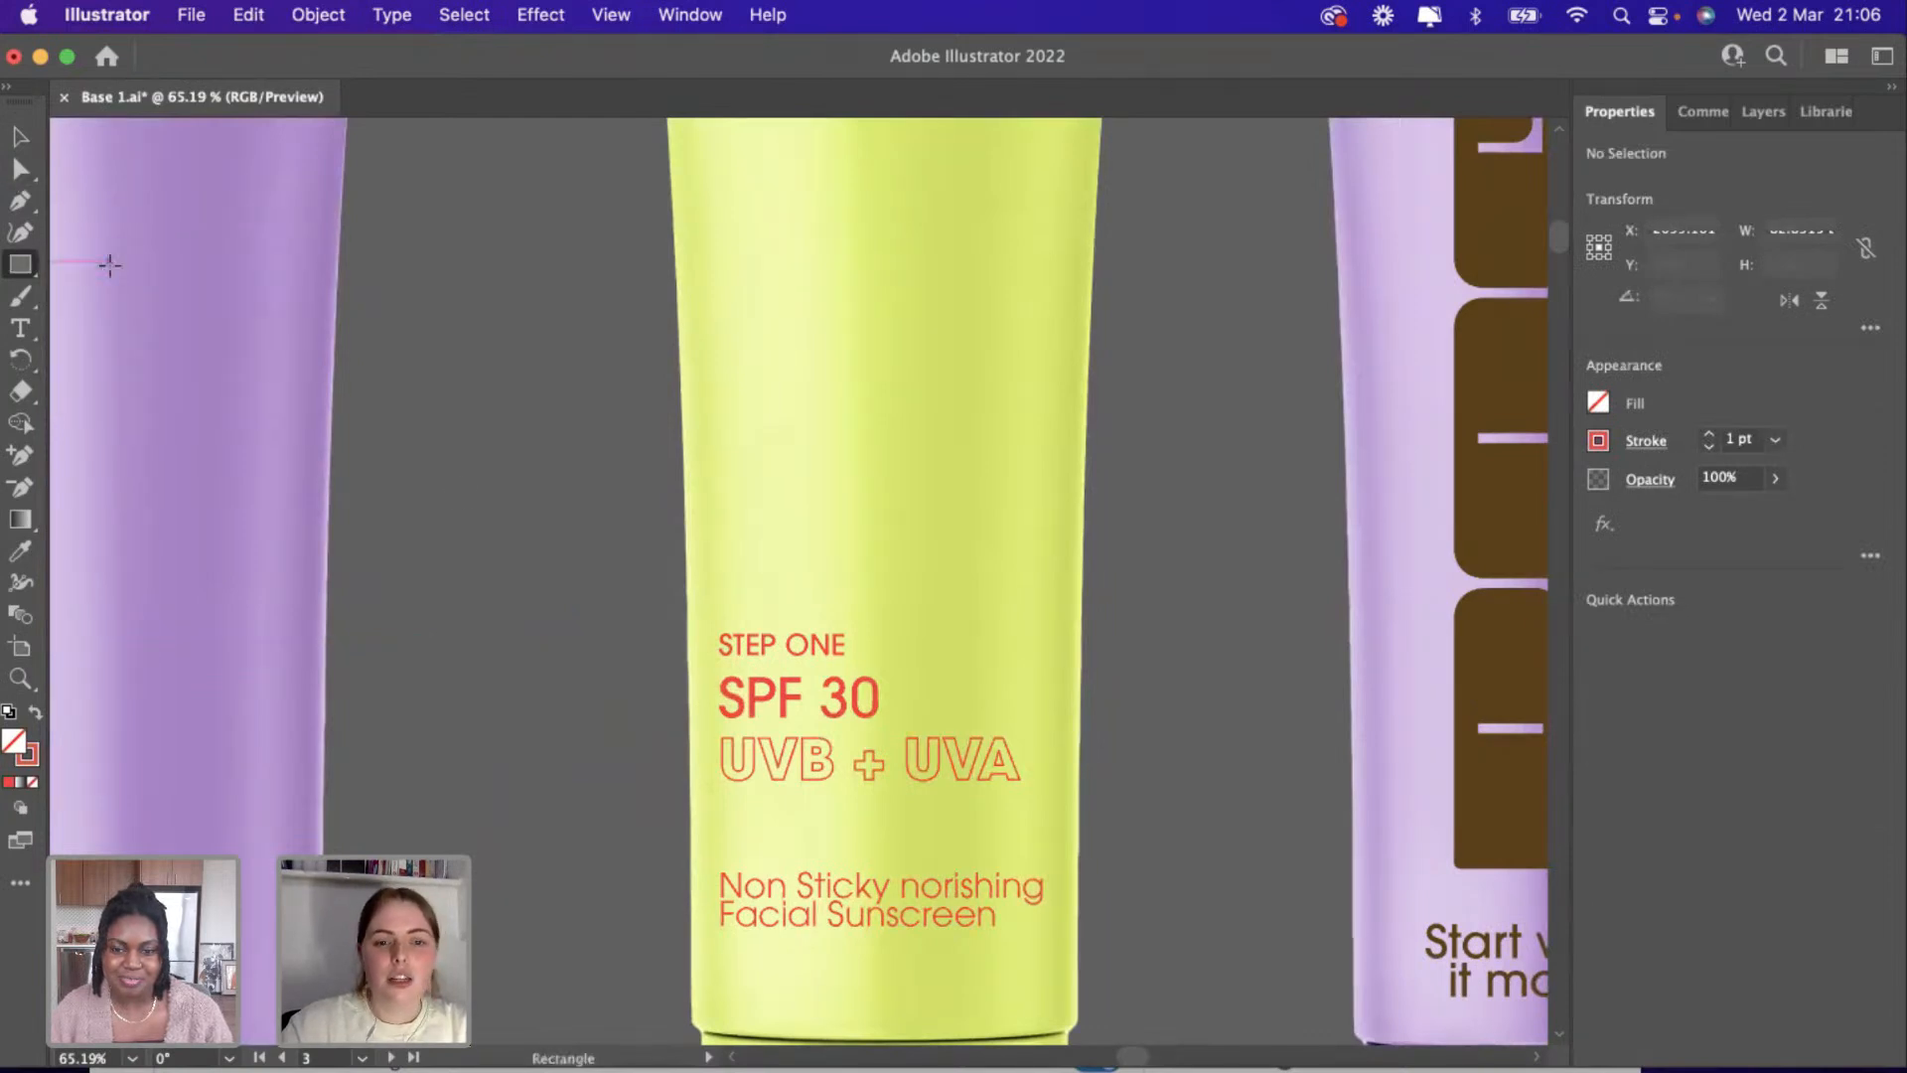
left_click_drag(484, 543, 595, 570)
scroll(657, 566, "up", 5)
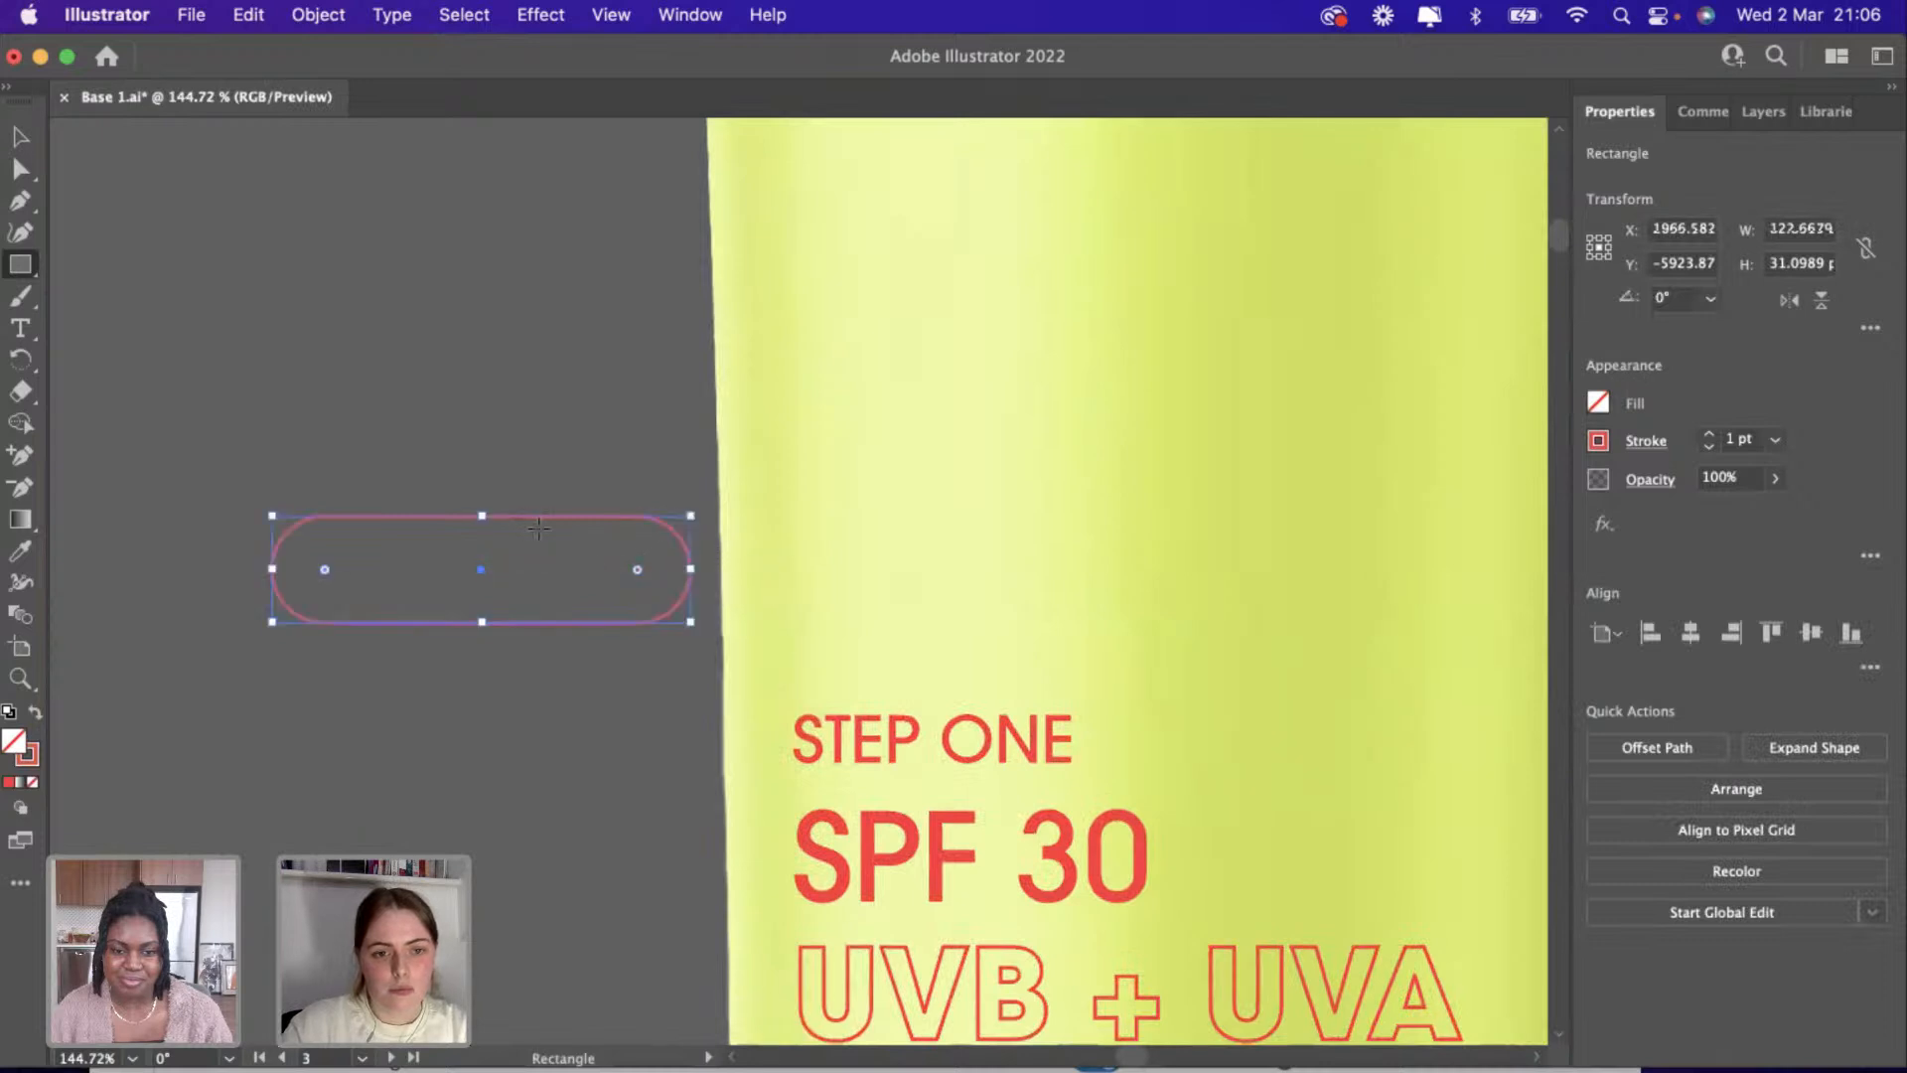
left_click_drag(482, 515, 481, 562)
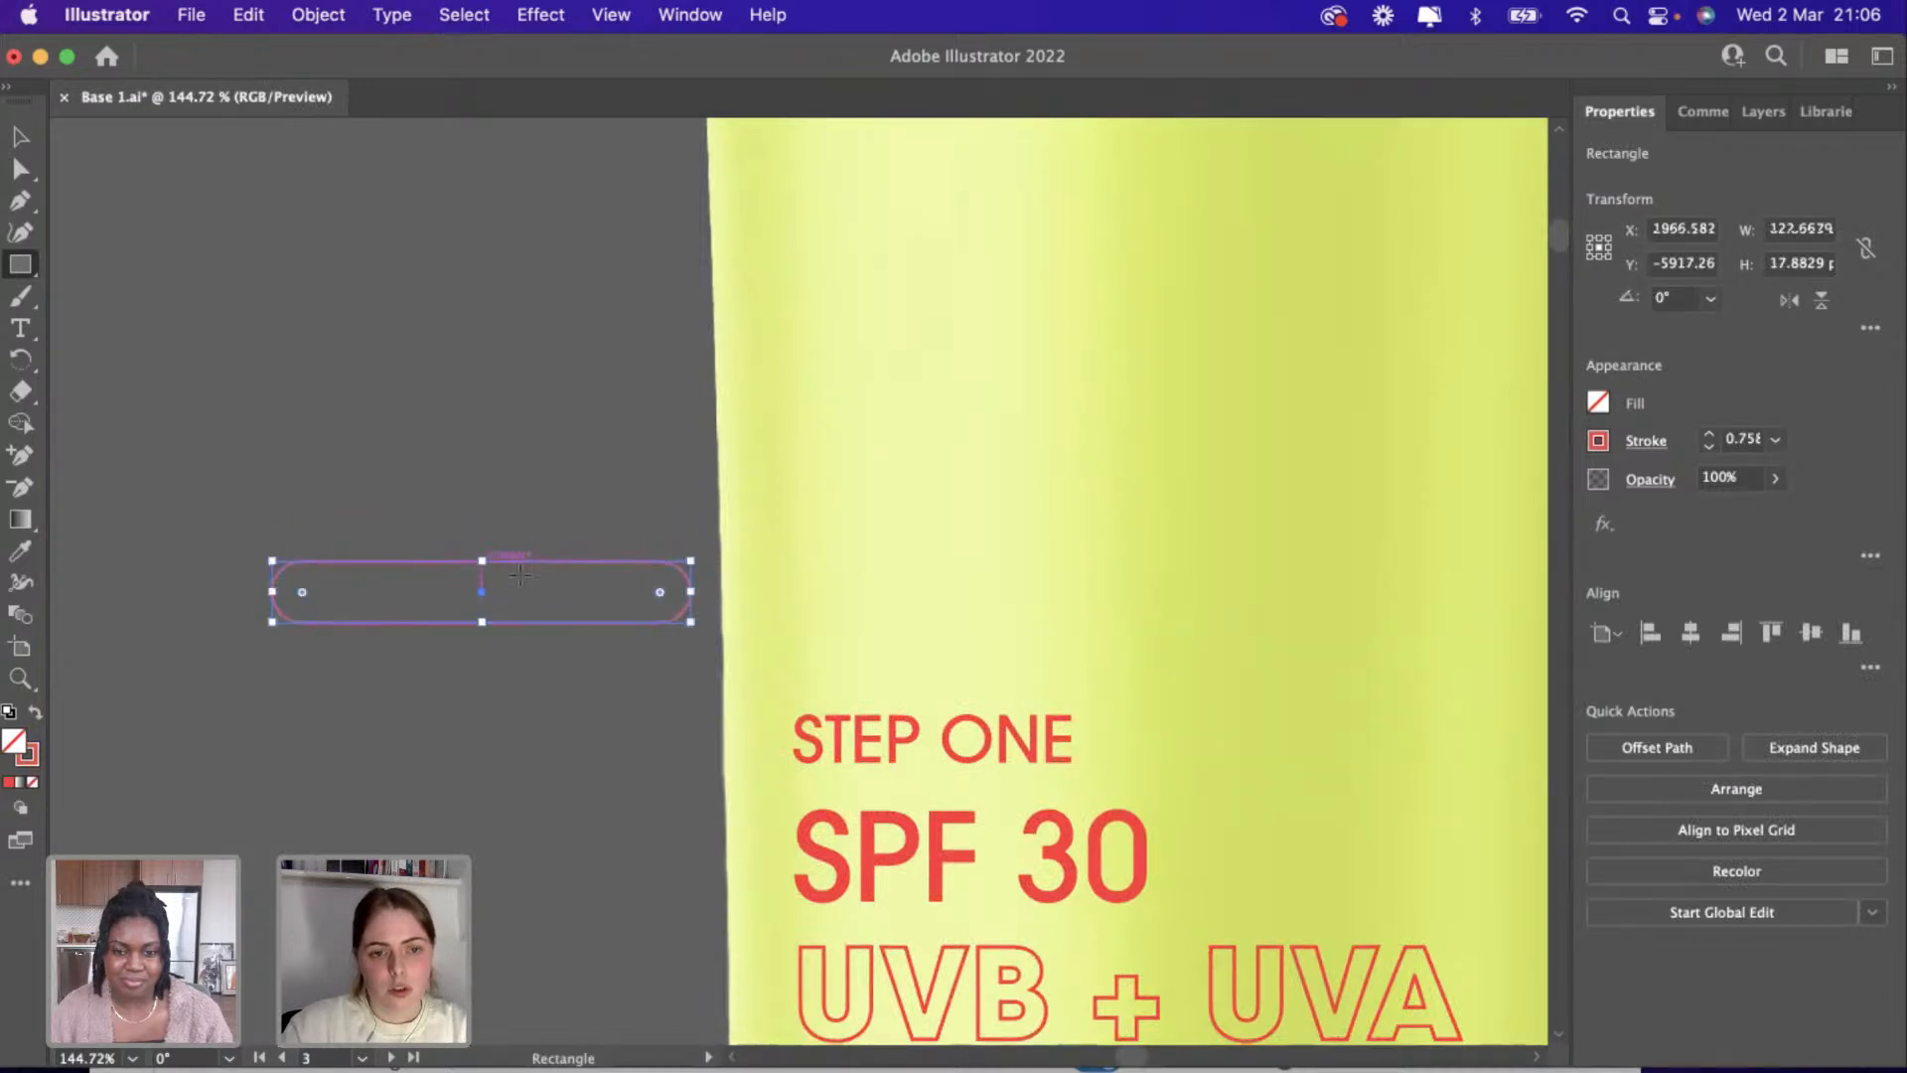
left_click(34, 713)
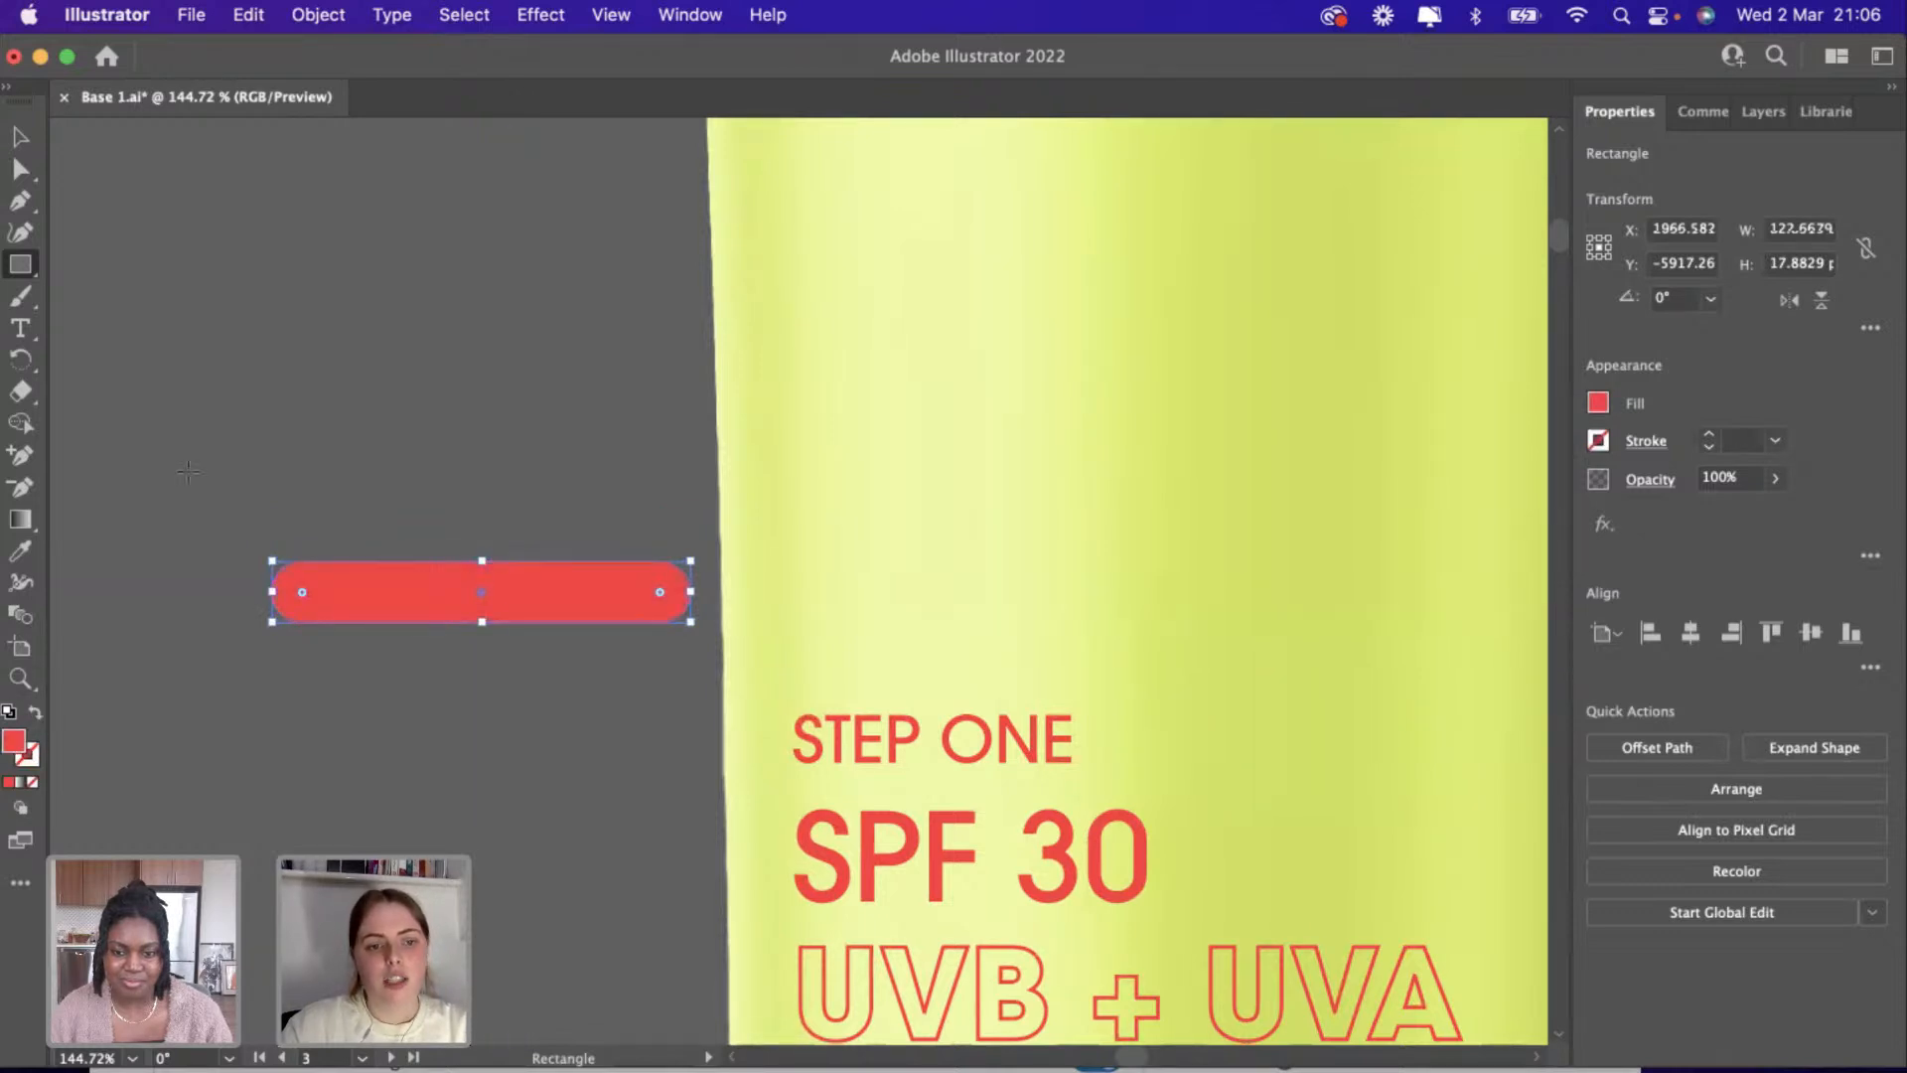
Narrow the red rounded bar to about 90 px and place it directly above STEP ONE, flush with the text's left edge.
key("v")
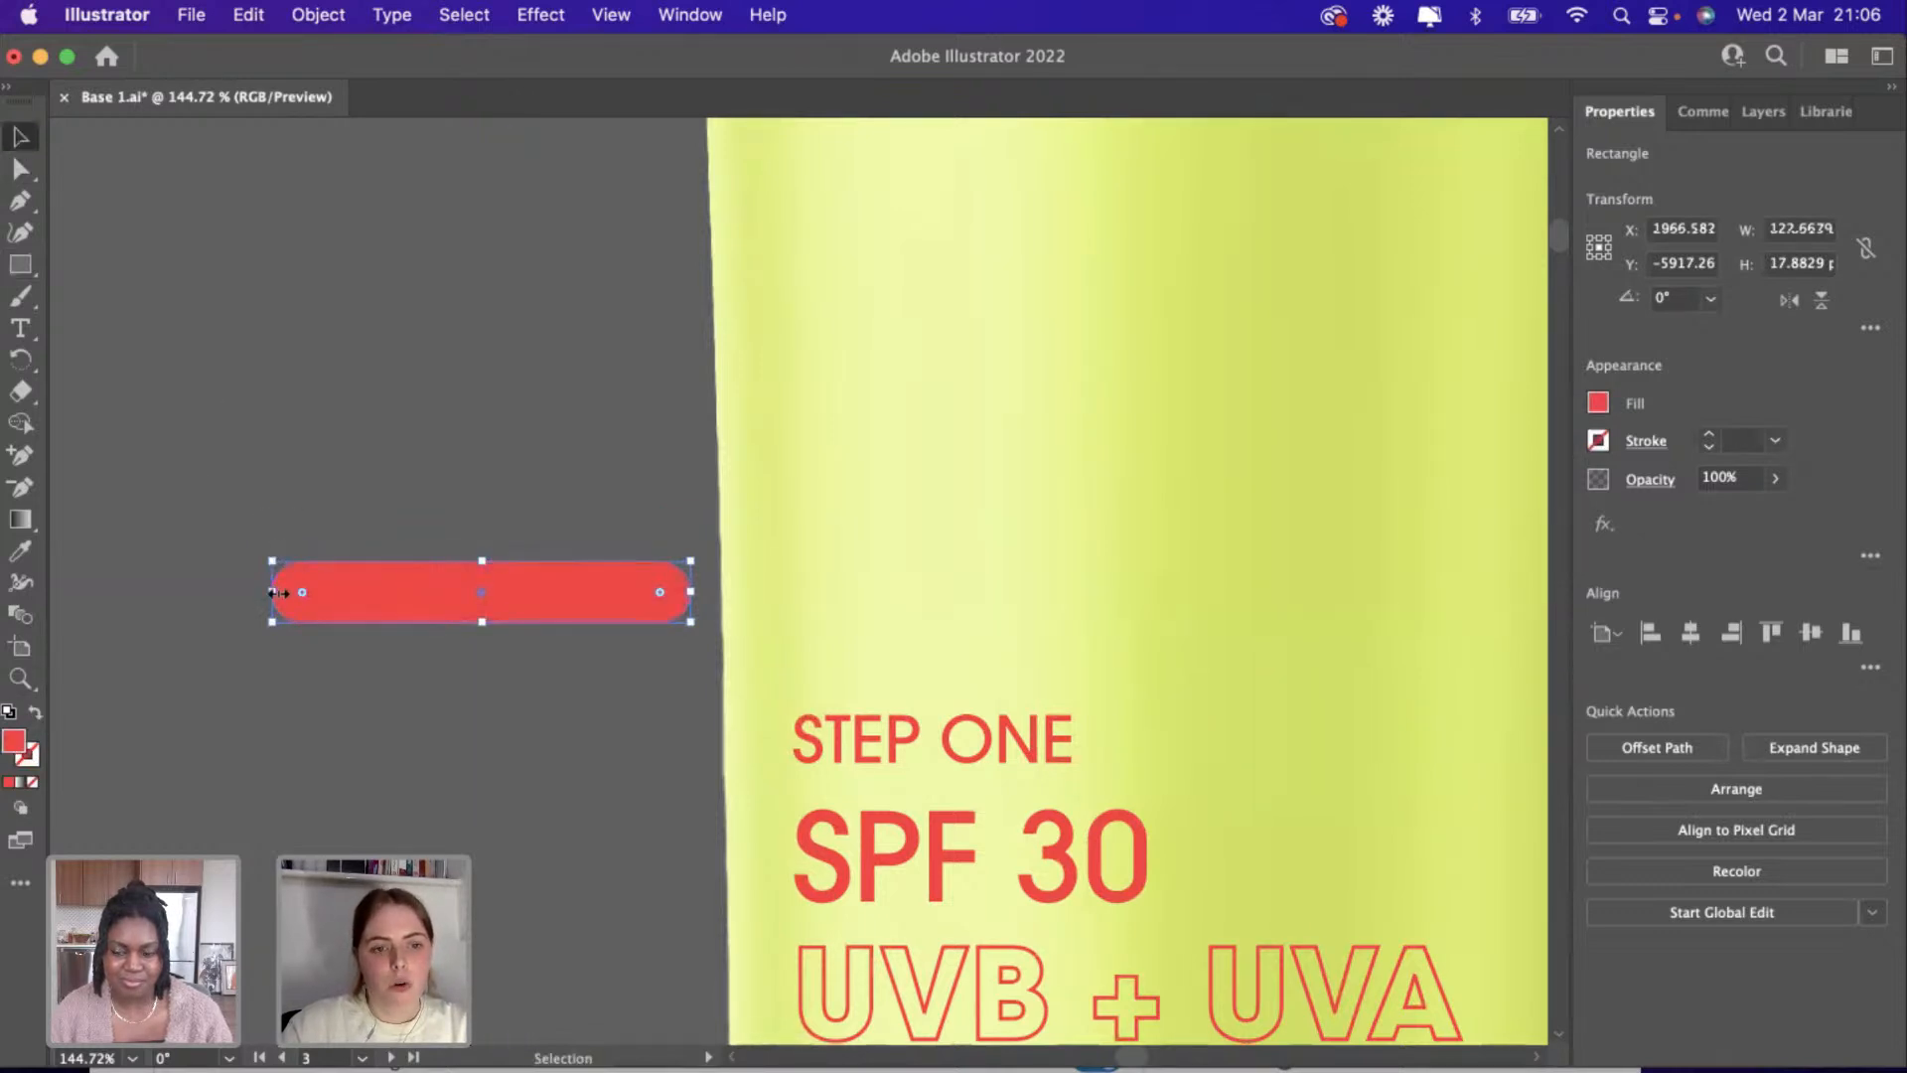
left_click_drag(277, 593, 383, 594)
left_click_drag(568, 599, 978, 672)
Bring the STEP ONE text to the front of the stacking order.
left_click(979, 737)
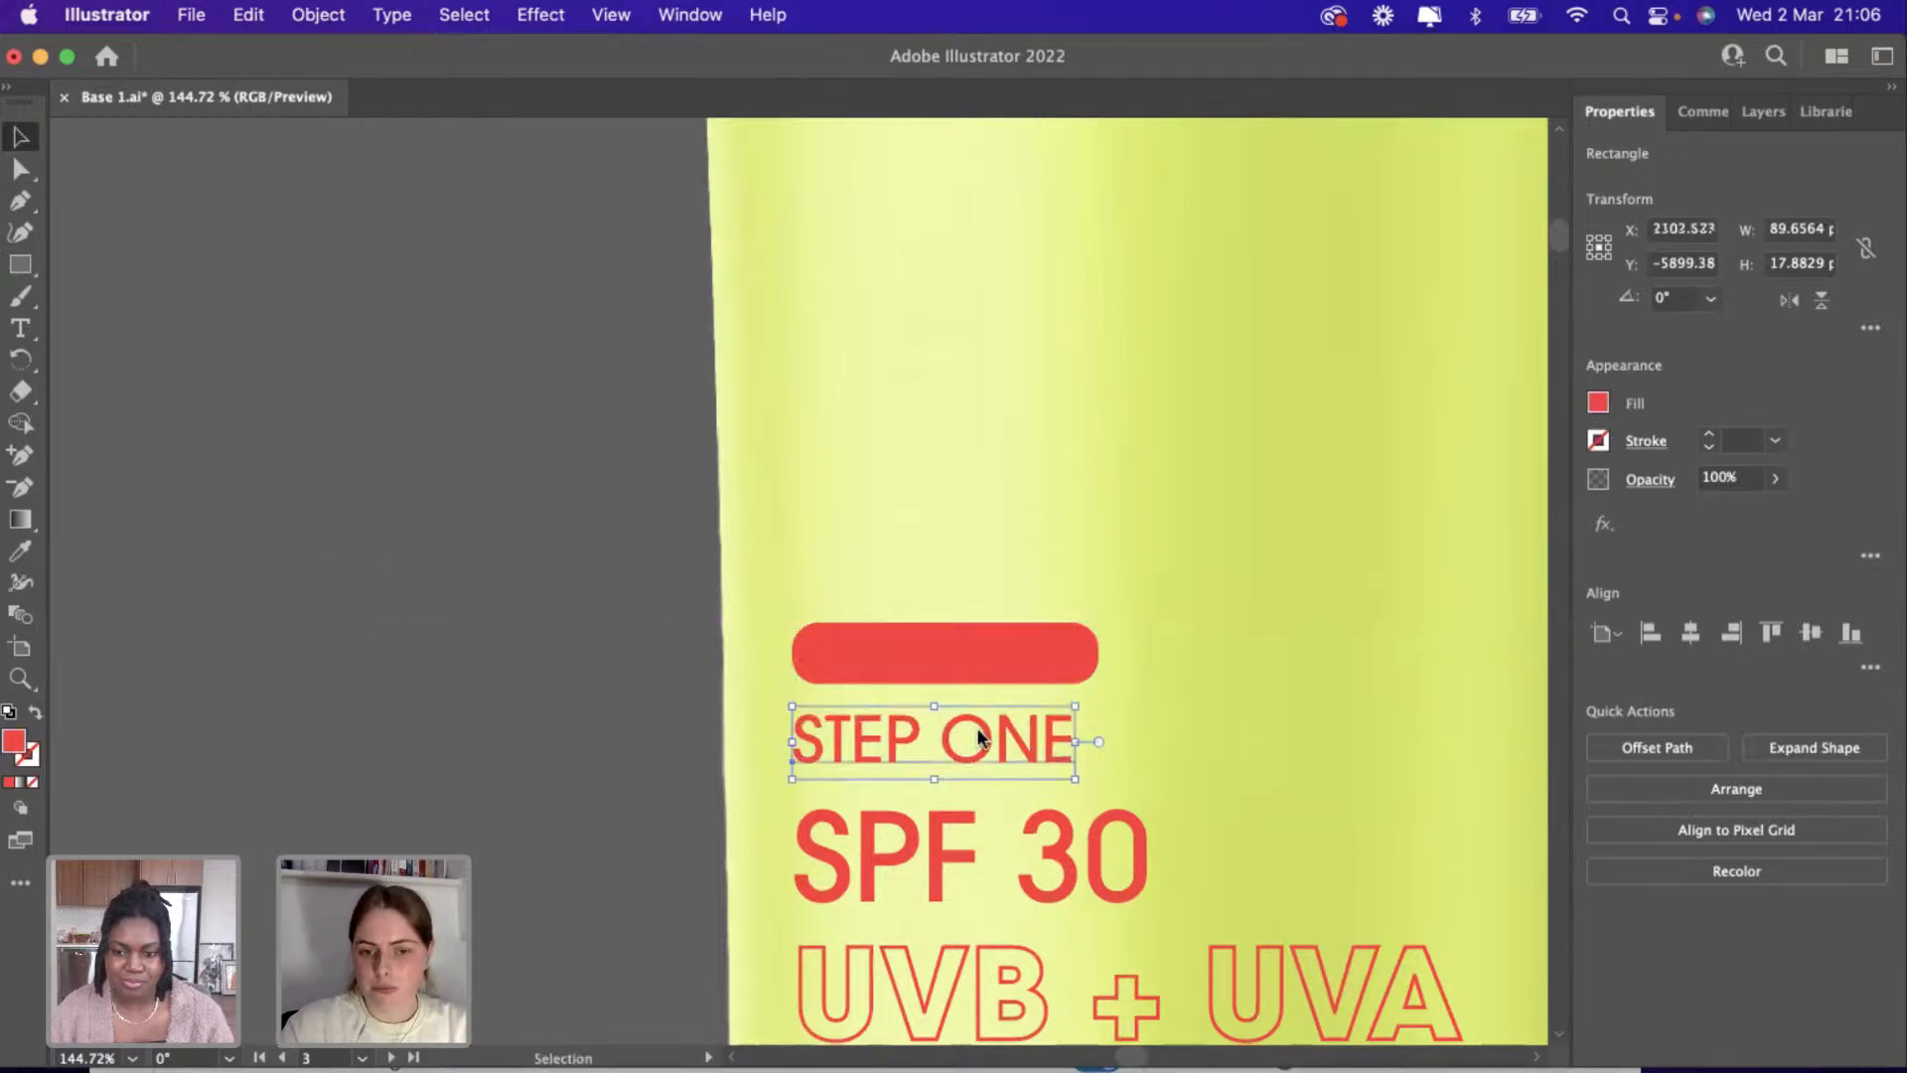
right_click(979, 737)
mouse_move(1126, 976)
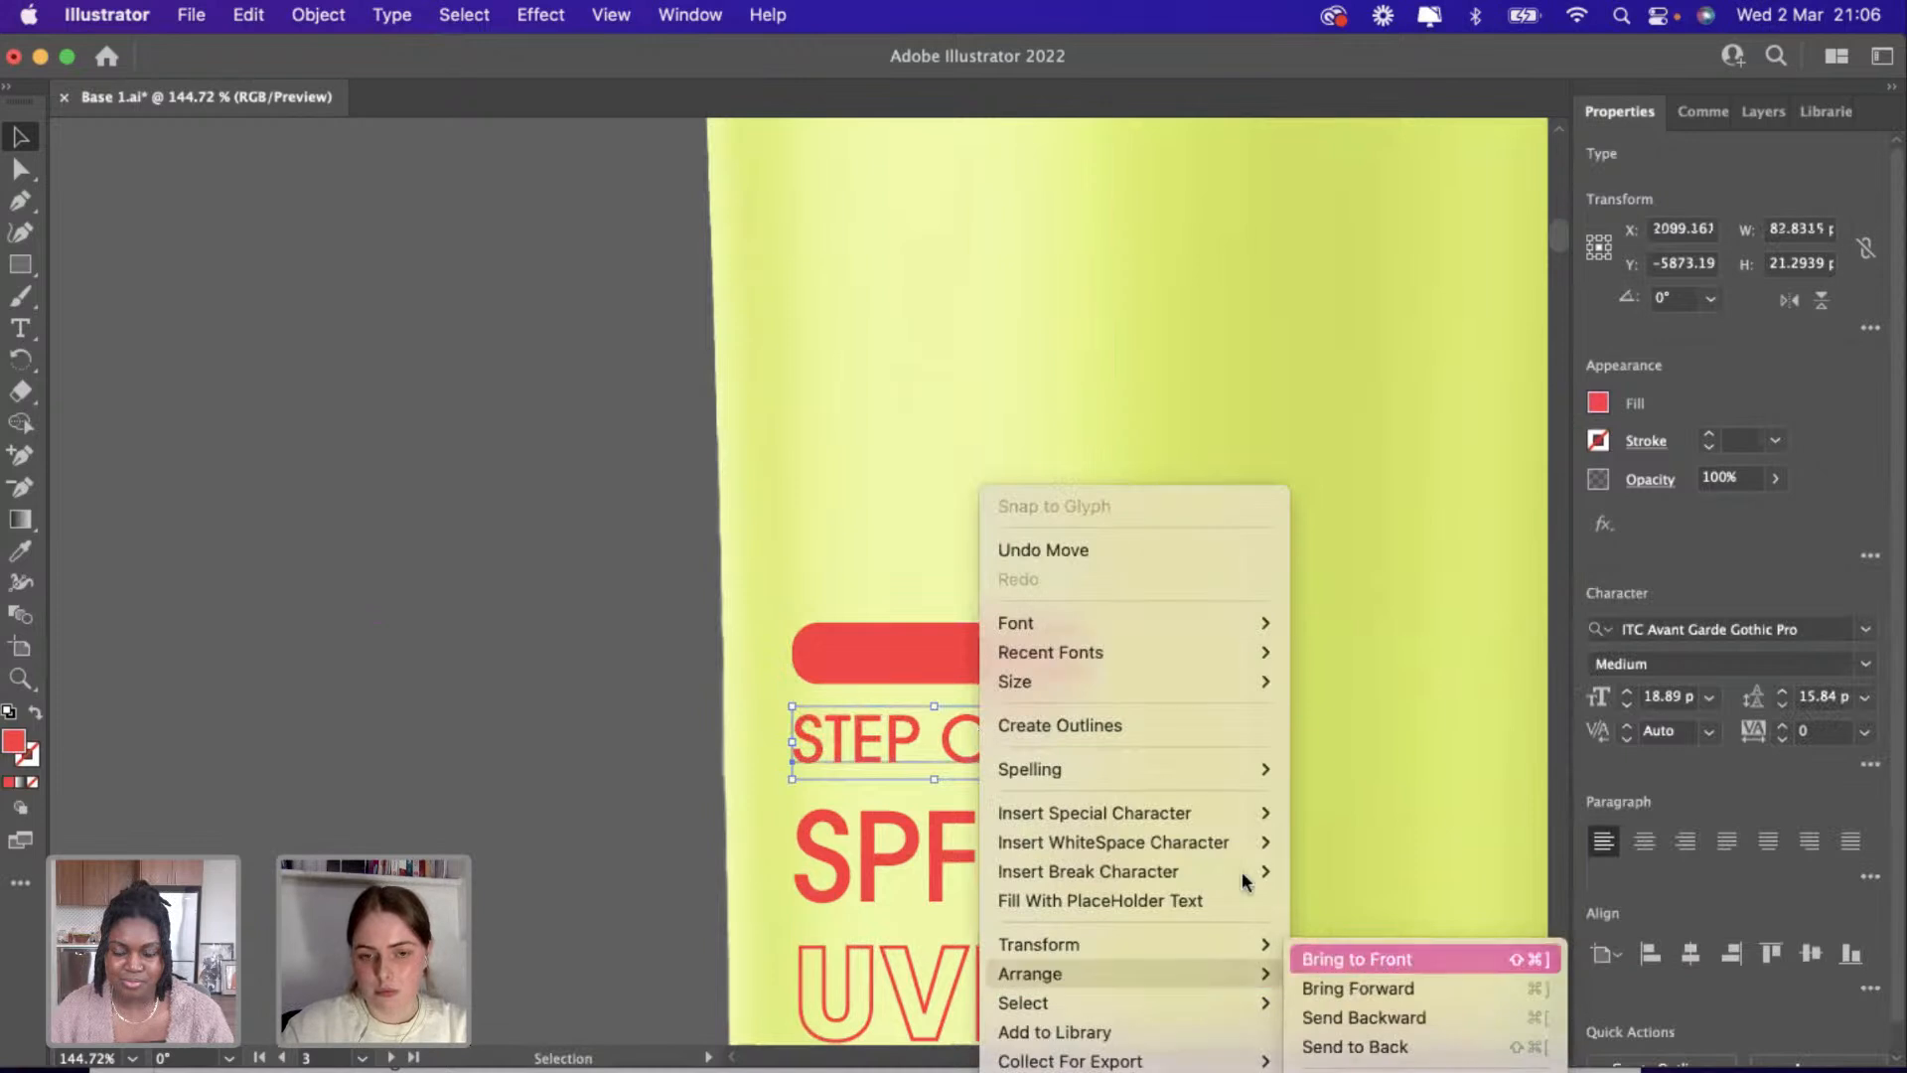
left_click(1353, 960)
Color the STEP ONE text with the yellow swatch from the BASE library.
left_click(1018, 652)
left_click(1017, 735)
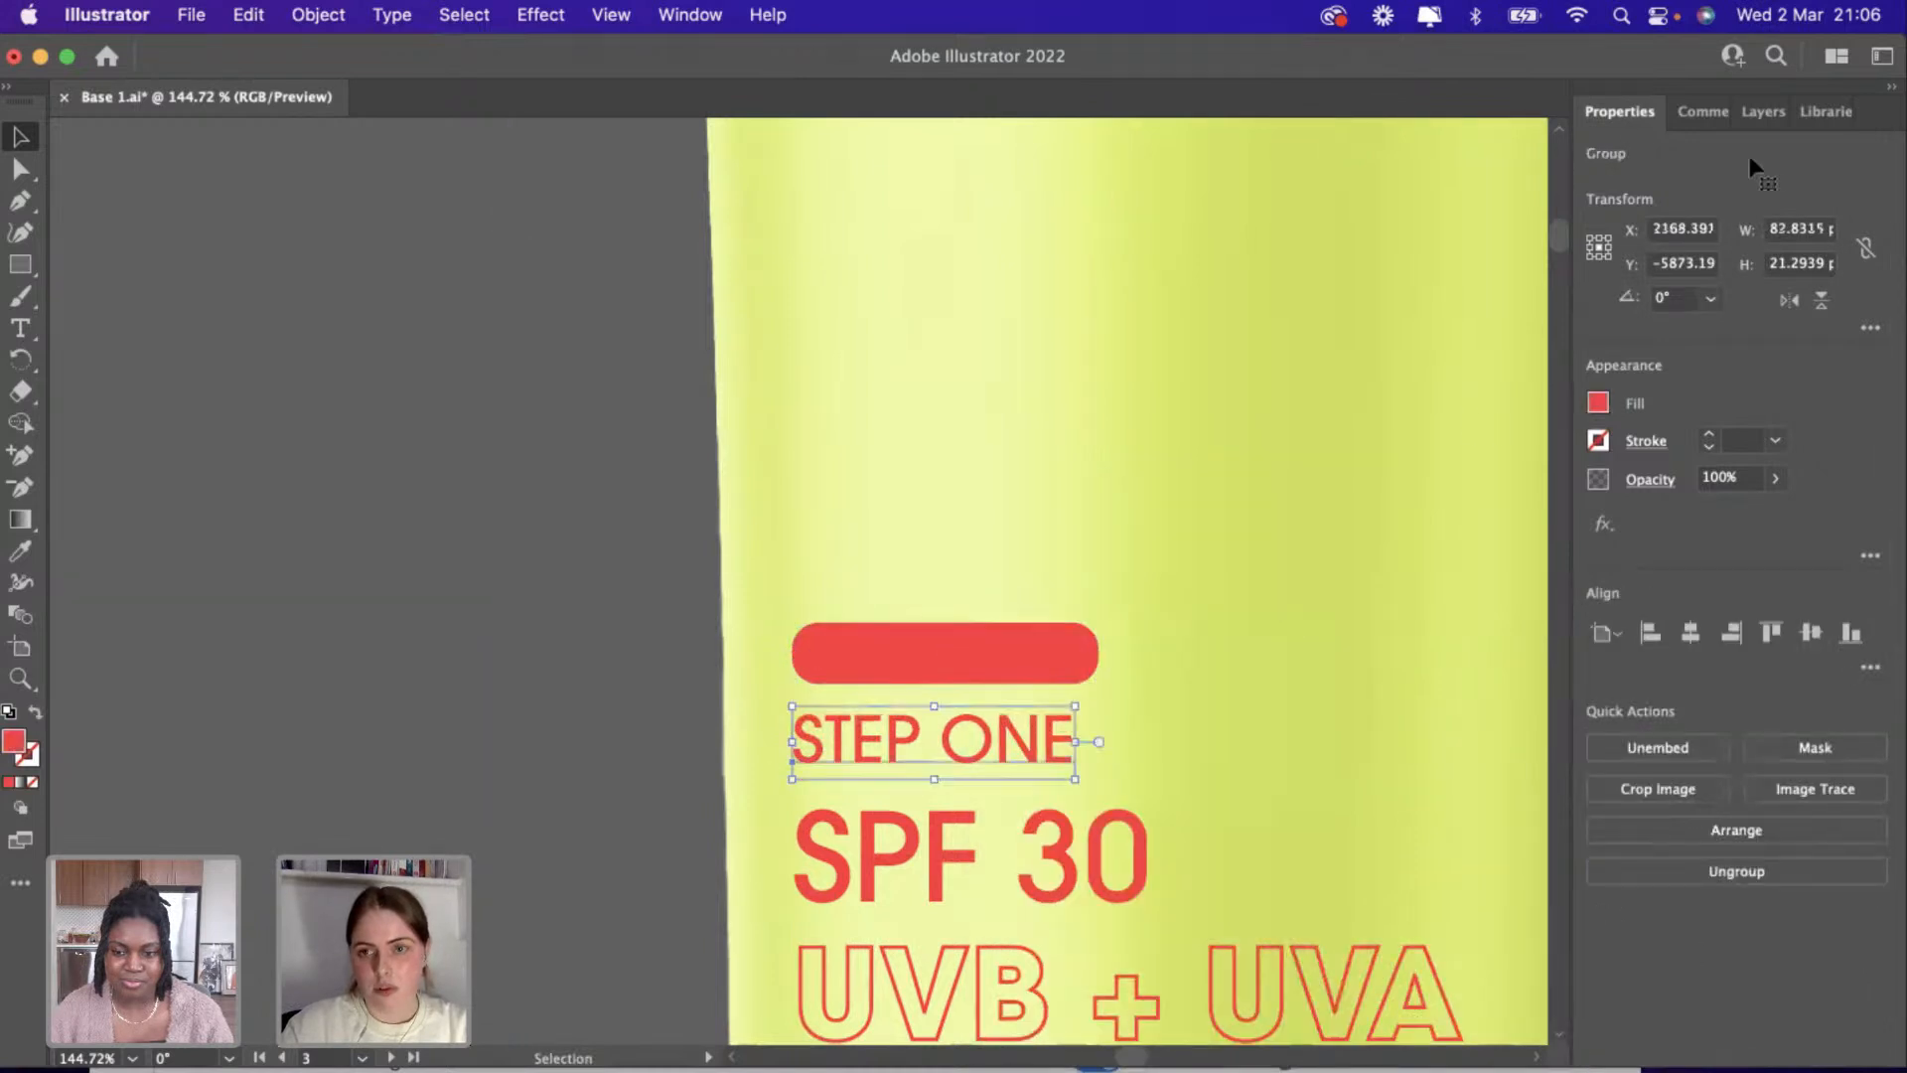
left_click(1826, 112)
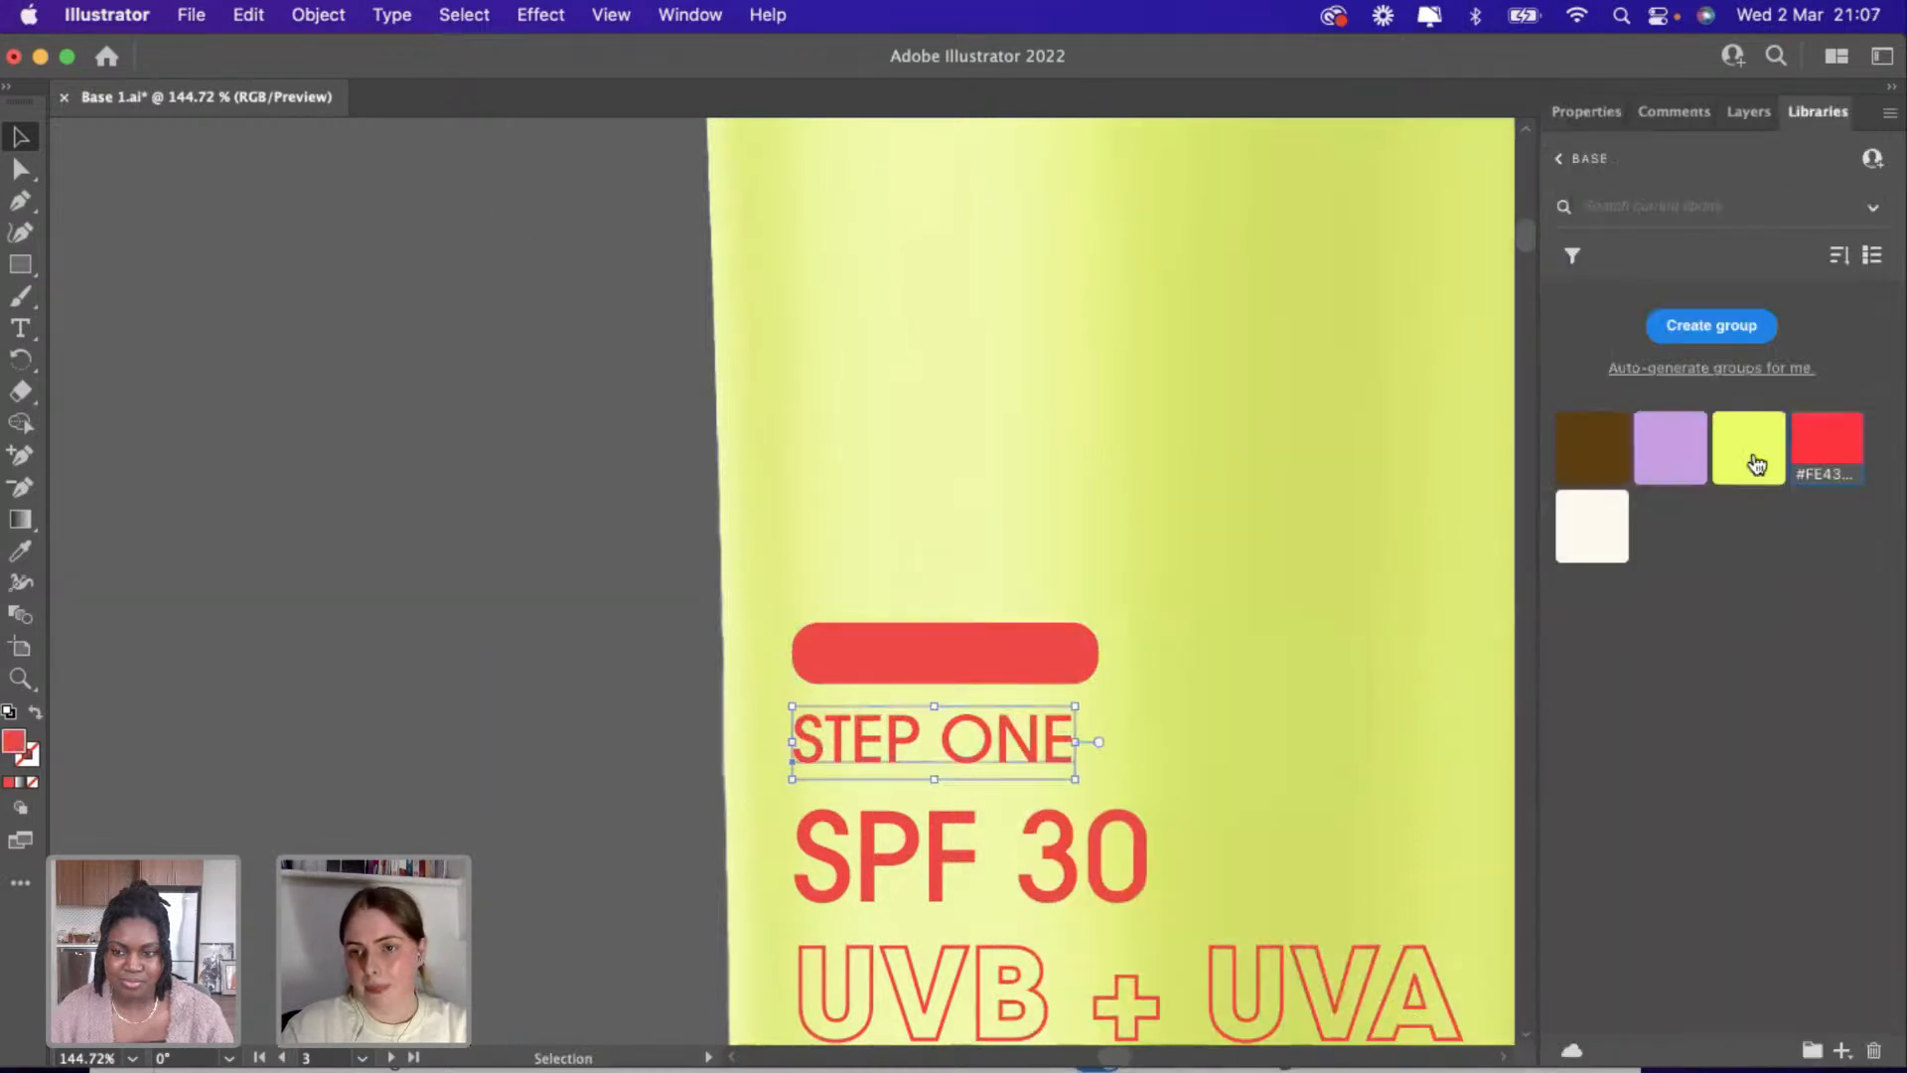
left_click(1748, 447)
Move the STEP ONE text onto the red bar, scale it down to about 14.6 pt and centre it inside.
left_click_drag(934, 664, 916, 736)
left_click_drag(1096, 738, 1017, 730)
left_click(1059, 763)
left_click(863, 782)
scroll(864, 781, "up", 2)
scroll(863, 782, "up", 1)
left_click(934, 735)
Examine the STEP ONE label within the yellow tube's layout and compare it with tubes 1 and 3.
scroll(1017, 730, "down", 10)
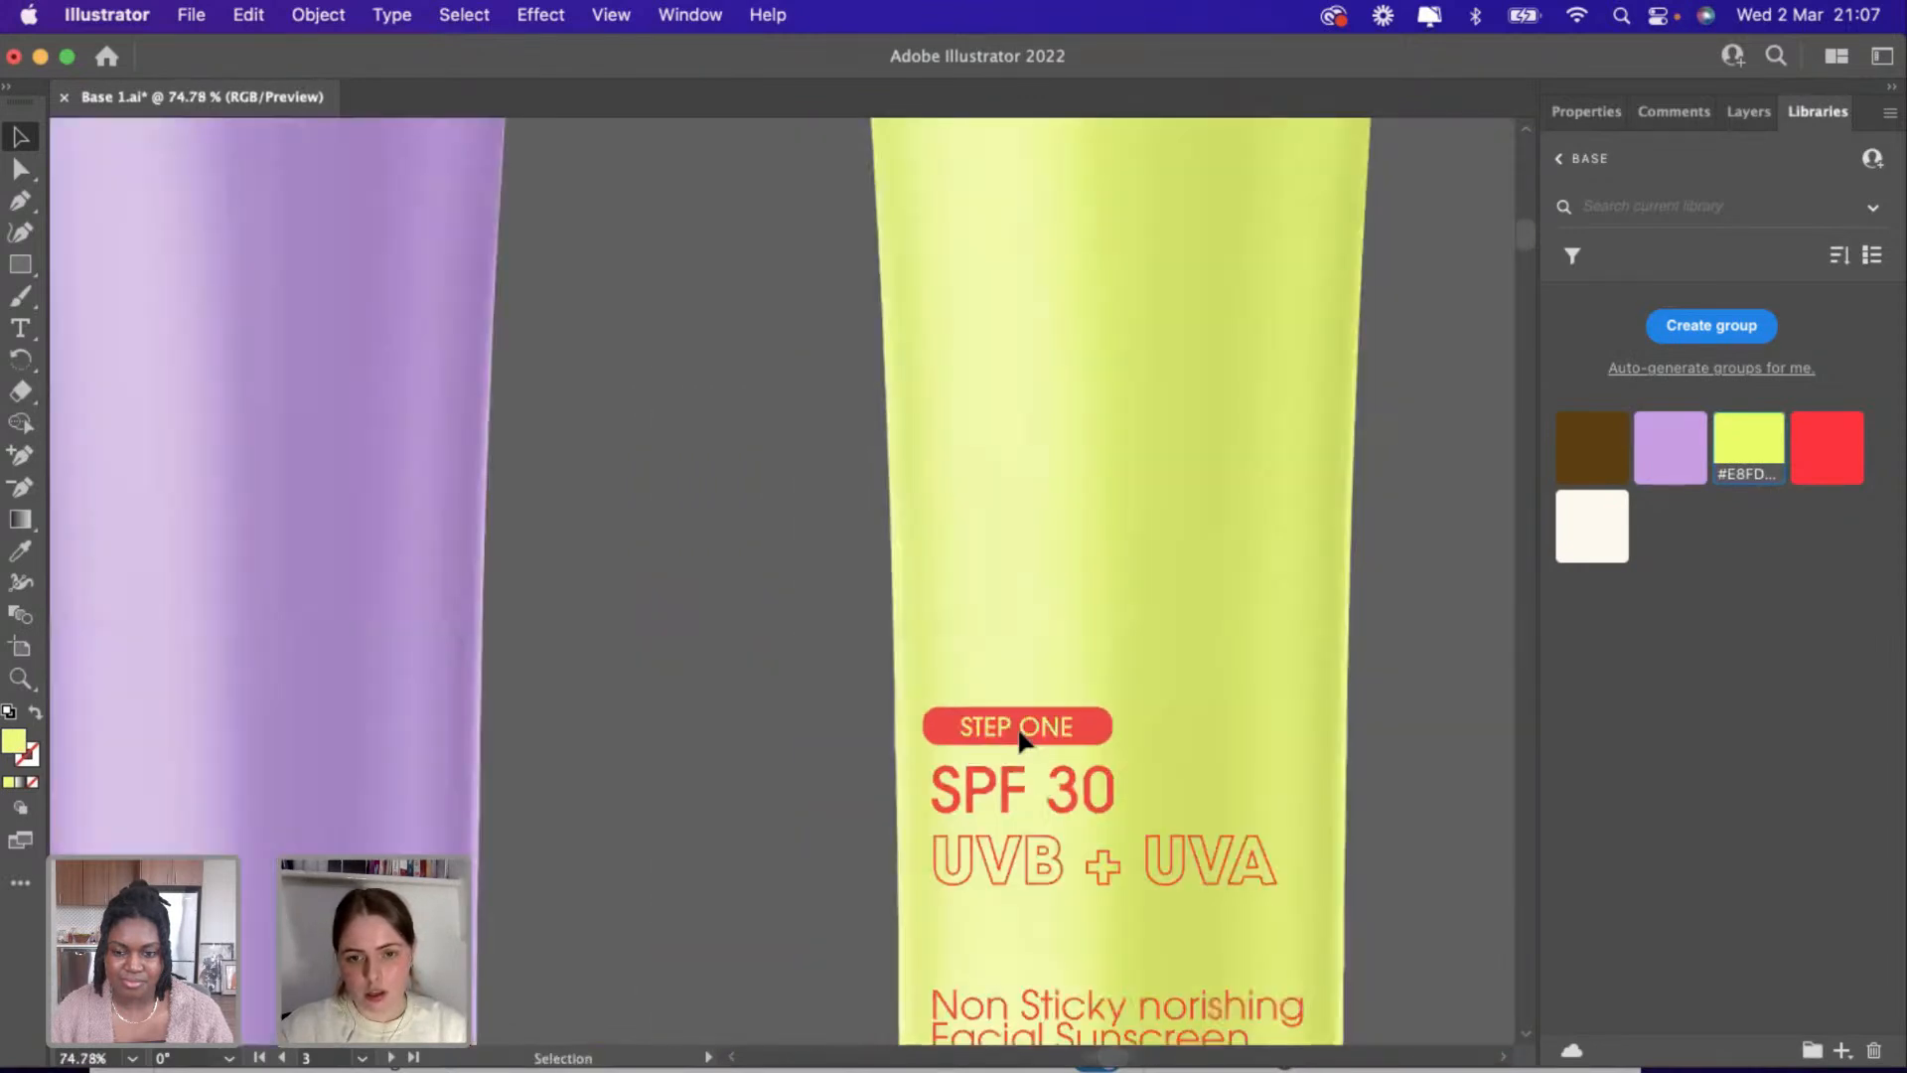
left_click(792, 797)
scroll(792, 798, "down", 3)
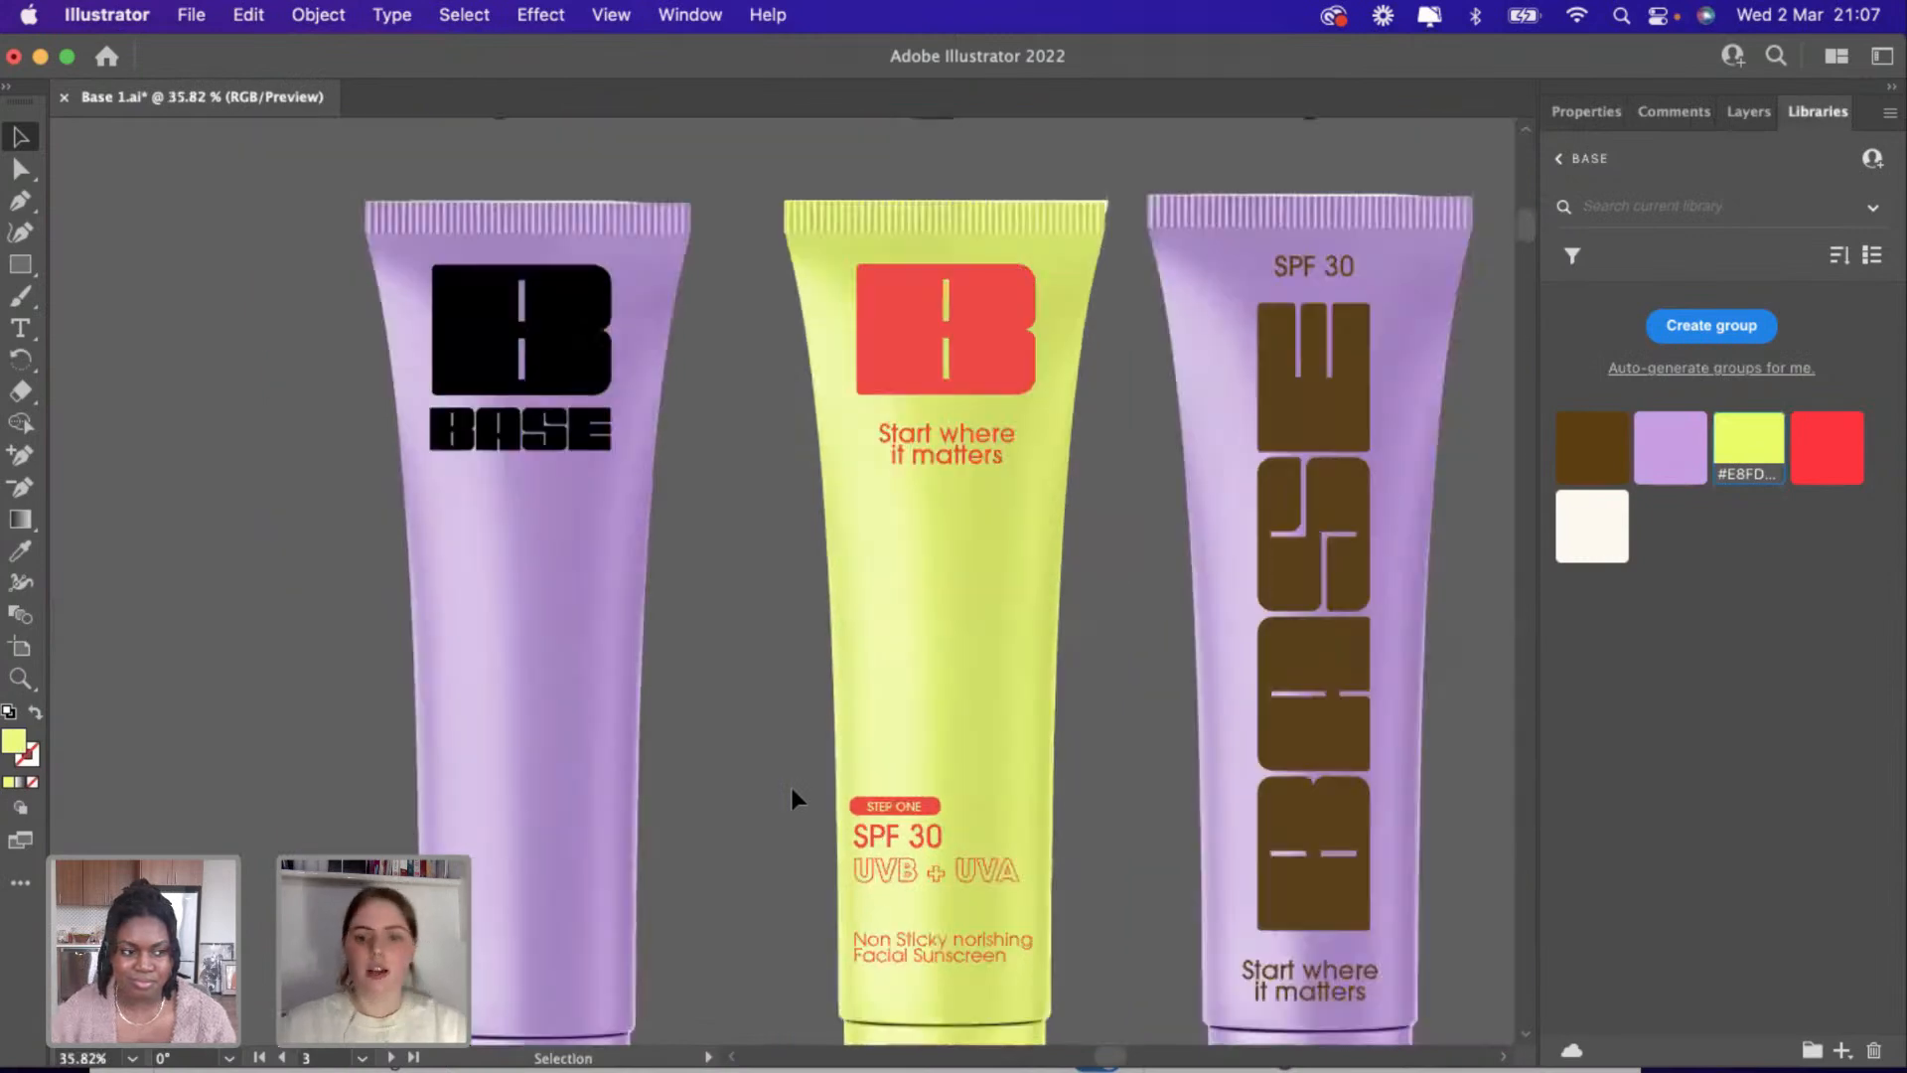
scroll(791, 789, "down", 1)
scroll(792, 790, "up", 3)
scroll(792, 790, "down", 3)
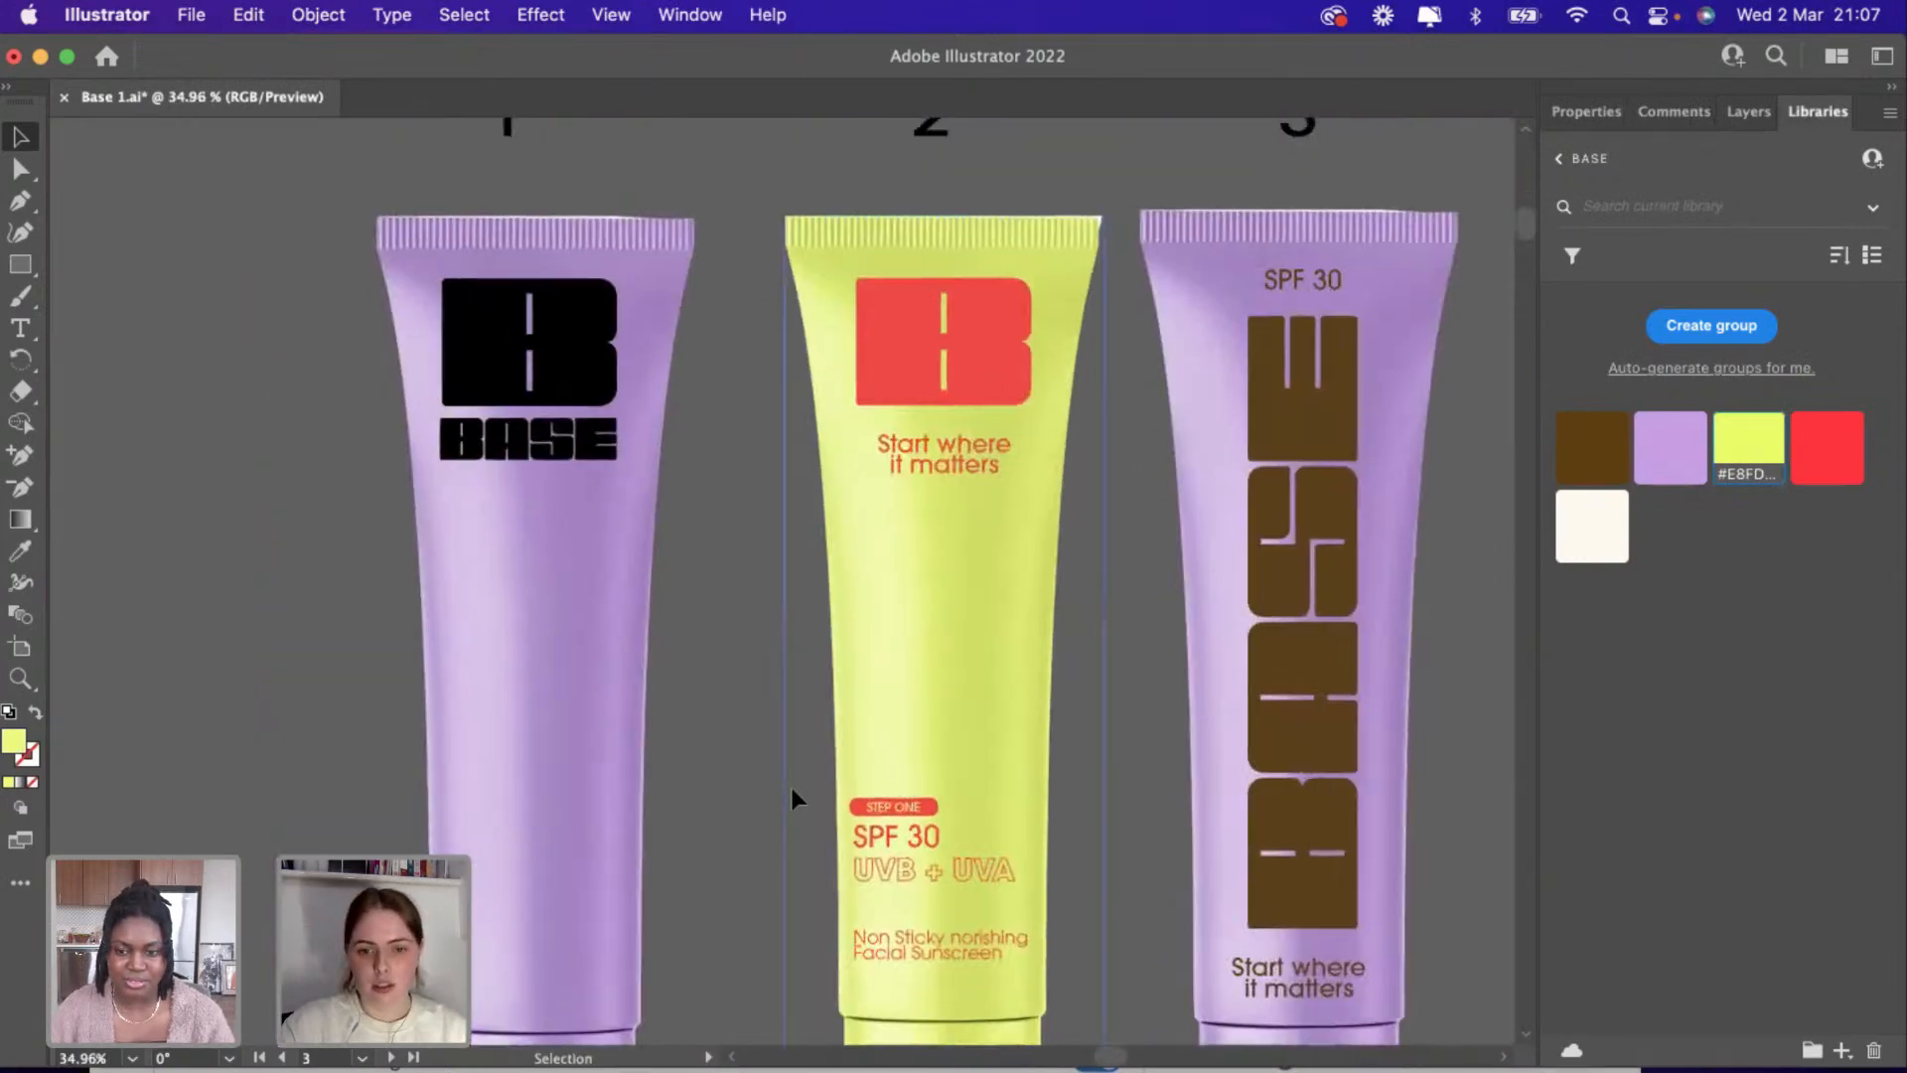
scroll(791, 798, "up", 4)
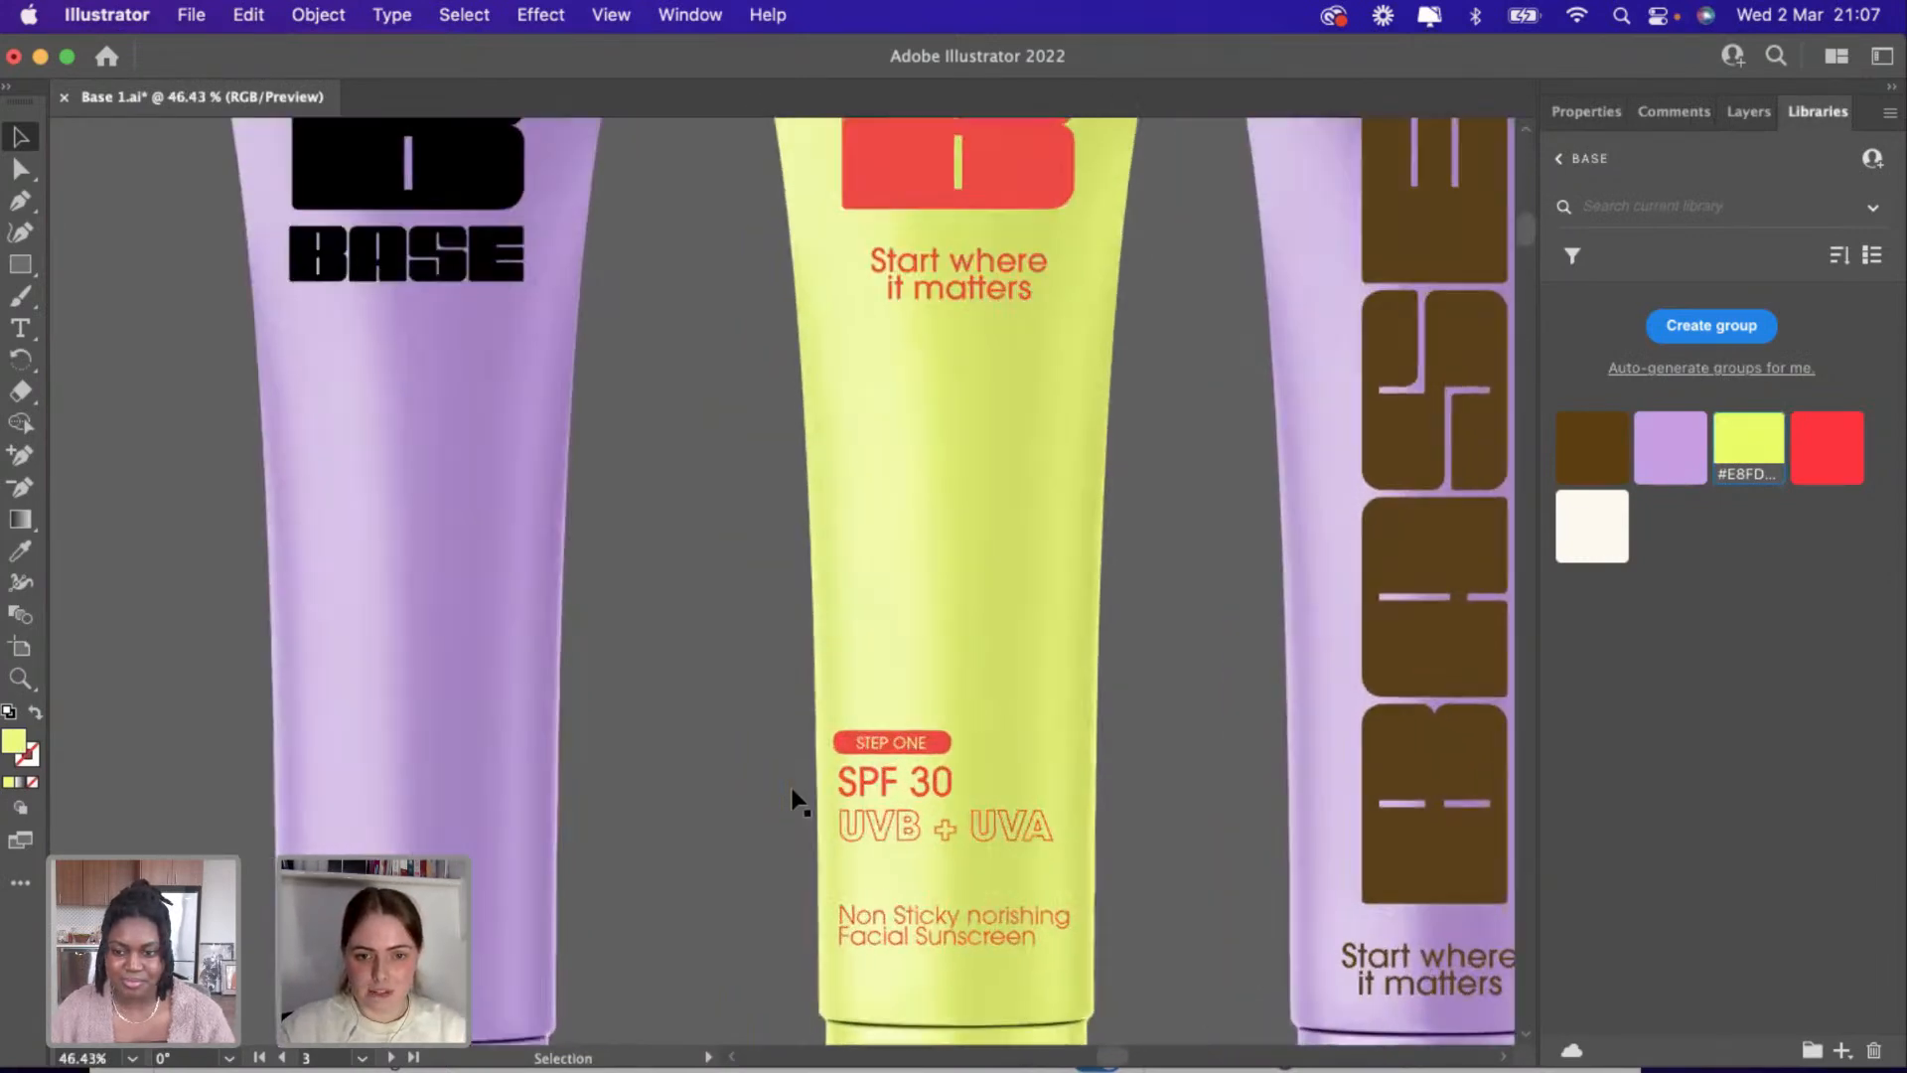
scroll(799, 801, "down", 5)
scroll(798, 801, "up", 1)
scroll(799, 800, "down", 3)
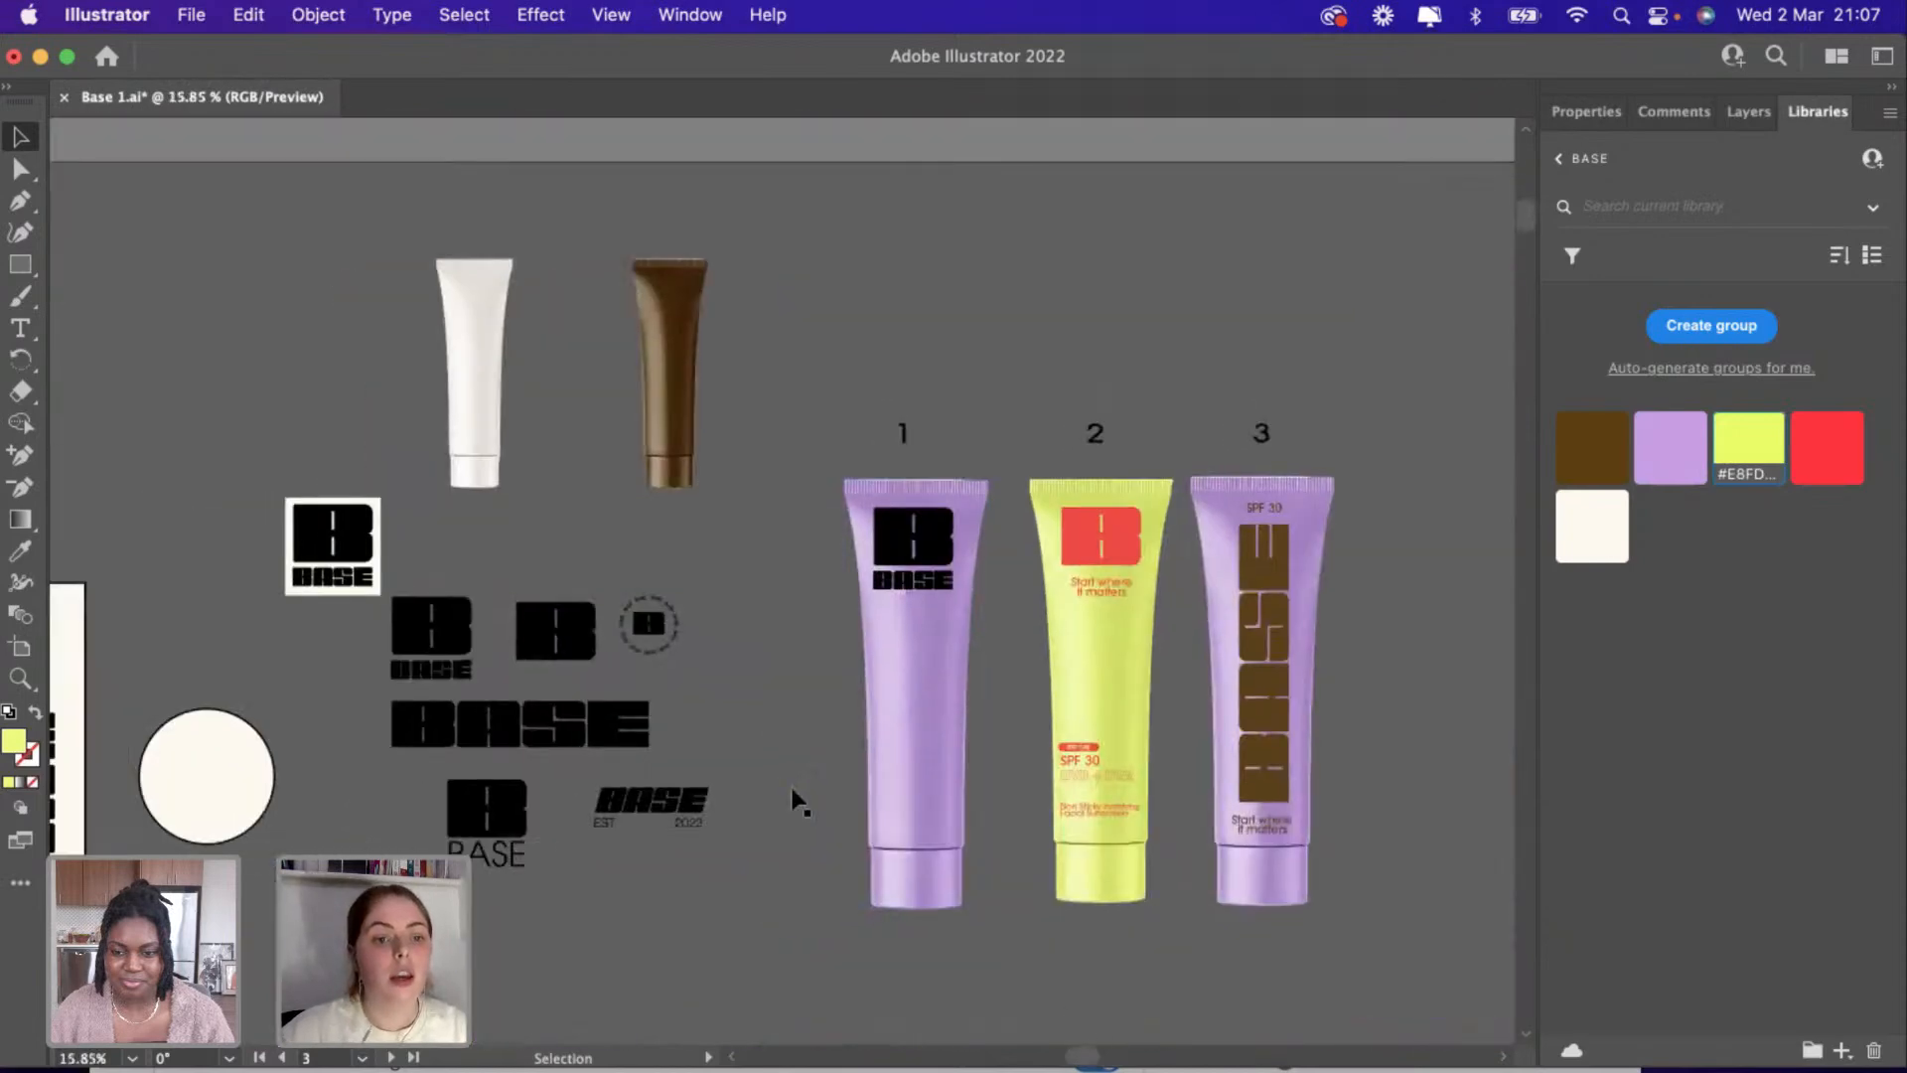
Look up the font used for HEADER 1 on the typography board.
scroll(799, 801, "left", 2)
scroll(799, 800, "left", 10)
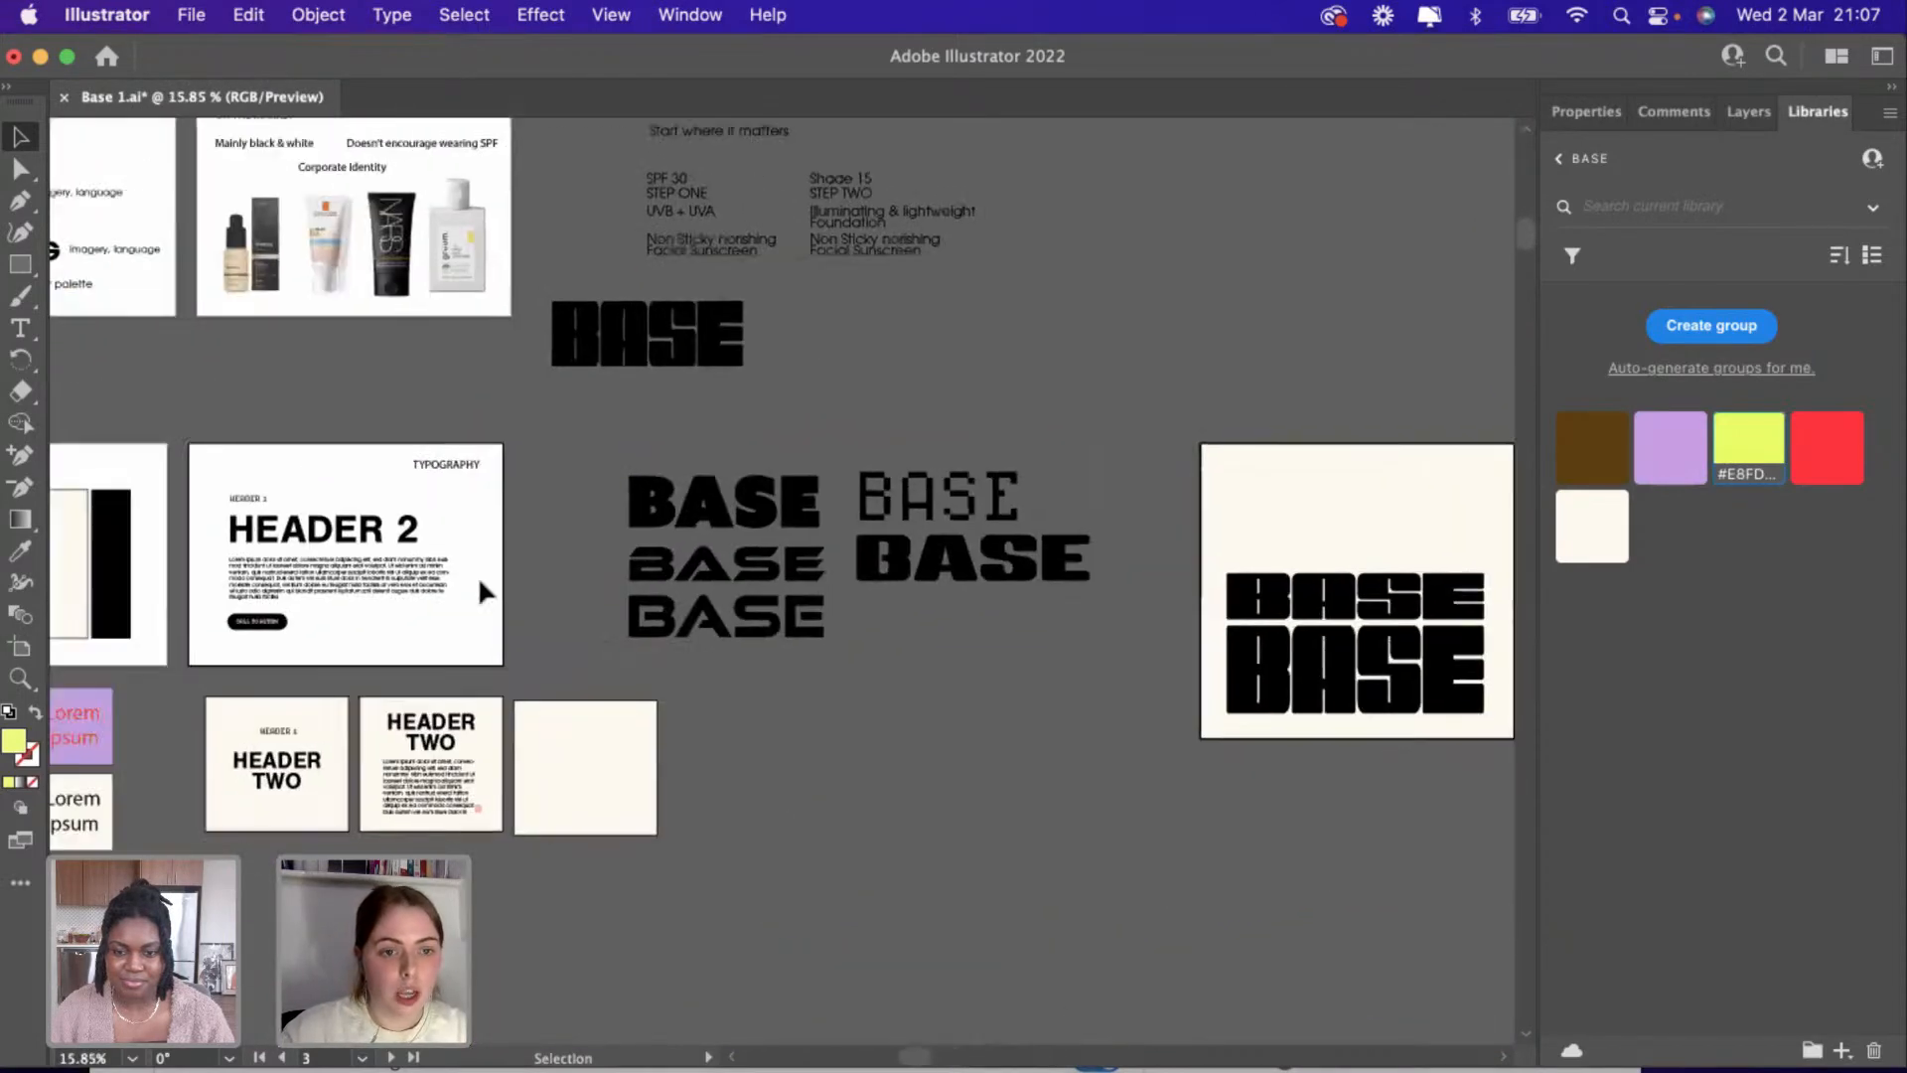
scroll(477, 581, "up", 2)
scroll(437, 578, "up", 1)
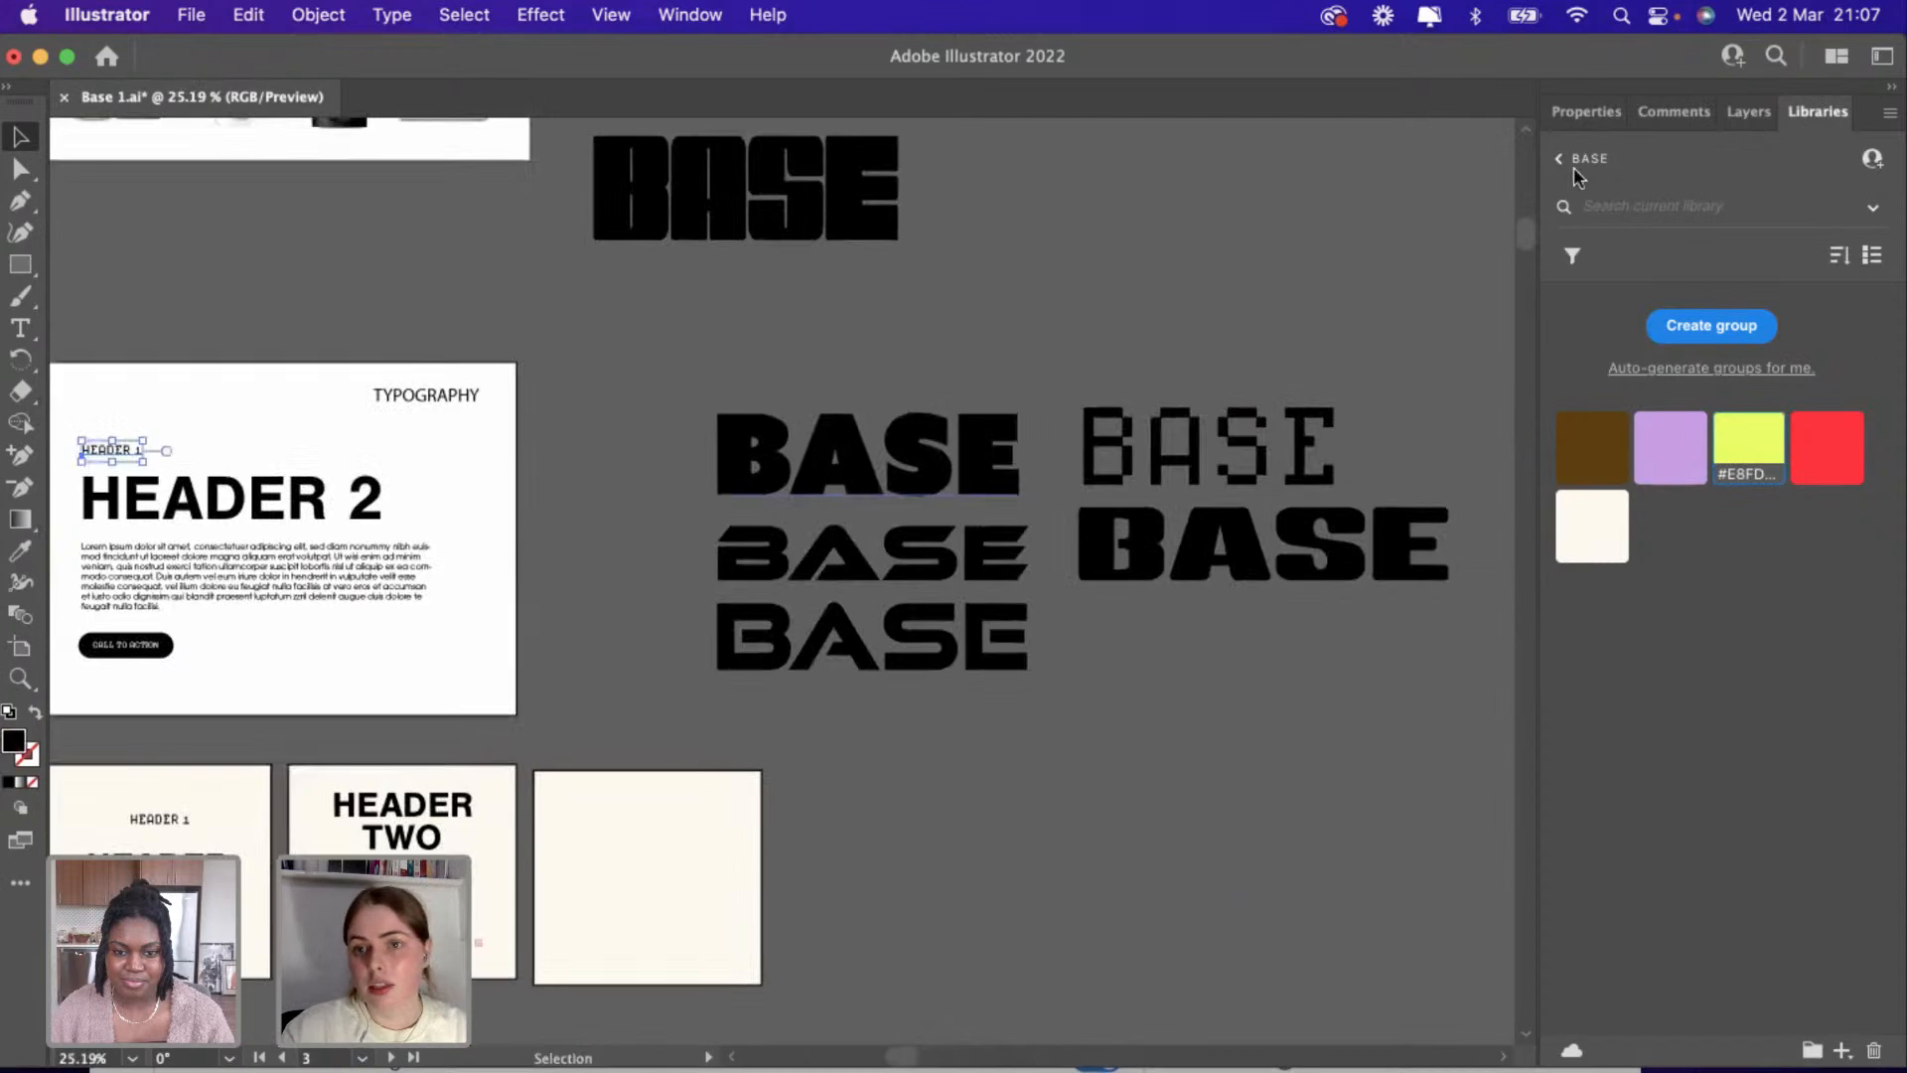
left_click(1586, 111)
scroll(1159, 653, "right", 15)
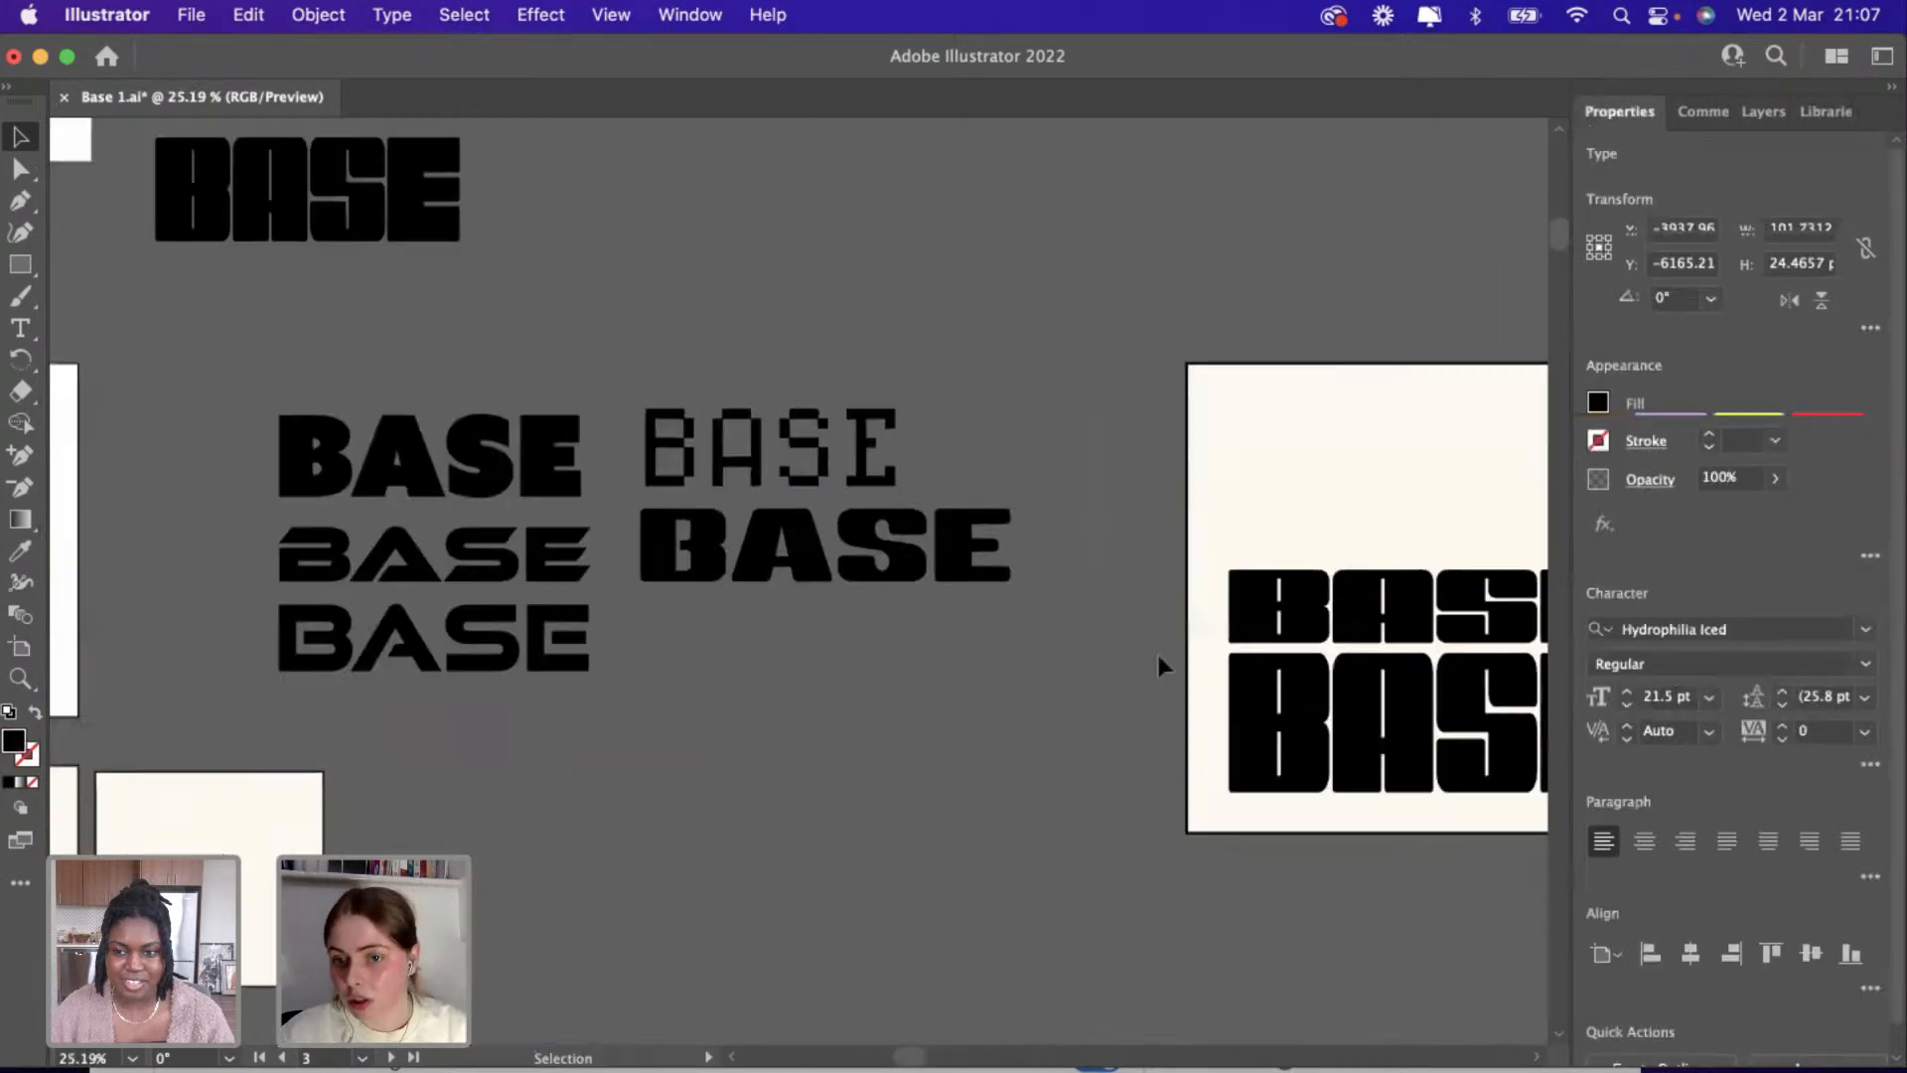
Set the STEP ONE label text in Hydrophilia Iced and nudge it slightly left within the red bar.
scroll(884, 740, "up", 5)
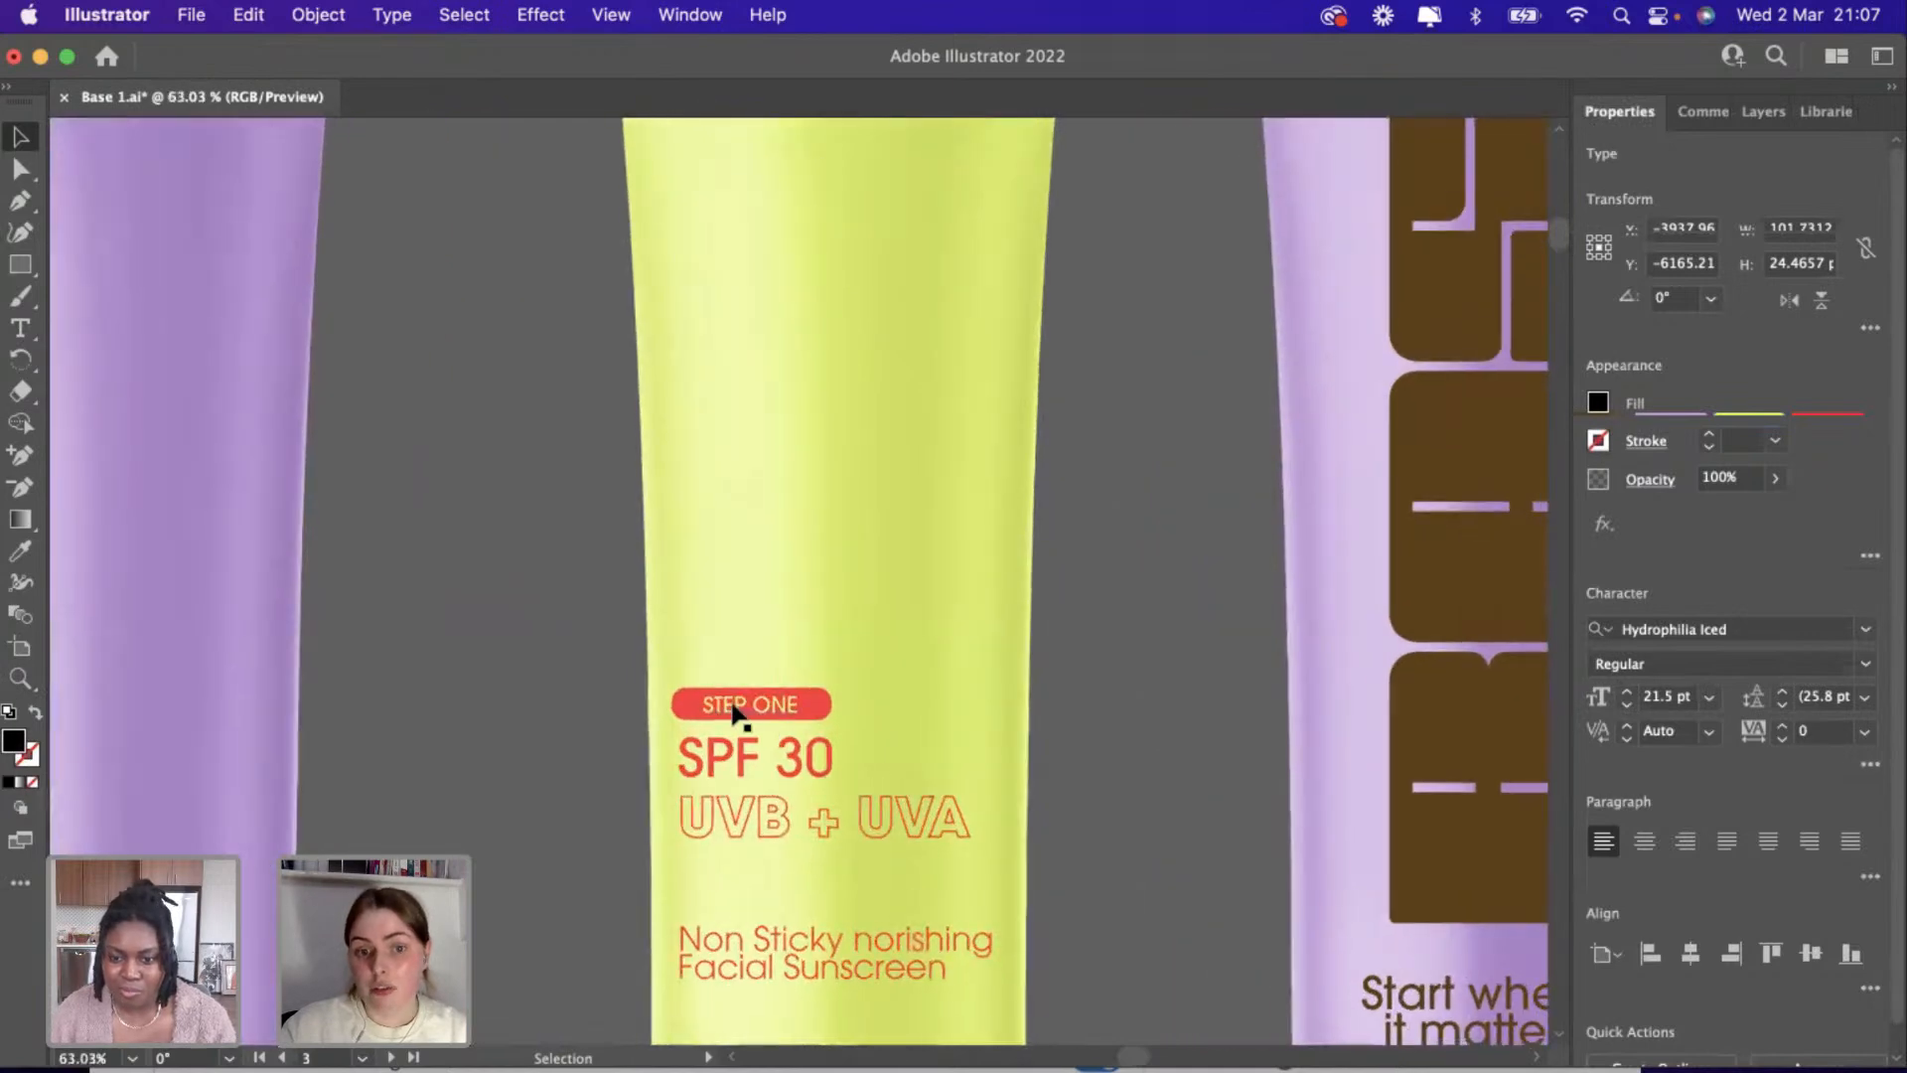
left_click(736, 711)
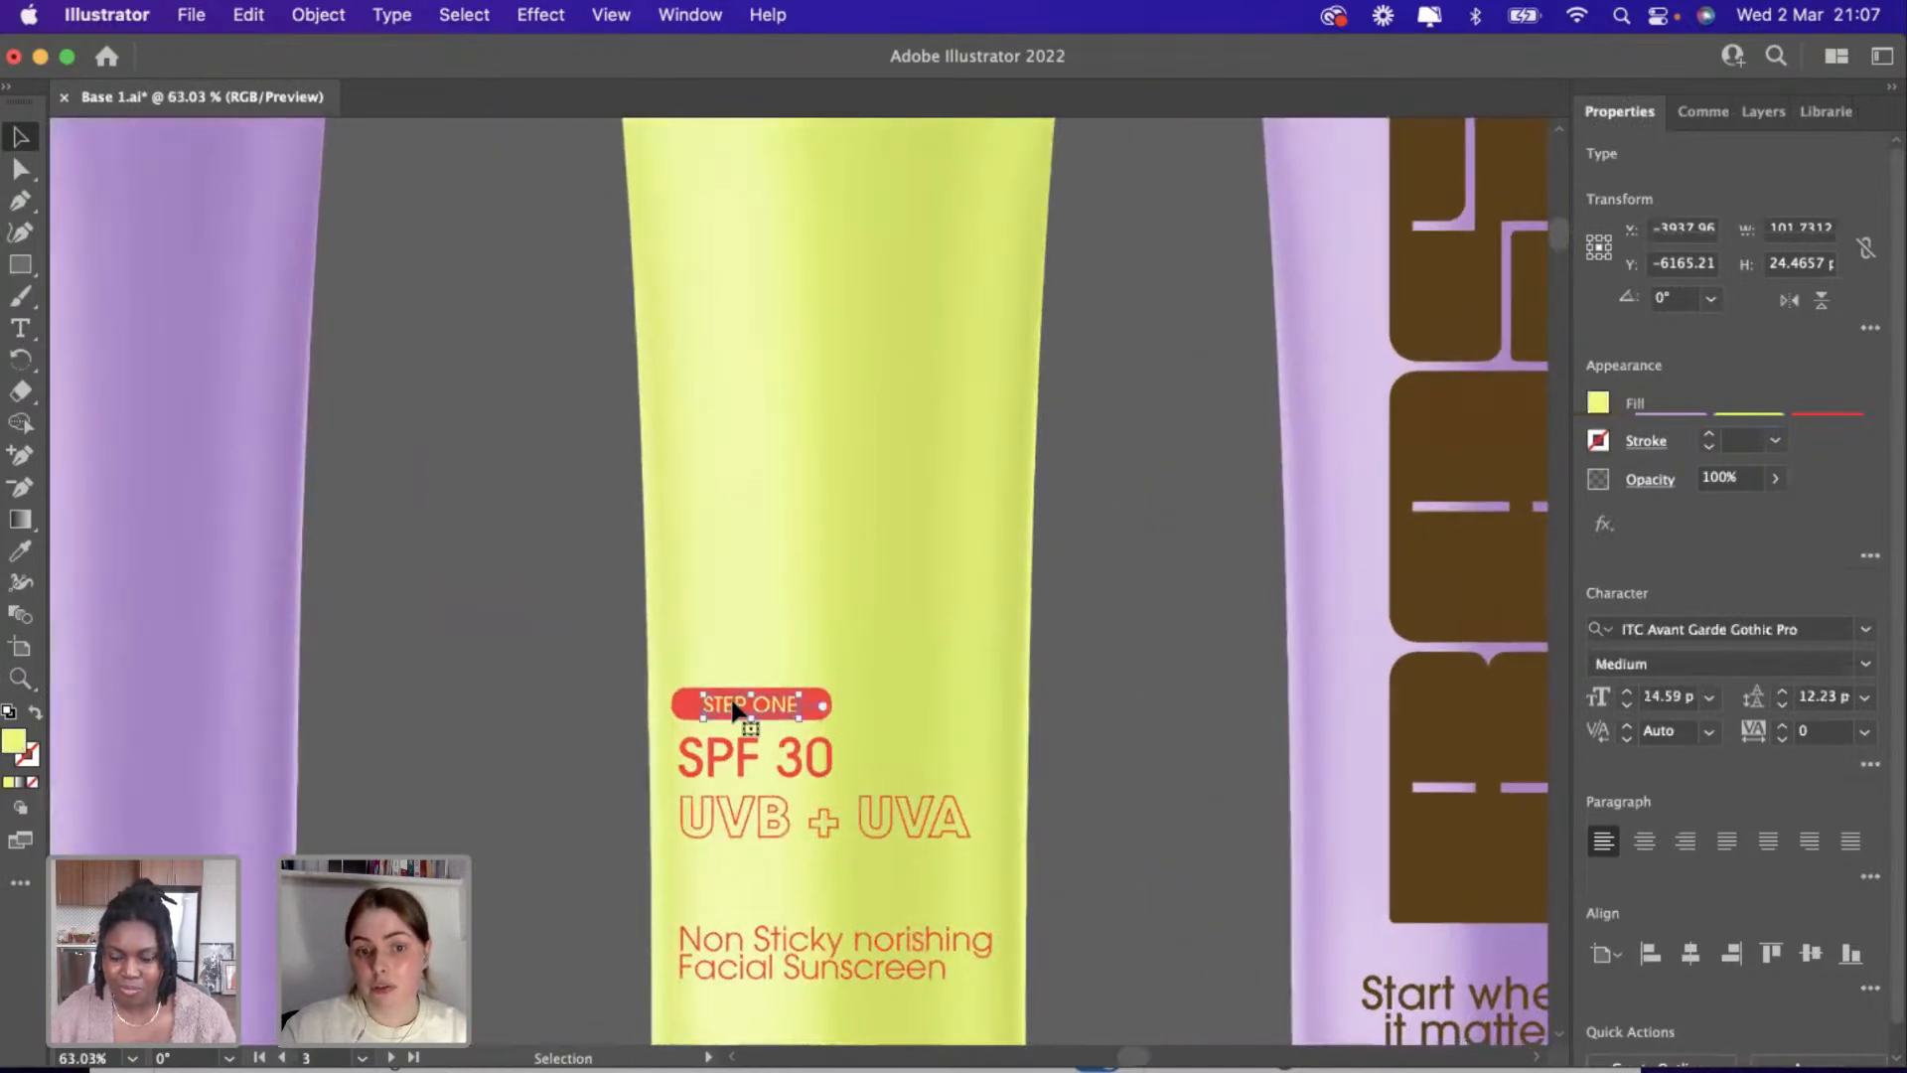
left_click(1813, 628)
type("hyd")
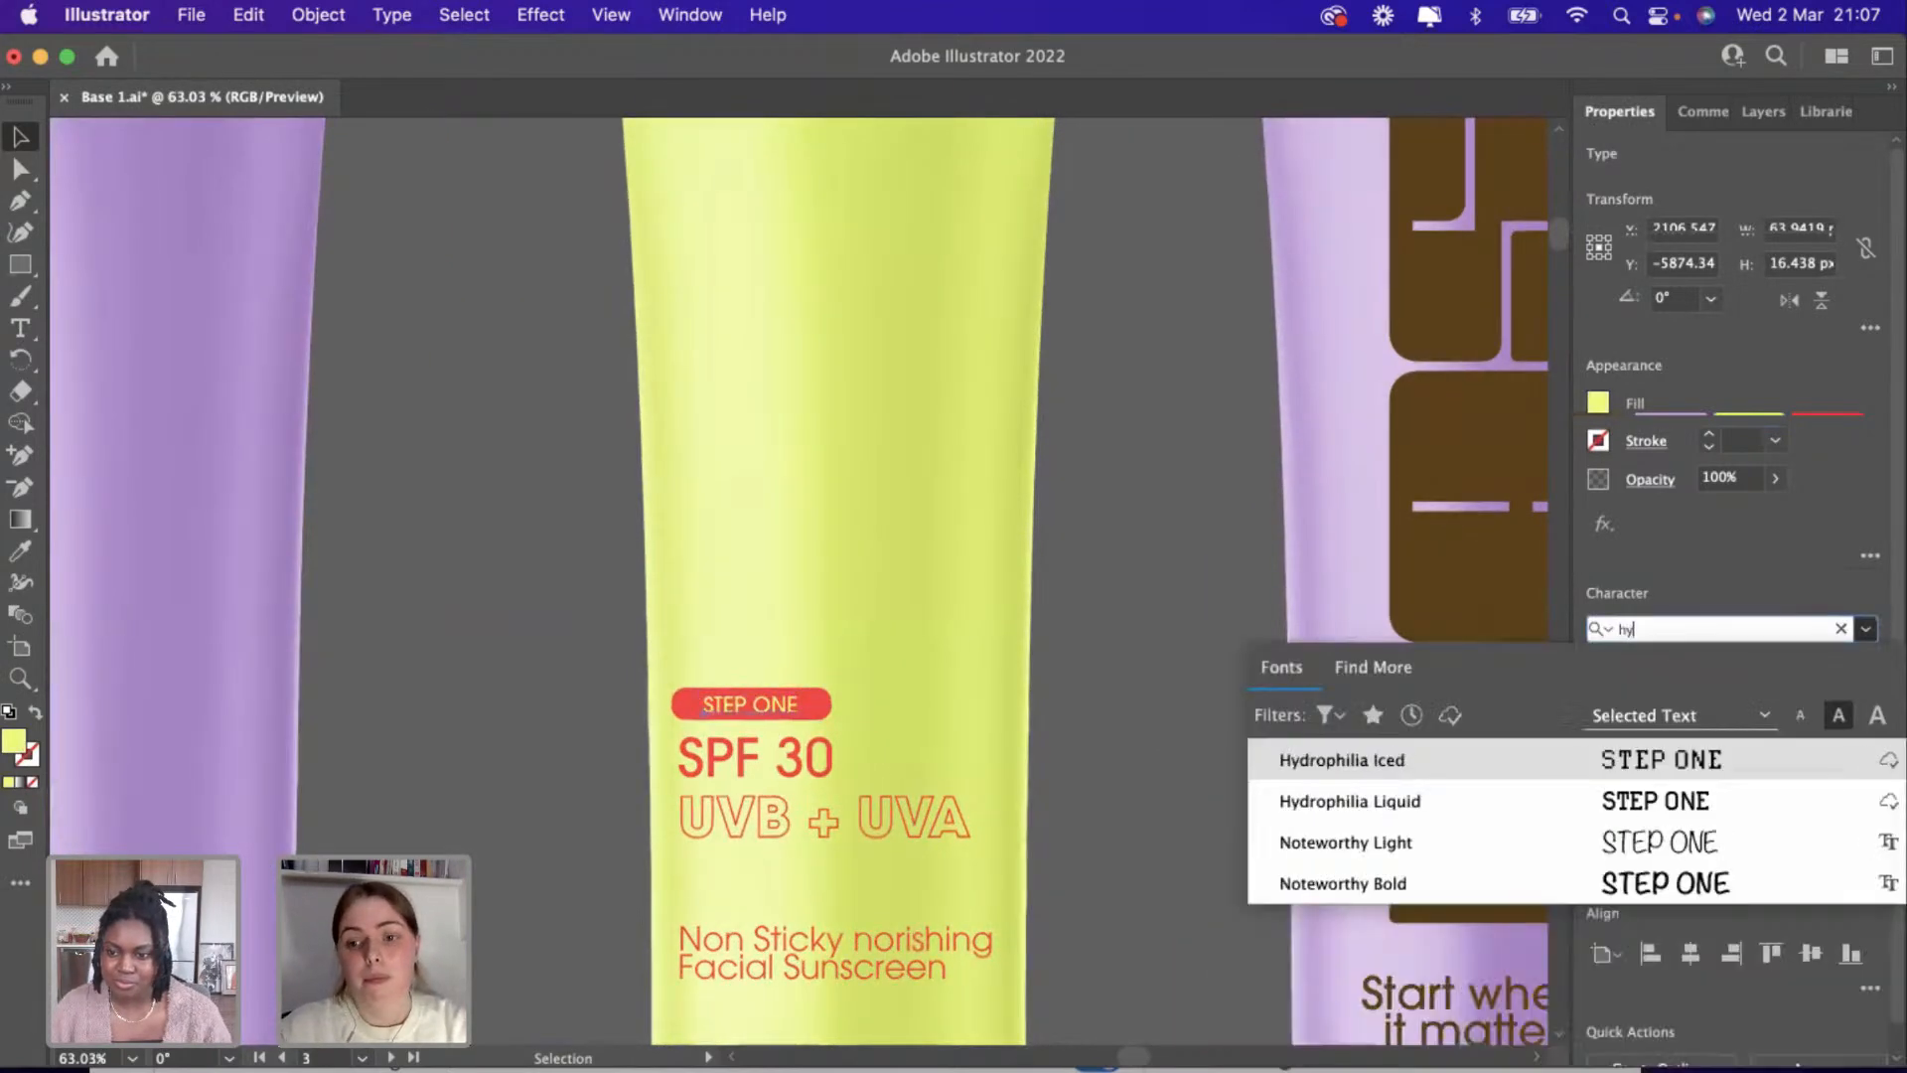
left_click(1713, 767)
left_click(1218, 748)
left_click(505, 686)
scroll(507, 689, "up", 5)
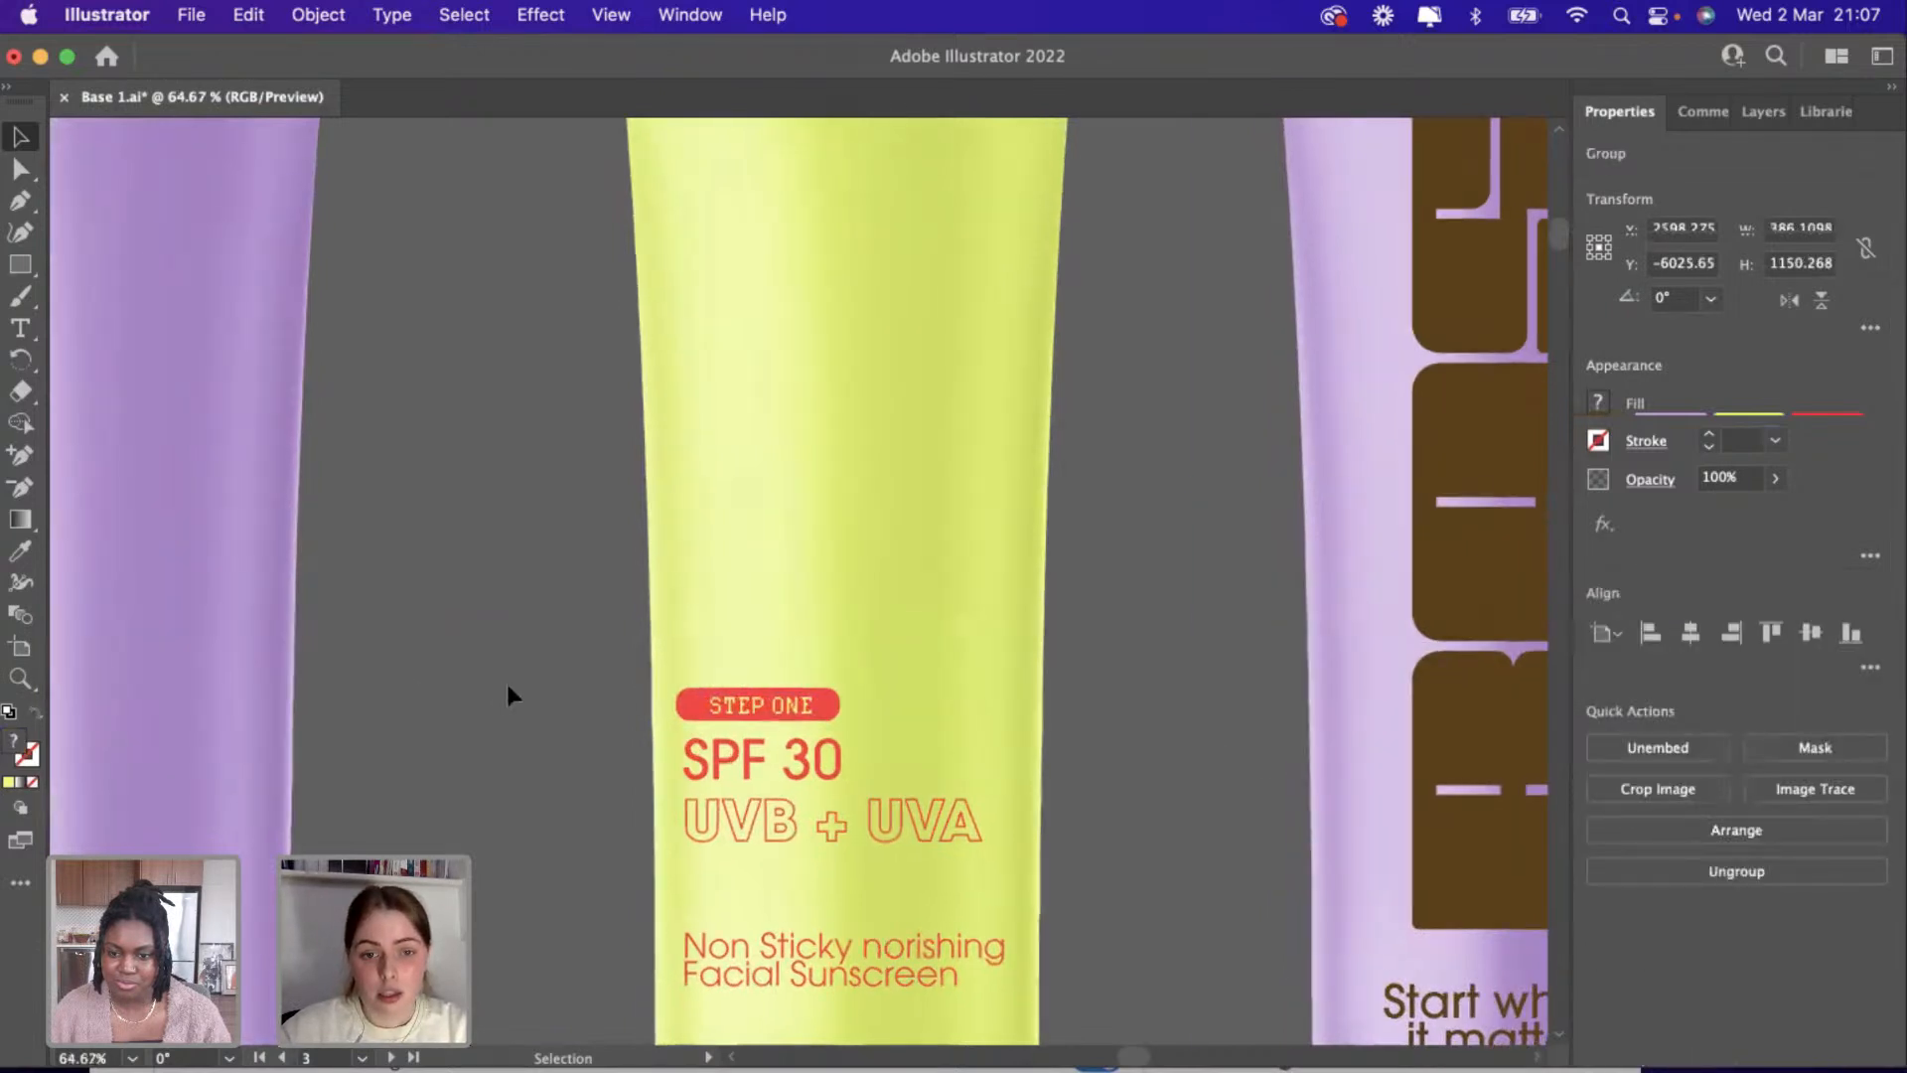
left_click_drag(916, 724, 903, 719)
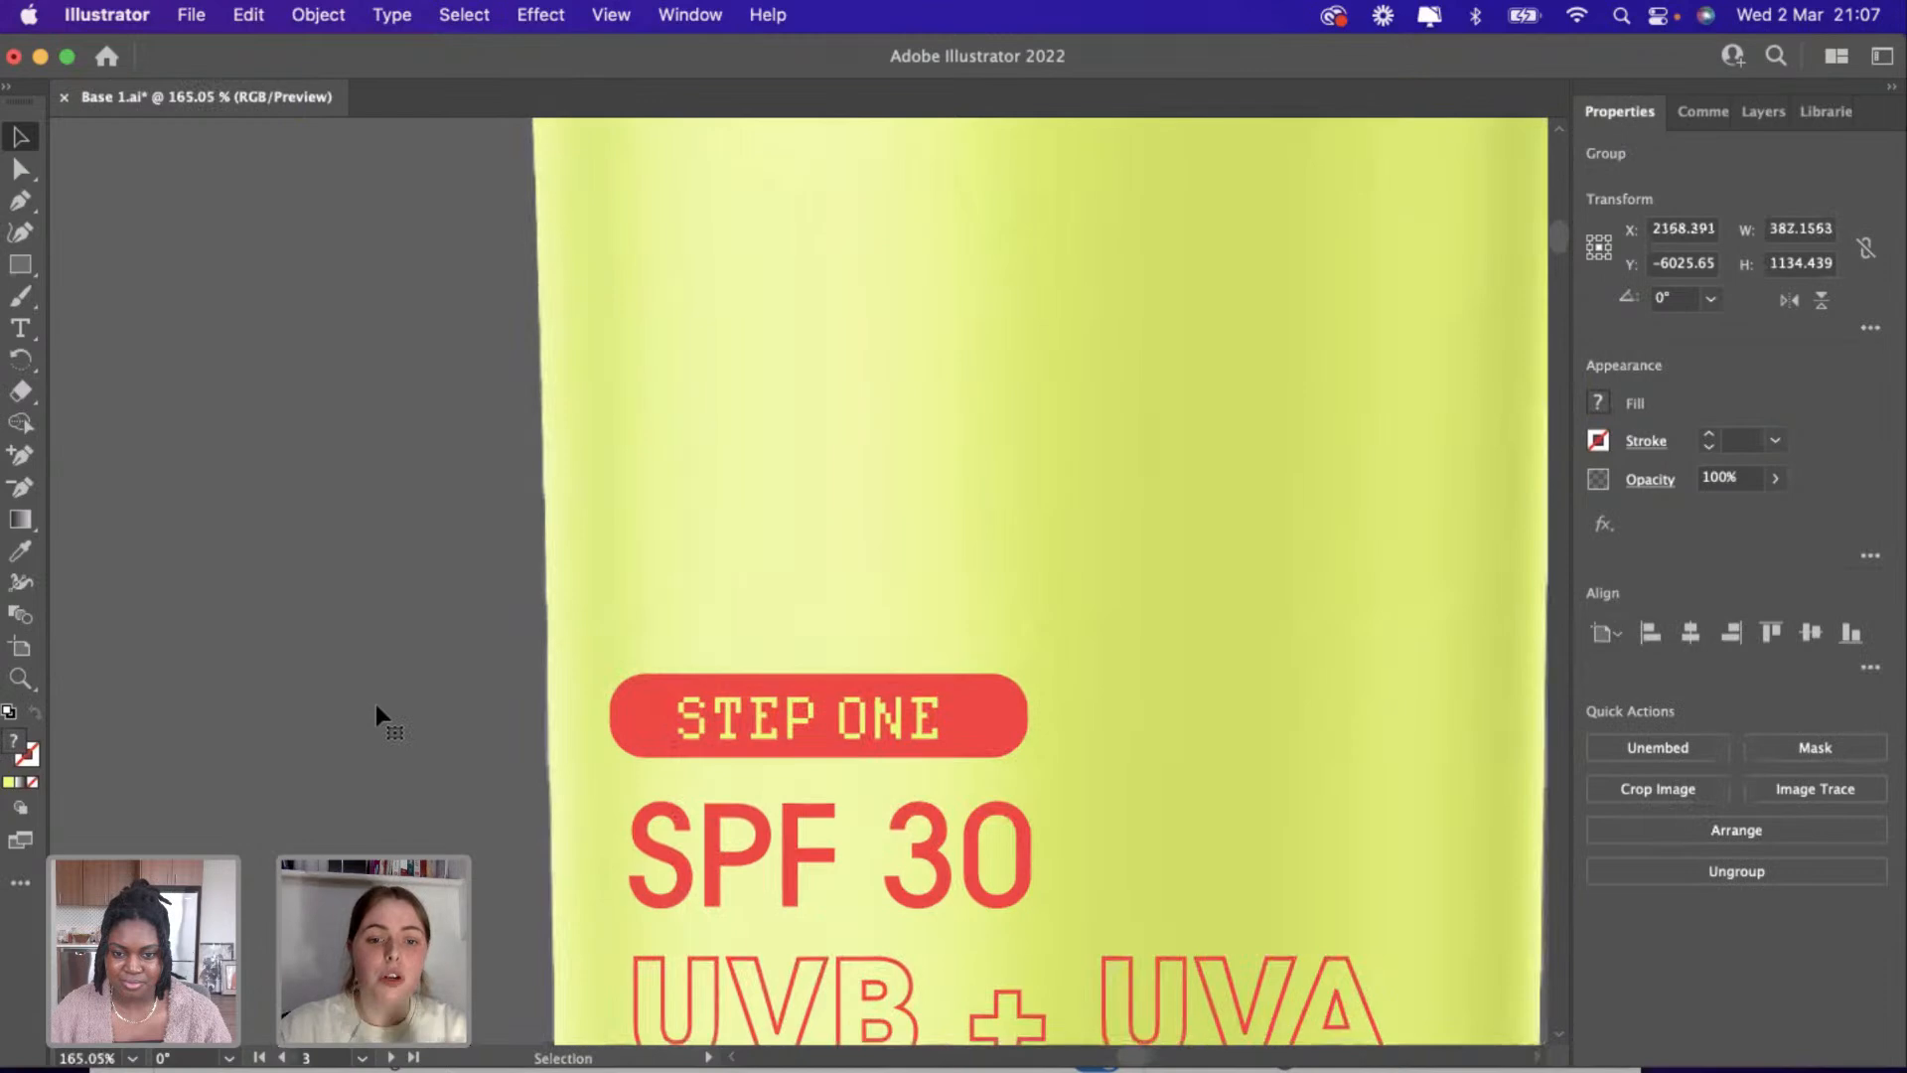
Try the Non Sticky norishing Facial Sunscreen text in Hydrophilia Iced, and revert the font change.
scroll(374, 700, "down", 4)
scroll(373, 700, "down", 2)
scroll(374, 700, "up", 3)
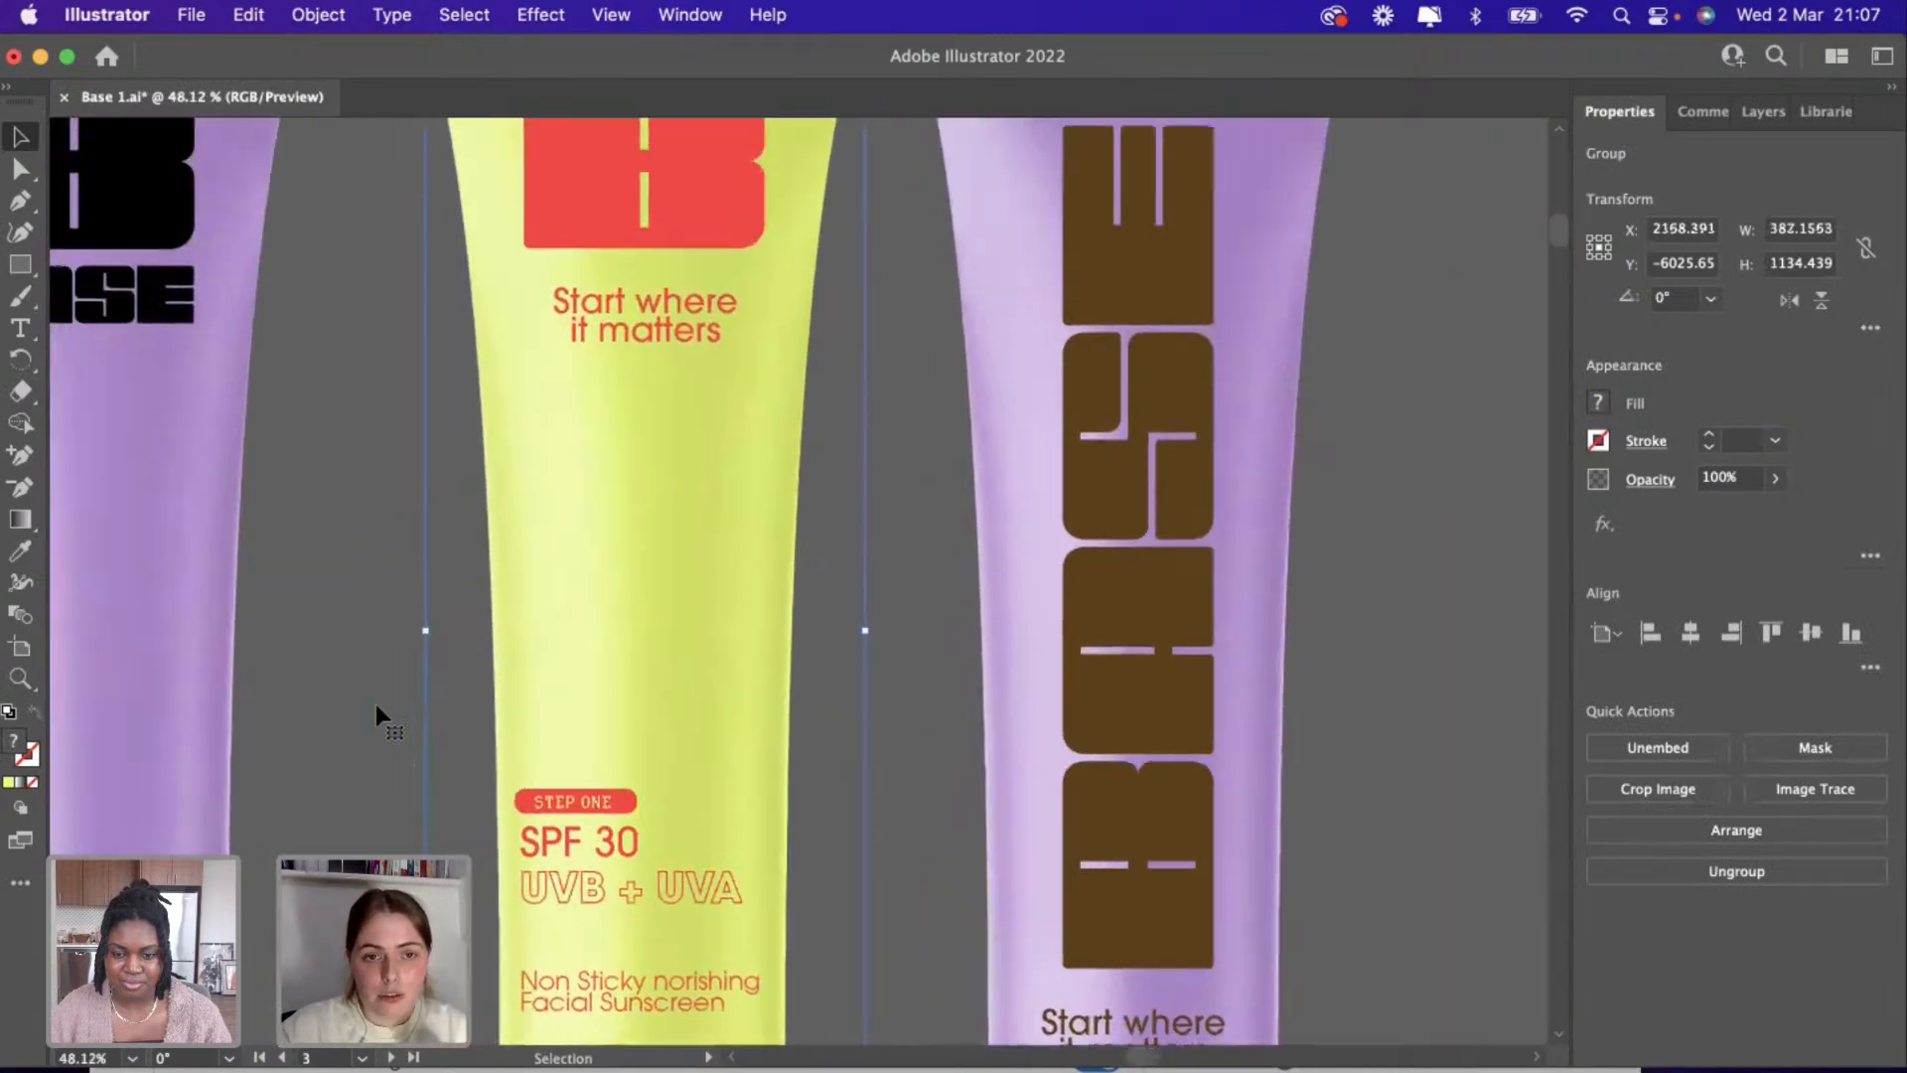
scroll(374, 700, "down", 1)
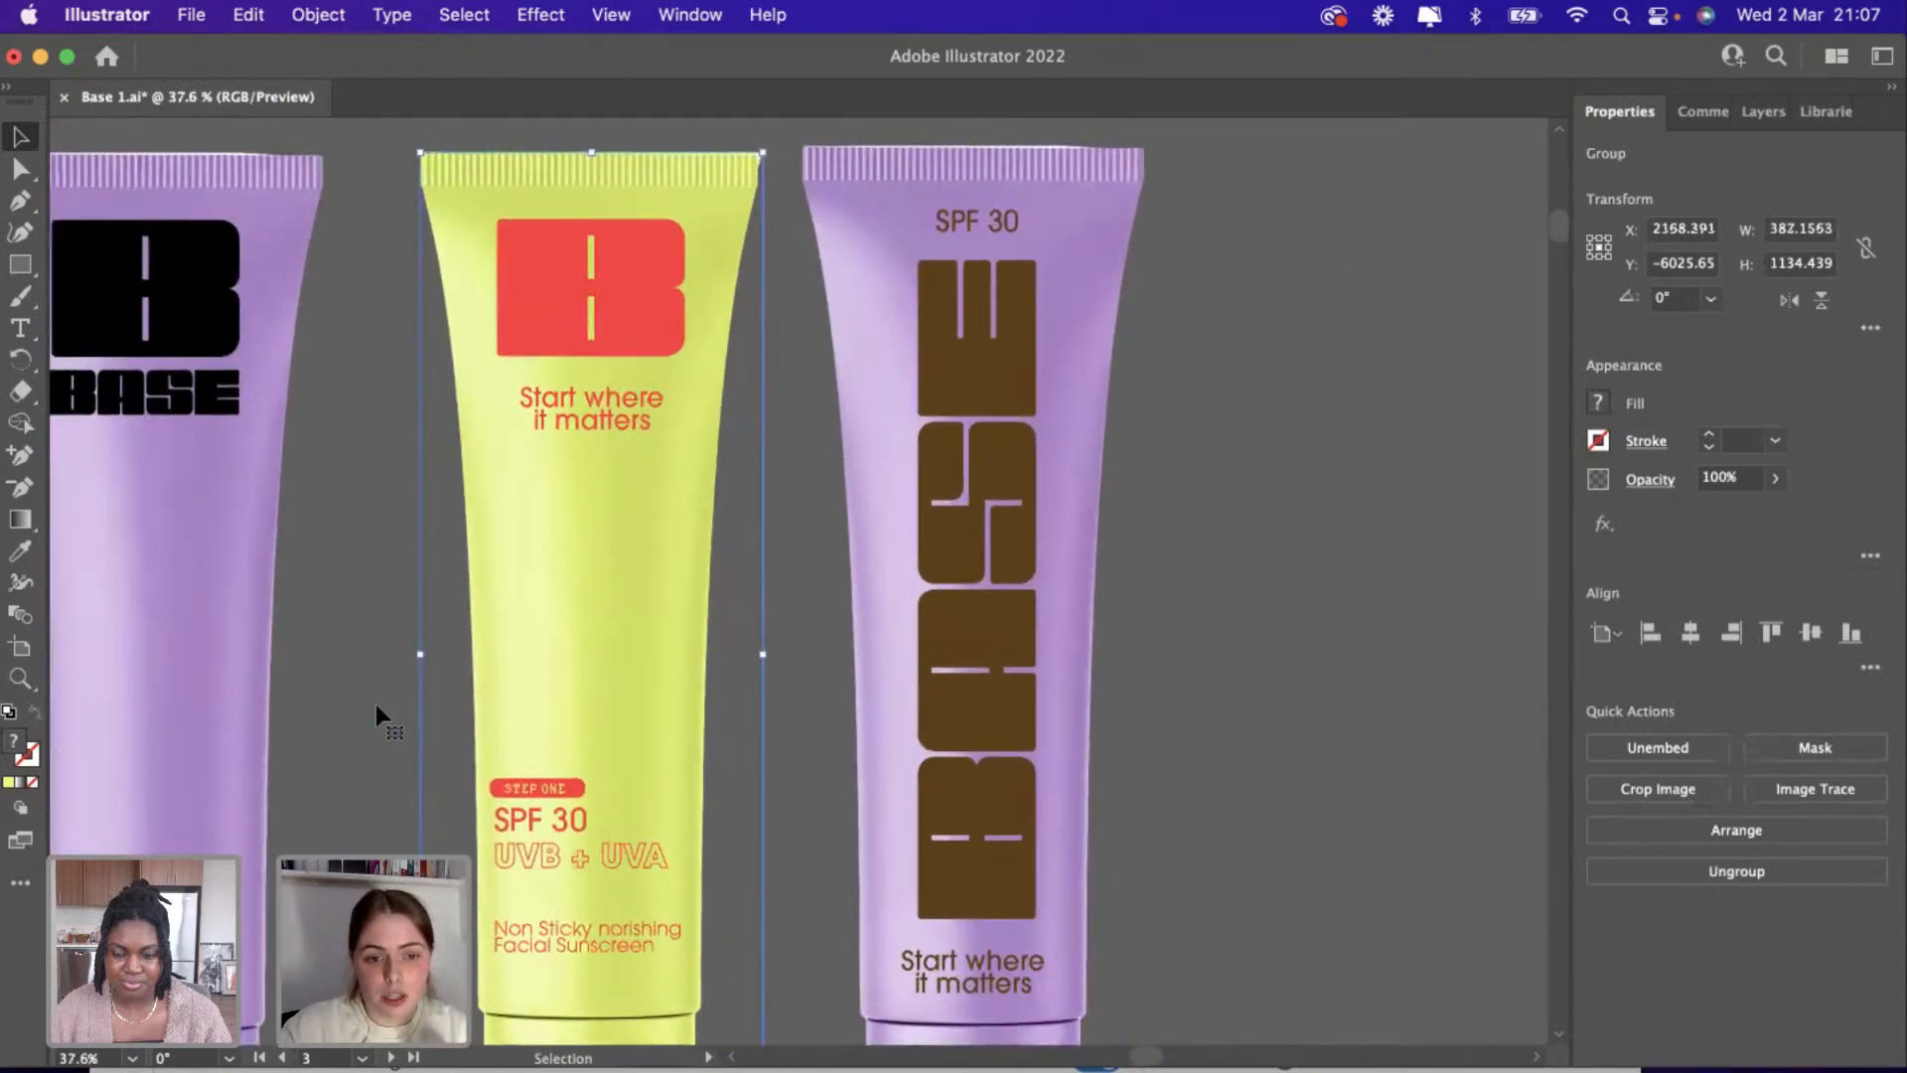
left_click(622, 938)
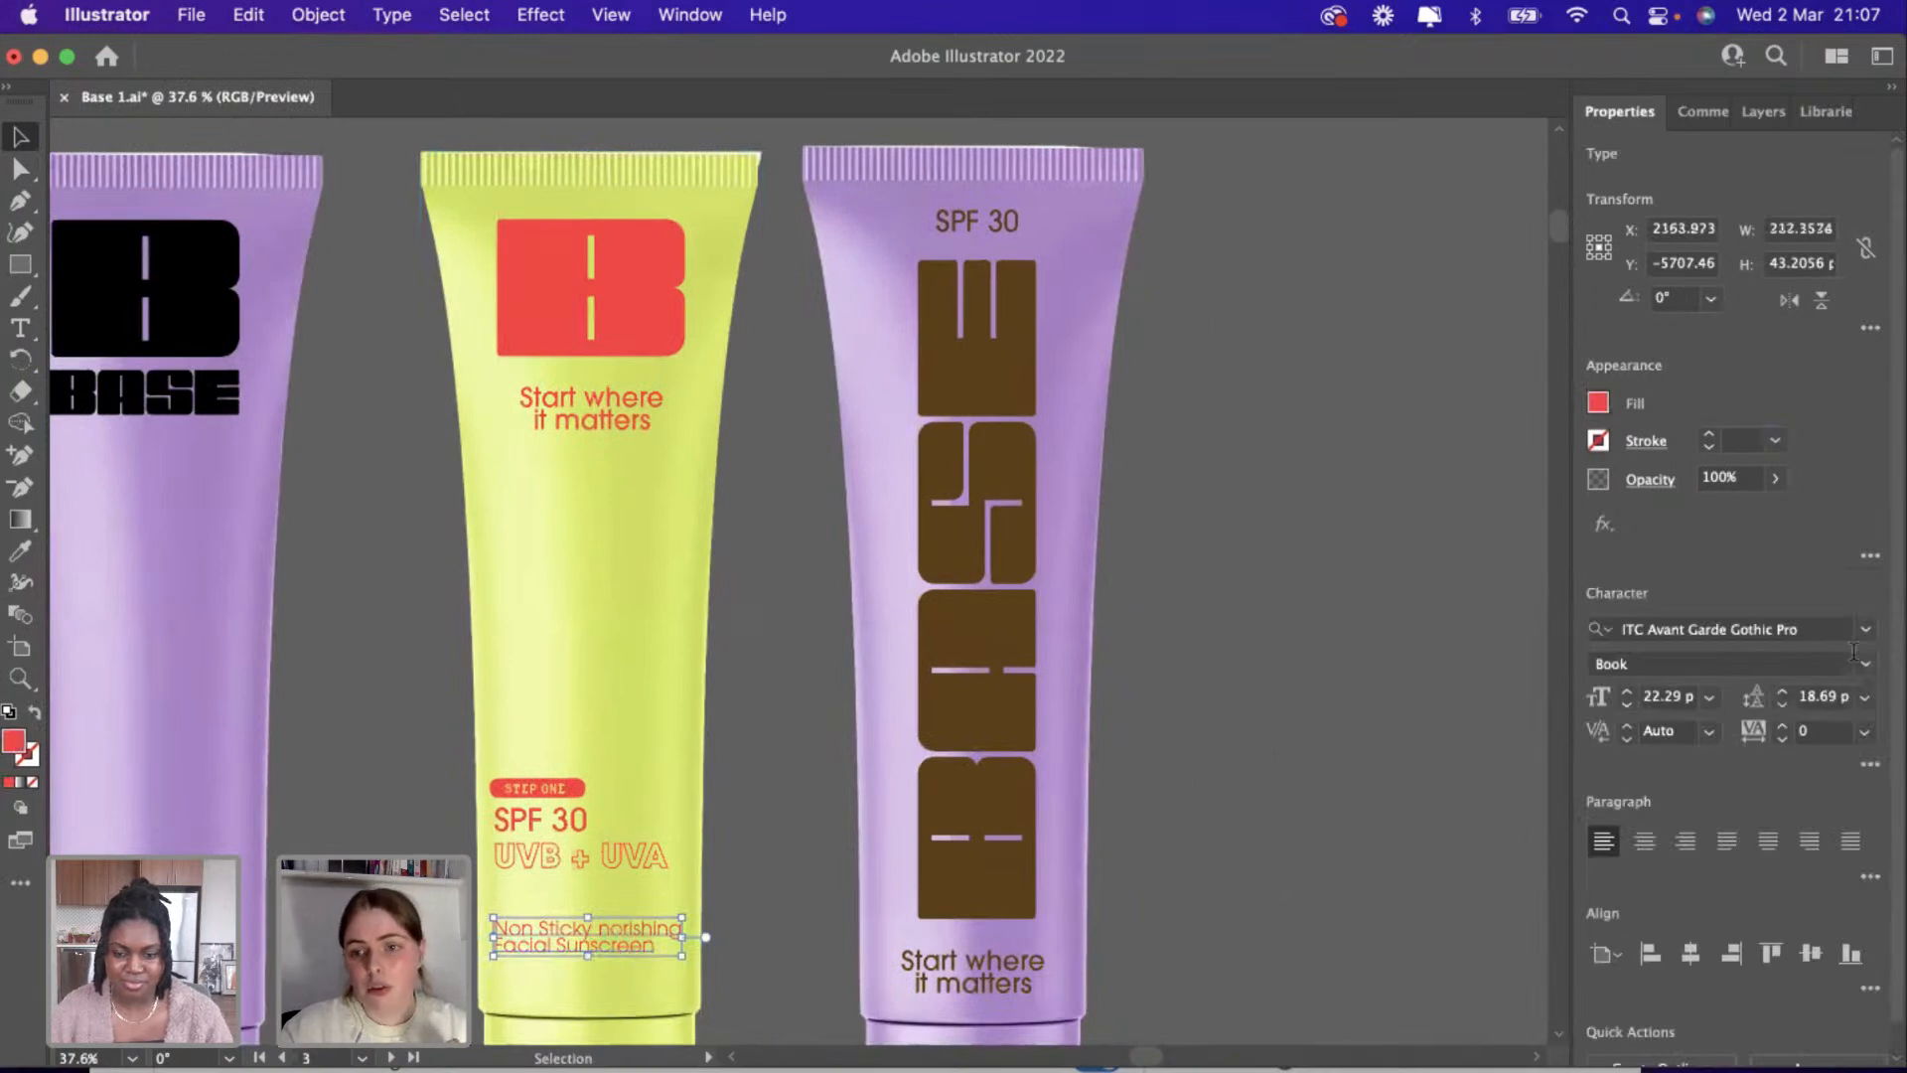
left_click(1806, 631)
type("hydr")
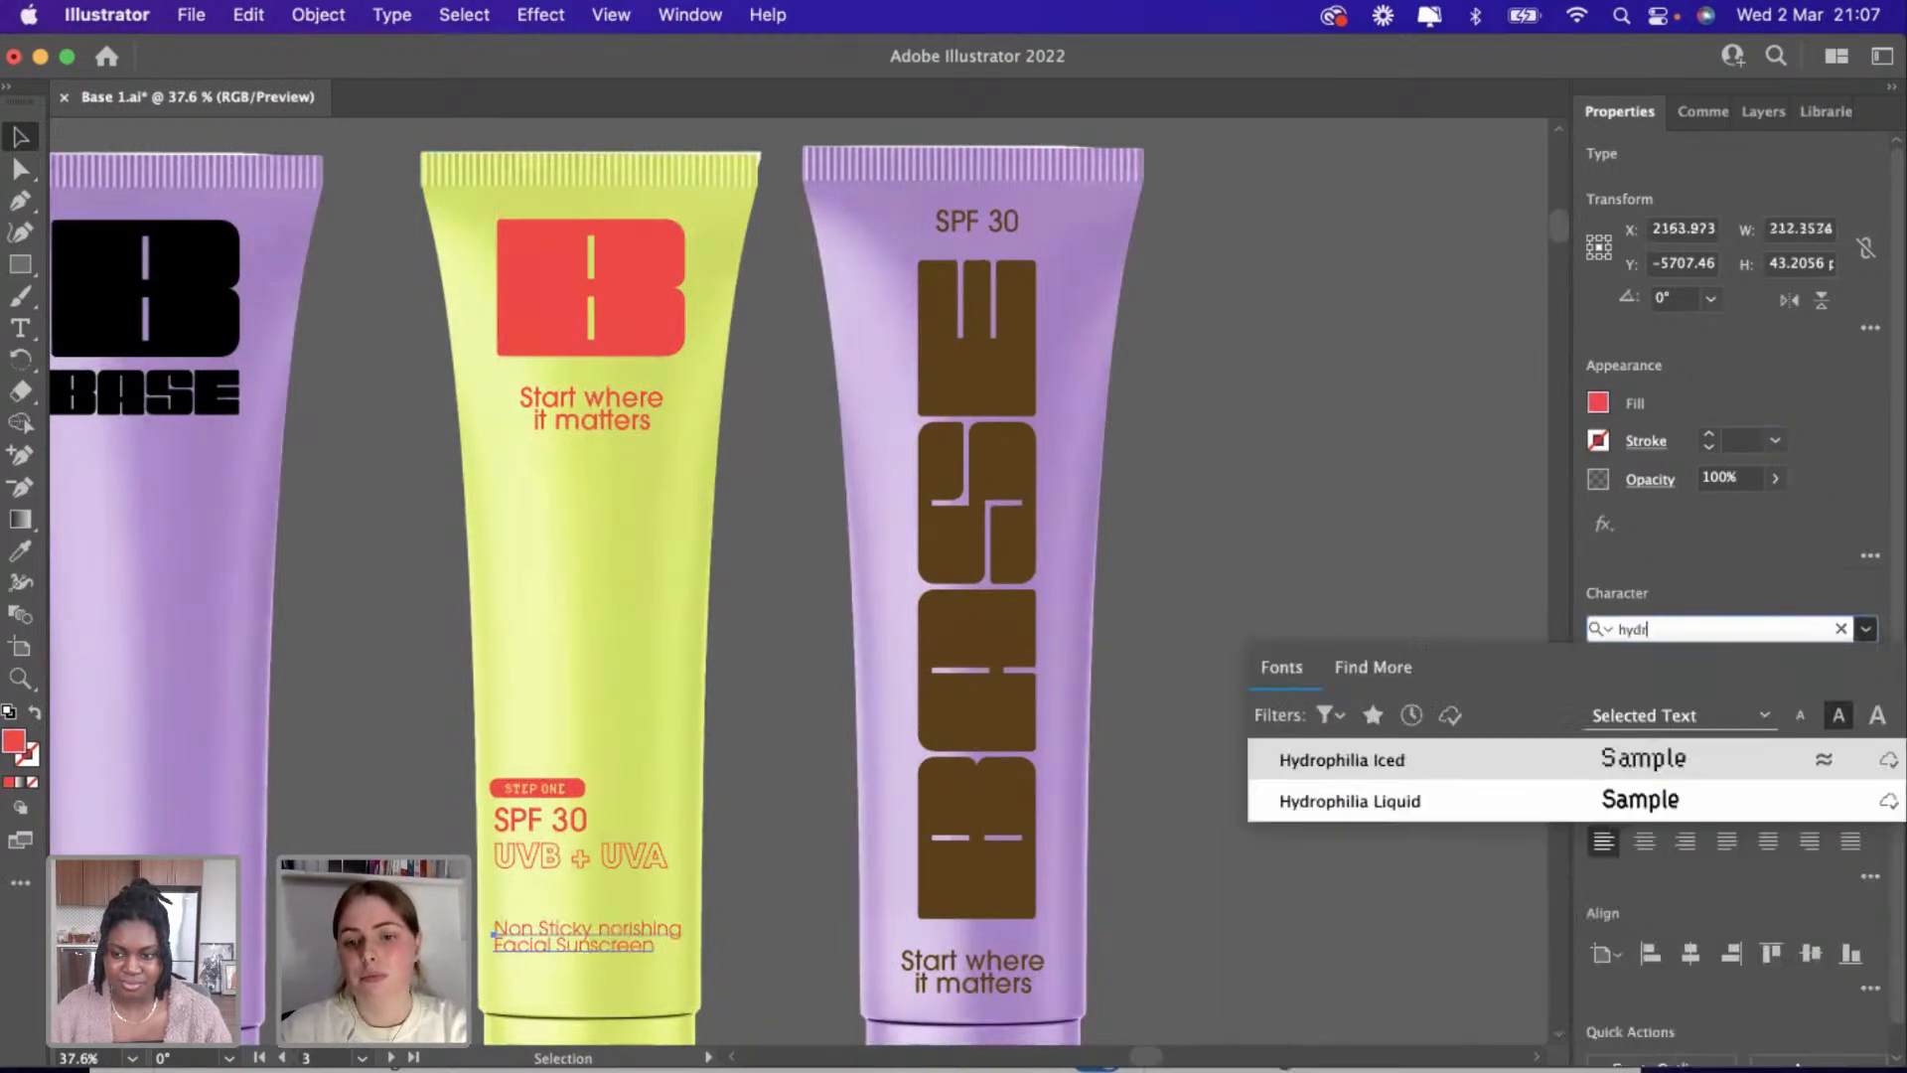
left_click(1718, 757)
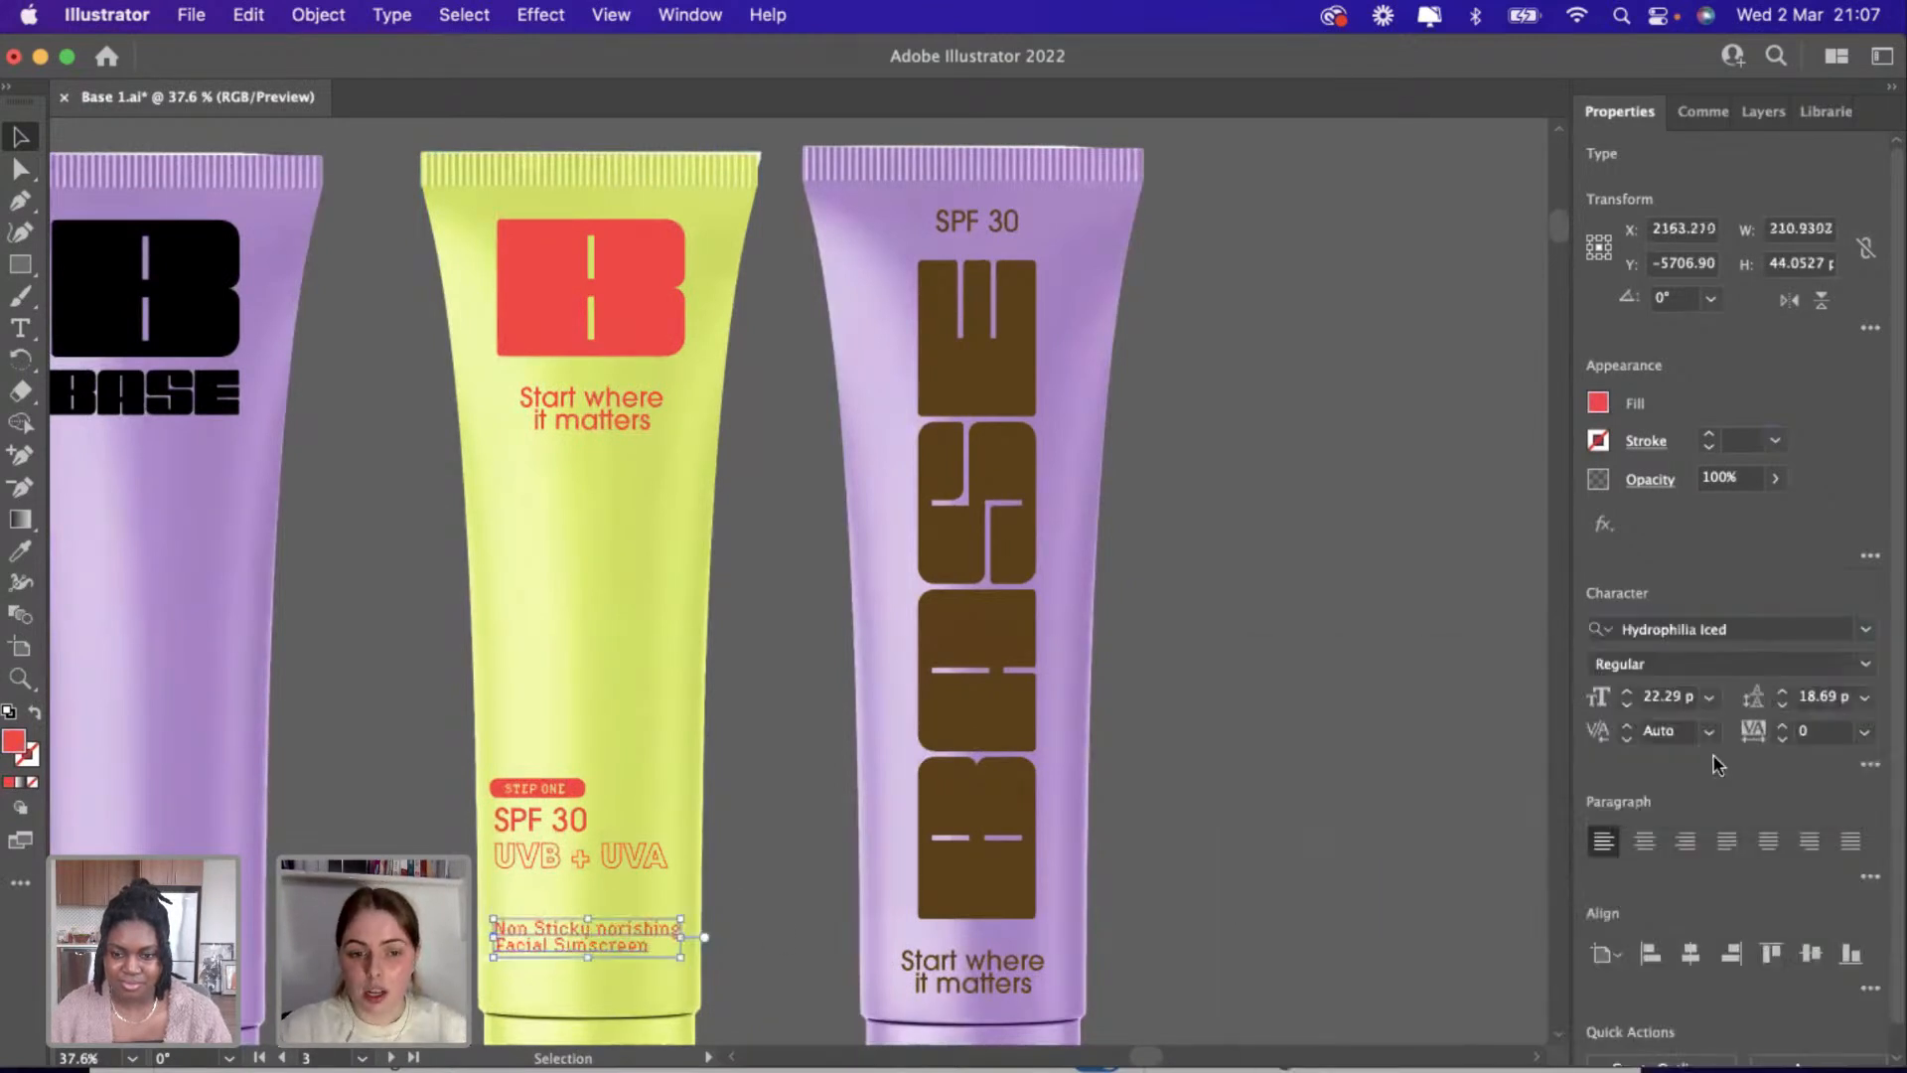
left_click(1428, 876)
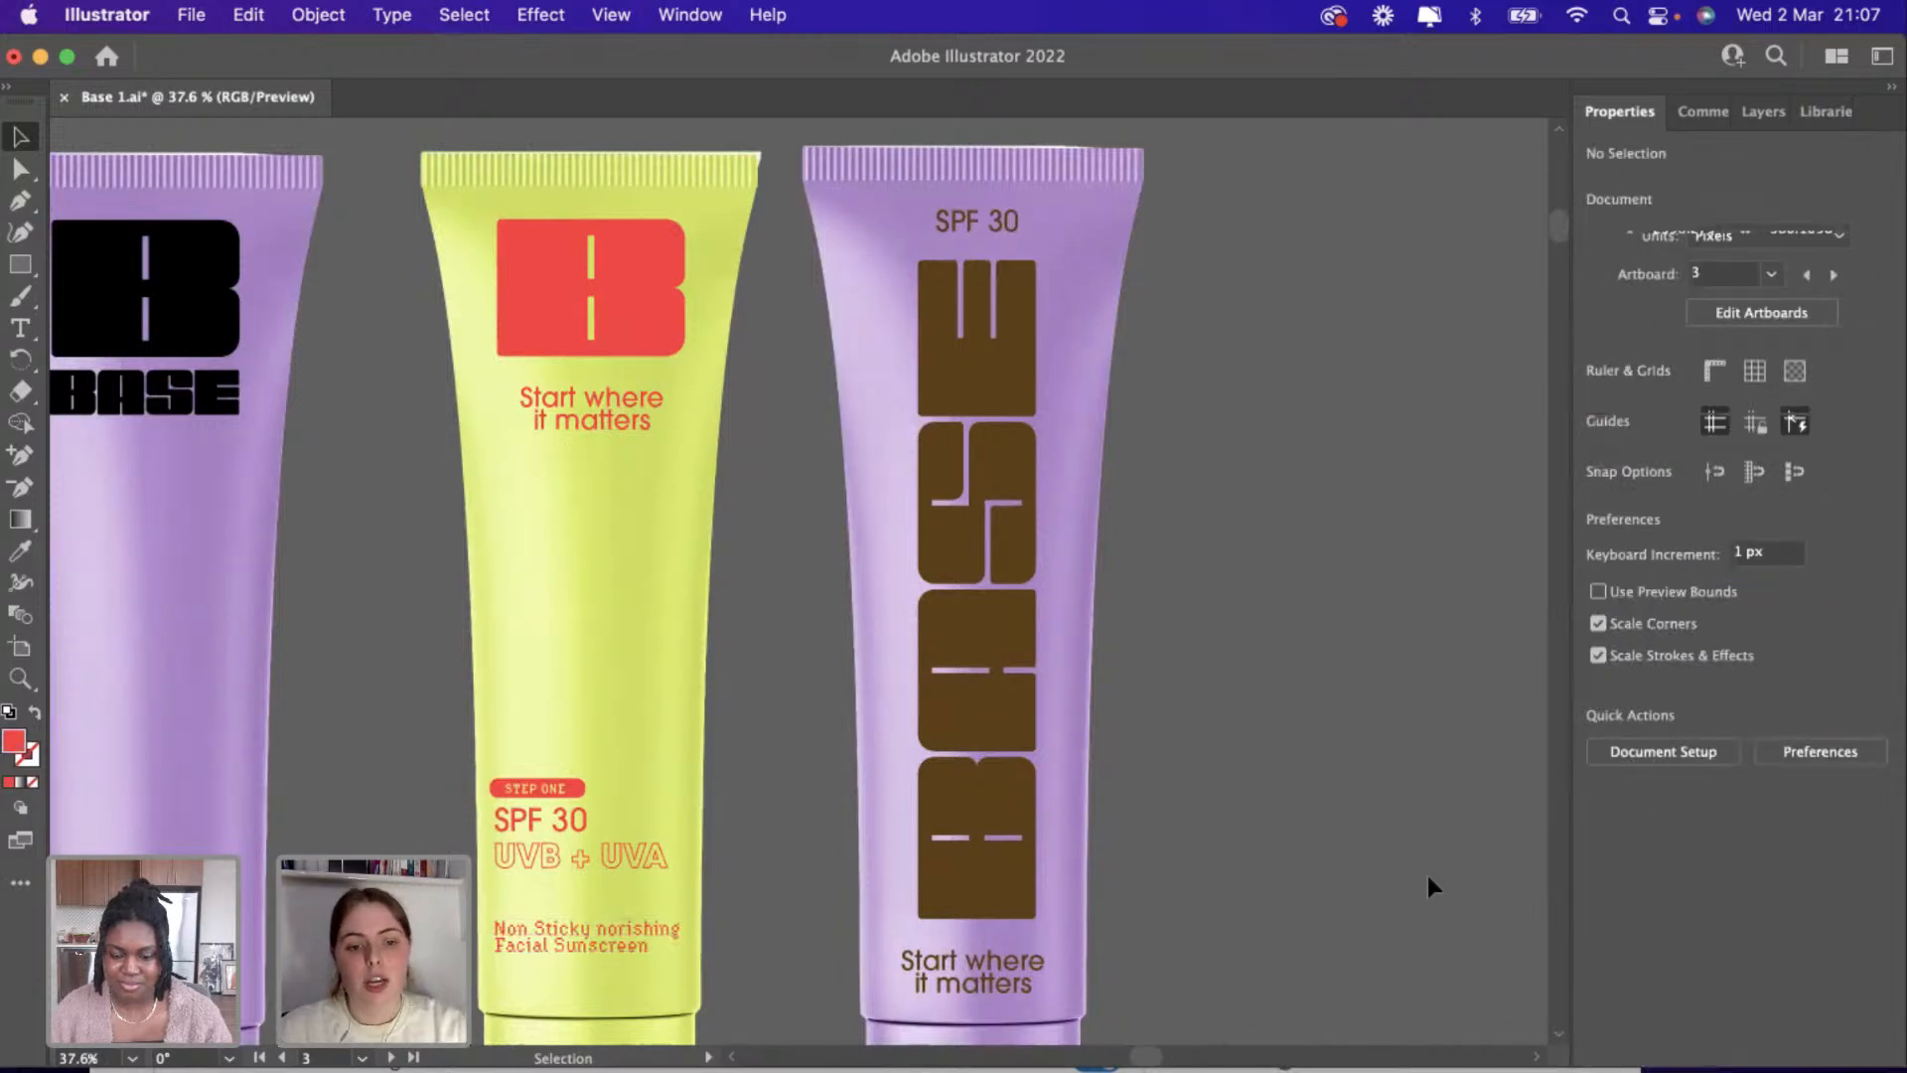
left_click(596, 937)
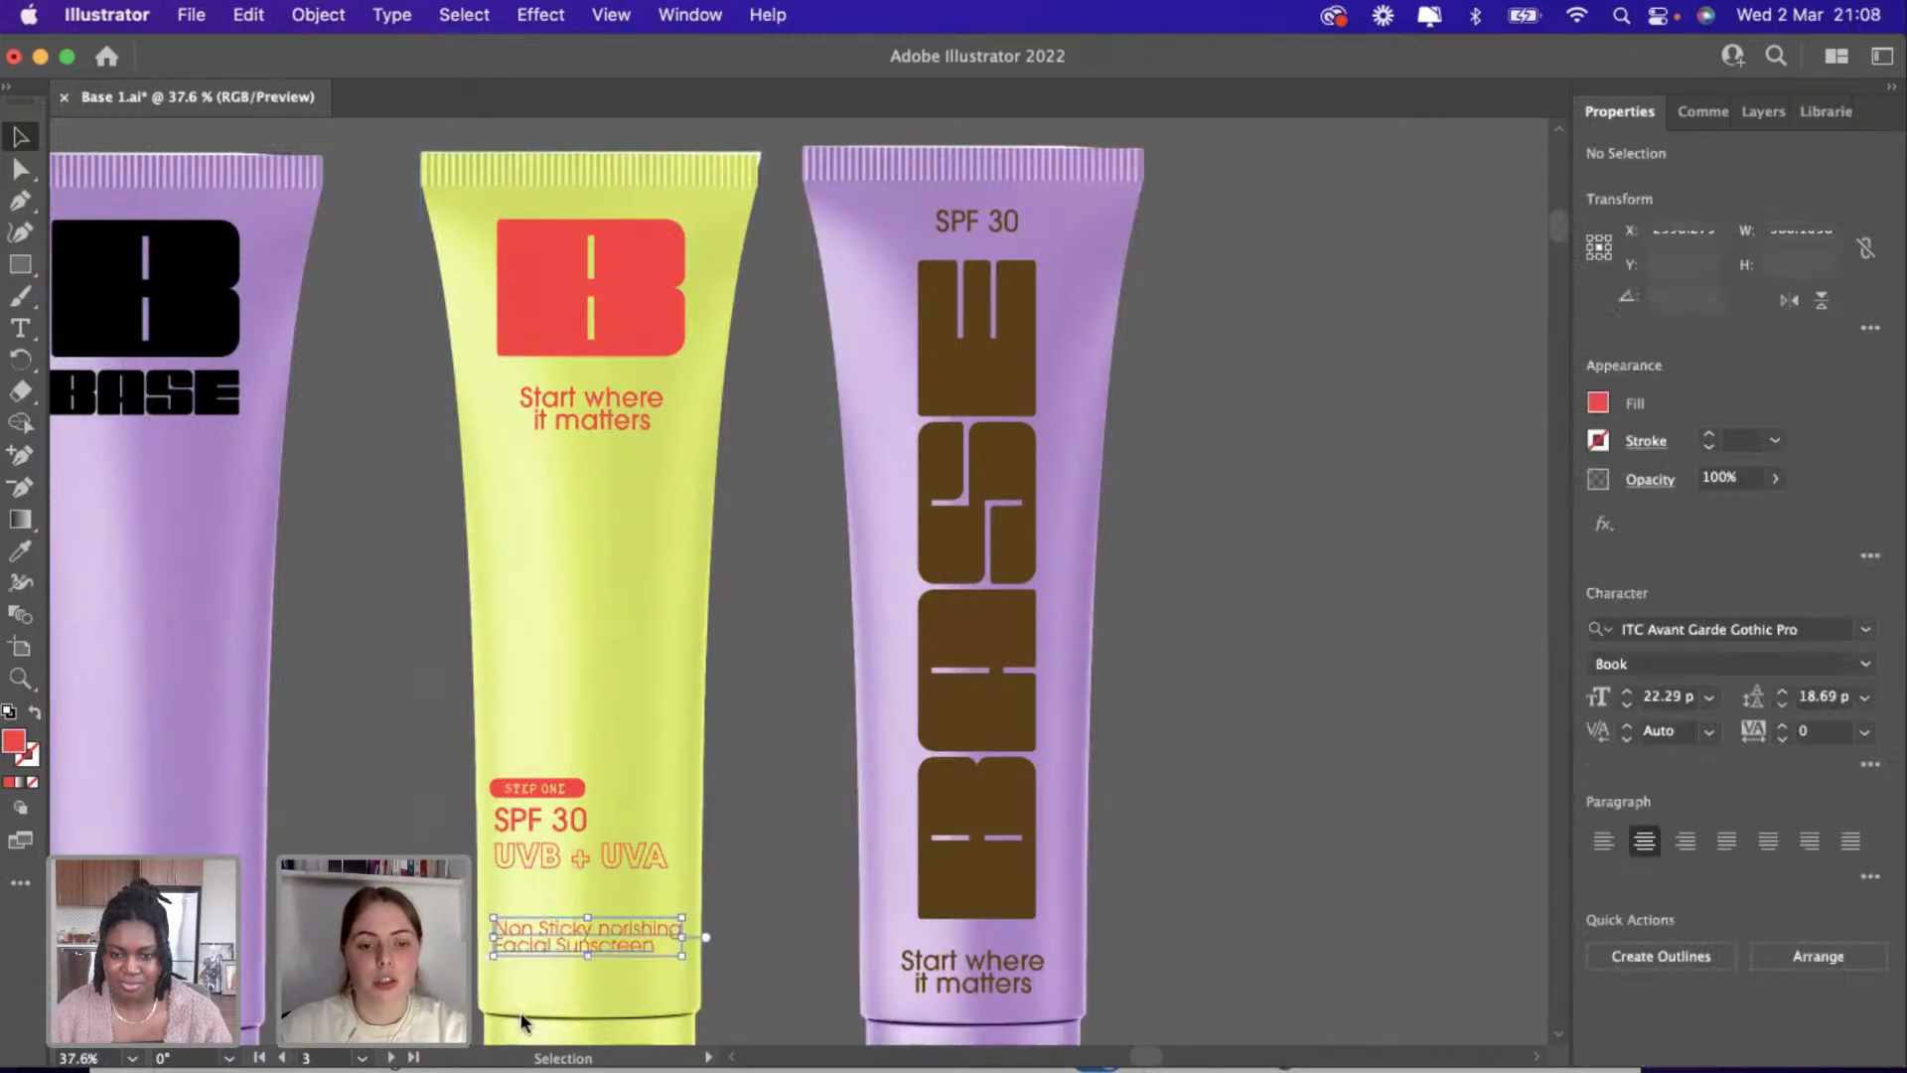
left_click(801, 921)
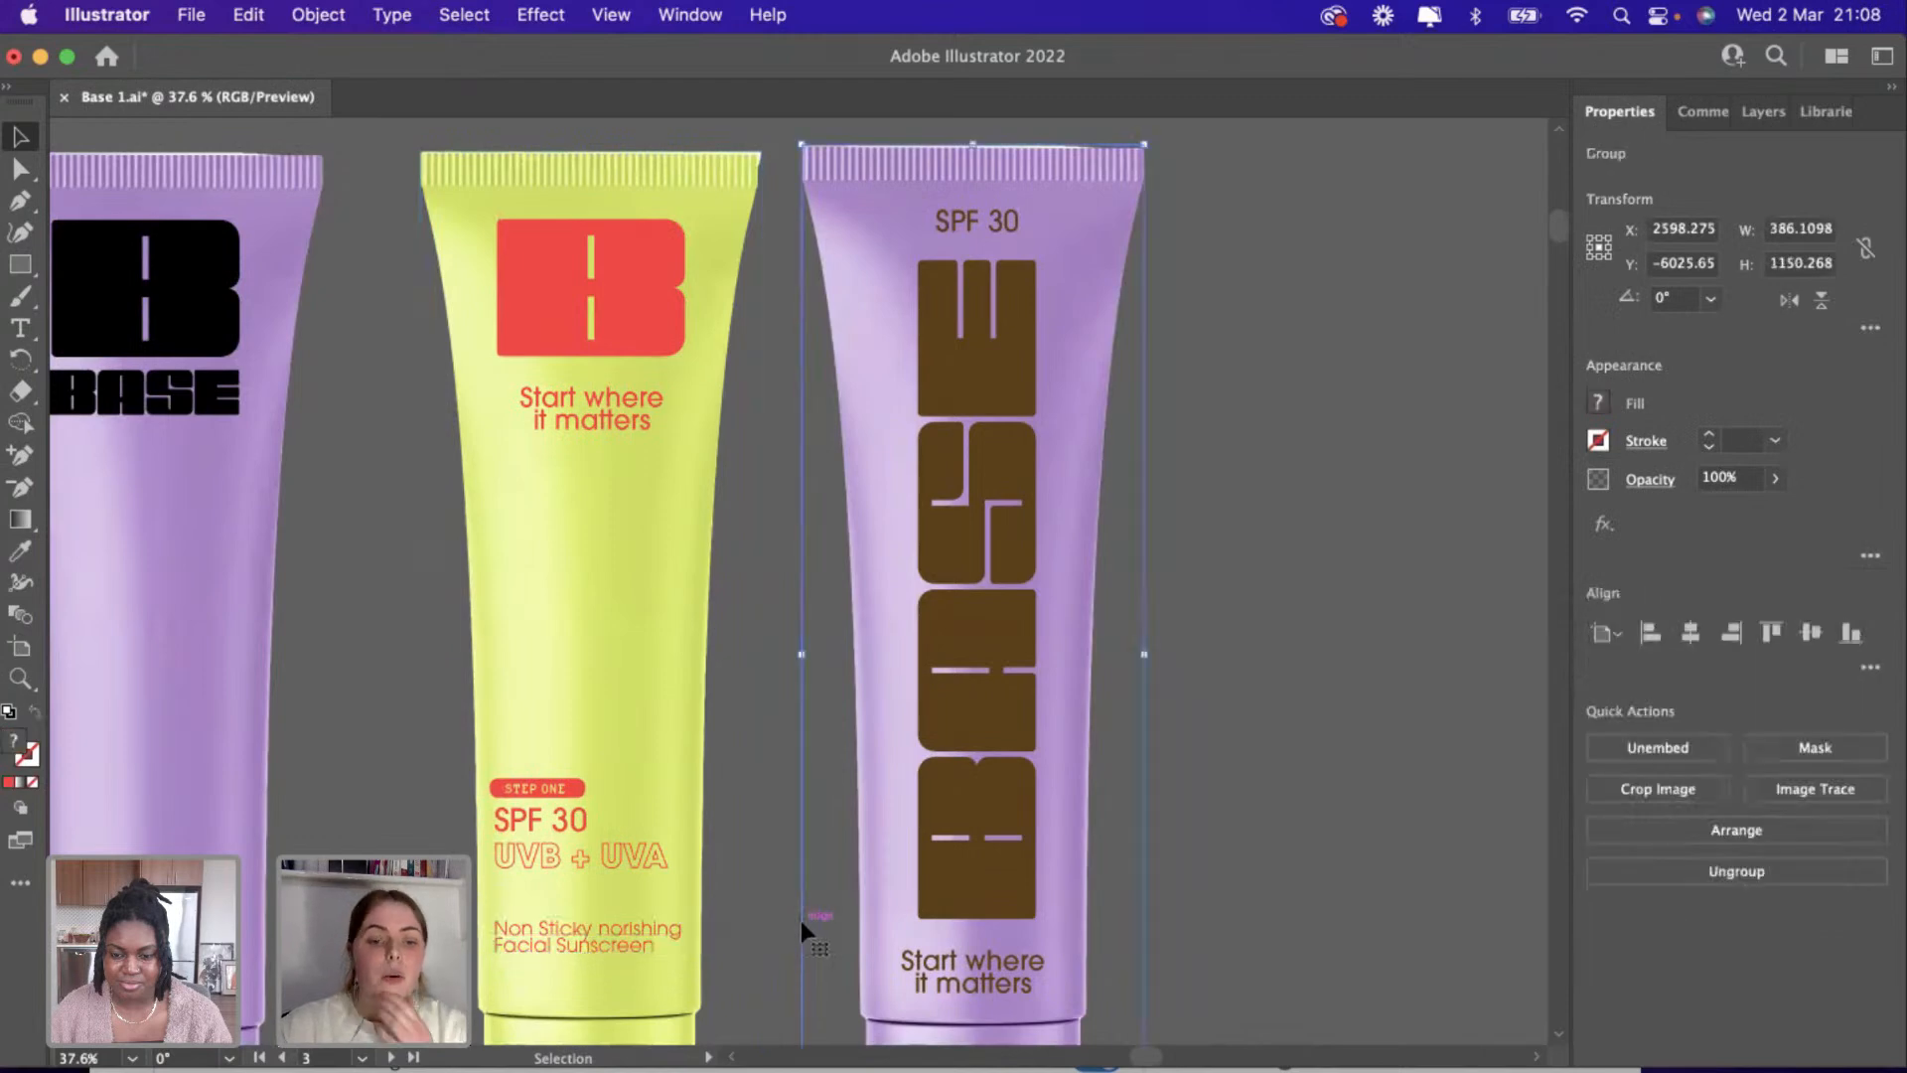
Inspect the outlined UVB + UVA line up close and in the full three-tube lineup.
scroll(600, 824, "up", 5)
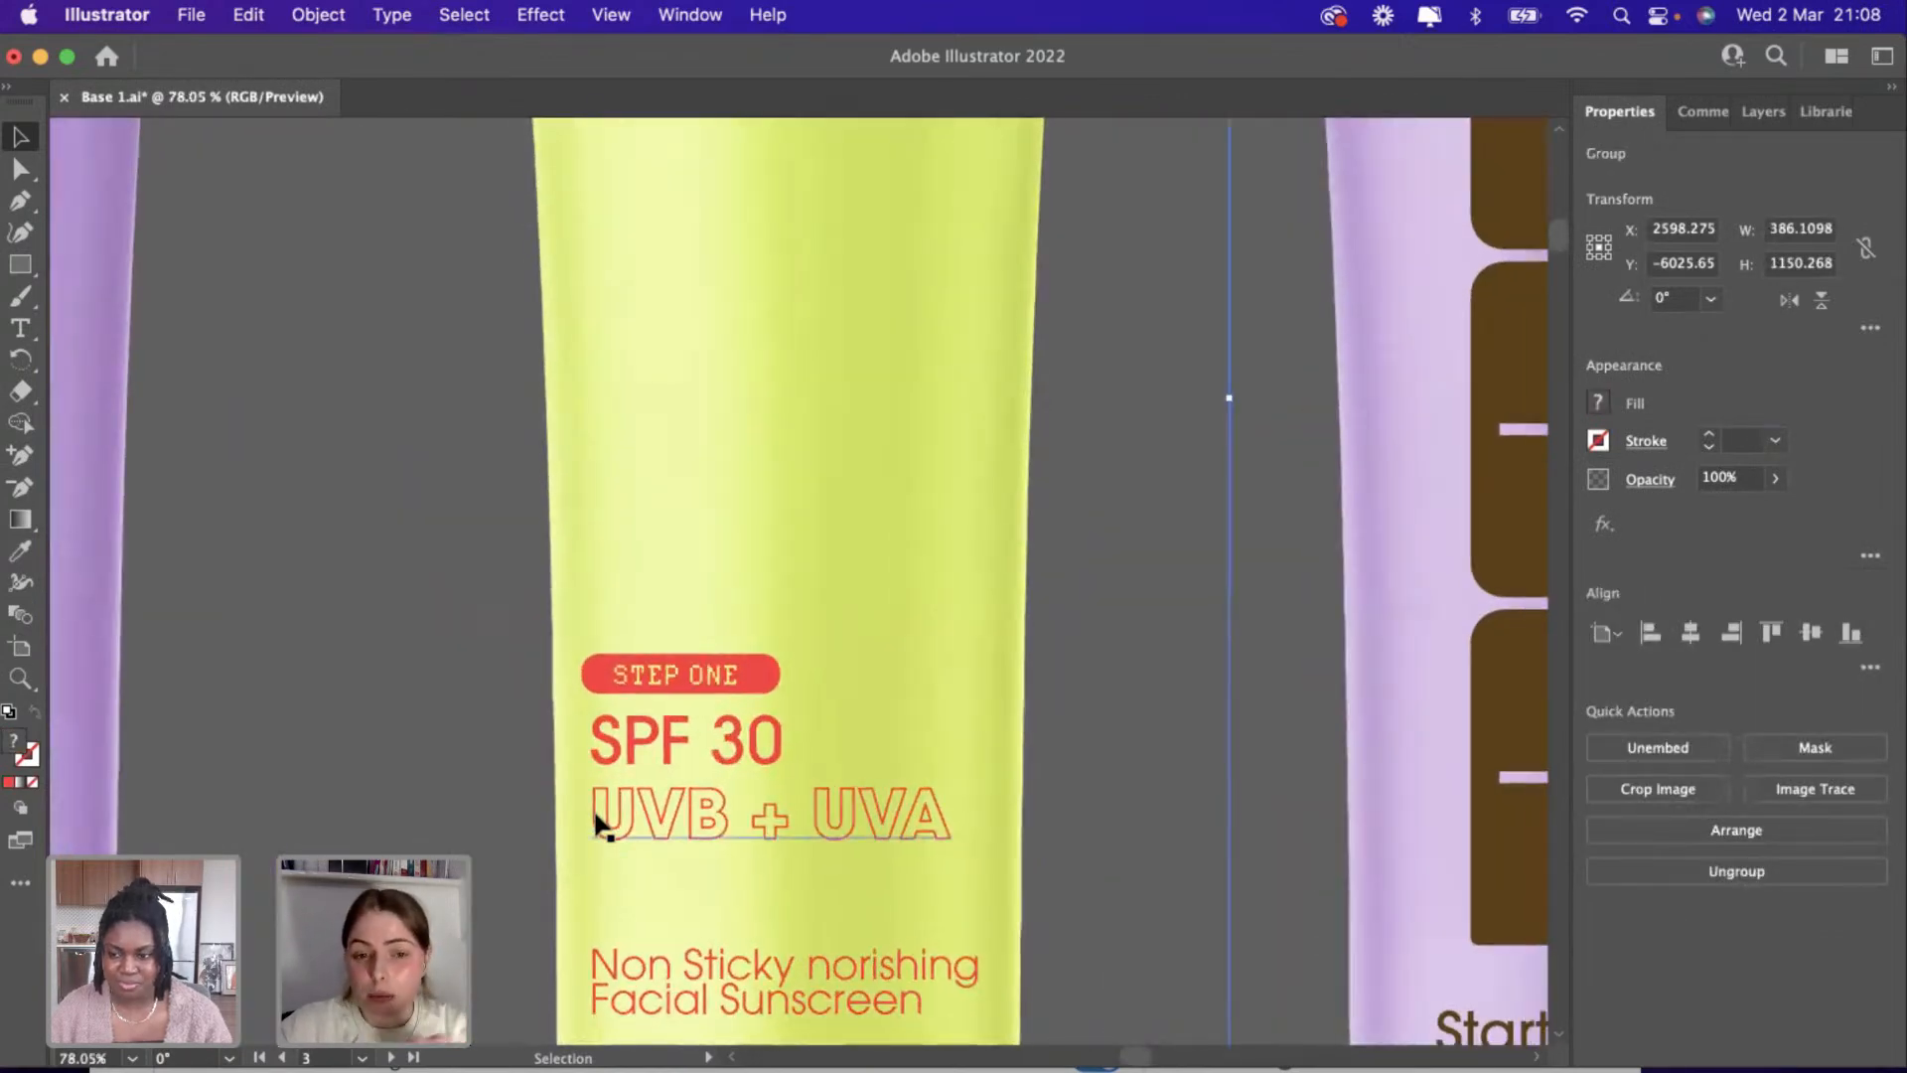
scroll(722, 803, "up", 2)
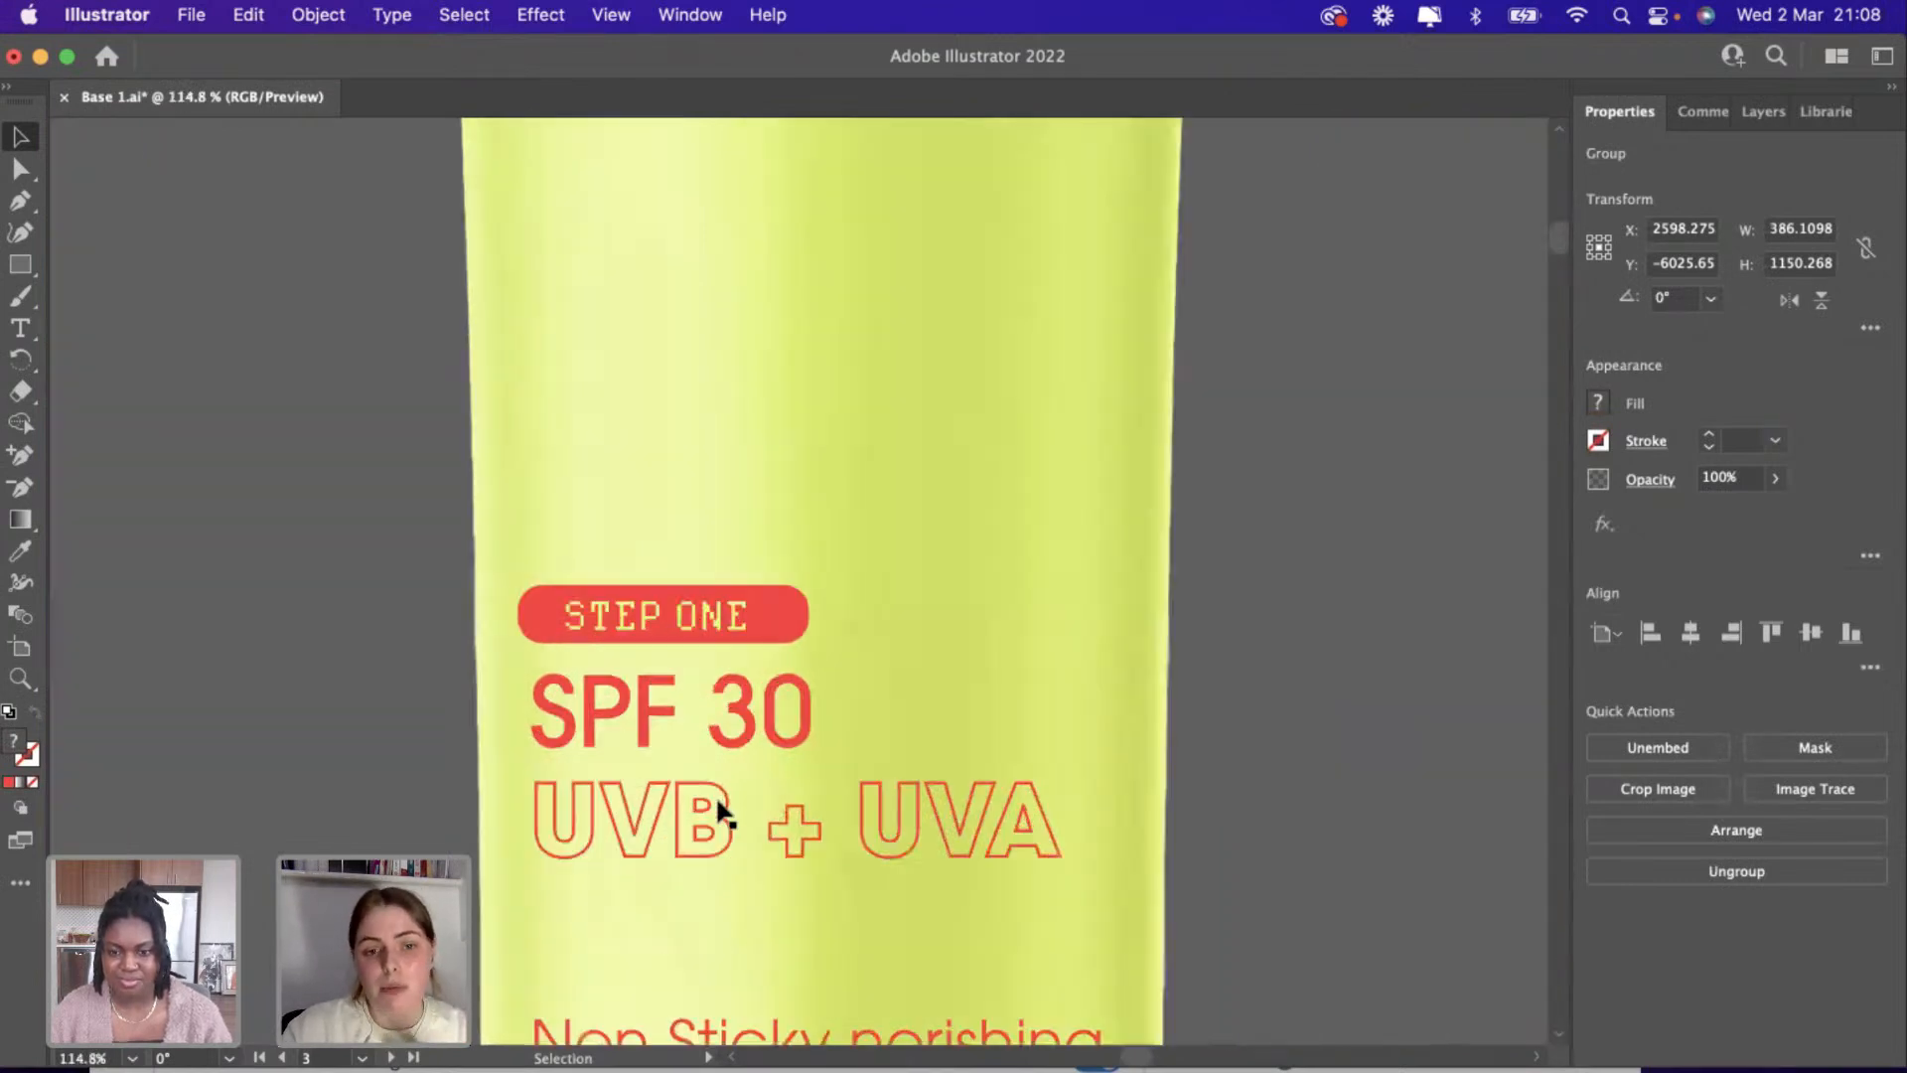
scroll(717, 806, "up", 1)
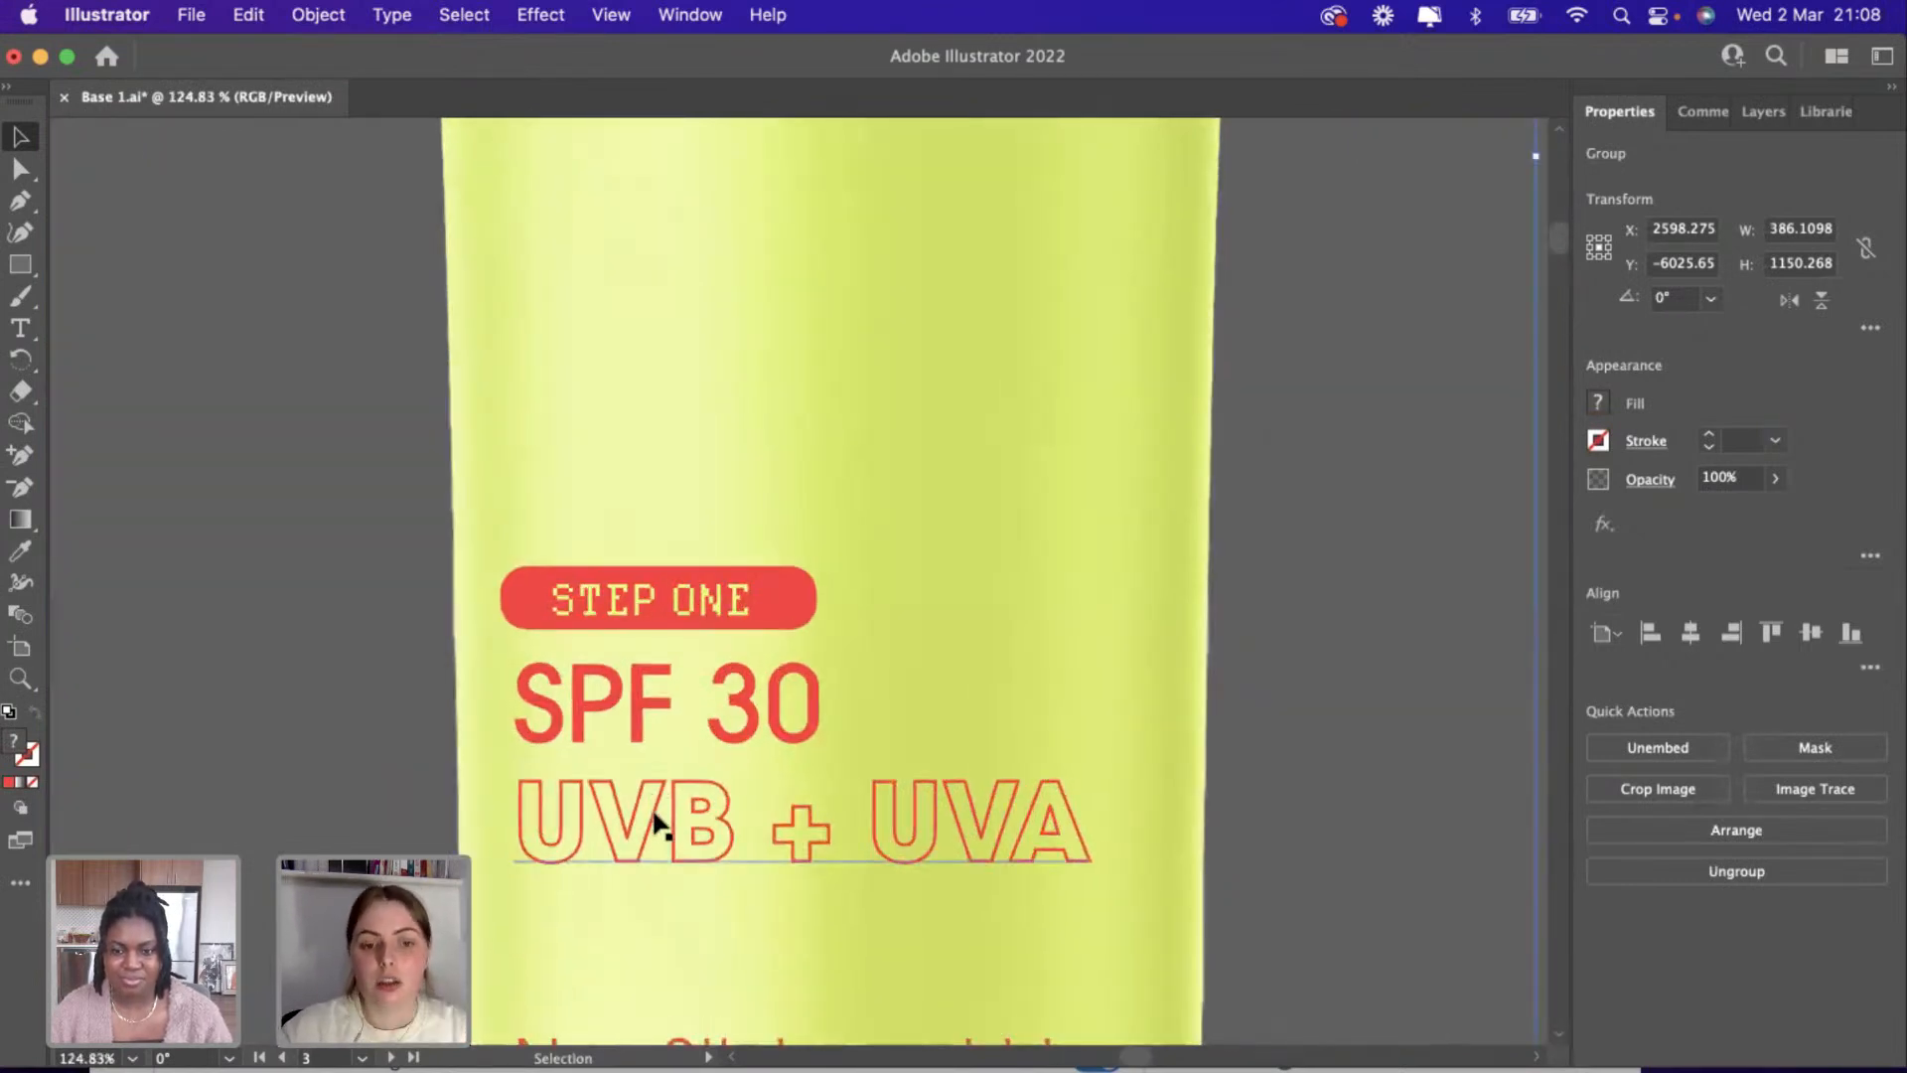
left_click(653, 819)
scroll(653, 818, "down", 3)
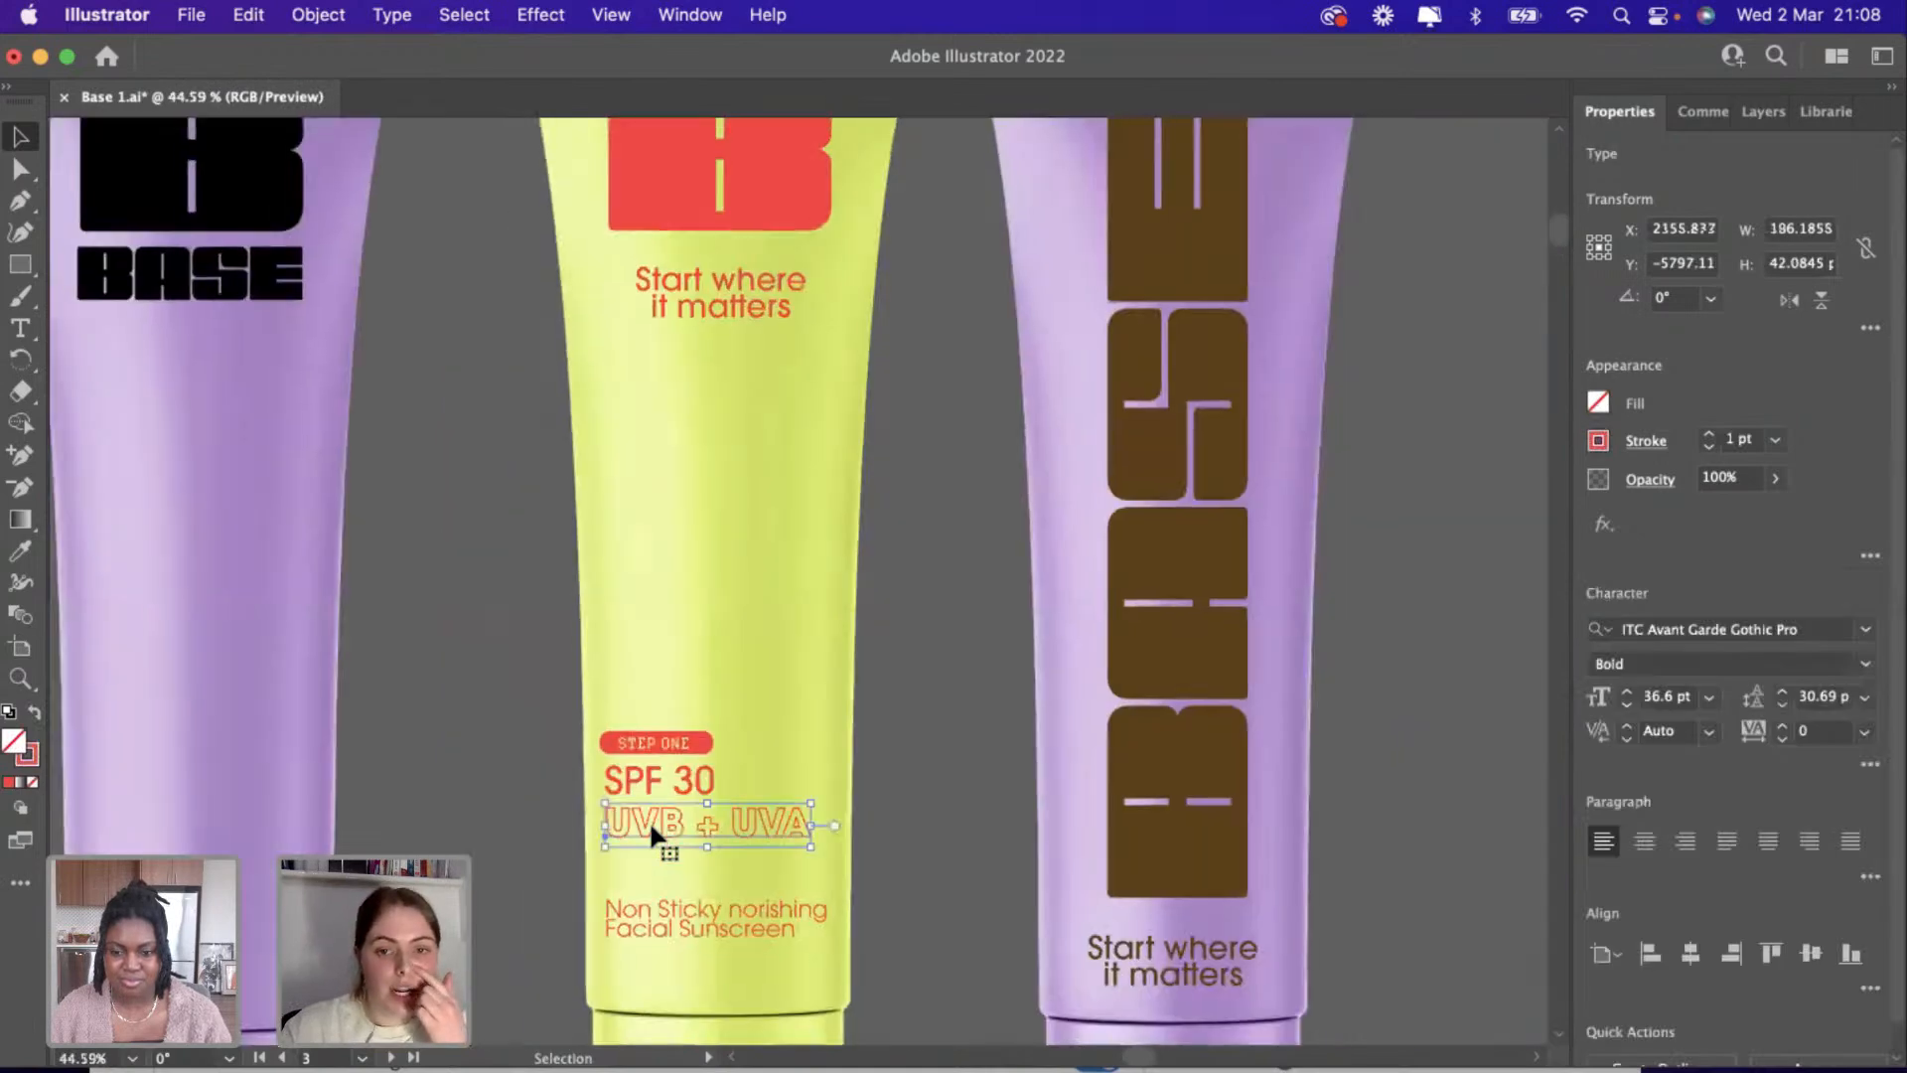
scroll(647, 820, "down", 2)
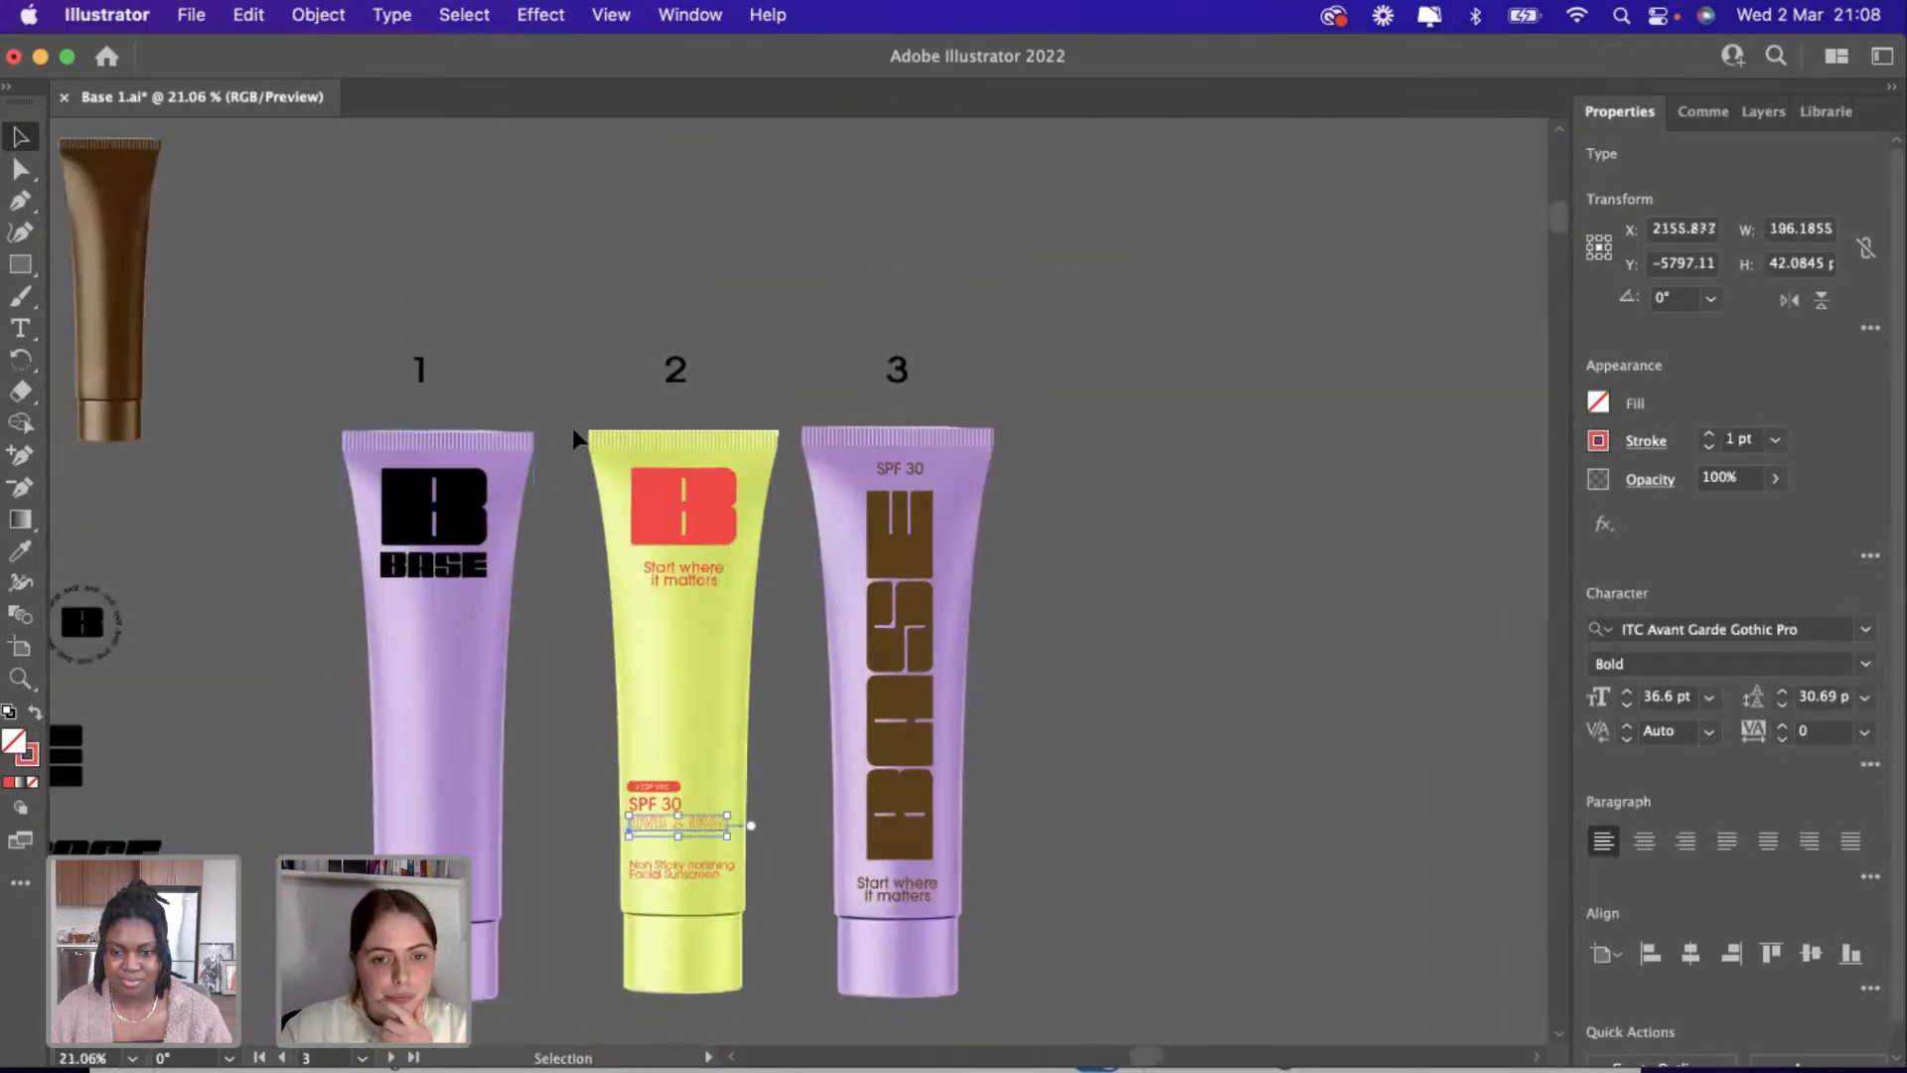
left_click(659, 904)
scroll(653, 873, "up", 2)
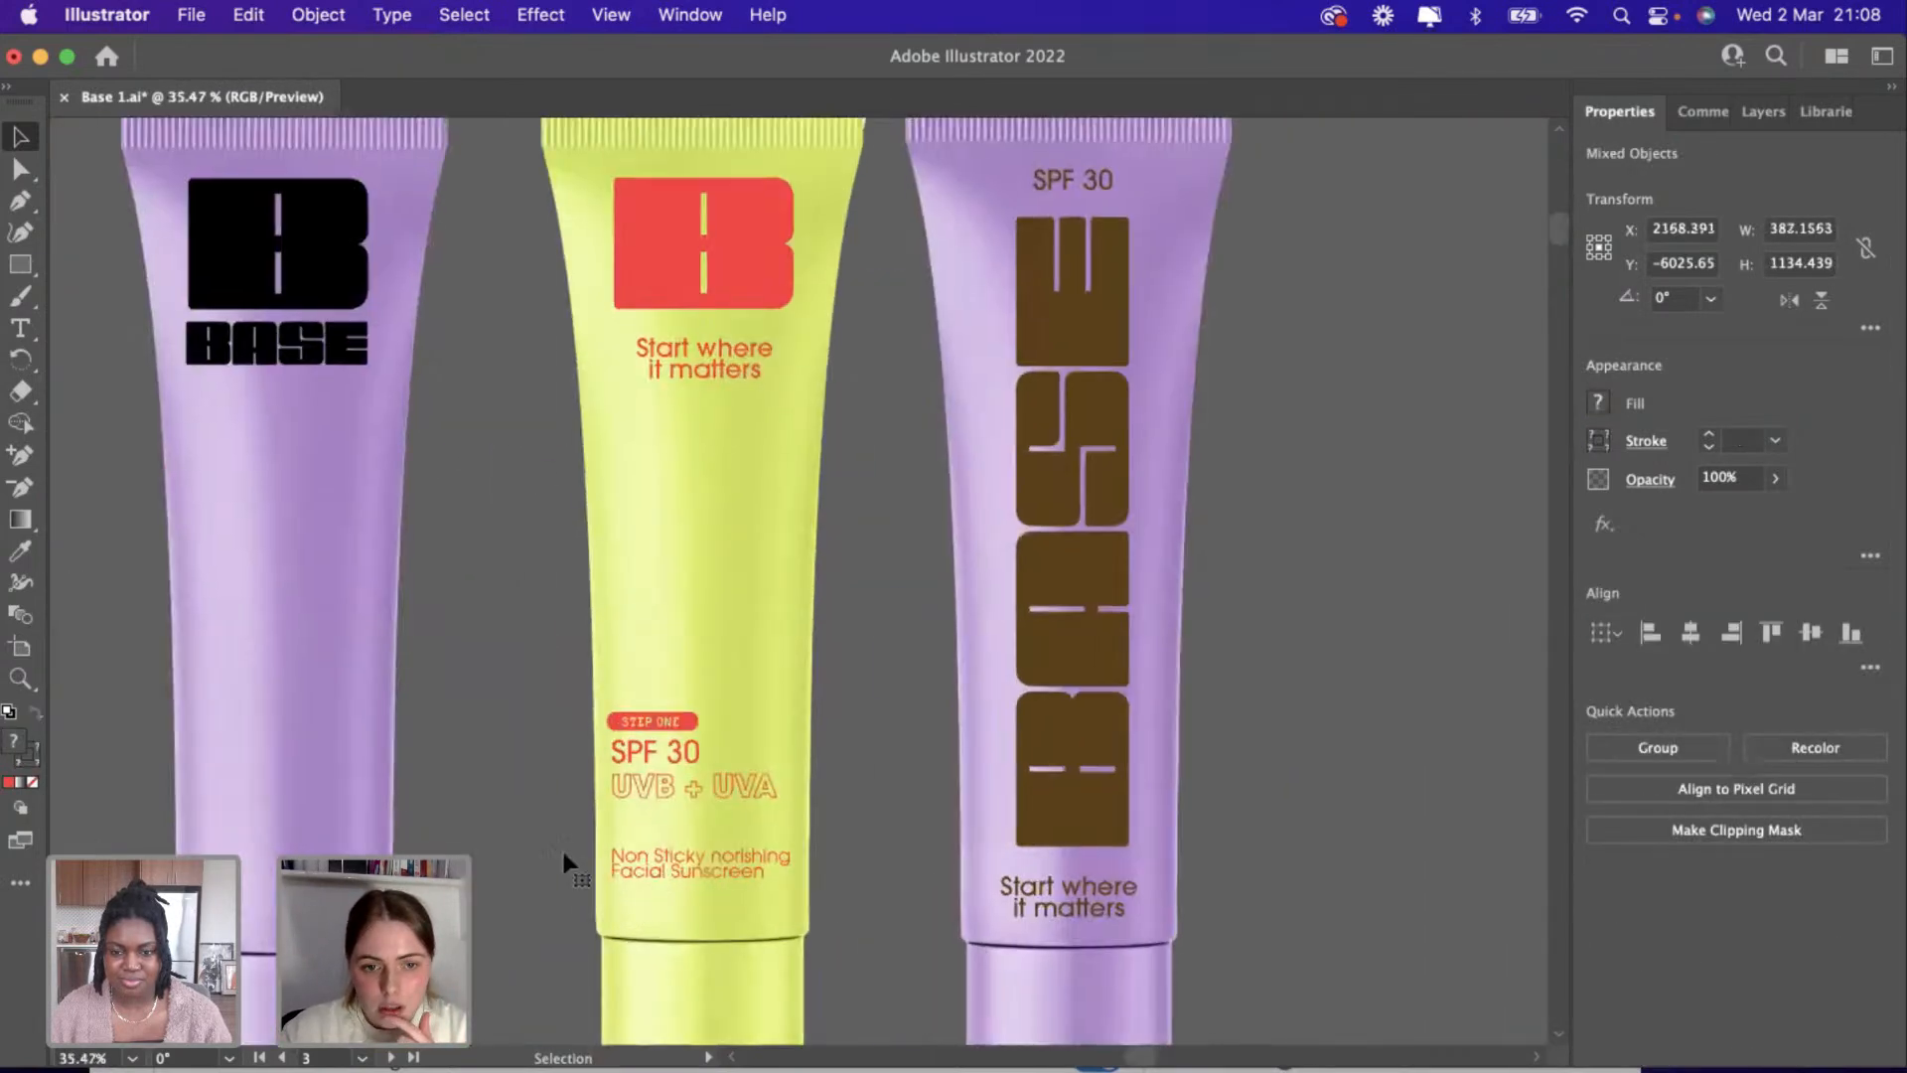
Try the UVB + UVA line with a solid red fill, and return it to the outlined style.
left_click(792, 796)
left_click(760, 785)
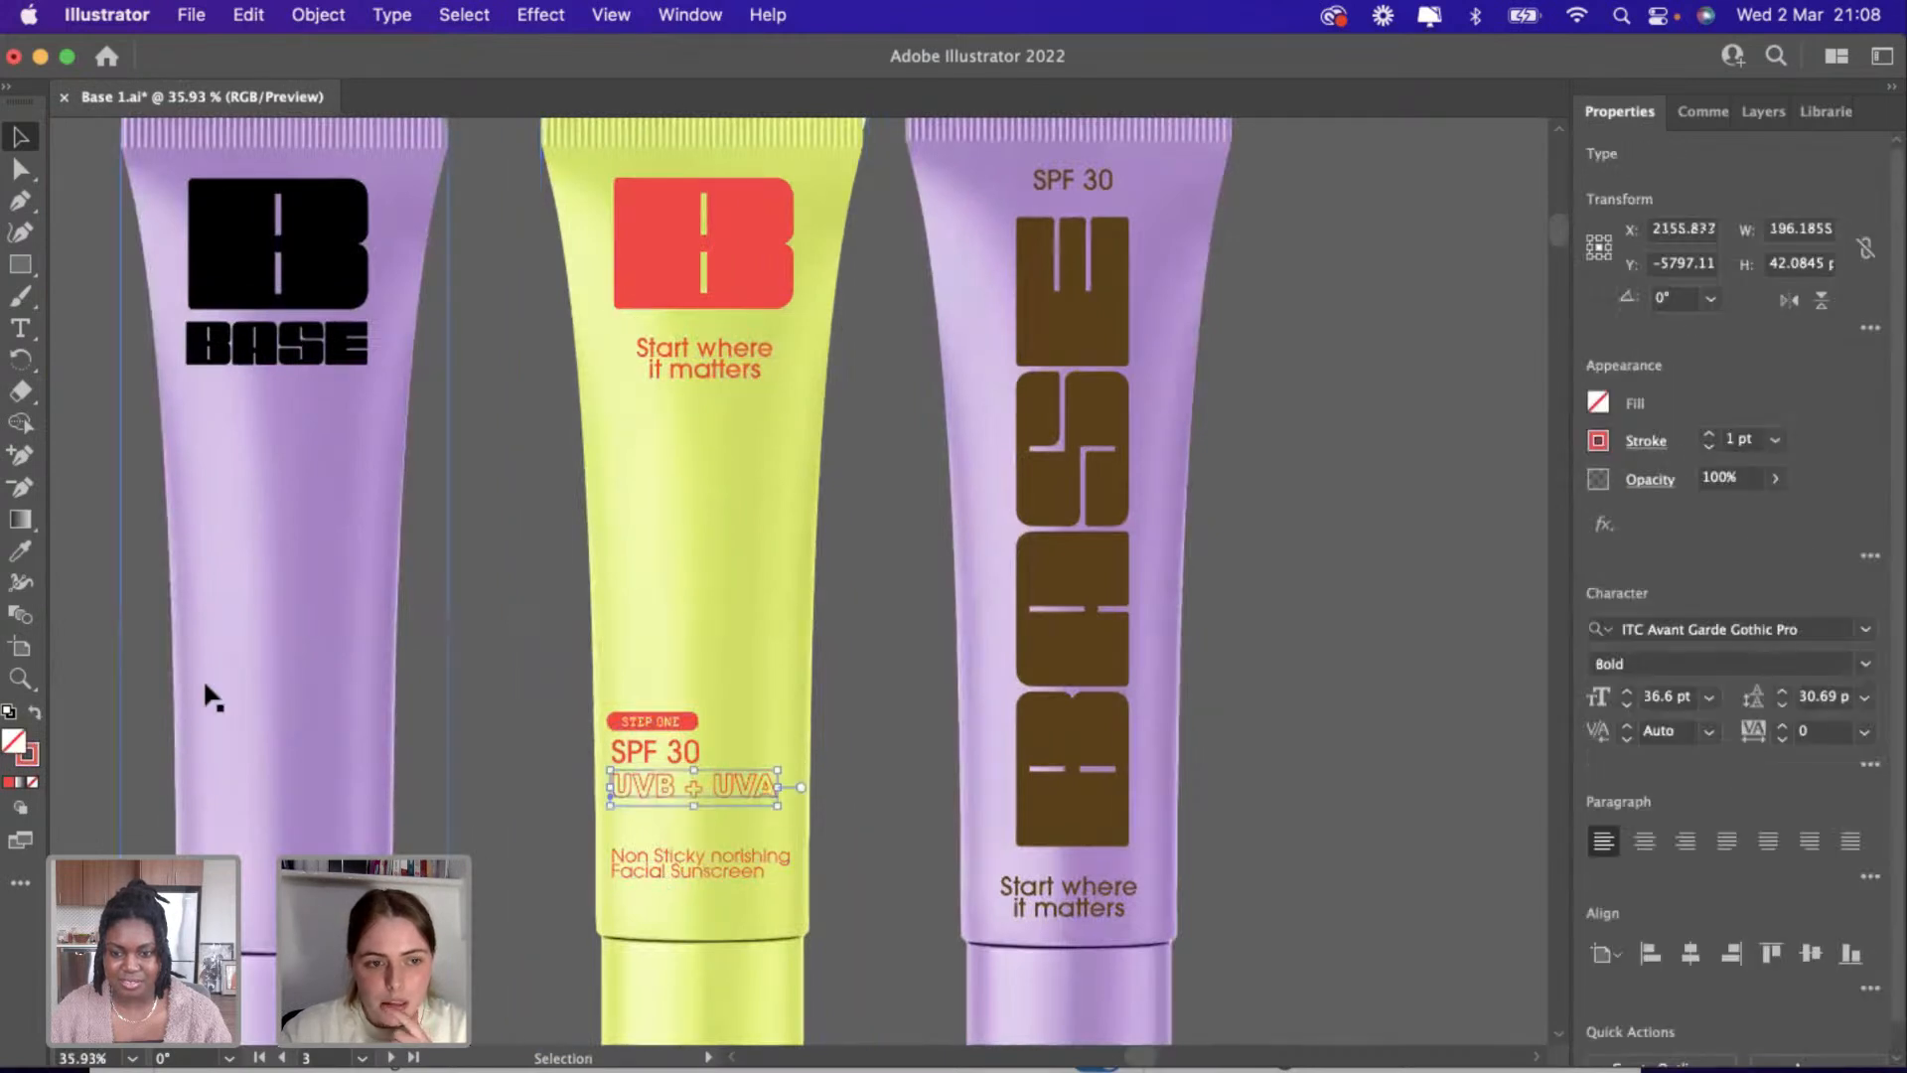
left_click(32, 715)
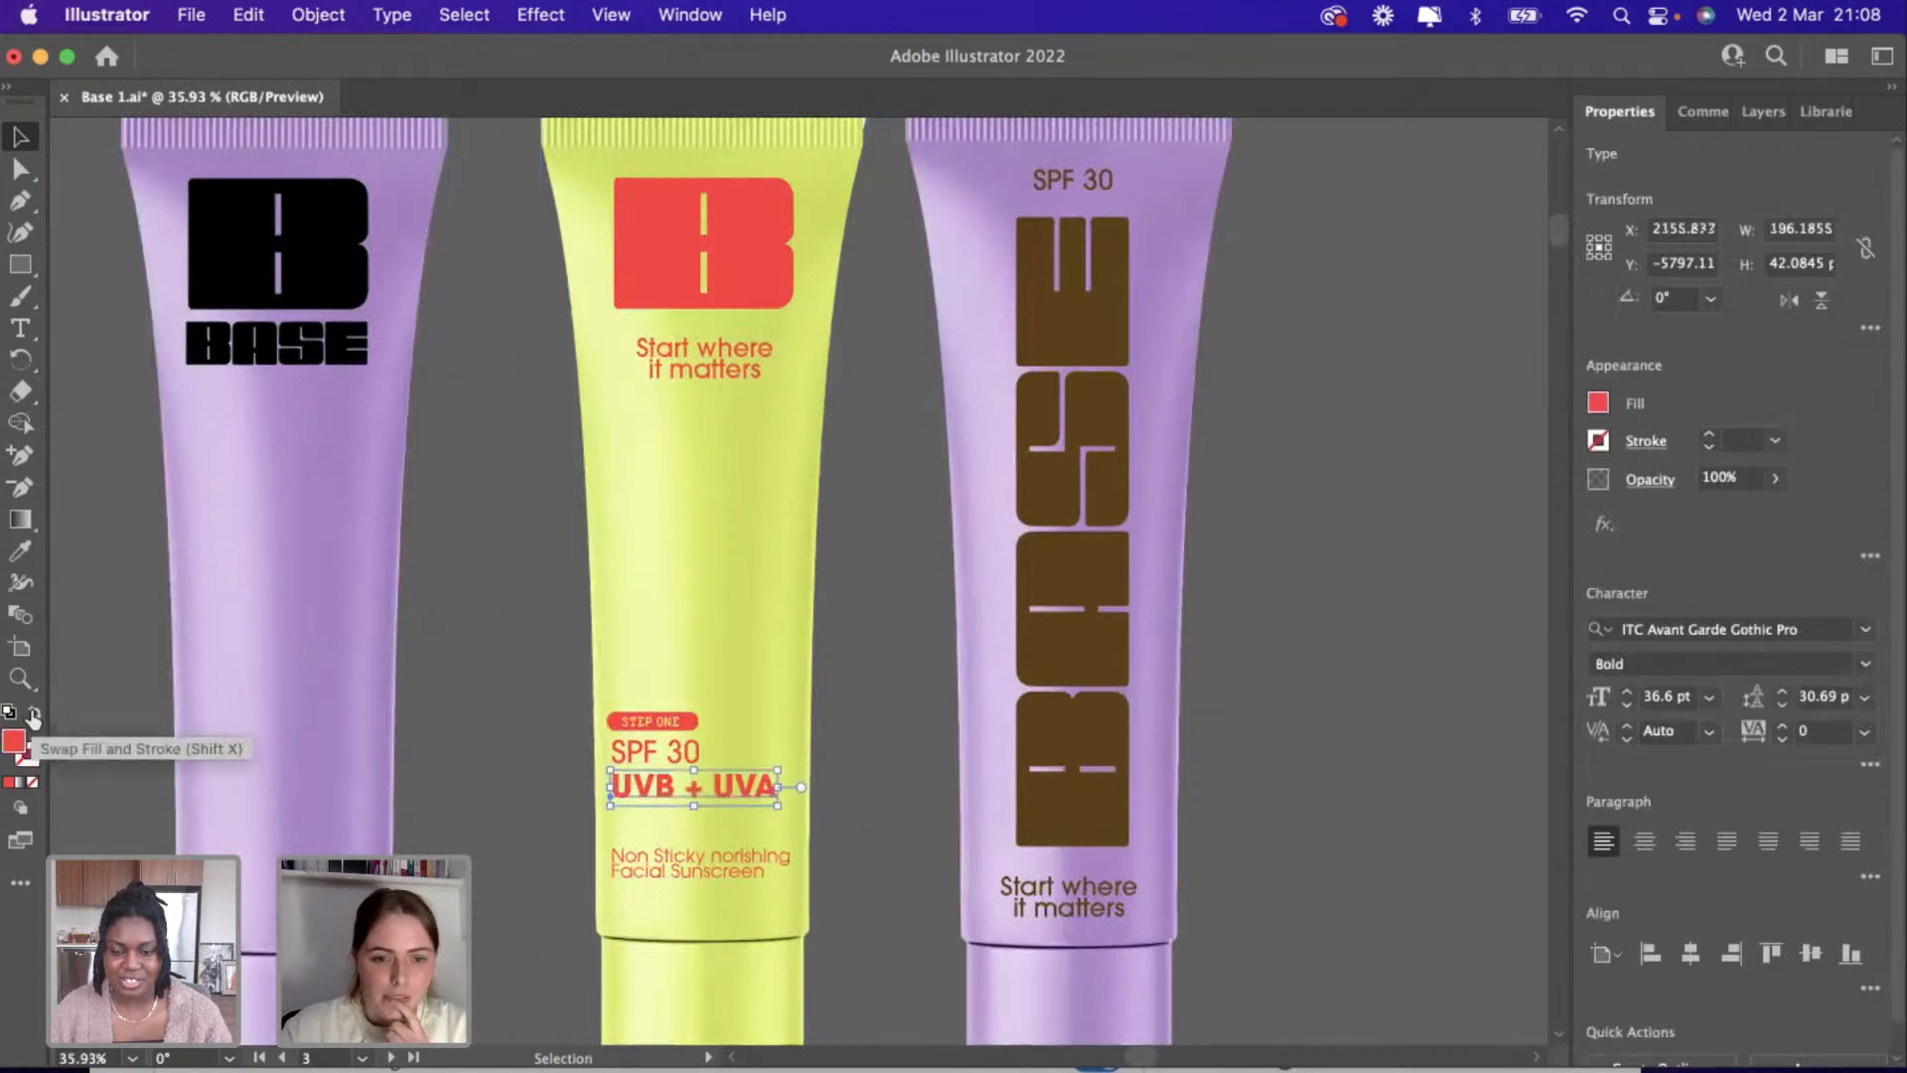
left_click(34, 716)
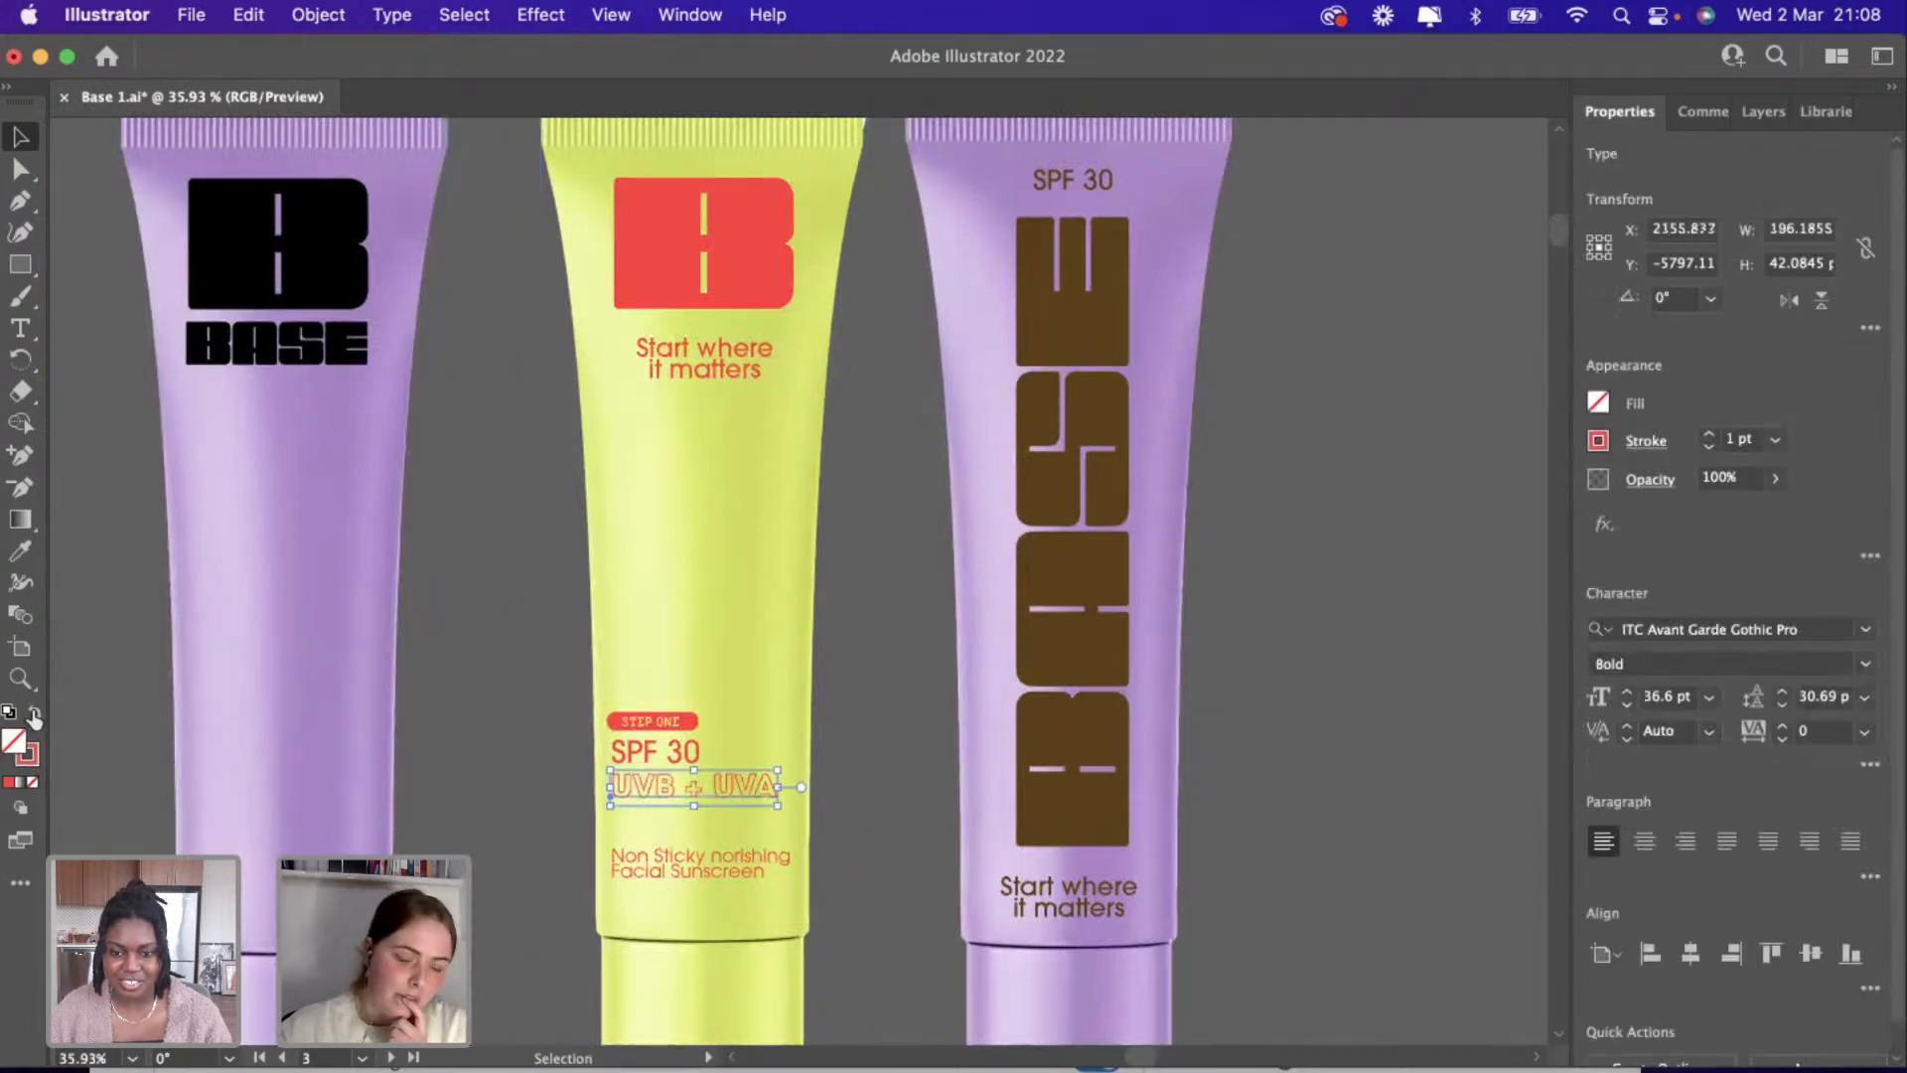
left_click(548, 743)
Swap the fill and stroke of the UVB + UVA text to make it solid red without an outline.
scroll(550, 749, "up", 3)
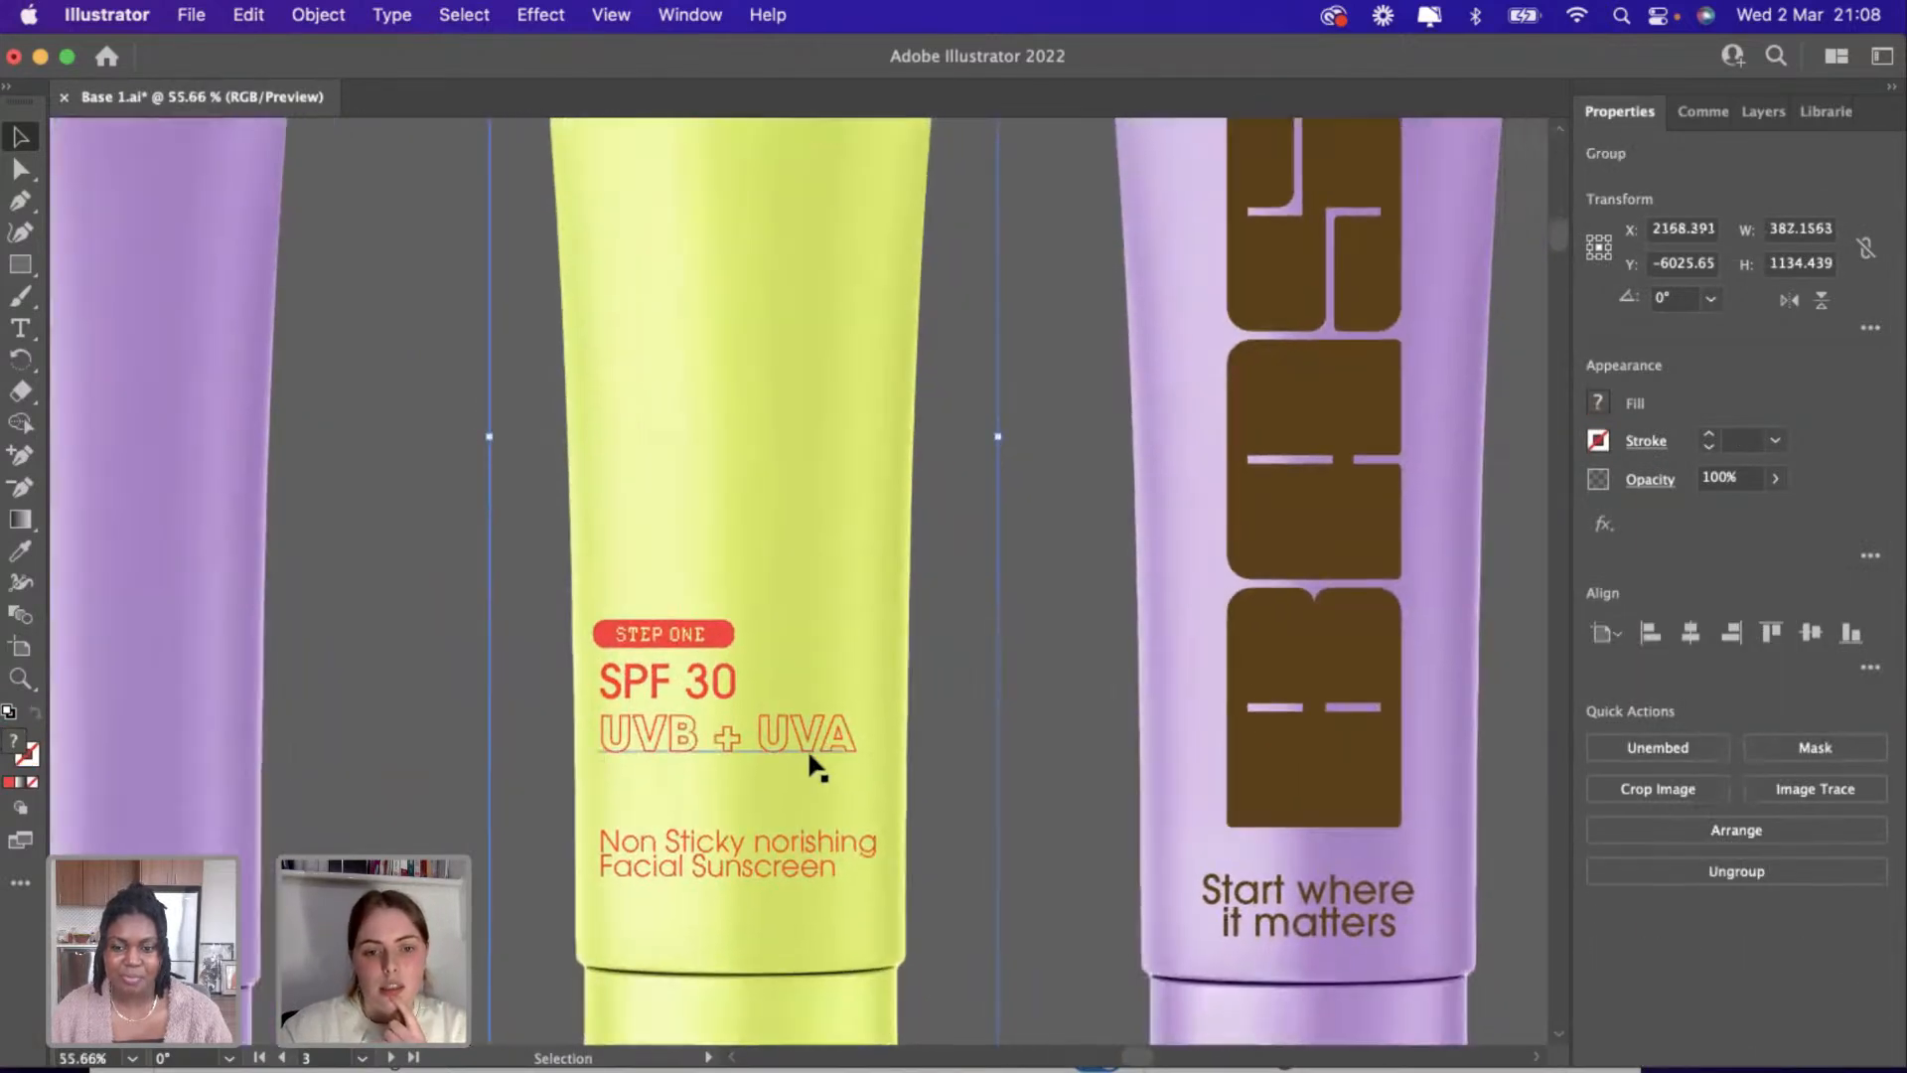
scroll(809, 766, "down", 3)
left_click(803, 761)
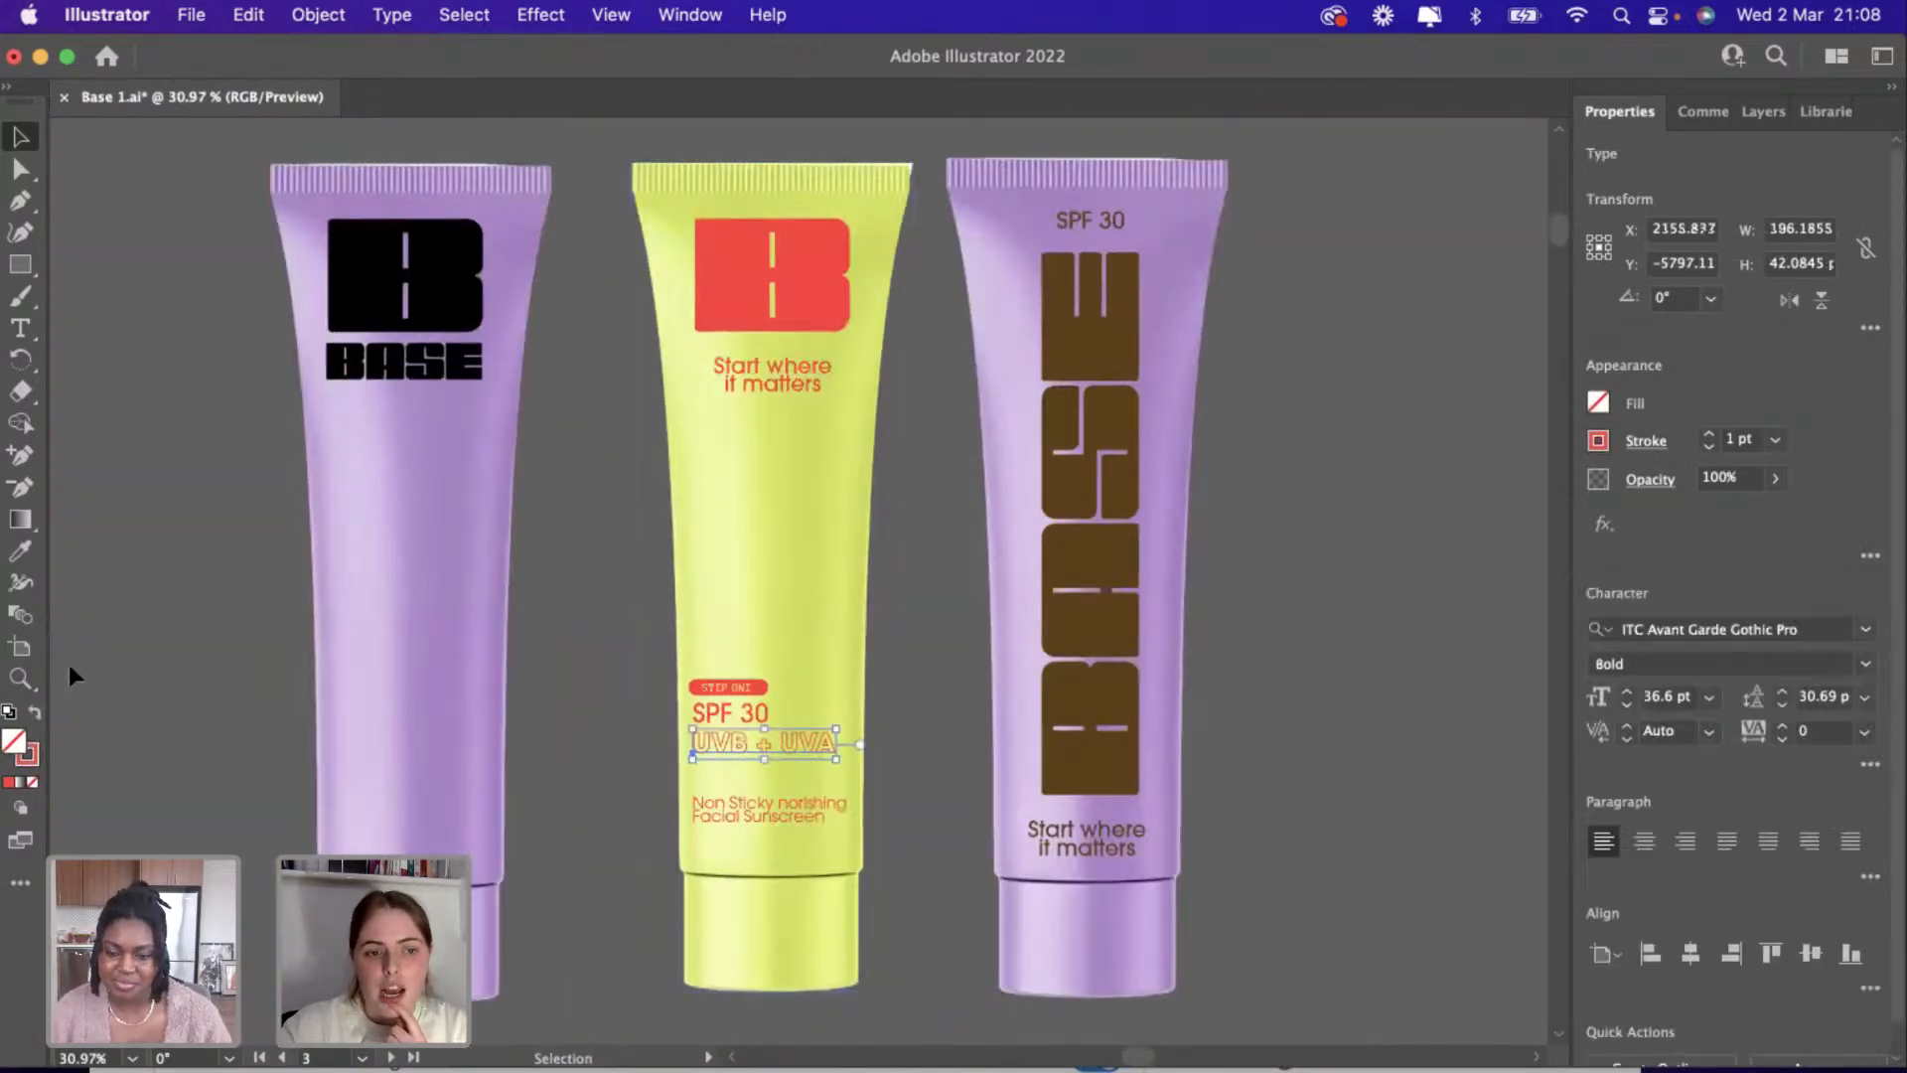
left_click(32, 714)
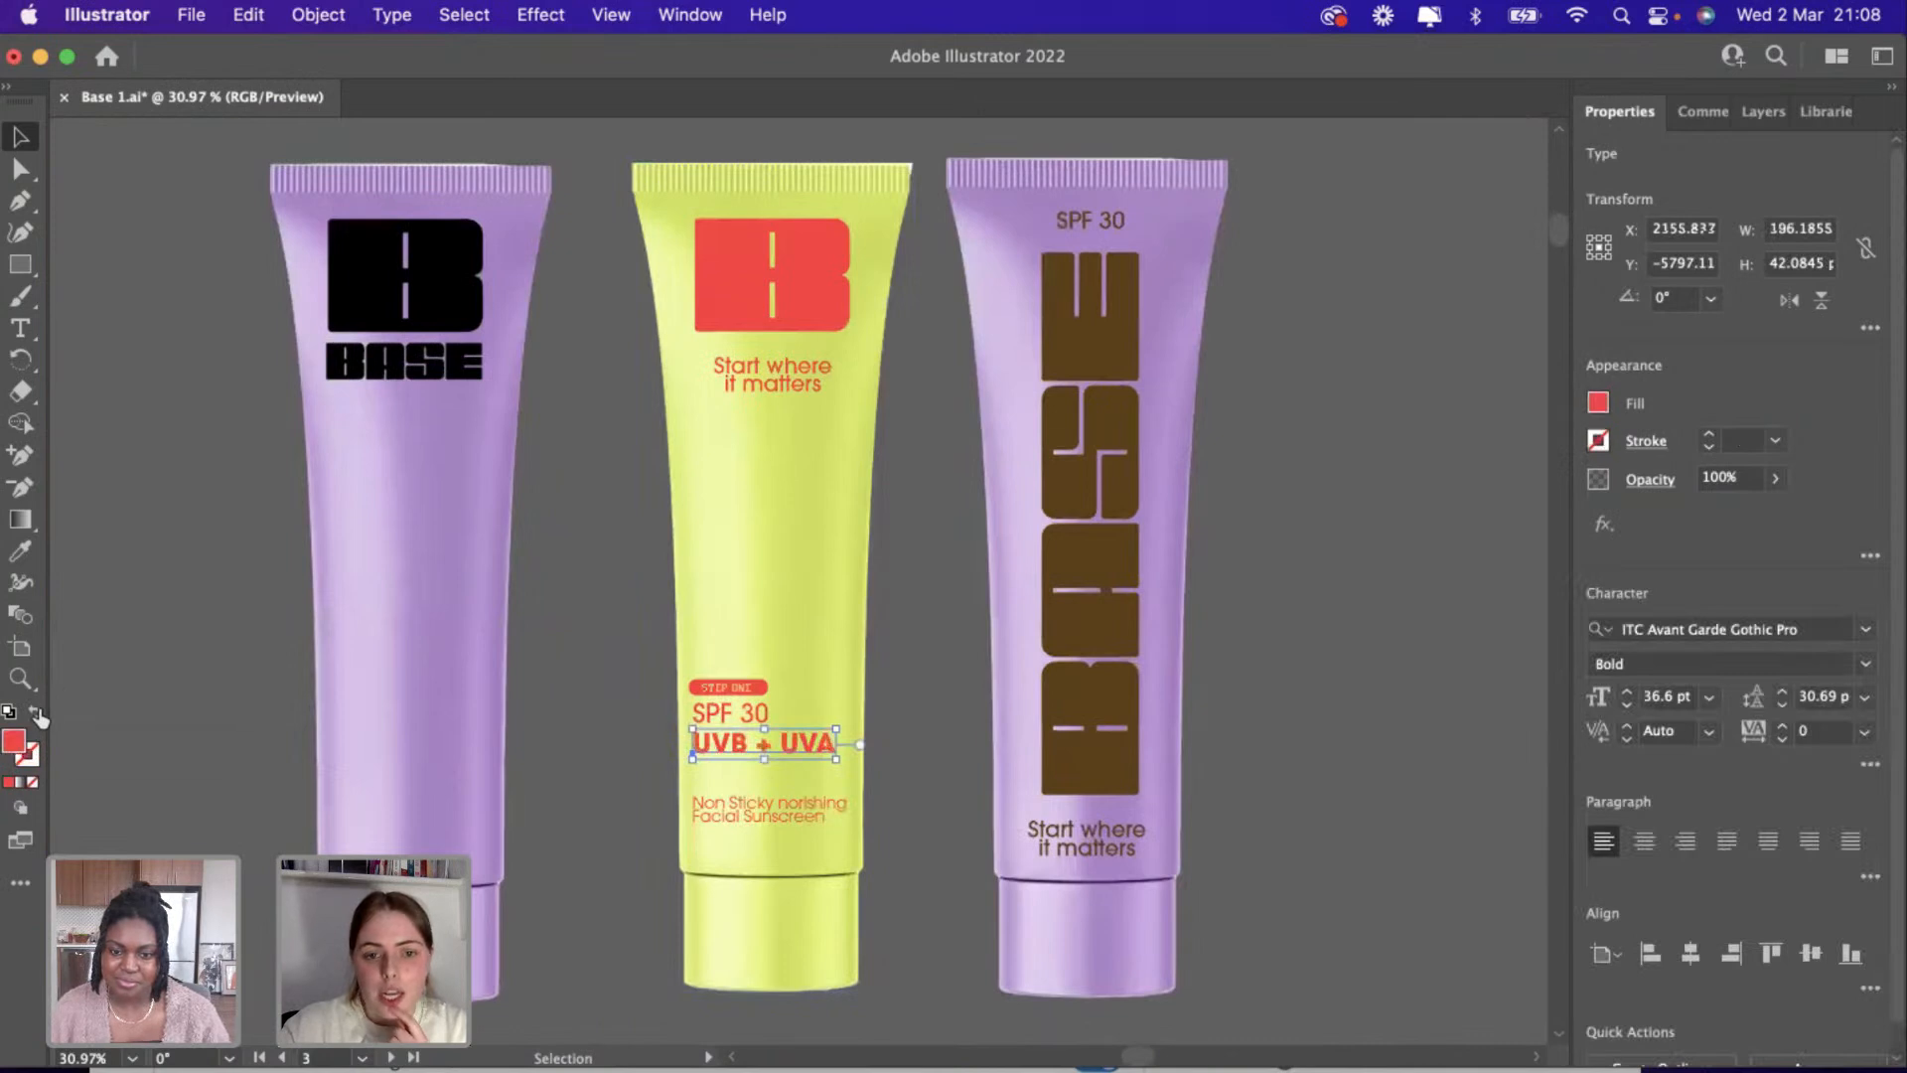
Swap the fill and stroke of the UVB + UVA text to make it a red outline without fill.
left_click(155, 753)
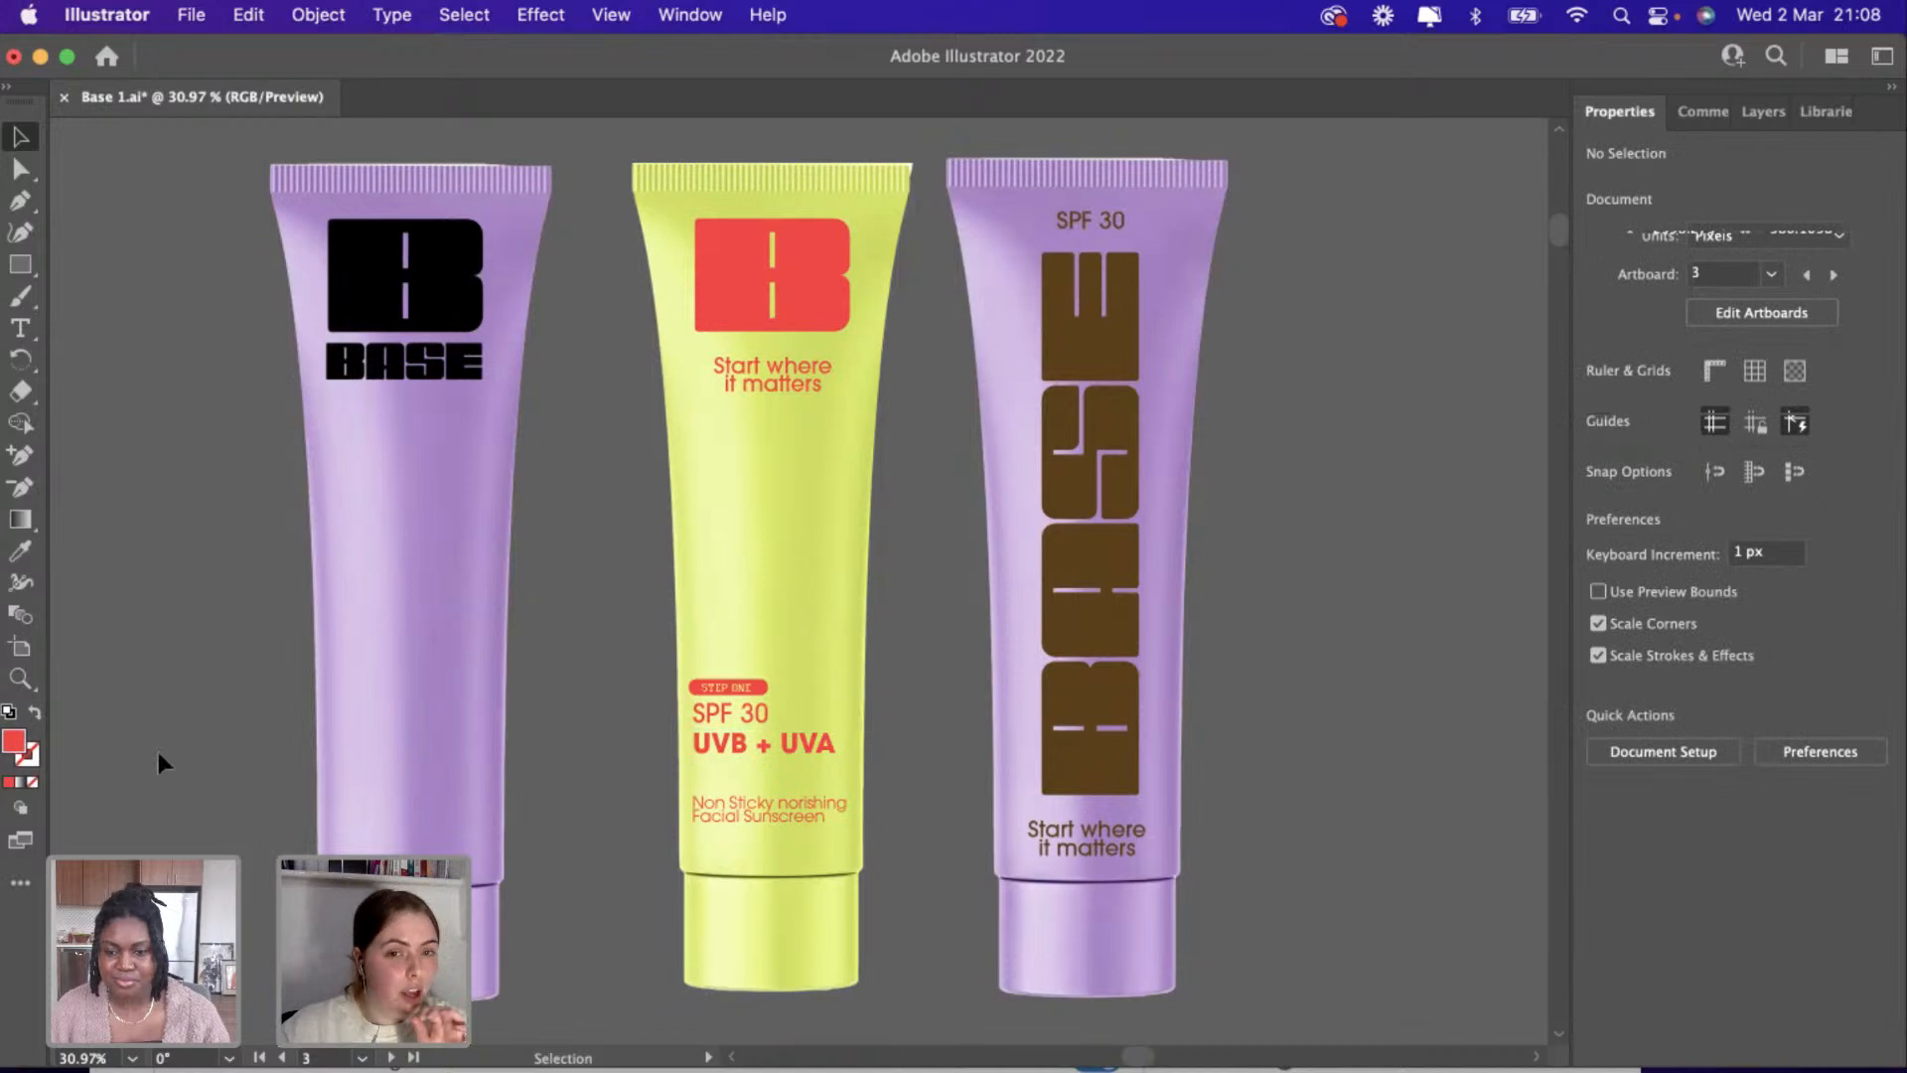
left_click(773, 747)
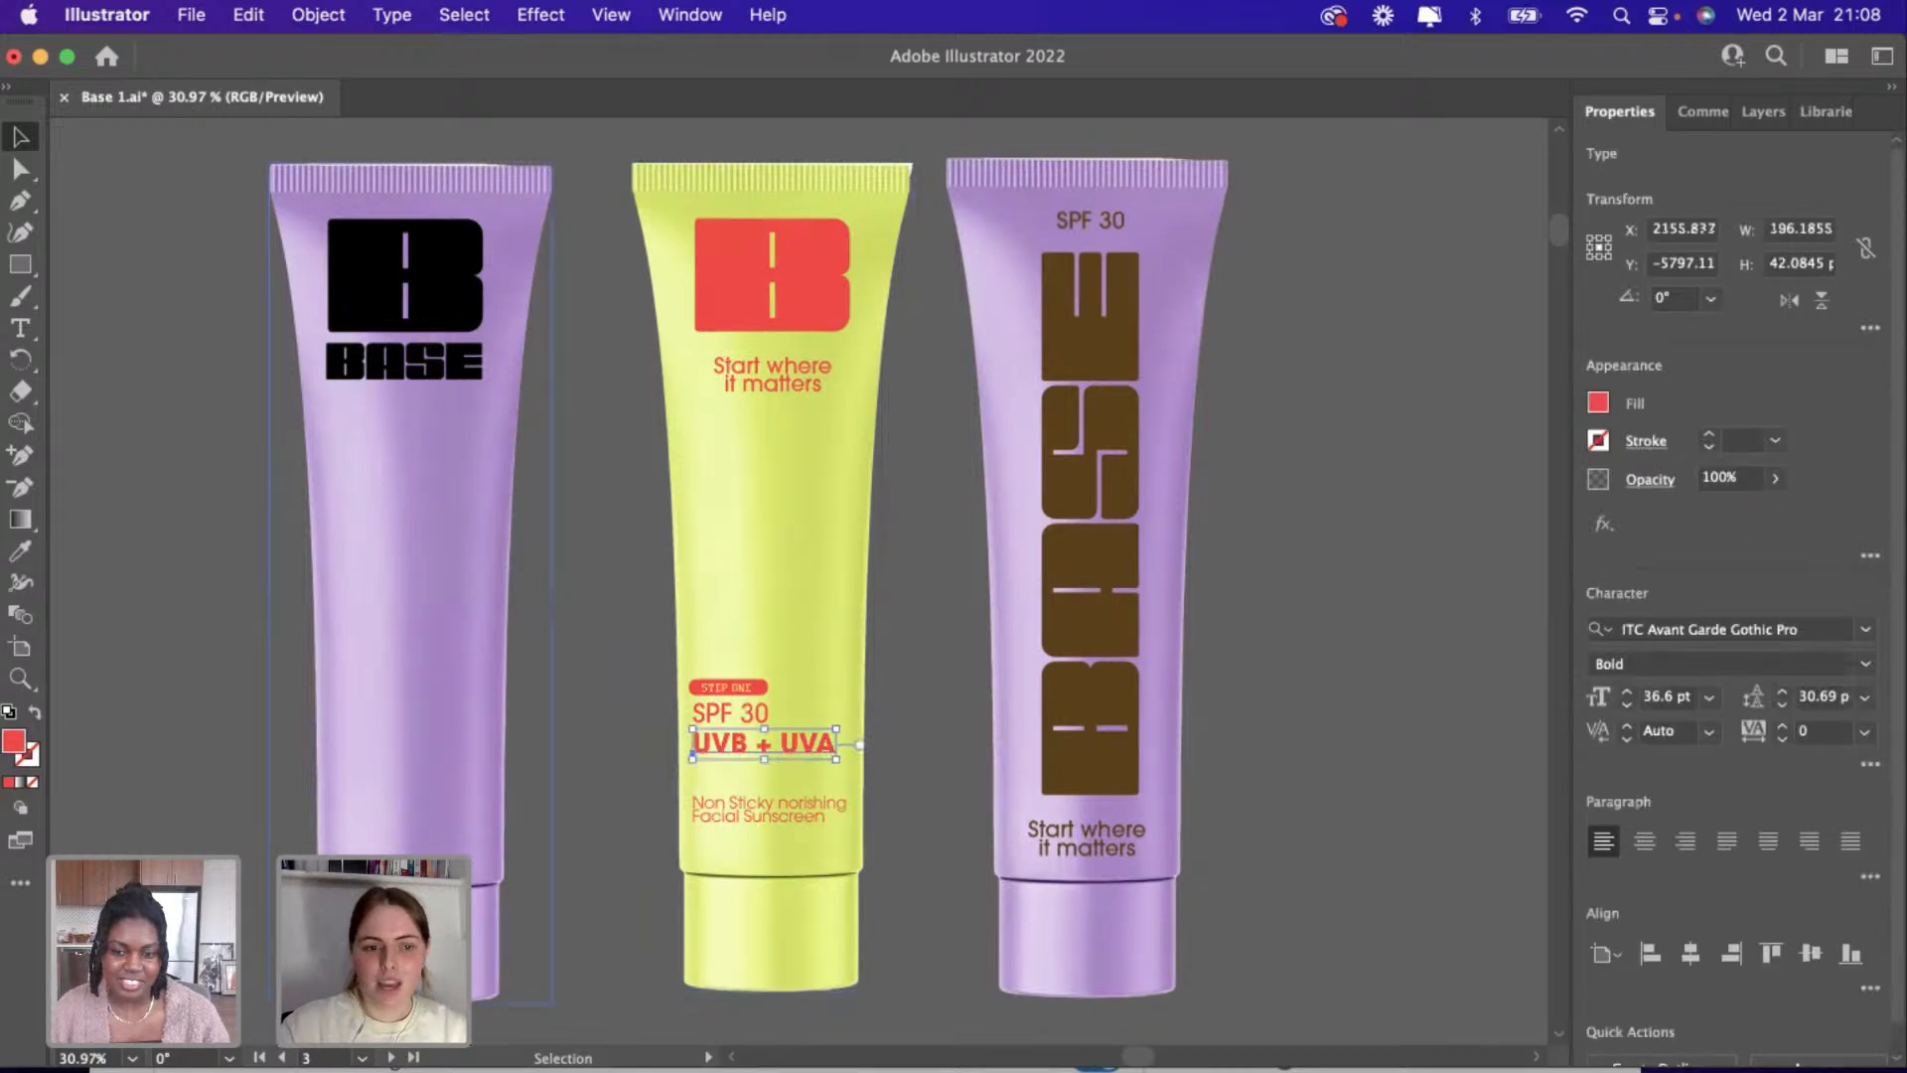
left_click(34, 714)
left_click(193, 784)
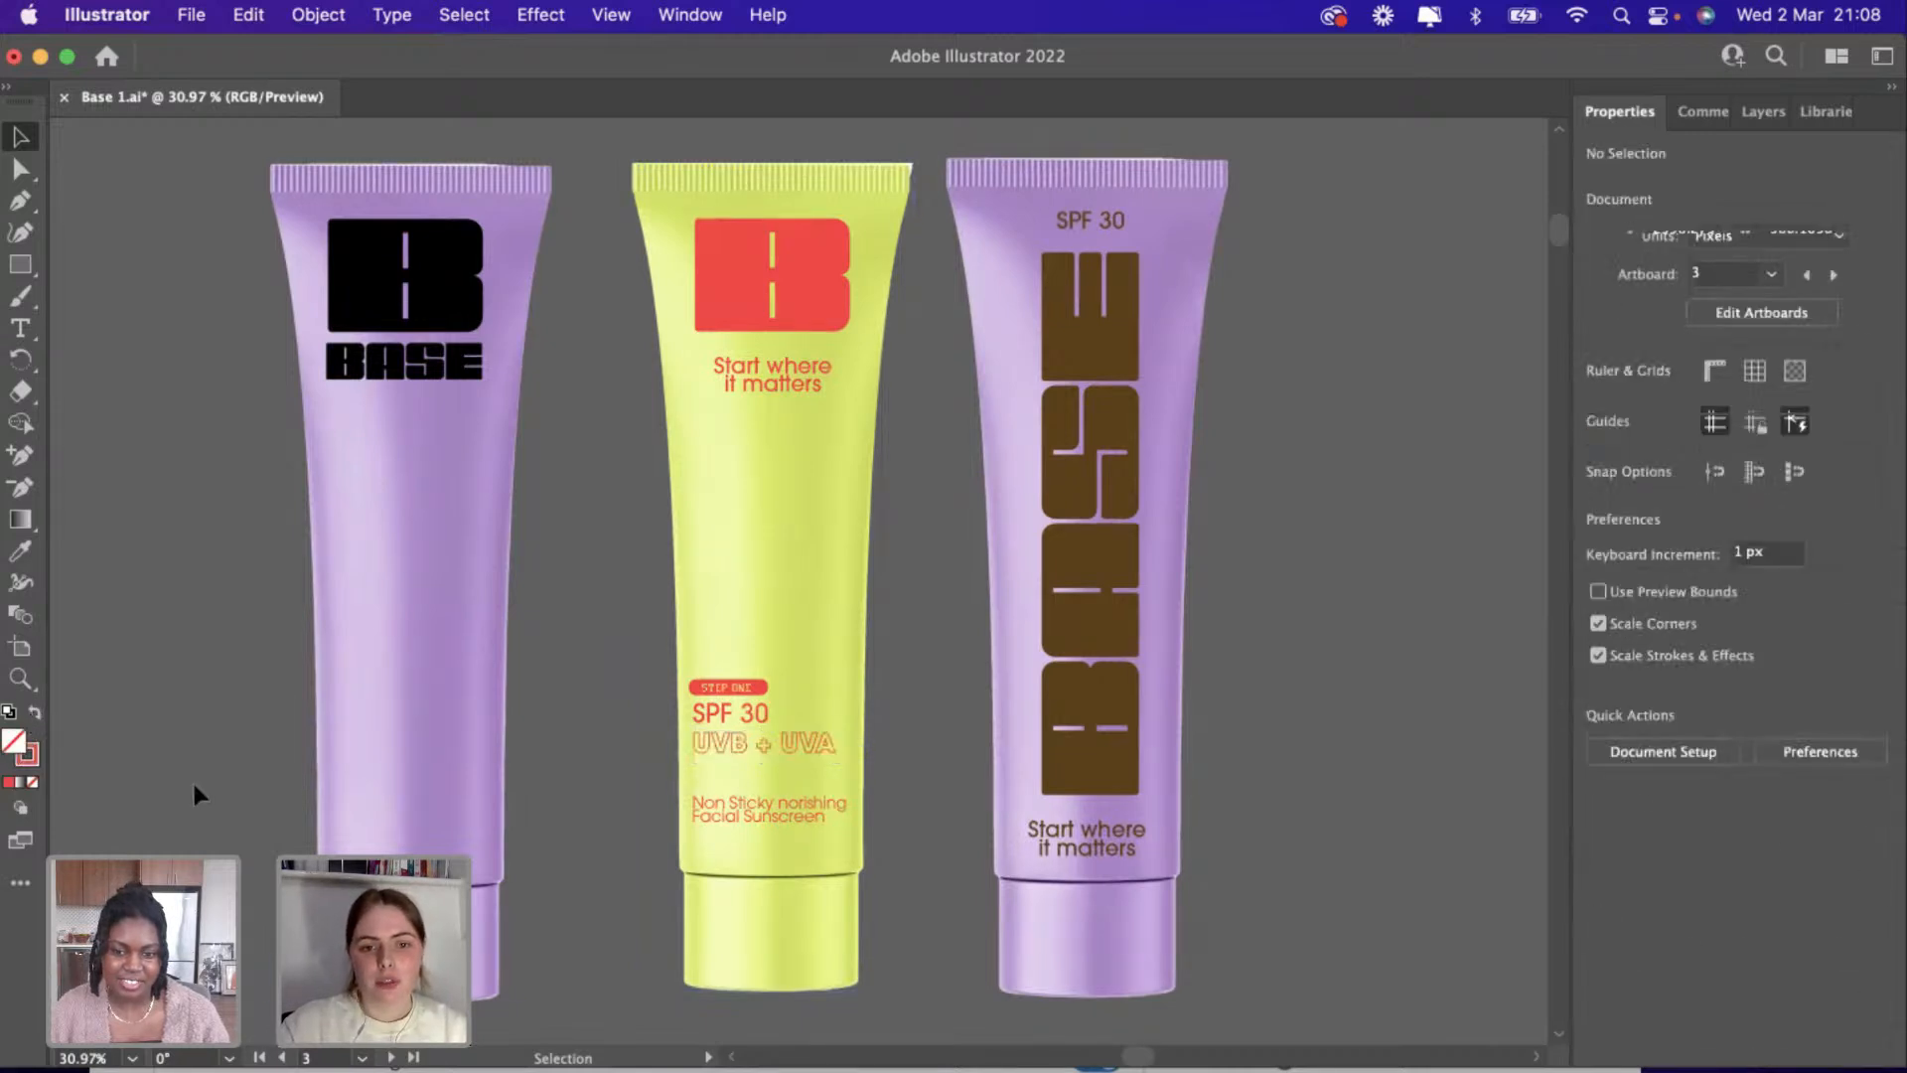
Set the stroke of the outlined UVB + UVA text to 2 pt.
scroll(779, 785, "up", 5)
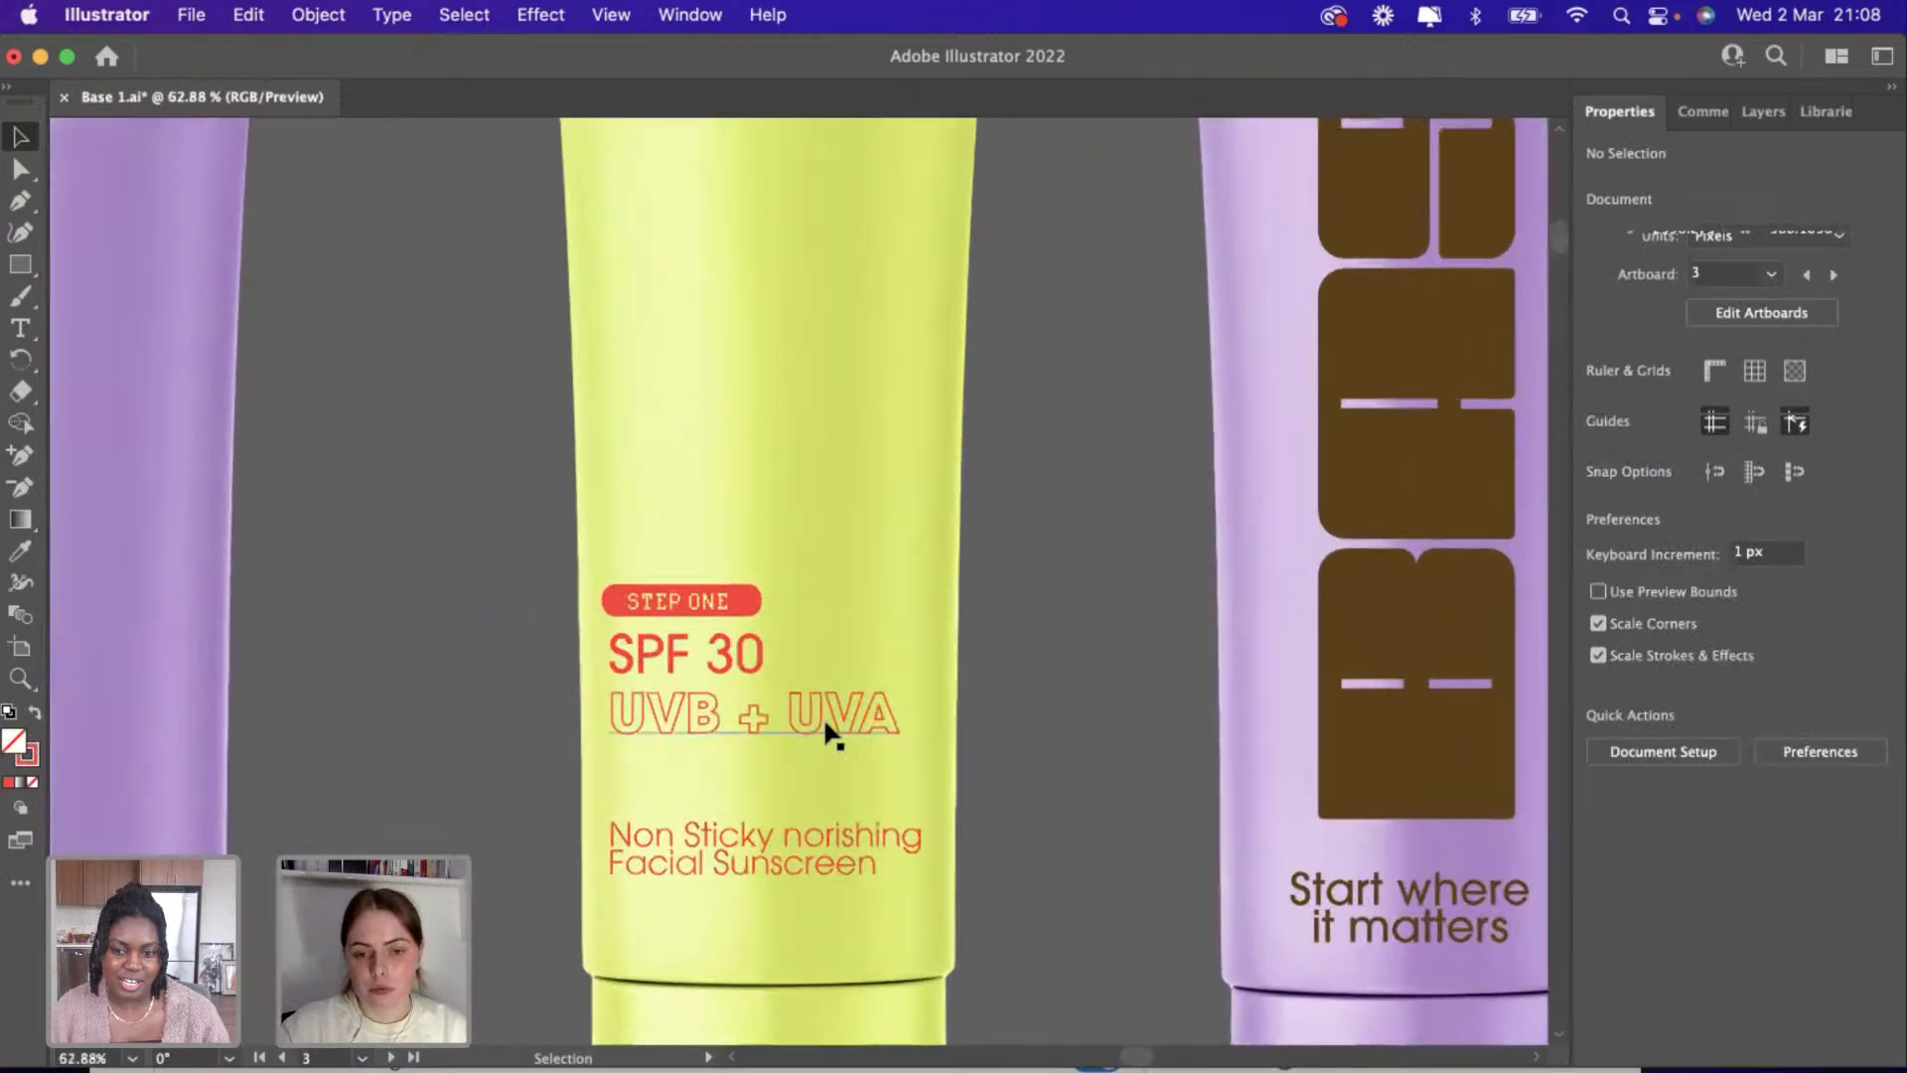
left_click(826, 728)
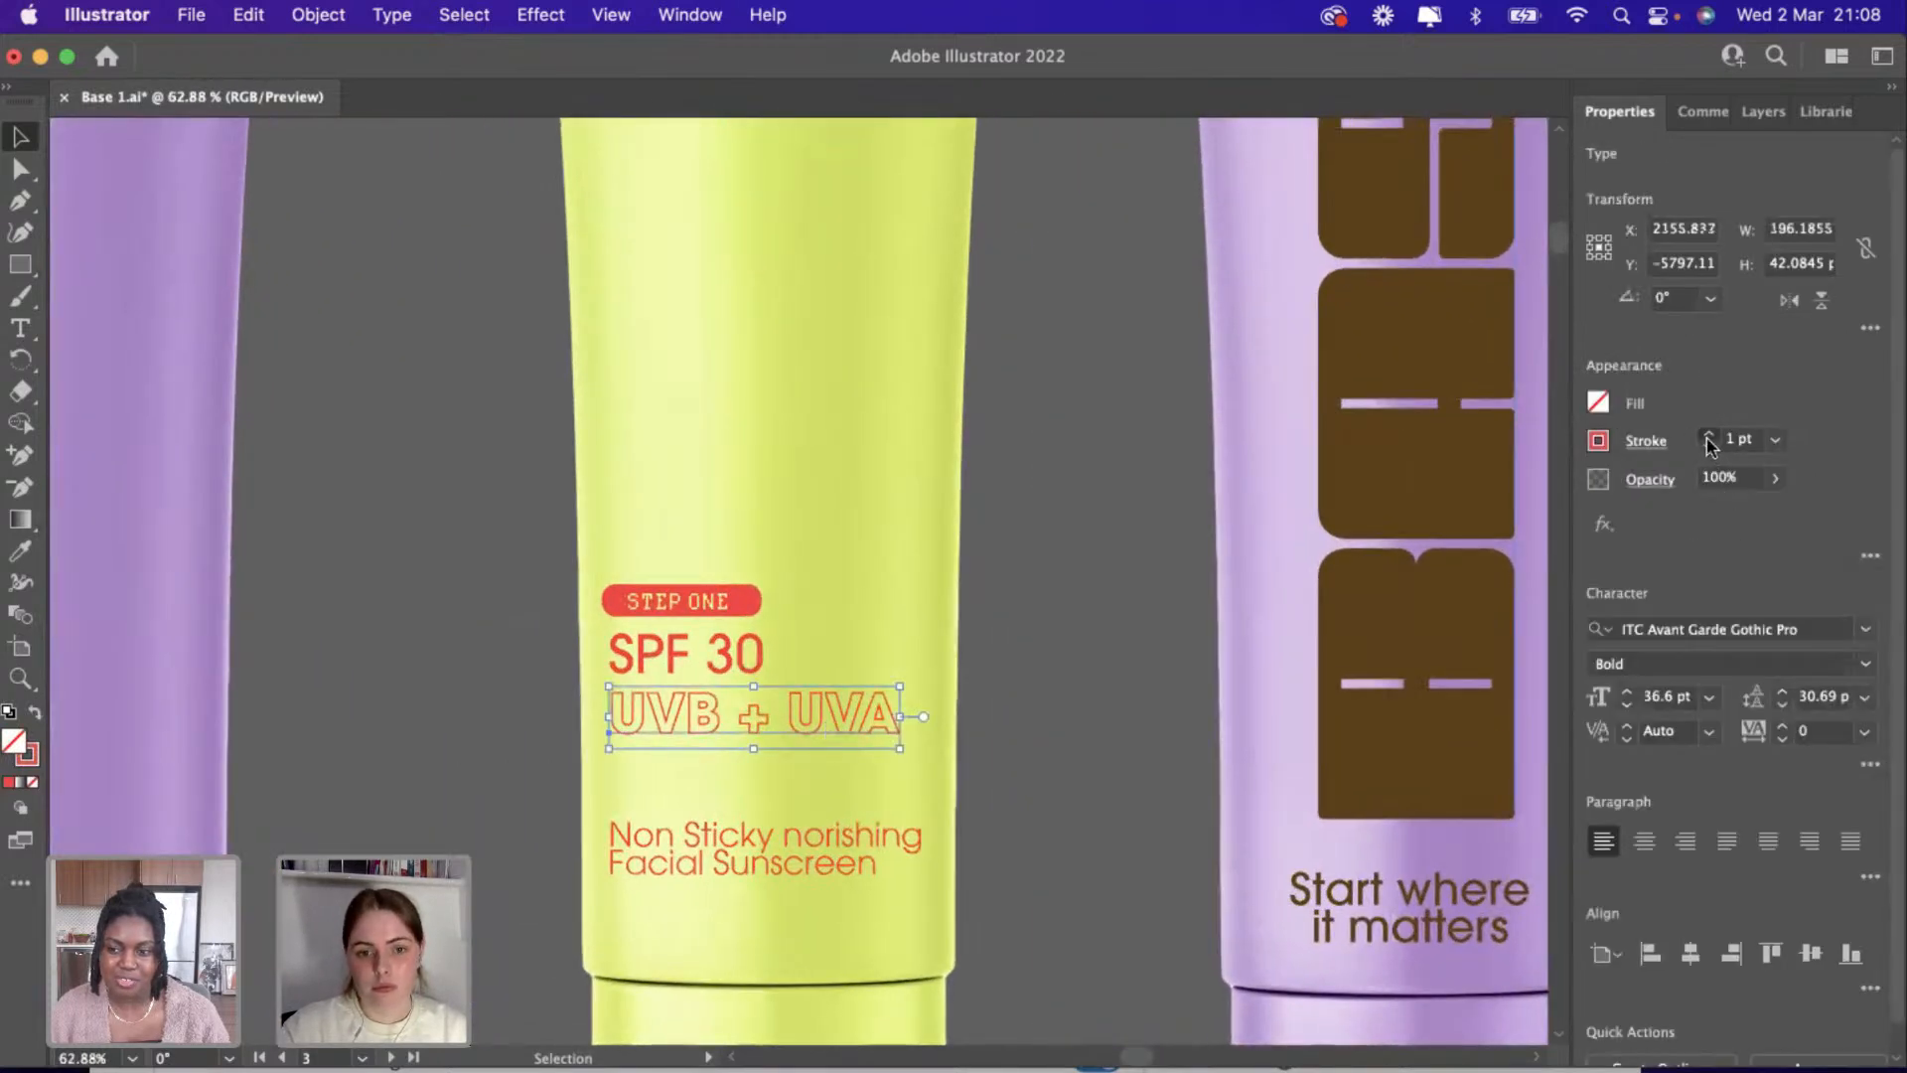
left_click(1708, 435)
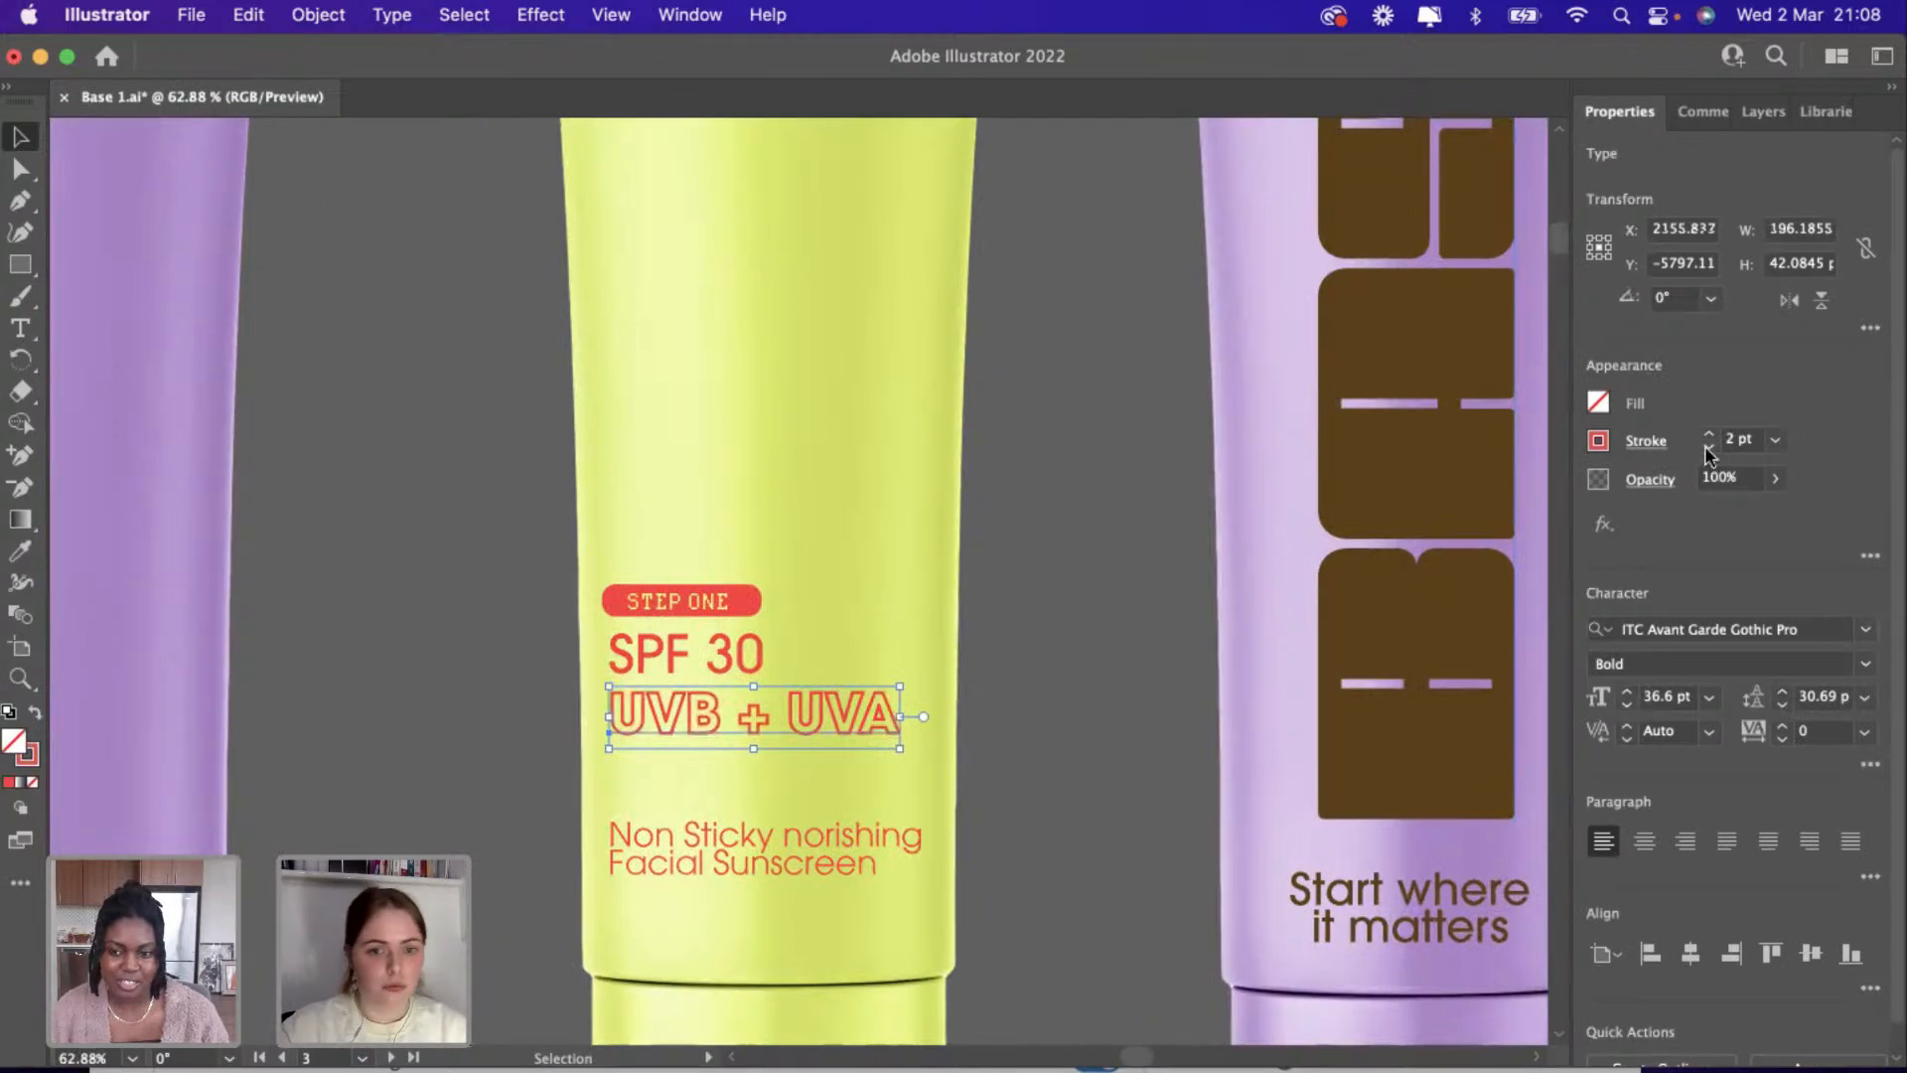
left_click(1182, 747)
Examine the yellow tube's text layout up close and alongside the other two tube mockups.
scroll(1182, 747, "down", 5)
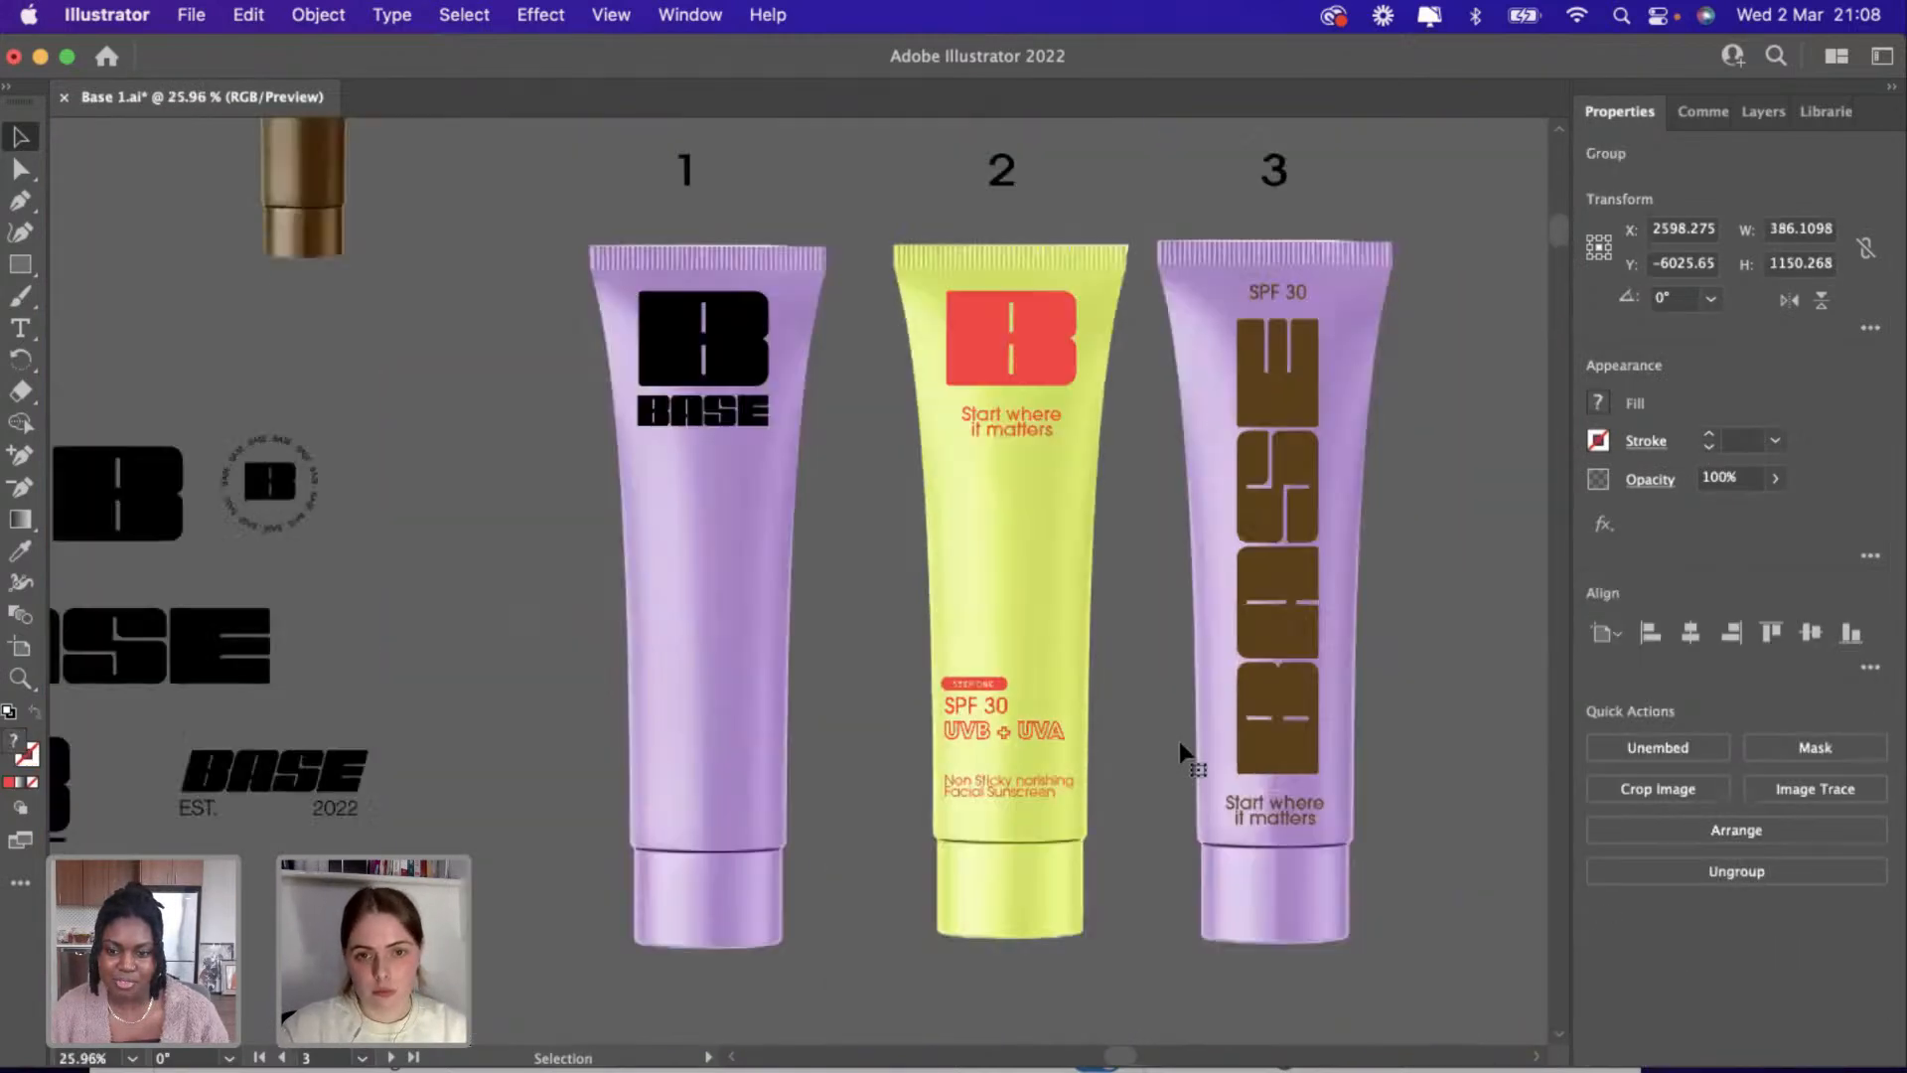
scroll(945, 790, "up", 2)
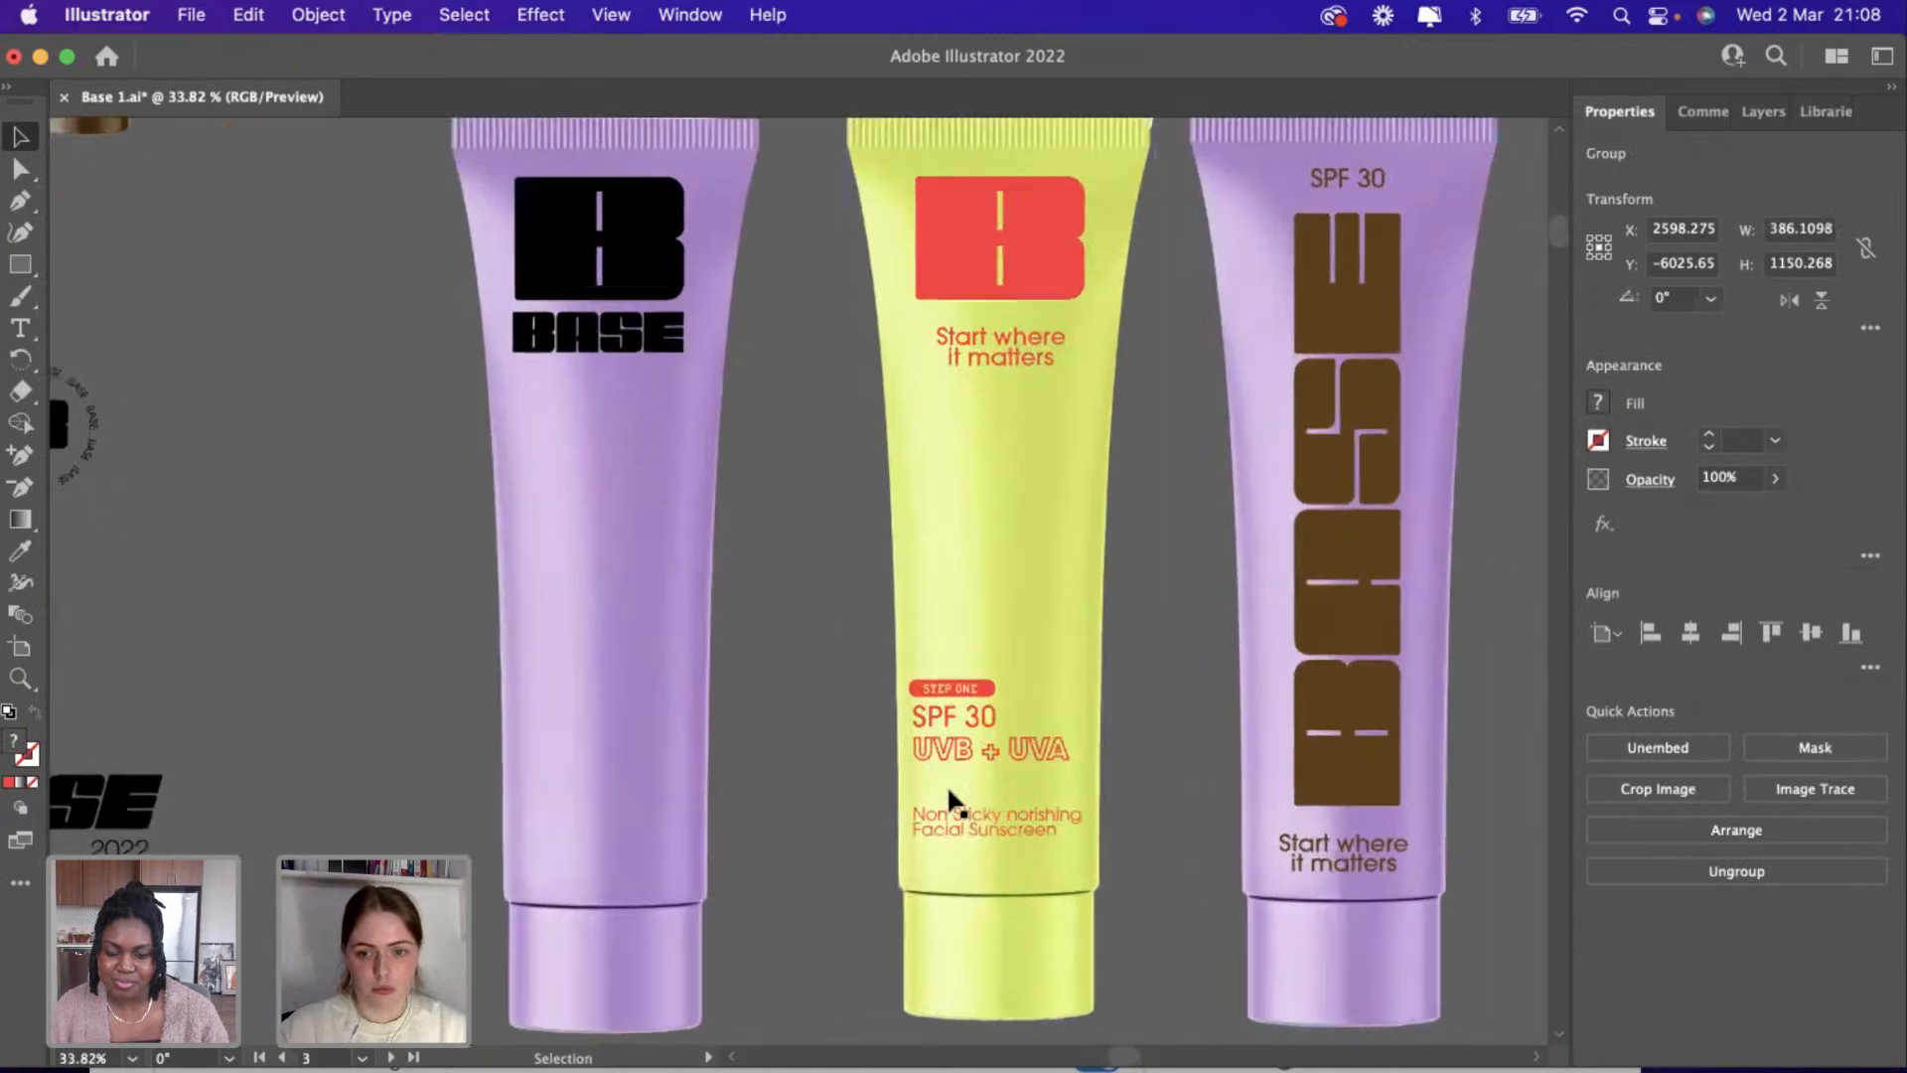
scroll(949, 792, "up", 2)
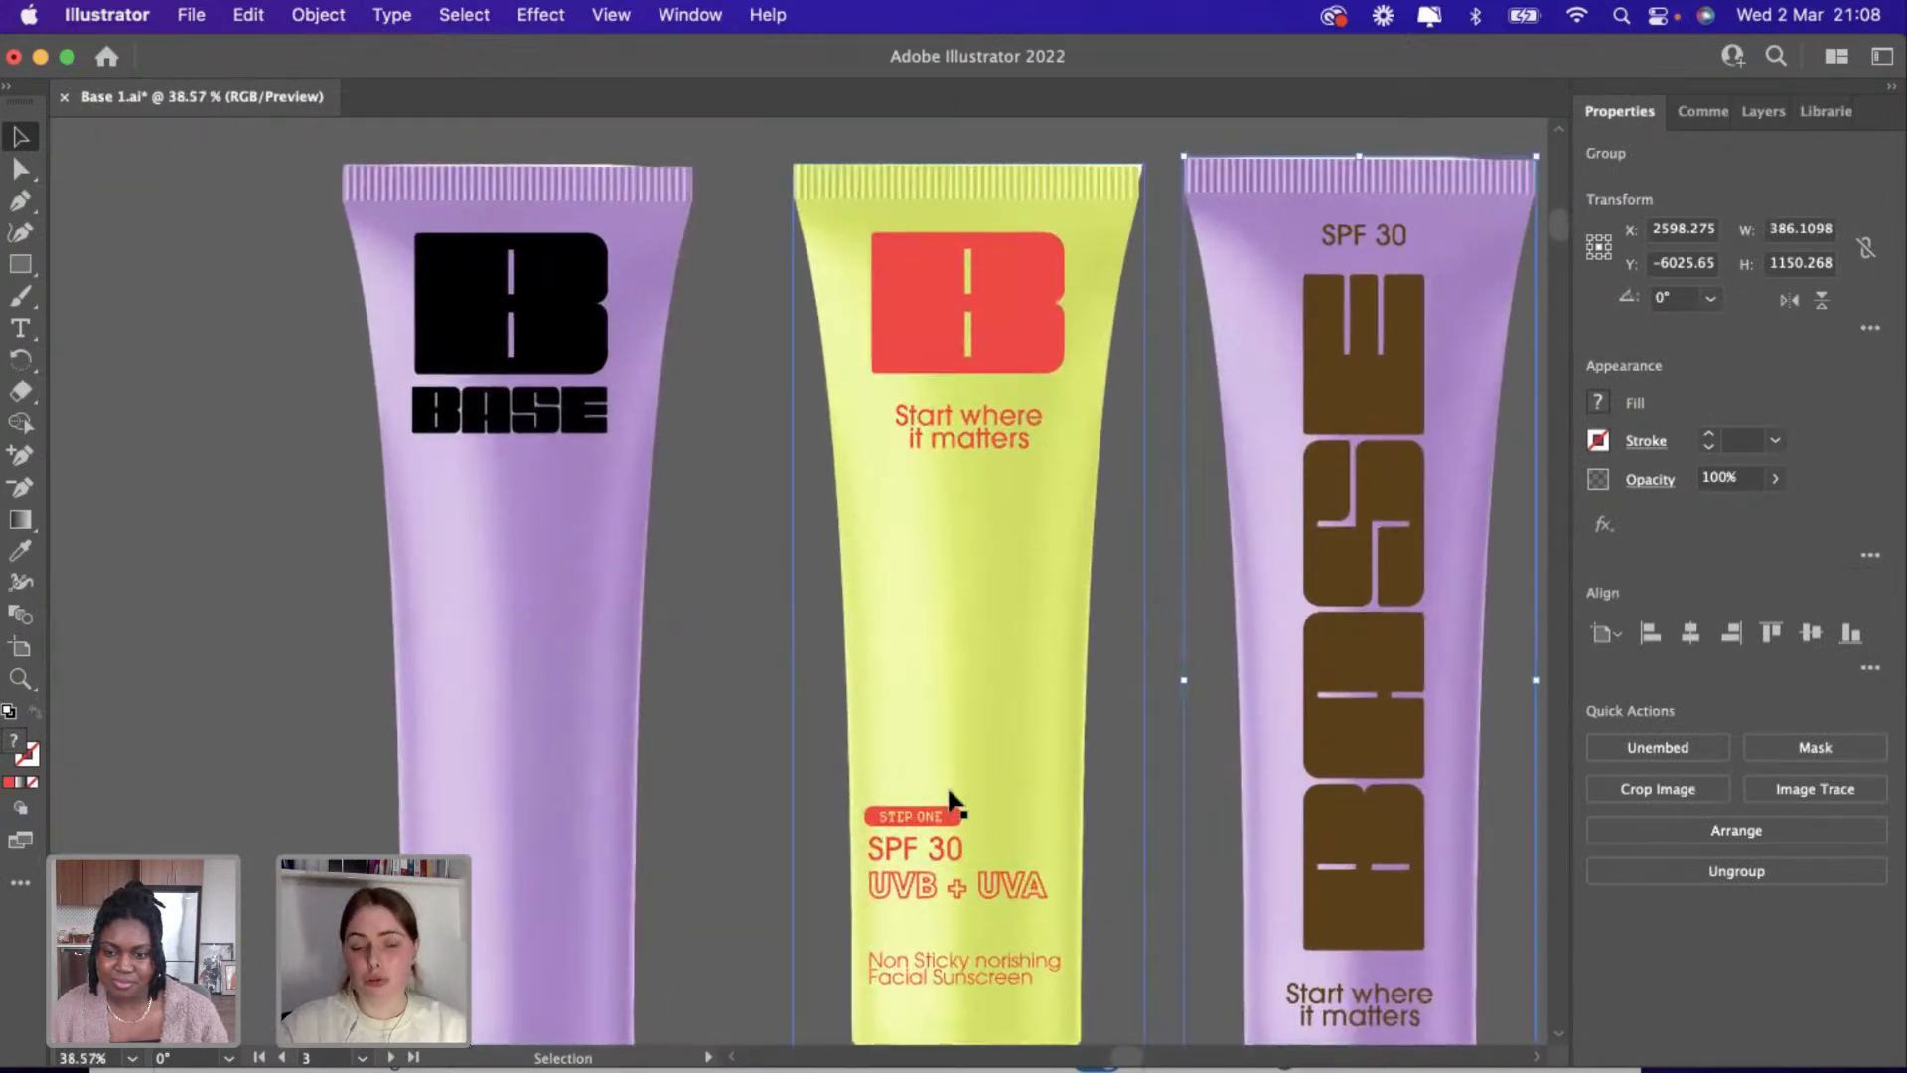
scroll(954, 795, "down", 2)
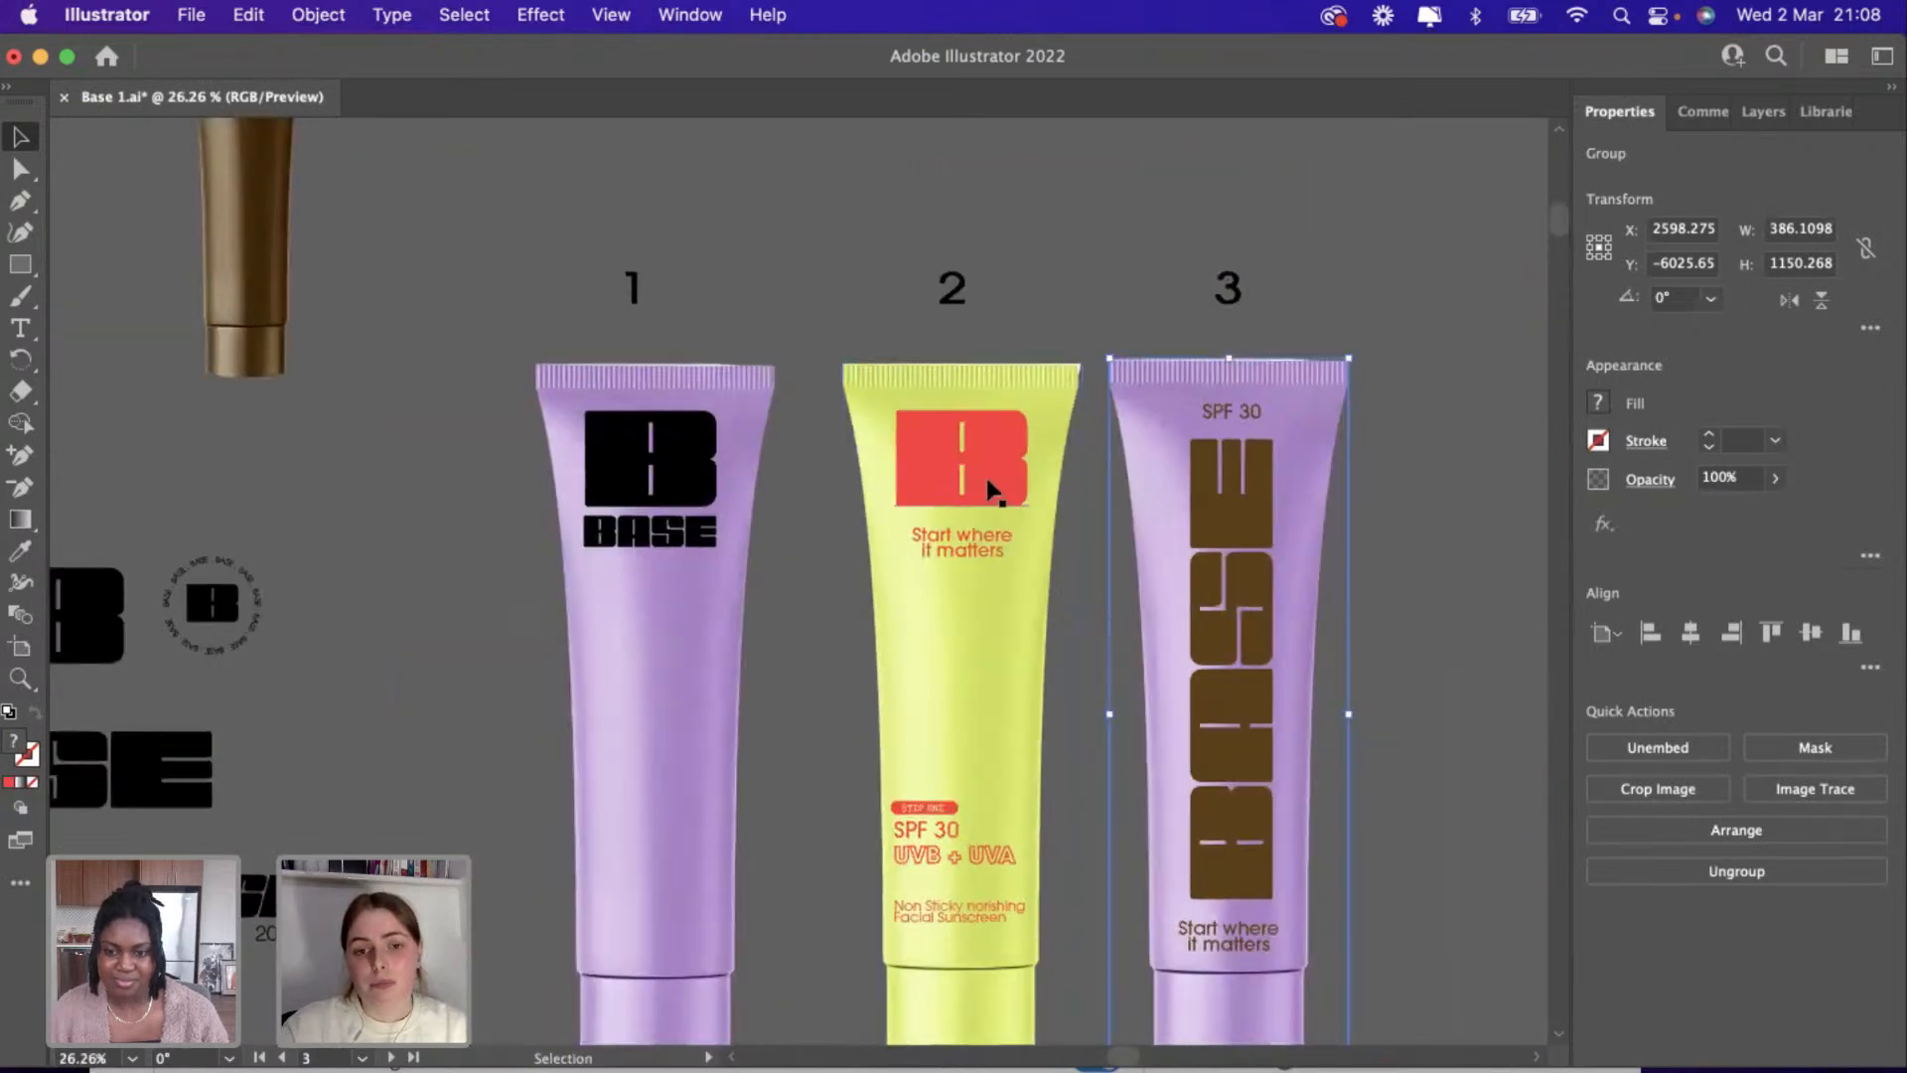
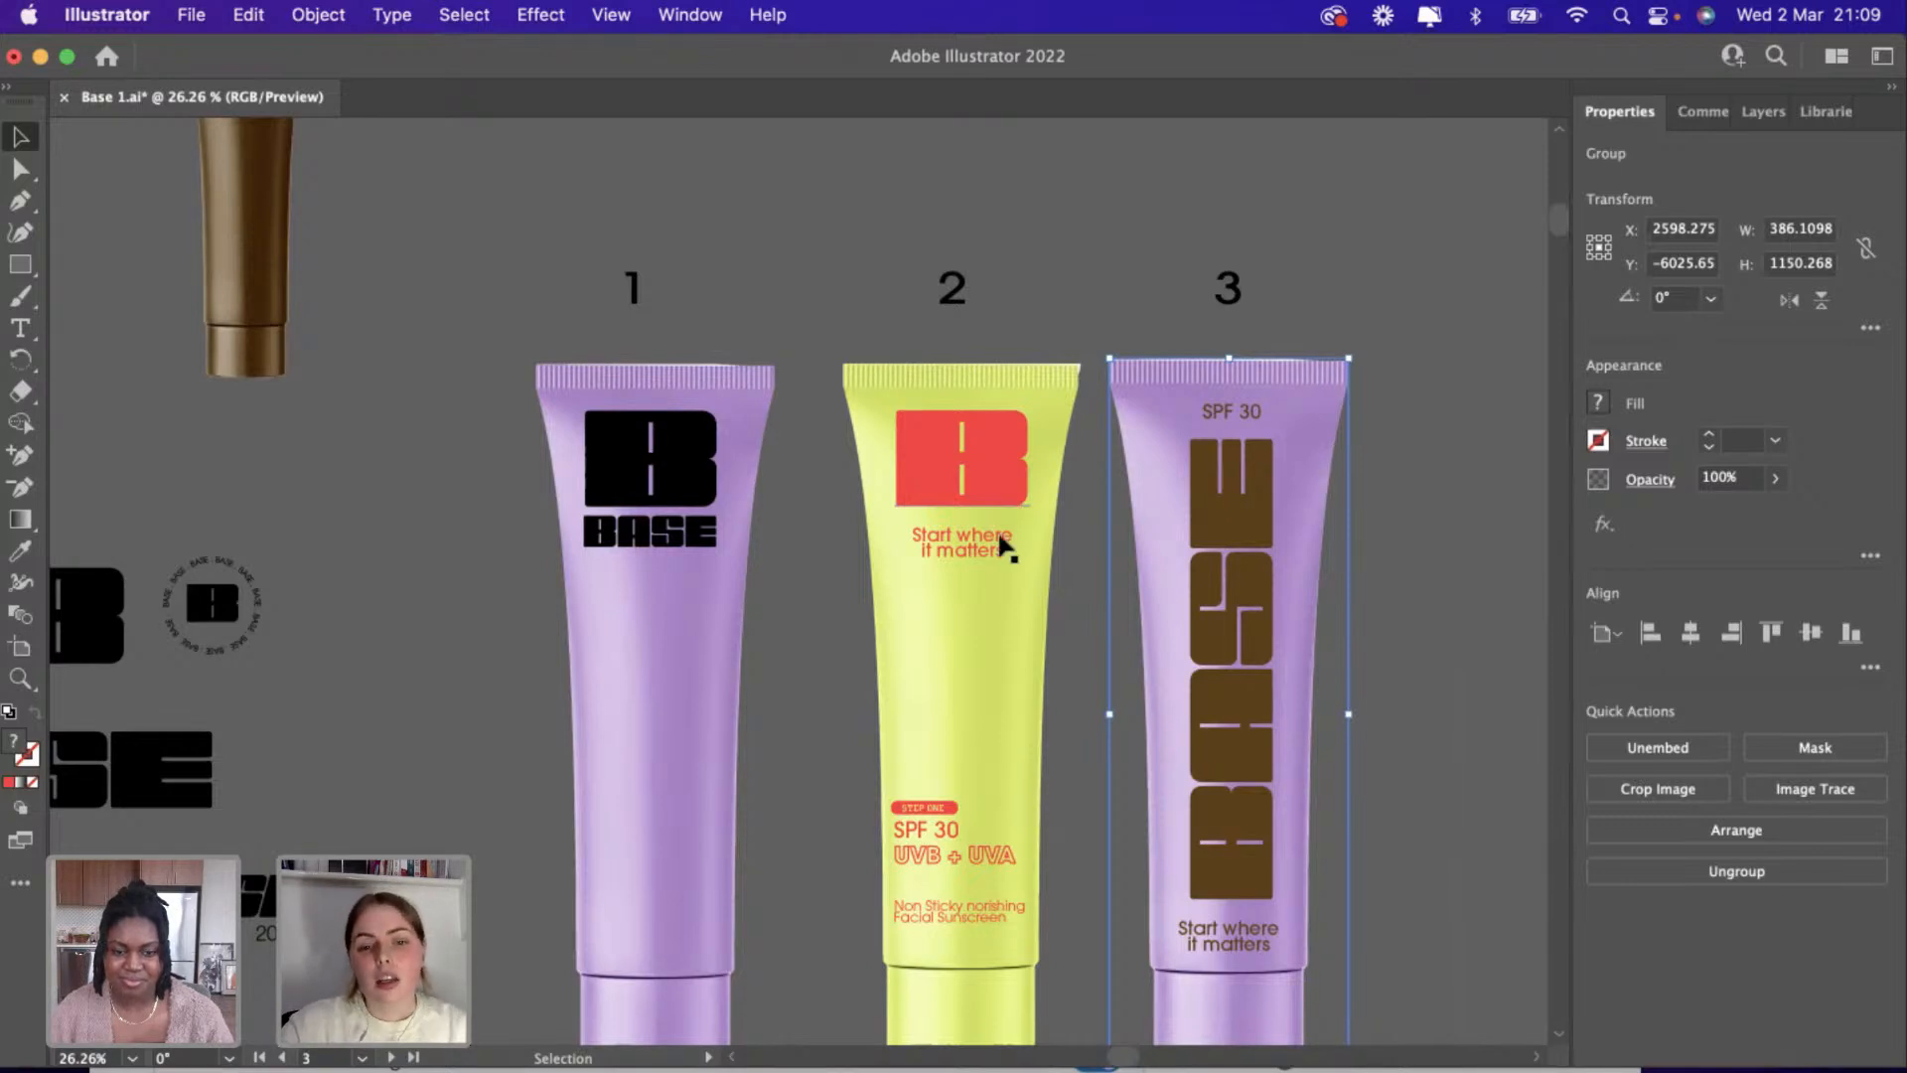
scroll(971, 681, "up", 5, "alt")
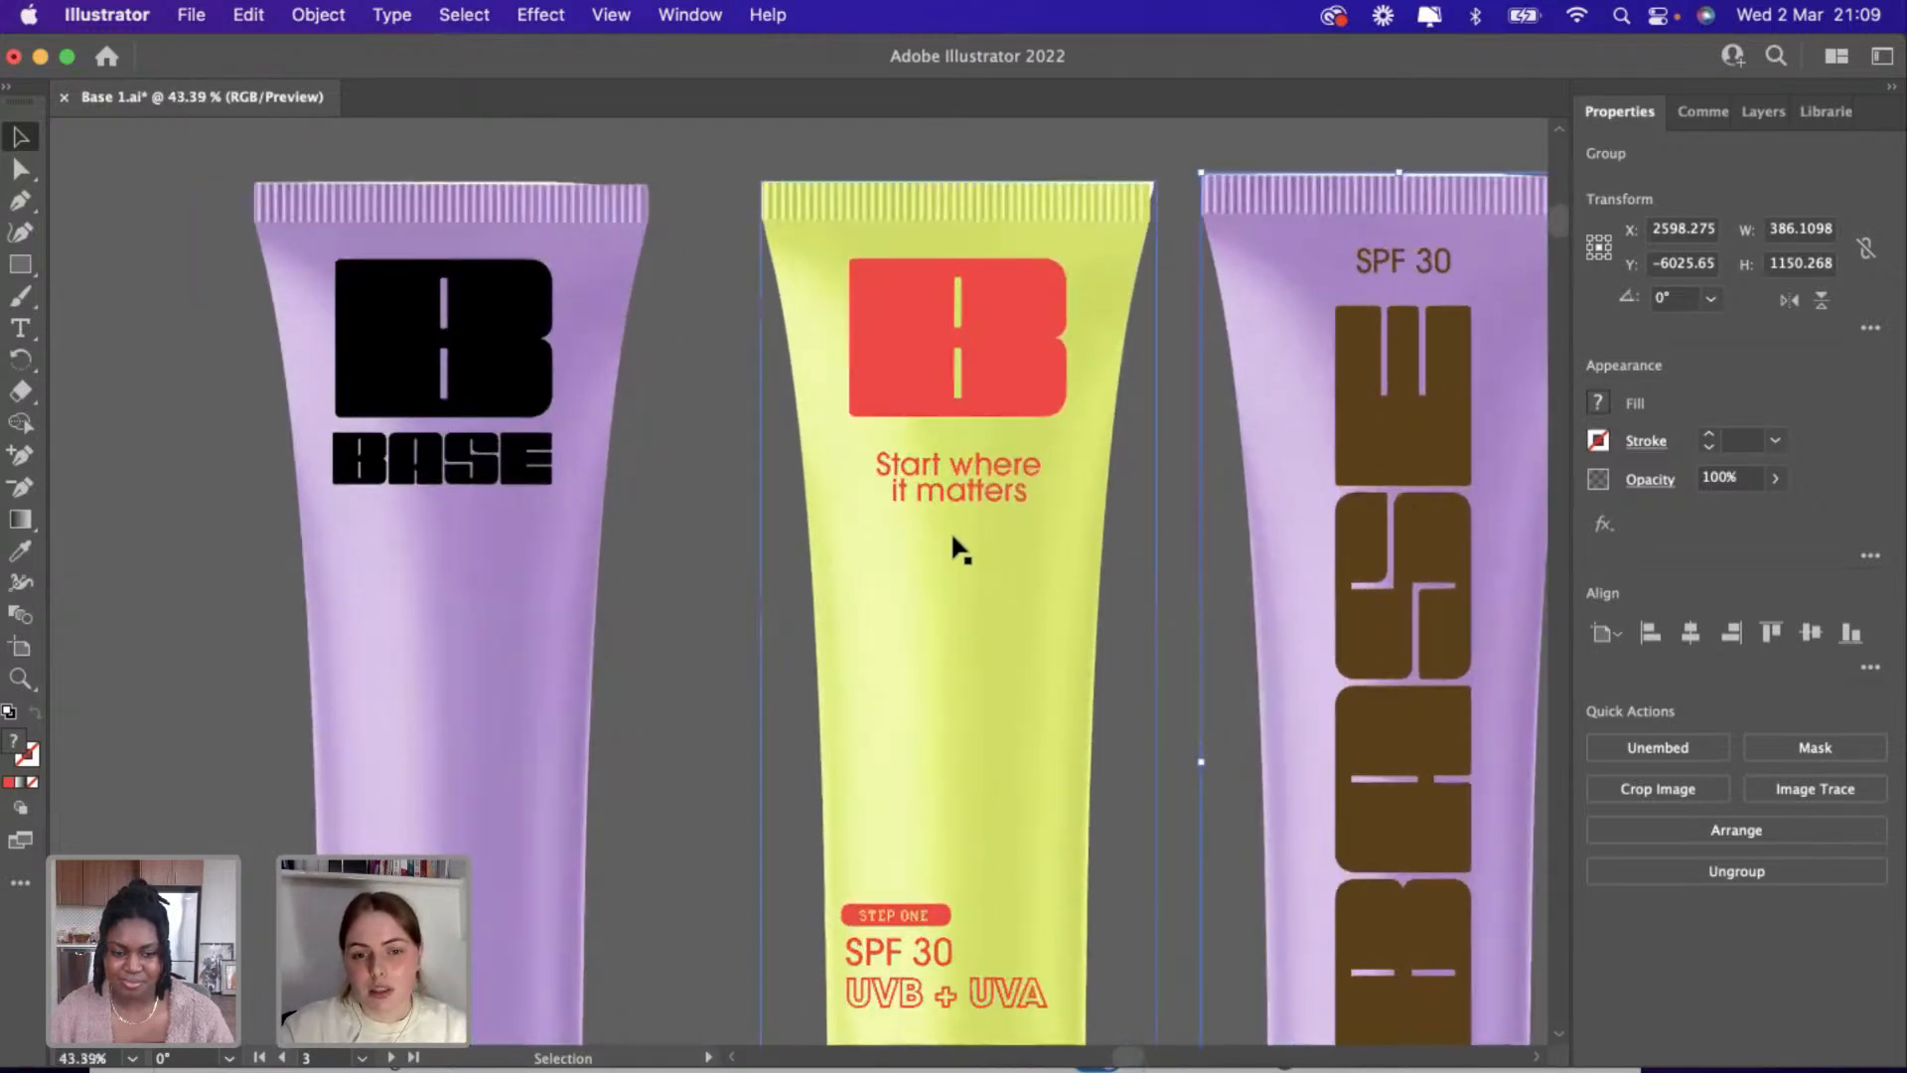
scroll(954, 541, "down", 3, "alt")
left_click(798, 664)
scroll(799, 664, "down", 2, "alt")
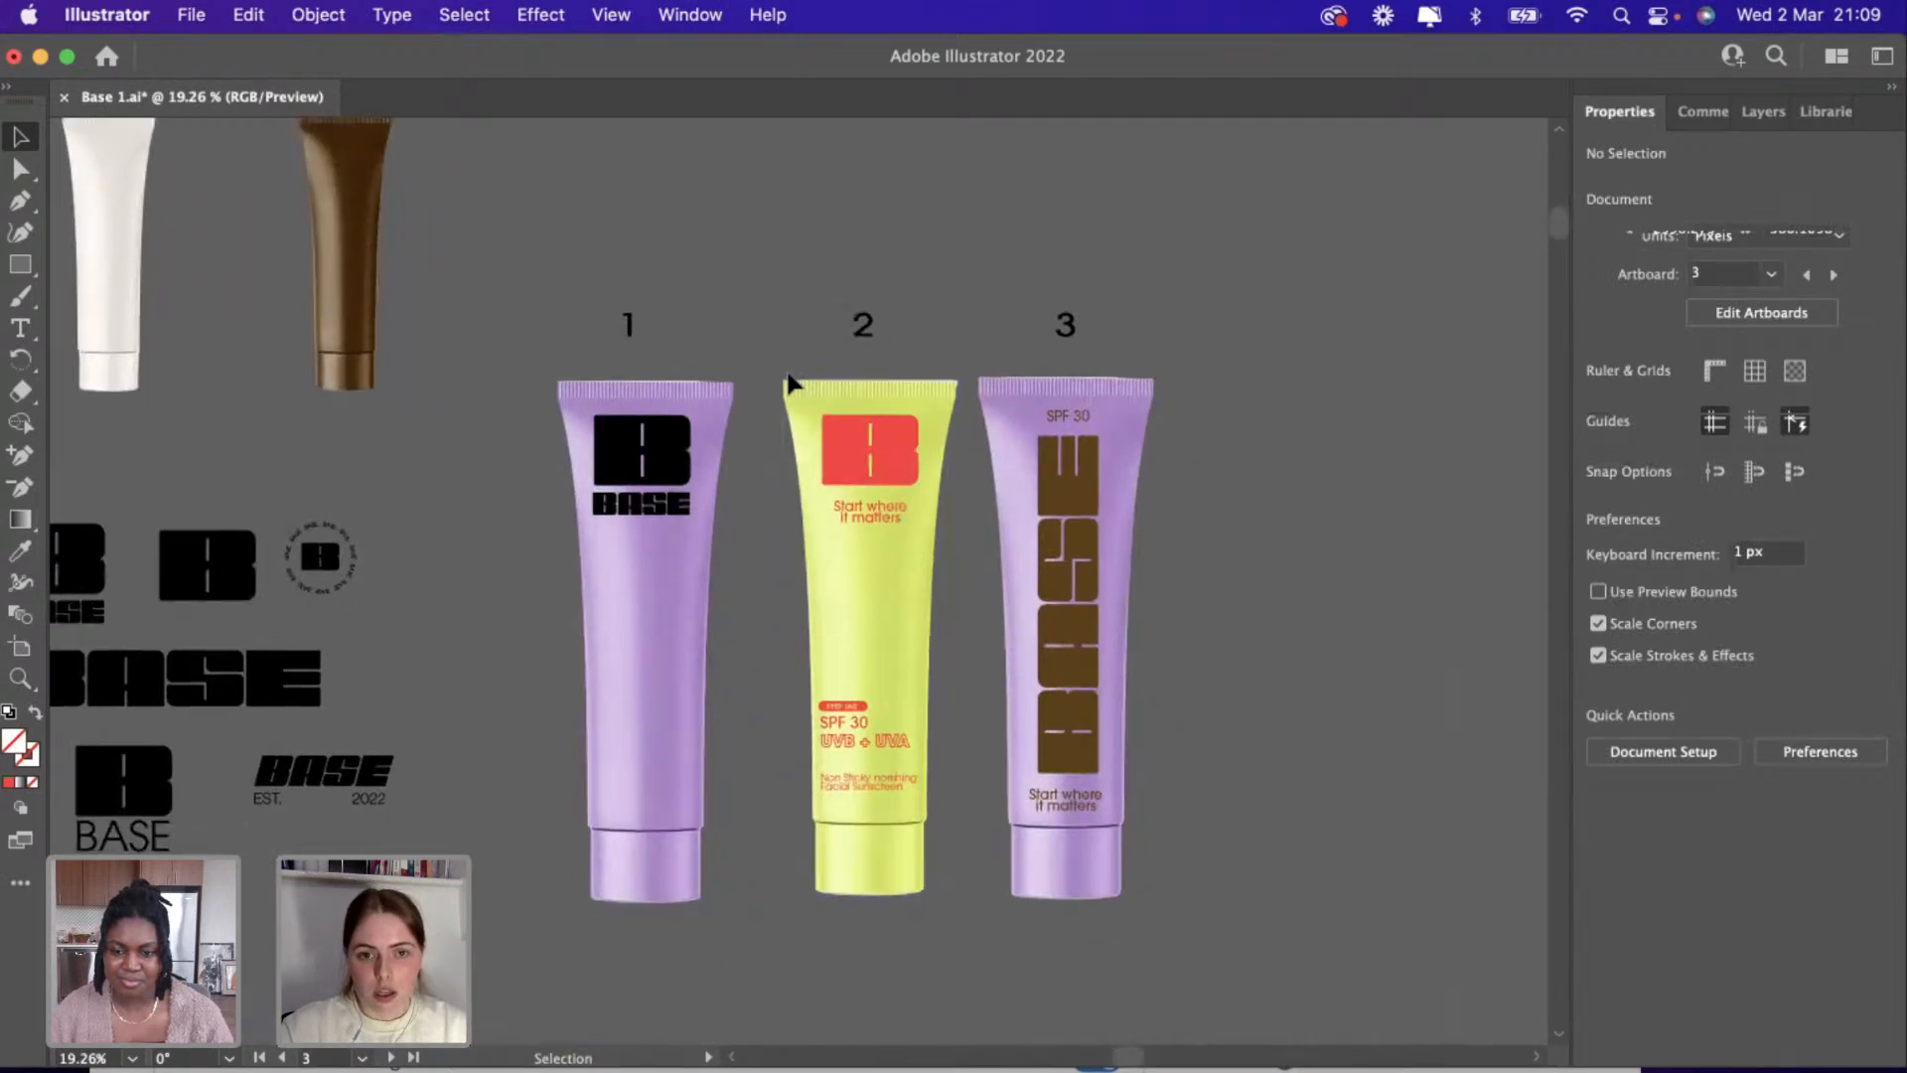
scroll(897, 536, "right", 1)
scroll(897, 536, "right", 4)
scroll(890, 532, "up", 1, "alt")
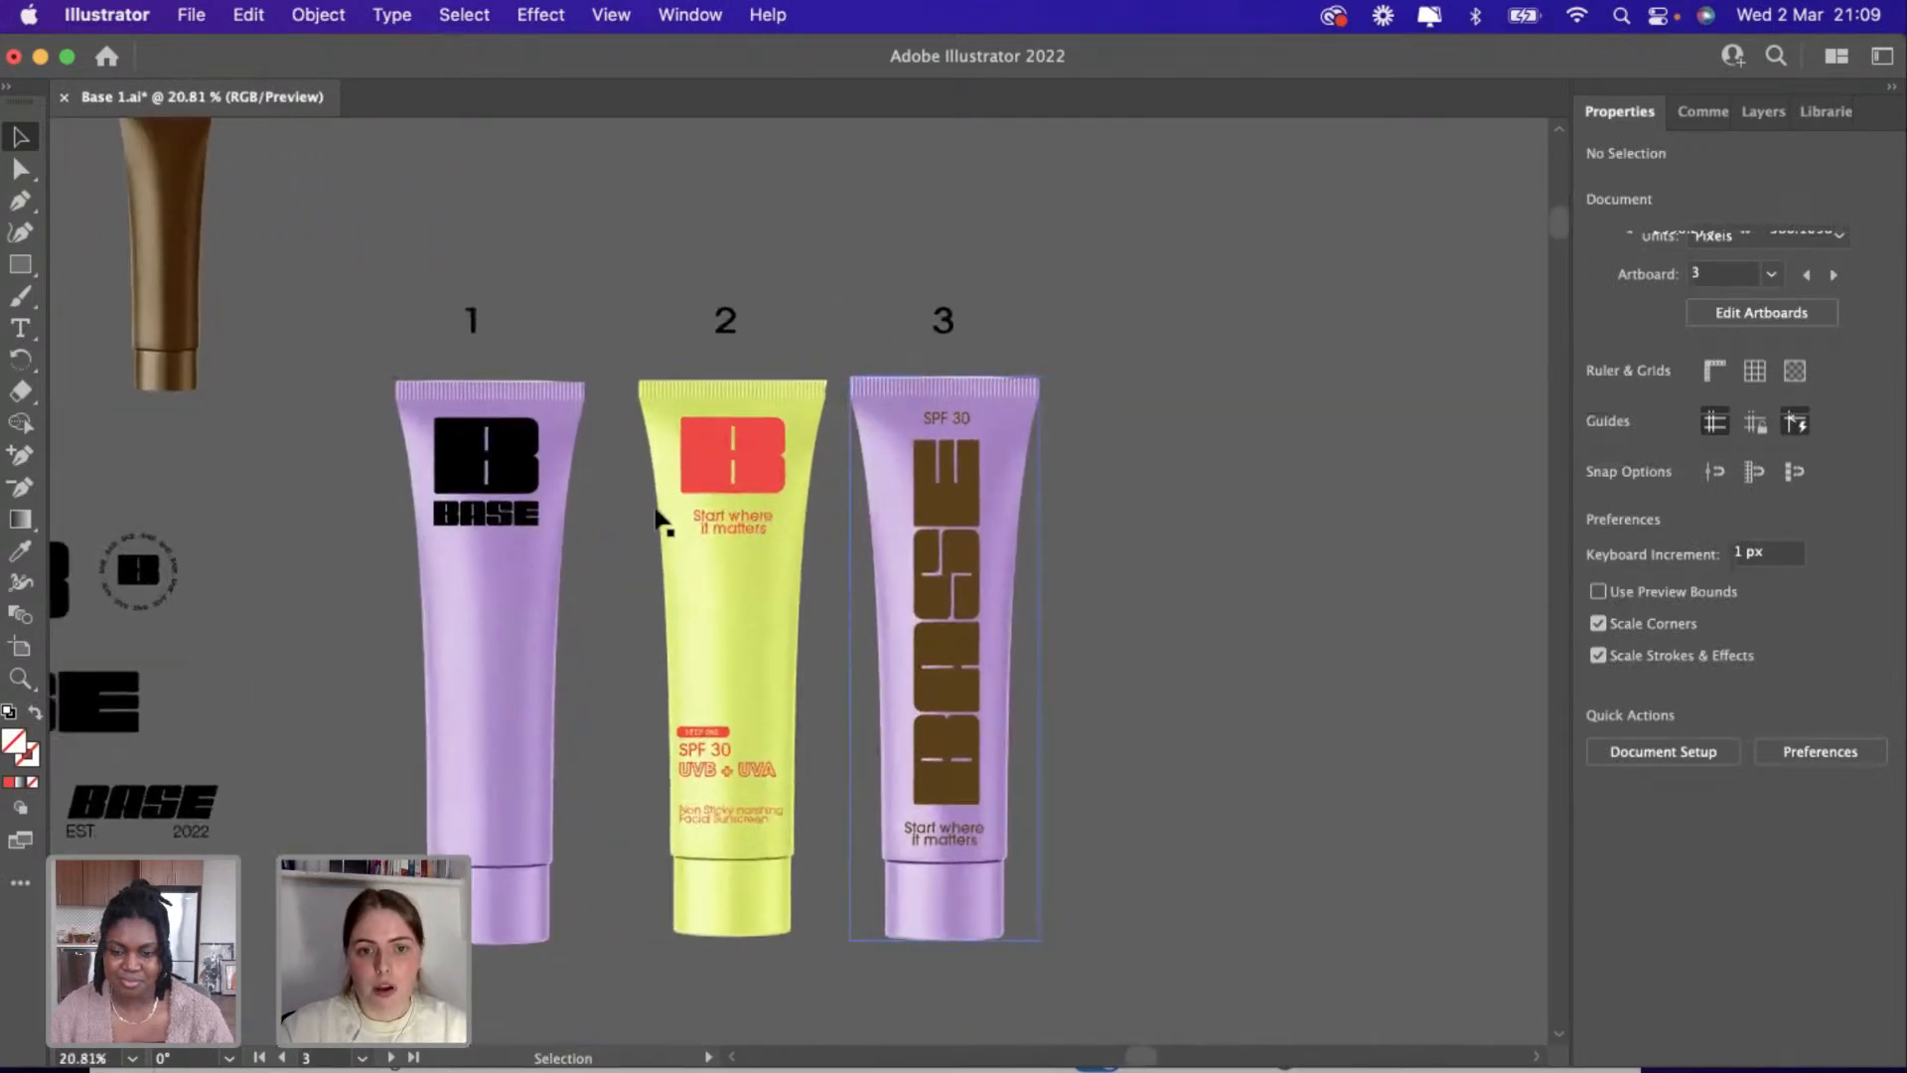
scroll(709, 596, "up", 4)
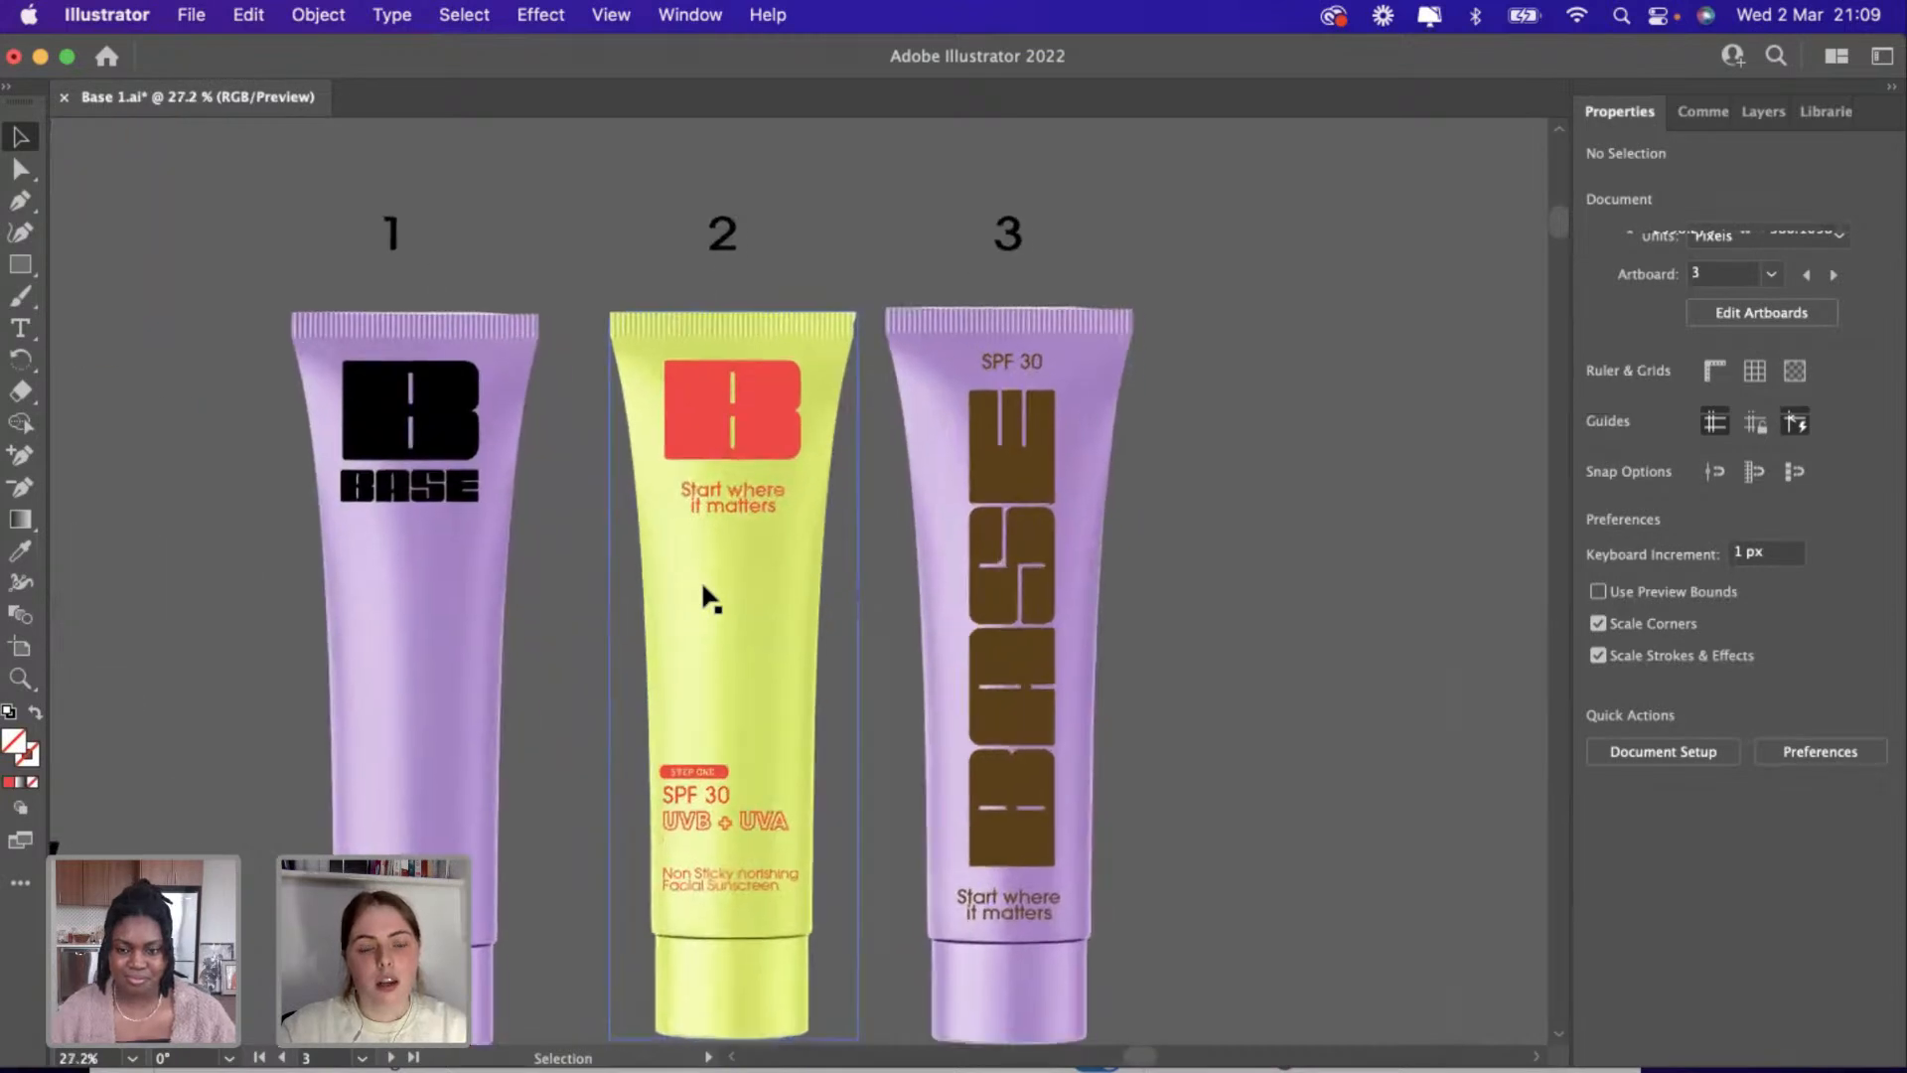
left_click(20, 266)
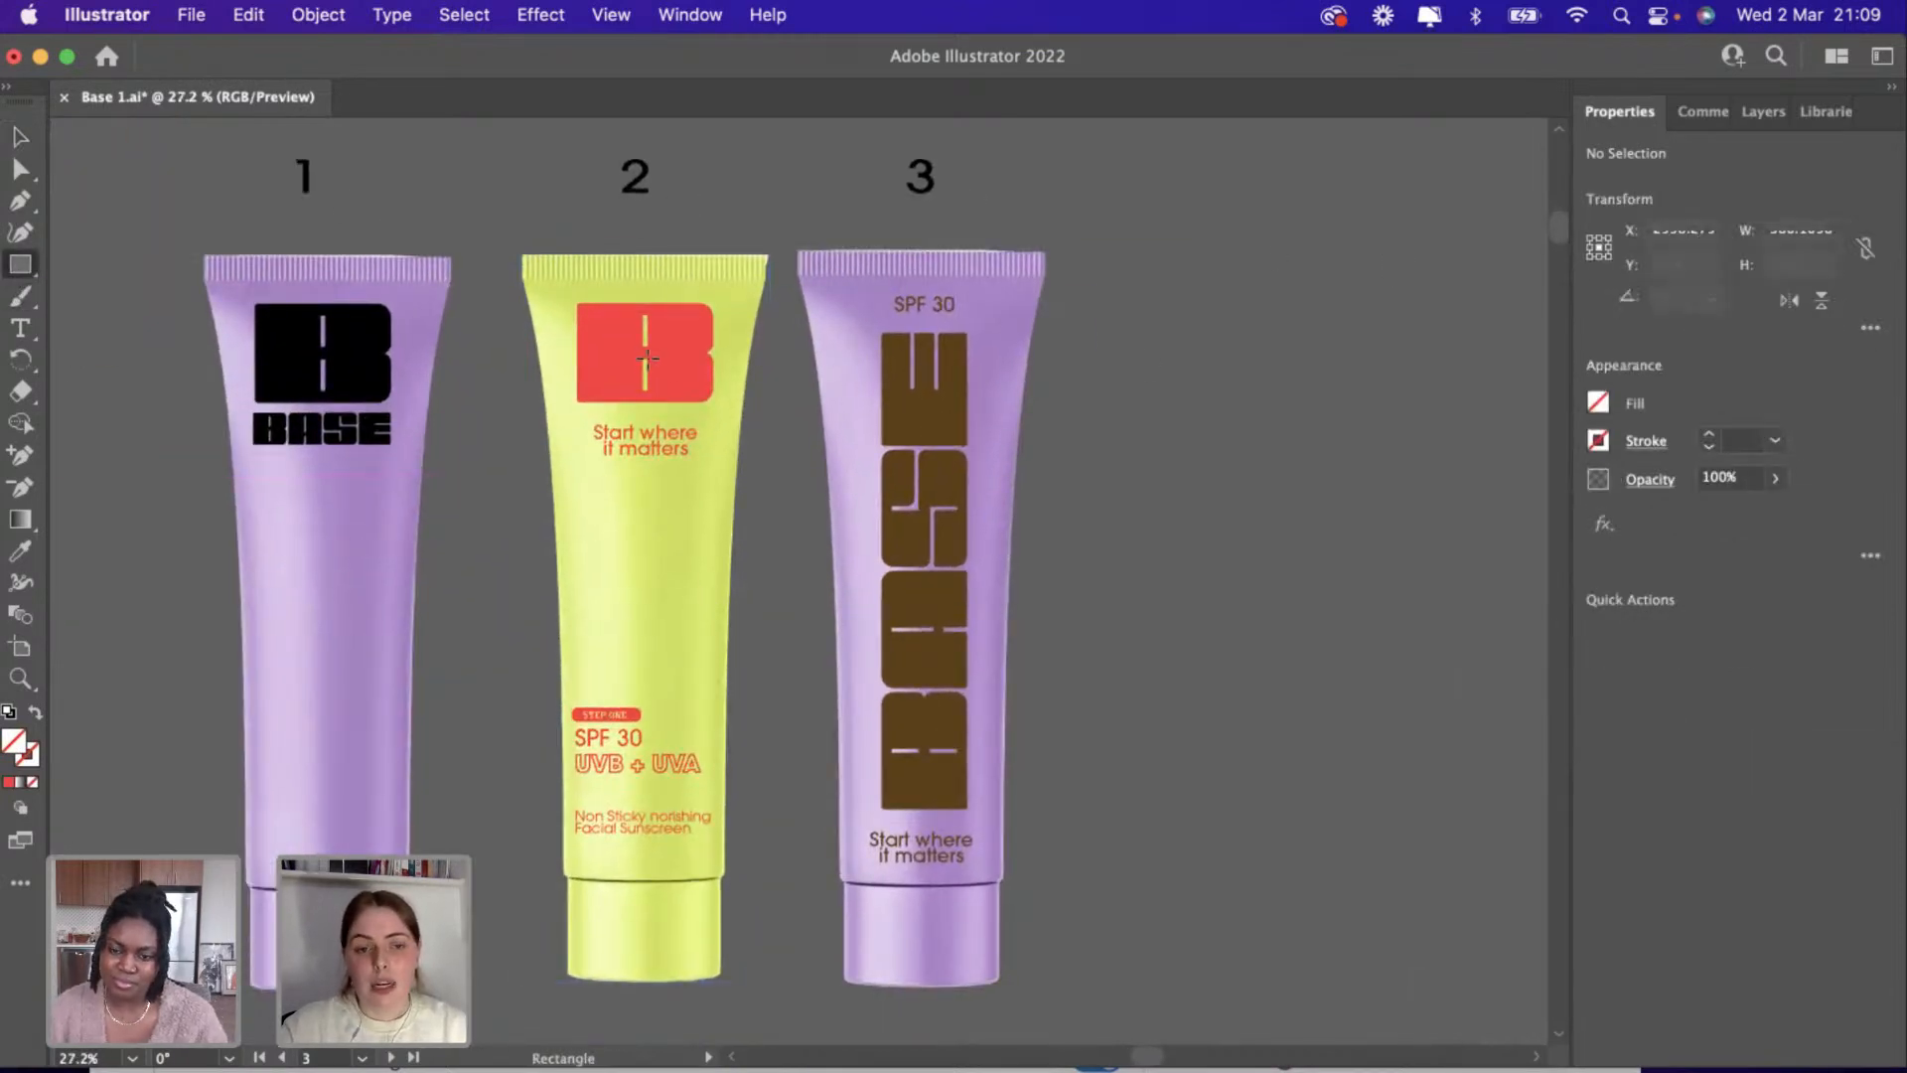
left_click(28, 142)
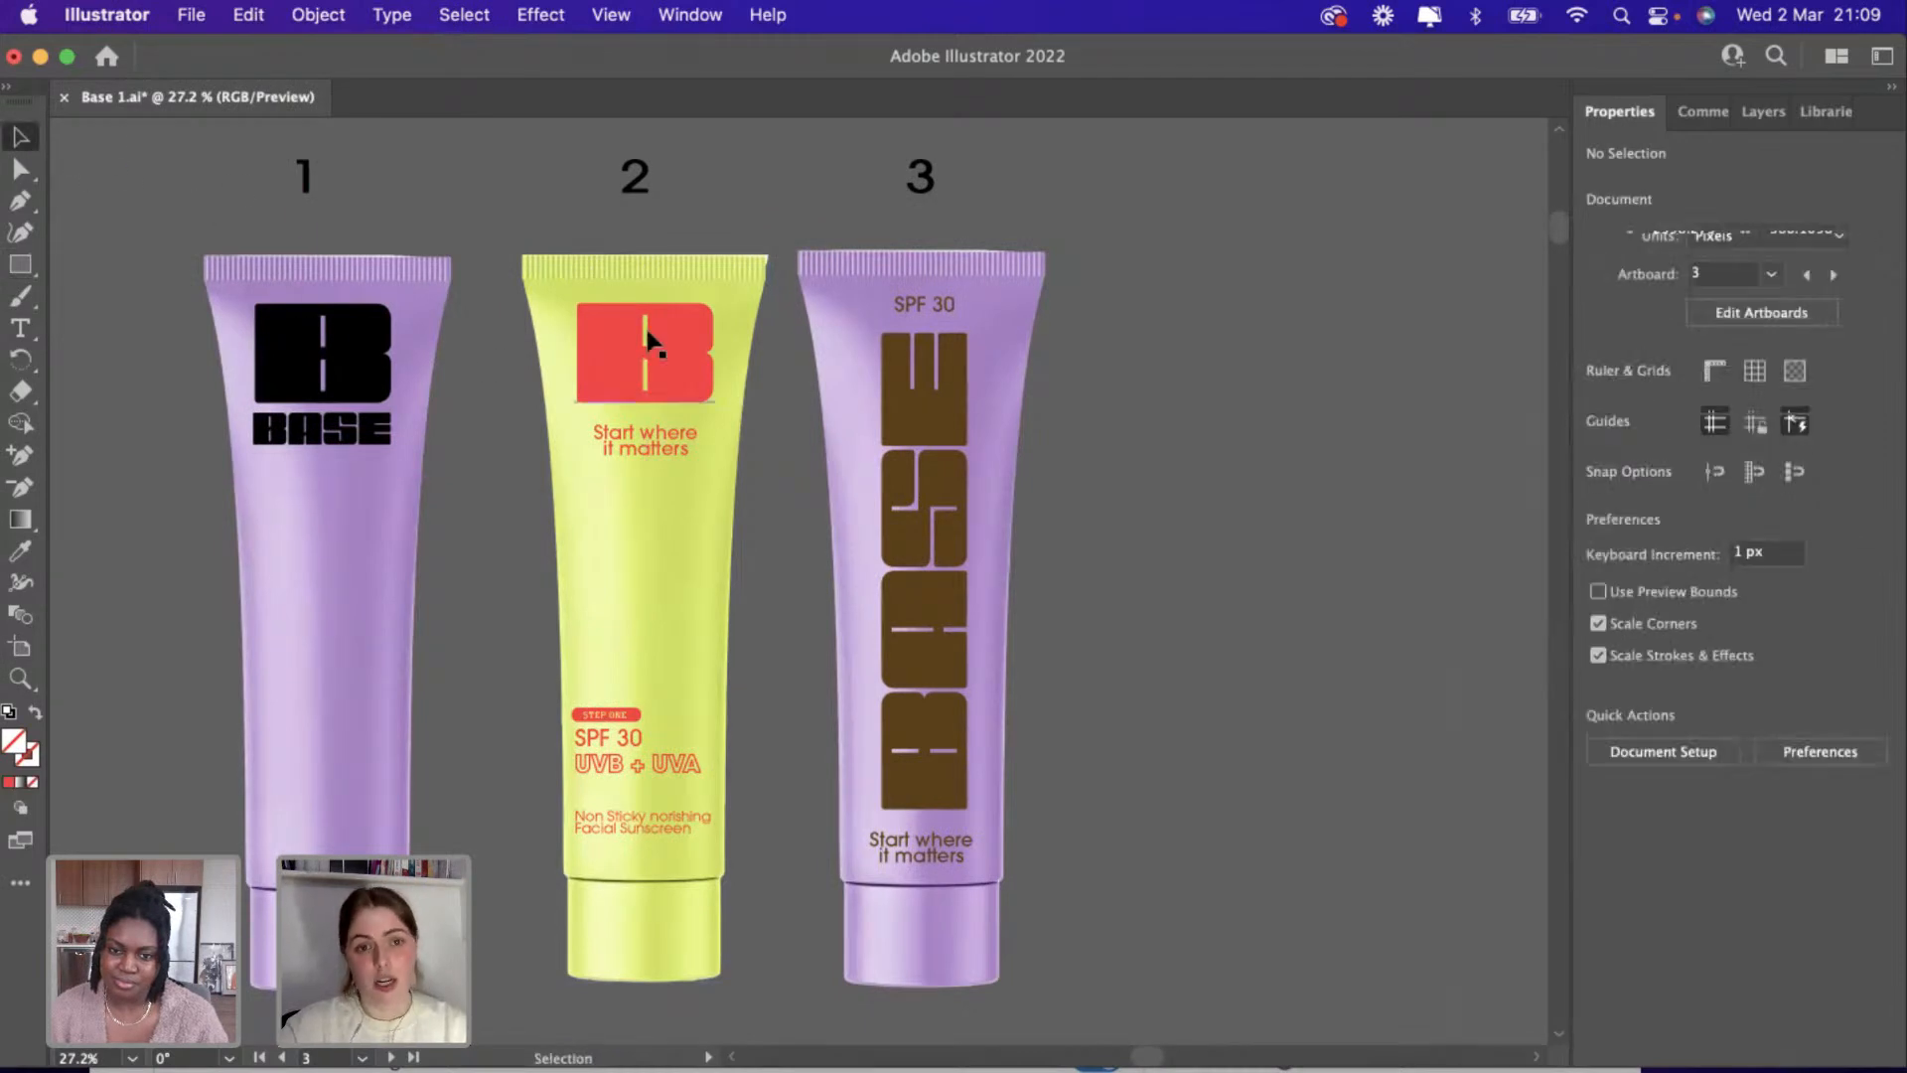
left_click(548, 266)
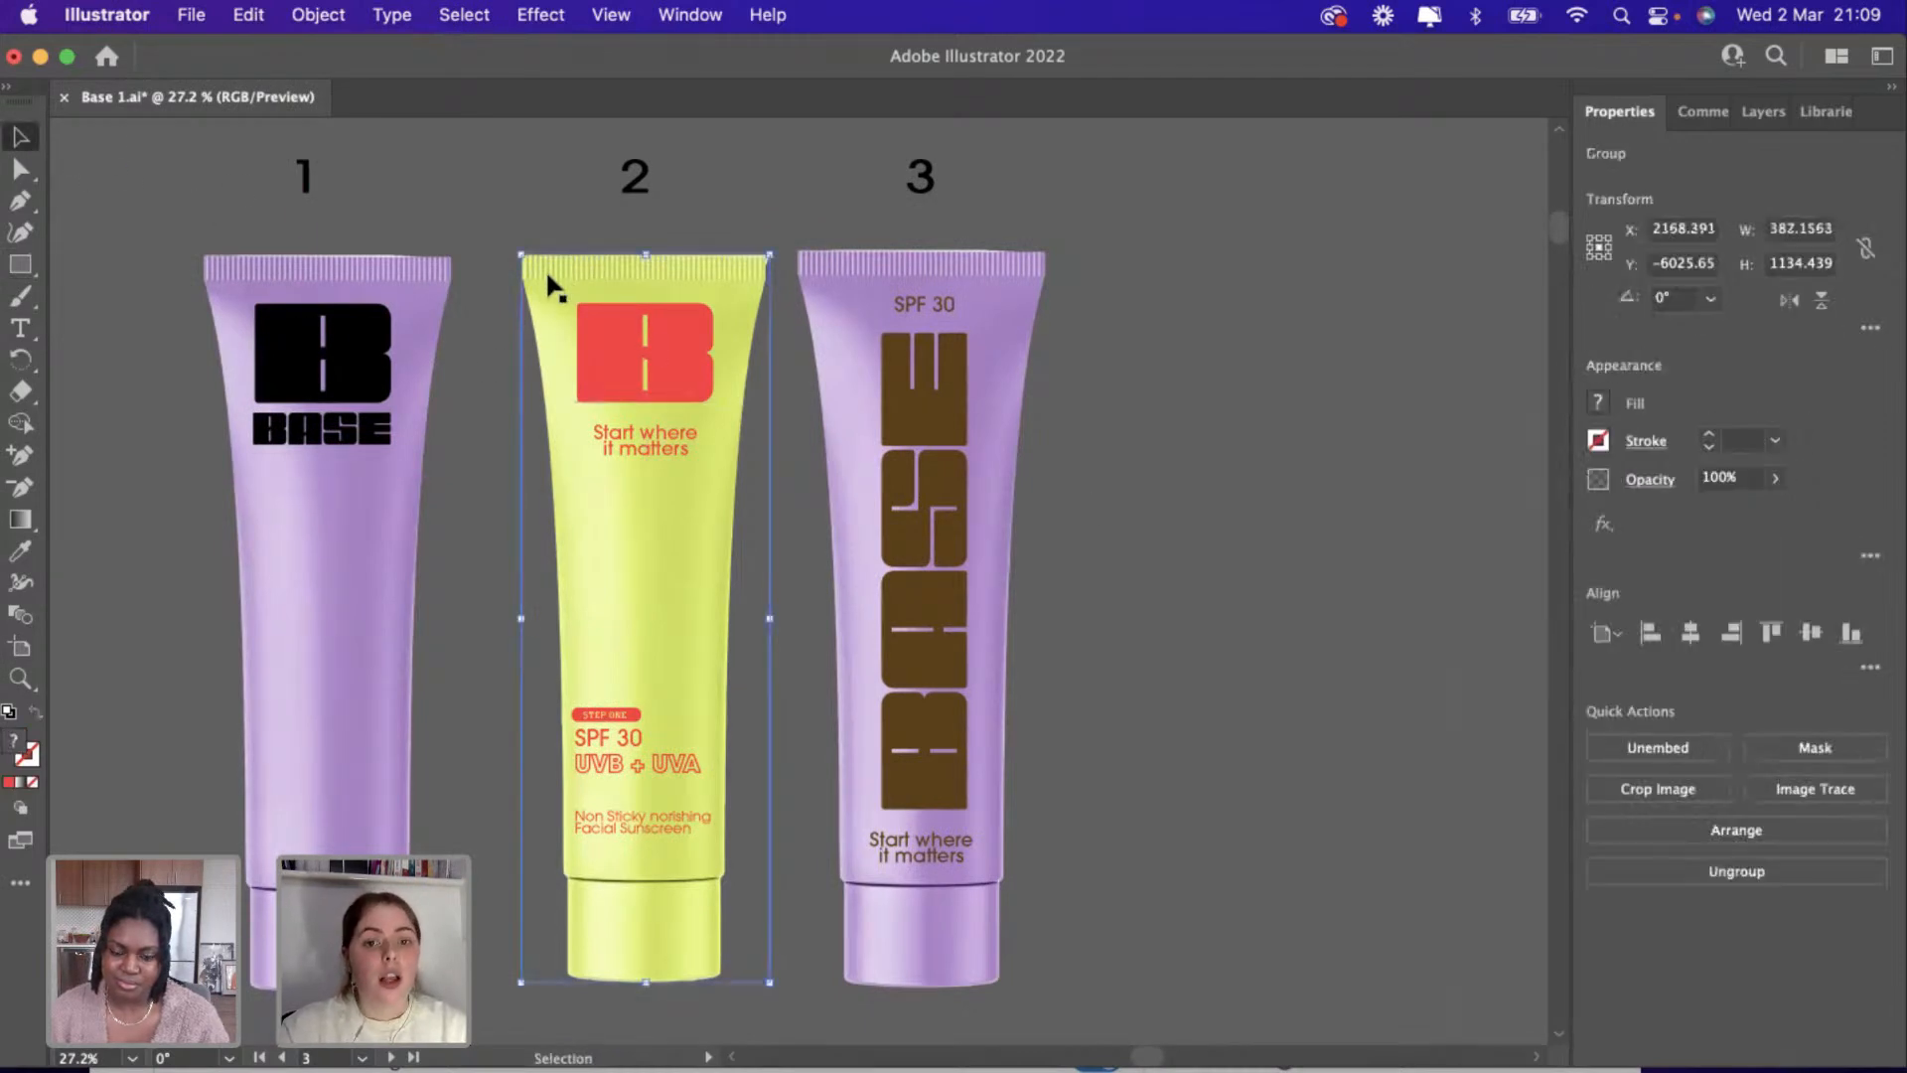
left_click(1204, 485)
Duplicate the yellow tube mockup with all its artwork into the empty space beside tube 3.
scroll(1203, 487, "down", 2)
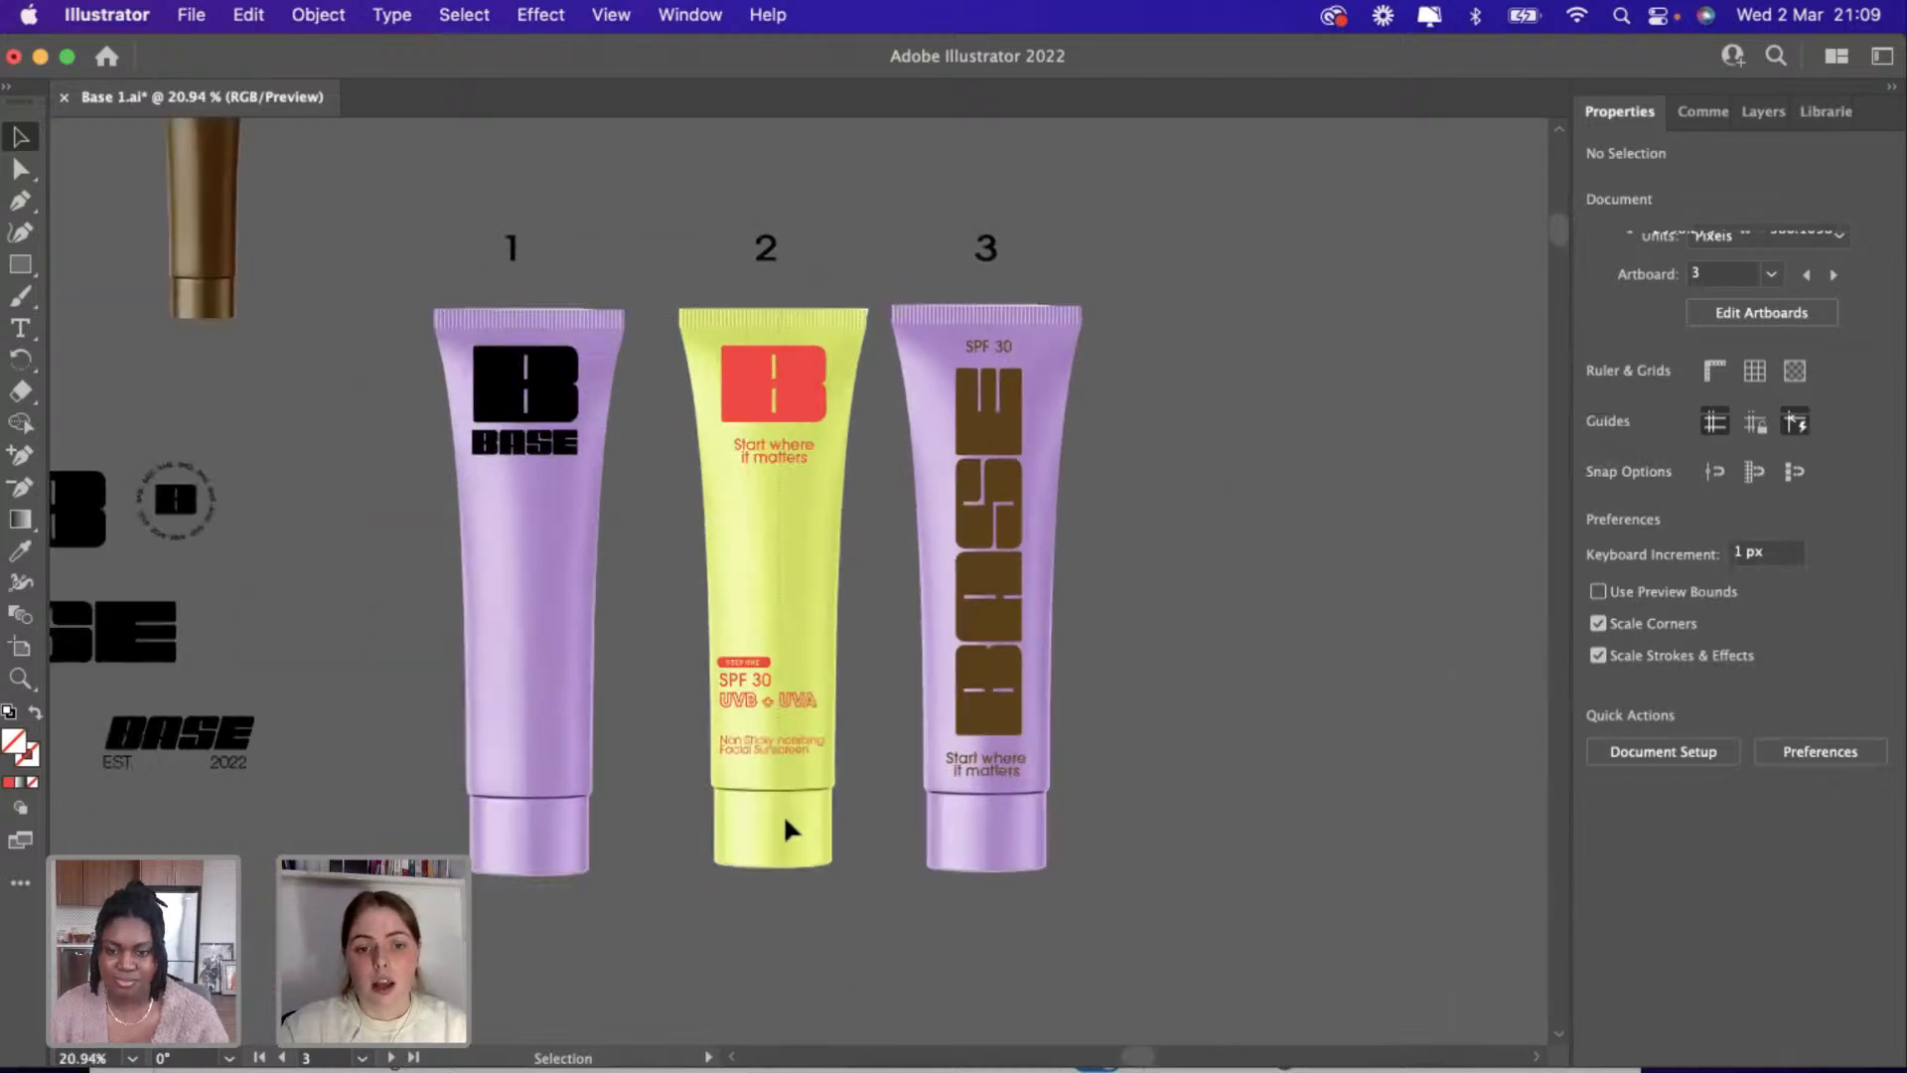
left_click_drag(792, 885, 1280, 630)
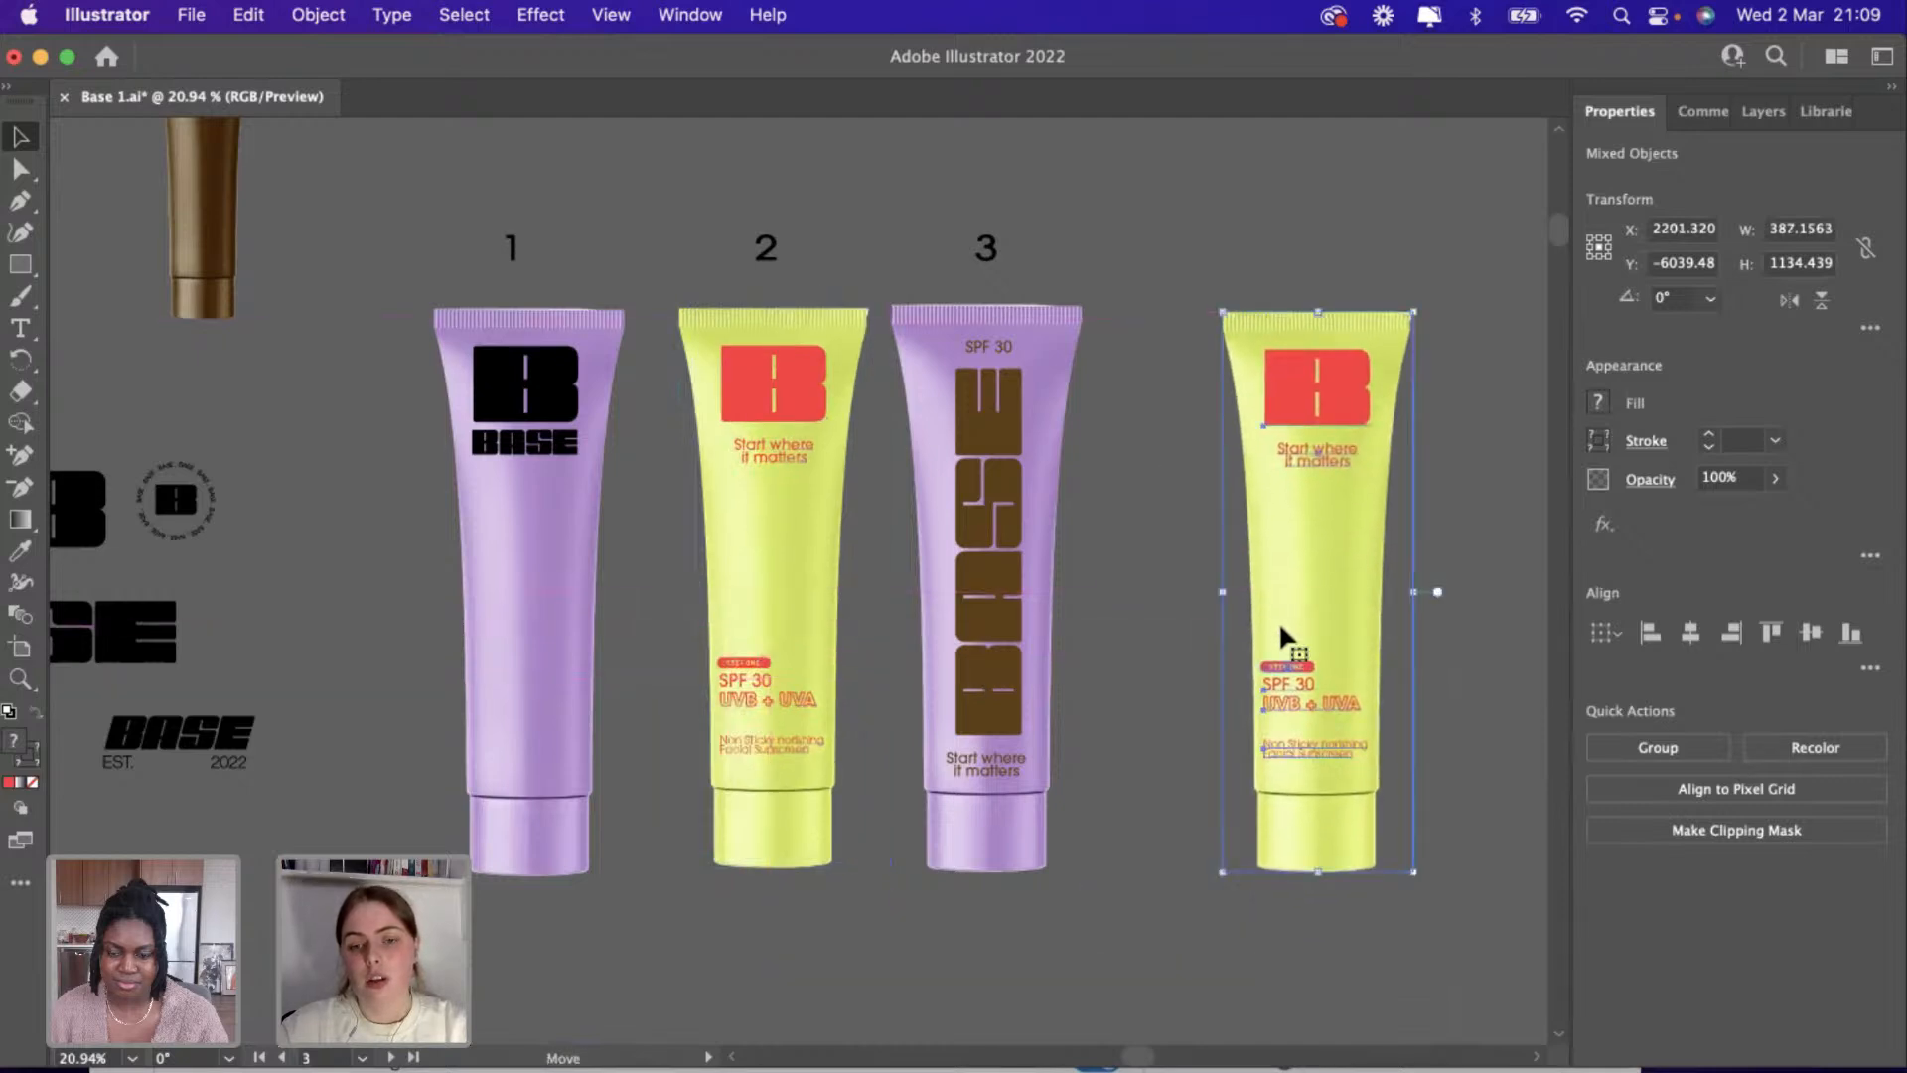
left_click(1133, 675)
scroll(1132, 676, "right", 1)
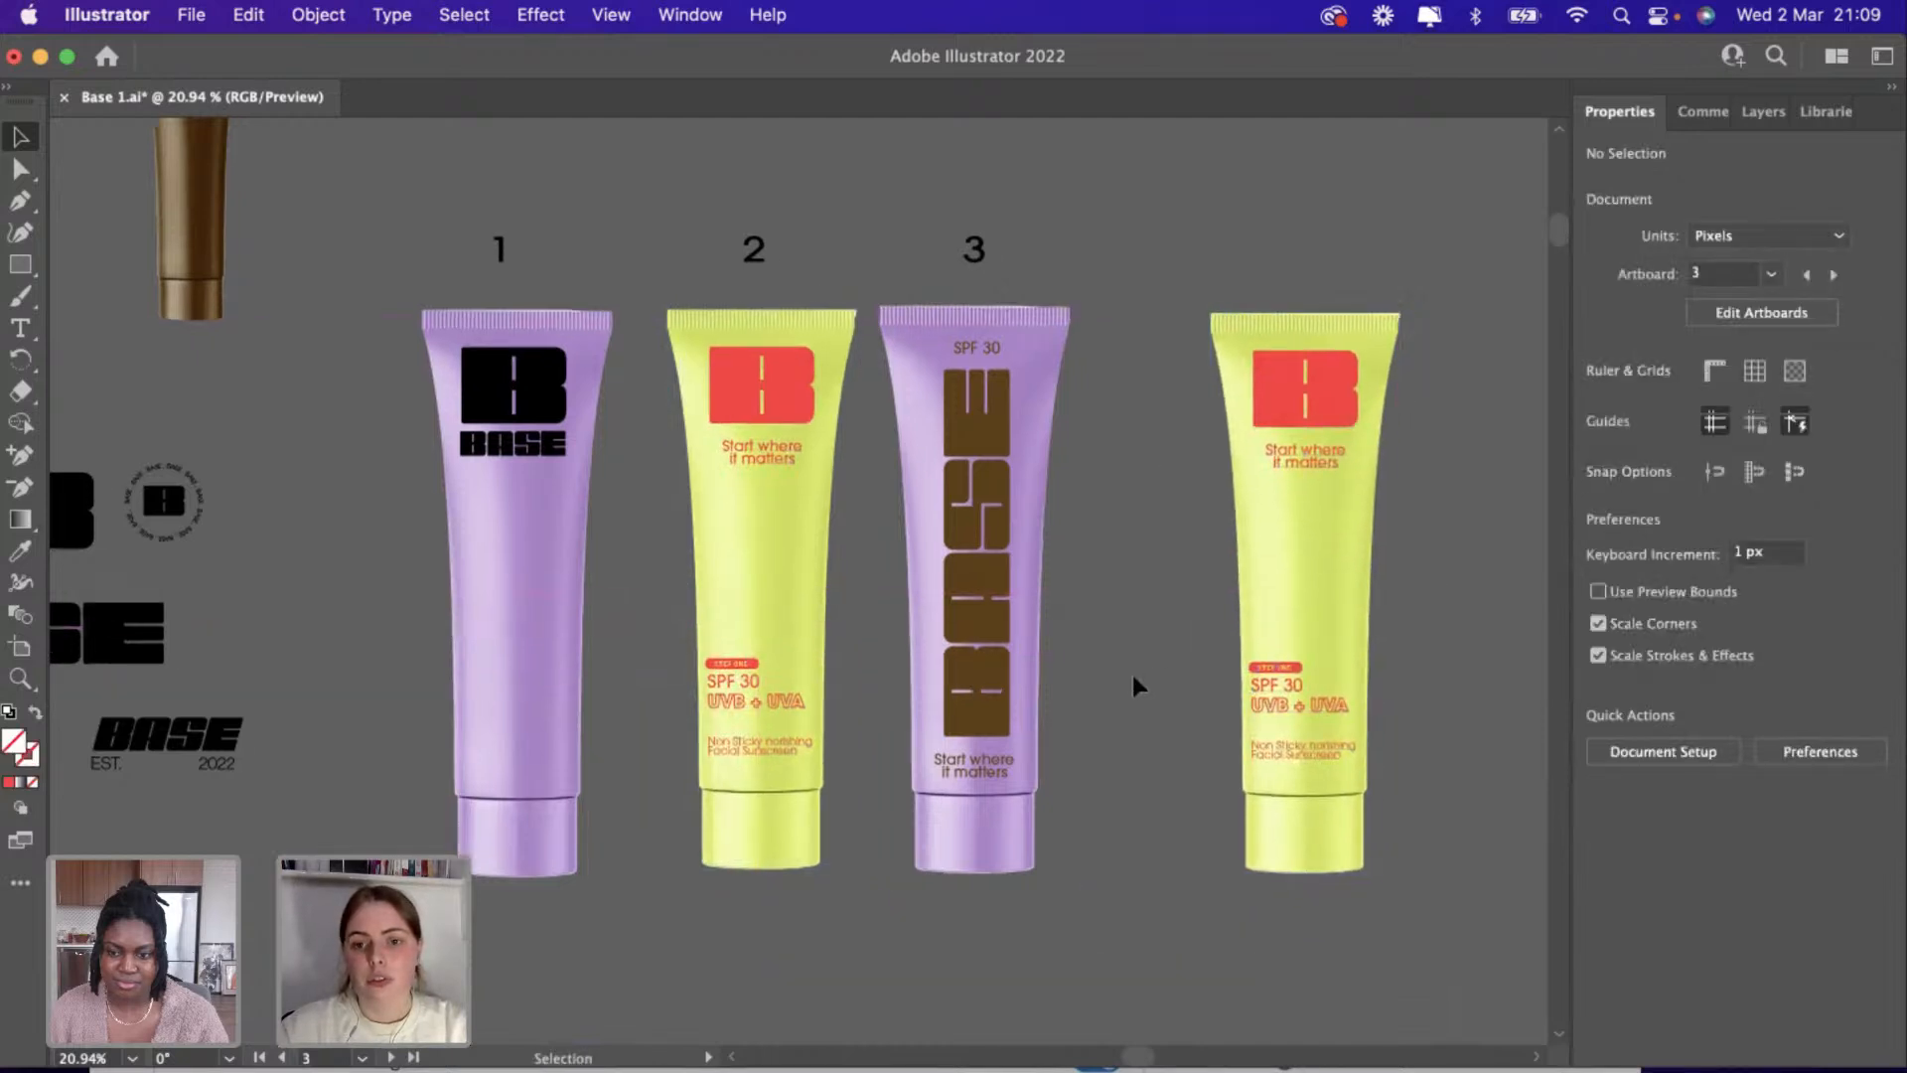
Paste another copy of the yellow tube design and align it beside the first copy.
scroll(1132, 676, "right", 8)
key("cmd+v")
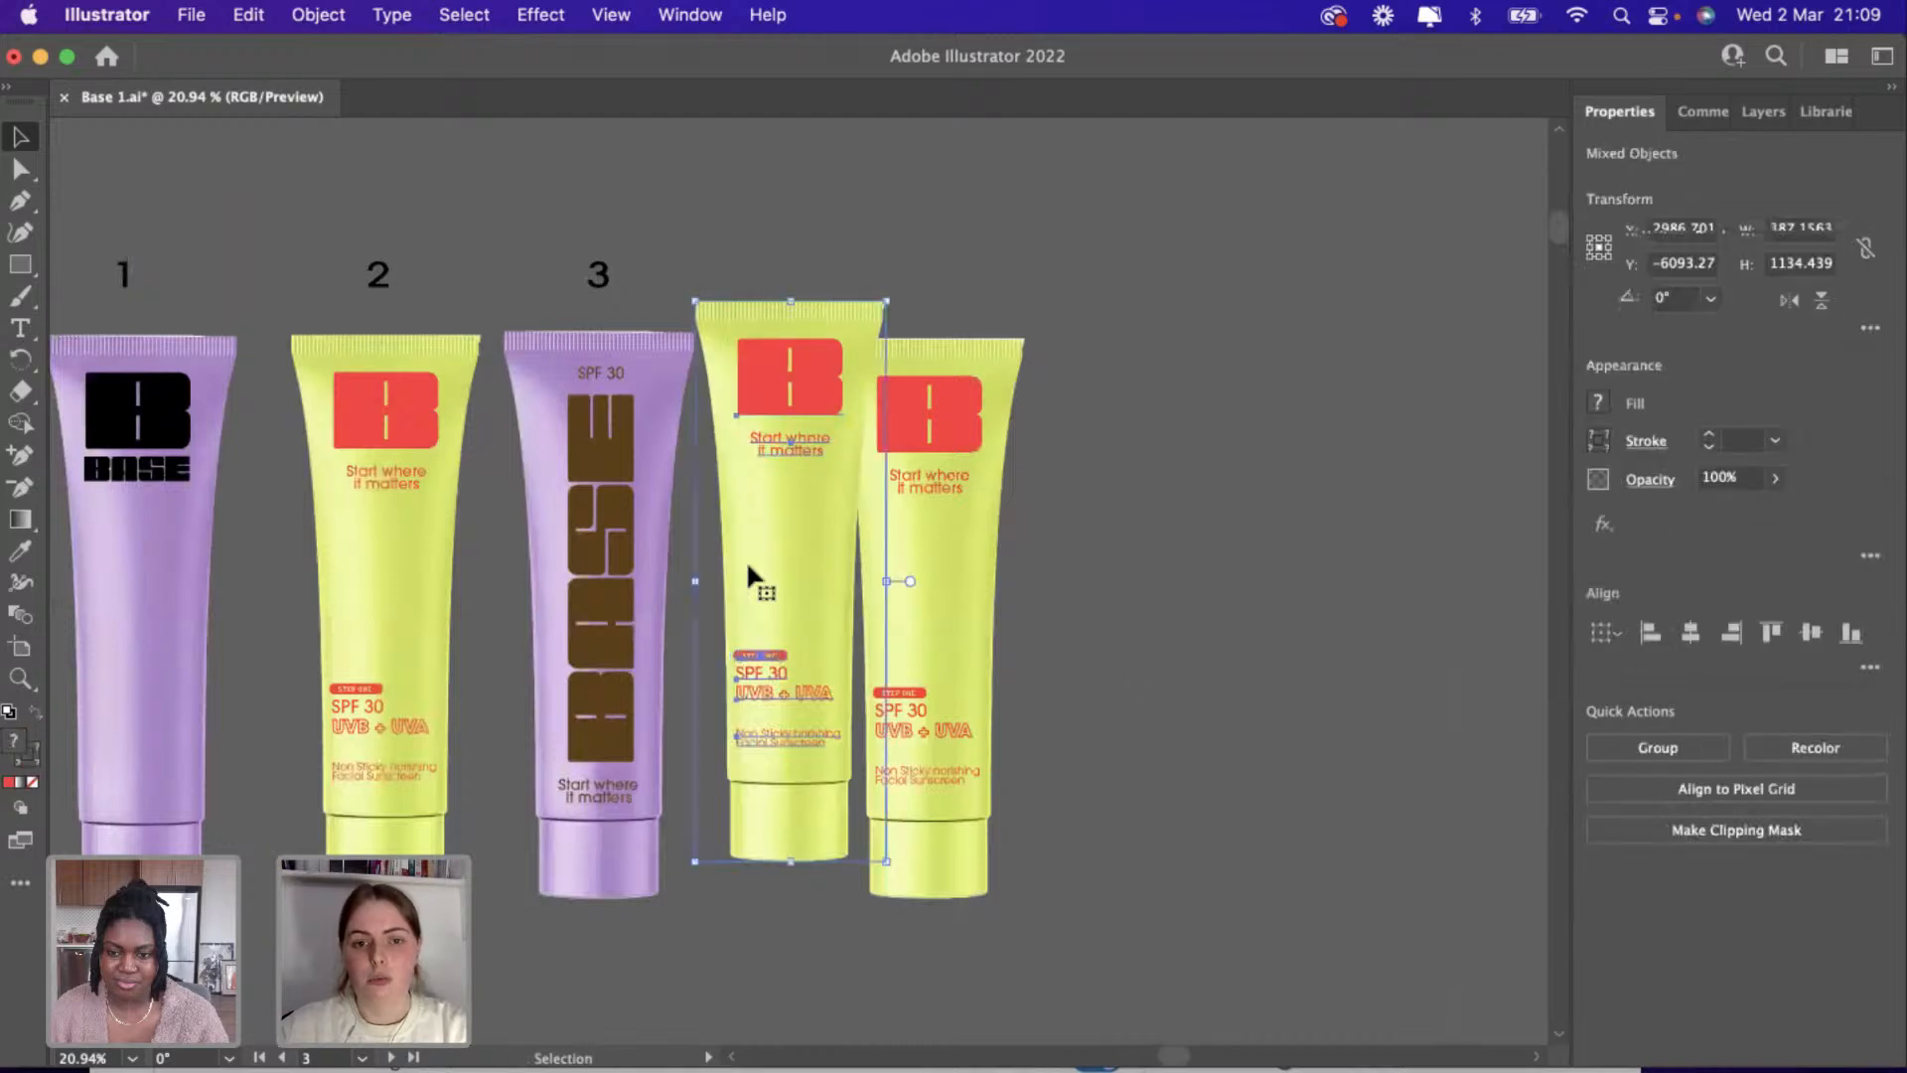
left_click_drag(1107, 637, 1107, 610)
left_click(1296, 605)
Try to recolor the second yellow tube copy with the red swatch from the BASE library.
left_click(1183, 575)
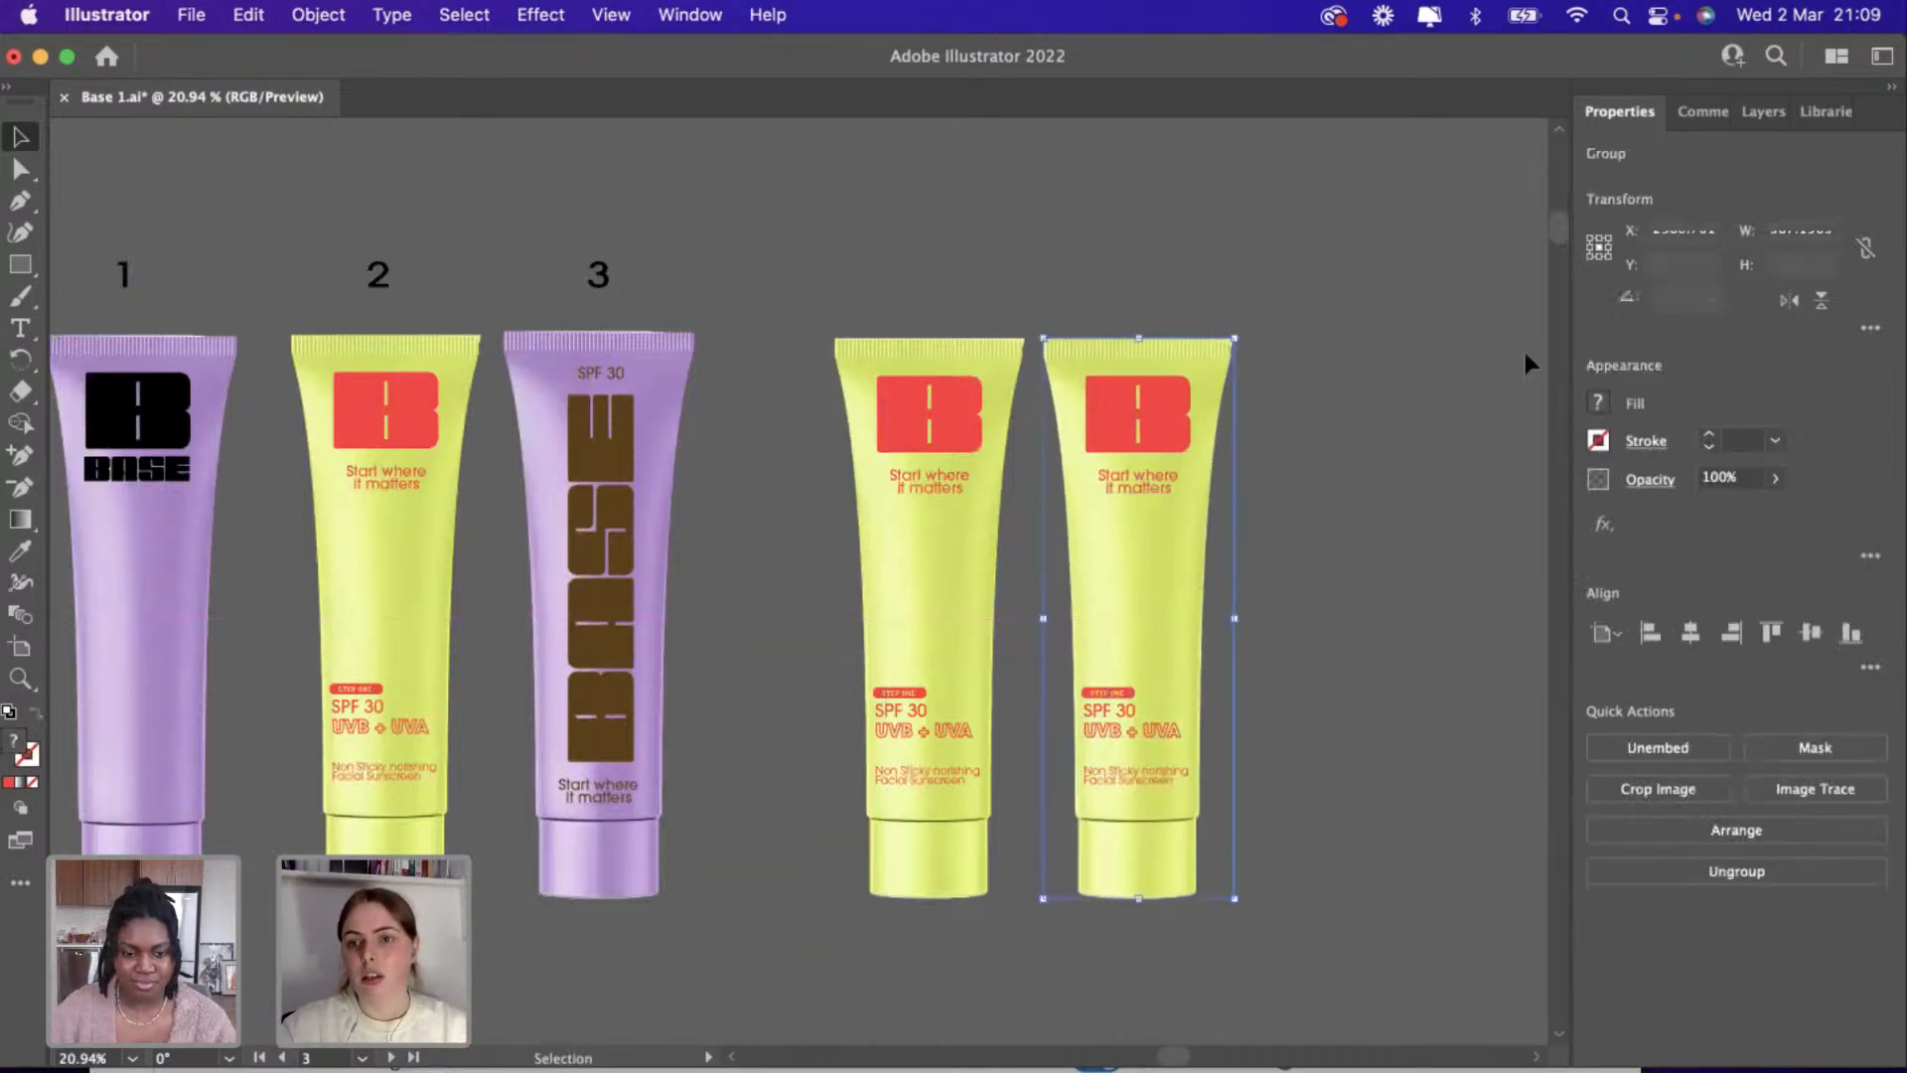
left_click(1828, 112)
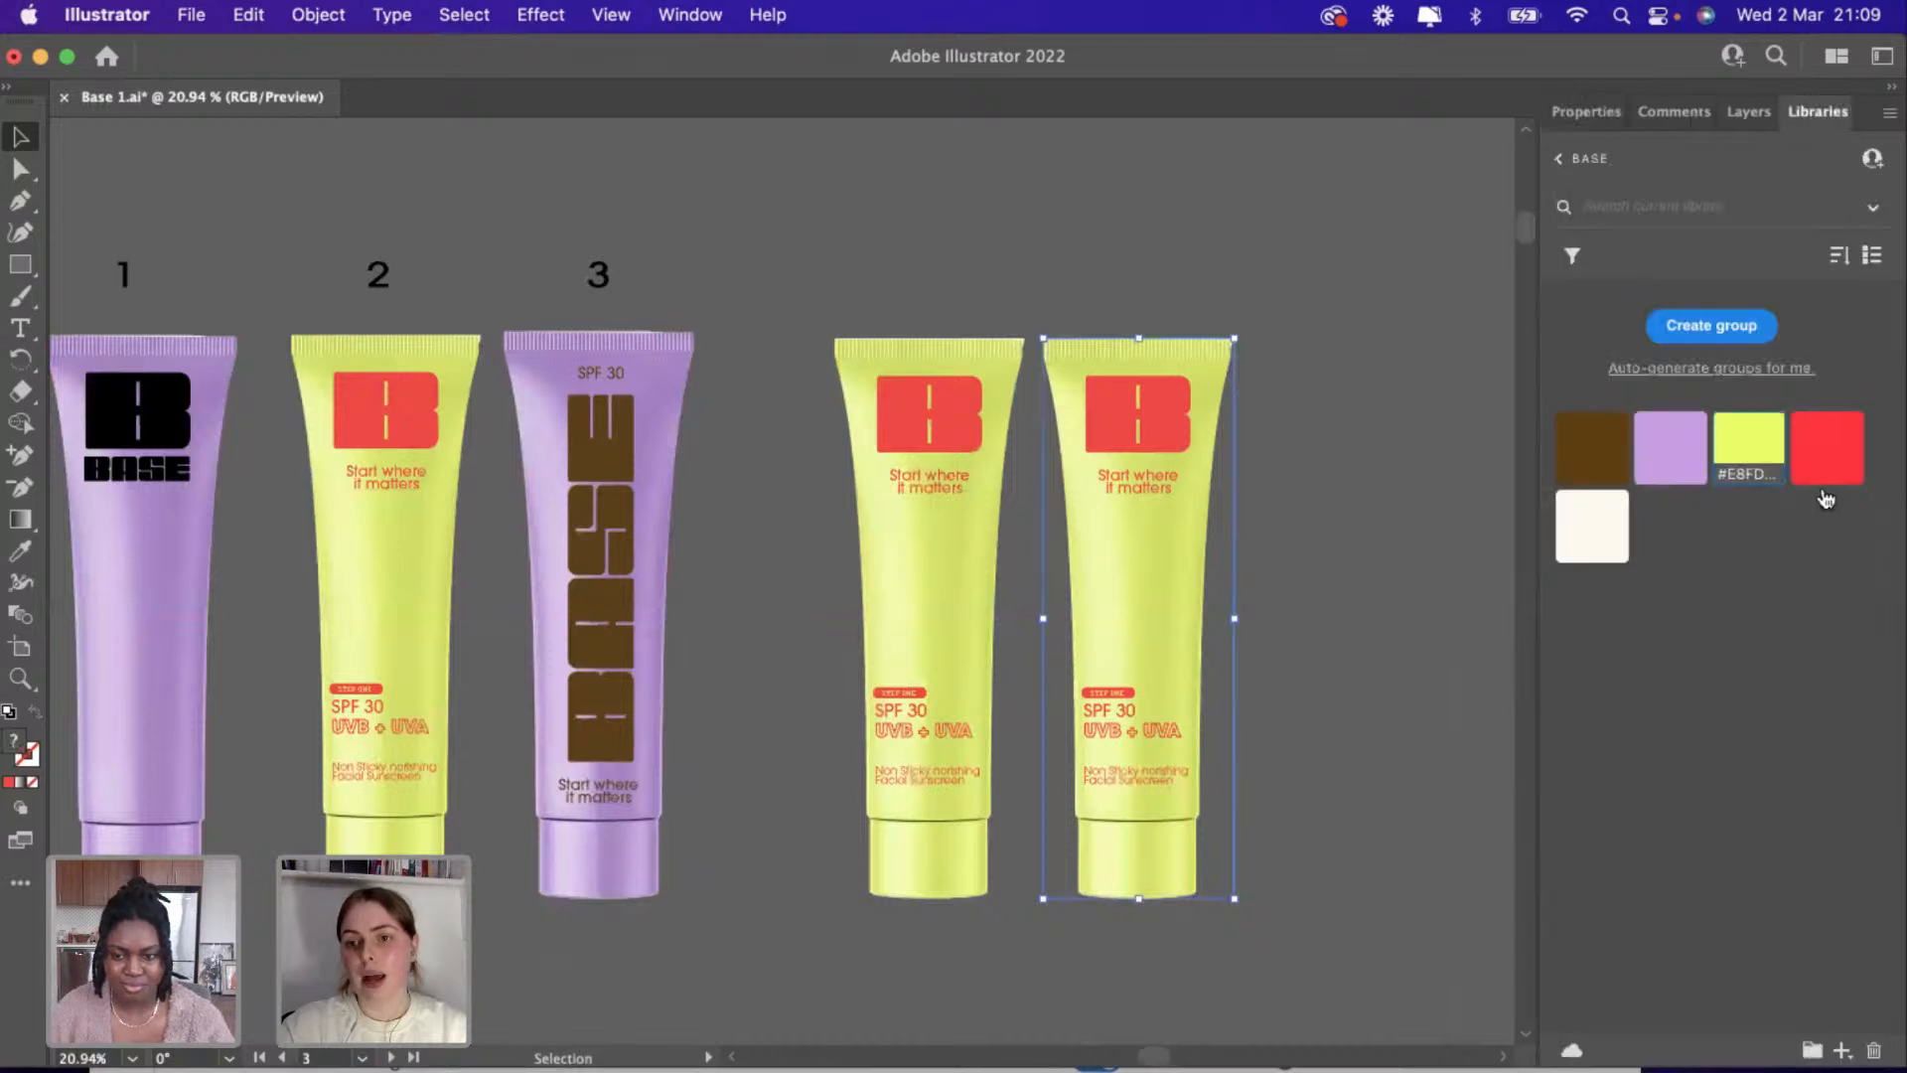
left_click(1830, 462)
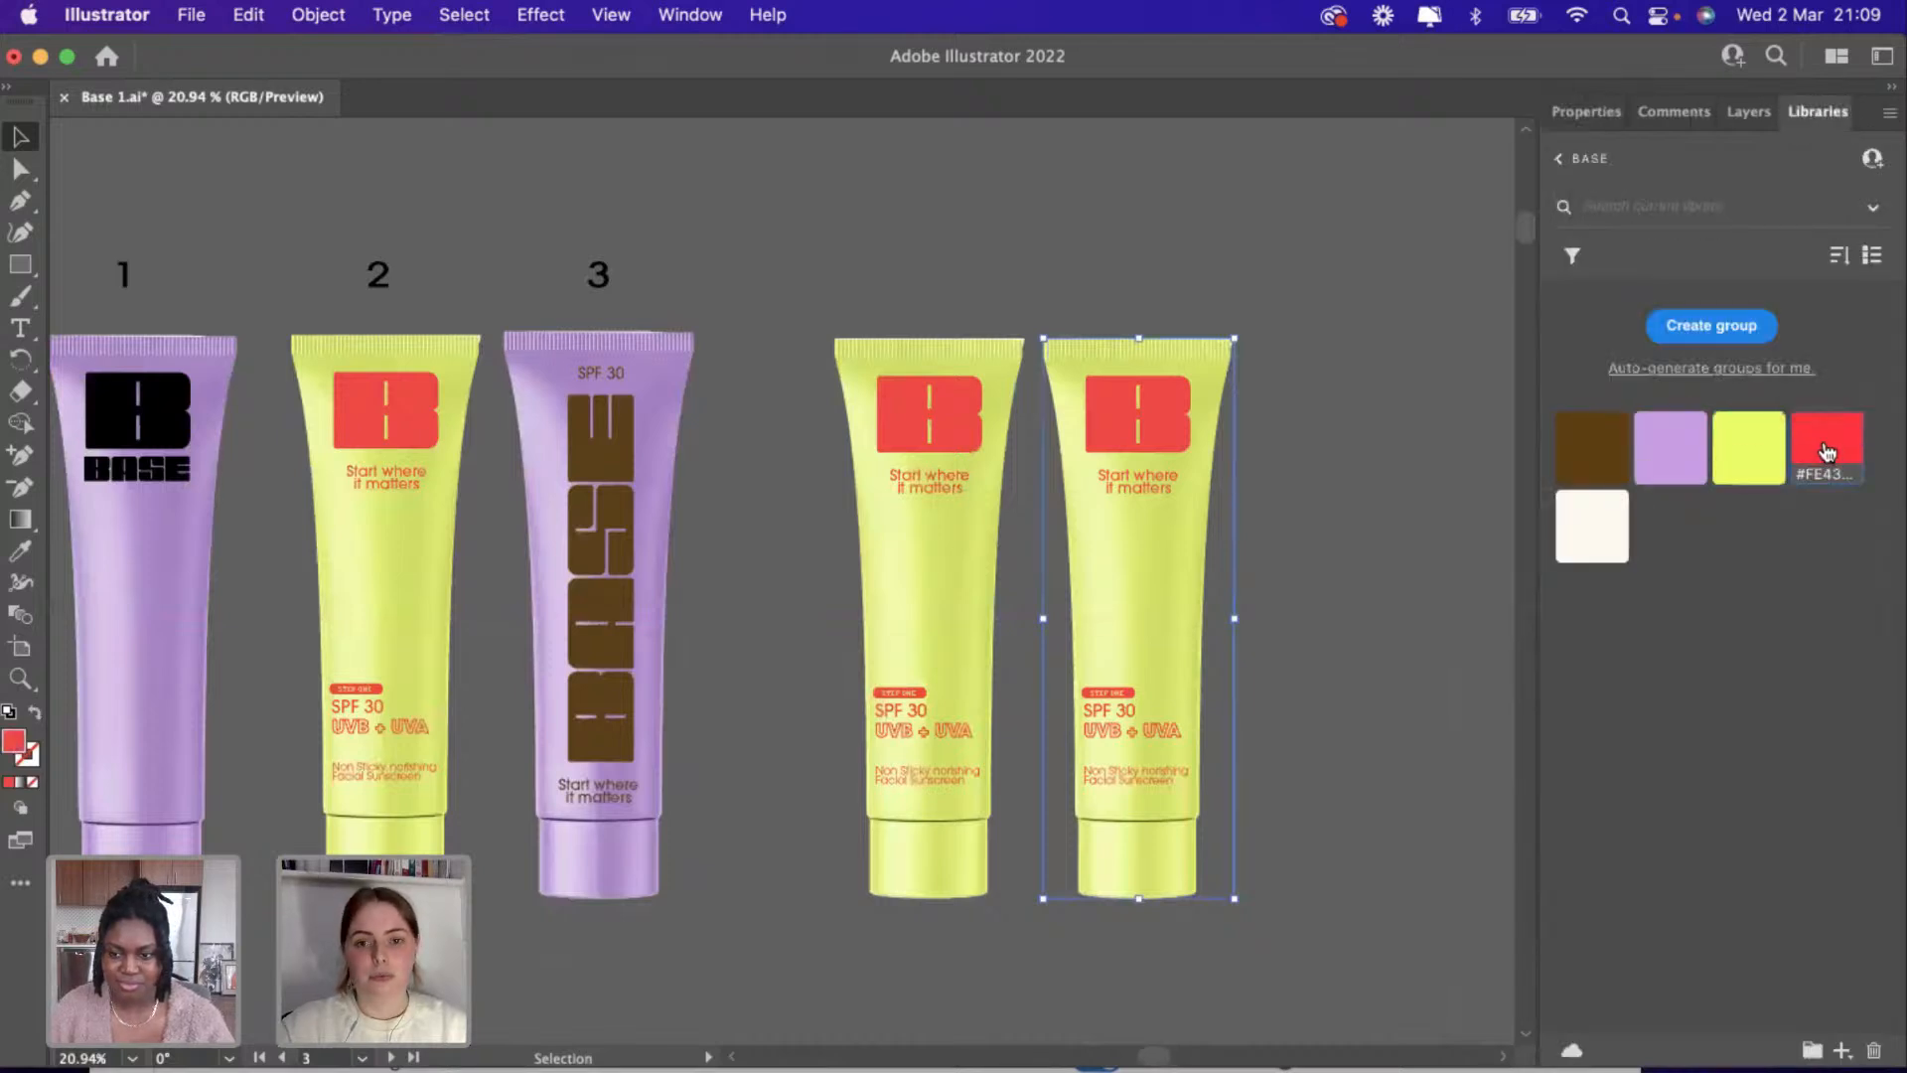
left_click(1261, 634)
Delete the second yellow tube copy along with its logo and text.
scroll(1261, 633, "down", 3)
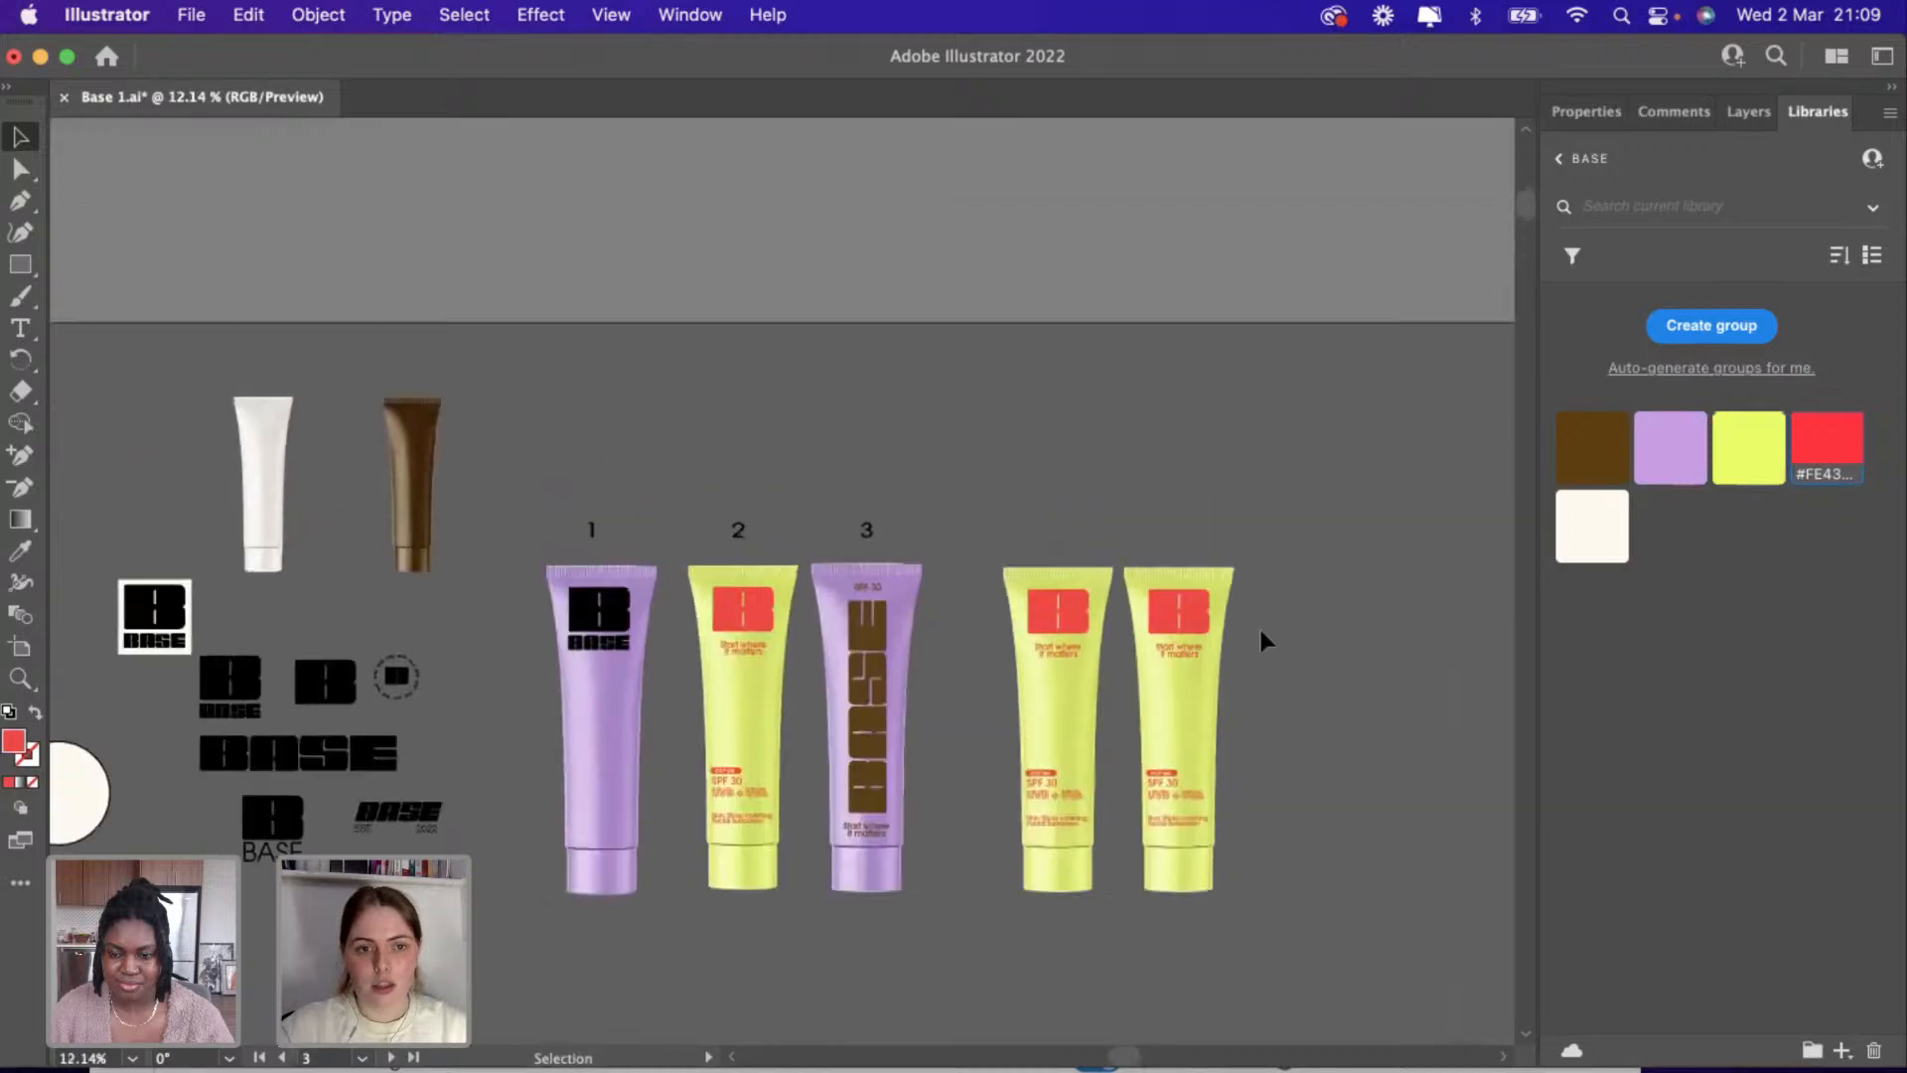
scroll(1260, 636, "up", 3)
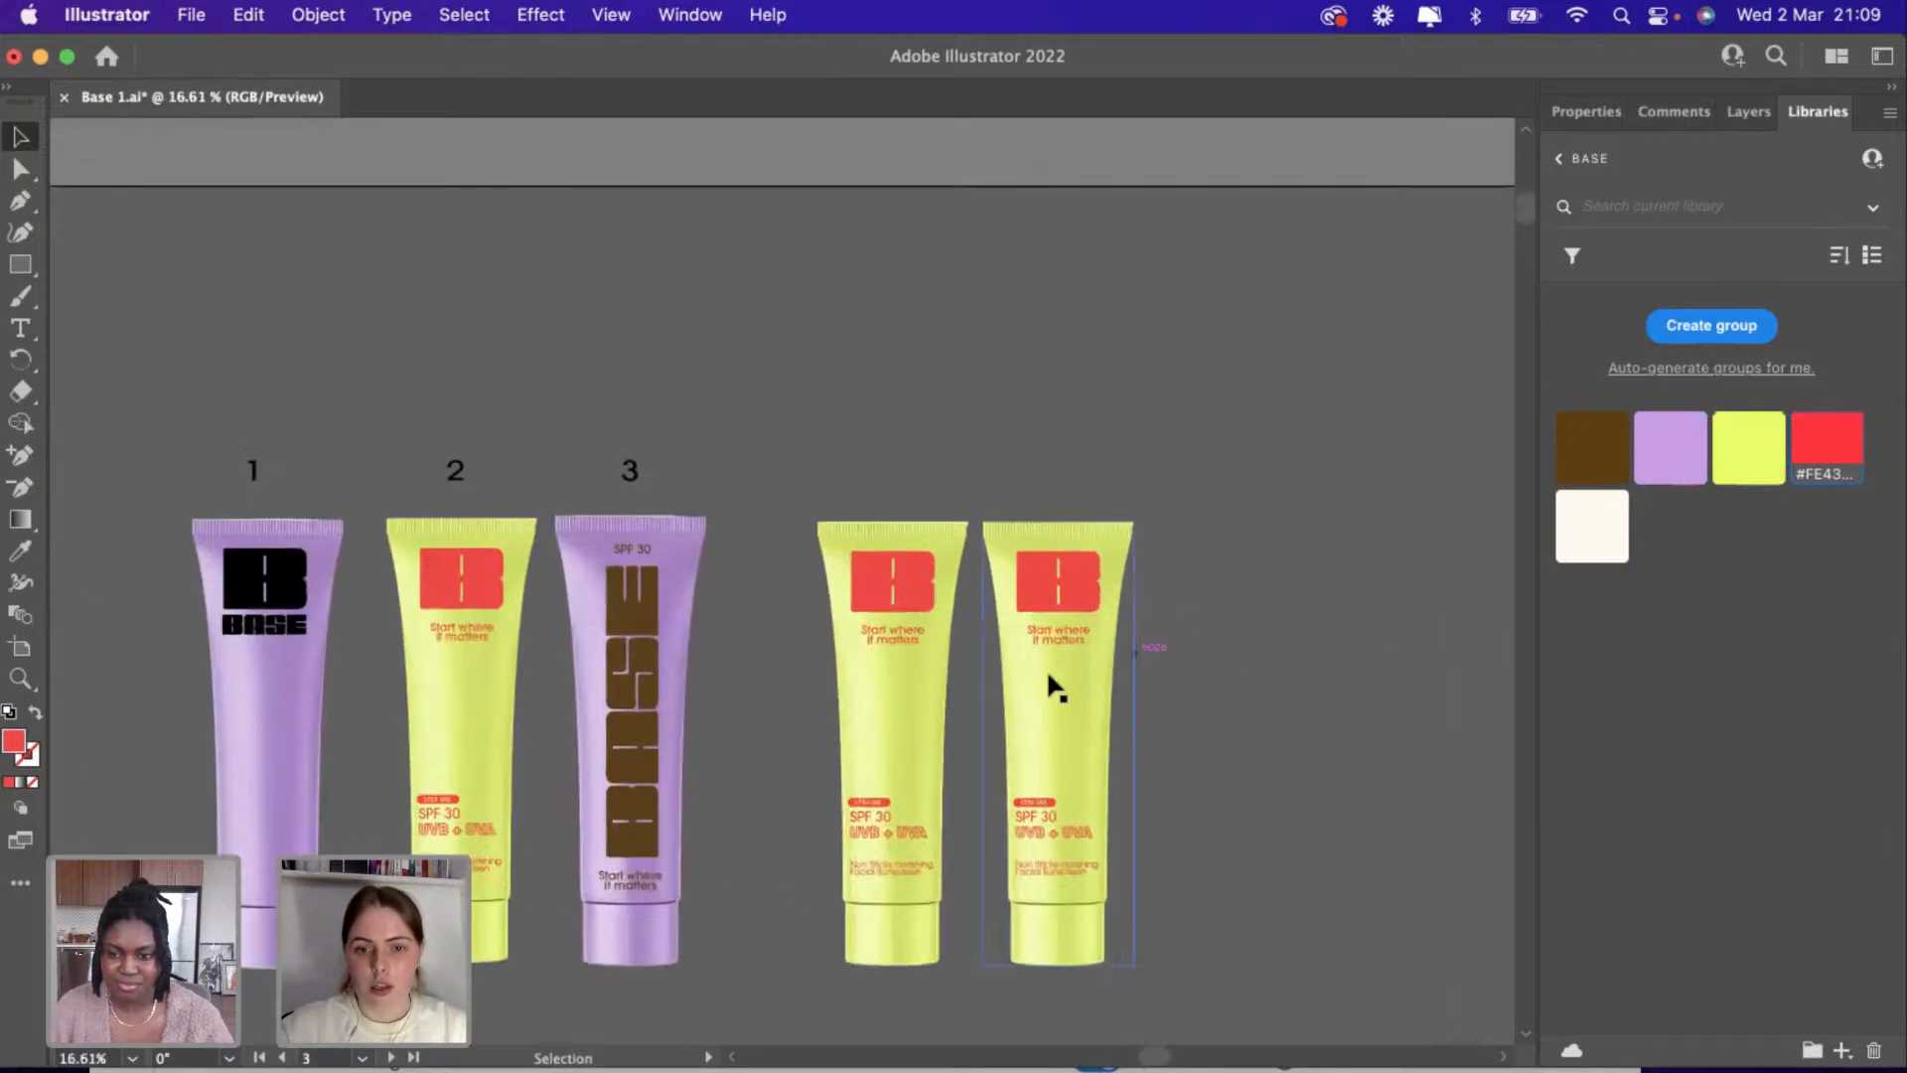
scroll(1041, 683, "up", 2)
key("Delete")
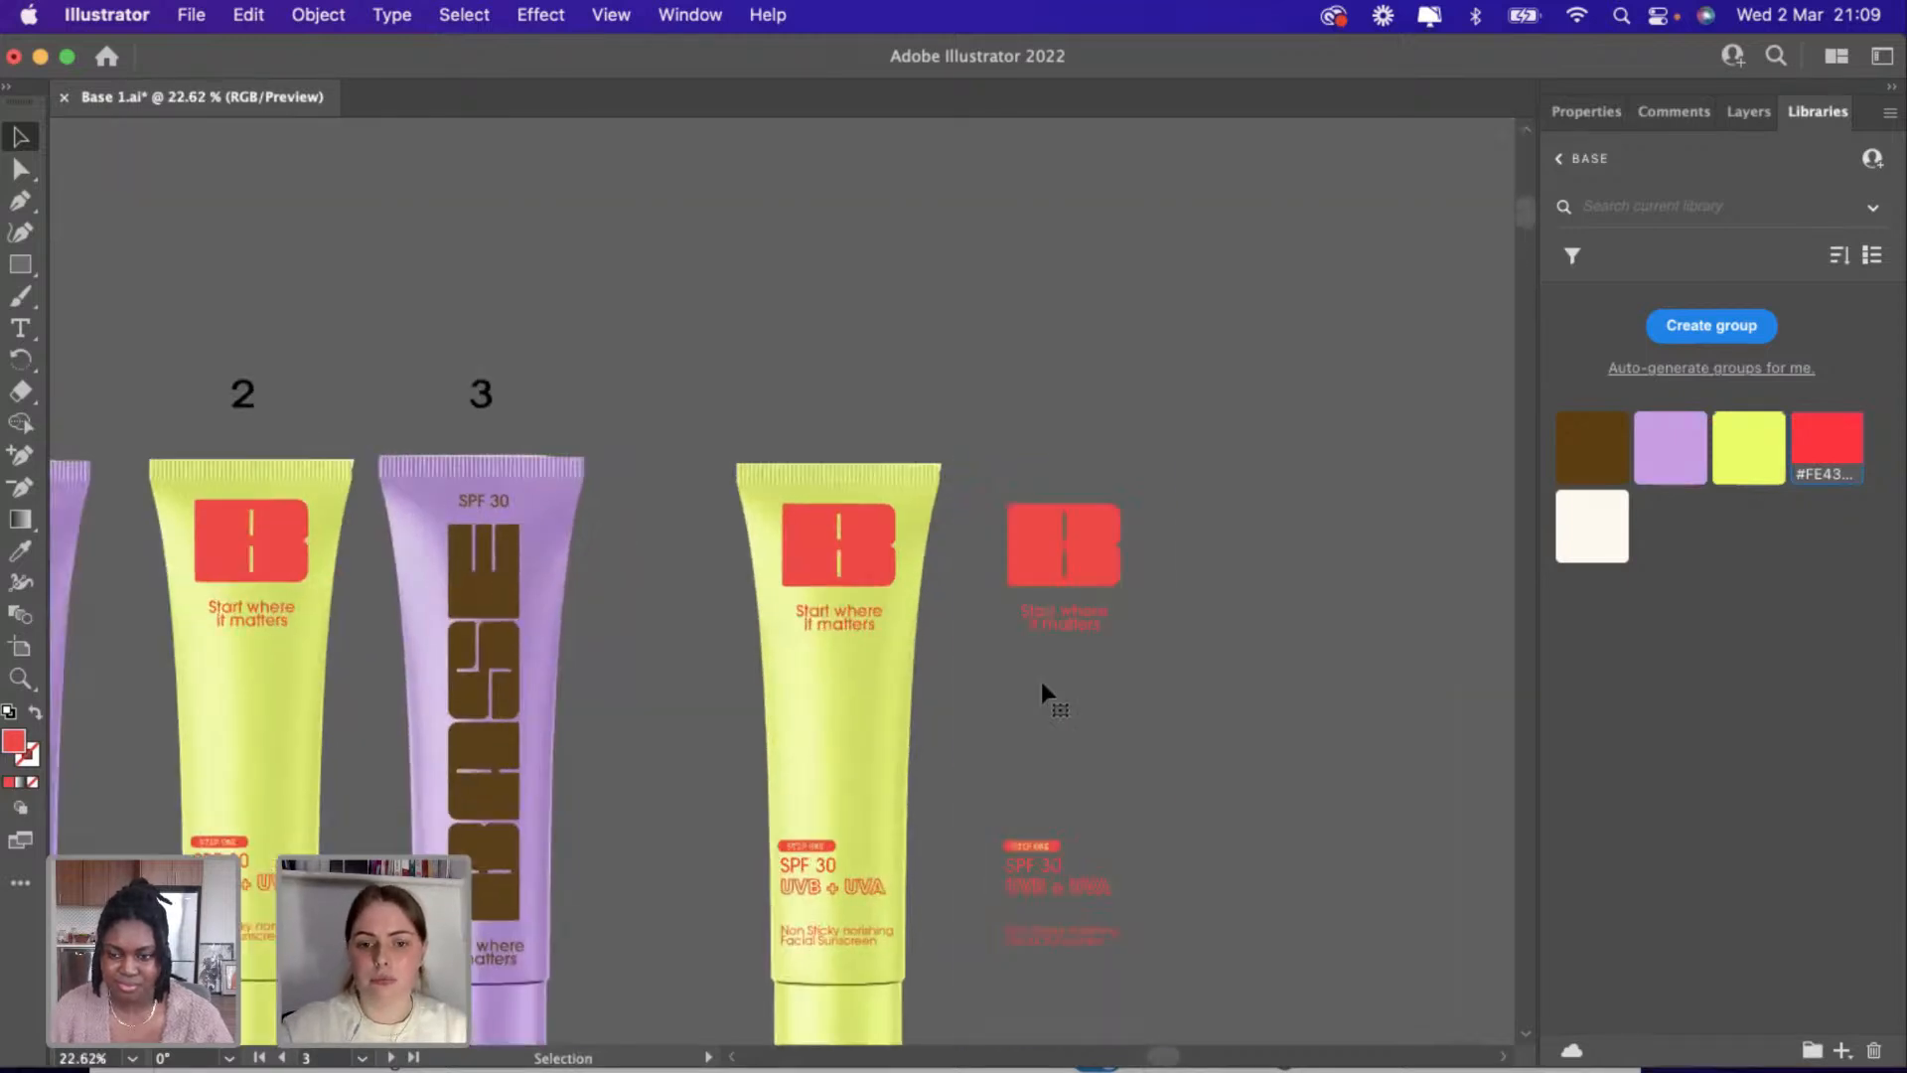
scroll(795, 597, "down", 3)
left_click(1063, 545)
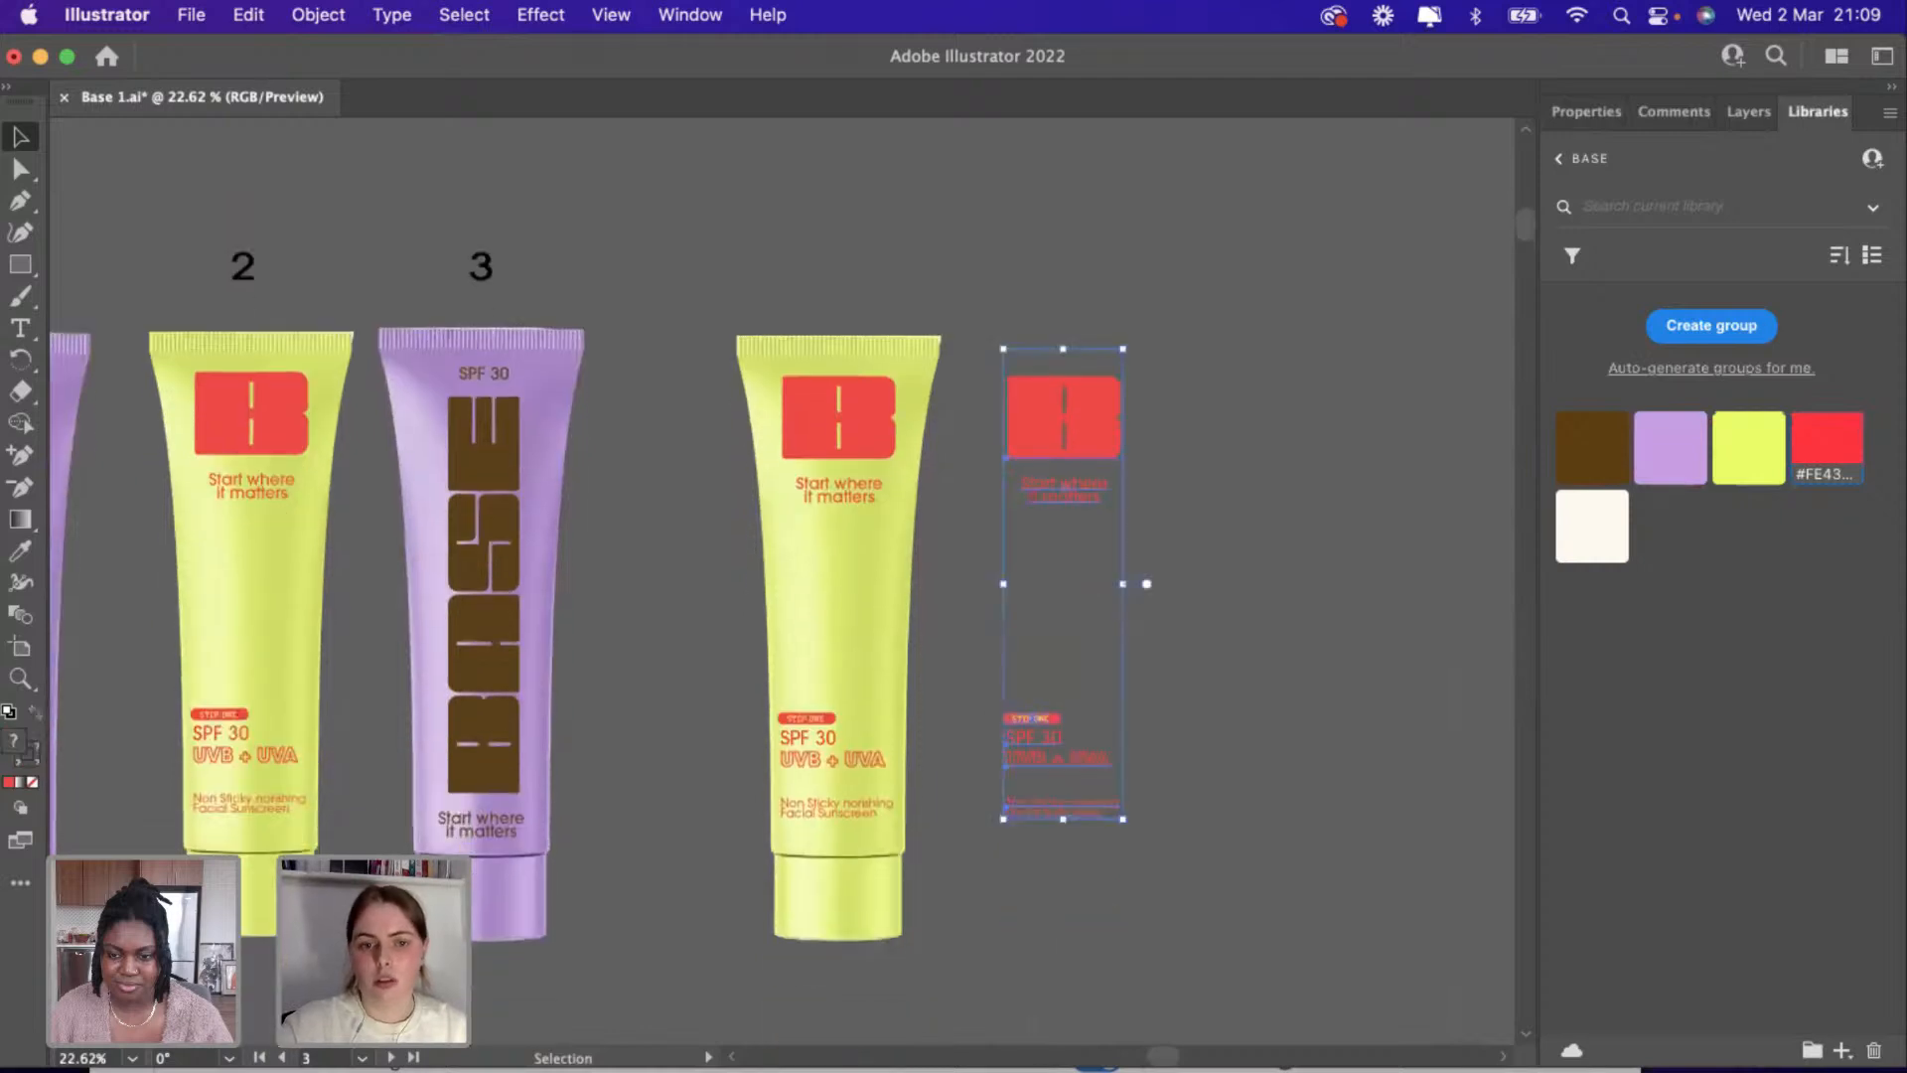
key("Delete")
Copy the blank purple tube from mockup 3 and place it beside the duplicated yellow tube.
left_click(553, 384)
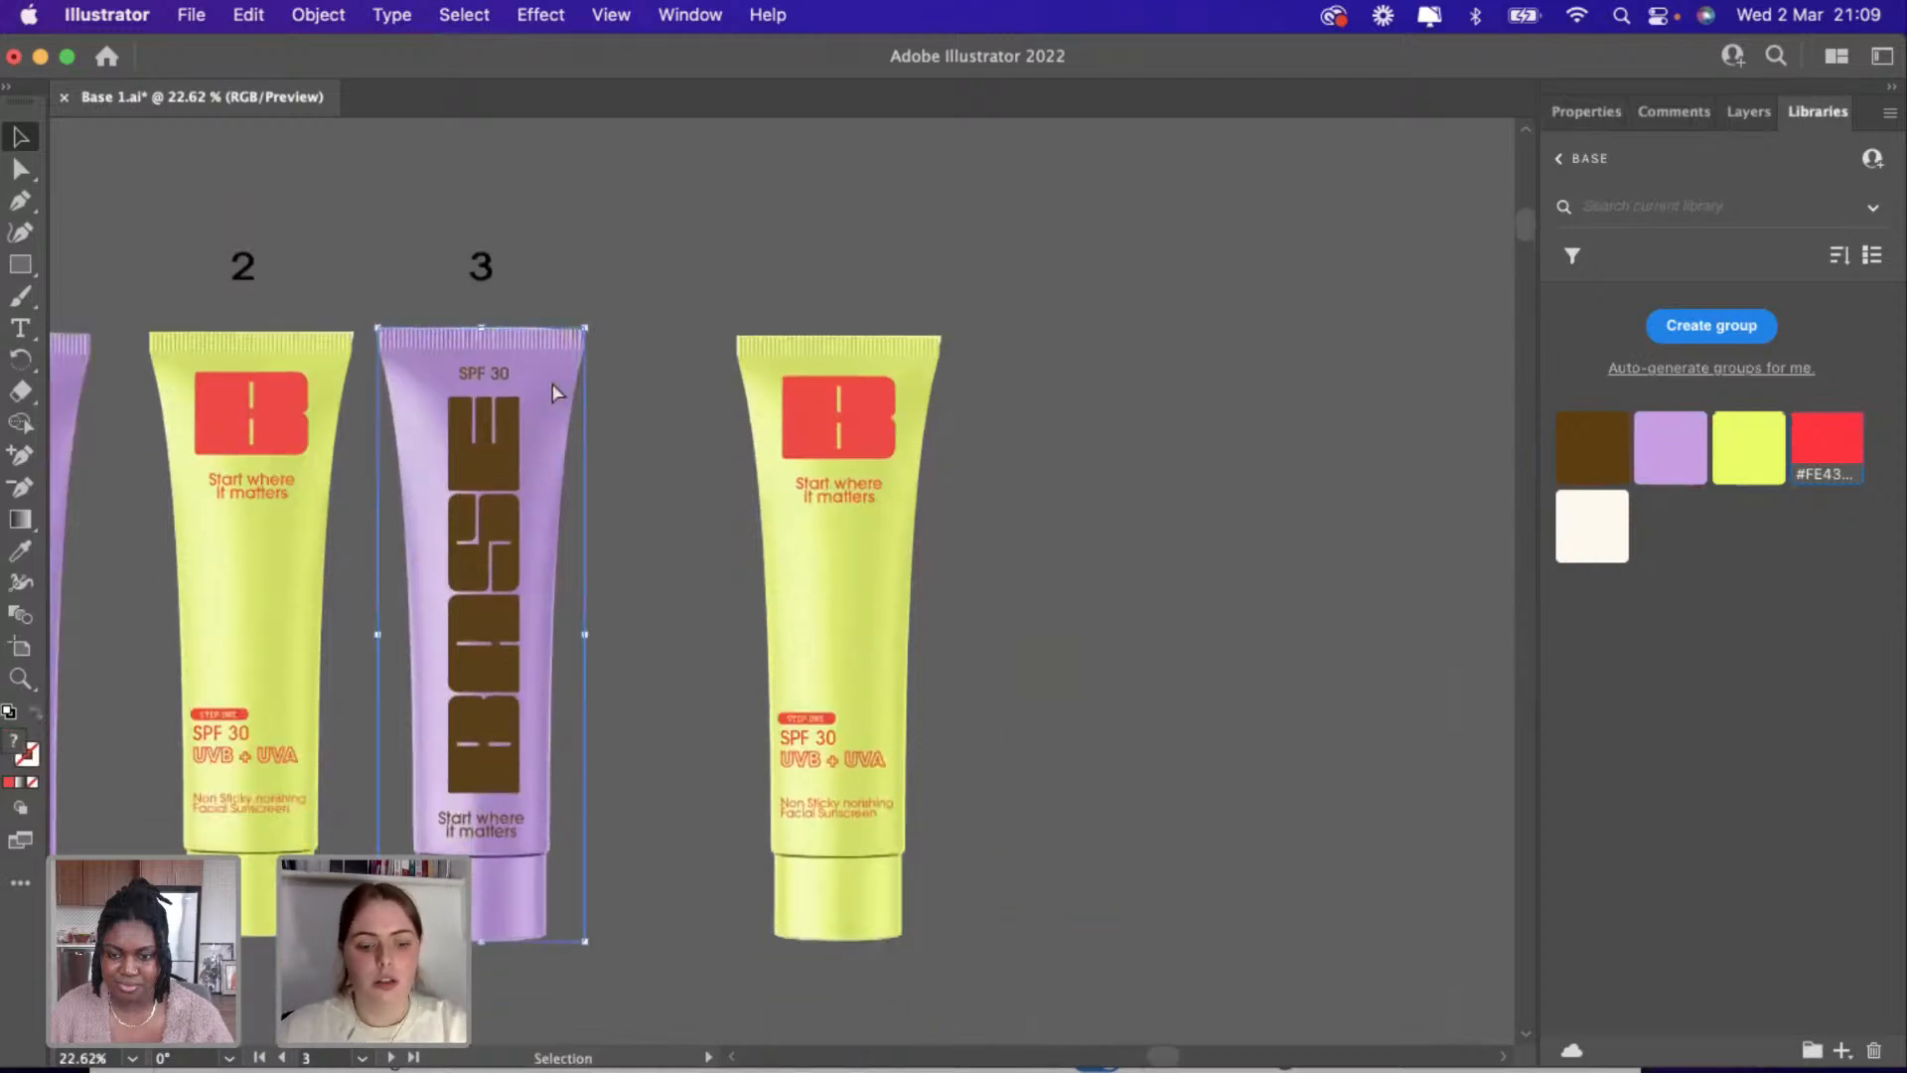
key("super+c")
key("super+v")
left_click_drag(725, 517, 1001, 581)
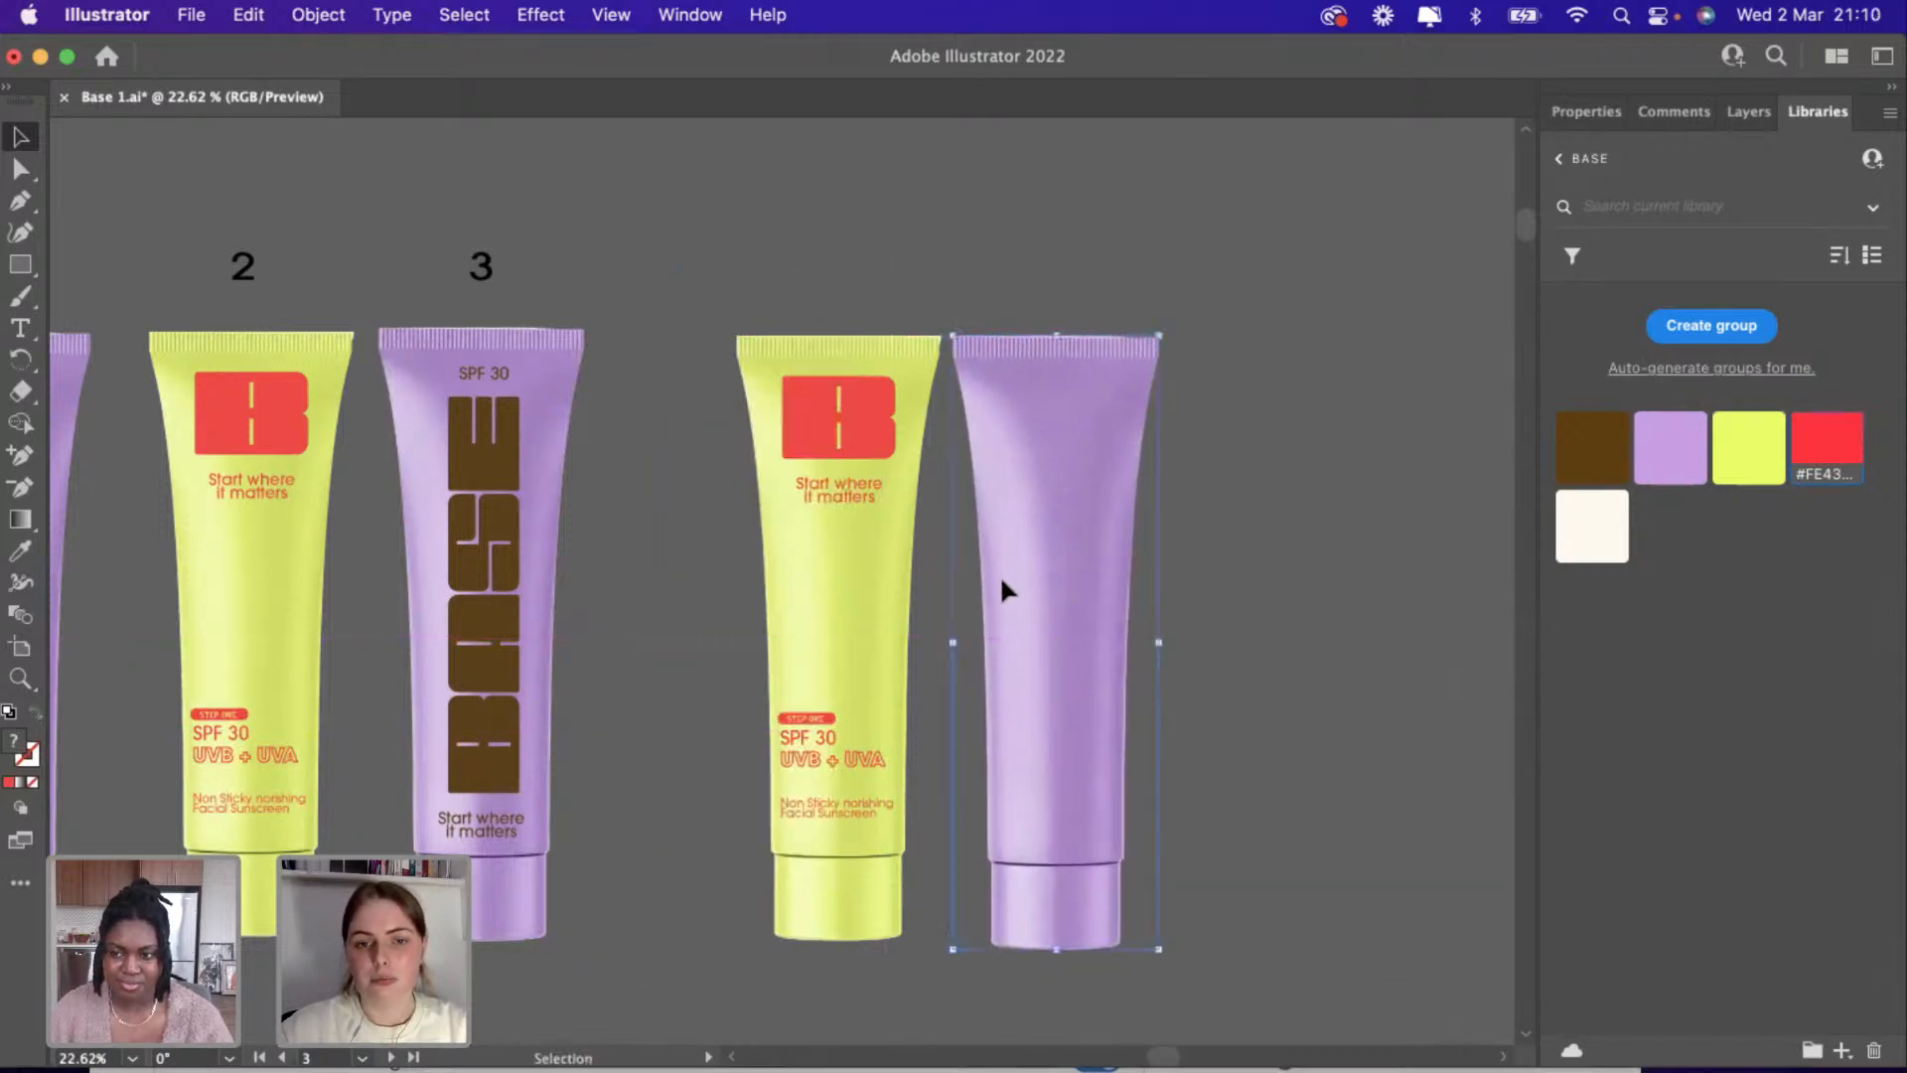
Copy the B logo, tagline, STEP ONE badge and all product text from the duplicated yellow tube onto the blank purple tube.
left_click(844, 422)
left_click(859, 487, "shift")
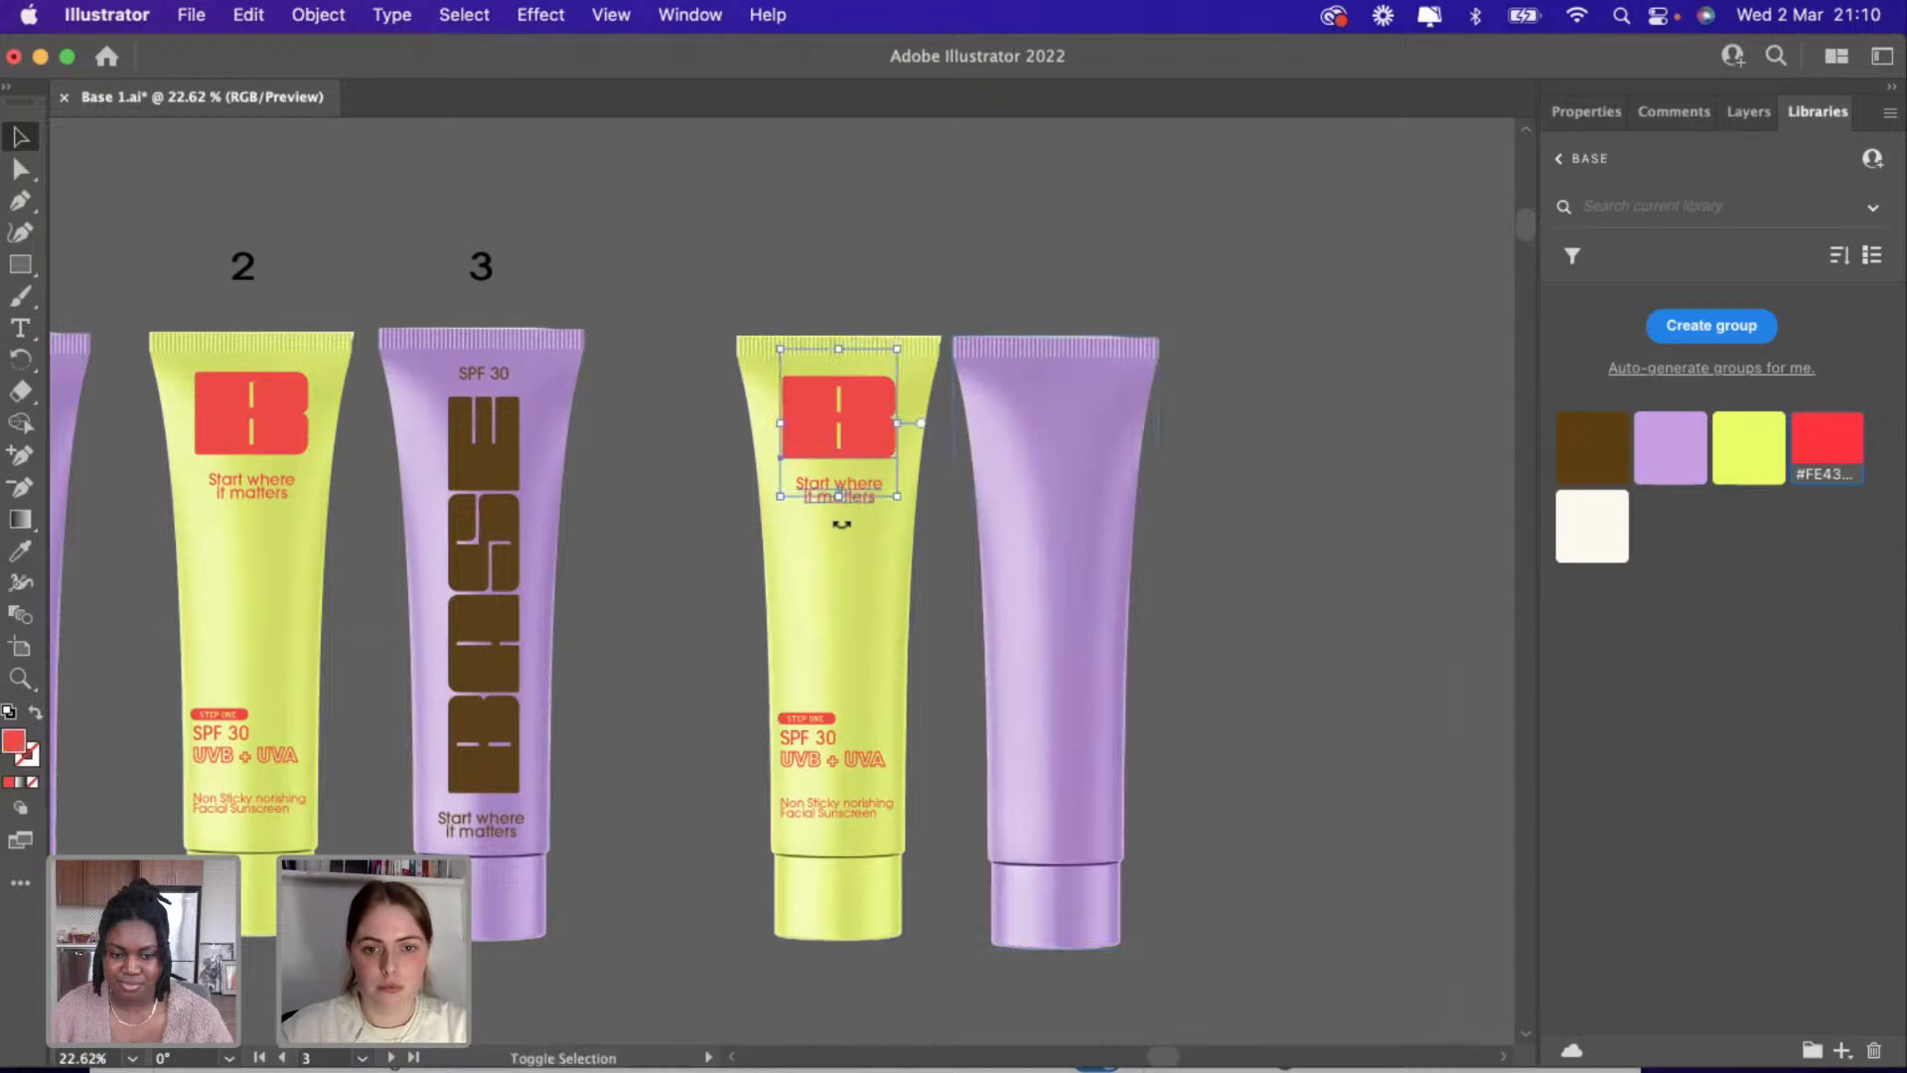
scroll(809, 730, "up", 2)
scroll(799, 735, "up", 5)
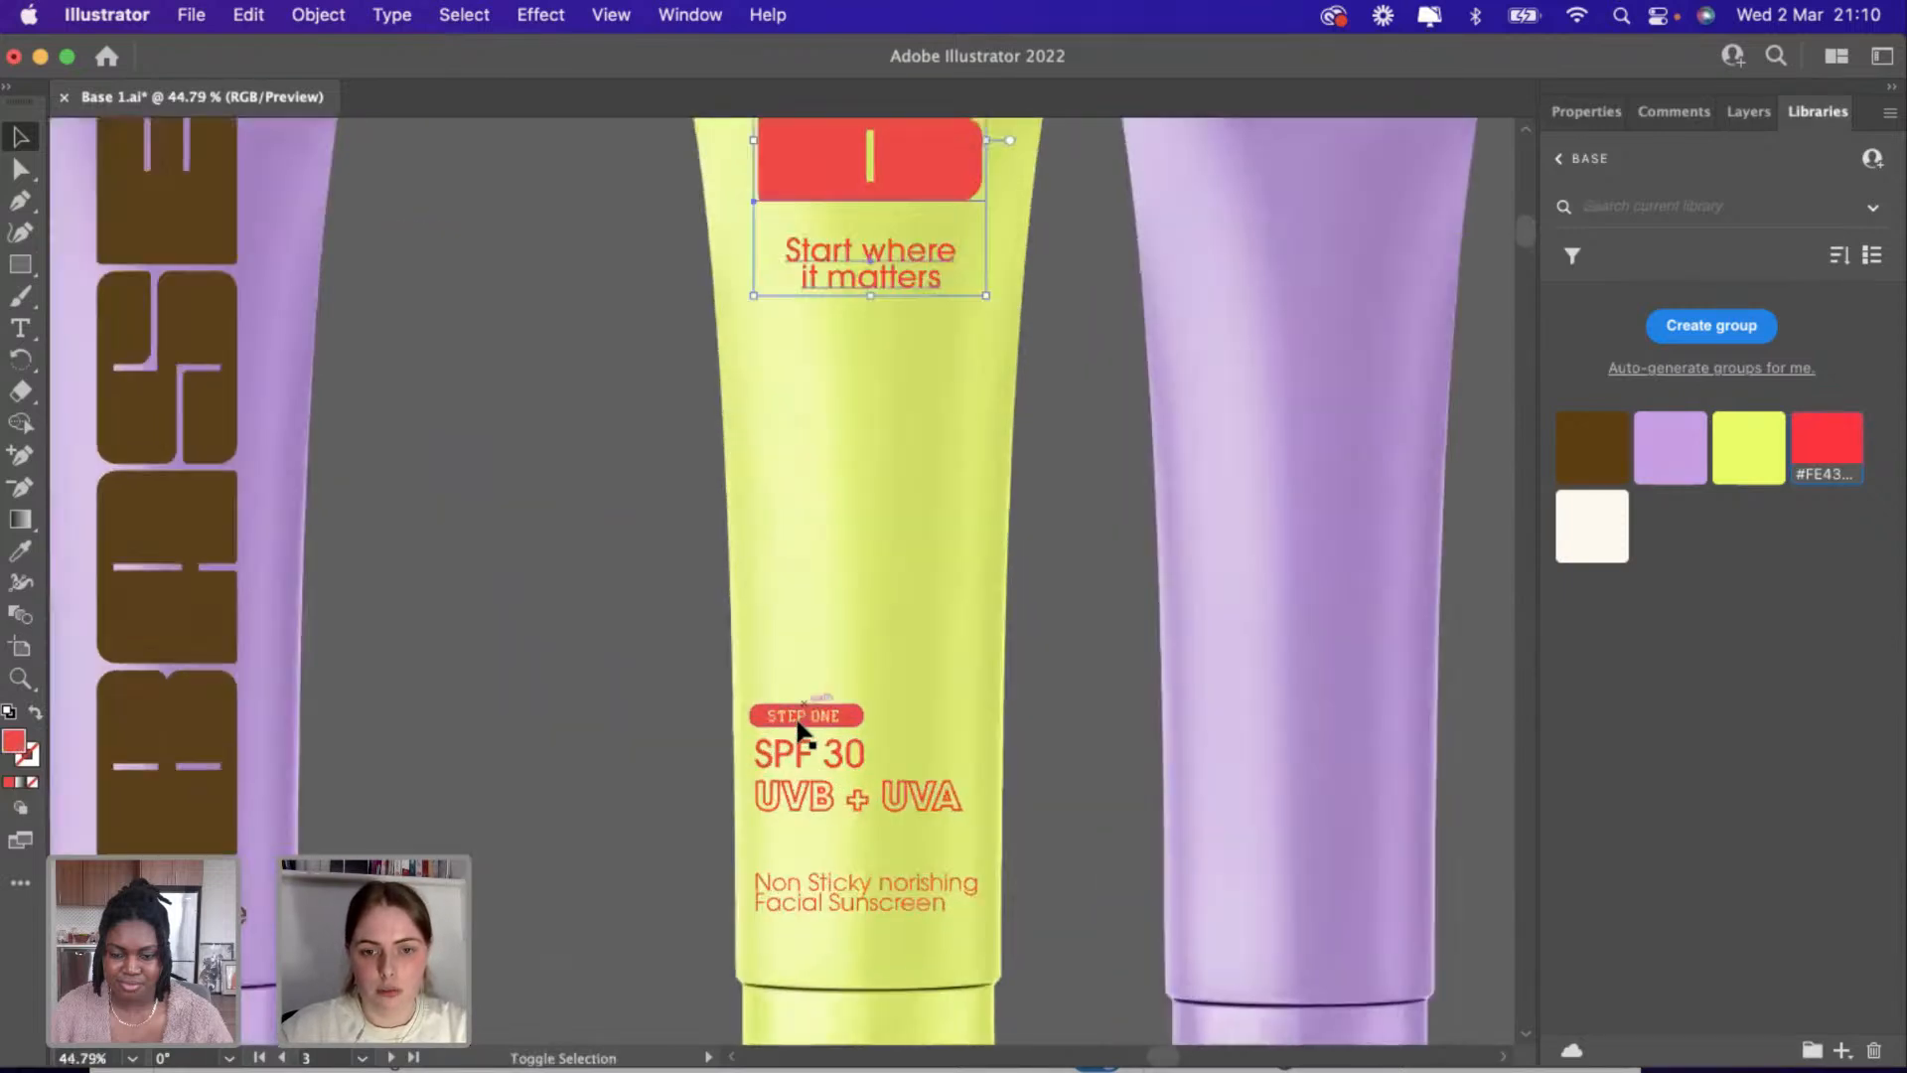
left_click(816, 717, "shift")
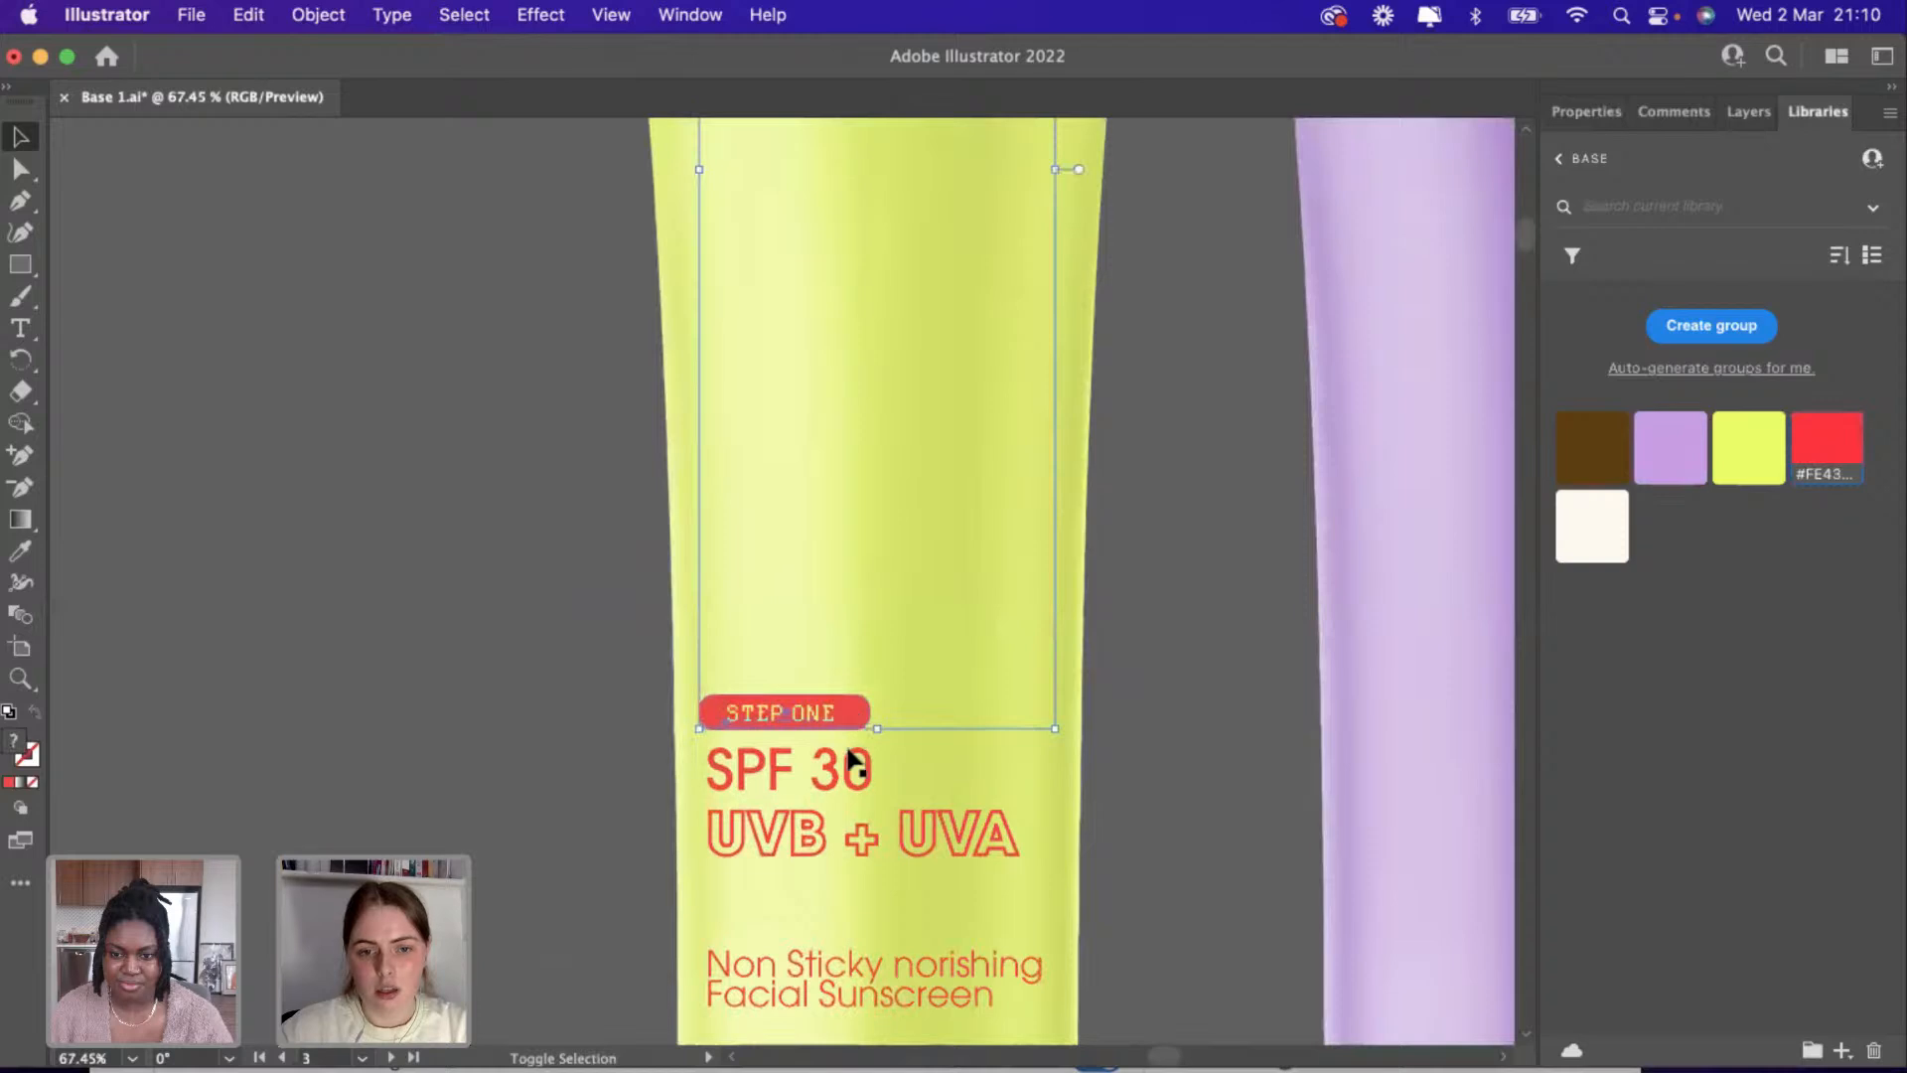
left_click(840, 785, "shift")
left_click(820, 850, "shift")
left_click(813, 978, "shift")
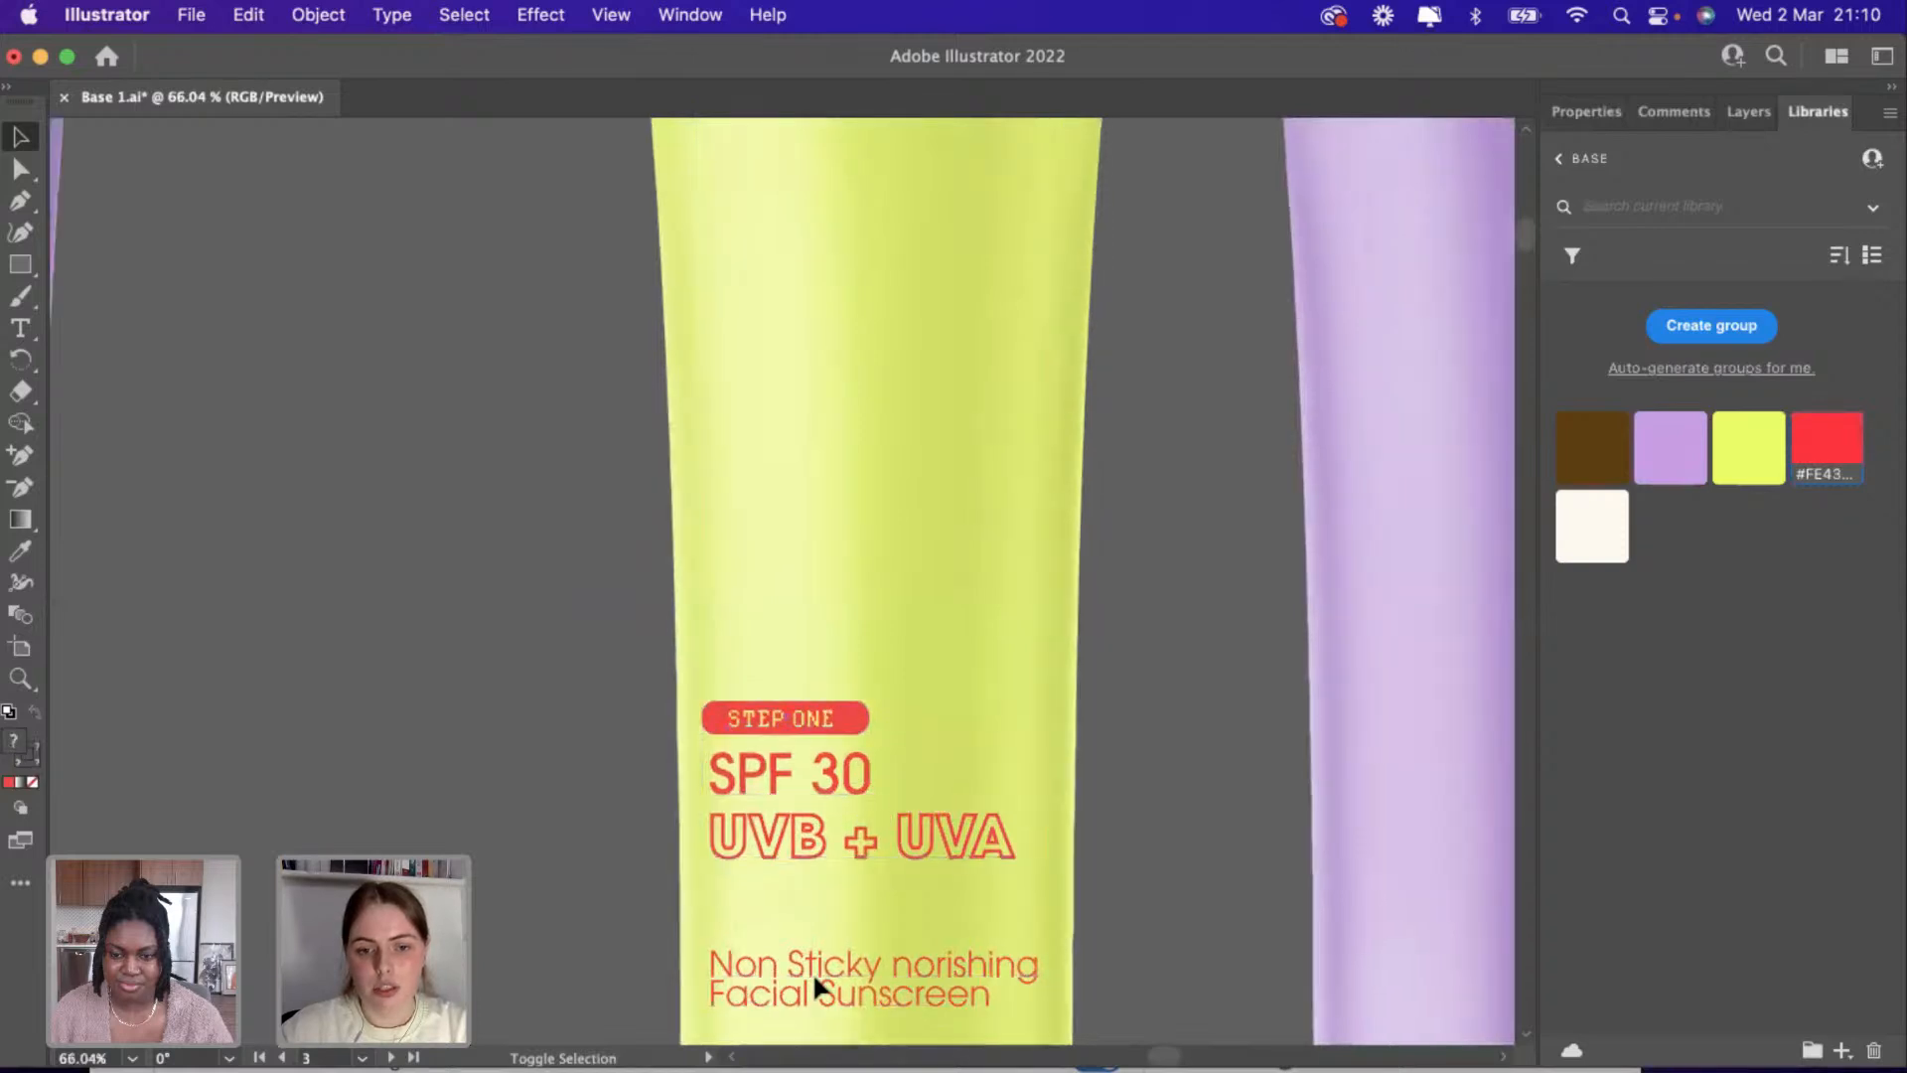
scroll(812, 979, "down", 5)
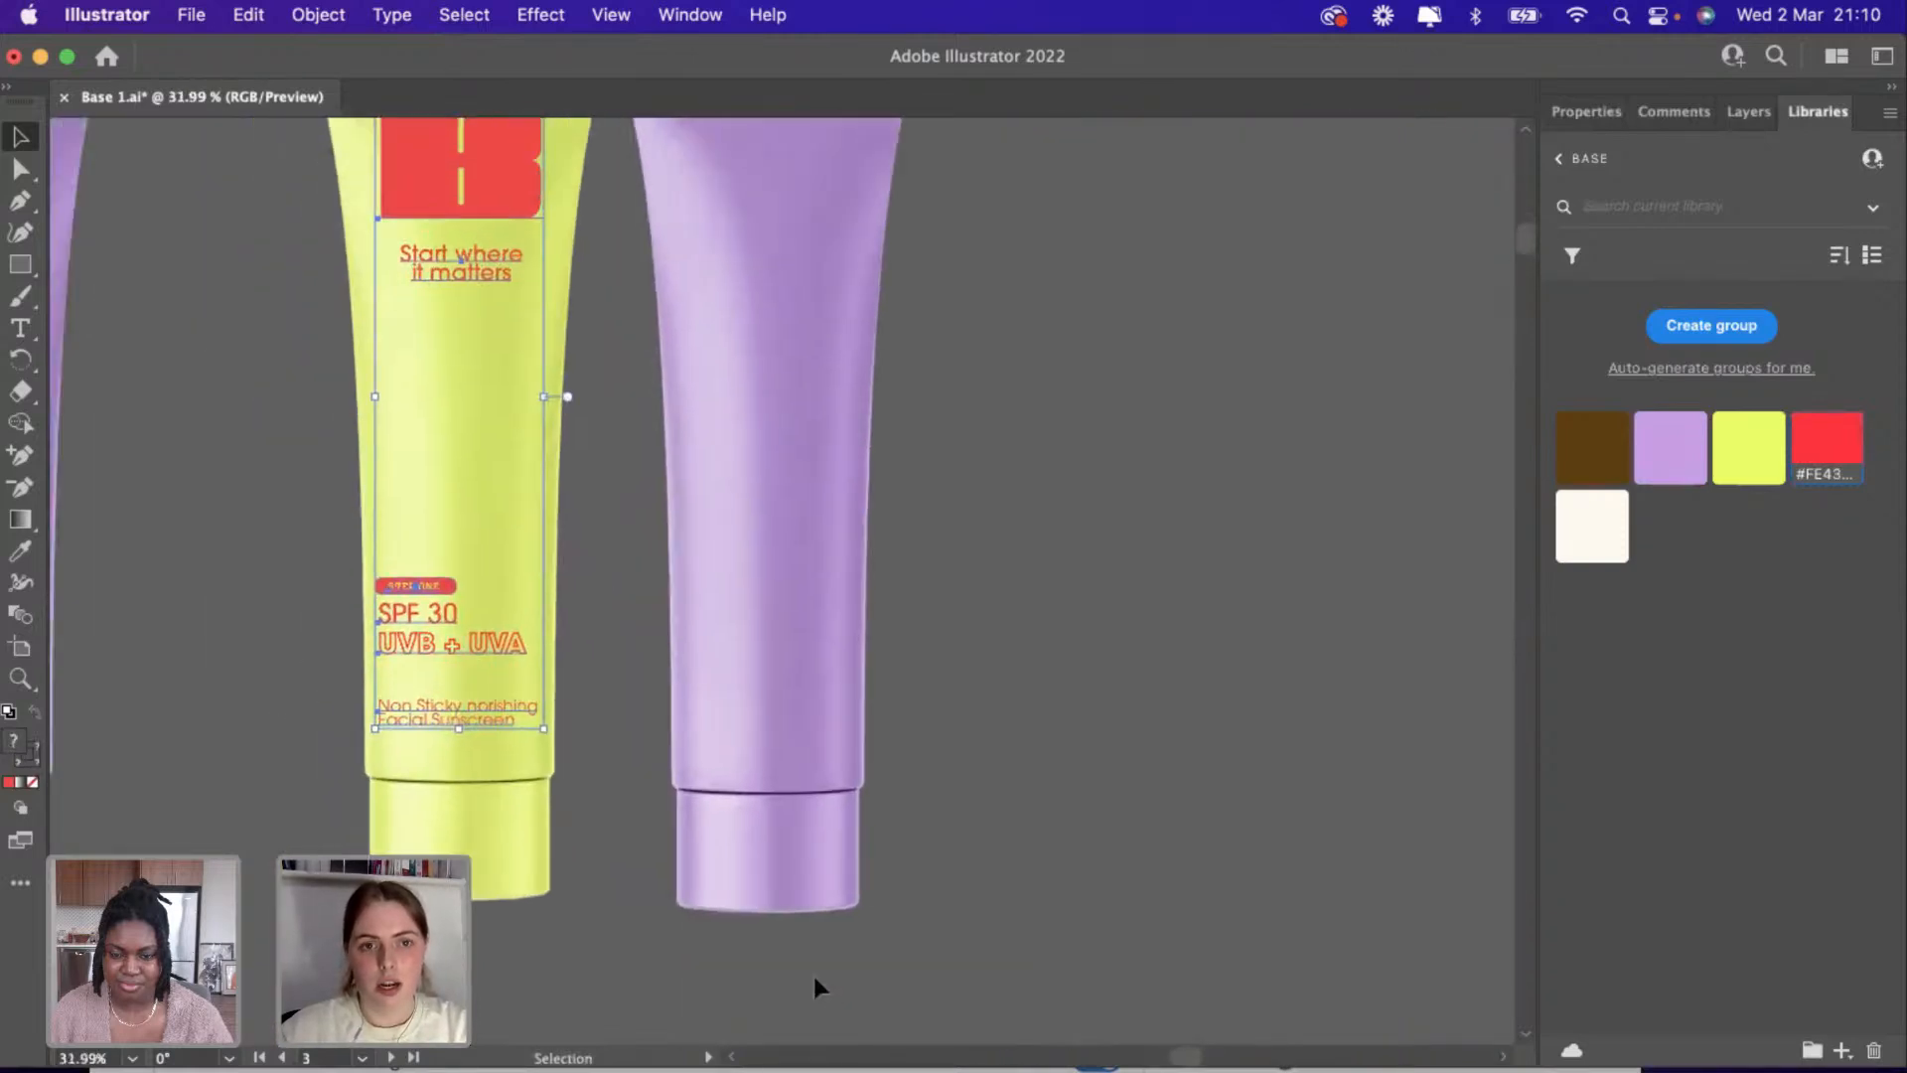
key("super+v")
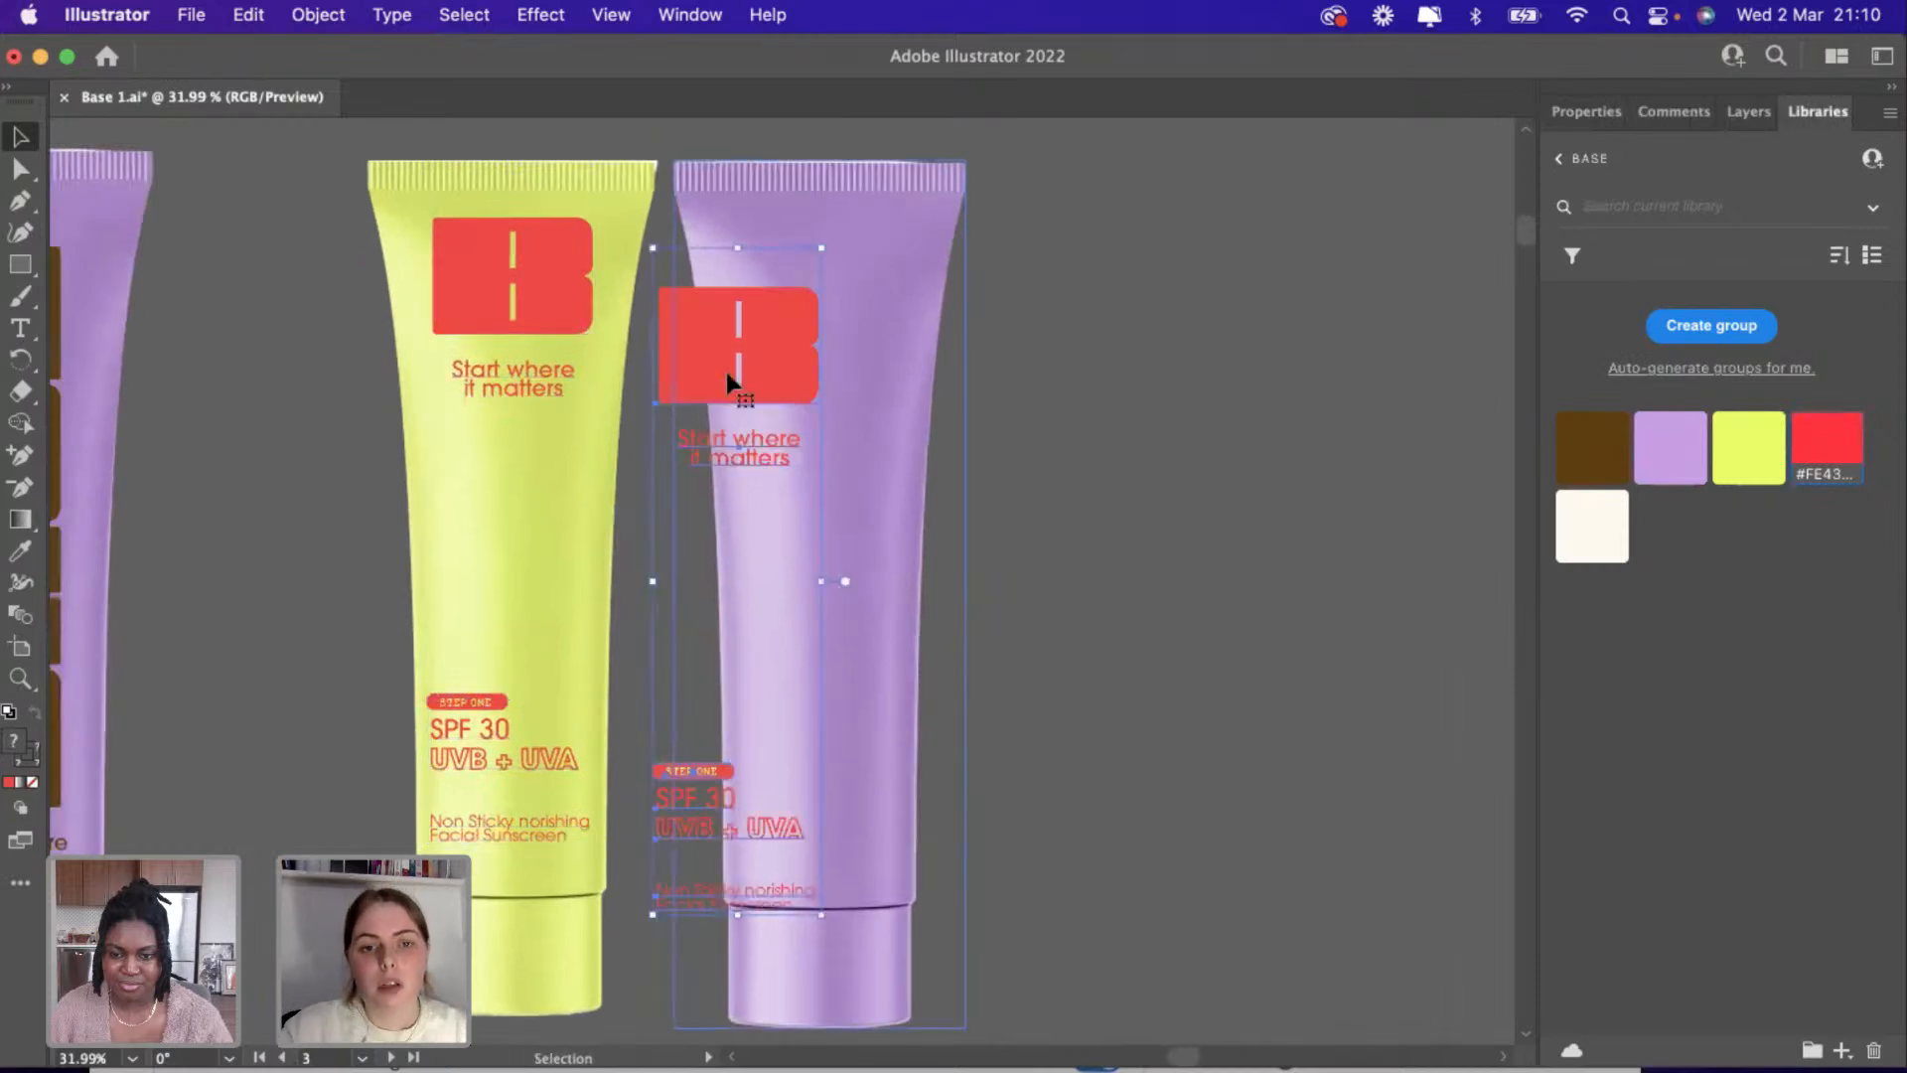
left_click_drag(727, 372, 818, 300)
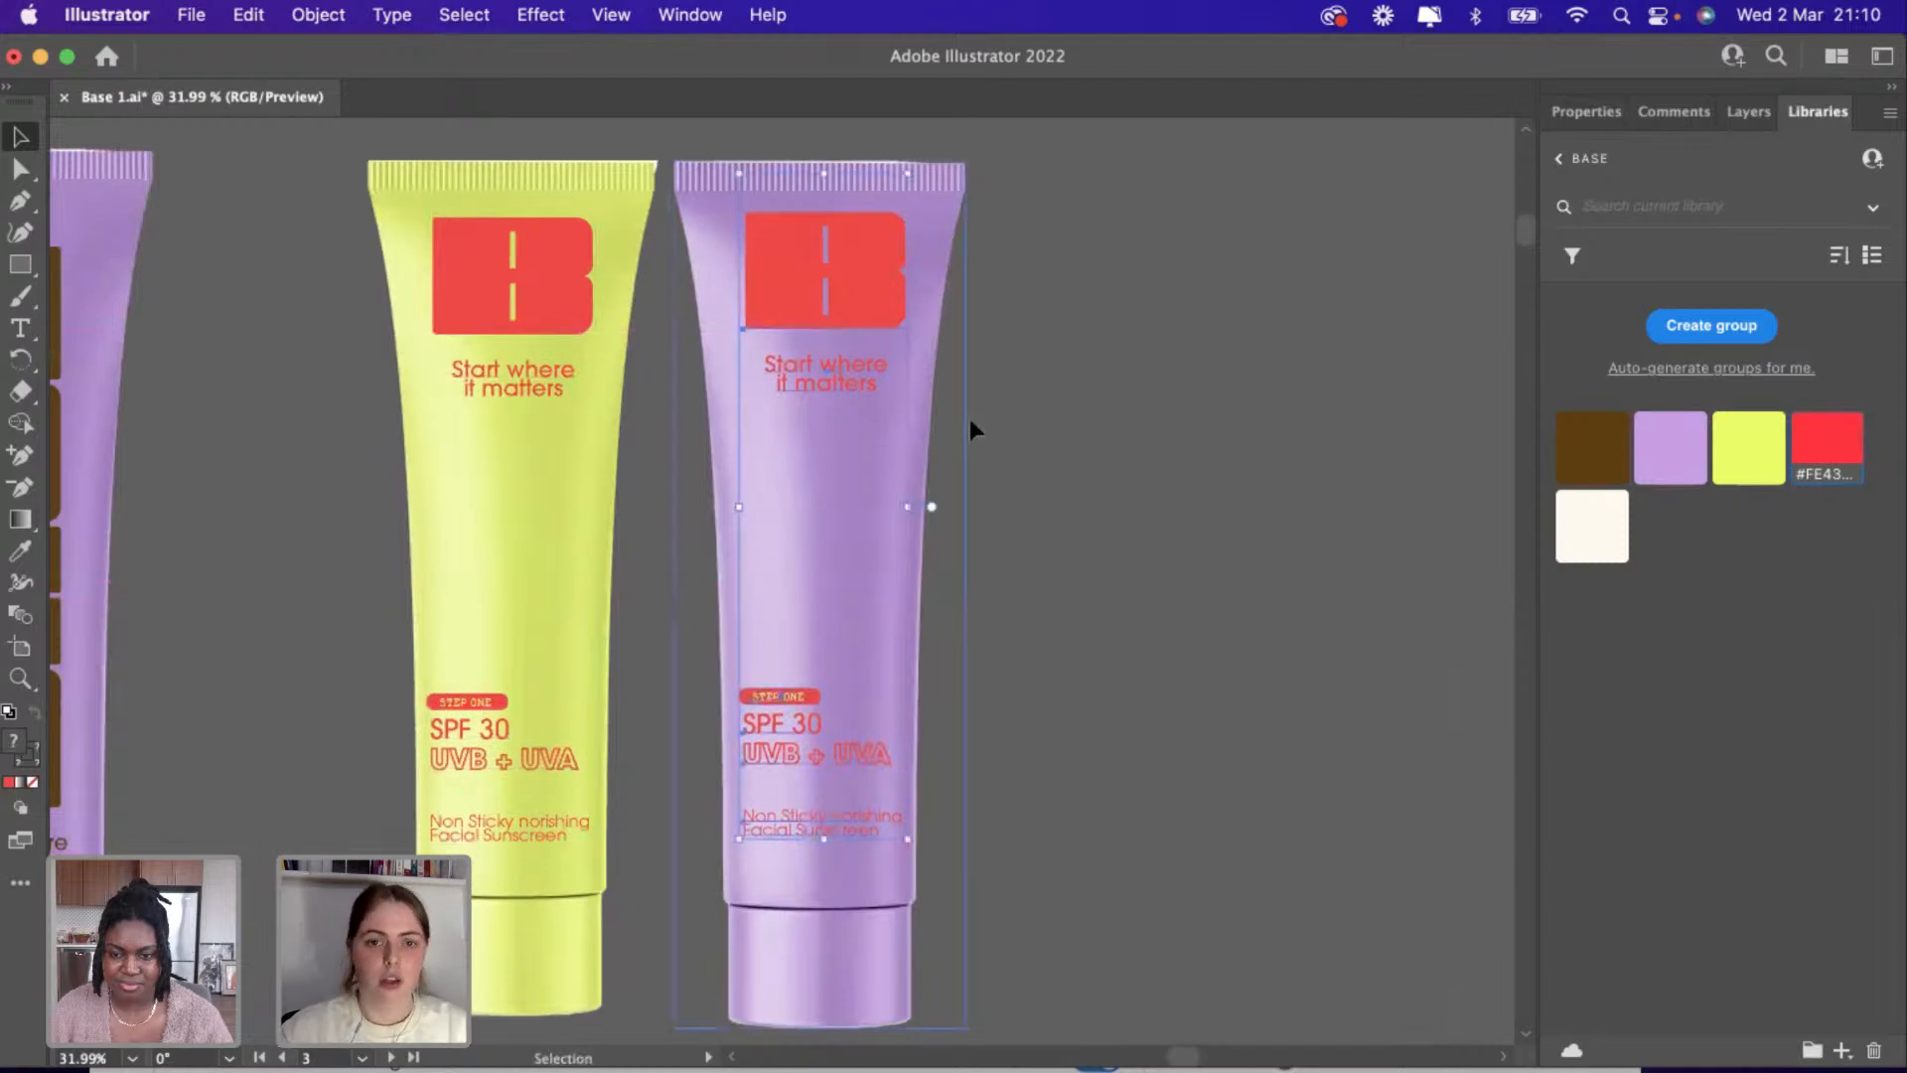
left_click(1009, 461)
Move the purple tube together with its artwork slightly upward to line it up with the yellow tube.
scroll(849, 561, "up", 3)
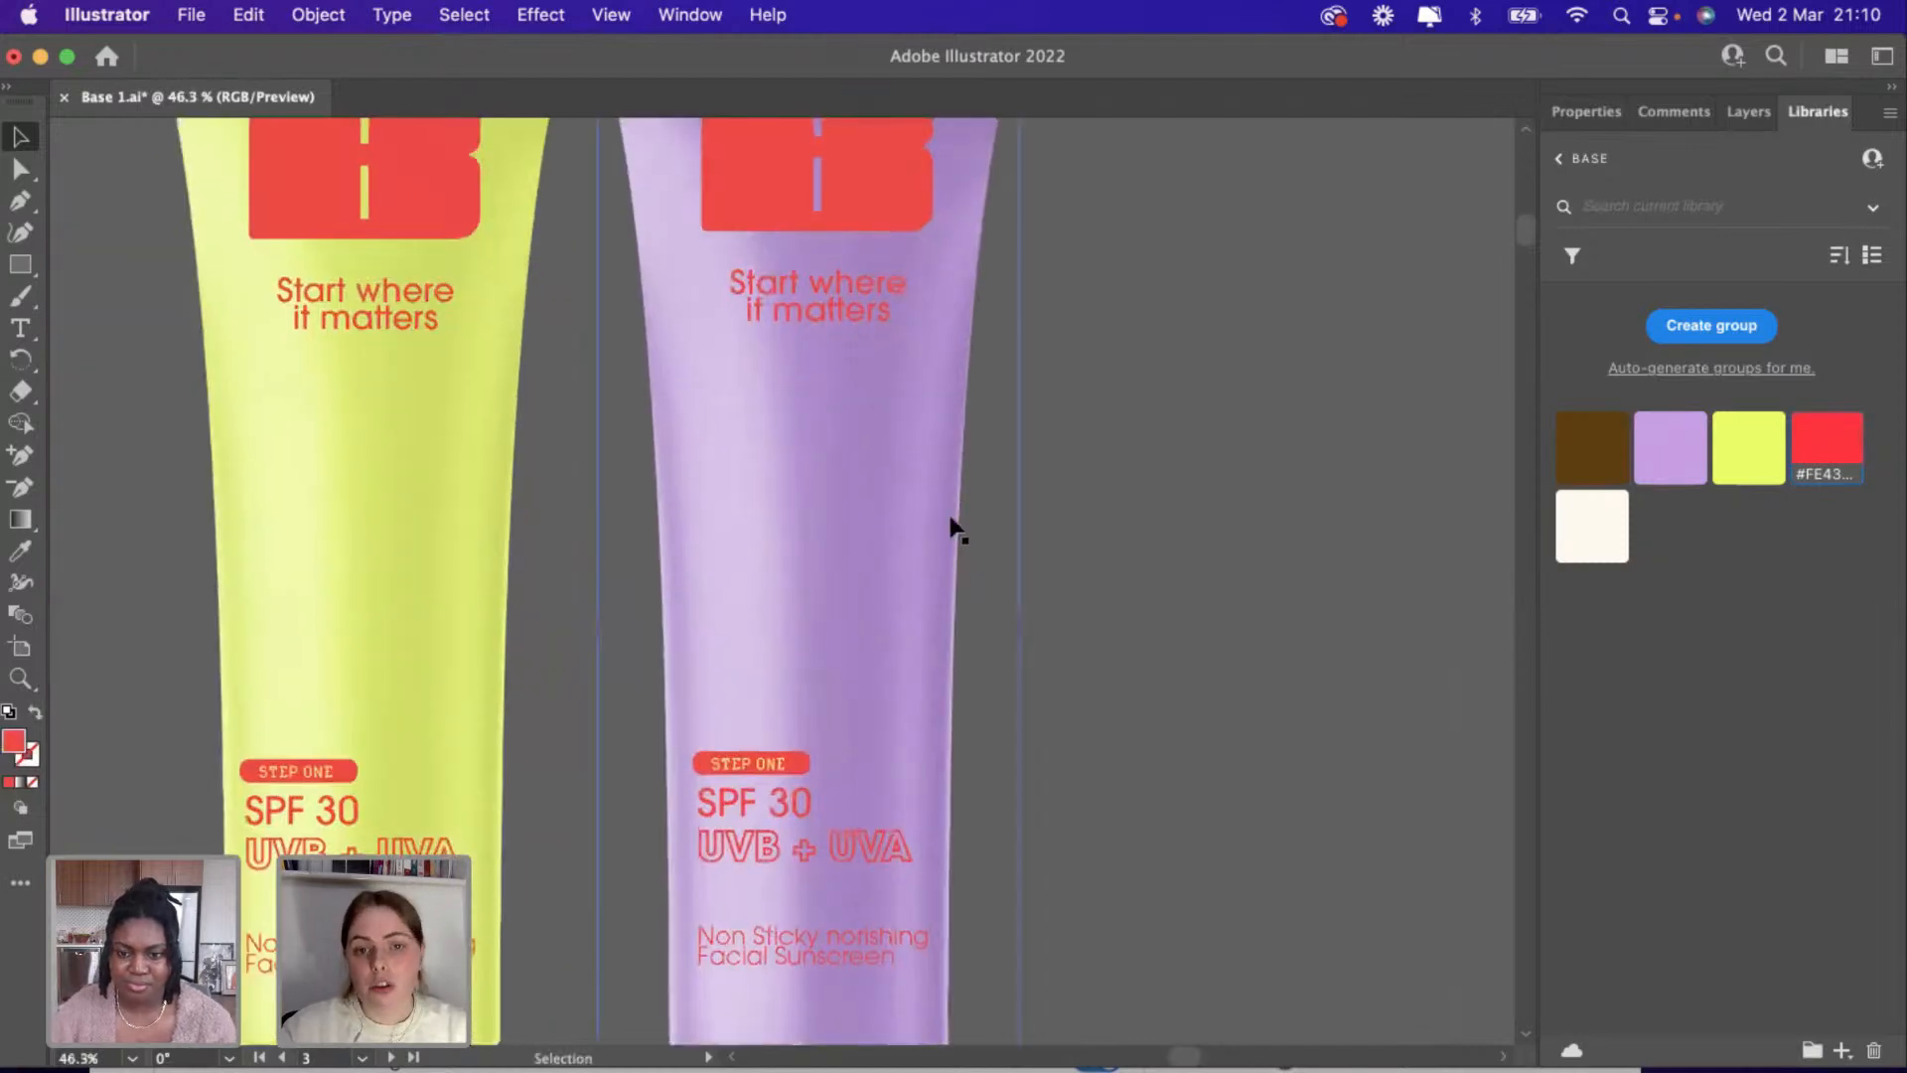
scroll(1083, 641, "down", 3)
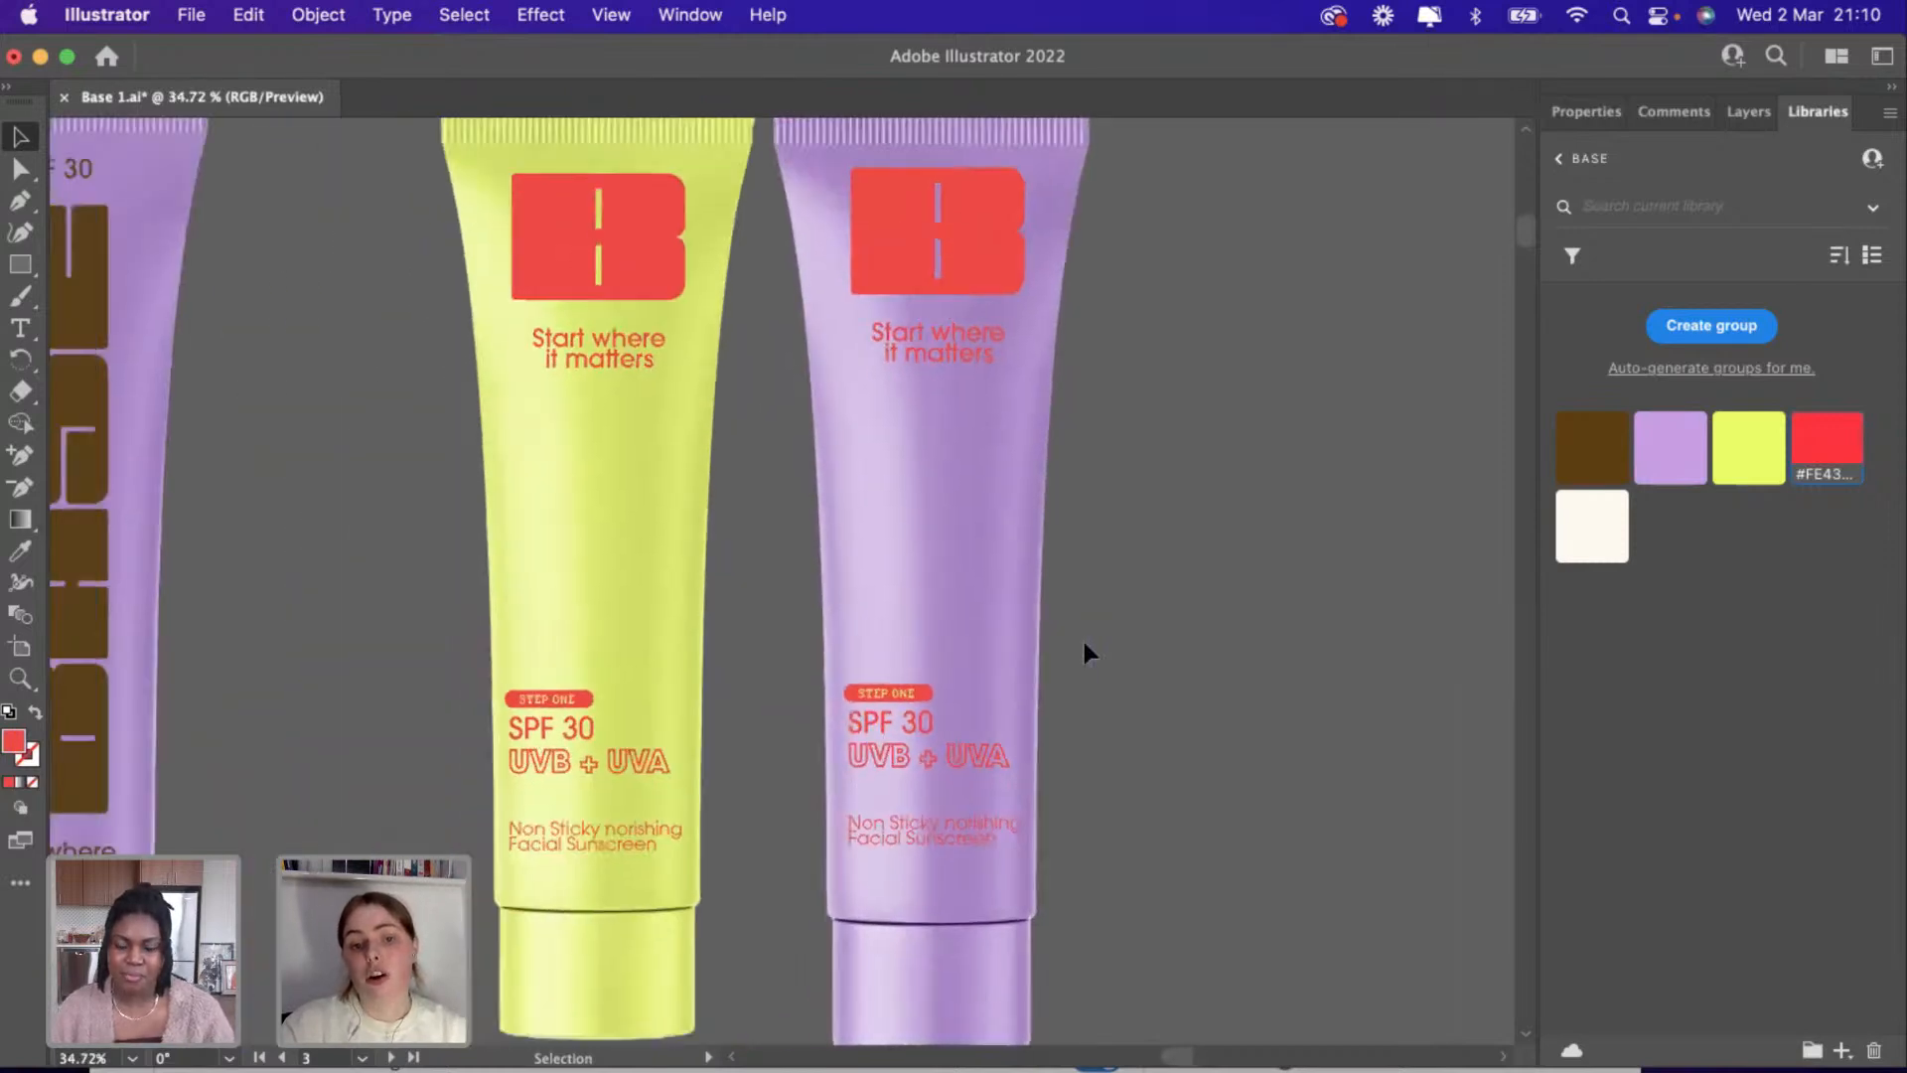
scroll(903, 461, "down", 3)
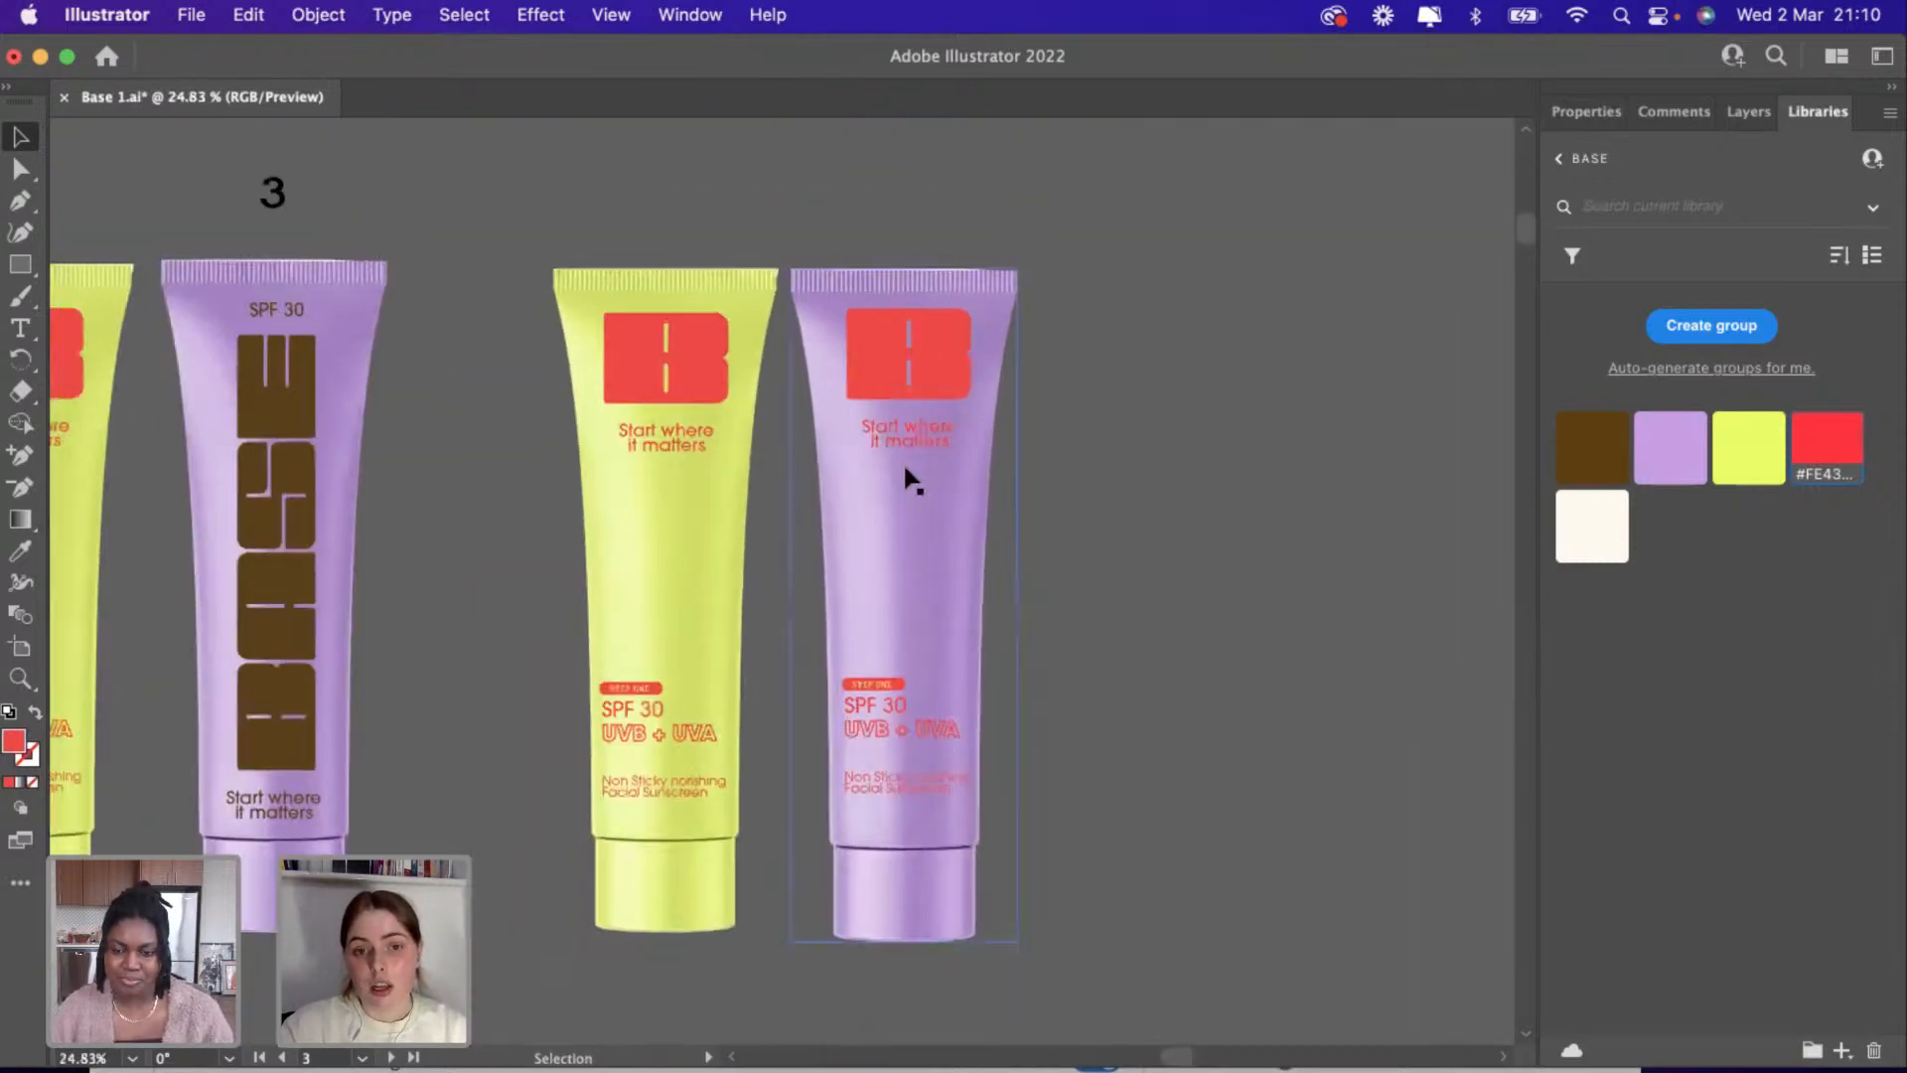
left_click(915, 912)
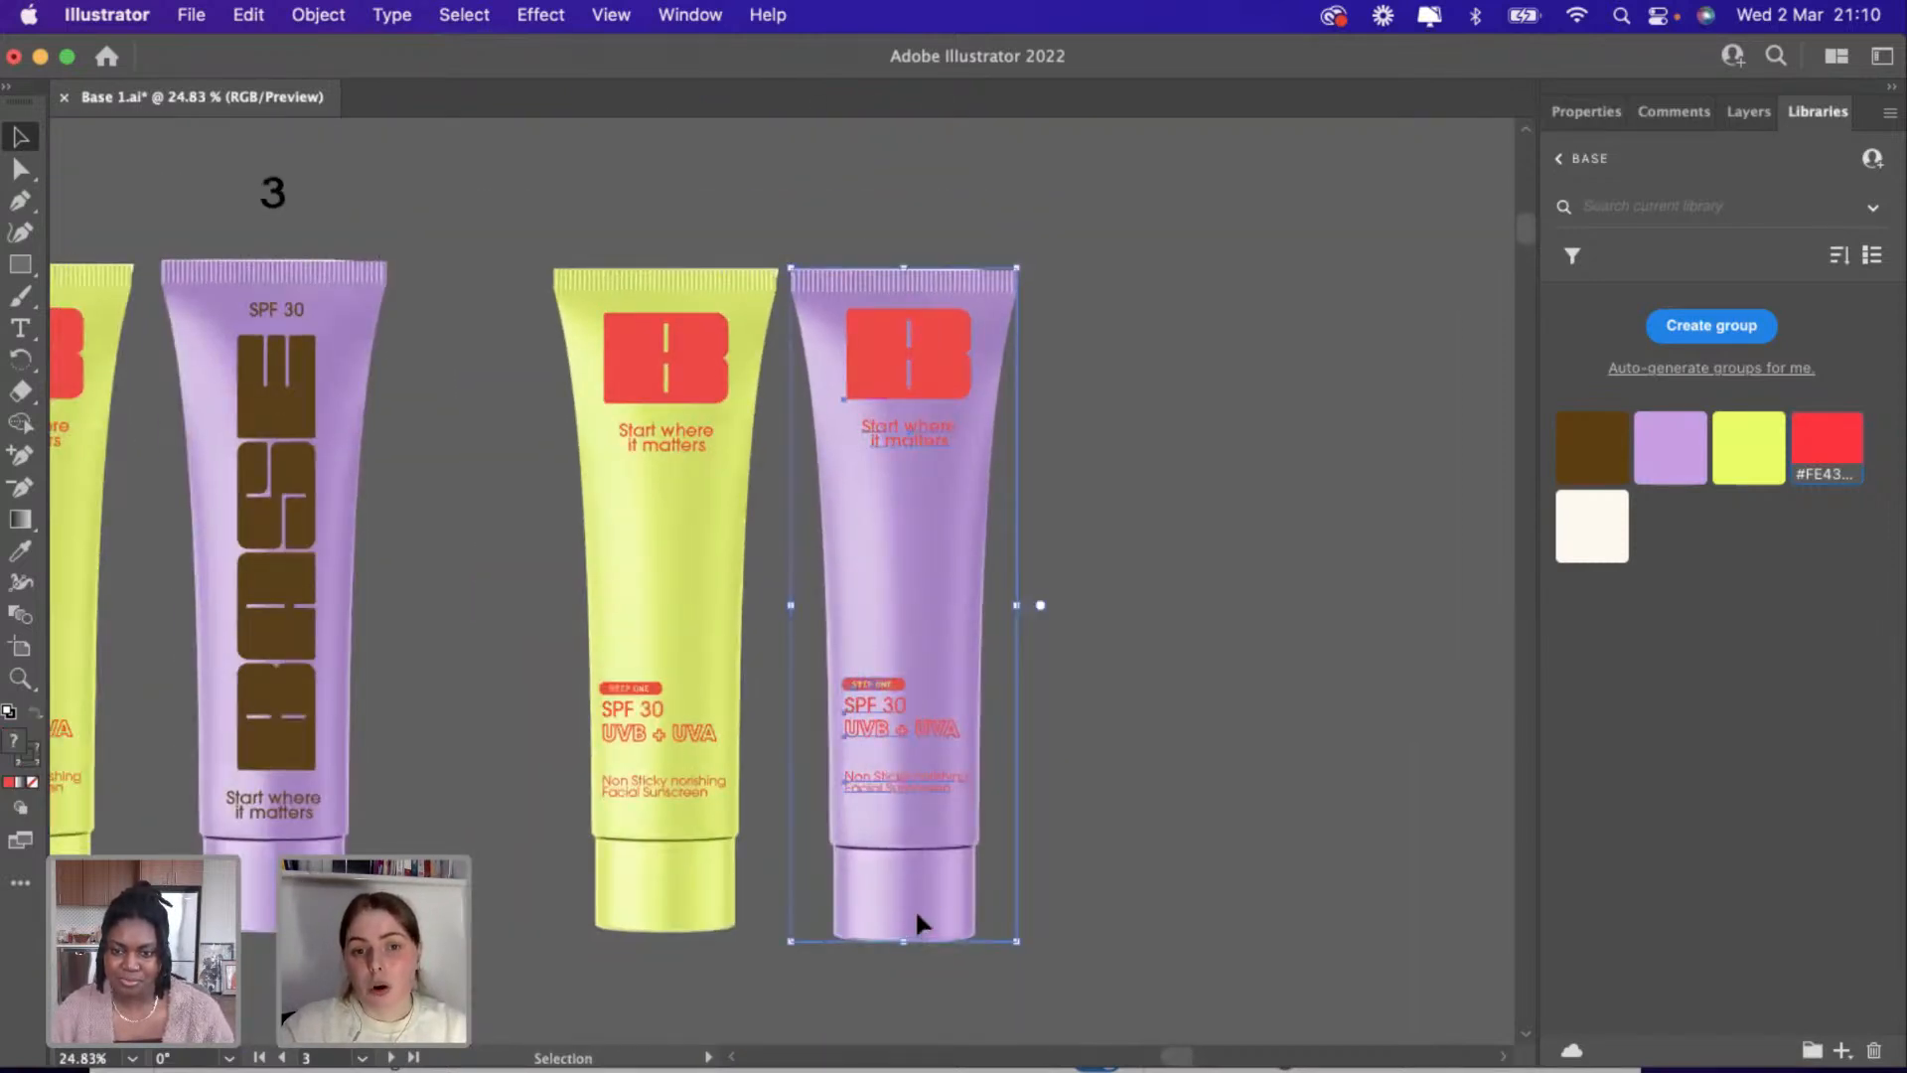
left_click_drag(915, 908, 916, 903)
left_click(1187, 779)
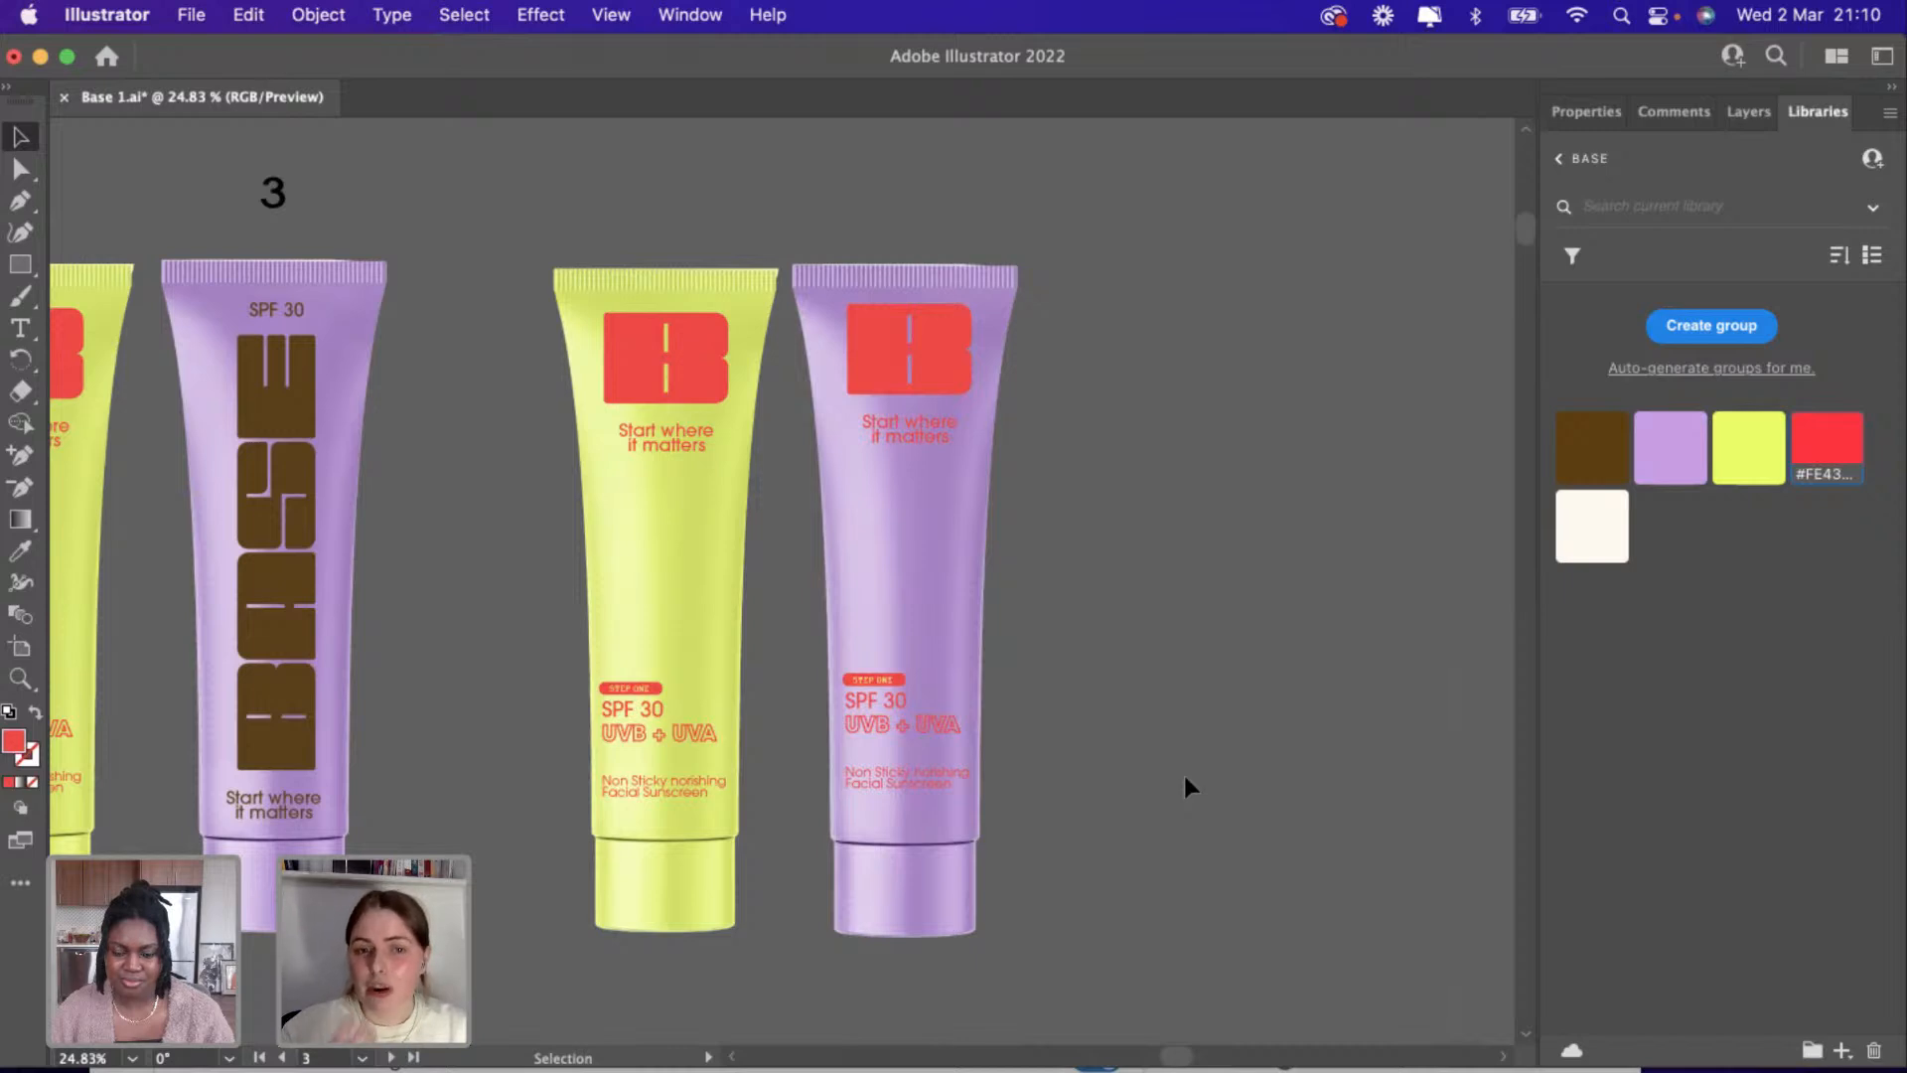
Try the brown library swatch on the purple tube's B logo, and settle on the yellow swatch.
scroll(945, 587, "up", 5)
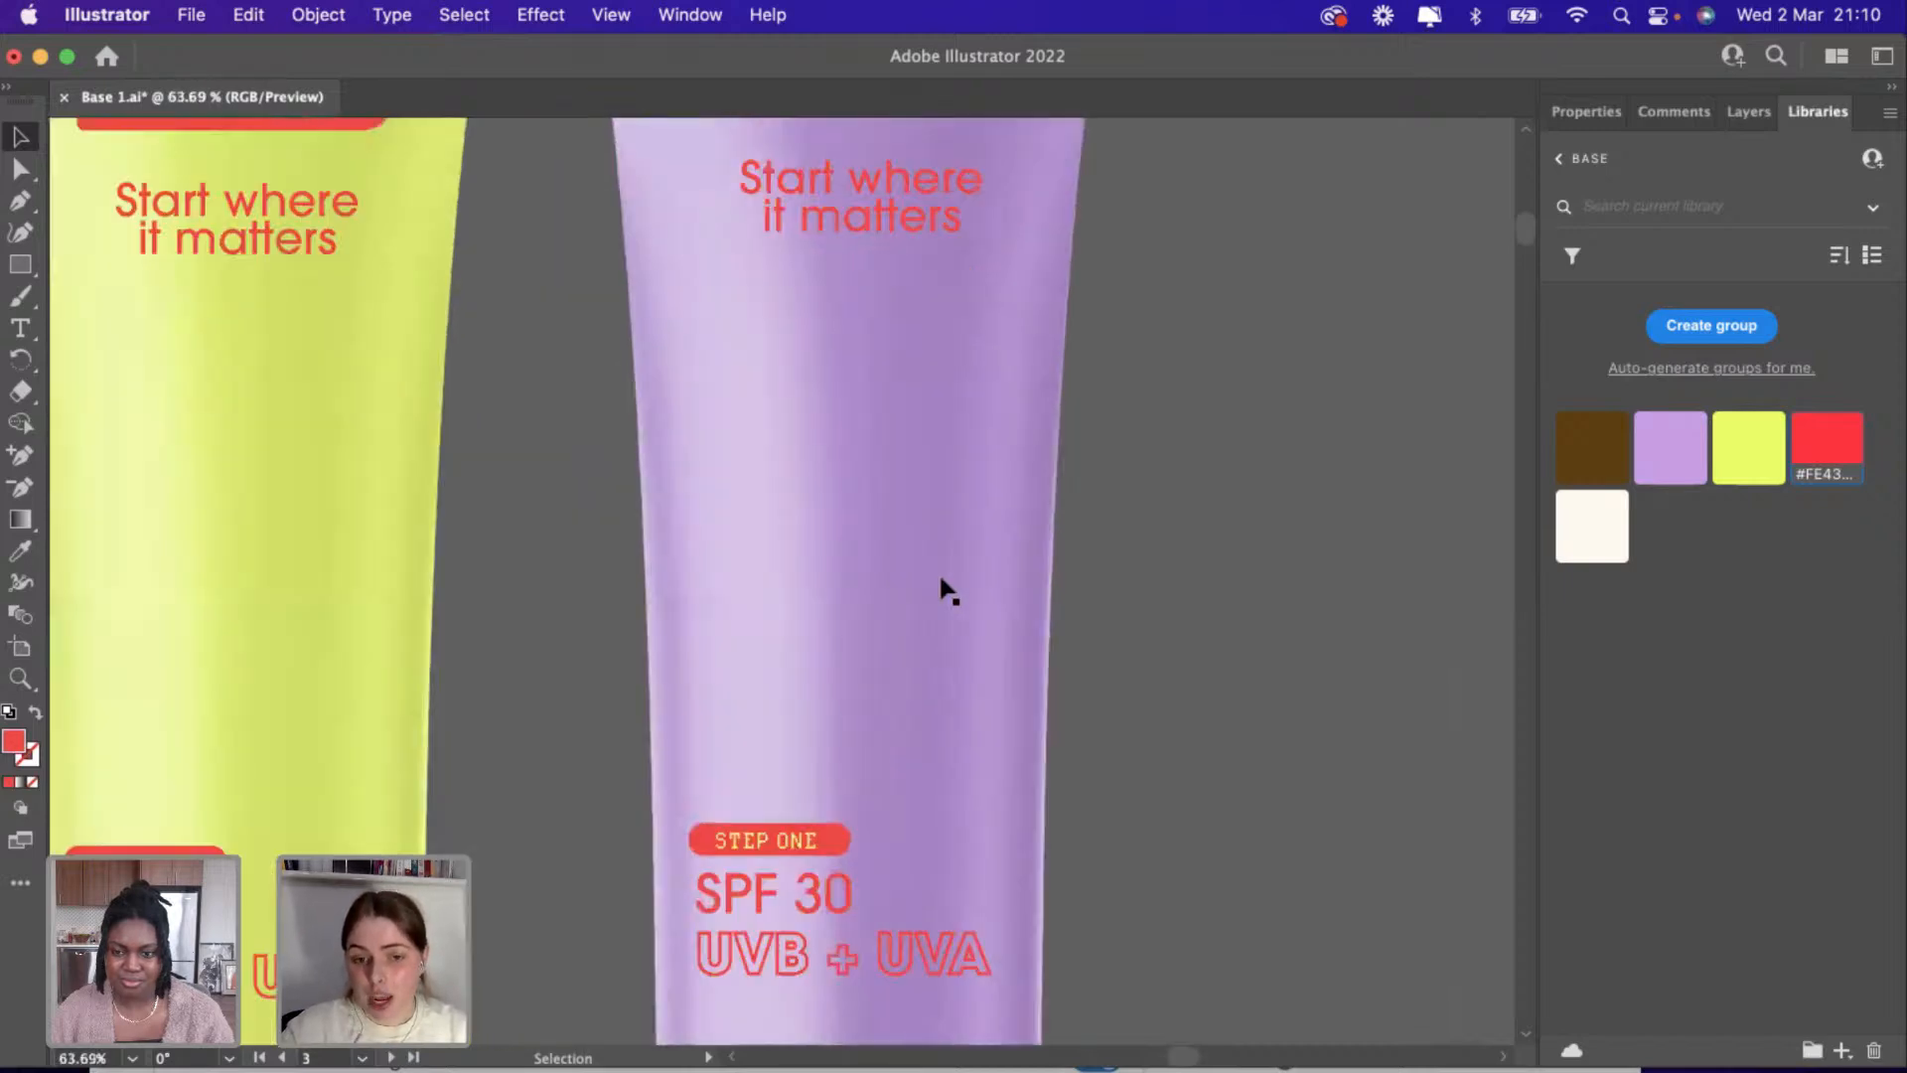
scroll(945, 587, "down", 5)
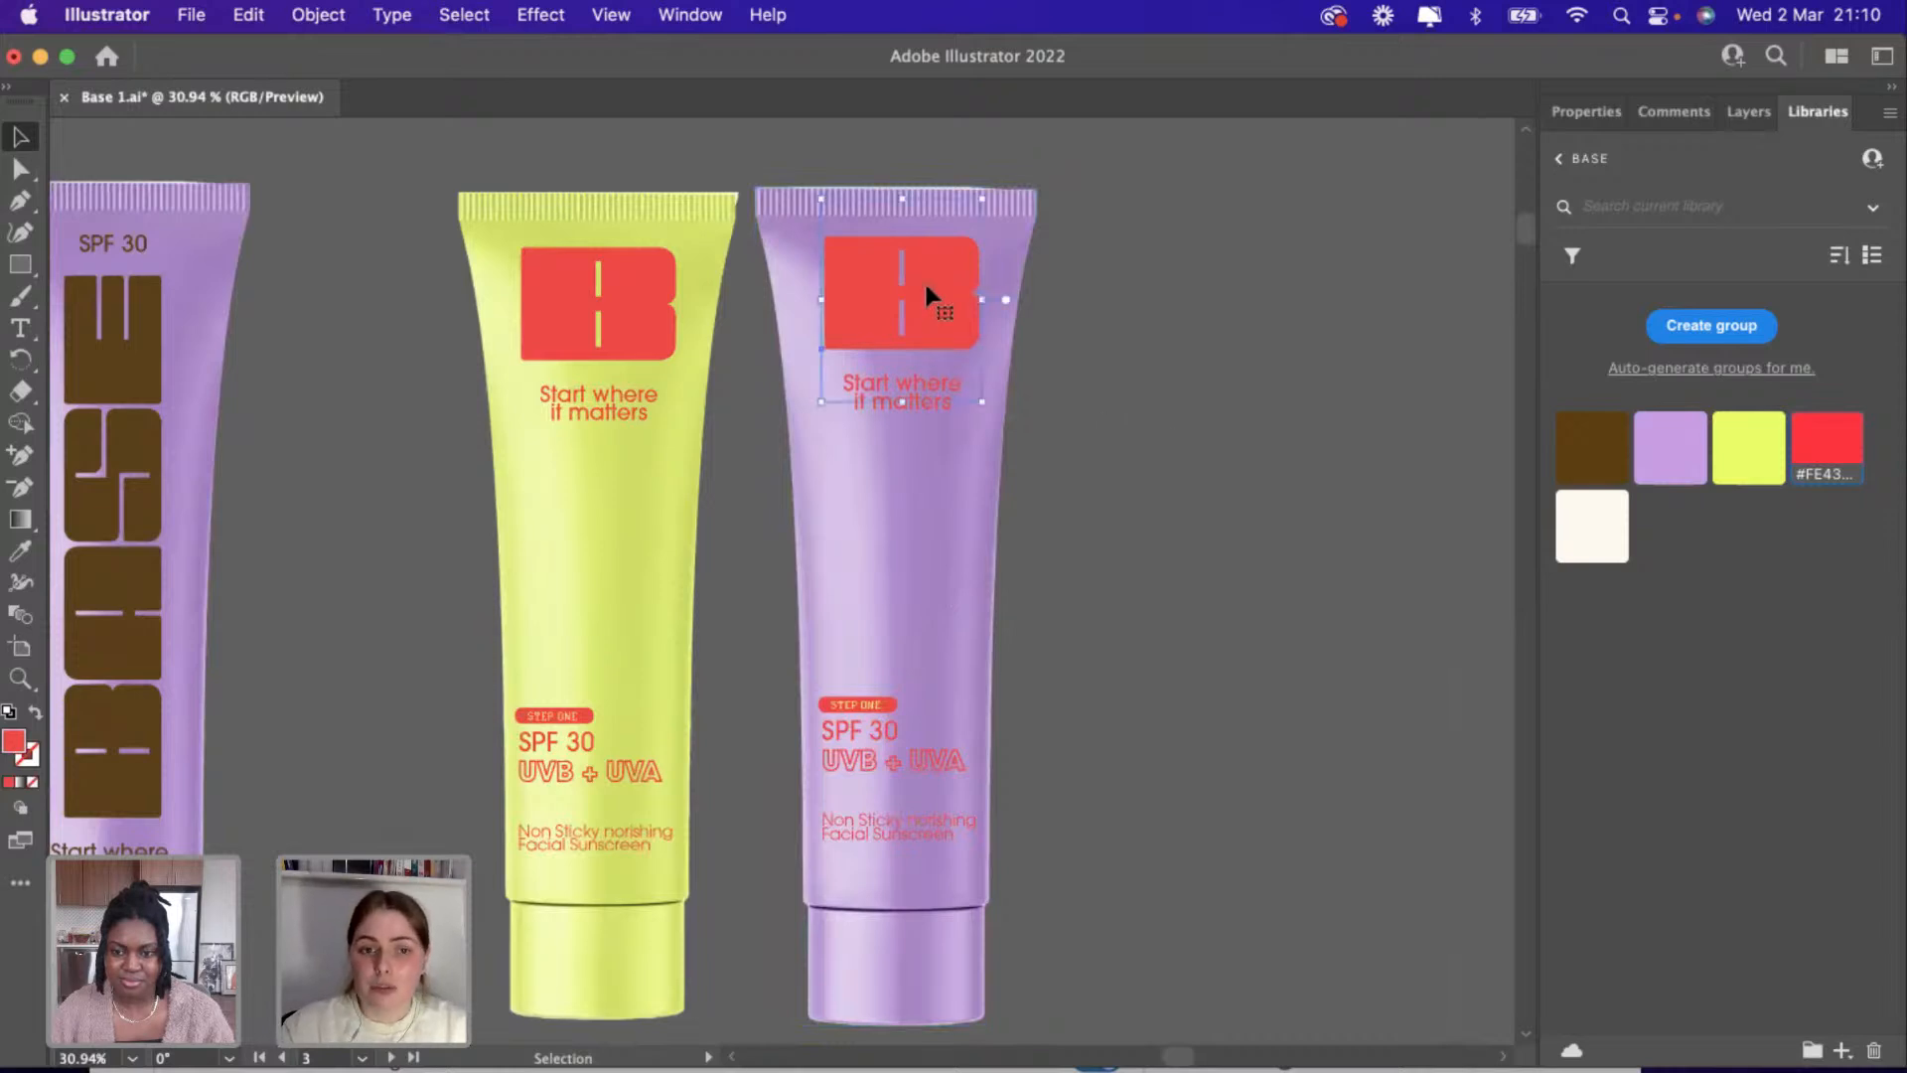
left_click(1601, 462)
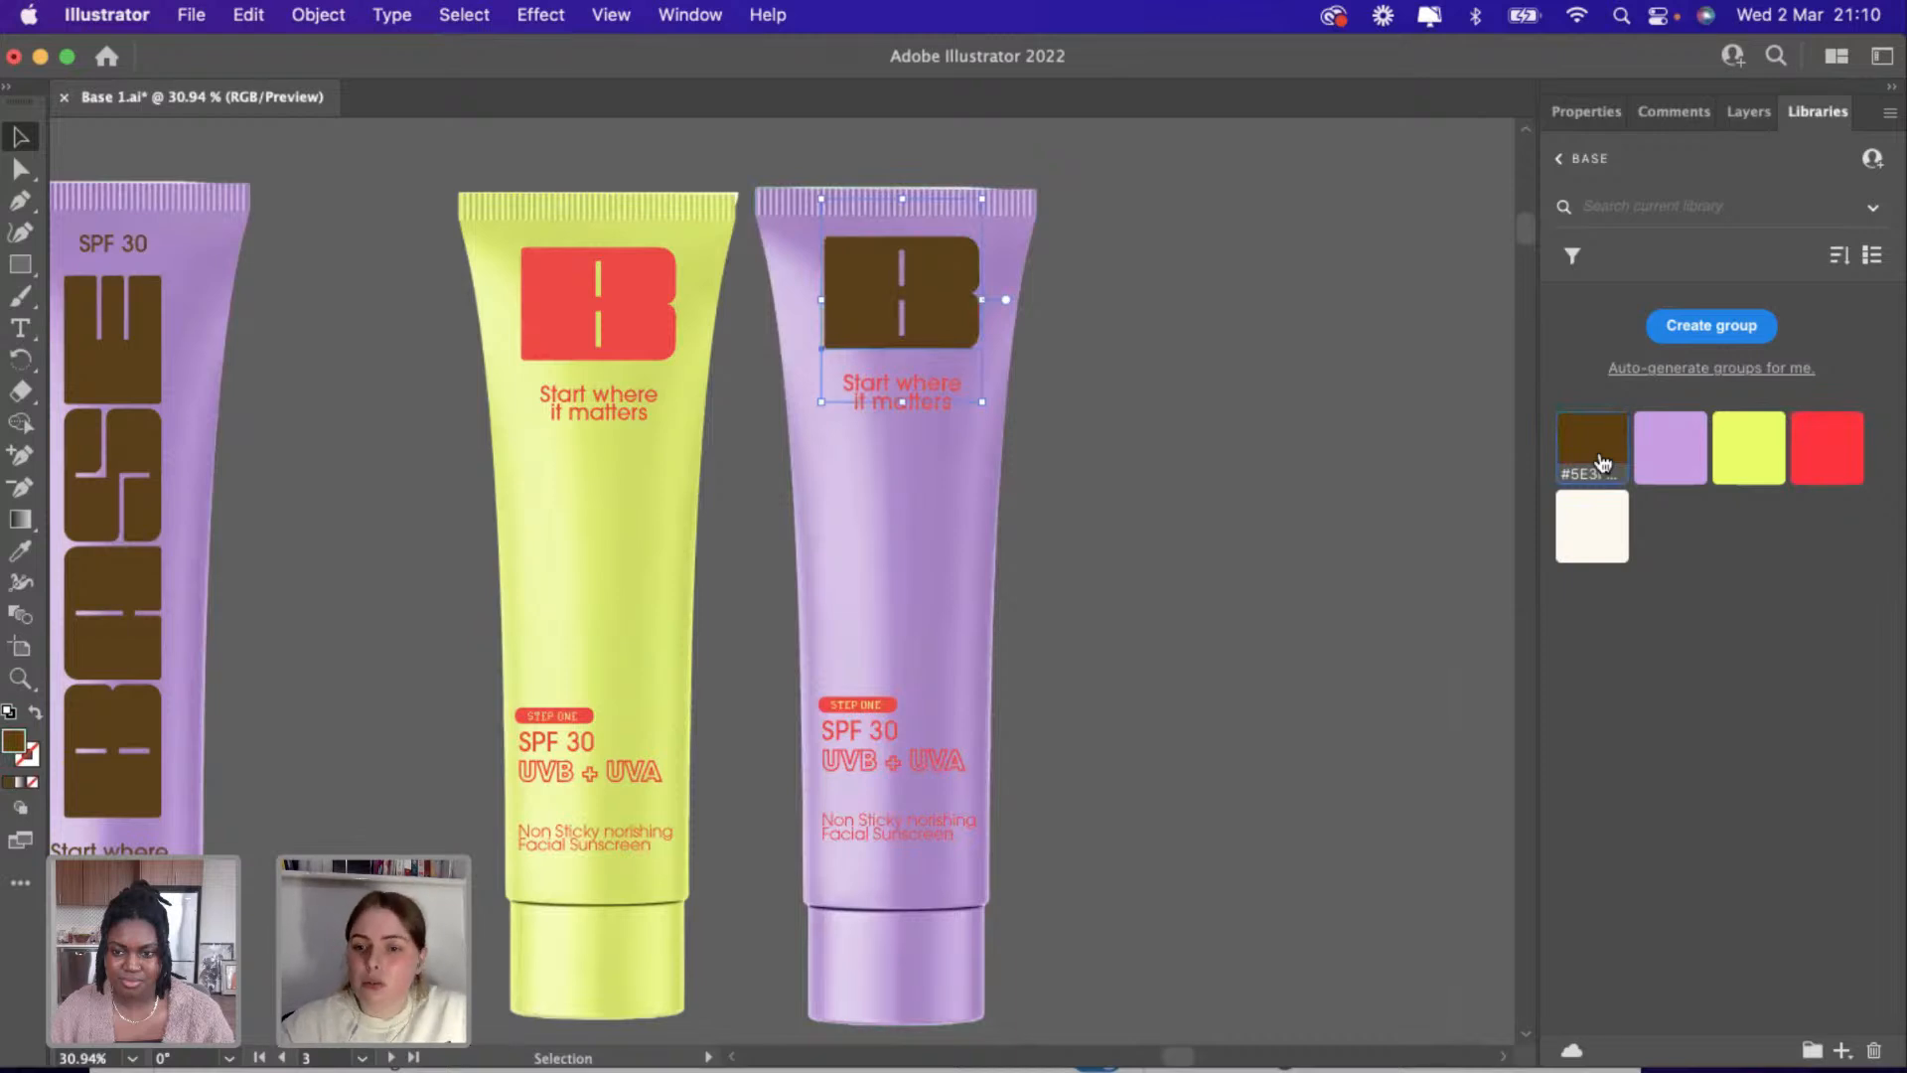
left_click(1746, 445)
left_click(1109, 460)
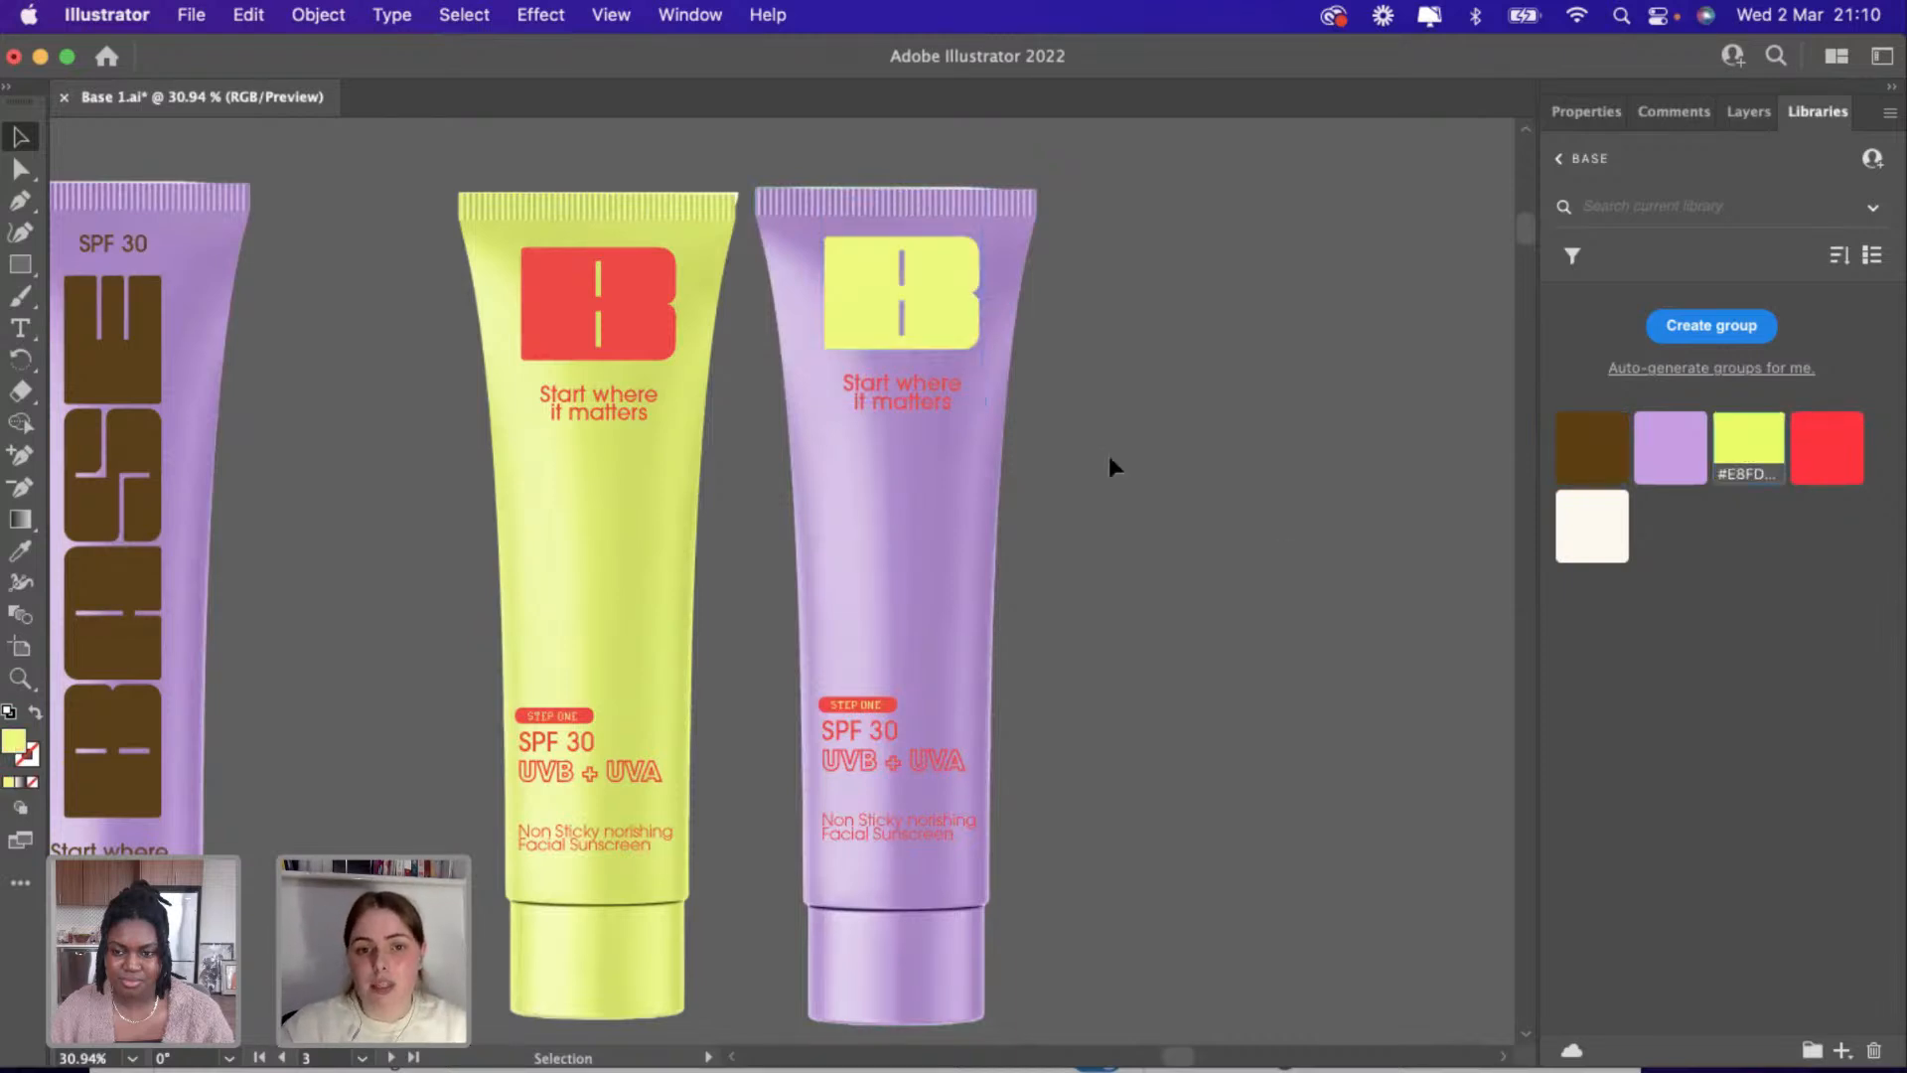
Recolor the "Start where it matters" tagline on the purple tube with the yellow library swatch.
scroll(937, 386, "up", 3)
left_click(939, 390)
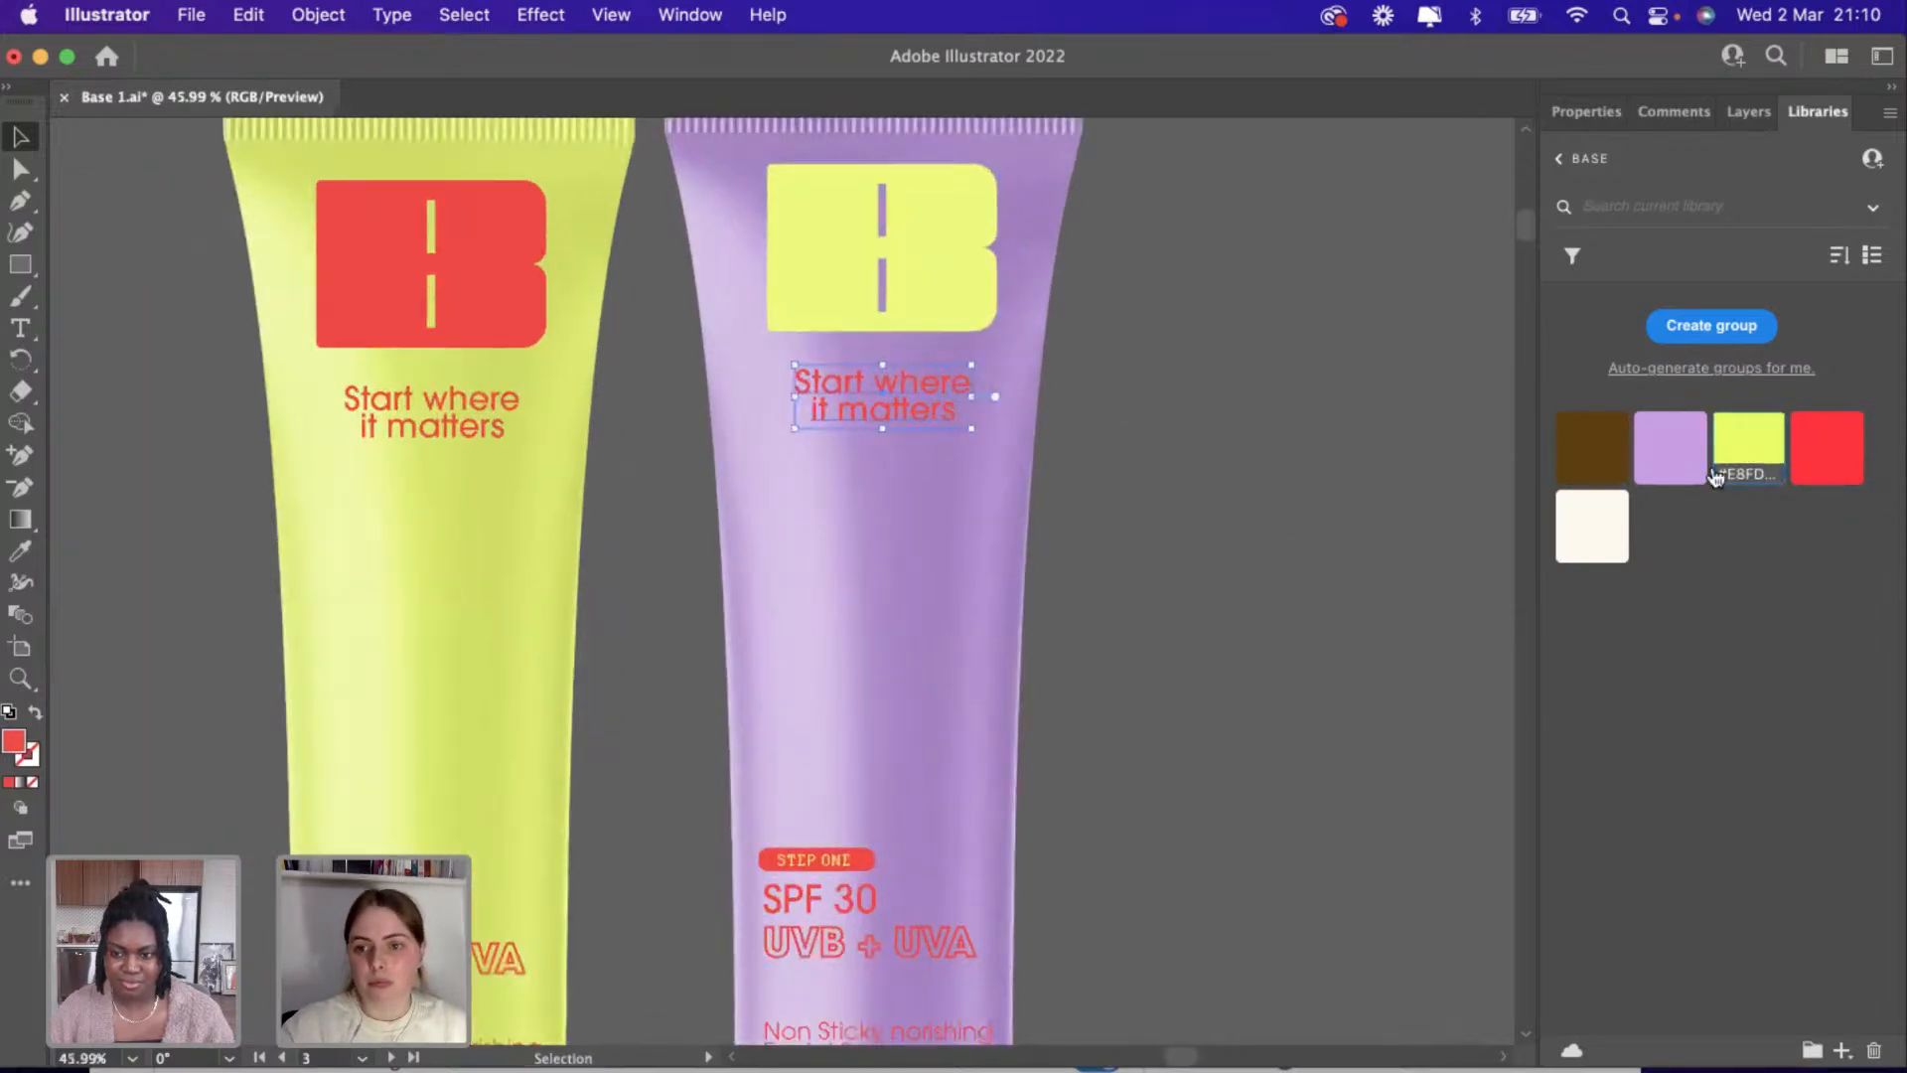
left_click(1756, 455)
left_click(1343, 628)
Recolor the "SPF 30" text on the purple tube with the yellow library swatch.
scroll(986, 662, "down", 2)
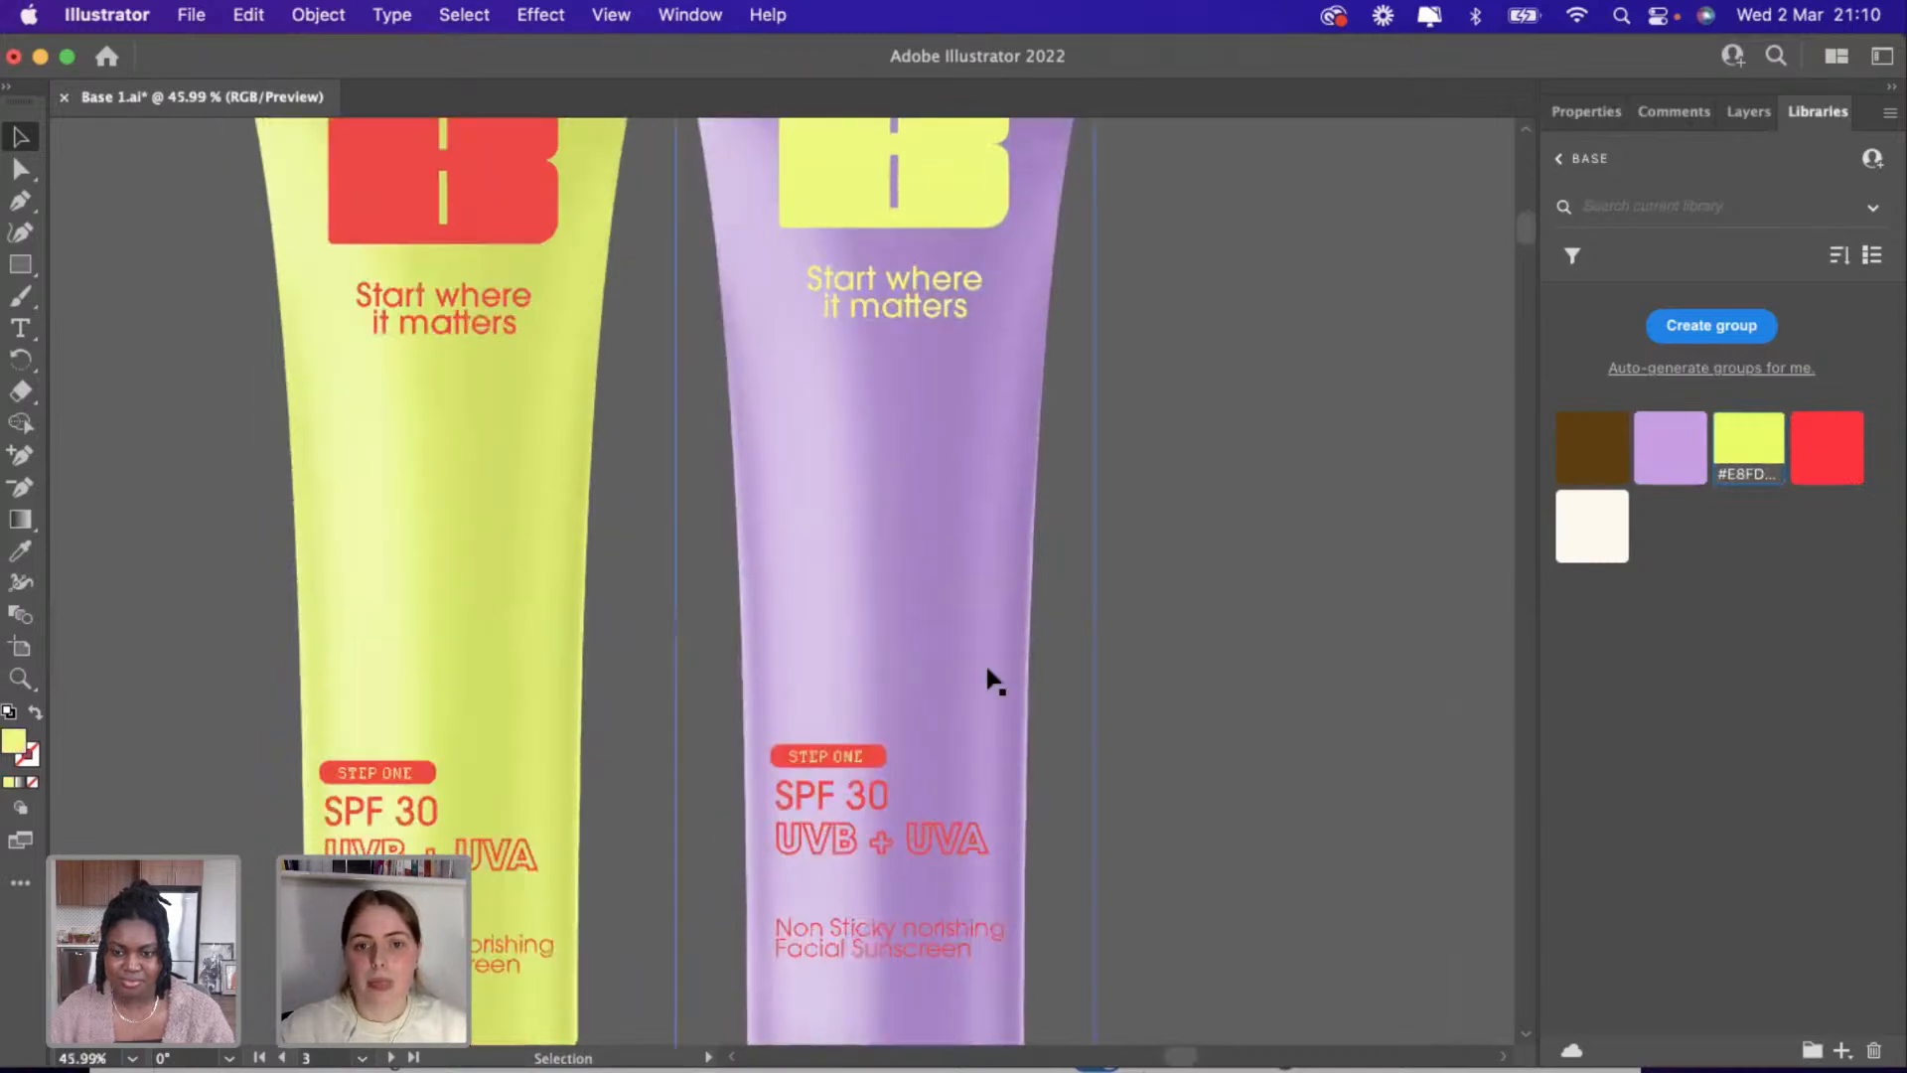
scroll(986, 661, "up", 3)
scroll(987, 672, "down", 1)
left_click(819, 831)
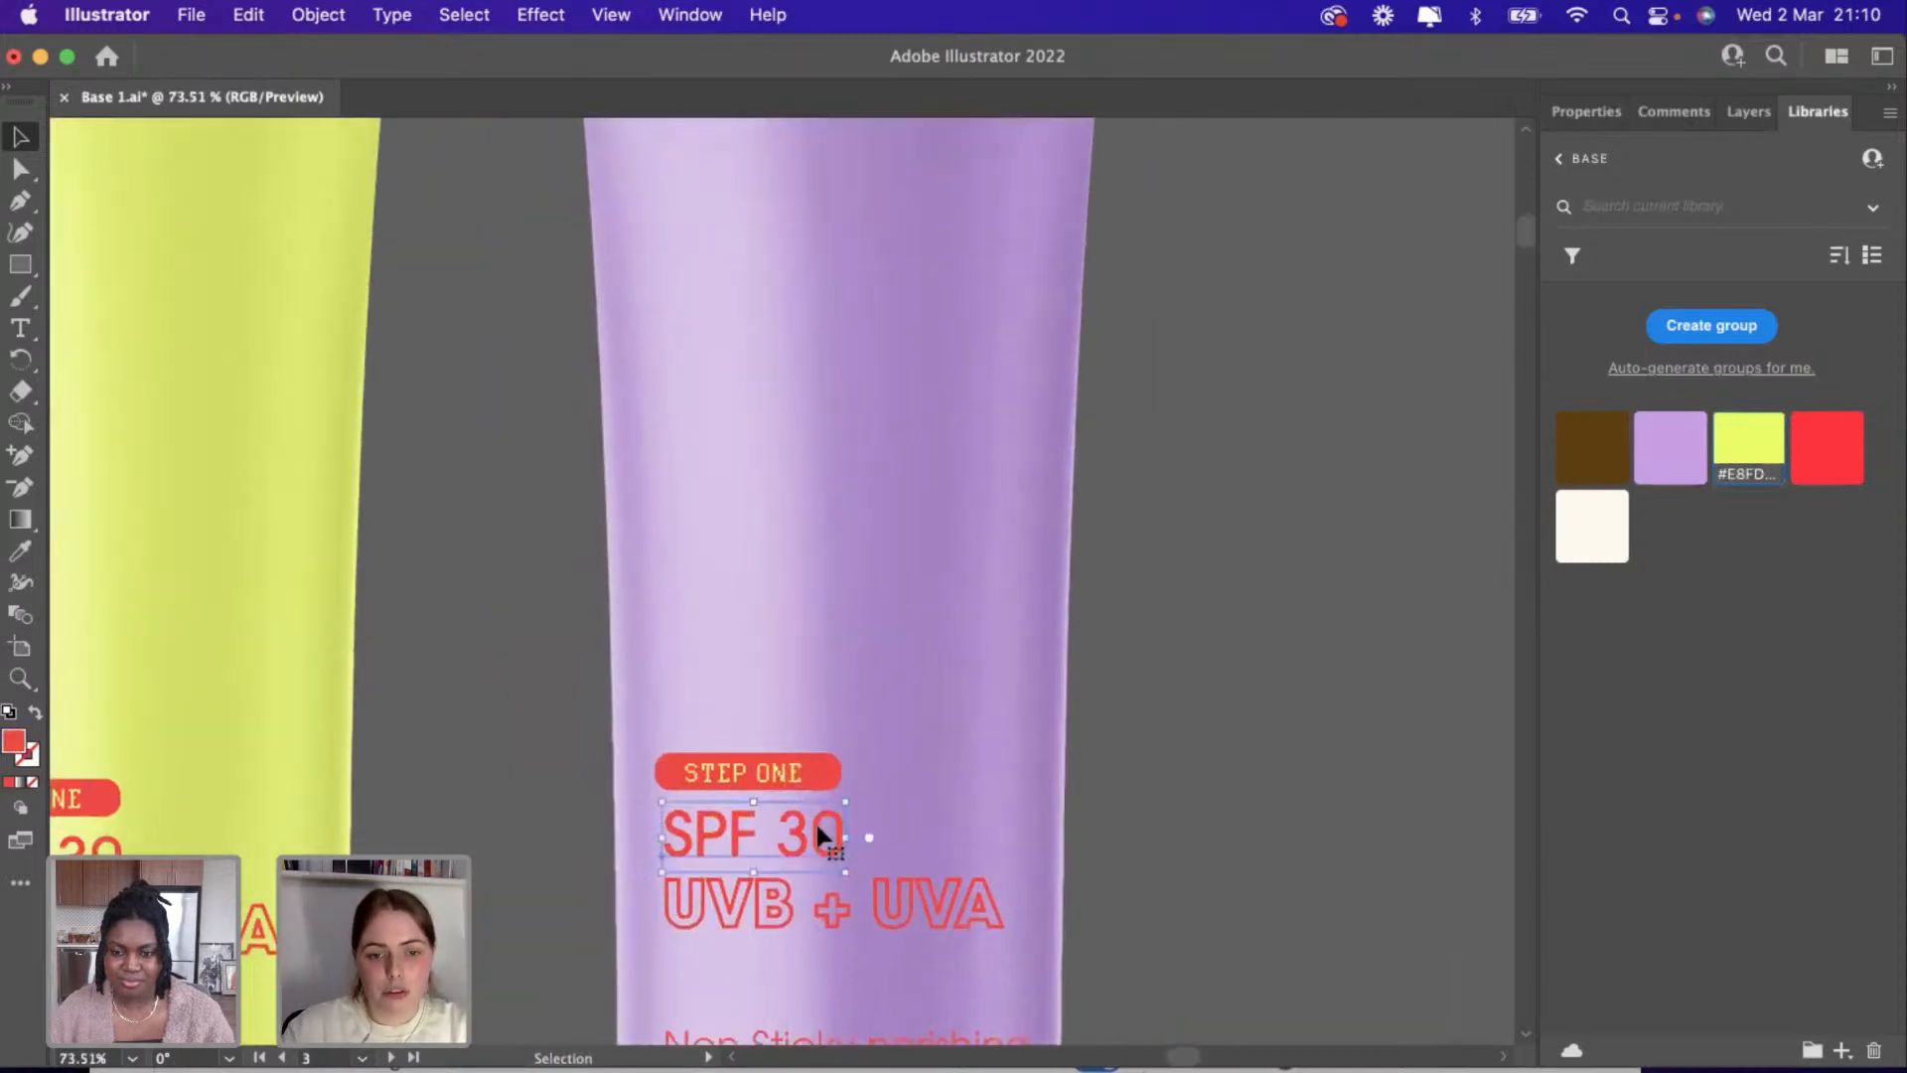
left_click(911, 909, "shift")
left_click(941, 745)
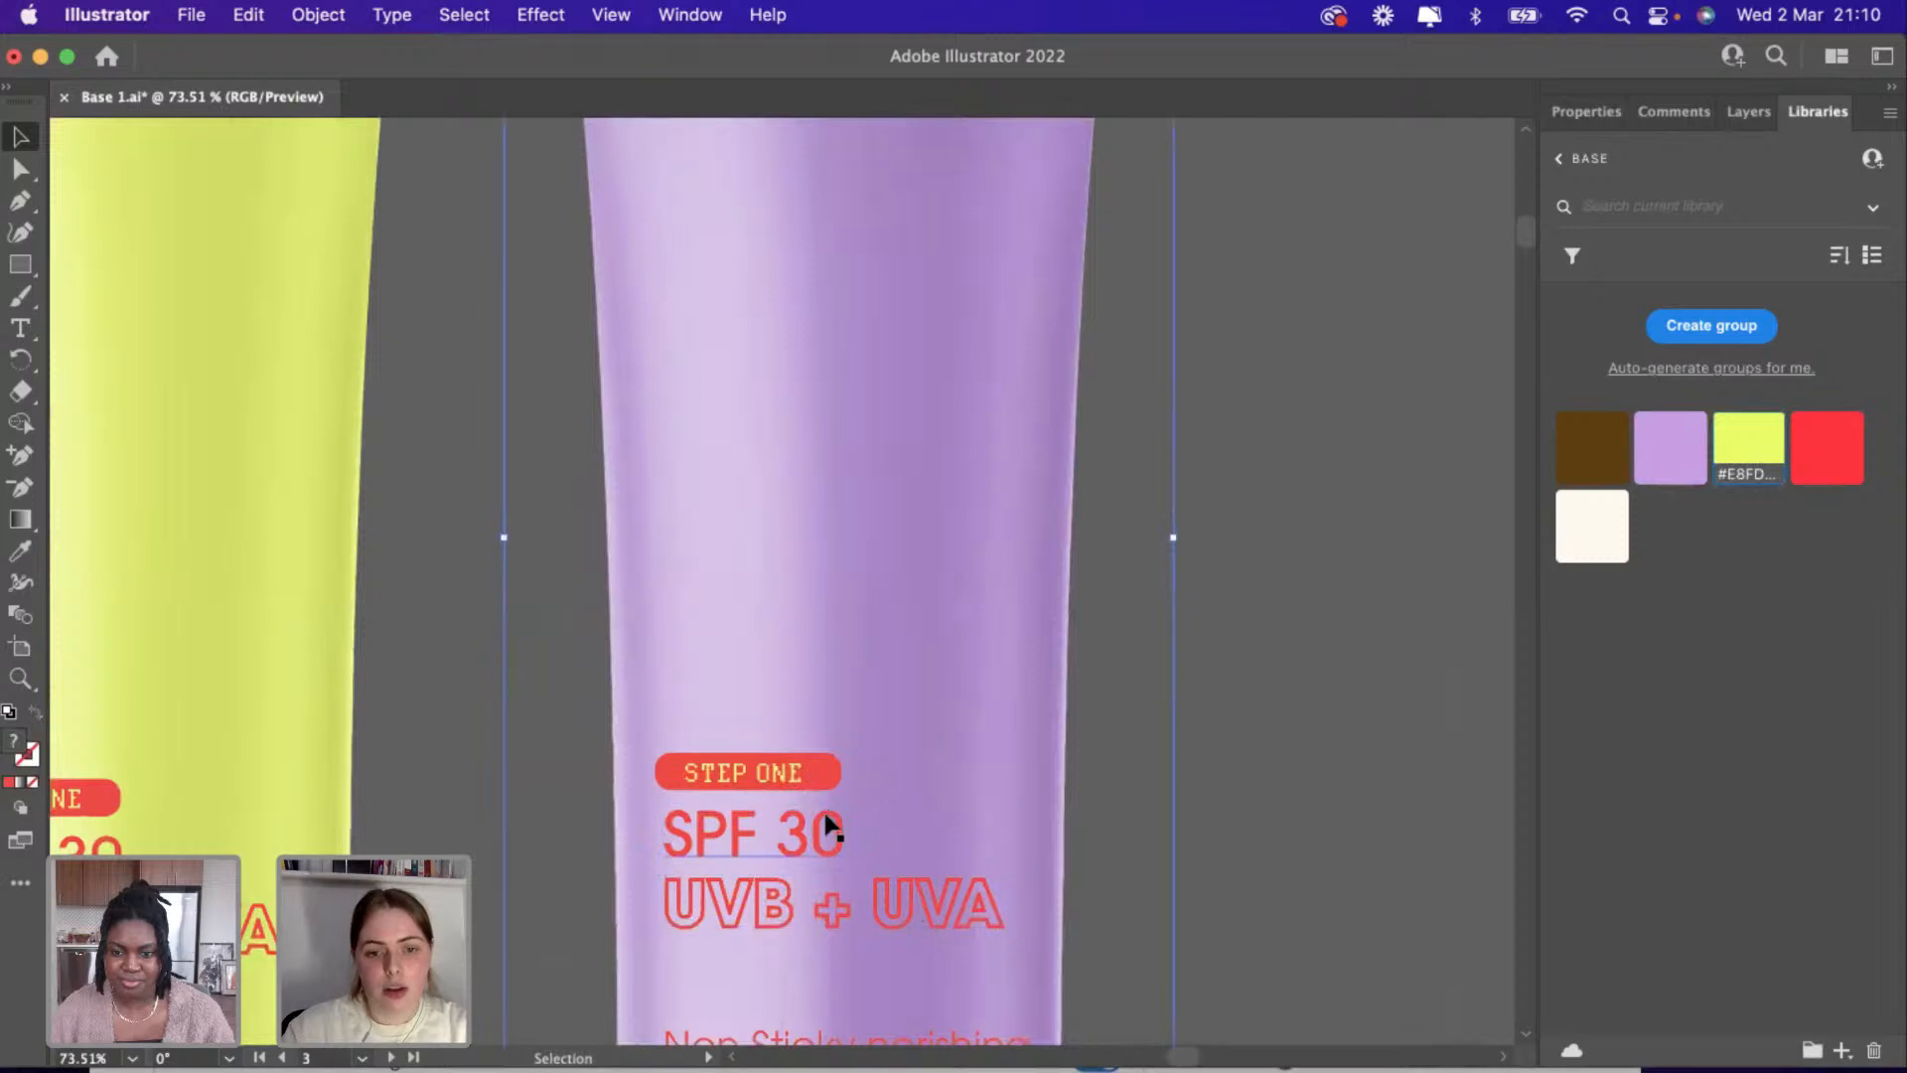
left_click(822, 827)
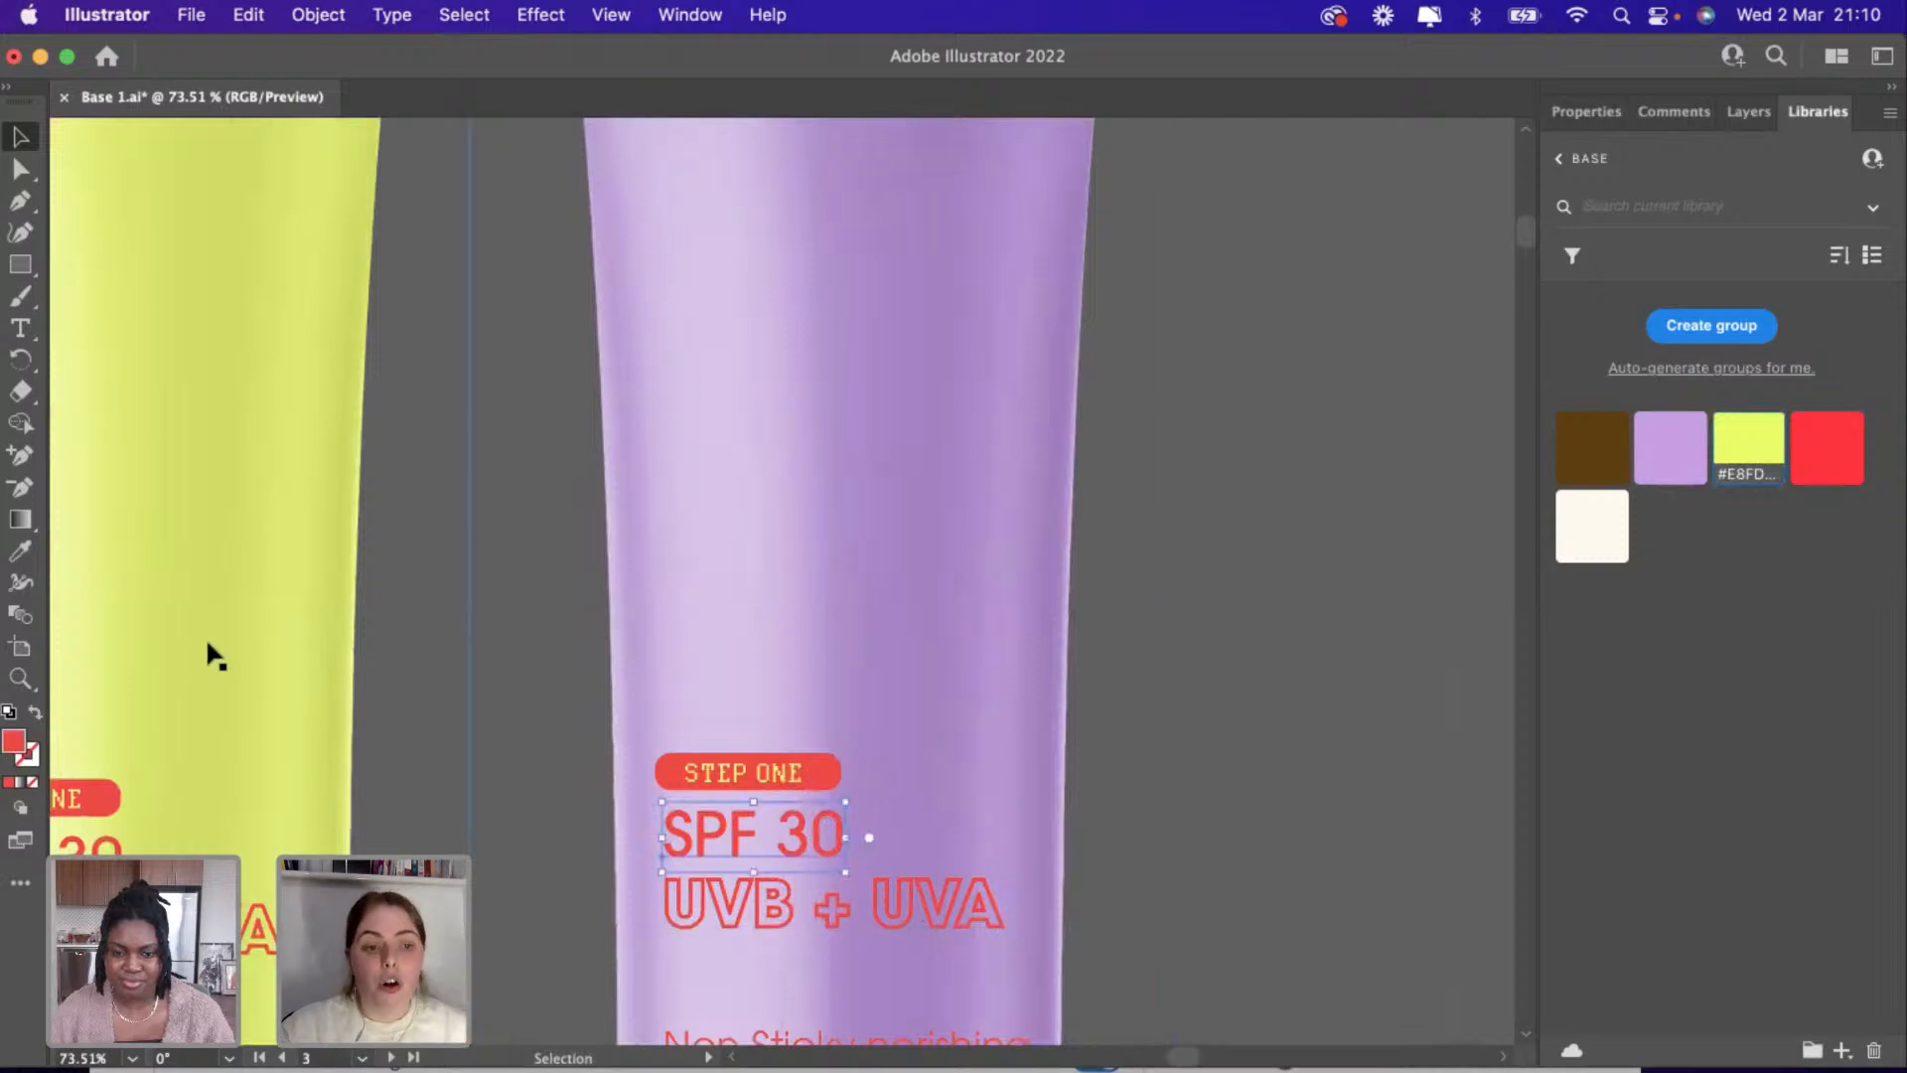
scroll(206, 636, "down", 5)
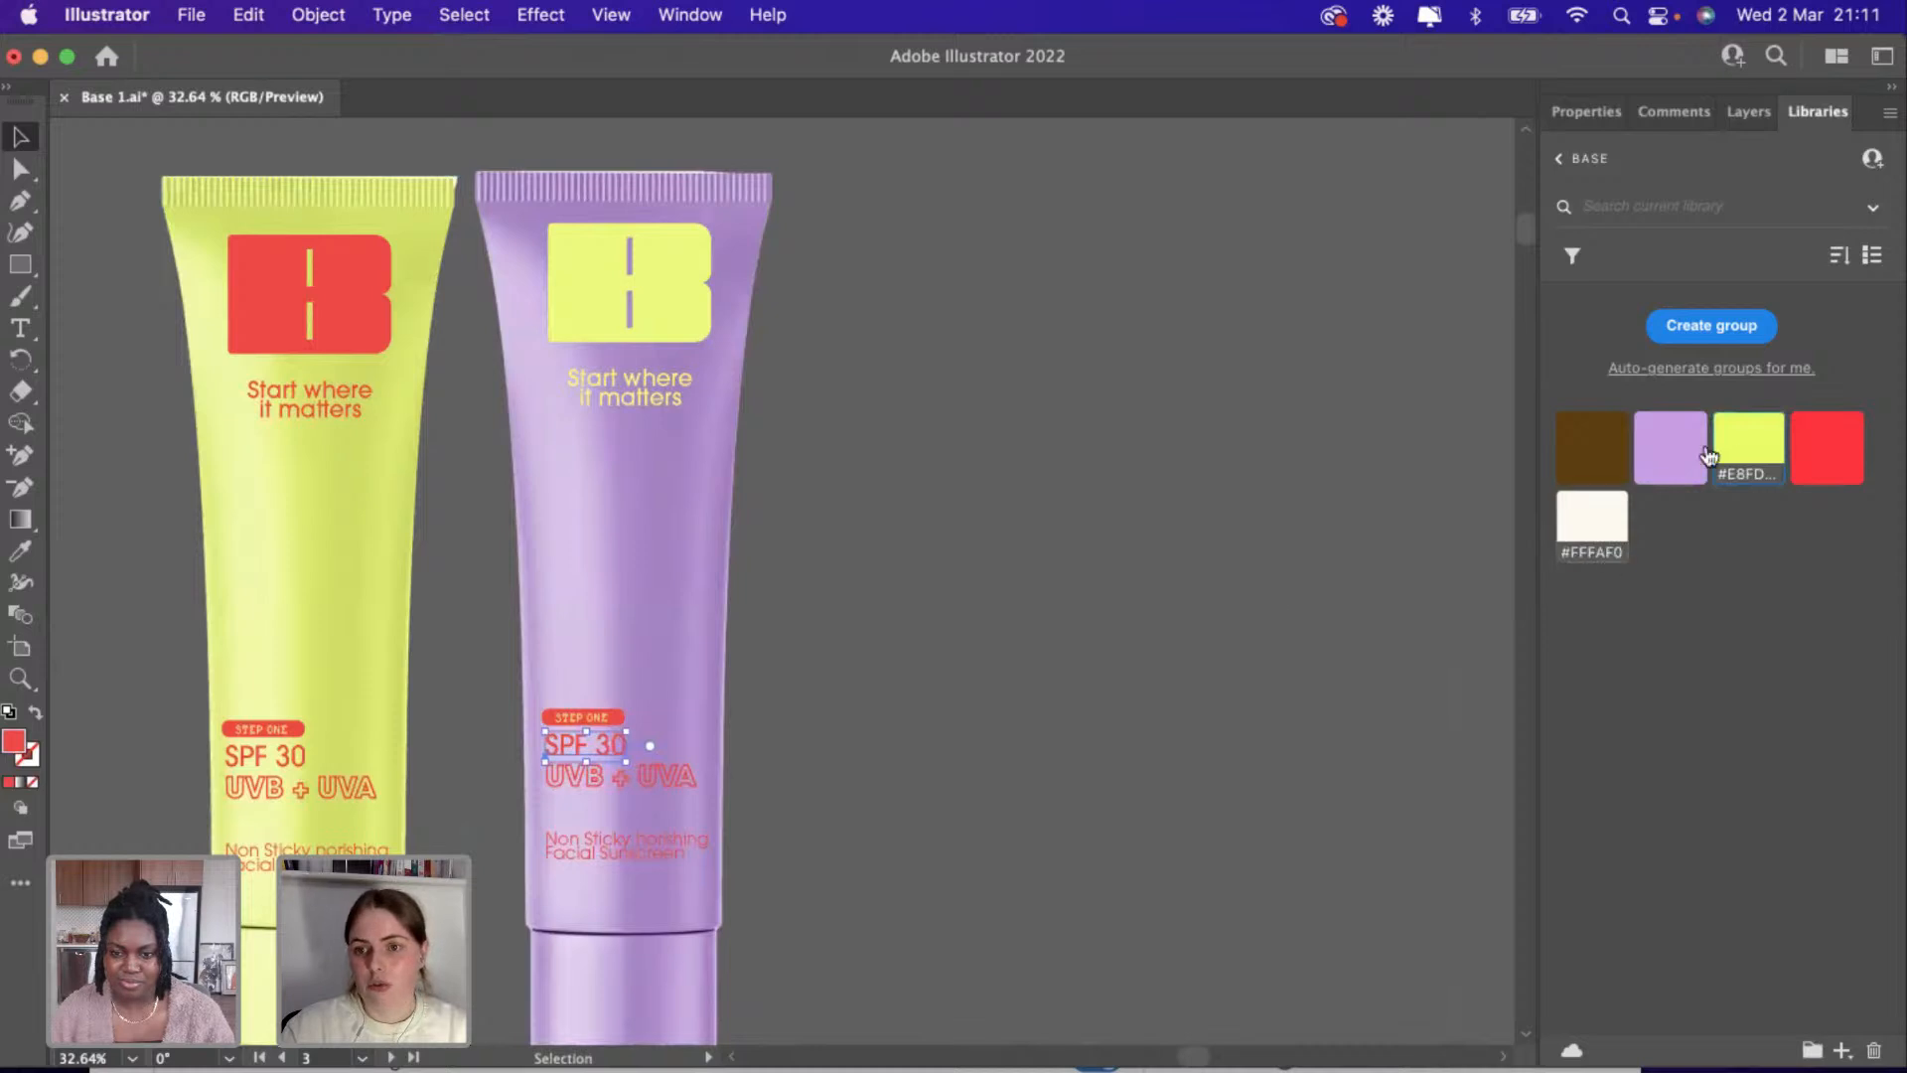
left_click(1749, 437)
Set the stroke color of the outlined "UVB + UVA" text on the purple tube to yellow E8FD56.
left_click(620, 785)
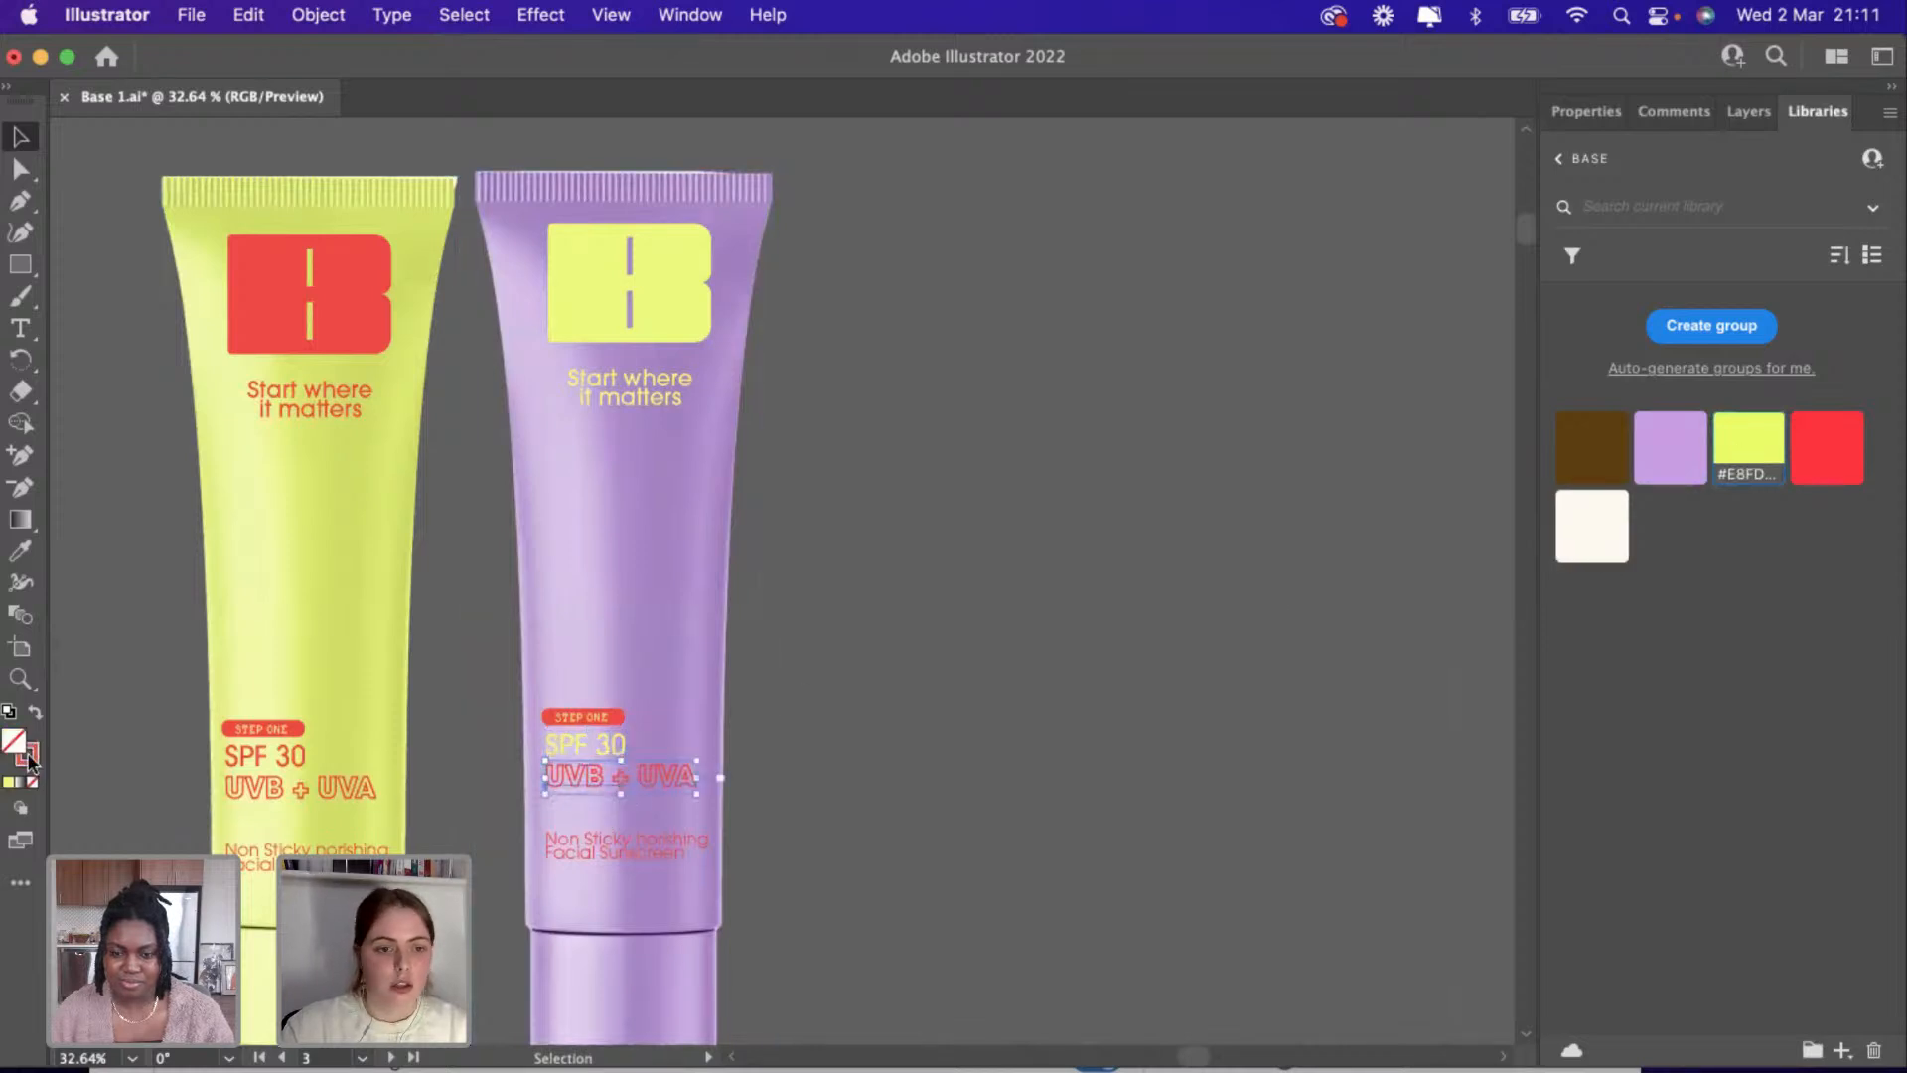
key("F6")
left_click(1773, 473)
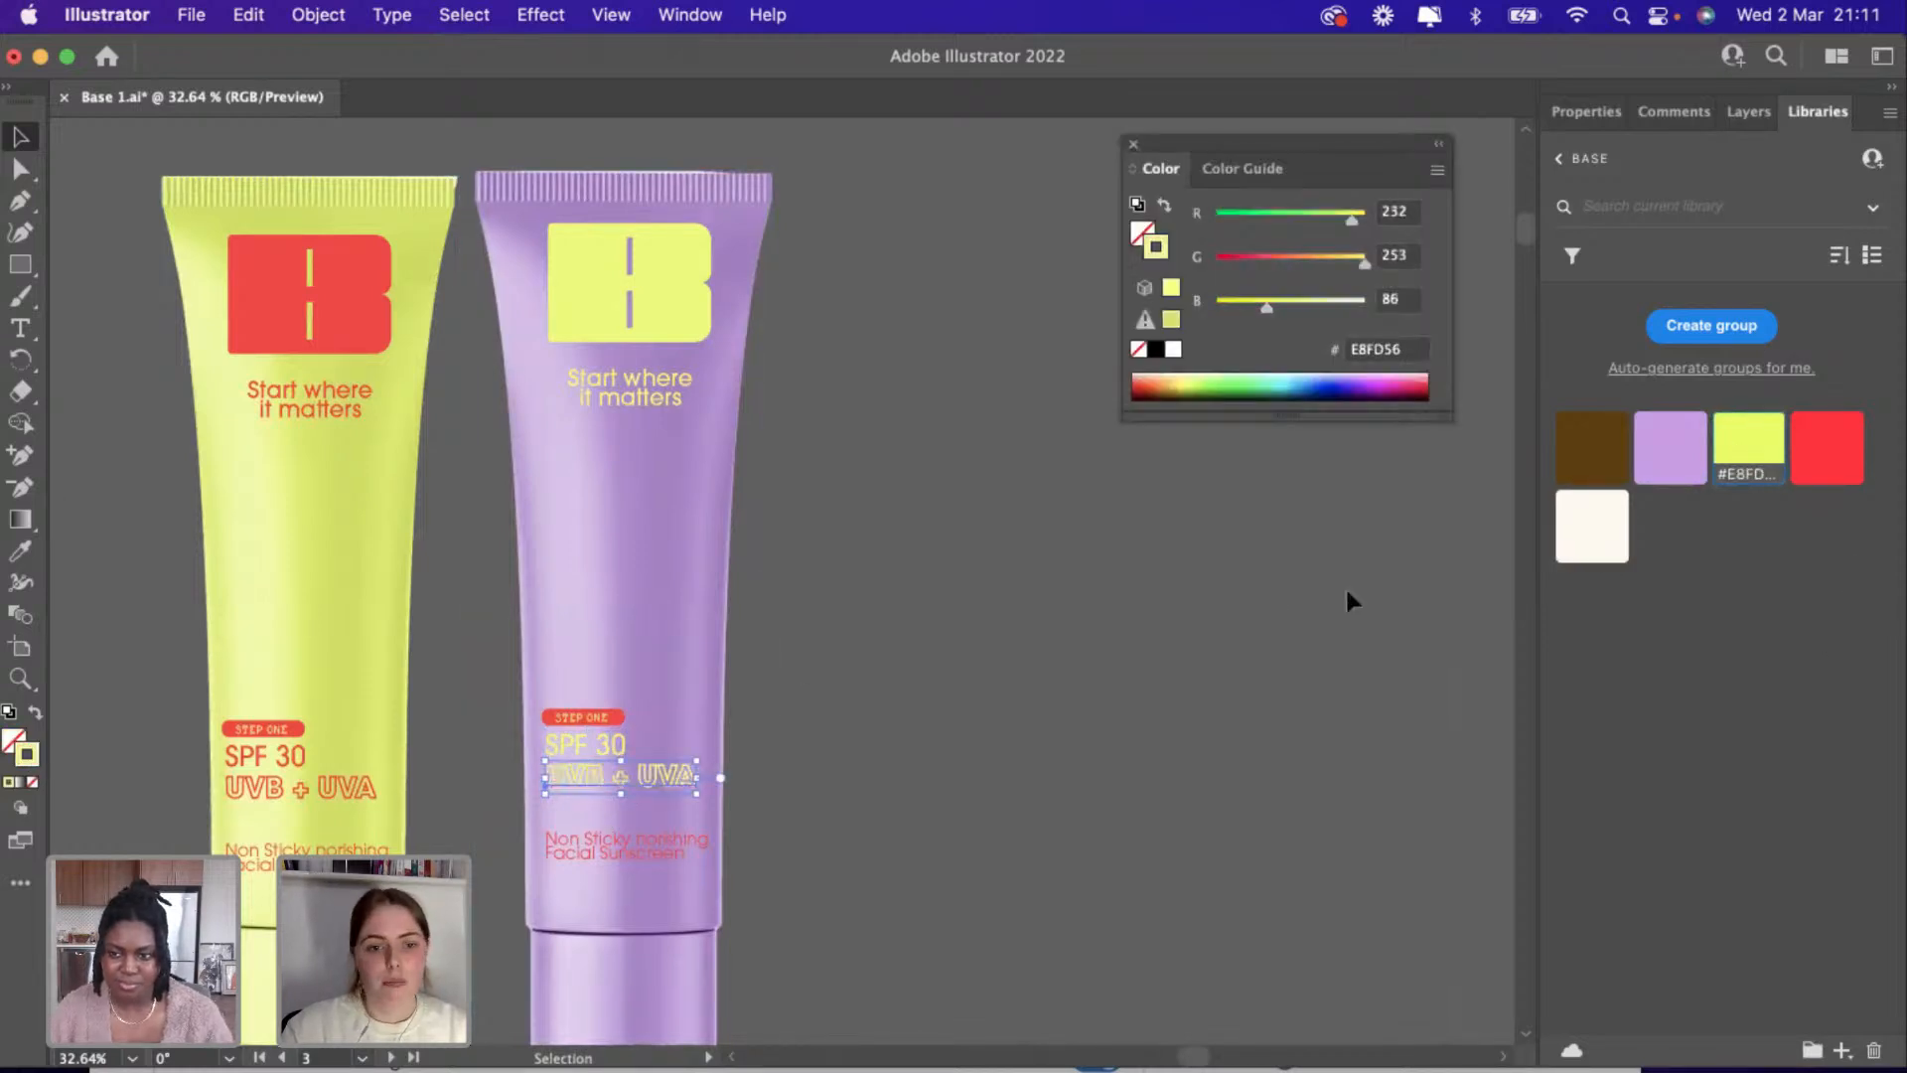
Fill the STEP ONE badge on the purple tube with yellow E8FD56 and its lettering with purple C89EE6.
scroll(612, 763, "up", 6)
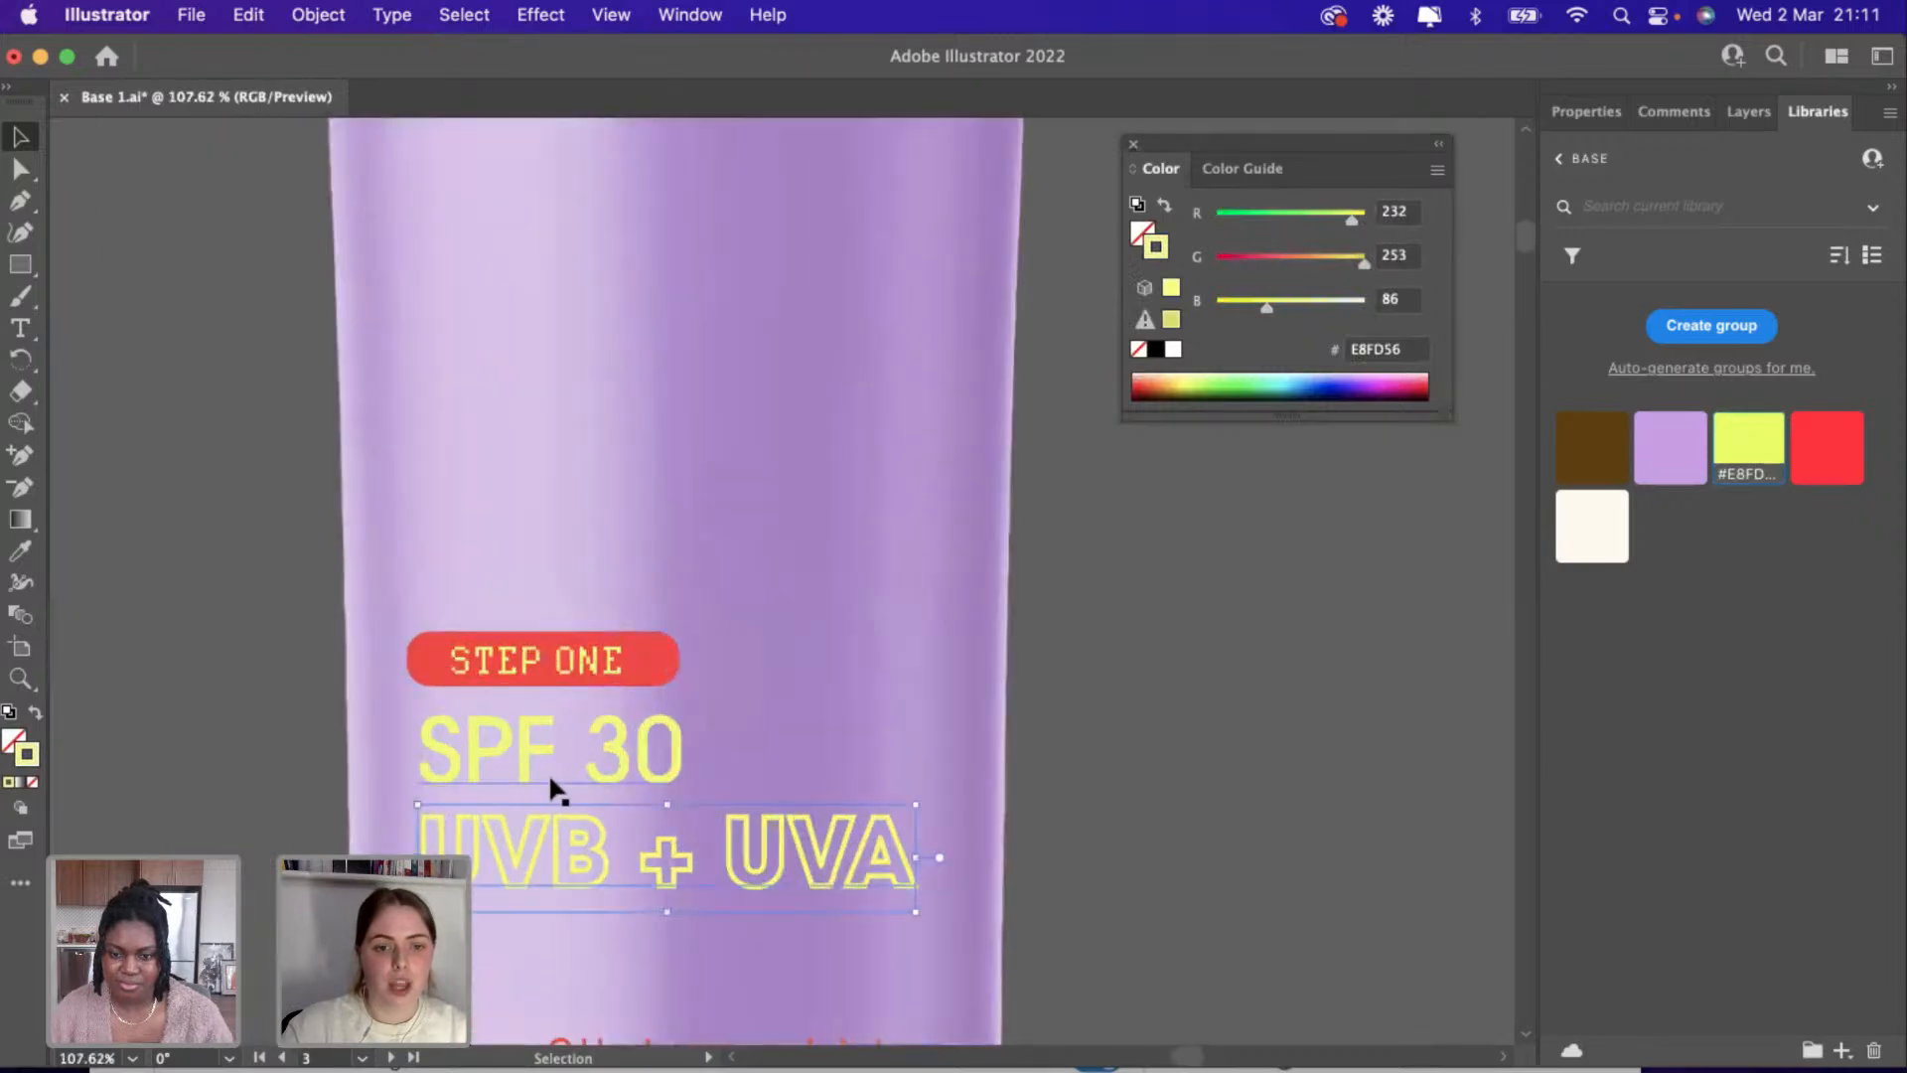
left_click(650, 674)
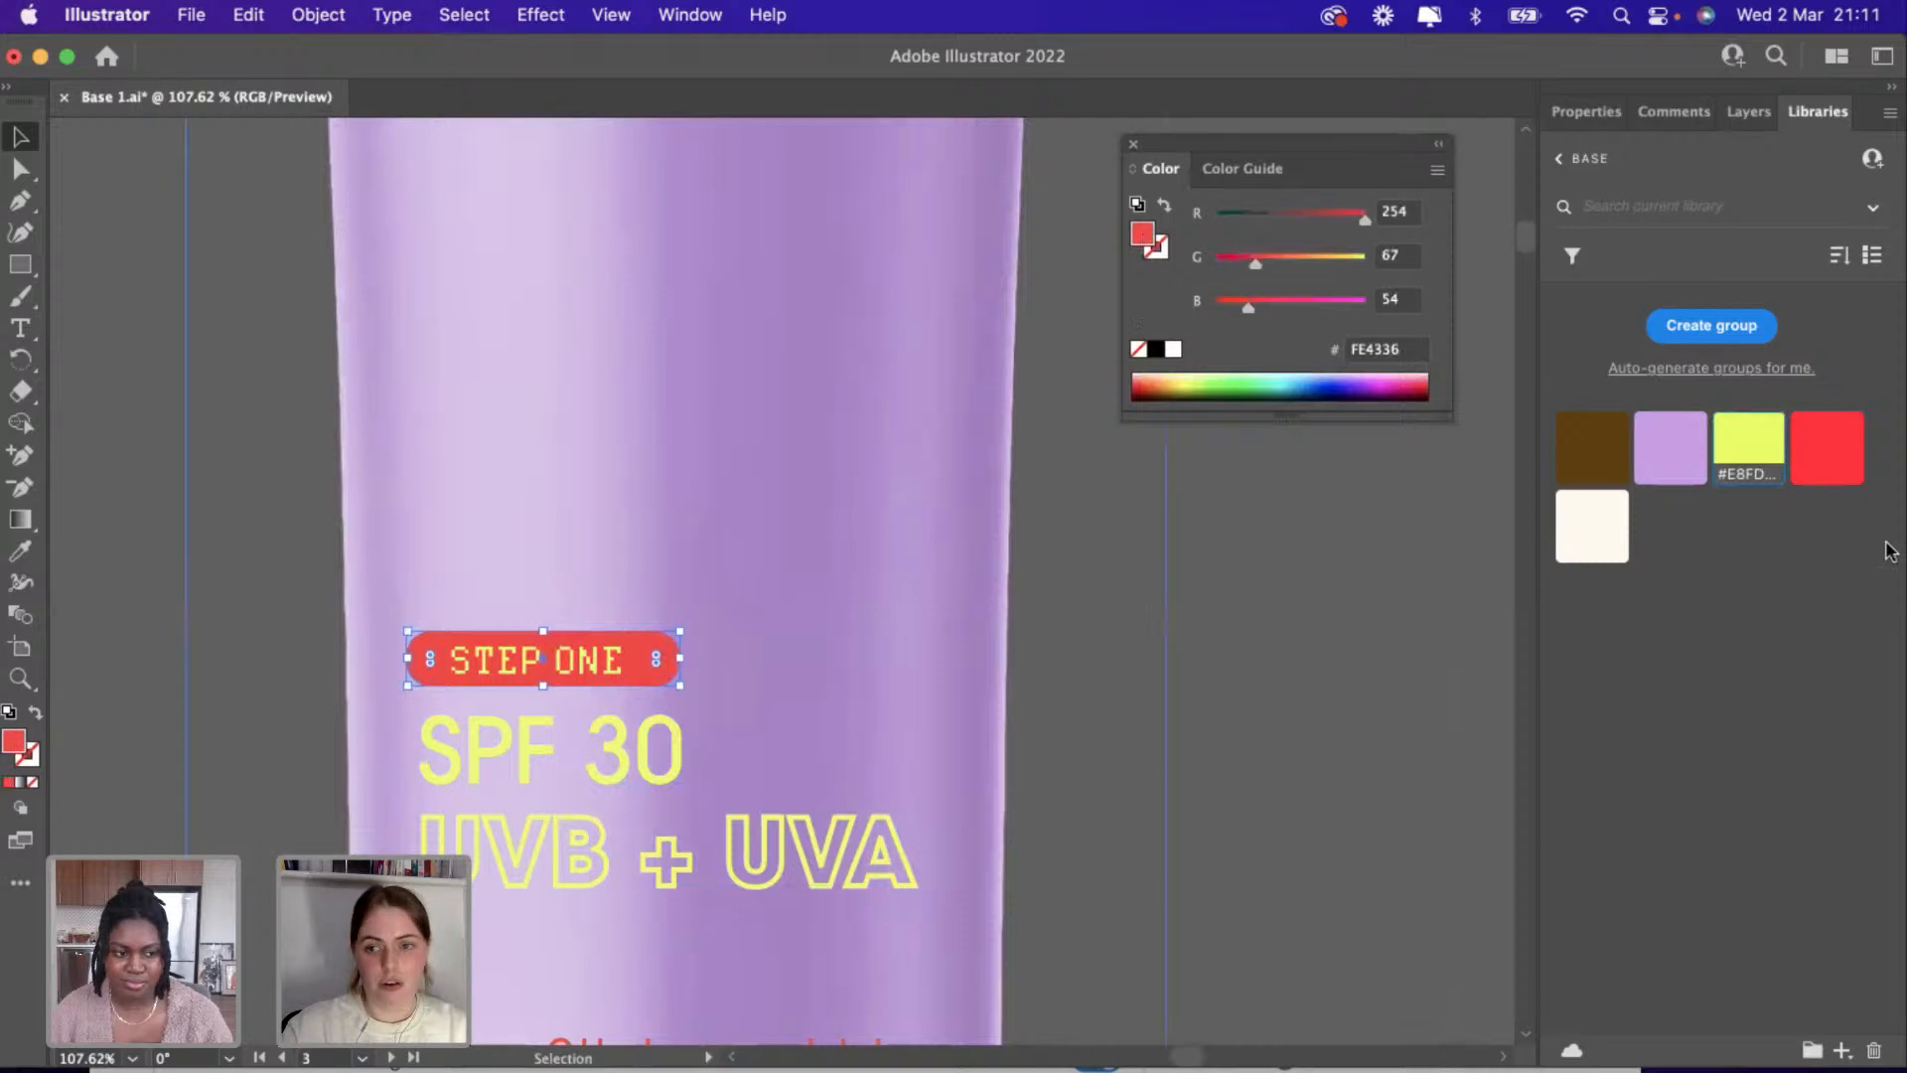
left_click(1749, 447)
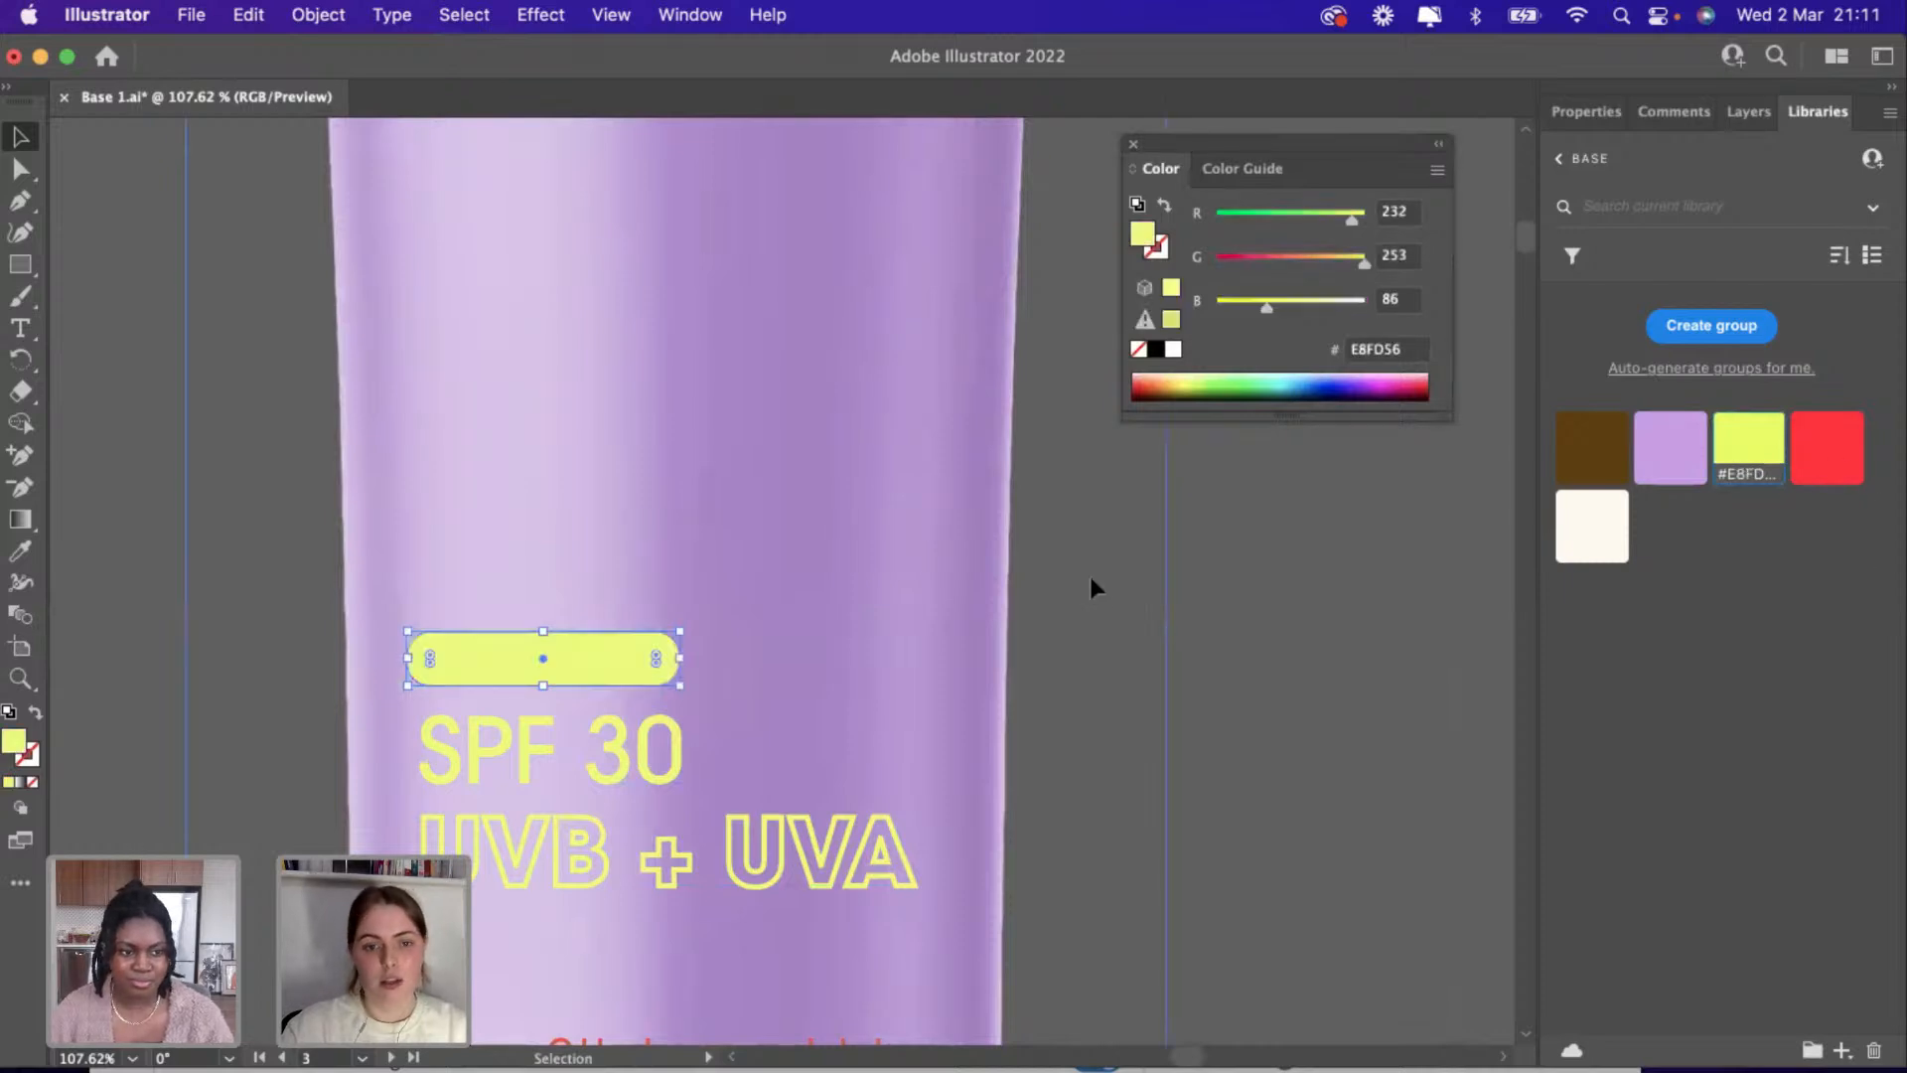
left_click(593, 659)
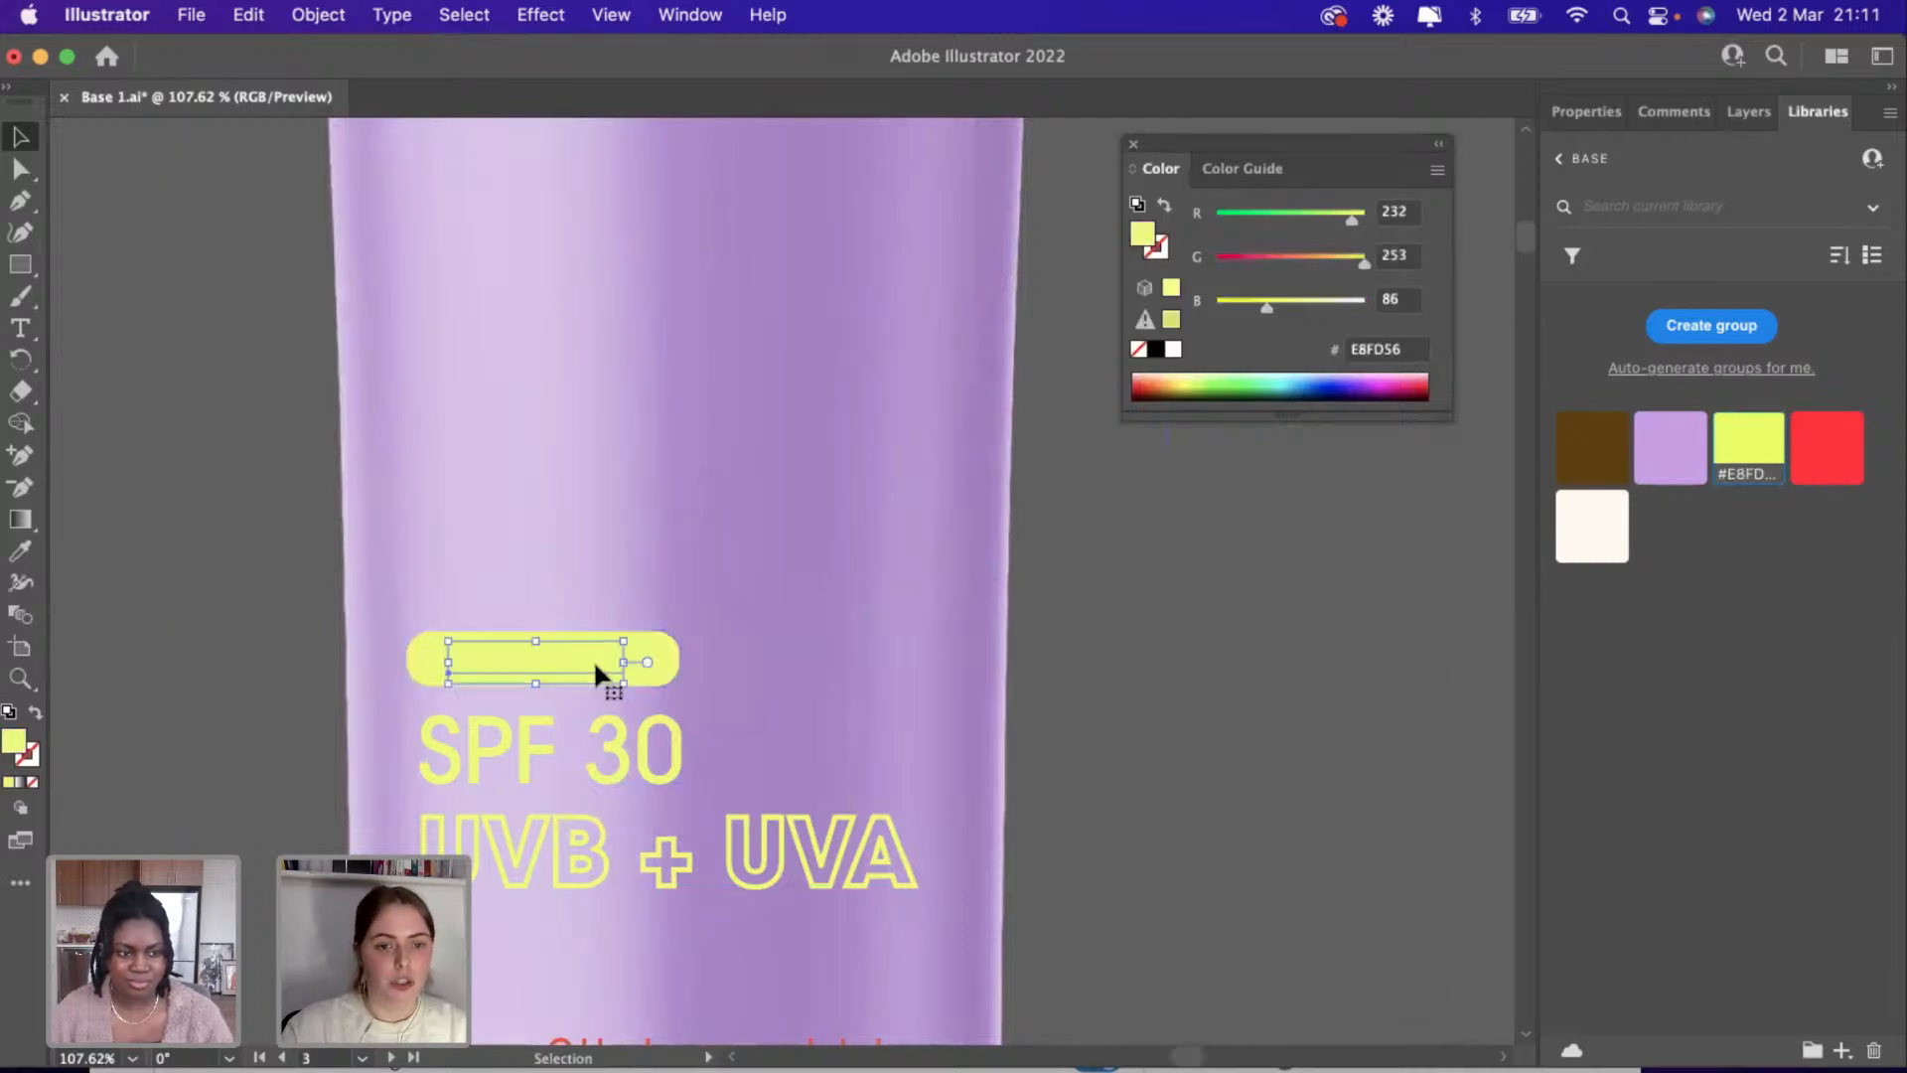
left_click(1679, 445)
Recolor the "Non Sticky norishing Facial Sunscreen" text on the purple tube with yellow E8FD56.
scroll(1038, 695, "down", 3)
left_click(755, 948)
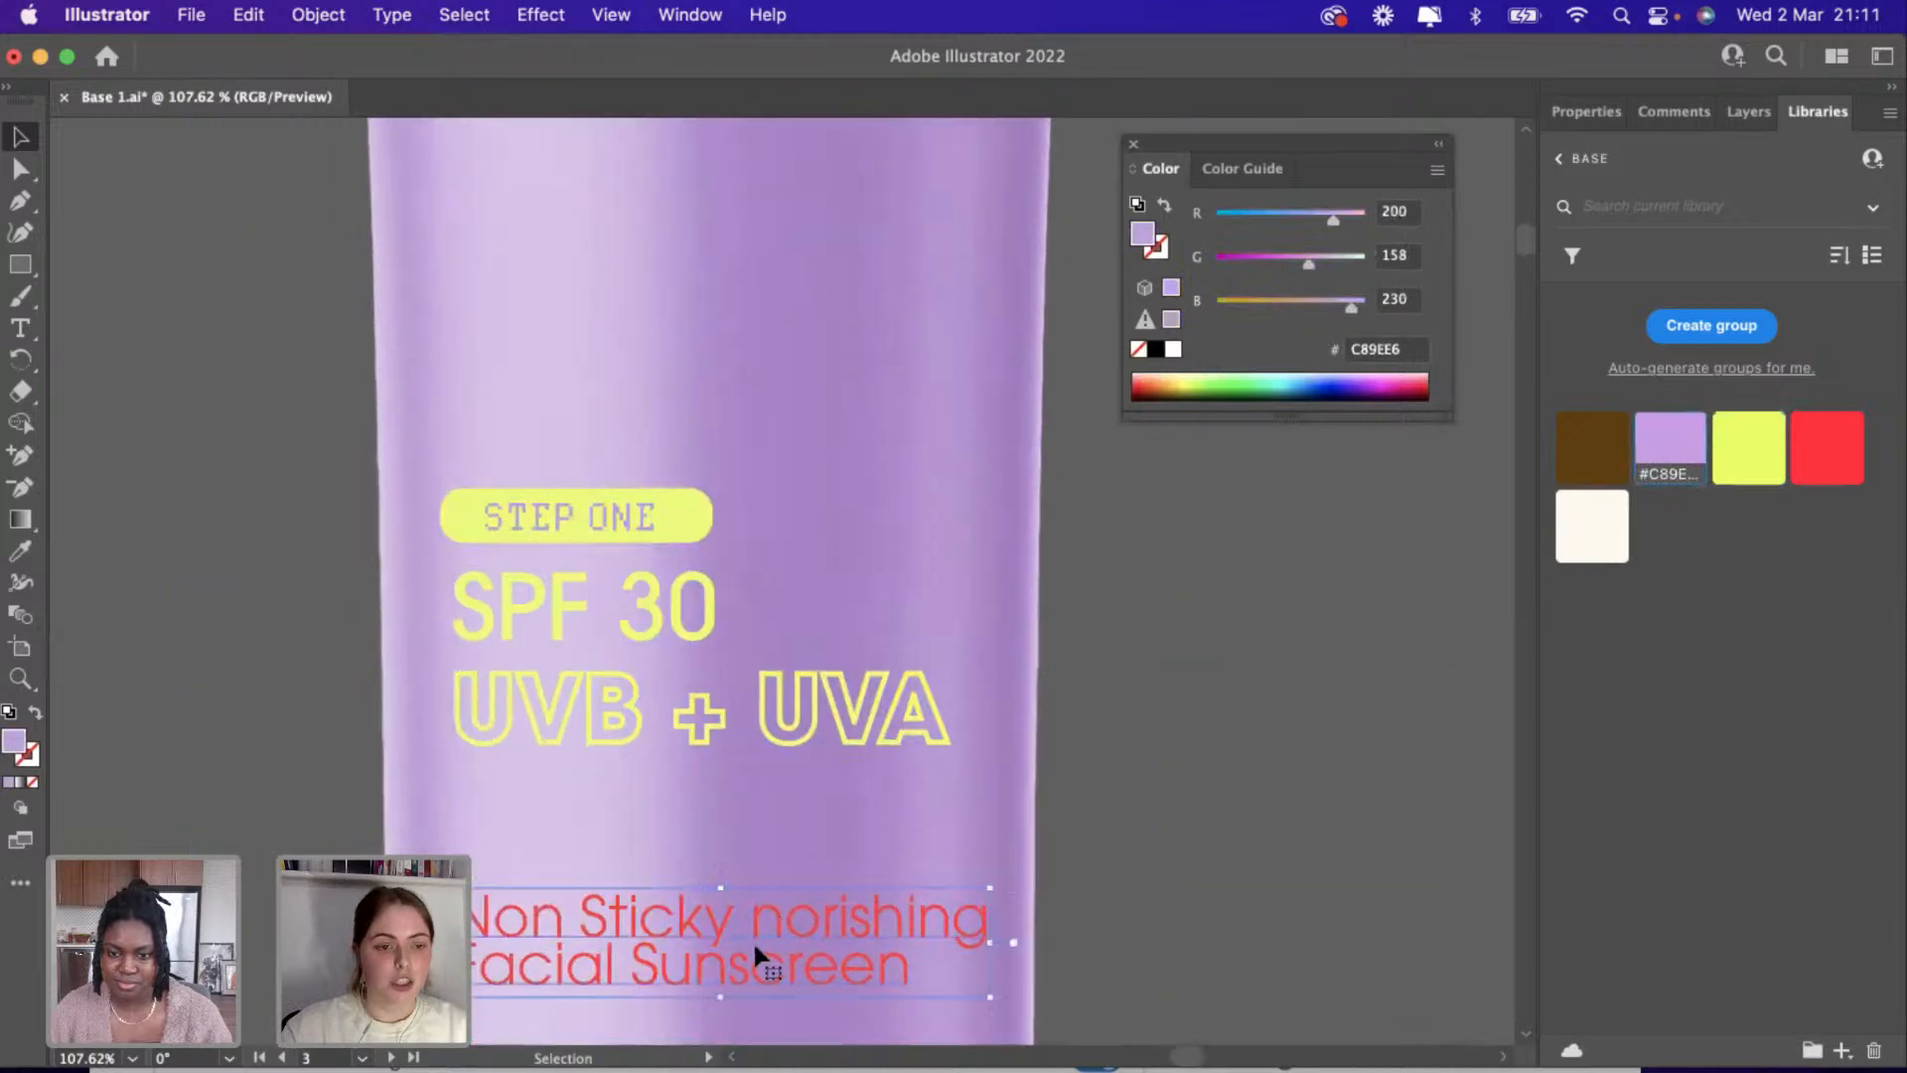
left_click(1747, 465)
scroll(1278, 711, "down", 2)
scroll(1279, 711, "down", 3)
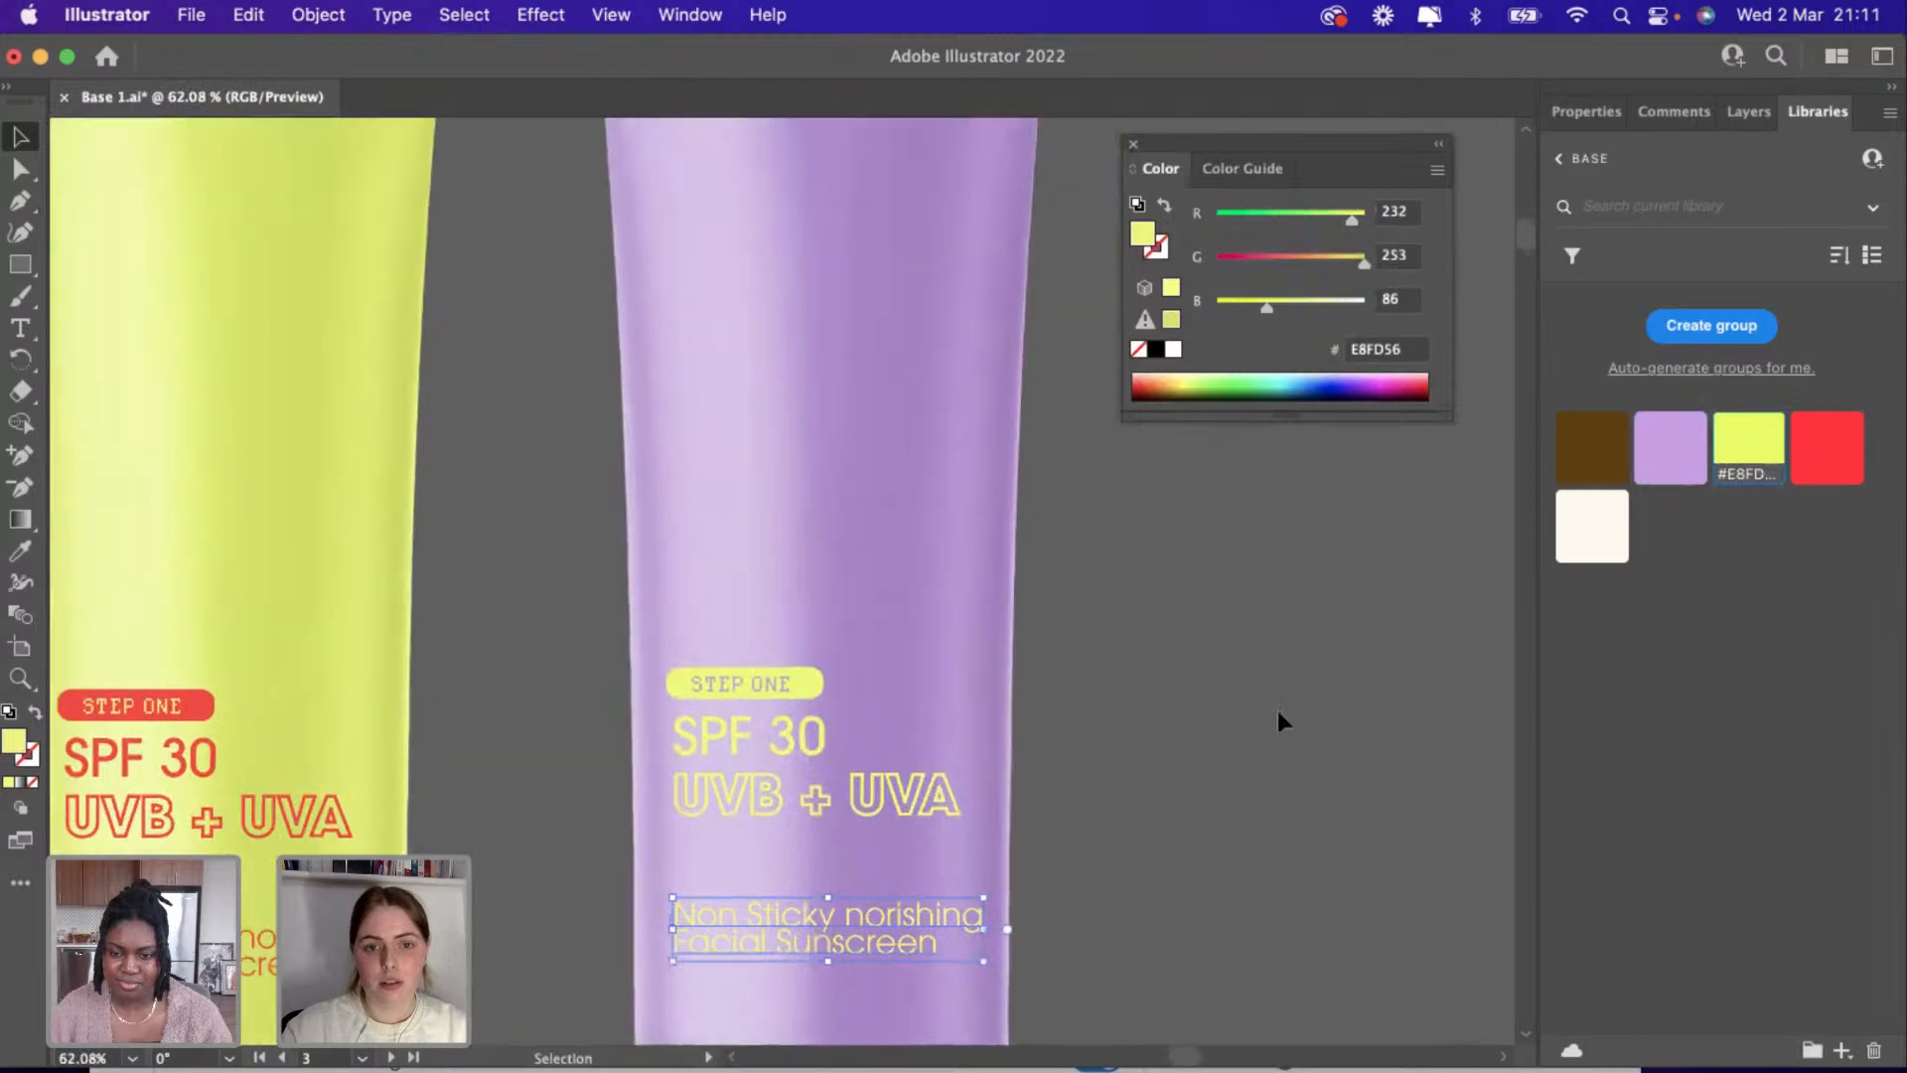
Copy the "Shade 15 / STEP TWO / Illuminating & lightweight Foundation" text block from the draft copy area and paste it over the purple tube.
scroll(1278, 712, "down", 6)
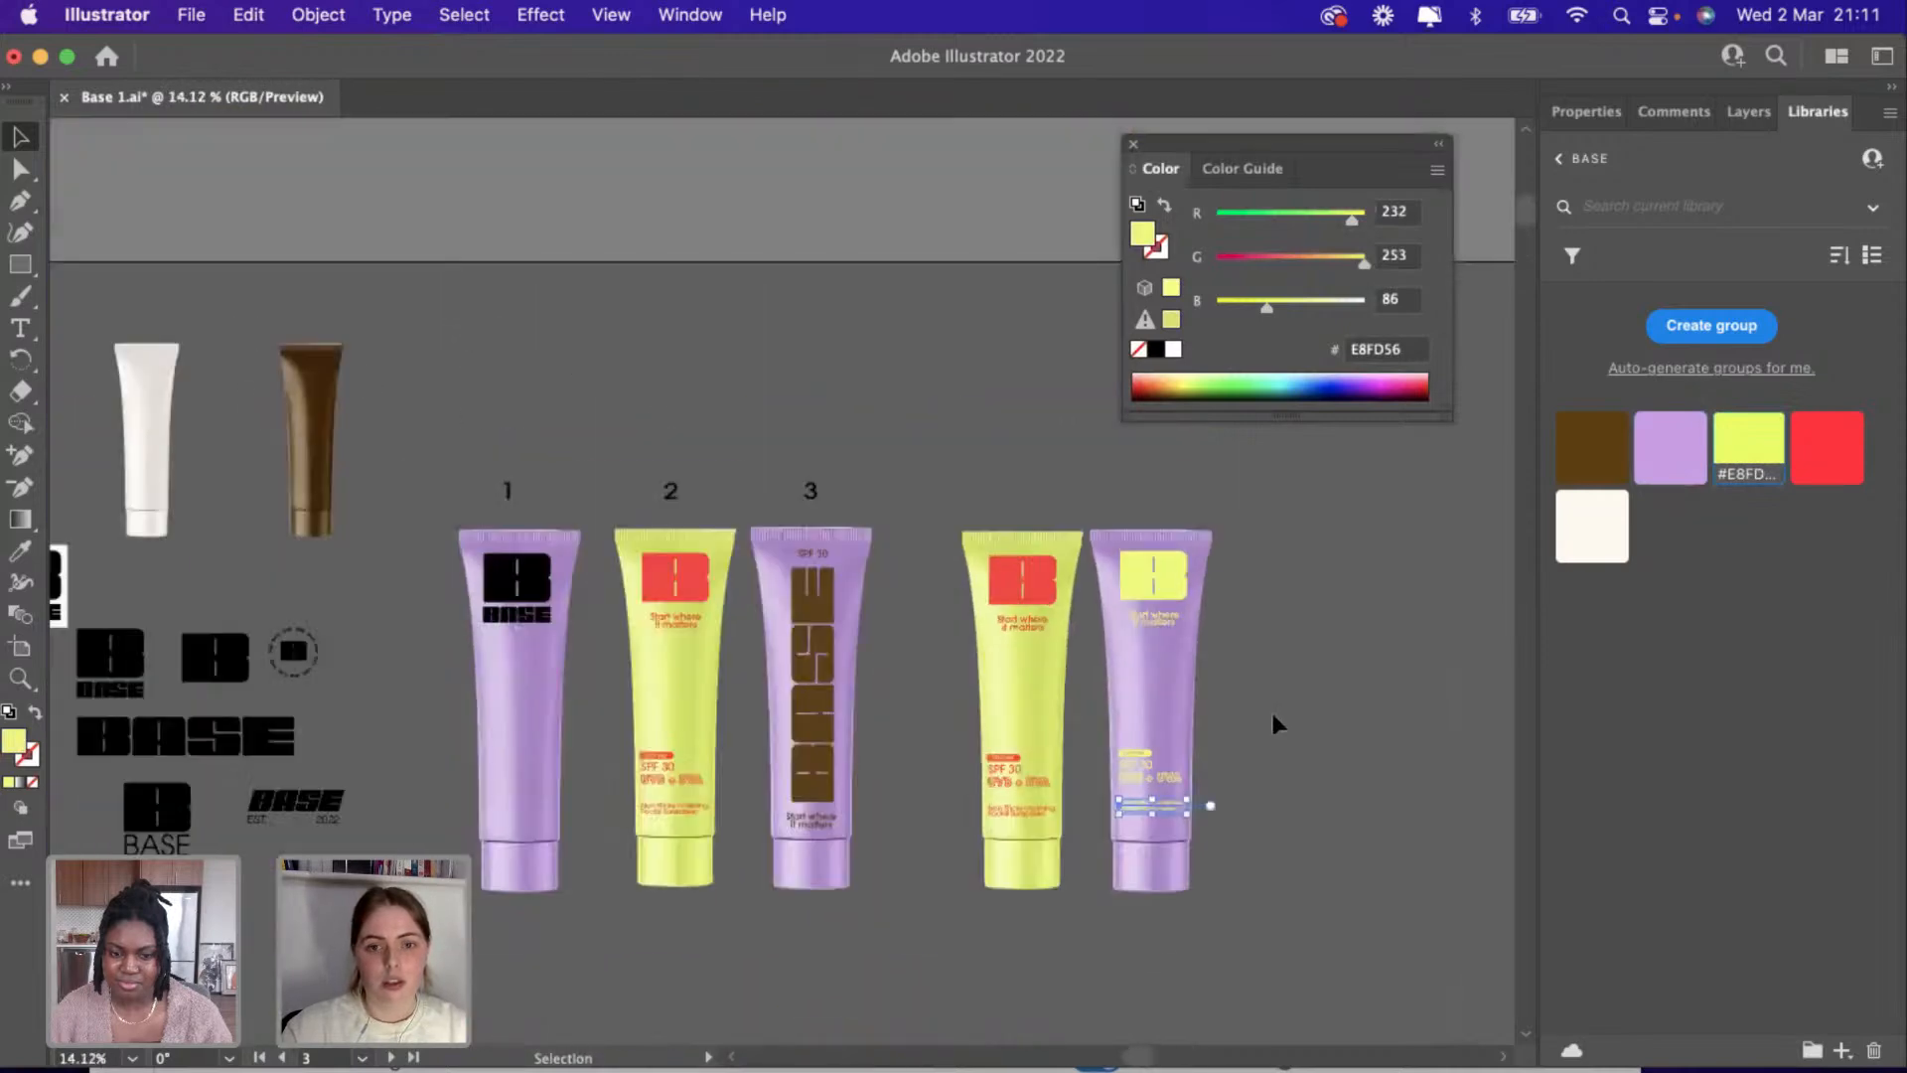
scroll(725, 661, "down", 1)
scroll(728, 668, "left", 10)
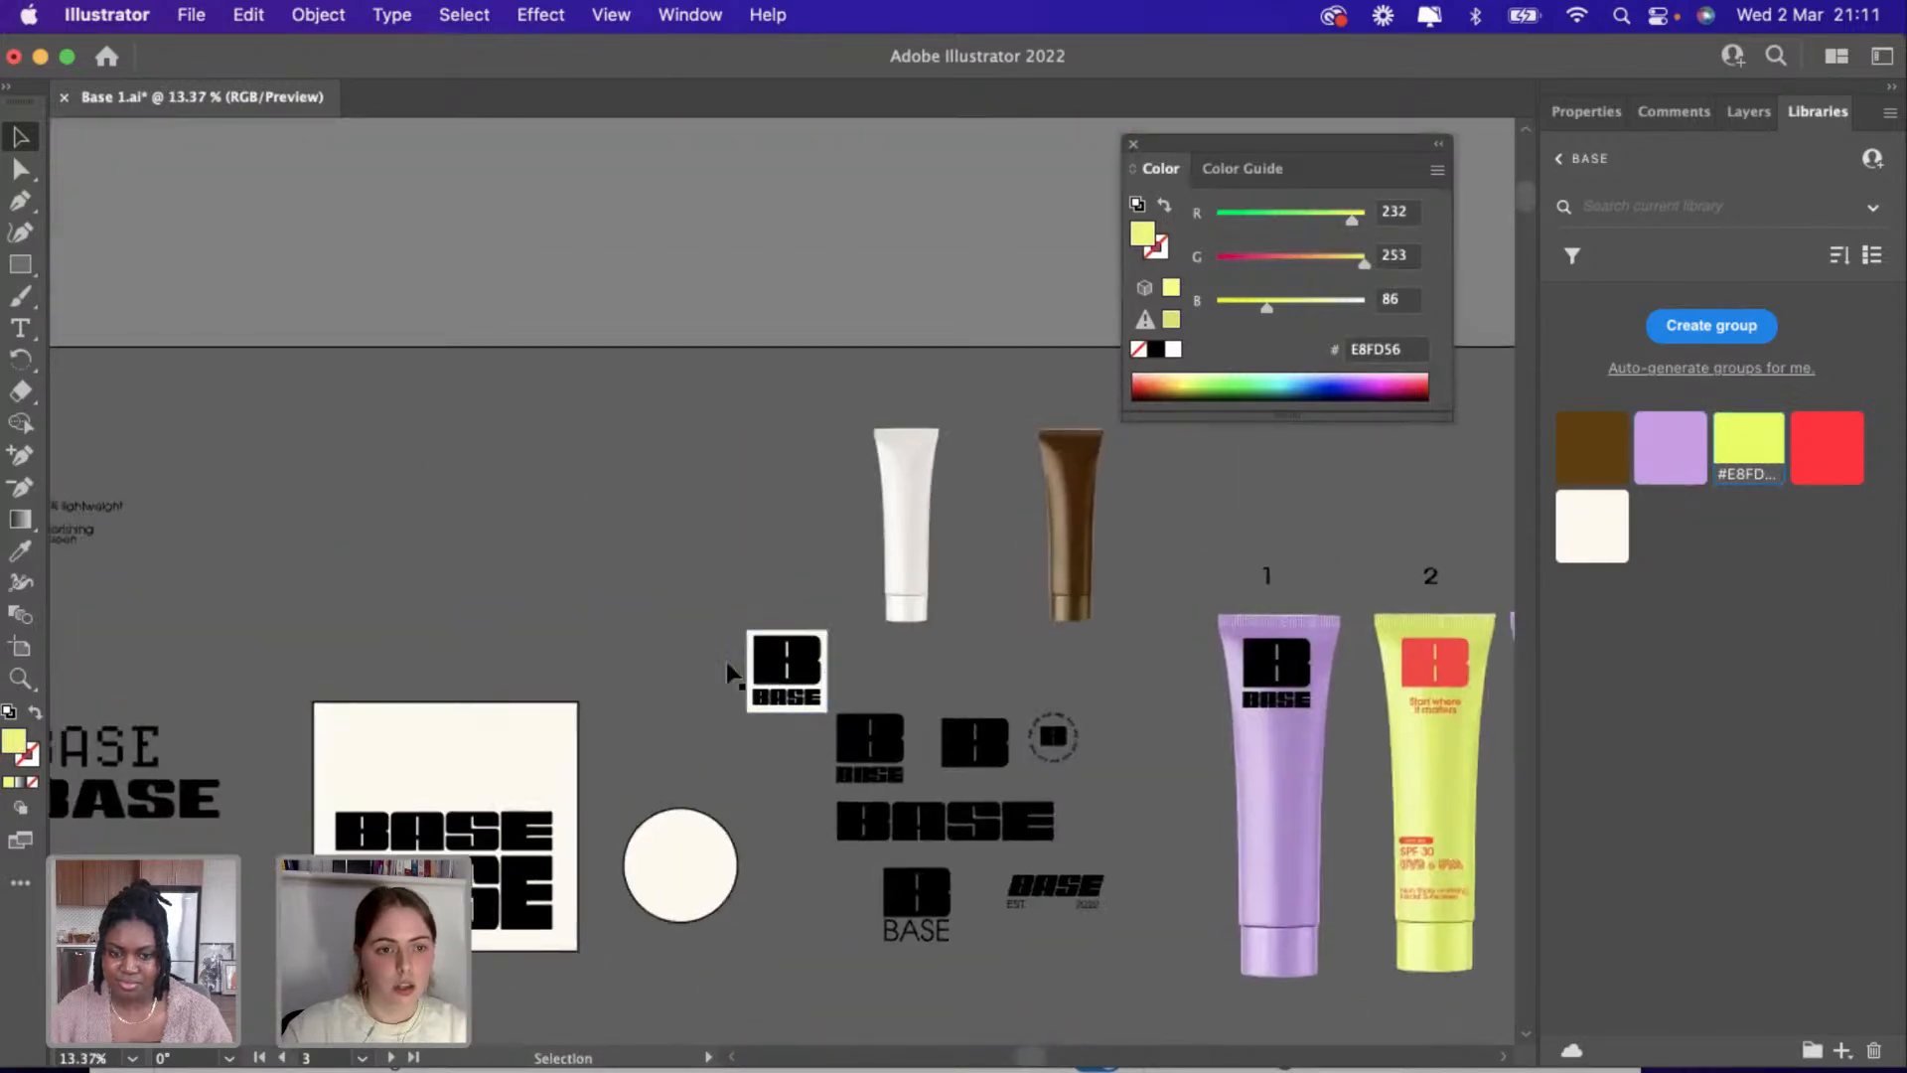
scroll(729, 669, "left", 5)
left_click(308, 568)
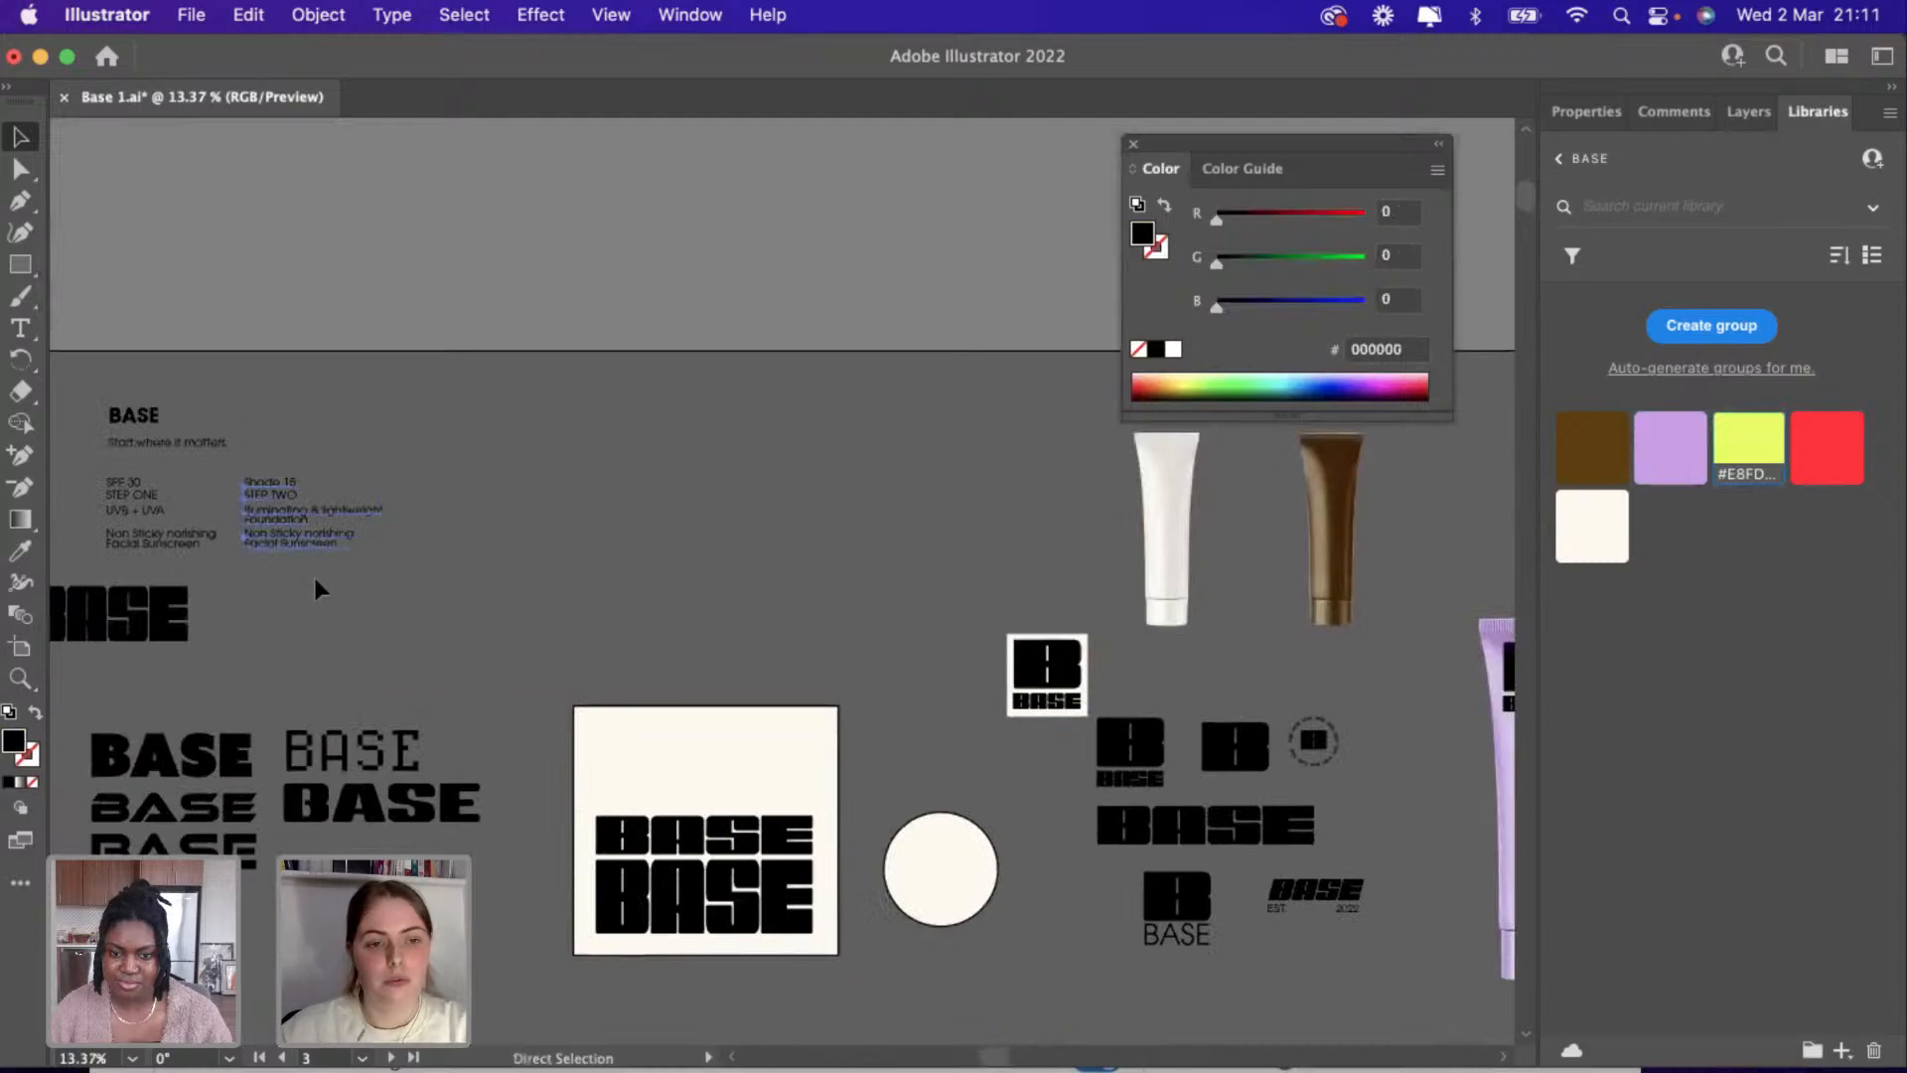
scroll(313, 574, "right", 20)
scroll(313, 574, "down", 2)
scroll(1010, 695, "up", 10)
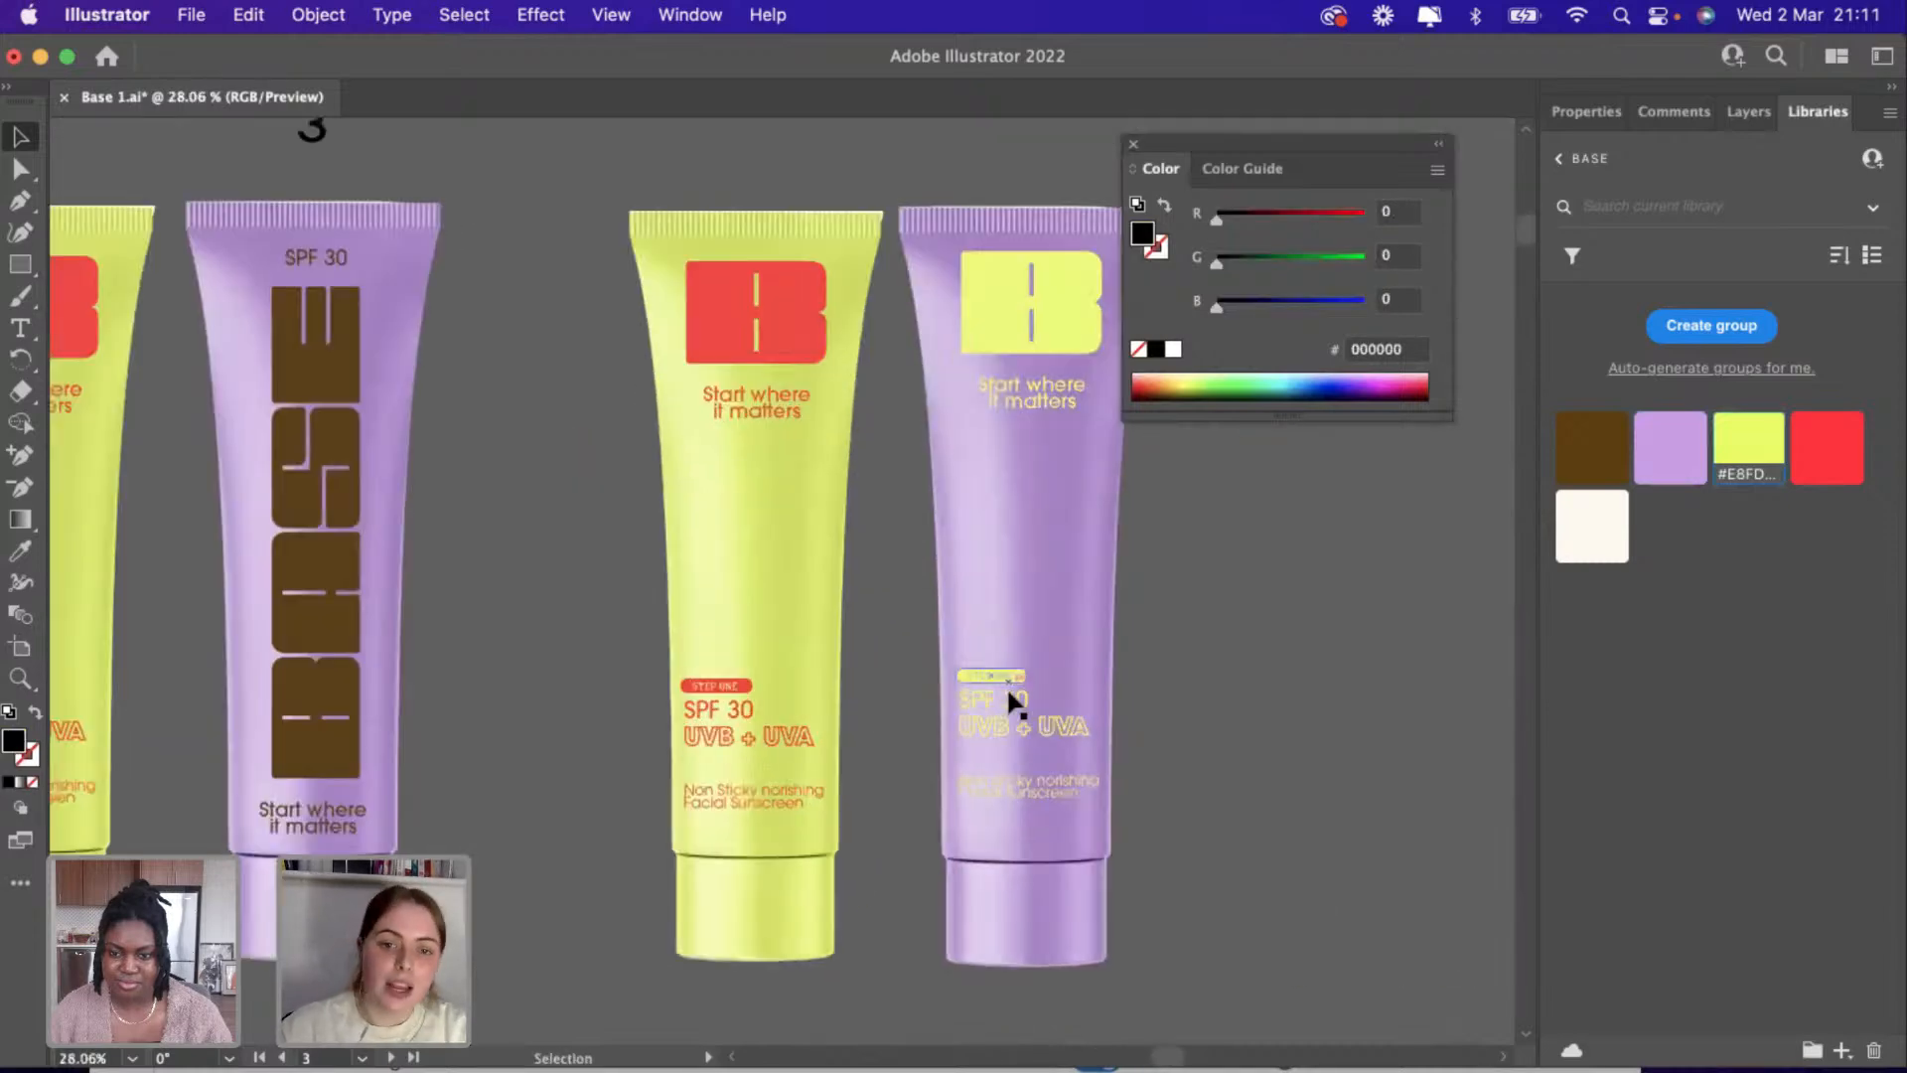
type("Shade 15 STEP TWO Illuminating & lightweight Foundation Non Sticky norishing Facial Sunscreen")
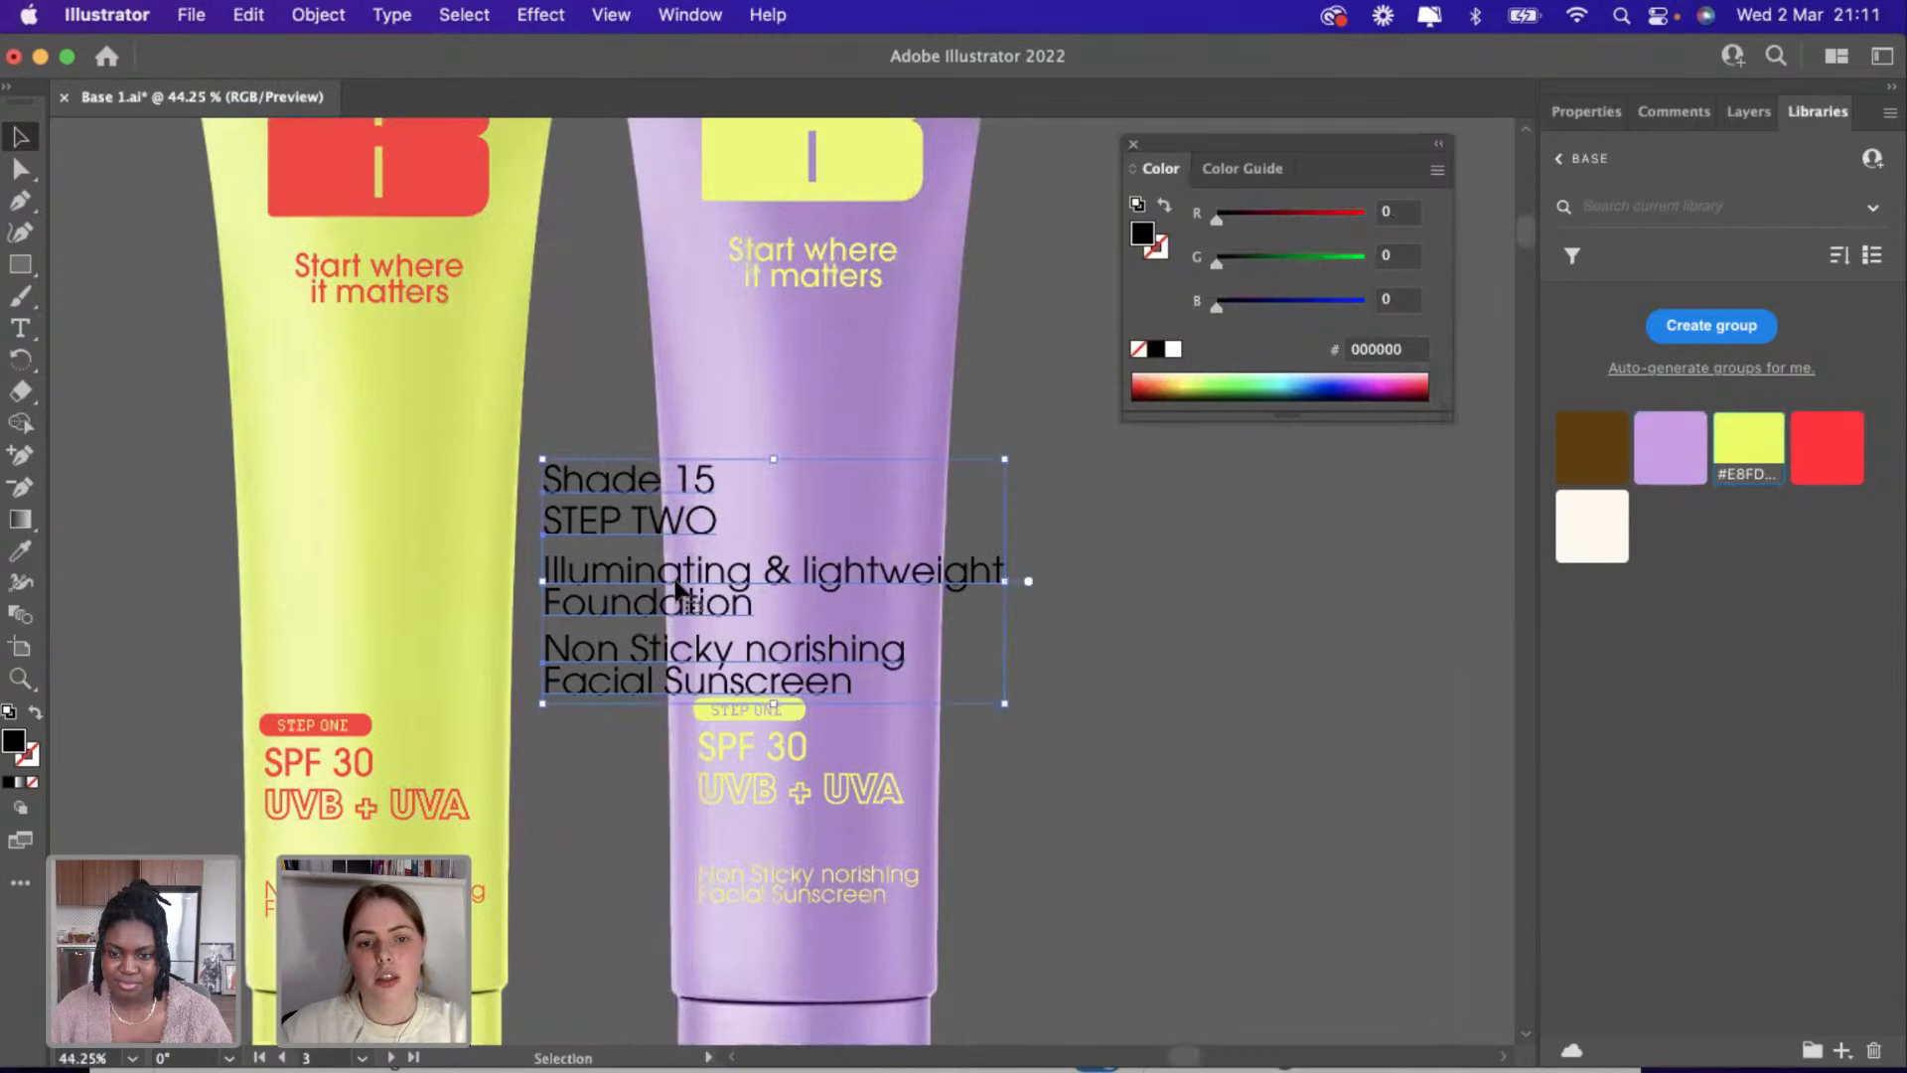
Move the pasted black text block off the purple tube onto the empty canvas to its right.
left_click_drag(675, 601, 1214, 611)
scroll(755, 826, "down", 3)
scroll(617, 771, "up", 5)
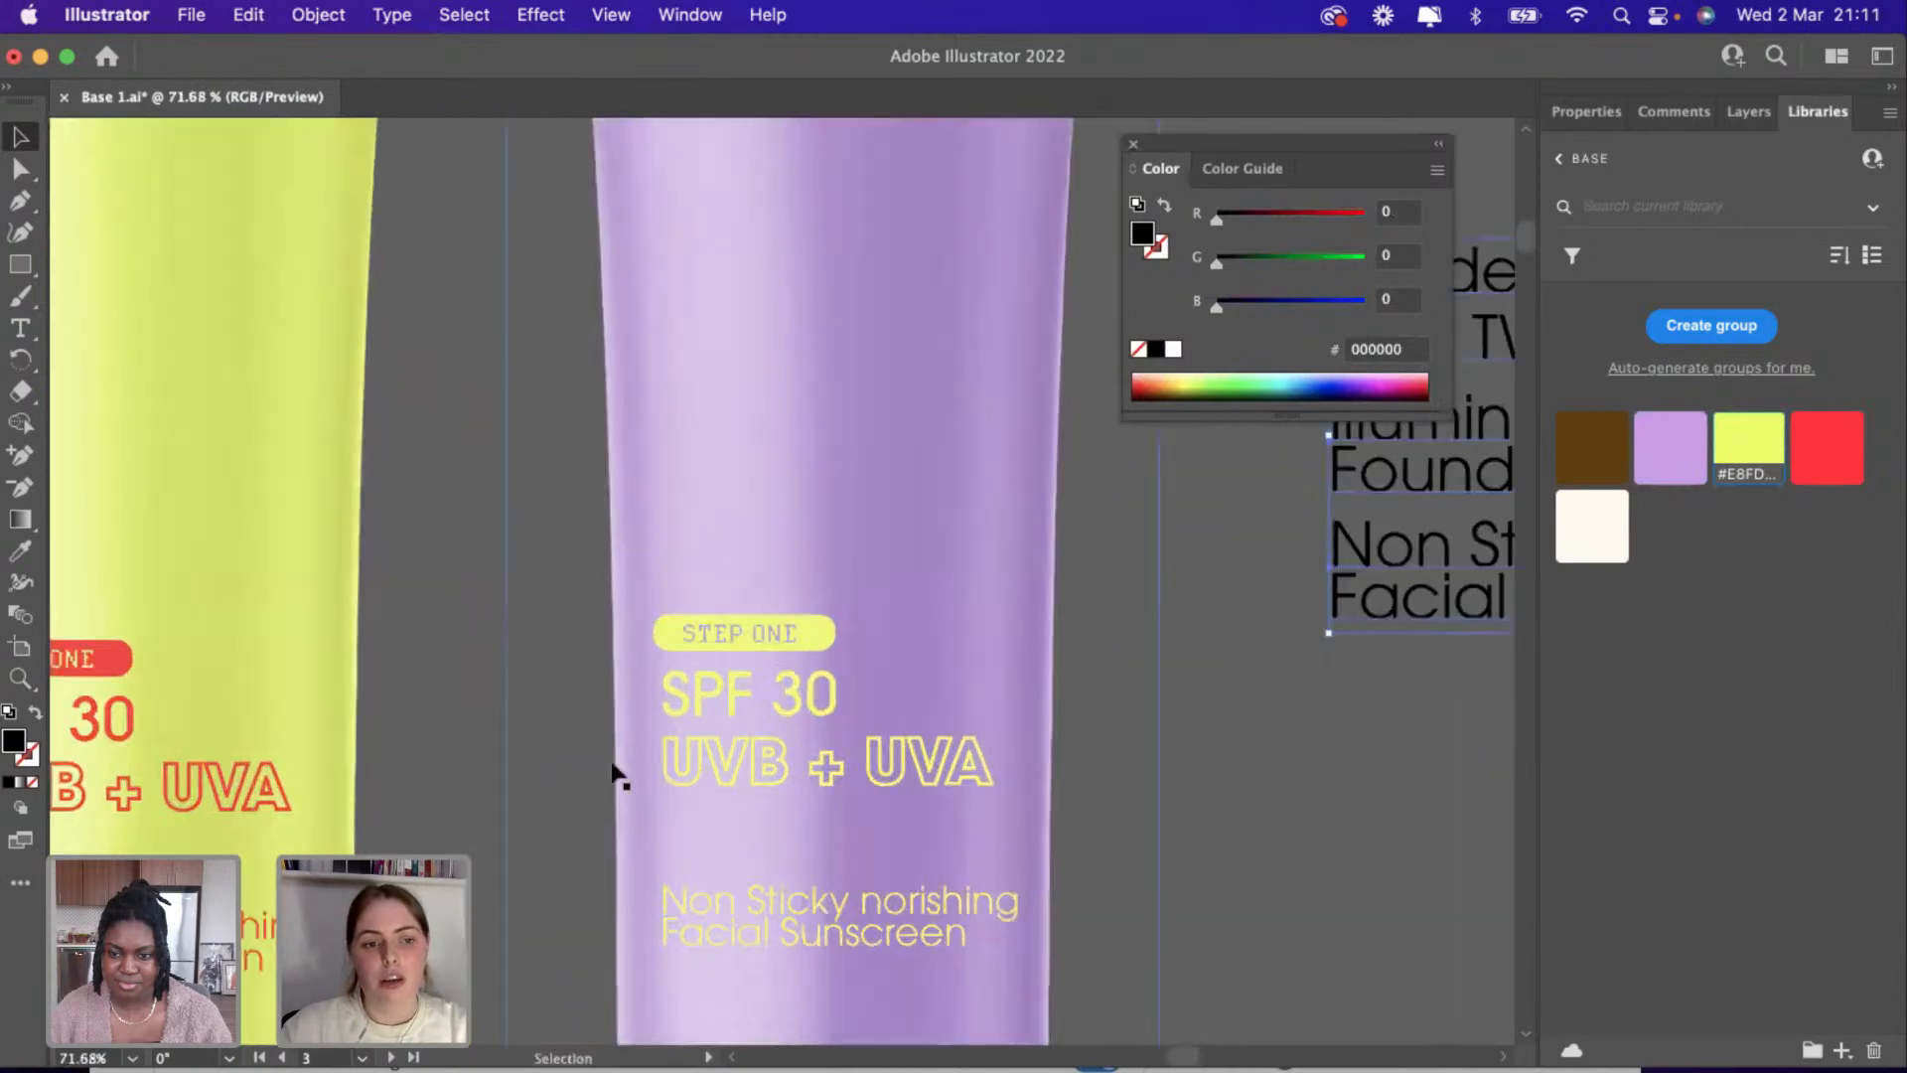
scroll(887, 707, "down", 4)
left_click(1021, 705)
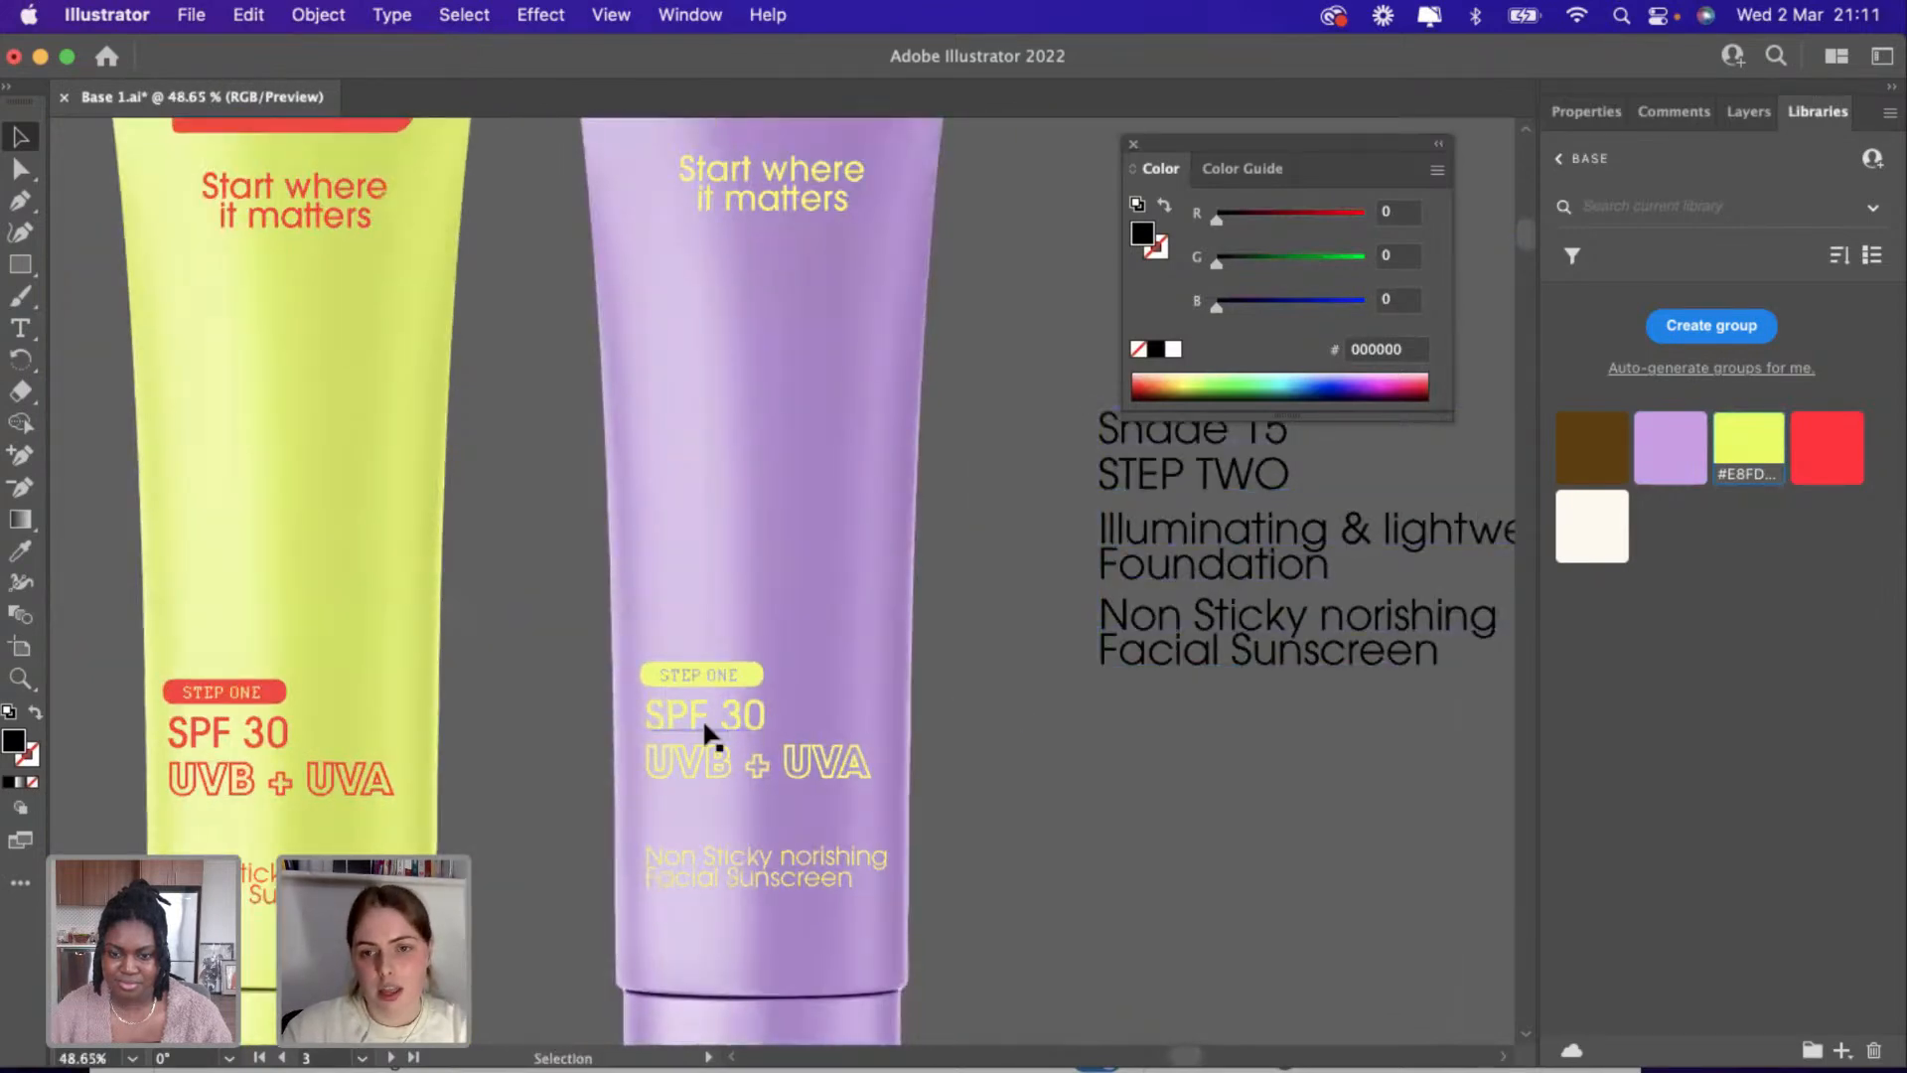
Change the badge lettering on the purple tube to "STEP TWO" in capitals.
scroll(702, 732, "up", 3)
scroll(707, 732, "up", 2)
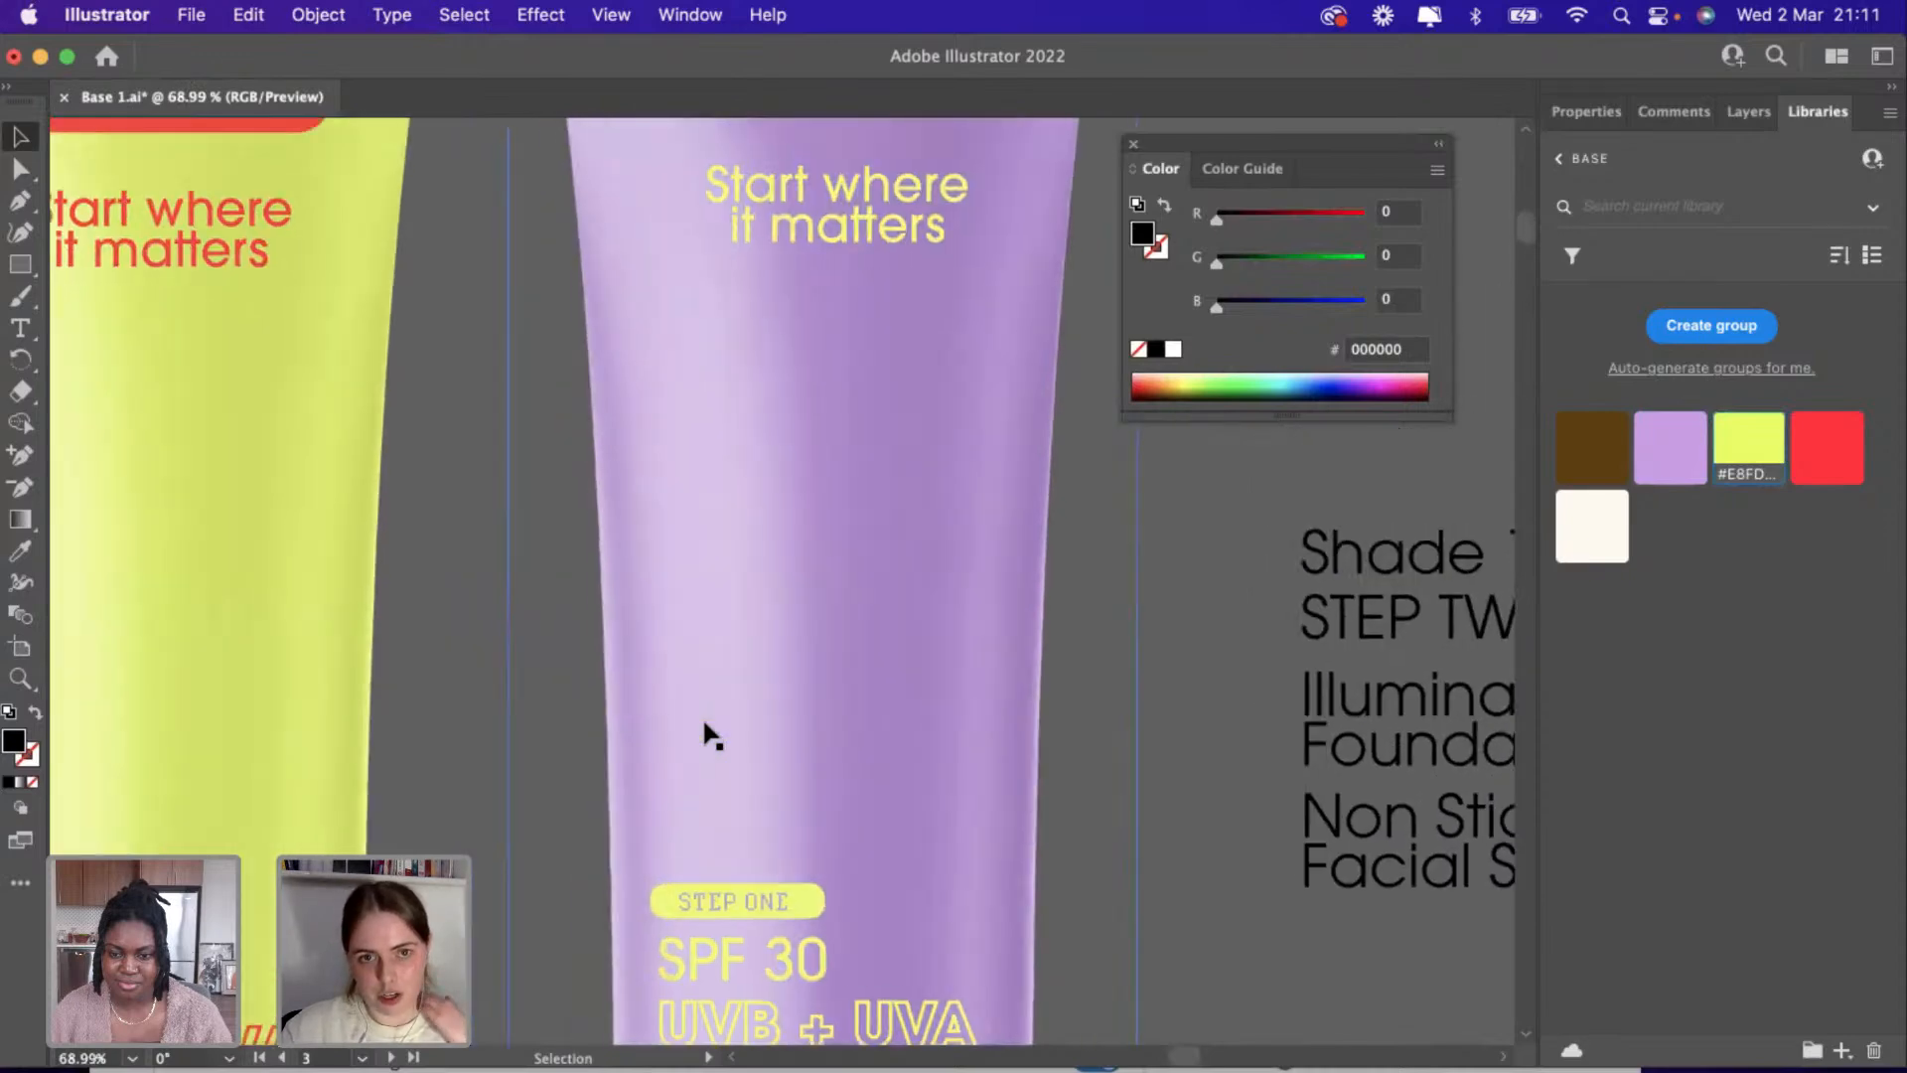
scroll(702, 732, "down", 2)
scroll(703, 733, "up", 1)
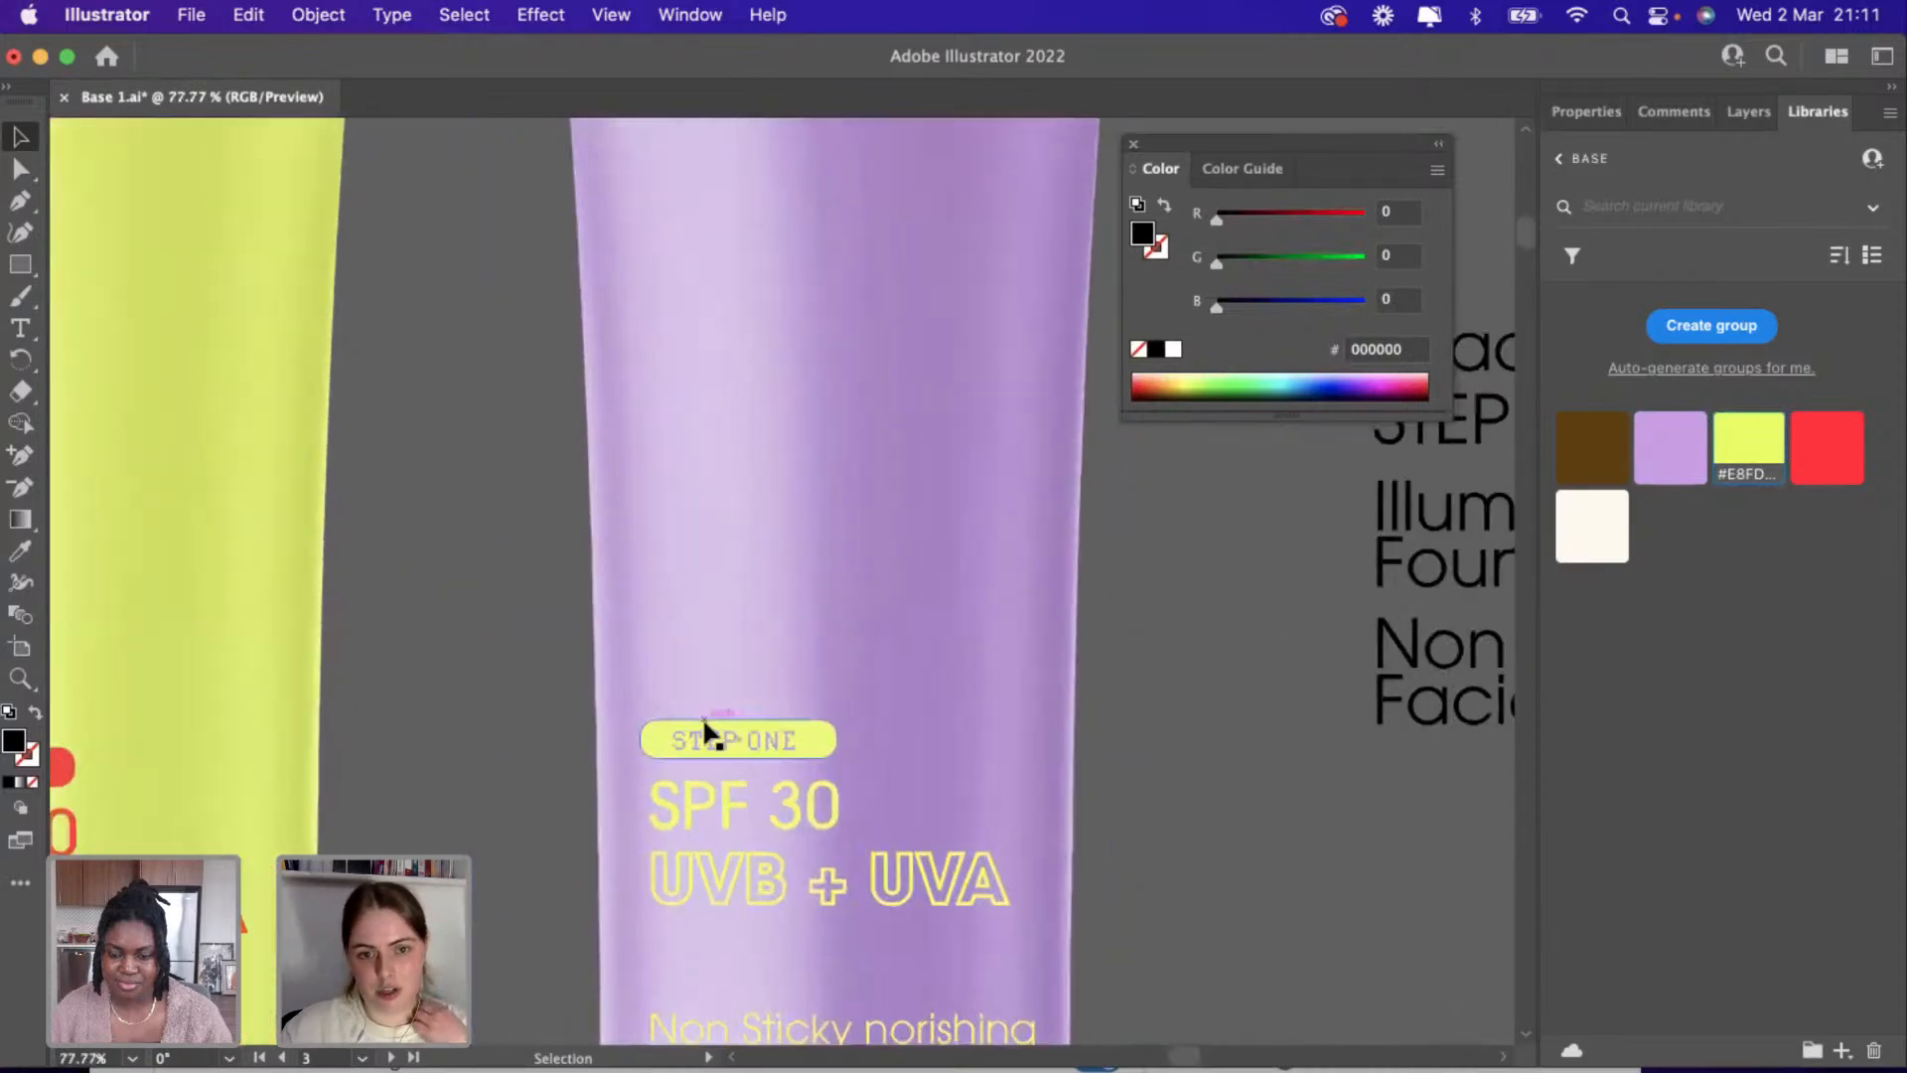
double_click(795, 738)
scroll(793, 740, "up", 5)
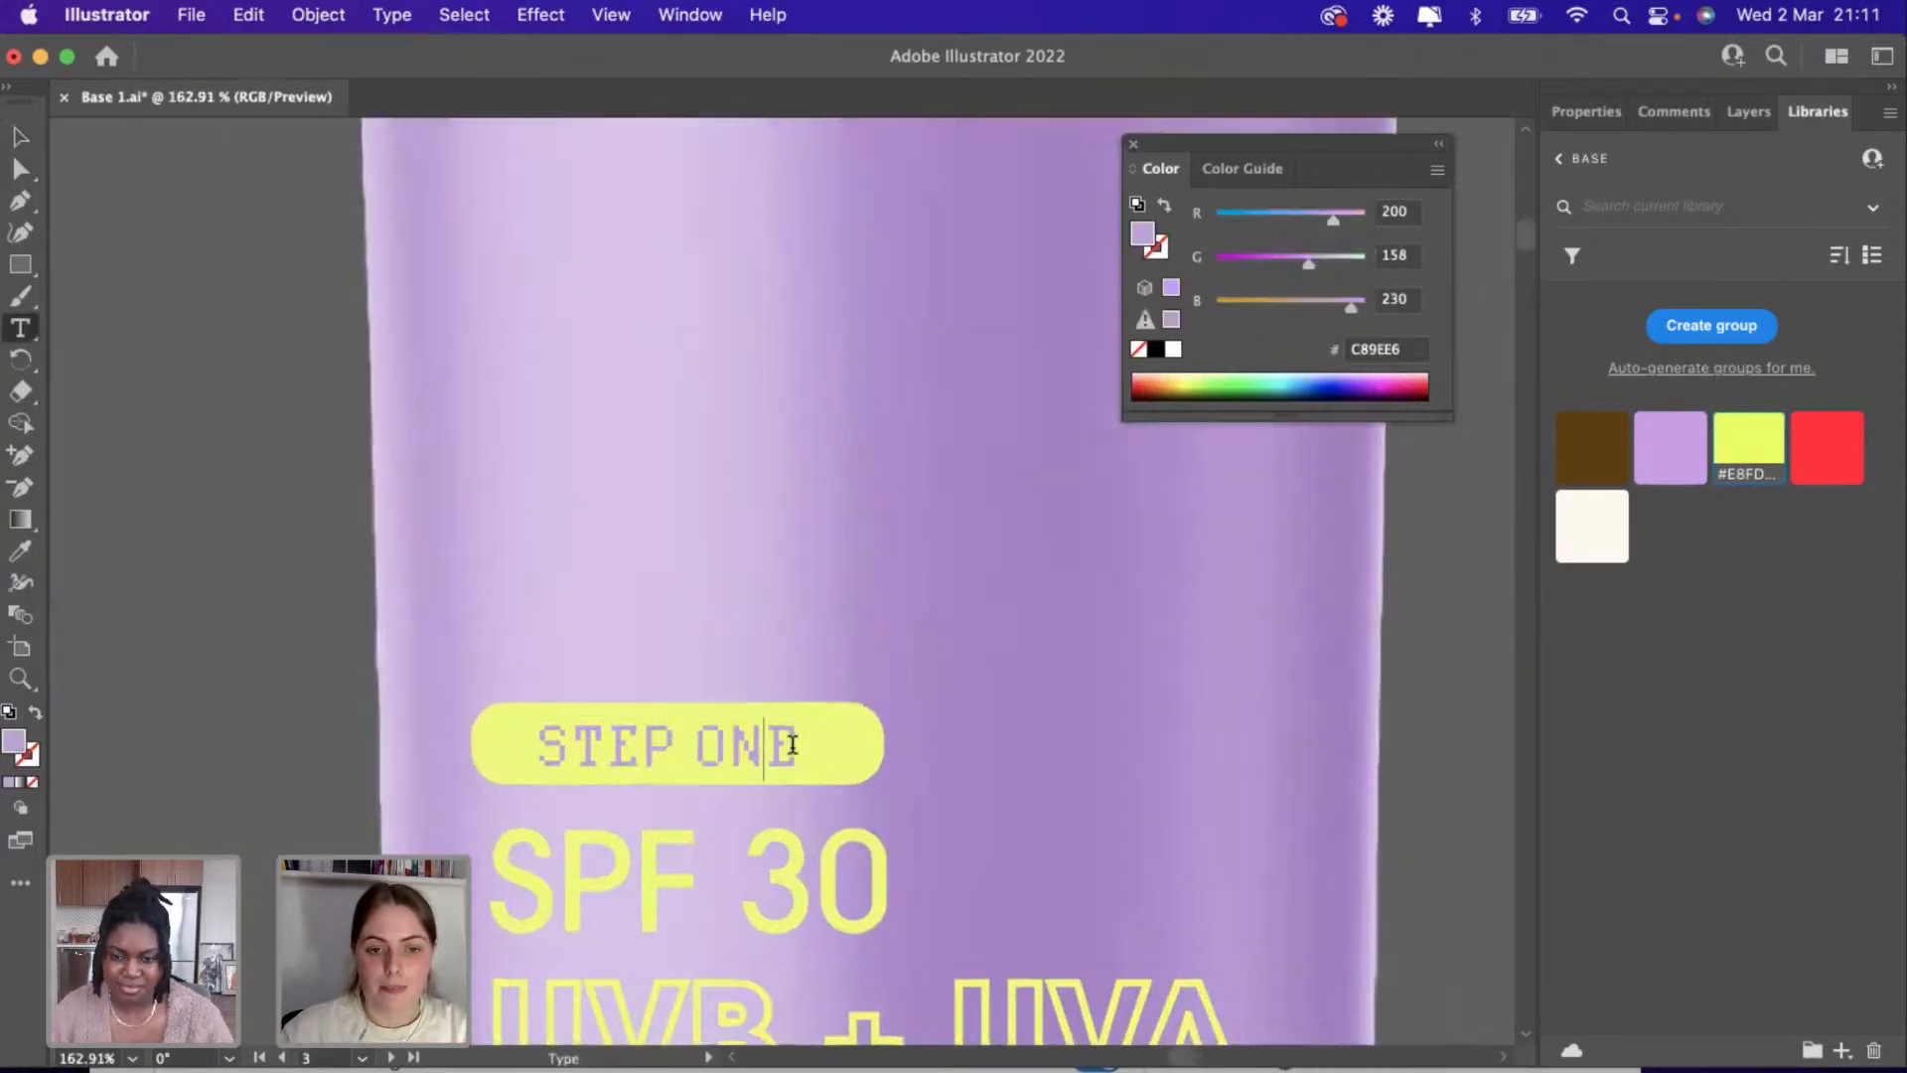
left_click_drag(793, 744, 698, 745)
type("T")
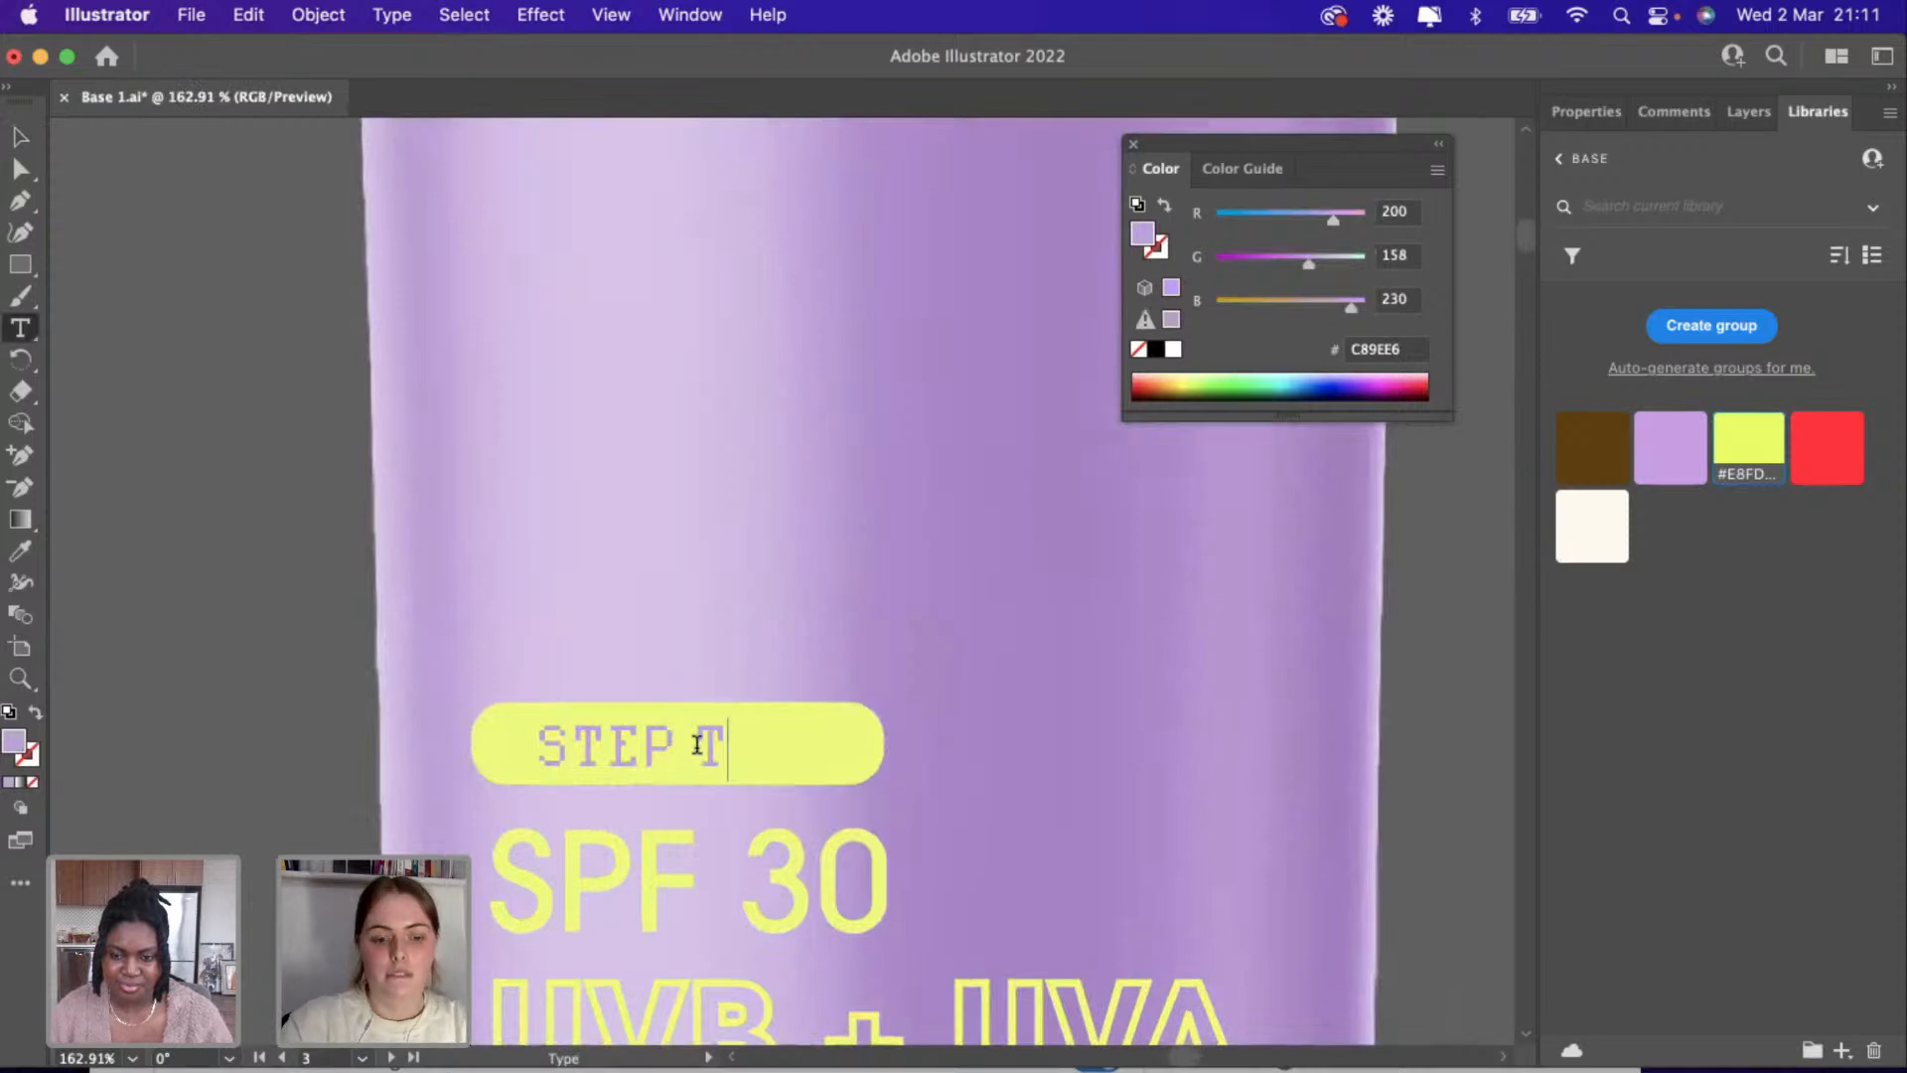
key("BackSpace")
key("BackSpace")
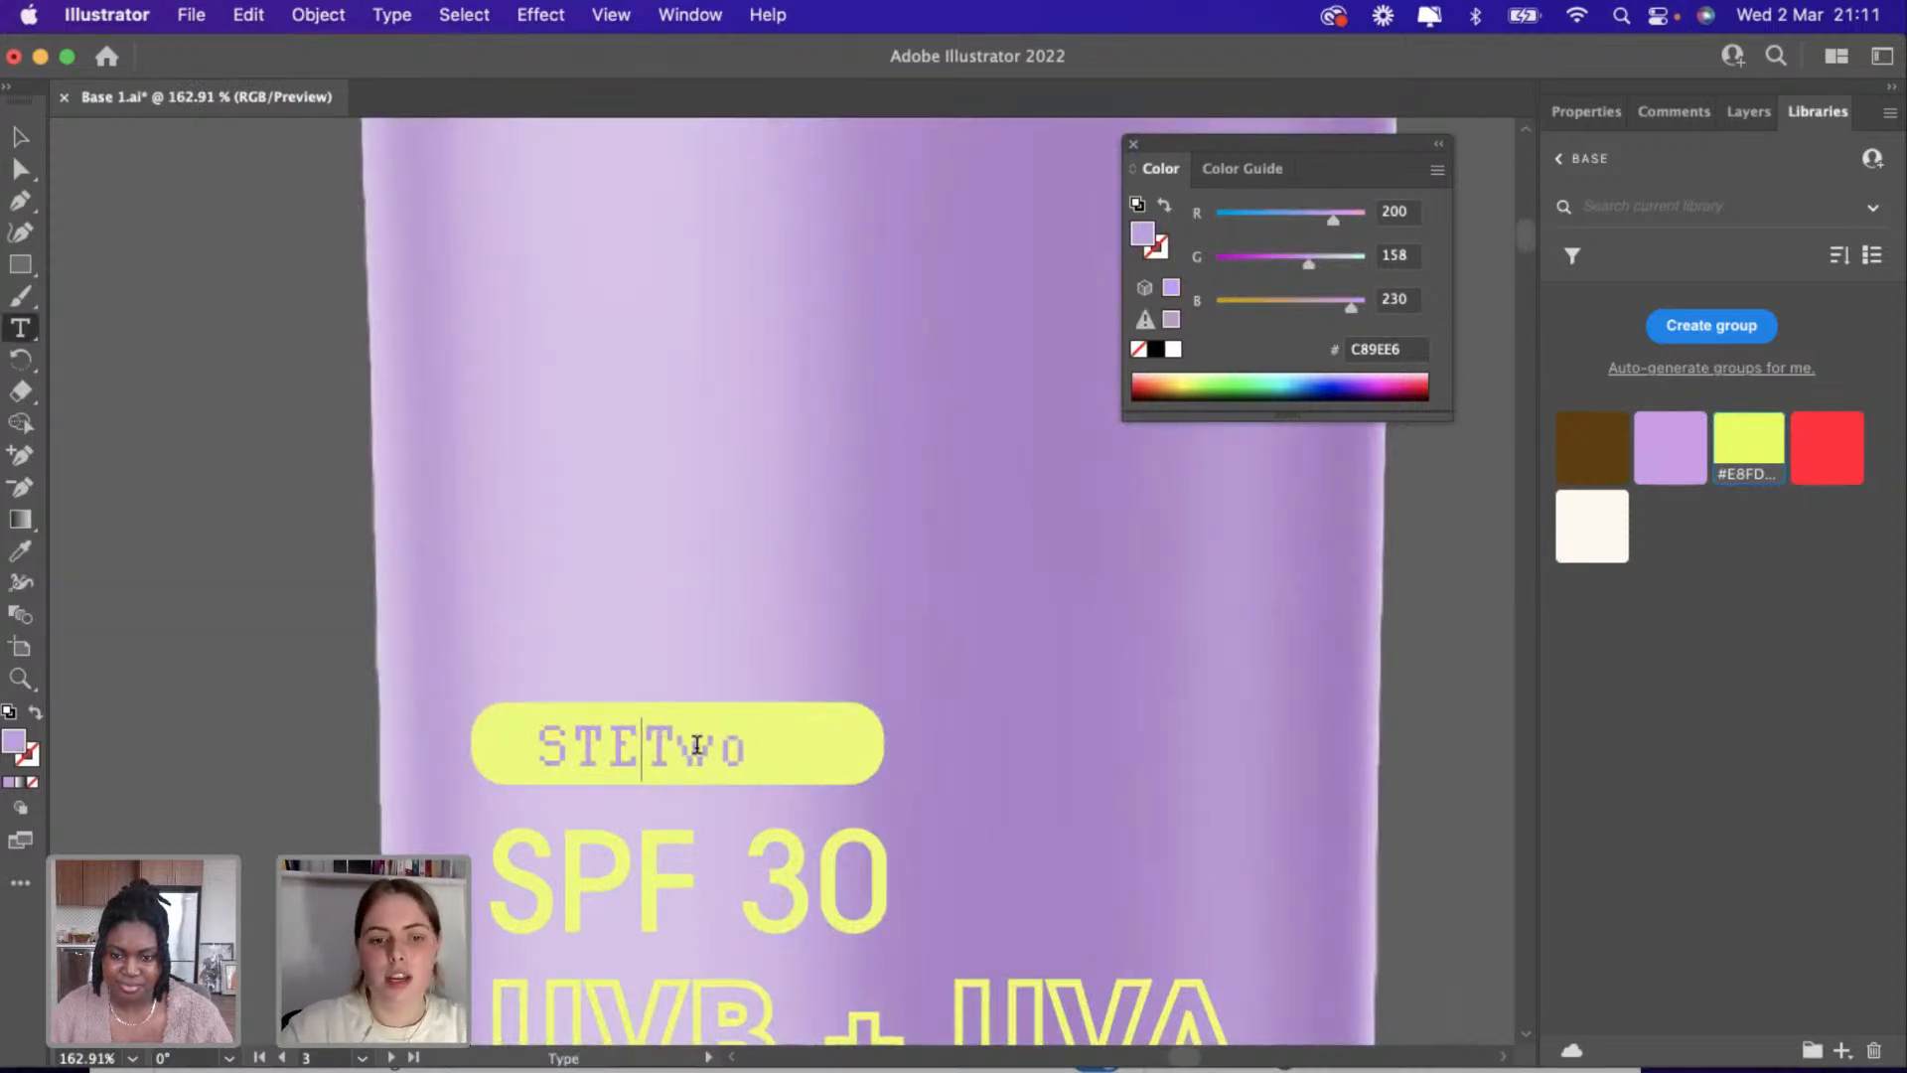
key("super+z")
key("super+shift+z")
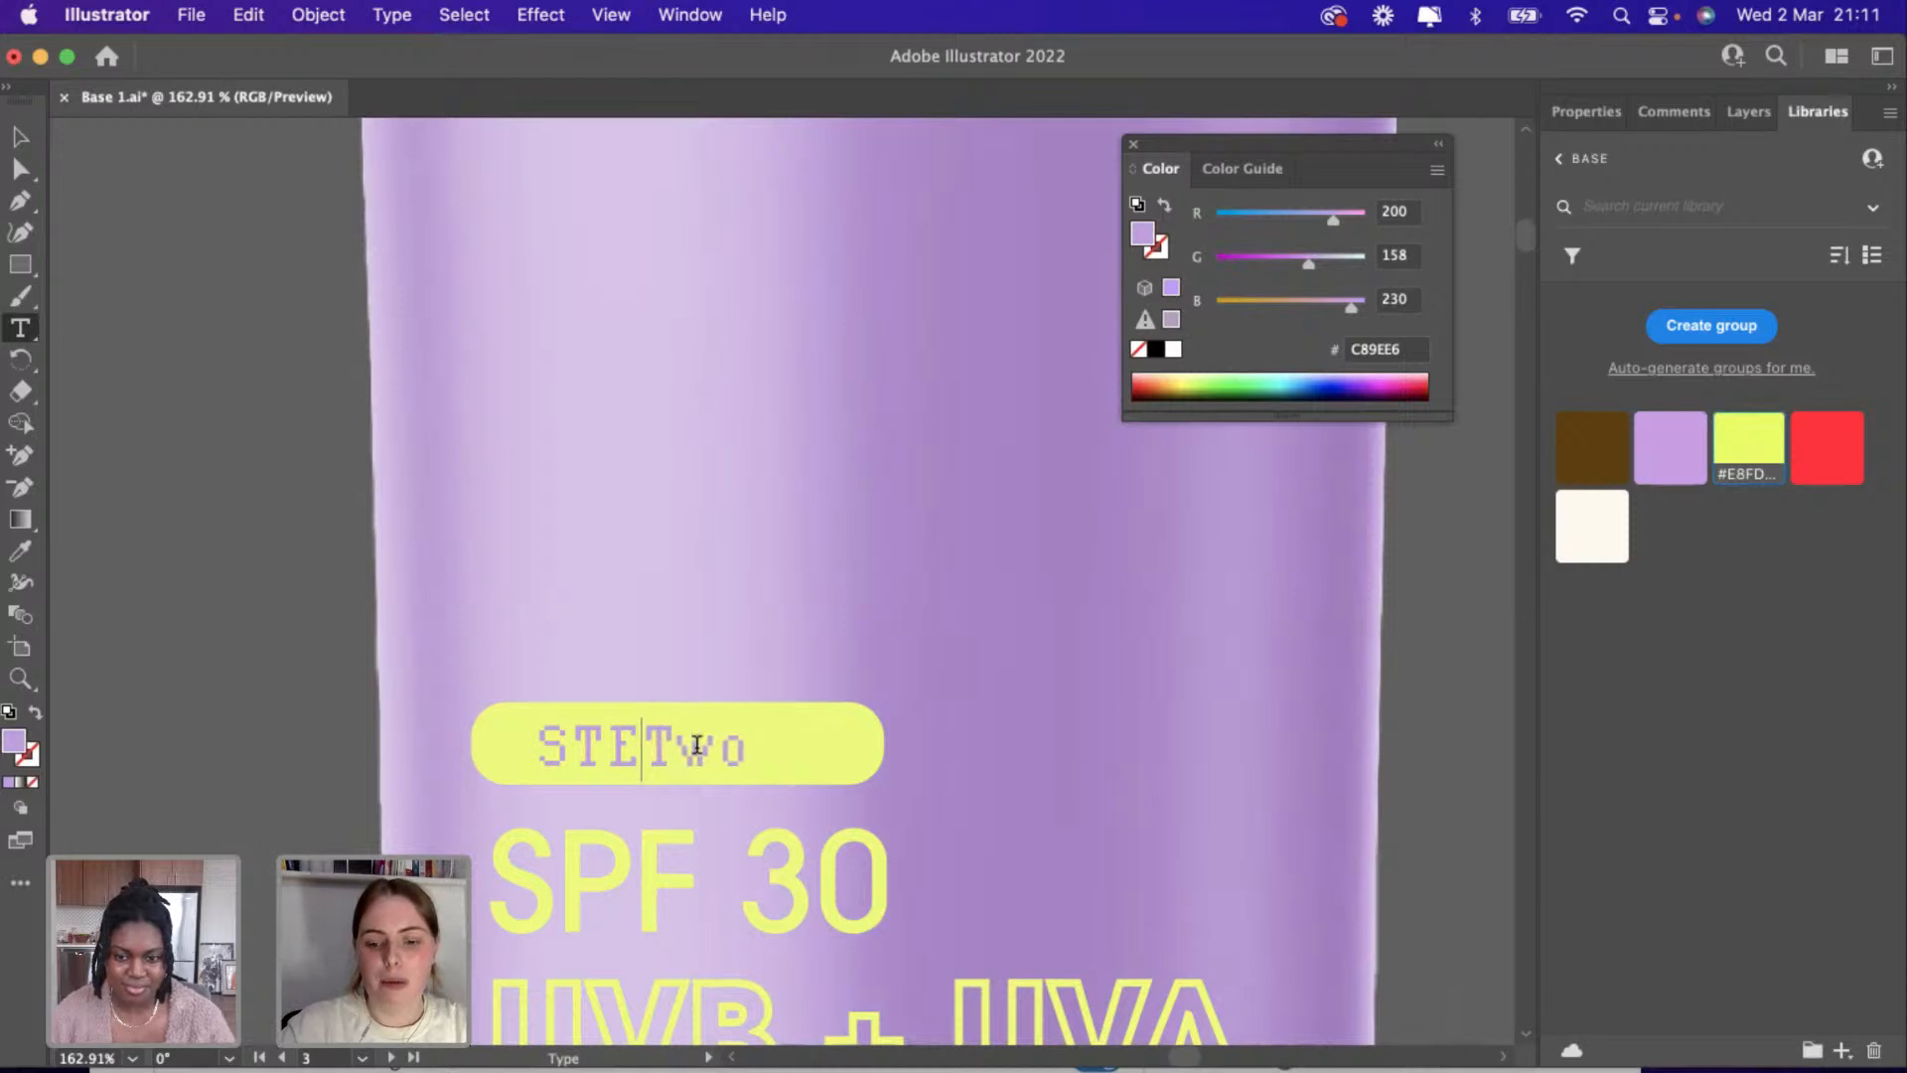
type("P")
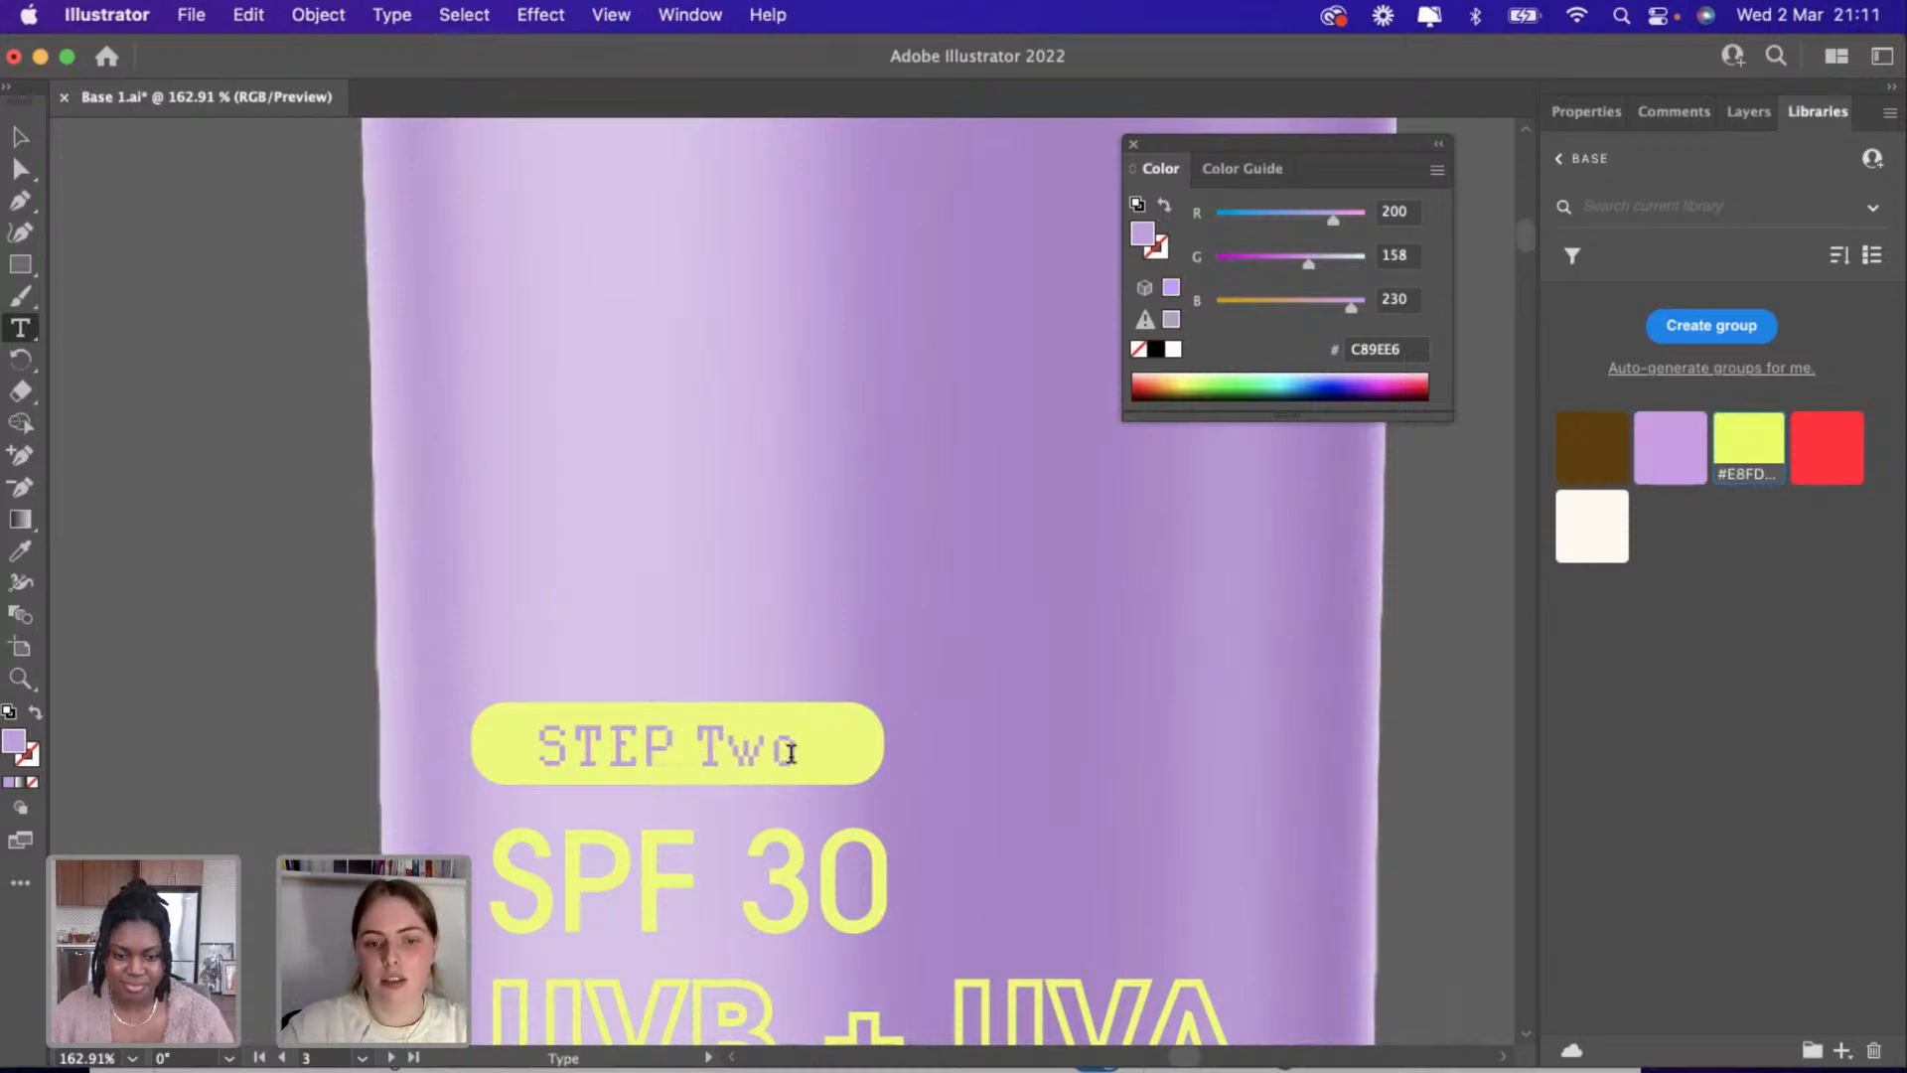
key("BackSpace")
key("BackSpace")
type("WO")
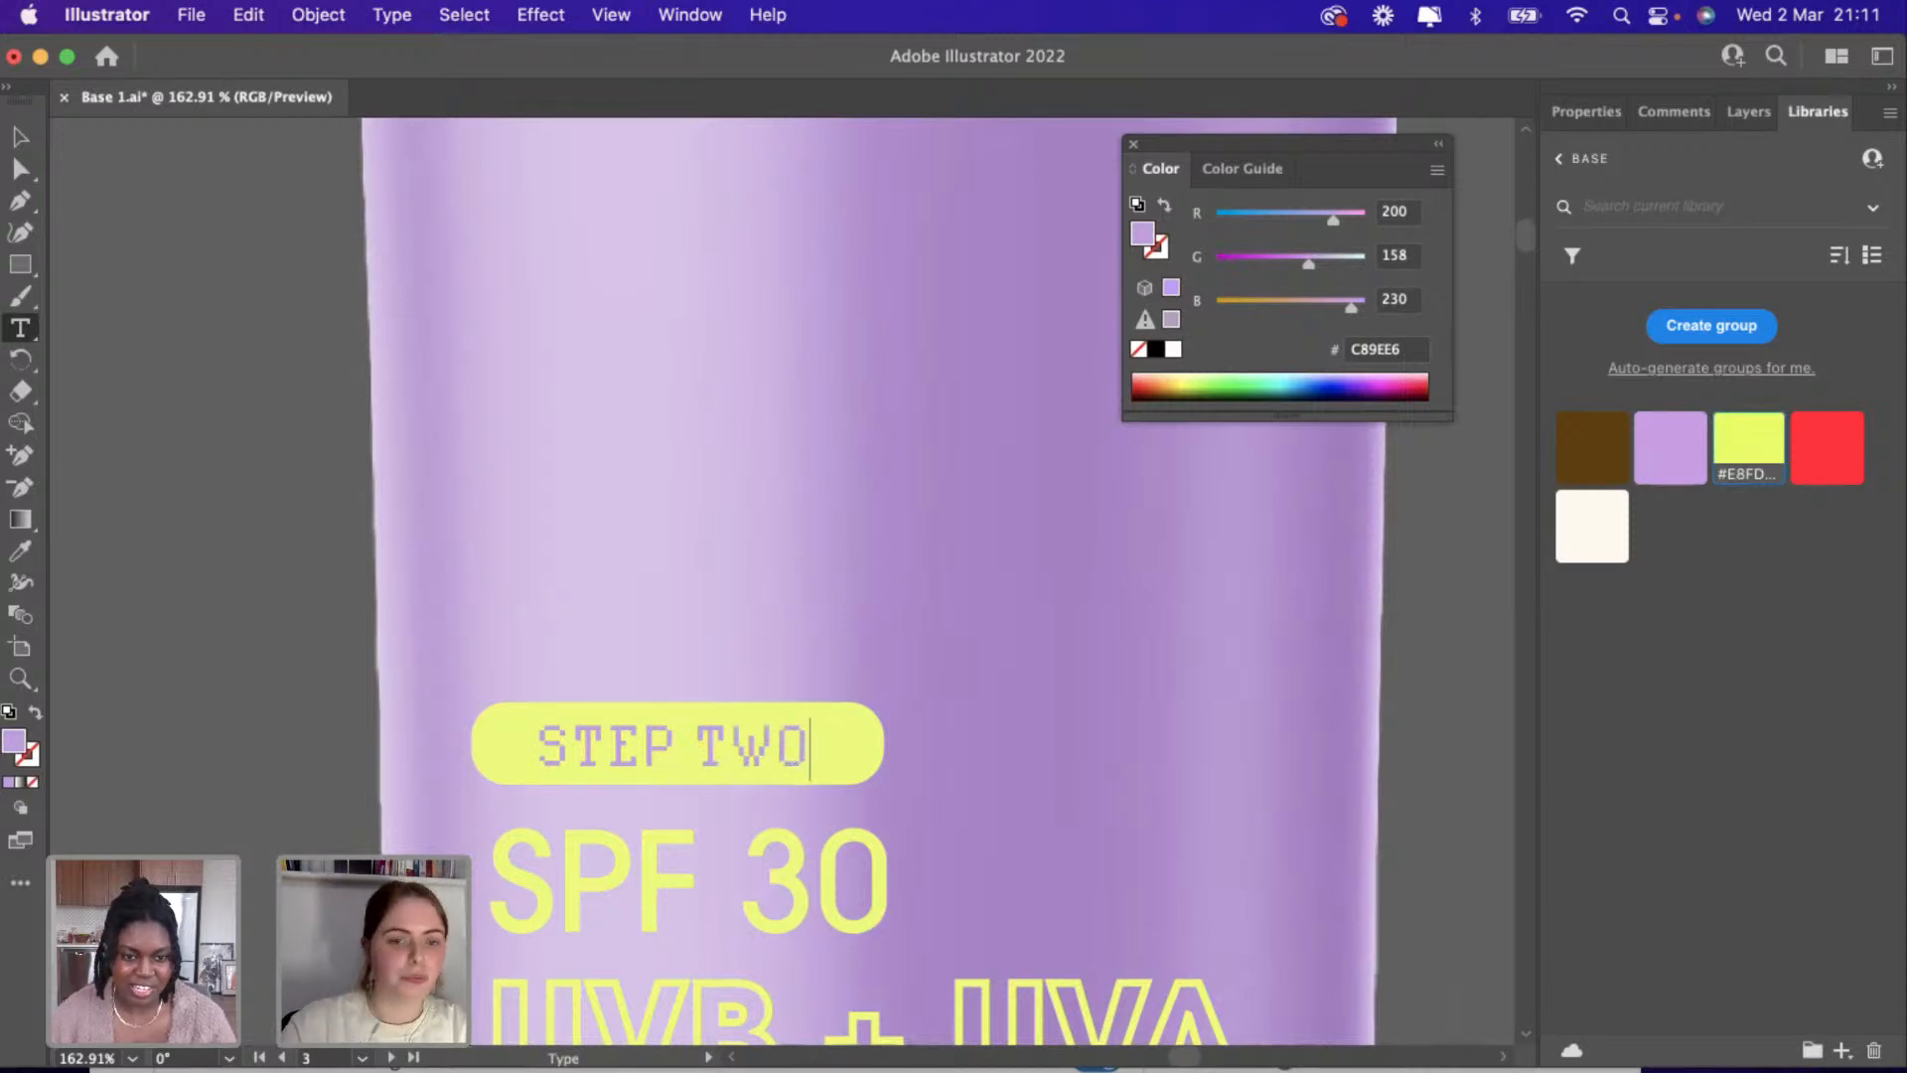
left_click(16, 139)
scroll(127, 310, "down", 5)
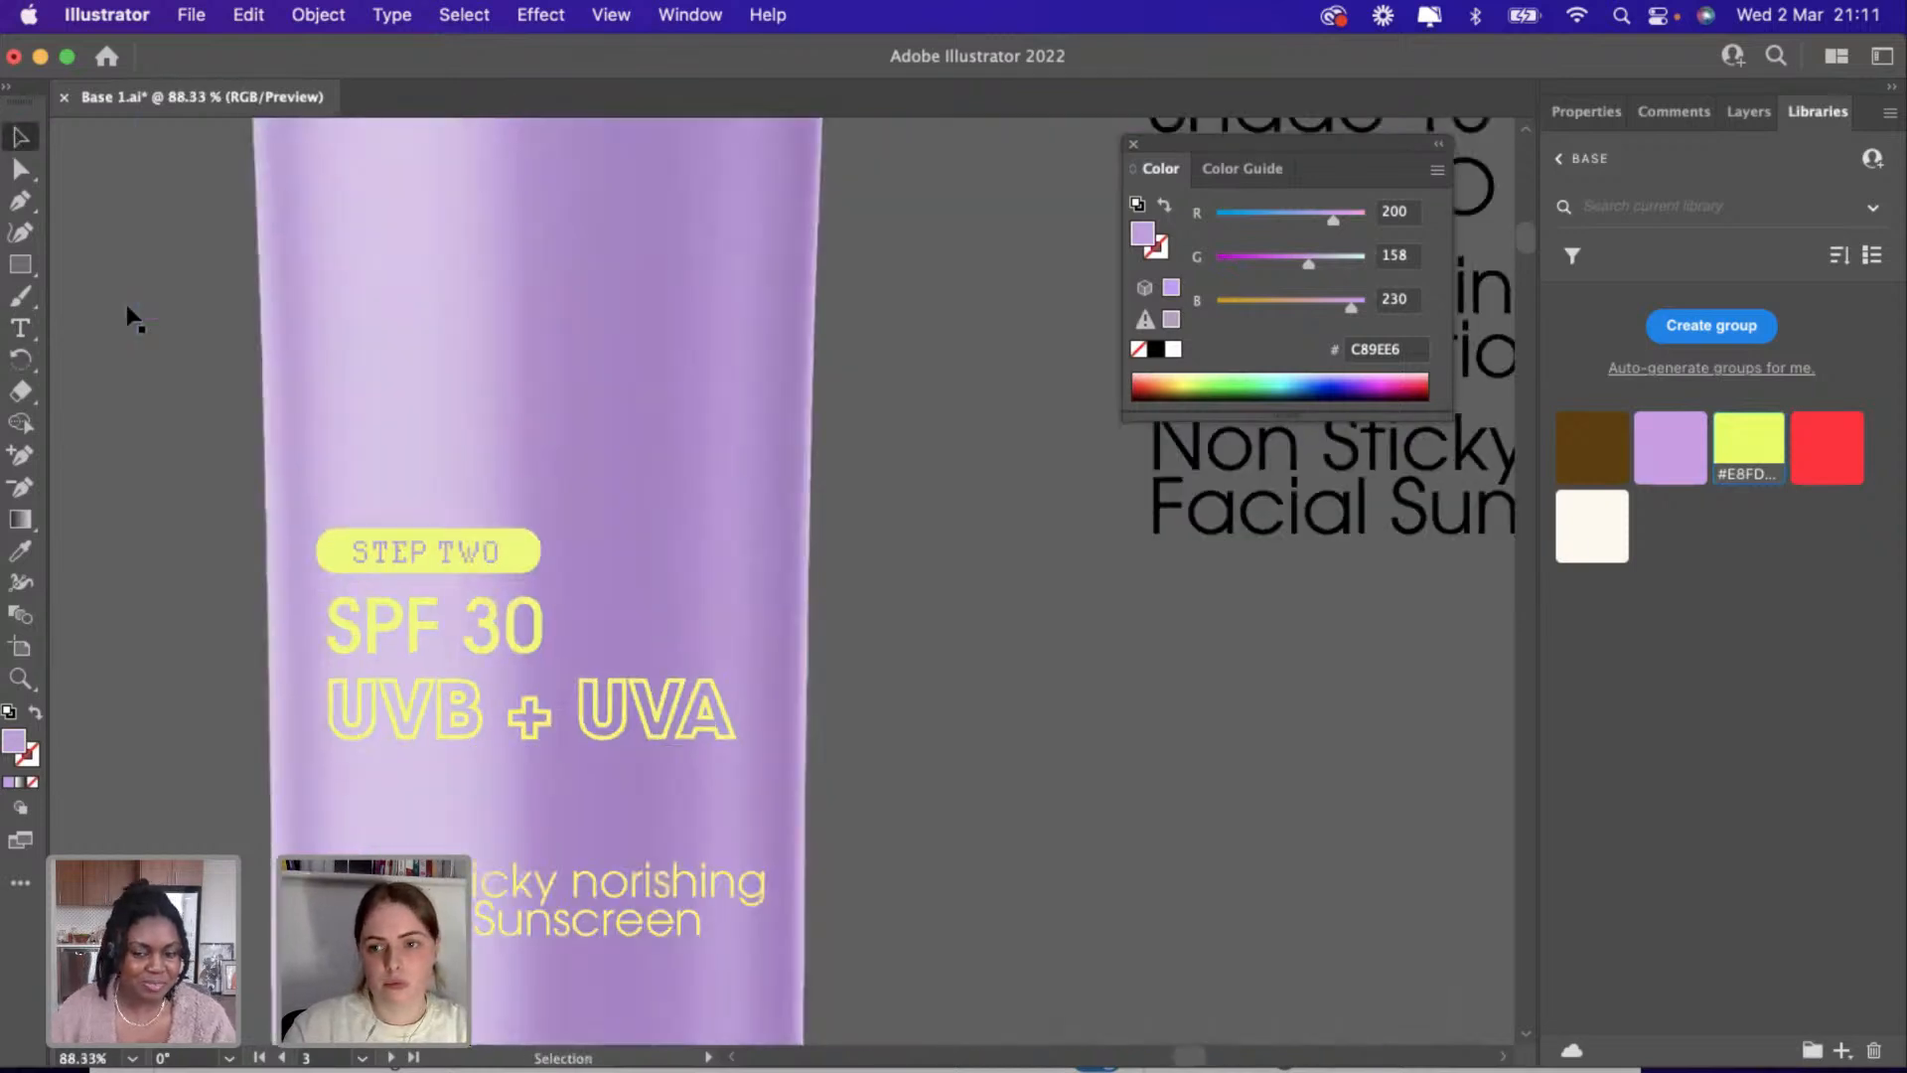
scroll(129, 318, "down", 3)
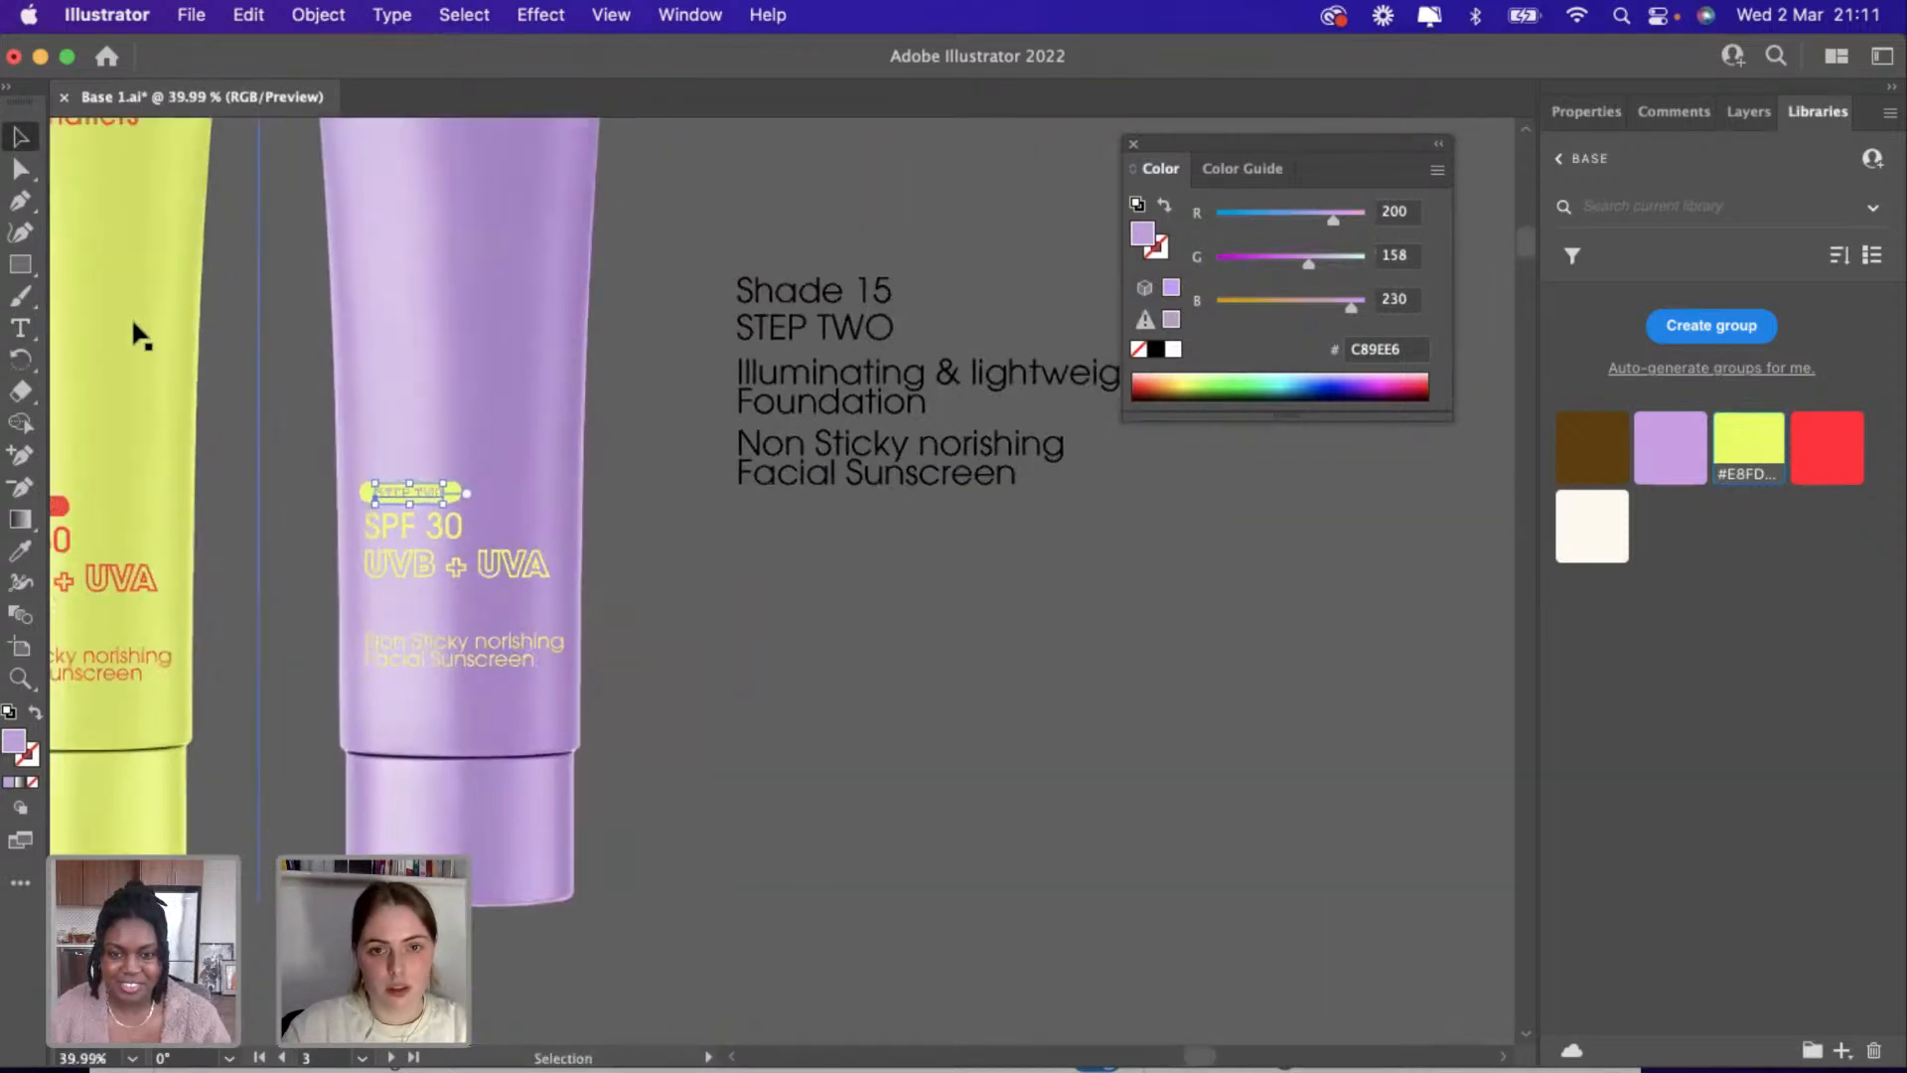
Replace the "SPF 30" text on the purple tube with "SHADE 15".
left_click(20, 169)
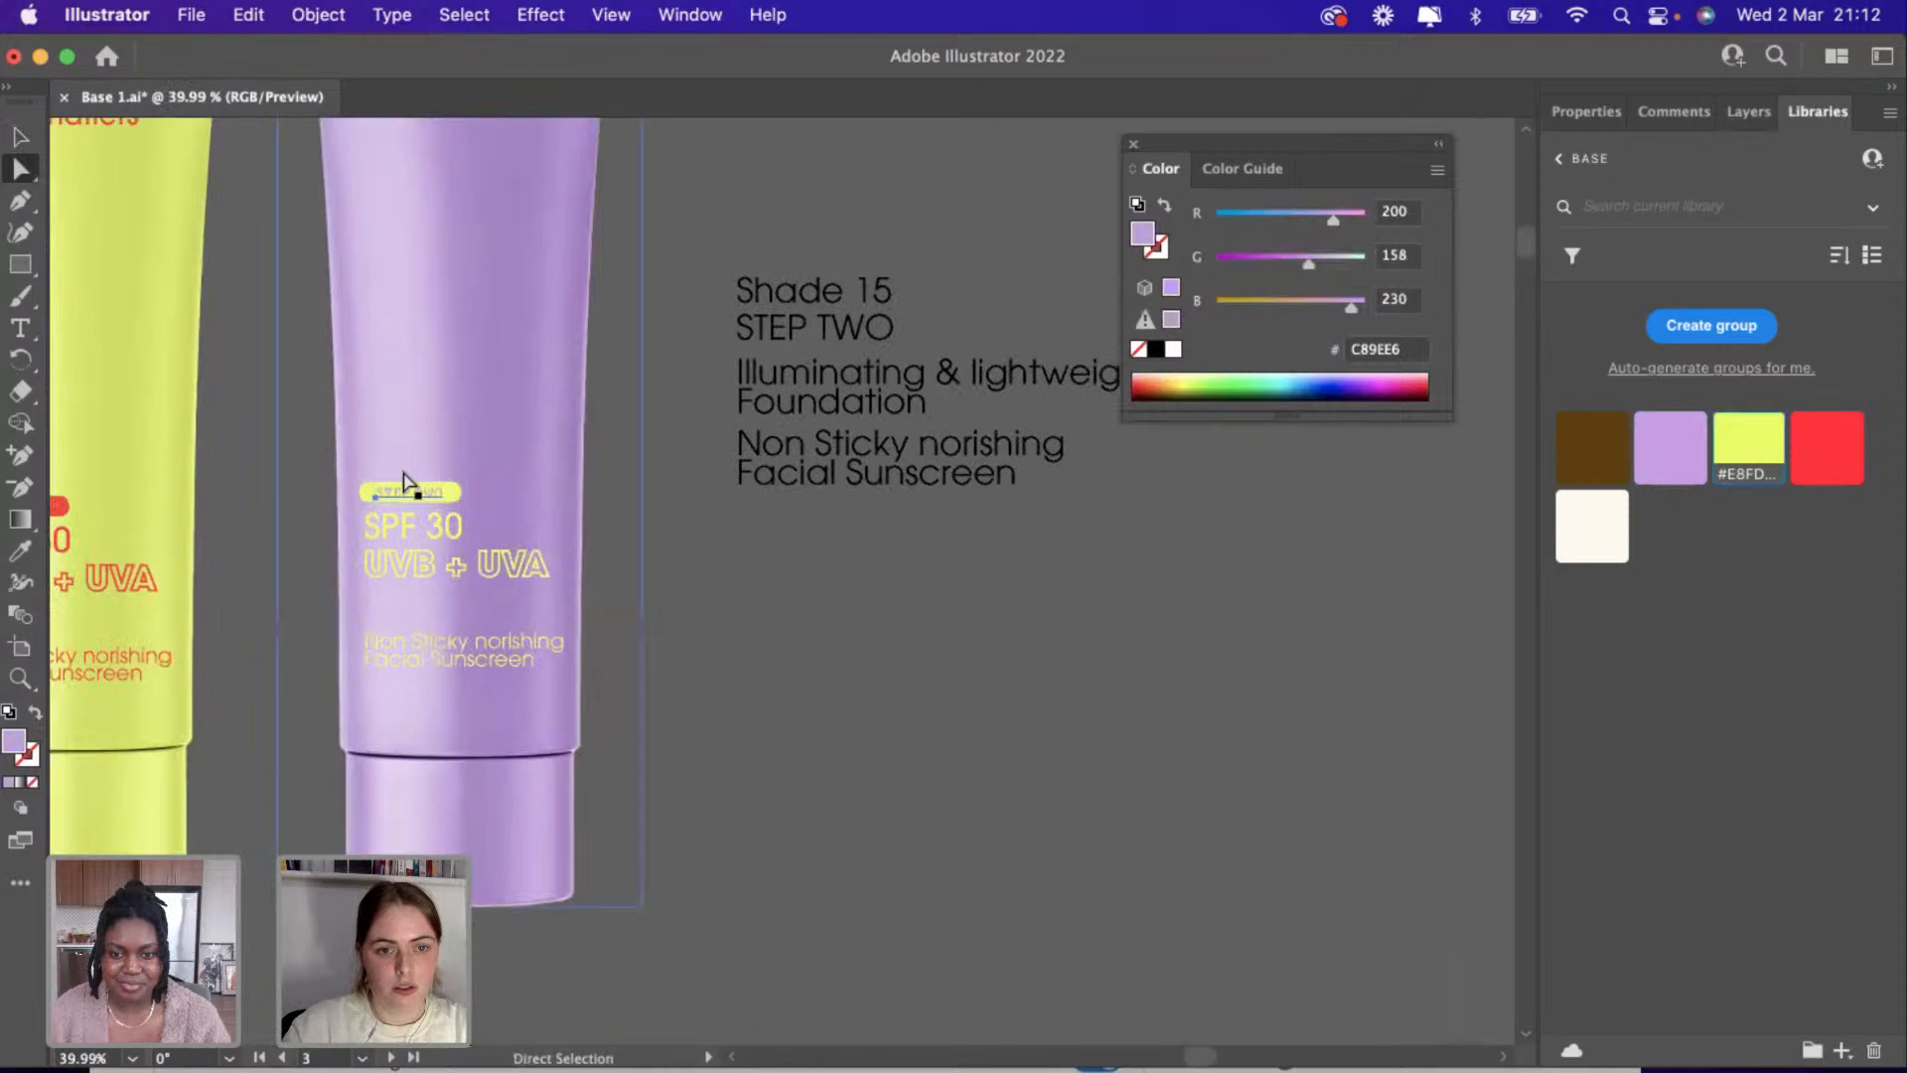
left_click(422, 502)
left_click(1590, 112)
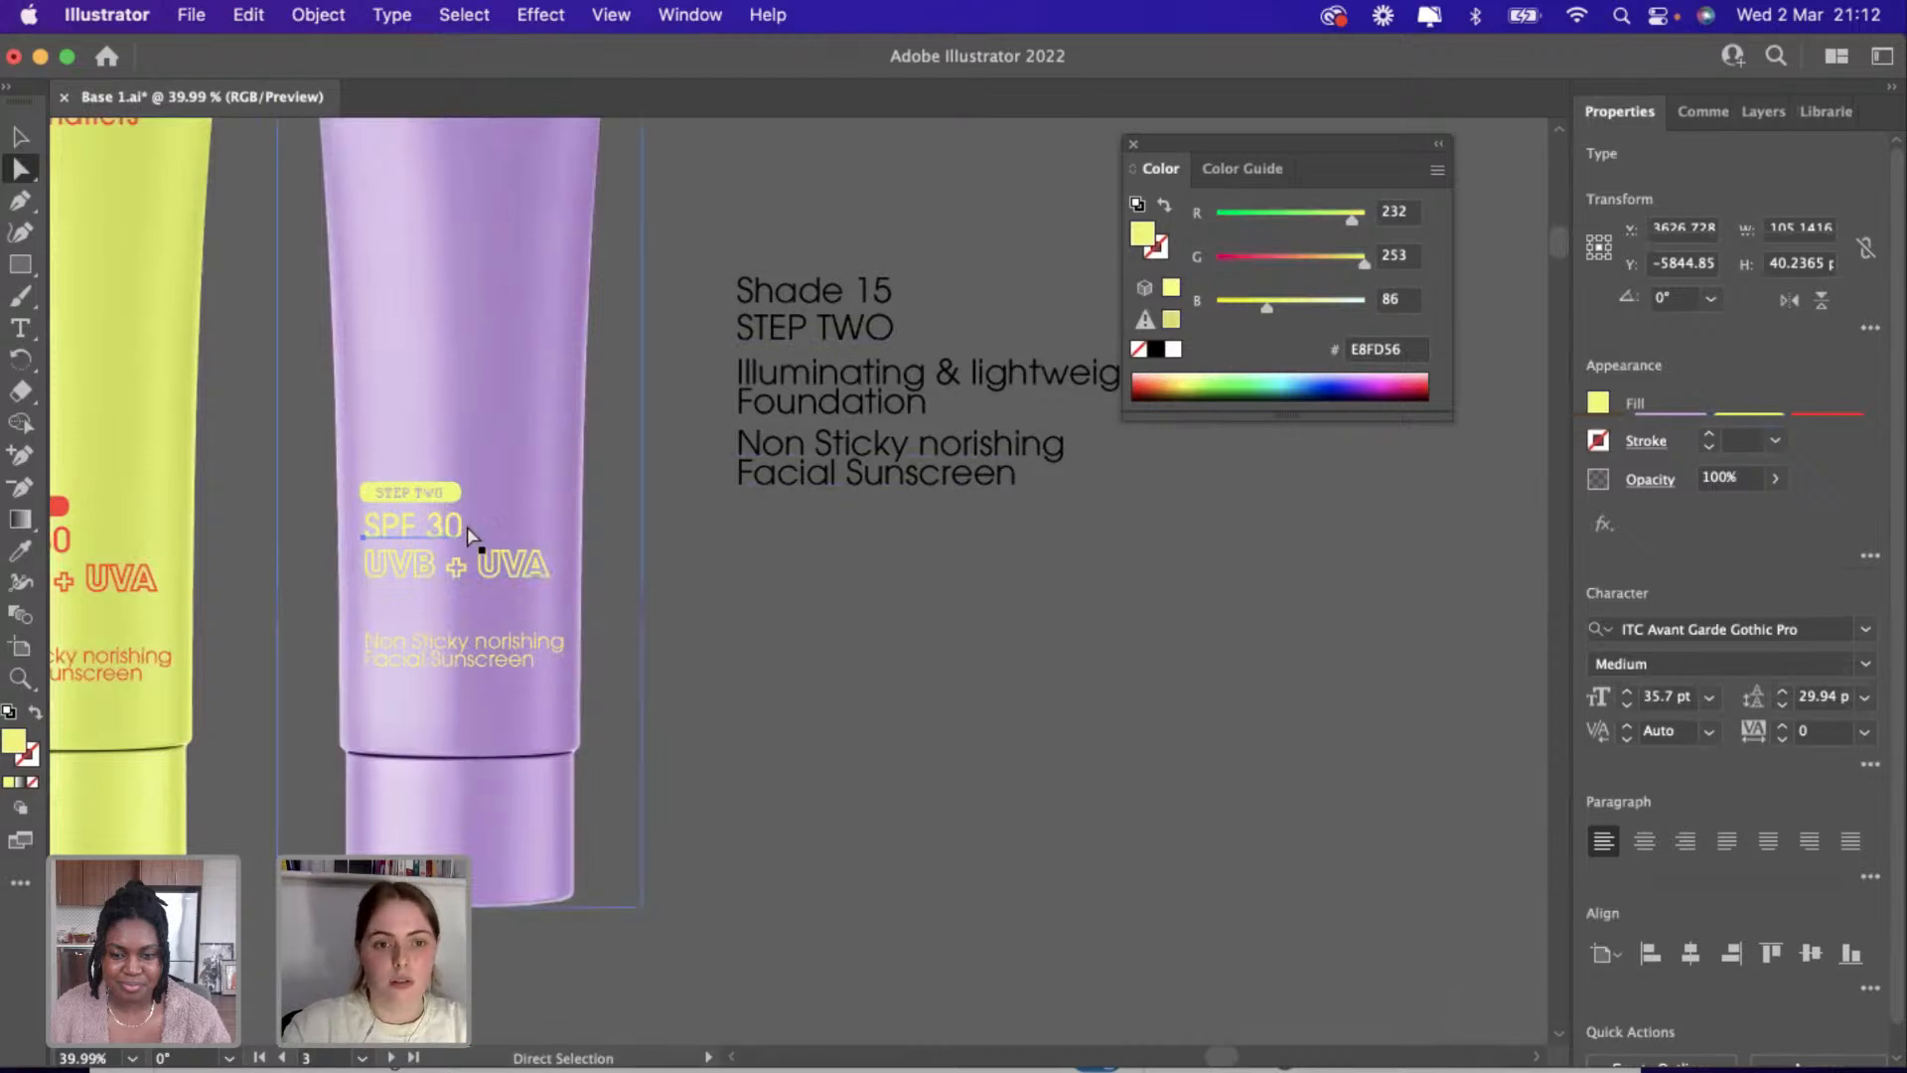
scroll(467, 527, "up", 3)
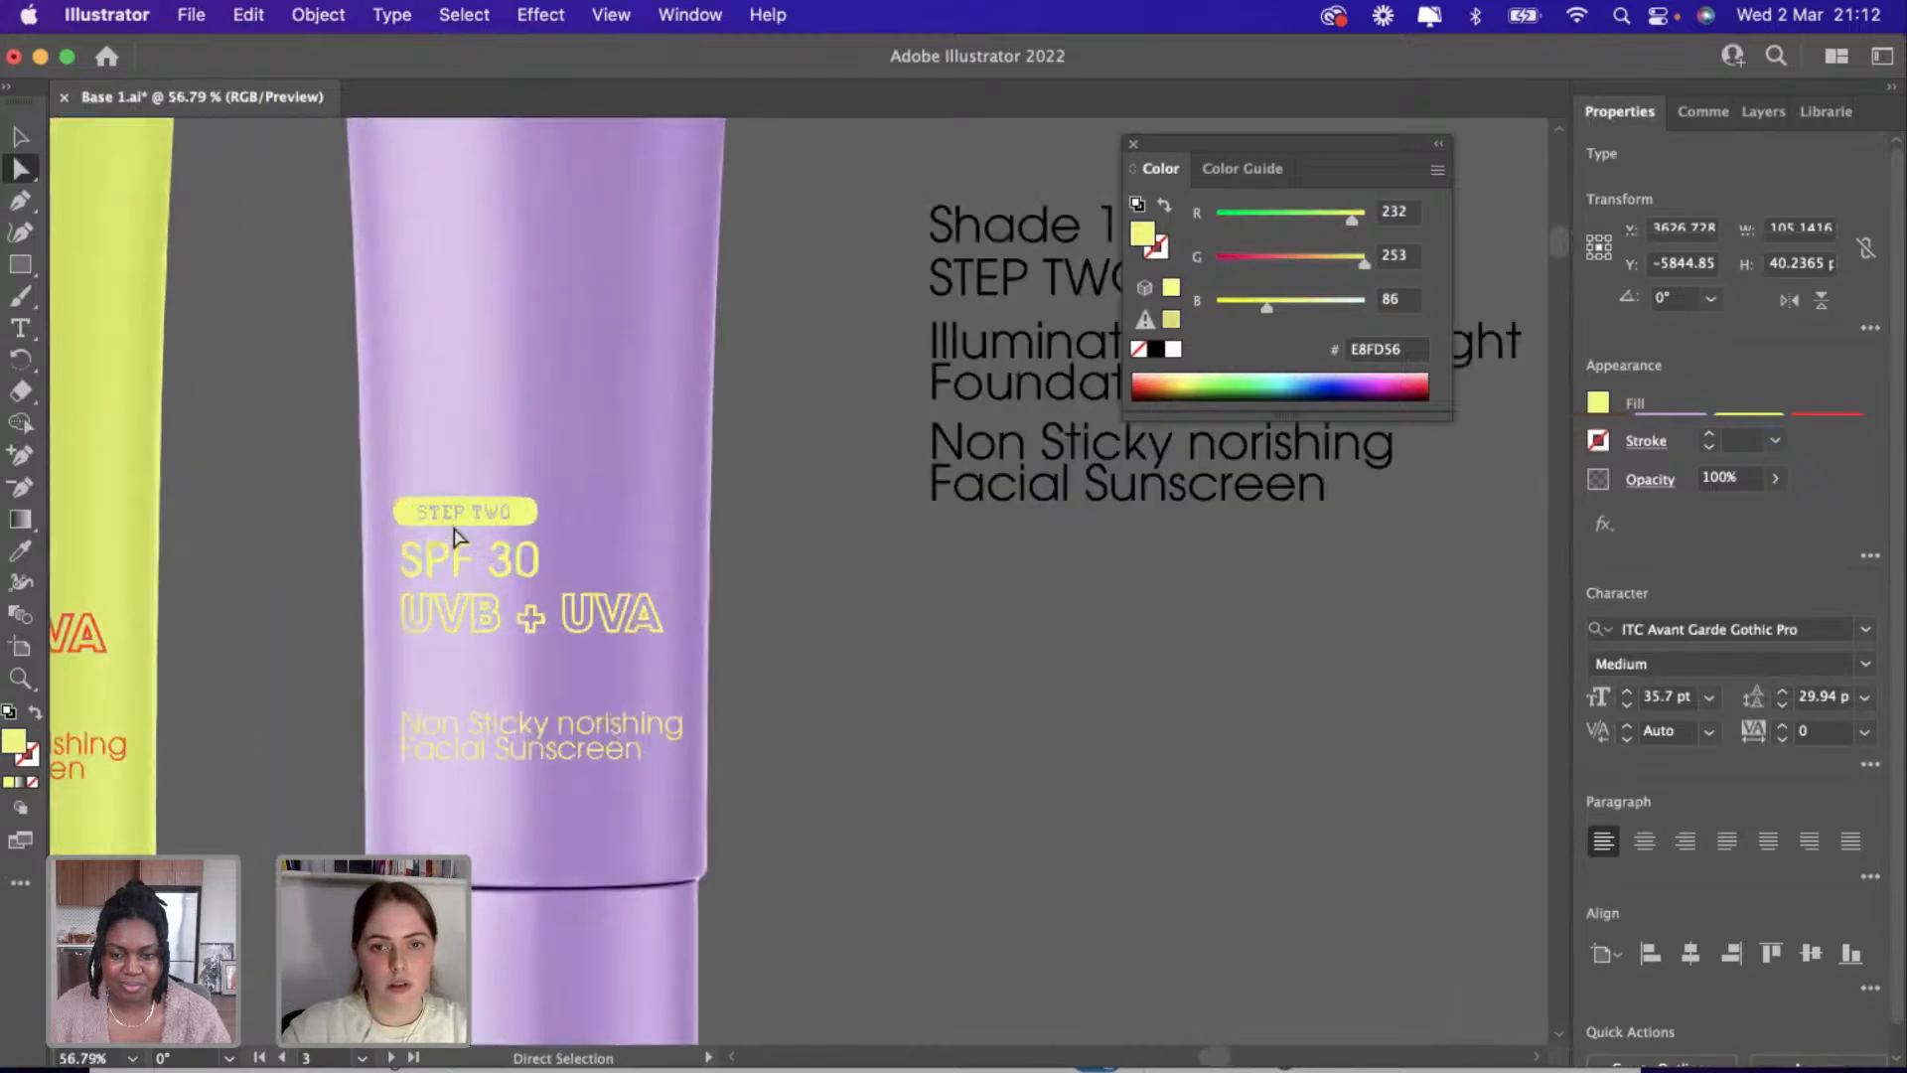
scroll(456, 537, "up", 3)
key("t")
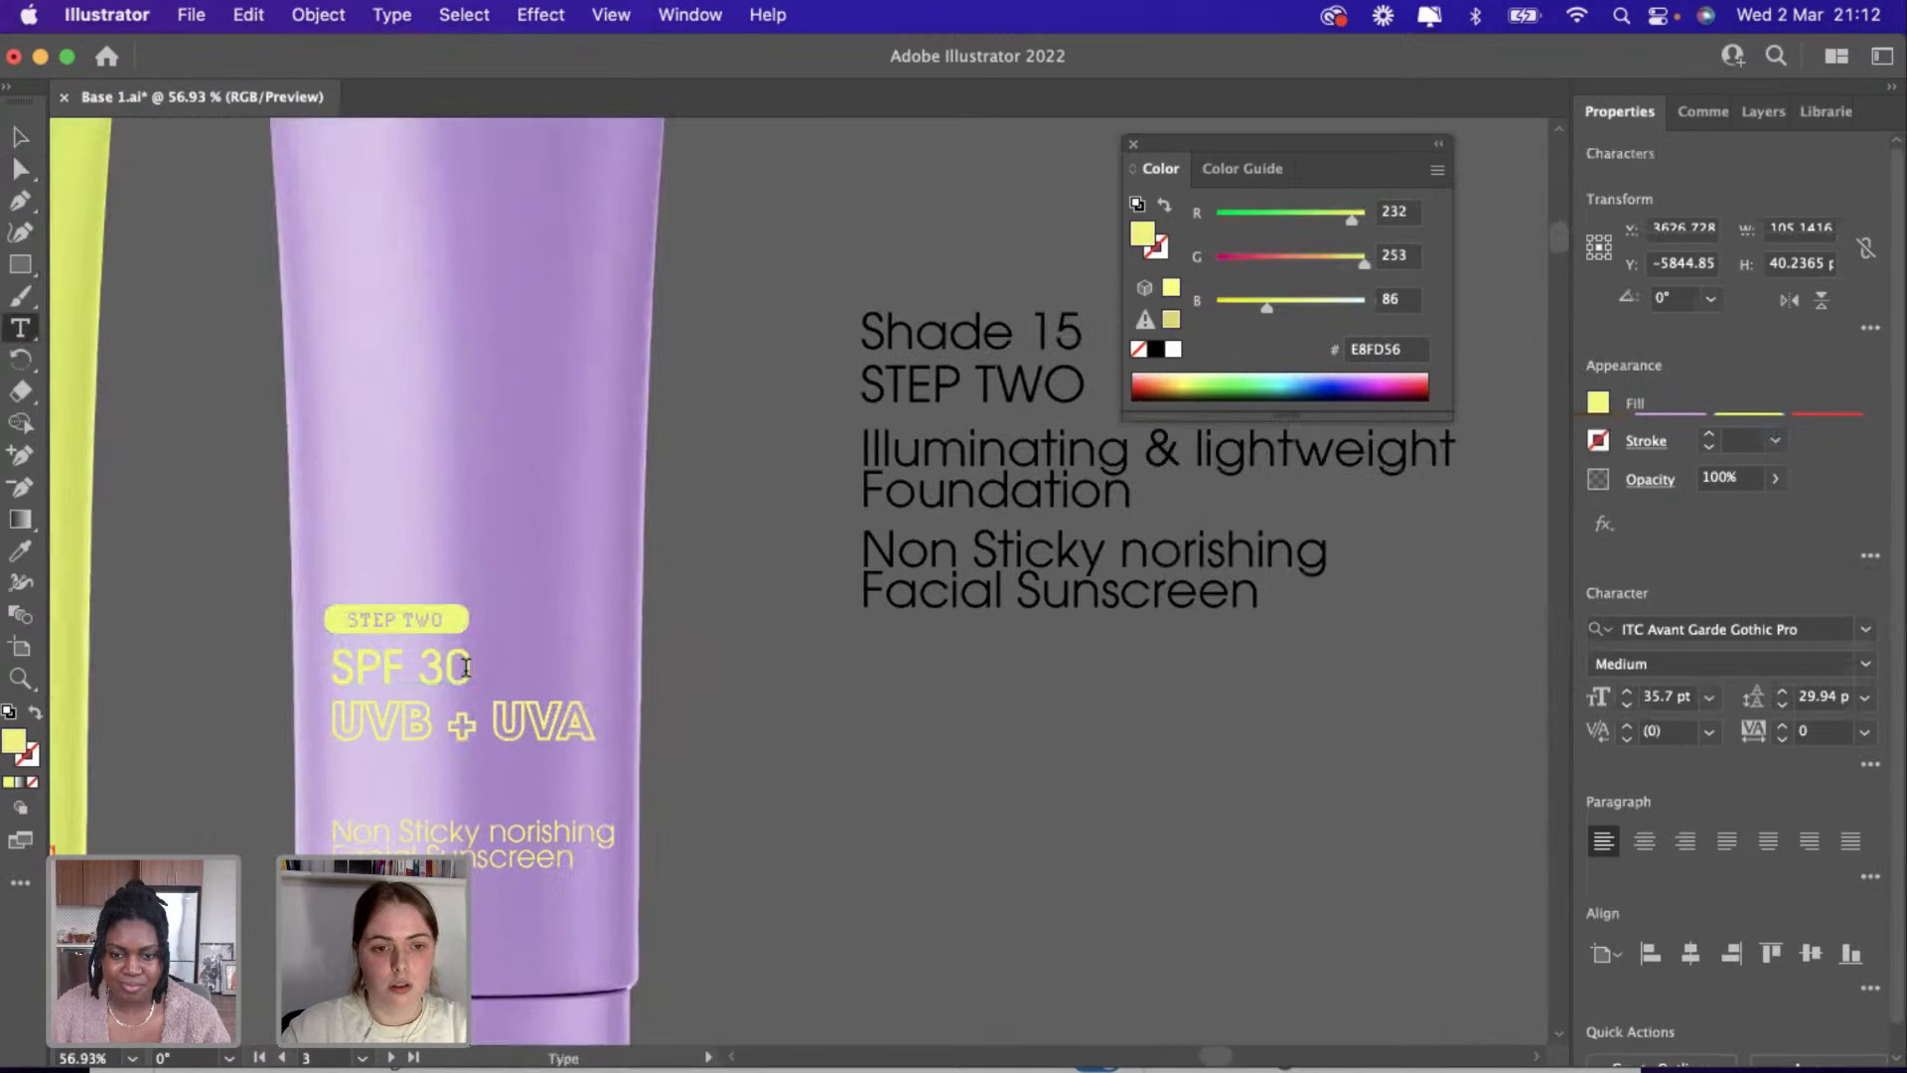
left_click_drag(473, 665, 248, 683)
type("SHADE 15")
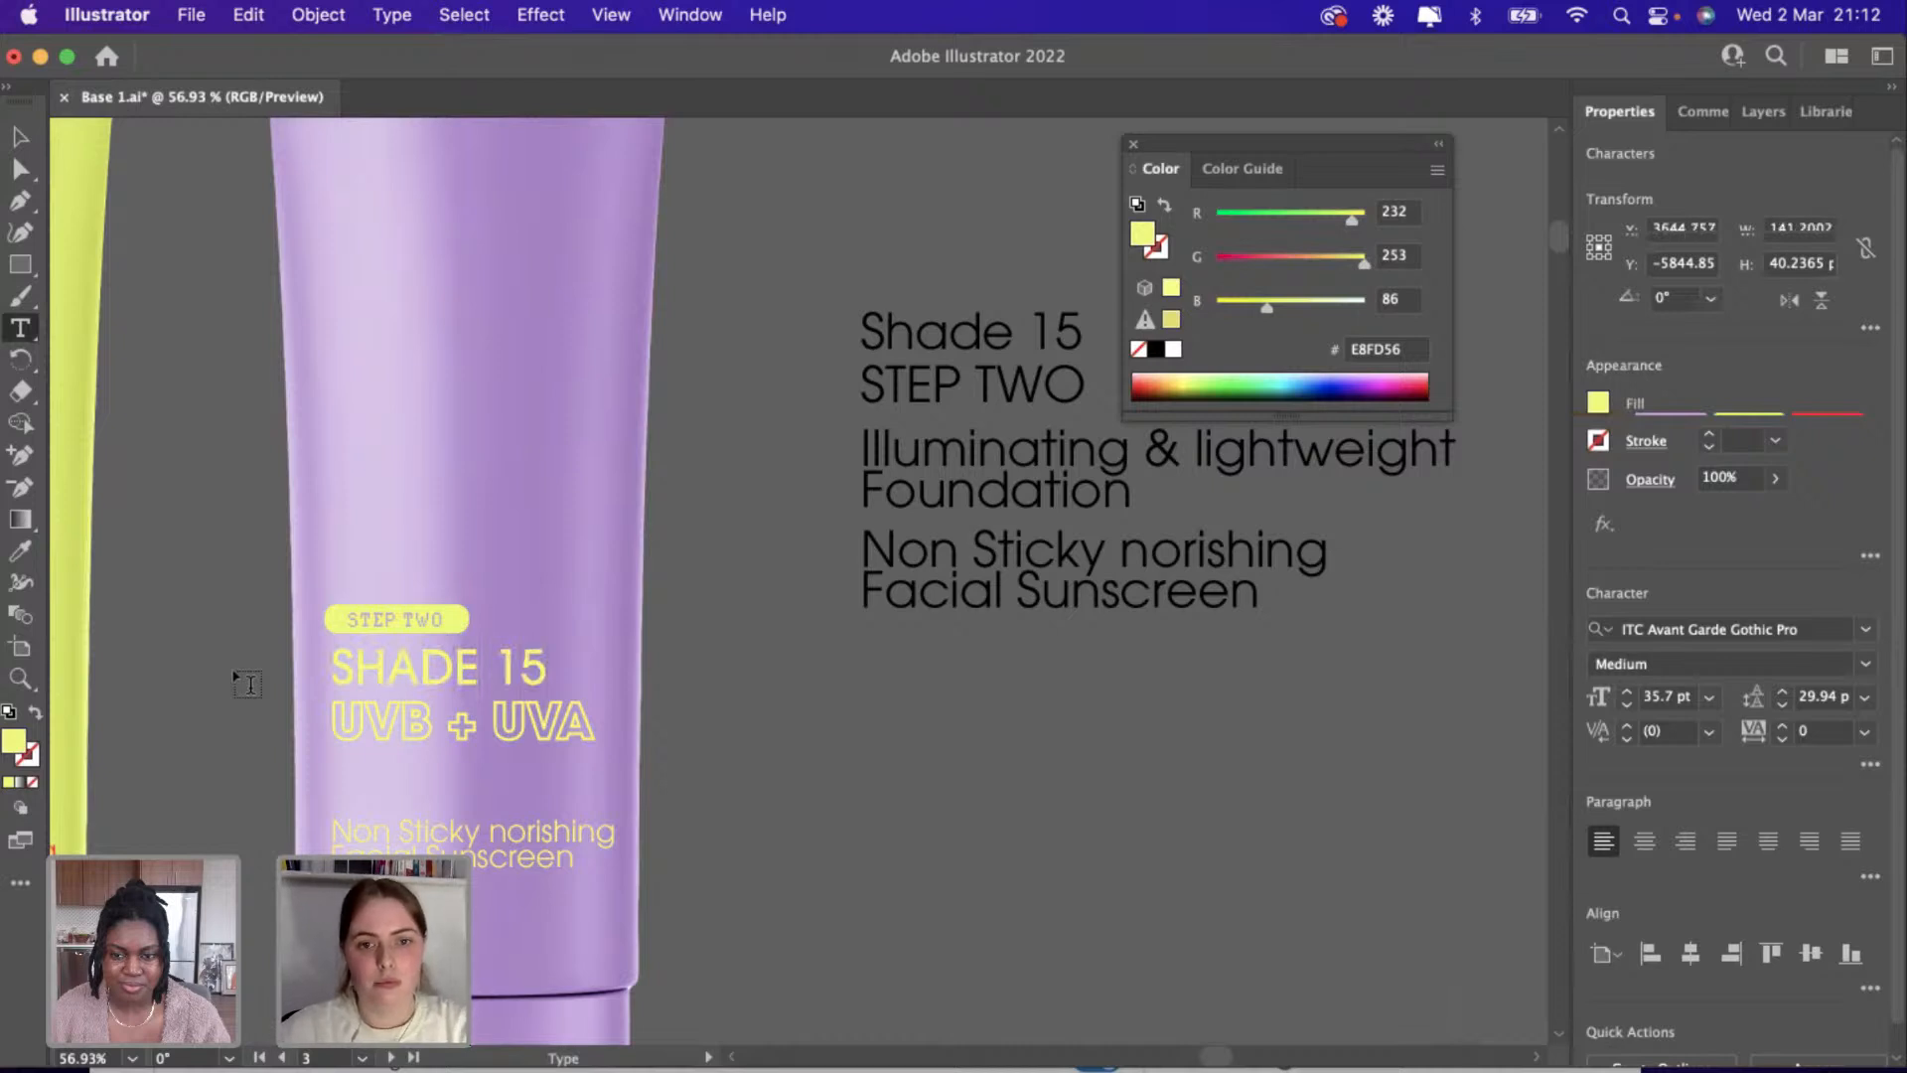
Scale the "SHADE 15" text on the purple tube down slightly, keeping its left edge in line with the badge.
left_click(21, 136)
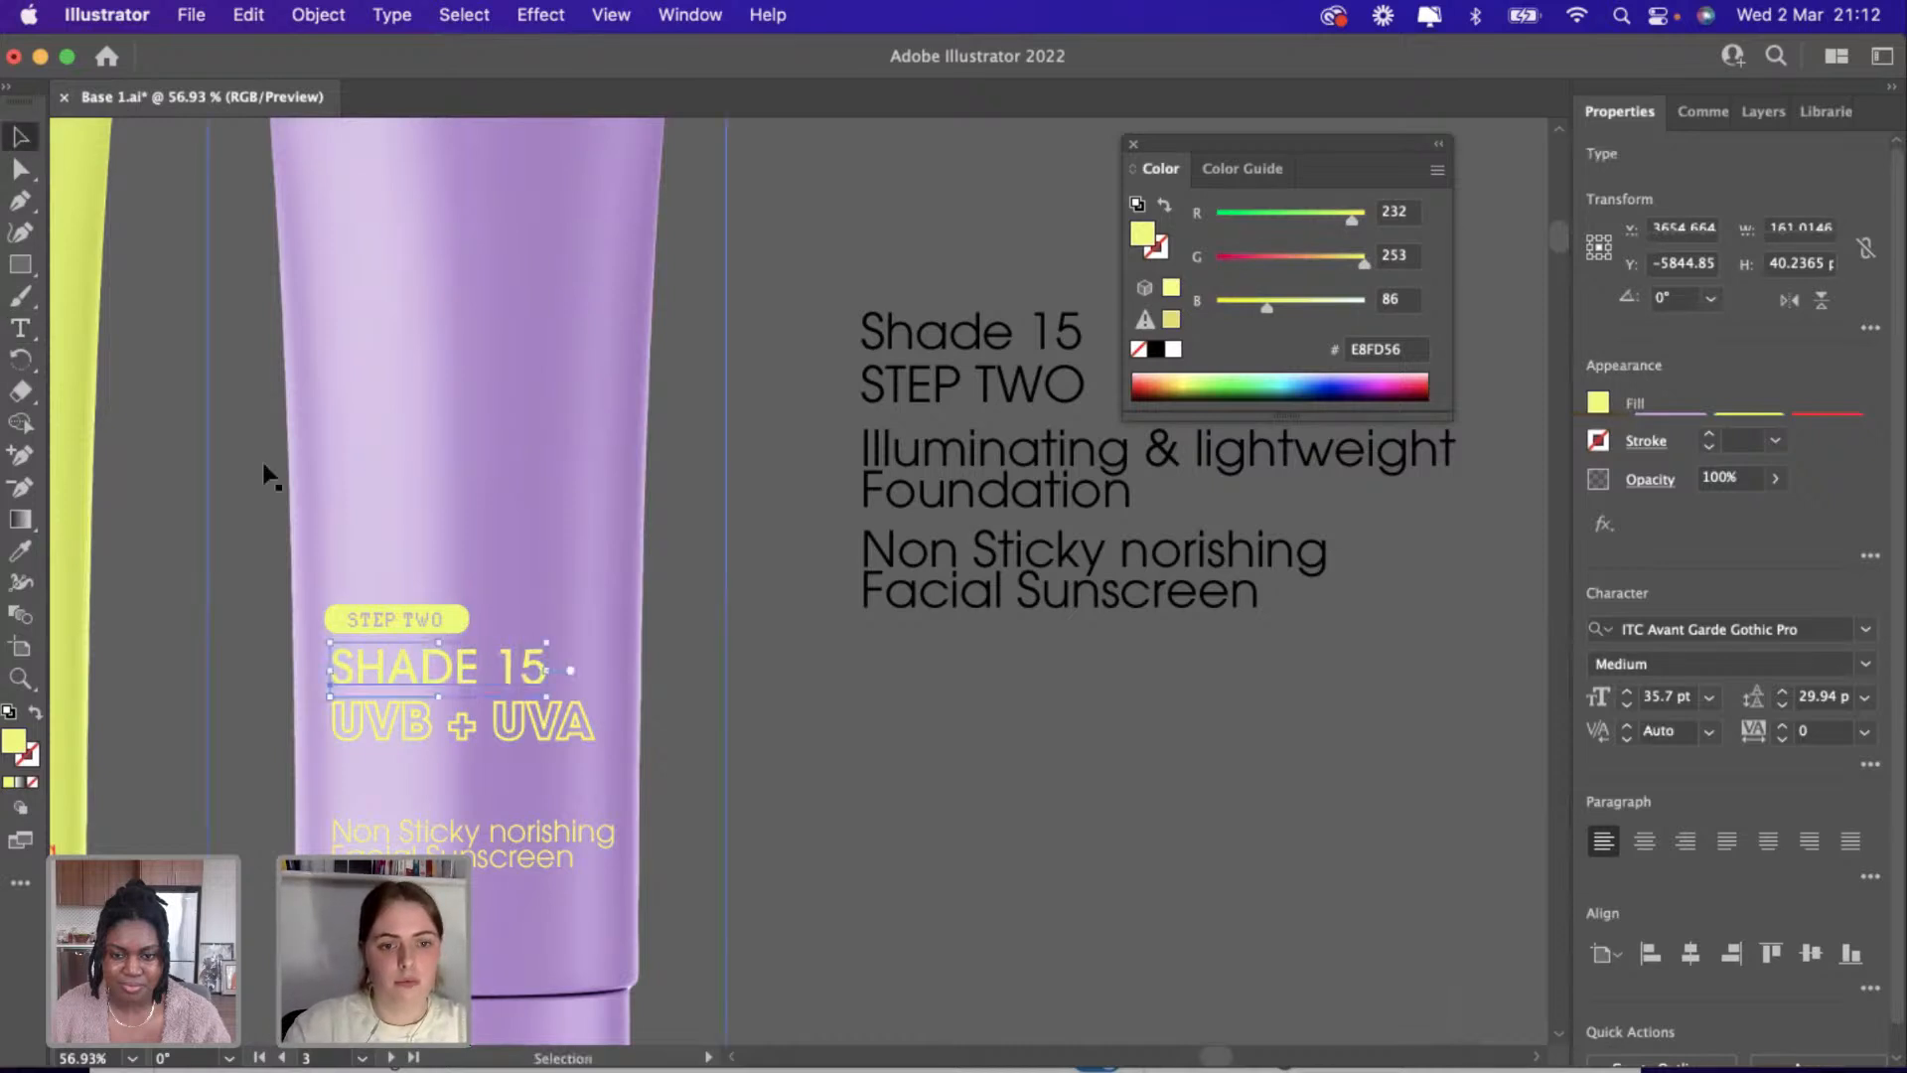
scroll(263, 462, "left", 5)
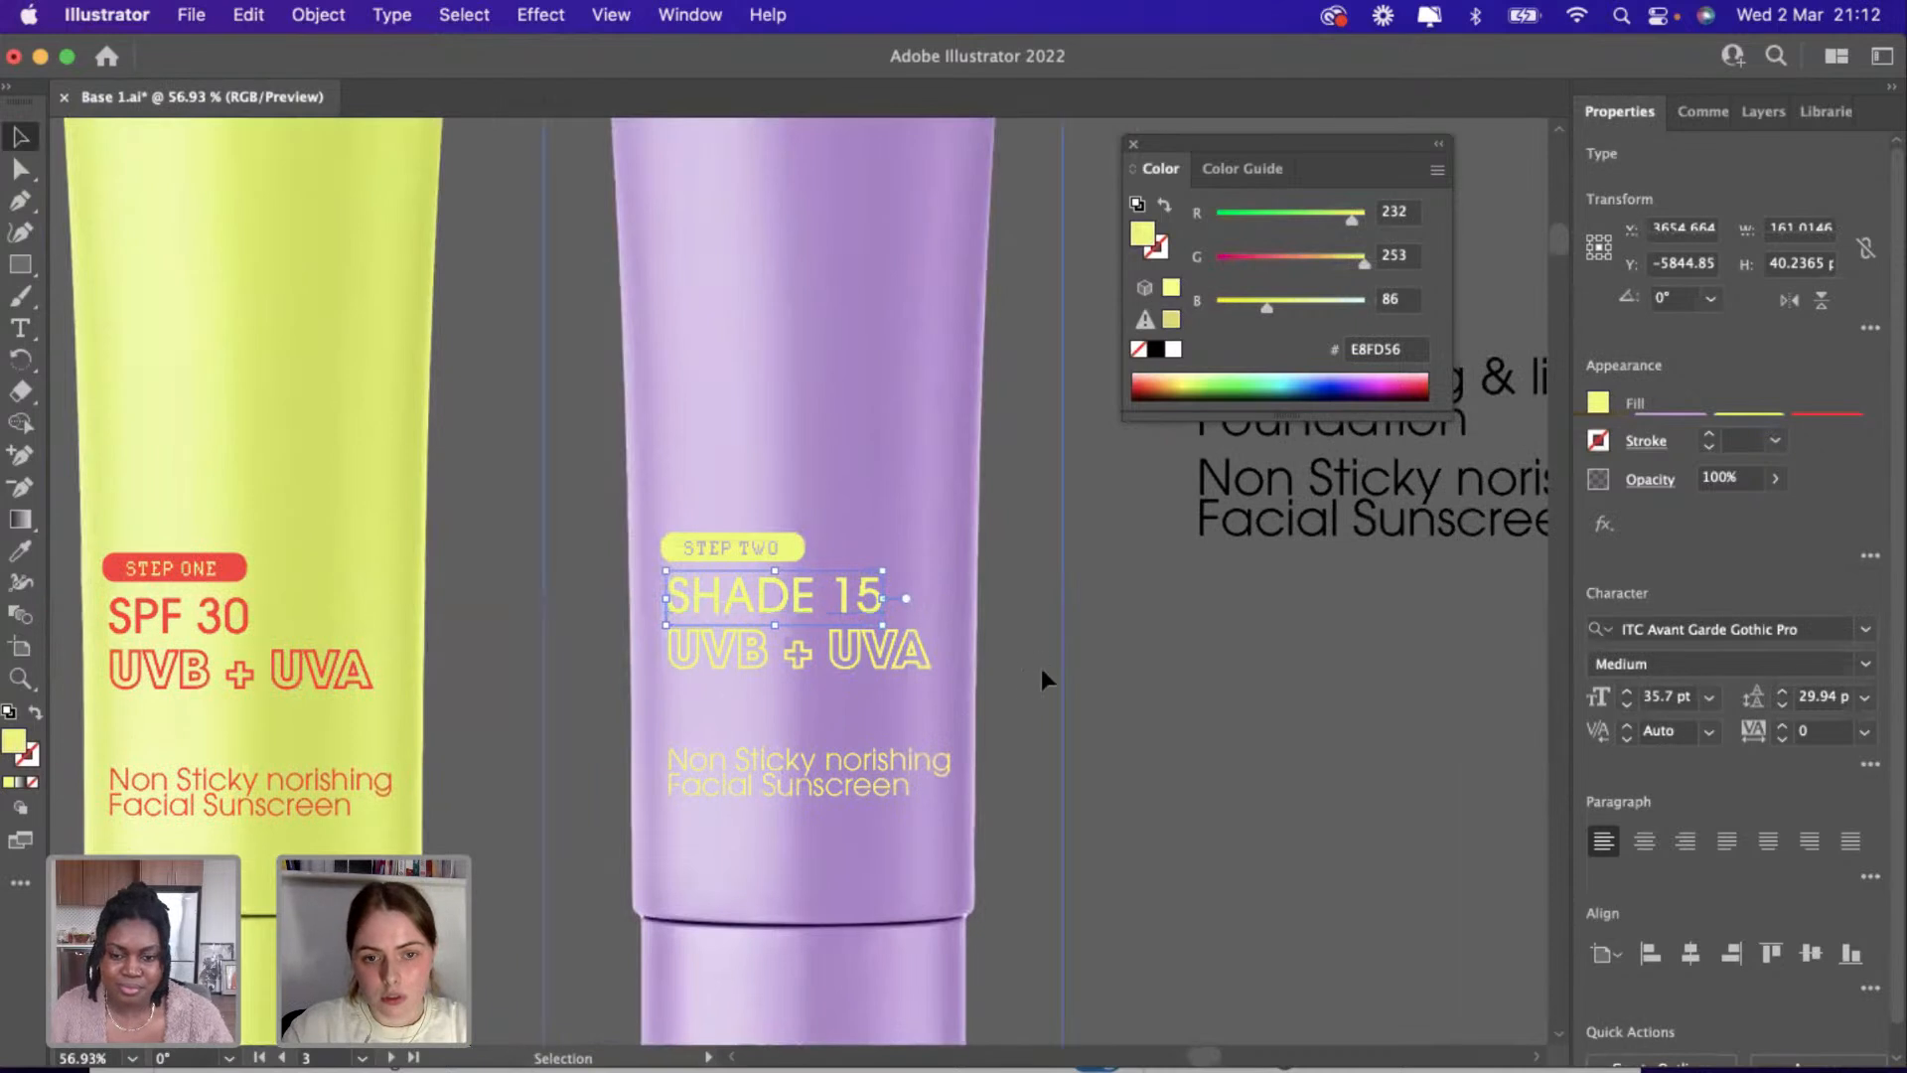
left_click(1069, 687)
scroll(1069, 687, "up", 2)
left_click(866, 570)
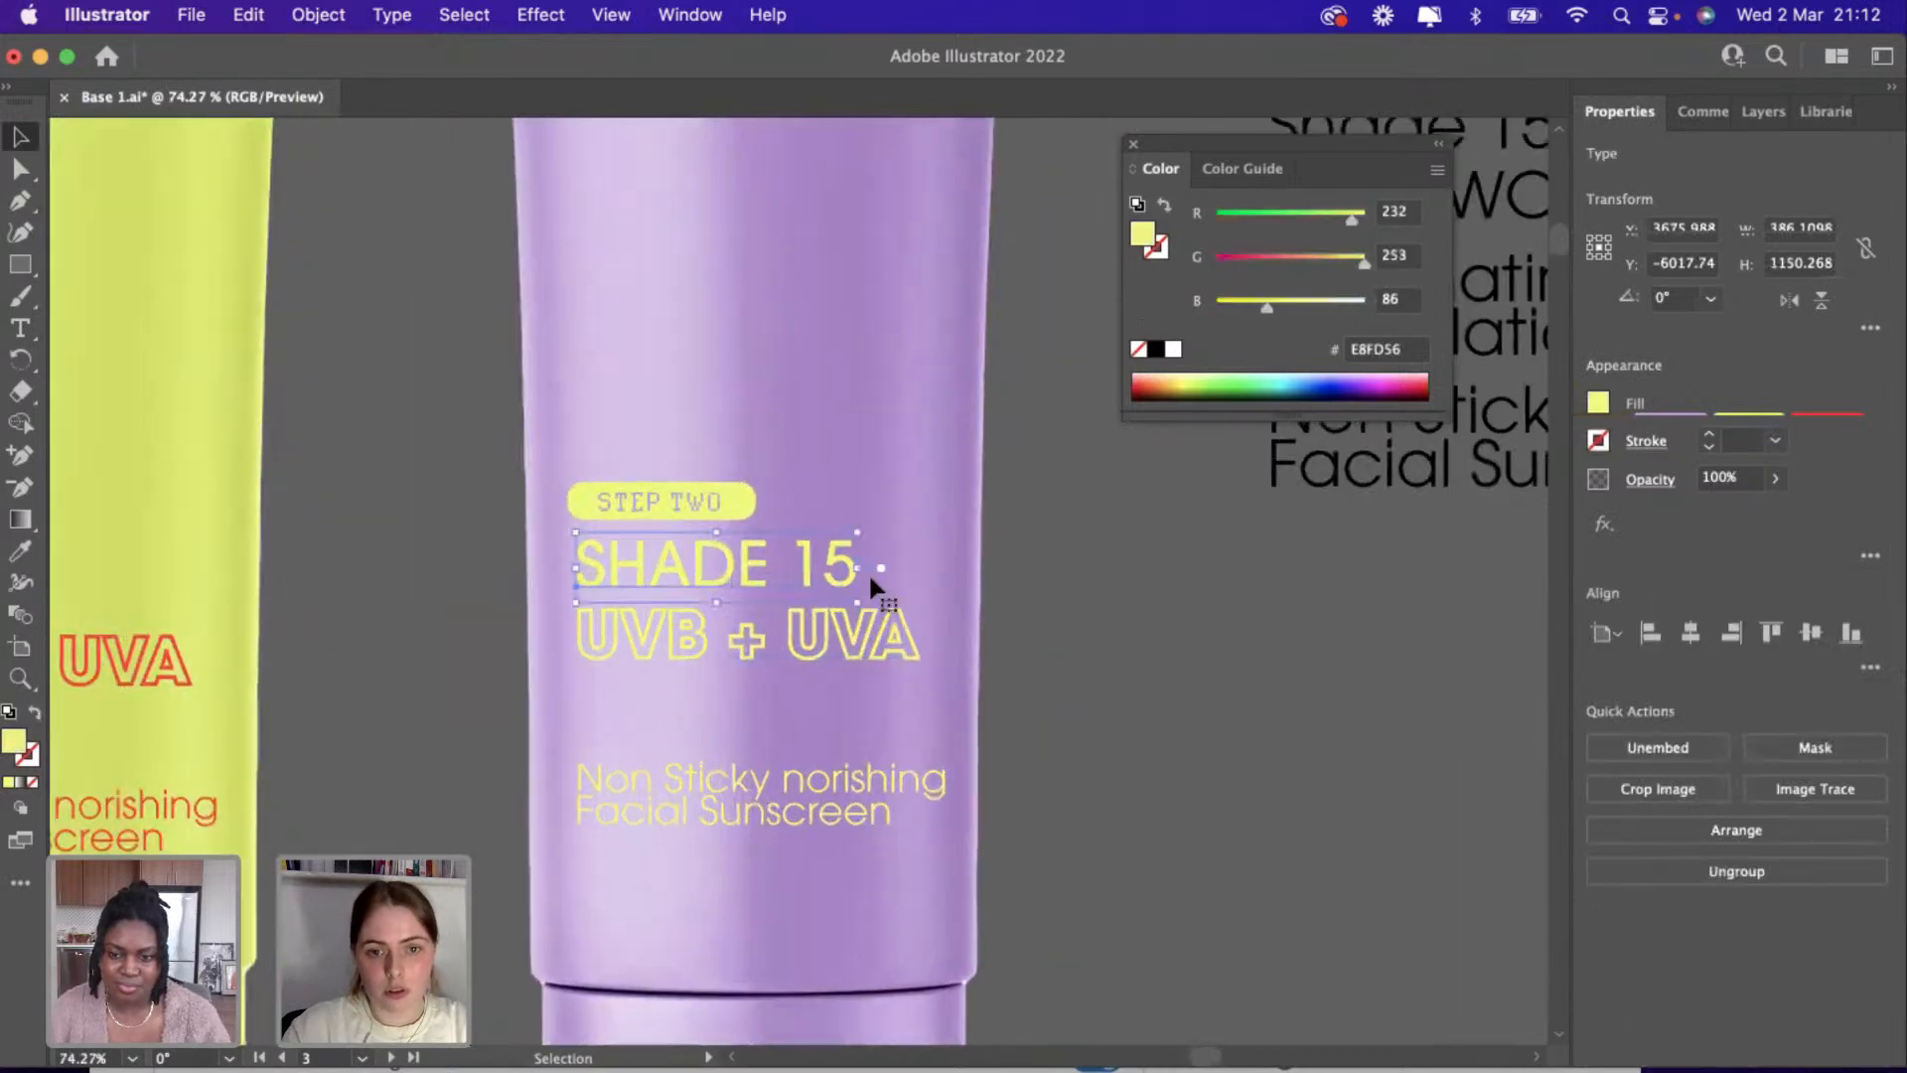
left_click_drag(864, 600, 831, 594)
left_click(1065, 605)
scroll(1065, 605, "down", 2)
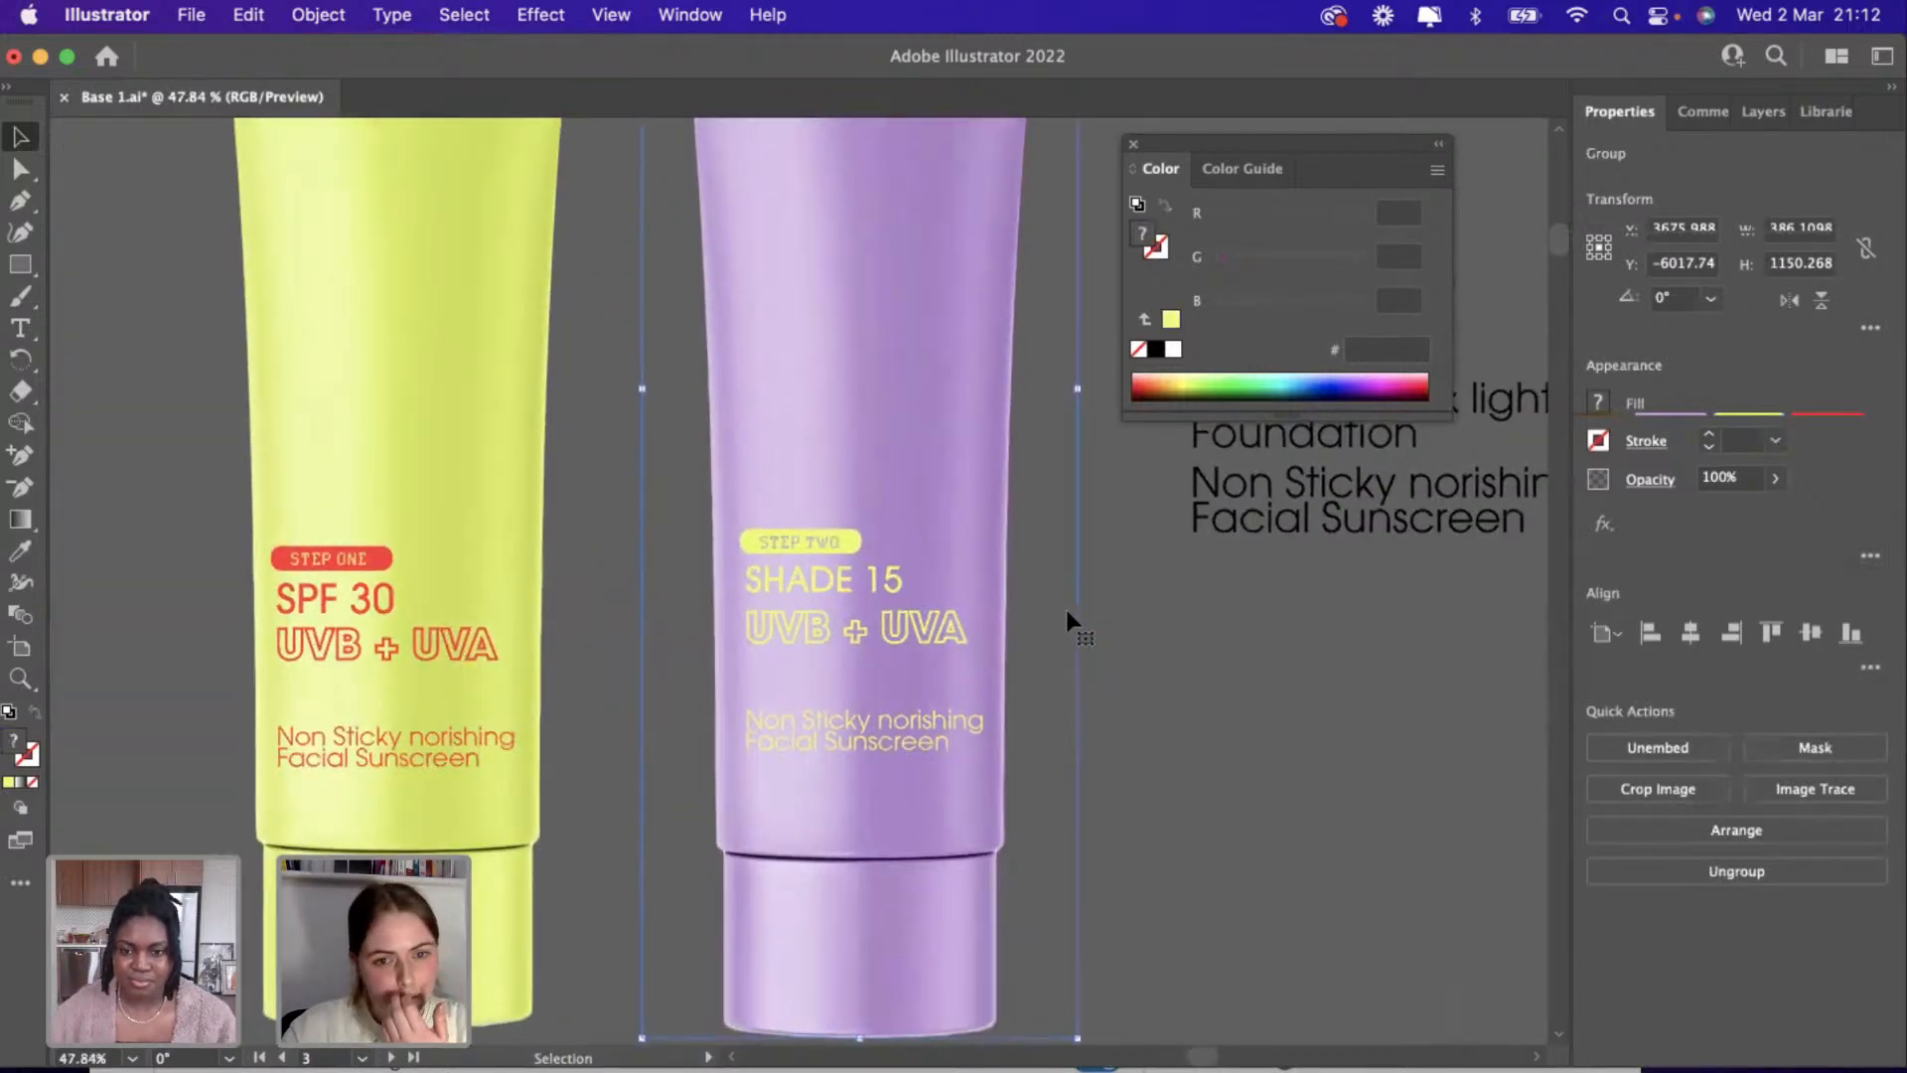
Delete the outlined "UVB + UVA" text and the "Non Sticky norishing Facial Sunscreen" text from the purple tube.
scroll(1065, 605, "right", 2)
left_click(852, 651)
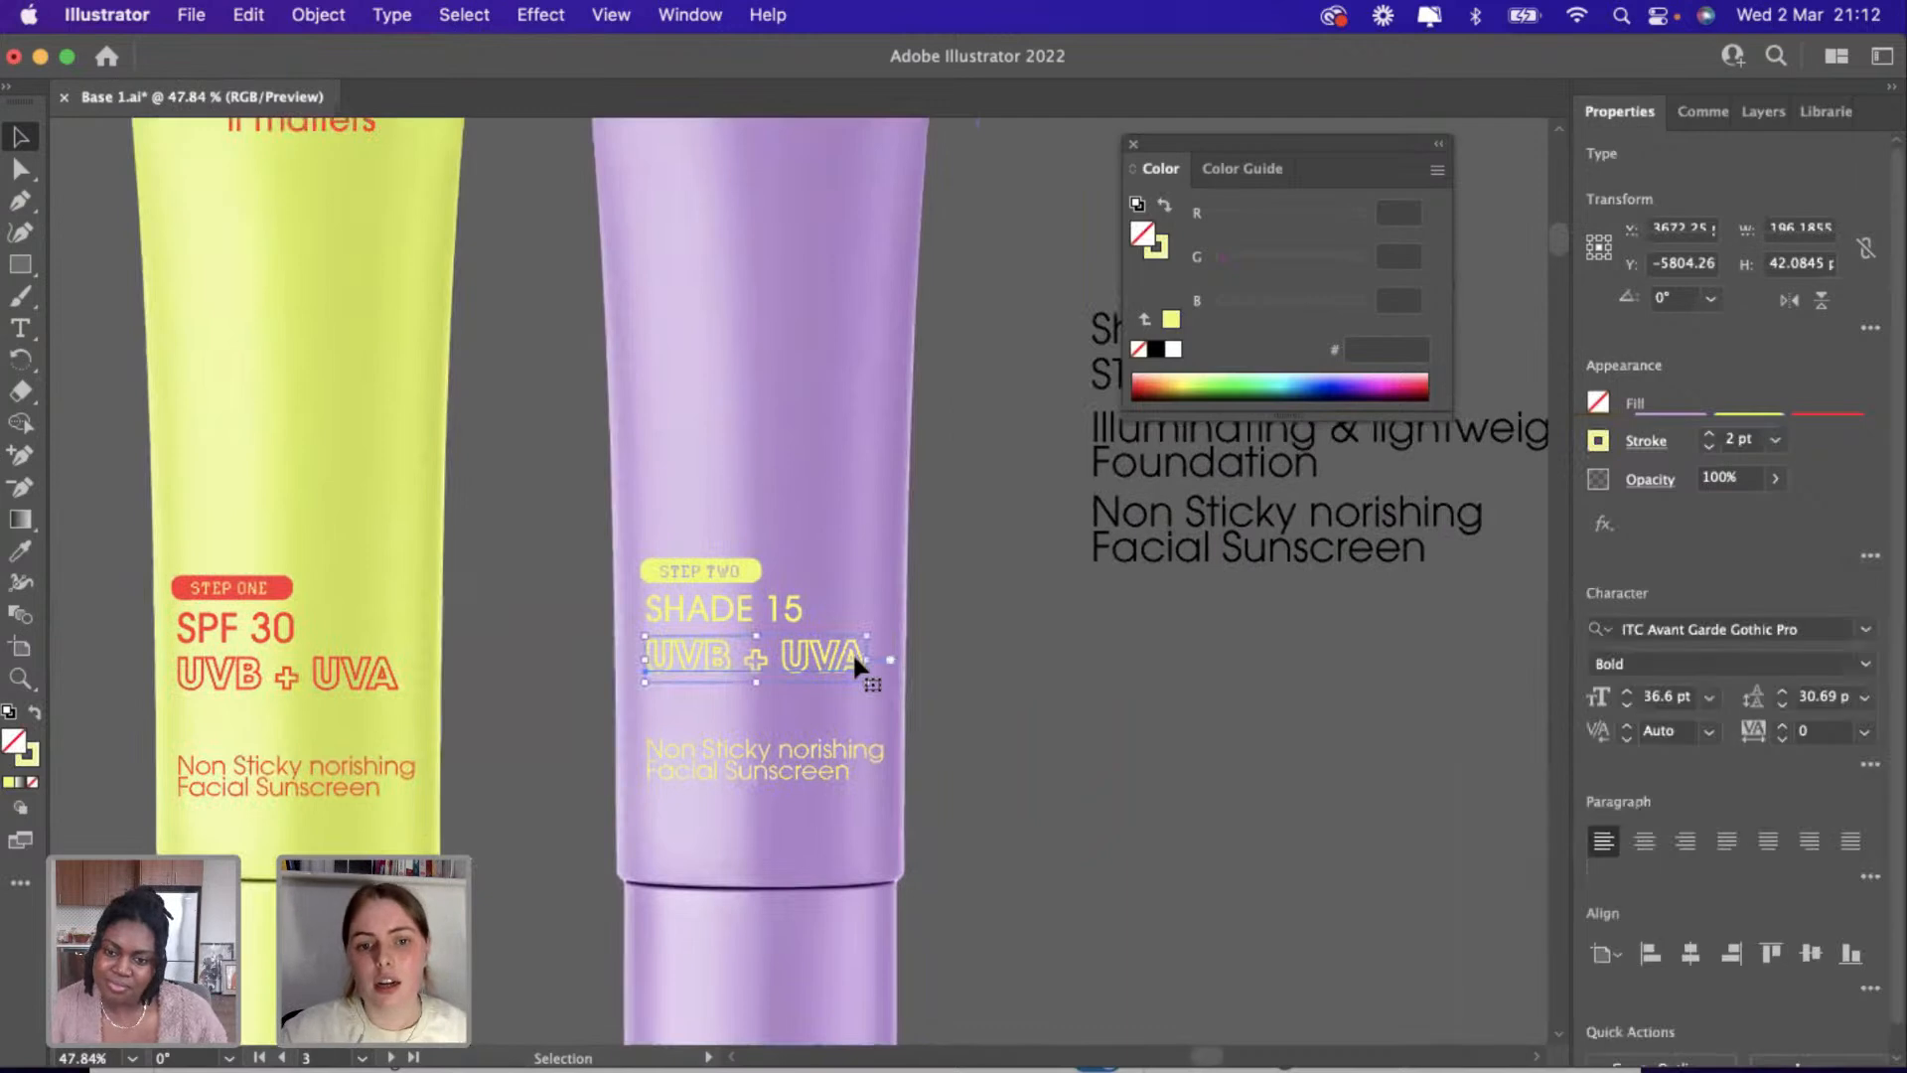
key("Delete")
scroll(852, 652, "left", 2)
scroll(852, 652, "up", 1)
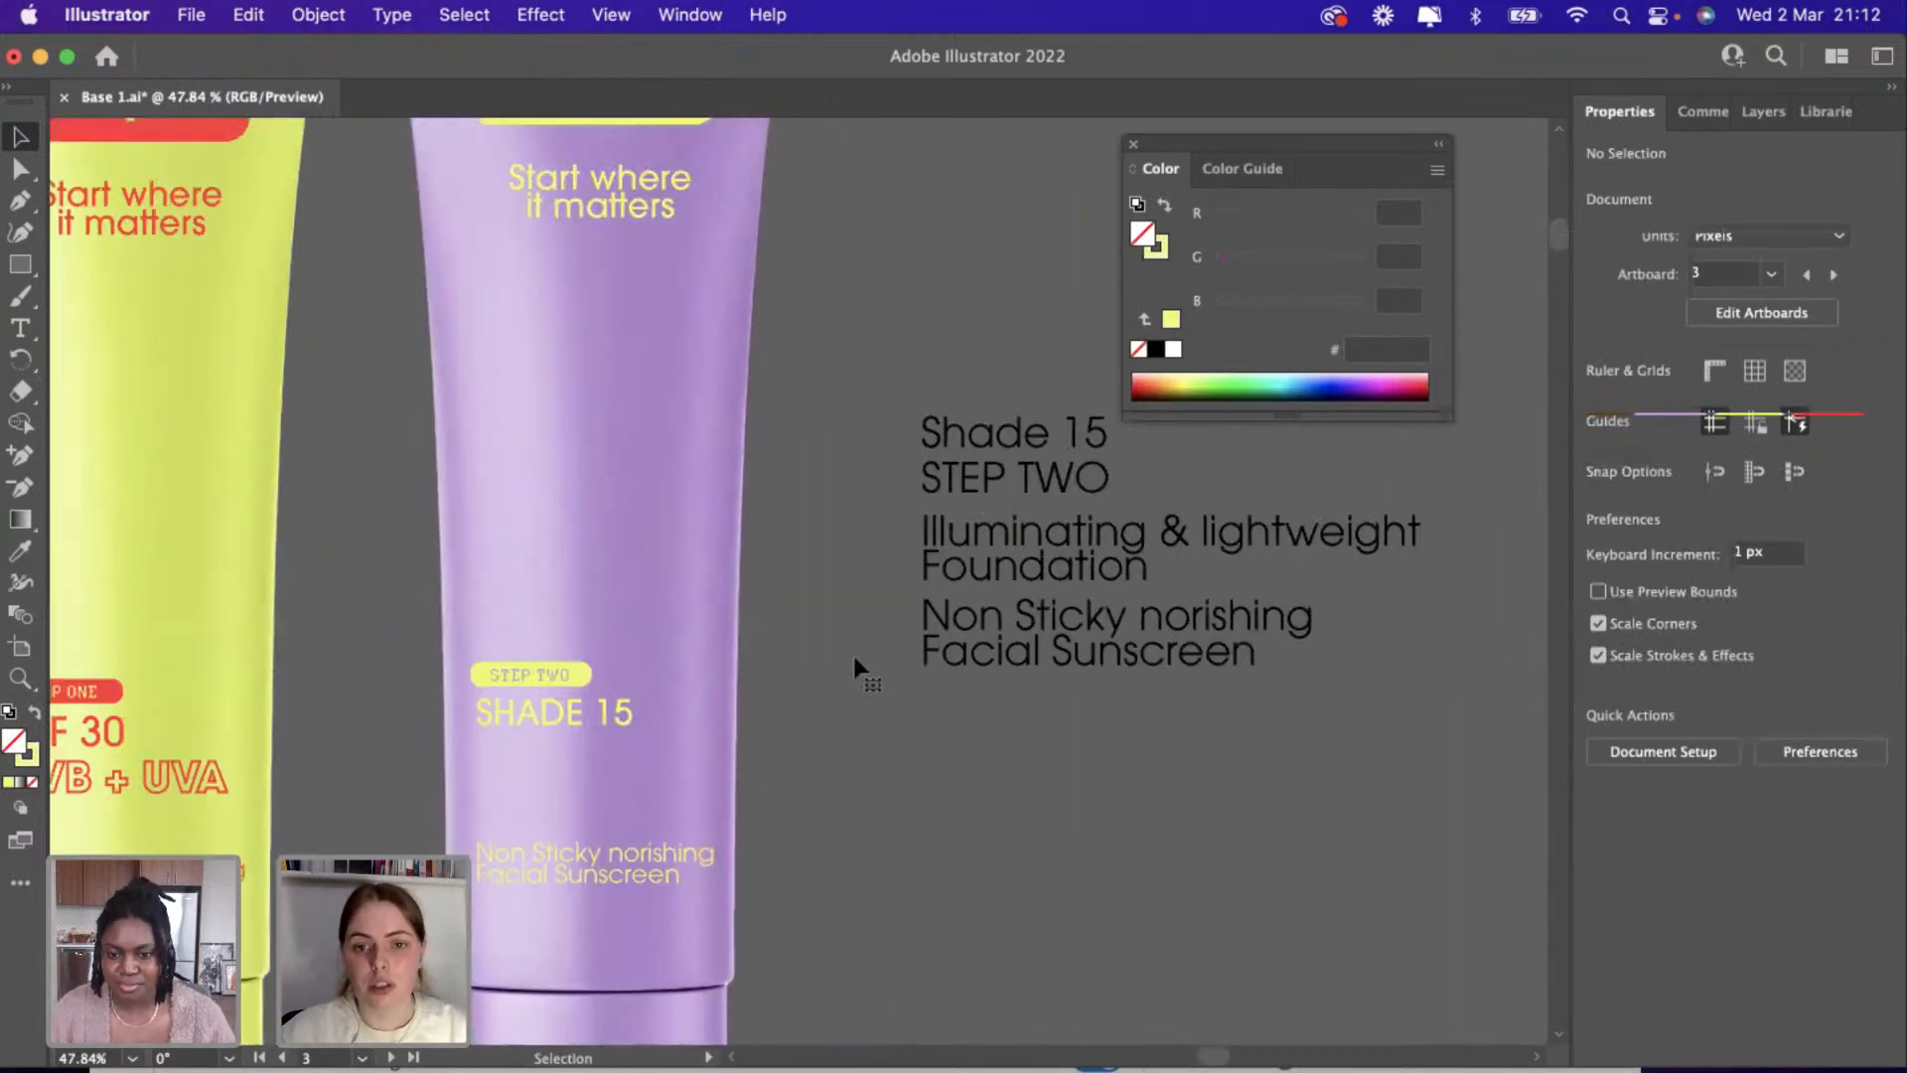
left_click(643, 875)
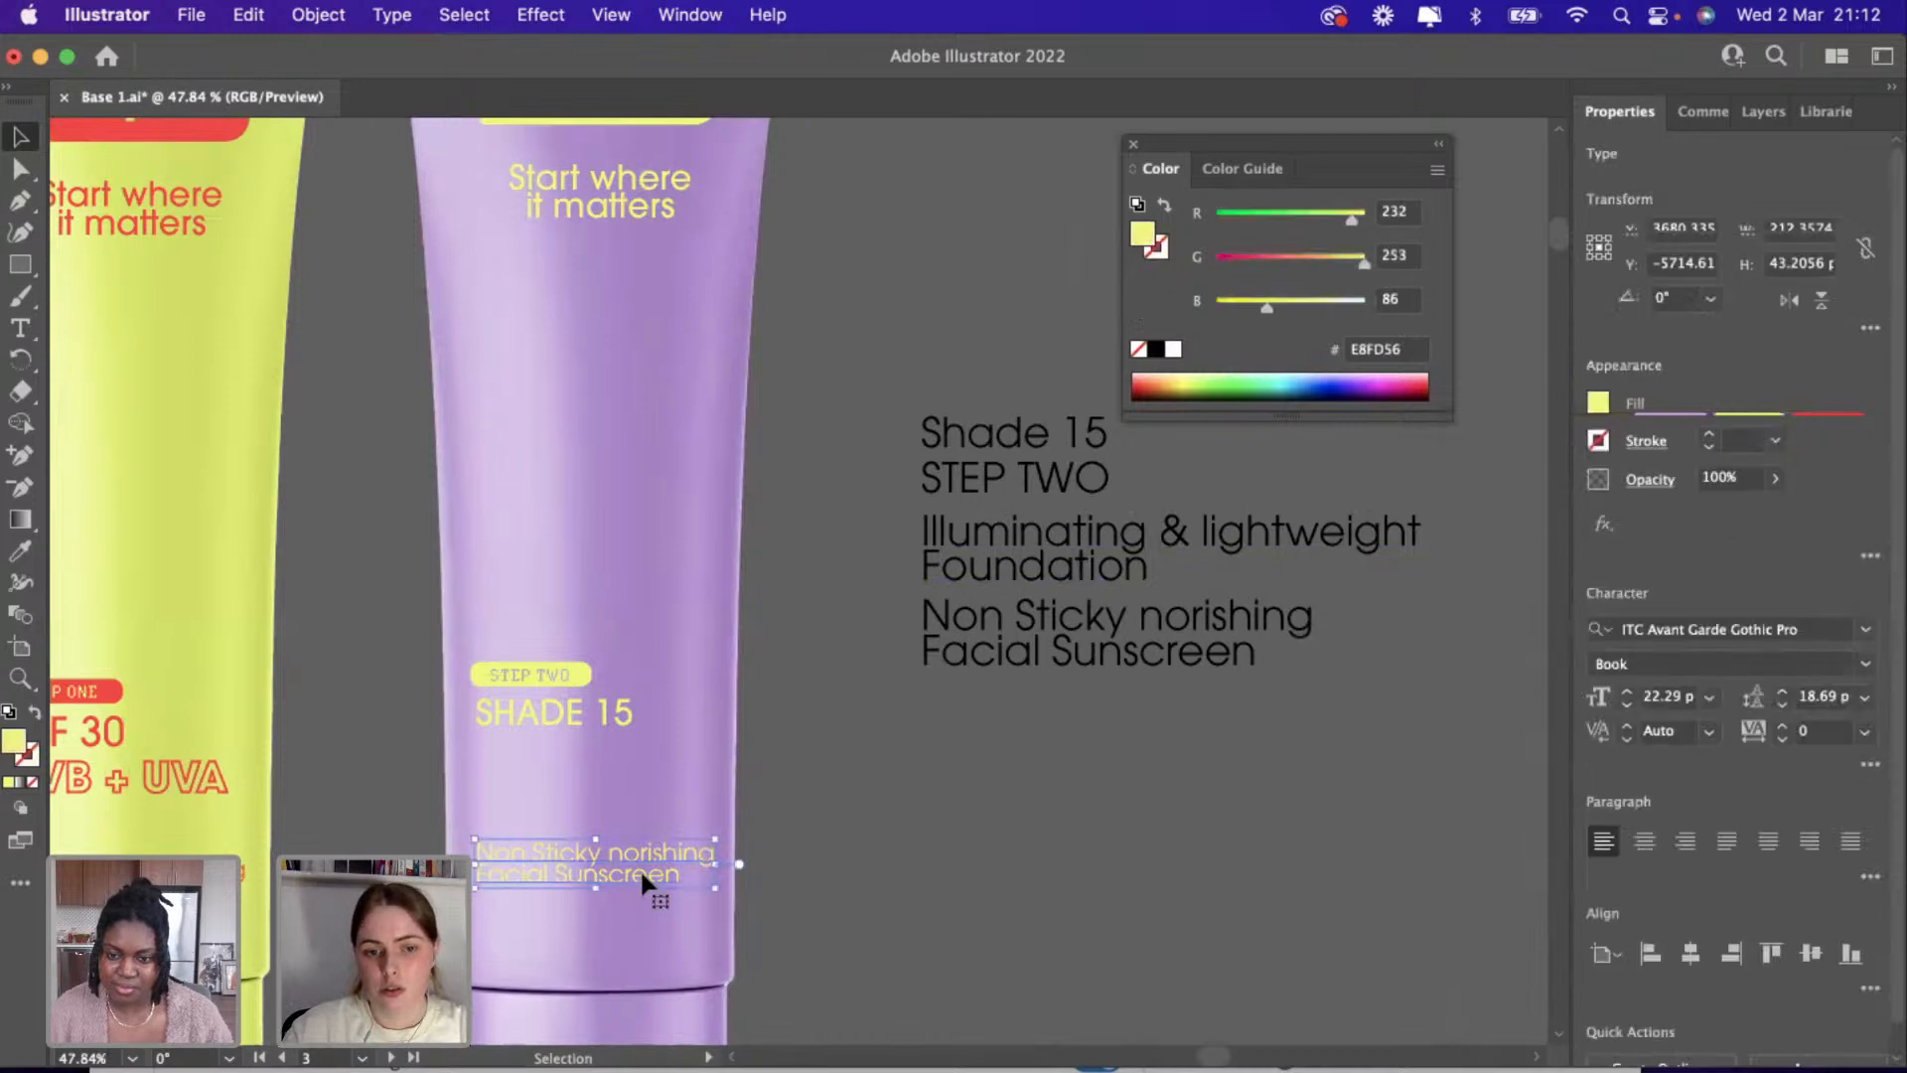
key("Delete")
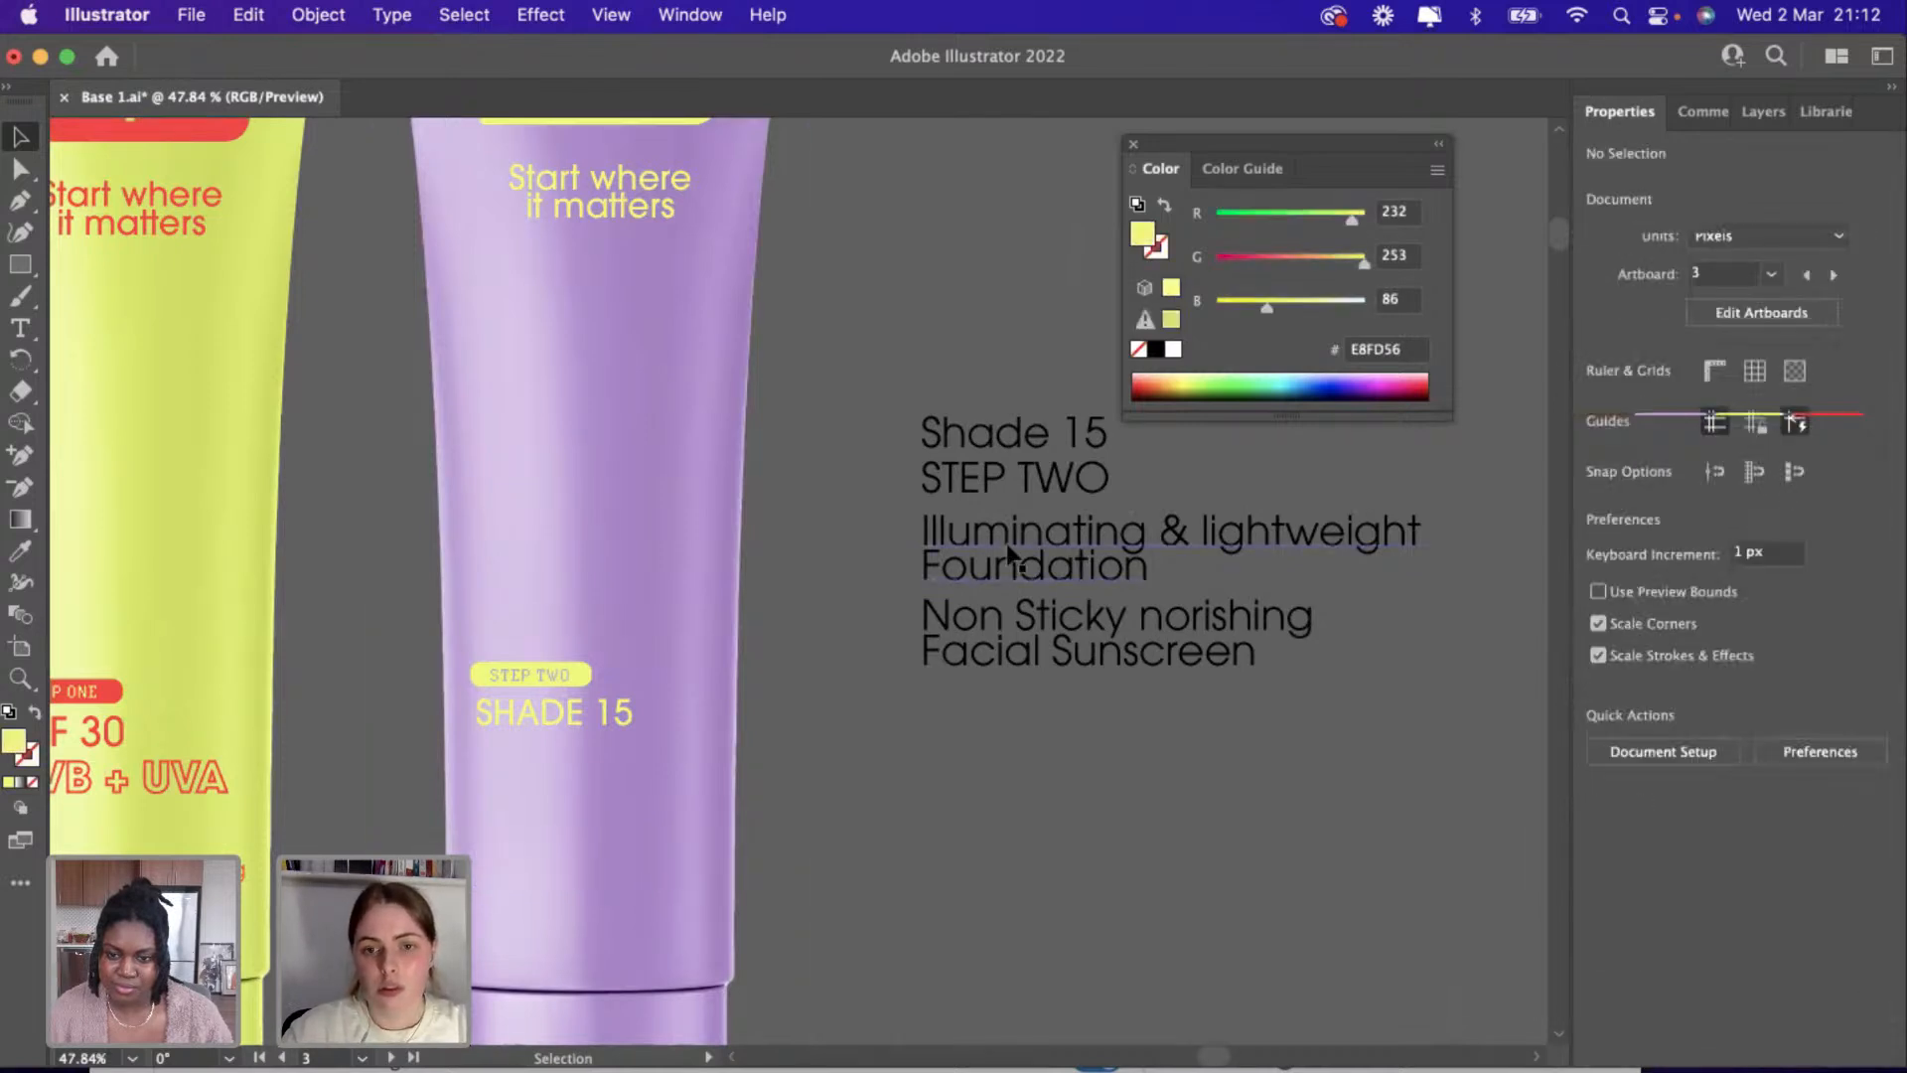
Copy the "Illuminating & lightweight Foundation" text onto the lower part of the purple tube and set its font size to 22 pt.
left_click_drag(1016, 560, 679, 910)
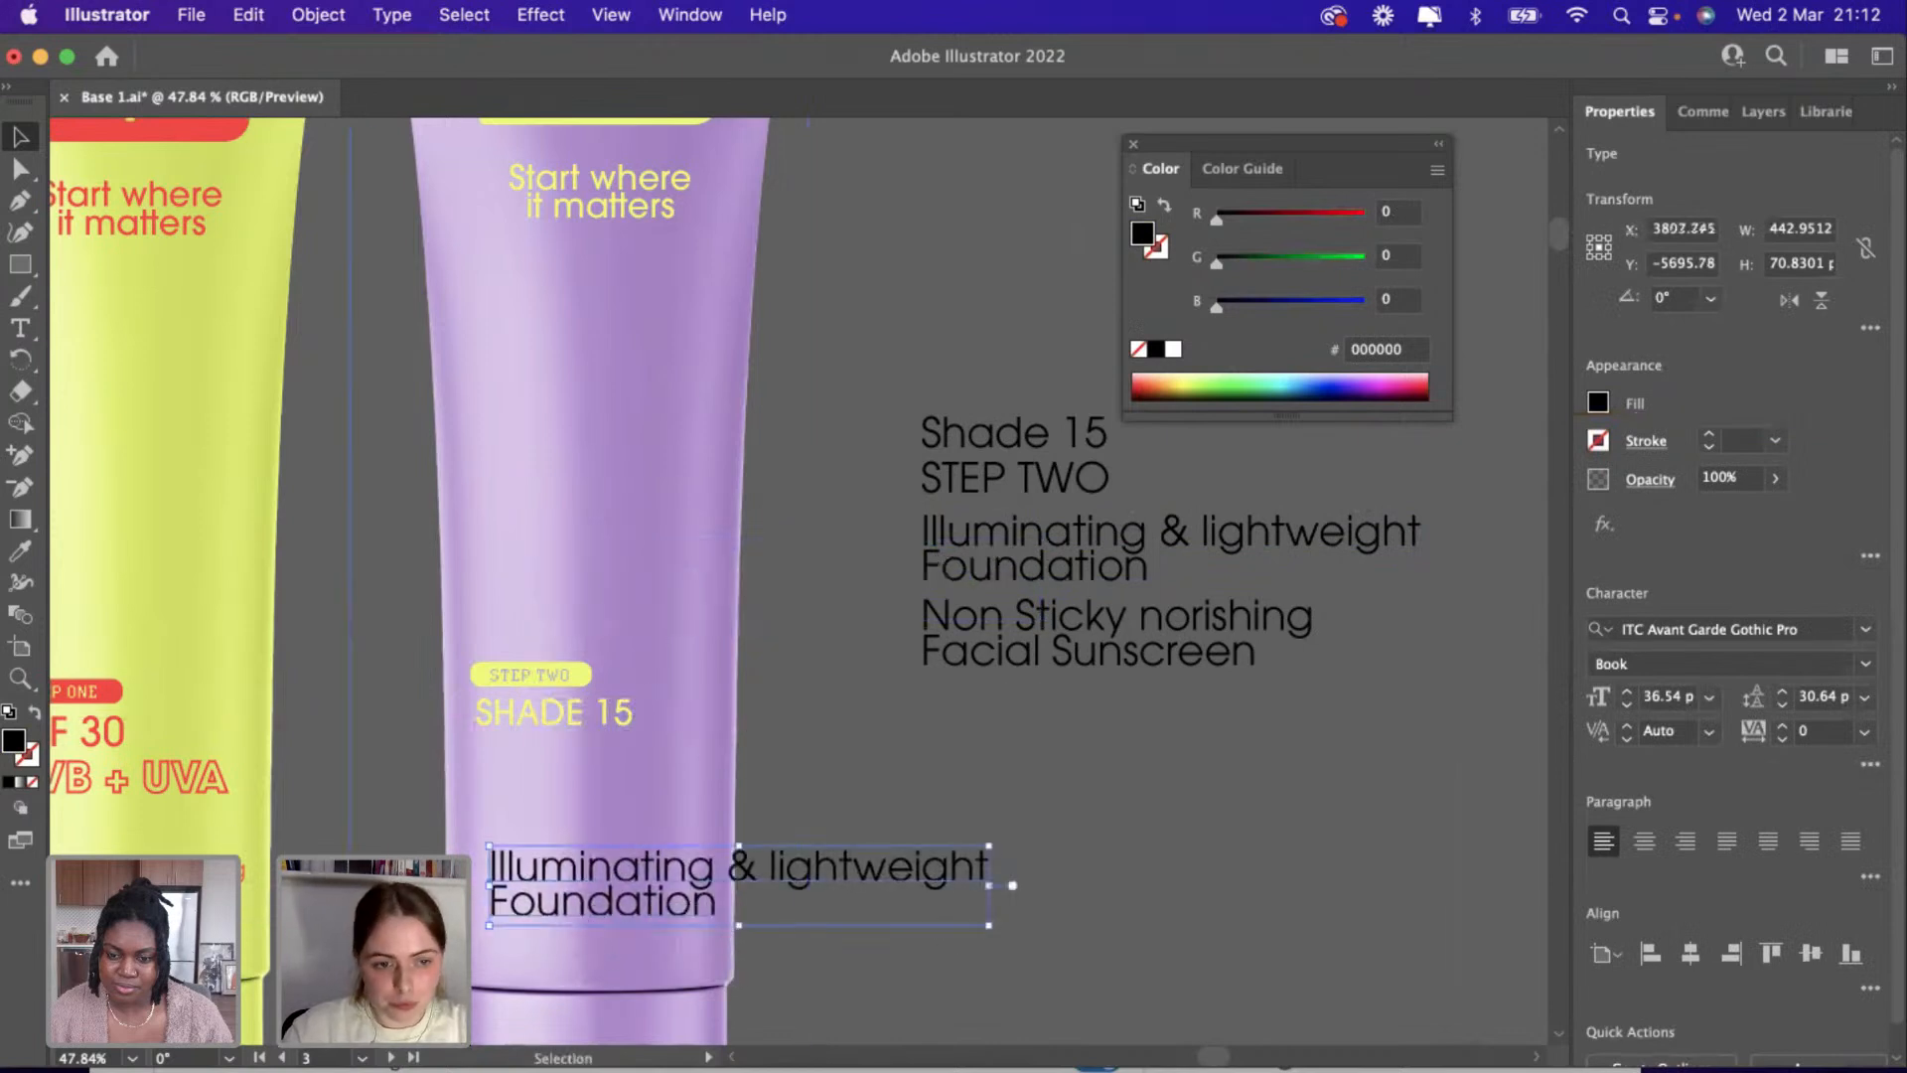
left_click(244, 881)
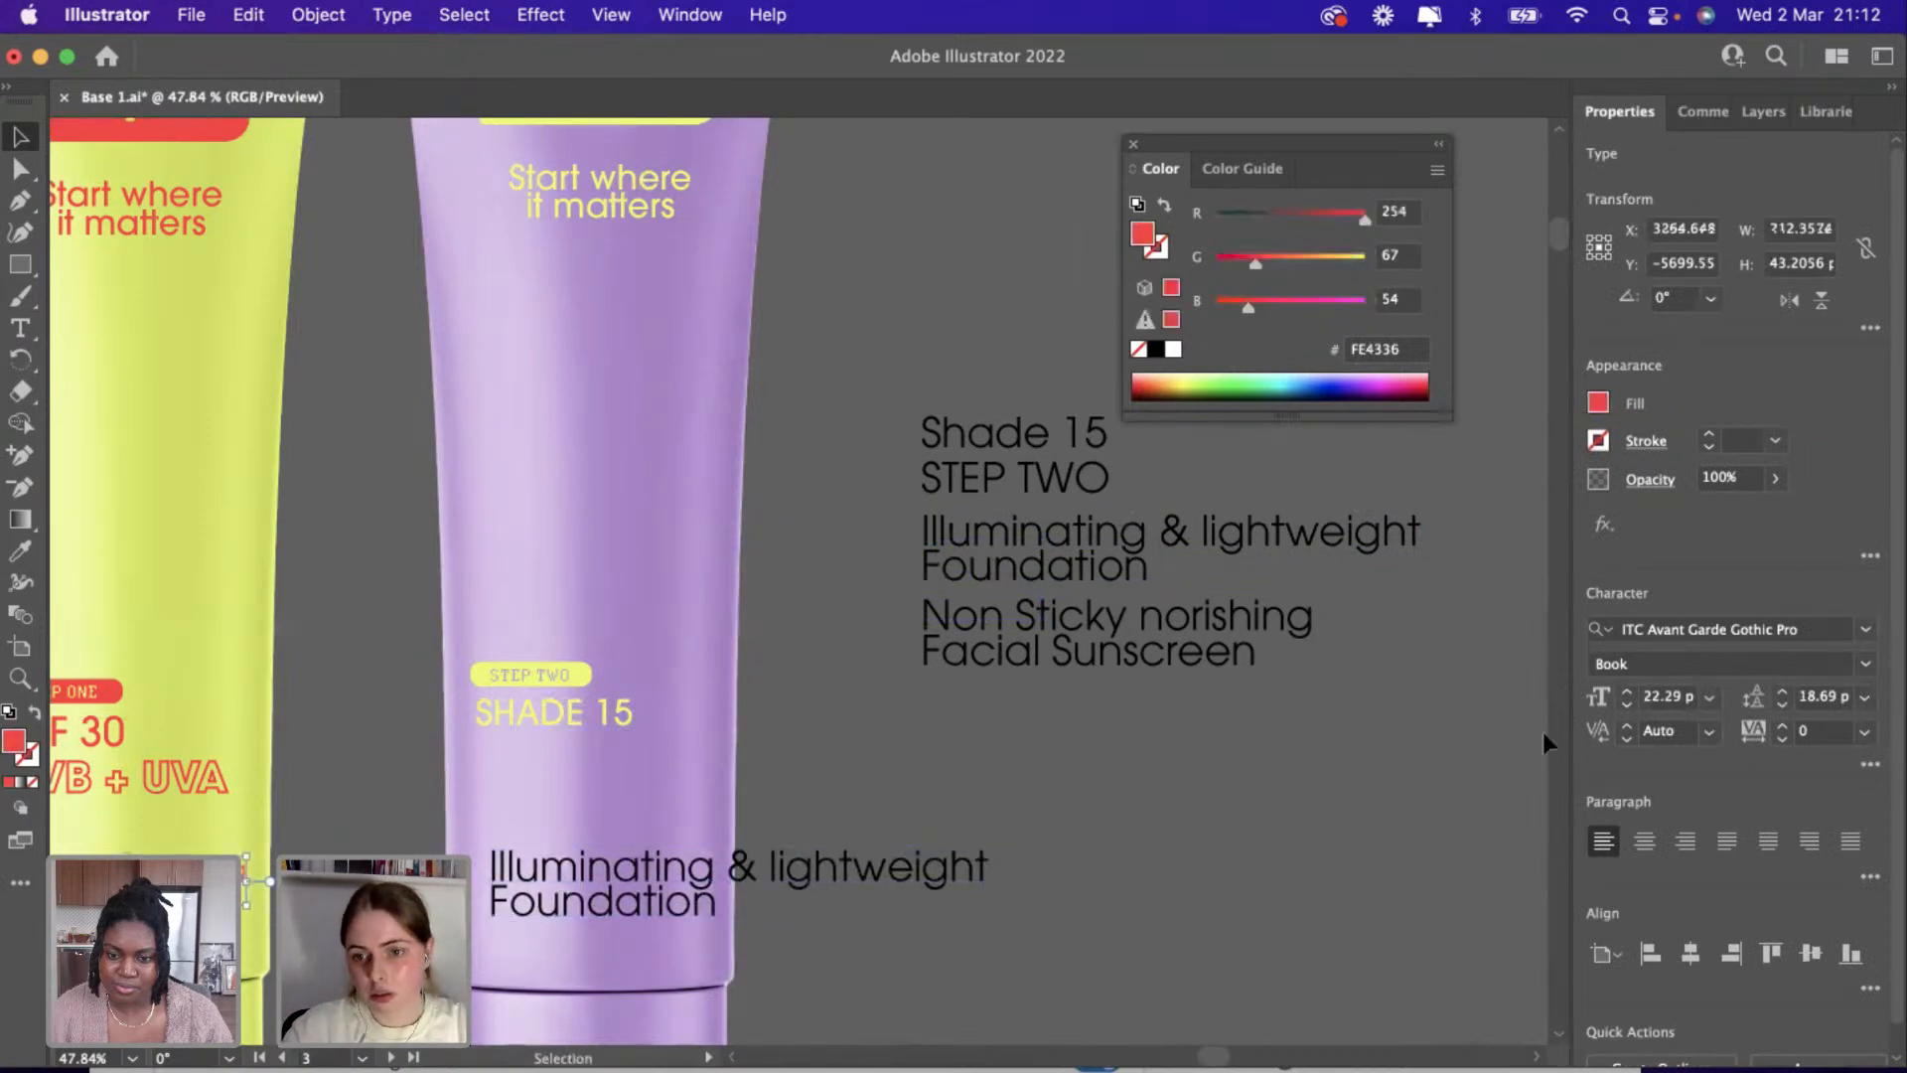
left_click(847, 879)
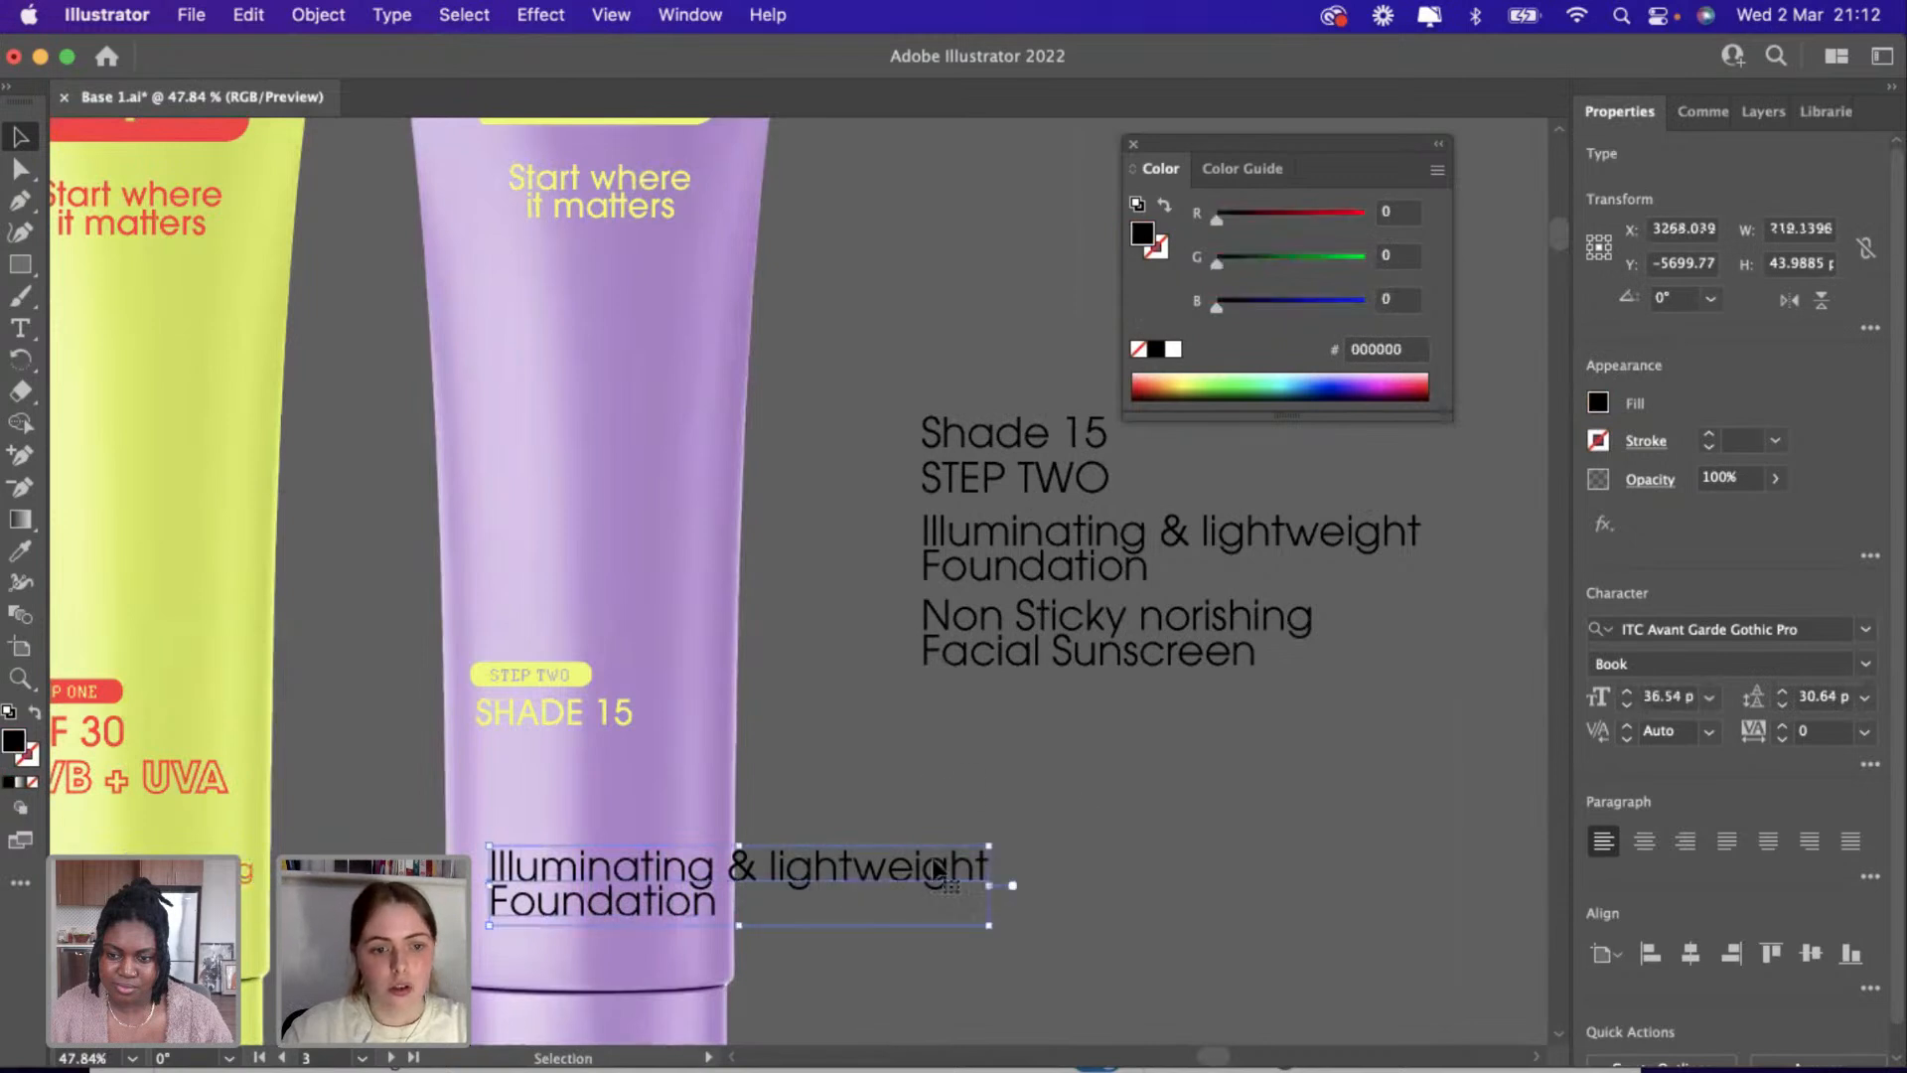
left_click(1678, 696)
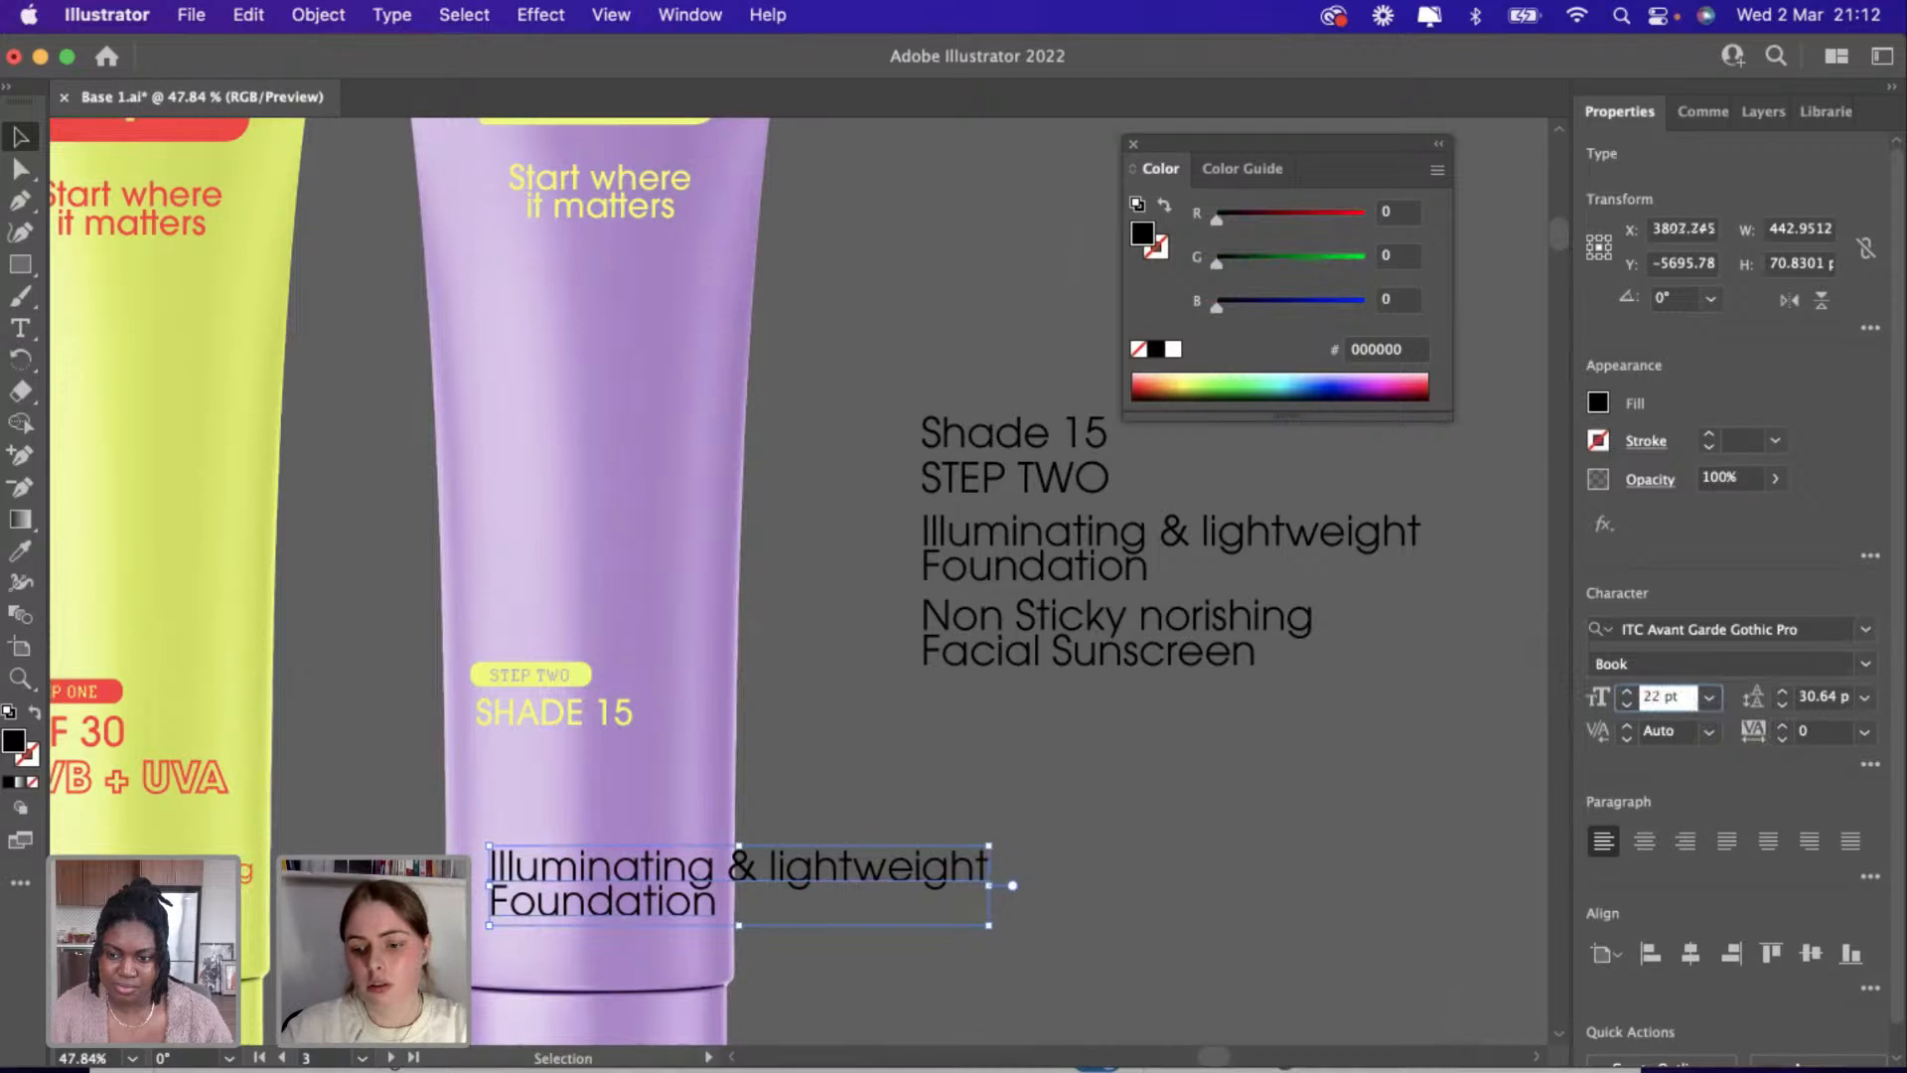
Move the "Illuminating & lightweight Foundation" text so its left edge lines up with the STEP TWO badge.
scroll(646, 884, "up", 5)
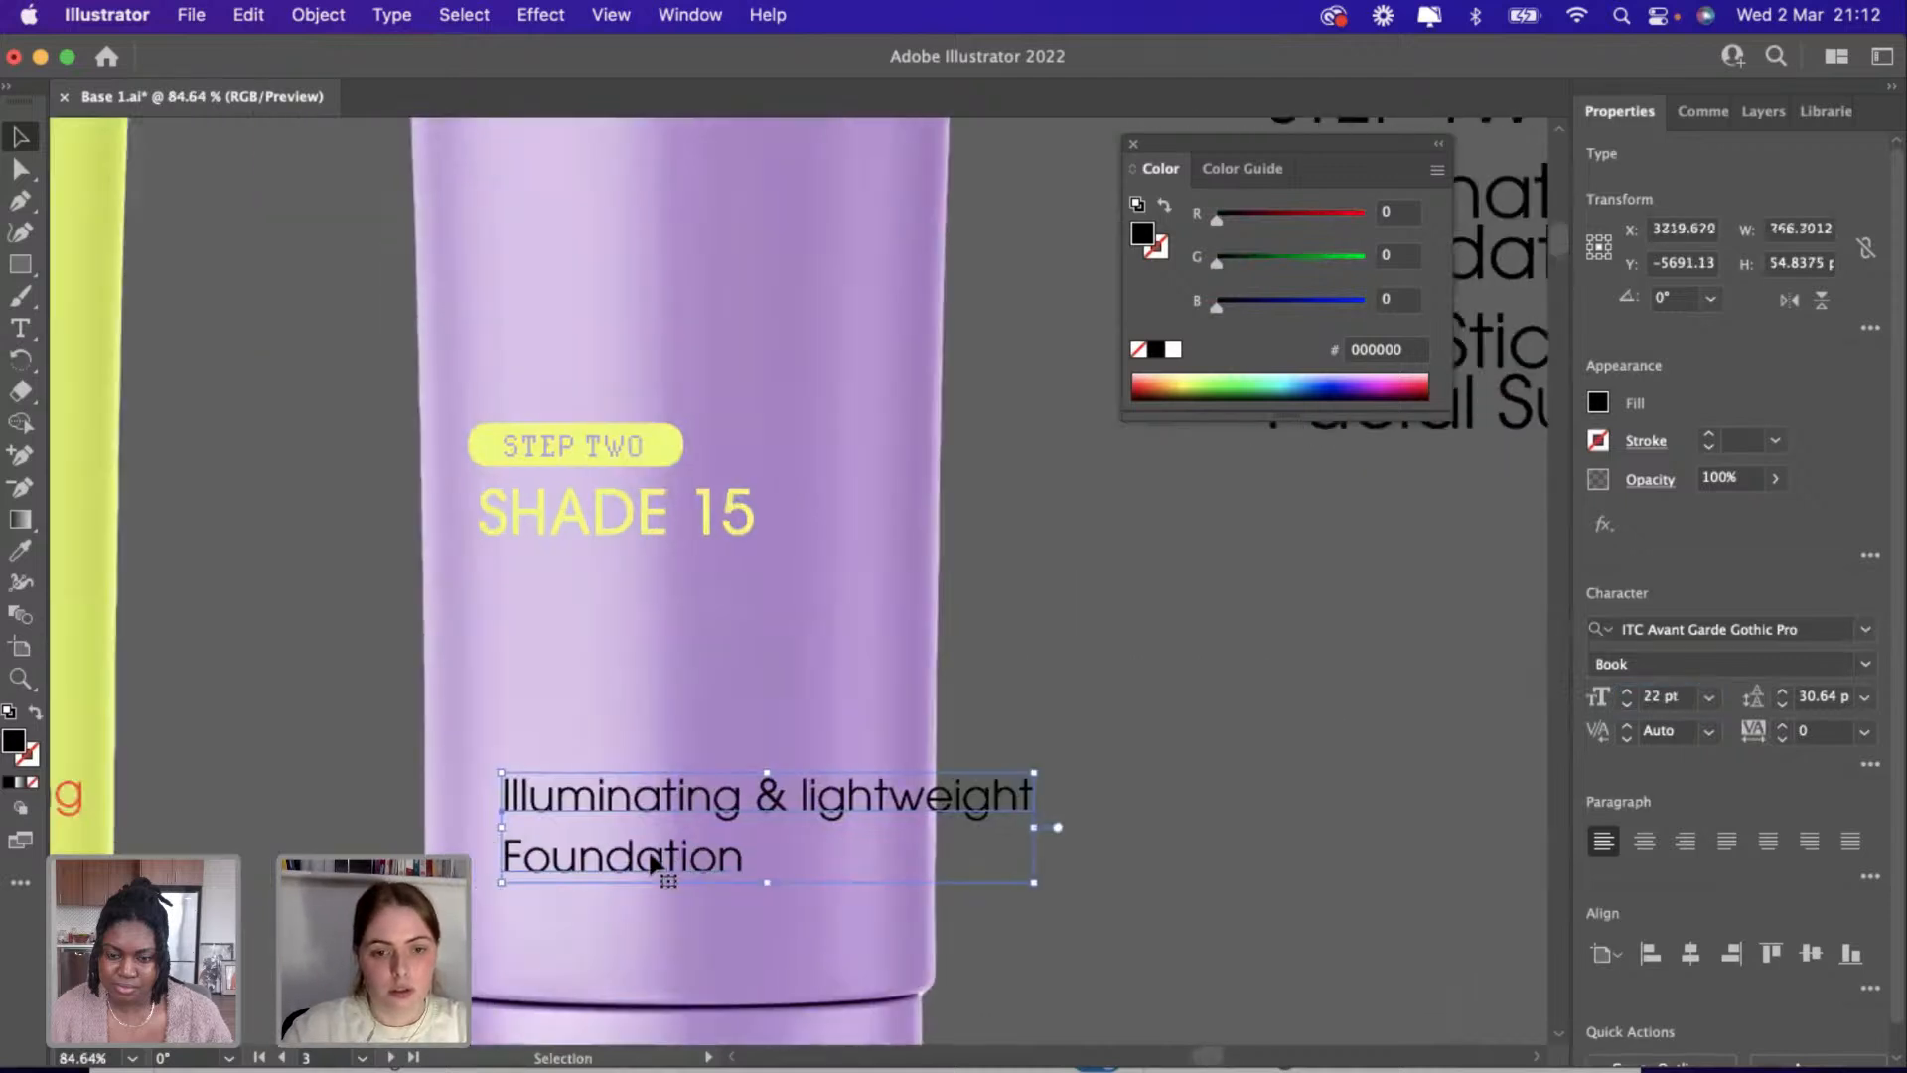
scroll(653, 862, "up", 3)
left_click_drag(652, 862, 601, 874)
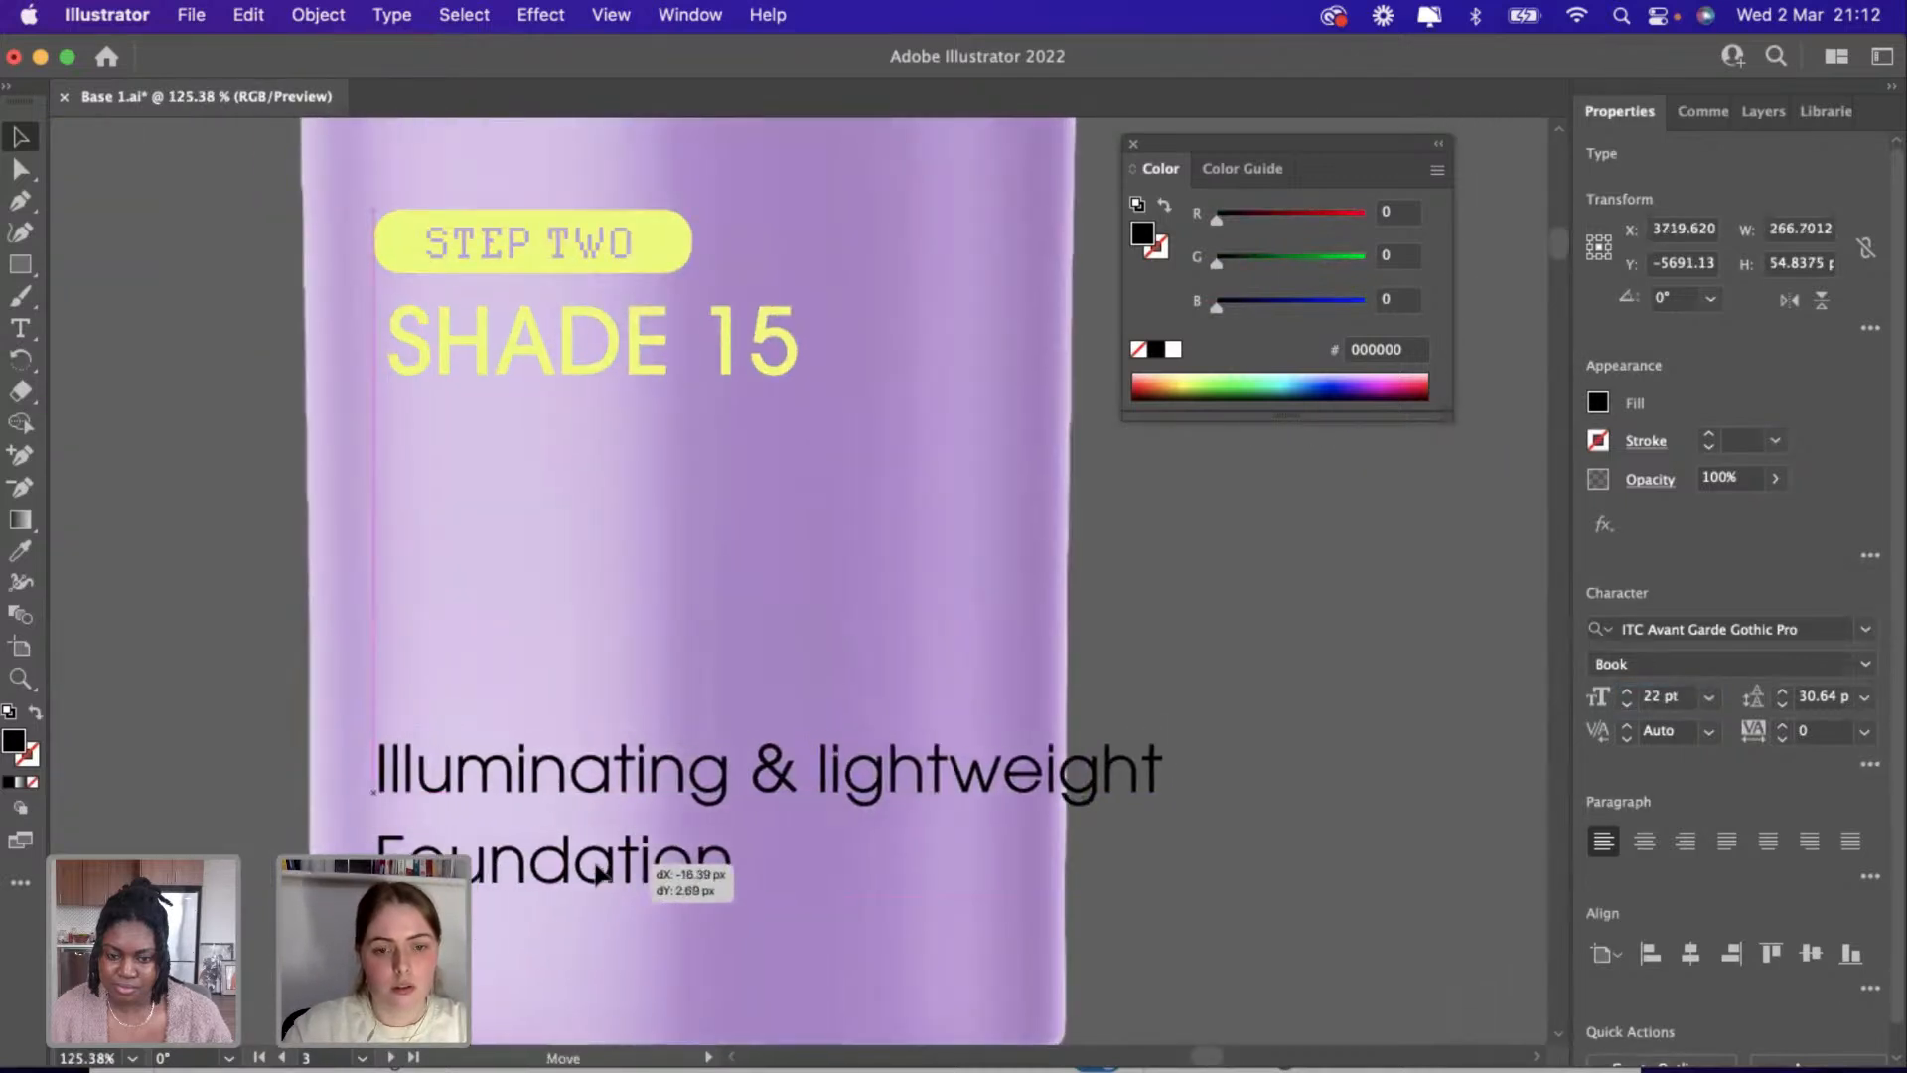
Try a line break before "lightweight" in the tube's "Illuminating & lightweight Foundation" text, and return the break to before "Foundation".
double_click(818, 763)
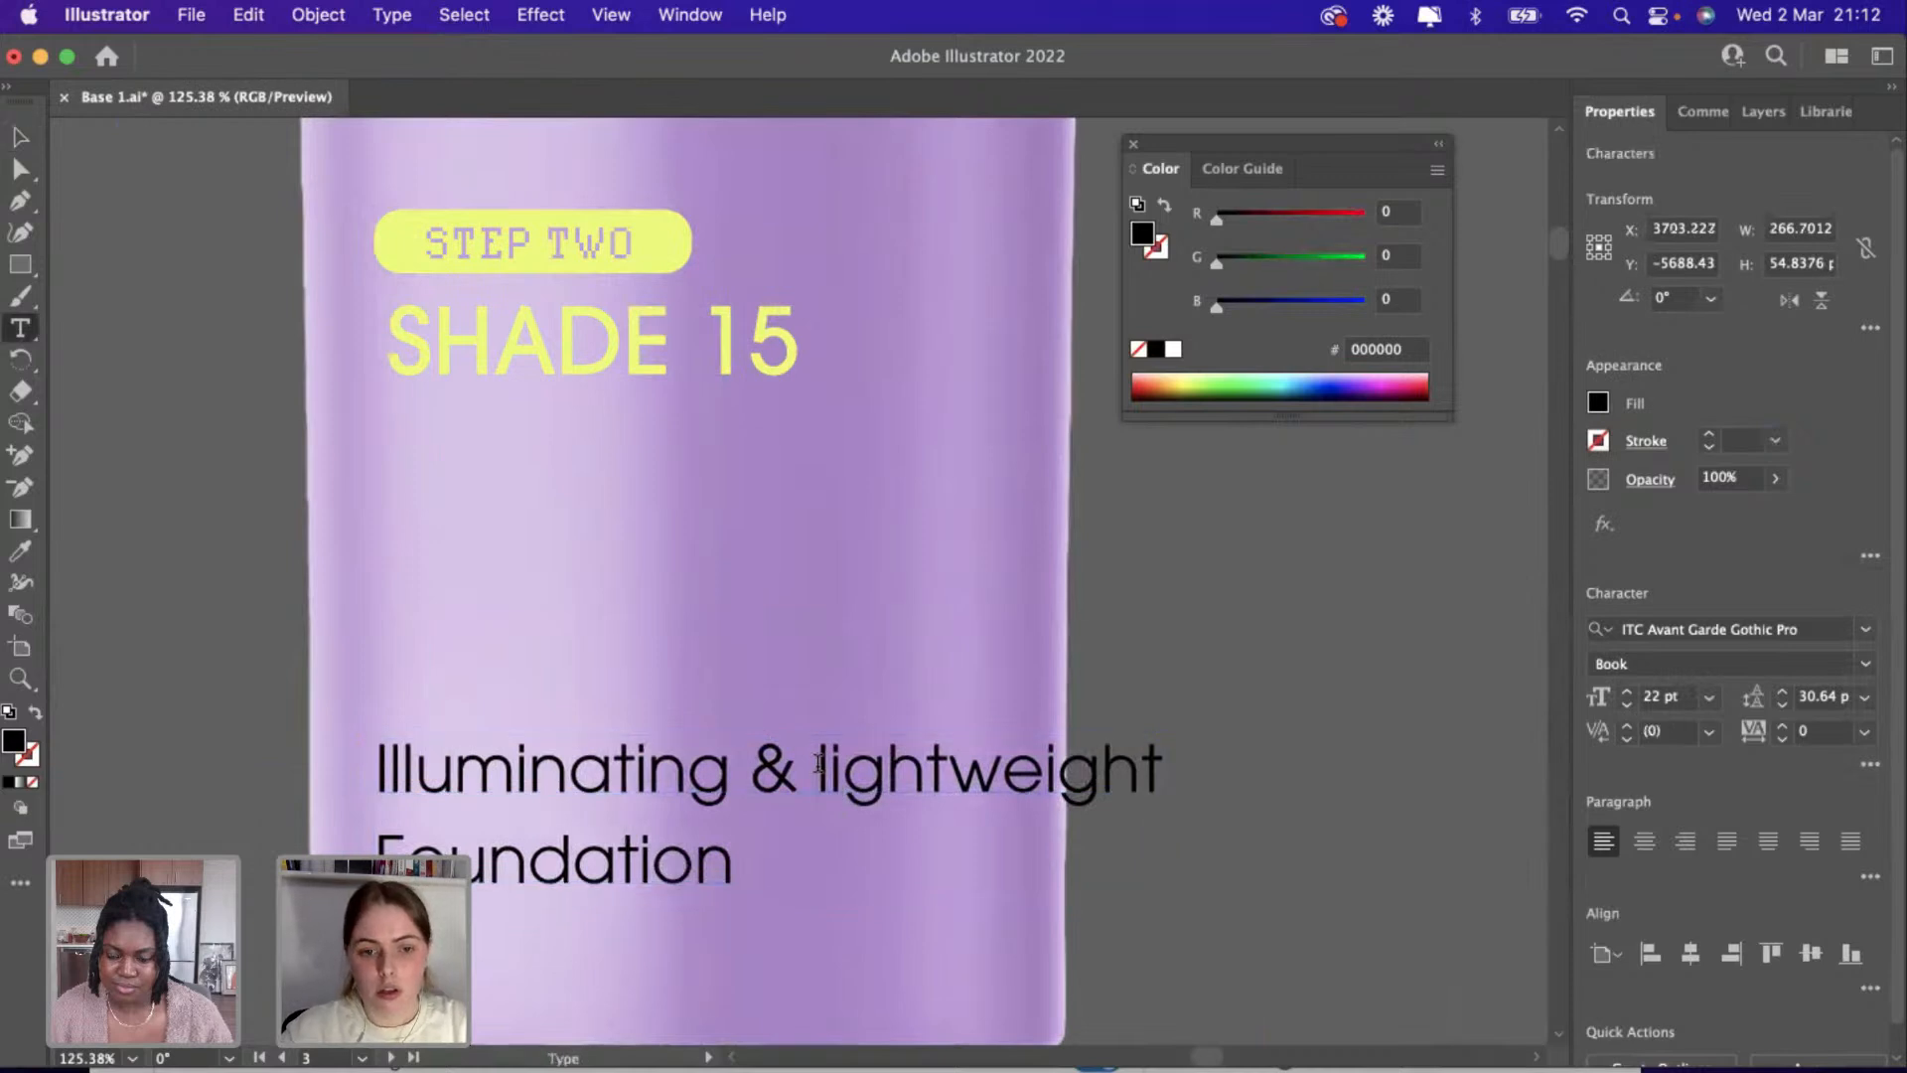
key("Return")
key("BackSpace")
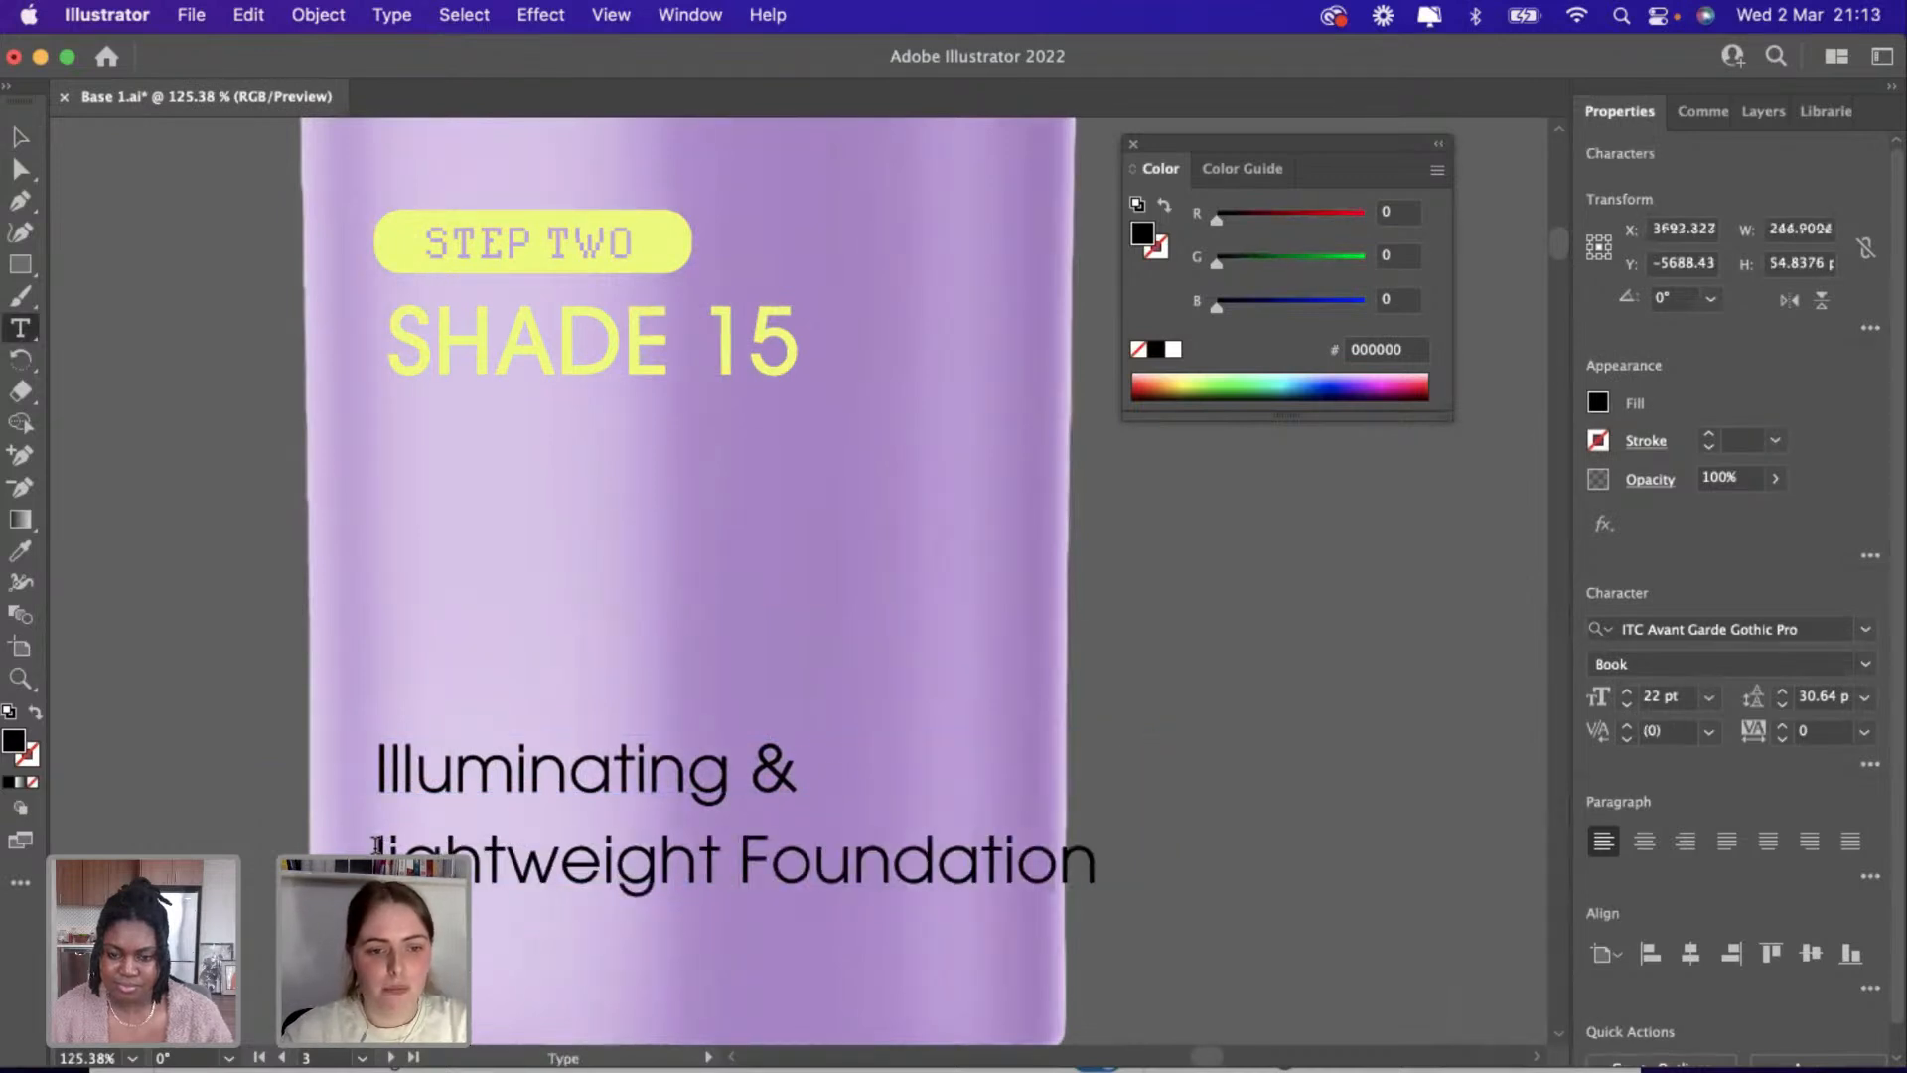
key("BackSpace")
key("BackSpace")
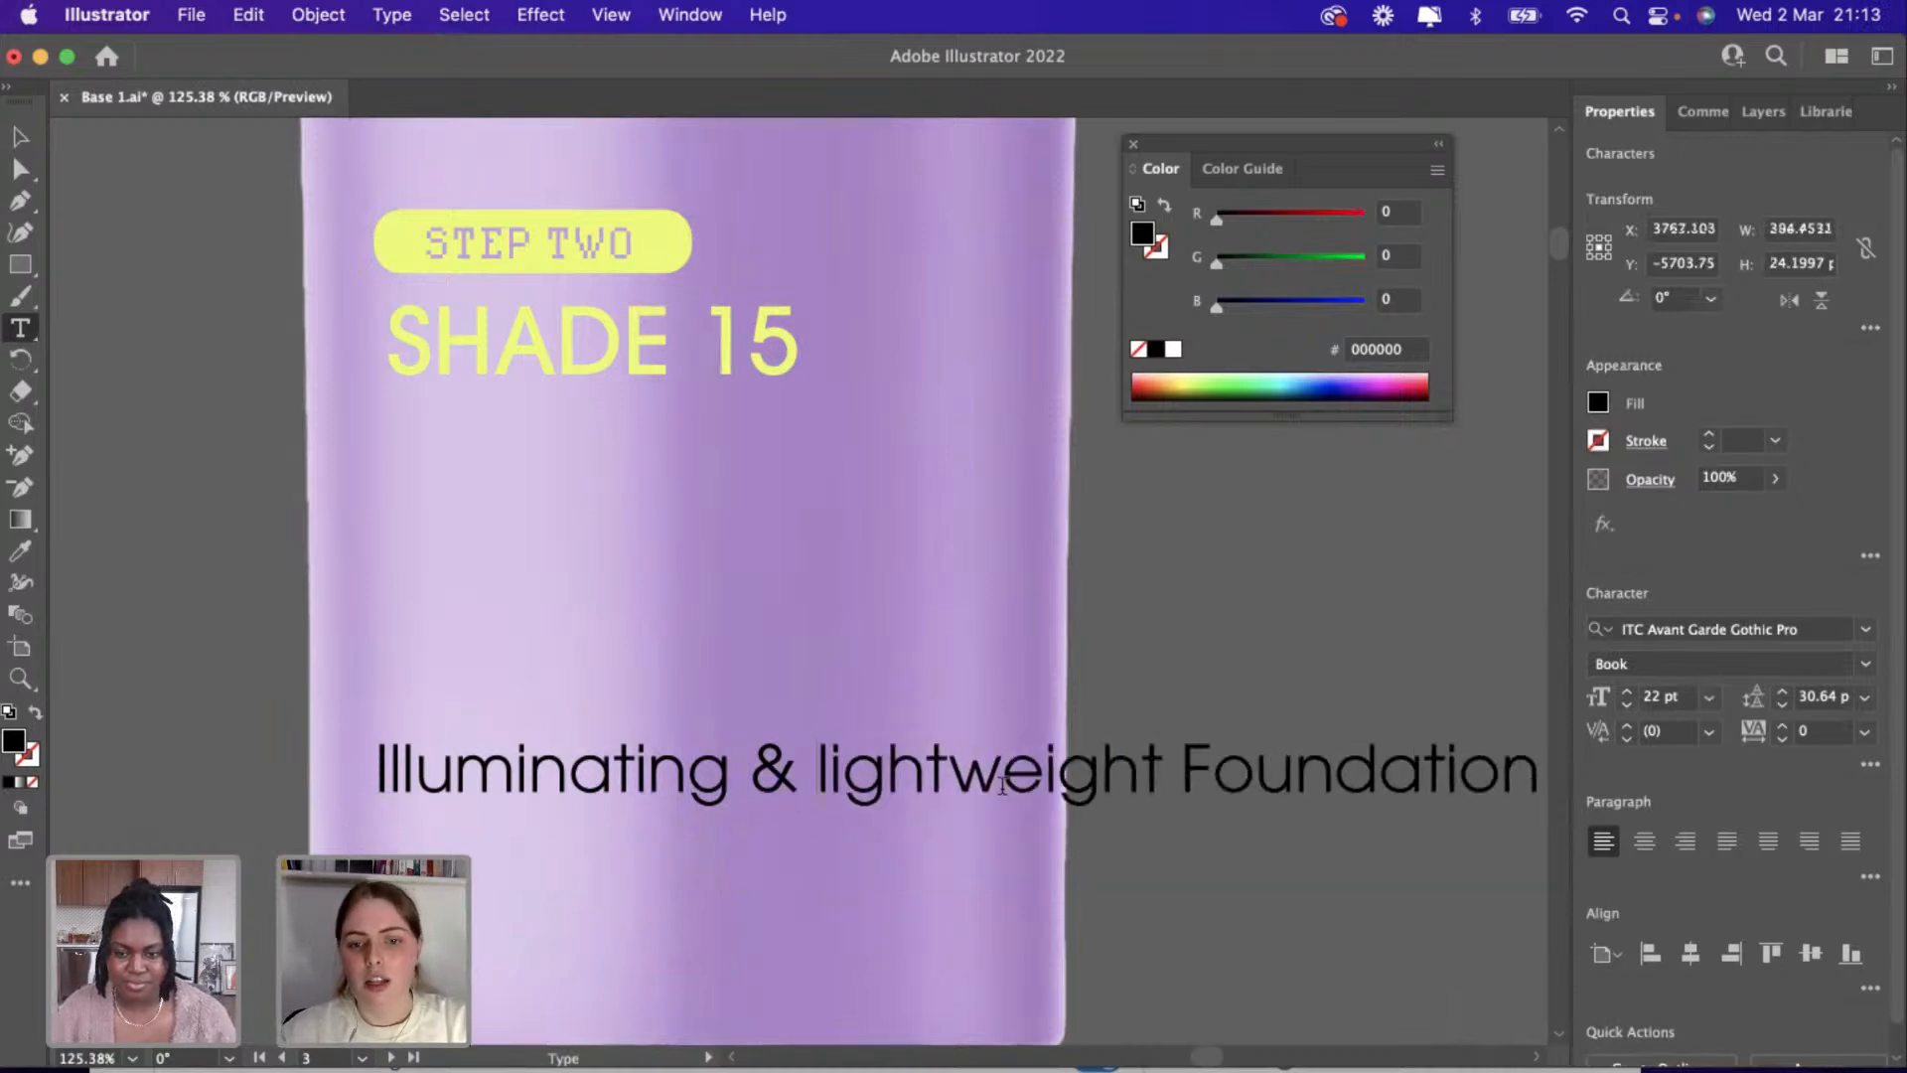
left_click(1157, 757)
key("Return")
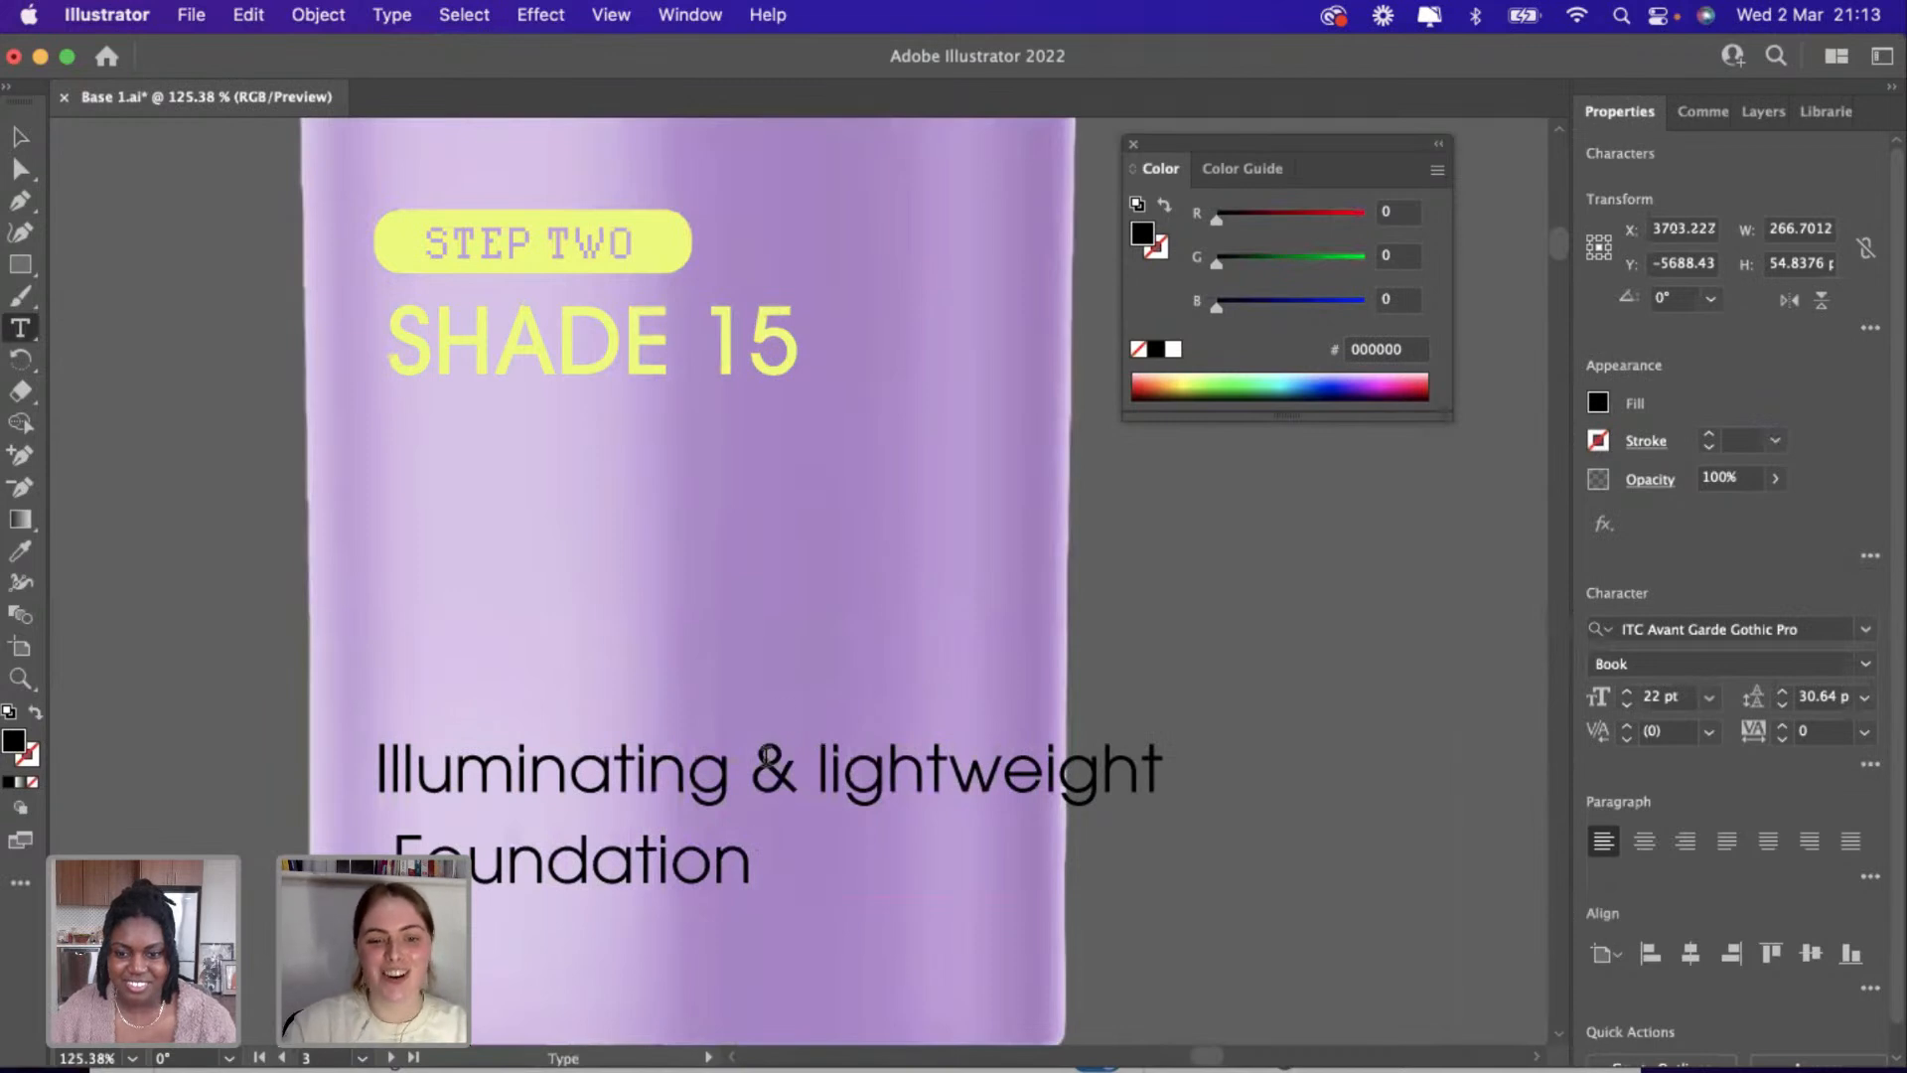
Break the purple tube's description into three lines: "Illuminating &", "lightweight" and "Foundation".
left_click(763, 755)
key("BackSpace")
key("Return")
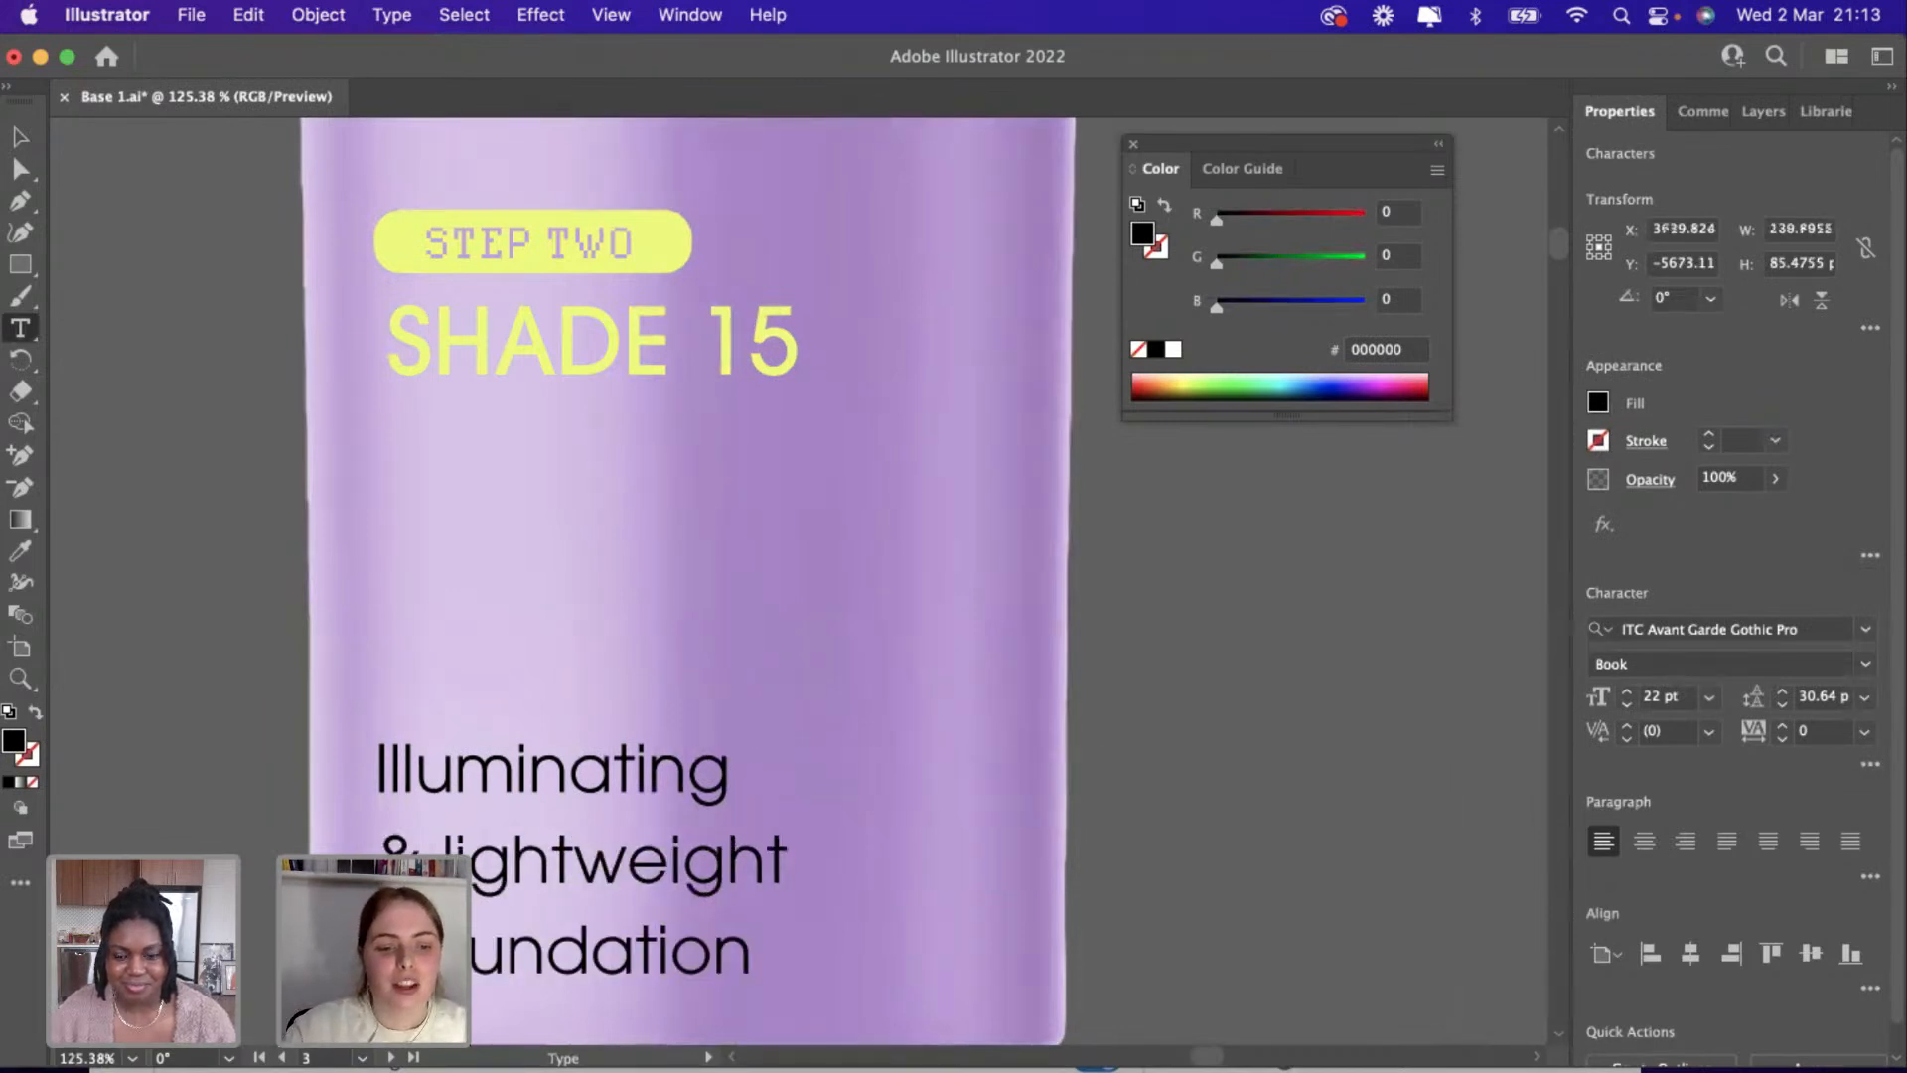
scroll(375, 742, "down", 5)
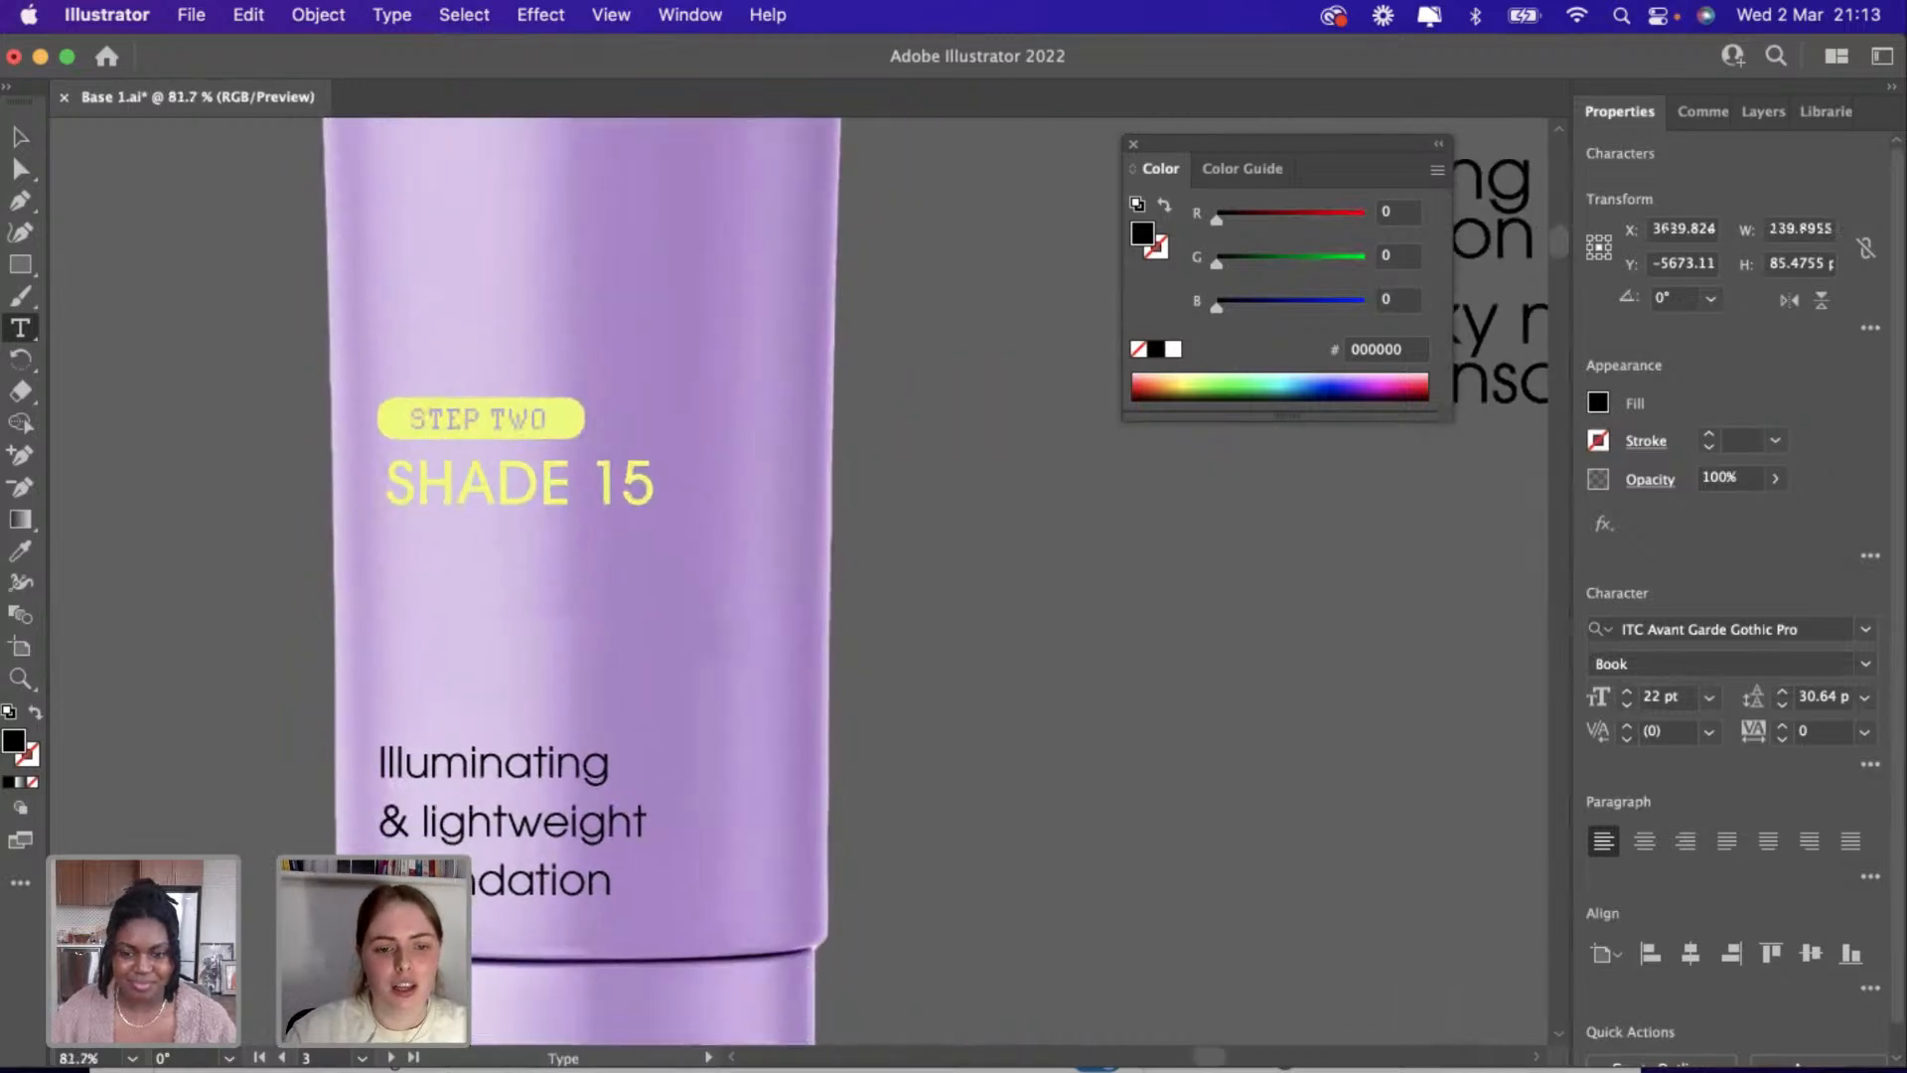
scroll(494, 906, "up", 3)
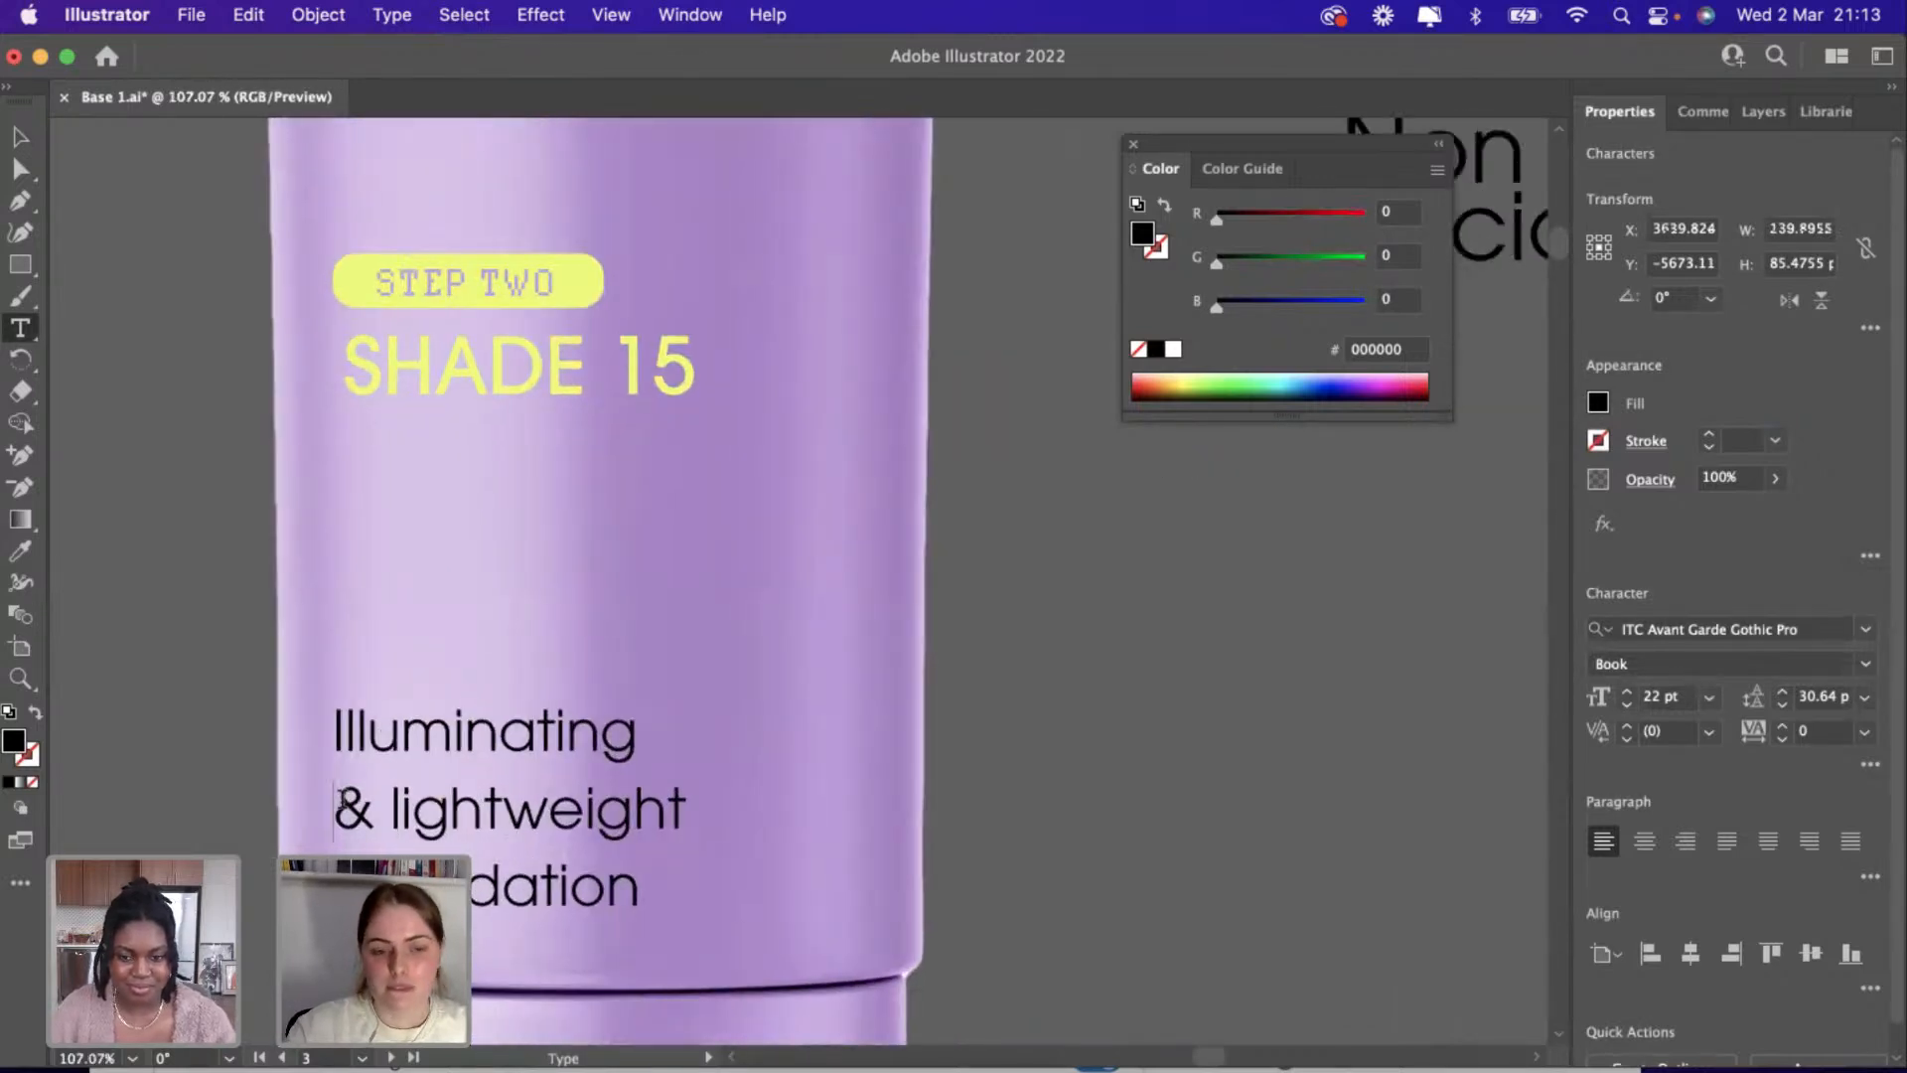
key("BackSpace")
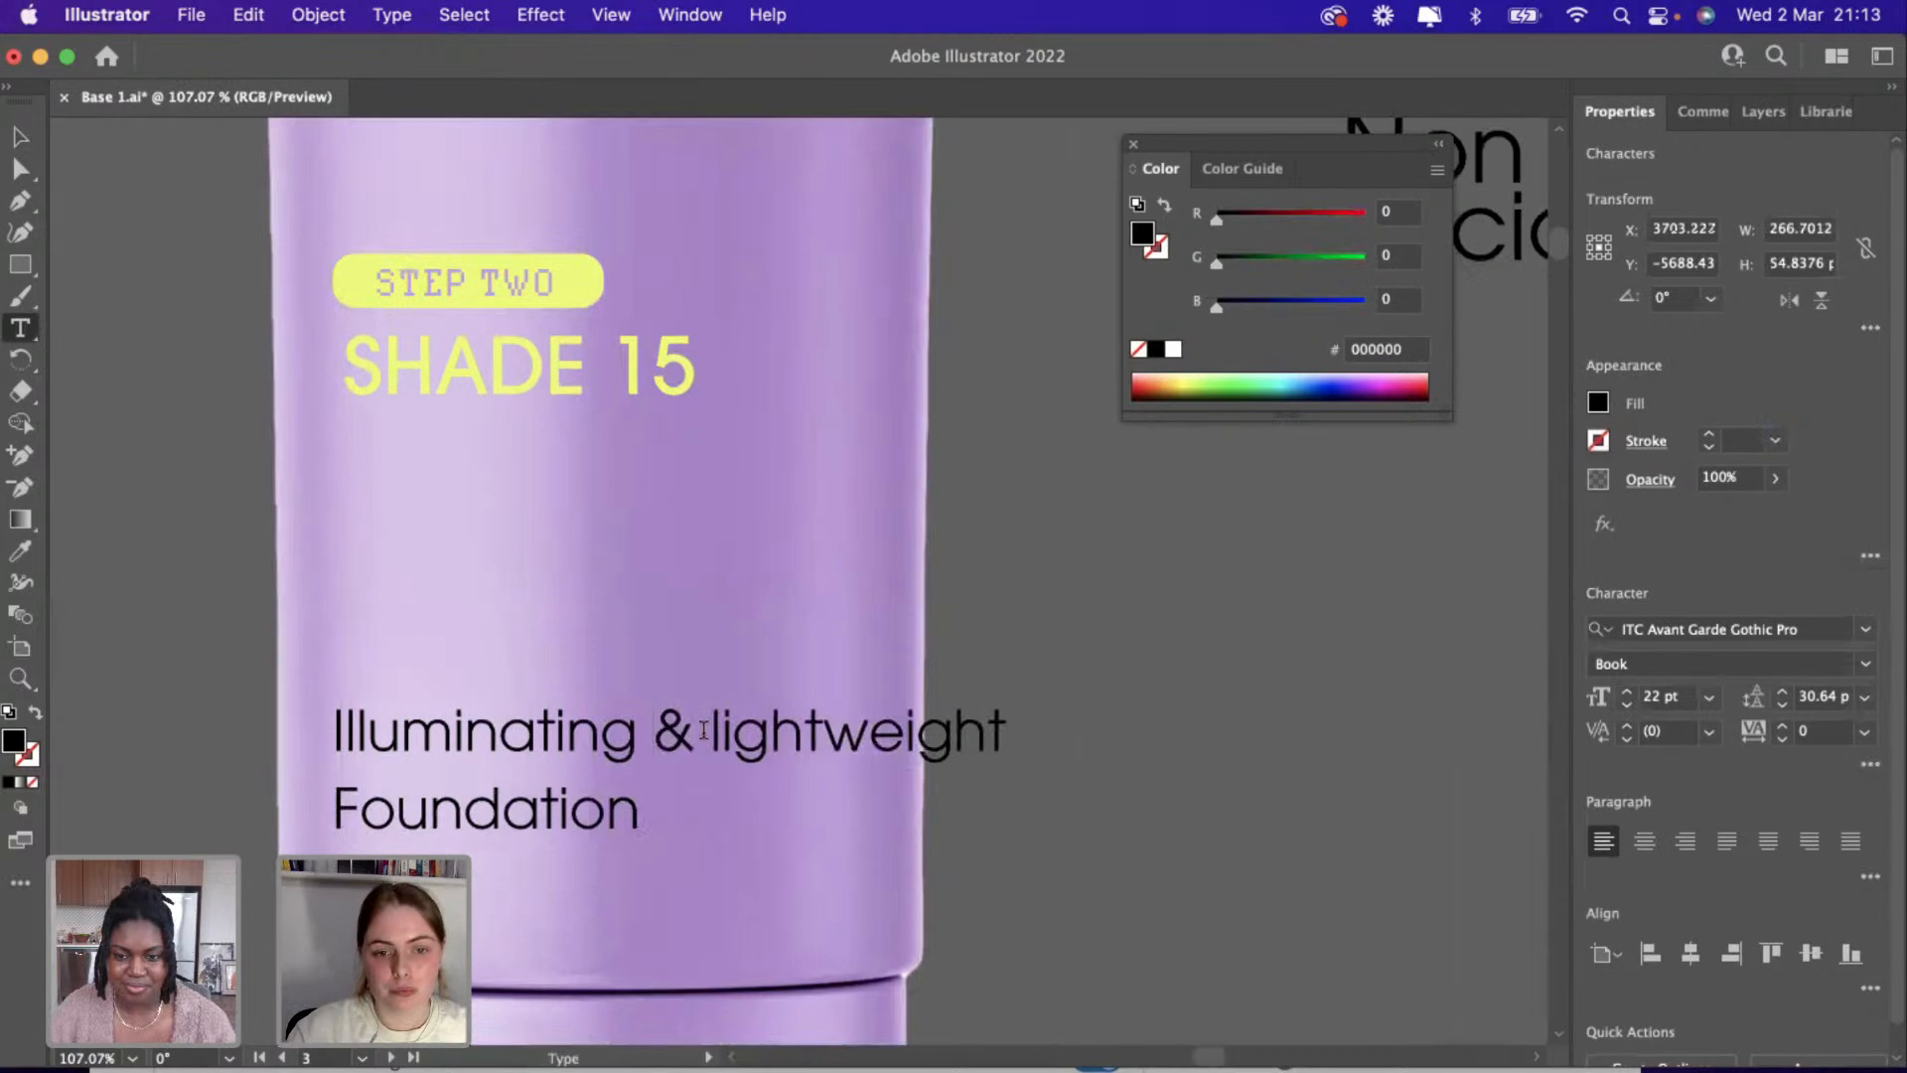
key("Return")
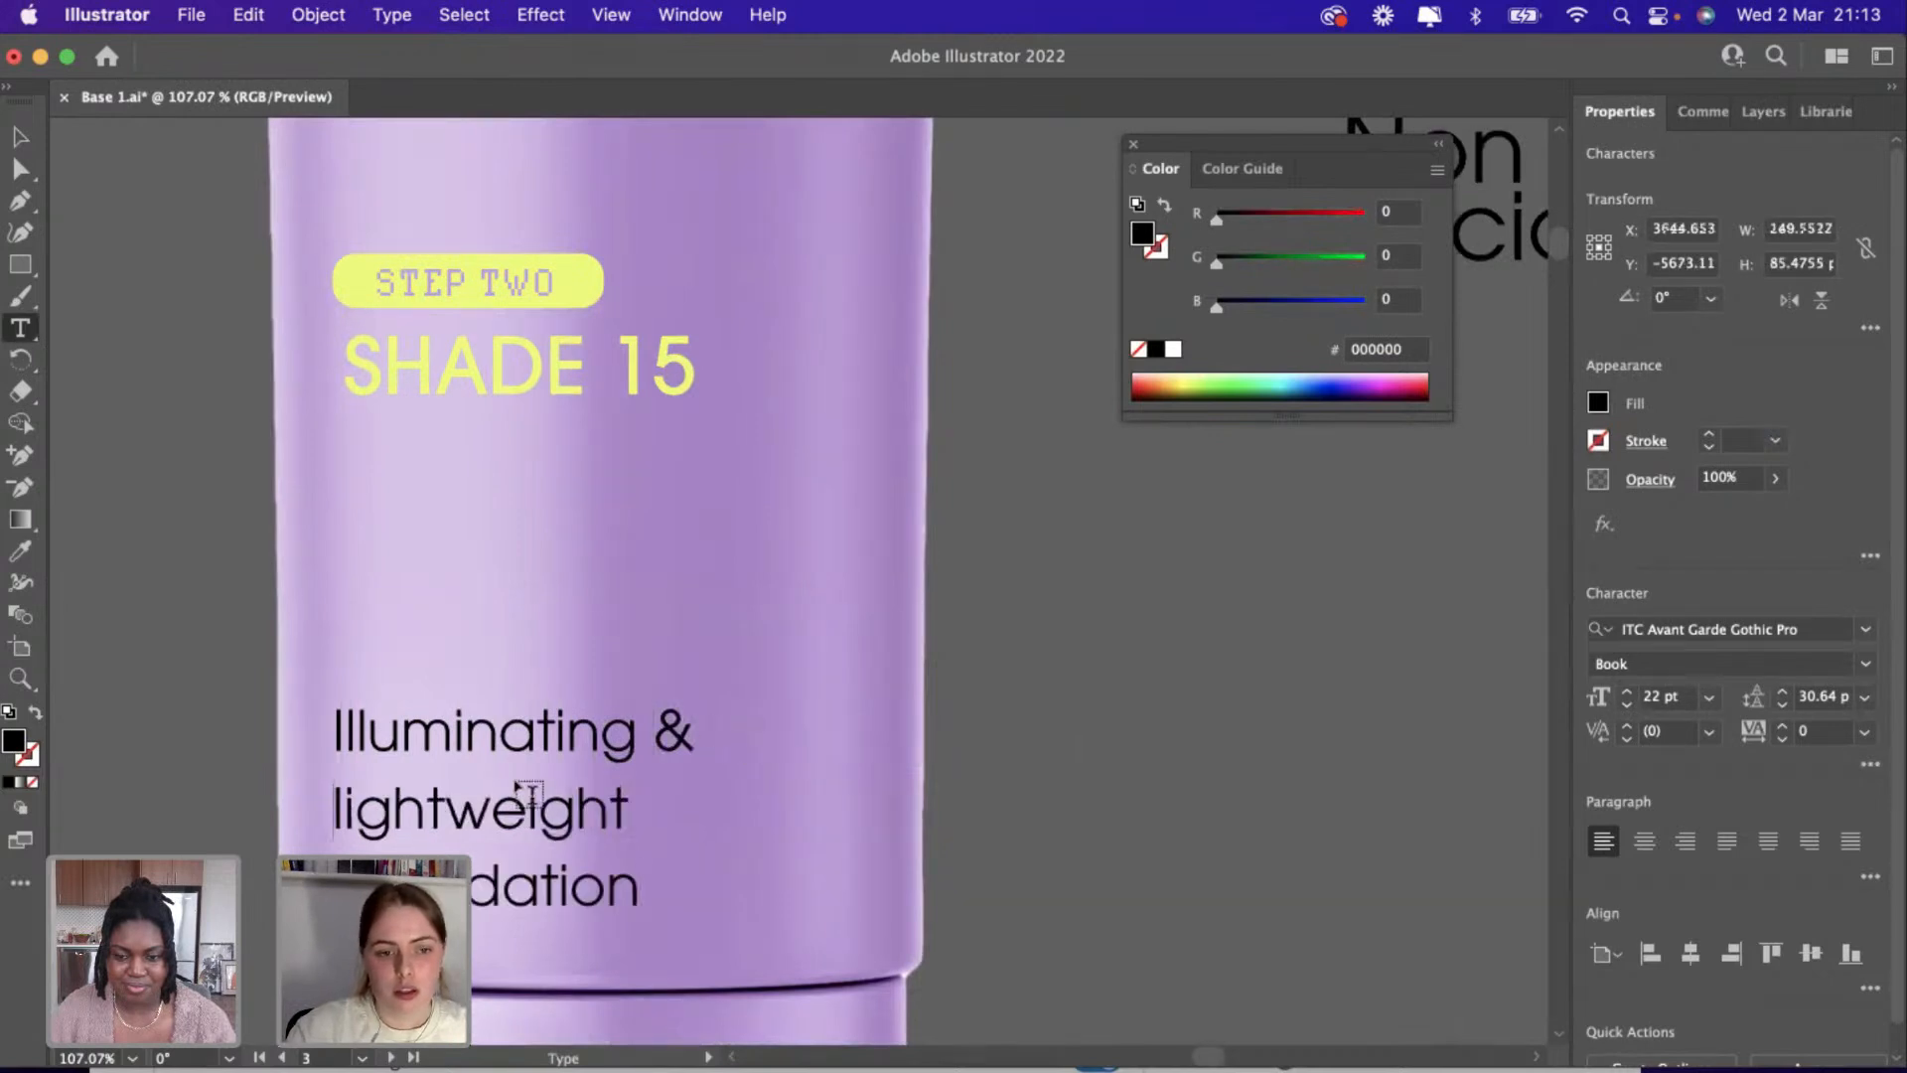
left_click(17, 138)
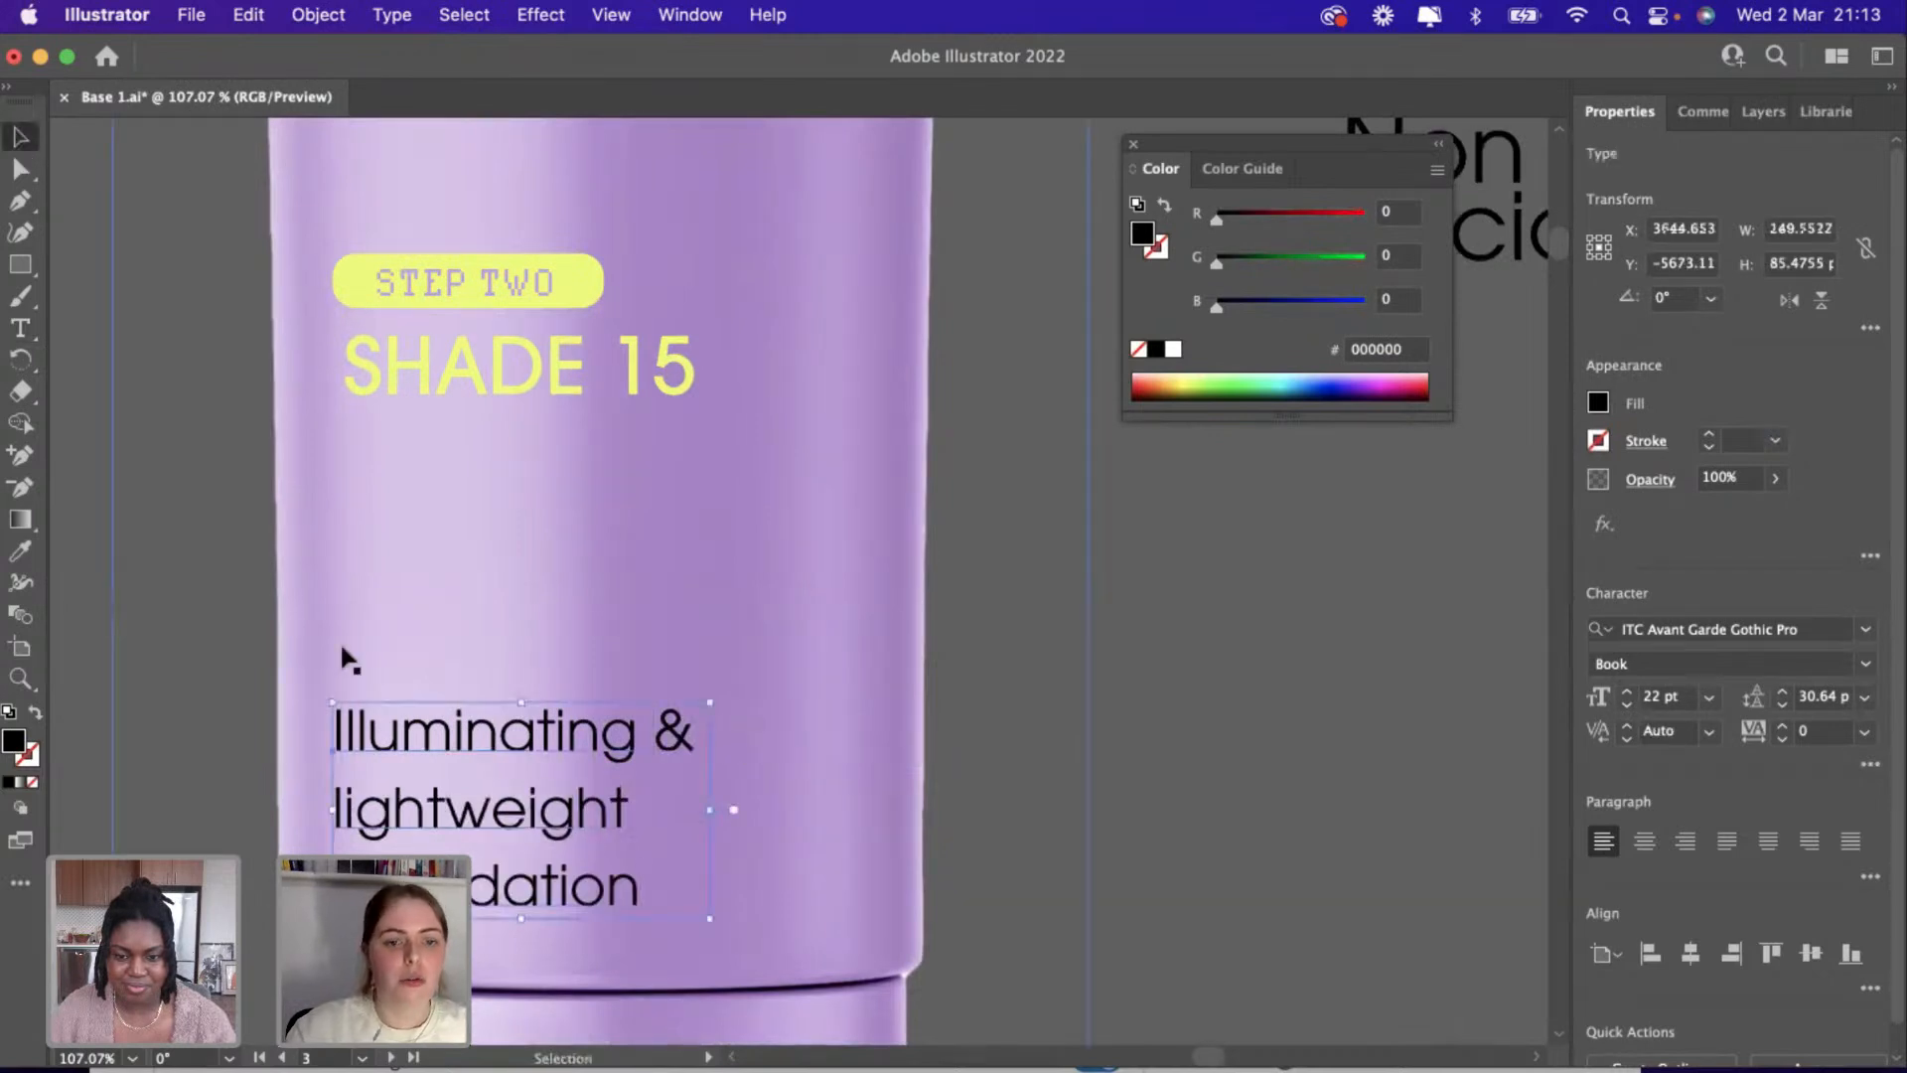
Move the three-line description on the purple tube up about 13 px and set its leading to 21 pt.
scroll(425, 715, "down", 6)
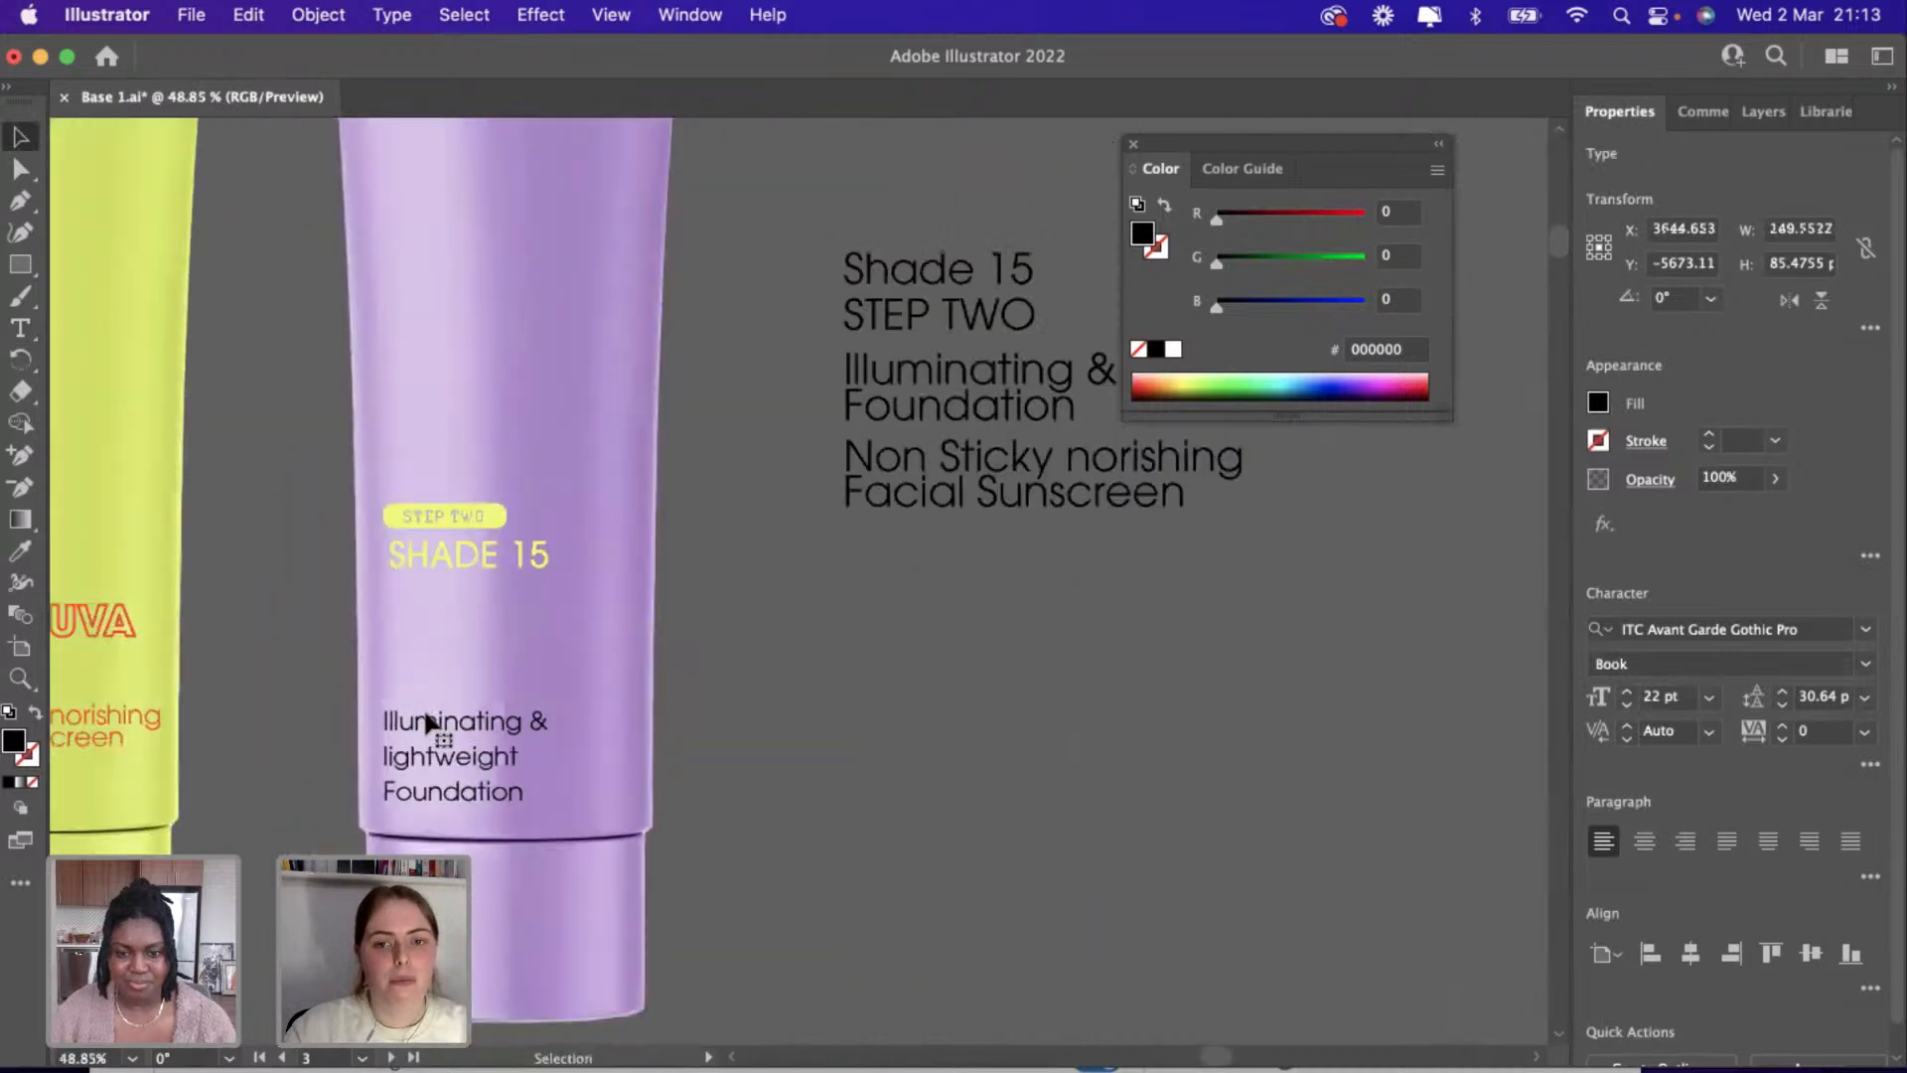
left_click_drag(570, 720, 569, 706)
left_click(1783, 707)
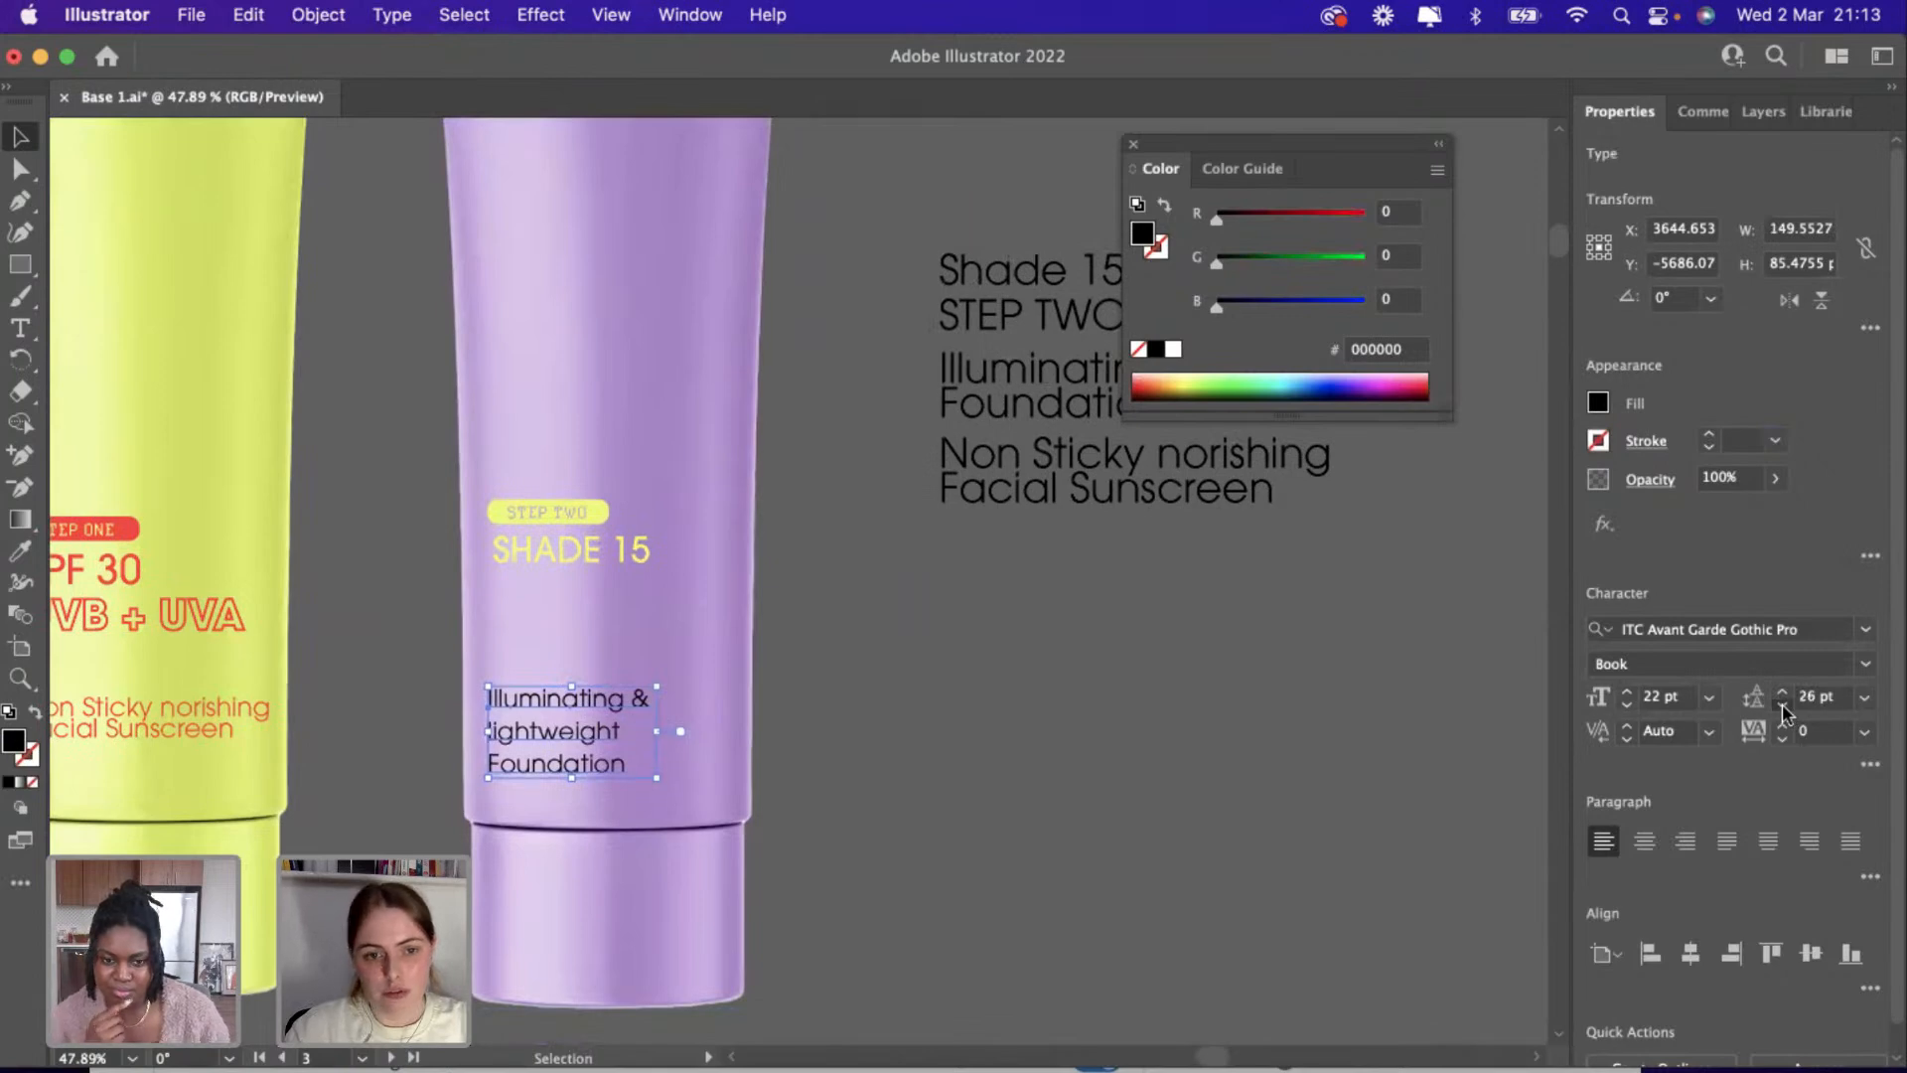
left_click(1783, 707)
left_click(1783, 707)
left_click(1783, 707)
left_click(1783, 707)
left_click(1783, 707)
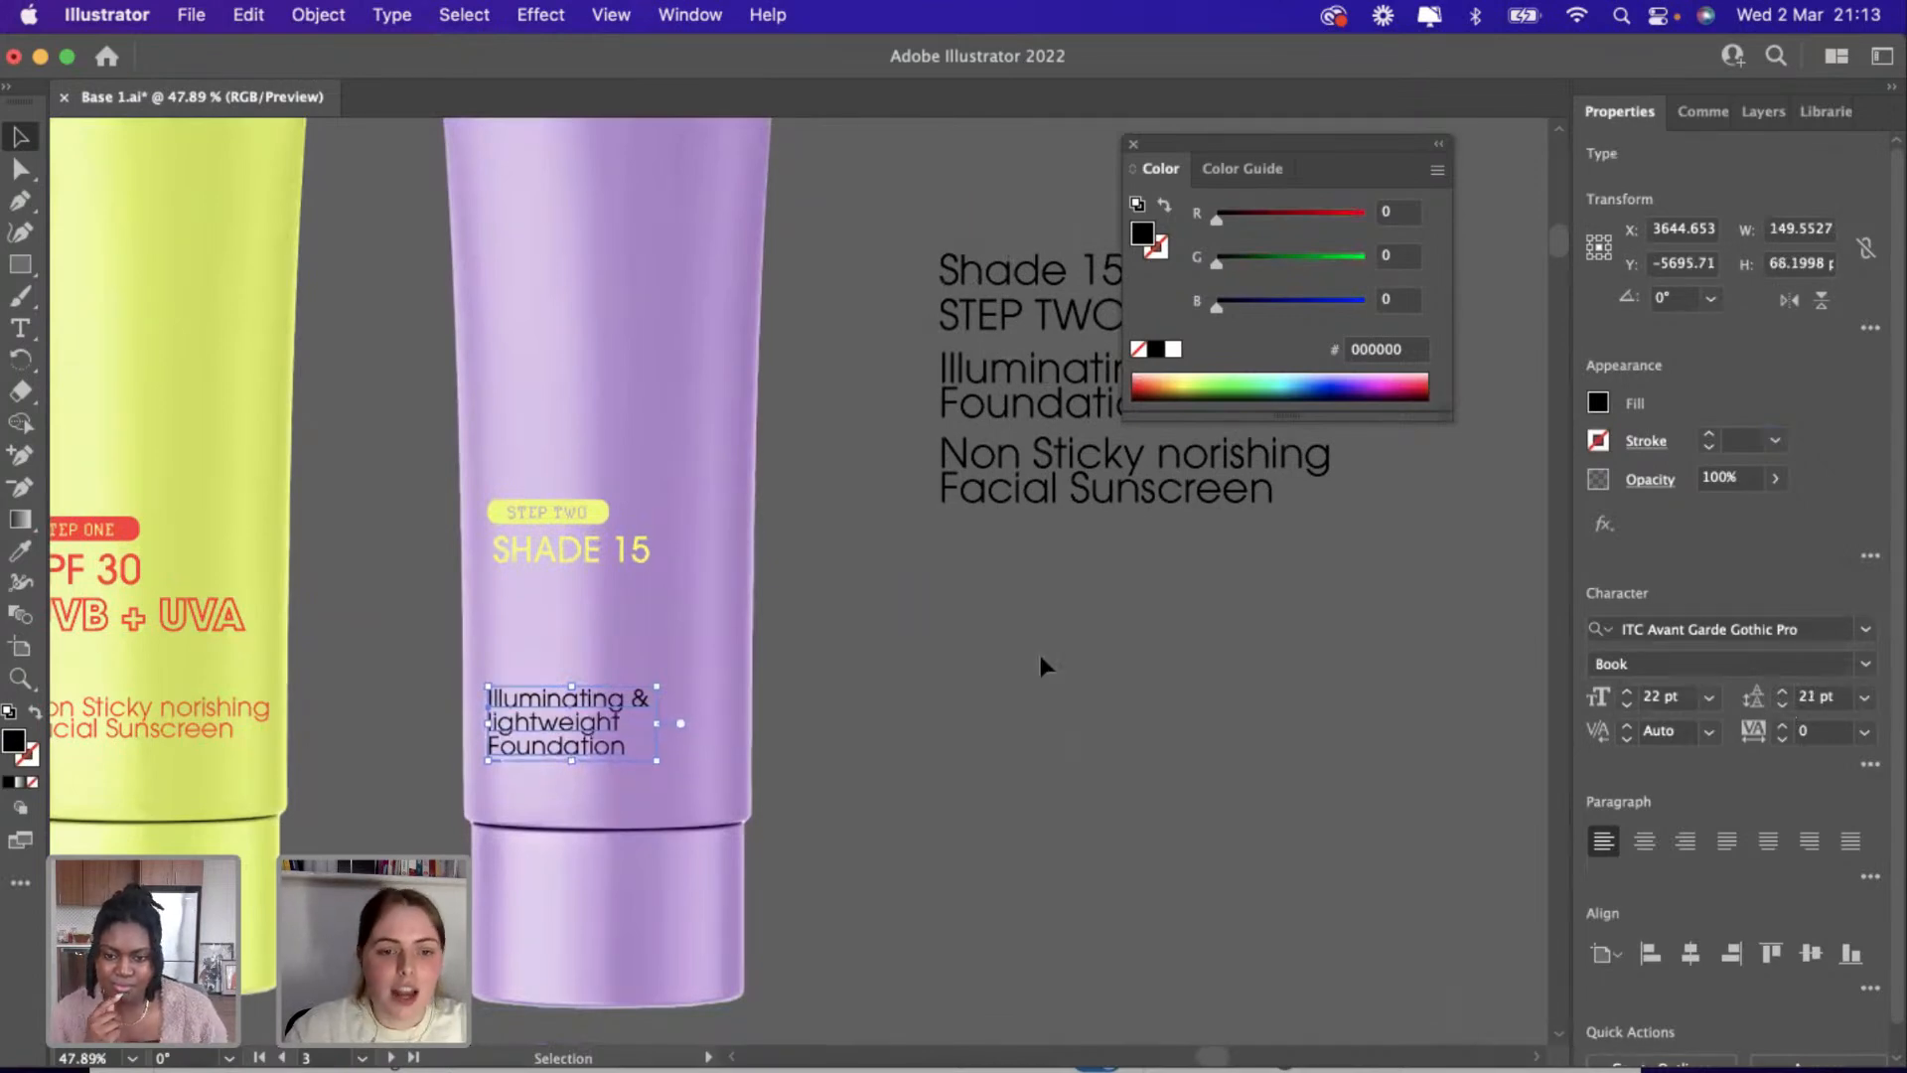
Try a line break before "Sunscreen" in the black "Non Sticky norishing Facial Sunscreen" reference text beside the purple tube.
scroll(1039, 650, "left", 5)
scroll(978, 688, "down", 5)
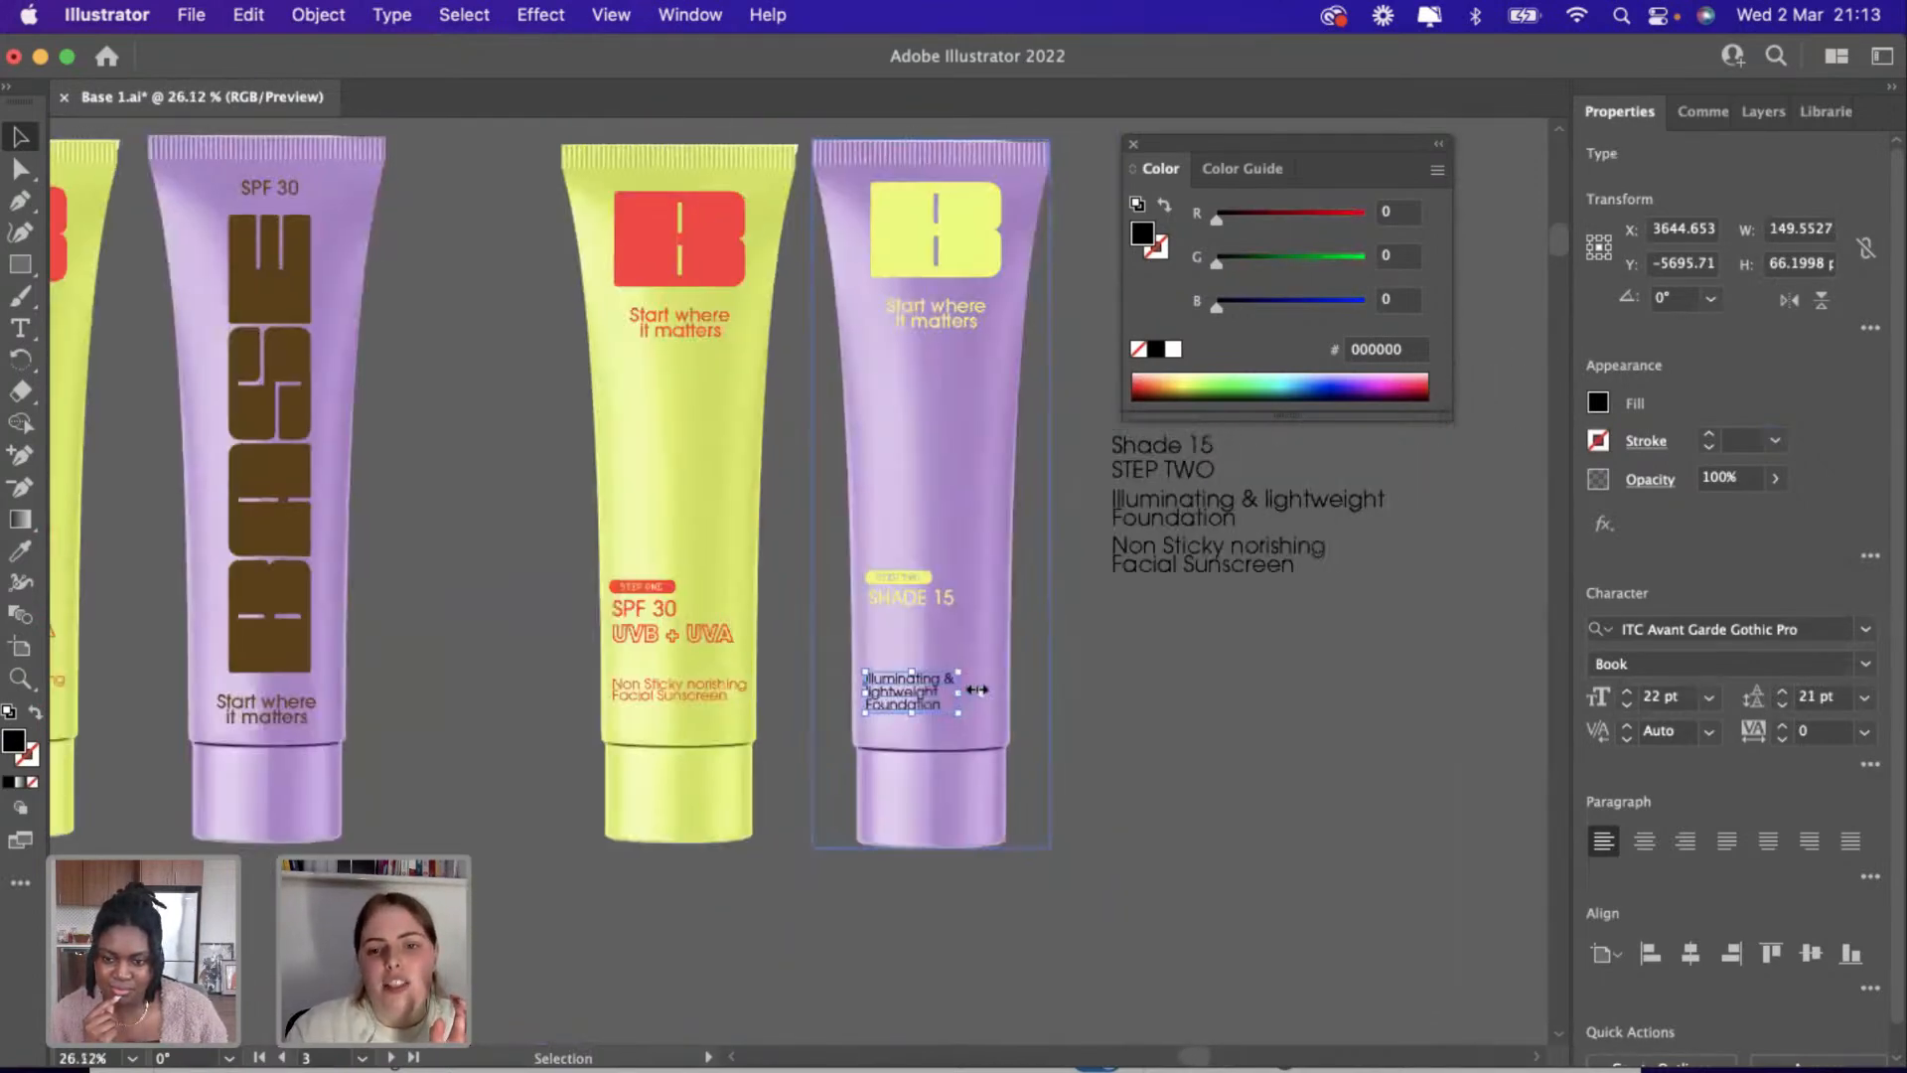
scroll(1171, 638, "up", 5)
double_click(1067, 581)
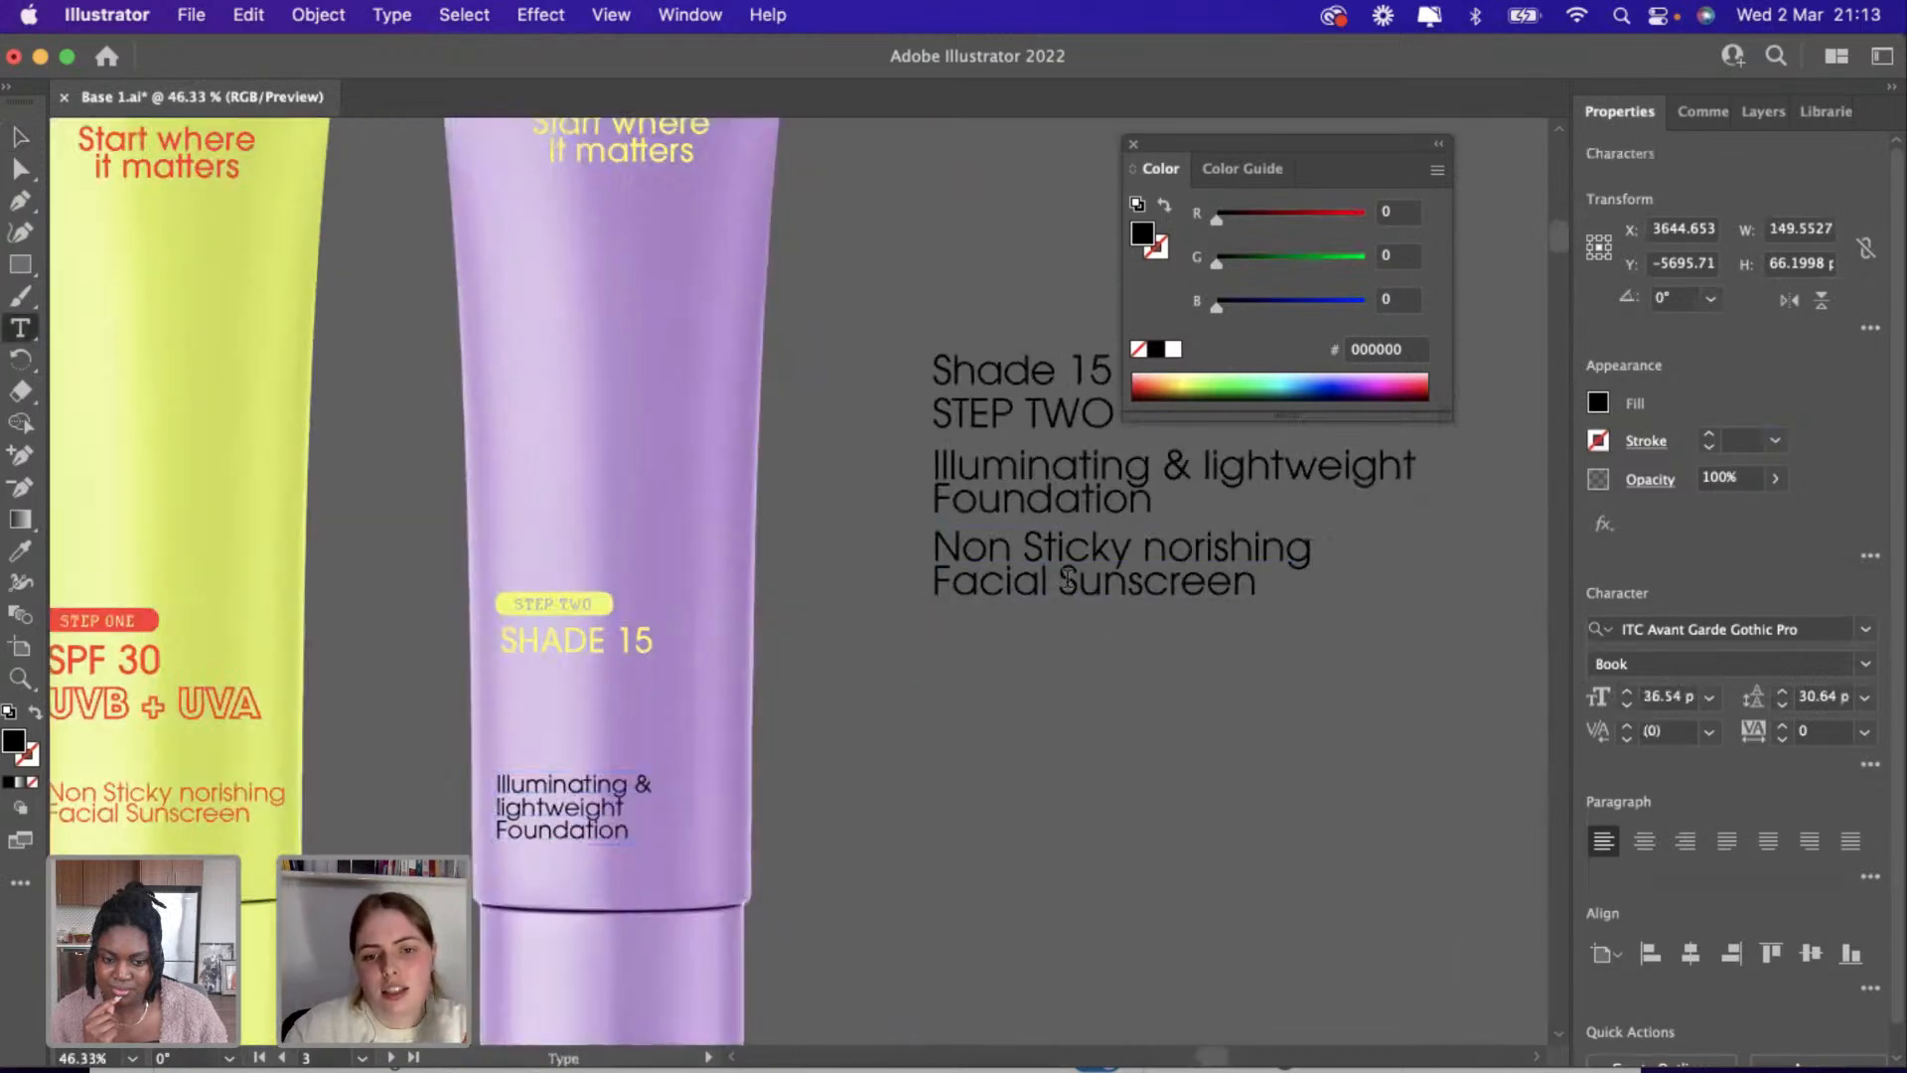
key("Return")
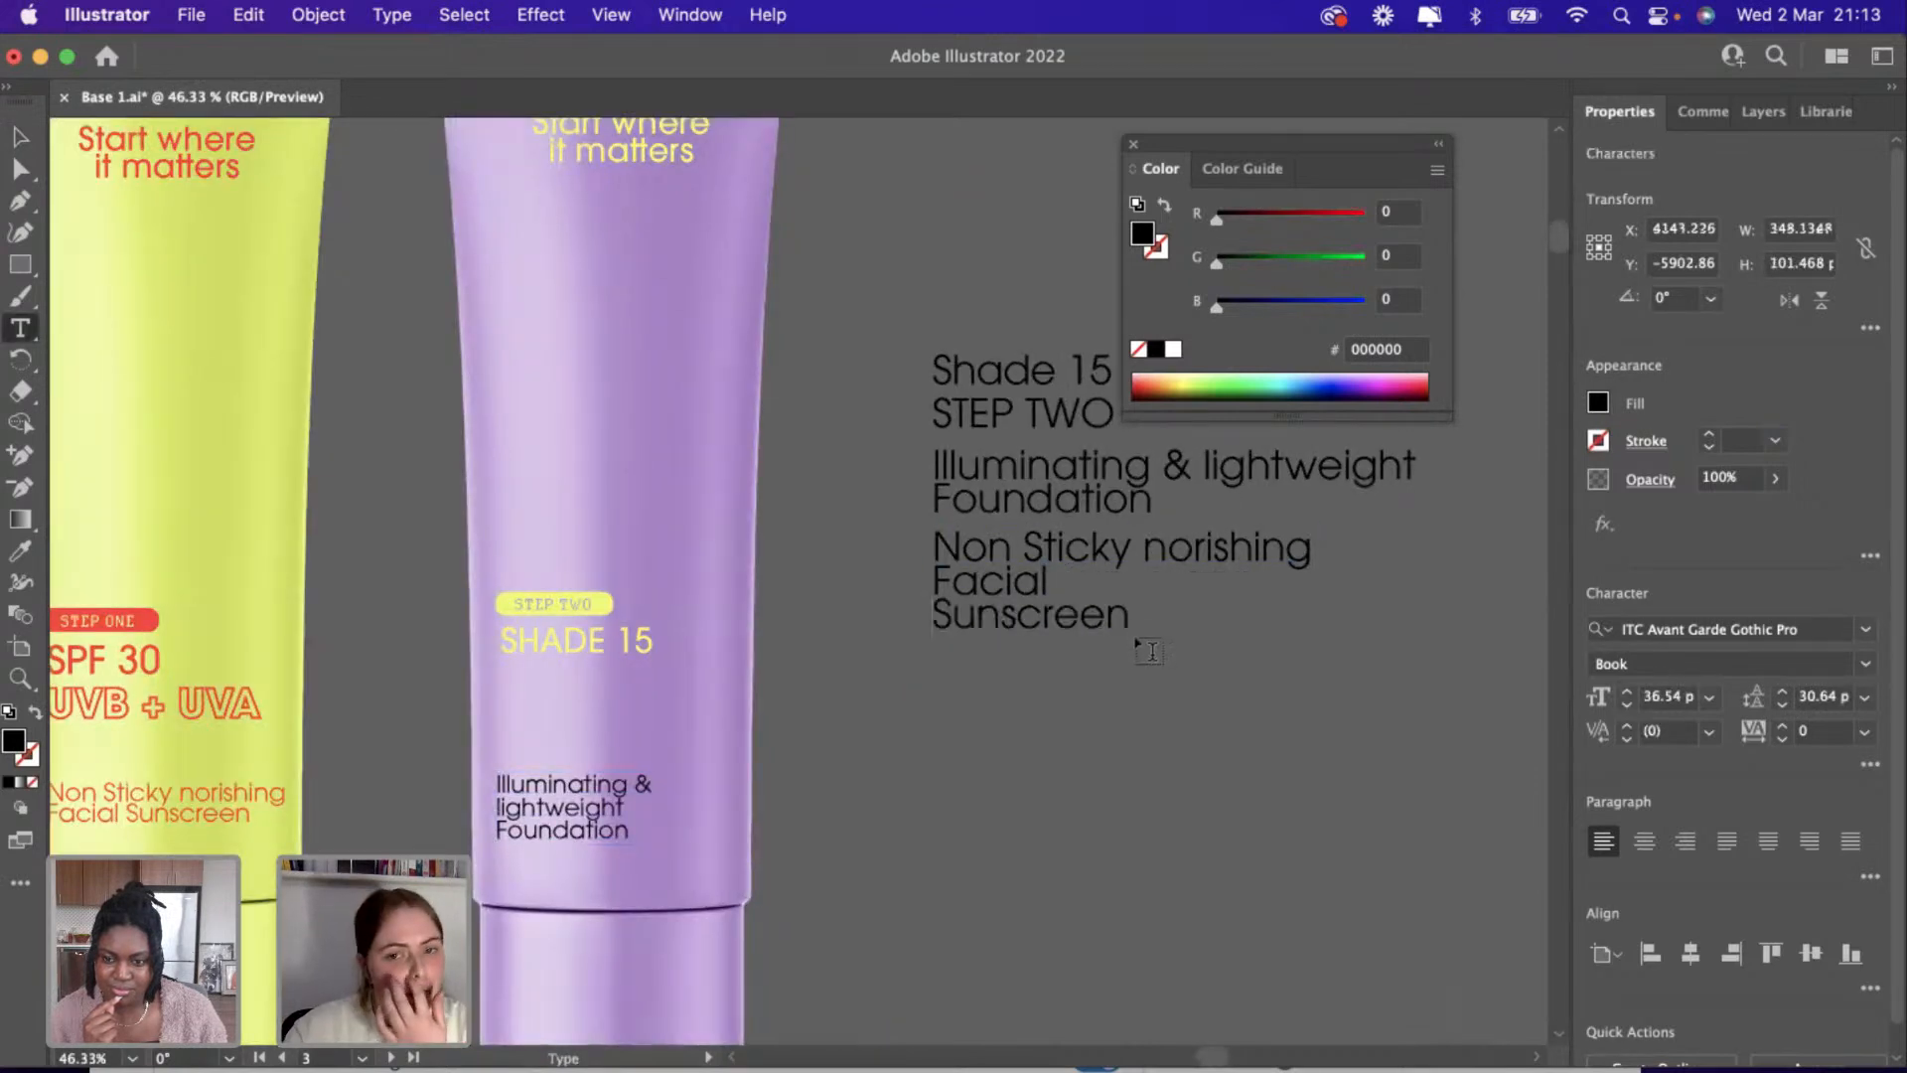
key("BackSpace")
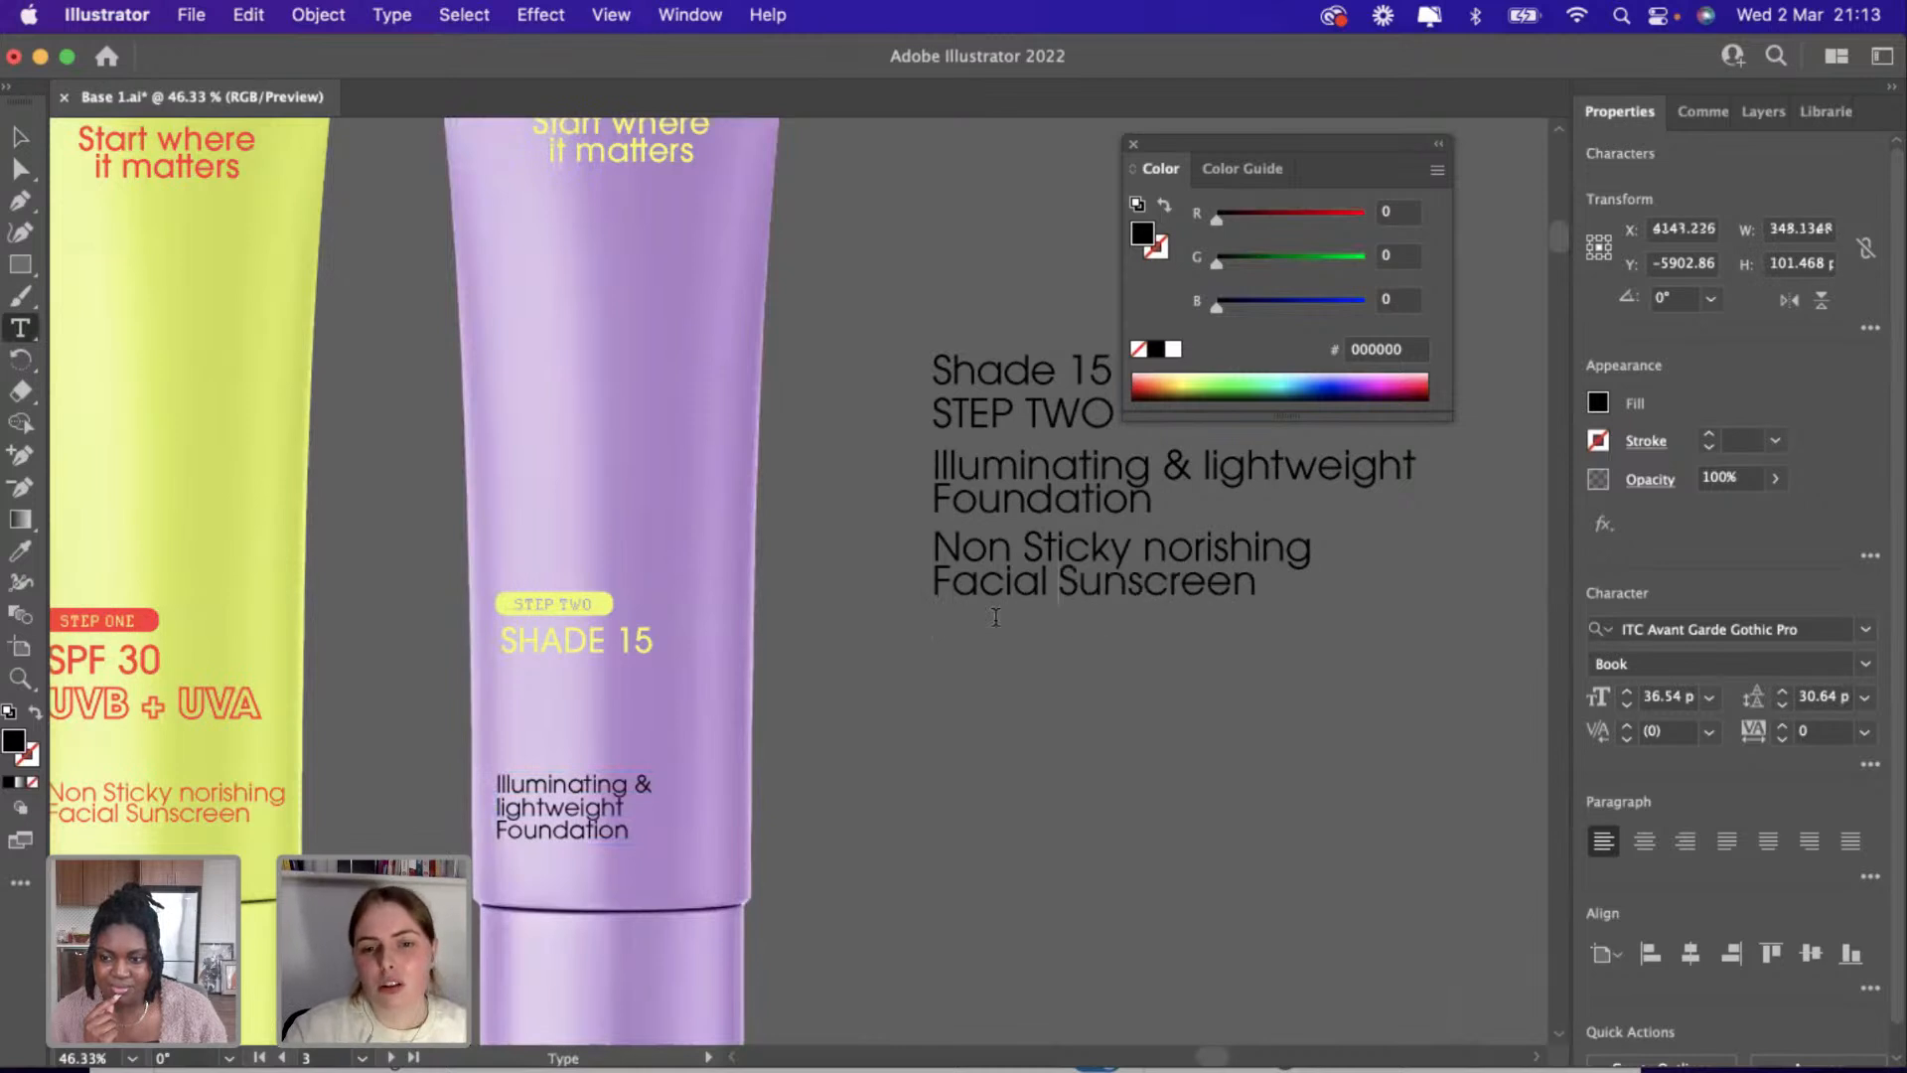
Move the foundation description down about 10 px and align its left edge with the "SHADE 15" text.
scroll(699, 796, "up", 3)
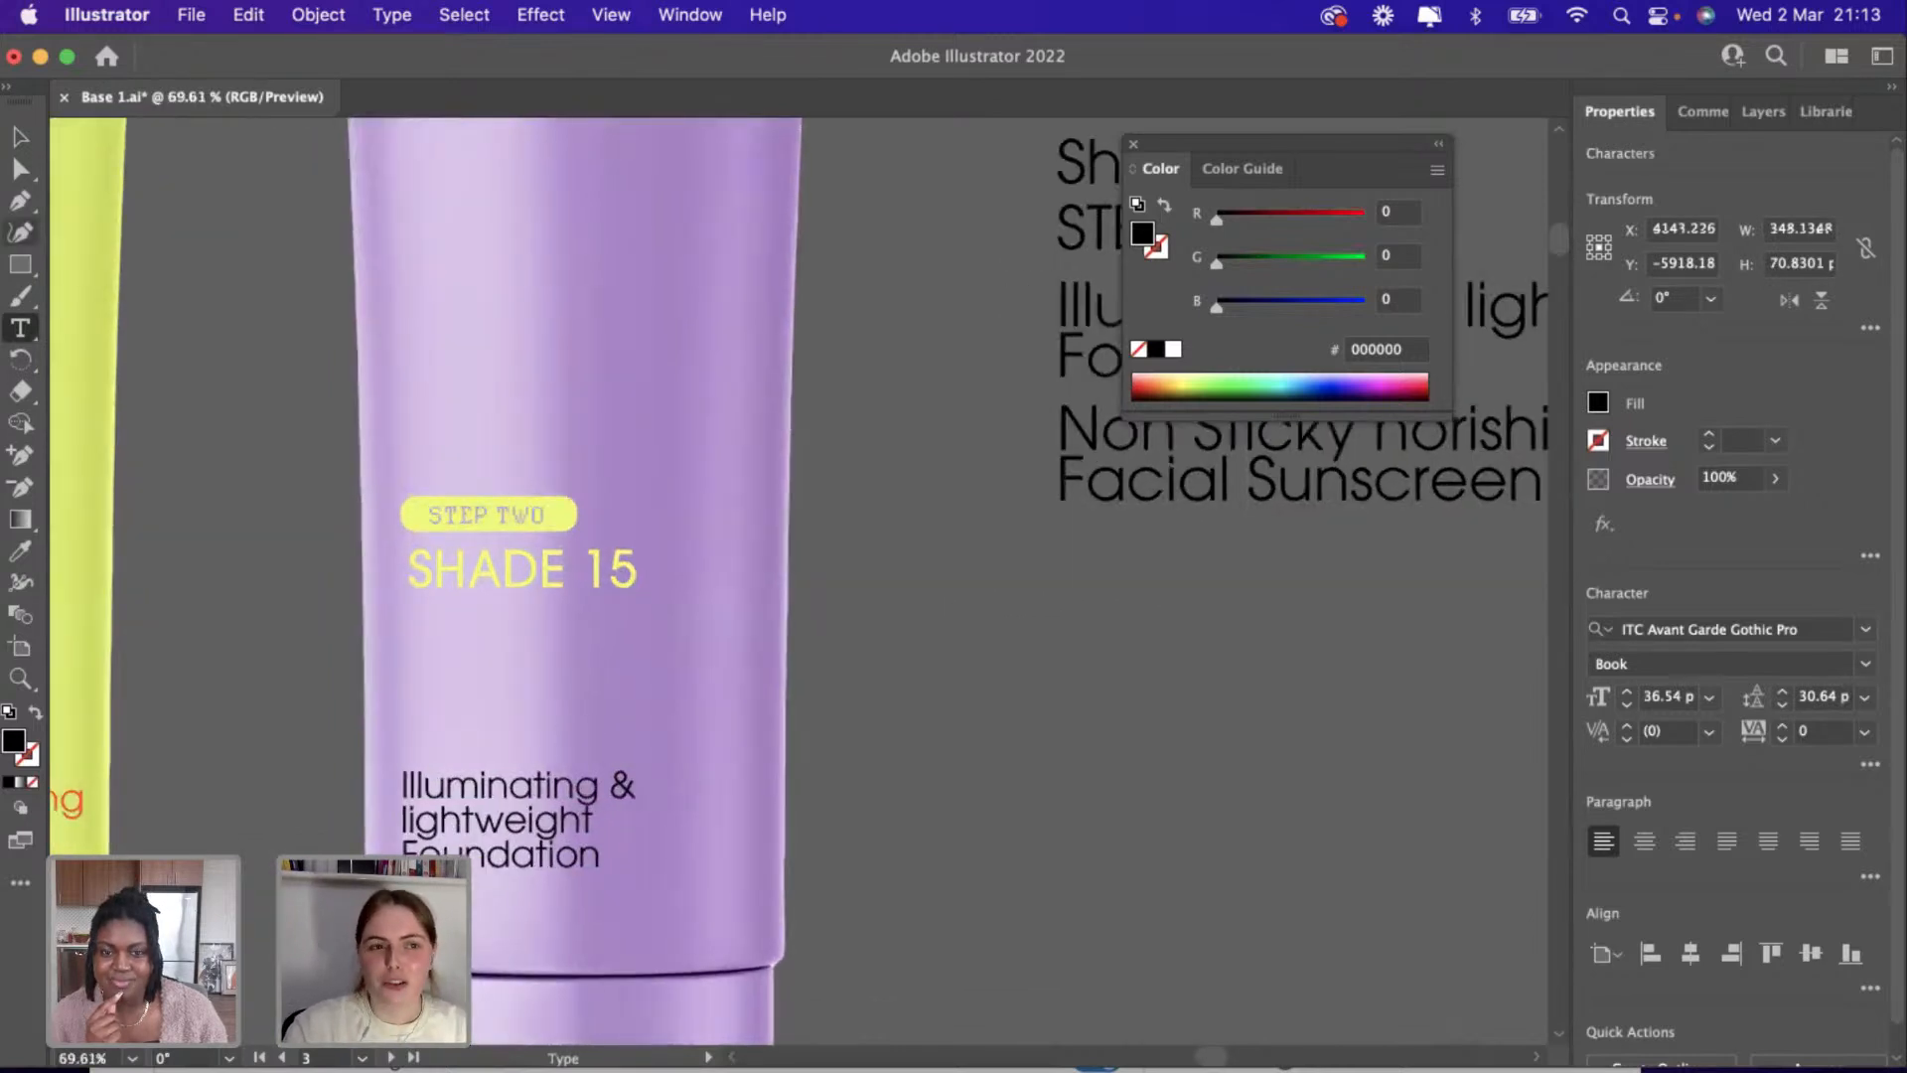
left_click(22, 135)
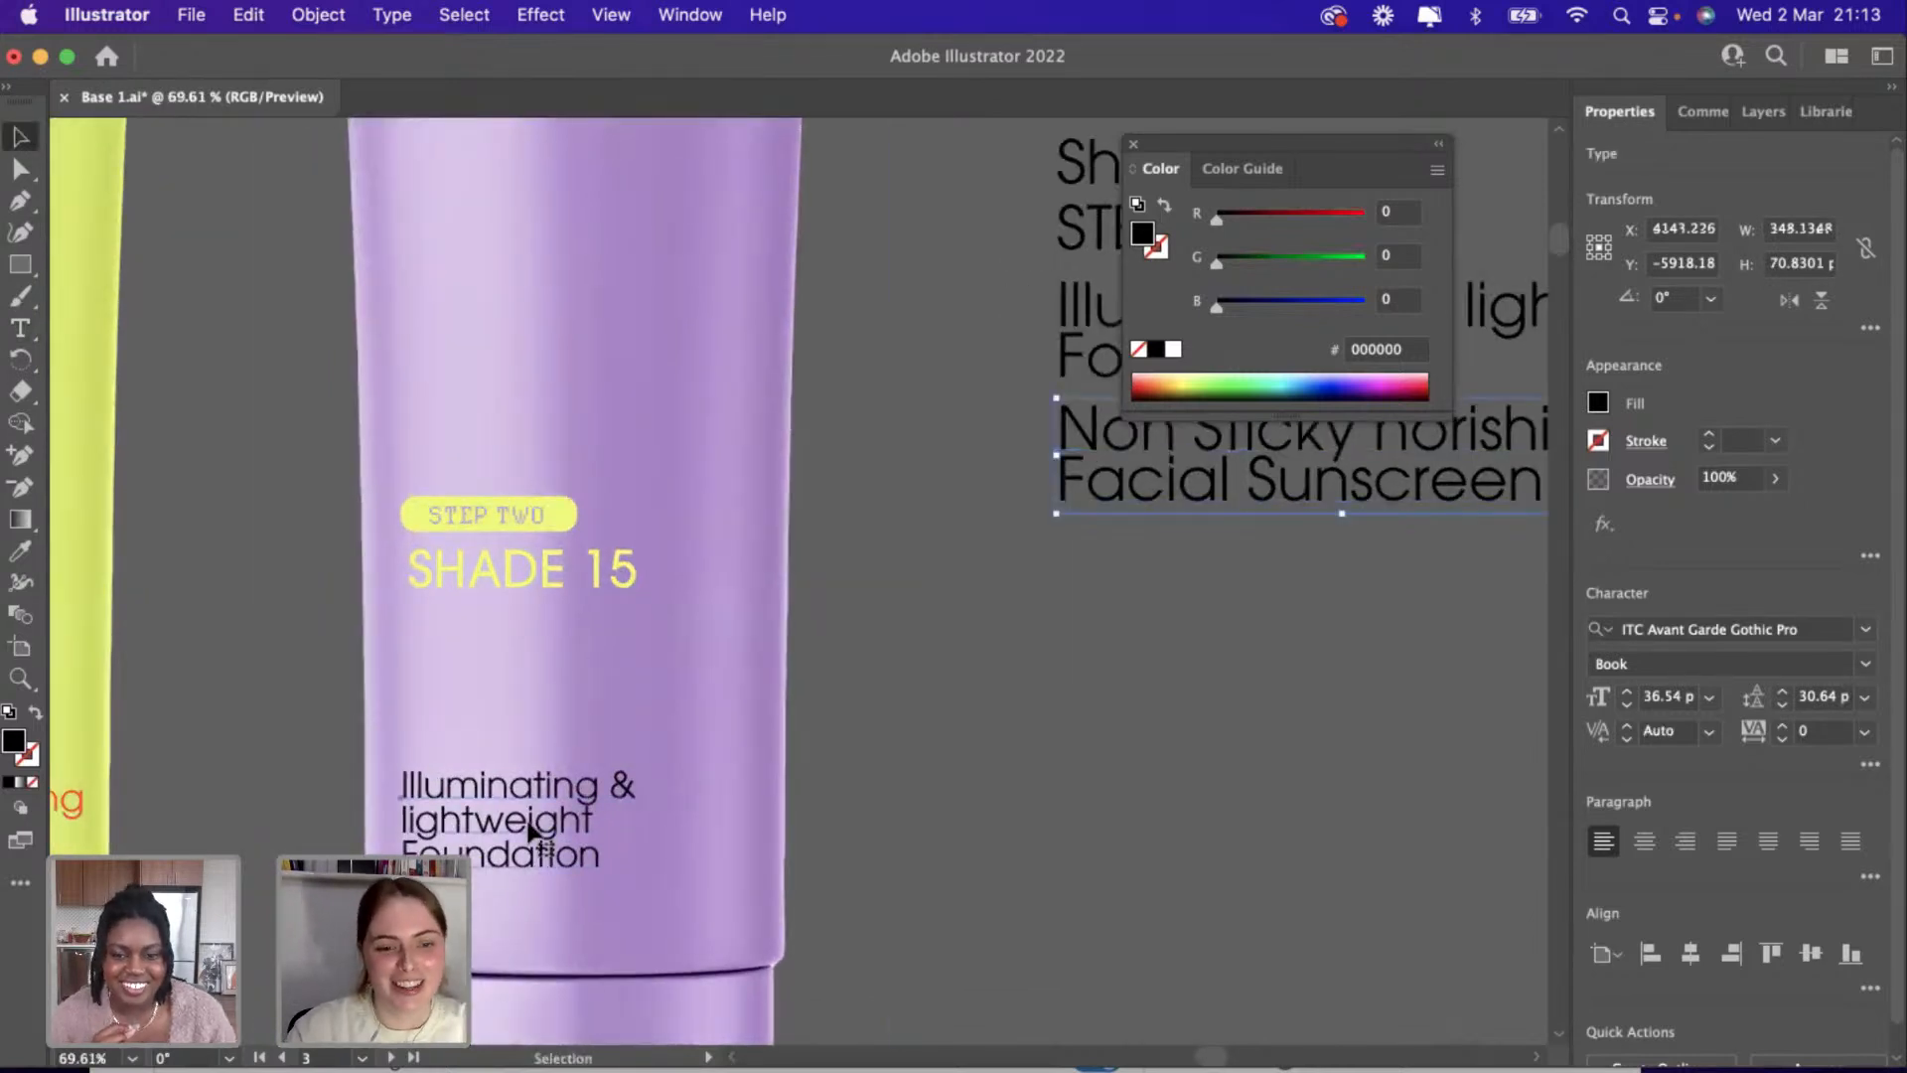
left_click(562, 830)
left_click_drag(537, 853, 546, 873)
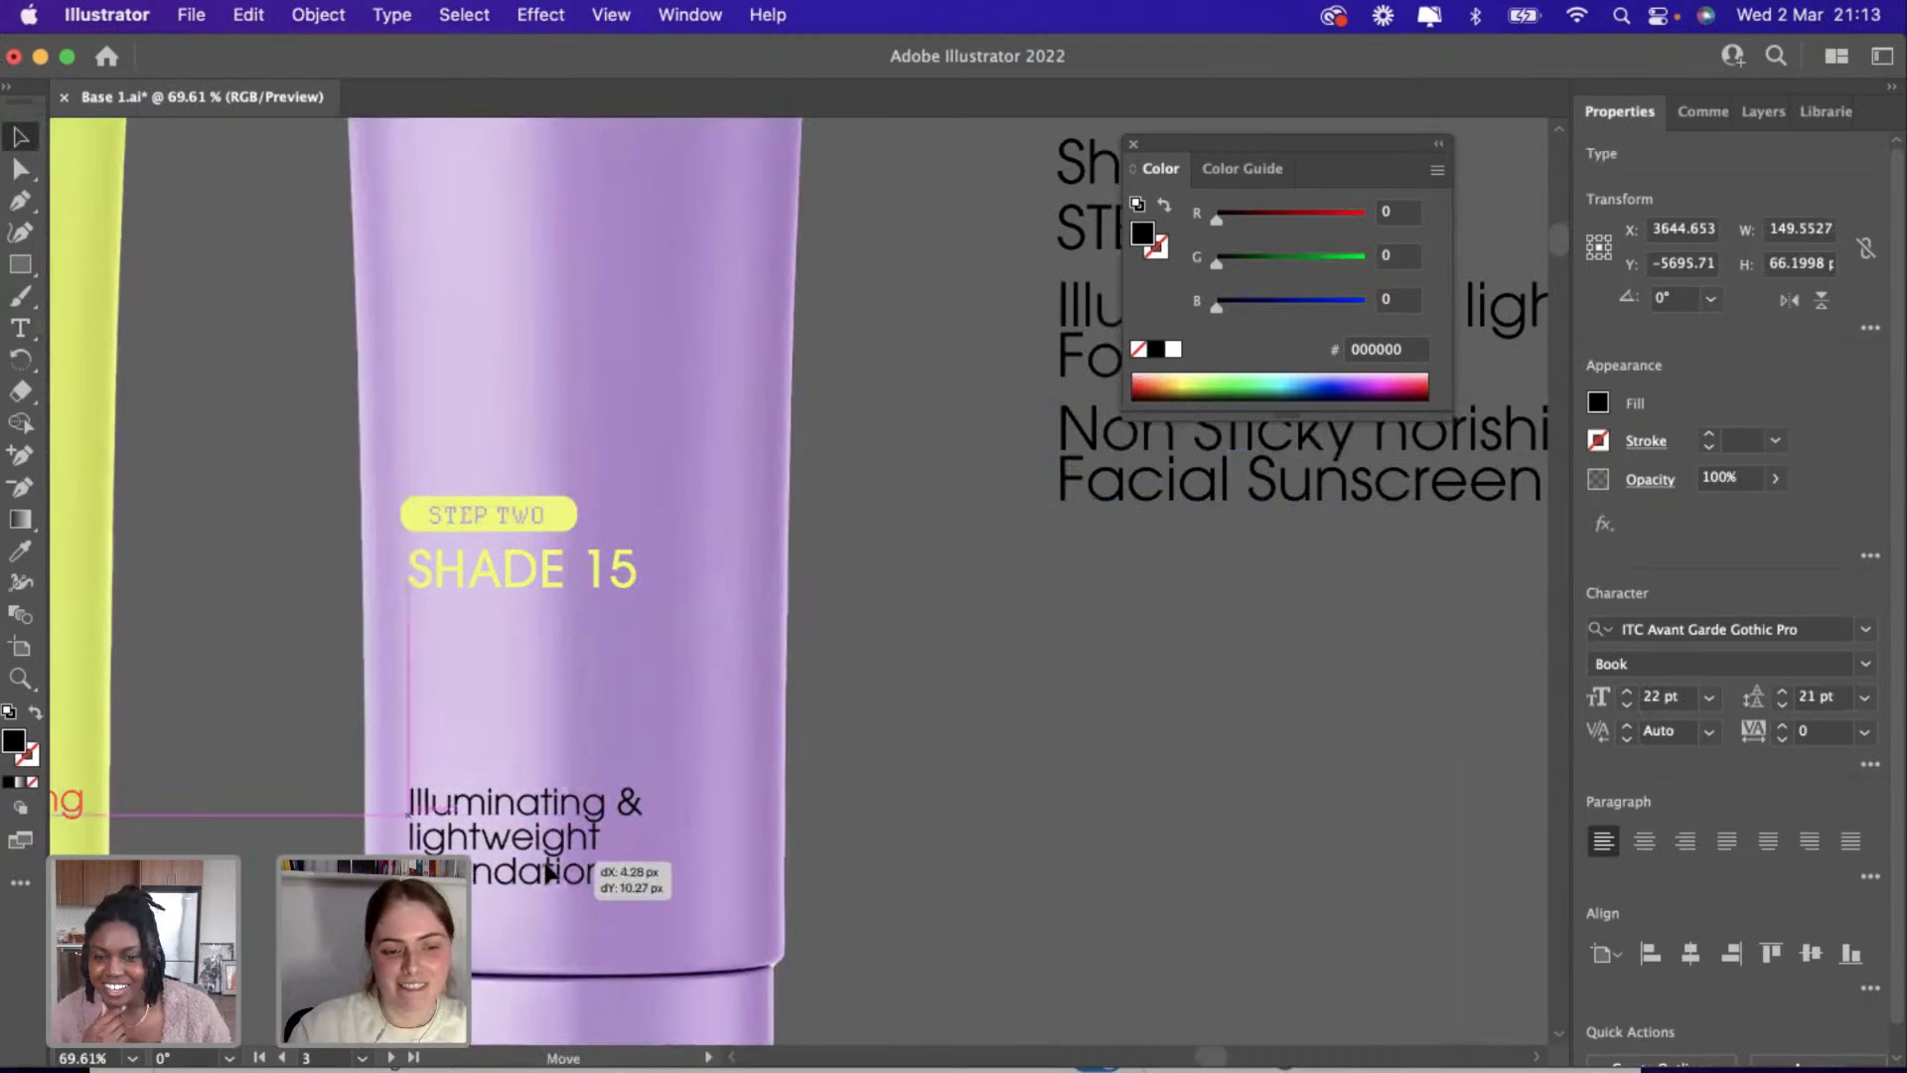
left_click(1005, 844)
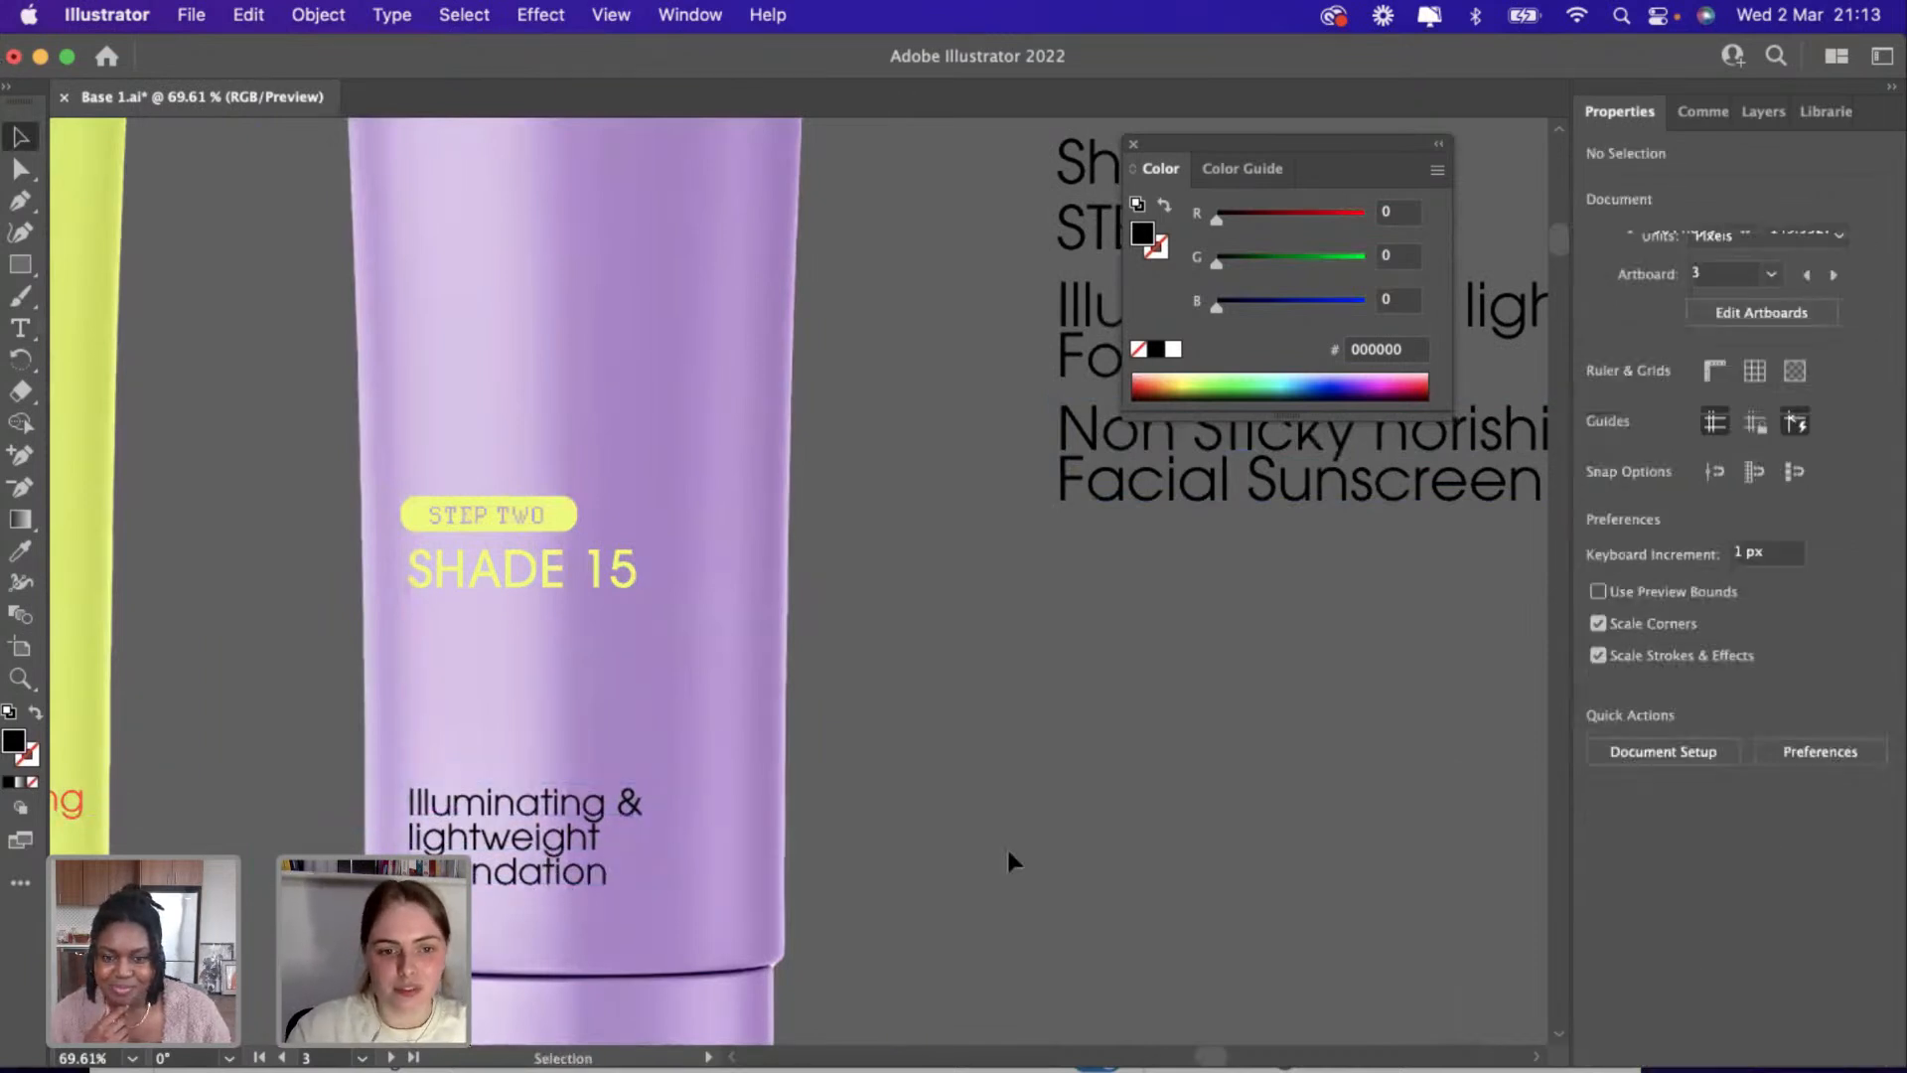
Fill the foundation description on the purple tube with the yellow #E8FD56 from the BASE library.
scroll(1005, 844, "down", 4)
left_click(747, 872)
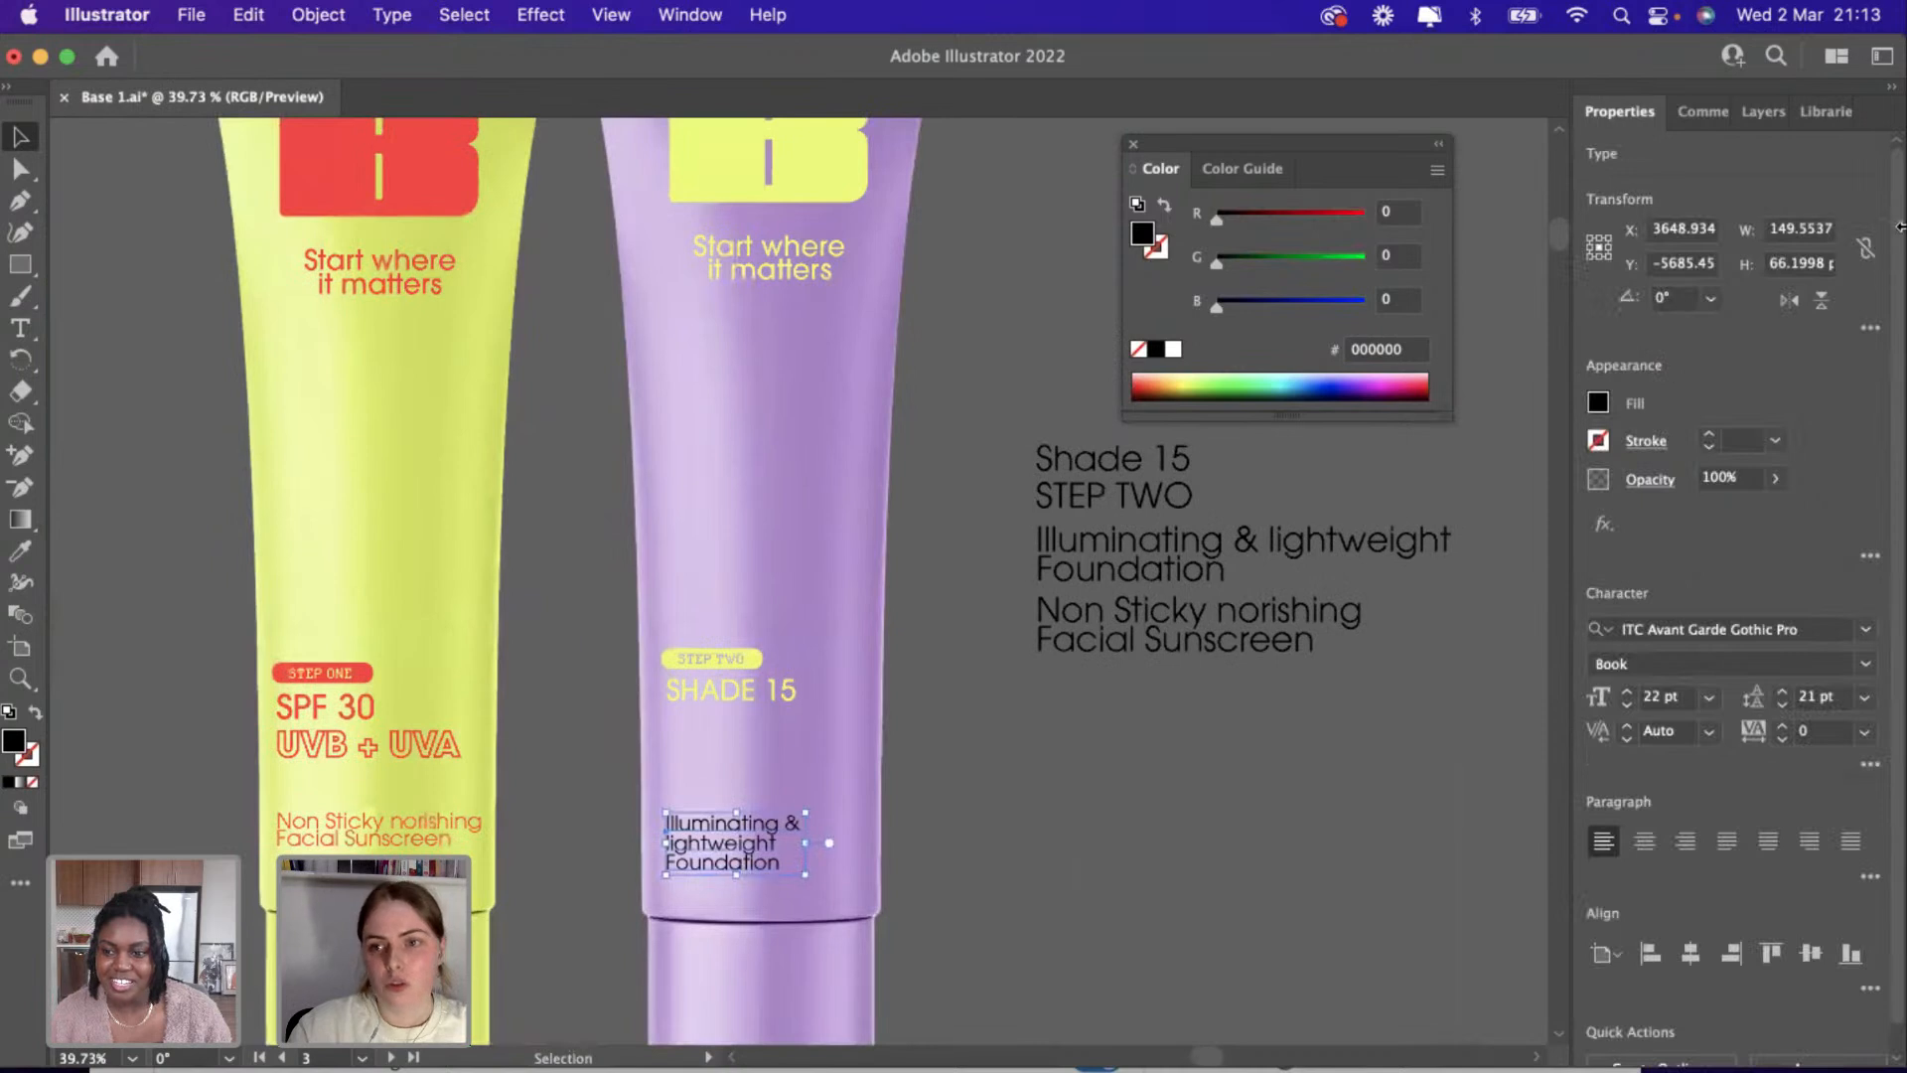
left_click(1840, 113)
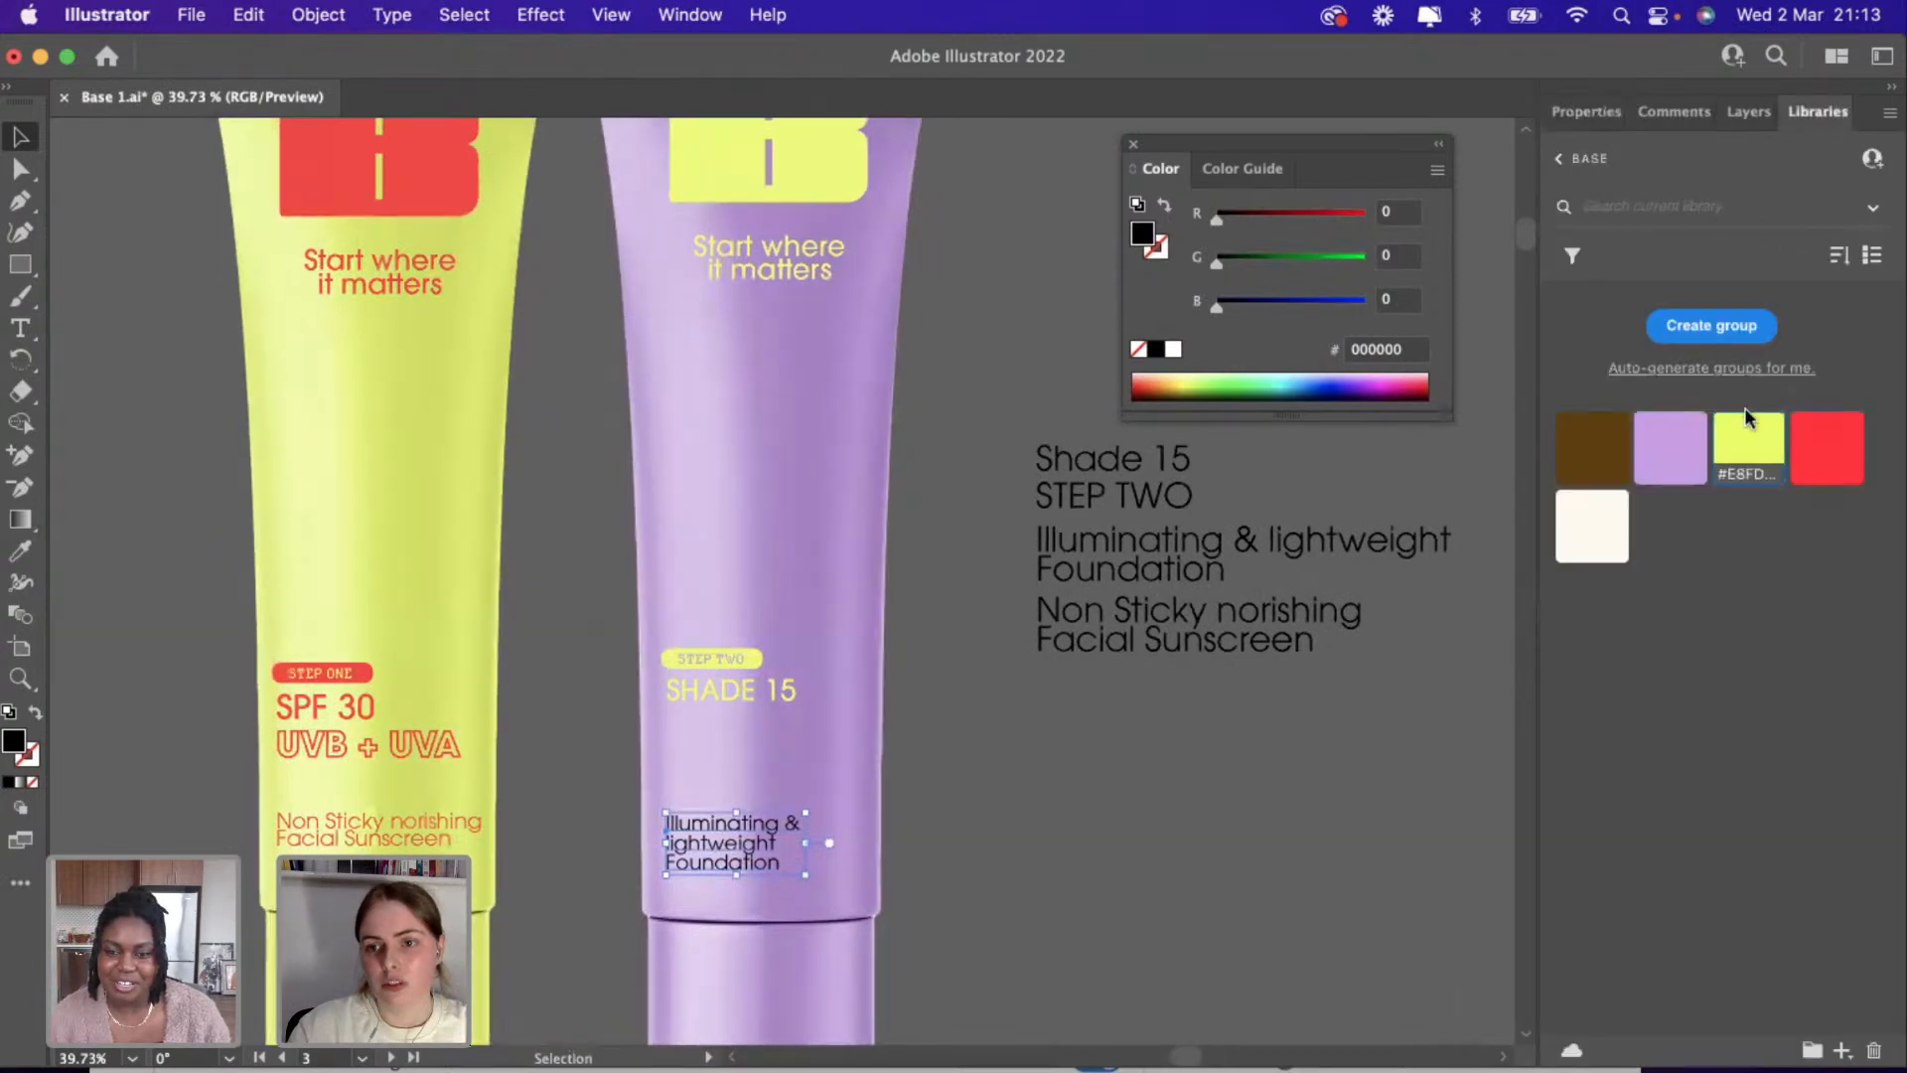
left_click(1748, 449)
left_click(1055, 807)
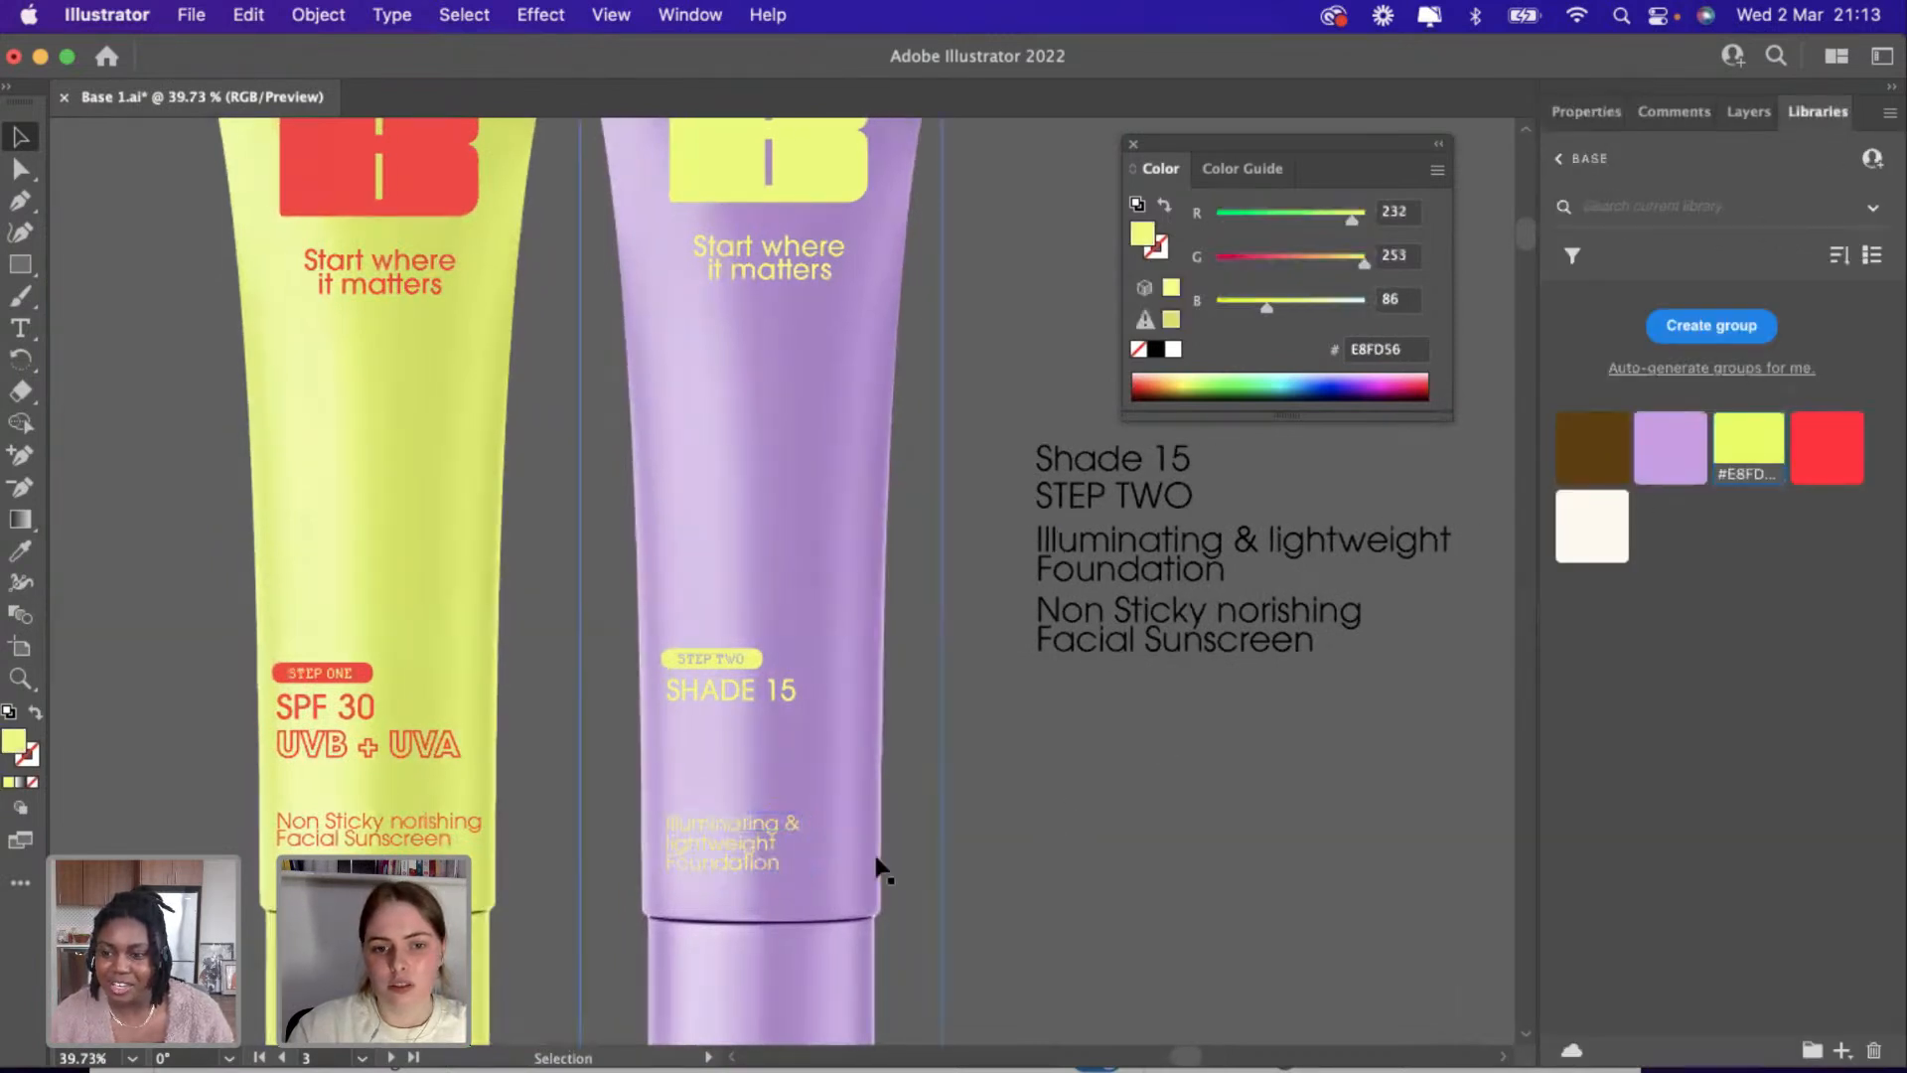
Resize the yellow foundation description proportionally to about 22.13 pt, keeping its left edge in line with "SHADE 15".
scroll(879, 869, "up", 3)
scroll(879, 869, "up", 4)
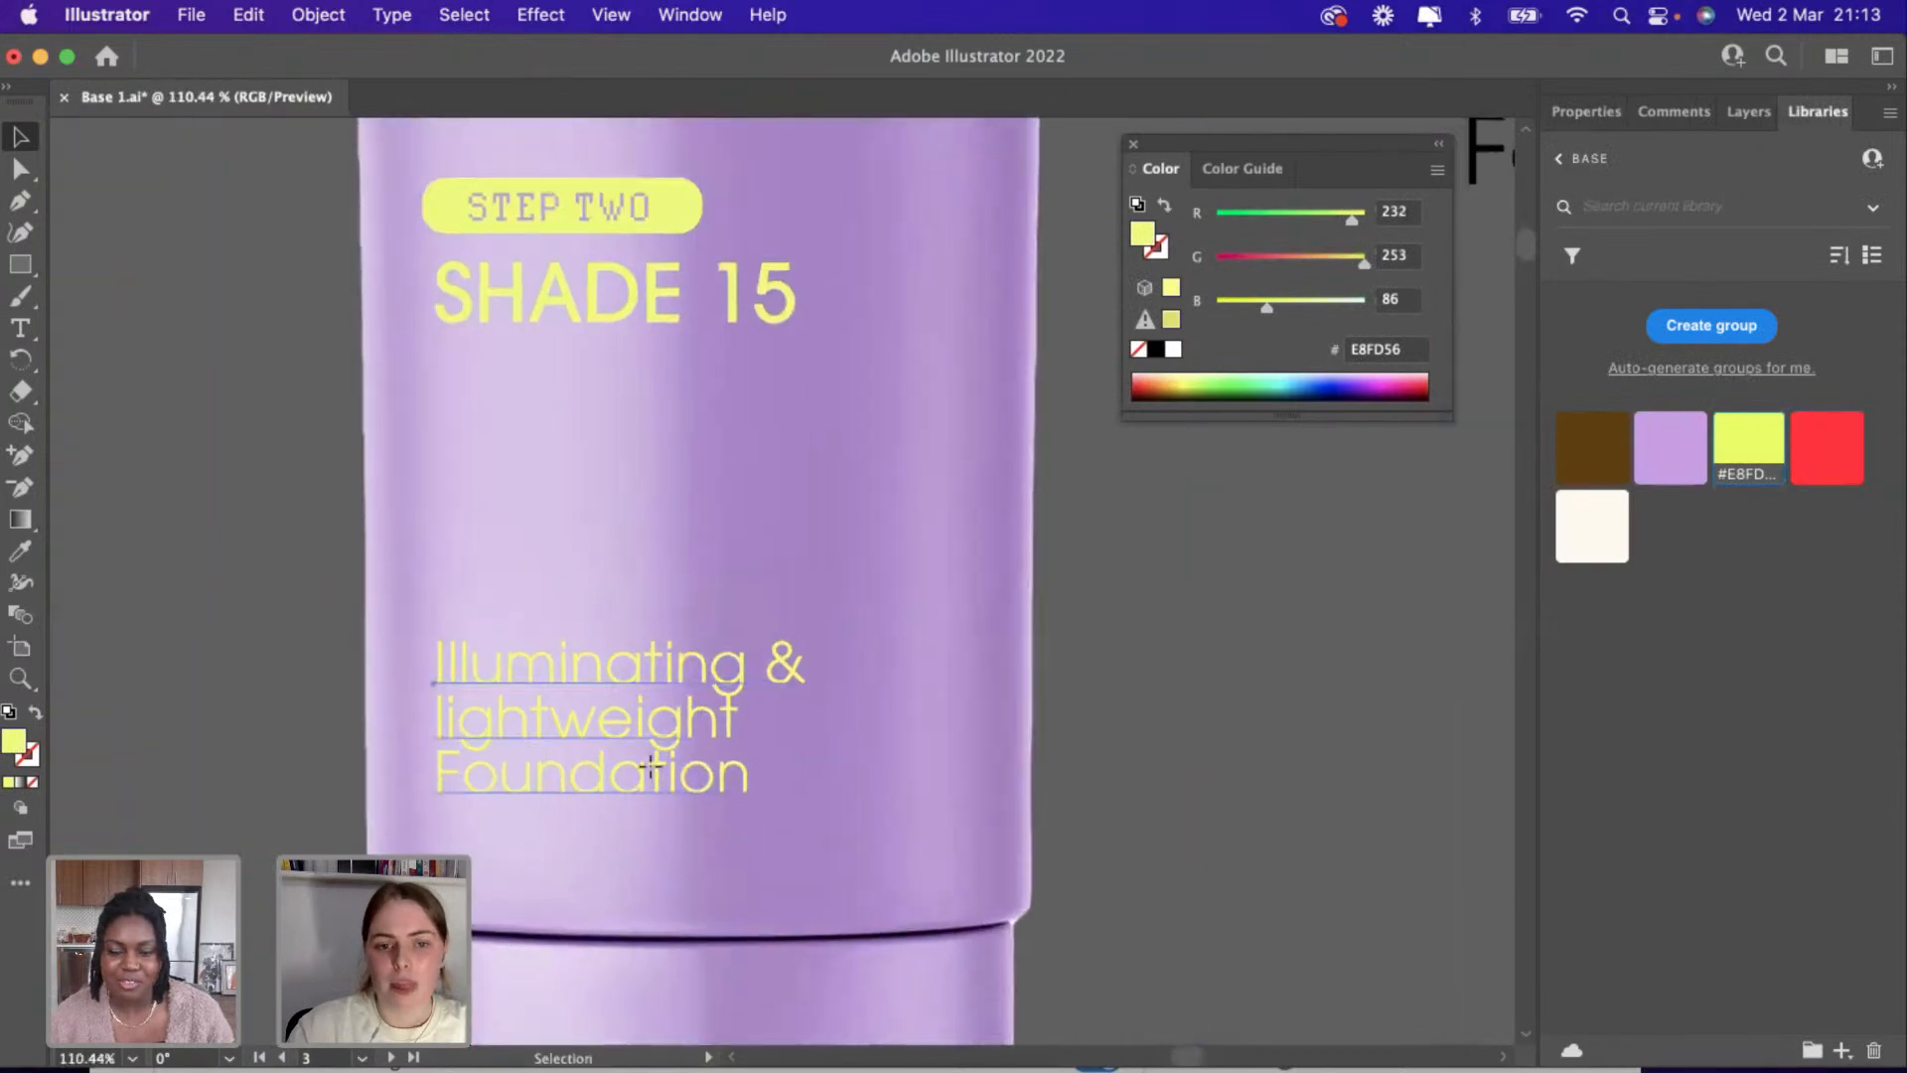
left_click(662, 775)
left_click_drag(822, 805, 978, 870)
scroll(1214, 850, "down", 6)
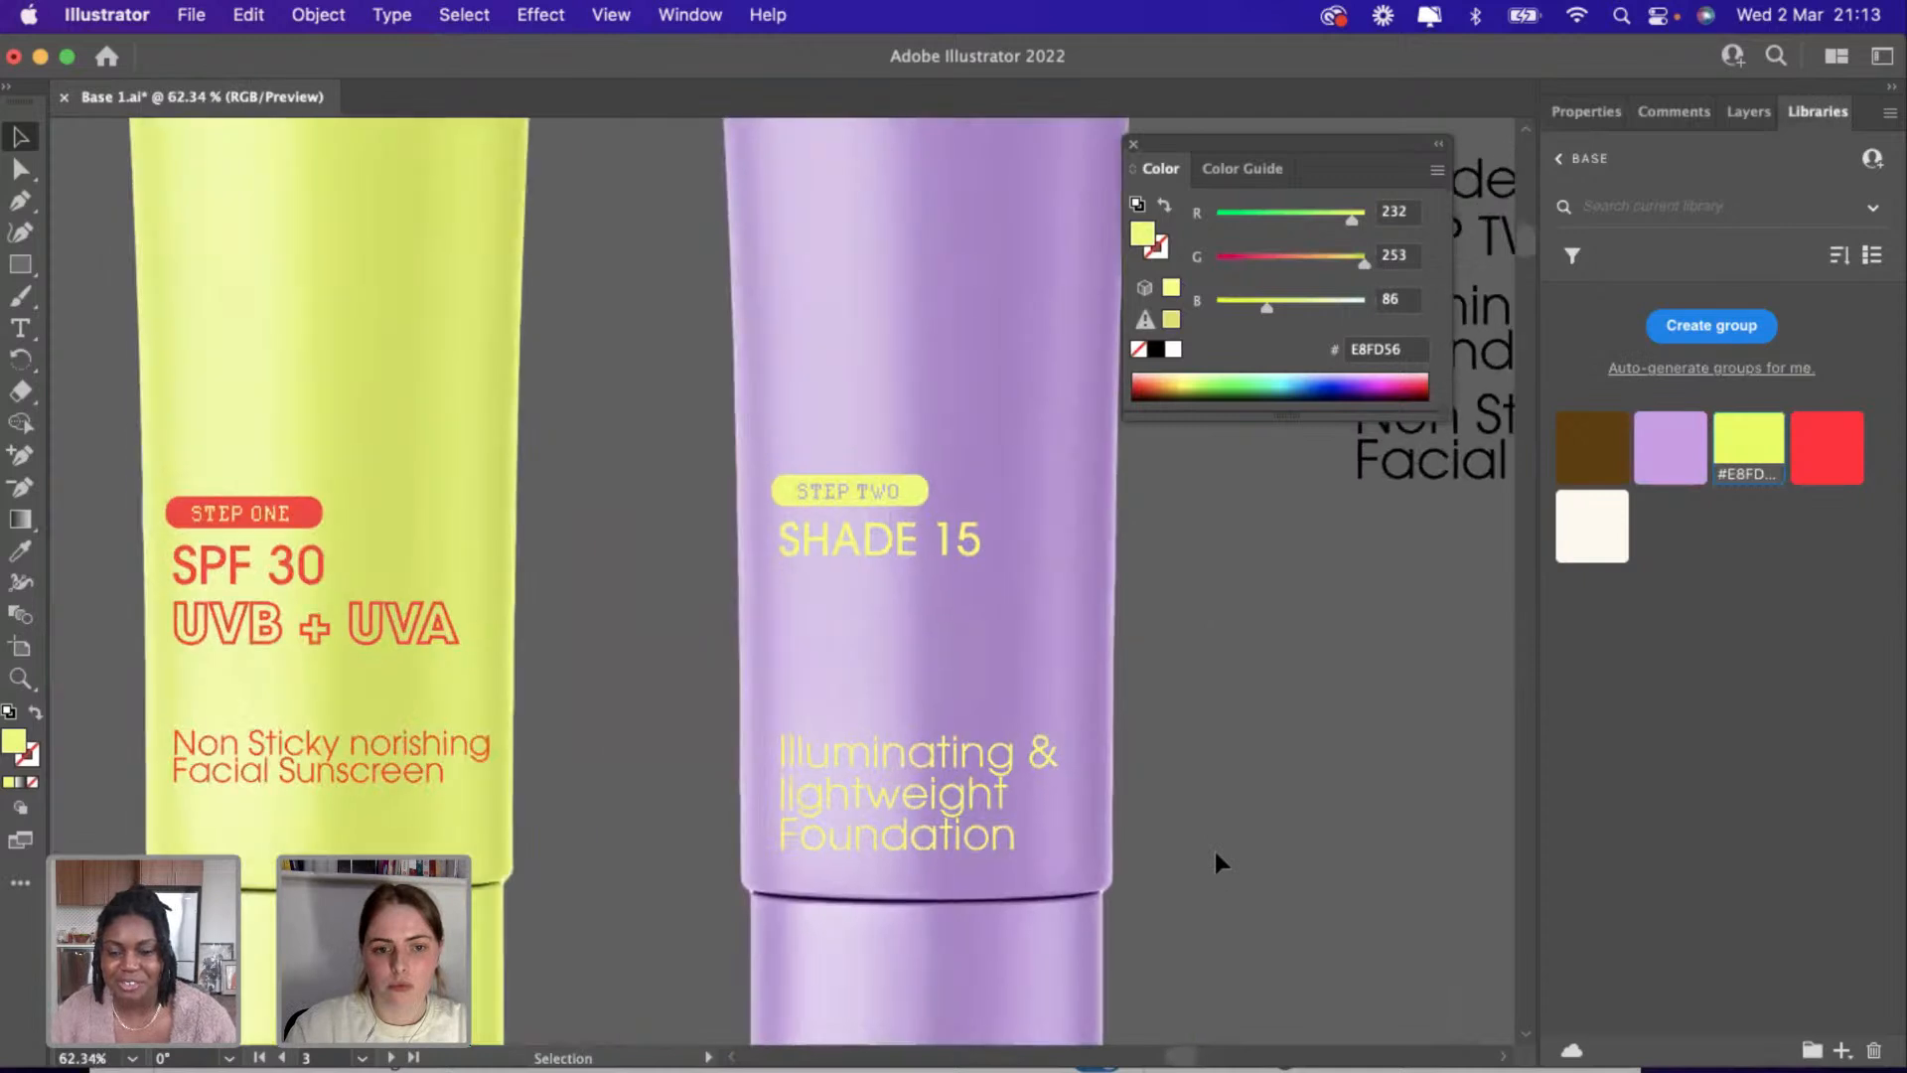
scroll(1144, 857, "up", 1)
left_click(999, 824)
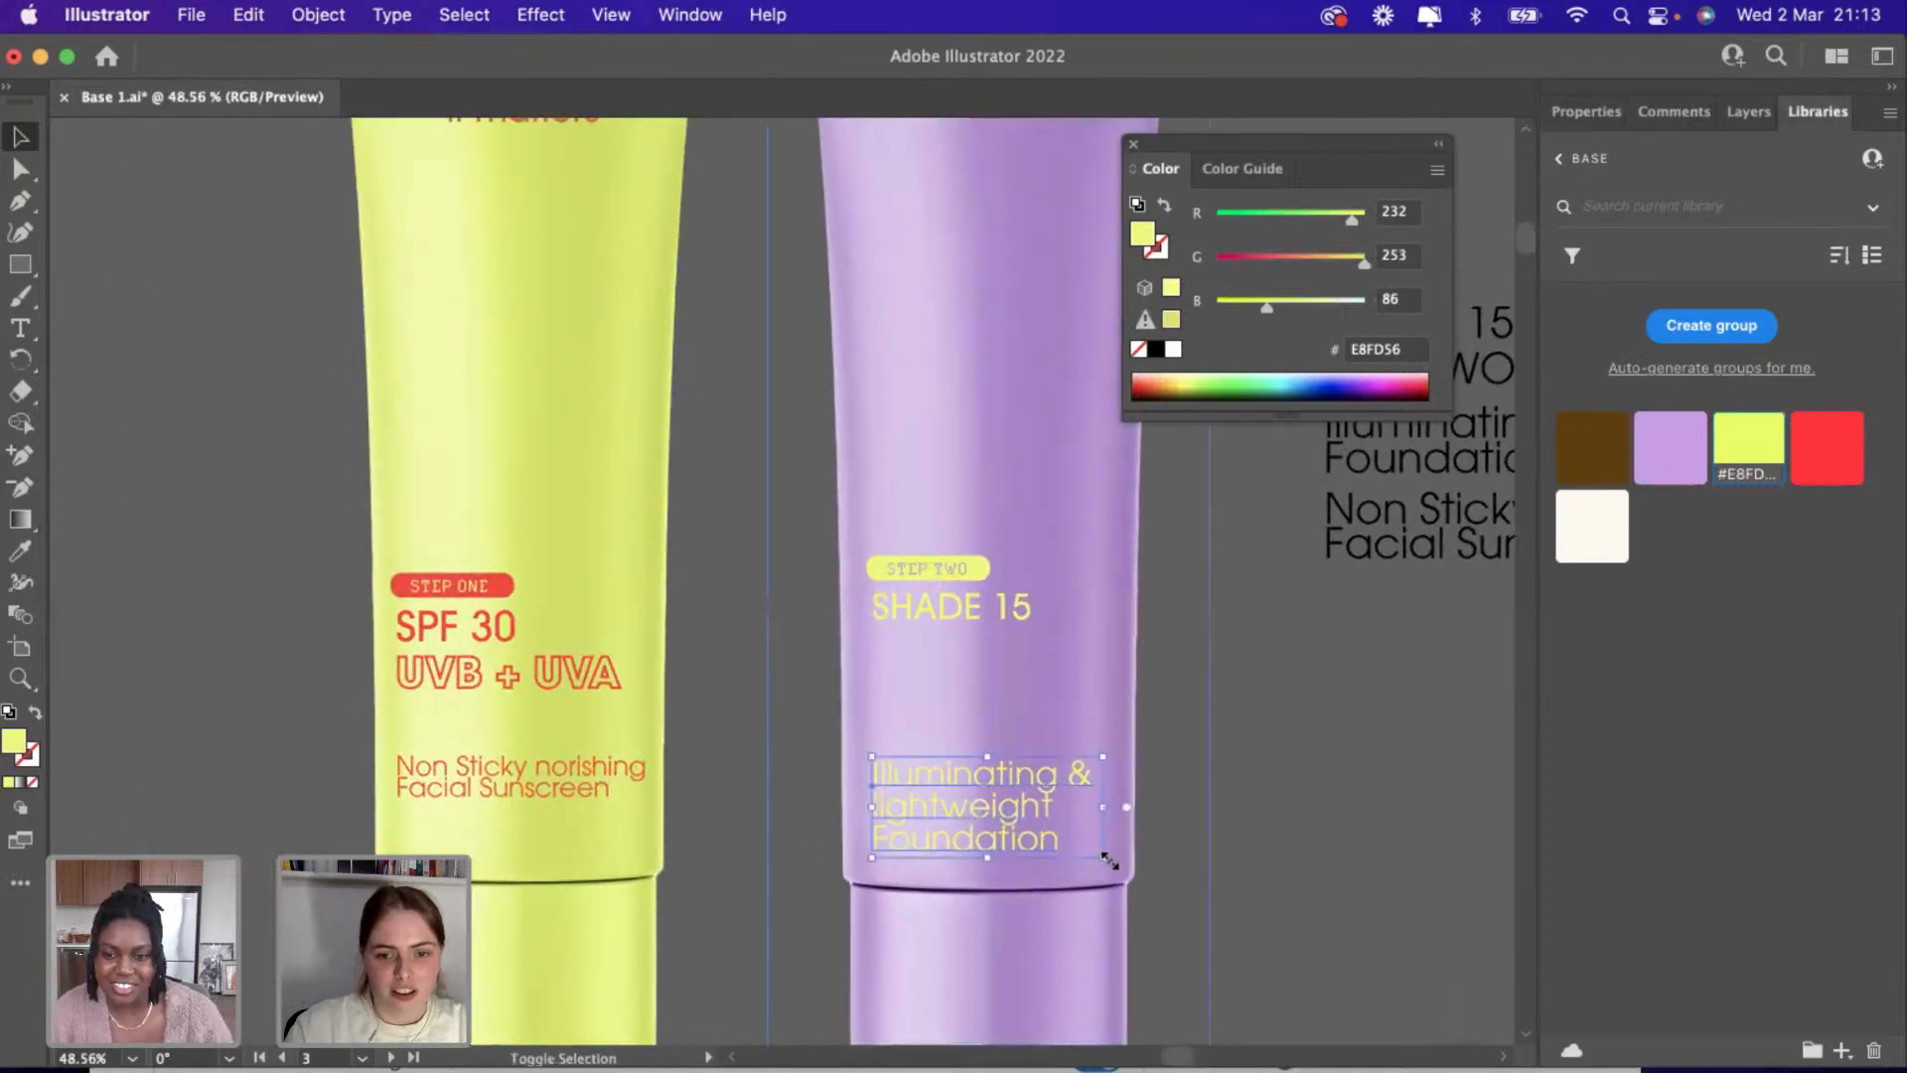
left_click_drag(1105, 858, 1045, 831)
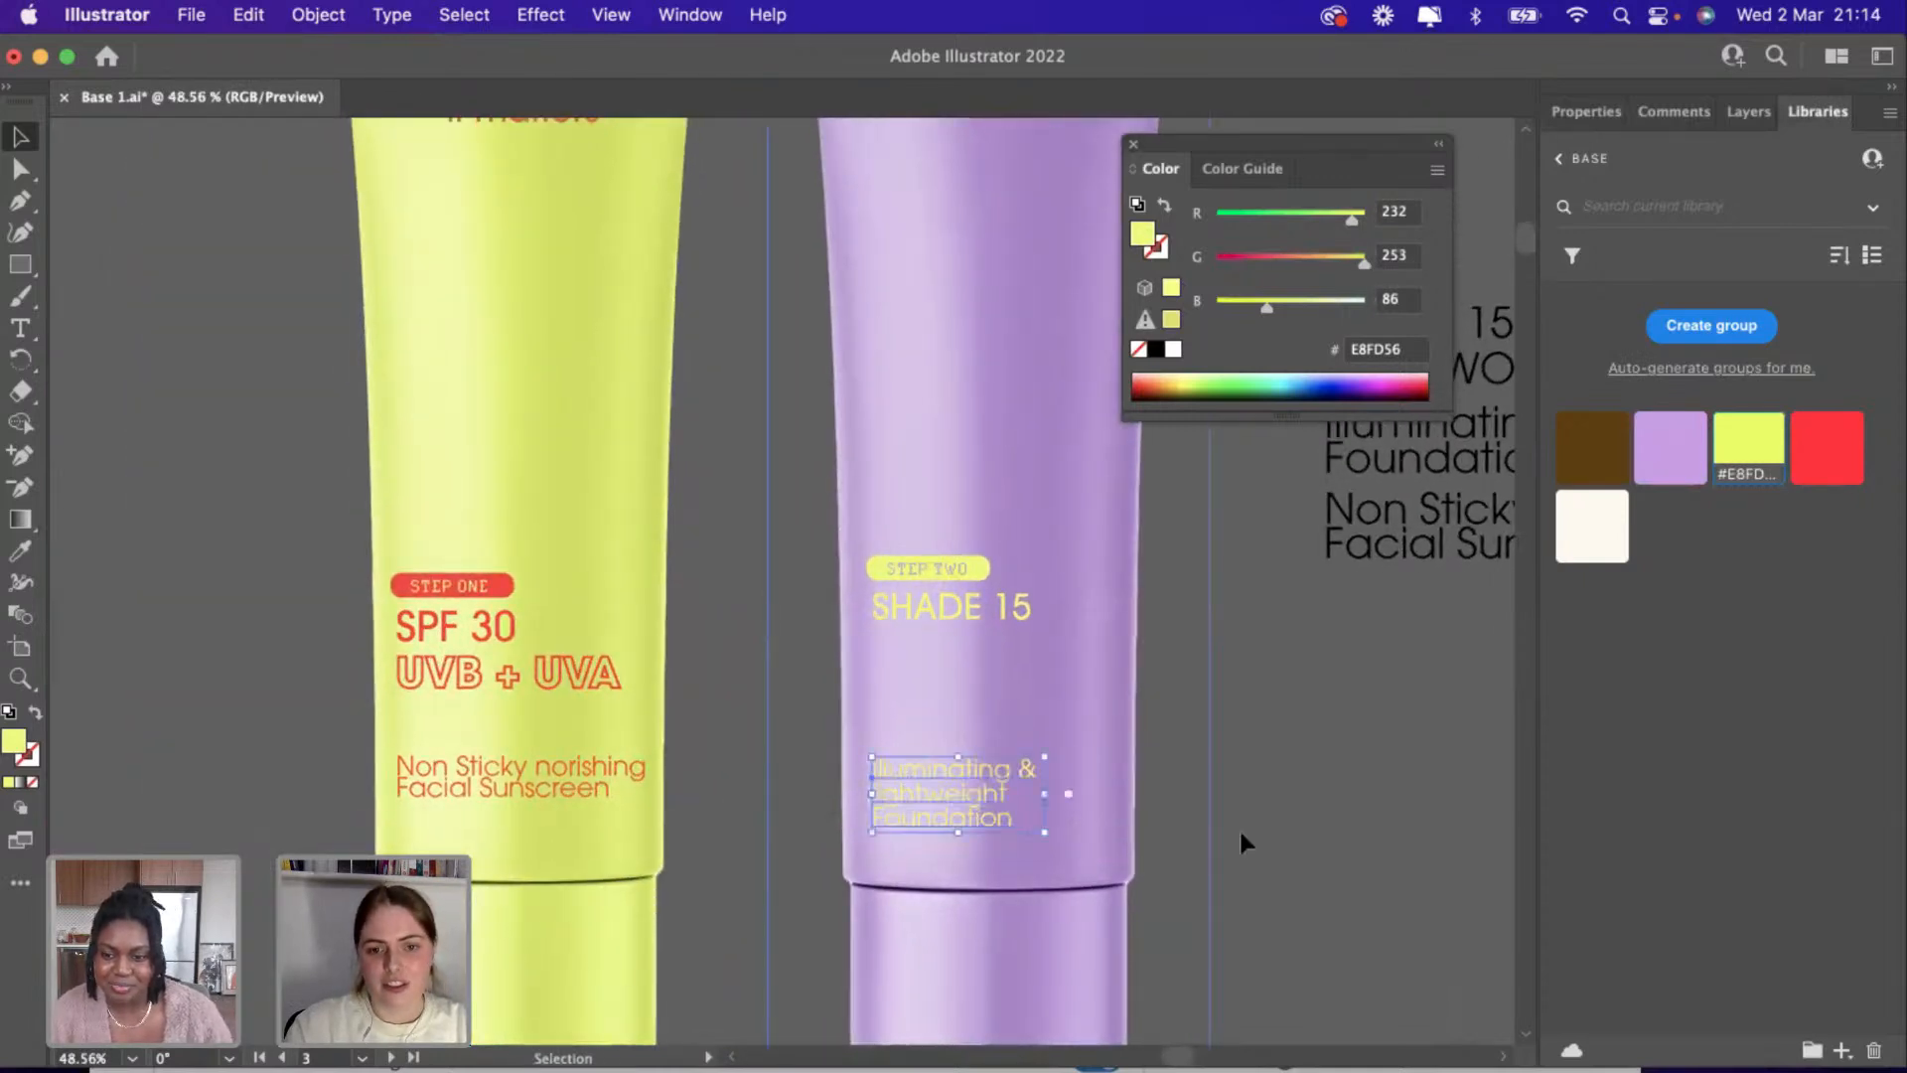
scroll(987, 832, "up", 3)
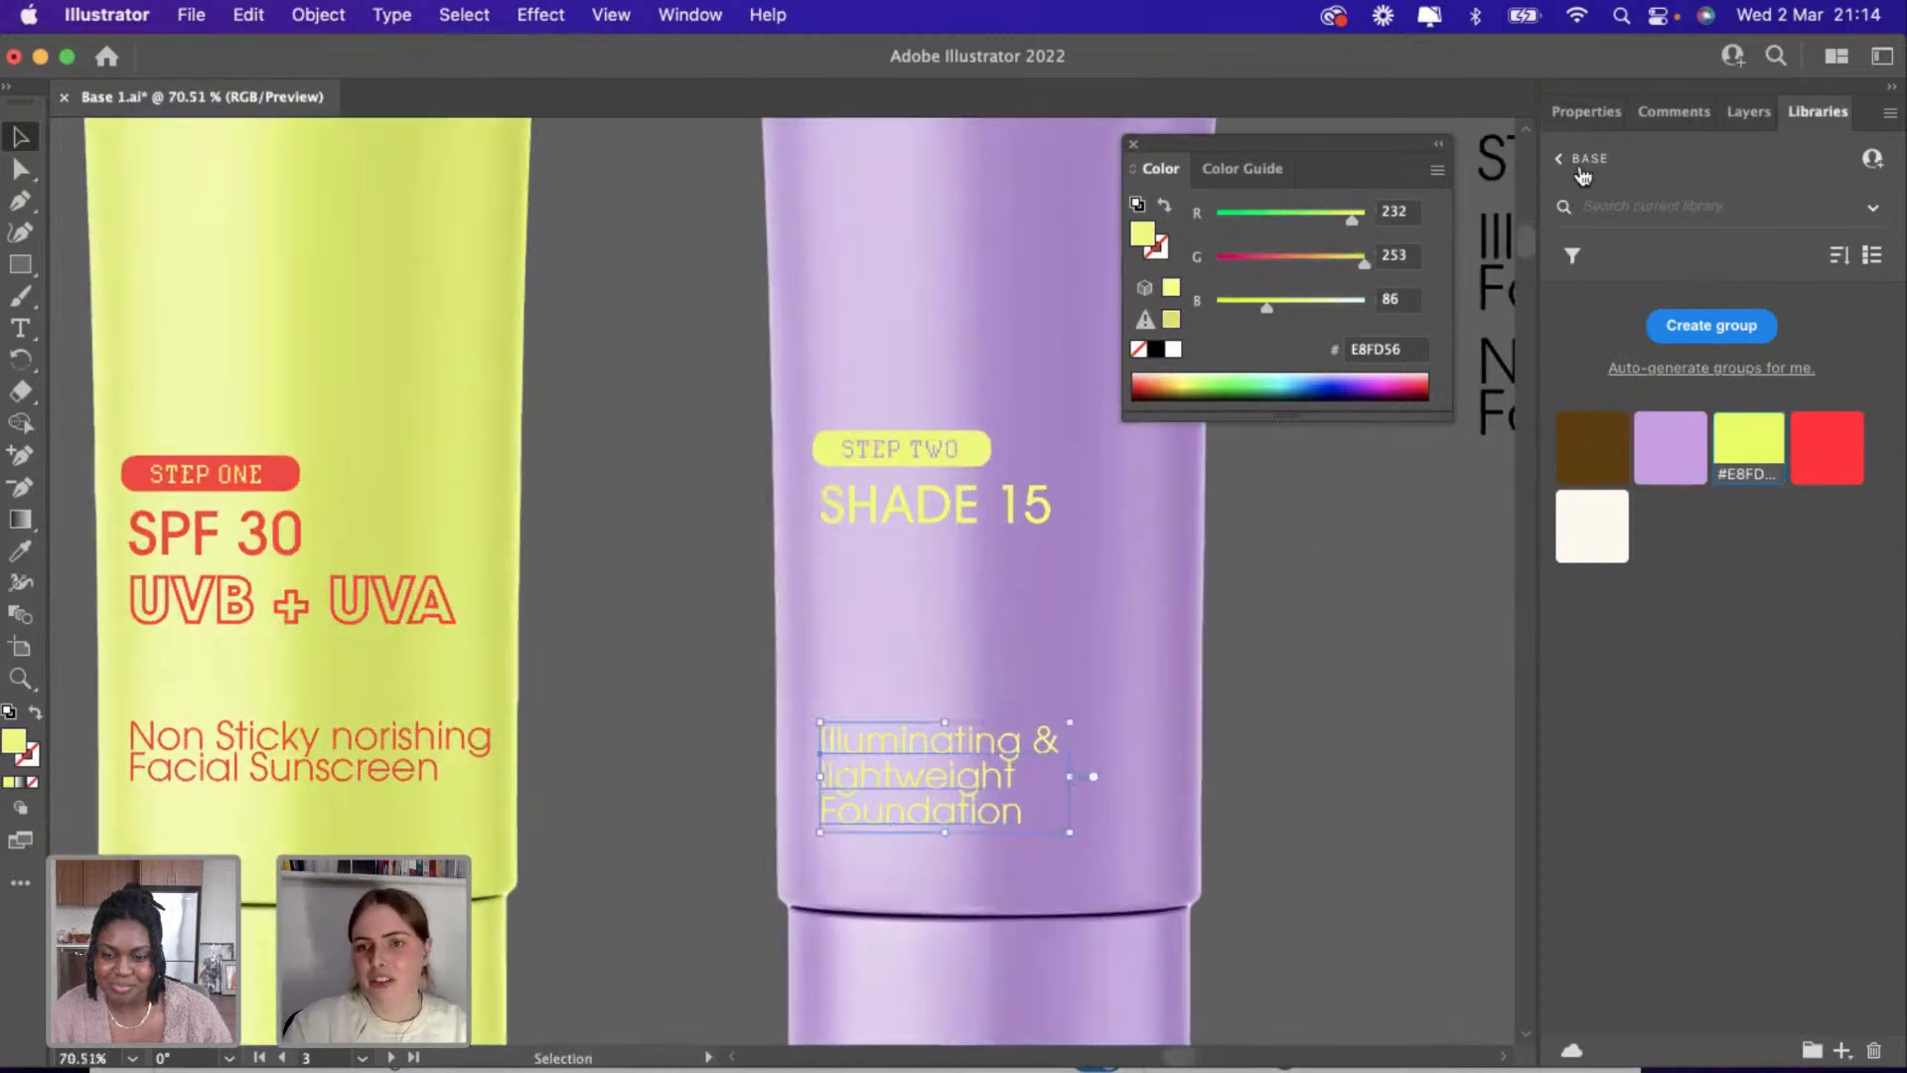
Try the Medium font style on the foundation description, but keep it set to Book.
left_click(1586, 111)
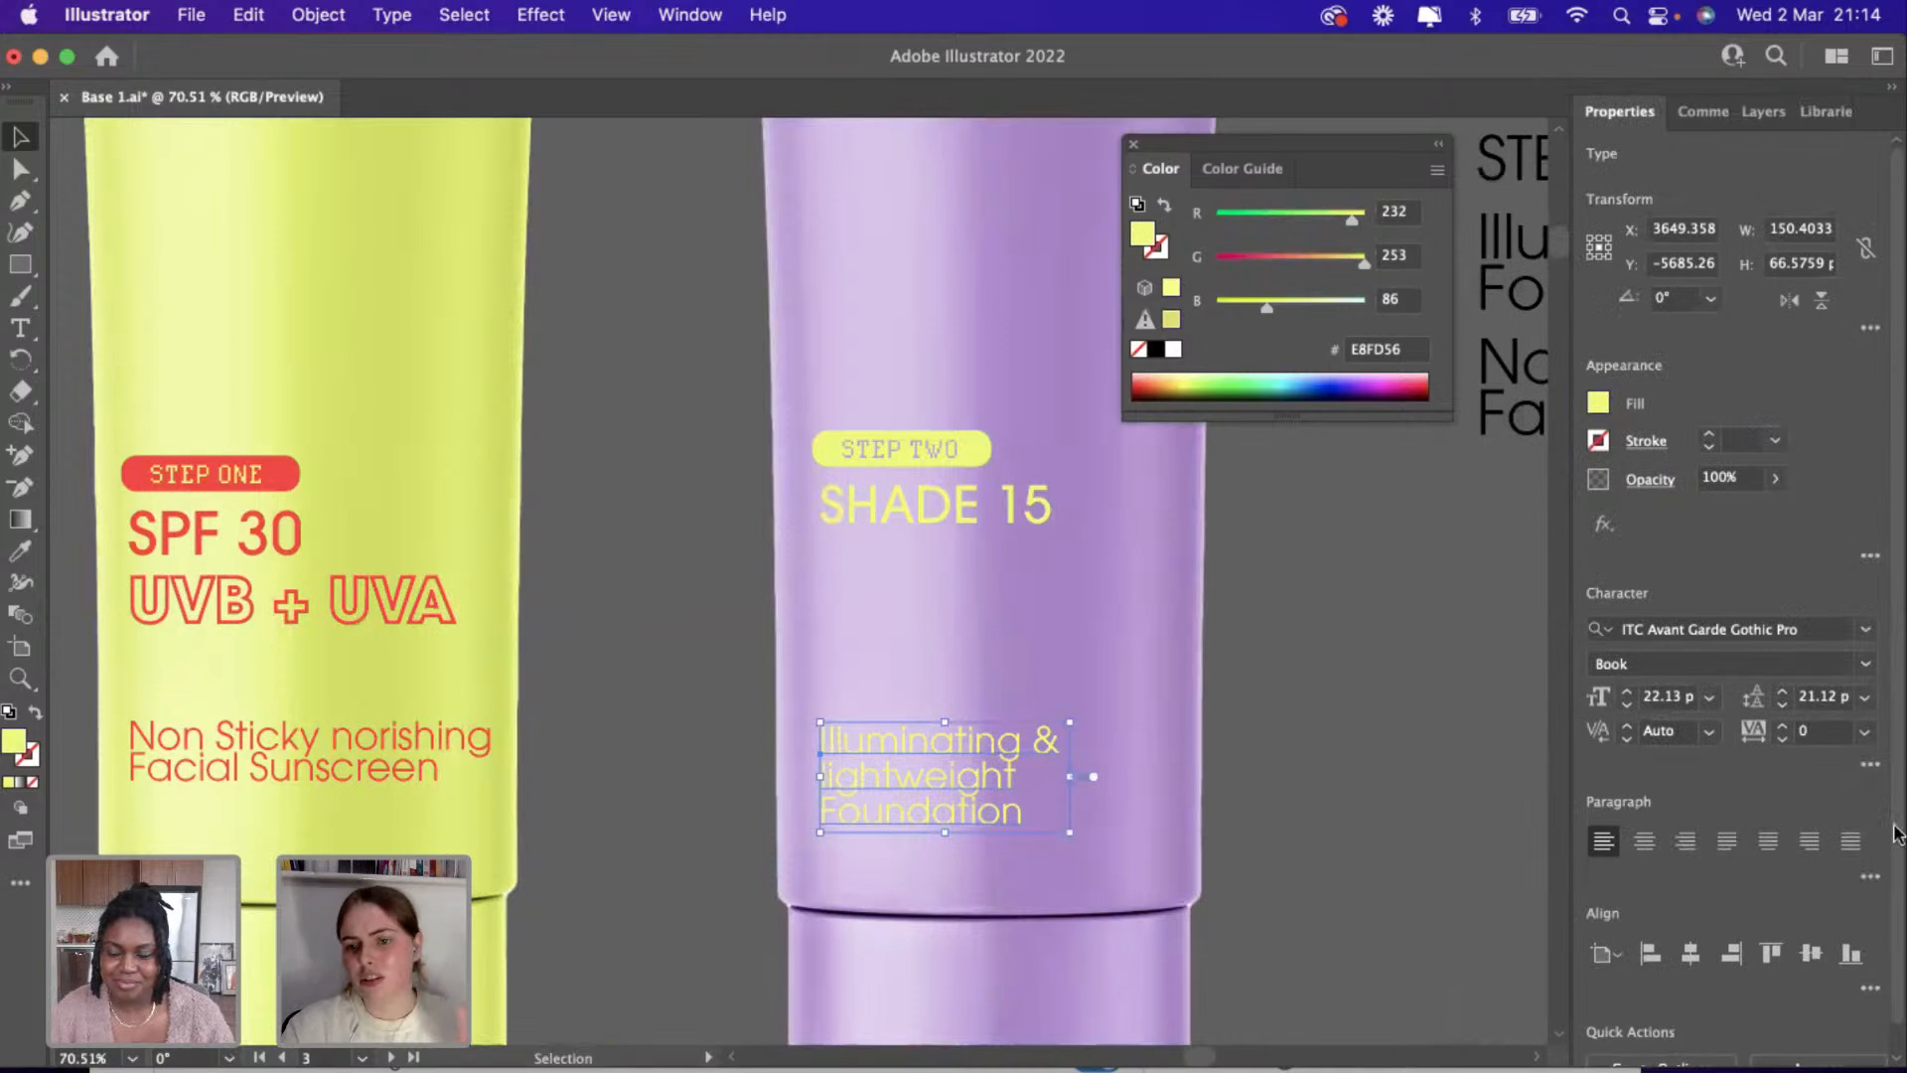
left_click(1867, 664)
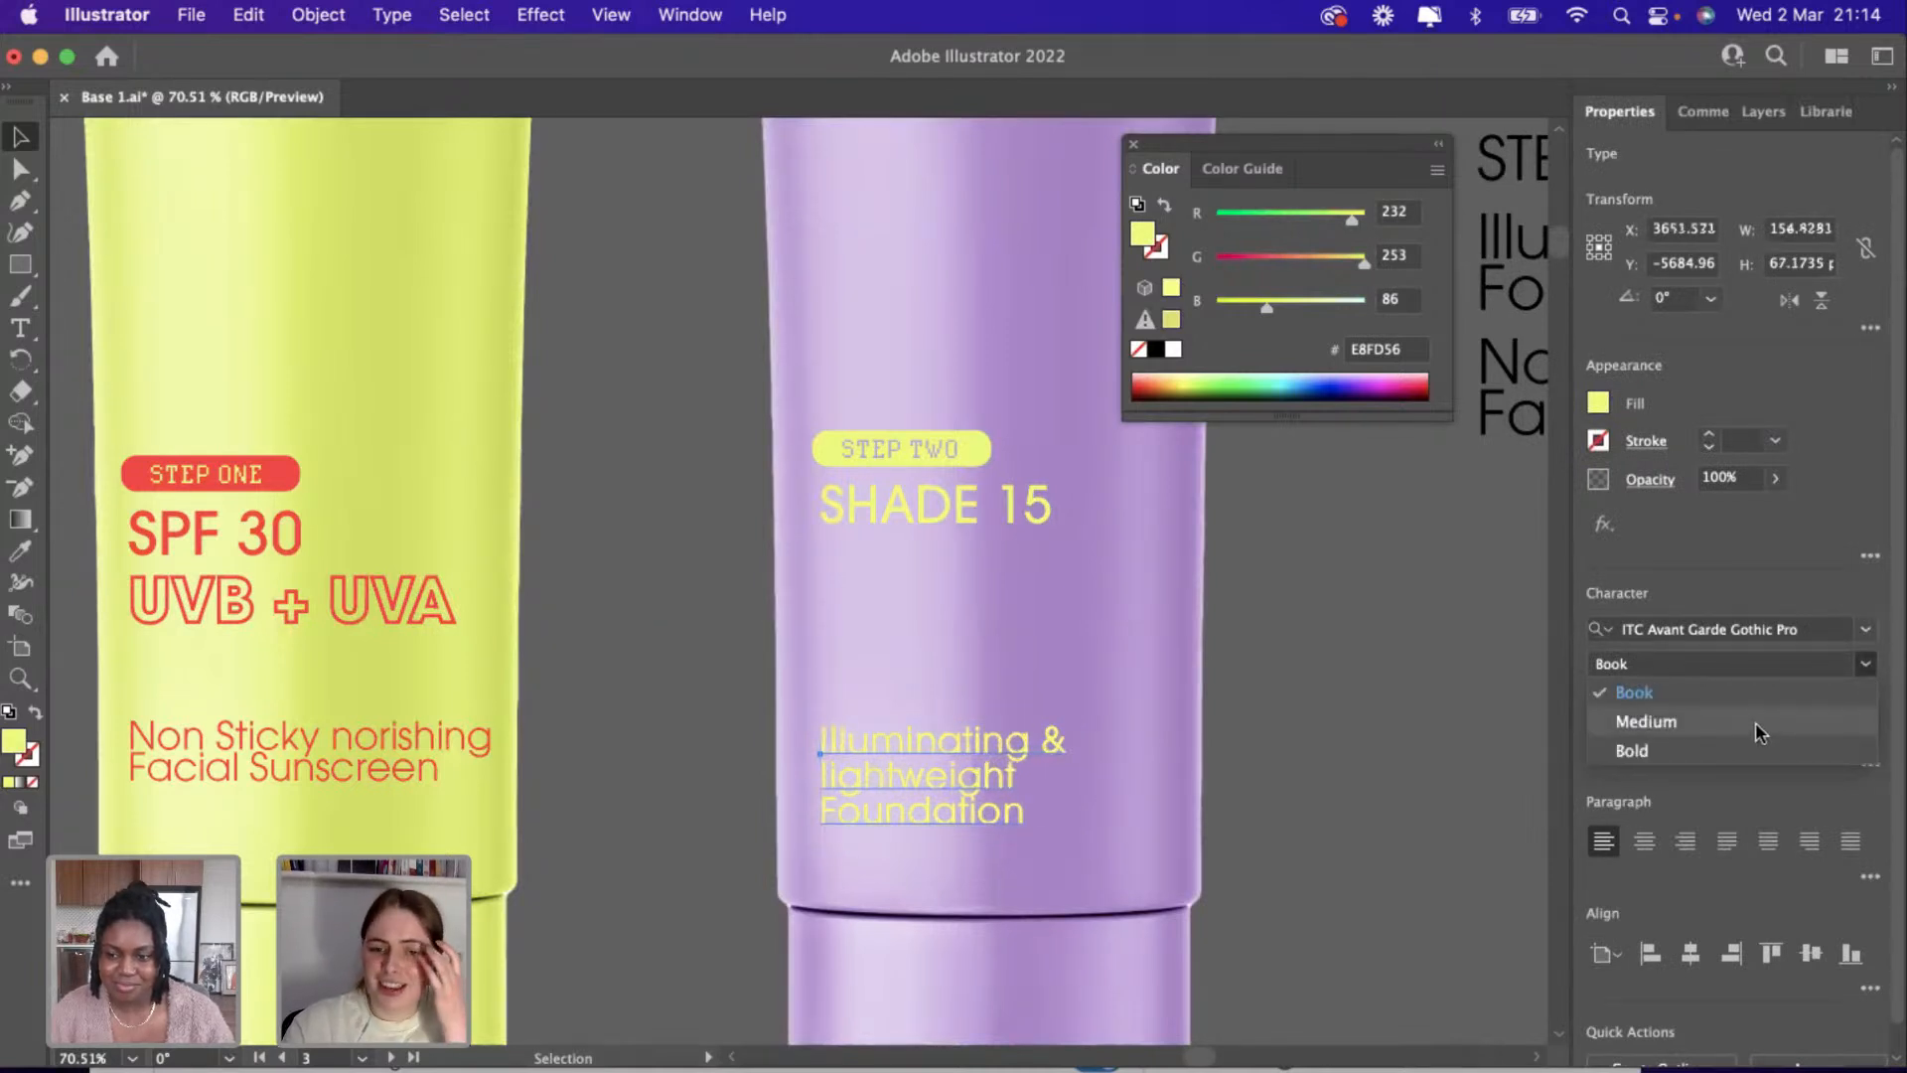
left_click(1739, 695)
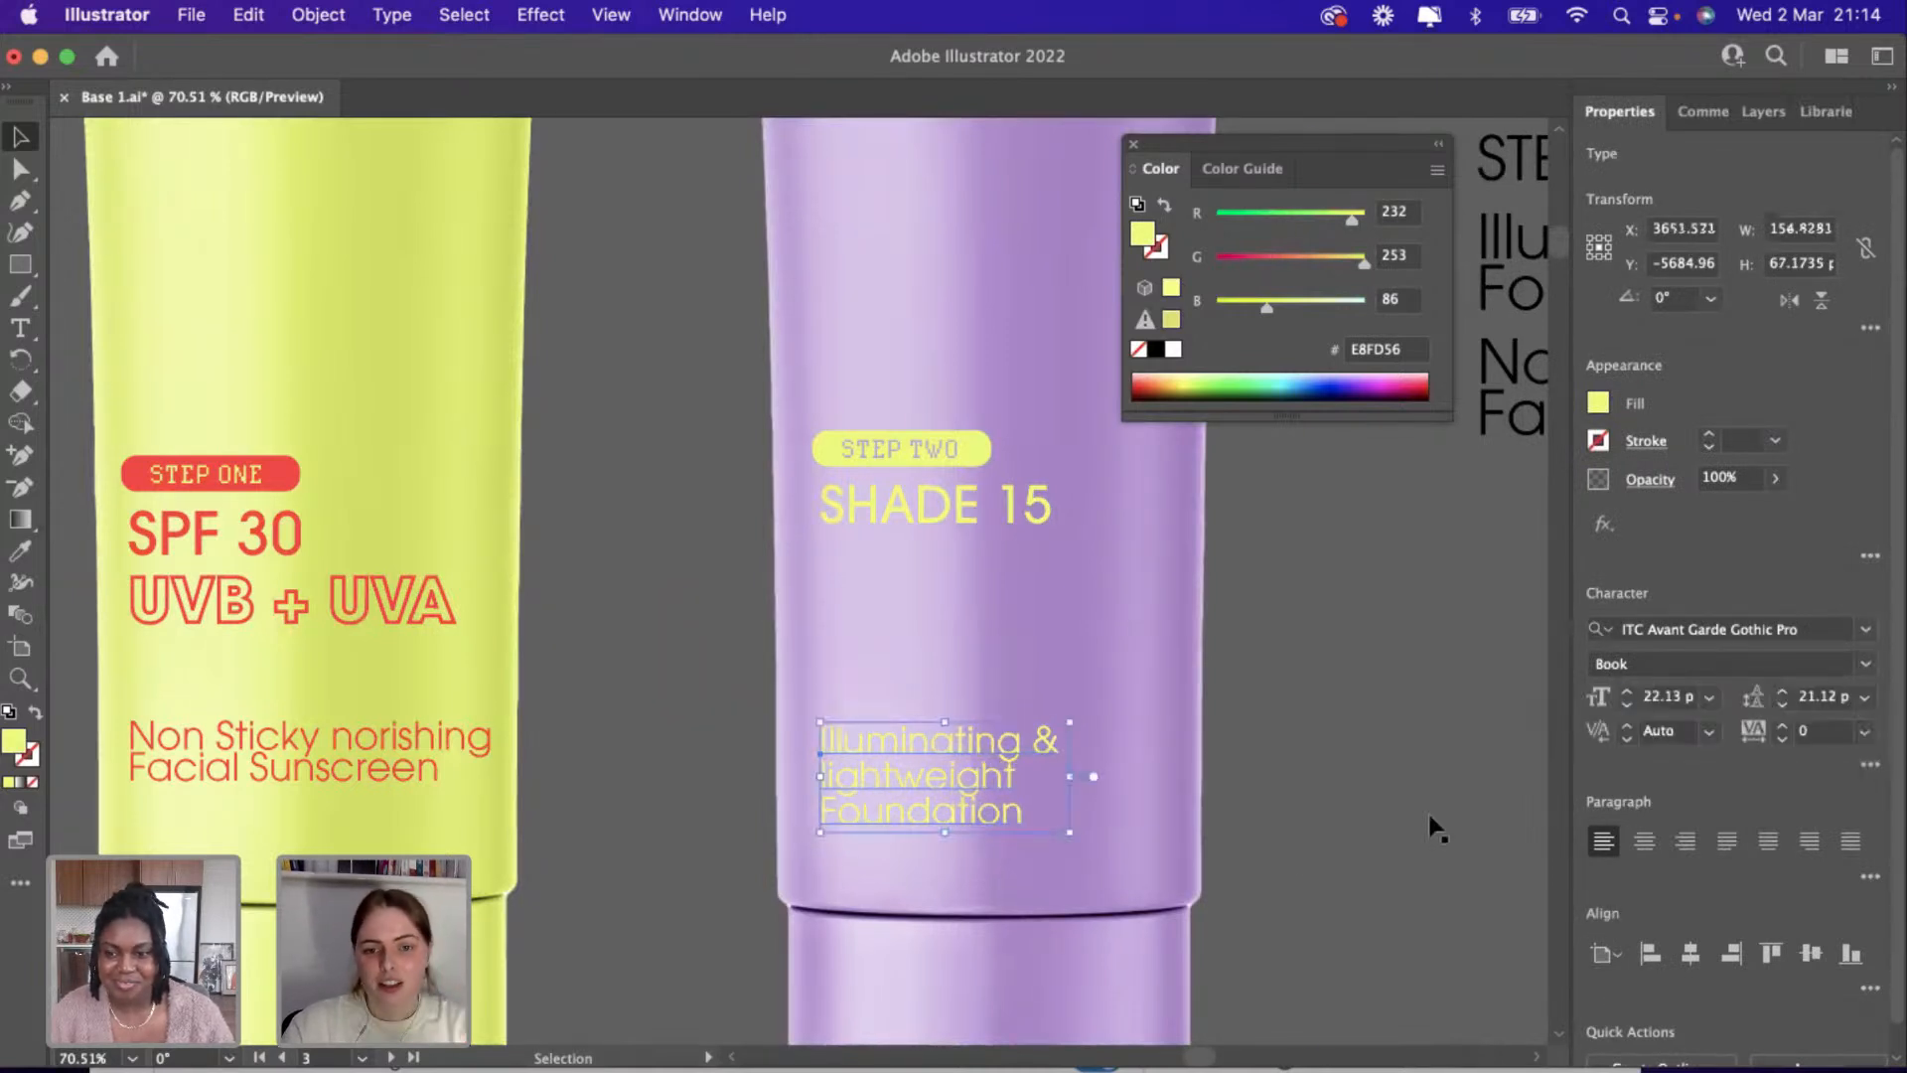
Scale the yellow foundation description up slightly, keeping its left edge in line with "SHADE 15".
left_click(1301, 845)
left_click(987, 797)
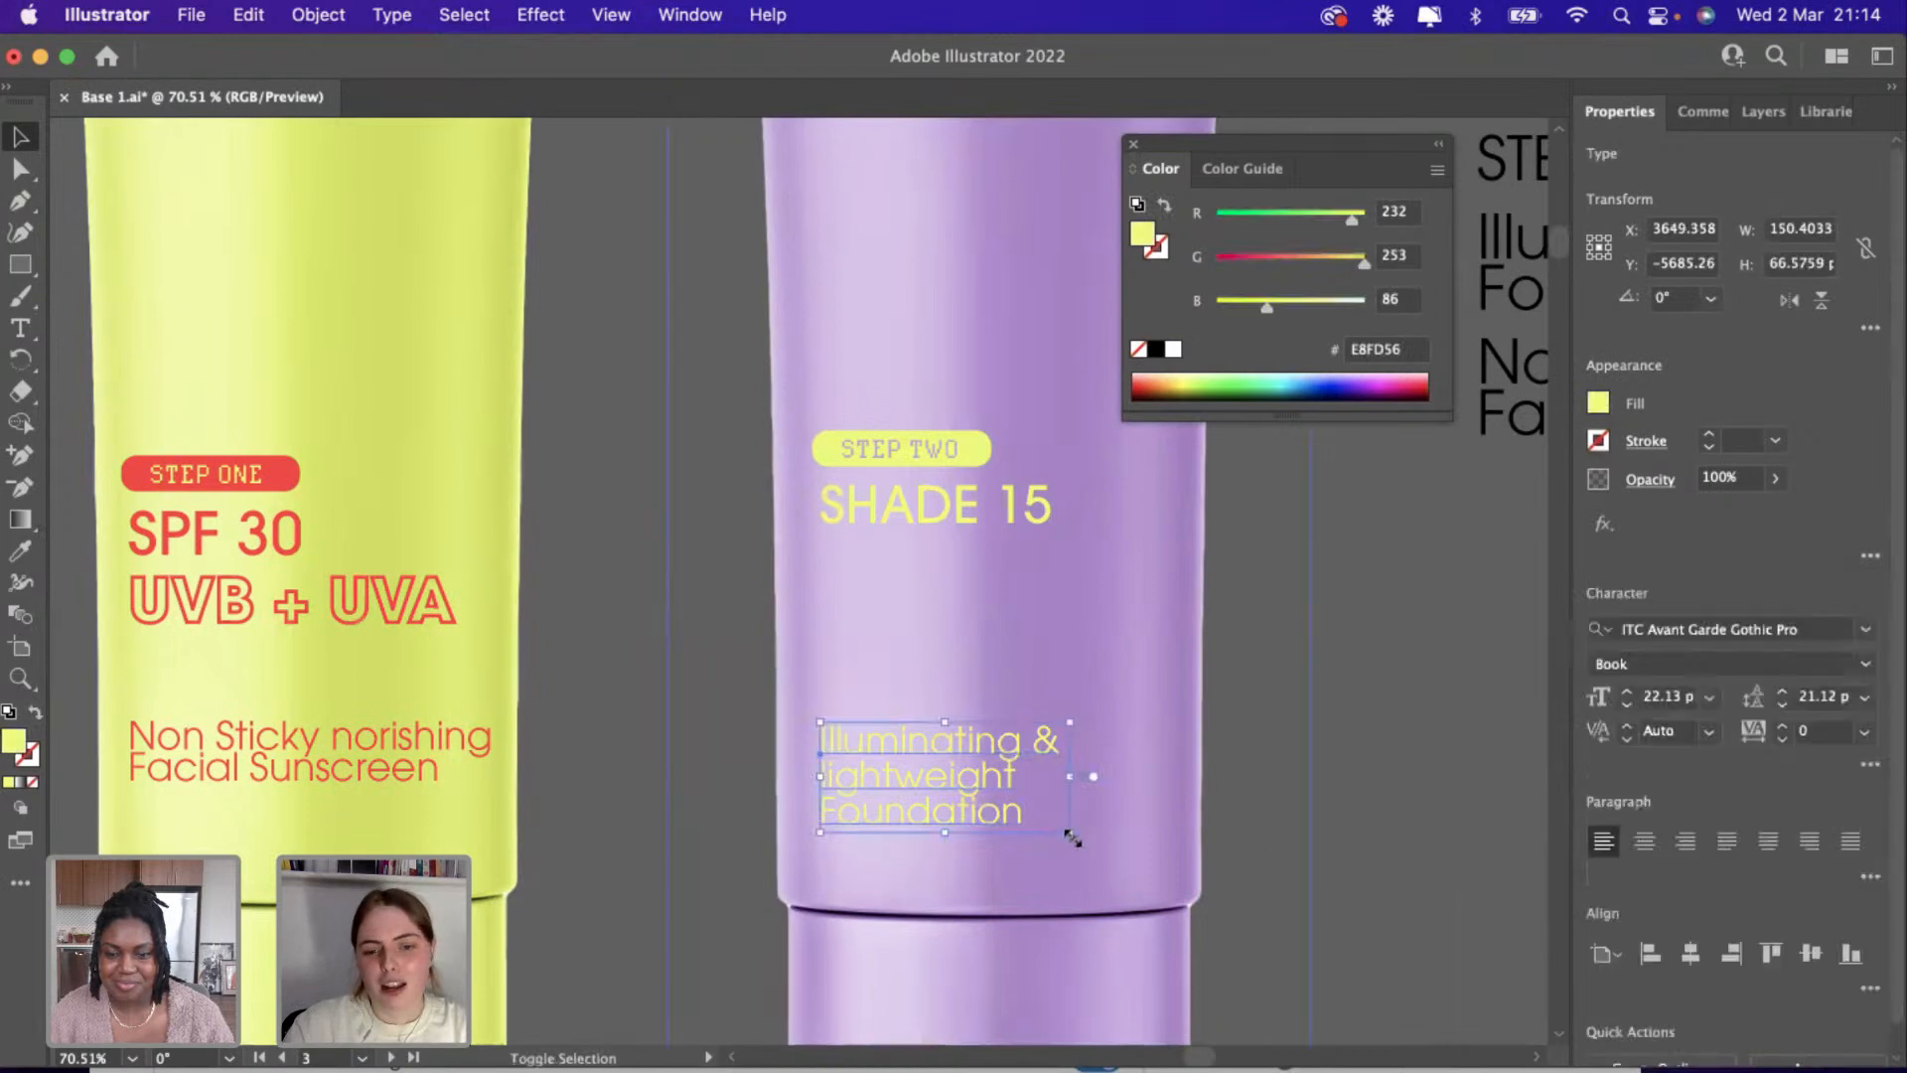
left_click(1103, 863)
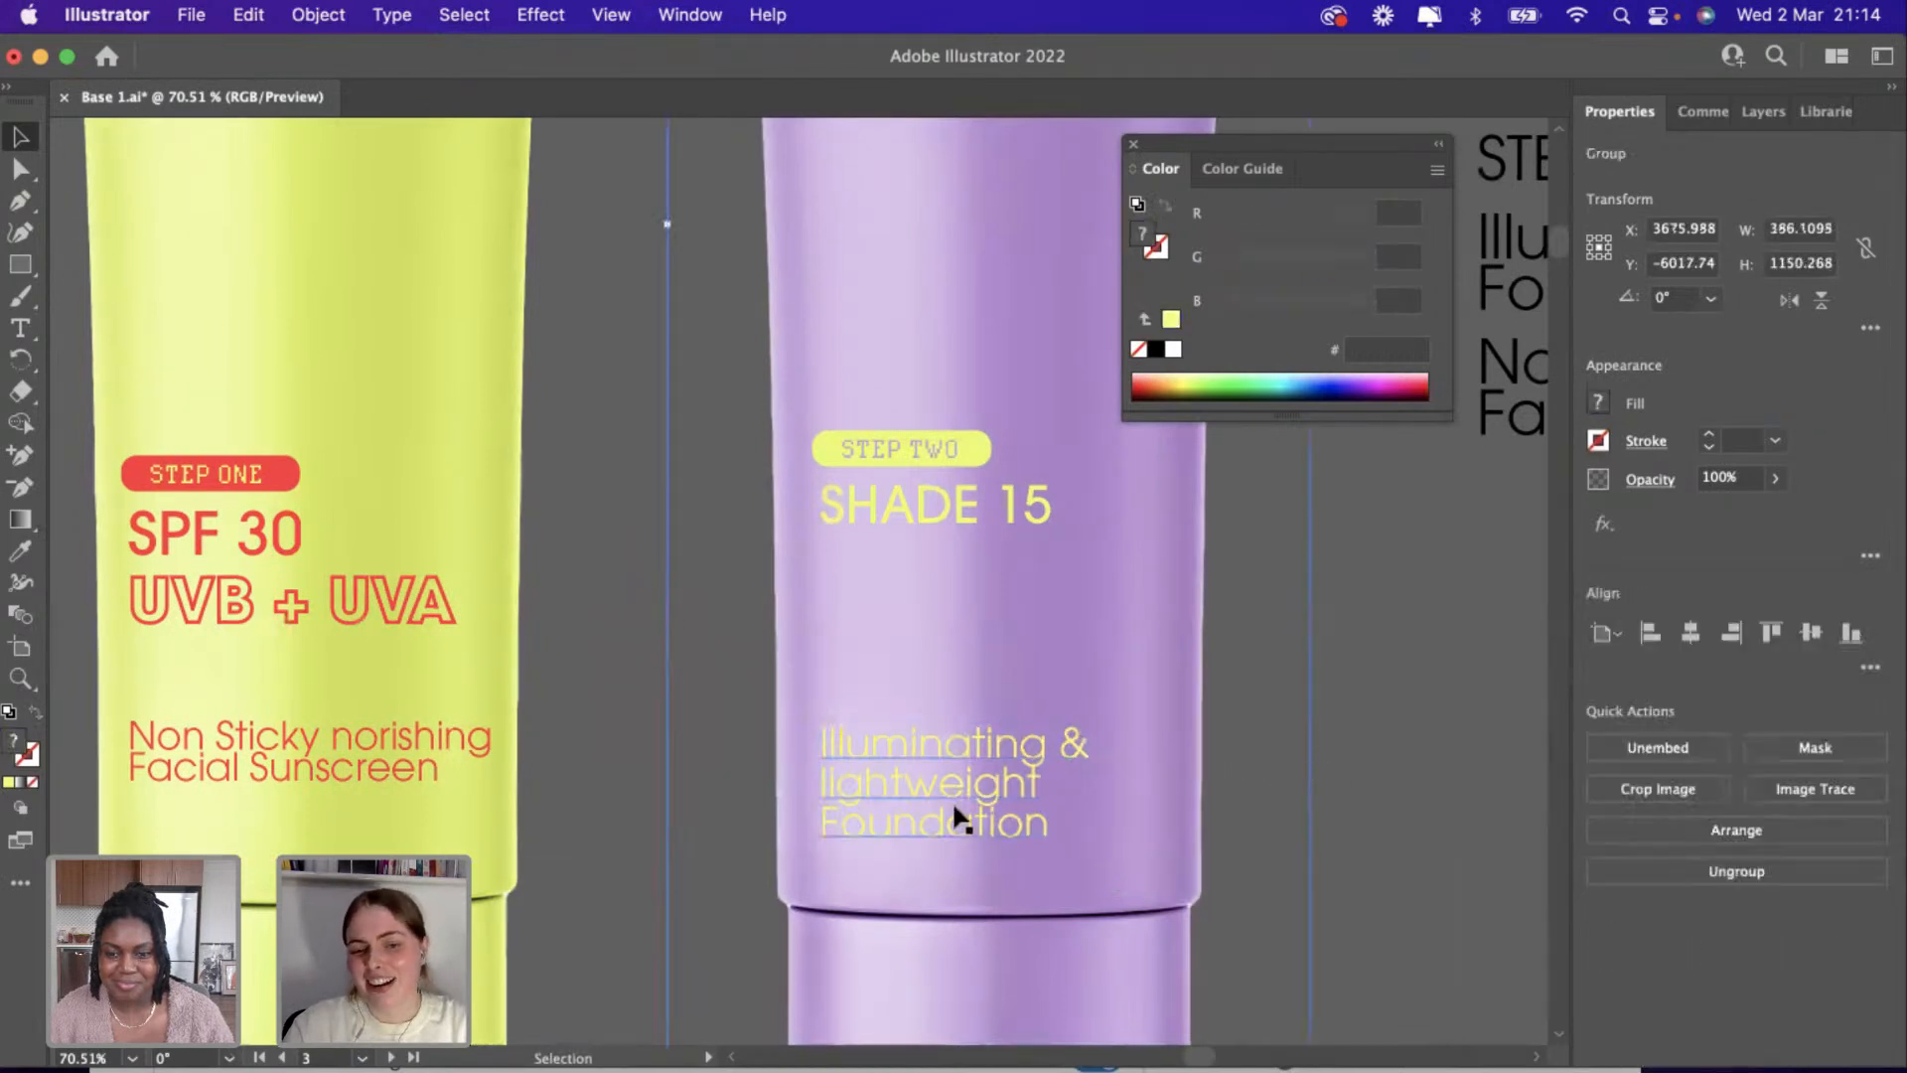
scroll(821, 779, "up", 3, "alt")
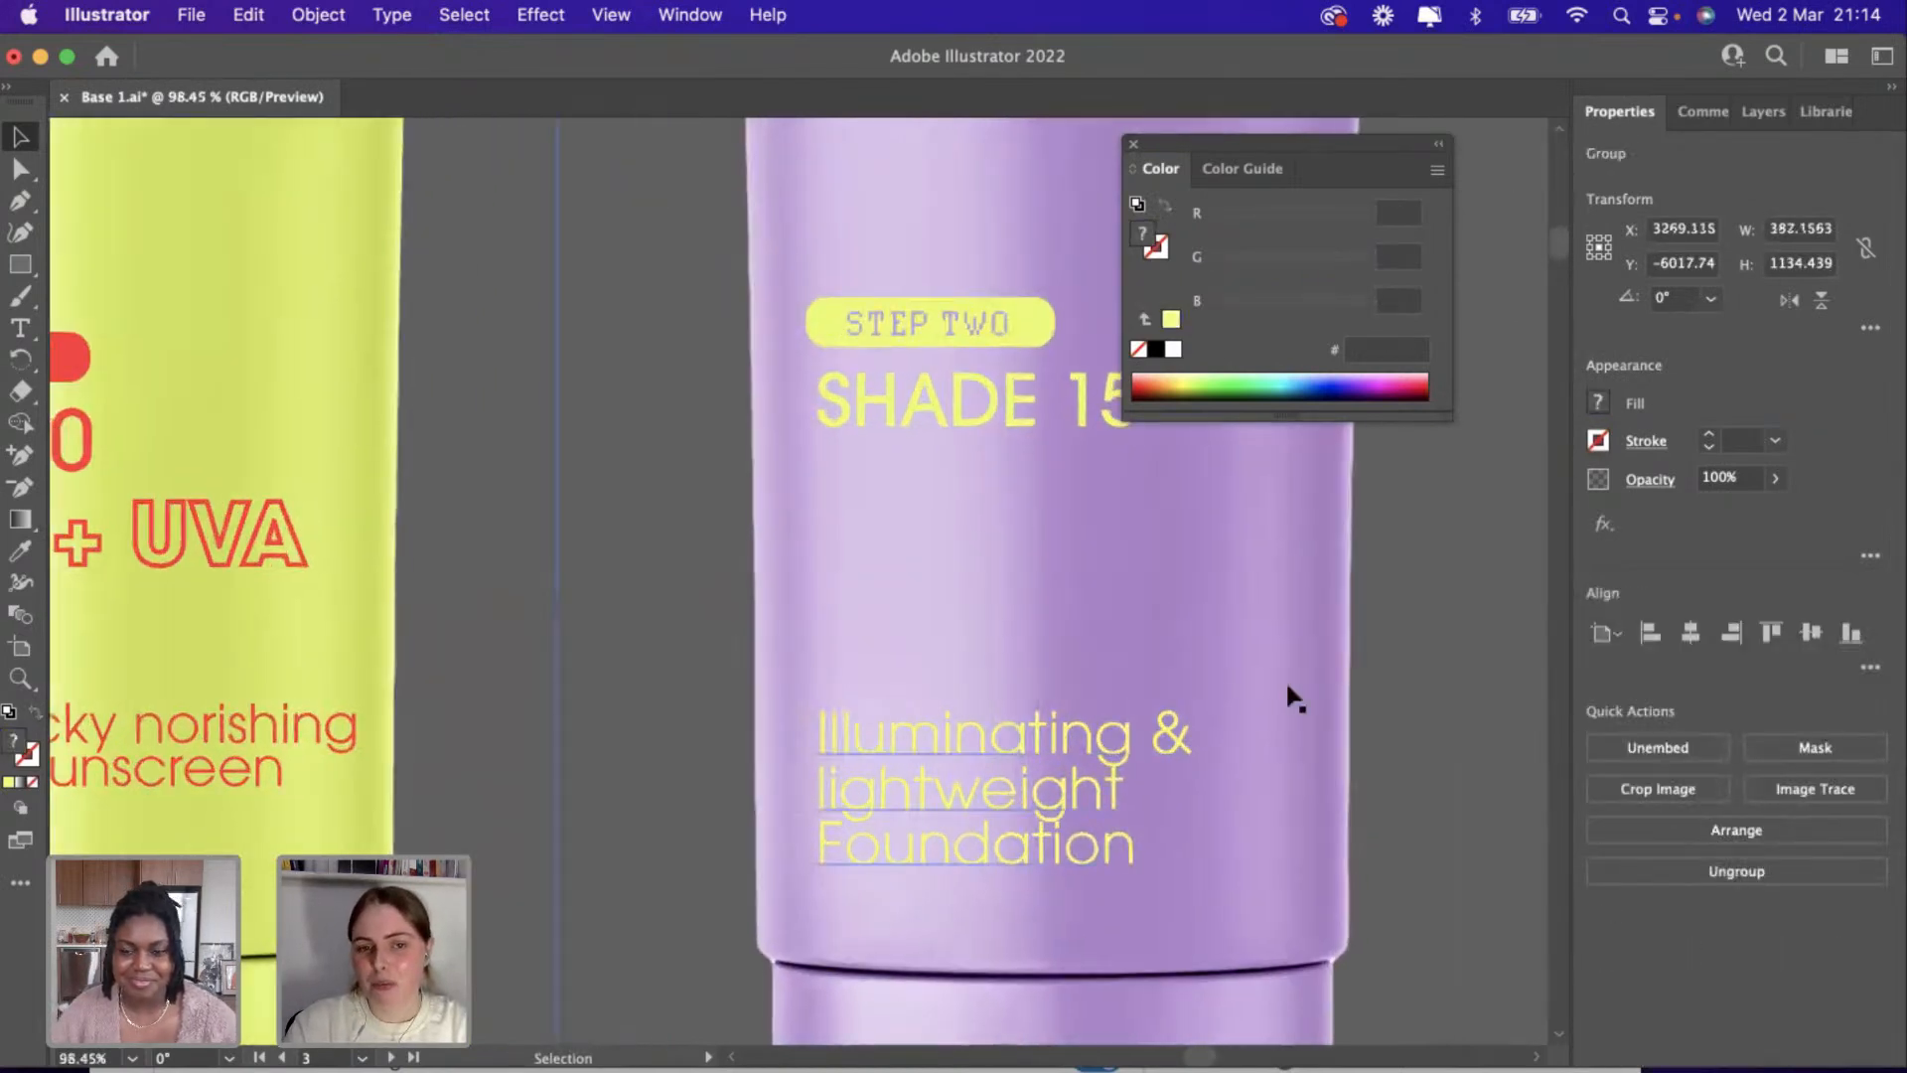
Move the yellow foundation description slightly toward the tube's centre and scale it down proportionally to about 19.94 pt.
scroll(1468, 640, "down", 3, "alt")
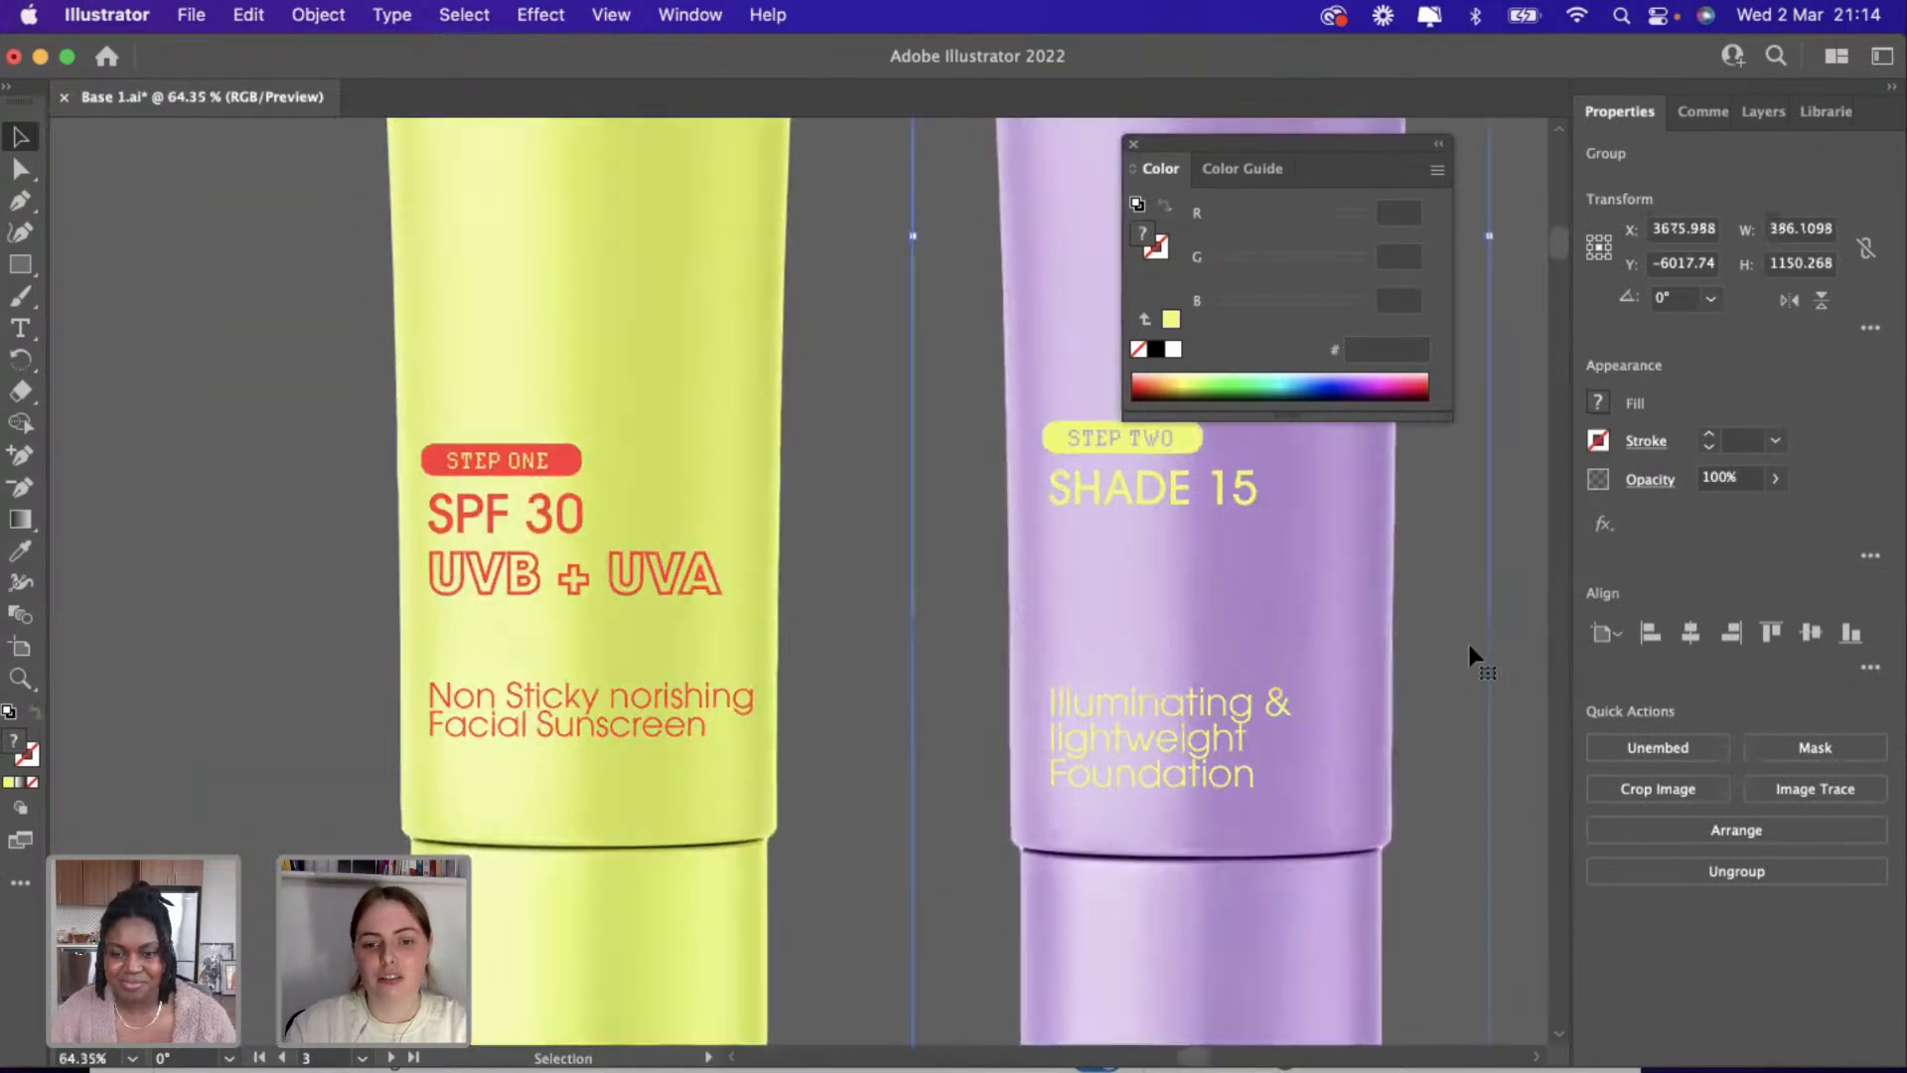
scroll(1469, 640, "up", 3, "alt")
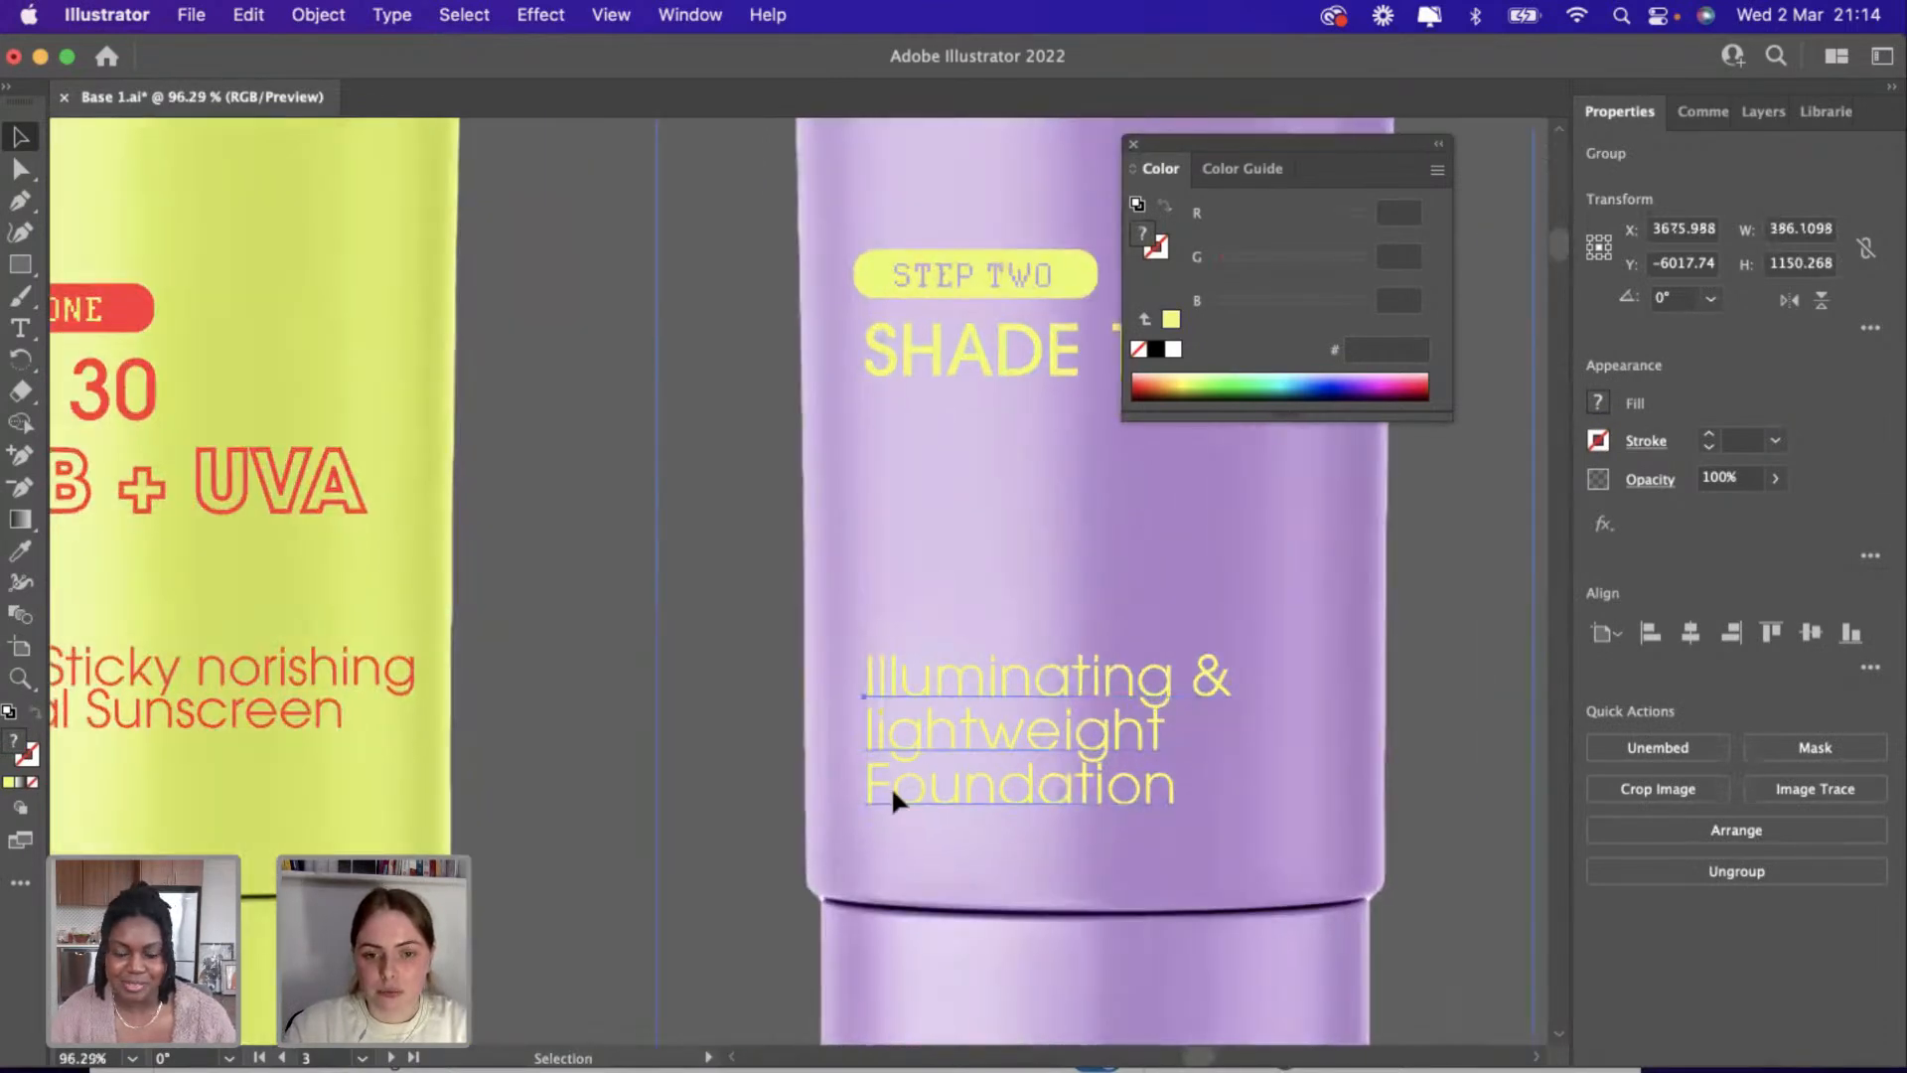
left_click_drag(892, 795, 907, 795)
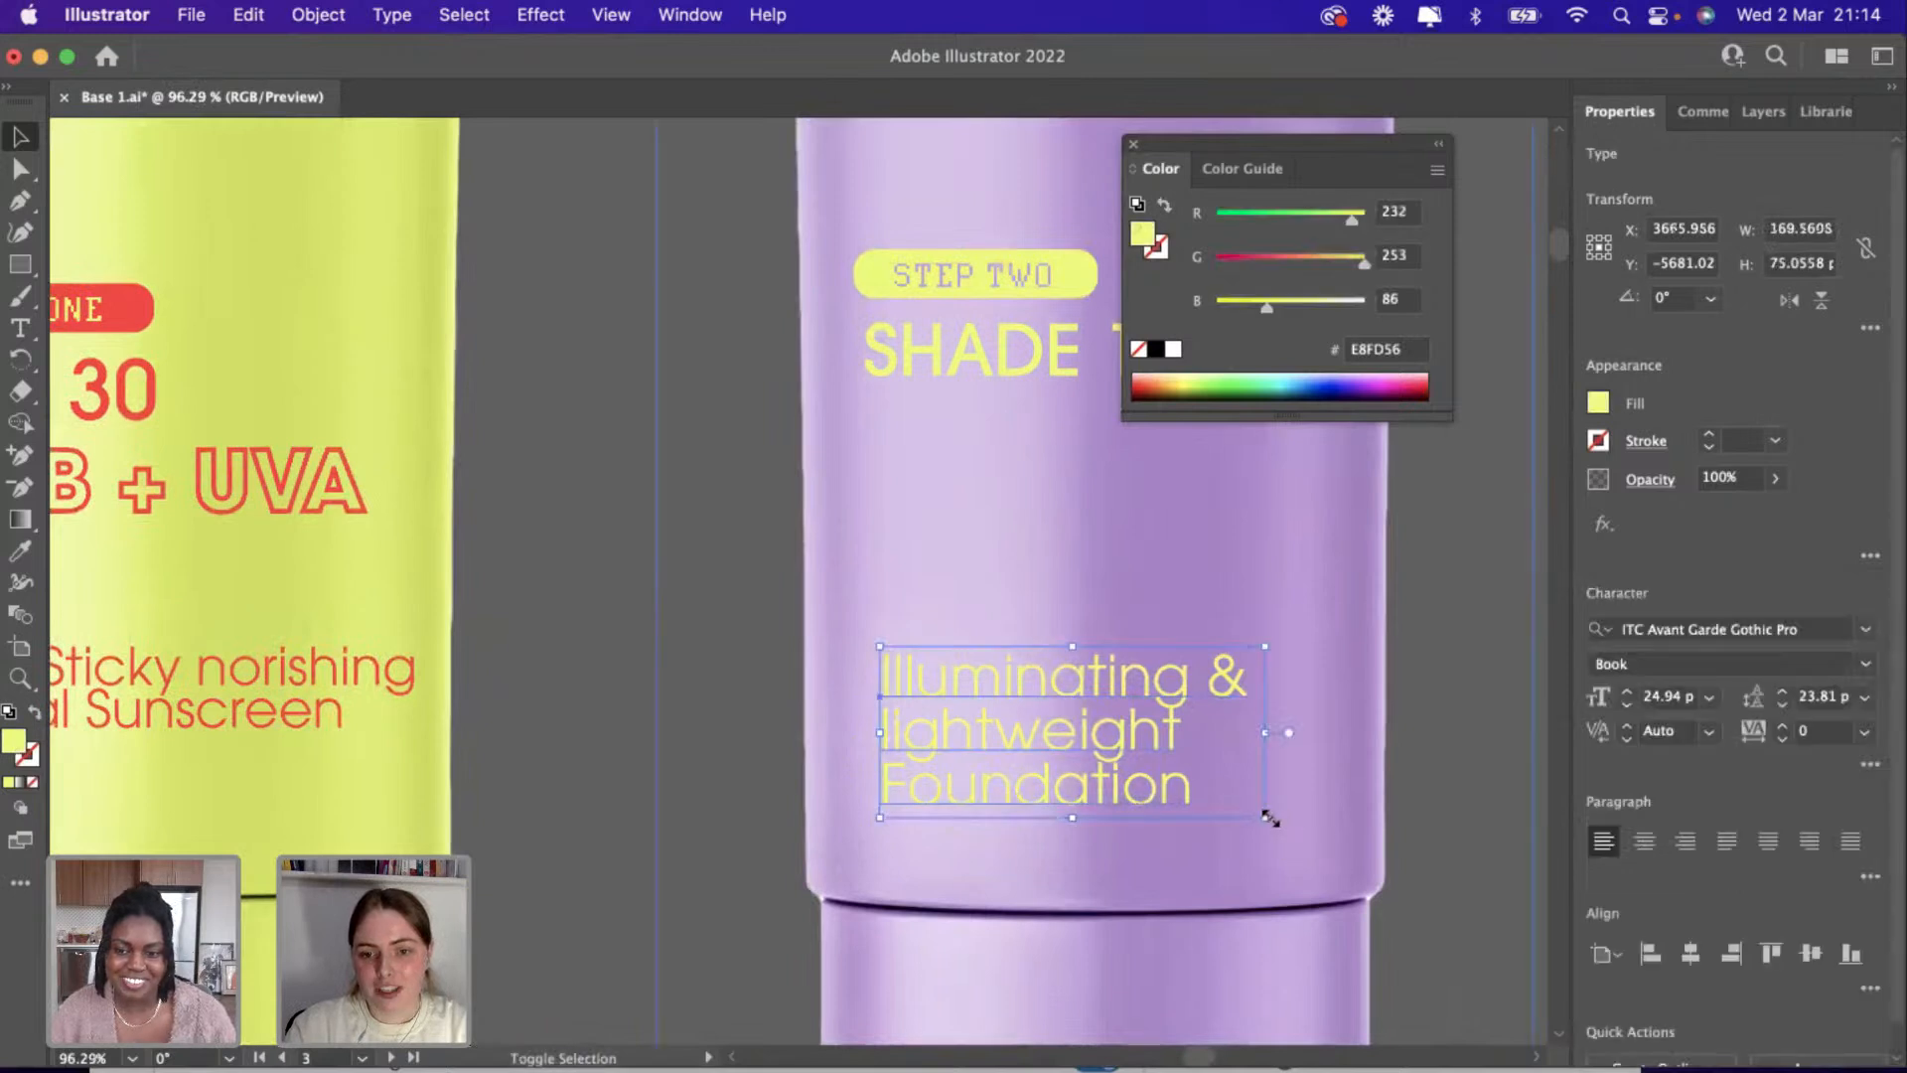
left_click_drag(1270, 817, 1192, 784)
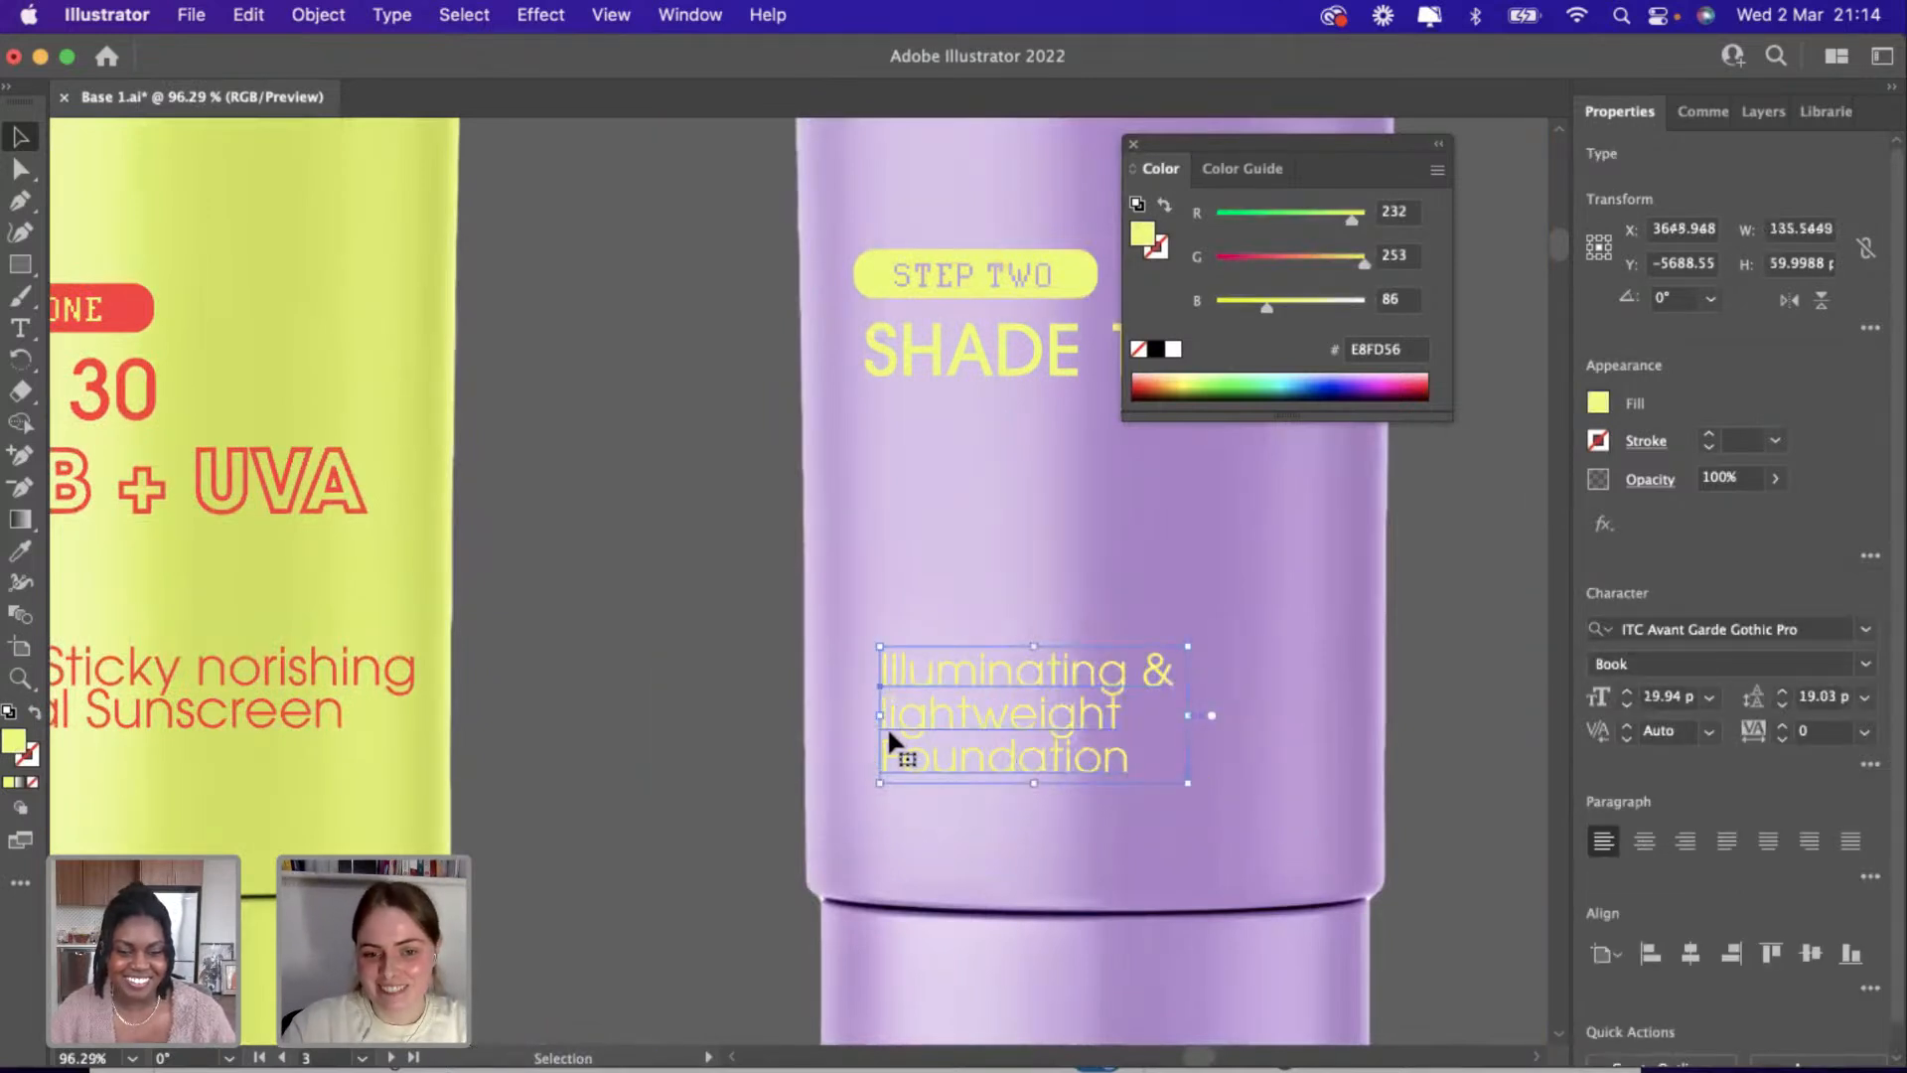
Try joining "lightweight" onto the first line of the foundation description, but keep the three-line break.
double_click(885, 721)
key("BackSpace")
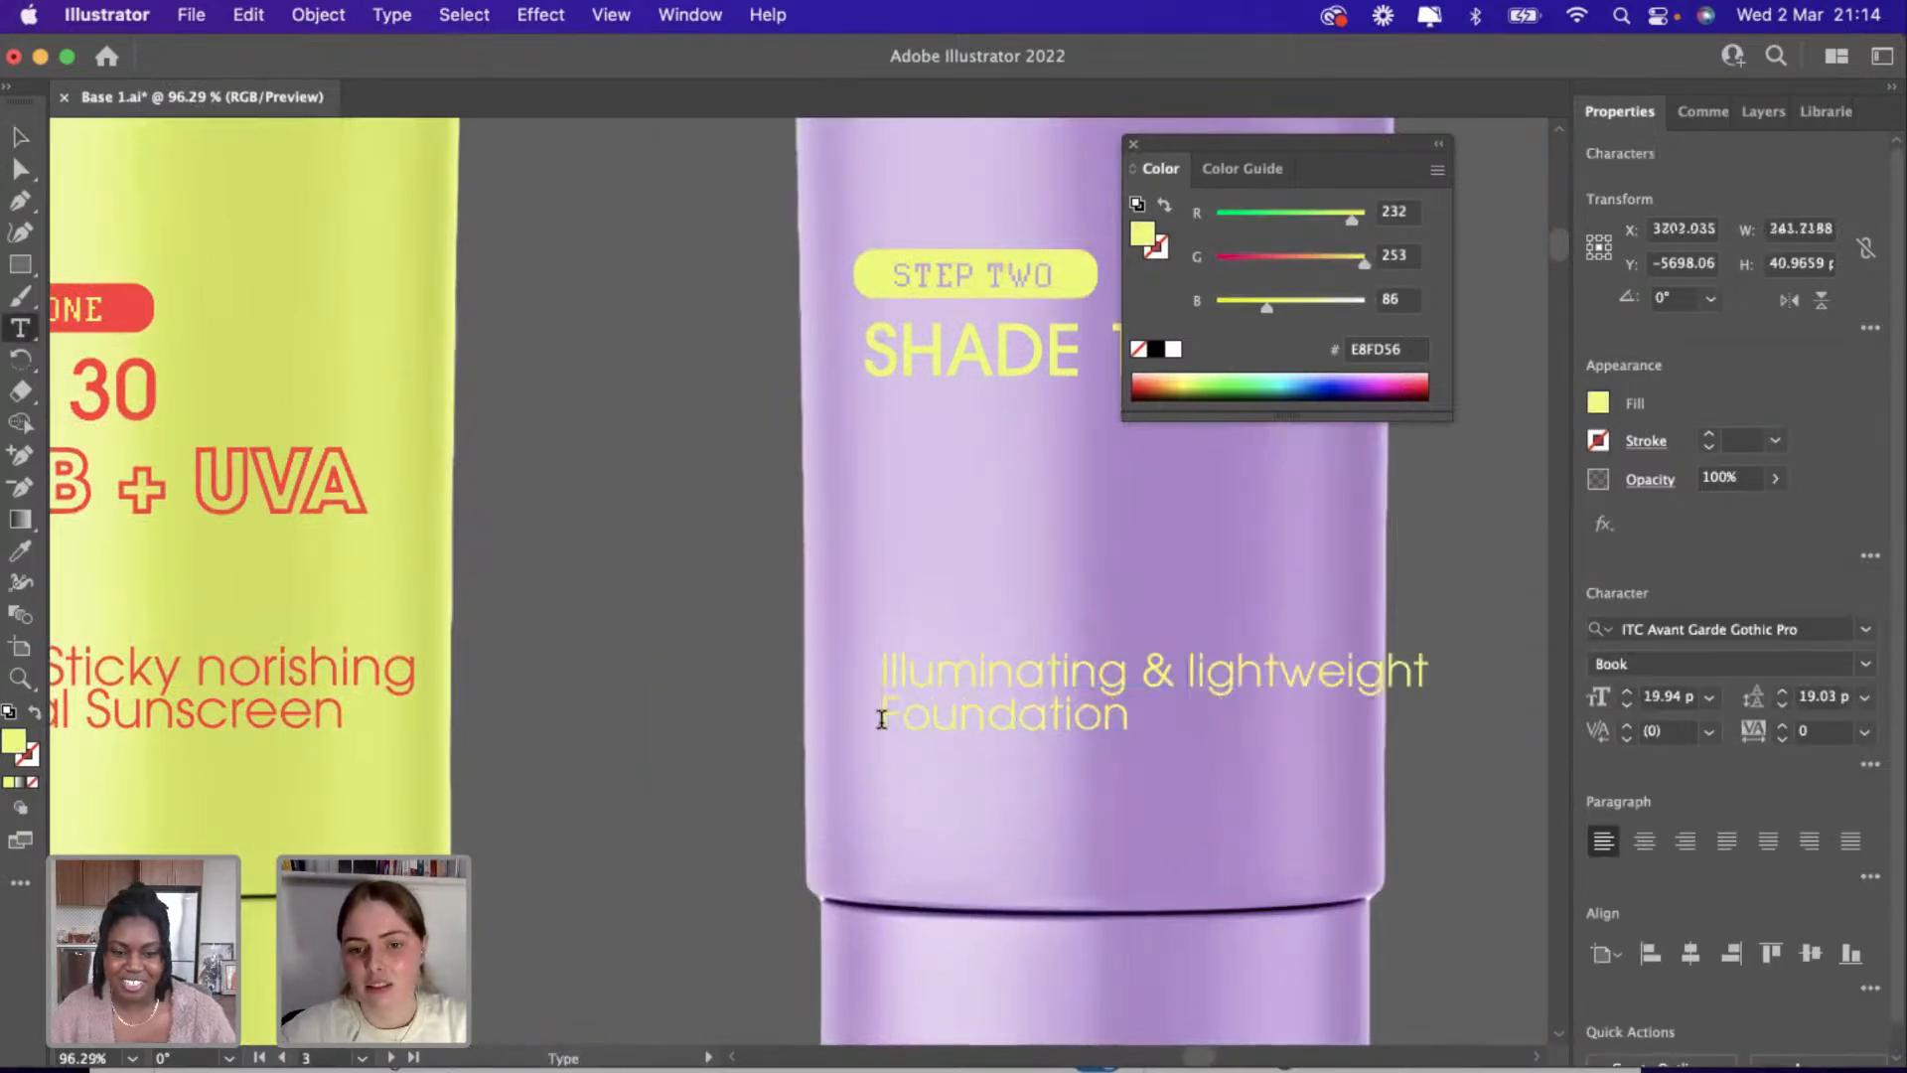
key("Return")
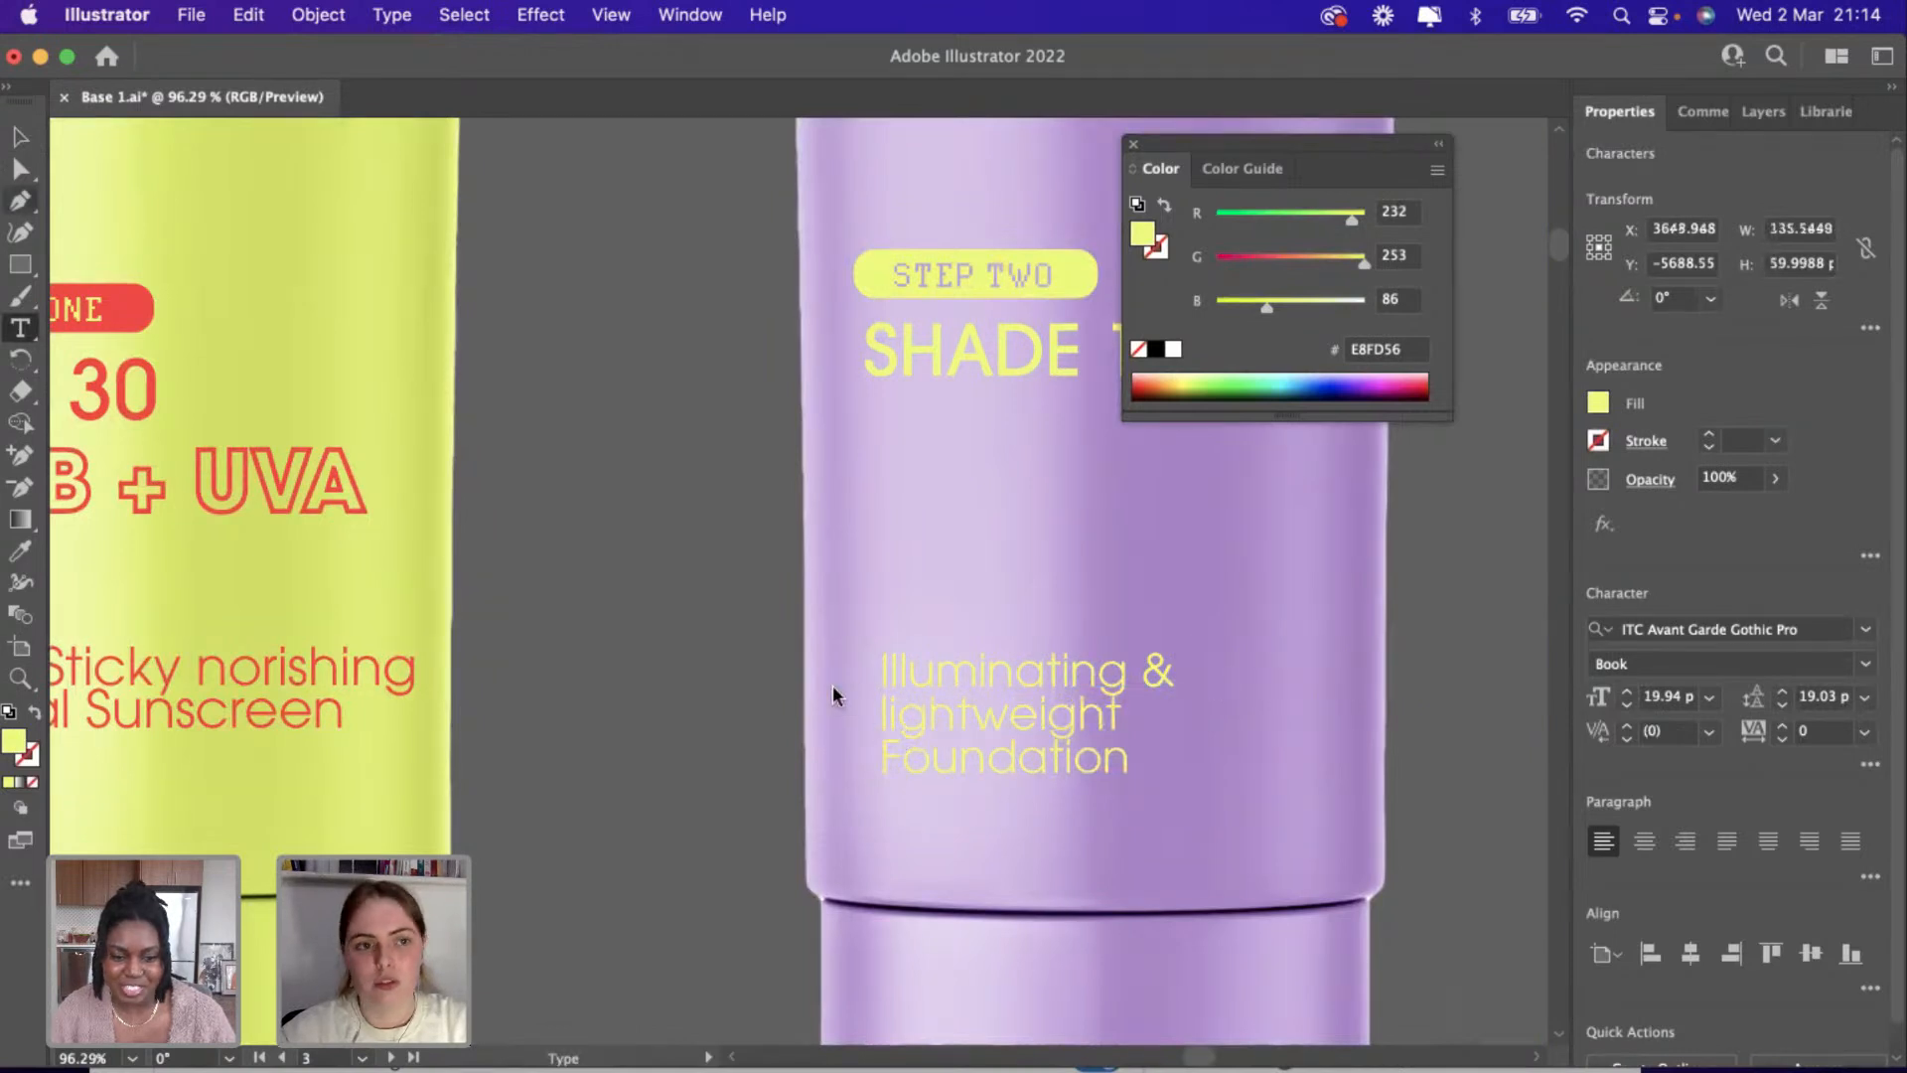
key("Escape")
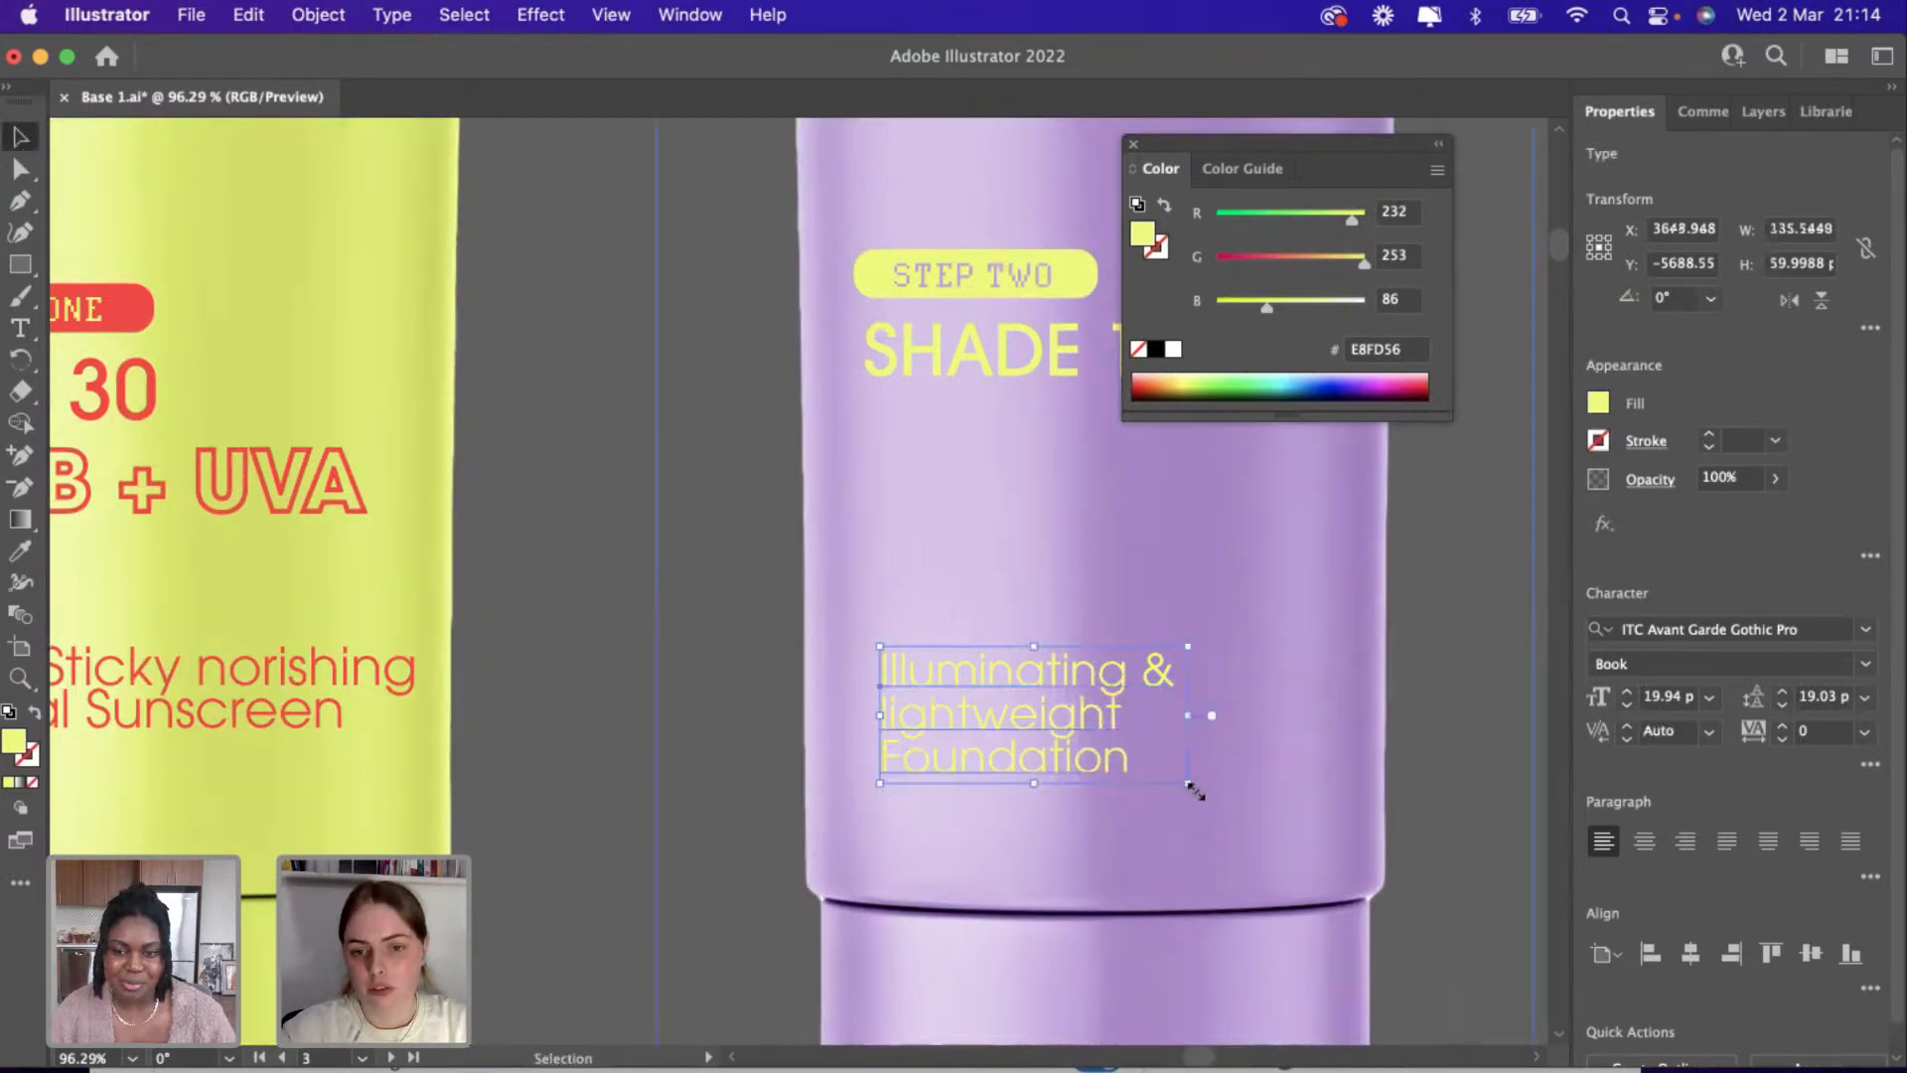
Scale the foundation description up proportionally to about 26.77 pt.
left_click_drag(1188, 785, 1292, 831)
left_click(687, 668)
scroll(687, 663, "down", 5)
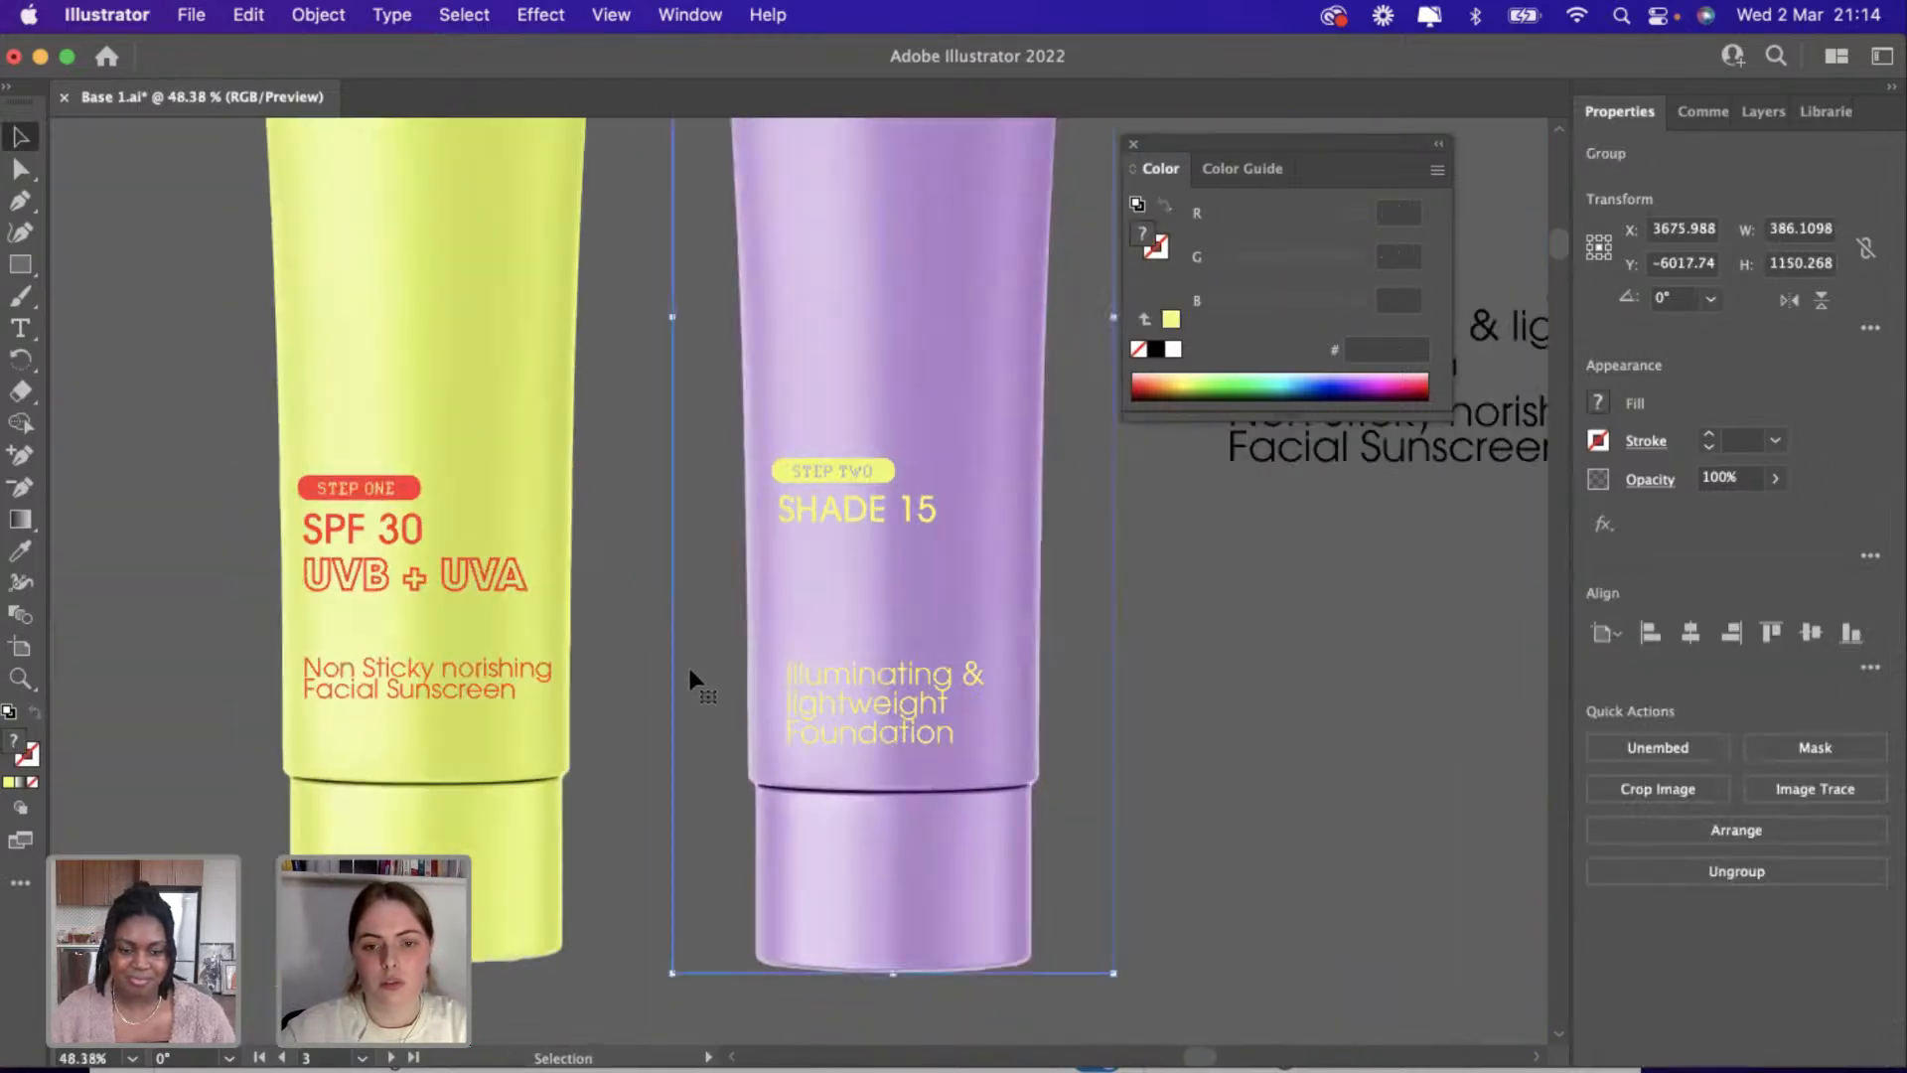
scroll(689, 671, "up", 1)
scroll(689, 671, "right", 1)
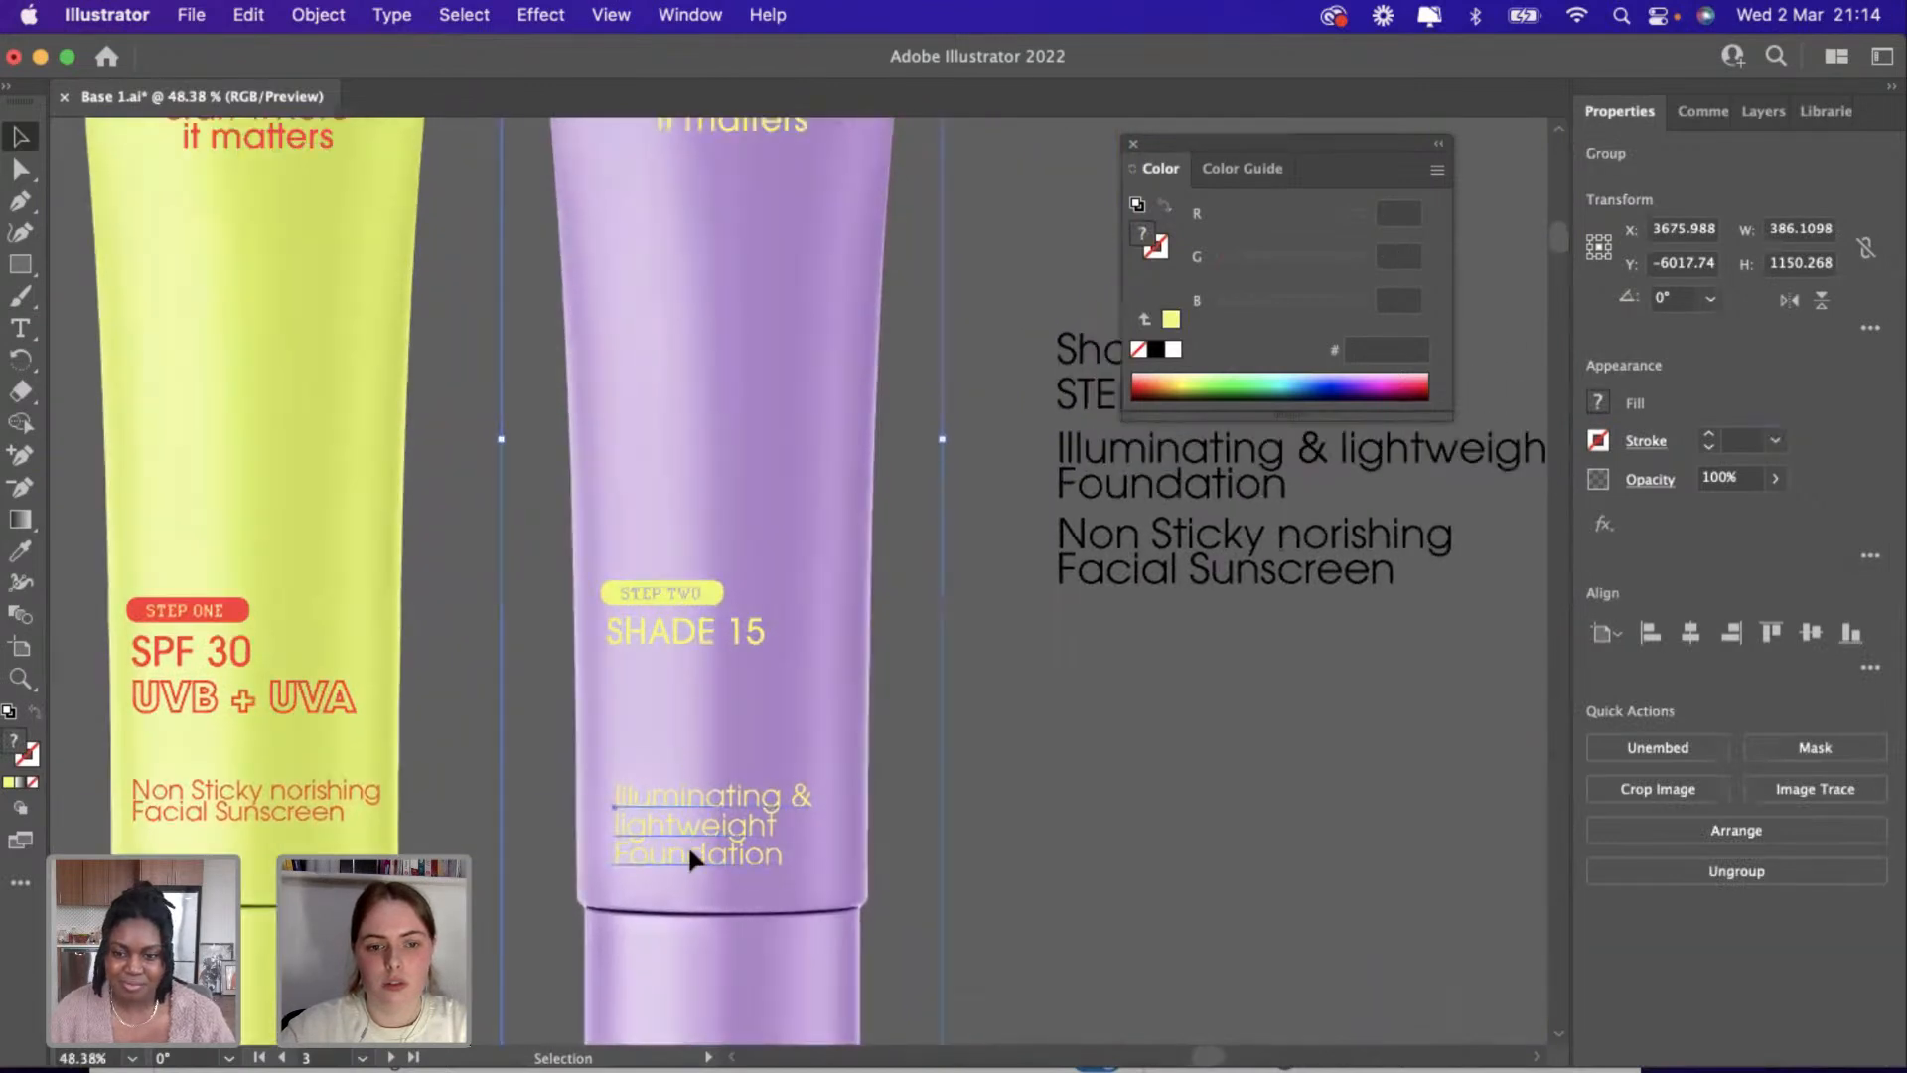
left_click(687, 830)
left_click(994, 800)
Move the foundation description off the purple tube onto the empty canvas beneath the black copy text.
scroll(993, 801, "up", 3)
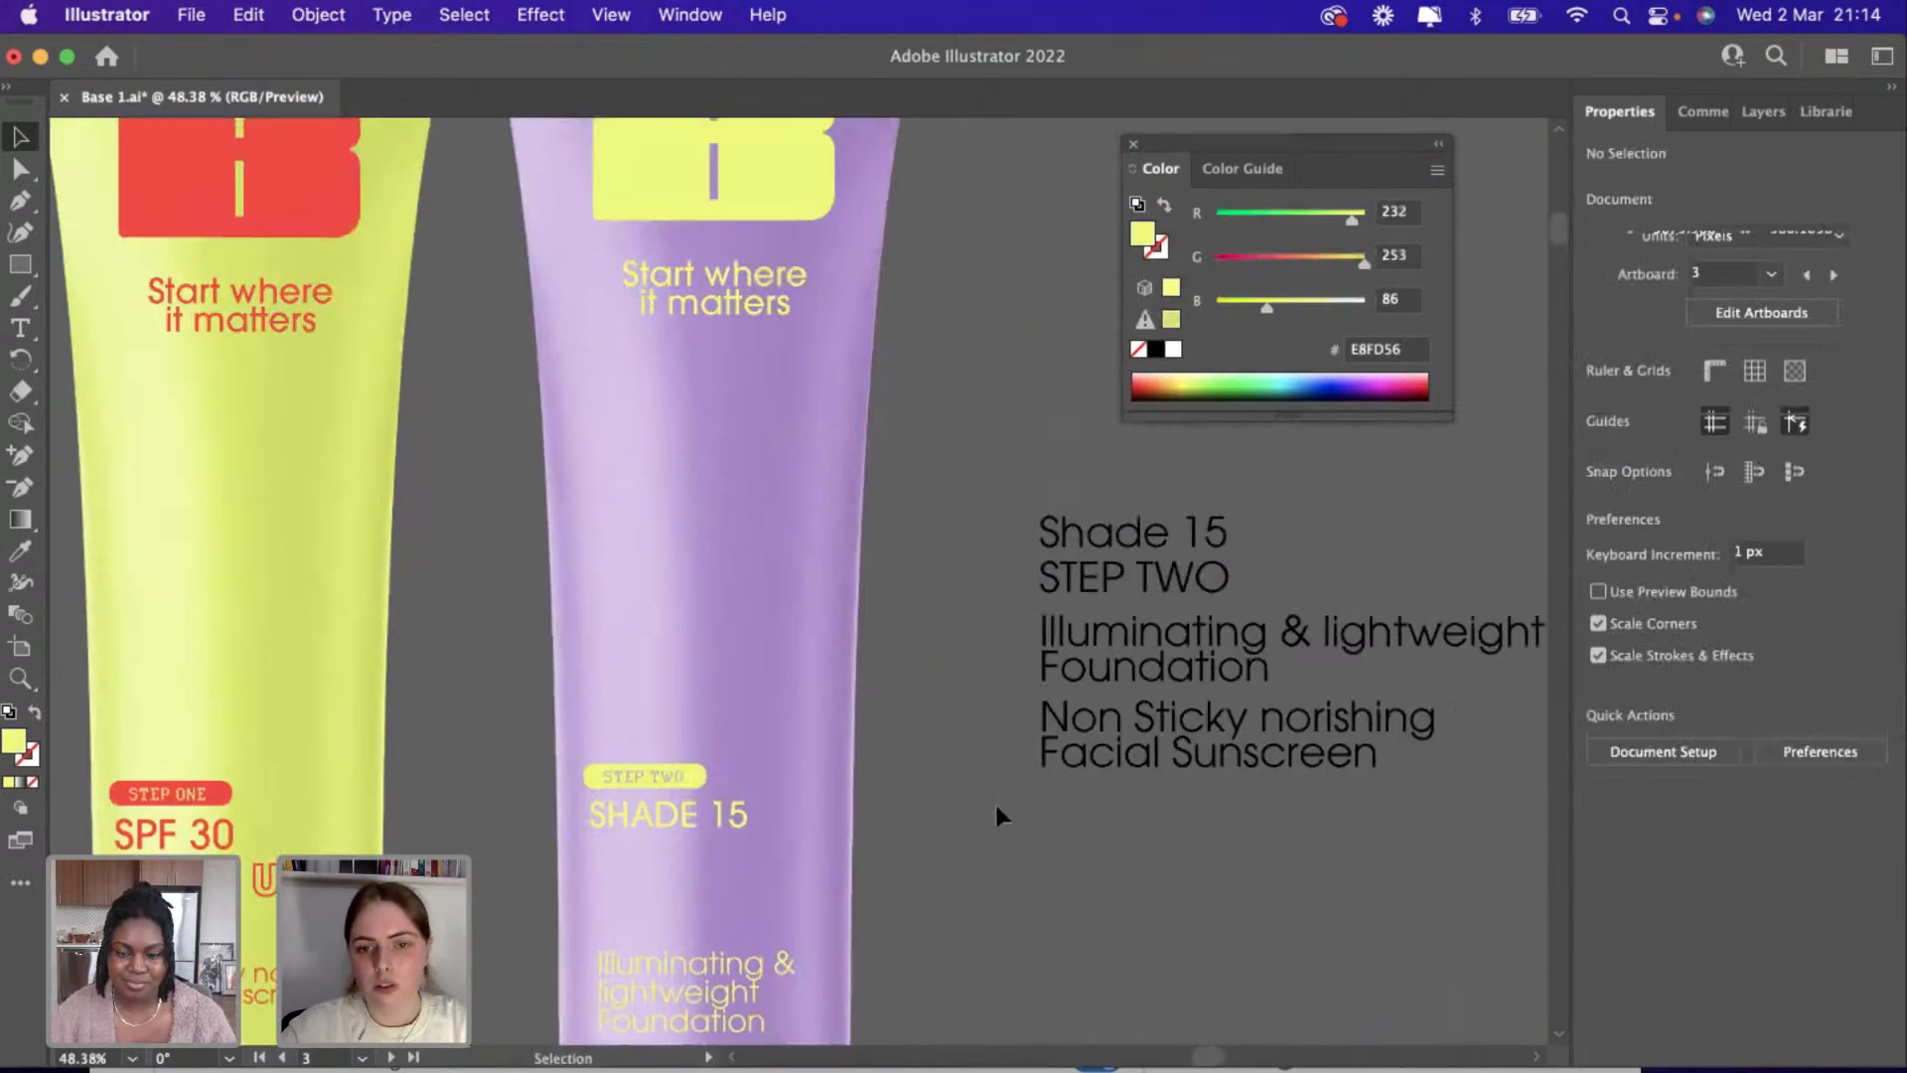
scroll(997, 809, "right", 1)
scroll(996, 809, "up", 2)
scroll(944, 795, "down", 4)
scroll(944, 795, "left", 2)
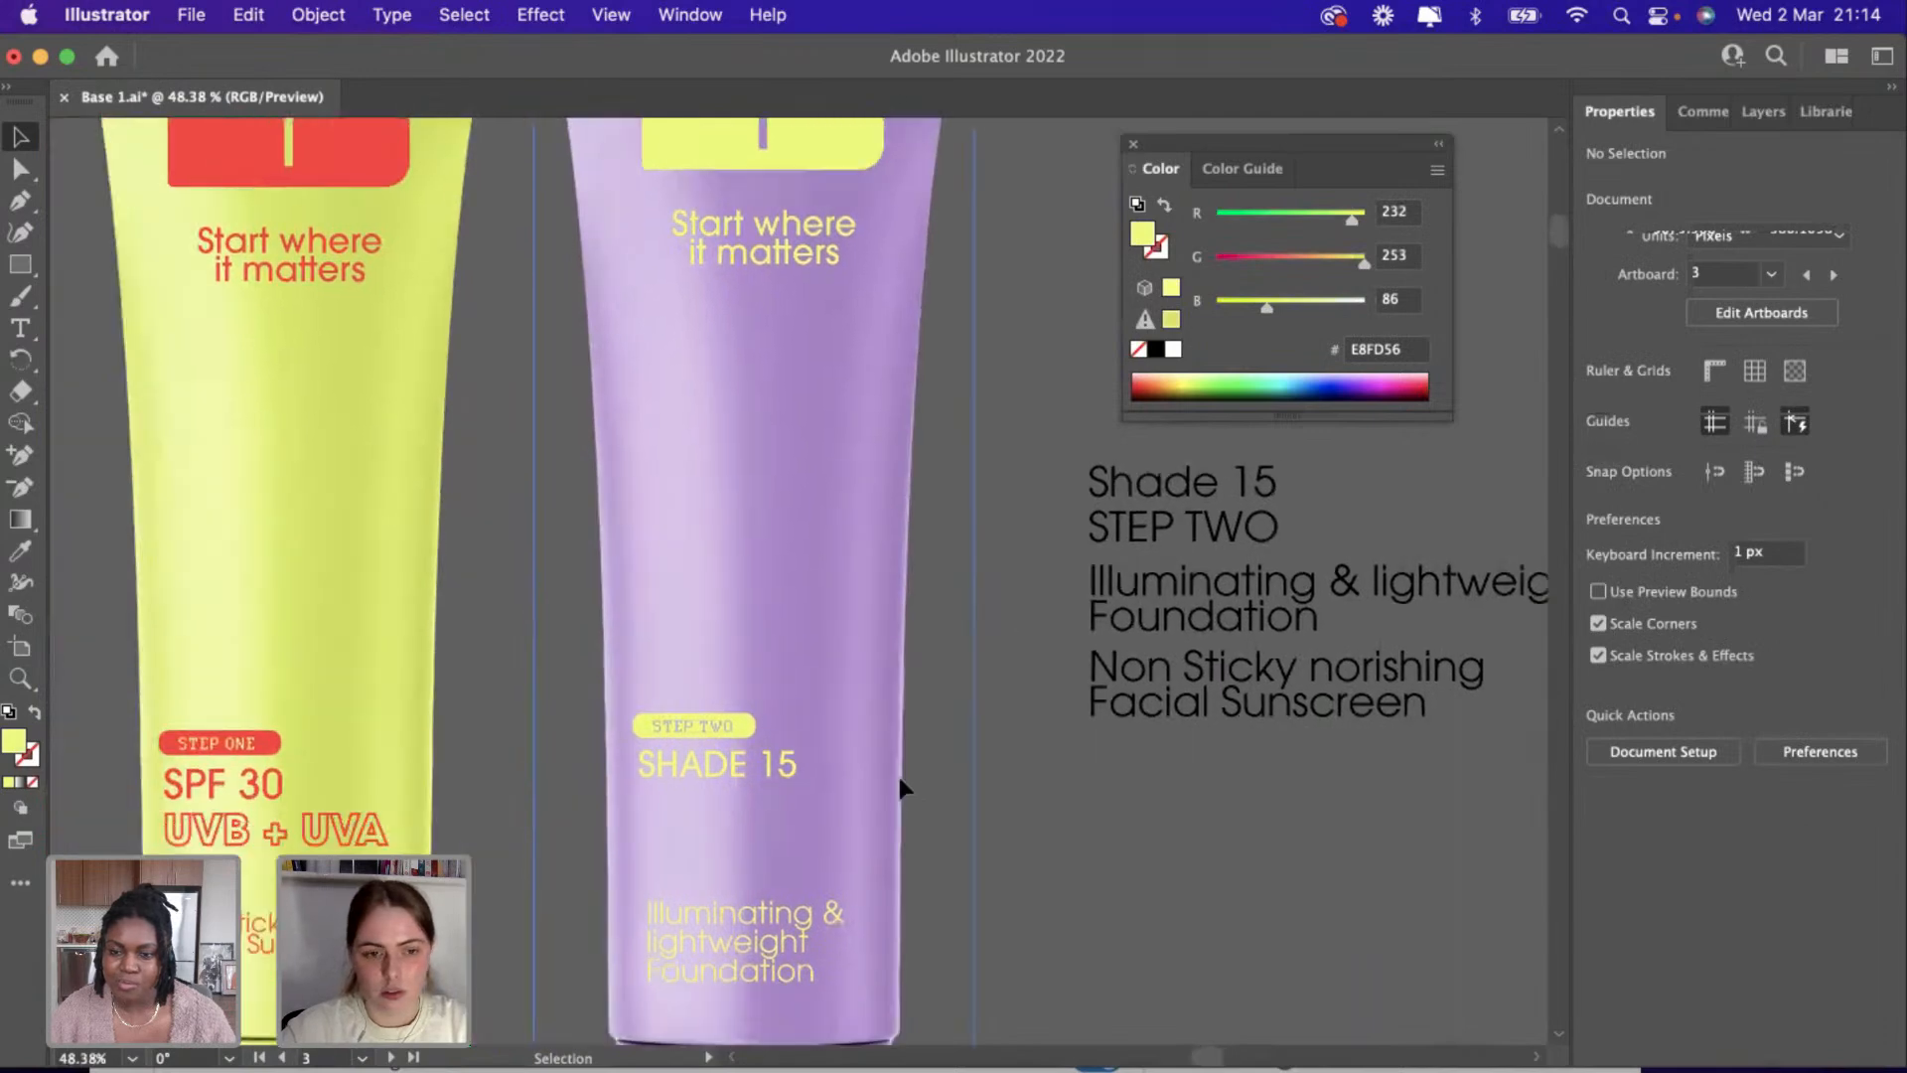
scroll(898, 773, "up", 5)
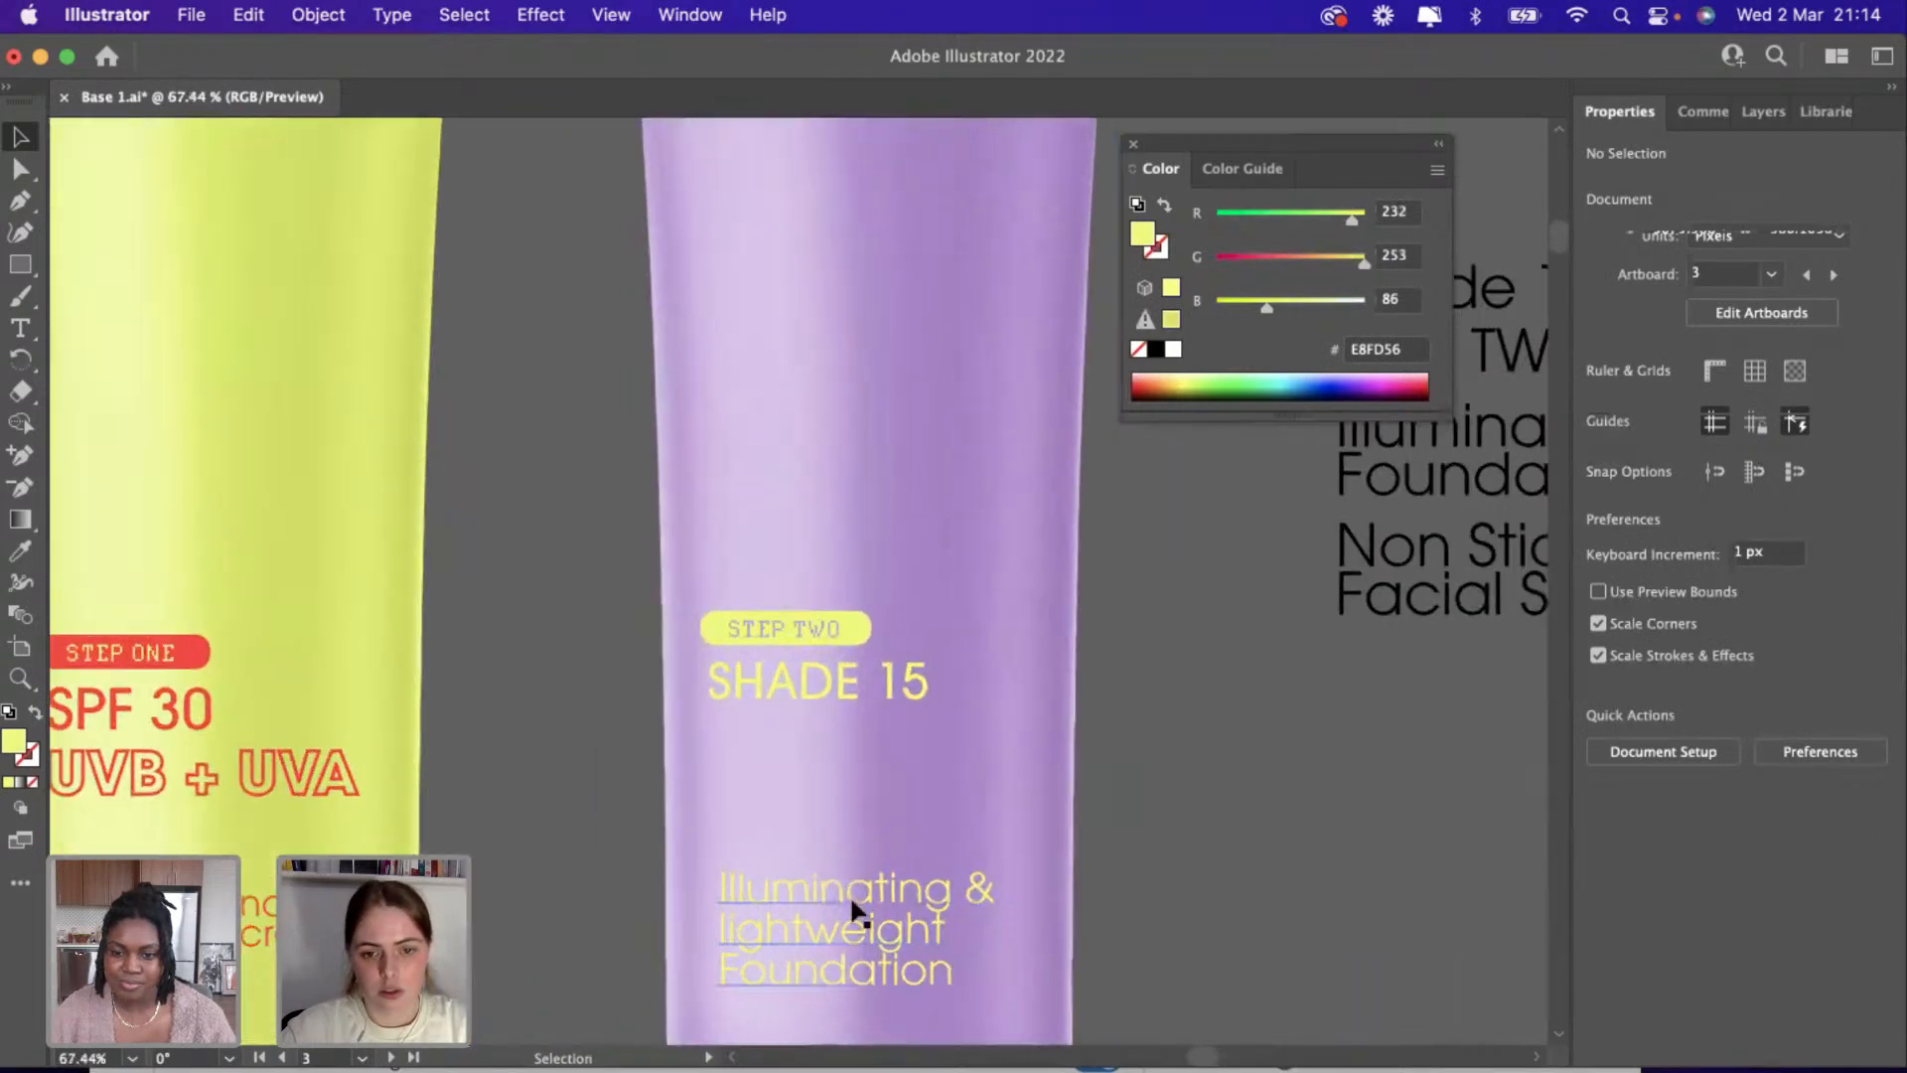
left_click_drag(851, 909, 1092, 871)
scroll(836, 867, "down", 5)
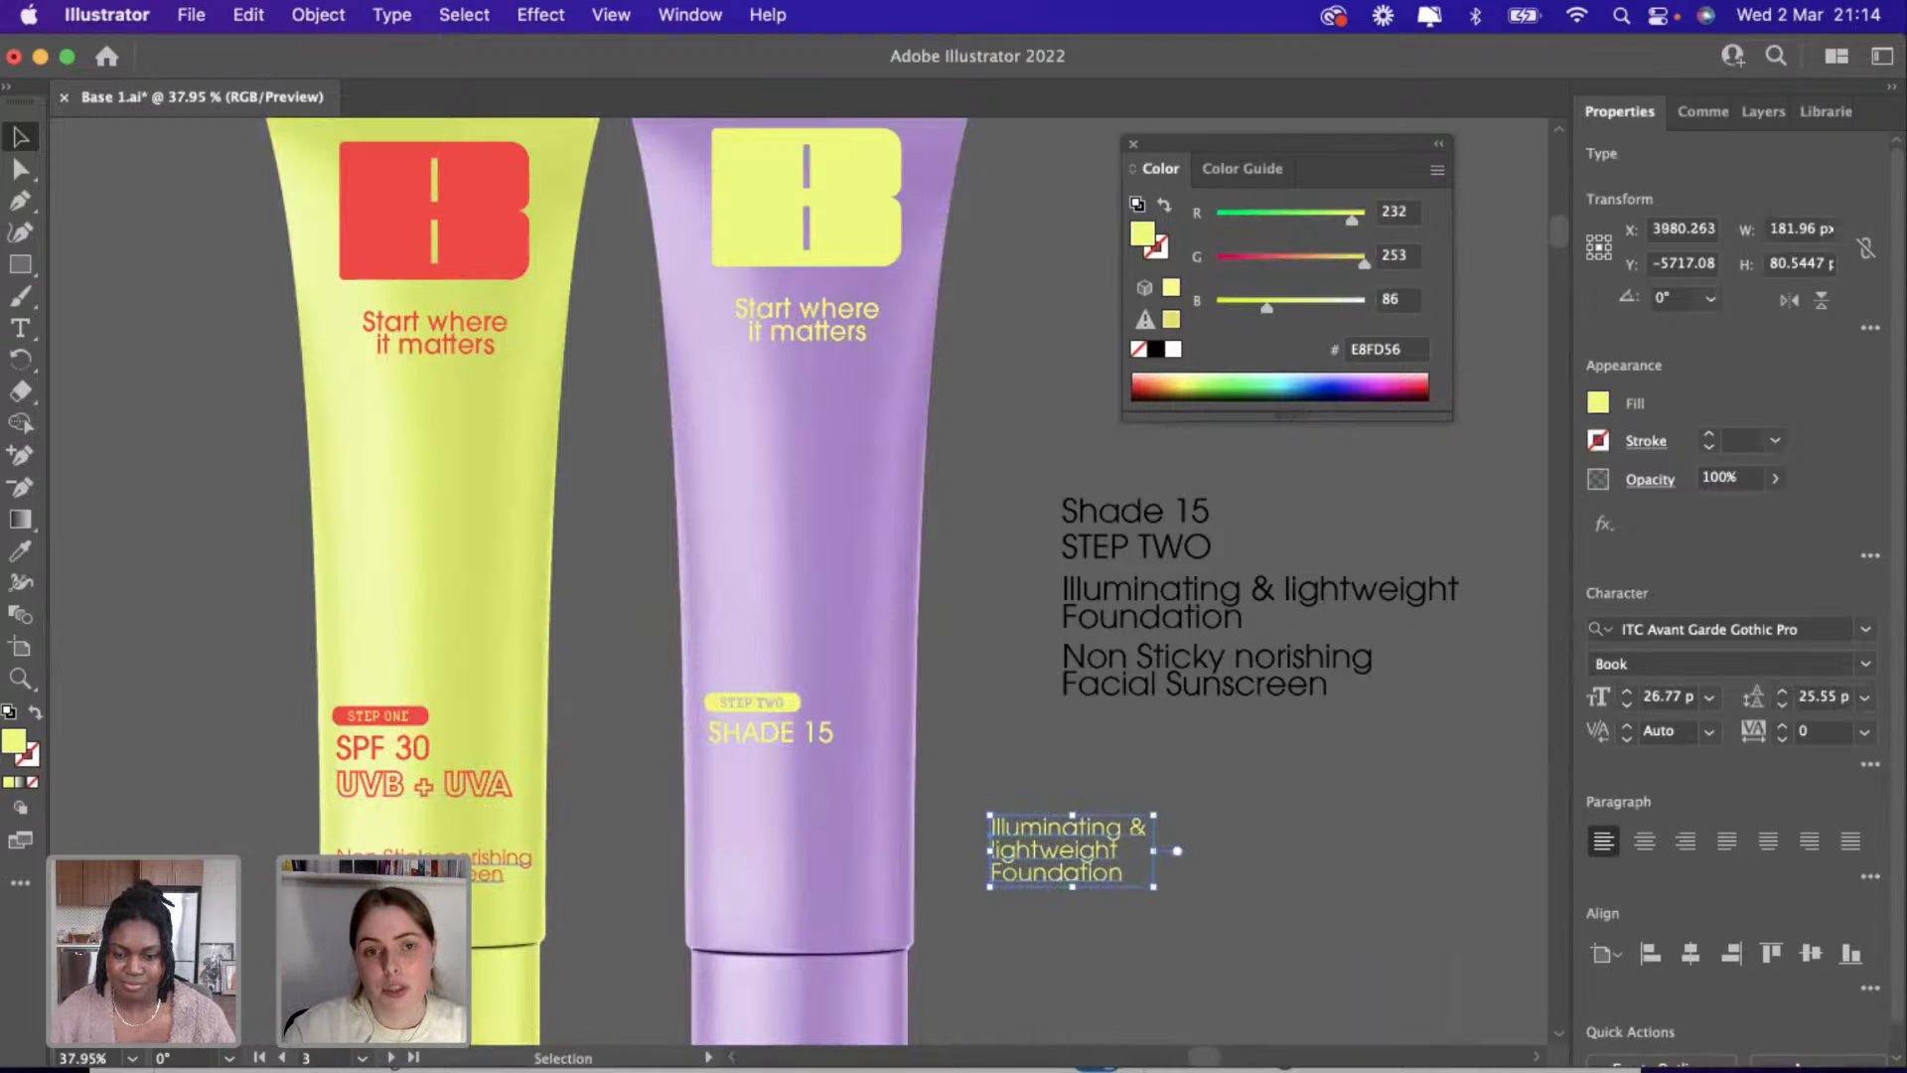
mouse_move(1075, 851)
left_mouse_down()
mouse_move(787, 849)
mouse_move(802, 866)
mouse_move(1084, 856)
left_mouse_up()
scroll(799, 862, "down", 2)
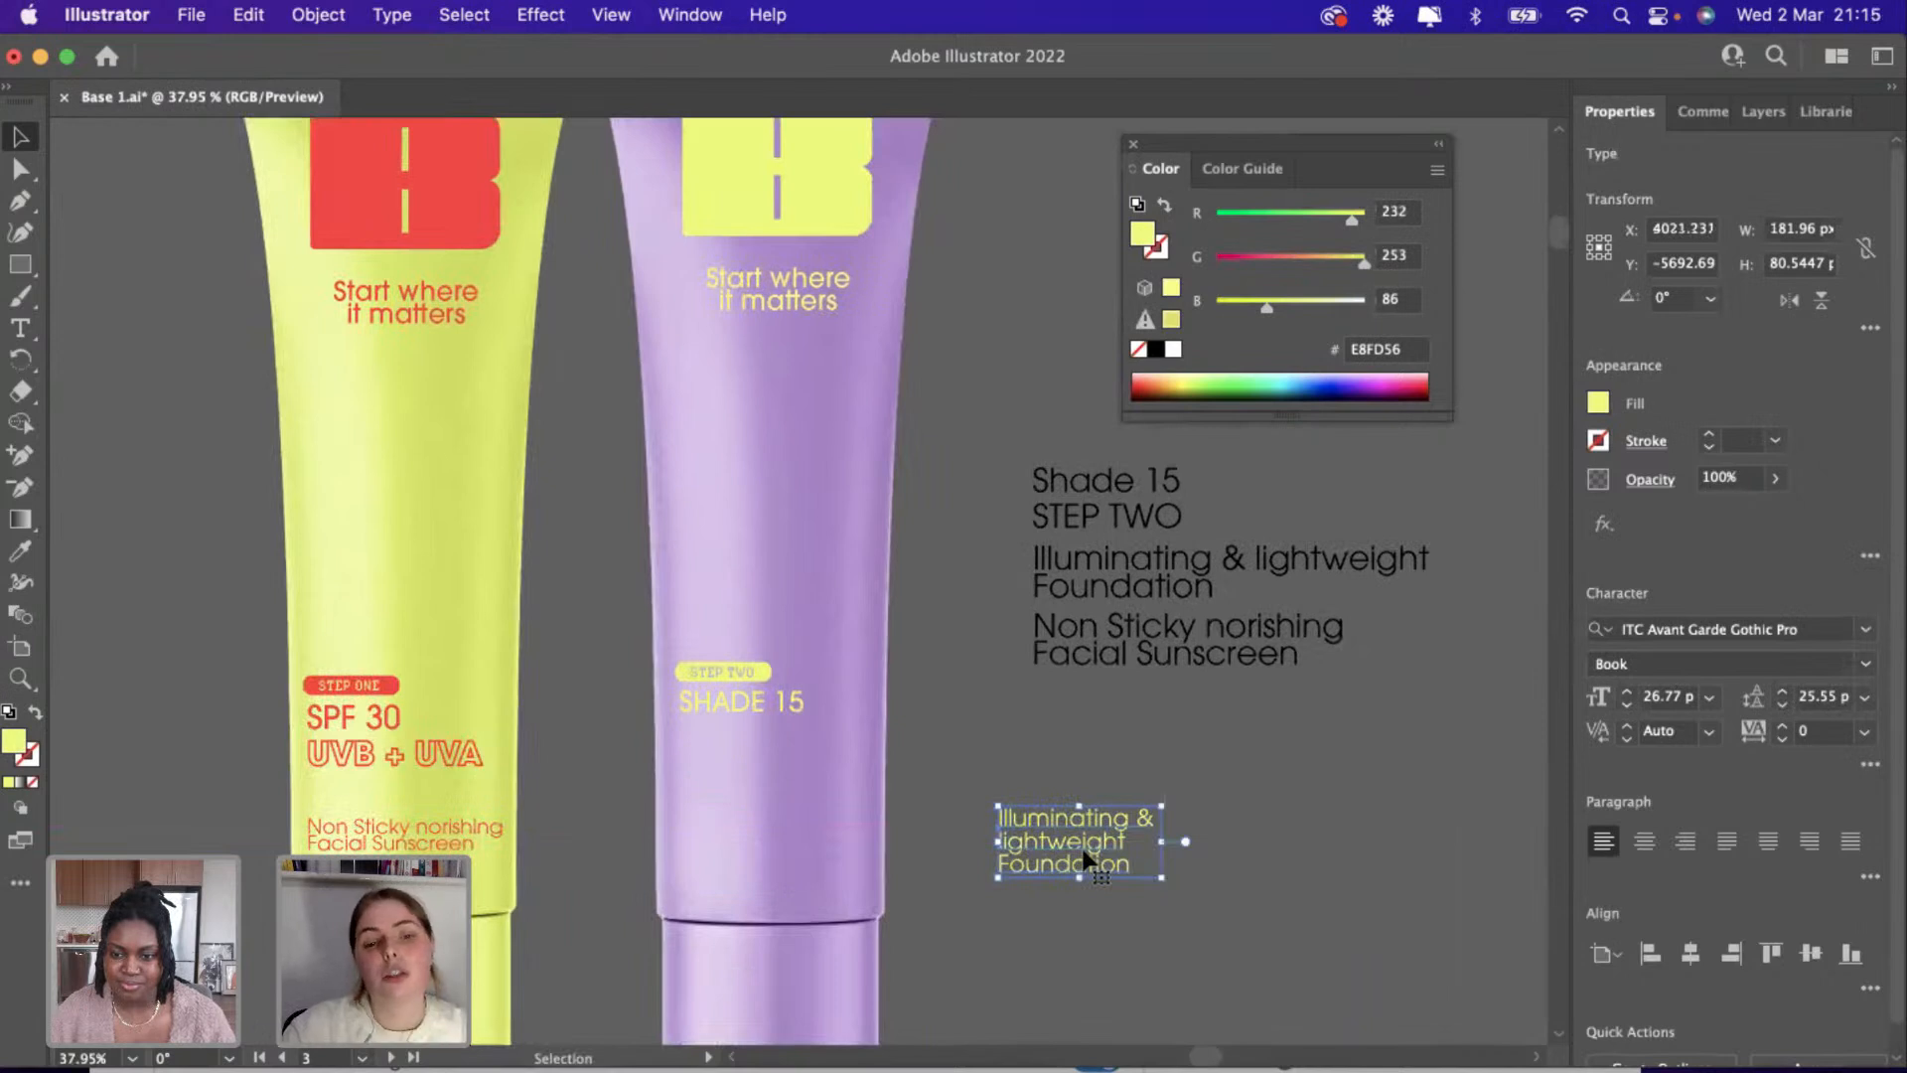
Move "SHADE 15" down slightly to widen the gap beneath the STEP TWO label.
scroll(821, 771, "up", 3)
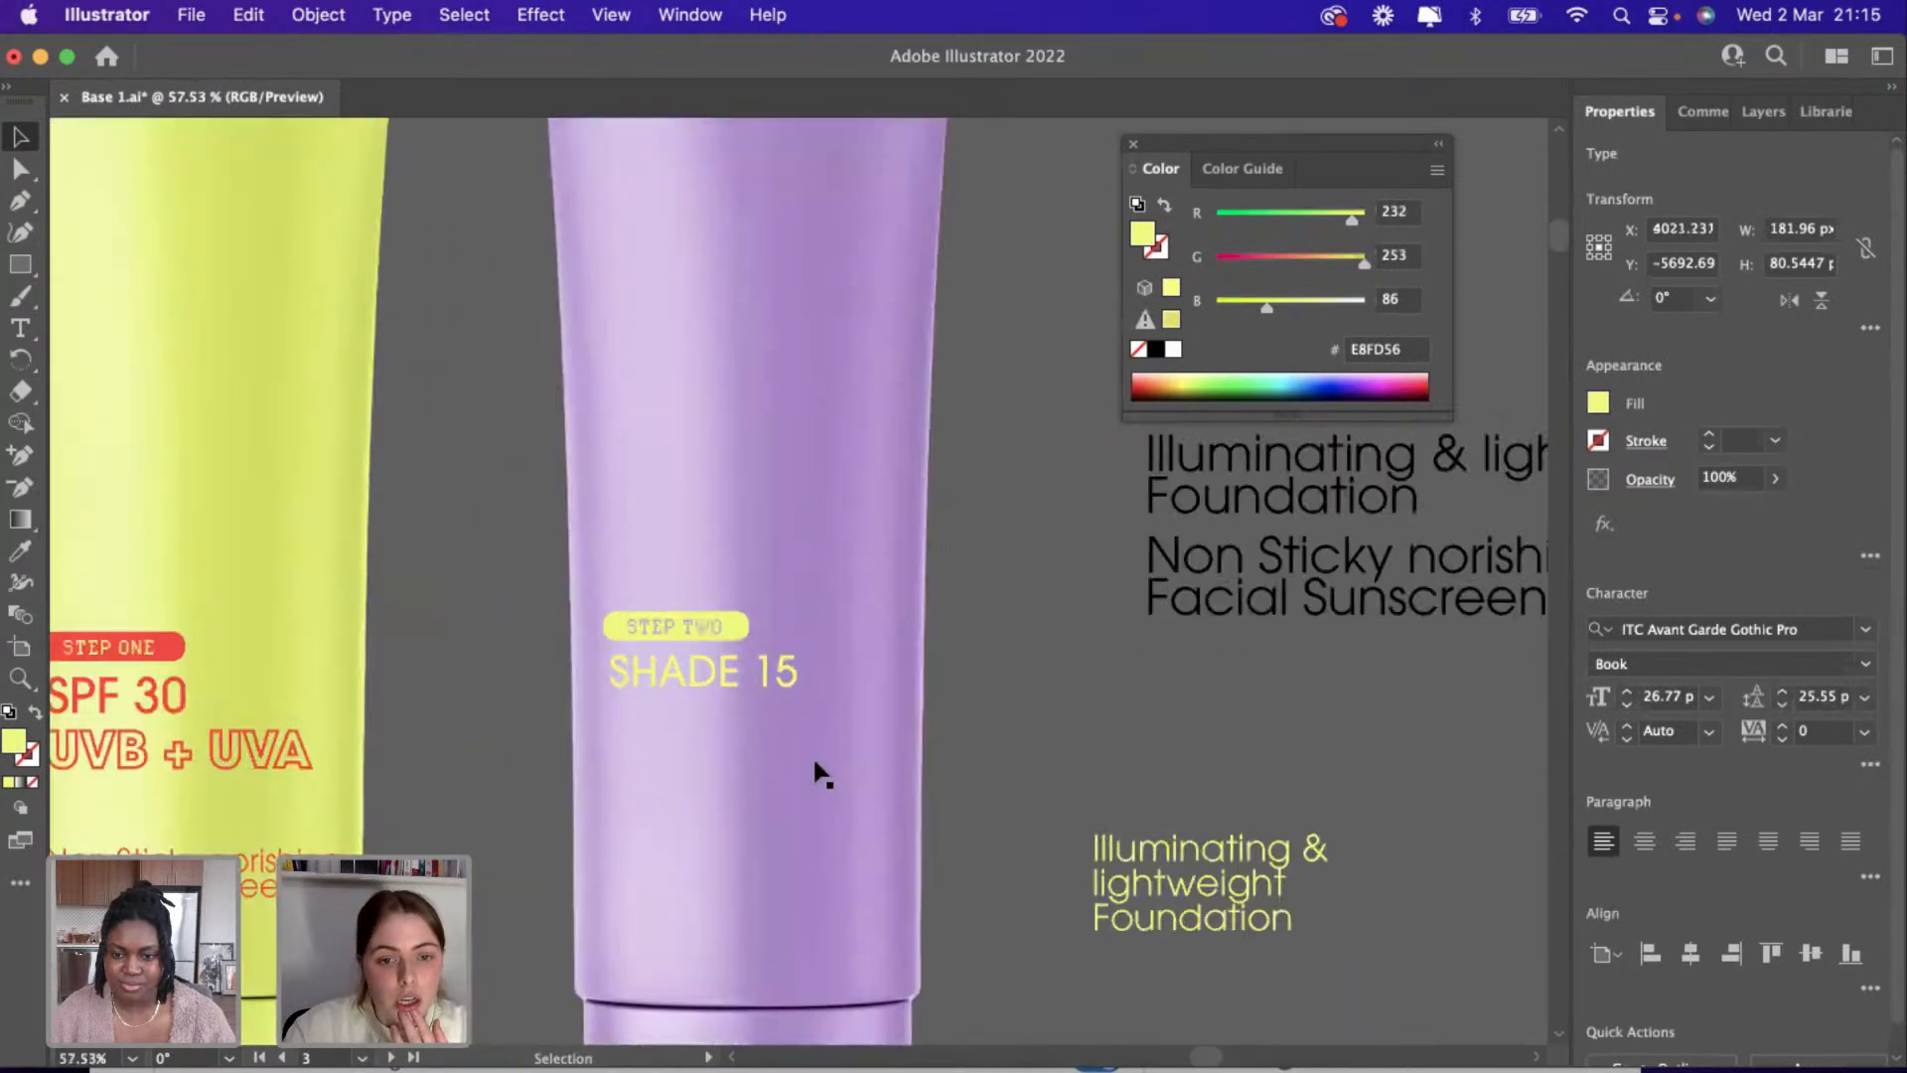
scroll(709, 698, "left", 2)
left_click_drag(704, 673, 704, 688)
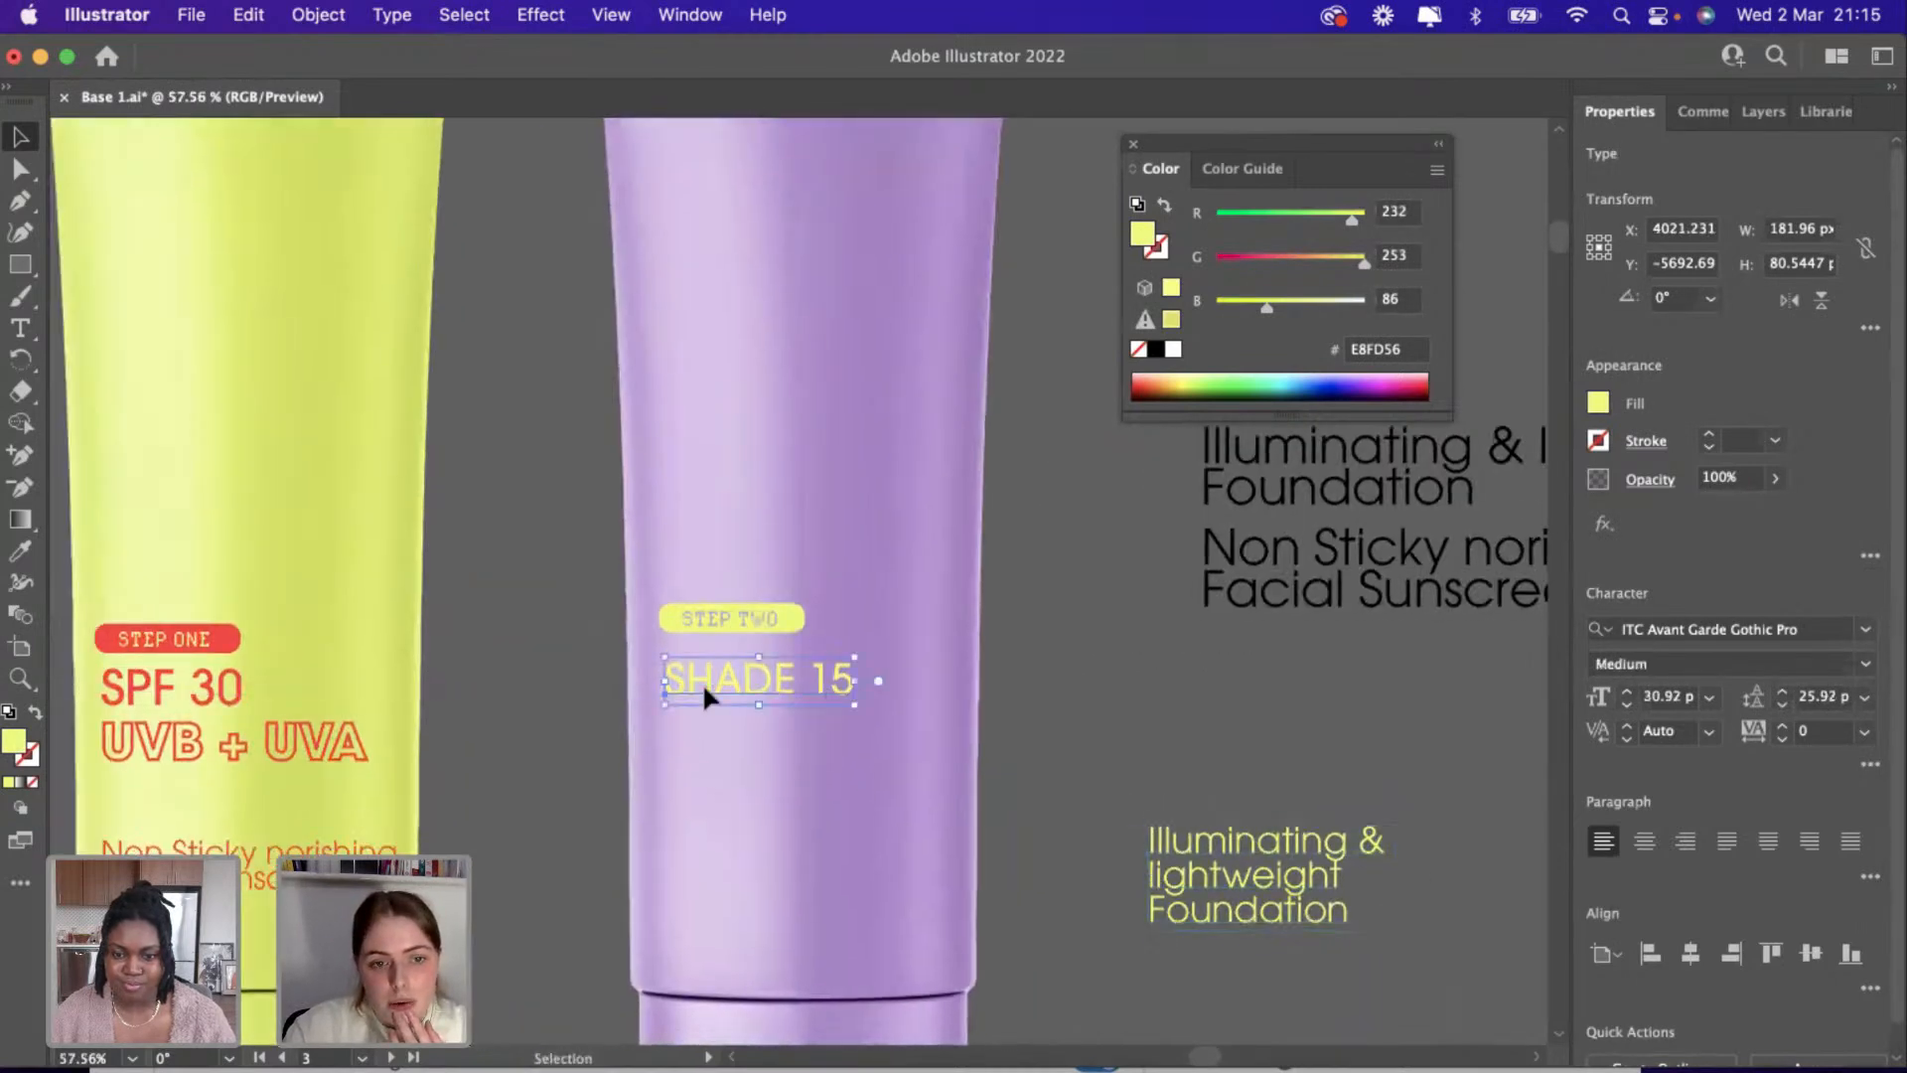
left_click(1135, 743)
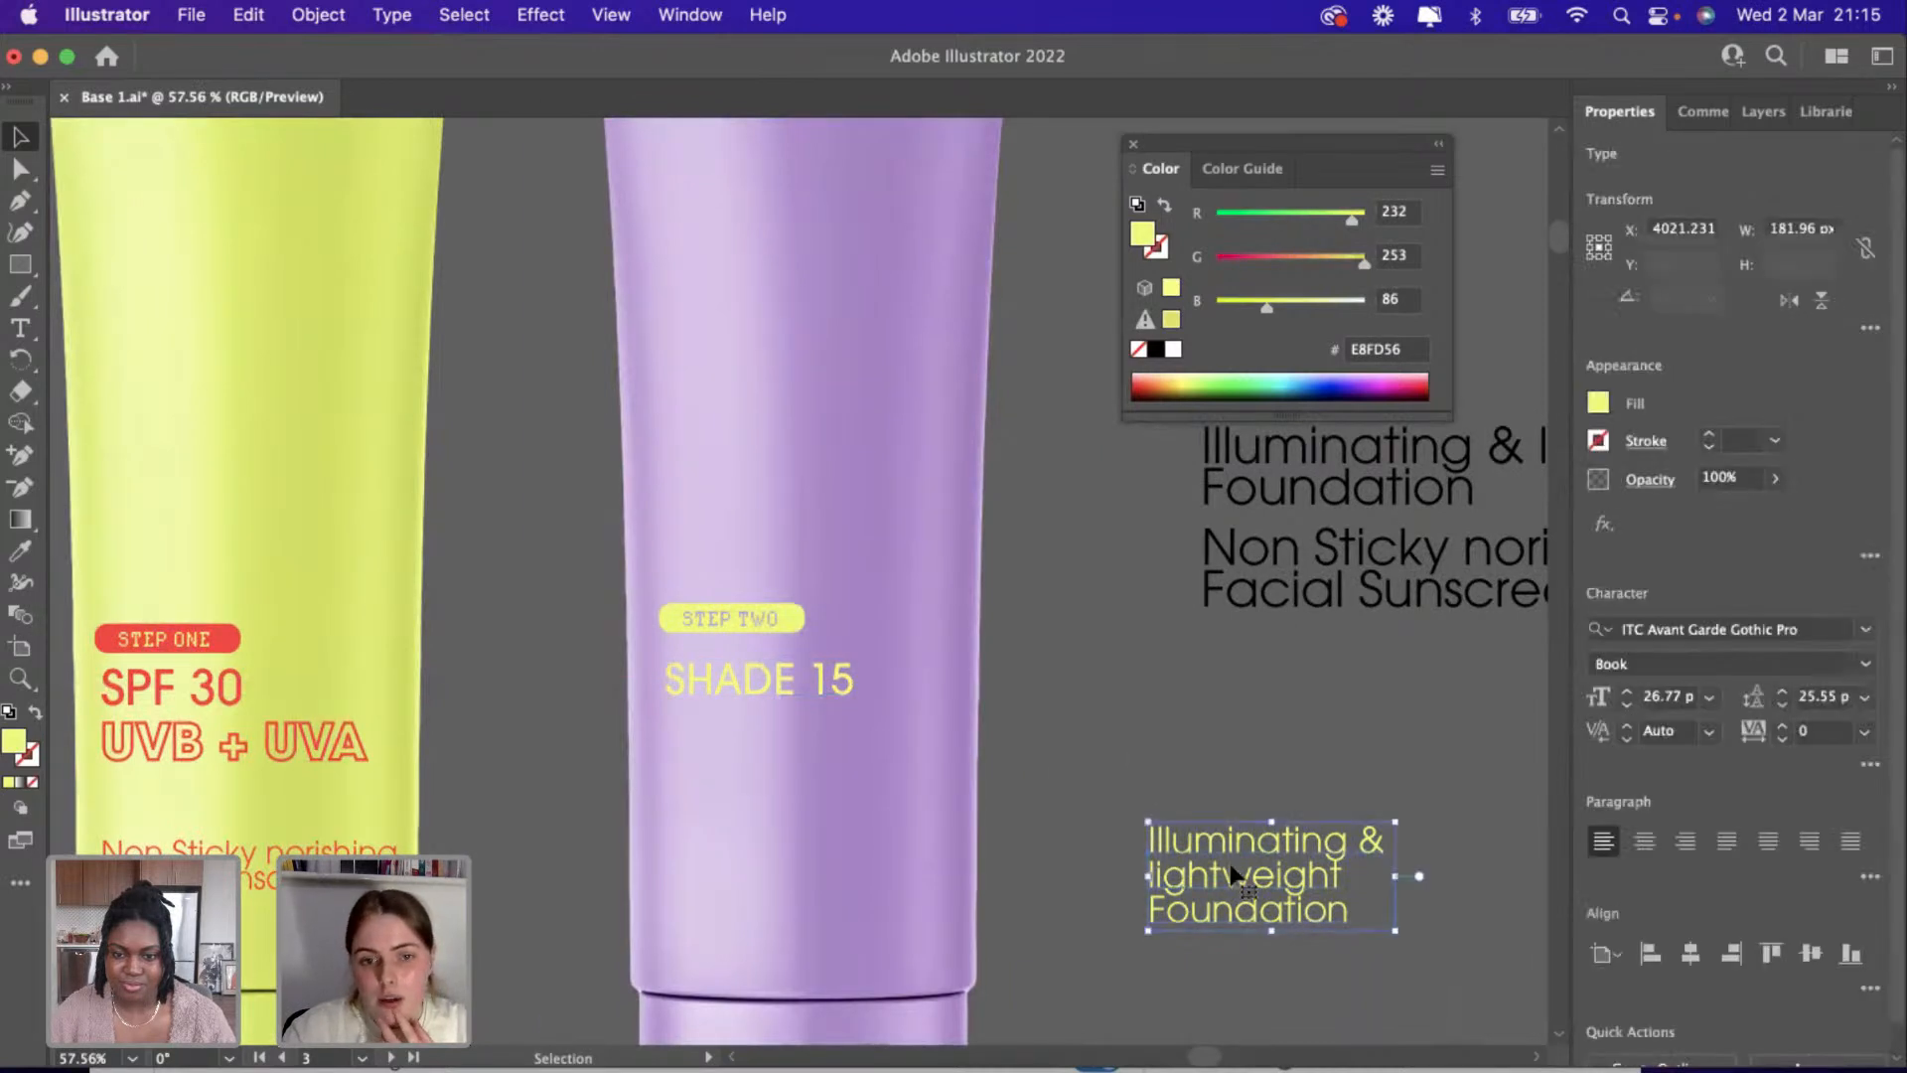
Copy the word "lightweight" from the foundation description into a separate text object on the canvas beside the purple tube.
double_click(1230, 863)
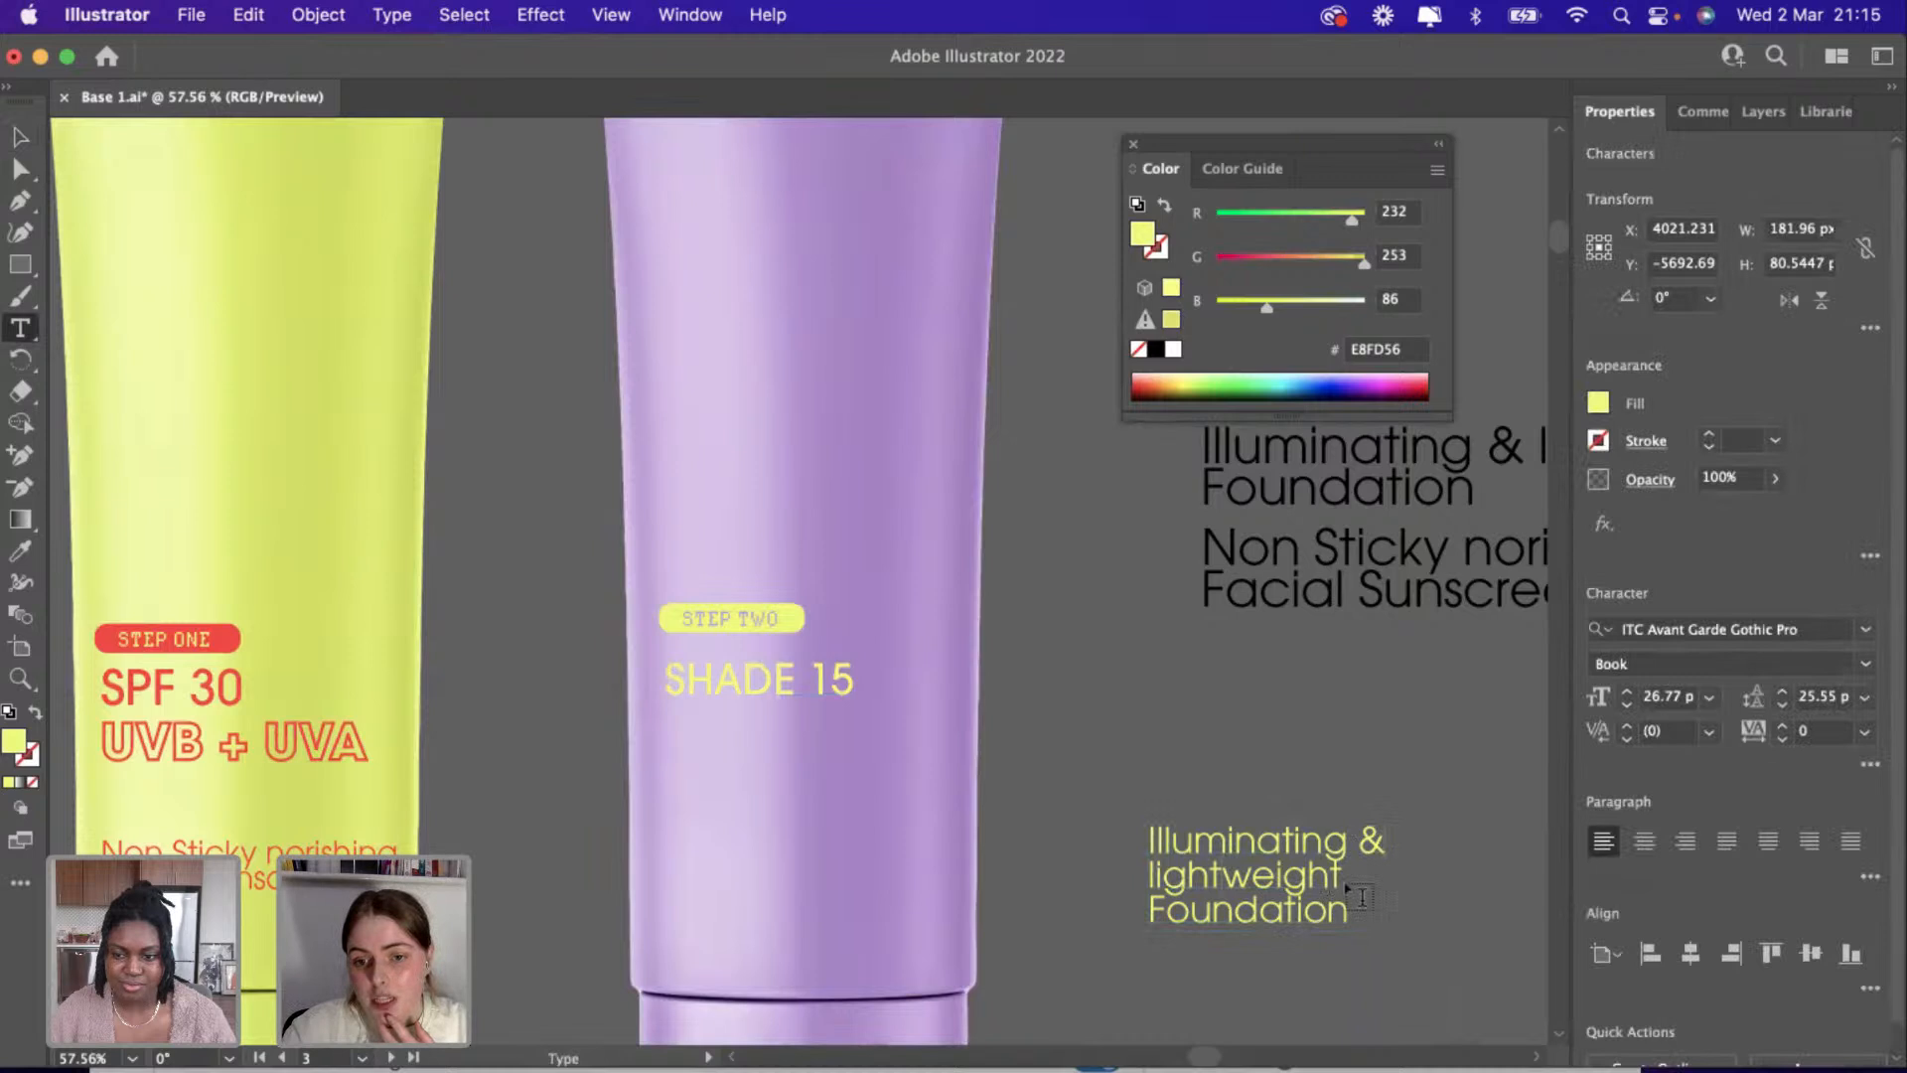
left_click_drag(1338, 878, 1107, 873)
key("super+c")
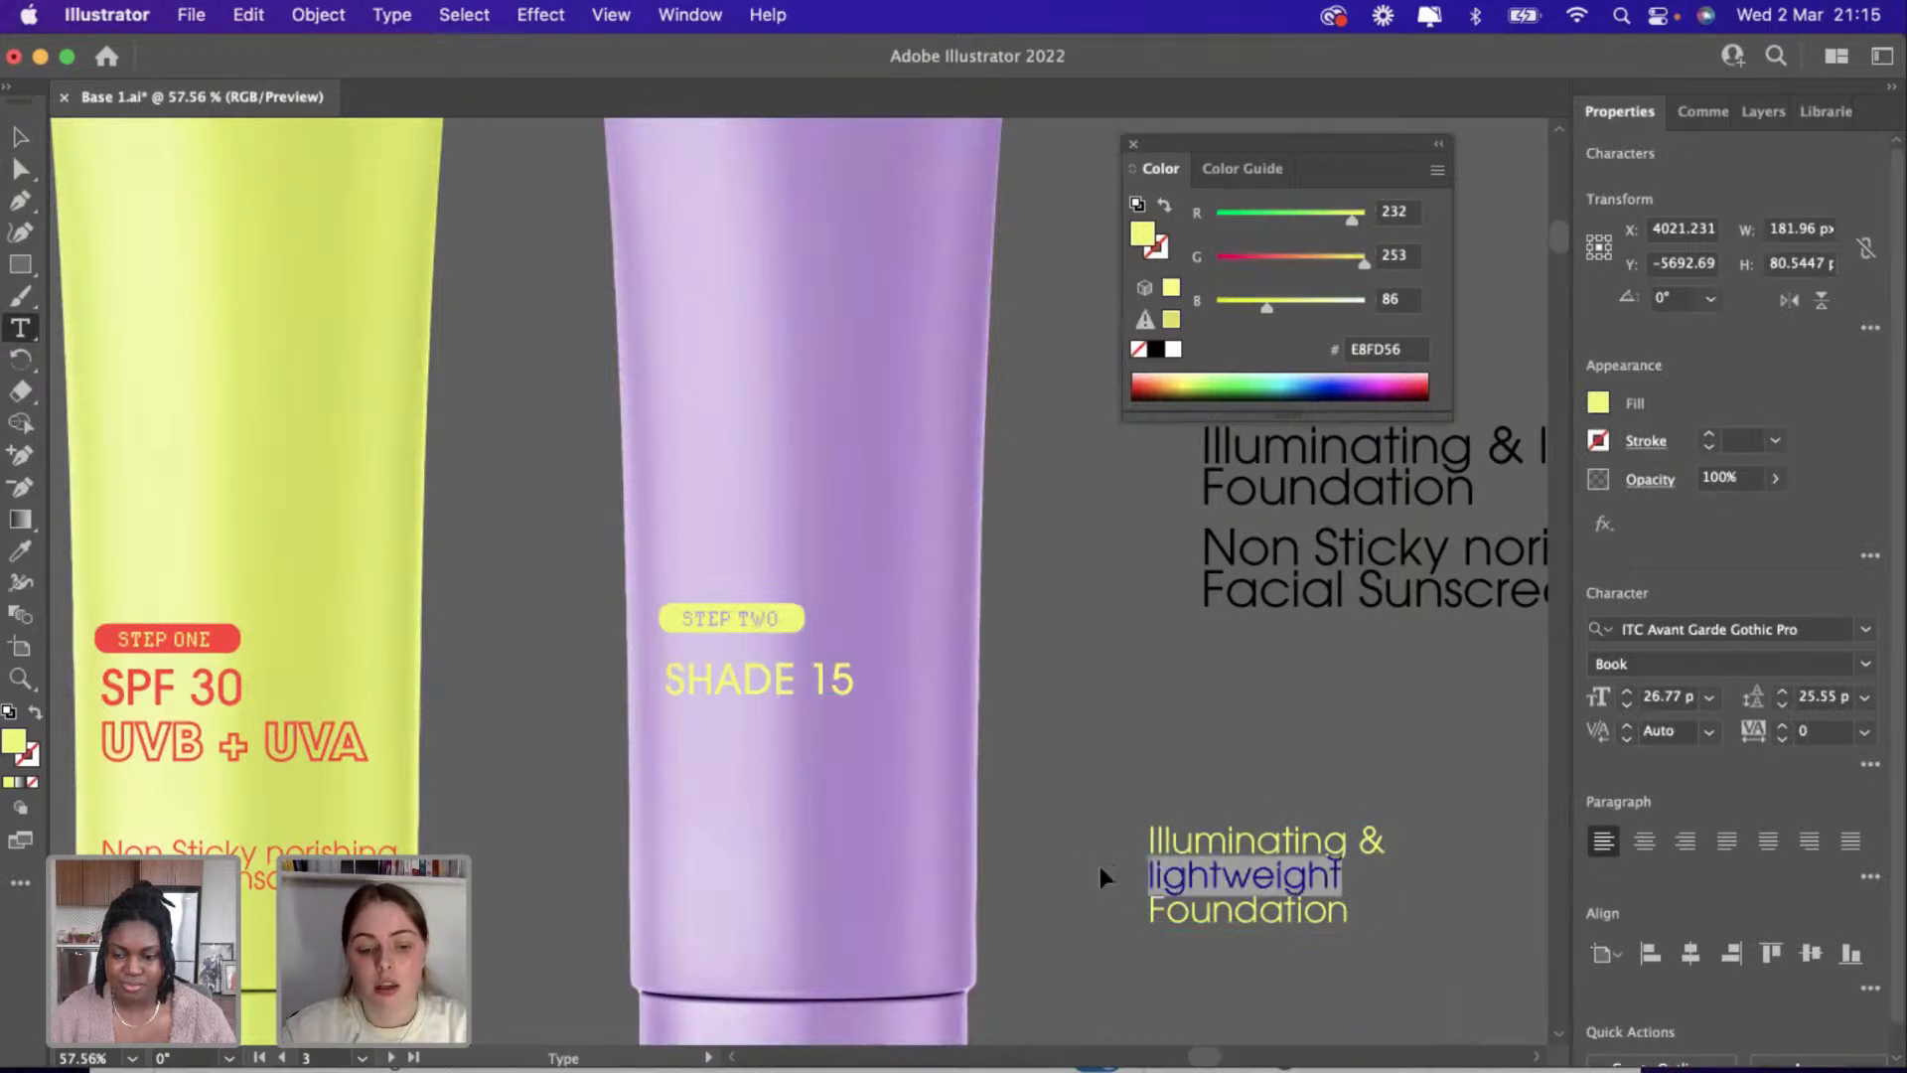
left_click(1067, 662)
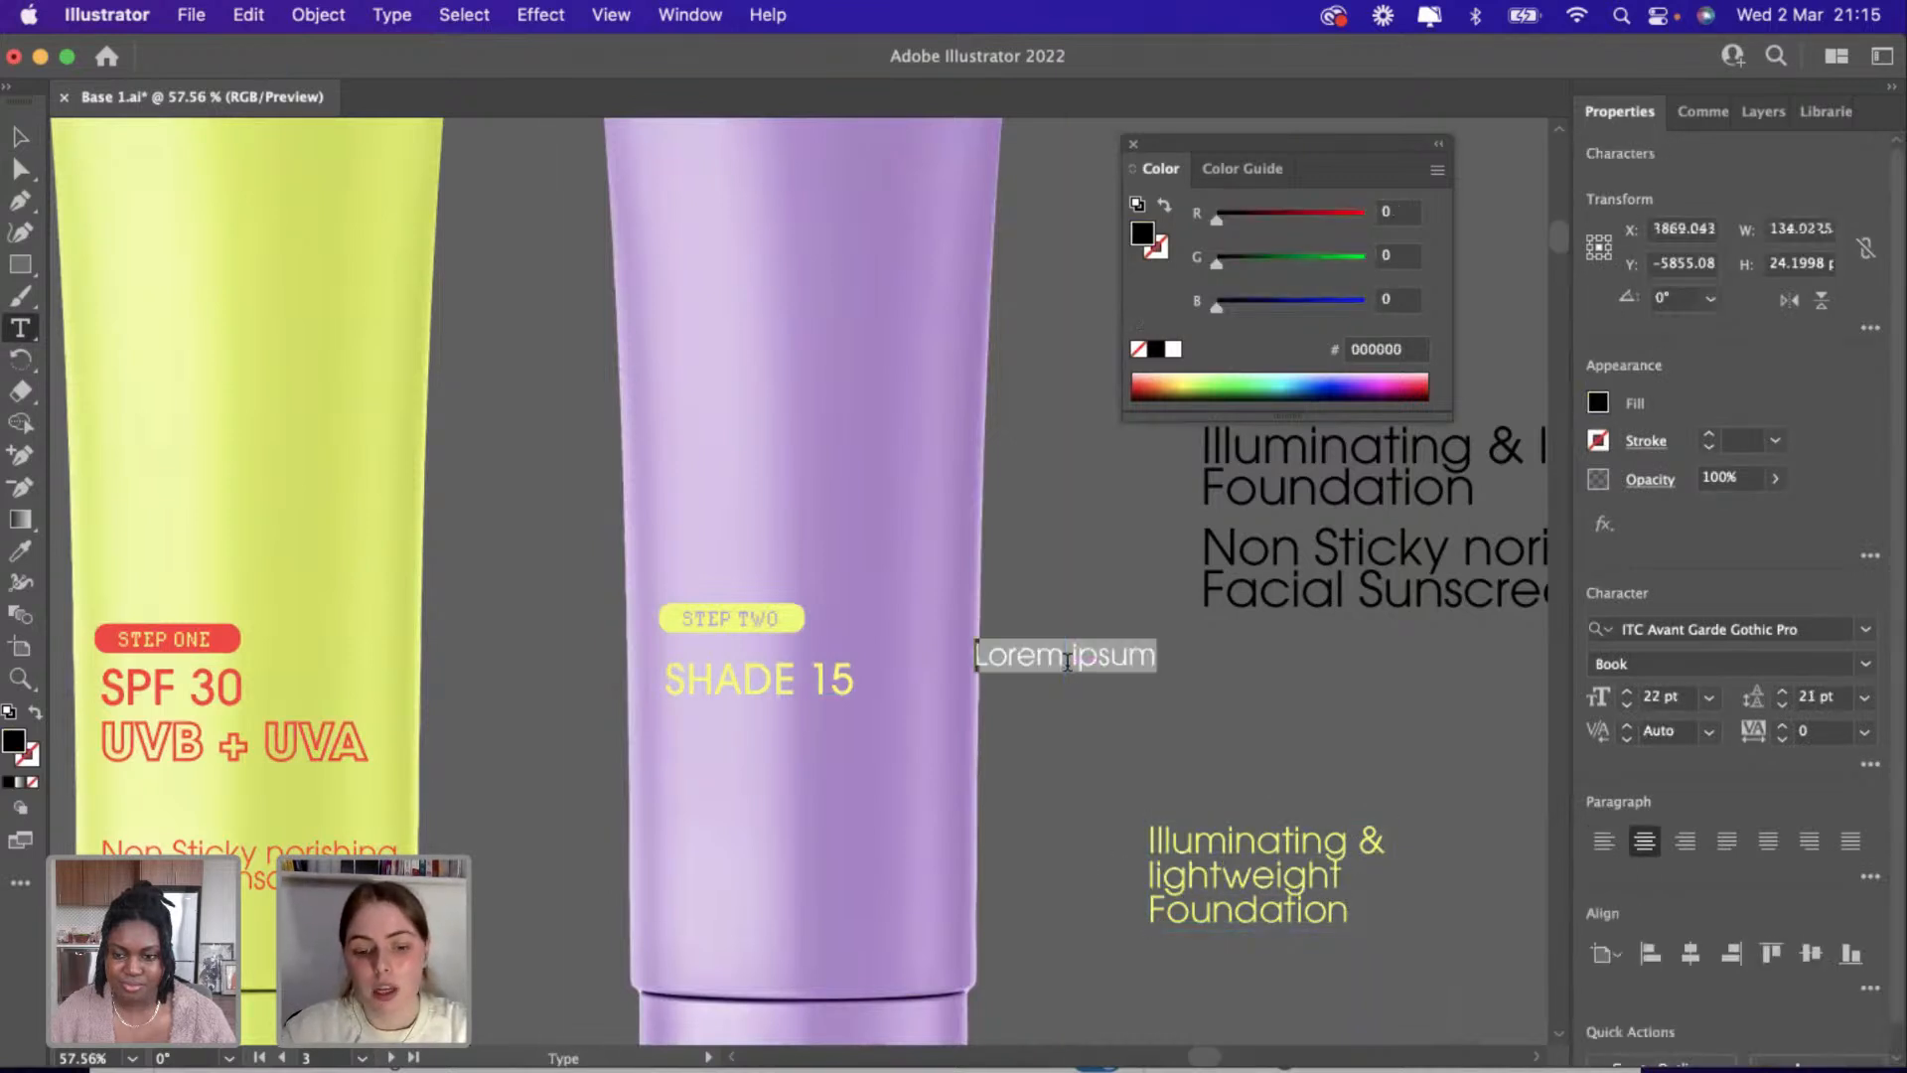
key("super+v")
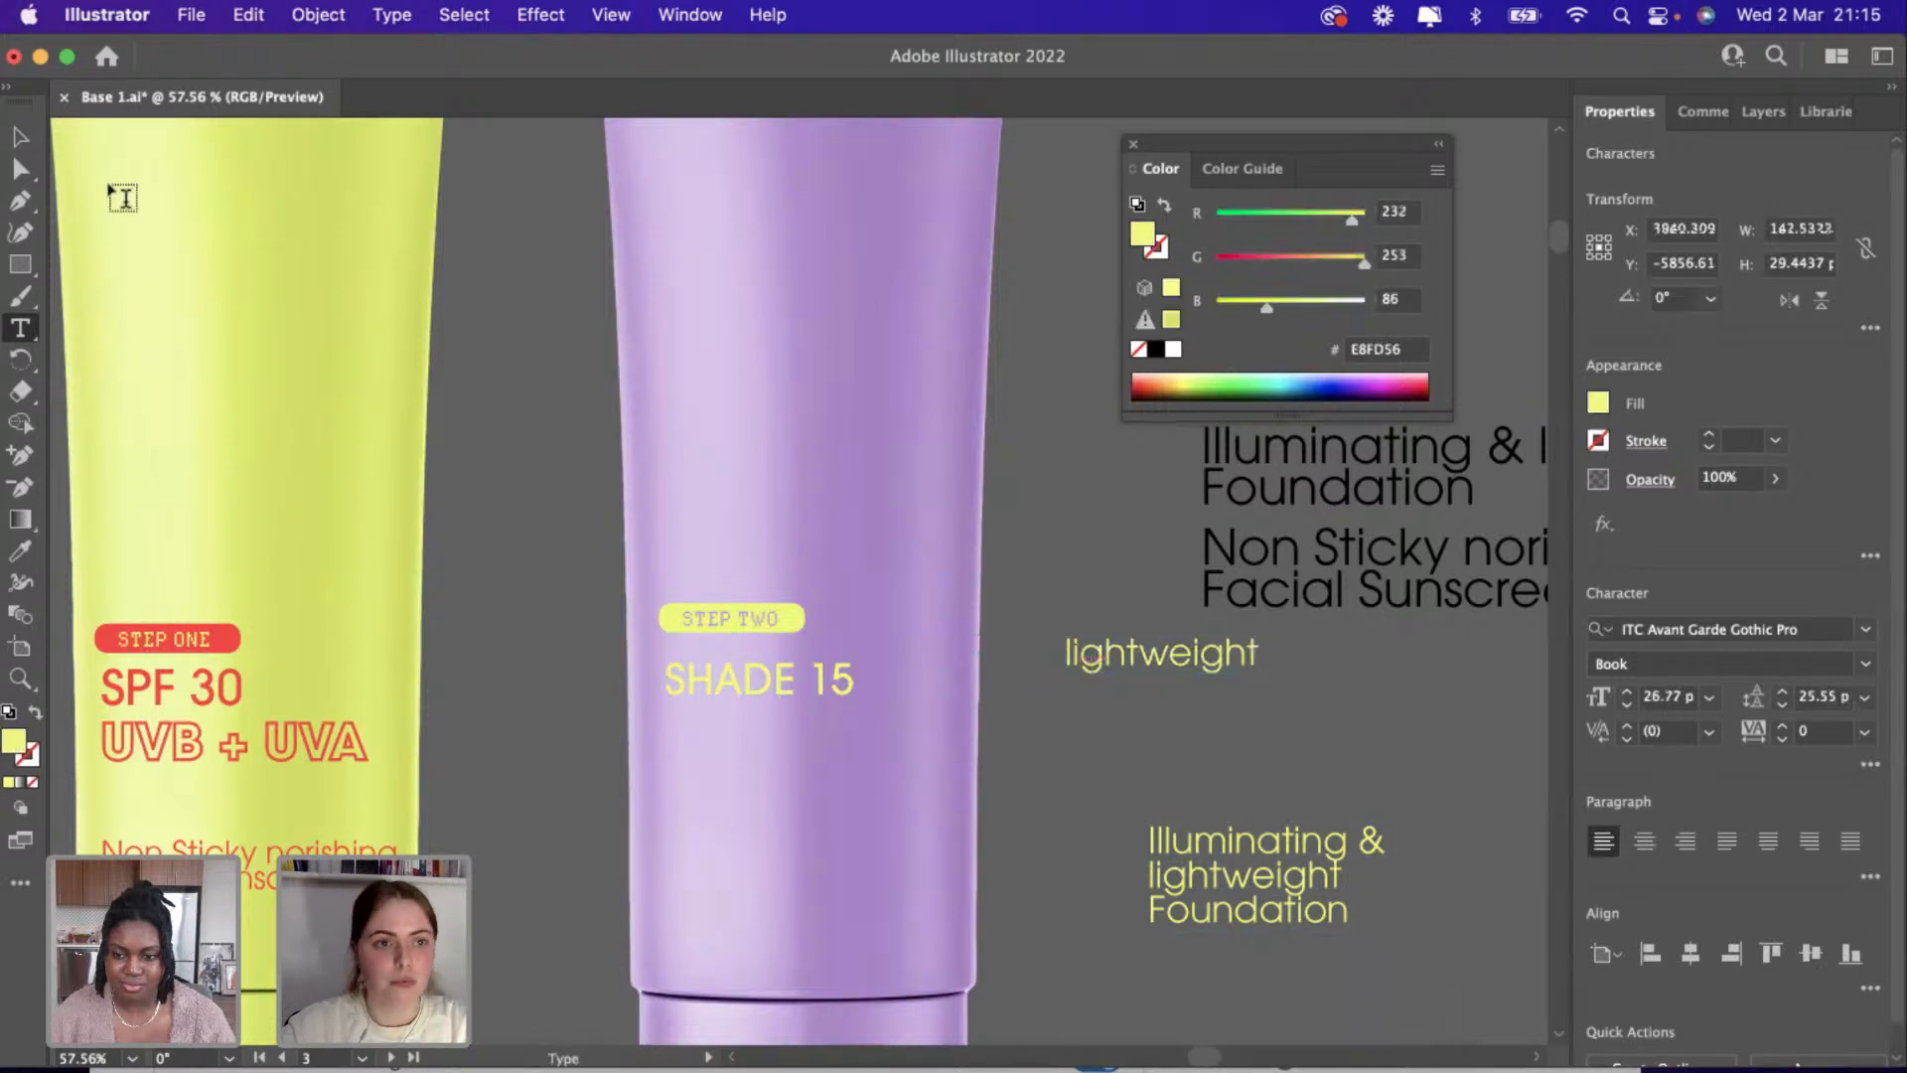
Capitalize the first letter of the separate text so it reads "Lightweight".
scroll(1059, 648, "up", 3)
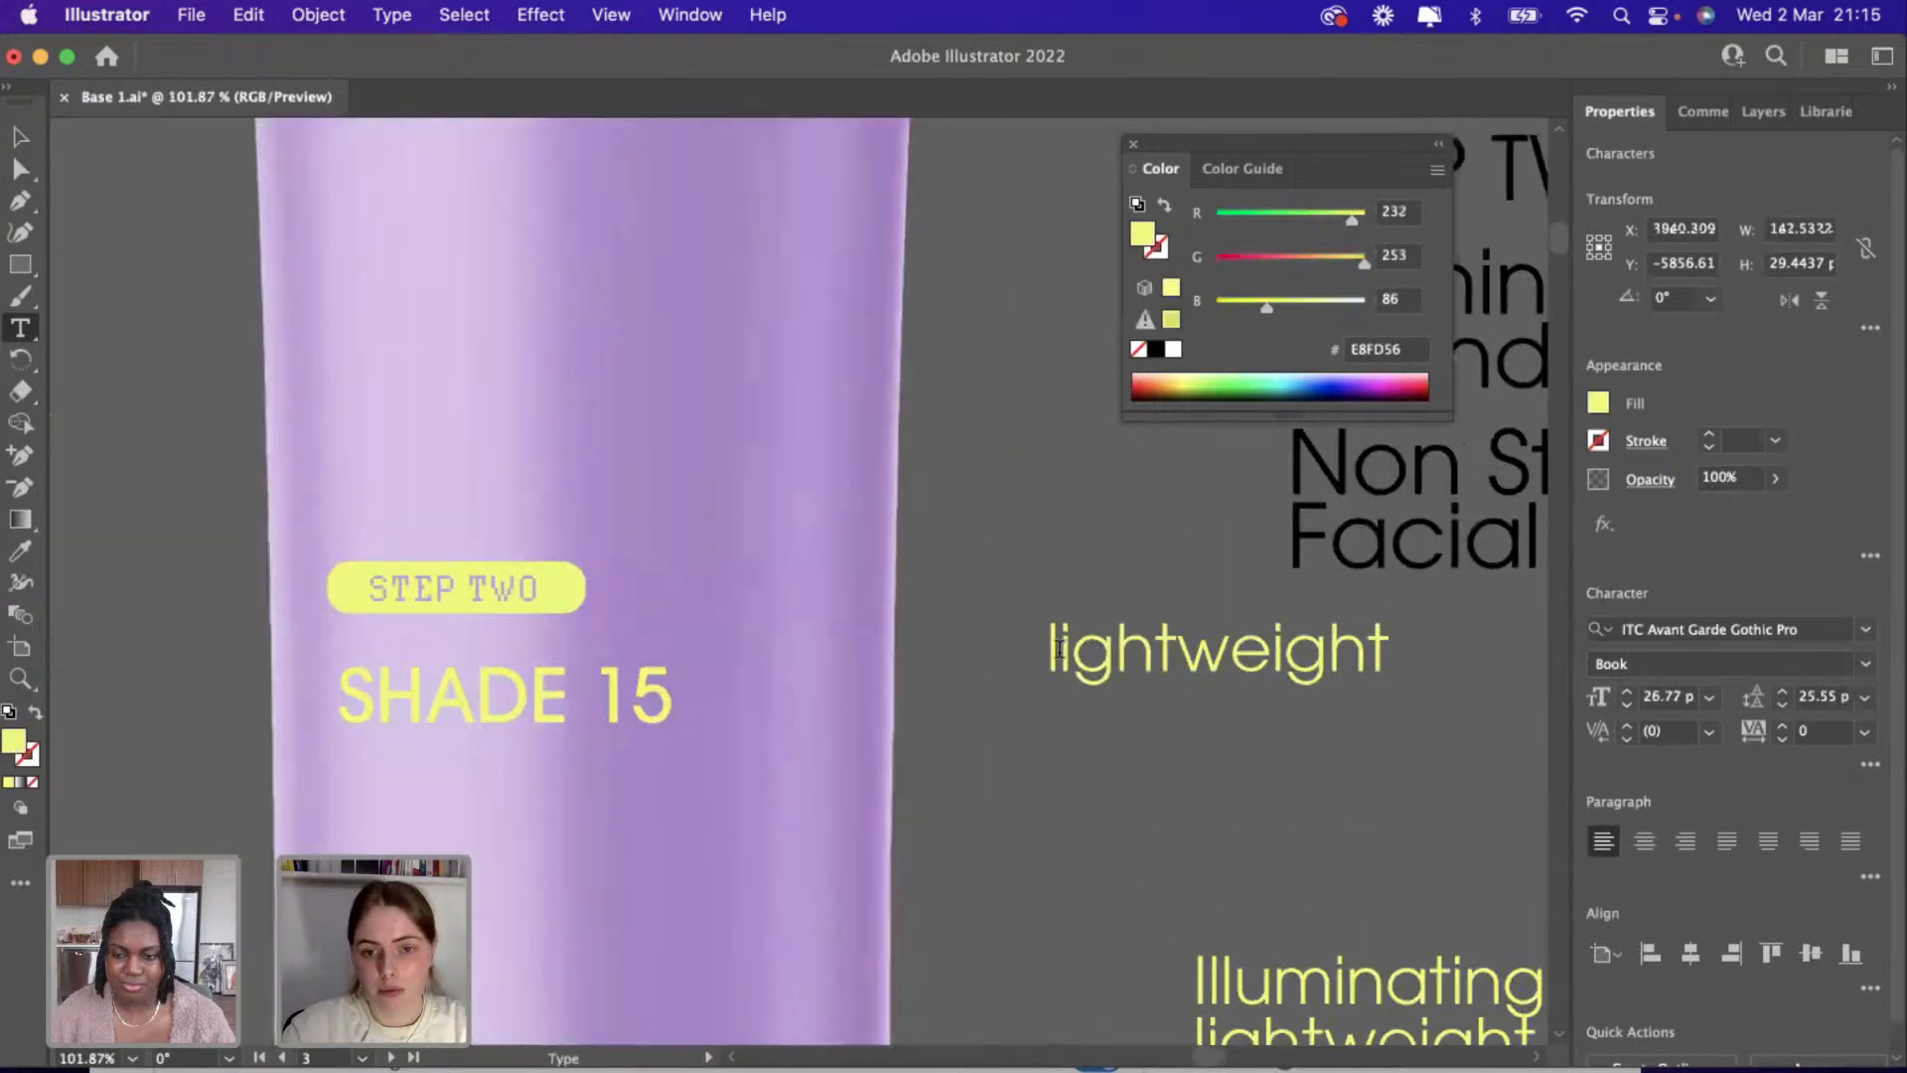
left_click(1059, 648)
key("BackSpace")
type("L")
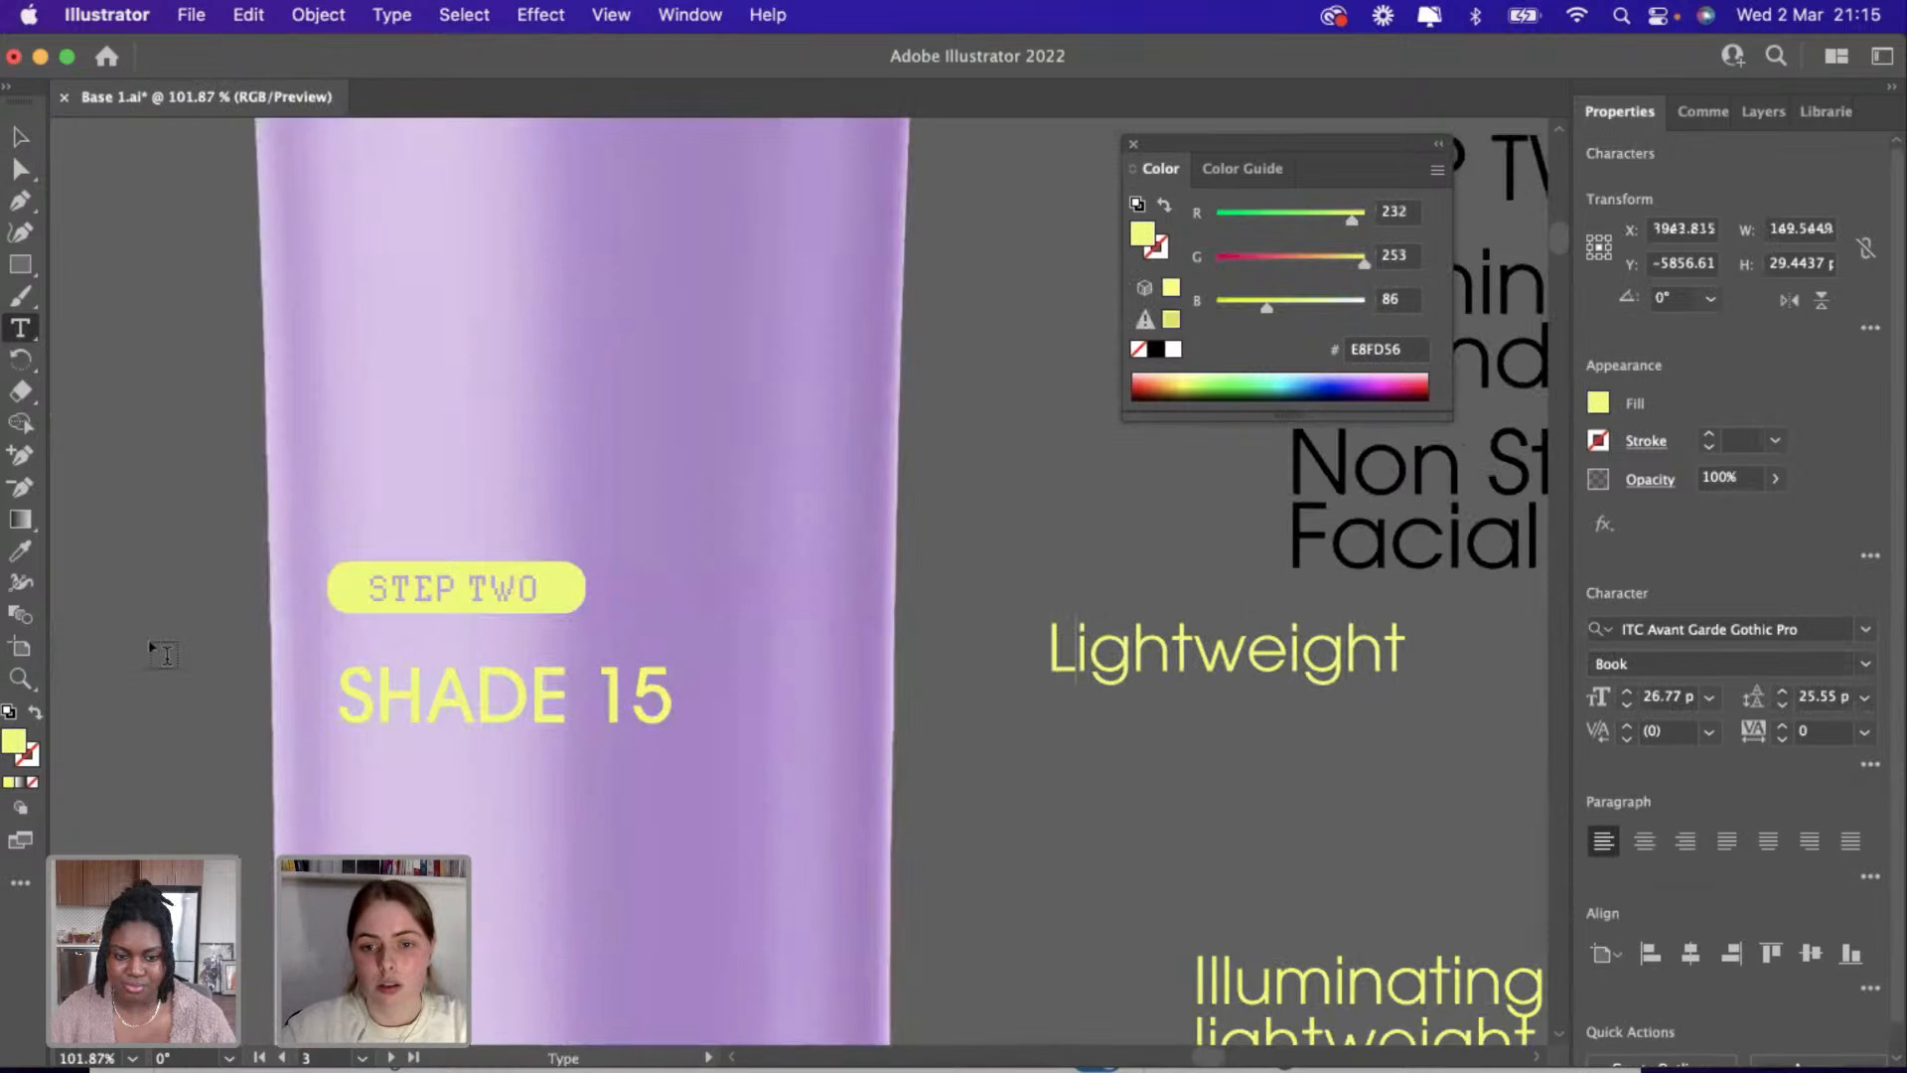
key("Escape")
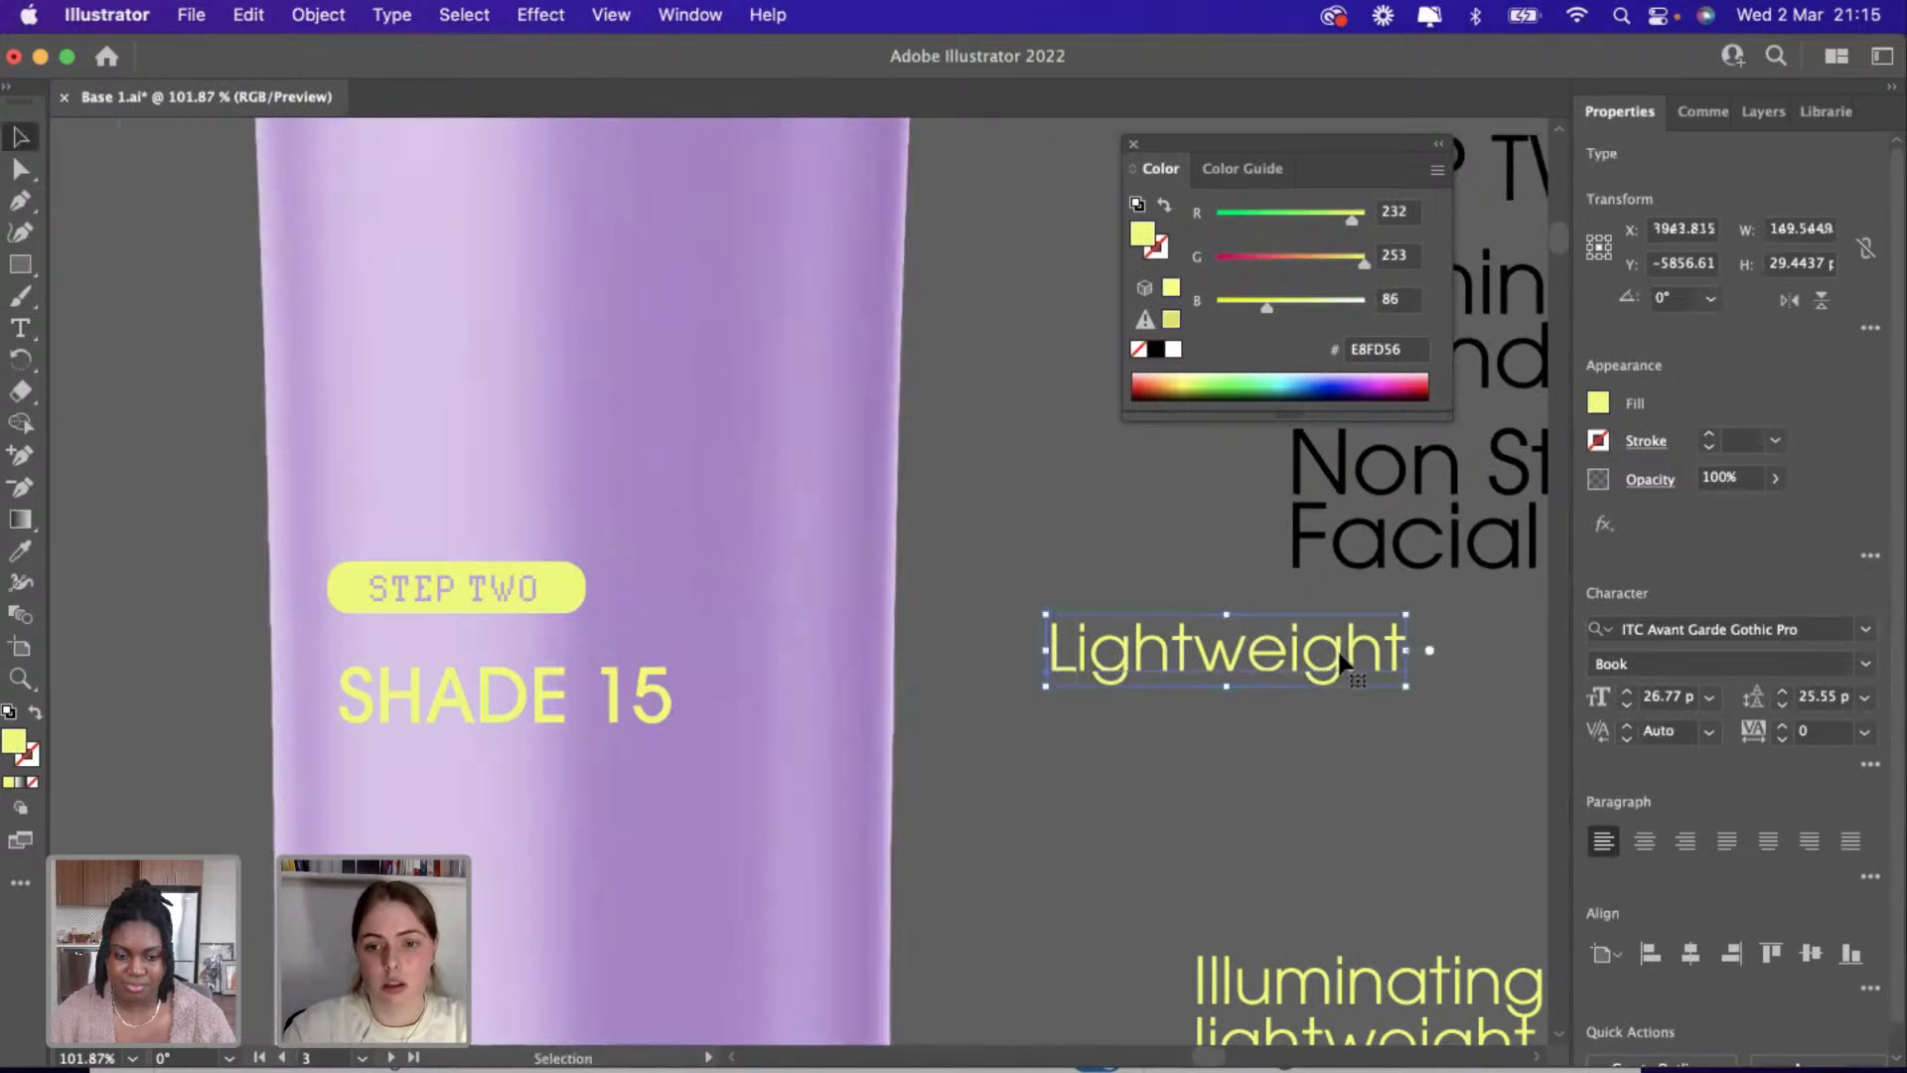
Place the yellow "Lightweight" text on the purple tube below "SHADE 15".
left_click_drag(1346, 660, 1299, 665)
left_click_drag(571, 899, 560, 844)
scroll(561, 845, "left", 5)
Set "Lightweight" to Bold and swap its fill and stroke for a yellow outline like "UVB + UVA".
left_click(308, 720)
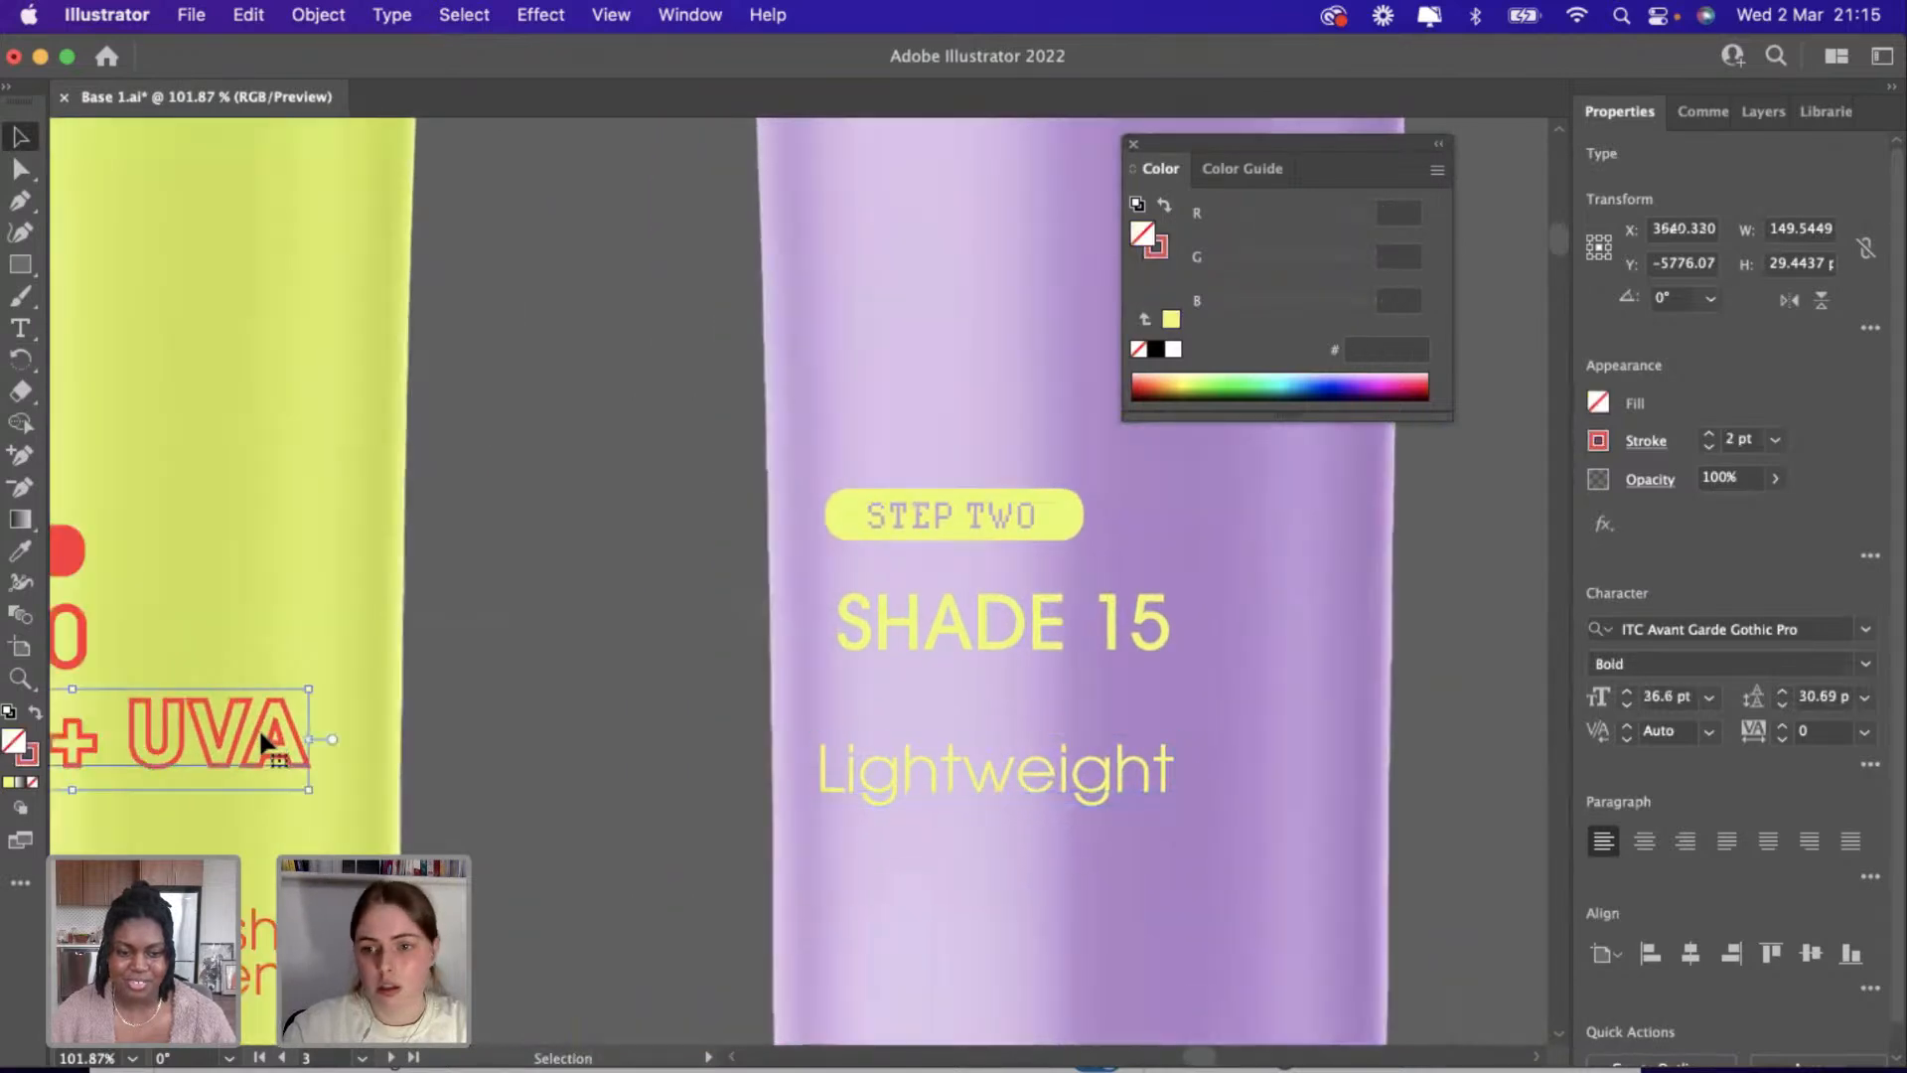
left_click(993, 772)
left_click(1868, 668)
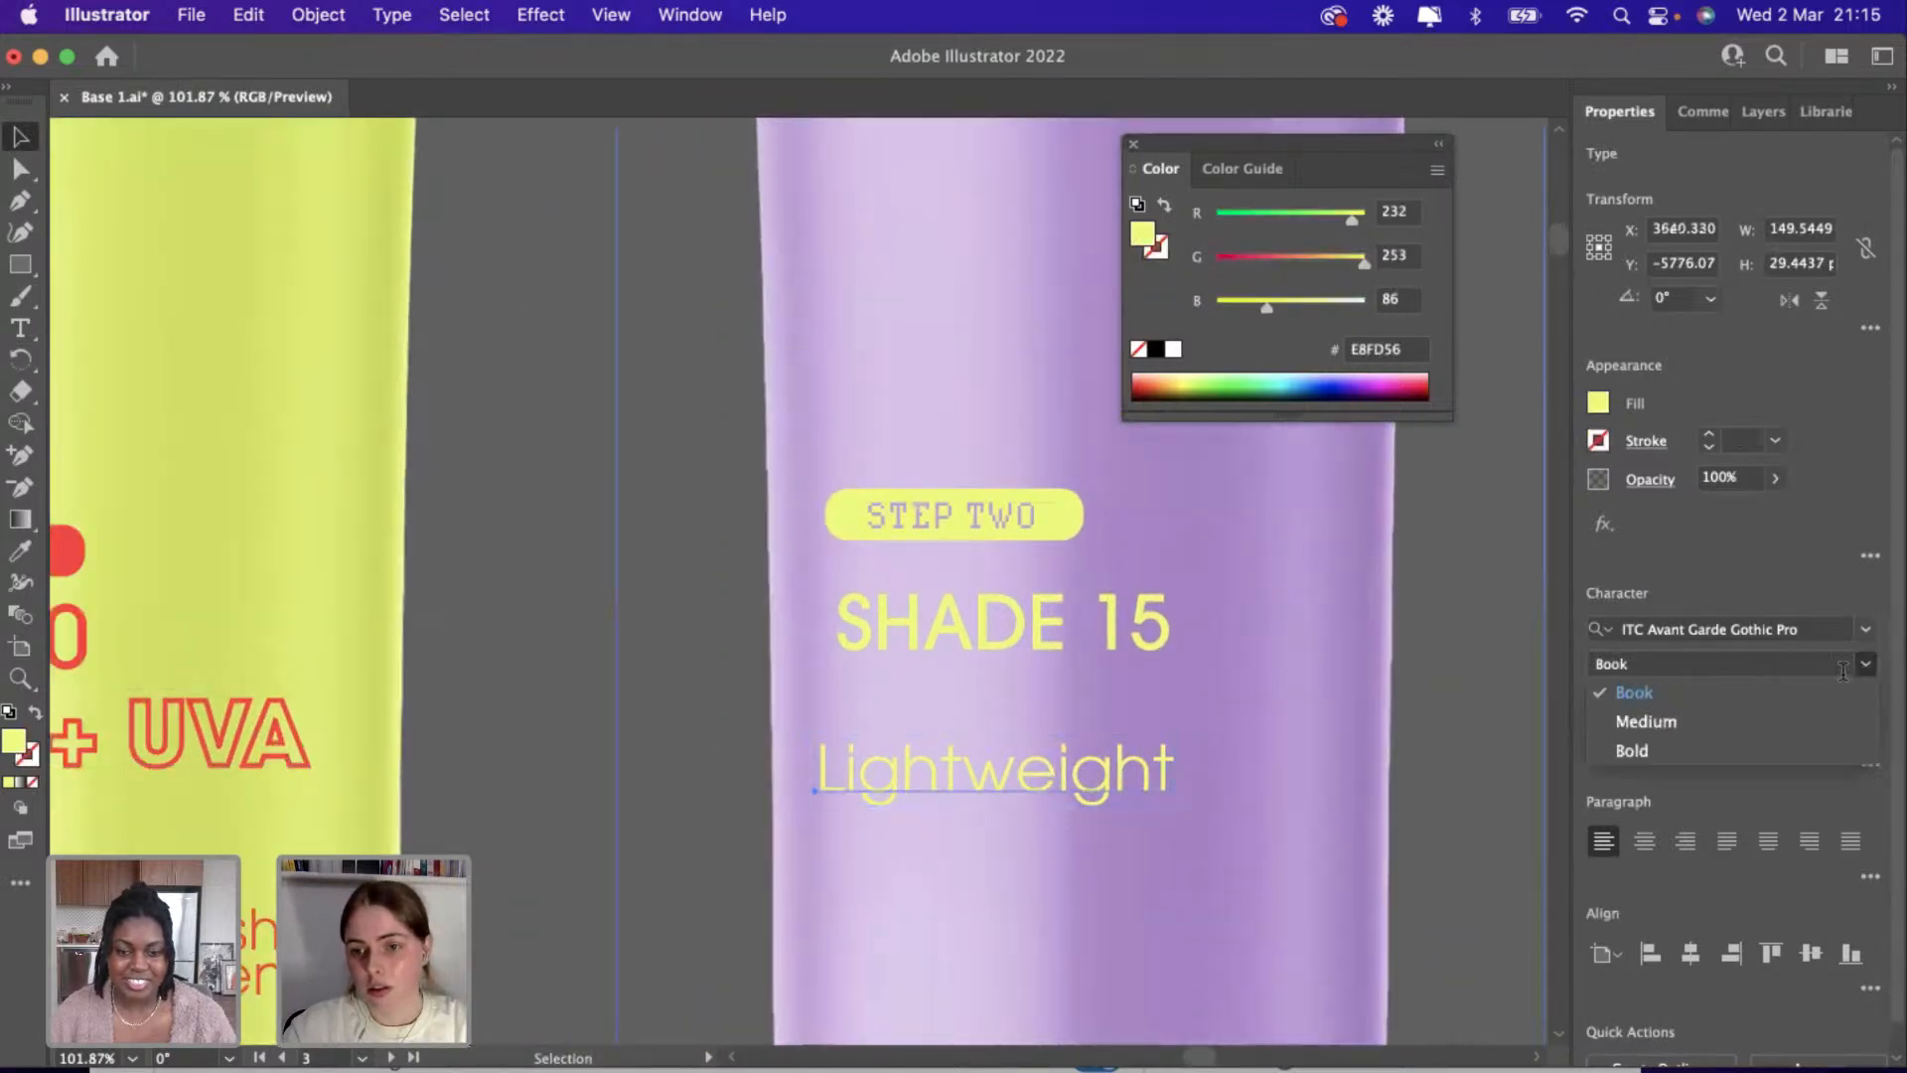
left_click(1703, 749)
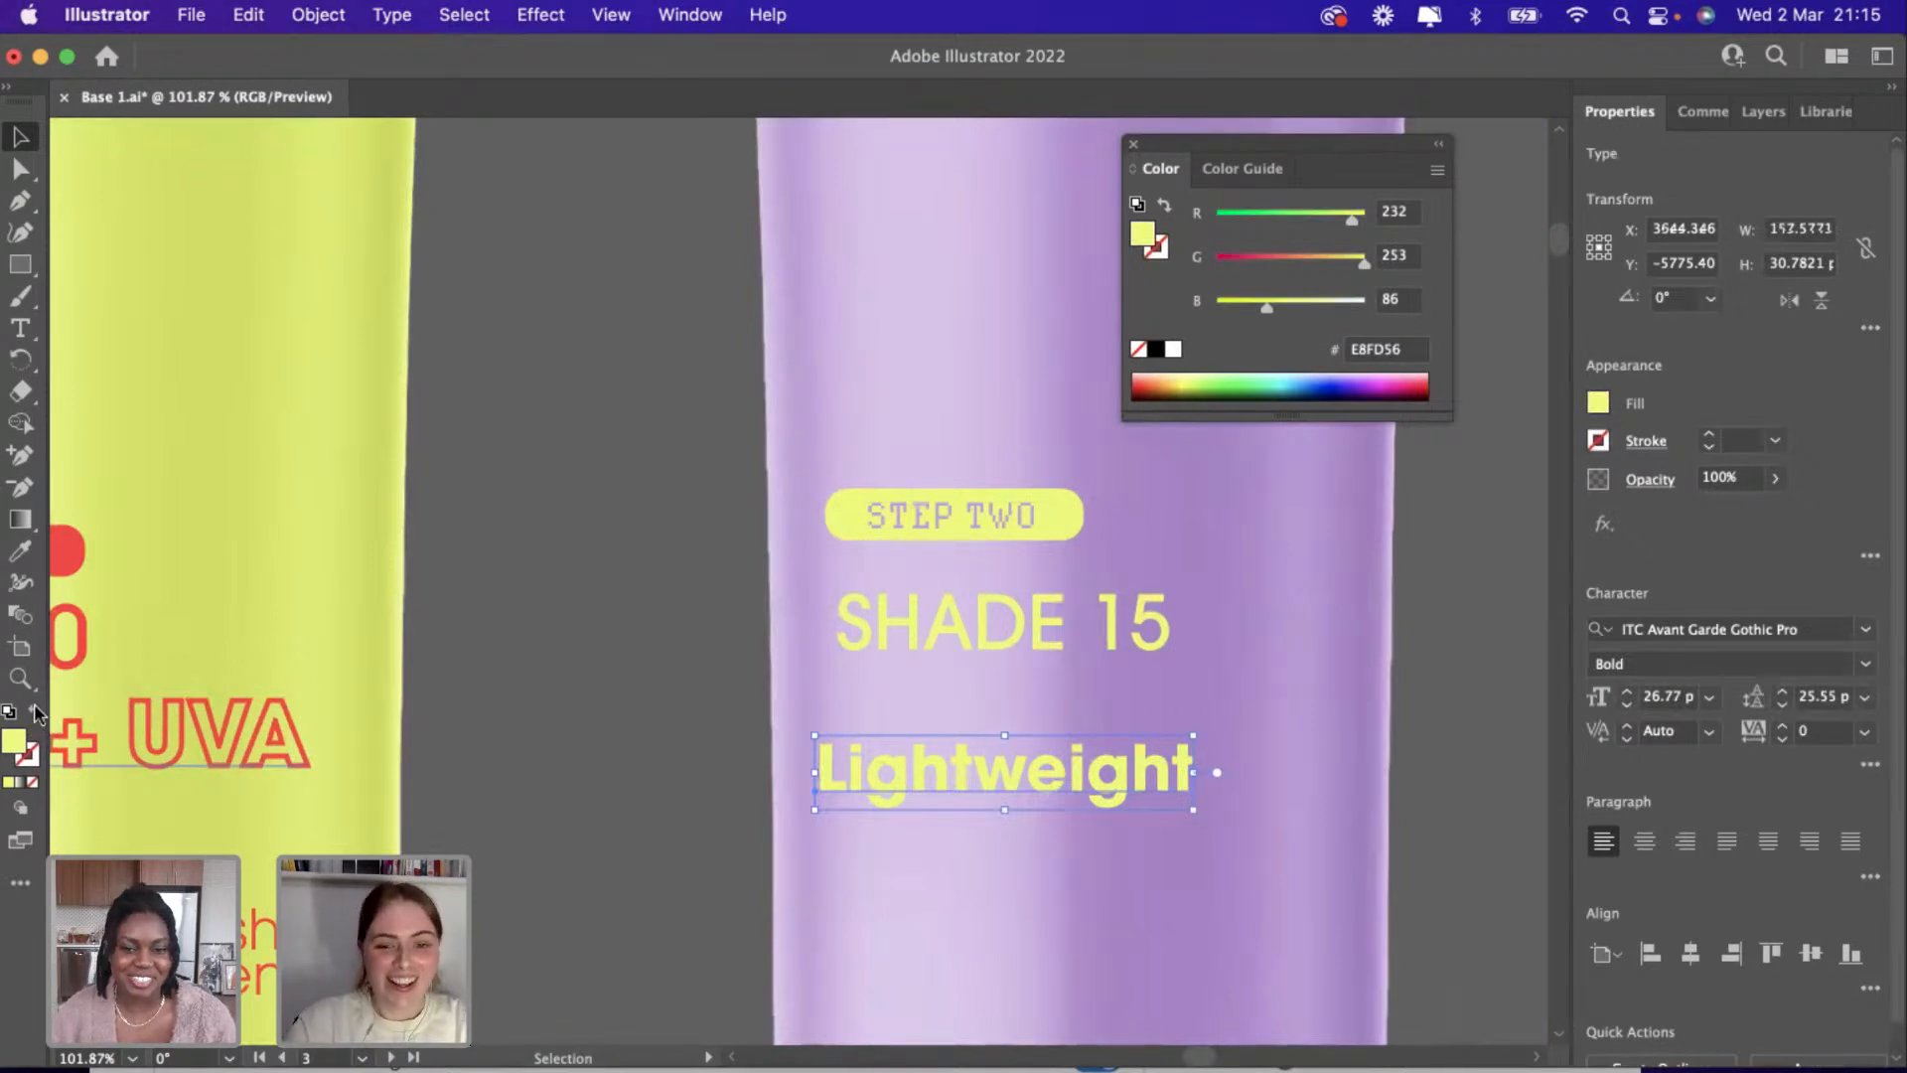
left_click(35, 714)
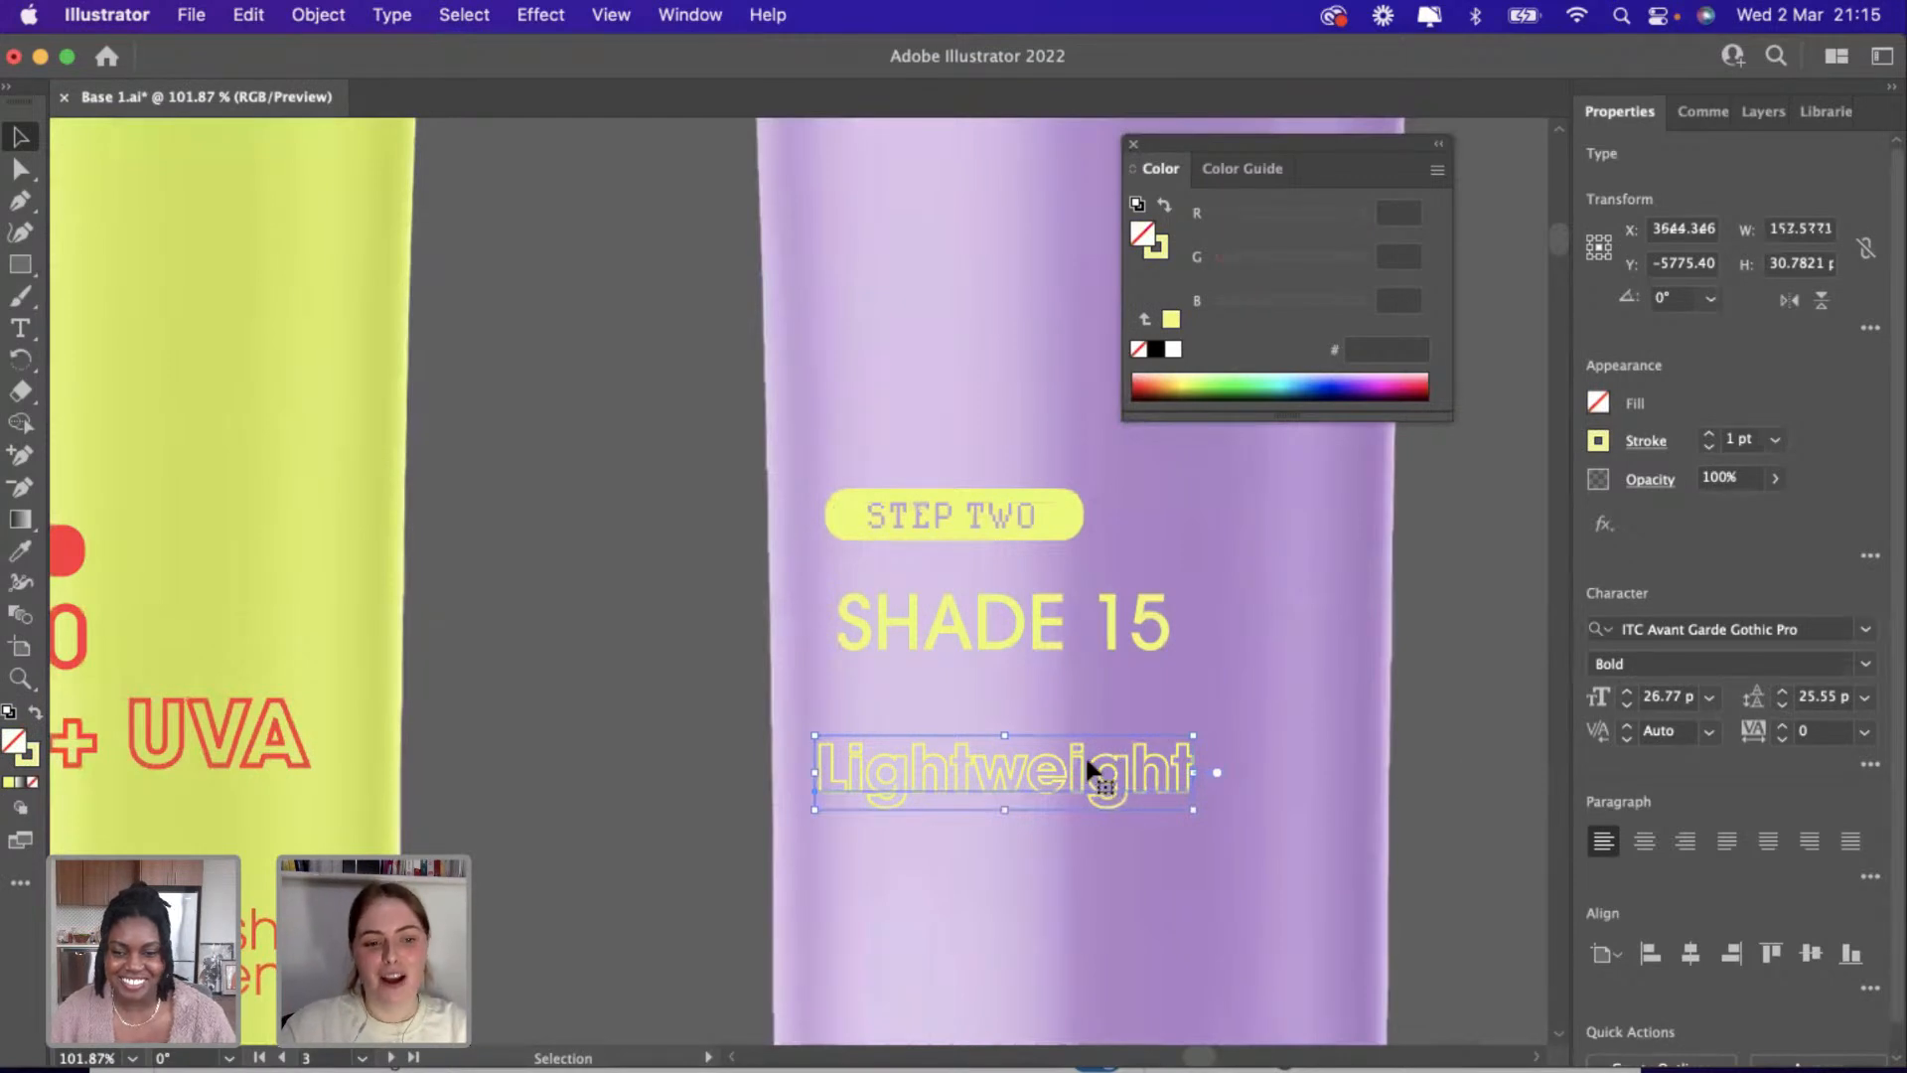
Retype the outlined word on the purple tube in capitals as "LIGHTWEIGHT".
double_click(1187, 770)
left_click_drag(1189, 771, 844, 767)
type("IGHTWEI")
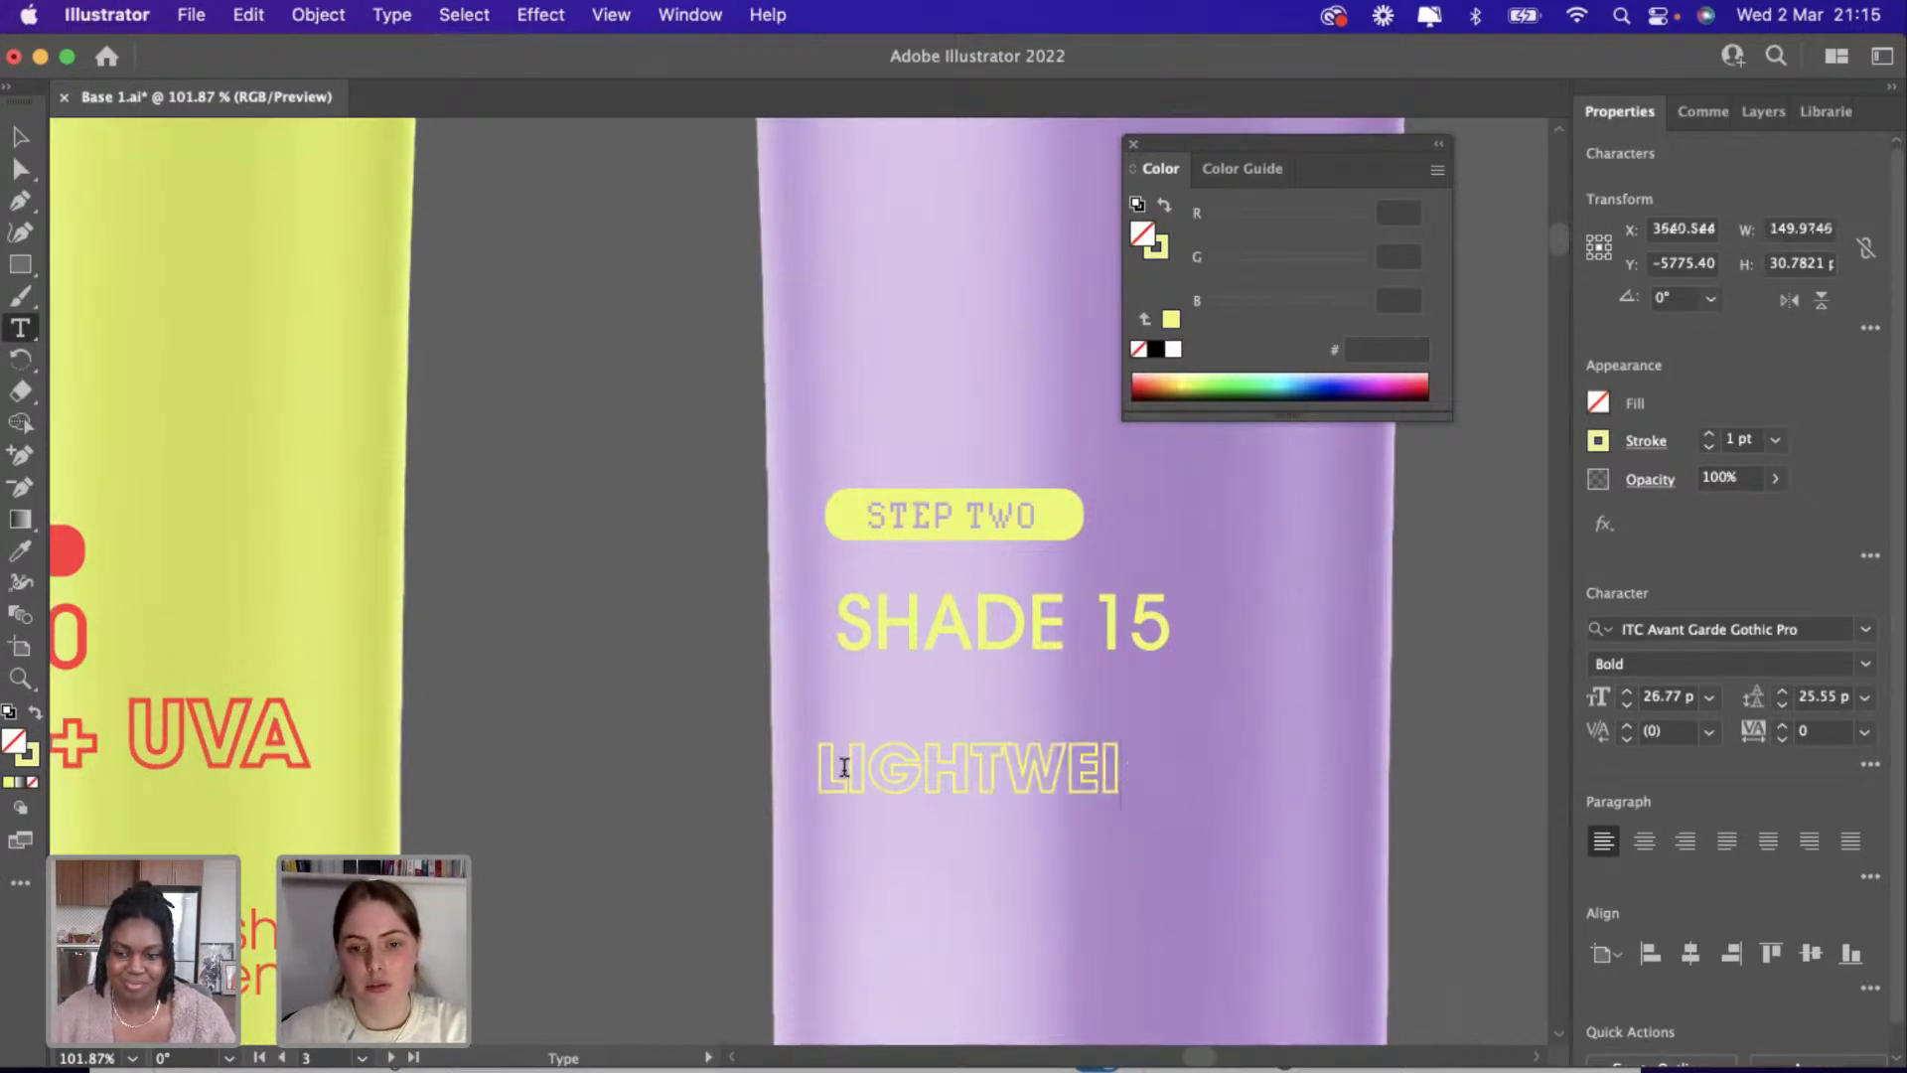
type("GHTGHT")
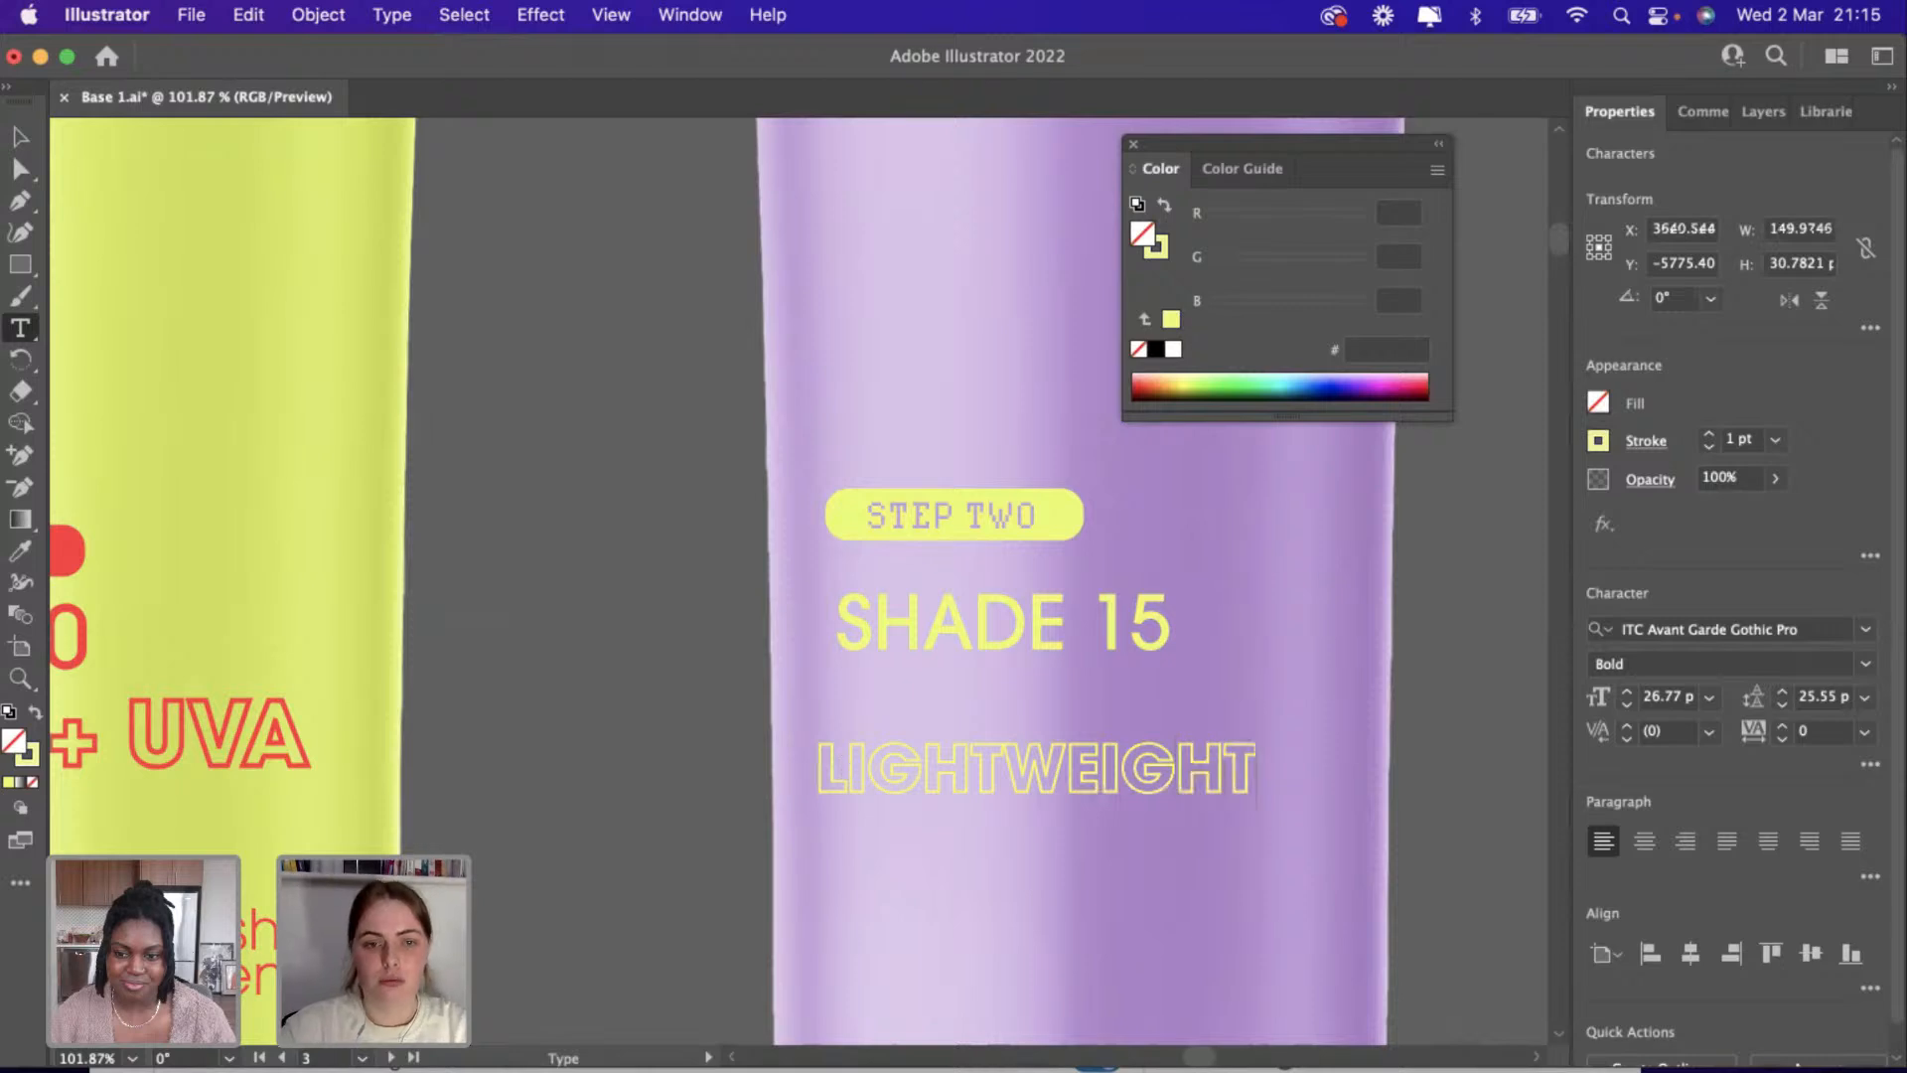
left_click(18, 139)
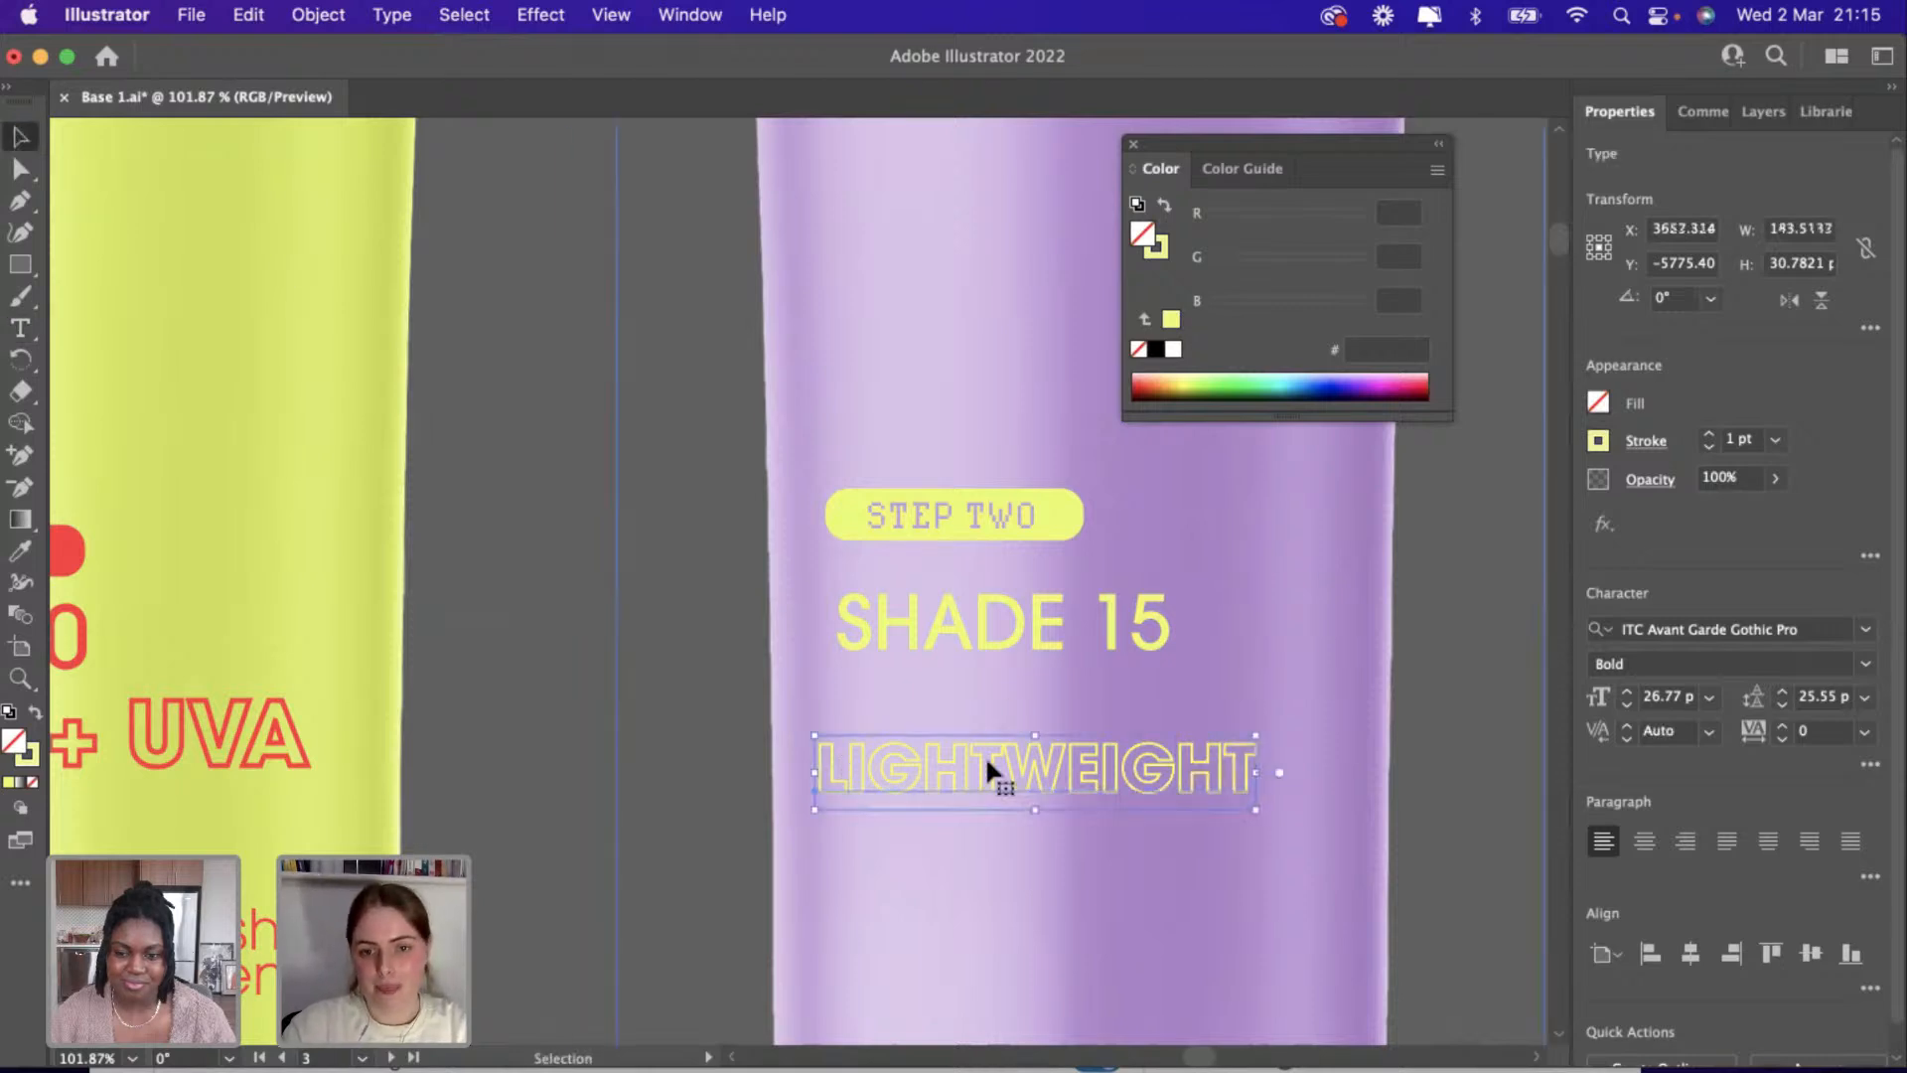
Align "LIGHTWEIGHT" with the STEP TWO label's left edge, scale it to about 27.32 pt, and raise it closer to "SHADE 15".
left_click_drag(1033, 760, 999, 747)
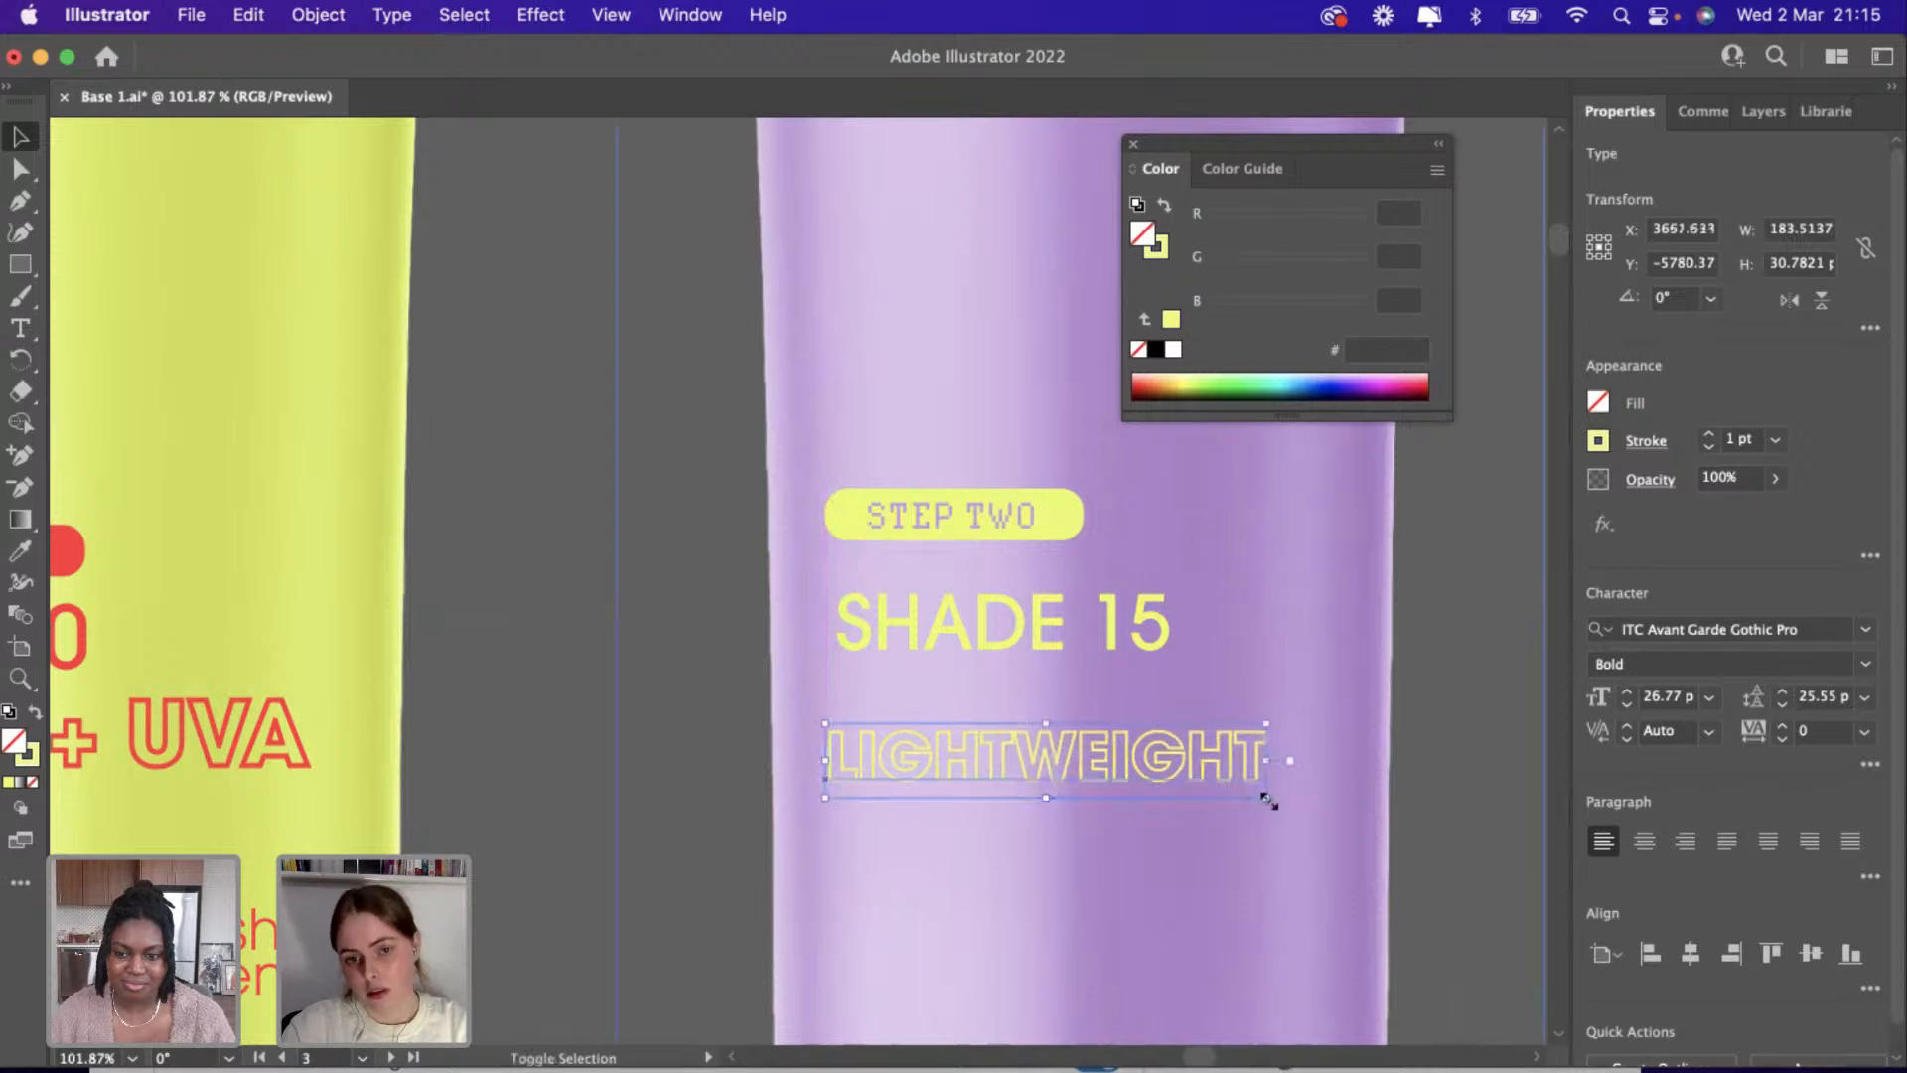
left_click_drag(1268, 800, 1278, 815)
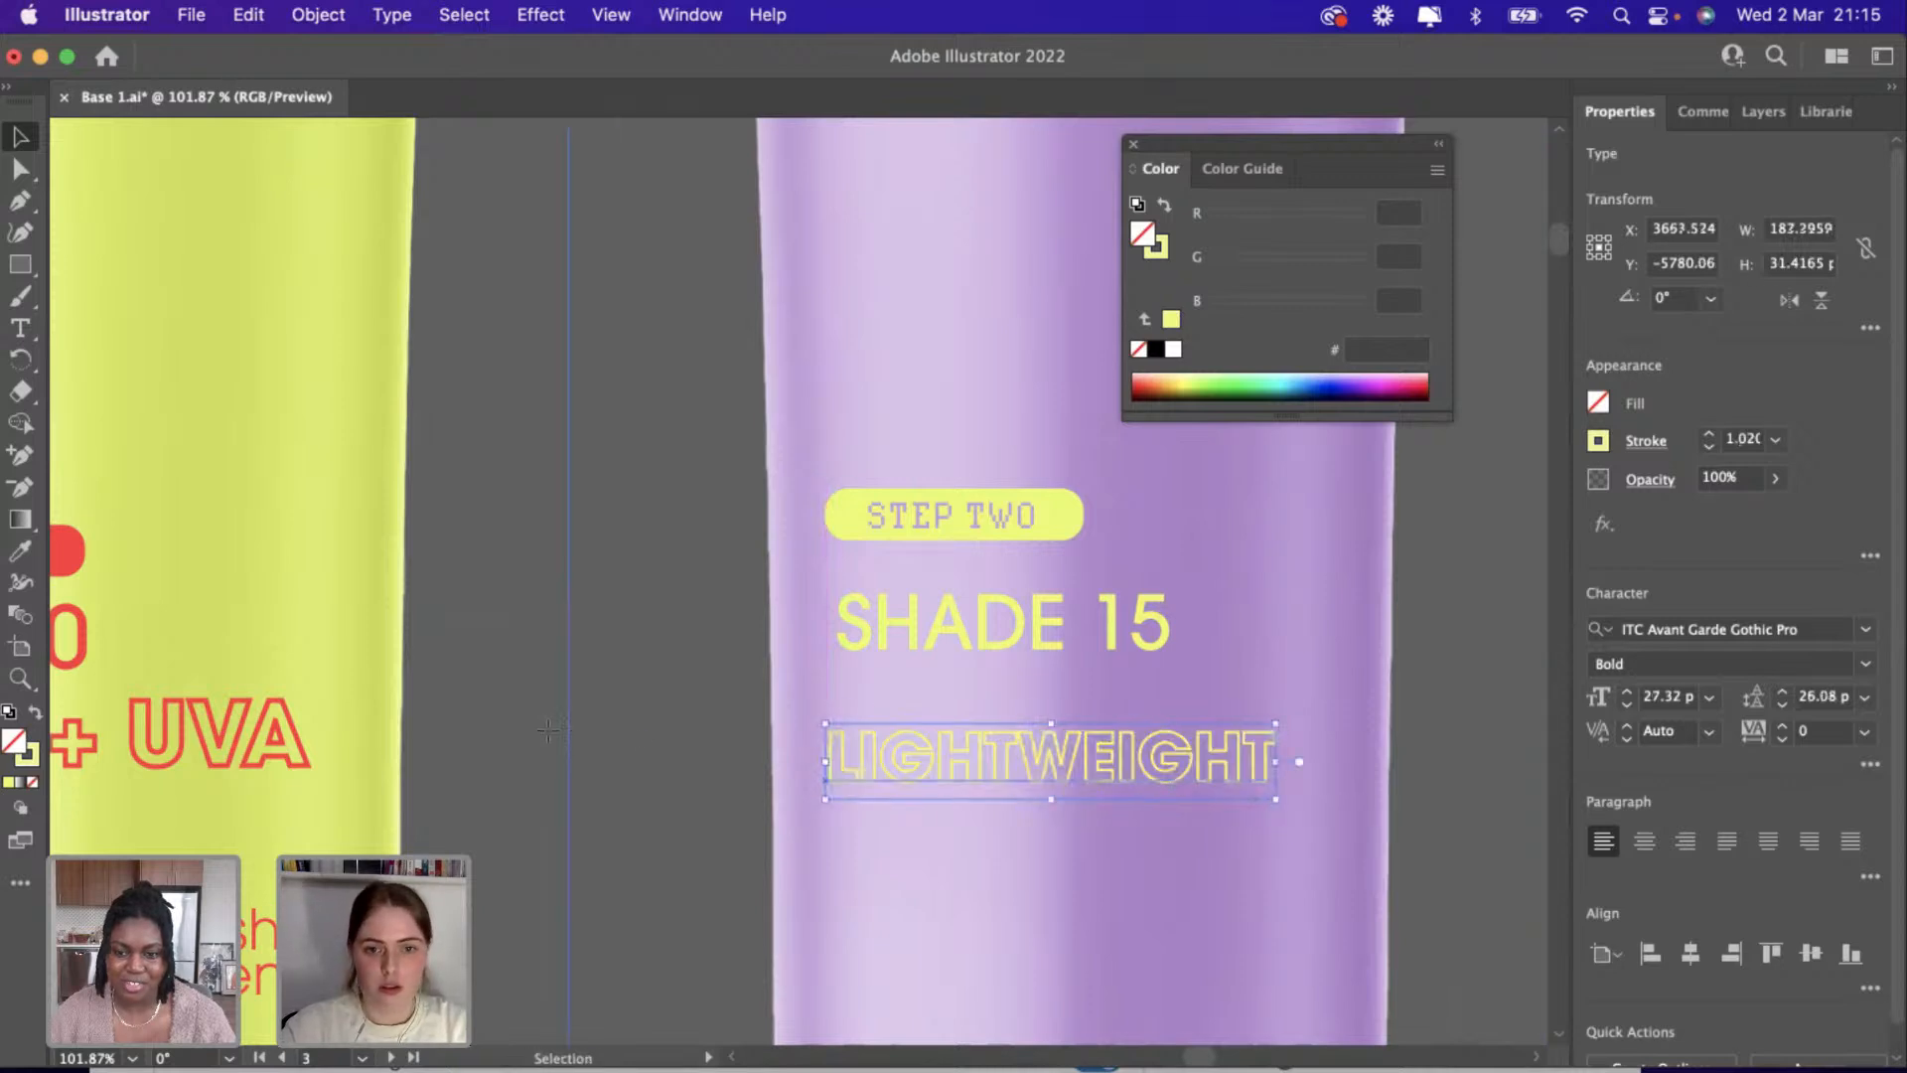
left_click(882, 757)
left_click_drag(882, 752, 881, 728)
Correct "norishing" to "nourishing" in the red description on the yellow STEP ONE tube.
scroll(882, 733, "left", 5)
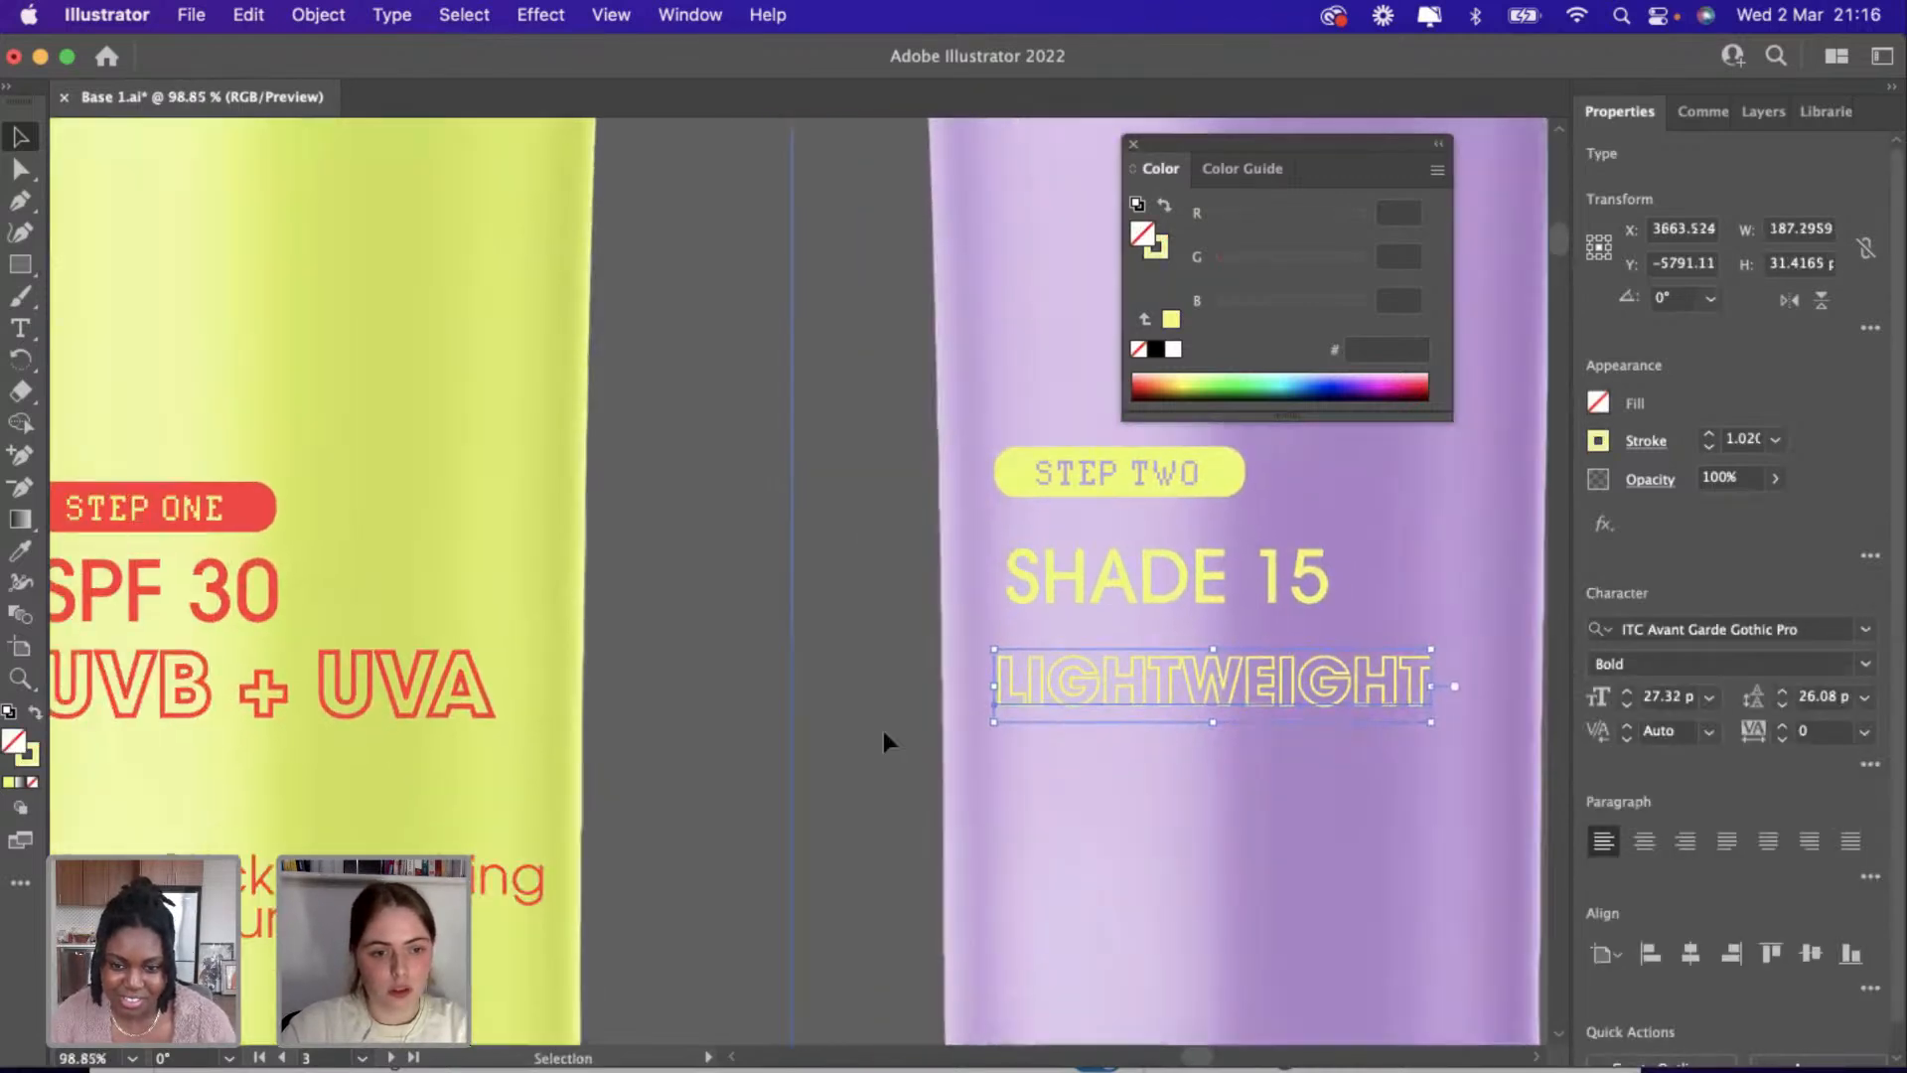
scroll(884, 735, "up", 5)
scroll(484, 850, "up", 5)
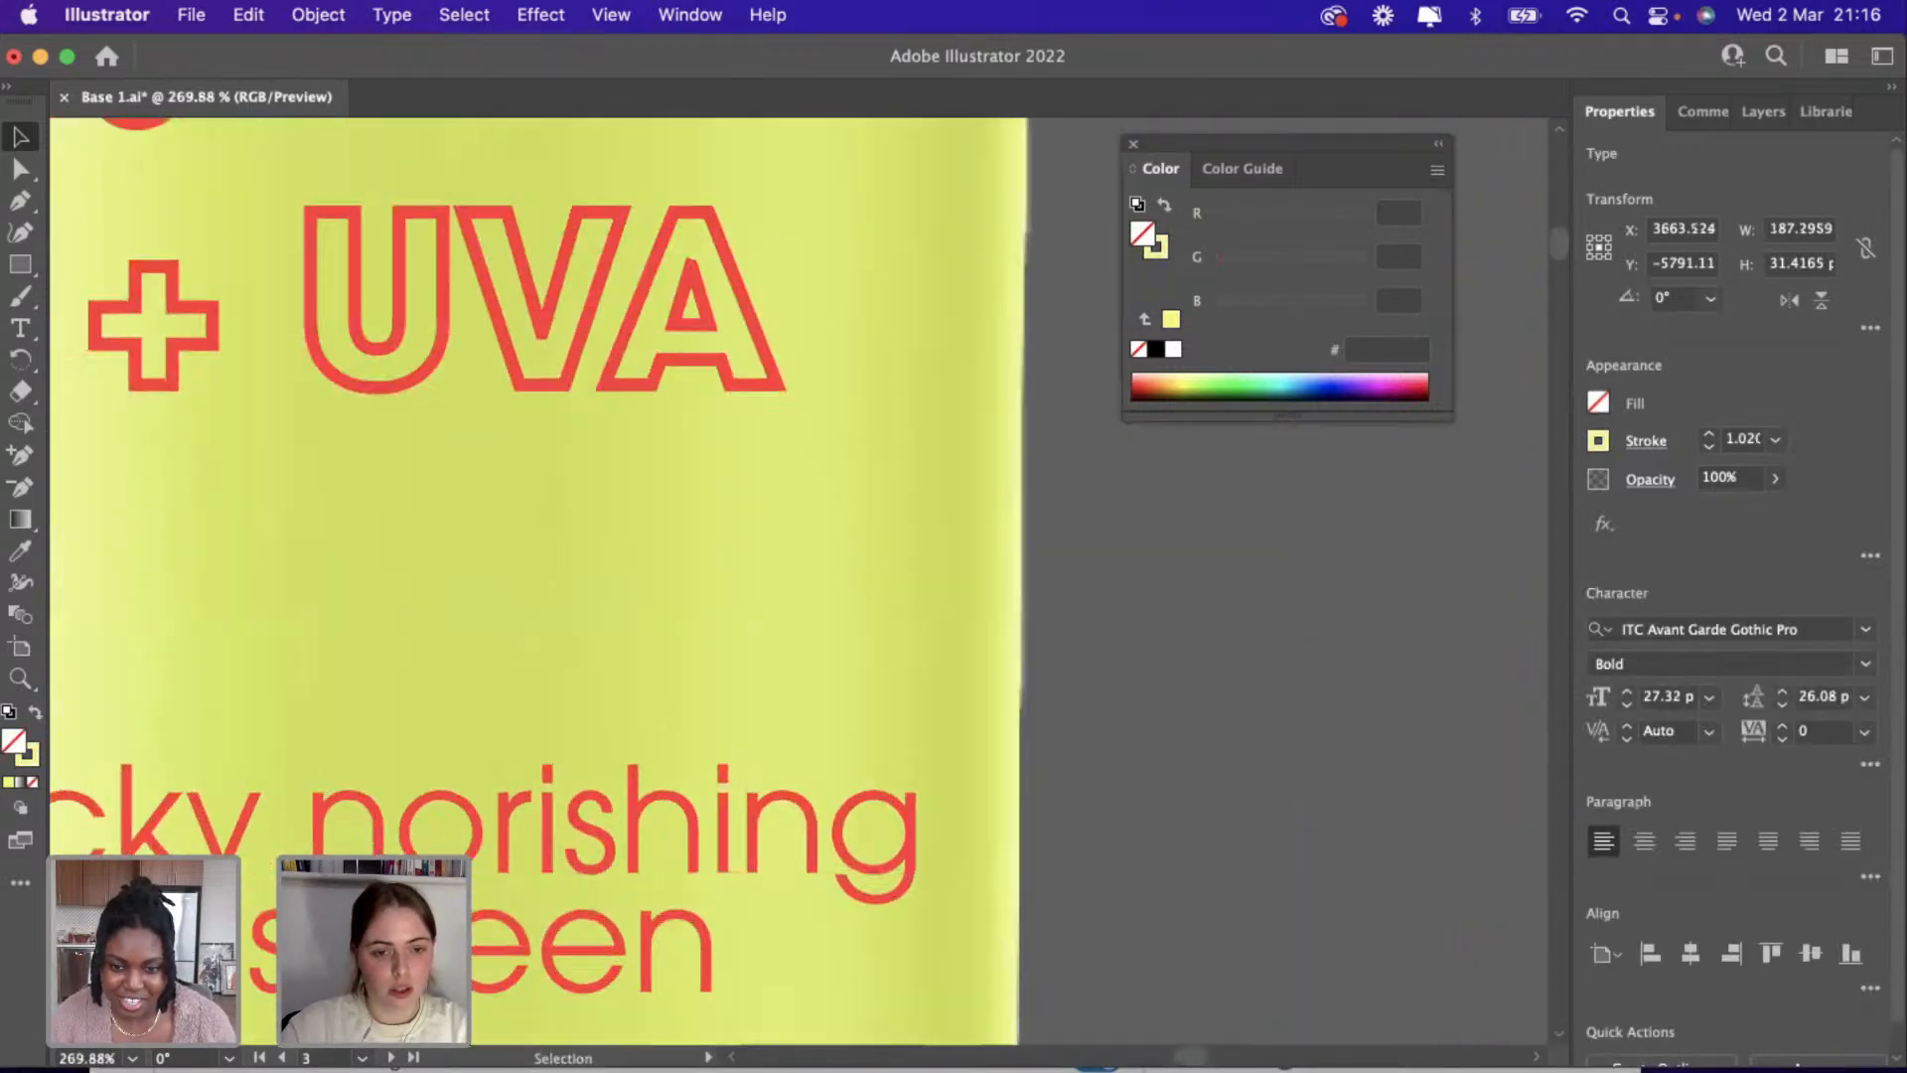
double_click(484, 846)
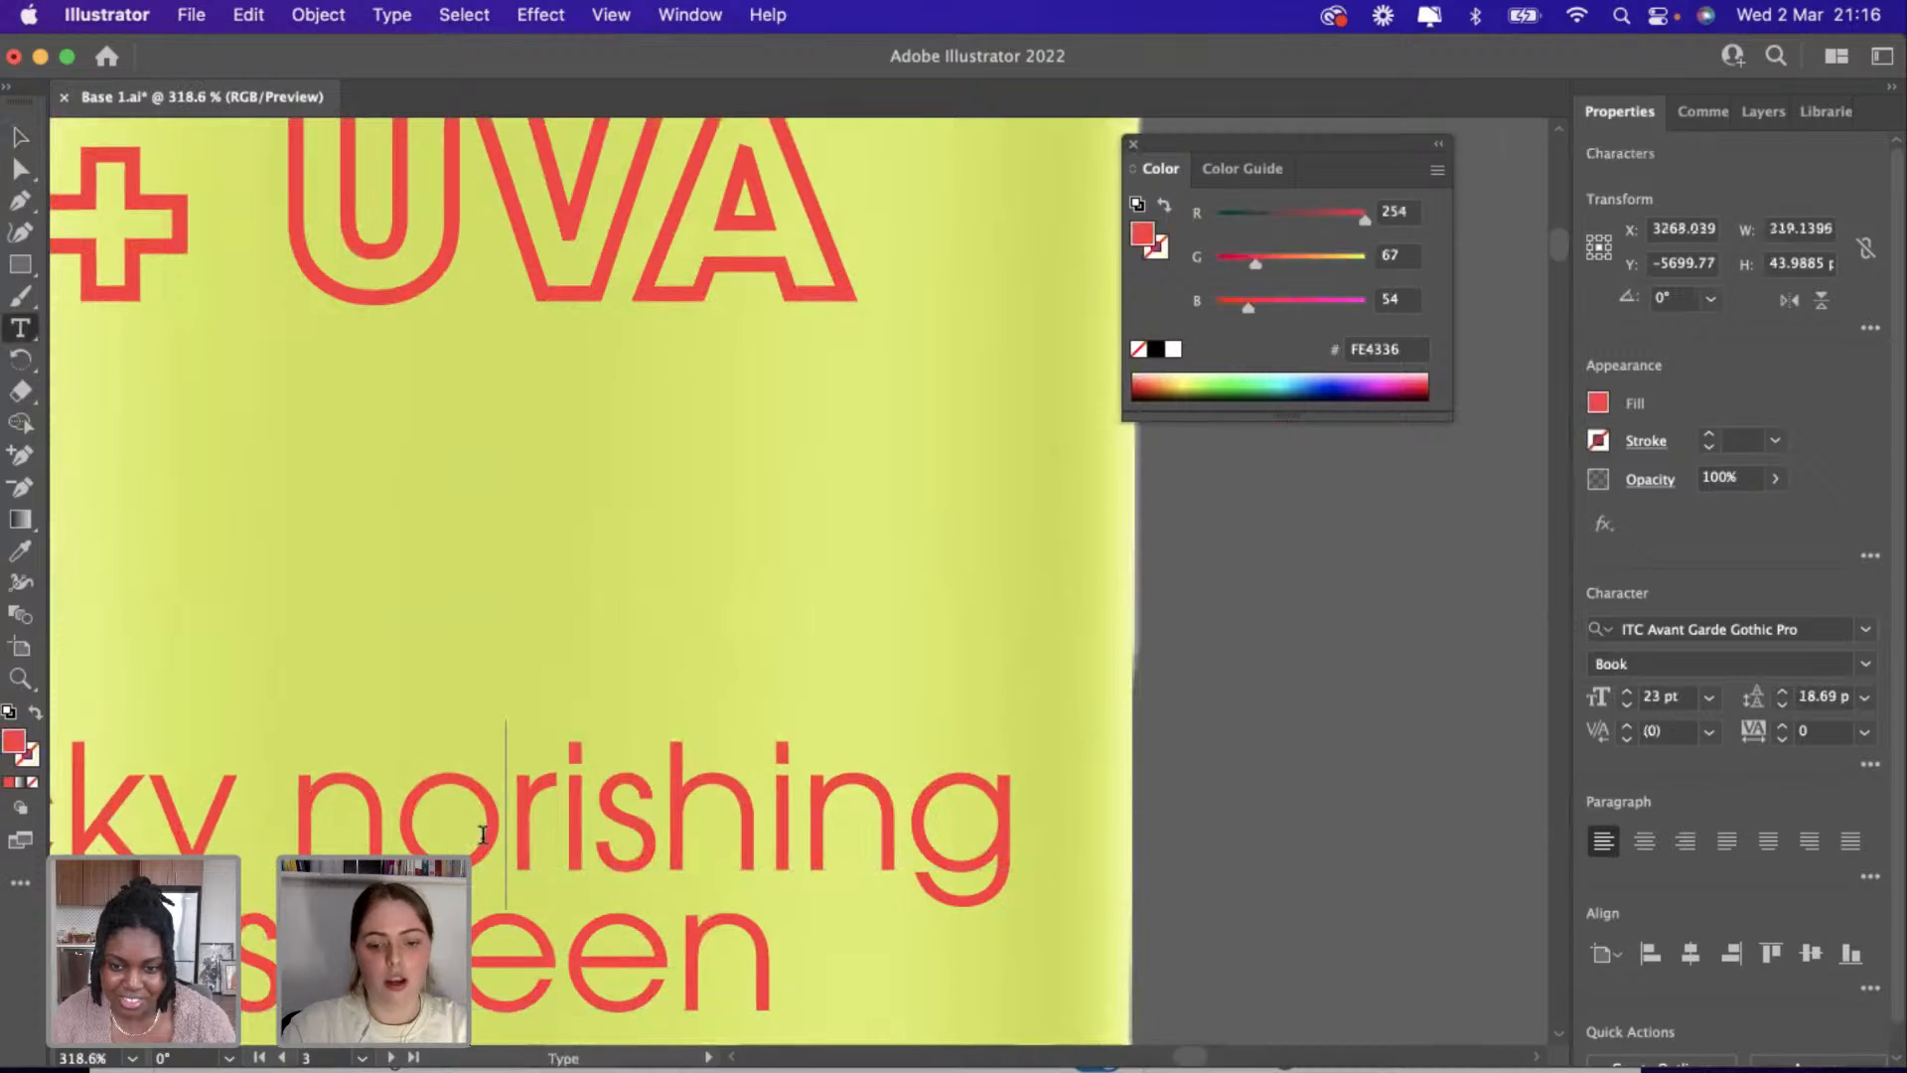
type("U")
key("BackSpace")
type("u")
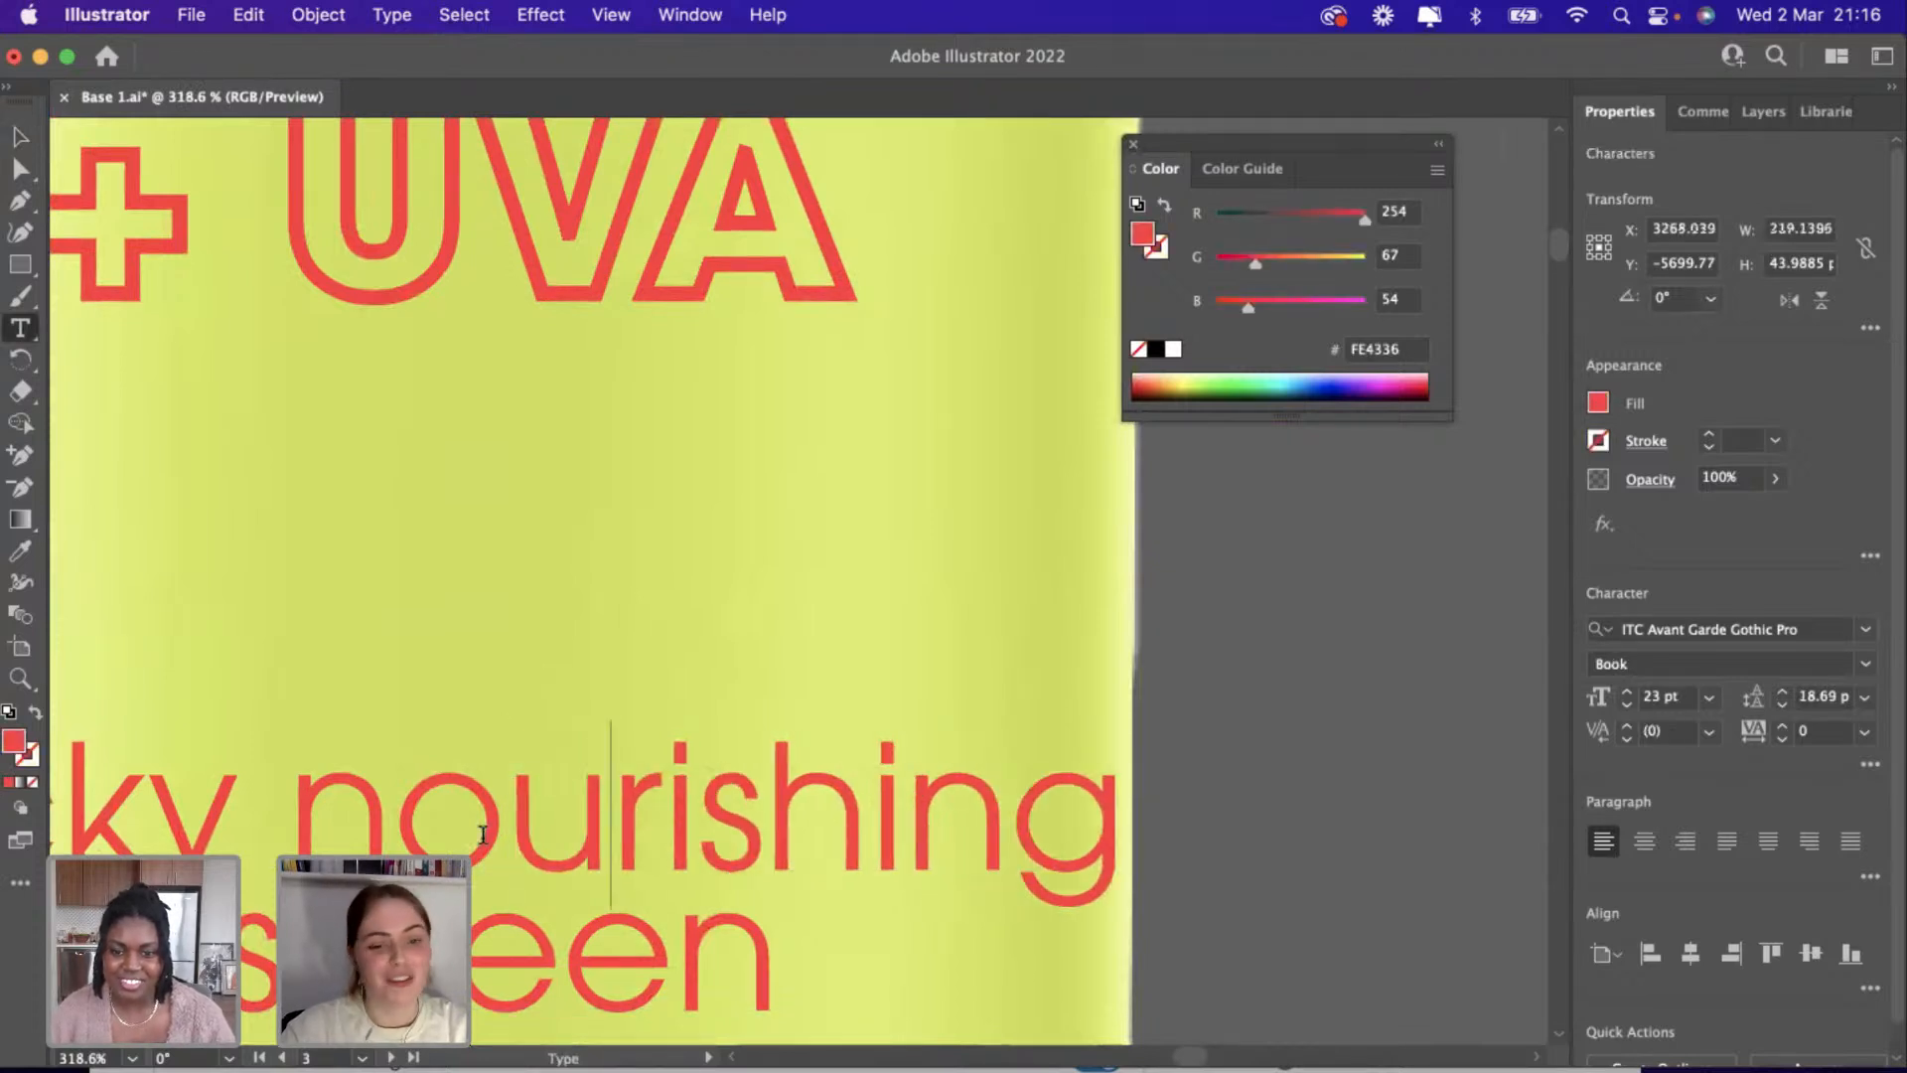
scroll(483, 834, "down", 5)
scroll(67, 298, "left", 3)
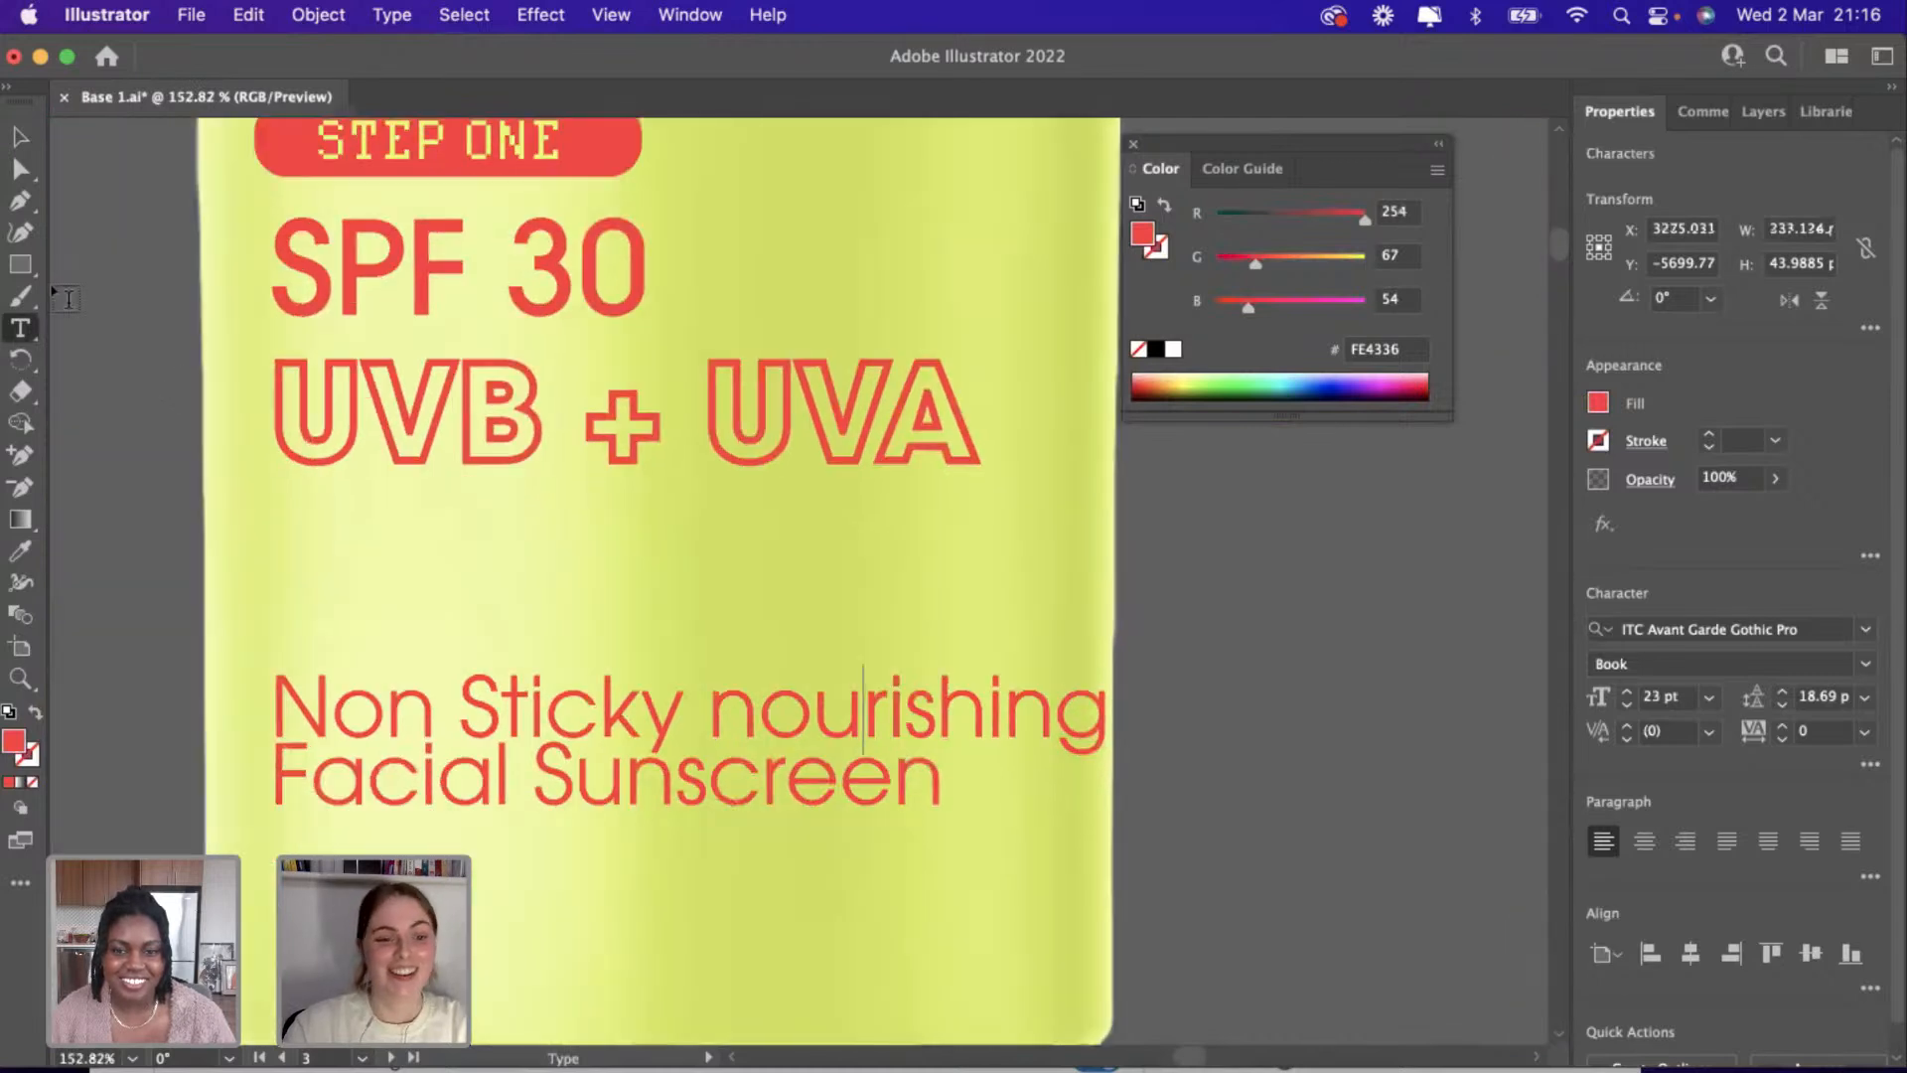
Scale down the red "Non Sticky nourishing Facial Sunscreen" text so it sits inside the yellow tube's edge.
left_click(20, 137)
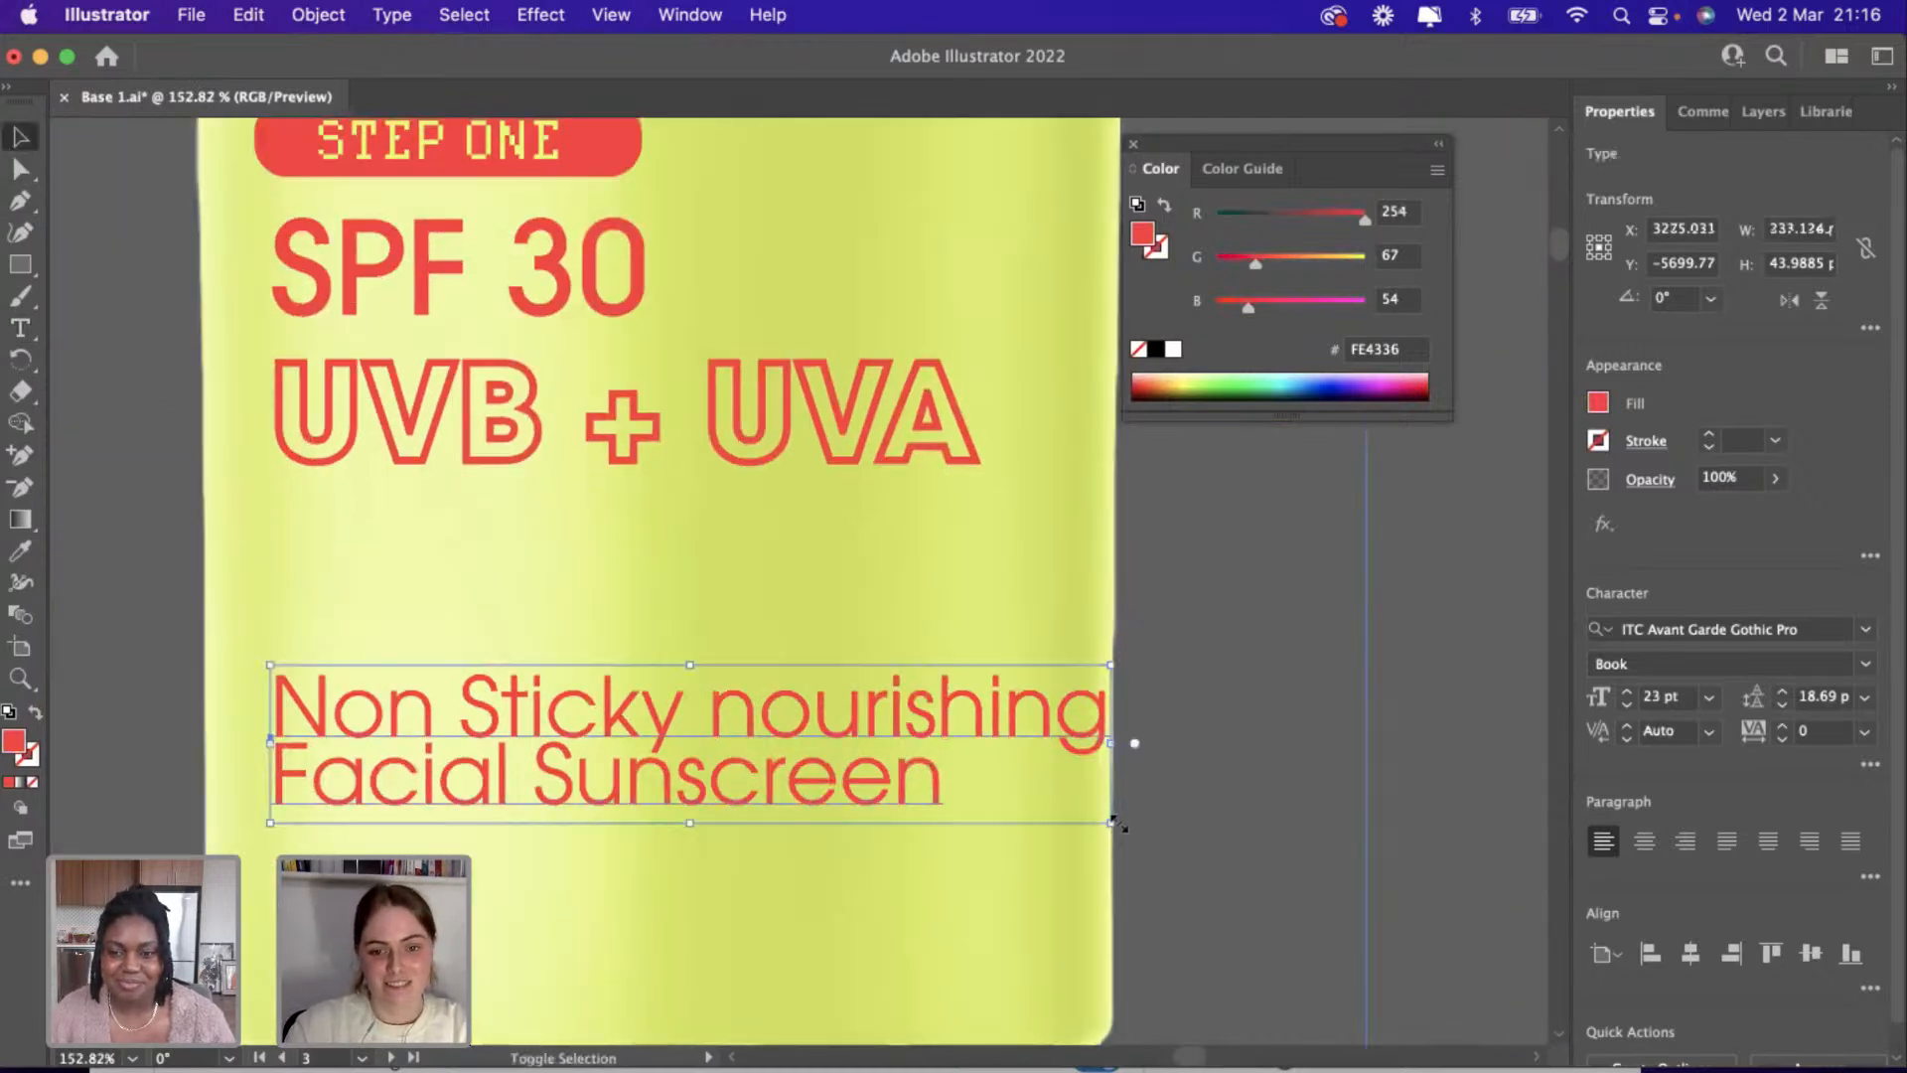
left_click_drag(1108, 825, 1035, 806)
scroll(1276, 795, "down", 5)
scroll(1276, 795, "right", 8)
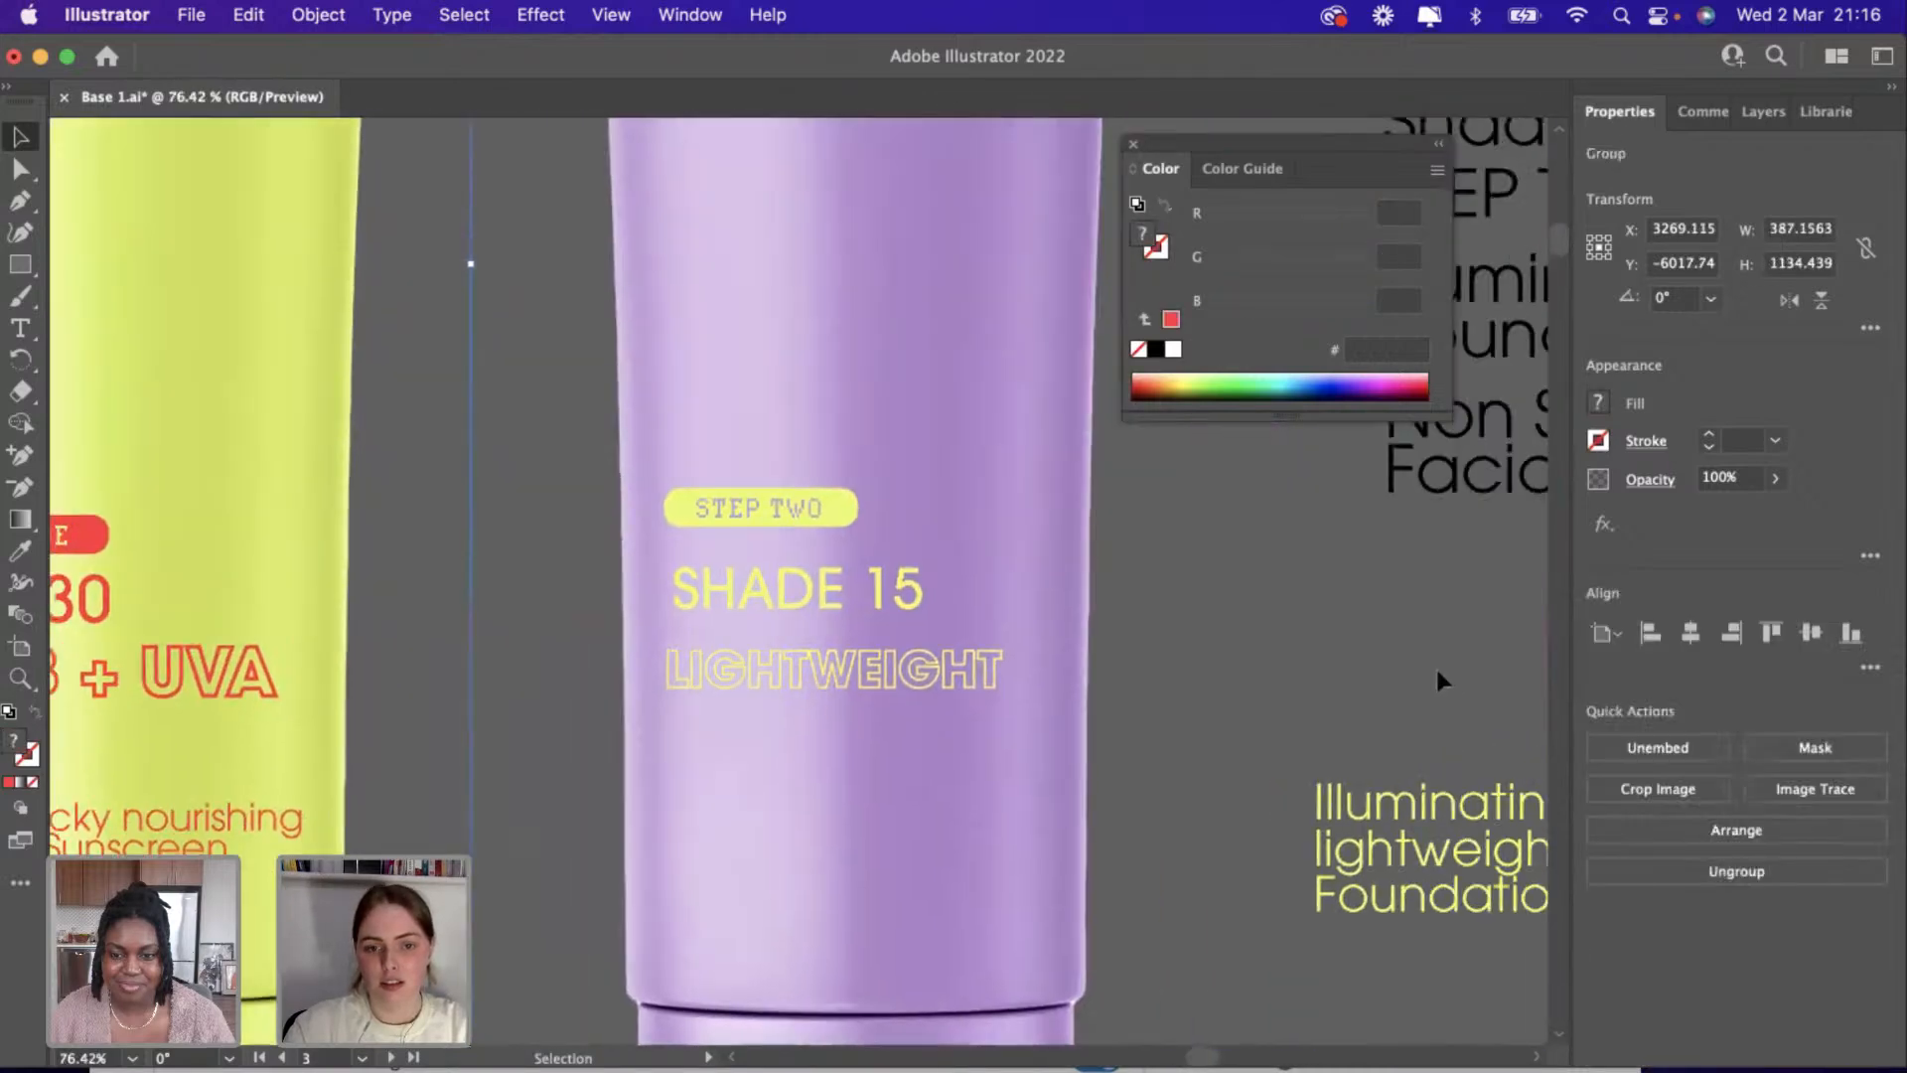
Delete the "lightweight" line from the yellow description text beside the purple tube.
left_click(1438, 673)
scroll(1371, 794, "right", 5)
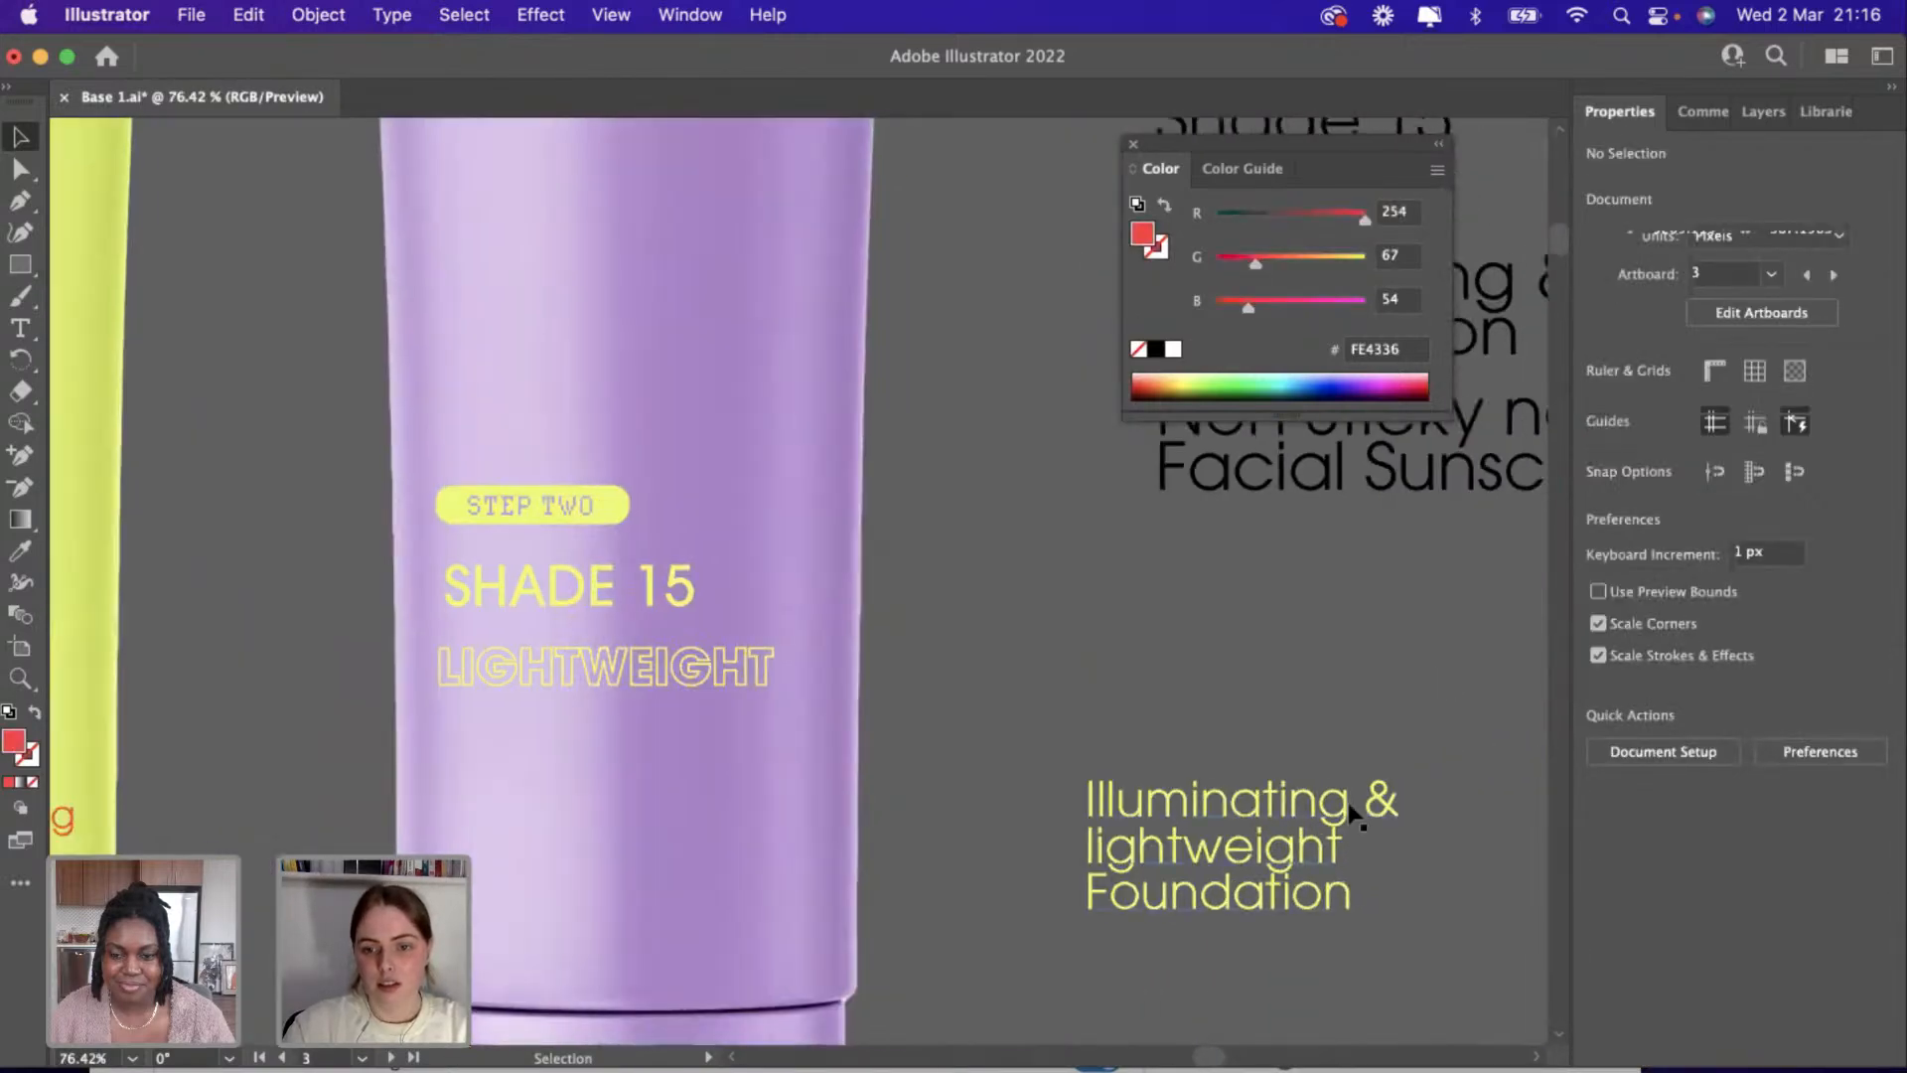
key("t")
left_click(1342, 860)
double_click(1246, 852)
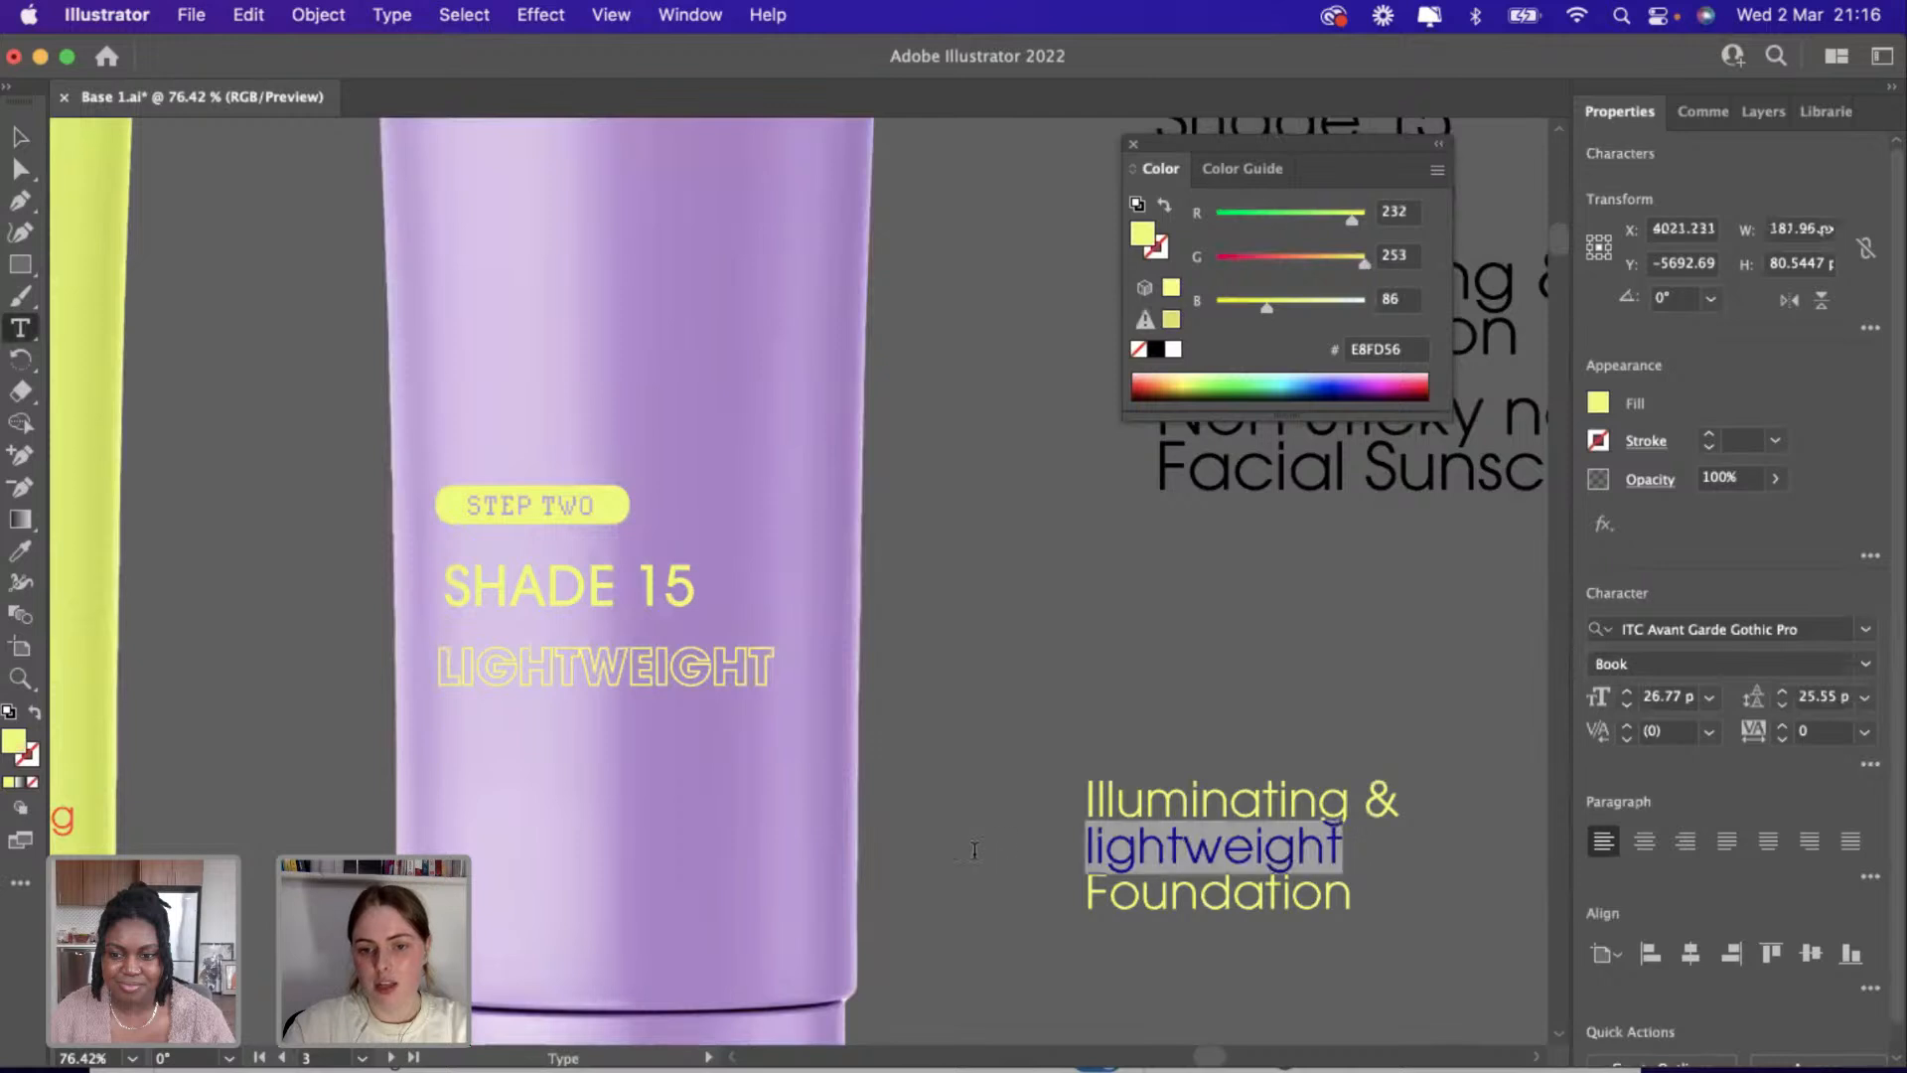
key("BackSpace")
key("BackSpace")
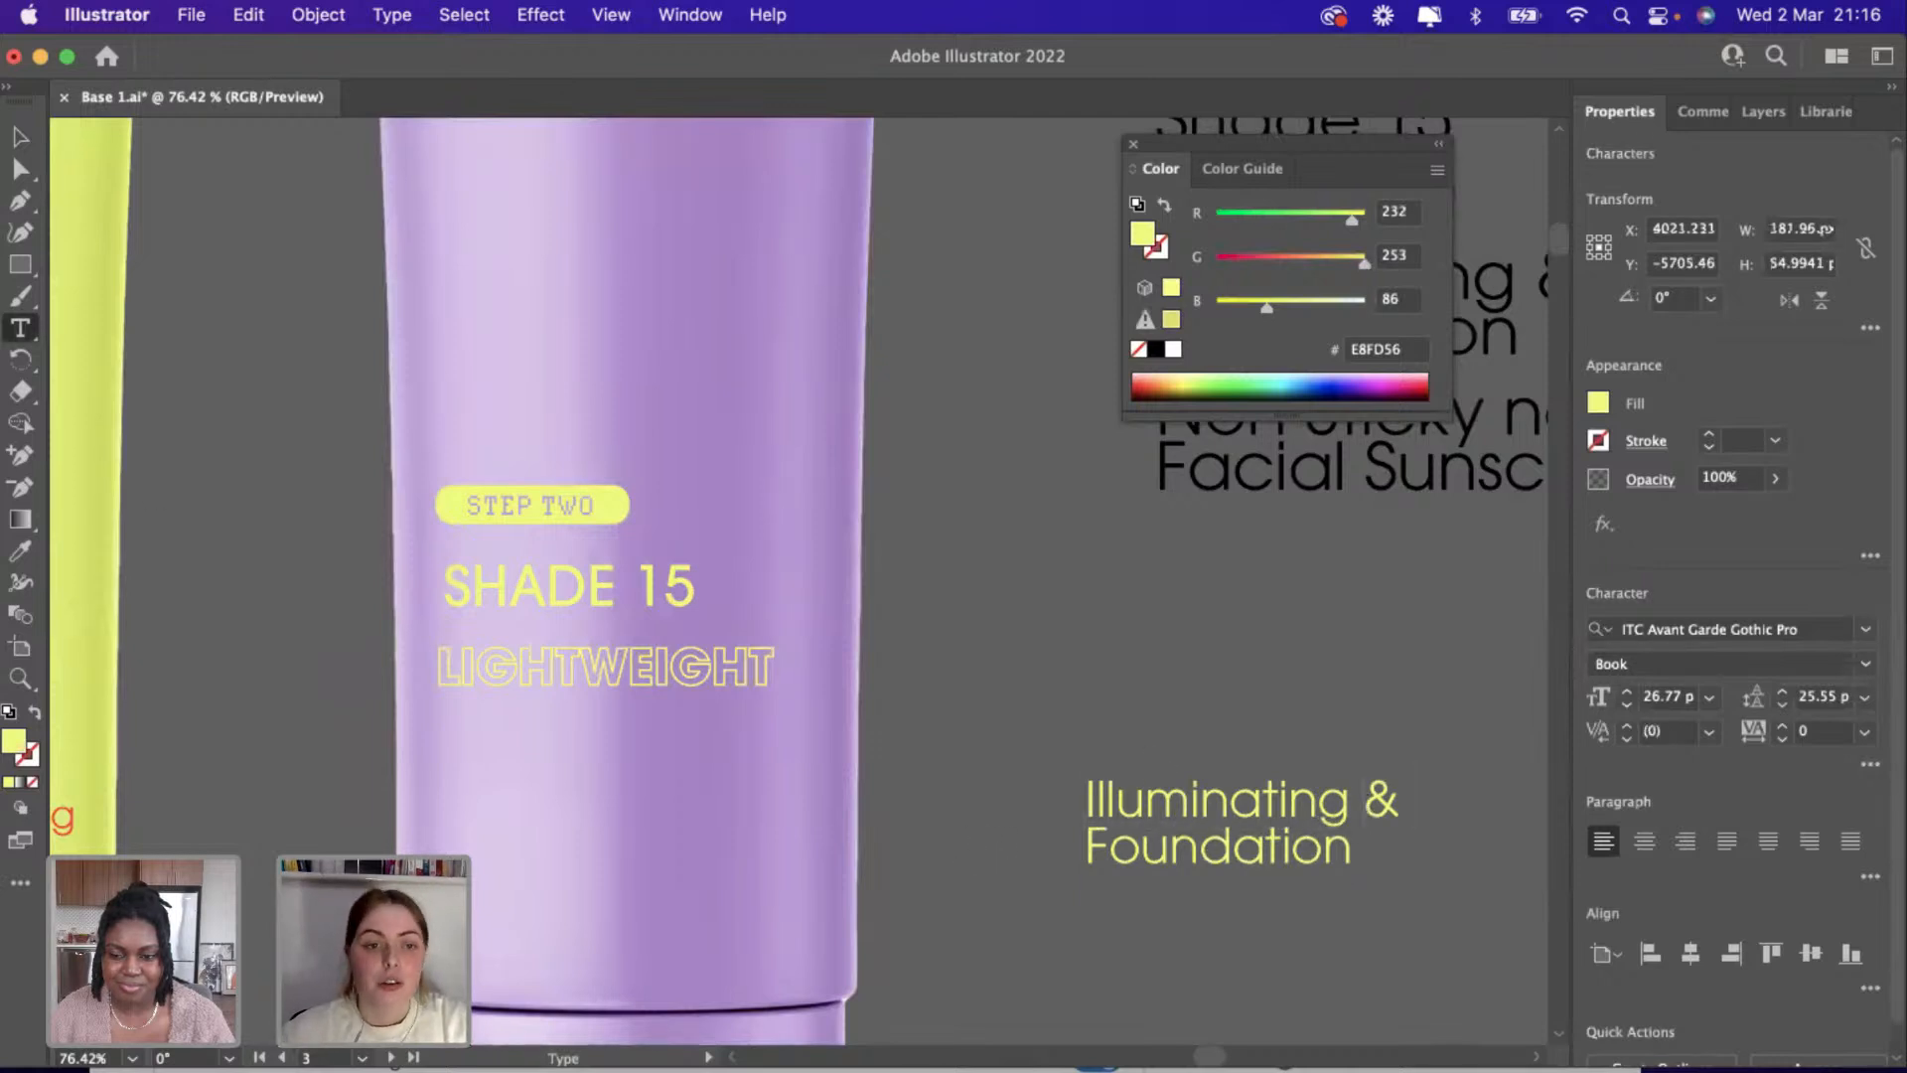
key("Escape")
left_click(1137, 596)
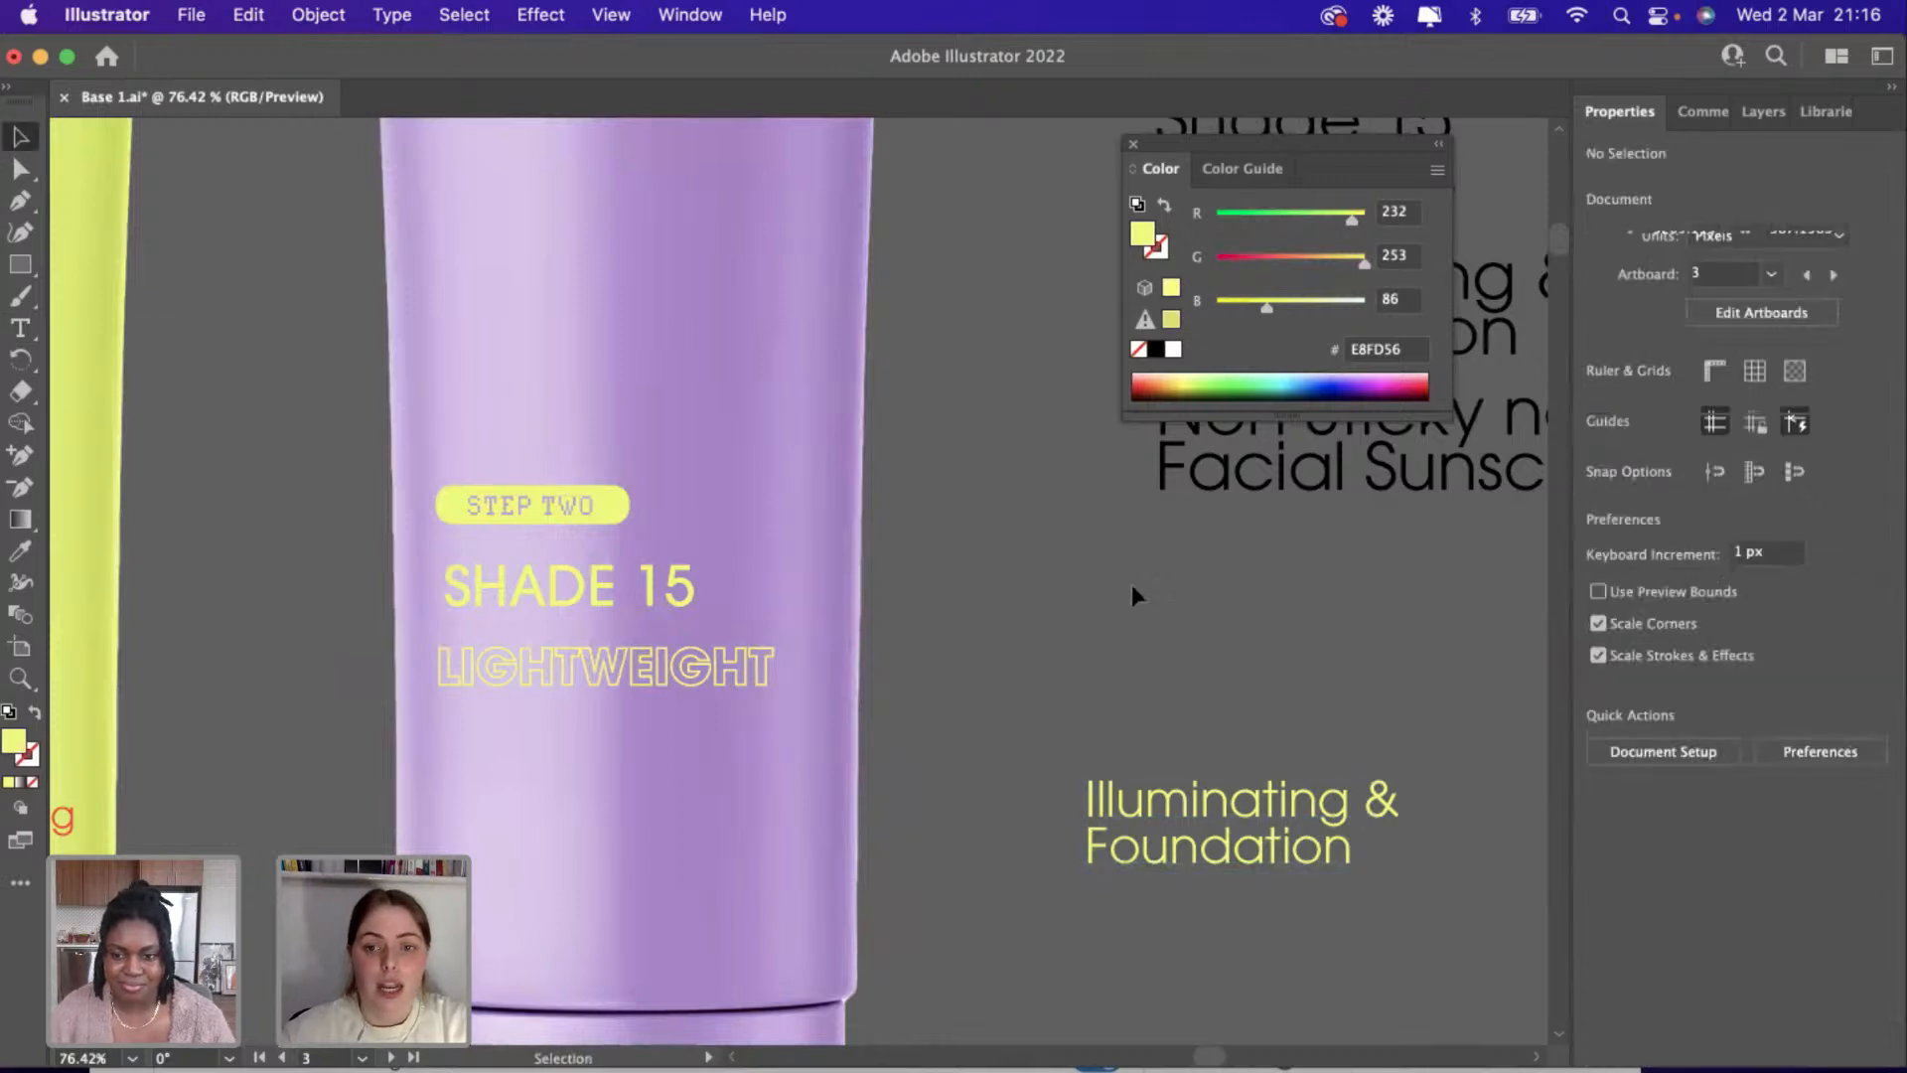
Remove the "&" from the yellow description and join it into one line reading "Illuminating Foundation".
scroll(1137, 596, "down", 5)
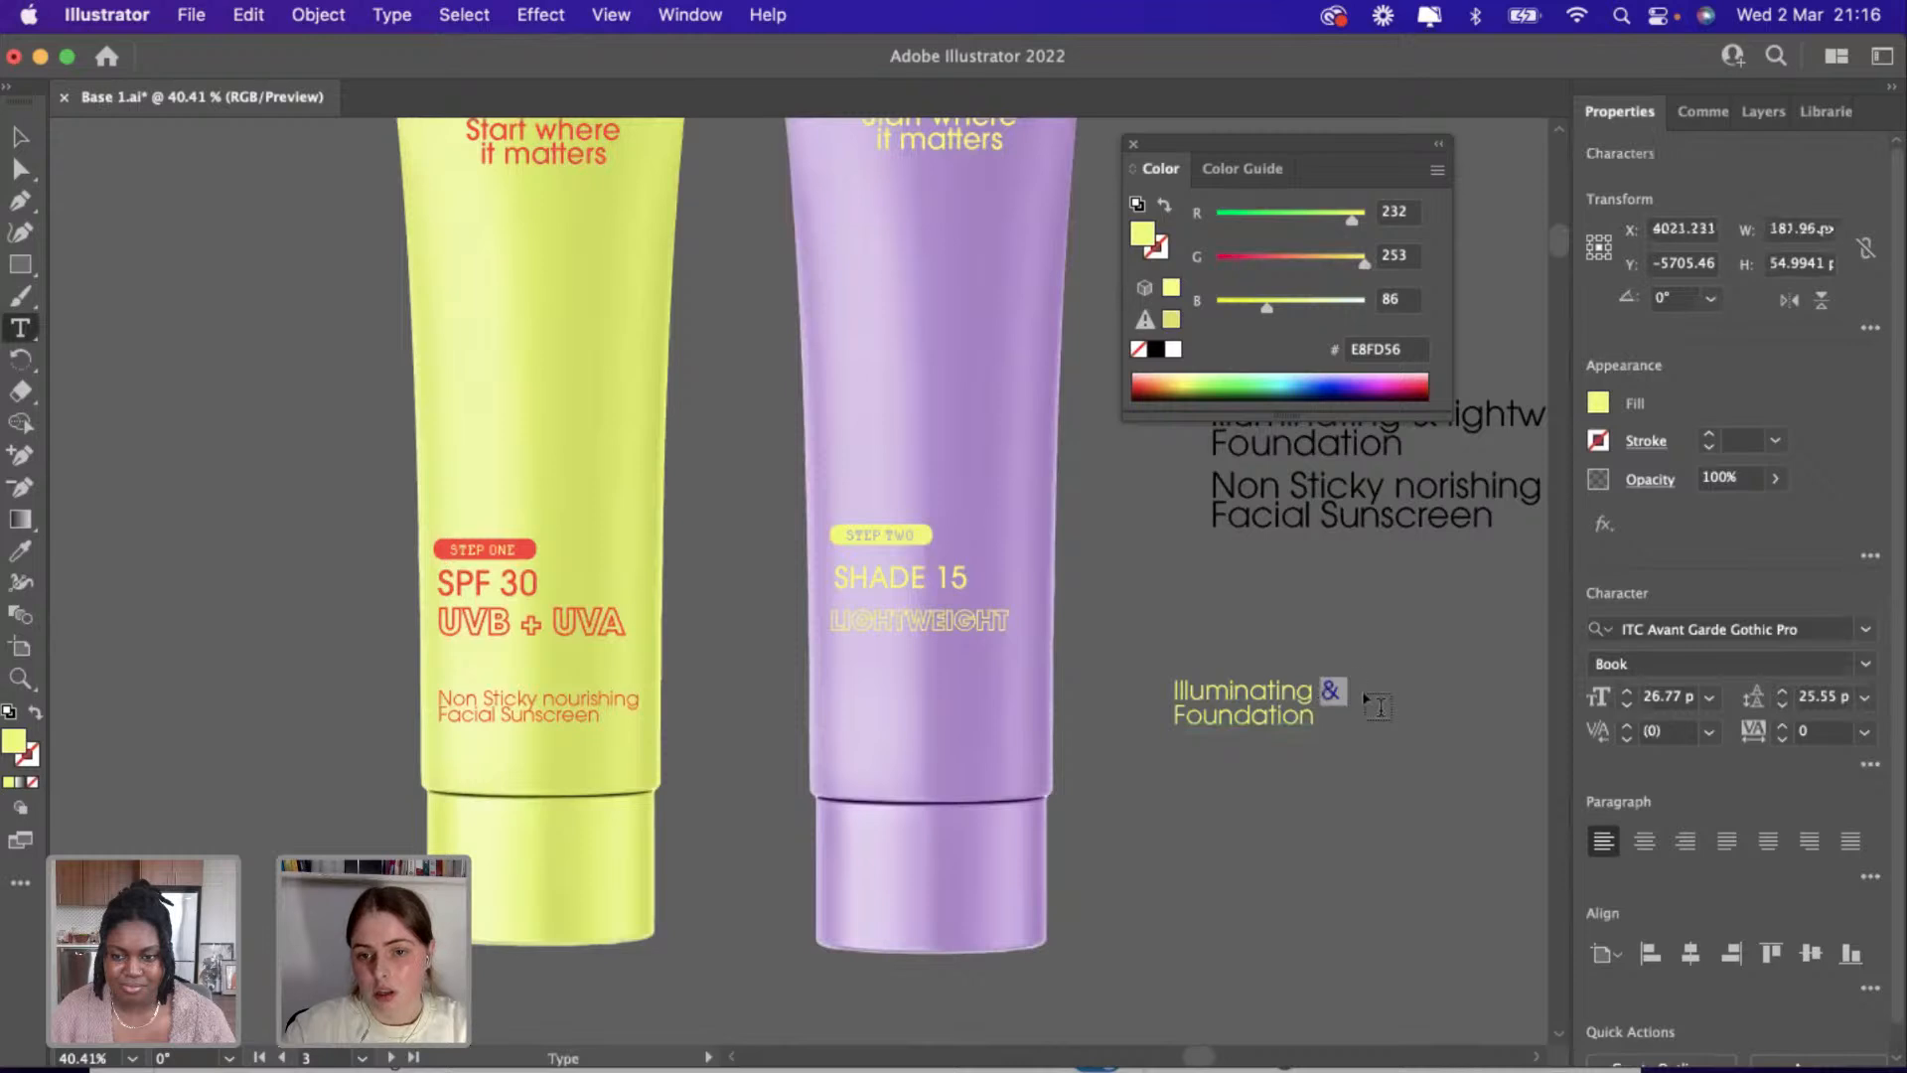
scroll(1082, 771, "up", 3)
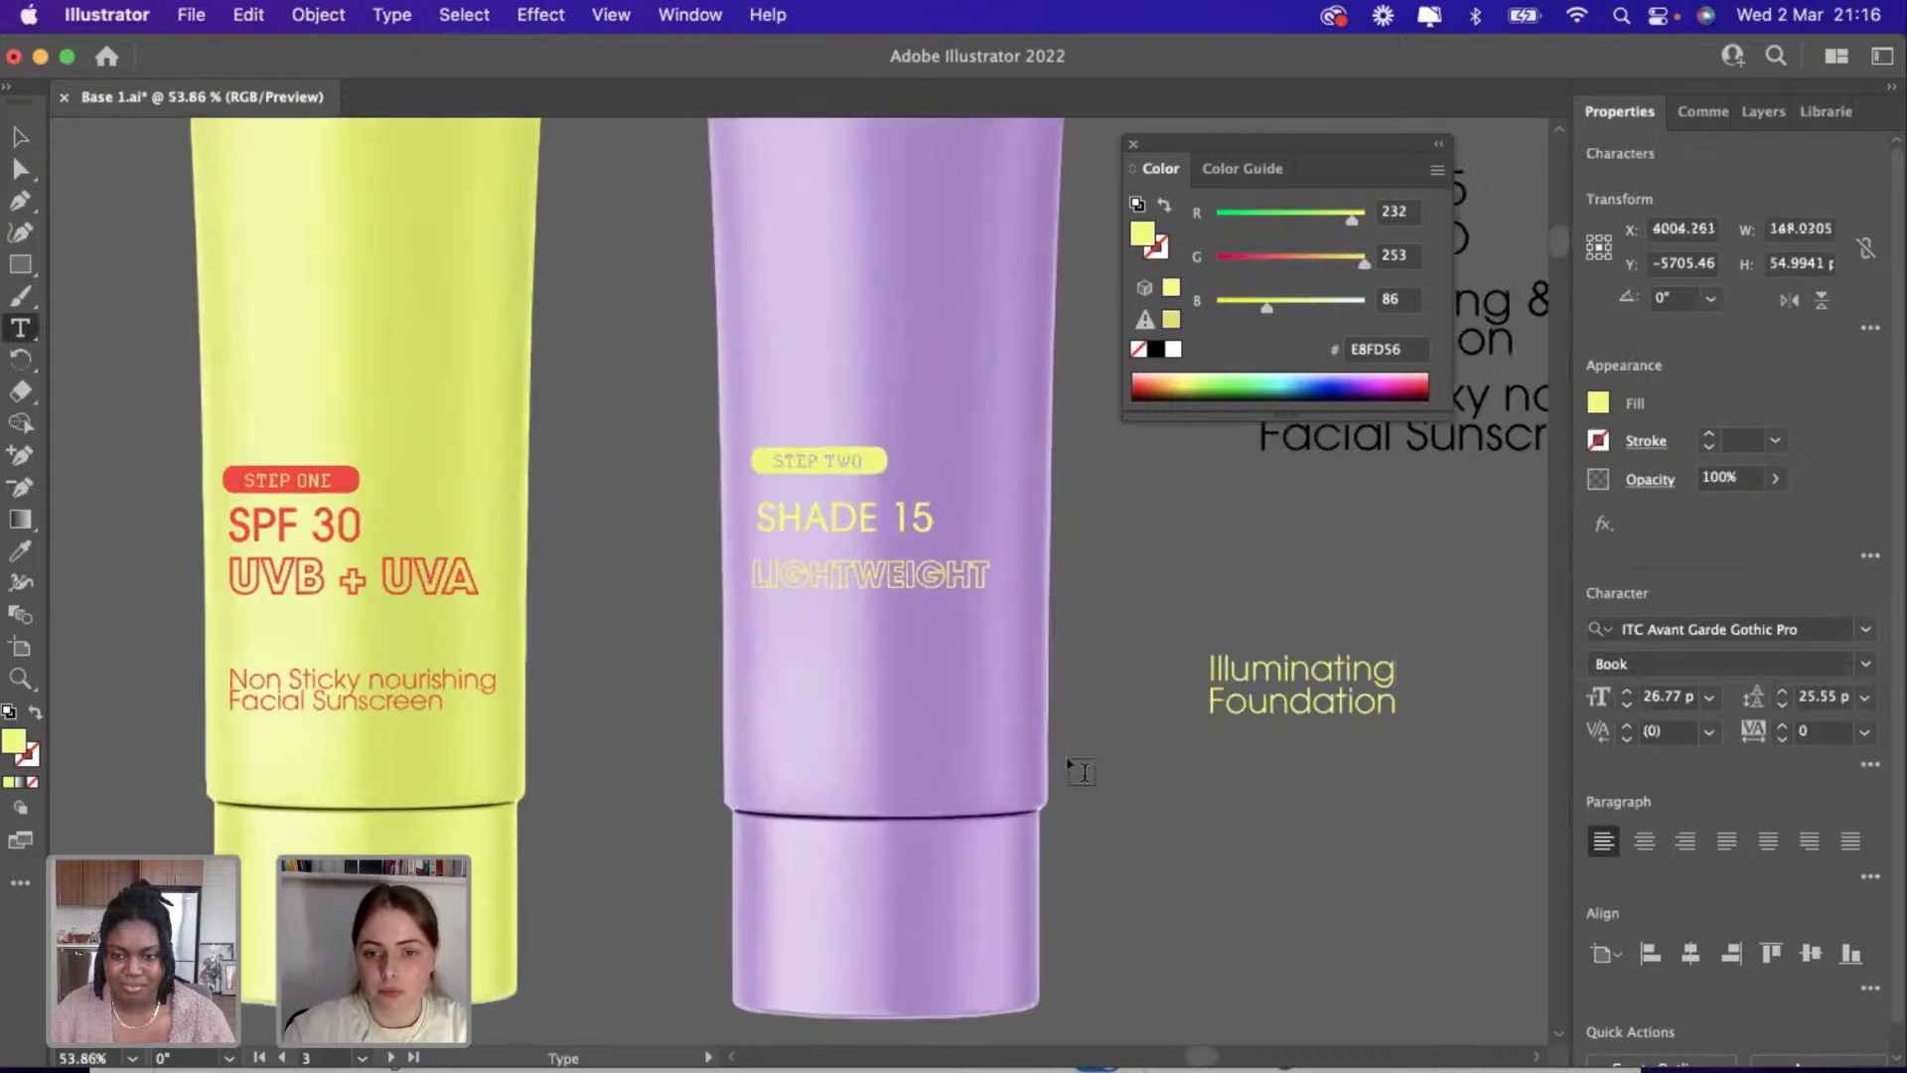
left_click(1077, 780)
key("BackSpace")
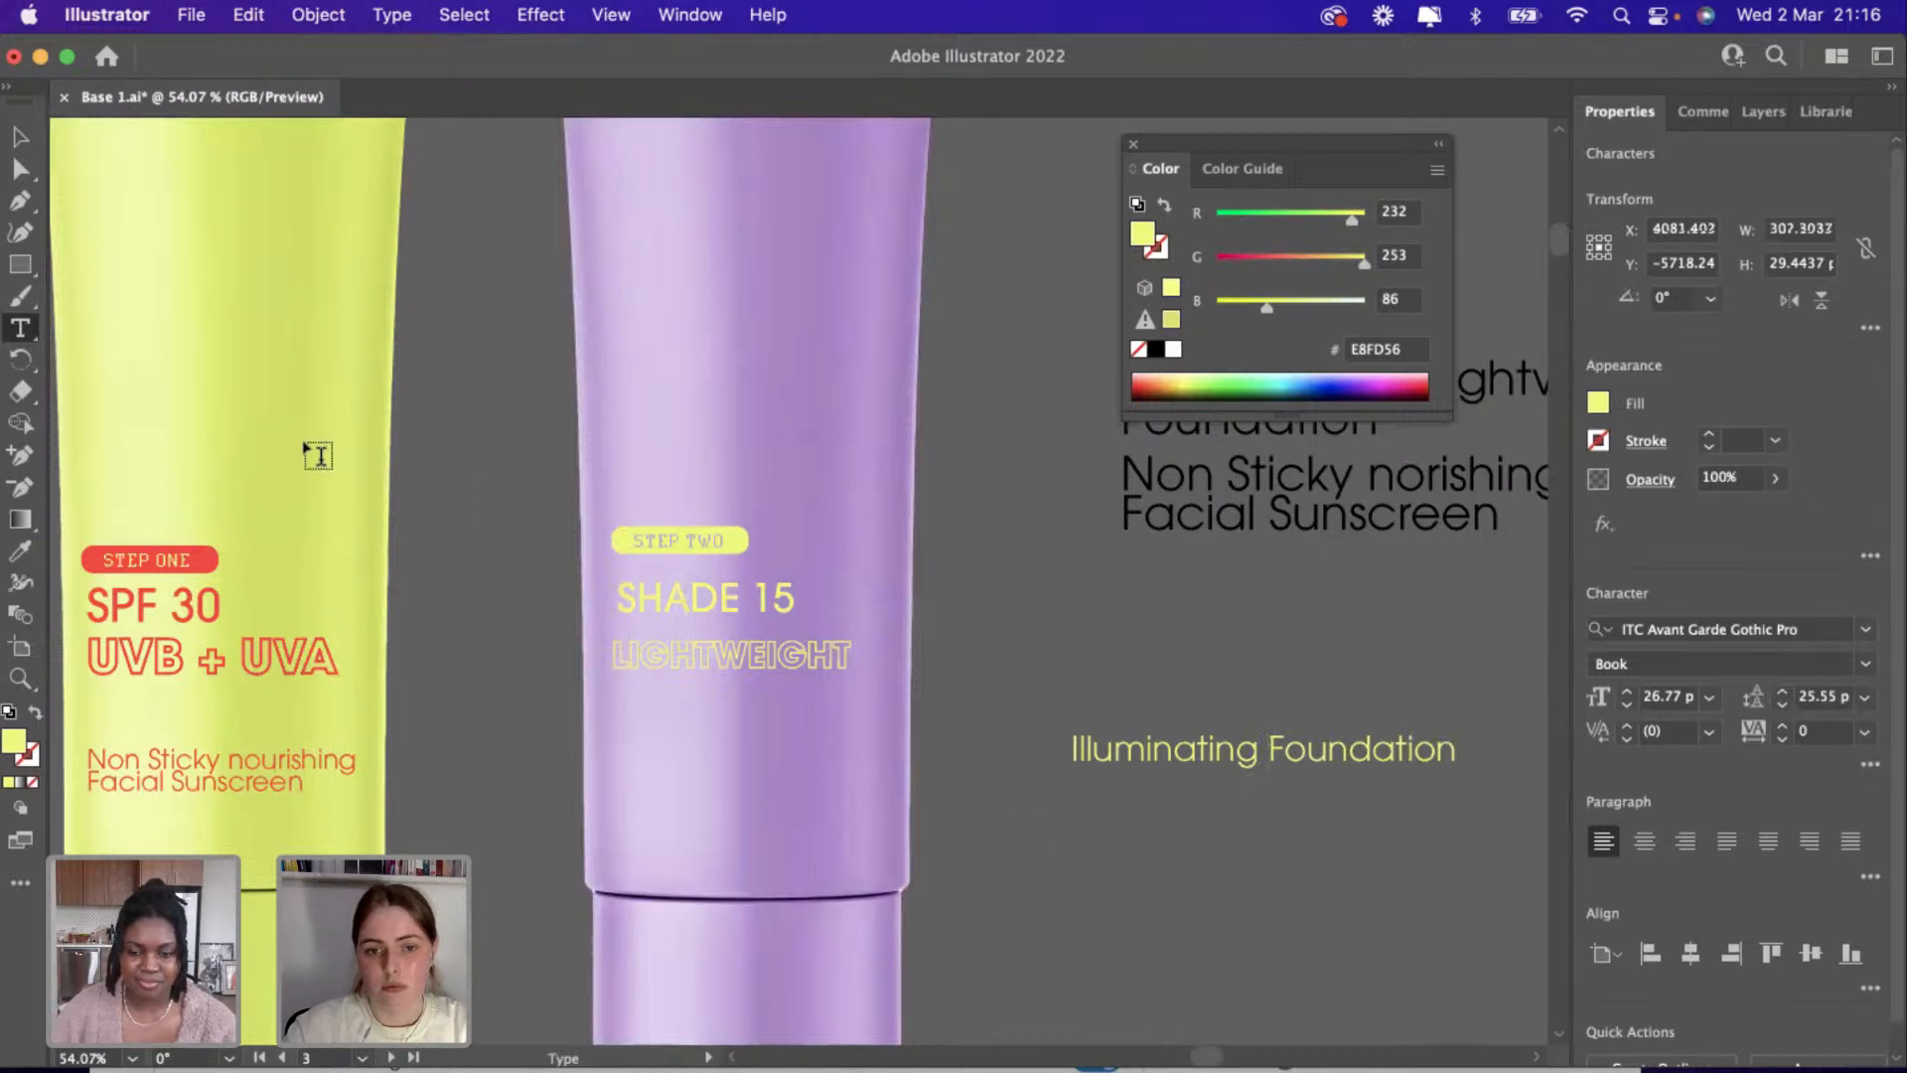
Scale "Illuminating Foundation" to about 24.15 pt and place it on the lower purple tube, left-aligned with "SHADE 15".
left_click(20, 136)
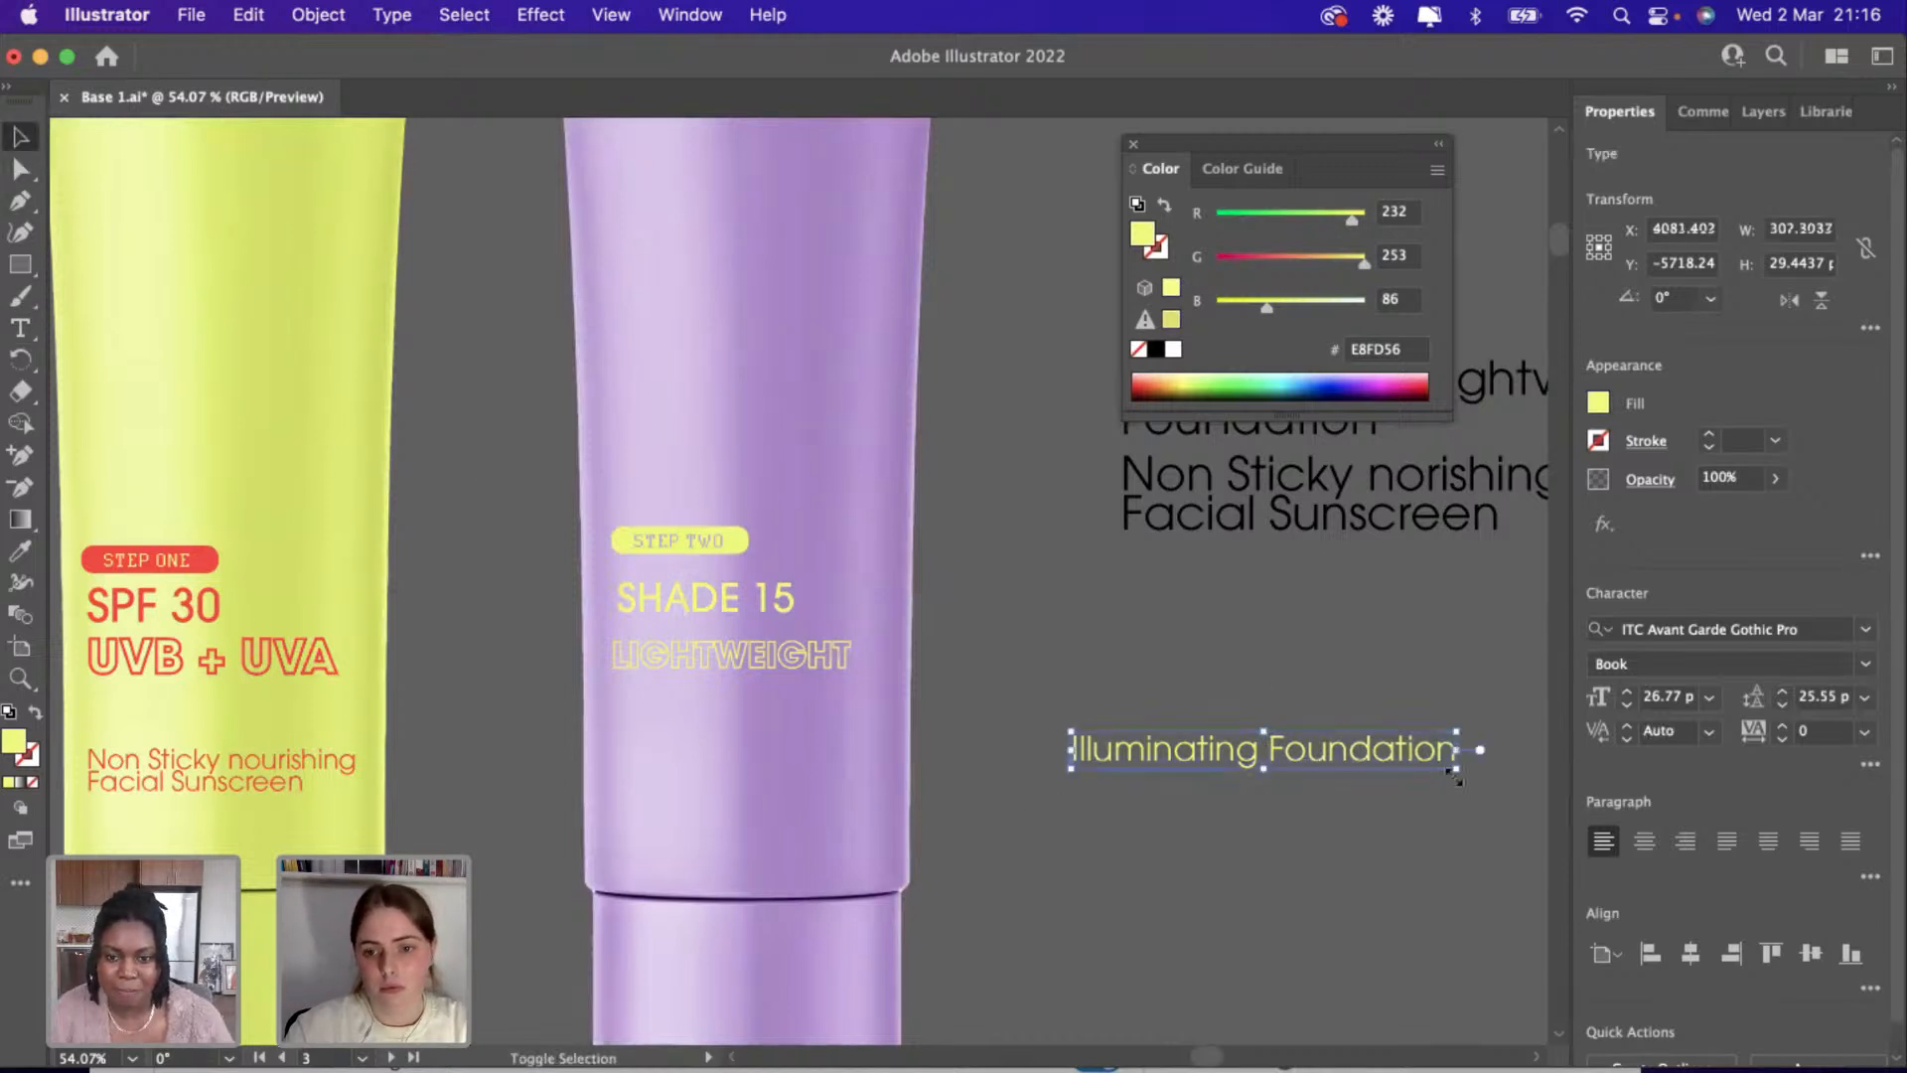
left_click_drag(1457, 770, 912, 798)
scroll(687, 773, "up", 3)
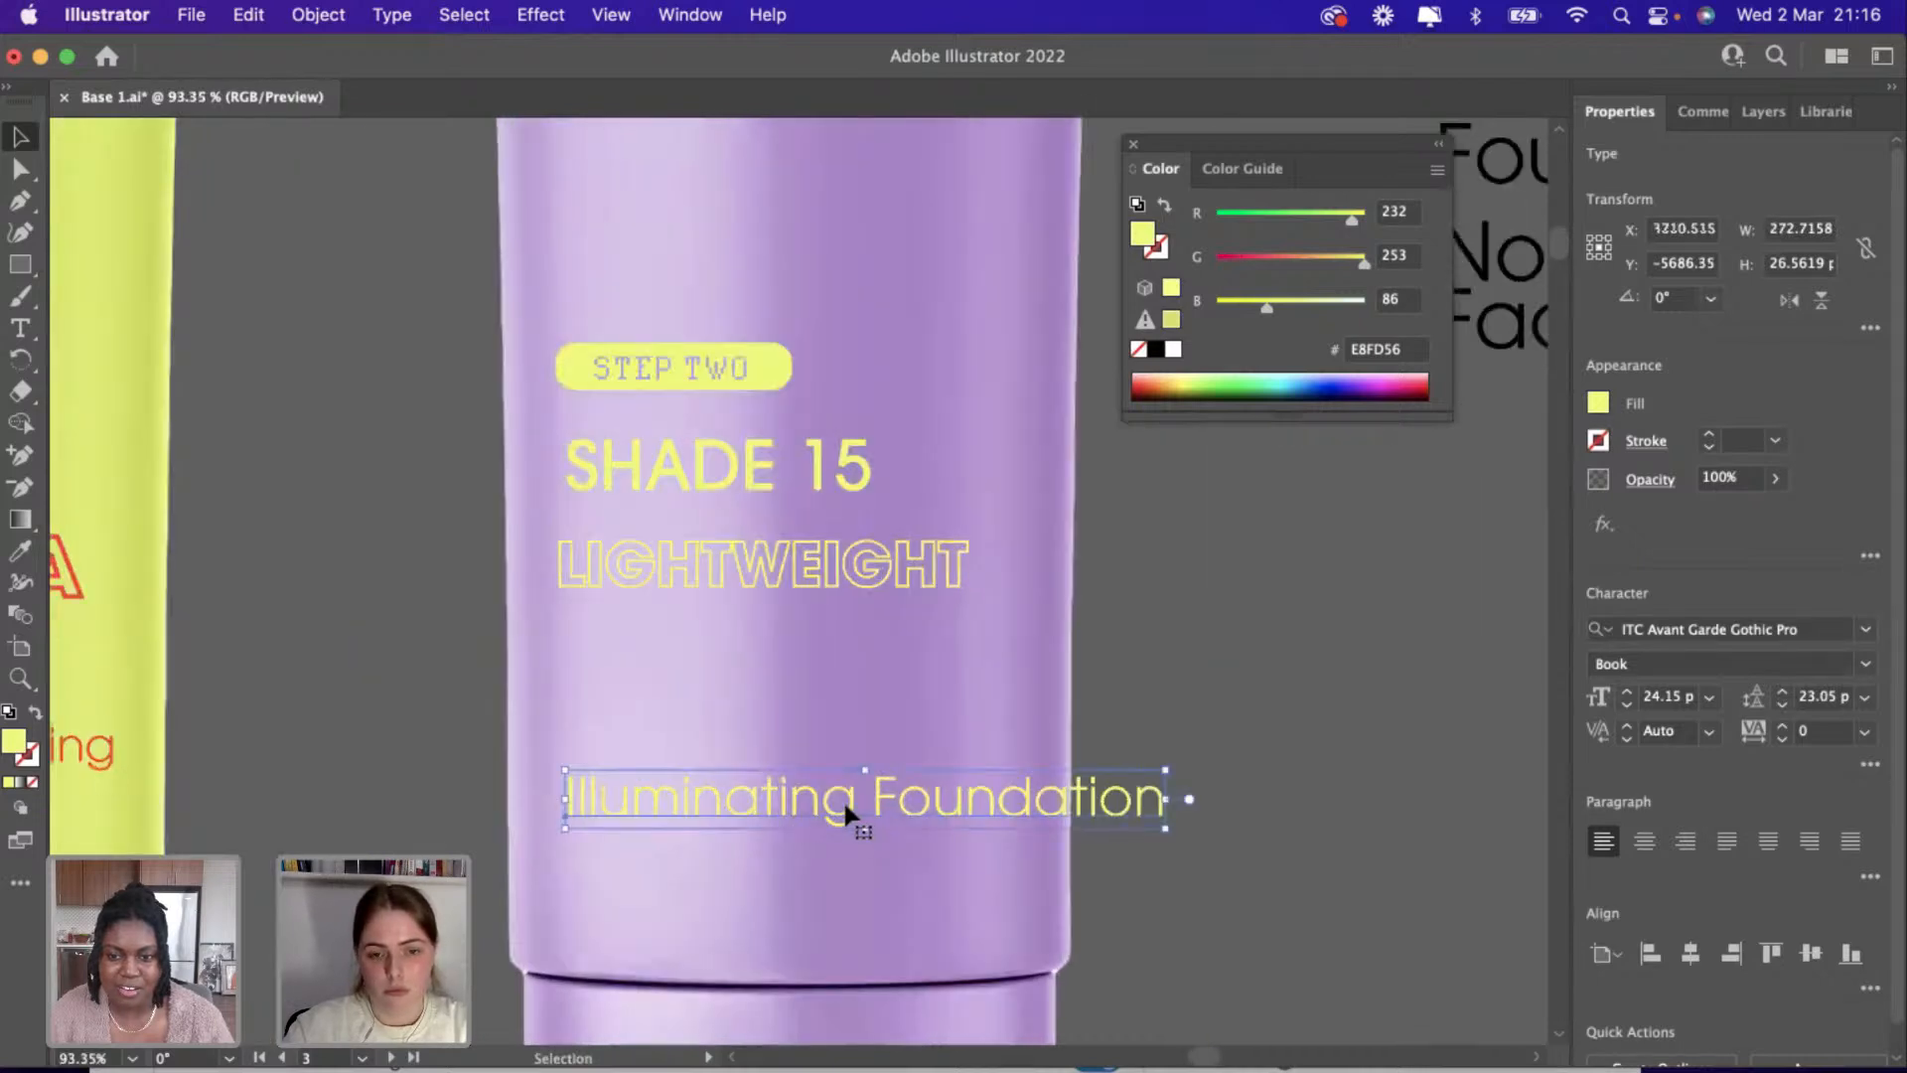
Break "Illuminating Foundation" into two lines and remove the leading space before "Foundation".
double_click(844, 799)
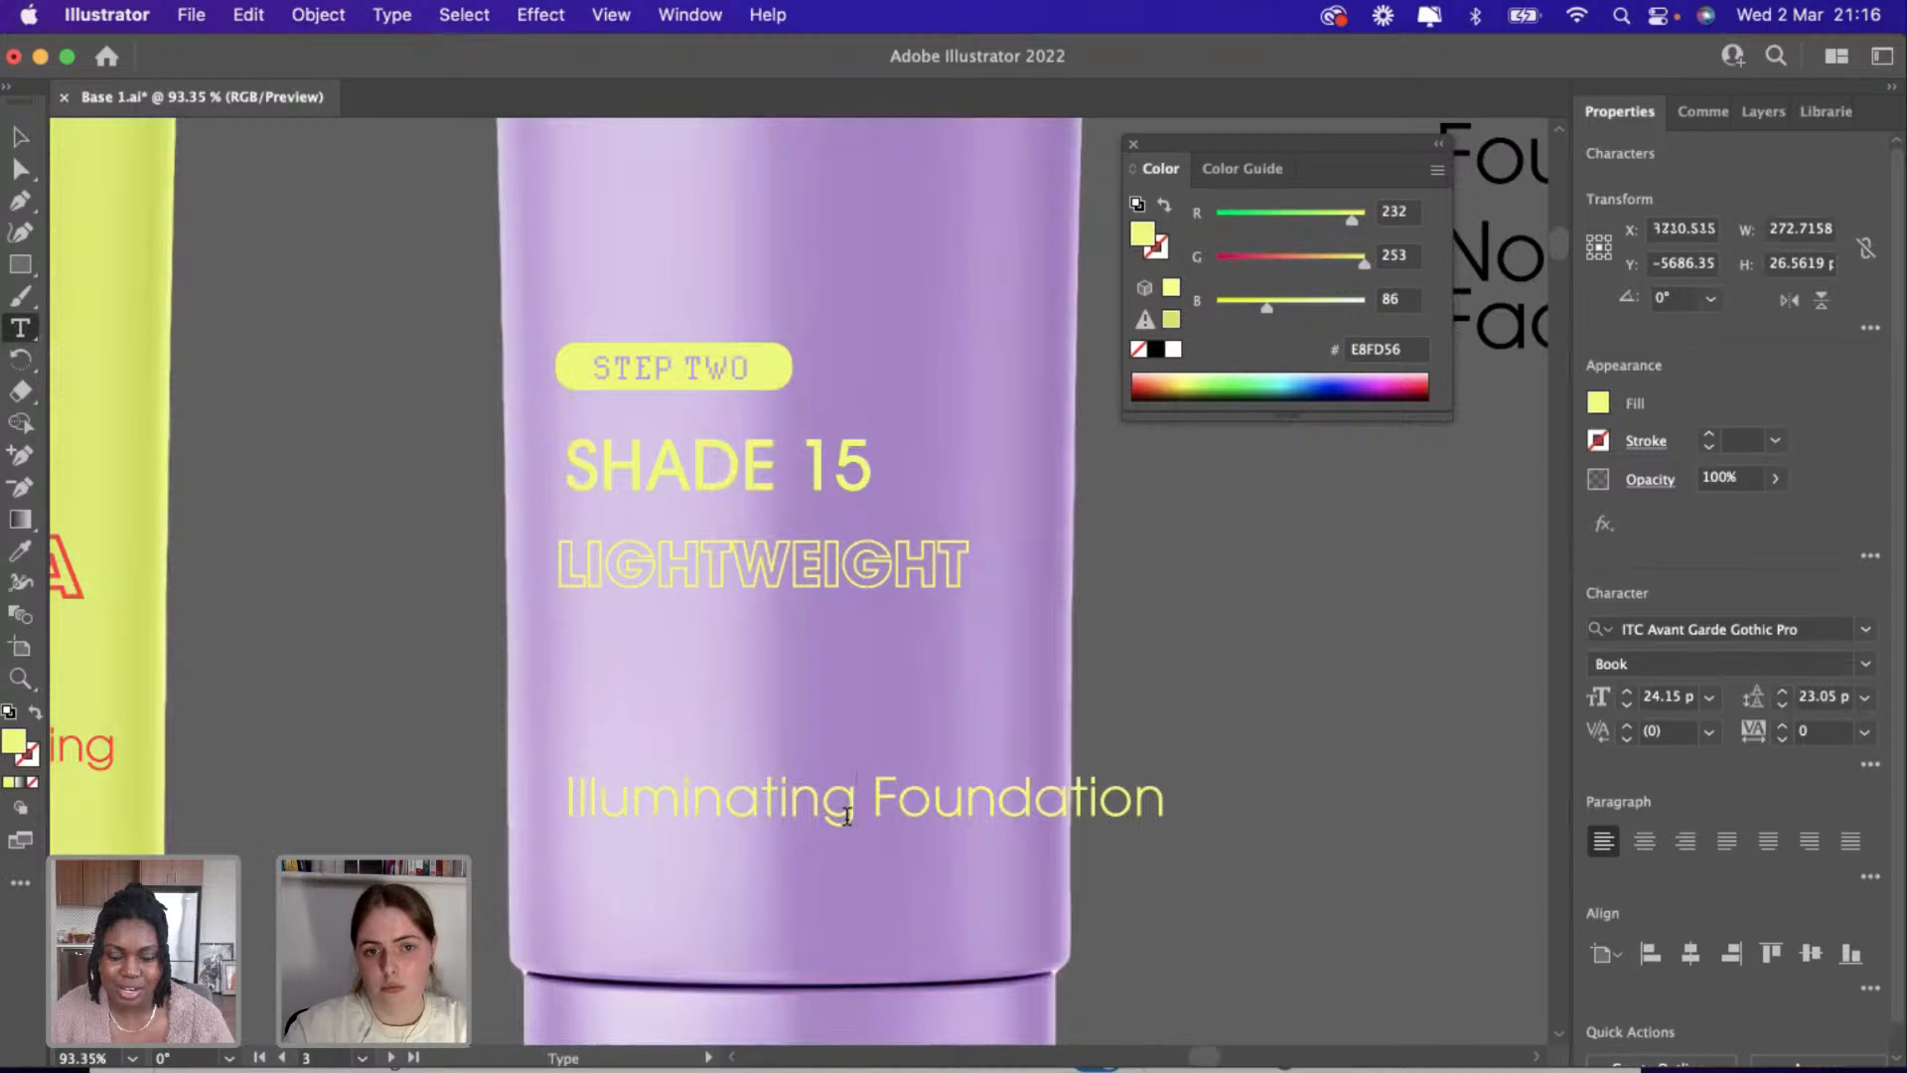
key("Return")
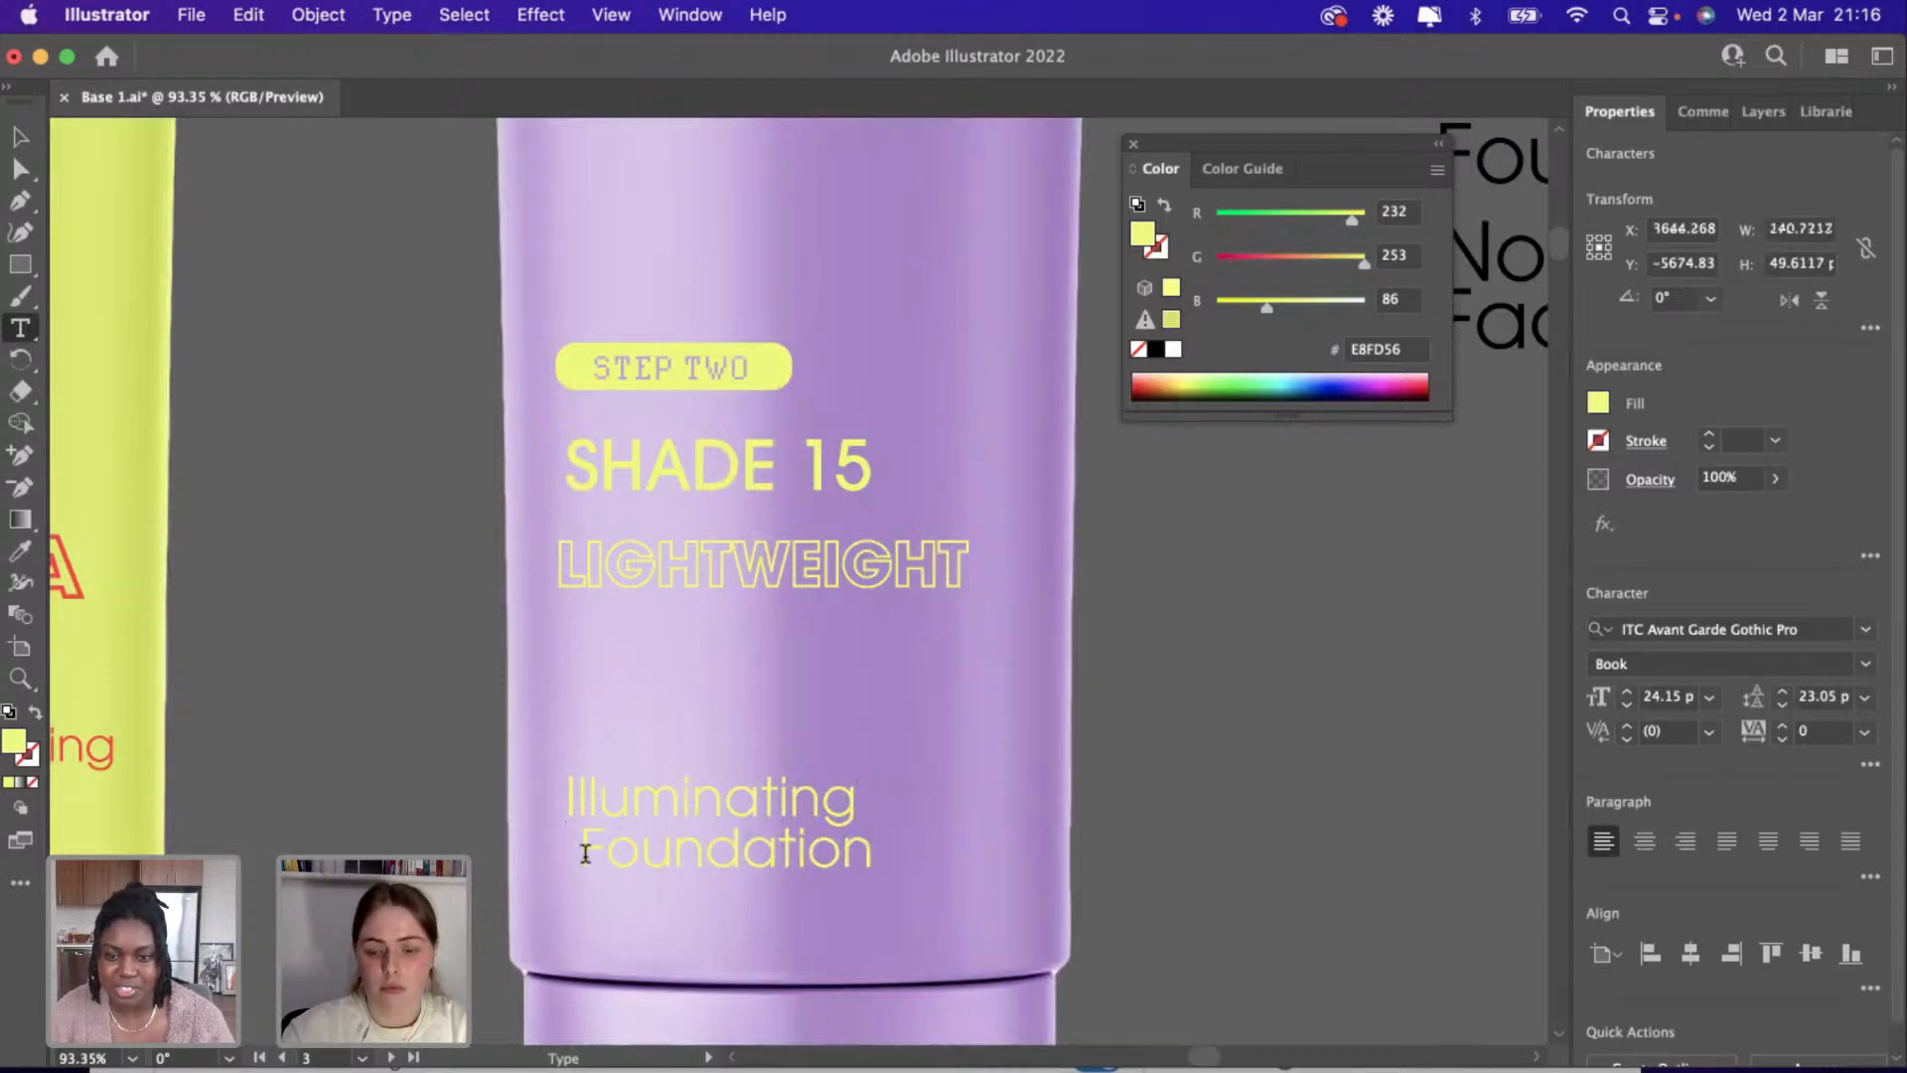
key("Delete")
scroll(585, 852, "down", 3)
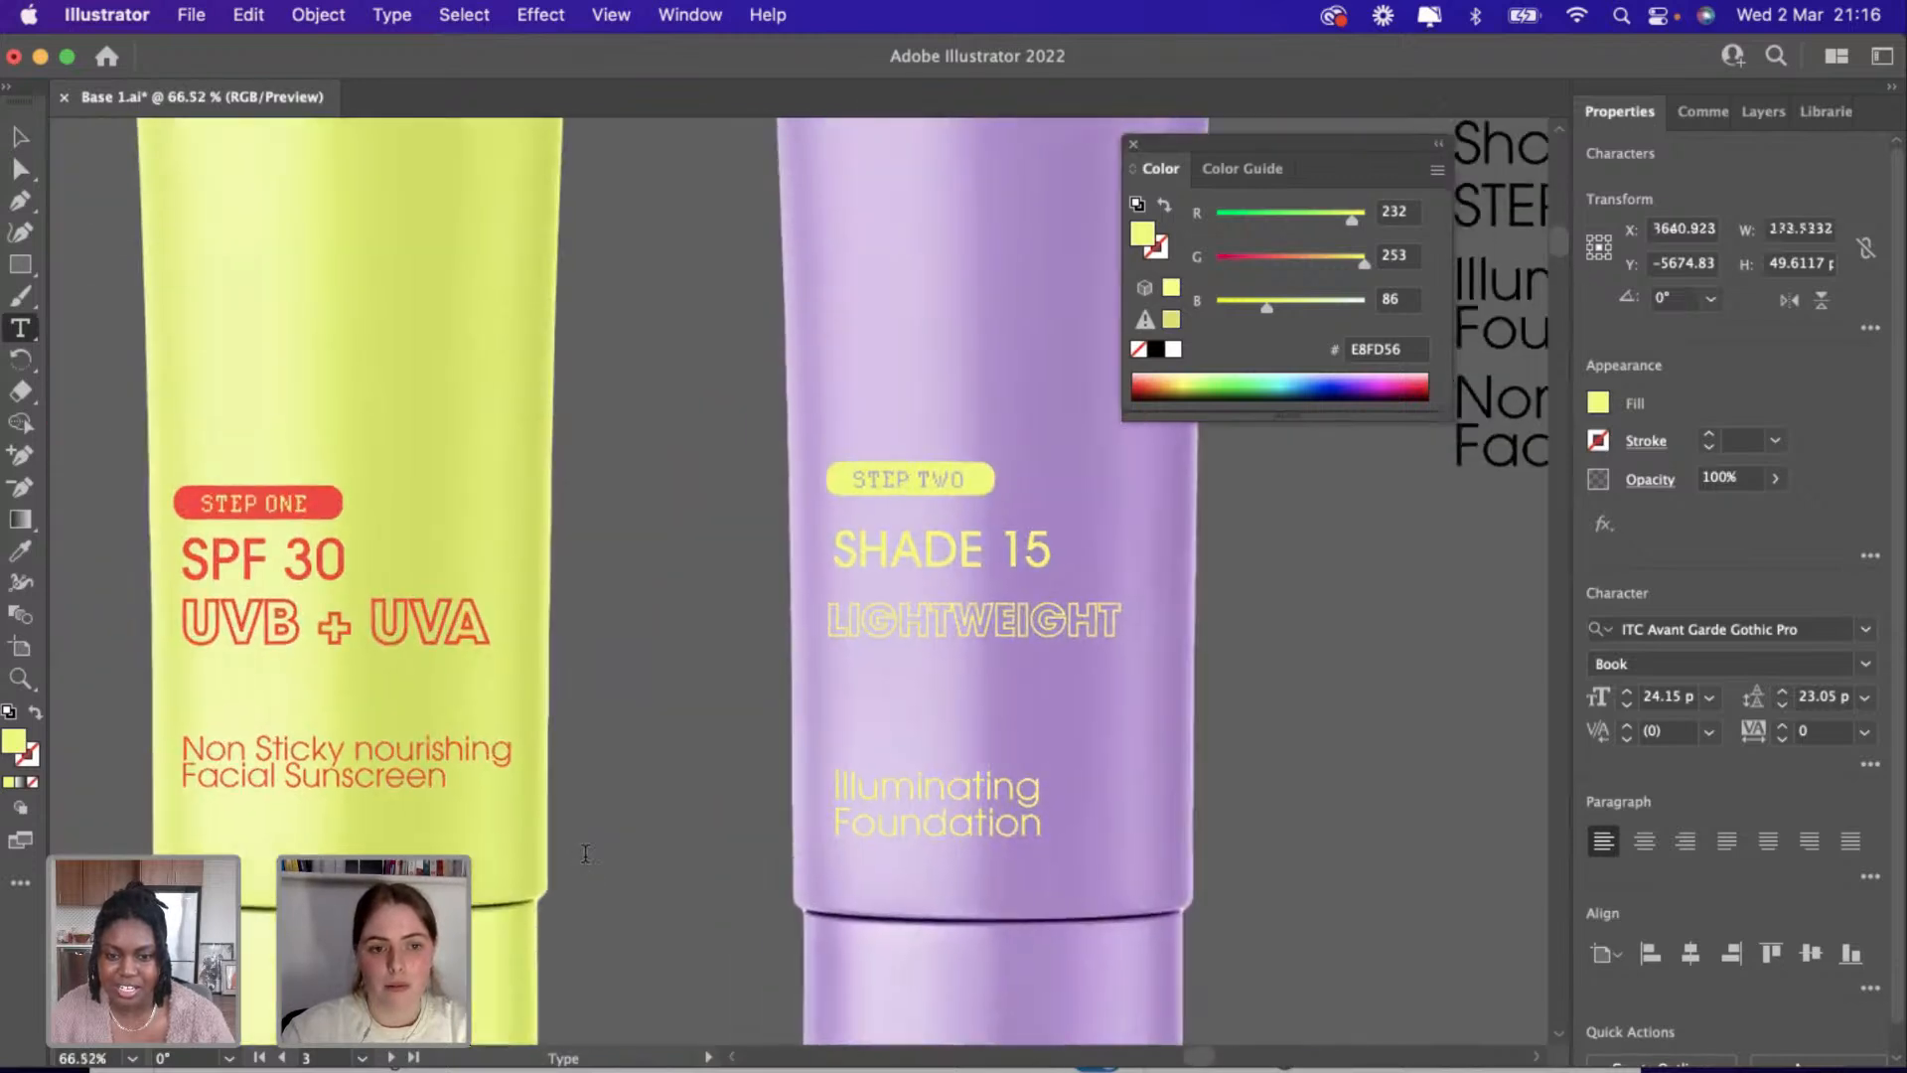
scroll(585, 852, "right", 1)
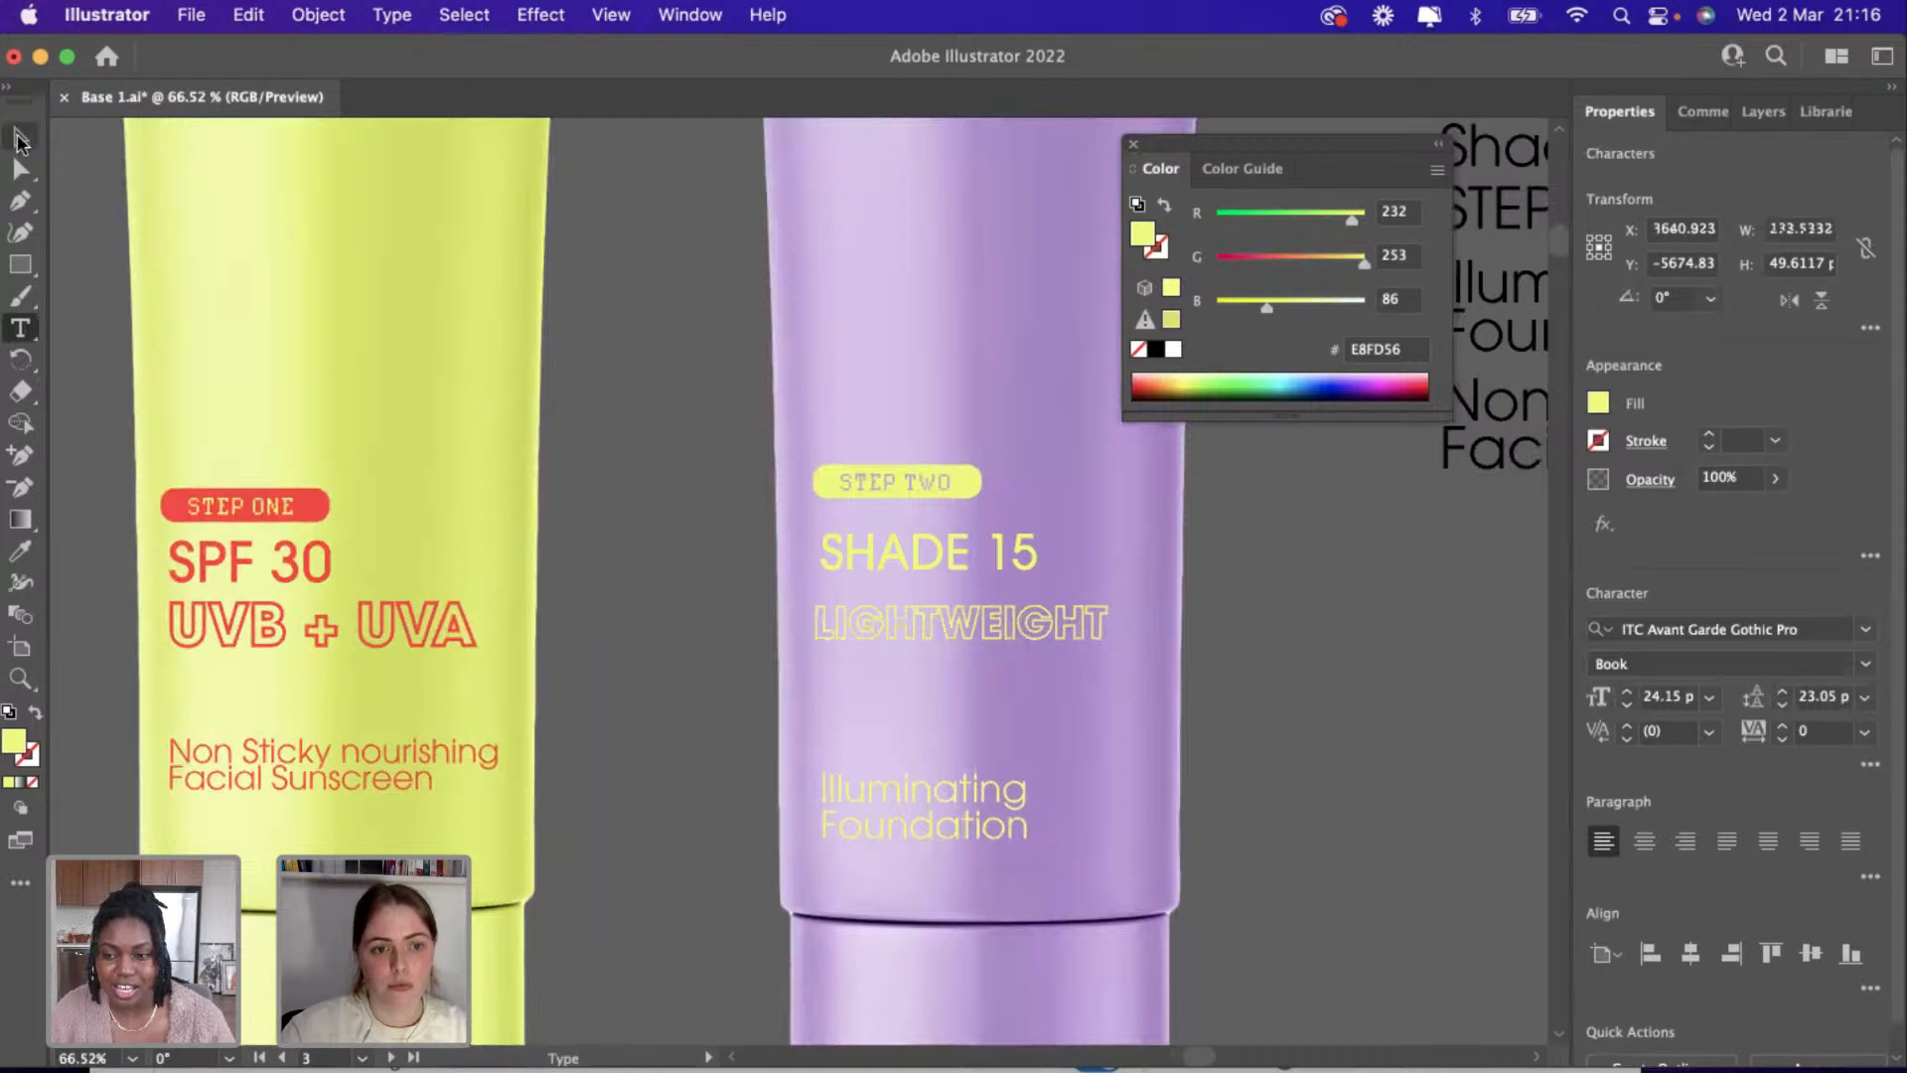
Enlarge "Illuminating Foundation" to about 24.98 pt and raise it slightly on the purple tube.
left_click(20, 142)
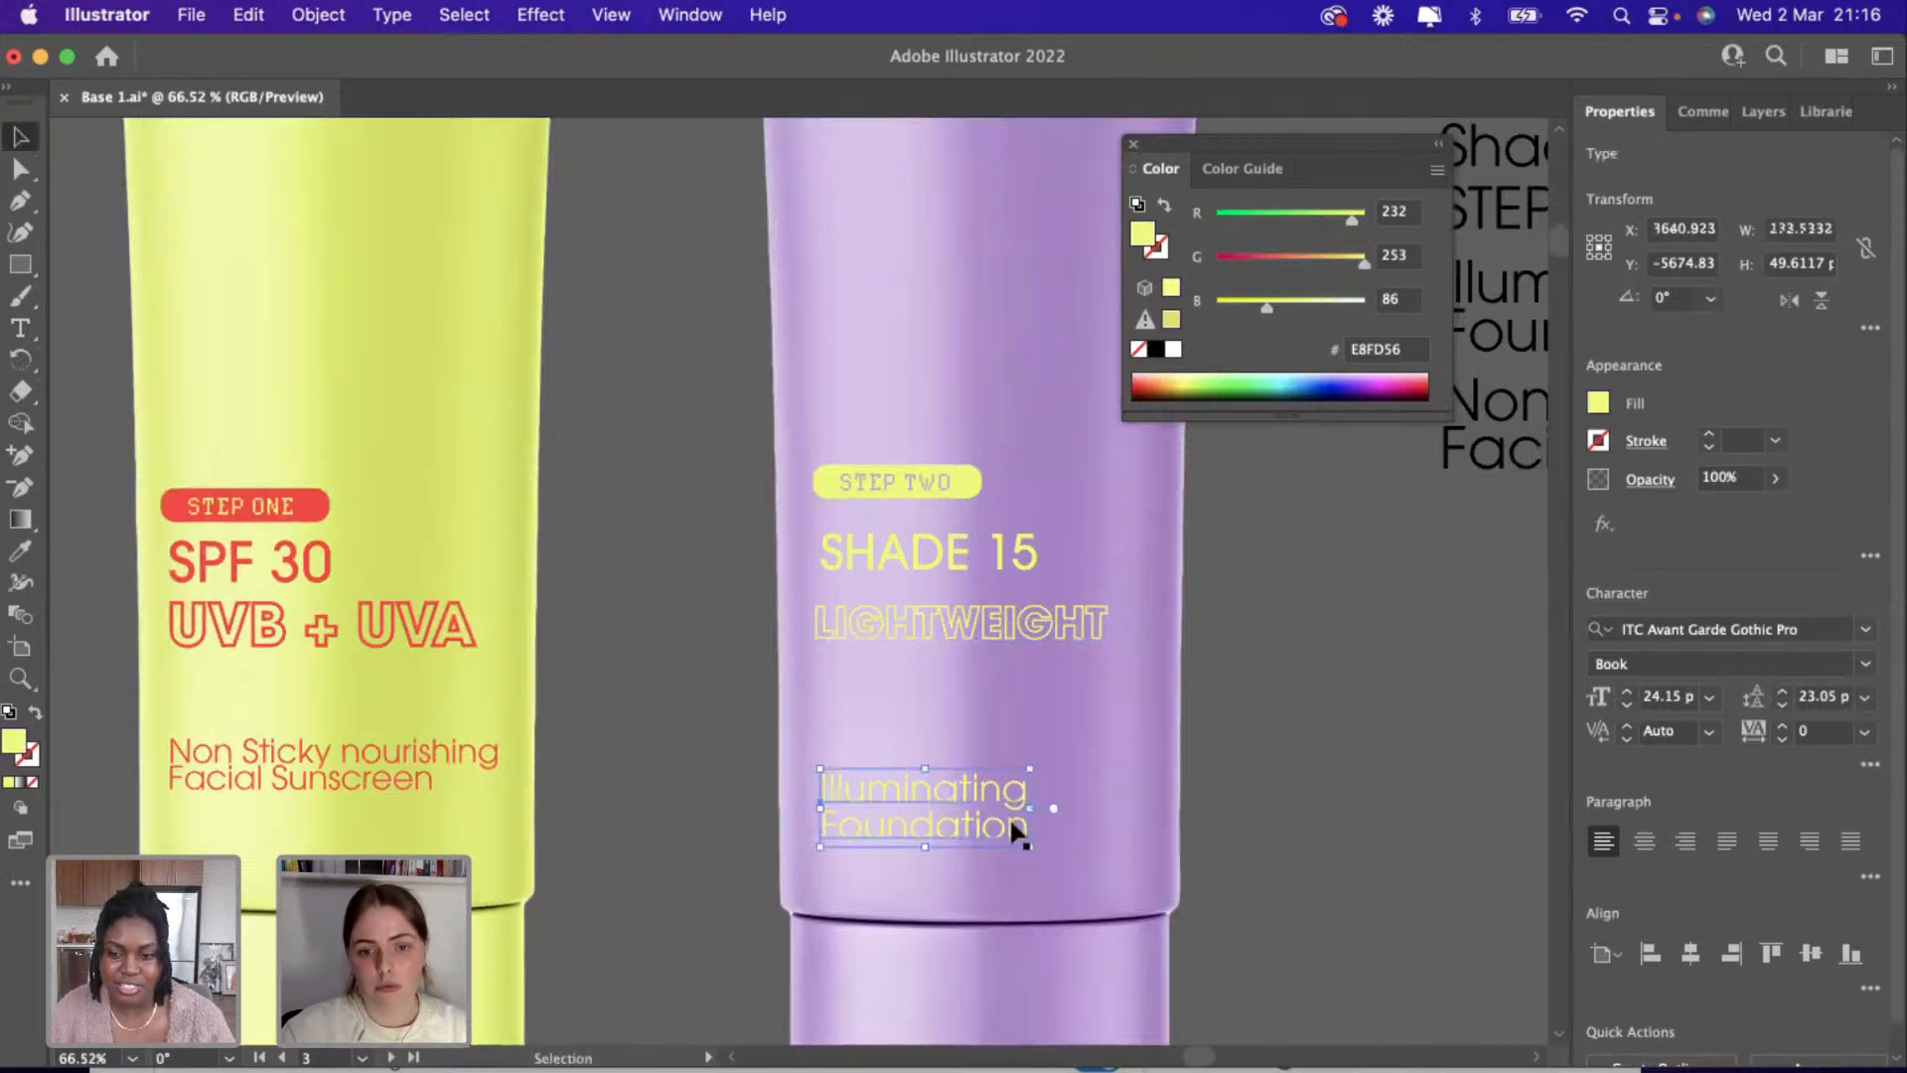
mouse_move(1030, 849)
left_mouse_down()
mouse_move(1066, 876)
mouse_move(1034, 856)
mouse_move(1054, 849)
left_mouse_up()
left_click_drag(862, 823, 848, 807)
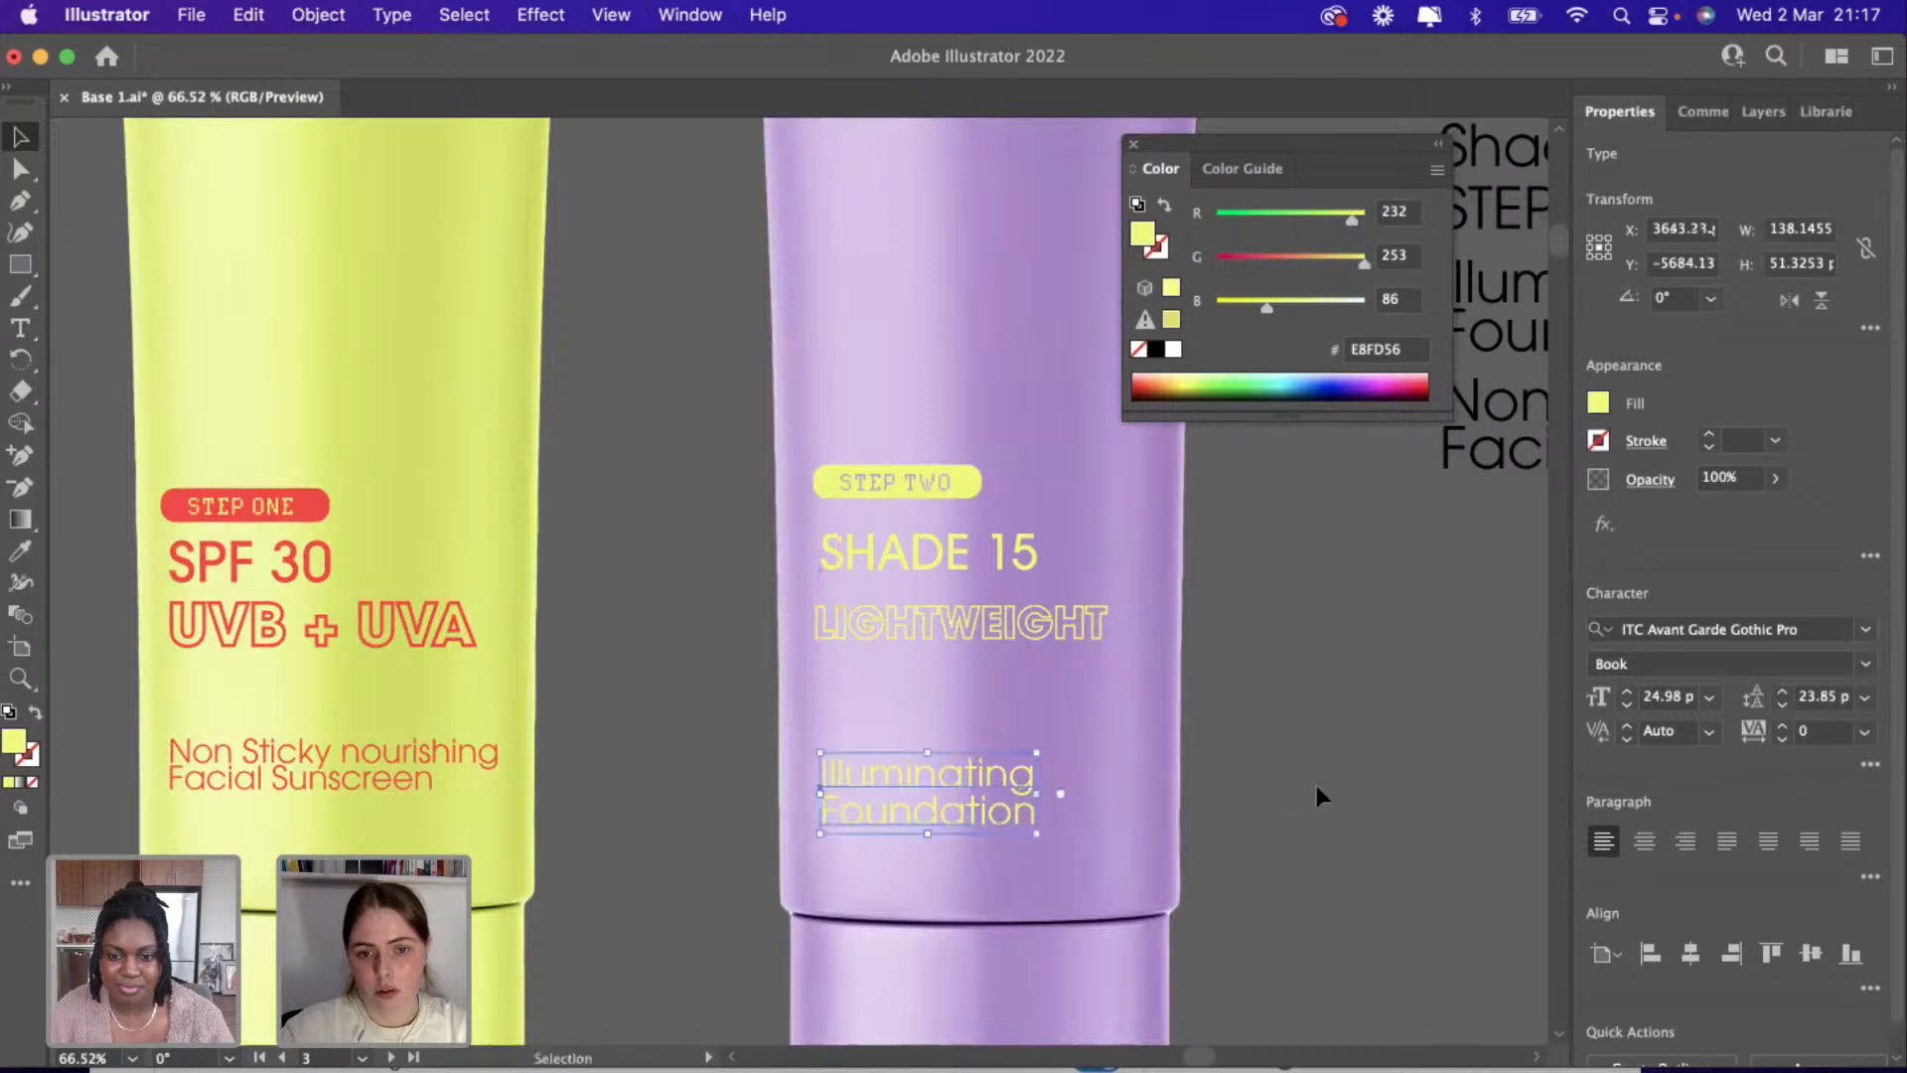
Move the block of black reference copy farther away from the purple tube.
left_click(1315, 785)
scroll(1315, 784, "down", 5)
scroll(1317, 791, "down", 1)
scroll(1317, 791, "right", 5)
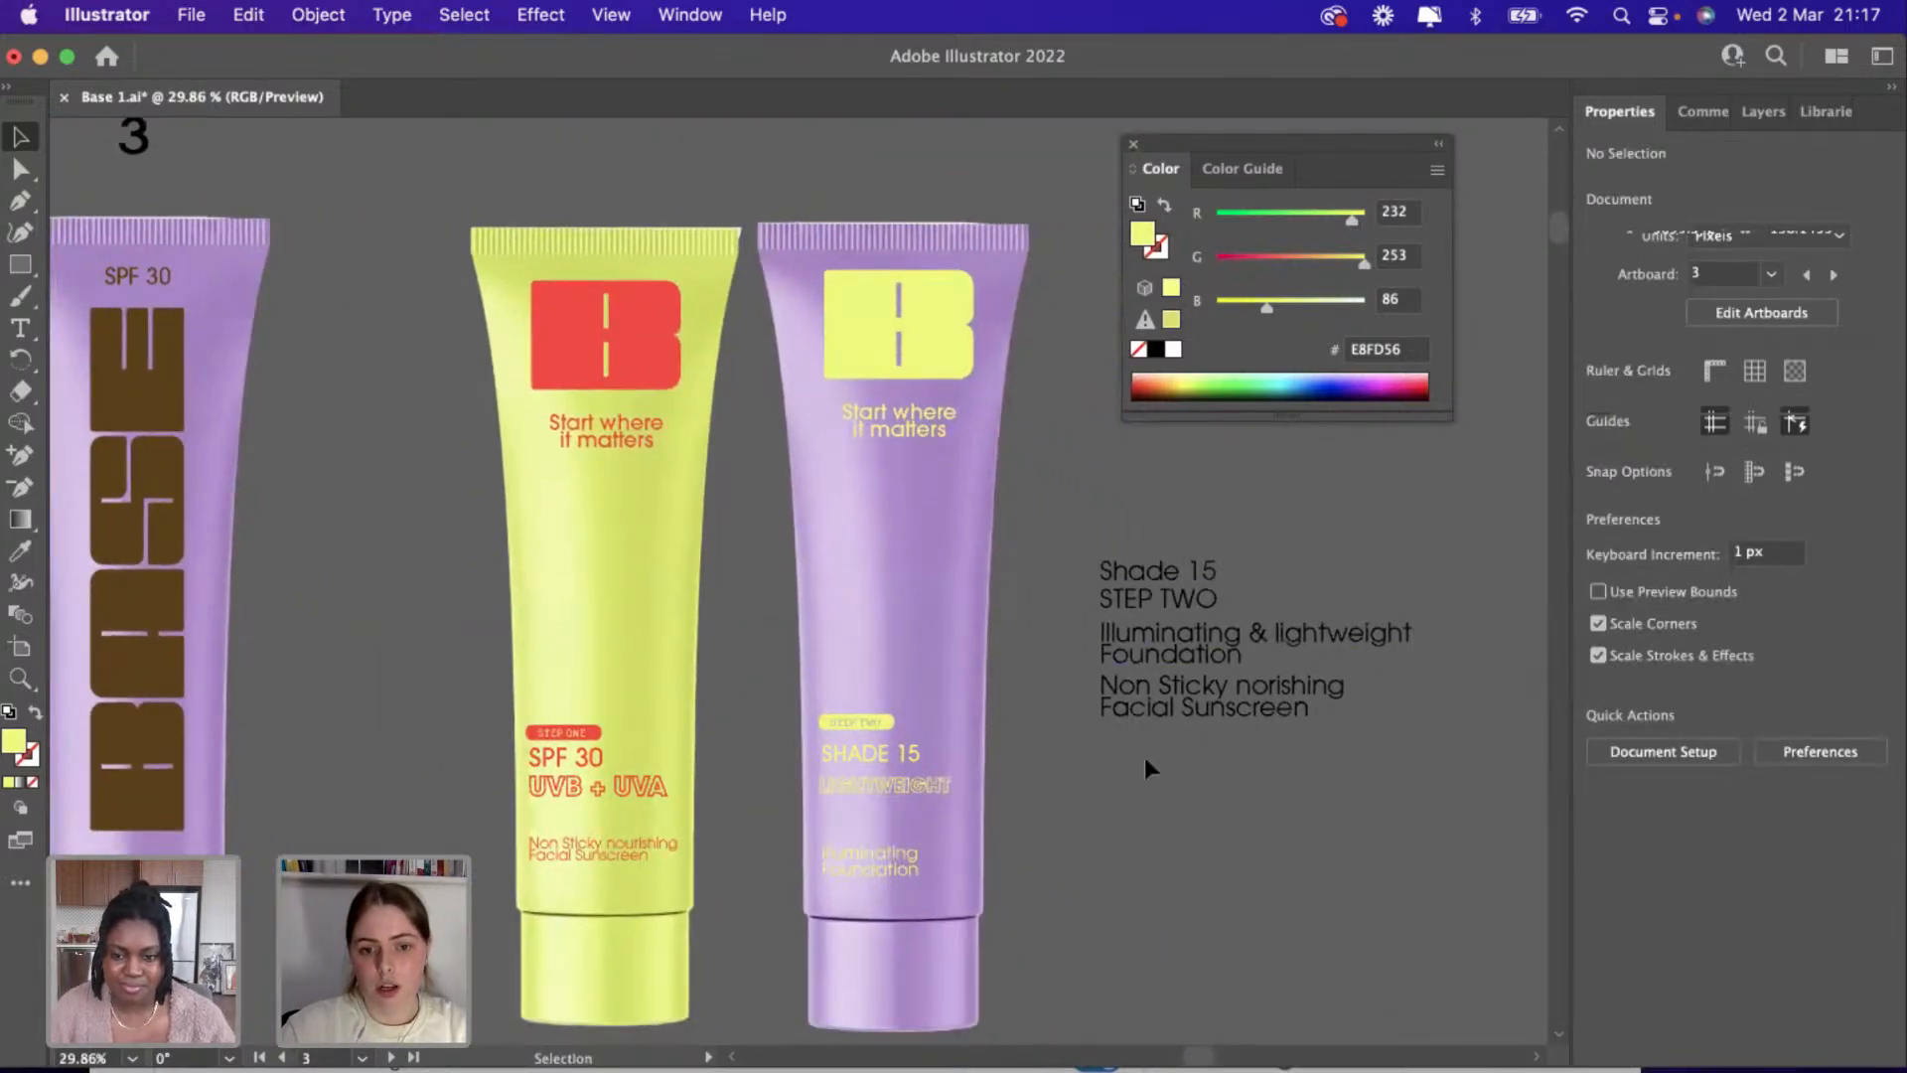
left_click_drag(1144, 695, 1297, 666)
scroll(849, 950, "up", 2)
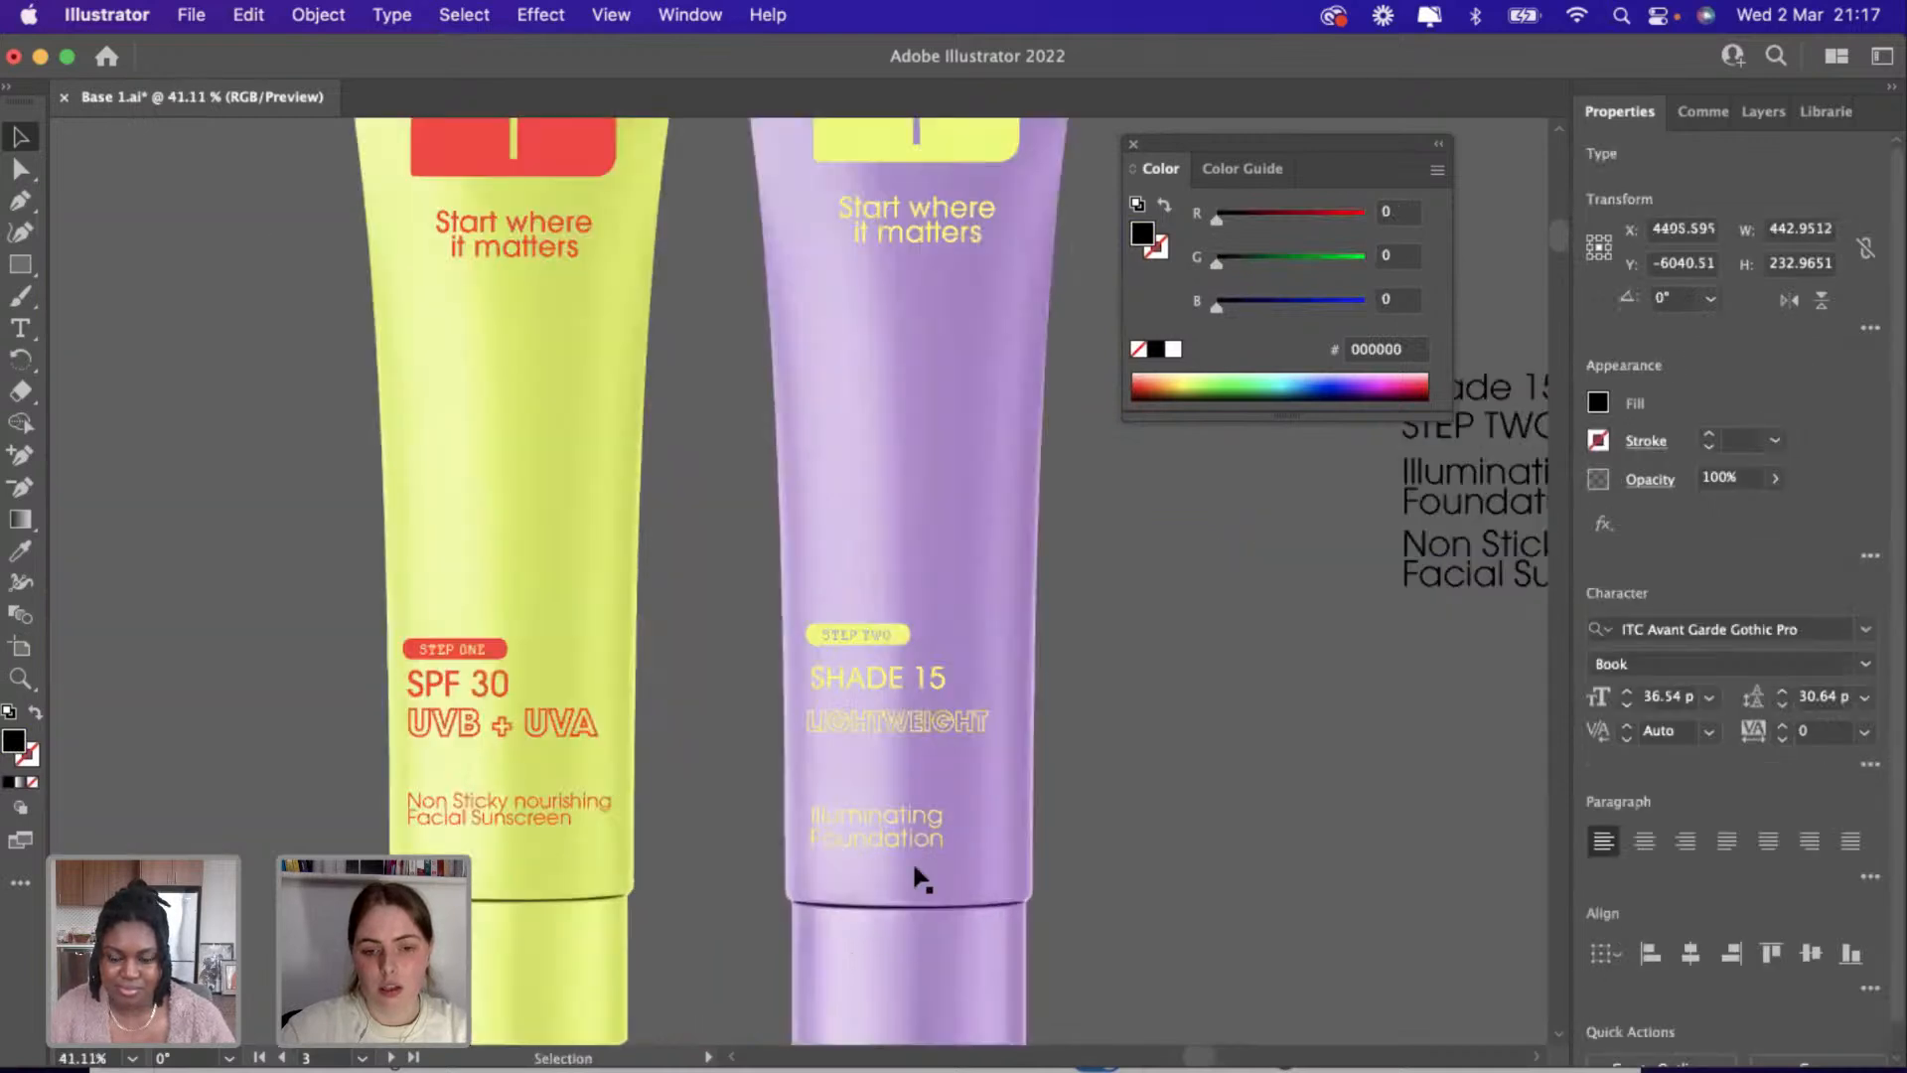
Enlarge "Illuminating Foundation" on the purple tube to about 26.49 pt.
left_click(909, 837)
left_click_drag(944, 849, 956, 857)
left_click(1071, 834)
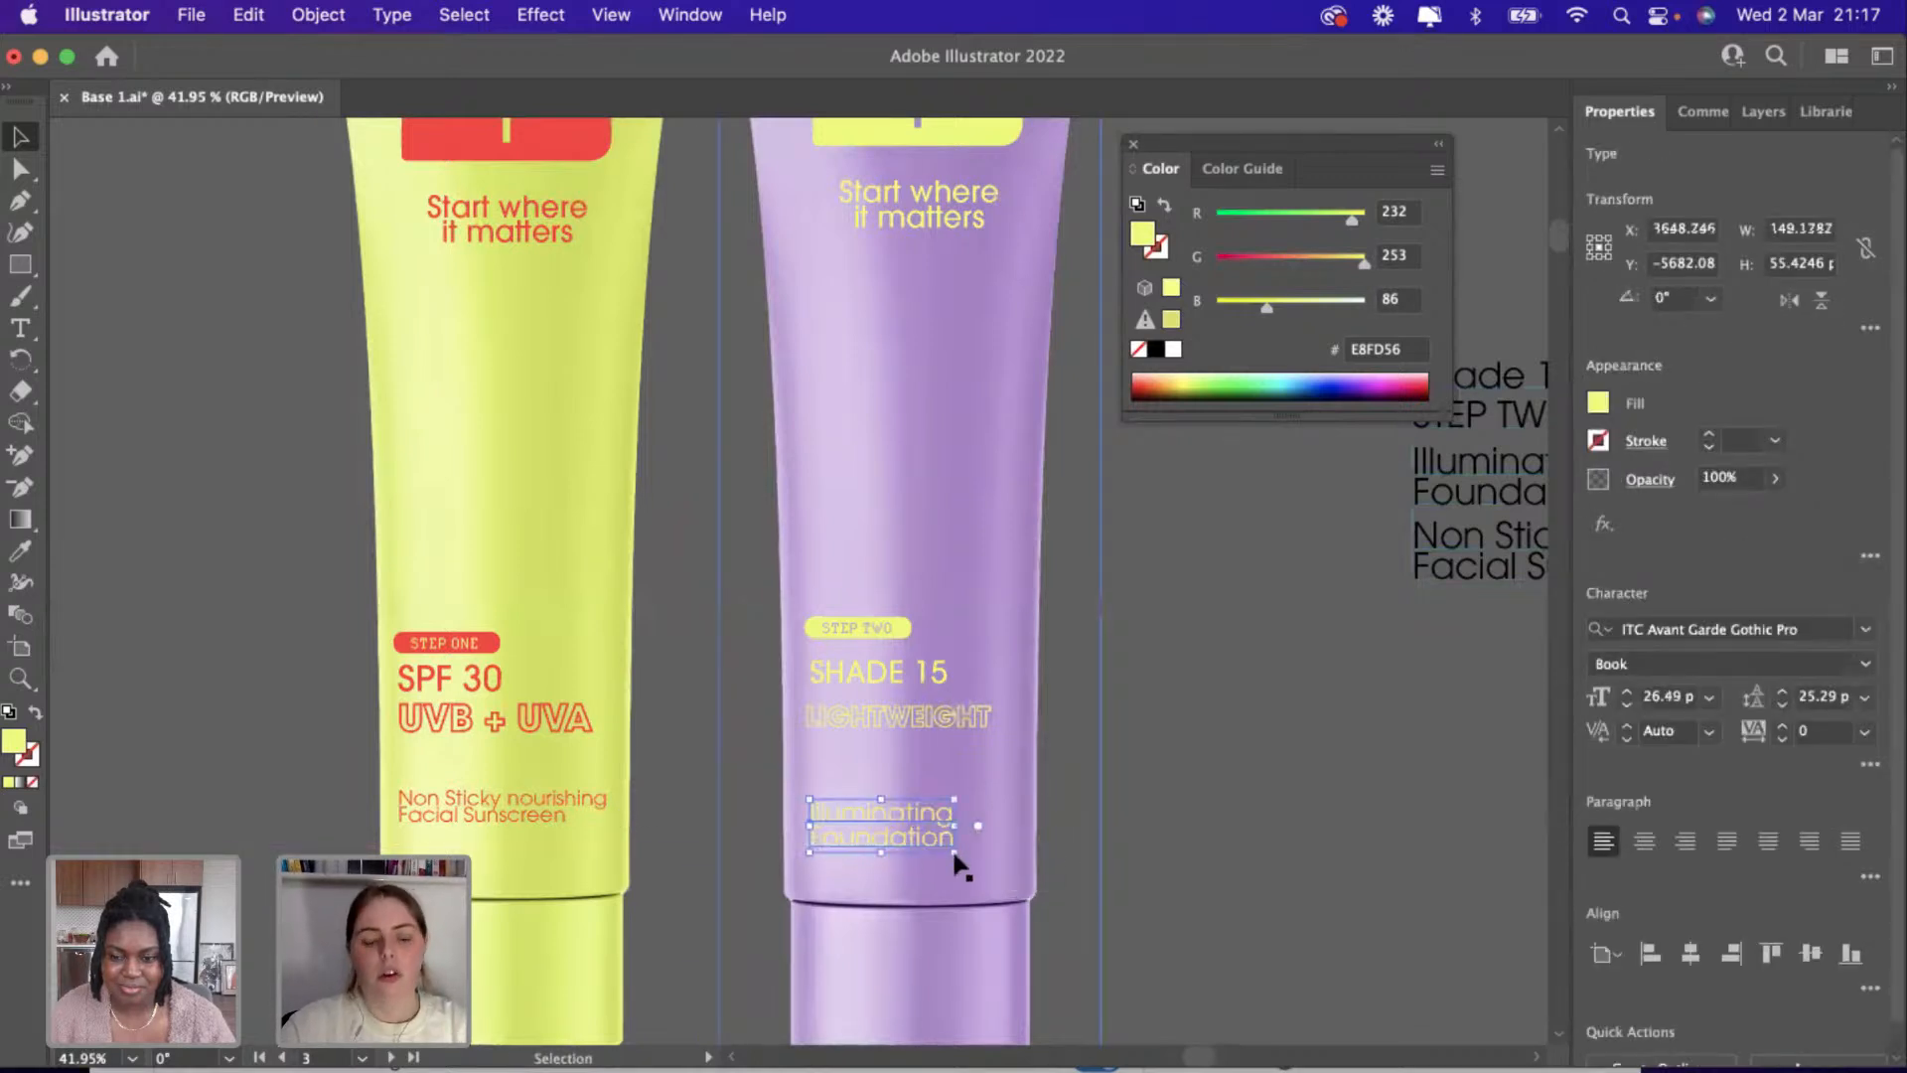
left_click(1130, 813)
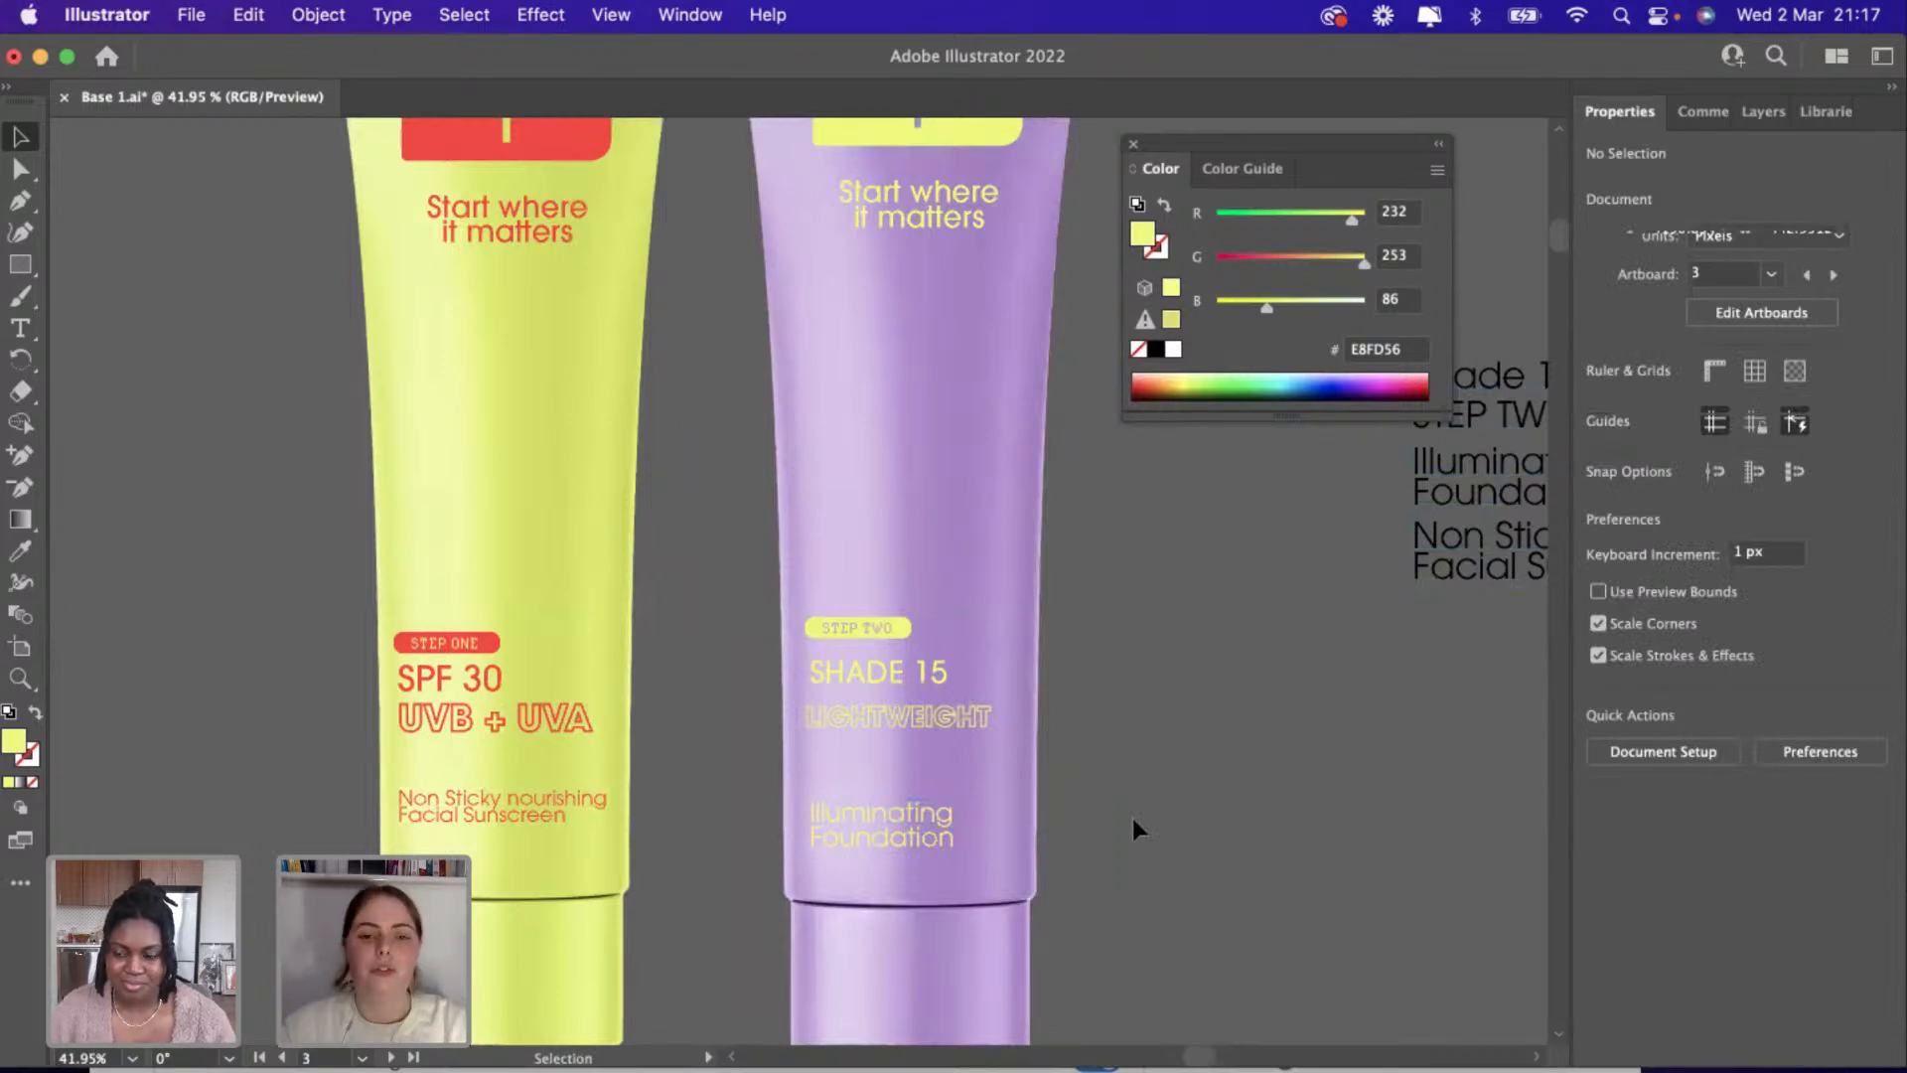
Delete all of the black reference copy beside the purple tube.
scroll(1092, 770, "up", 3)
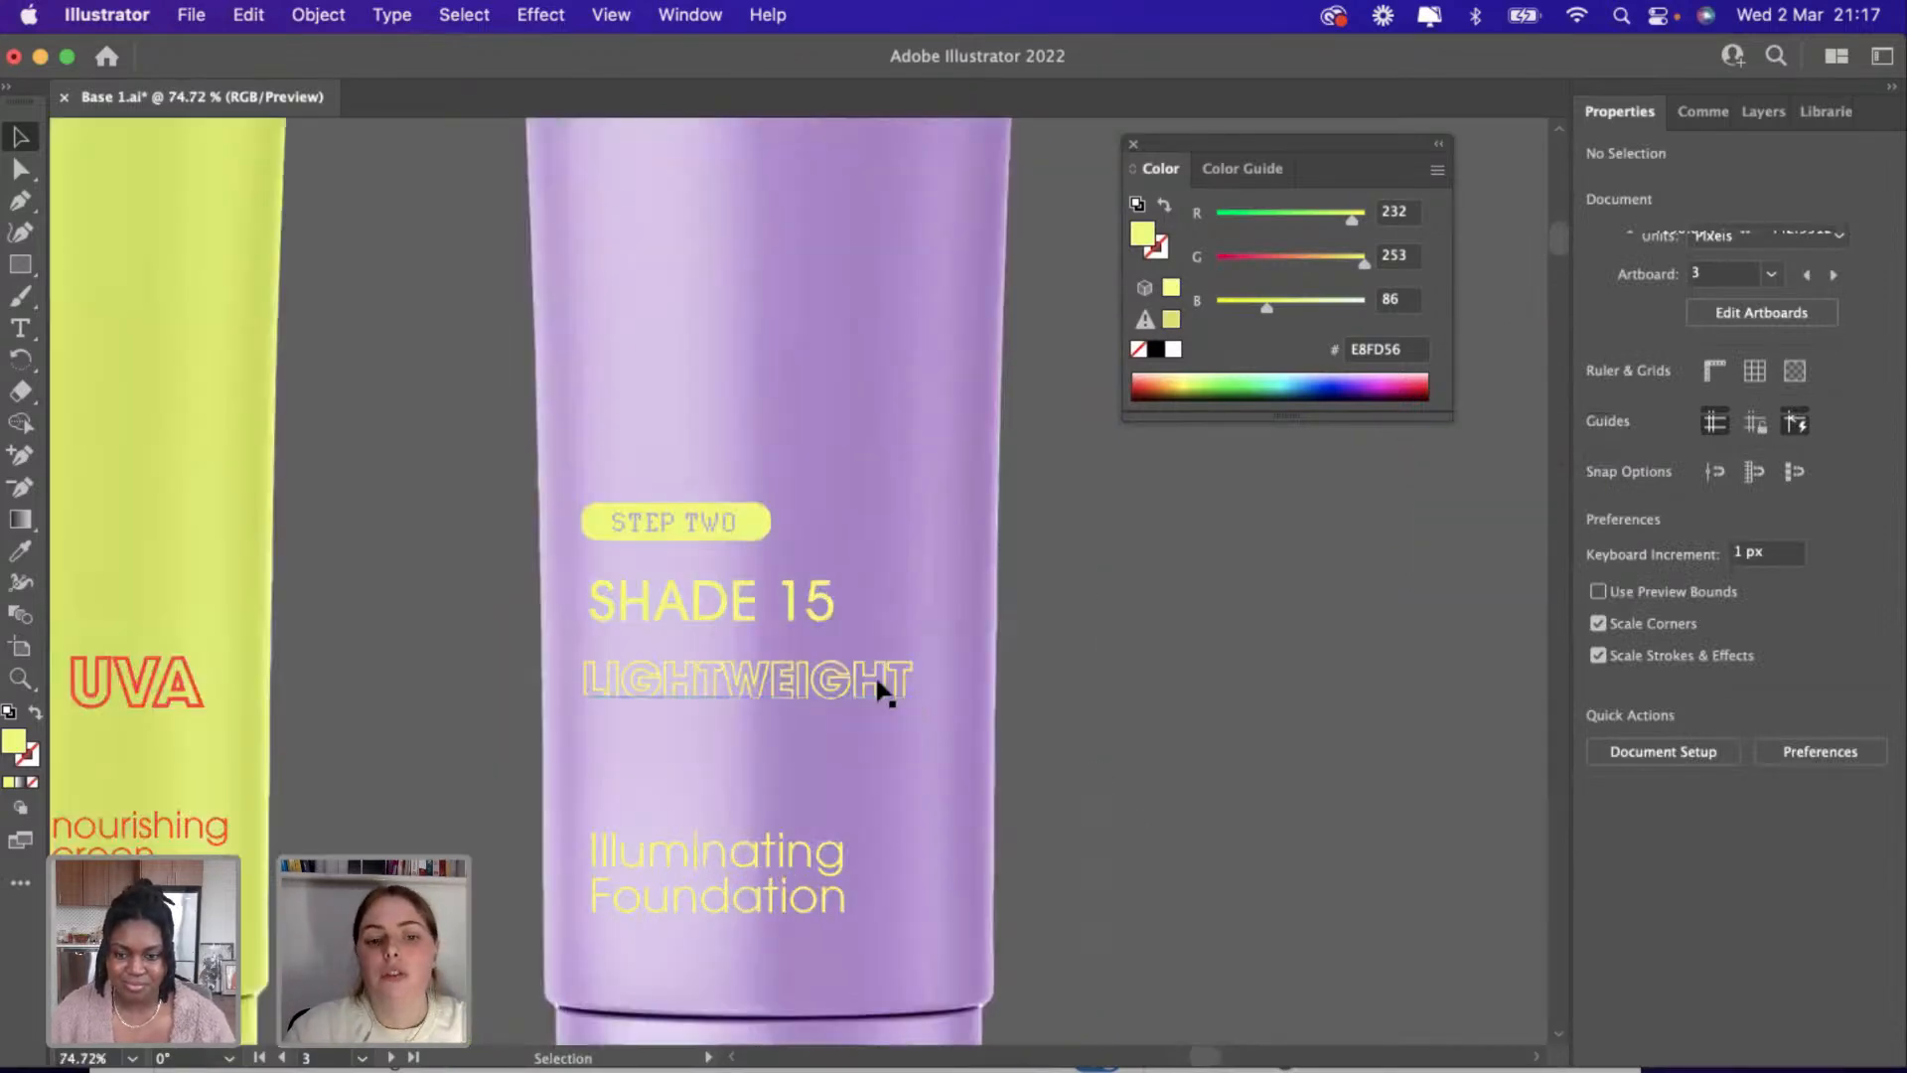
scroll(884, 692, "down", 5)
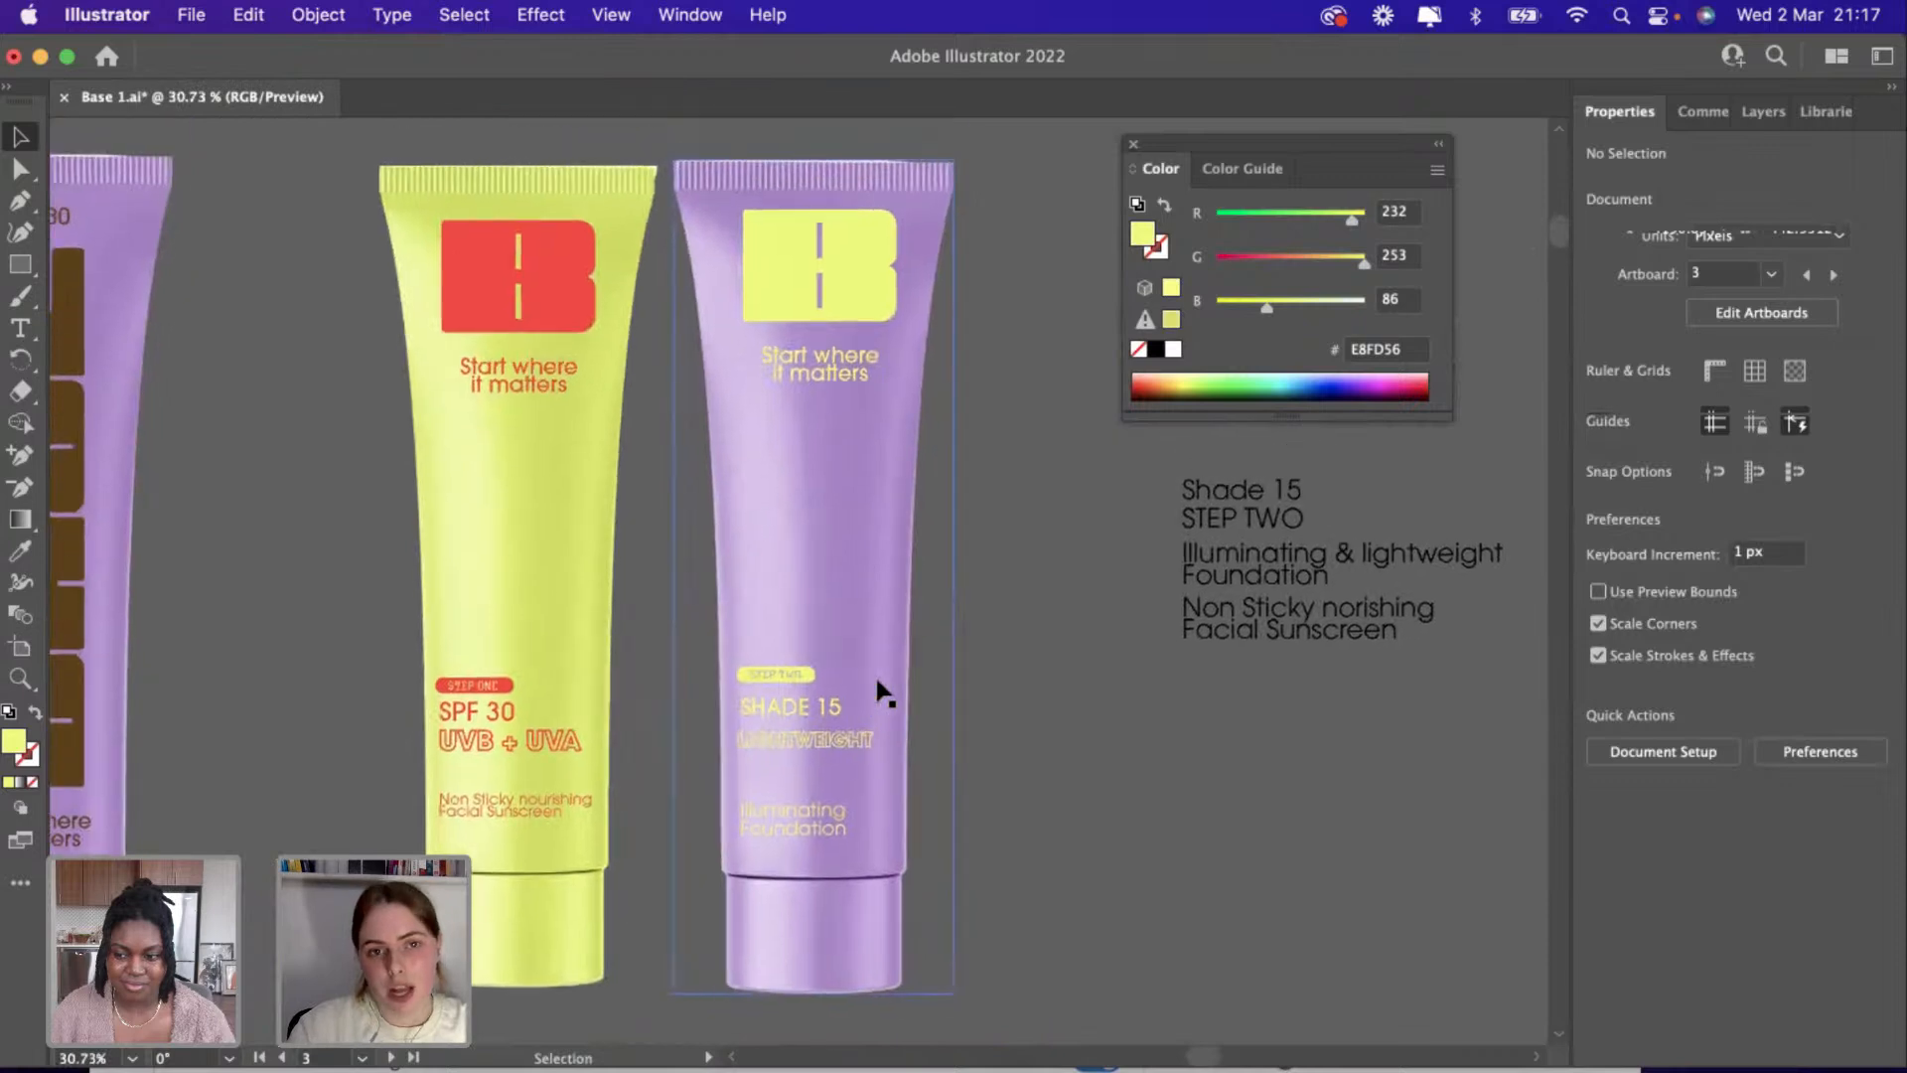
left_click_drag(1097, 571, 1200, 708)
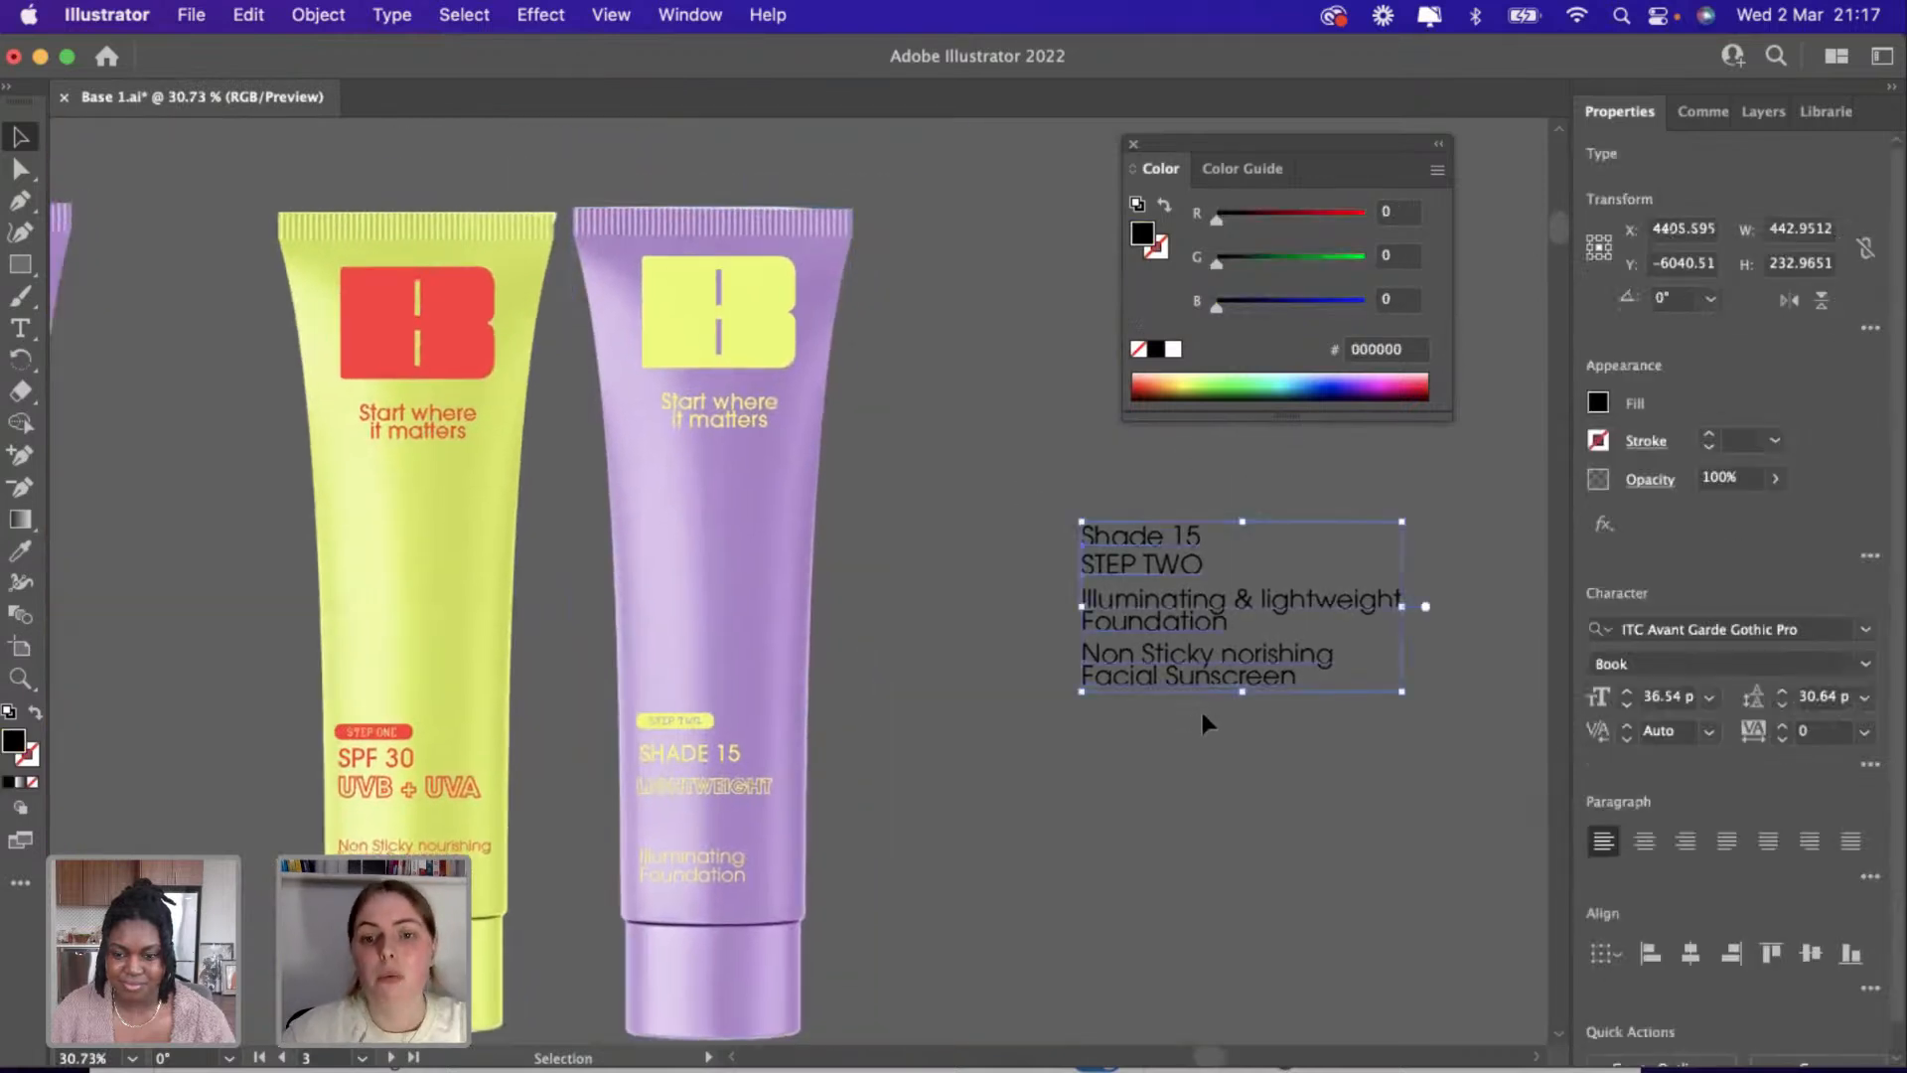
key("Delete")
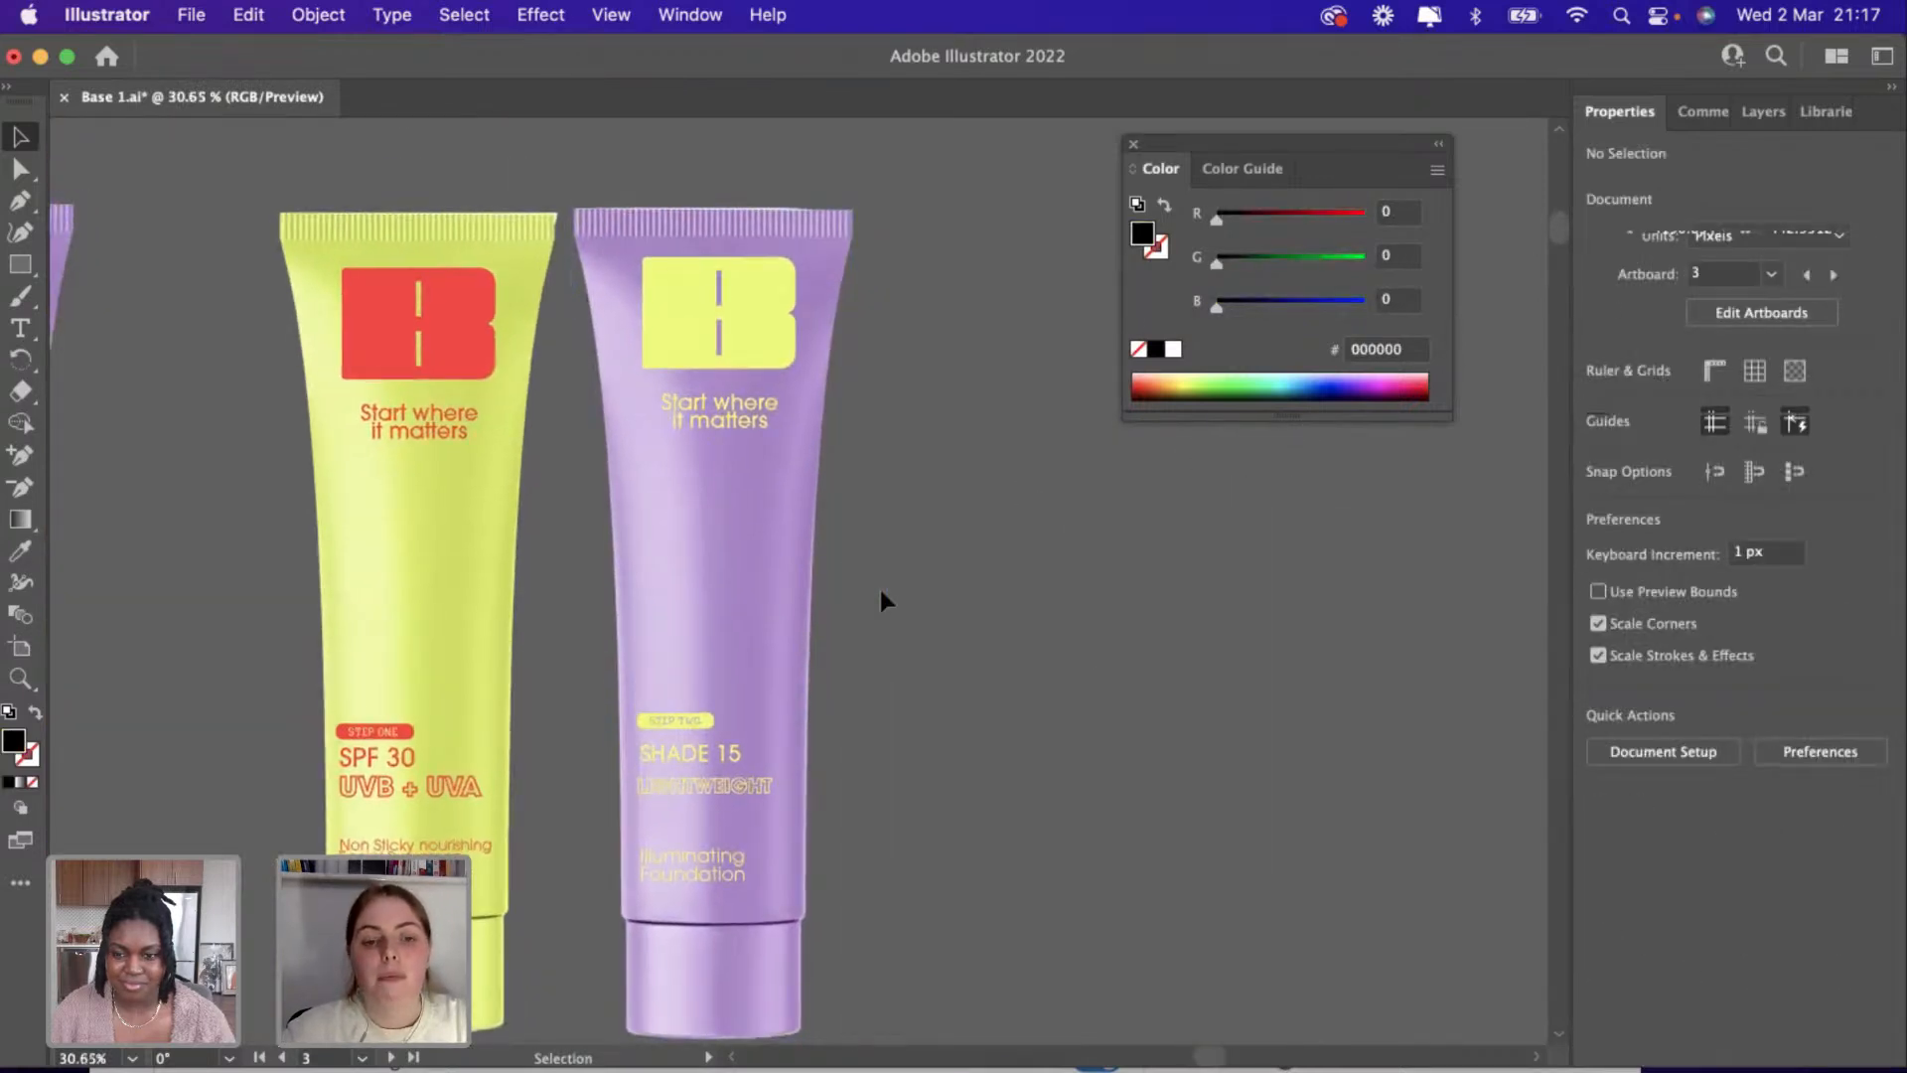
Duplicate "SHADE 15" onto the empty canvas beside the purple tube and change the copy's text to "15g".
scroll(879, 596, "left", 2)
scroll(879, 596, "up", 1)
scroll(881, 594, "down", 4)
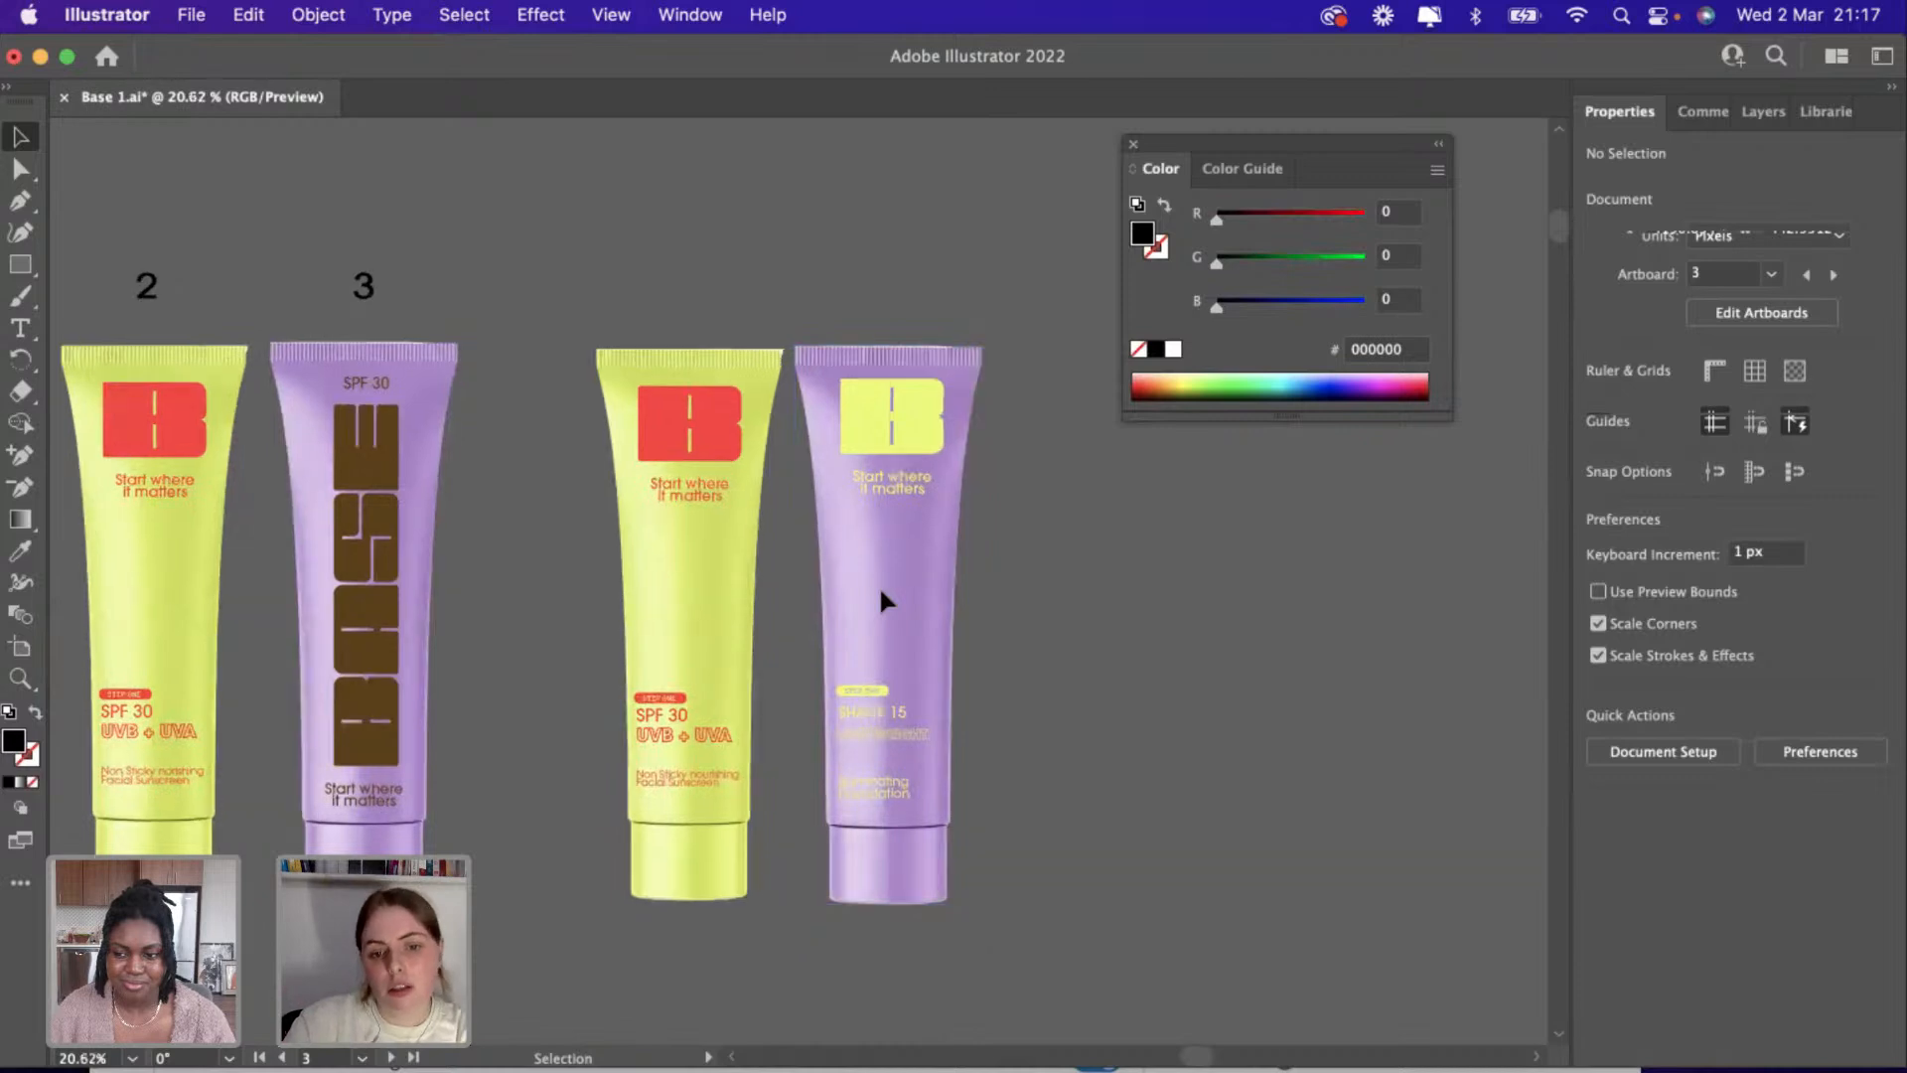
scroll(881, 596, "up", 4)
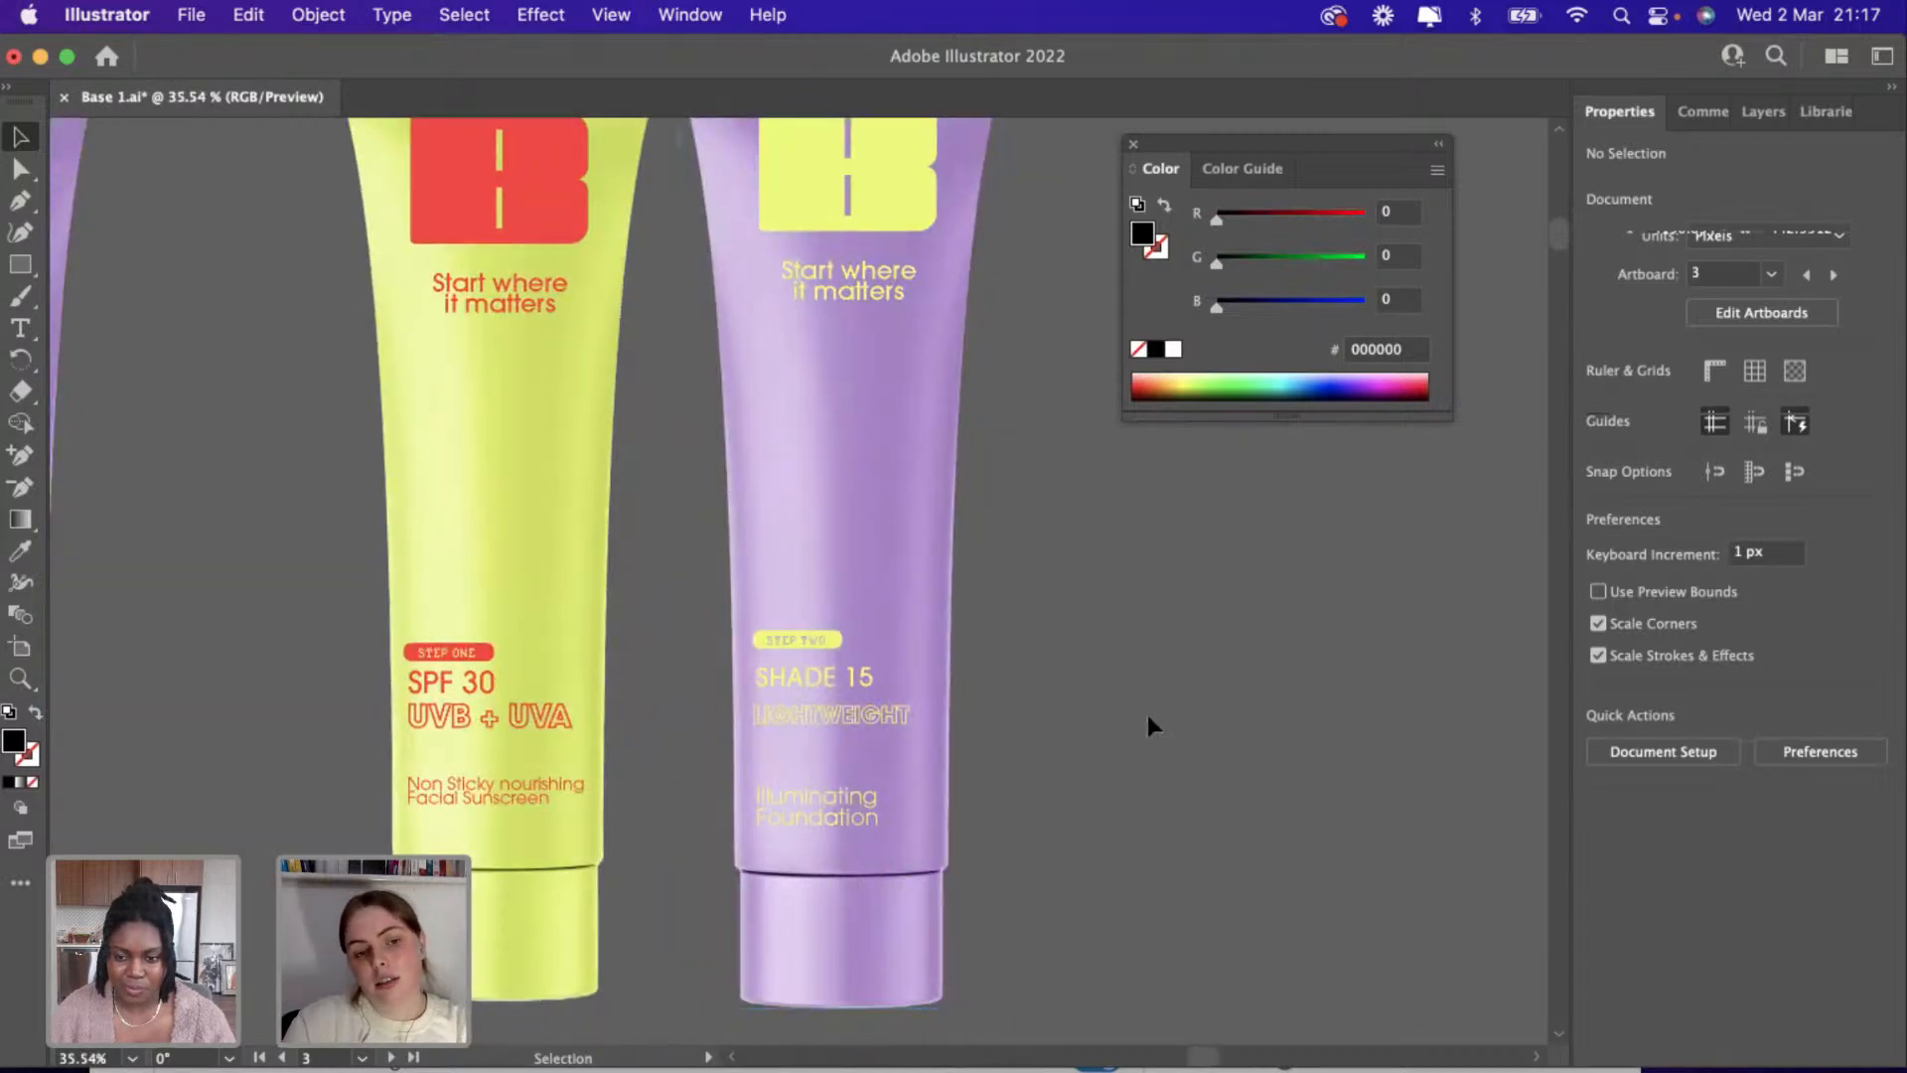
scroll(1148, 718, "down", 2)
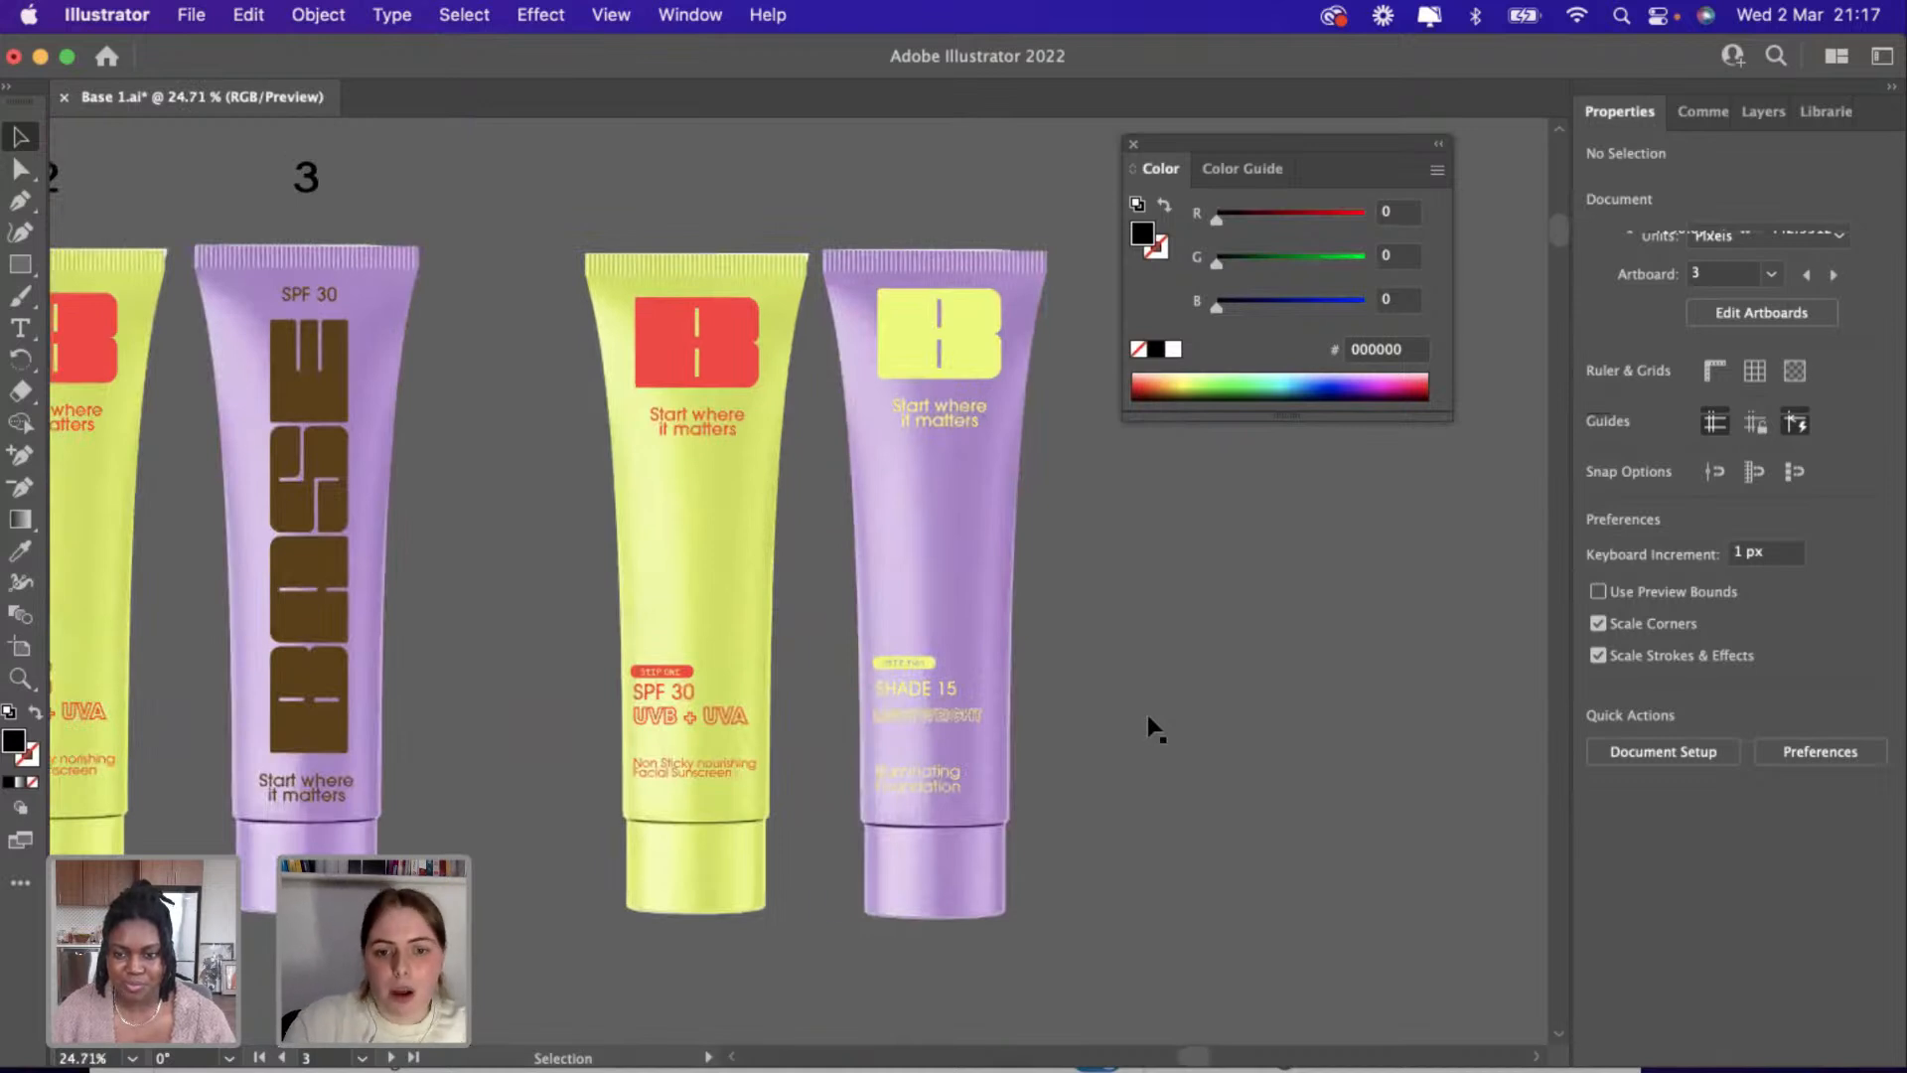
scroll(1004, 800, "up", 4)
scroll(825, 790, "up", 1)
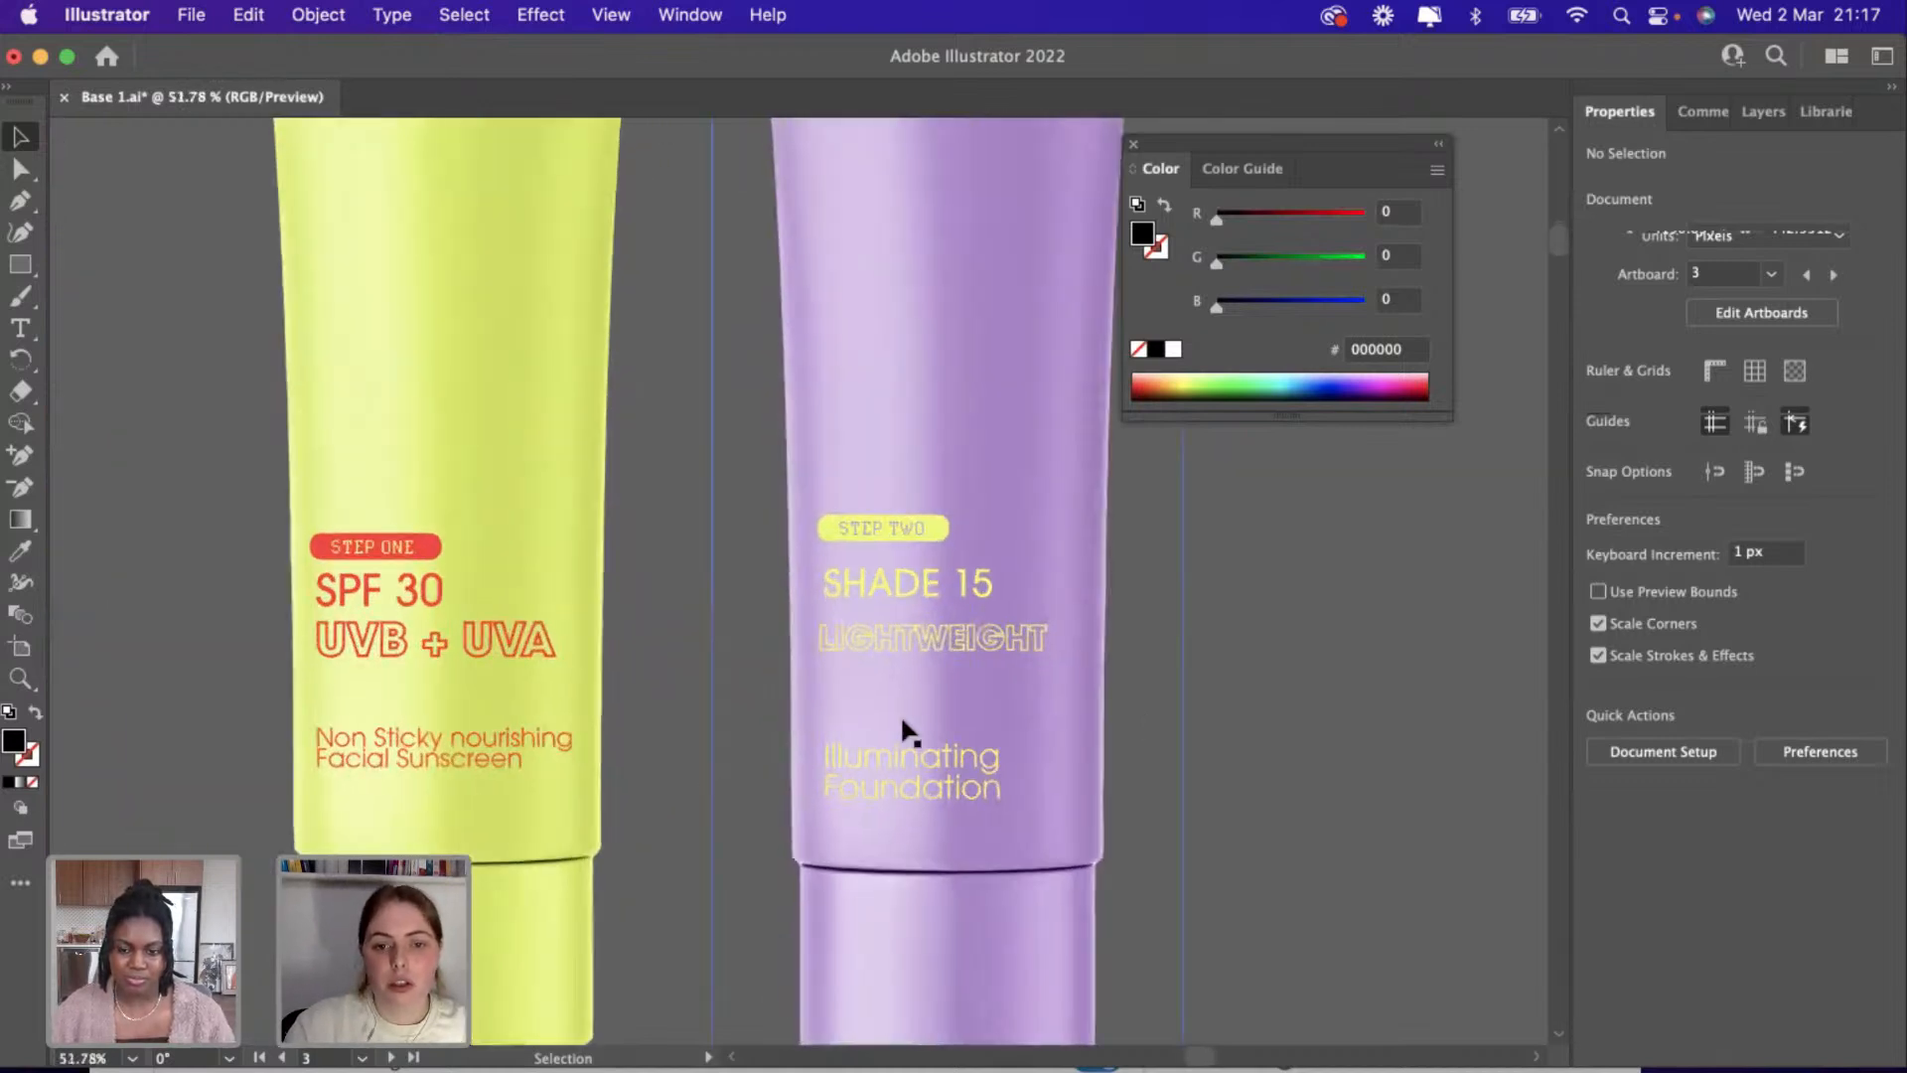
left_click(884, 583)
left_click_drag(884, 582, 1332, 653, "alt")
key("t")
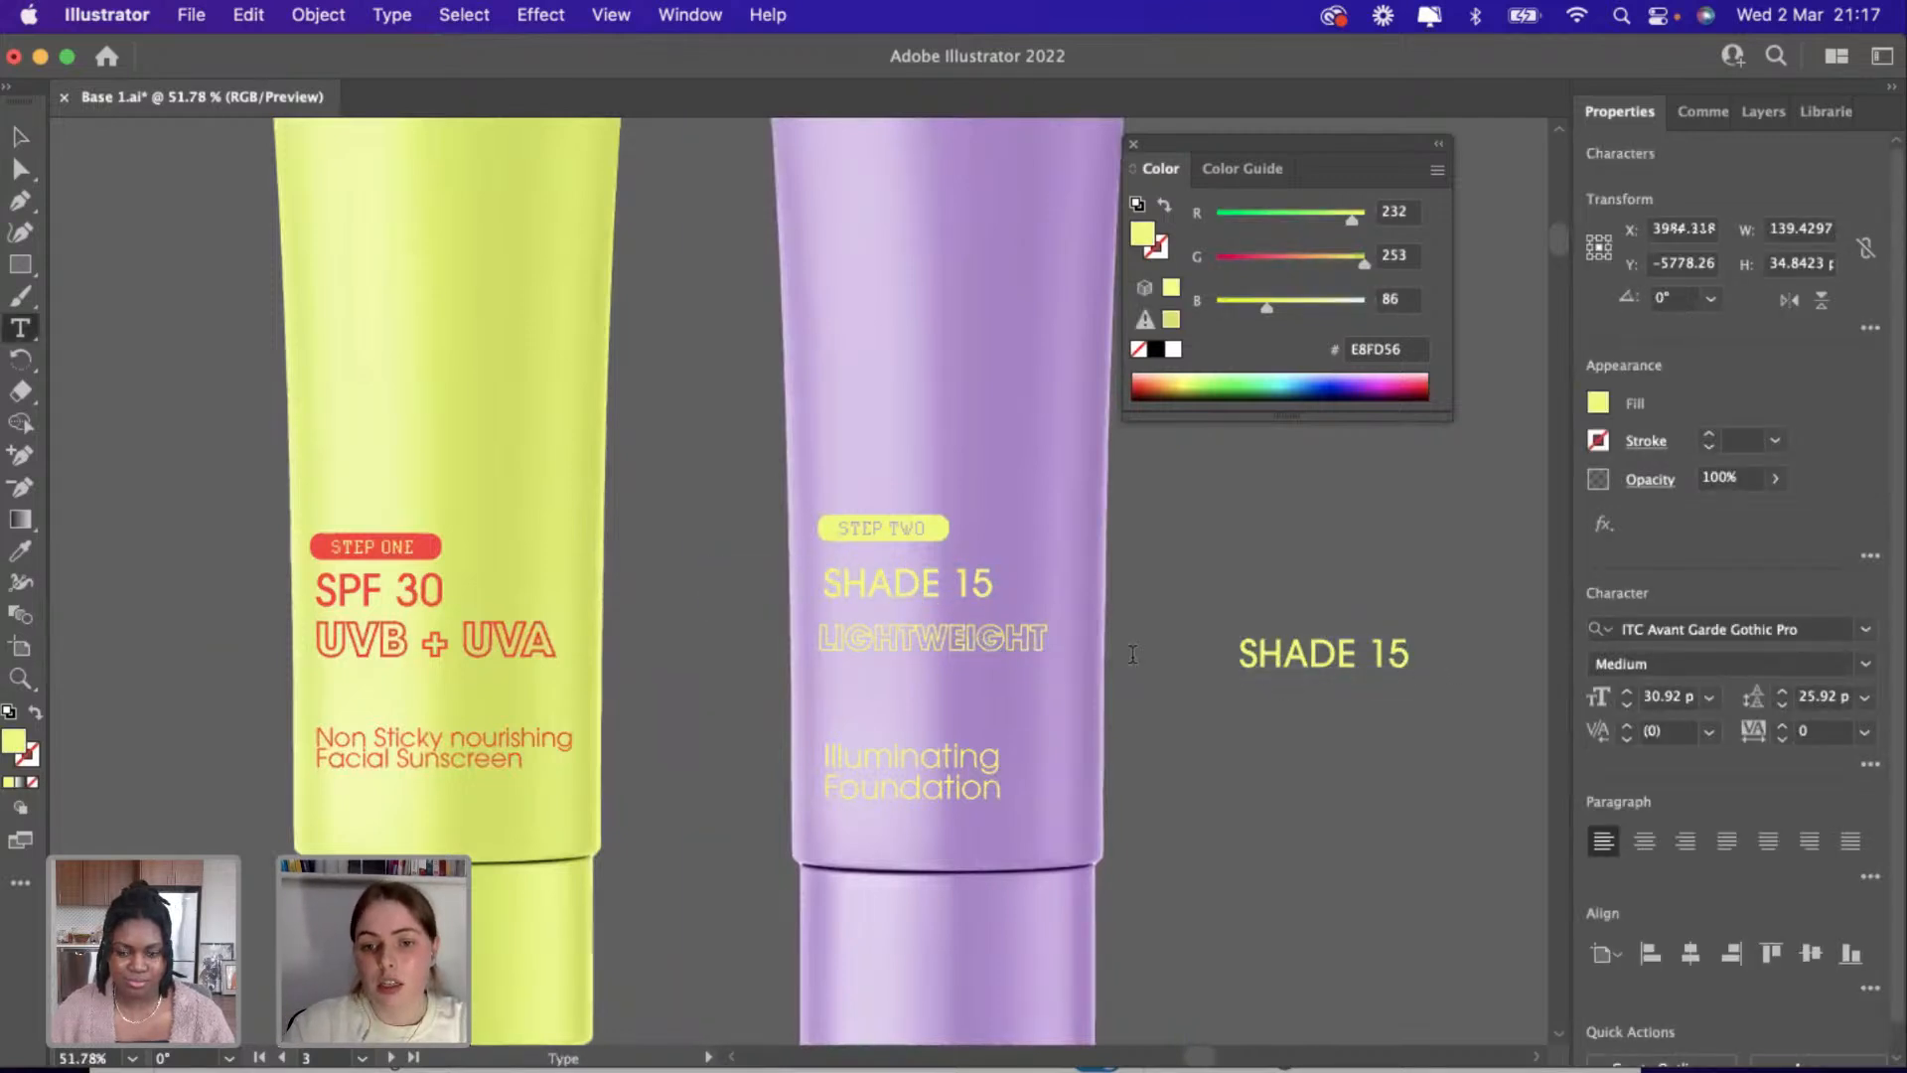
key("super+a")
type("15")
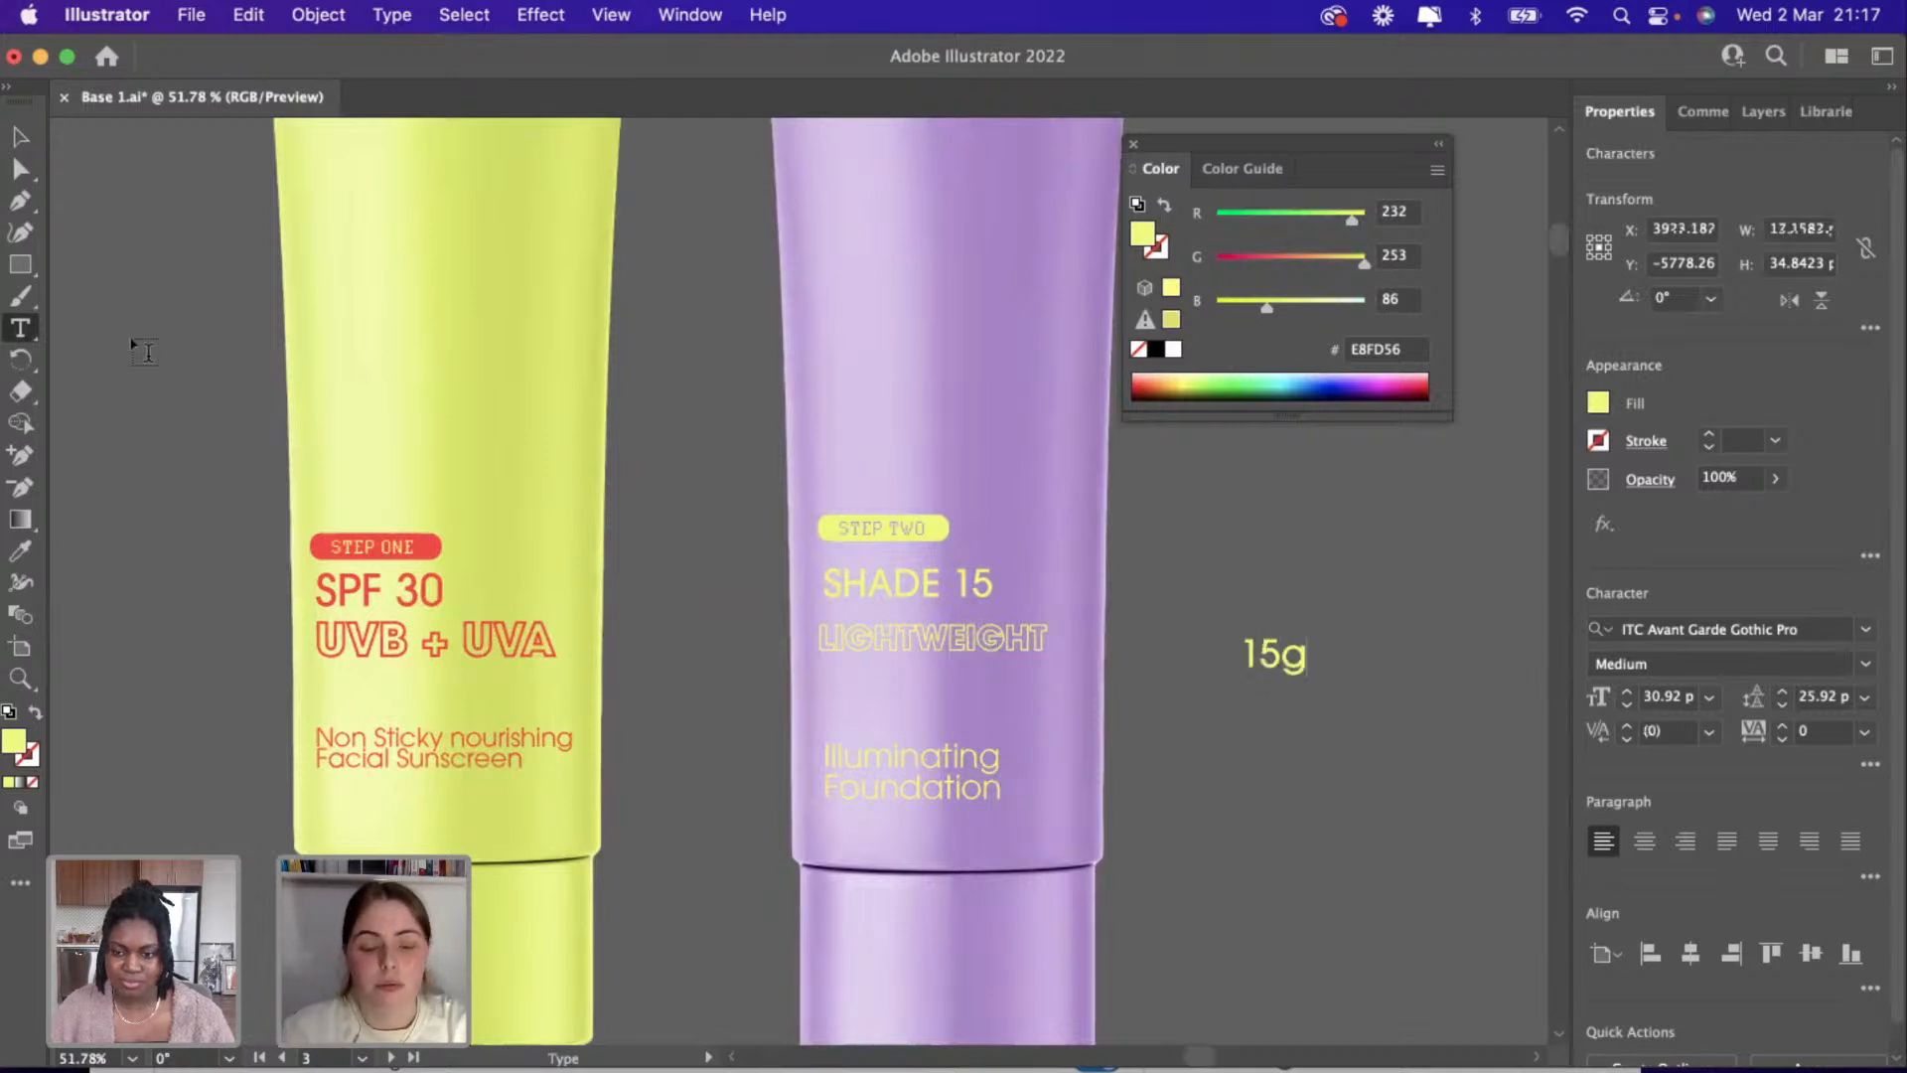
Shrink "15g" to about 15.33 pt and place it below "Illuminating Foundation" on the purple tube, aligned with the copy's left edge.
left_click(20, 136)
left_click_drag(1310, 681, 843, 828)
left_click(1226, 830)
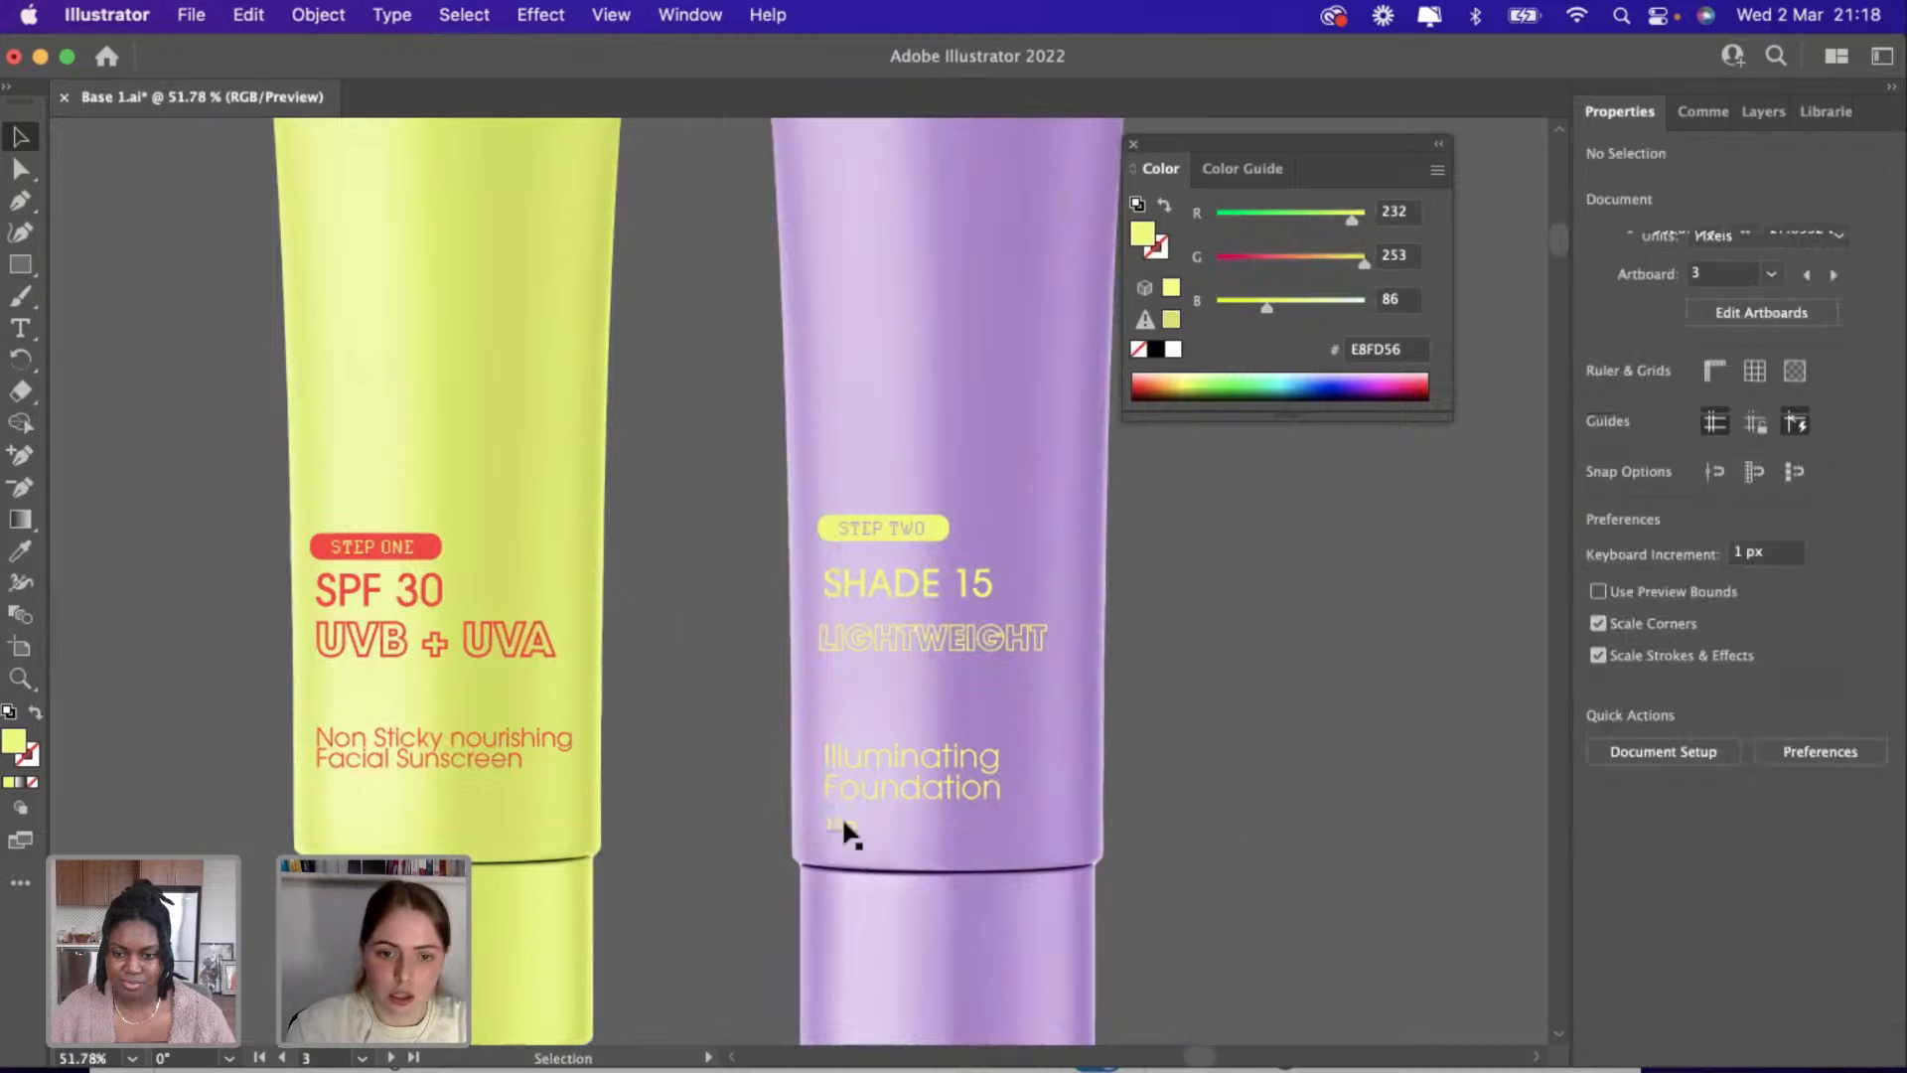
scroll(843, 822, "down", 3)
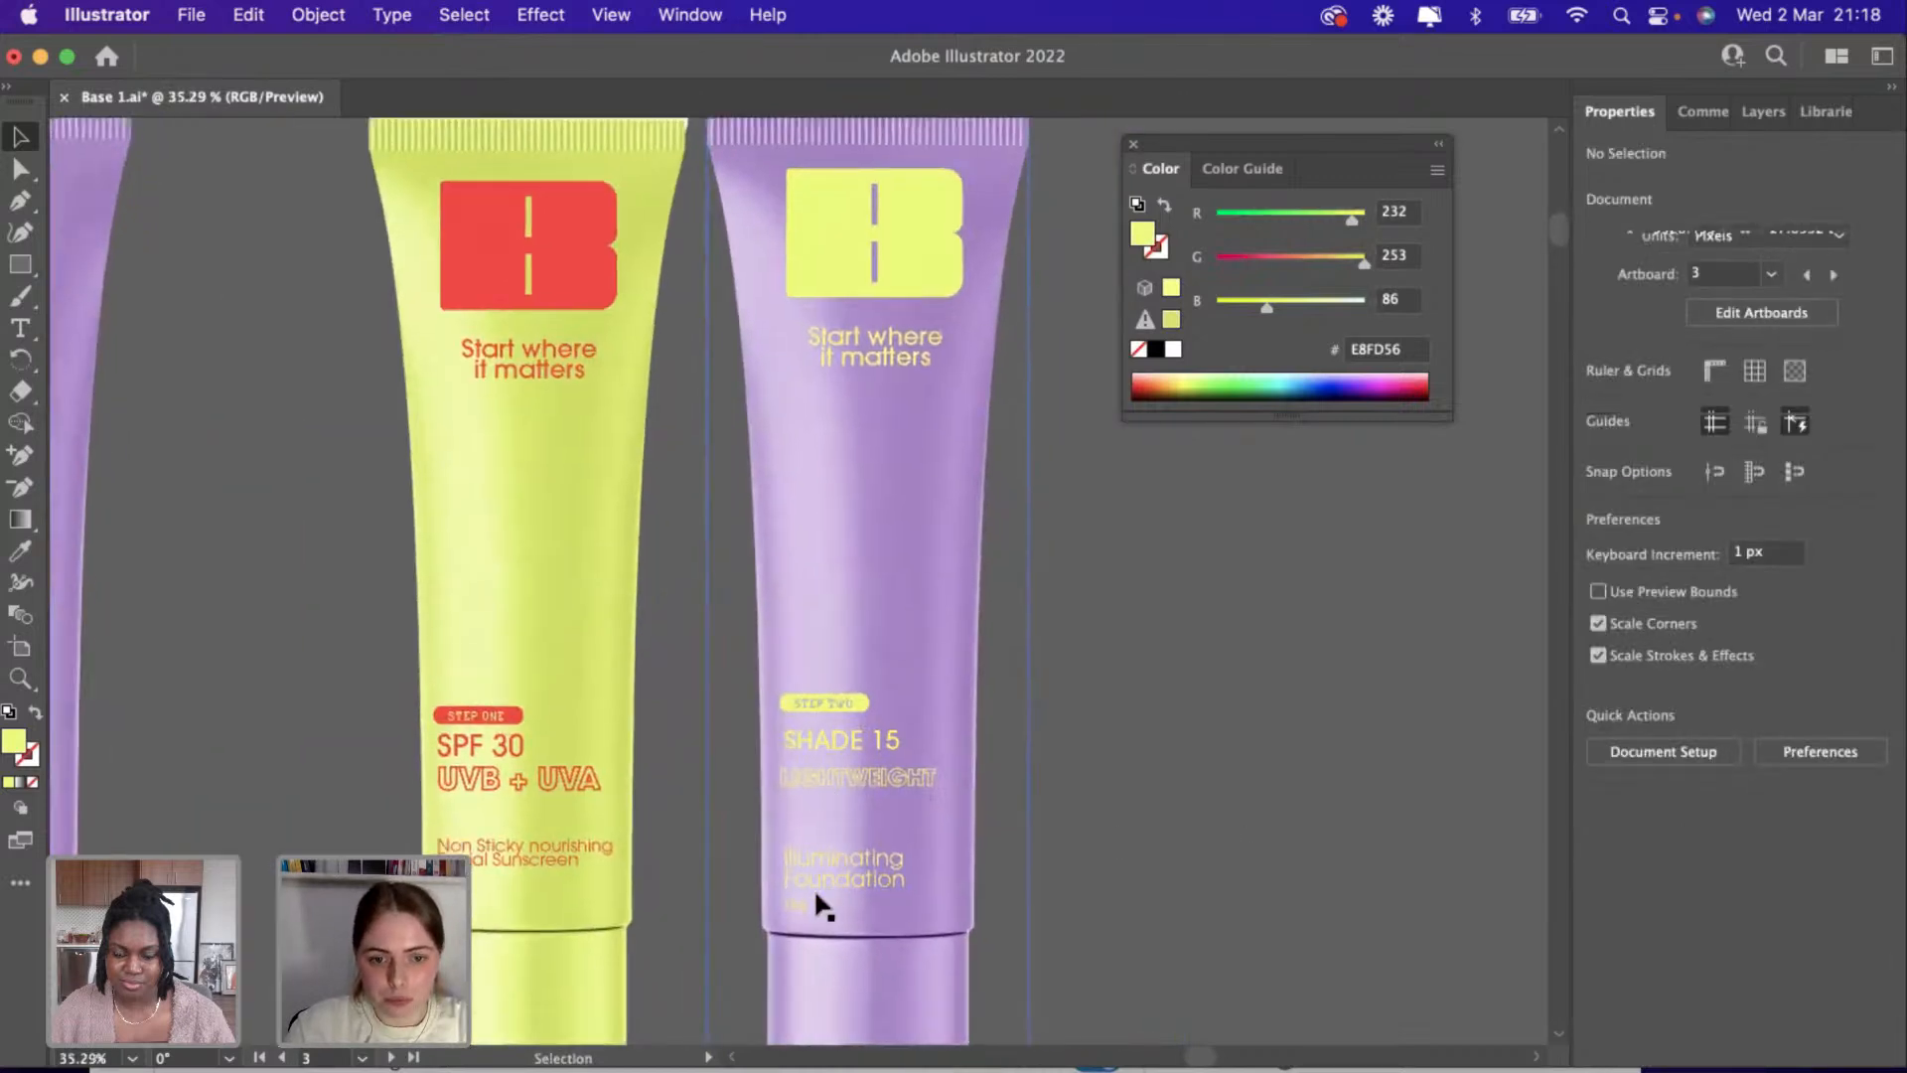
left_click_drag(811, 874, 761, 898)
Paste a copy of the "15g" text and recolour it with the BASE library's red, #FE4336.
scroll(804, 892, "up", 3)
scroll(768, 906, "left", 5)
scroll(768, 906, "down", 1)
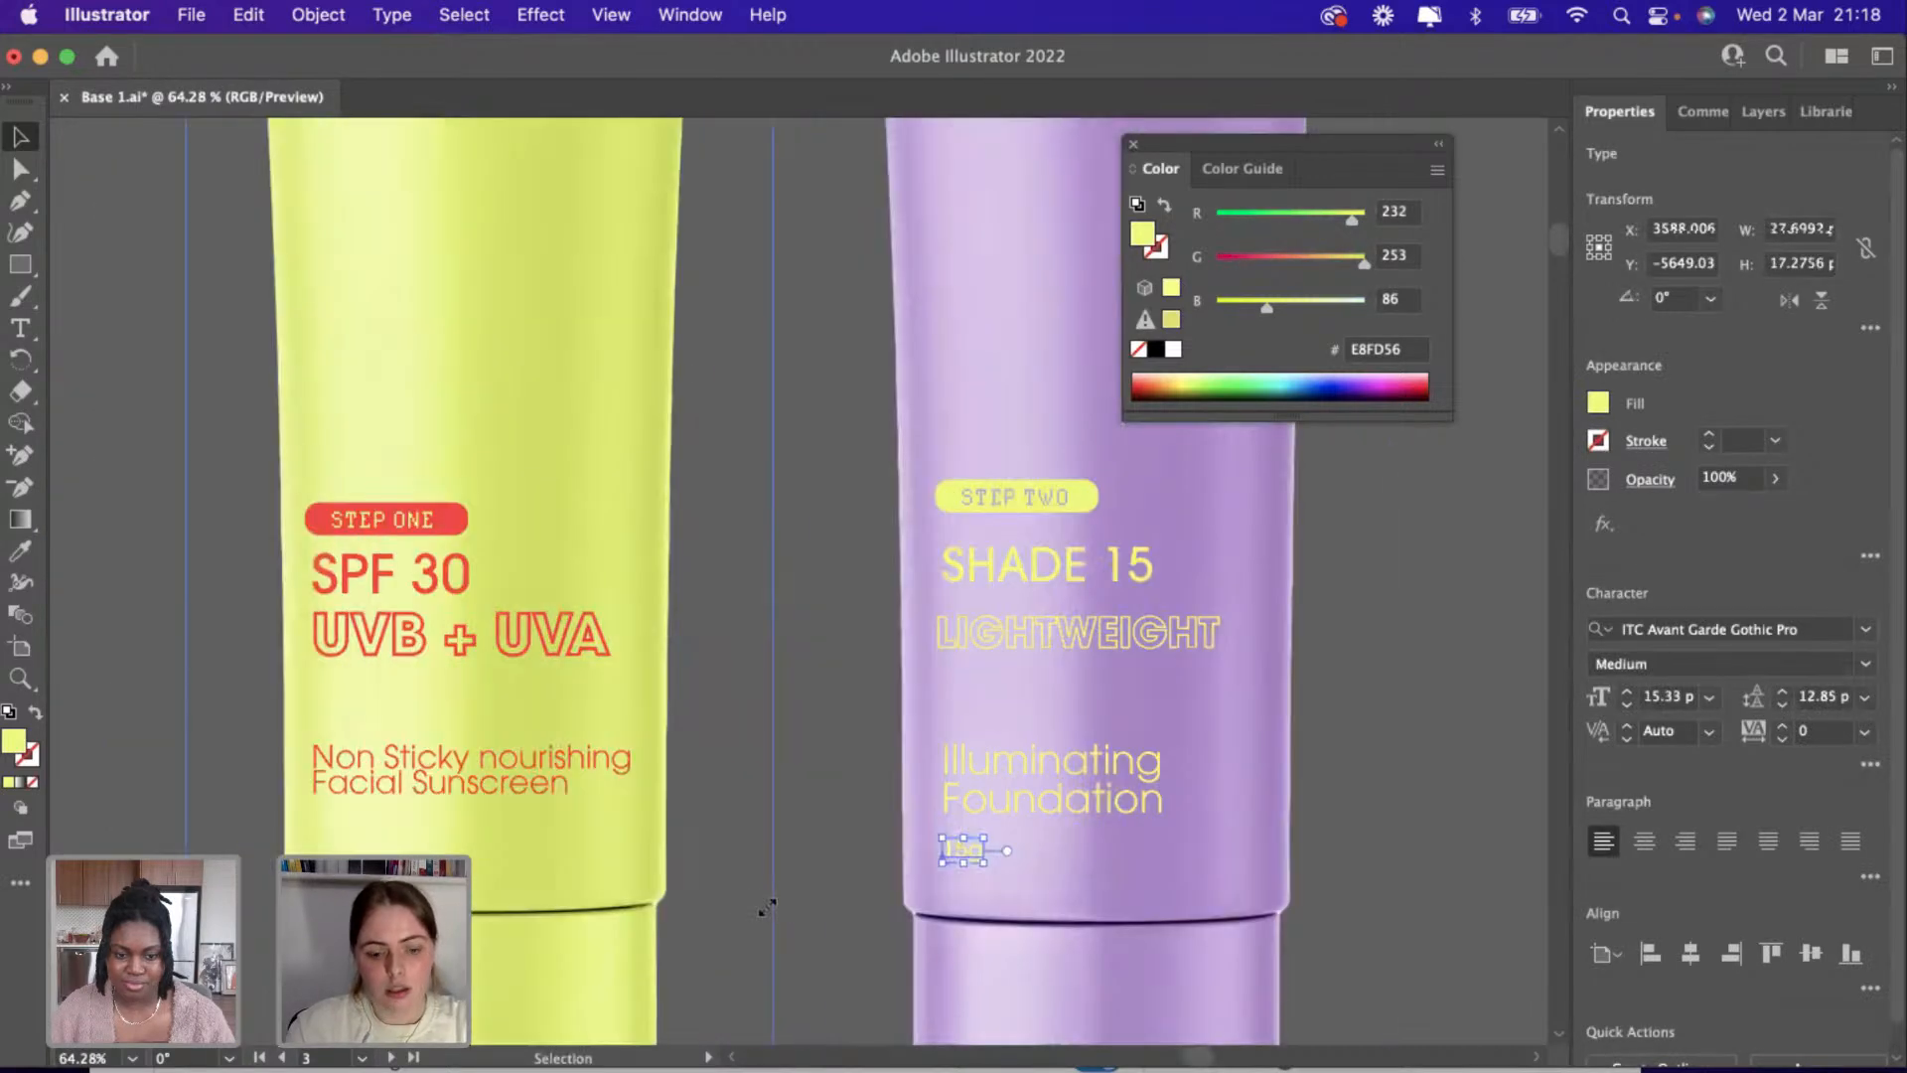
key("ctrl+c")
key("ctrl+v")
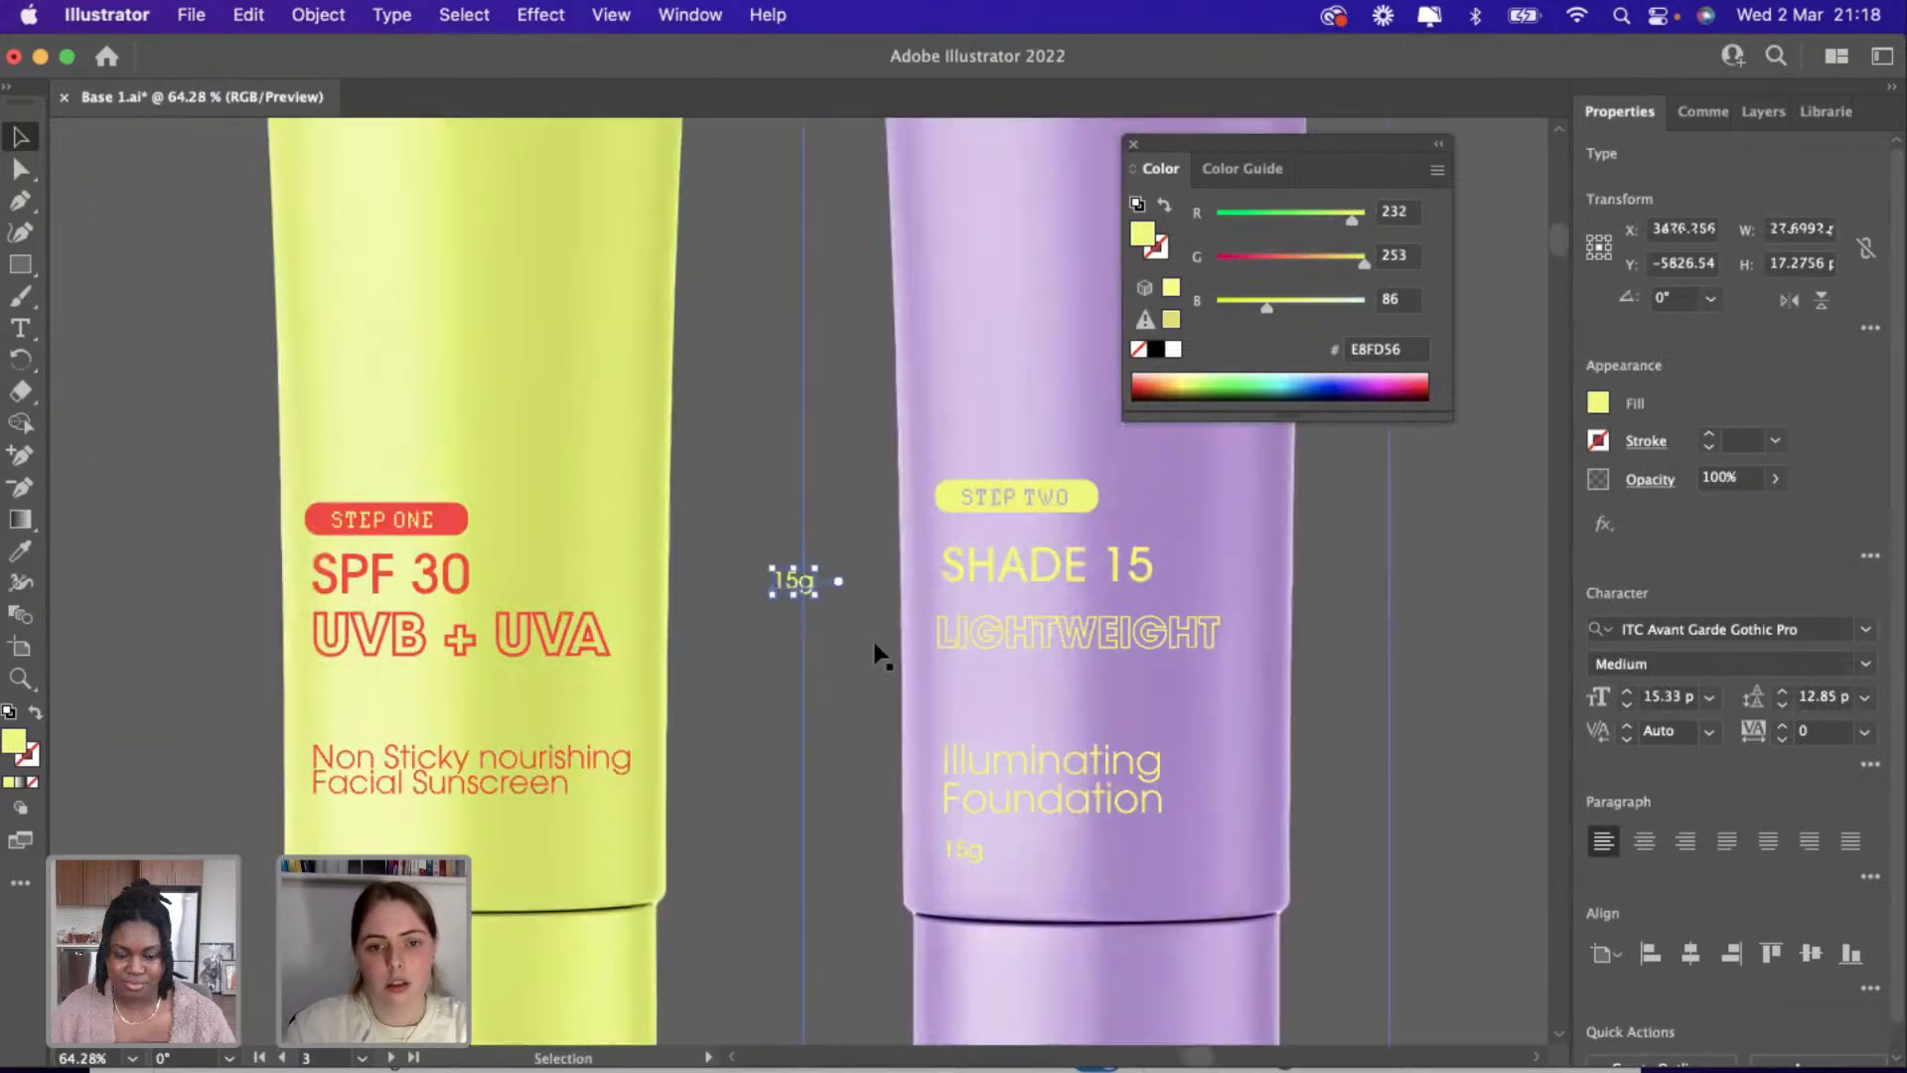
left_click(1824, 111)
left_click(1828, 447)
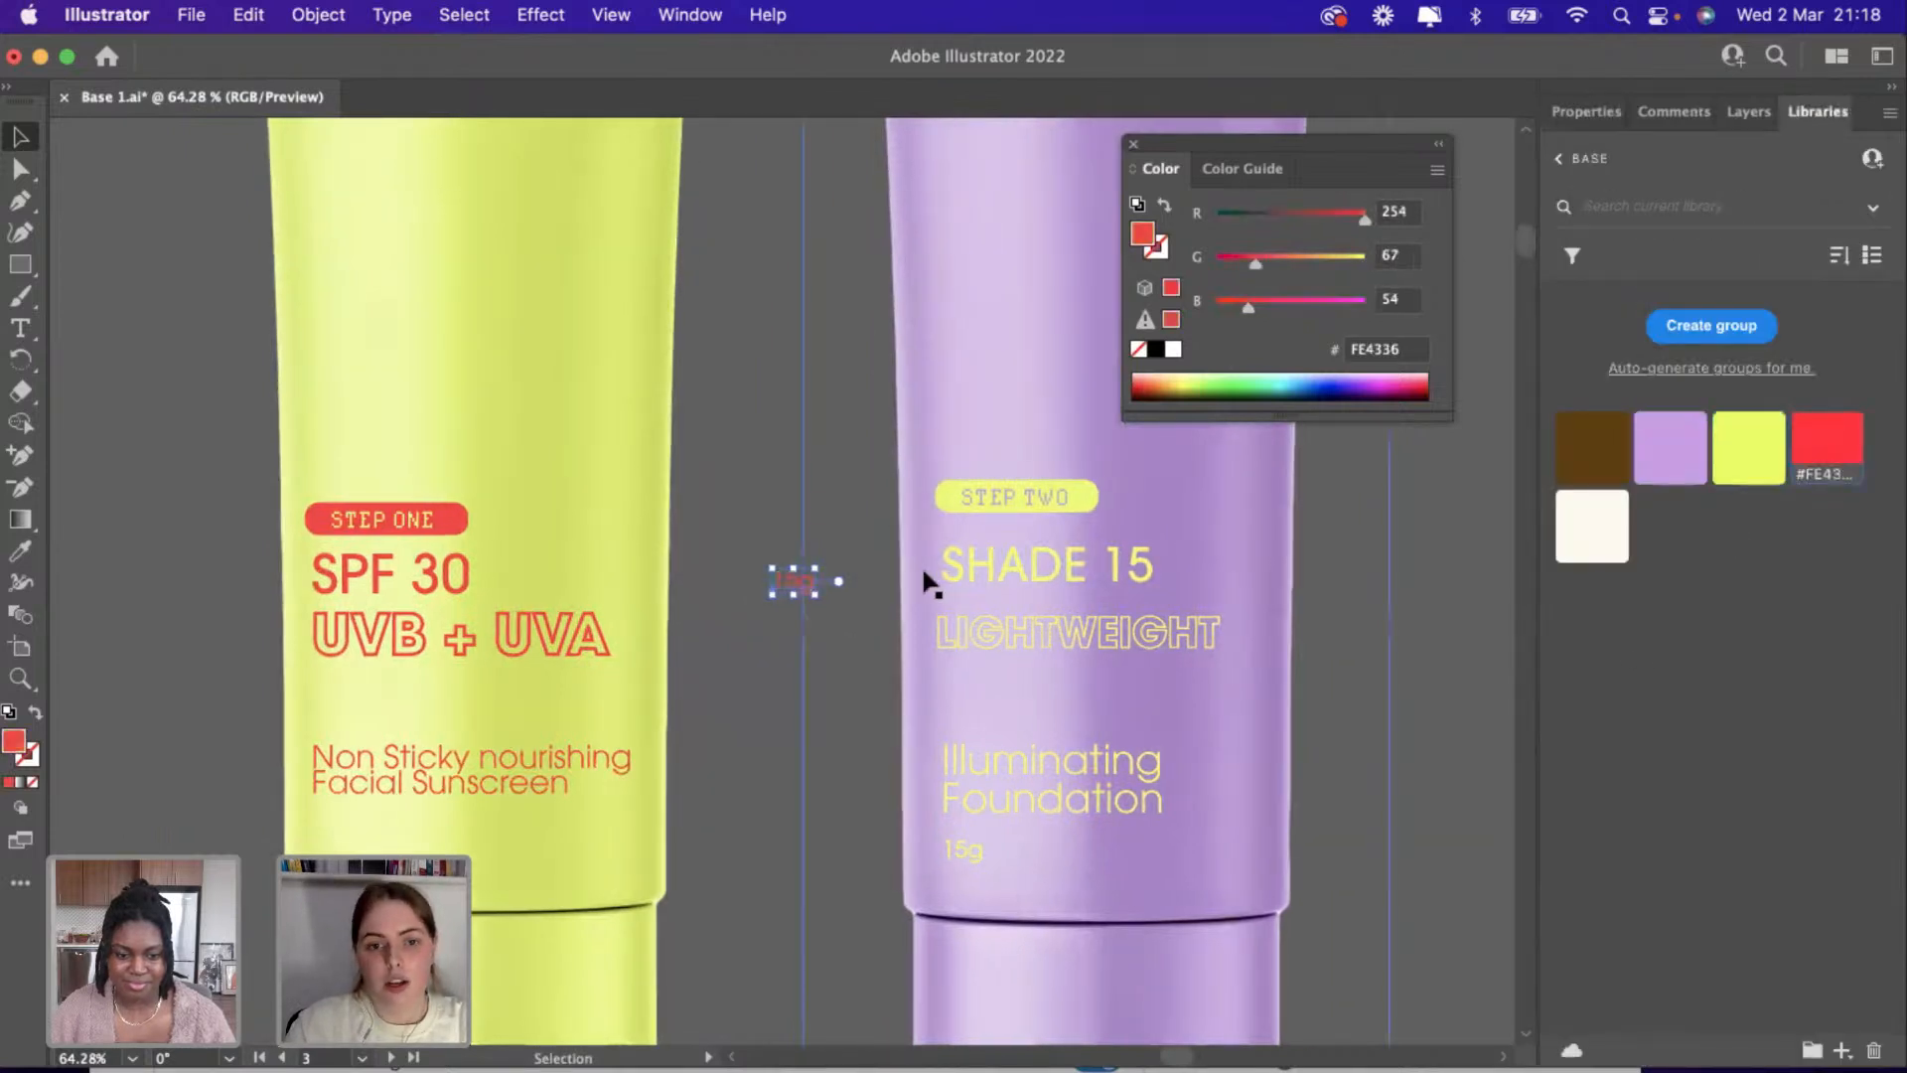
Place the red "15g" below "Non Sticky nourishing Facial Sunscreen" on the yellow tube, aligned with that text's left edge.
left_click_drag(782, 582, 327, 836)
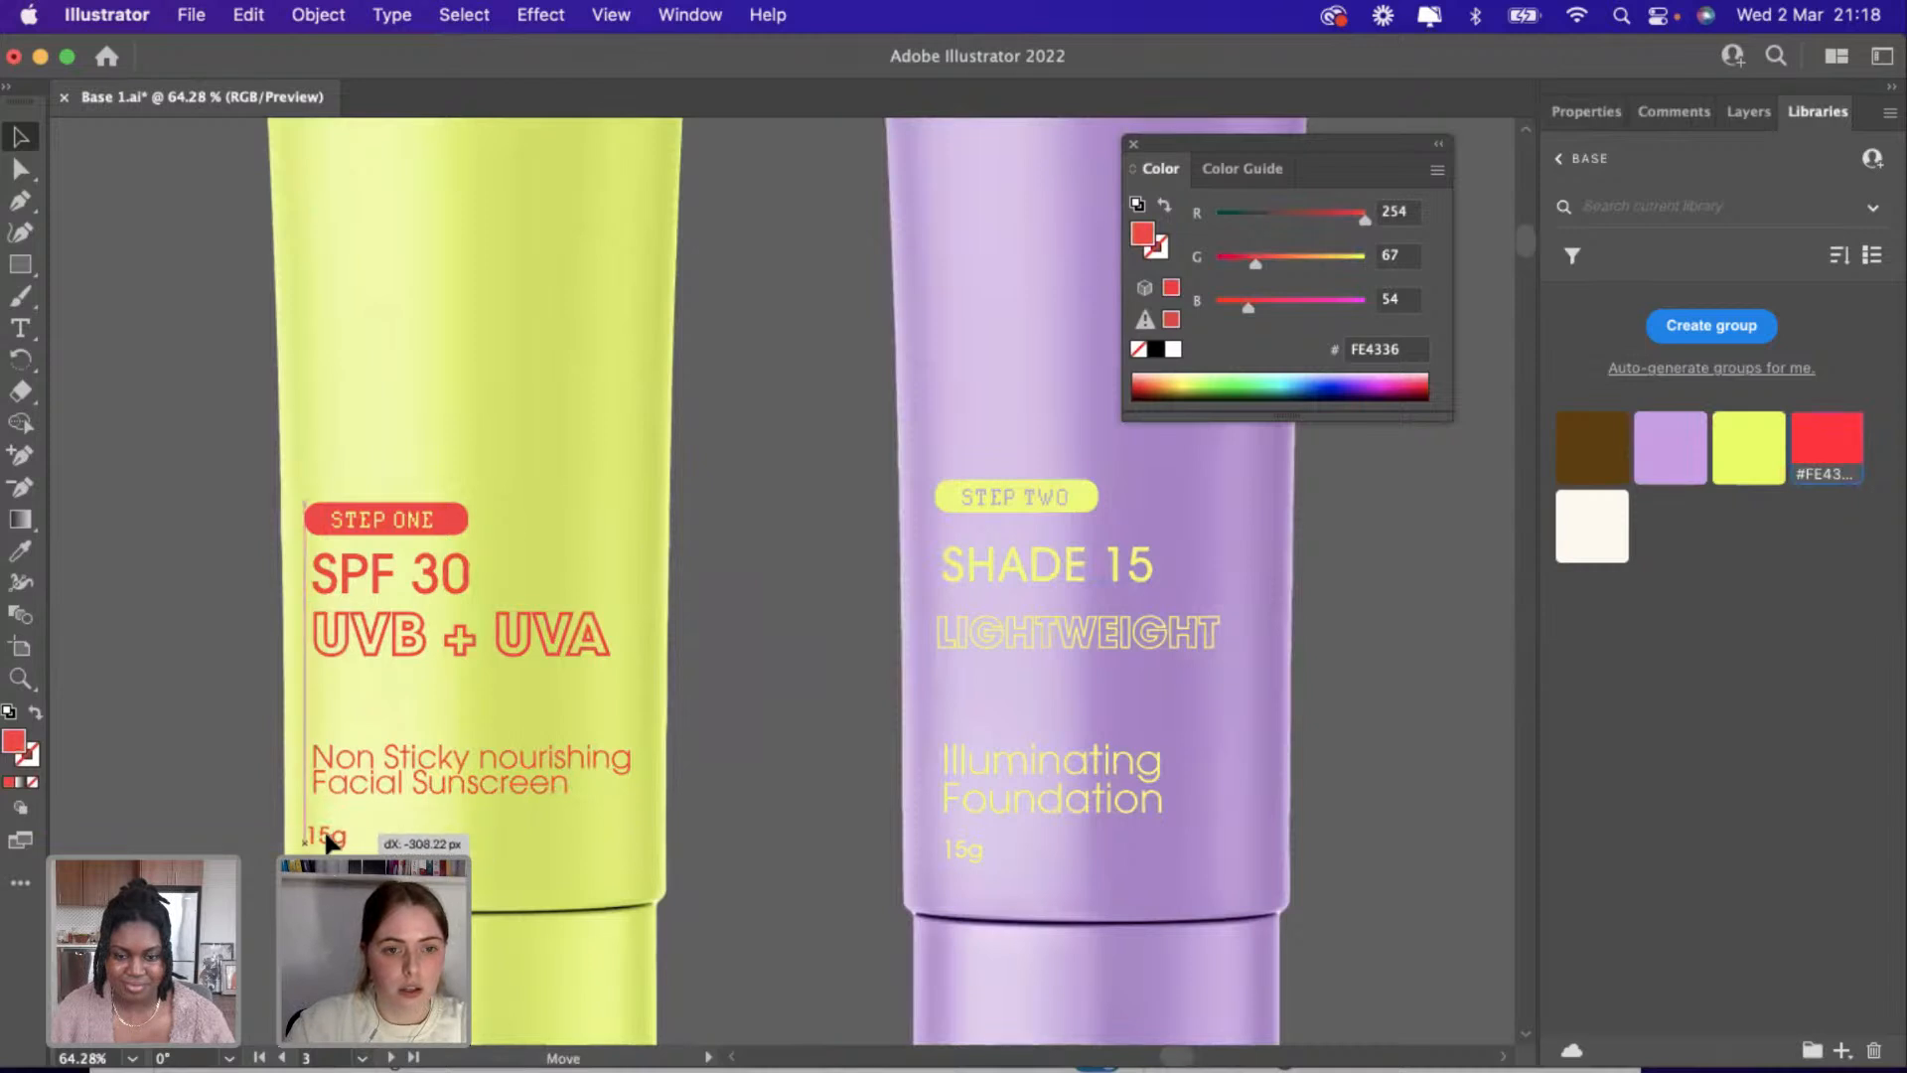
left_click_drag(327, 837, 339, 844)
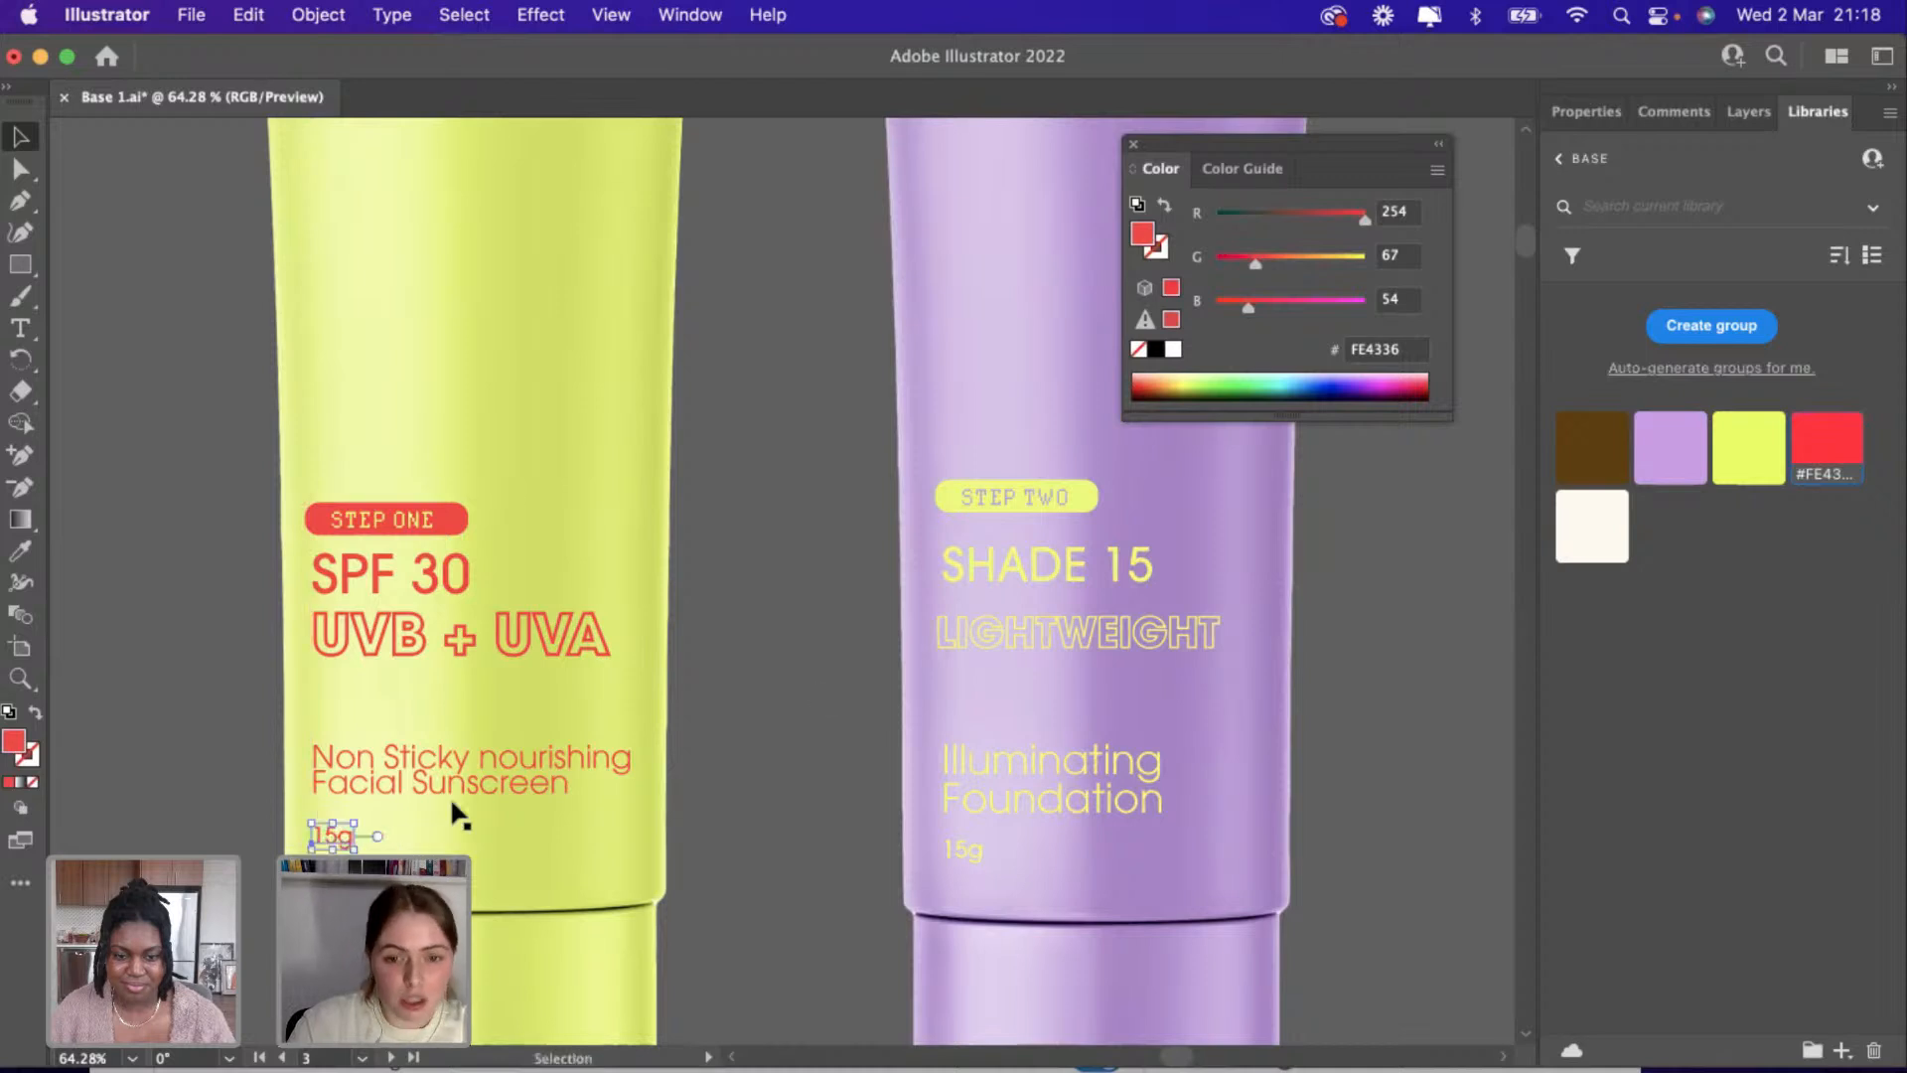
left_click(703, 707)
Examine the yellow STEP ONE and purple STEP TWO tubes alongside numbered mockups 1 to 3.
scroll(702, 707, "down", 5)
scroll(702, 700, "down", 3)
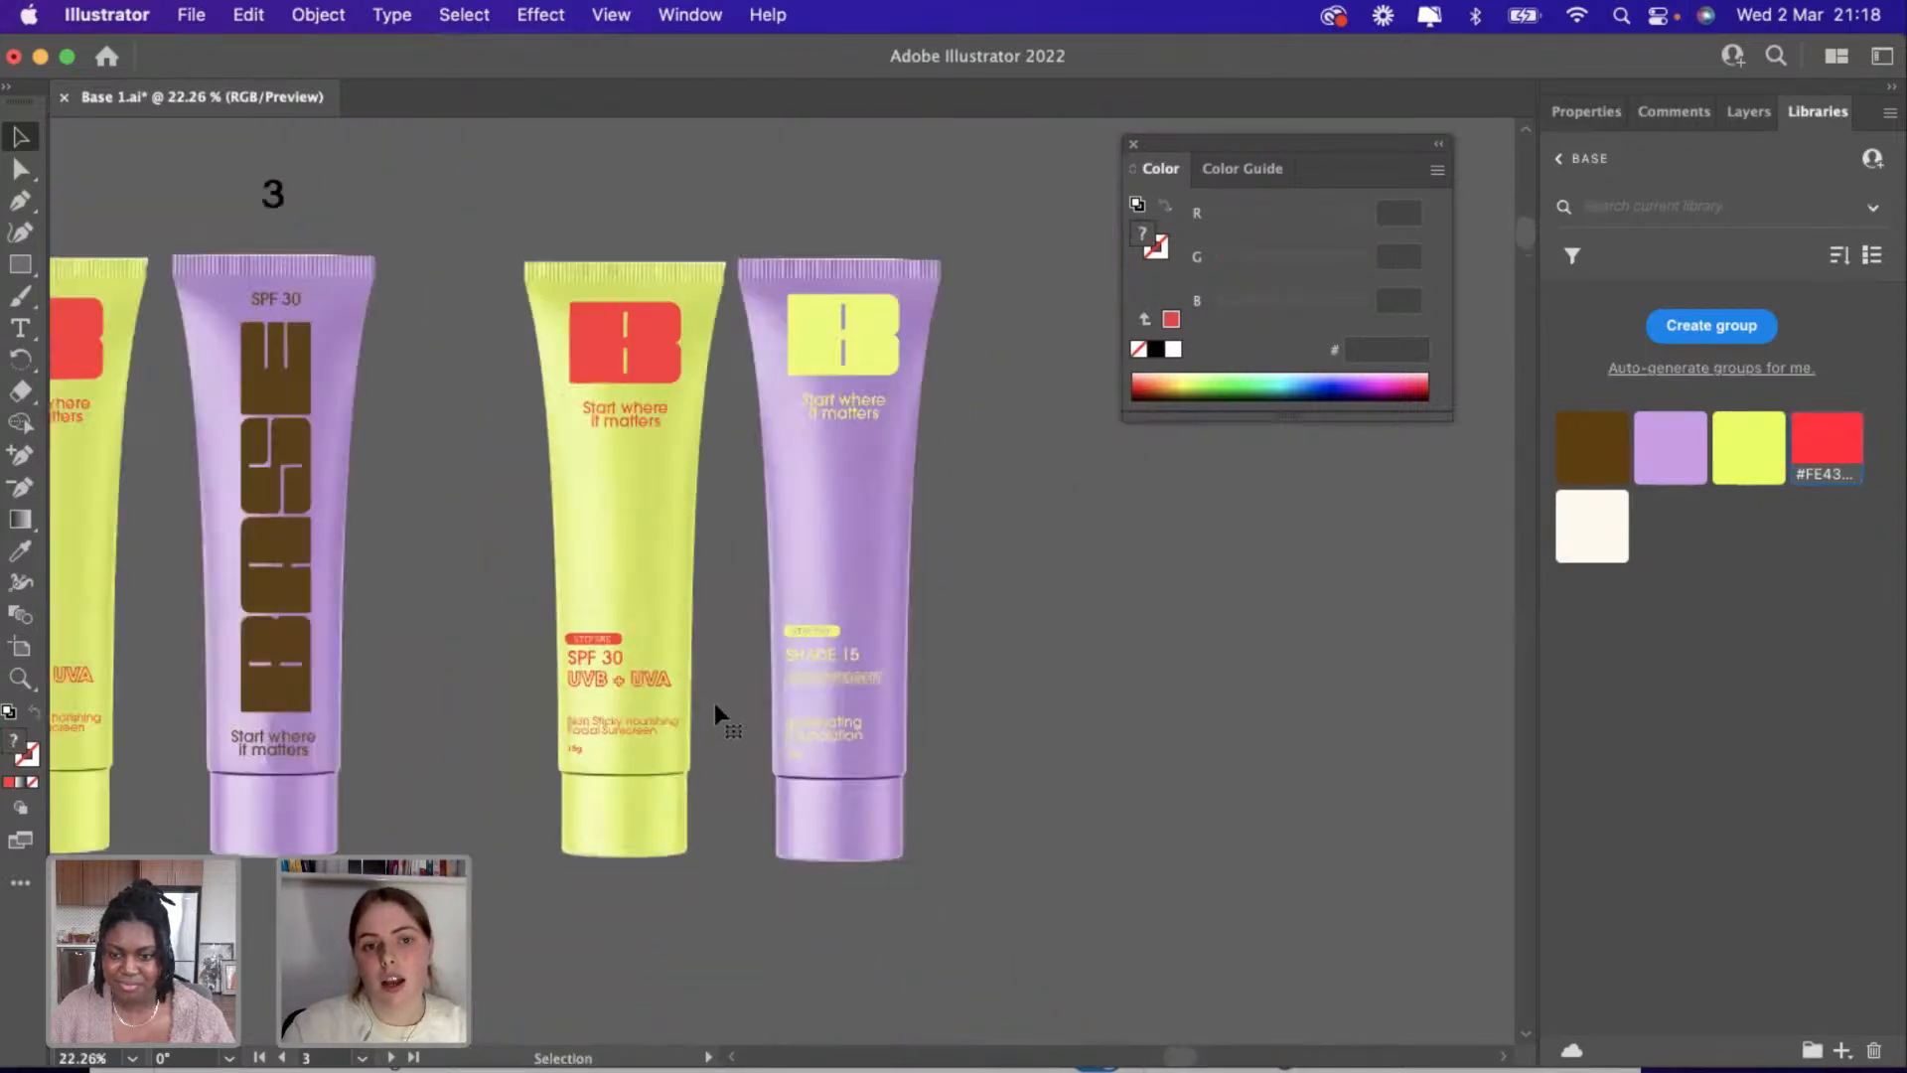
left_click(772, 630)
scroll(774, 630, "down", 2)
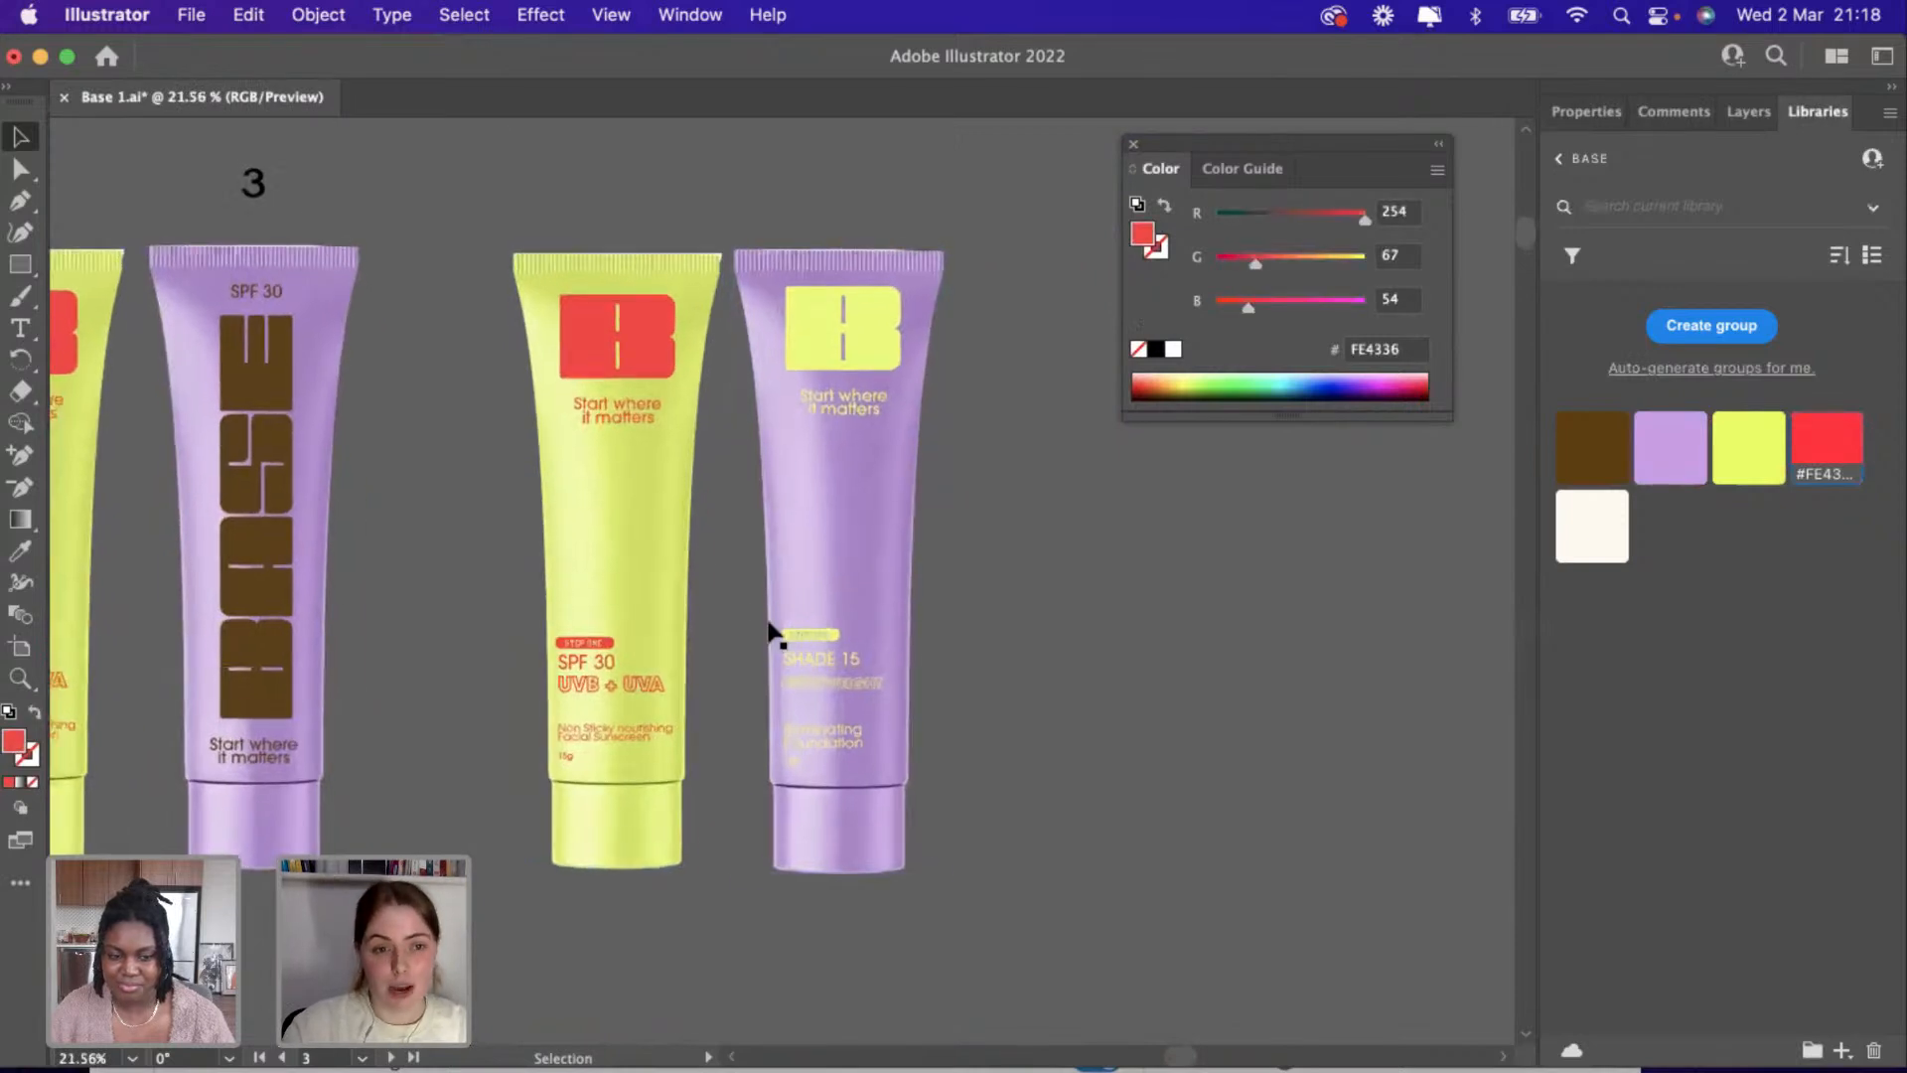
scroll(781, 627, "up", 2)
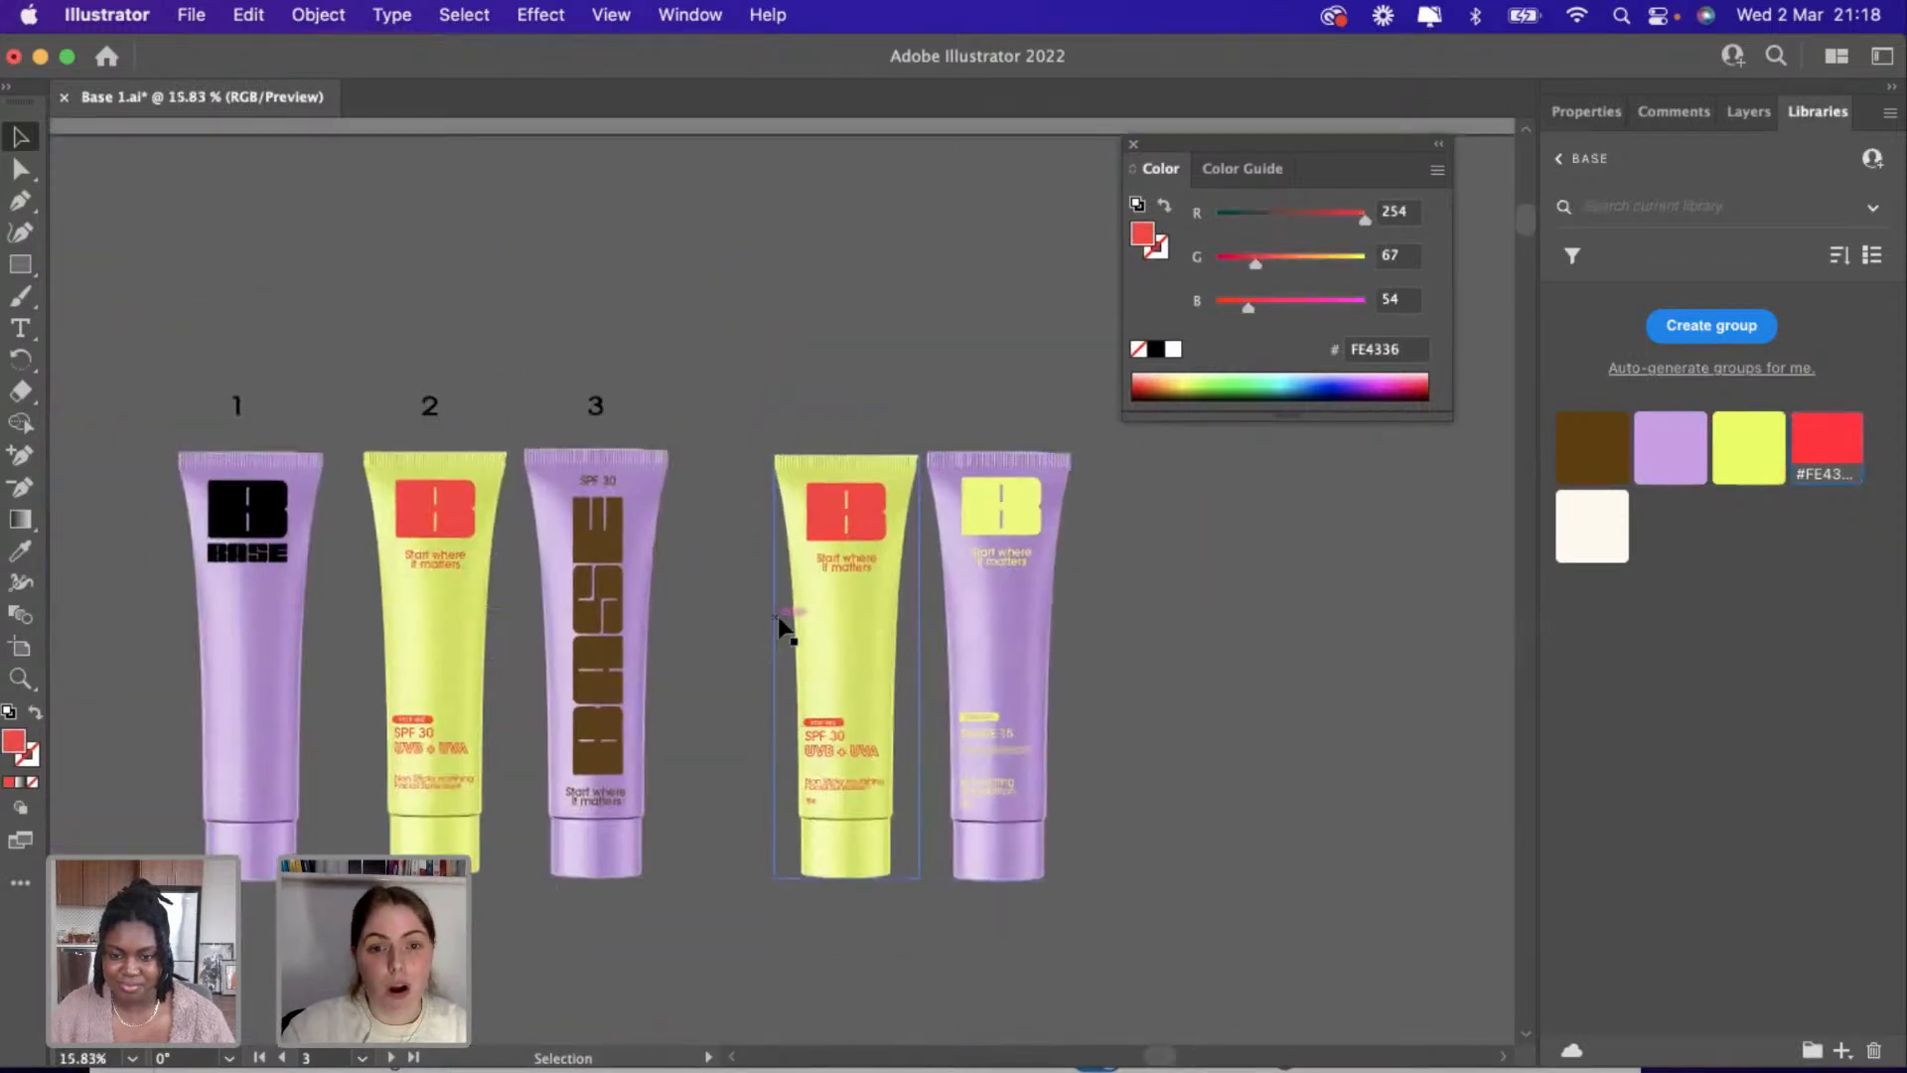
scroll(781, 628, "right", 5)
scroll(780, 628, "left", 5)
scroll(781, 628, "down", 3)
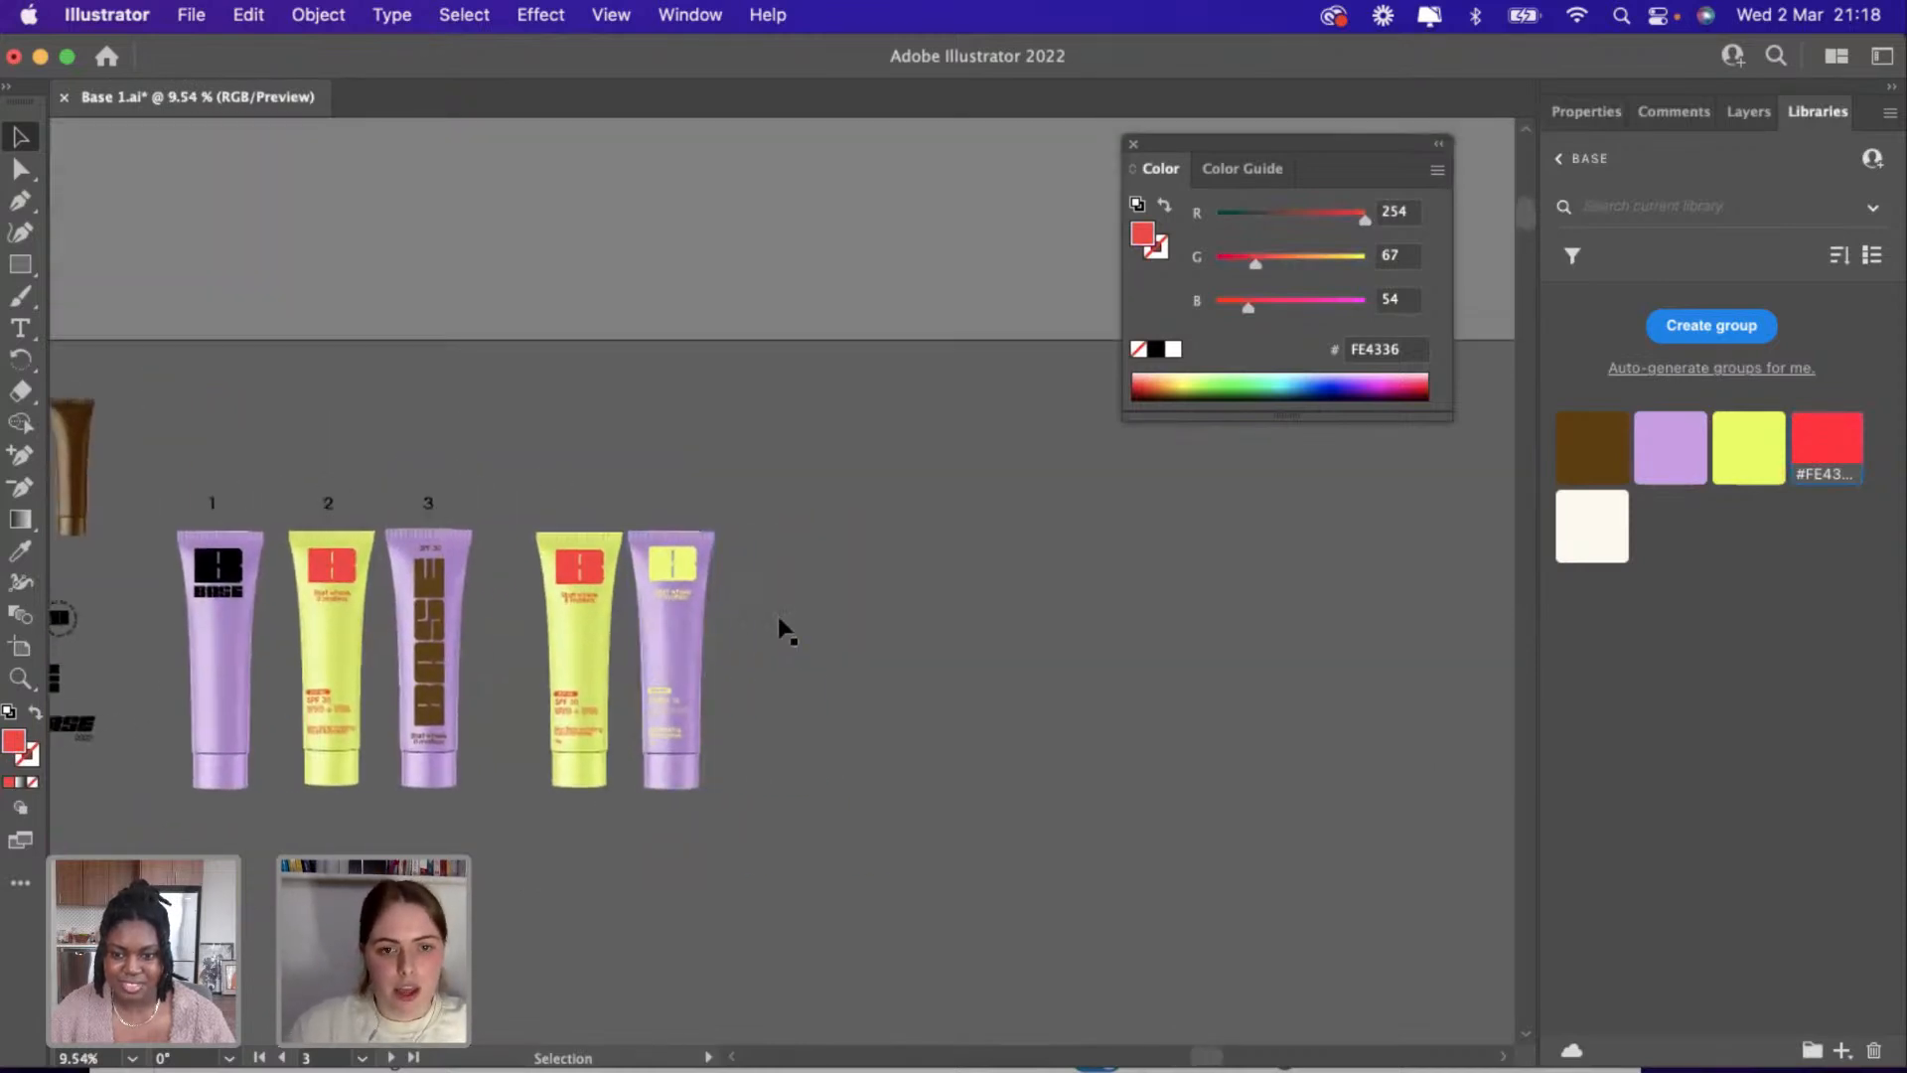
scroll(780, 627, "up", 3)
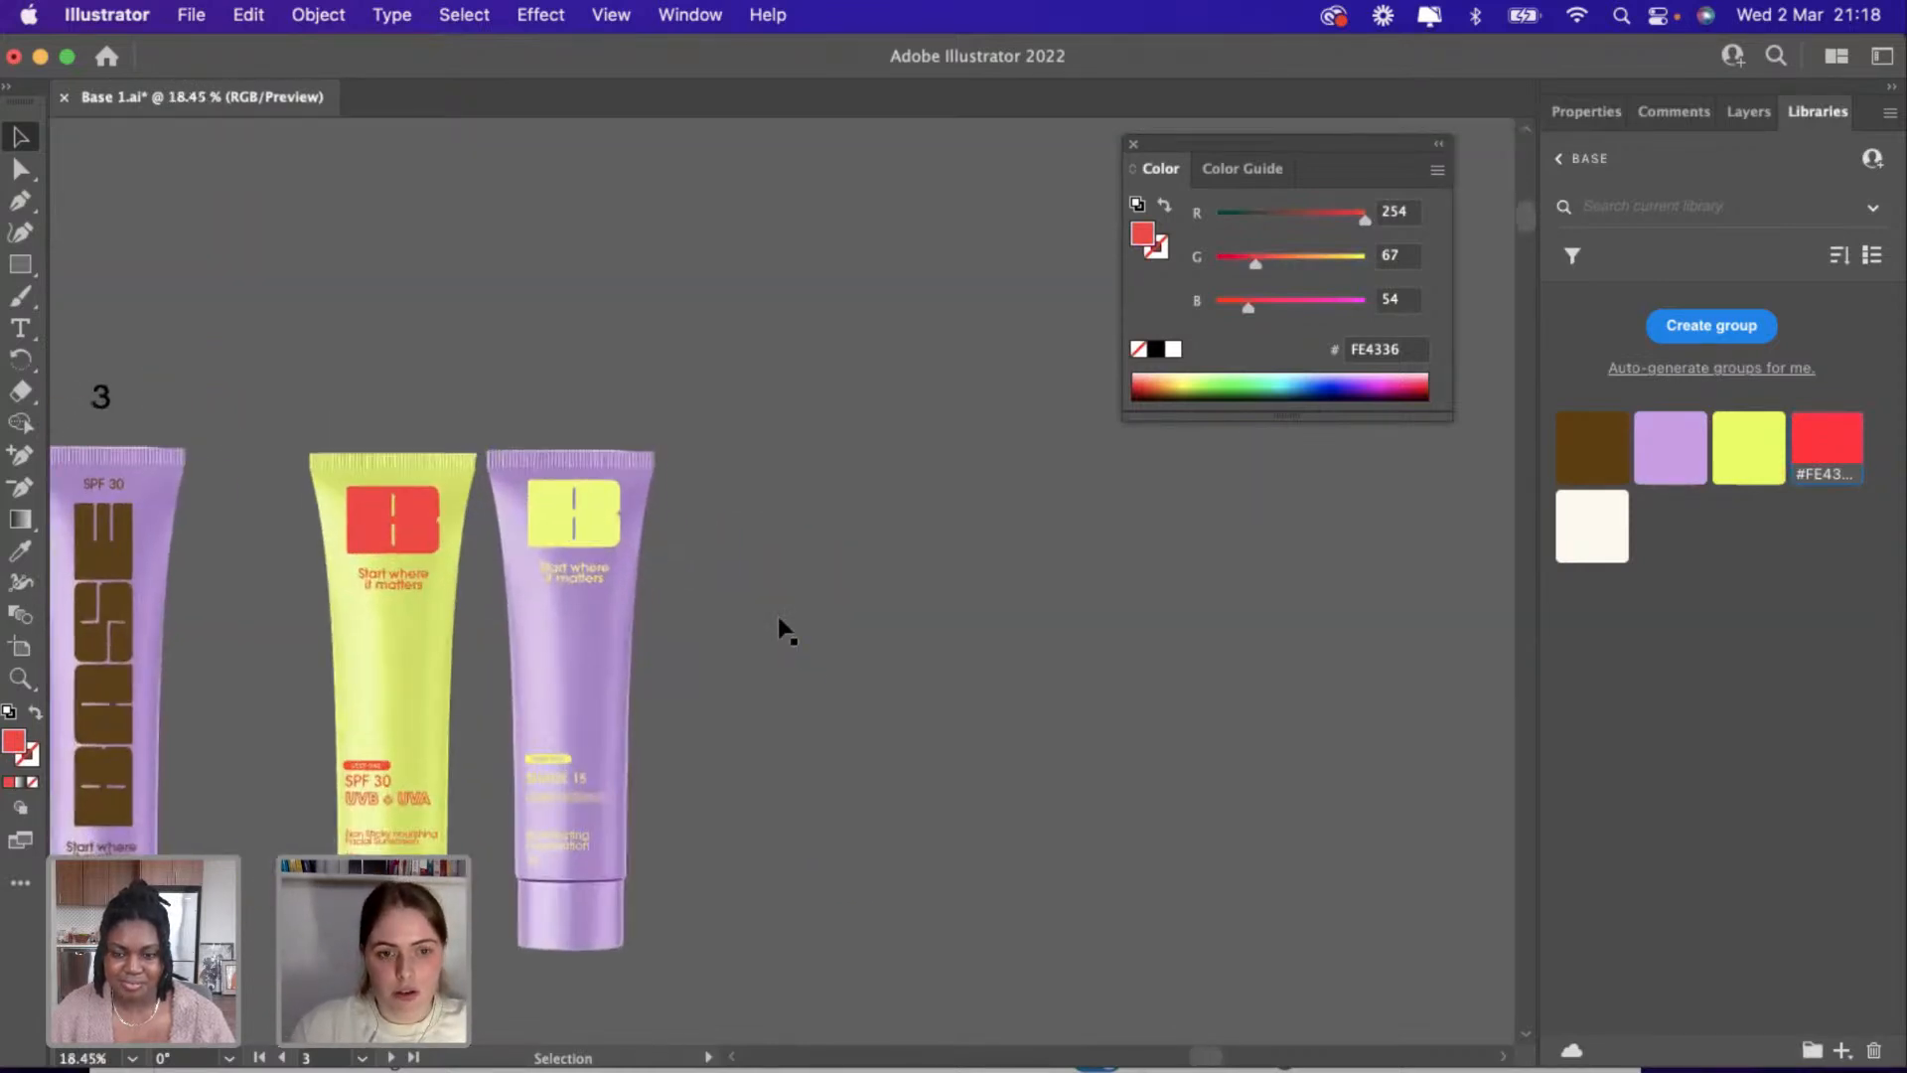
scroll(781, 628, "right", 3)
scroll(781, 628, "up", 2)
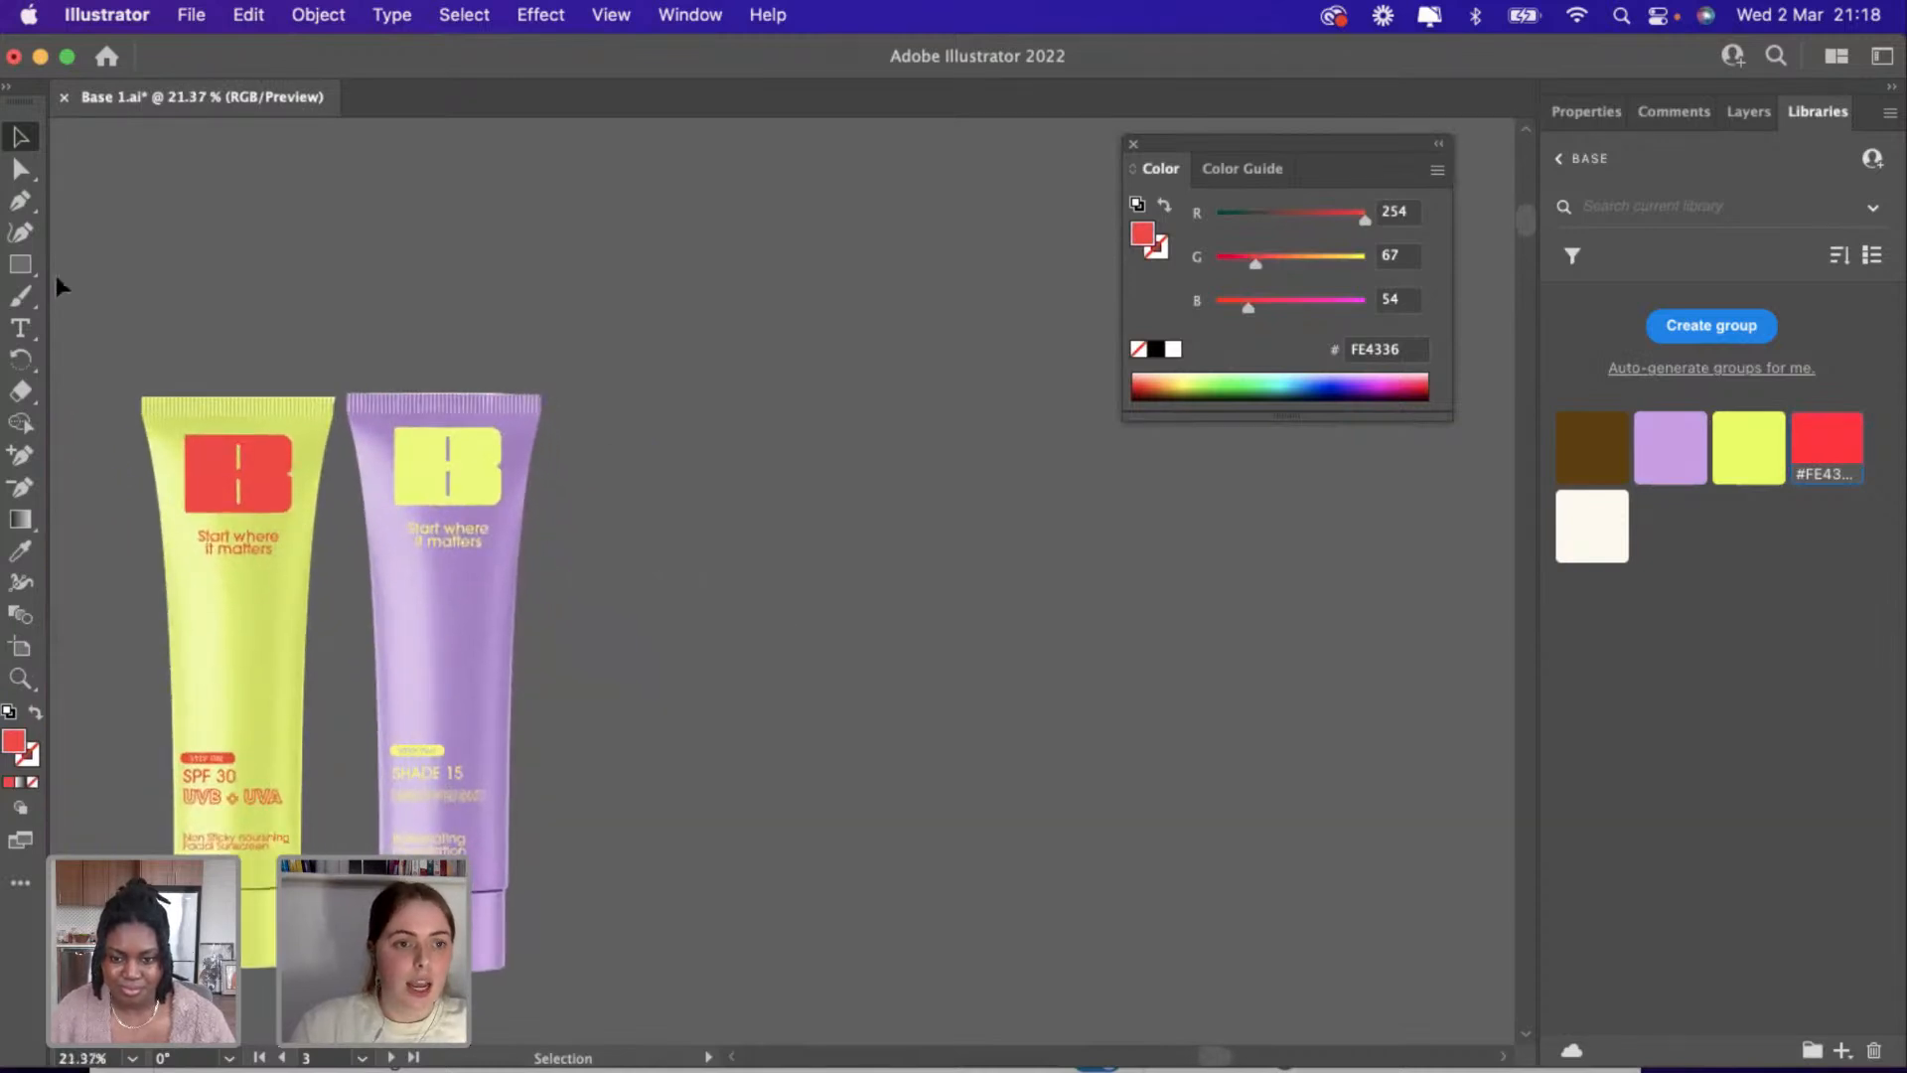
Draw a tall red #FE4336 rectangle beside the purple tube, starting level with its crimped end and about as wide as the tube.
left_click(25, 268)
scroll(687, 447, "up", 2)
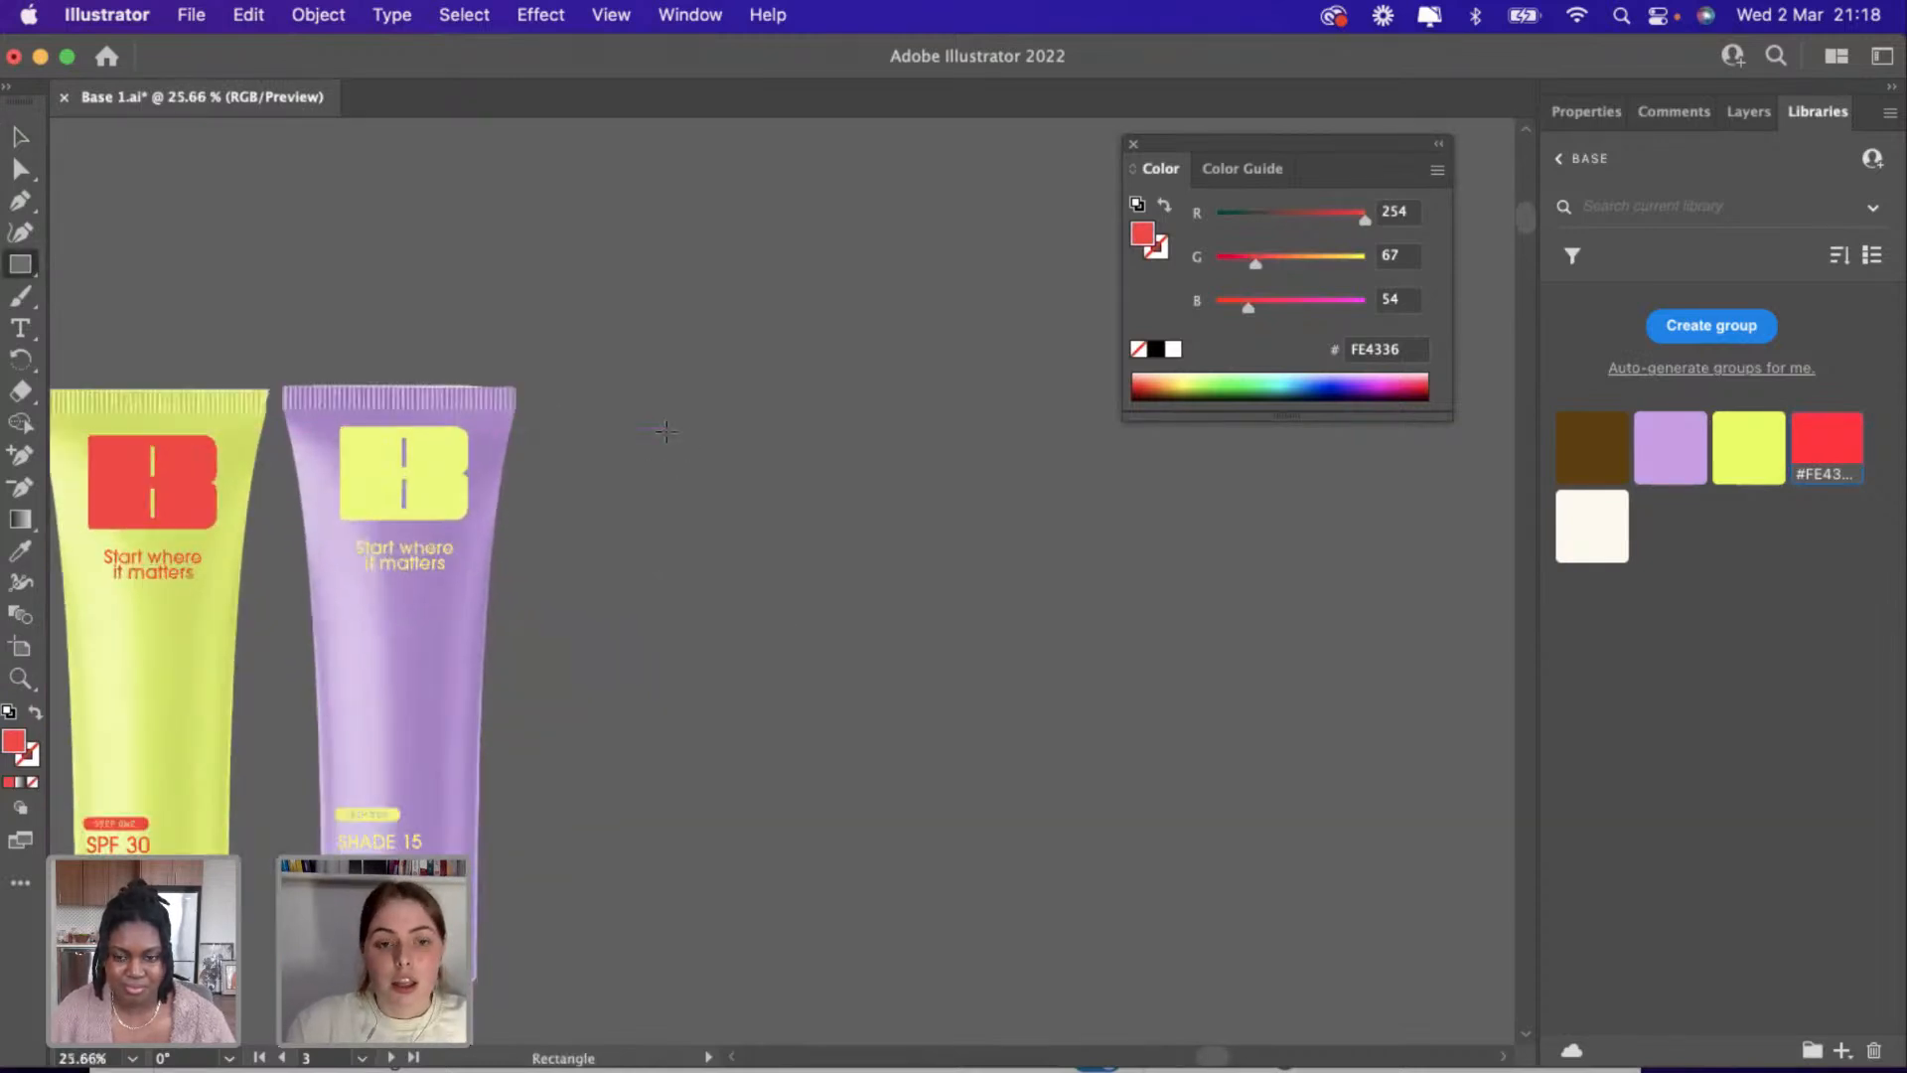
scroll(560, 381, "left", 4)
scroll(560, 381, "down", 2)
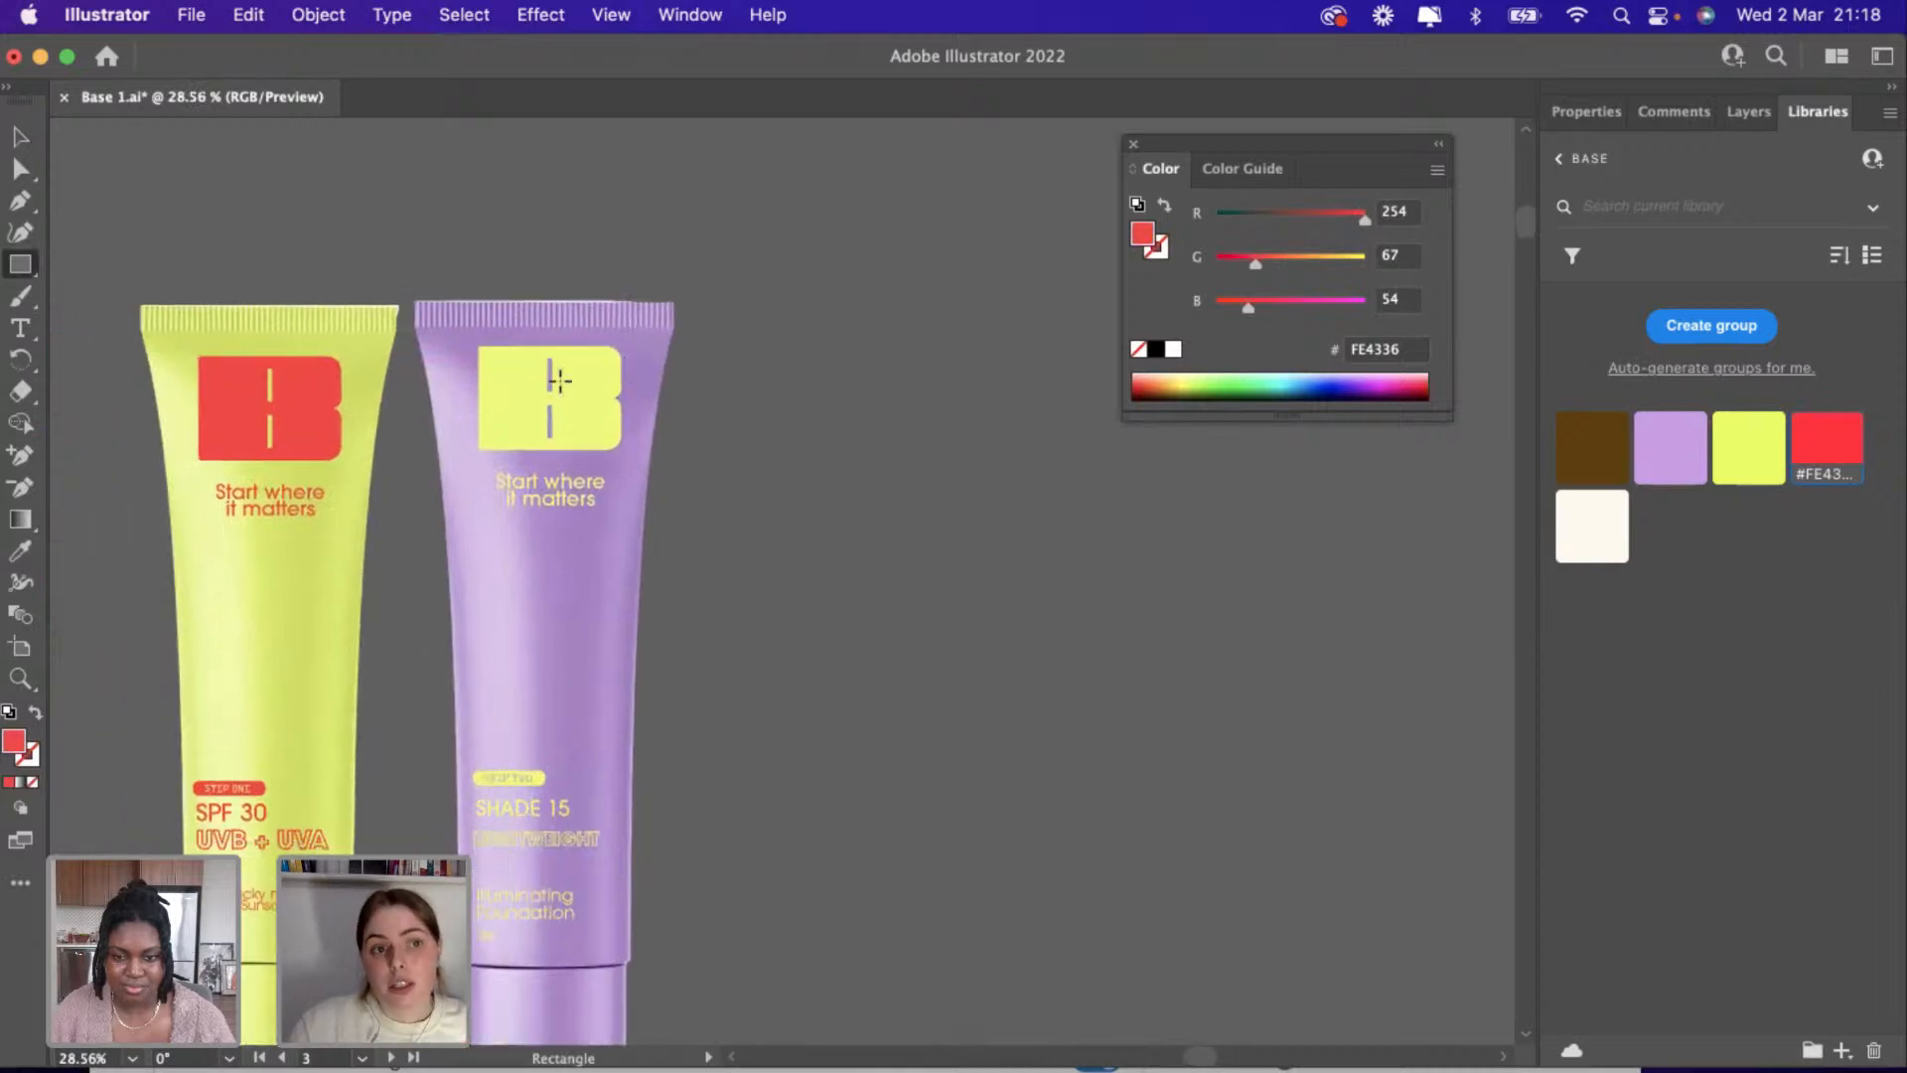
scroll(561, 381, "down", 3)
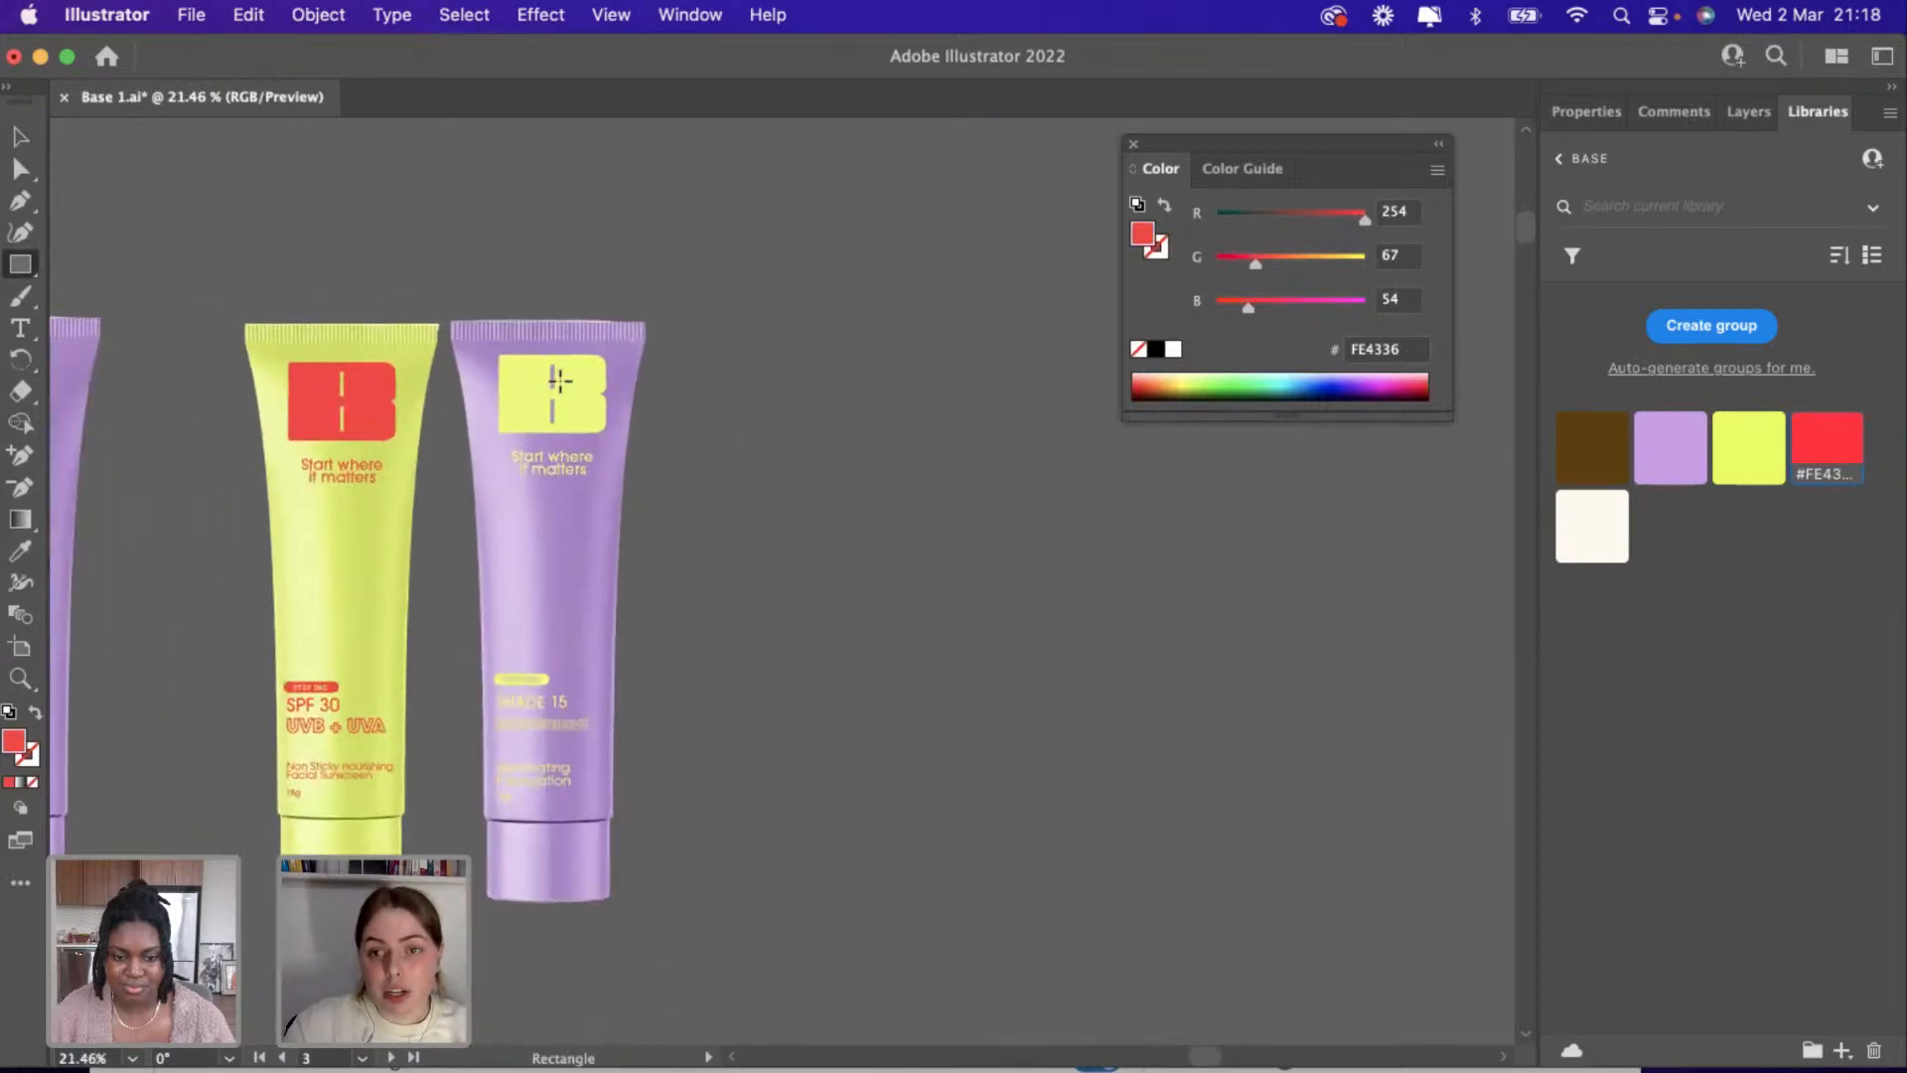
scroll(560, 381, "left", 2)
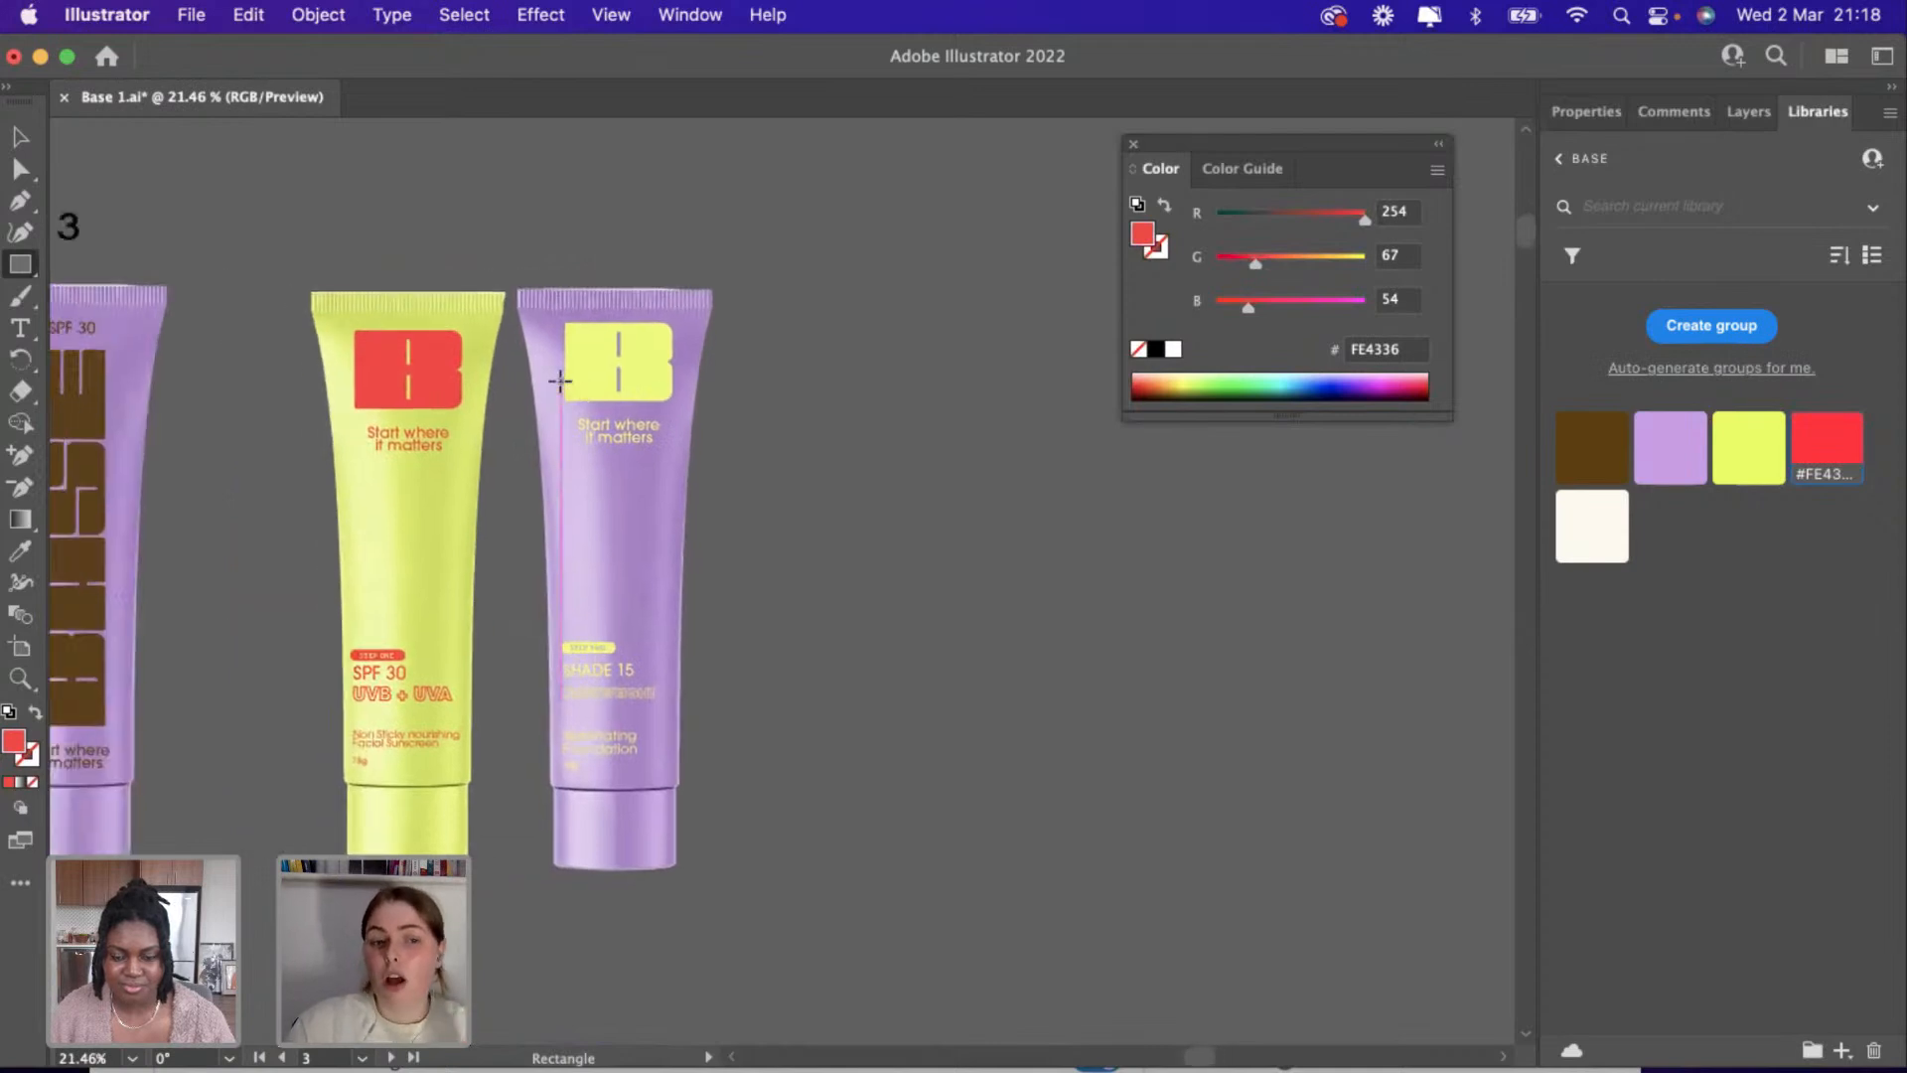
left_click(22, 137)
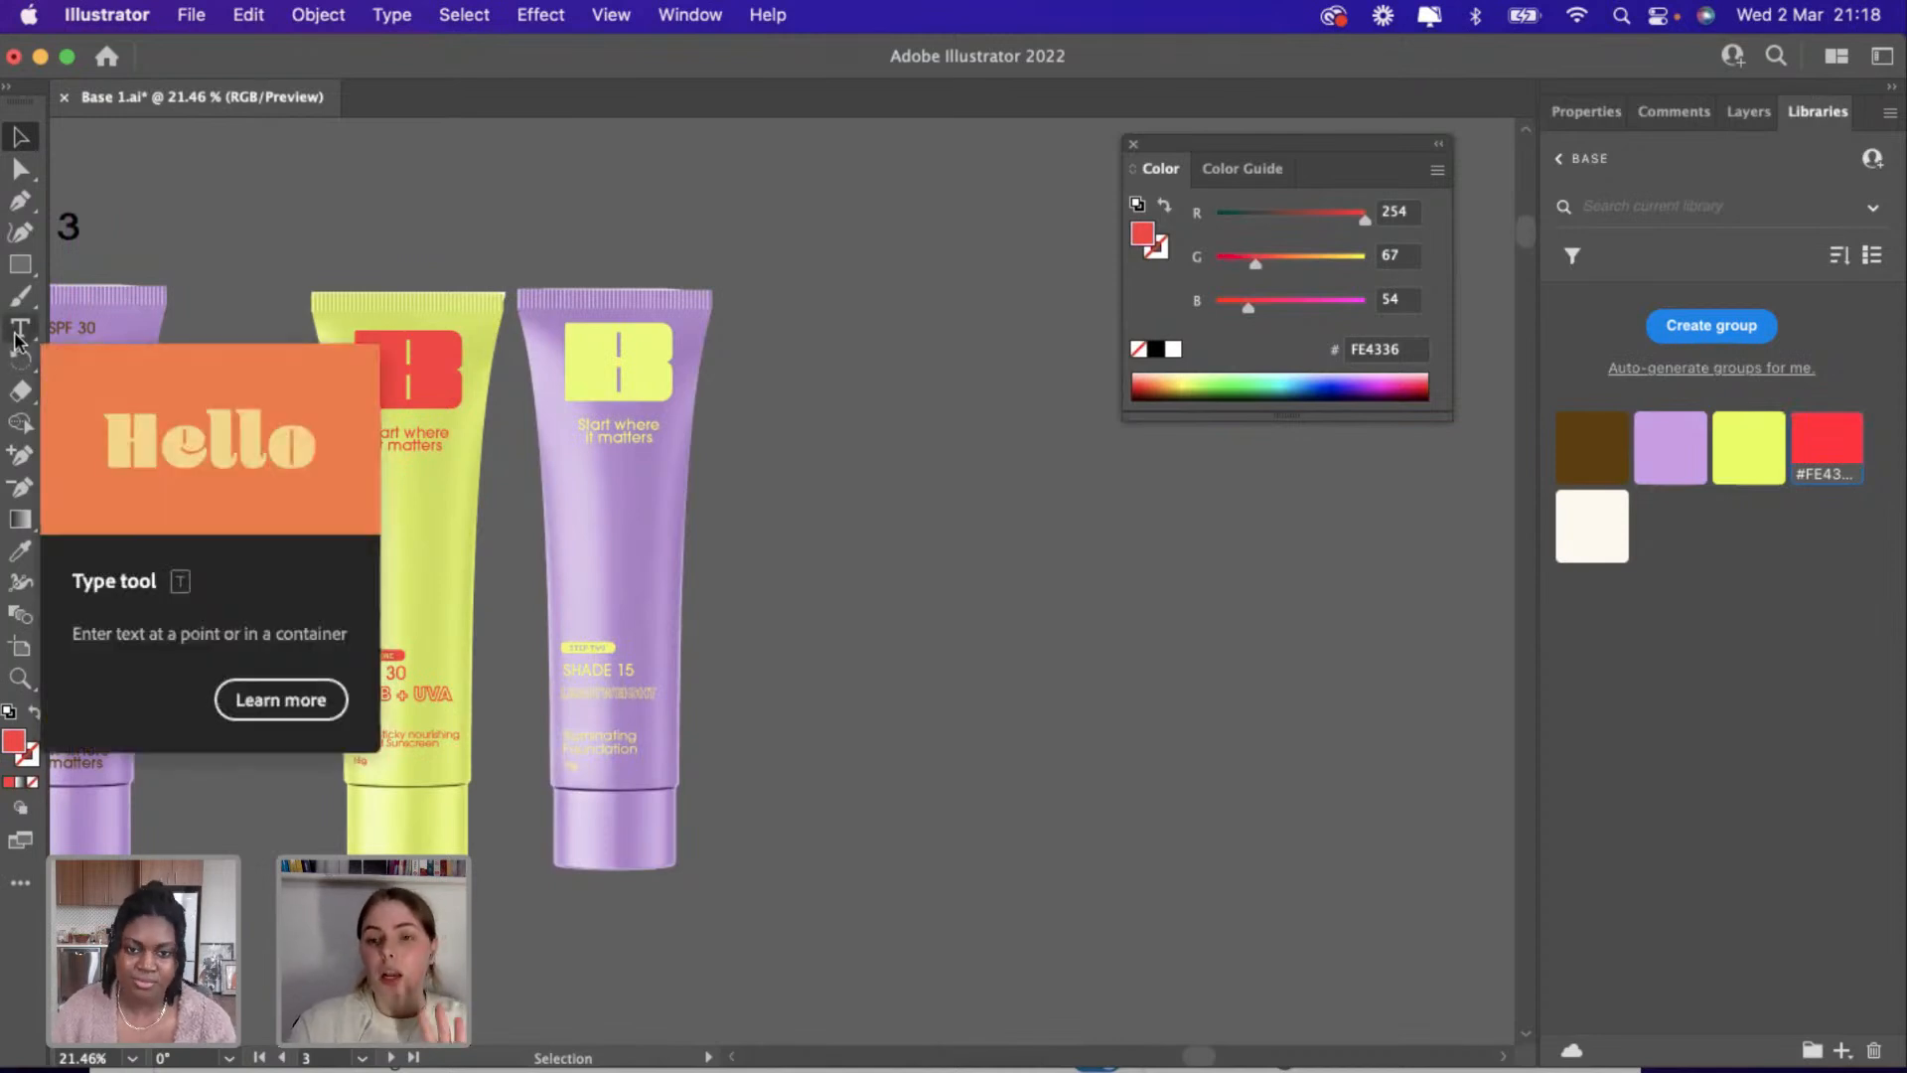
left_click(19, 266)
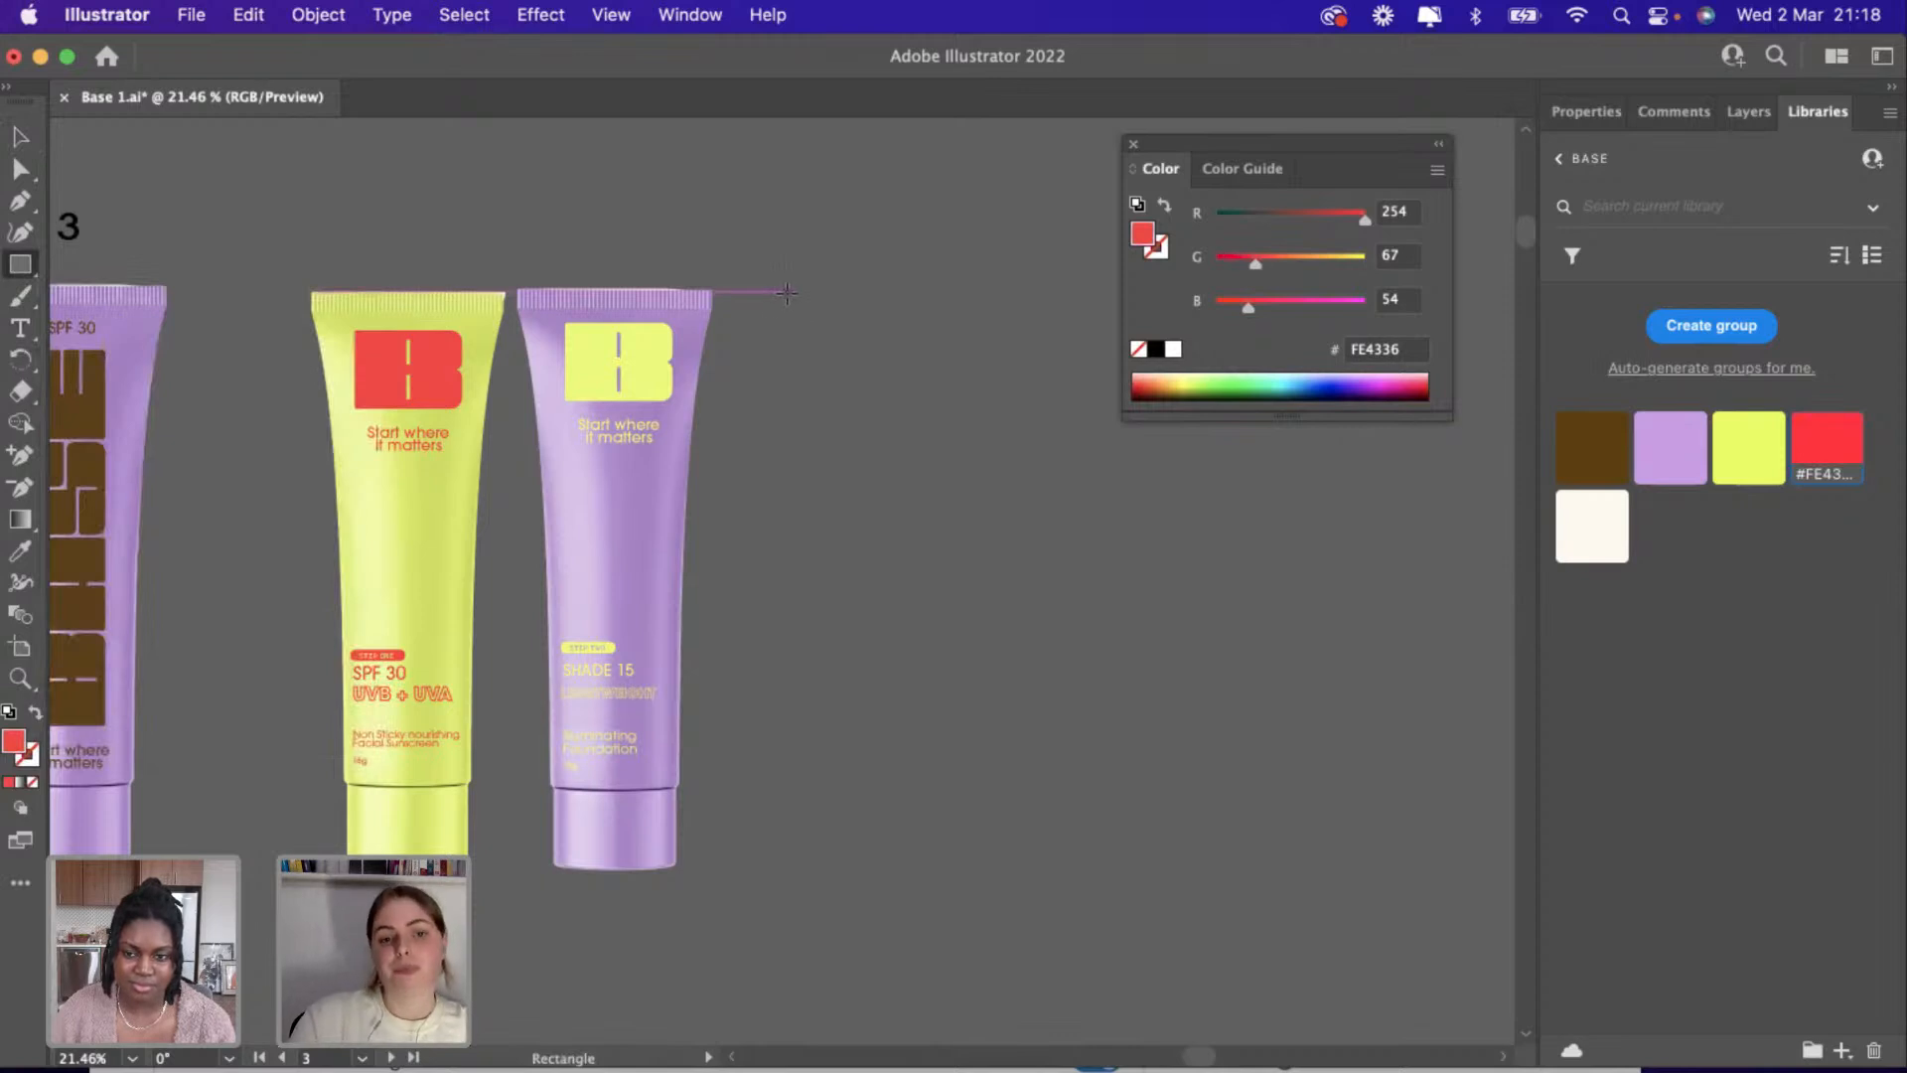
left_click_drag(1001, 740, 985, 792)
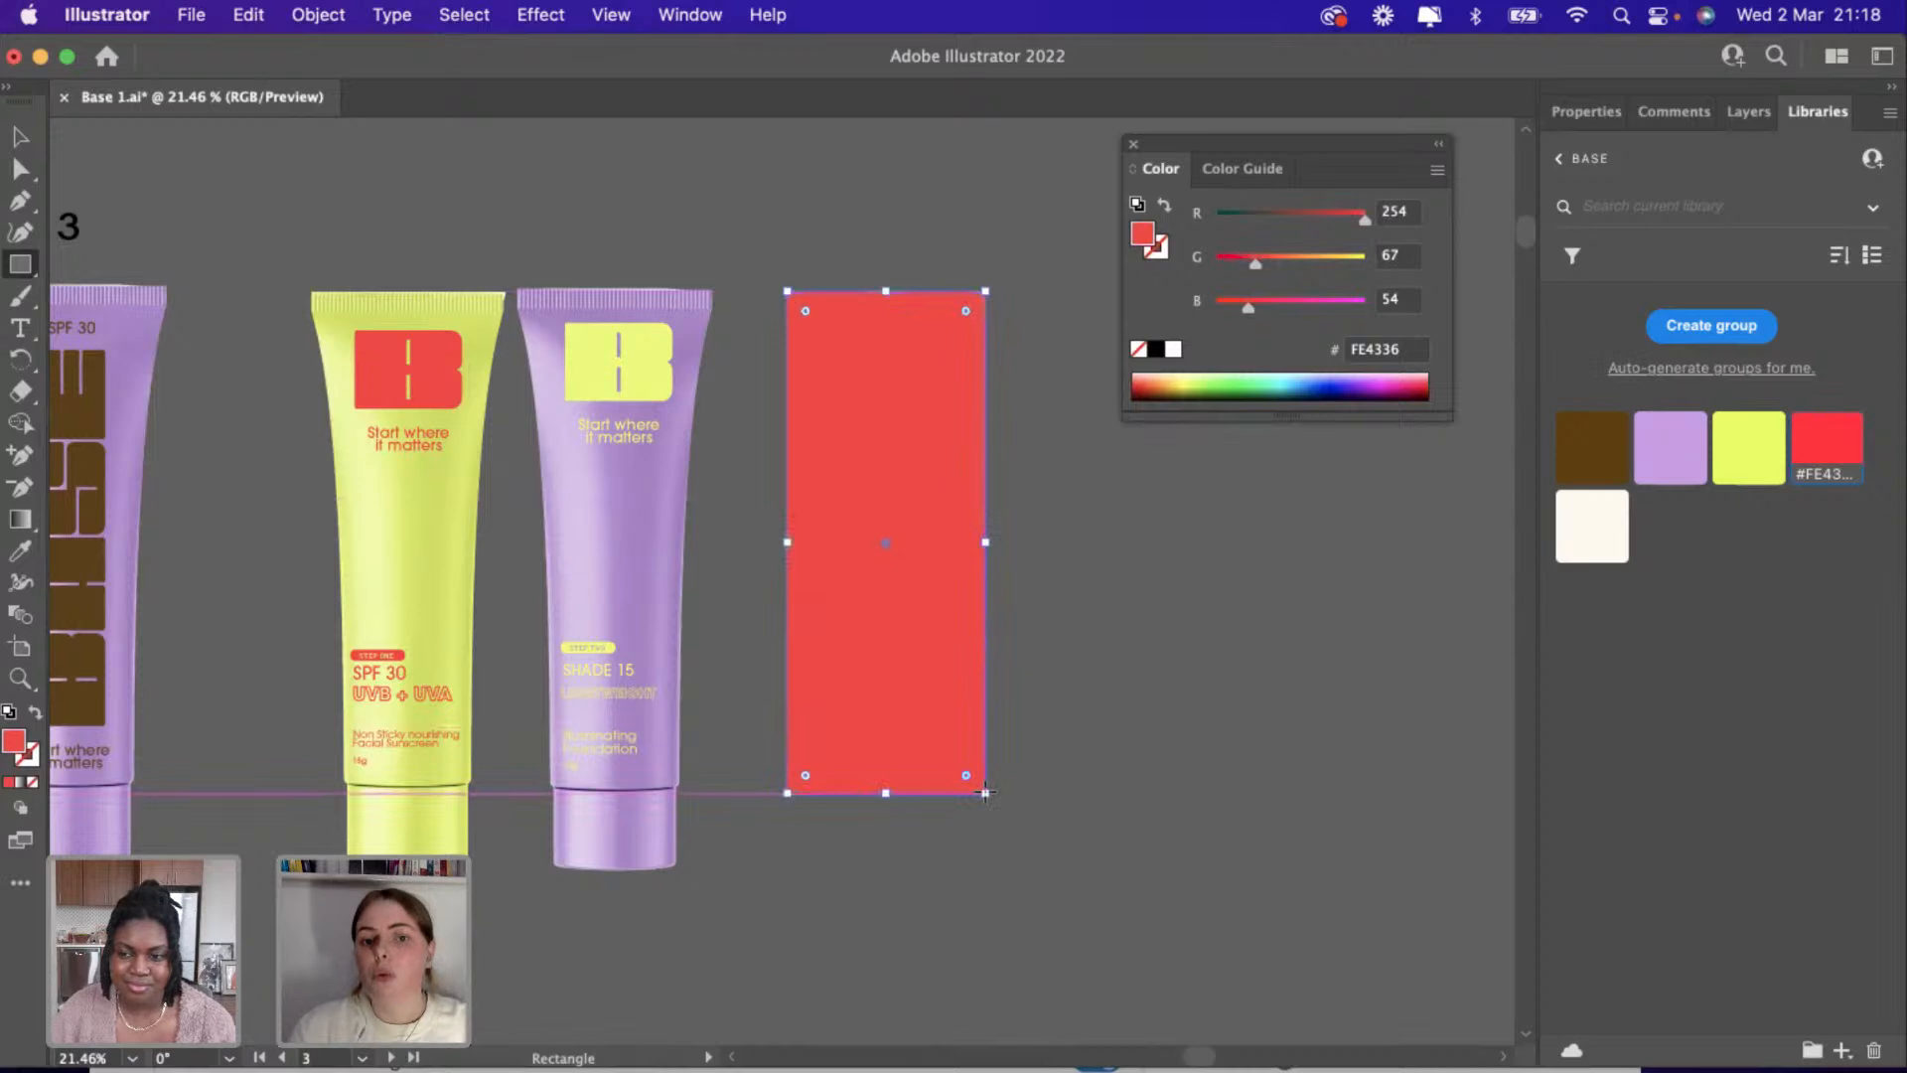
key("v")
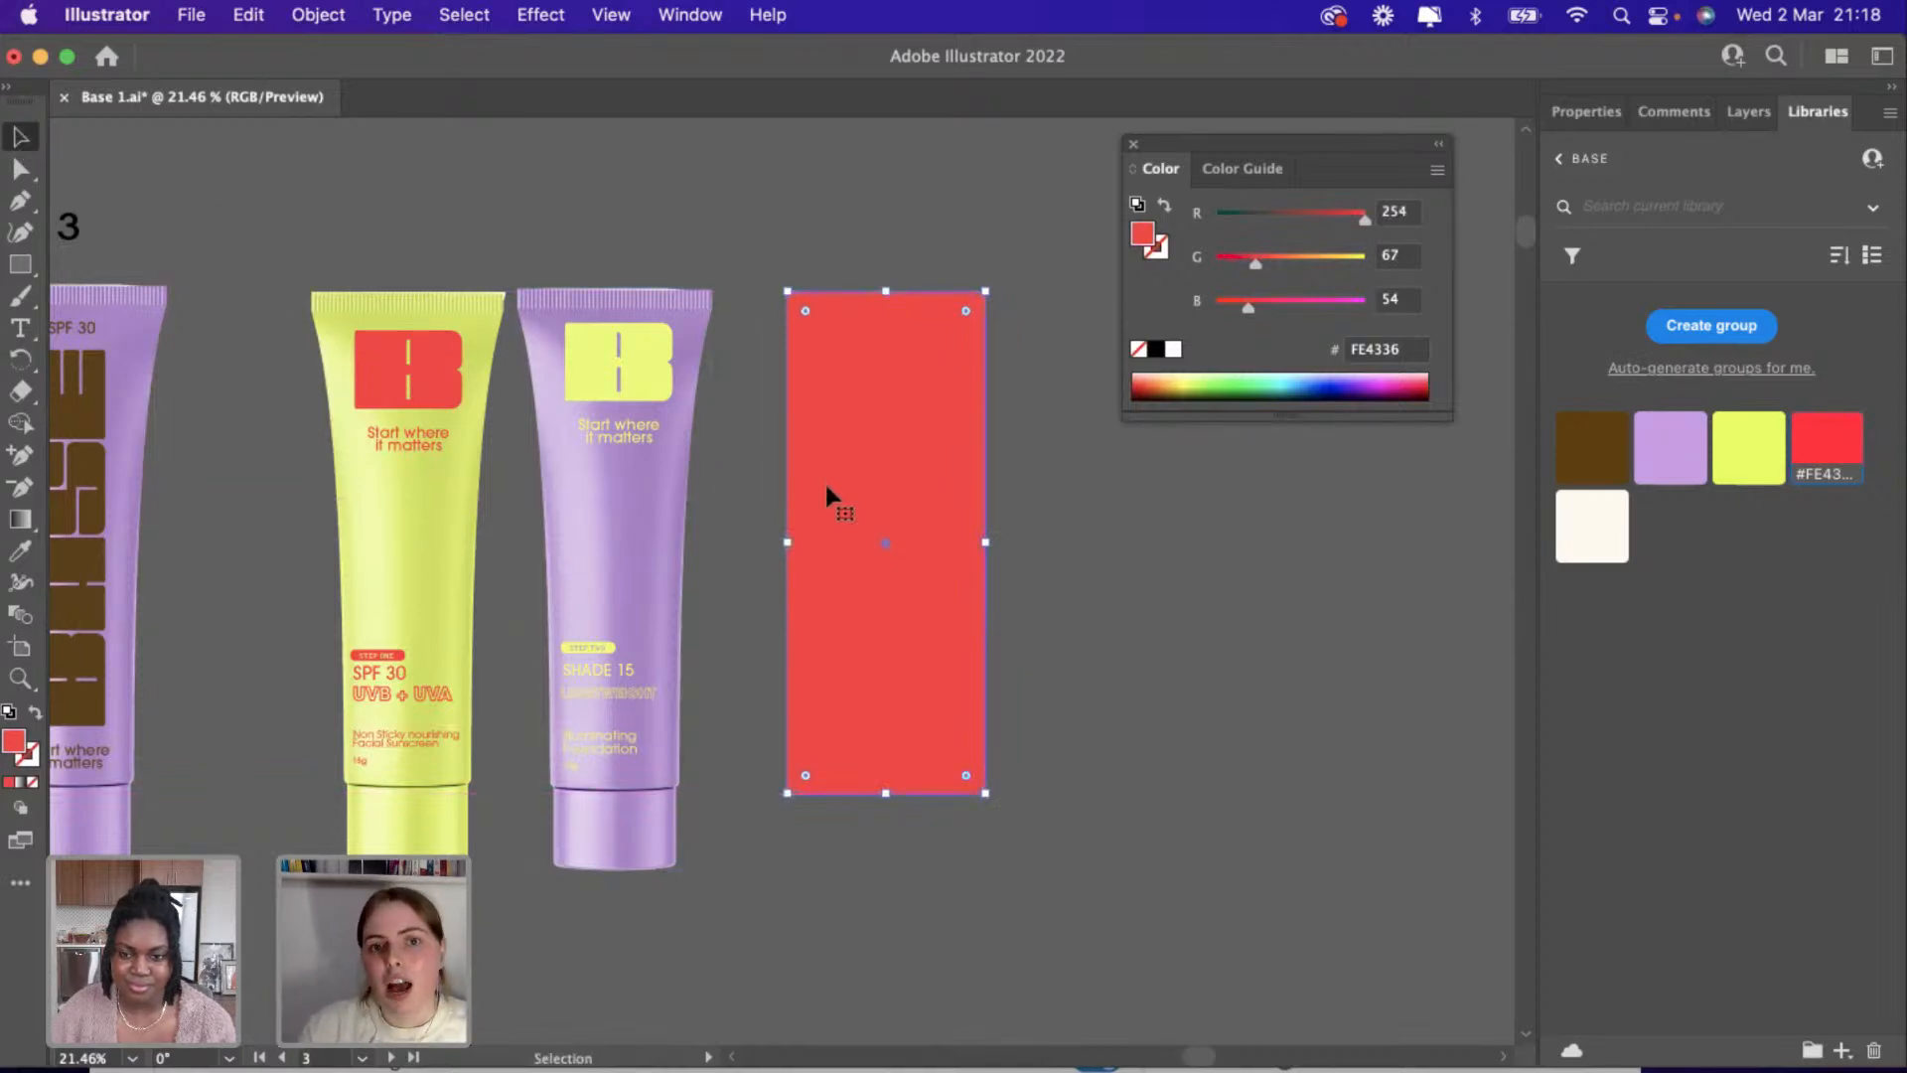
Move the red rectangle over the purple tube so it covers the tube body down to the cap.
scroll(825, 479, "up", 3)
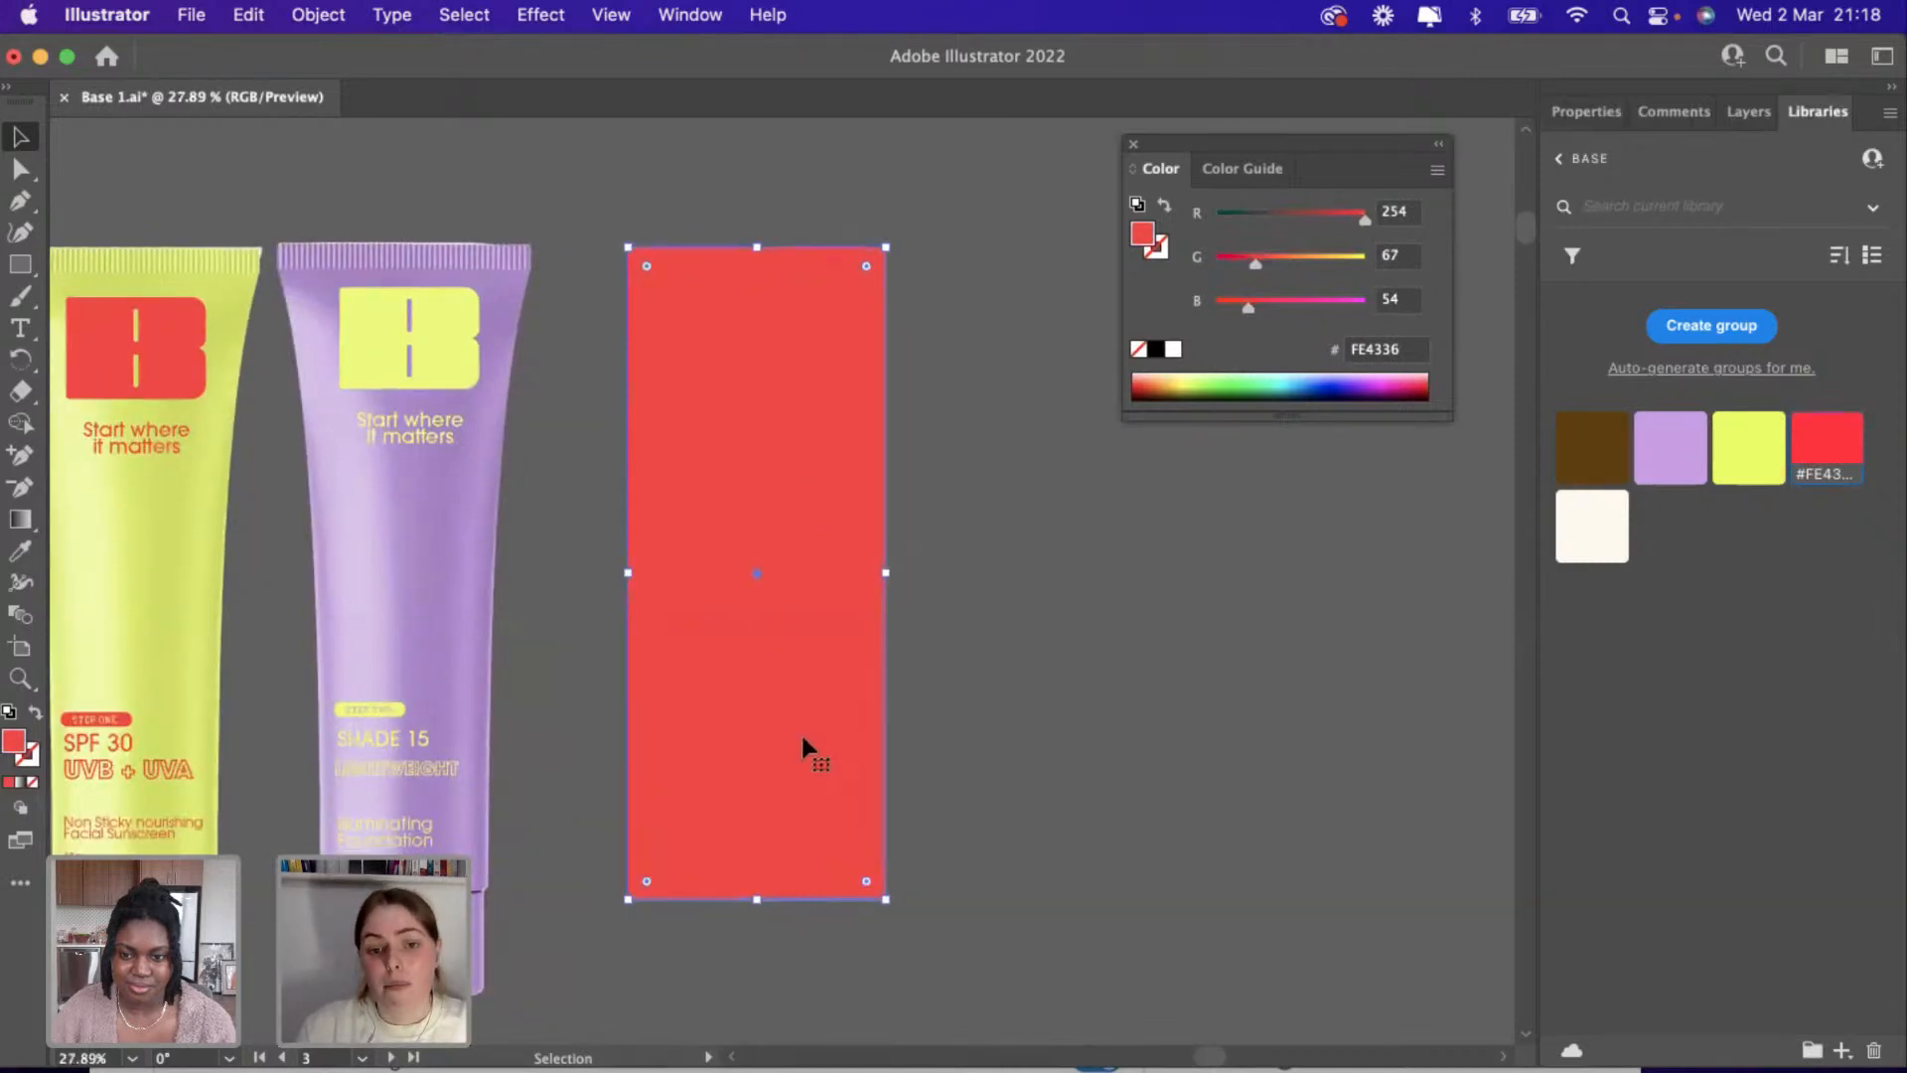
scroll(801, 731, "up", 3)
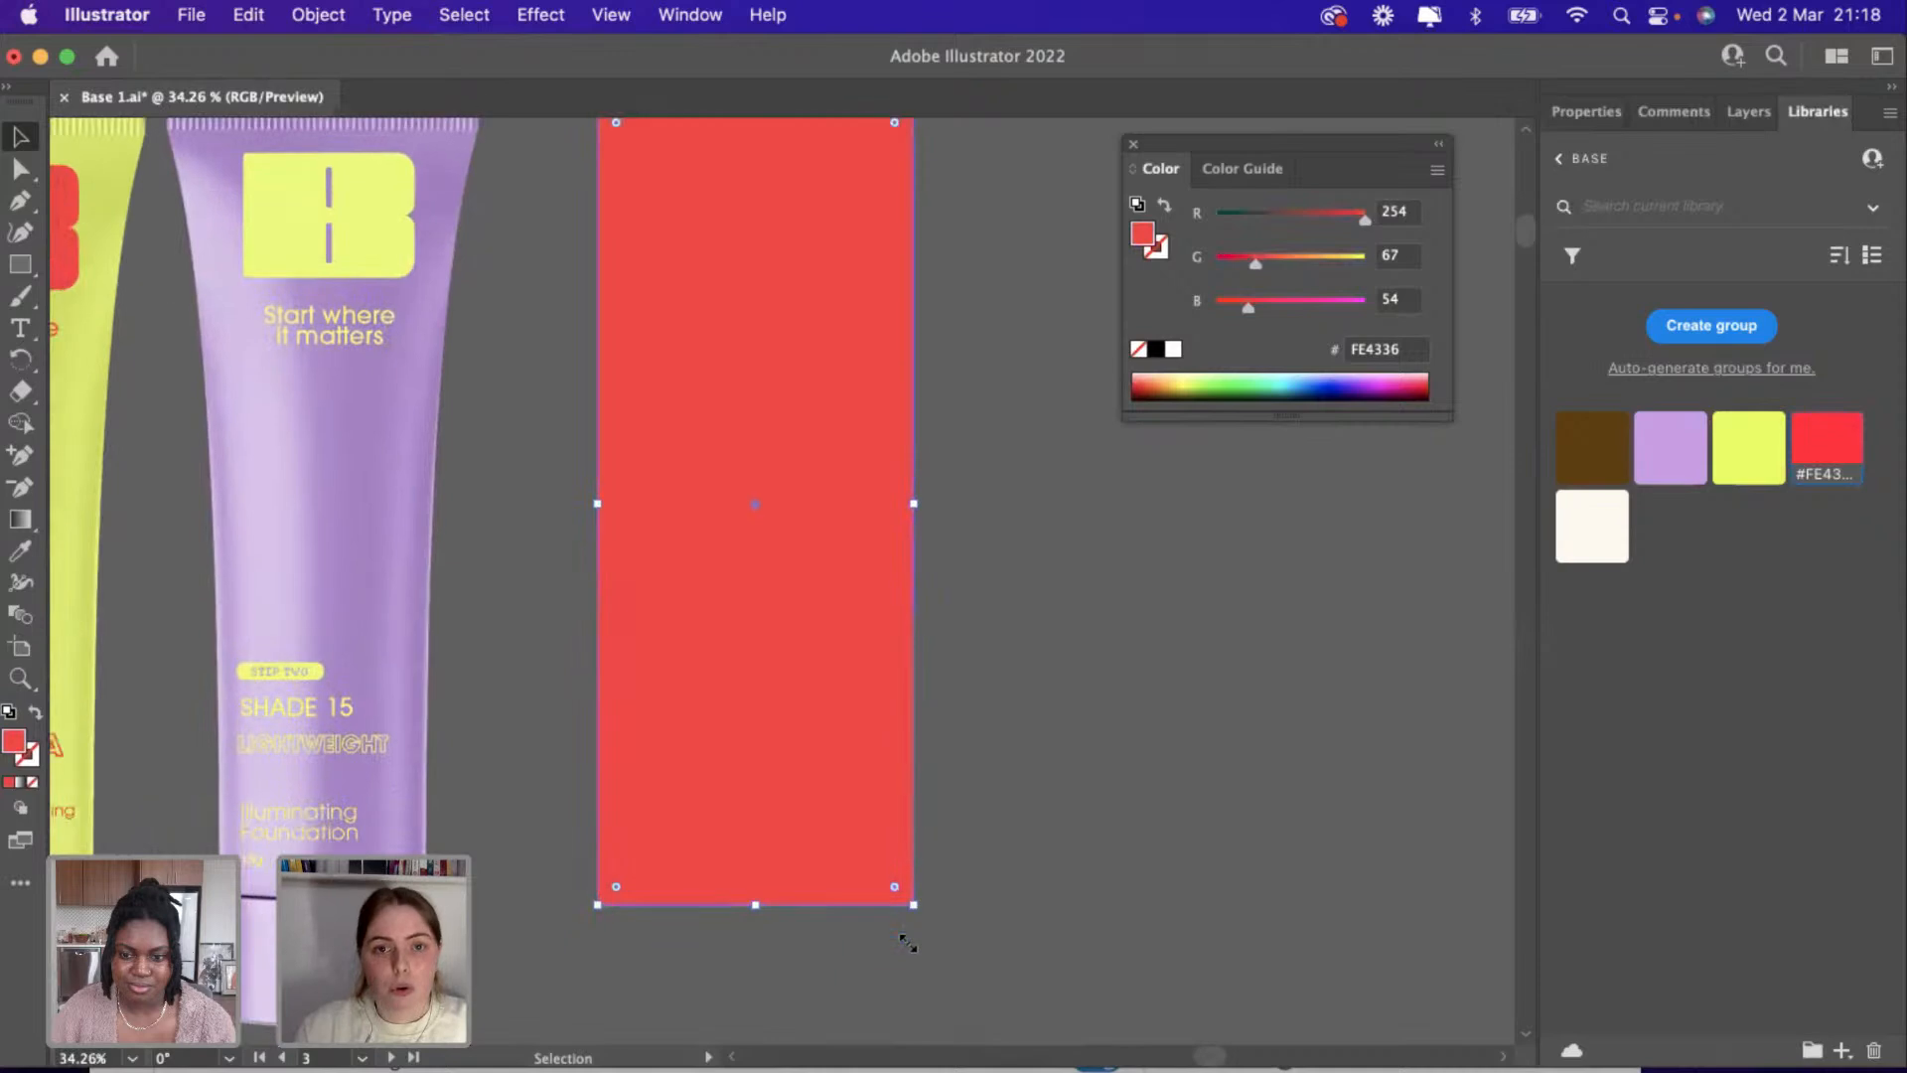
scroll(908, 942, "down", 4)
left_click_drag(757, 479, 437, 483)
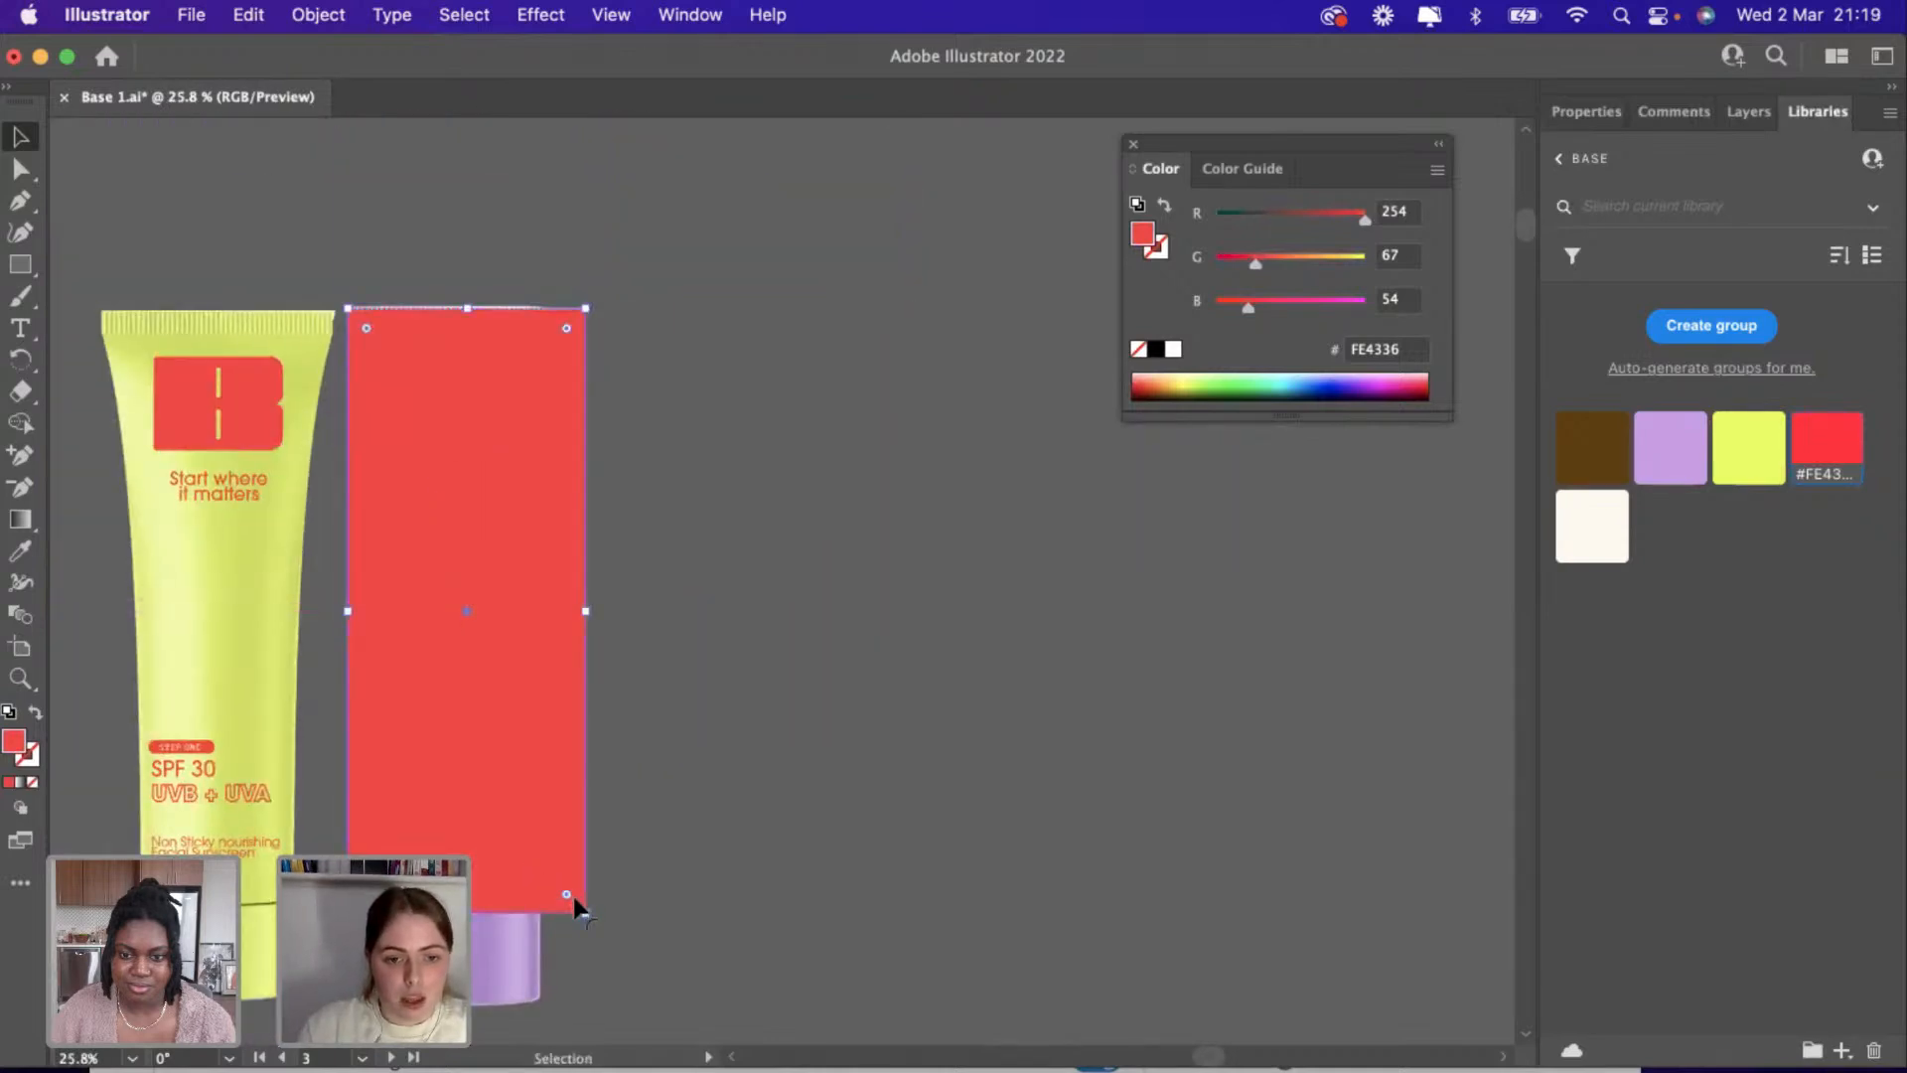
Taper the red rectangle by moving its two bottom anchor points inward to the purple tube's edges just above the cap.
left_click(20, 173)
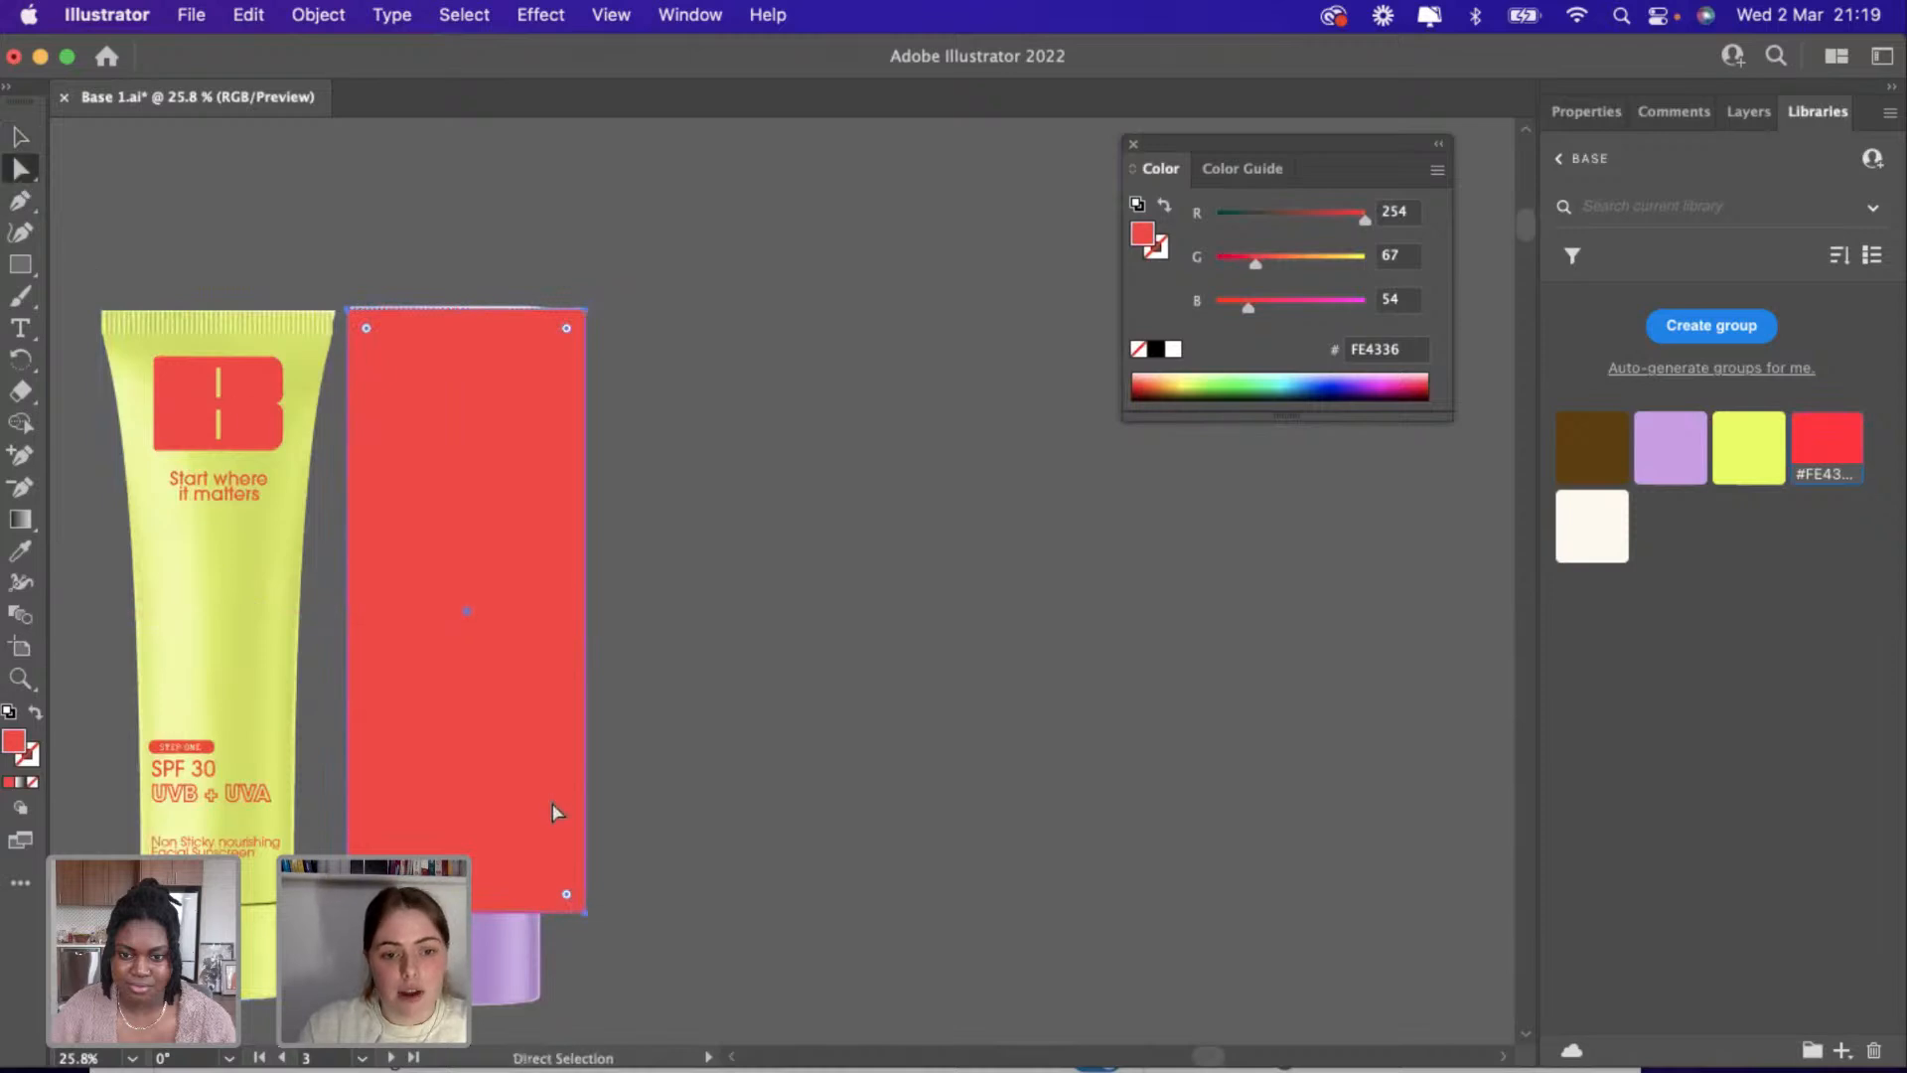
left_click(586, 910)
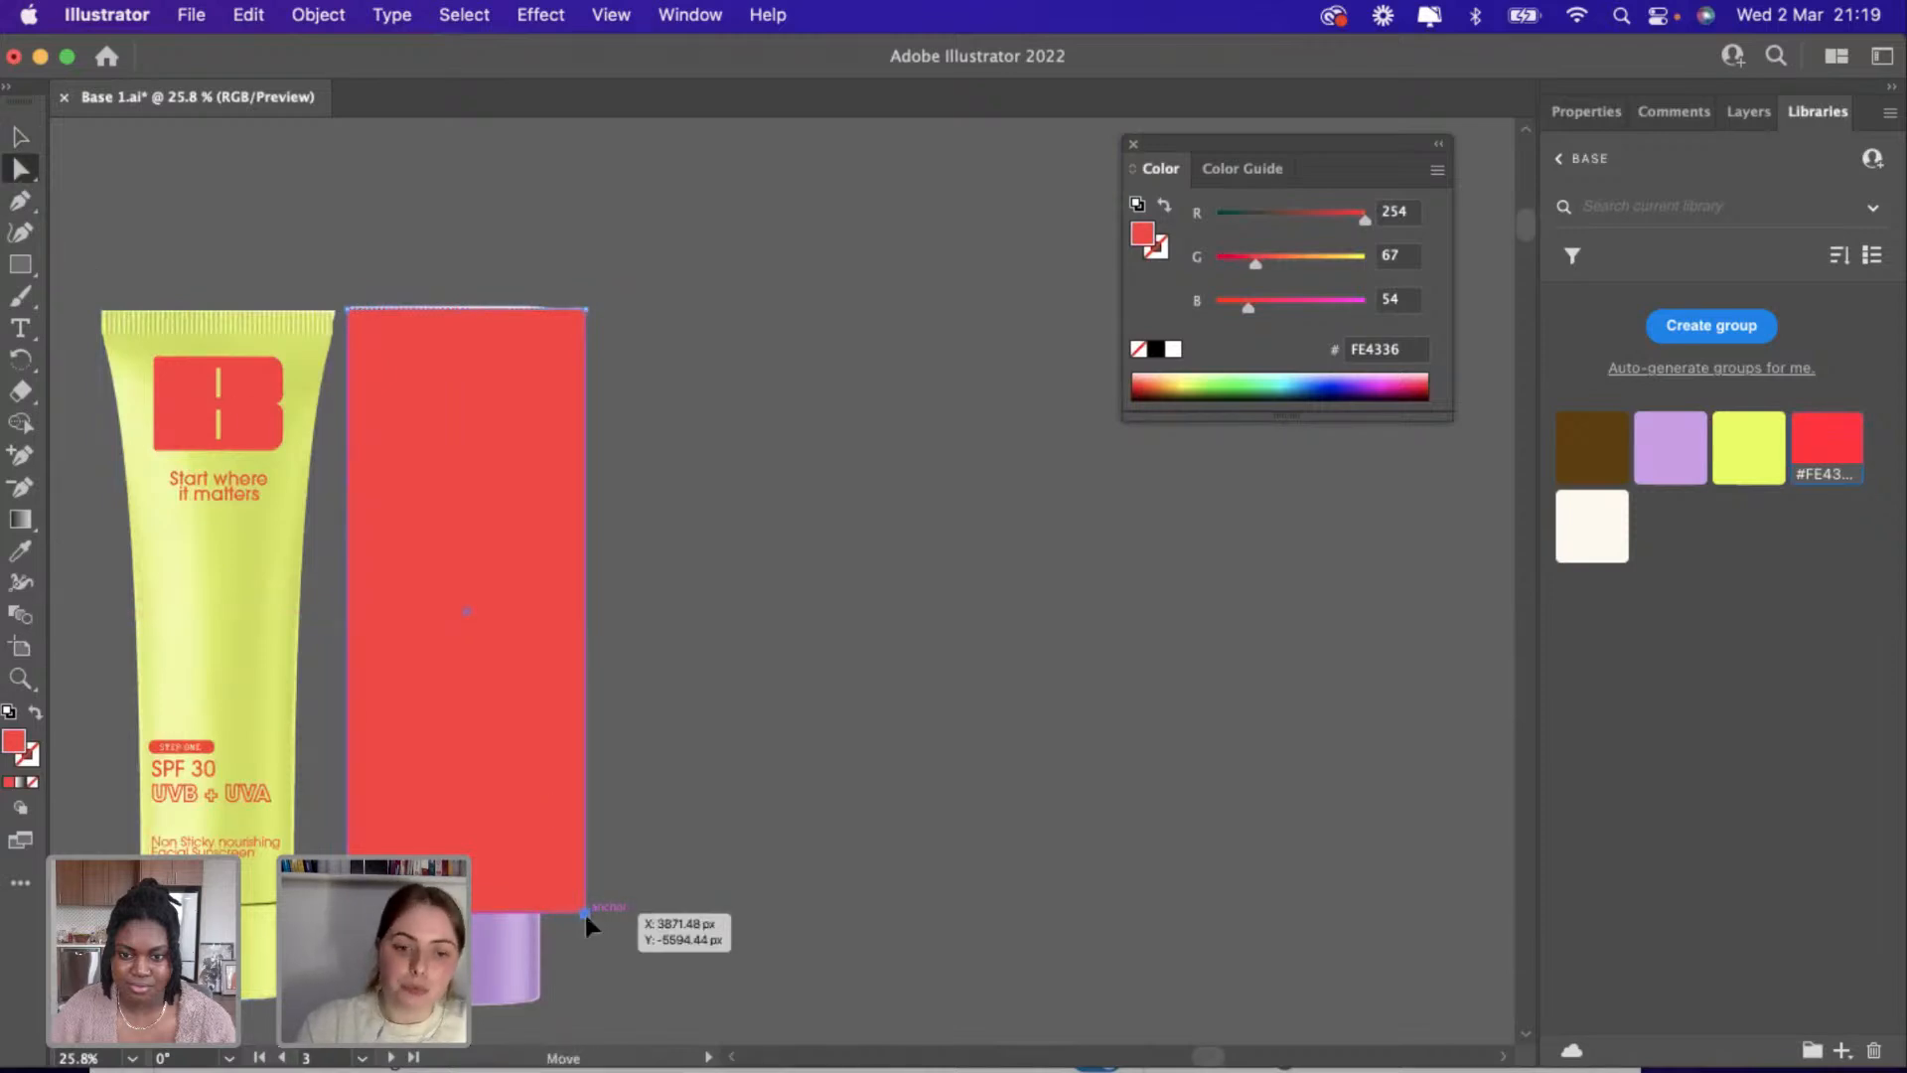
left_click_drag(574, 912, 542, 902)
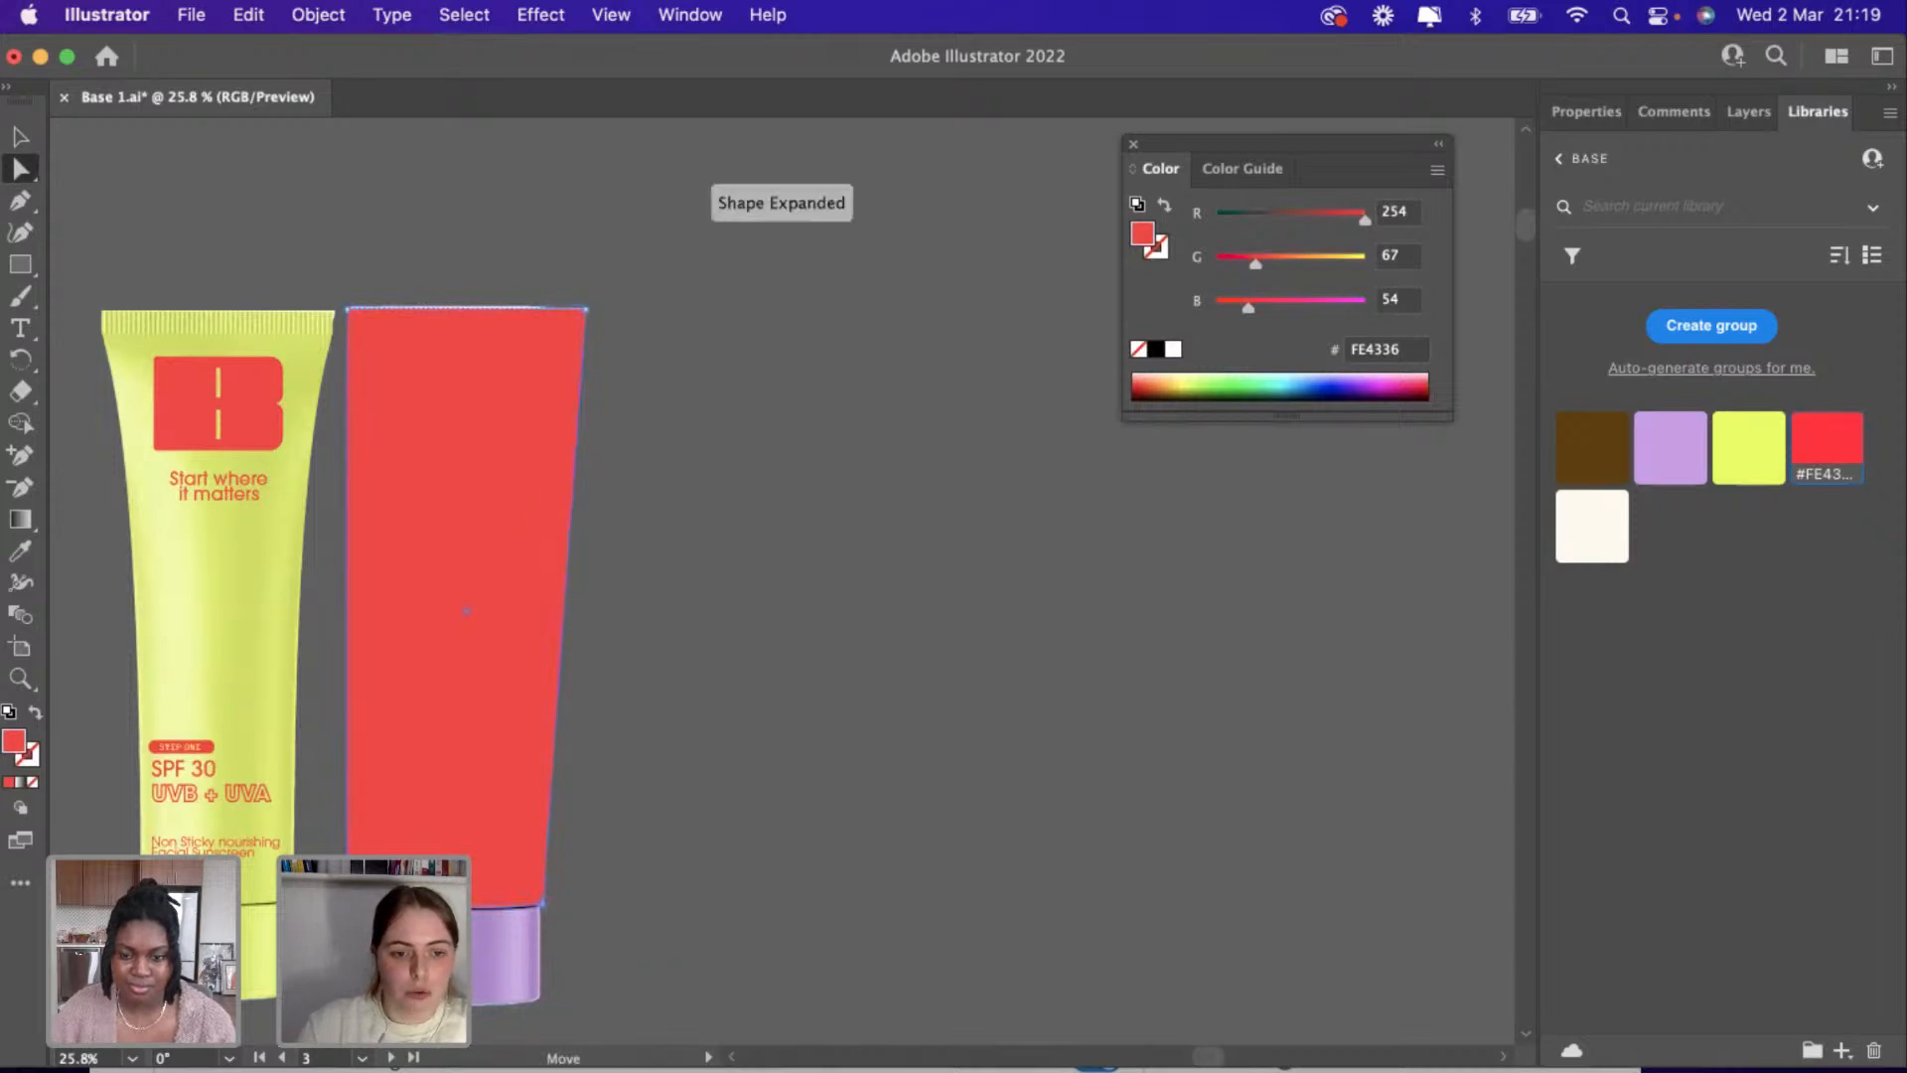
left_click_drag(348, 906, 392, 904)
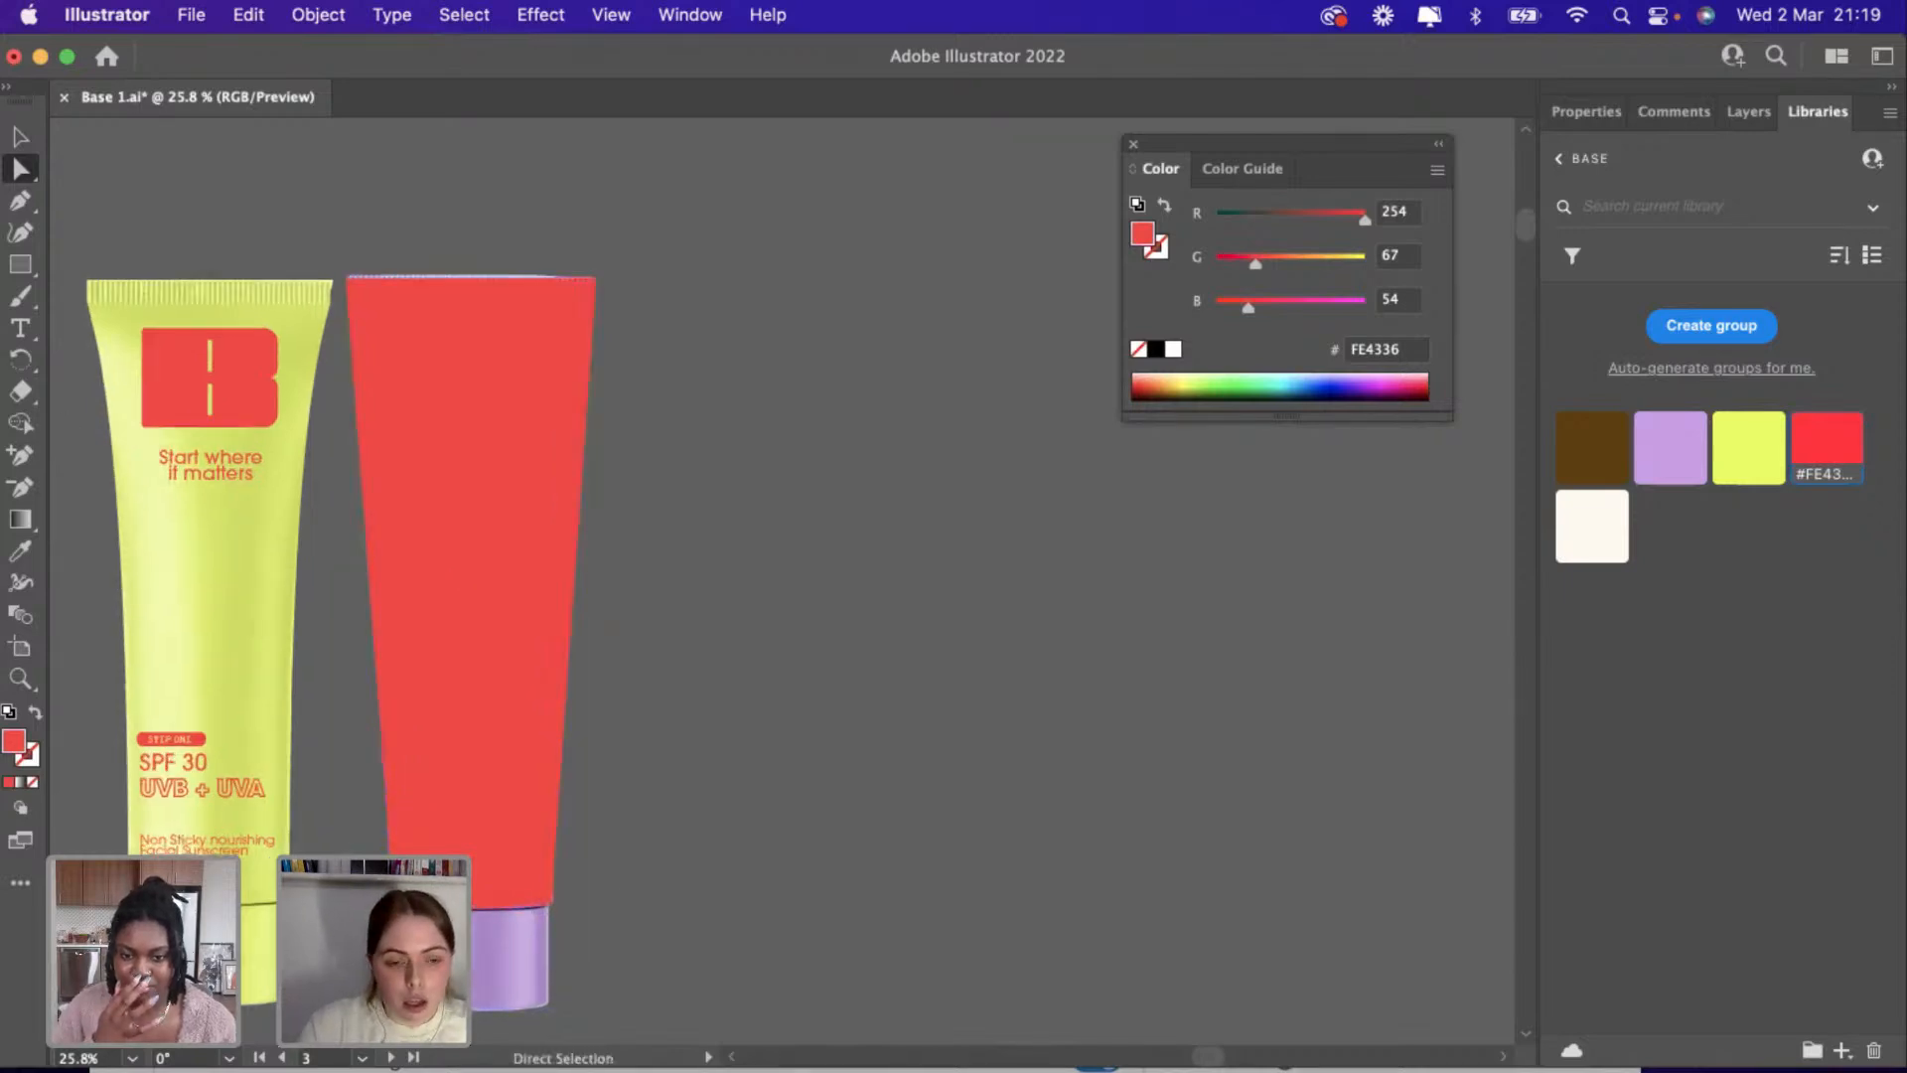
scroll(351, 876, "up", 5)
left_click_drag(467, 919, 461, 916)
Move the tapered red shape off the purple tube onto the empty canvas beside it.
key("v")
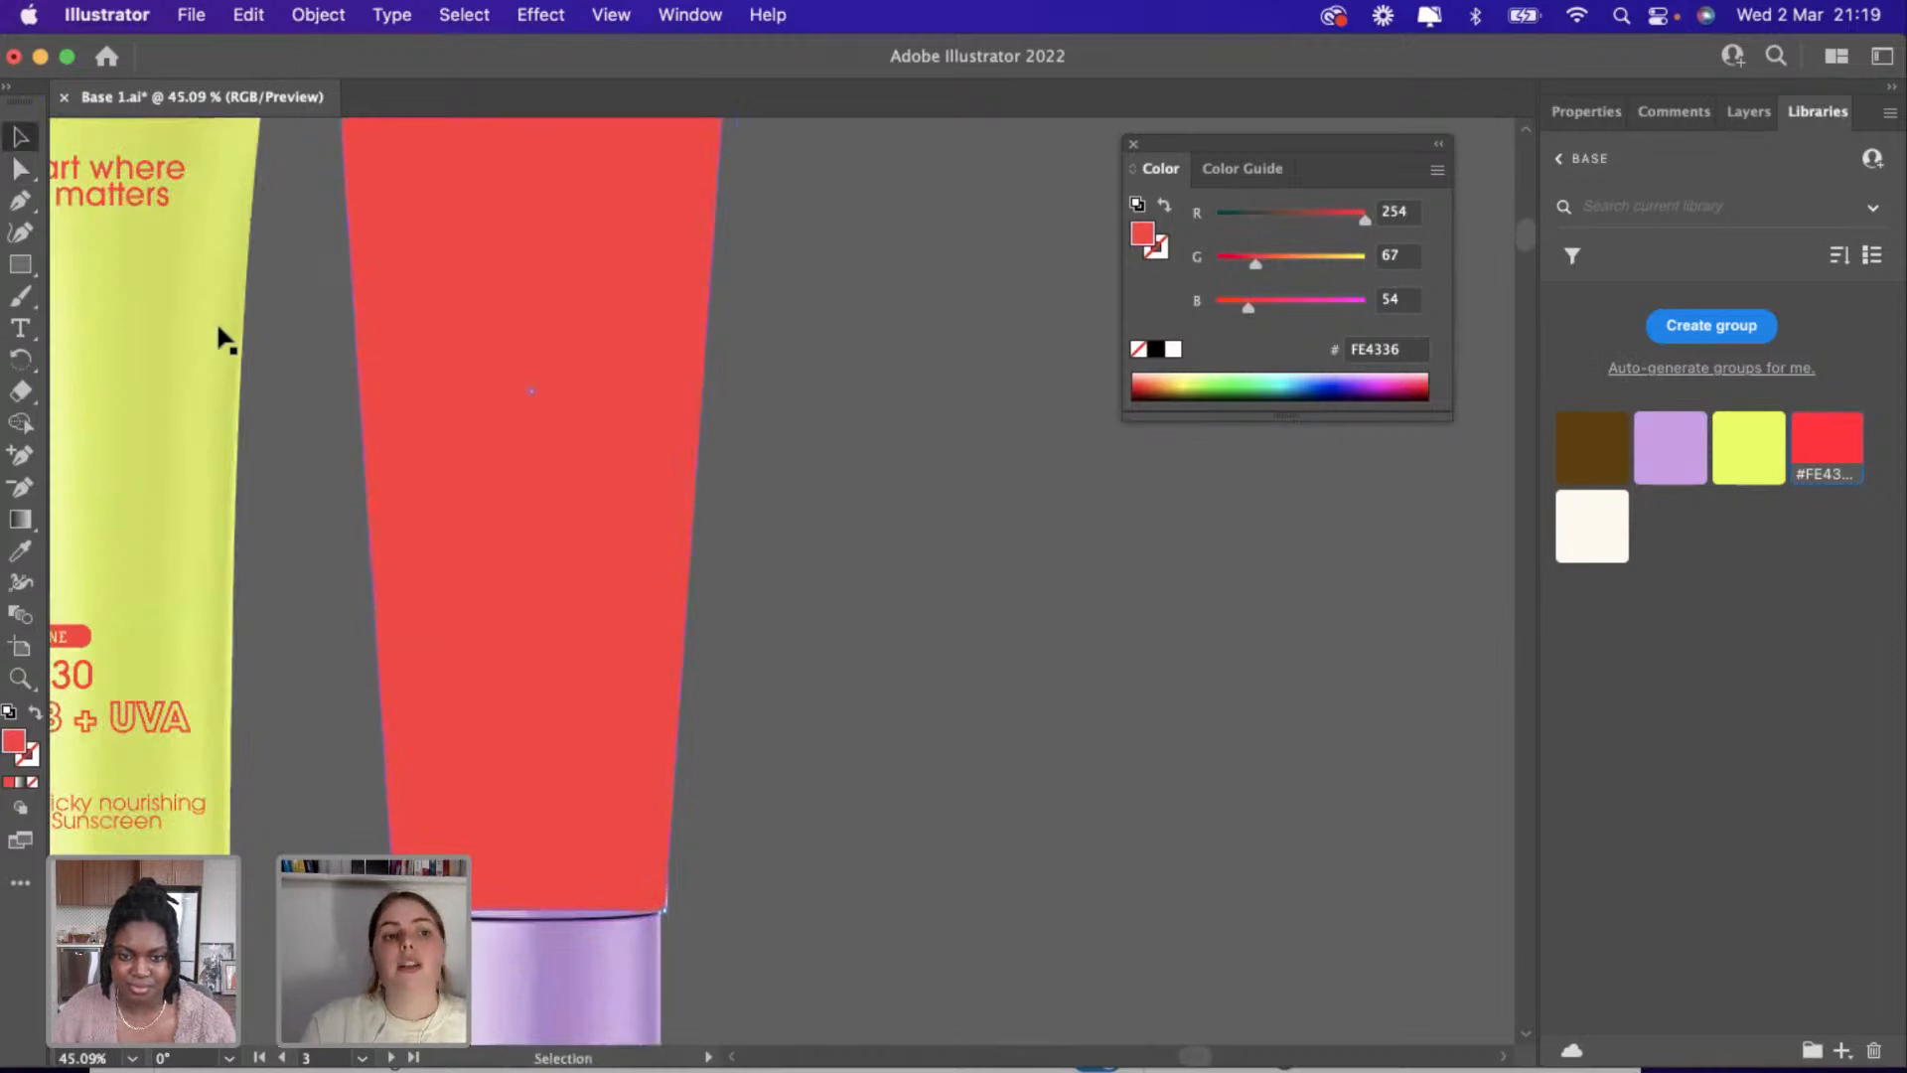
key("super+0")
left_click_drag(363, 370, 579, 362)
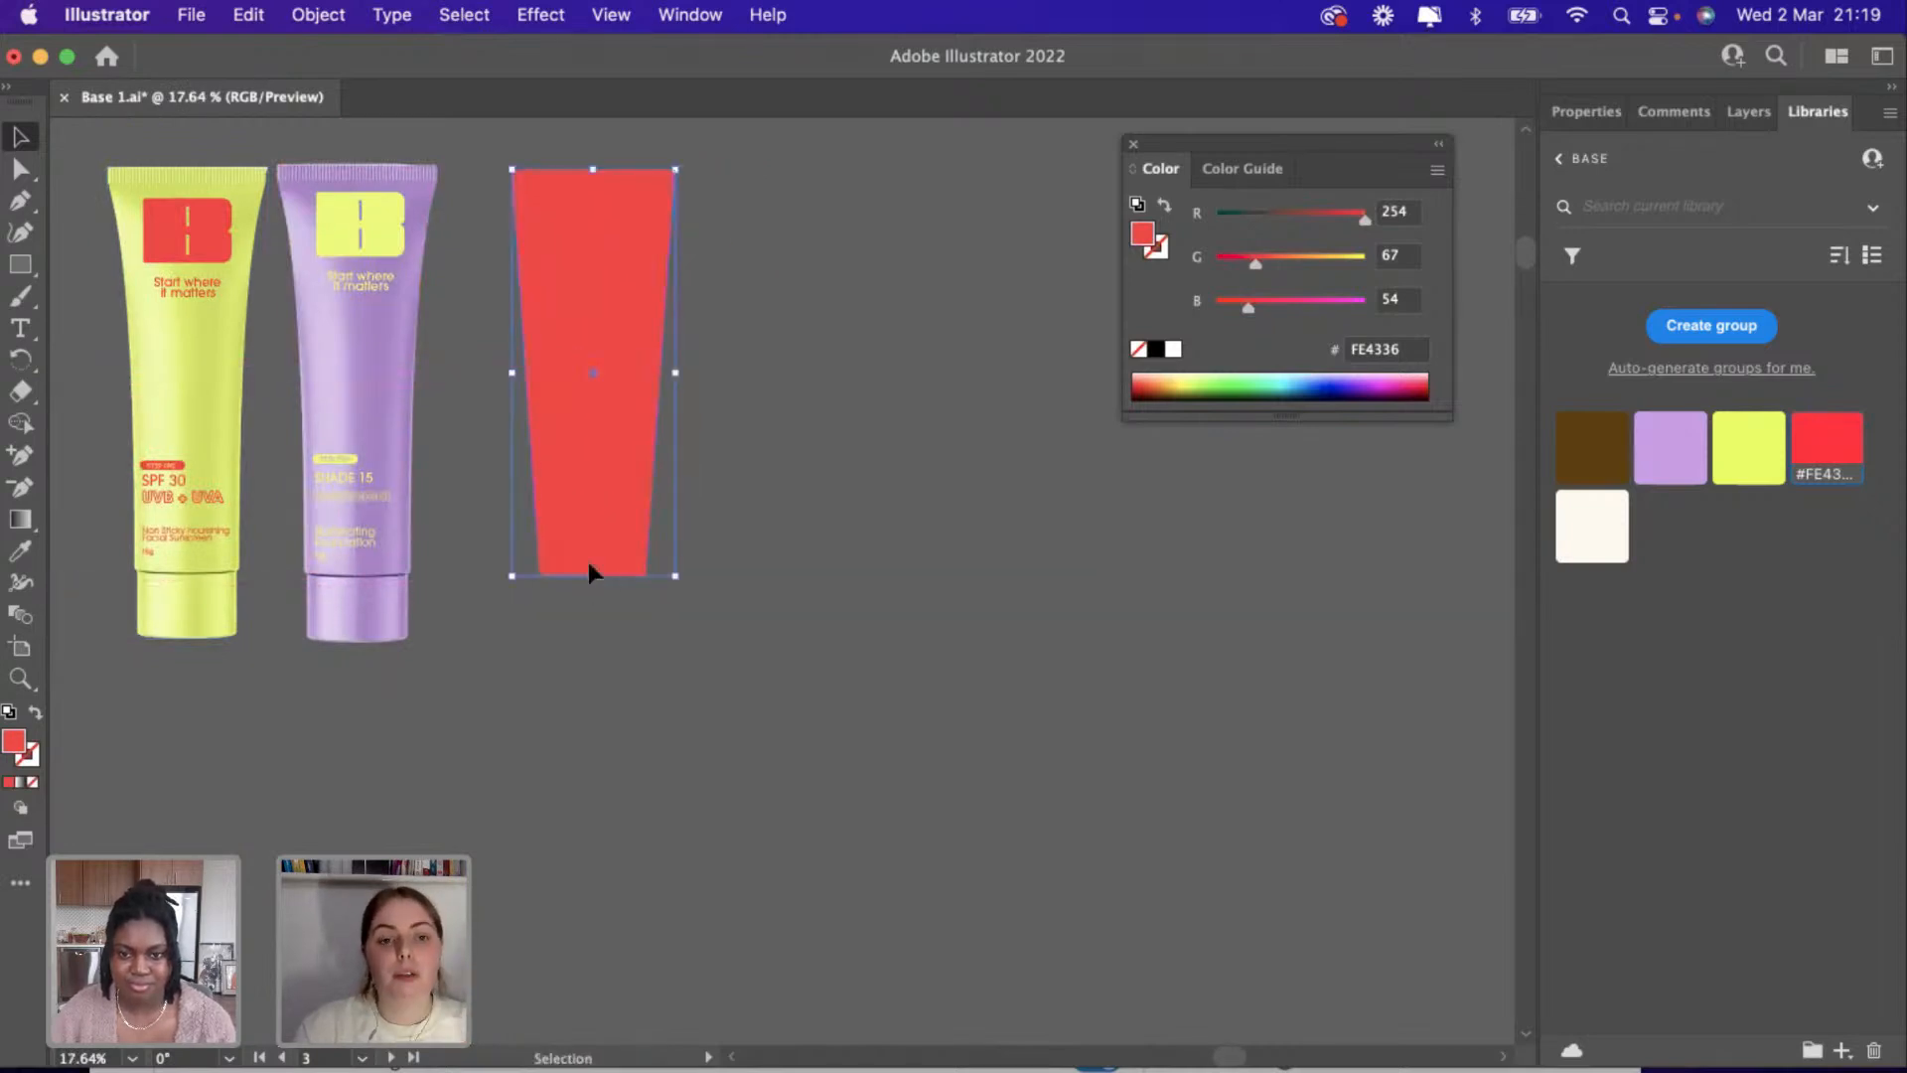
left_click(587, 557)
scroll(587, 557, "up", 3)
scroll(588, 557, "down", 3)
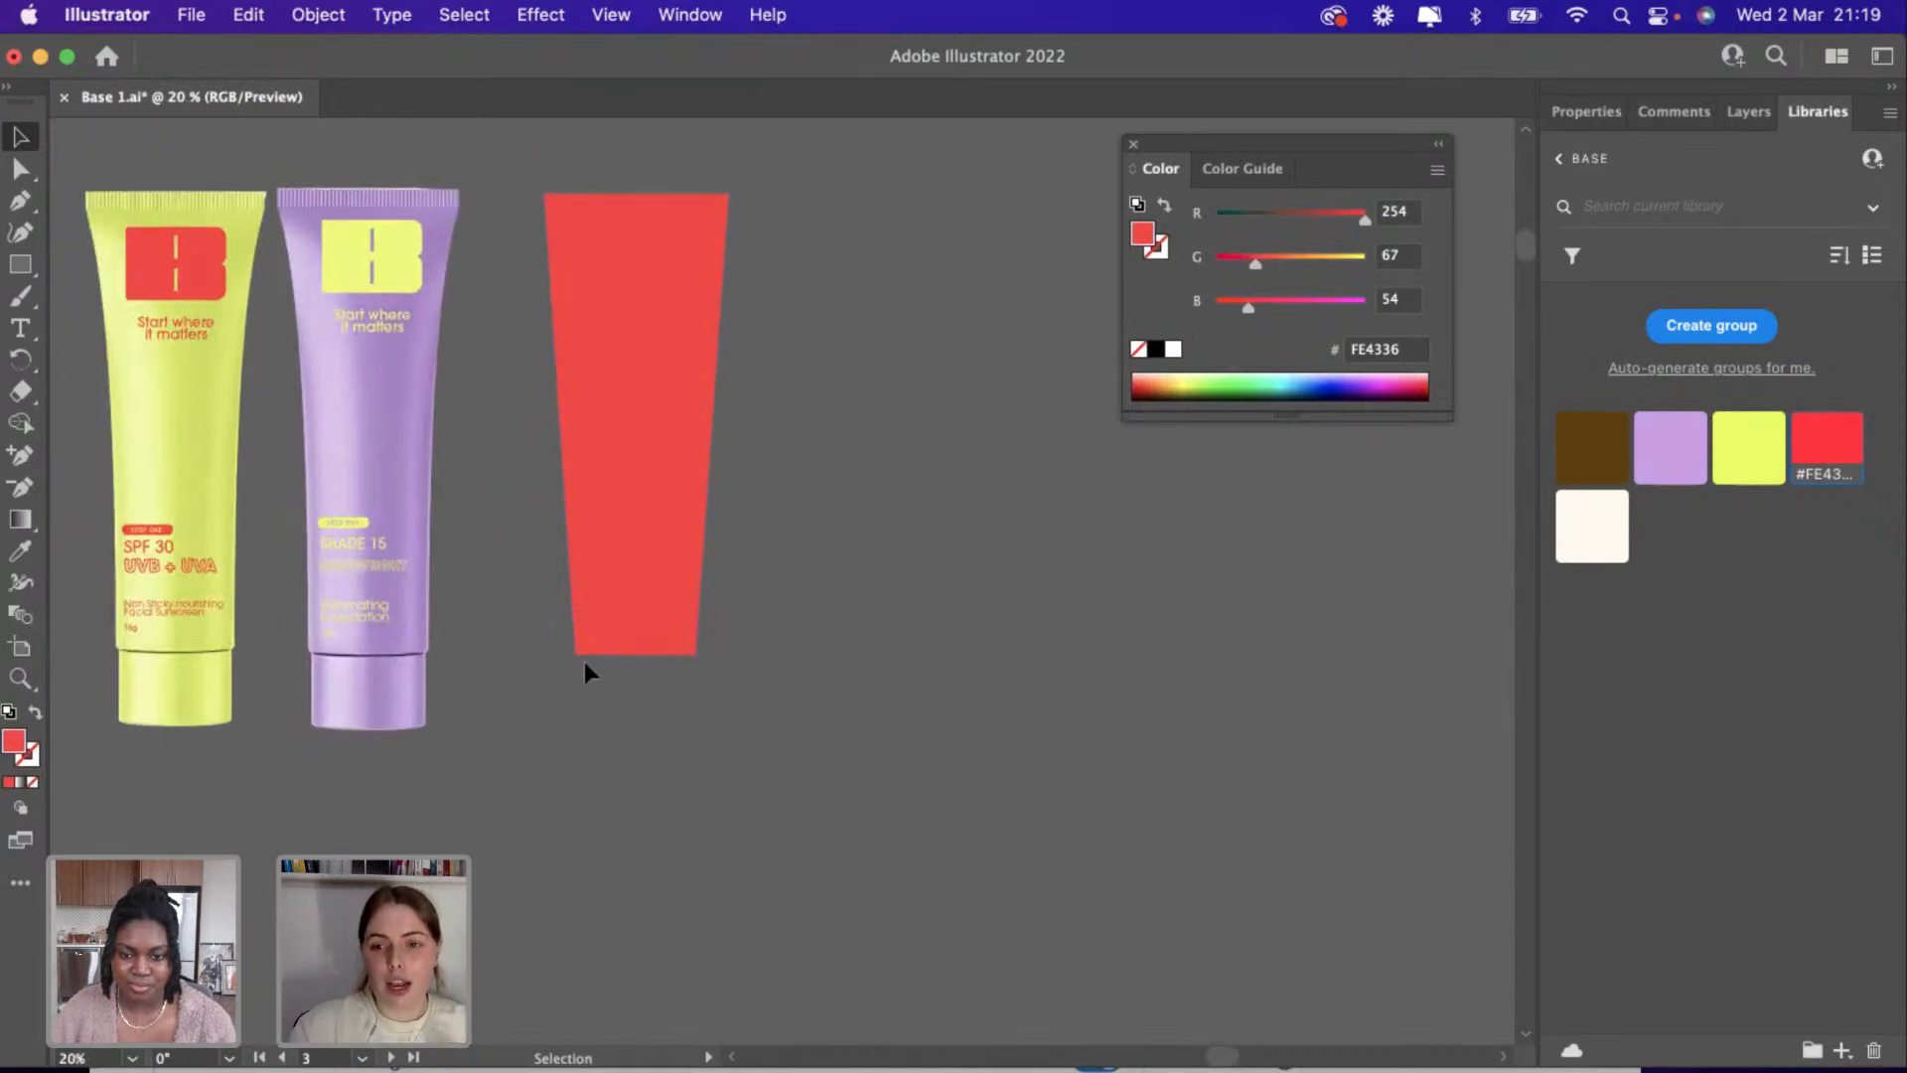
left_click(617, 626)
key("super+c")
key("super+v")
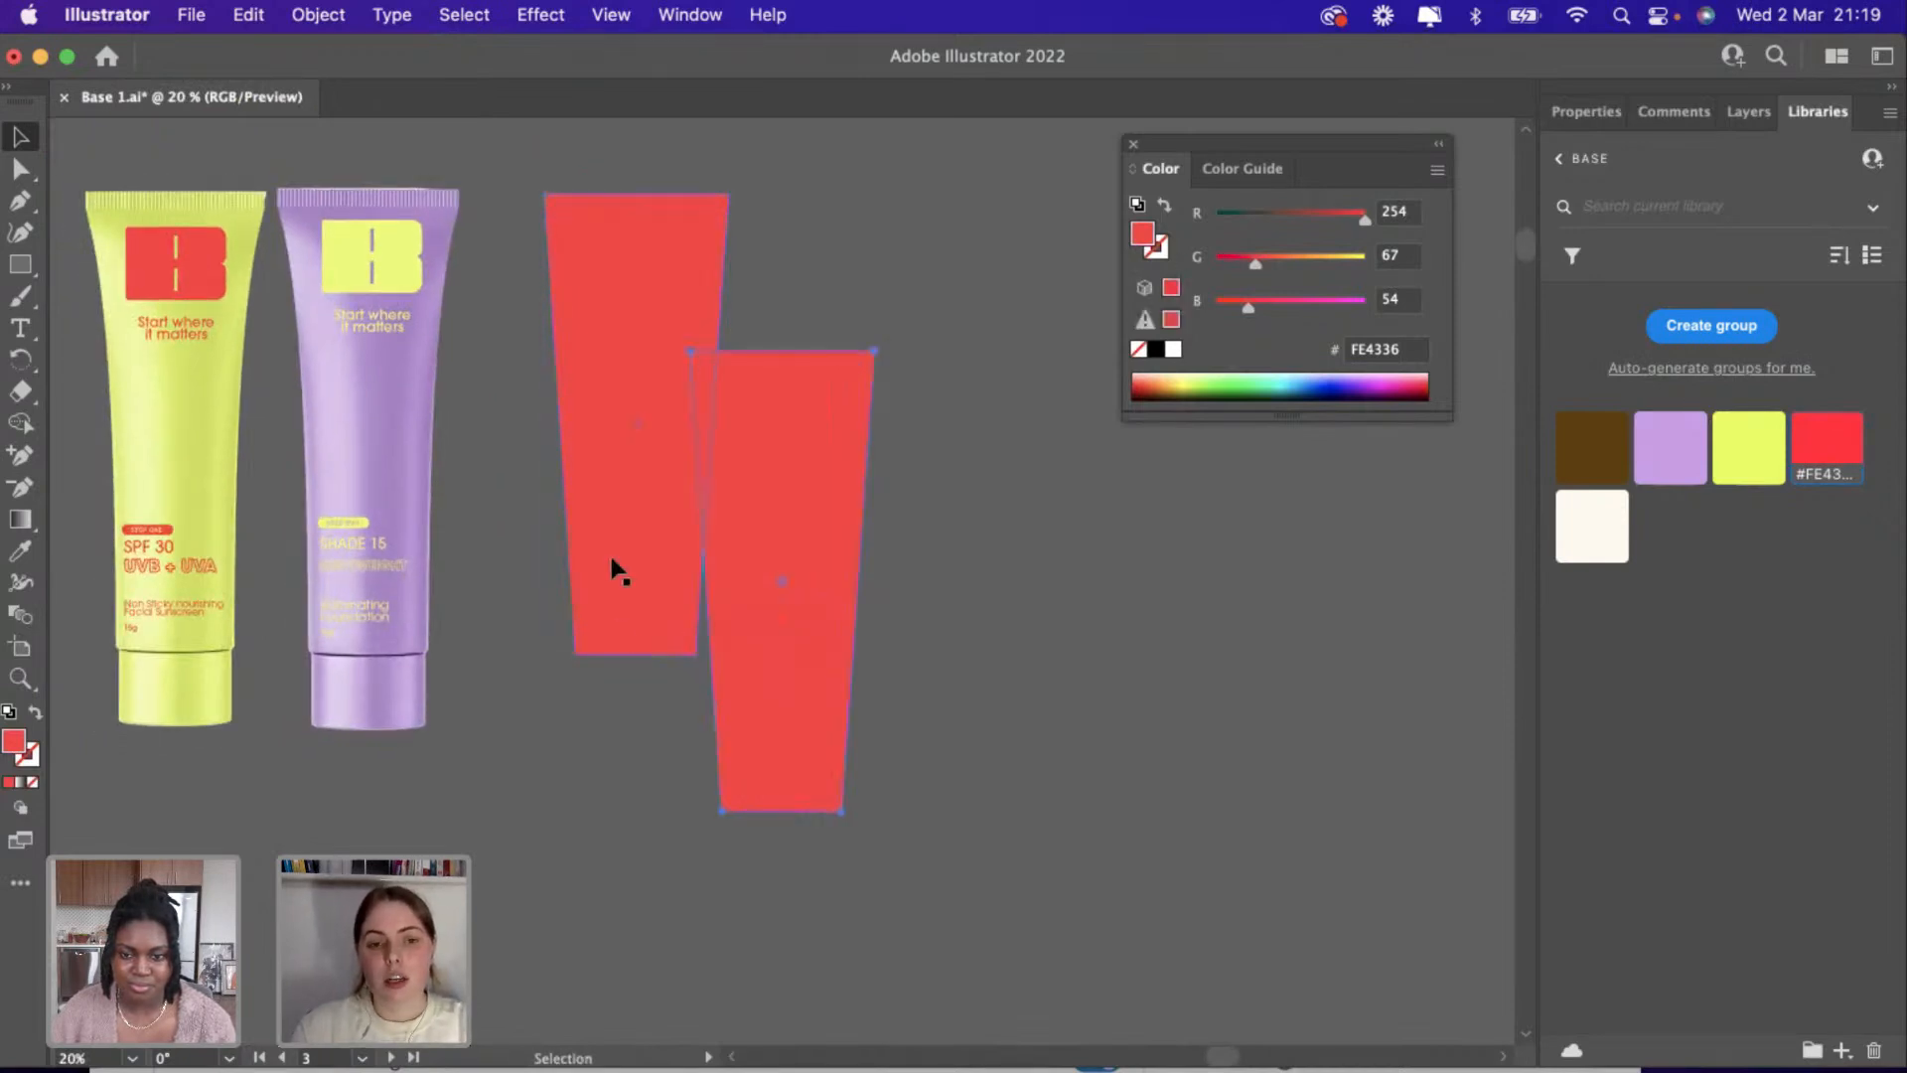
key("Delete")
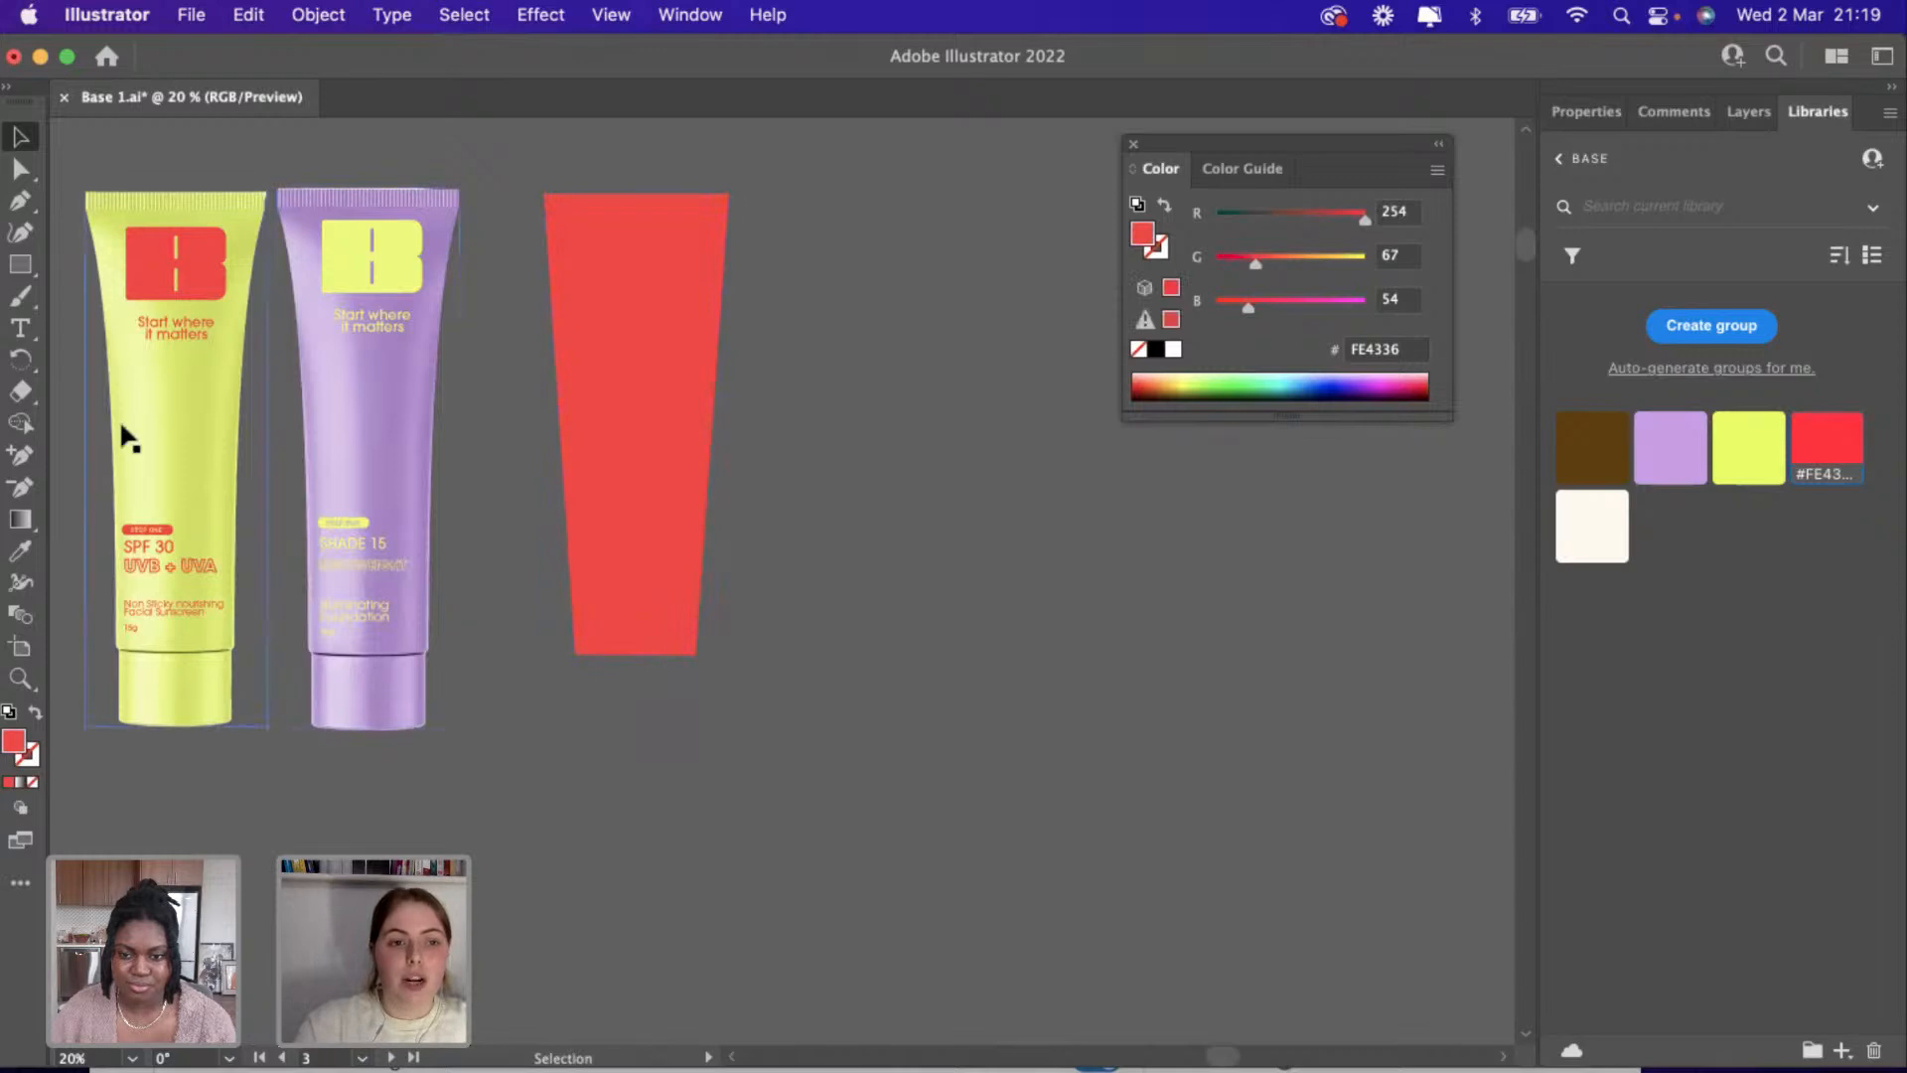
Draw a red rectangle over the purple tube's cap, matching the cap's size.
left_click(16, 267)
scroll(289, 659, "up", 5)
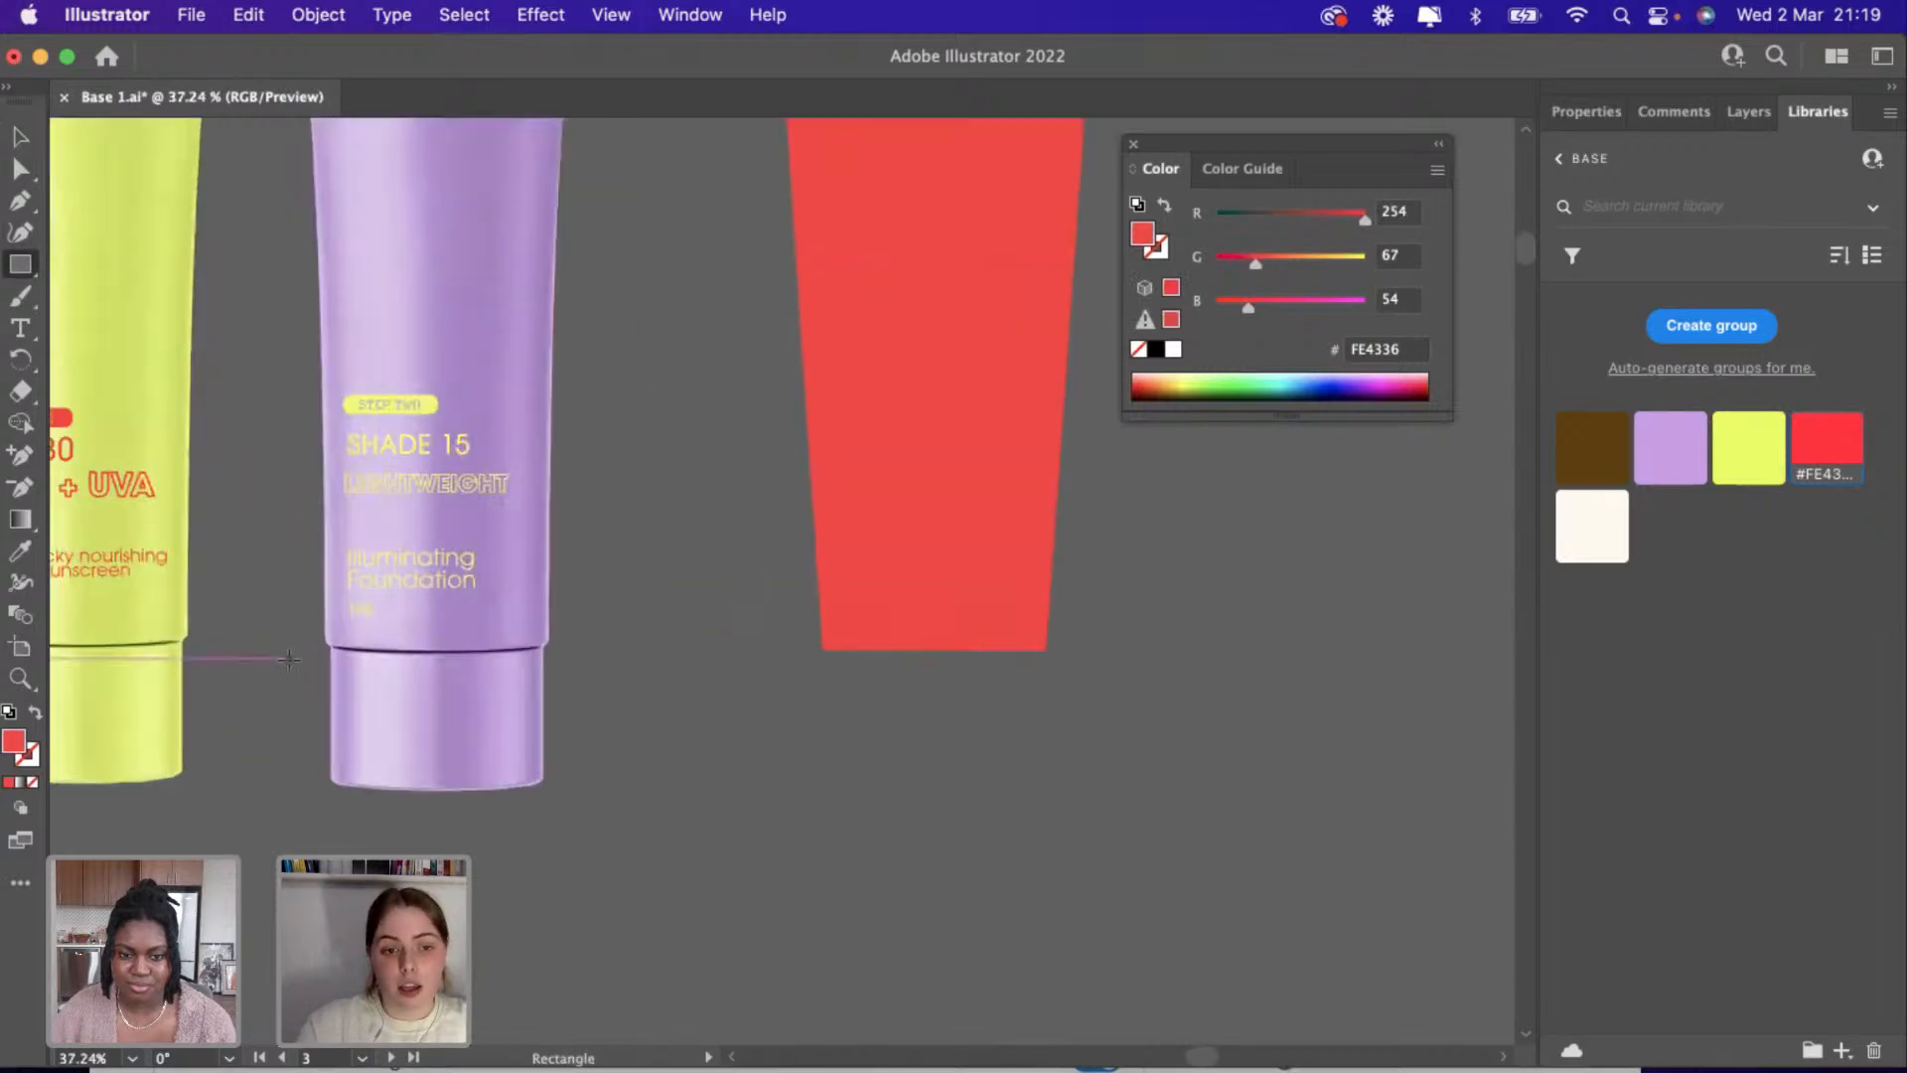
left_click_drag(354, 645, 684, 857)
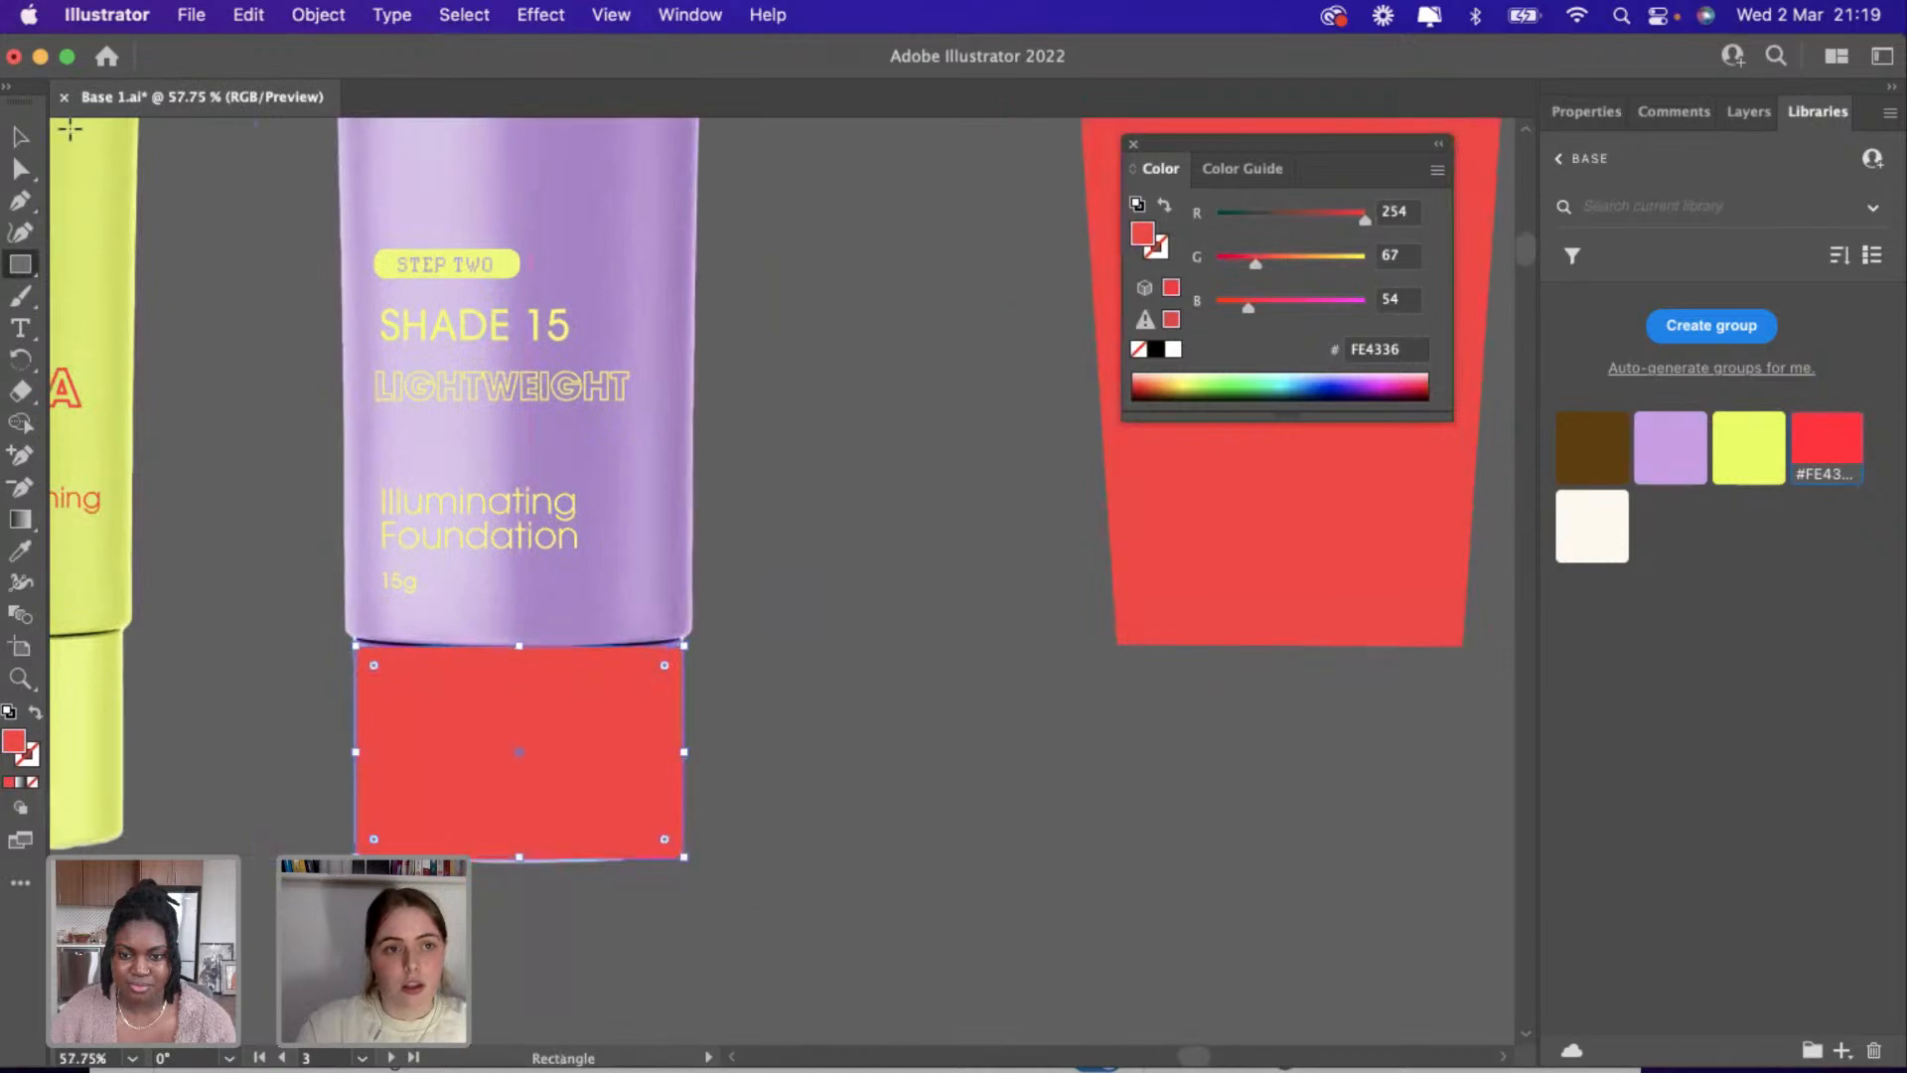
Move the cap rectangle directly beneath the red tube body and fit its width to the body's bottom edge.
left_click_drag(512, 741, 1272, 737)
scroll(1273, 745, "right", 5)
scroll(1273, 755, "right", 2)
scroll(711, 779, "up", 3)
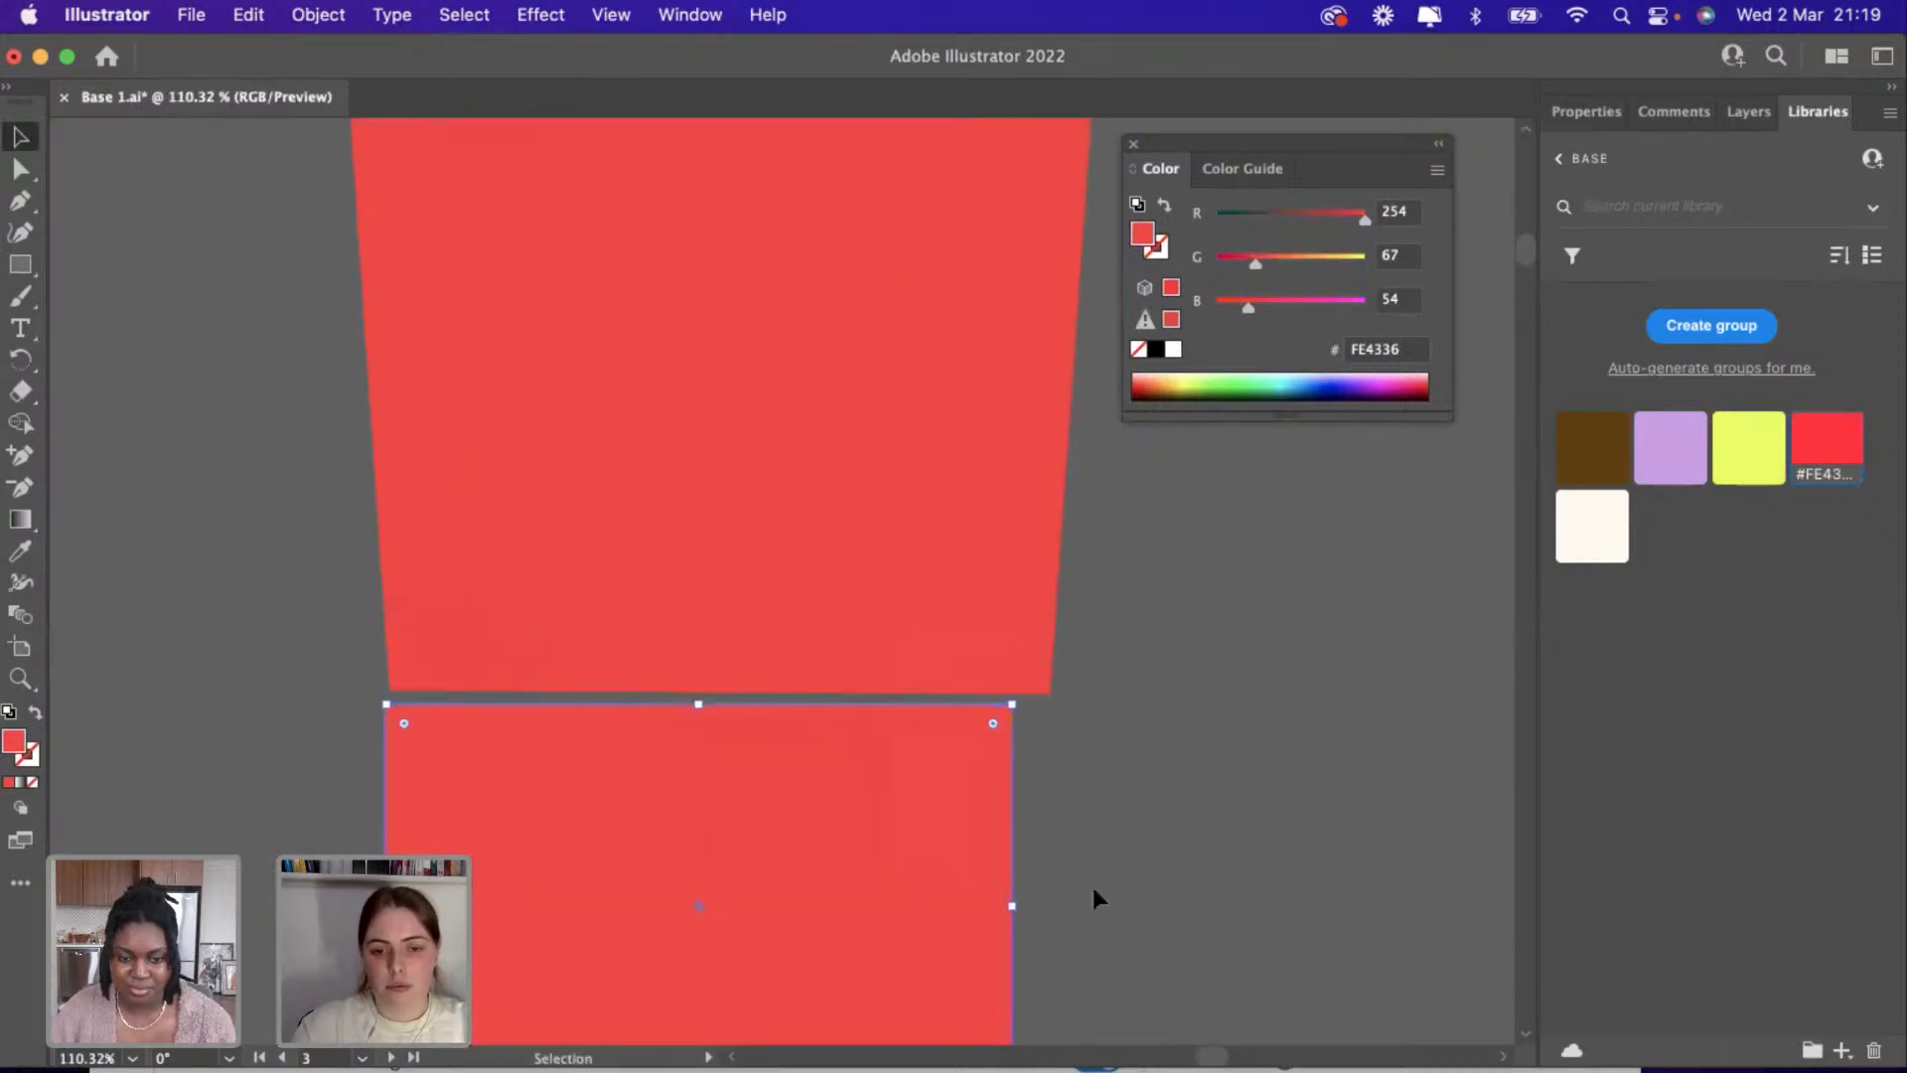
left_click_drag(1012, 910, 1054, 916)
scroll(1147, 737, "down", 3)
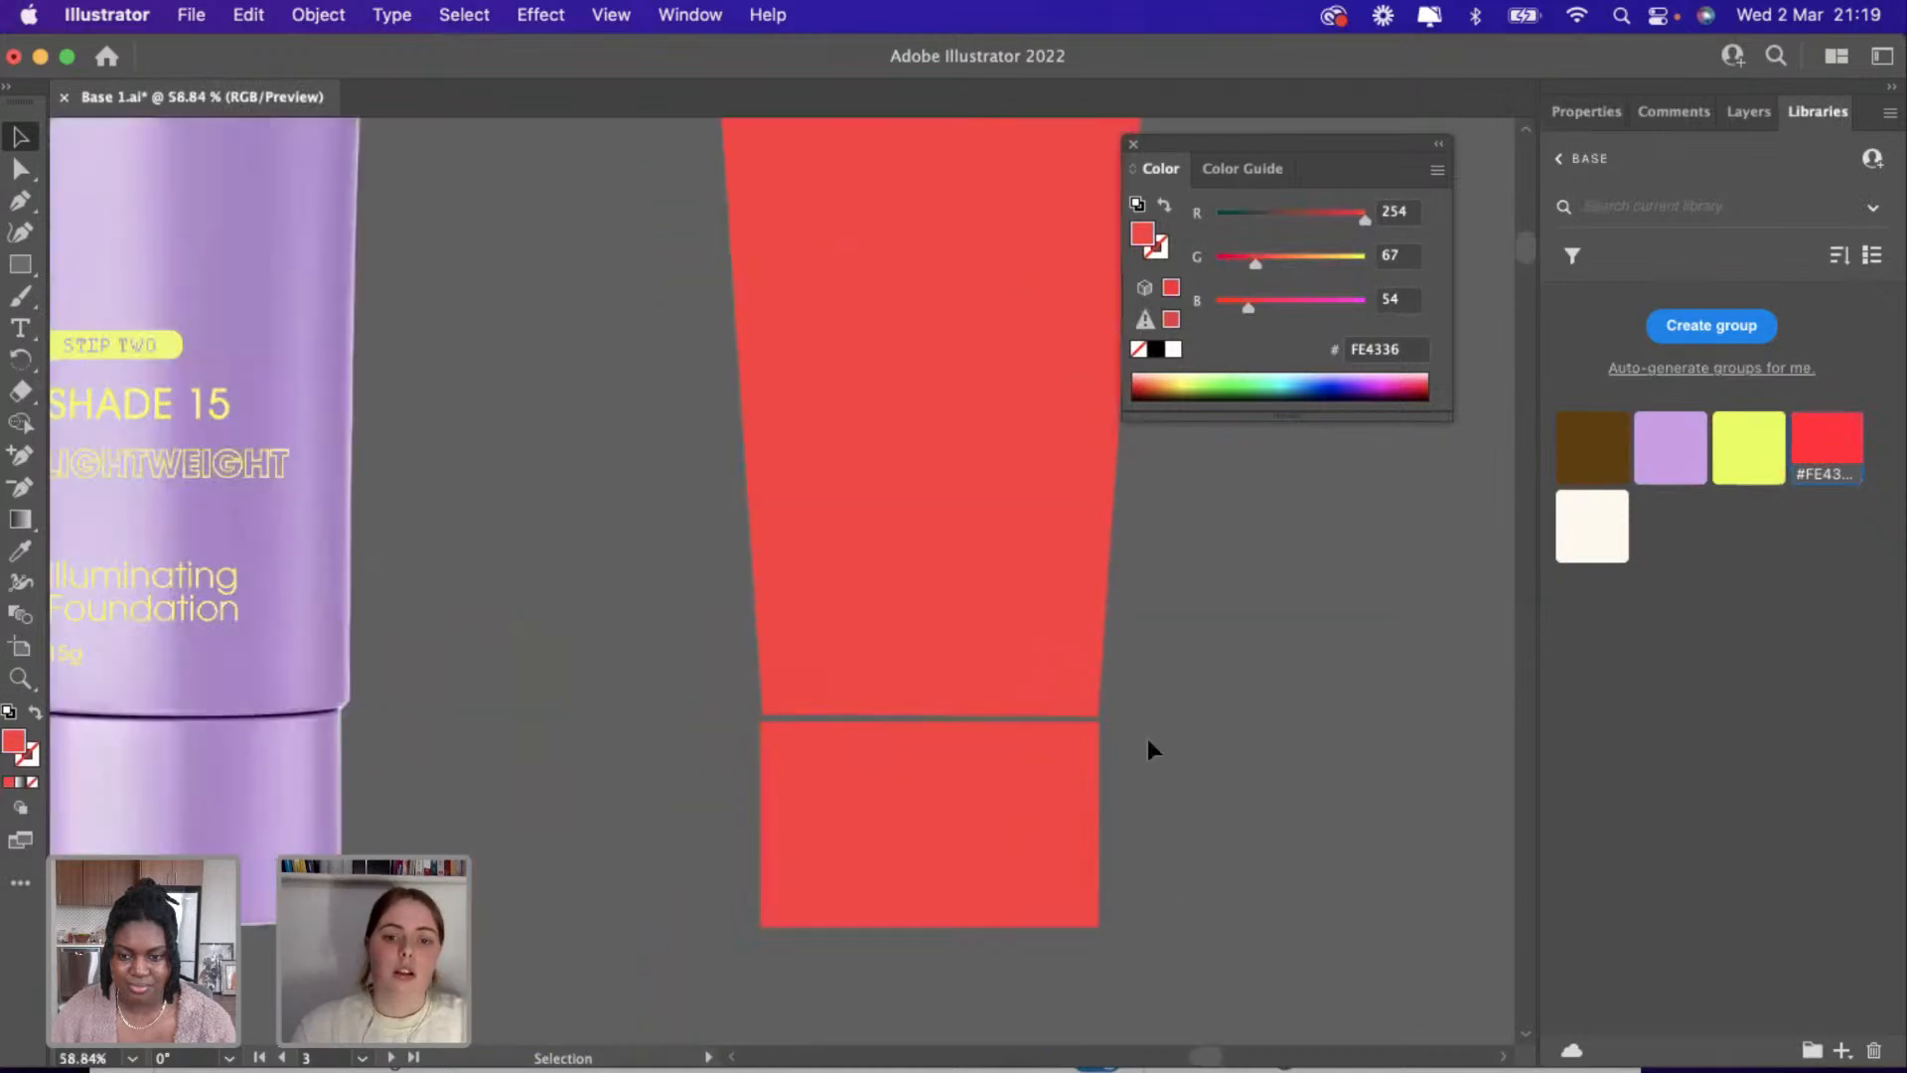
left_click_drag(913, 811, 915, 807)
left_click_drag(1102, 815, 1098, 815)
Apply the brown #5E3F0A library colour as the stroke of both the red tube body and the cap rectangle.
left_click(939, 672, "shift")
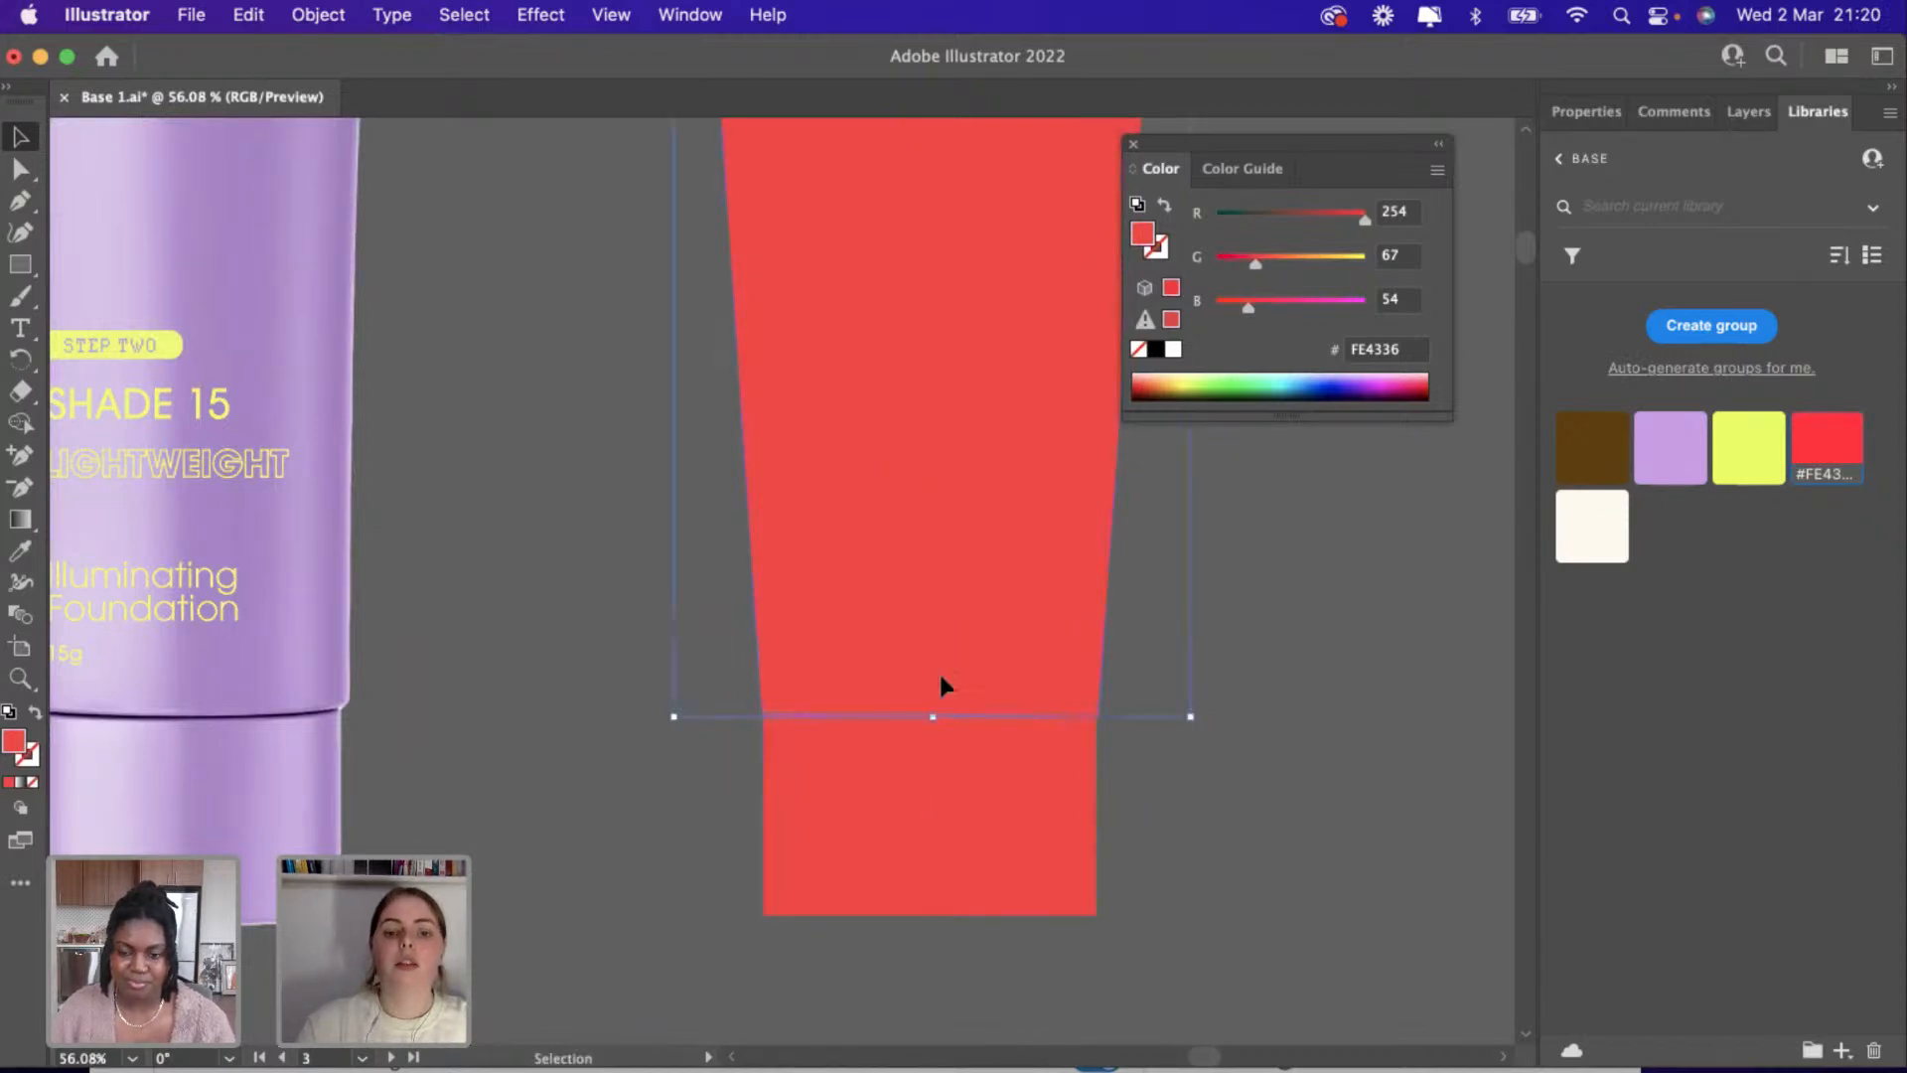
left_click(28, 758)
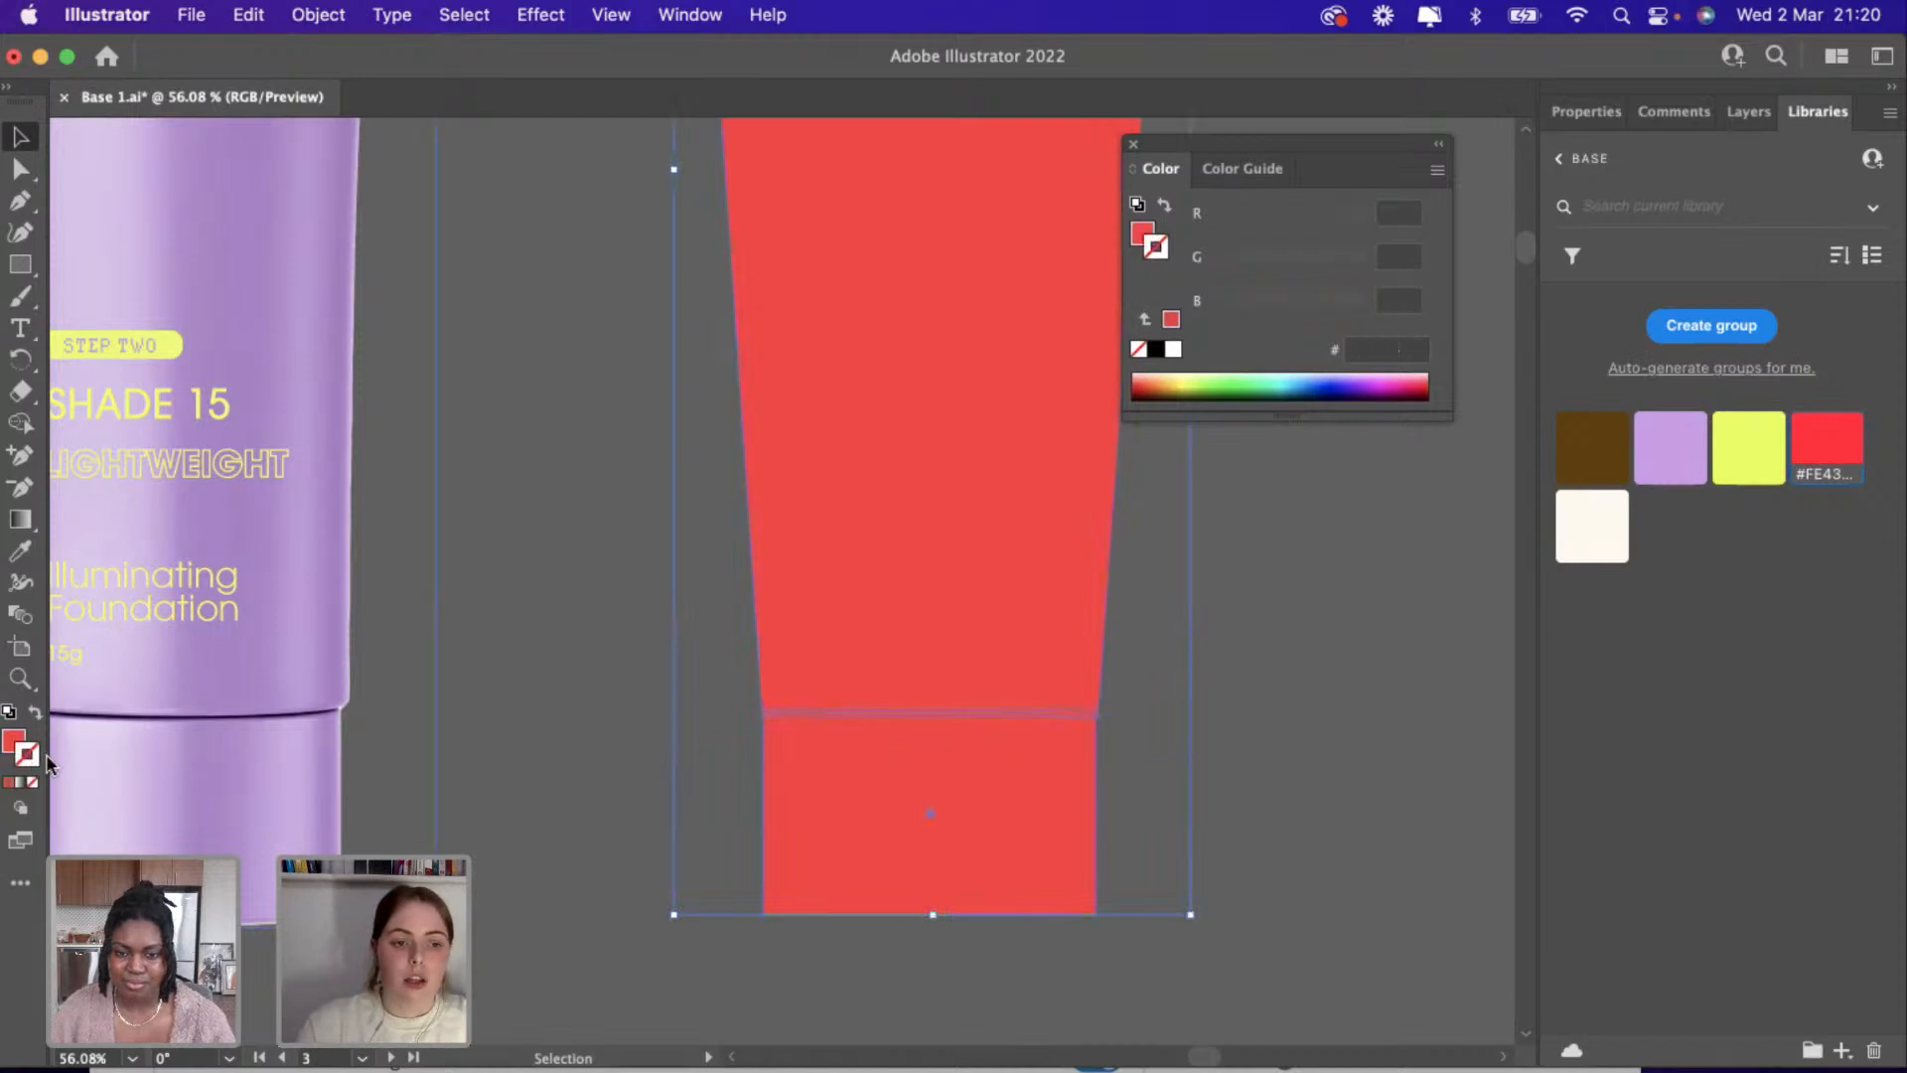
left_click(1593, 447)
left_click(1349, 623)
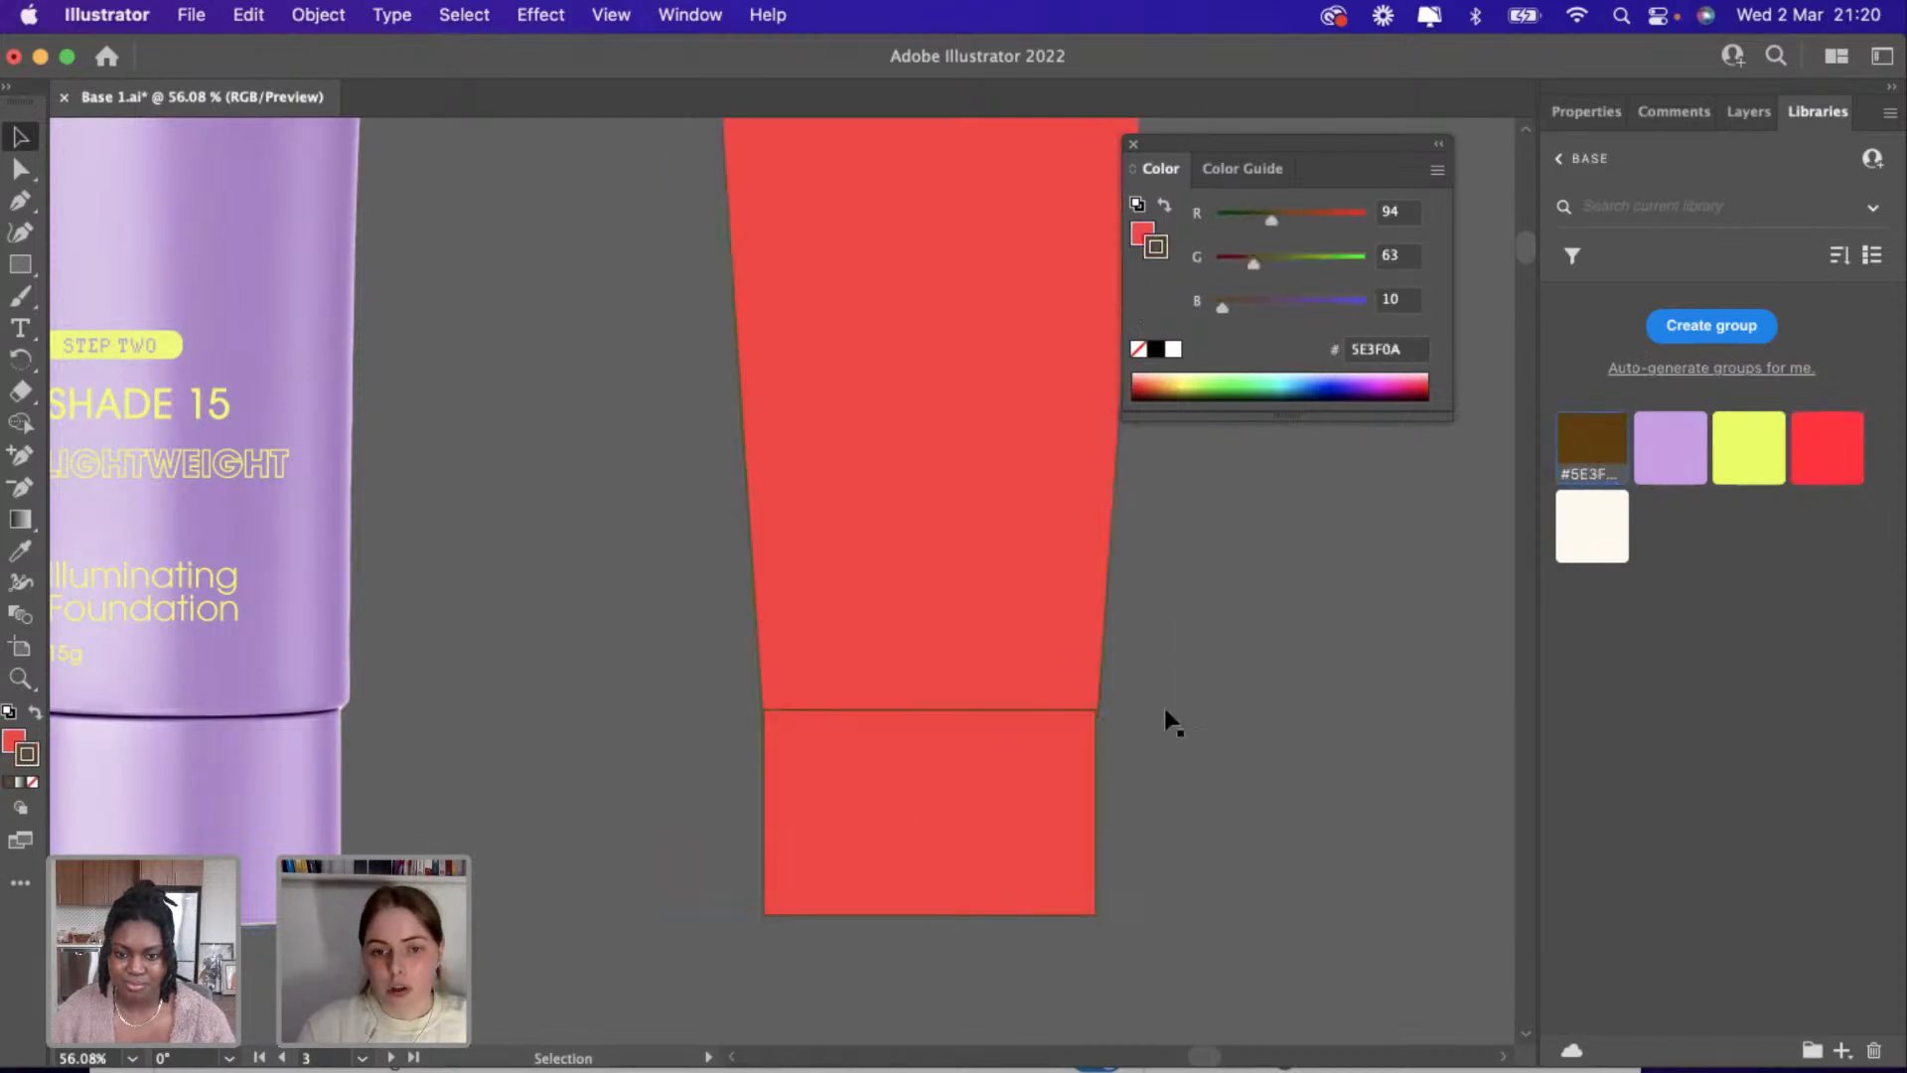
Realign the cap rectangle flush with the tube body's bottom edge and stretch its right side to the body's bottom-right corner.
scroll(1169, 717, "up", 5)
scroll(1172, 723, "up", 2)
left_click_drag(941, 745, 864, 759)
scroll(864, 759, "up", 3)
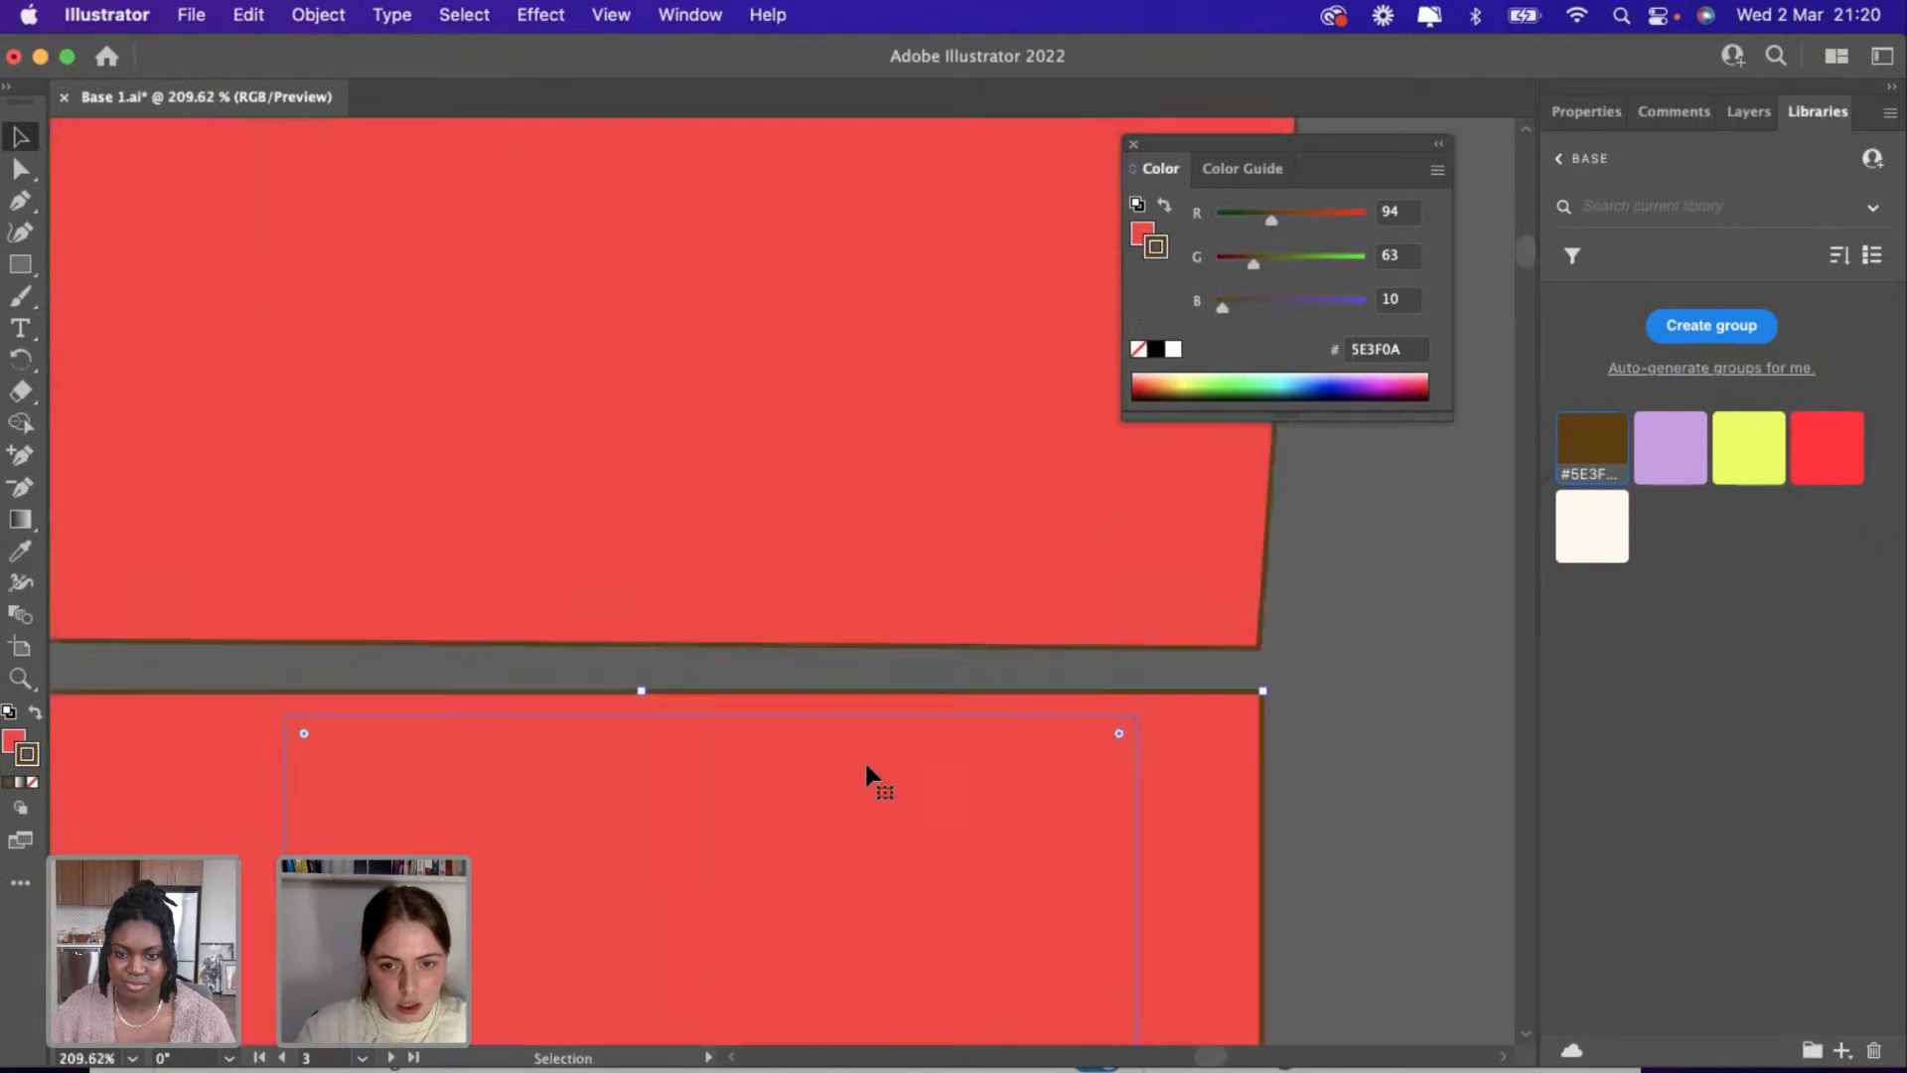
scroll(957, 744, "left", 5)
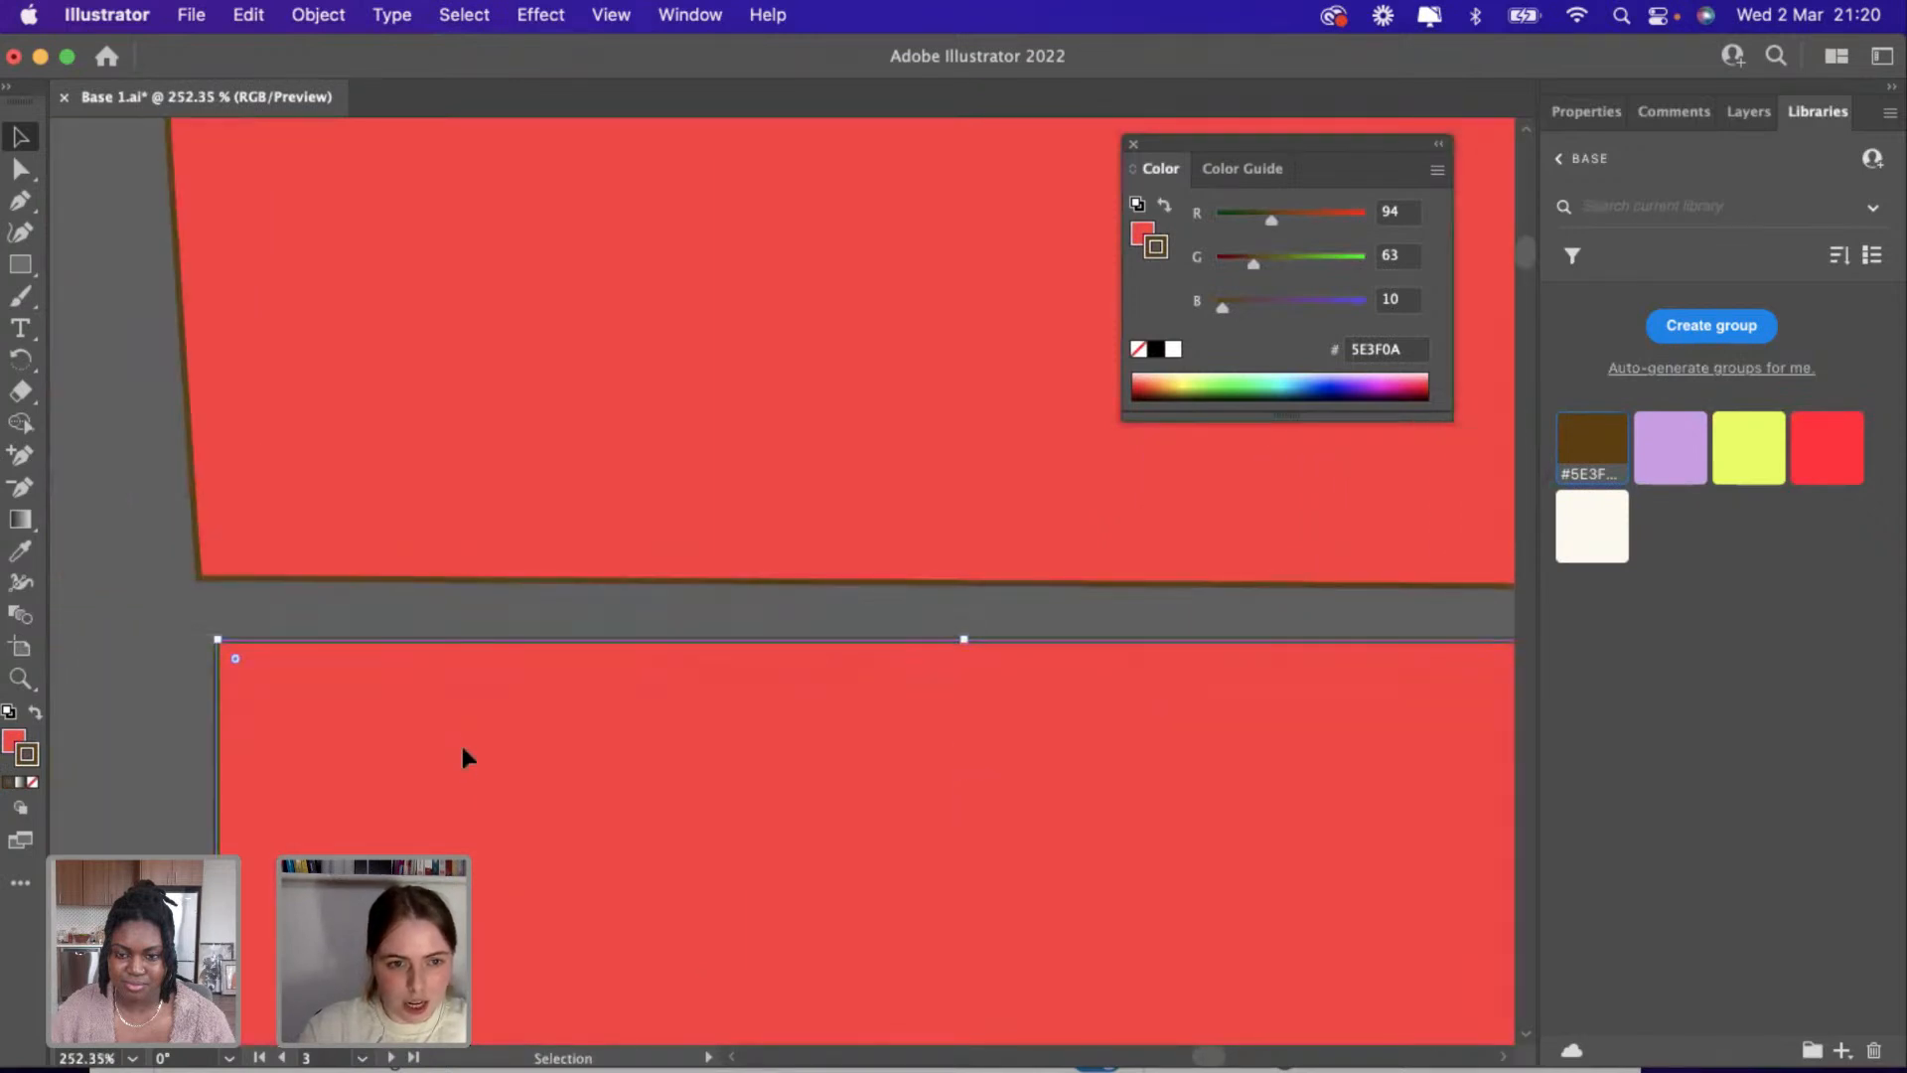
left_click_drag(461, 745, 444, 691)
scroll(444, 691, "right", 5)
scroll(789, 739, "up", 3)
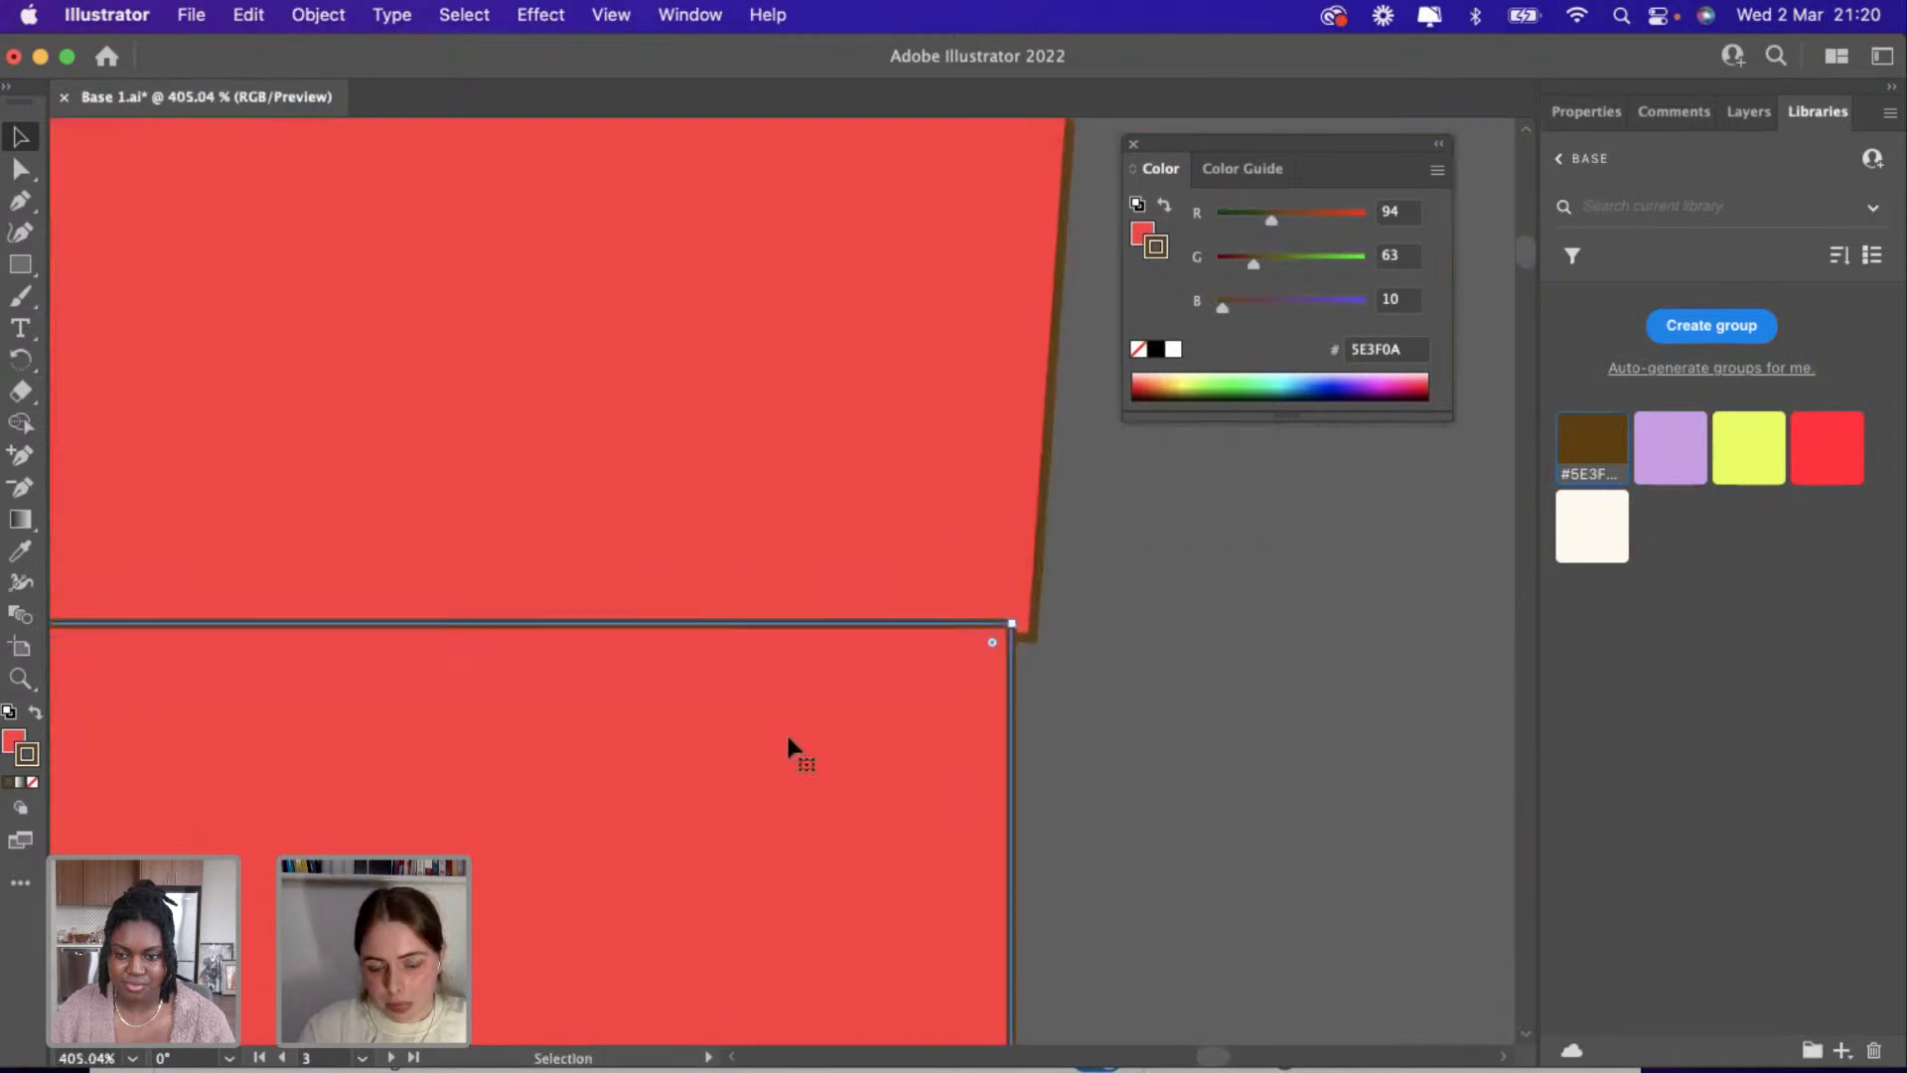
scroll(789, 739, "down", 3)
scroll(784, 732, "down", 2)
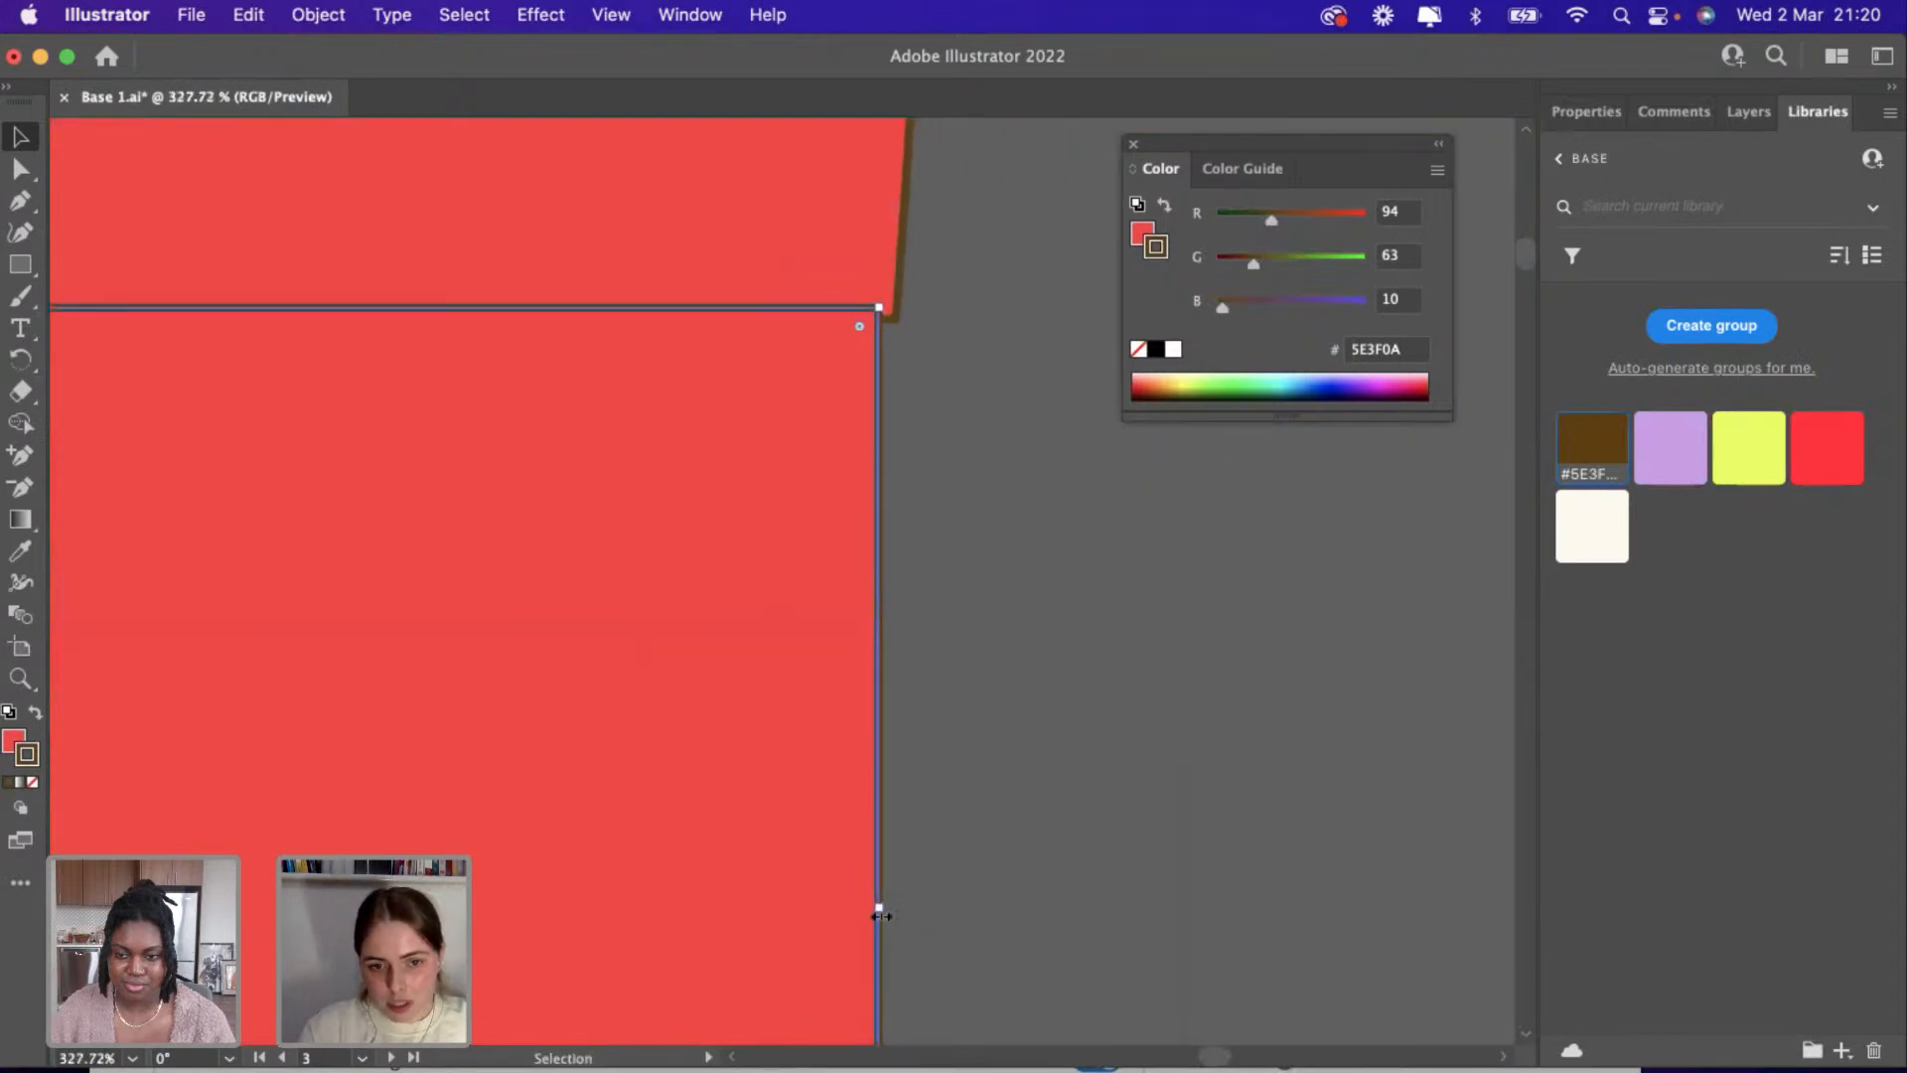
left_click_drag(885, 918, 896, 921)
left_click(1039, 792)
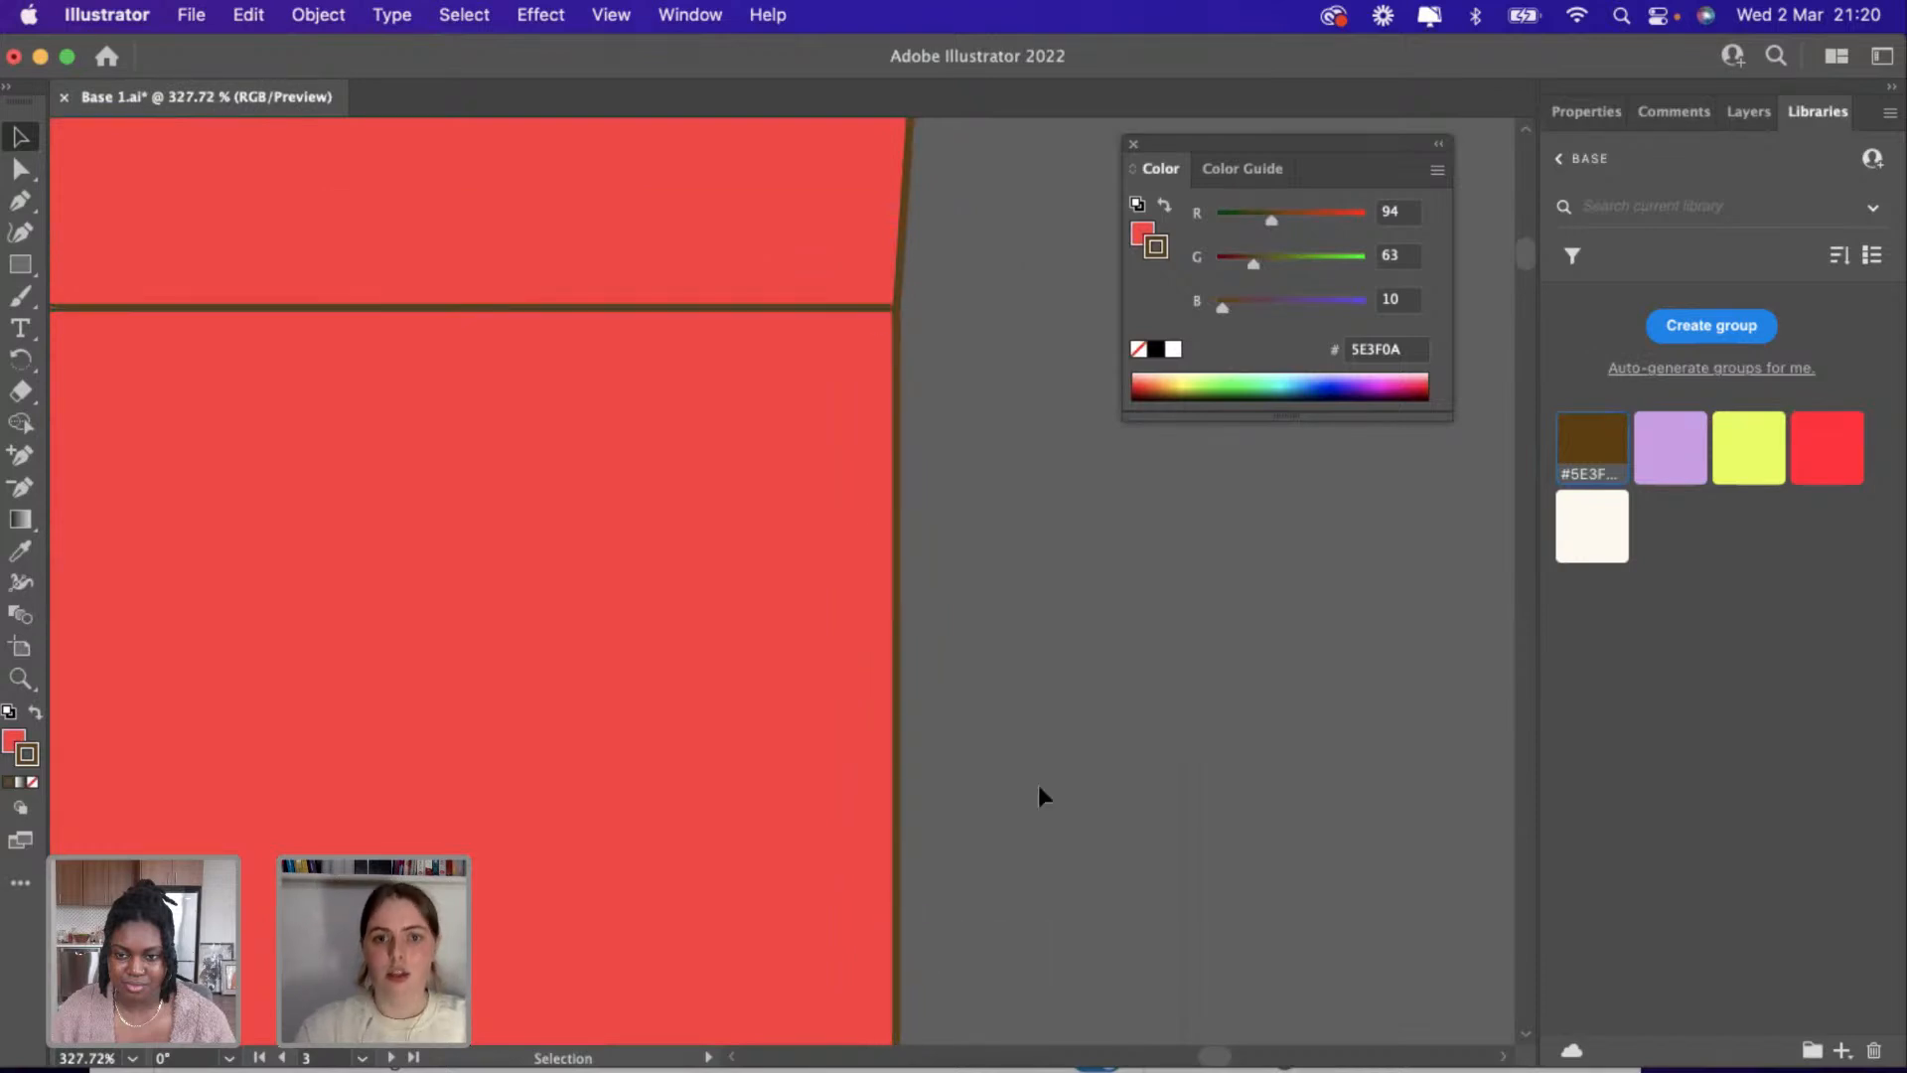
Round the two bottom corners of the red cap slightly and equally.
scroll(1039, 791, "down", 2)
scroll(1039, 785, "down", 5)
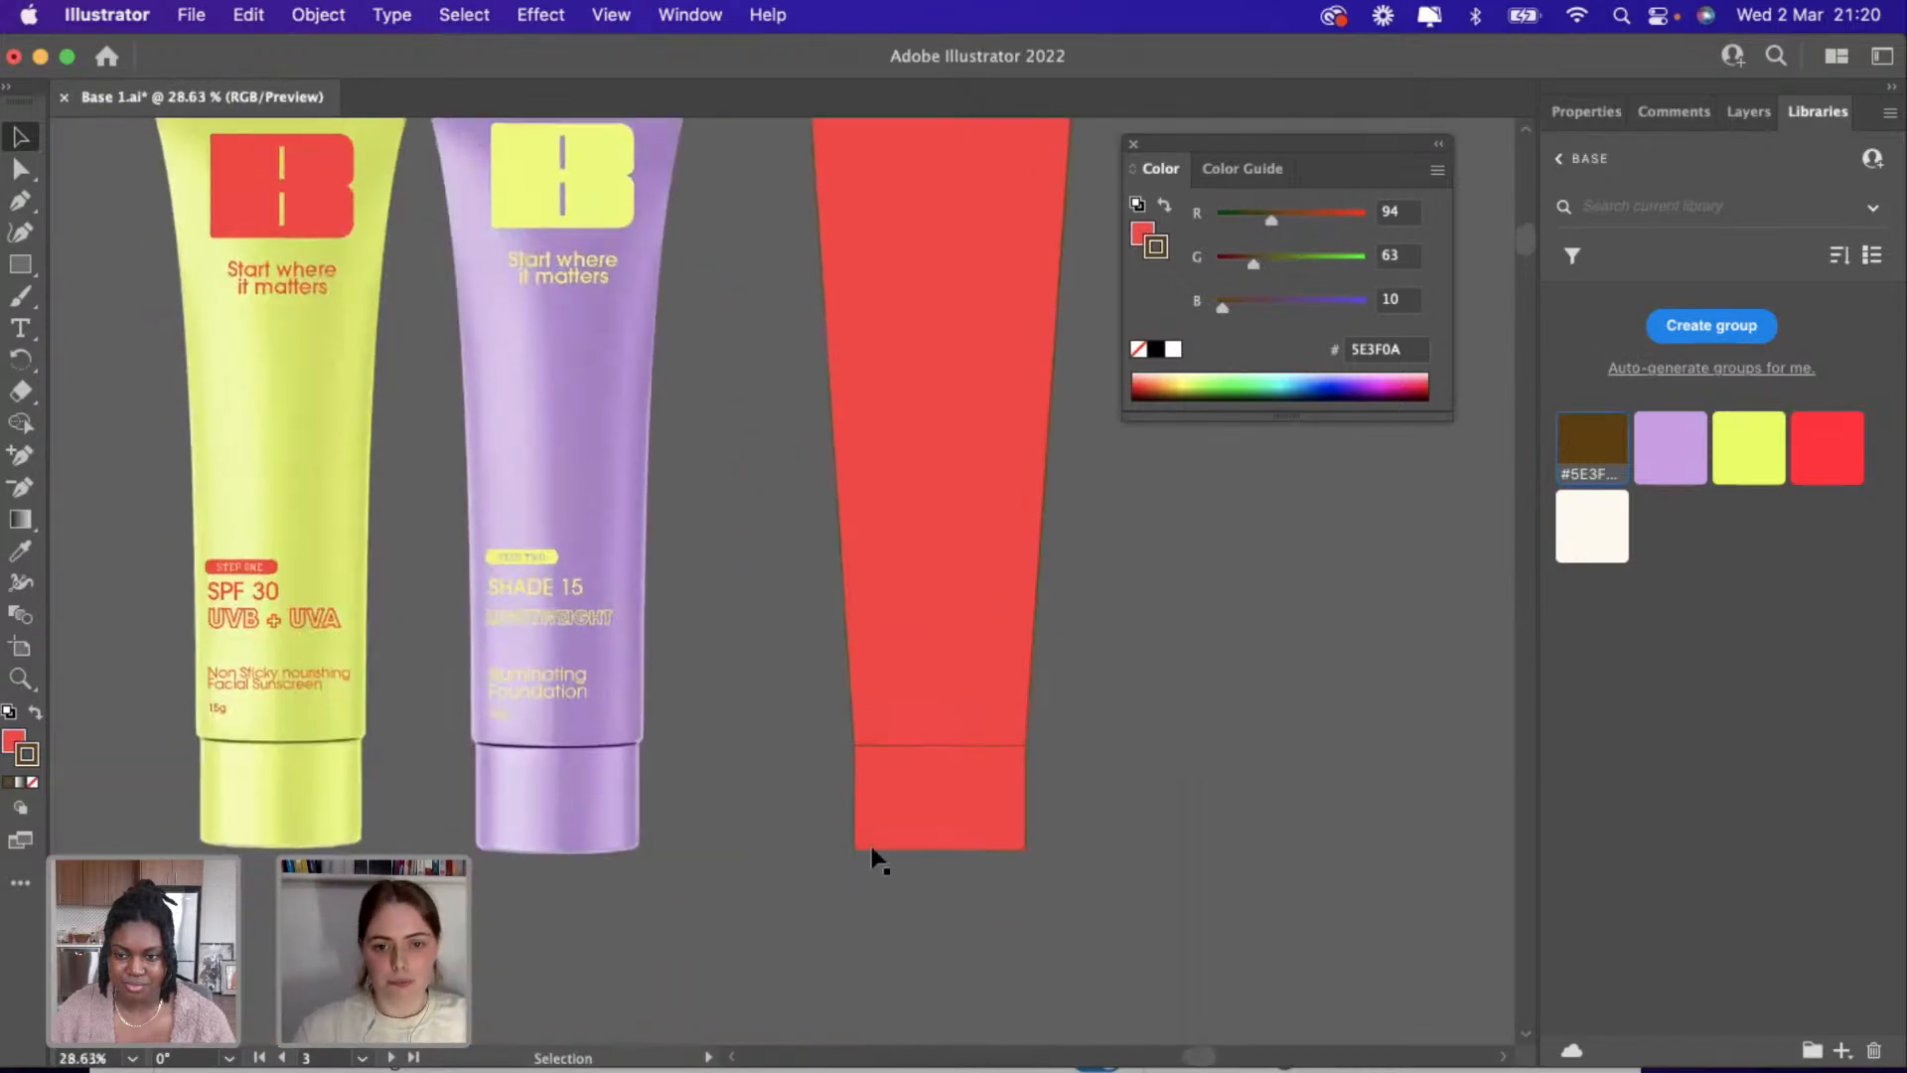
scroll(874, 858, "up", 2)
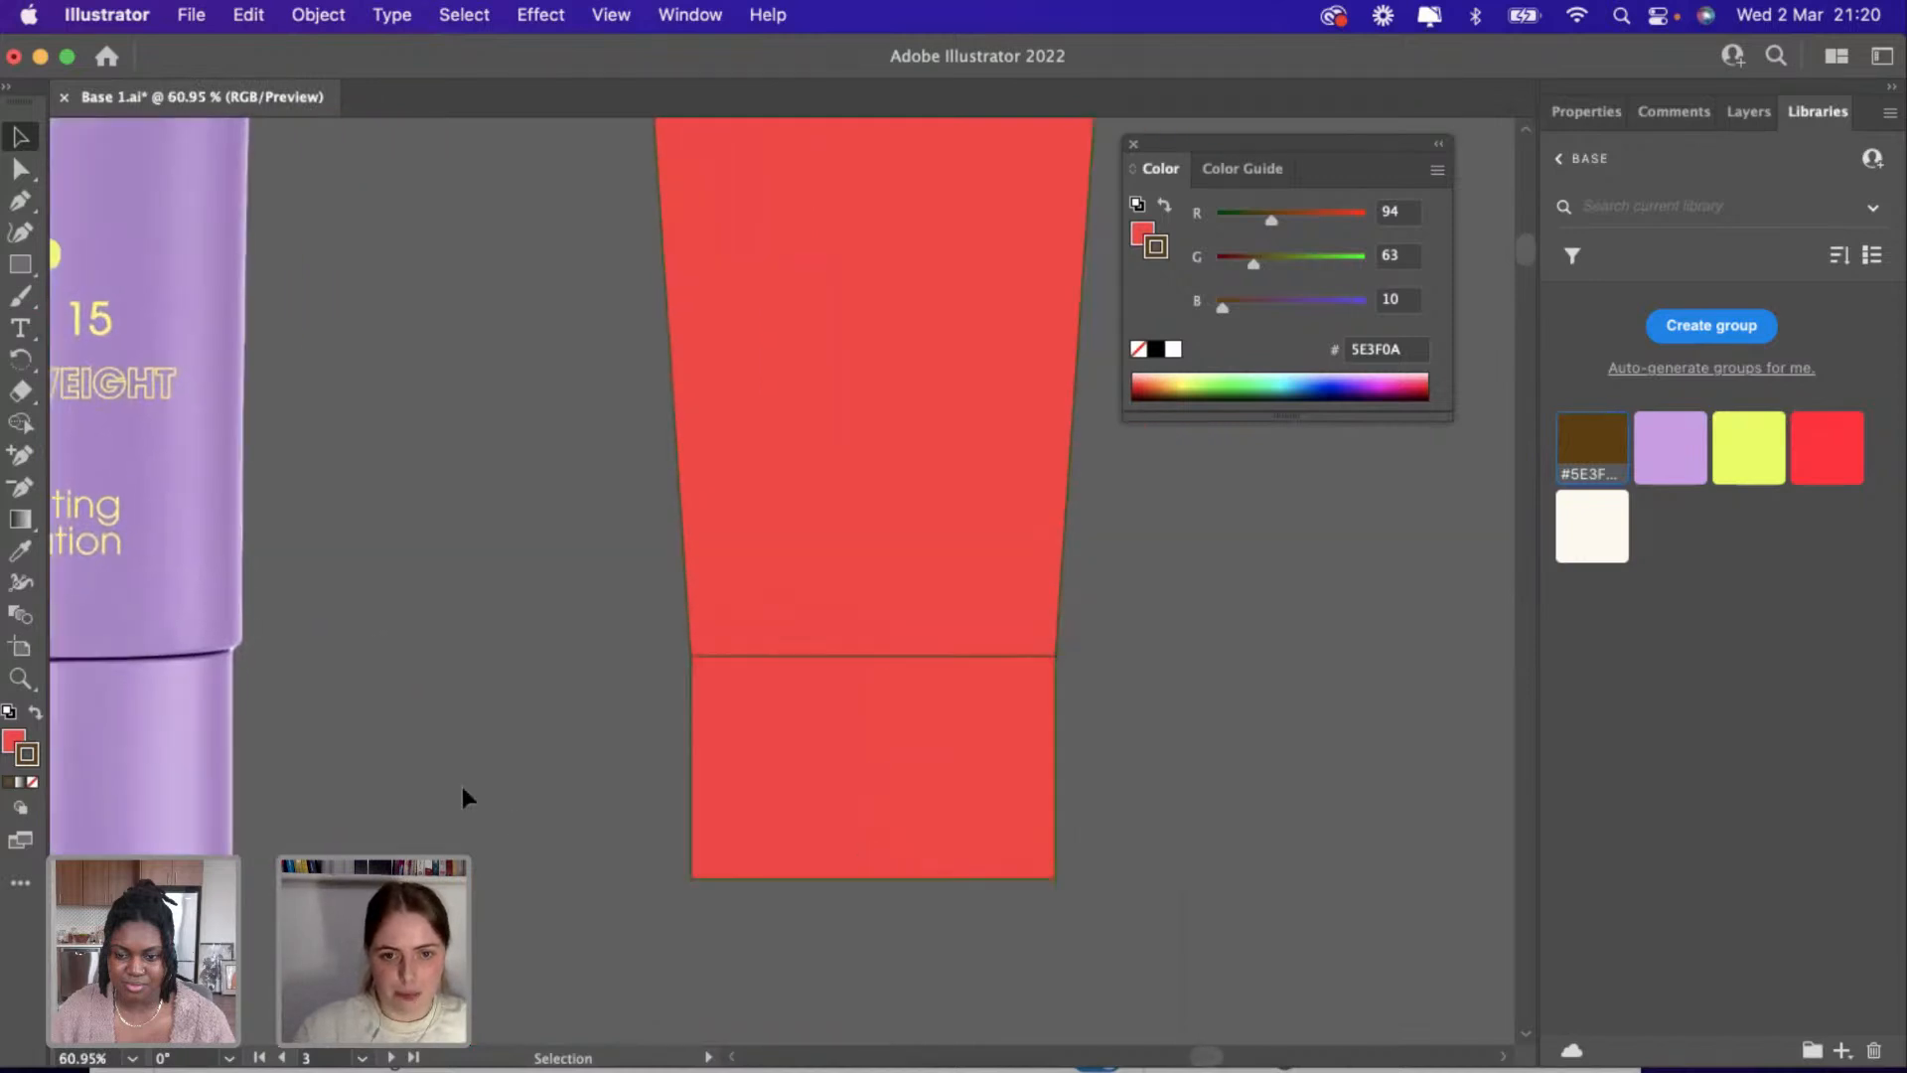
left_click(703, 847)
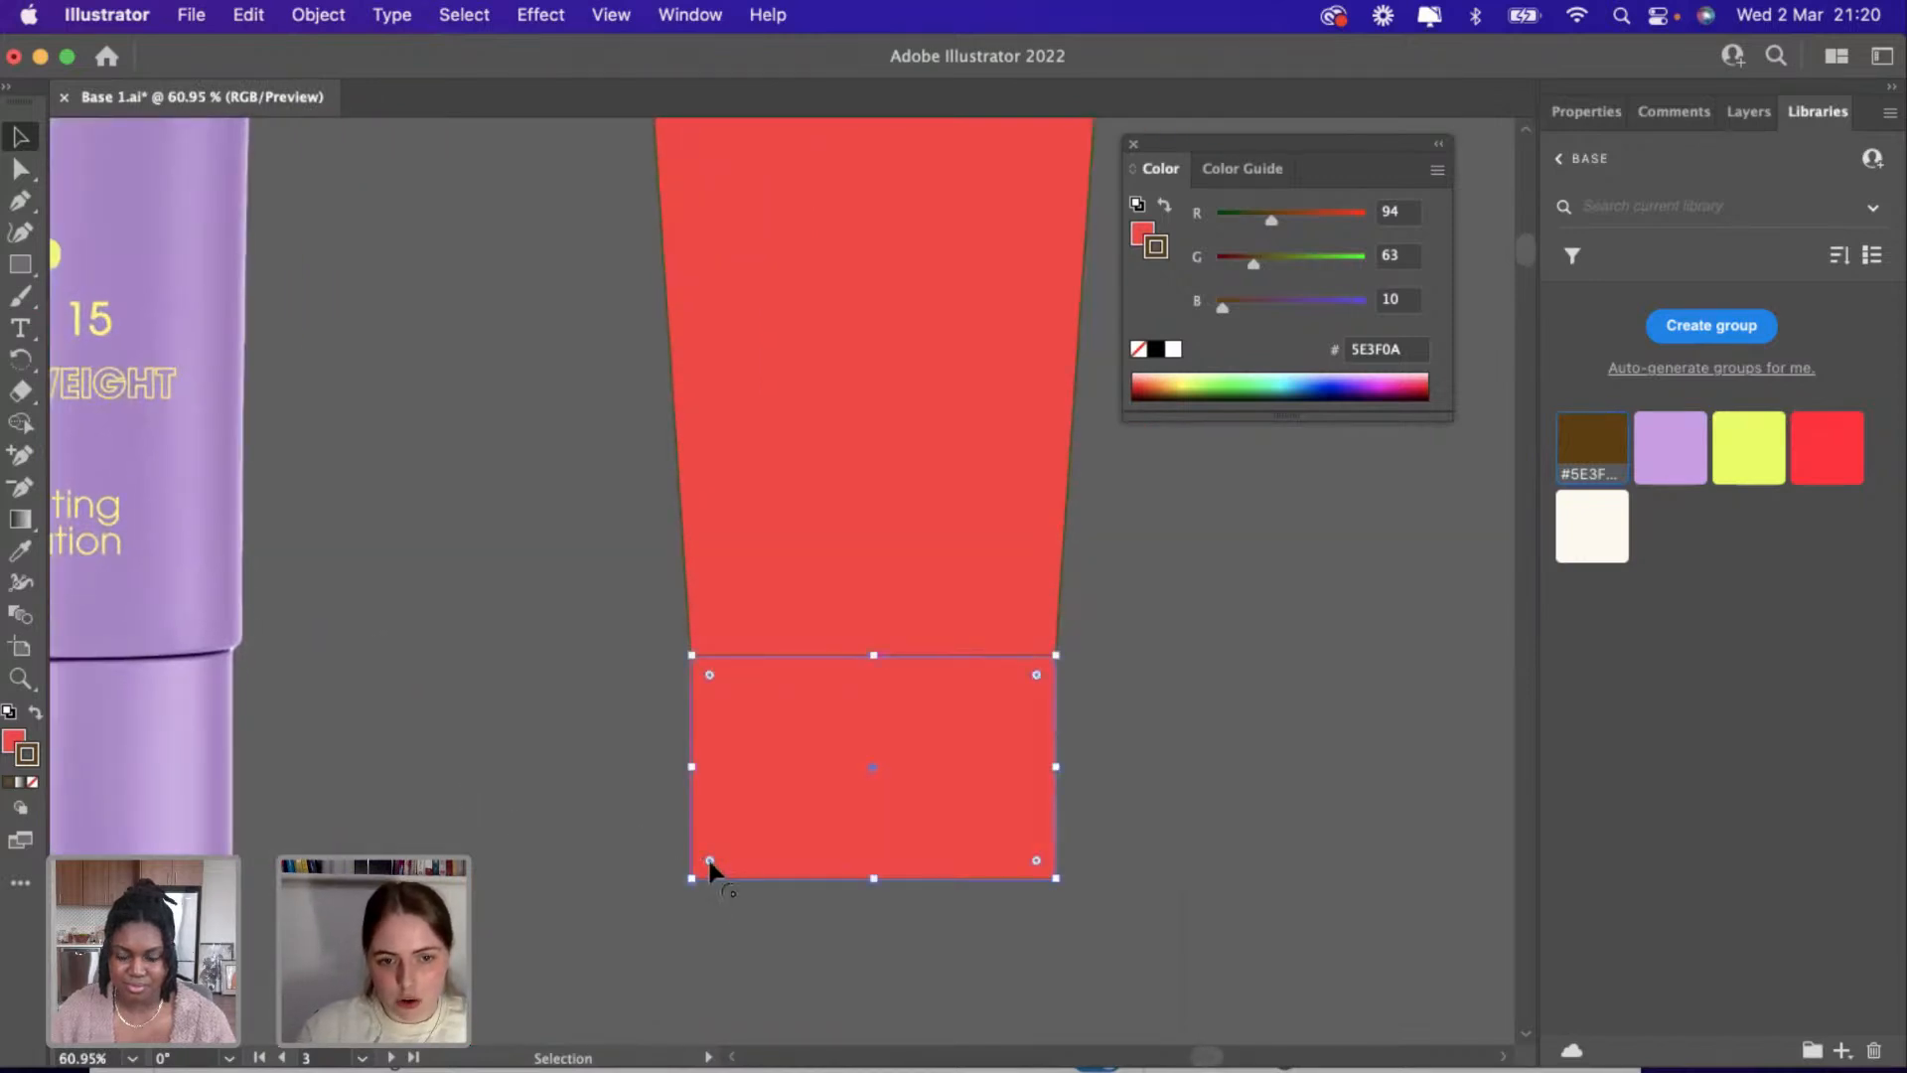
left_click_drag(709, 860, 716, 846)
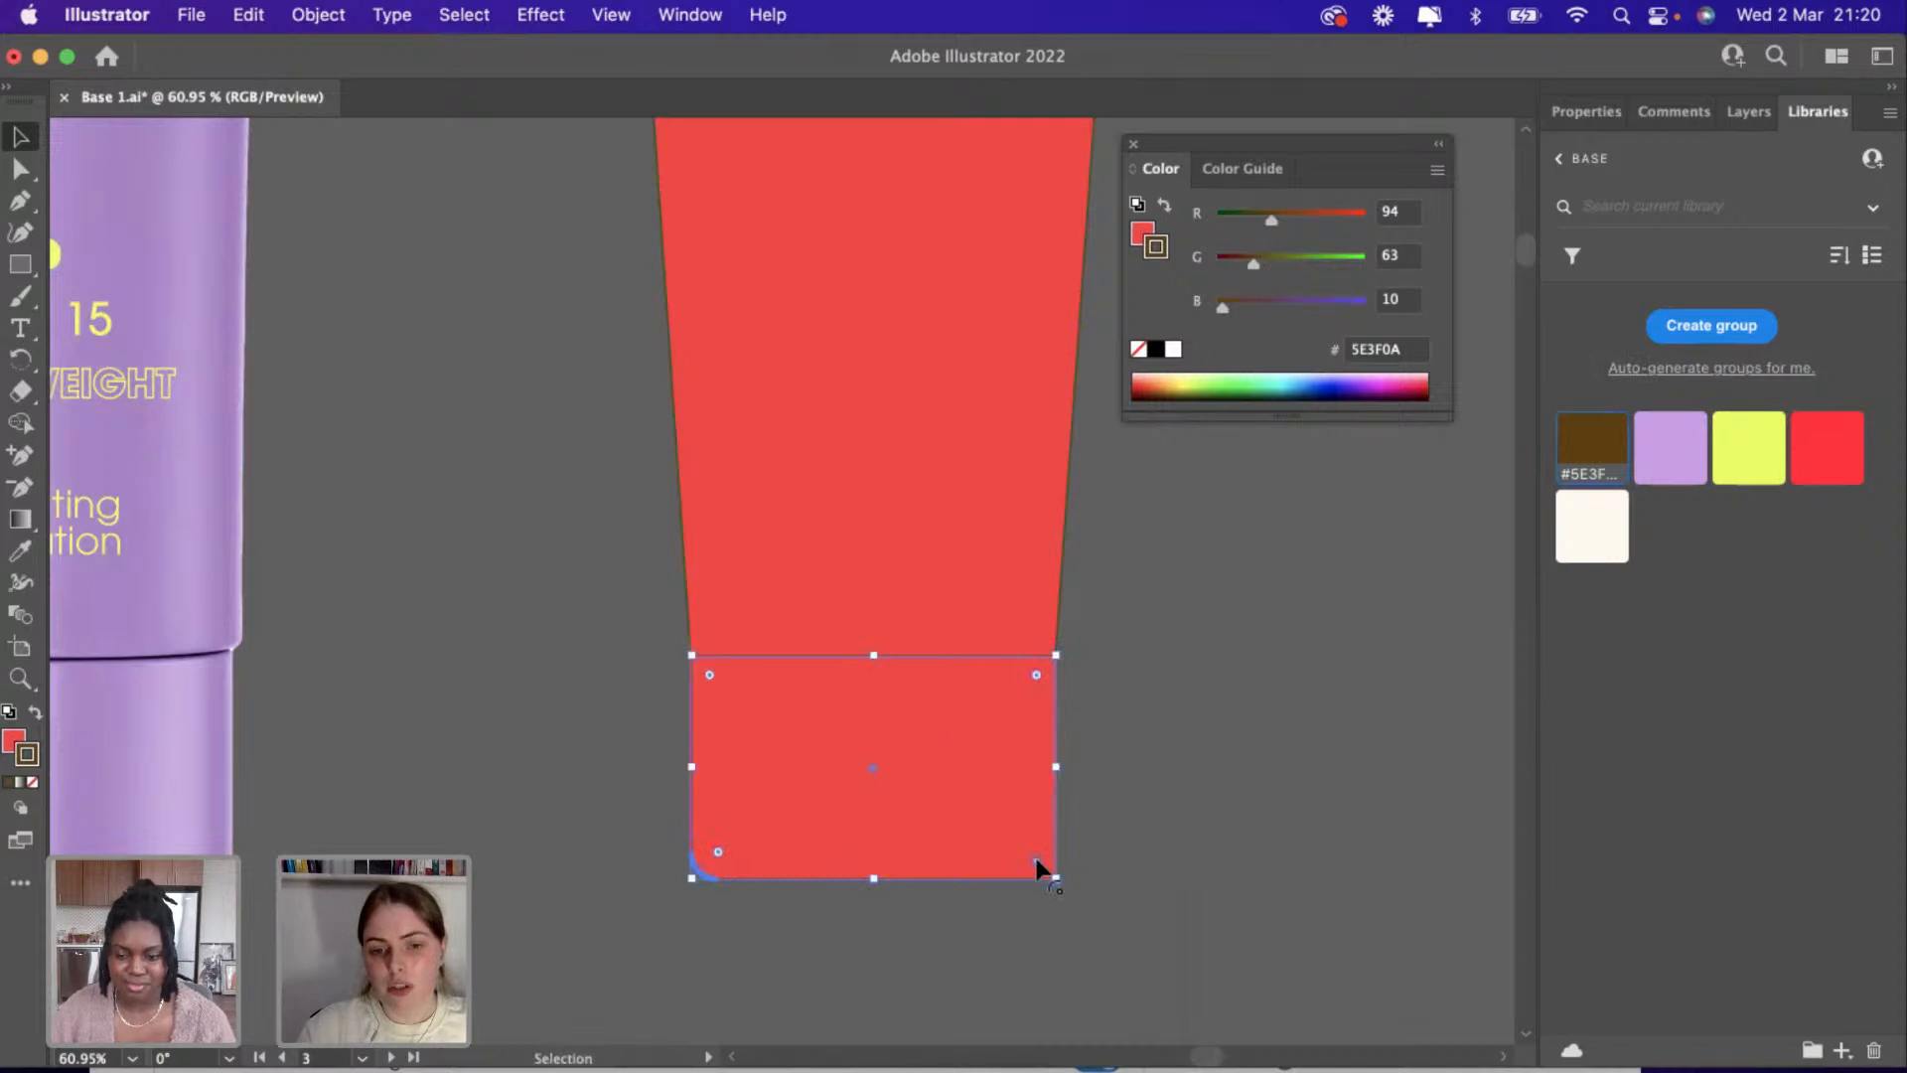
left_click_drag(1036, 862, 1028, 849)
left_click(1168, 765)
Draw a flat horizontal ellipse on the red cap, about two fifths of its width, and place it near the cap's centre.
scroll(1169, 765, "down", 5)
scroll(1169, 765, "up", 3)
scroll(1169, 765, "right", 3)
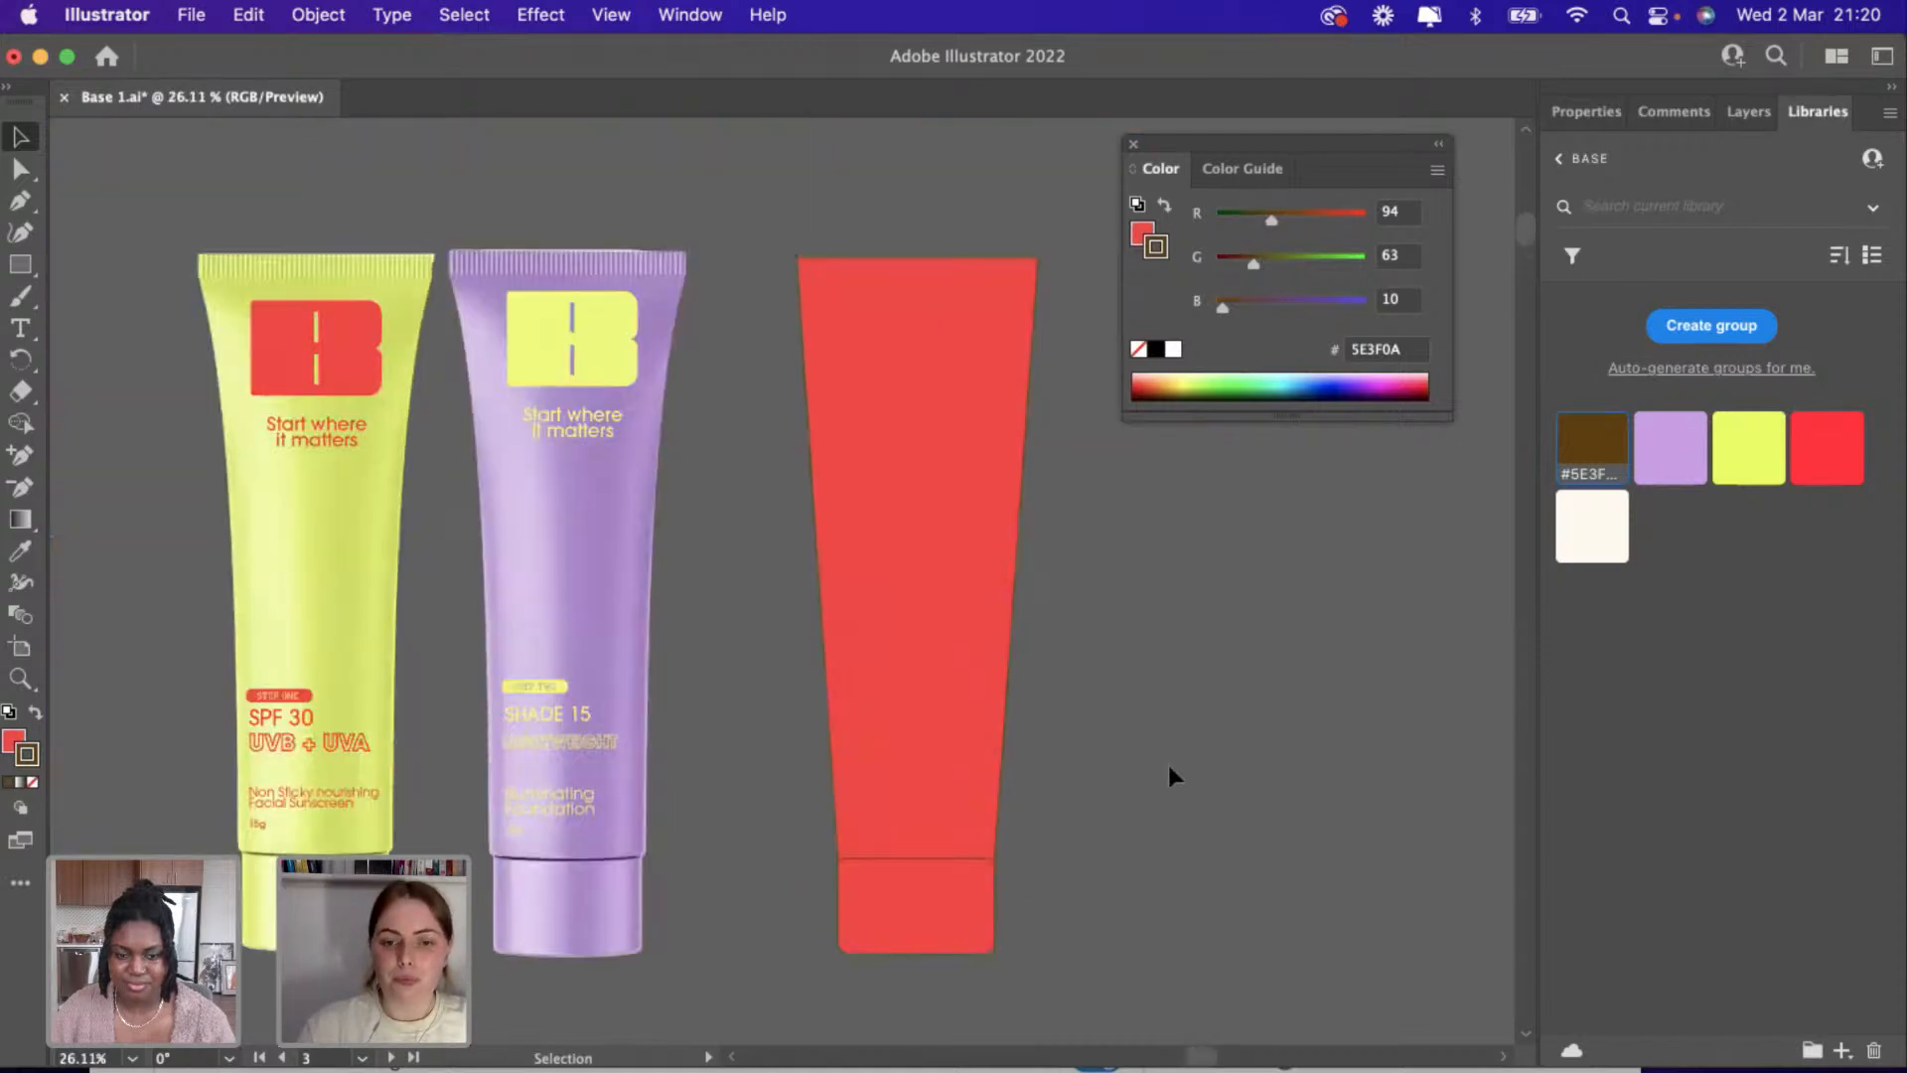
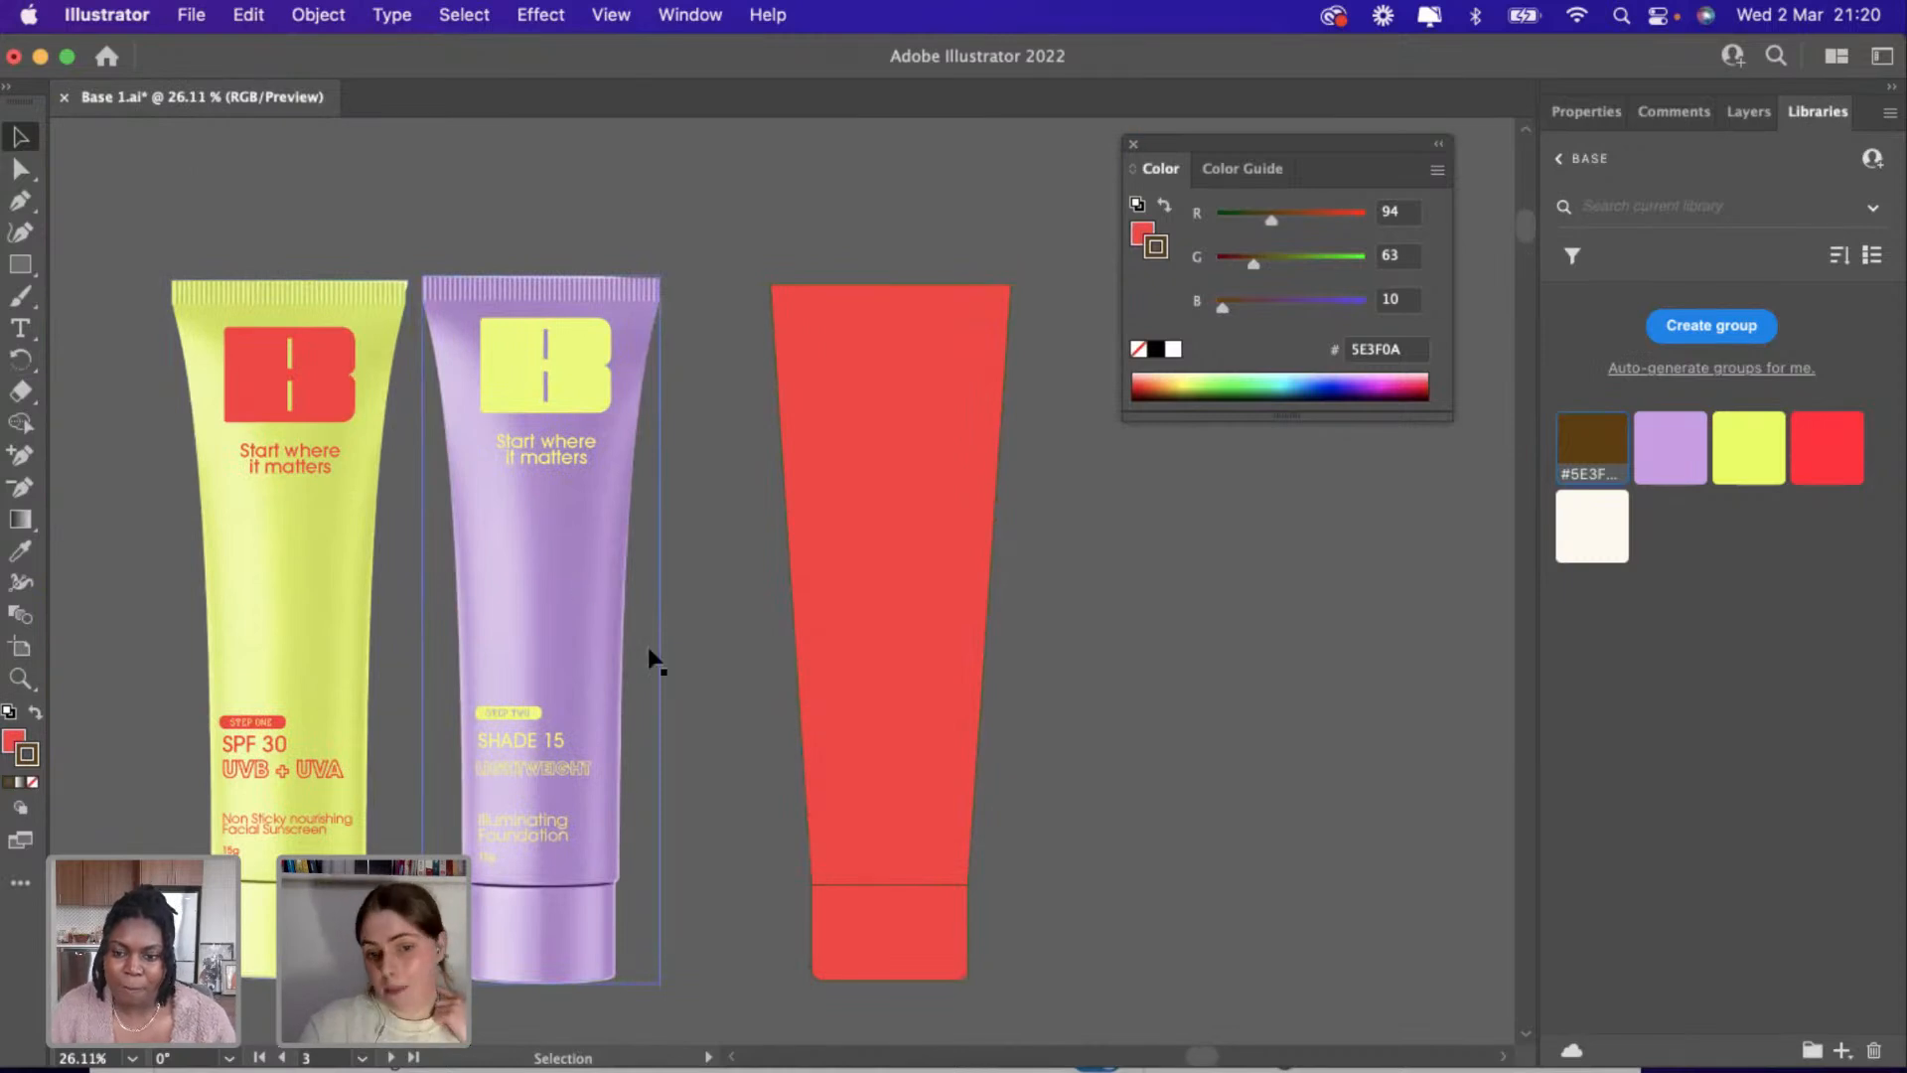
scroll(887, 947, "up", 5)
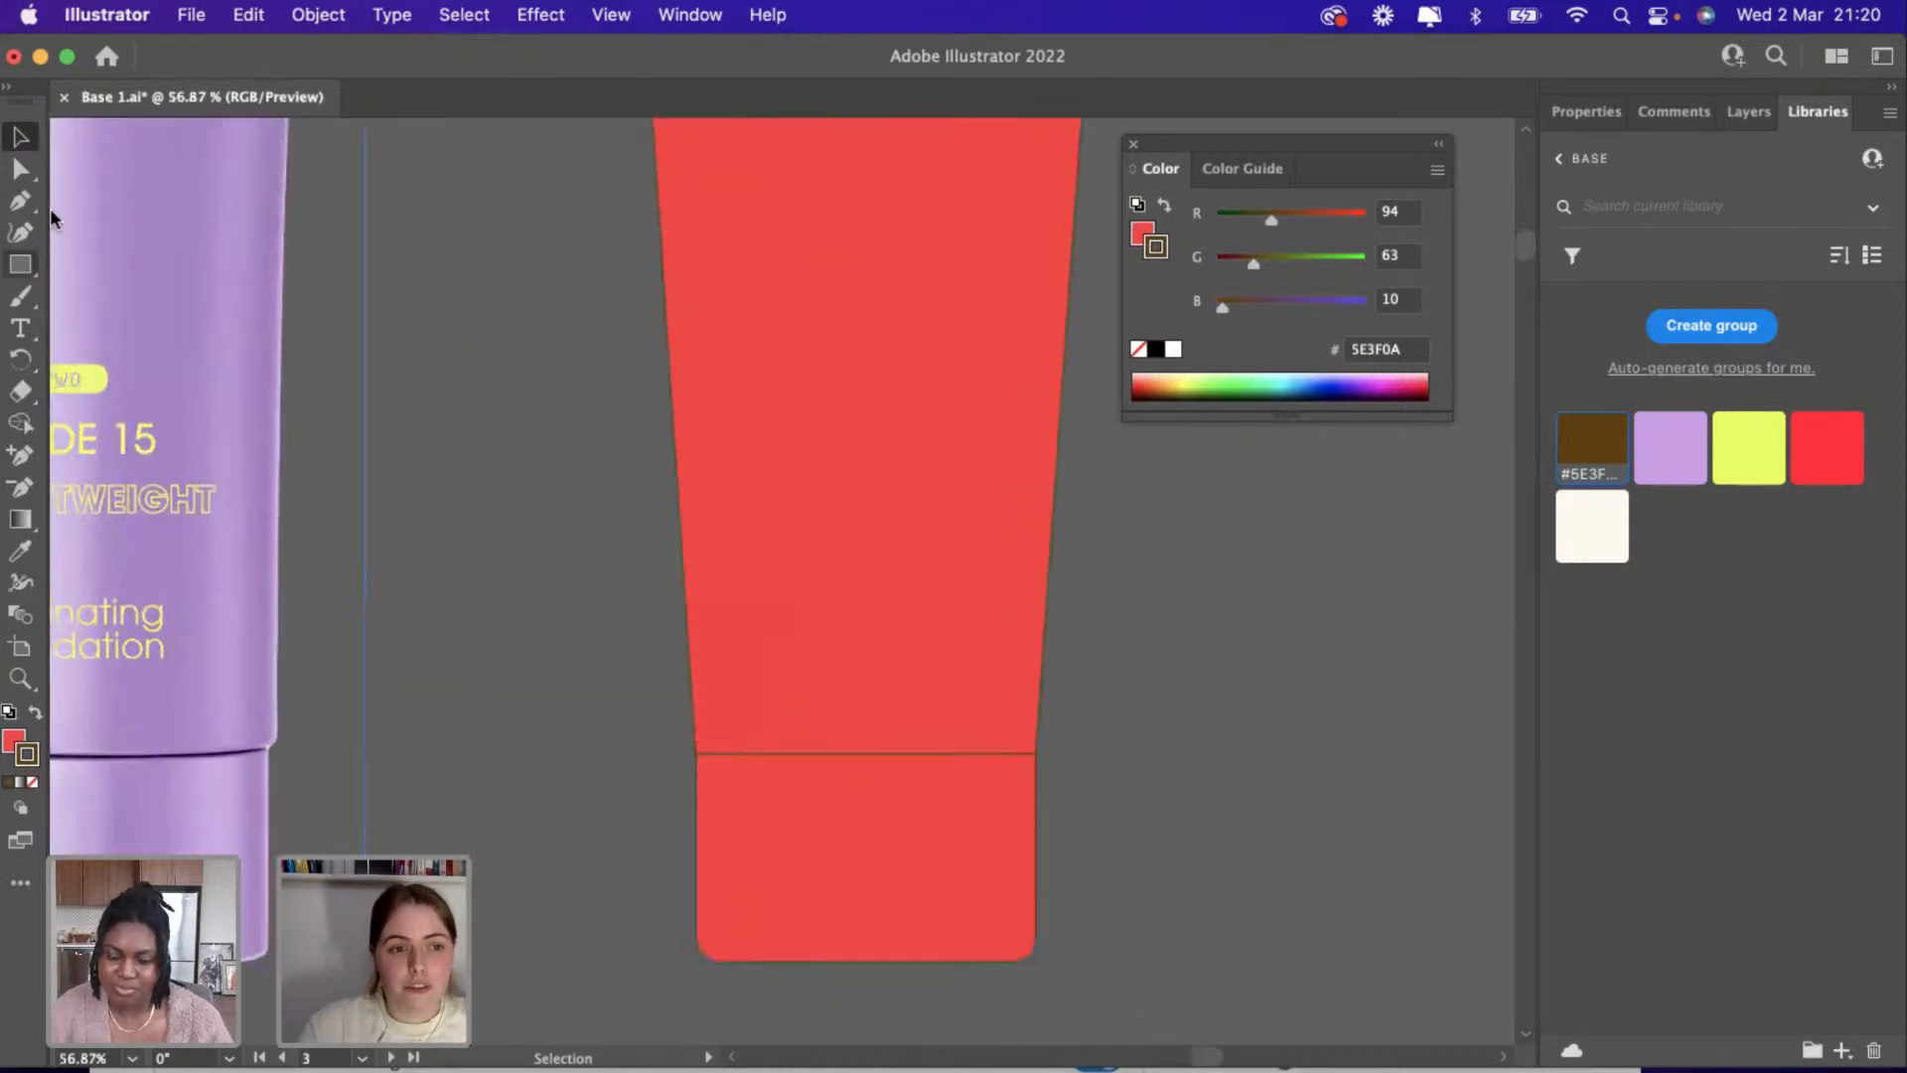
left_click(20, 262)
left_click_drag(27, 268, 59, 281)
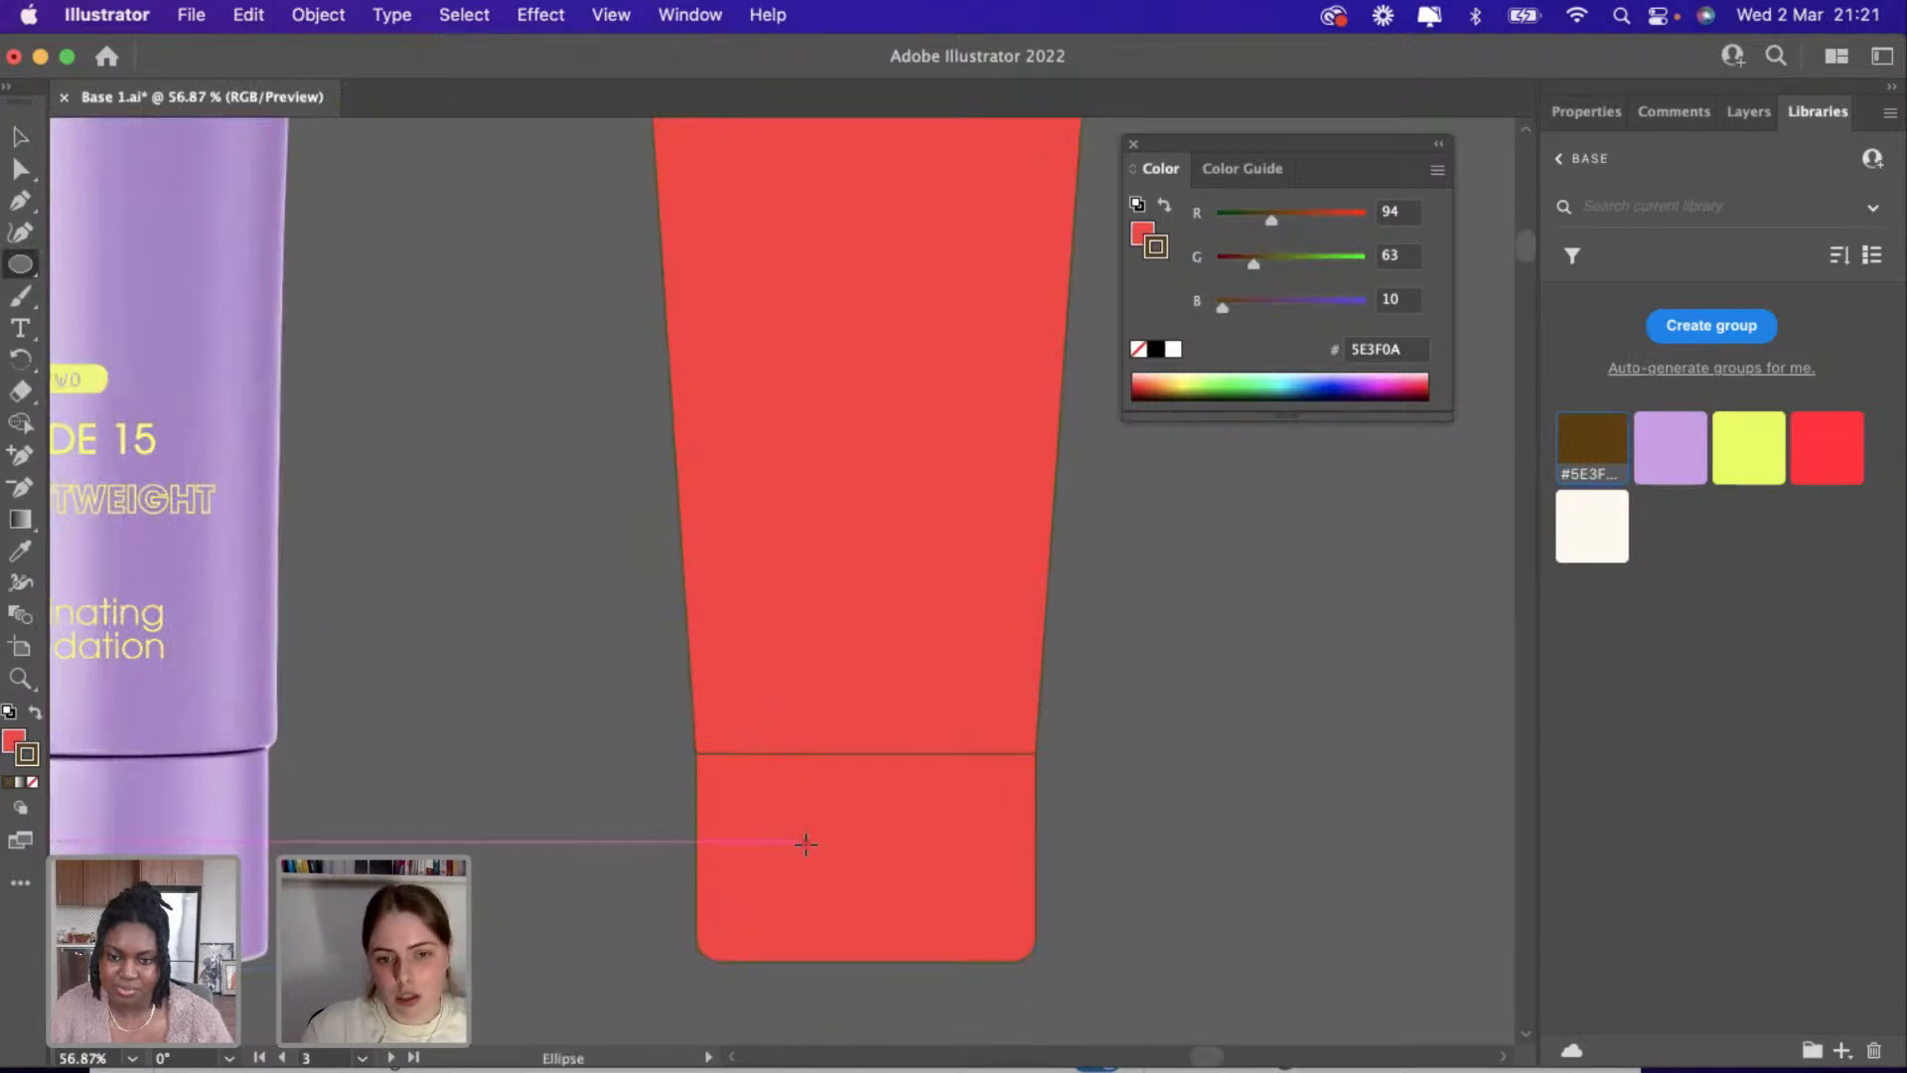
left_click_drag(805, 845, 943, 904)
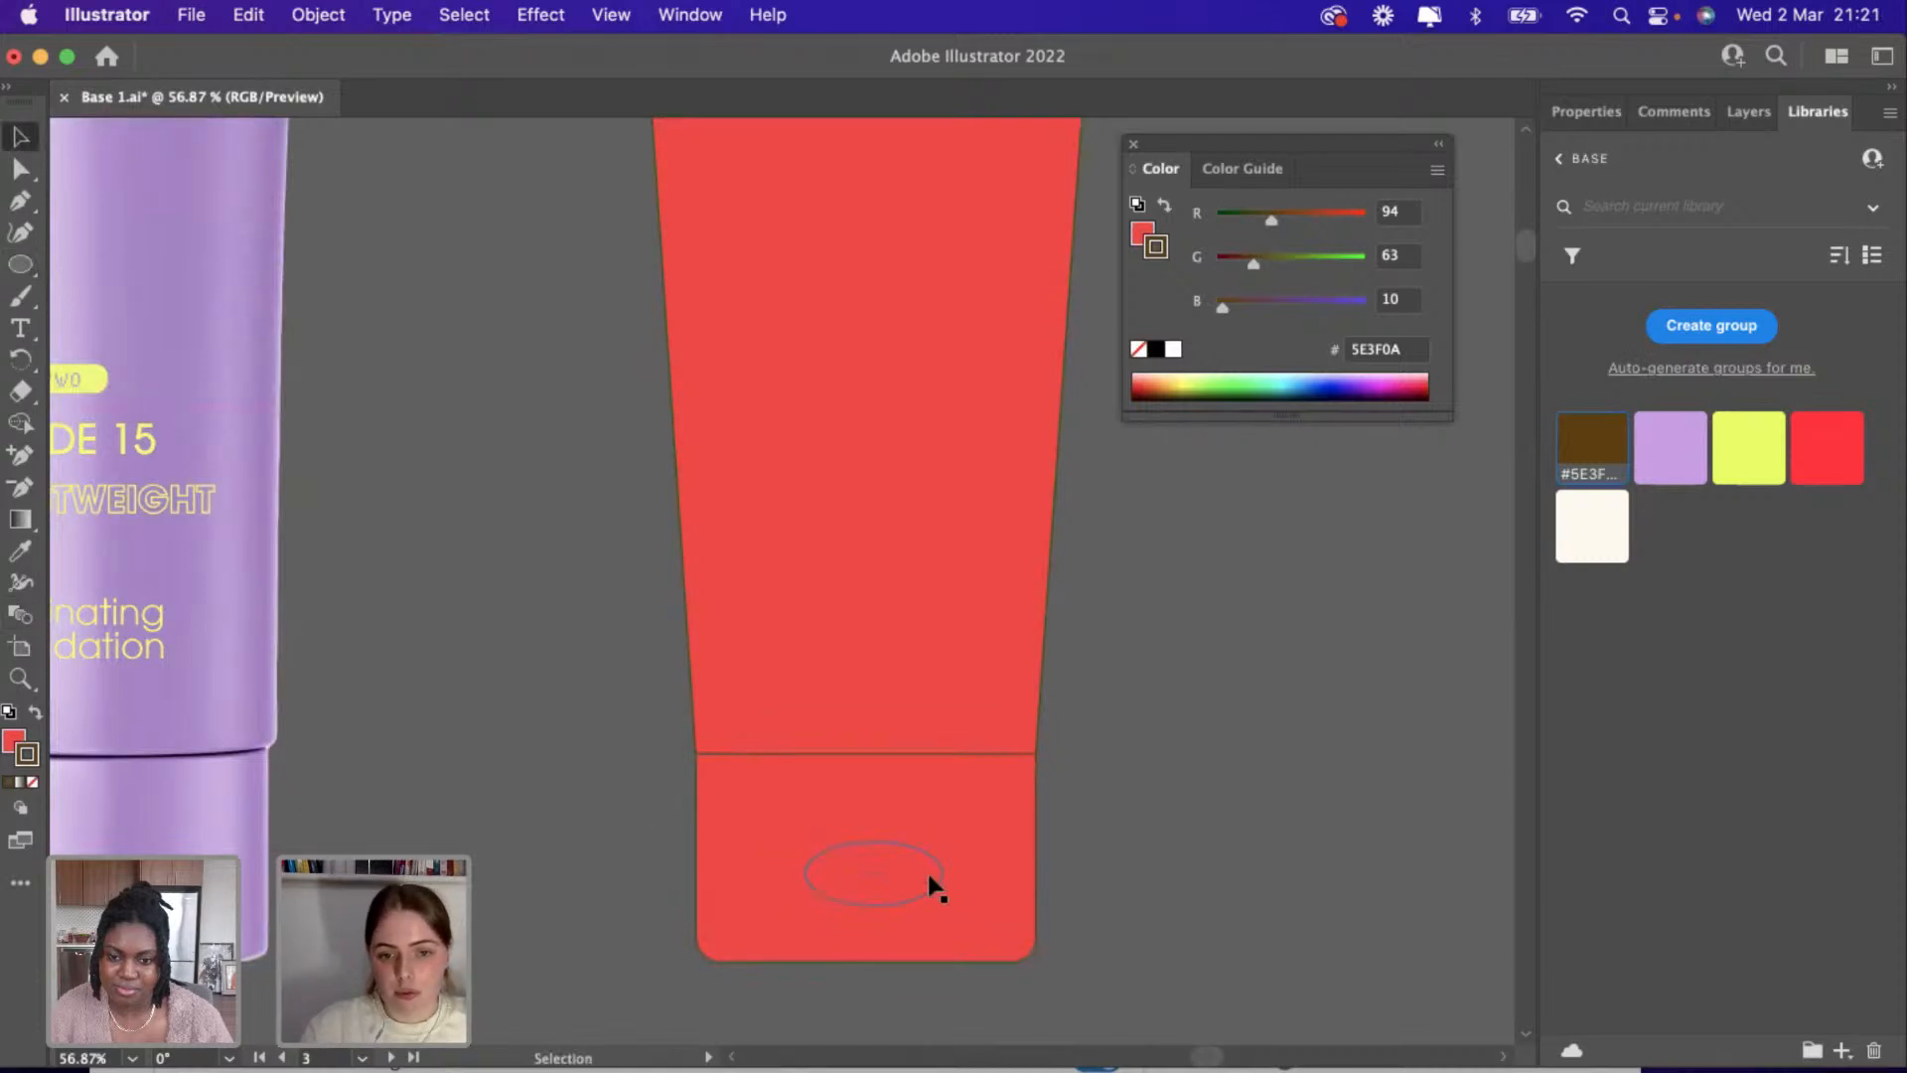
left_click_drag(921, 856, 915, 844)
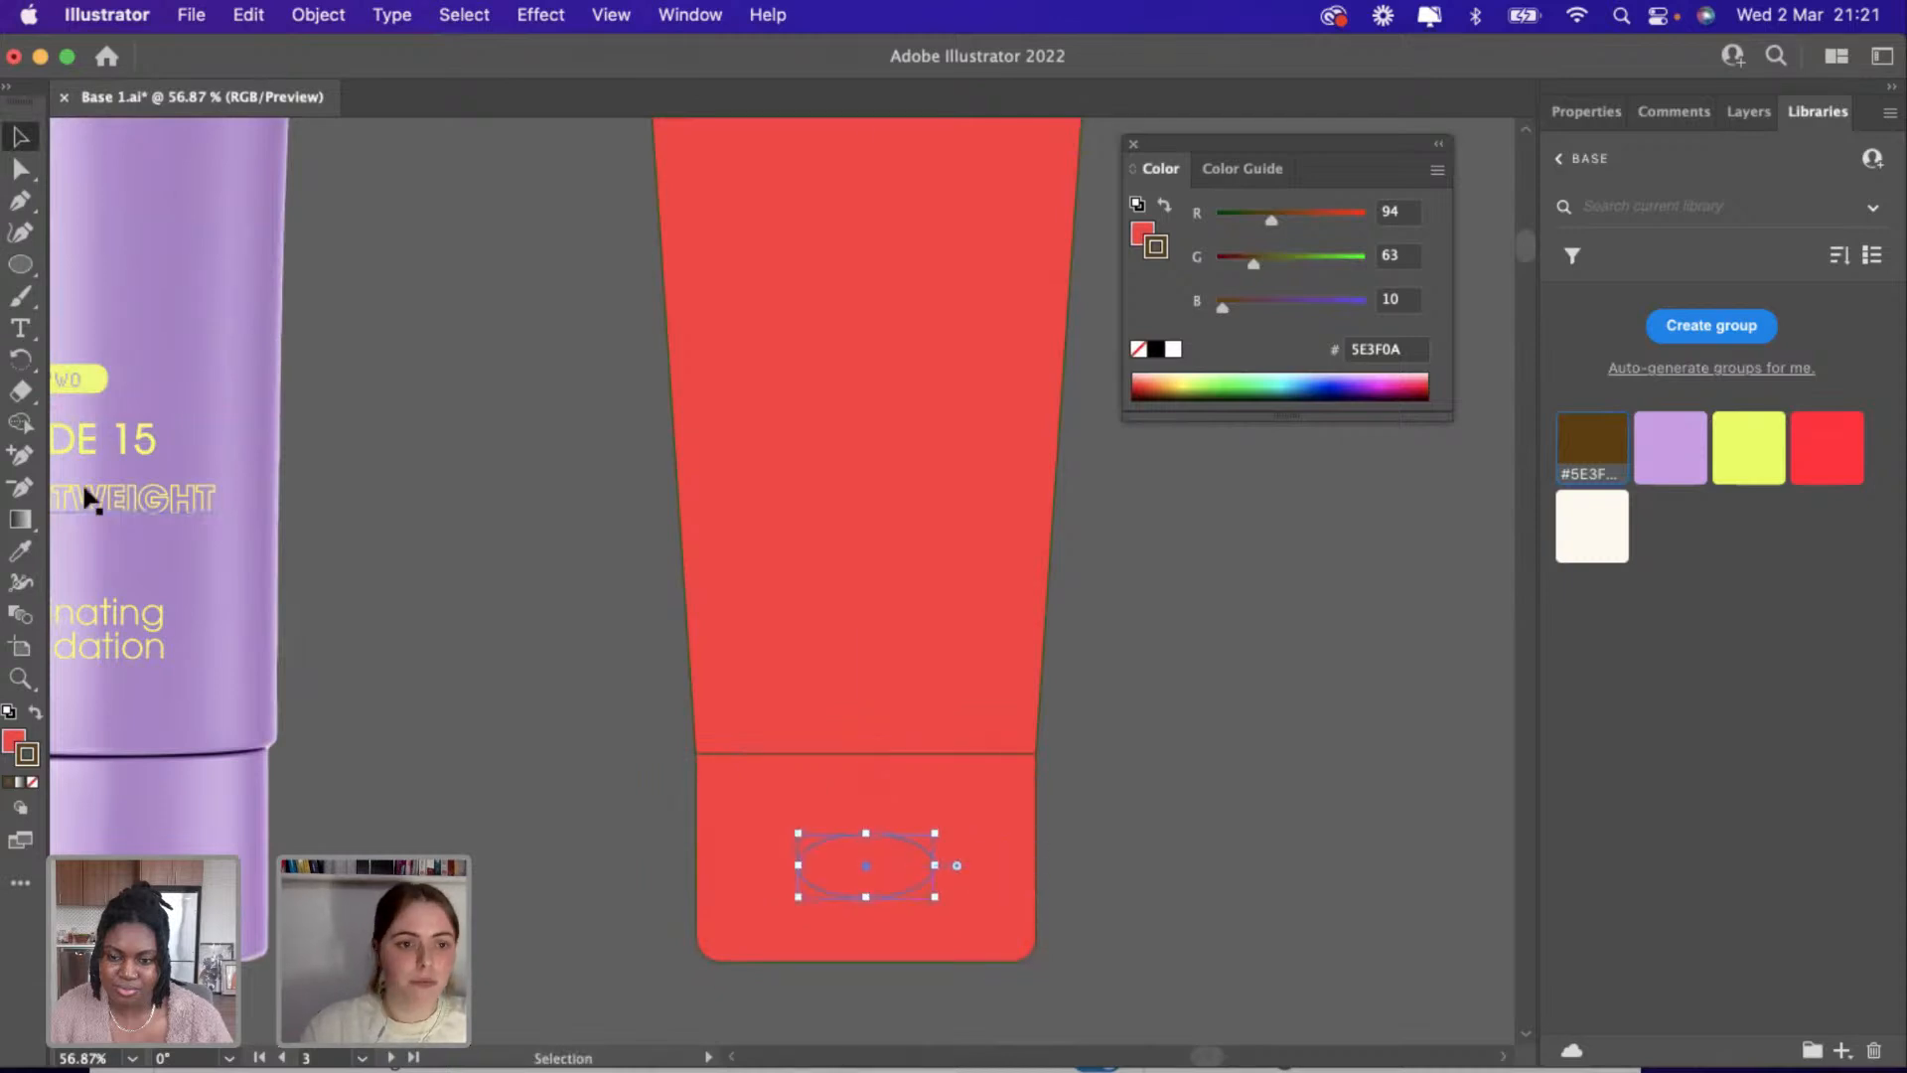
Draw a straight horizontal line across the full width of the red cap at its mid-height.
left_click_drag(19, 275, 139, 401)
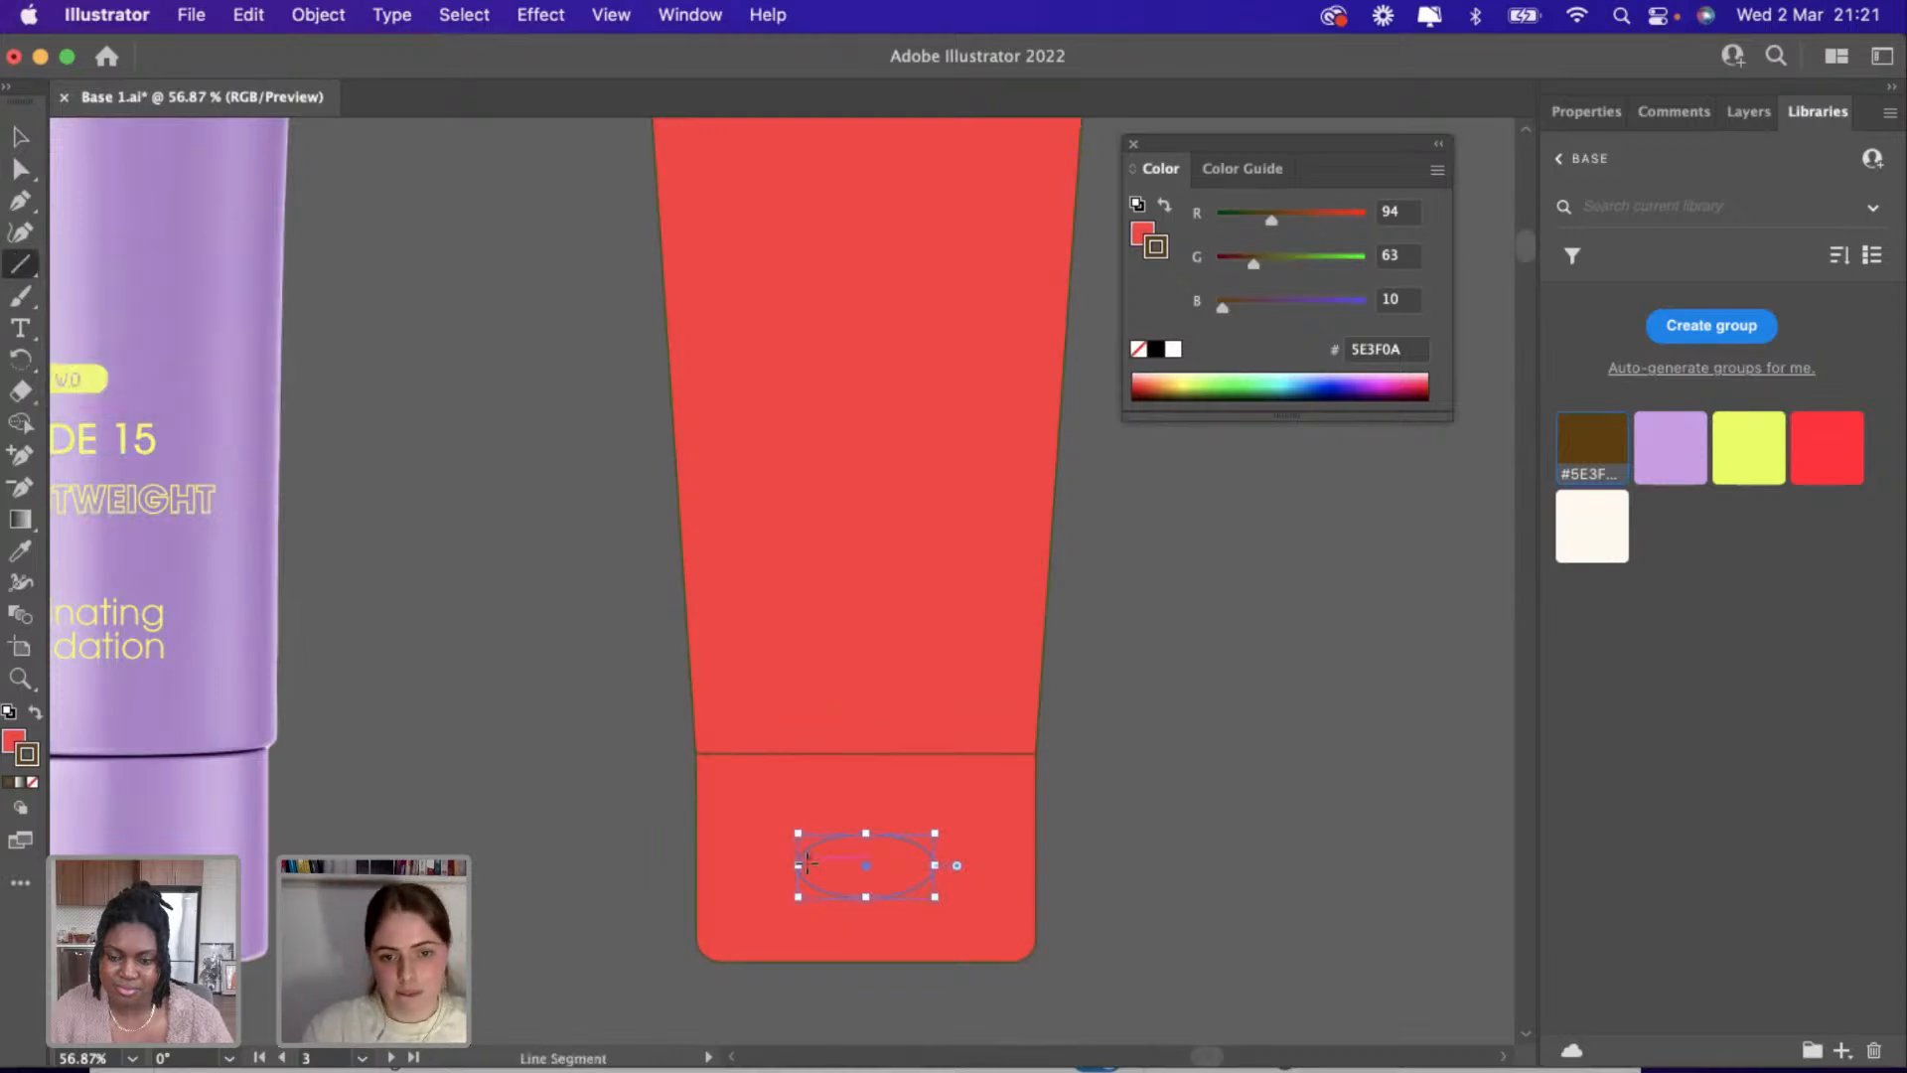
left_click_drag(698, 857, 1036, 897)
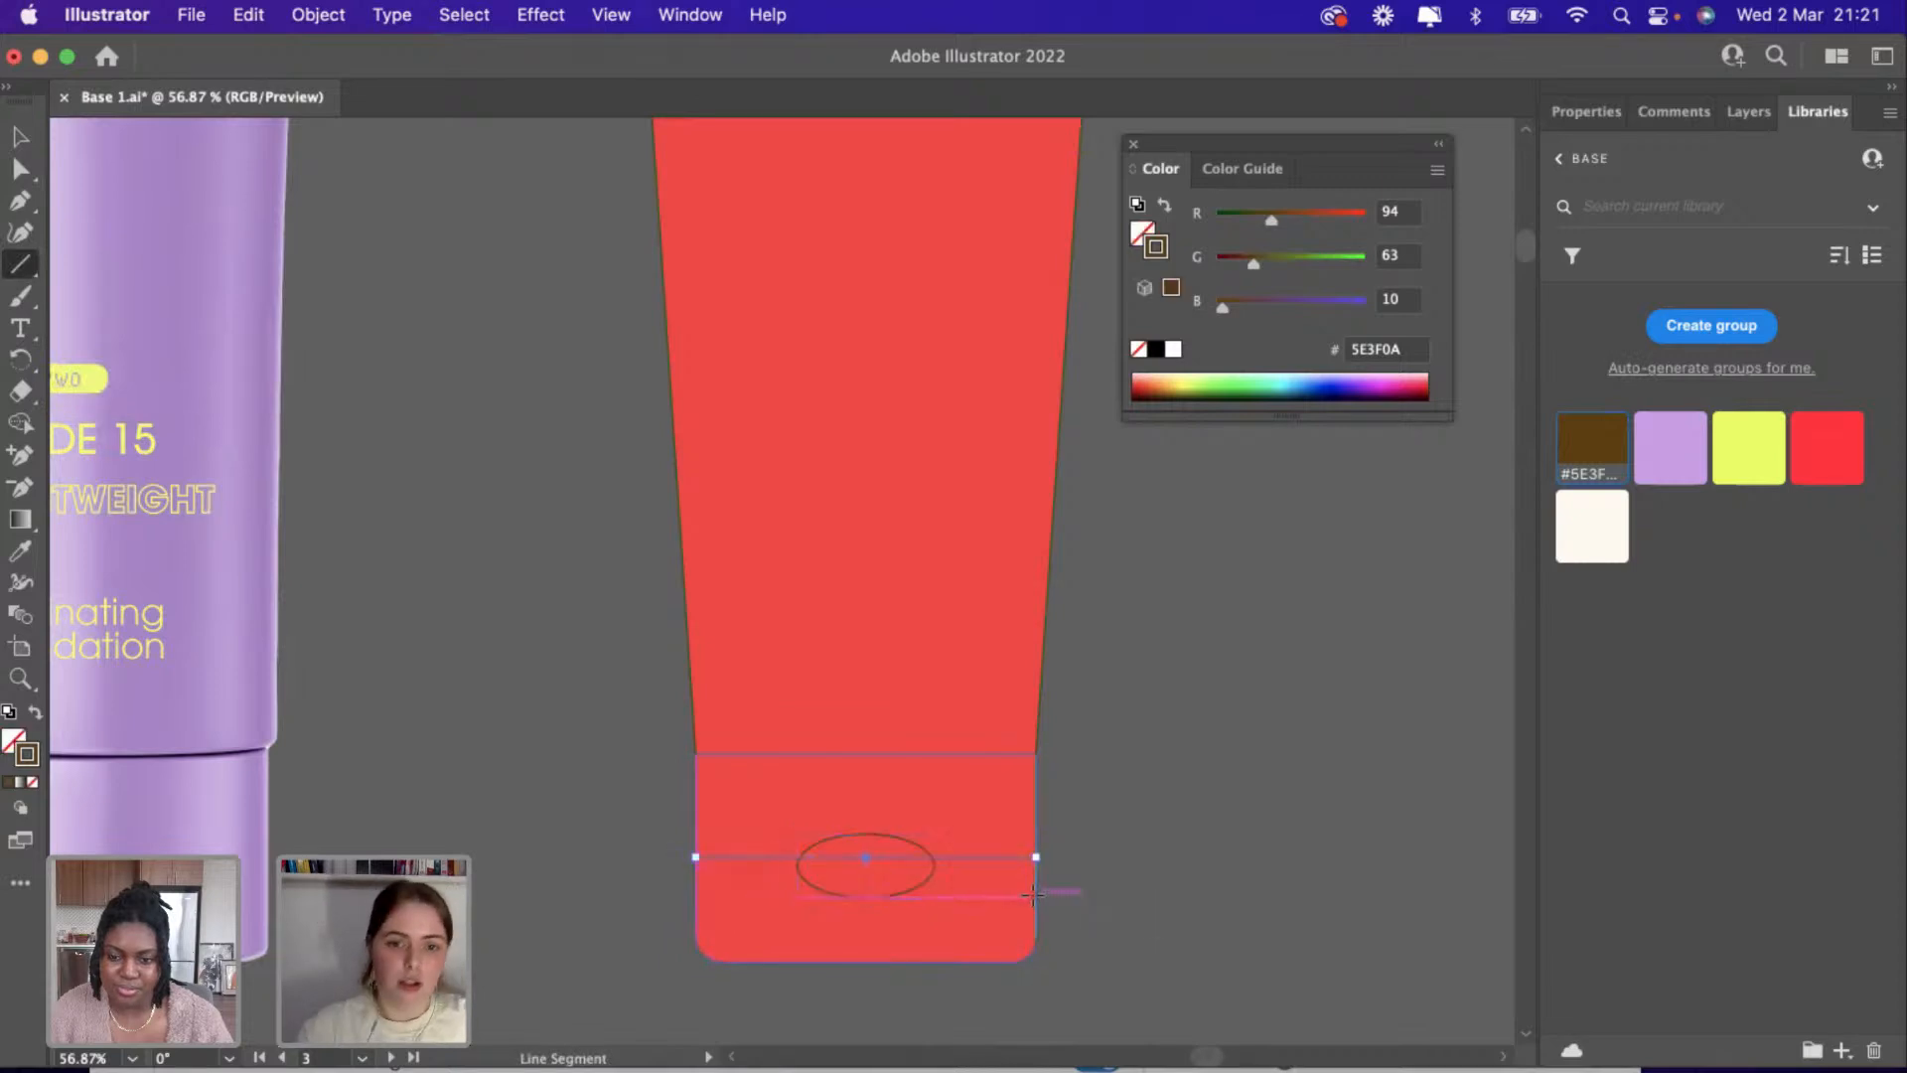
left_click(20, 136)
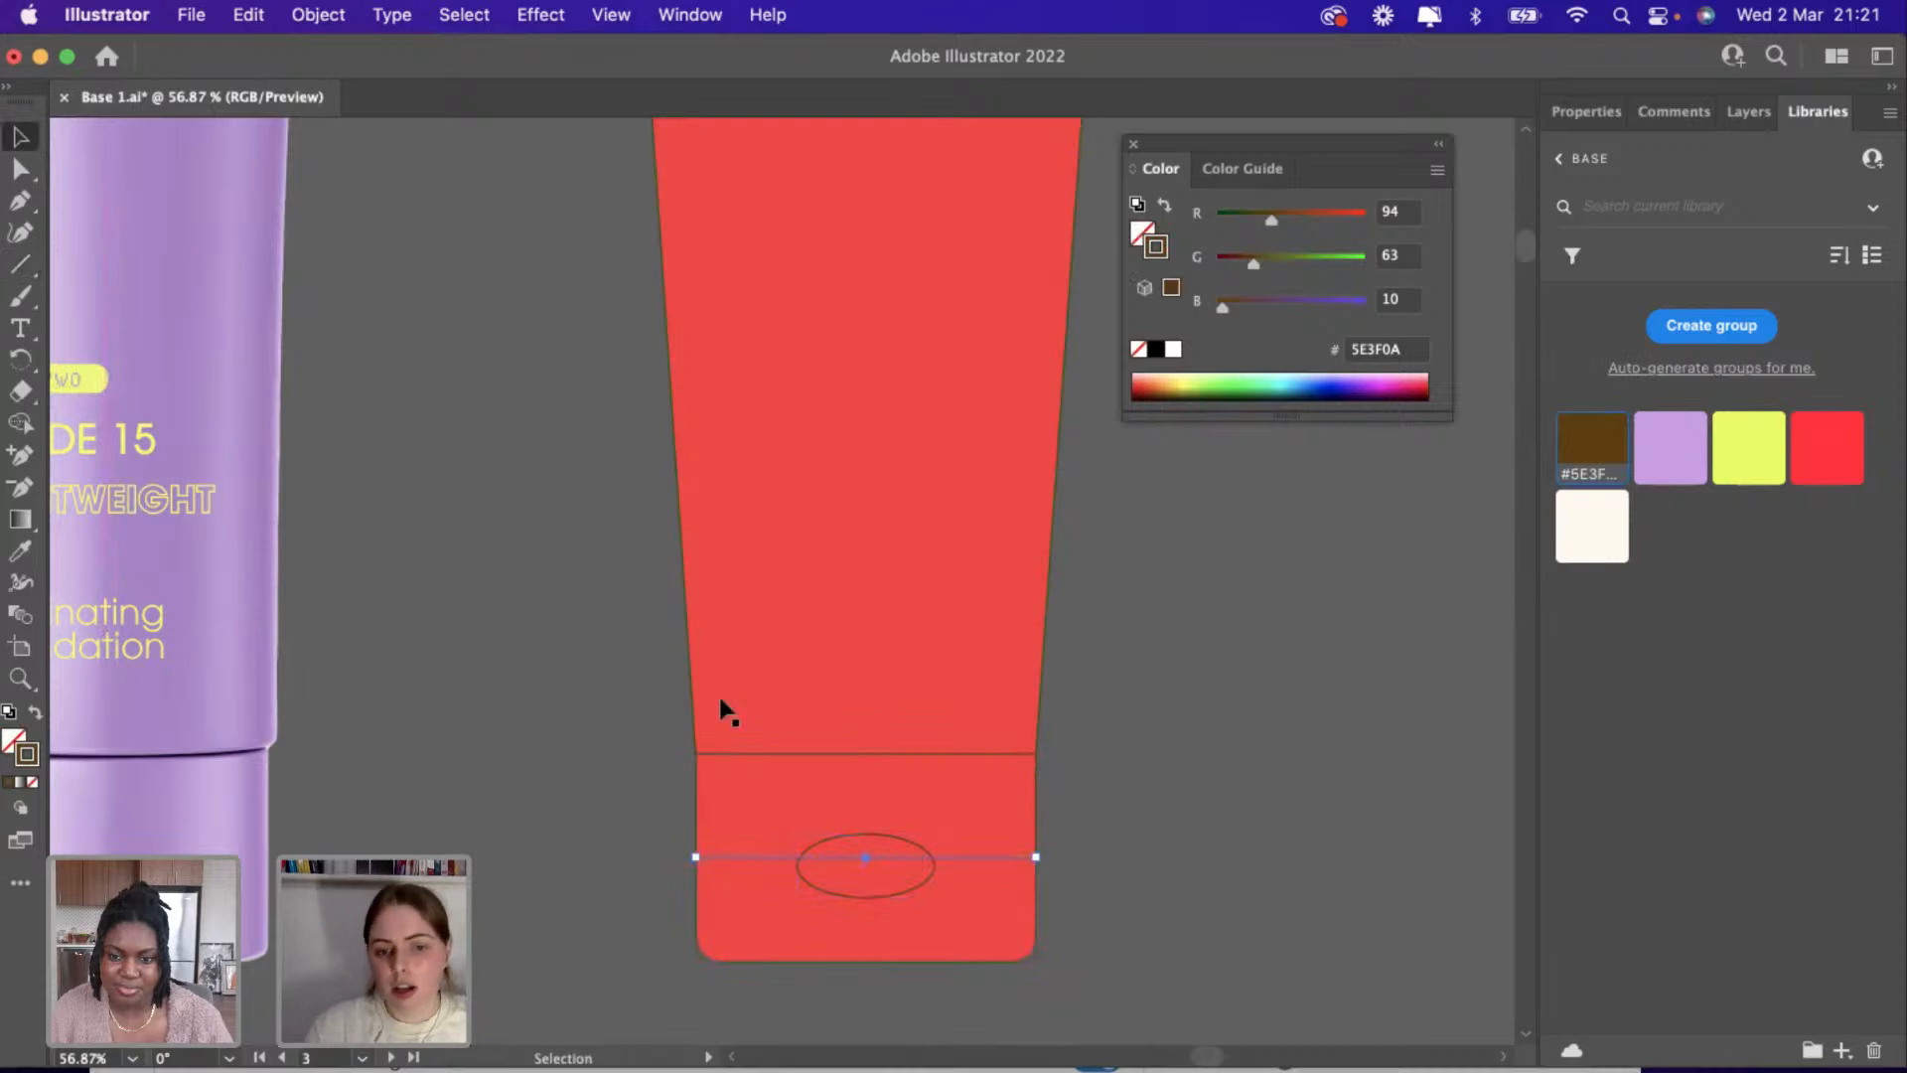
Move the ellipse up so its centre lies on the horizontal line across the cap.
scroll(741, 730, "up", 3)
scroll(741, 730, "up", 3)
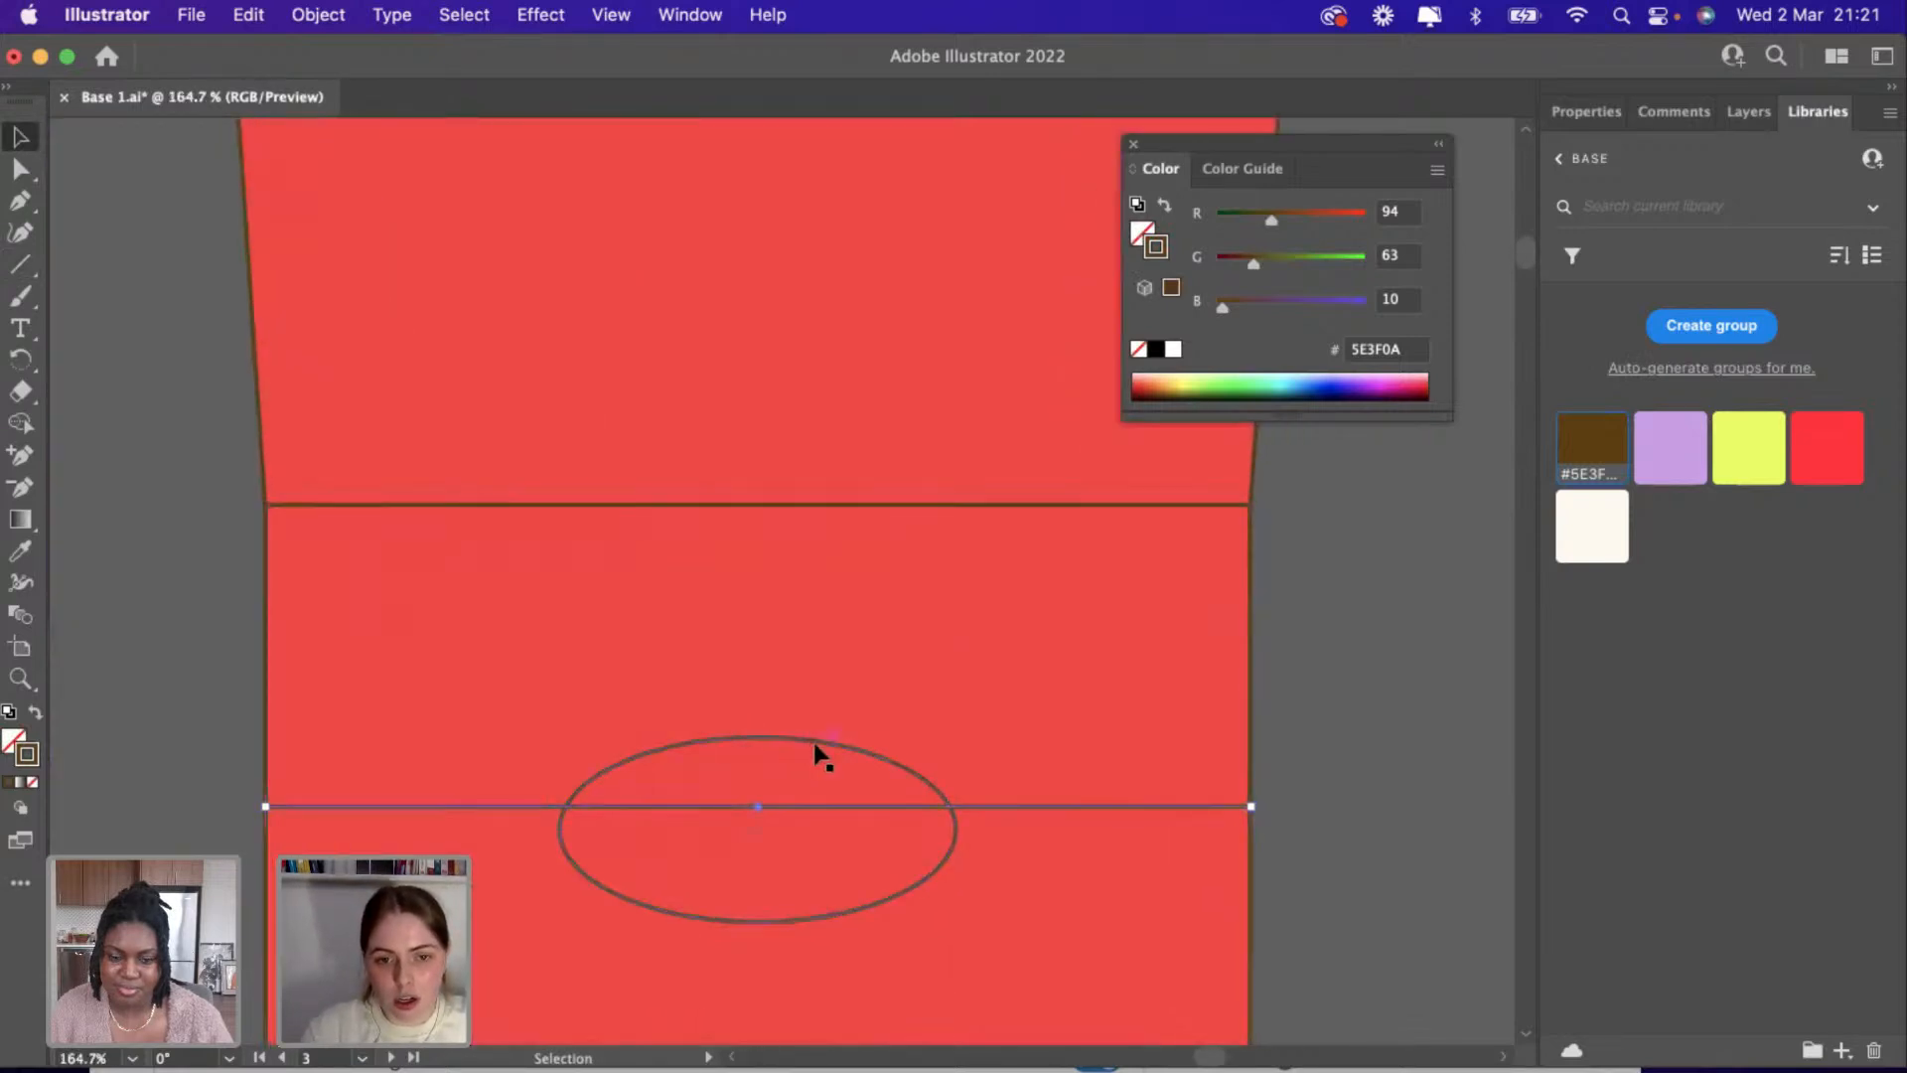
left_click_drag(816, 741, 843, 713)
Align the ellipse, line and cap on their horizontal centres, and move the cap back flush with the tube body's bottom edge.
left_click(464, 807, "shift")
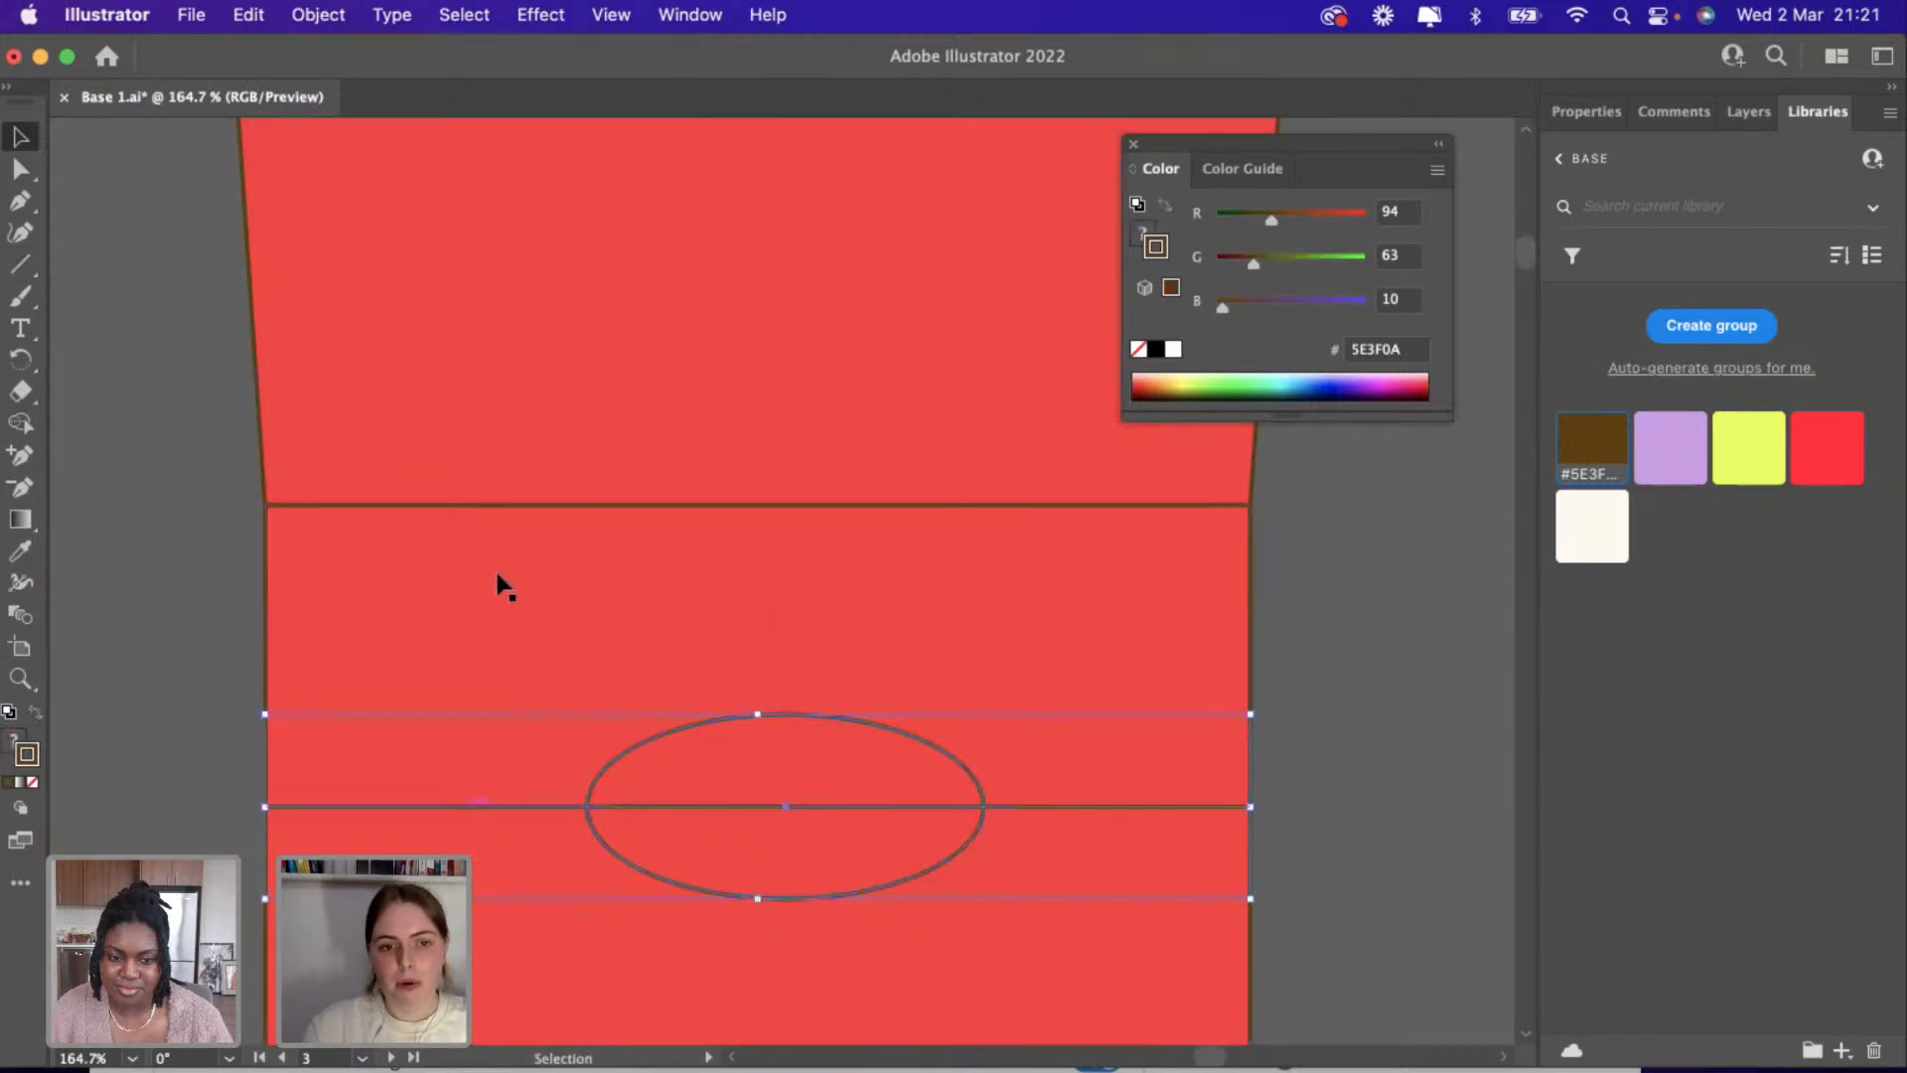
left_click(523, 508)
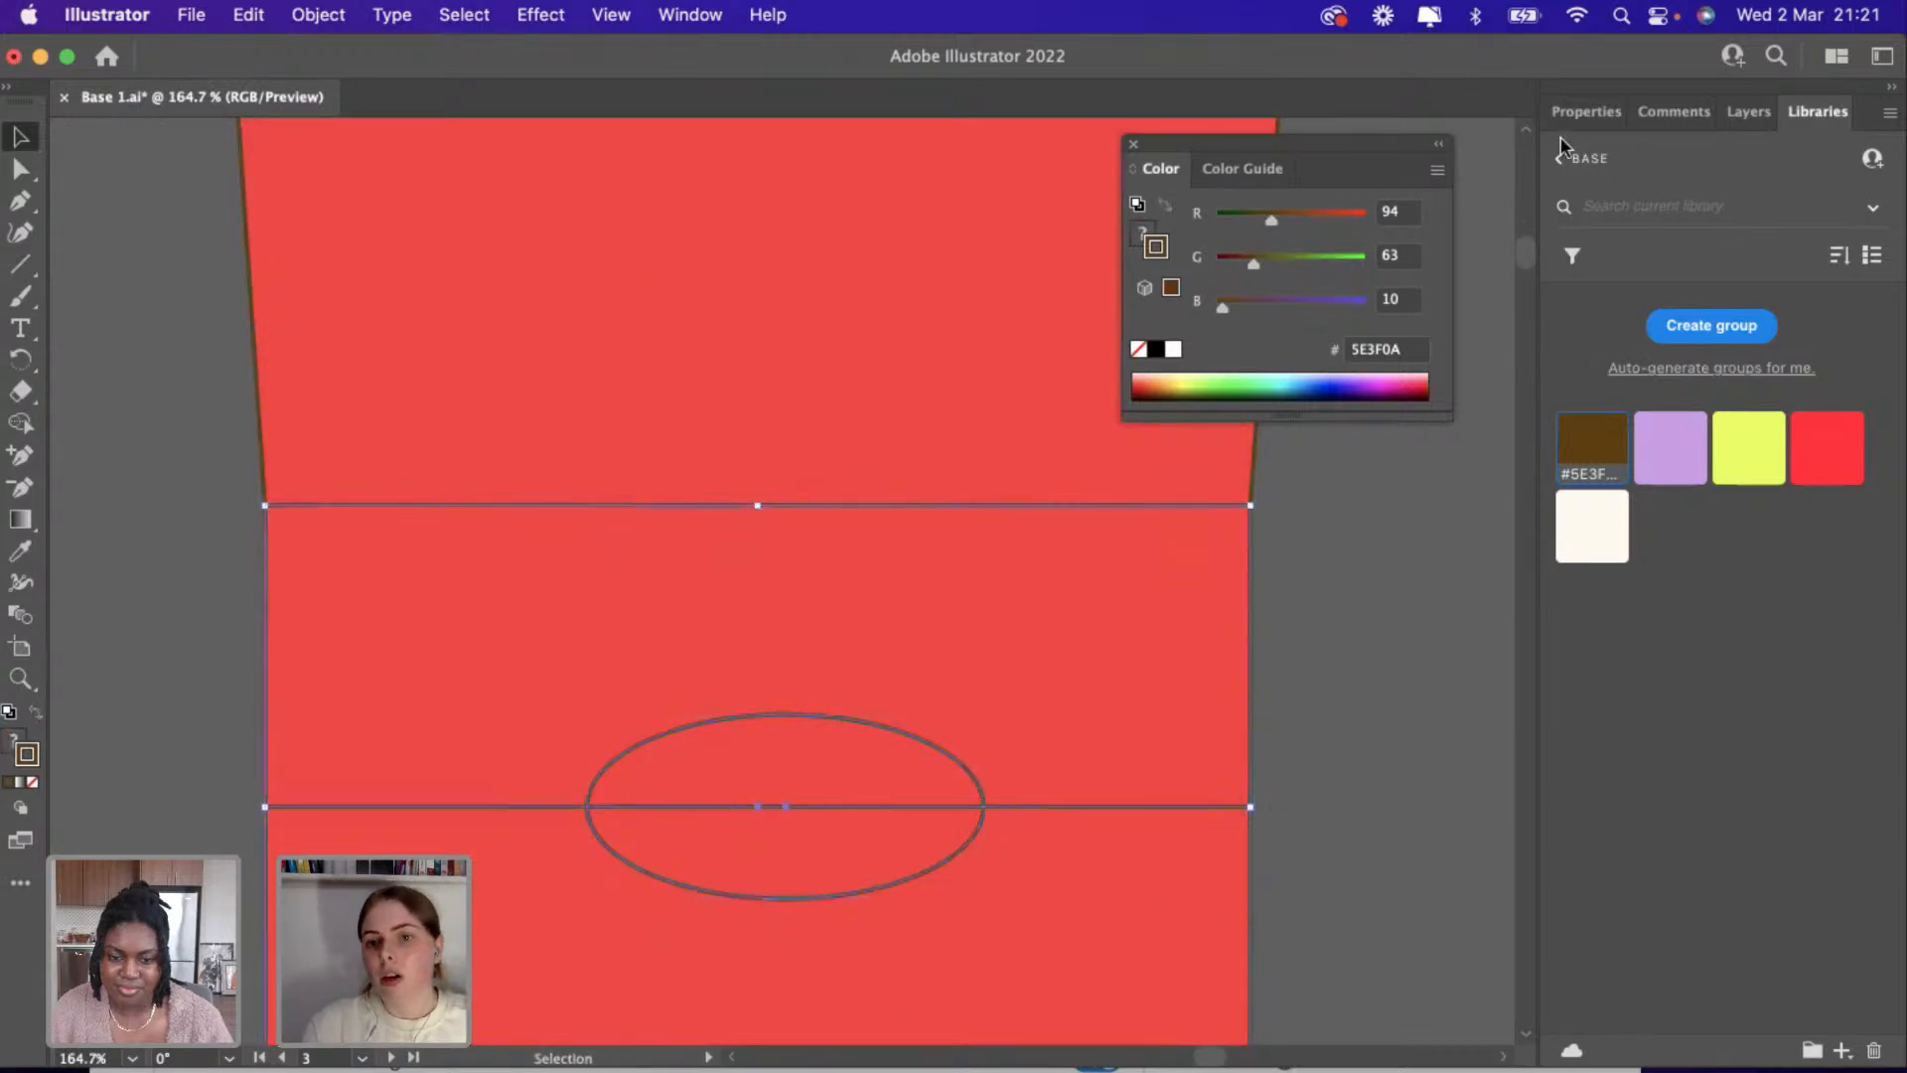
left_click(1586, 111)
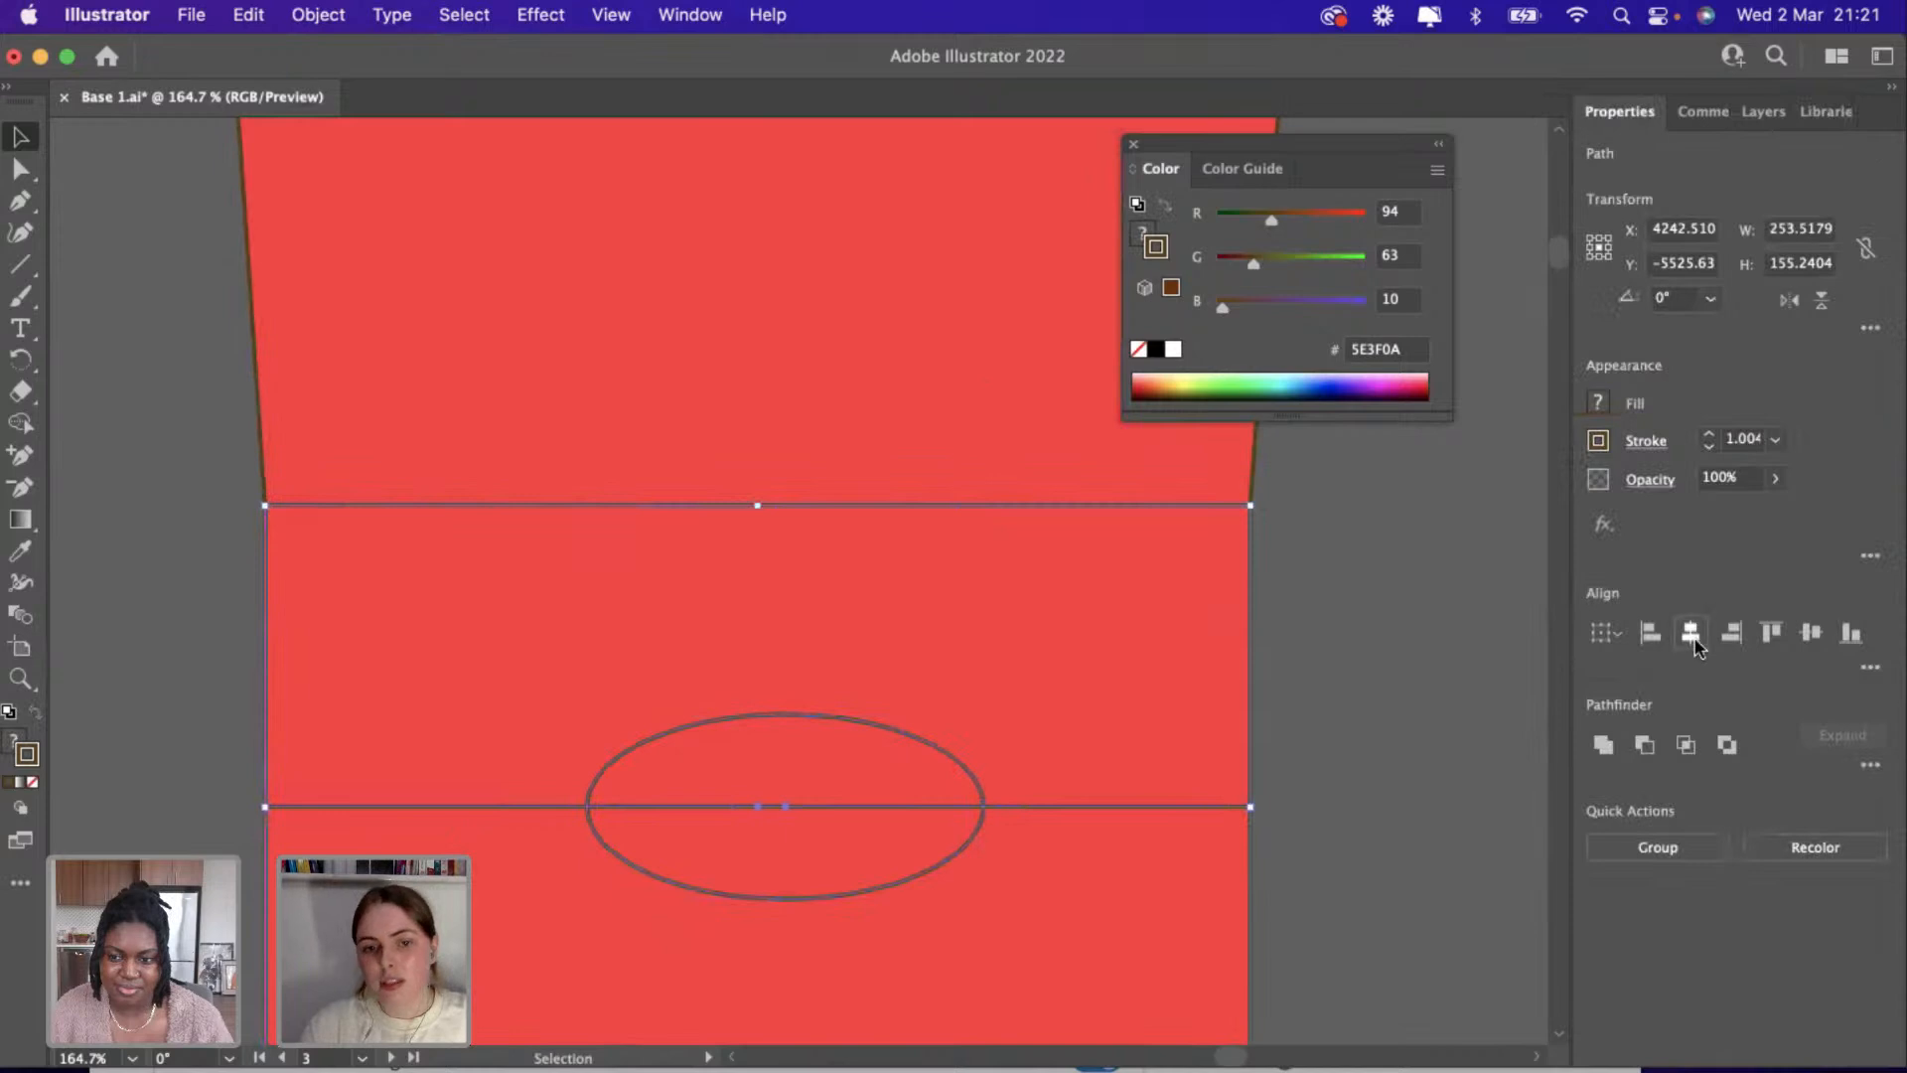
left_click(1693, 639)
left_click(1421, 723)
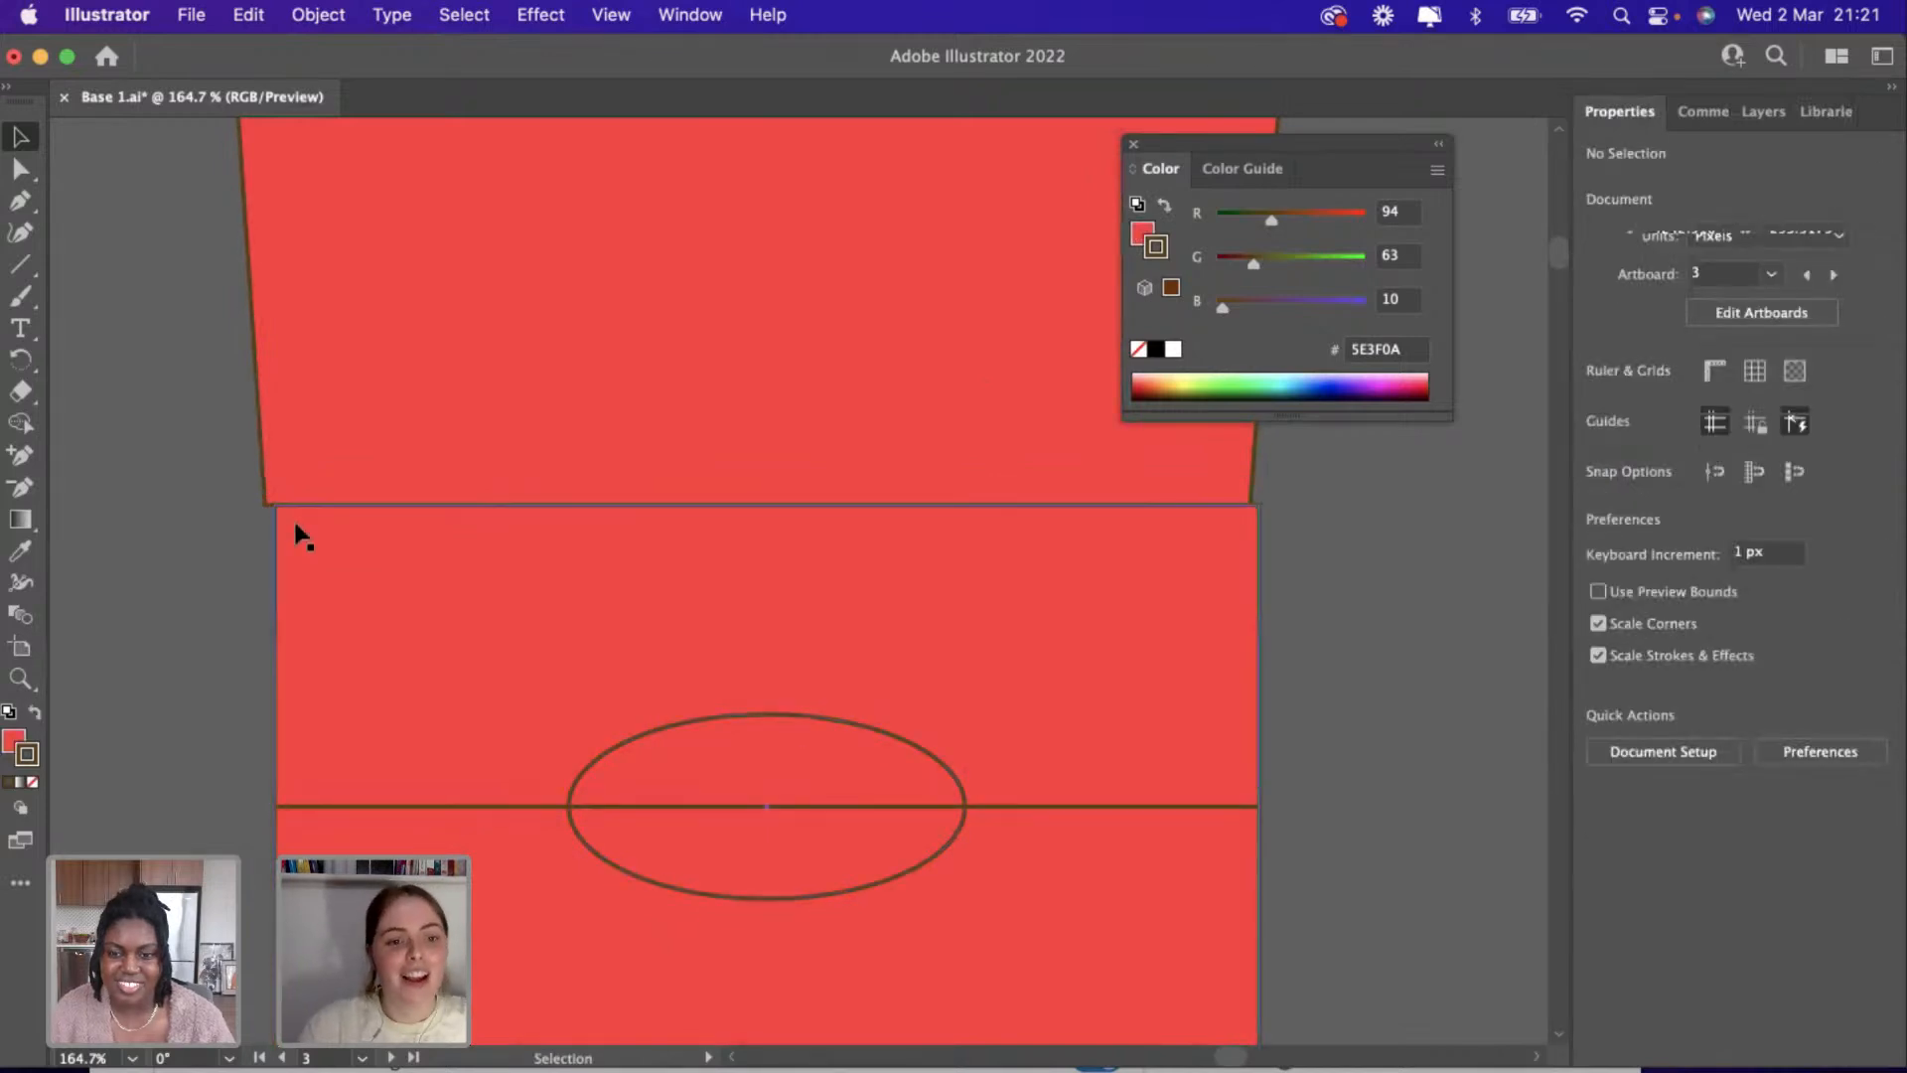
left_click_drag(289, 532, 280, 529)
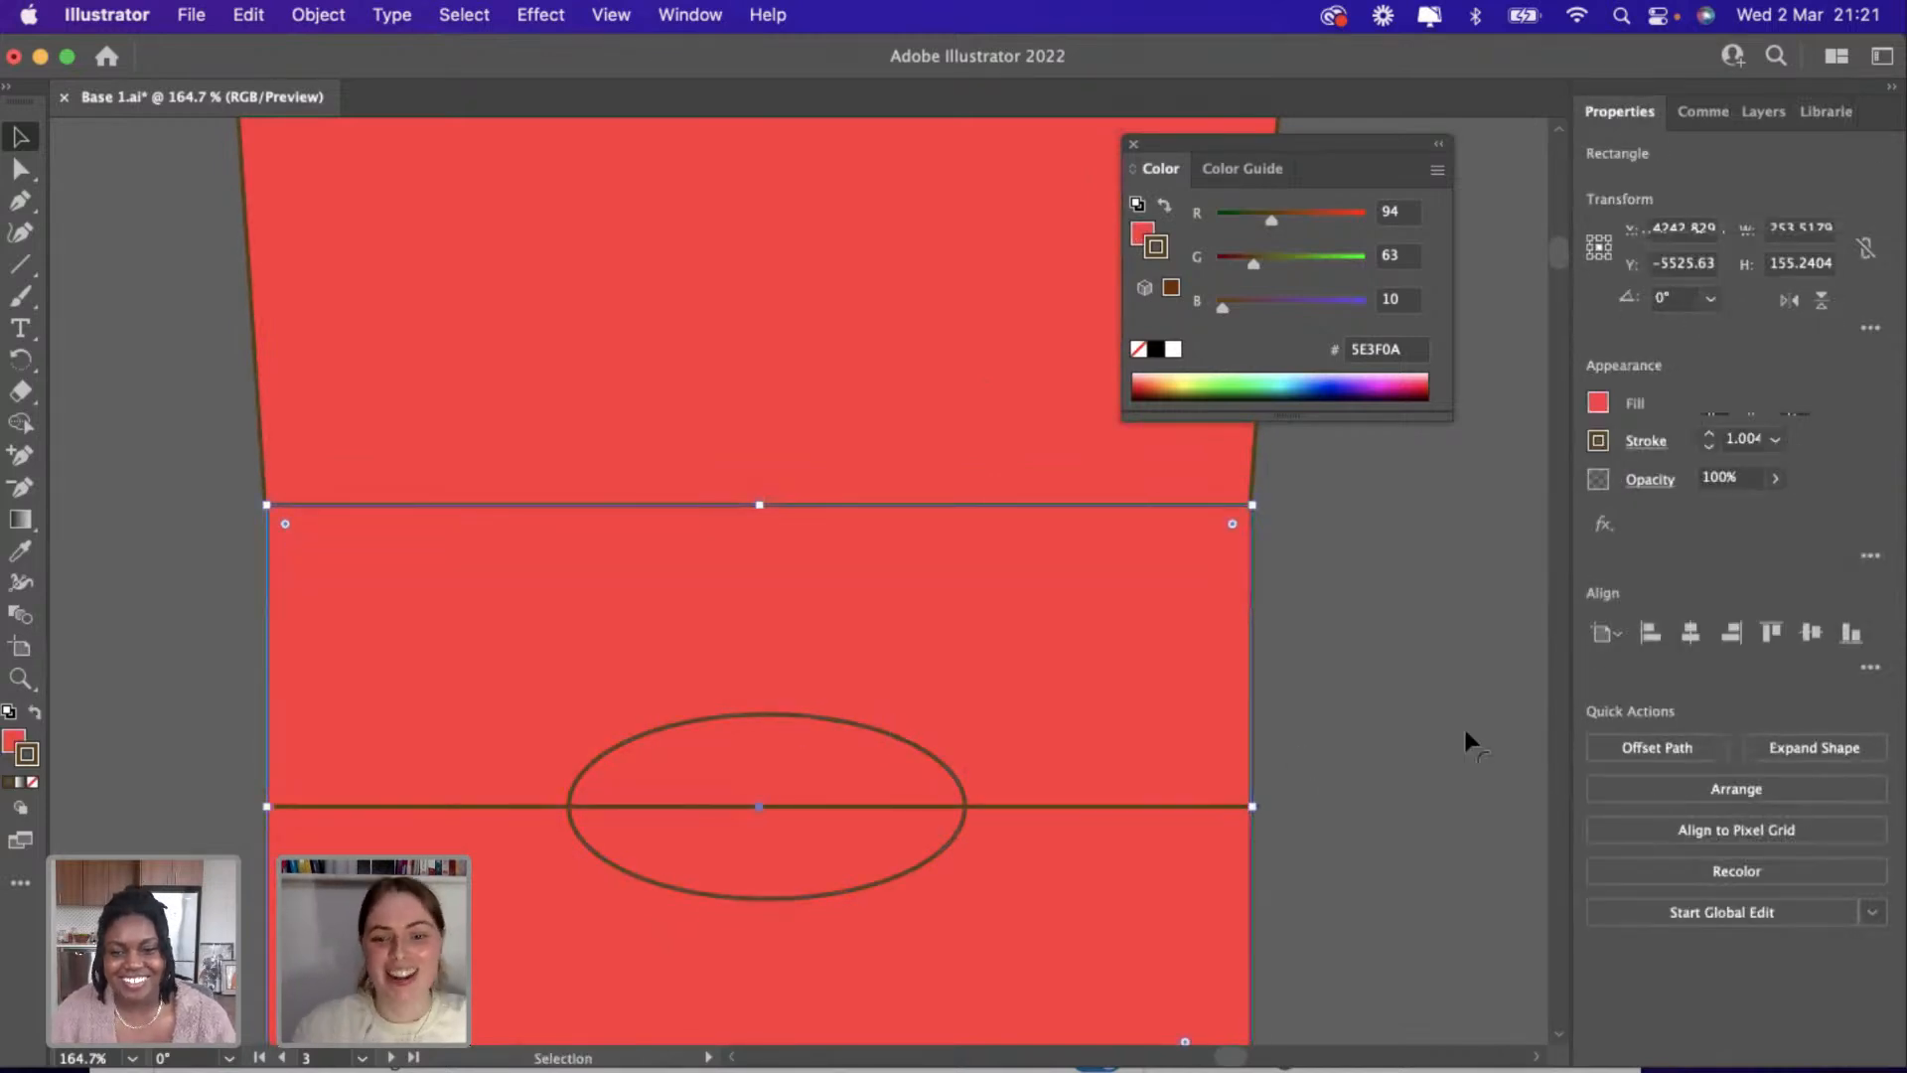
left_click(1319, 717)
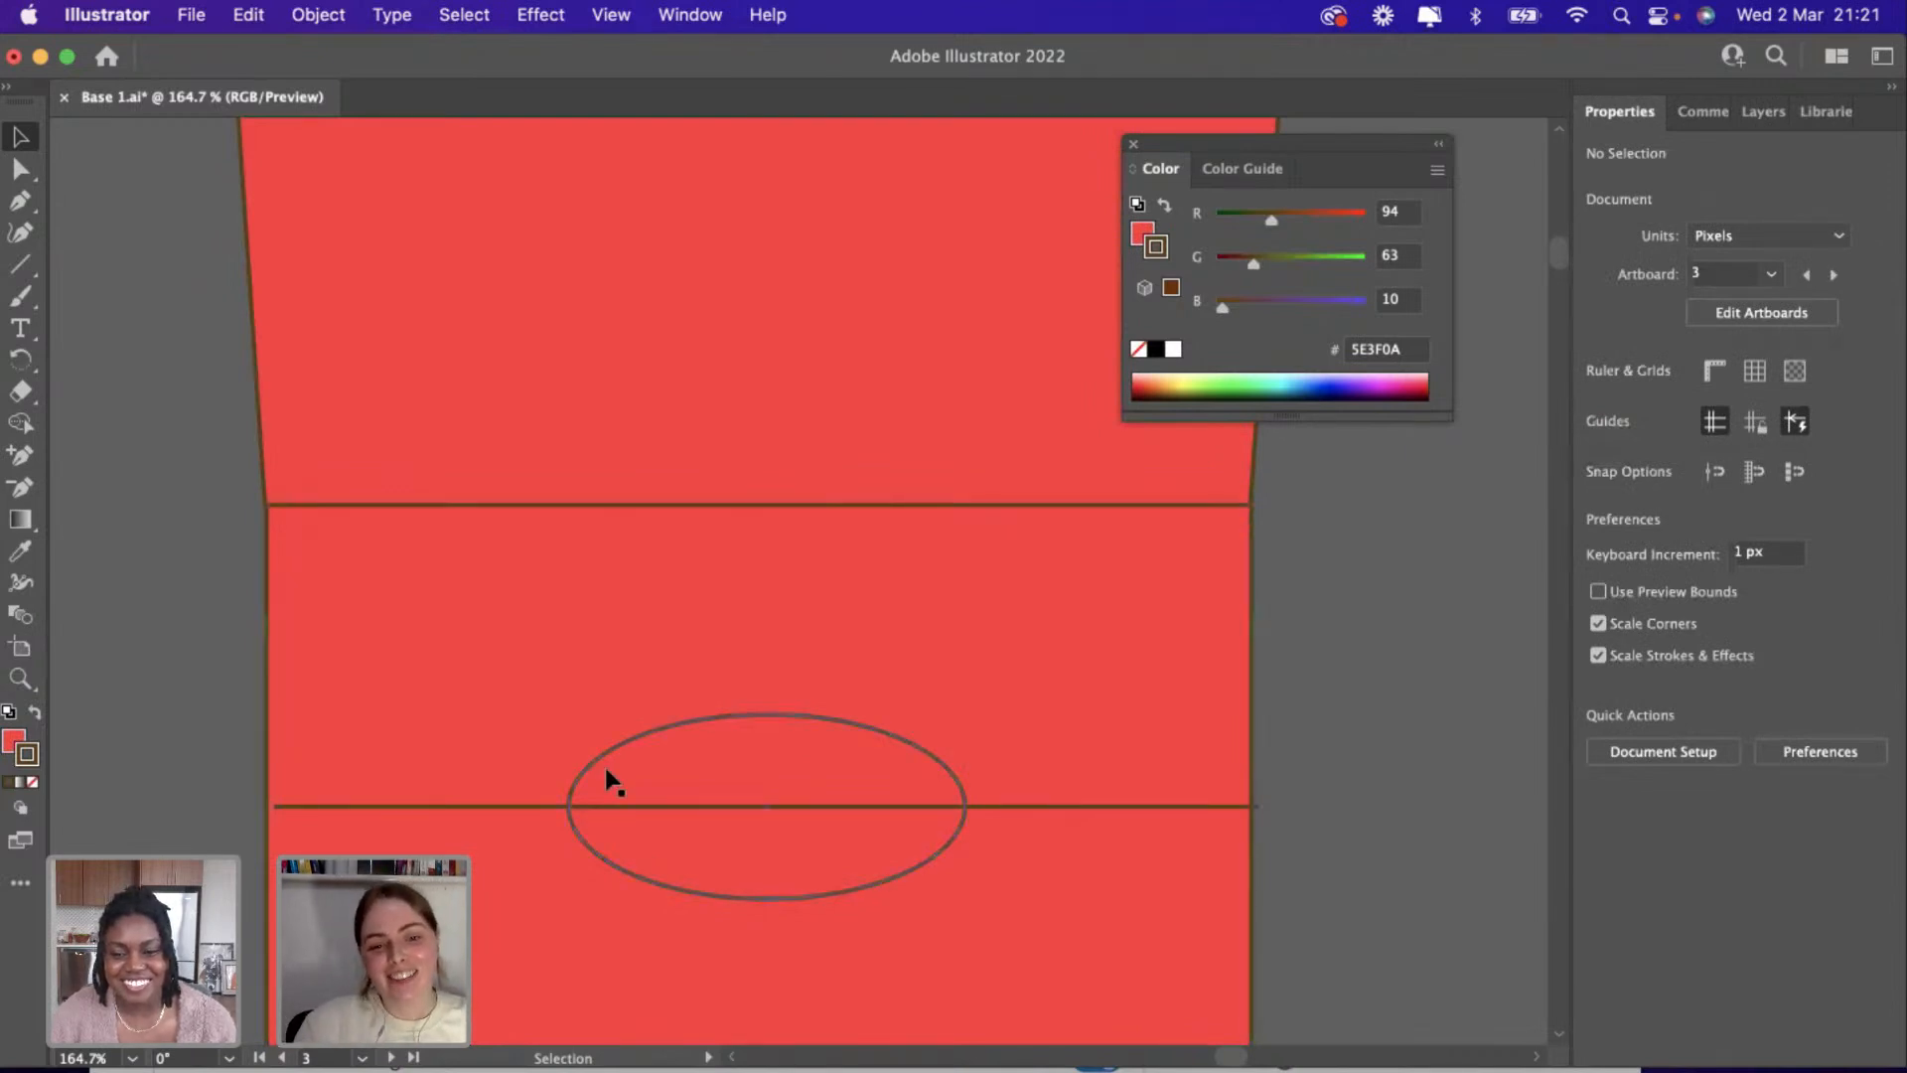
Examine how the cap, its dividing line and the ellipse line up with each other and with the tube body.
scroll(612, 780, "down", 5)
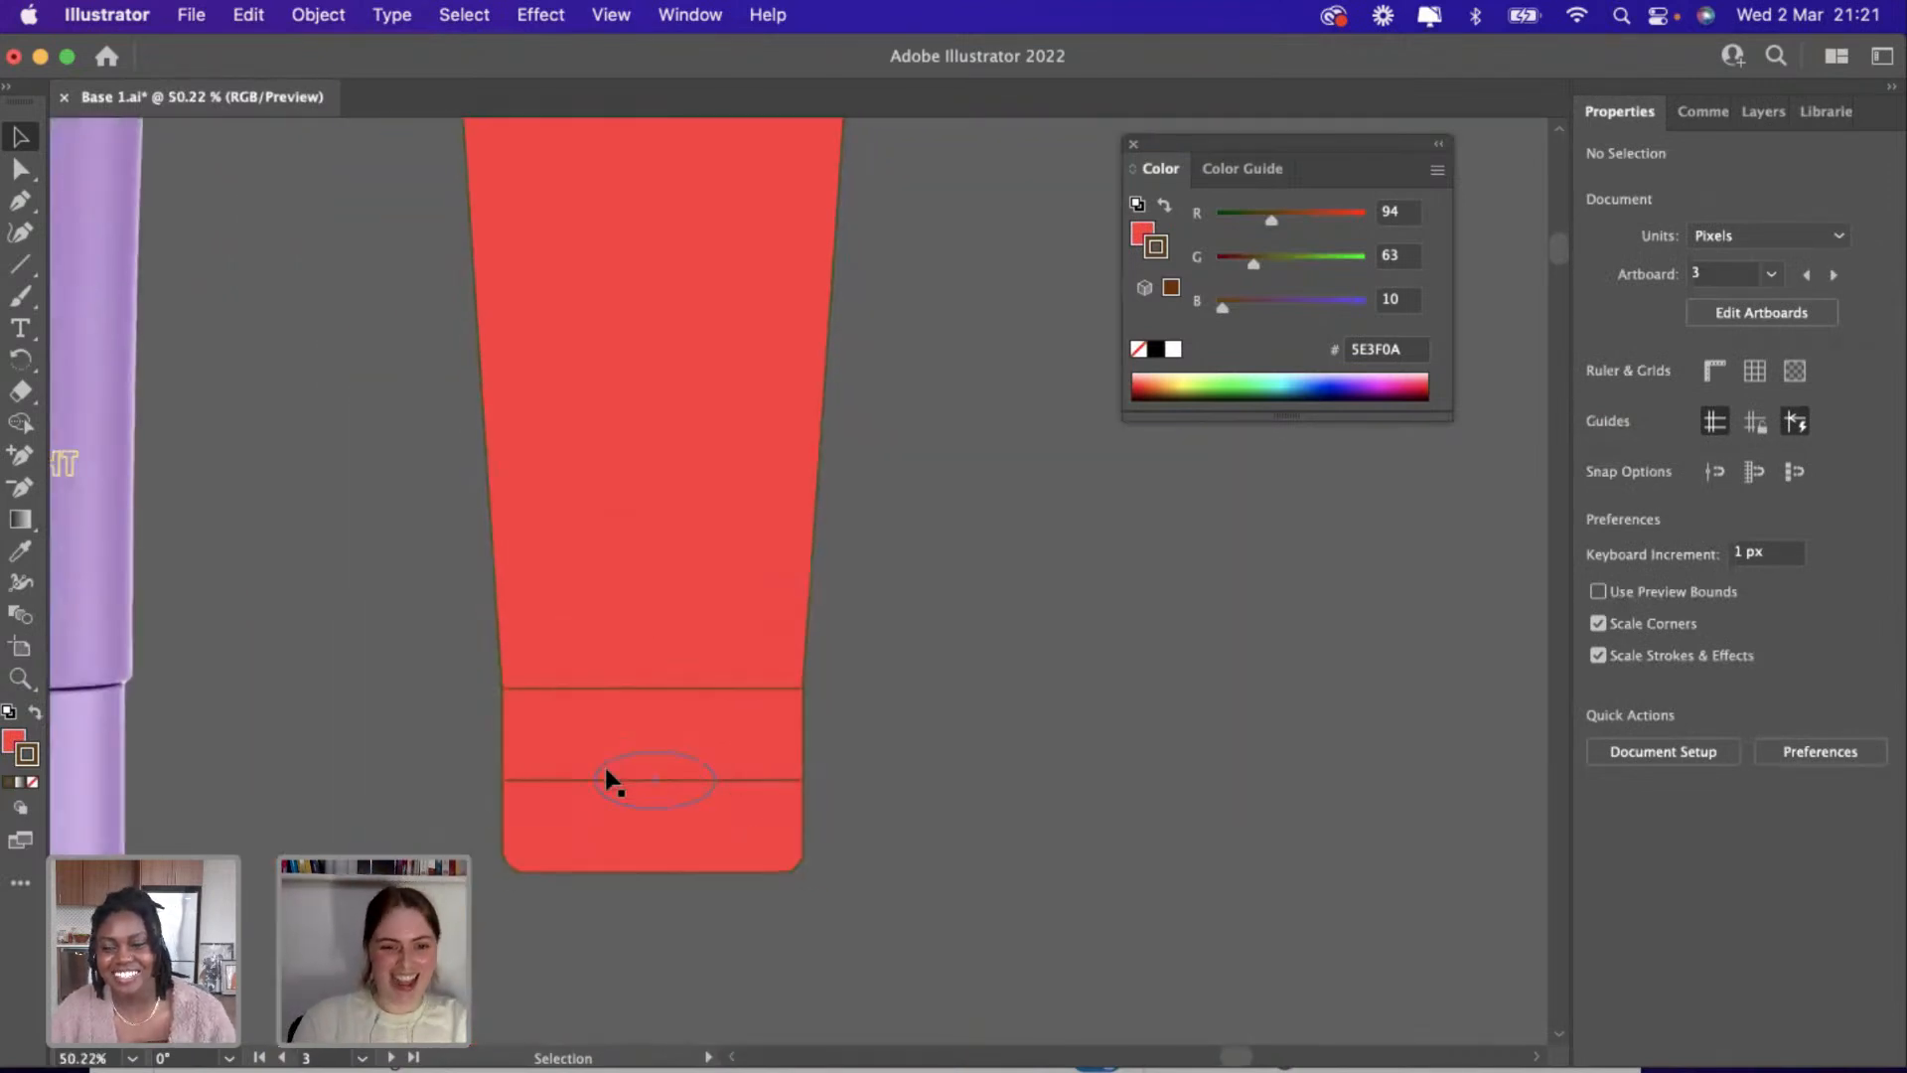
scroll(818, 784, "down", 1)
scroll(818, 784, "up", 5)
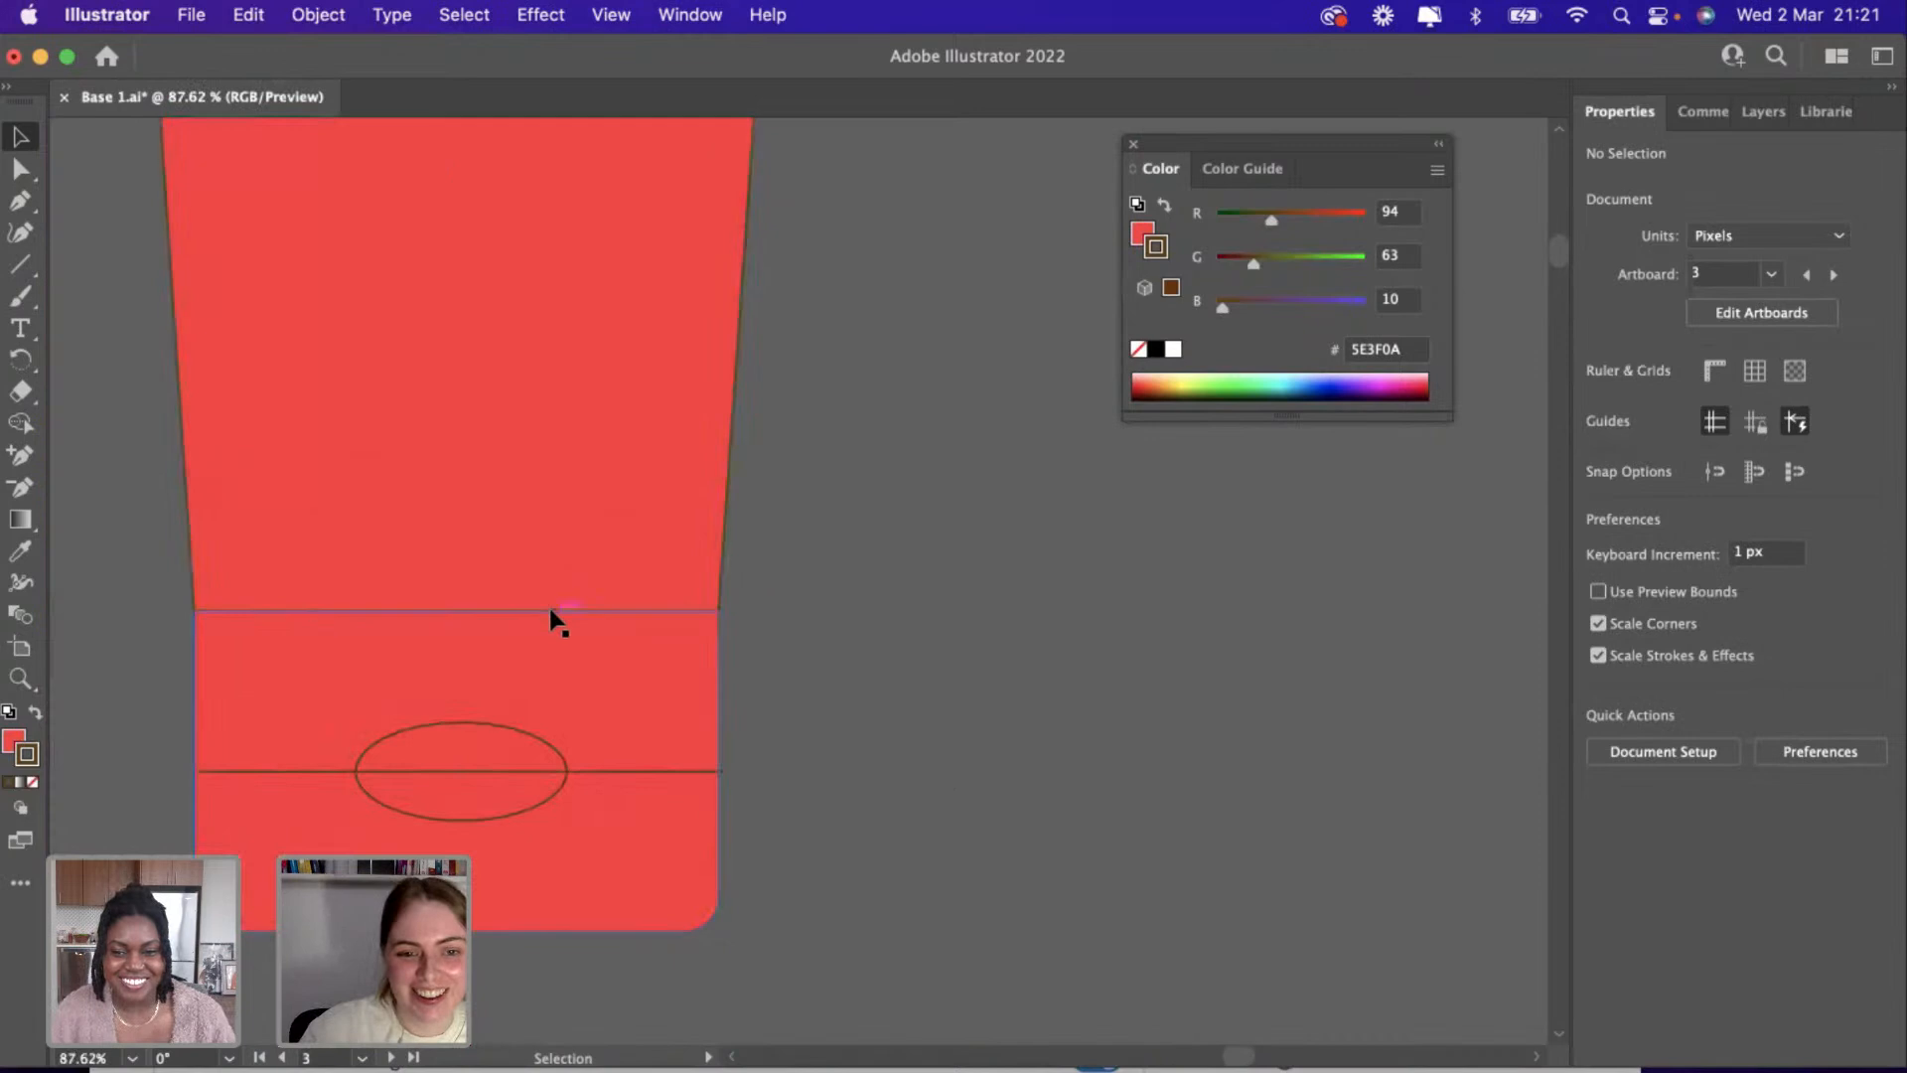
left_click(550, 609)
left_click(531, 774, "shift")
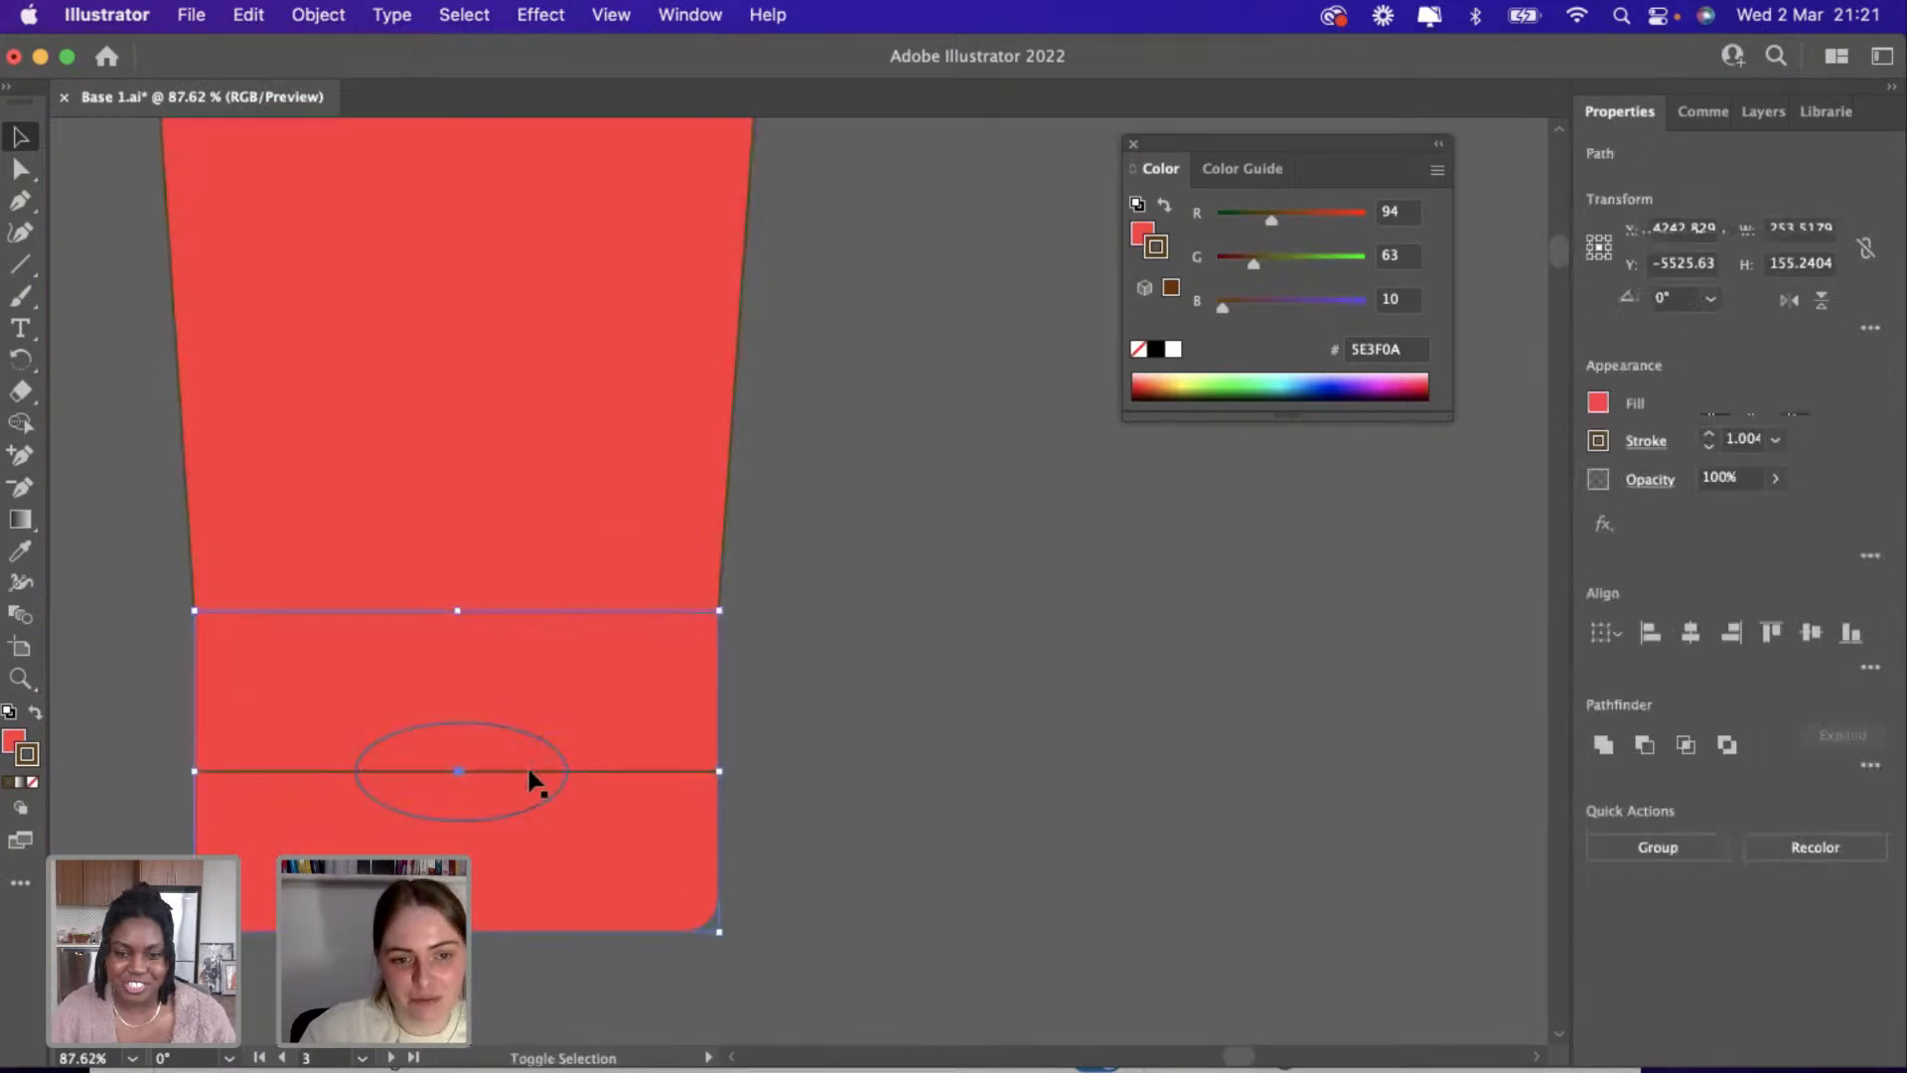
left_click(527, 771, "shift")
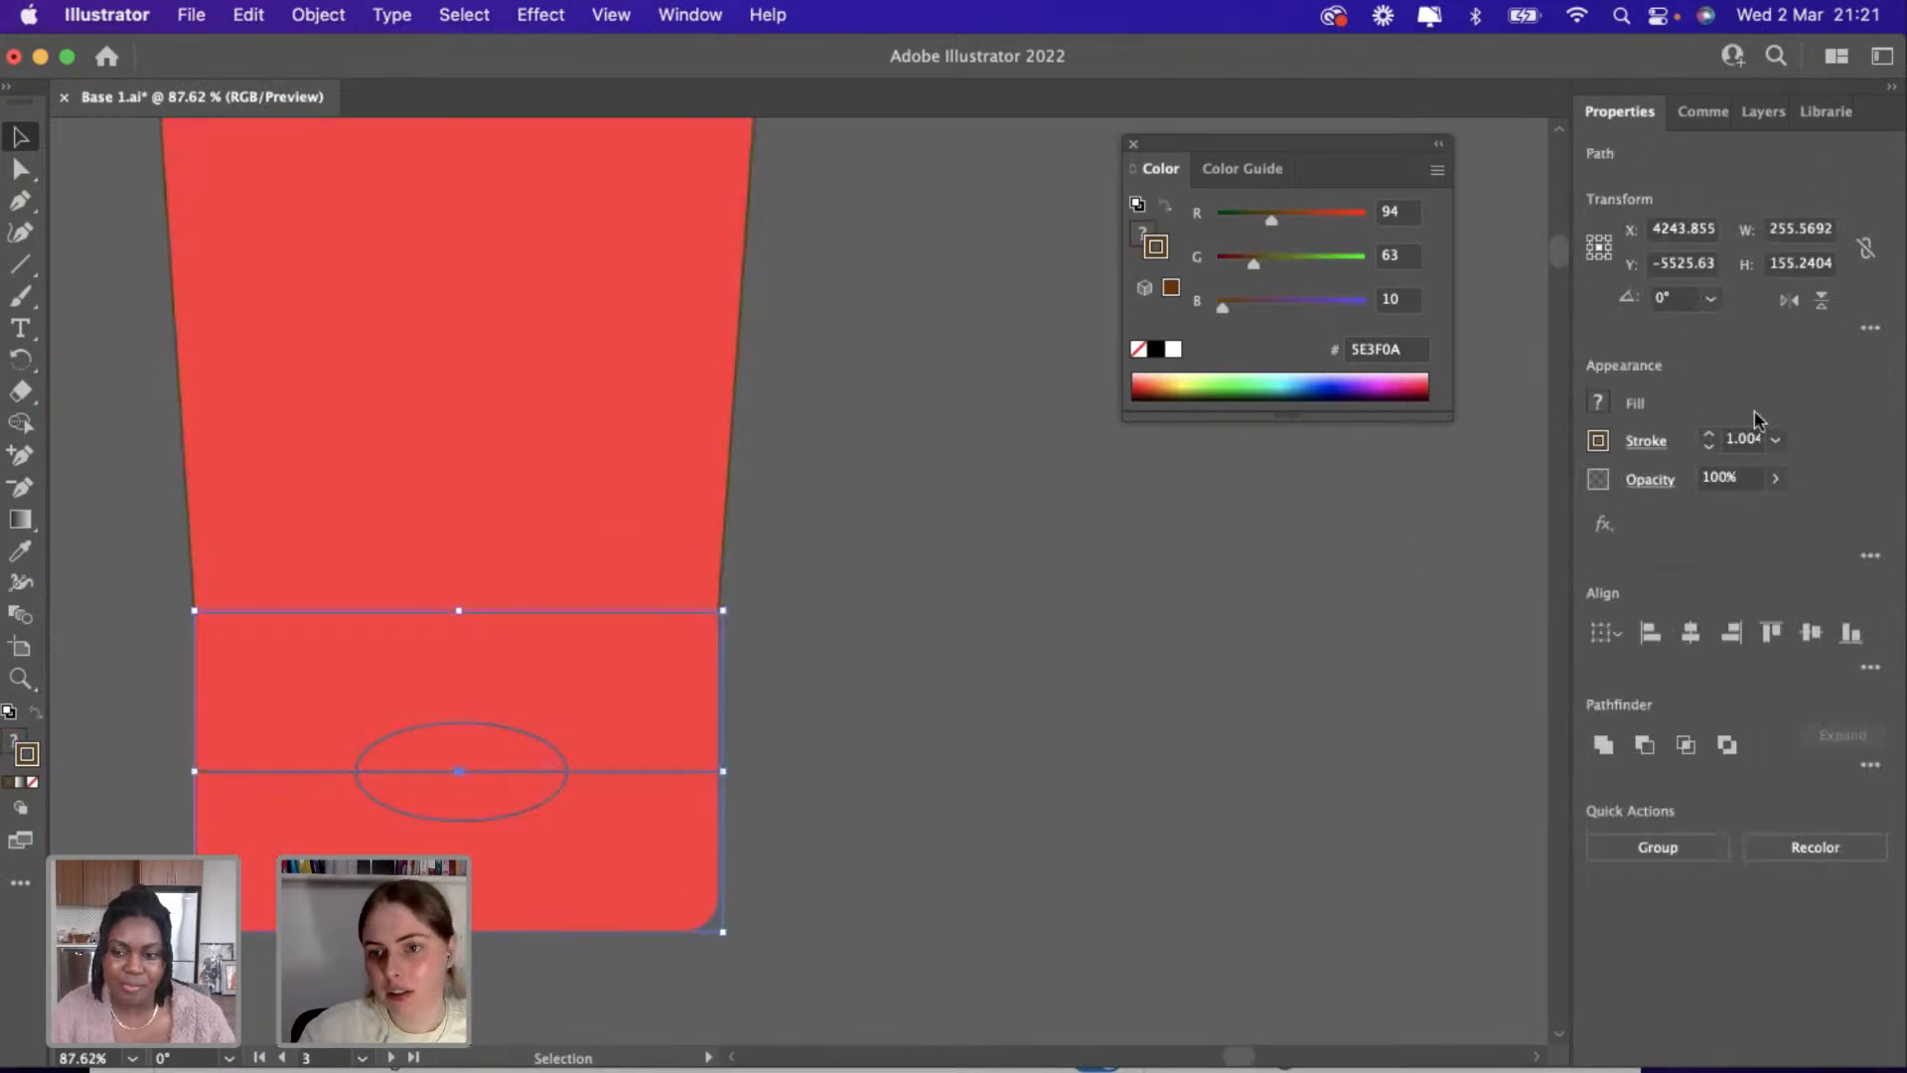
left_click(1200, 611)
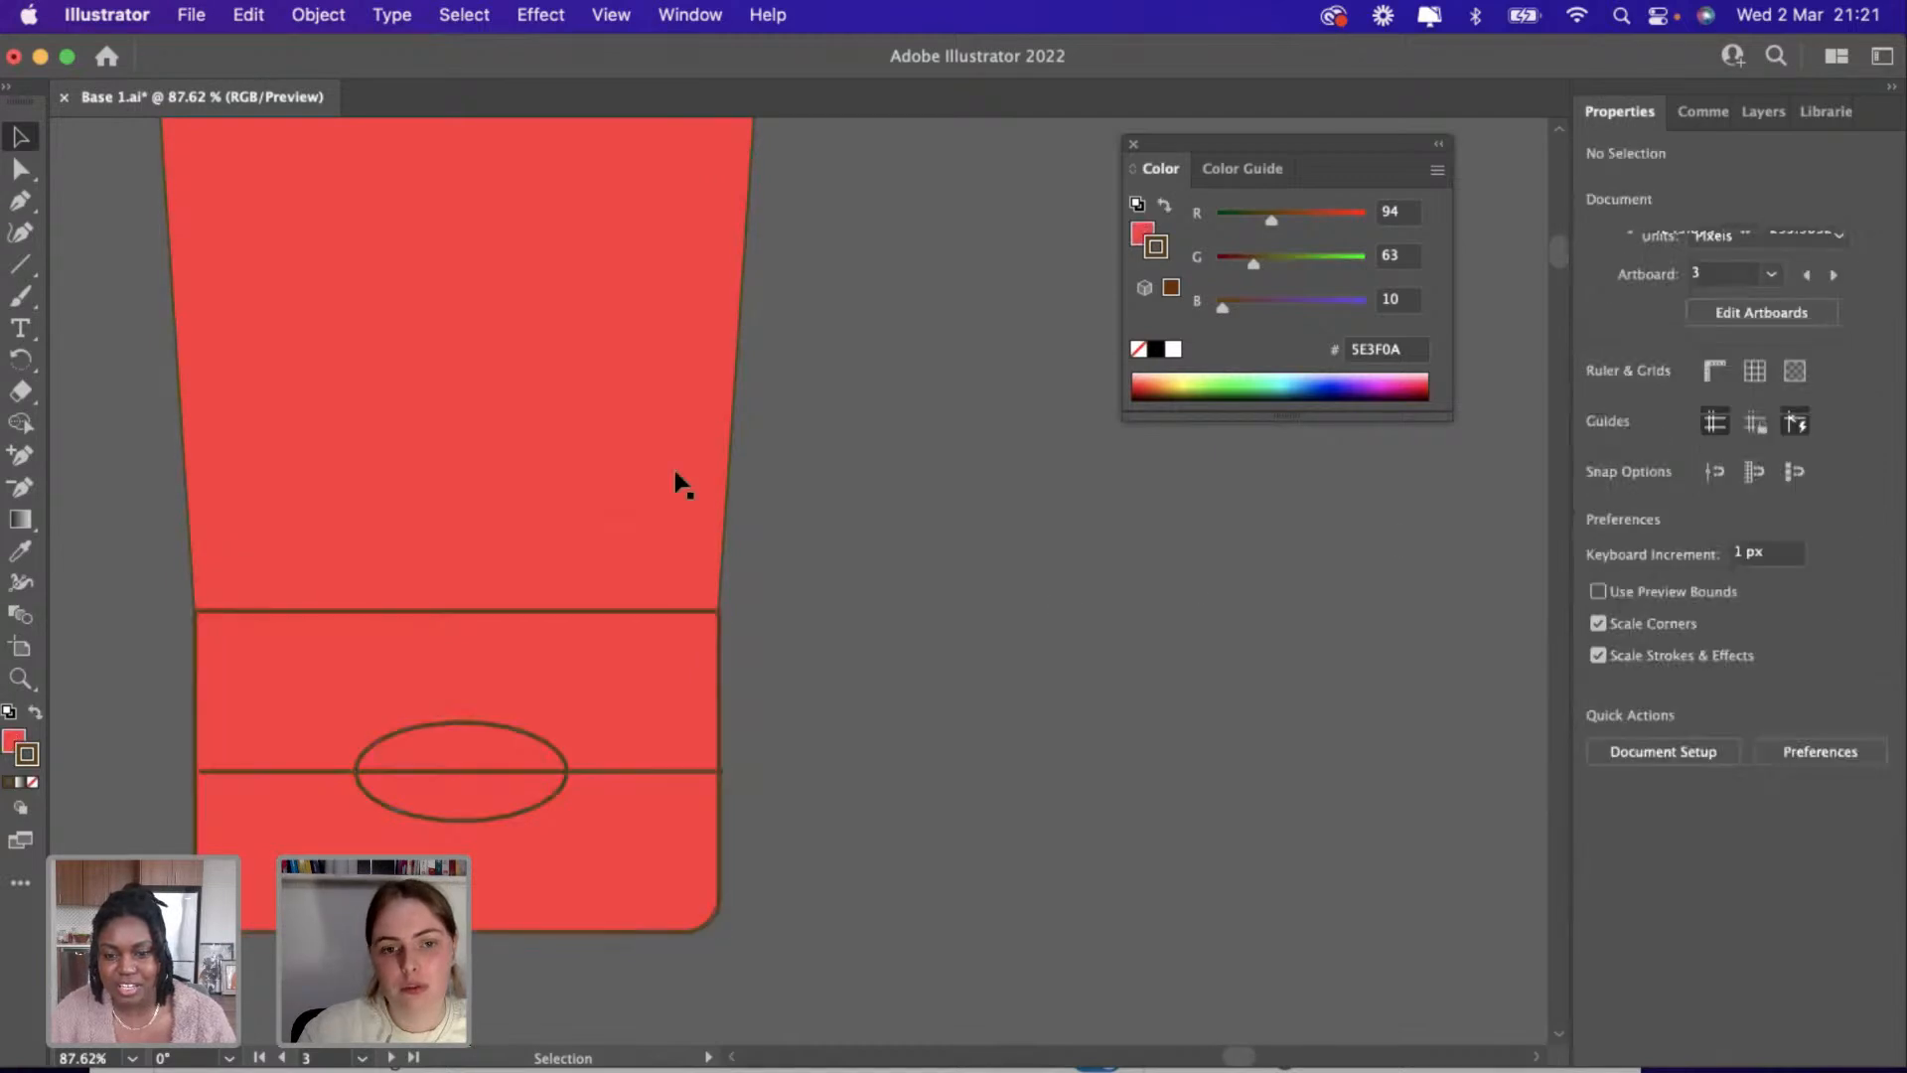
left_click(681, 481)
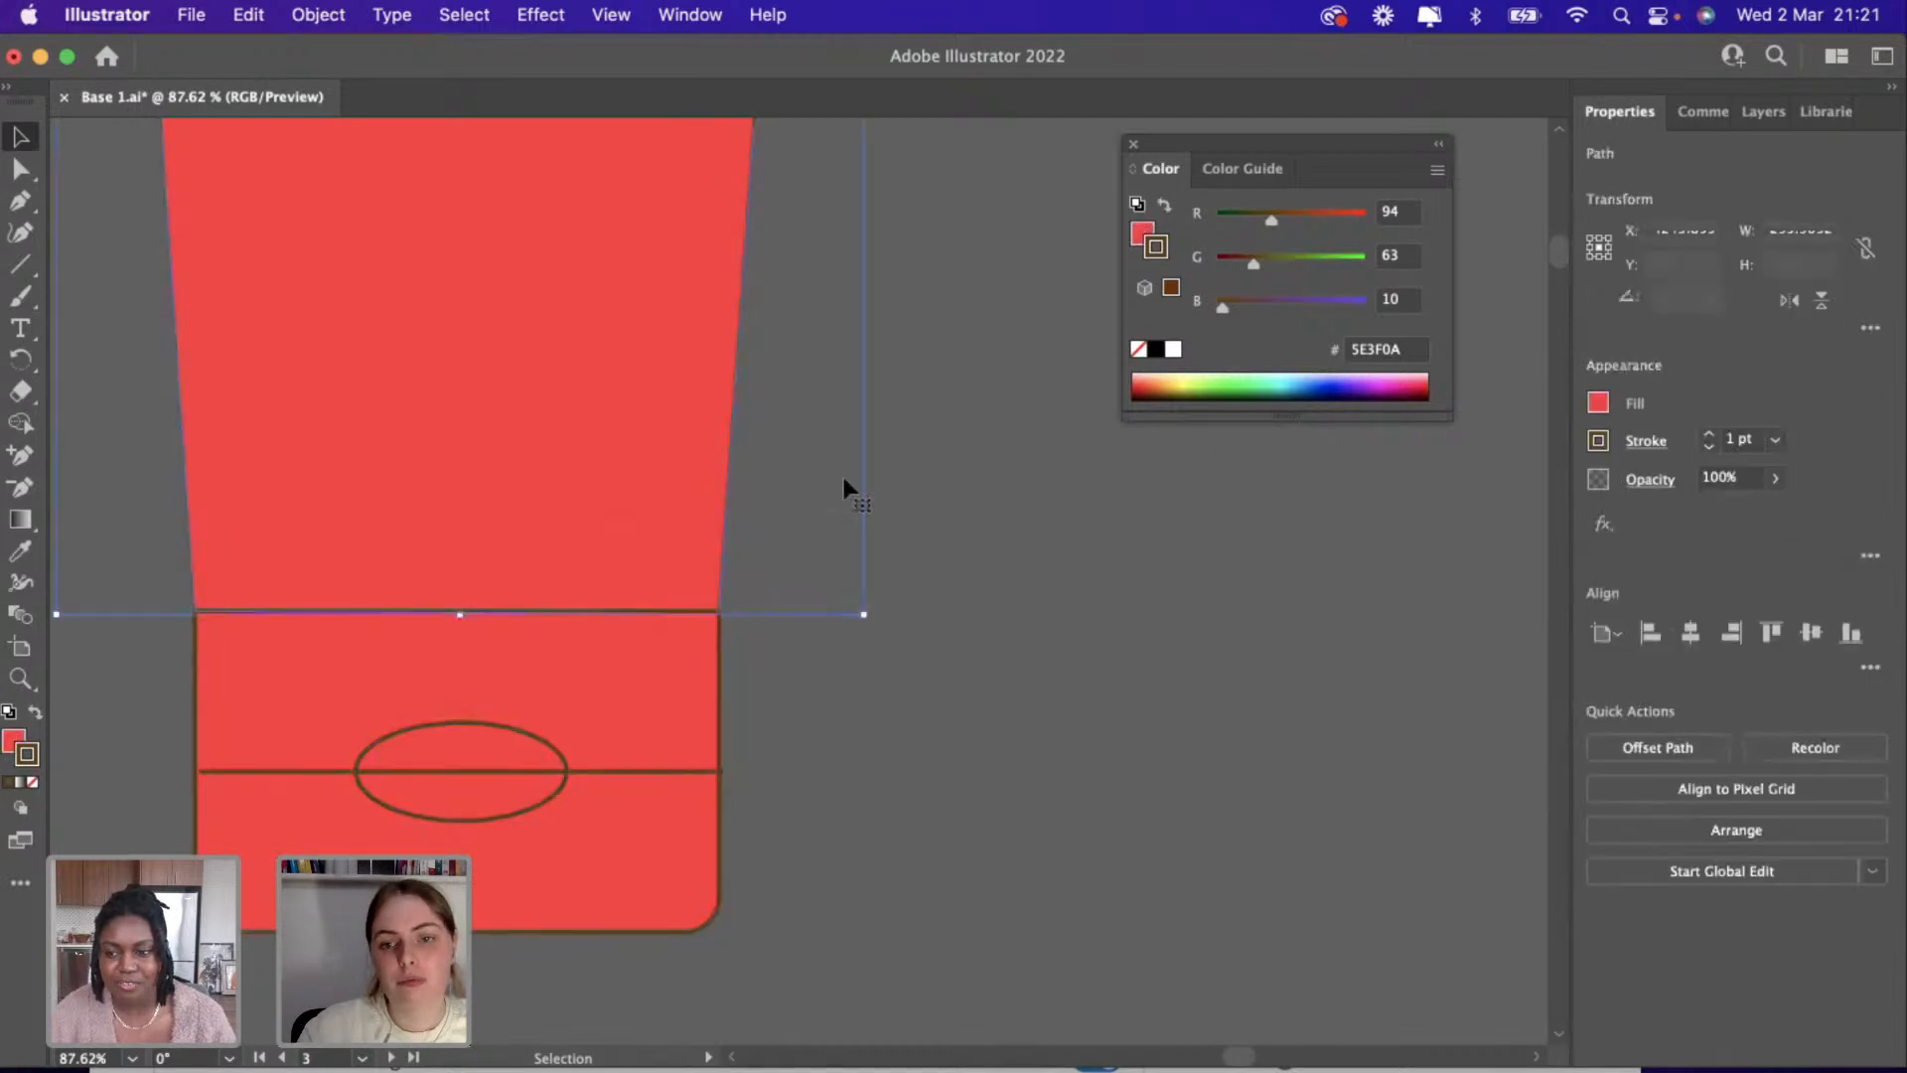
left_click(1269, 604)
key("super+0")
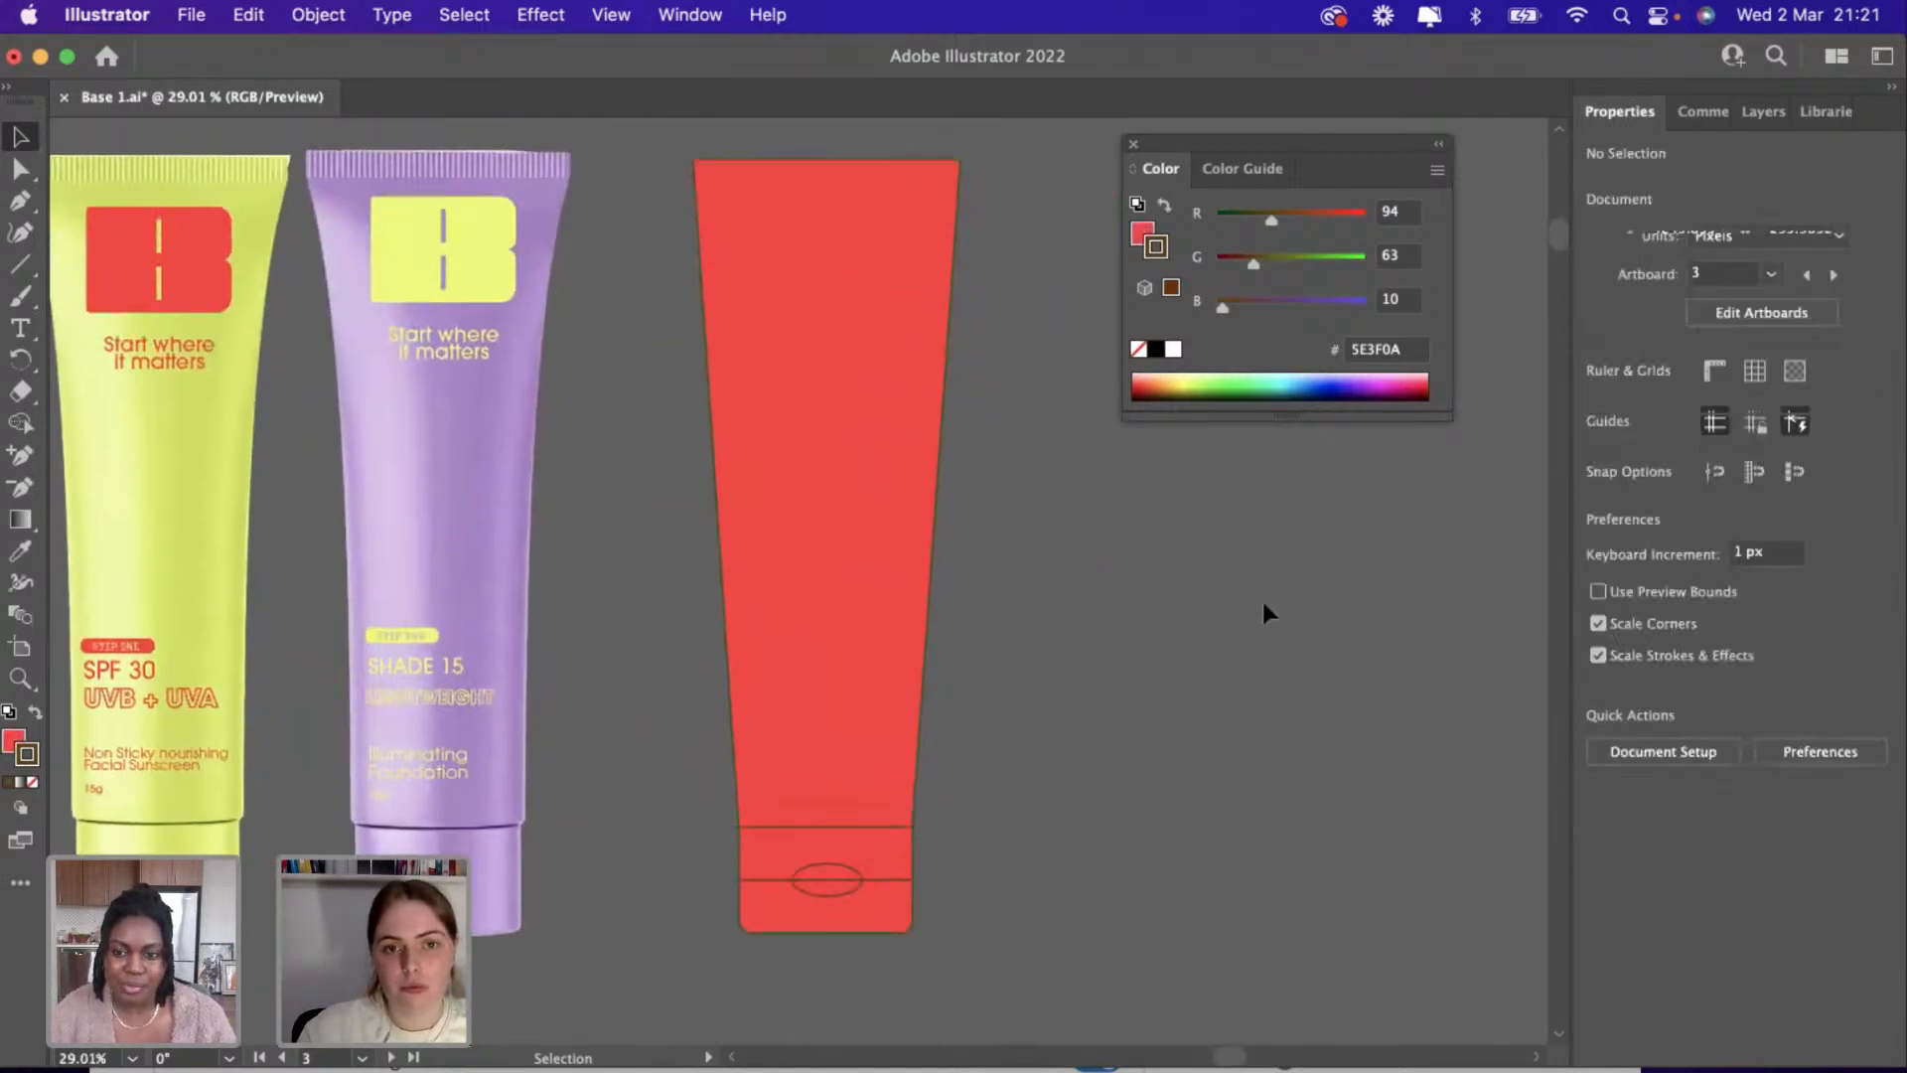
Draw a straight horizontal line about 283 px long across the red tube body, just below its upper edge.
scroll(955, 341, "up", 5)
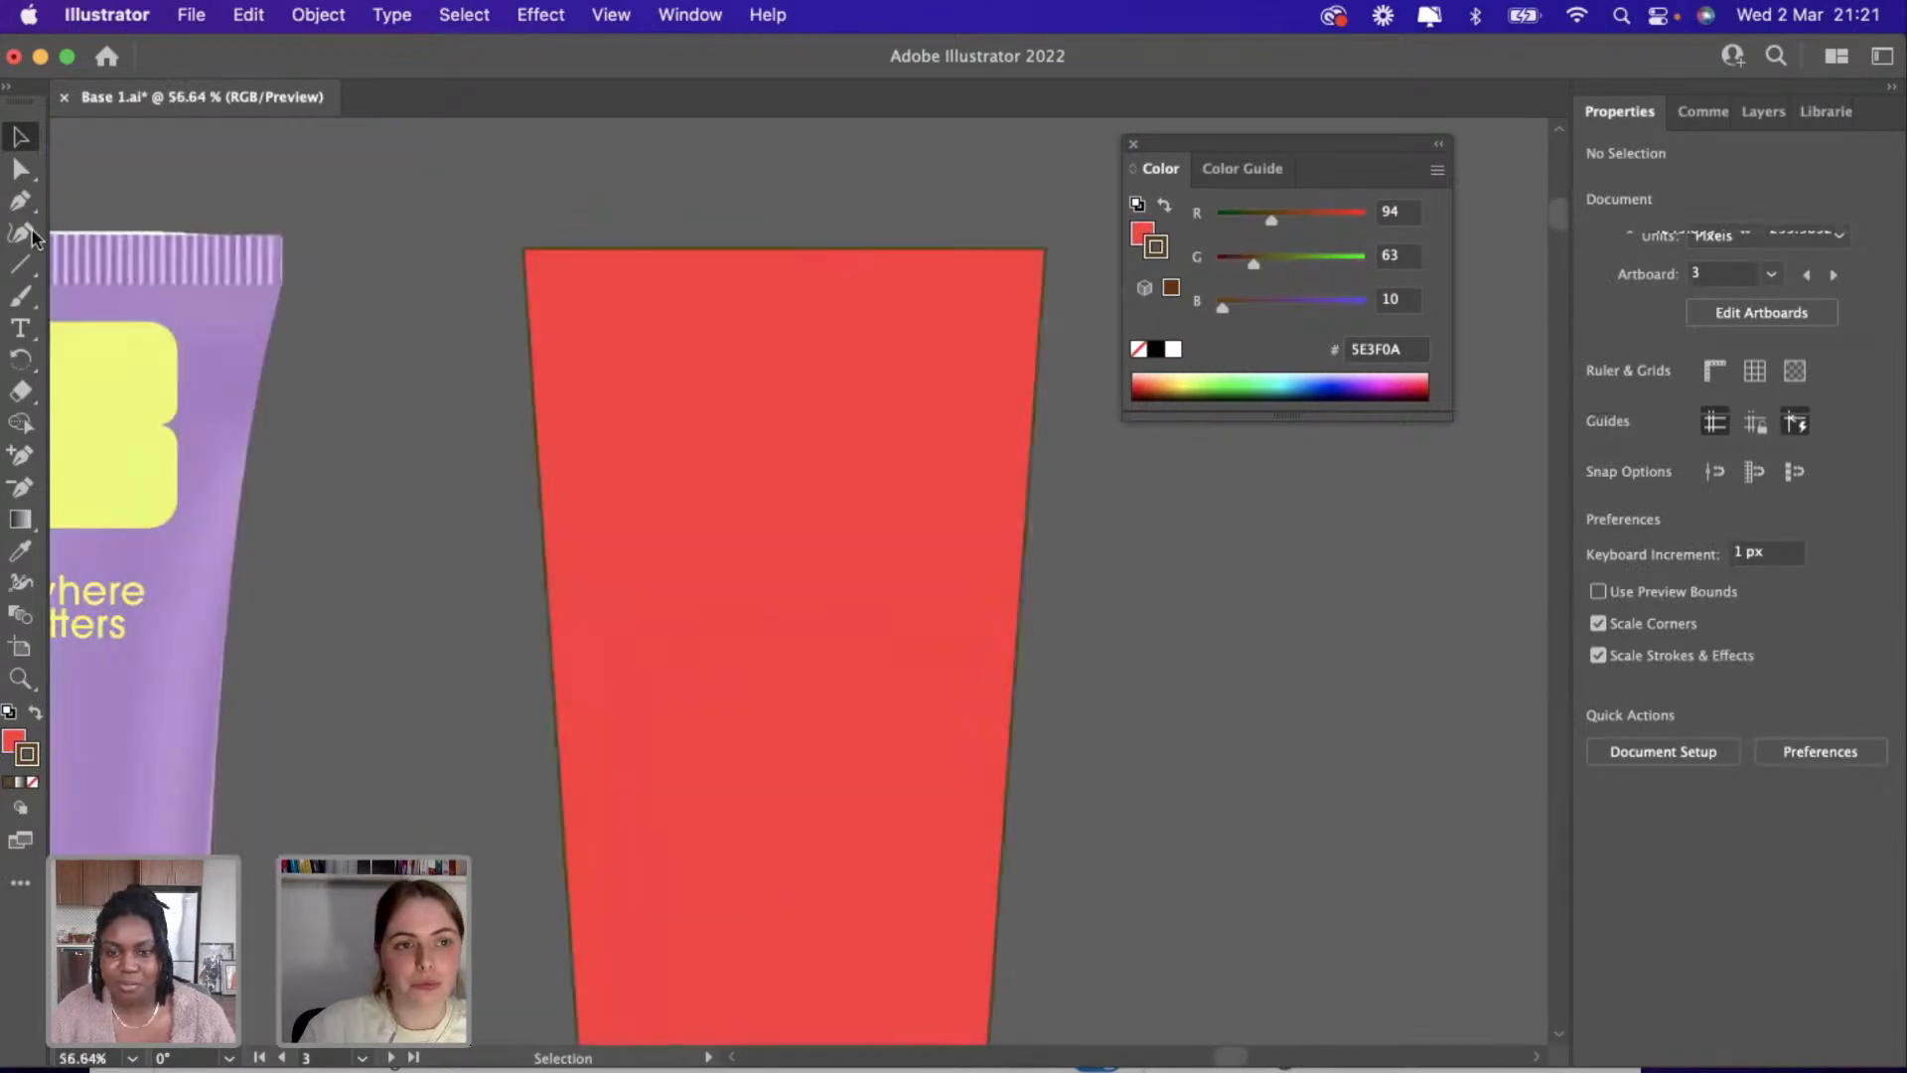
double_click(20, 264)
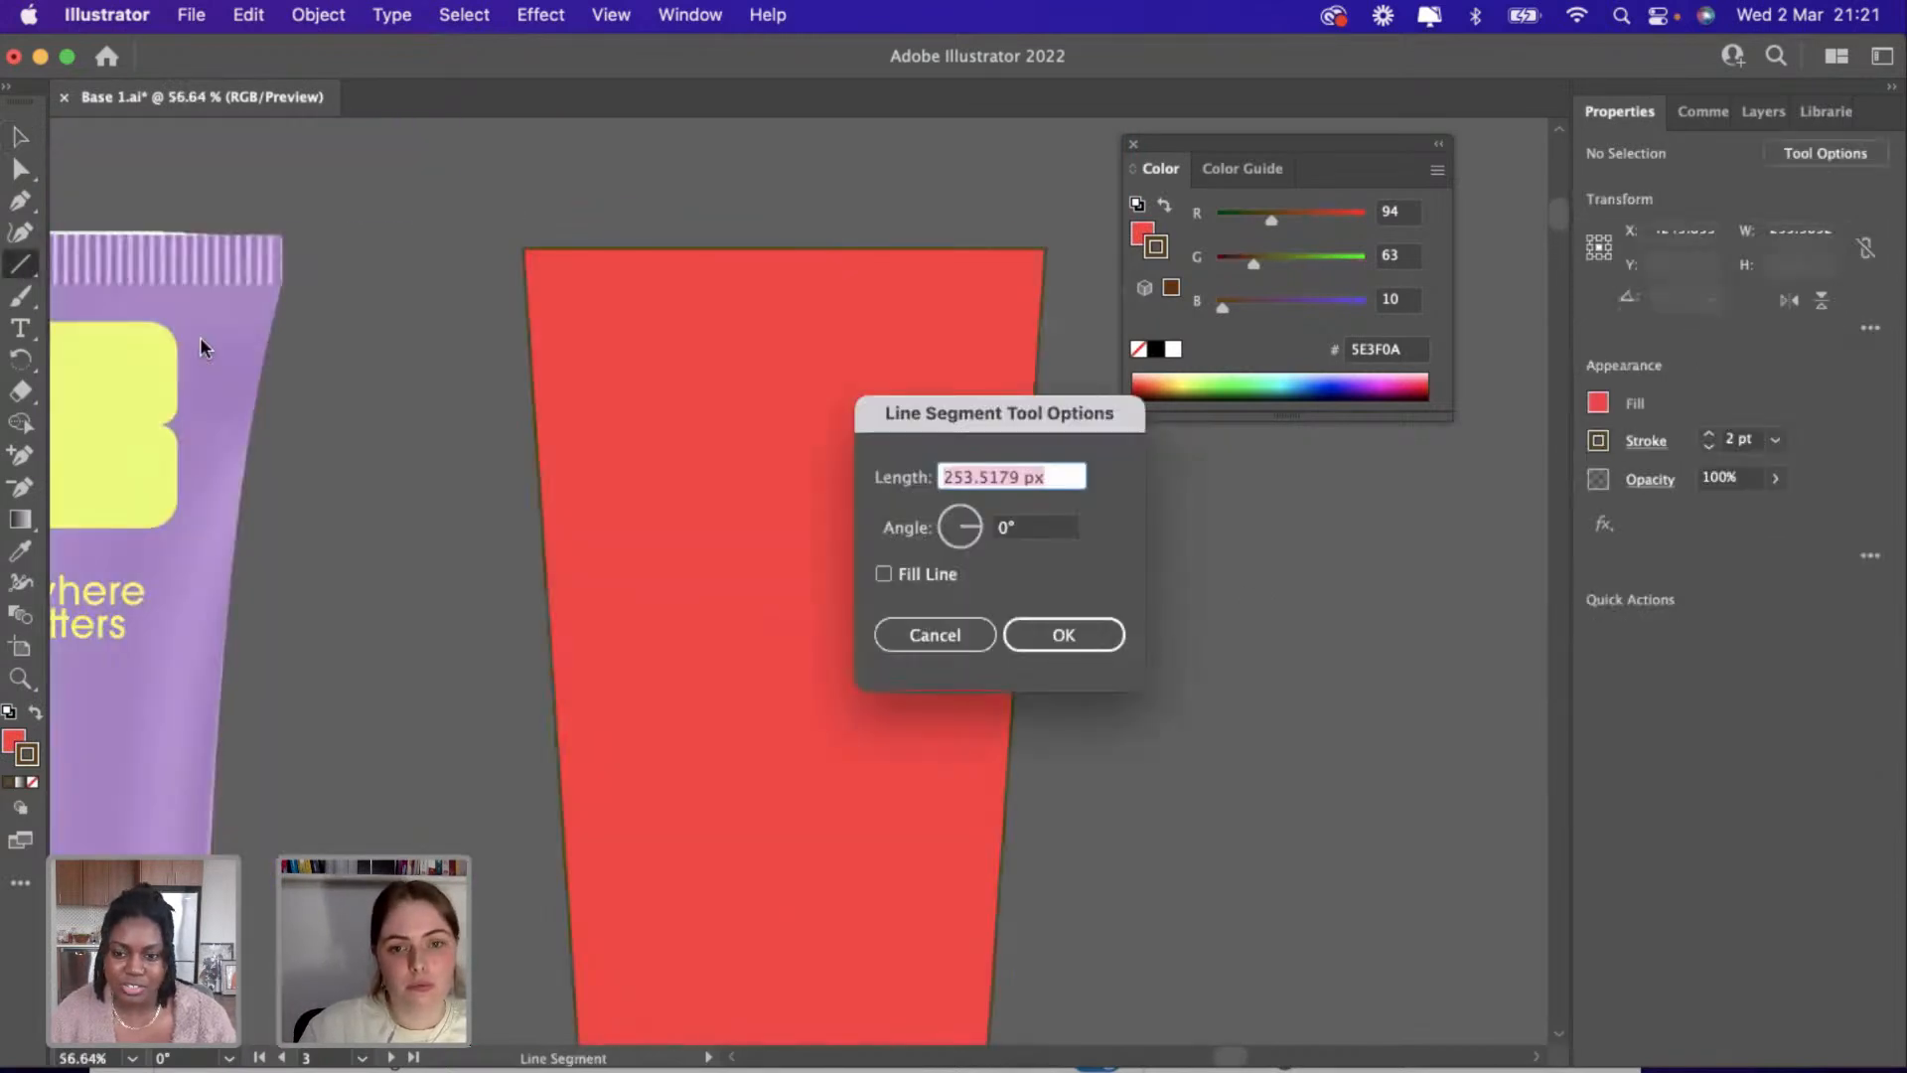
left_click(899, 634)
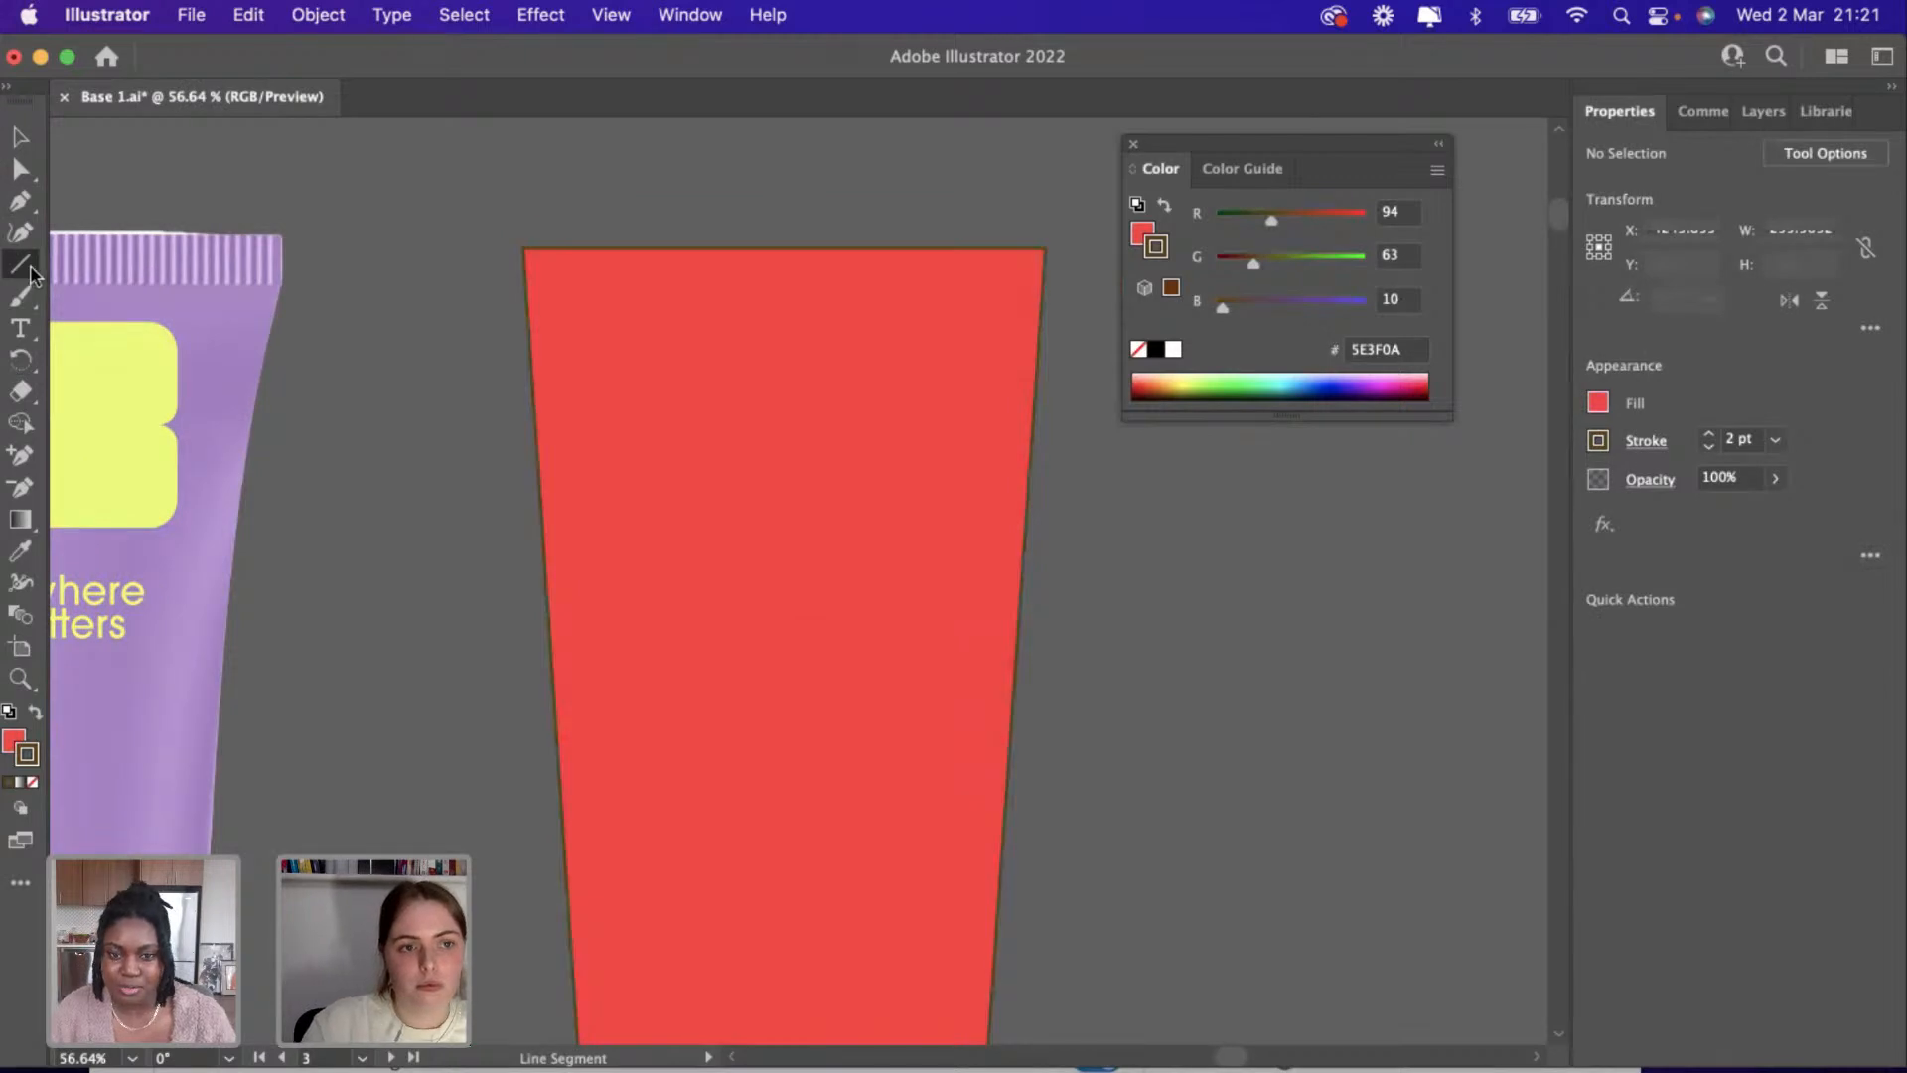
left_click_drag(528, 294, 1039, 348)
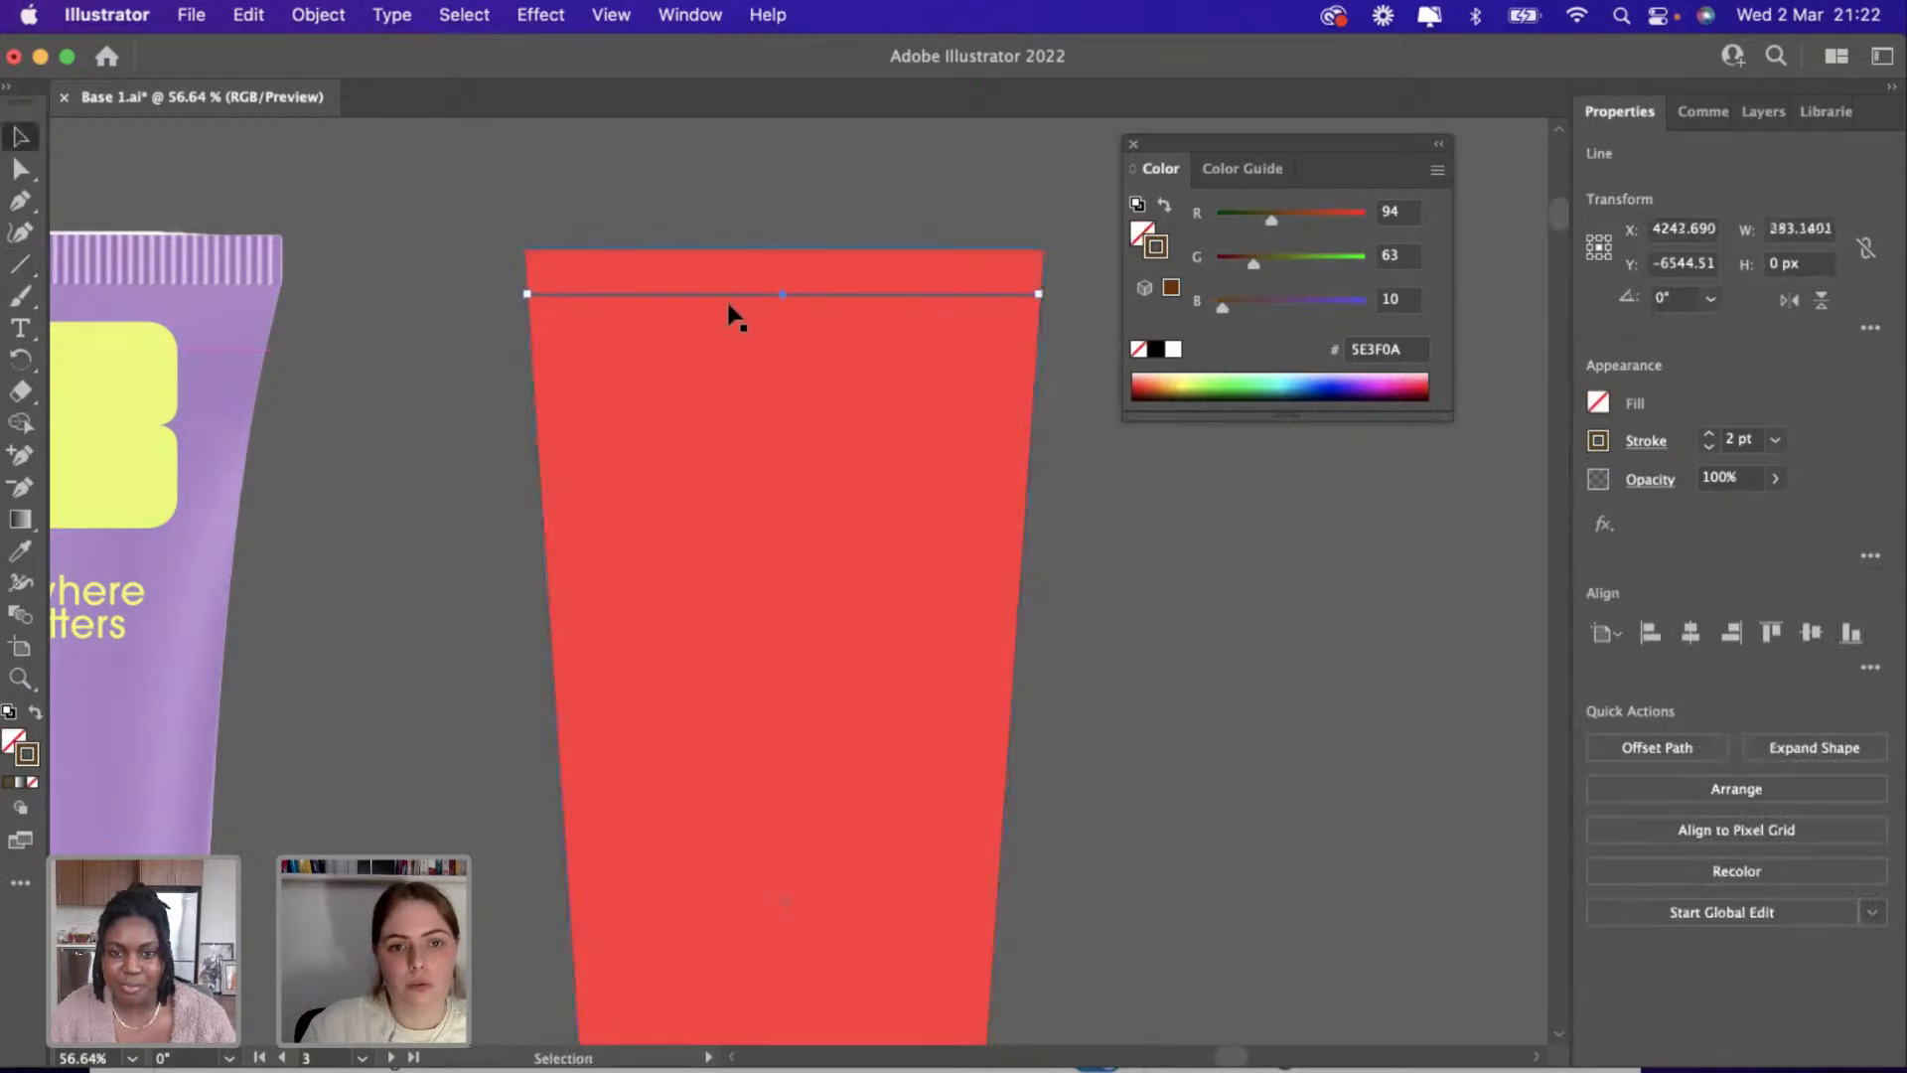
left_click_drag(723, 295, 730, 306)
left_click(1111, 529)
Duplicate the complete red tube and place the copy directly beside the original, on the side away from the mockups.
scroll(1111, 530, "down", 5)
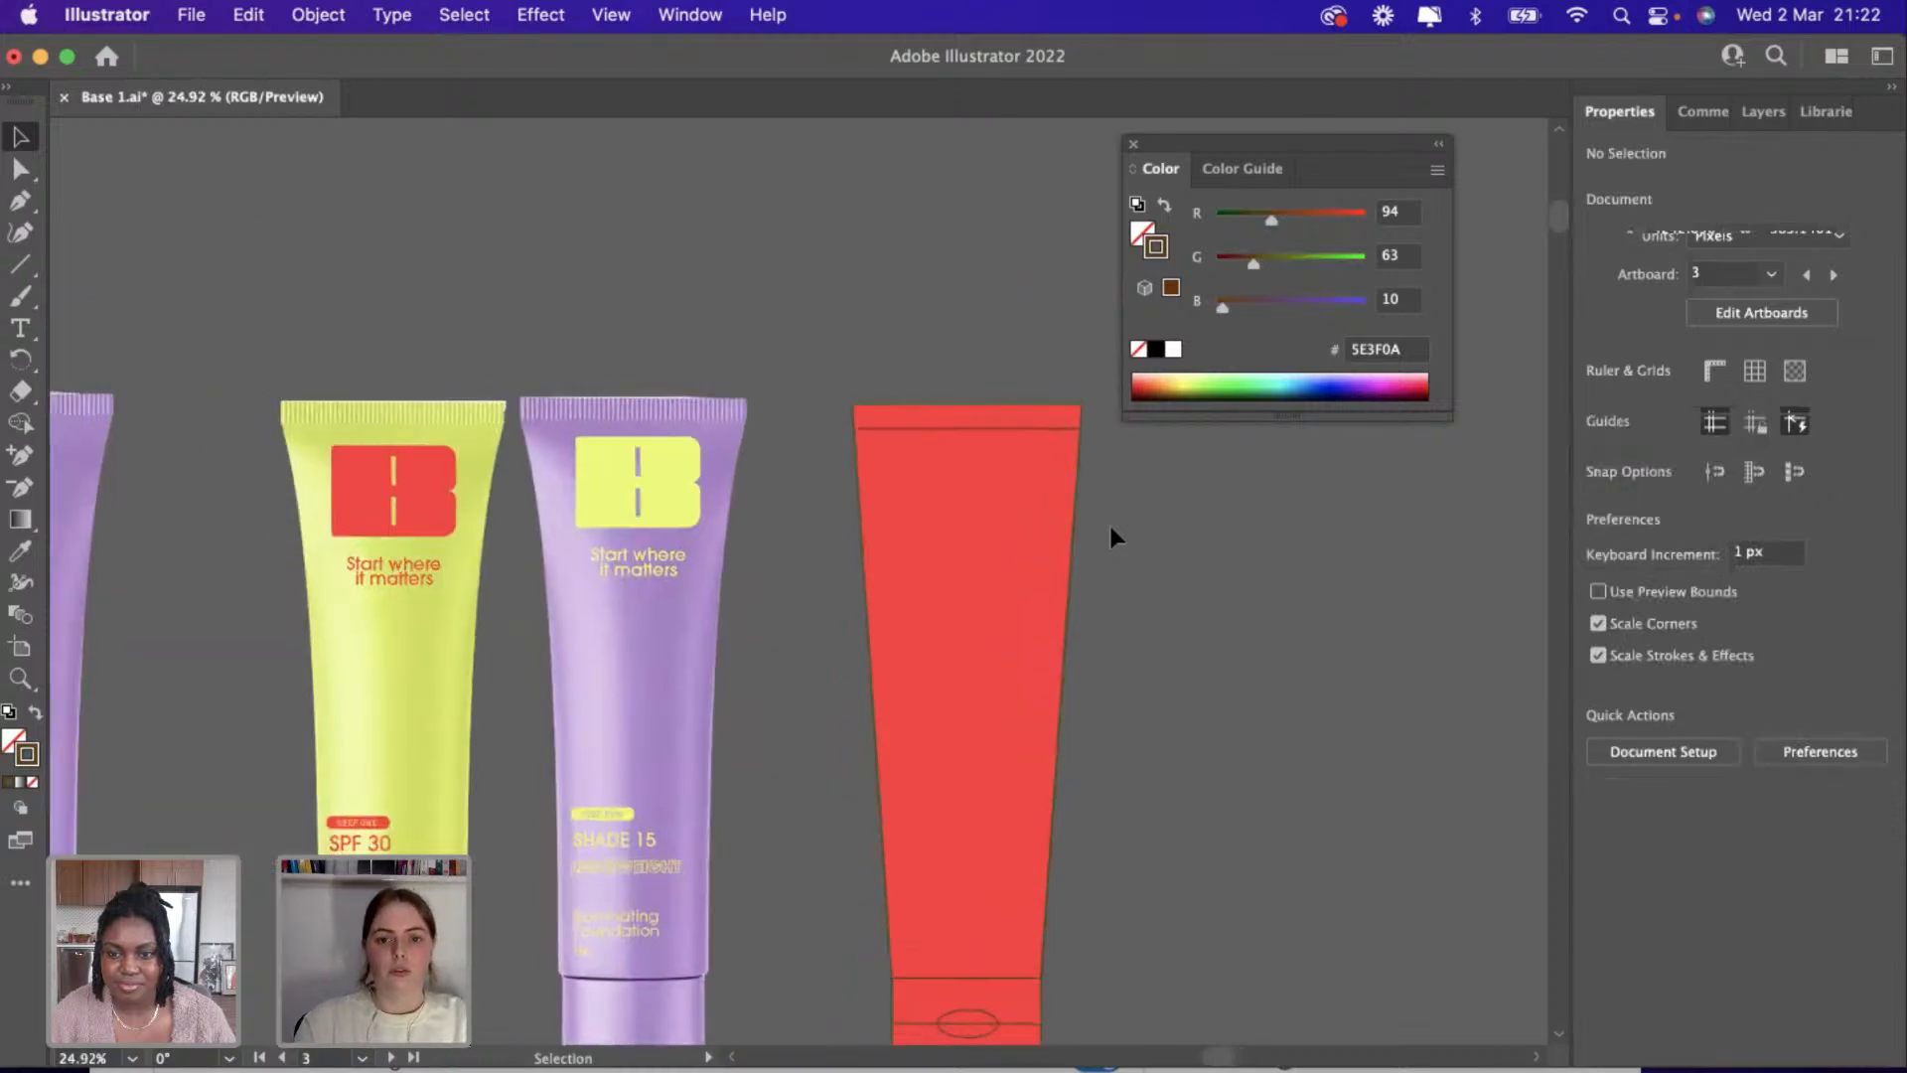
scroll(1111, 530, "down", 2)
scroll(1111, 529, "up", 2)
scroll(1111, 530, "right", 3)
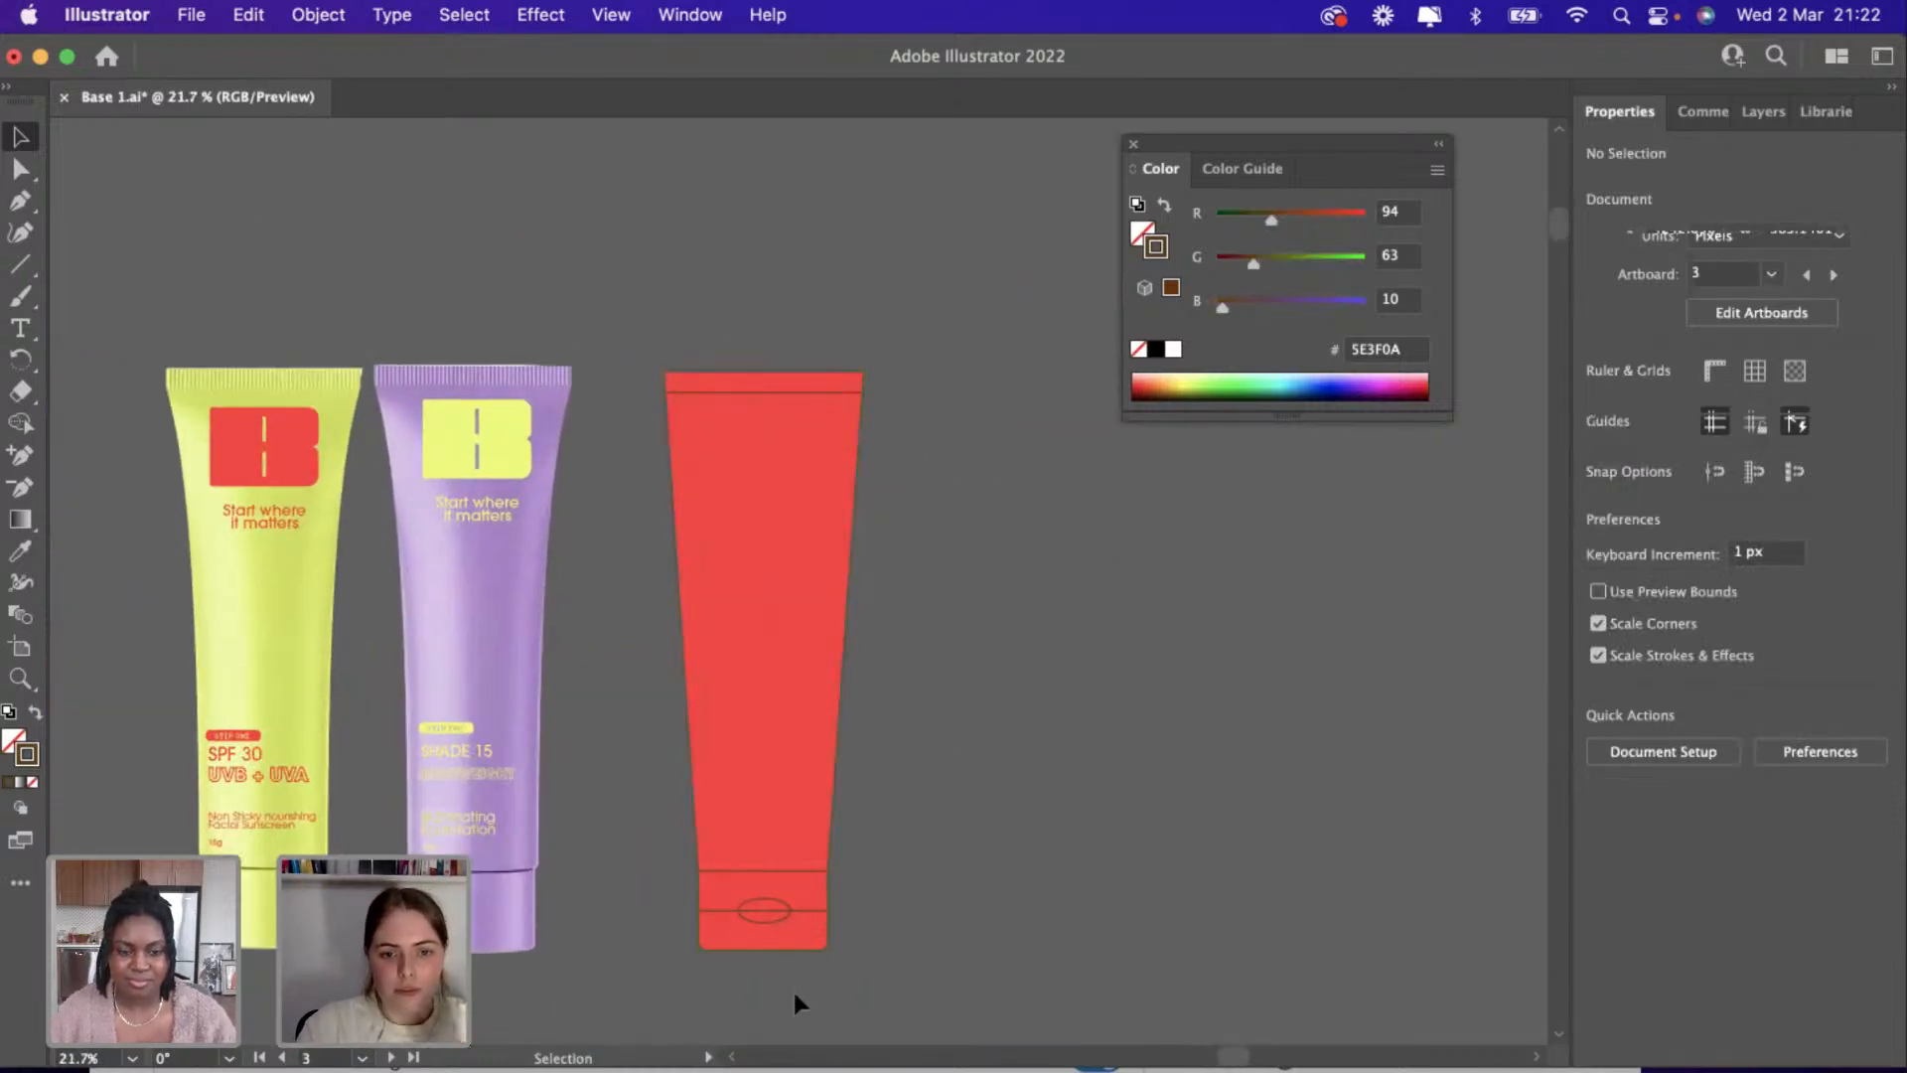
left_click(791, 802)
left_click_drag(790, 802, 1005, 795)
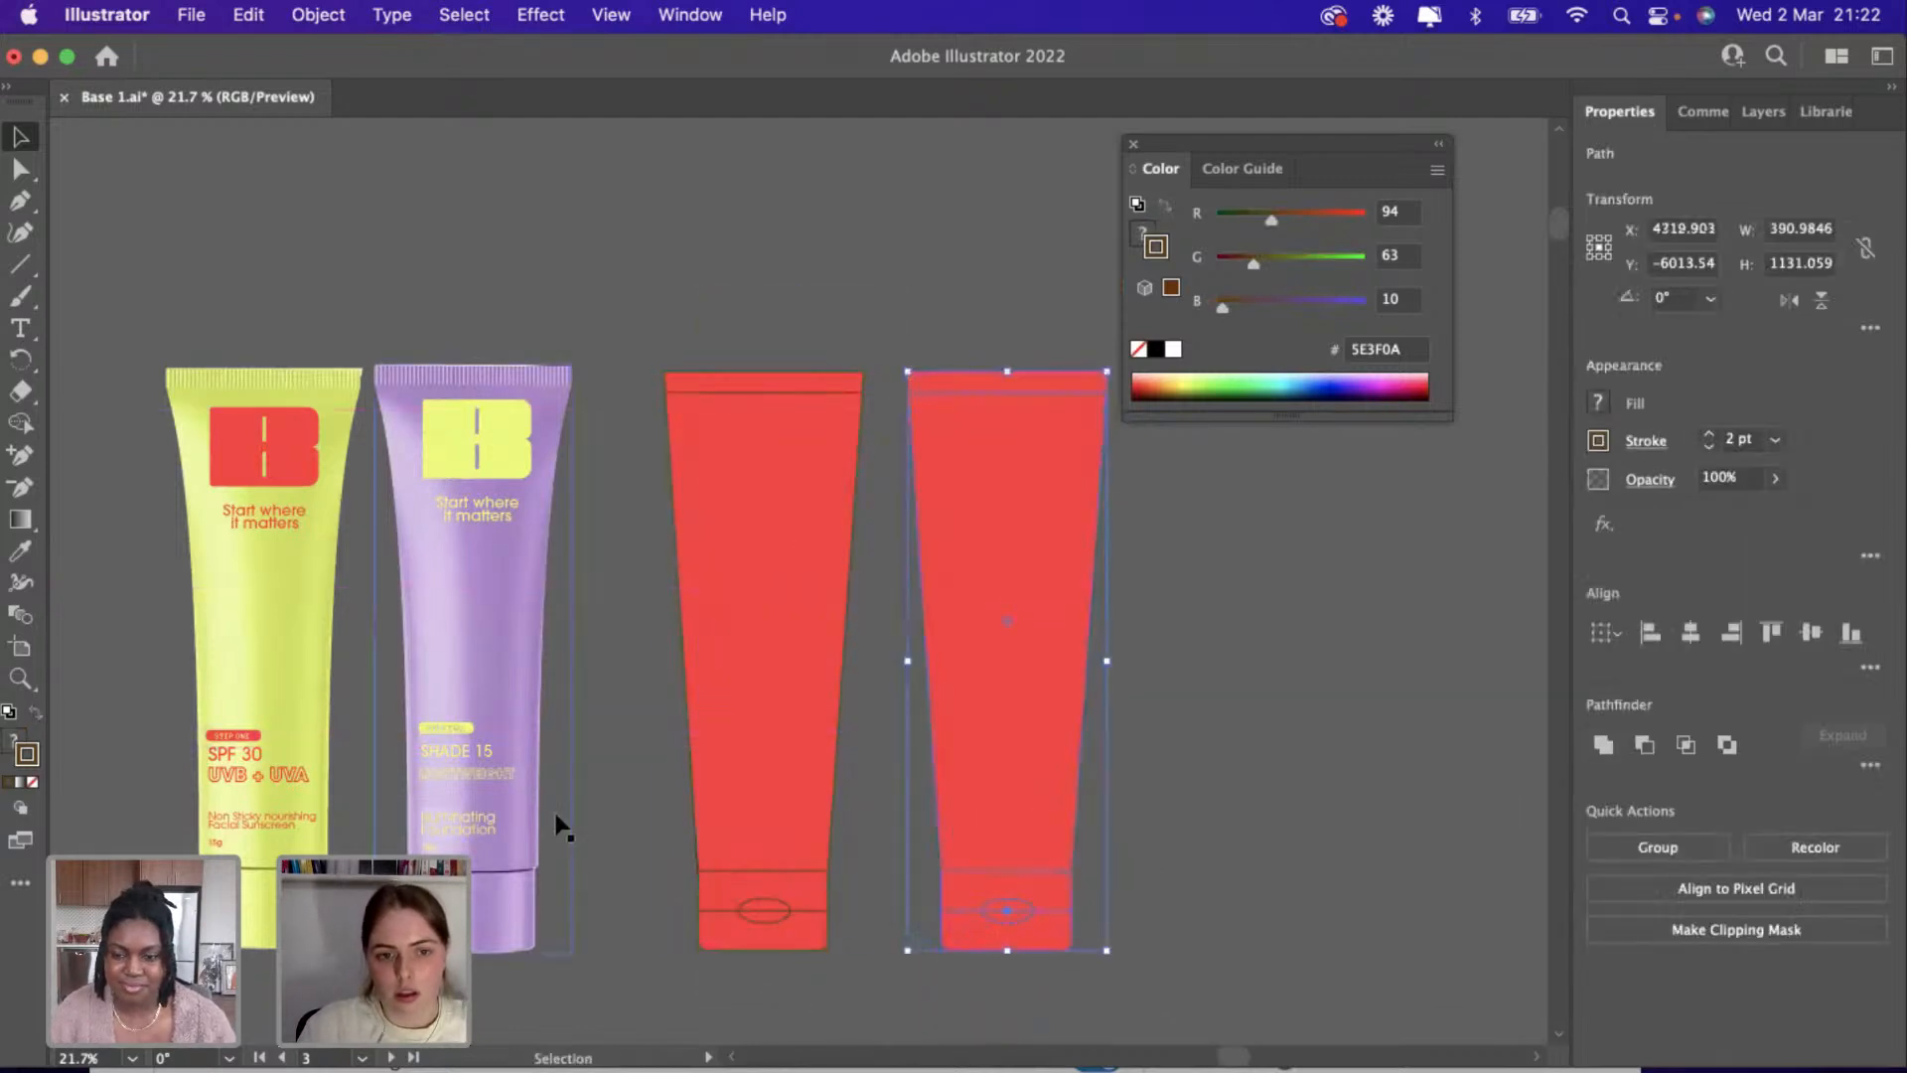
left_click(614, 793)
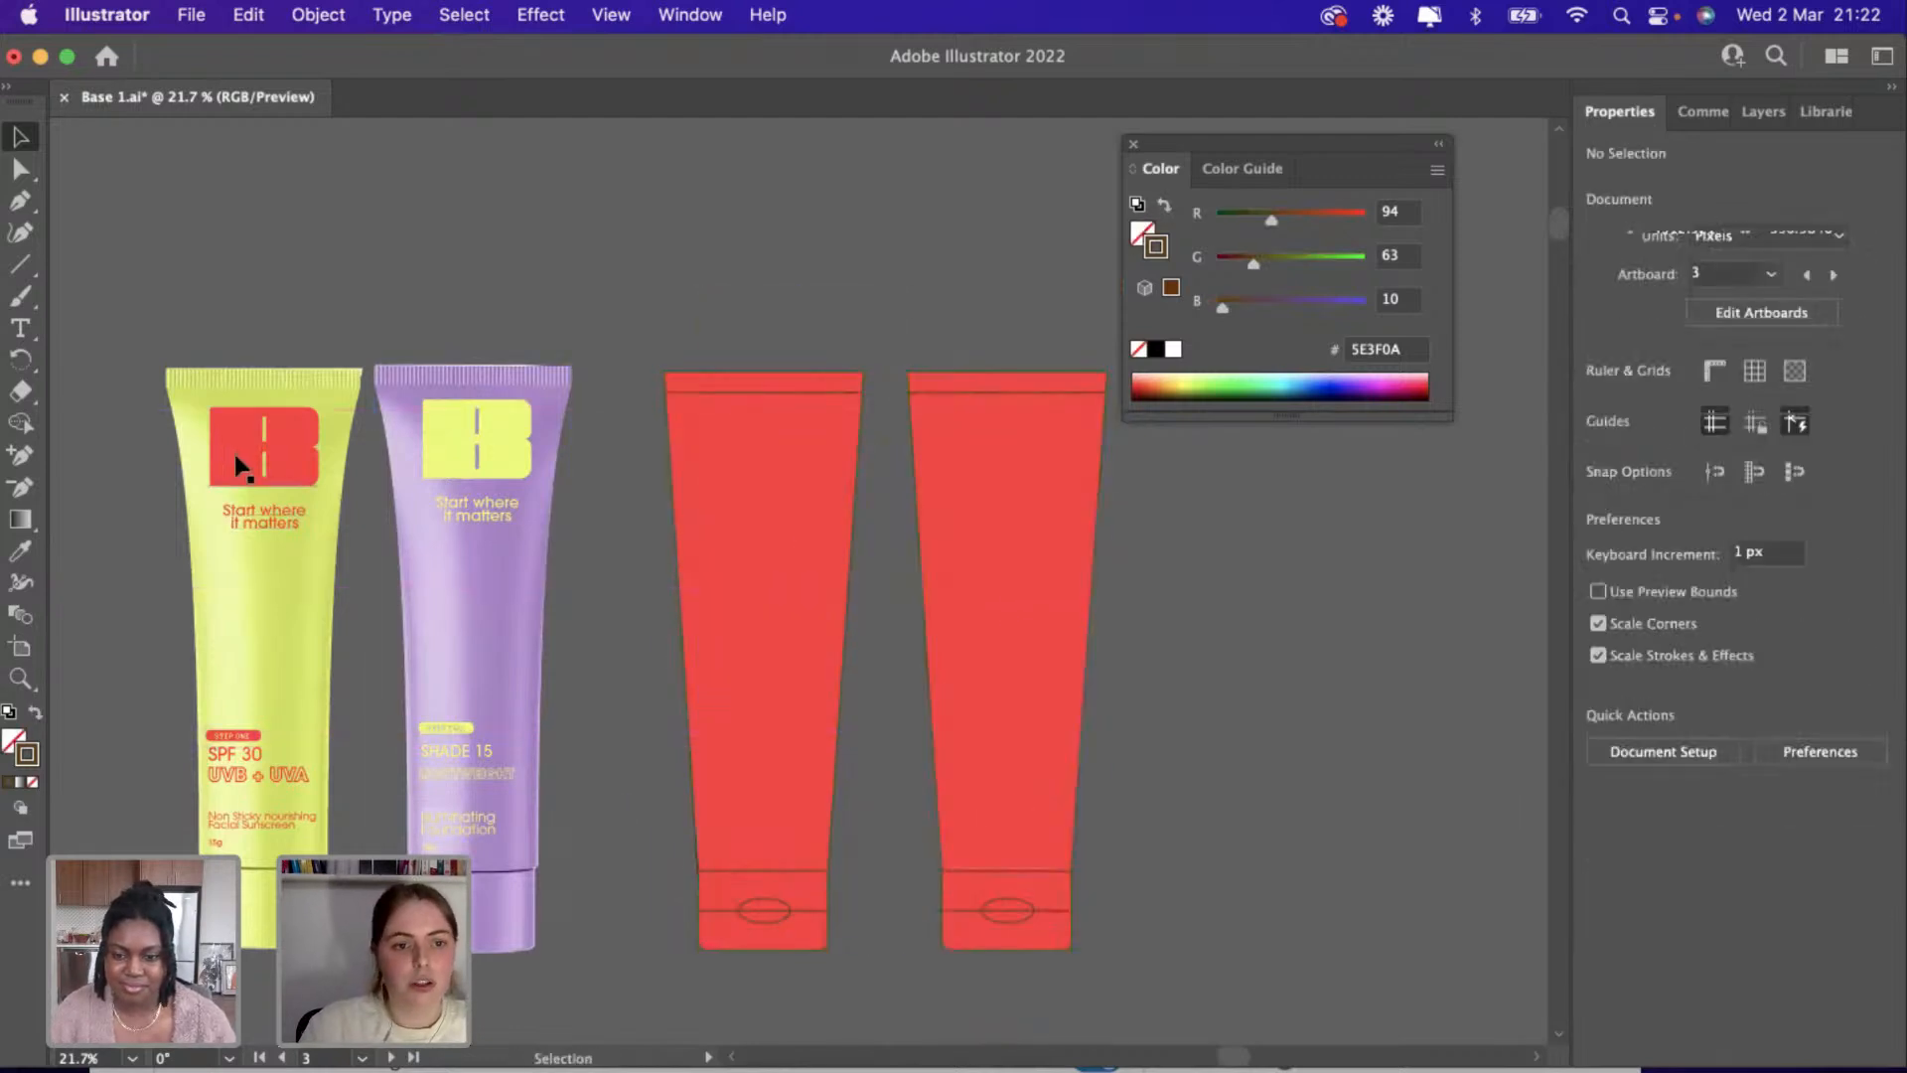
Copy the logo, tagline, STEP TWO label and all product text from the purple mockup onto the original red tube, centred on its body.
left_click(435, 443)
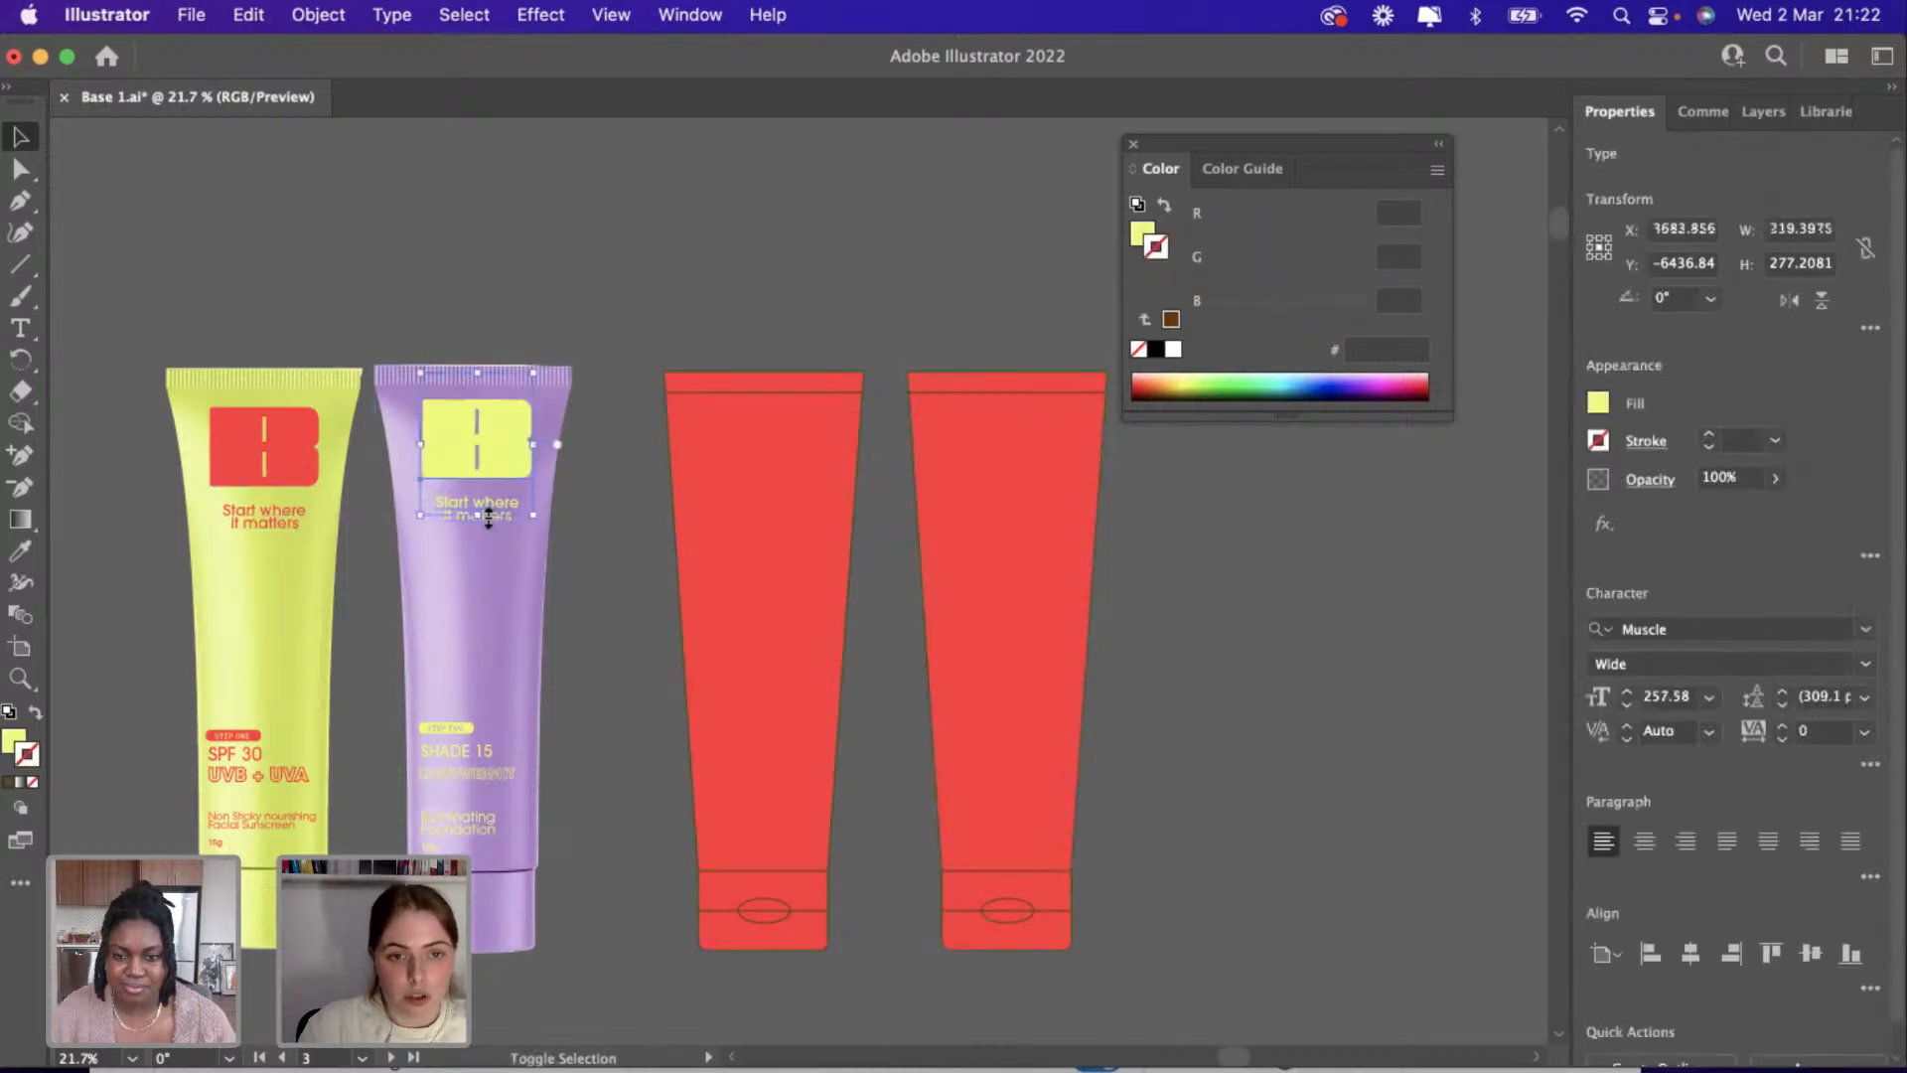
scroll(488, 516, "up", 2)
left_click(624, 569)
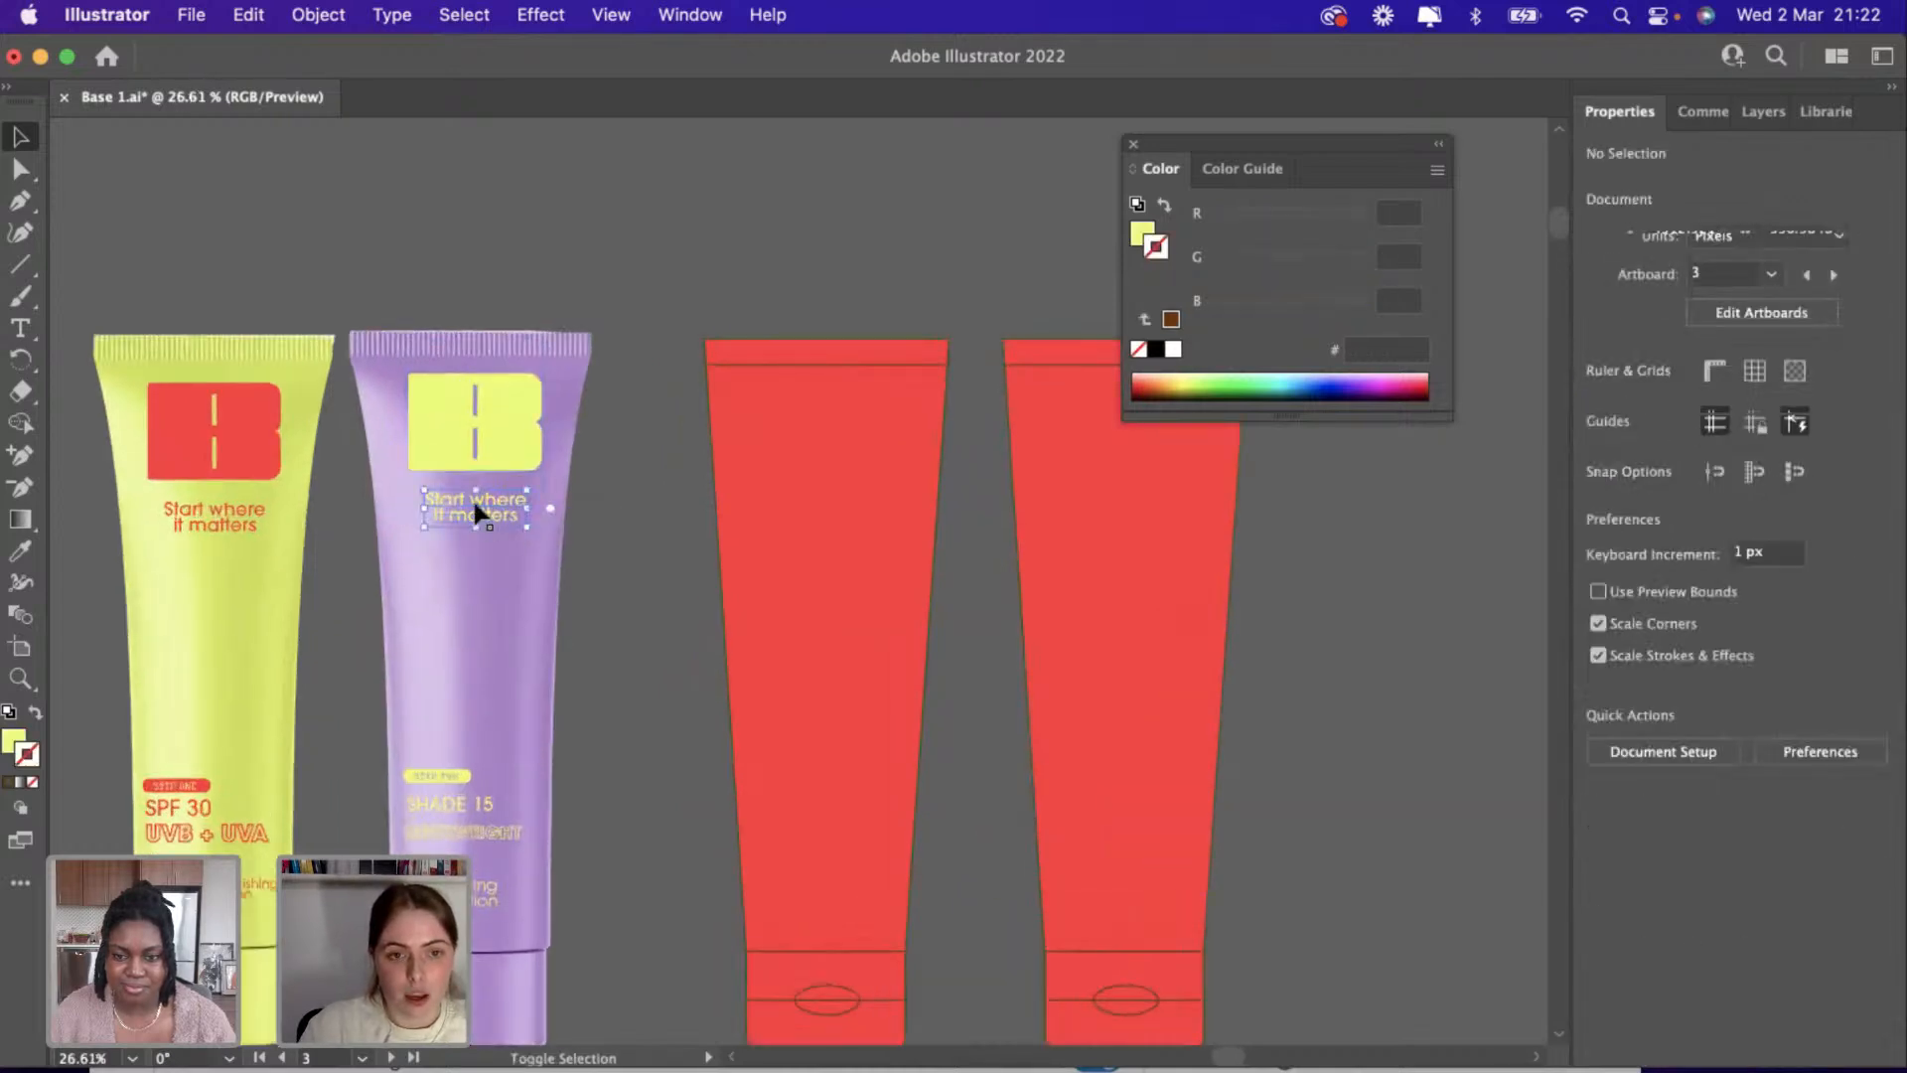
left_click(480, 420)
left_click(388, 827)
scroll(385, 809, "up", 3)
scroll(384, 804, "down", 5)
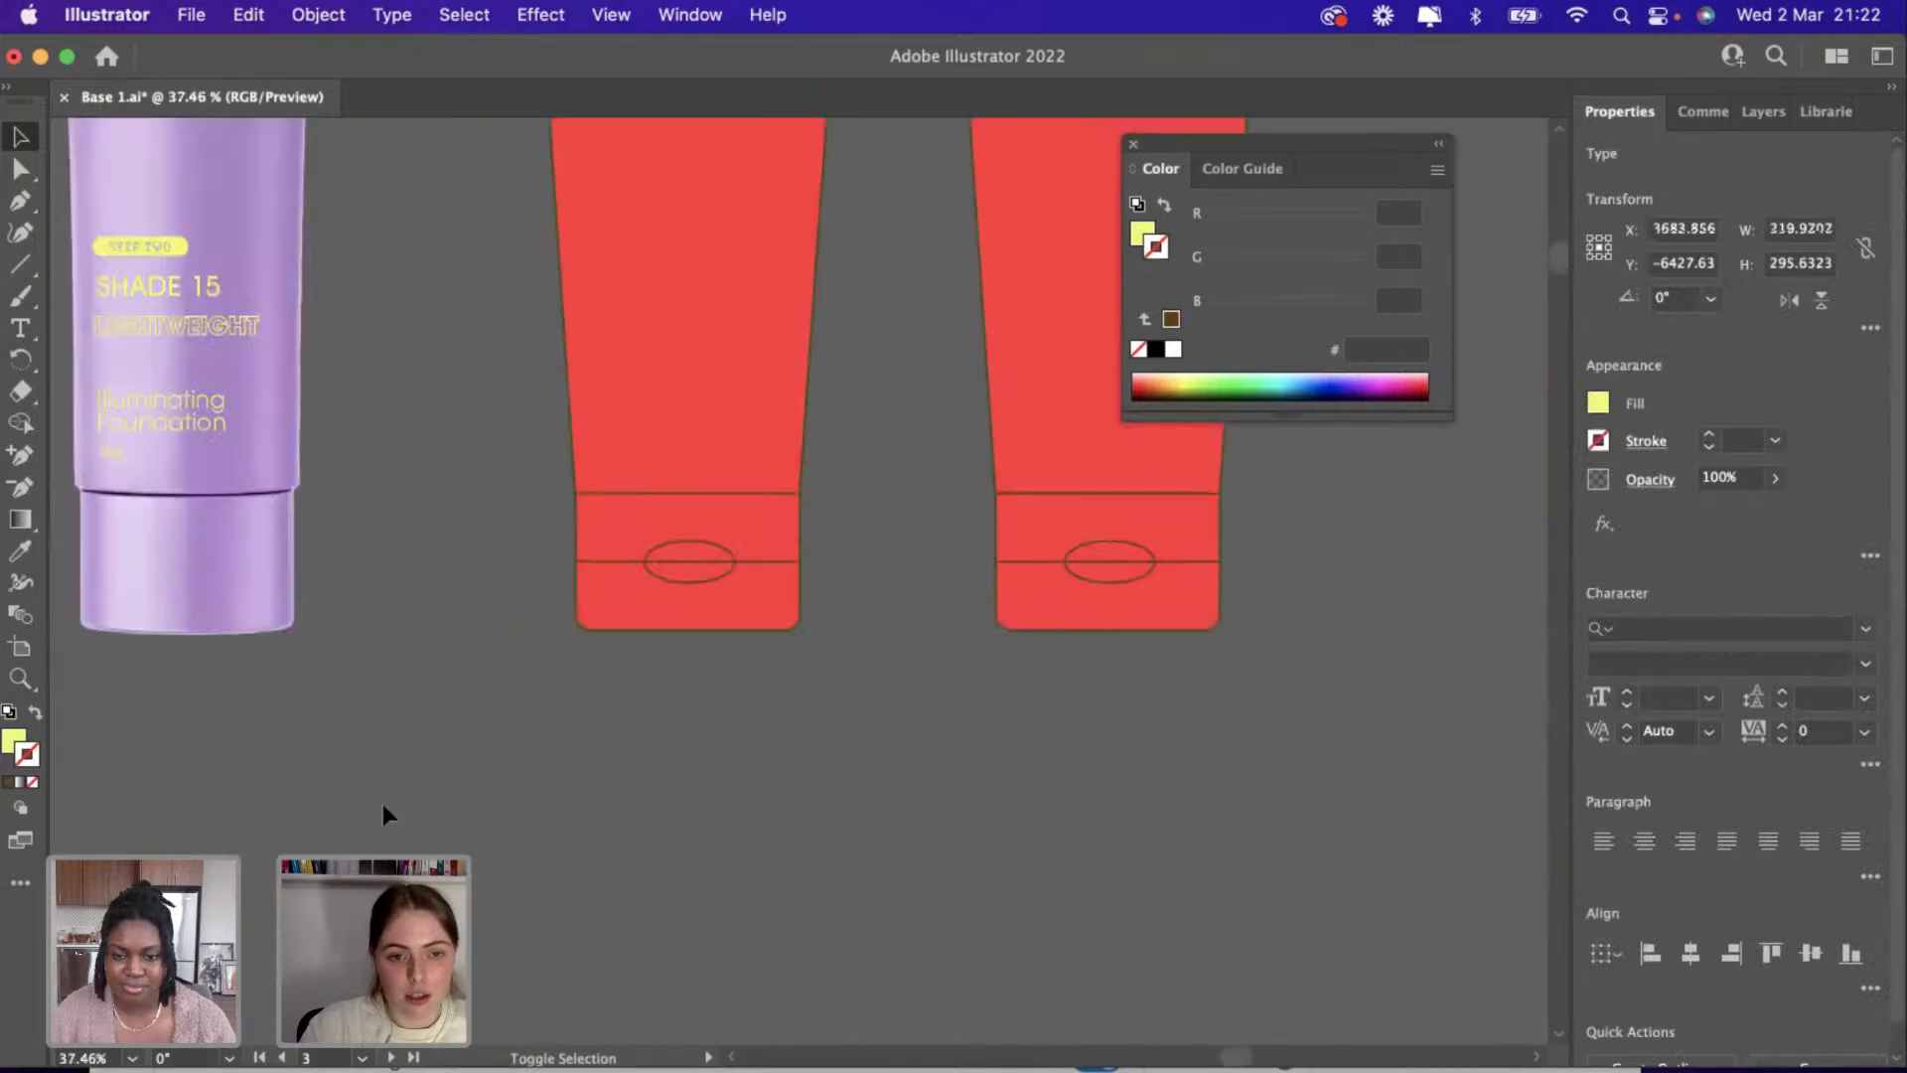
scroll(343, 652, "down", 2)
scroll(344, 651, "up", 10)
scroll(344, 652, "left", 6)
scroll(343, 652, "down", 7)
scroll(453, 630, "right", 3)
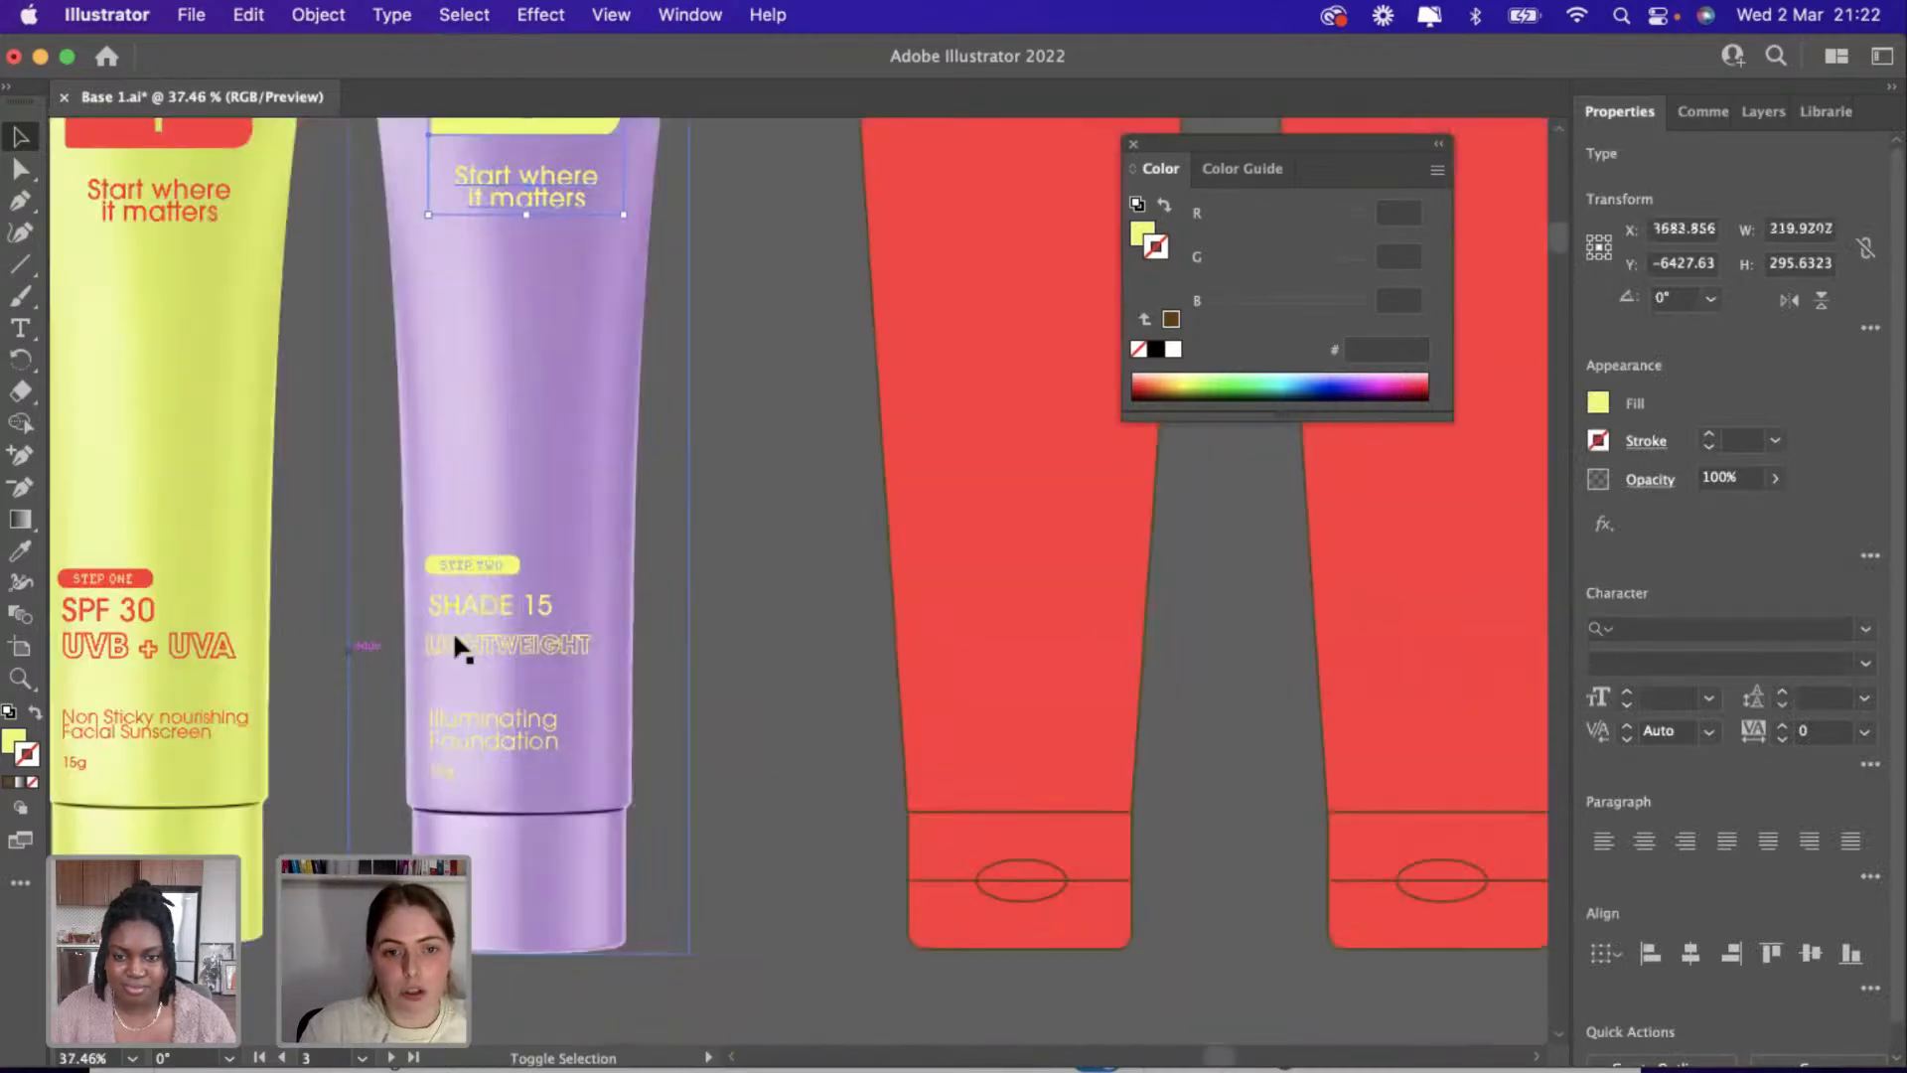
left_click(509, 564, "shift")
scroll(498, 553, "up", 2)
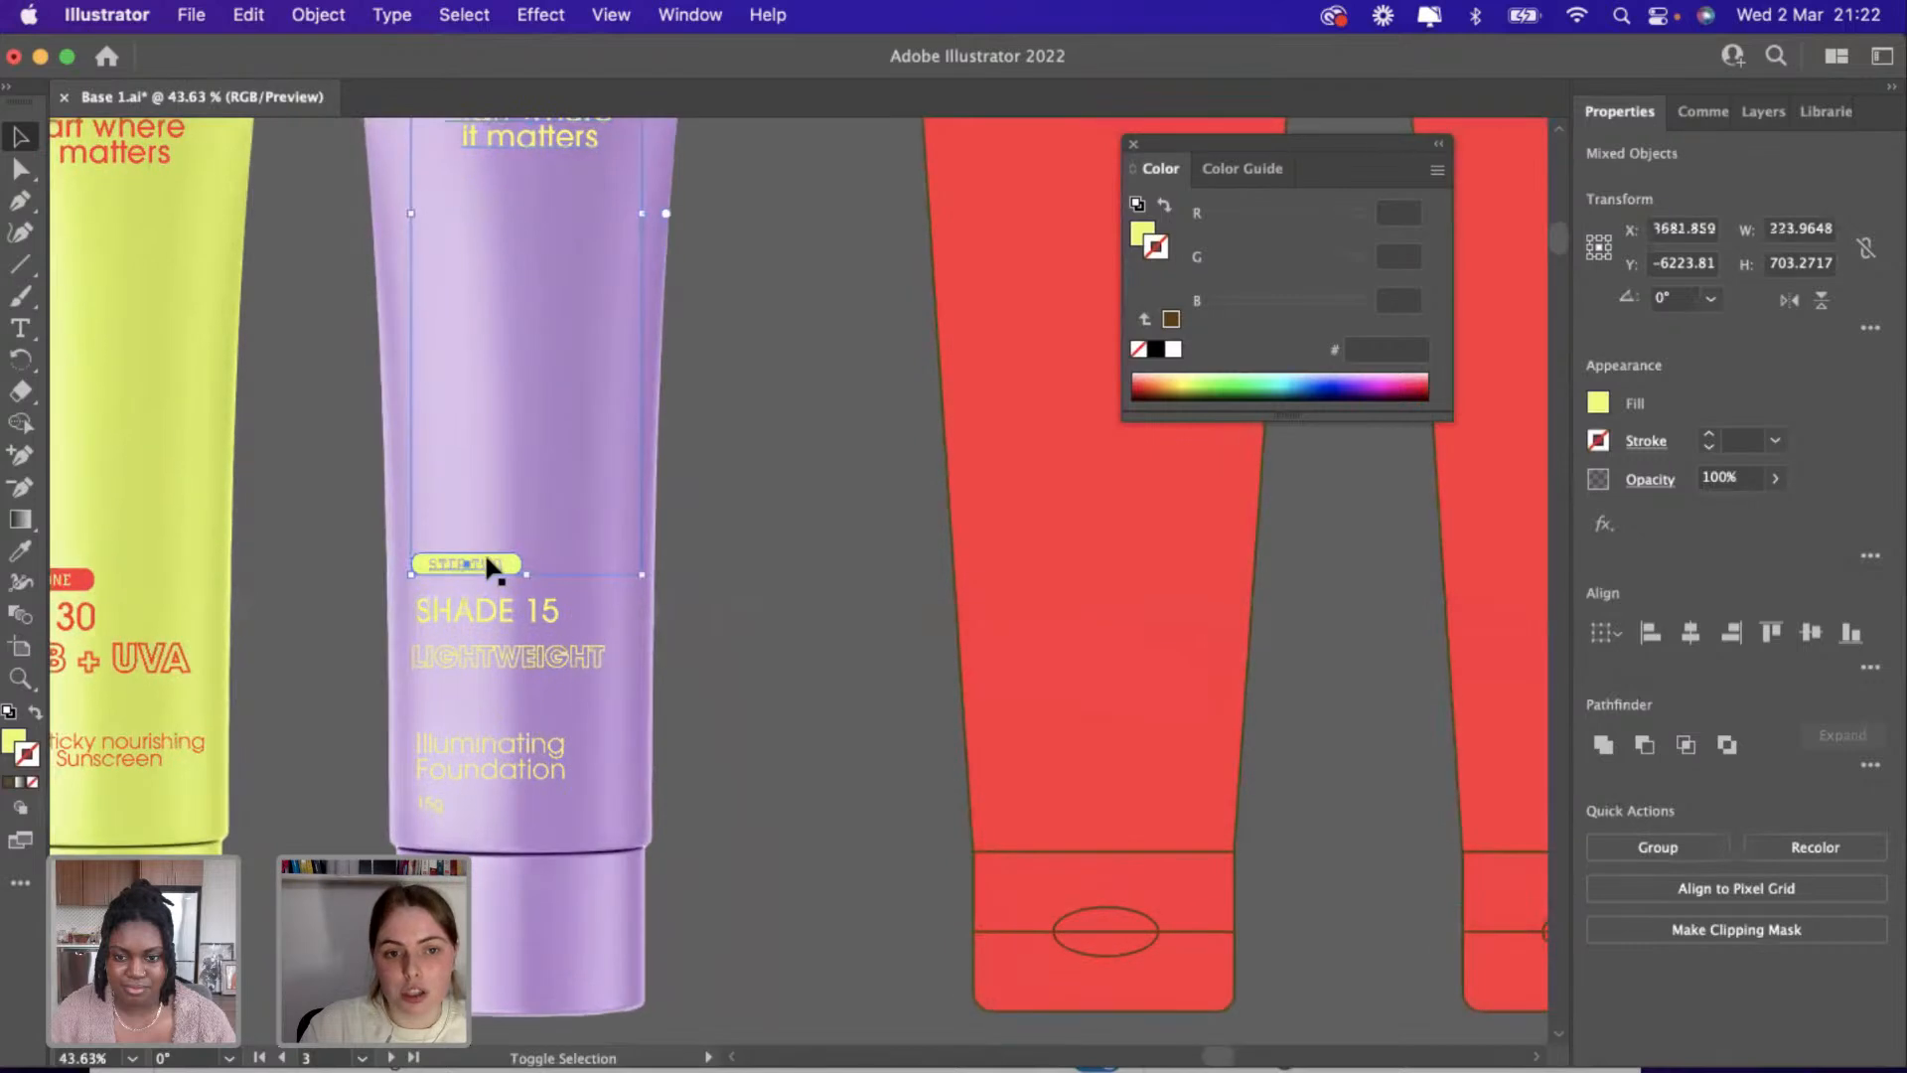
left_click(463, 767, "shift")
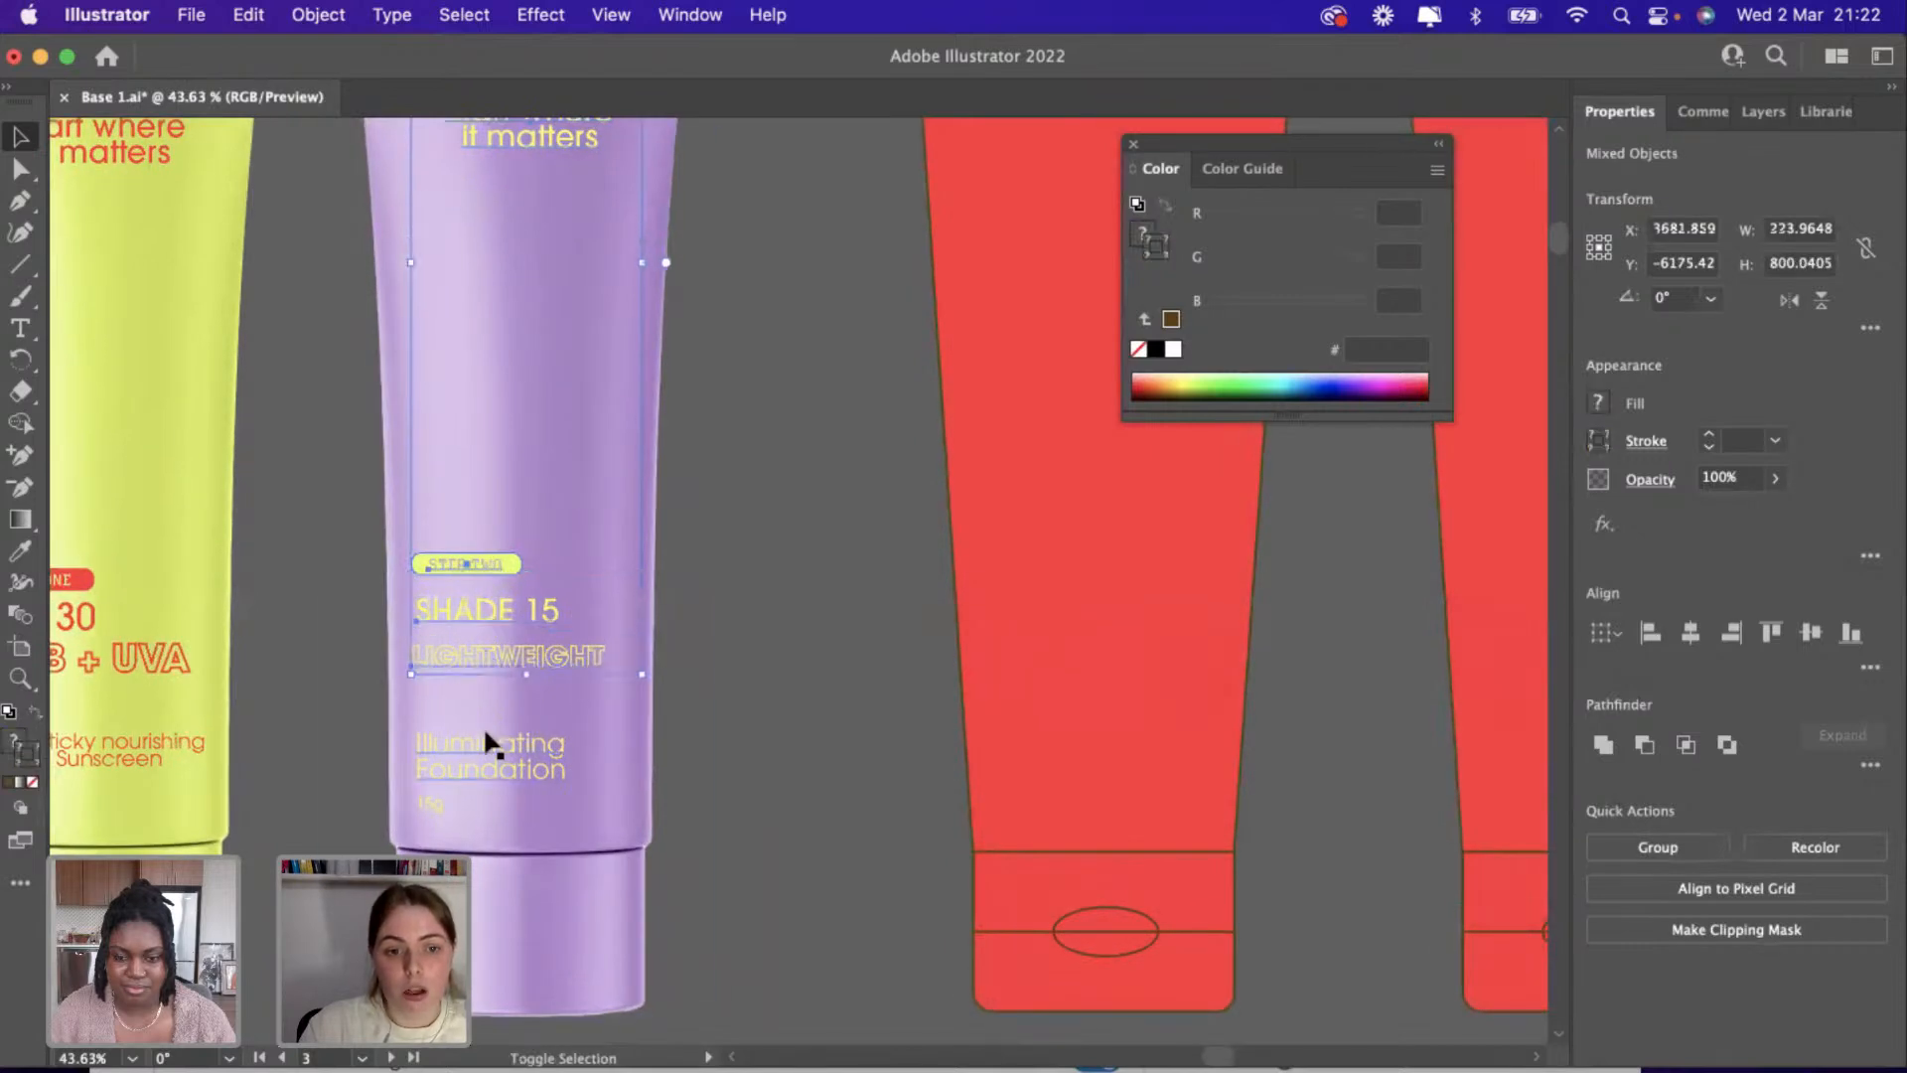
left_click(432, 802, "shift")
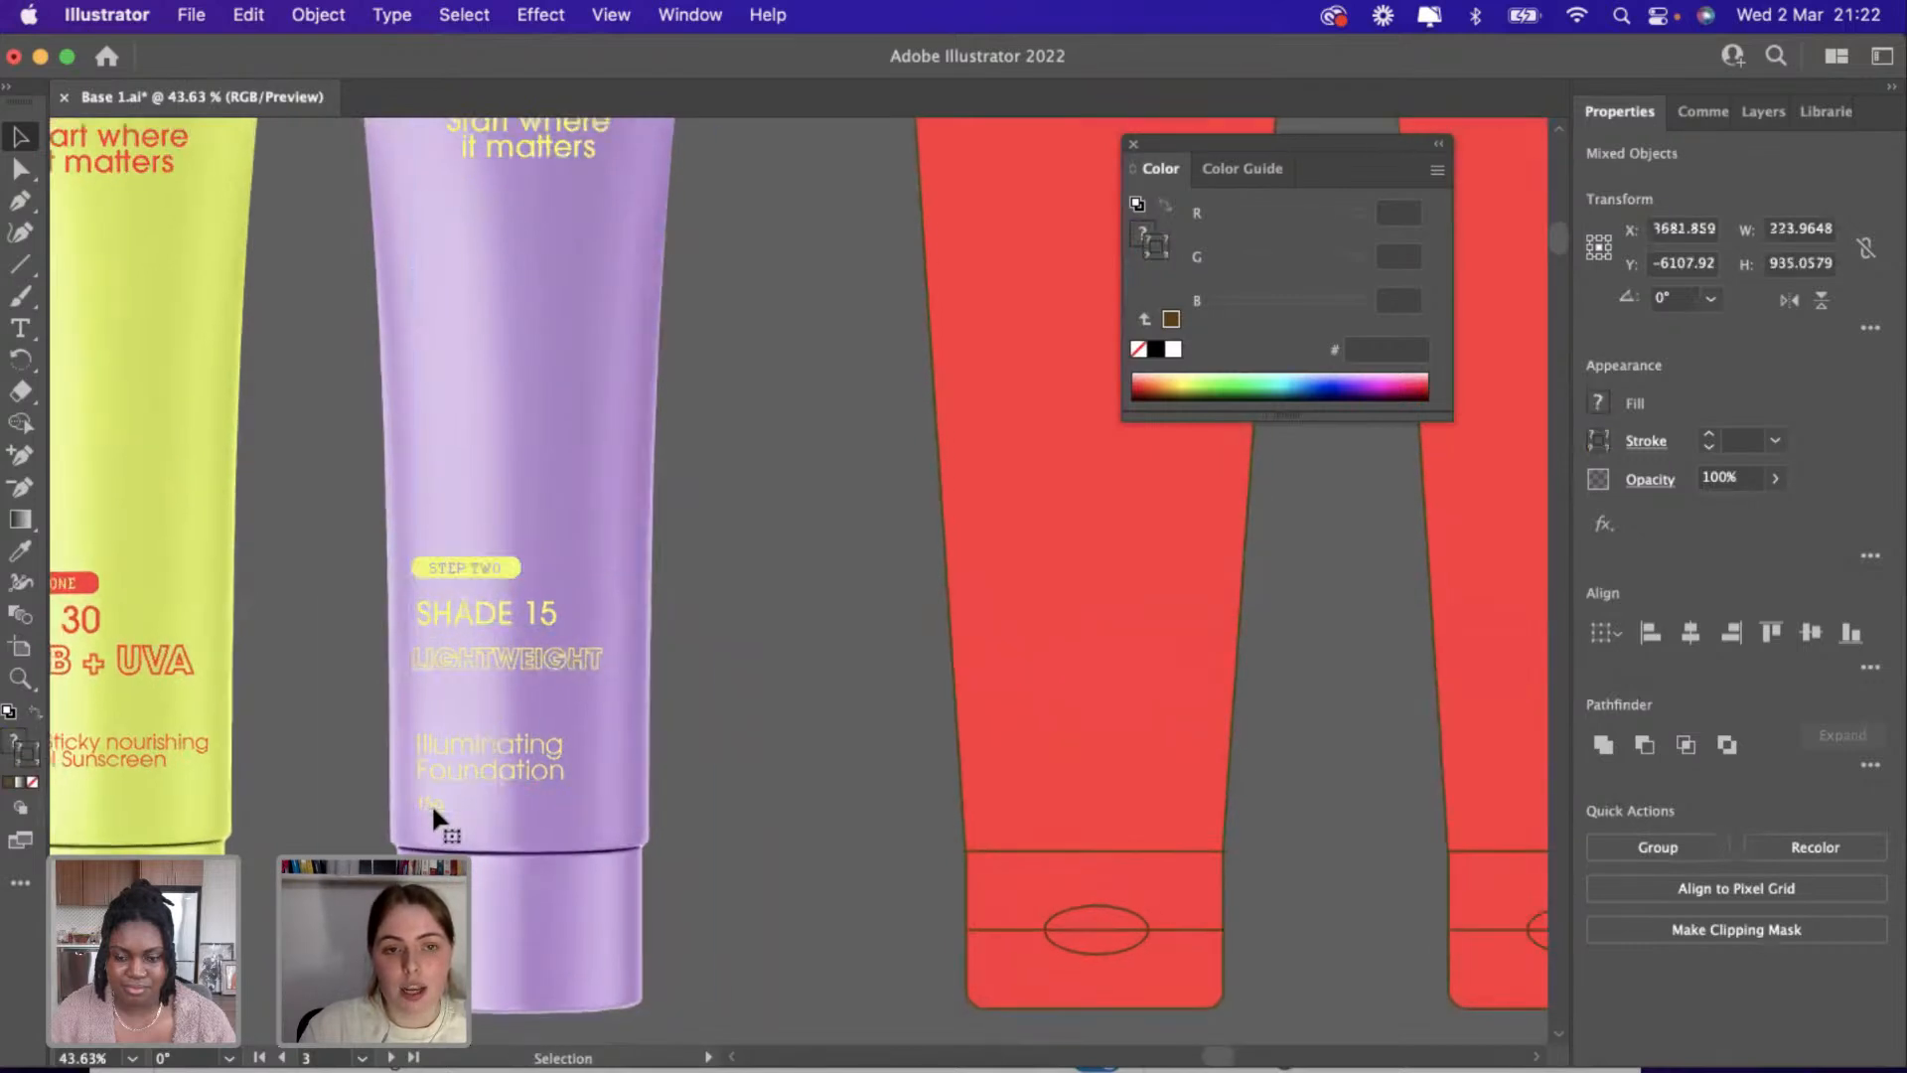
scroll(431, 803, "down", 3)
key("super+v")
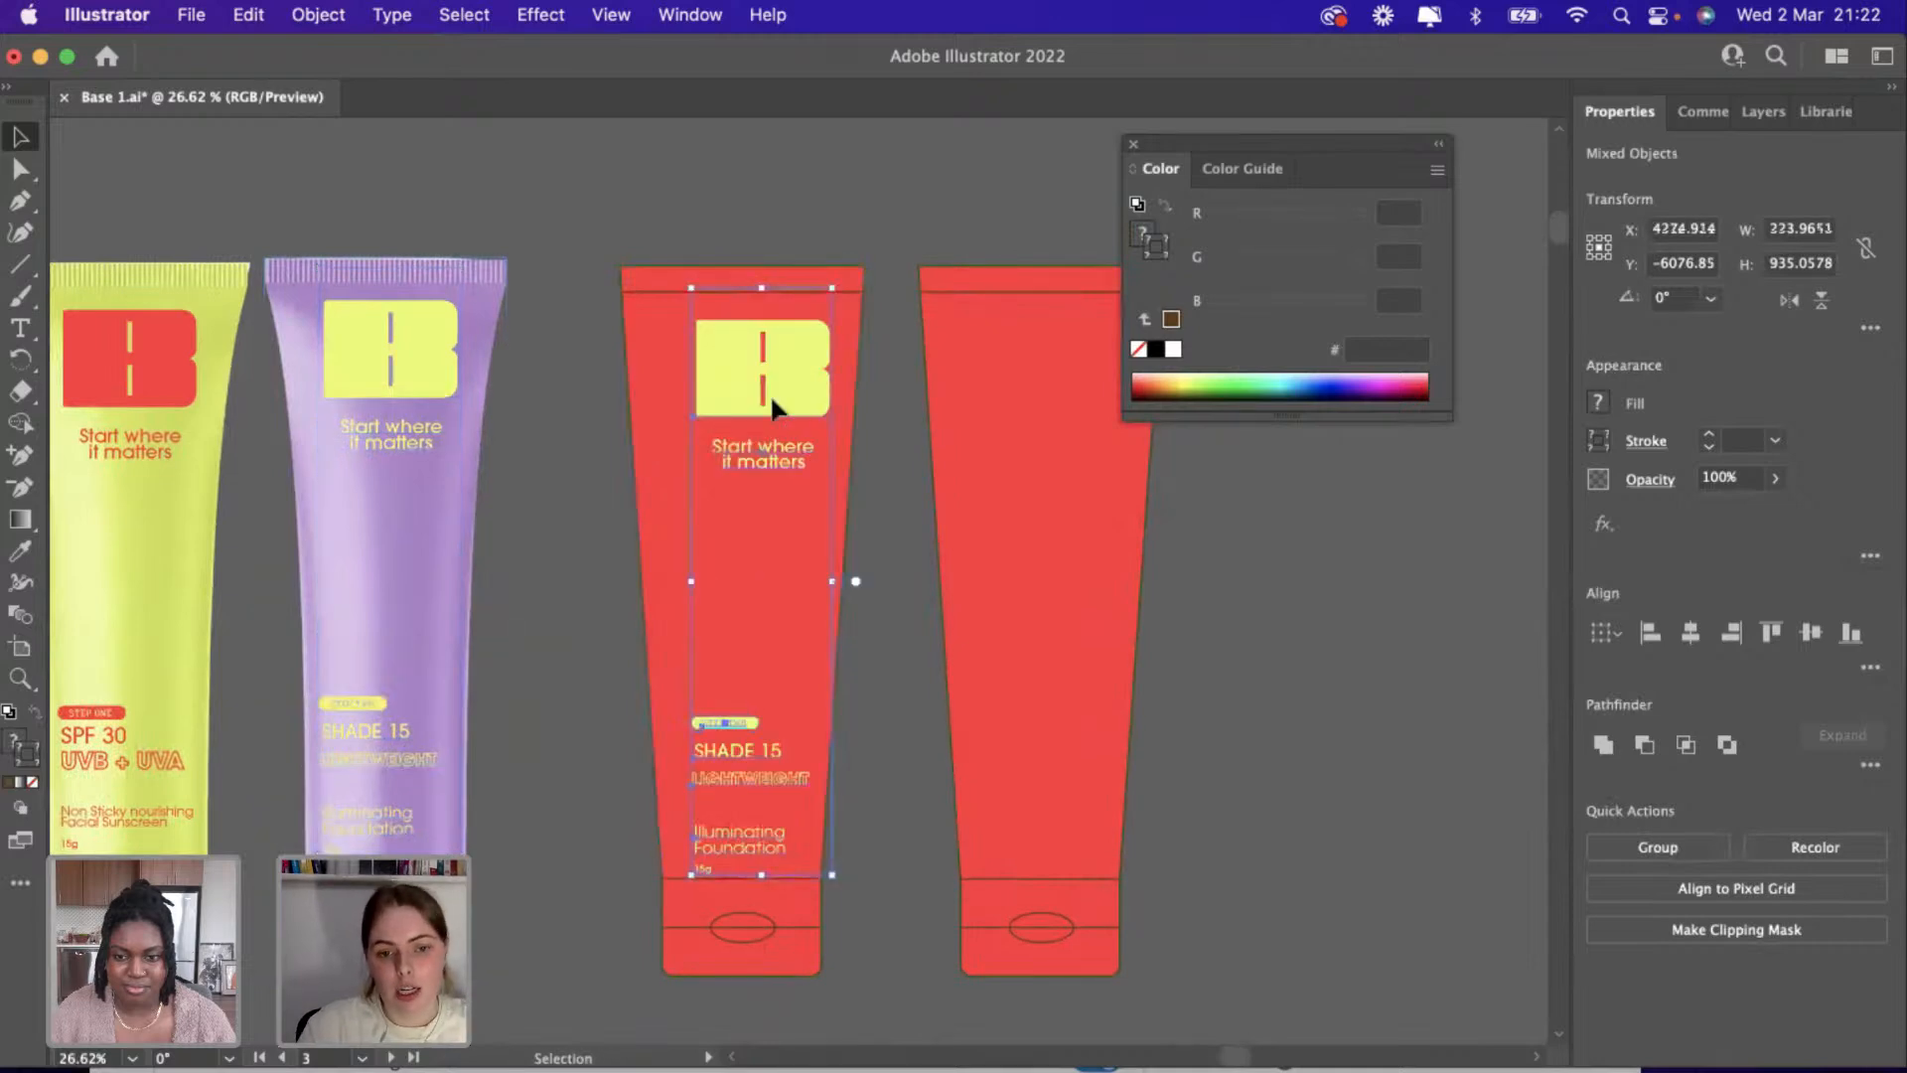
left_click_drag(780, 425, 761, 401)
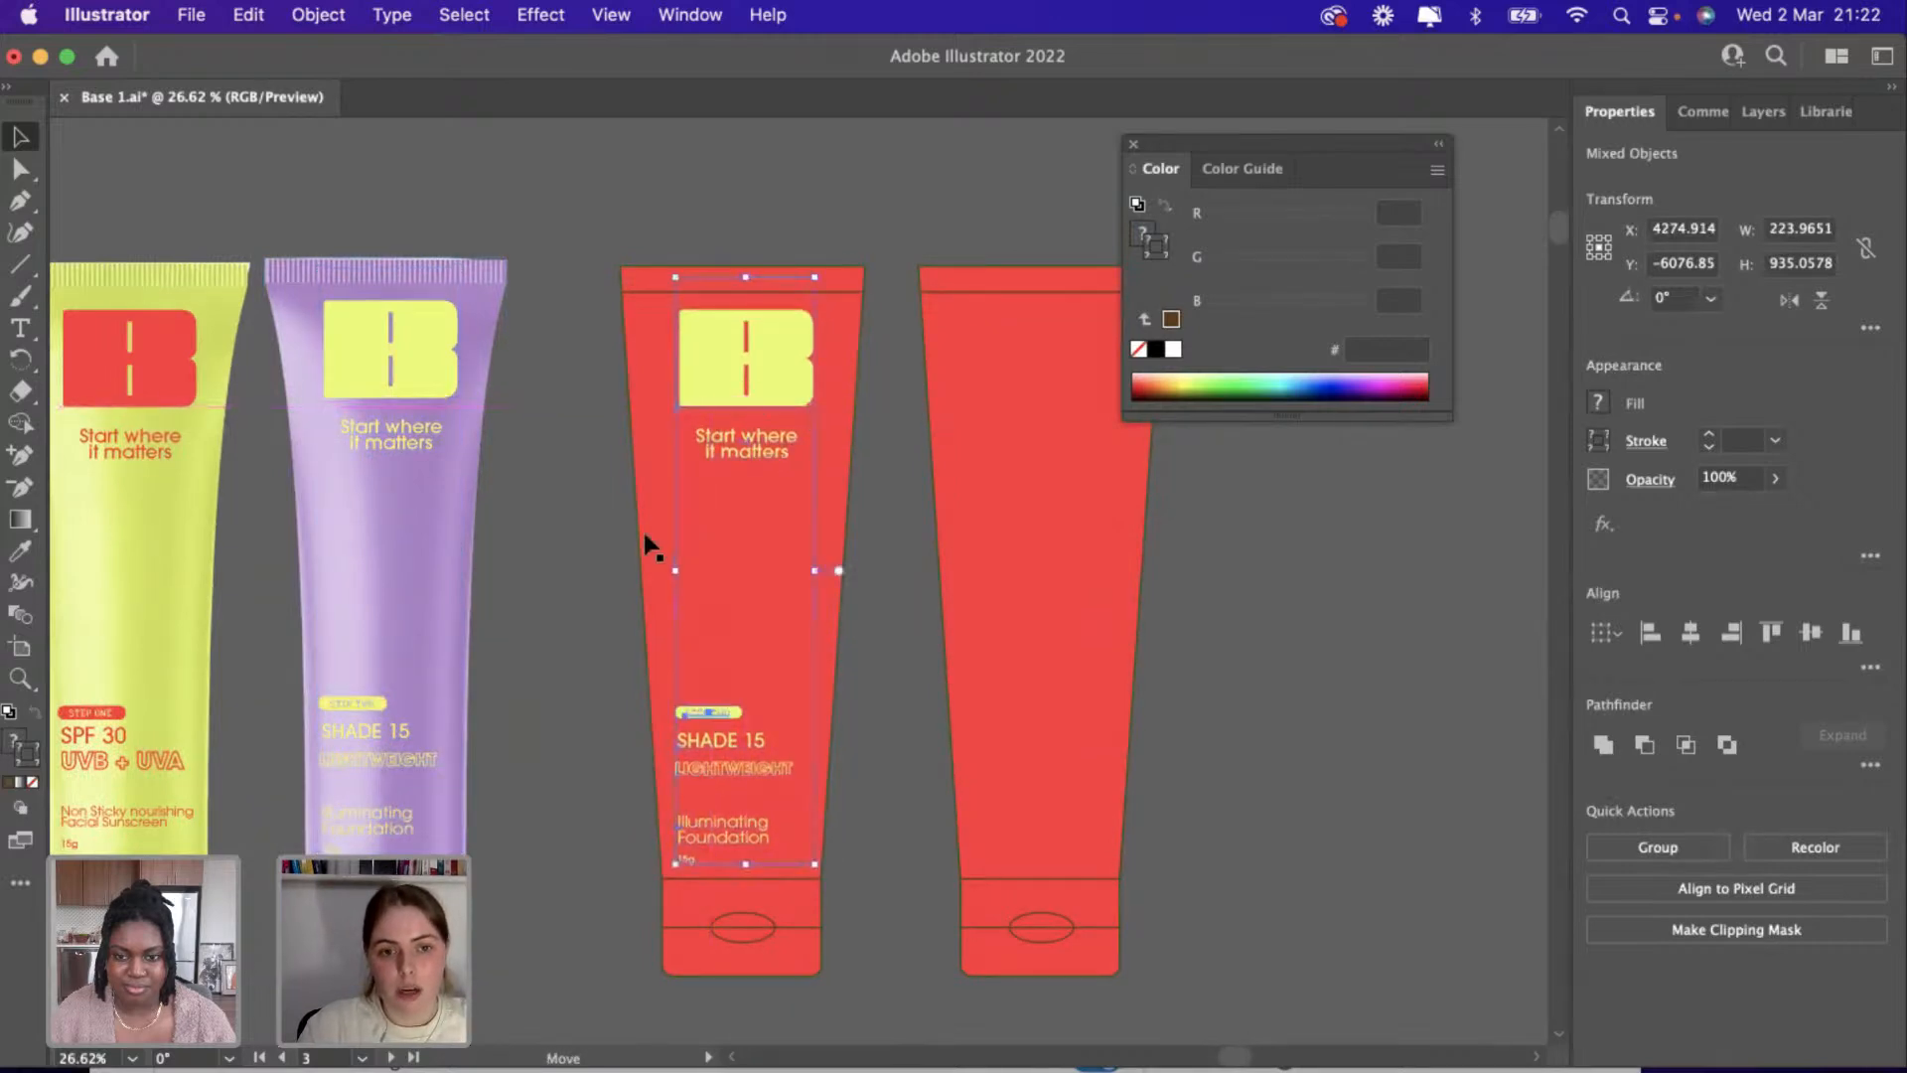
left_click(592, 557)
Recolour the STEP TWO lettering on the red tube with the library red #FE4336 as fill and no stroke.
scroll(533, 408, "up", 2)
scroll(753, 420, "down", 10)
scroll(753, 420, "right", 3)
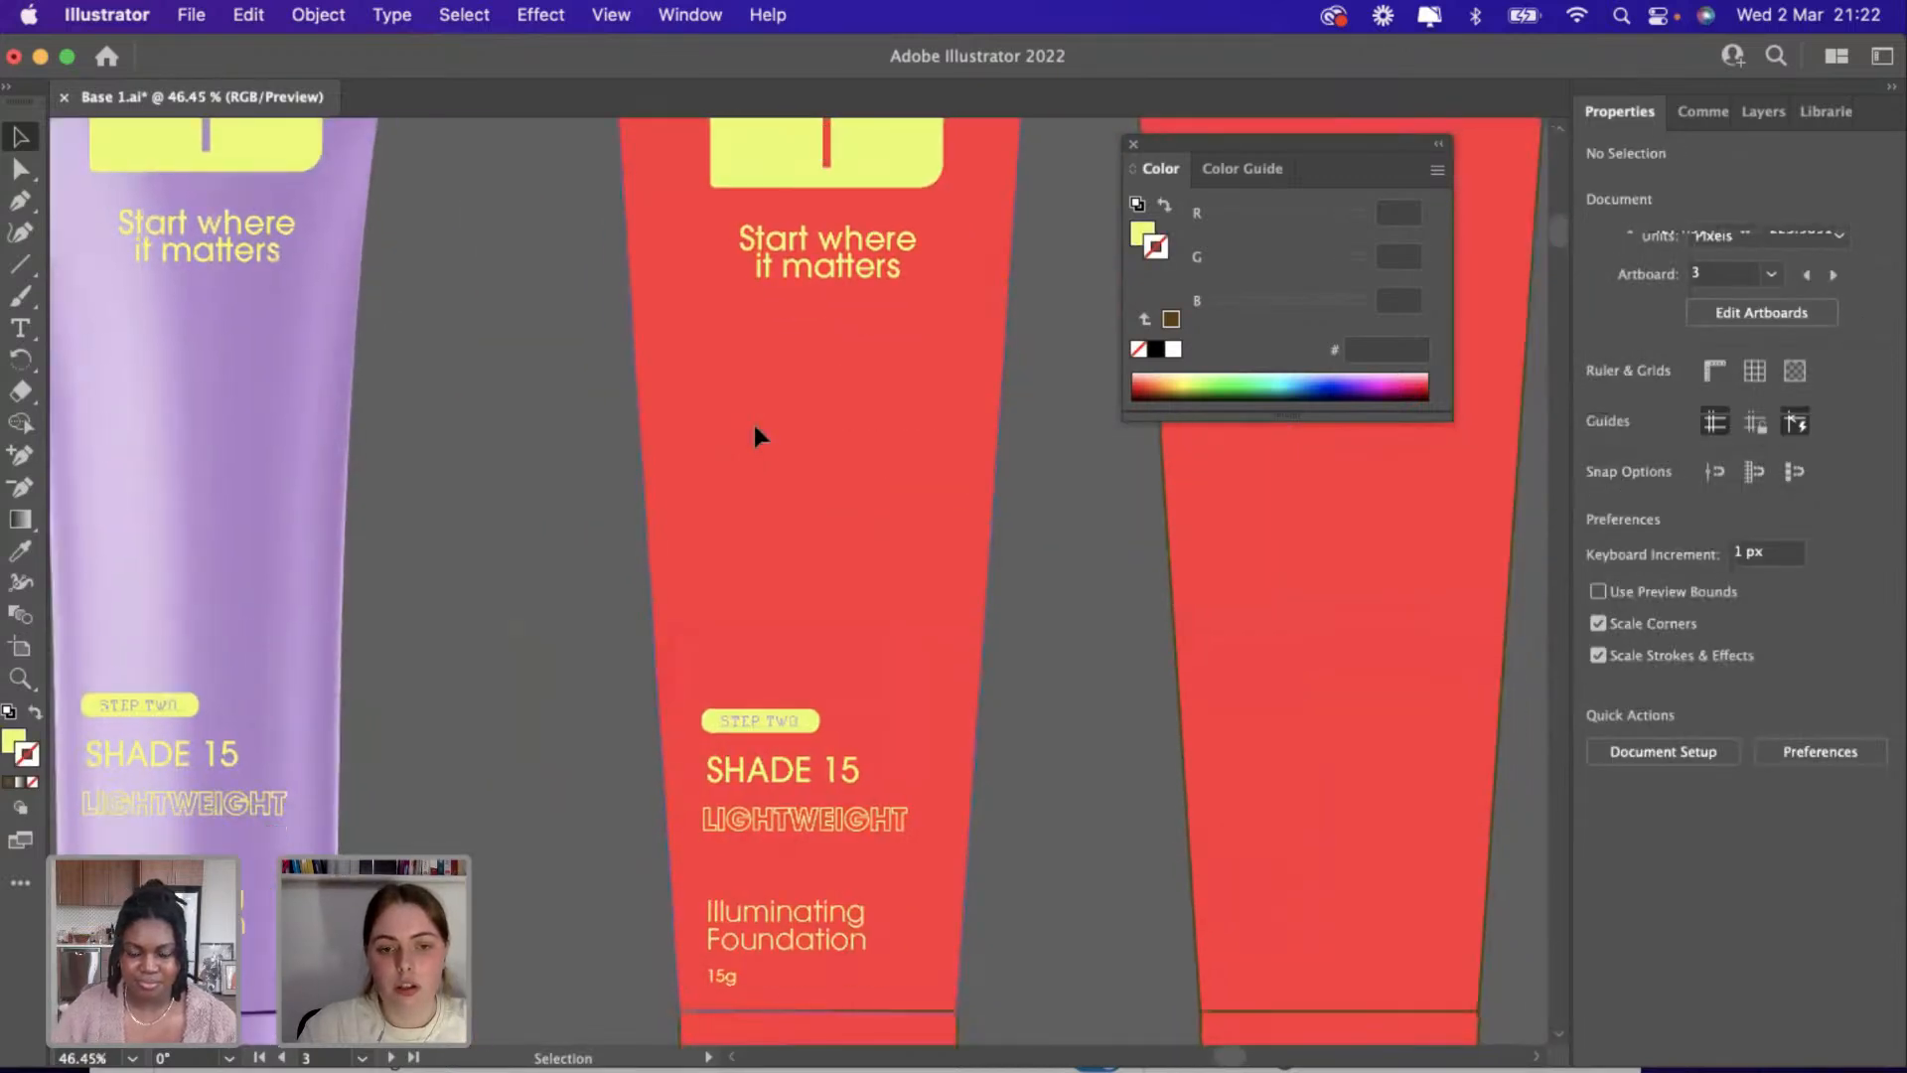
left_click(747, 549)
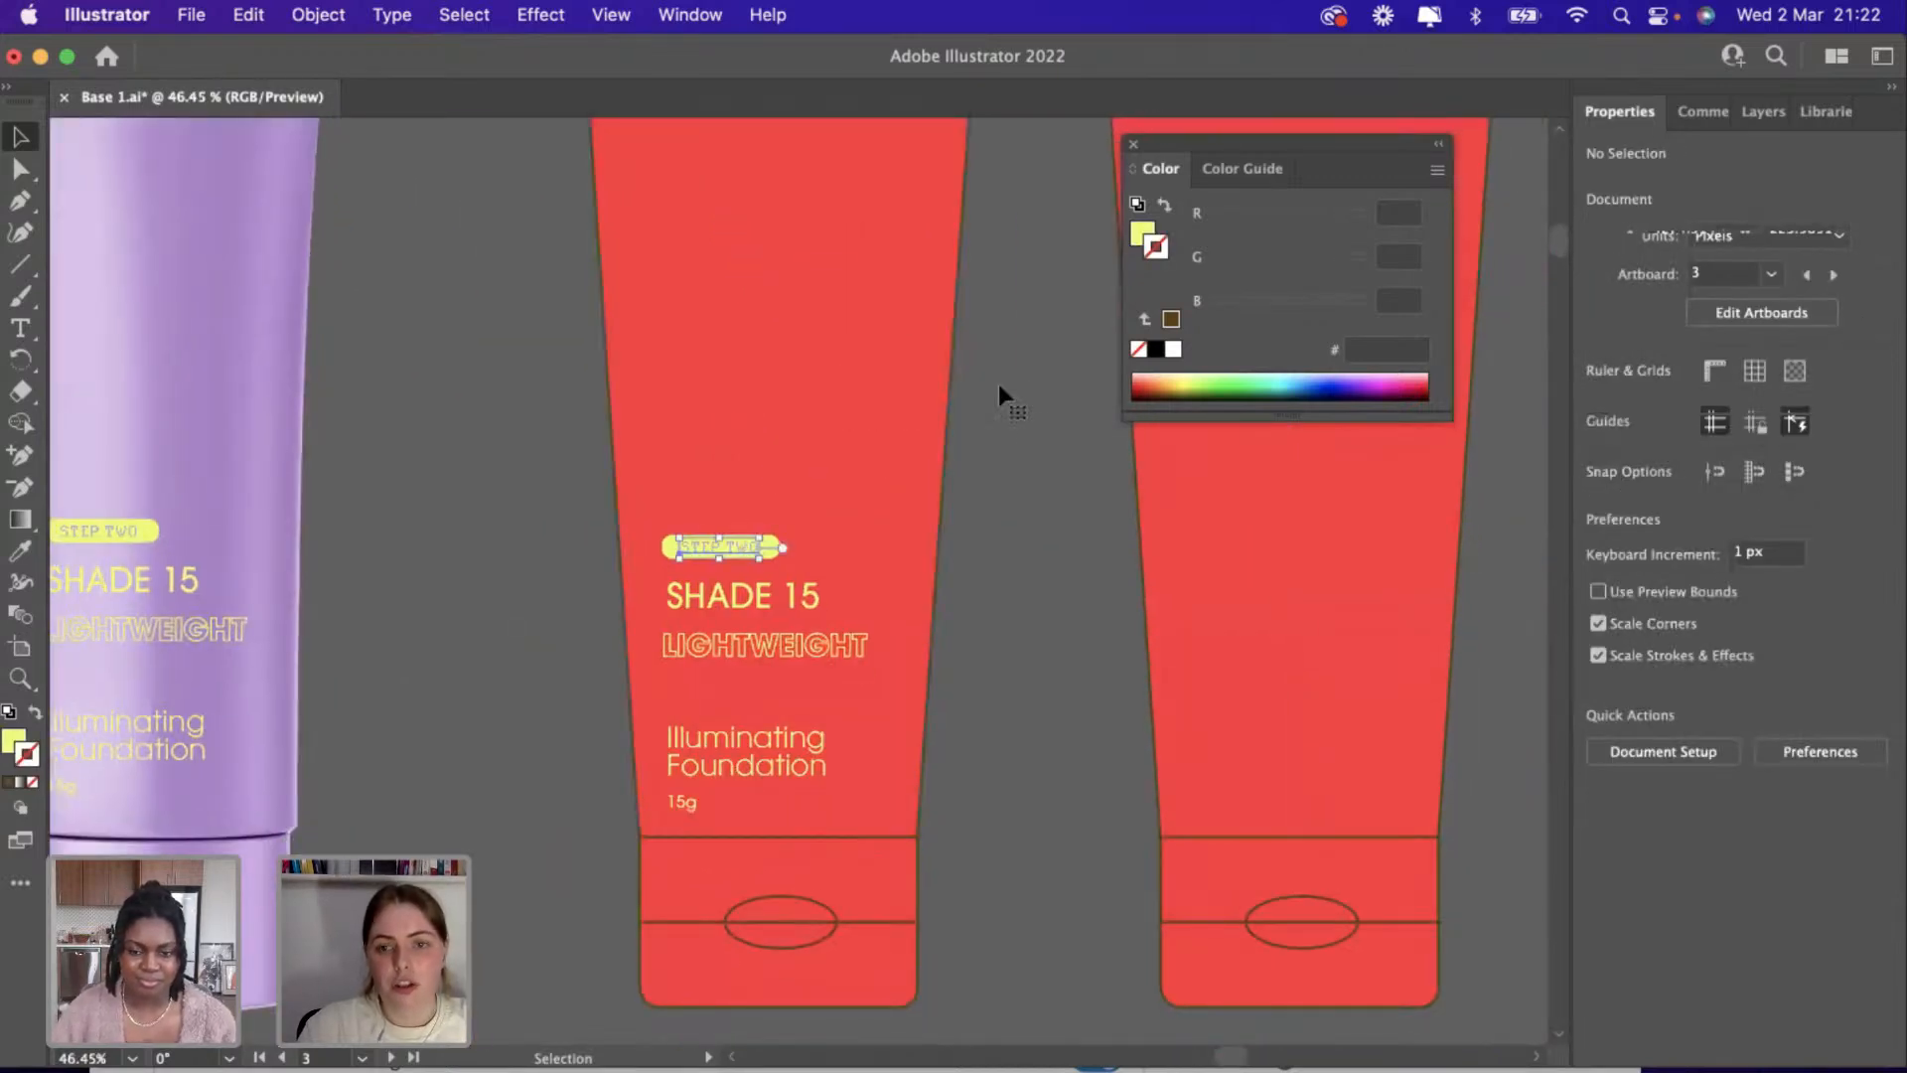
left_click(1826, 111)
left_click(1827, 447)
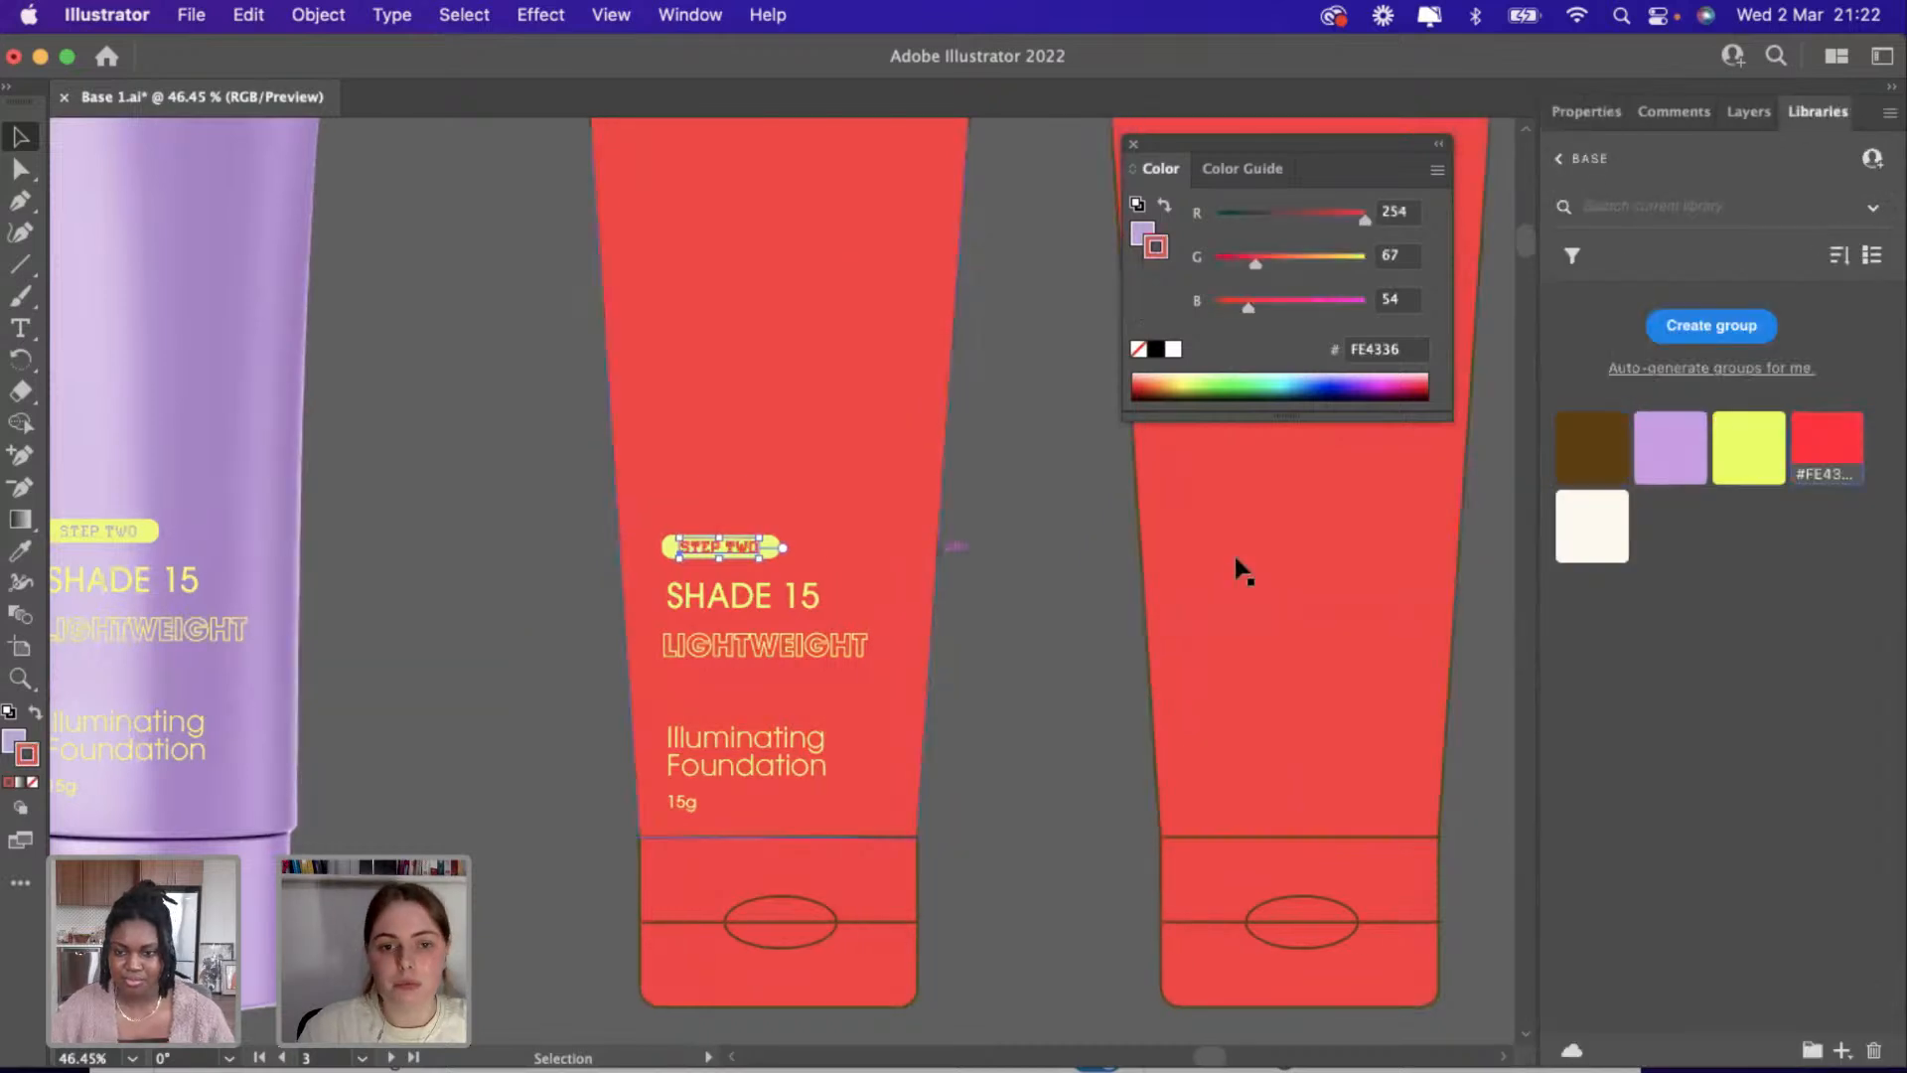
scroll(1235, 566, "up", 2)
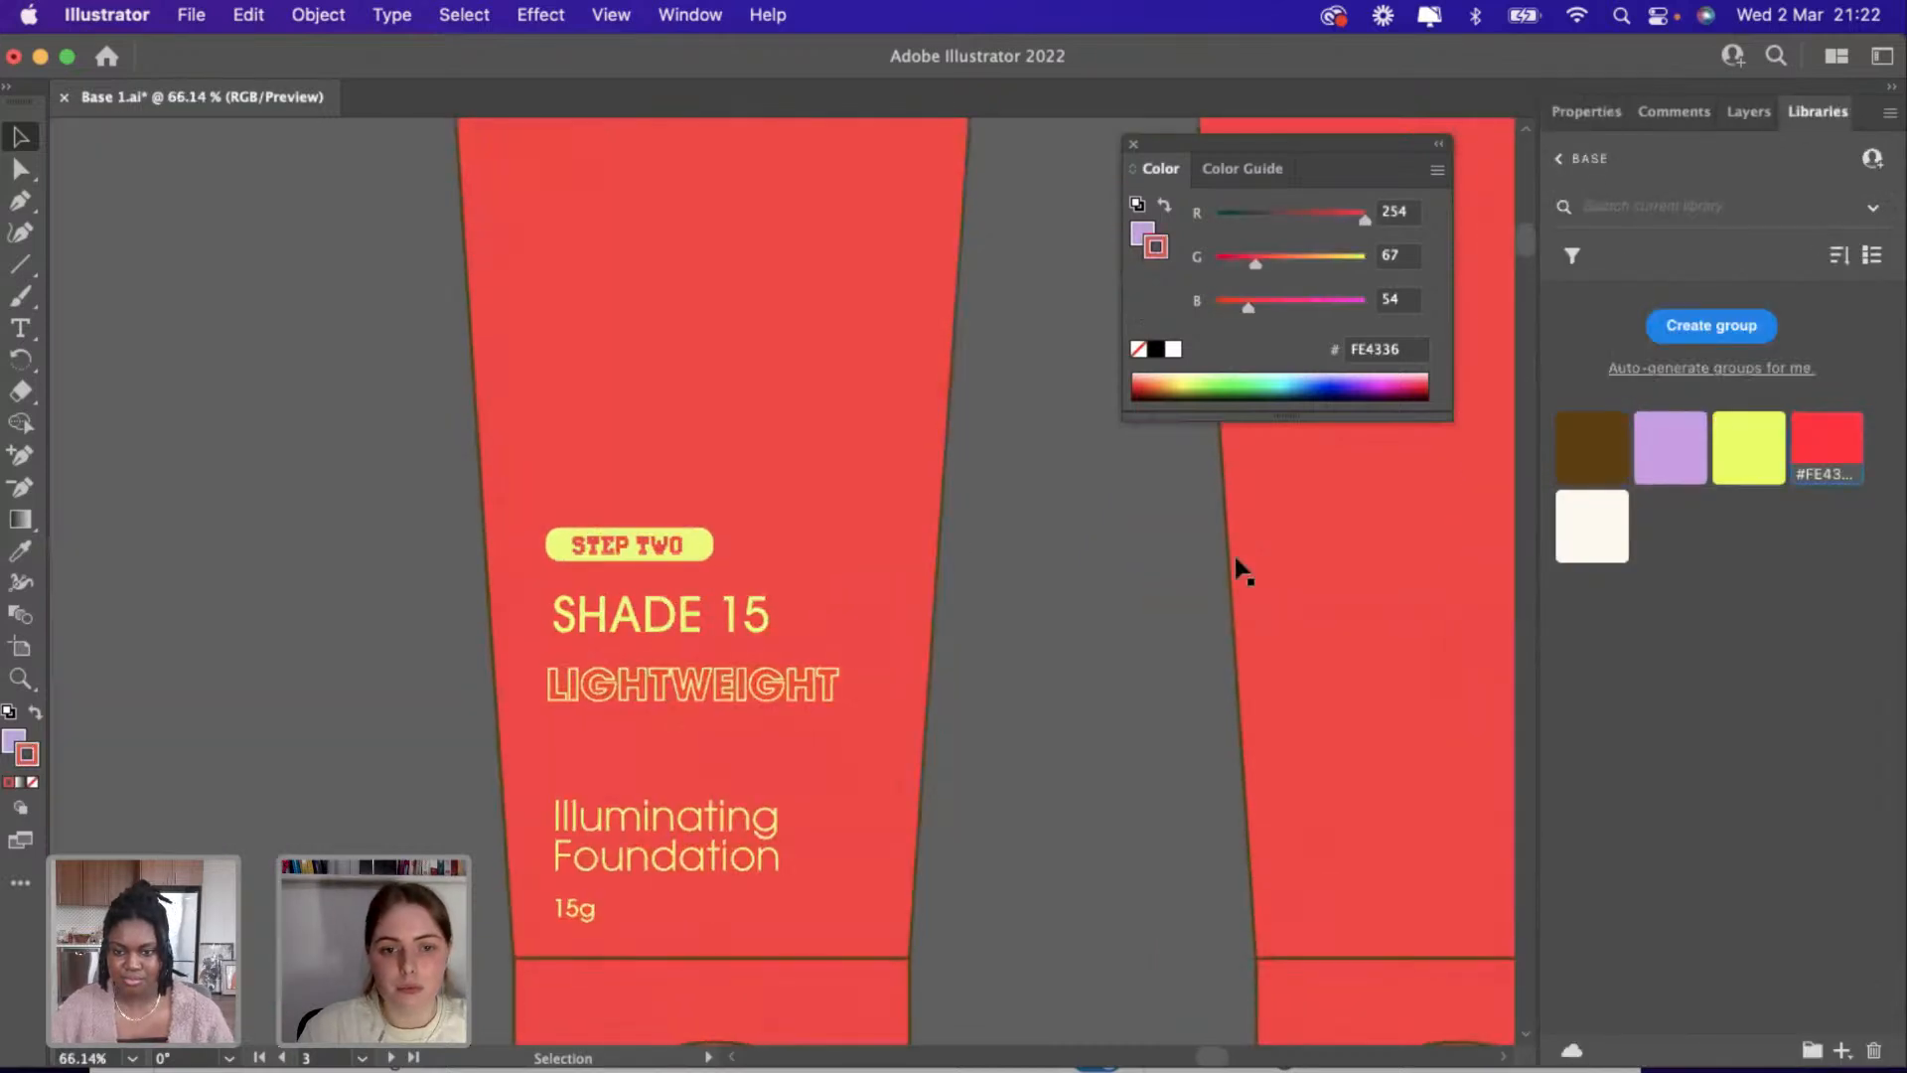
left_click(35, 714)
left_click(33, 783)
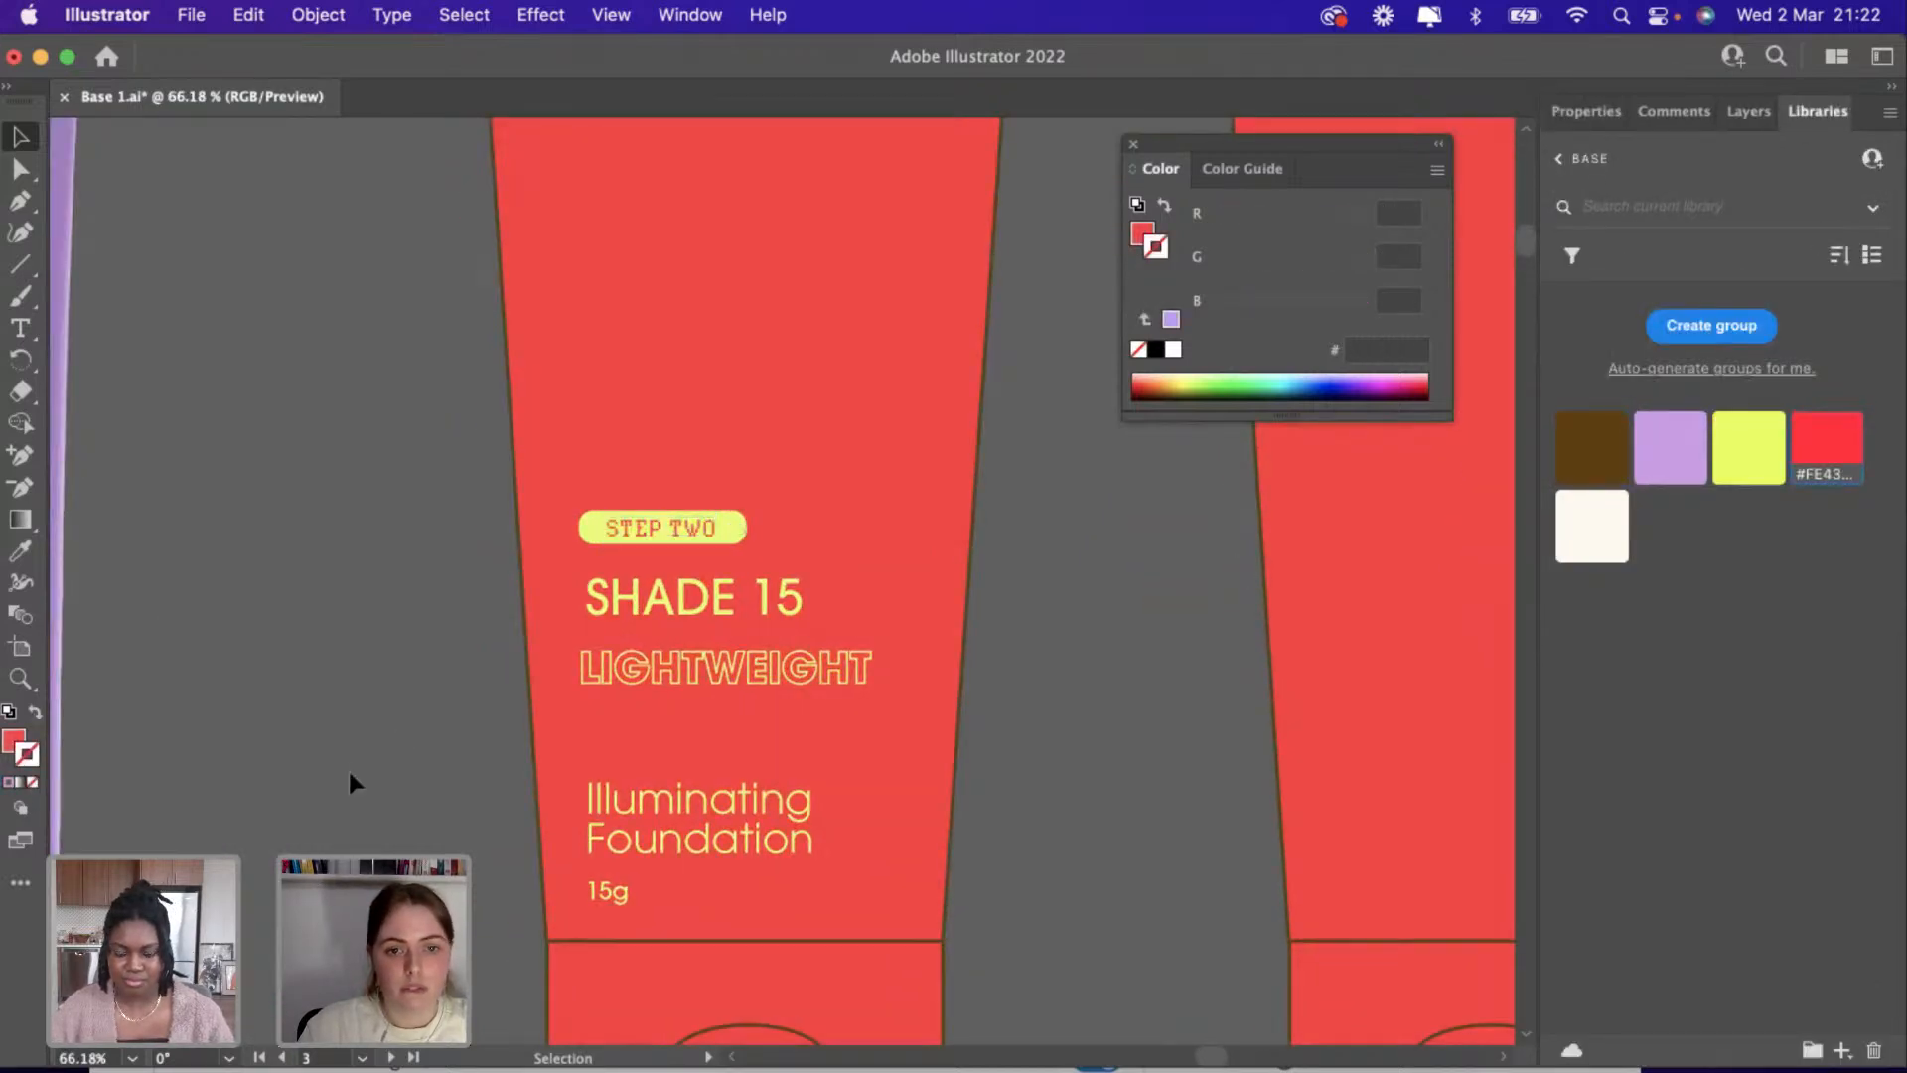
Move the STEP TWO label and the product text down to 15g slightly up together on the red tube.
left_click(632, 537)
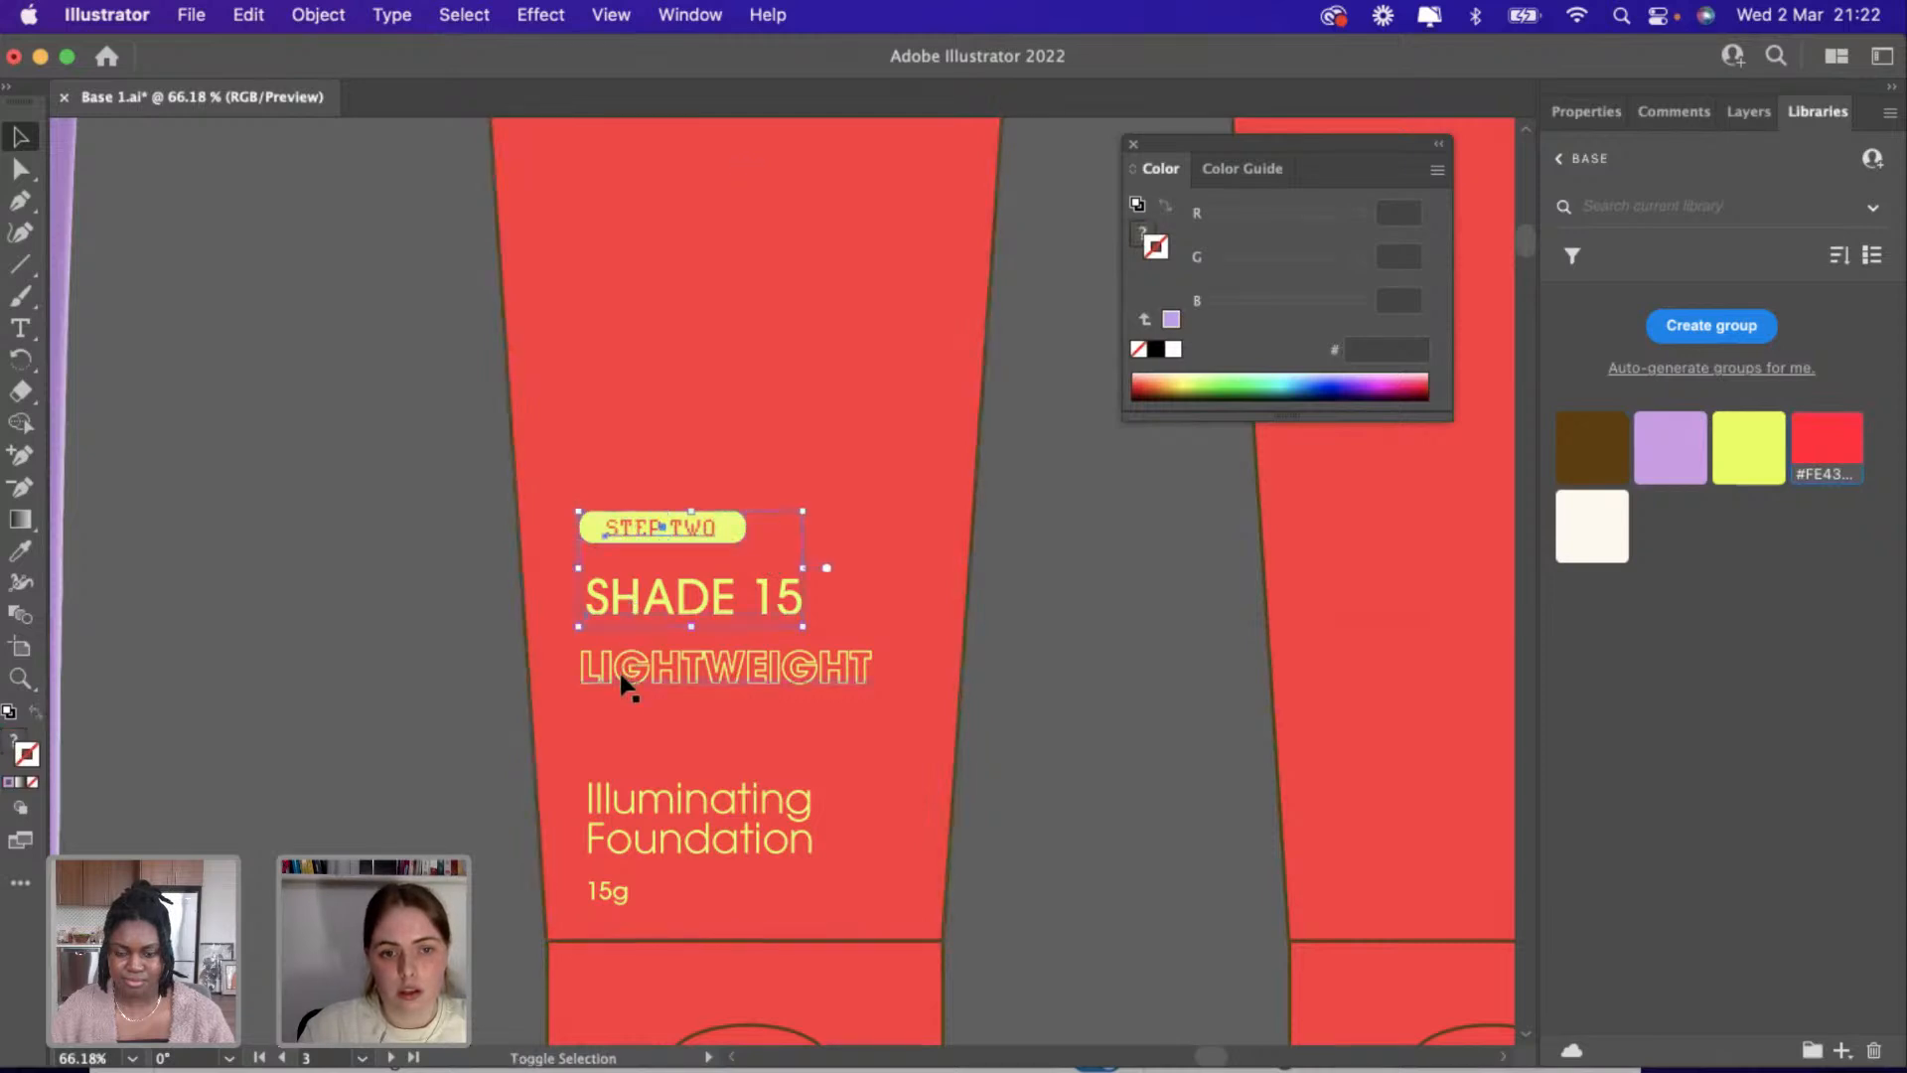
left_click(615, 892, "shift")
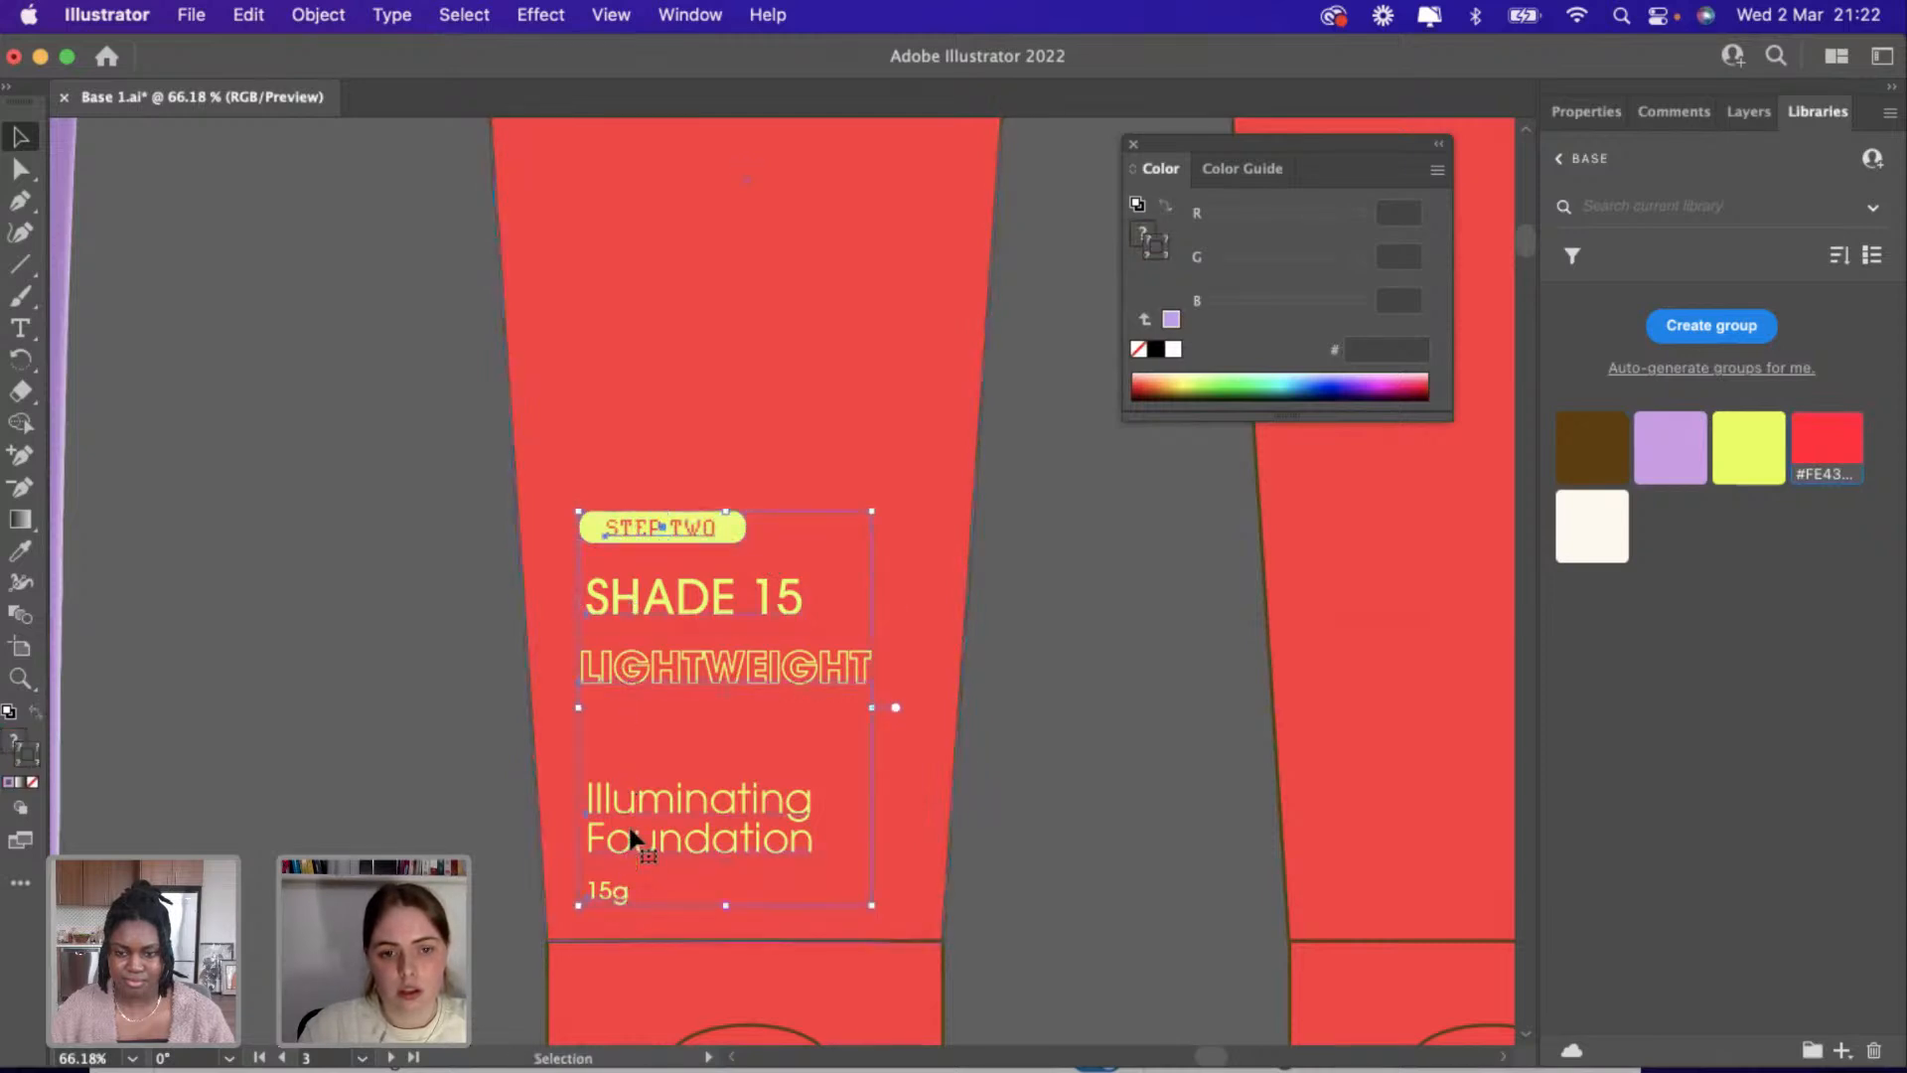
left_click_drag(627, 832, 628, 783)
left_click(400, 774)
scroll(397, 775, "down", 6)
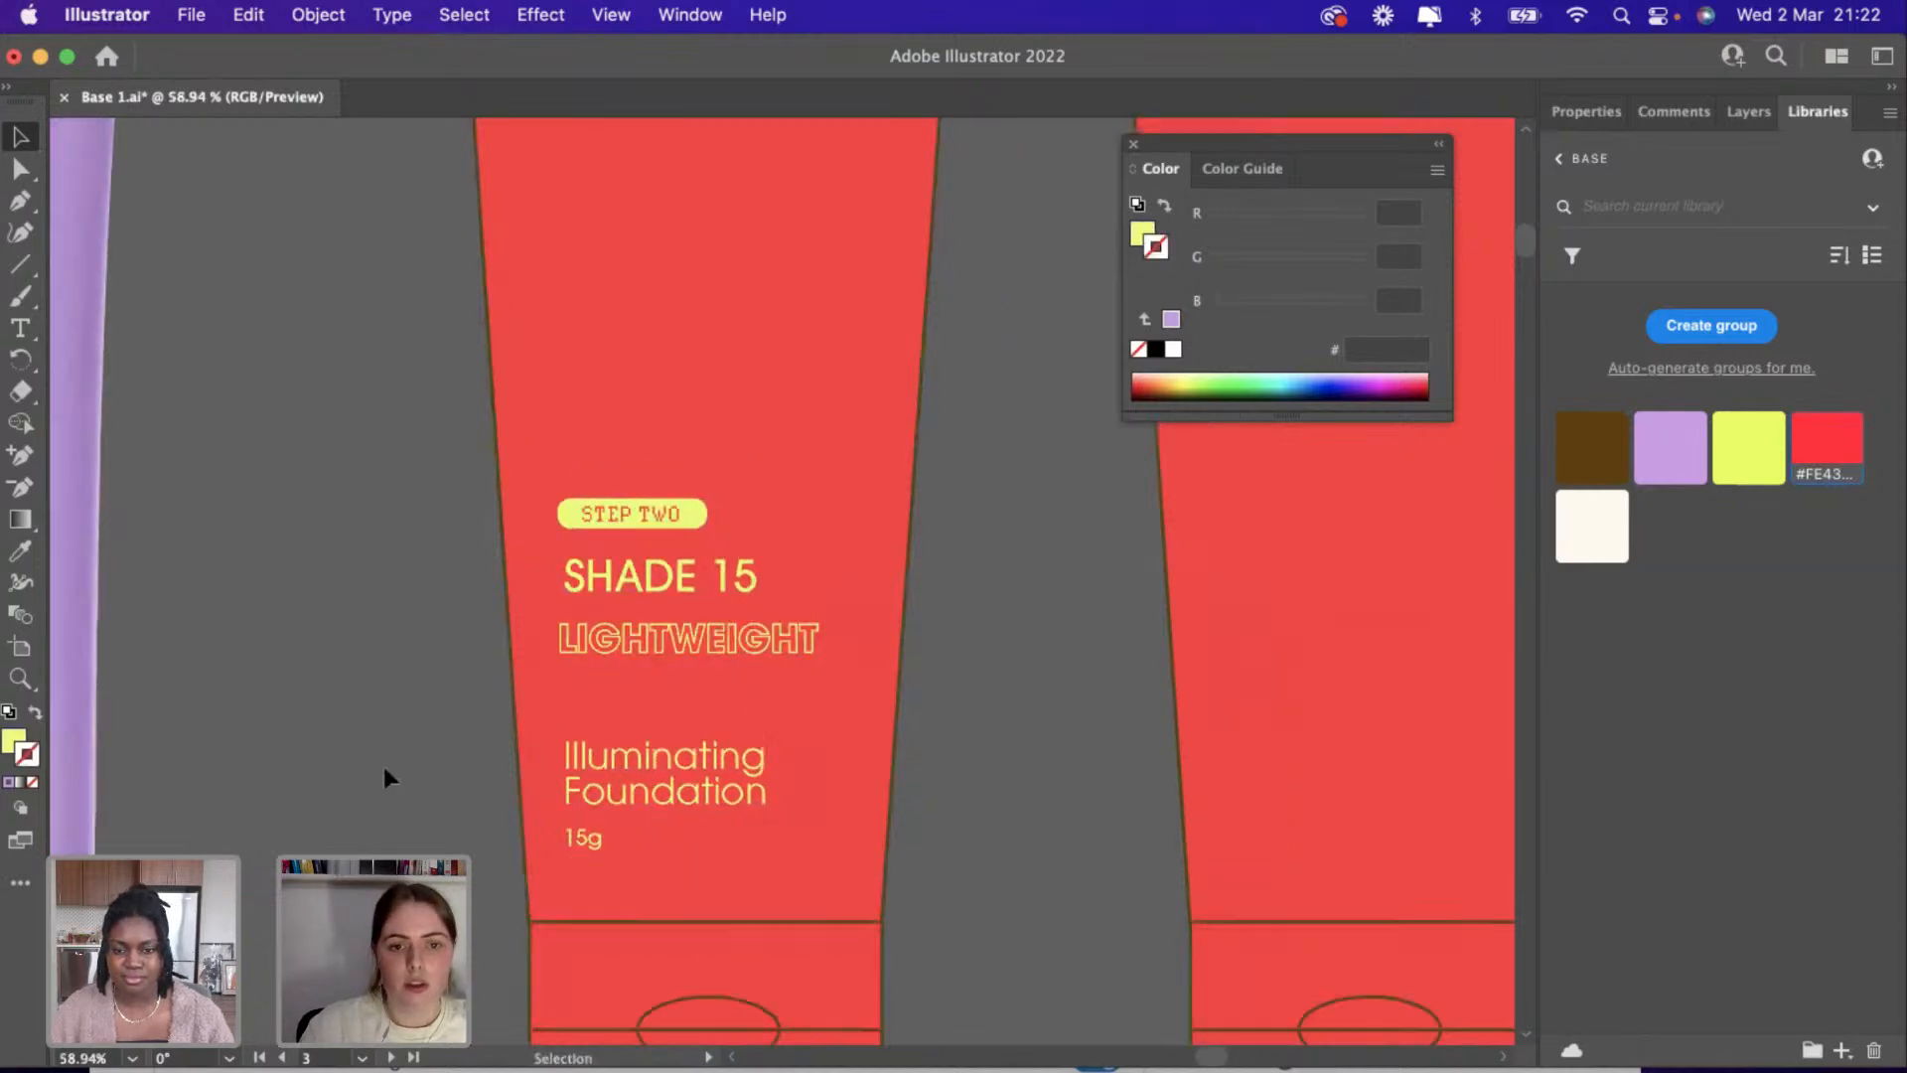
Try moving the purple tube mockup to the empty area beyond the two red tubes, and undo it.
scroll(383, 761, "left", 2)
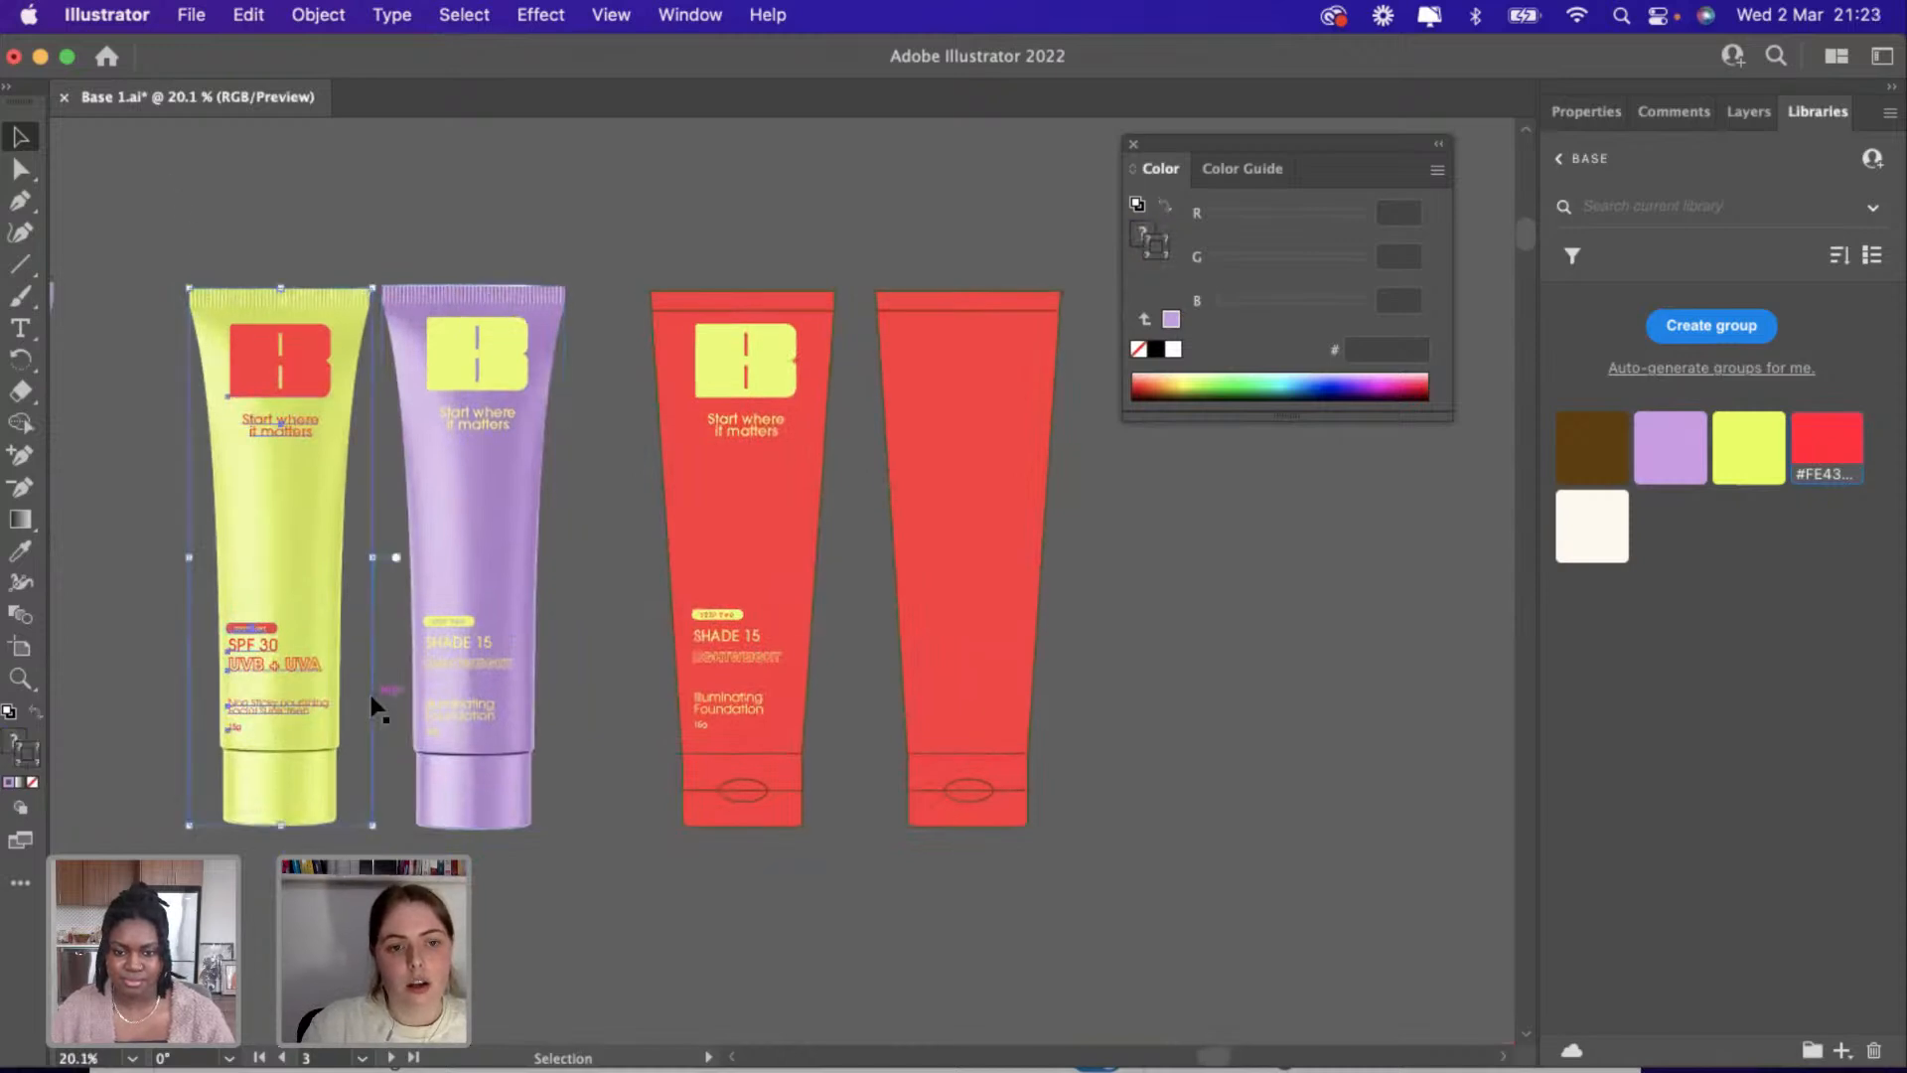
scroll(408, 635, "down", 2)
left_click(459, 763)
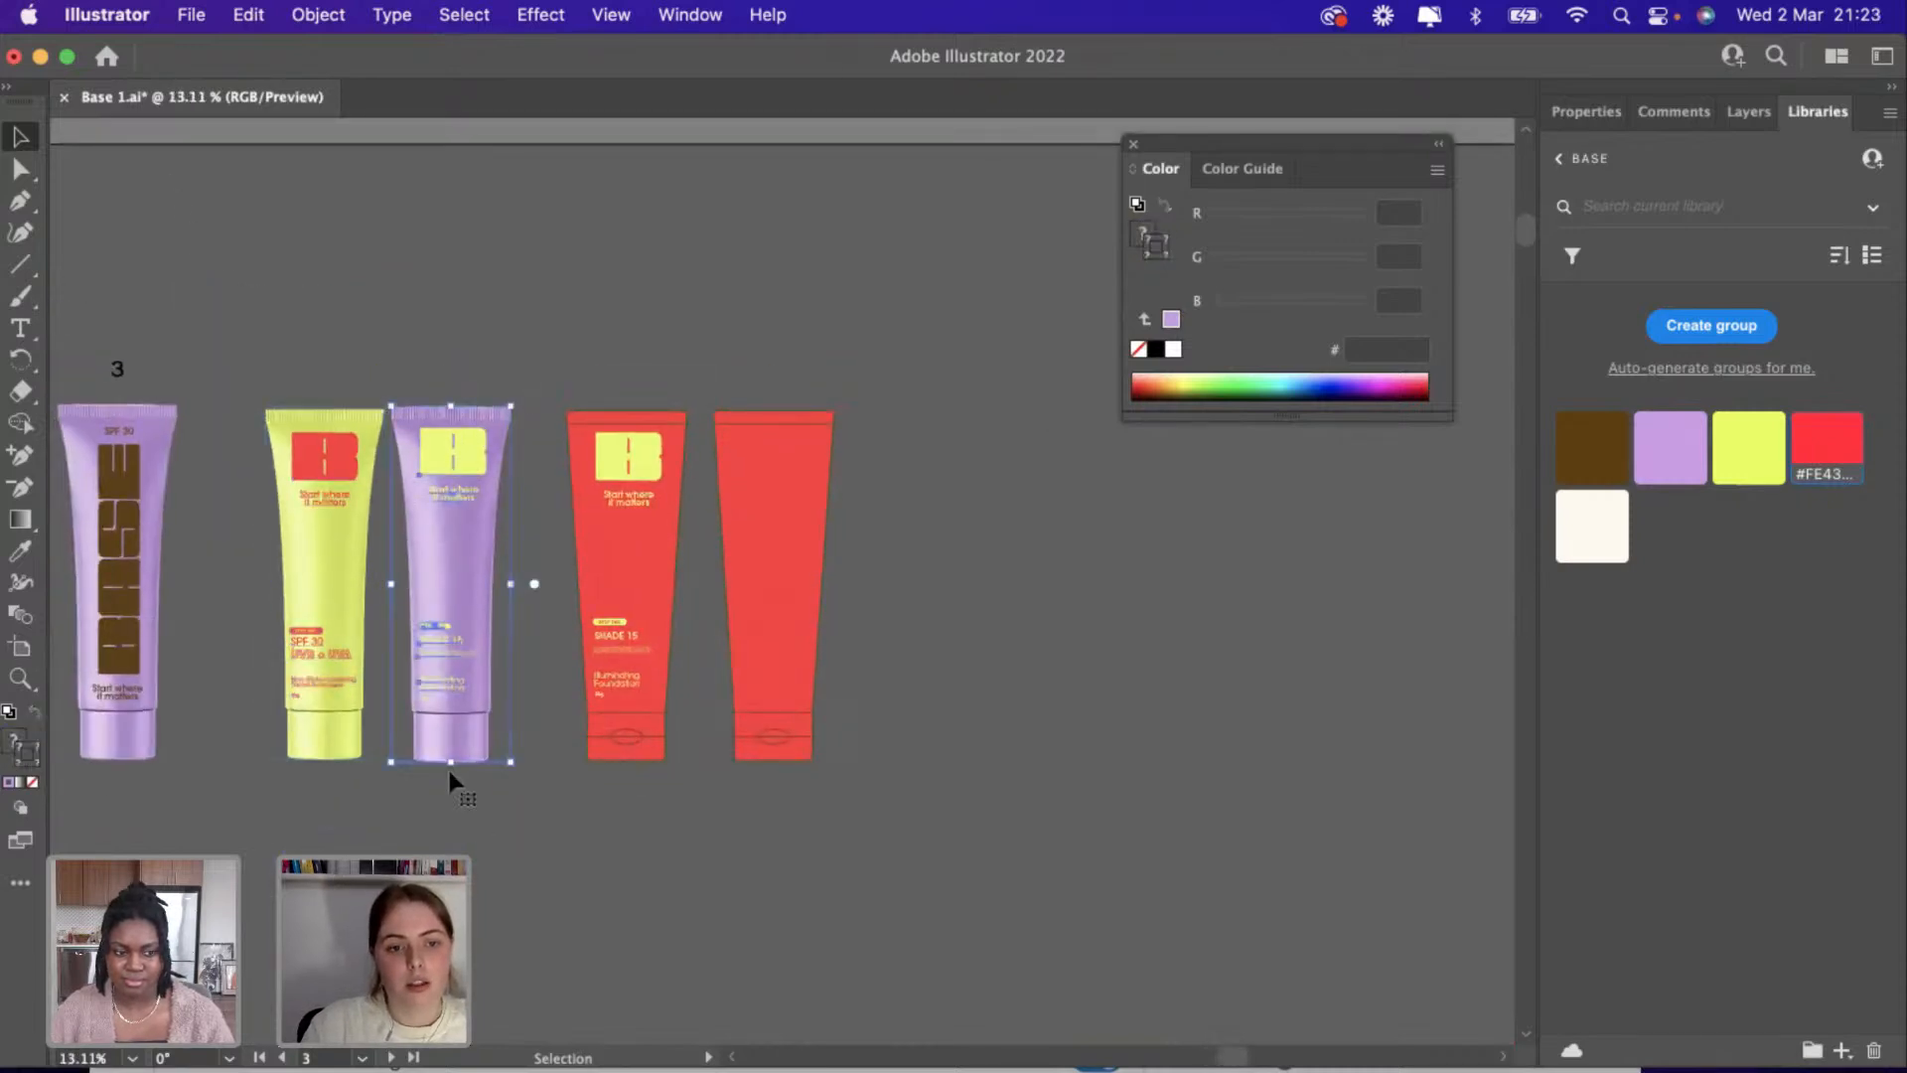
left_click_drag(422, 711, 1139, 733)
key("super+z")
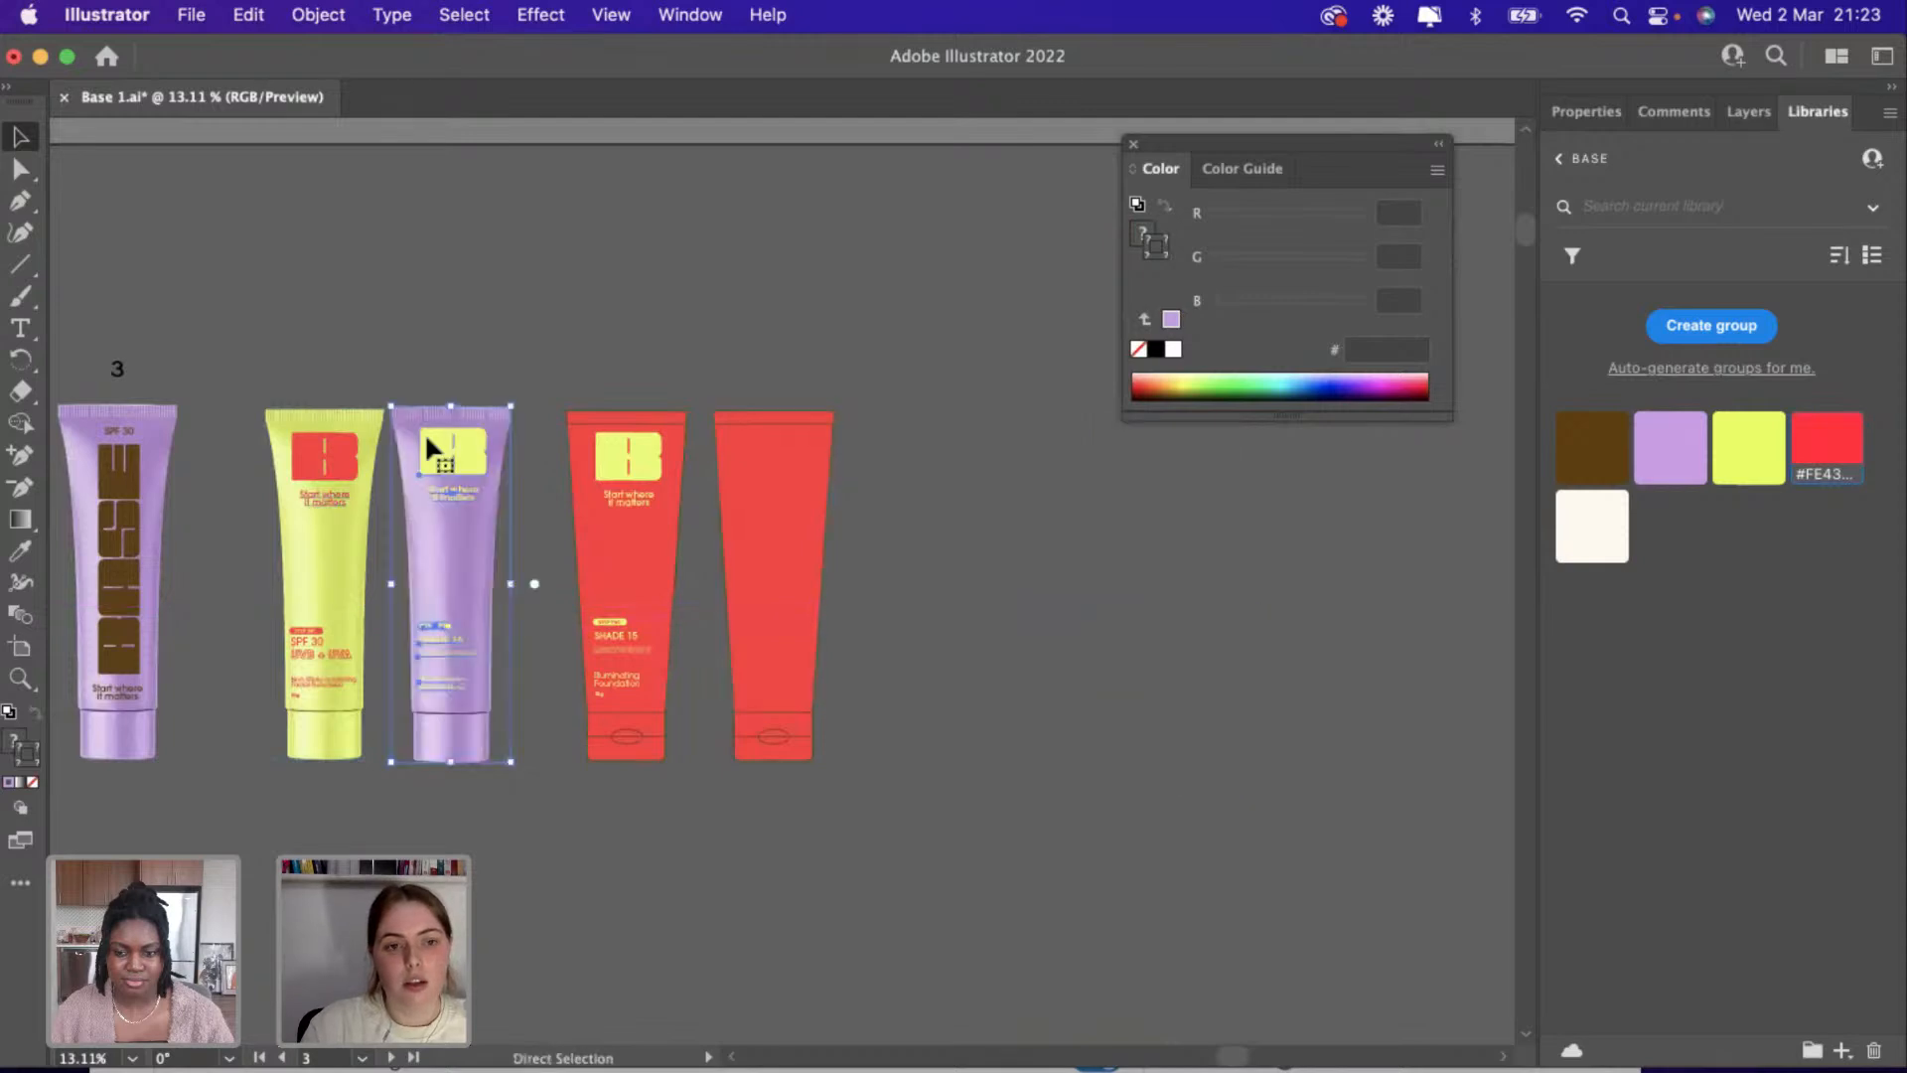
Move the purple tube mockup with its logo and text to the empty area beyond the two red tubes.
left_click(439, 361)
left_click(447, 703)
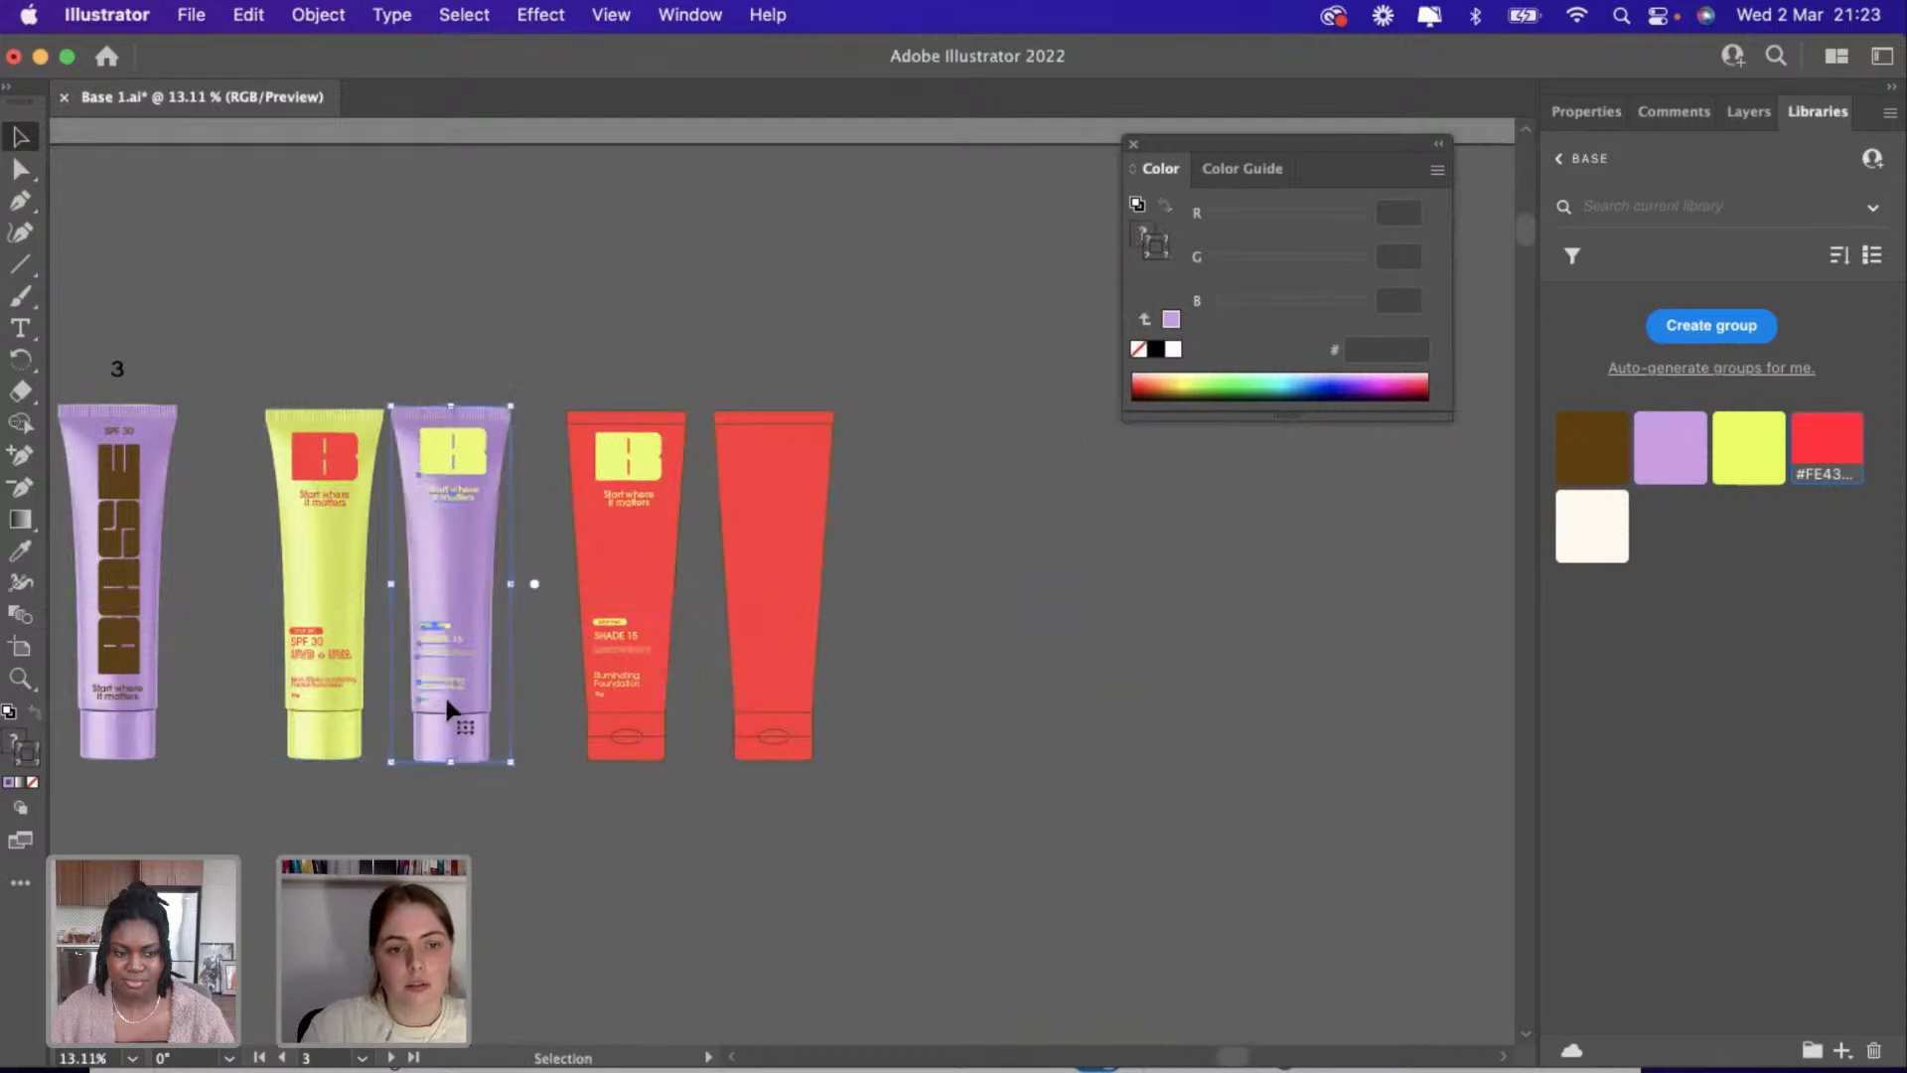
left_click_drag(973, 717, 1038, 703)
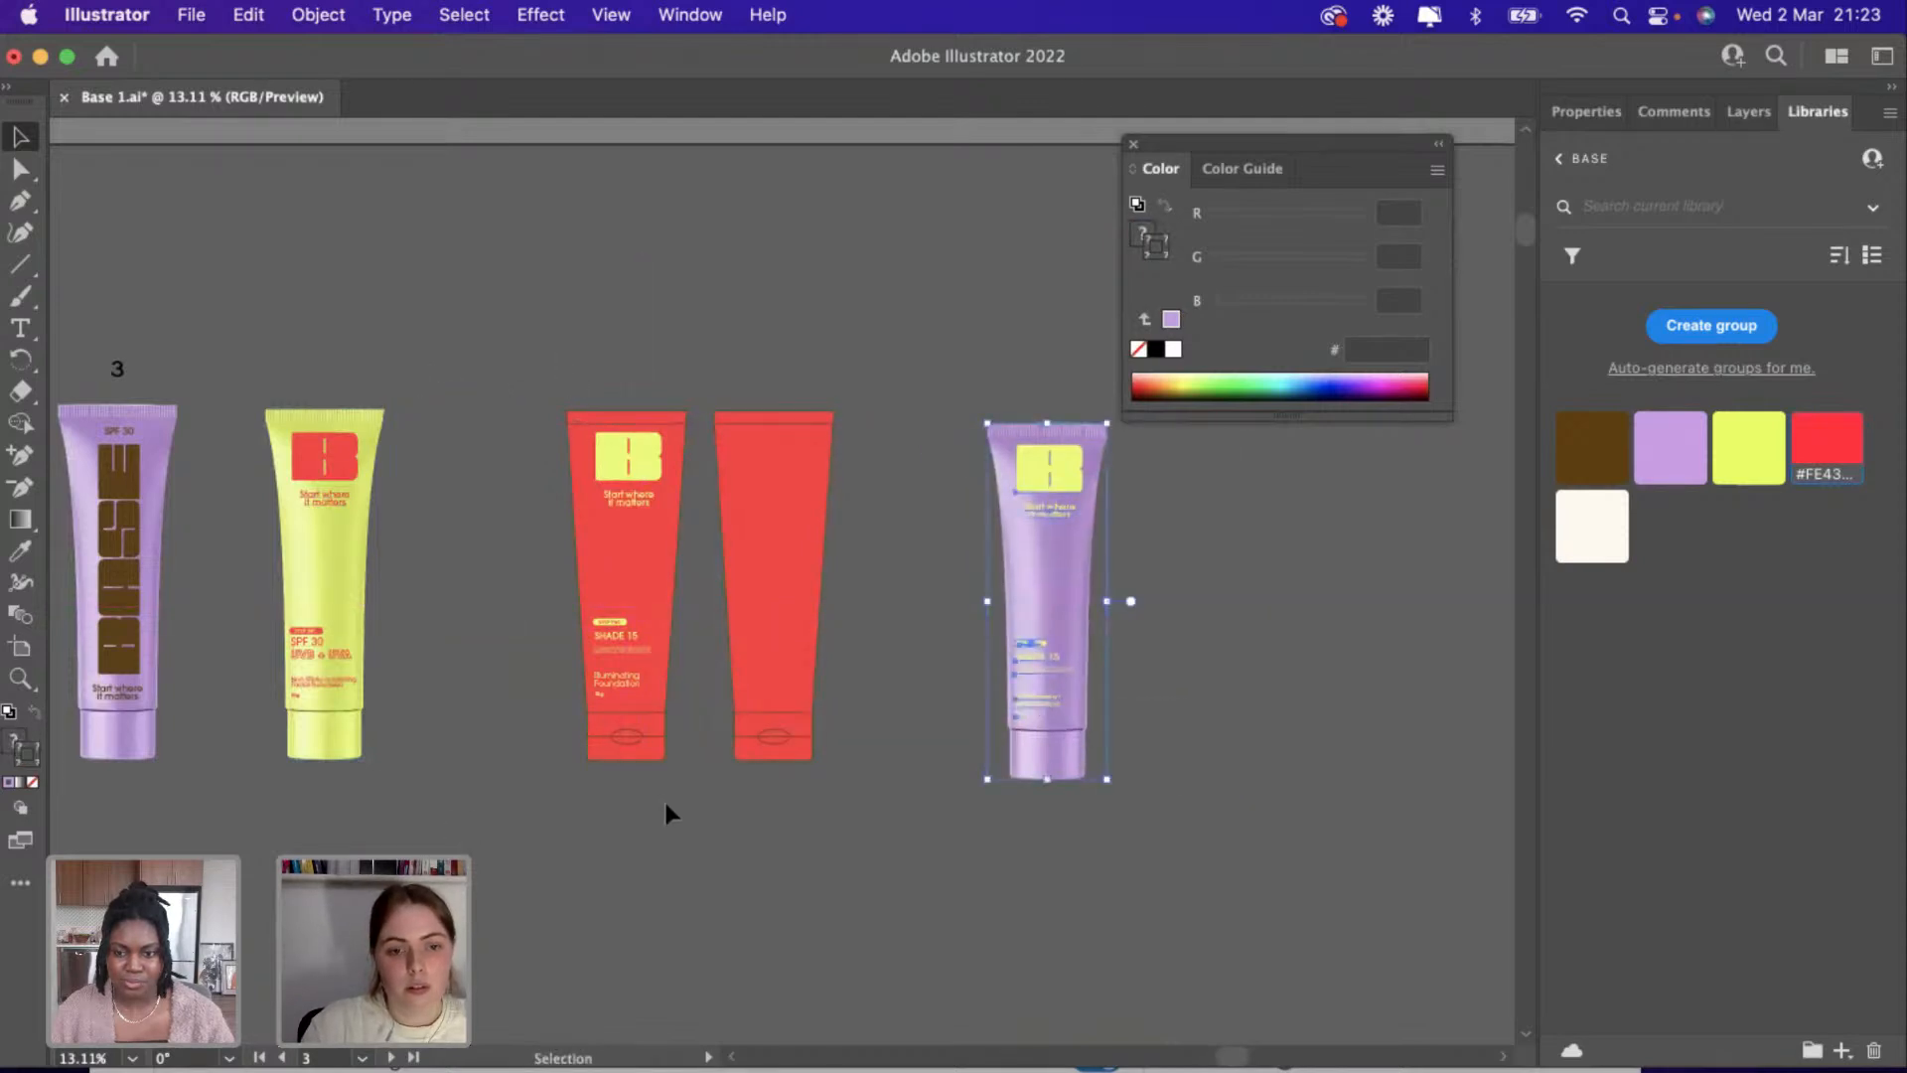
Move the finished red tube with its logo and product text into the gap beside the yellow SPF 30 tube.
left_click_drag(646, 737, 477, 709)
scroll(477, 709, "up", 5)
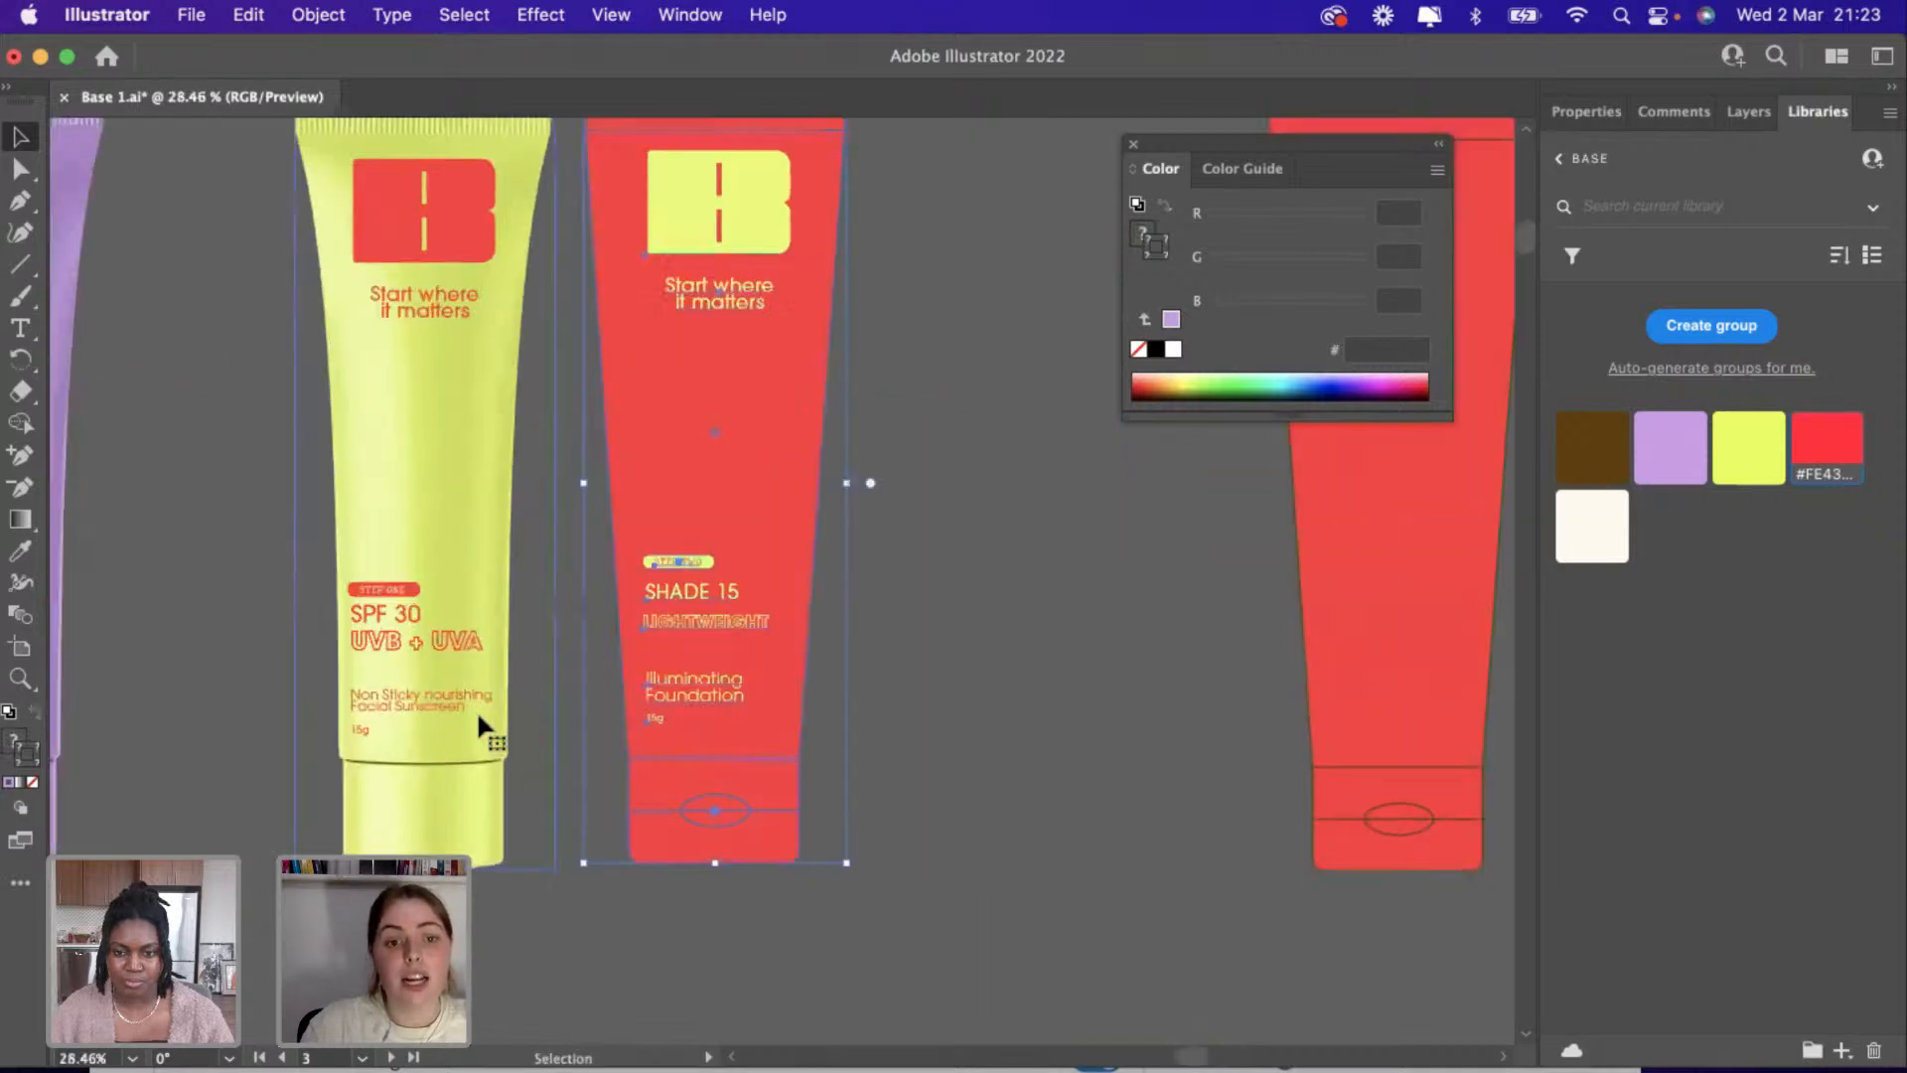
left_click(972, 678)
Copy the yellow logo from the finished red tube and centre it near the top of the blank red tube.
scroll(964, 678, "up", 5)
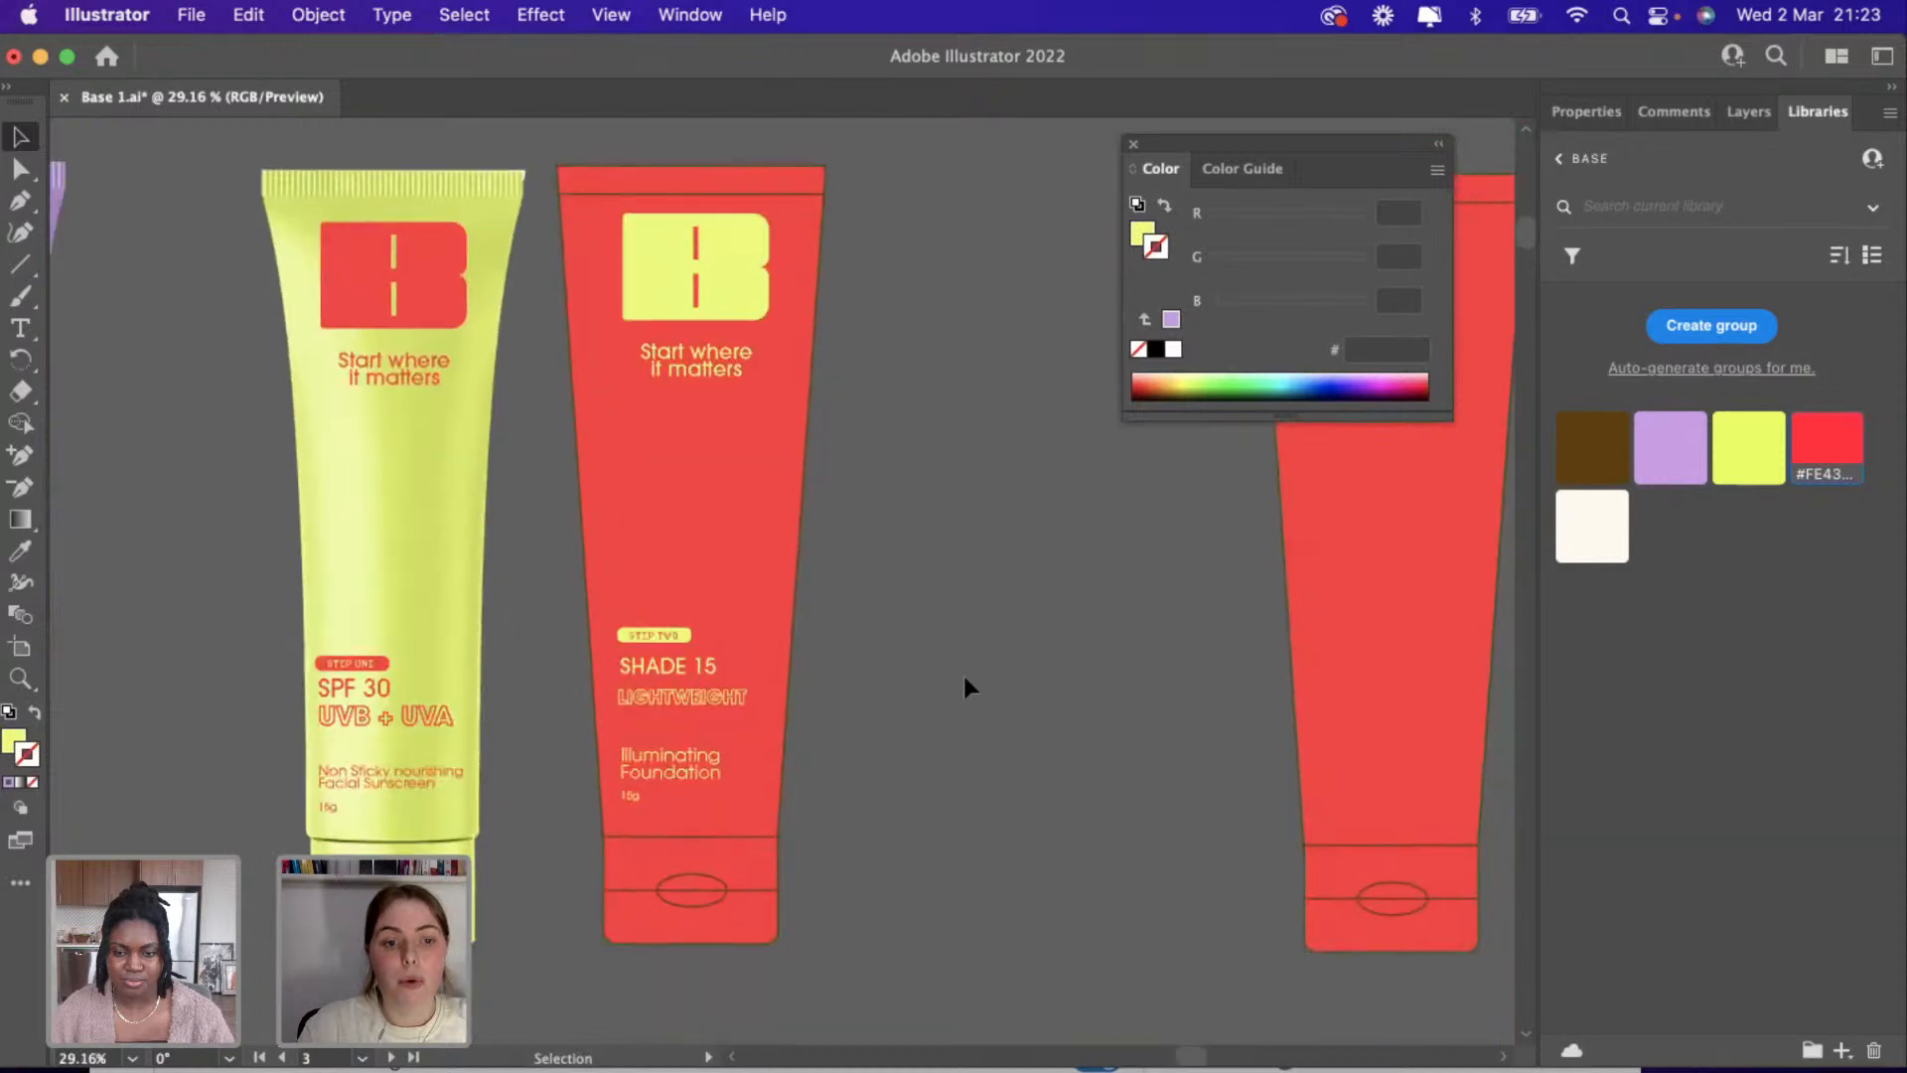
scroll(964, 679, "right", 5)
scroll(964, 679, "up", 3)
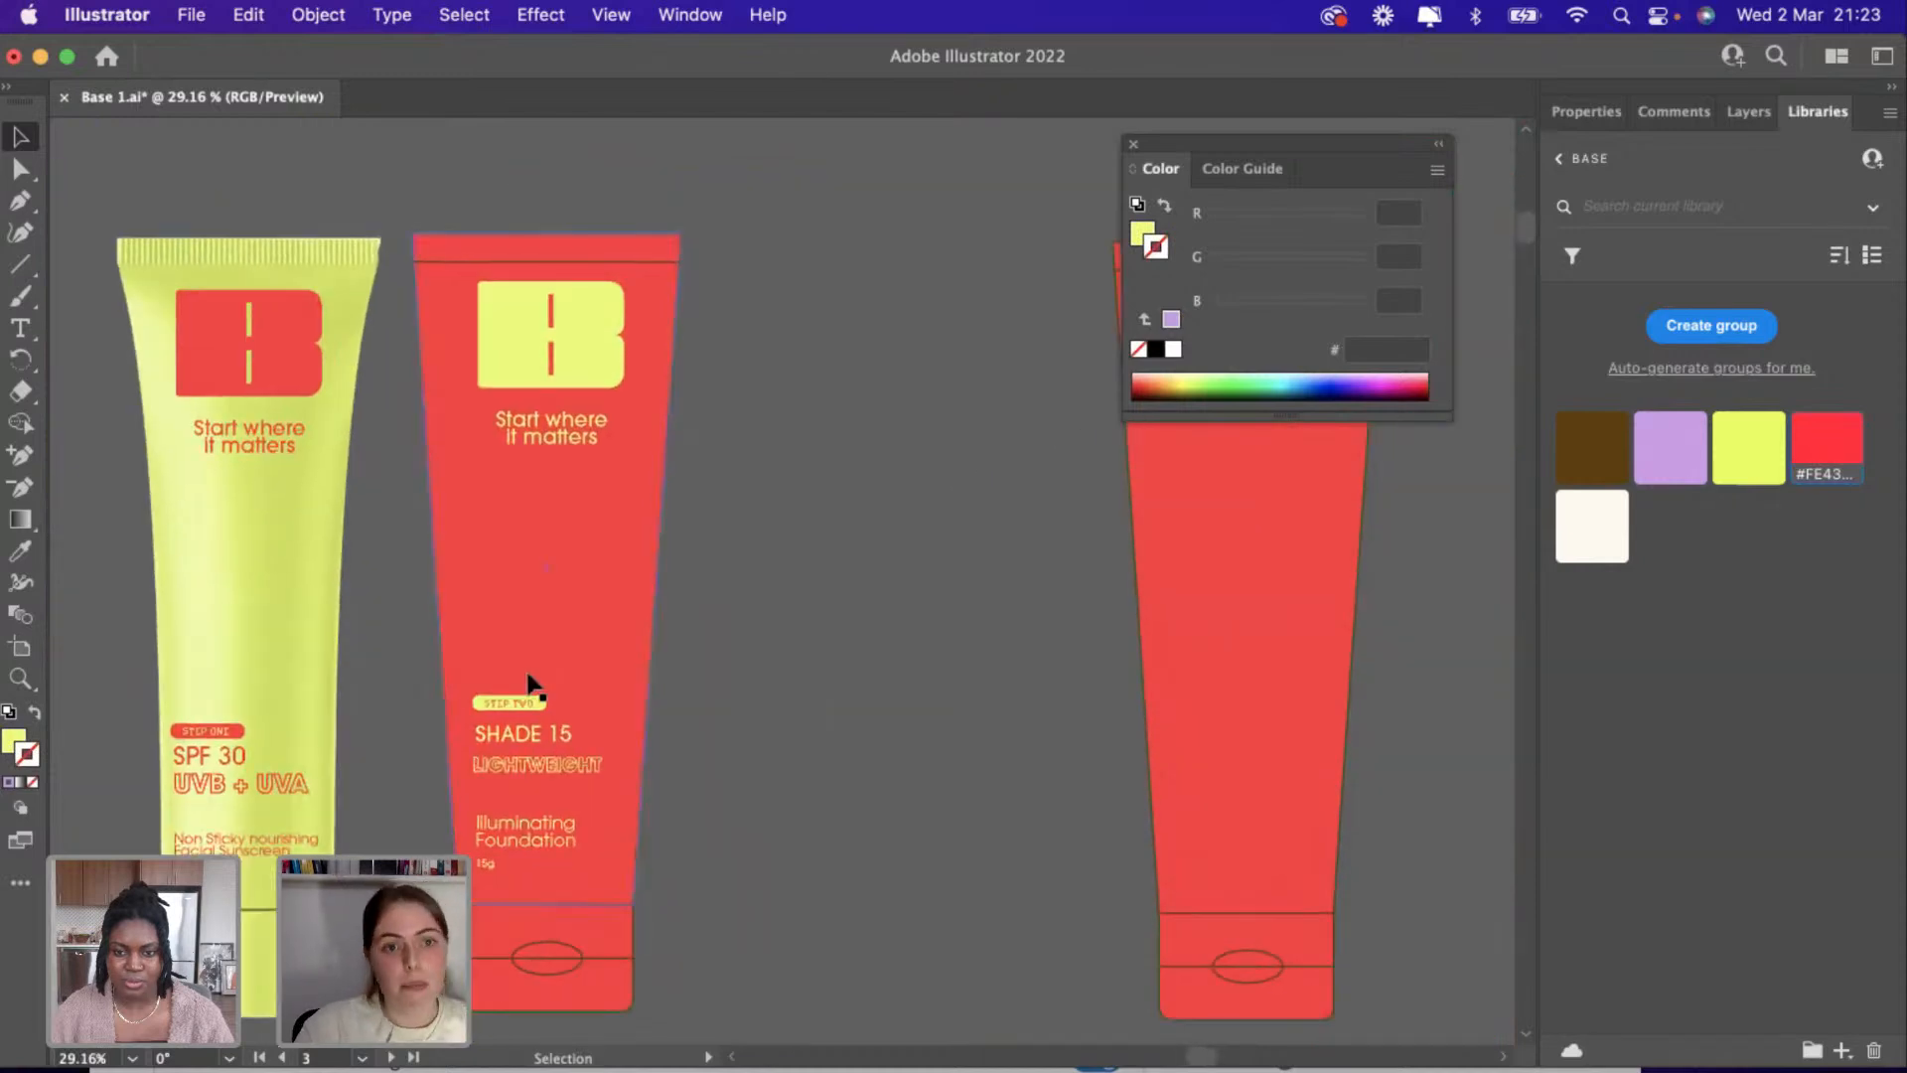
scroll(745, 594, "right", 10)
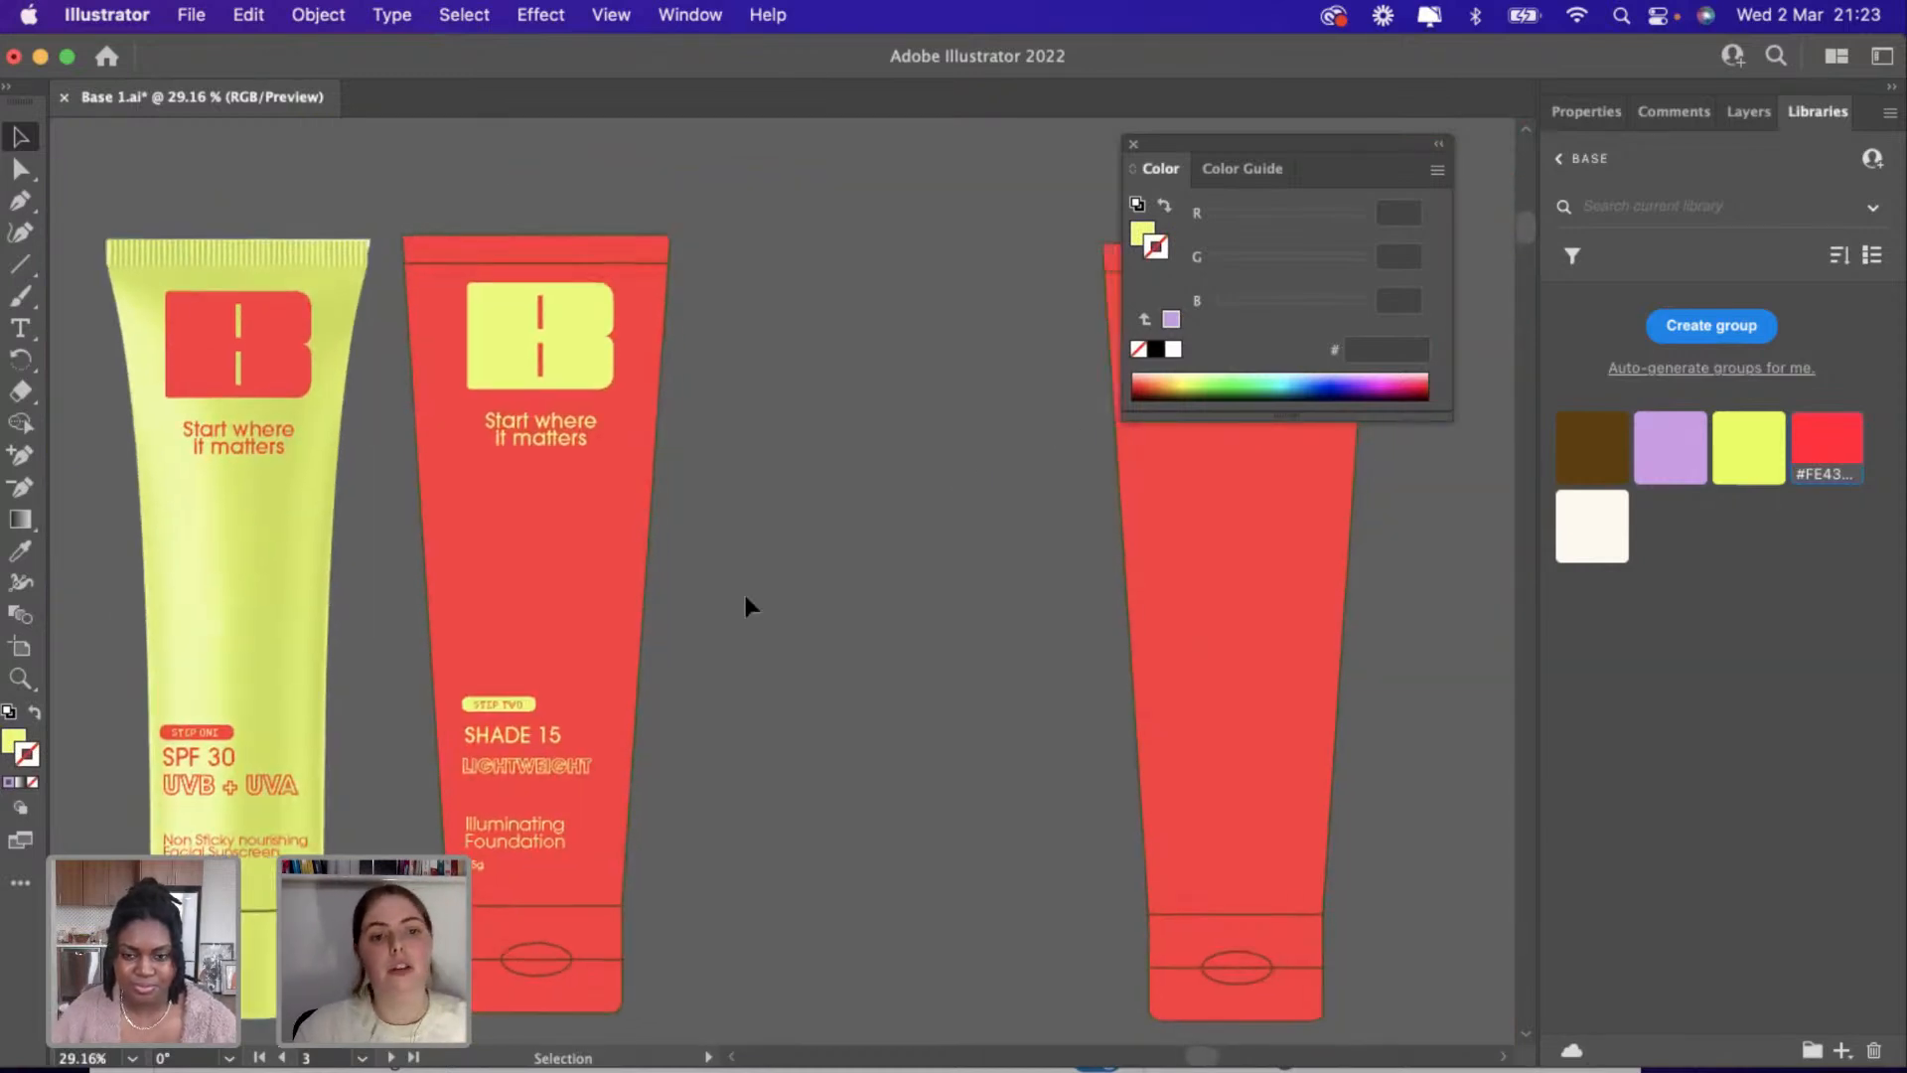
scroll(747, 606, "right", 6)
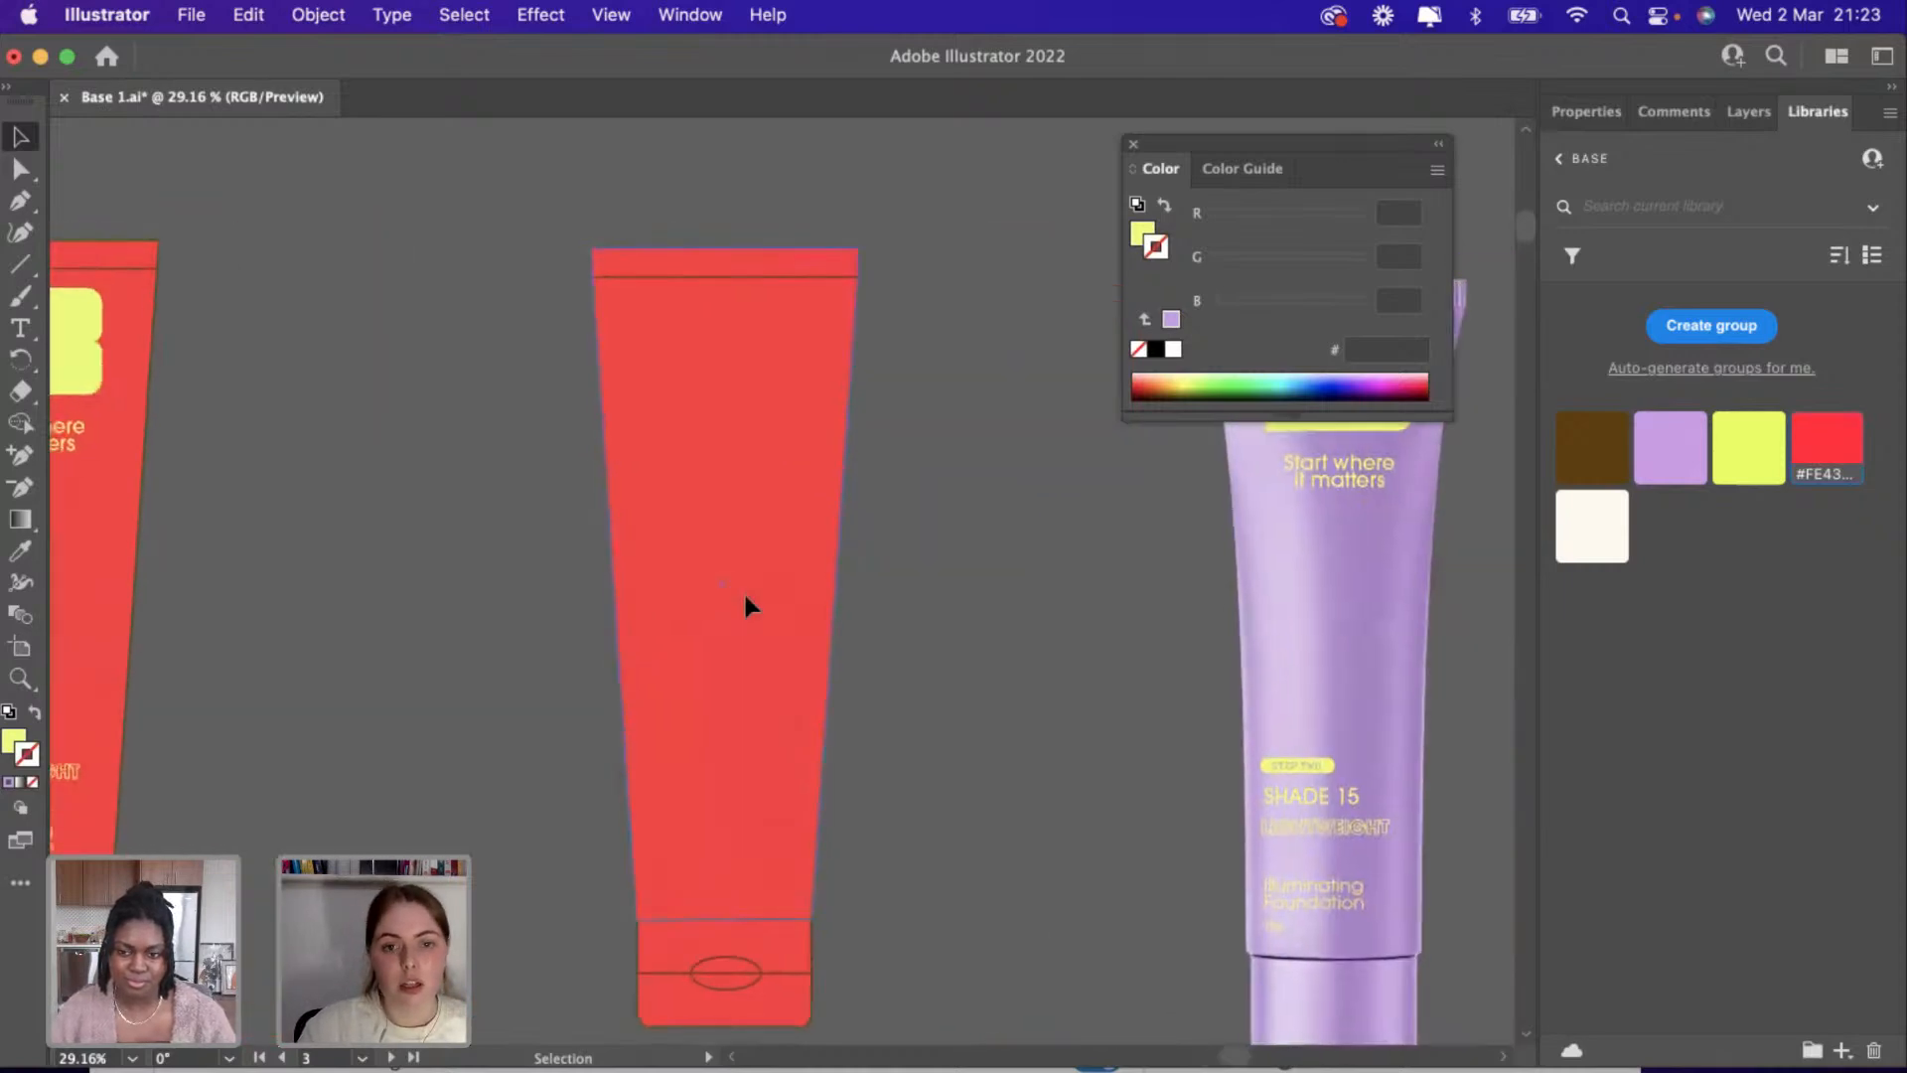
scroll(745, 602, "left", 3)
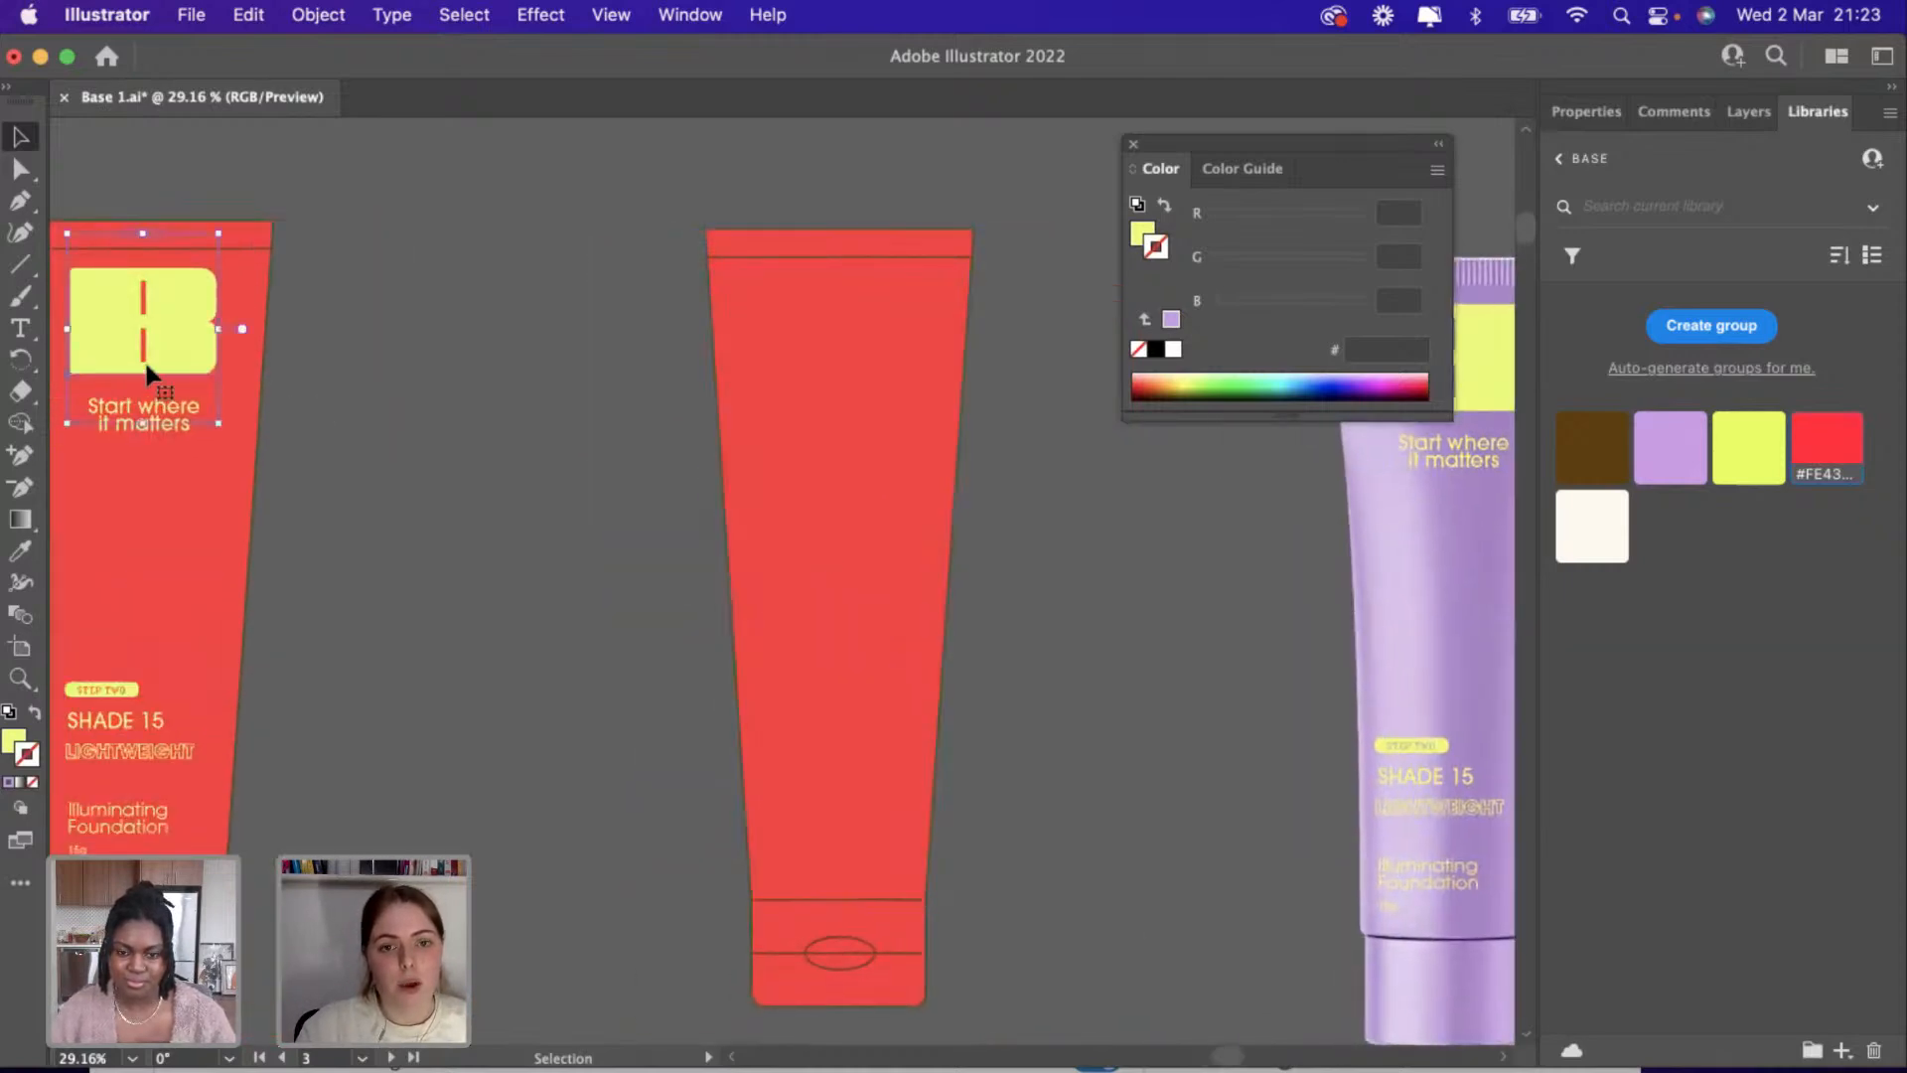
key("super+v")
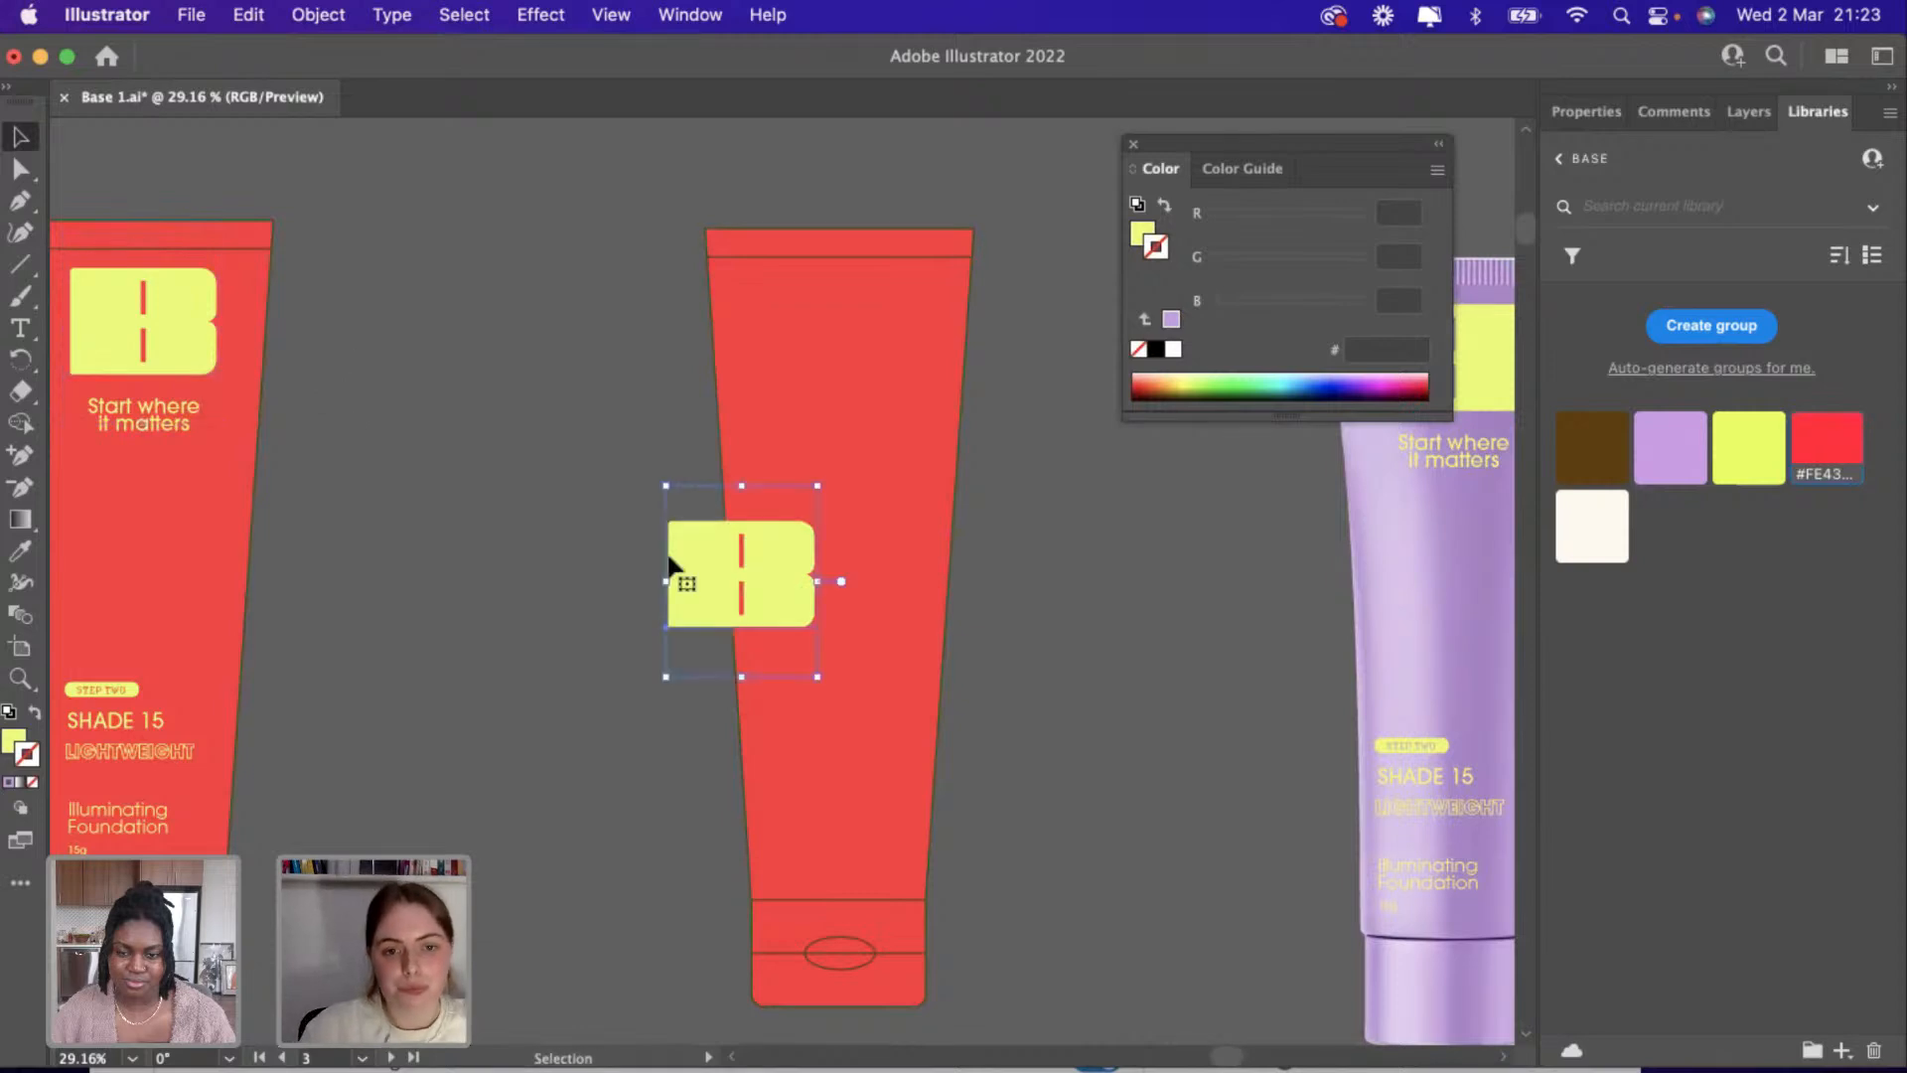
left_click_drag(705, 554, 810, 328)
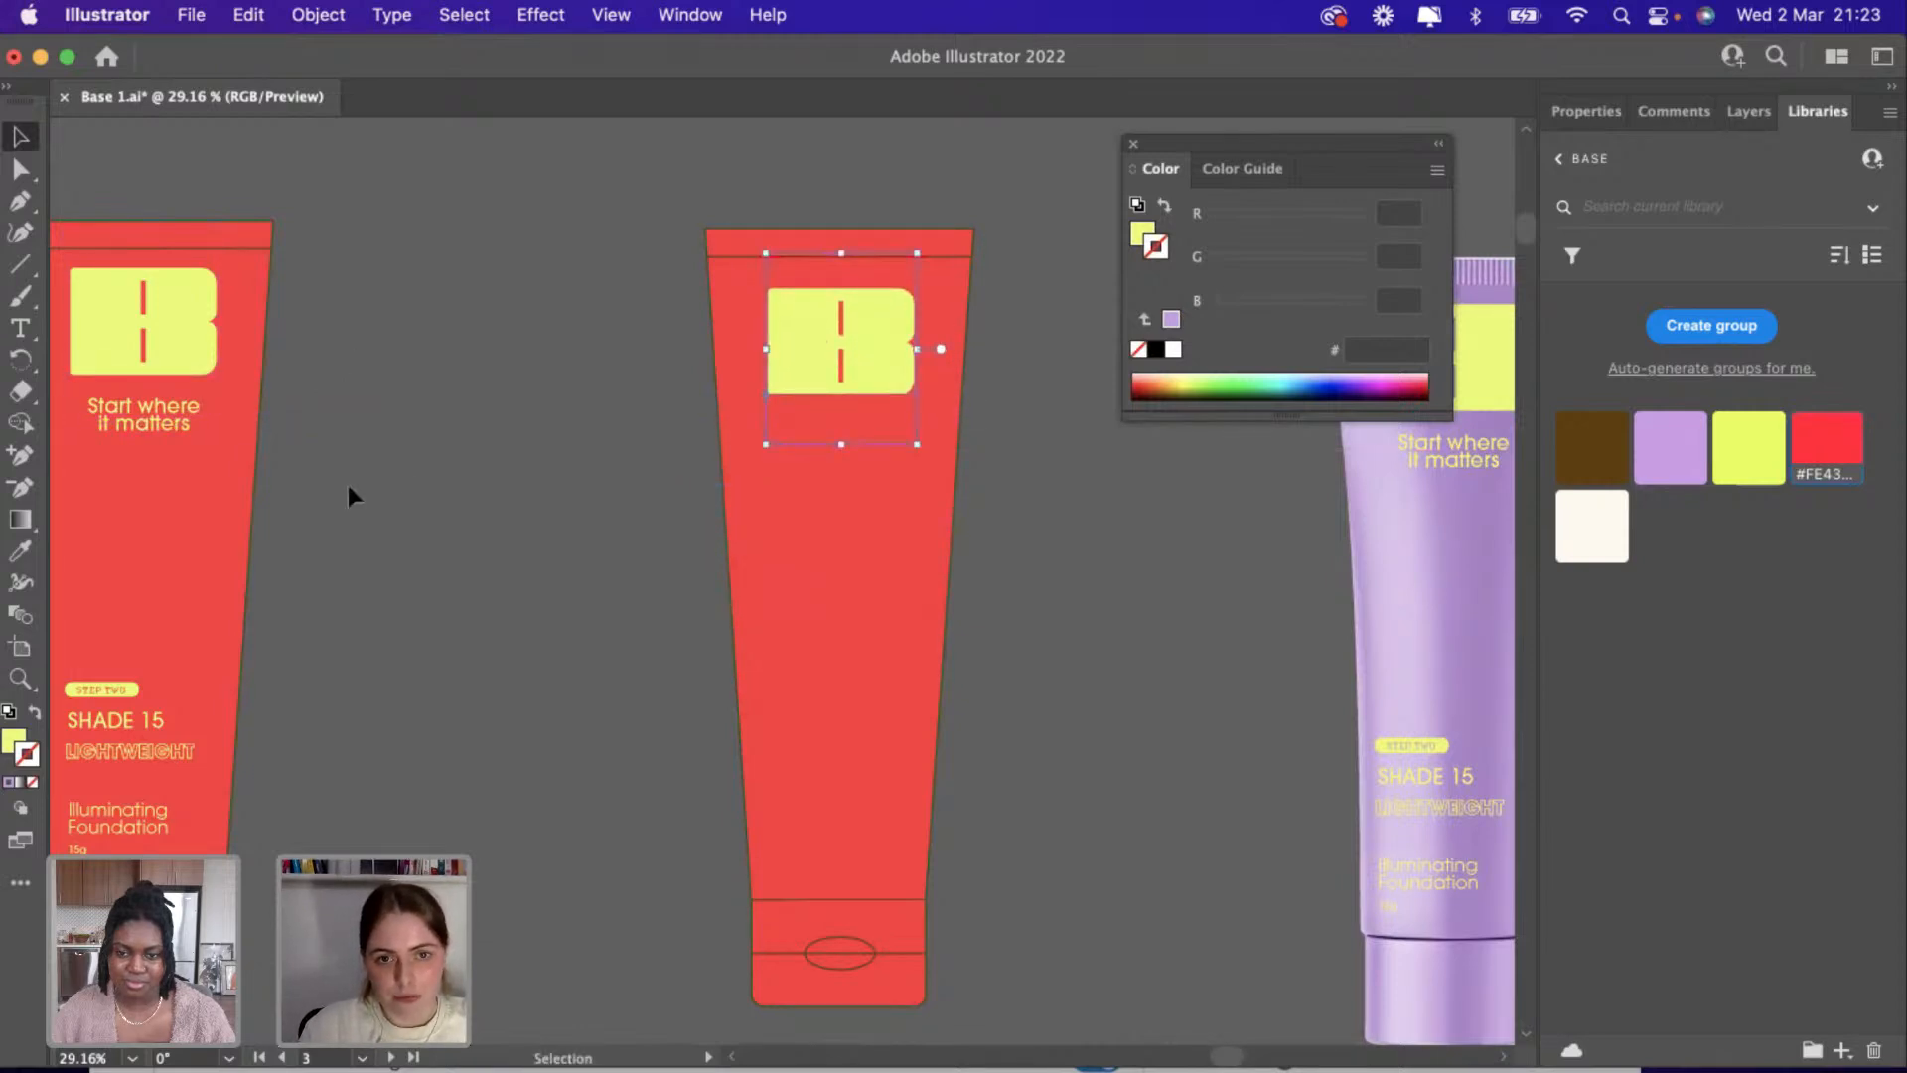
Move the yellow logo copy off the blank red tube into the gap between the two red tubes.
left_click(593, 399)
key("t")
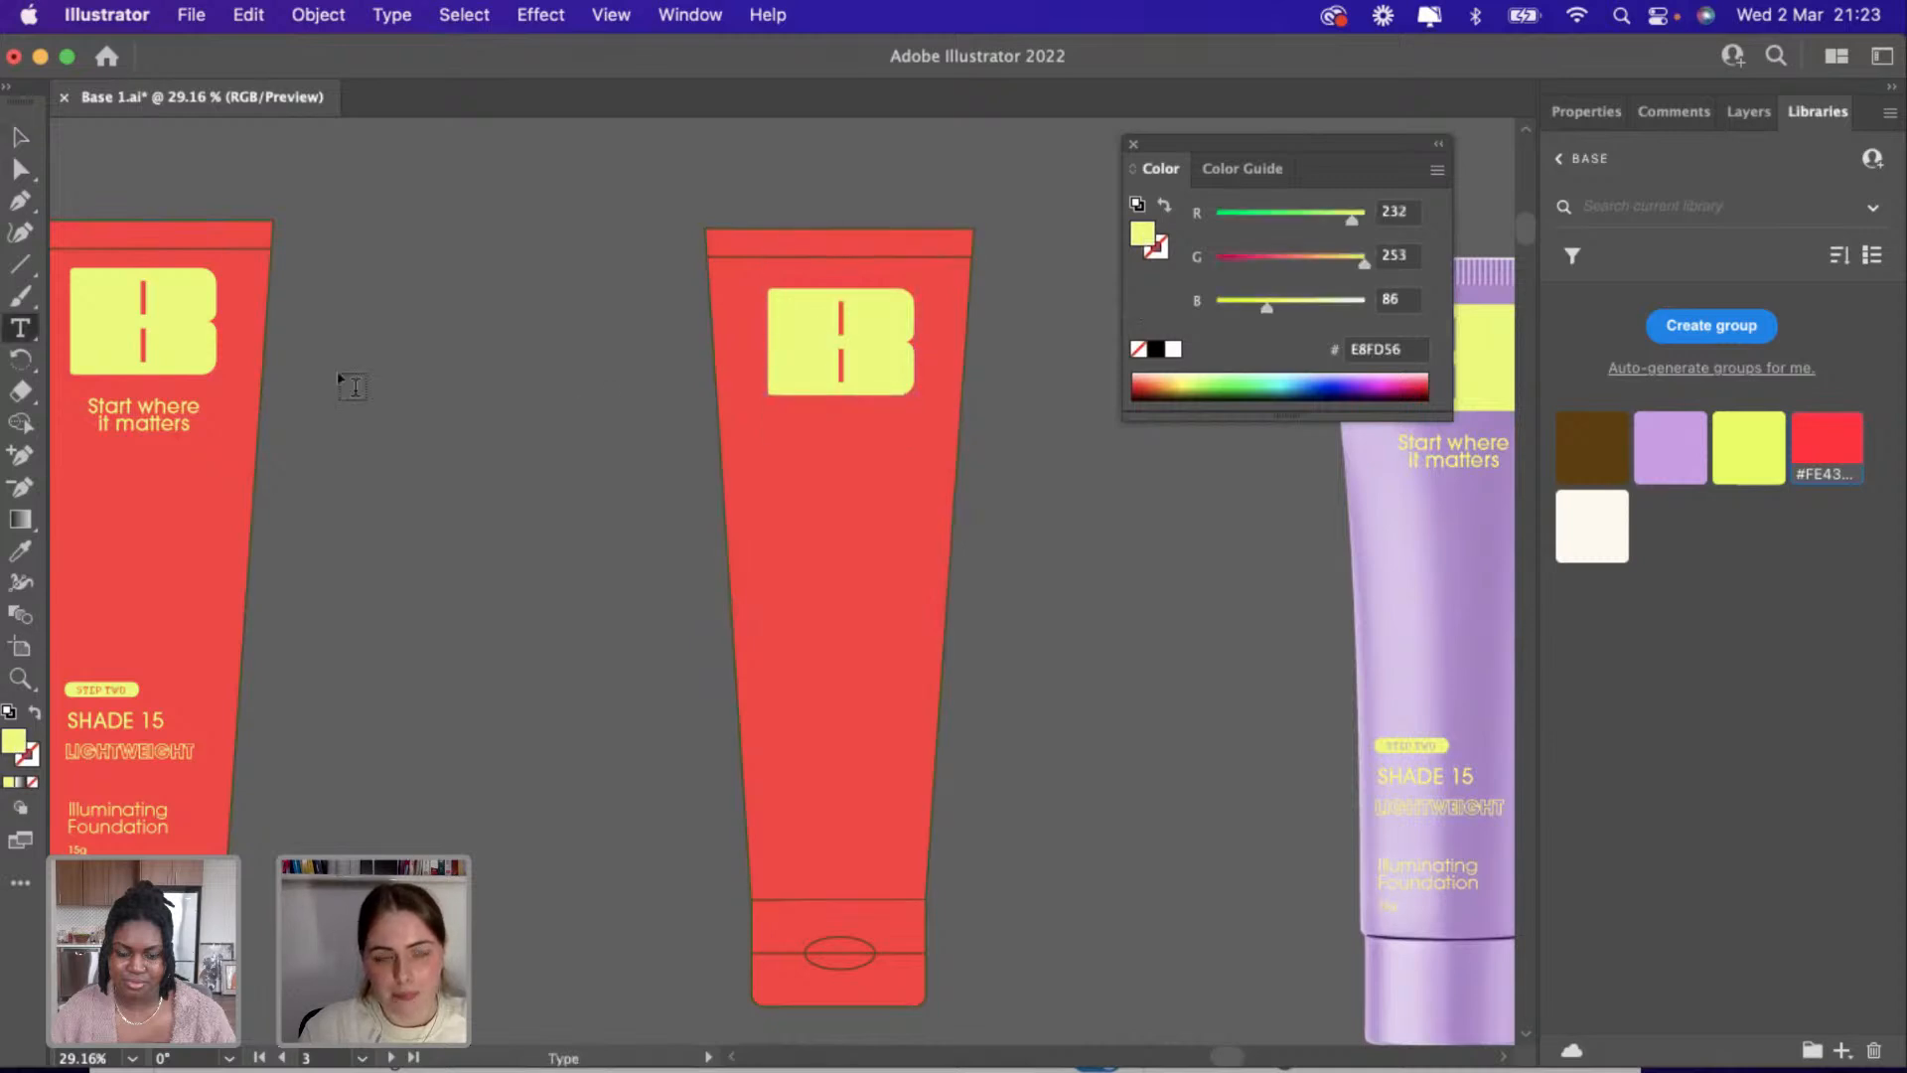
left_click(20, 139)
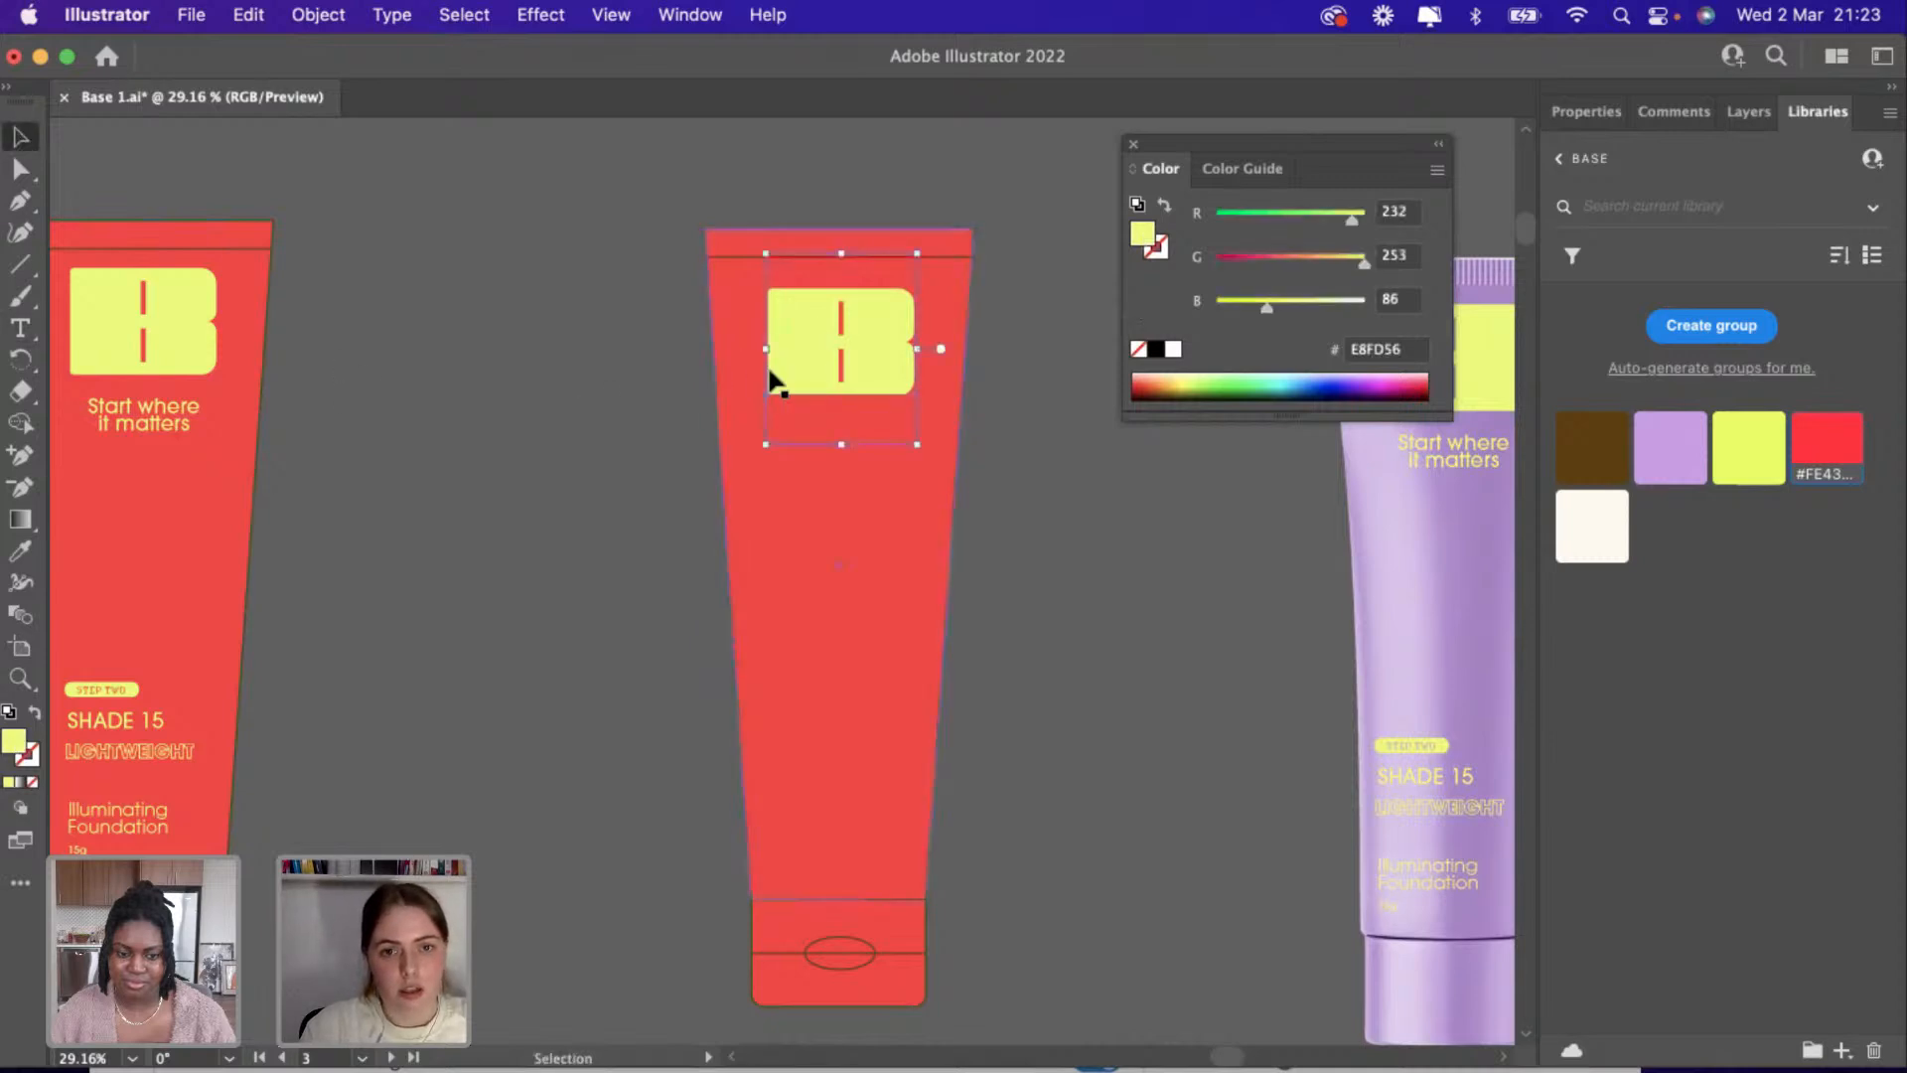
left_click_drag(772, 379, 523, 468)
Duplicate the blank red tube's body shape, without the cap, into the empty area below.
left_click(819, 452)
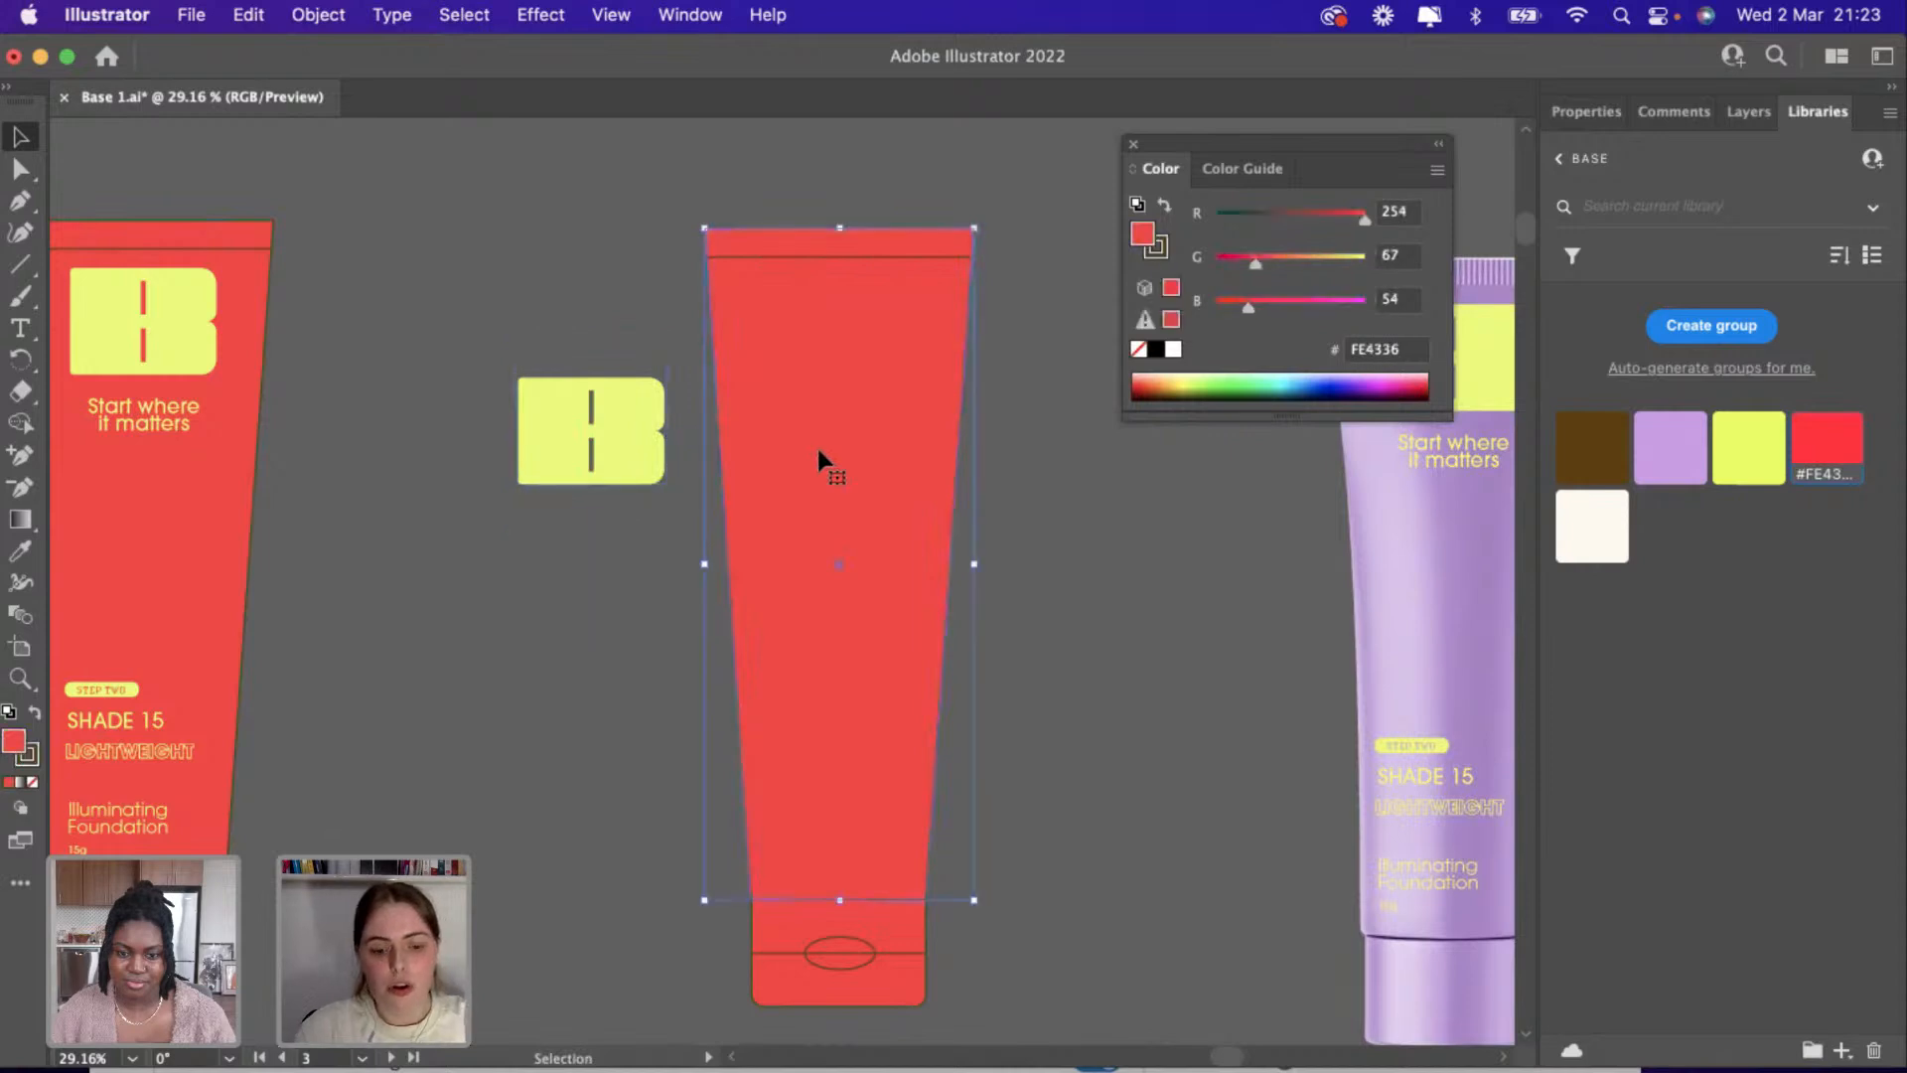
left_click_drag(816, 444, 692, 838)
Copy the vertical BASE wordmark from tube 3 onto the loose red body shape and fill it with library purple #C89EE6.
scroll(789, 528, "down", 3)
scroll(788, 527, "left", 2)
scroll(423, 389, "left", 5)
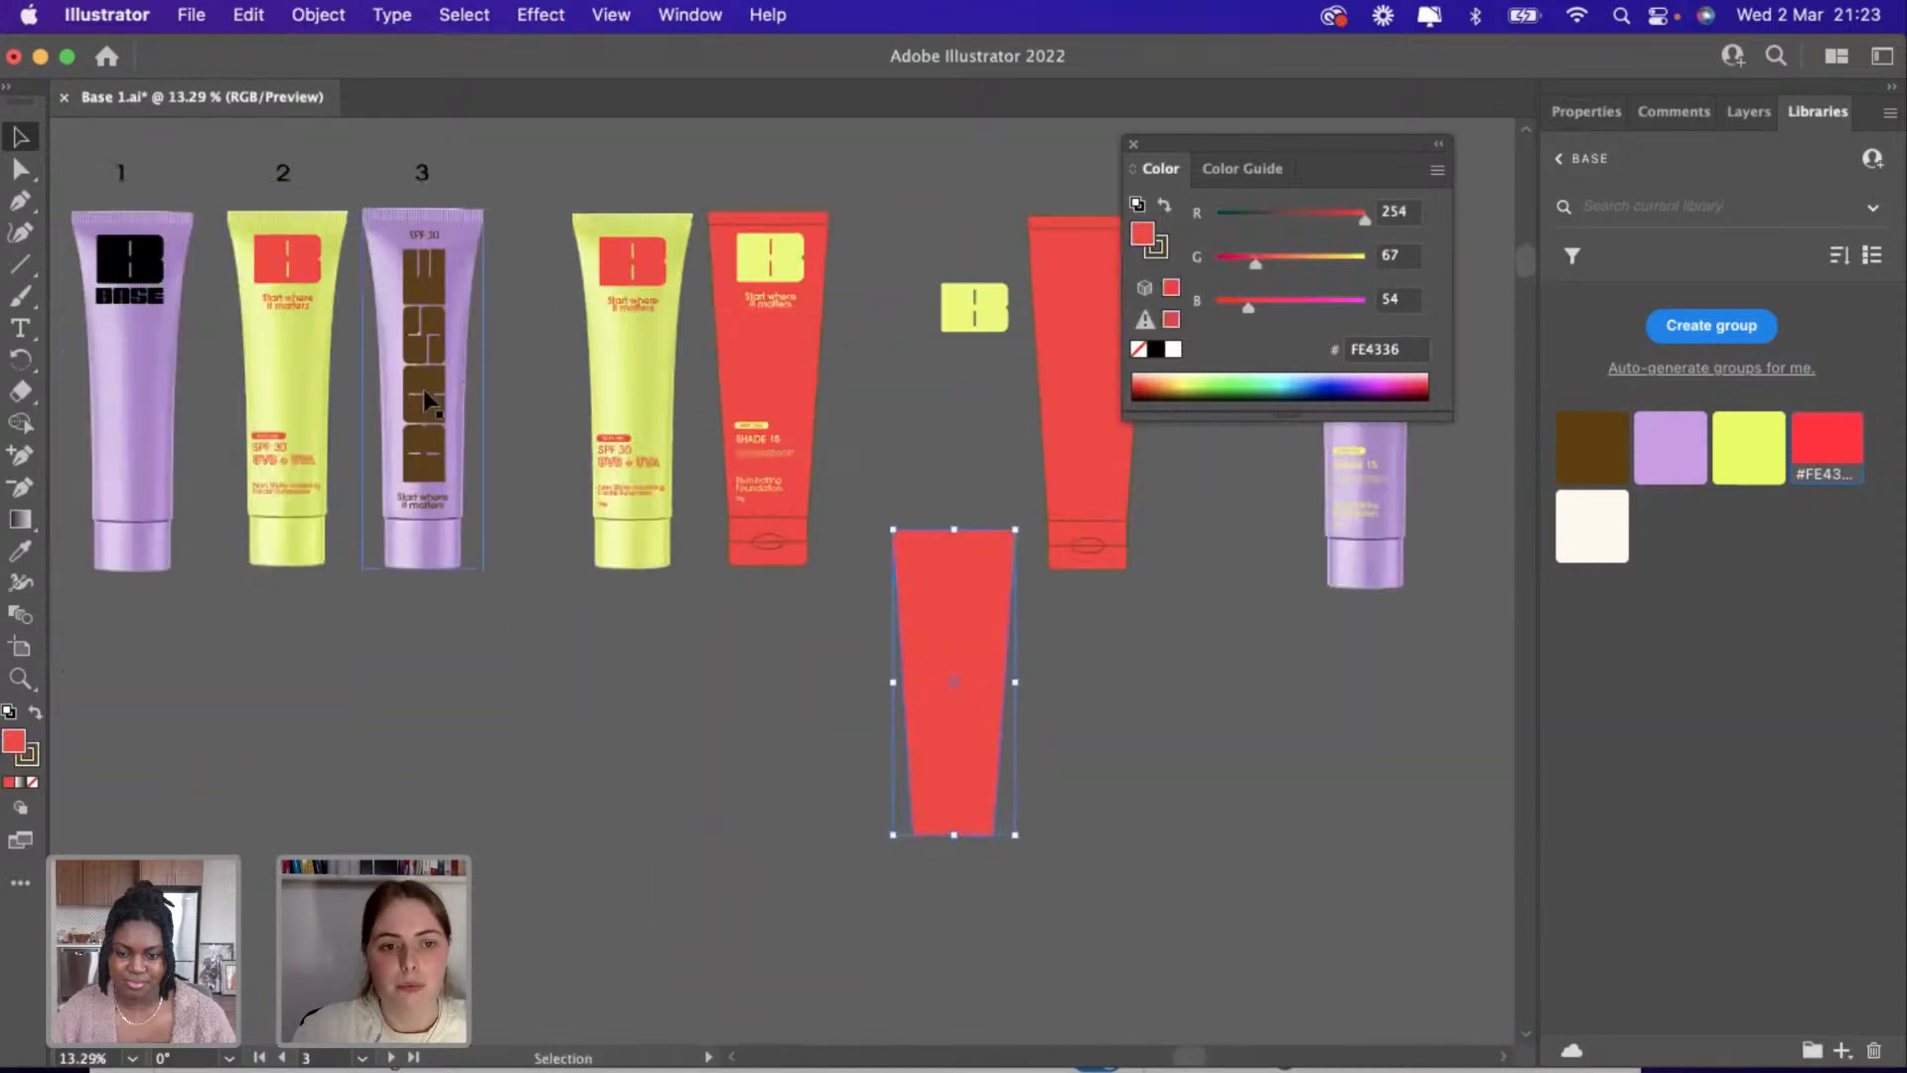
left_click(423, 389)
left_click_drag(425, 392, 968, 662)
left_click(1670, 447)
Shift the purple BASE wordmark slightly so it sits centred on the loose red body shape.
scroll(1069, 784, "up", 2)
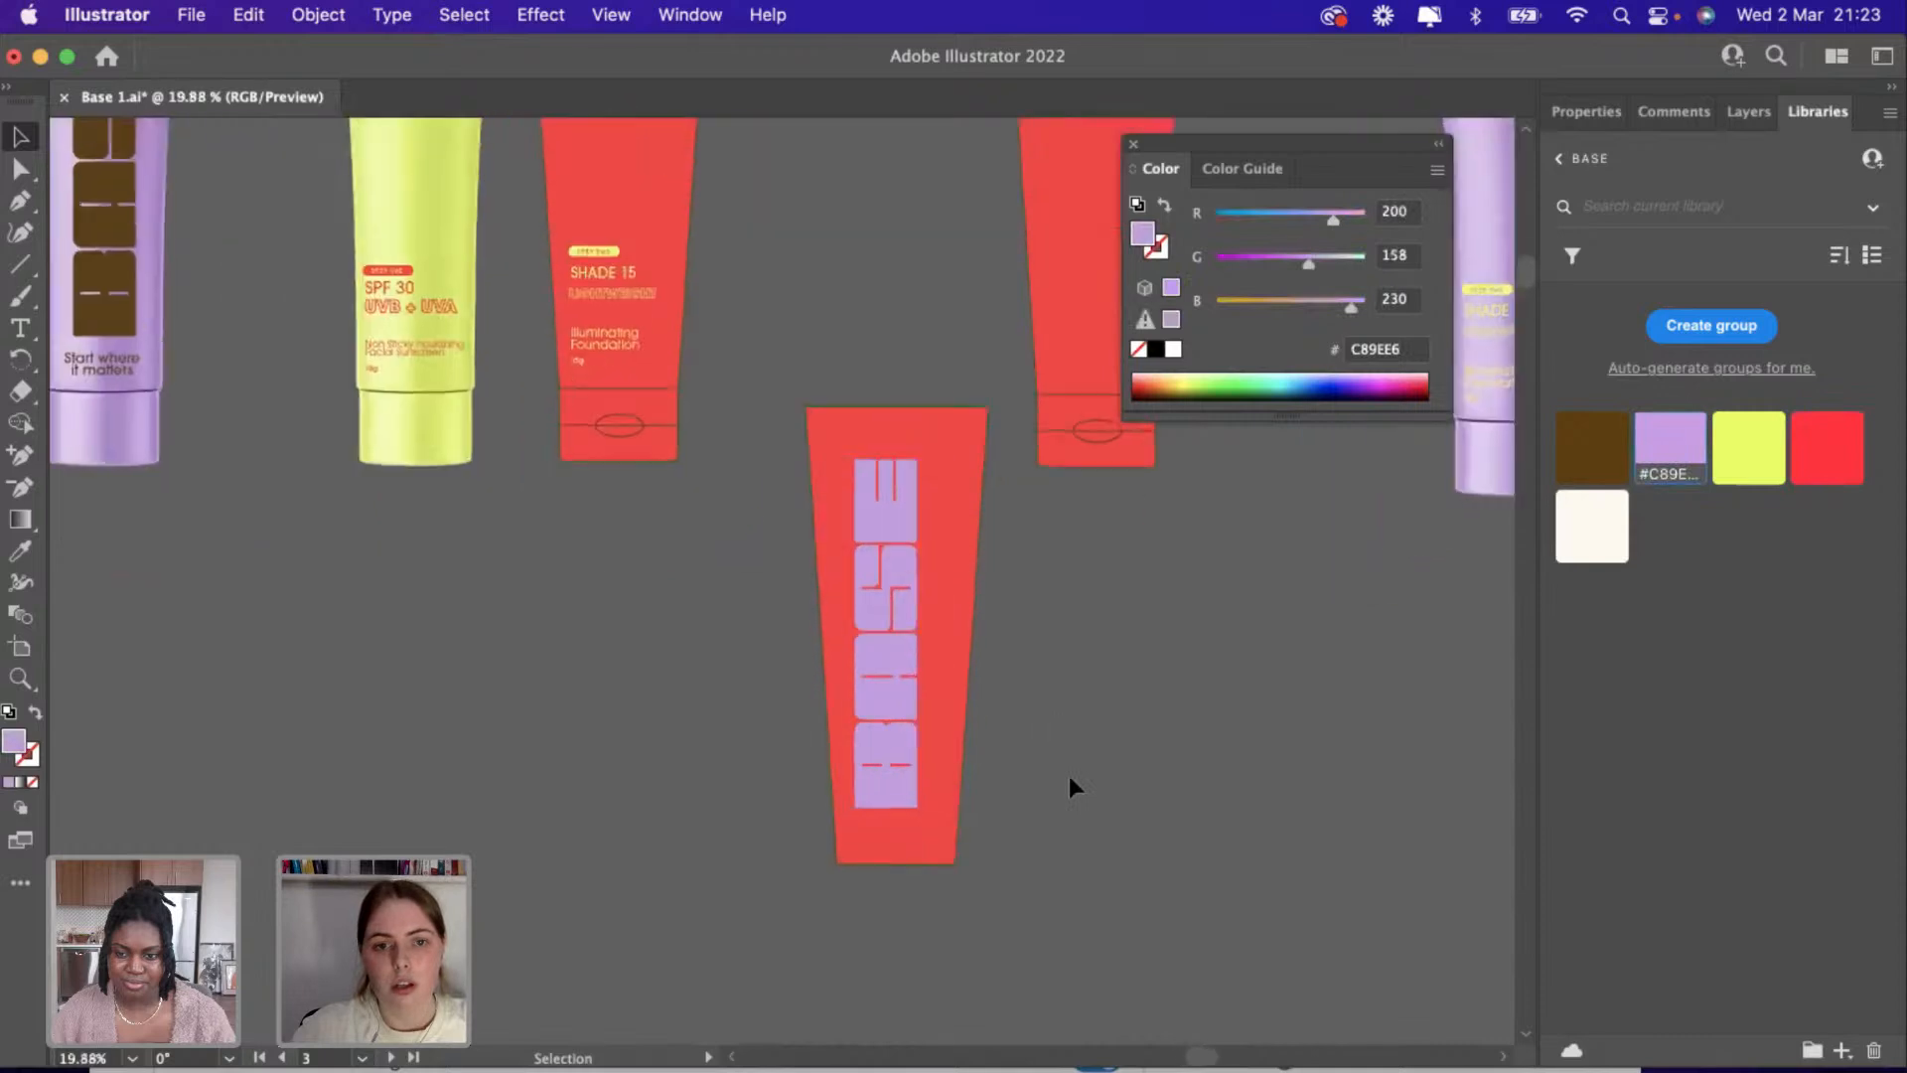
scroll(1069, 785, "right", 3)
scroll(1069, 776, "right", 3)
scroll(833, 797, "down", 1)
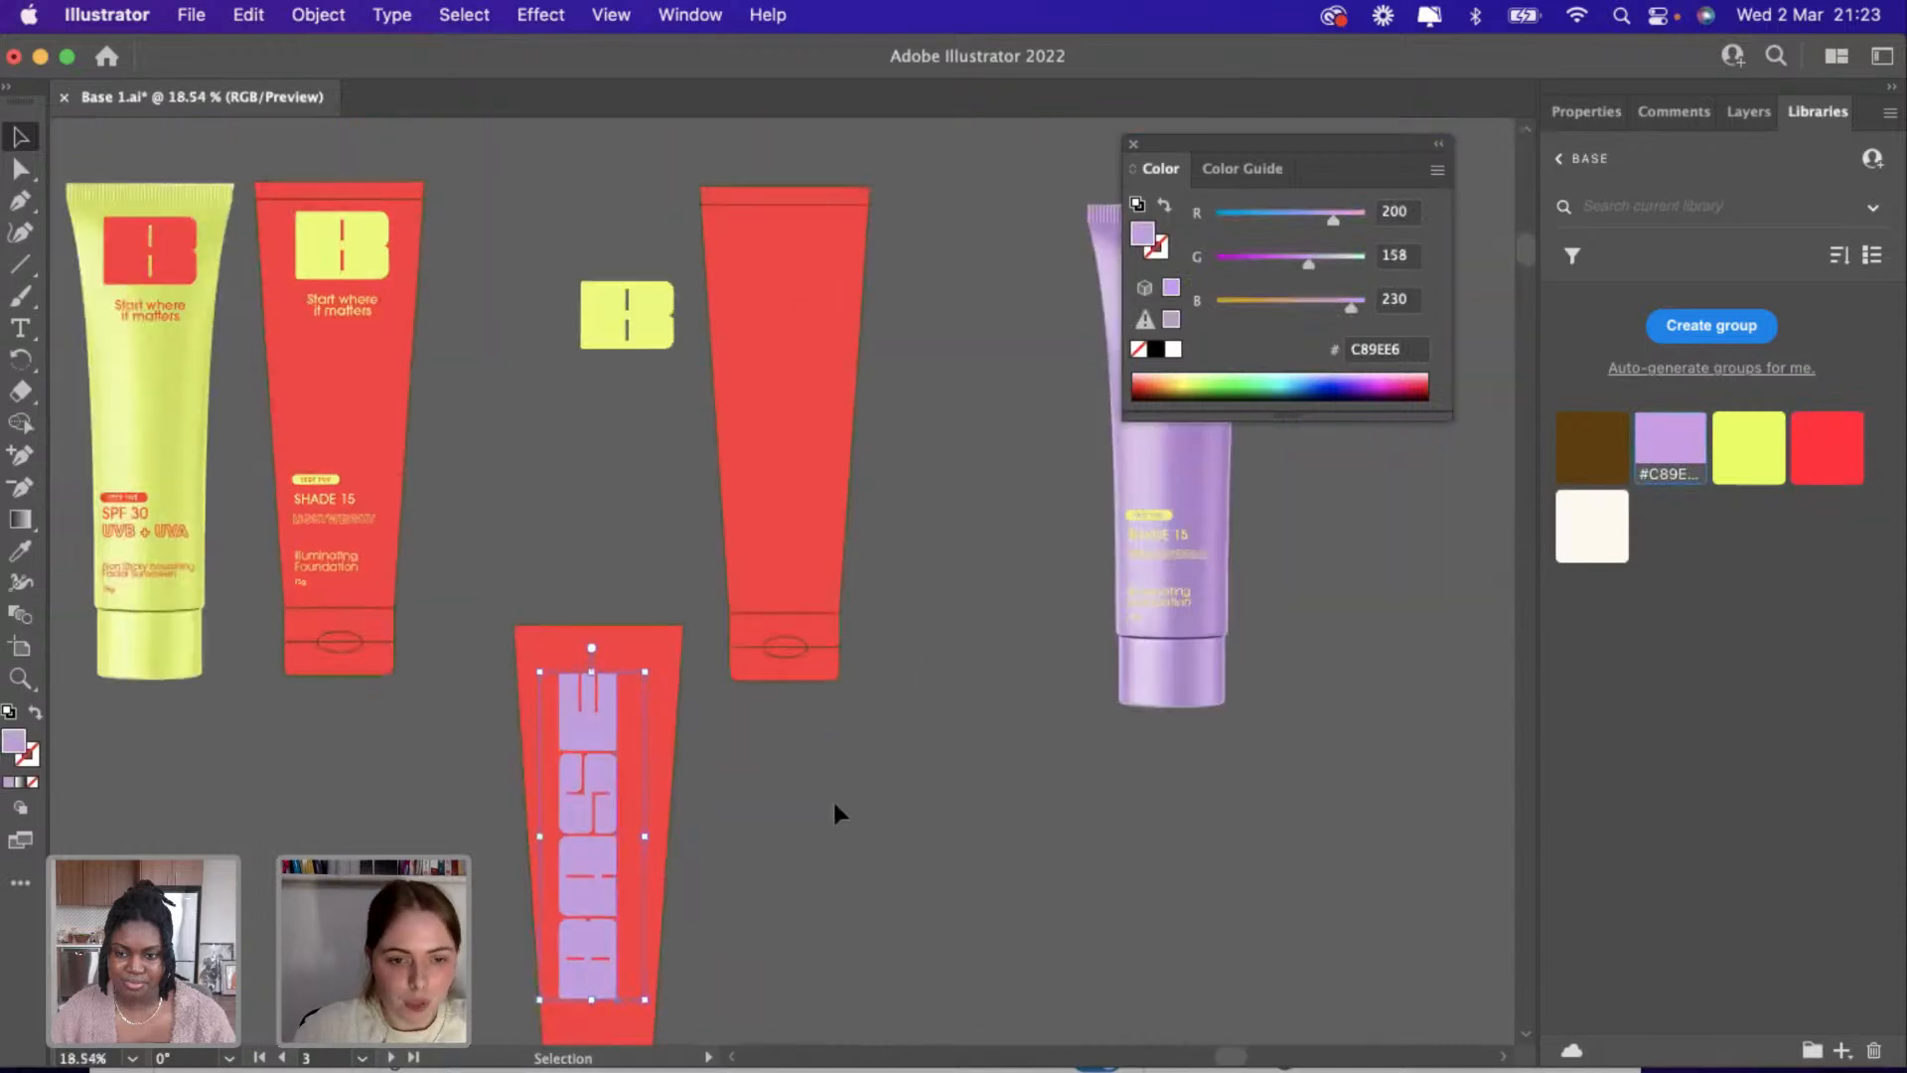
scroll(702, 797, "down", 1)
scroll(702, 797, "left", 1)
mouse_move(611, 751)
left_mouse_down()
mouse_move(634, 771)
mouse_move(623, 755)
left_mouse_up()
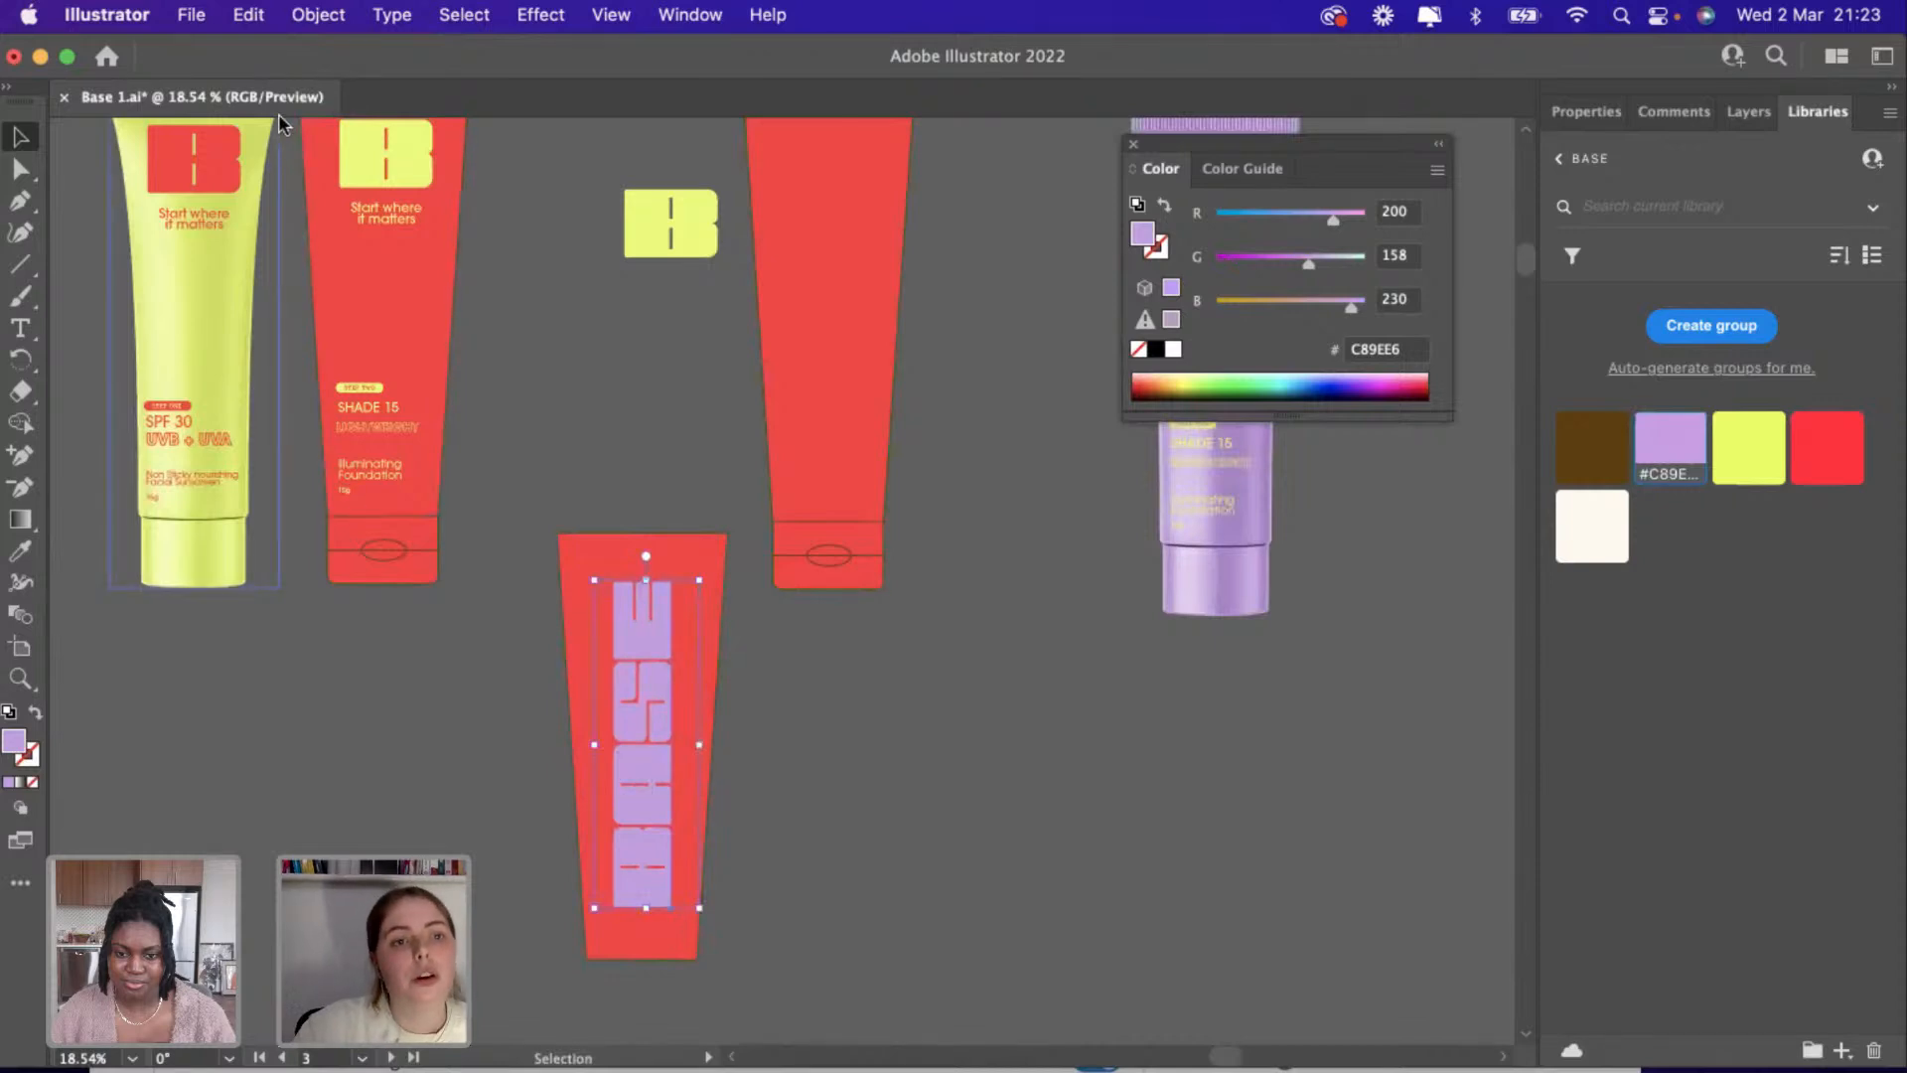
Convert the purple BASE wordmark from live text to outlines.
left_click(318, 15)
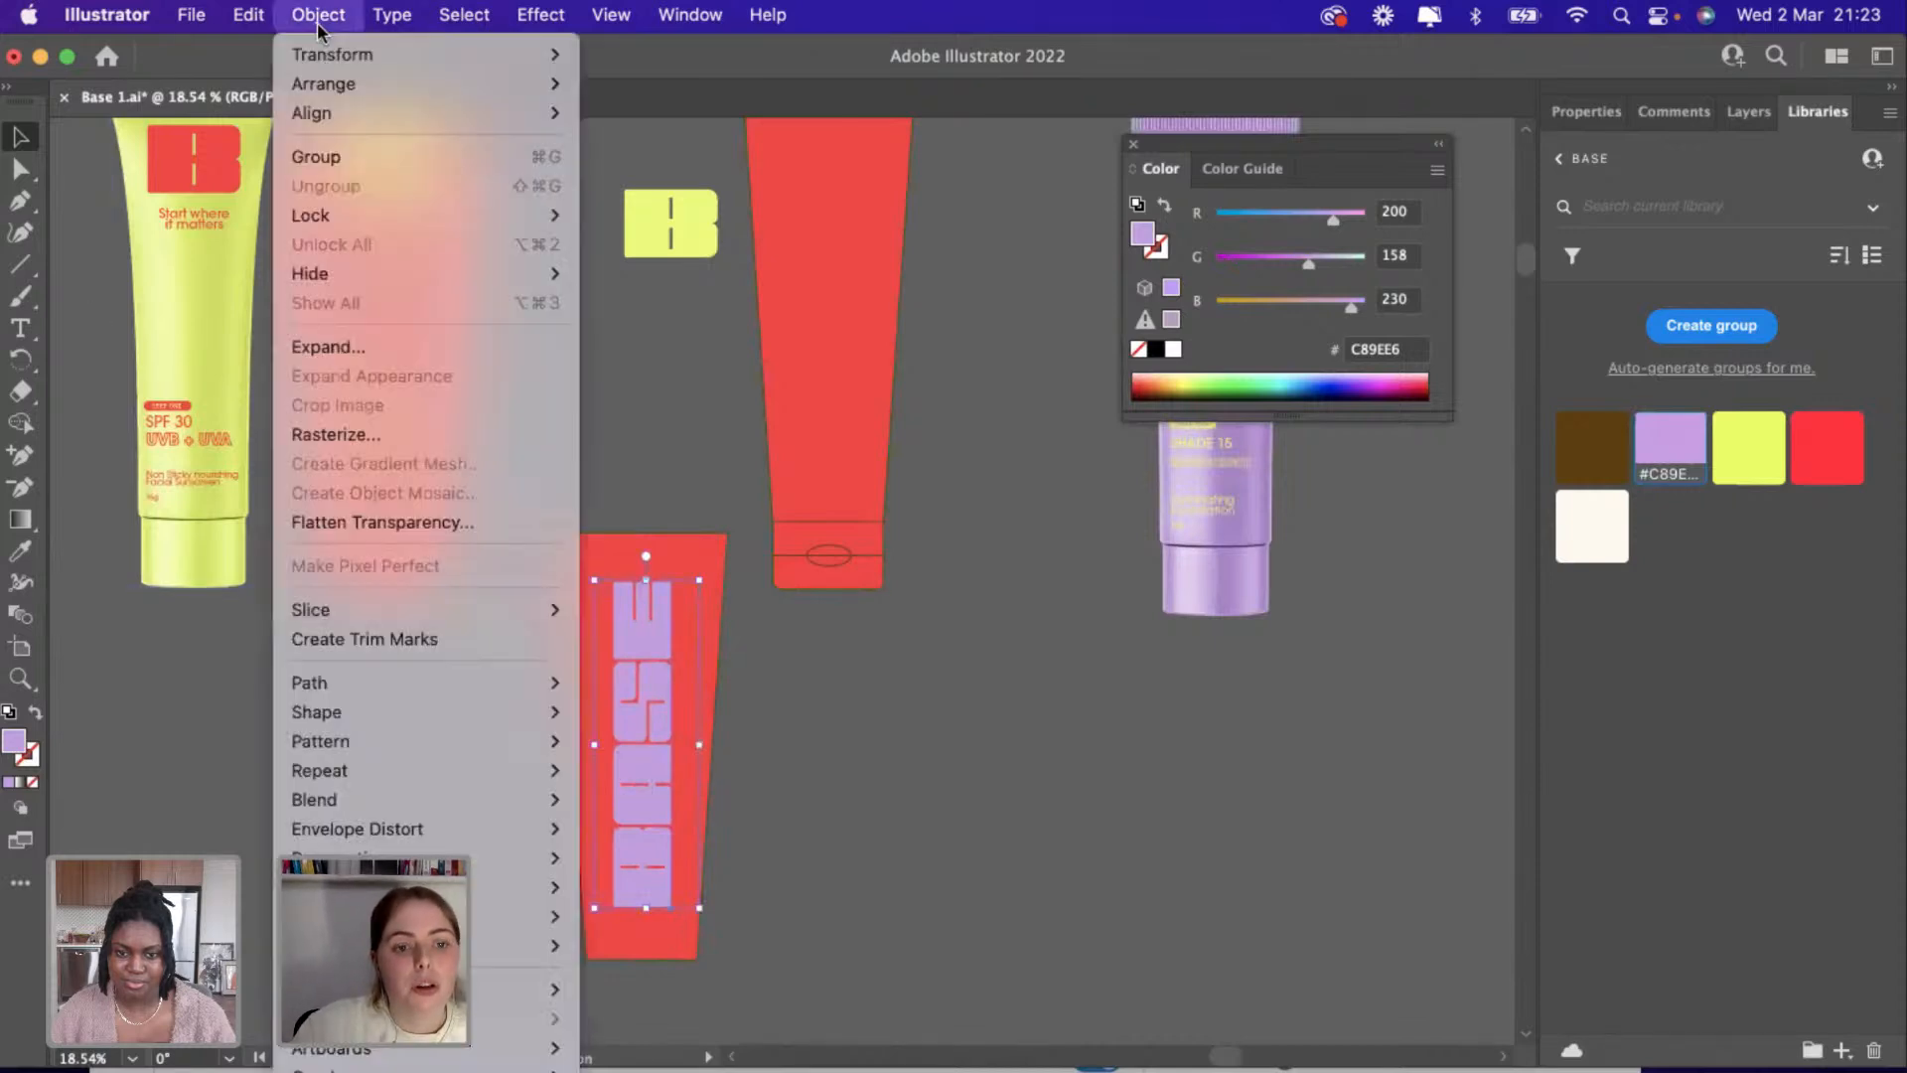
left_click(897, 675)
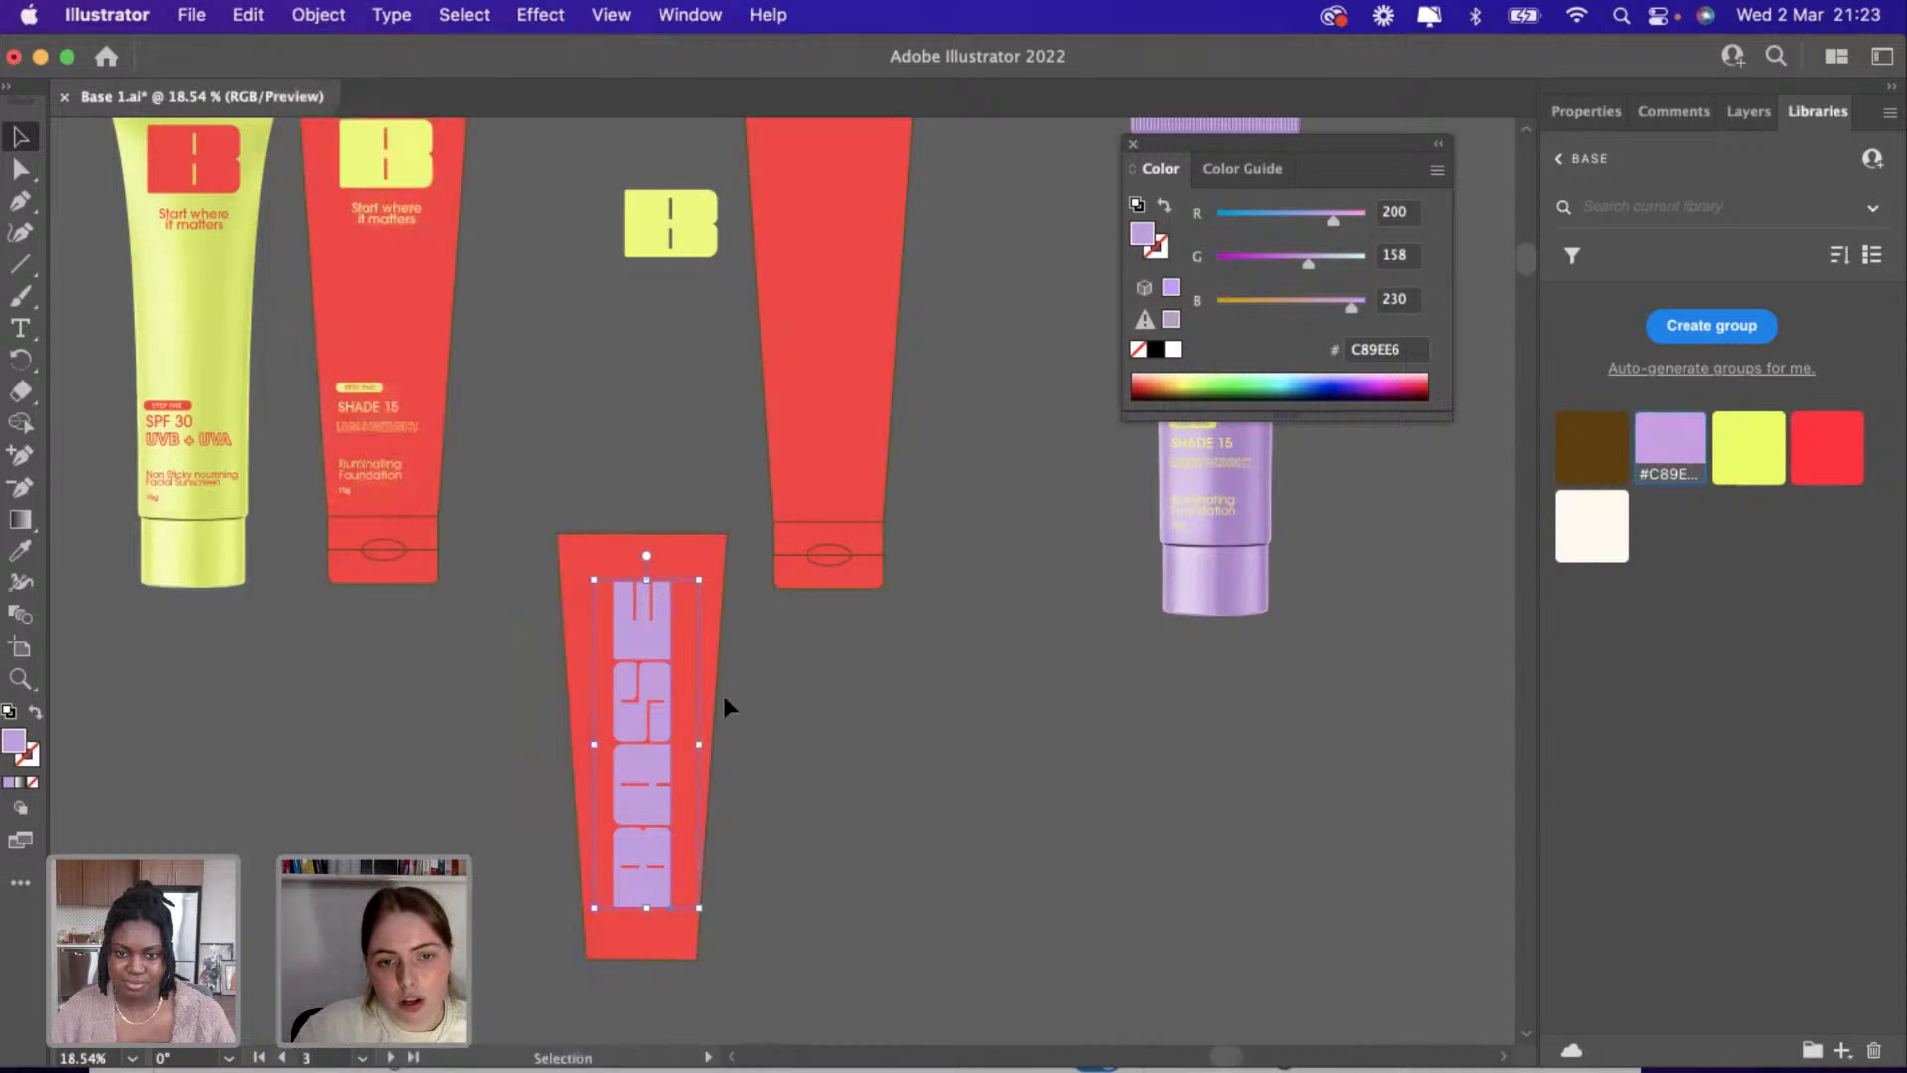
left_click(1587, 111)
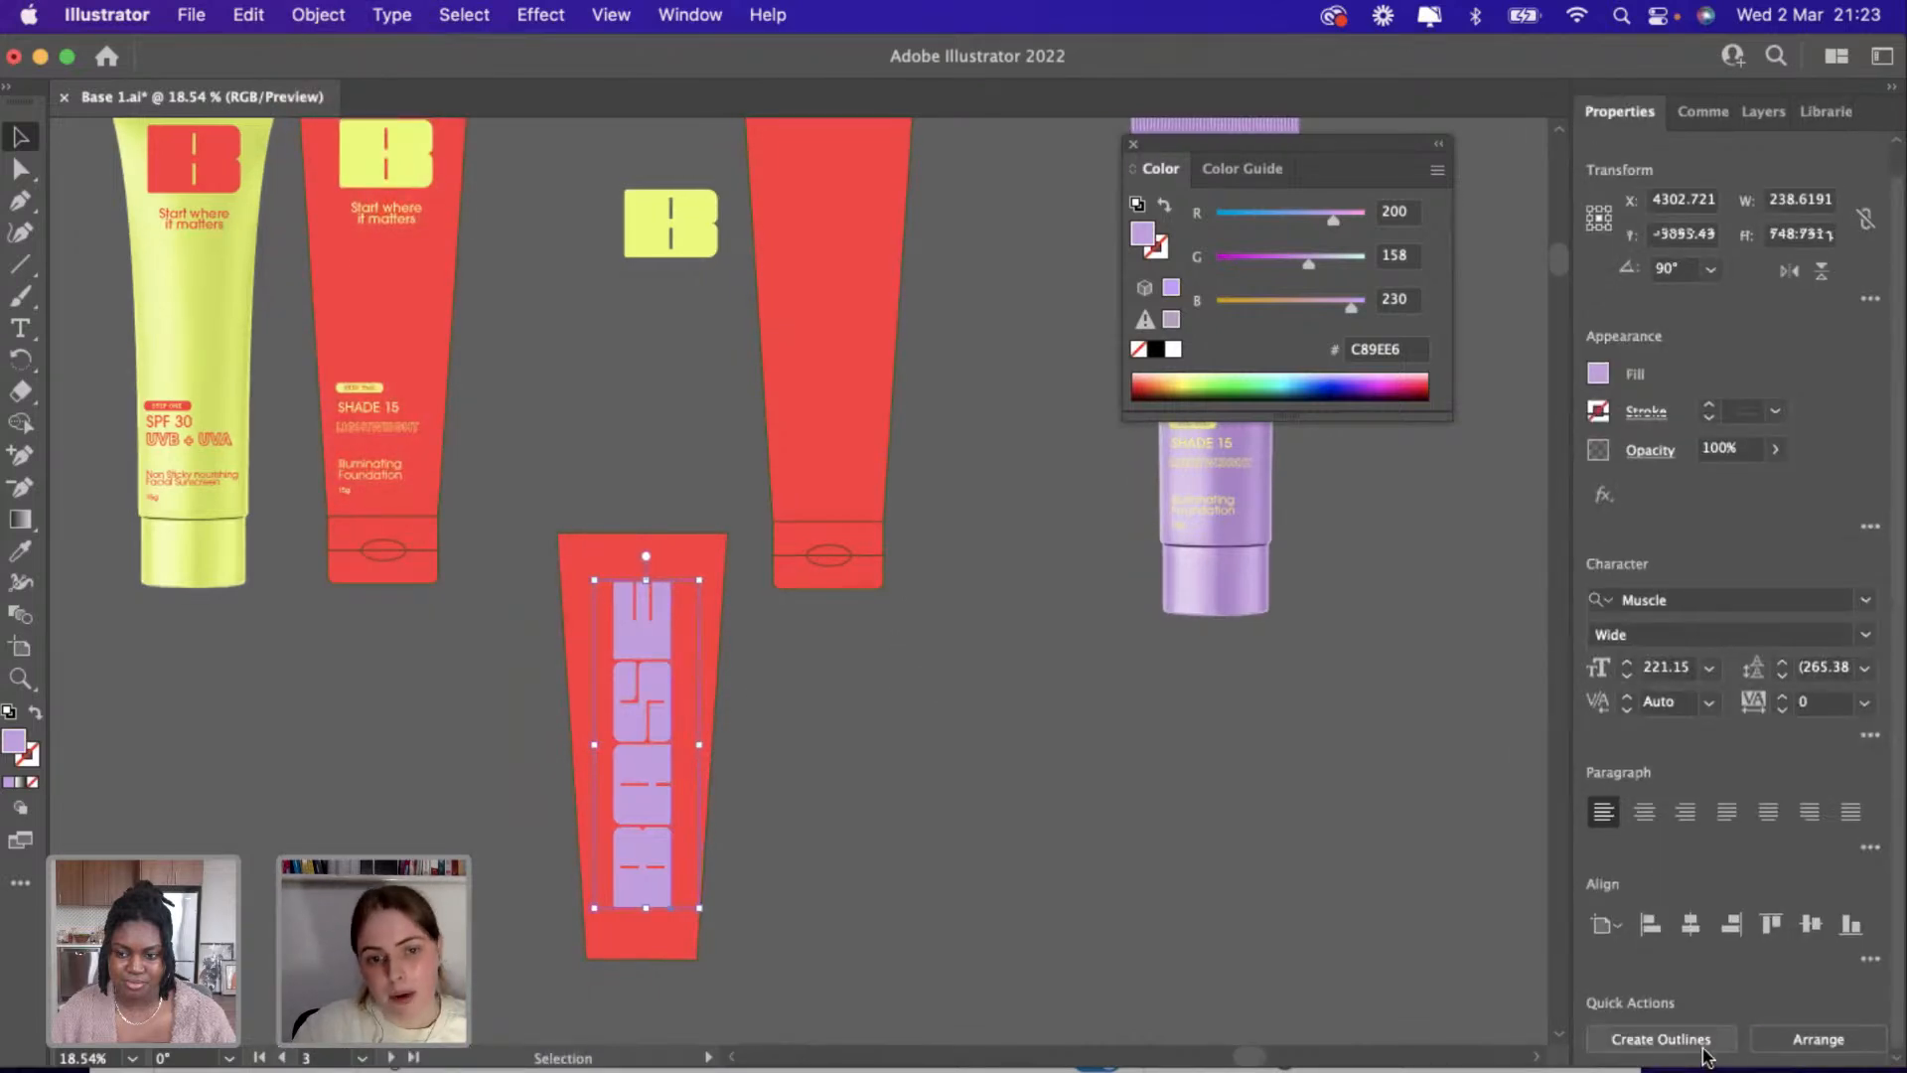
left_click(1703, 1048)
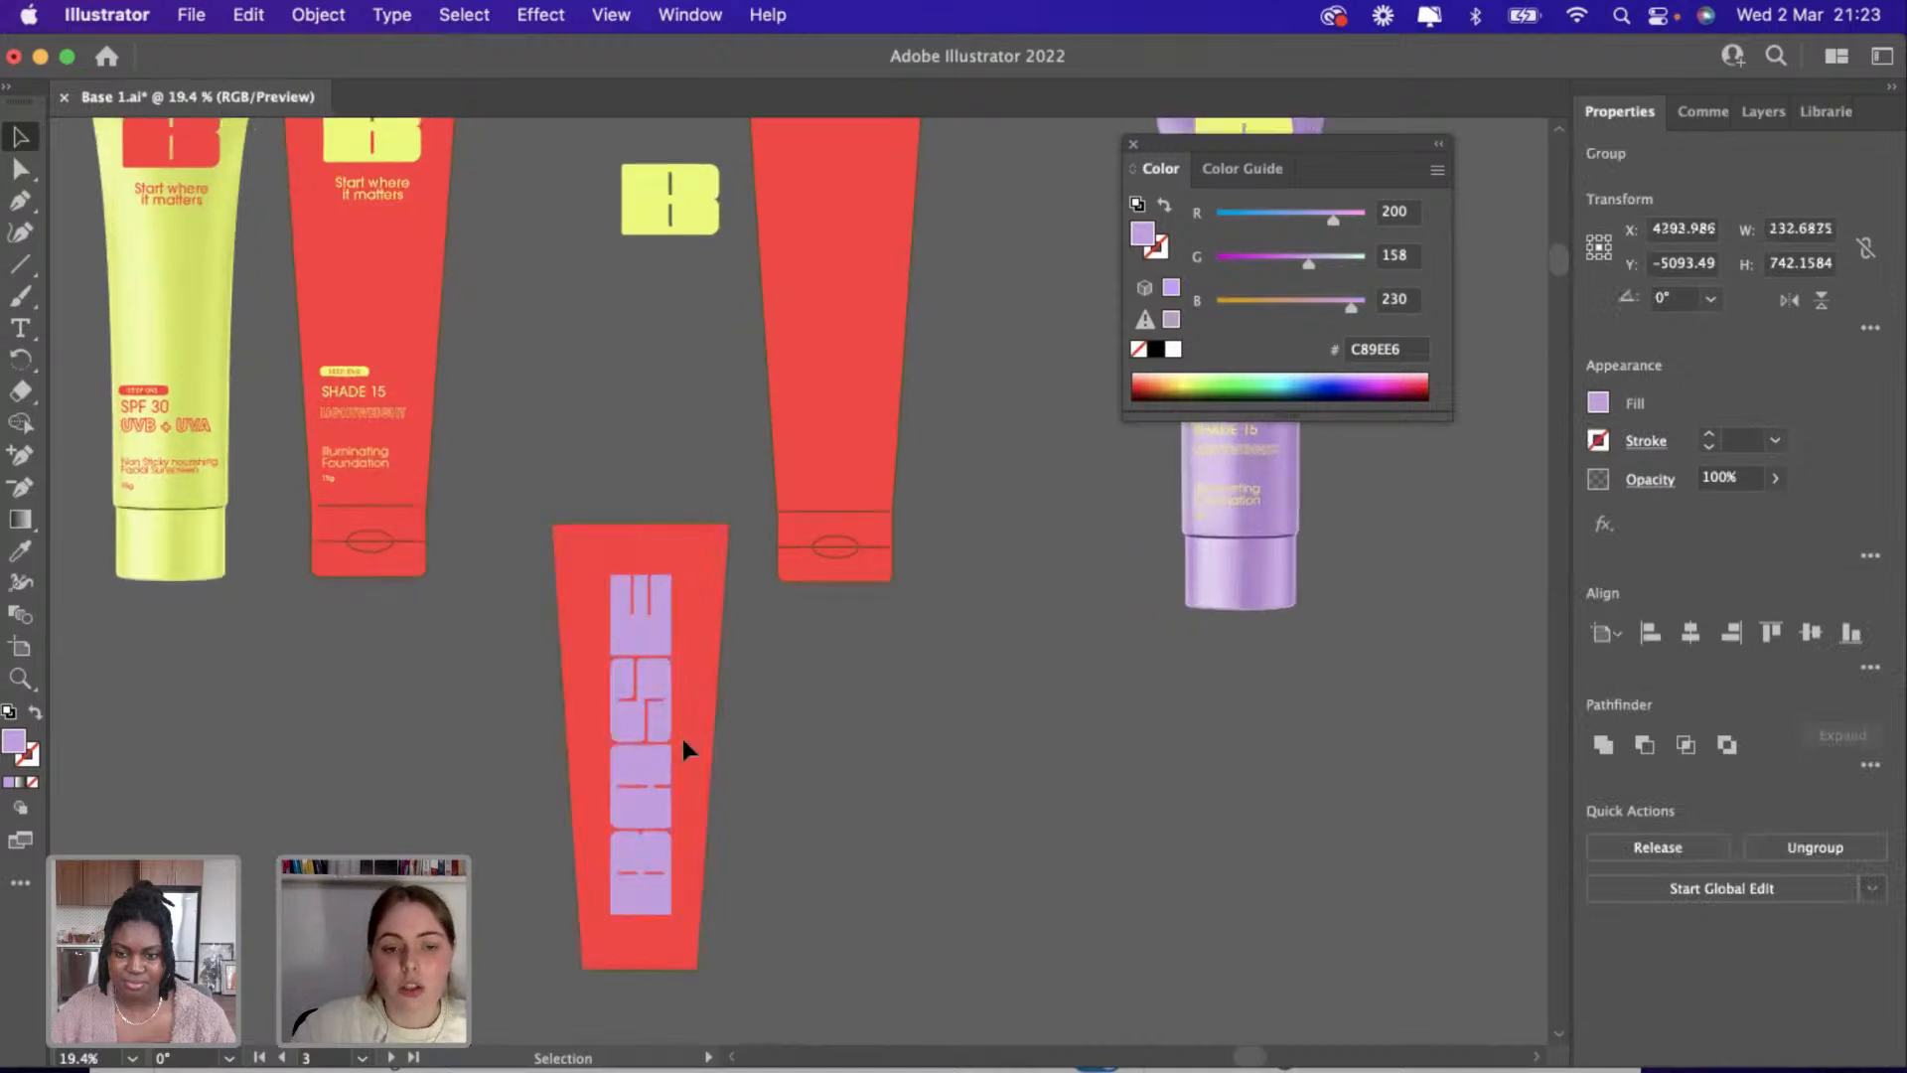
Rotate the outlined BASE wordmark 180° so the word starts at the wide end of the red shape.
scroll(682, 737, "up", 3)
scroll(715, 740, "down", 2)
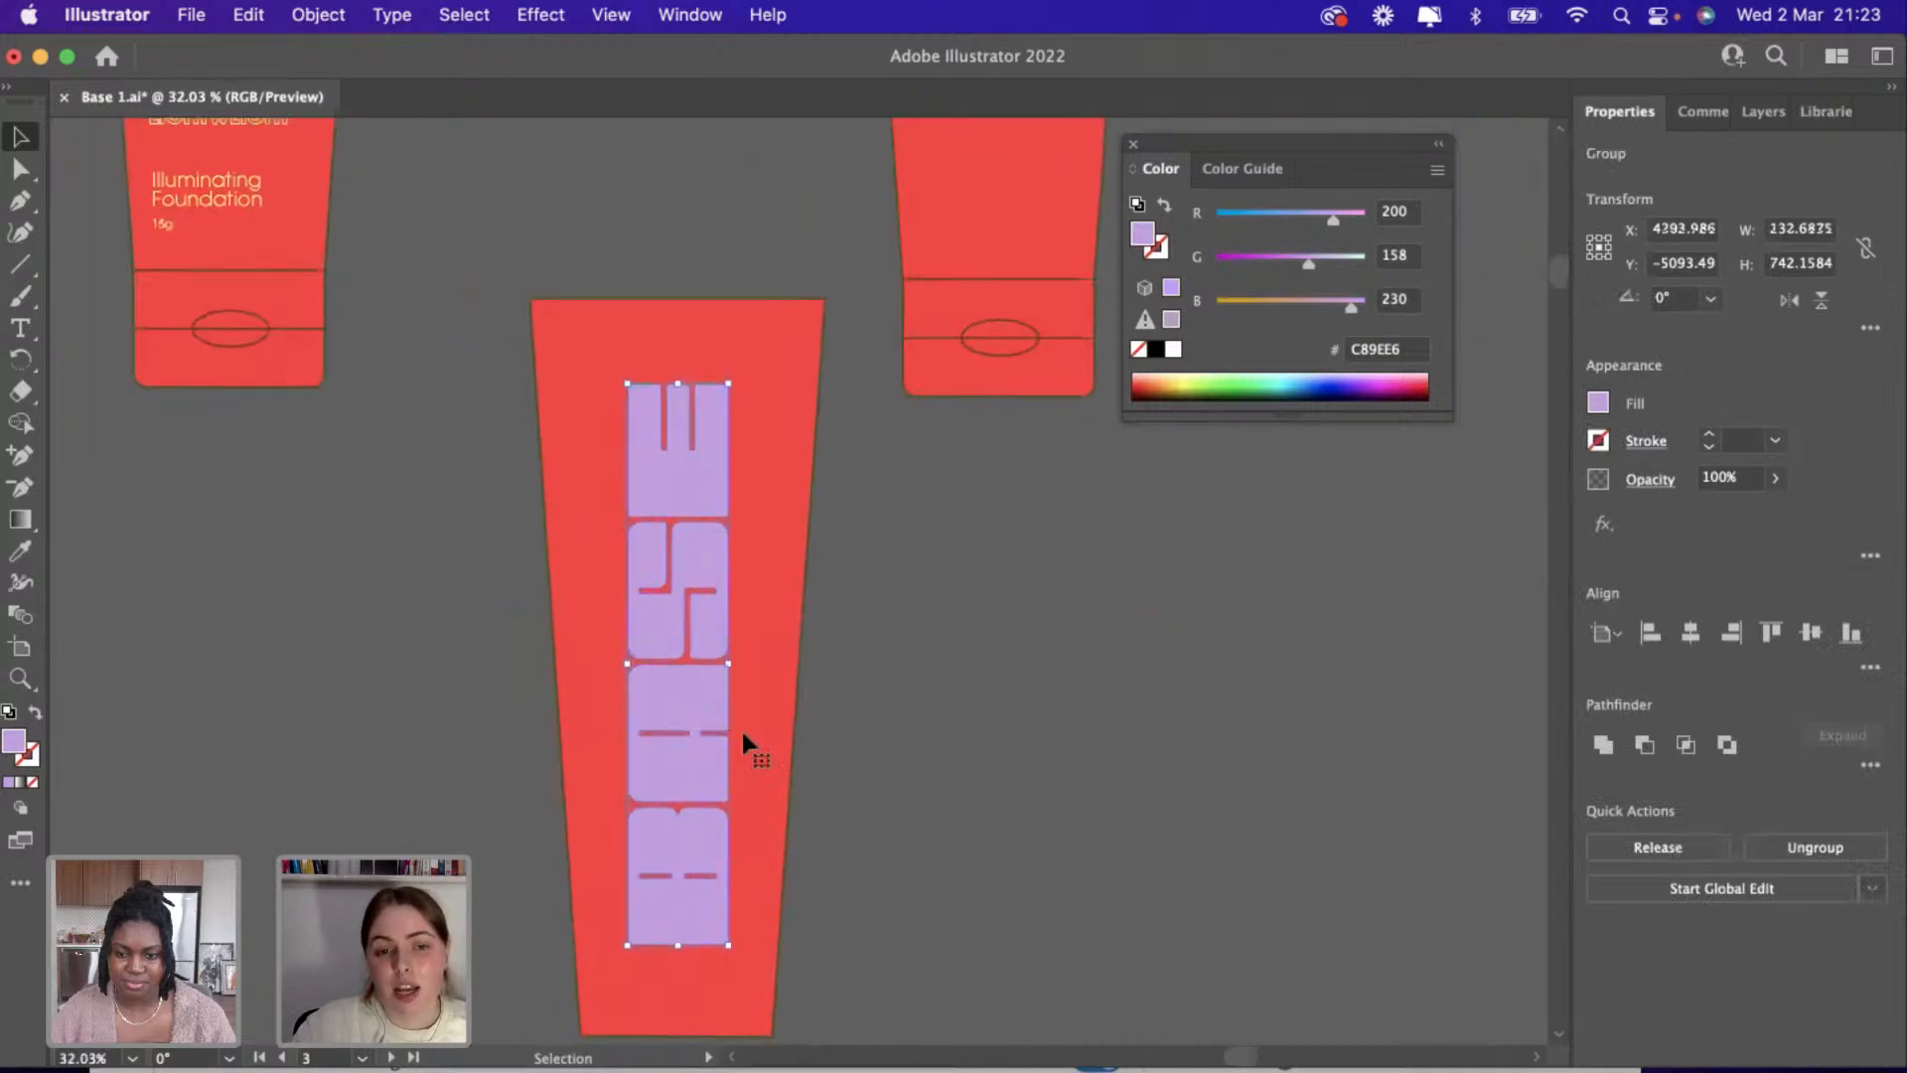
left_click(902, 745)
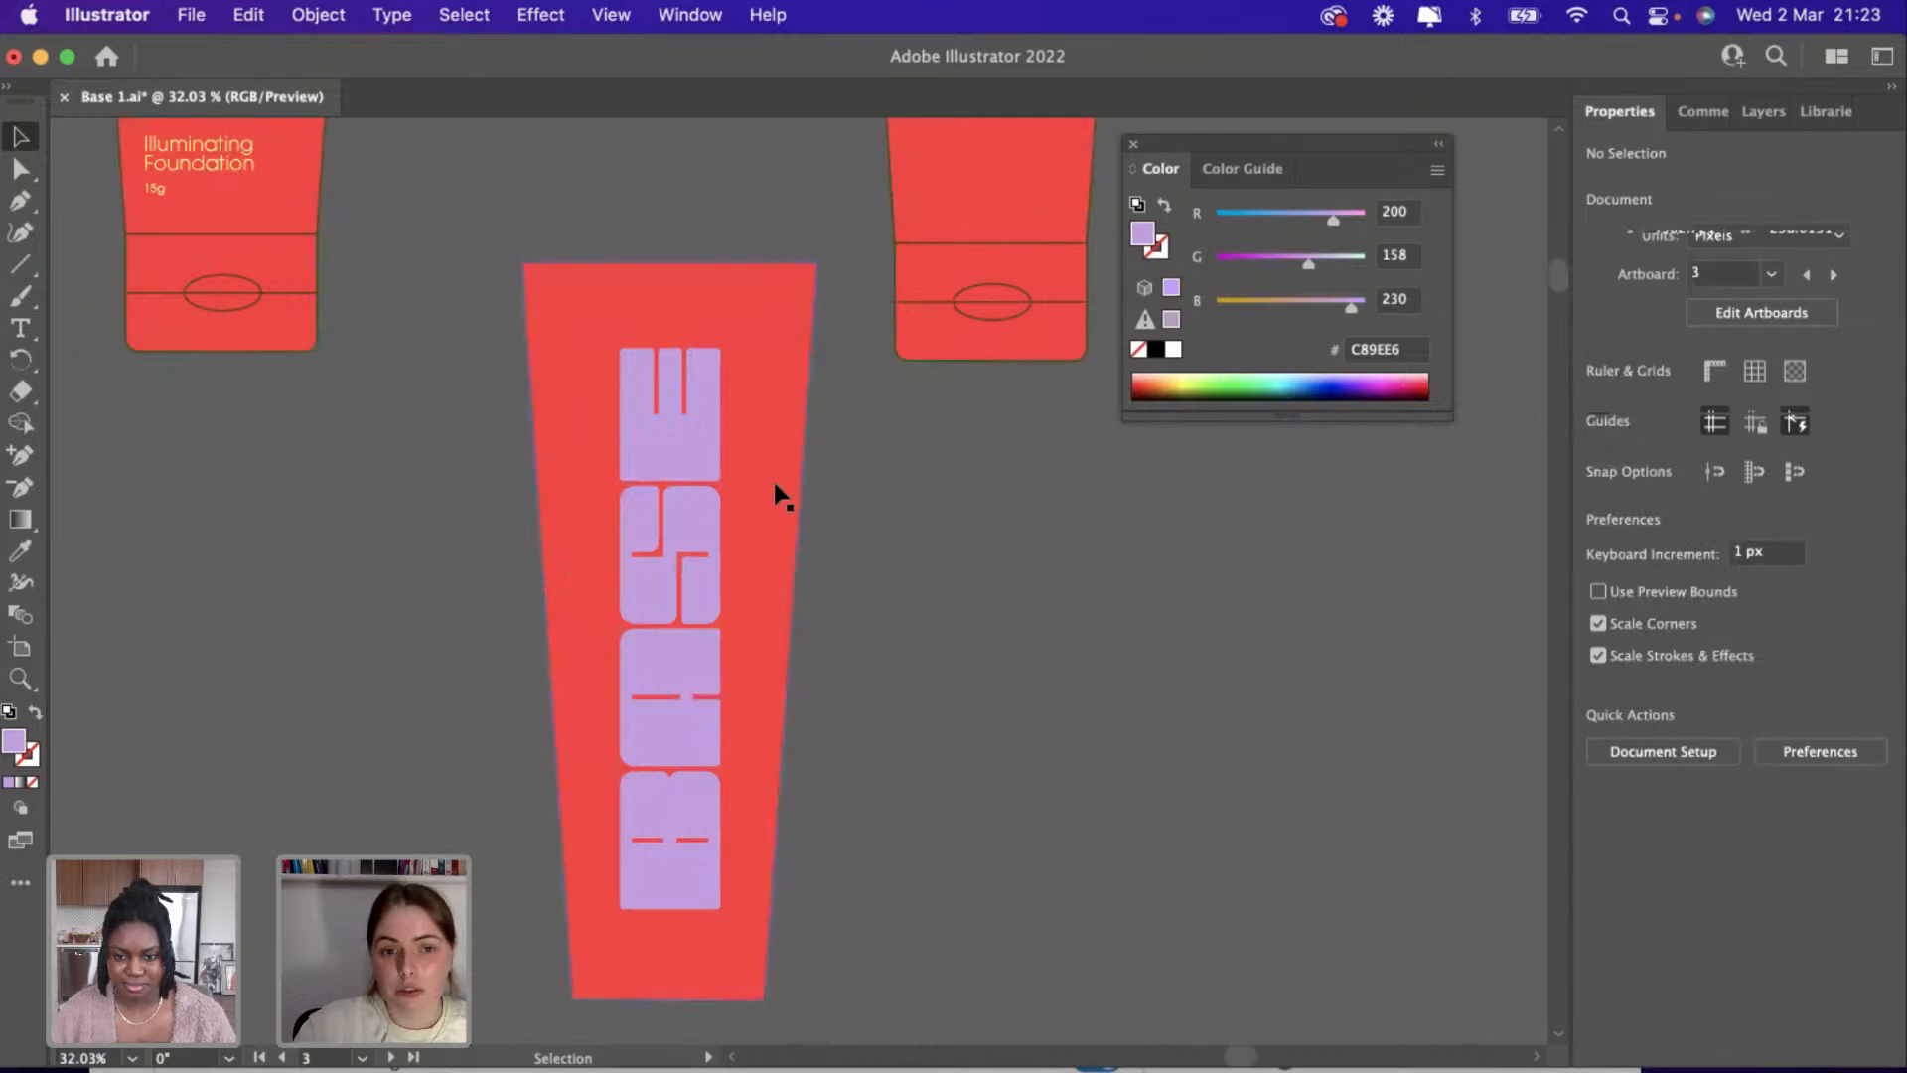
left_click(654, 531)
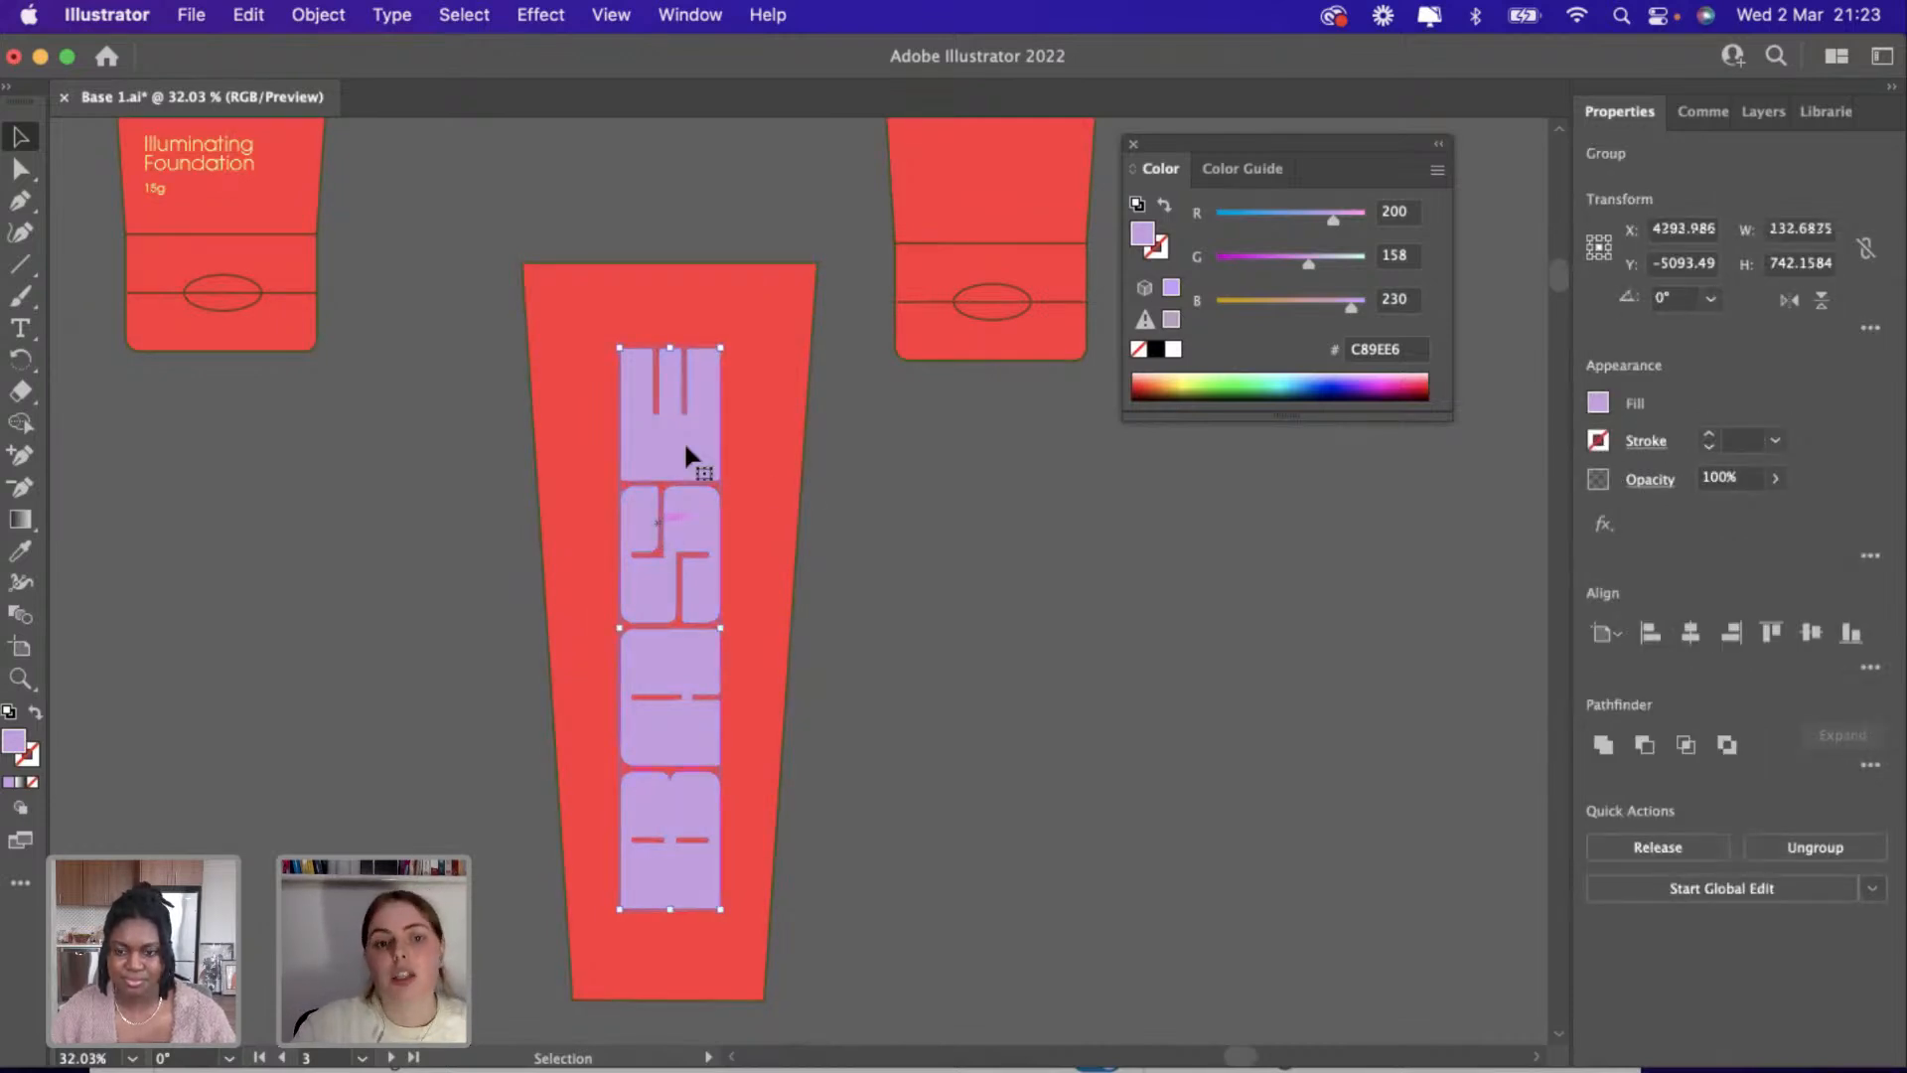
left_click_drag(726, 338, 630, 850)
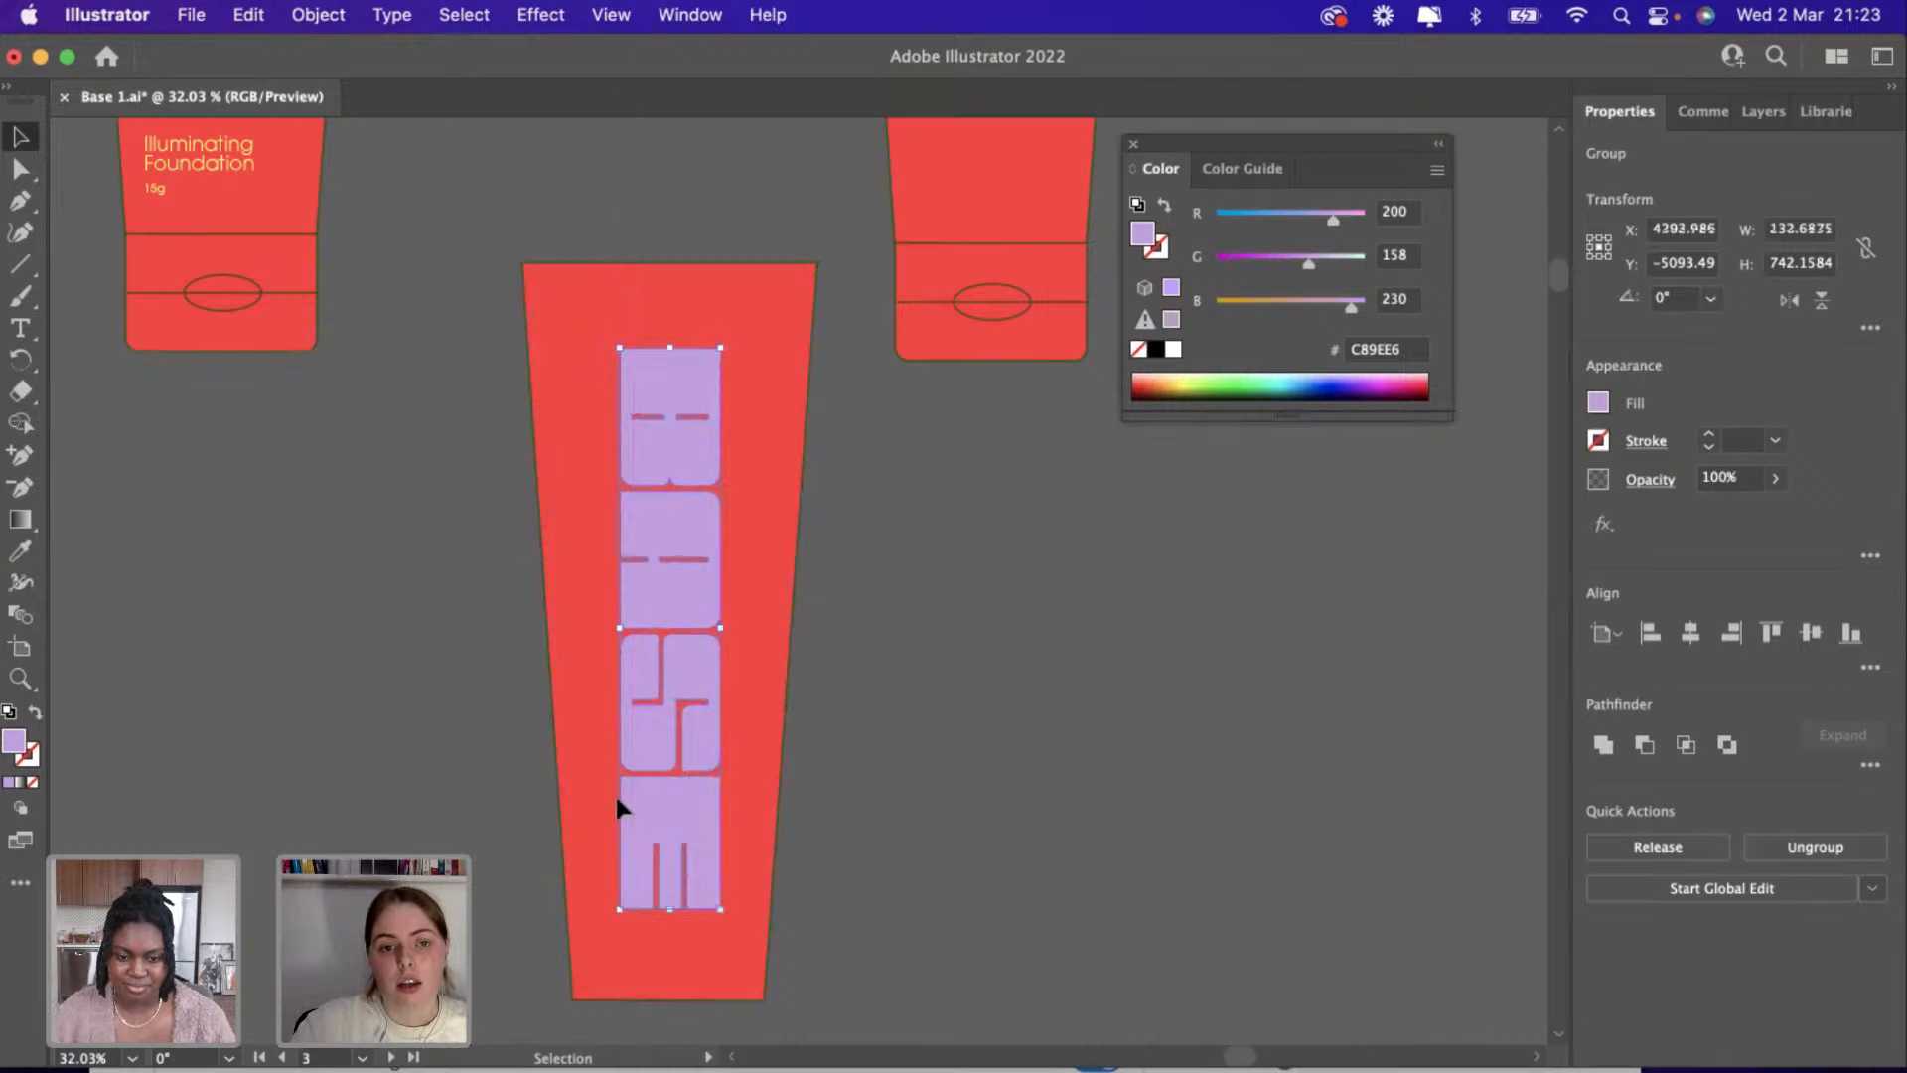
left_click(540, 229)
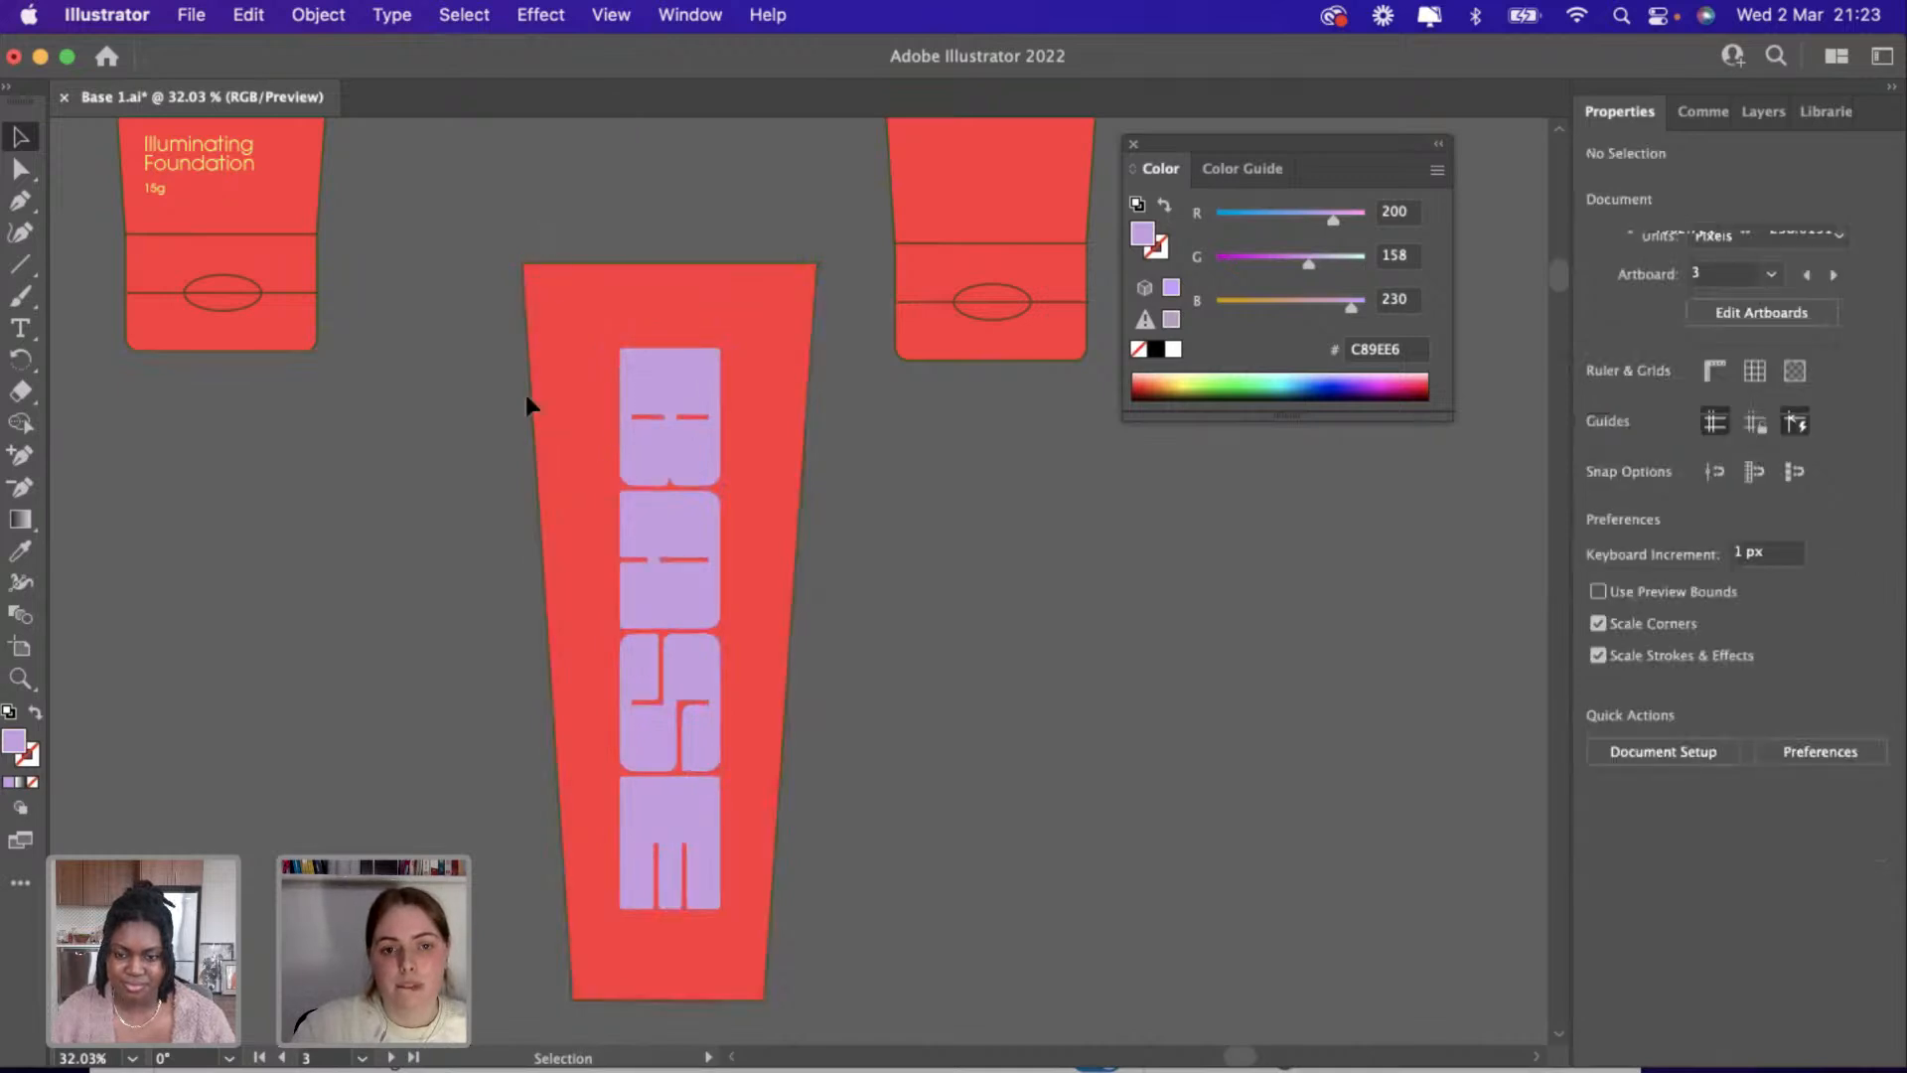
Apply an envelope warp to the BASE wordmark using the horizontal Arc style with a 7% bend.
left_click(678, 407)
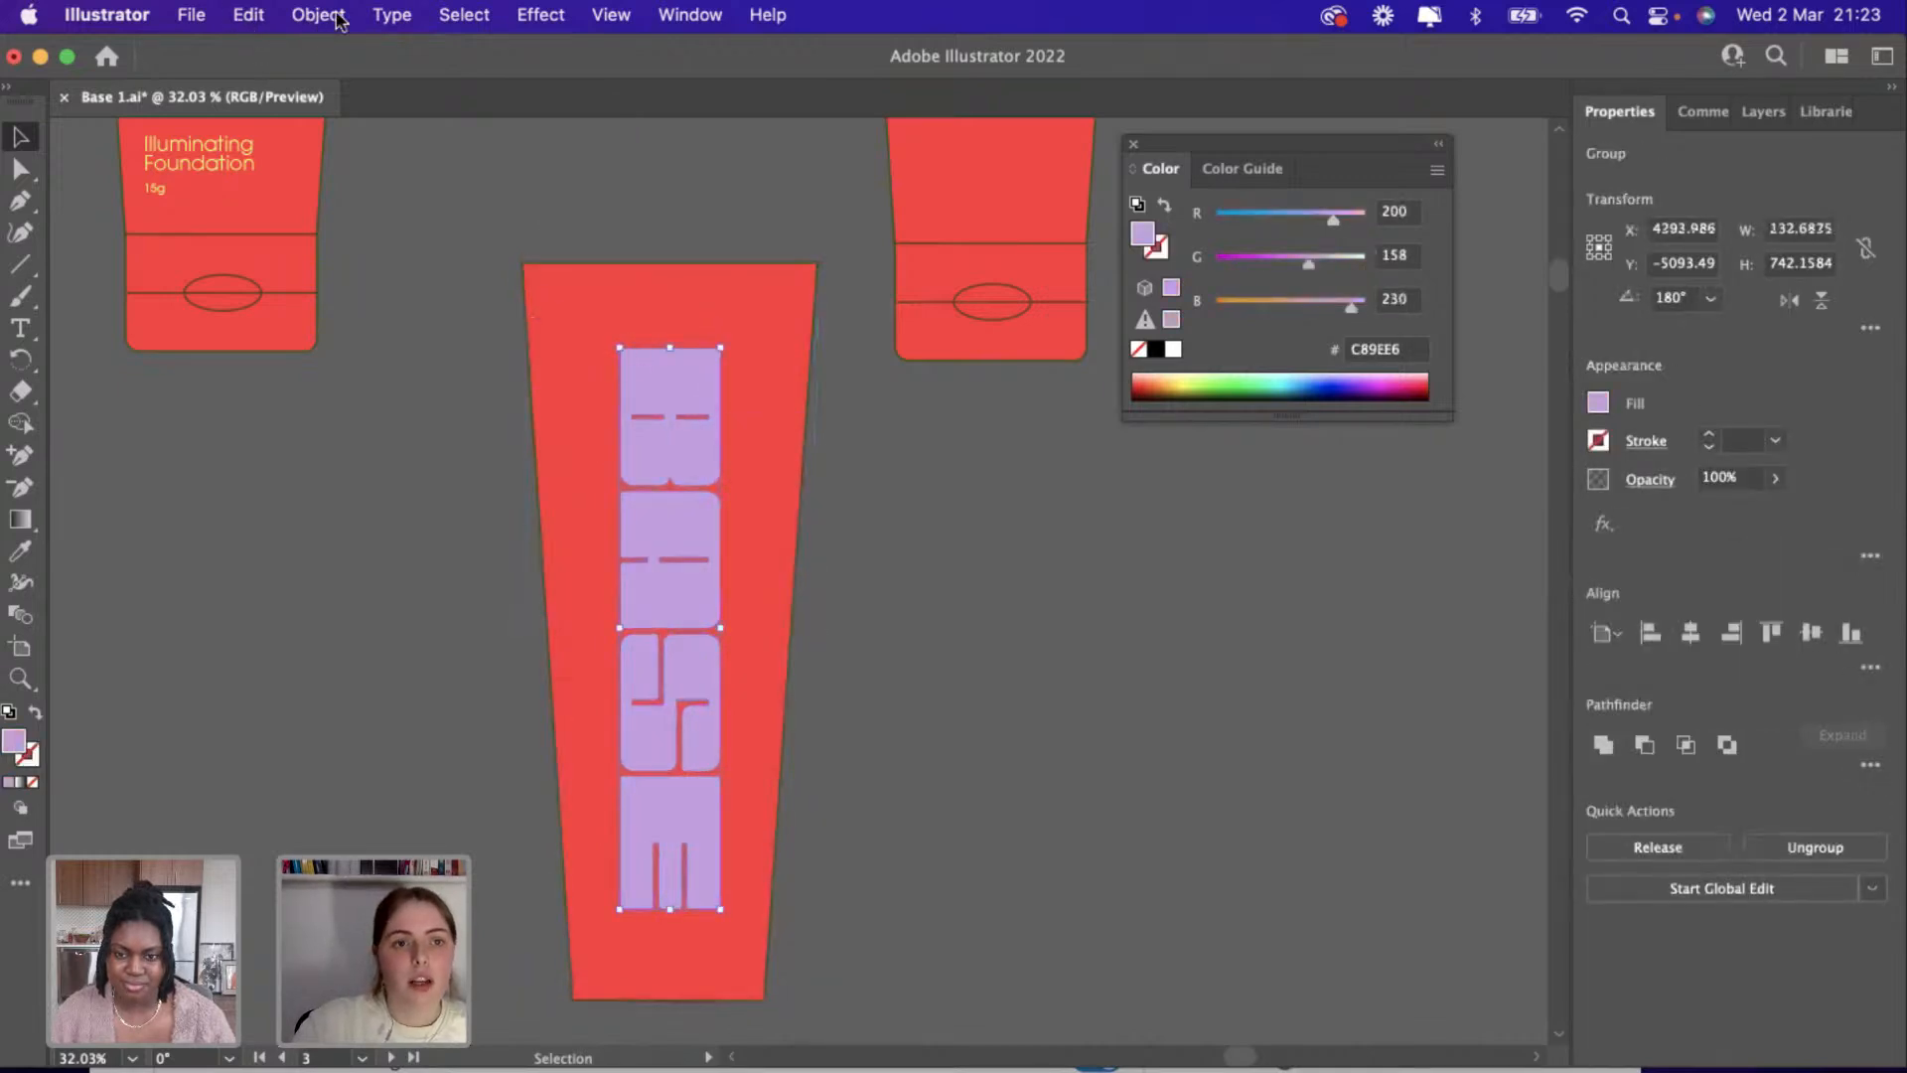
left_click(338, 16)
mouse_move(475, 826)
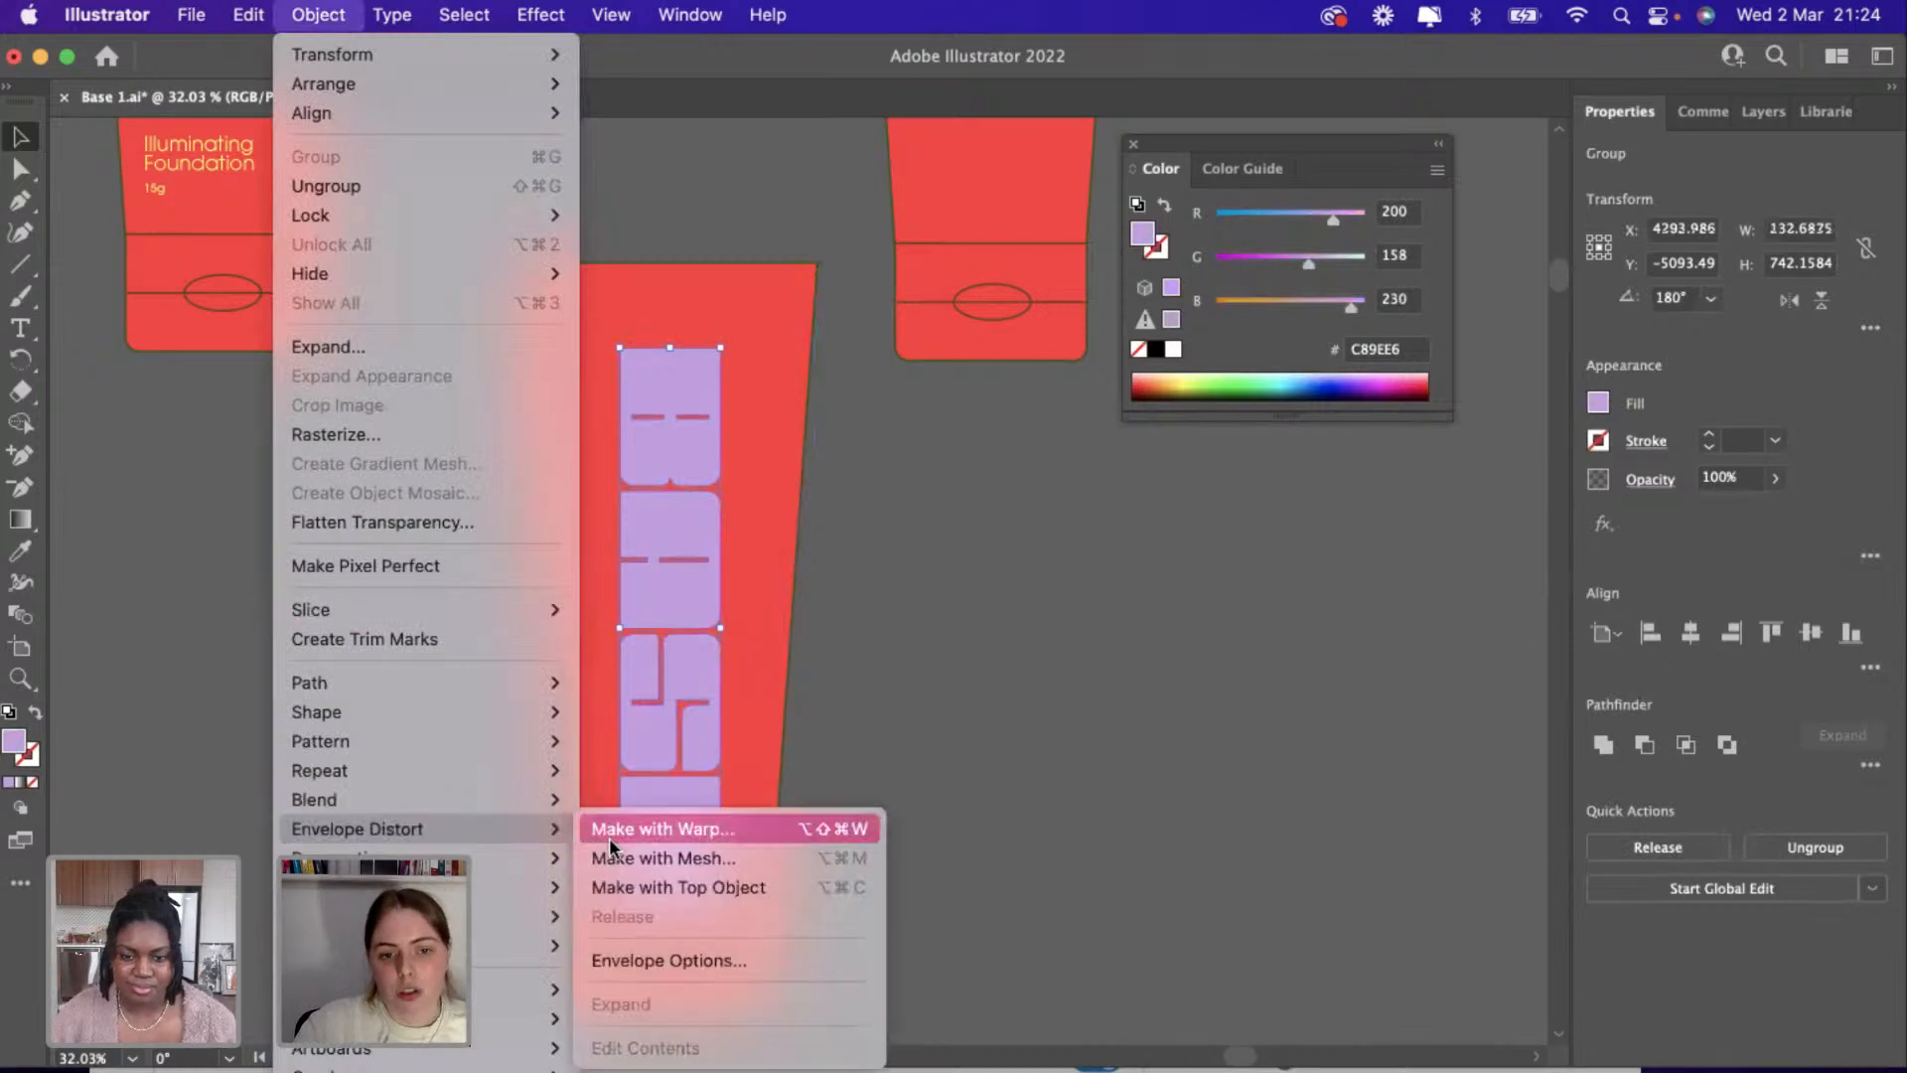
left_click(610, 837)
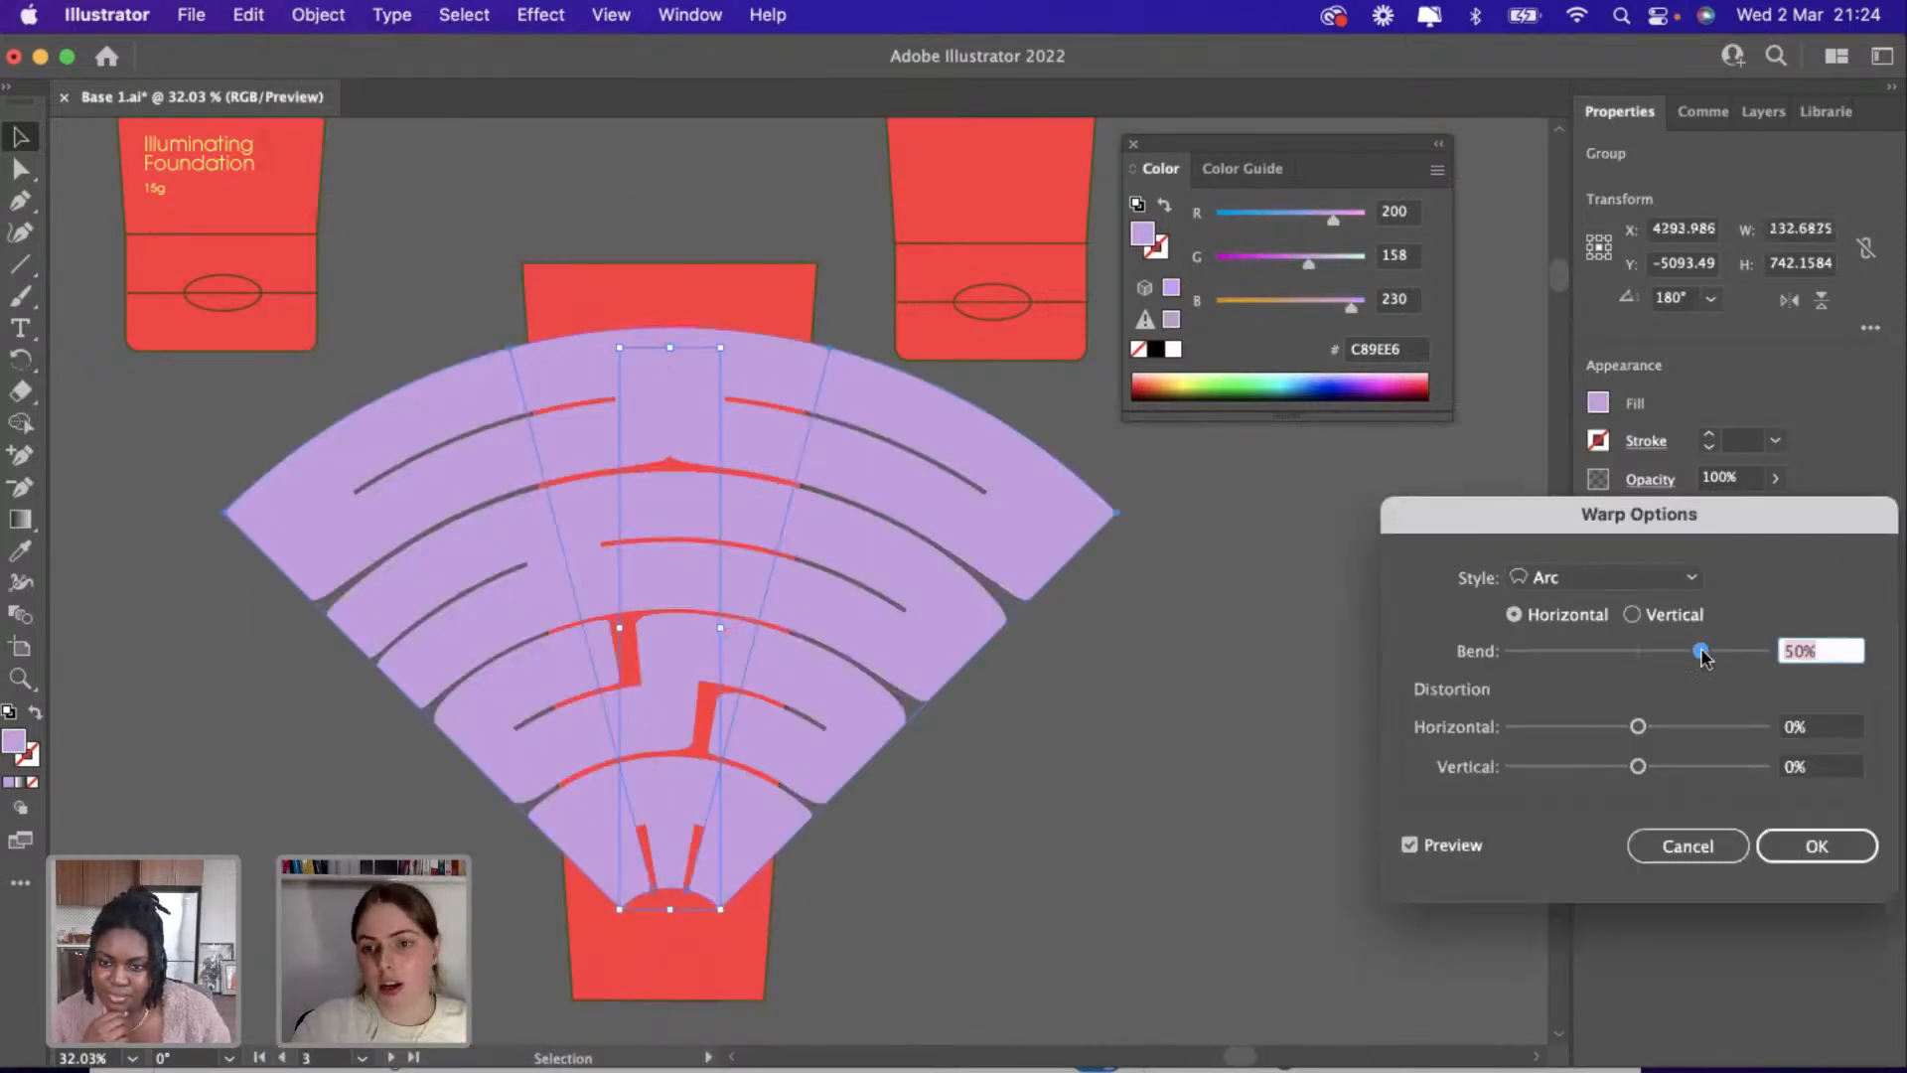
left_click_drag(1701, 651, 1645, 669)
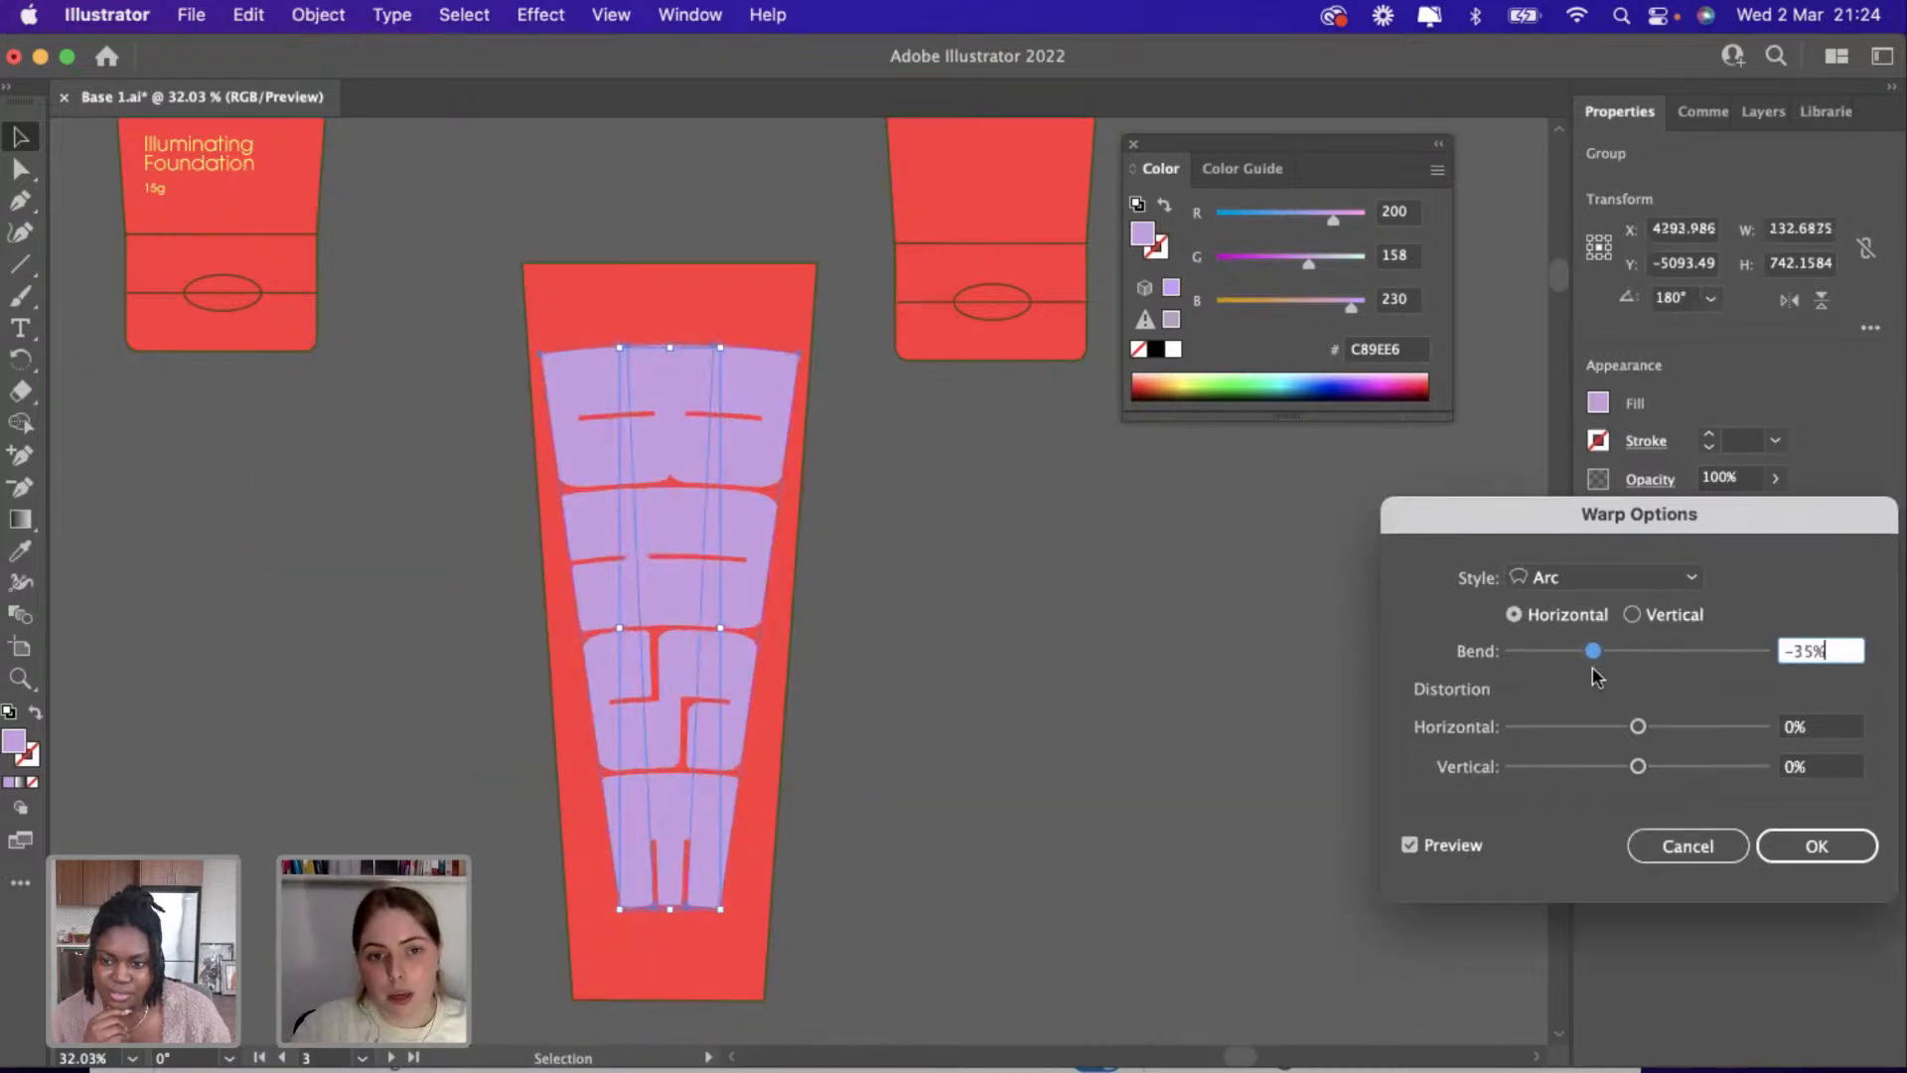
left_click_drag(1620, 654, 1659, 673)
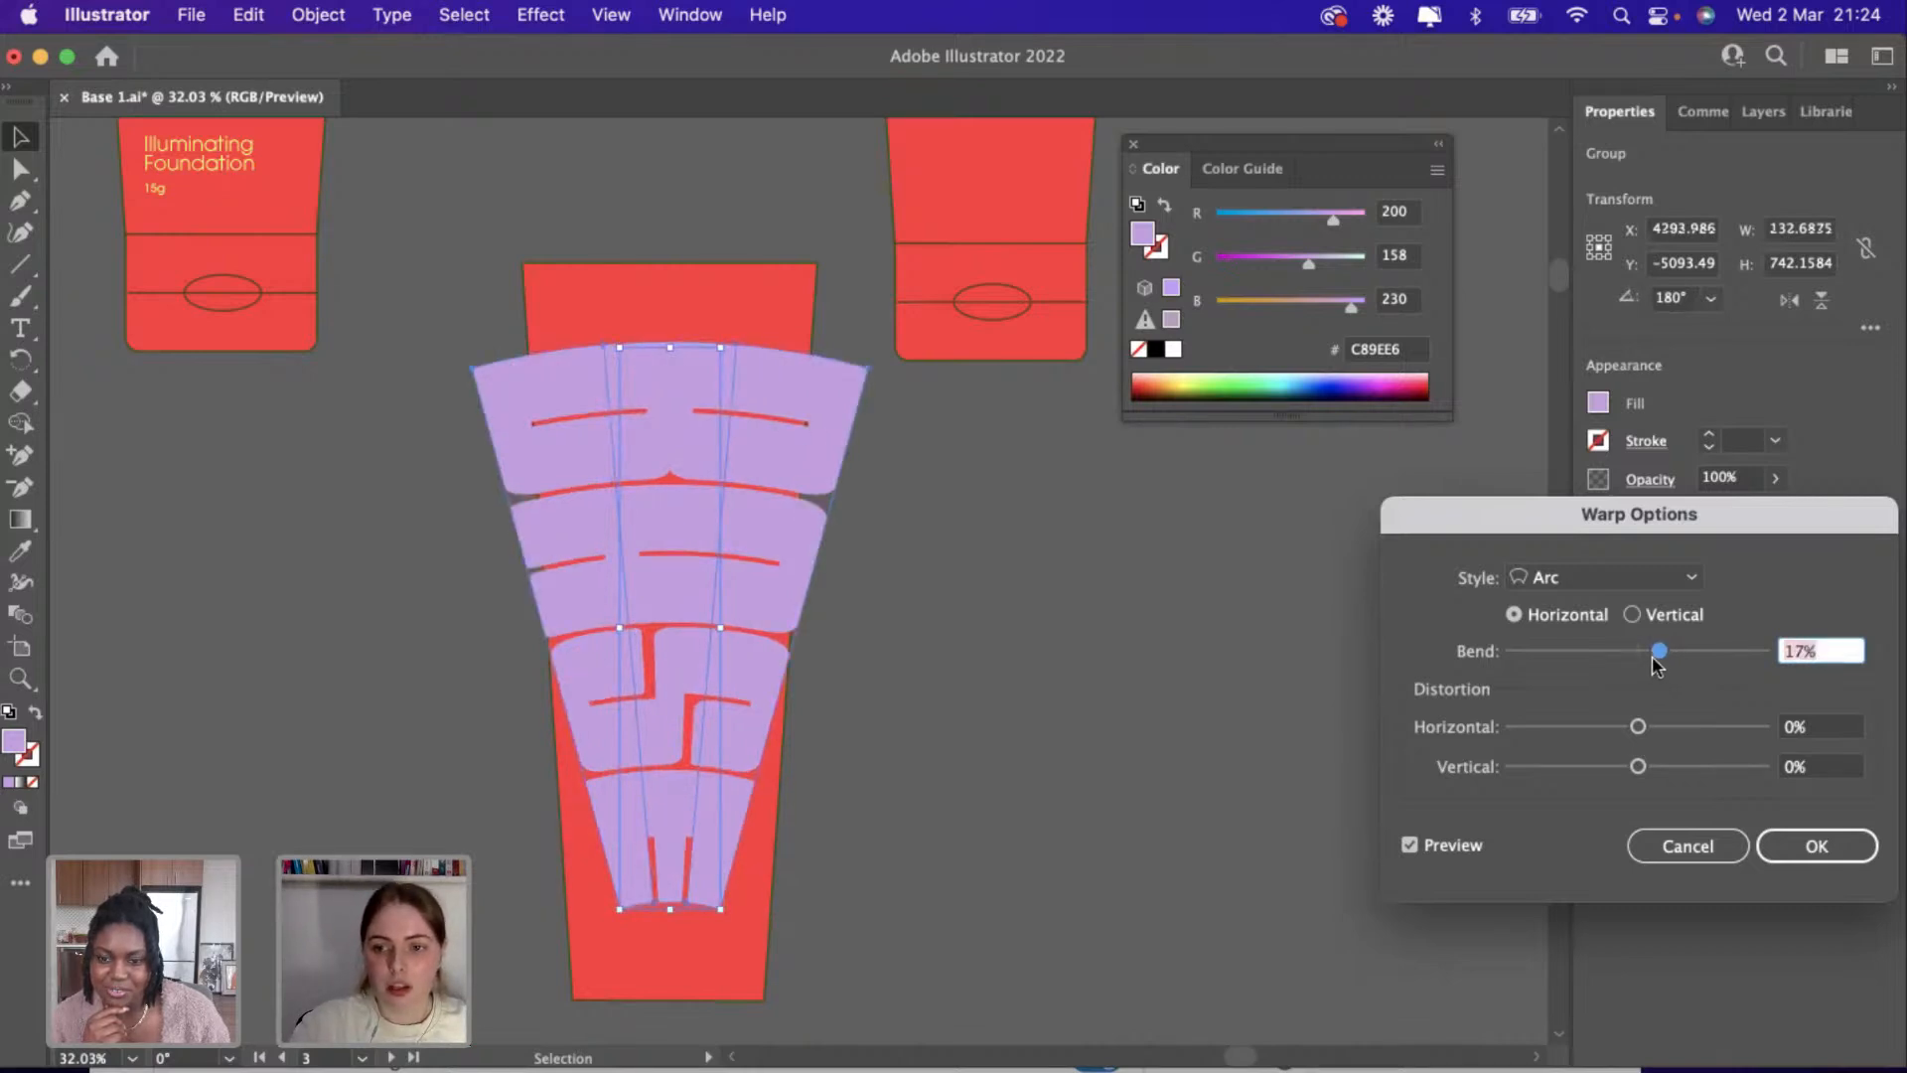
left_click_drag(1651, 664, 1649, 664)
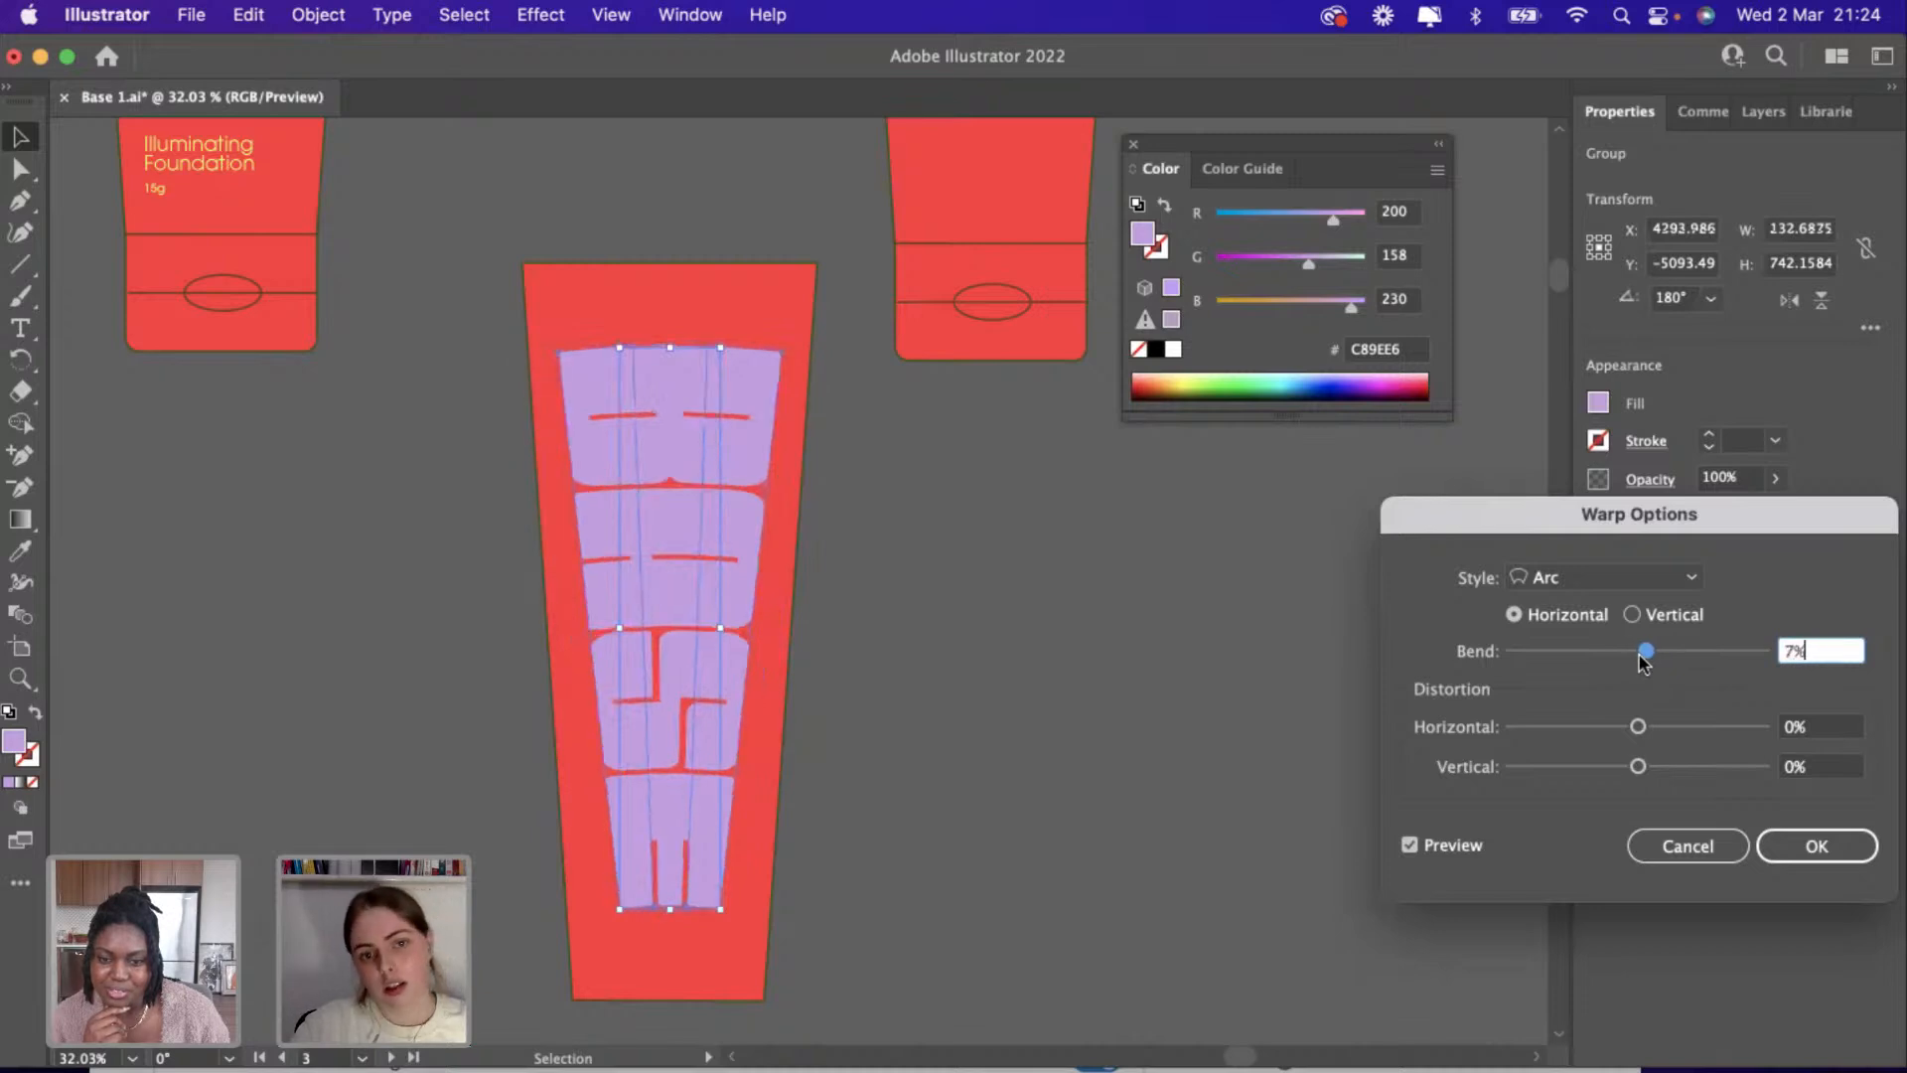
left_click(1817, 846)
left_click(1045, 838)
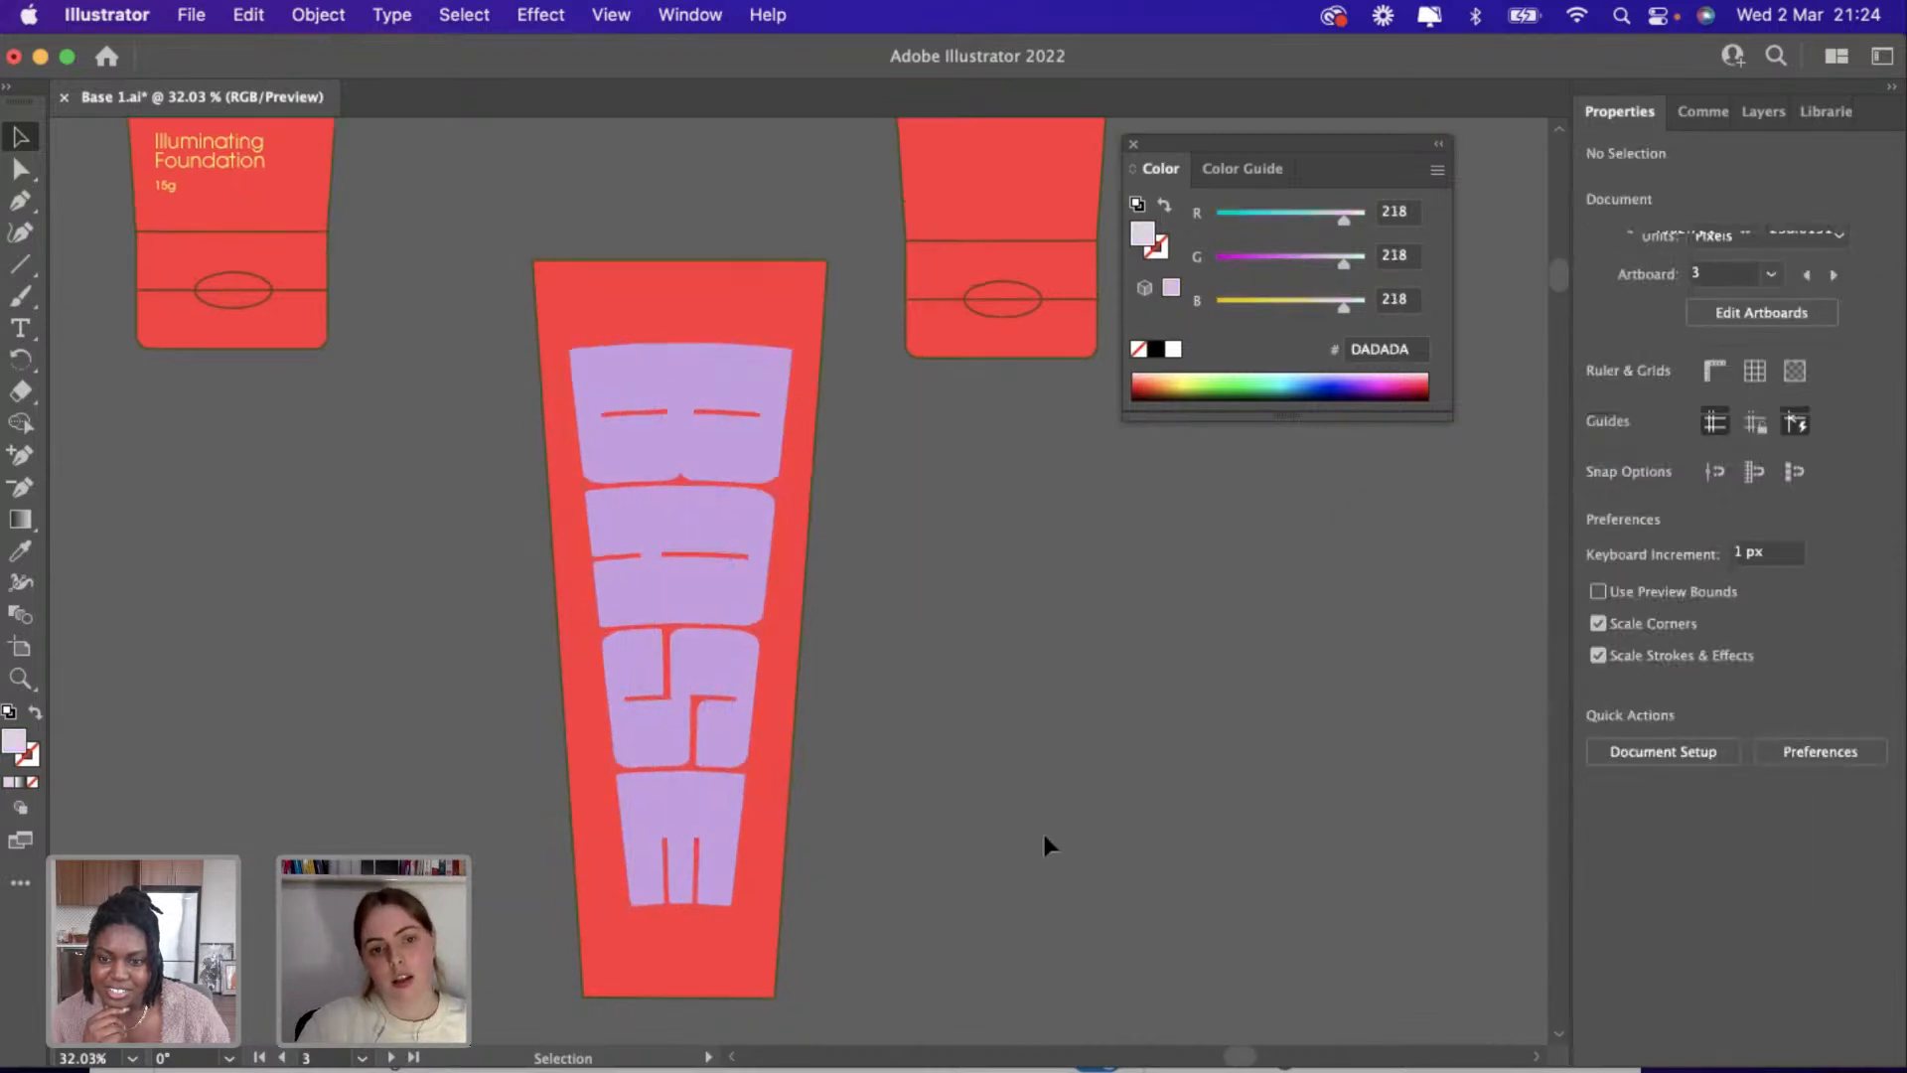
Place a duplicate of the warped BASE wordmark in the empty area beside the loose red body shape.
scroll(1041, 837, "down", 3)
scroll(1042, 838, "up", 2)
scroll(690, 596, "up", 3)
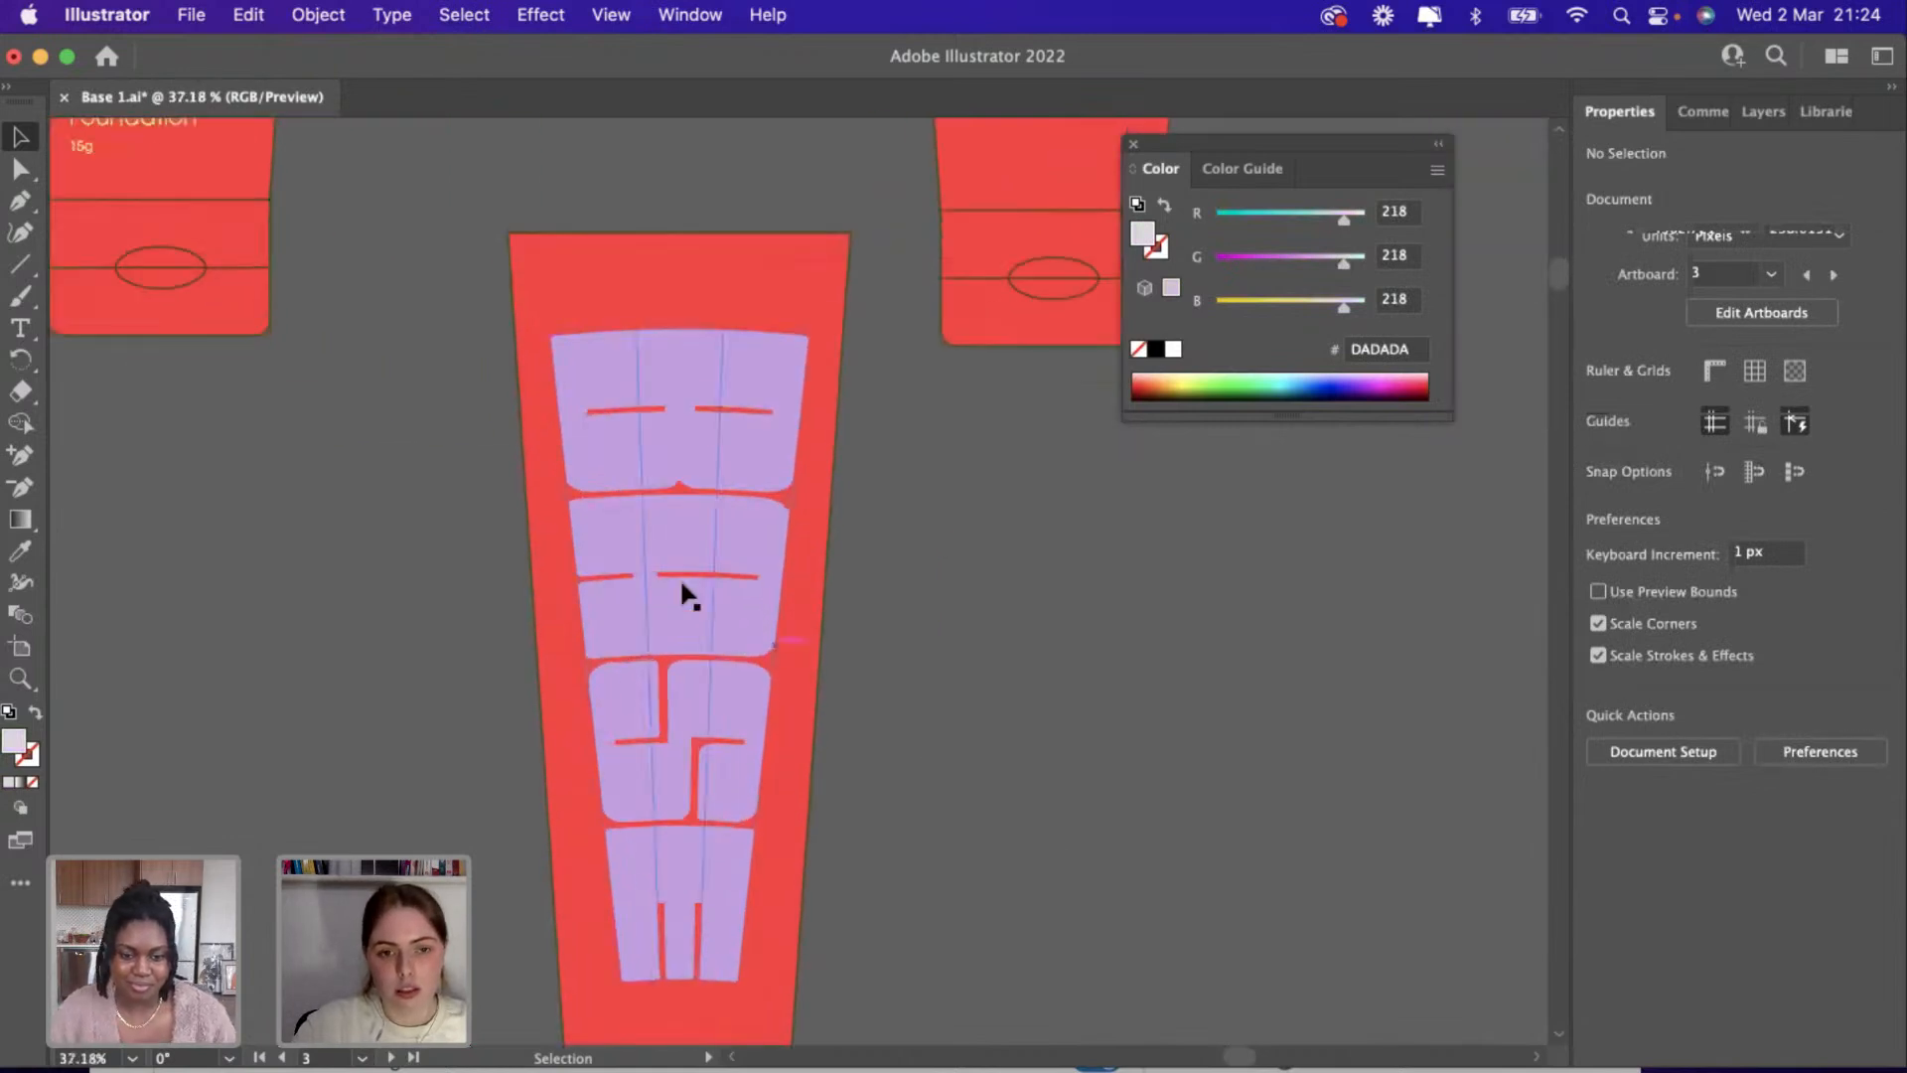
left_click_drag(686, 596, 984, 666)
left_click(903, 639)
scroll(903, 639, "down", 2)
scroll(844, 633, "right", 2)
left_click(607, 583)
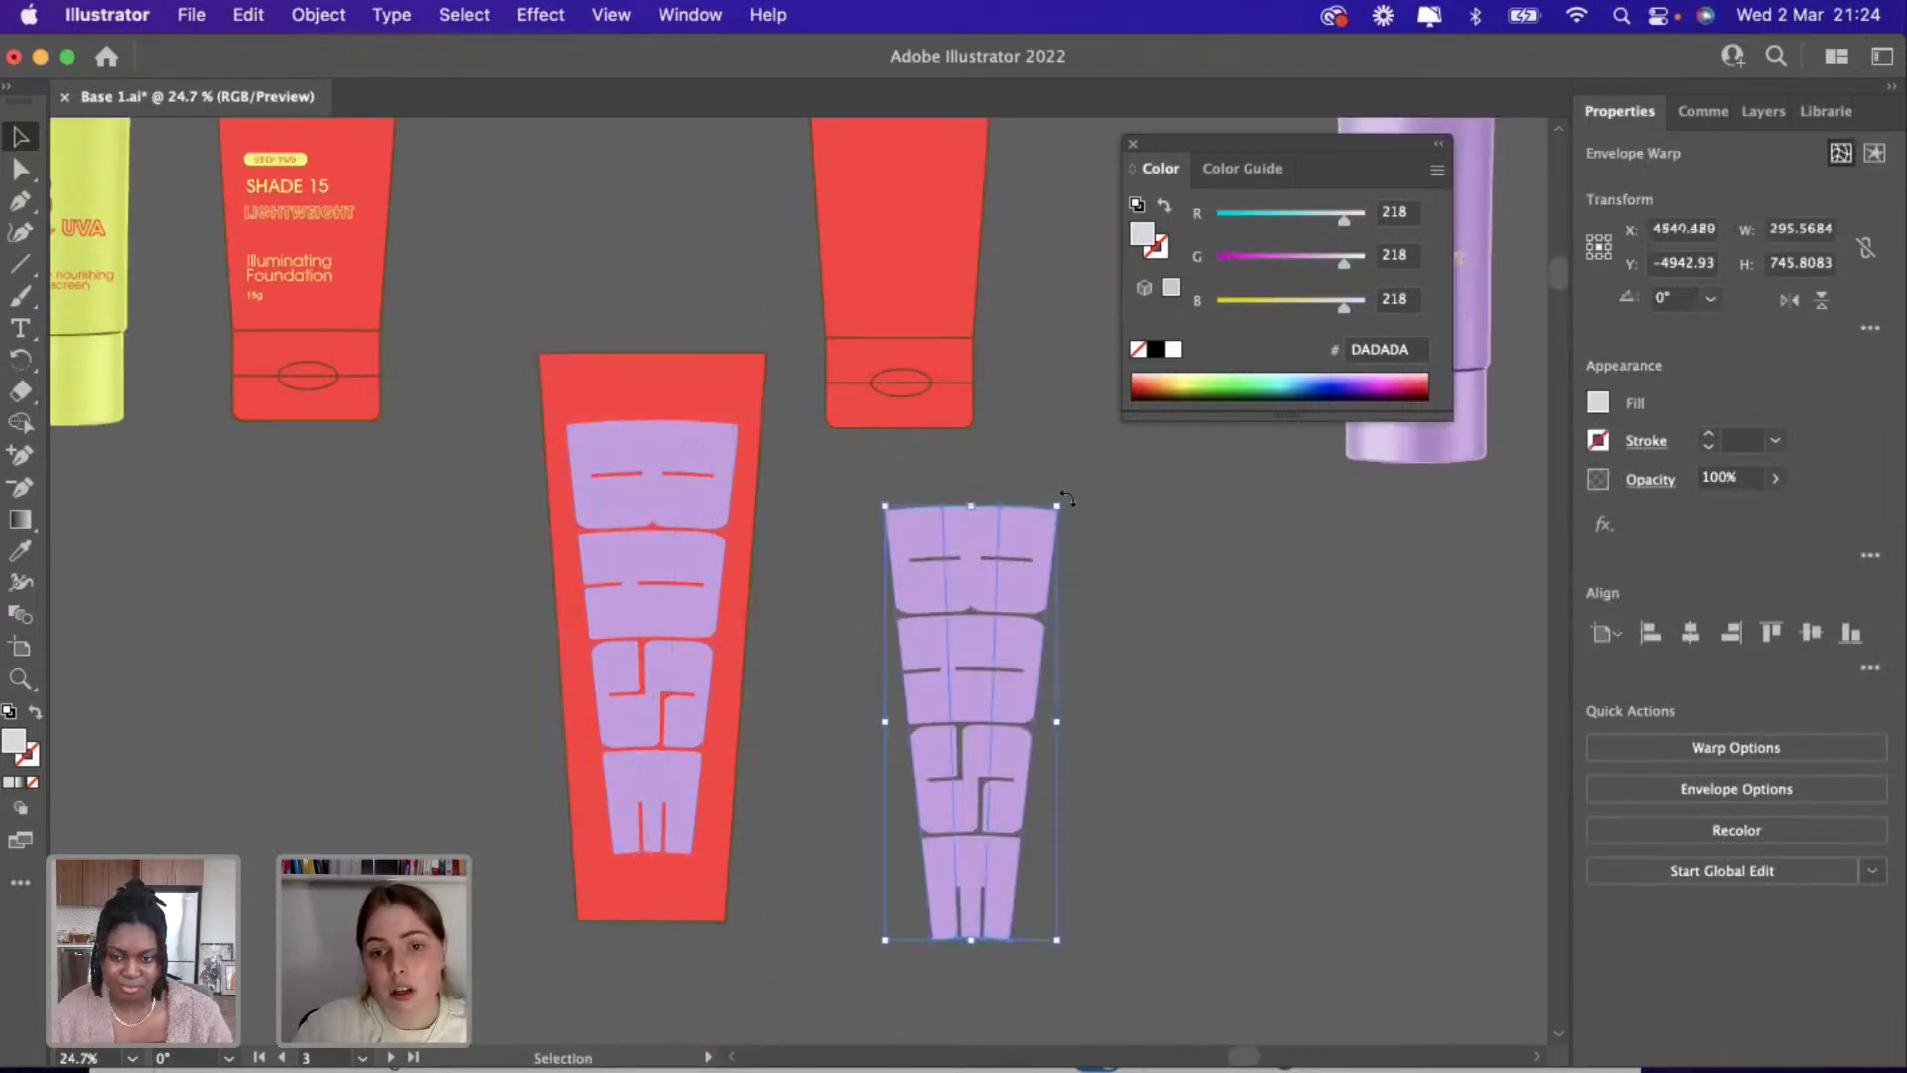
Rotate the duplicated BASE wordmark 90° so it reads horizontally, and position it clear of the loose red body shape.
left_click_drag(807, 510, 738, 627)
left_click_drag(897, 711, 1030, 712)
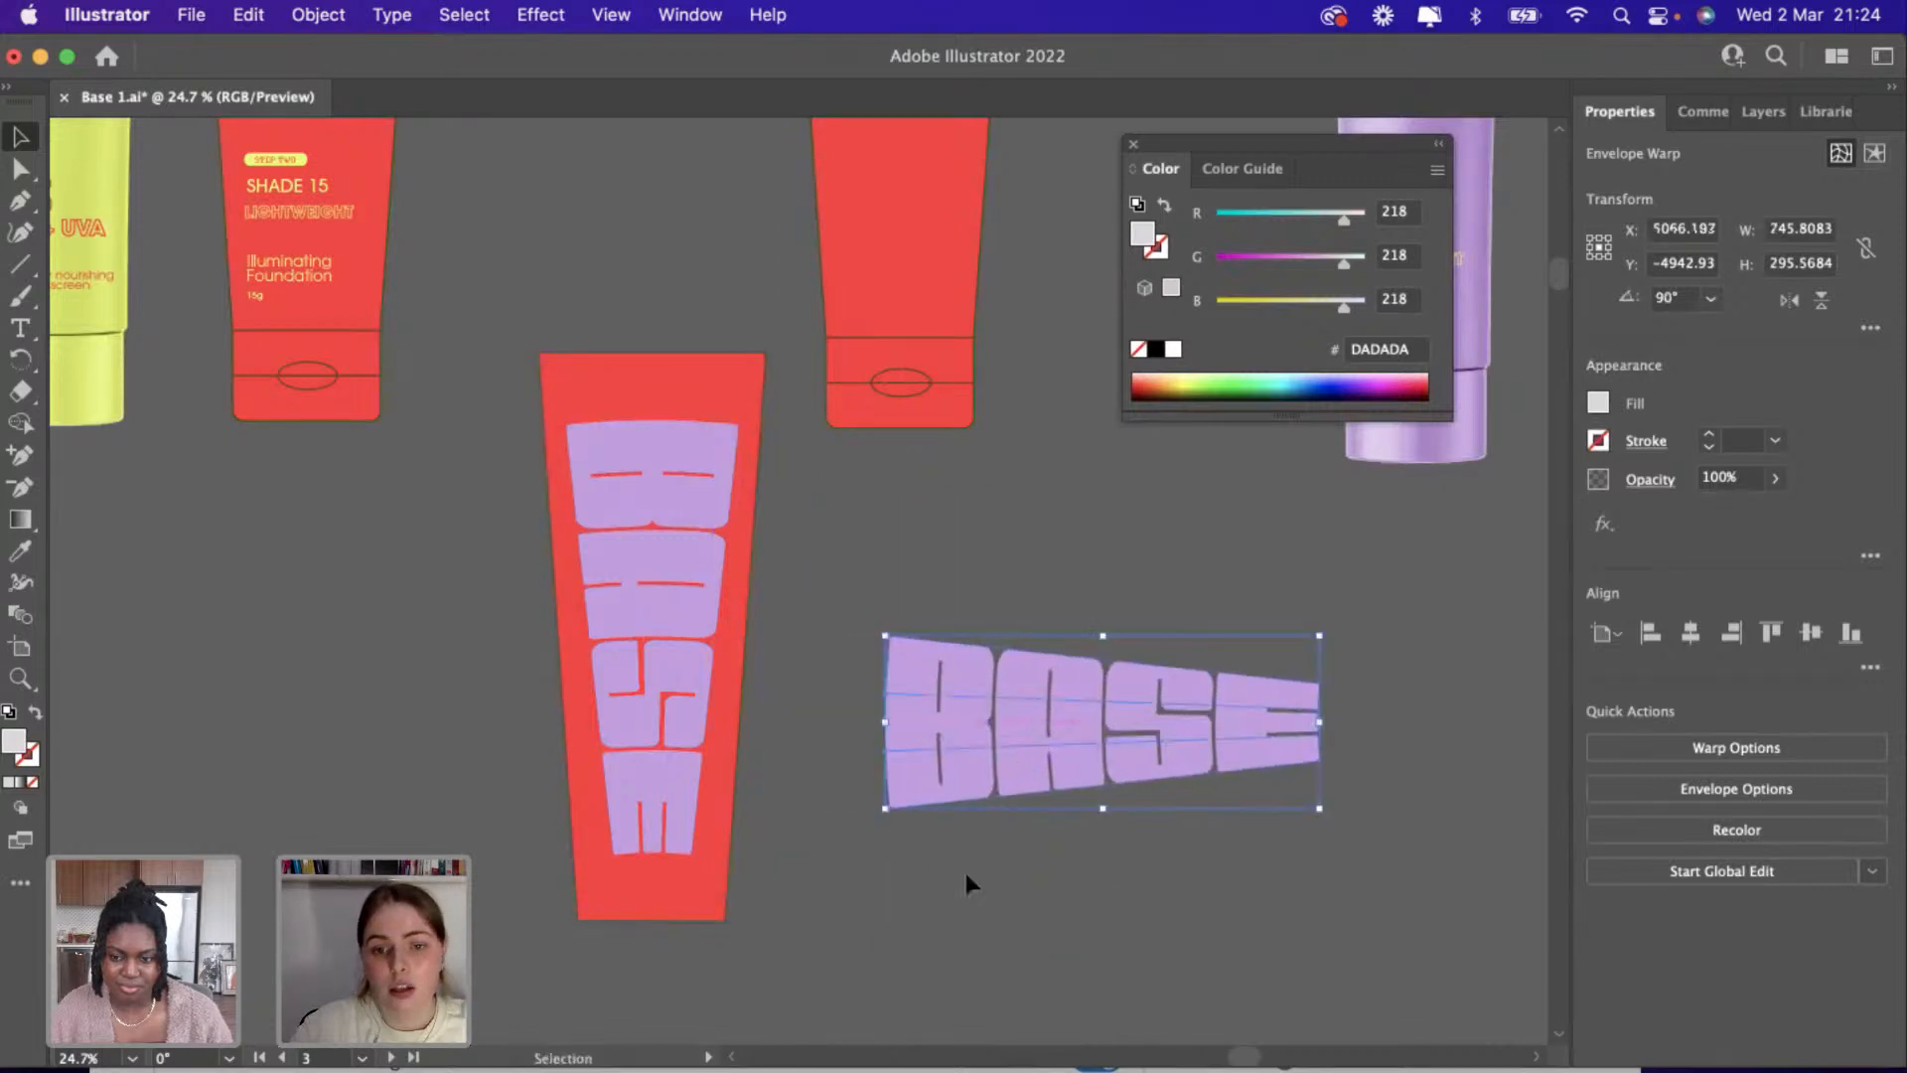
left_click(954, 891)
left_click(1070, 741)
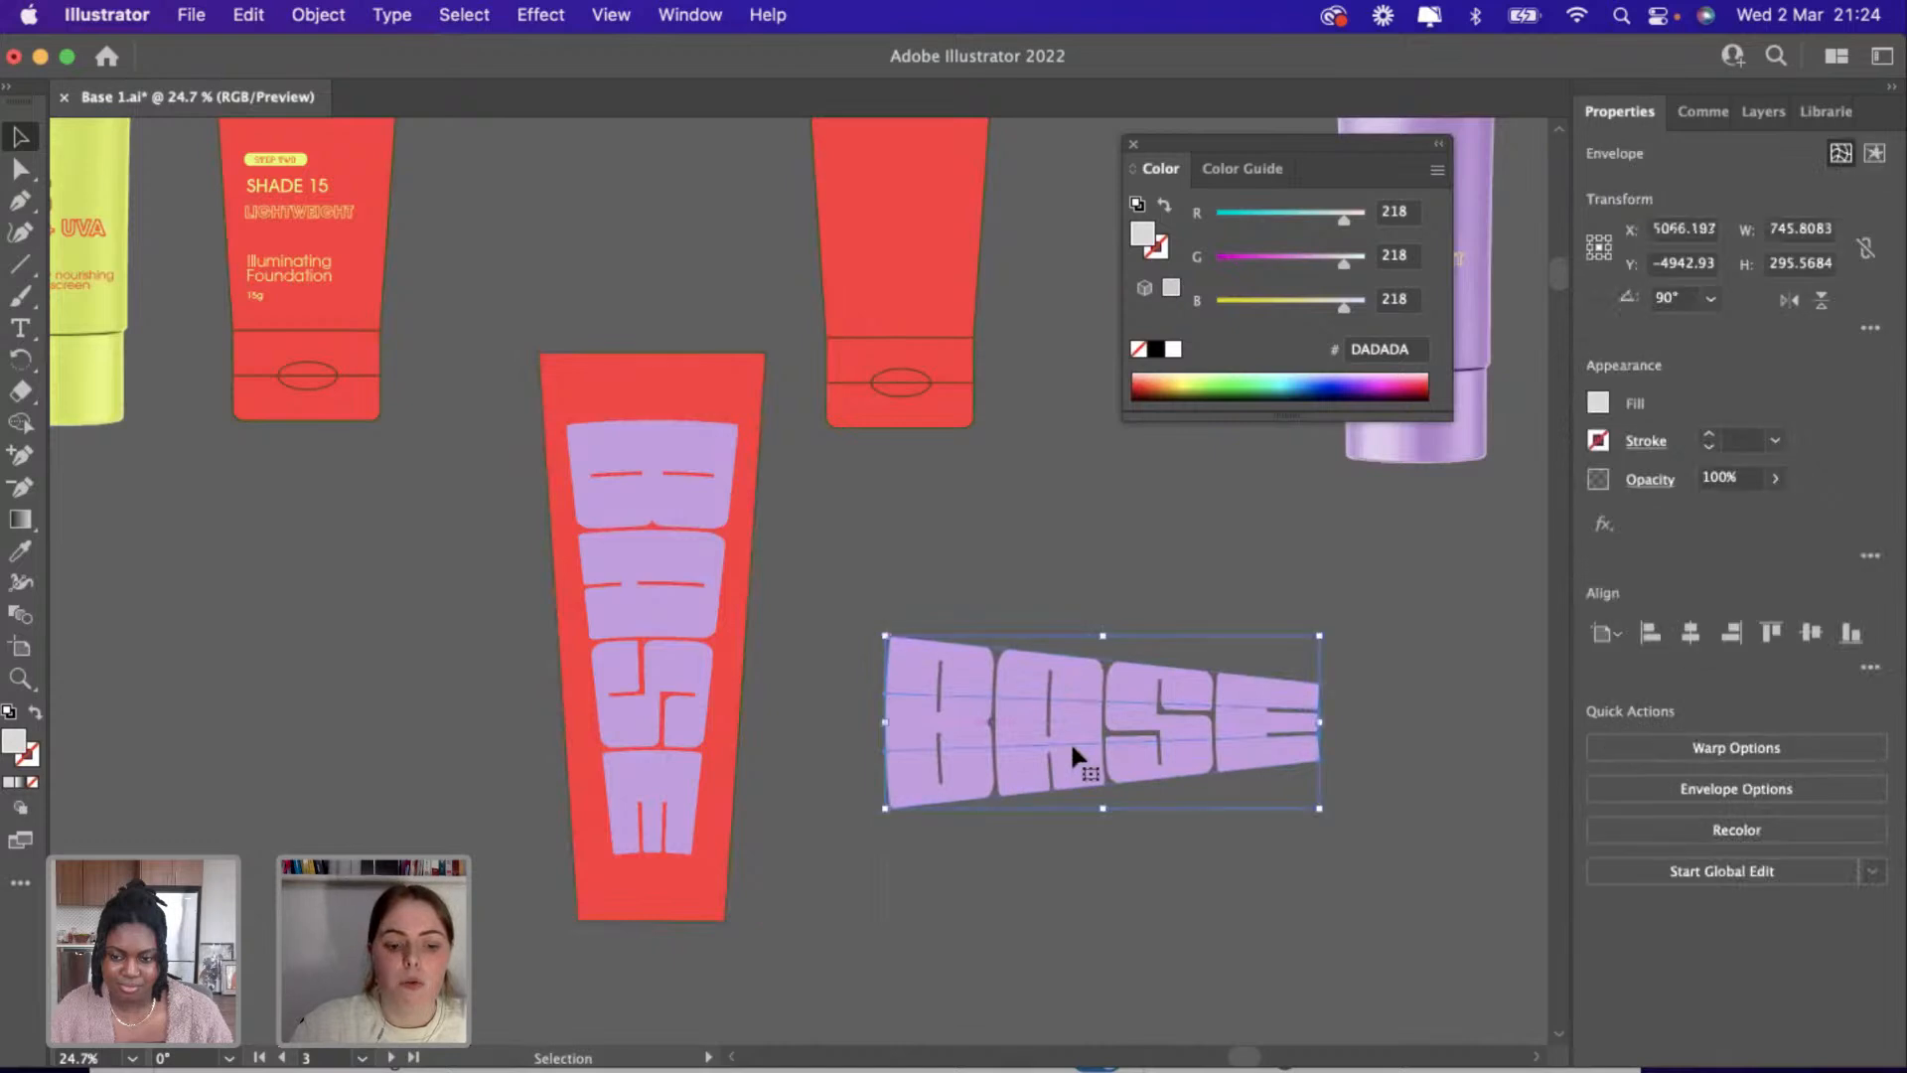
Try to offset the path of the unexpanded BASE envelope duplicate by 6 px.
scroll(993, 743, "right", 1)
scroll(927, 872, "down", 5)
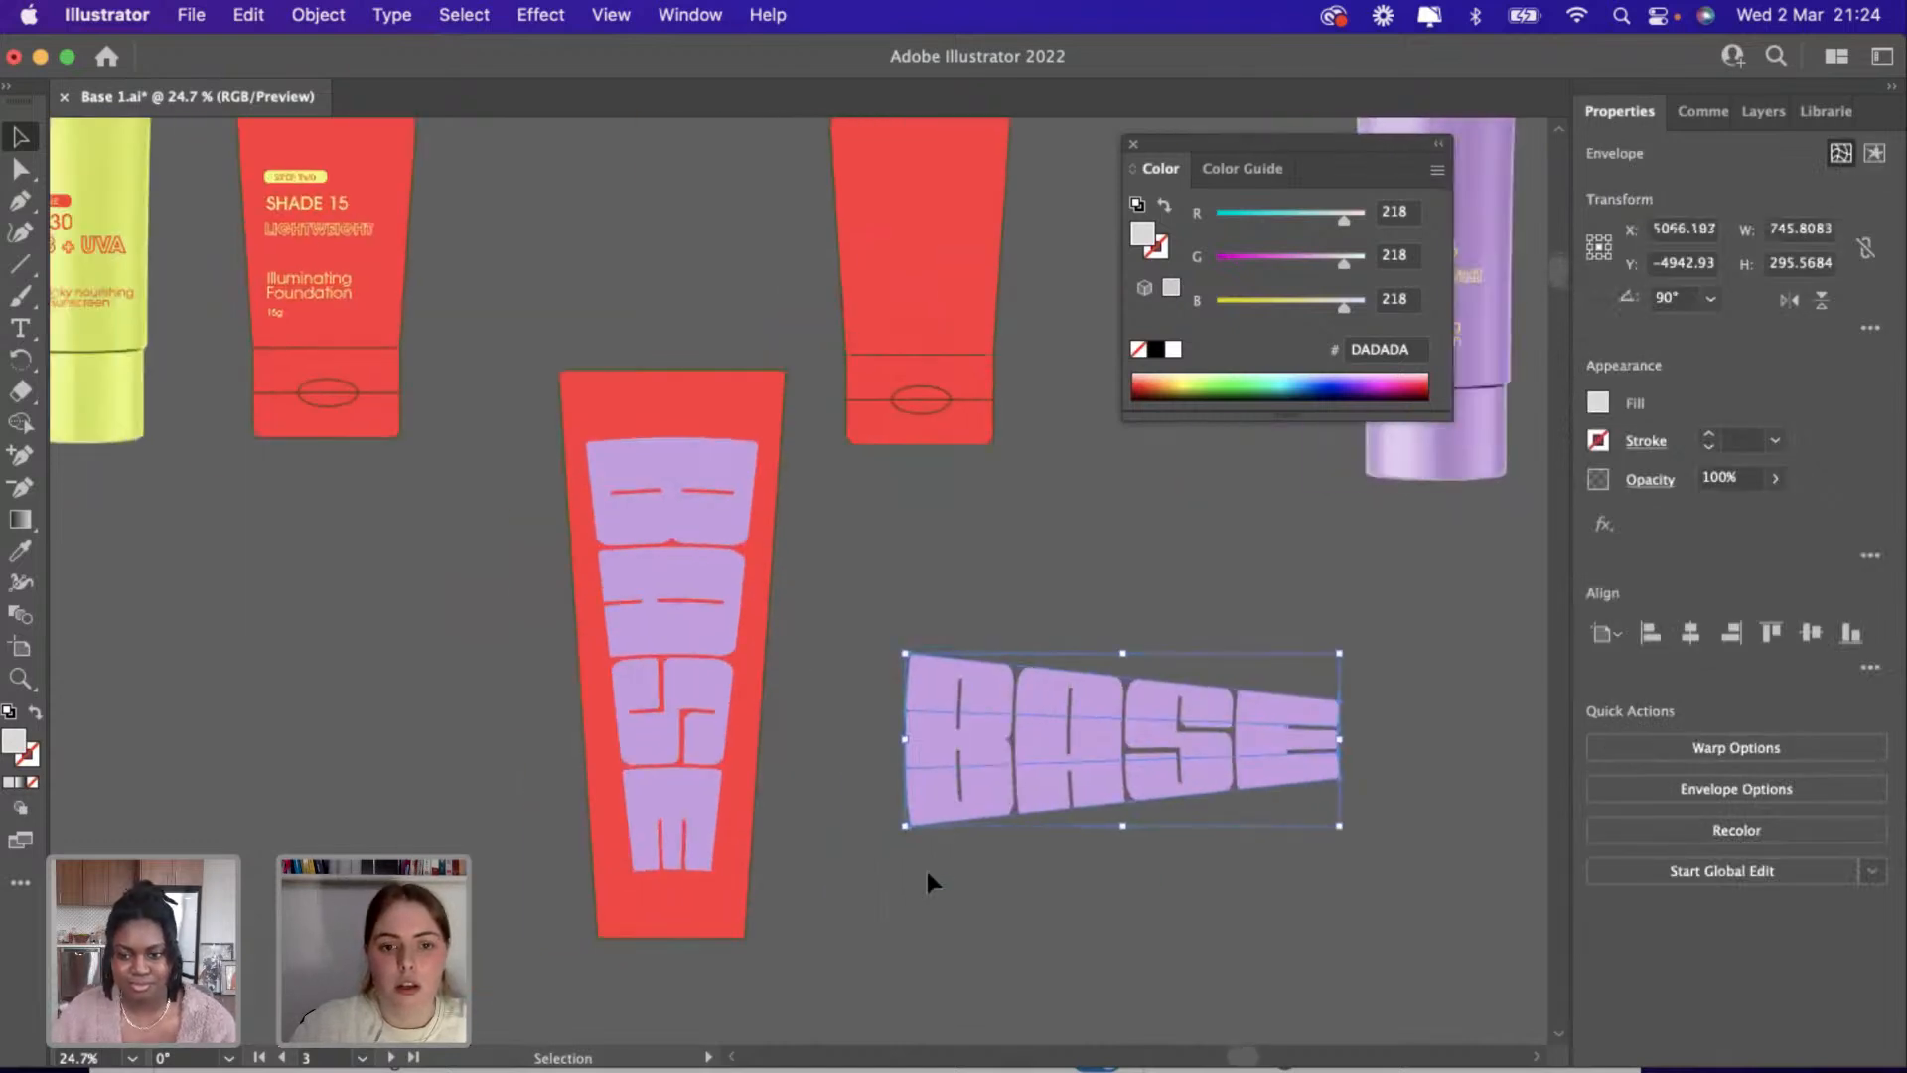
left_click(316, 16)
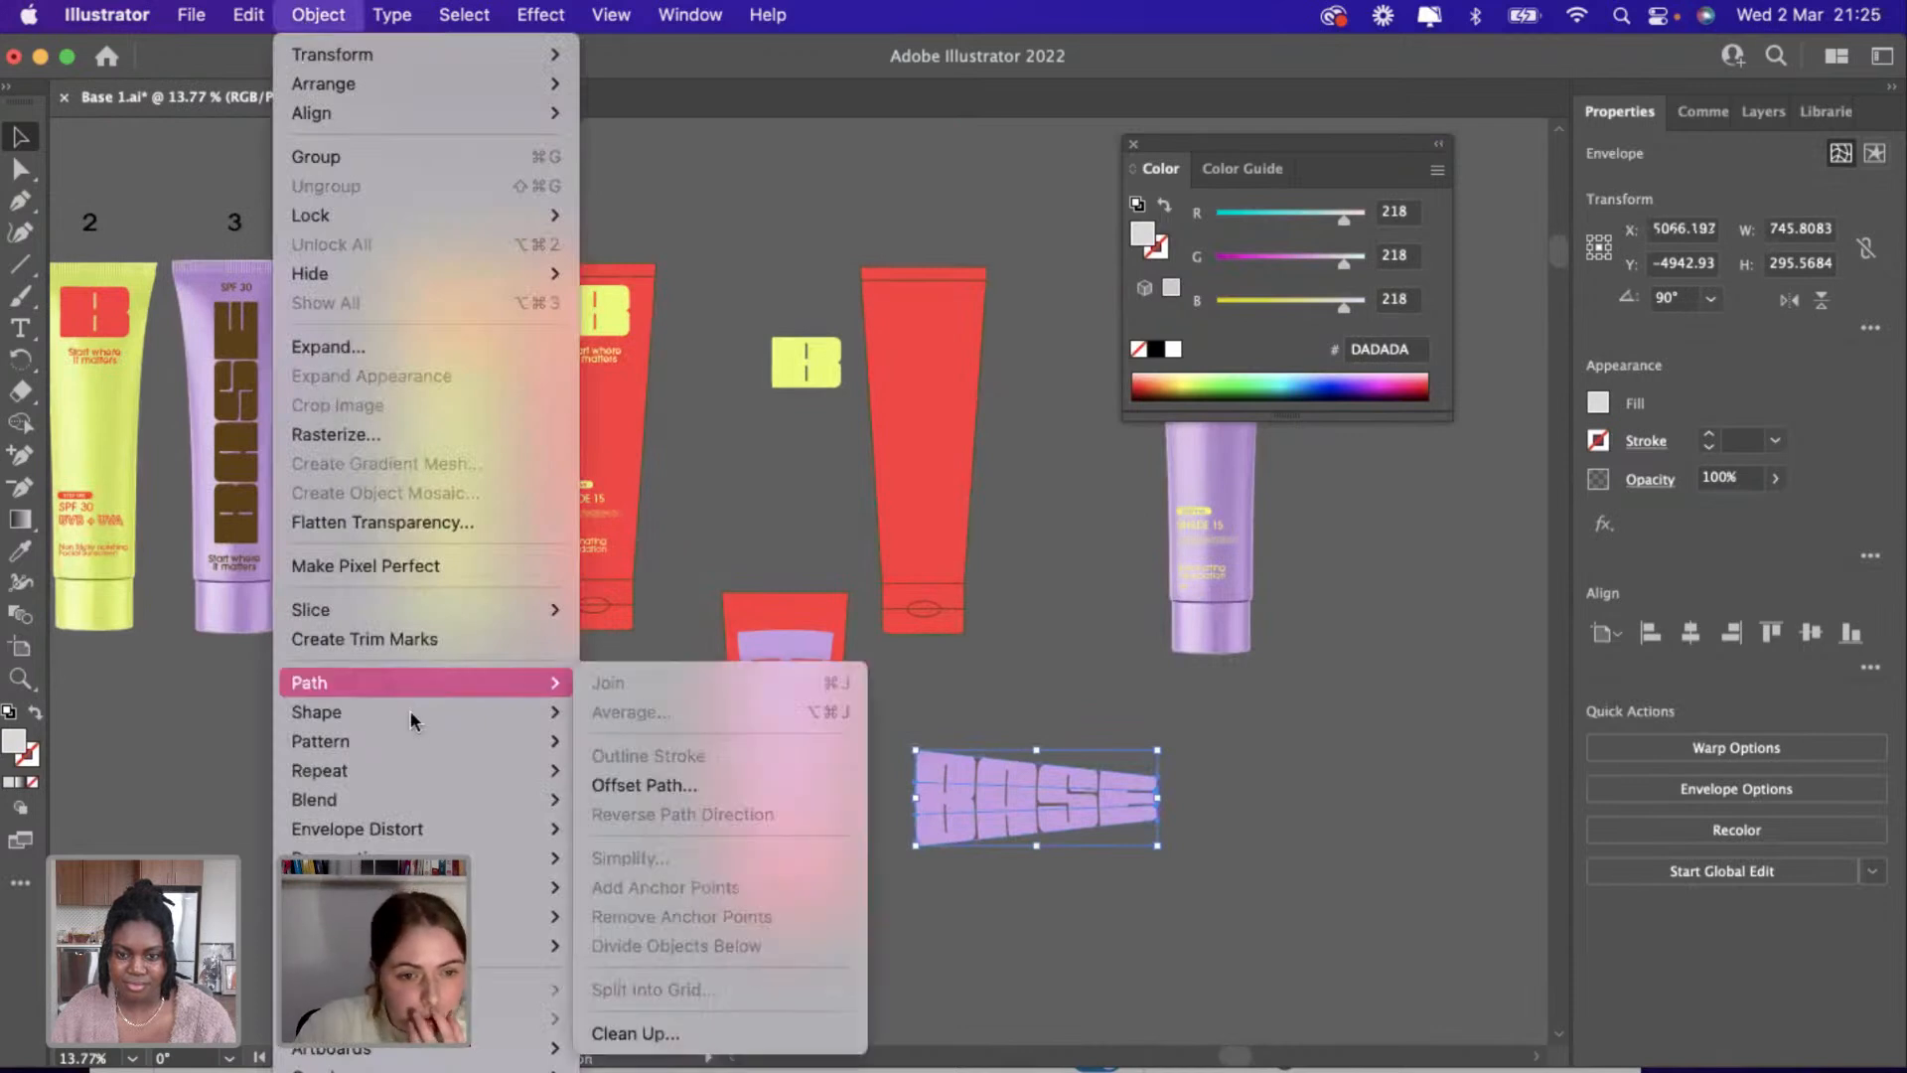
mouse_move(419, 747)
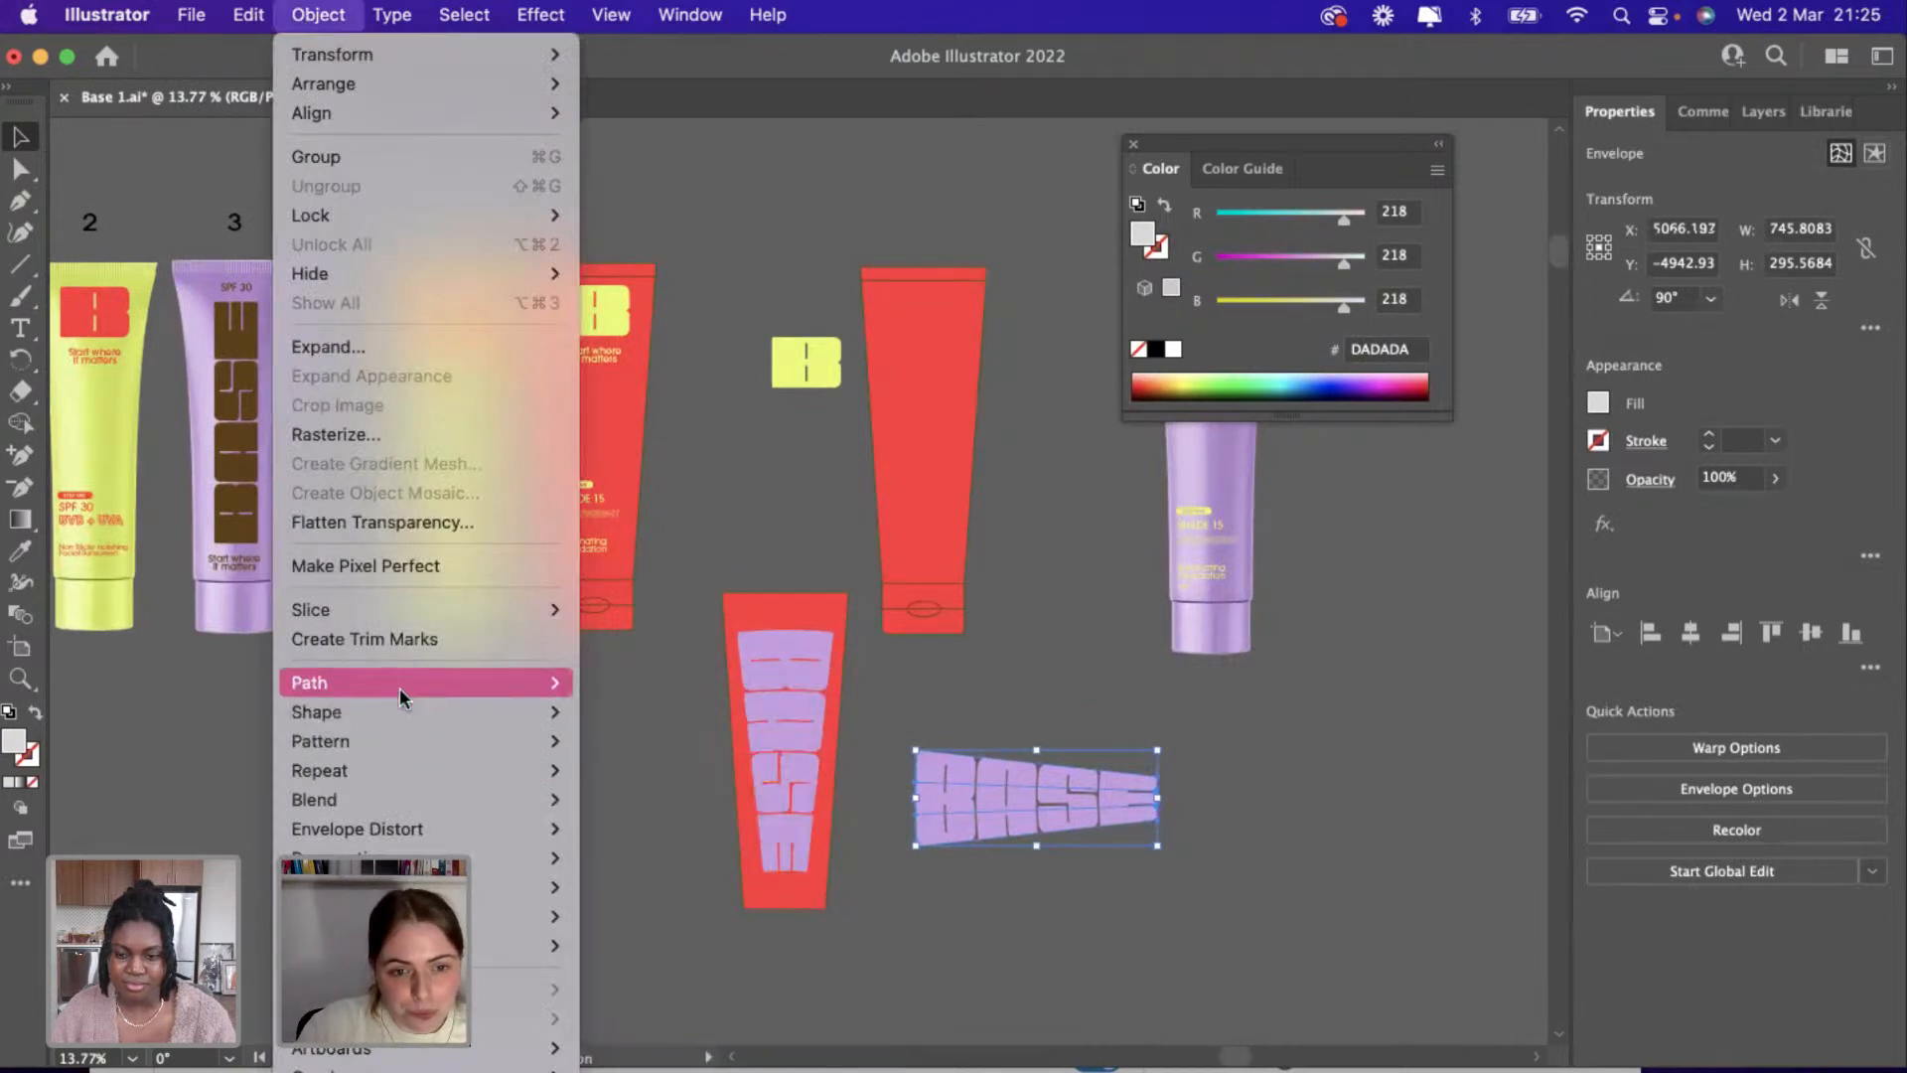
mouse_move(403, 690)
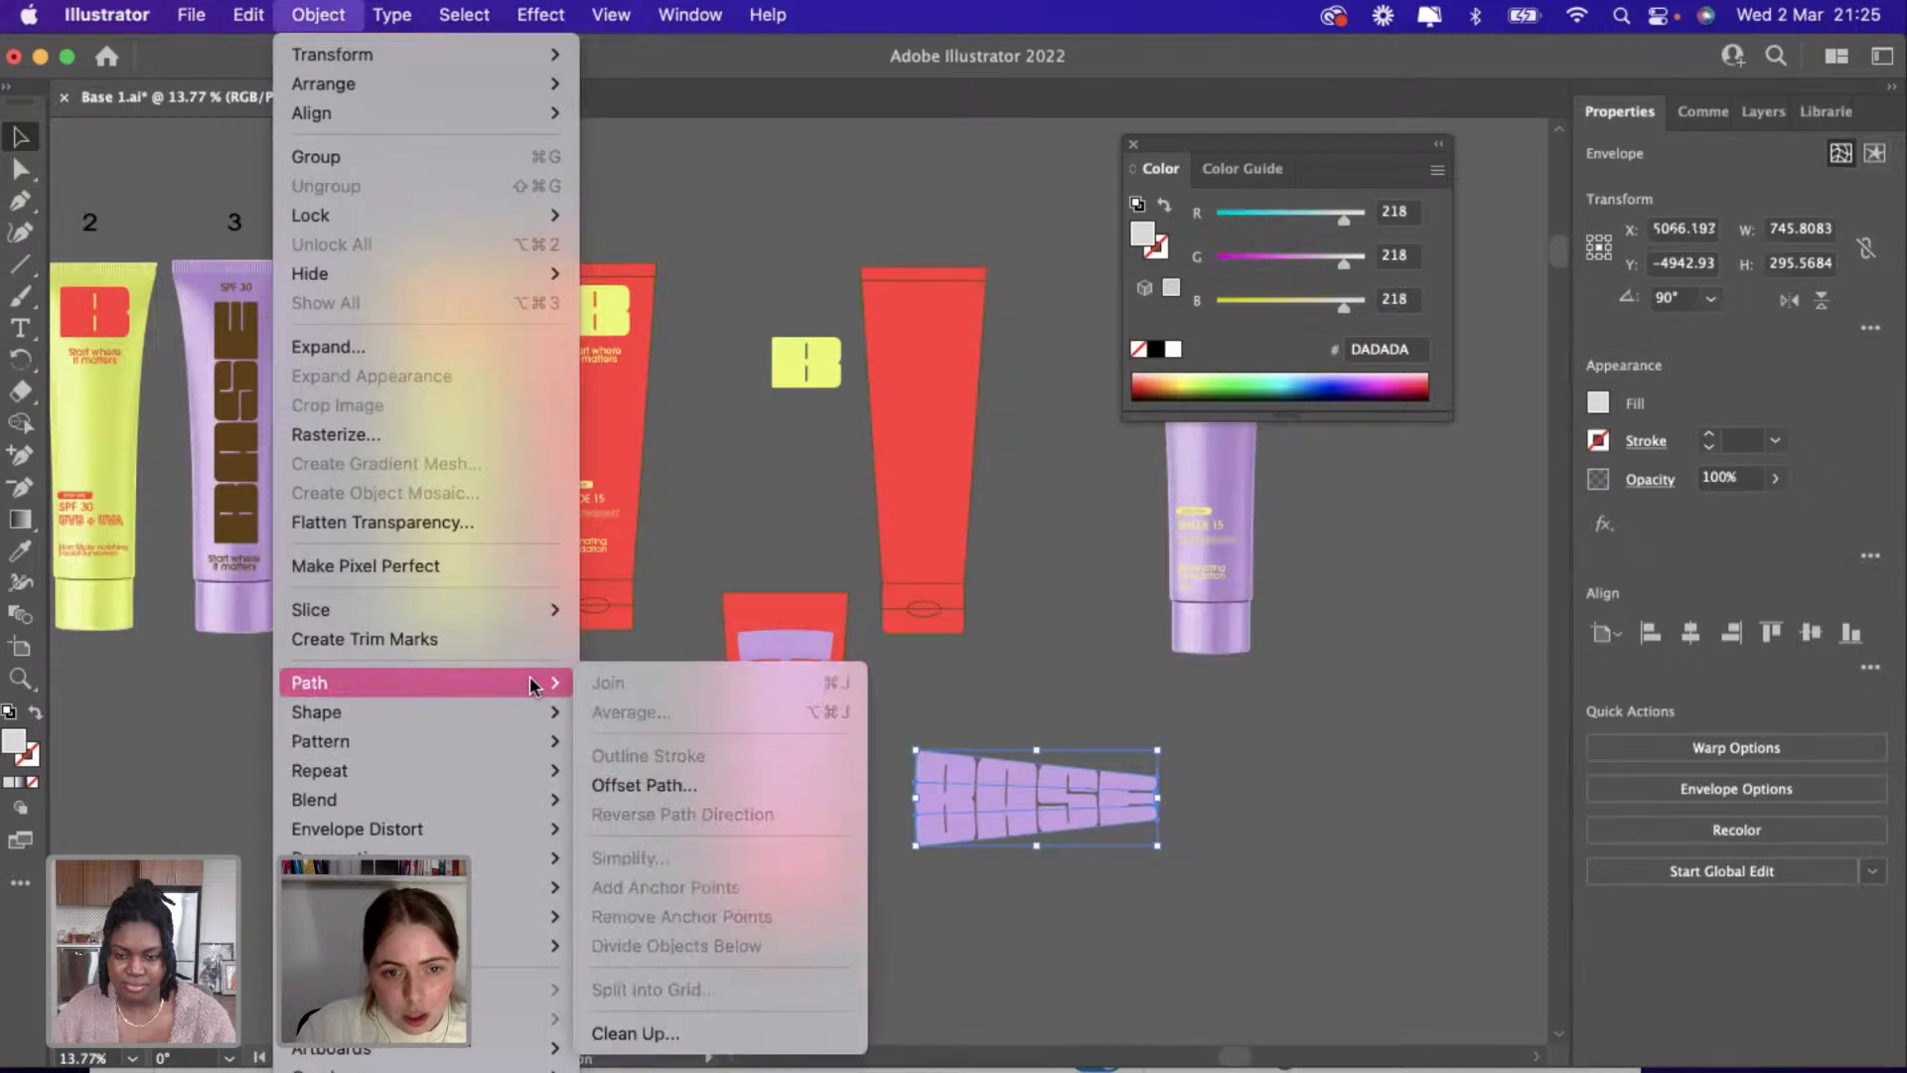
left_click(646, 784)
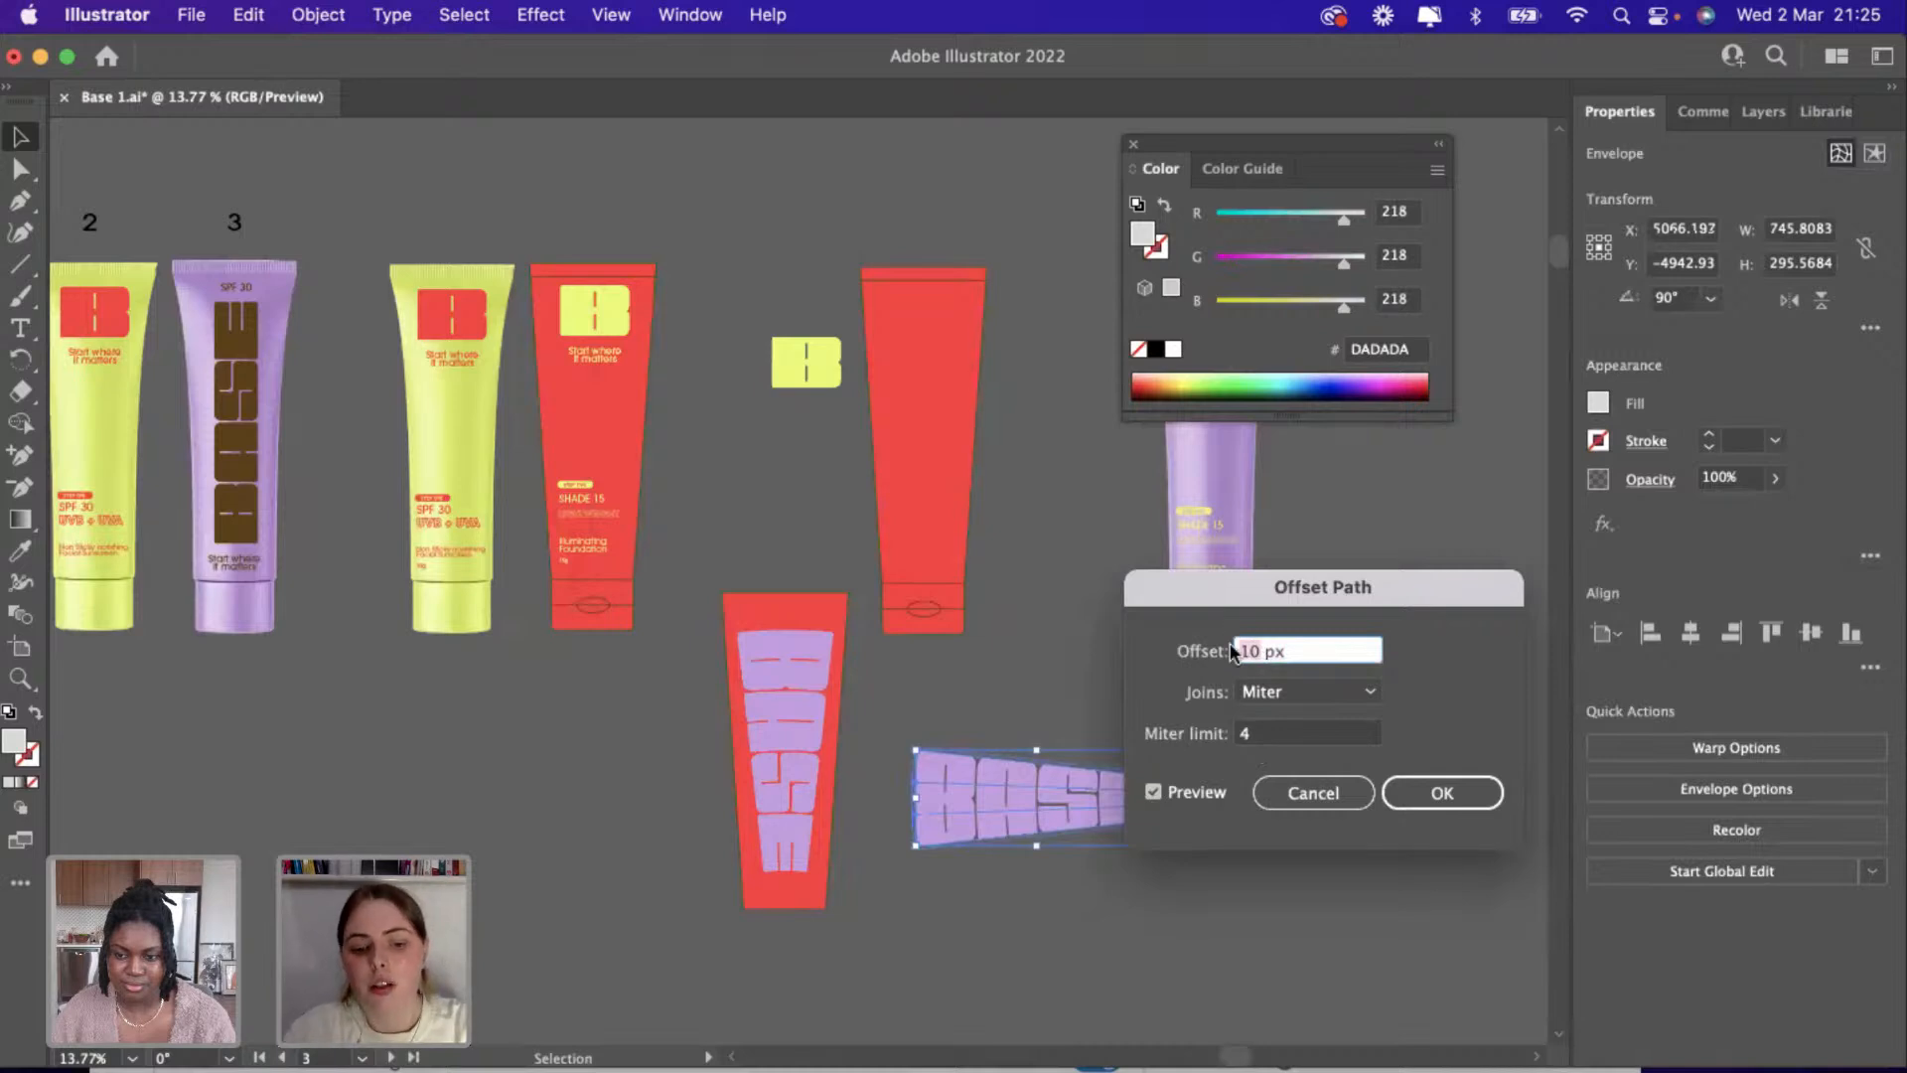
left_click(1411, 795)
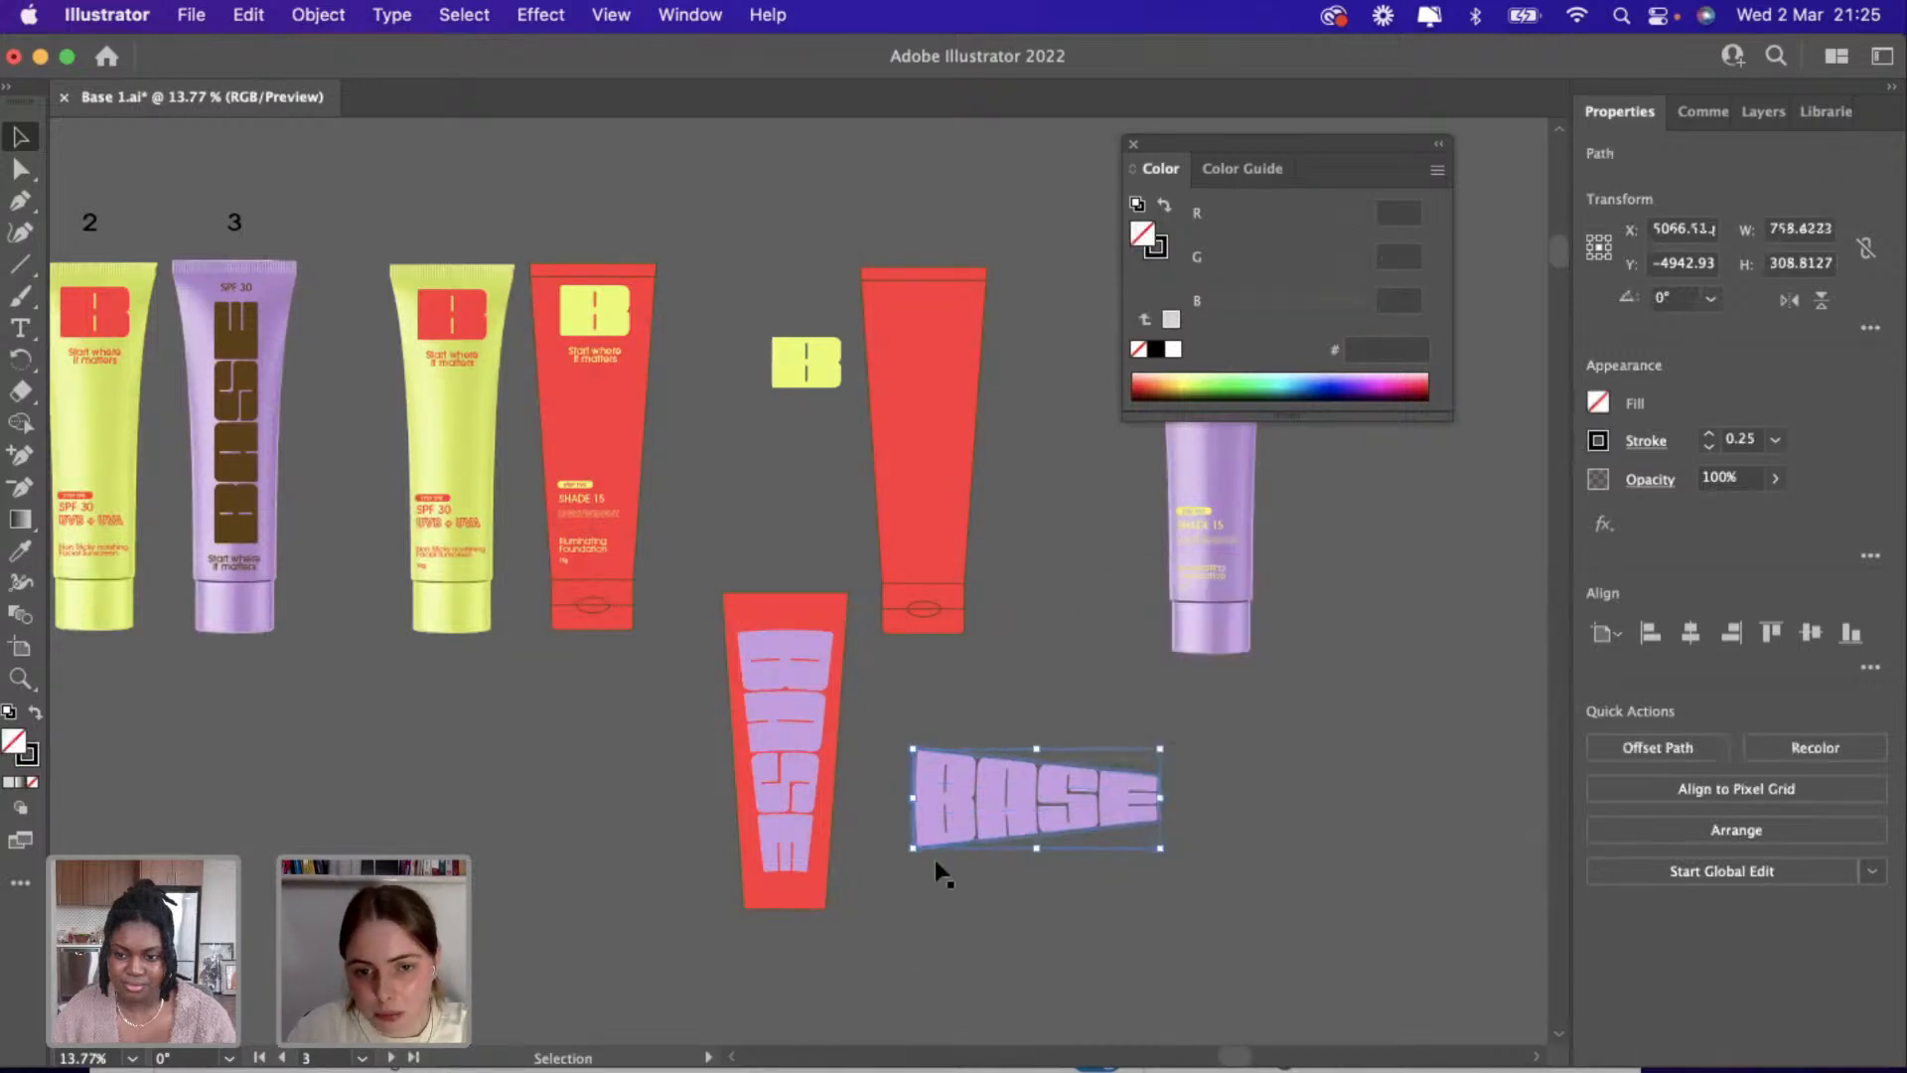
Inspect the offset around the BASE envelope's contents, undo it, and leave isolation mode.
scroll(1004, 800, "up", 5)
left_click(1017, 713)
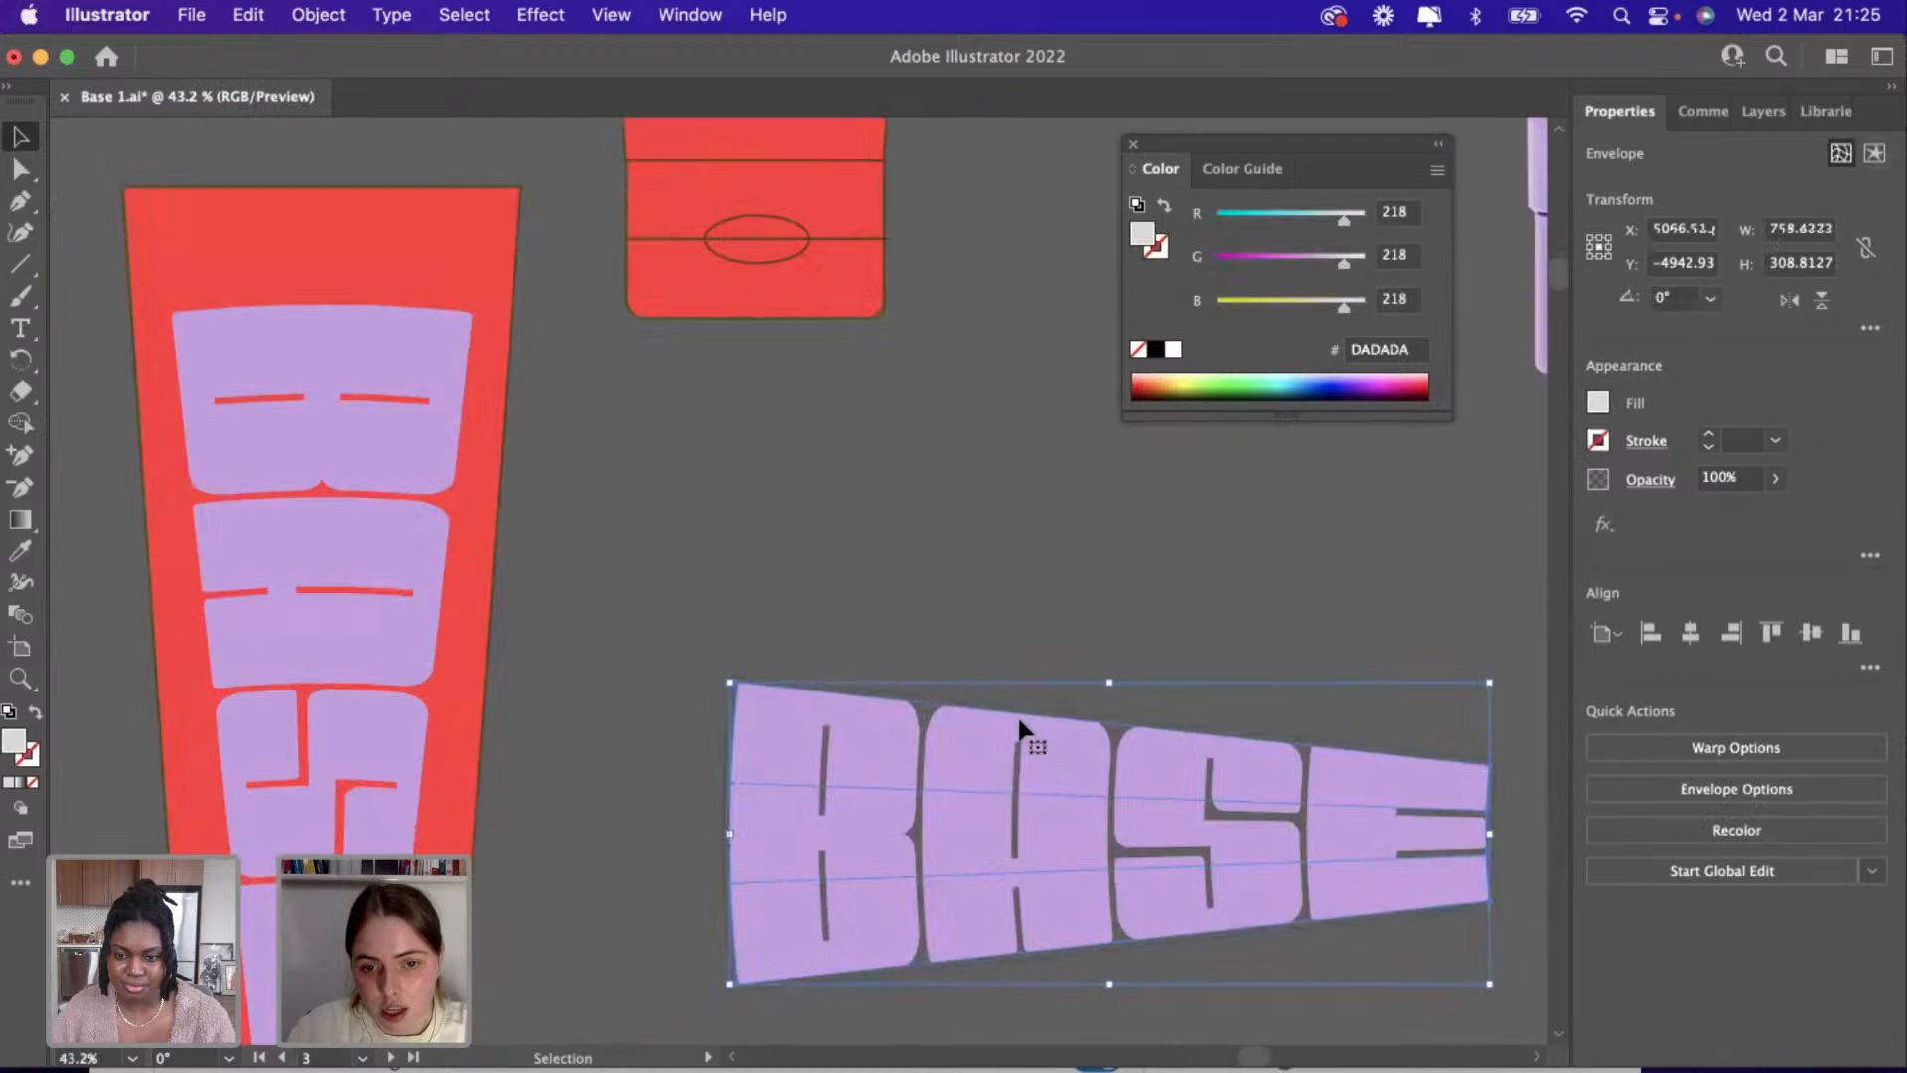
scroll(1018, 713, "up", 3)
double_click(1018, 713)
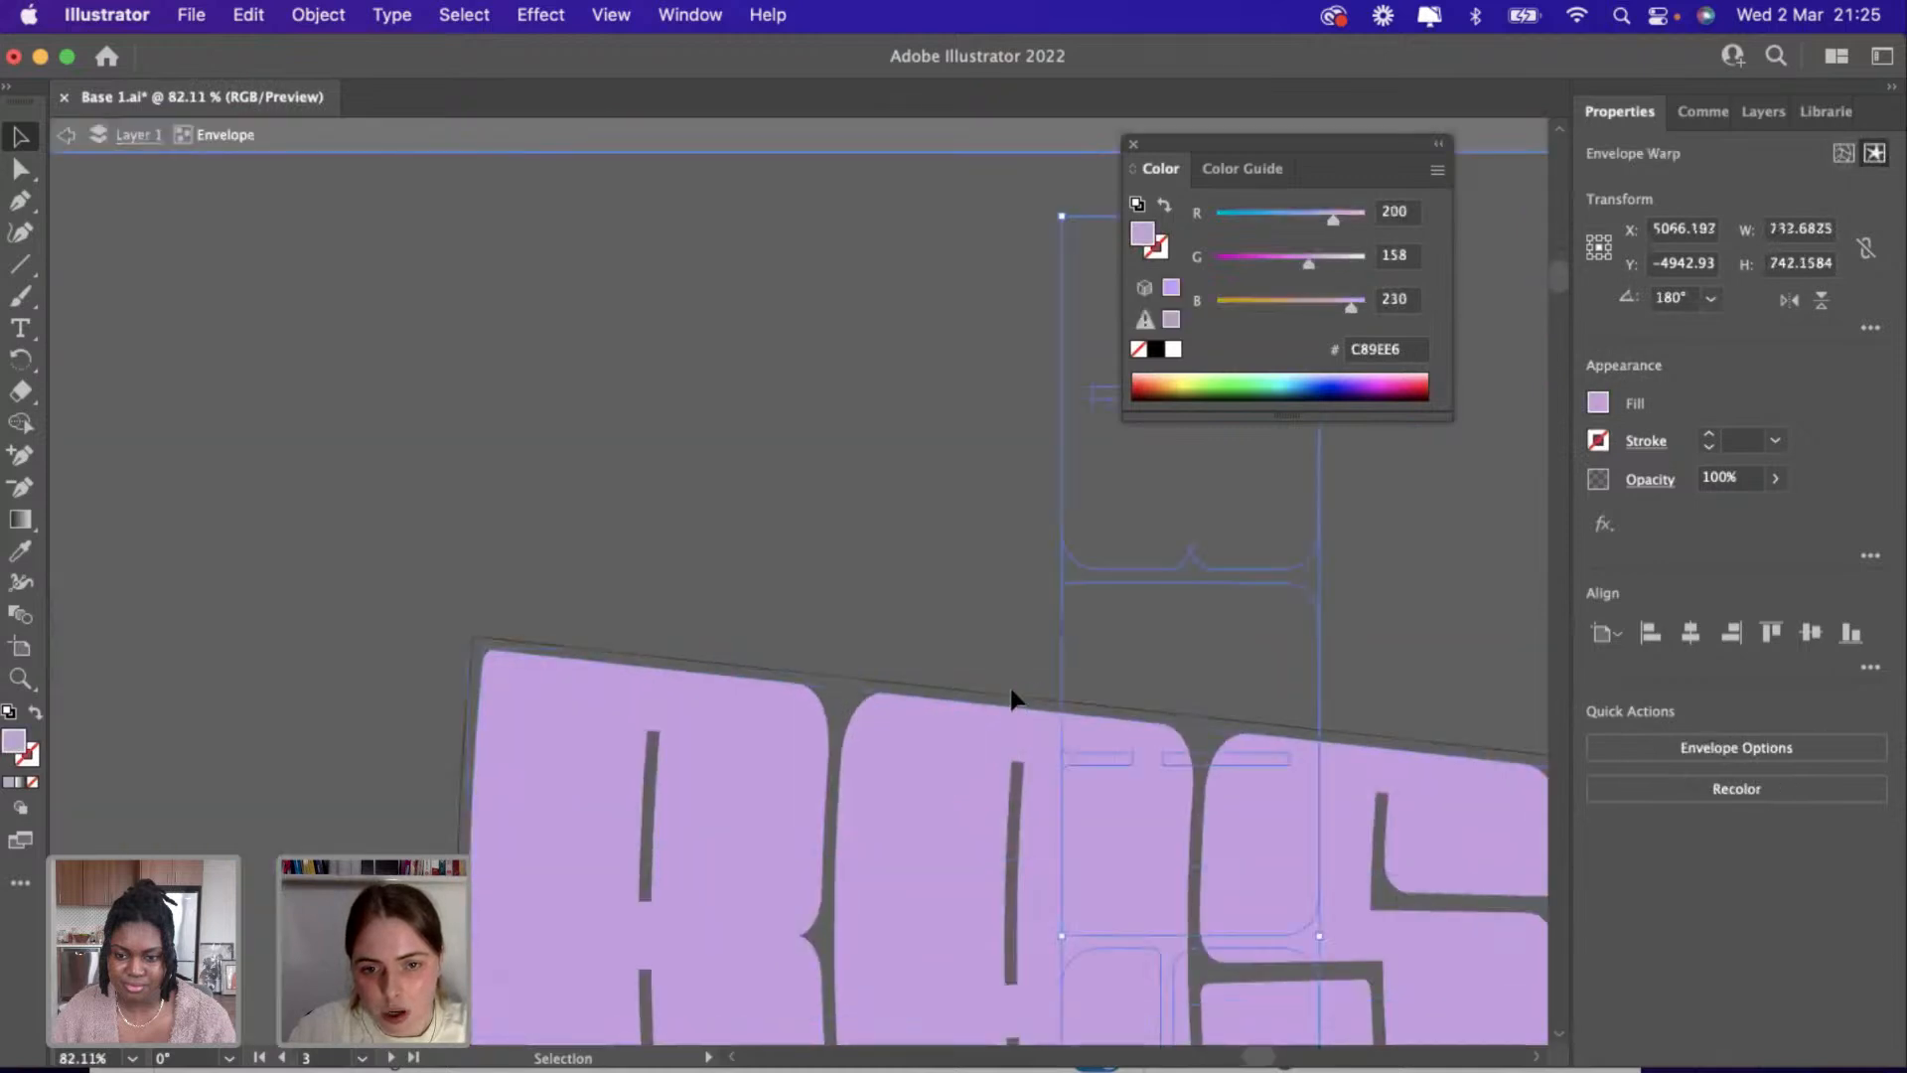
scroll(1013, 701, "down", 3)
scroll(1013, 700, "down", 1)
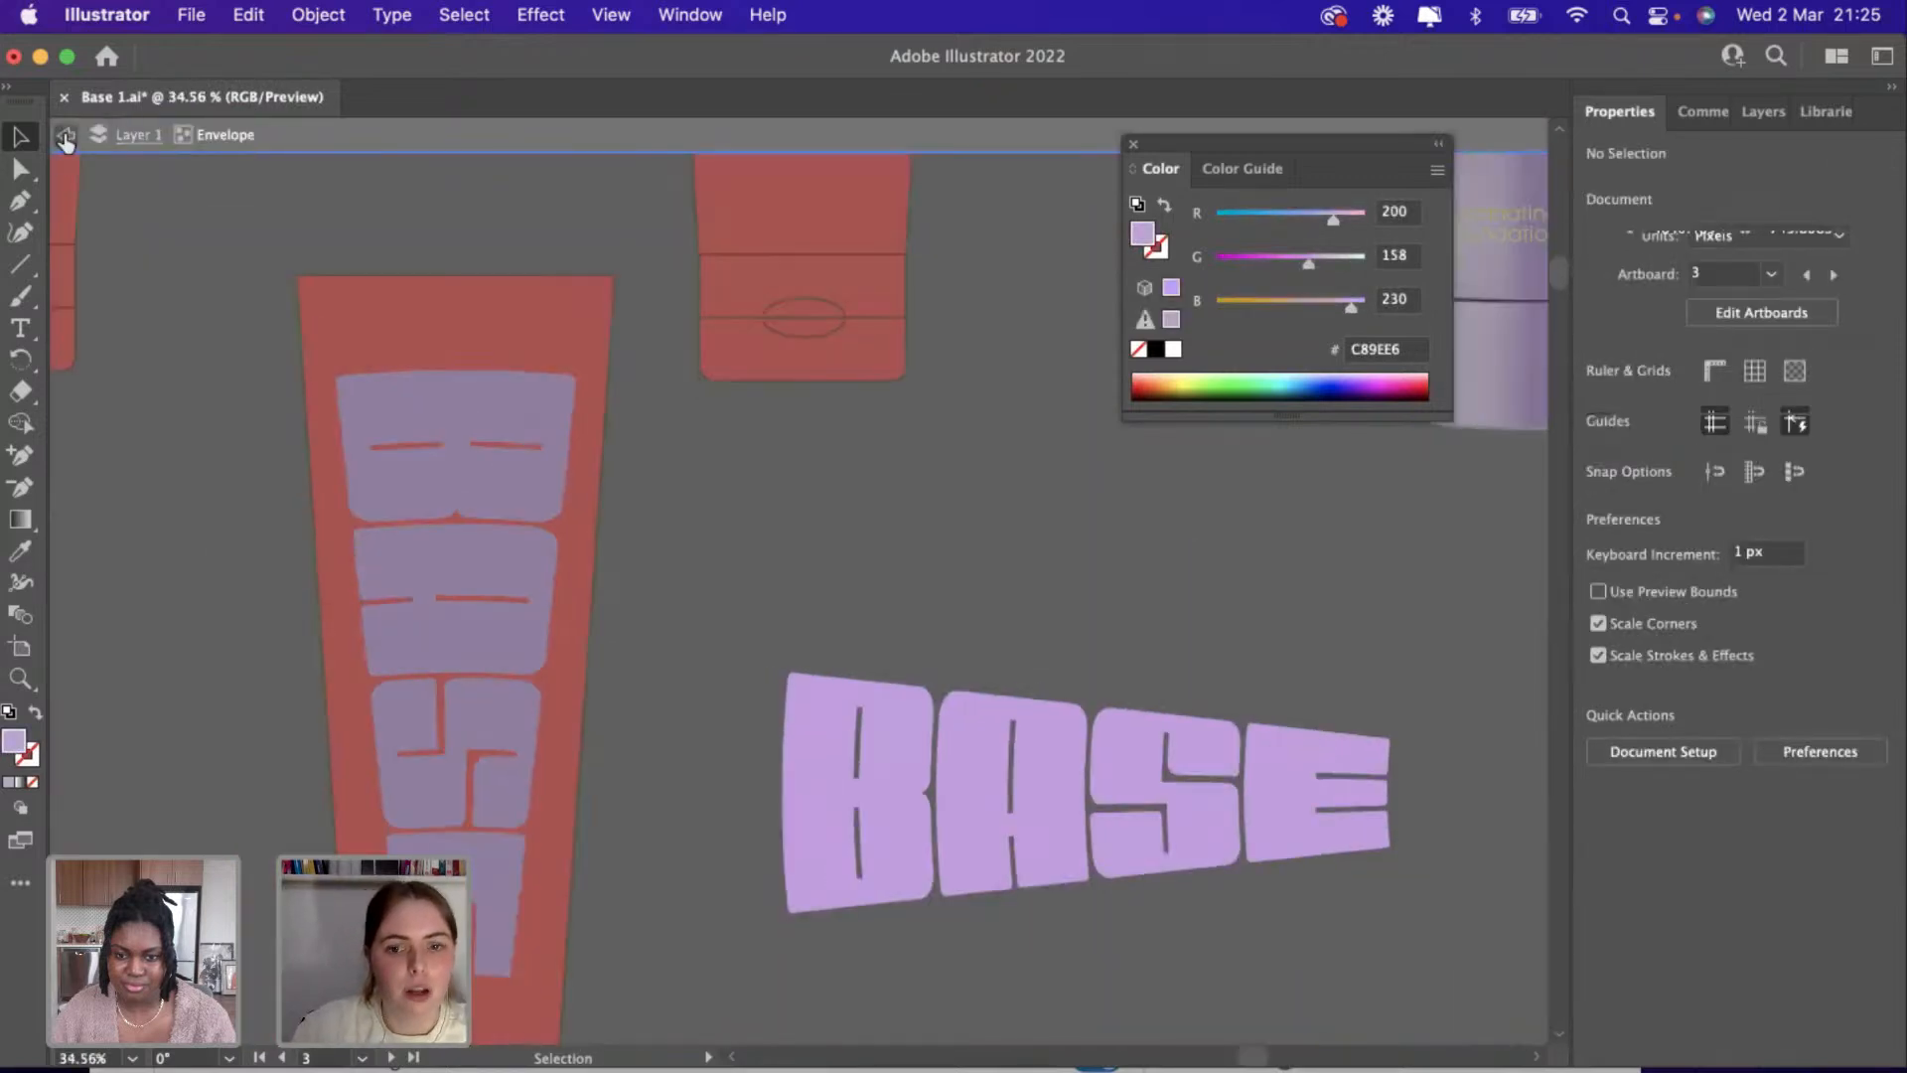
left_click(64, 137)
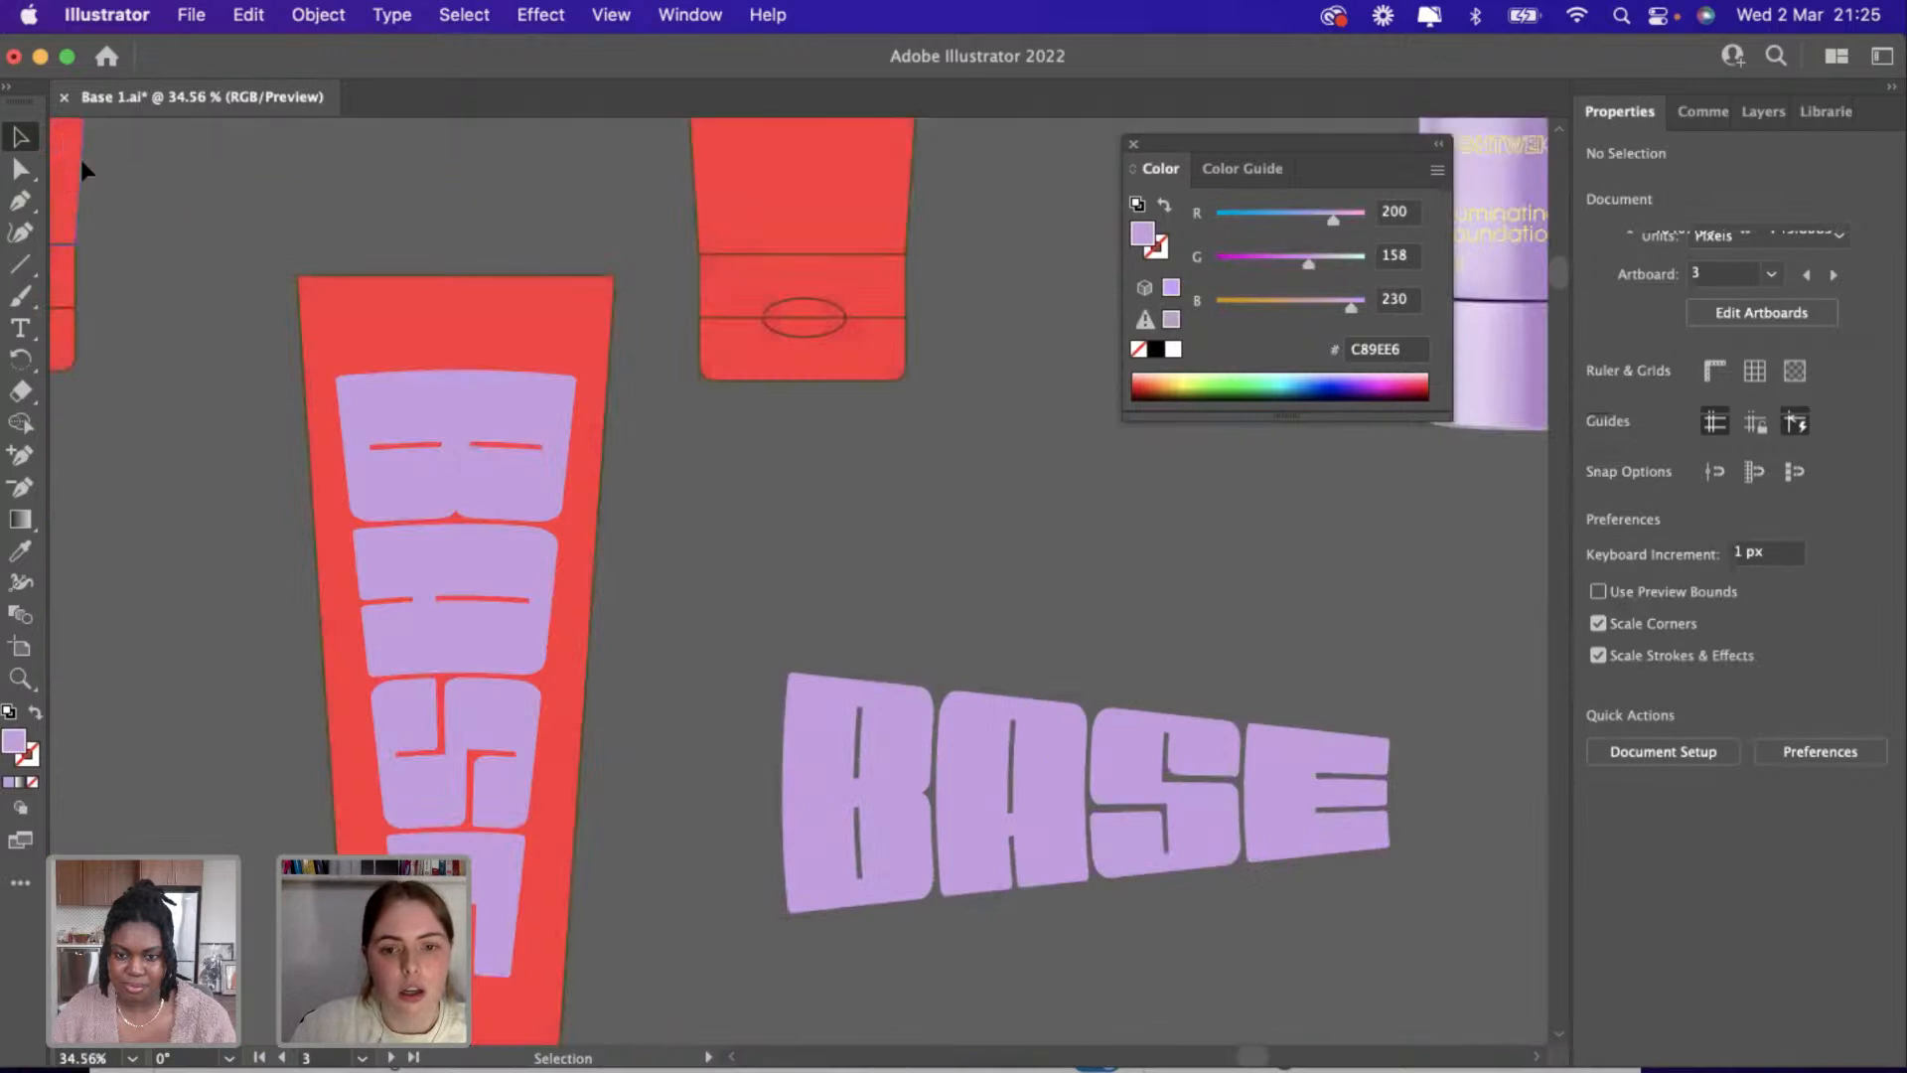
left_click(898, 817)
scroll(904, 819, "down", 3)
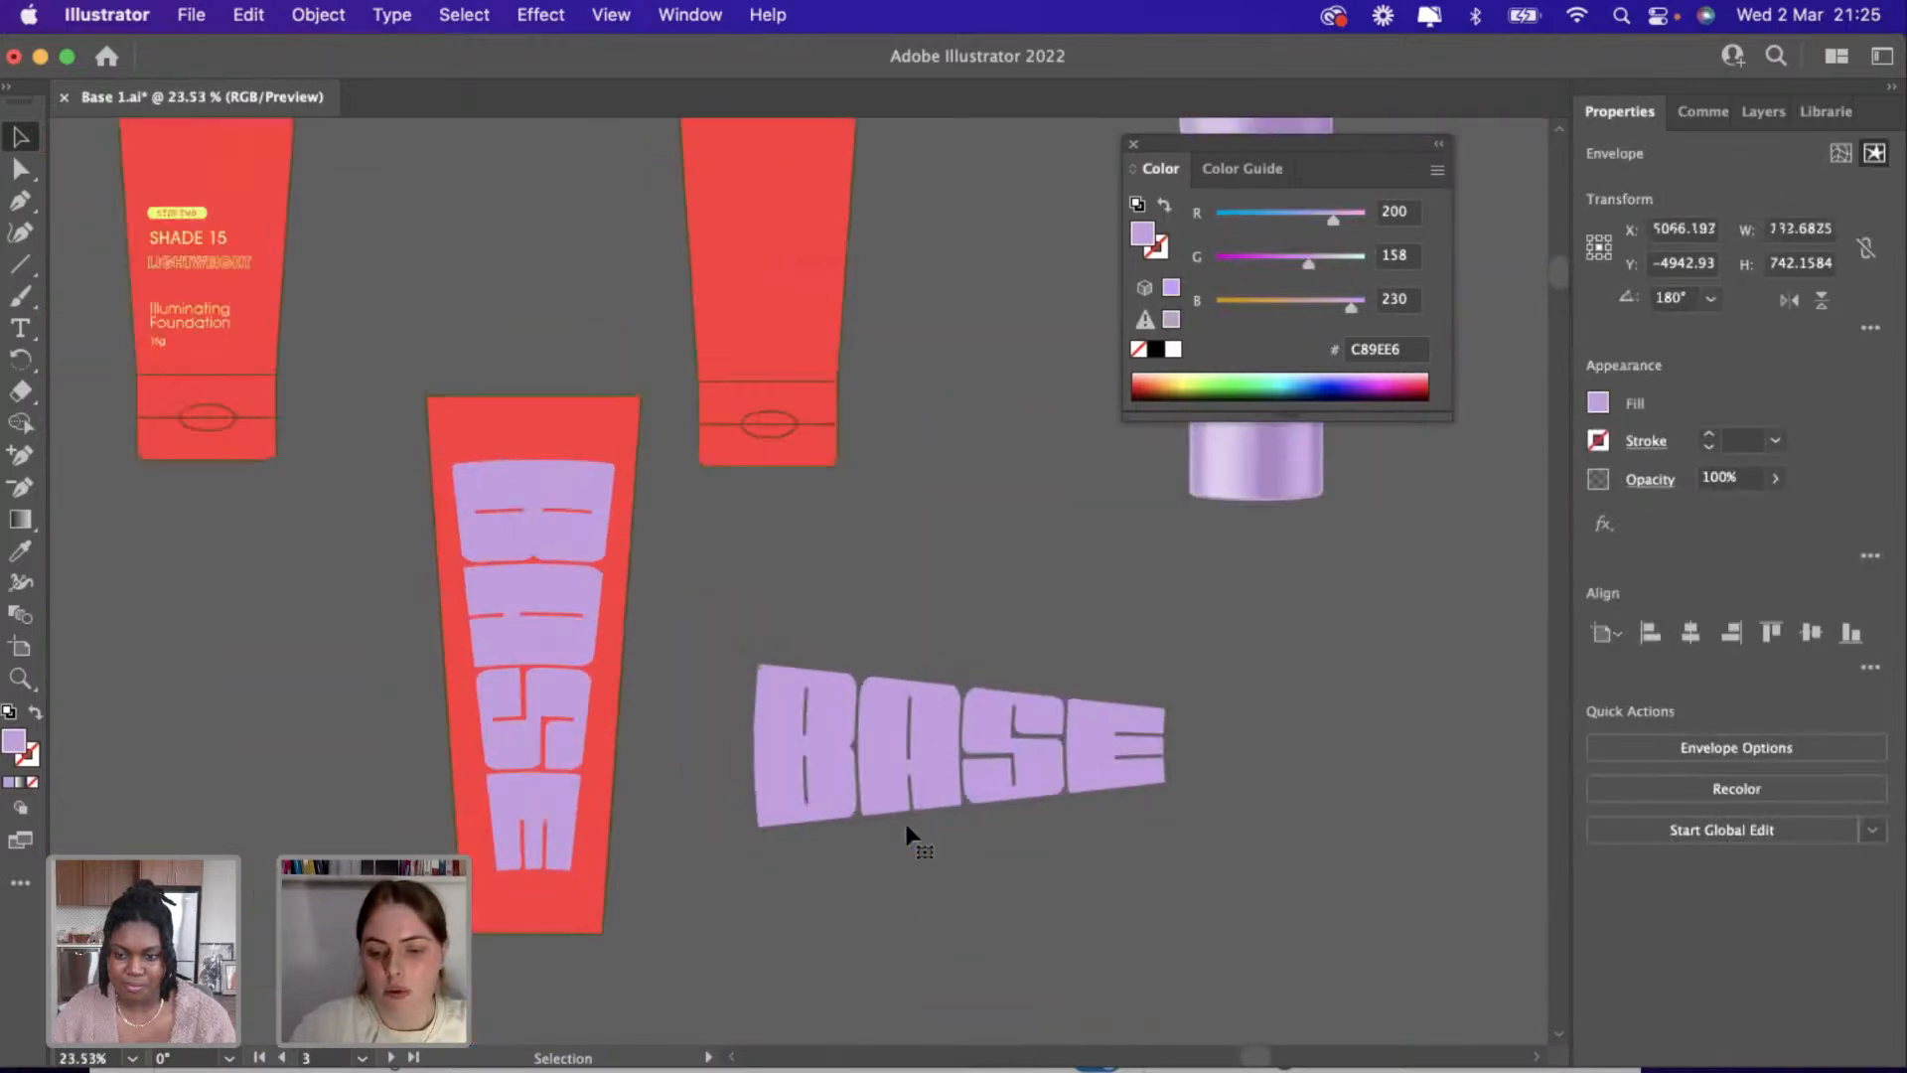
Expand the horizontal BASE envelope warp into plain editable letter shapes.
left_click(876, 669)
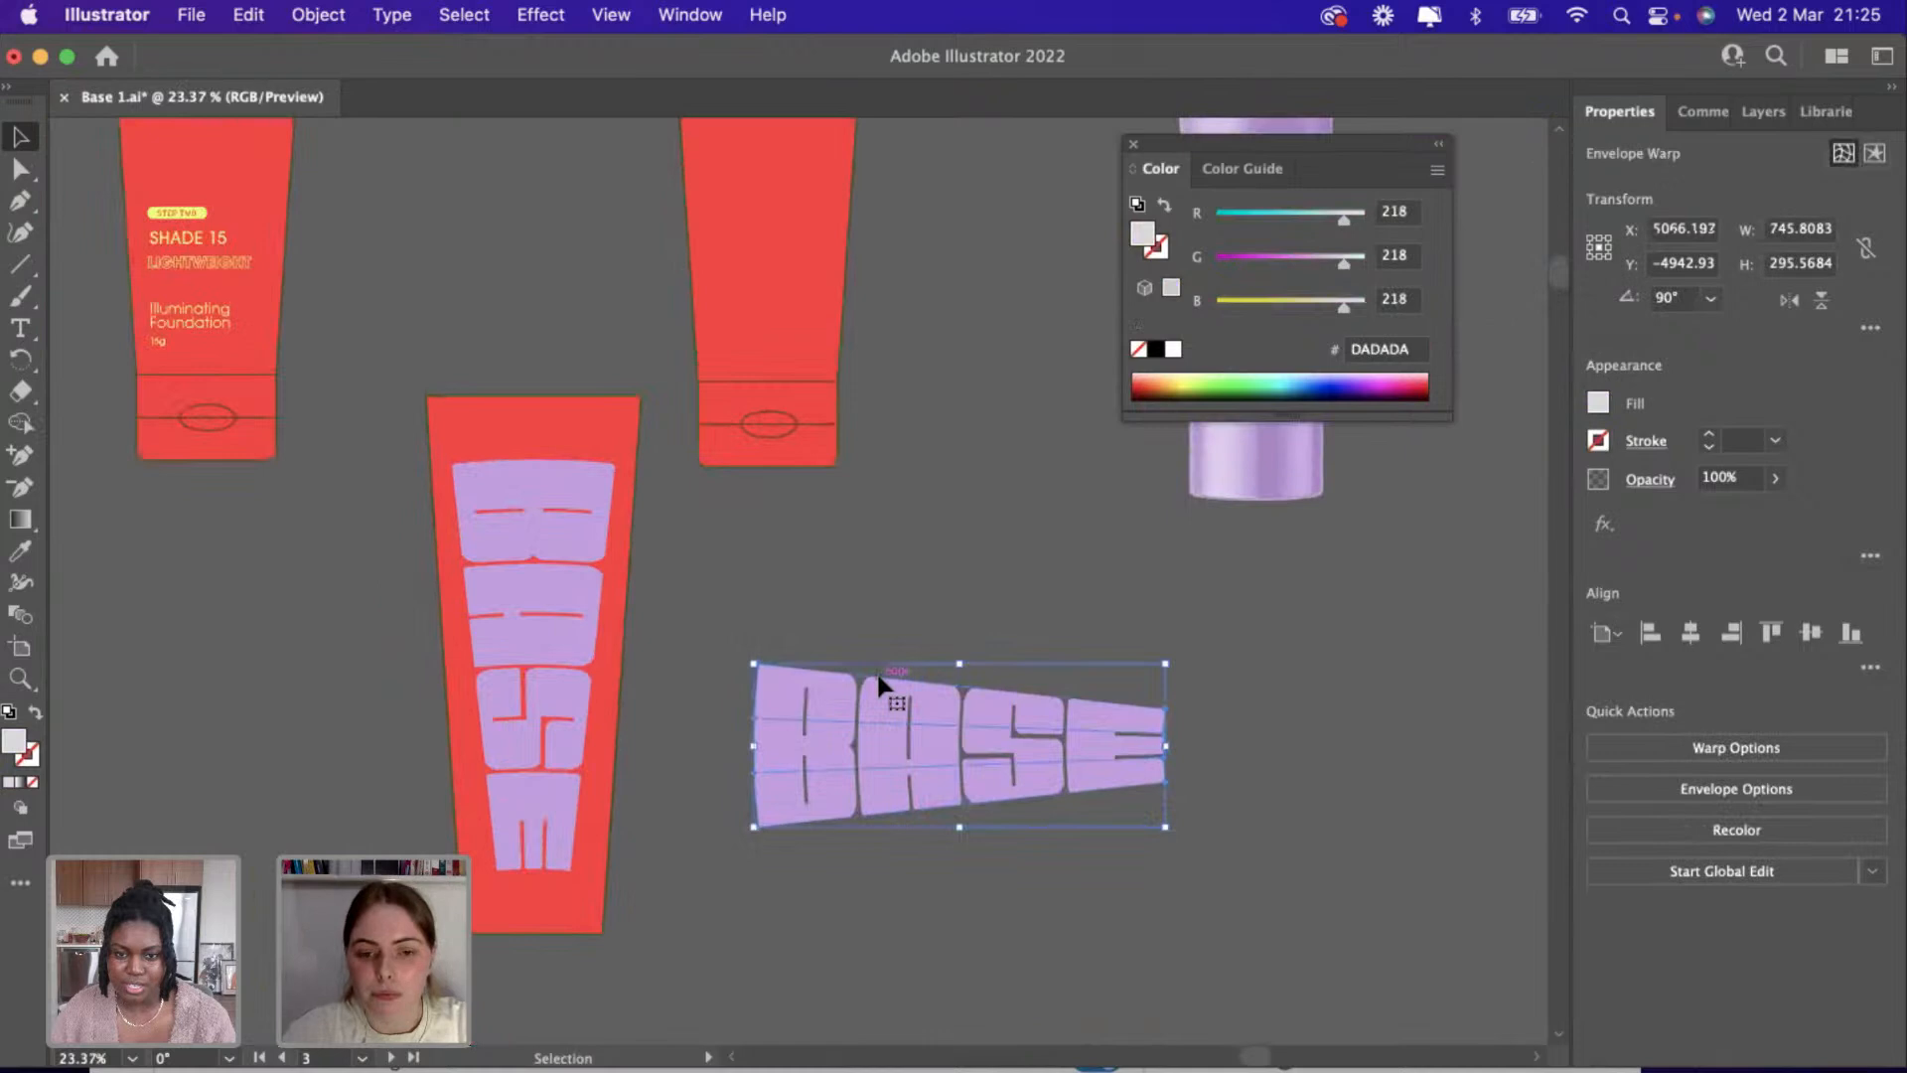
scroll(877, 669, "up", 3)
scroll(876, 670, "down", 2)
scroll(877, 670, "right", 1)
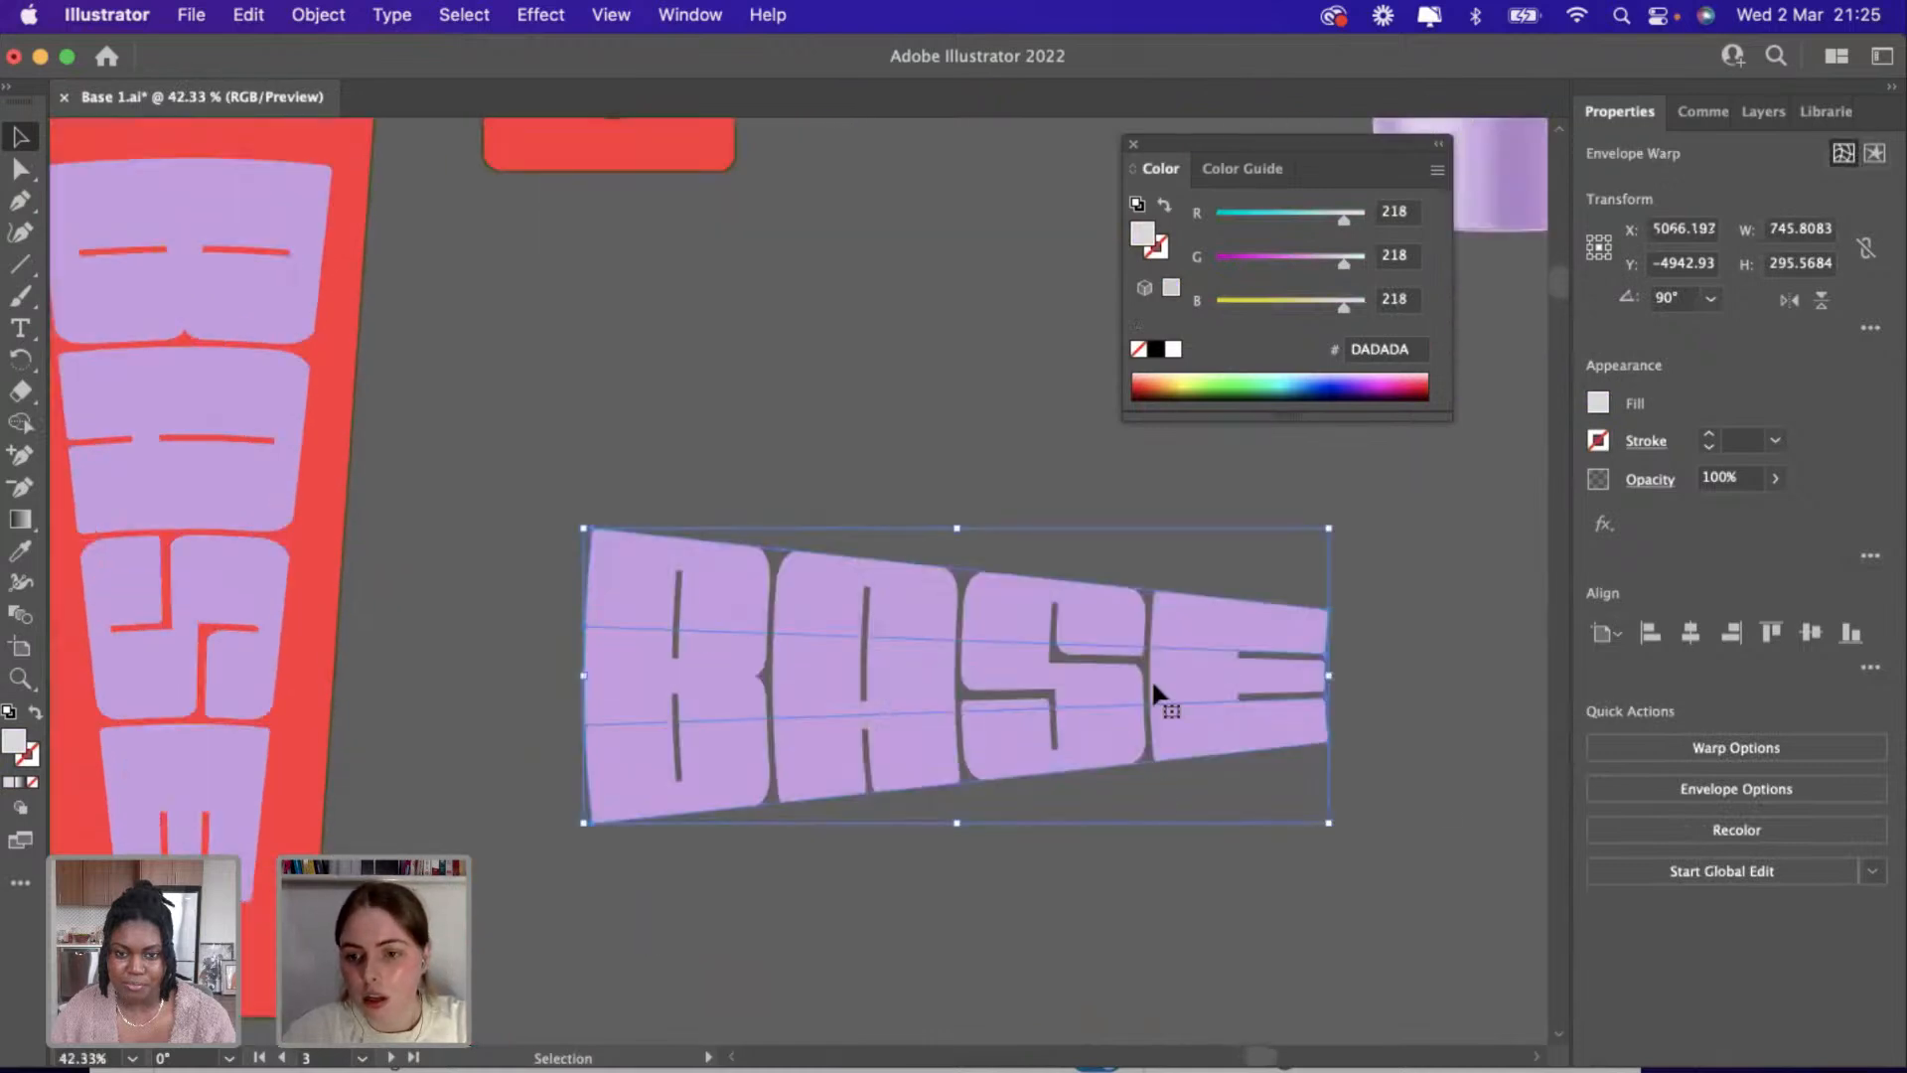
left_click(304, 13)
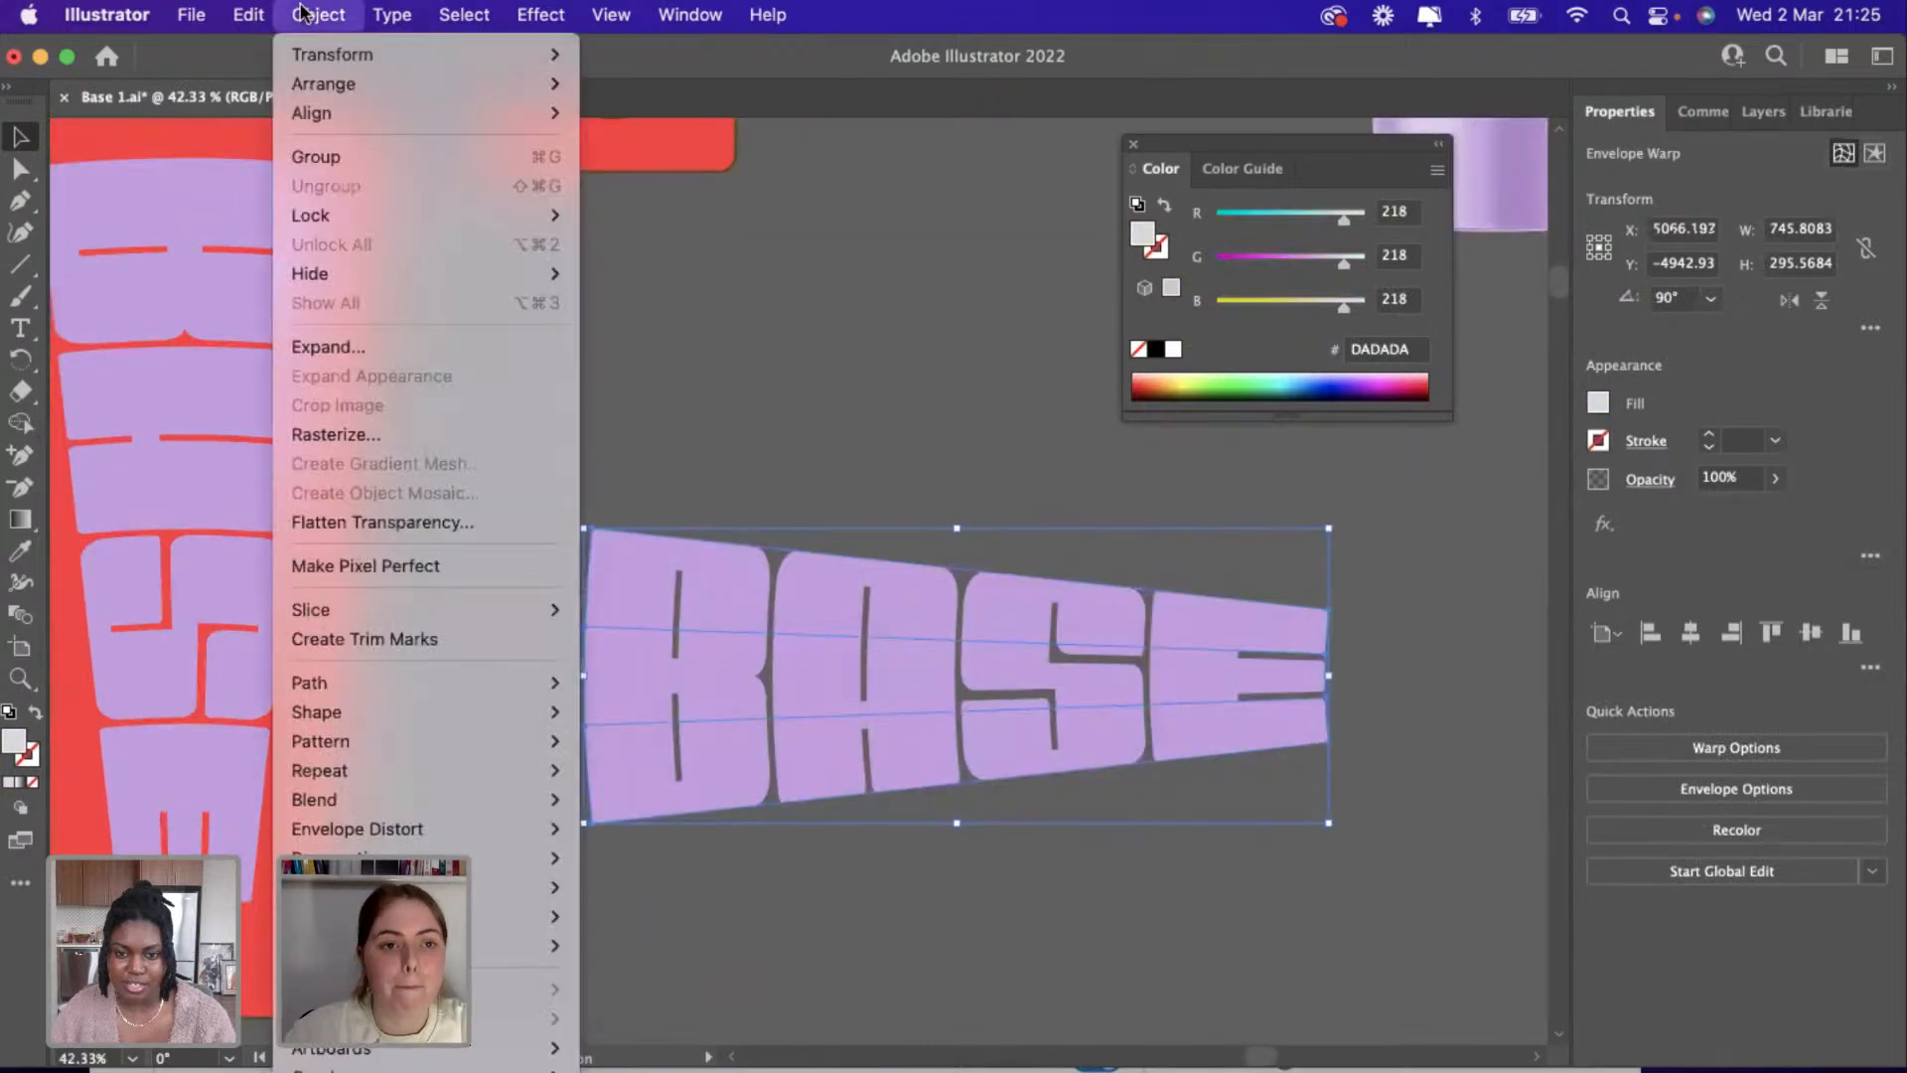
left_click(455, 341)
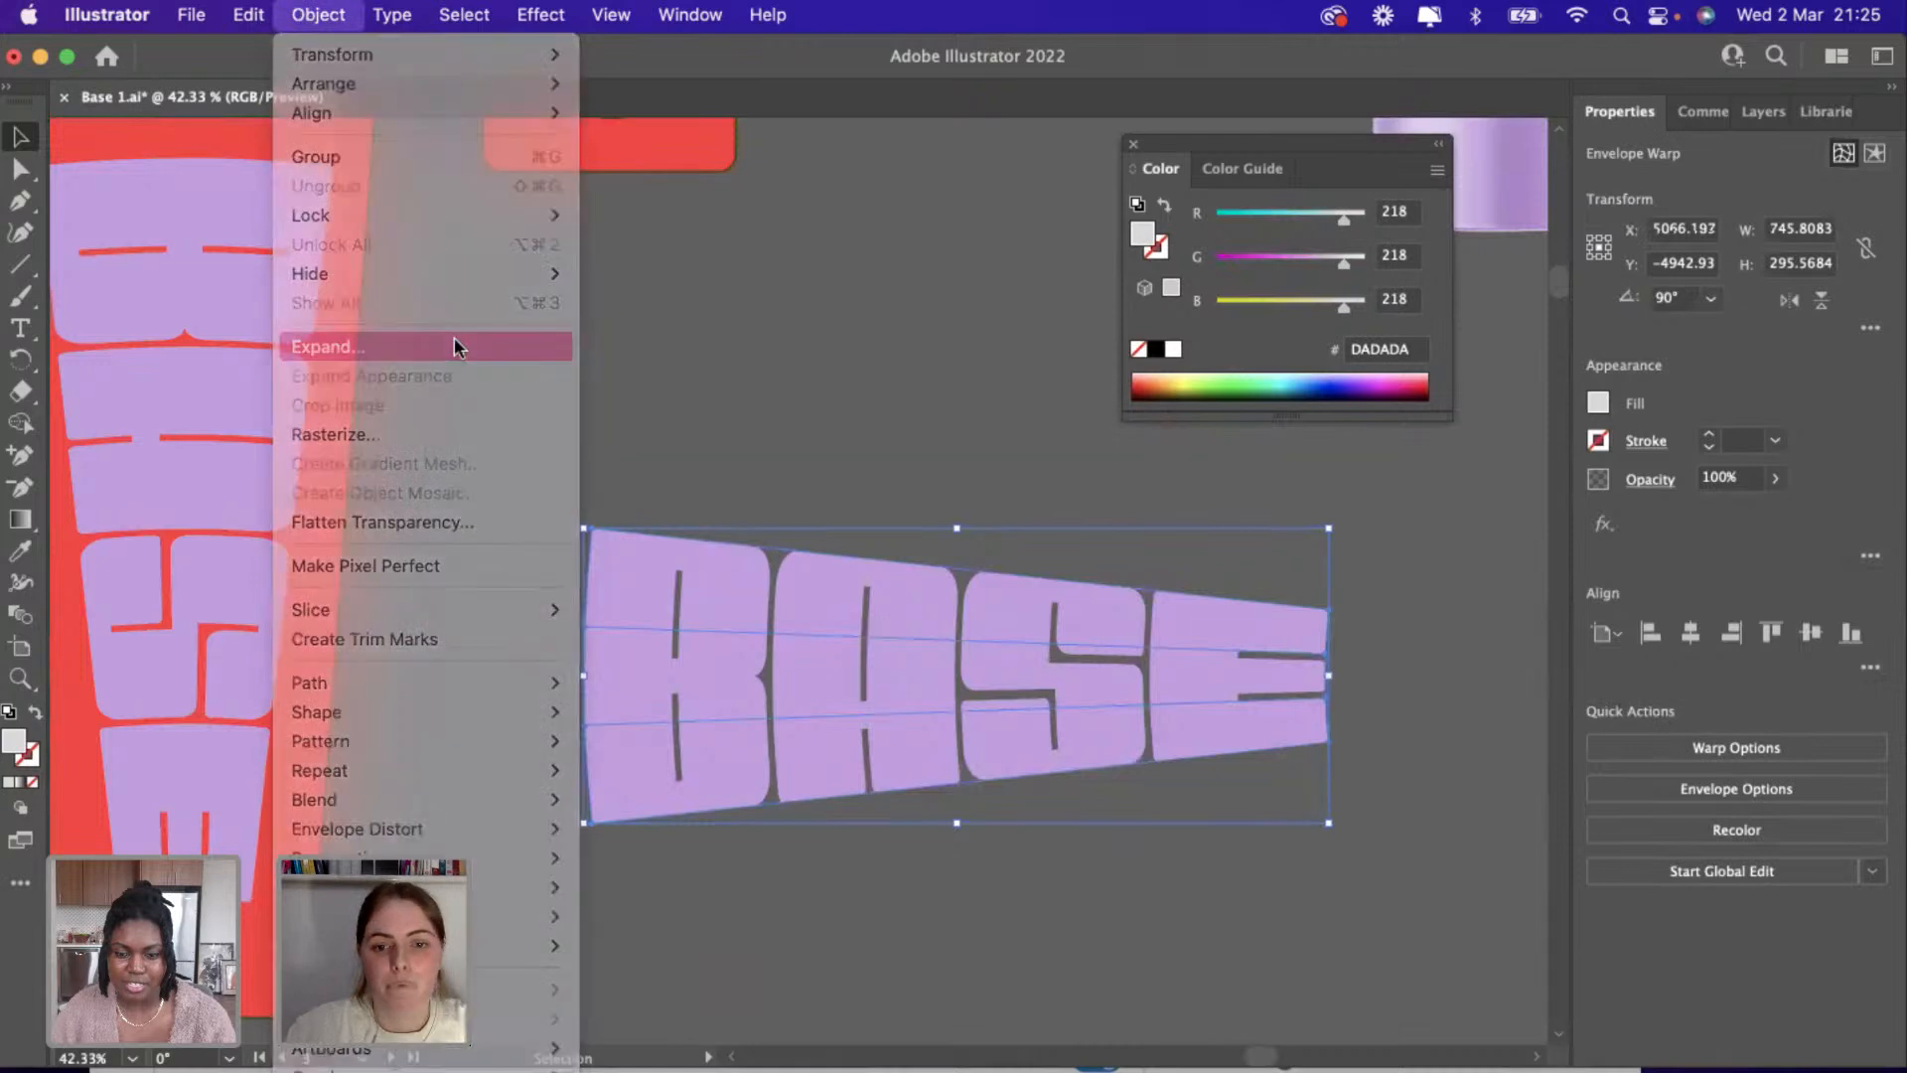
left_click(1059, 700)
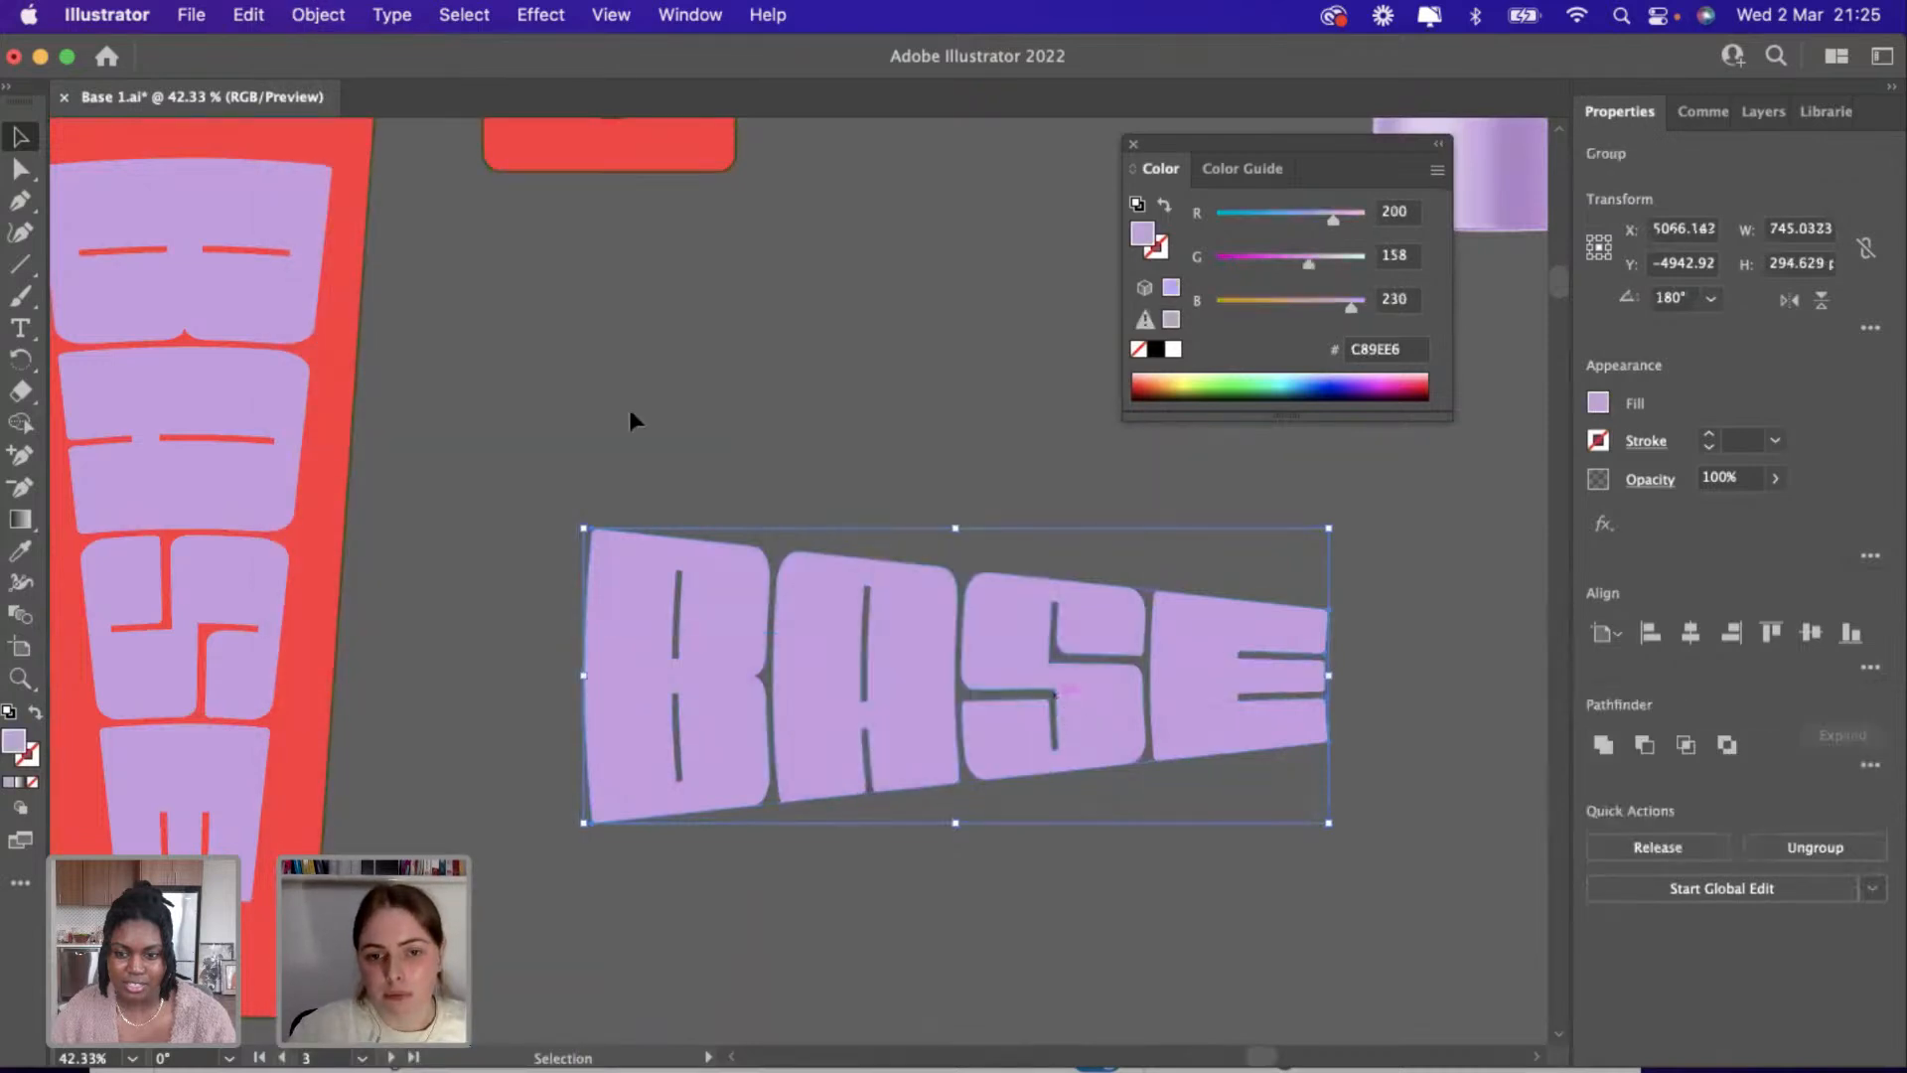
Offset the paths of the expanded BASE letters by 6 px with Miter joins and a miter limit of 4.
left_click(637, 459)
left_click(647, 539)
left_click(318, 14)
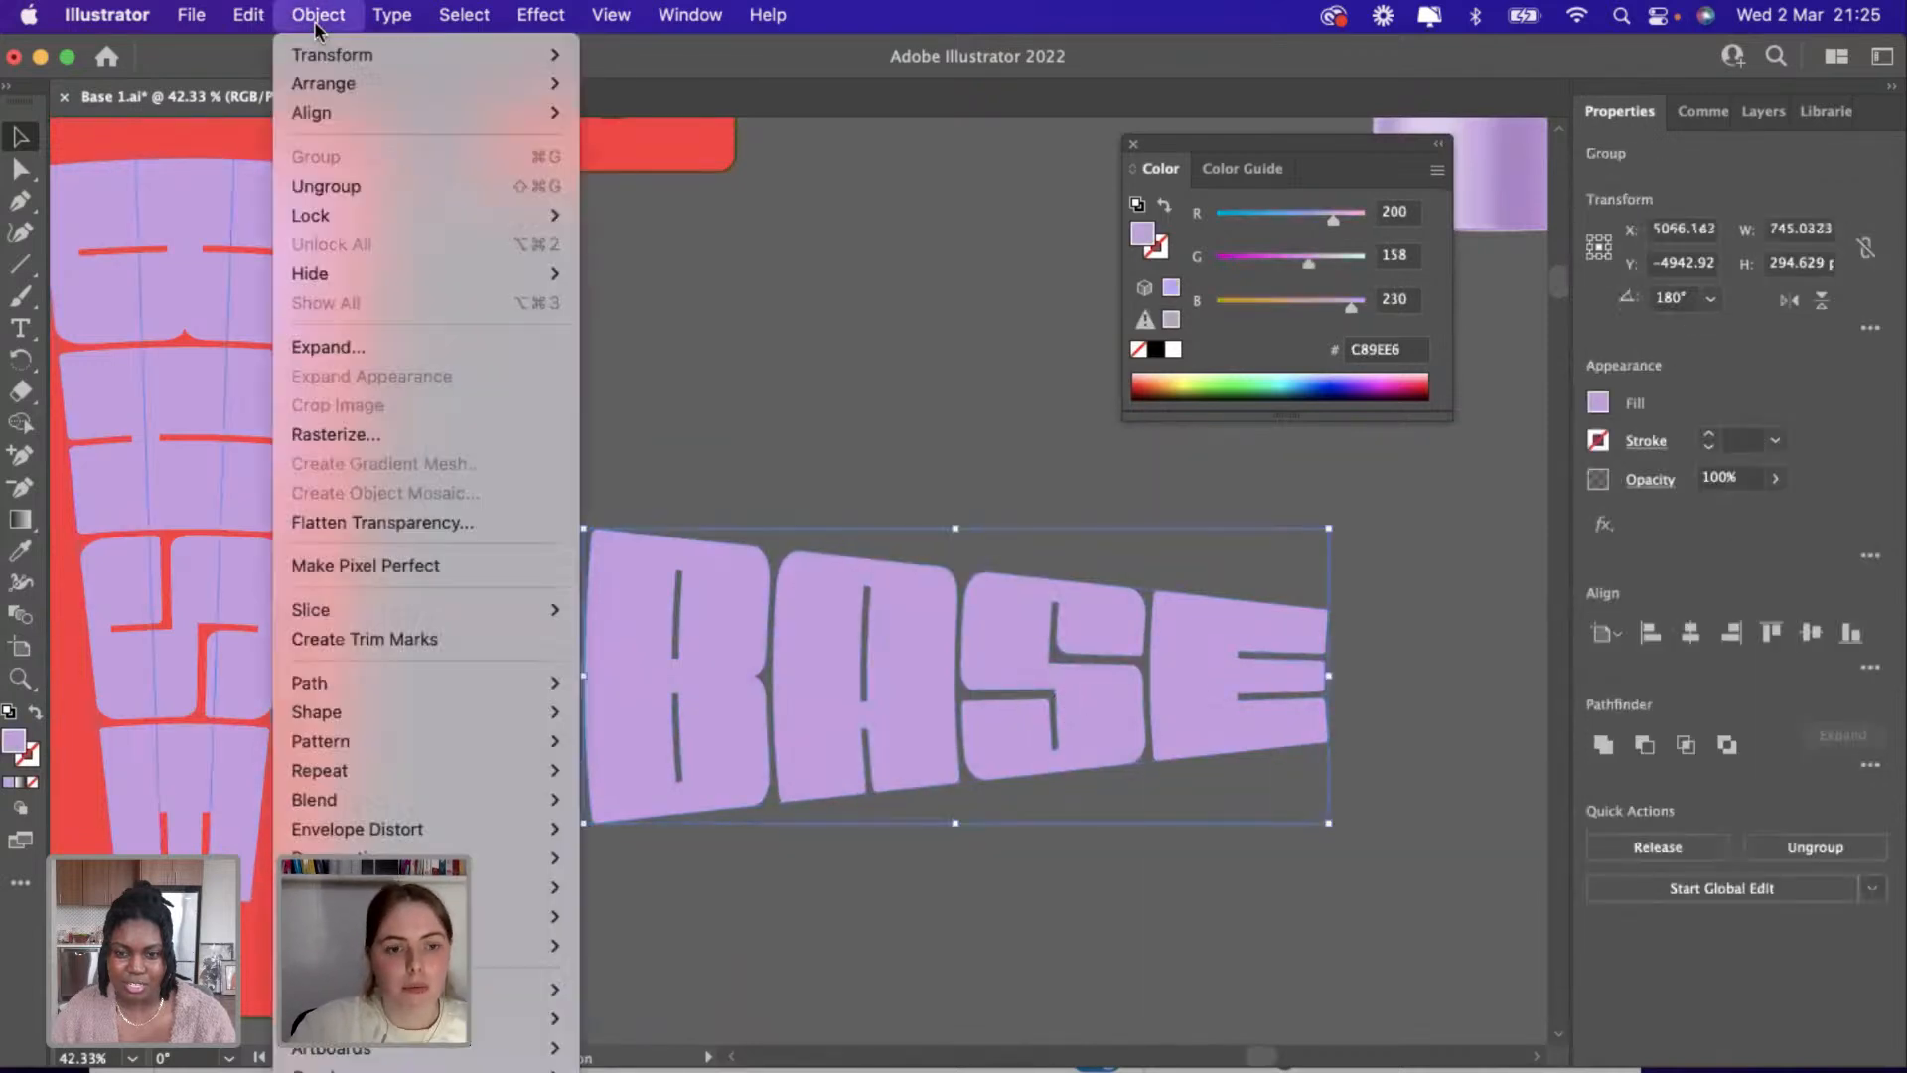
mouse_move(402, 745)
mouse_move(463, 679)
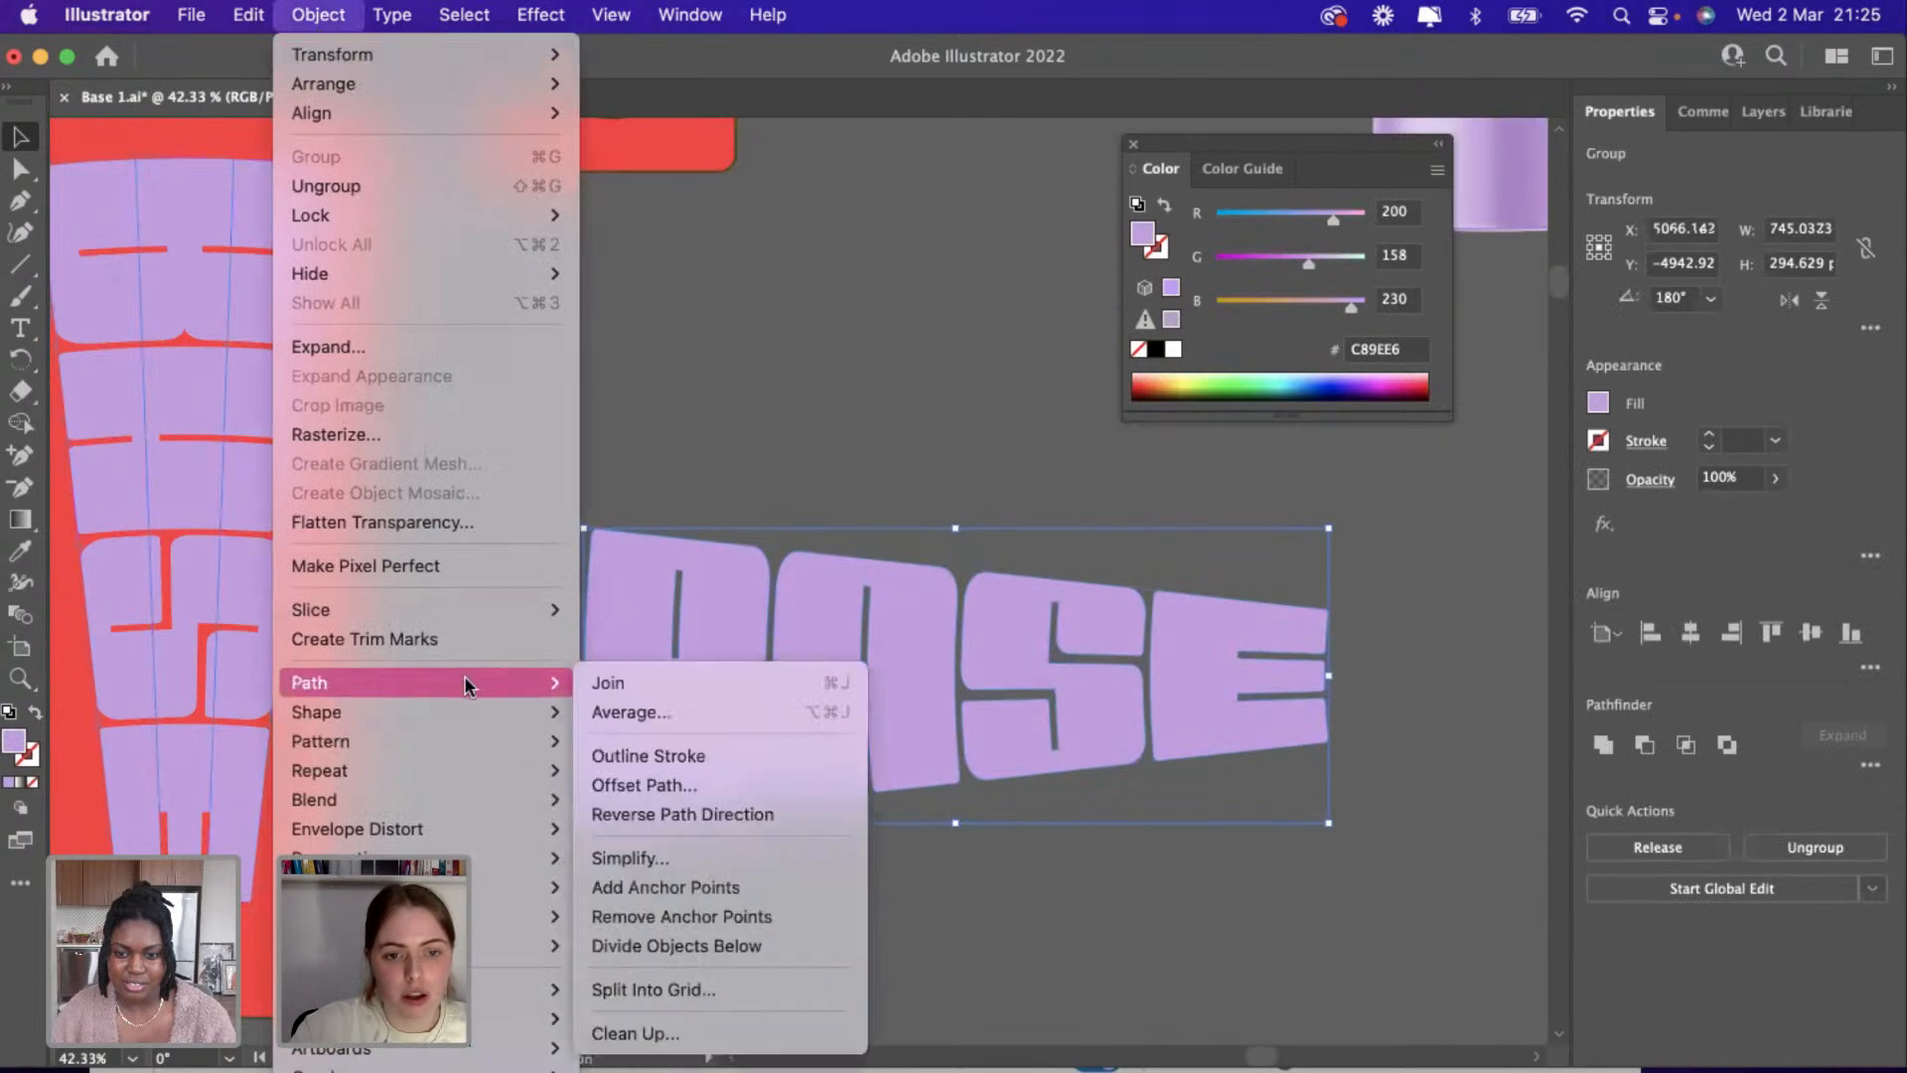
left_click(628, 783)
left_click(1442, 792)
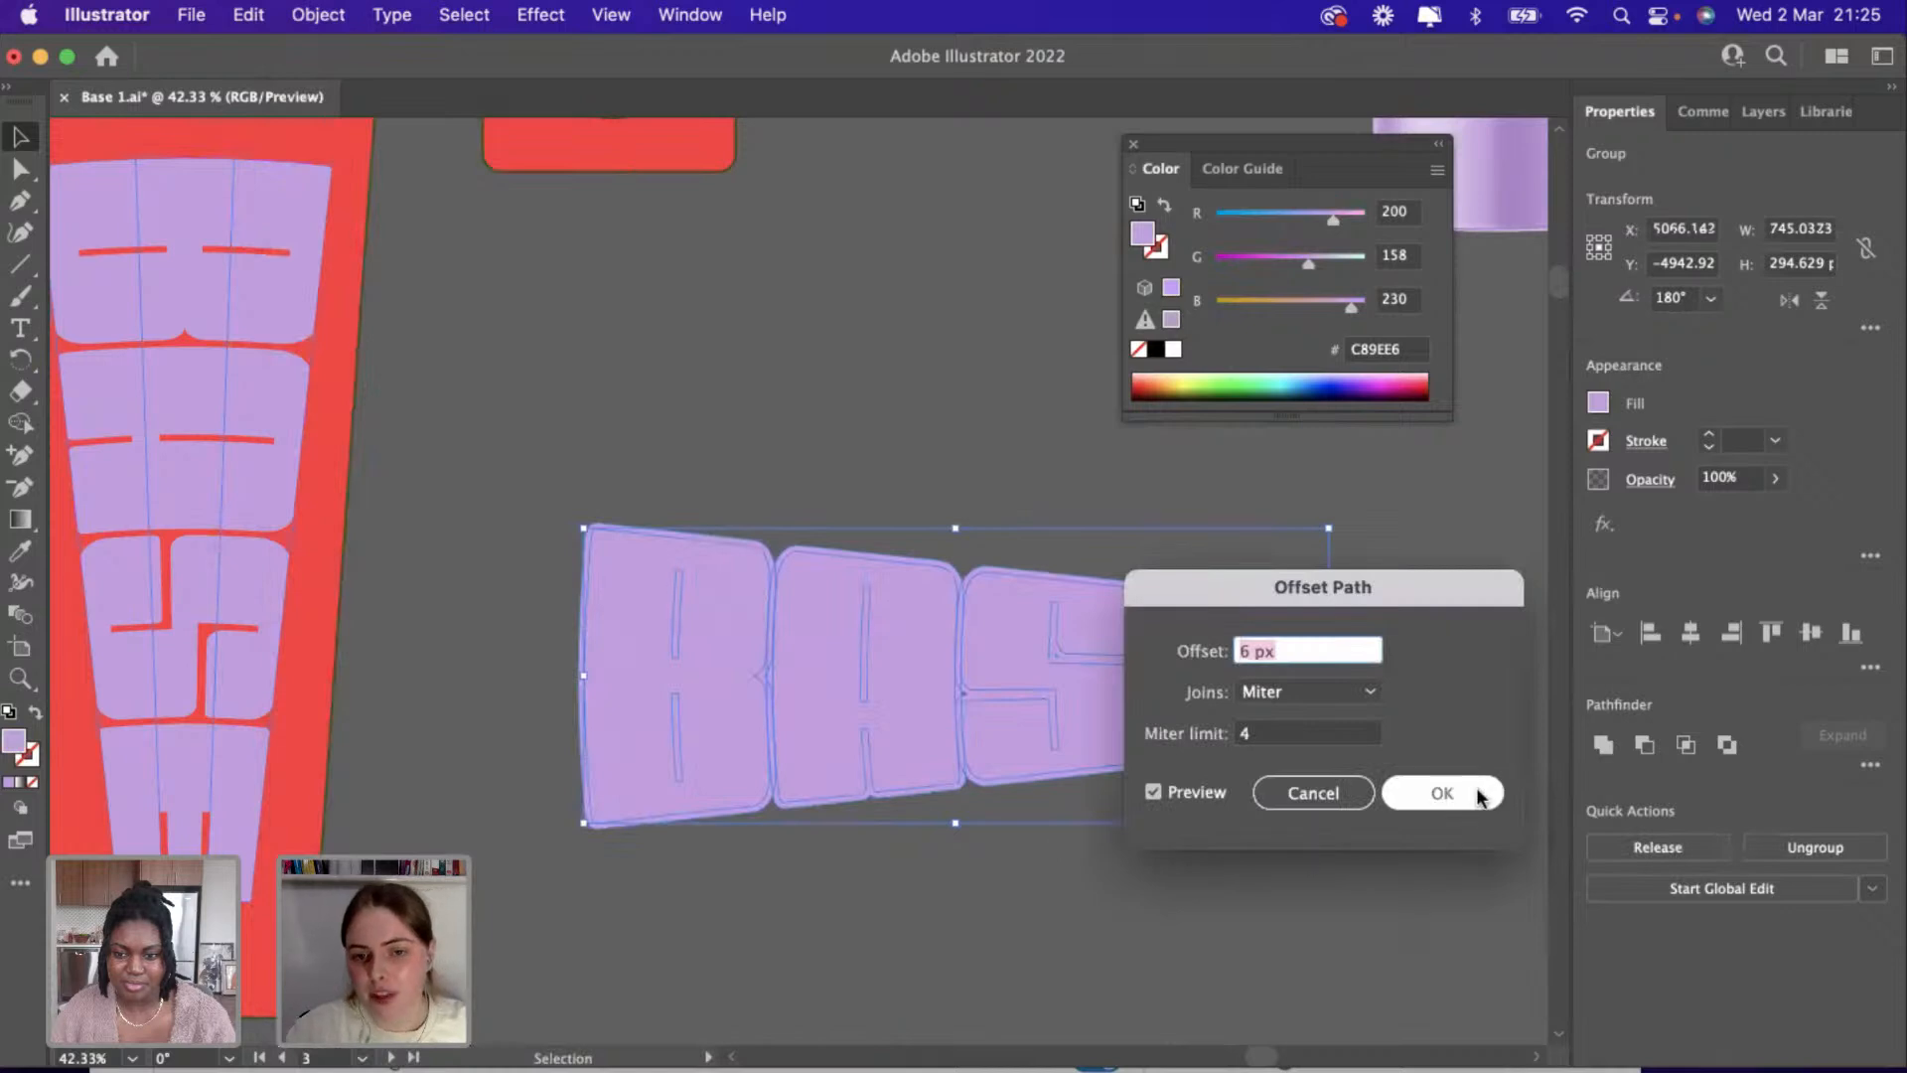
left_click(1009, 916)
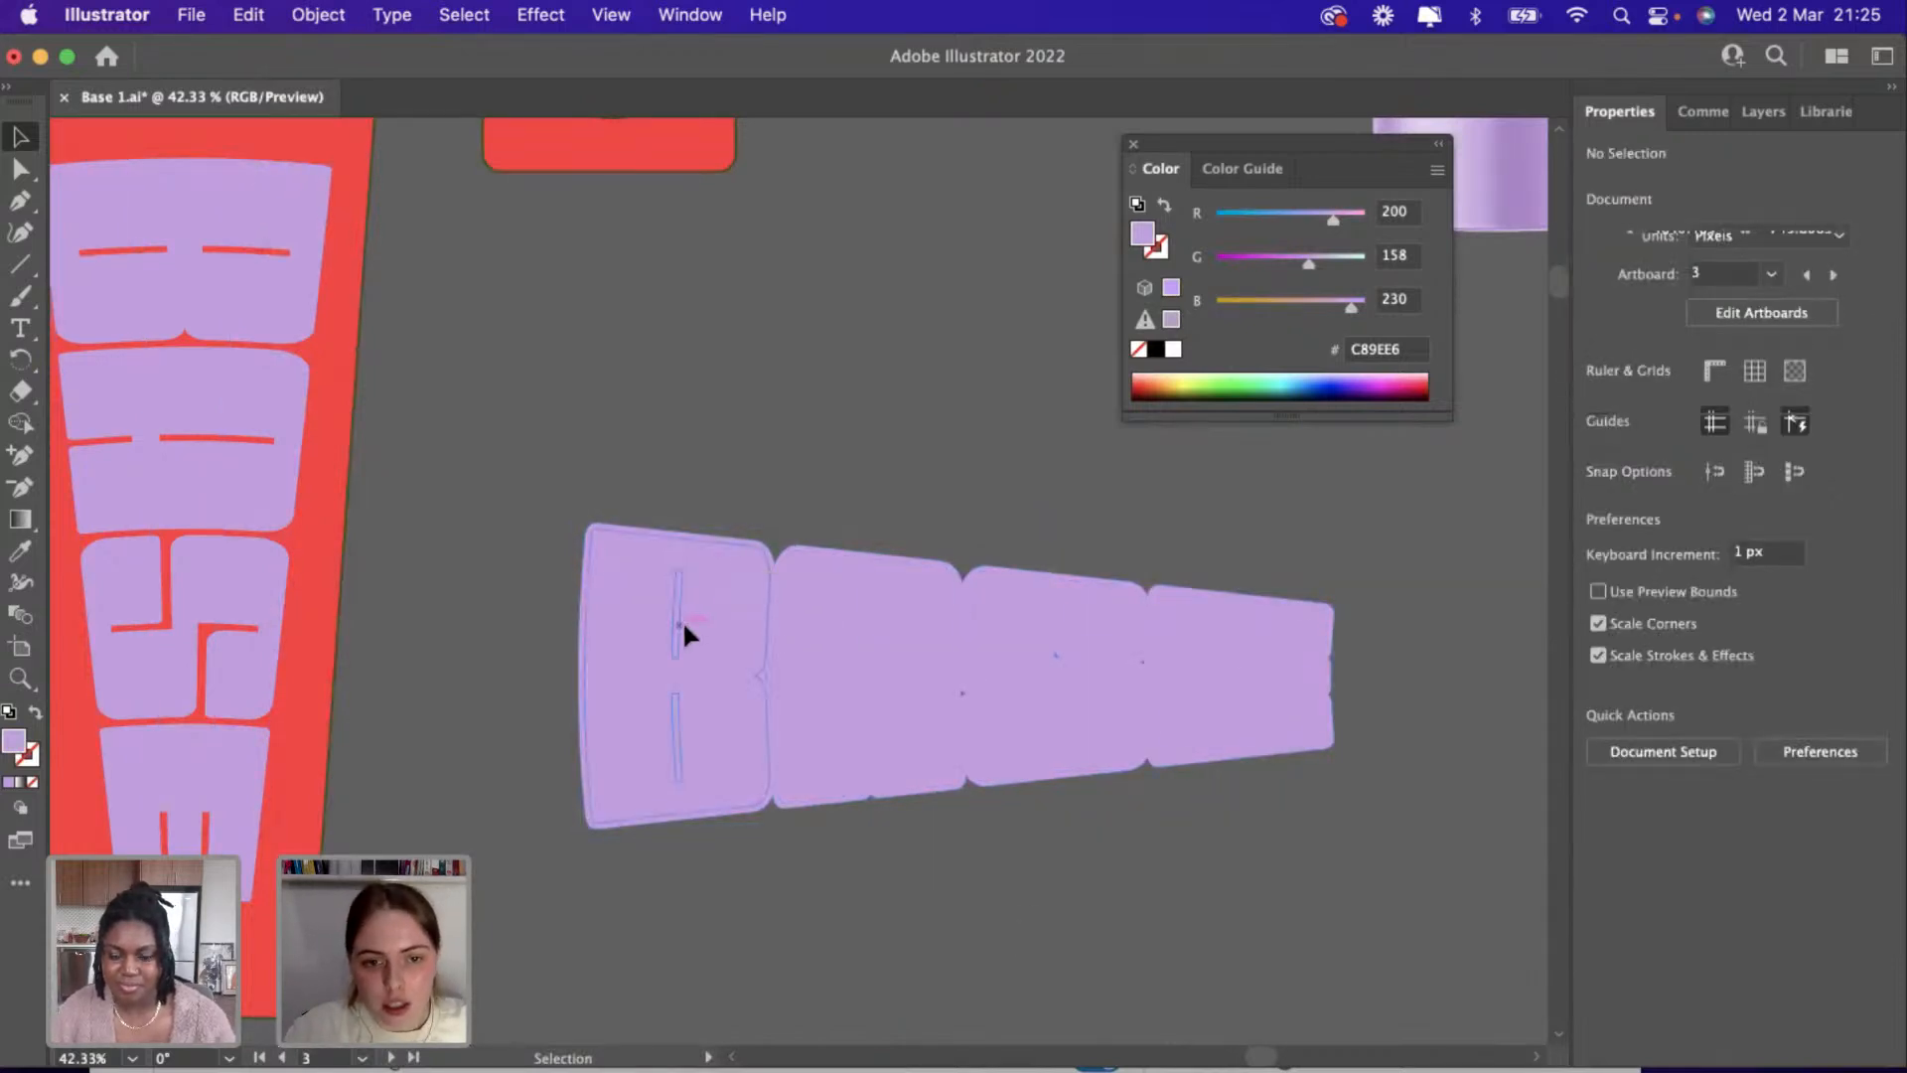
left_click(724, 656)
scroll(724, 653, "up", 5)
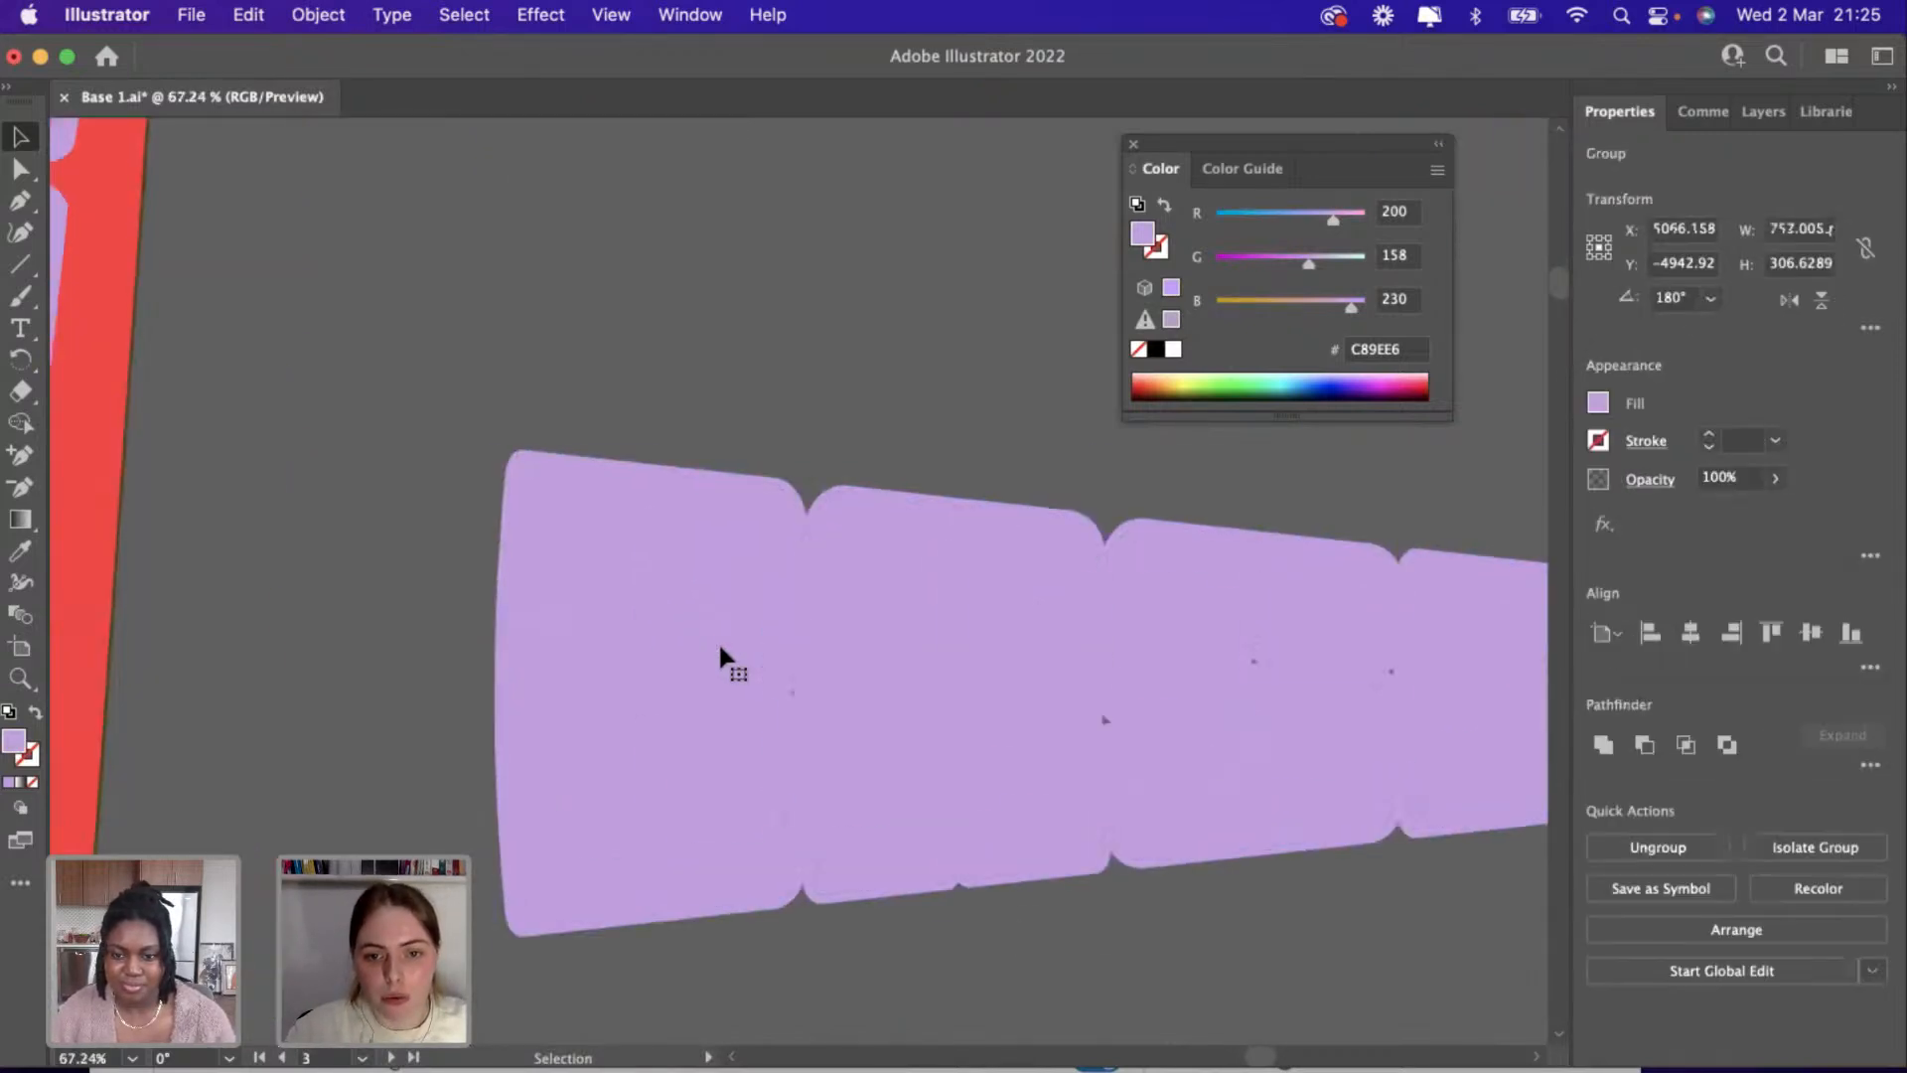
double_click(666, 661)
left_click(665, 660)
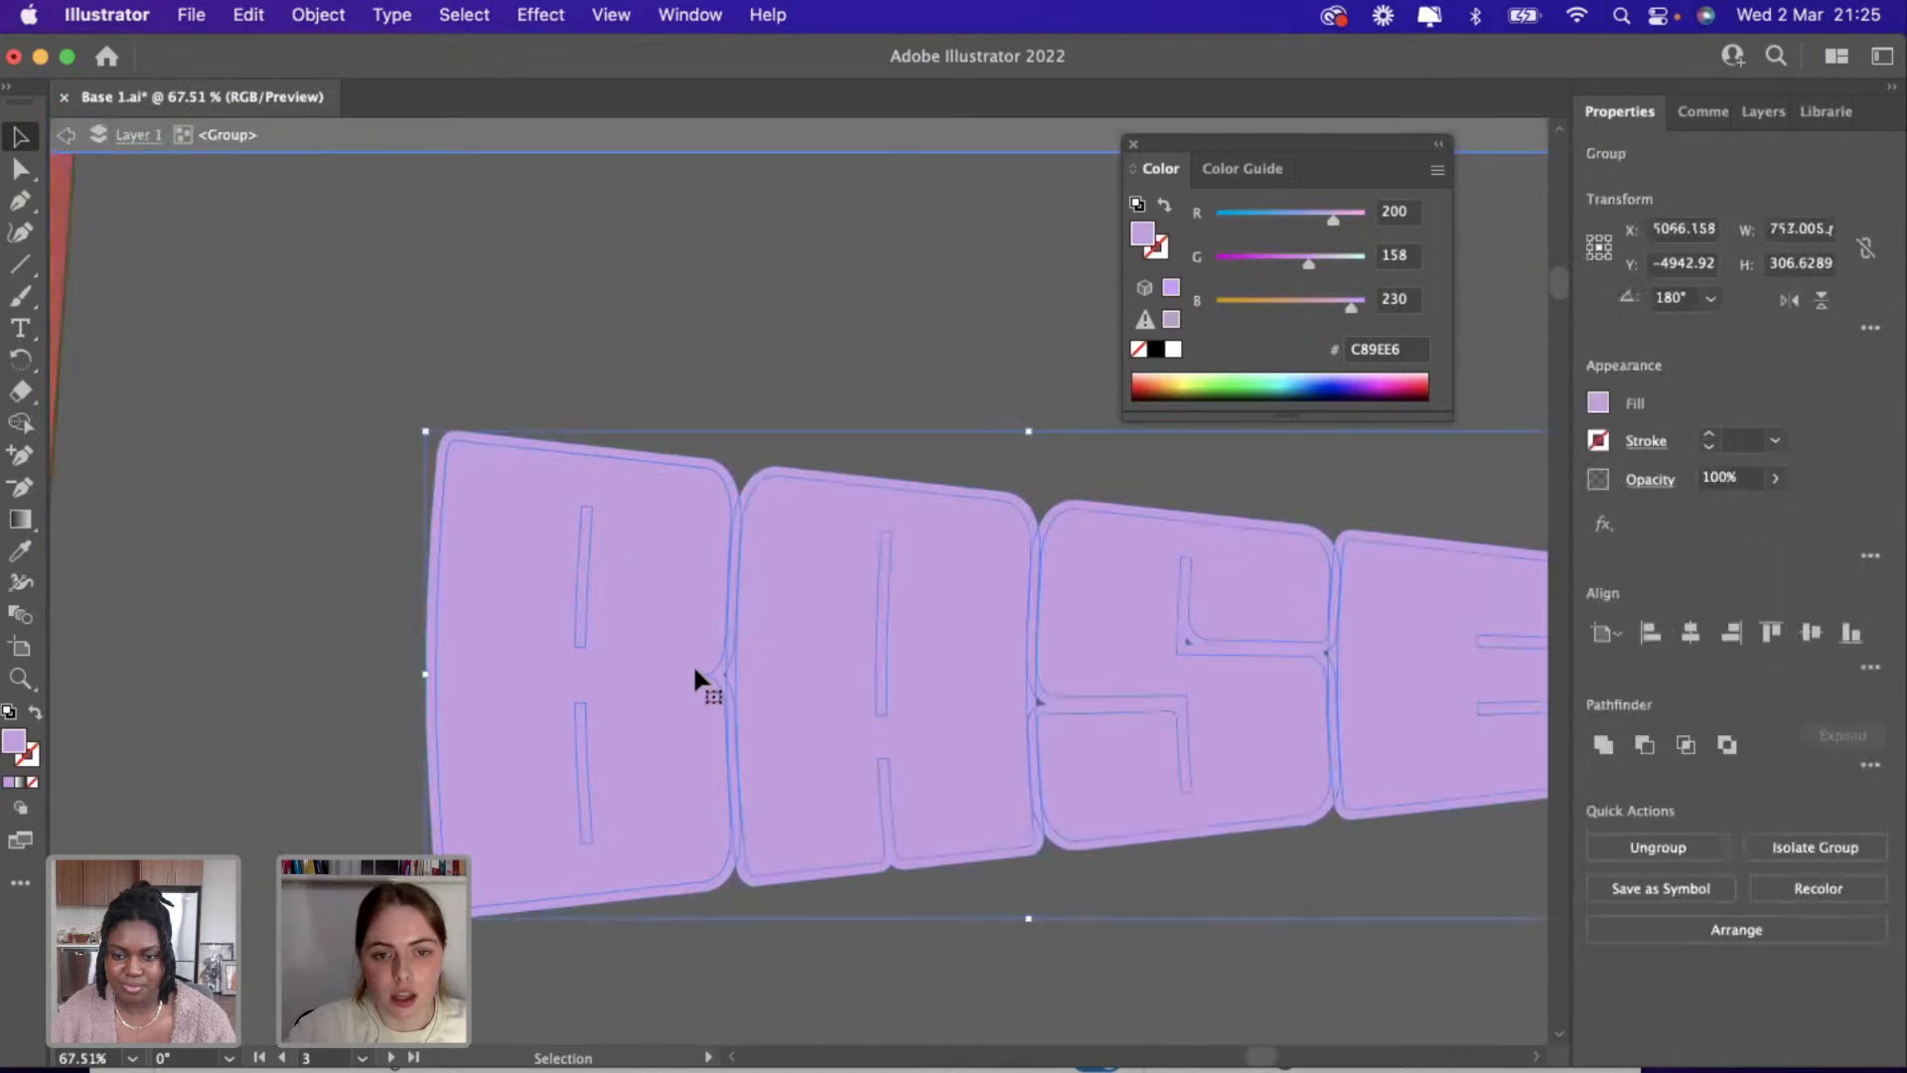
left_click(136, 135)
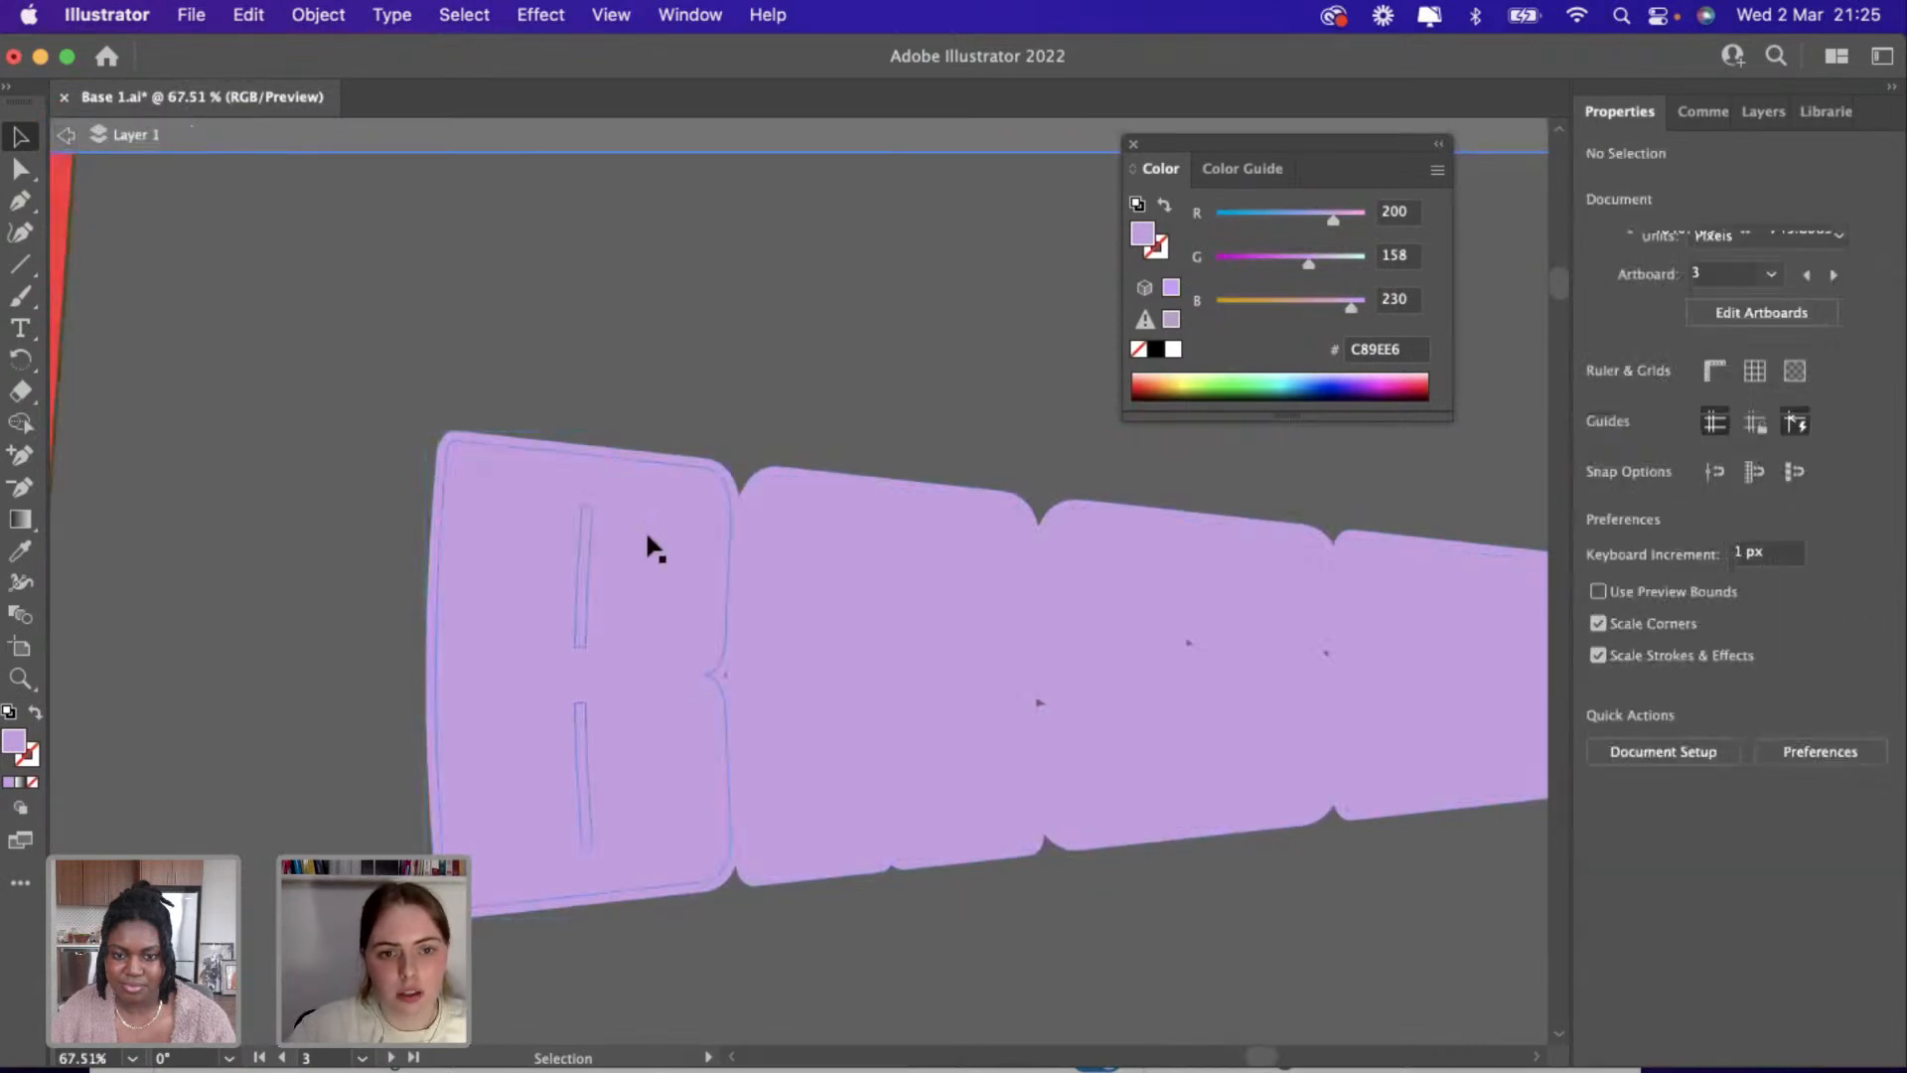
left_click(670, 472)
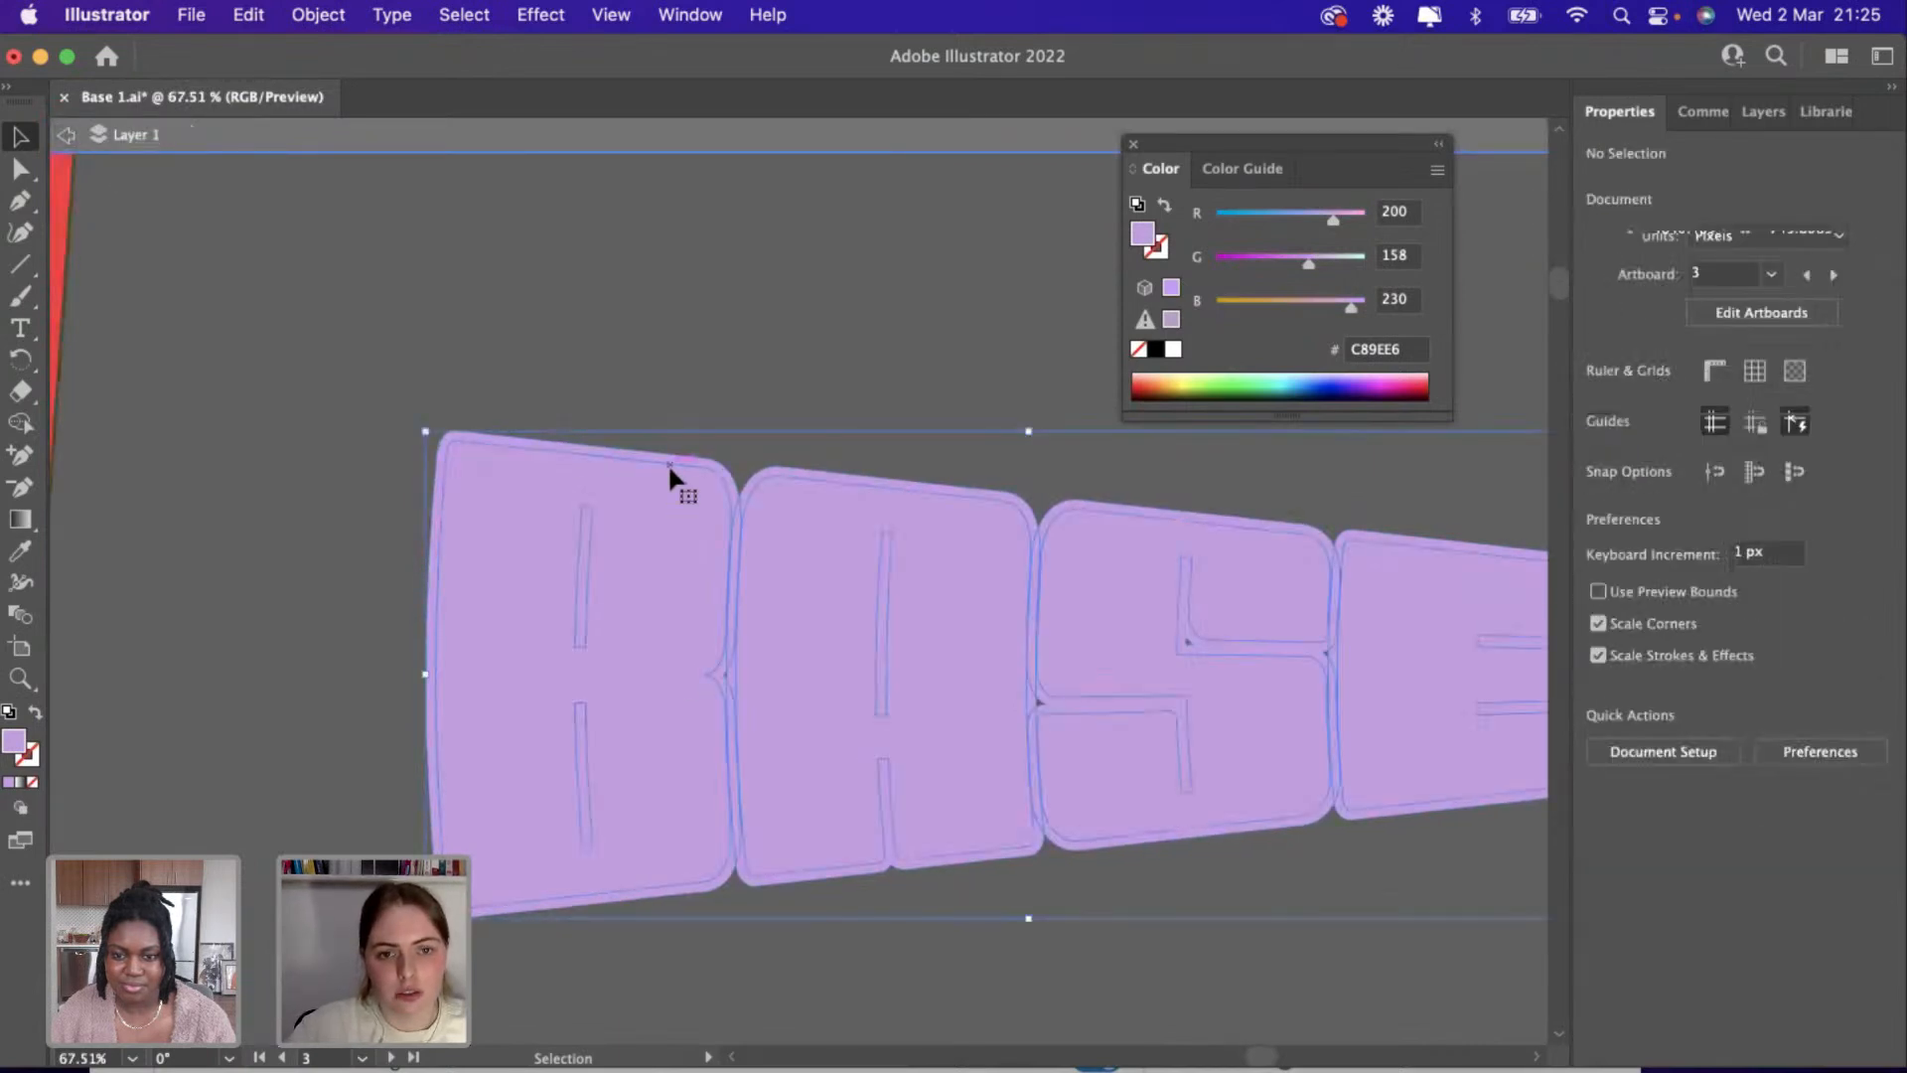
left_click(67, 135)
left_click(20, 169)
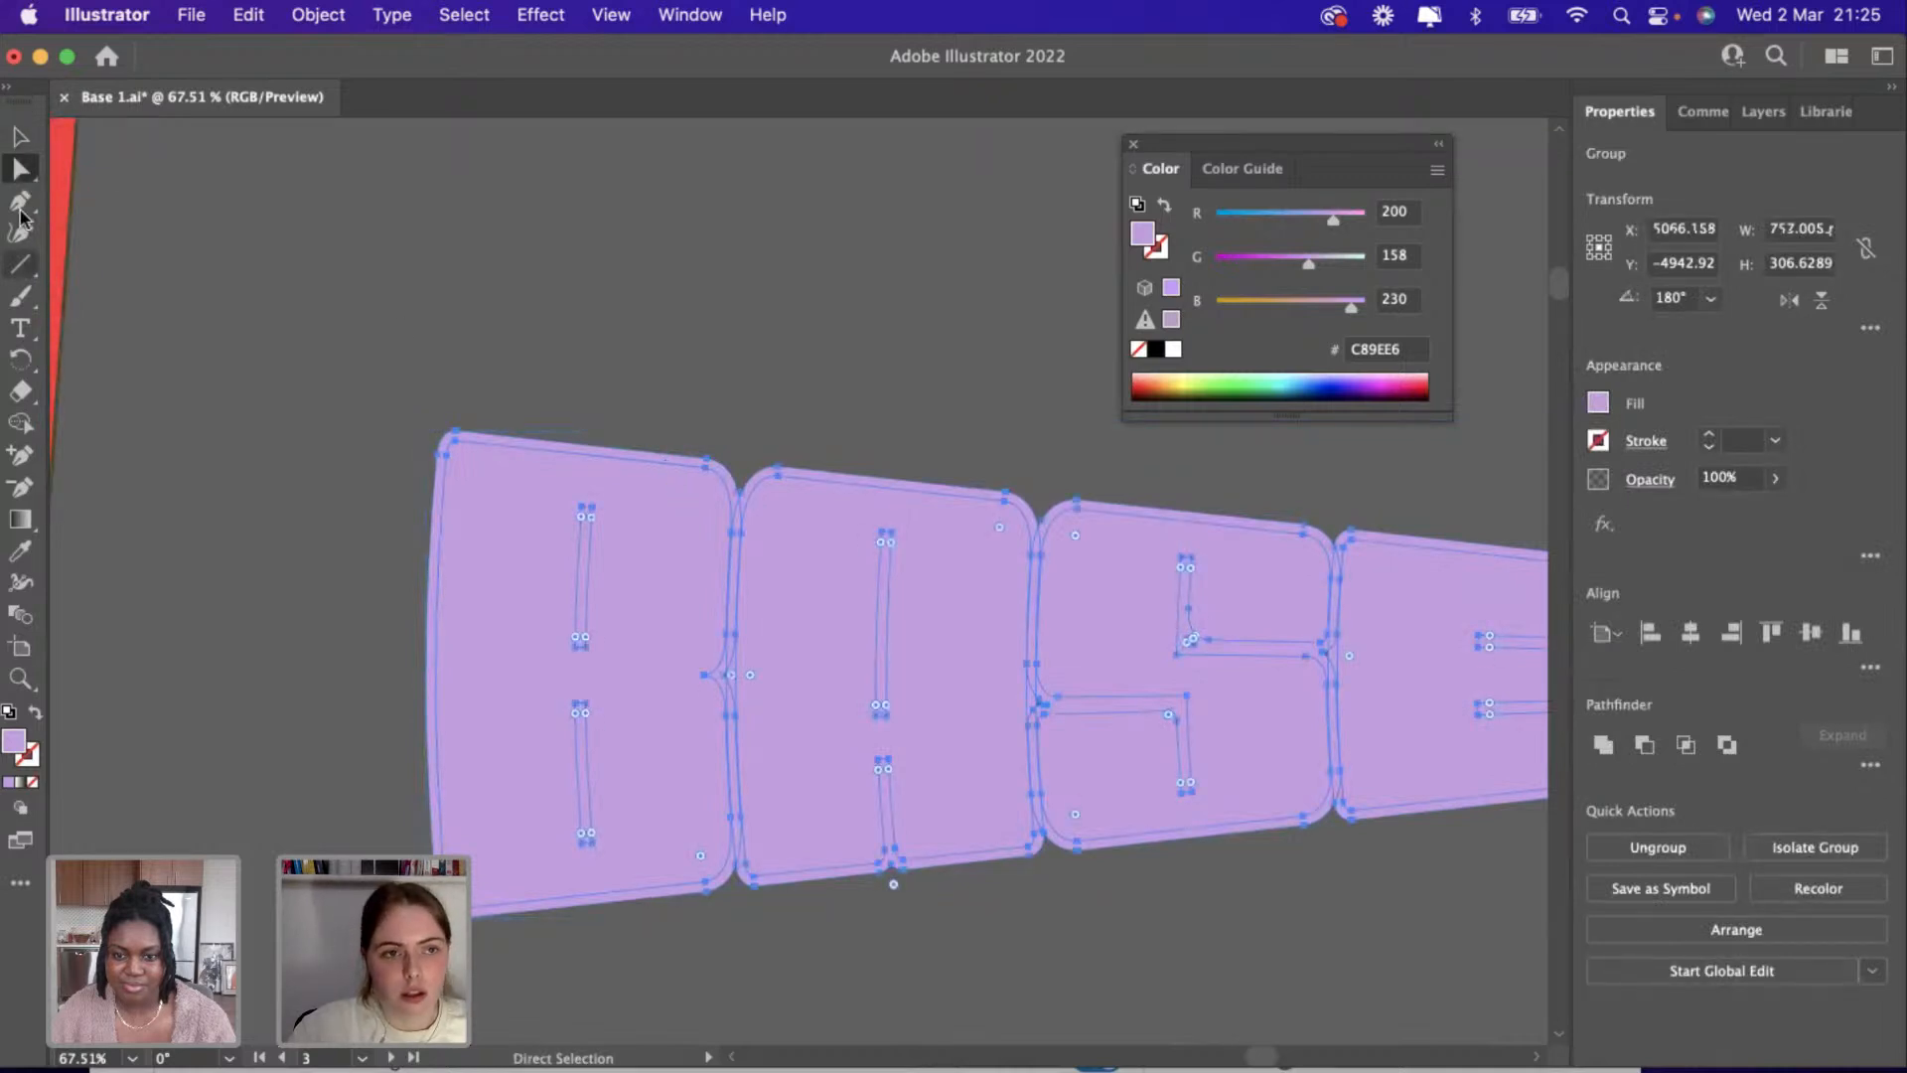
left_click(20, 136)
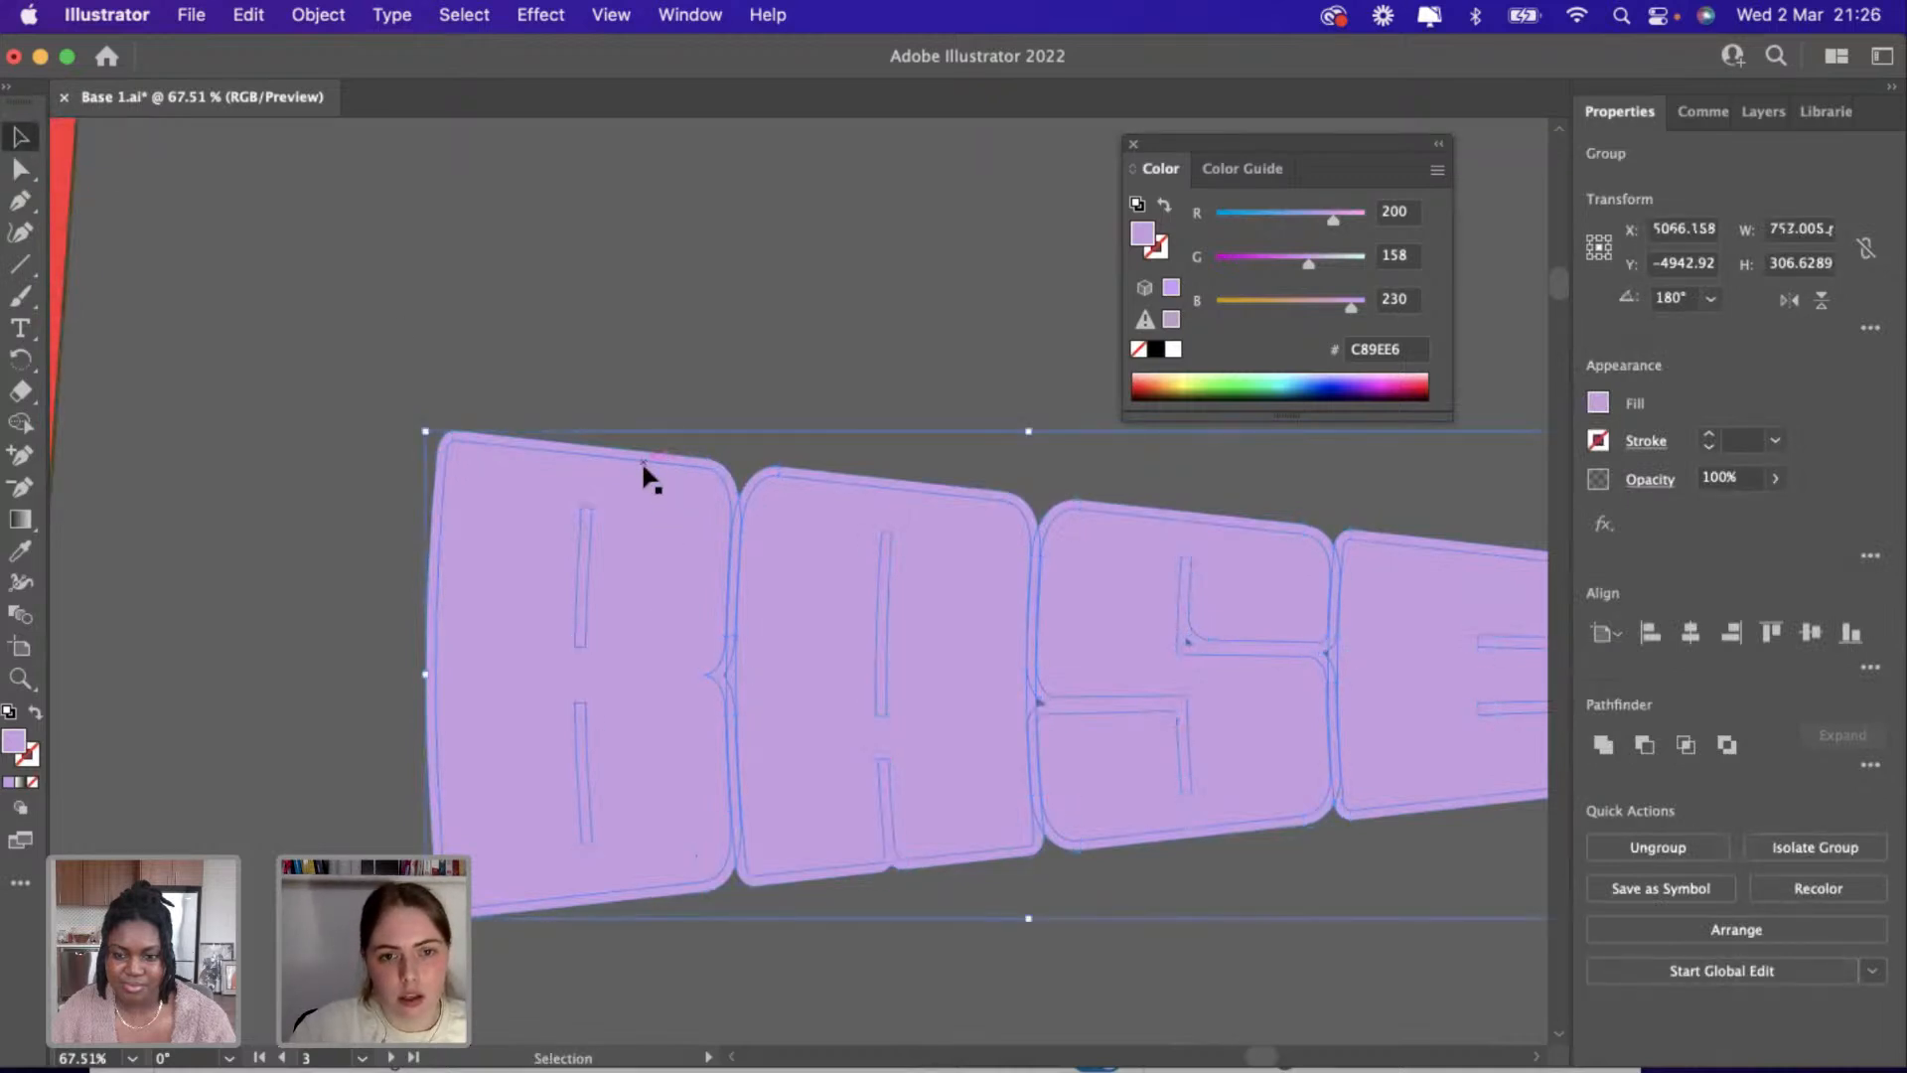
Isolate the nested letter group inside BASE and fill the original inner B with the library red FE4336.
double_click(643, 467)
left_click(643, 467)
double_click(643, 467)
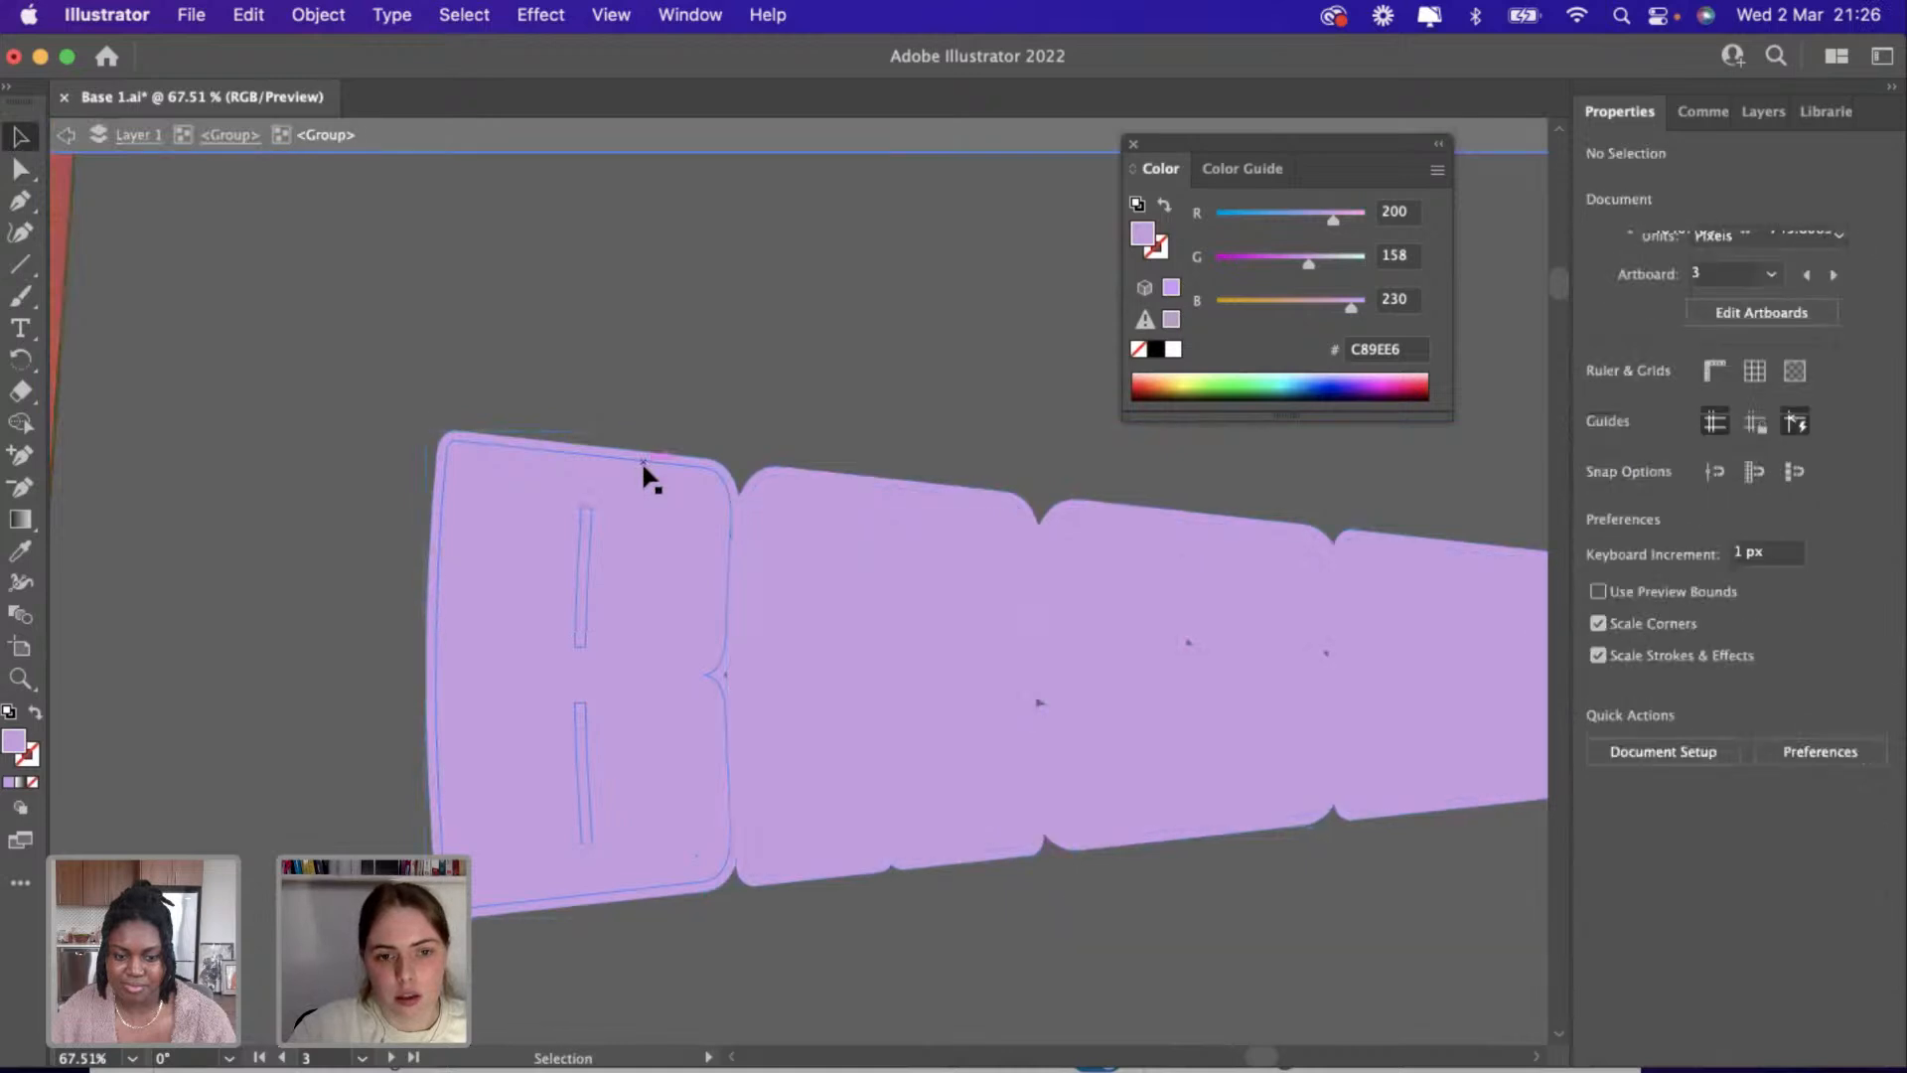
left_click(1828, 112)
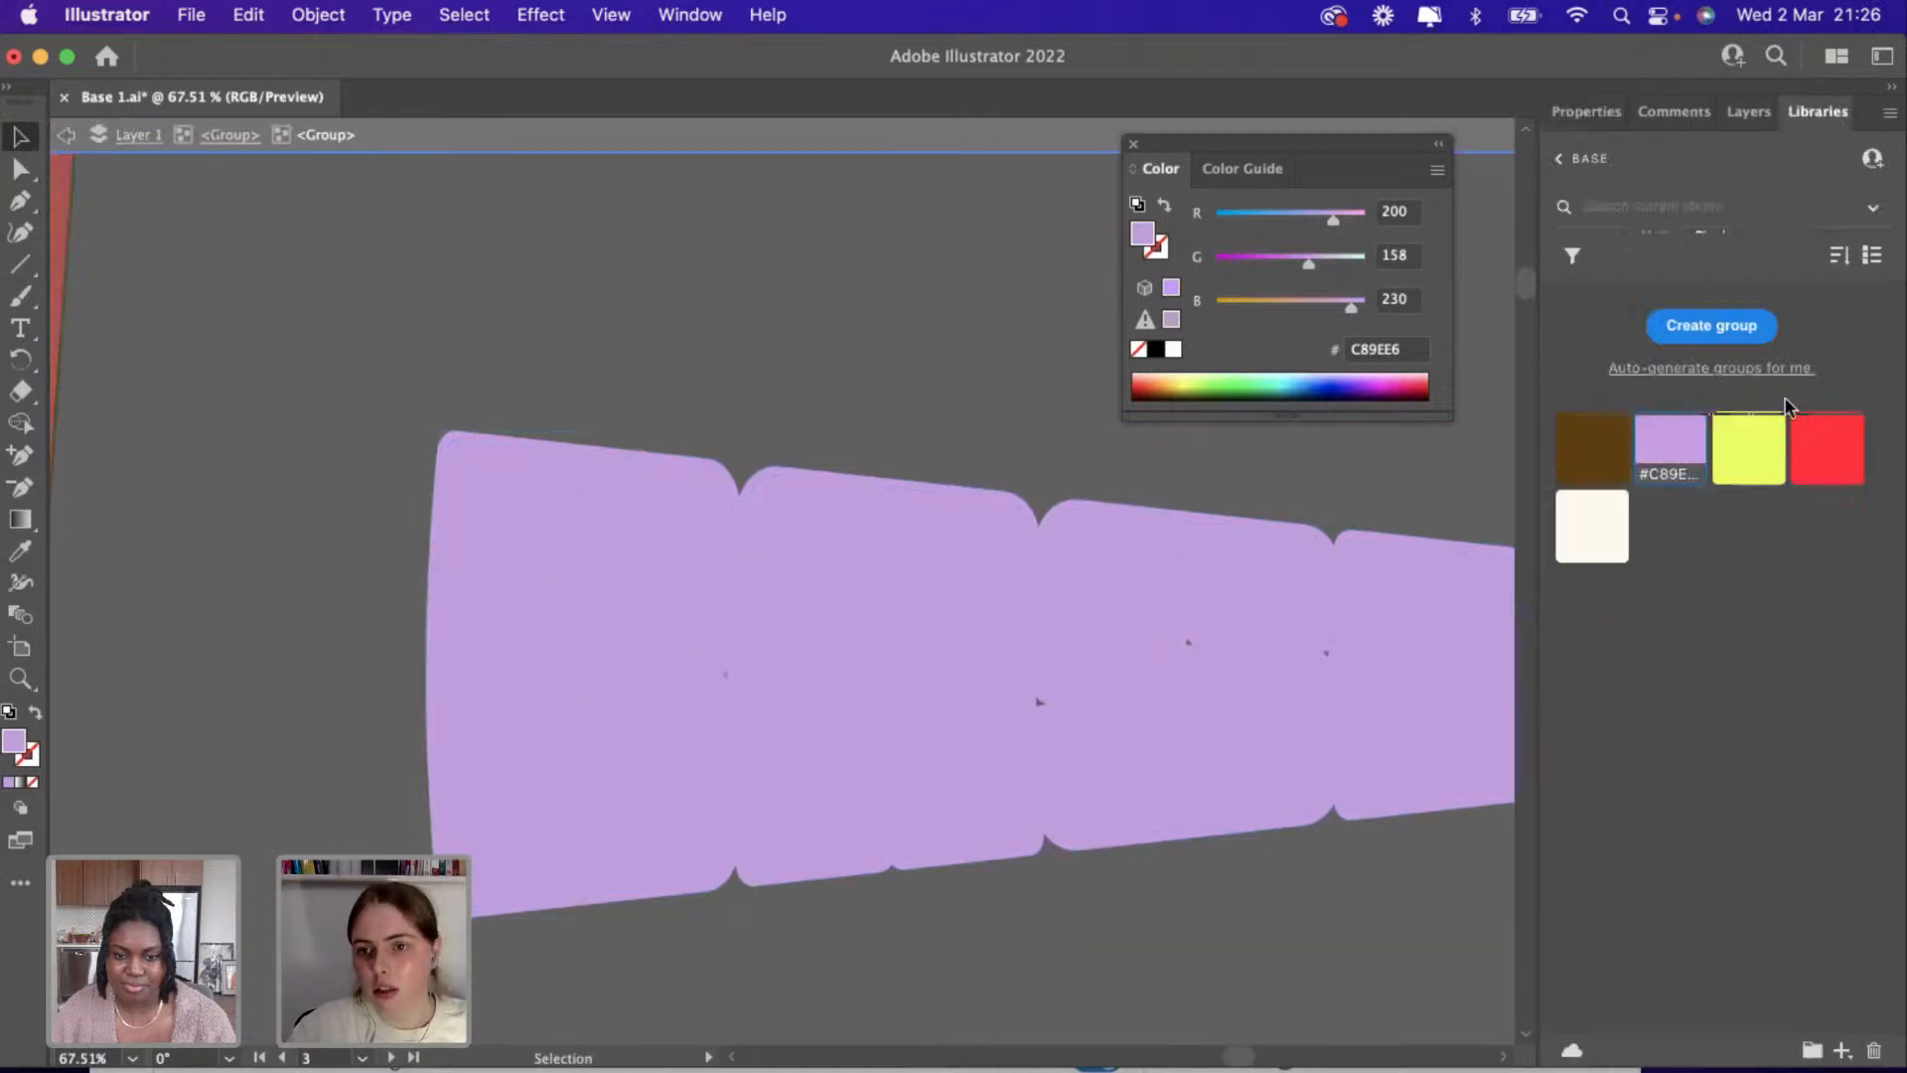
left_click(600, 467)
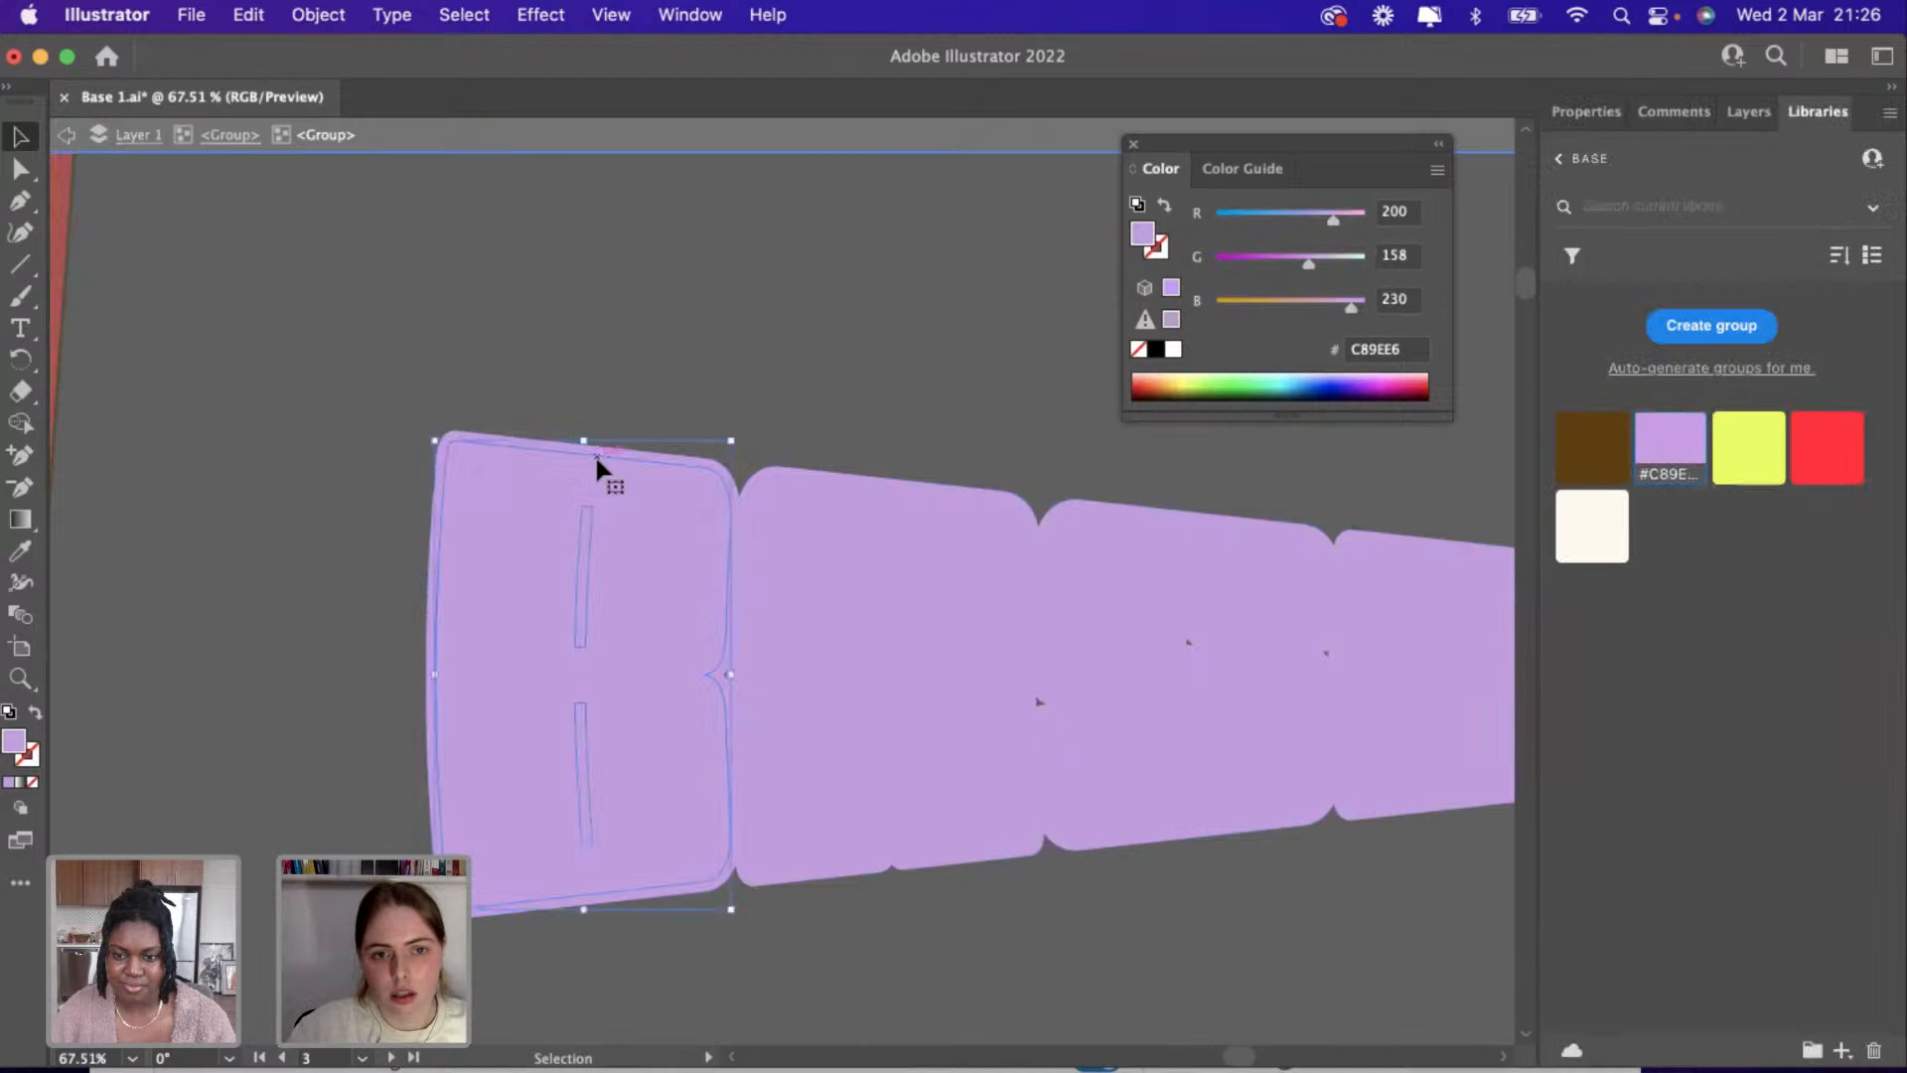
left_click(1817, 454)
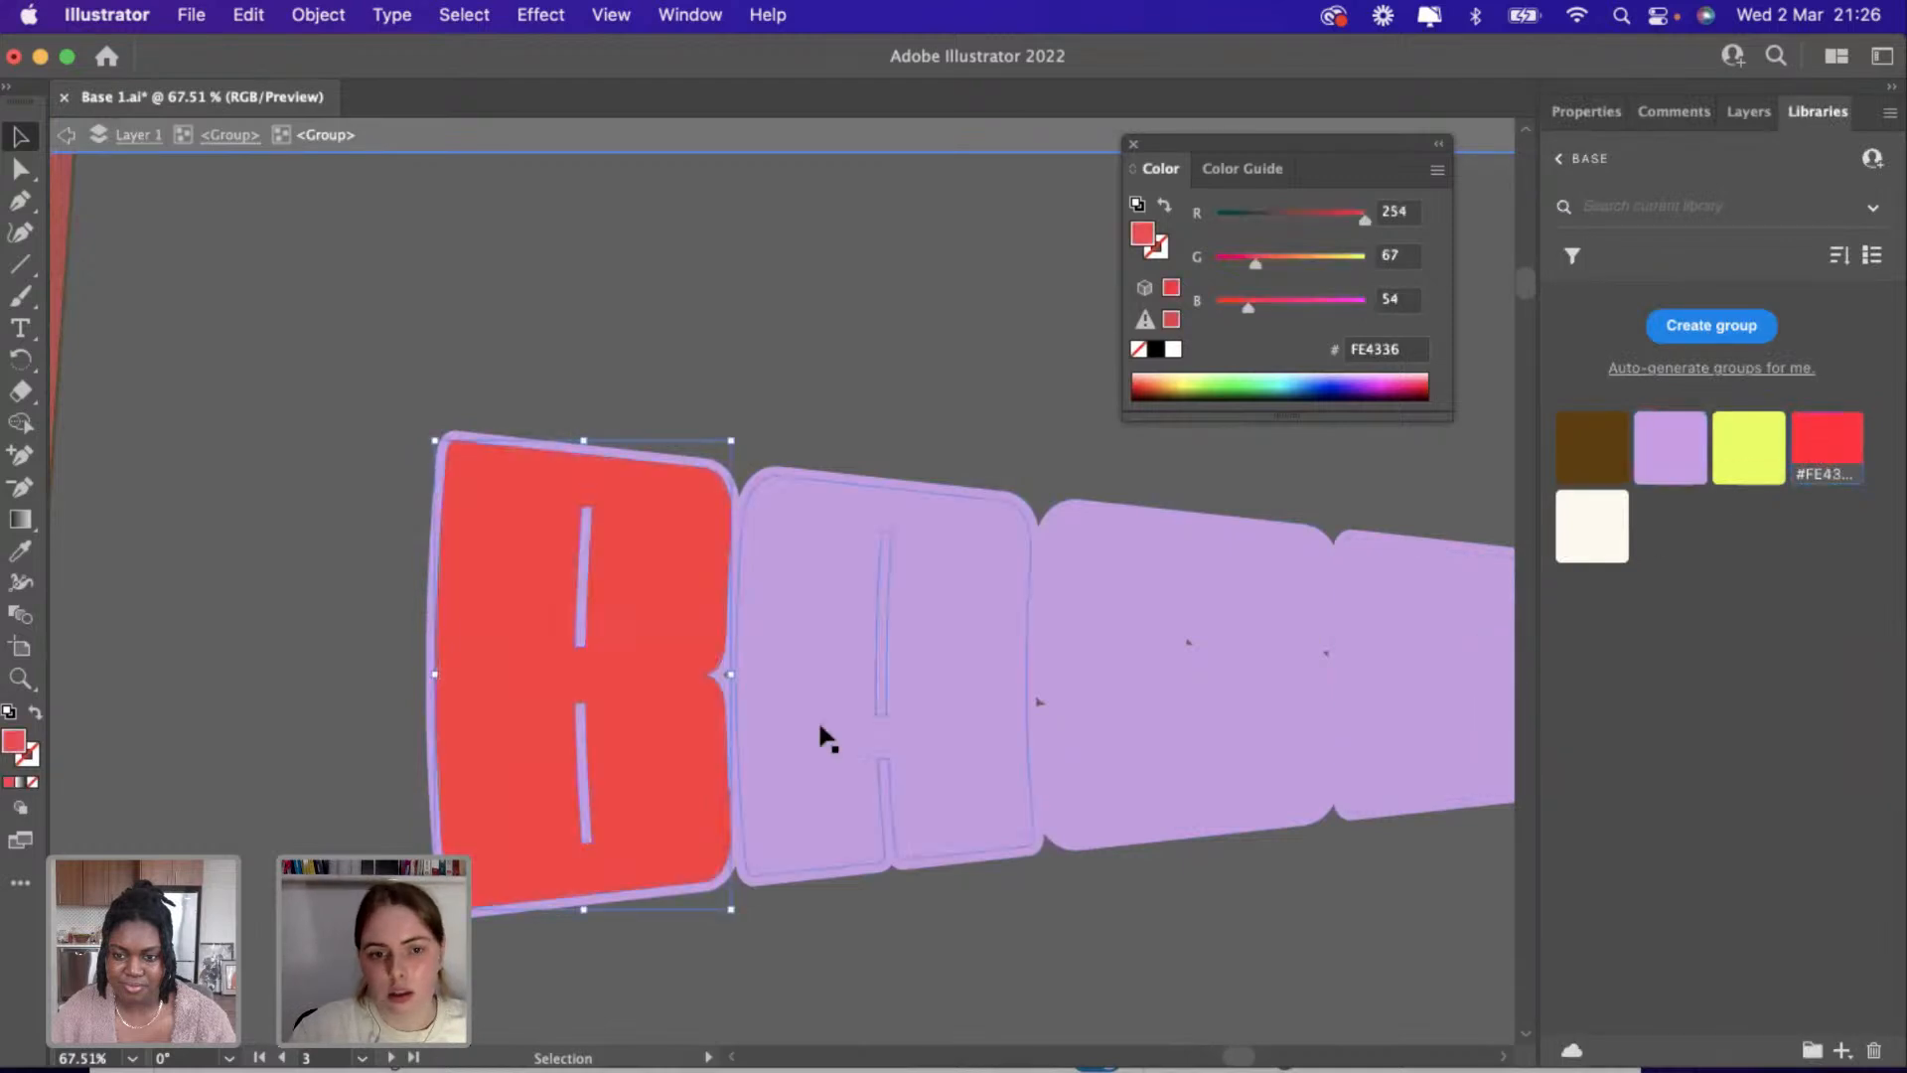
Fill the original inner A and S of the wordmark with the library red FE4336.
left_click(890, 496)
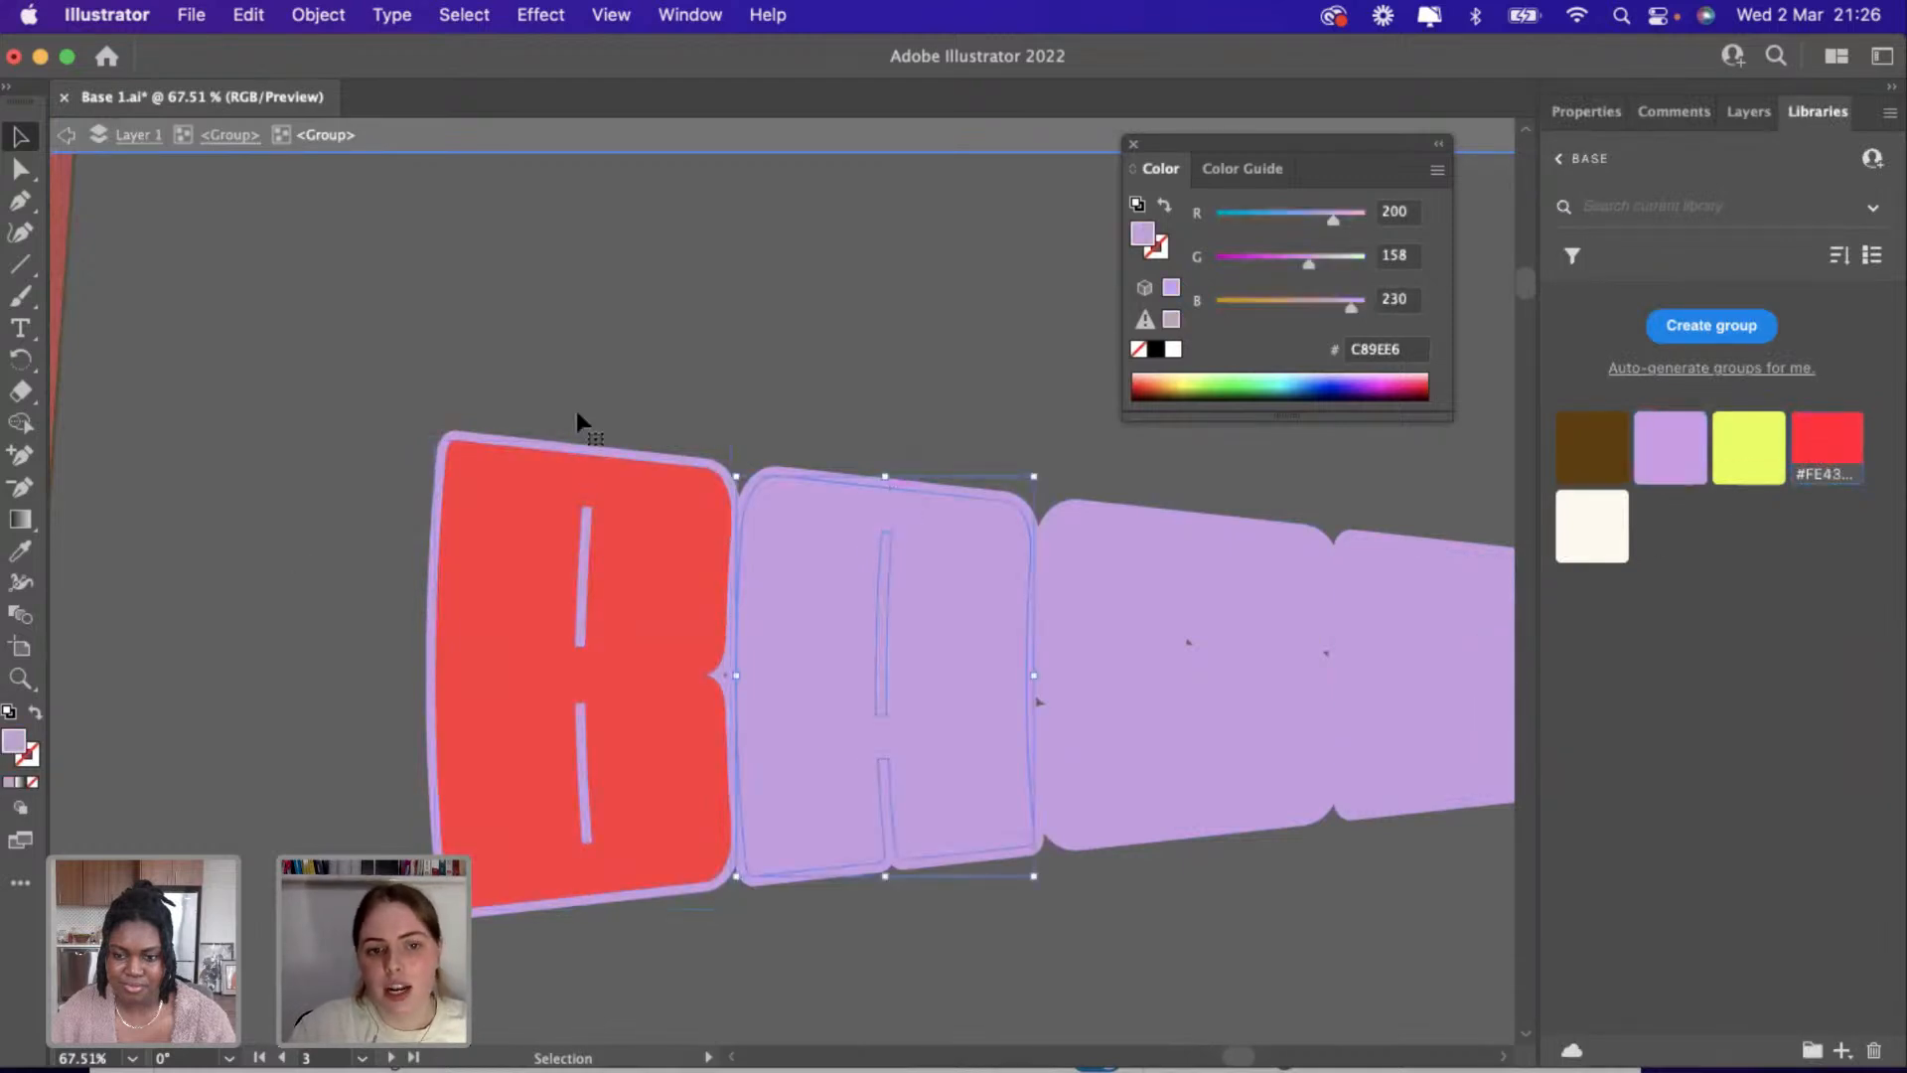
left_click(1823, 445)
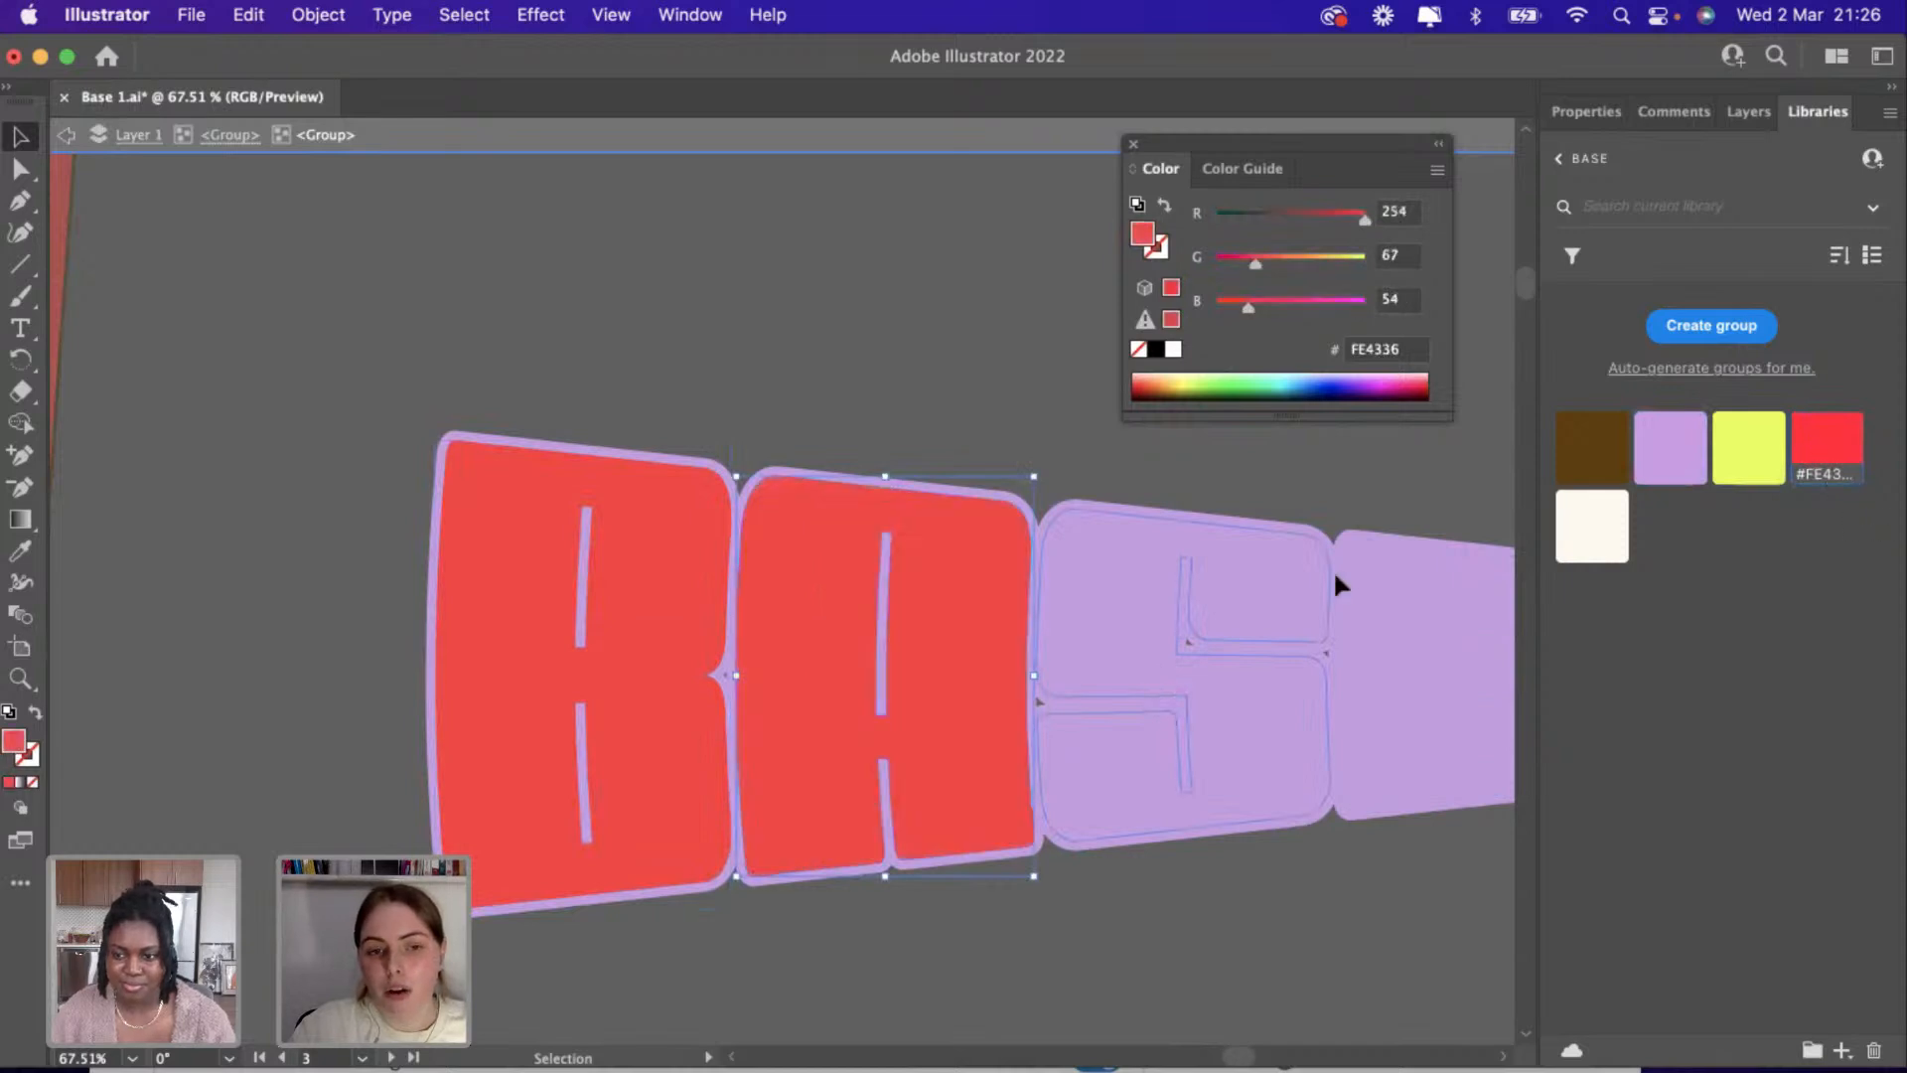
left_click(1223, 528)
left_click(1826, 452)
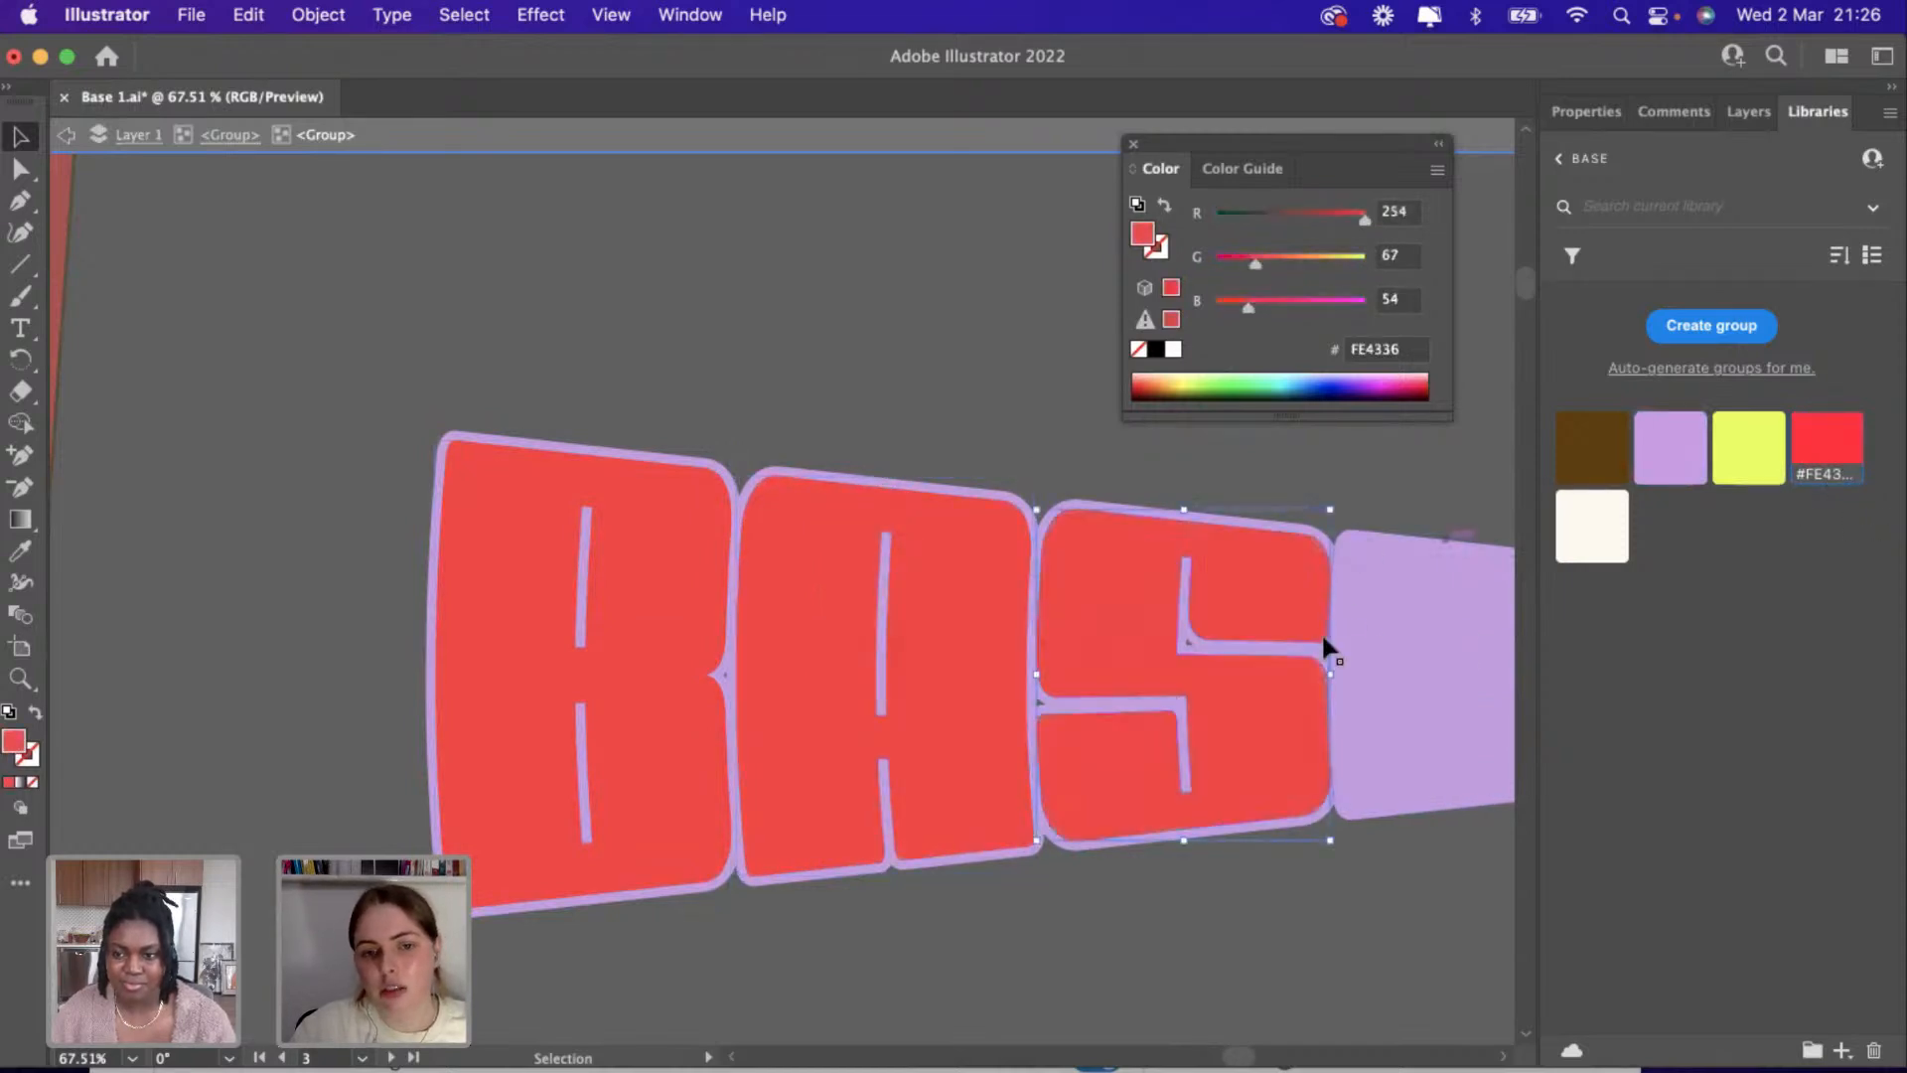
Fill the original inner E of the wordmark with the library red FE4336 and leave the nested group isolation.
scroll(1324, 639, "right", 1)
scroll(1321, 636, "right", 5)
left_click(1238, 556)
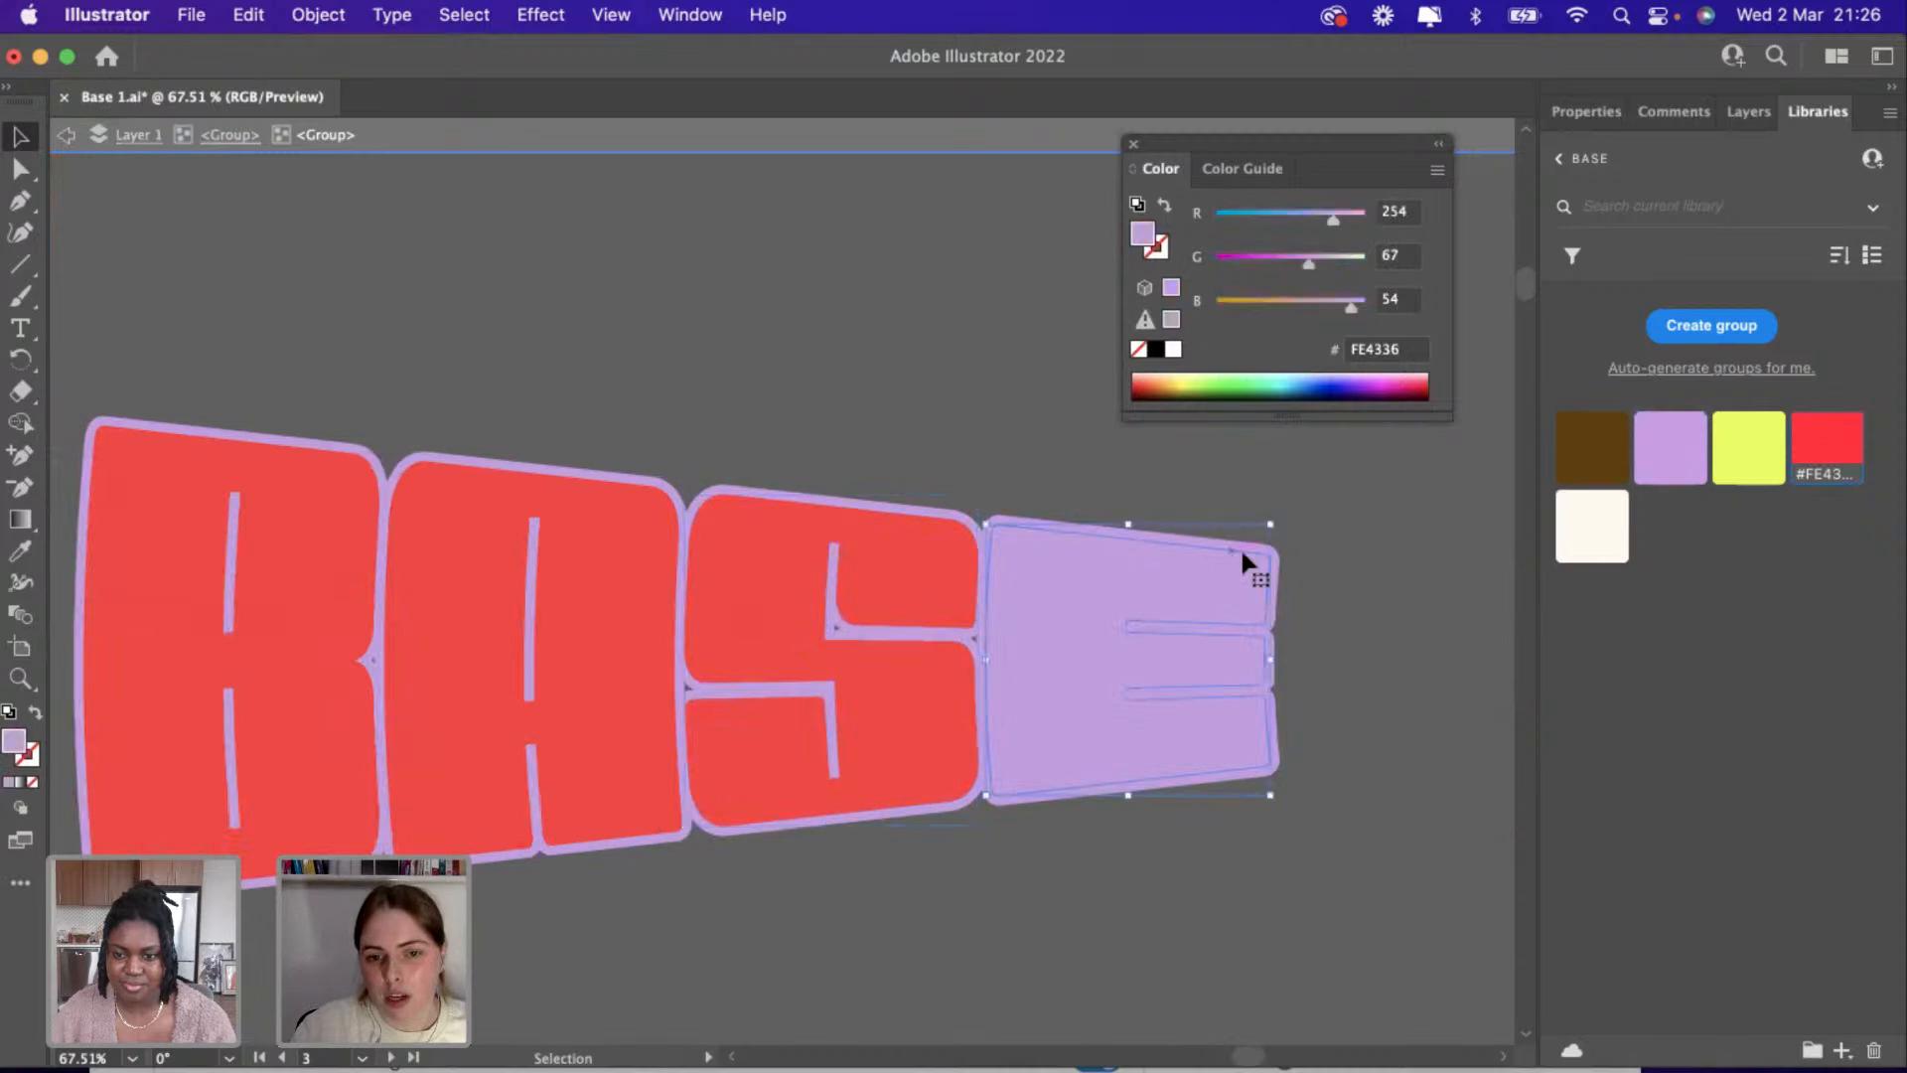
left_click(1798, 465)
scroll(1176, 924, "down", 5)
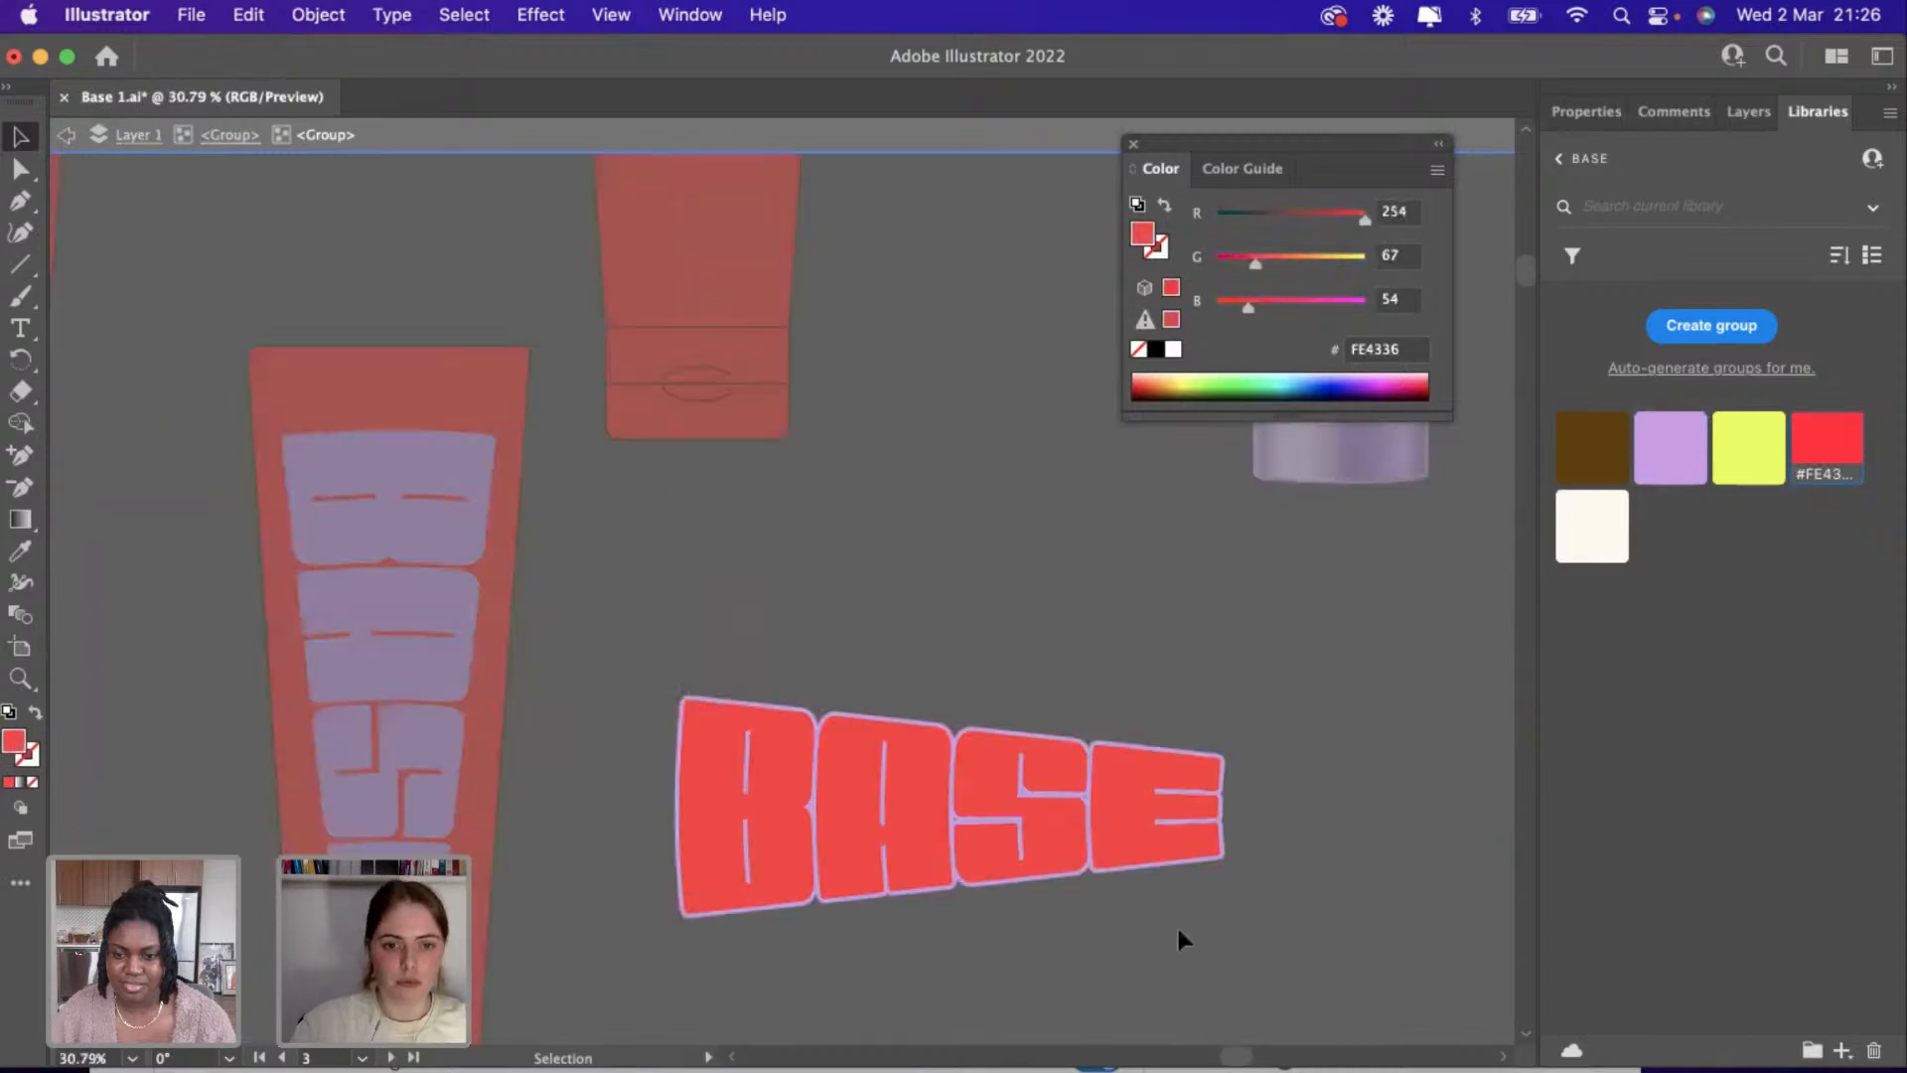
scroll(1175, 939, "down", 1)
scroll(1175, 938, "right", 1)
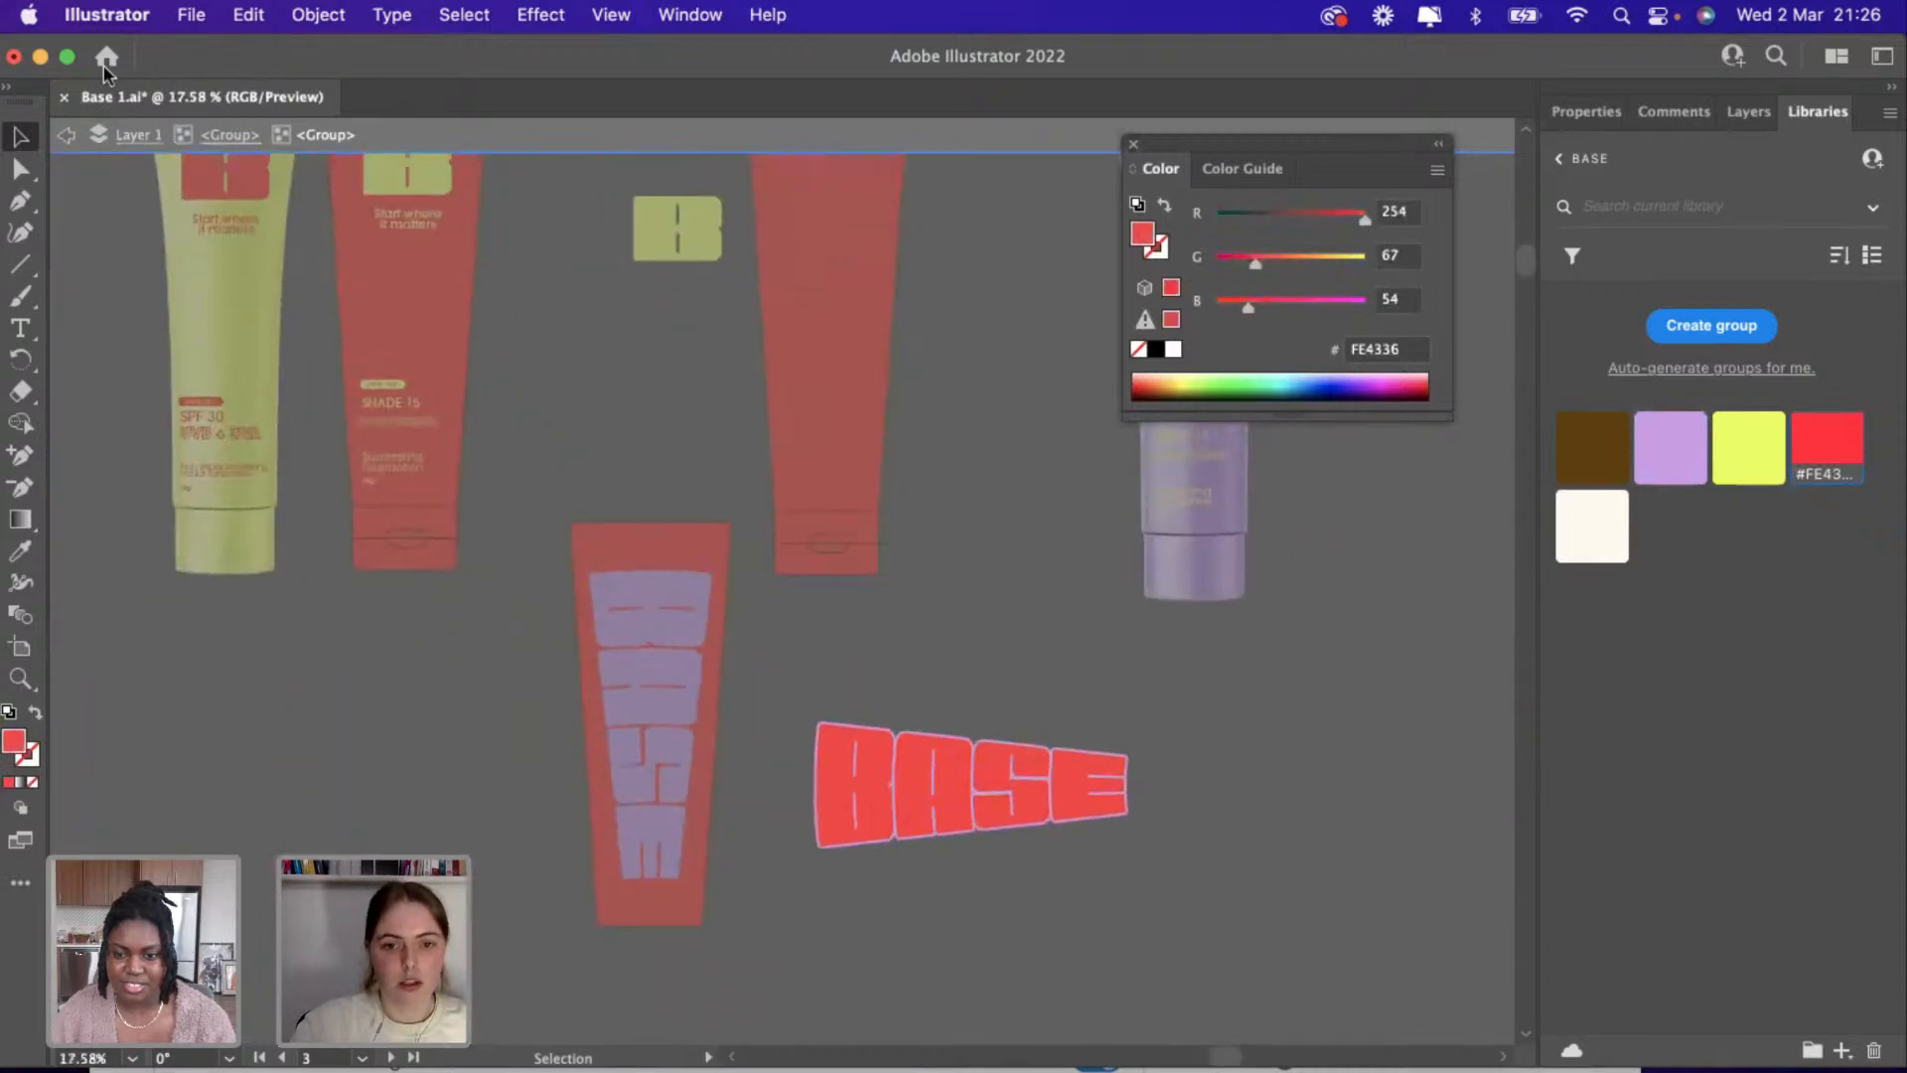
left_click(66, 139)
left_click(66, 139)
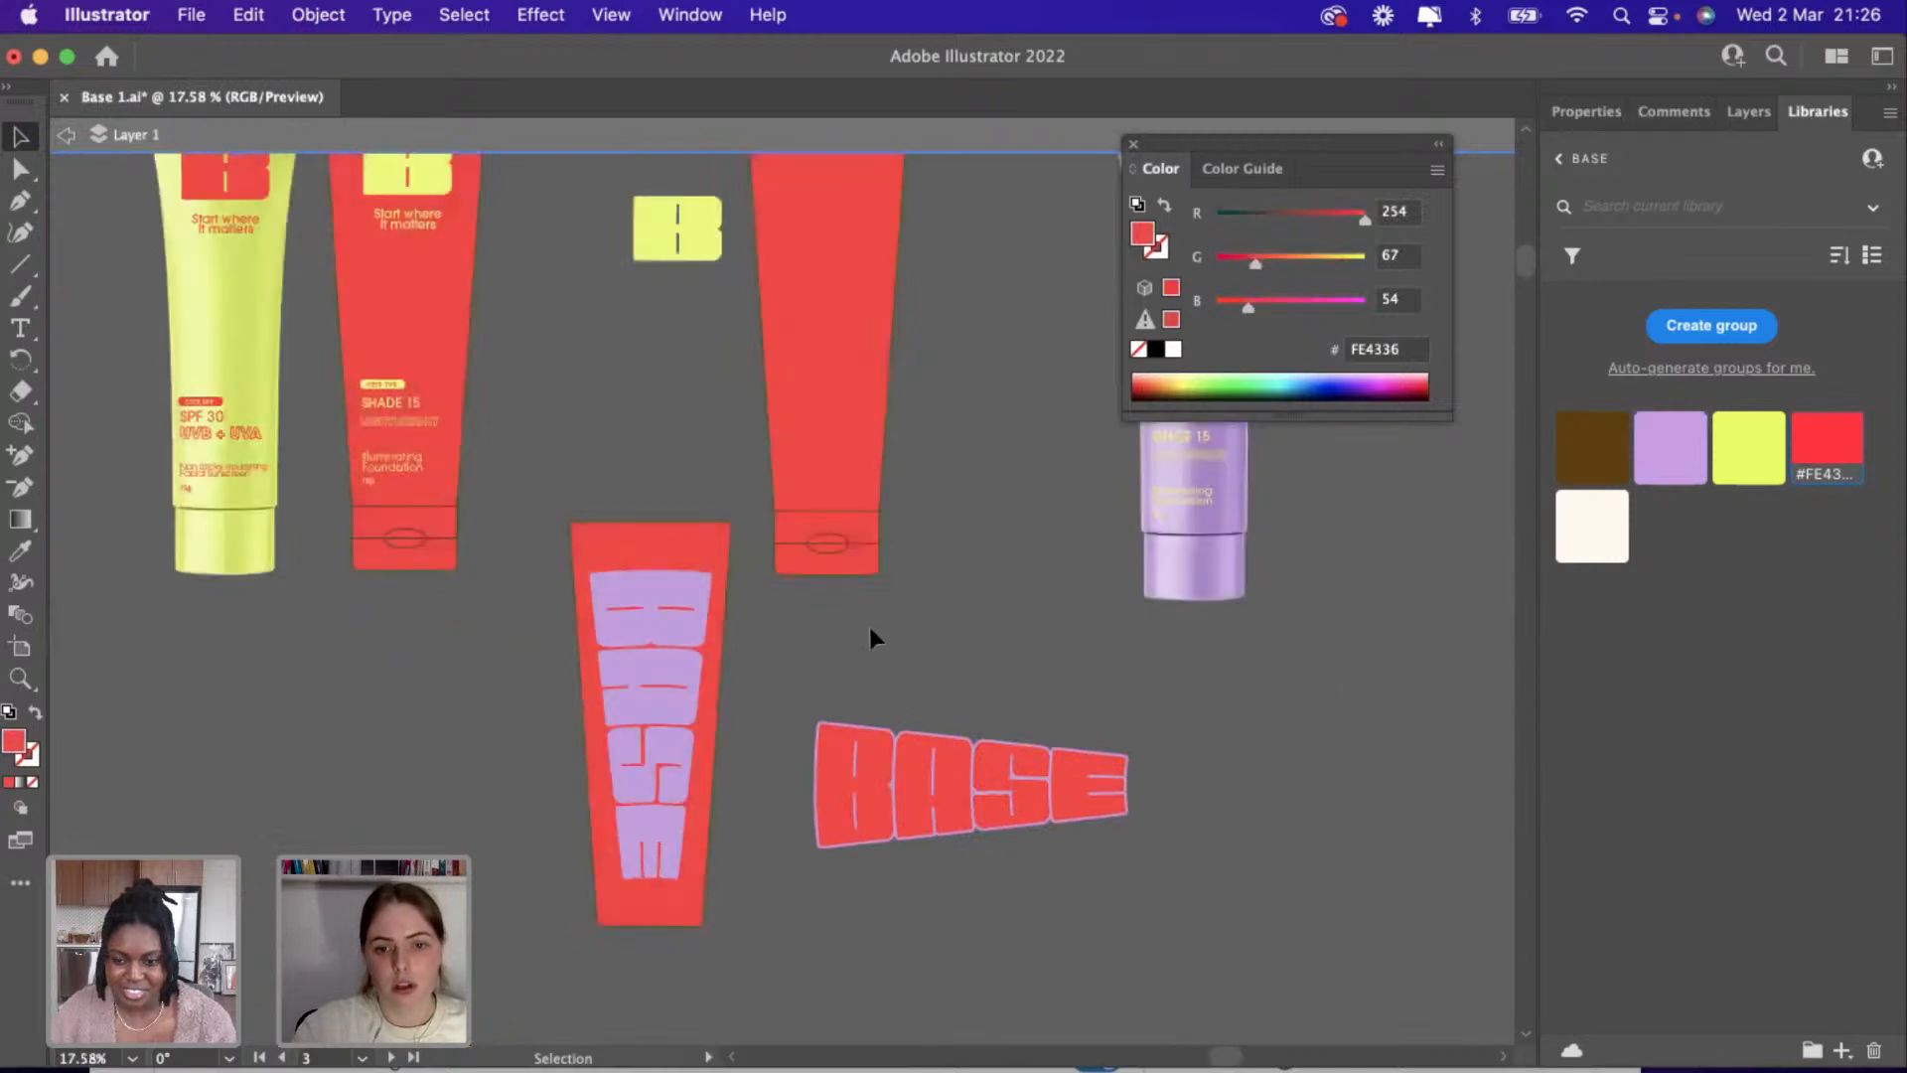
Copy the standalone black B logo from the logo collection and paste it near the warped BASE wordmark.
scroll(892, 663, "down", 3)
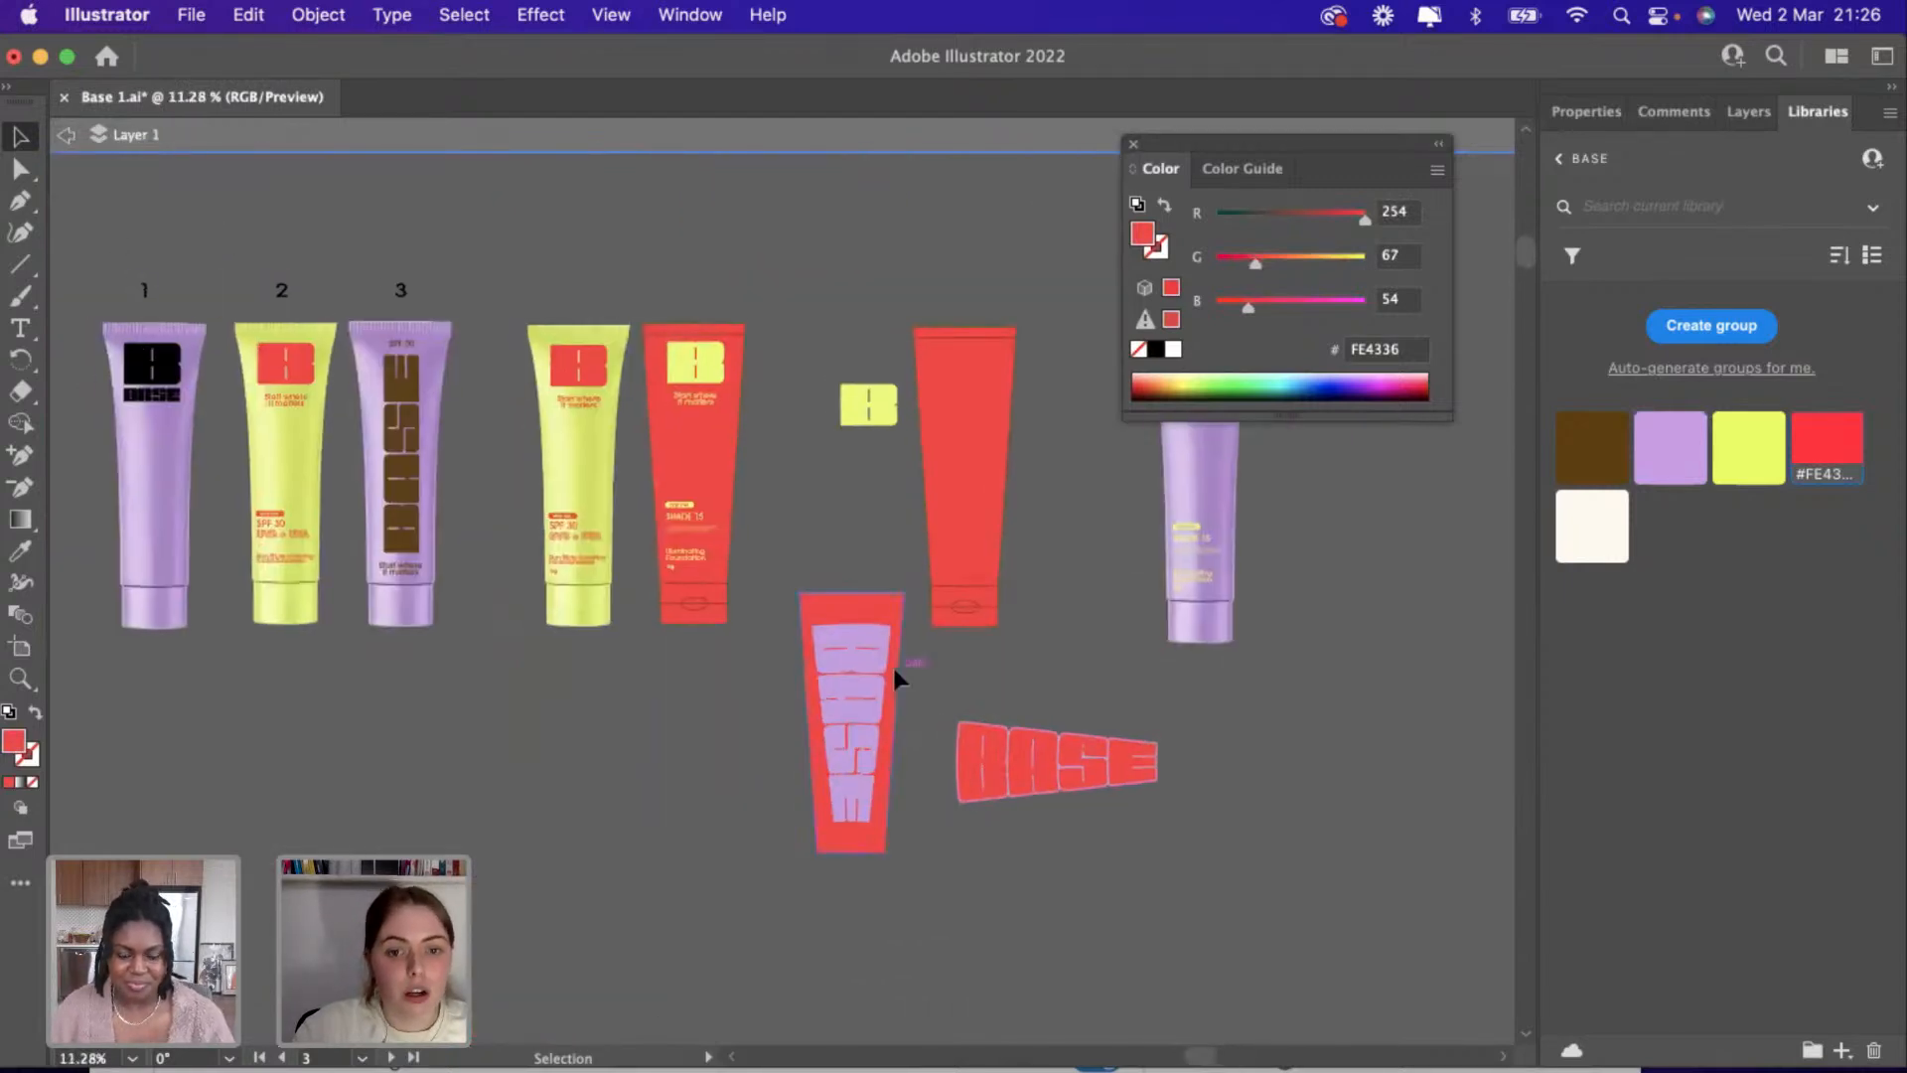
scroll(892, 664, "left", 5)
scroll(892, 664, "down", 2)
scroll(419, 573, "up", 5)
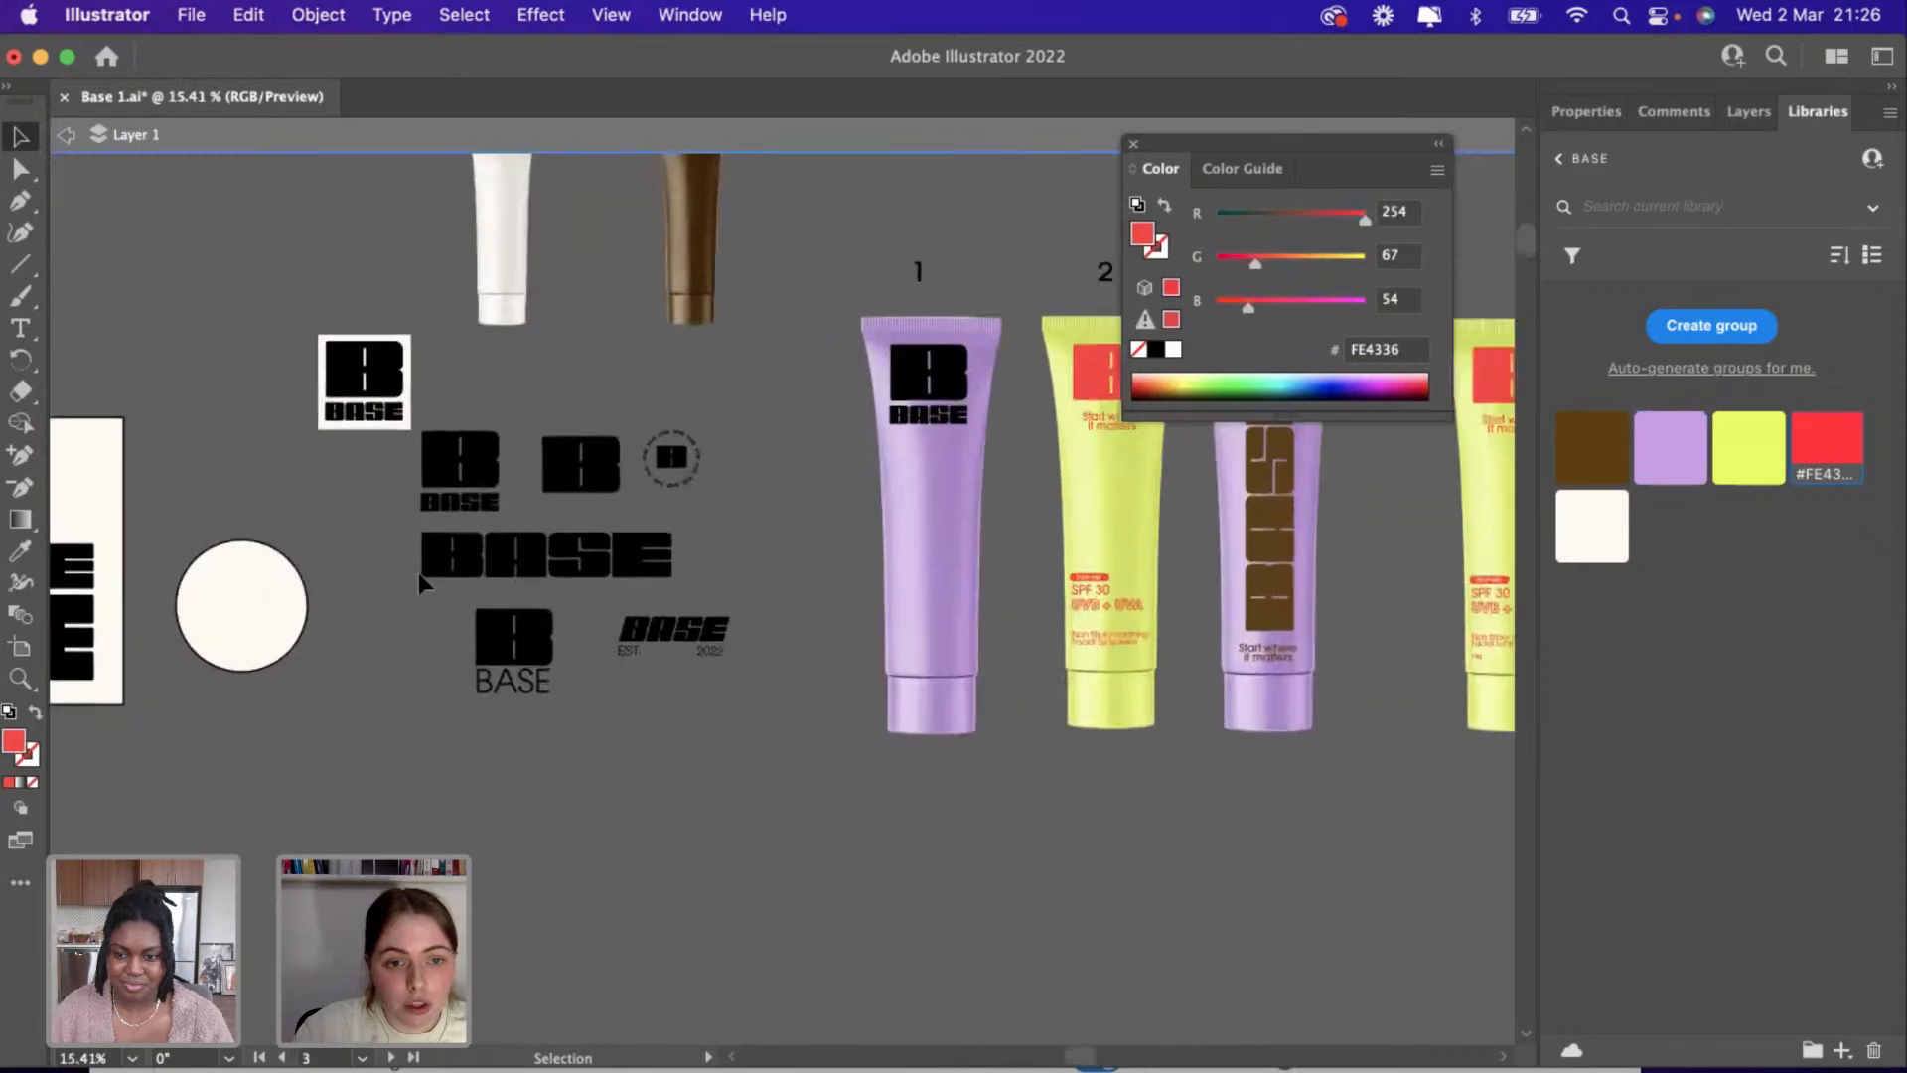
scroll(420, 572, "up", 3)
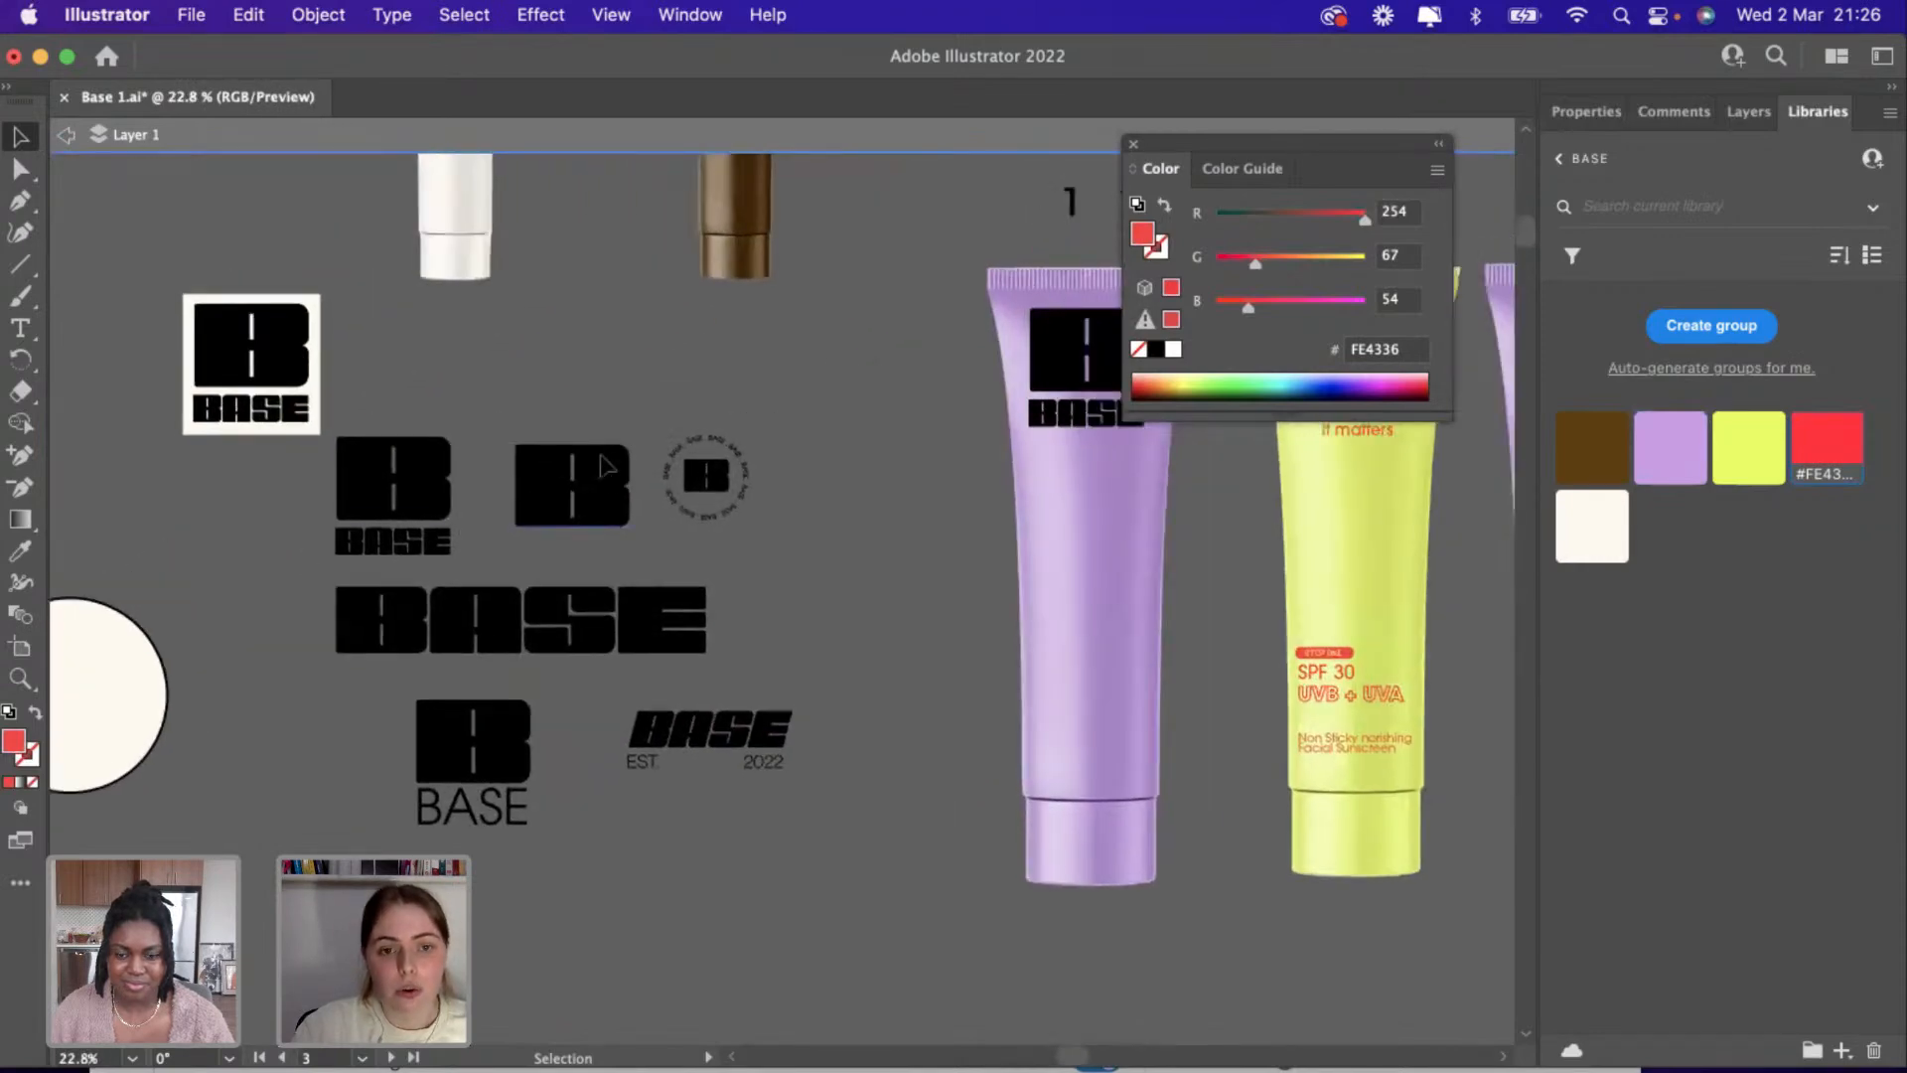
left_click(605, 466)
left_click(721, 391)
scroll(722, 392, "right", 15)
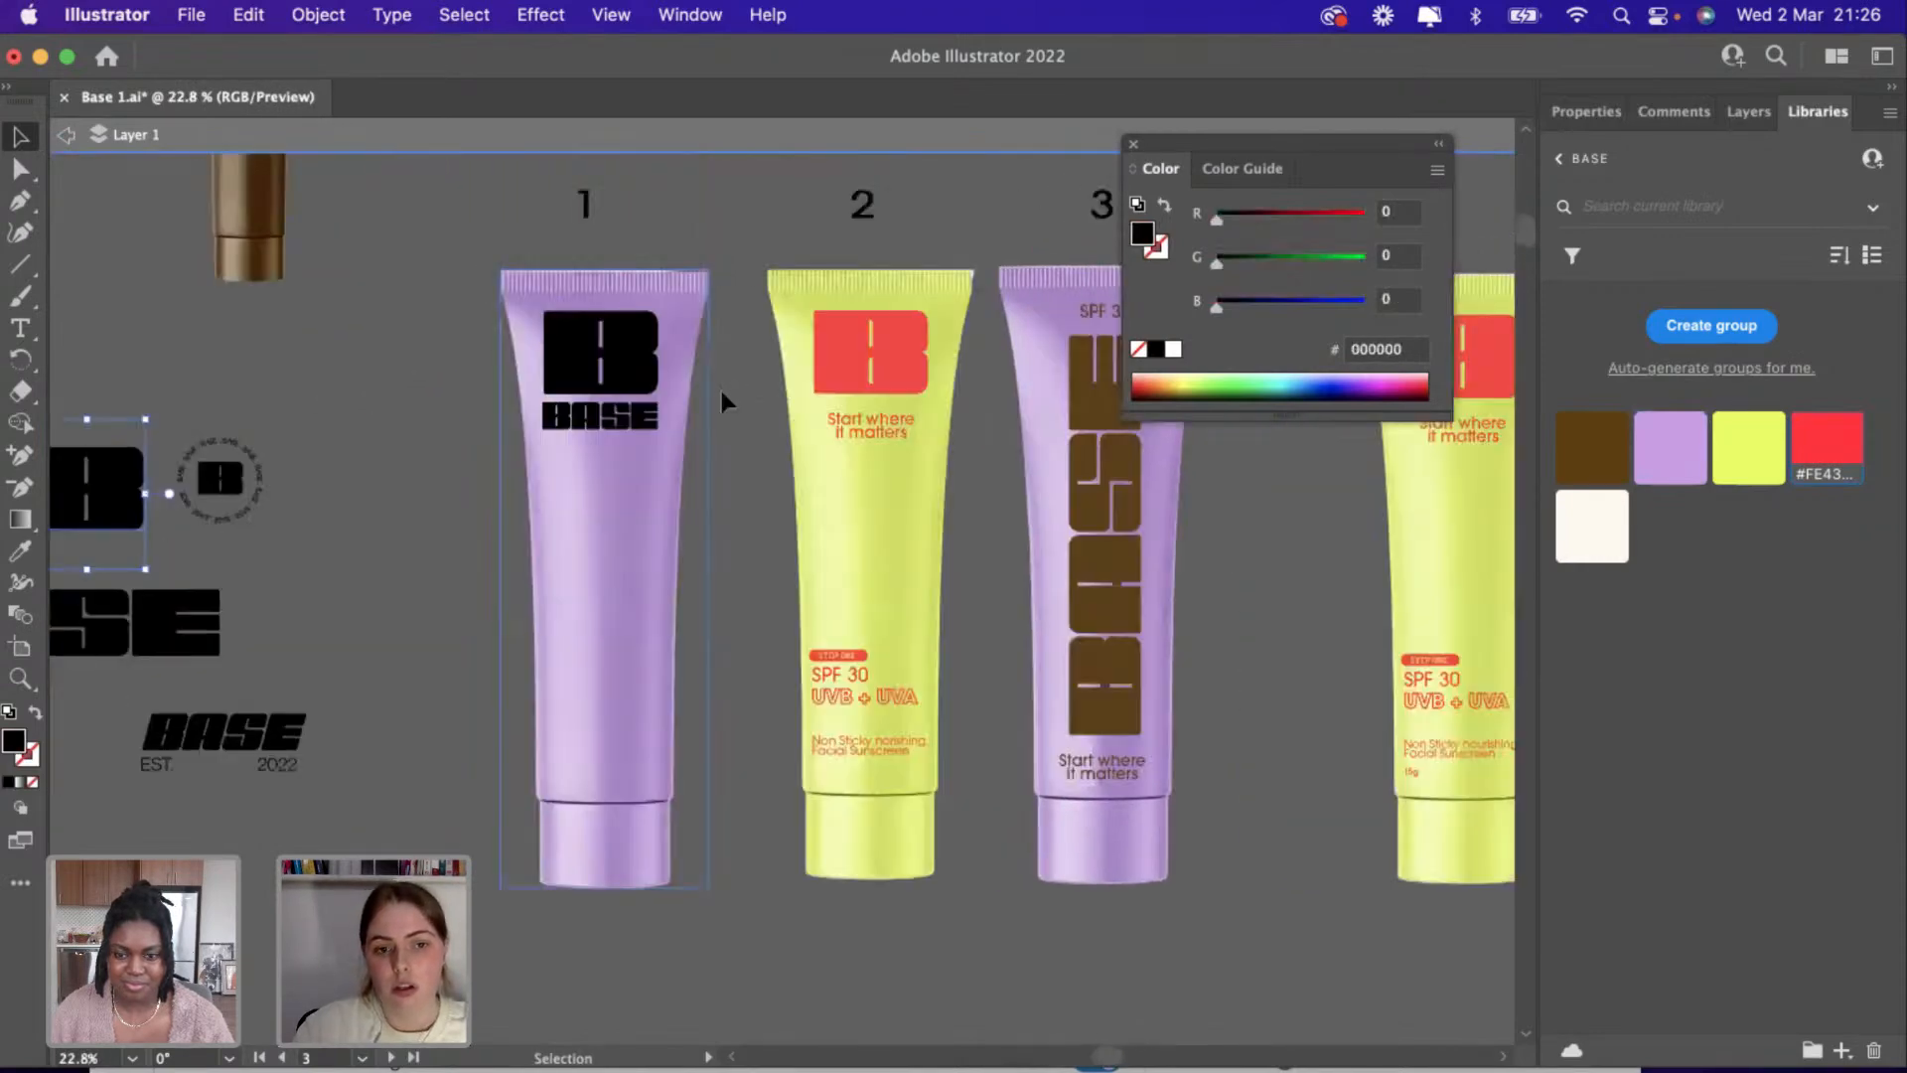
scroll(721, 400, "down", 3)
scroll(721, 399, "right", 3)
key("ctrl+v")
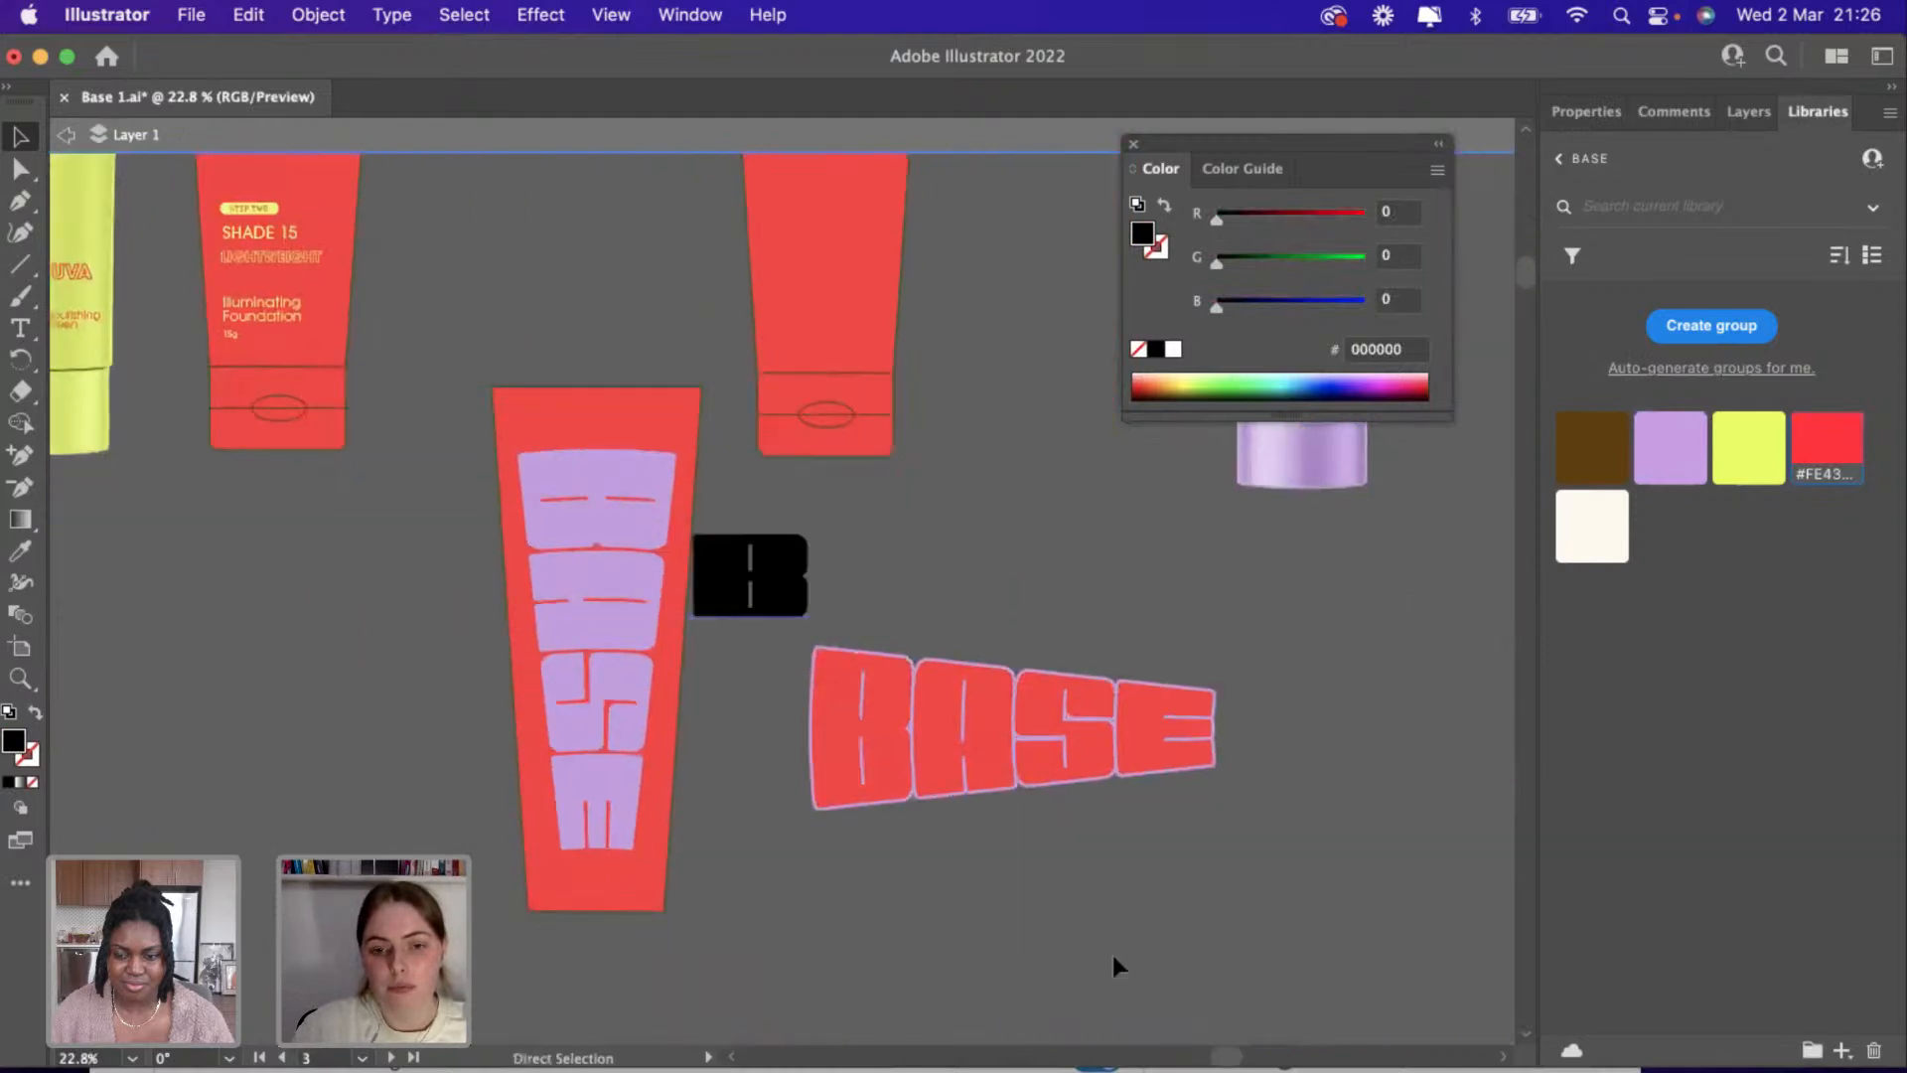
Move the pasted black B logo into the empty space to the right of the red BASE wordmark.
left_click_drag(776, 587, 1146, 564)
scroll(1142, 556, "down", 5)
scroll(1140, 559, "up", 3)
scroll(1141, 561, "up", 1)
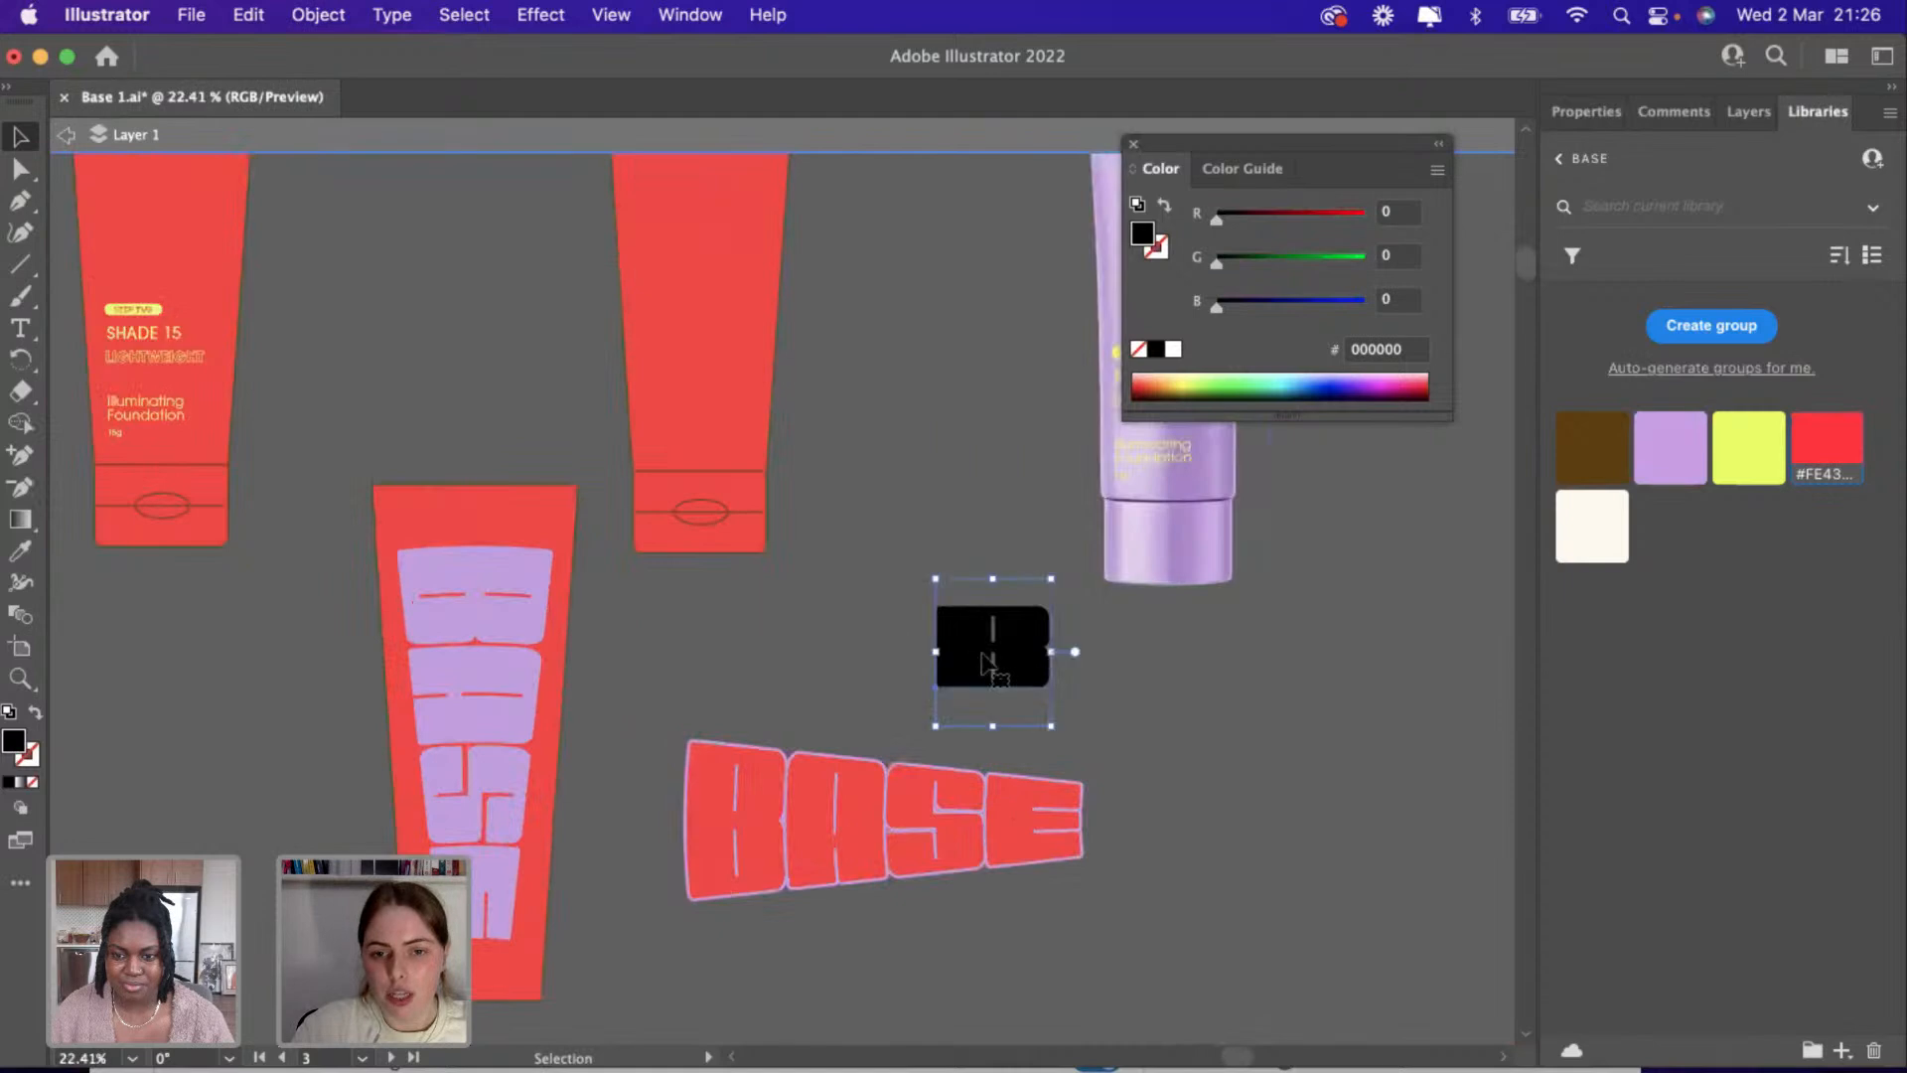
left_click_drag(993, 646, 1269, 730)
scroll(375, 580, "down", 2)
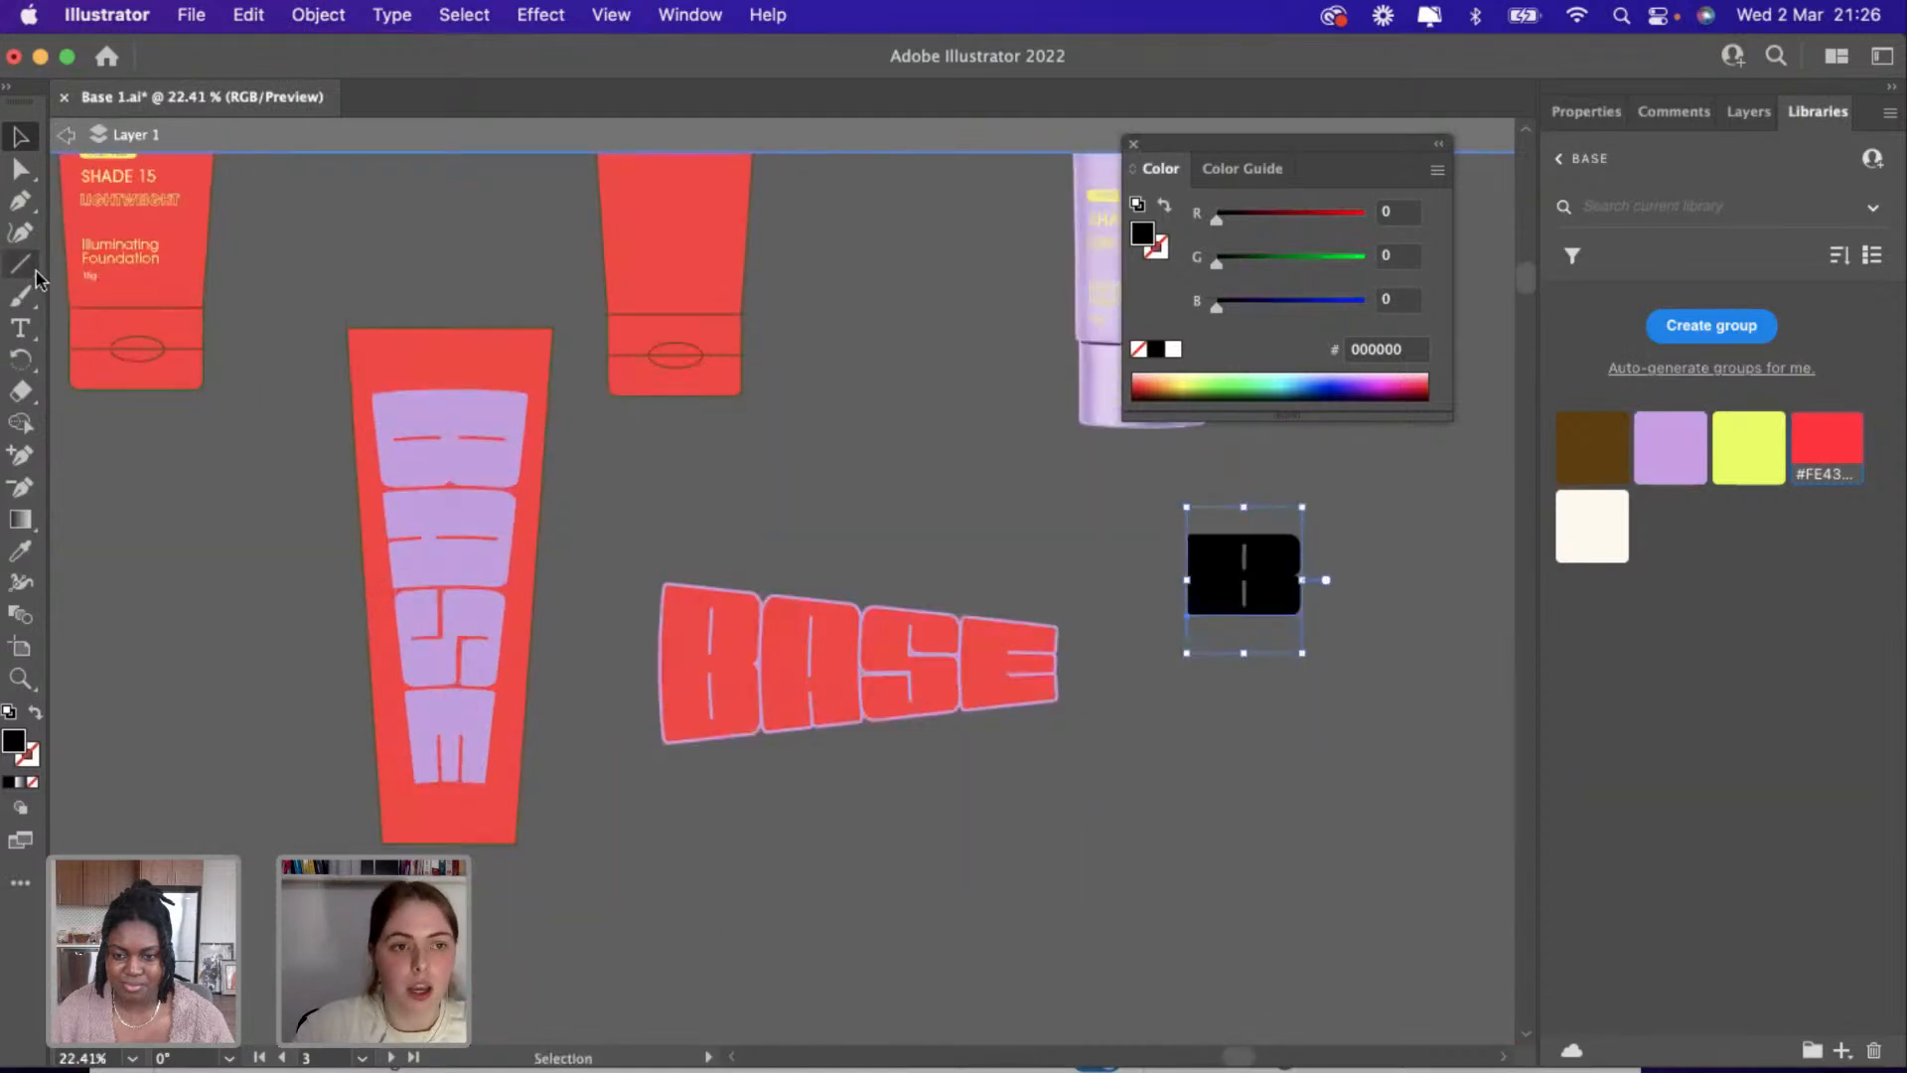
Draw a circle about 297 px wide overlapping the lower edge of the wordmark's S and E, and exit isolation mode.
left_click_drag(34, 268, 109, 298)
scroll(860, 743, "up", 1)
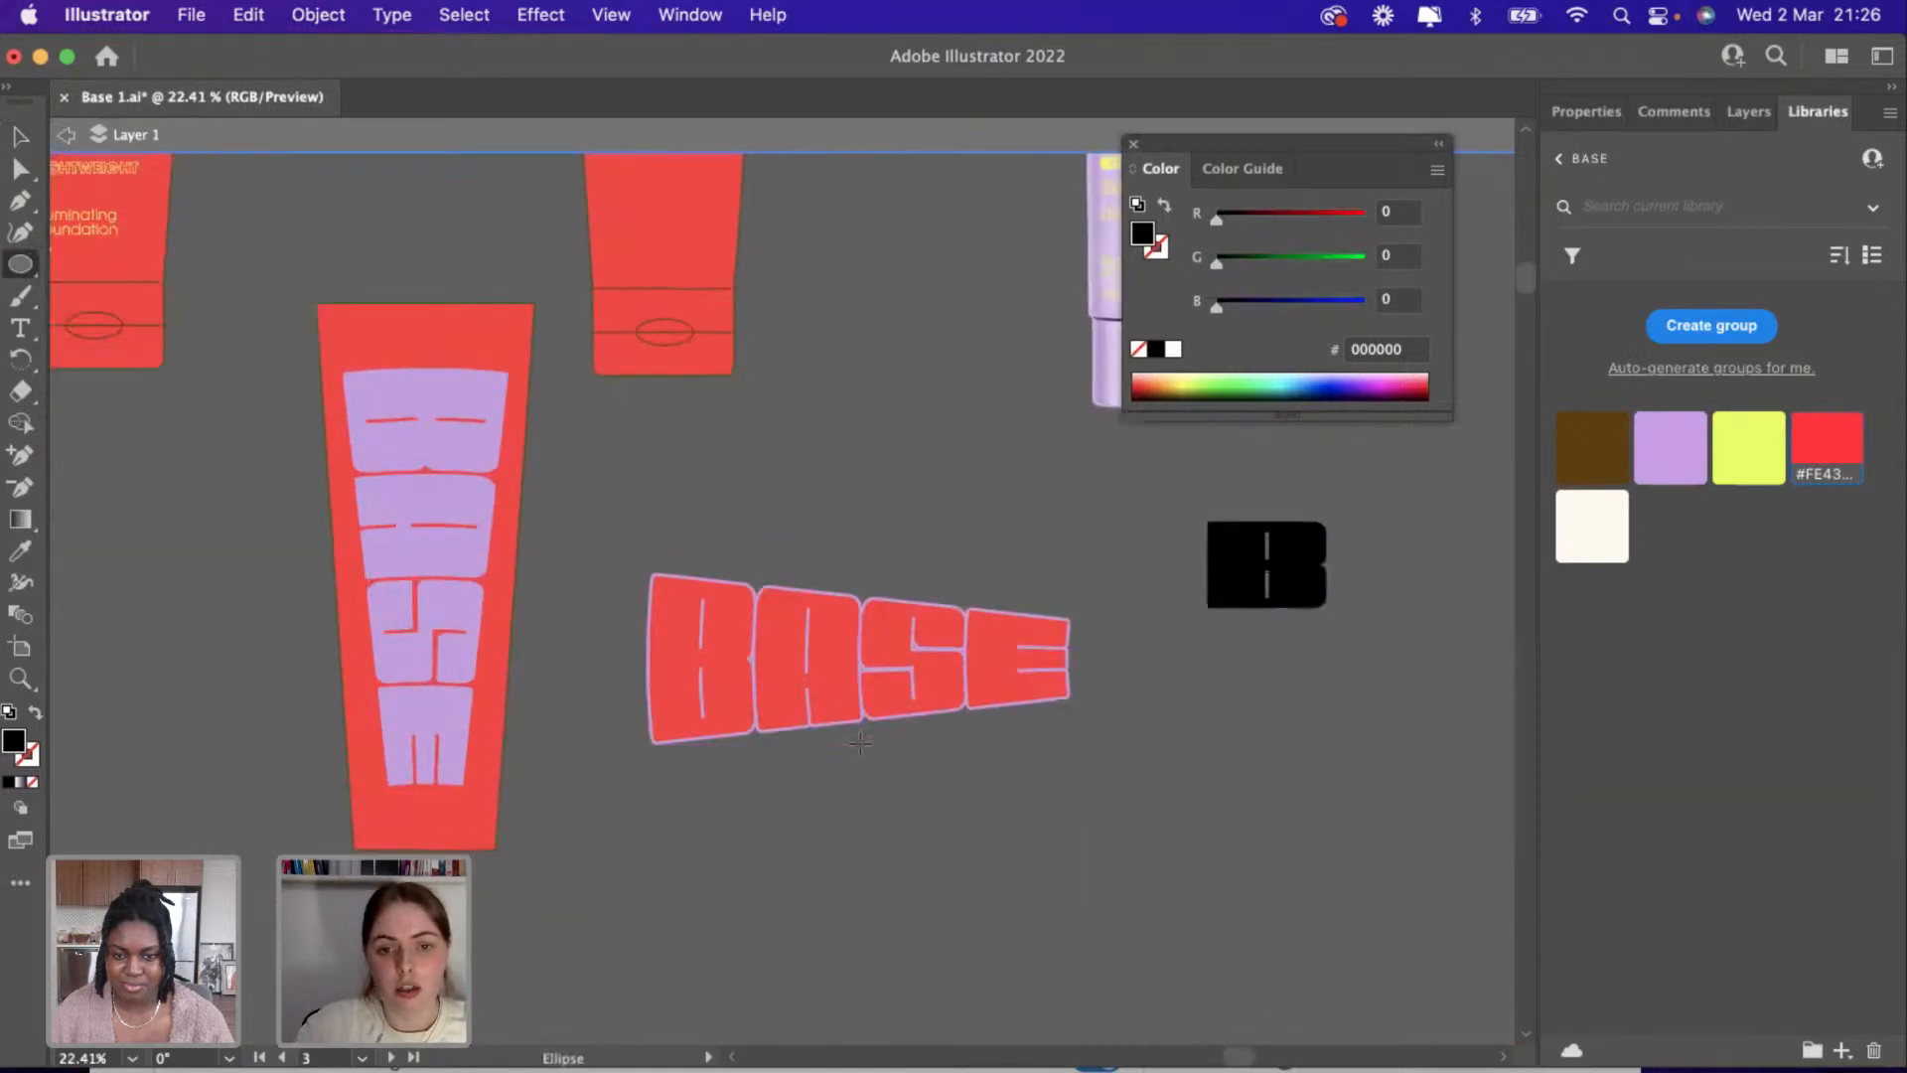
scroll(860, 743, "up", 2)
left_click_drag(834, 627, 987, 859)
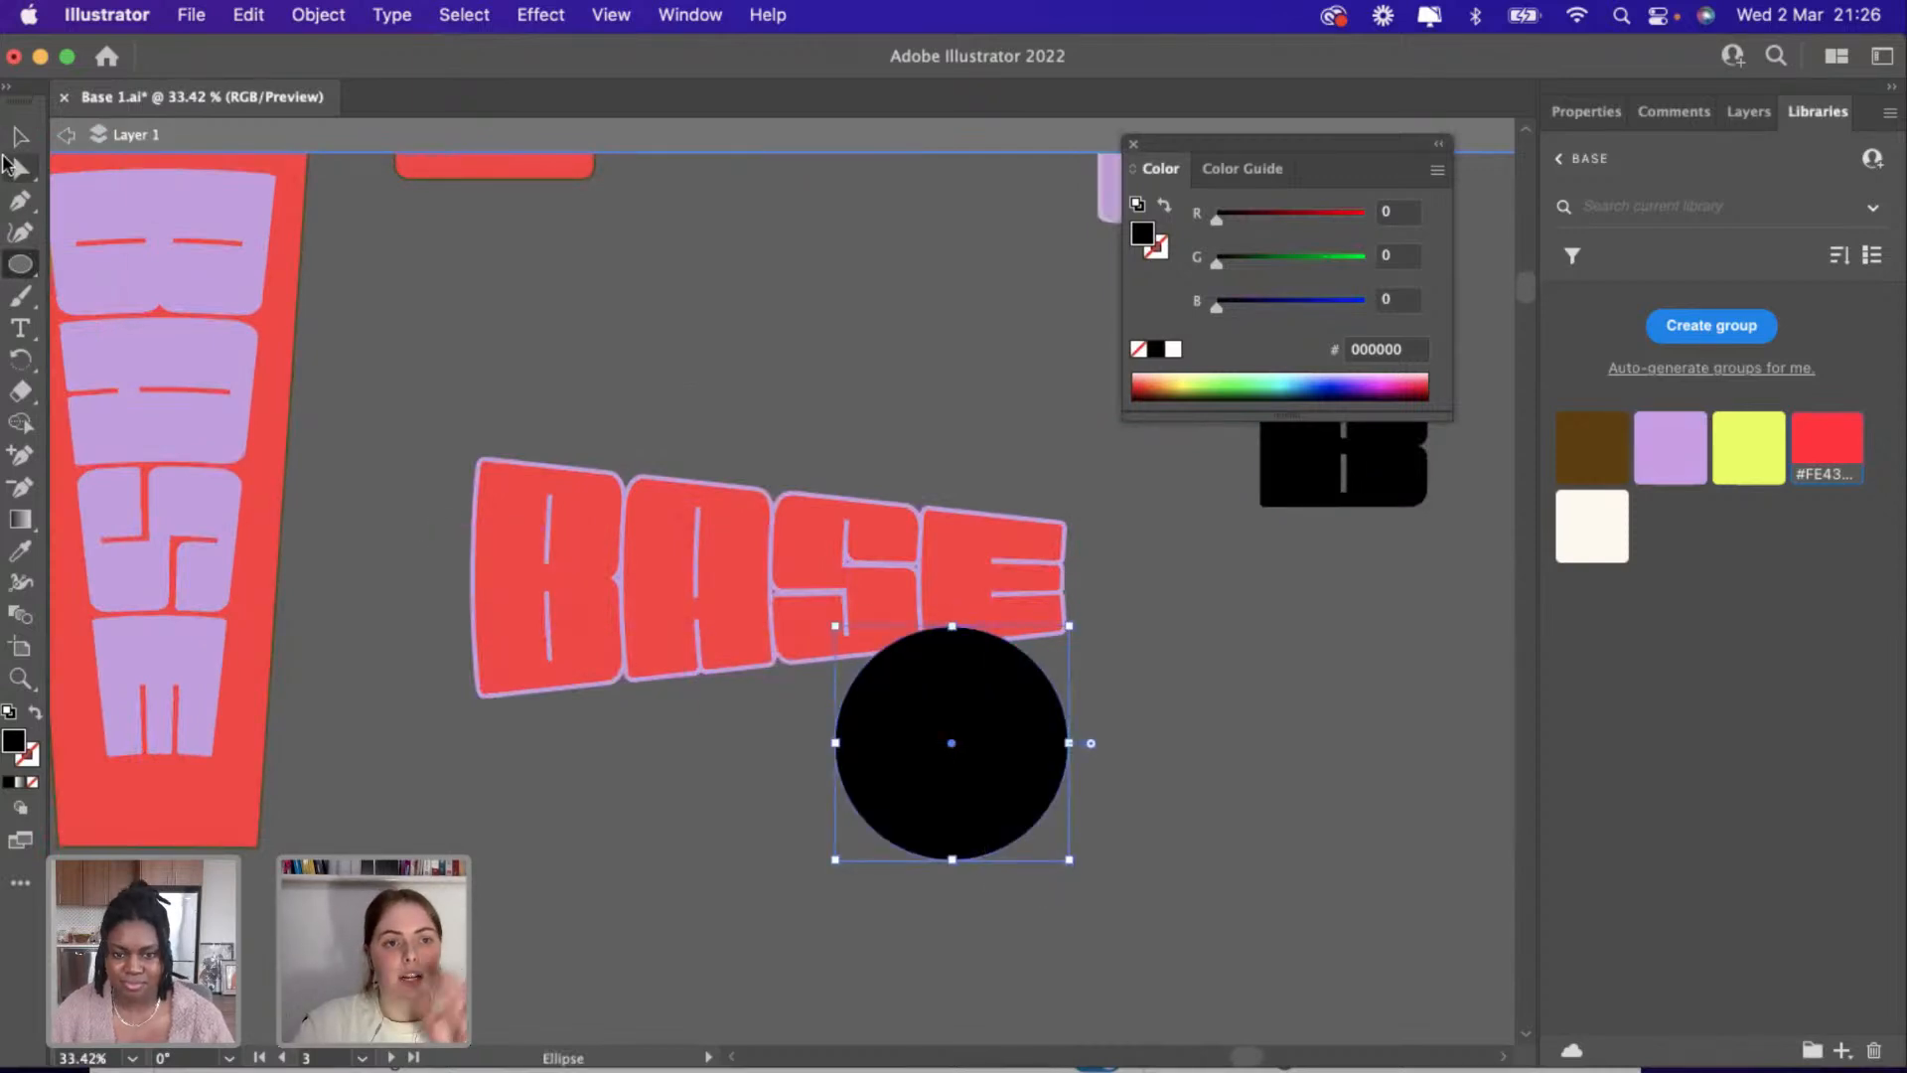
left_click(17, 139)
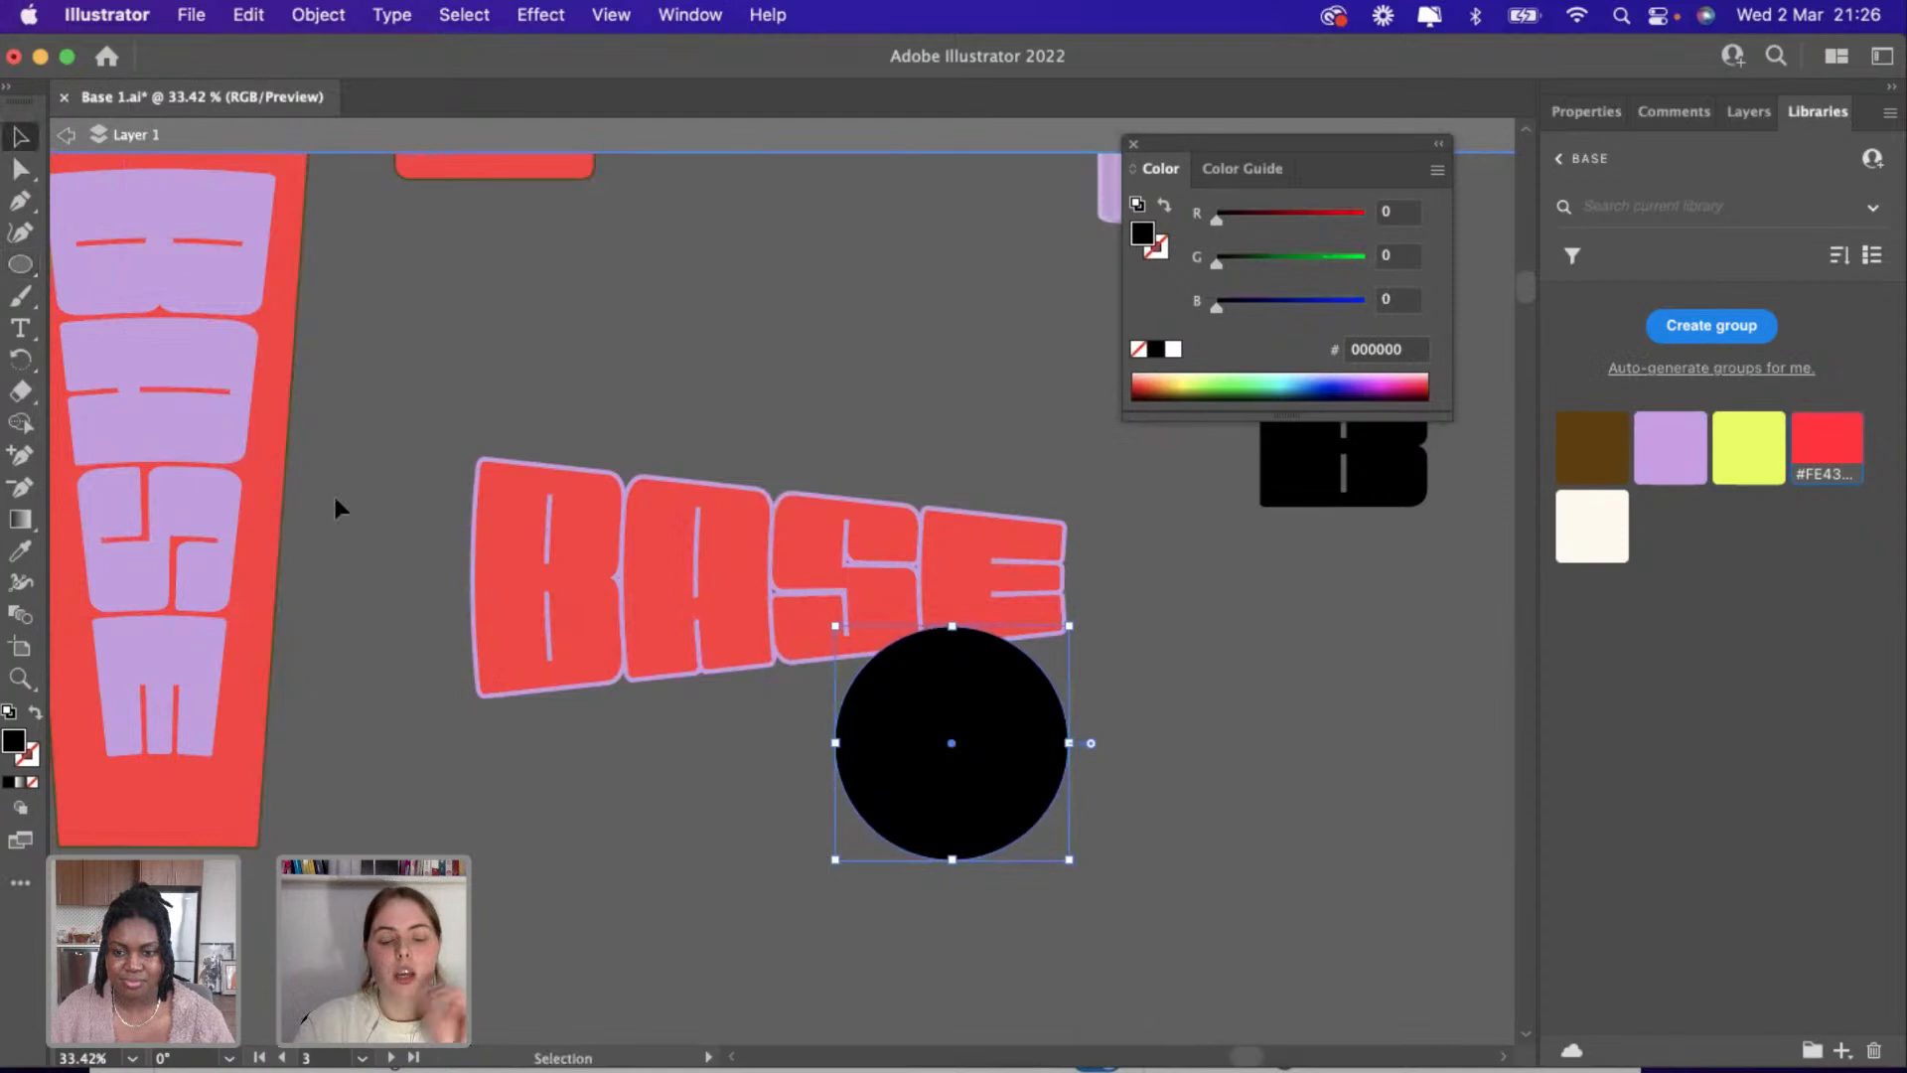
left_click(336, 508)
scroll(336, 508, "down", 2)
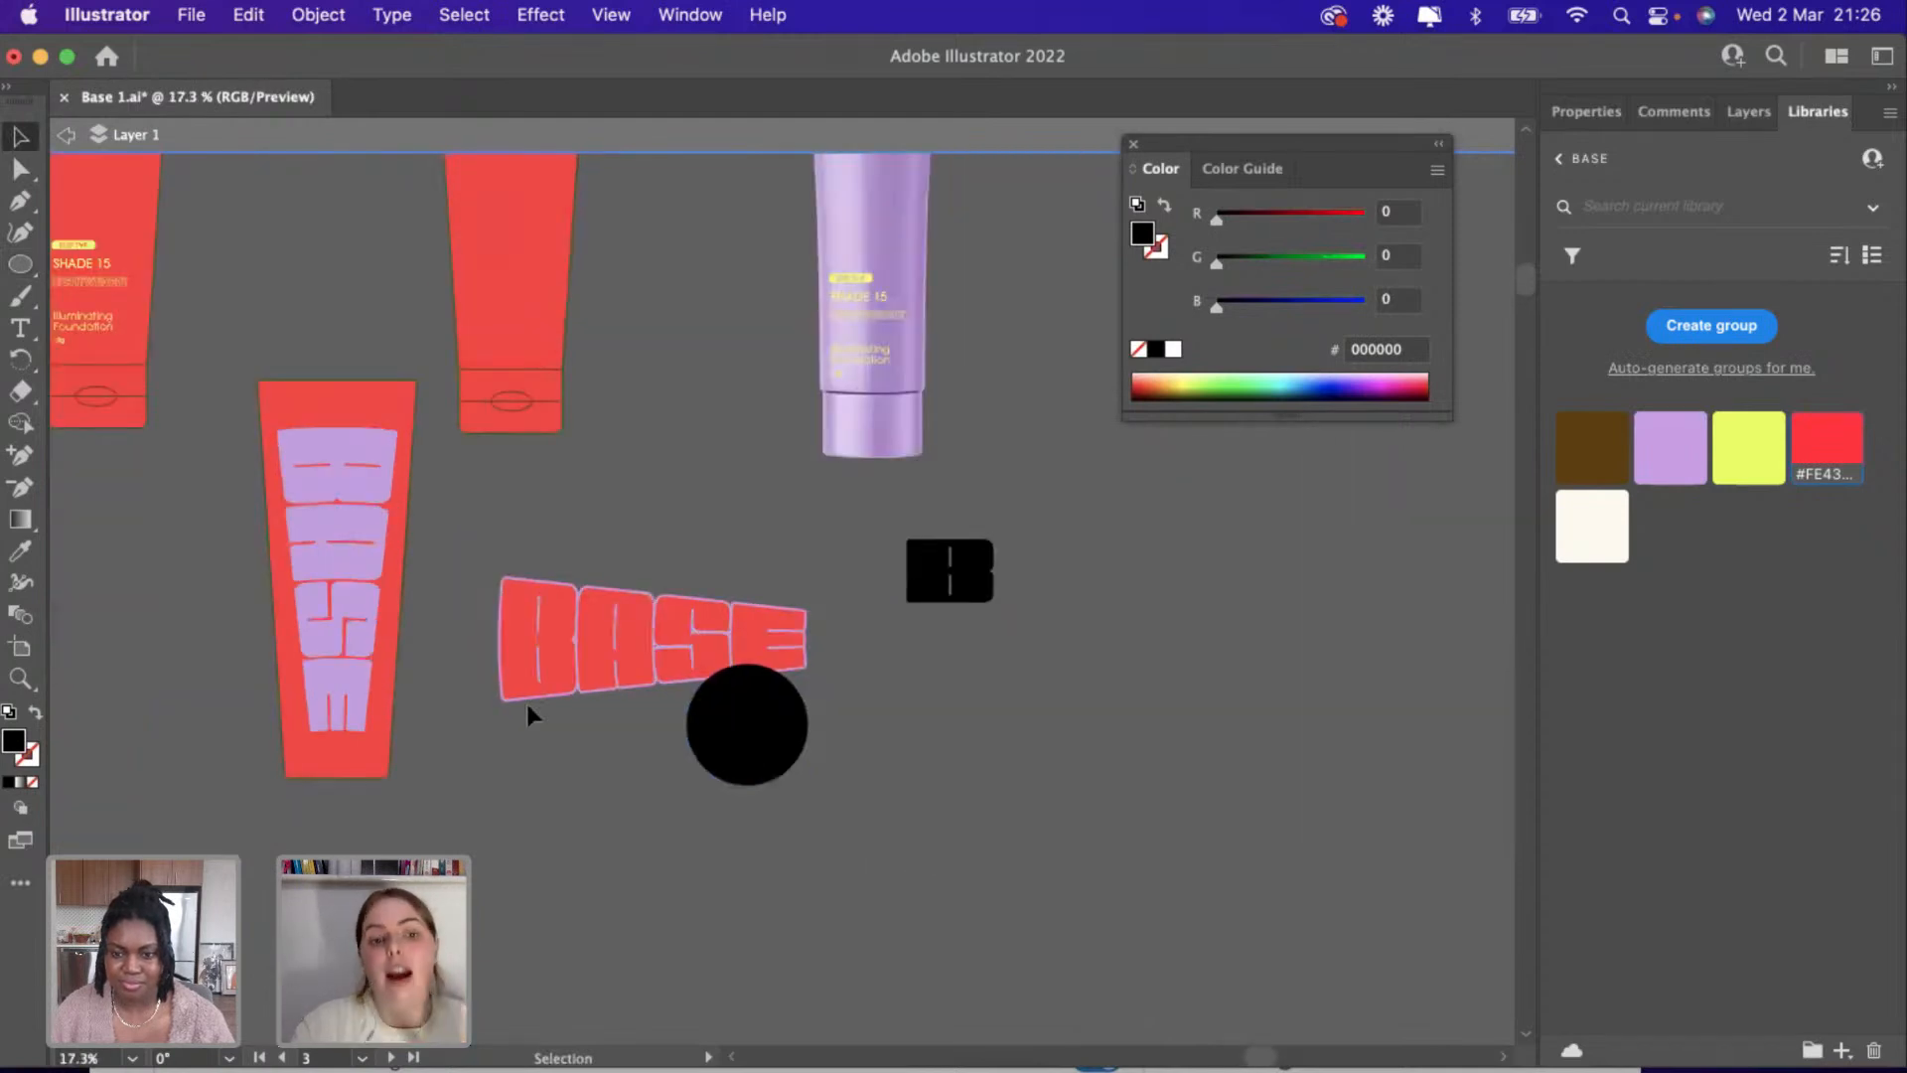
scroll(526, 700, "up", 2)
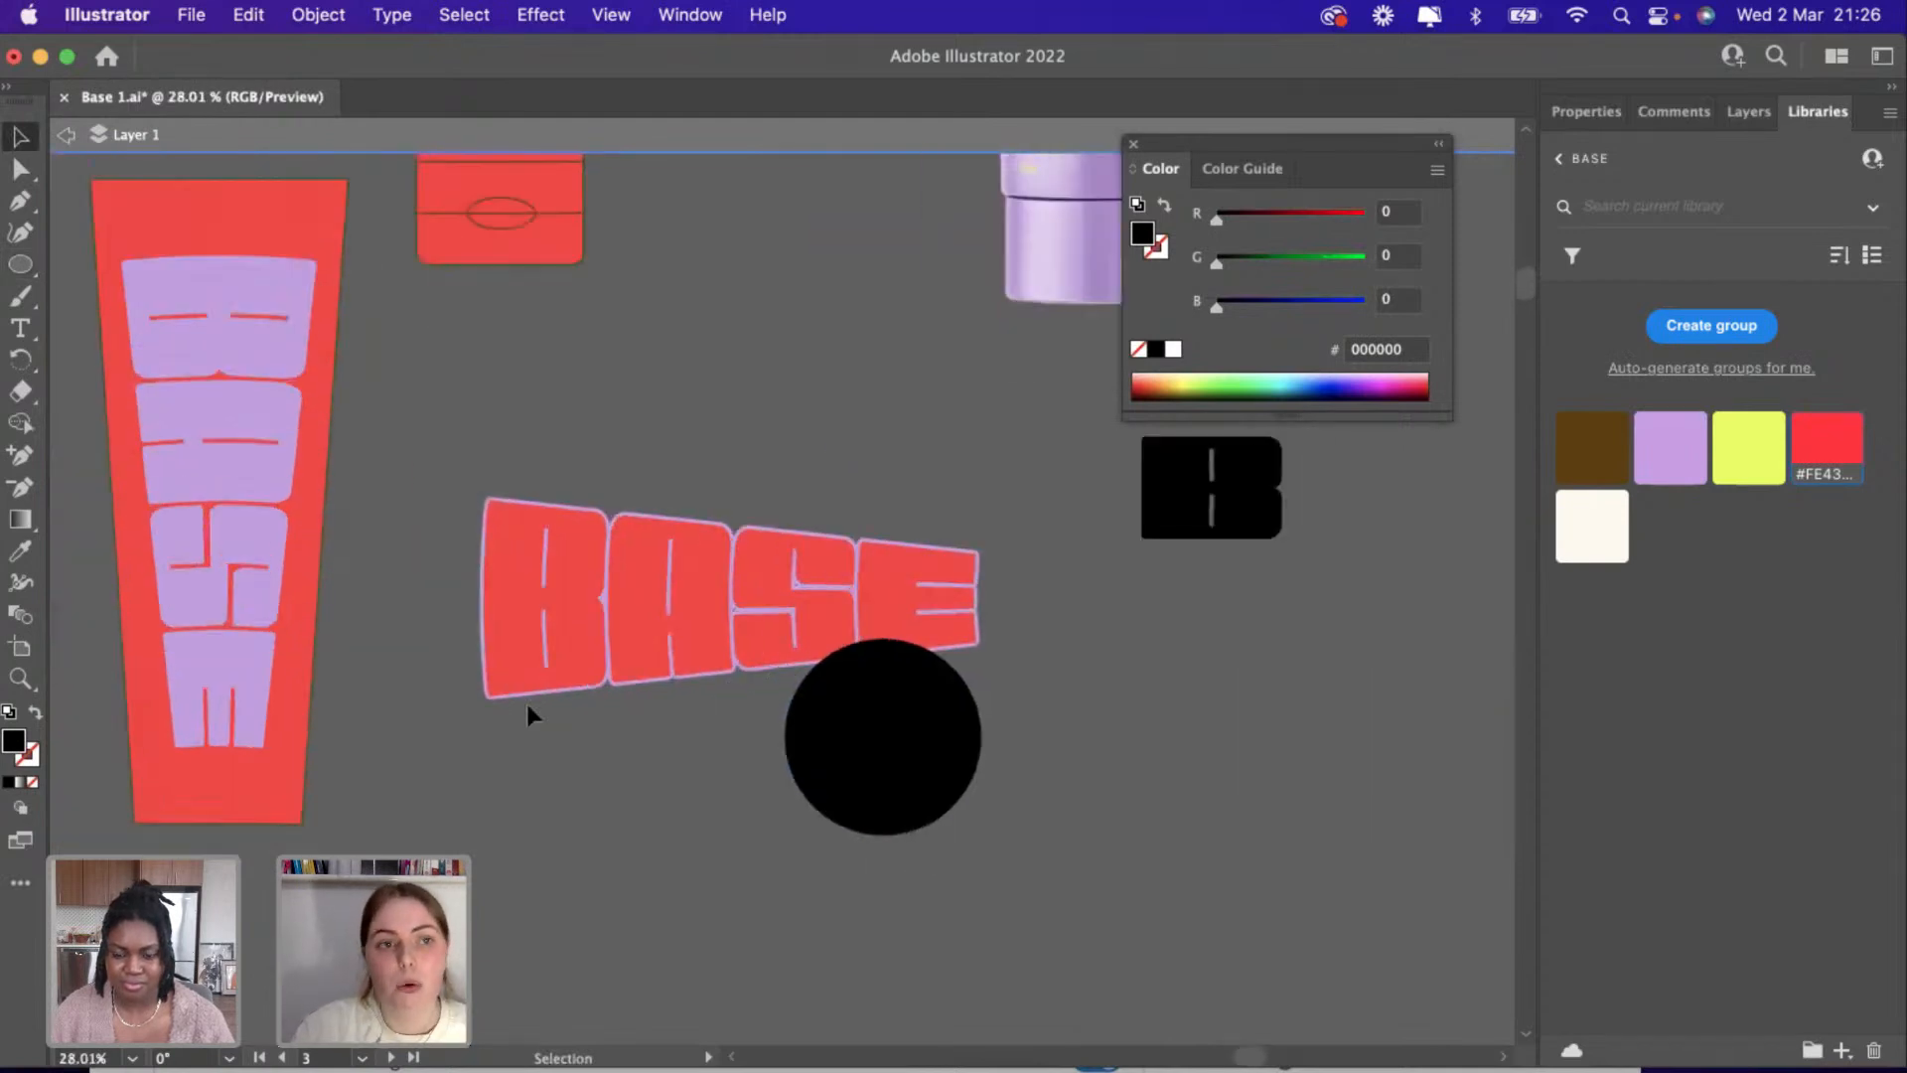
left_click(65, 135)
Nudge the circle slightly and fill it with the library brown 5E3F0A.
scroll(752, 660, "up", 2)
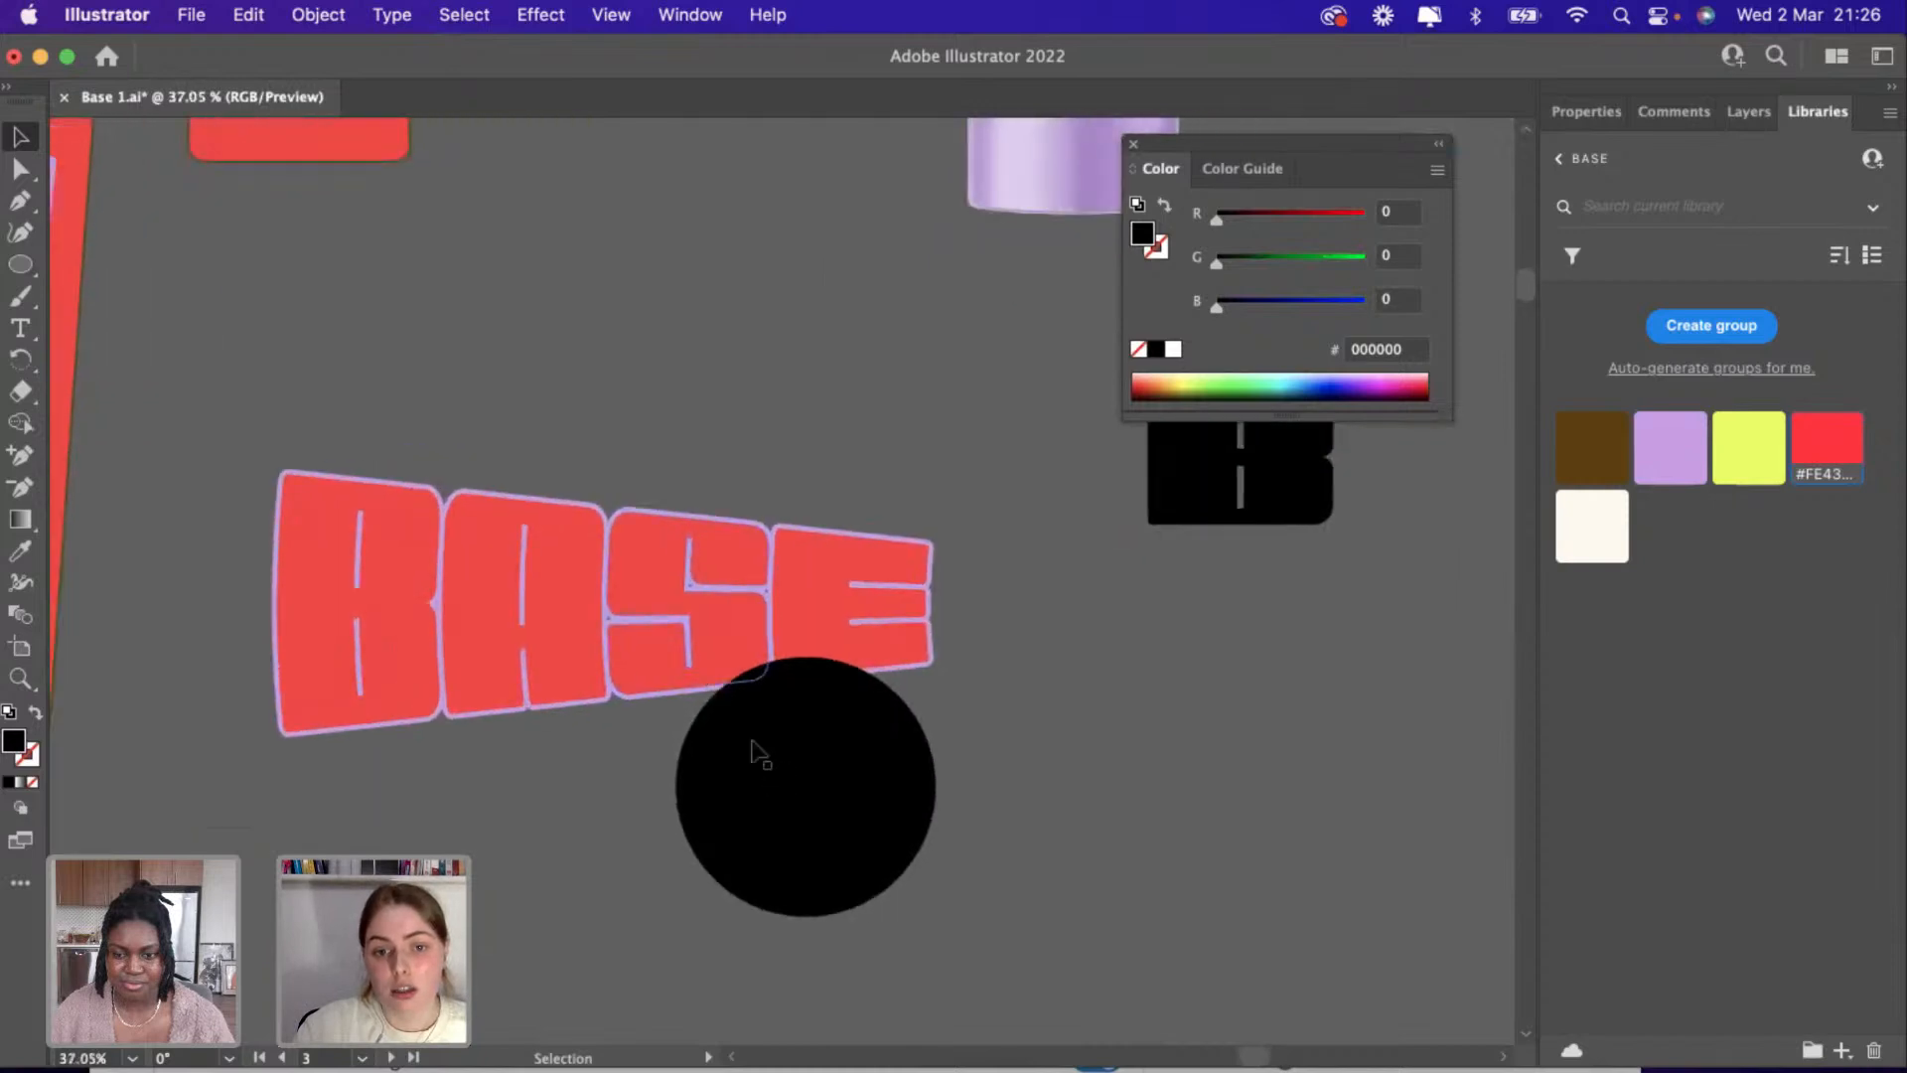
left_click_drag(791, 801, 782, 791)
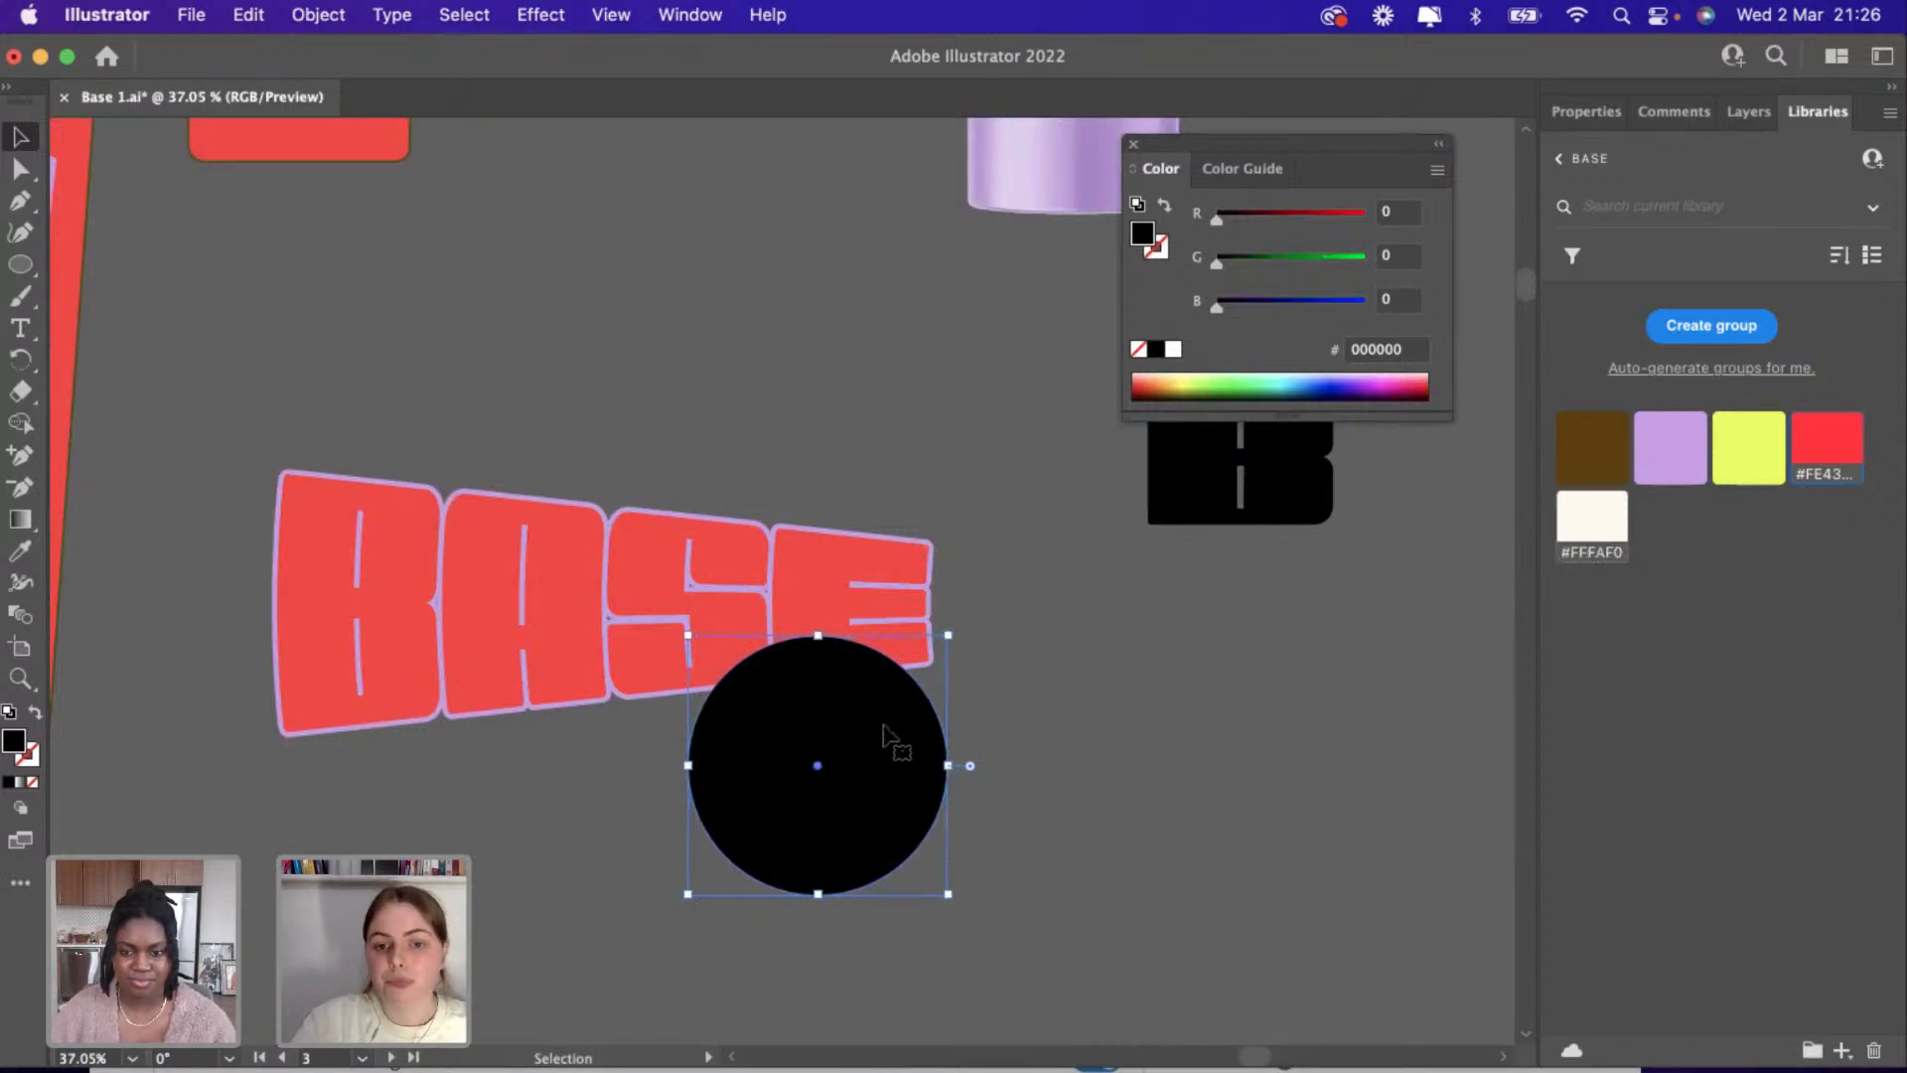
left_click(1595, 462)
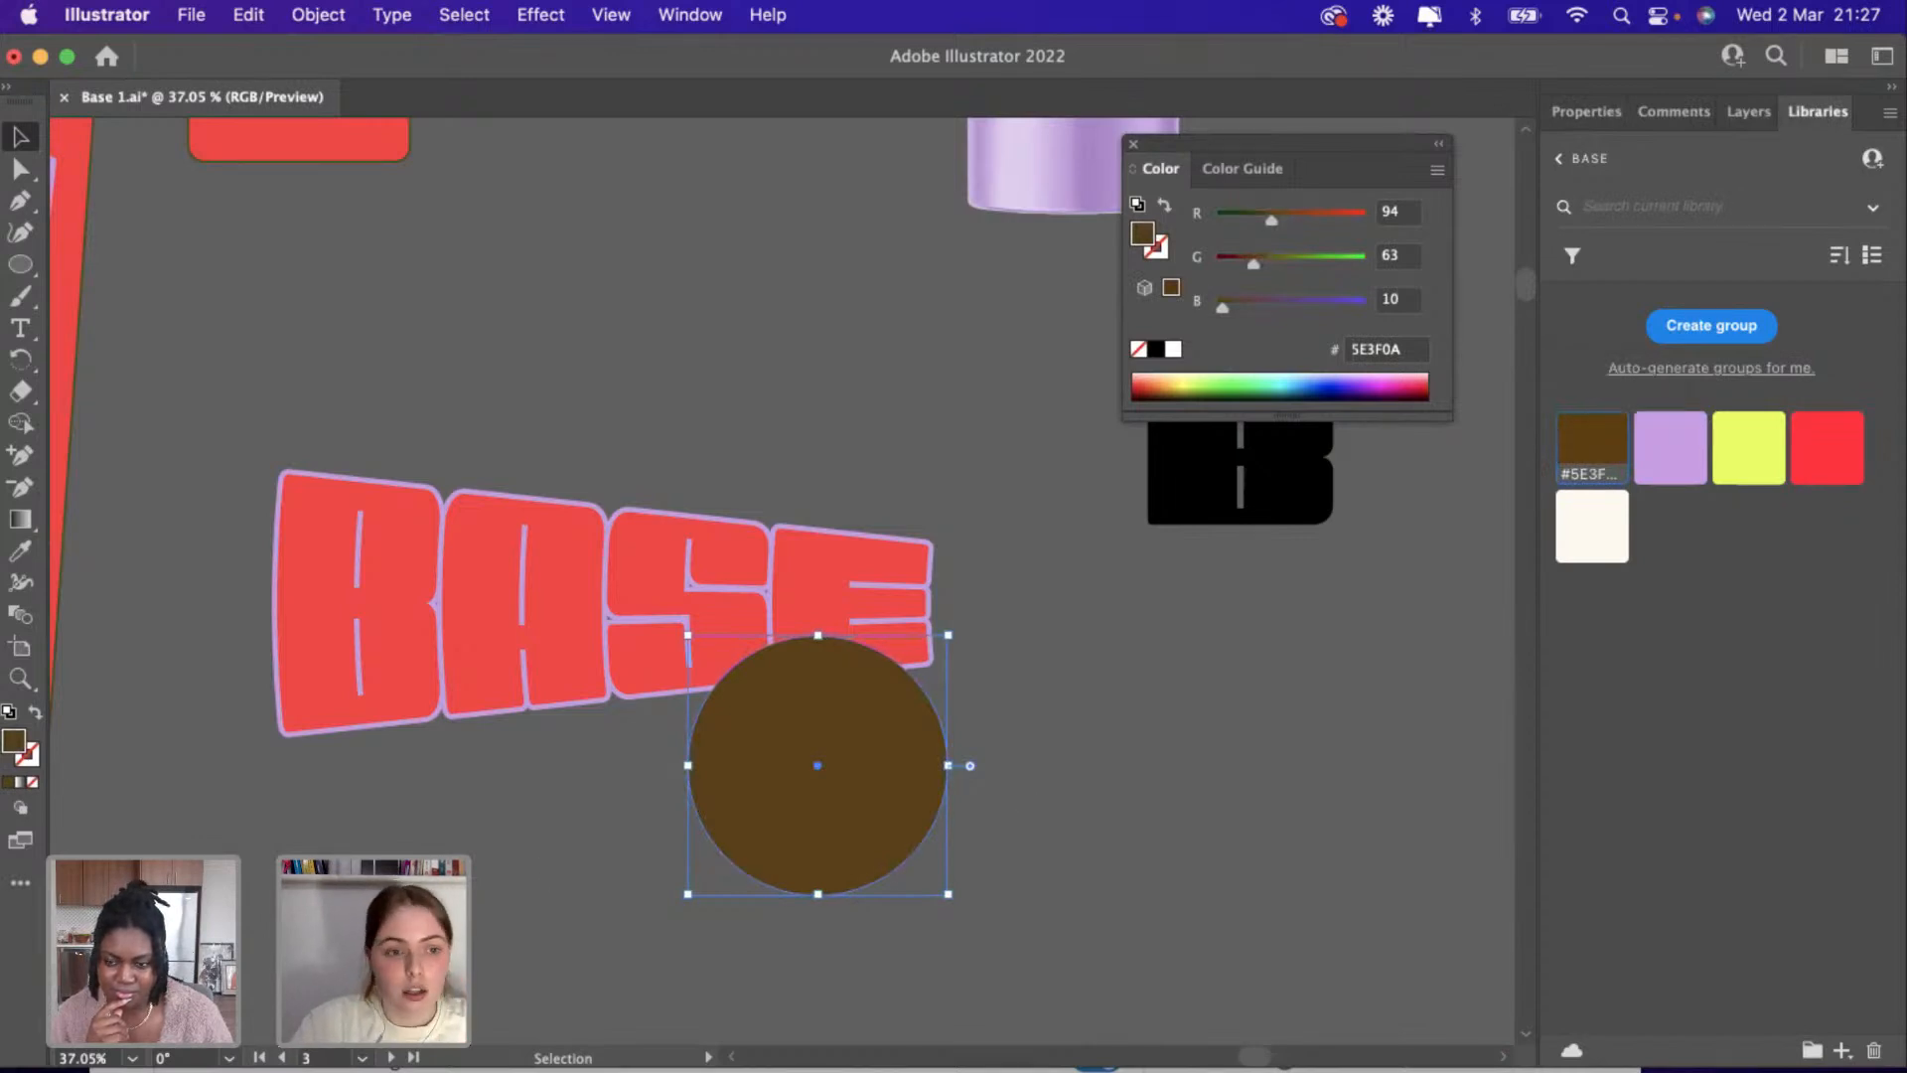
left_click(724, 872)
scroll(724, 873, "up", 3)
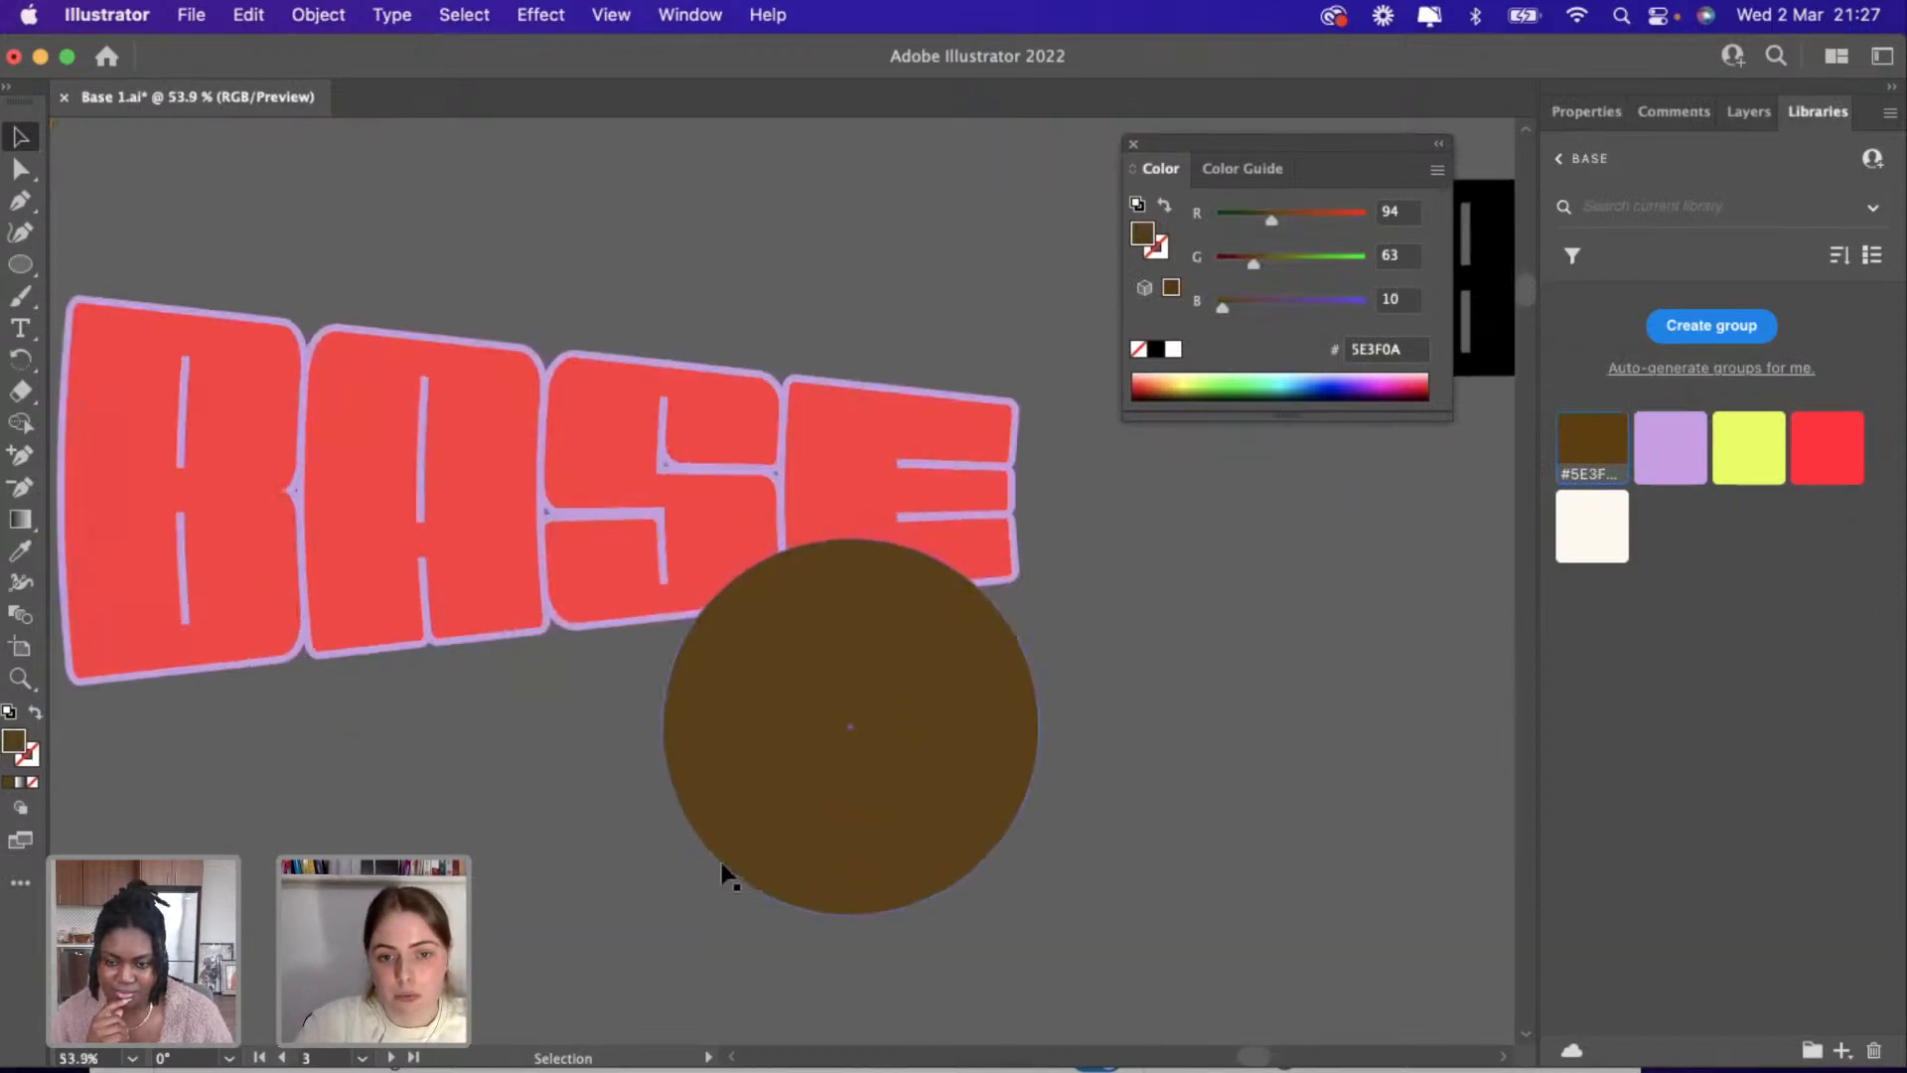
scroll(735, 785, "up", 2)
scroll(736, 785, "down", 3)
left_click(735, 785)
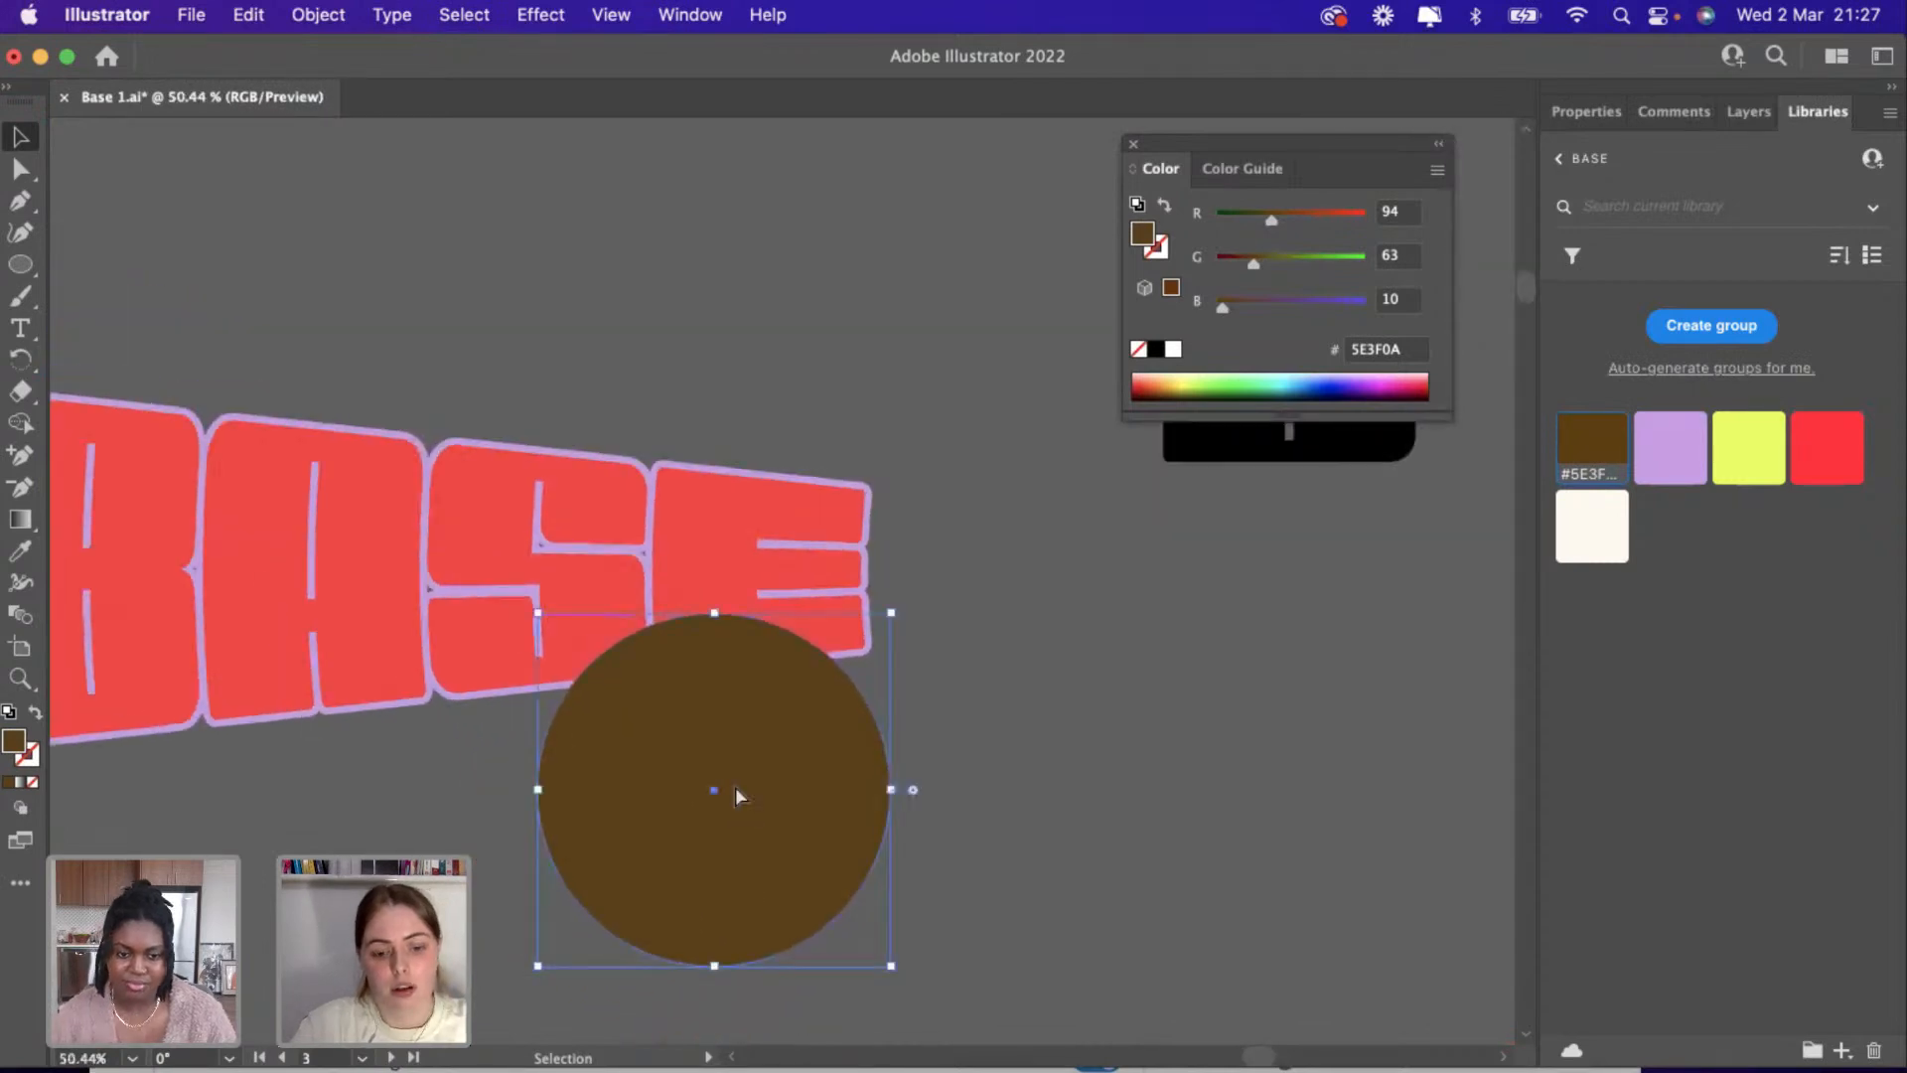
key("super+c")
key("super+v")
key("v")
key("Delete")
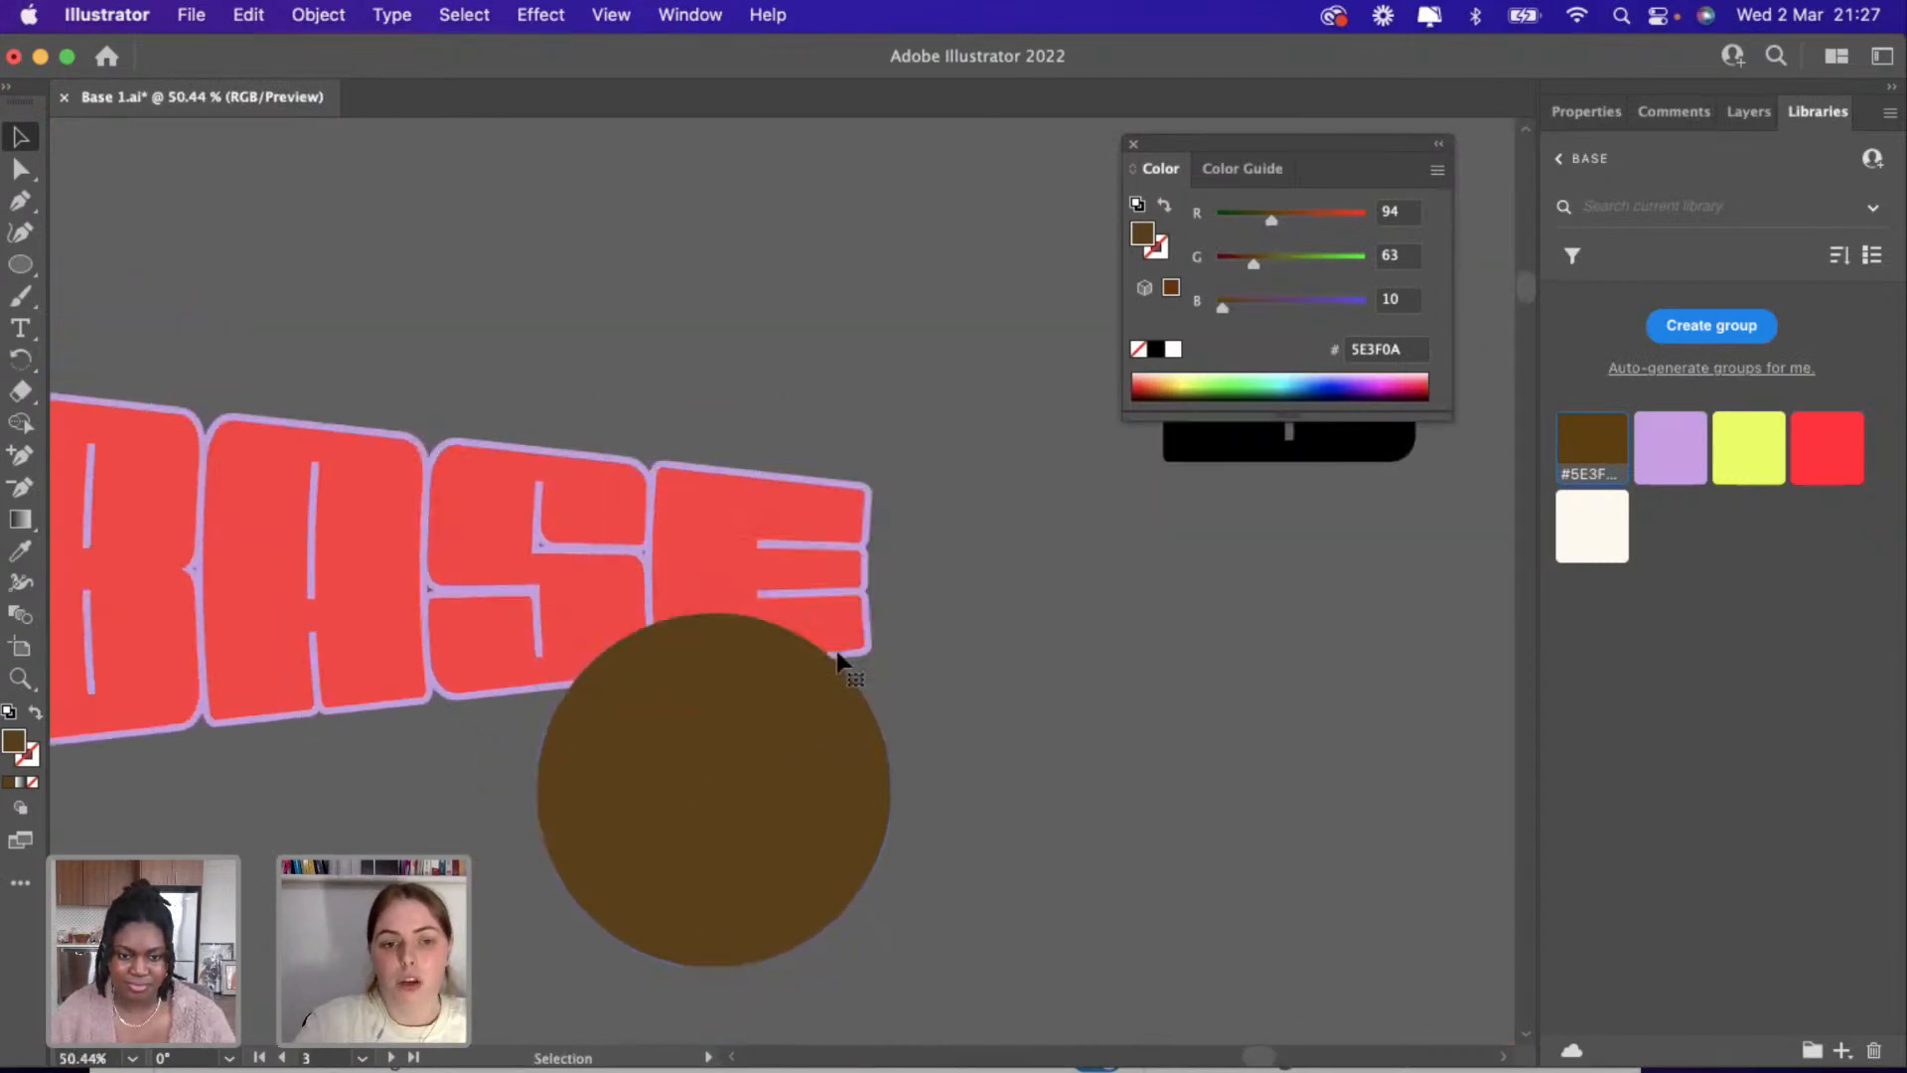
Move the black B logo down beside the brown circle.
left_click(730, 816)
scroll(730, 817, "down", 2)
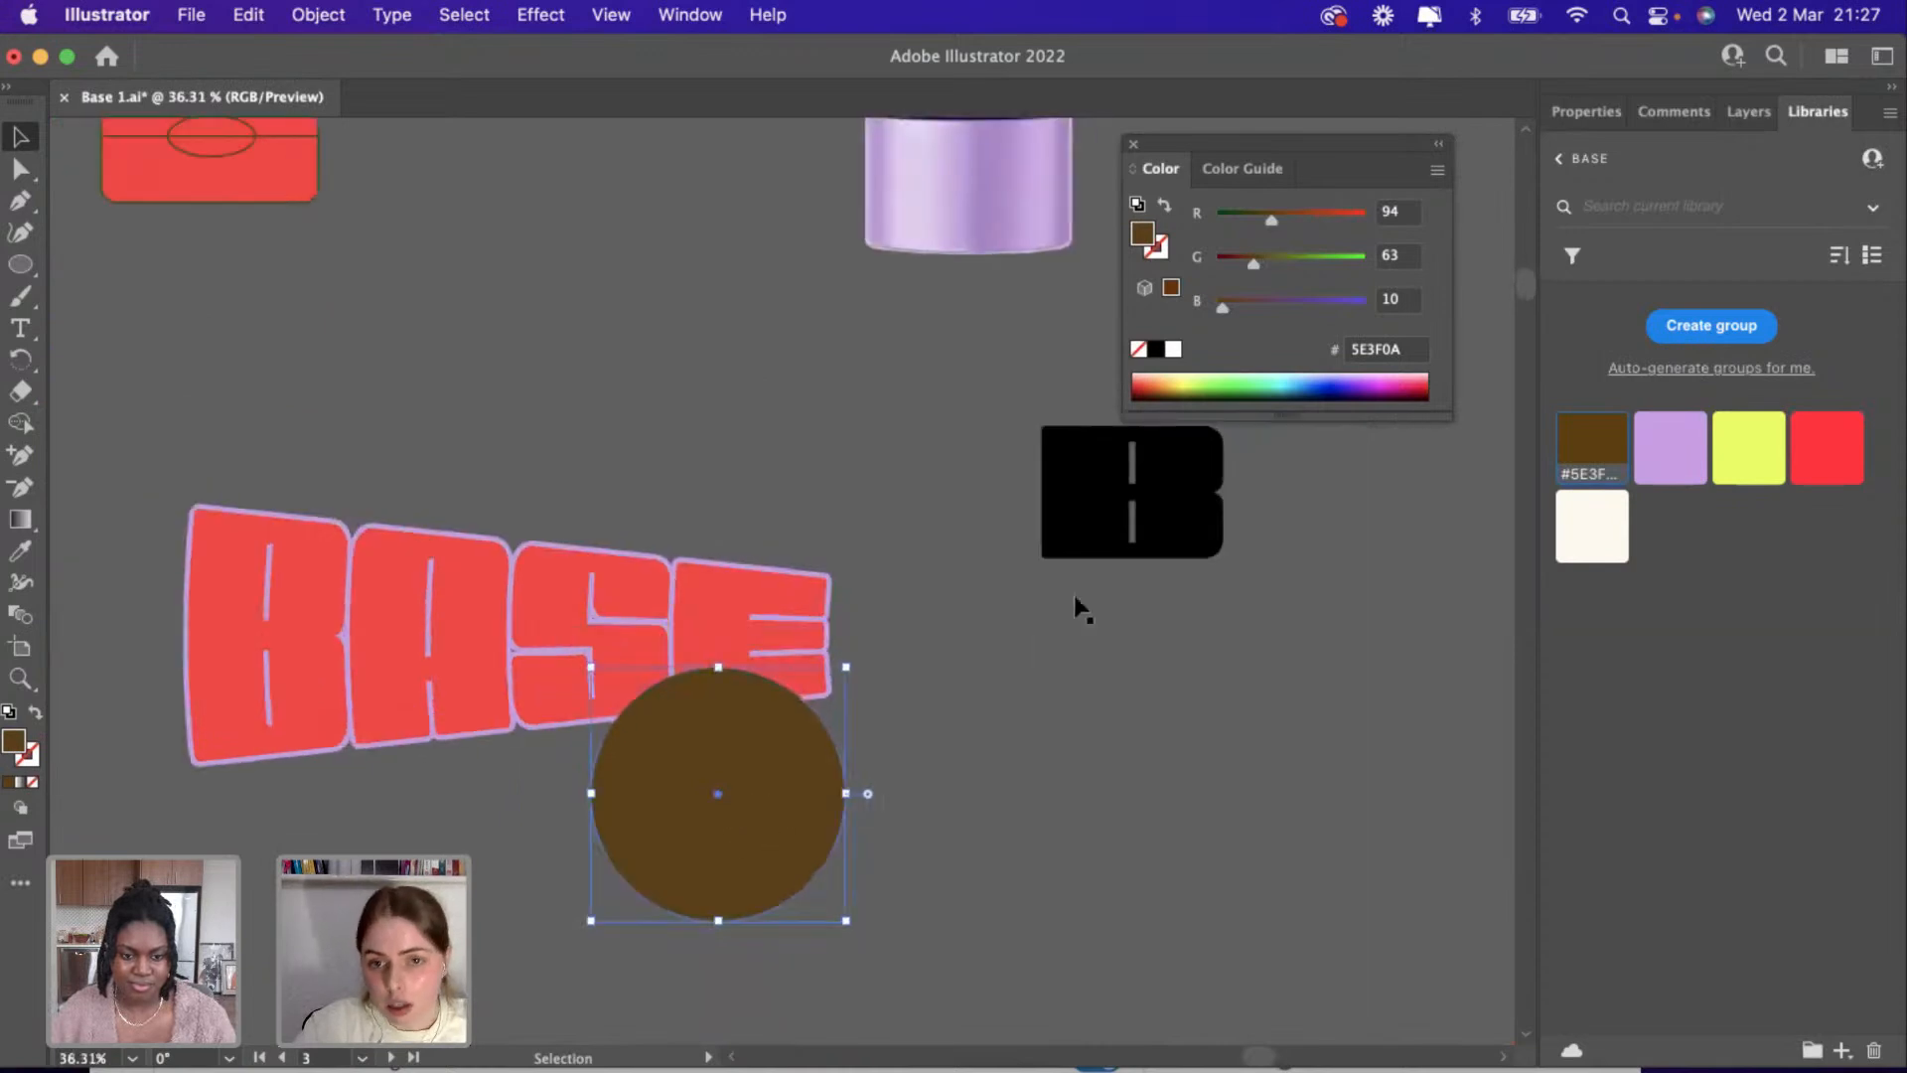
left_click_drag(1110, 531, 998, 765)
Apply a radial gradient to the brown circle.
left_click(730, 791)
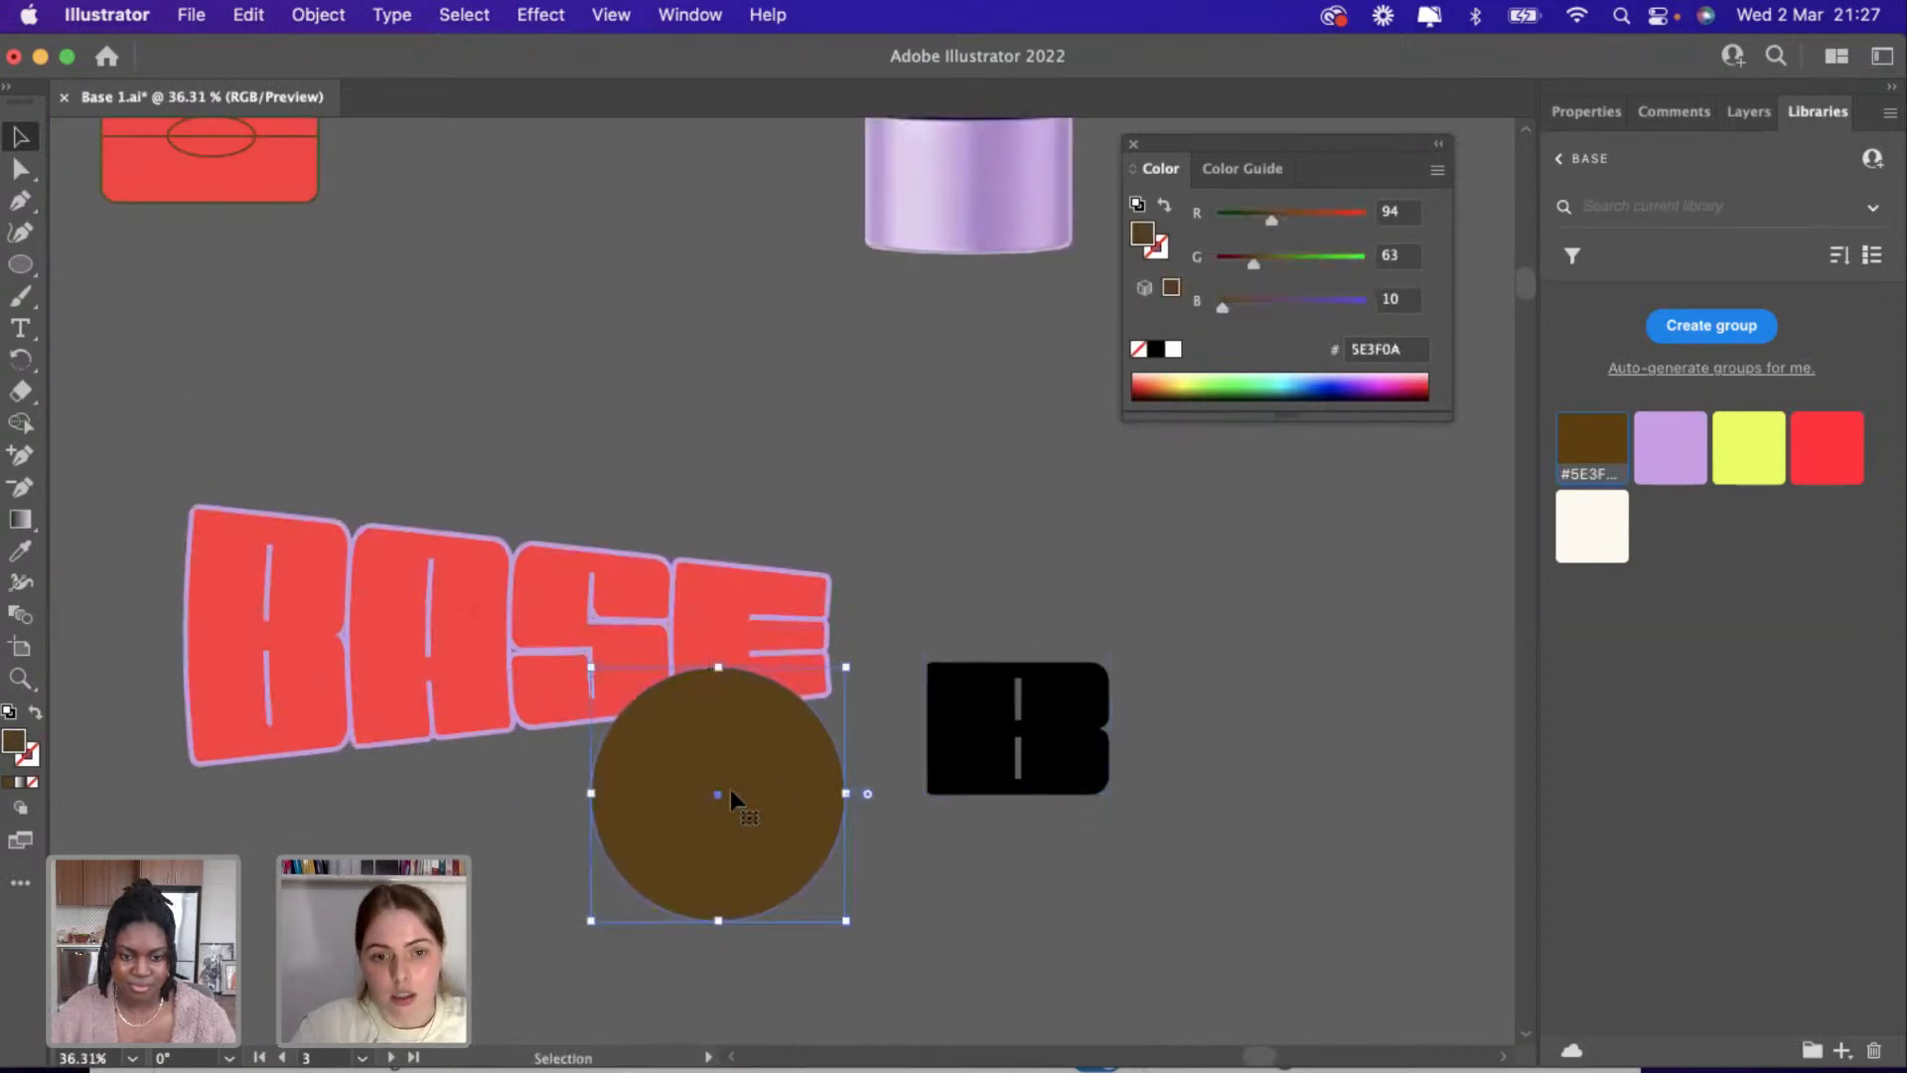
scroll(730, 791, "down", 1)
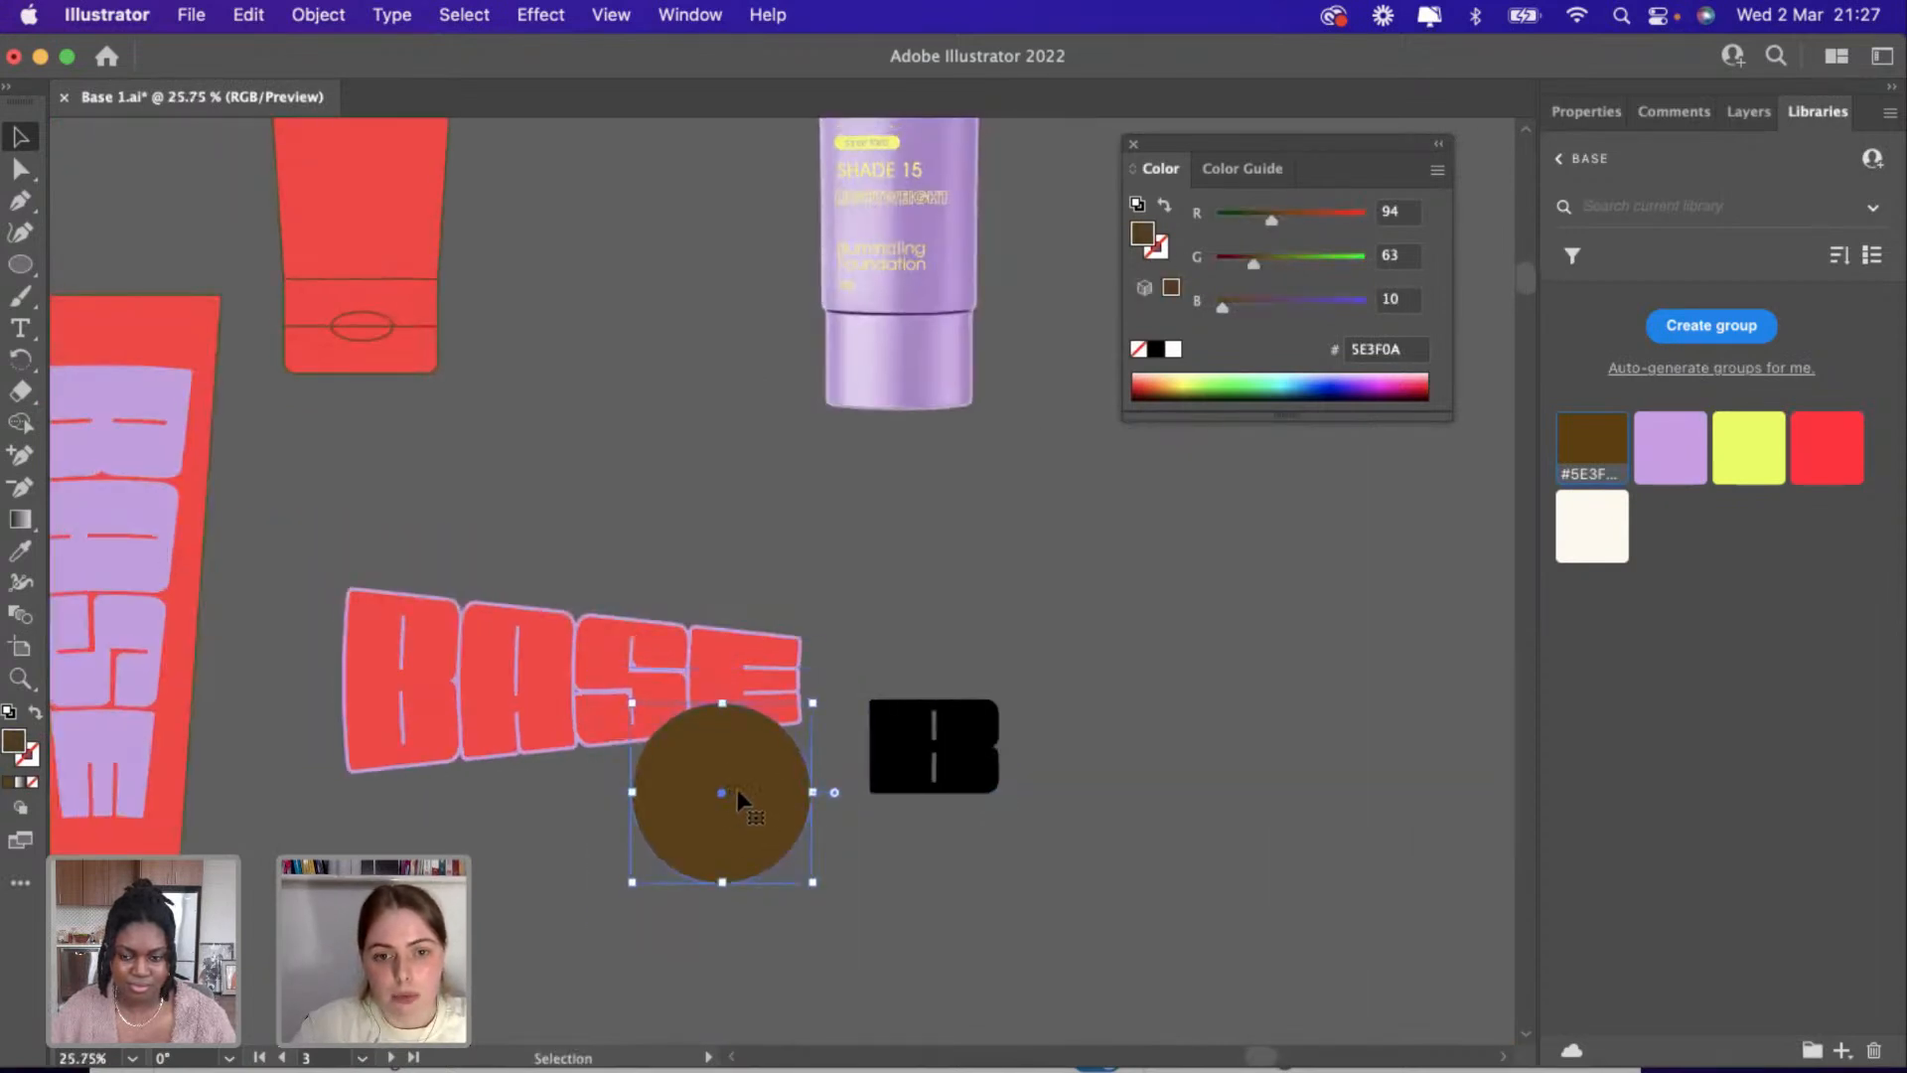
left_click(21, 524)
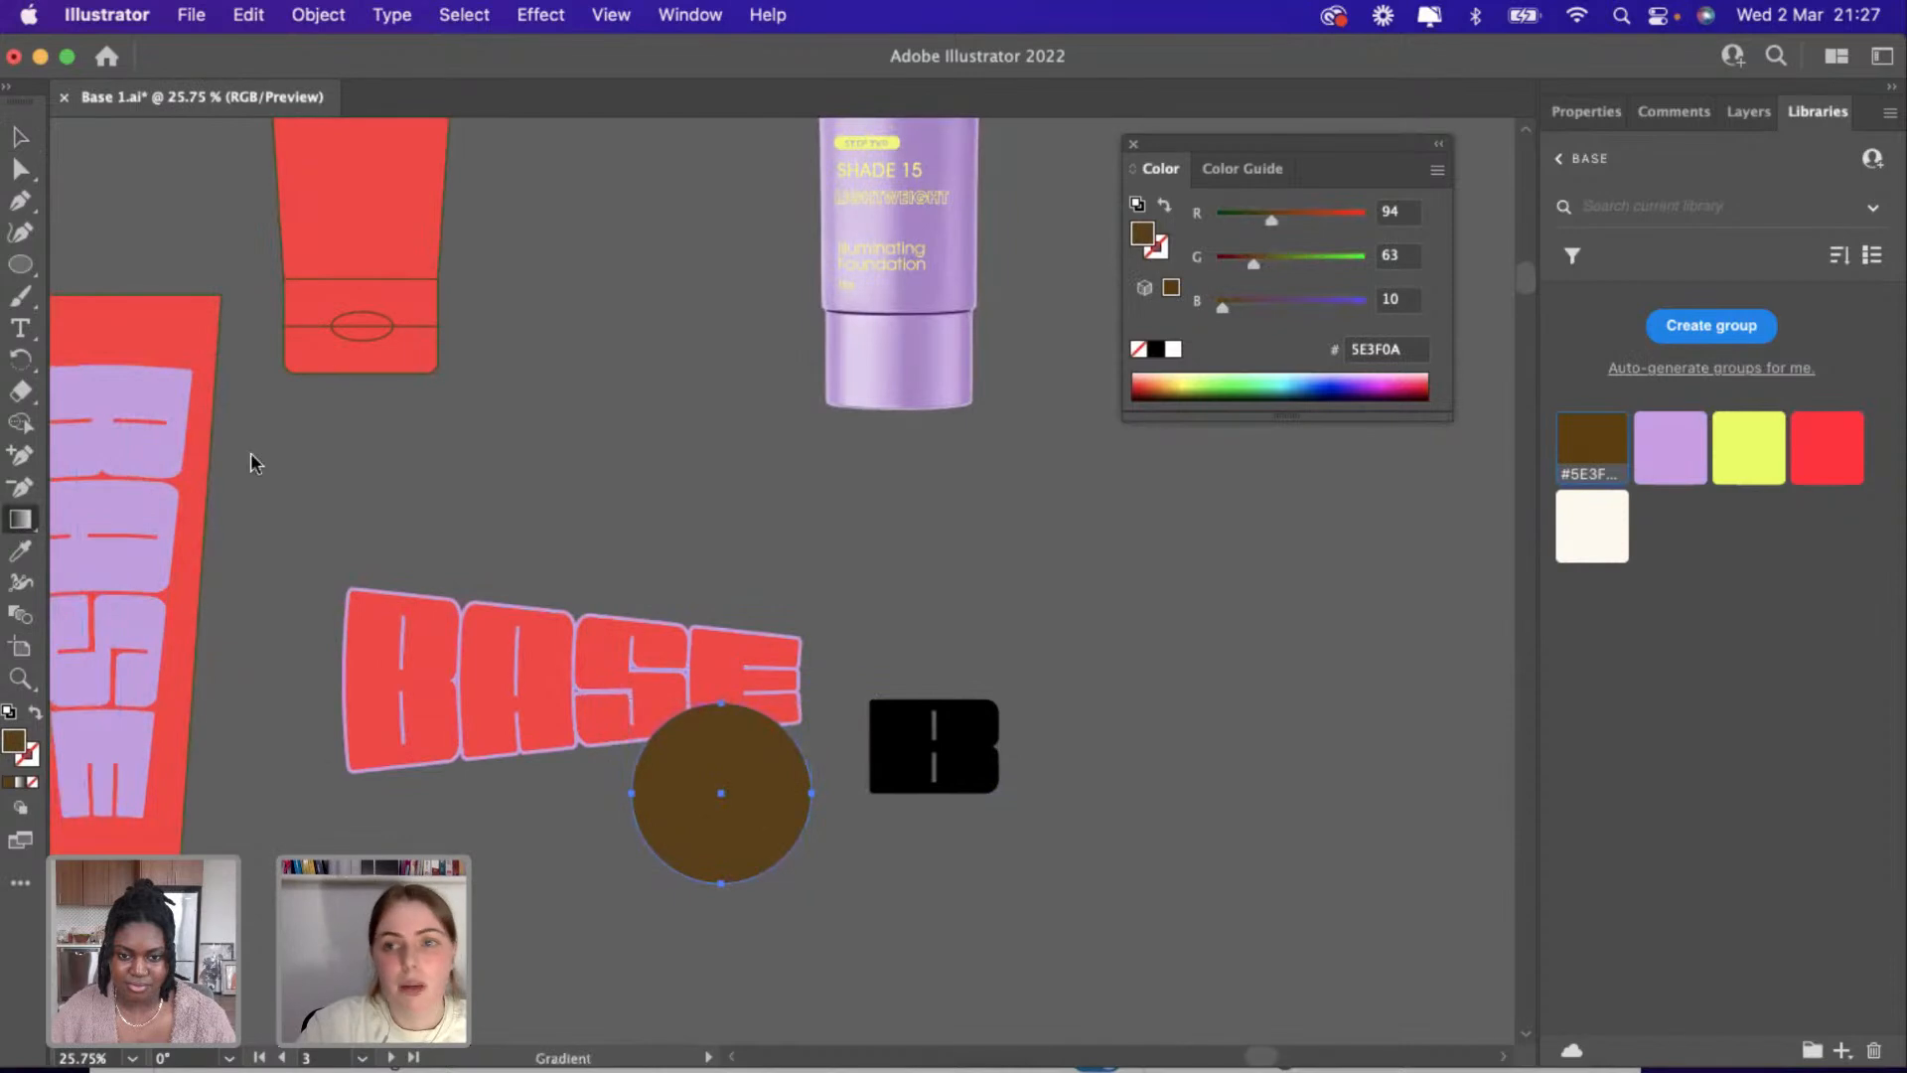
left_click(1581, 118)
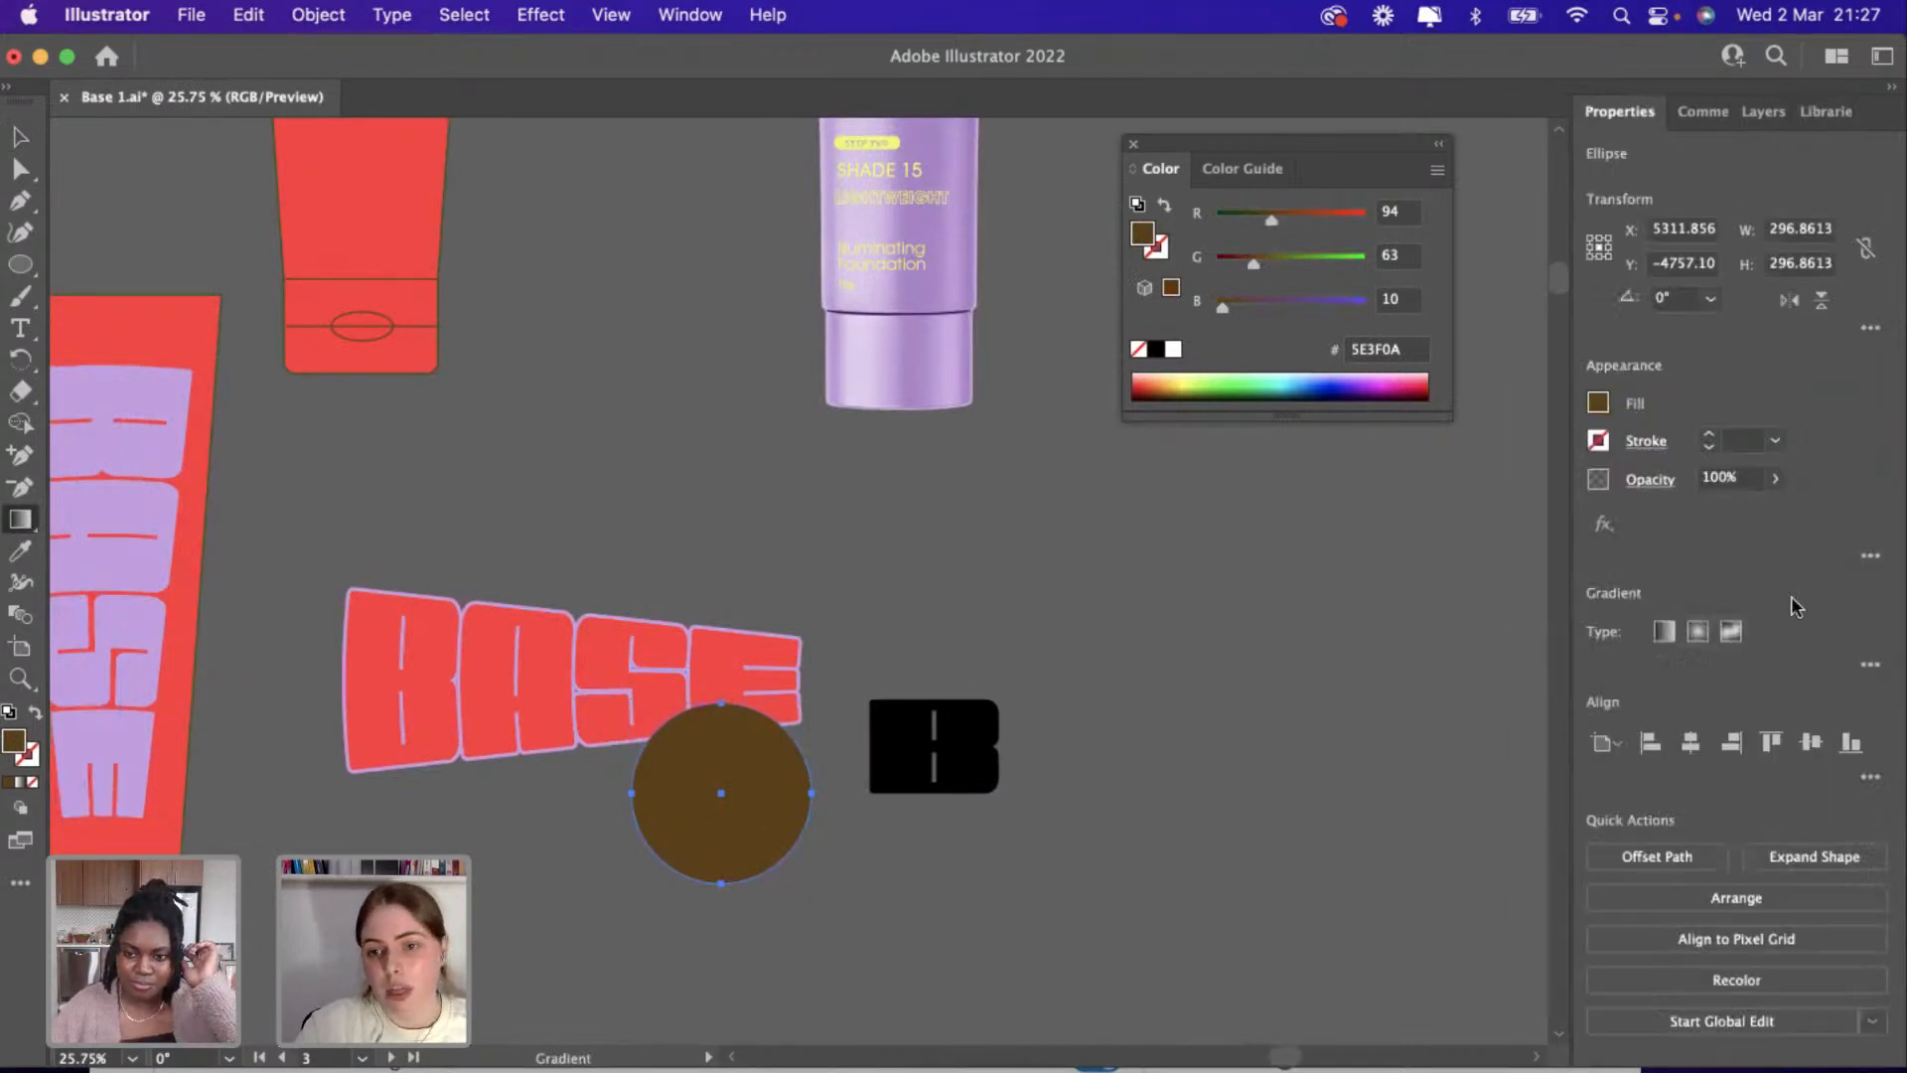
left_click(1699, 632)
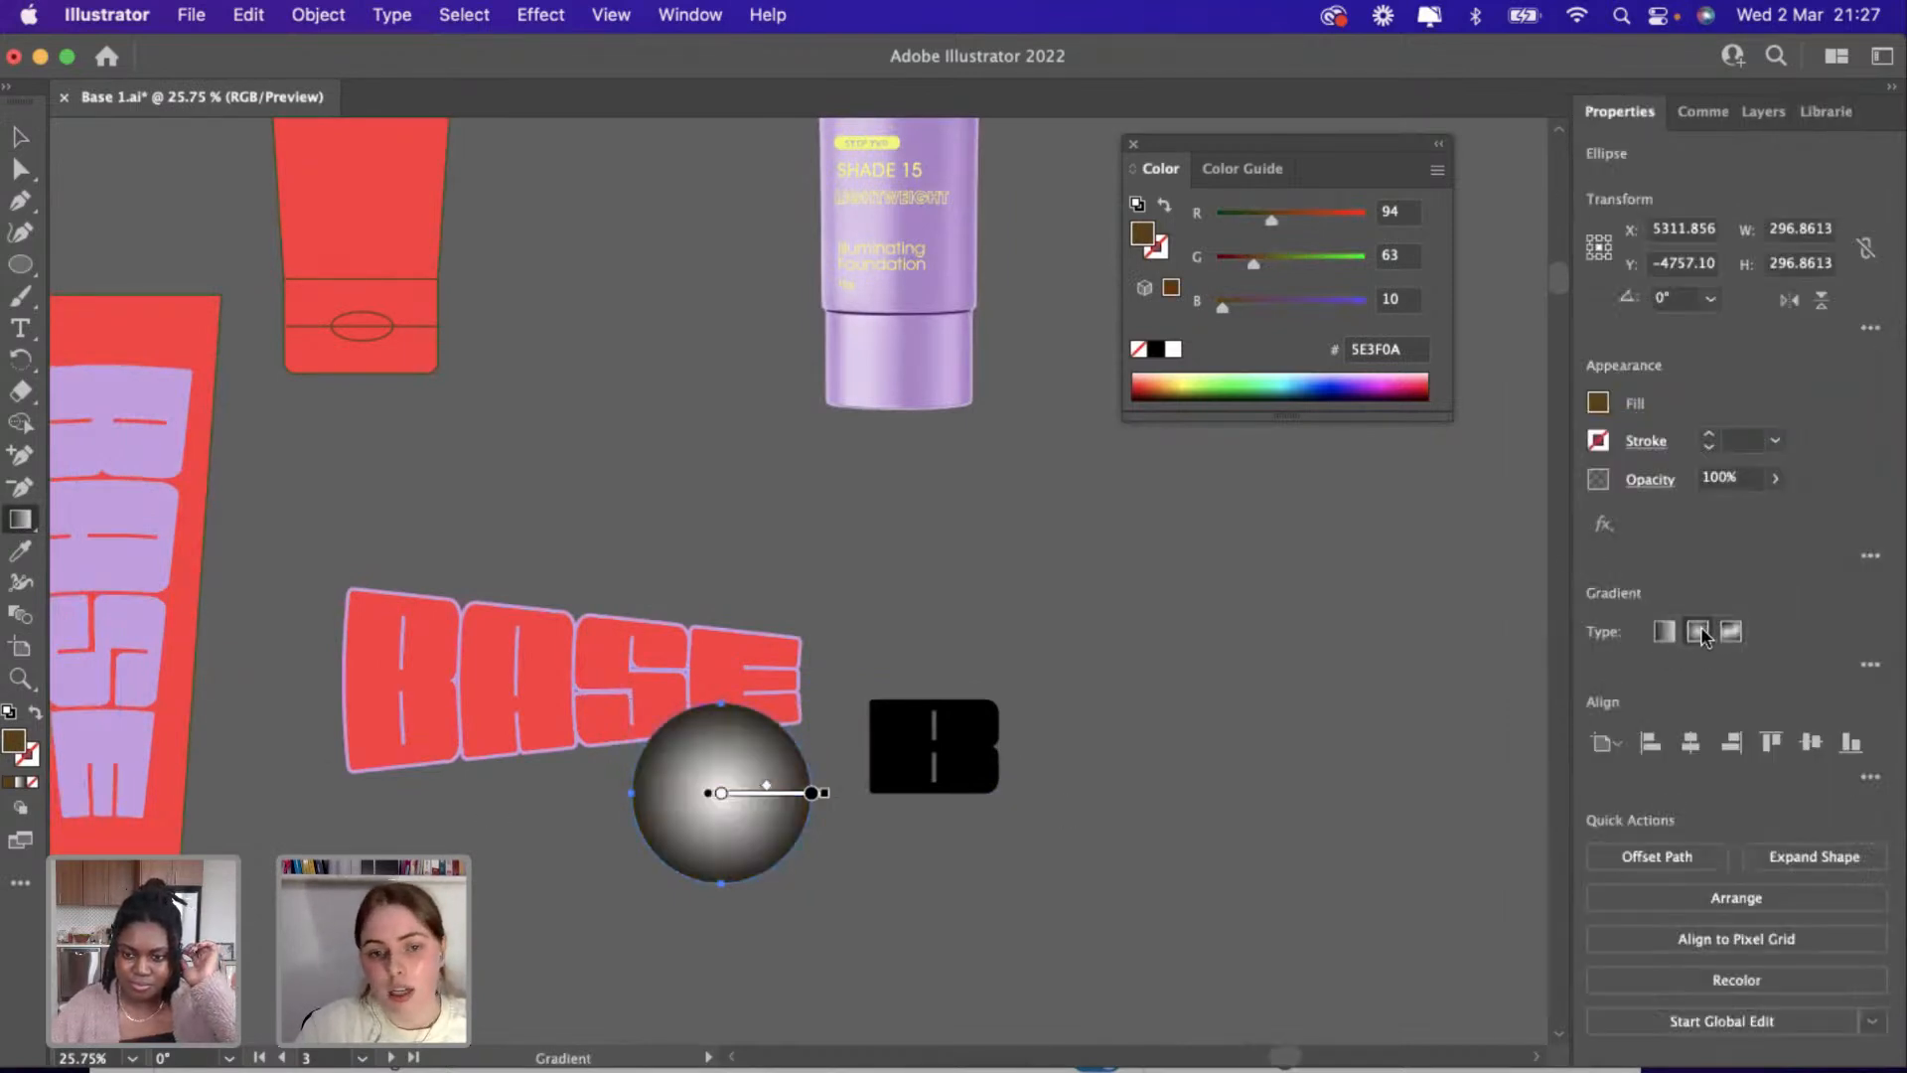
Set the centre stop of the circle's radial gradient to the library yellow E8FD56.
left_click(1816, 128)
scroll(747, 772, "up", 3)
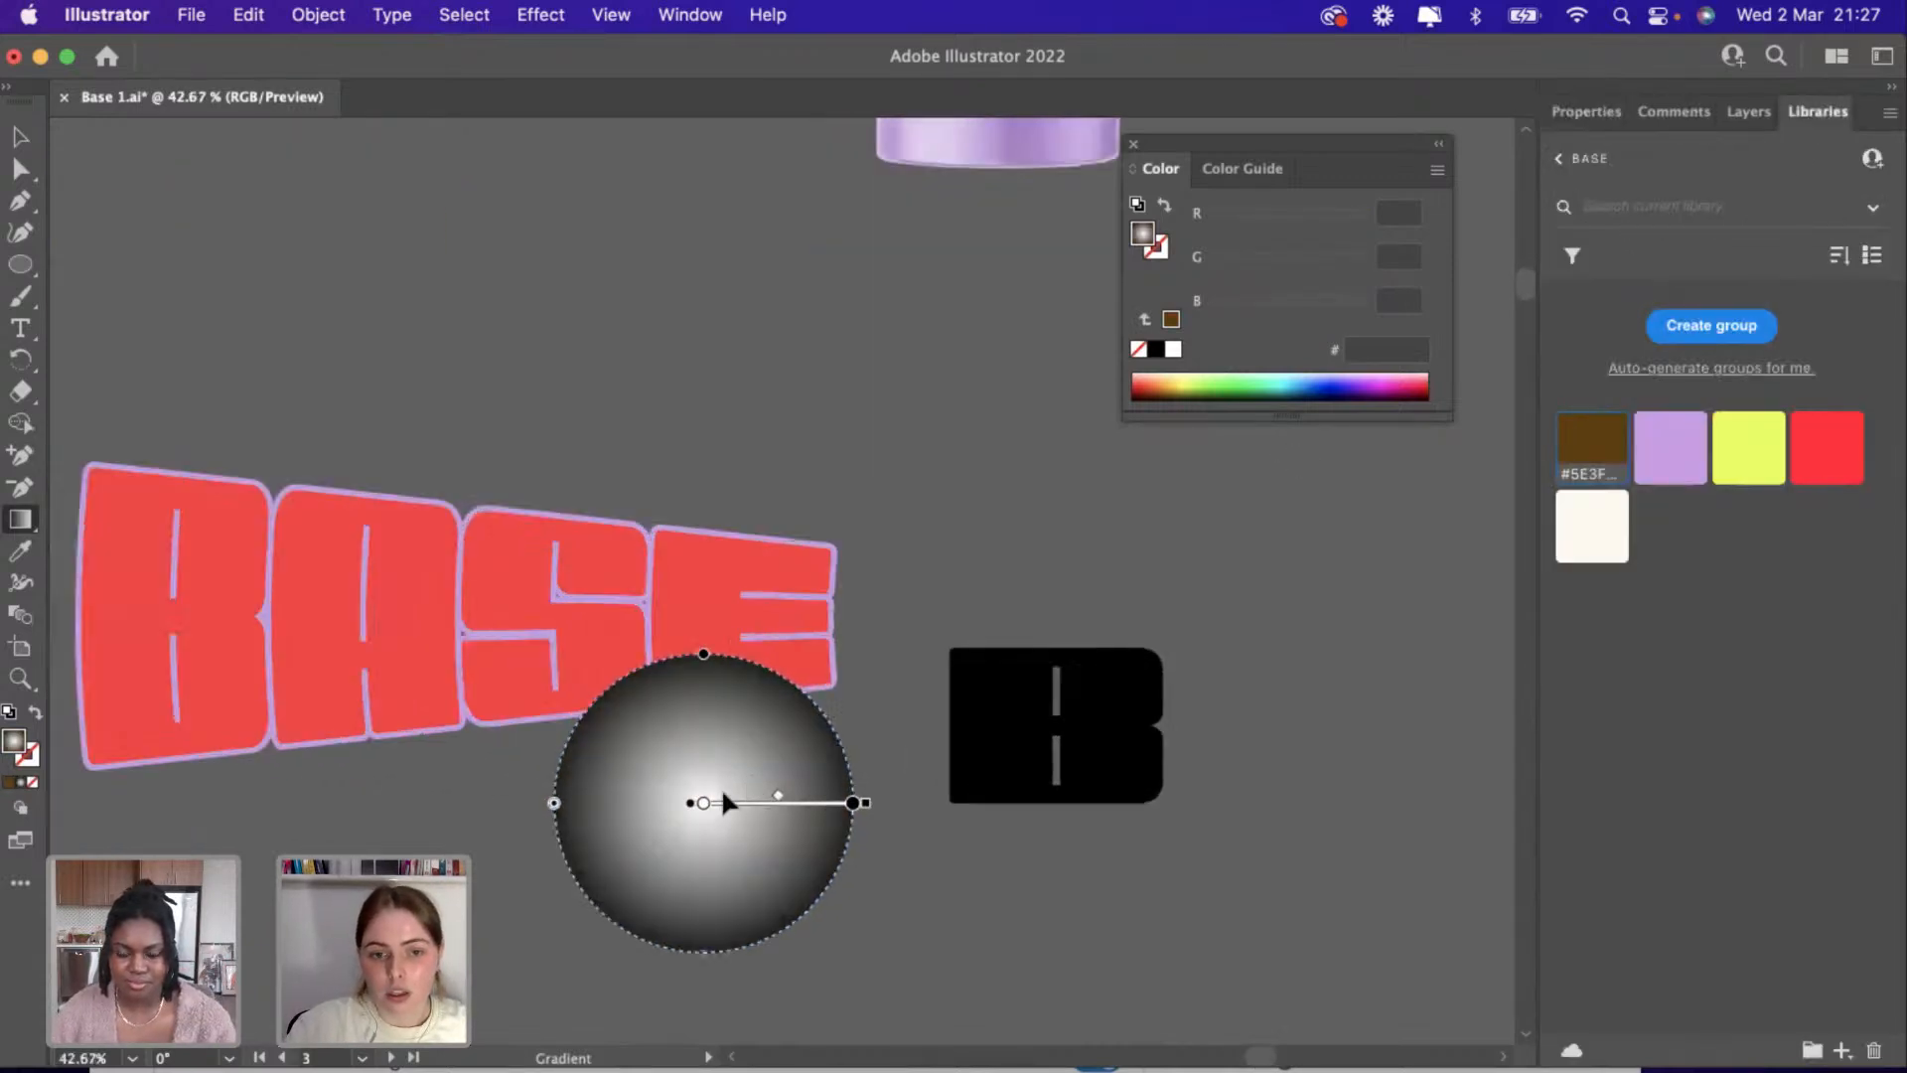
left_click(701, 804)
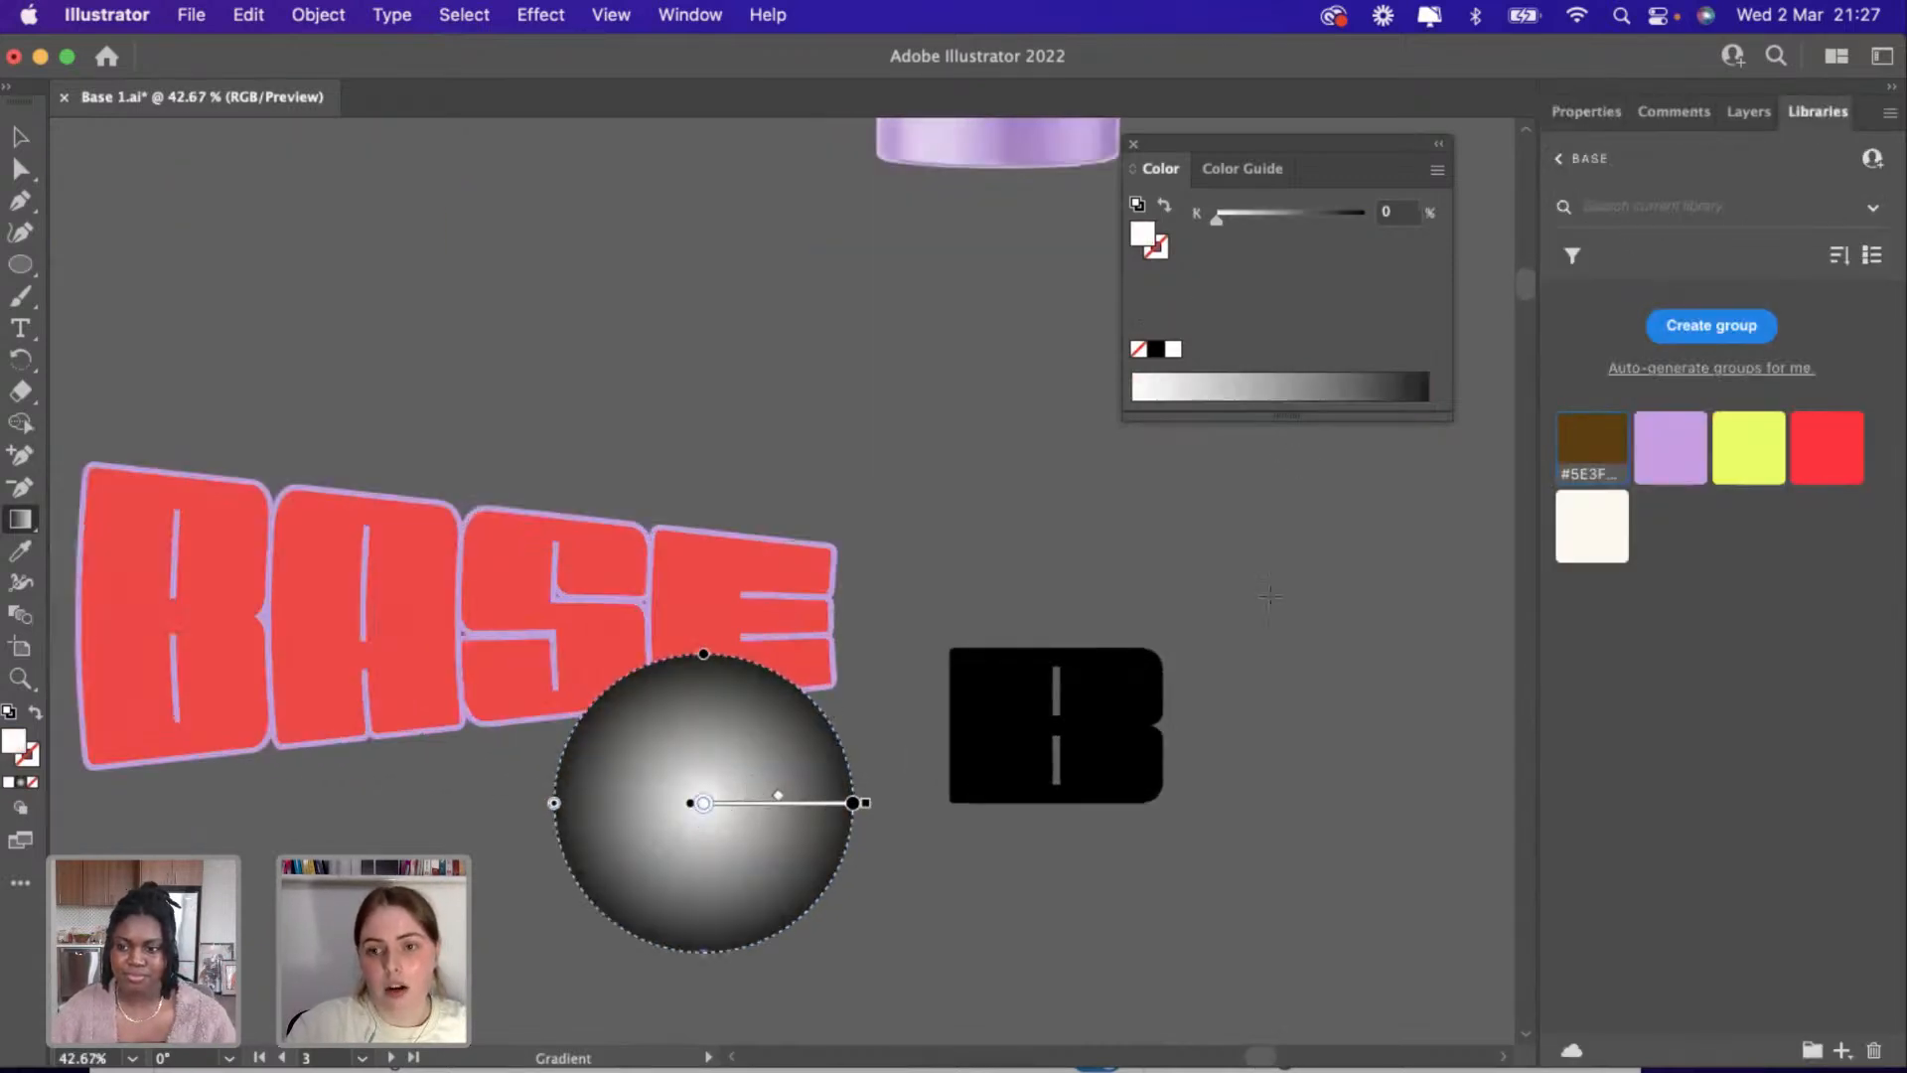
left_click(1730, 459)
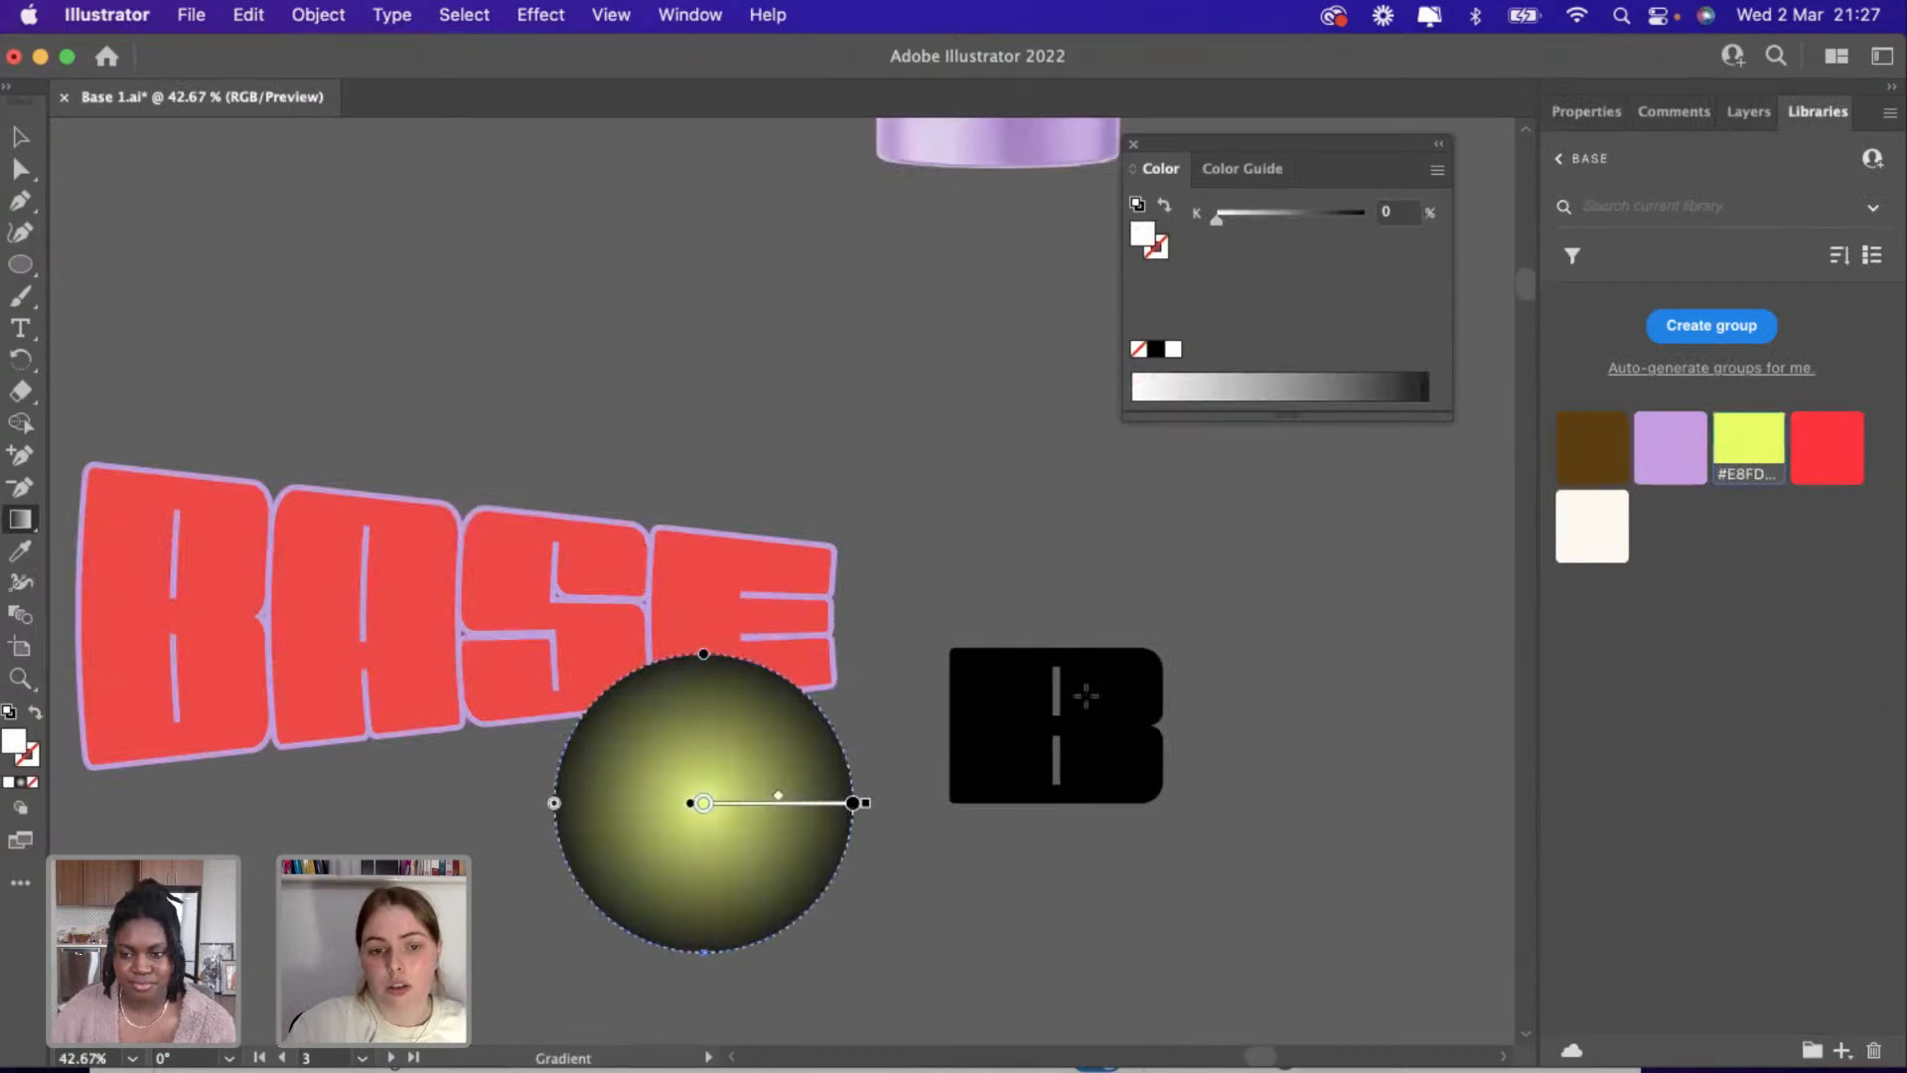
Set the gradient's outer stop to the library brown 5E3F0A and shift the yellow stop outward from the centre.
left_click(853, 804)
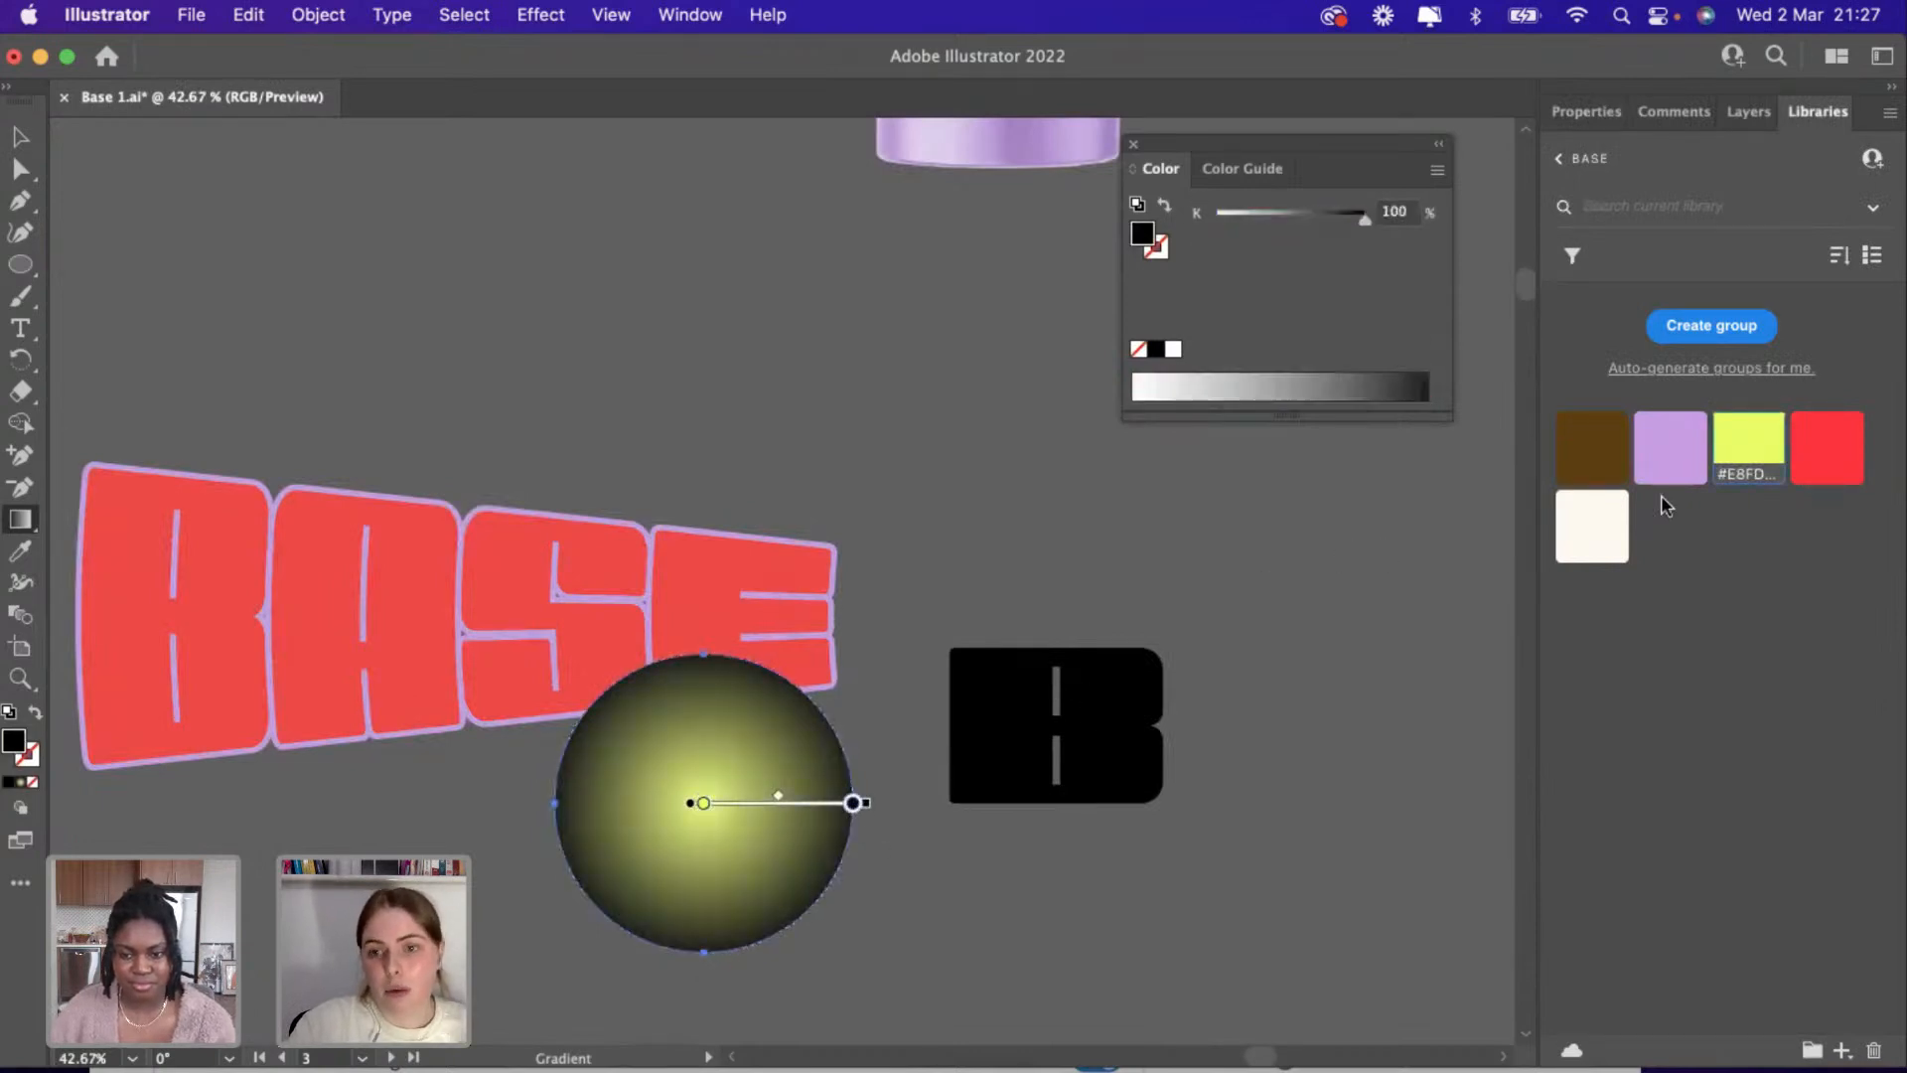
left_click(1592, 447)
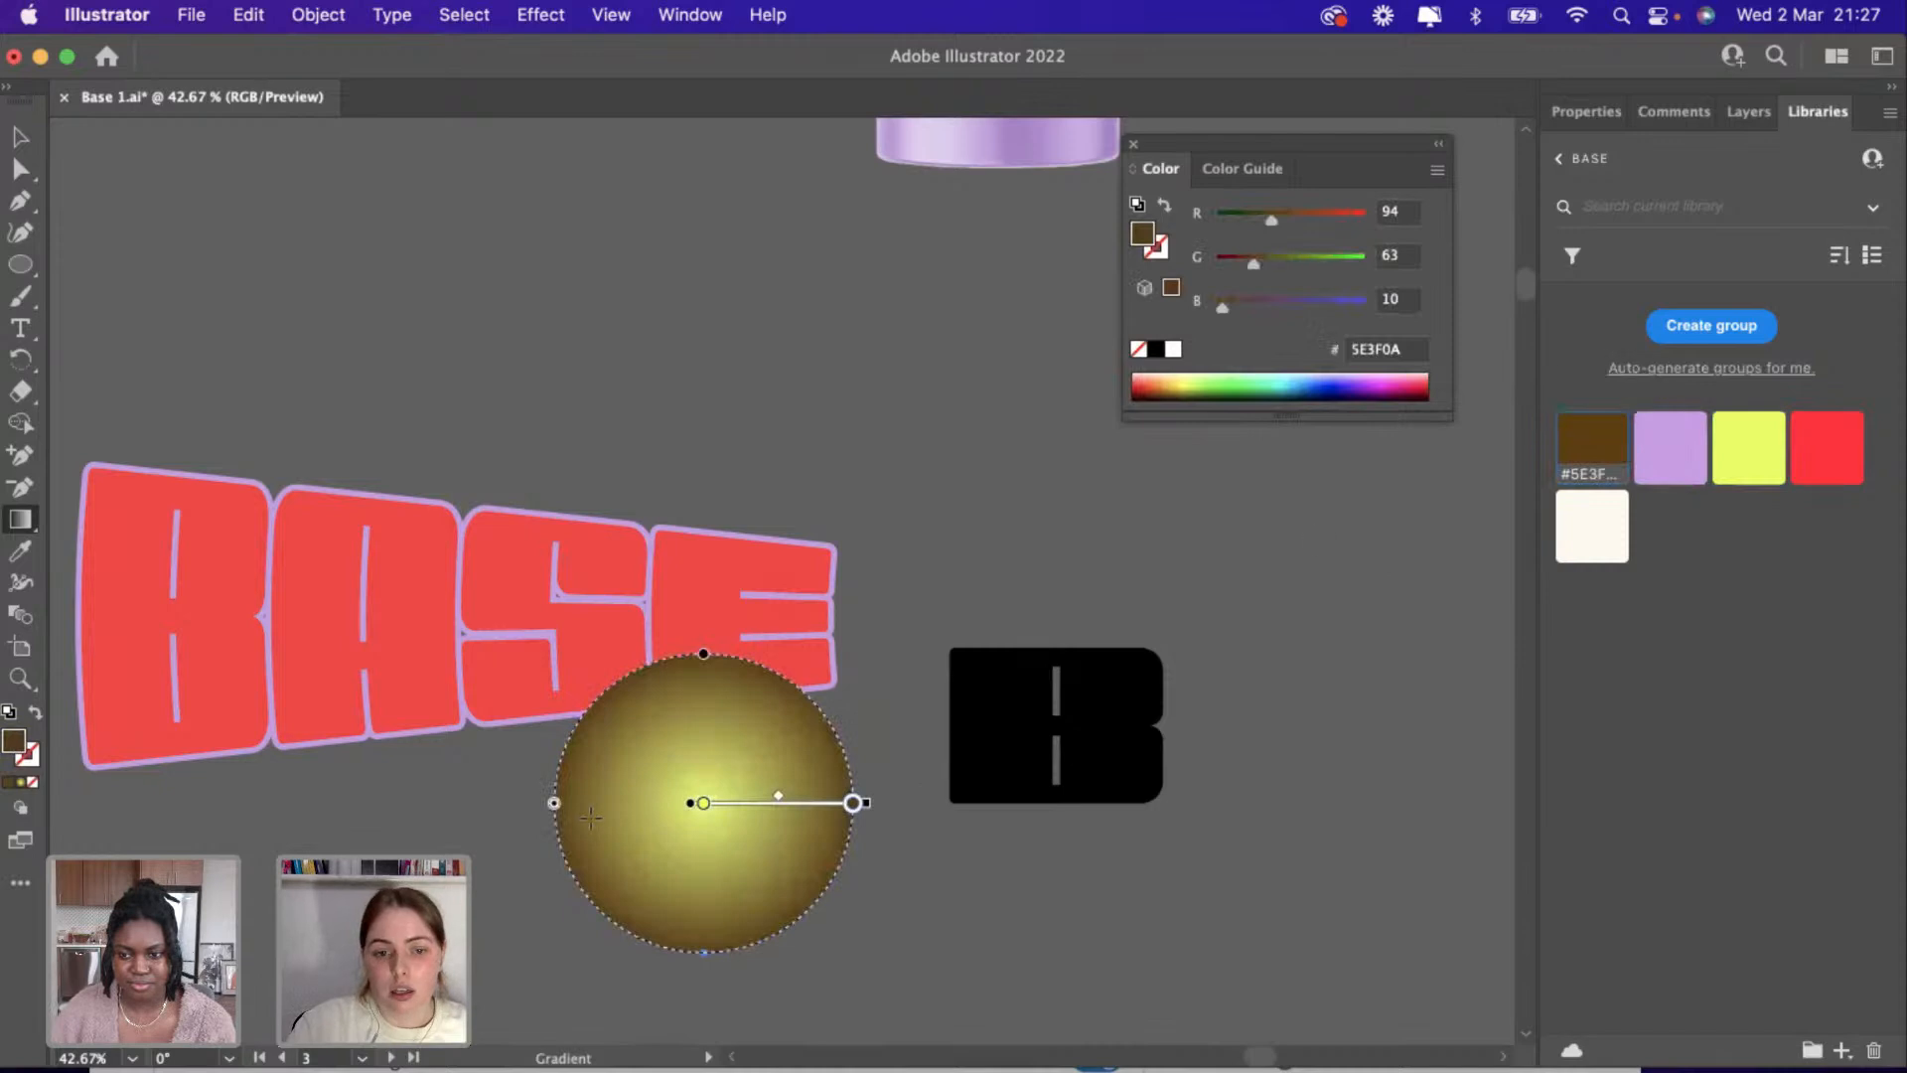
left_click_drag(703, 807, 750, 825)
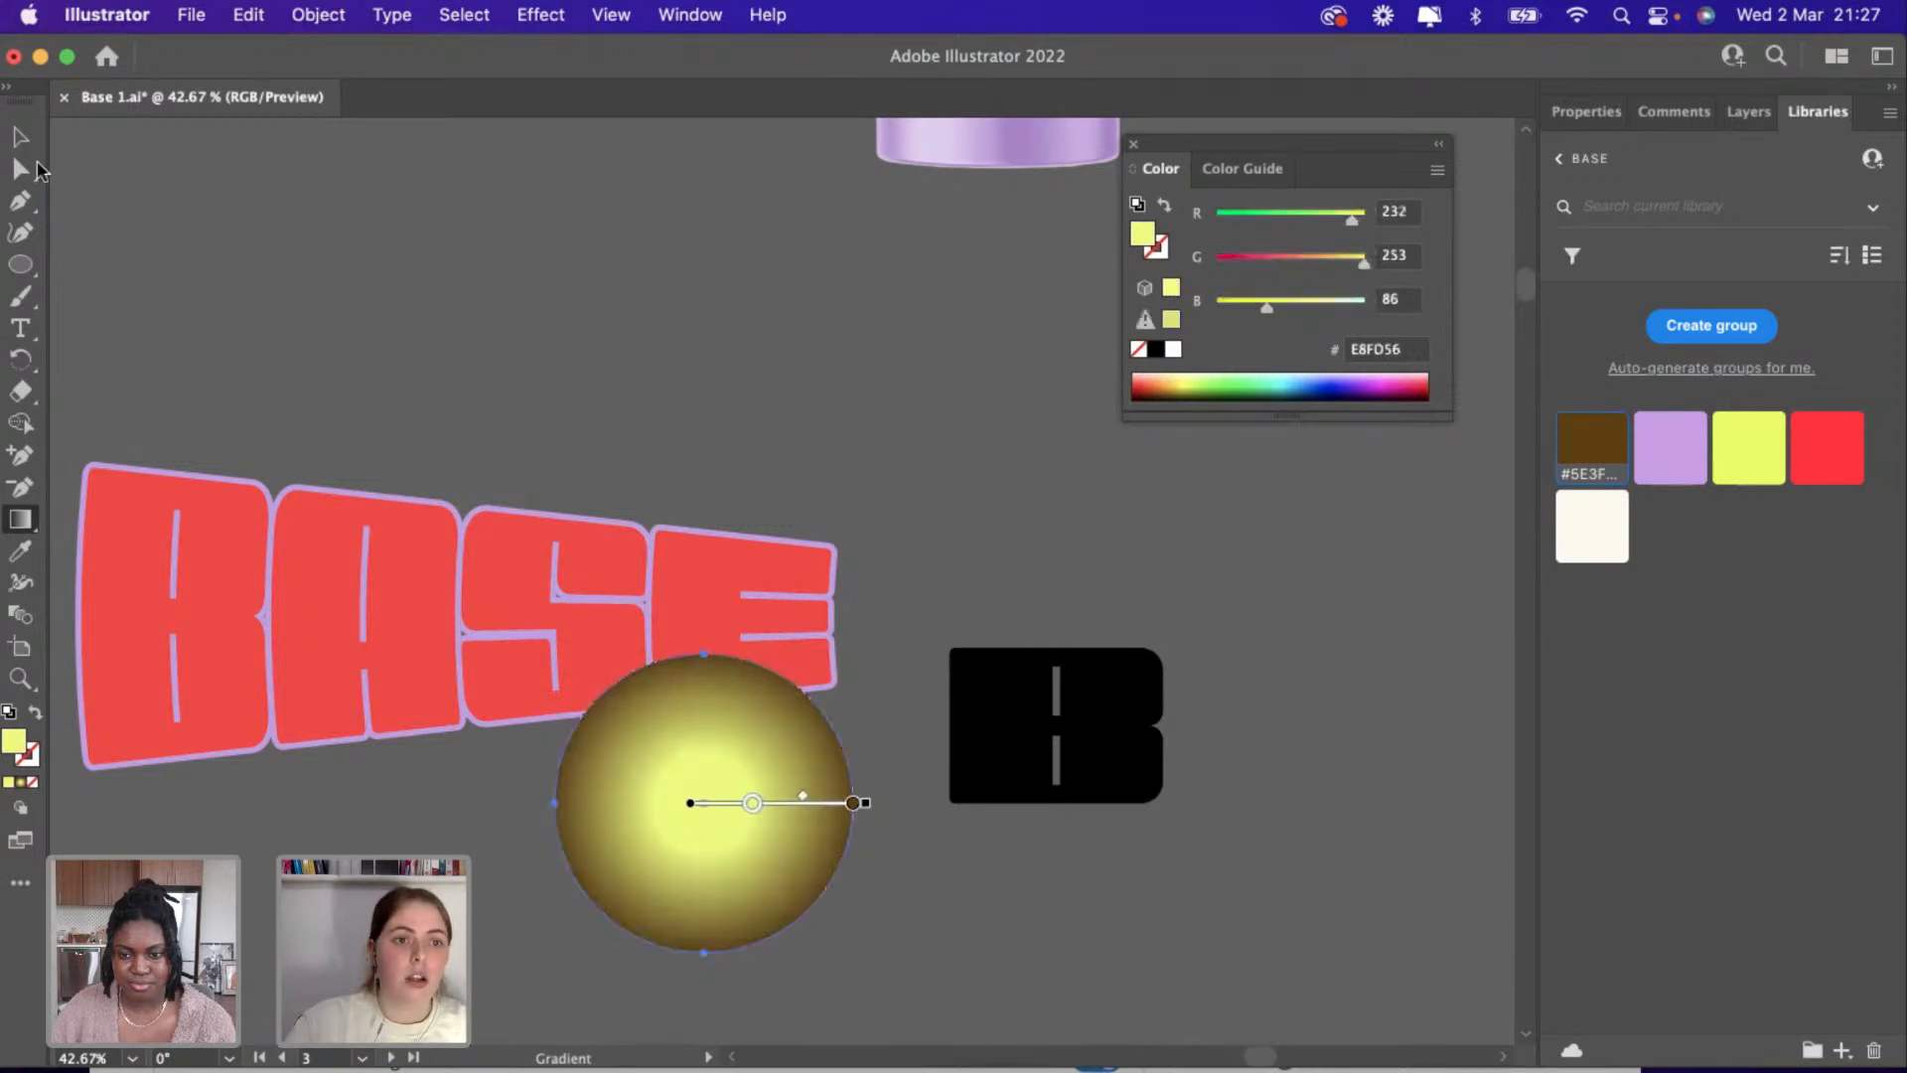
Bring the black B logo to the front of the stacking order and place it clear of the gradient circle.
left_click(22, 141)
left_click_drag(1141, 718, 739, 771)
right_click(739, 771)
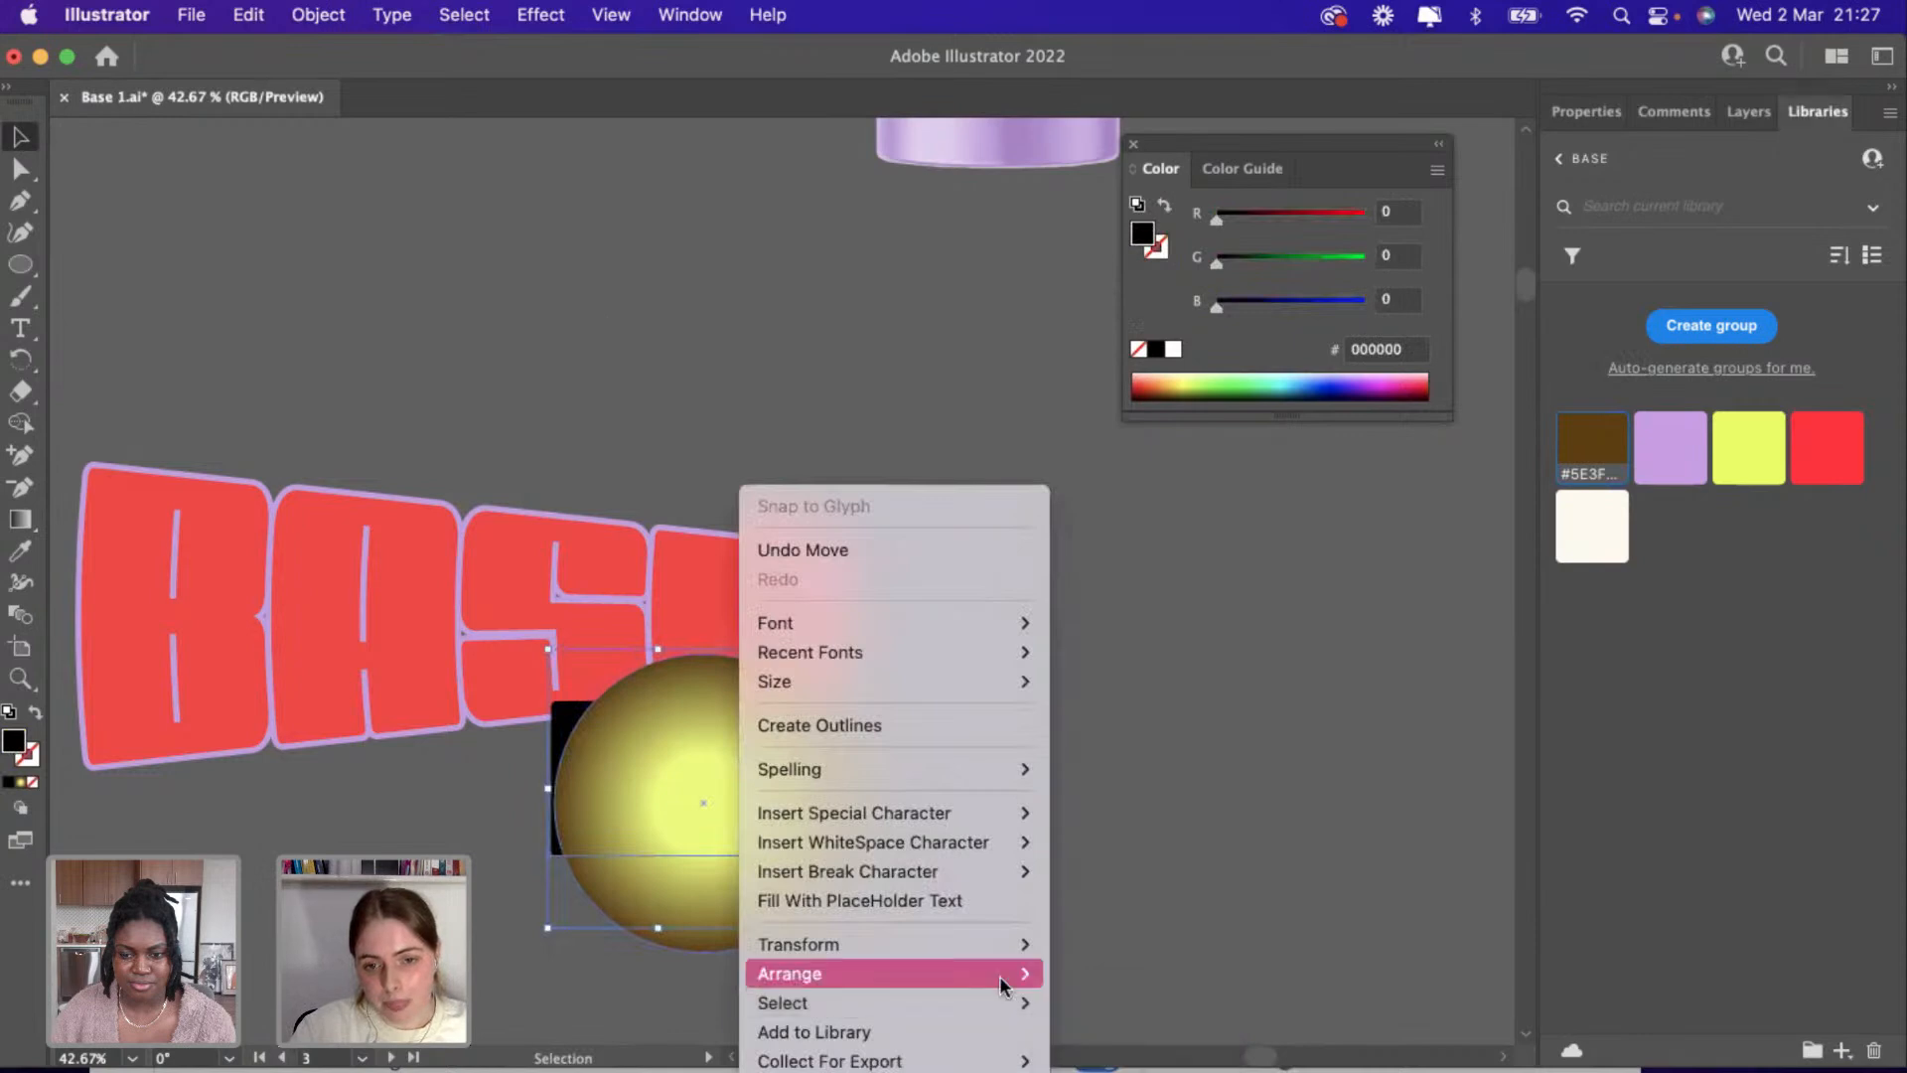
mouse_move(993, 973)
left_click(1222, 960)
left_click(1172, 890)
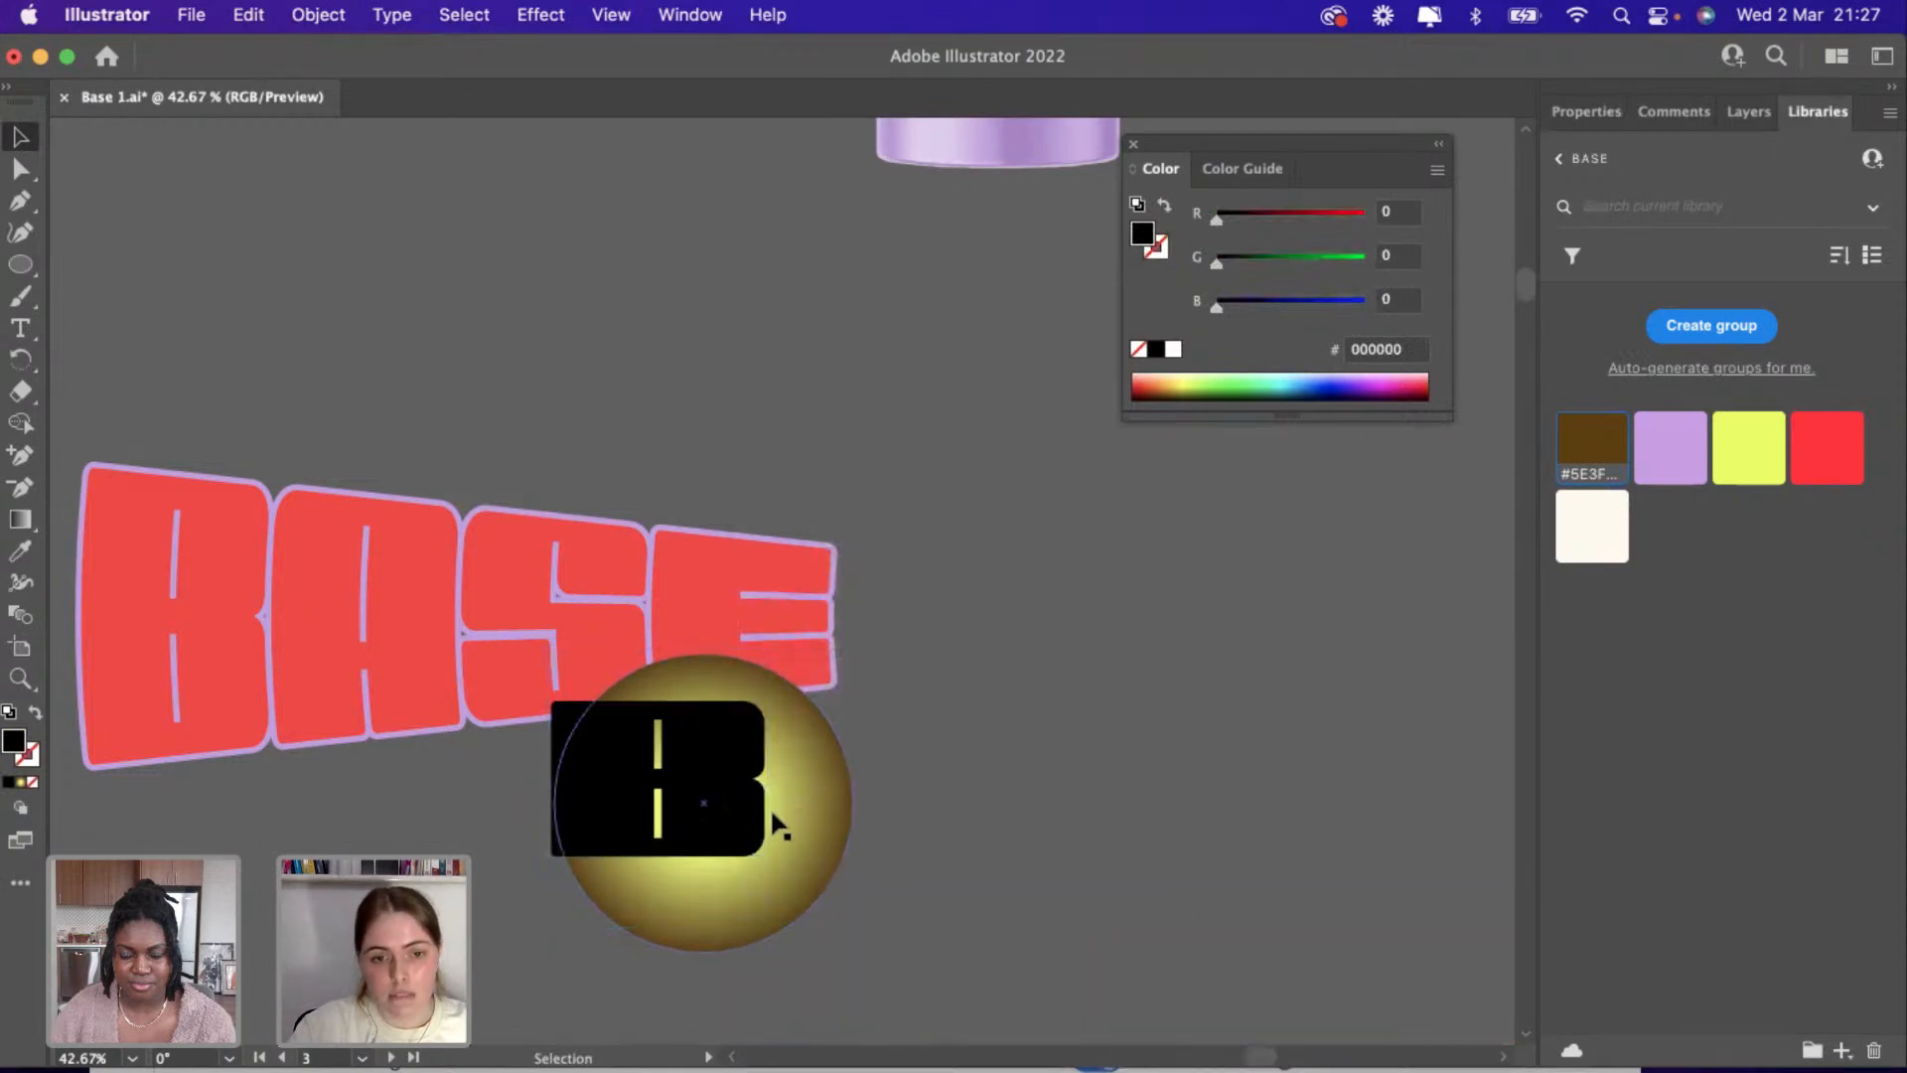
left_click_drag(763, 814, 1261, 762)
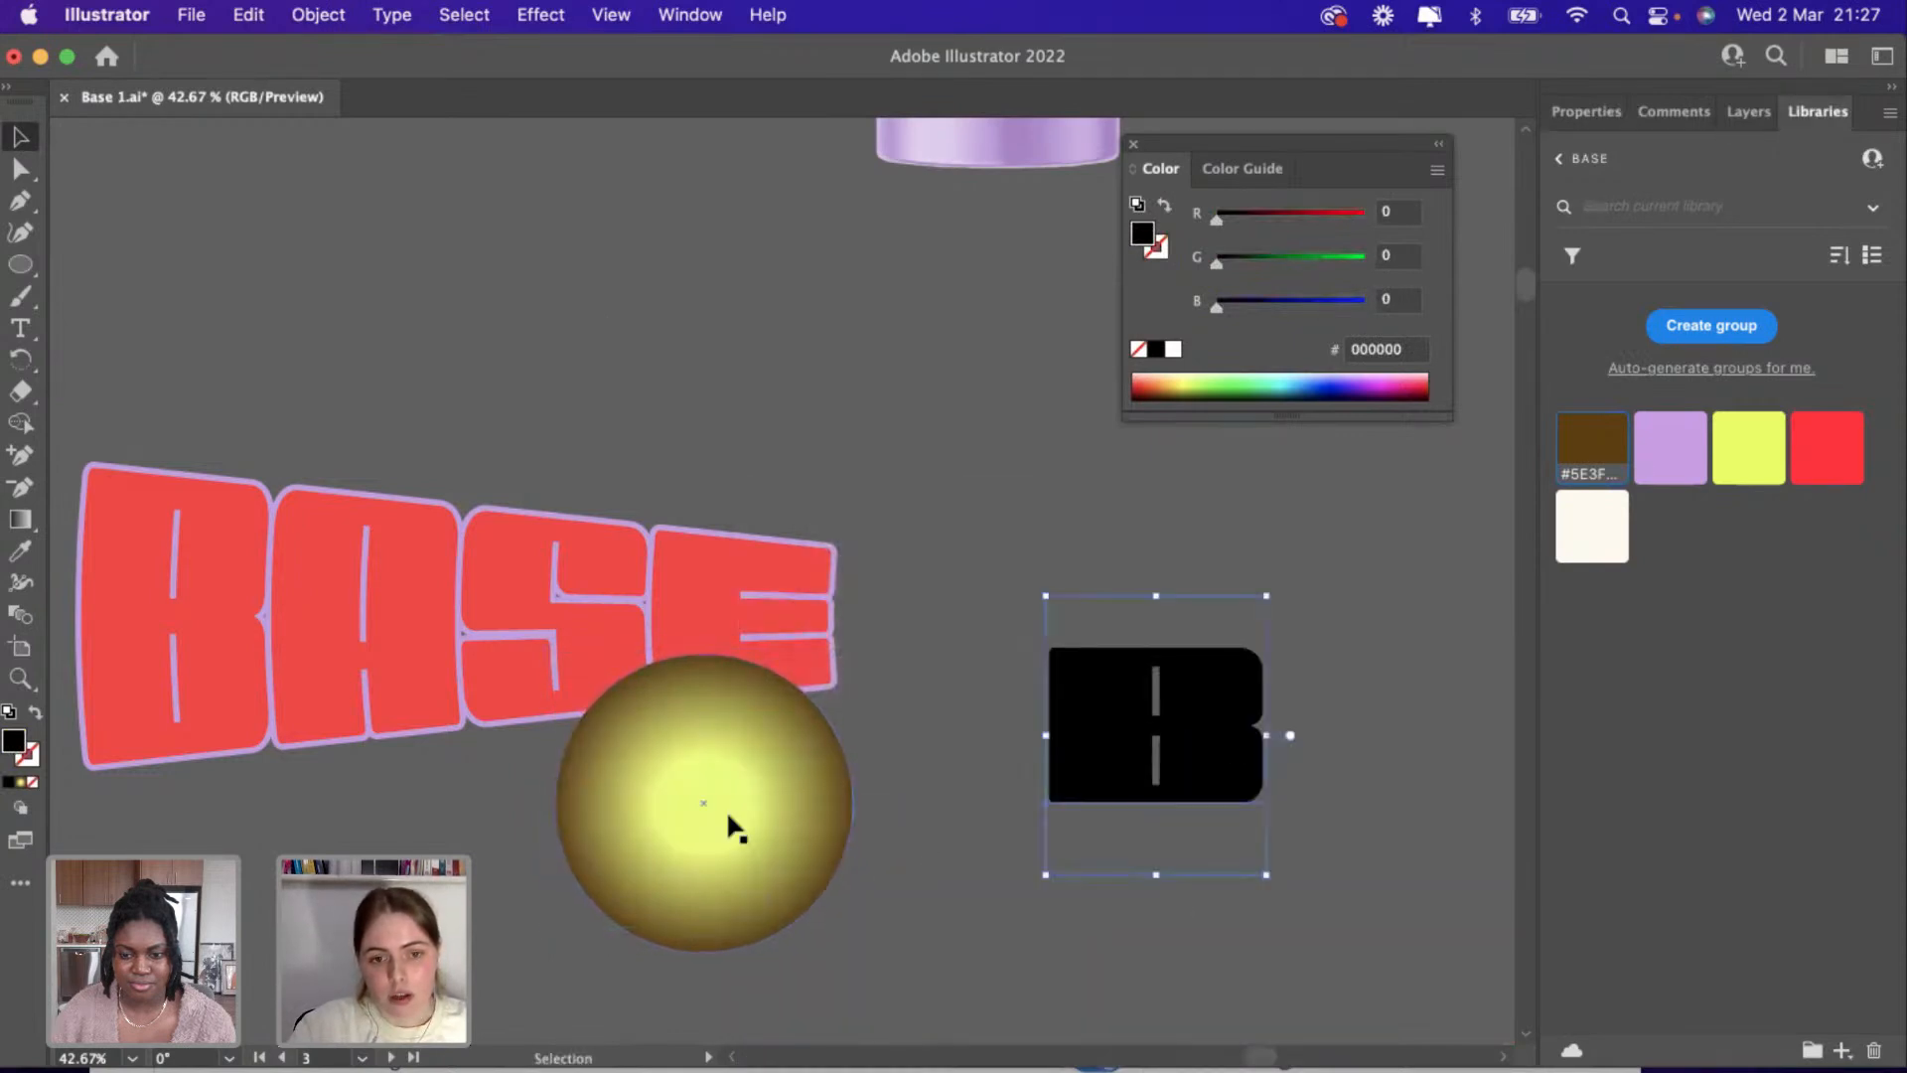
Try the library cream, red and yellow on the circle gradient's centre stop and set it to purple C89EE6.
left_click(701, 826)
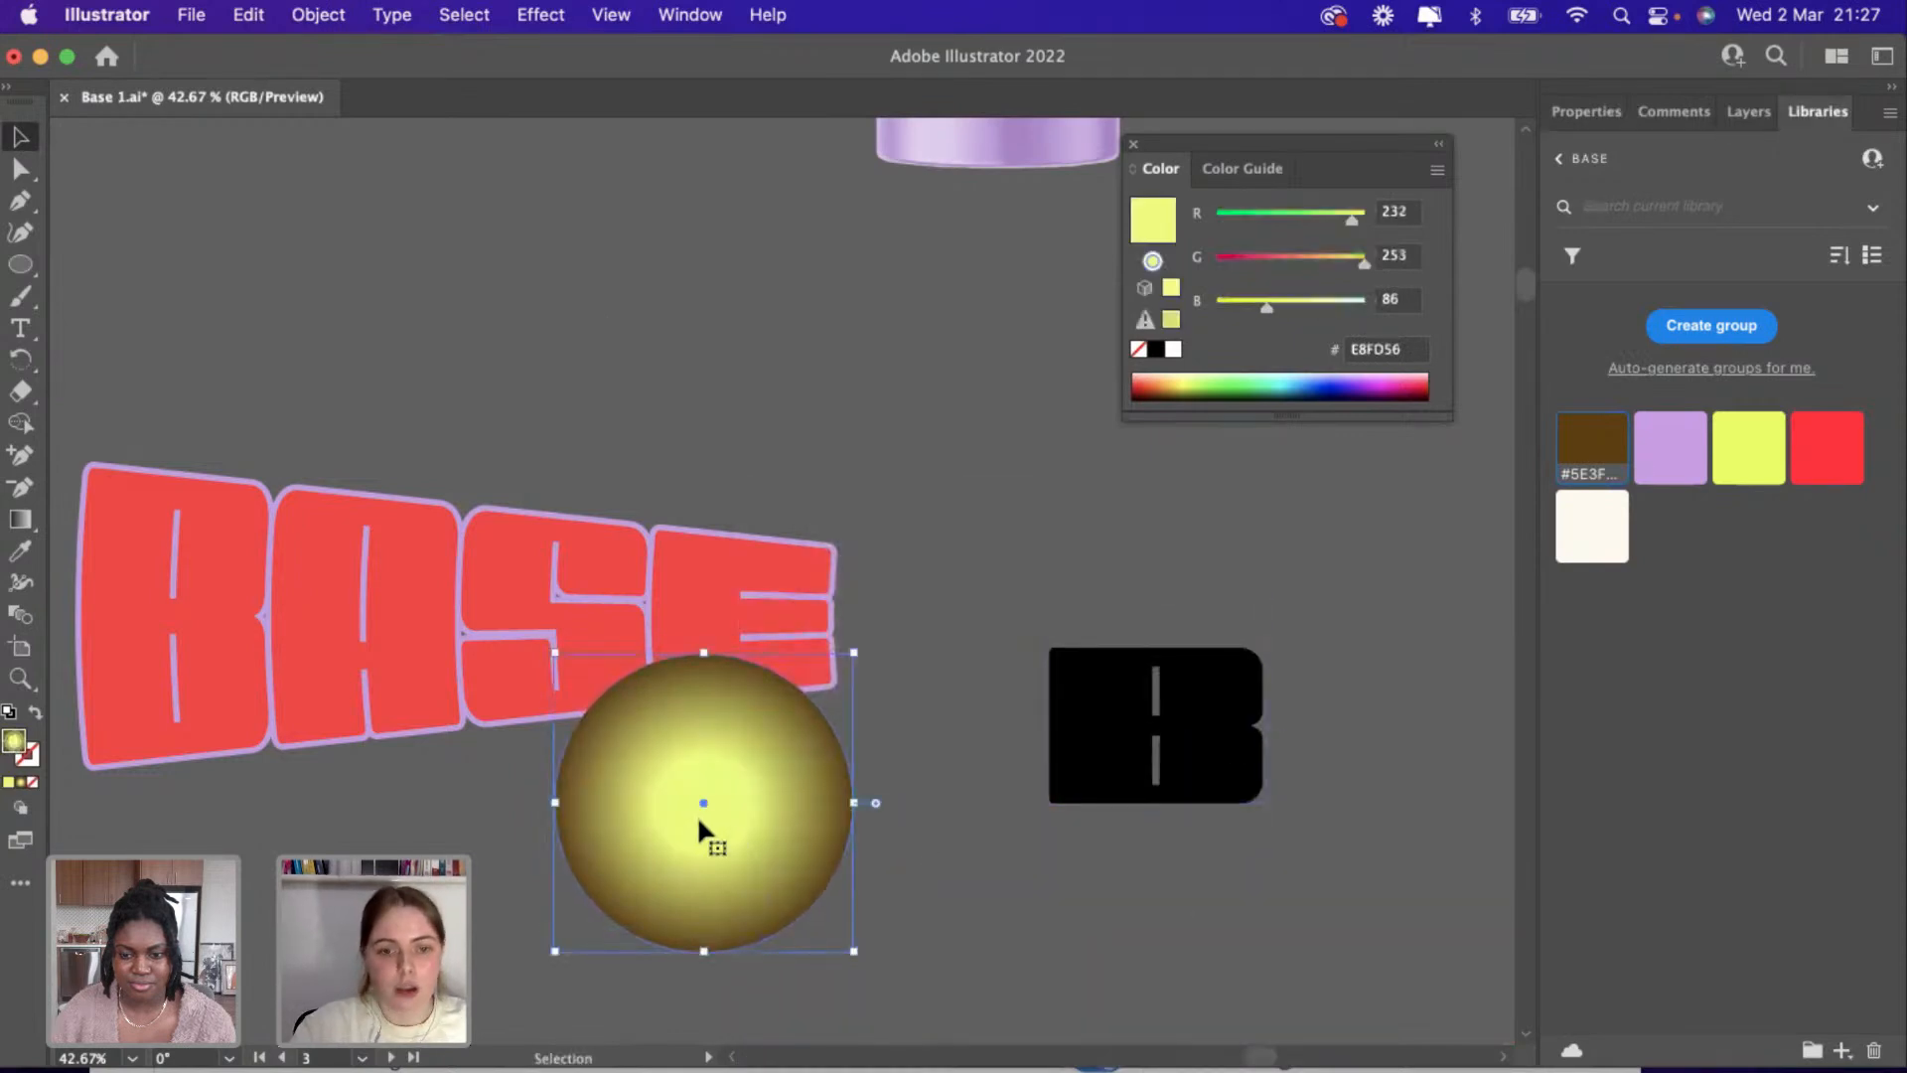
left_click(1586, 111)
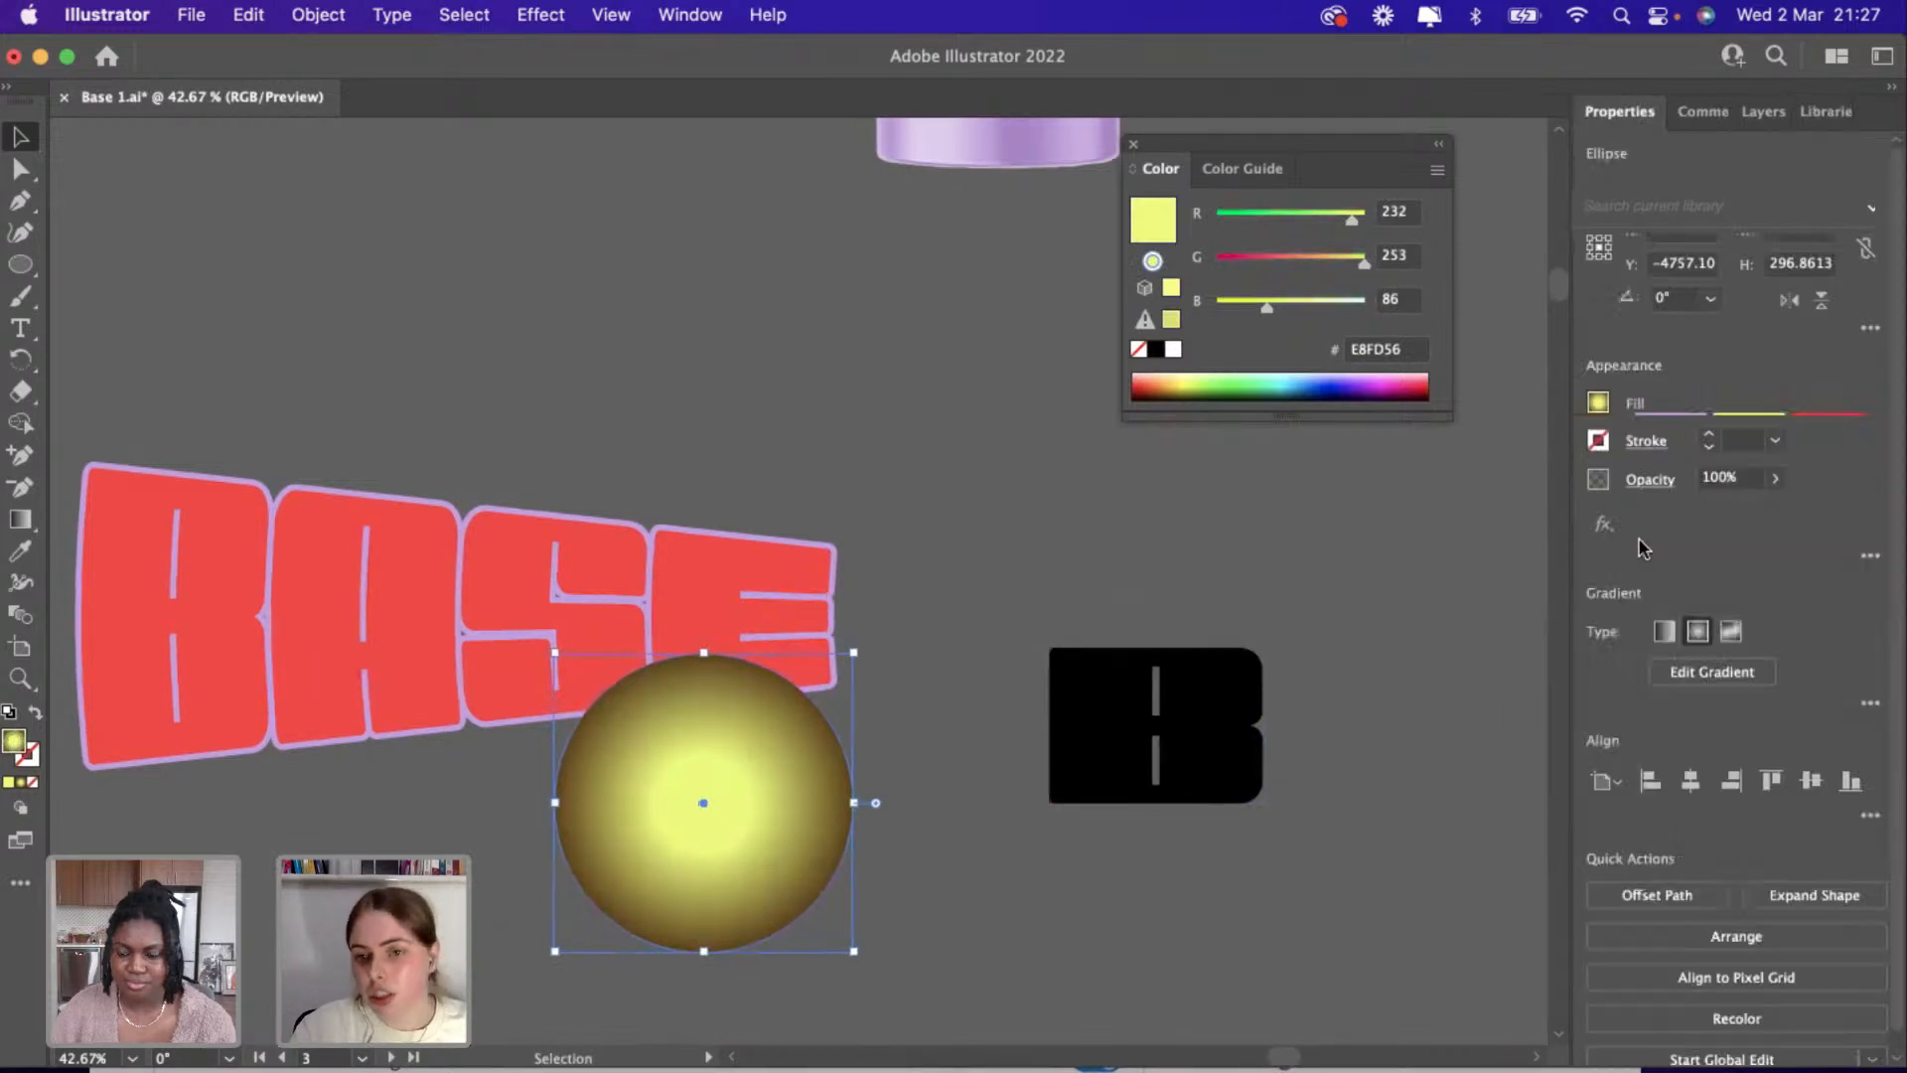
left_click(1675, 674)
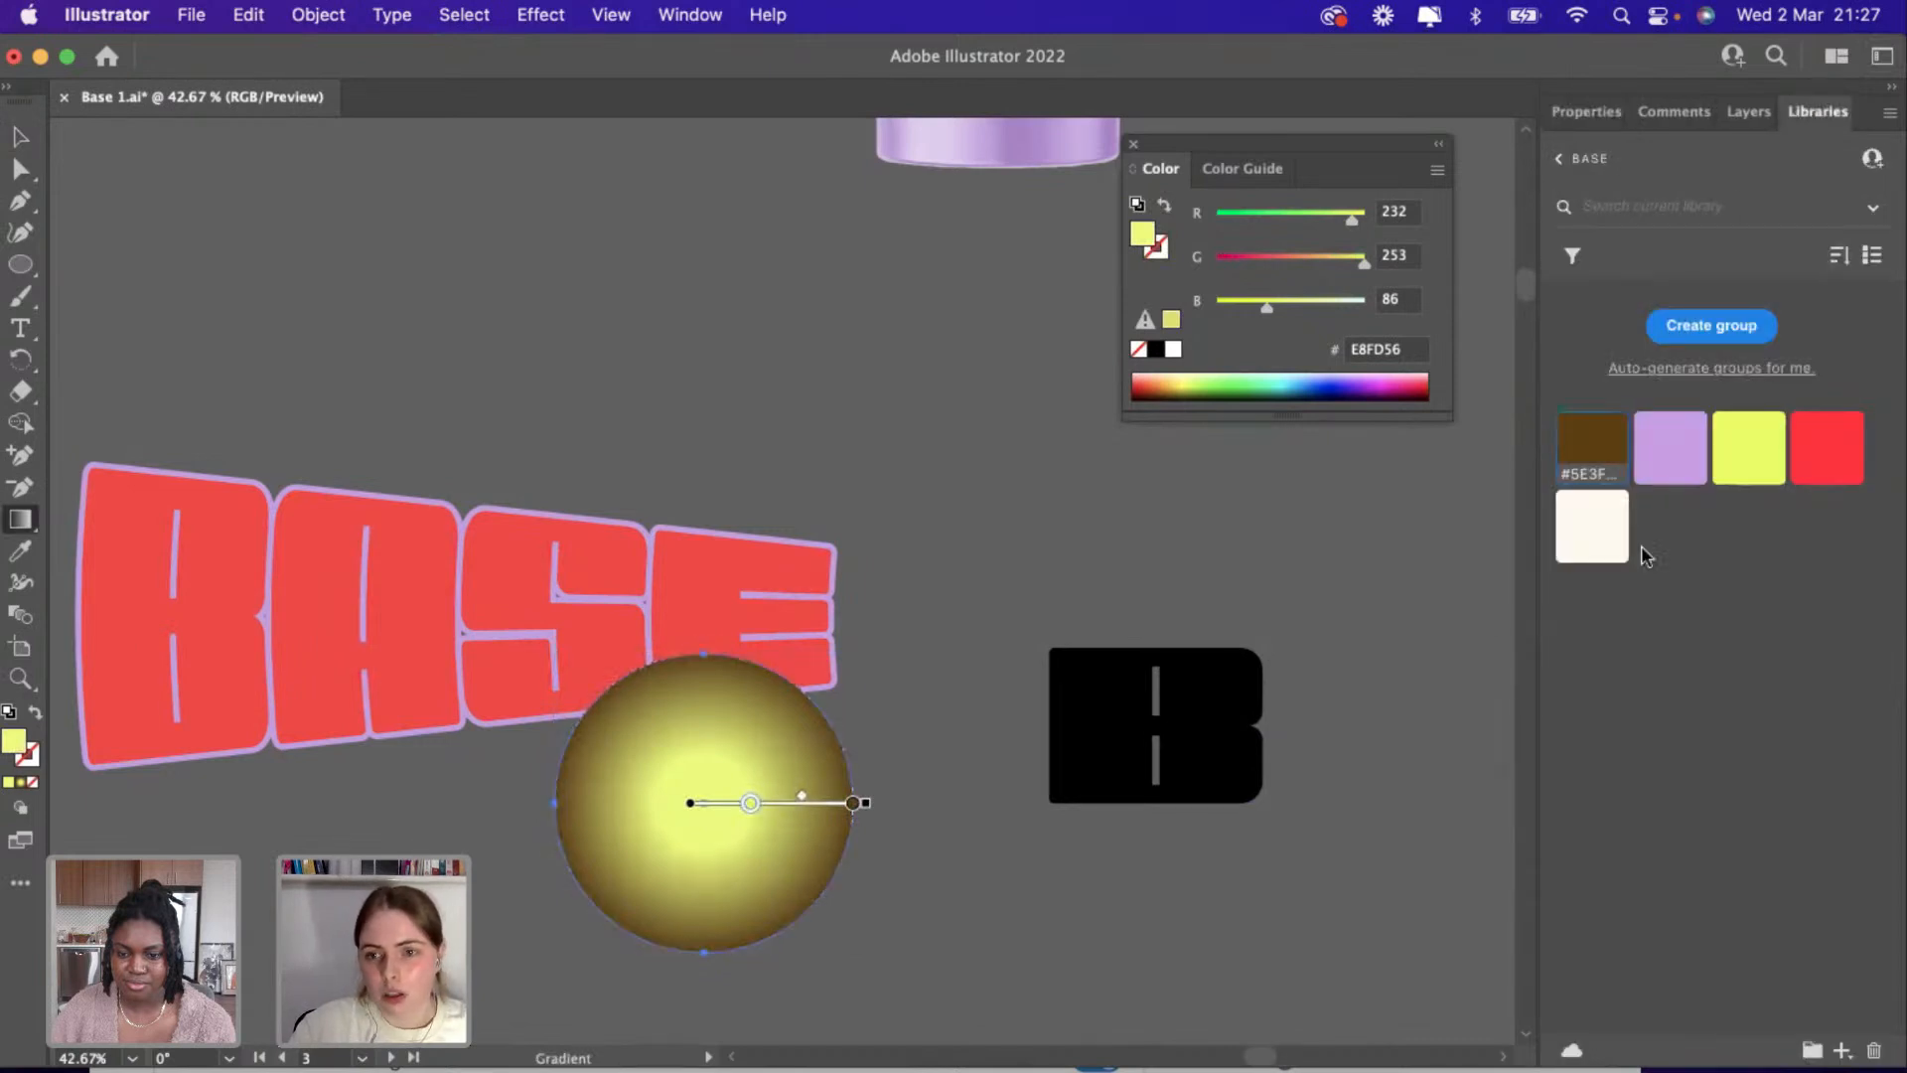
left_click(1671, 447)
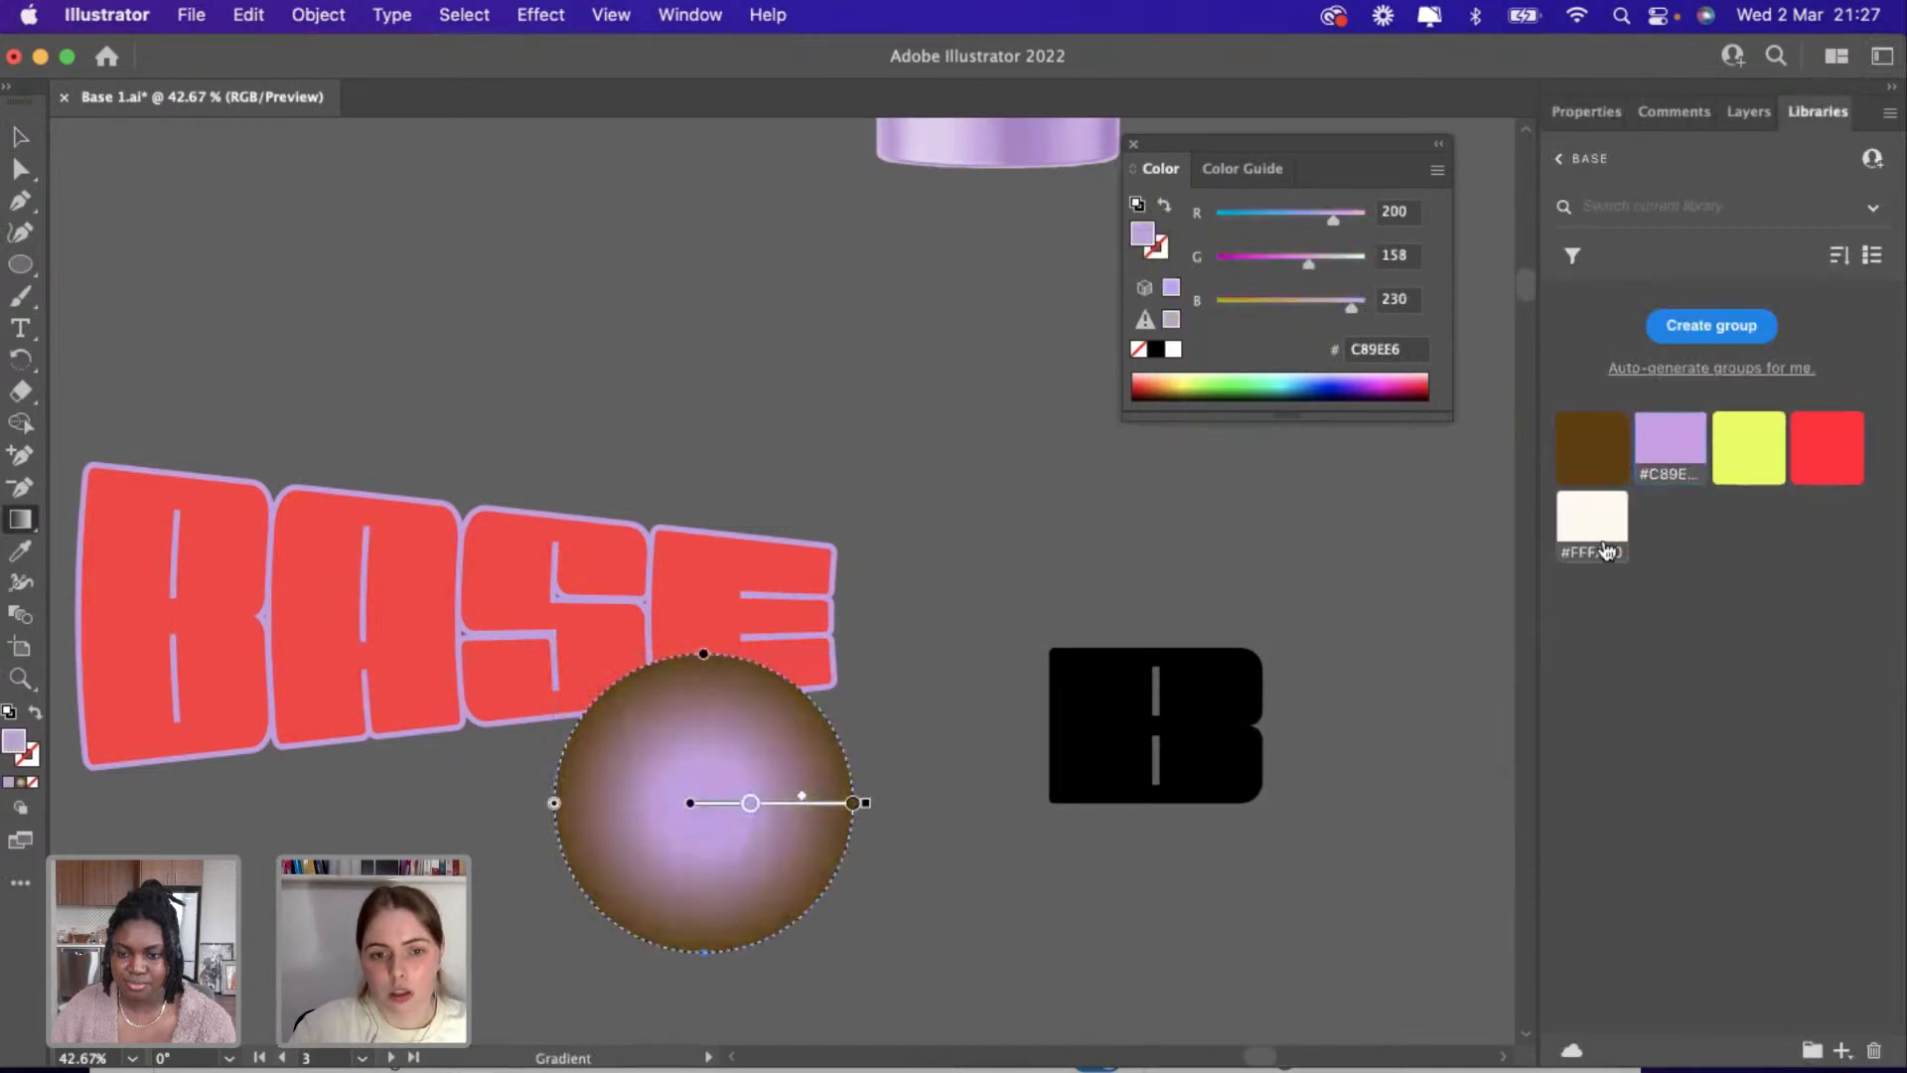
left_click(1606, 549)
left_click(1829, 467)
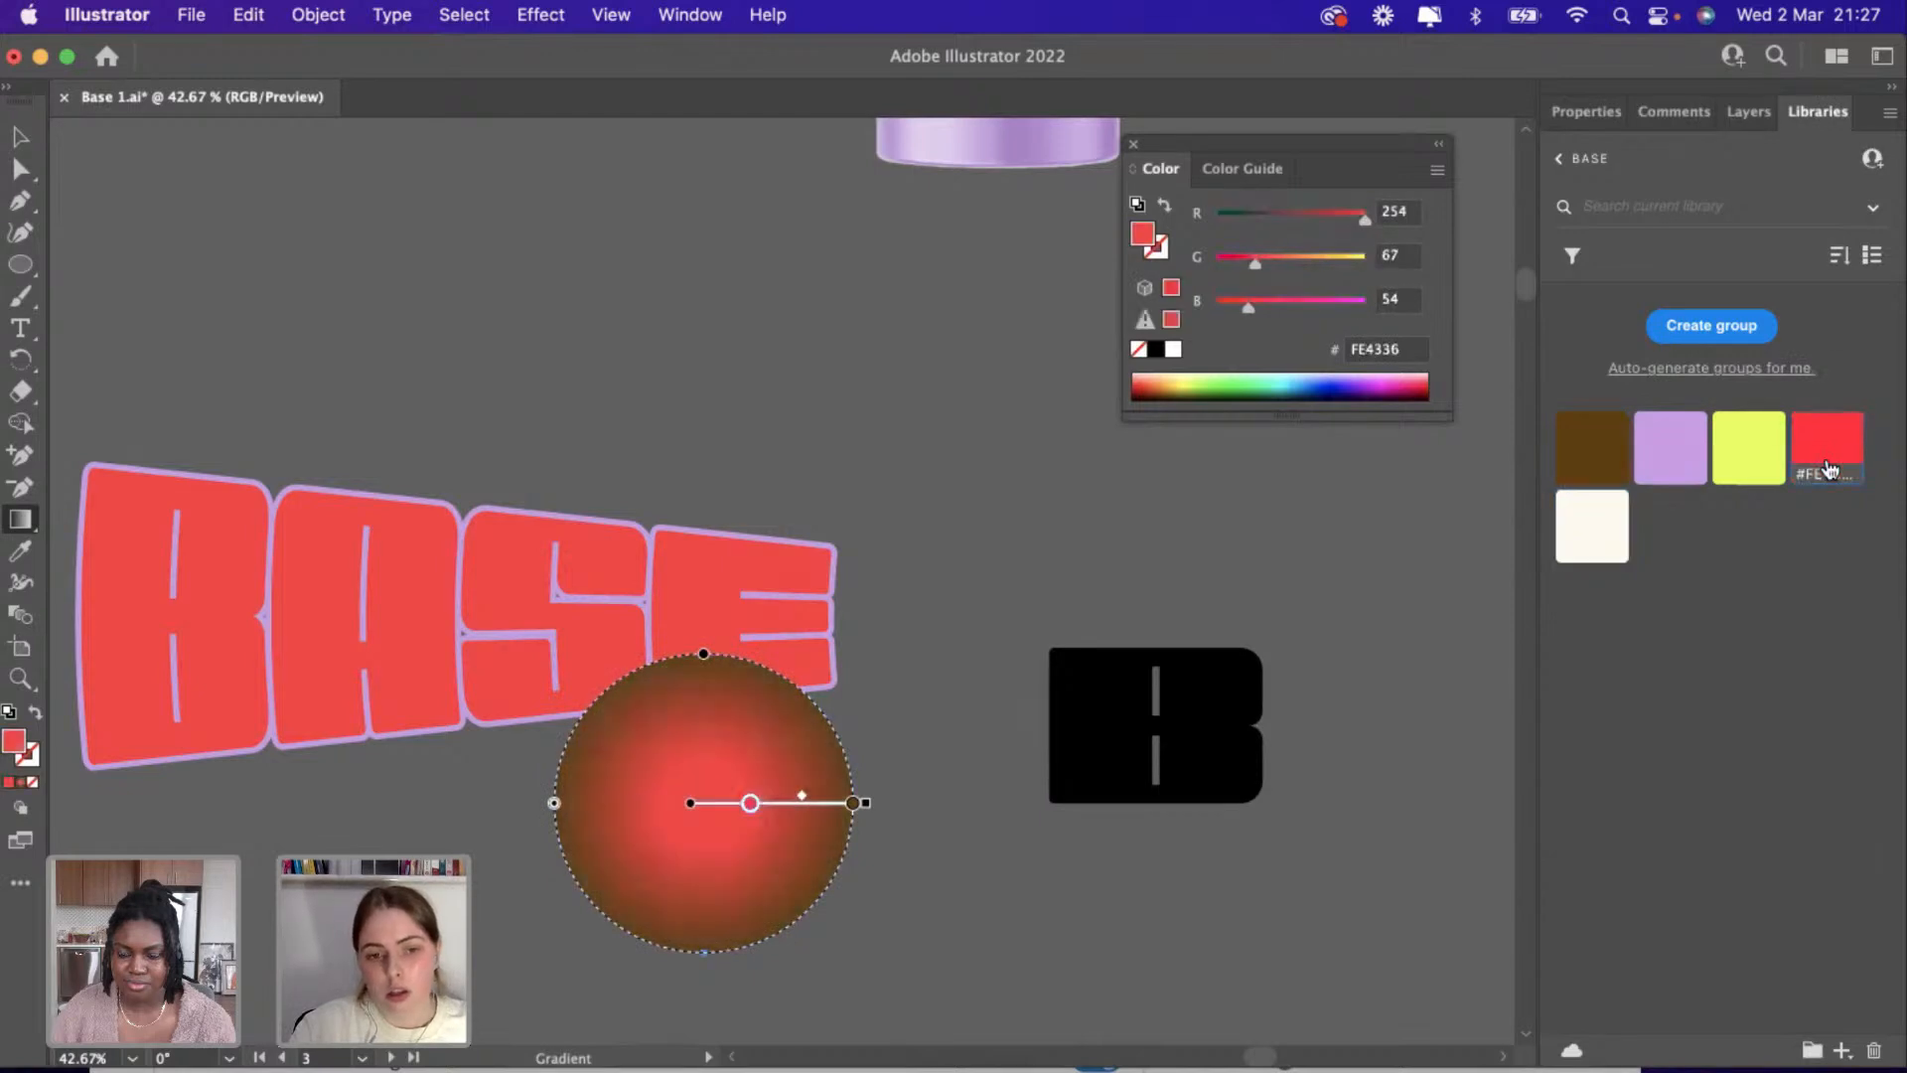
left_click(1679, 467)
left_click(1768, 469)
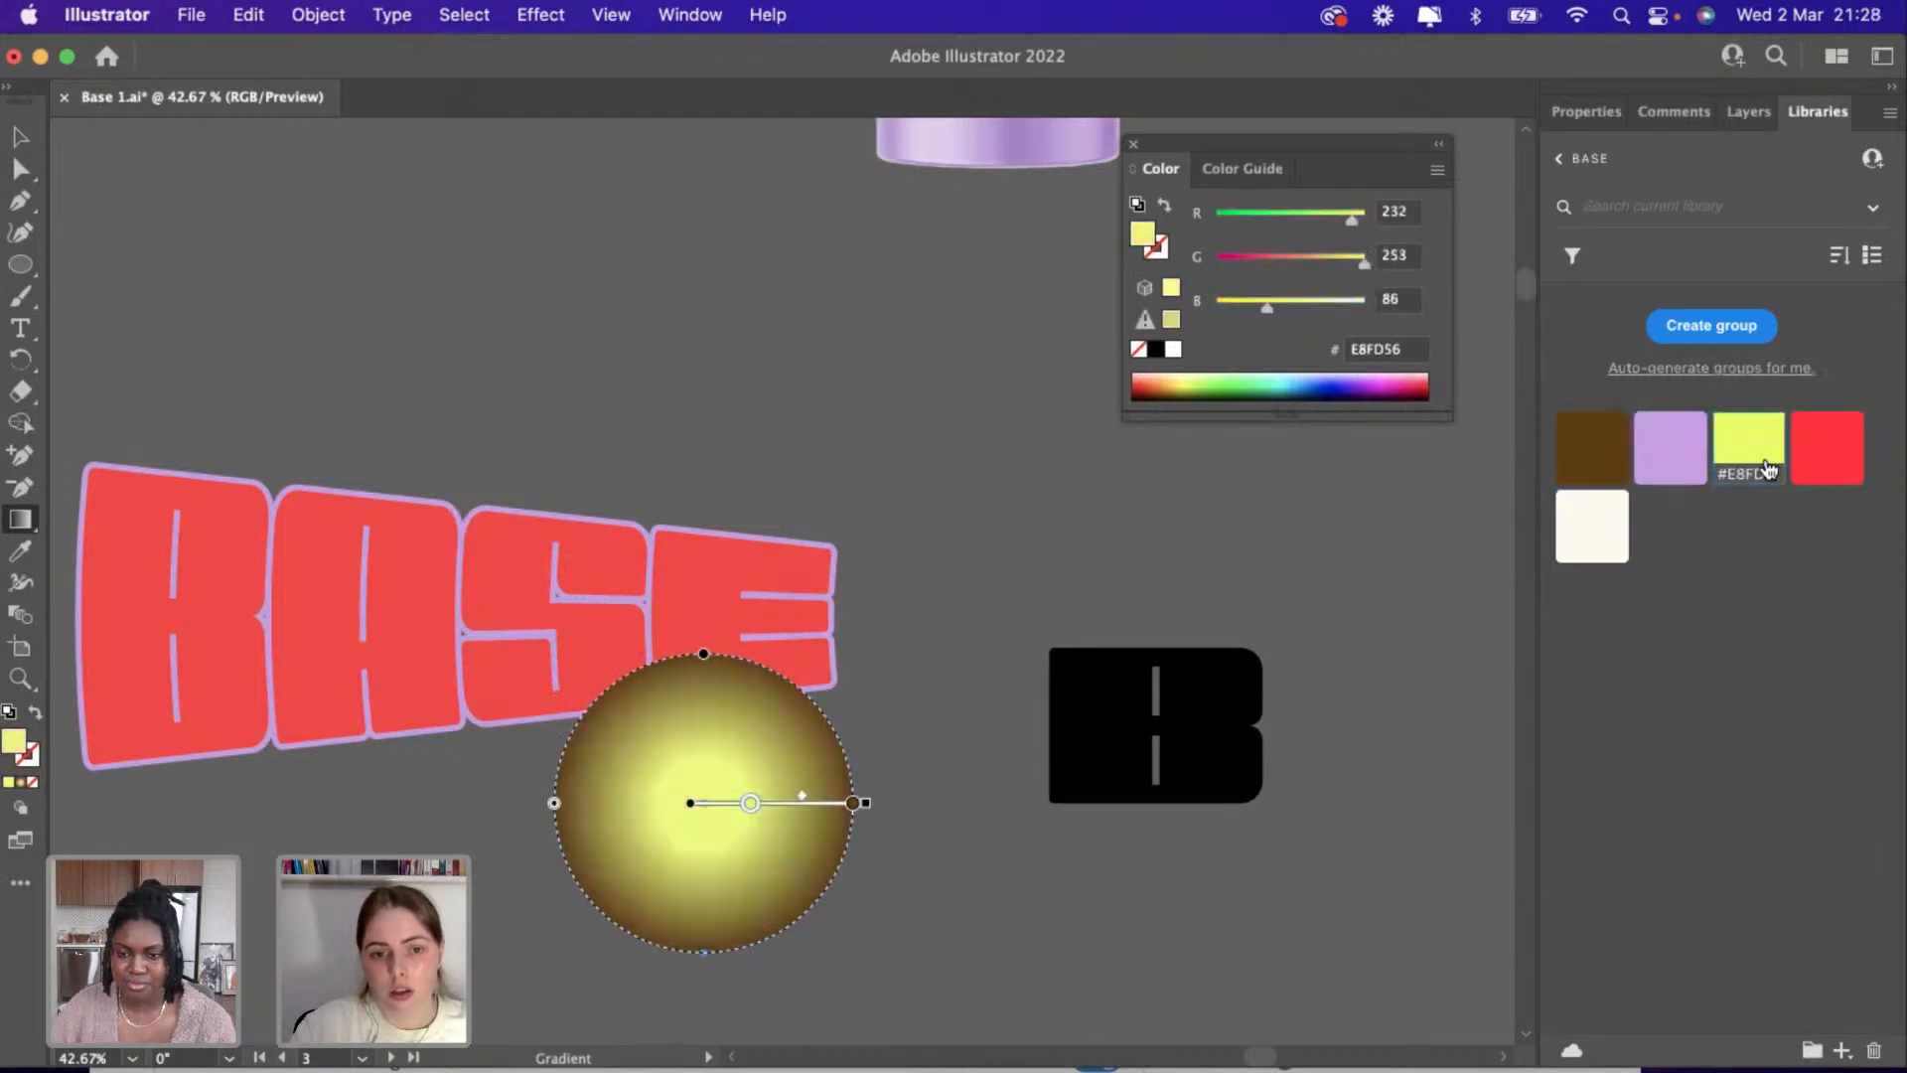
left_click(1689, 449)
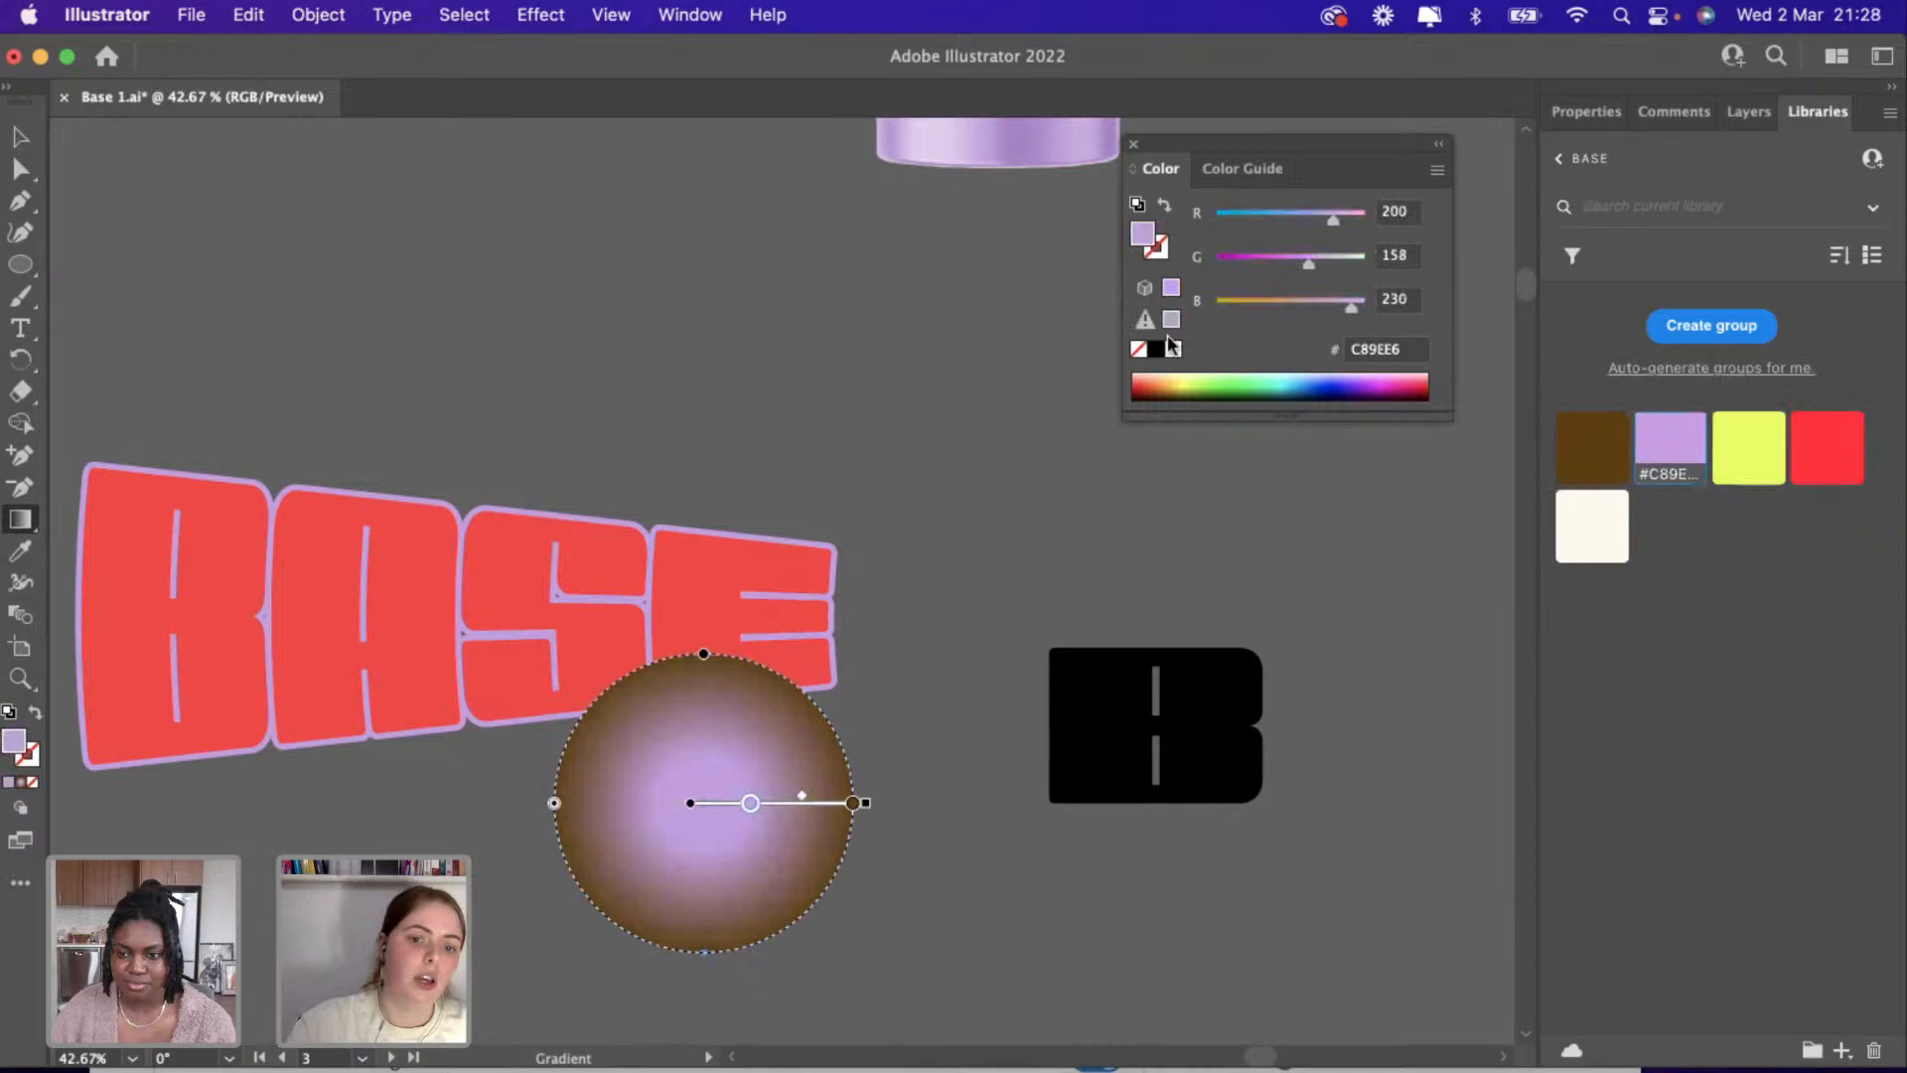
Place the black B logo on the gradient circle, scale it to fit inside and centre it.
left_click(19, 138)
left_click_drag(1165, 775, 729, 837)
scroll(729, 837, "up", 3)
left_click_drag(898, 1009, 837, 932)
mouse_move(793, 824)
left_mouse_down()
mouse_move(818, 821)
mouse_move(796, 812)
left_mouse_up()
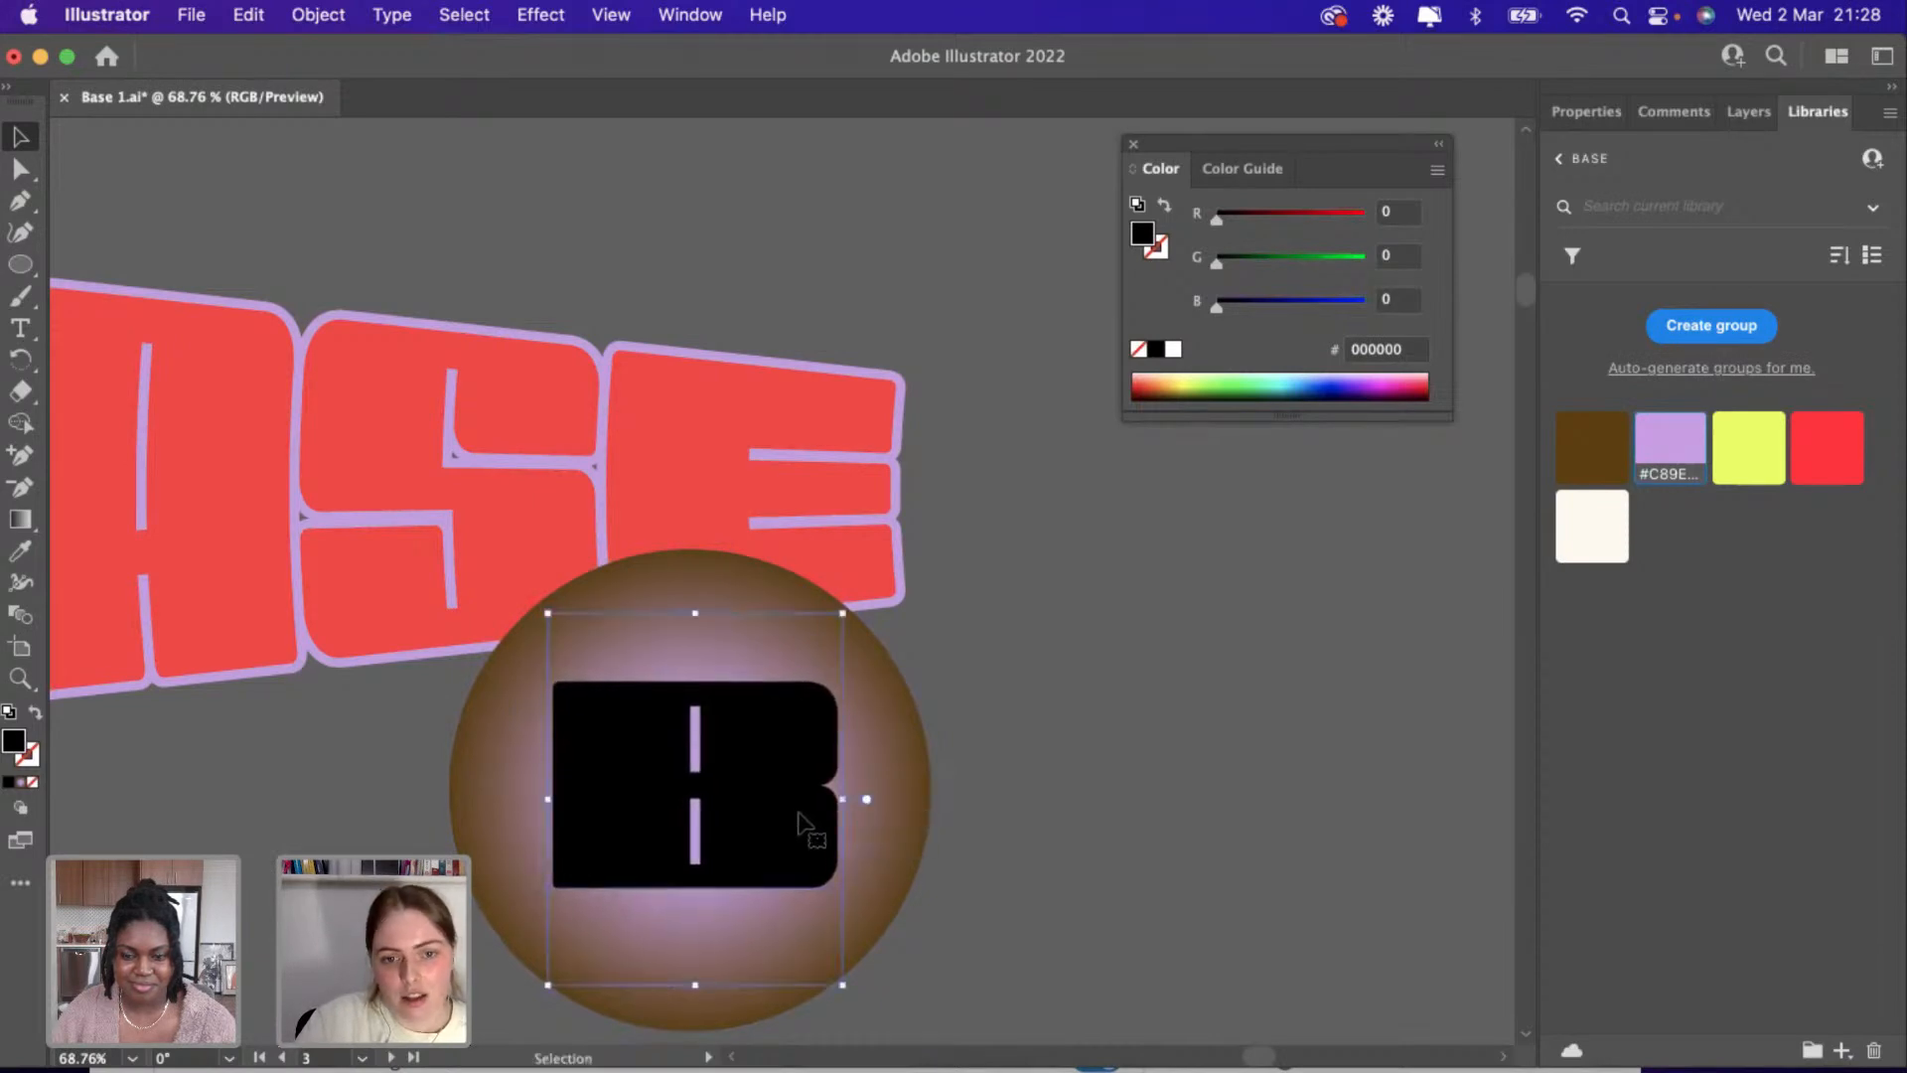
Fill the B logo with the library yellow E8FD56 and give it a brown 5E3F0A stroke.
left_click(1749, 445)
left_click(1258, 741)
scroll(1257, 740, "down", 3)
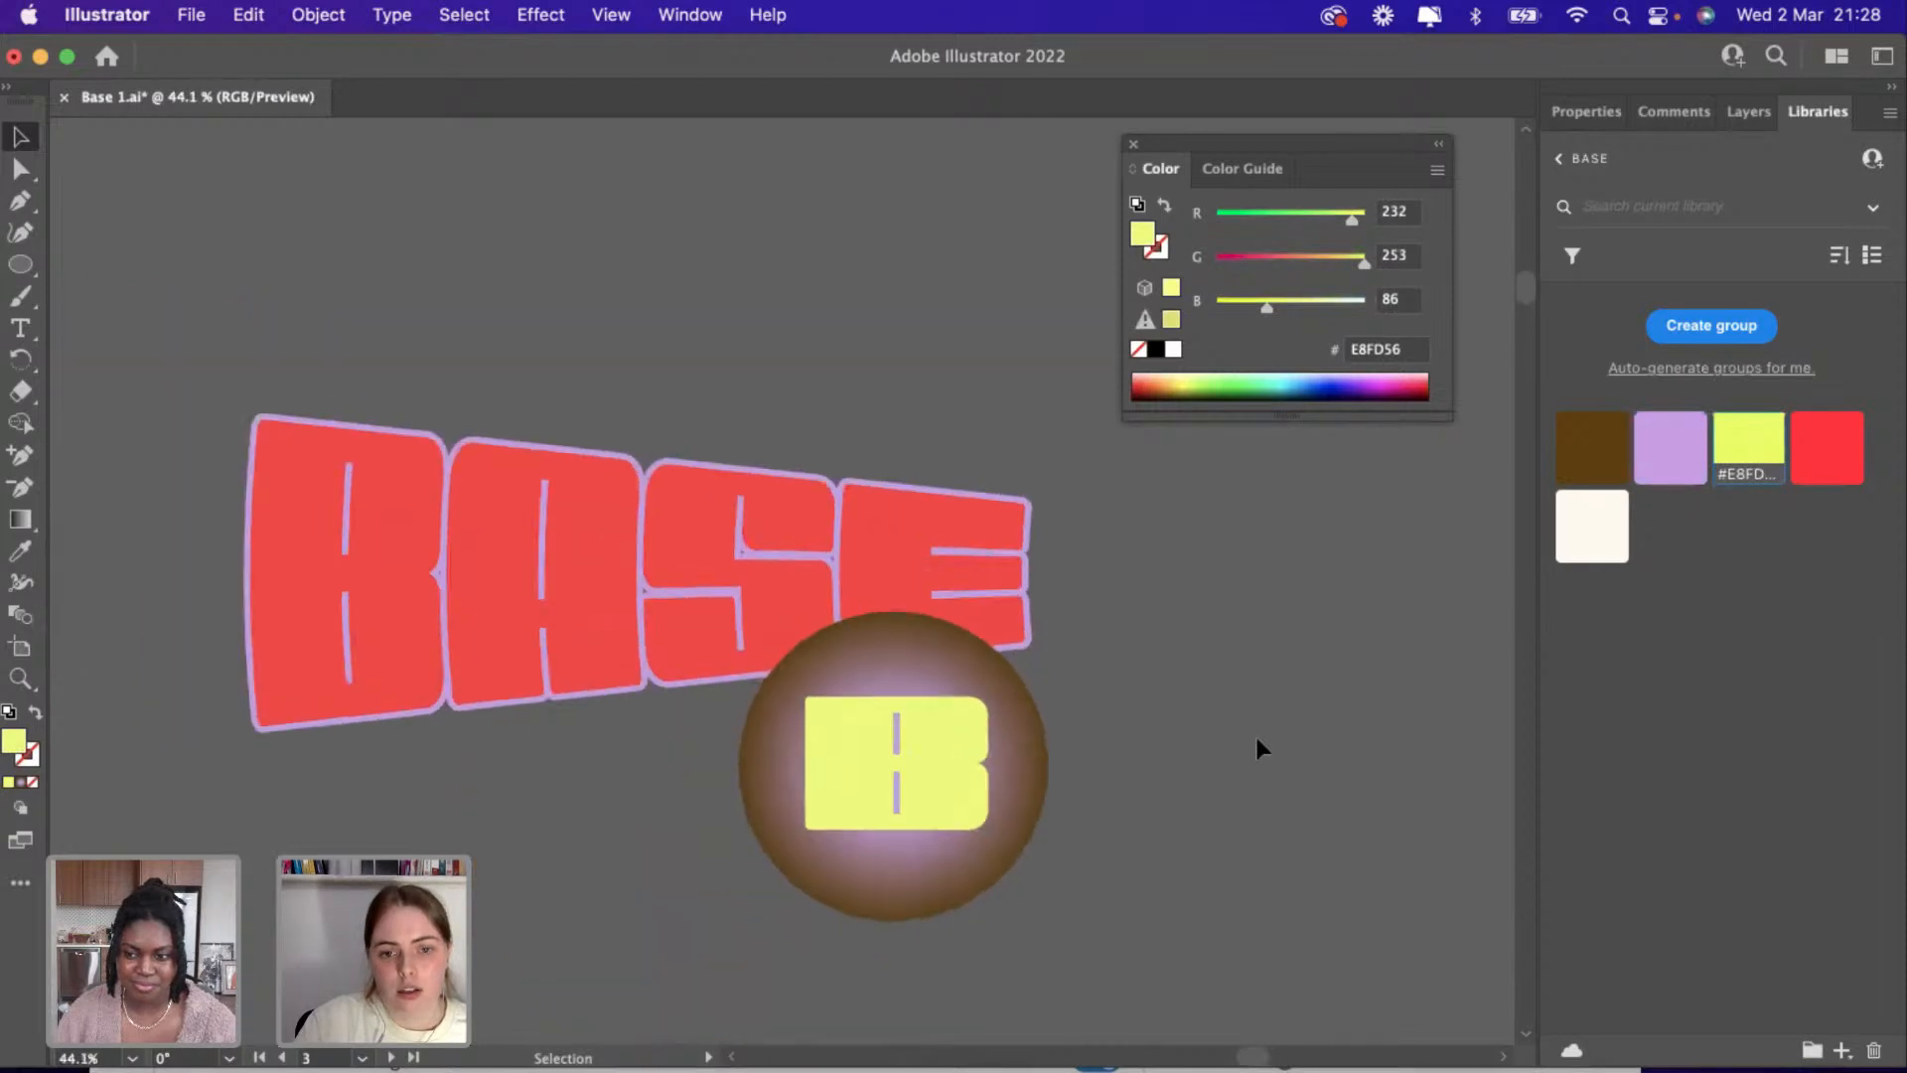
scroll(1242, 740, "down", 1)
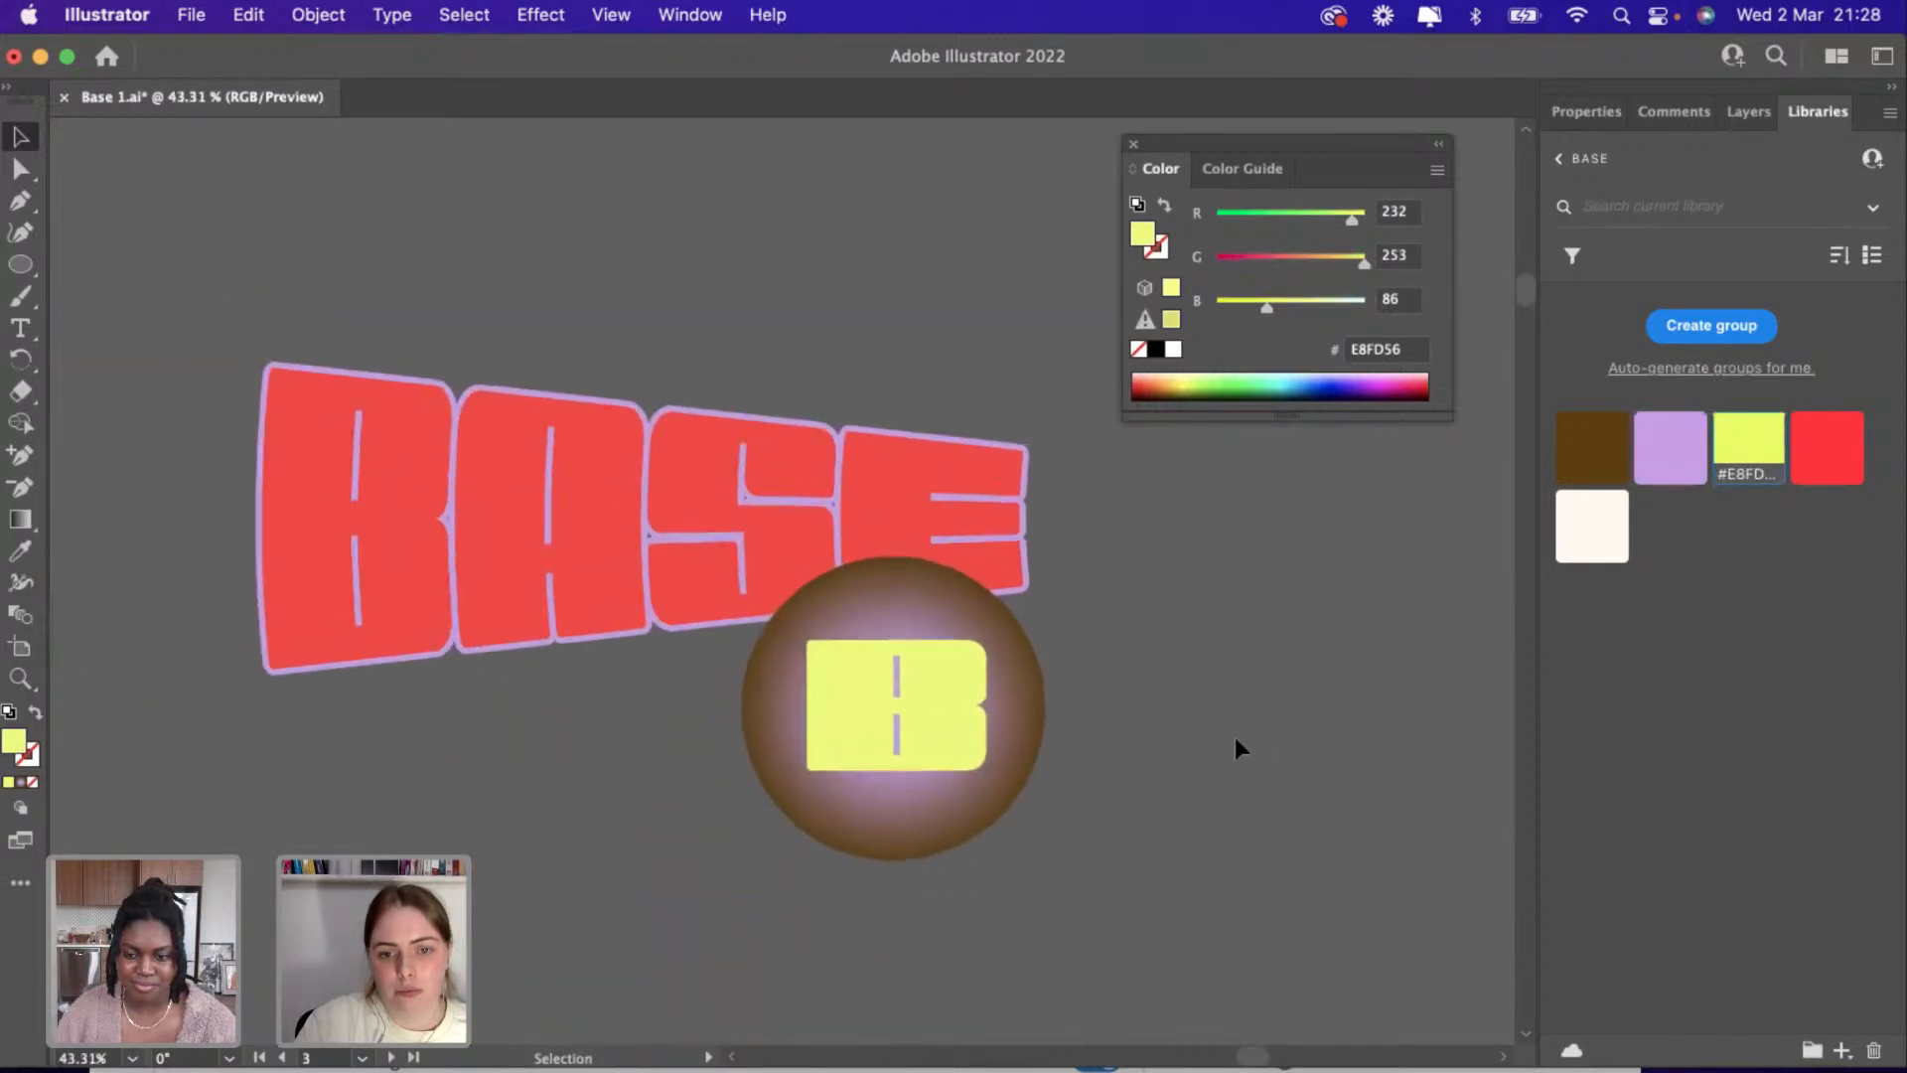
left_click(31, 759)
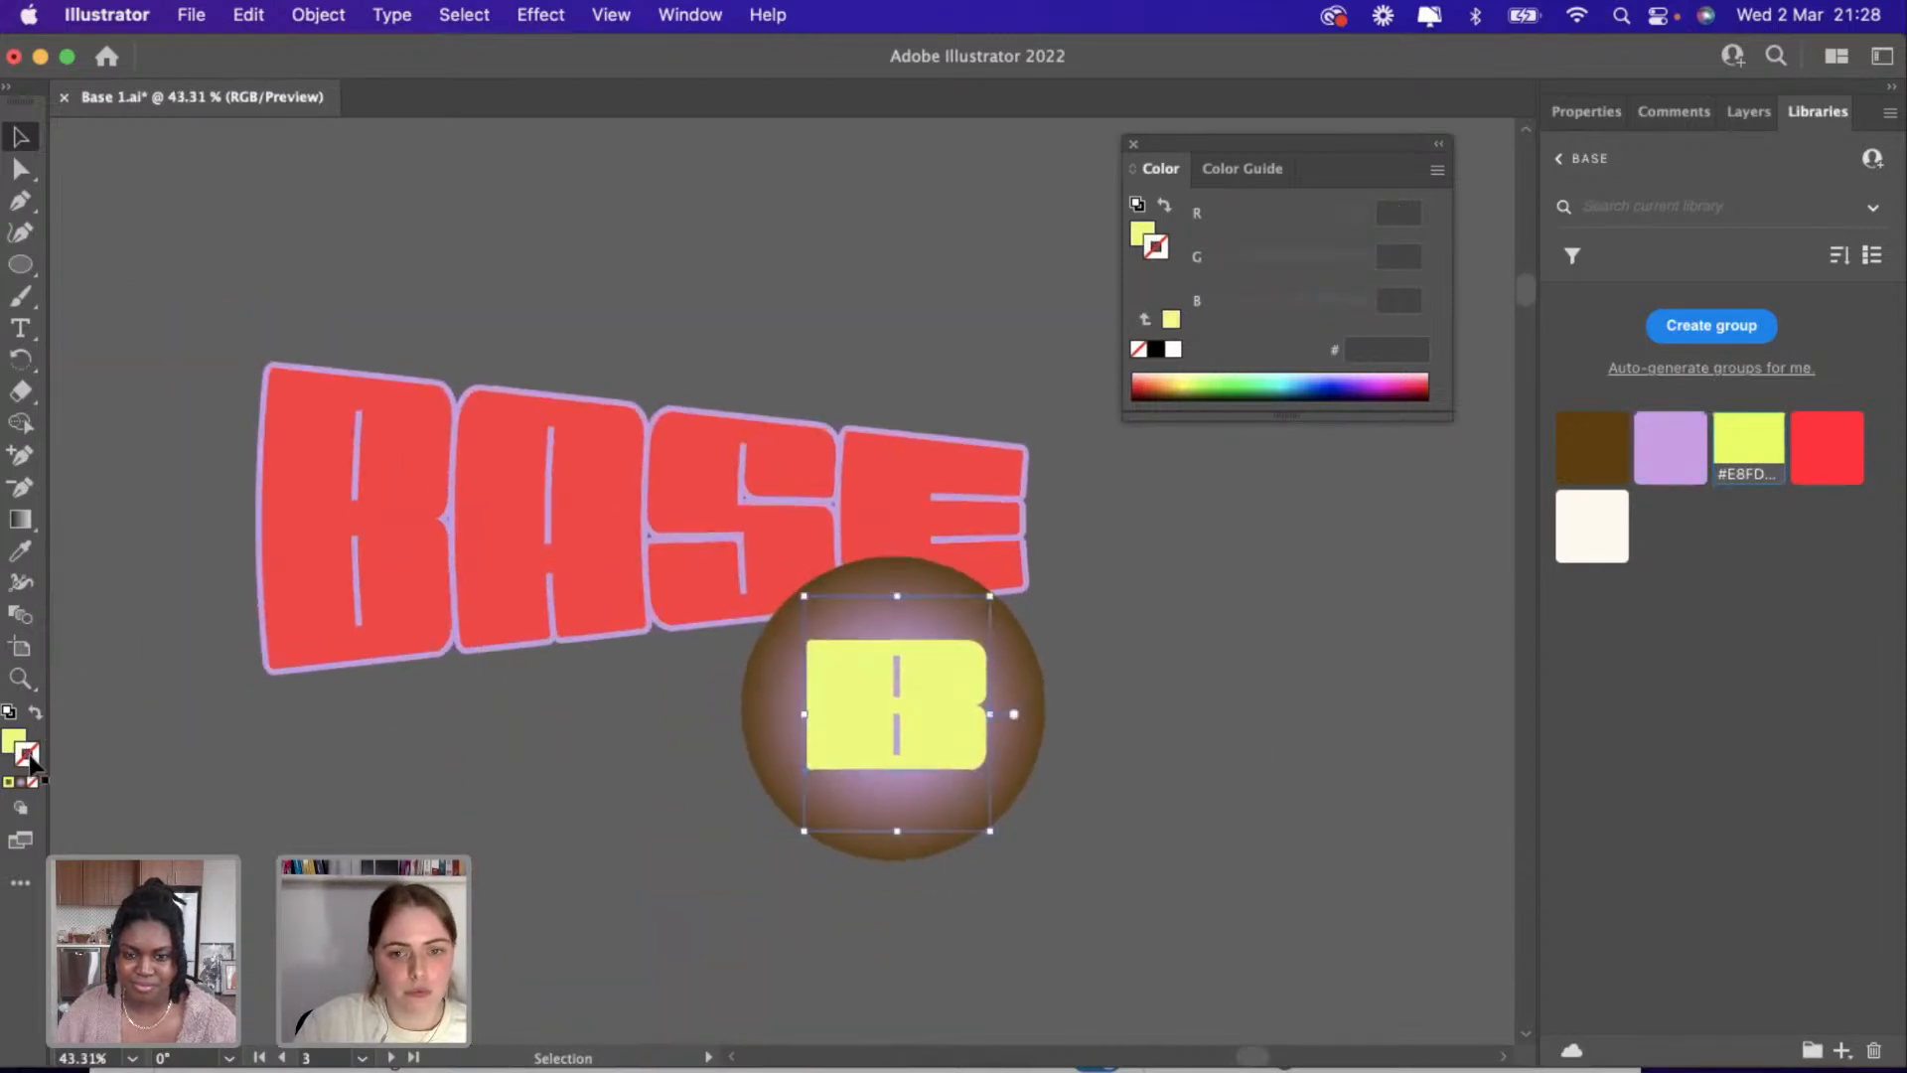
left_click(1587, 452)
left_click(1103, 771)
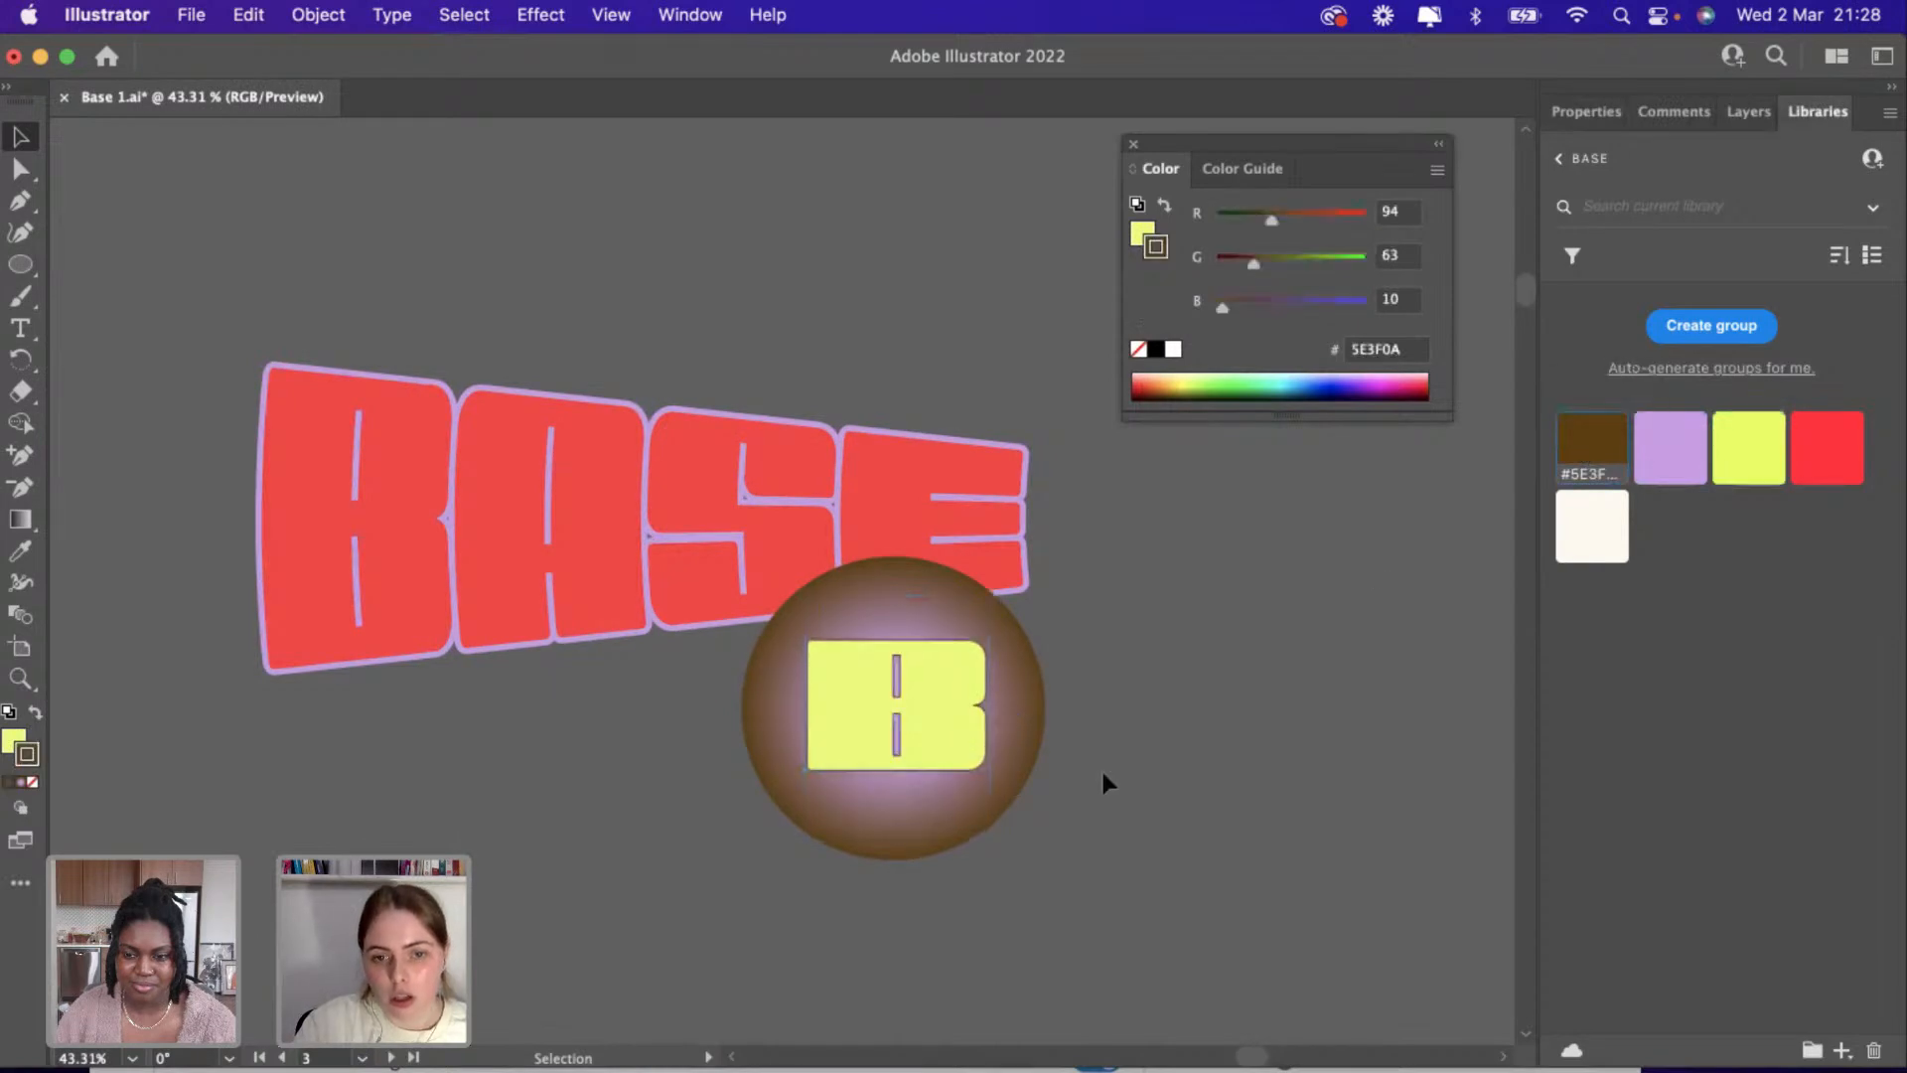
Examine the badge up close, and compare it with the wordmark, the flat tubes and the purple tube mockup.
scroll(1102, 773, "up", 3)
scroll(1103, 776, "up", 2)
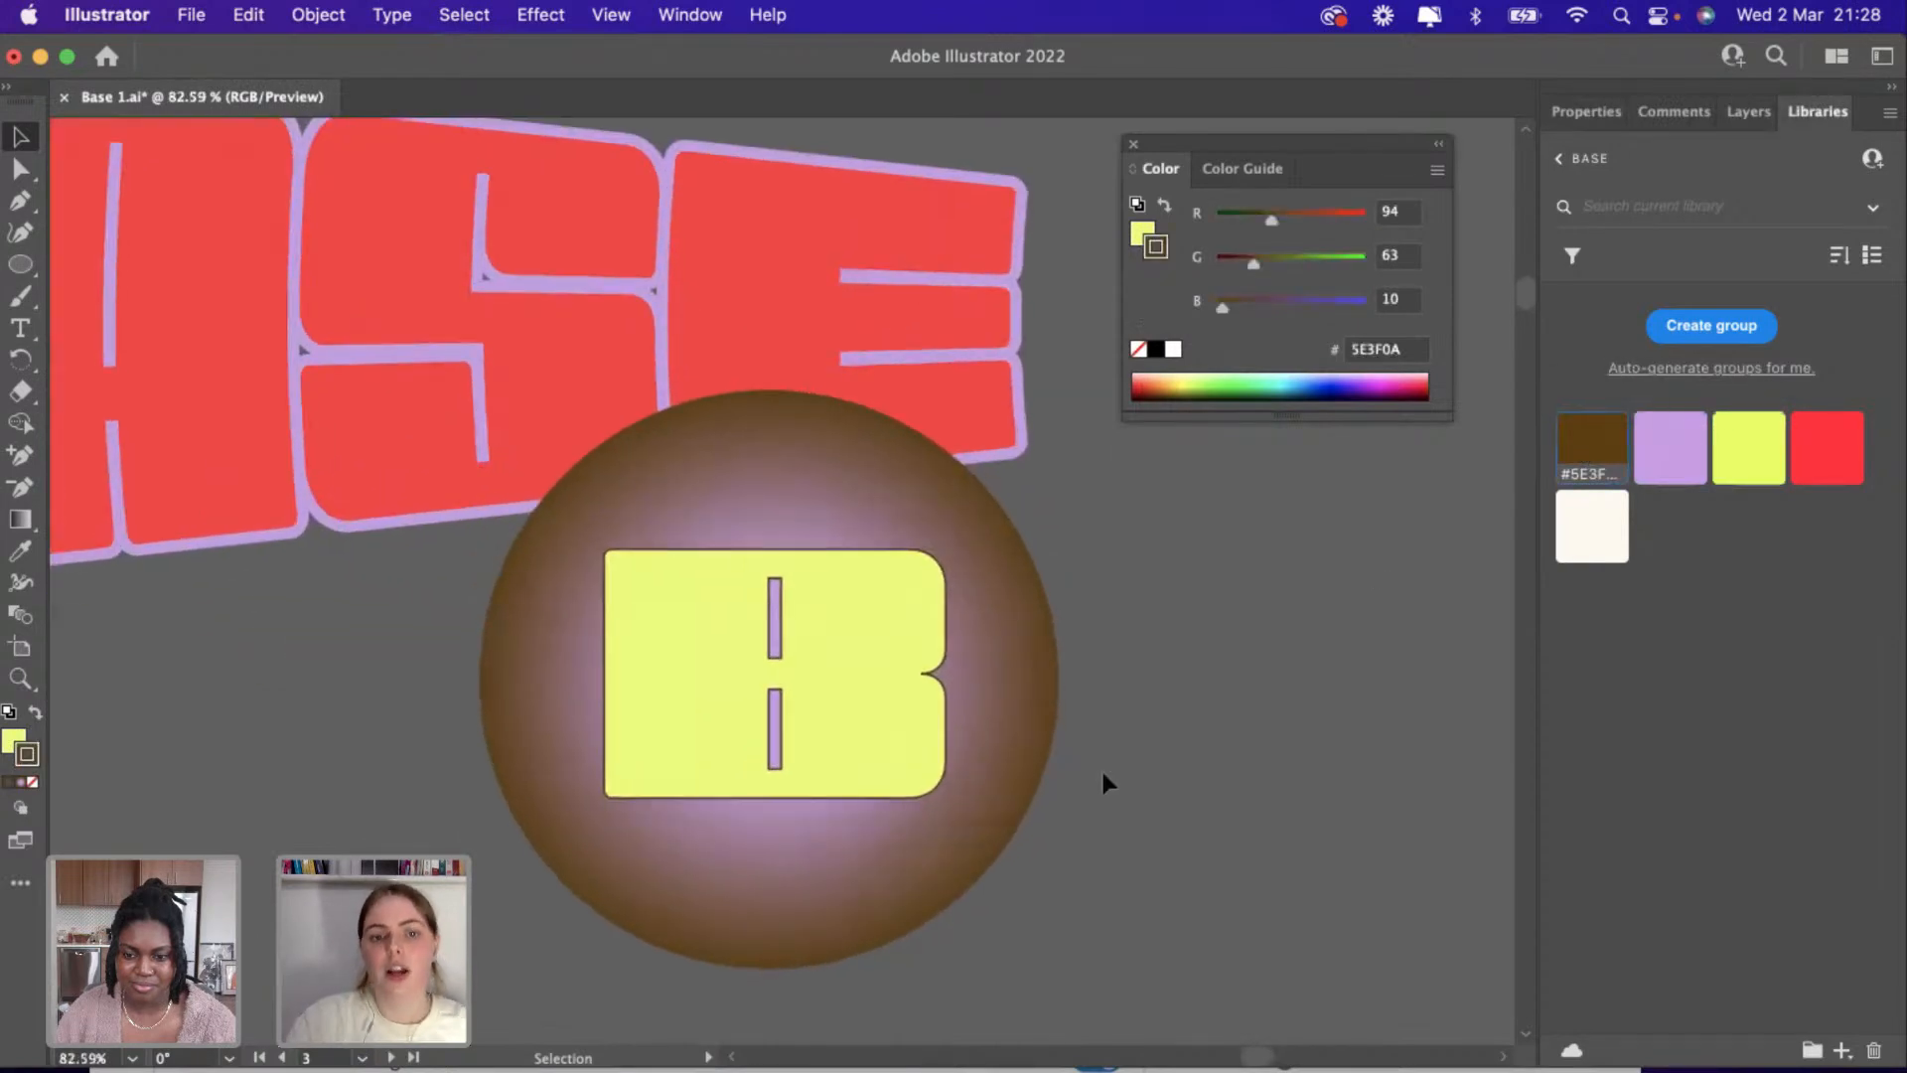
scroll(1103, 775, "down", 4)
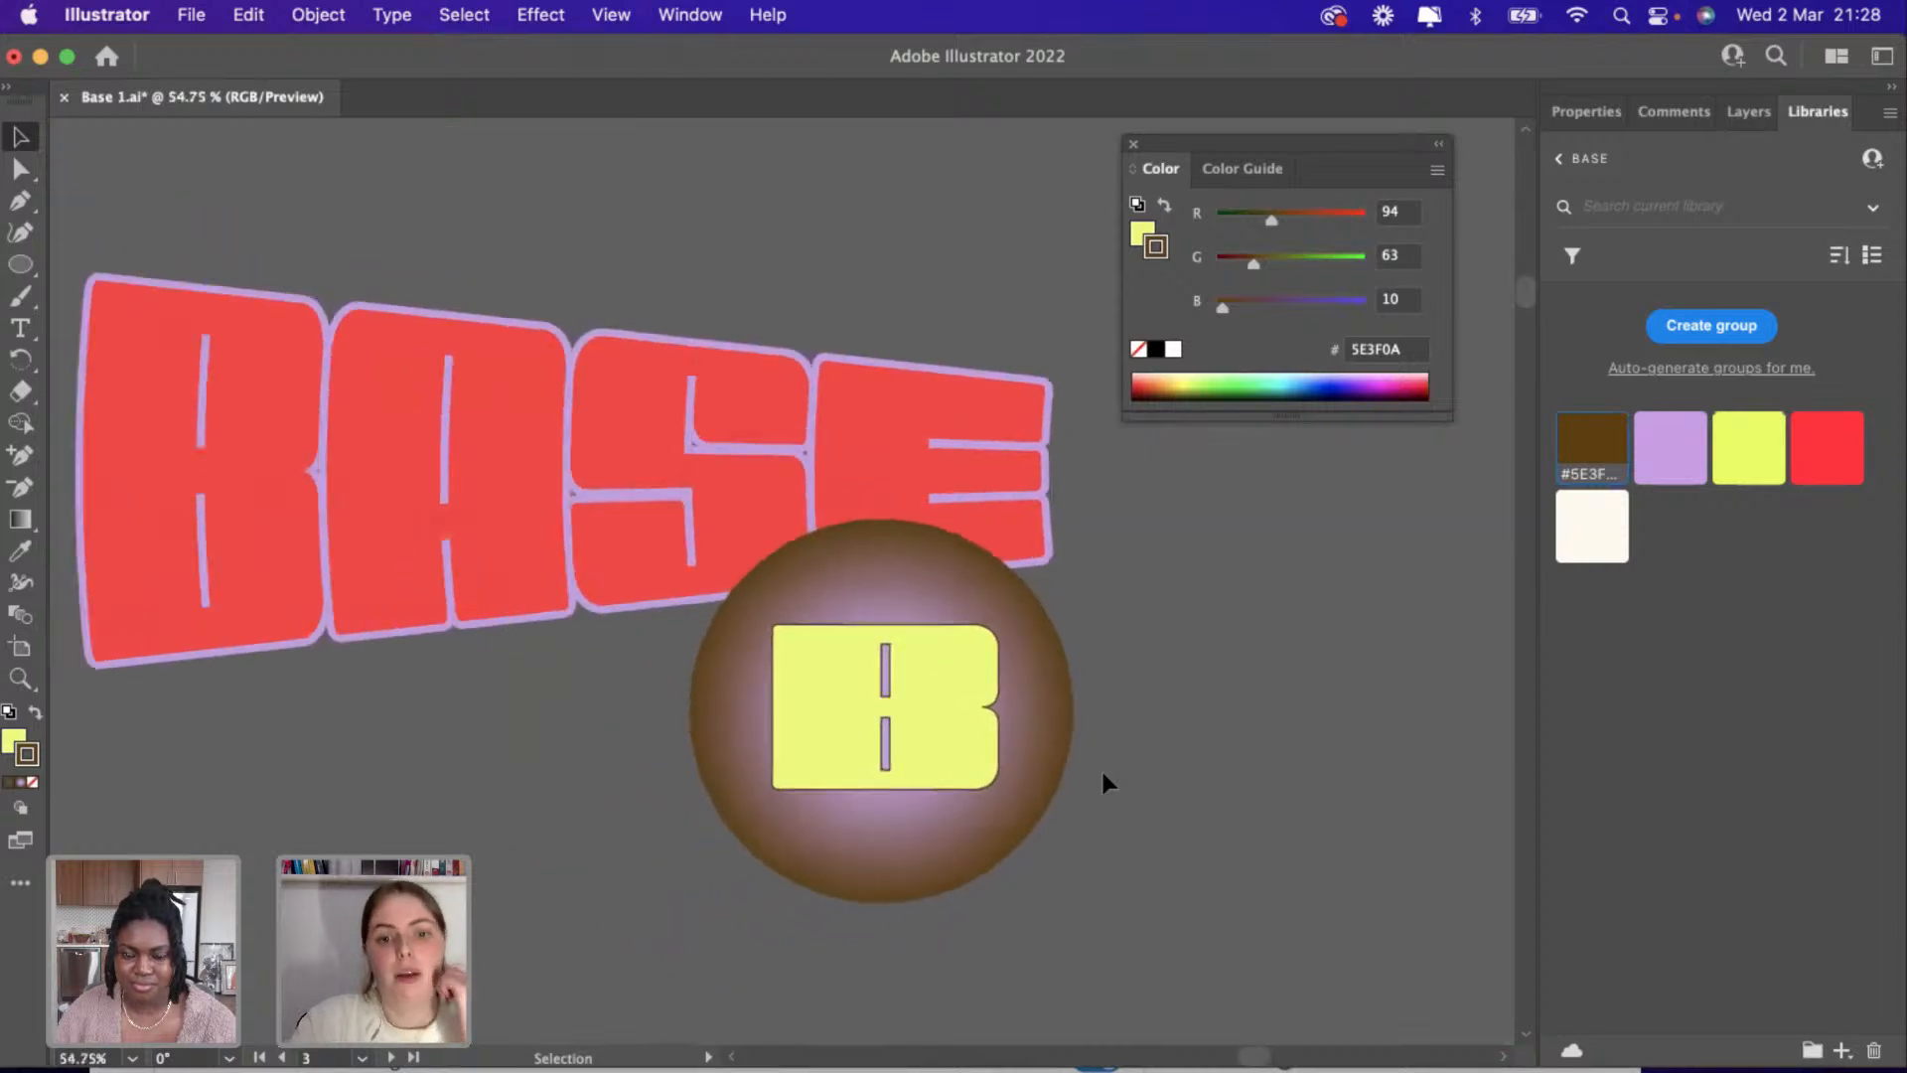
scroll(1102, 775, "down", 3)
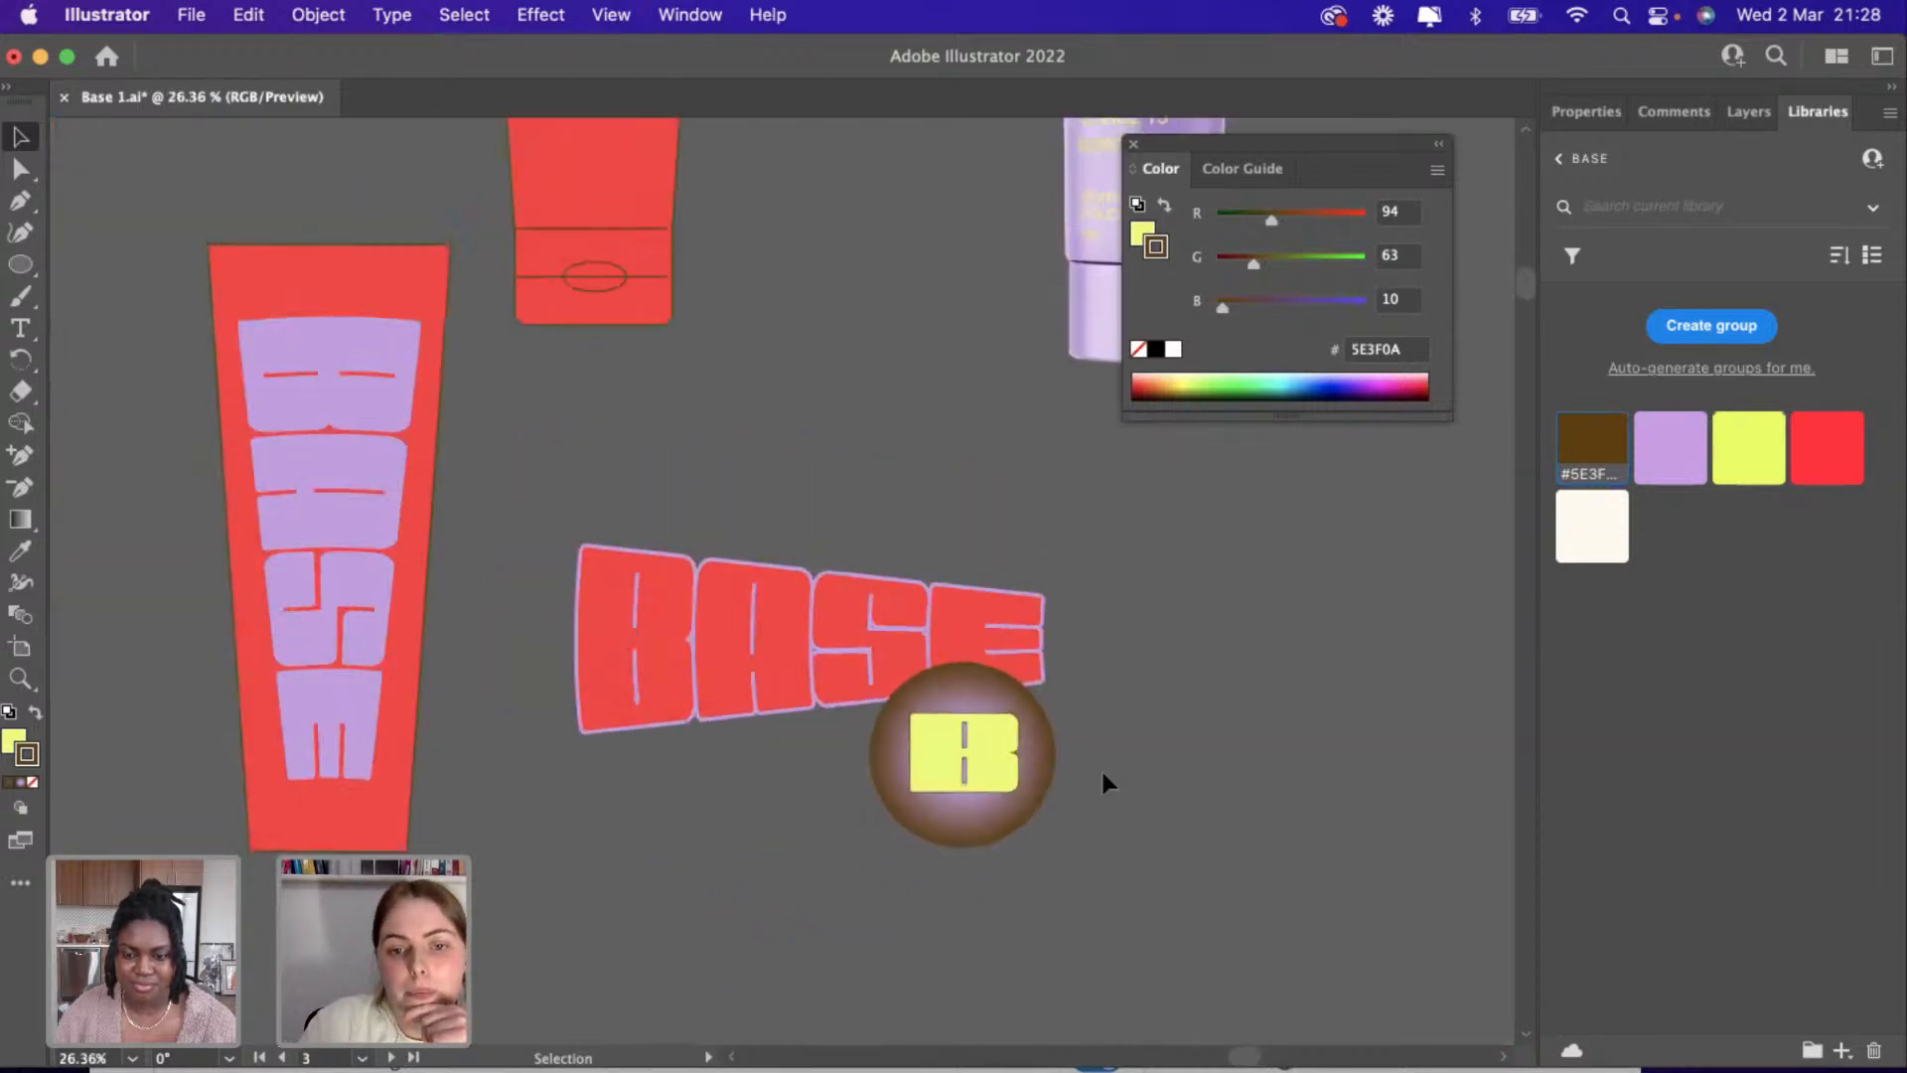
scroll(1102, 775, "up", 1)
scroll(1103, 775, "down", 1)
scroll(766, 755, "down", 3)
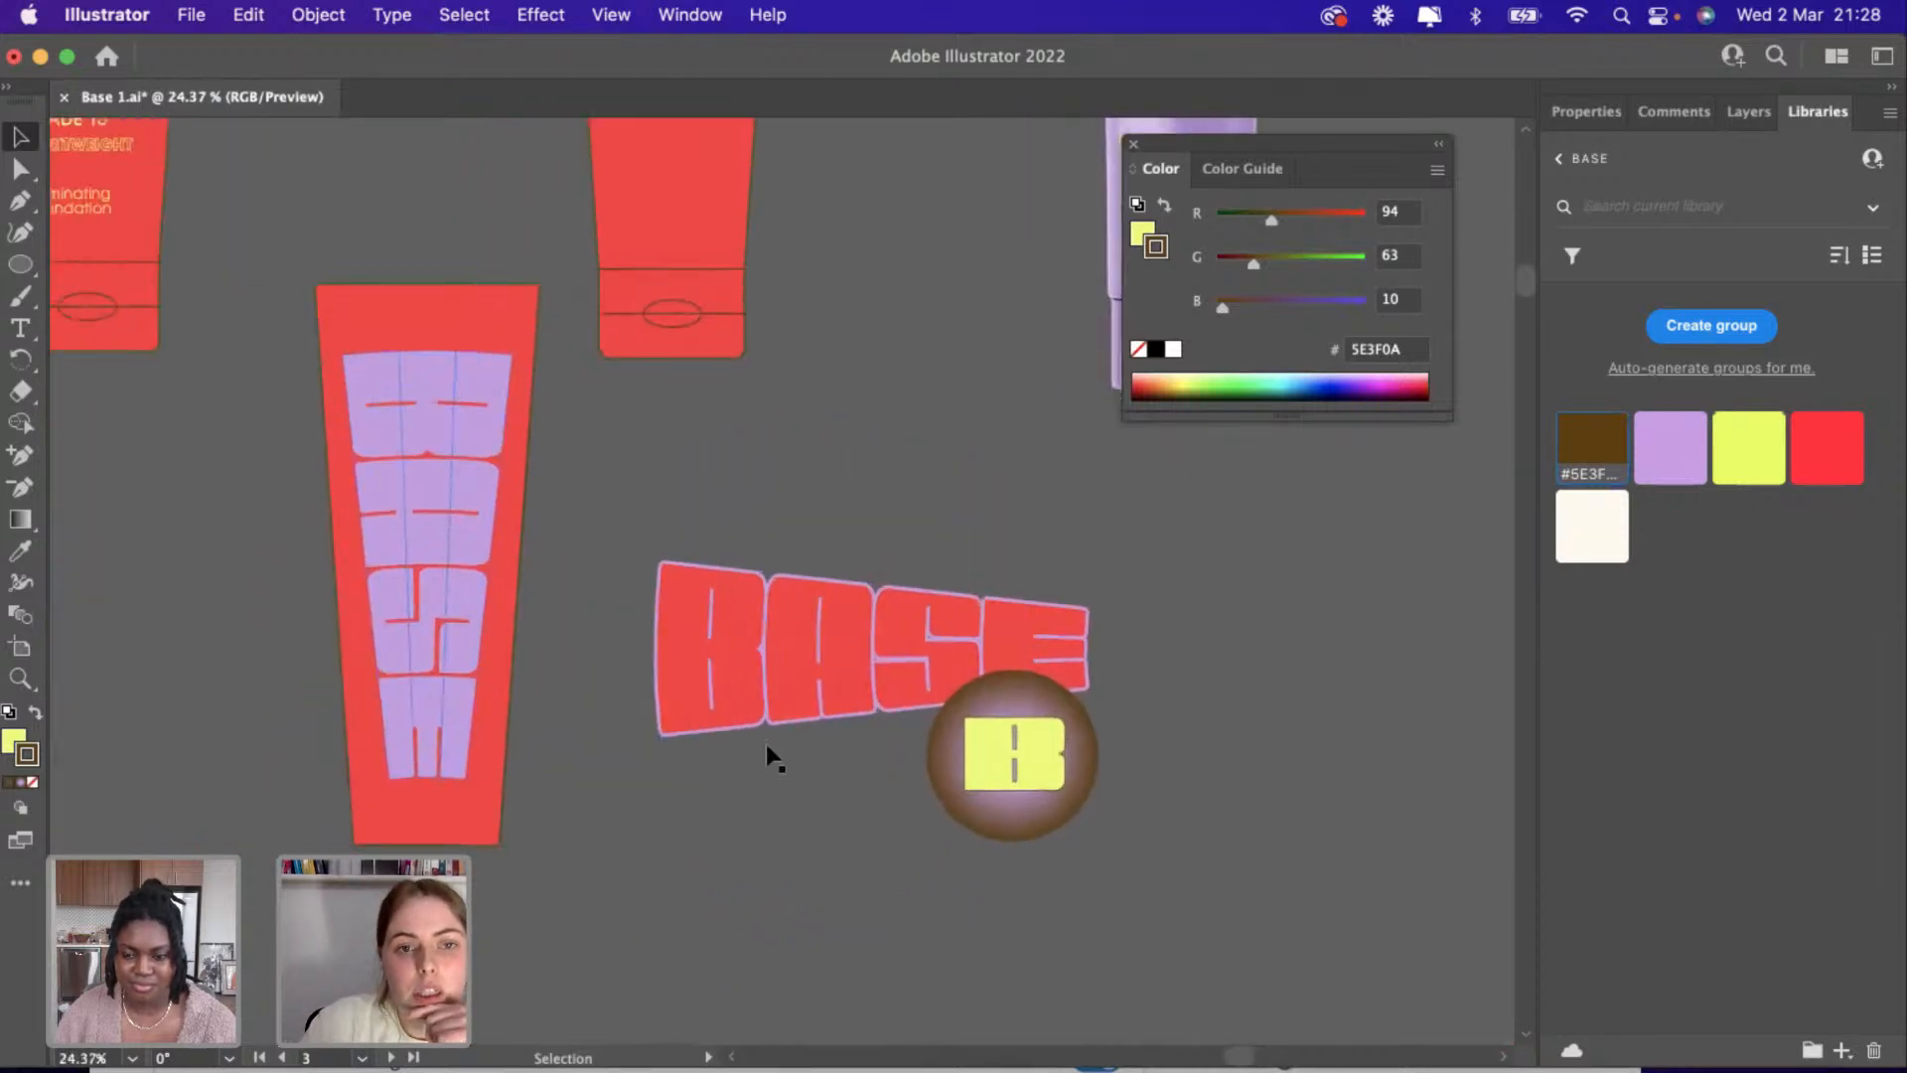
scroll(417, 586, "up", 1)
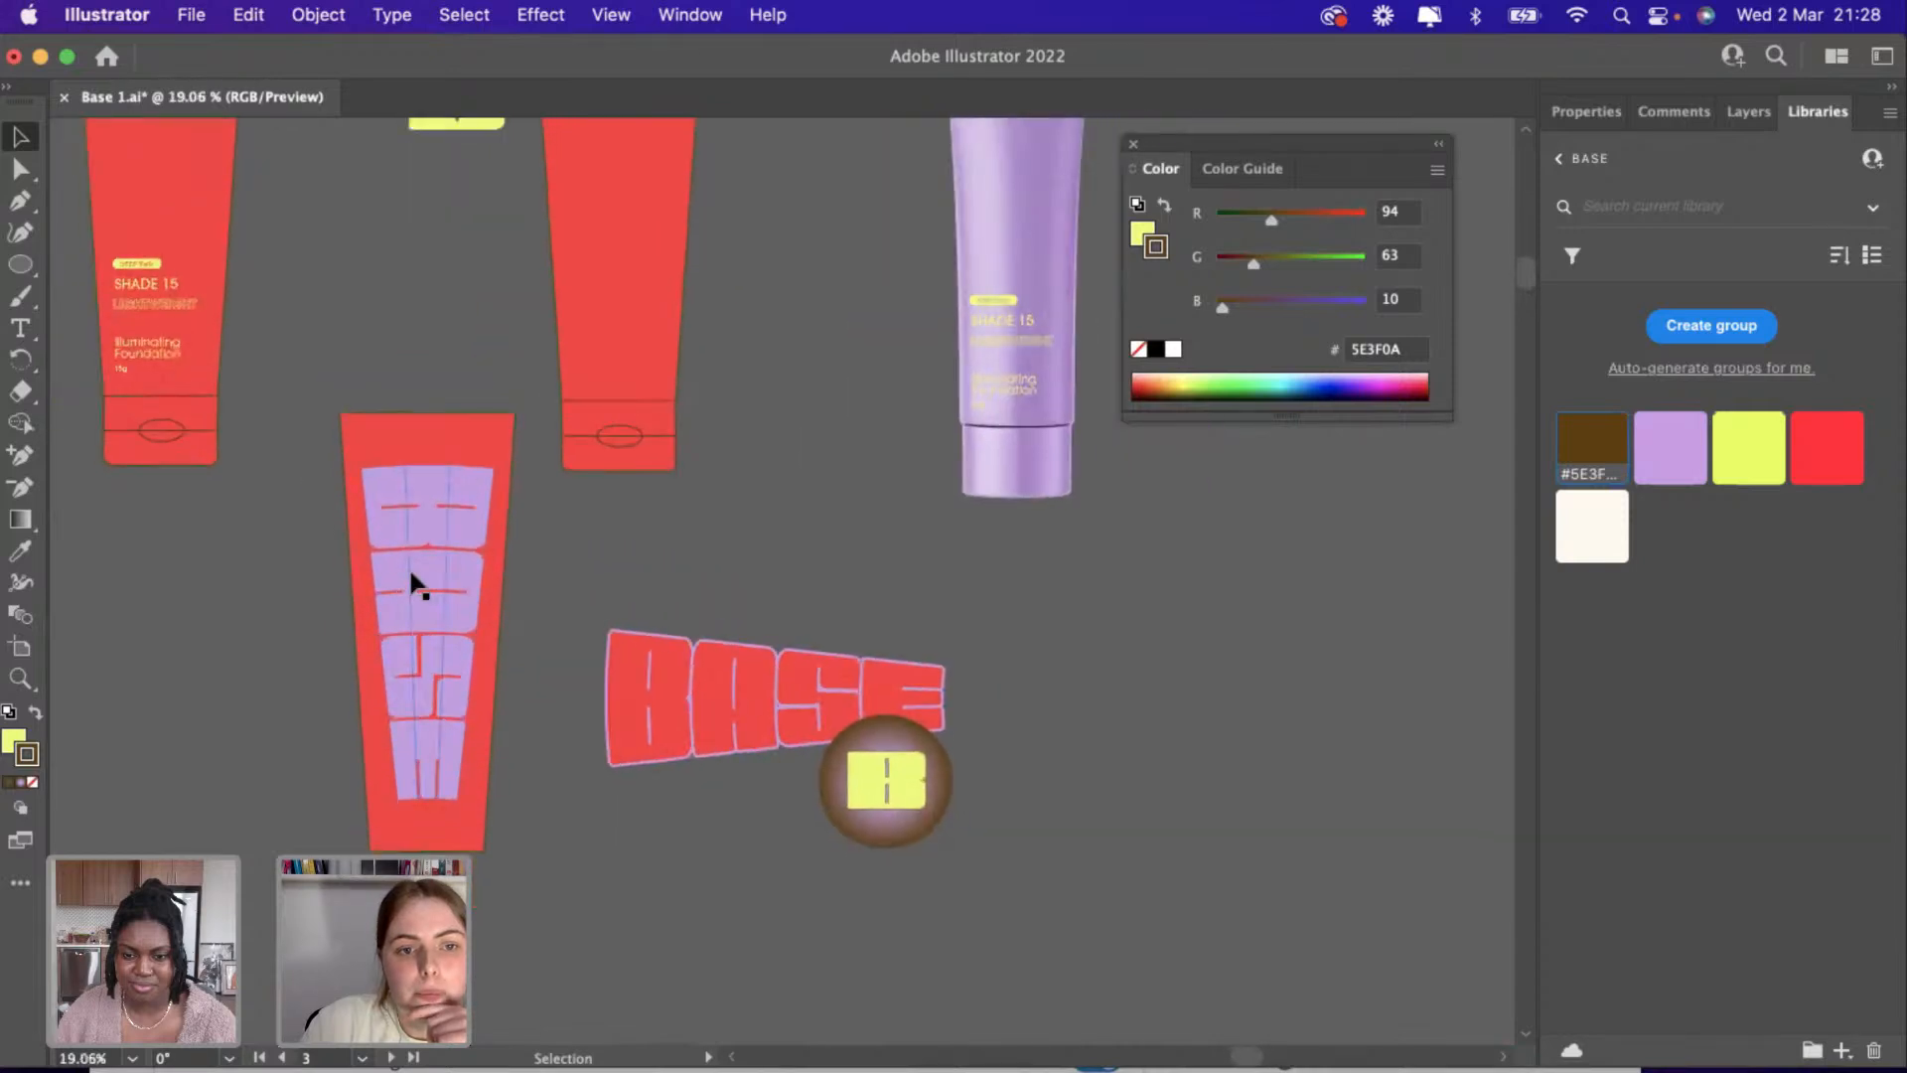
scroll(593, 205, "up", 1)
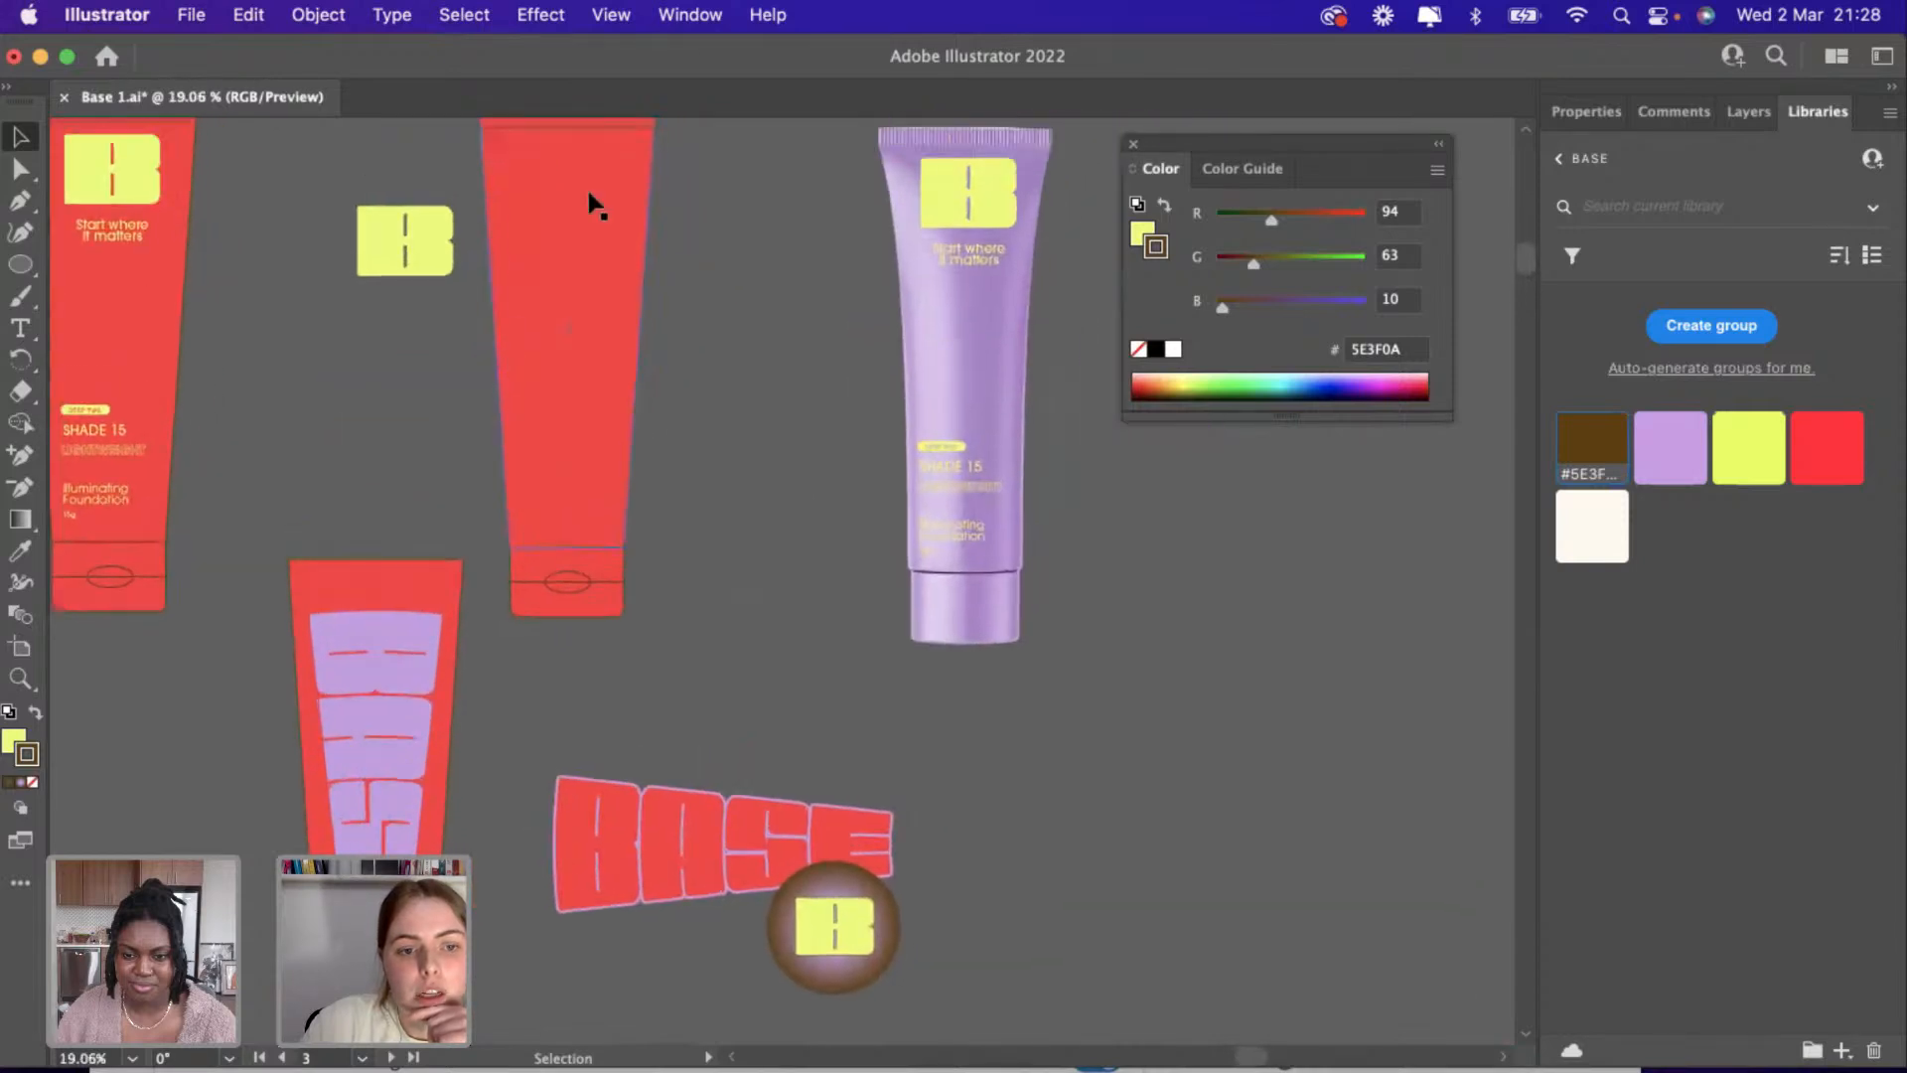
Duplicate the purple vertical BASE lettering and place the copy in the empty area beyond the purple tube mockup.
left_click(383, 703)
key("super+c")
key("super+v")
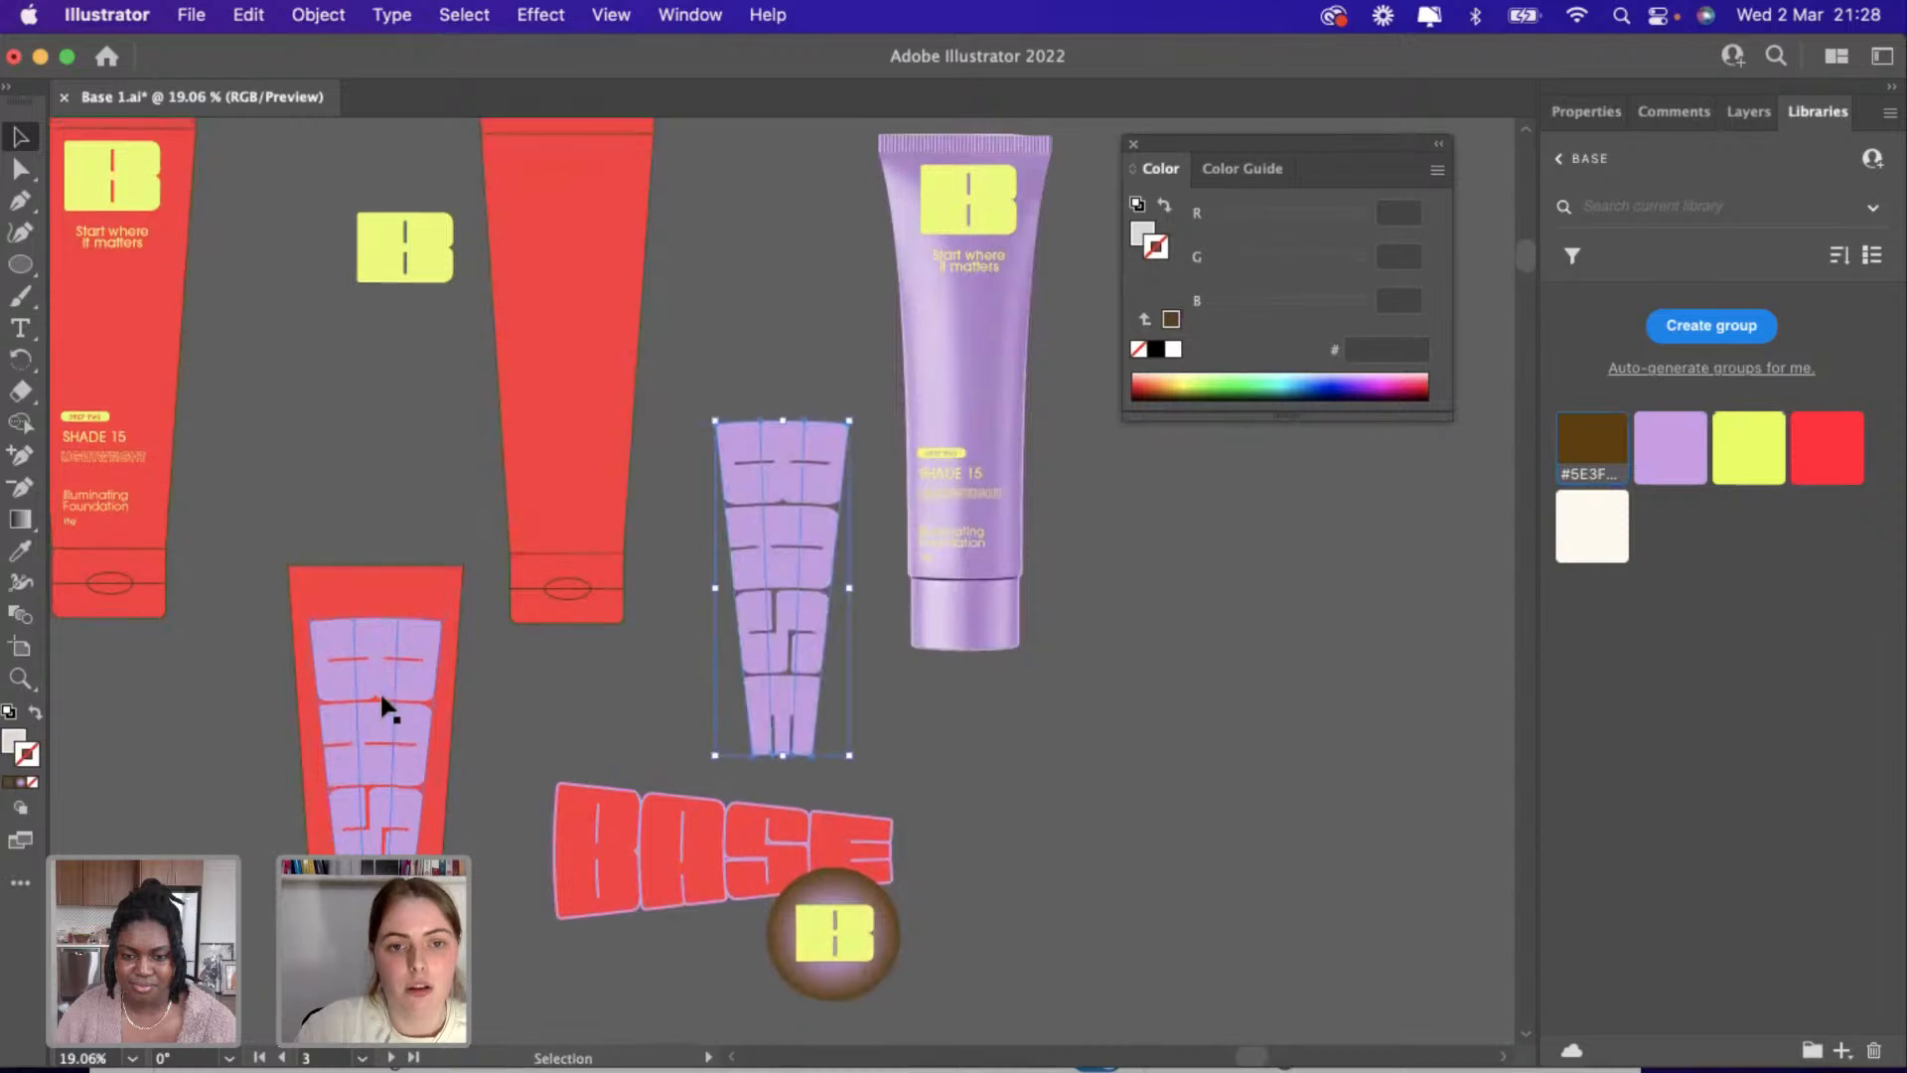
scroll(733, 468, "up", 1)
left_click_drag(791, 596, 1264, 693)
scroll(579, 545, "right", 2)
scroll(580, 545, "down", 1)
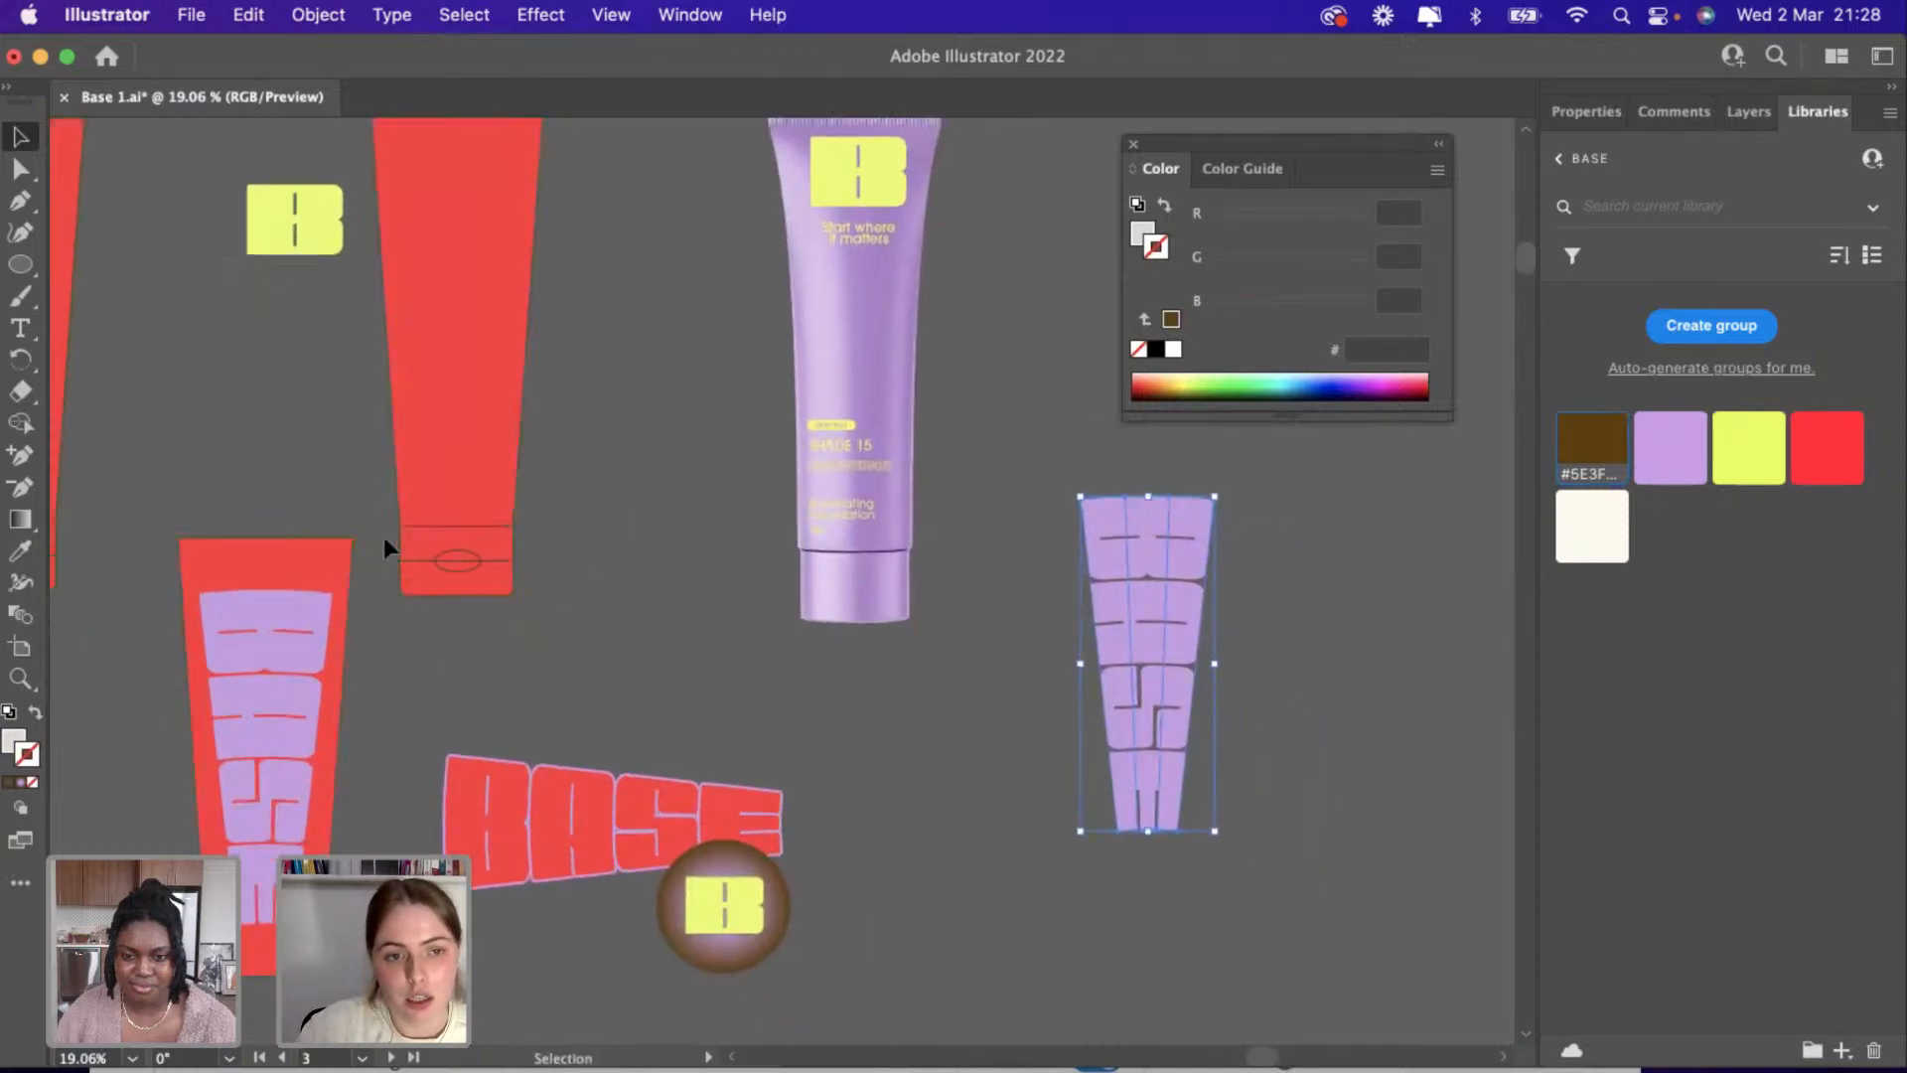
Duplicate the red cap of the blank flat tube and move the copy near the foot of the copied purple lettering.
left_click_drag(500, 609, 496, 588)
key("super+c")
key("super+v")
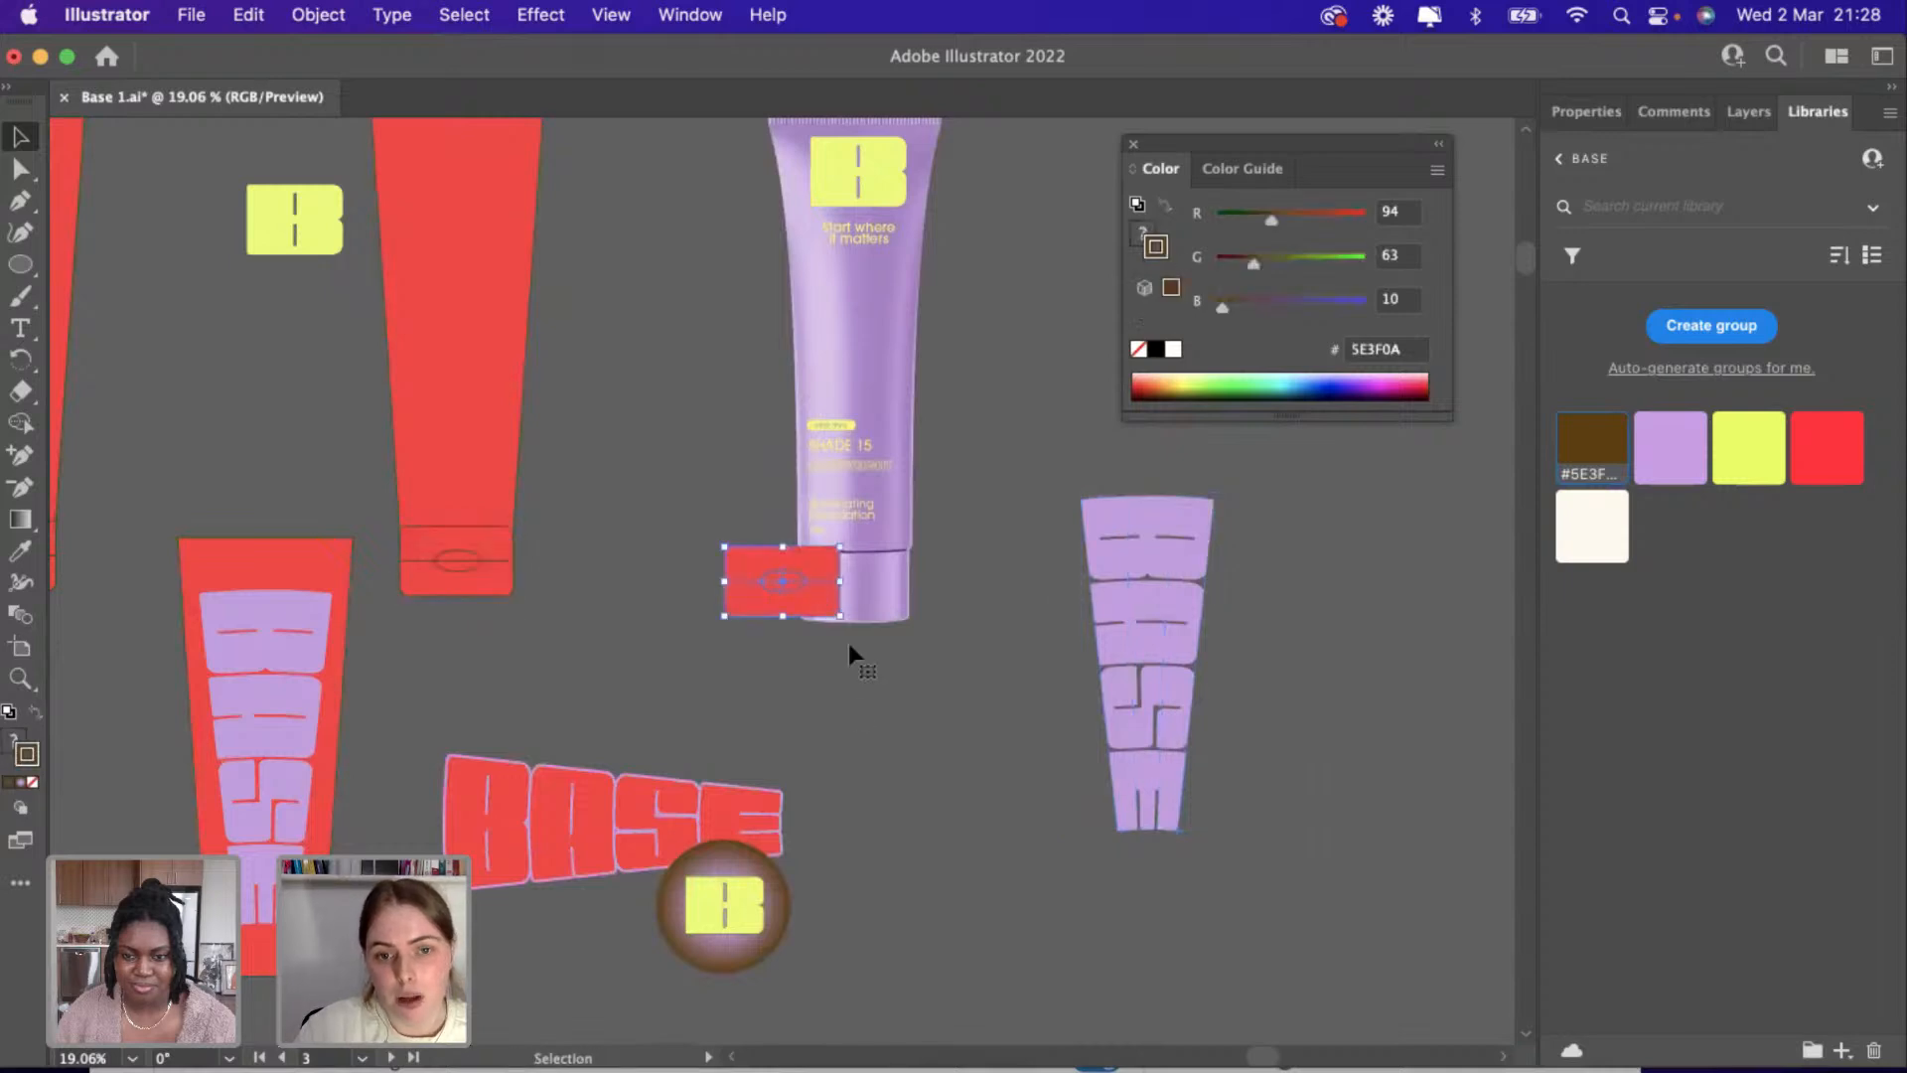
left_click_drag(774, 579, 1053, 844)
Centre the copied red cap directly beneath the purple lettering and narrow it to about the width of the letter E.
scroll(1148, 880, "up", 5)
left_click_drag(910, 825, 975, 770)
left_click_drag(1140, 792, 1097, 790)
left_click(1133, 794)
scroll(1132, 795, "down", 5)
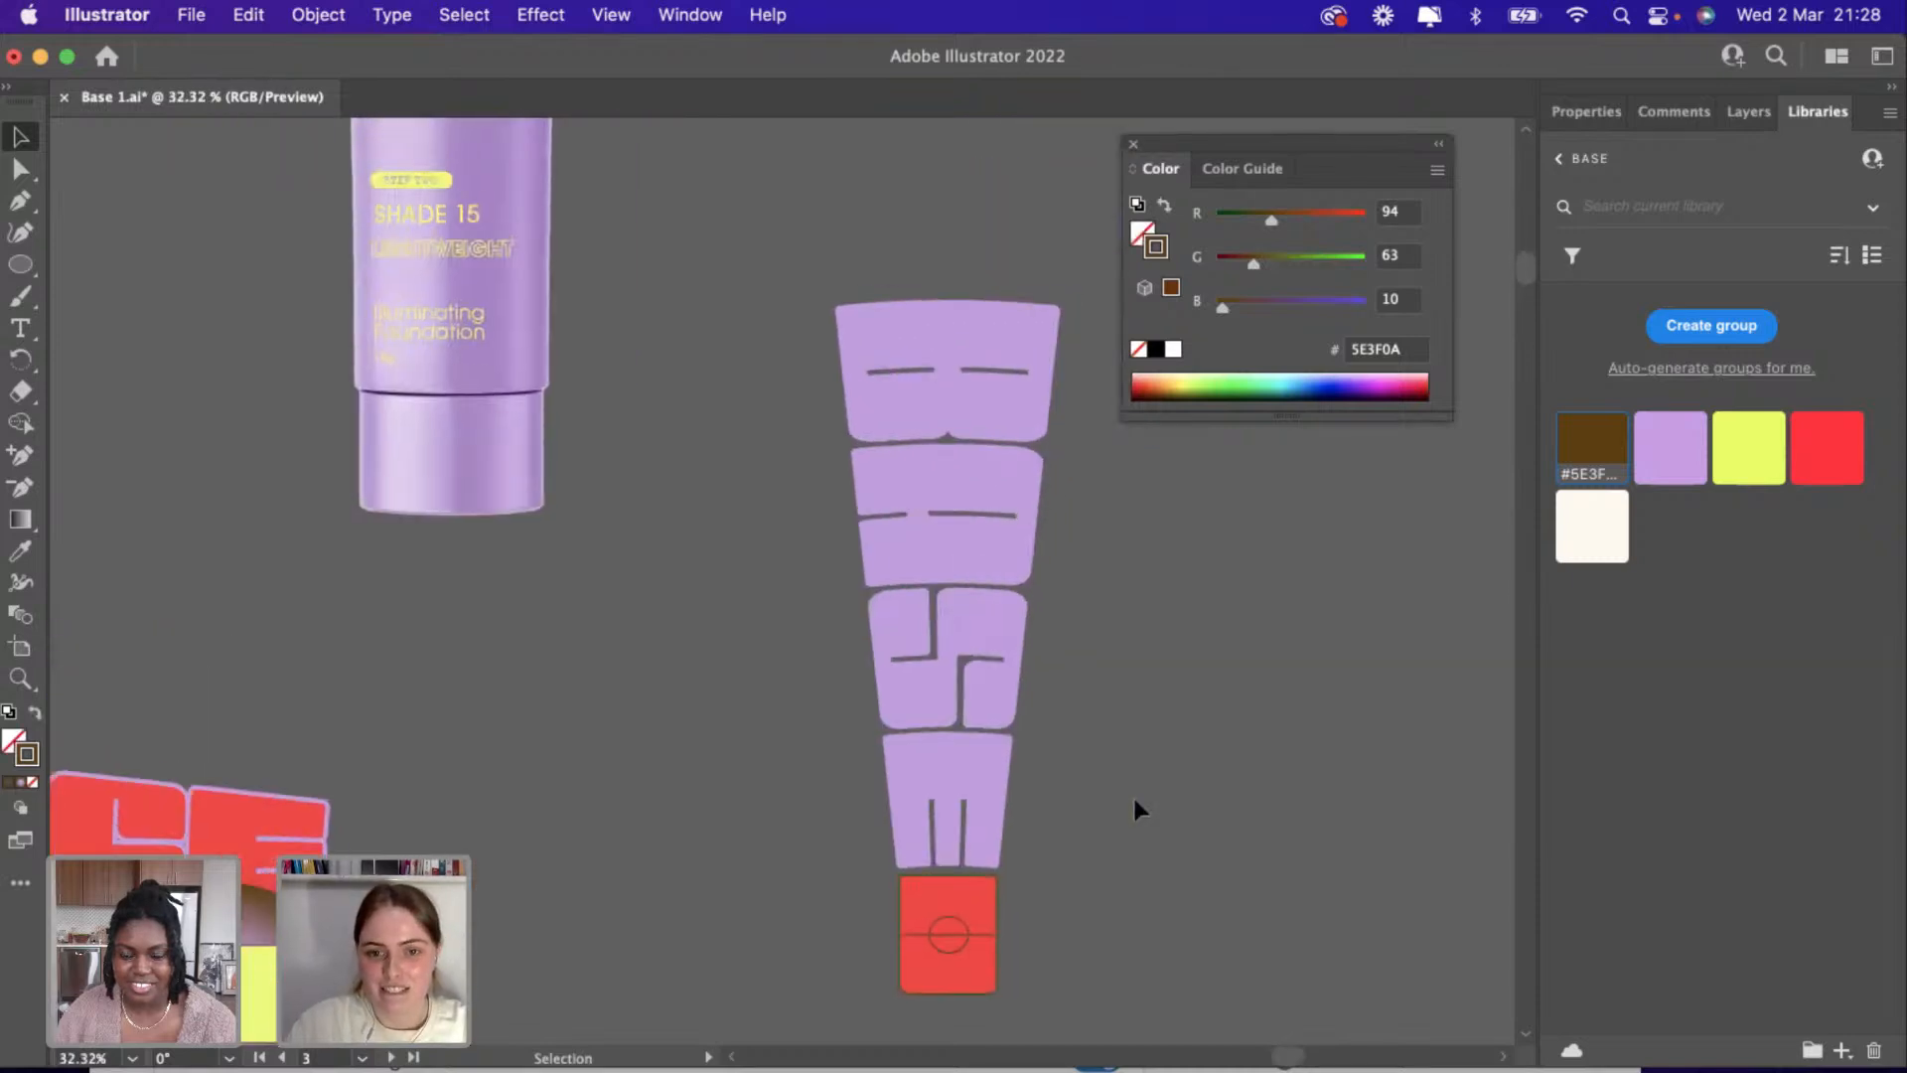
scroll(1188, 806, "down", 1)
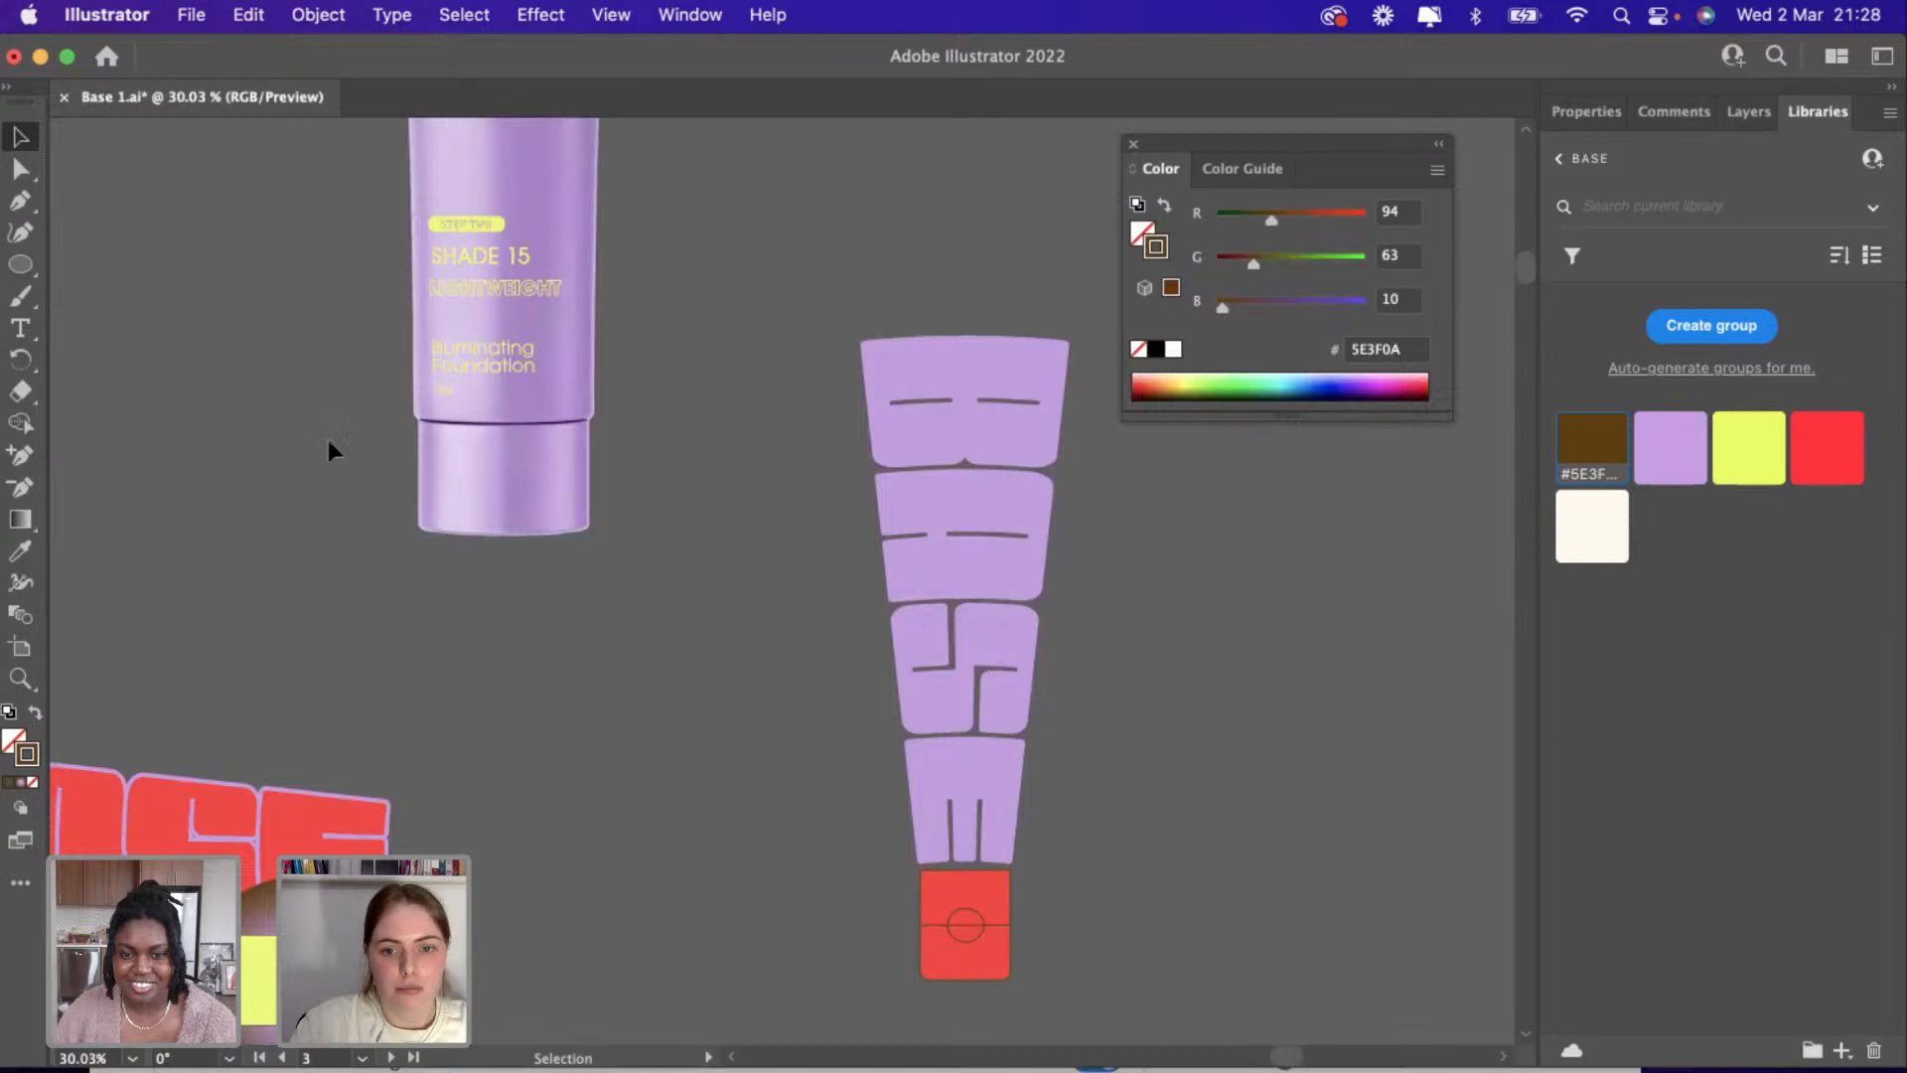
scroll(328, 439, "down", 3)
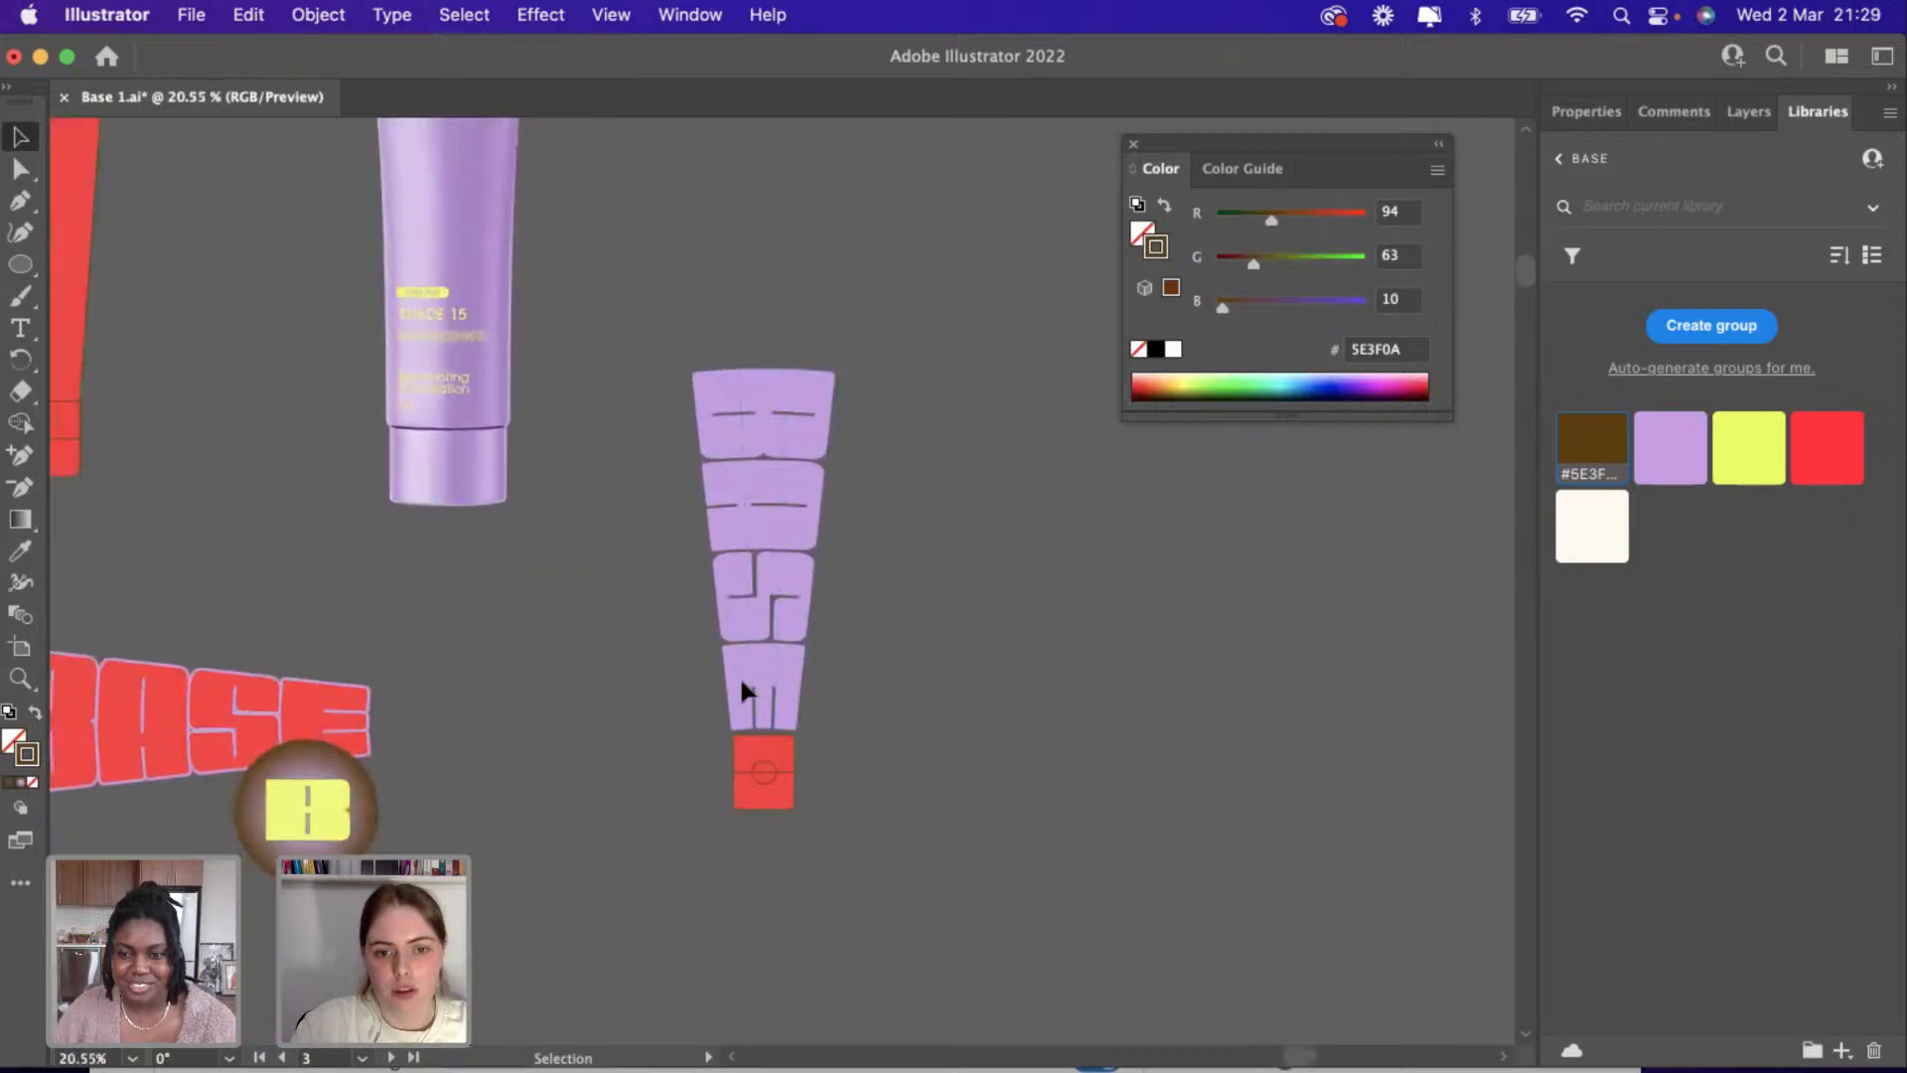
left_click(790, 800)
mouse_move(838, 809)
left_mouse_down()
mouse_move(789, 733)
mouse_move(848, 800)
left_mouse_up()
left_click(950, 760)
Duplicate the blank red tube body onto the copied lettering and send the duplicate to the back.
scroll(949, 754, "down", 3)
scroll(445, 429, "left", 2)
left_click(442, 422)
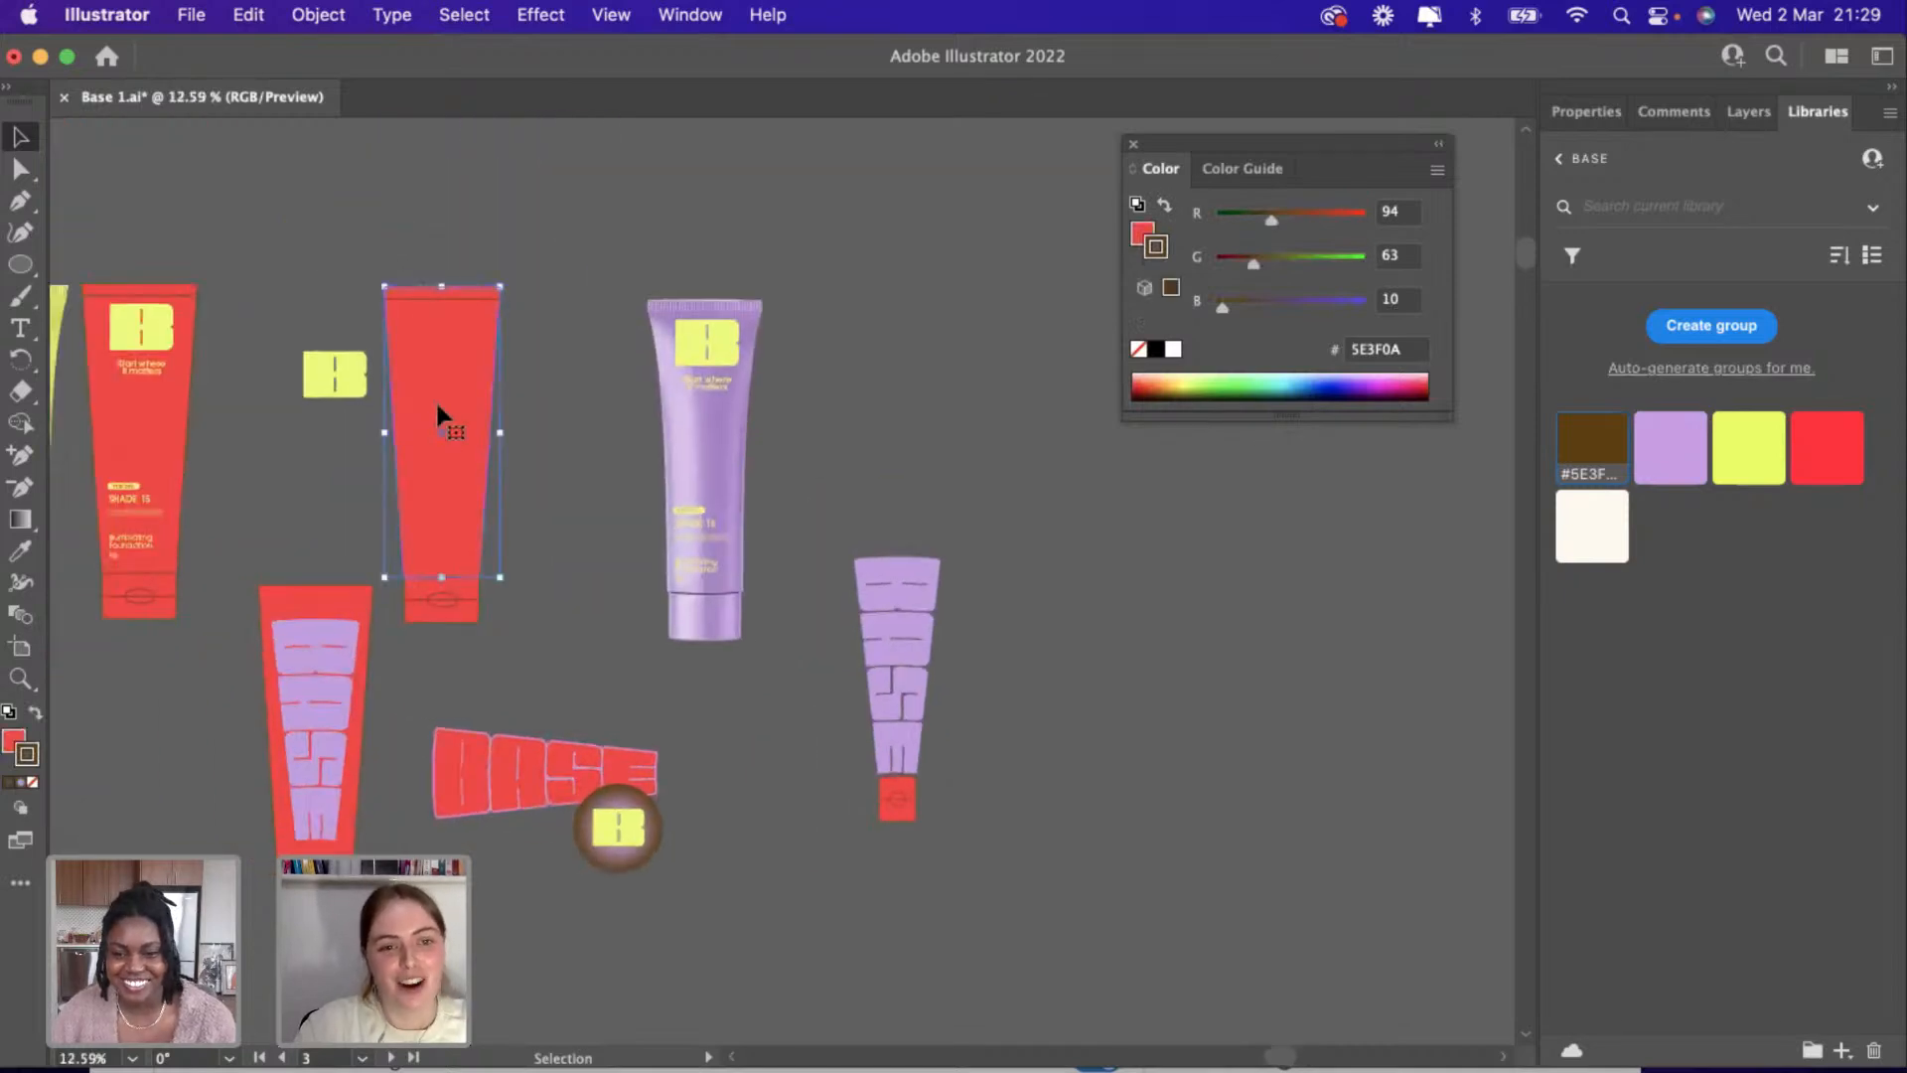
key("super+c")
key("super+v")
left_click_drag(830, 564, 887, 602)
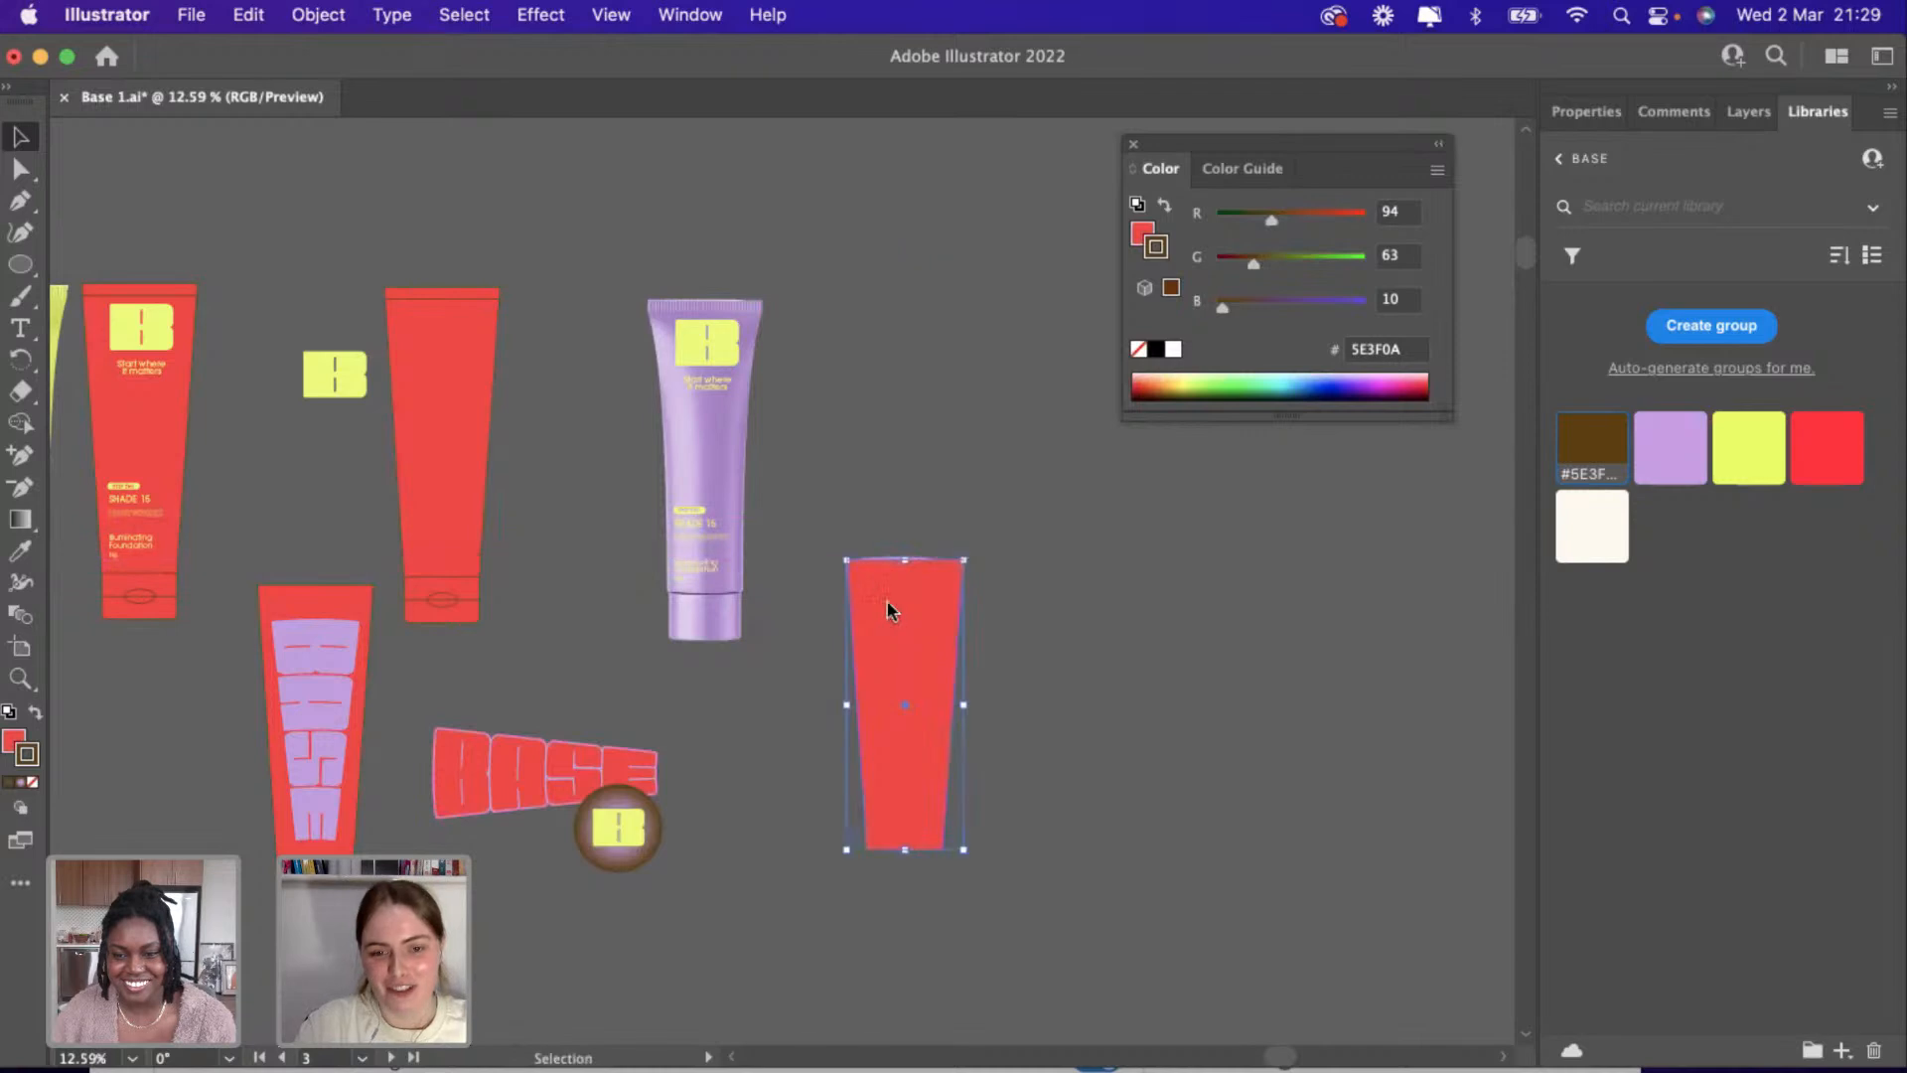
right_click(887, 602)
mouse_move(1040, 1003)
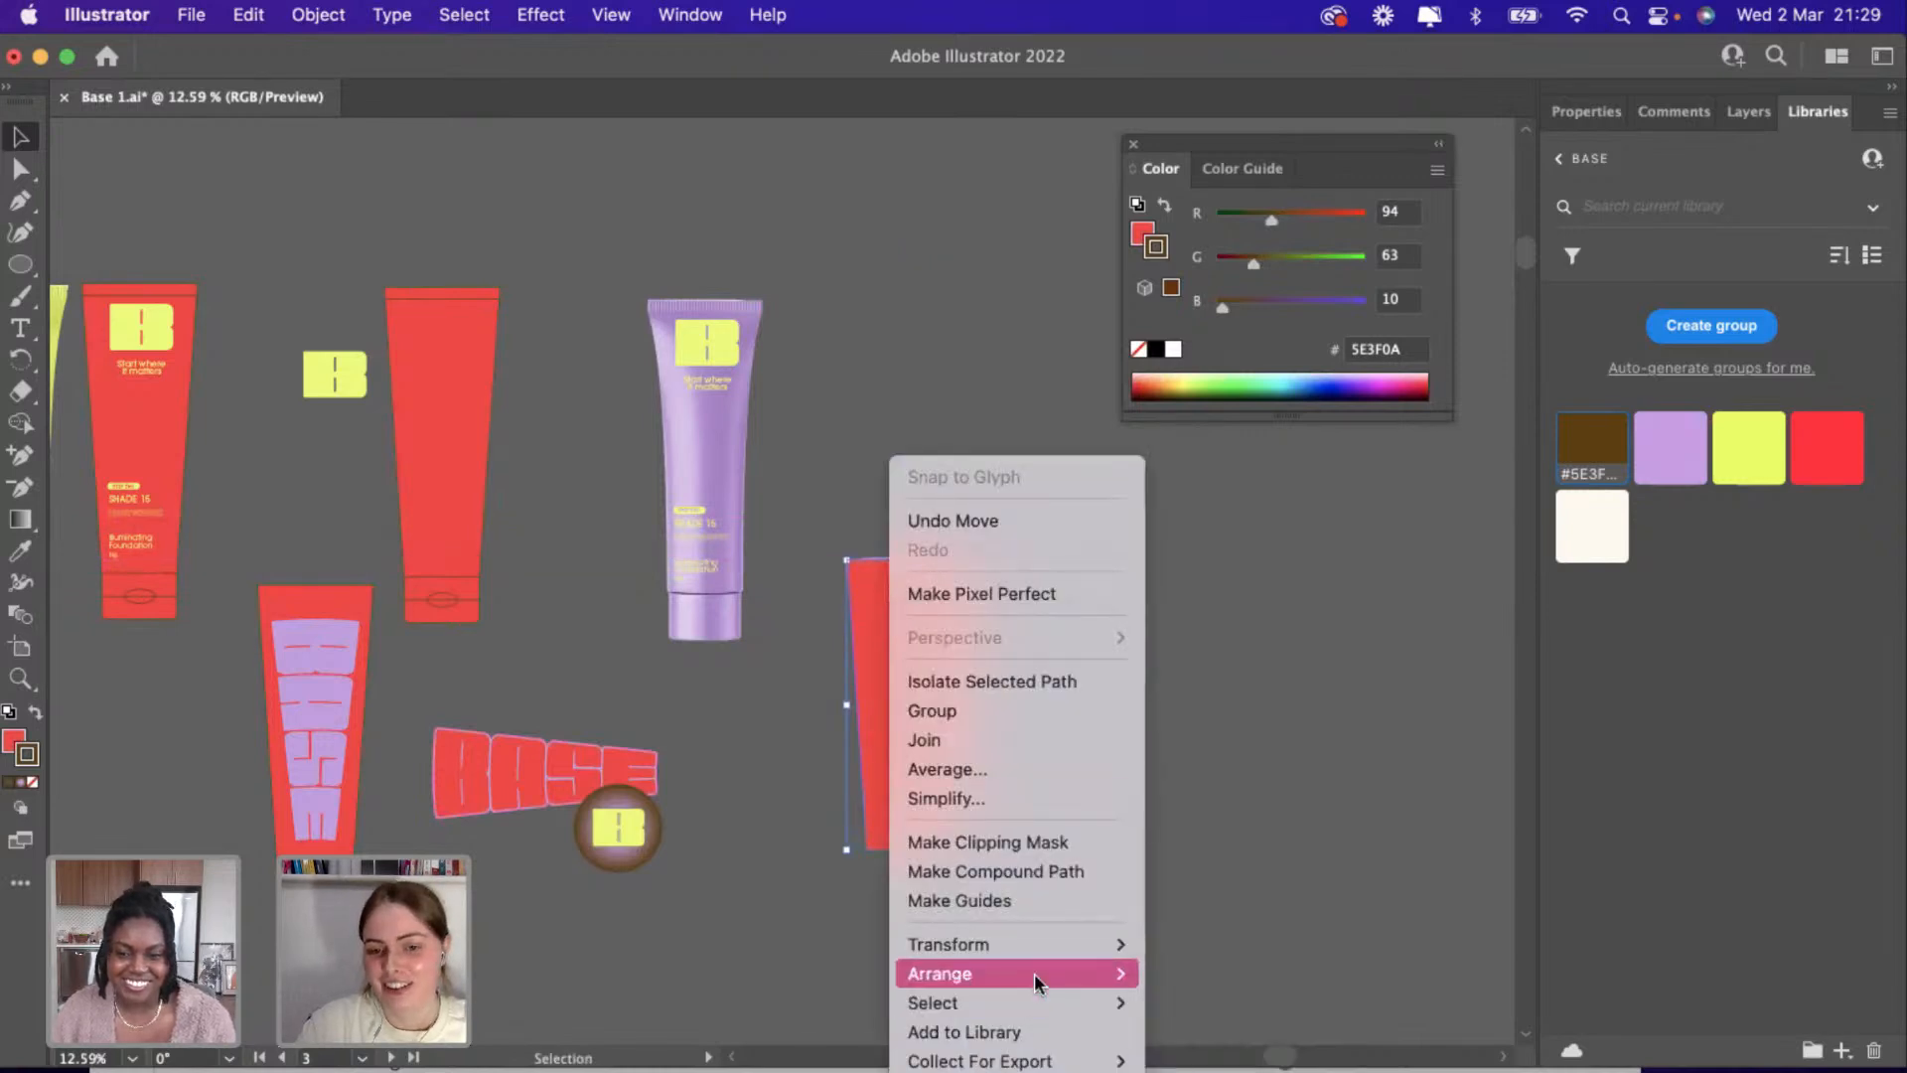
left_click(1277, 1039)
Try narrowing and repositioning the red body copy around the purple lettering, and delete that body copy.
scroll(1045, 743, "up", 3)
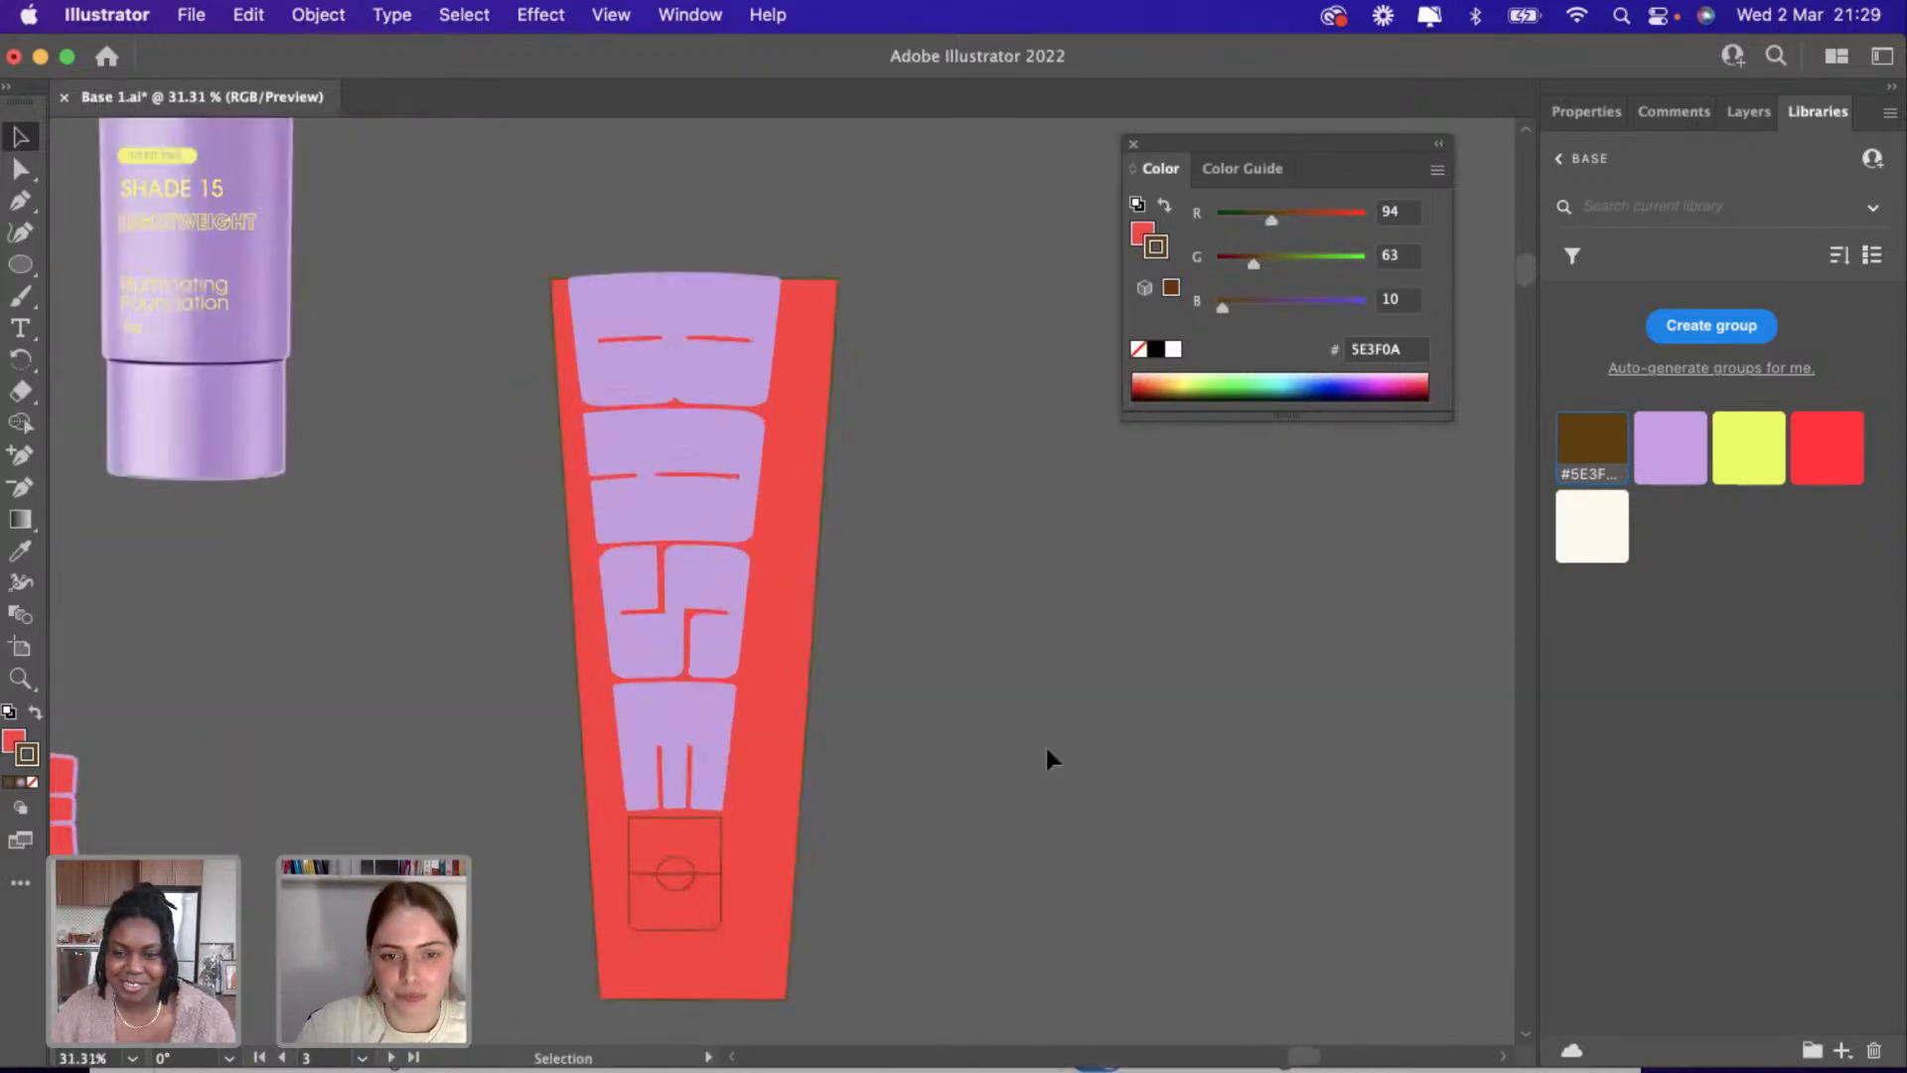
left_click_drag(833, 640, 784, 633)
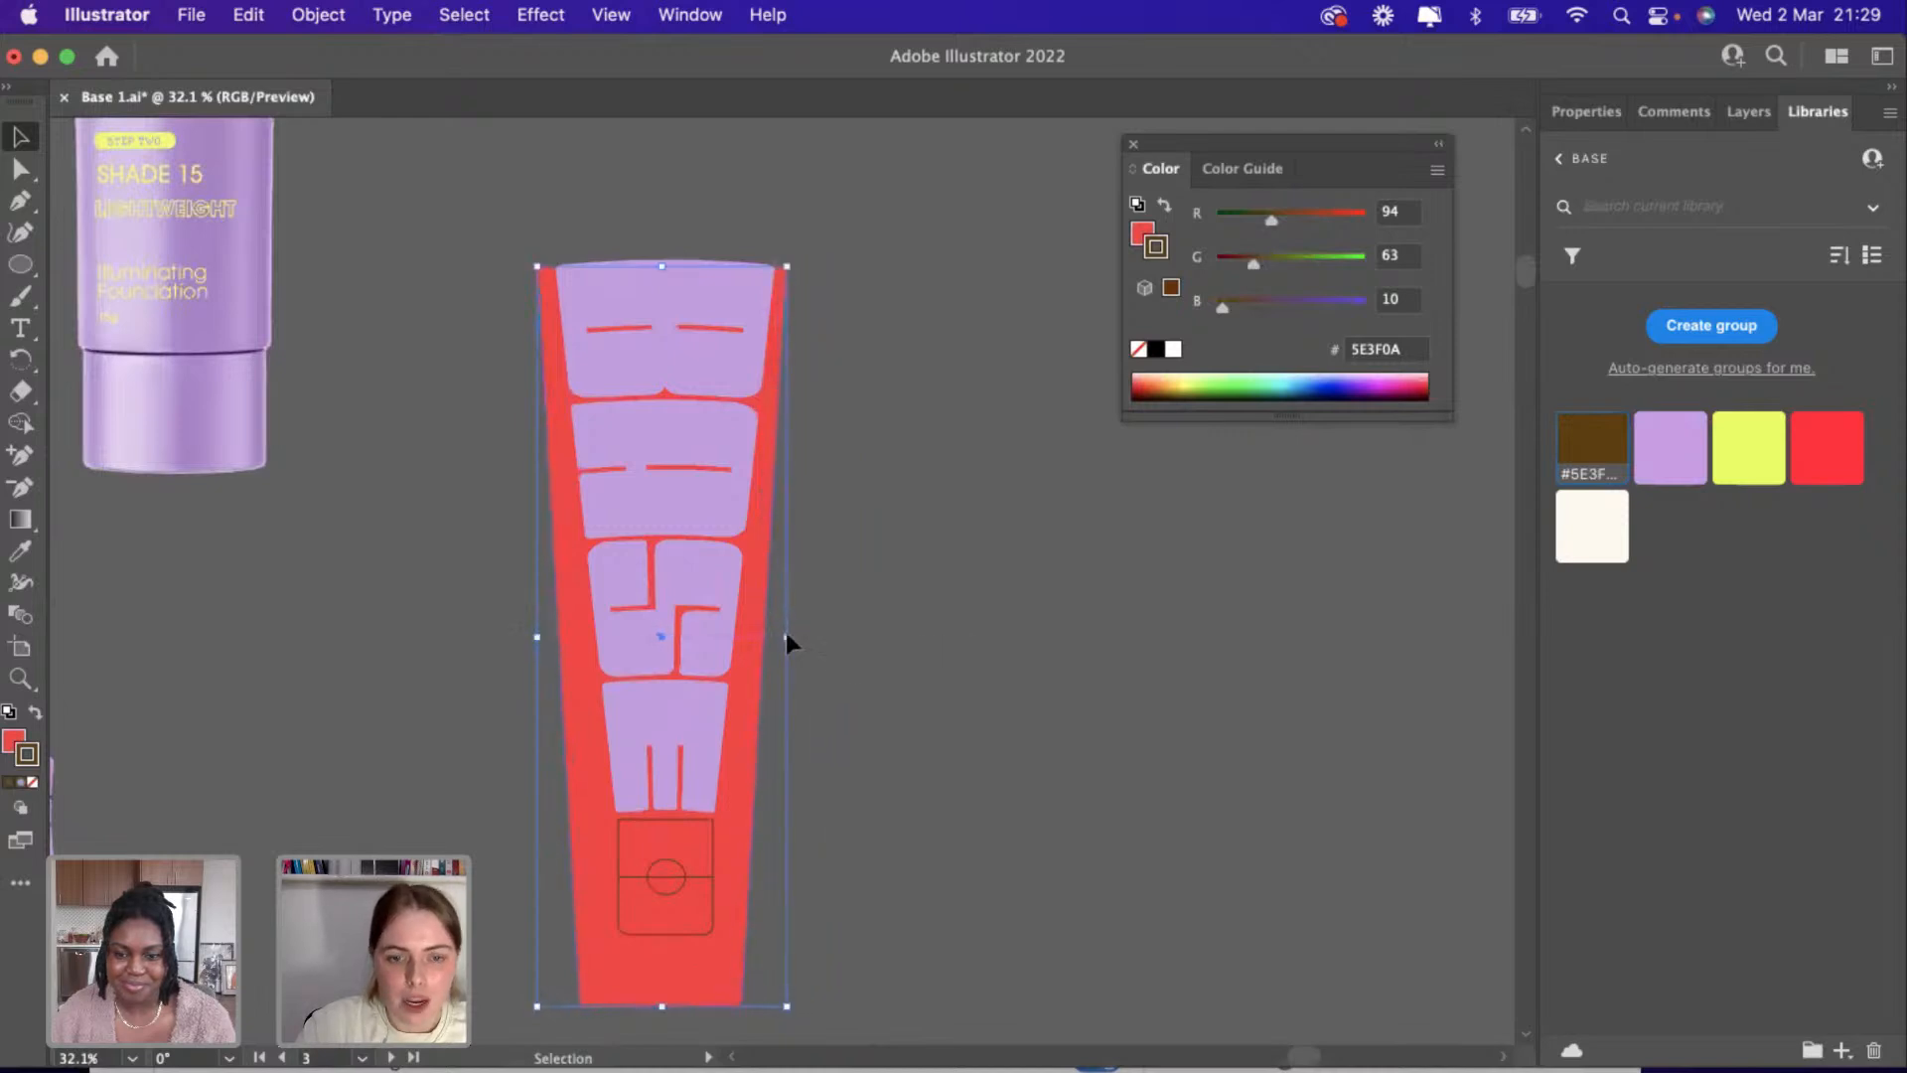
left_click_drag(756, 725, 753, 717)
left_click_drag(534, 621, 550, 623)
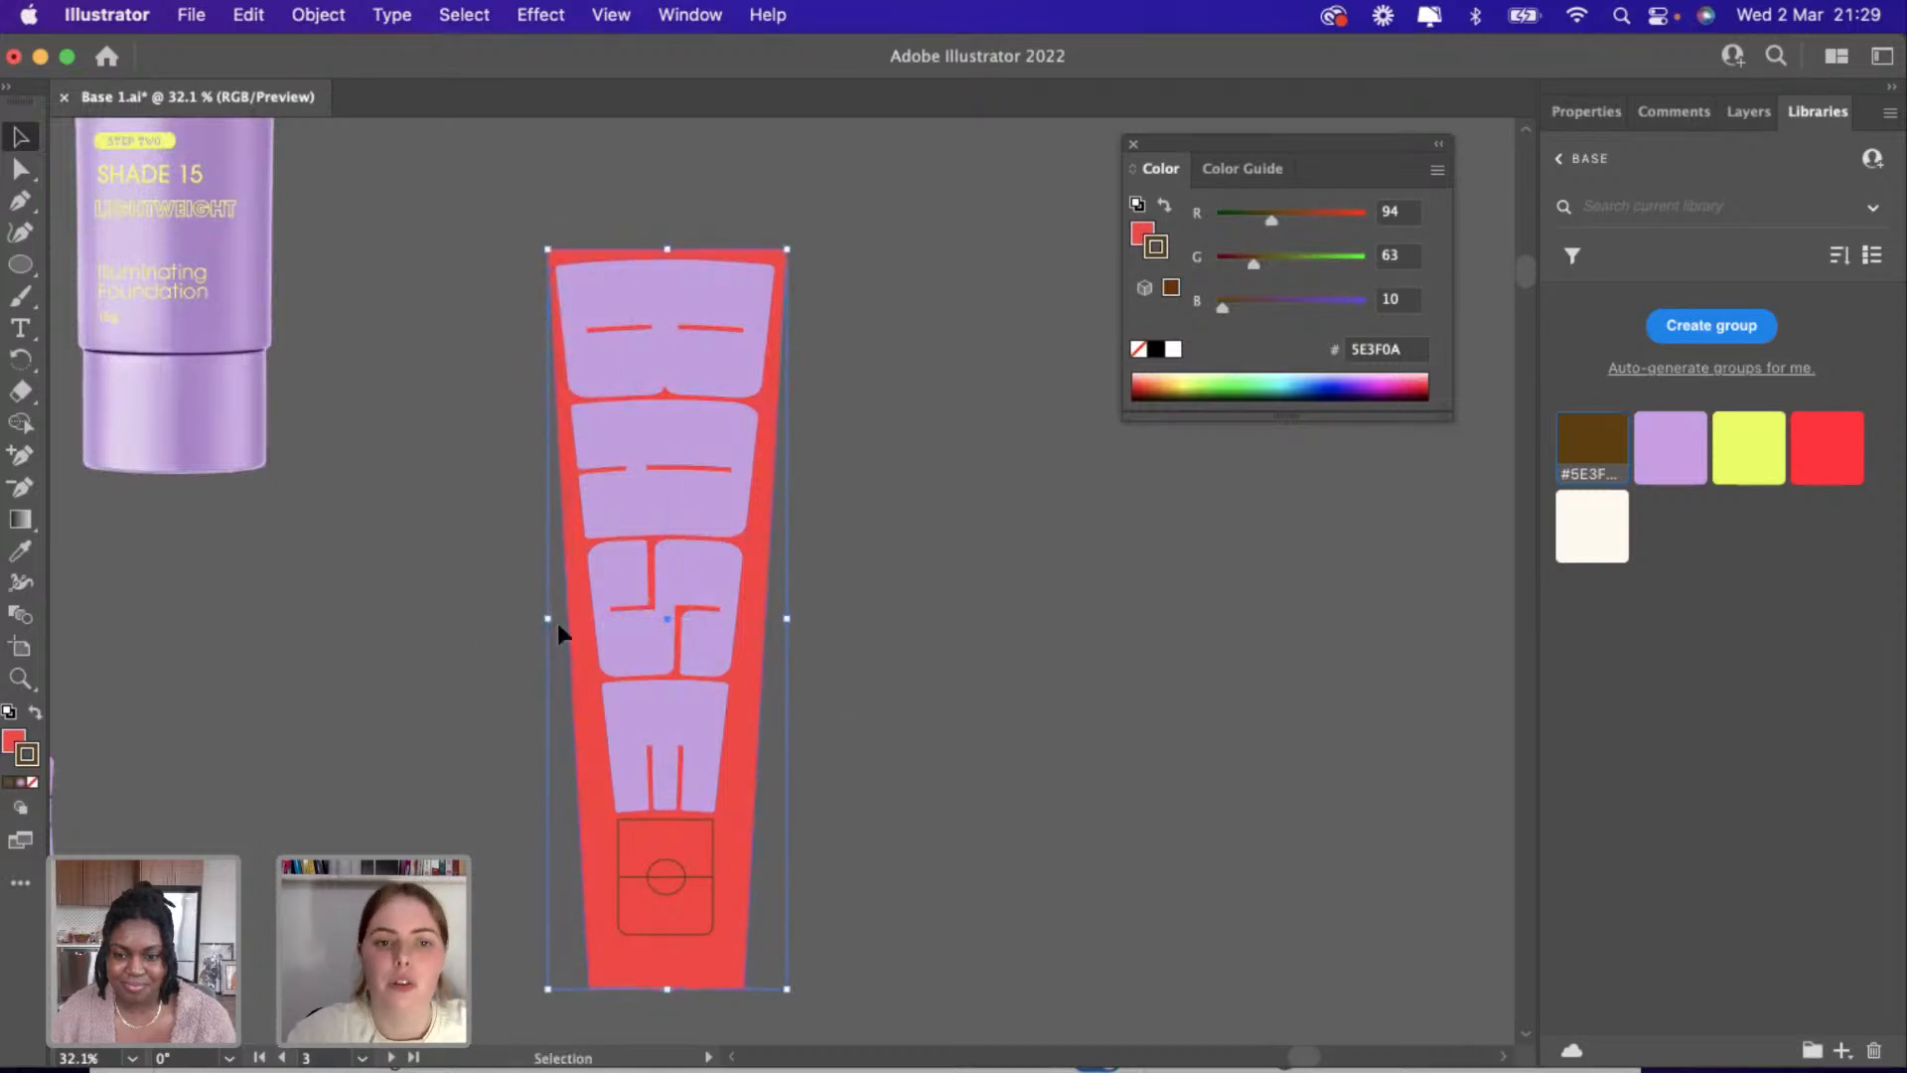
key("Delete")
Expand the object and fill of the purple tube-shaped BASE lettering.
left_click(684, 383)
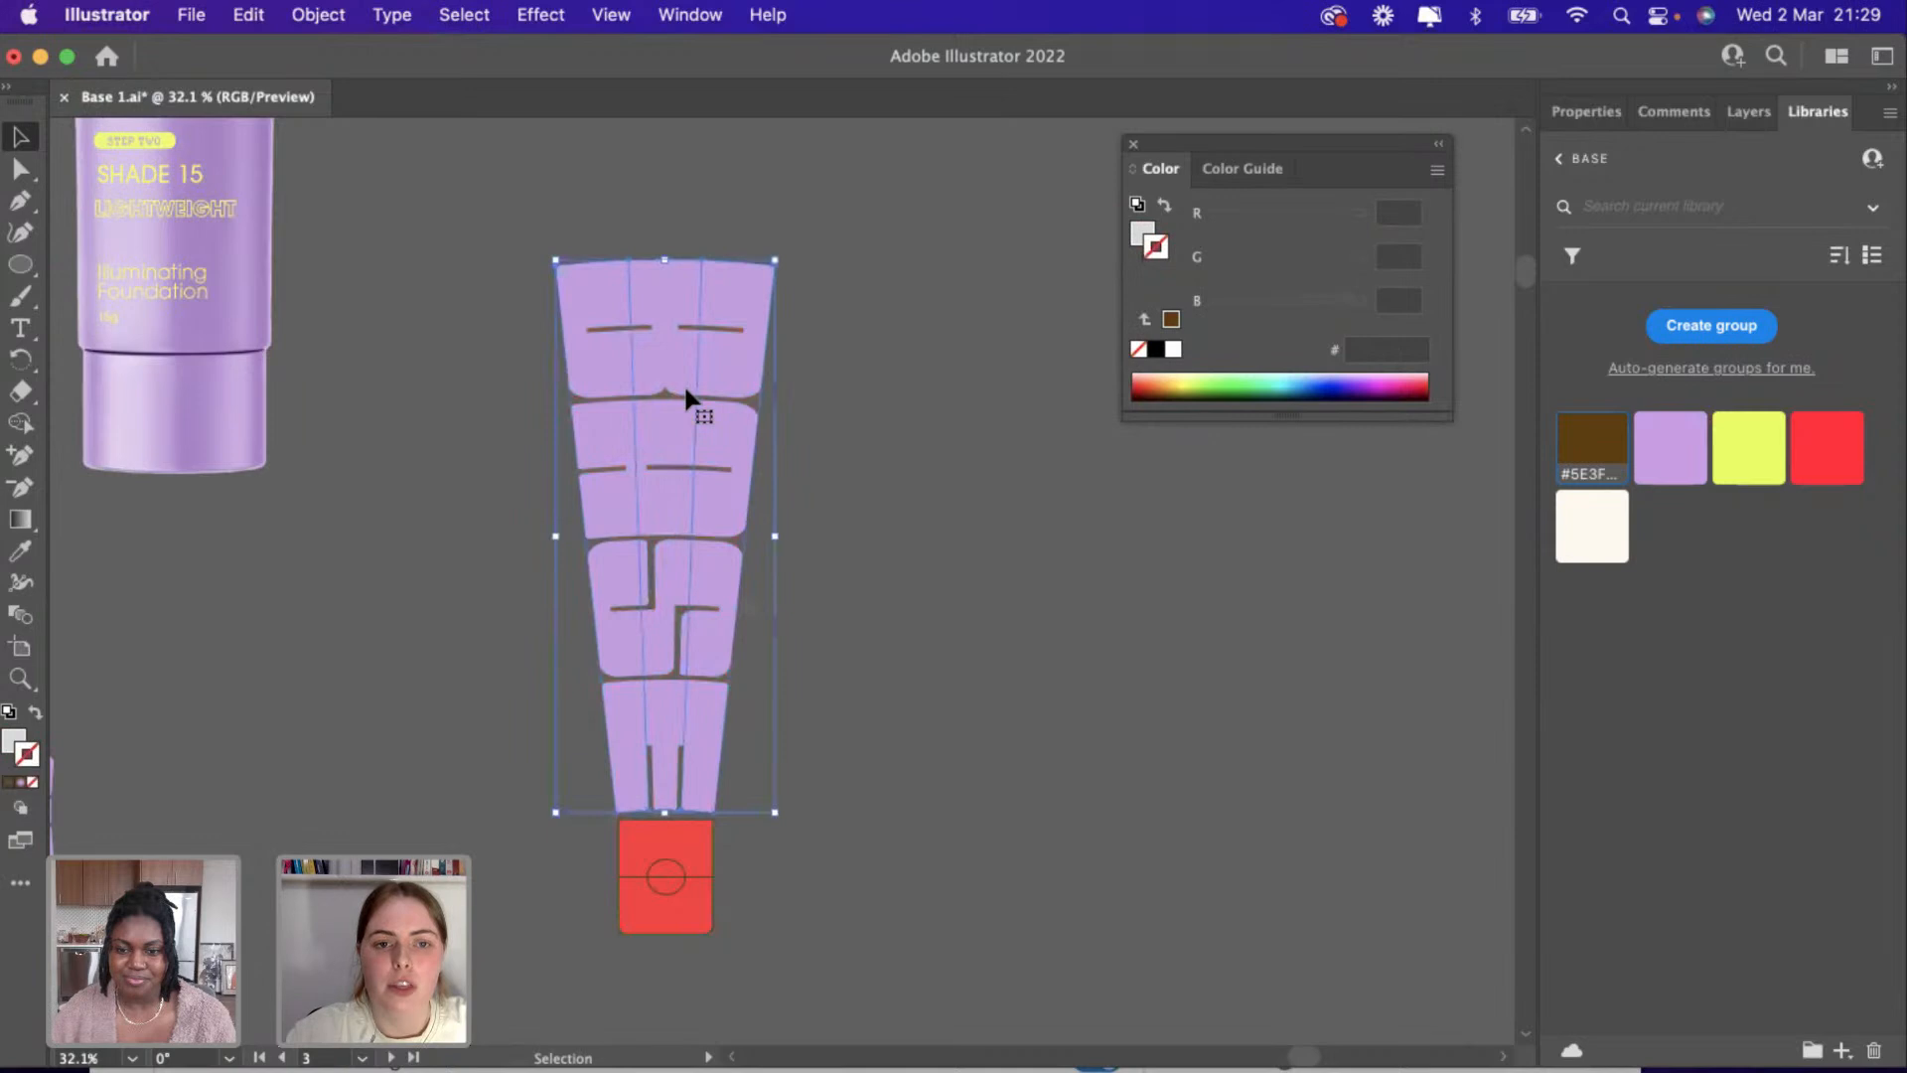
left_click(299, 16)
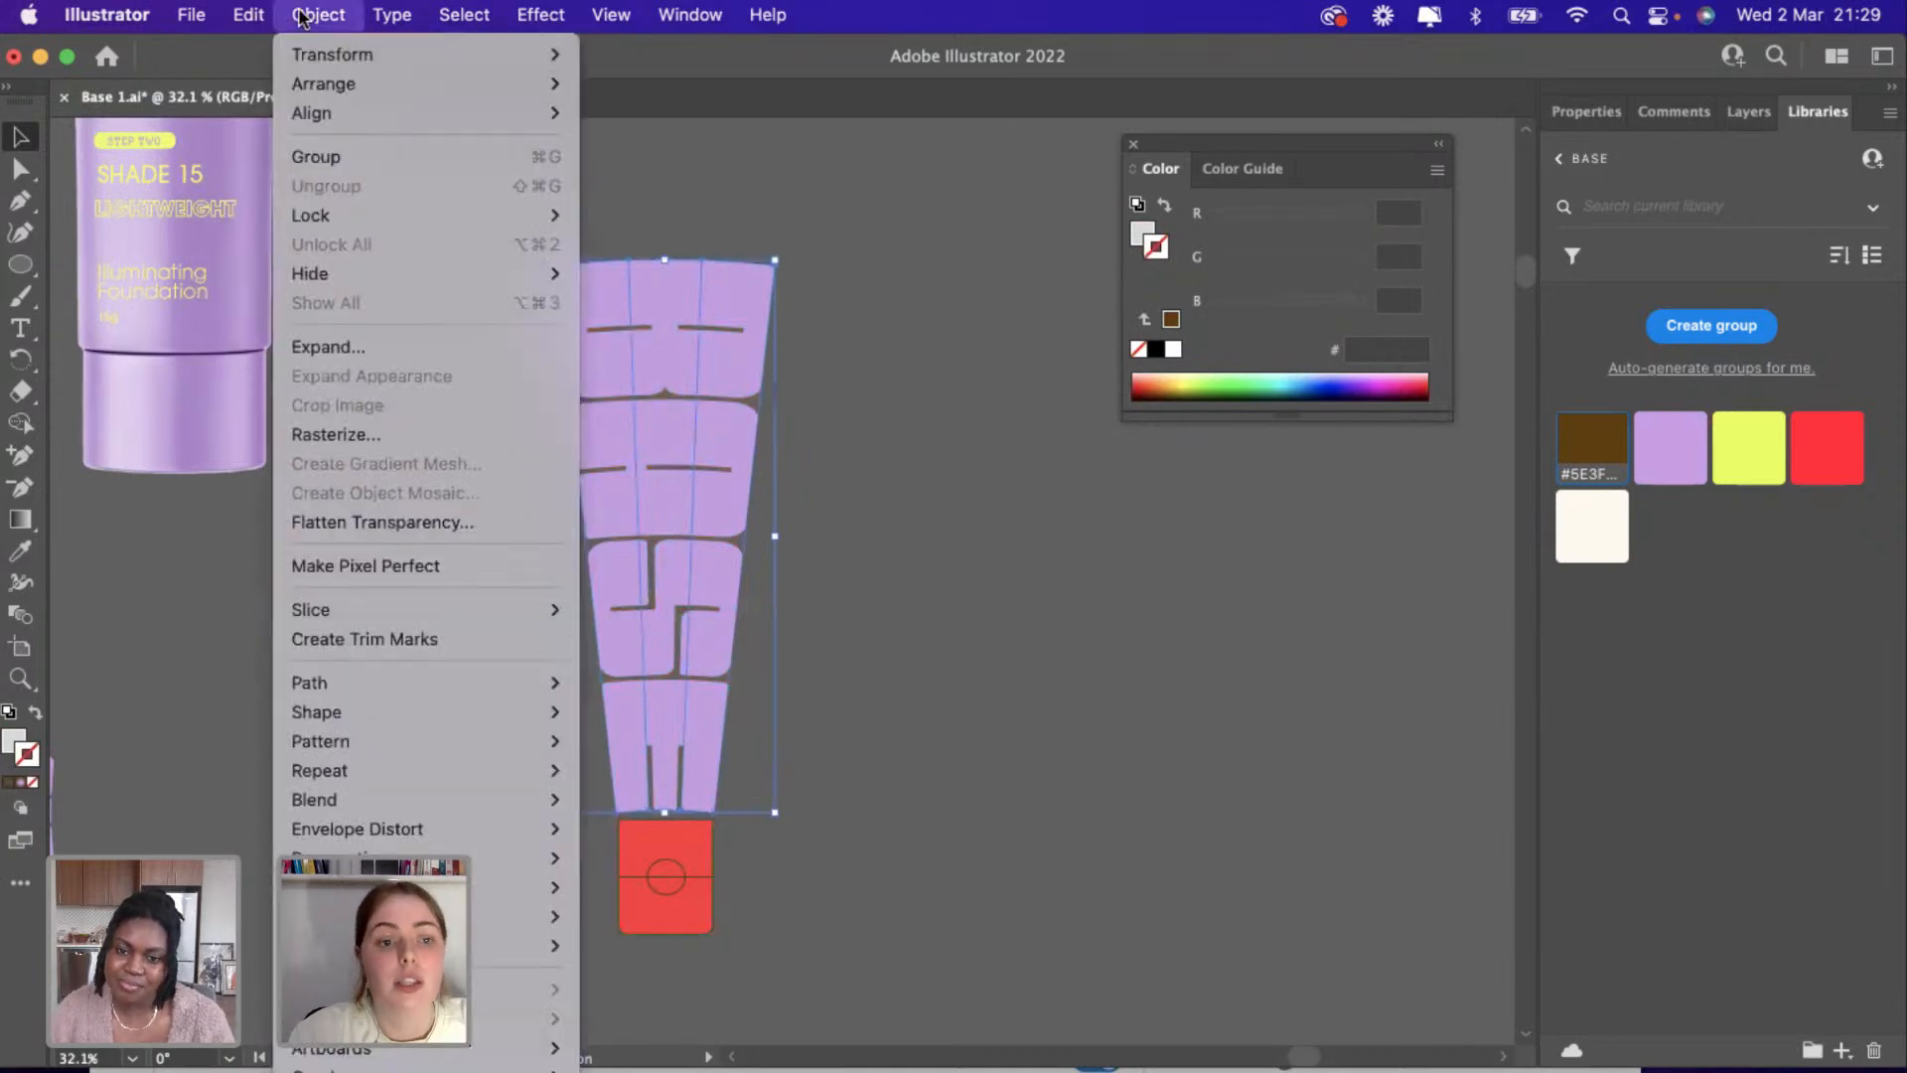
left_click(399, 357)
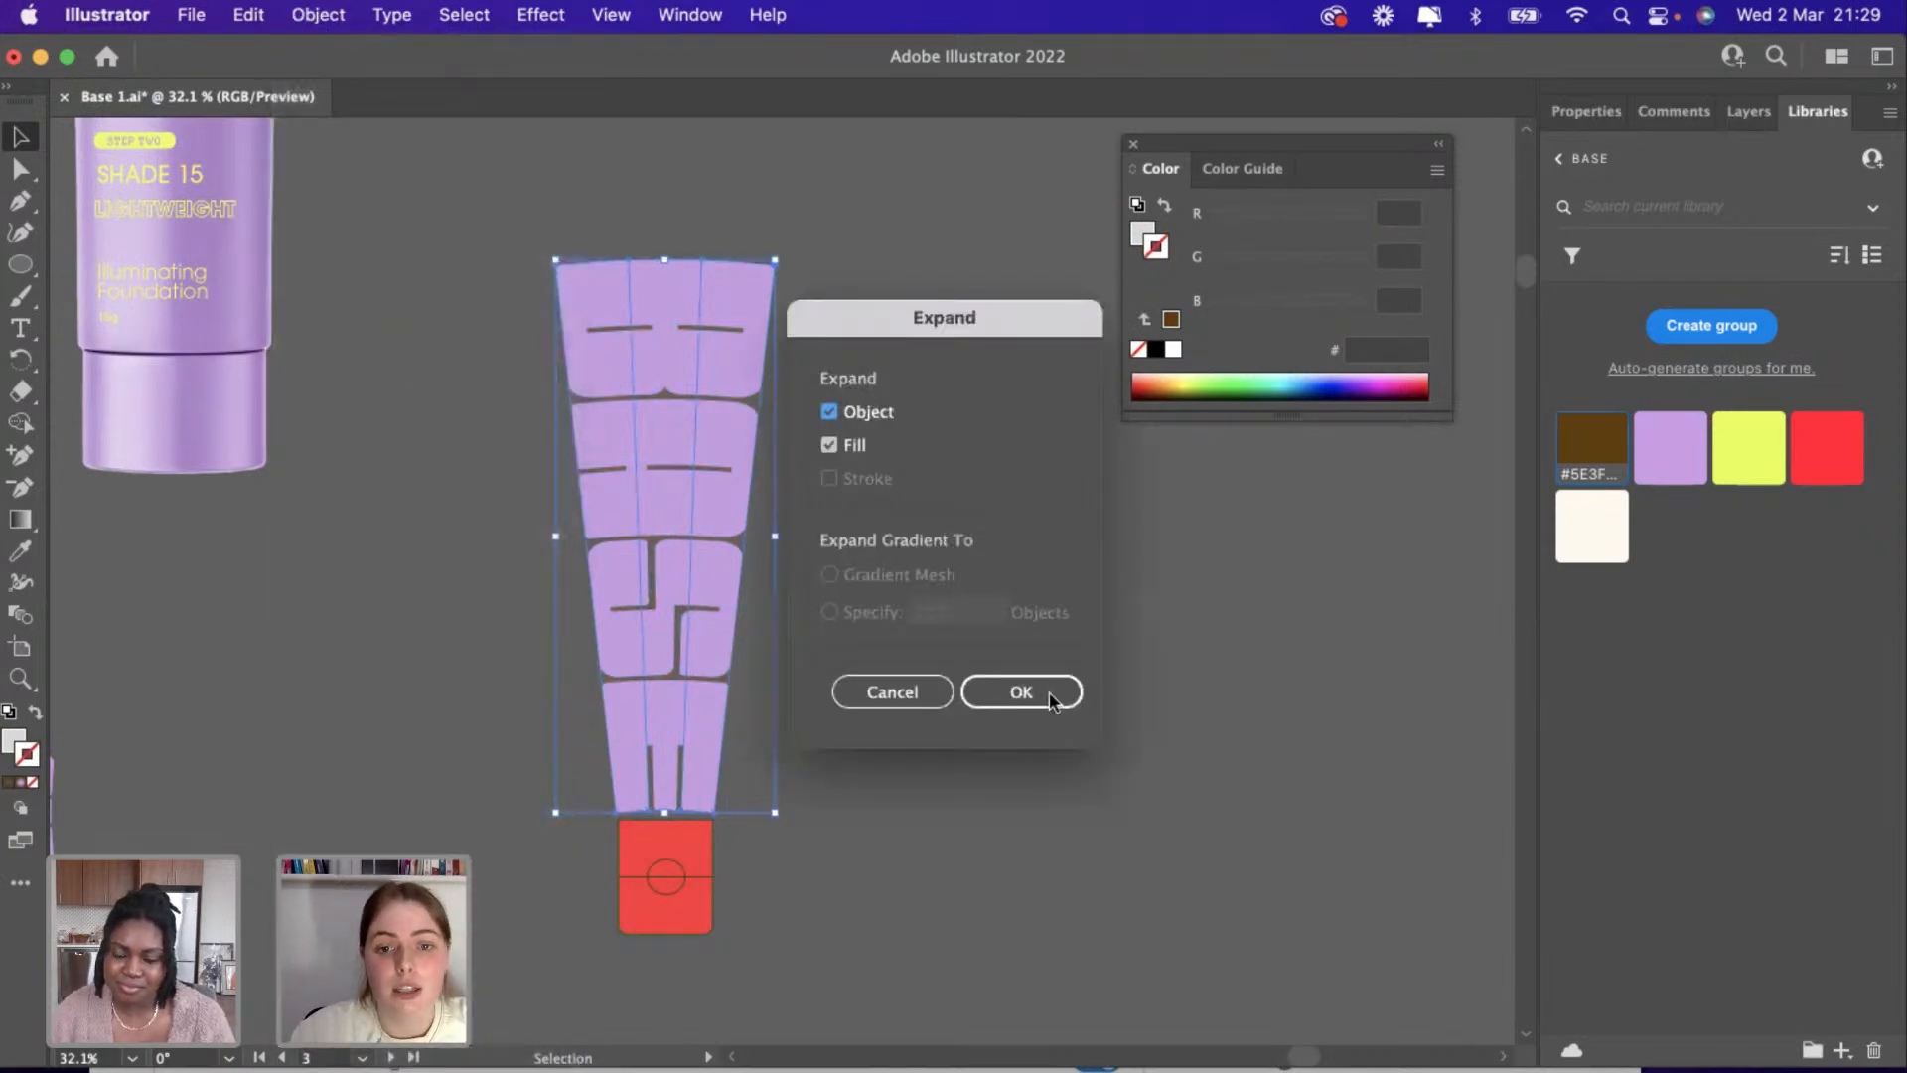
left_click(1050, 698)
Offset the expanded lettering's paths by 6 px with miter joins and a miter limit of 4.
left_click(318, 13)
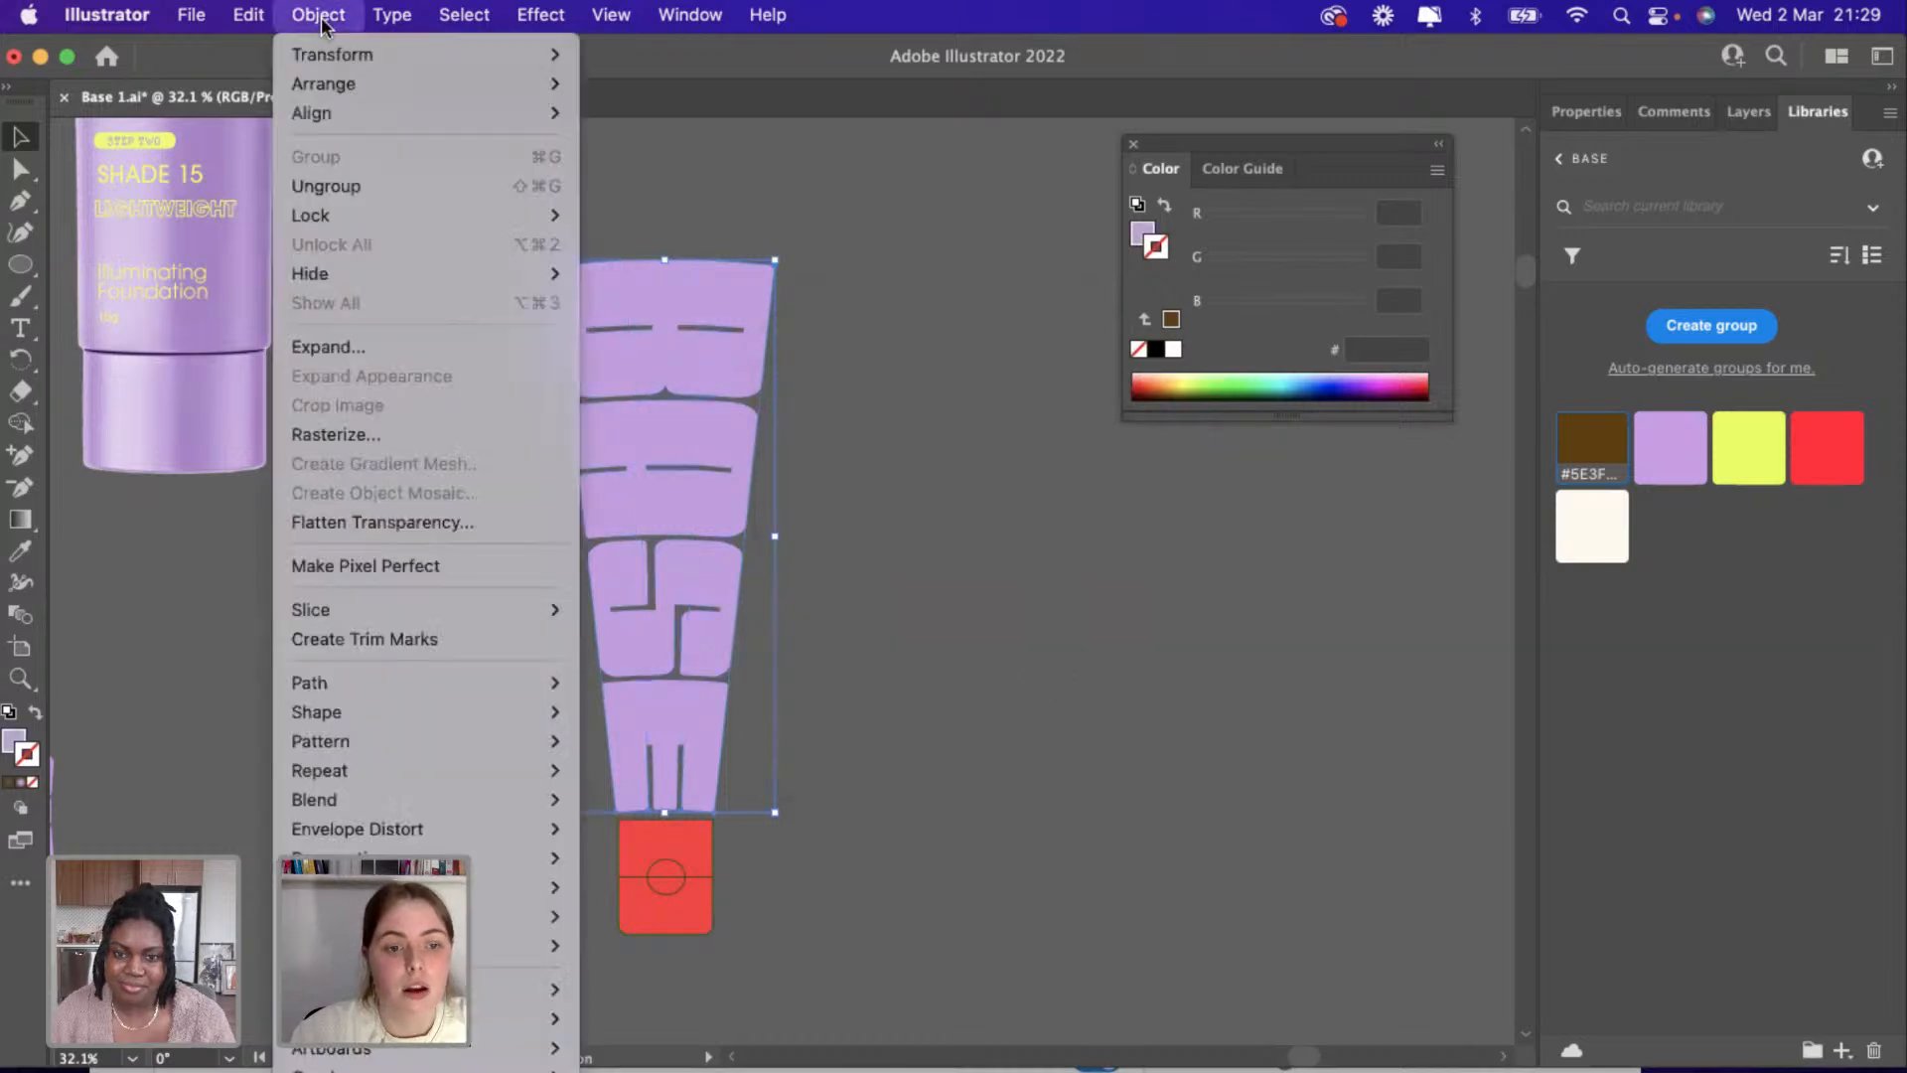
mouse_move(413, 738)
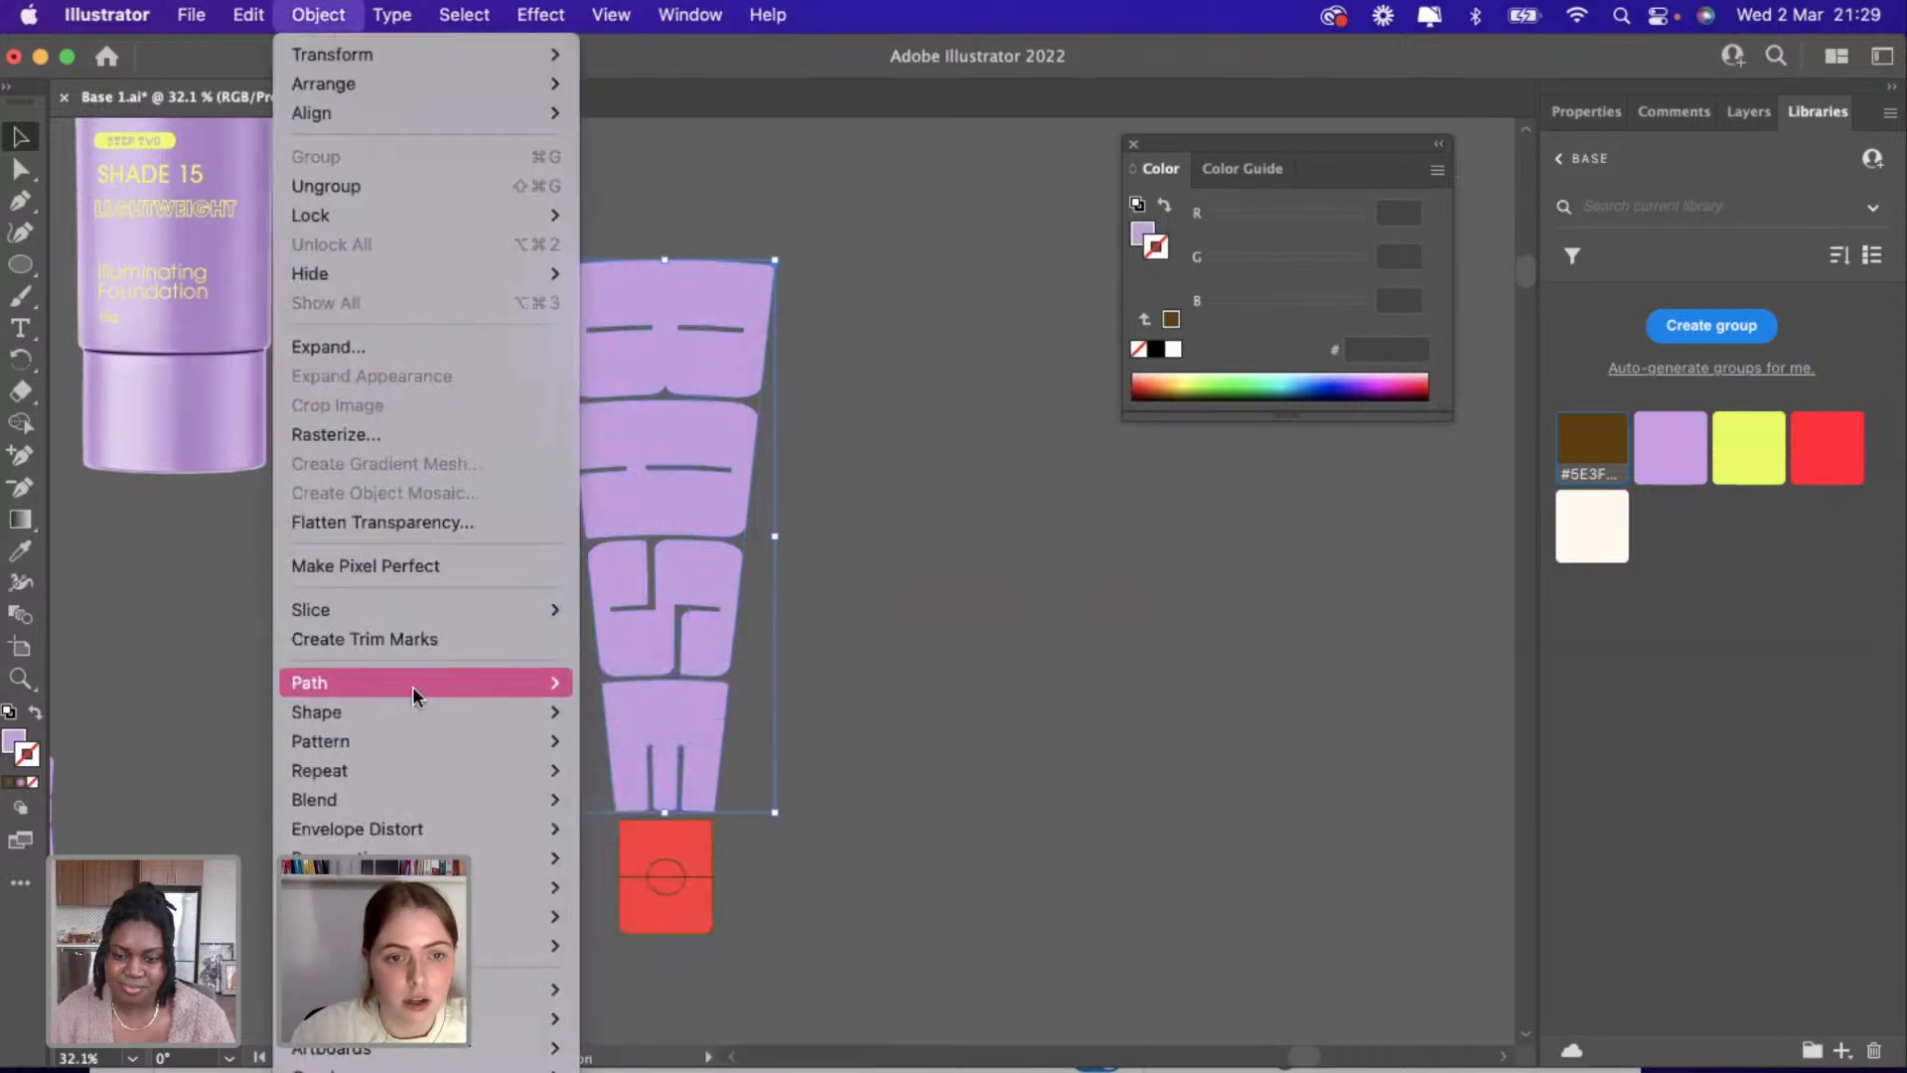
mouse_move(415, 687)
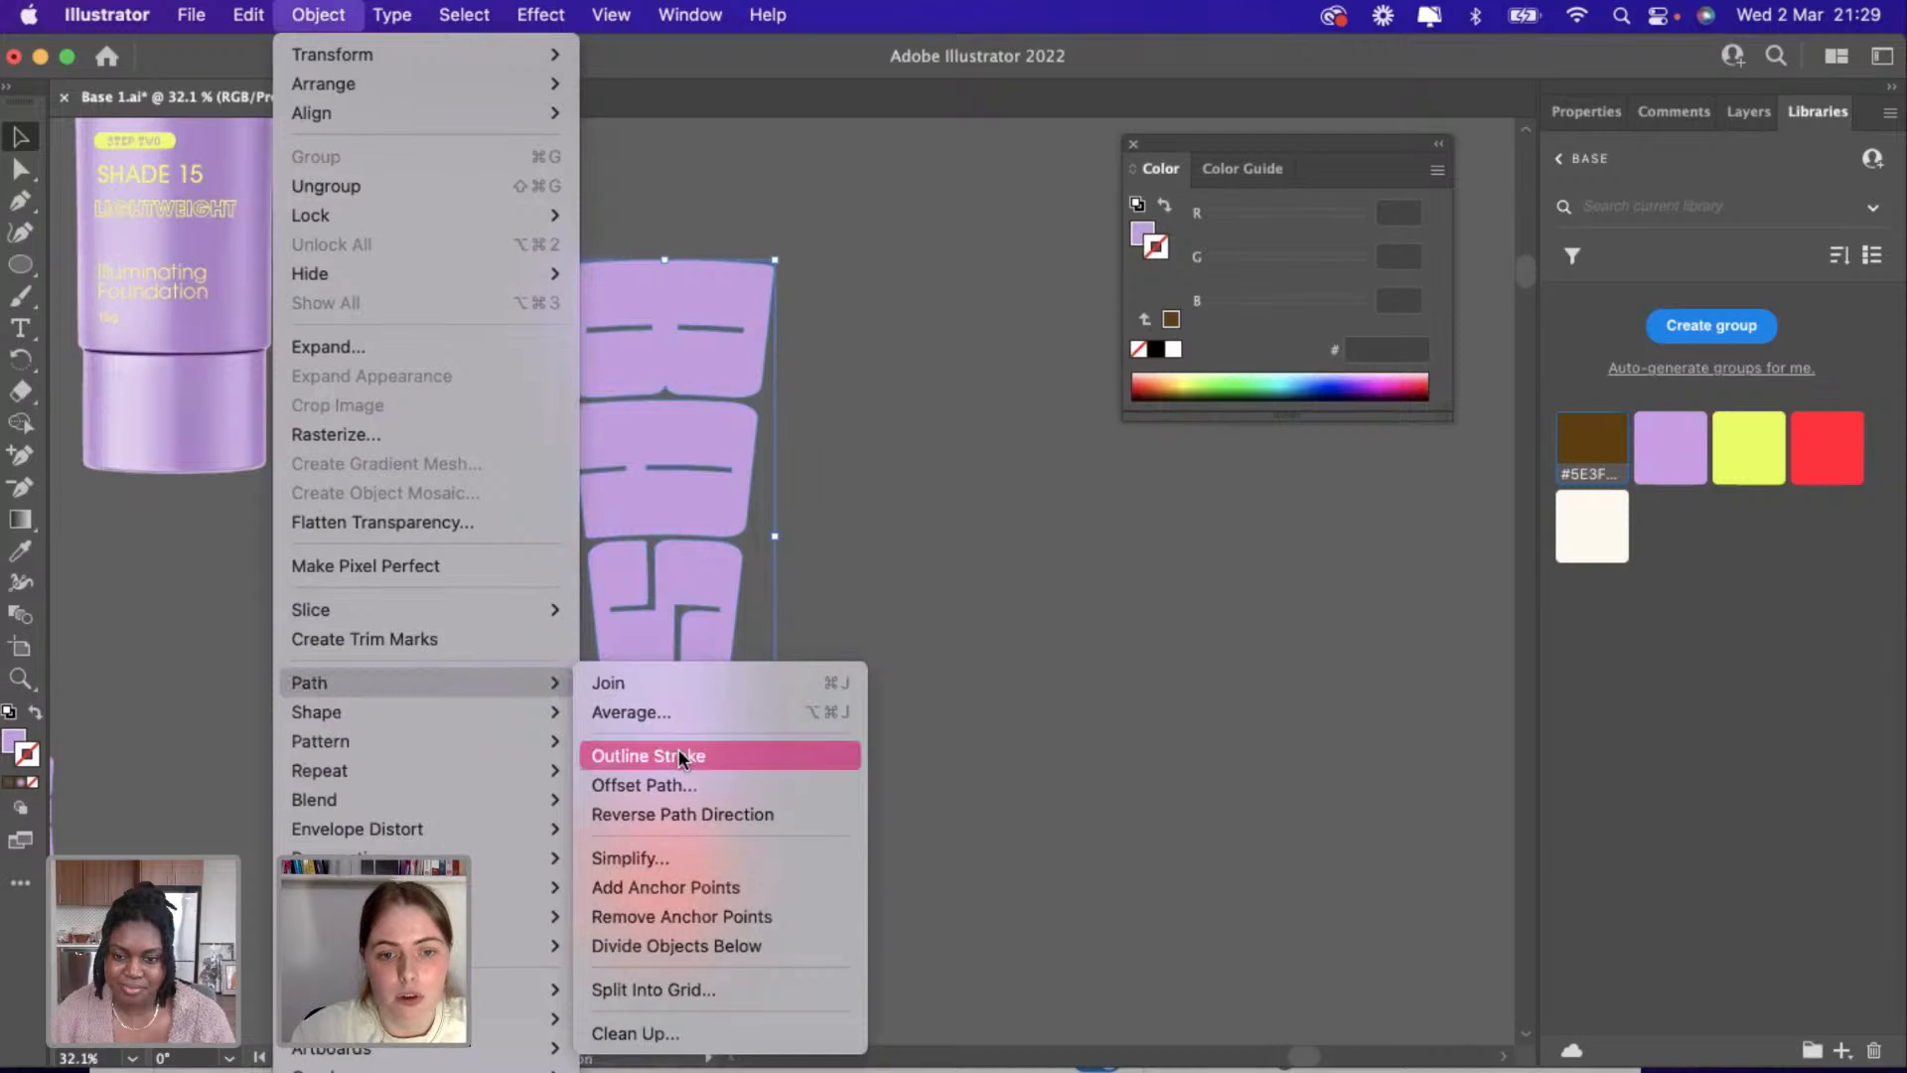
left_click(680, 777)
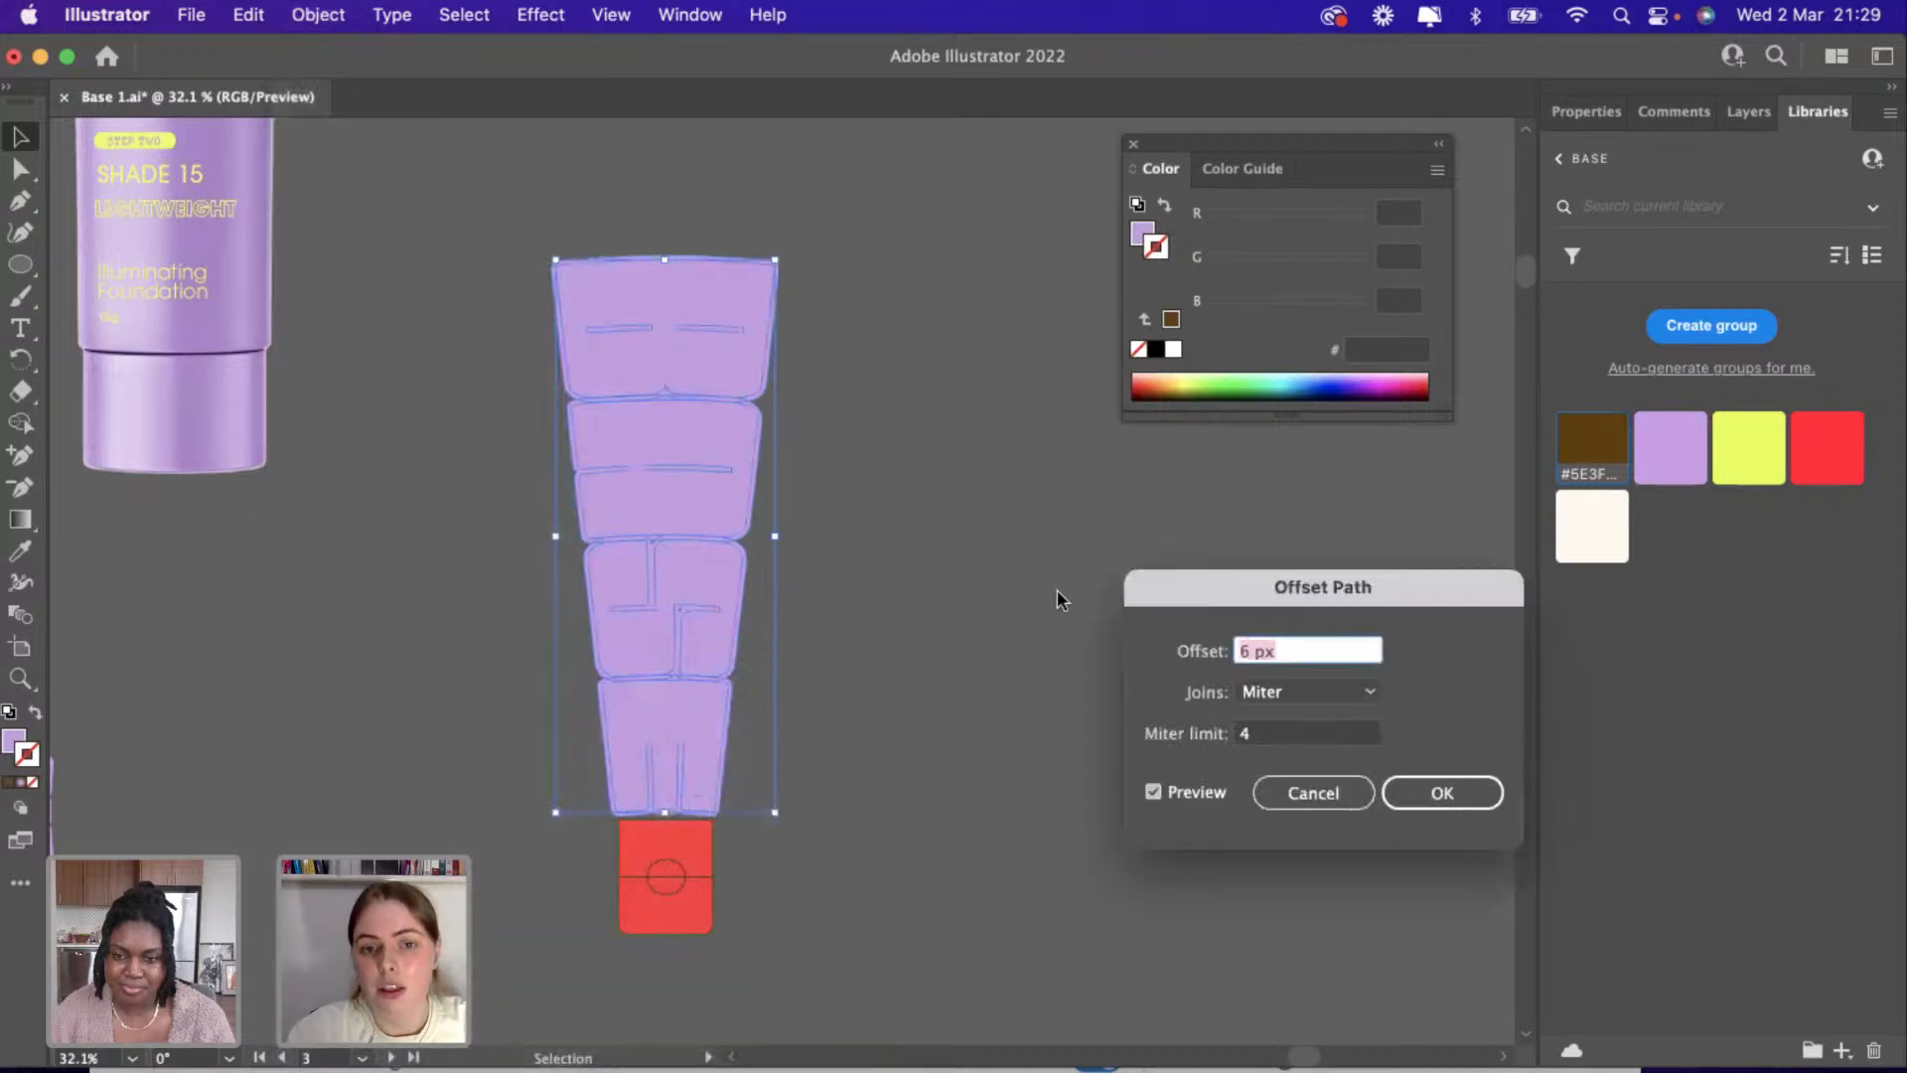
left_click(1416, 784)
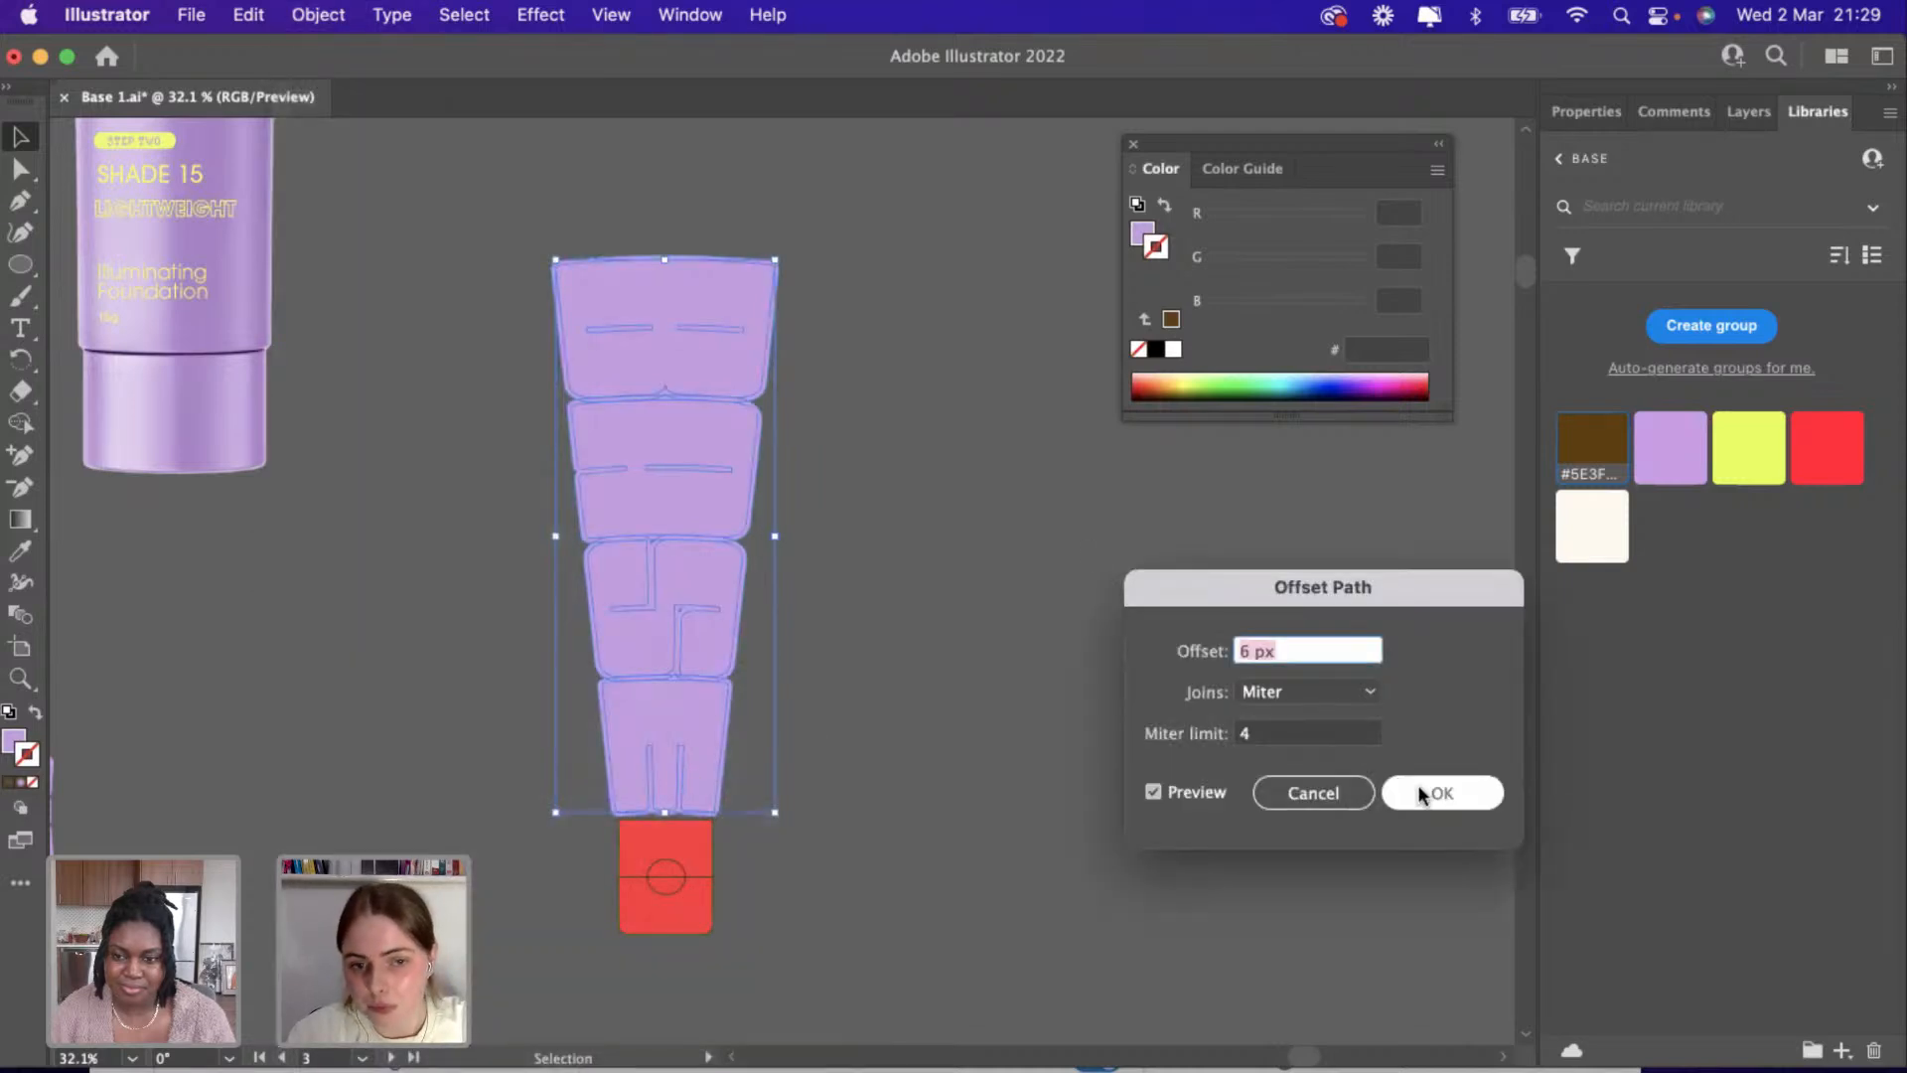
left_click(1082, 717)
Ungroup the purple lettering and its offset shapes into separate objects.
scroll(640, 523, "up", 2)
scroll(664, 258, "up", 4)
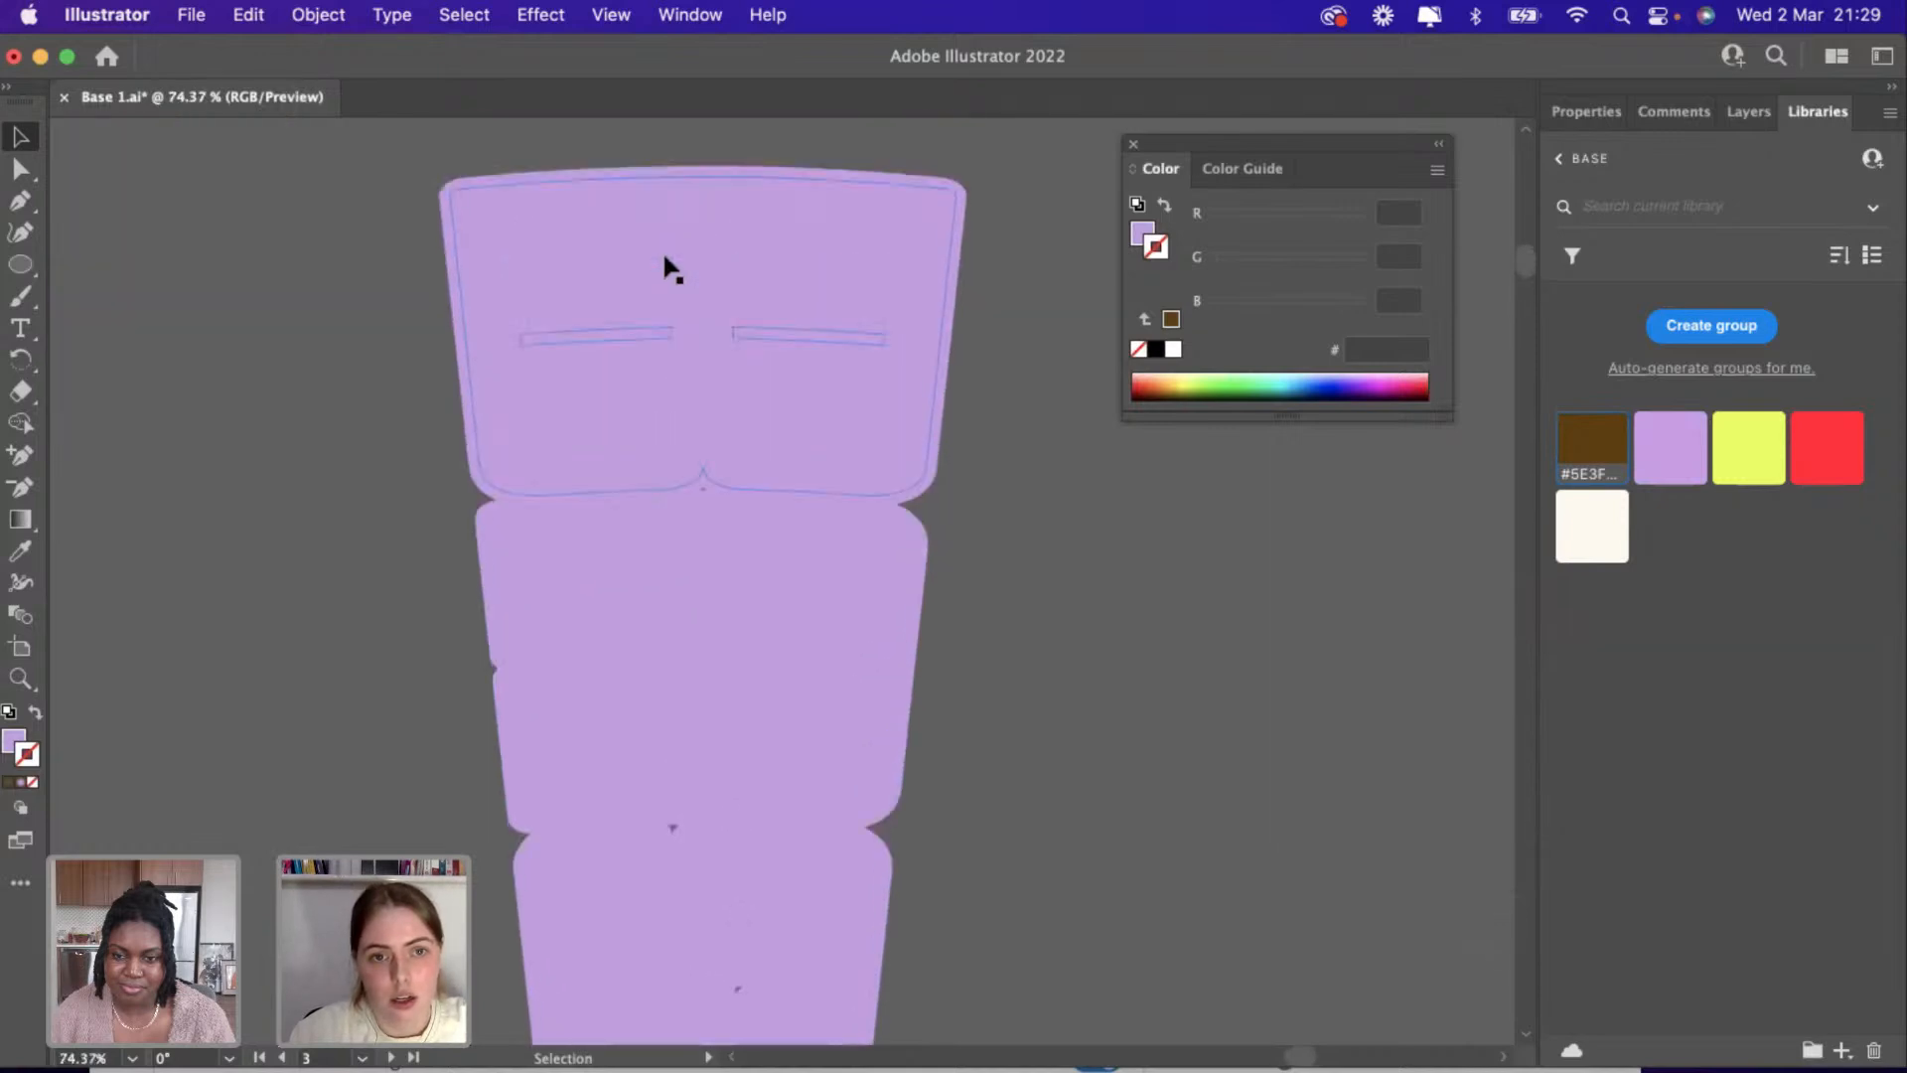
double_click(666, 211)
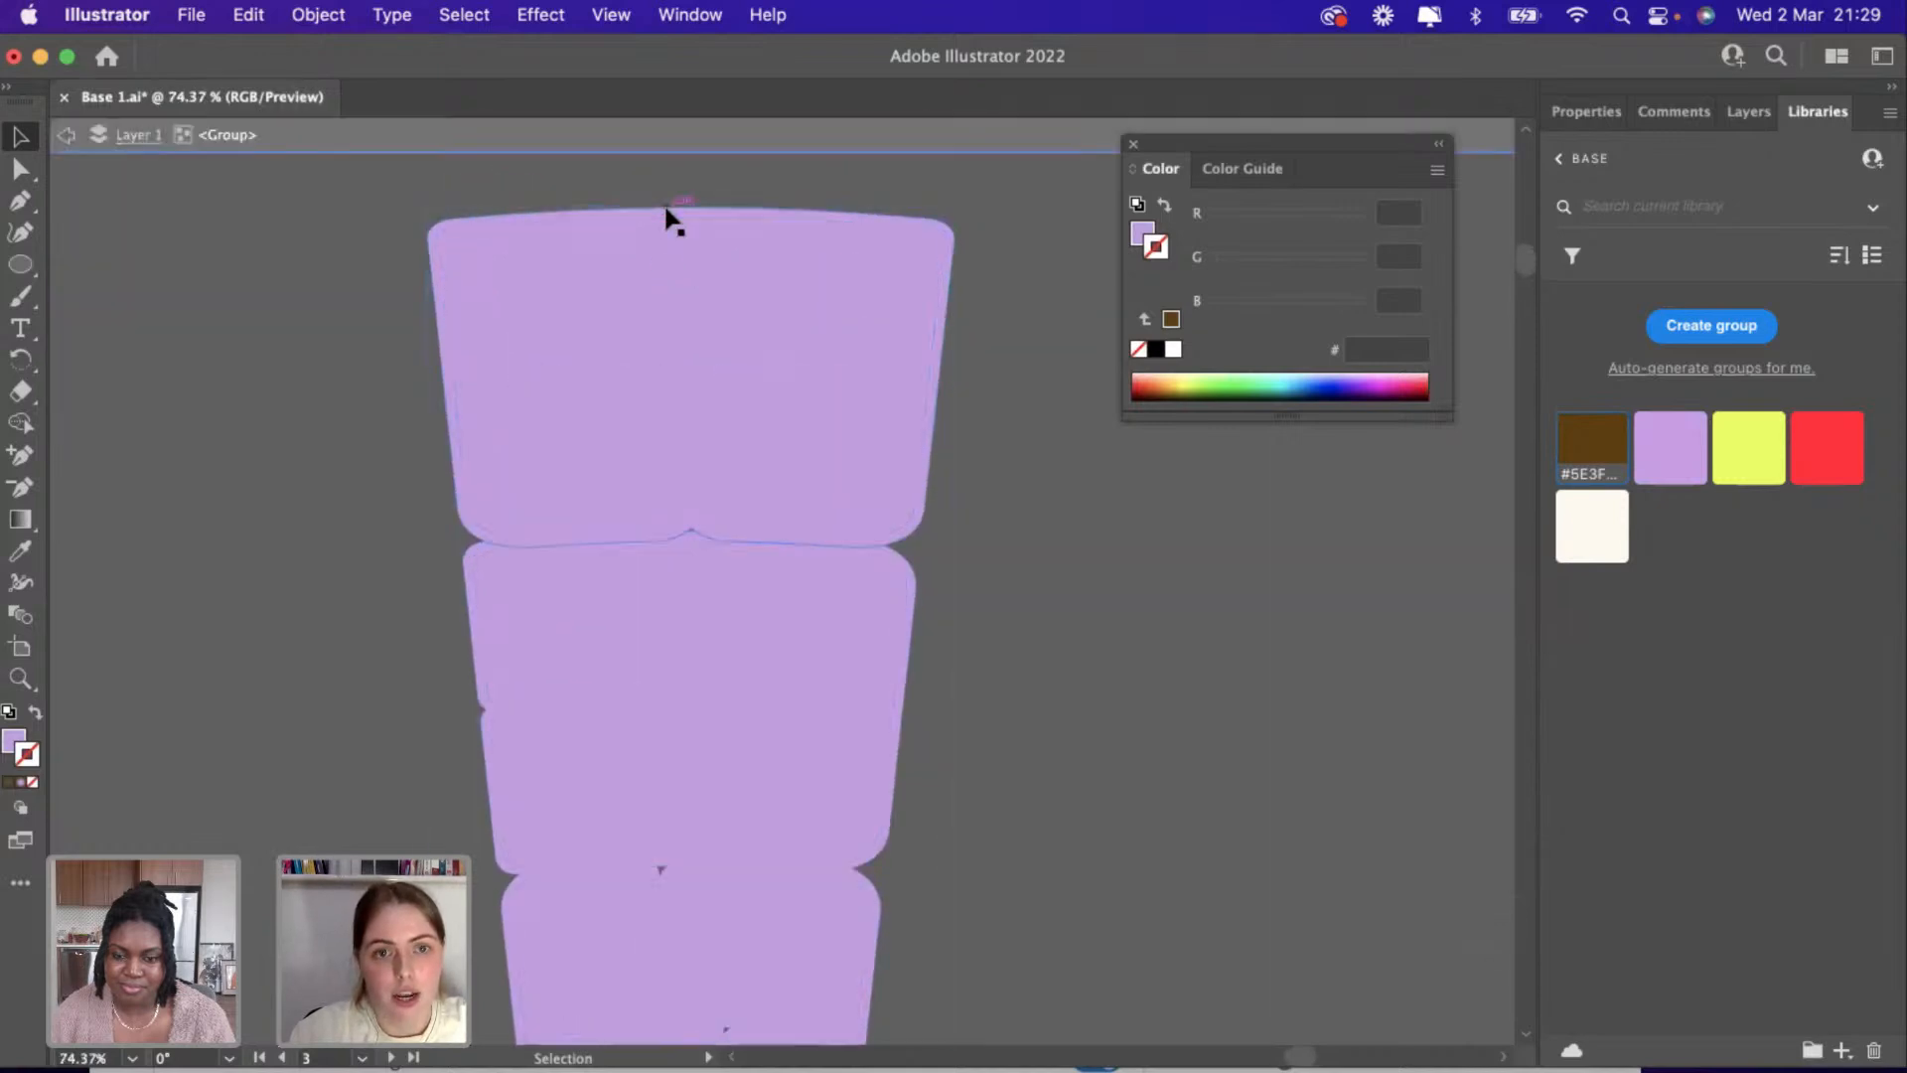
left_click(665, 212)
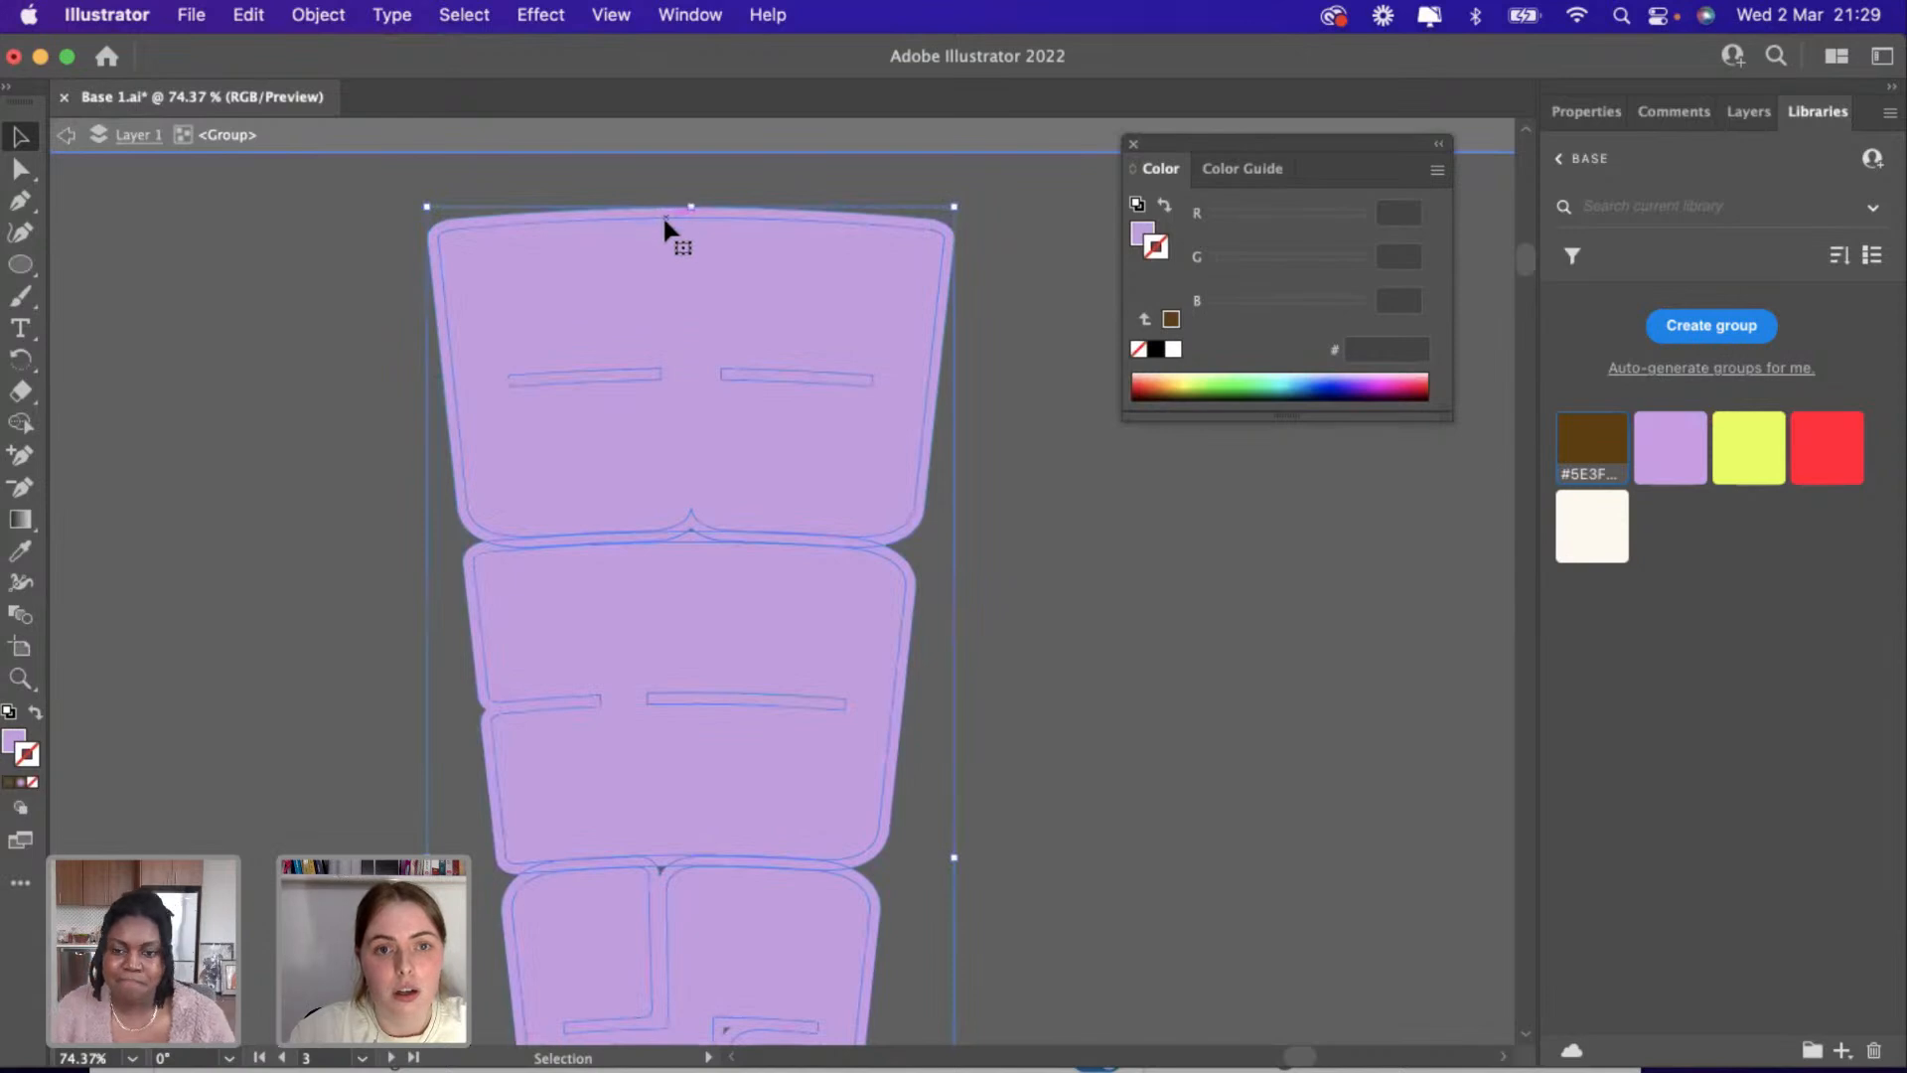
left_click(66, 134)
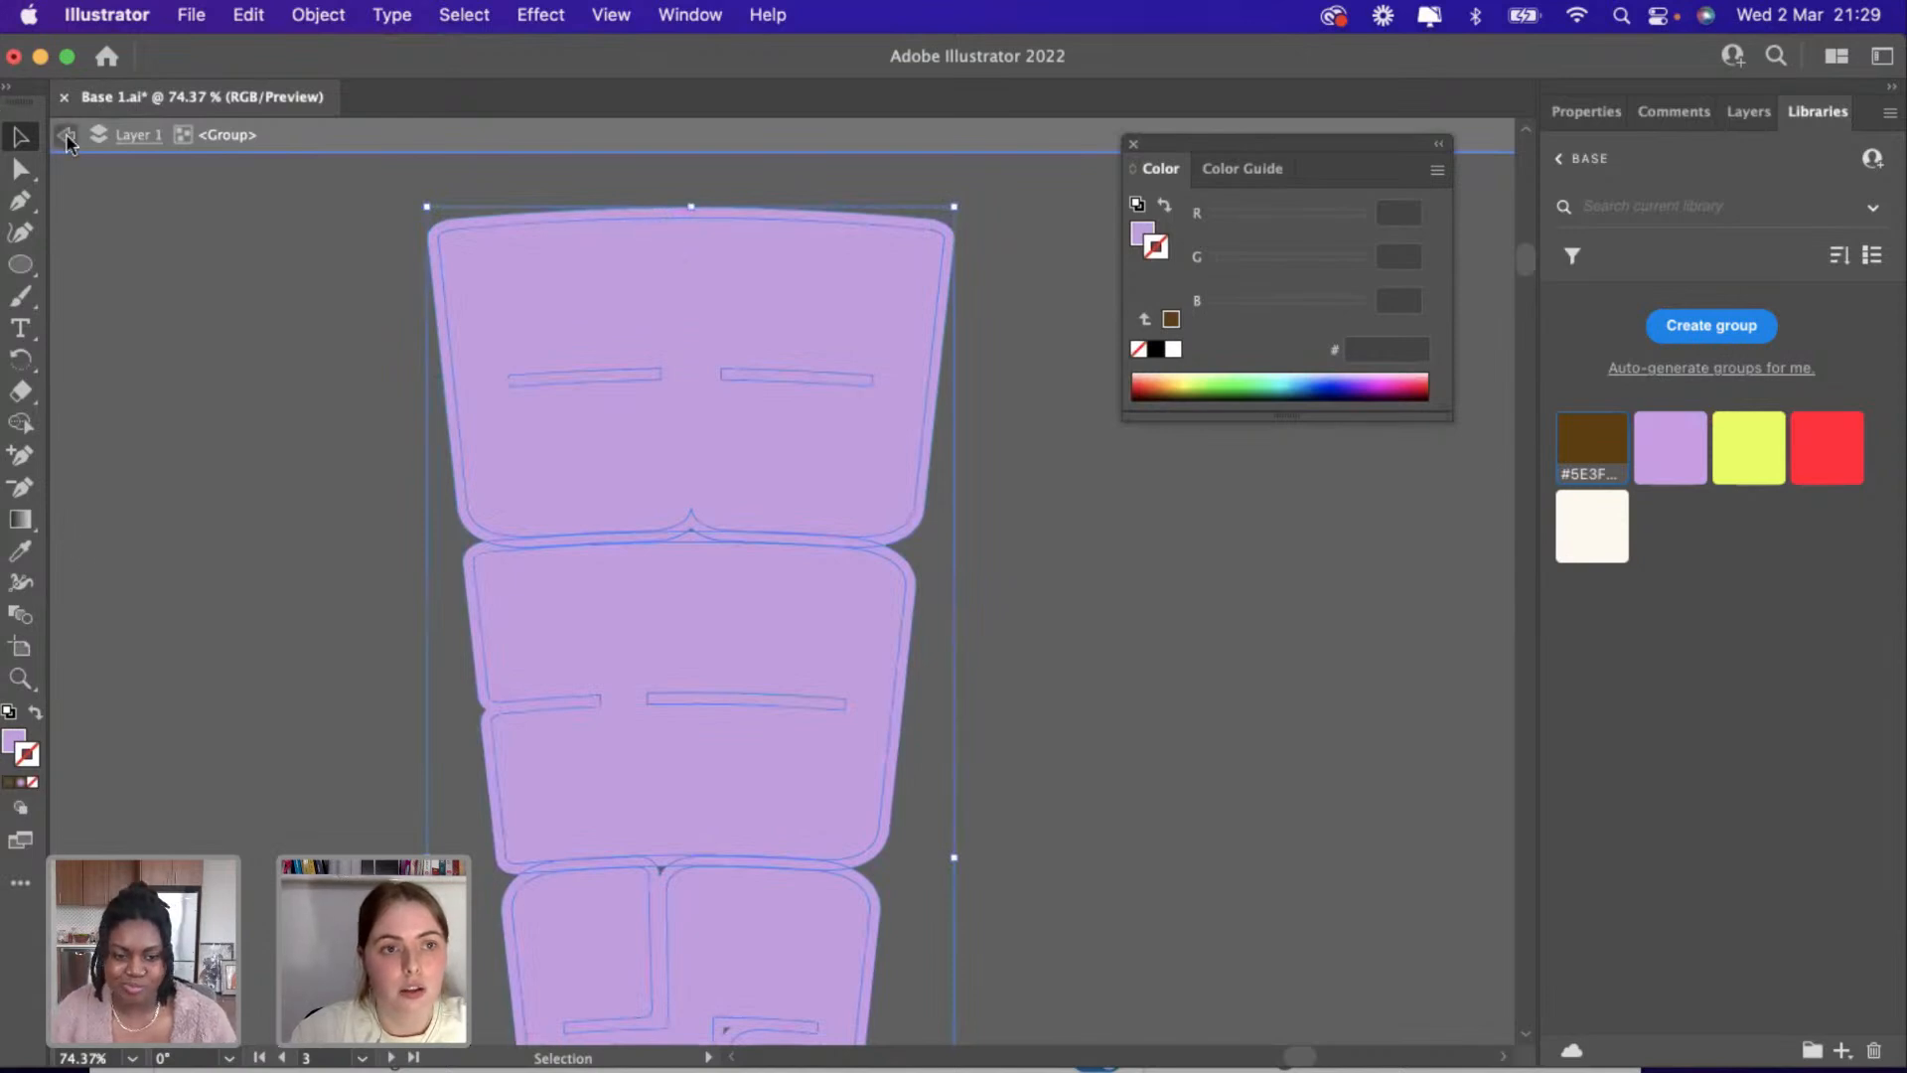
left_click(886, 375)
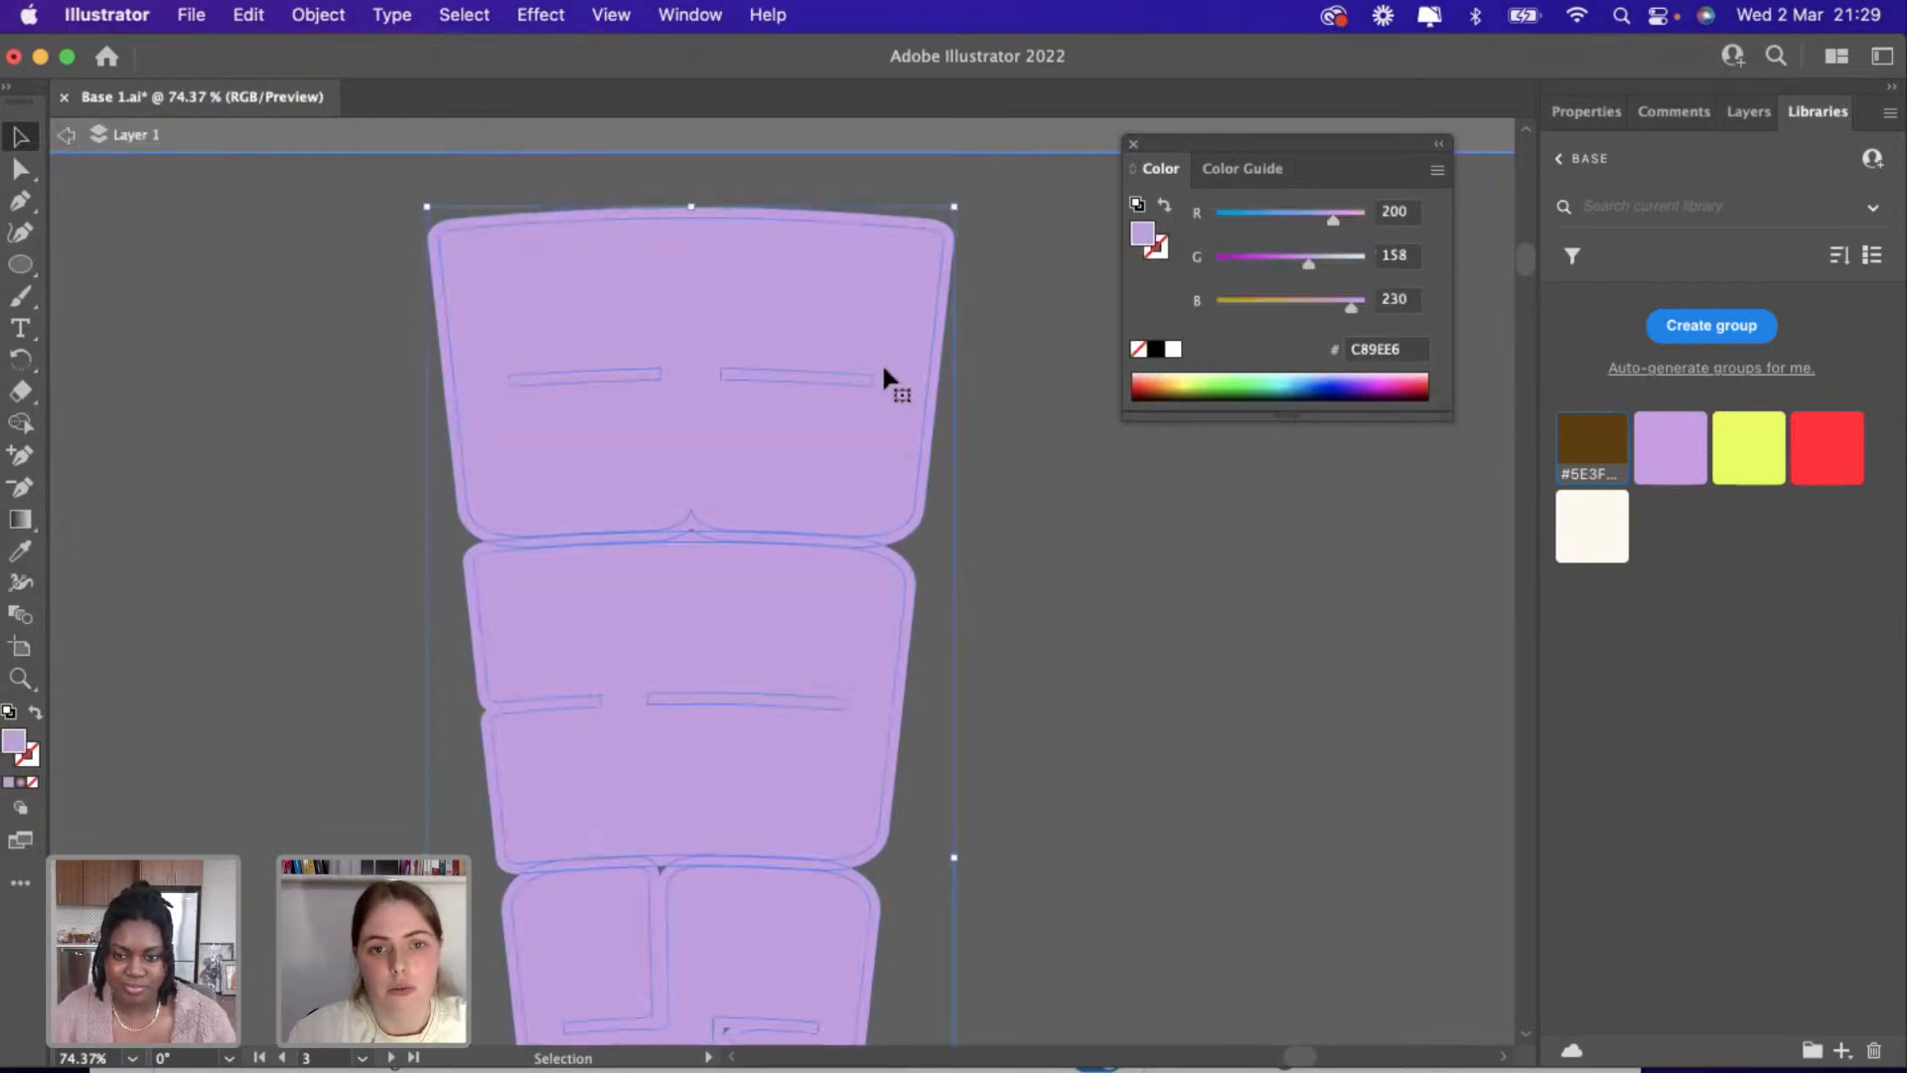
left_click(1589, 112)
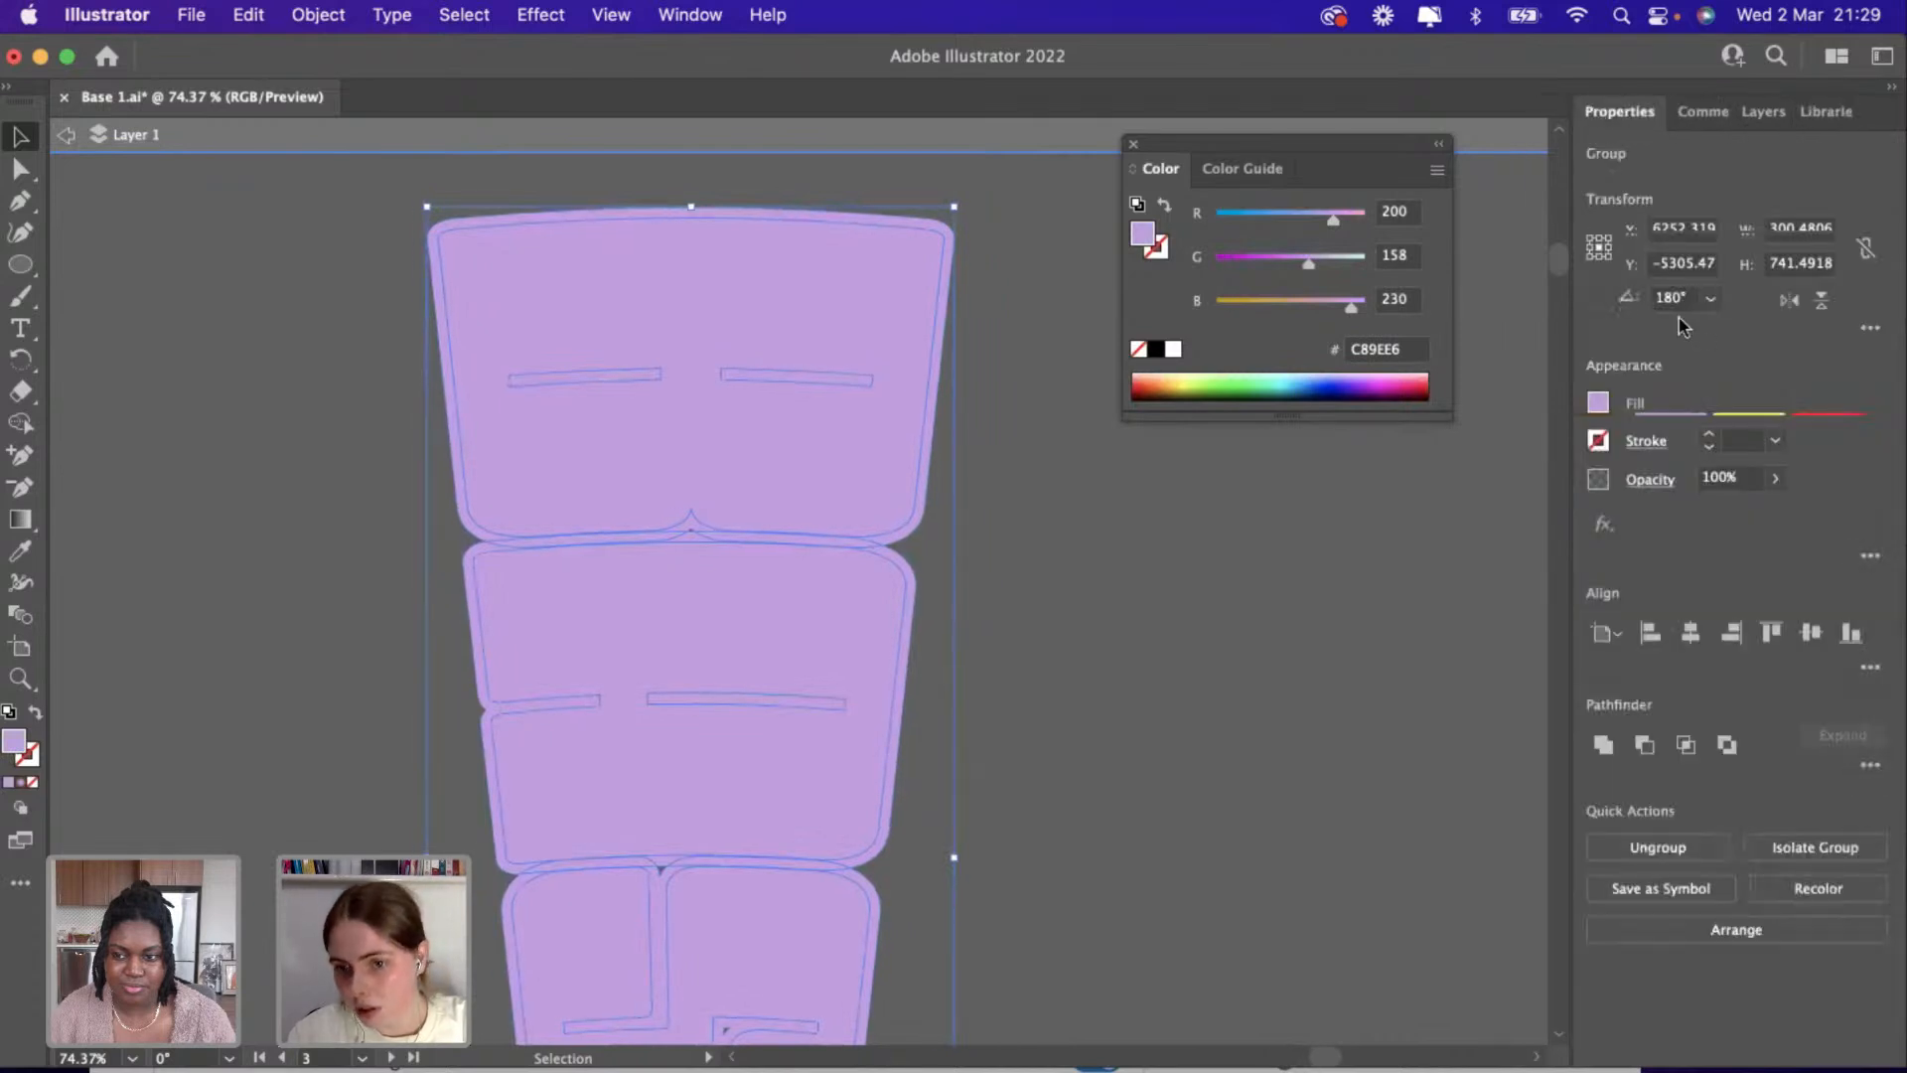
left_click(1696, 850)
left_click(1083, 459)
Fill the offset shape behind the letter B with the library red FE4336.
left_click(830, 255)
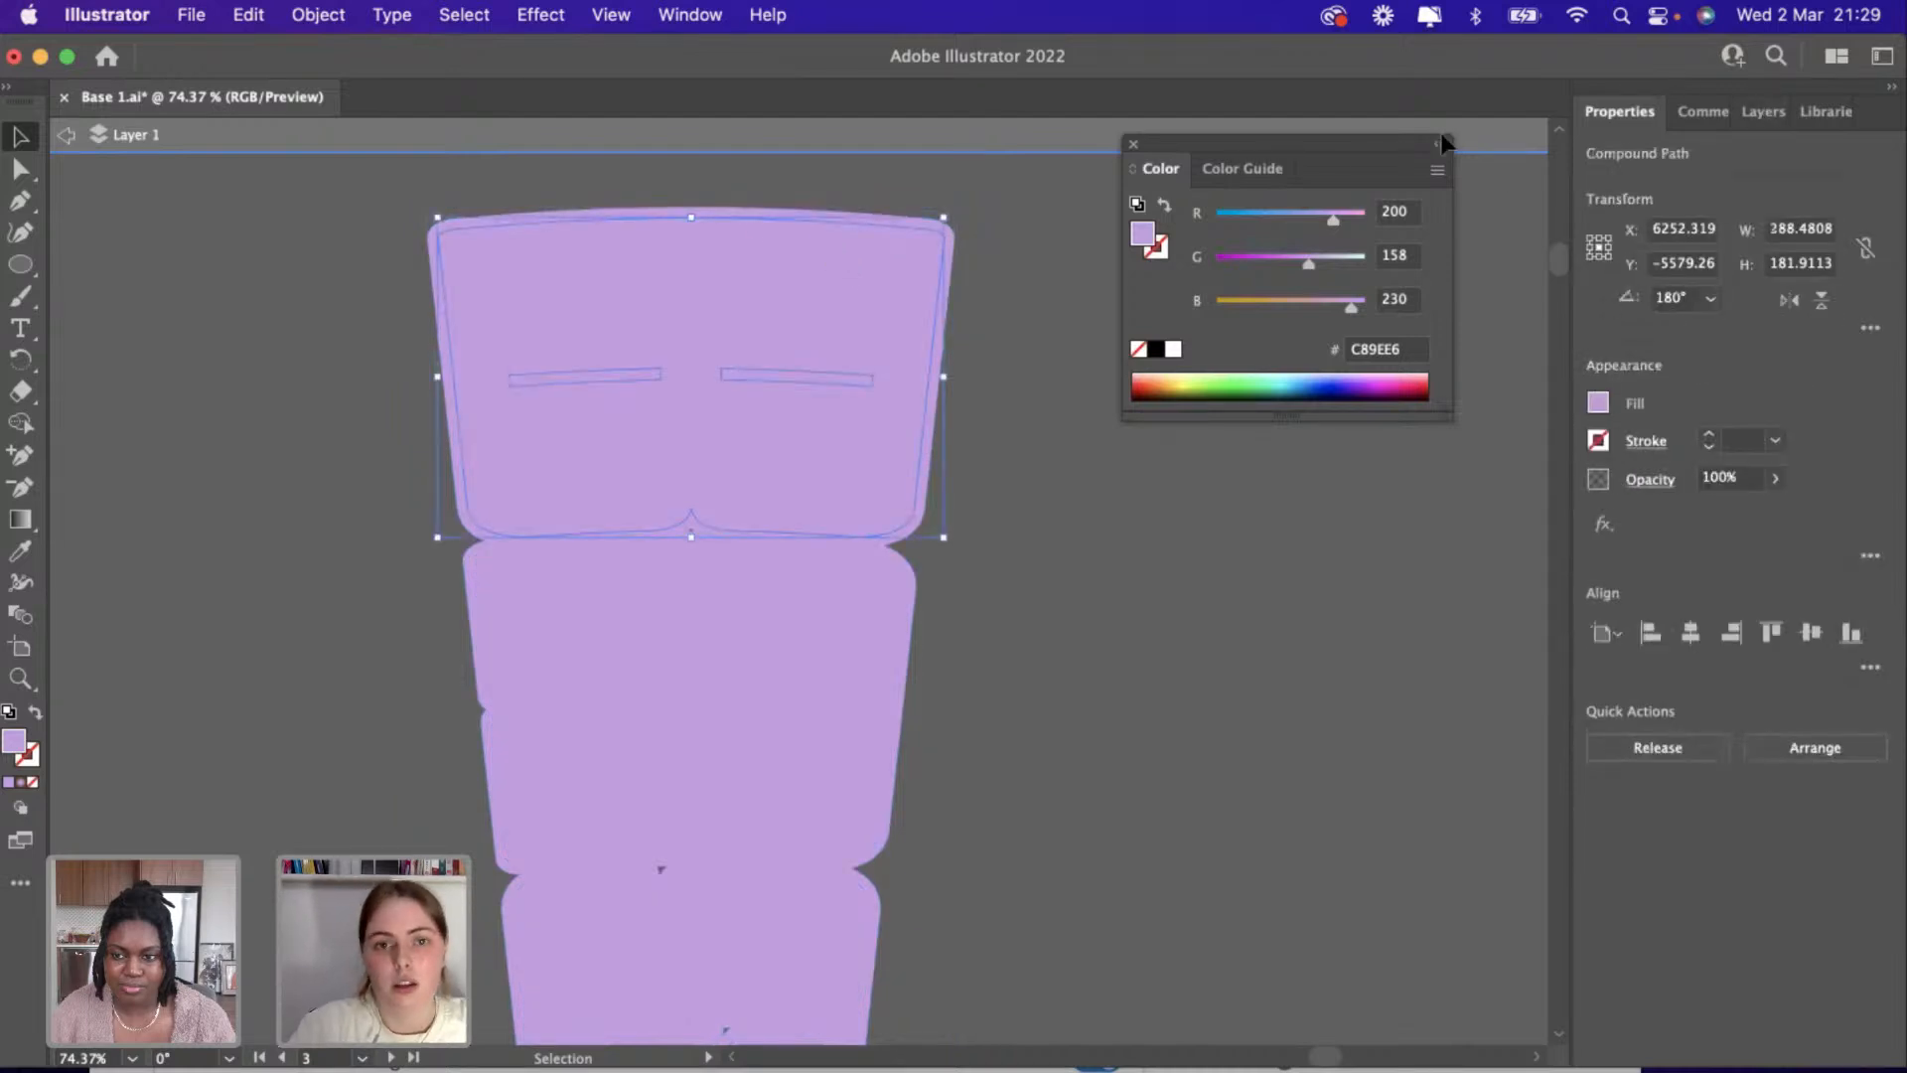
left_click_drag(677, 209, 664, 213)
scroll(663, 212, "up", 3)
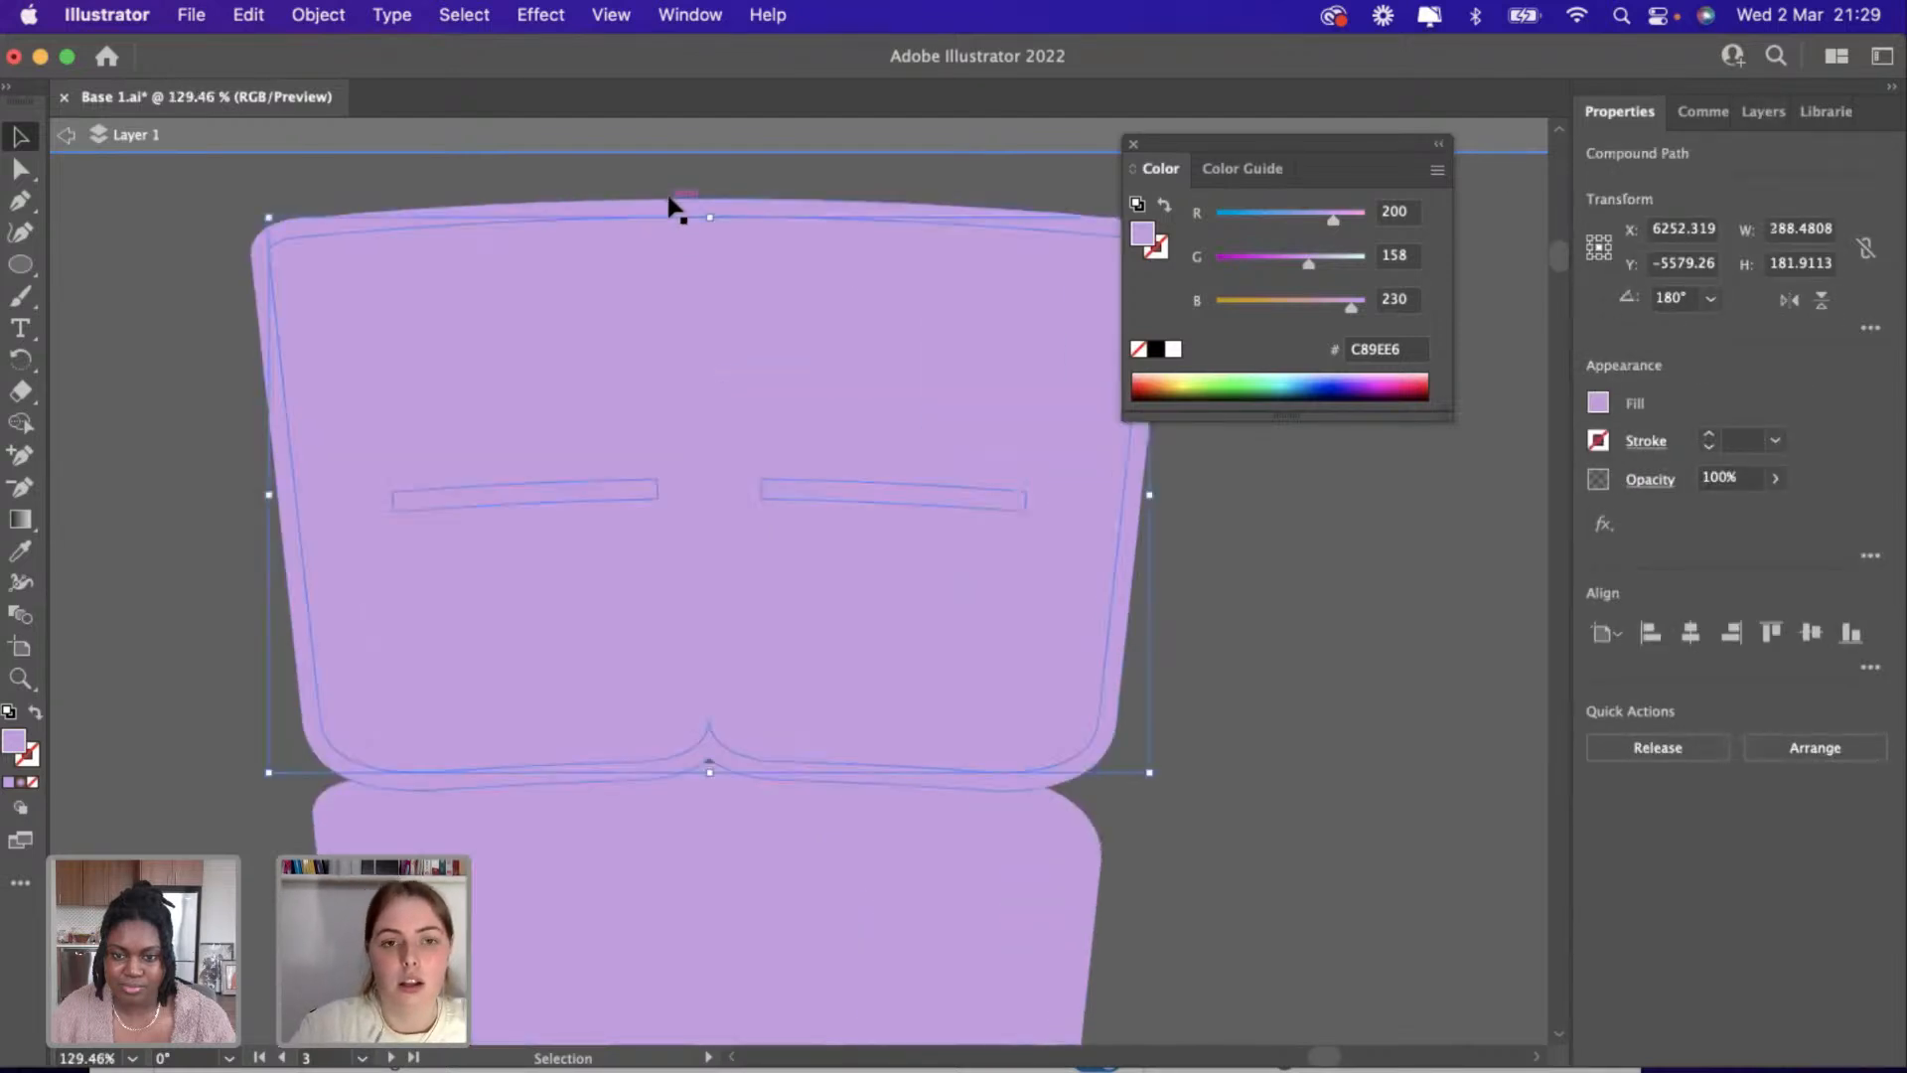
key("super+shift+a")
left_click(666, 214)
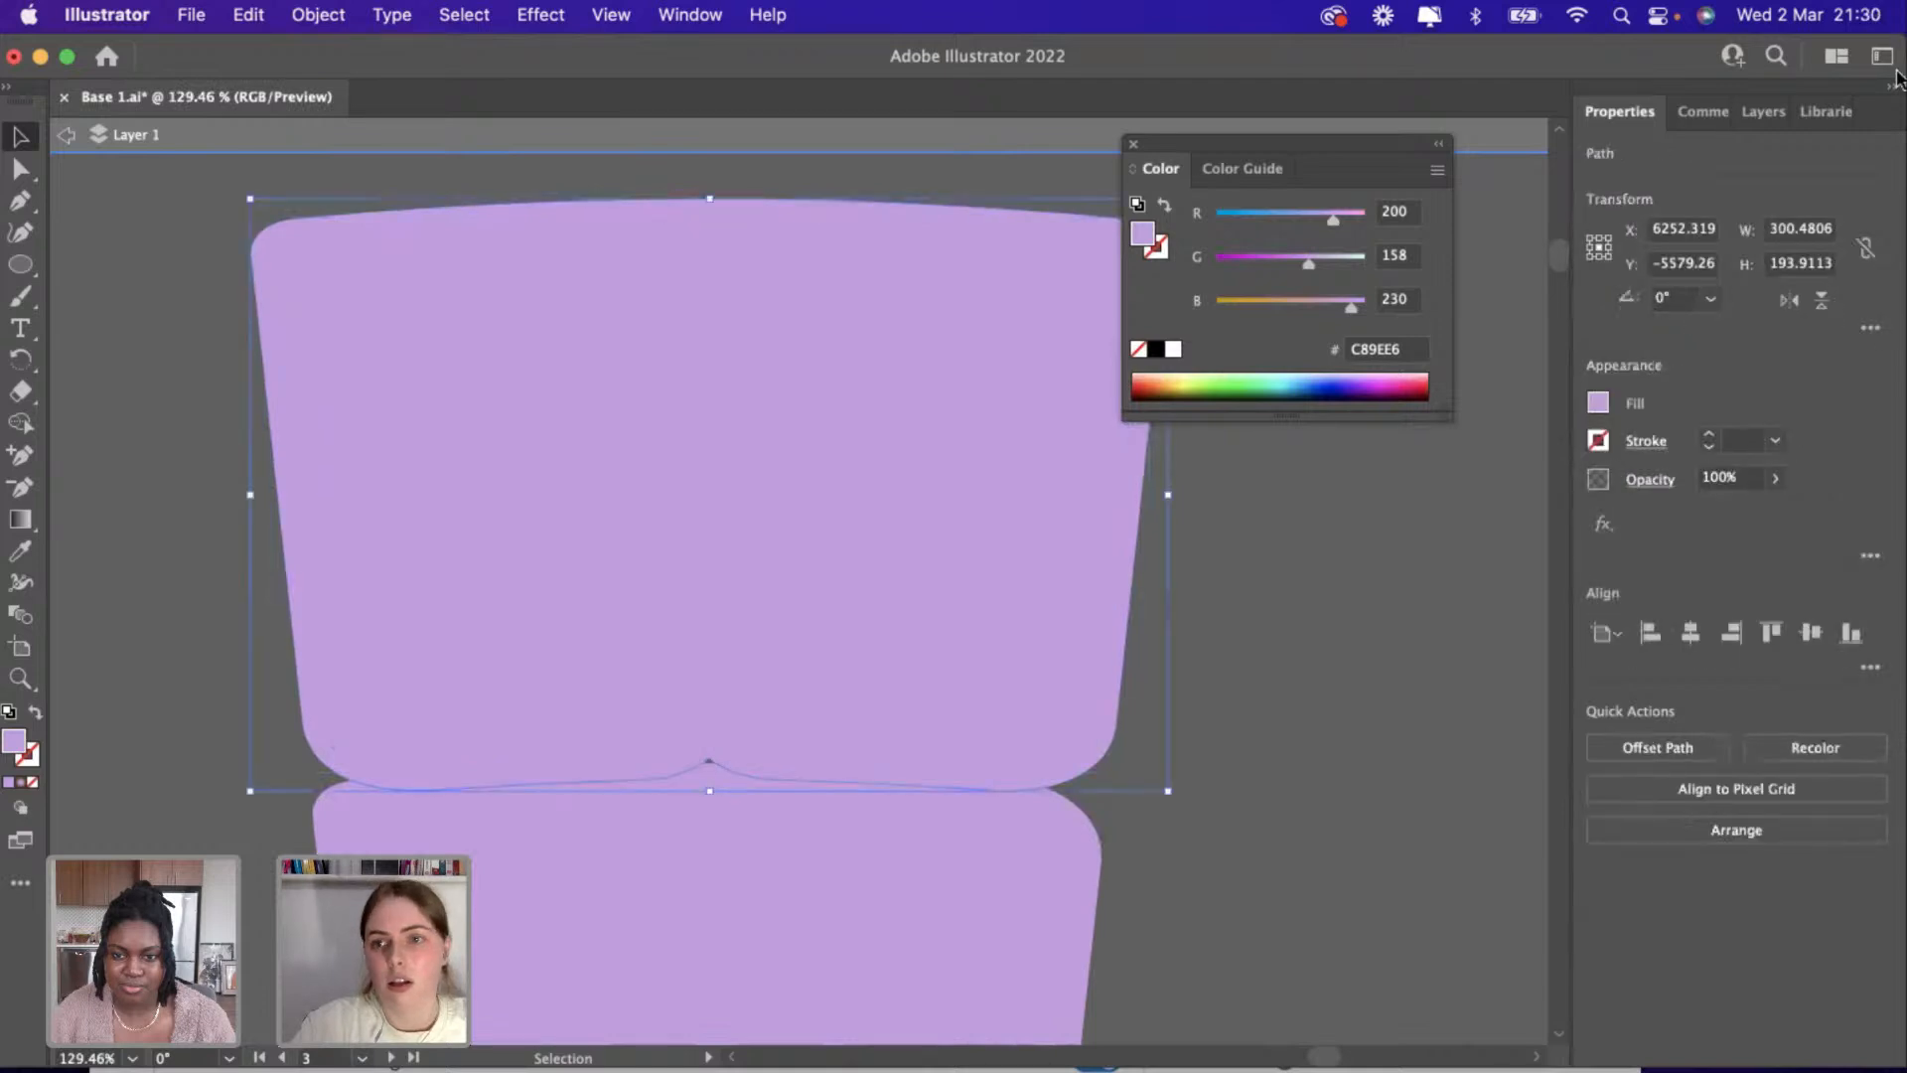
left_click(1828, 112)
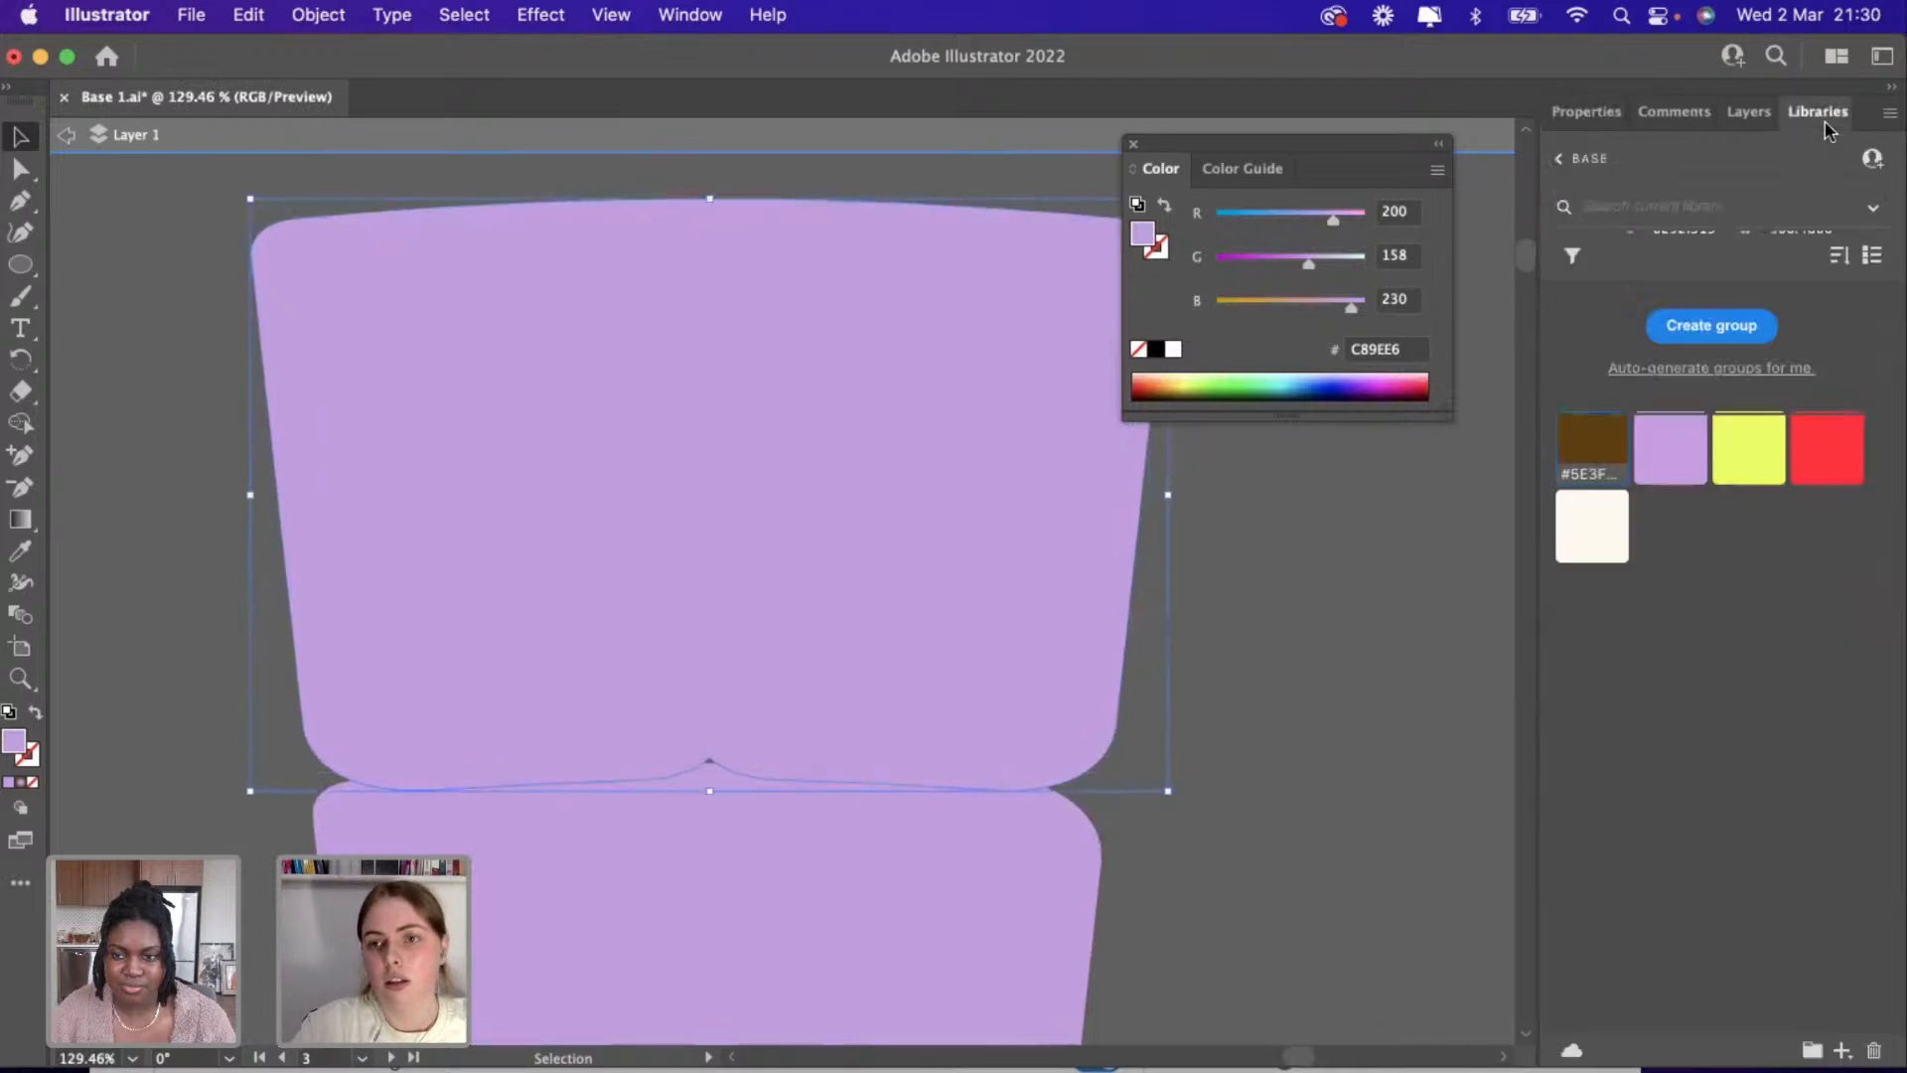
left_click(1826, 463)
Fill the offset shape behind the letter A with the library red FE4336.
scroll(1313, 755, "down", 5)
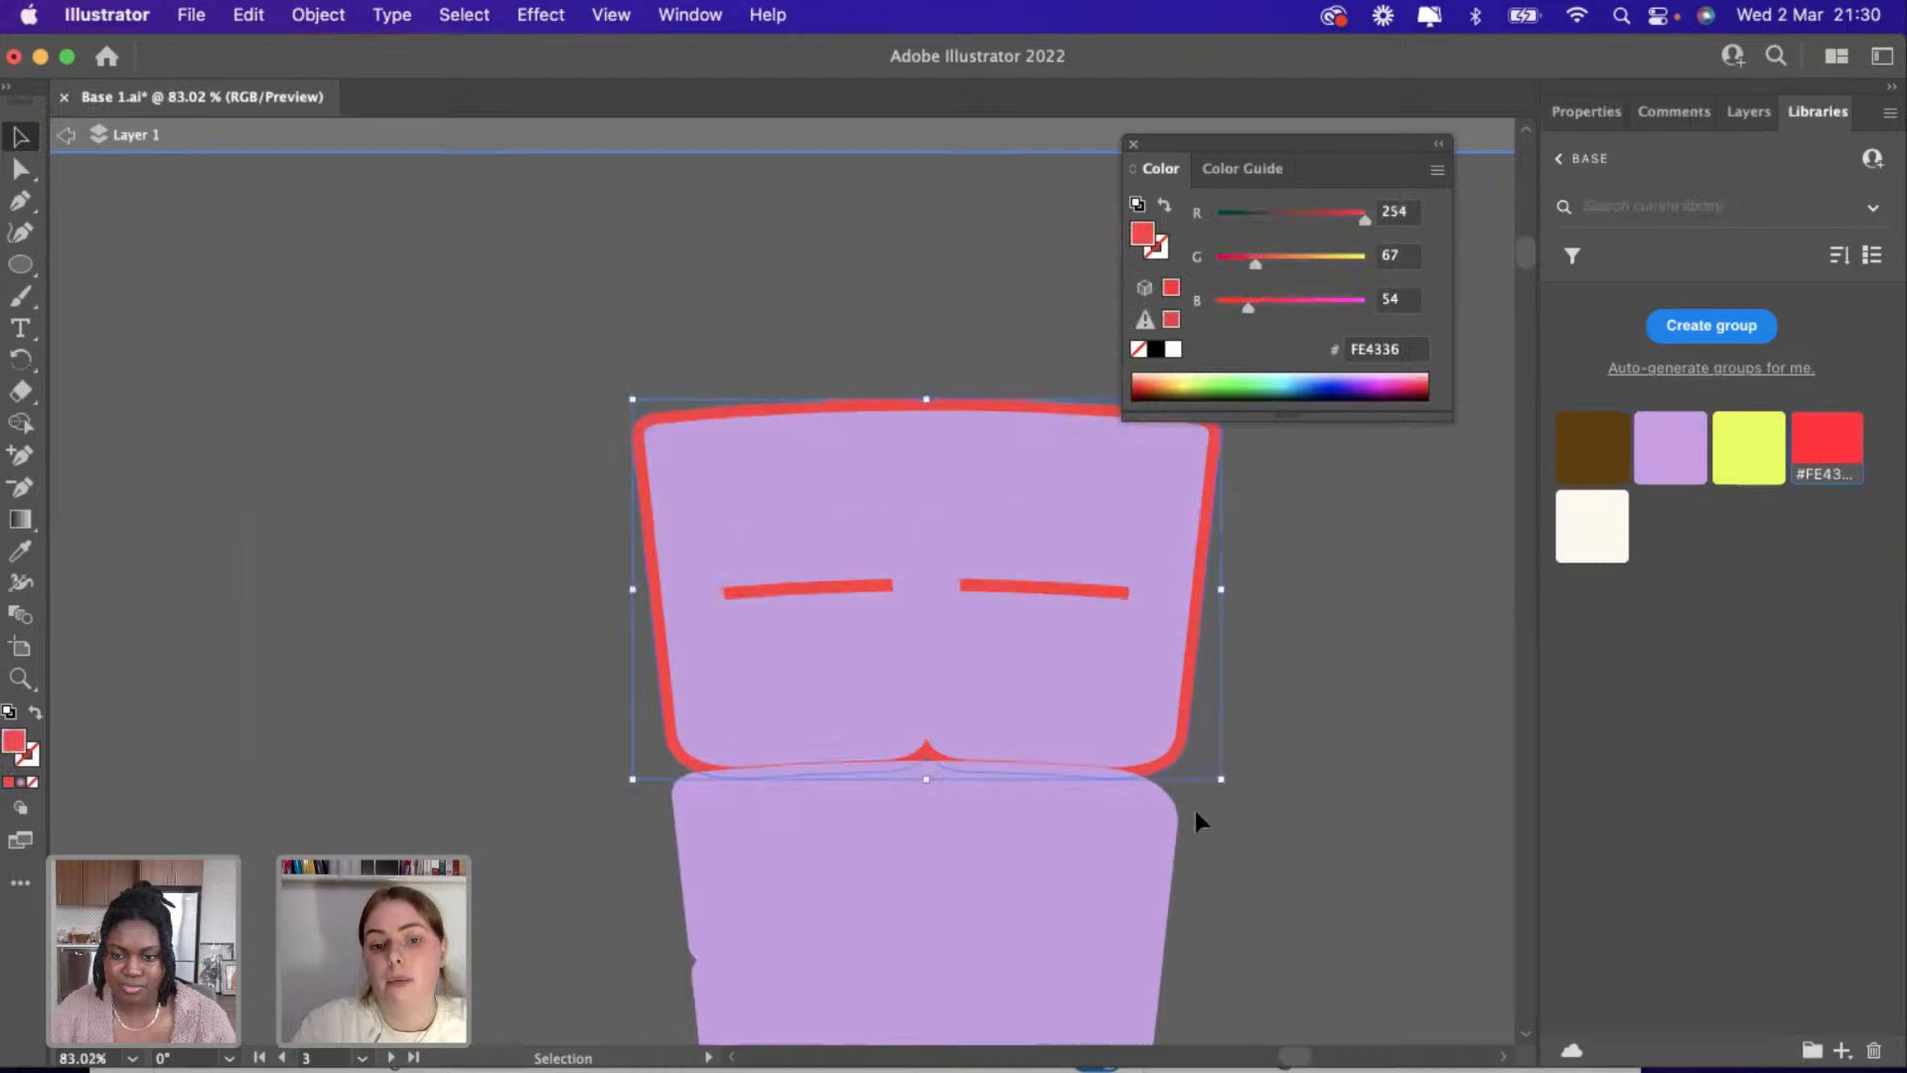
left_click(1170, 811)
left_click(1178, 812)
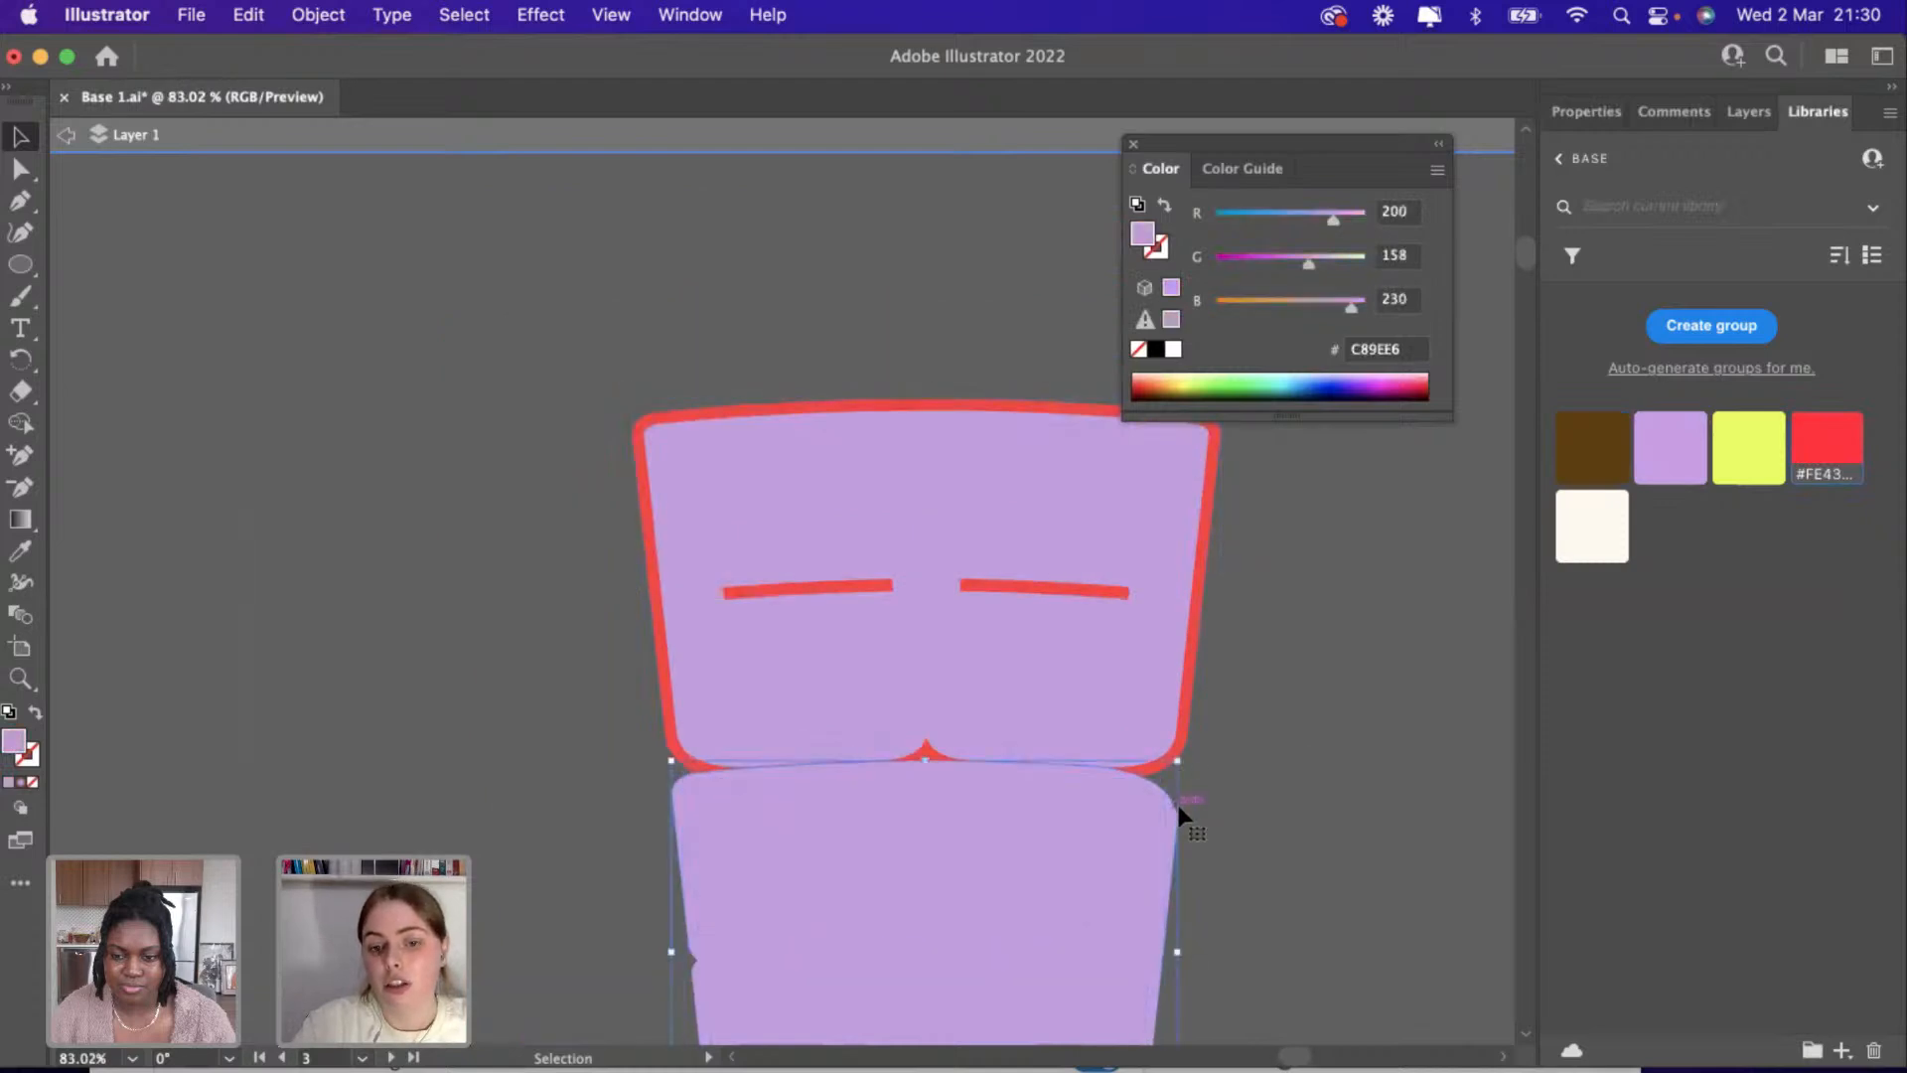
left_click(1824, 459)
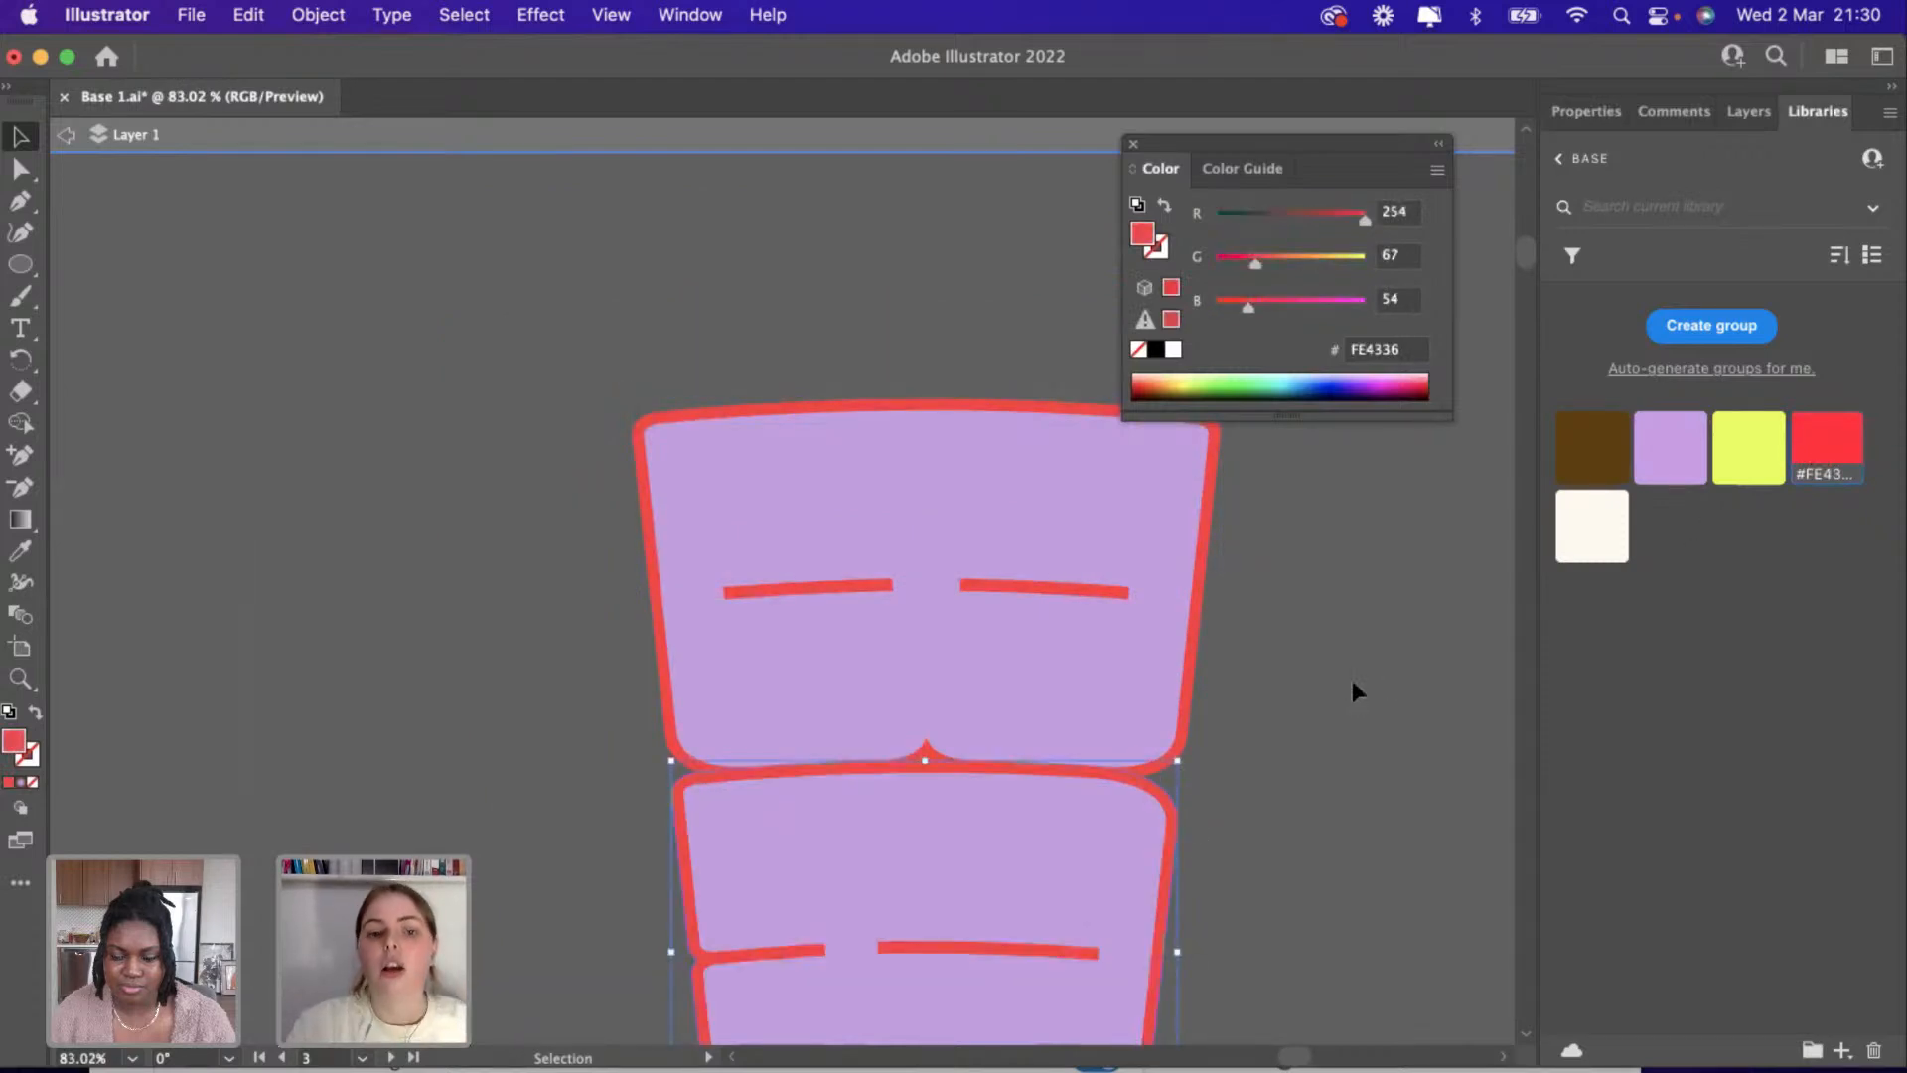
Fill the offset shape behind the letter S with the library red FE4336.
scroll(1353, 685, "down", 2)
scroll(1353, 685, "down", 3)
scroll(1142, 843, "down", 1)
scroll(1173, 803, "up", 3)
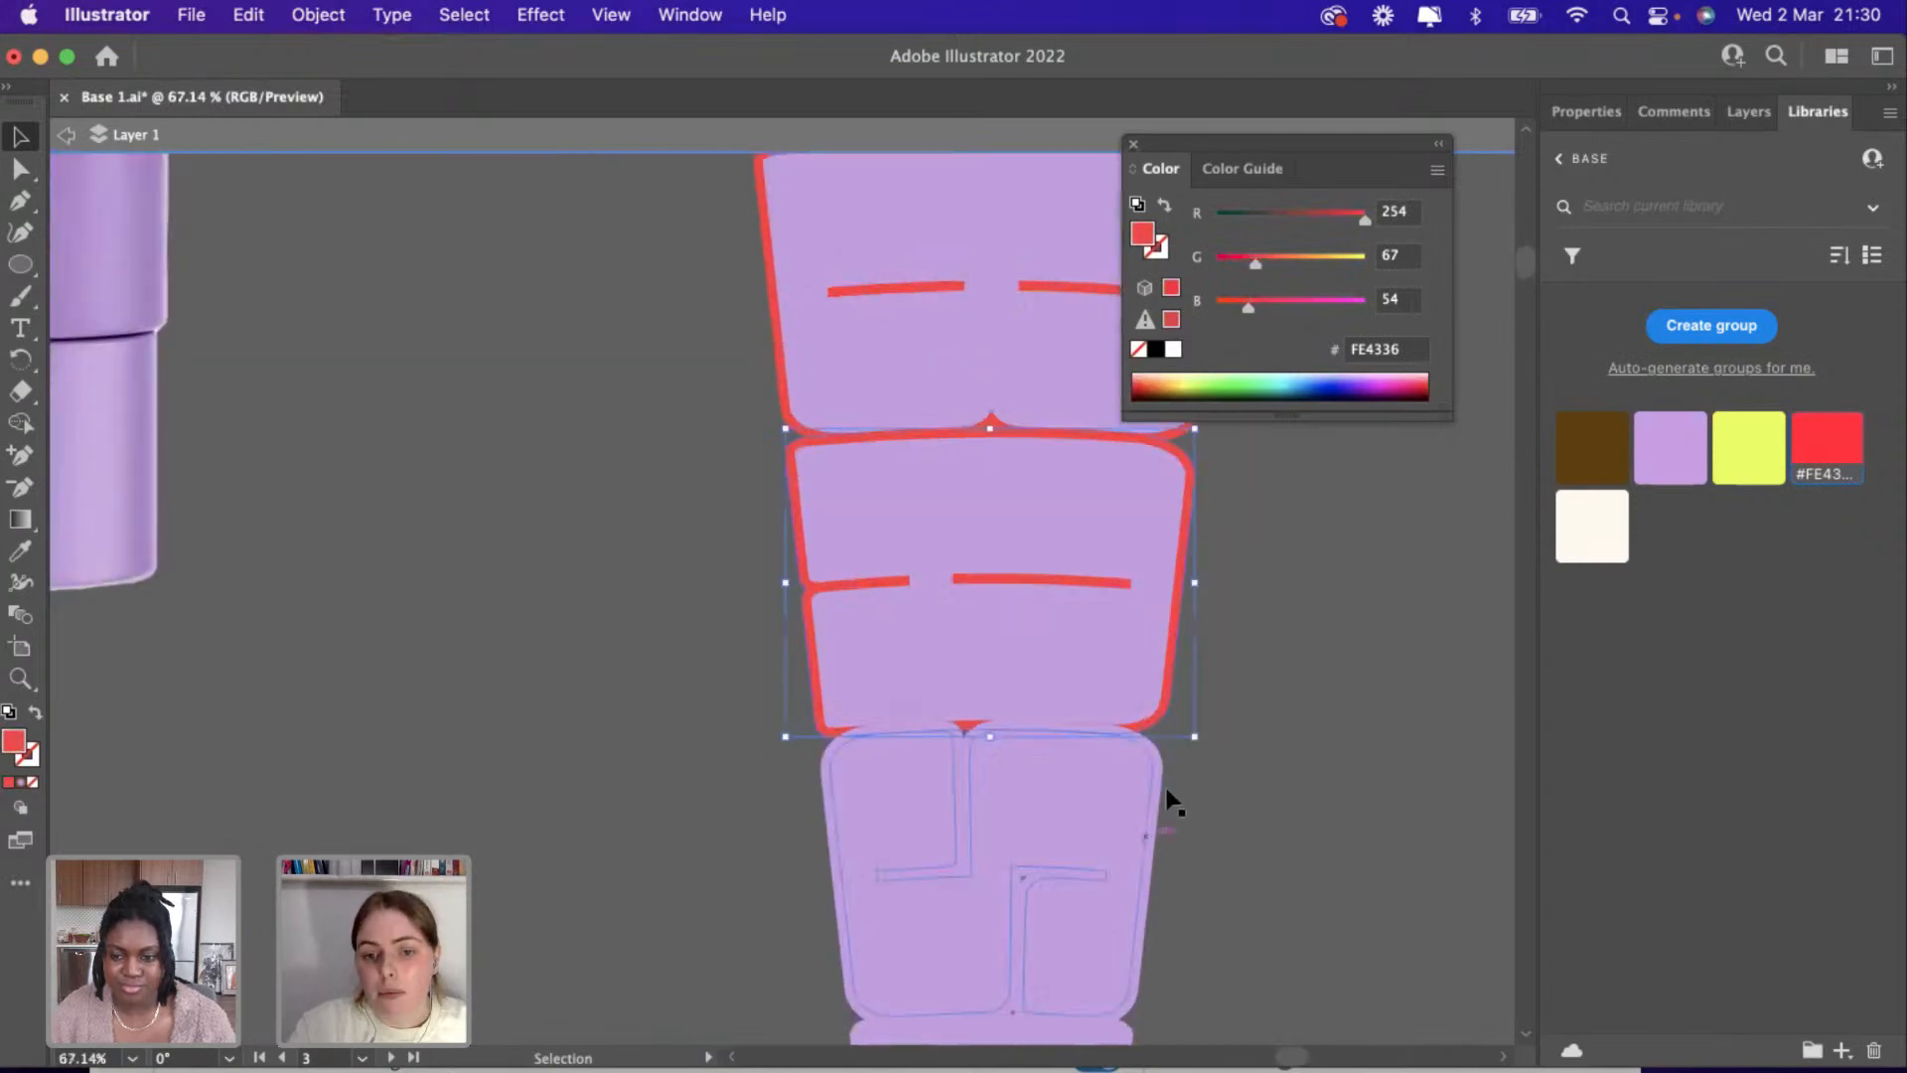
left_click(1158, 785)
left_click(1823, 459)
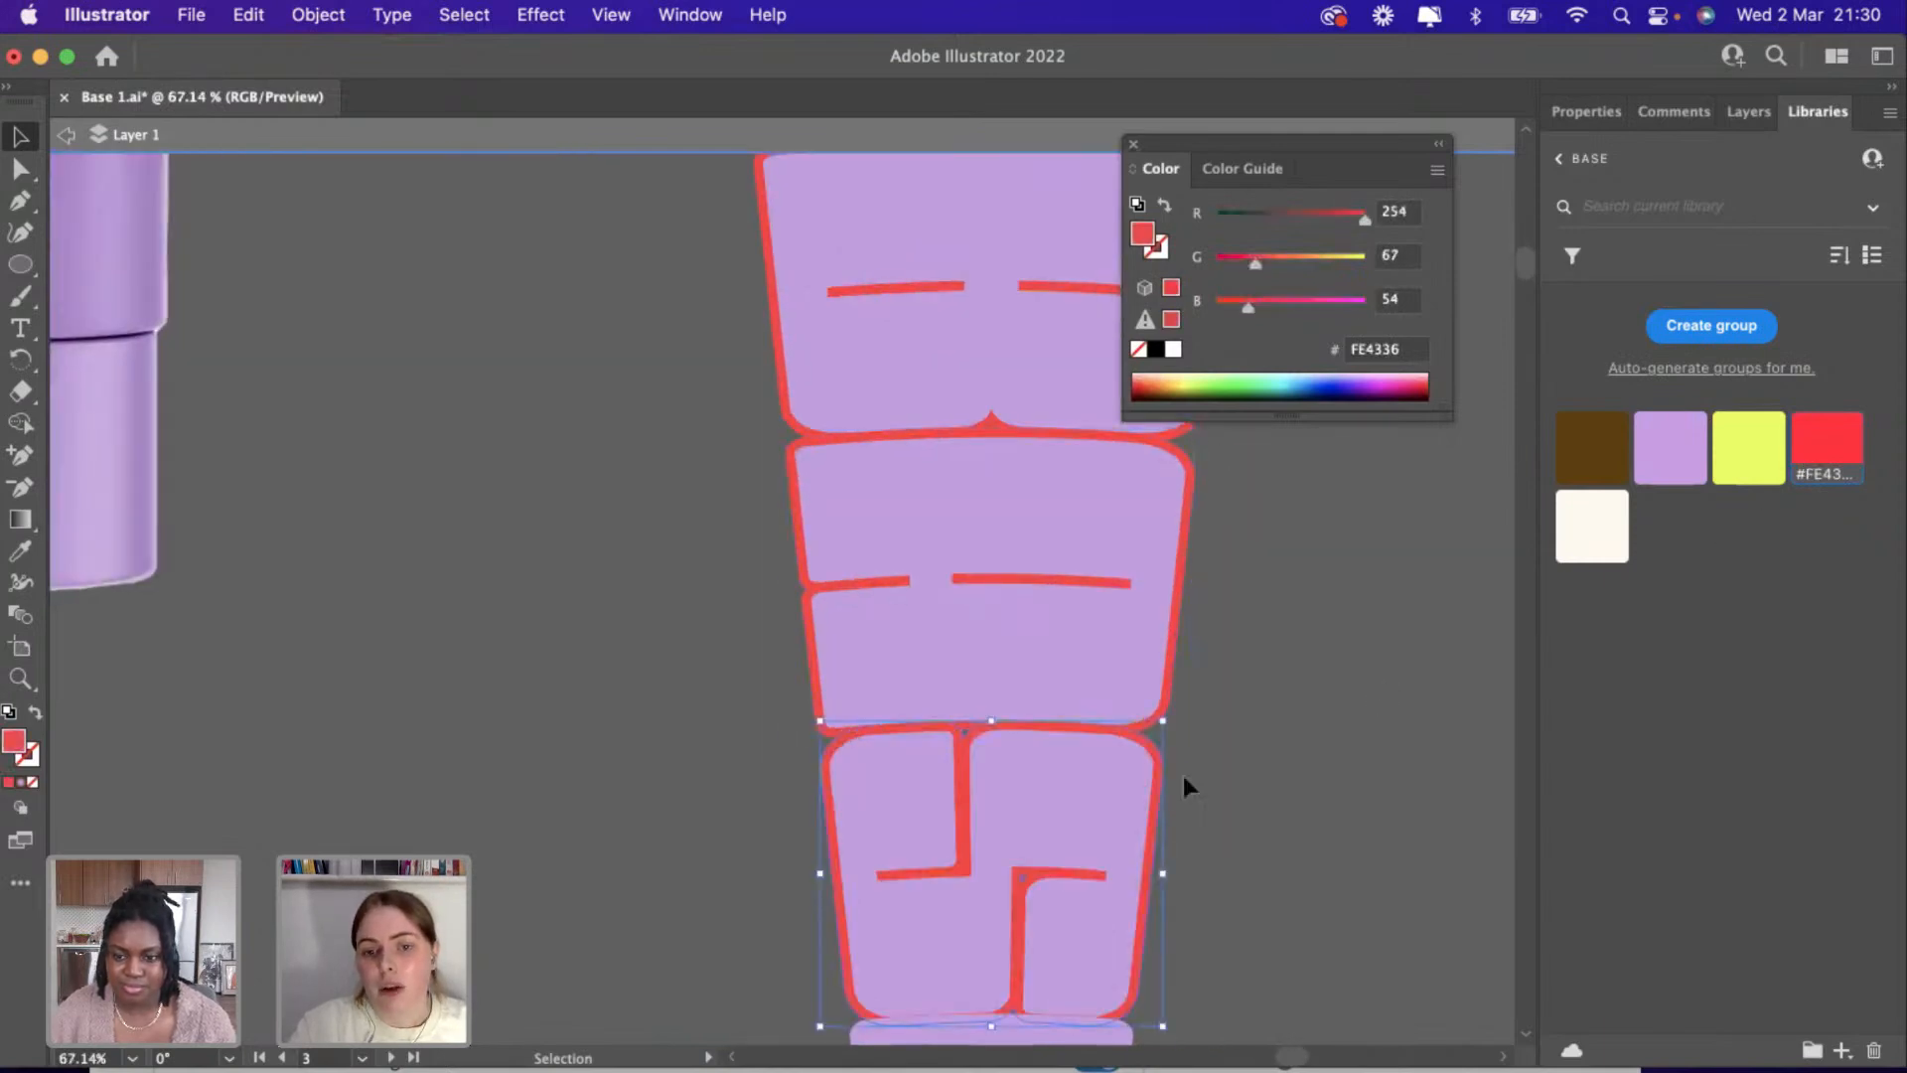
Fill the offset shape behind the letter E with the library red FE4336.
scroll(1183, 771, "down", 3)
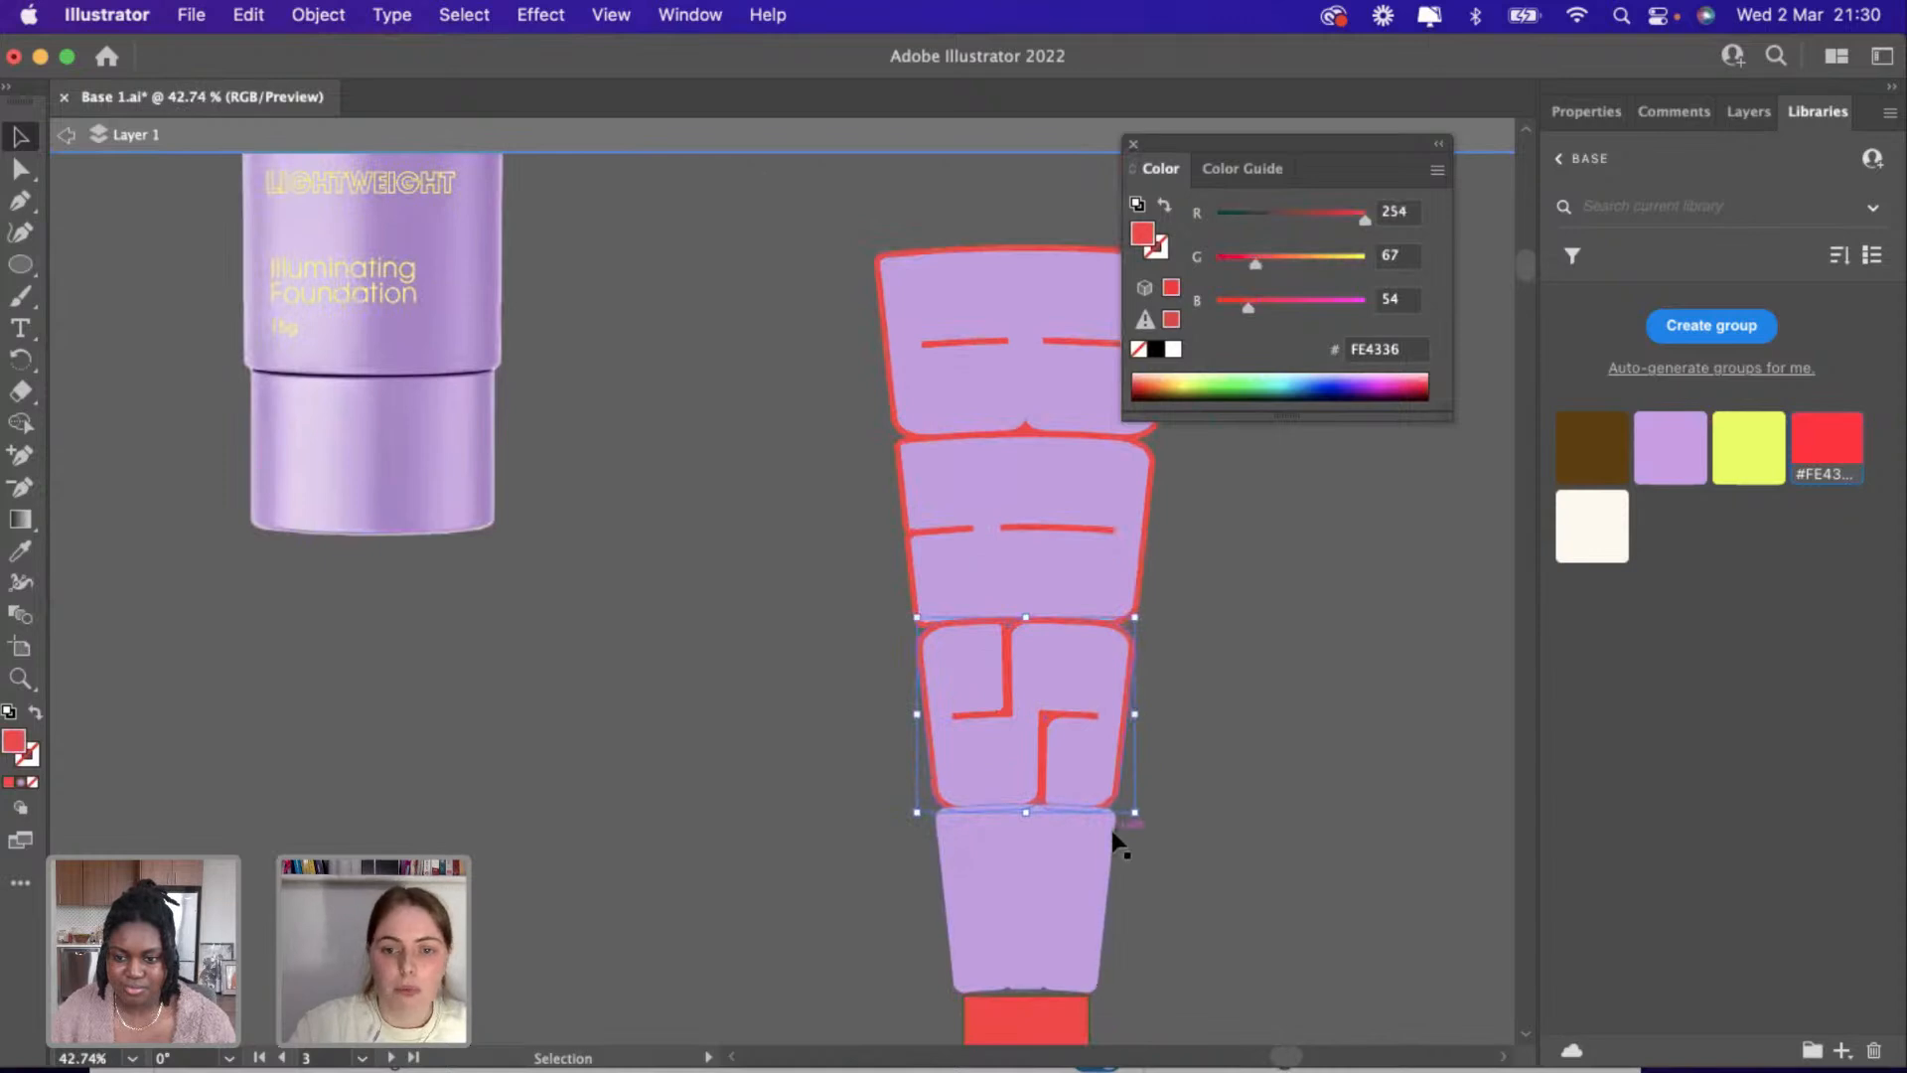
left_click(1111, 826)
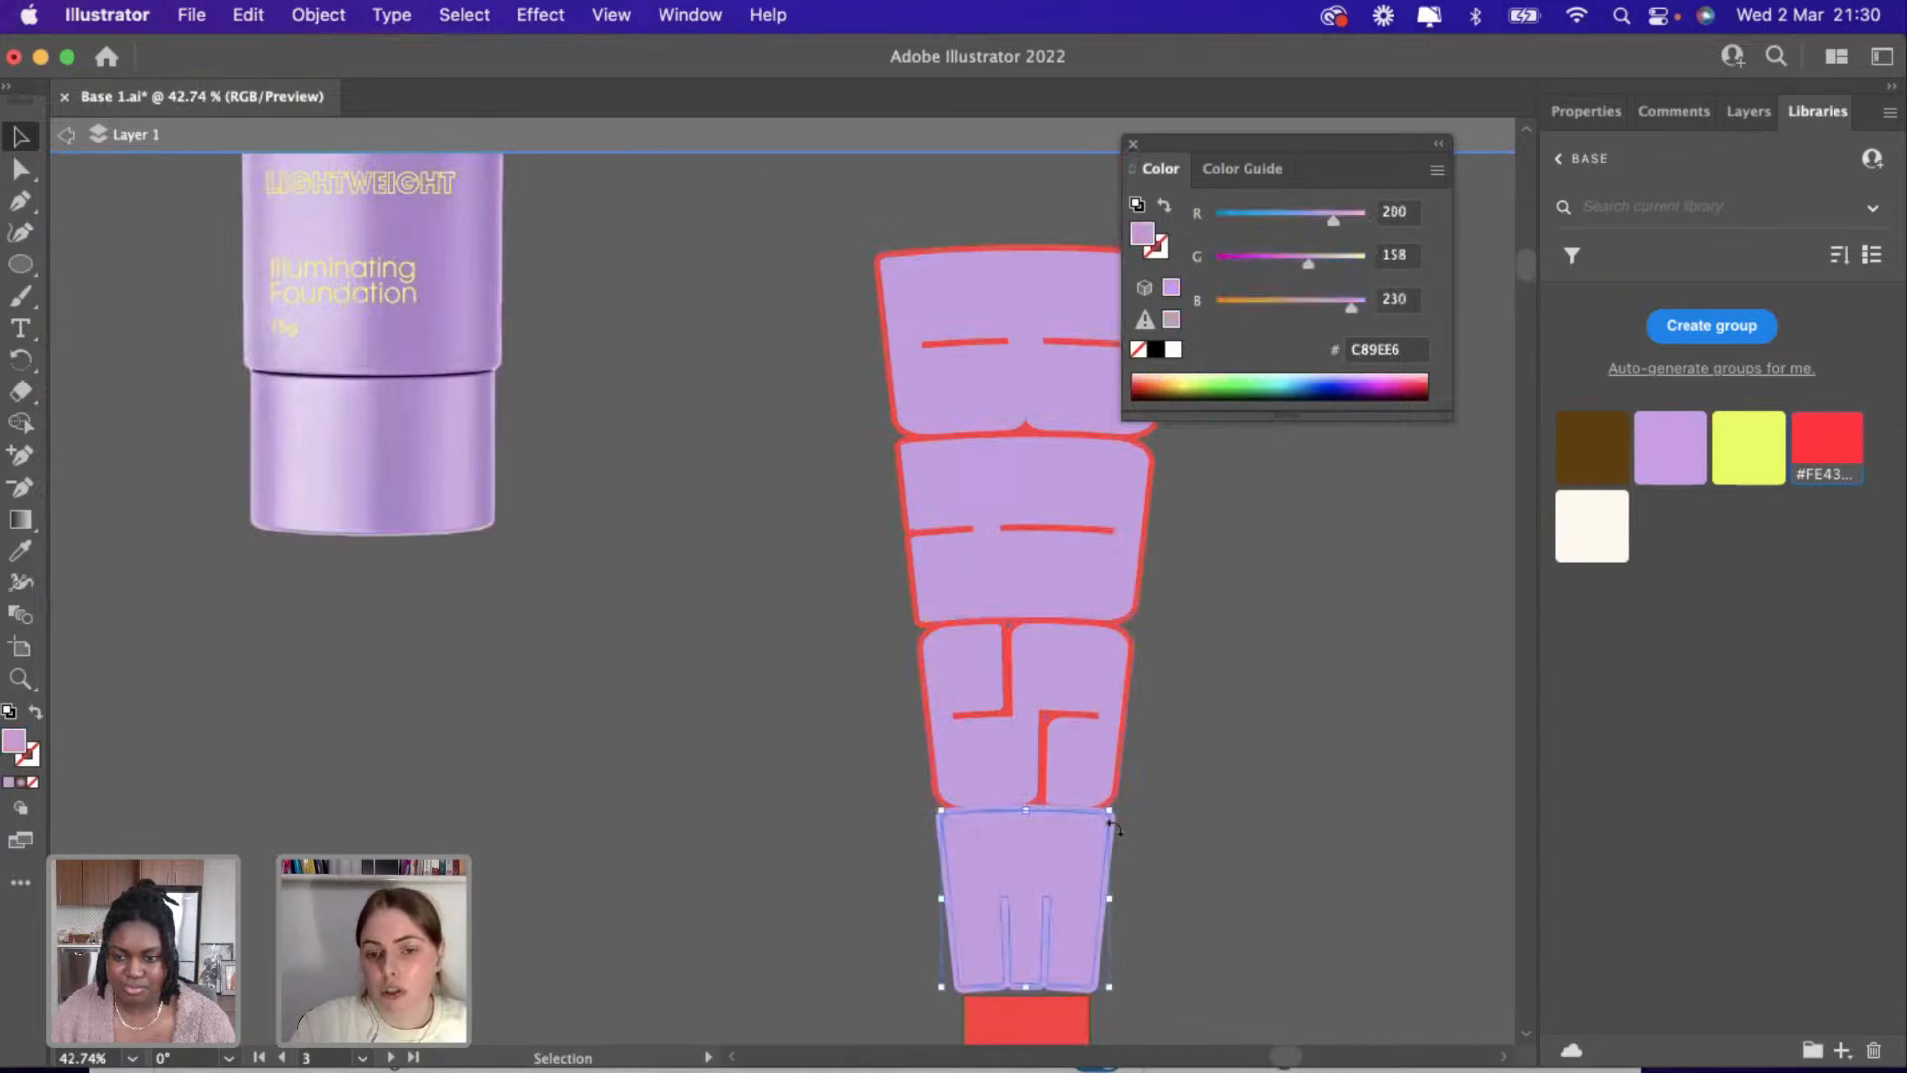
scroll(1111, 826, "up", 5)
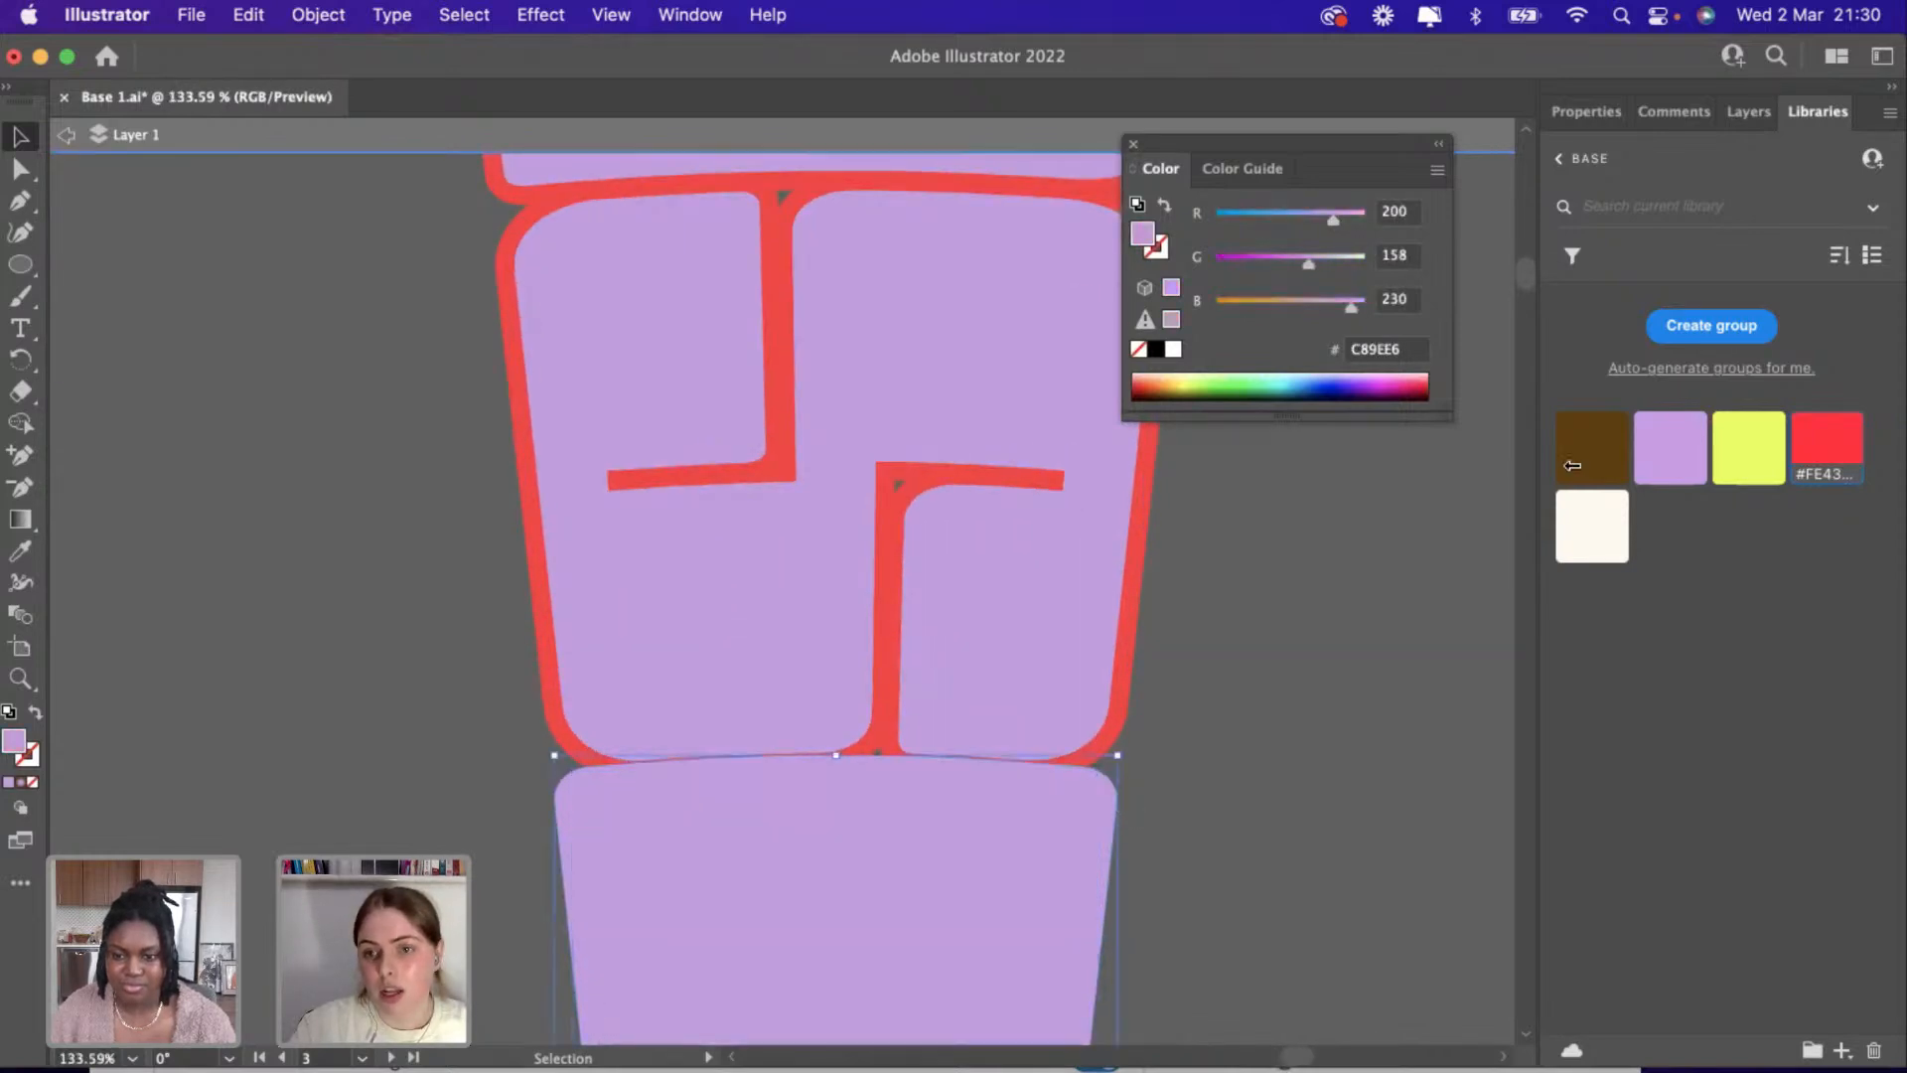
left_click(1813, 444)
scroll(1147, 850, "down", 3)
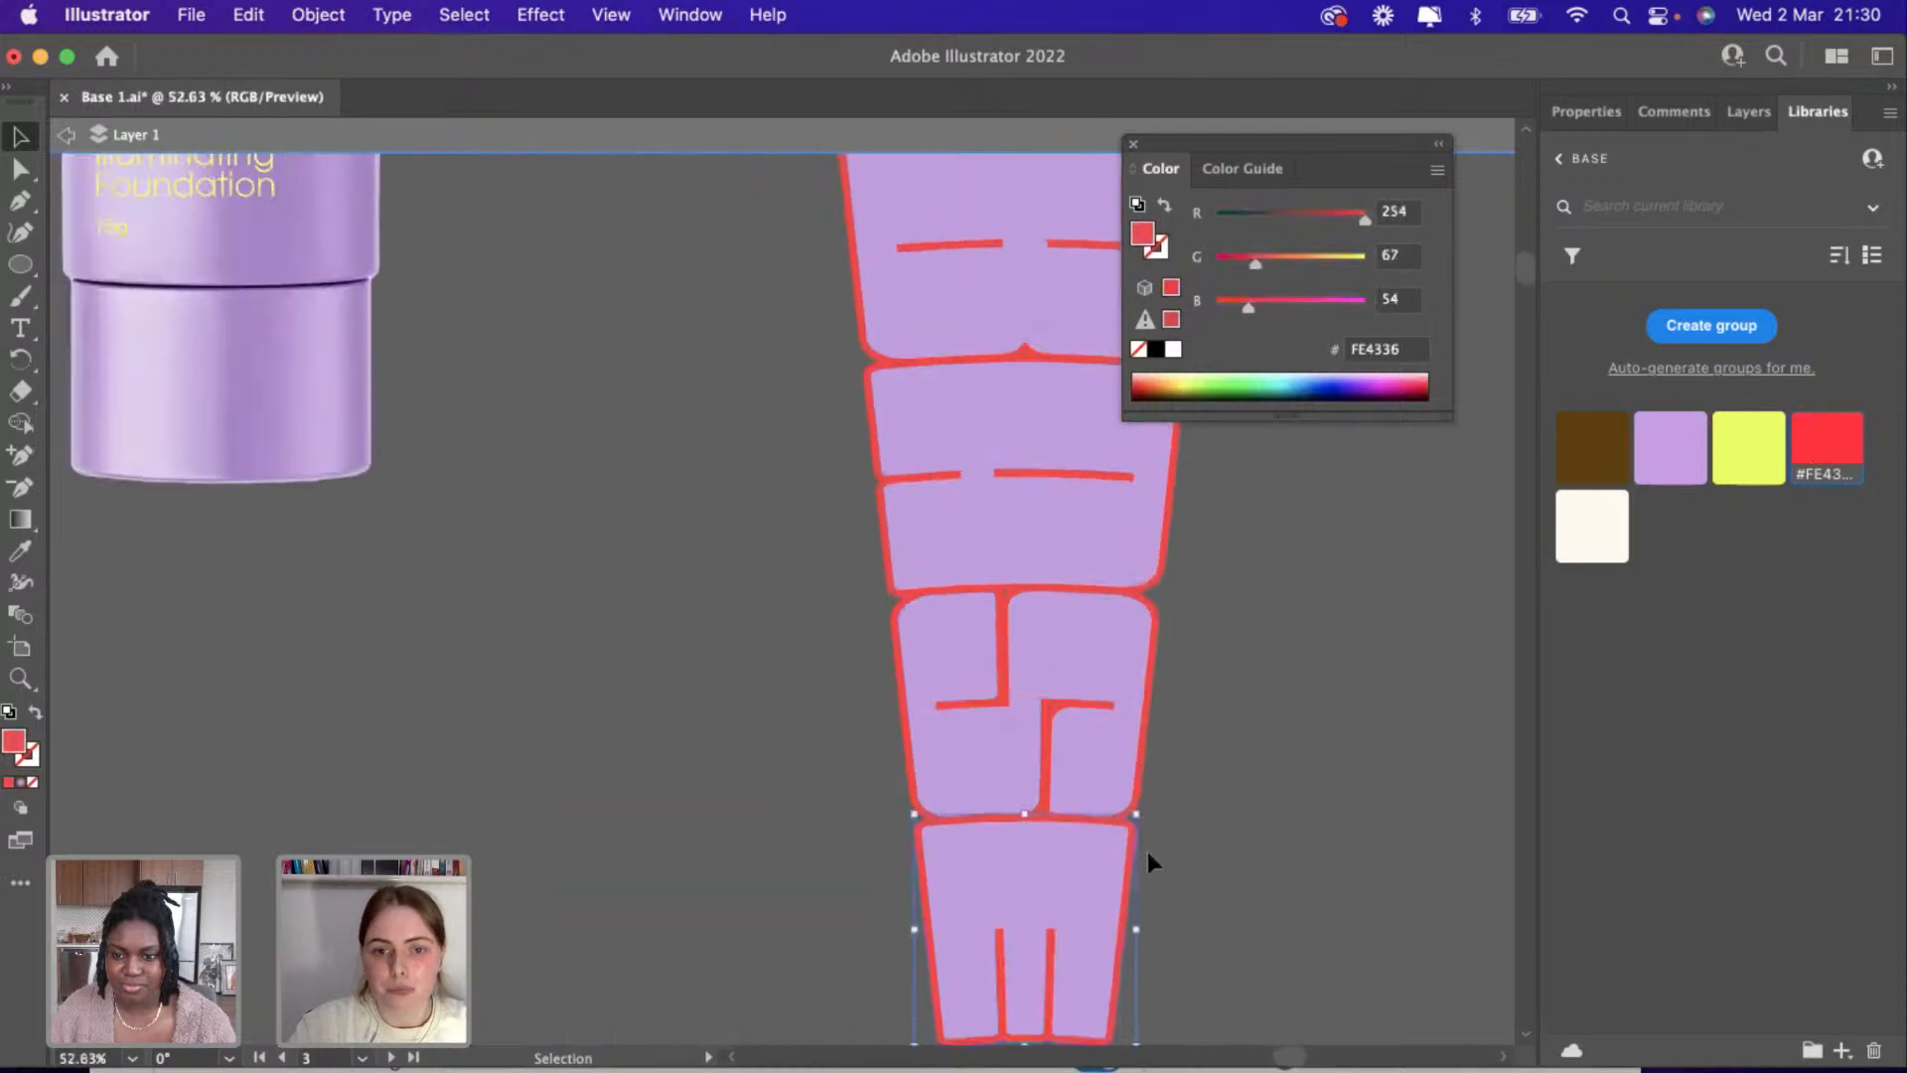
Scale down the red-outlined lettering tube together with its cap and place it beside the E end of the red BASE wordmark.
scroll(800, 812, "down", 3)
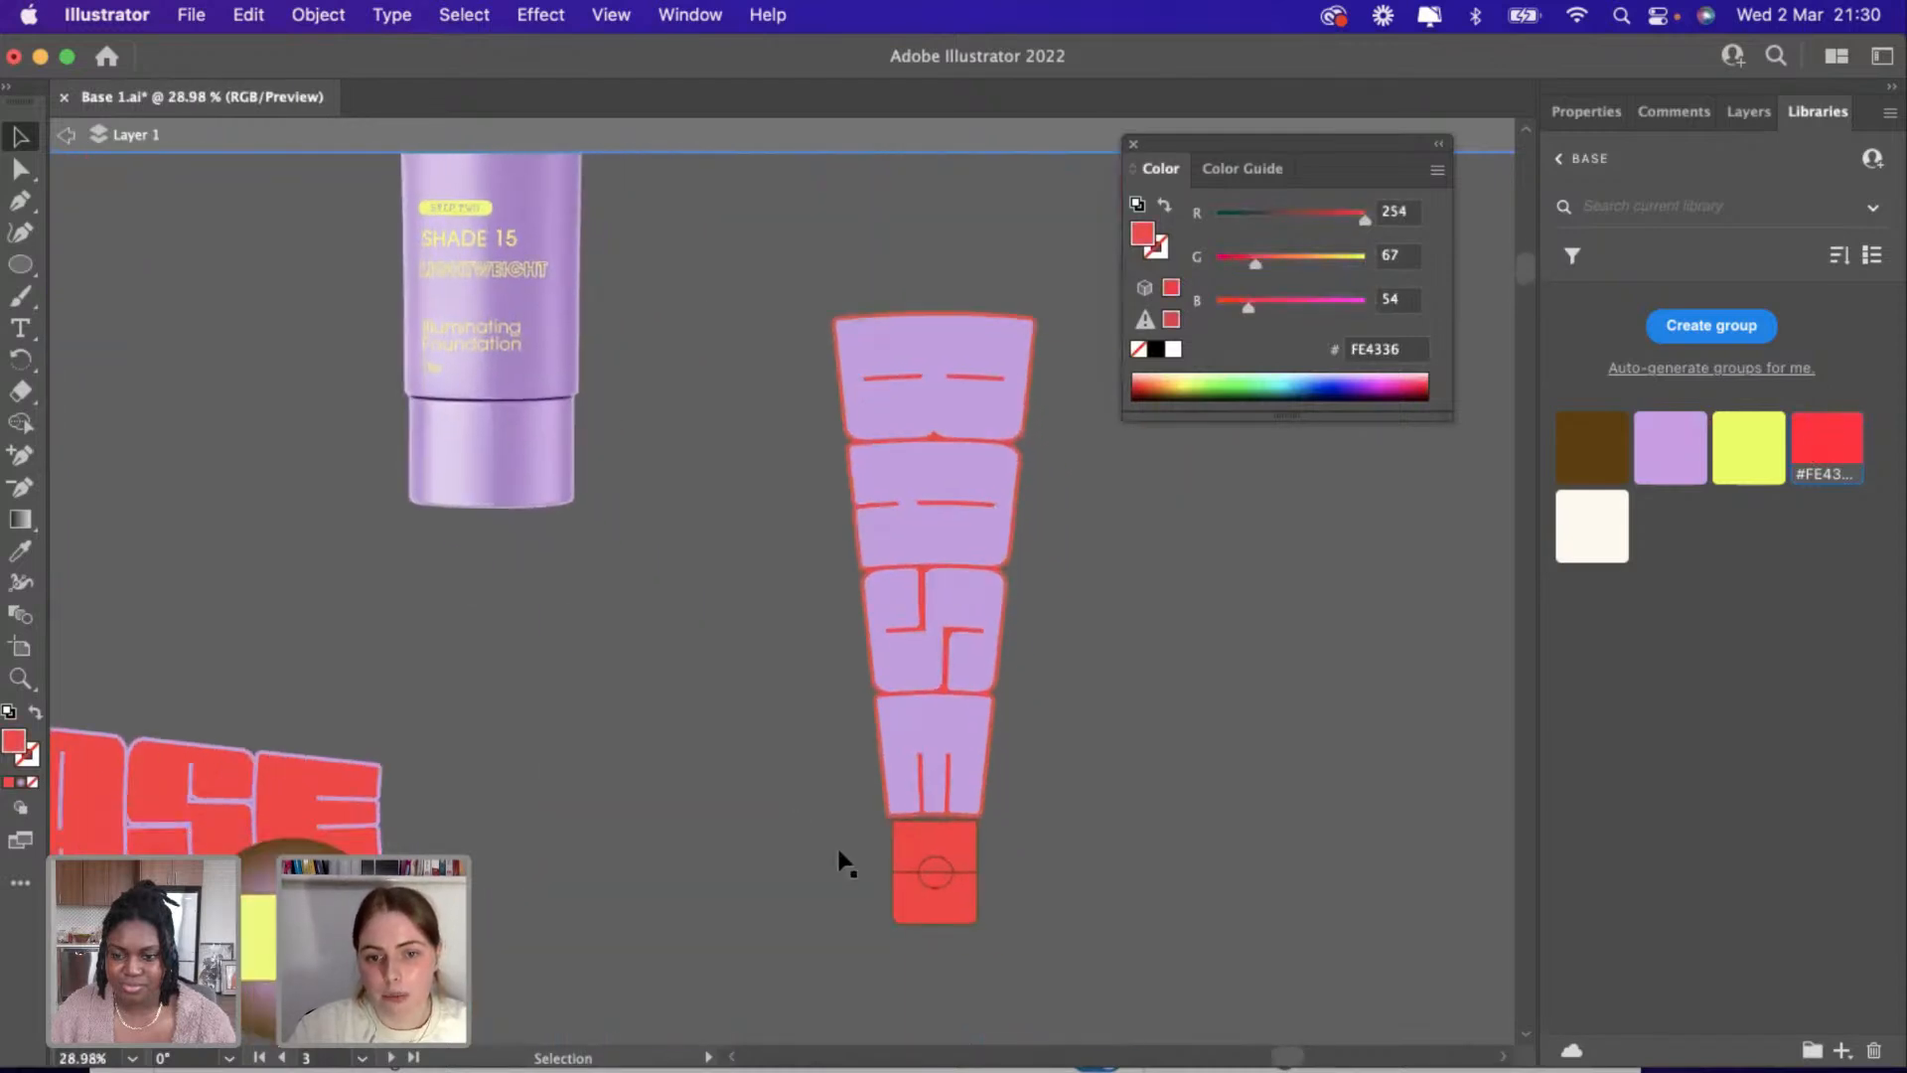
scroll(845, 861, "up", 3)
scroll(843, 864, "down", 2)
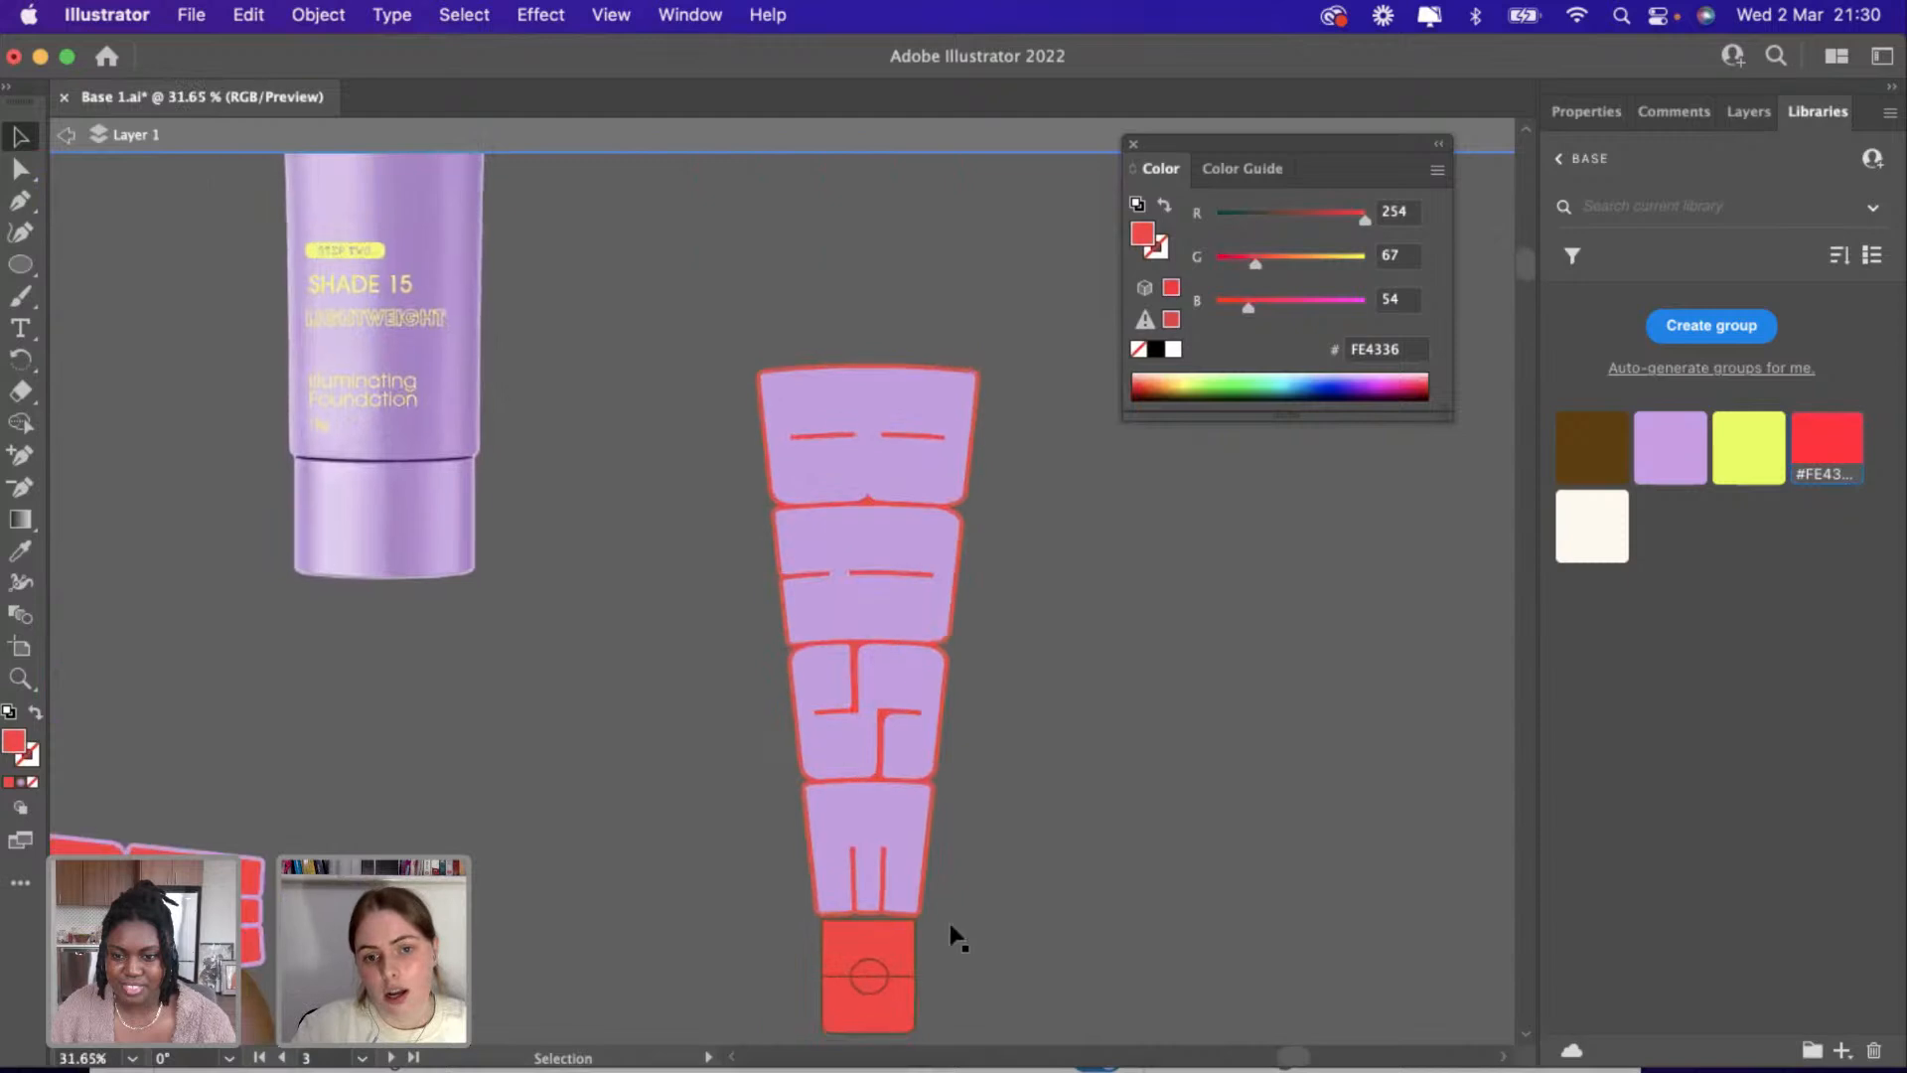
scroll(949, 937, "down", 1)
scroll(944, 939, "up", 4)
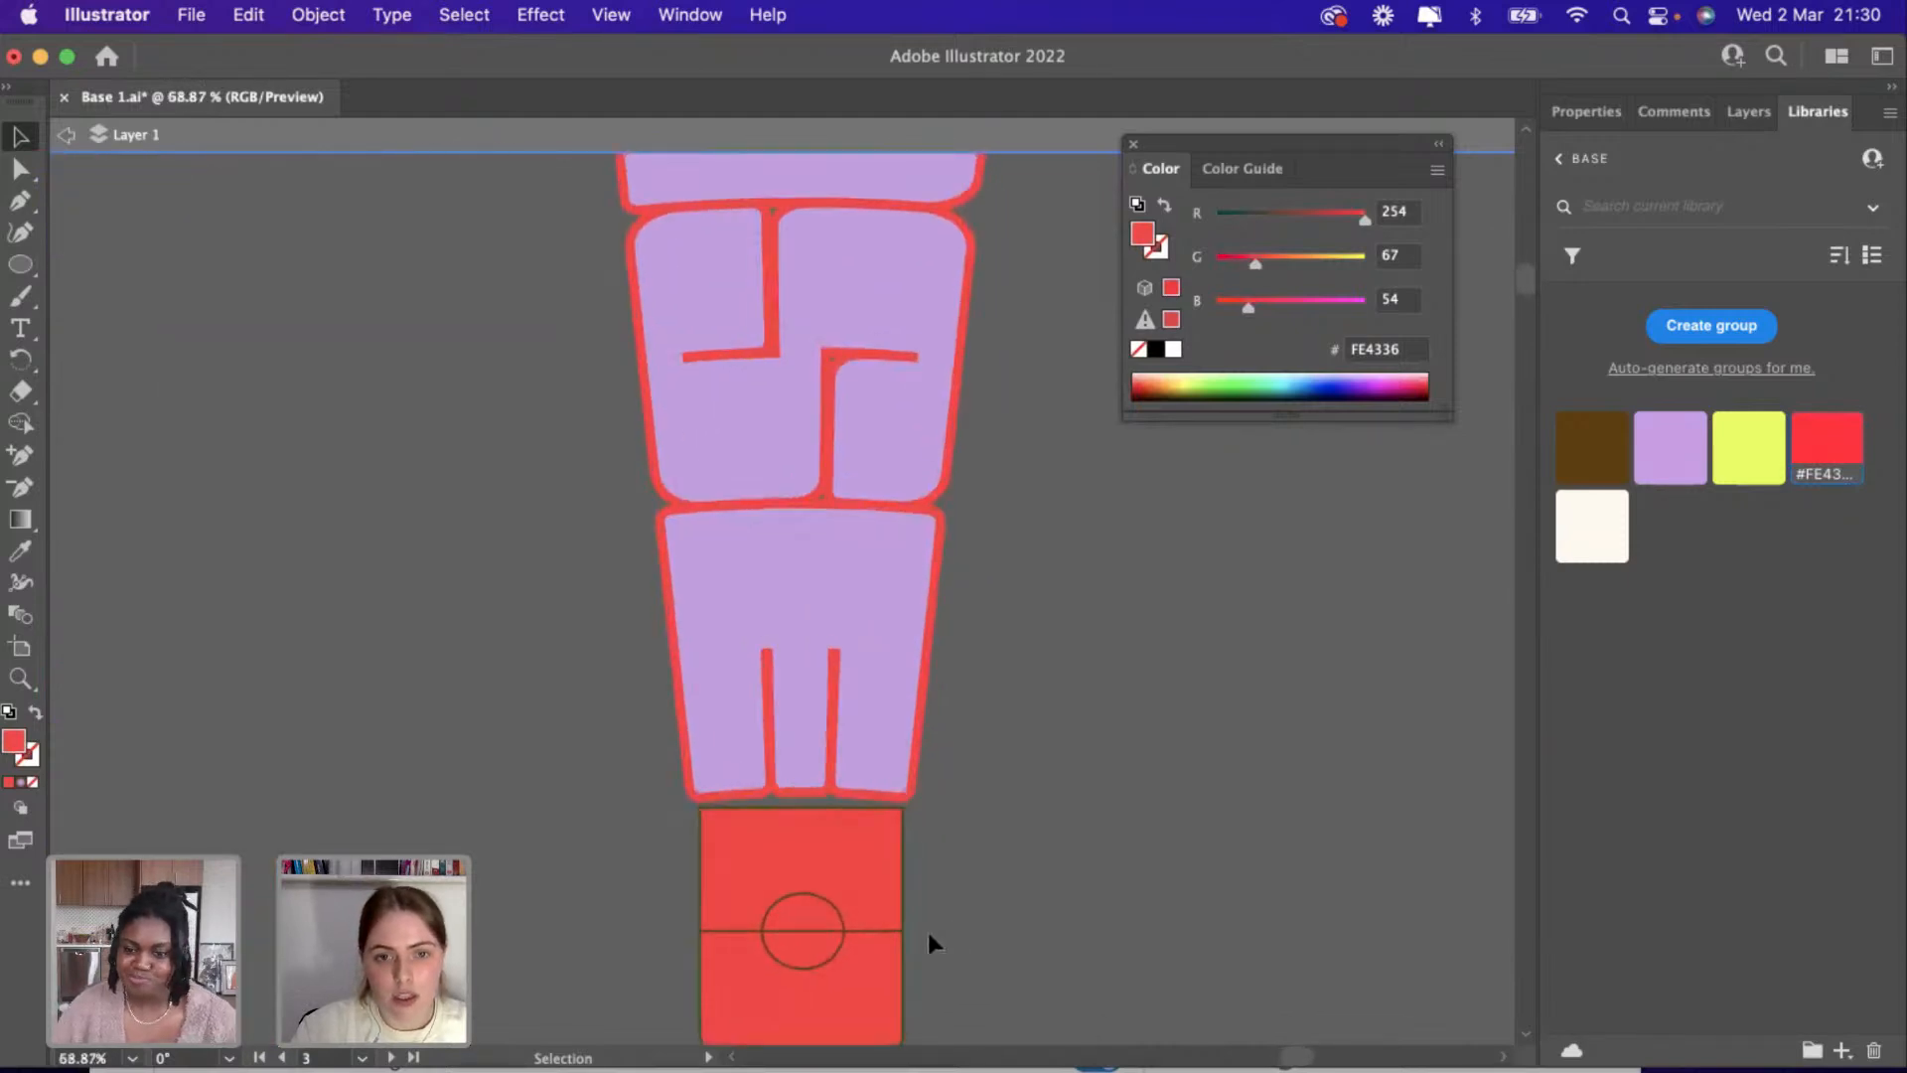
scroll(927, 927, "down", 5)
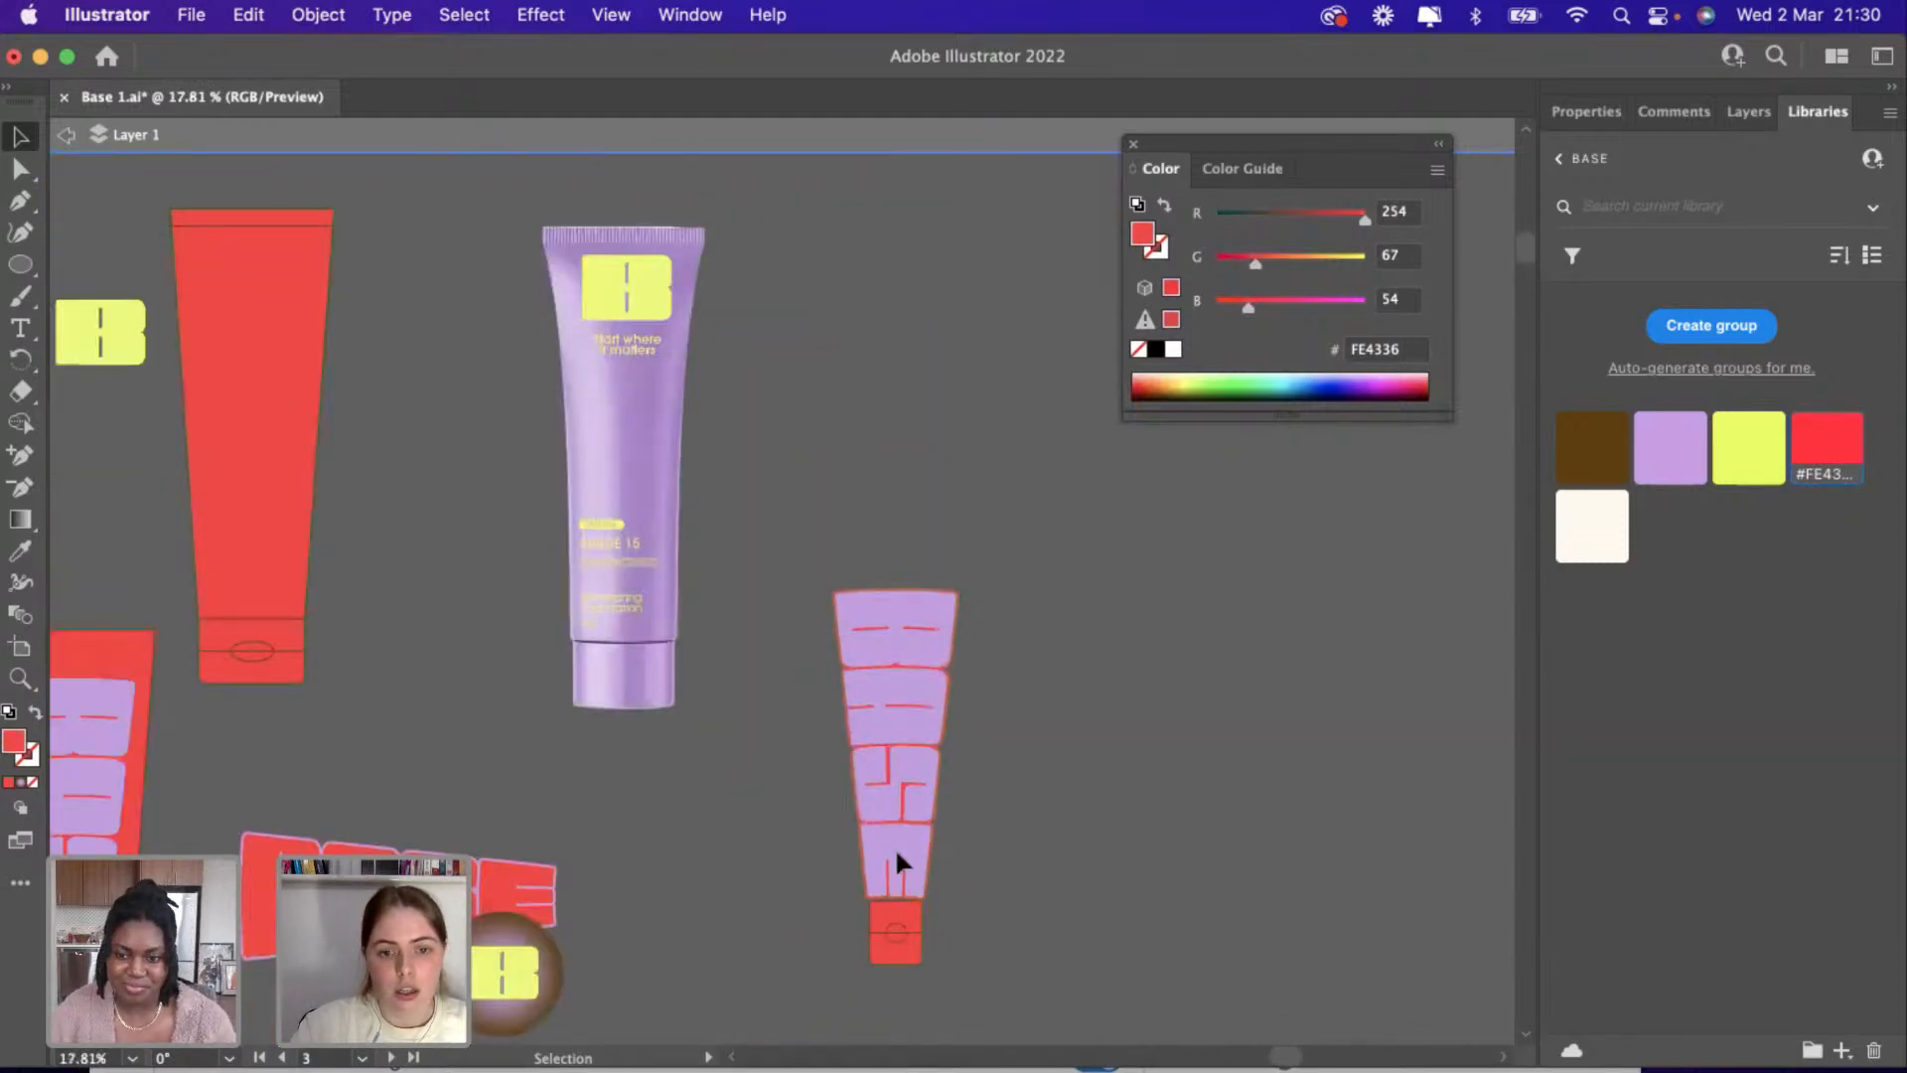
left_click(908, 933)
left_click_drag(957, 964, 926, 923)
left_click_drag(904, 754, 645, 956)
scroll(888, 906, "down", 3)
scroll(888, 906, "left", 3)
left_click(888, 906)
scroll(888, 906, "left", 3)
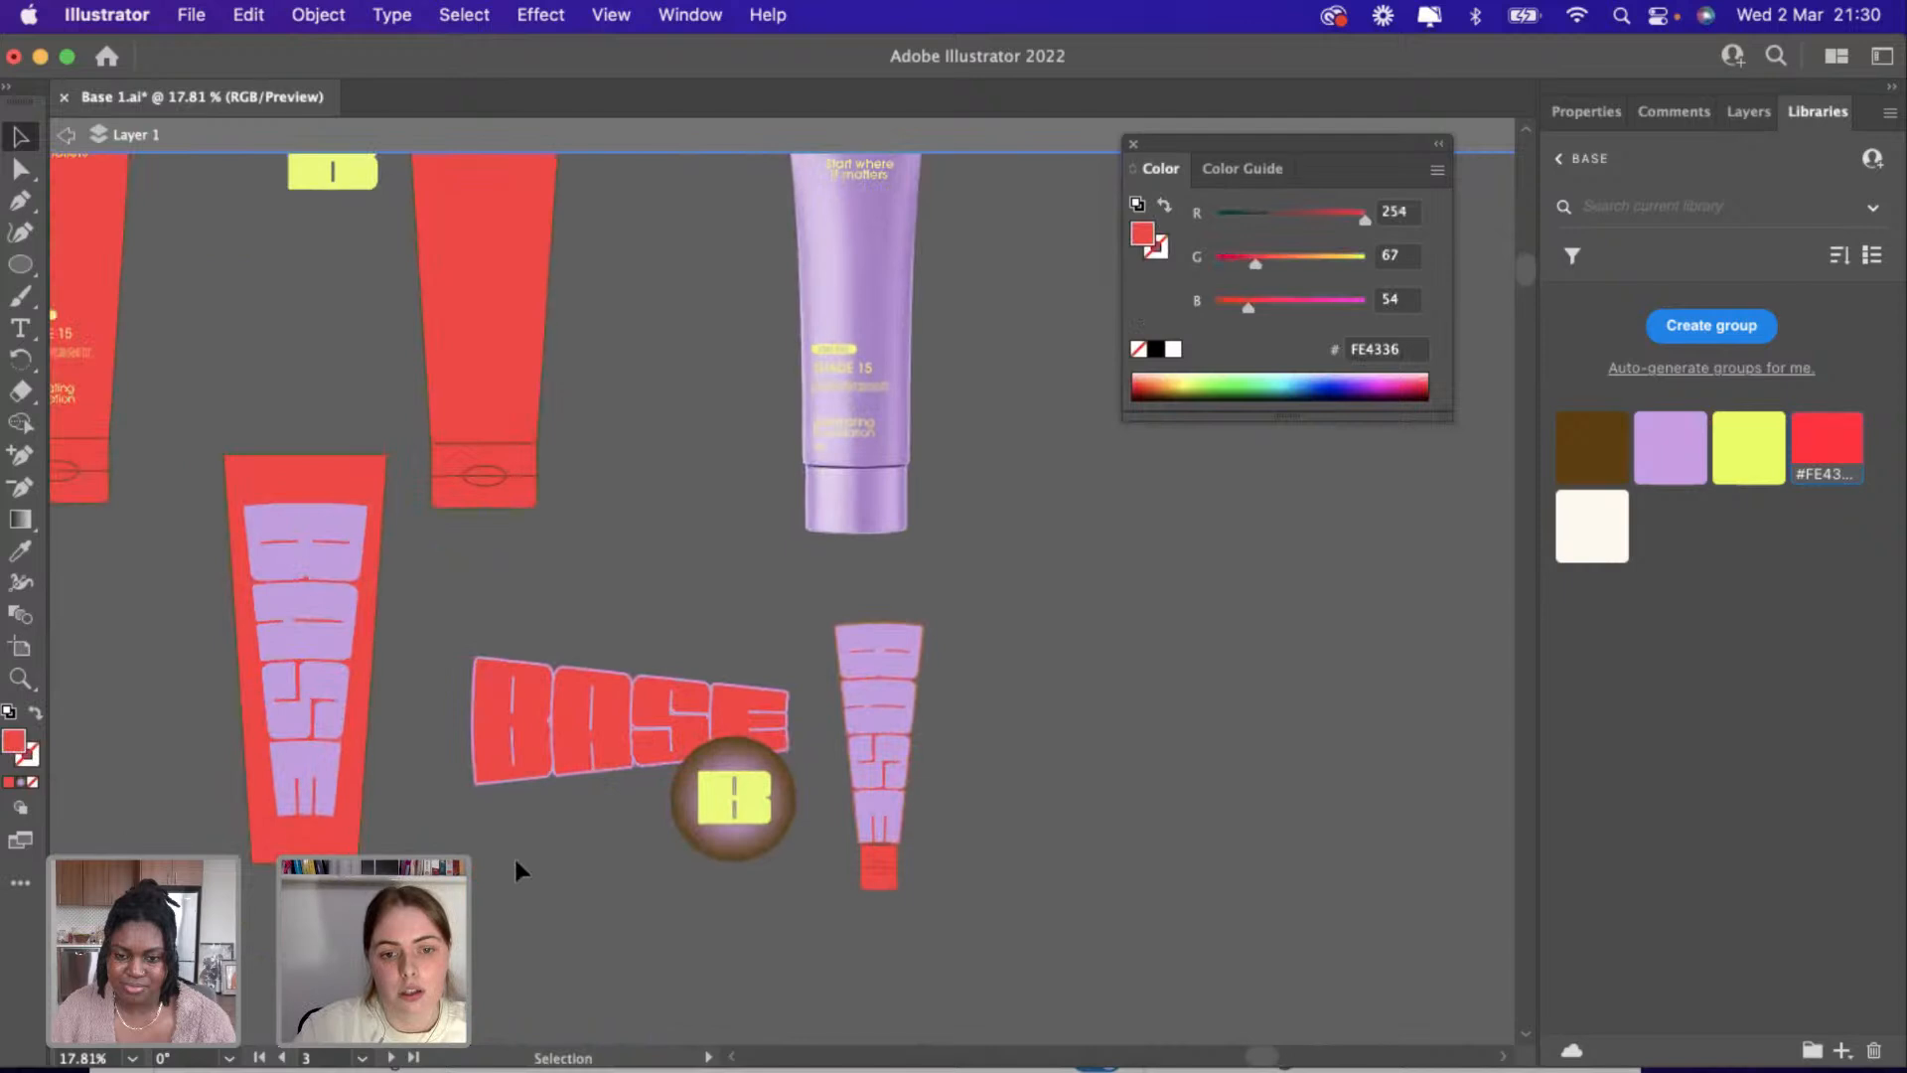
Move the round gradient B badge down so it sits clear below the red BASE wordmark.
scroll(838, 755, "up", 5)
left_click_drag(803, 794, 815, 897)
scroll(644, 842, "down", 5)
scroll(644, 834, "down", 4)
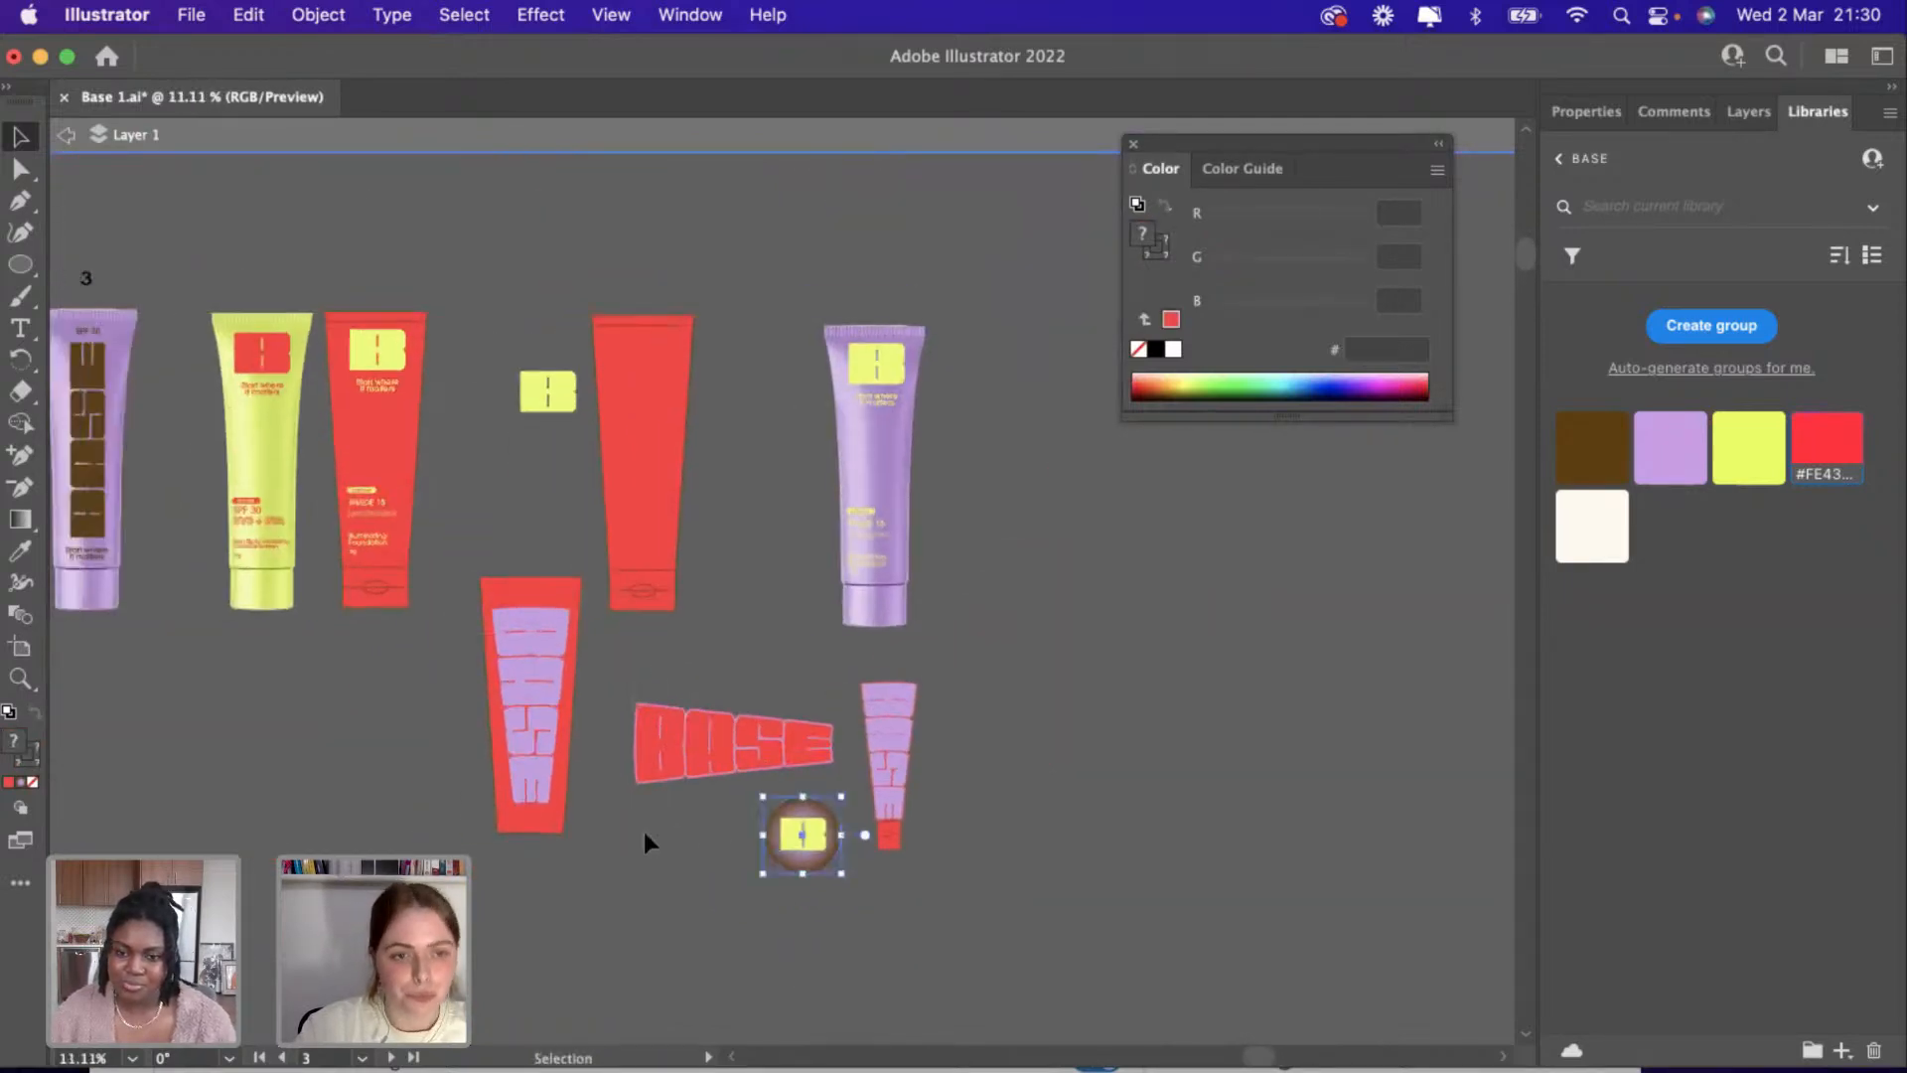
Copy the outlined UVB + UVA text from the yellow tube and place the copy below the red BASE wordmark, beside the round badge.
scroll(357, 559, "left", 2)
scroll(360, 569, "up", 5)
scroll(360, 569, "up", 3)
key("a")
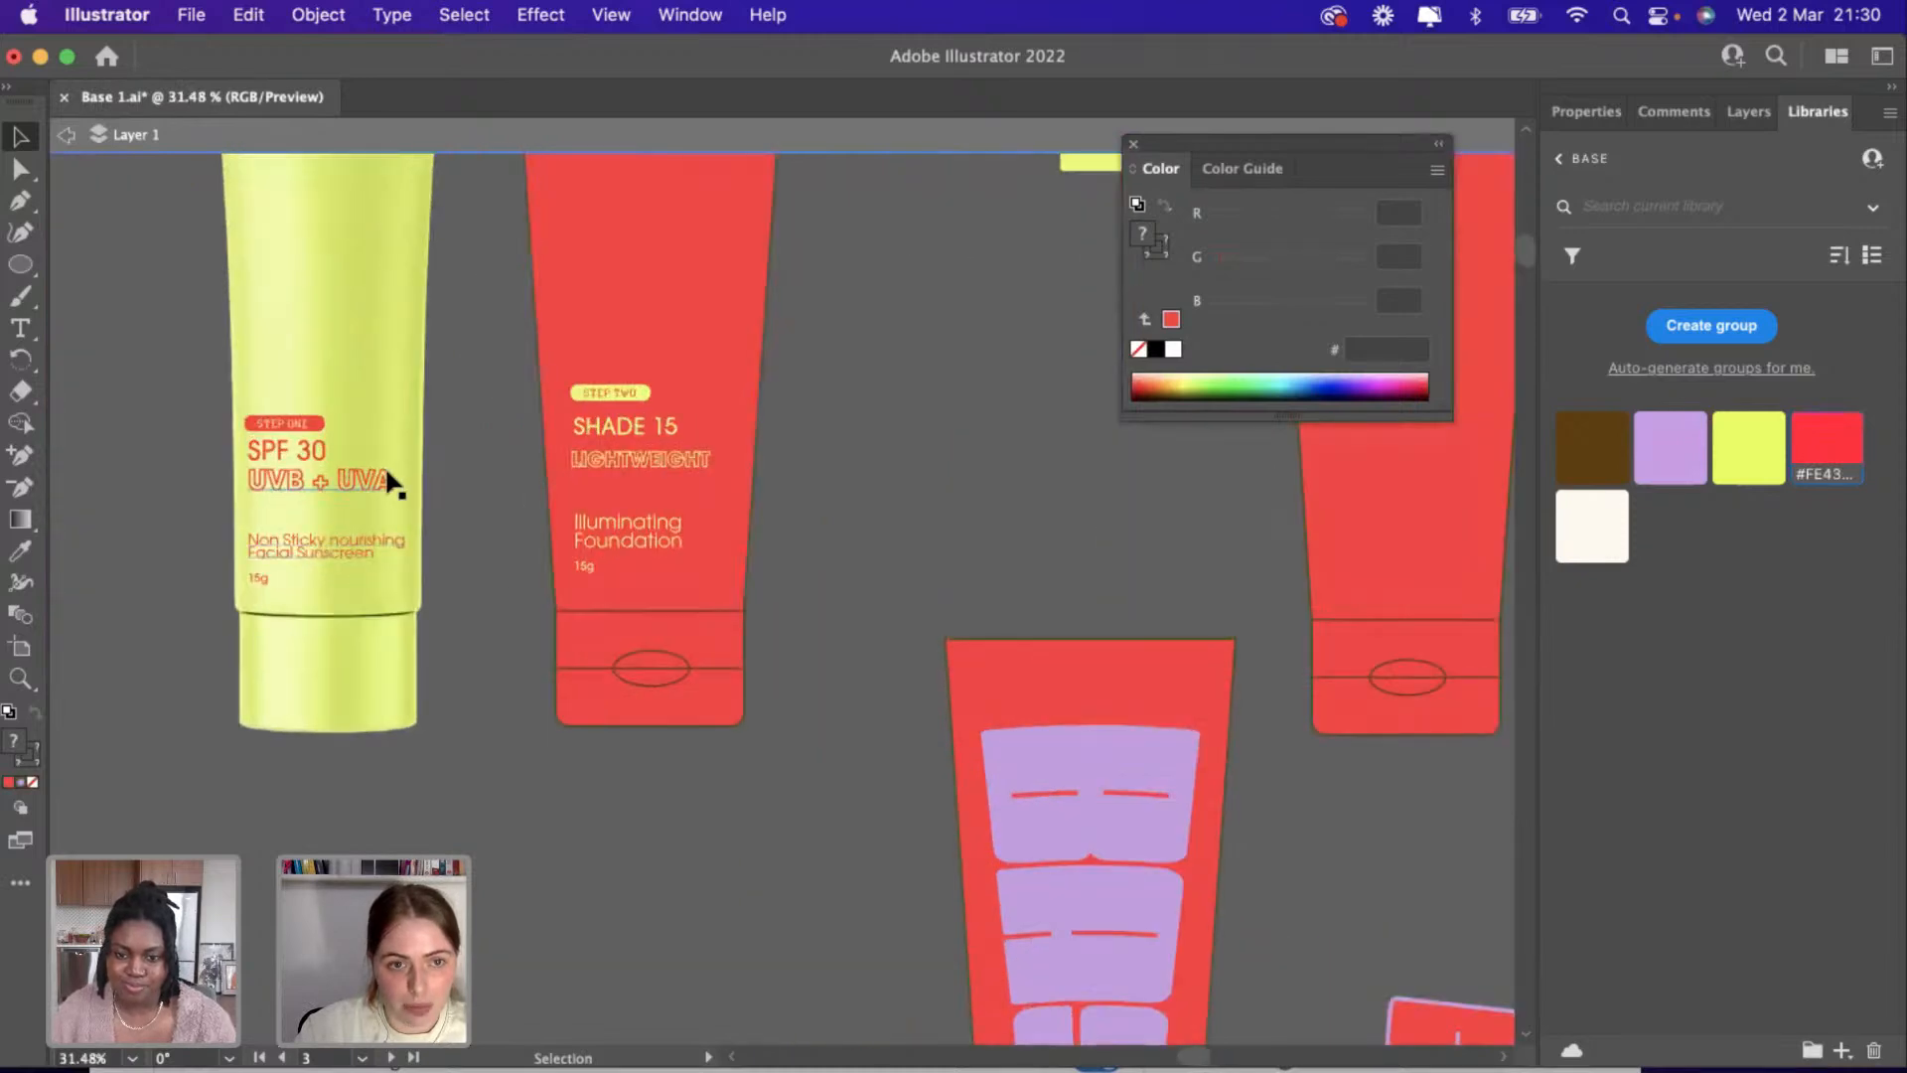
left_click(384, 468)
key("v")
scroll(384, 468, "down", 3)
scroll(384, 468, "down", 5)
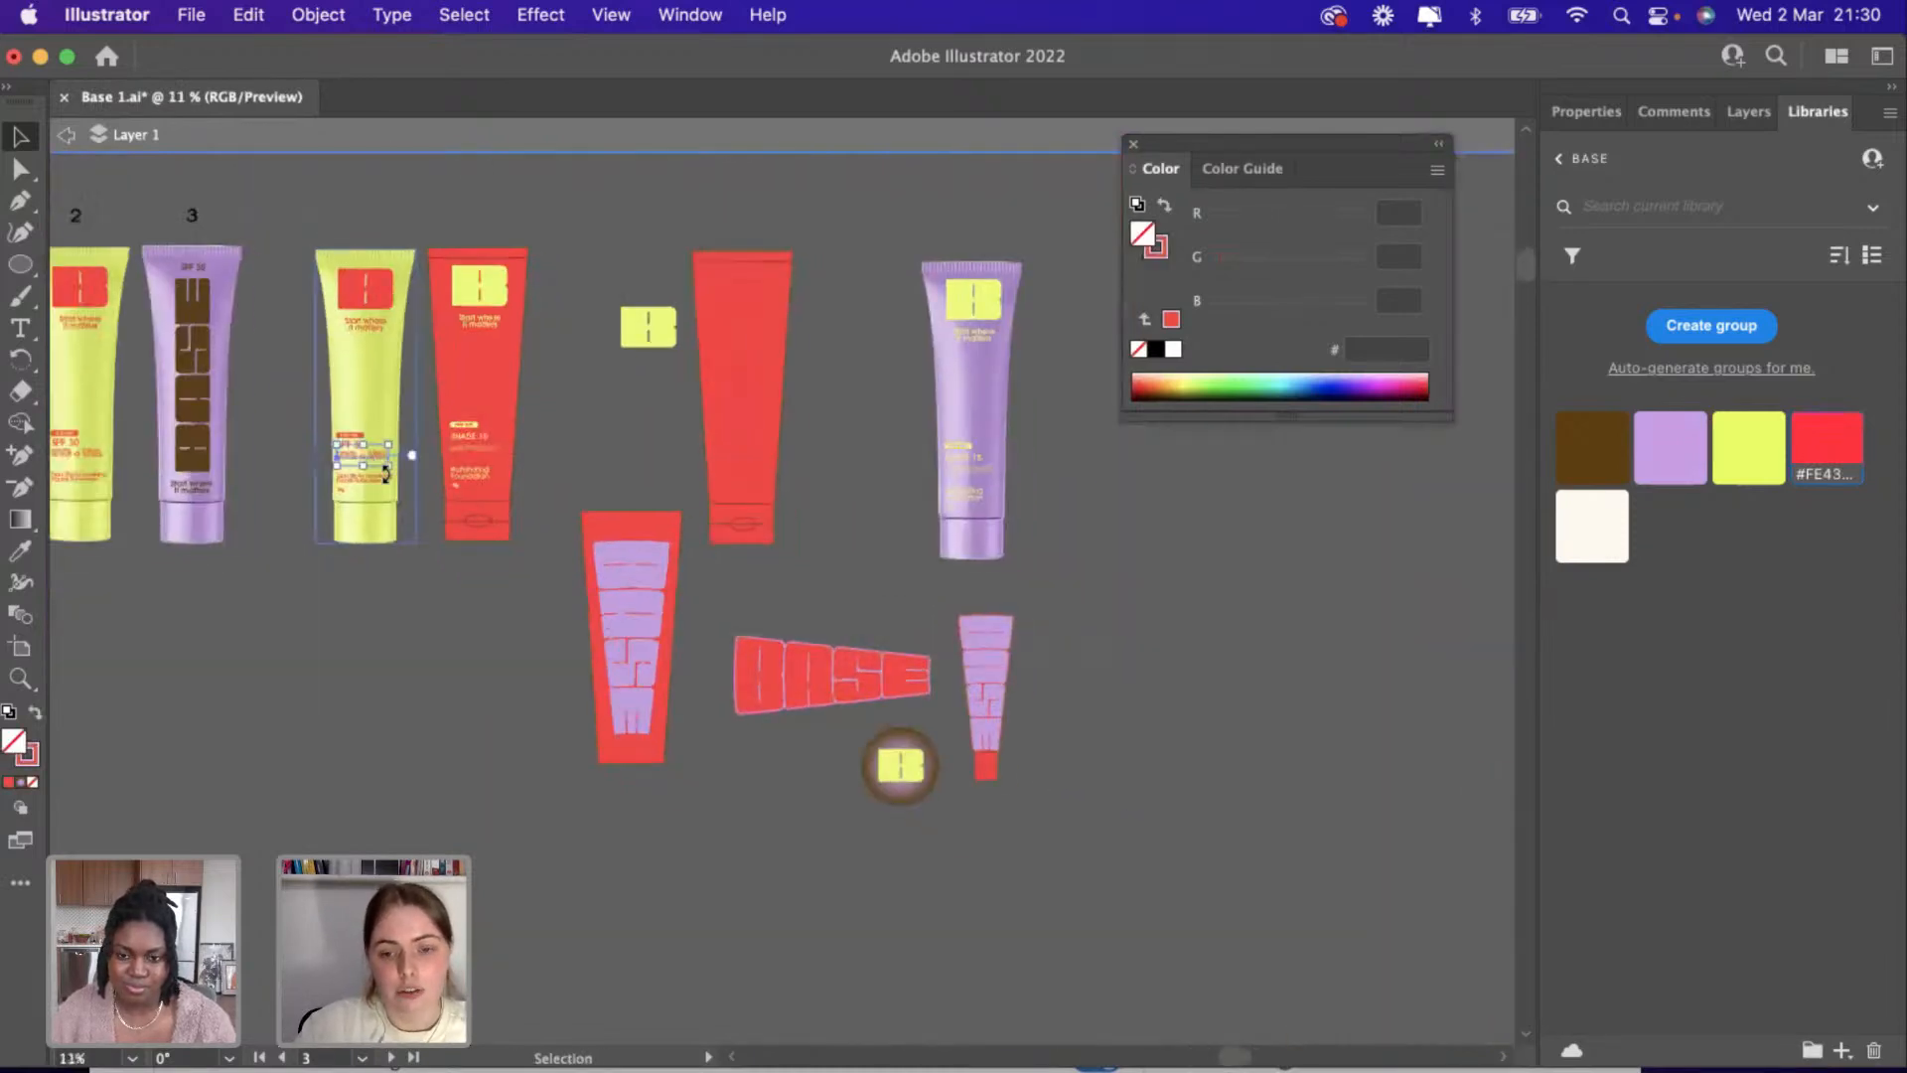
scroll(642, 710, "down", 2)
scroll(642, 709, "right", 2)
scroll(641, 709, "up", 4)
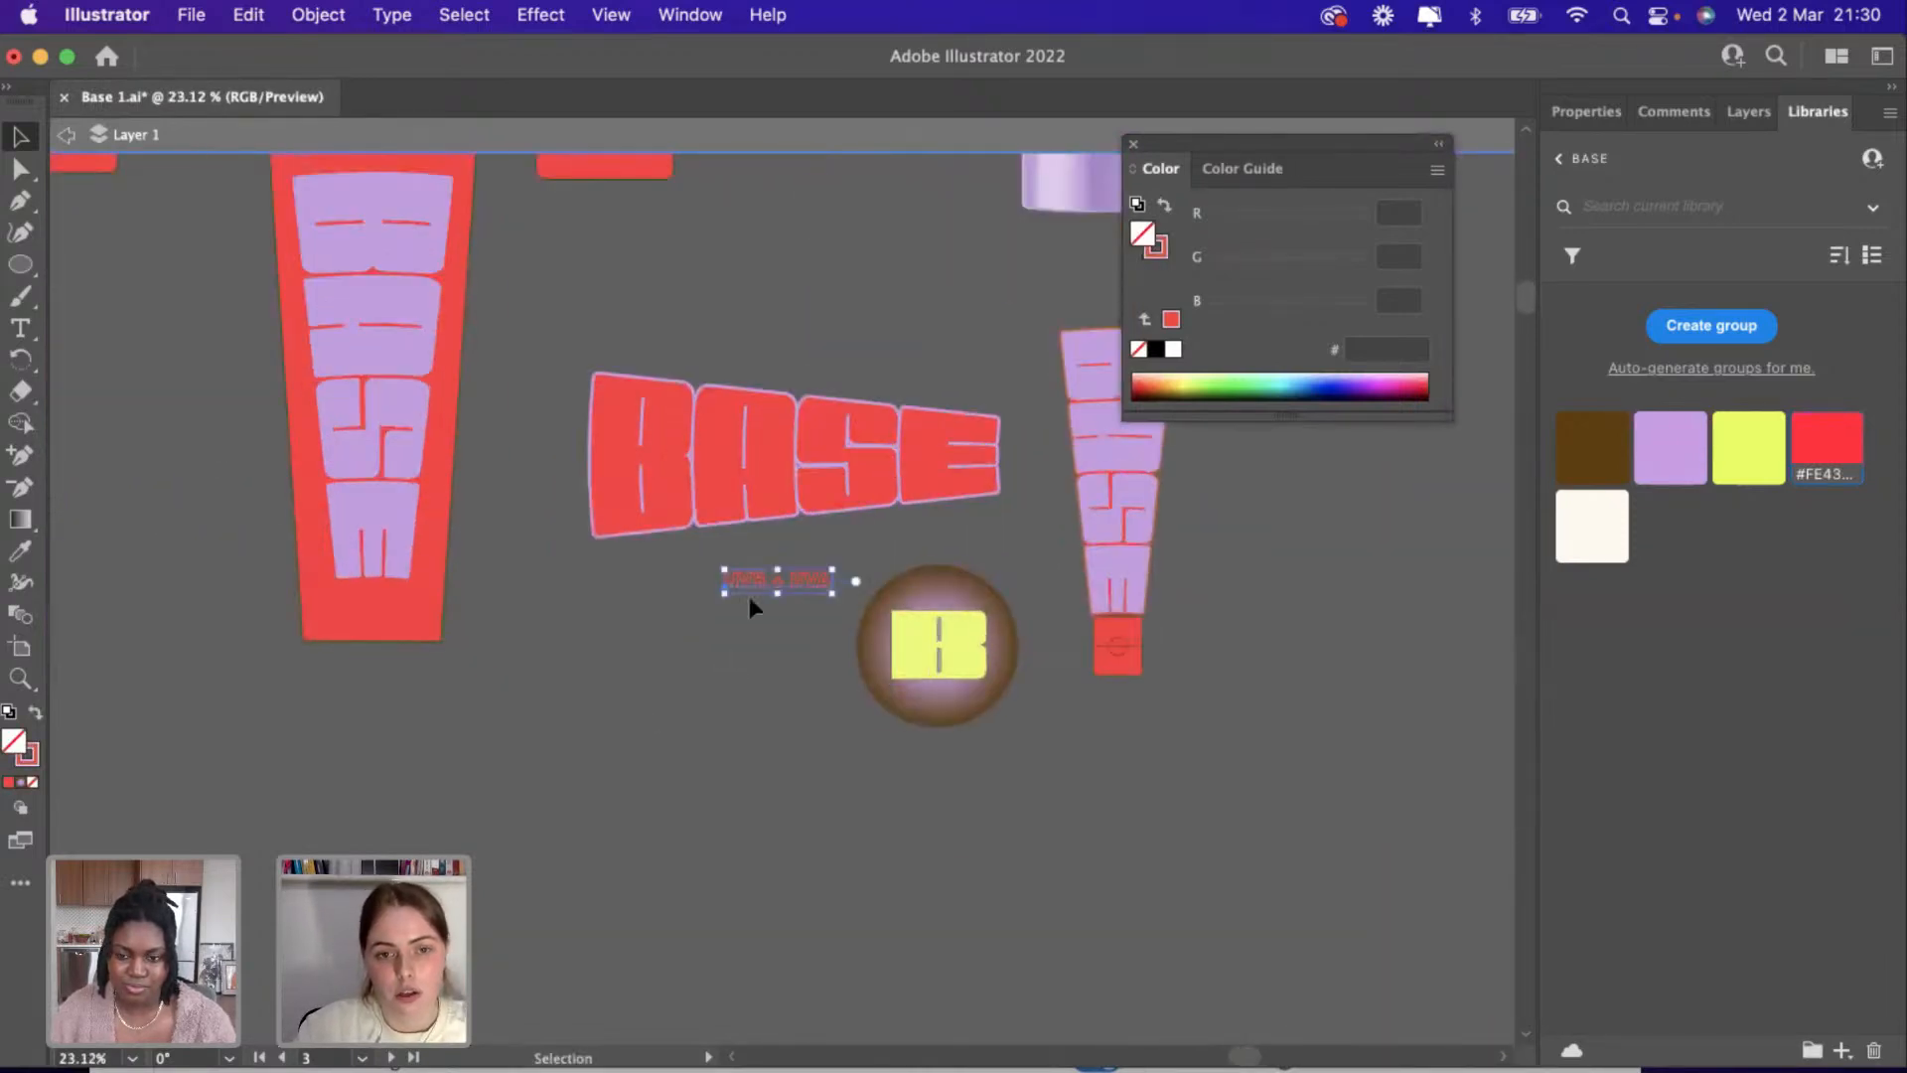
Scale up the copied UVB + UVA text so it fills the space between the large red tube and the round badge.
left_click_drag(753, 600, 474, 715)
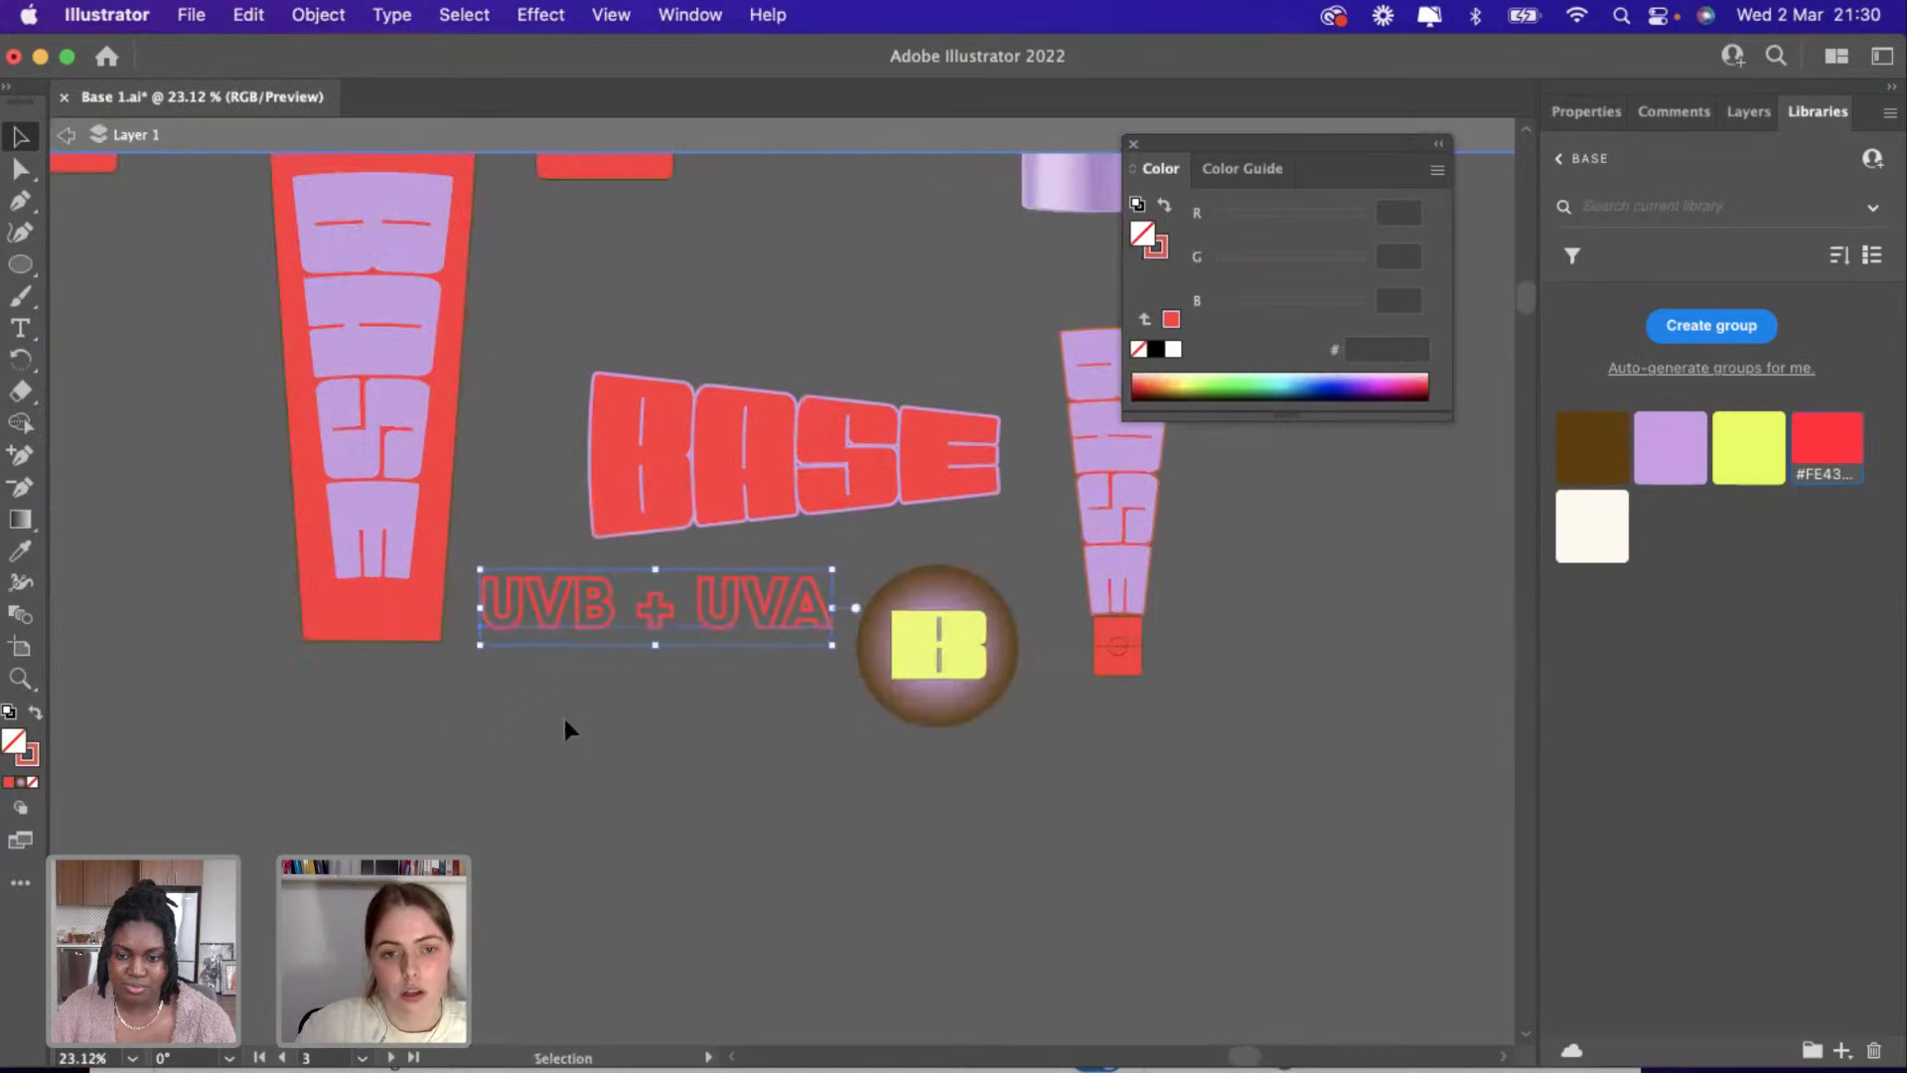
scroll(564, 718, "up", 3)
left_click_drag(682, 641, 701, 661)
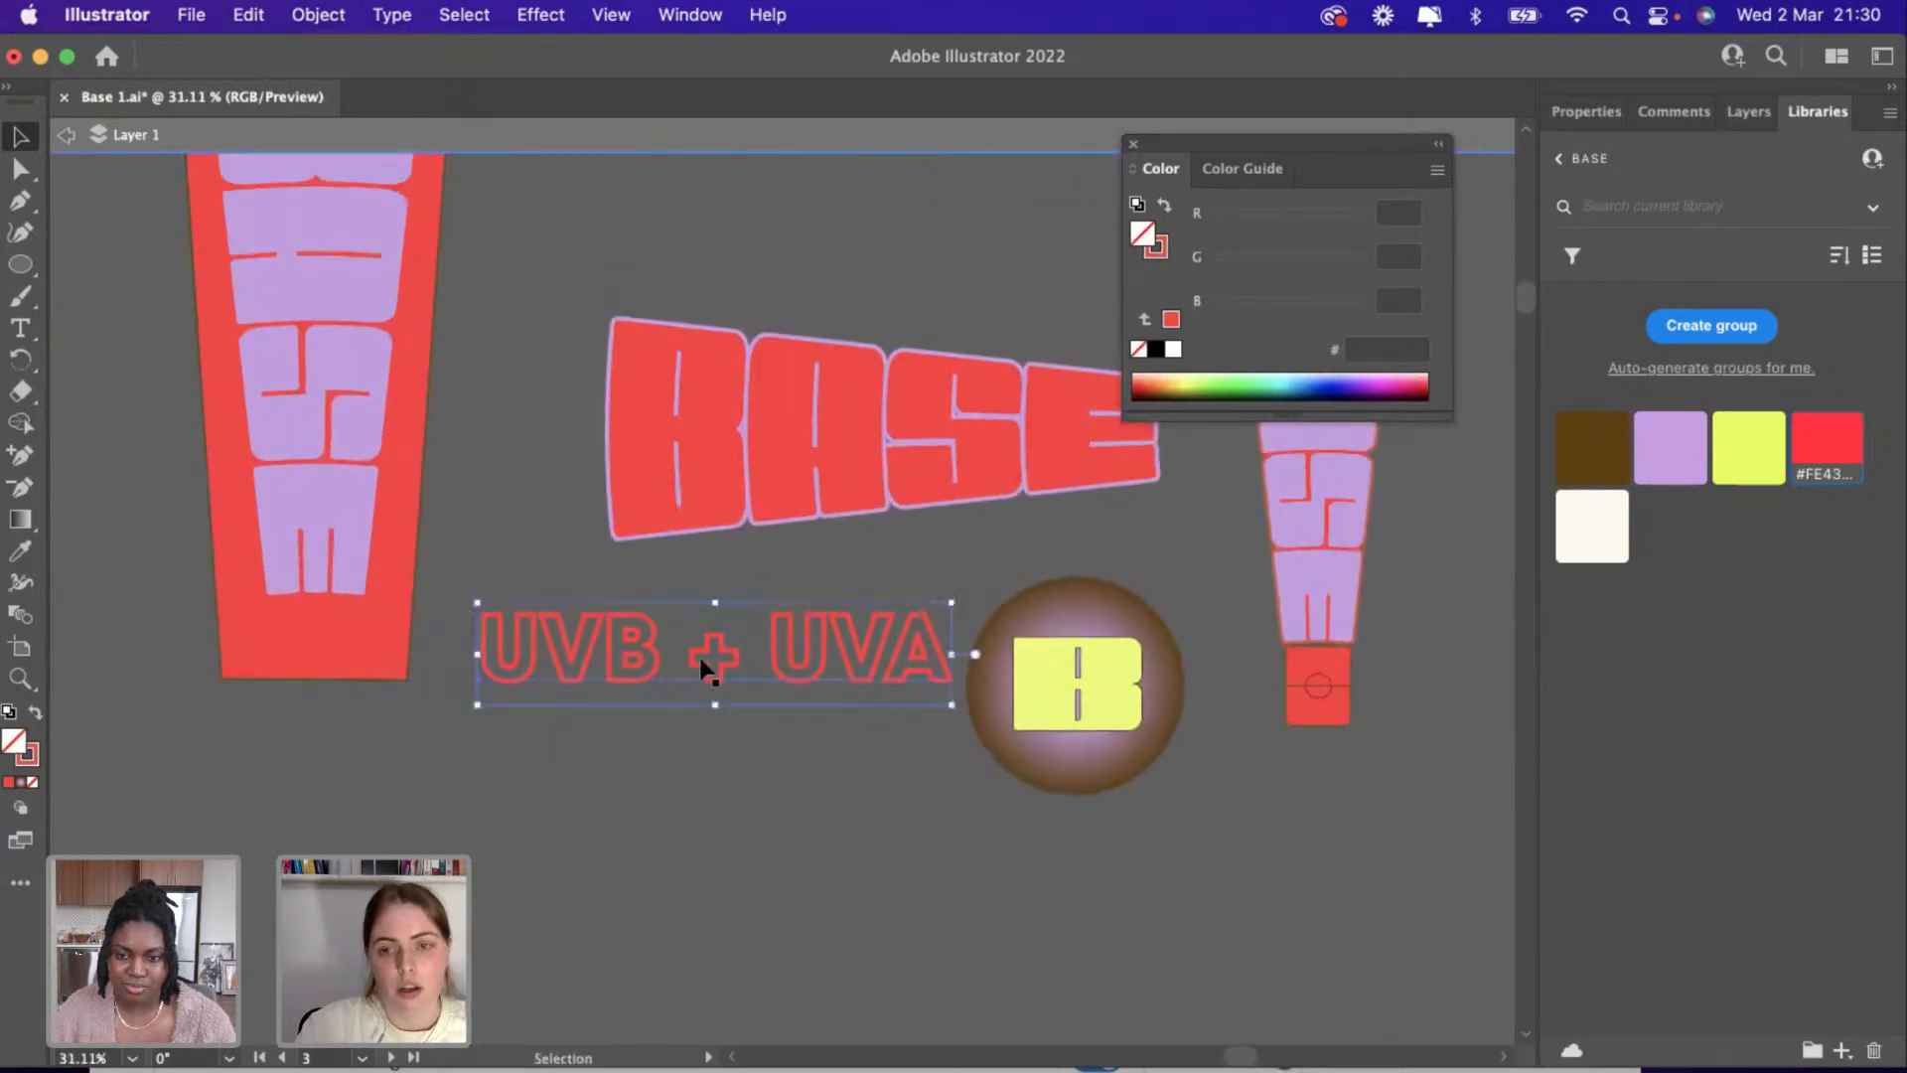
Set the stroke of the UVB + UVA text to the library yellow E8FD56 and move the text down clear of the BASE wordmark.
left_click(26, 754)
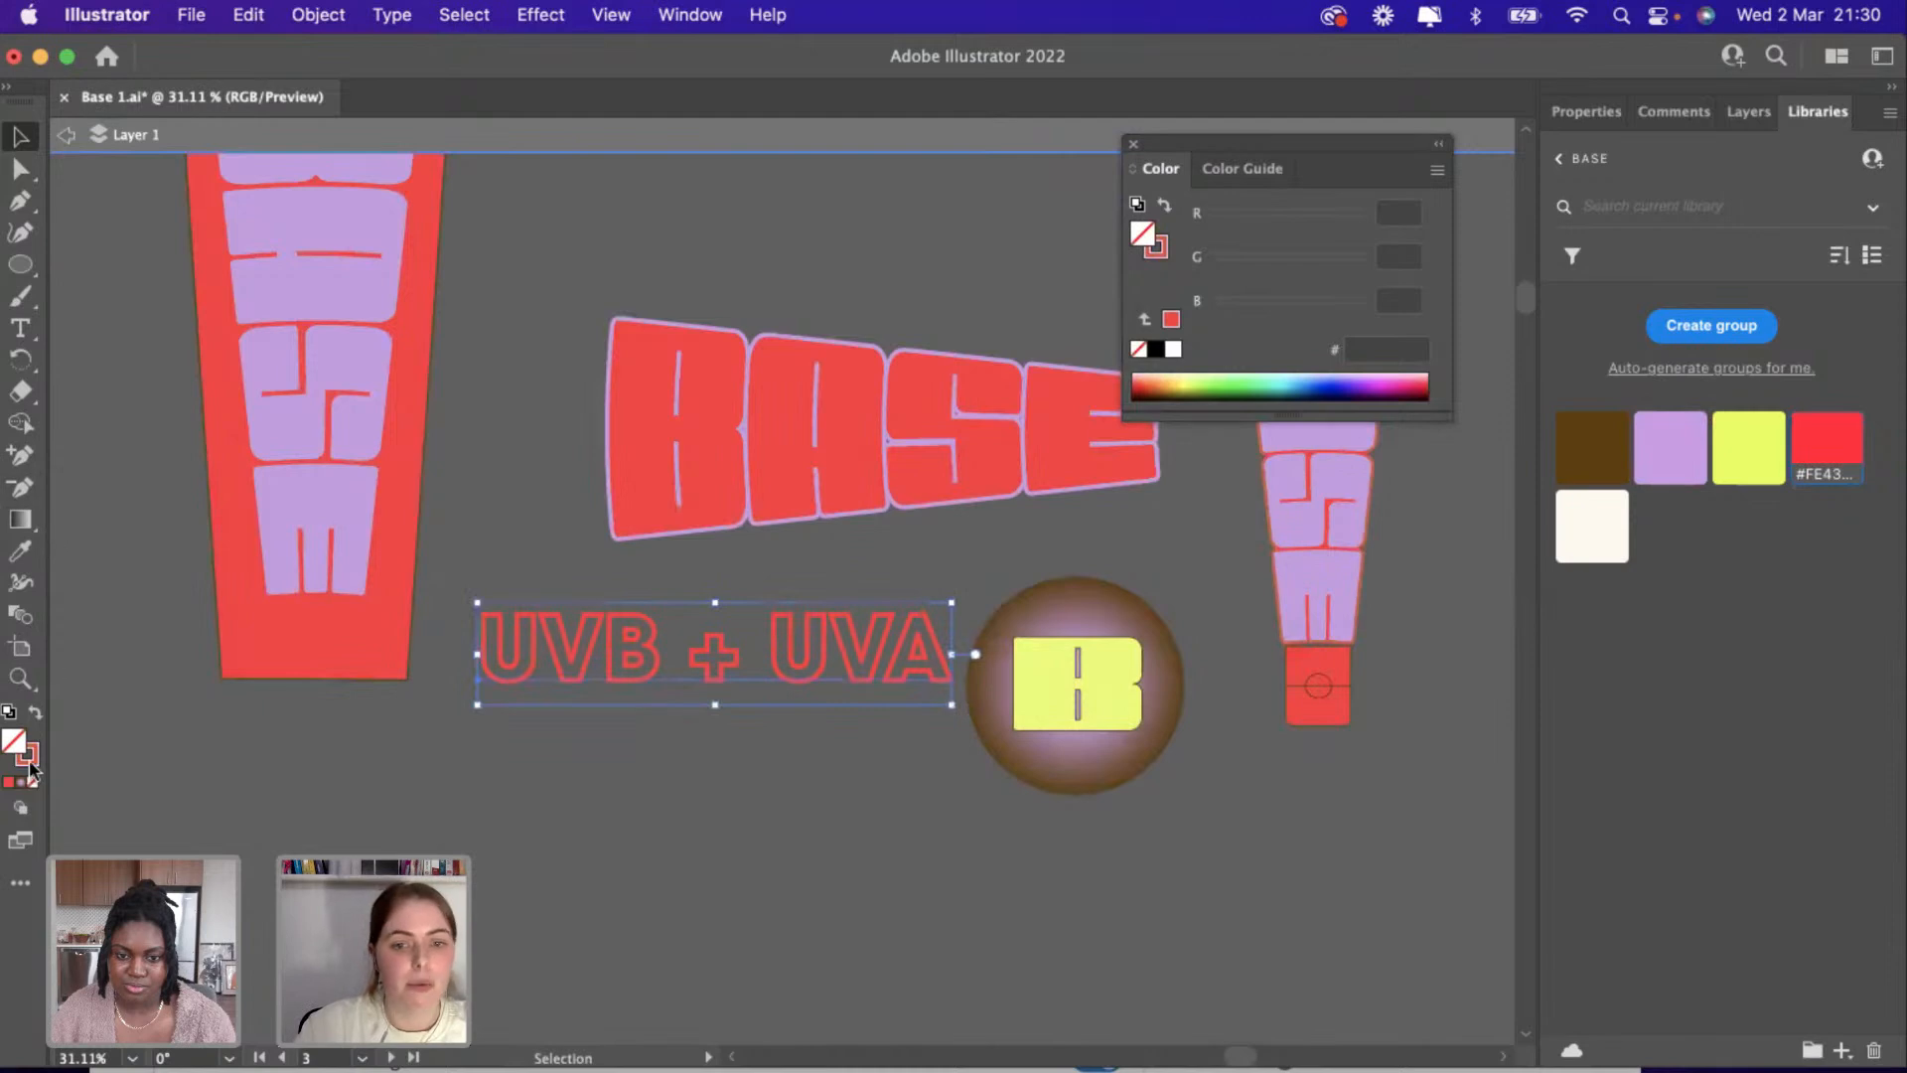
left_click(1735, 452)
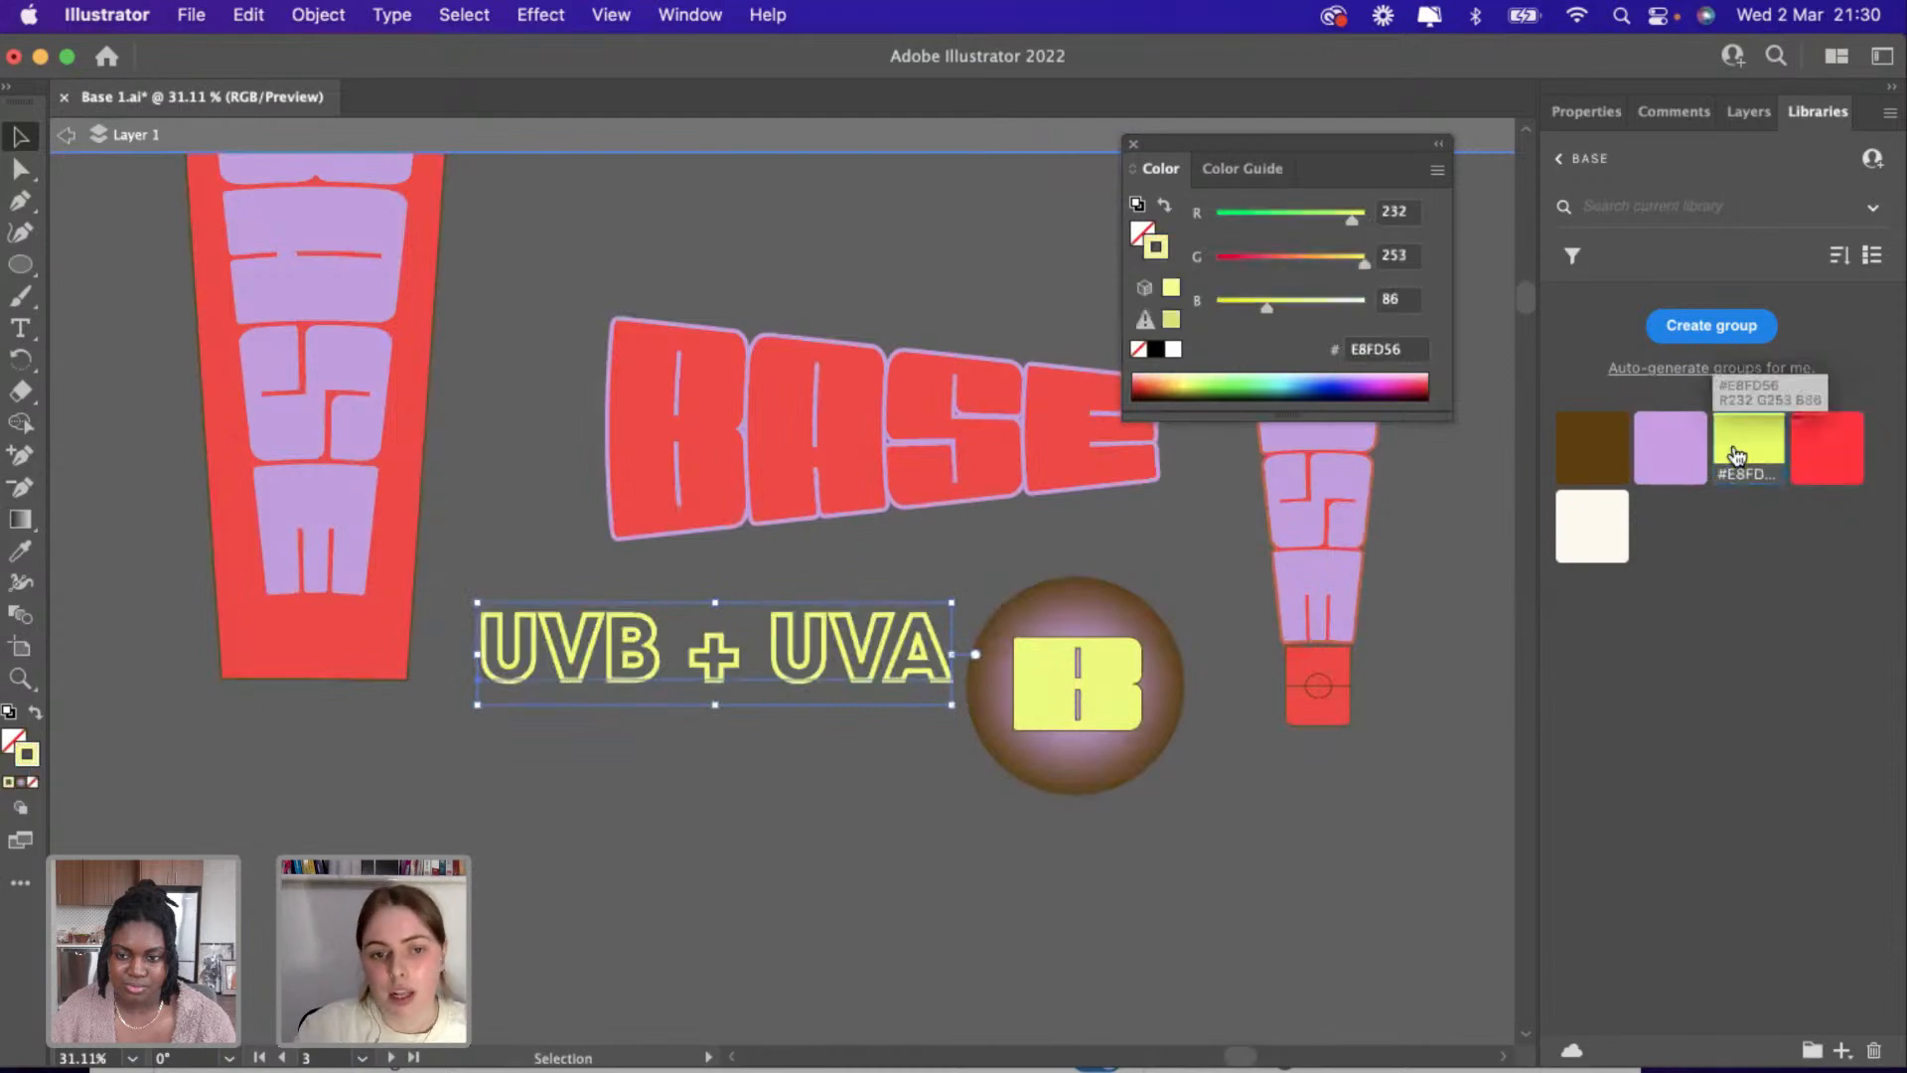
scroll(711, 673, "up", 1)
scroll(711, 673, "up", 2)
left_click_drag(706, 646, 558, 876)
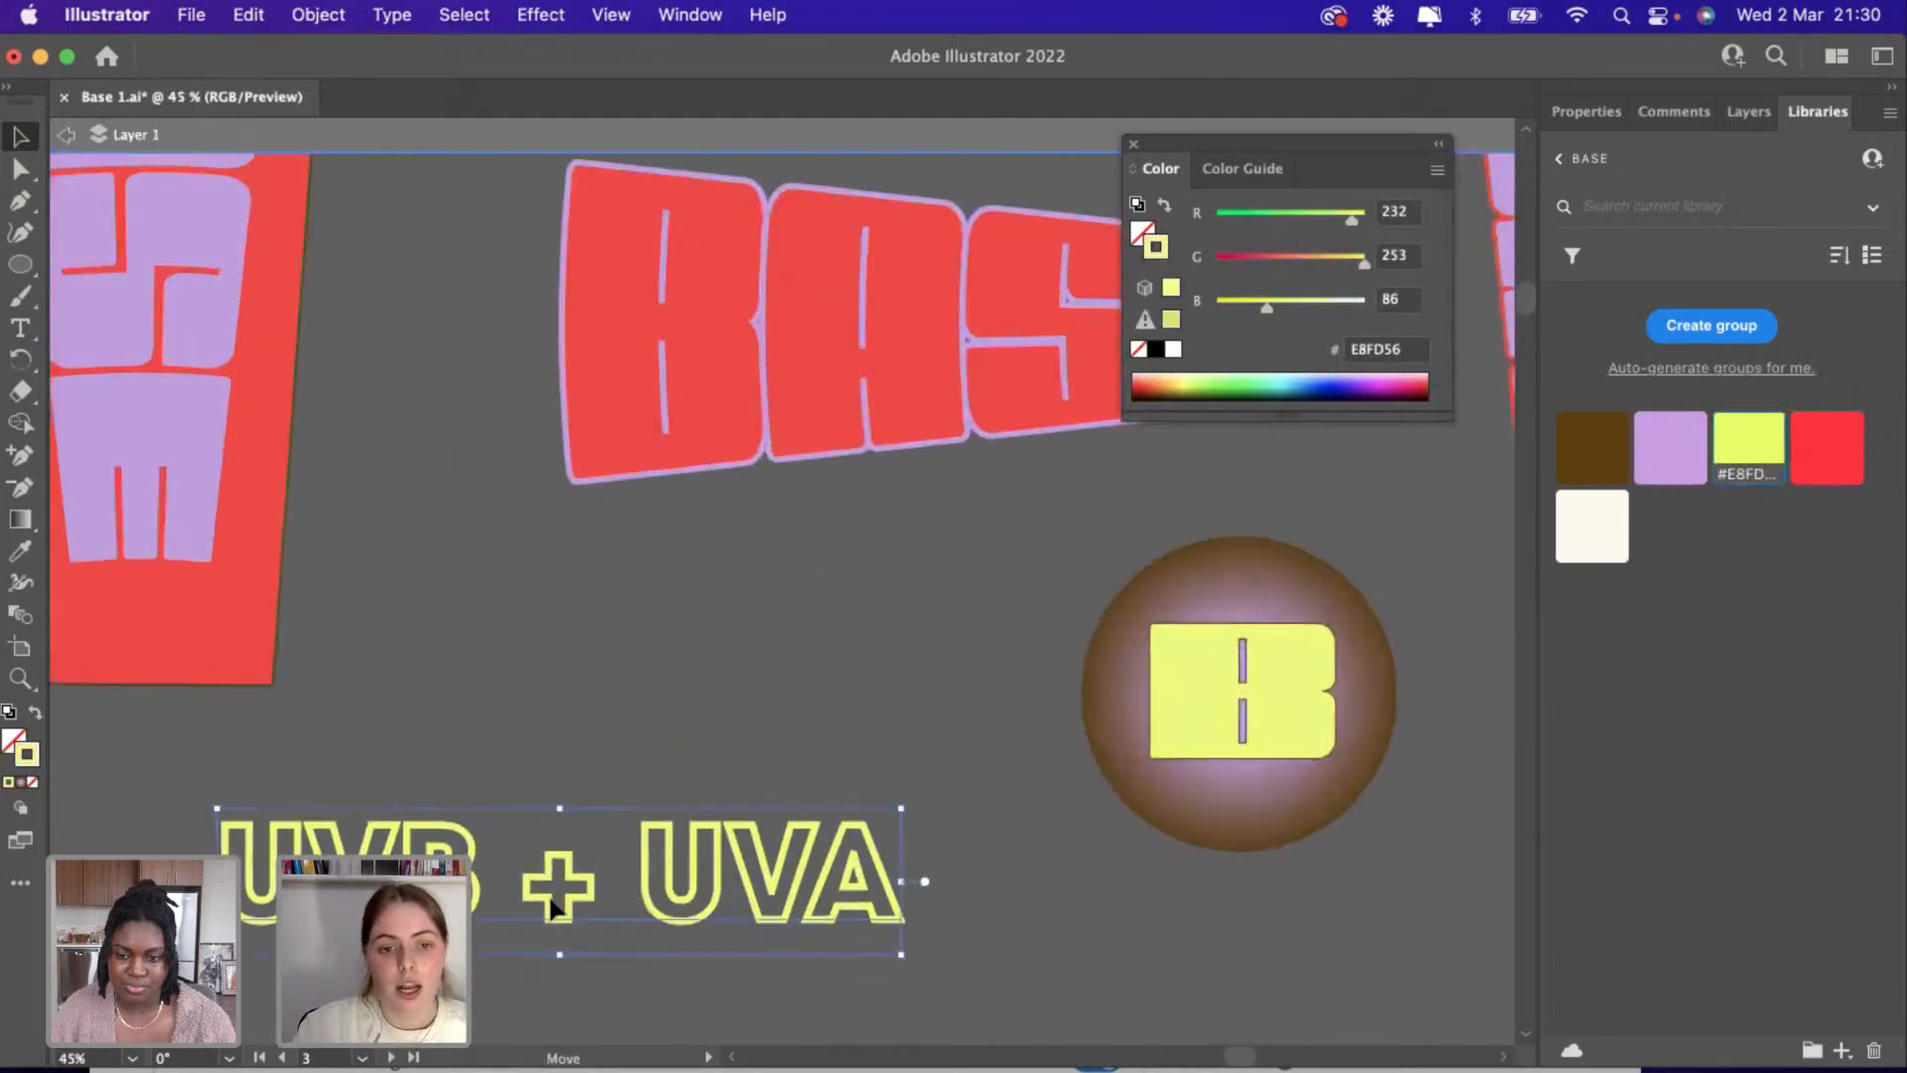
Convert the UVB + UVA text to outlines and start an envelope distort with warp on it.
left_click(1605, 109)
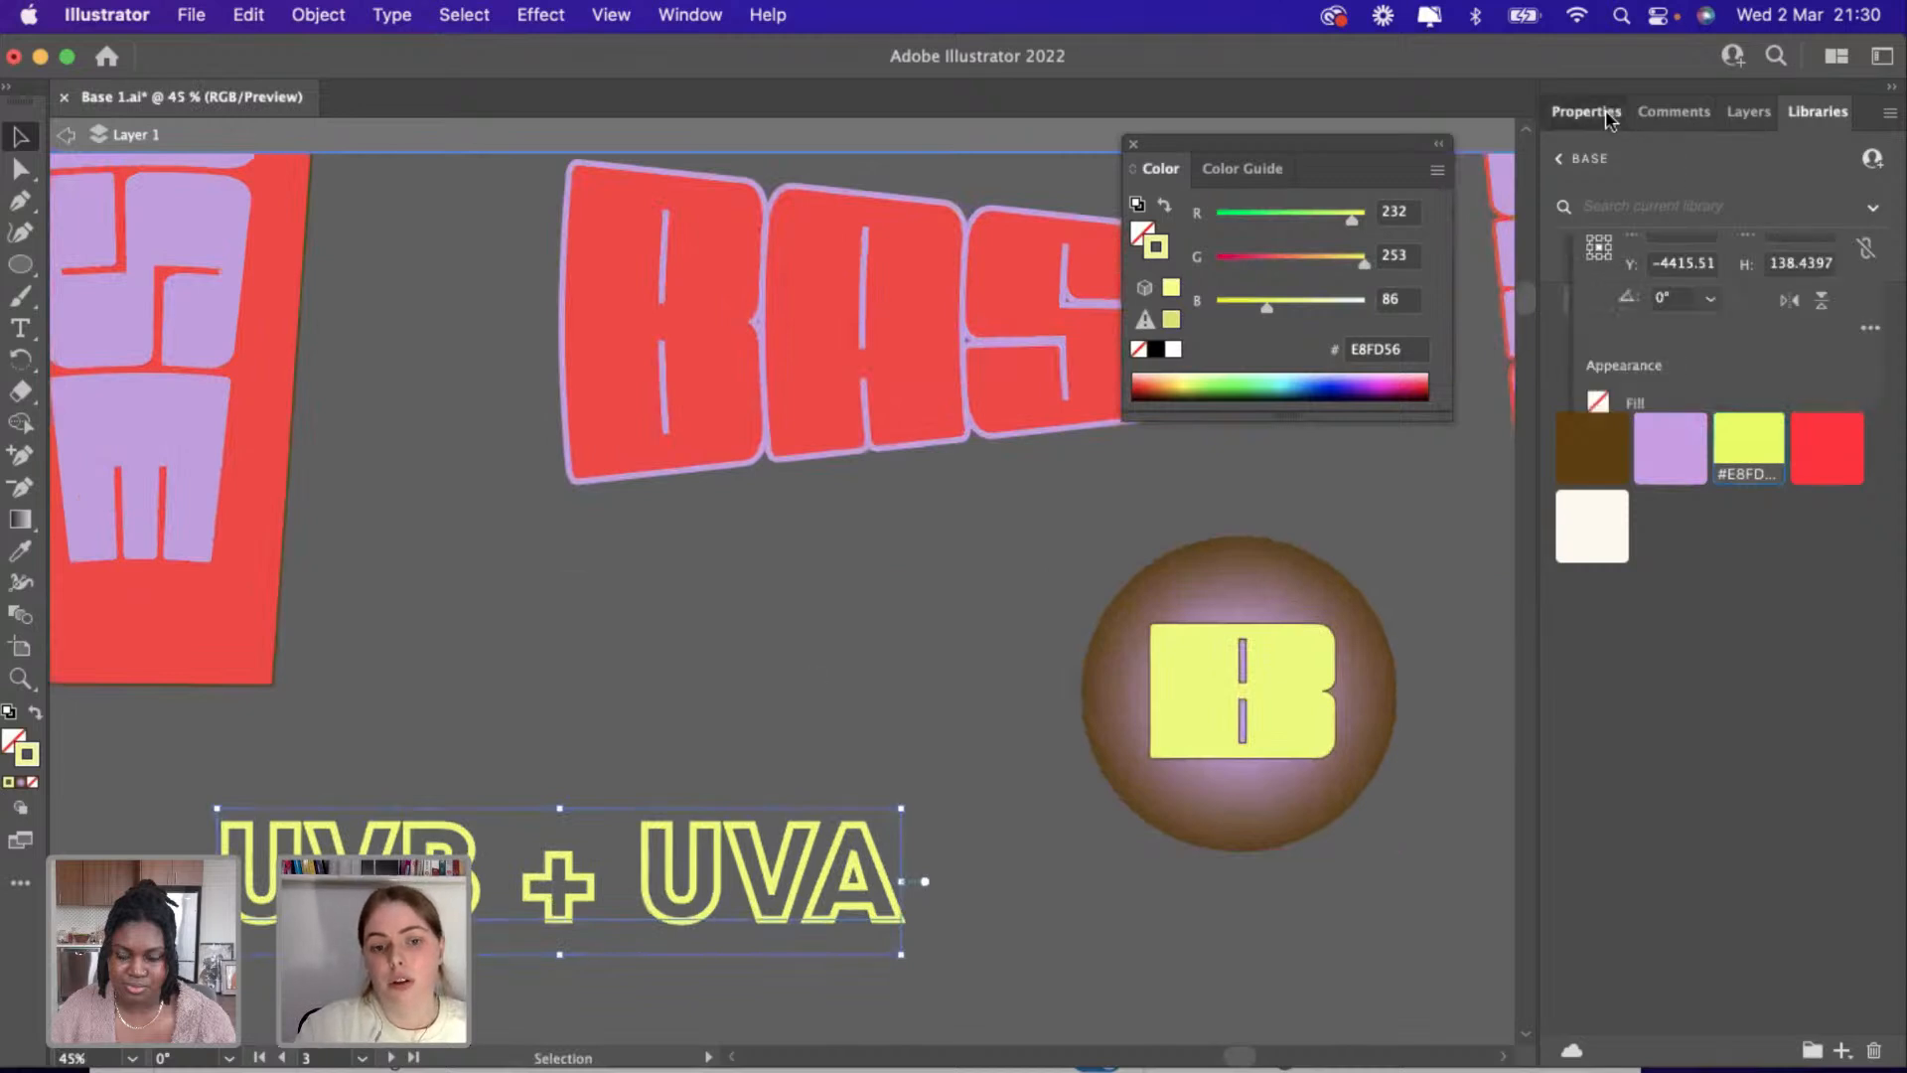
scroll(1704, 865, "down", 1)
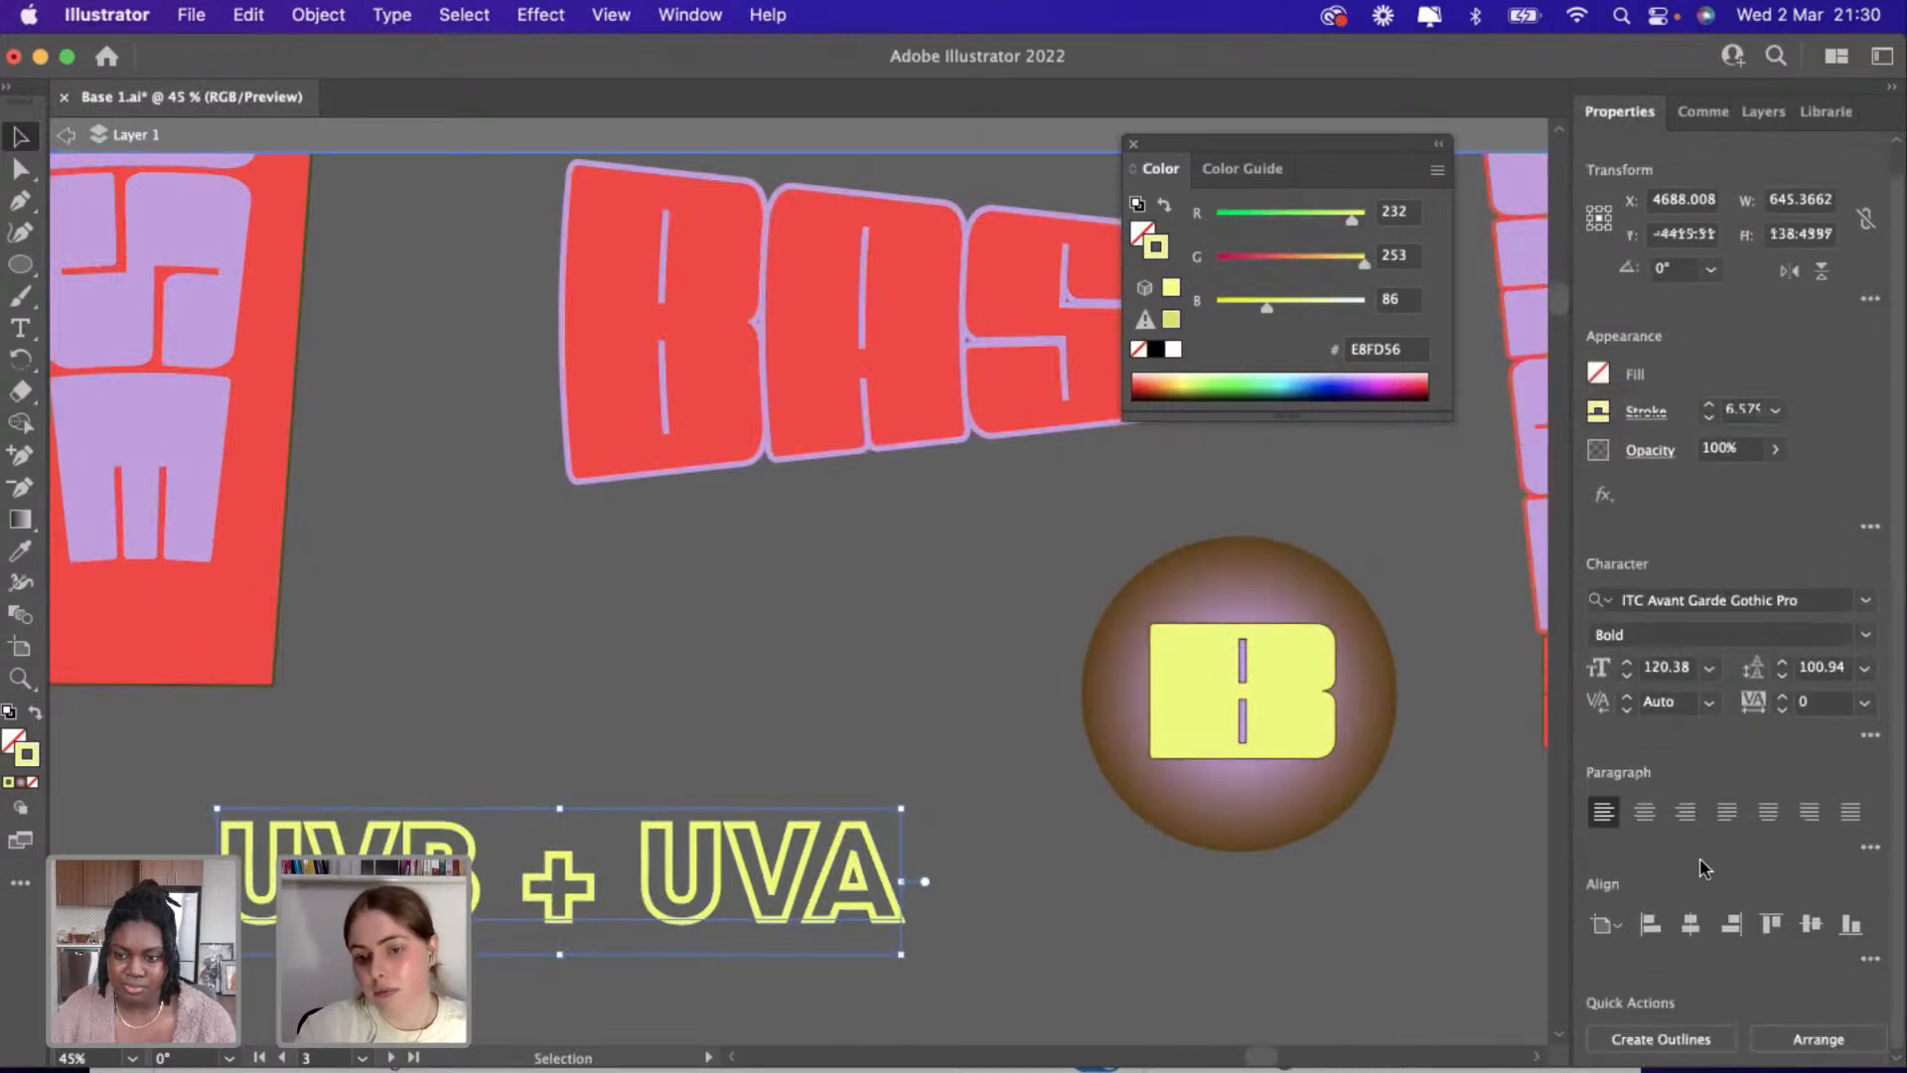
left_click(1666, 1040)
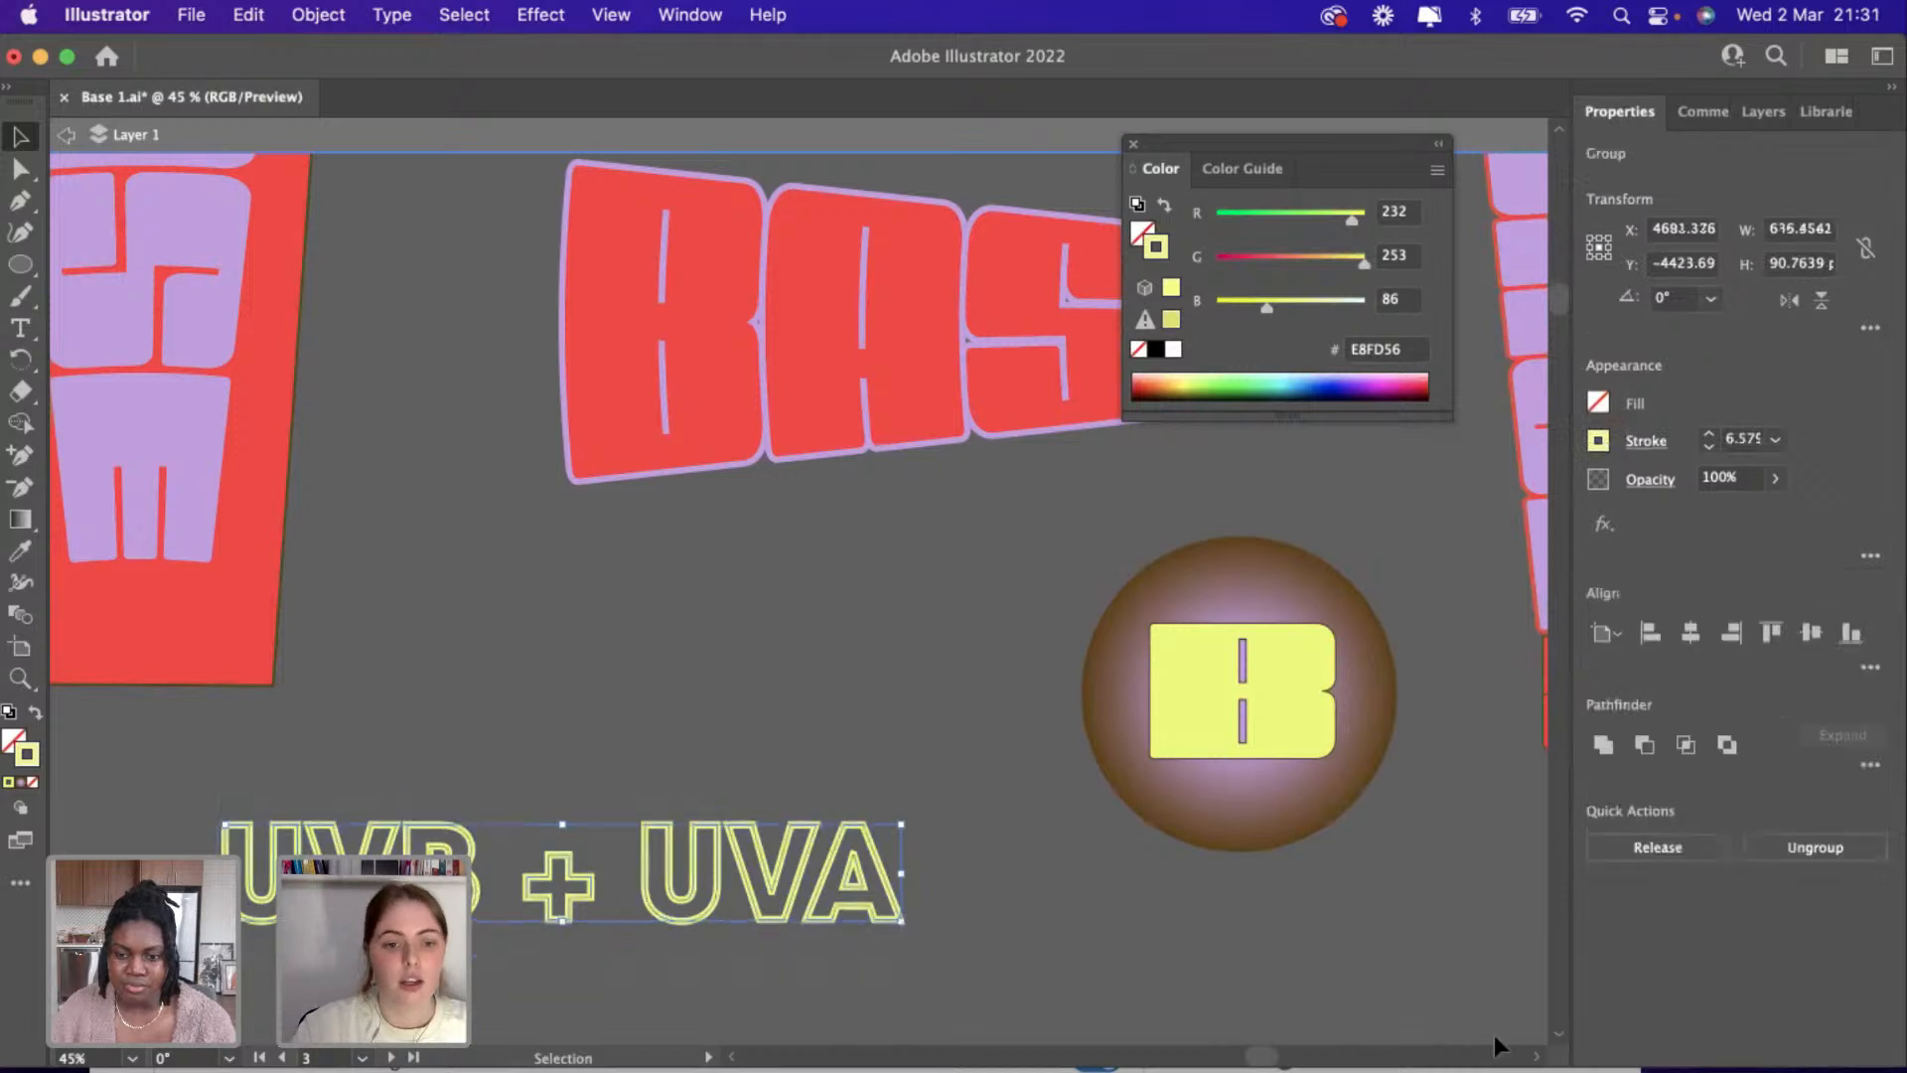
left_click(318, 14)
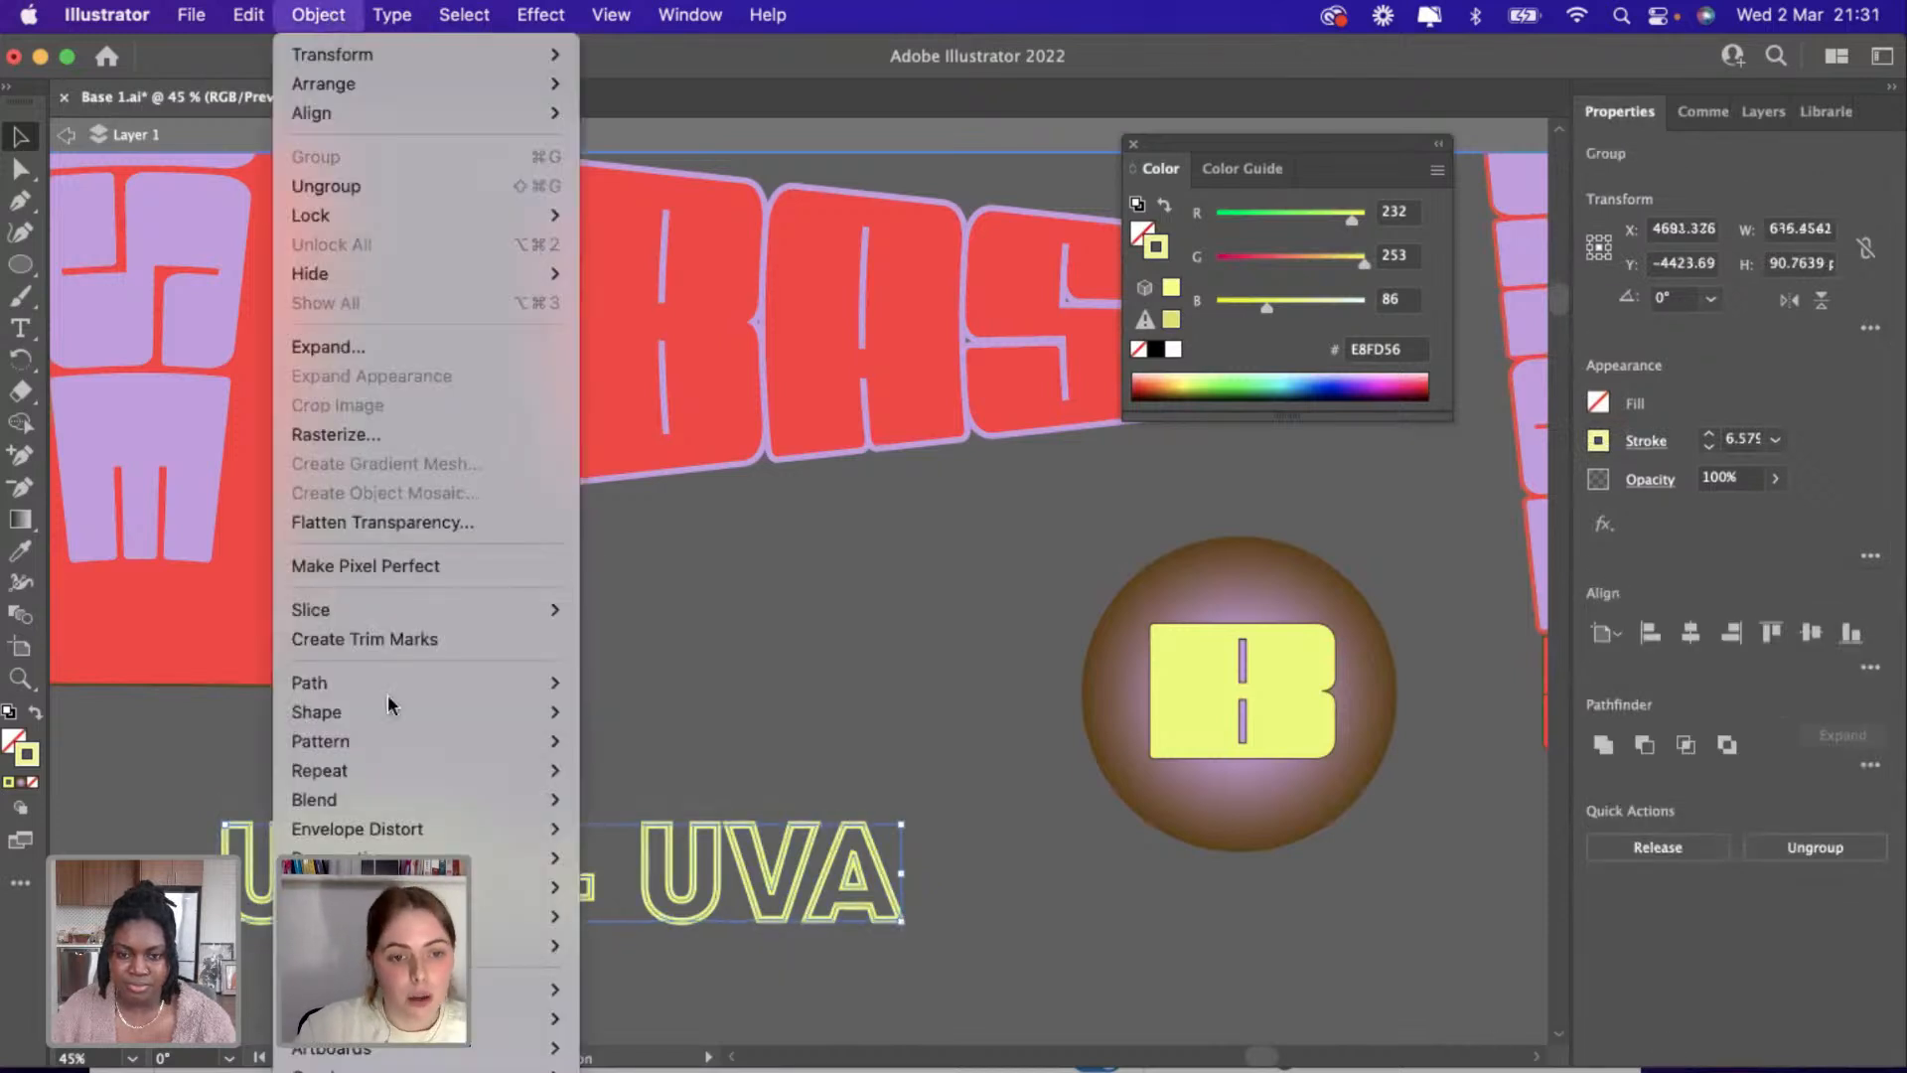
mouse_move(391, 683)
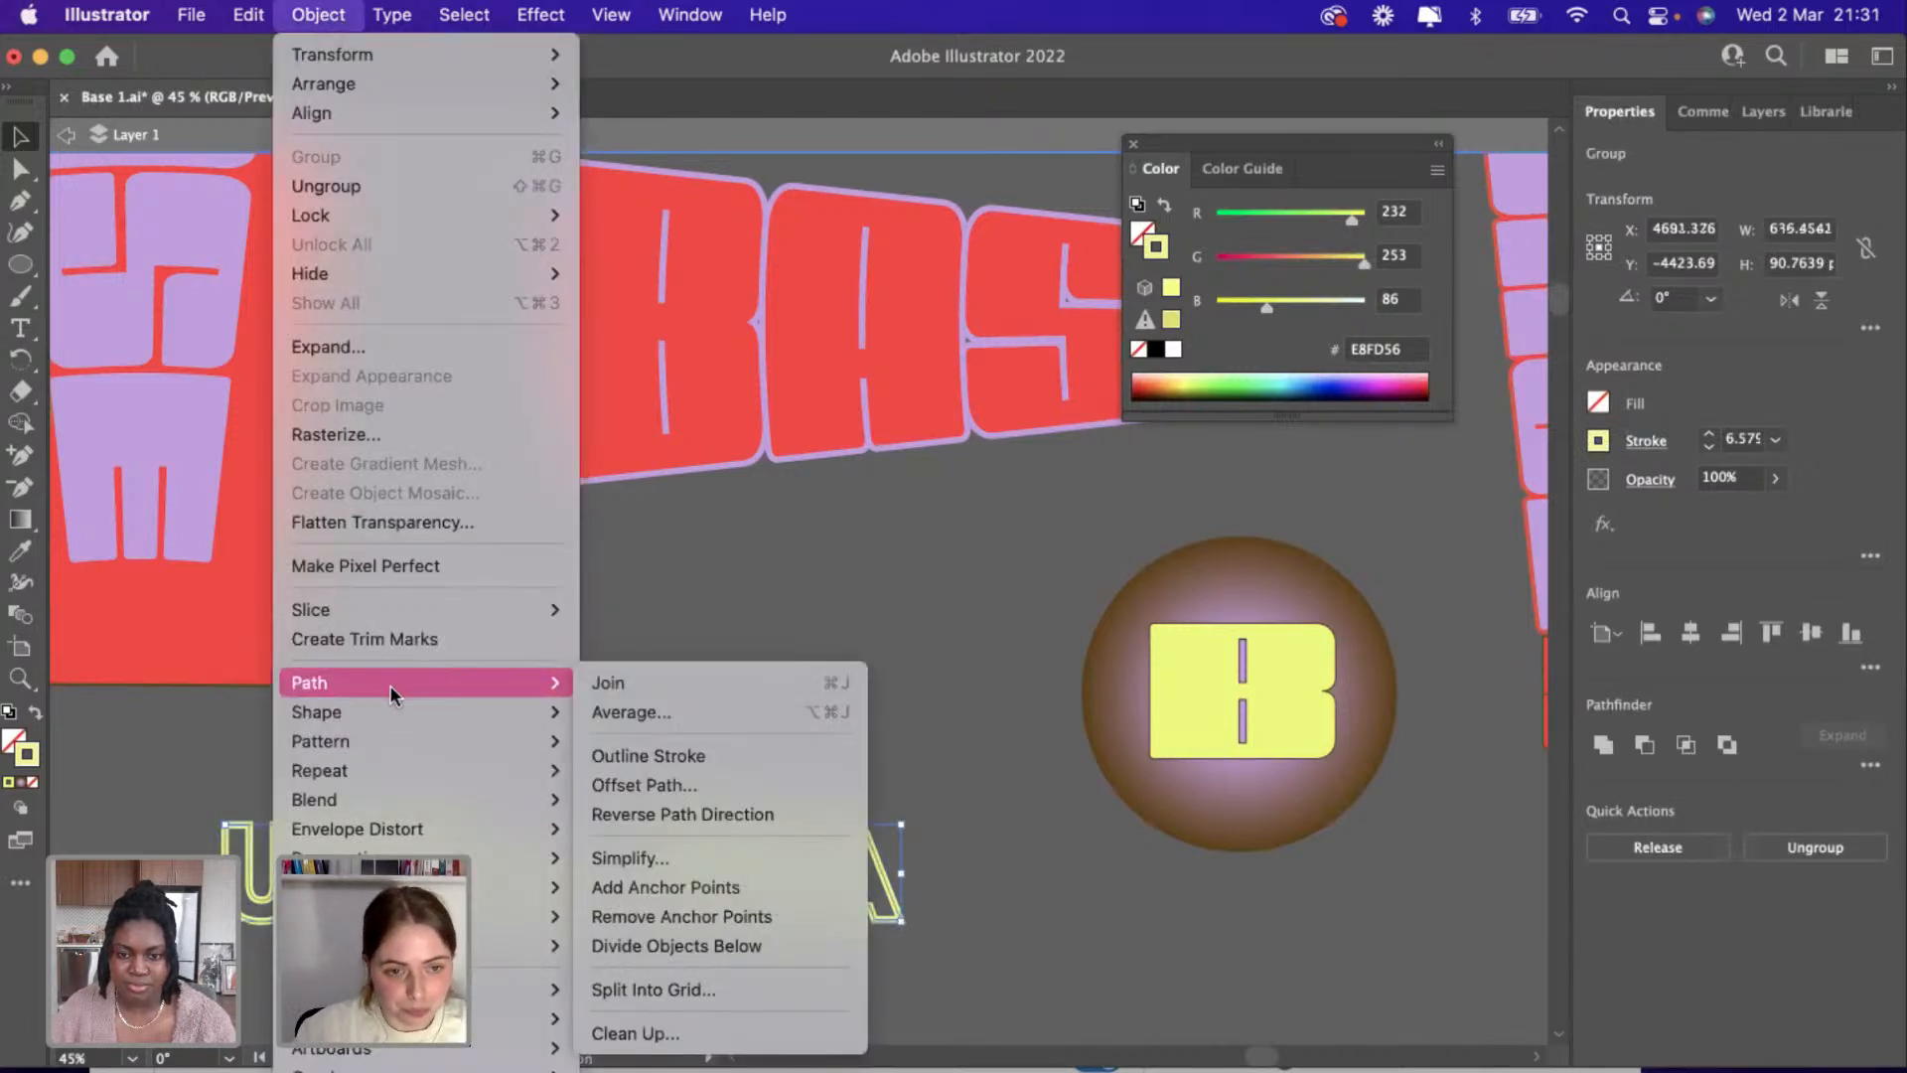
mouse_move(474, 826)
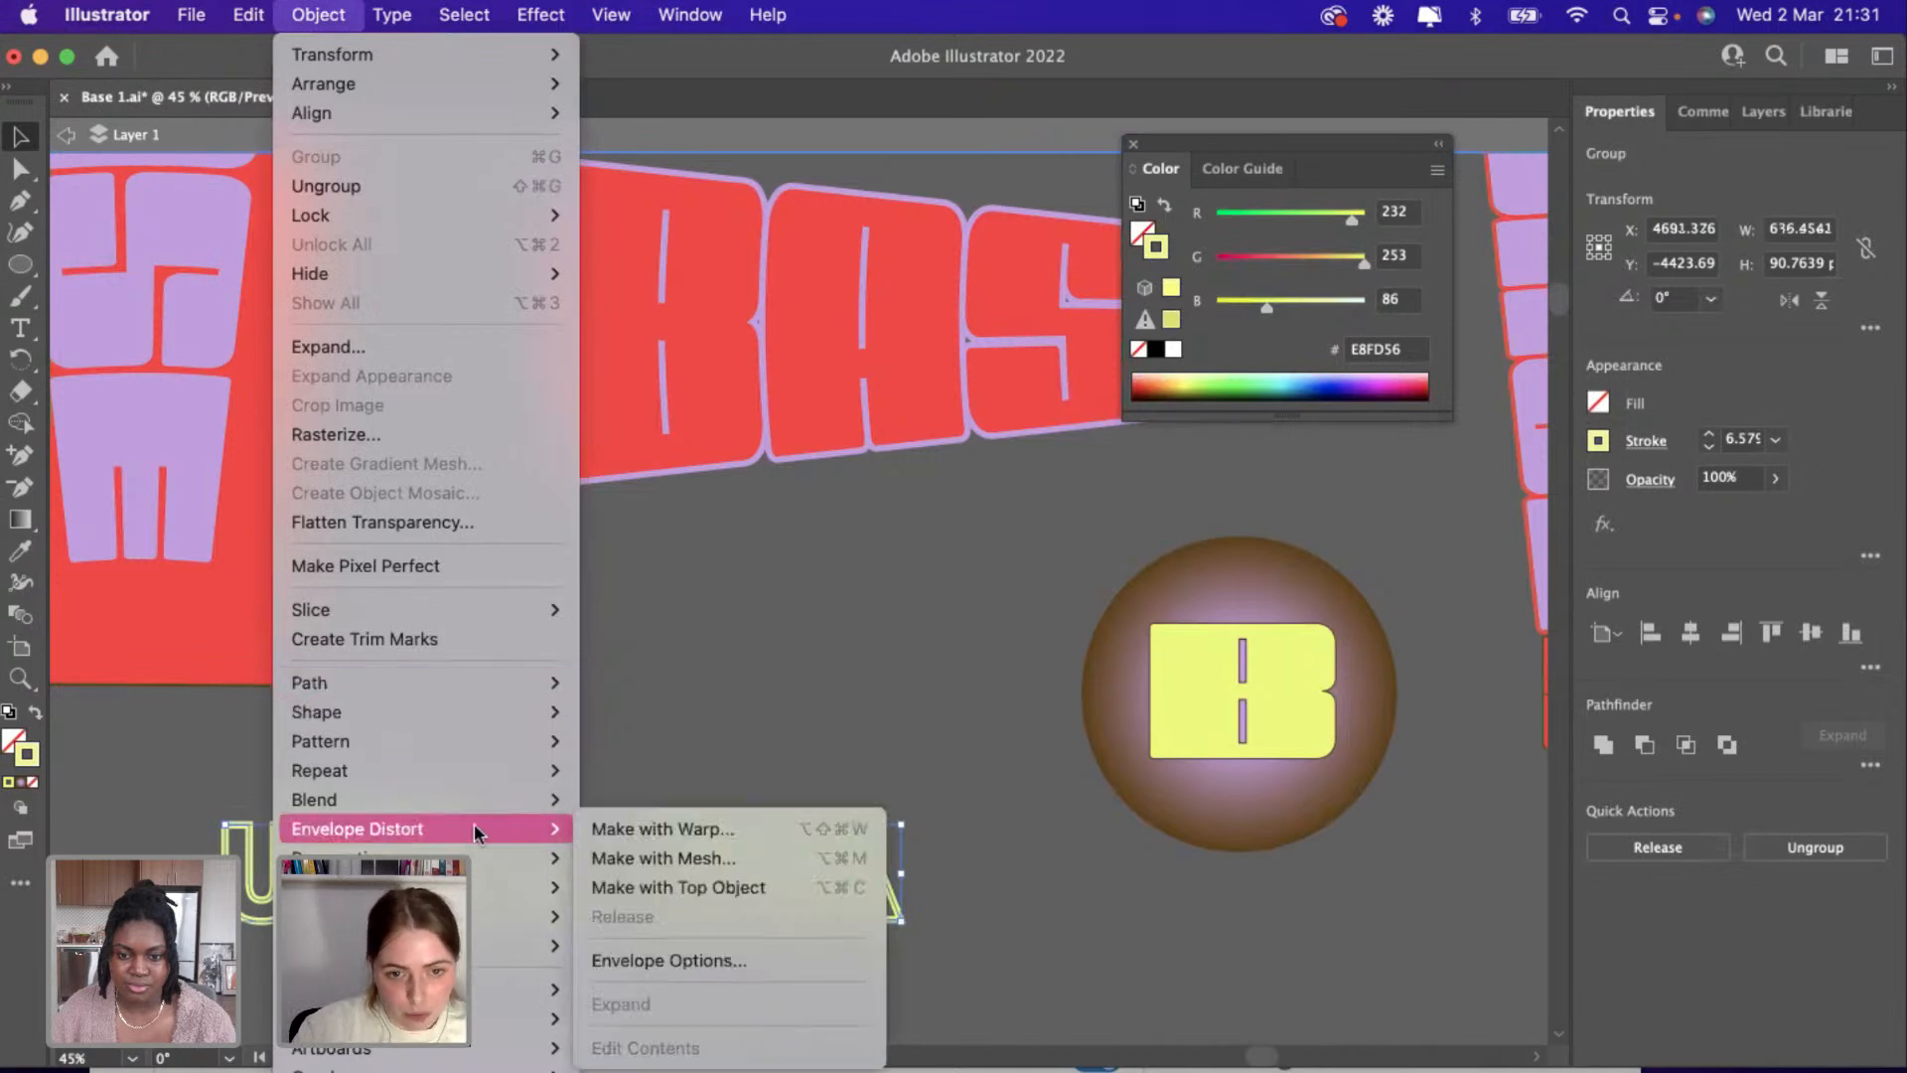
left_click(620, 821)
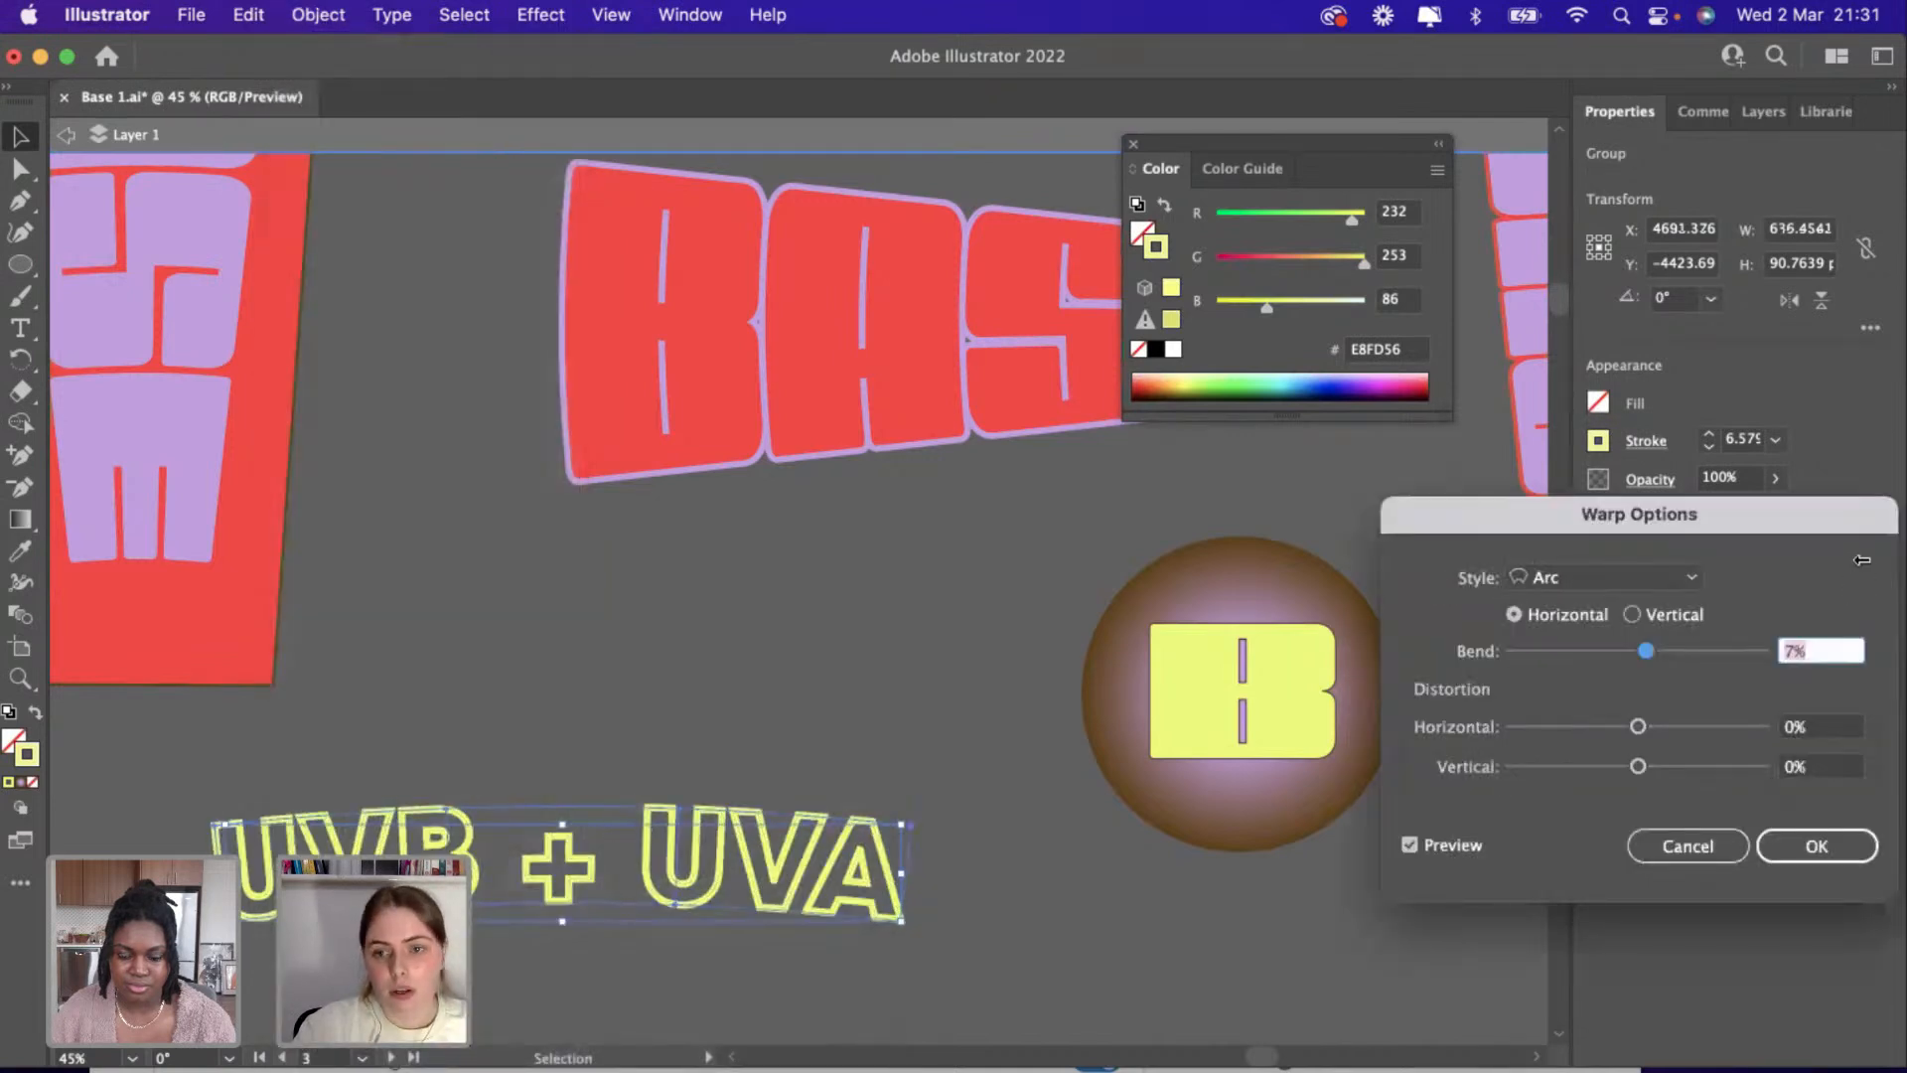
Try the Arc warp with a -28% horizontal bend and the Arch warp with a -7% bend on the lettering.
left_click(1689, 652)
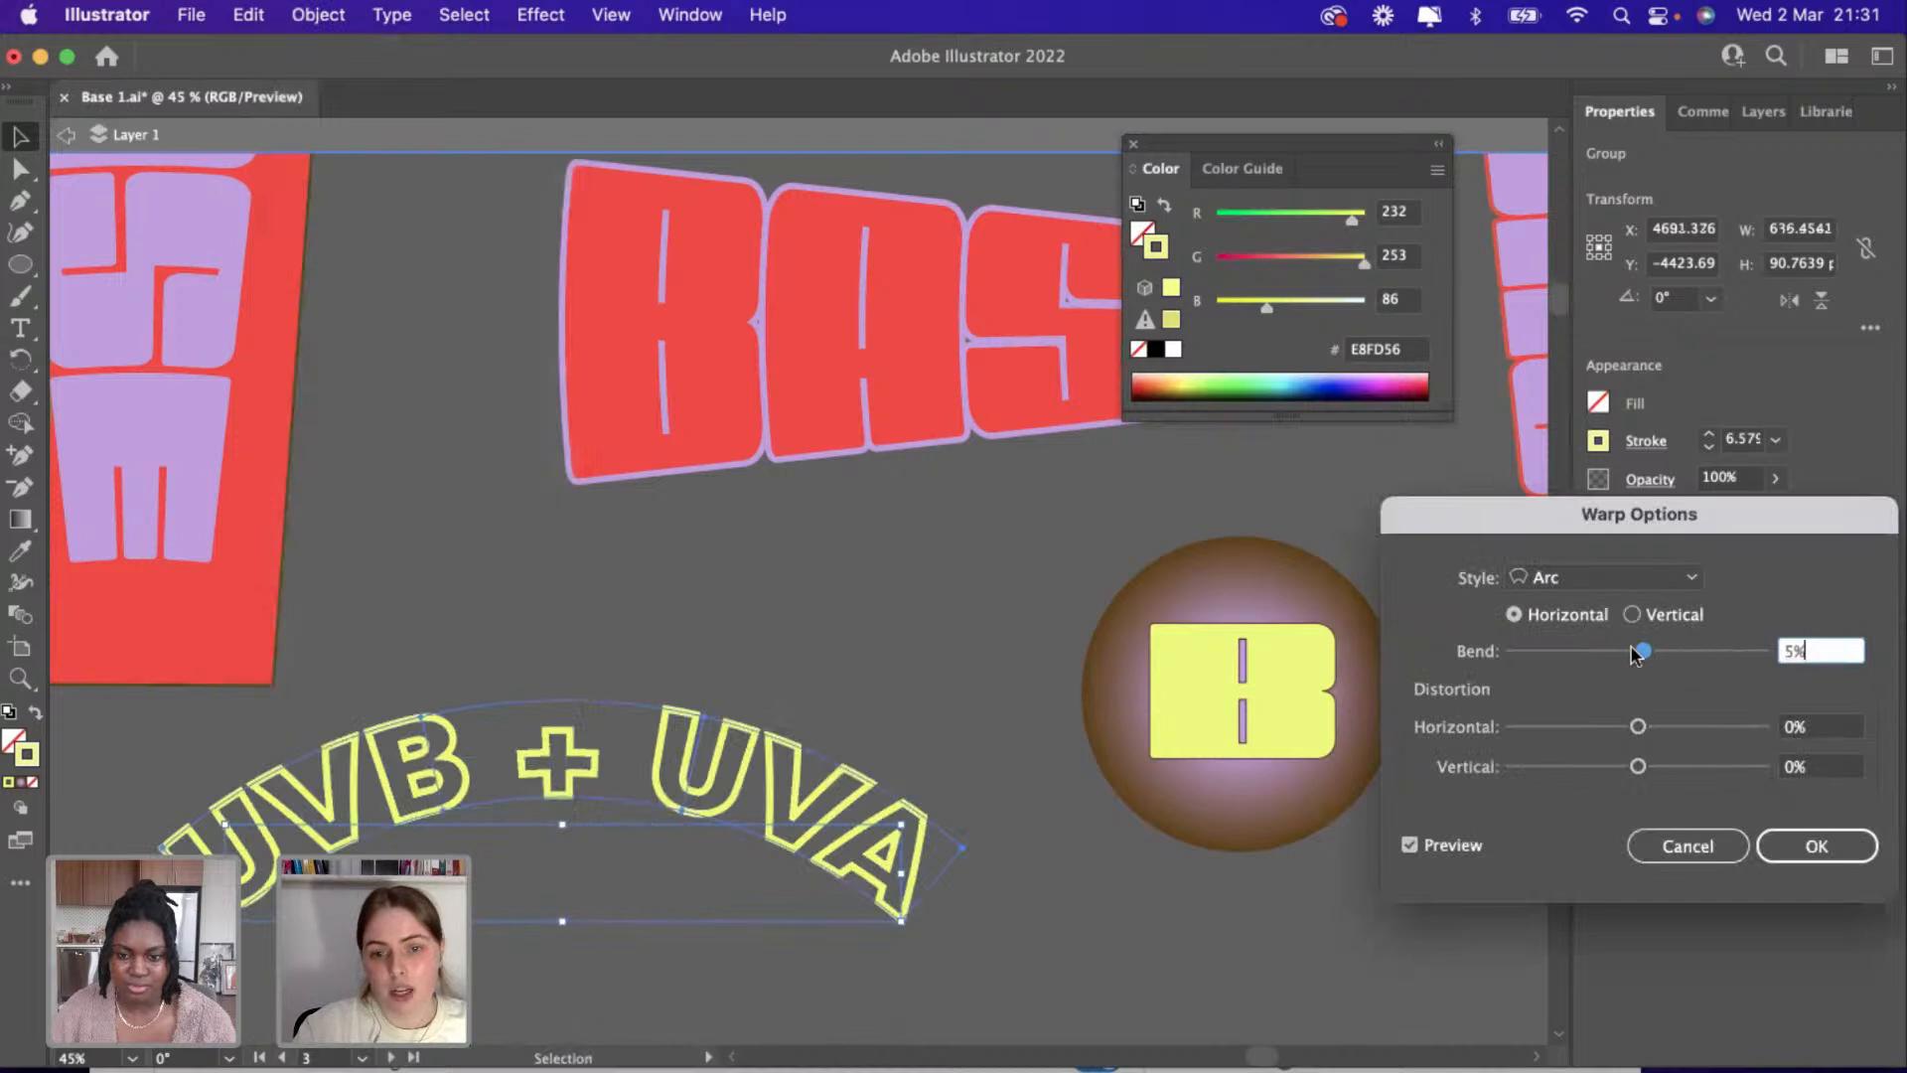
left_click_drag(1637, 653, 1552, 652)
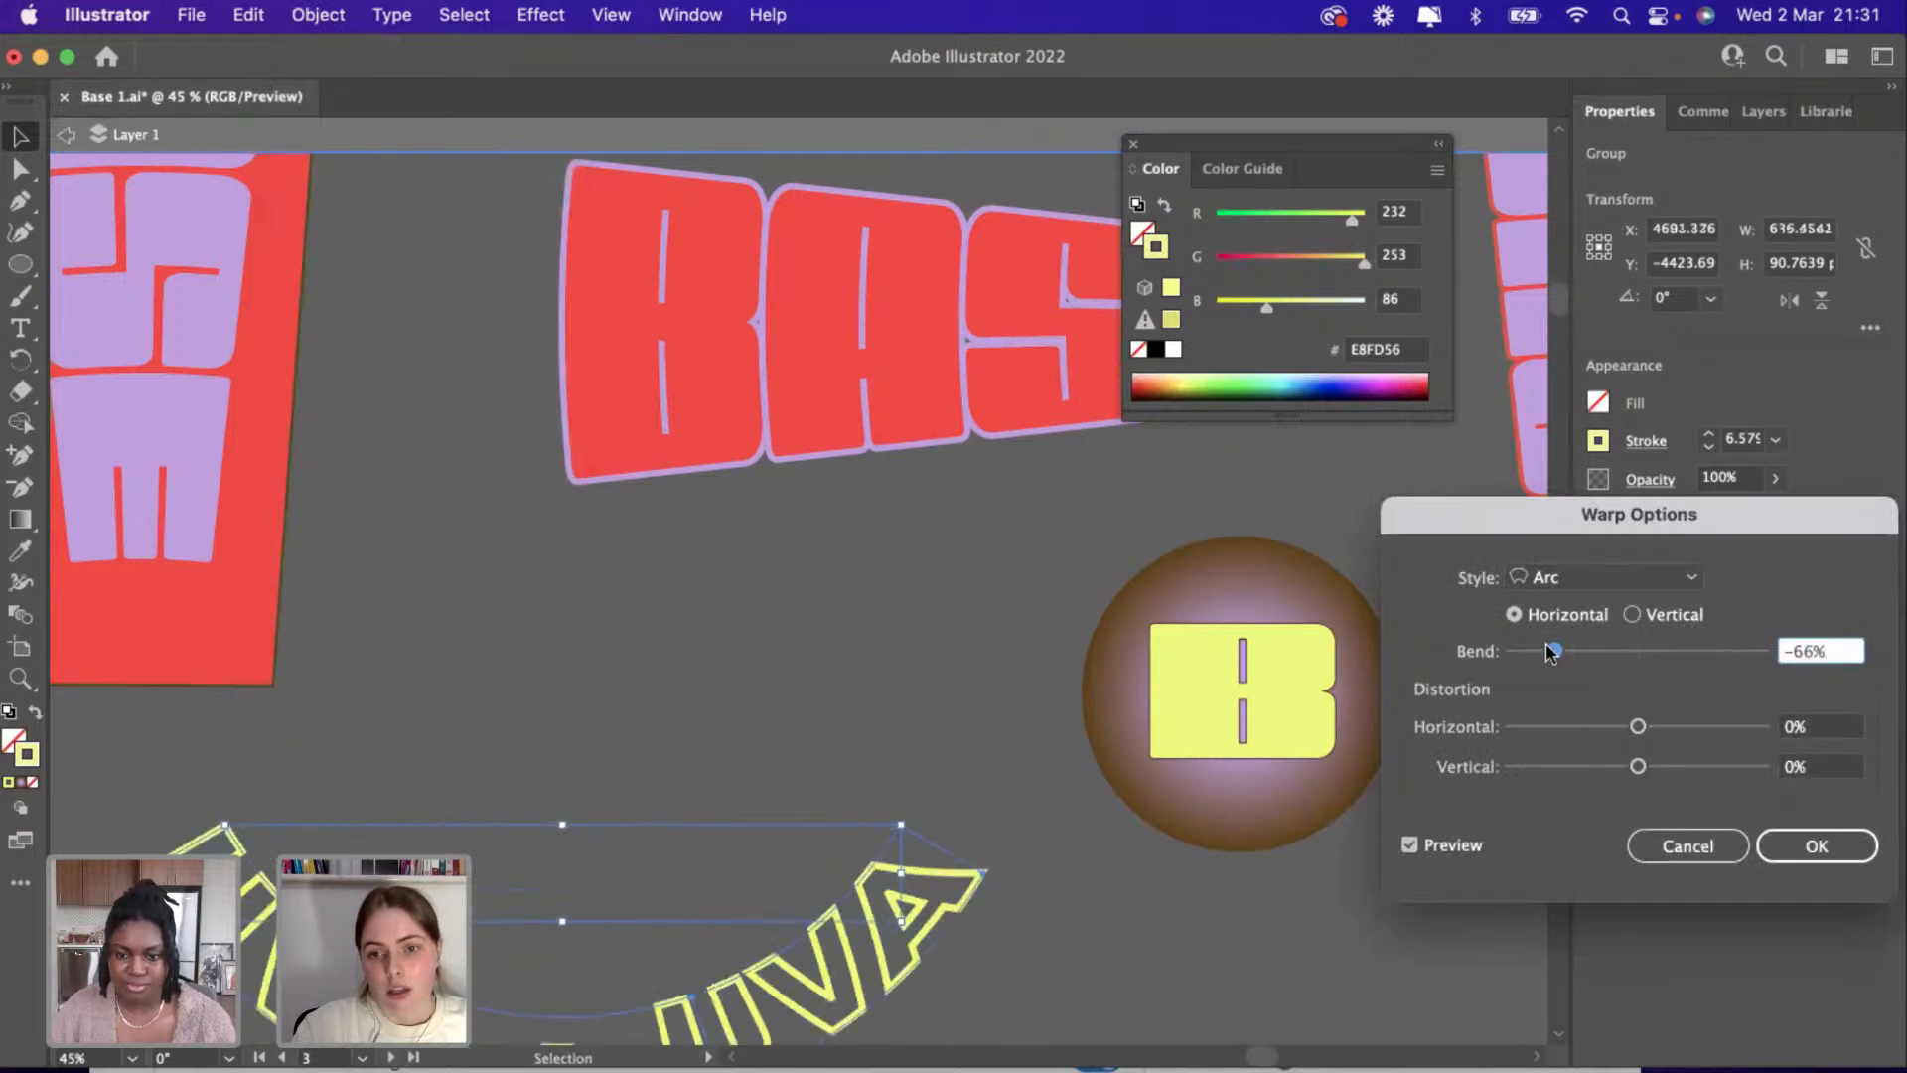
left_click(1603, 651)
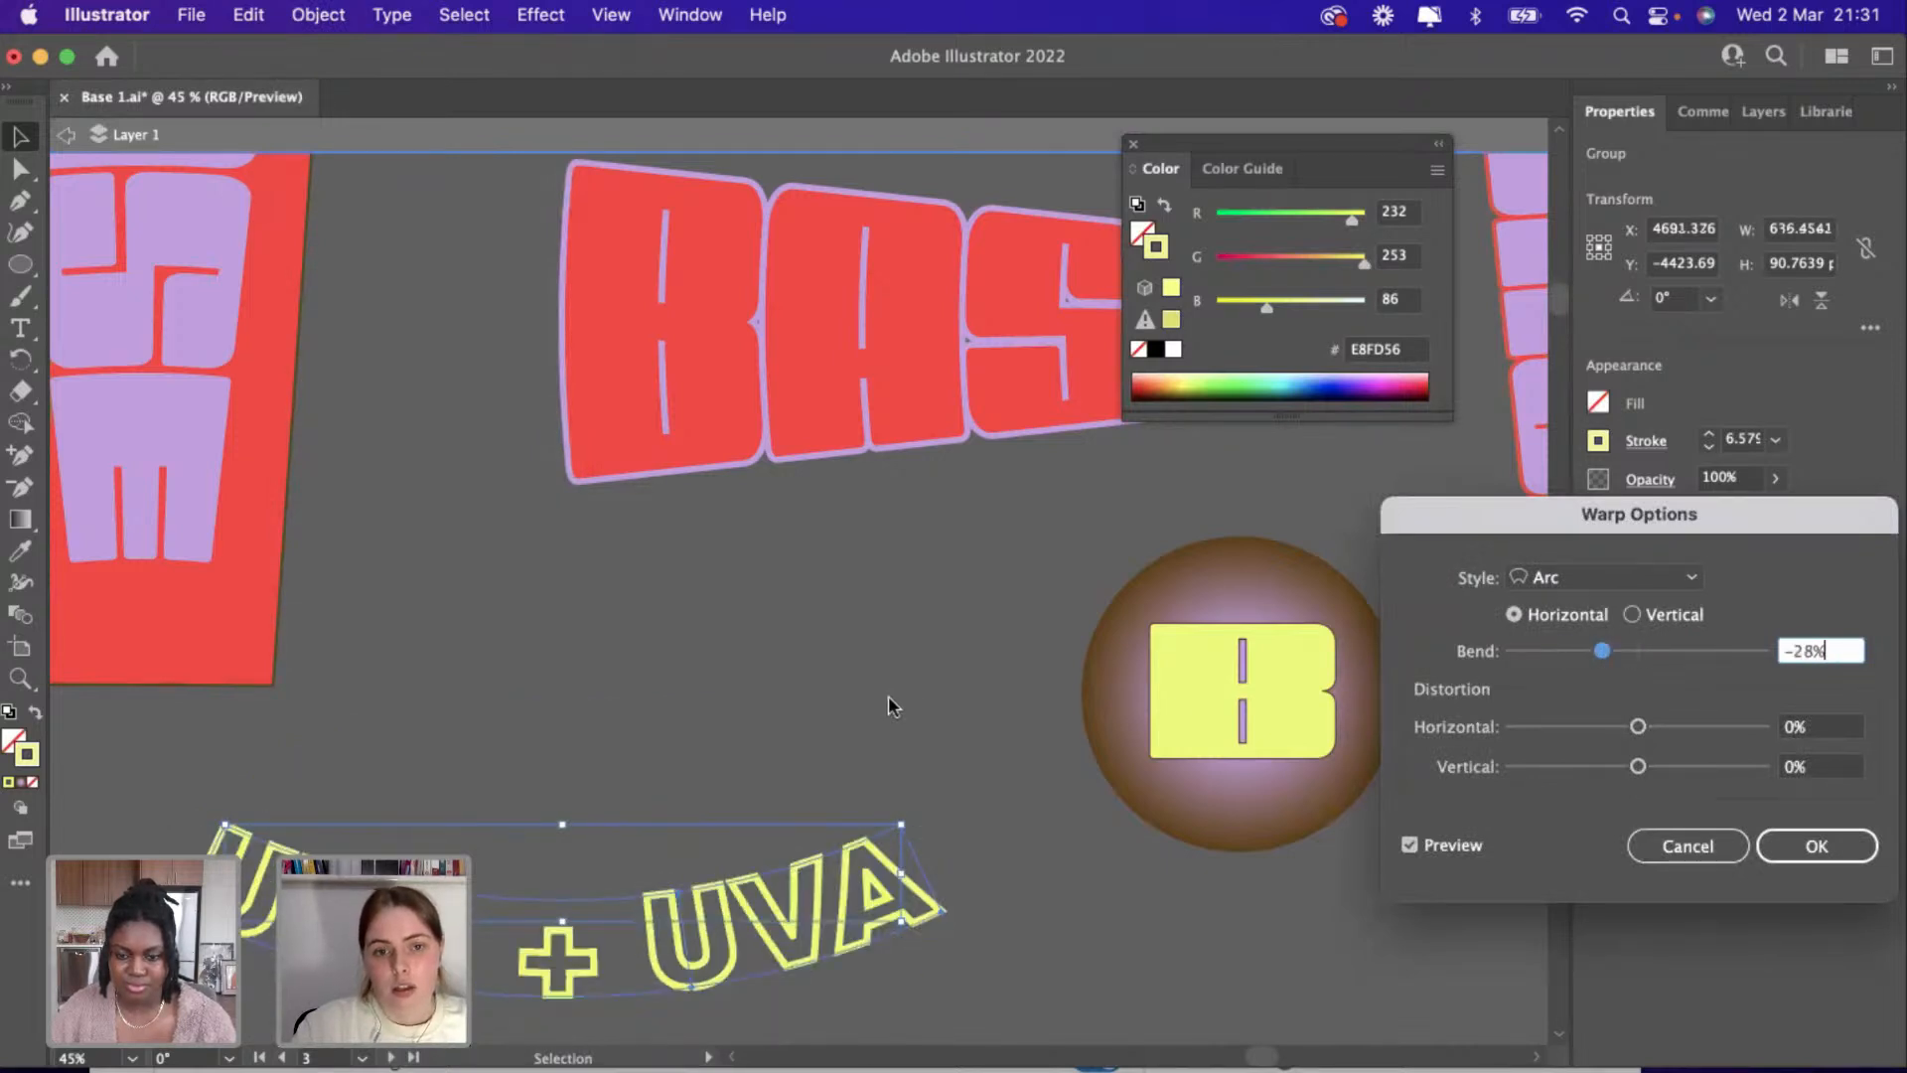
left_click(1629, 578)
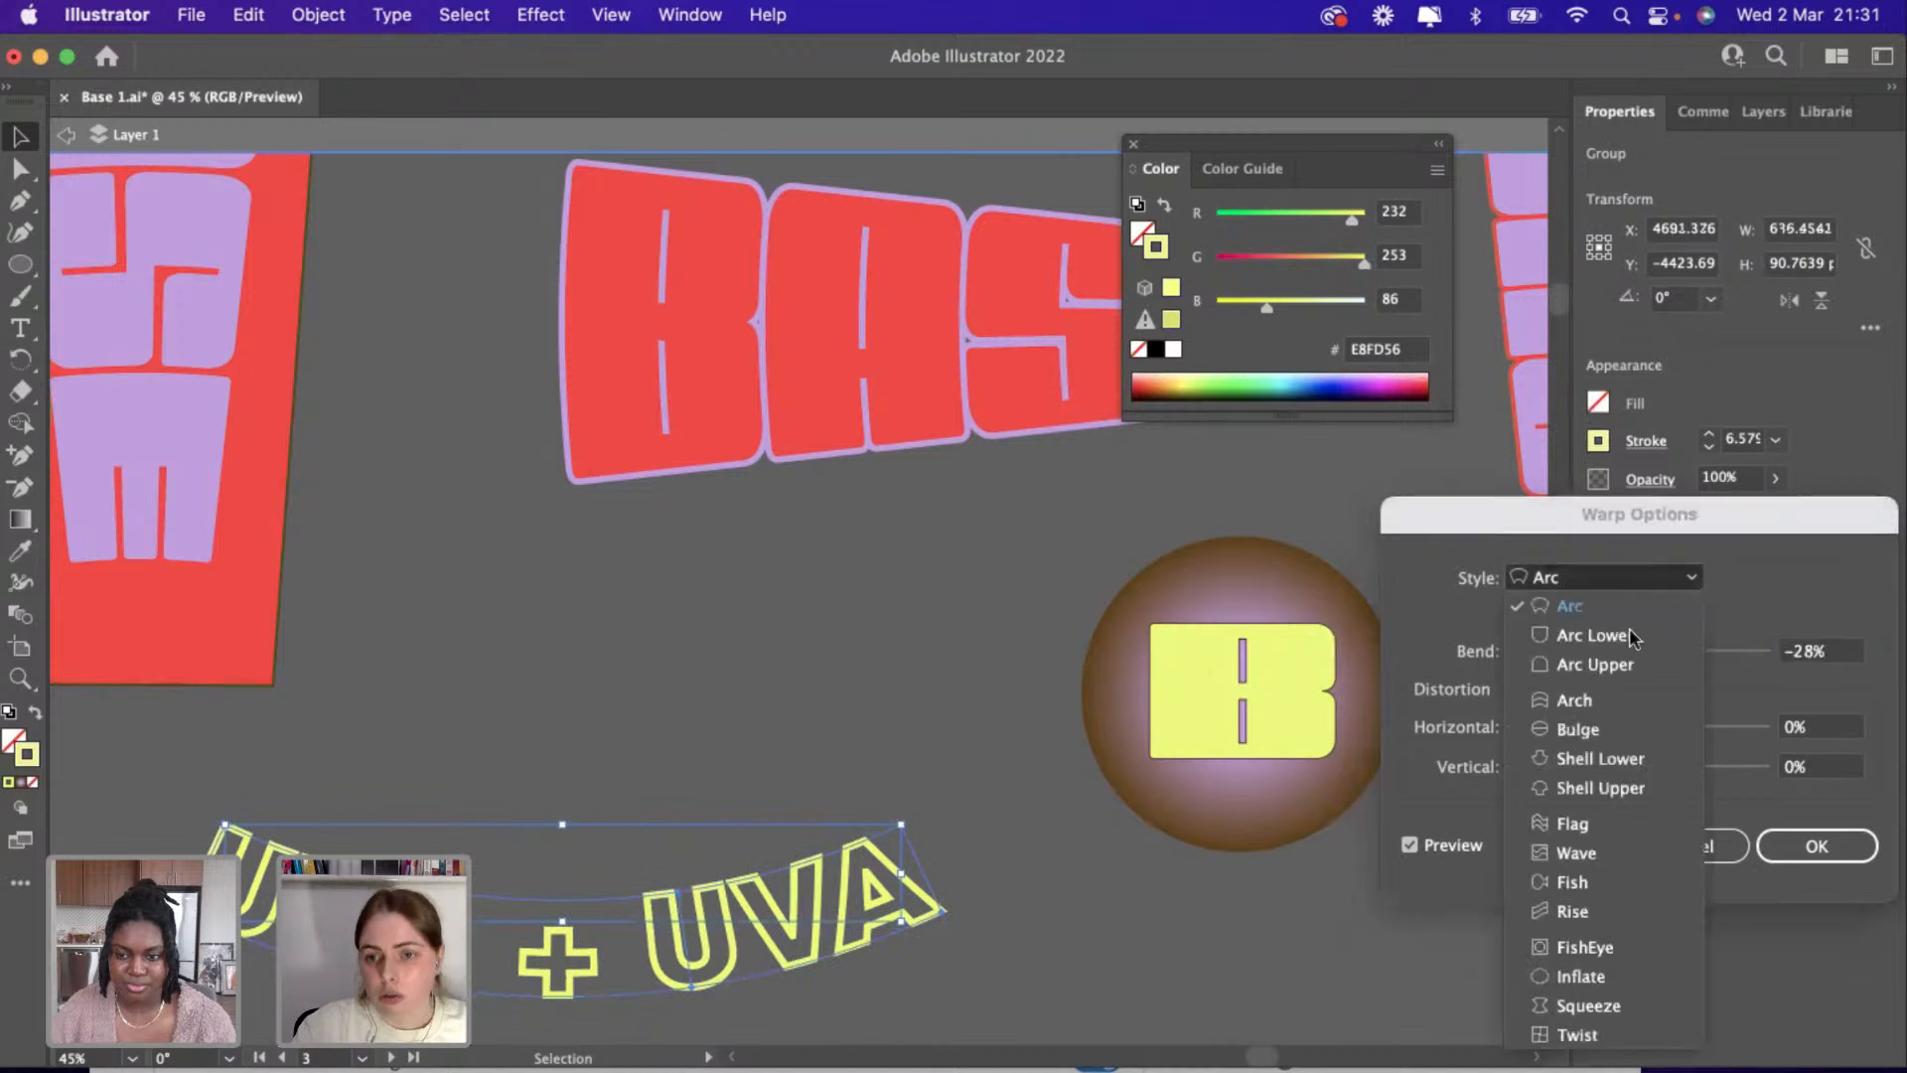
left_click(1617, 699)
left_click_drag(1602, 652, 1562, 652)
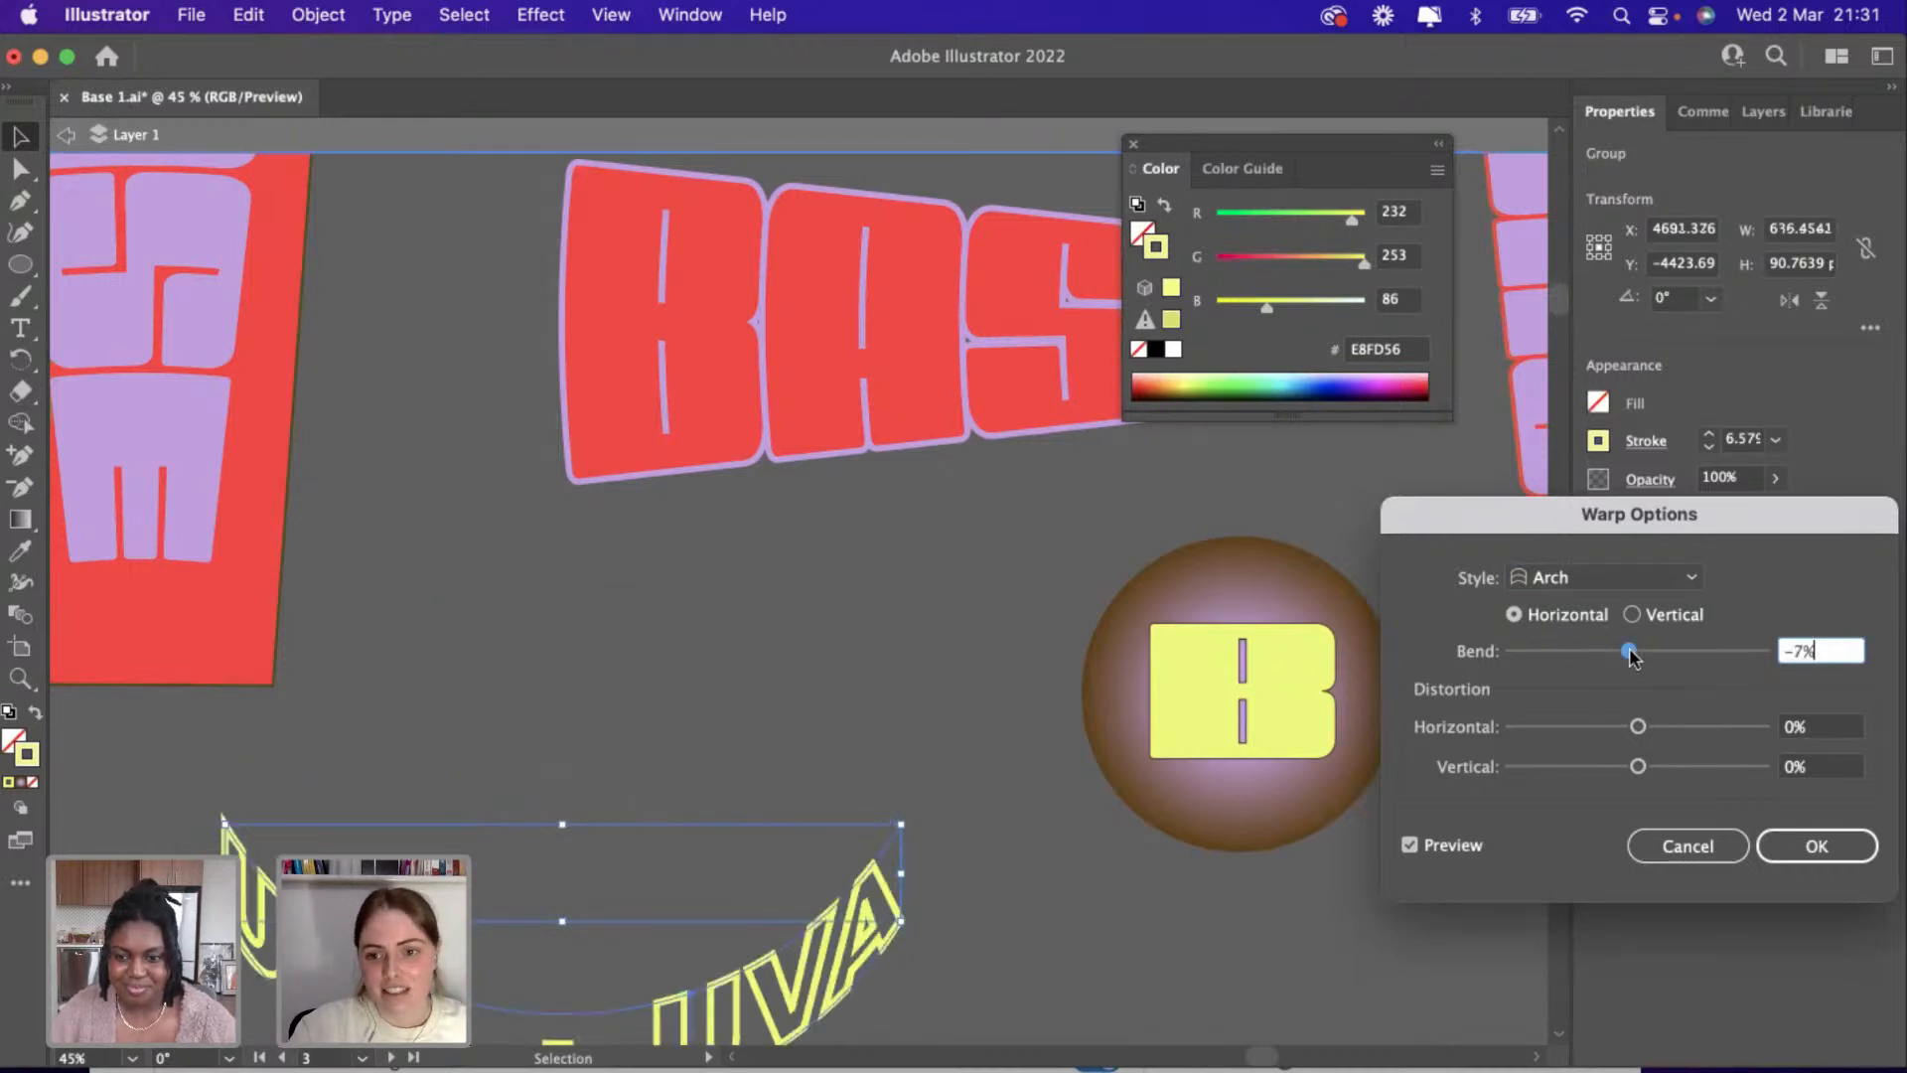
Try the Bulge warp with a 24% horizontal bend on the UVB + UVA lettering.
left_click(1604, 578)
left_click(1581, 730)
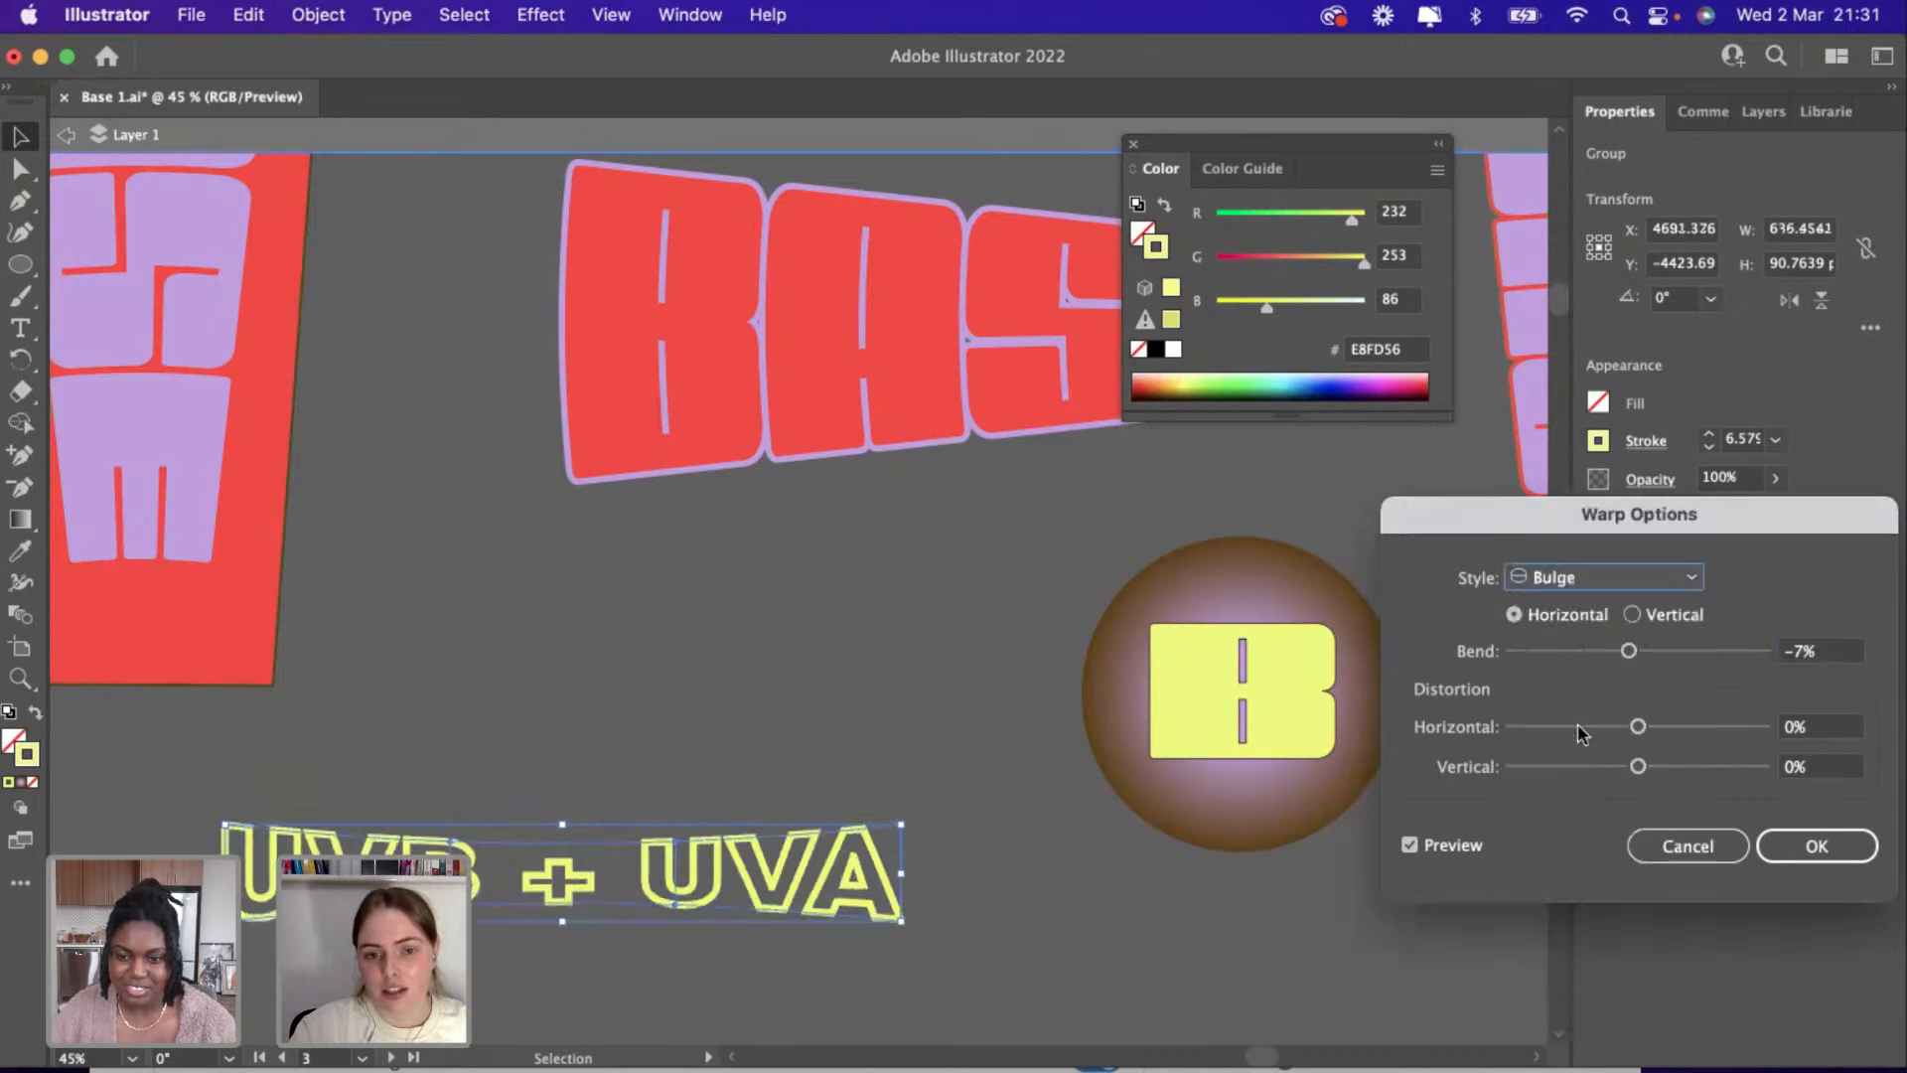
left_click_drag(1628, 652, 1695, 657)
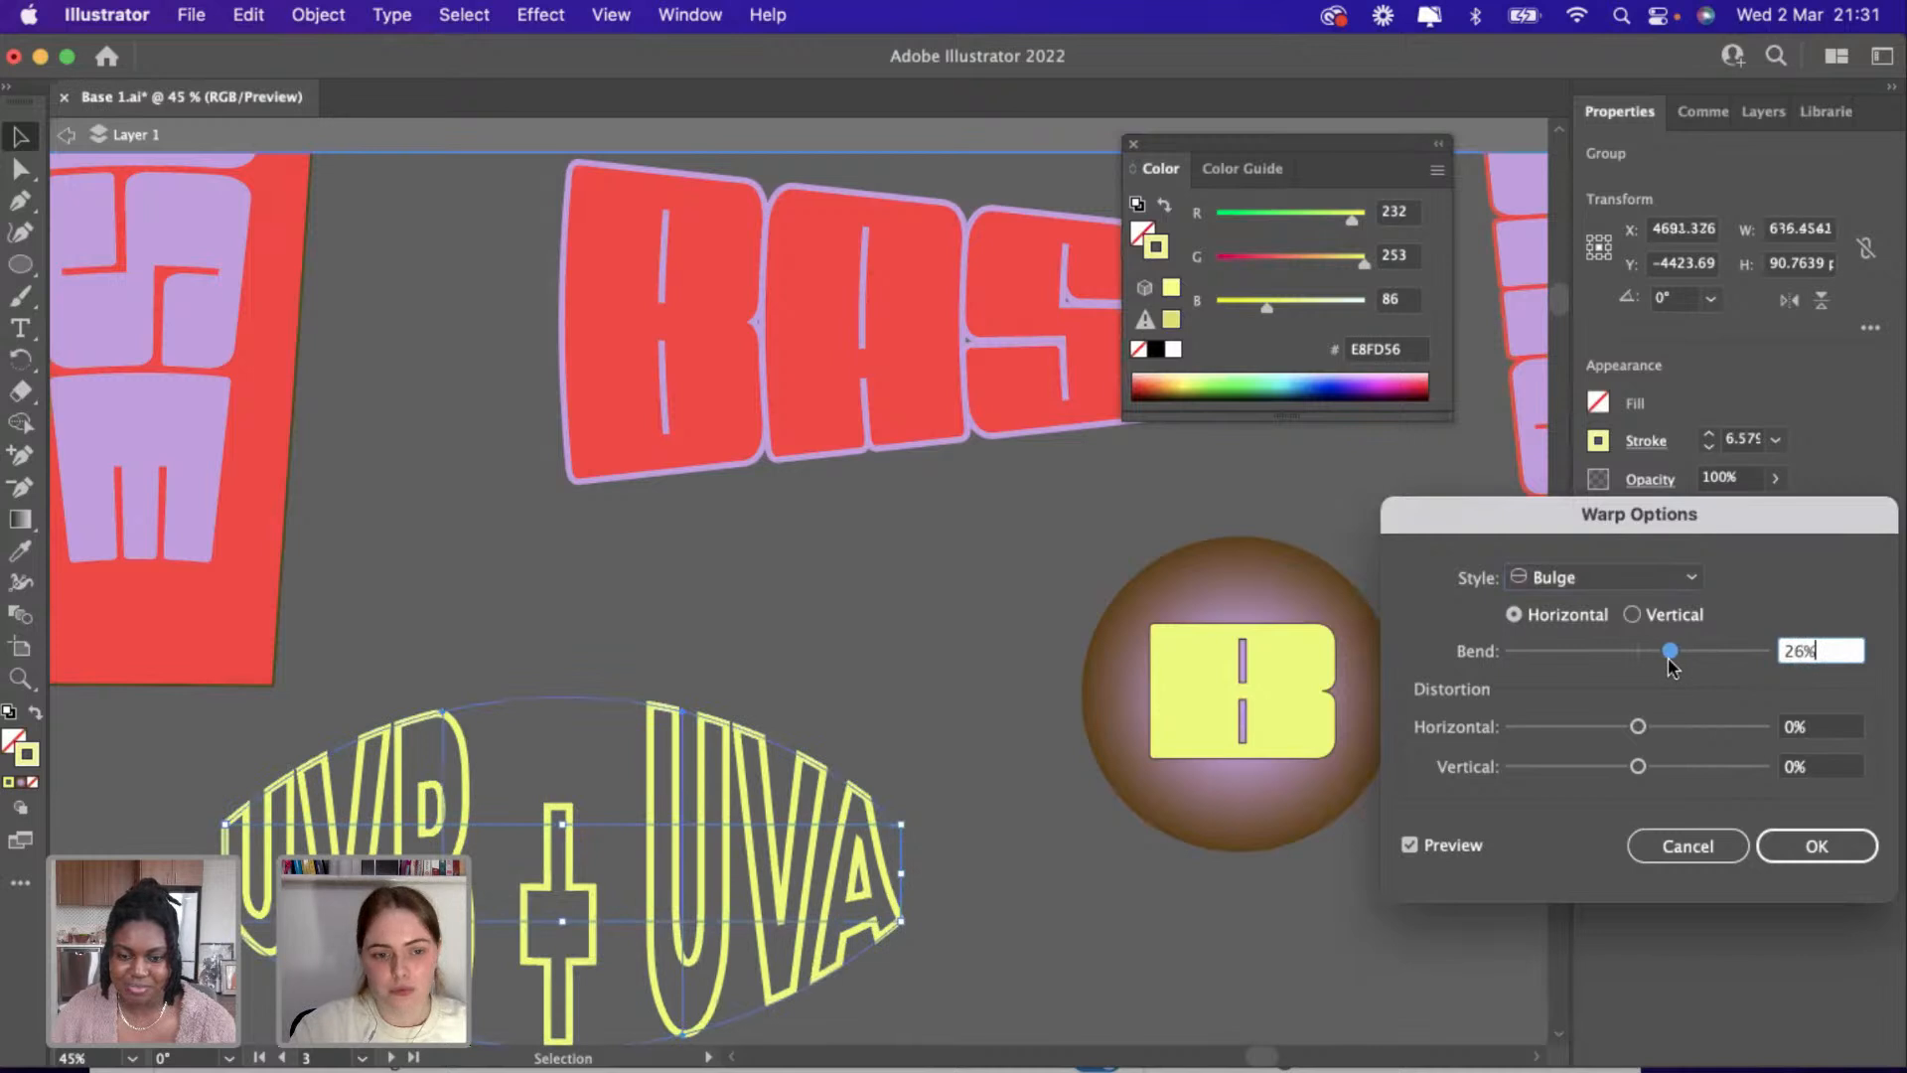
left_click_drag(1669, 660, 1667, 660)
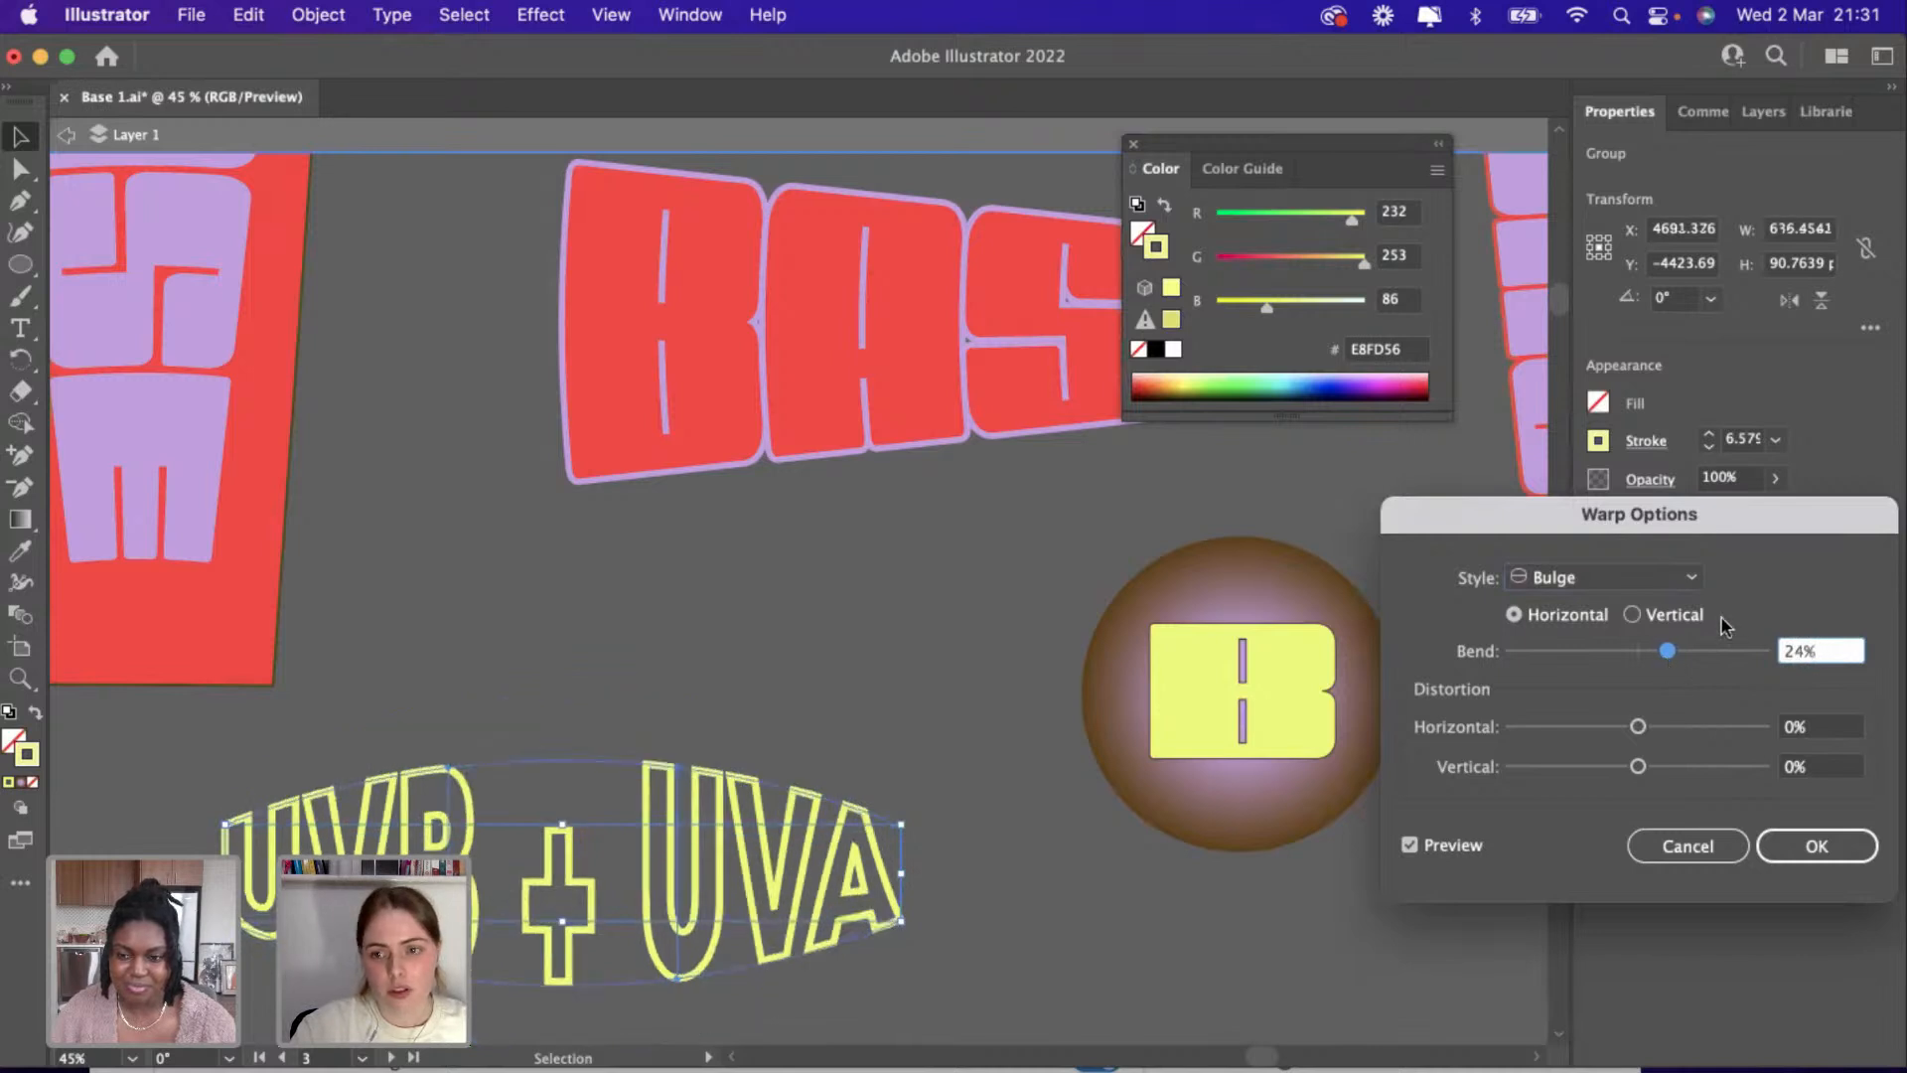
left_click_drag(1774, 541, 1623, 536)
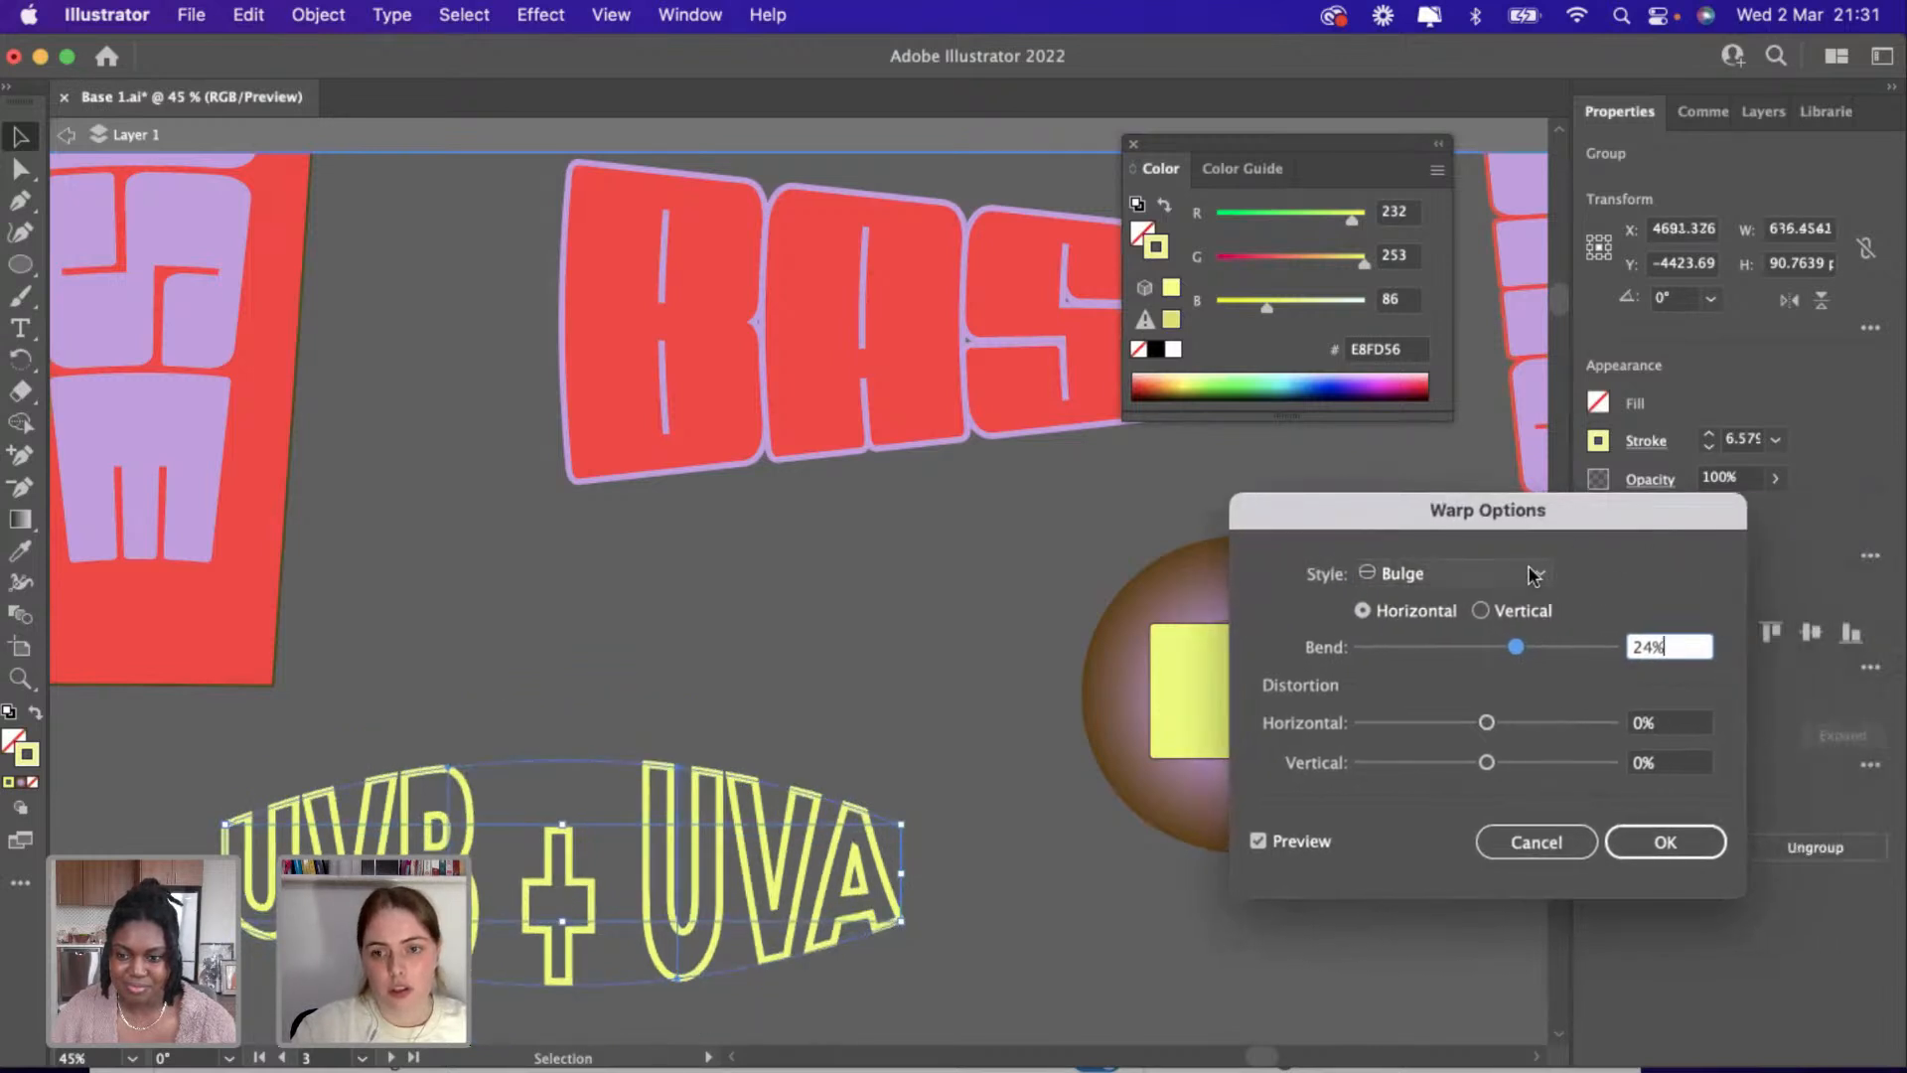
Try the Wave warp with a 13% bend and the Rise warp with a -34% bend on the lettering.
left_click(1451, 573)
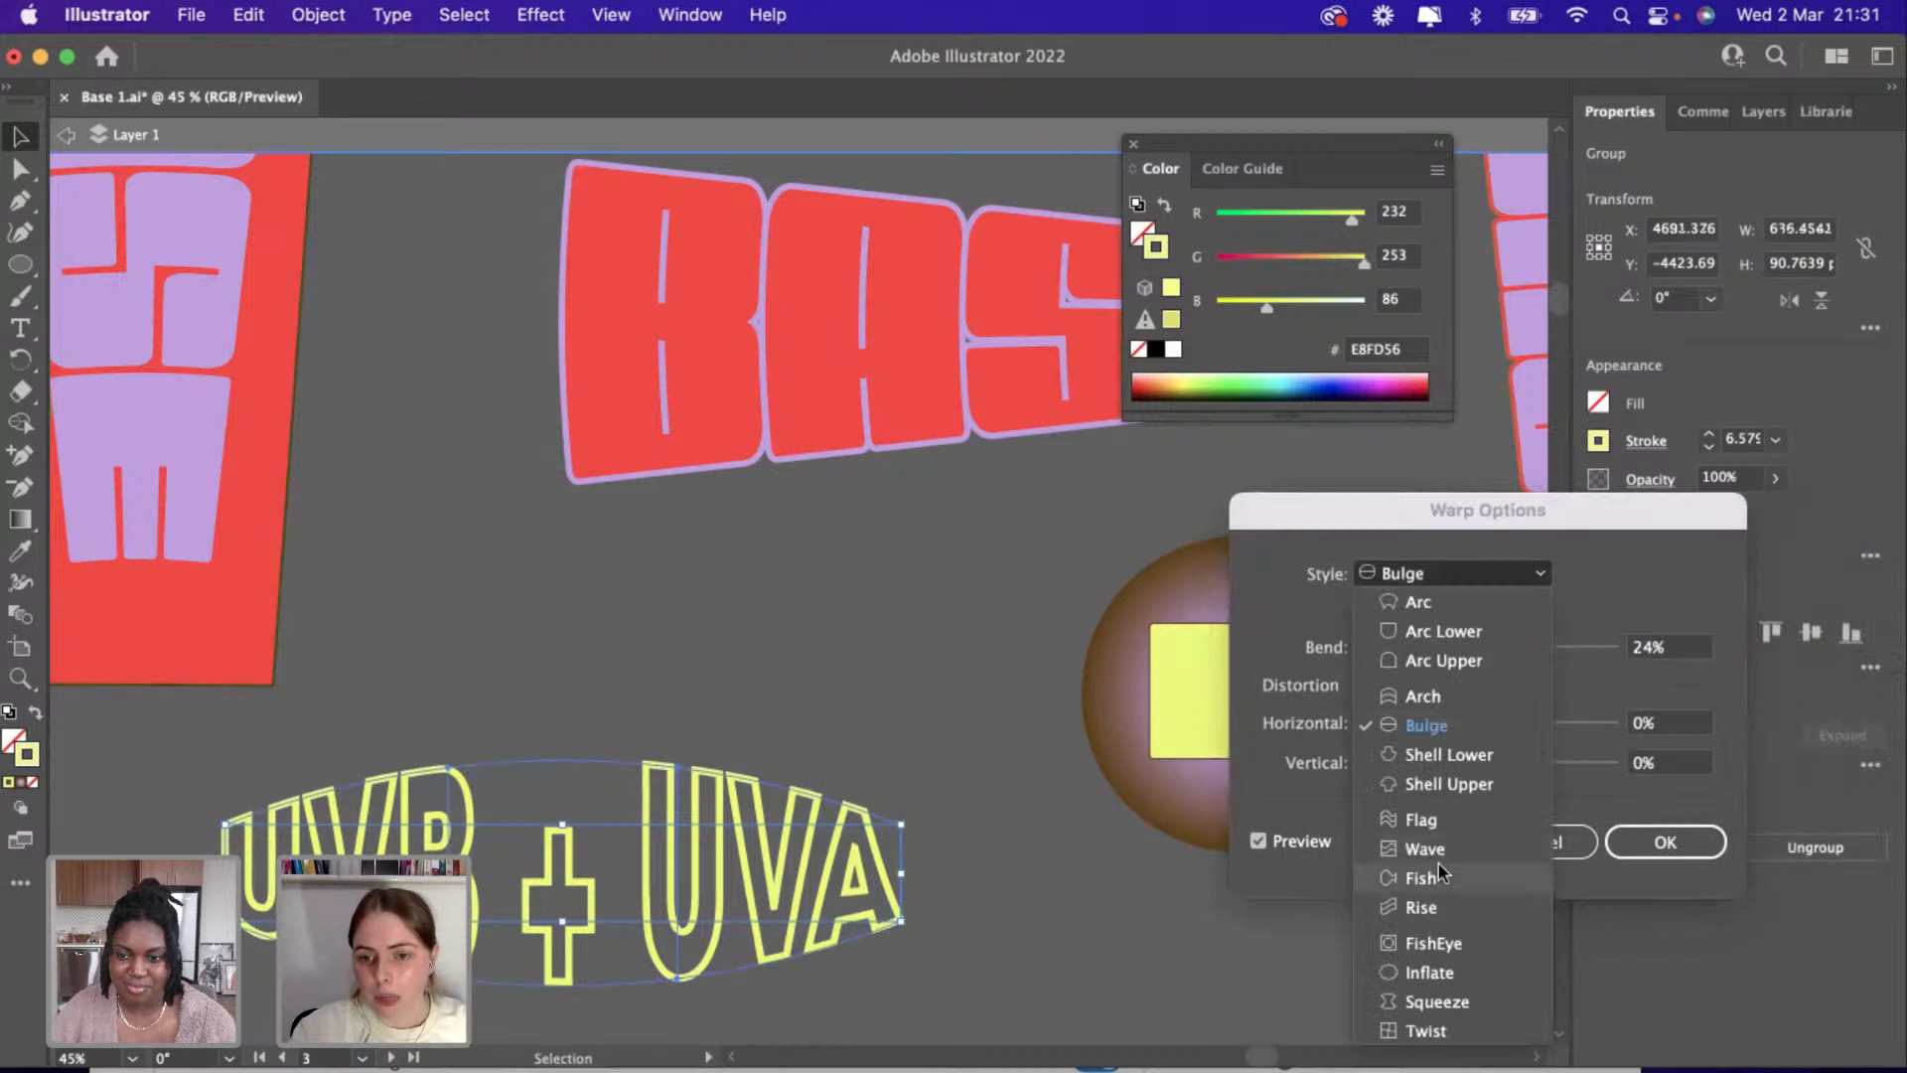
left_click(1439, 853)
left_click_drag(1516, 647, 1593, 663)
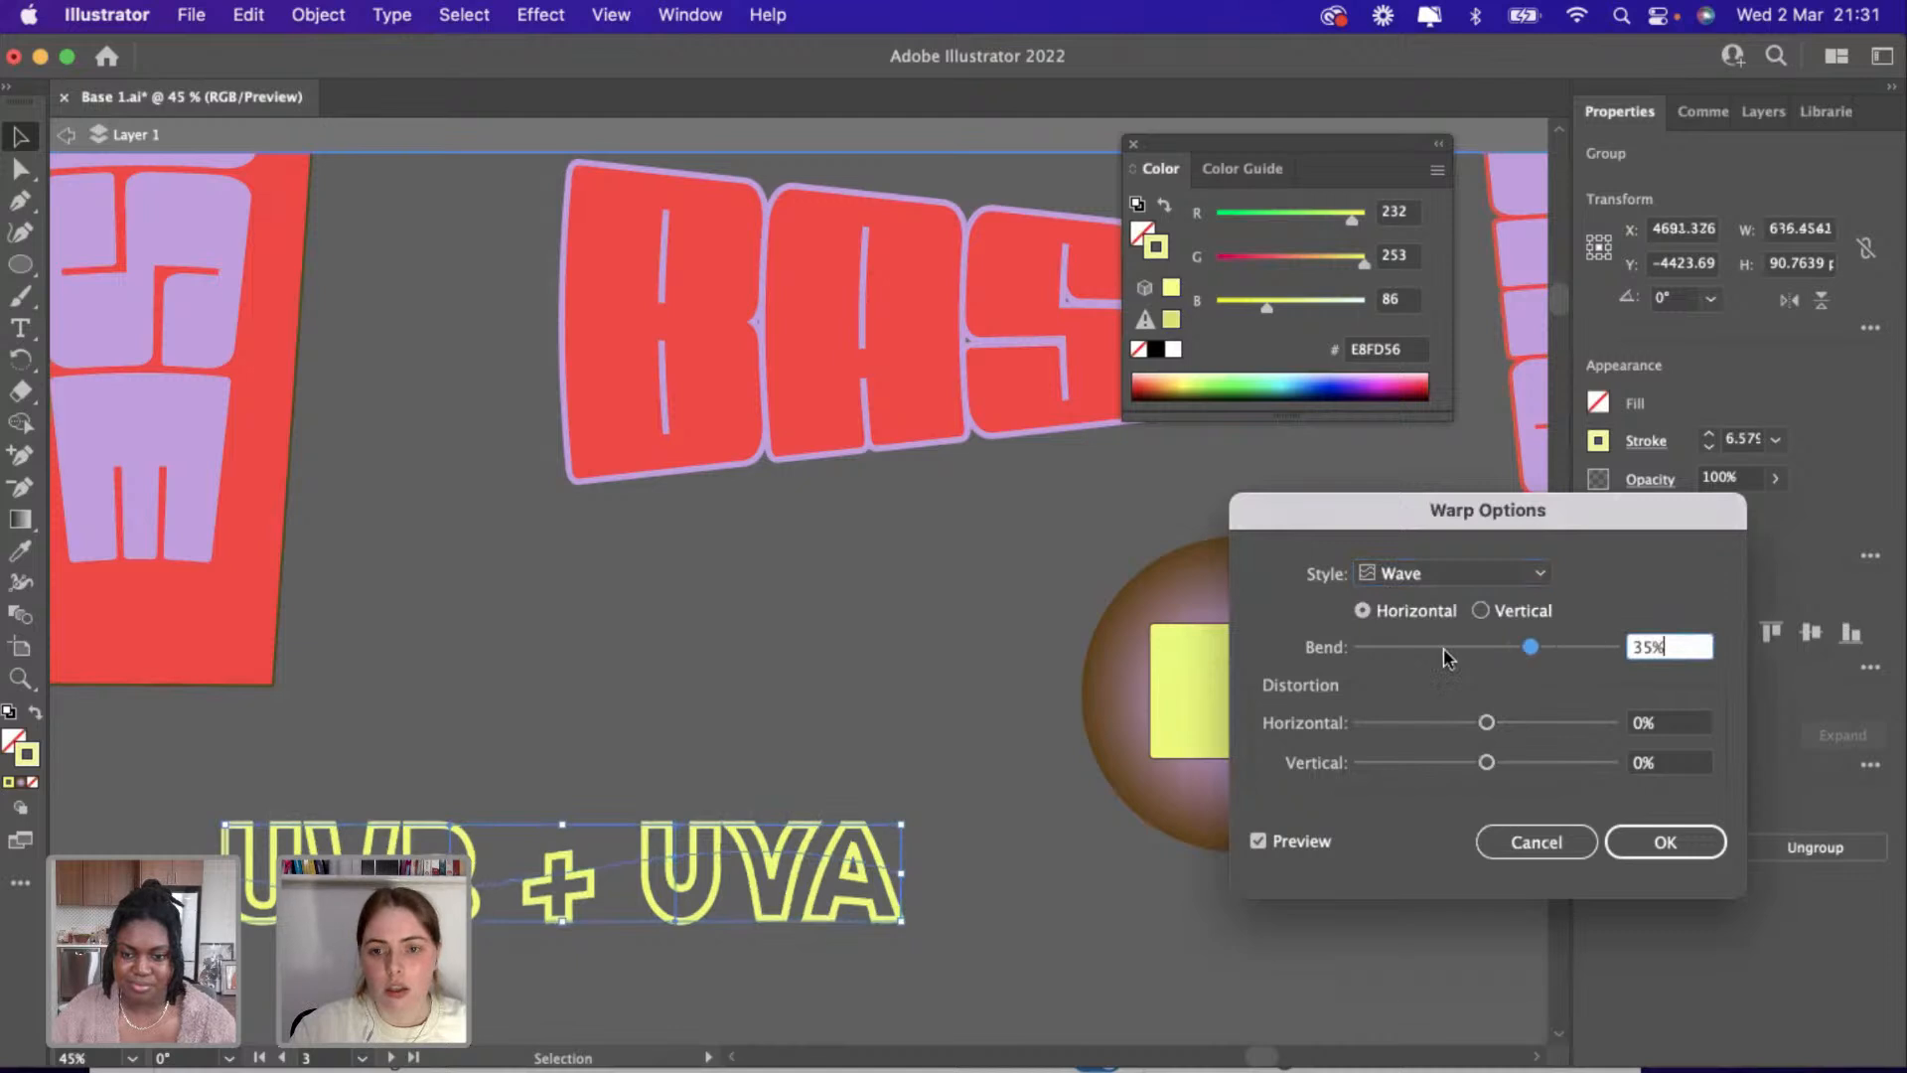
left_click_drag(1447, 656, 1514, 640)
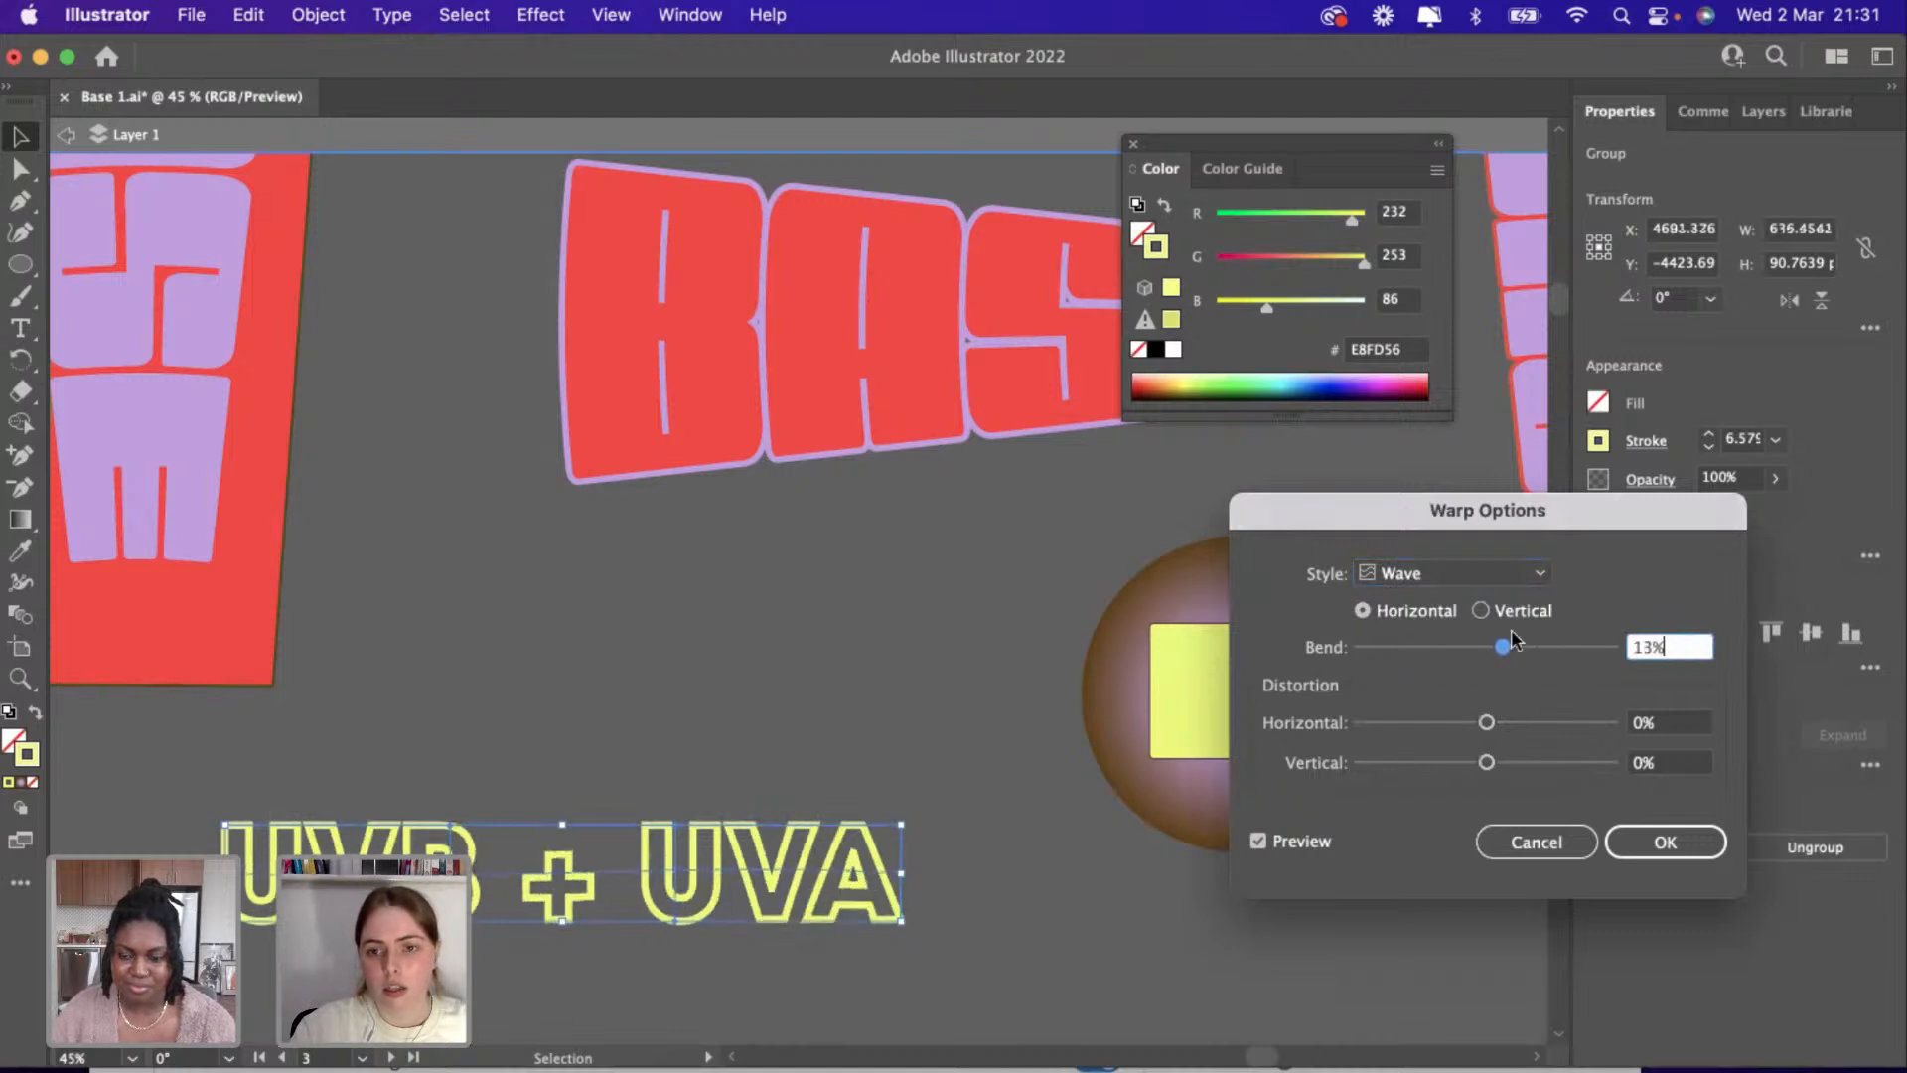
left_click(1530, 583)
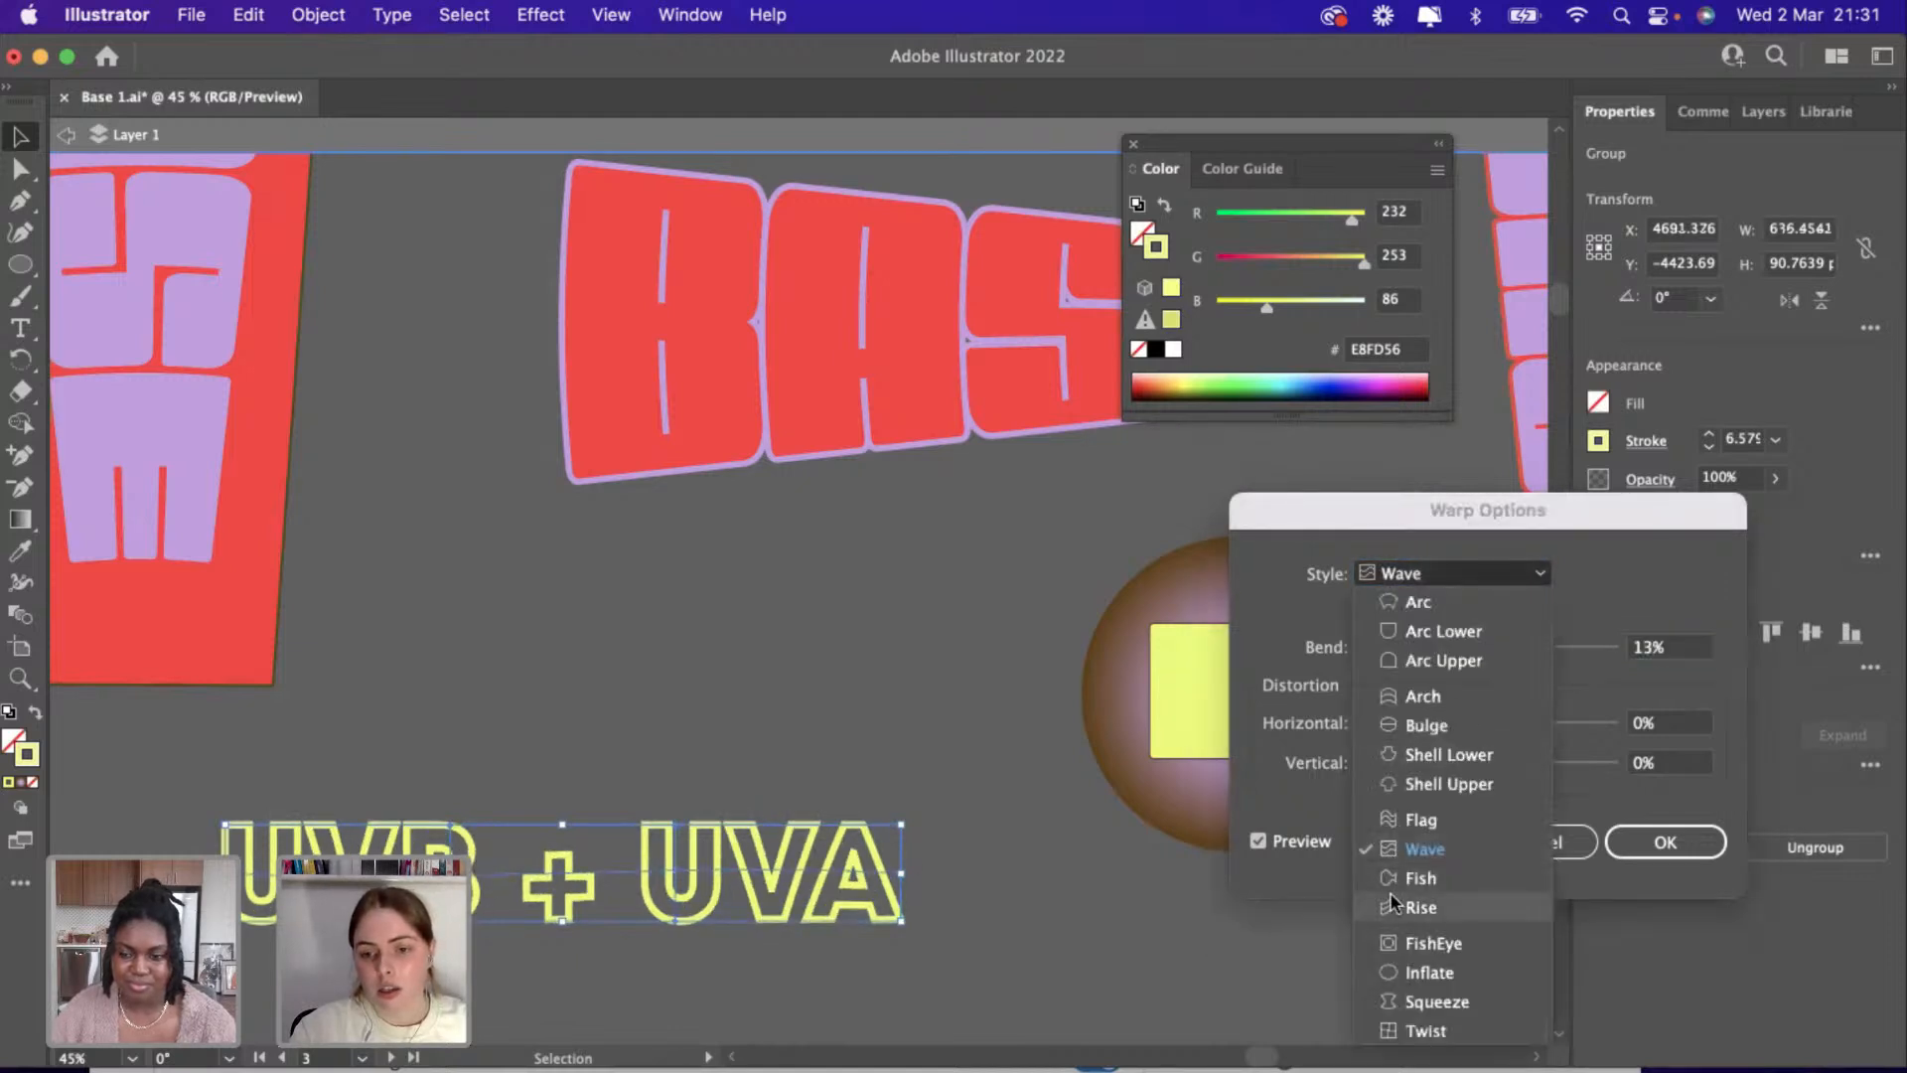
left_click(1421, 902)
left_click_drag(1503, 647, 1445, 650)
Apply a Bulge warp with a 27% horizontal bend to the UVB + UVA lettering and deselect it.
left_click(1540, 574)
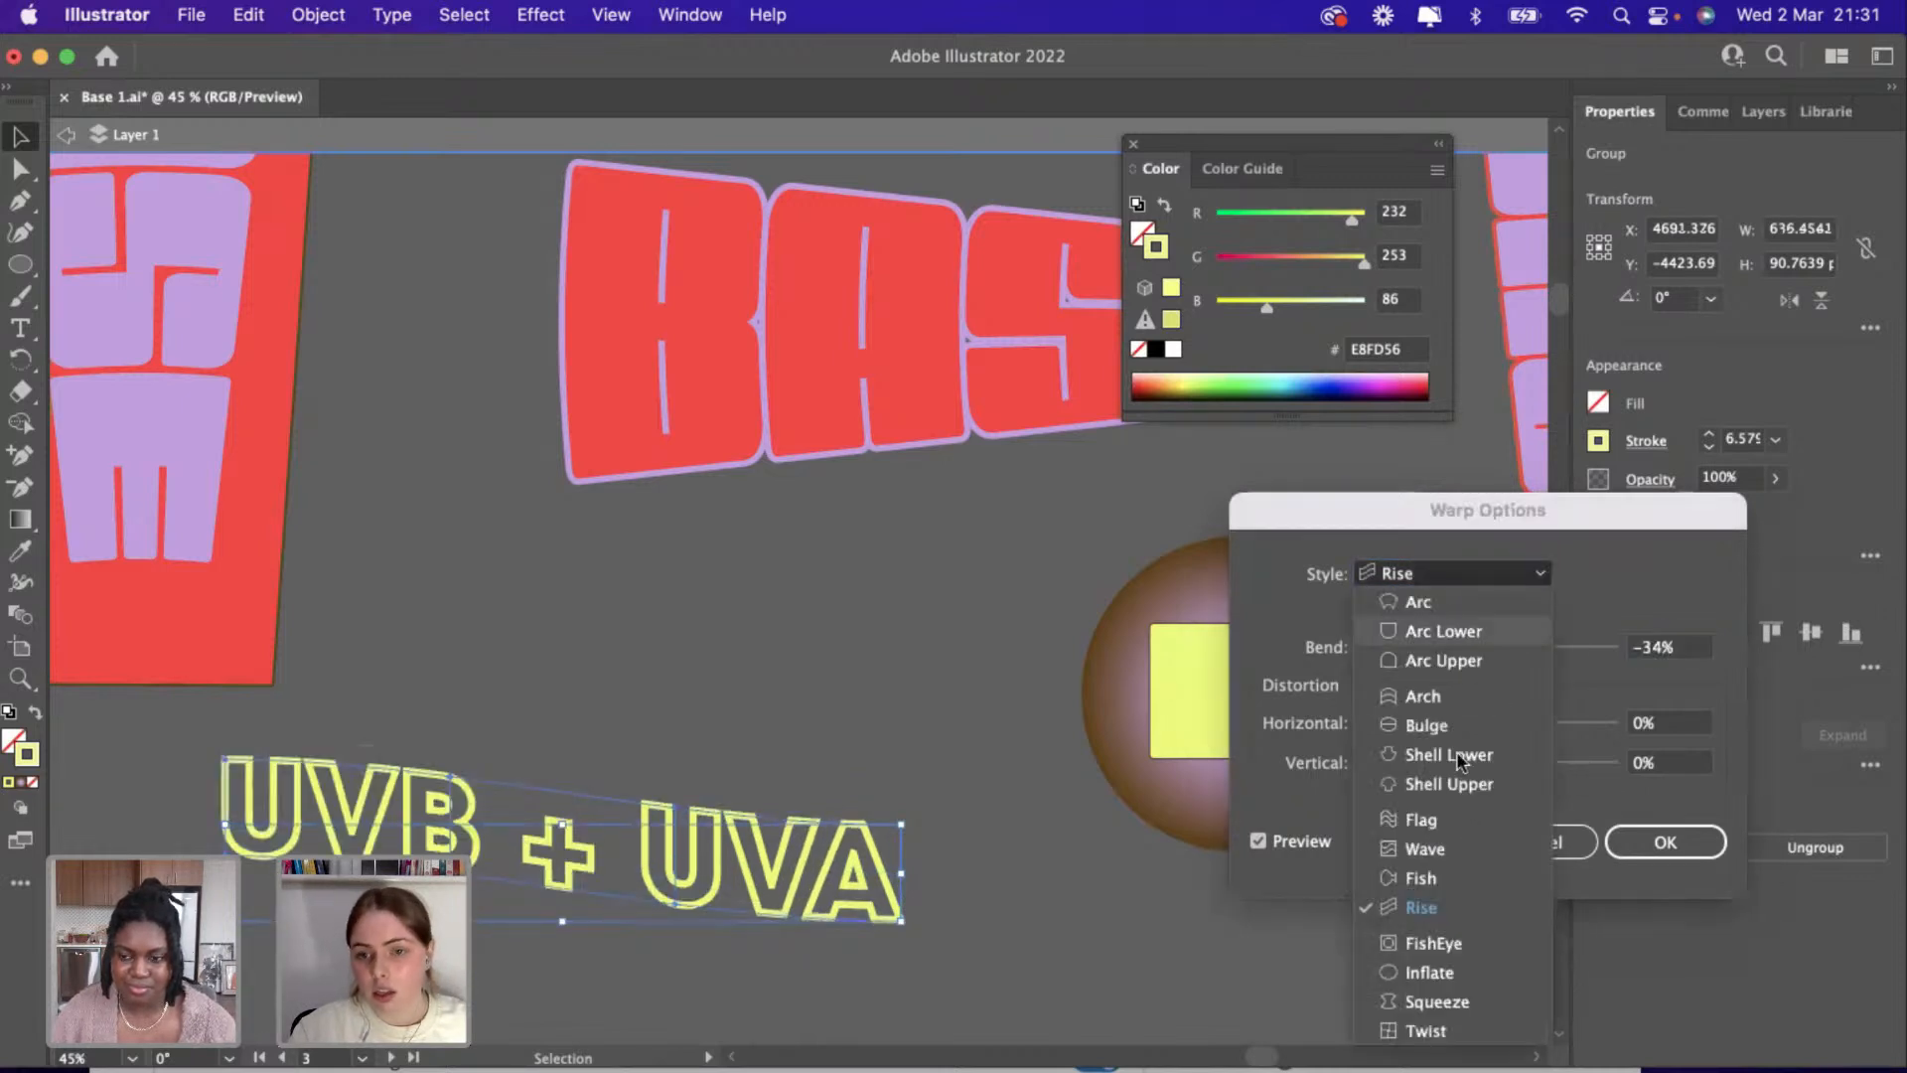
left_click(1427, 726)
left_click(1442, 648)
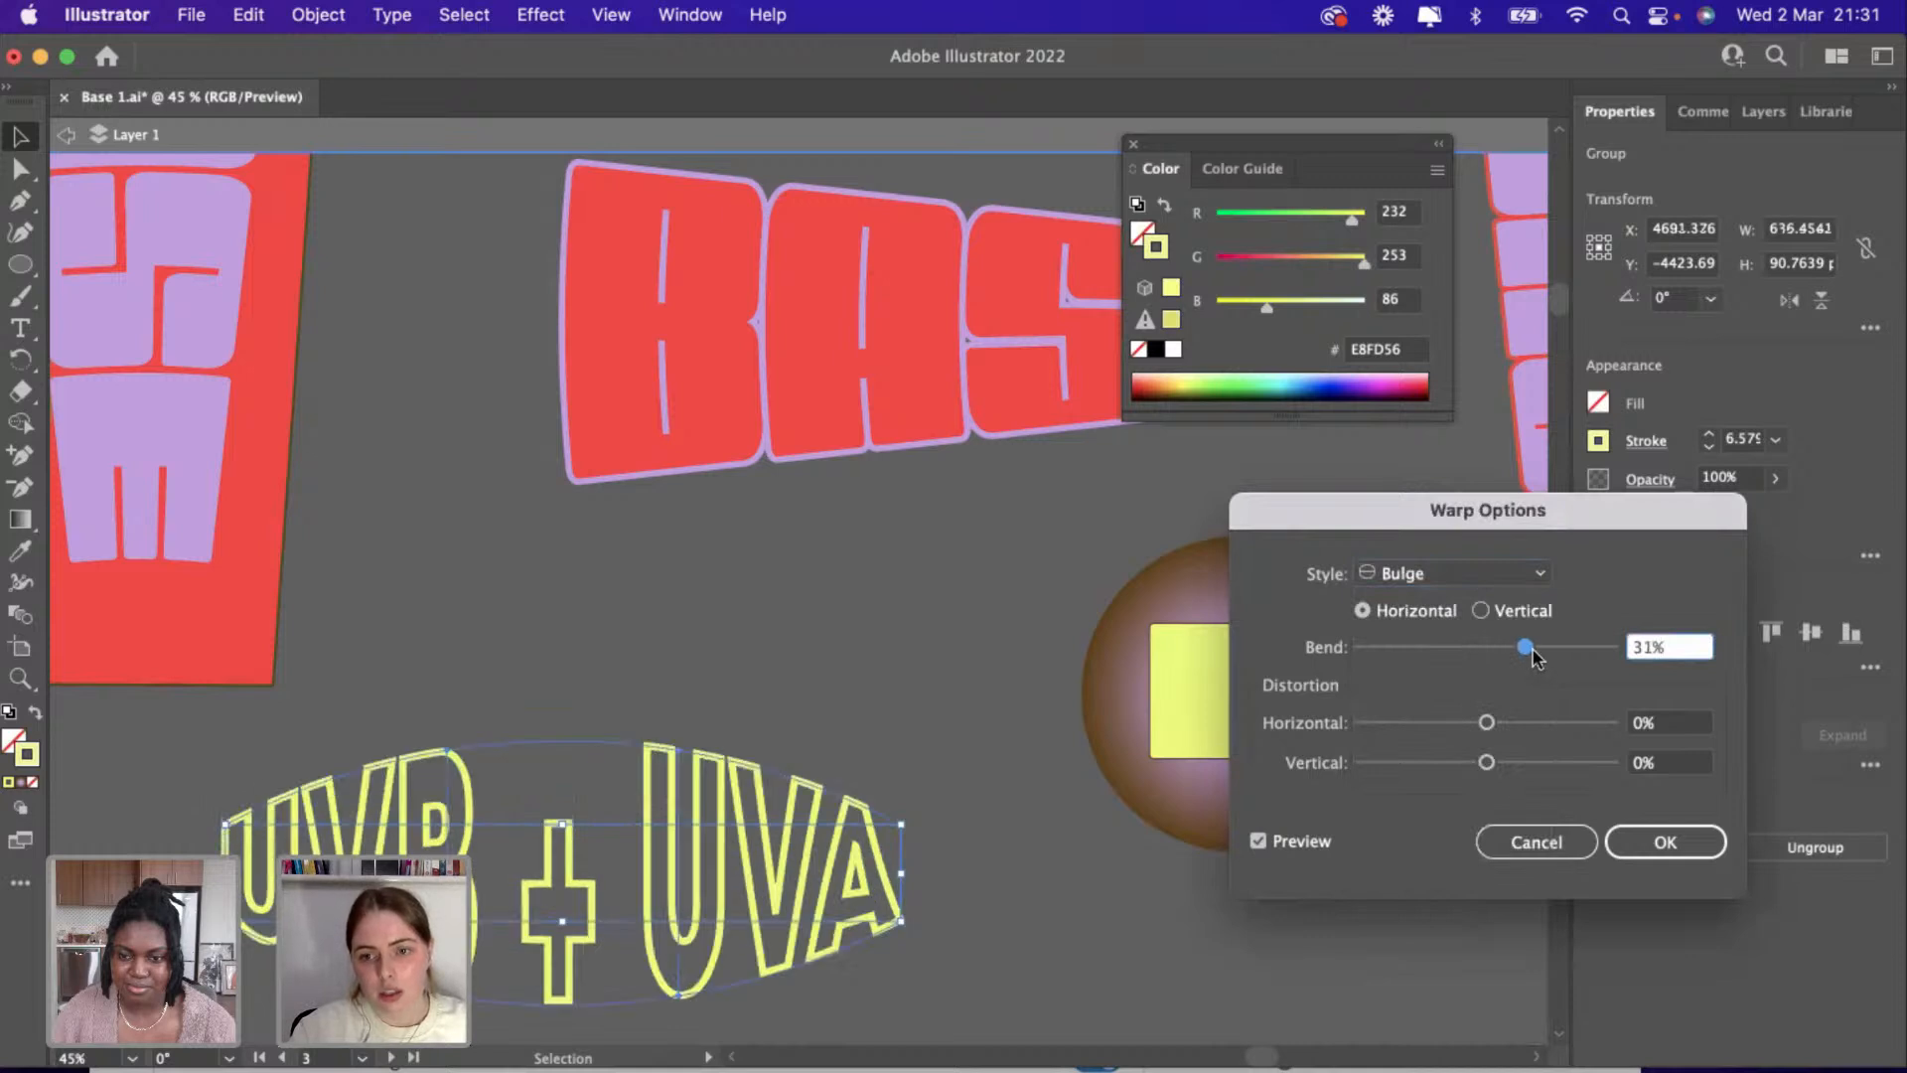
left_click_drag(1541, 658, 1520, 659)
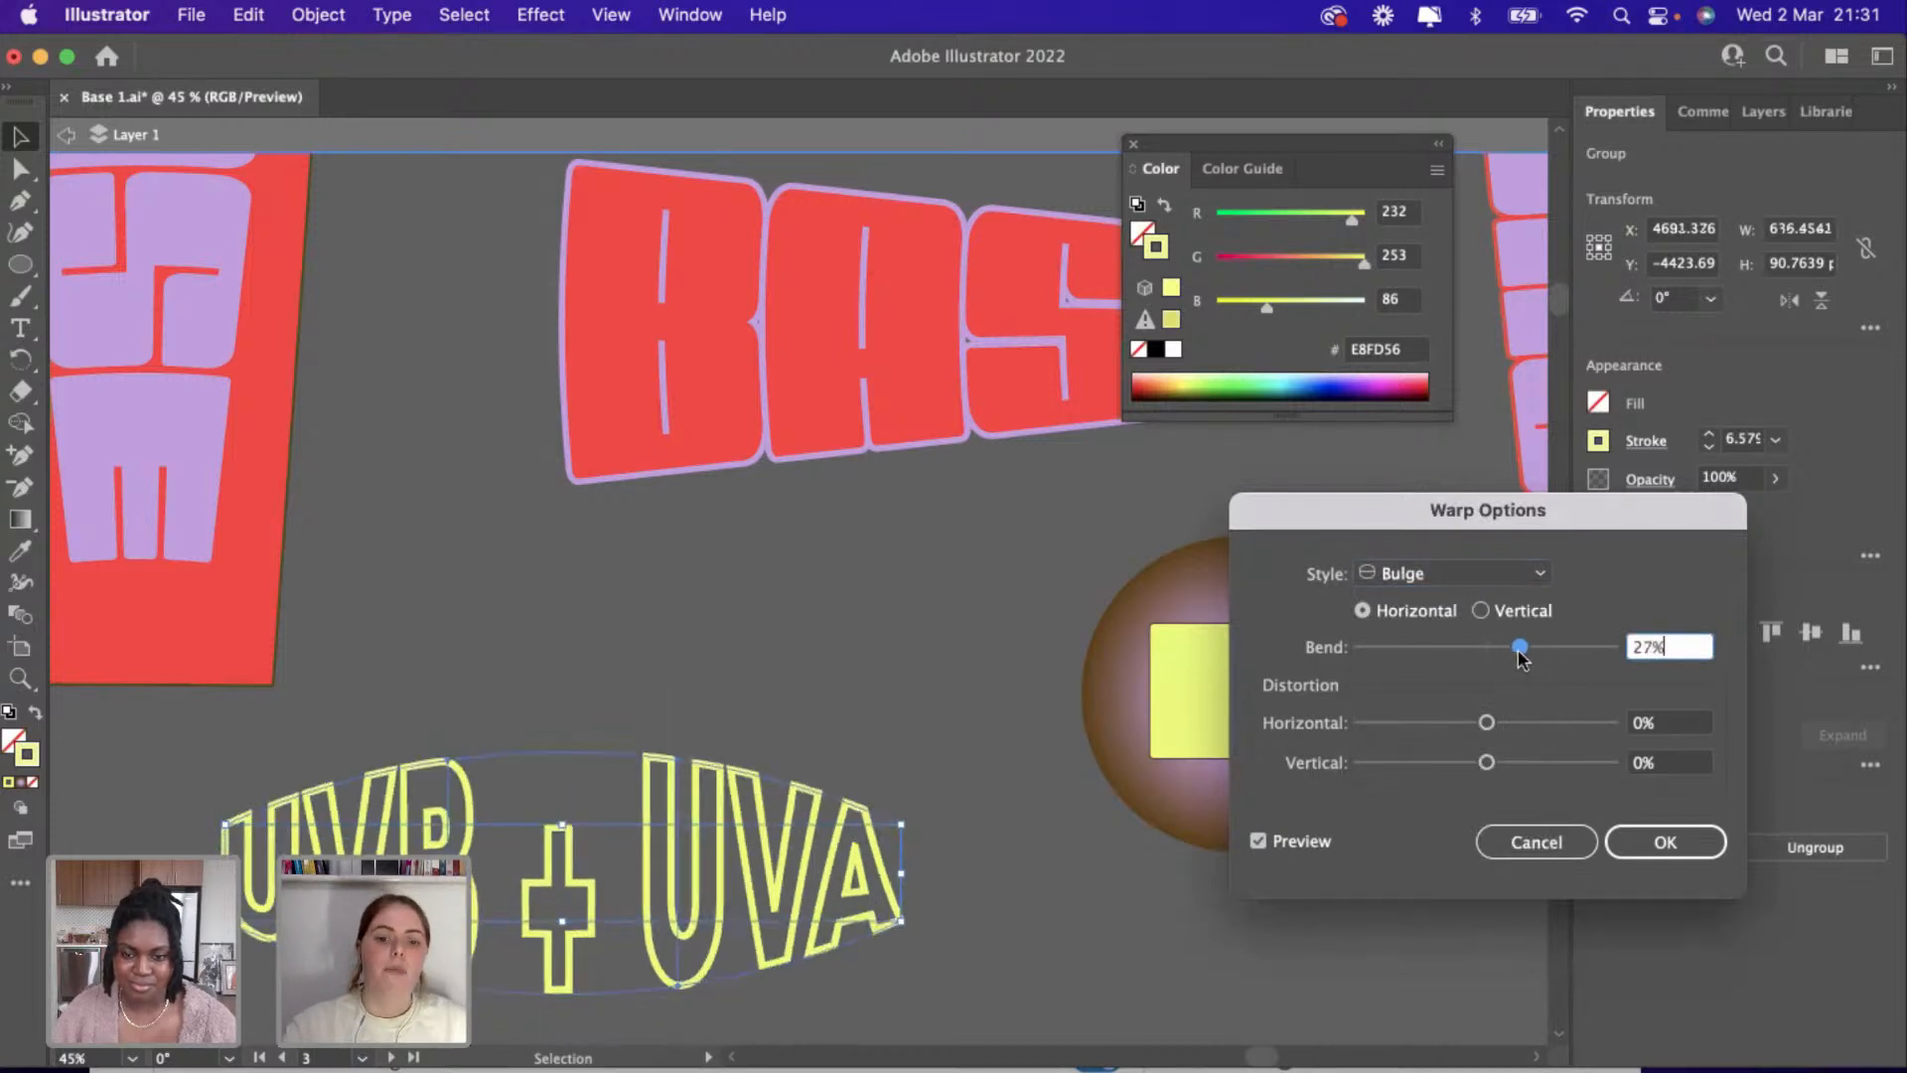
left_click(1629, 845)
left_click(813, 660)
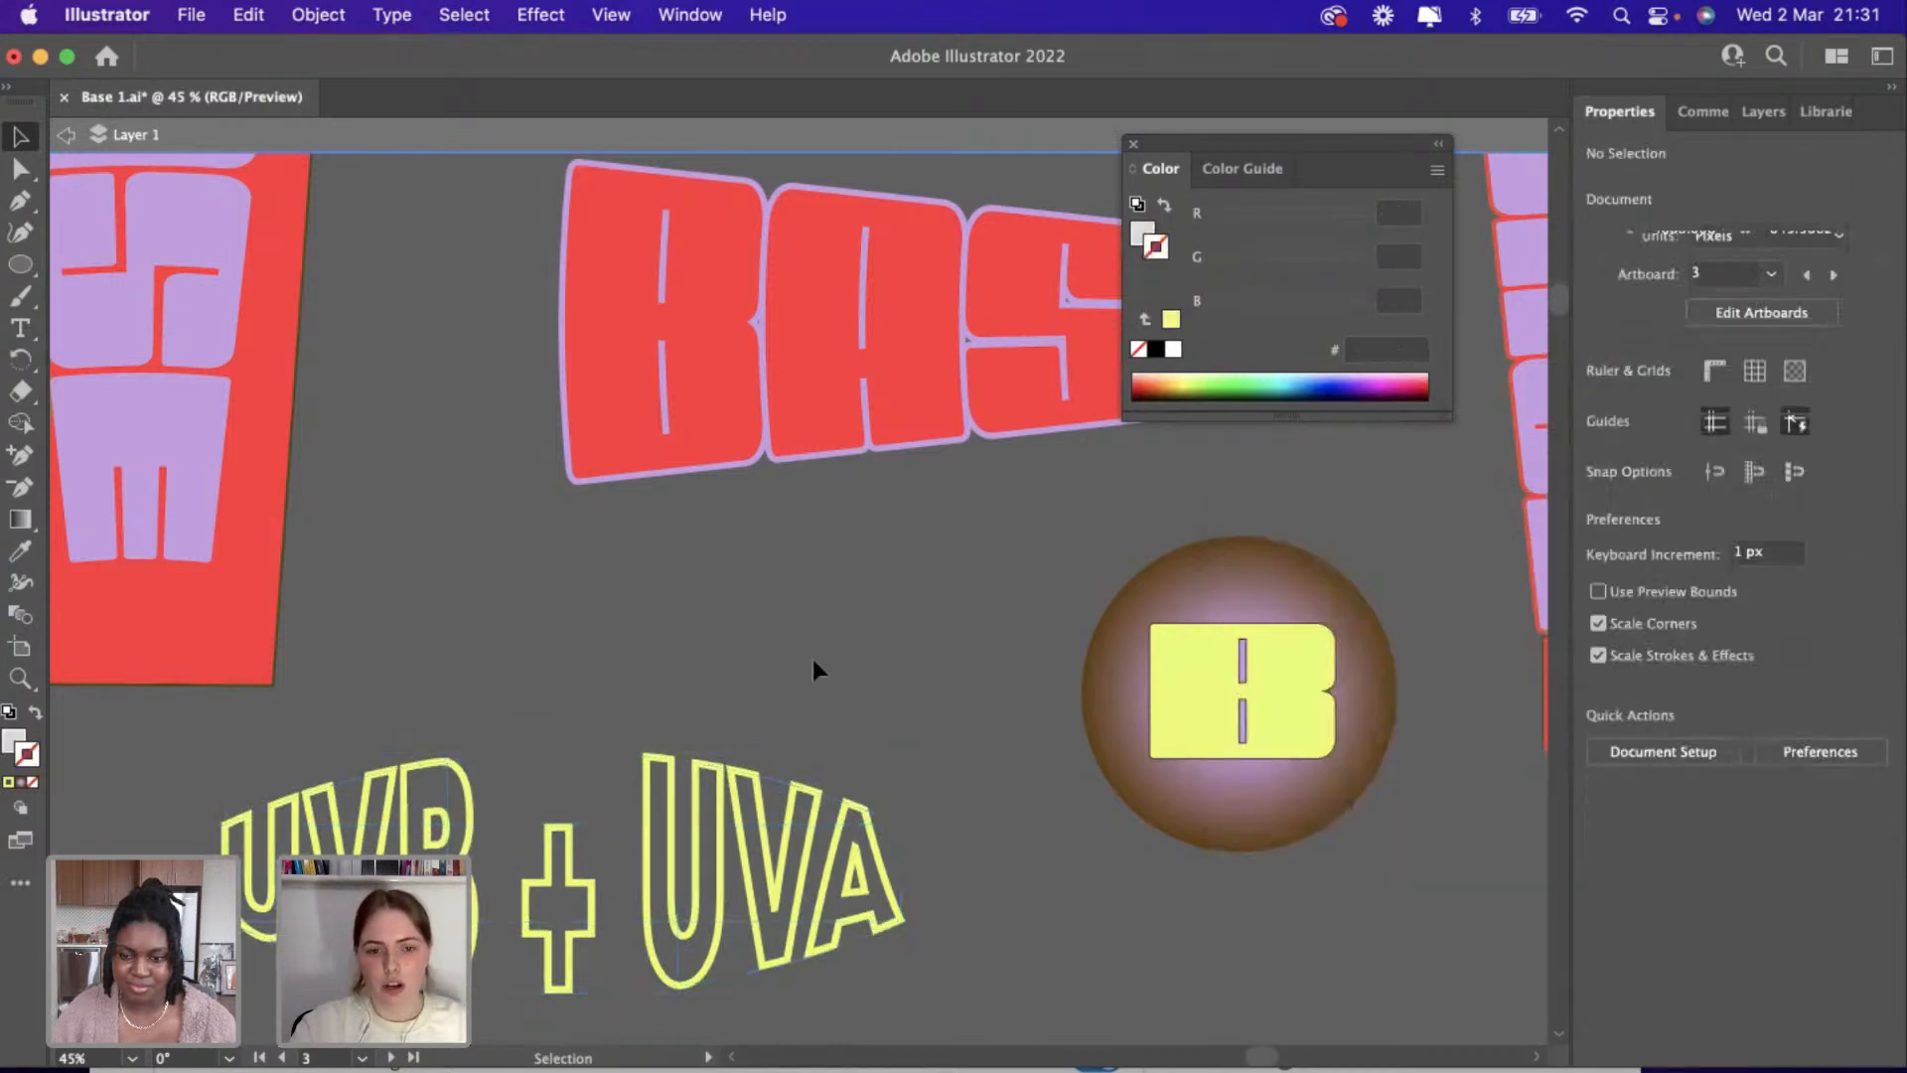
Move the bulged UVB + UVA lettering up beneath the red BASE wordmark, level with the round B badge.
scroll(815, 661, "down", 3)
left_click_drag(793, 810, 856, 685)
scroll(856, 699, "down", 2)
left_click(820, 827)
scroll(820, 827, "up", 3)
scroll(821, 826, "right", 5)
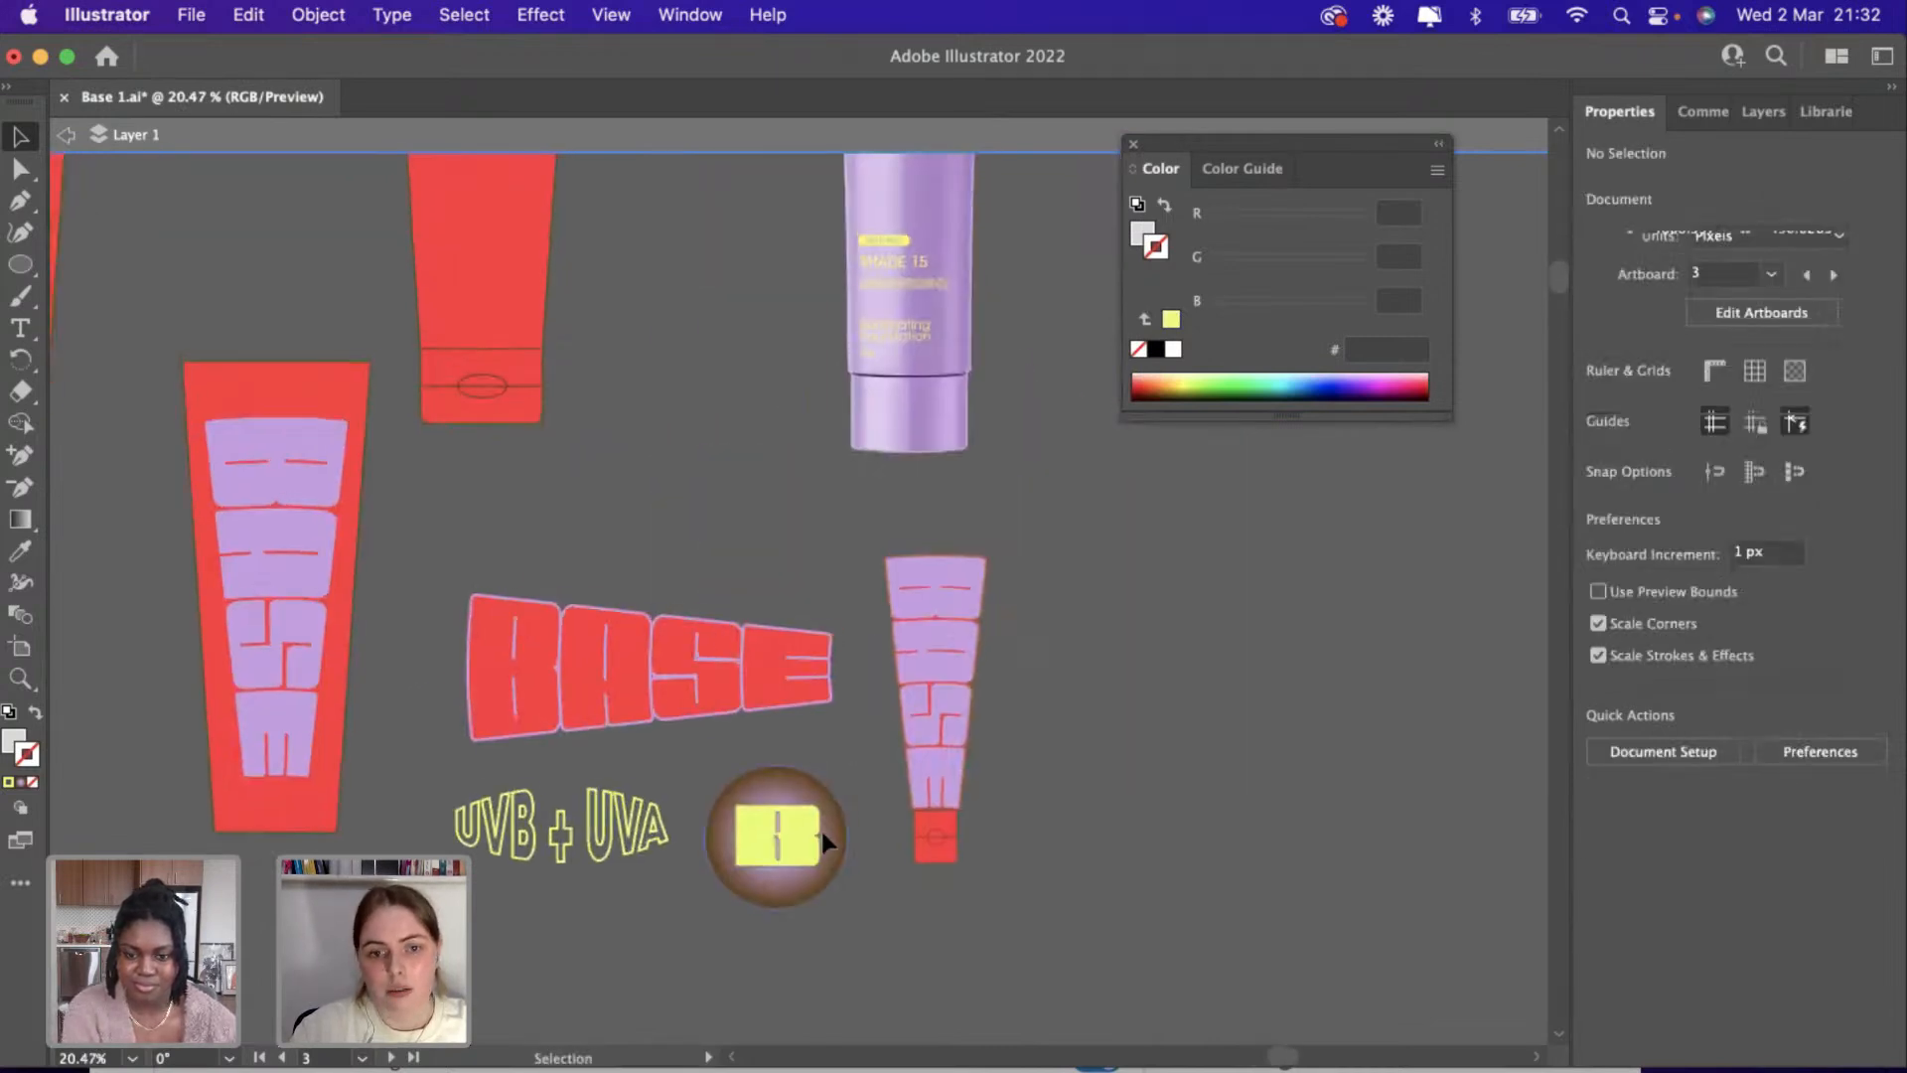
scroll(974, 681, "down", 1)
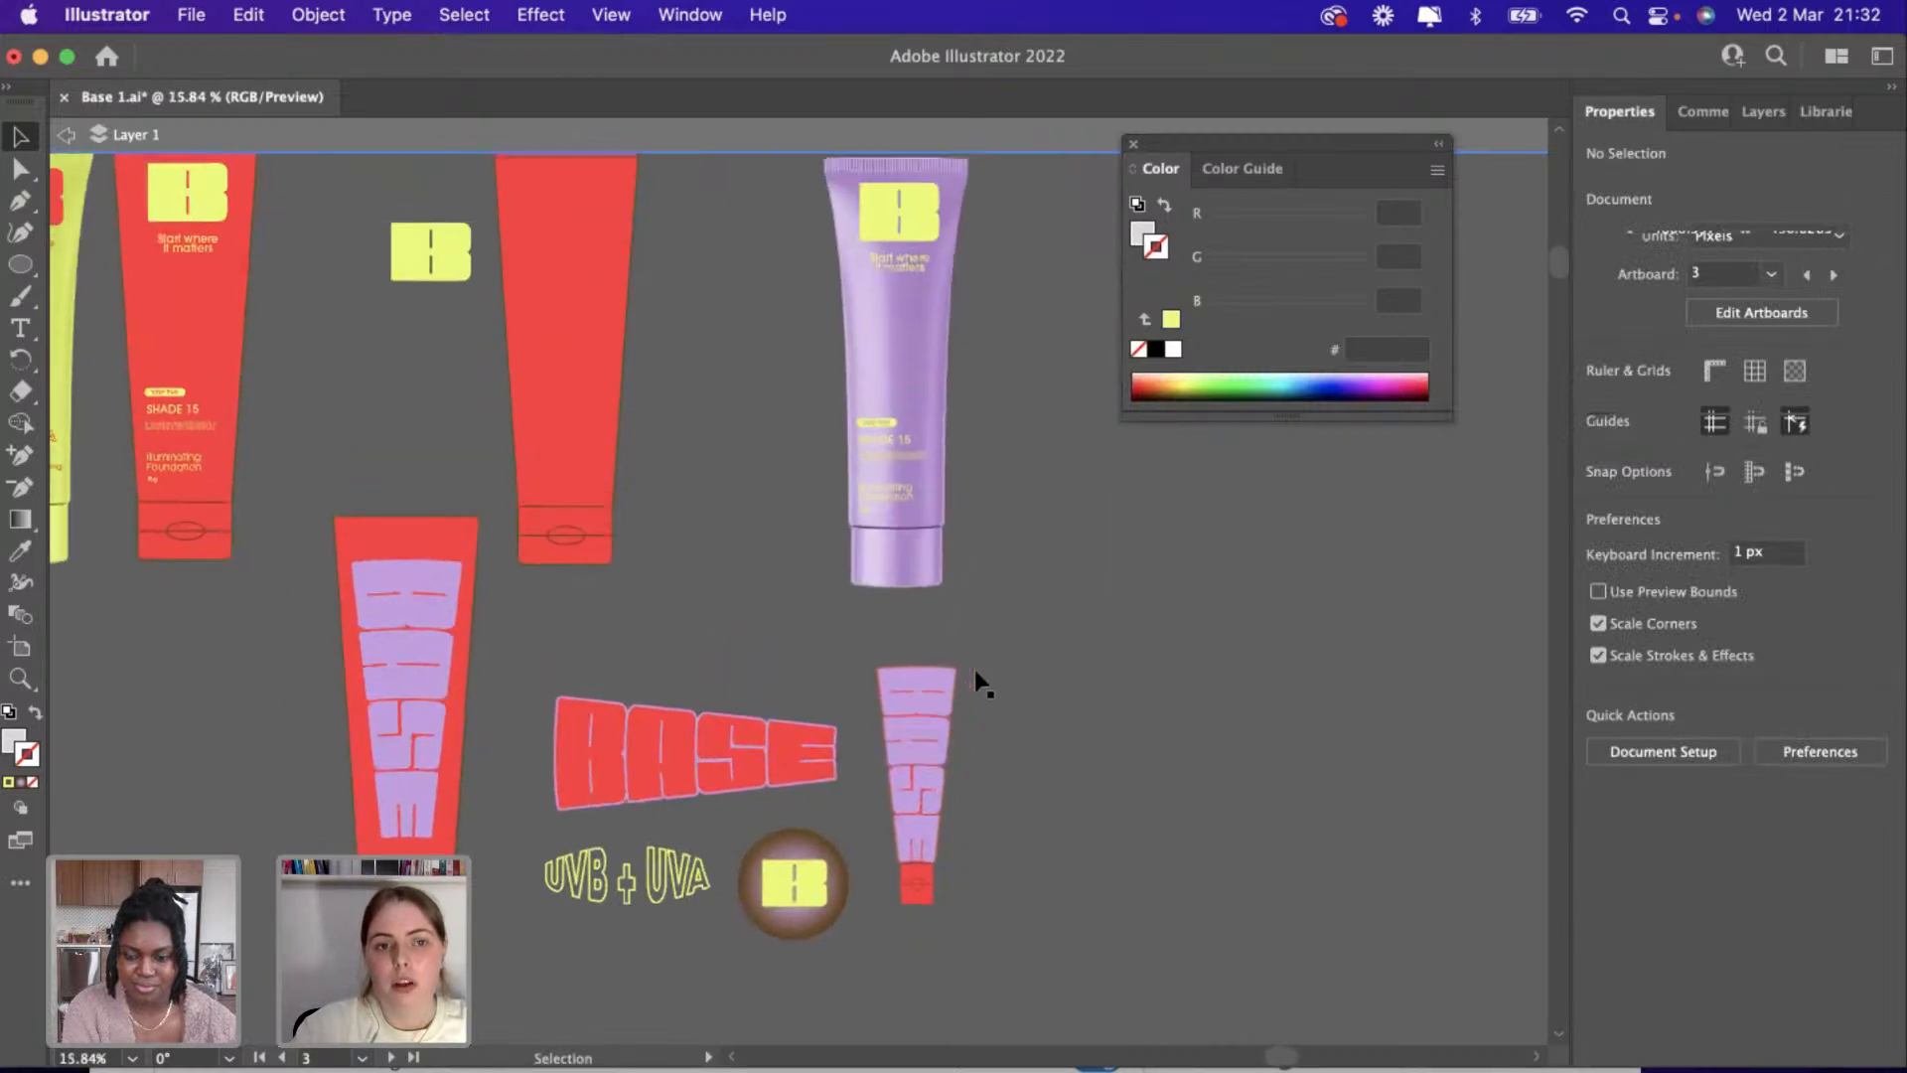
scroll(974, 669, "up", 1)
scroll(829, 675, "down", 1)
scroll(828, 675, "left", 4)
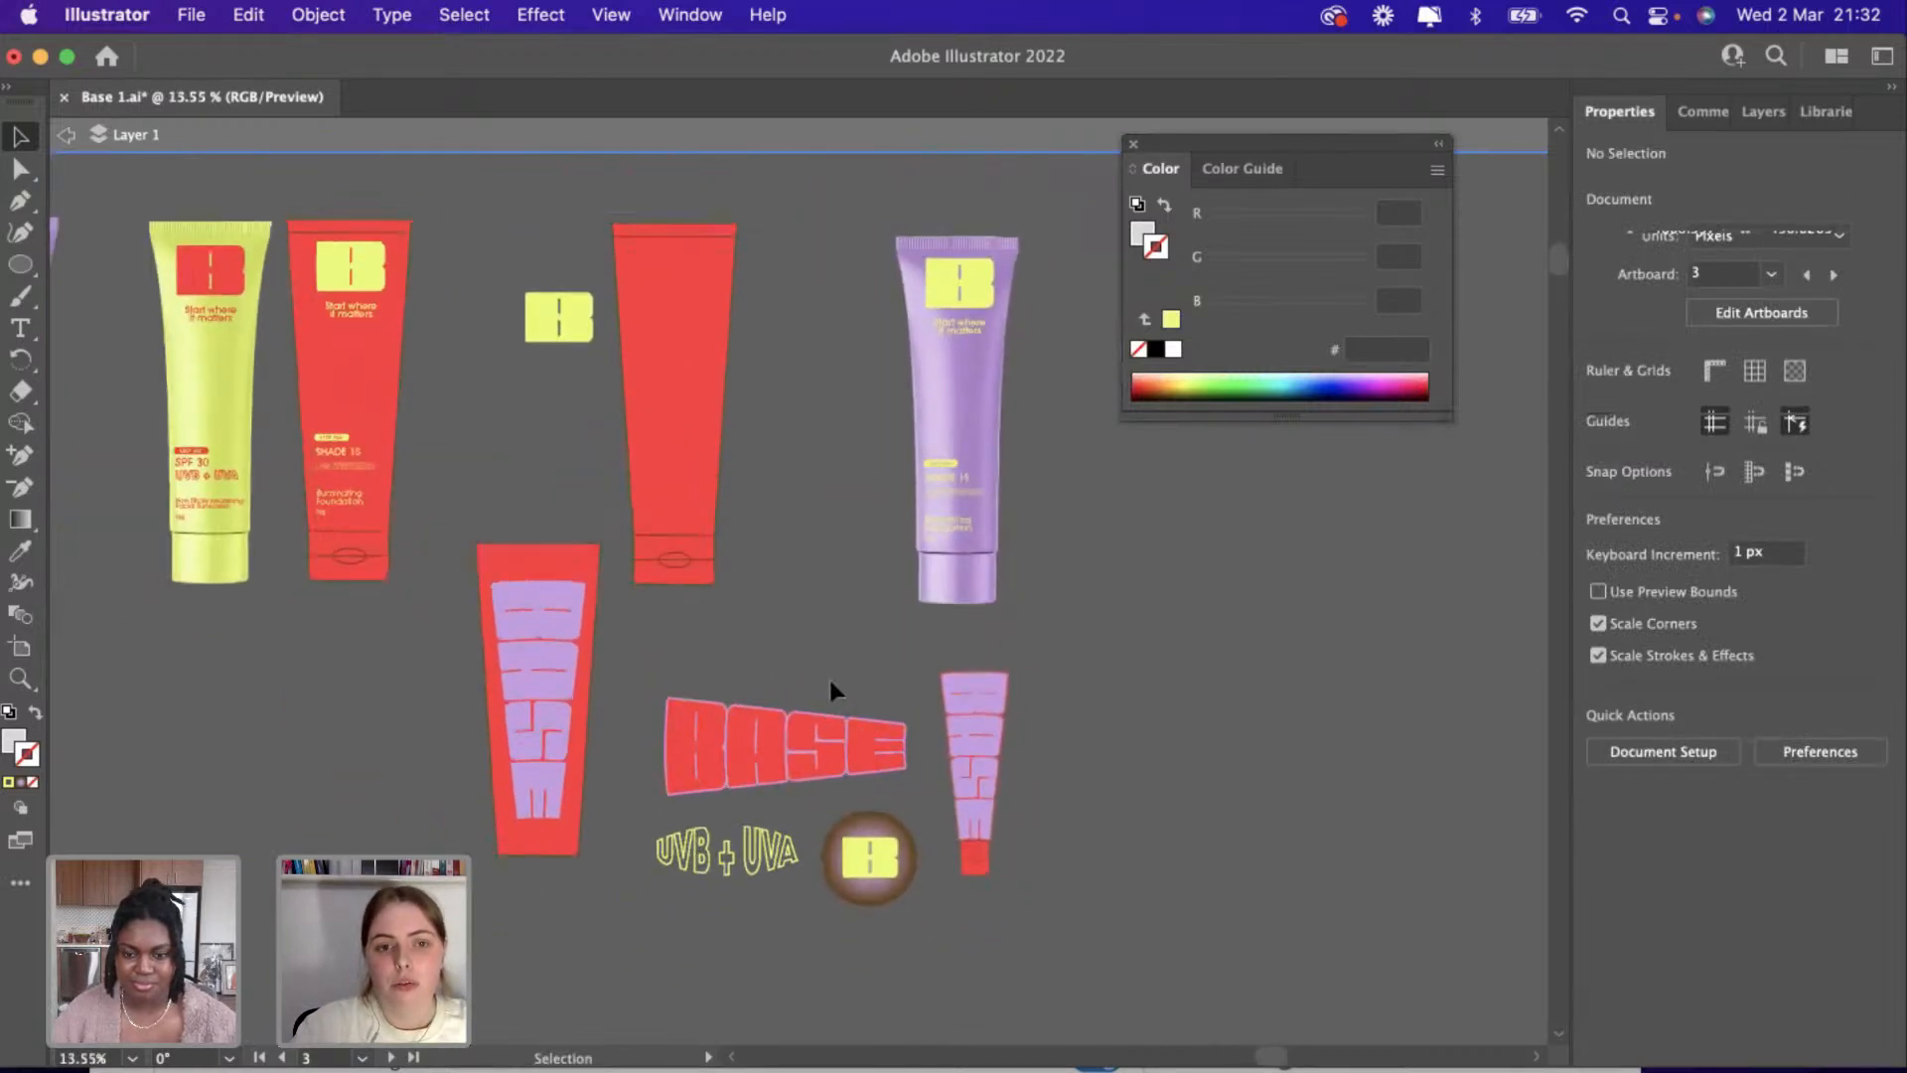
Duplicate the plain red tube and place the copy in the empty area to the right of the purple tube.
left_click(669, 447)
left_click(619, 211)
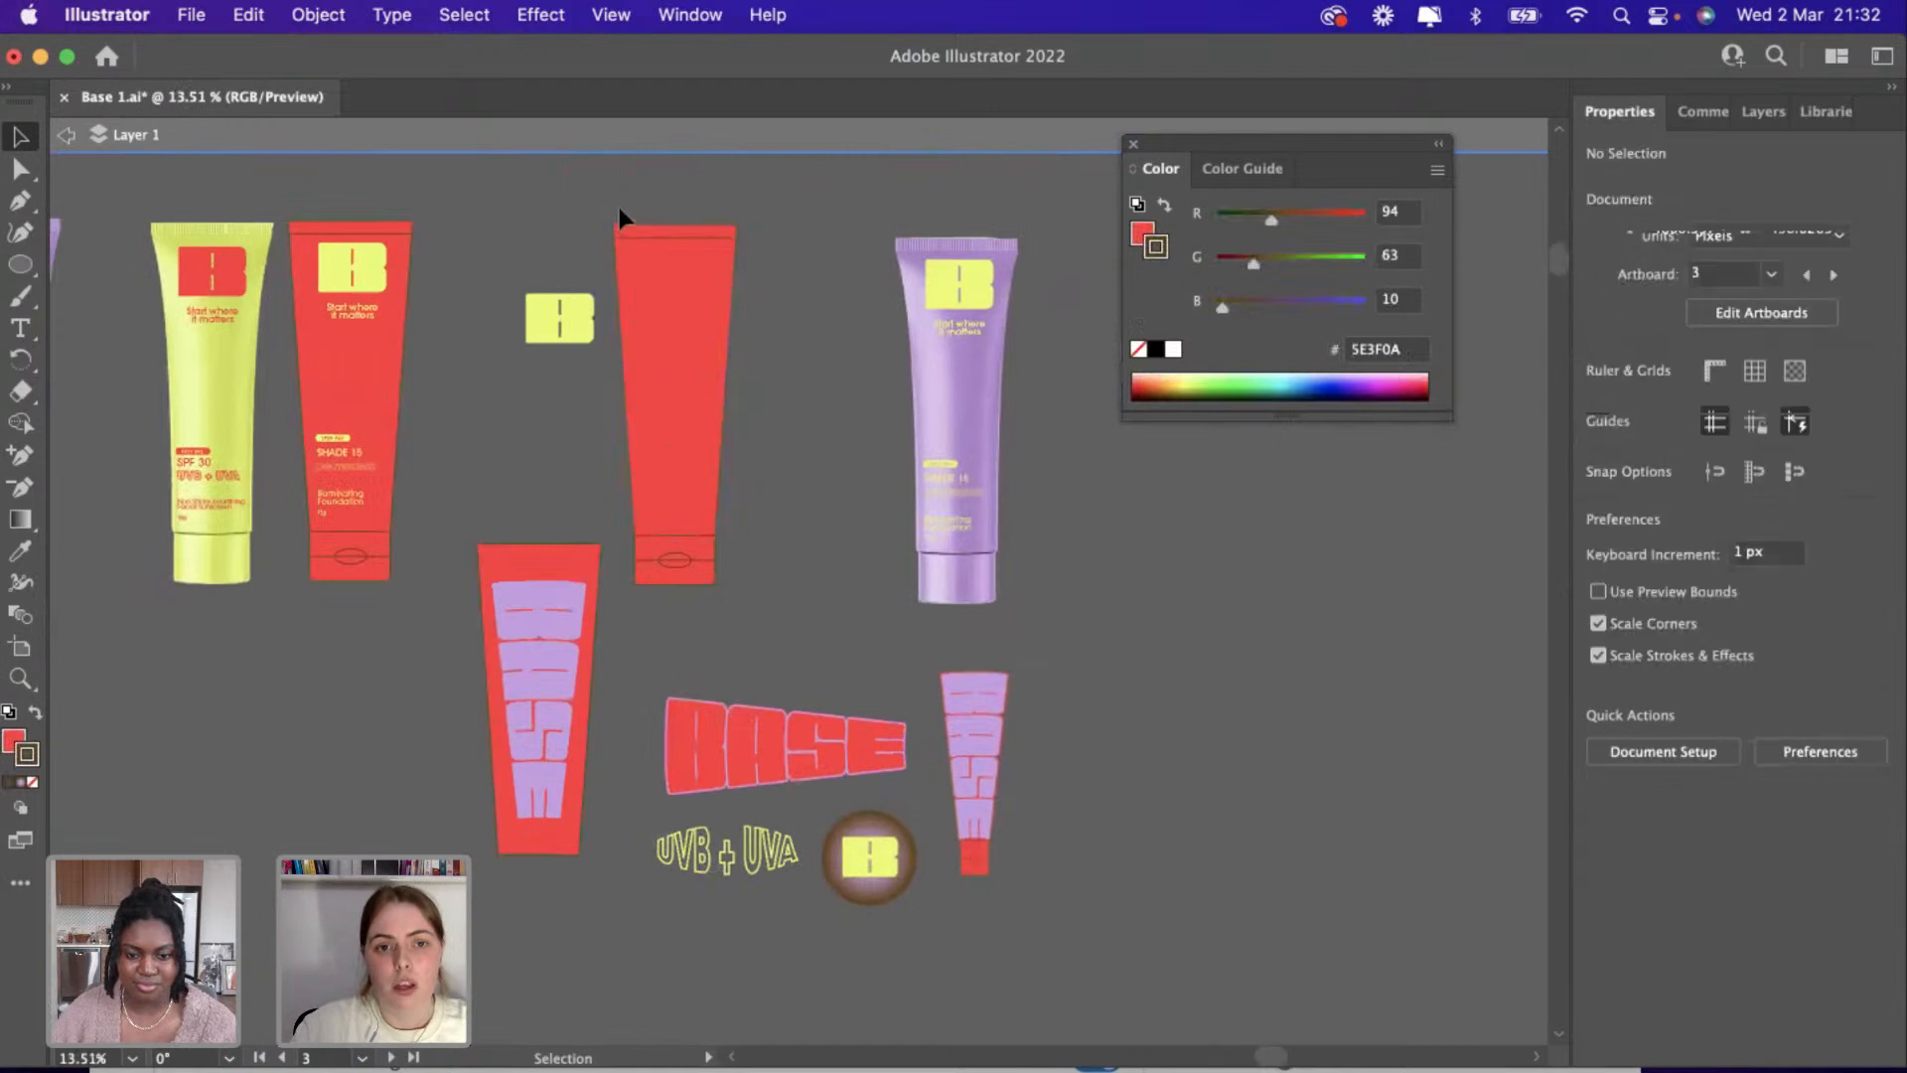
left_click_drag(711, 575, 833, 749)
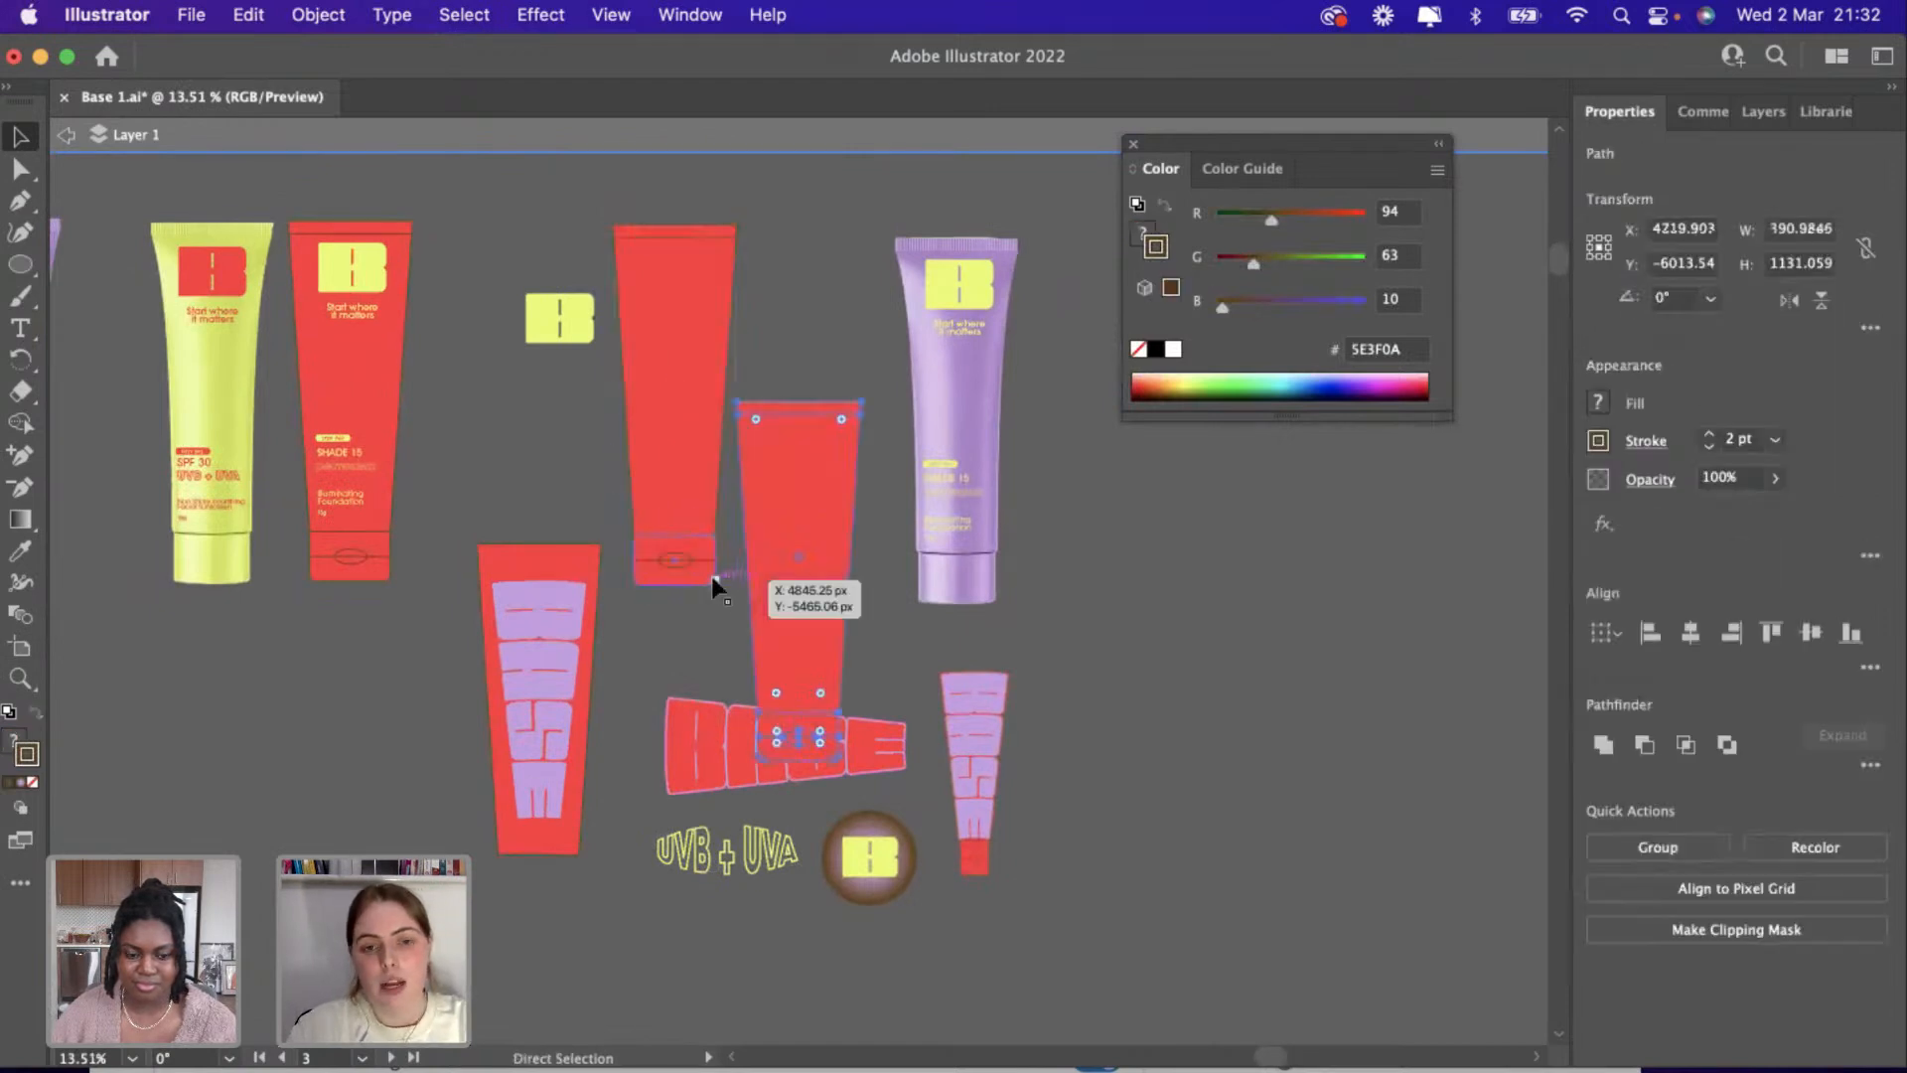
left_click_drag(785, 461, 1254, 537)
left_click(1089, 646)
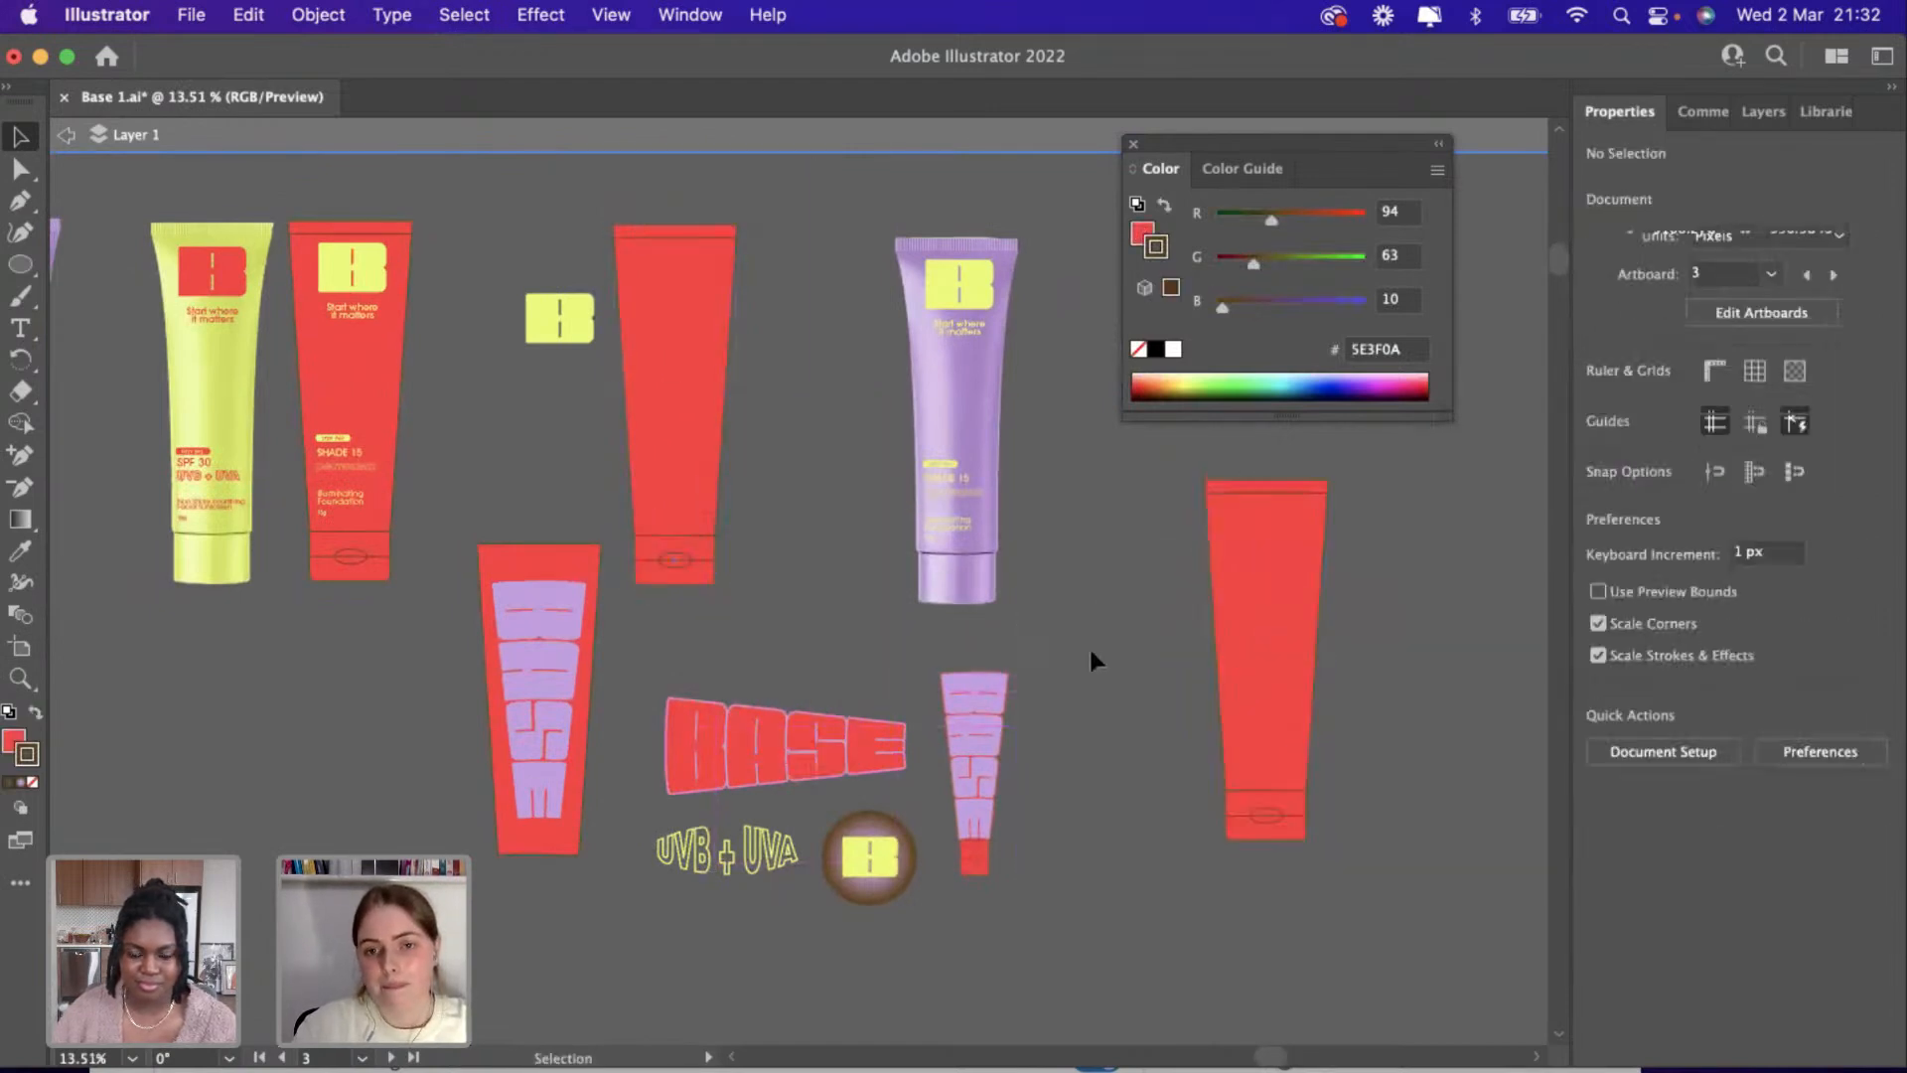
Move the loose yellow letter B to the empty area above and right of the new red tube copy.
scroll(387, 425, "right", 3)
left_click(390, 348)
key("t")
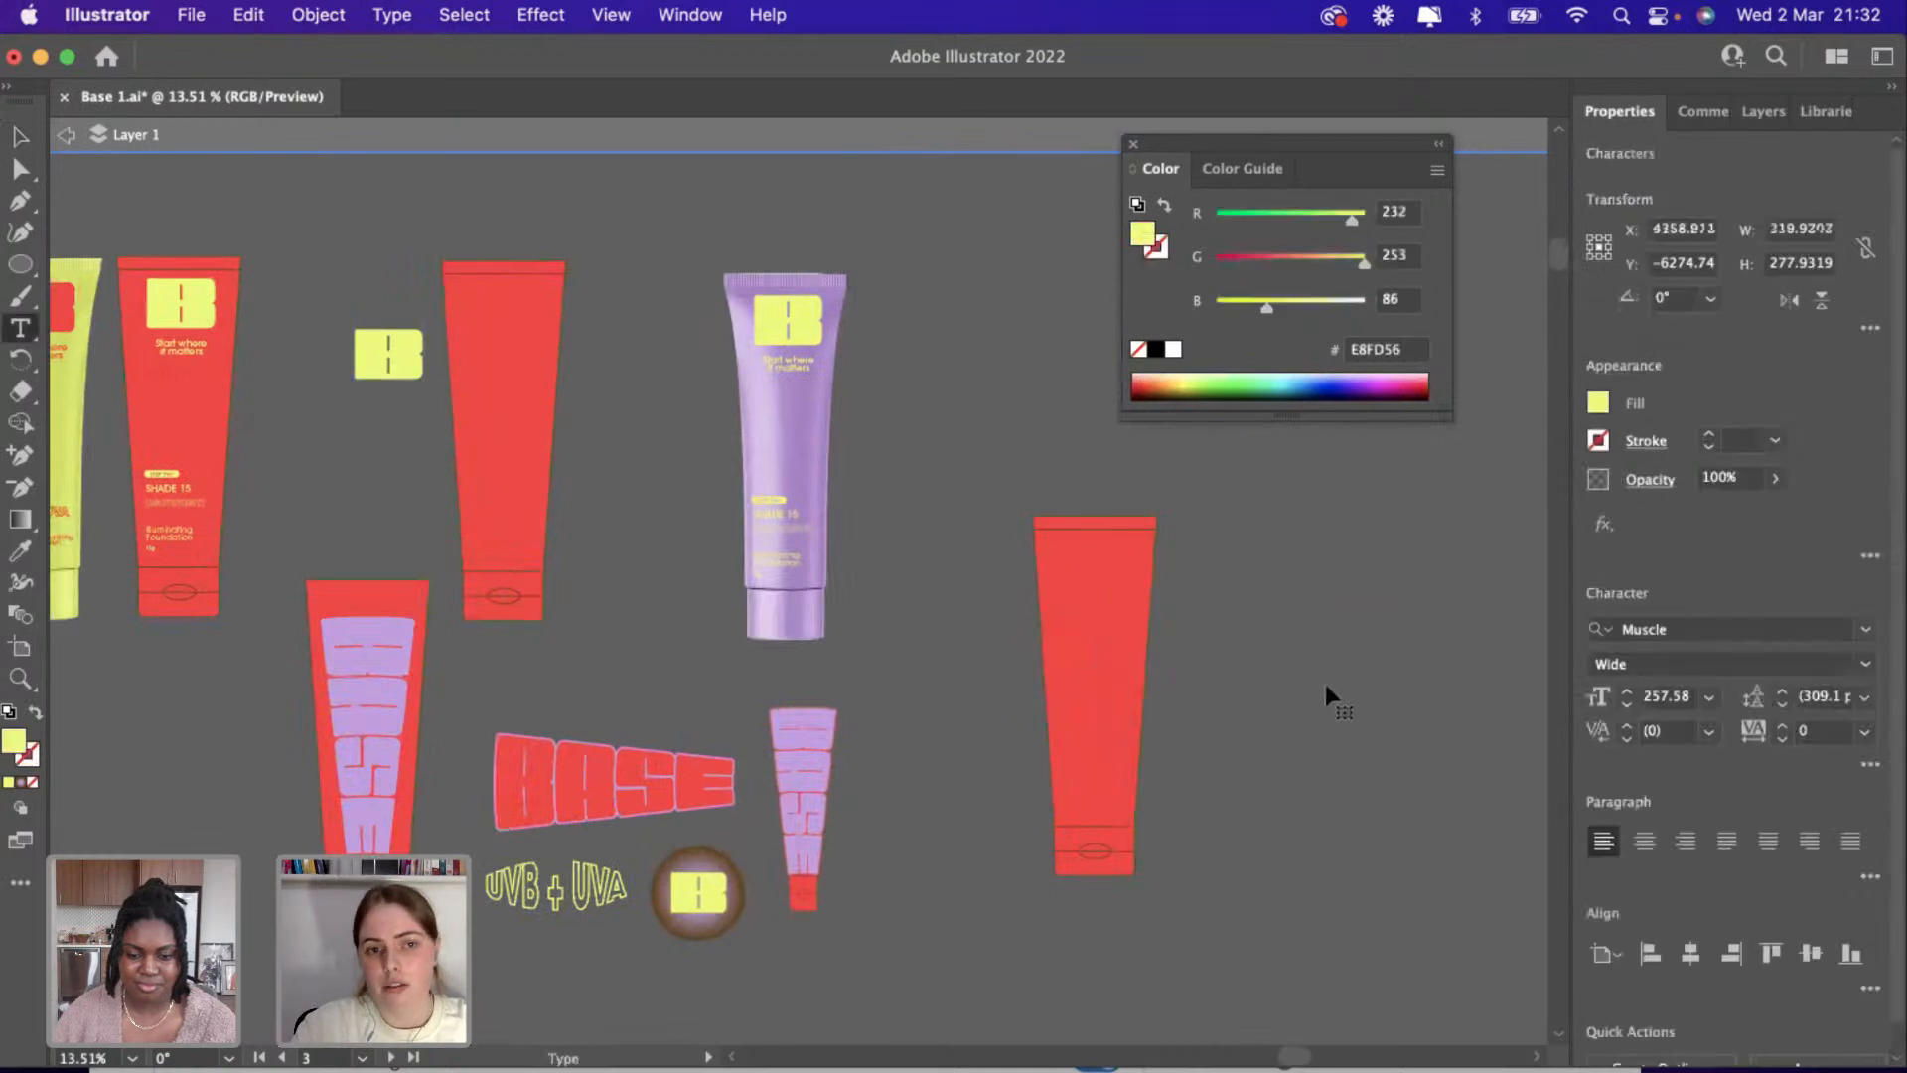
left_click(20, 136)
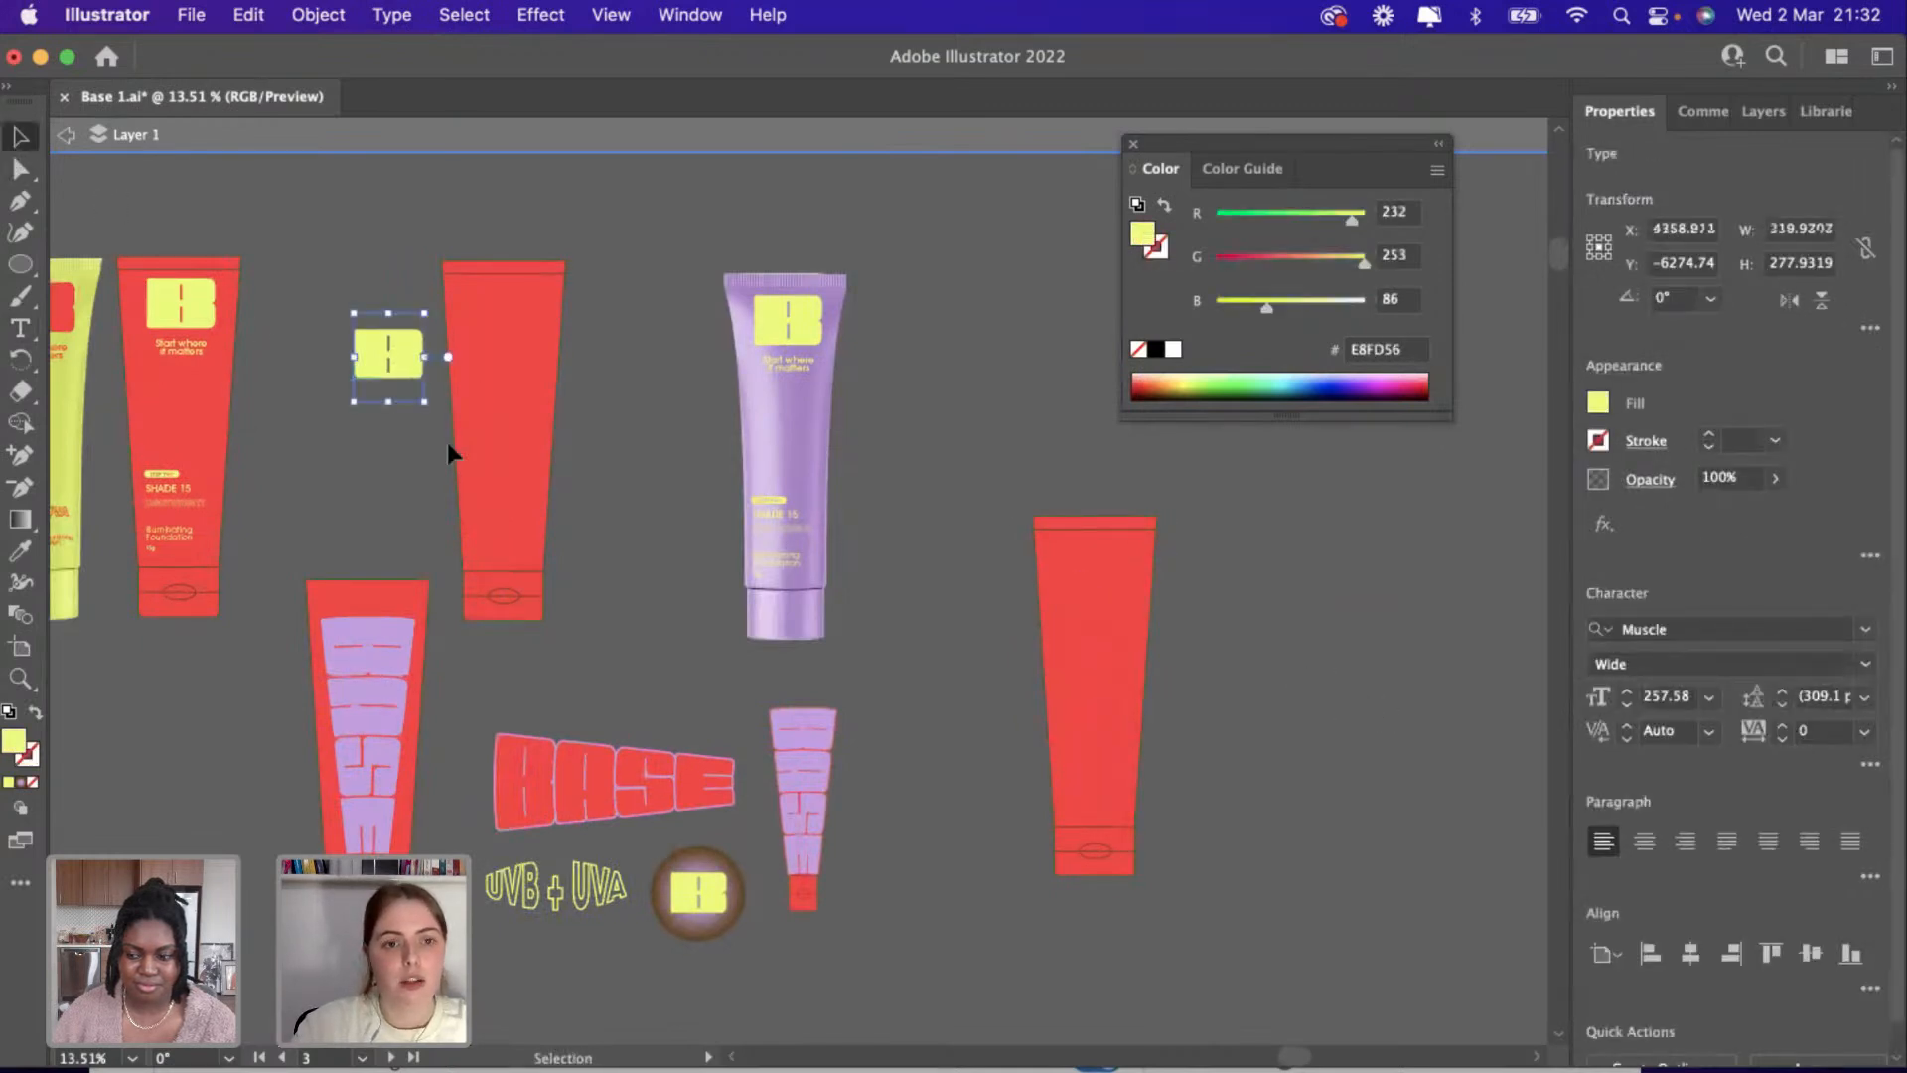
left_click_drag(411, 371, 1288, 449)
scroll(1281, 447, "right", 5)
scroll(1282, 447, "up", 2)
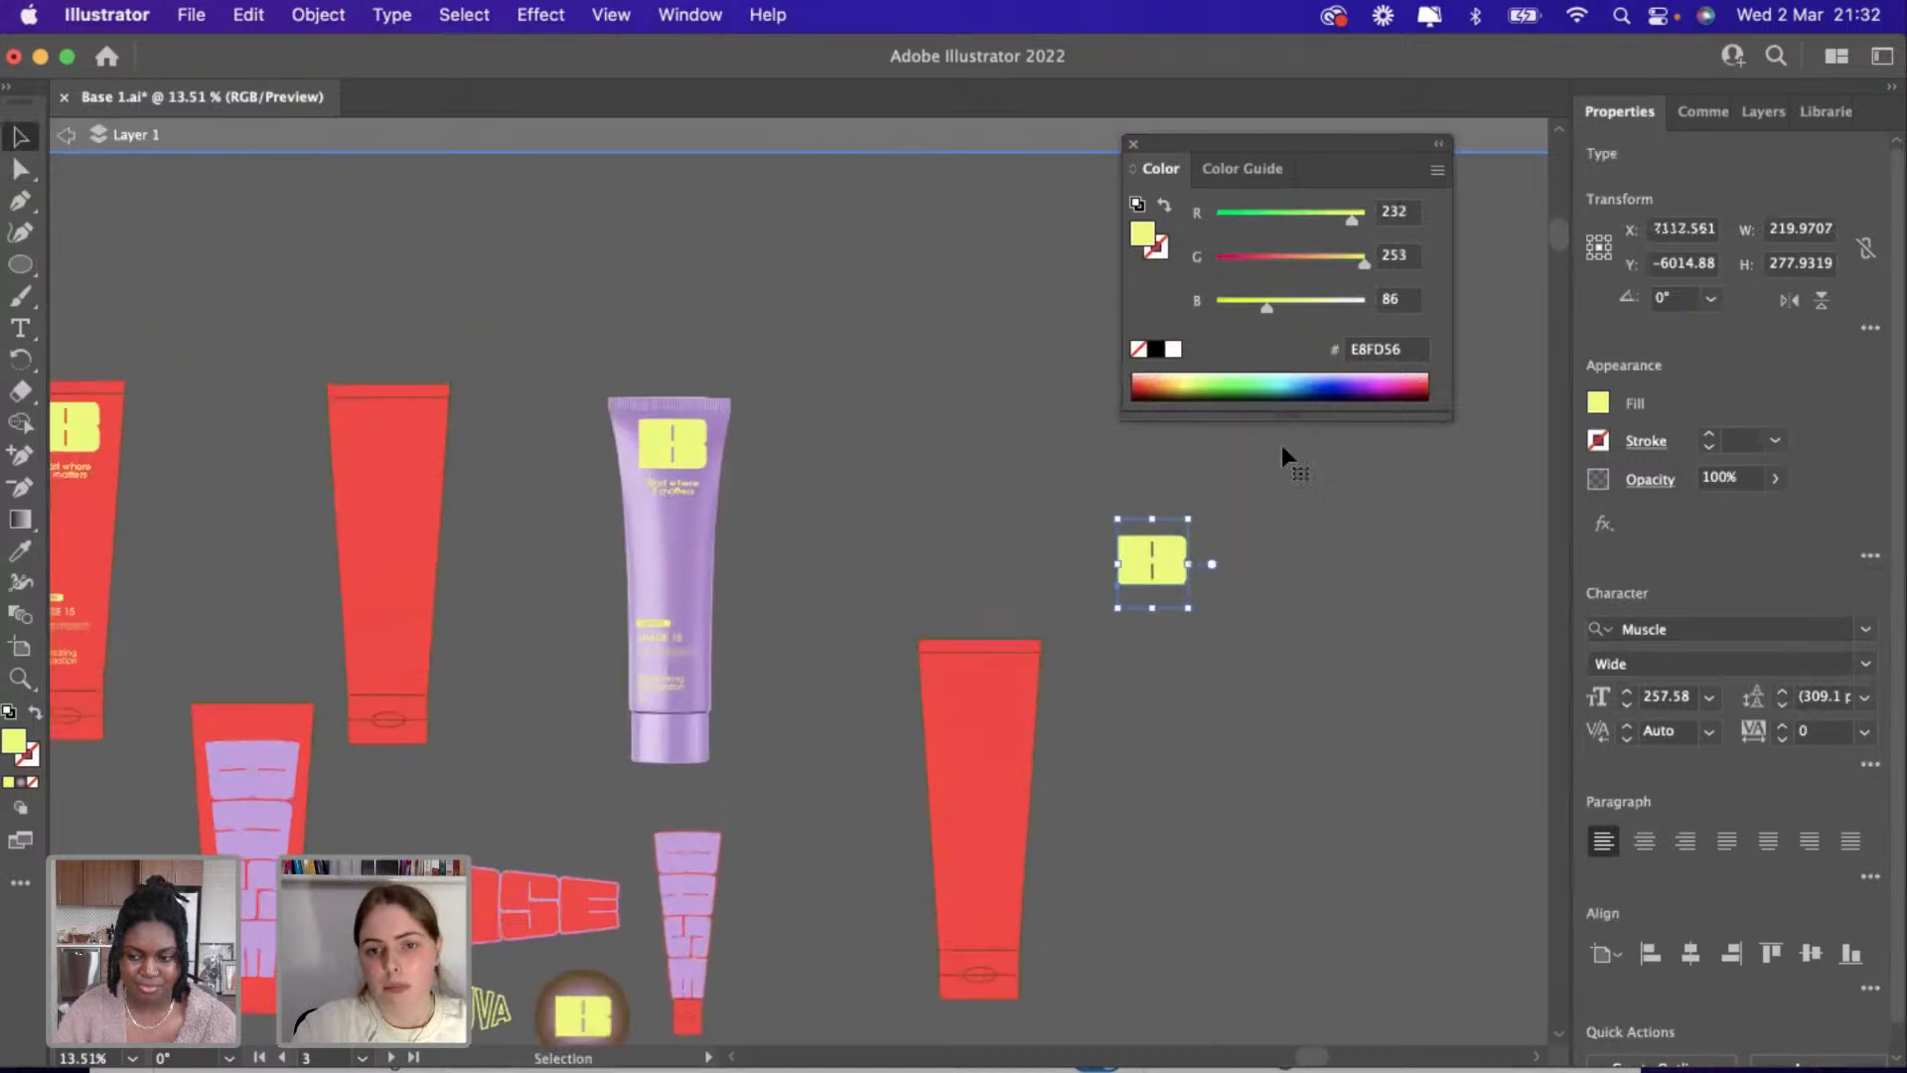
Scale the yellow B down to about 102 px wide and 129 px high.
scroll(904, 668, "up", 2)
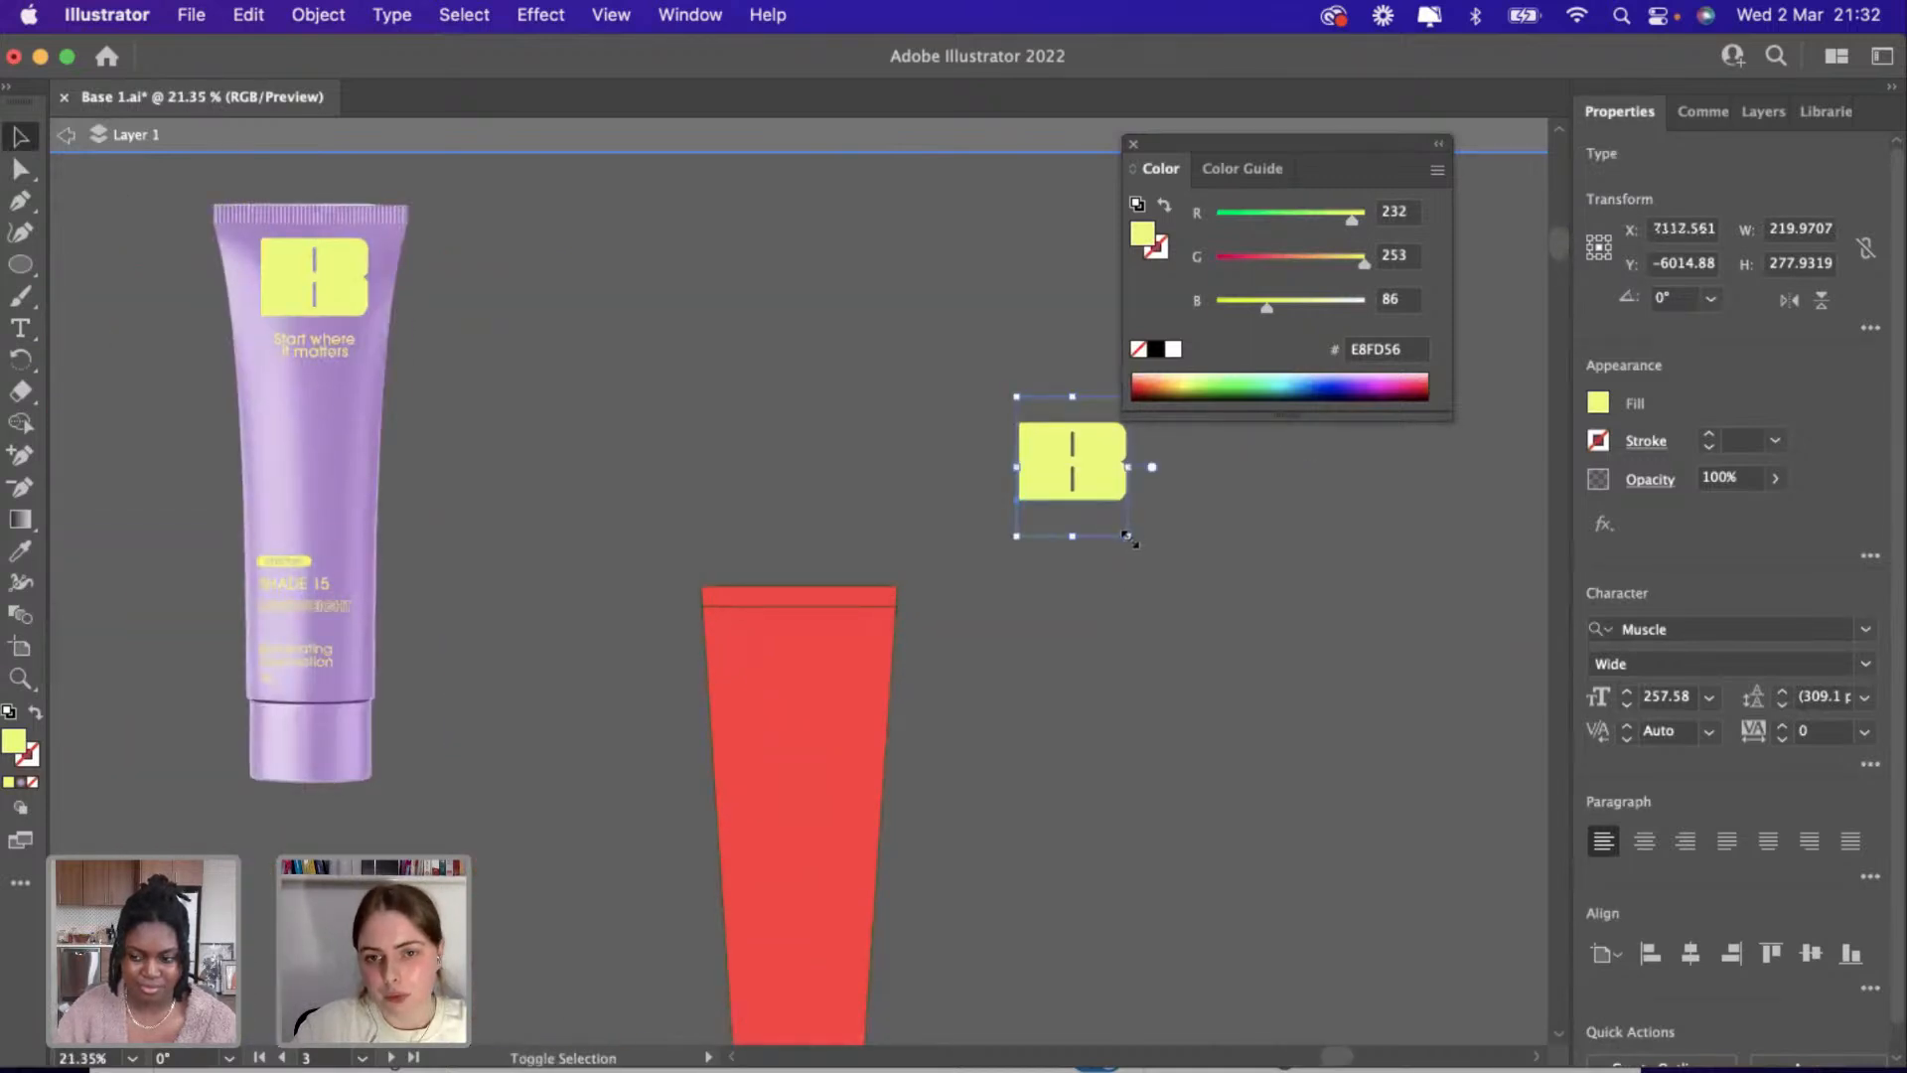
left_click_drag(1128, 537, 1069, 462)
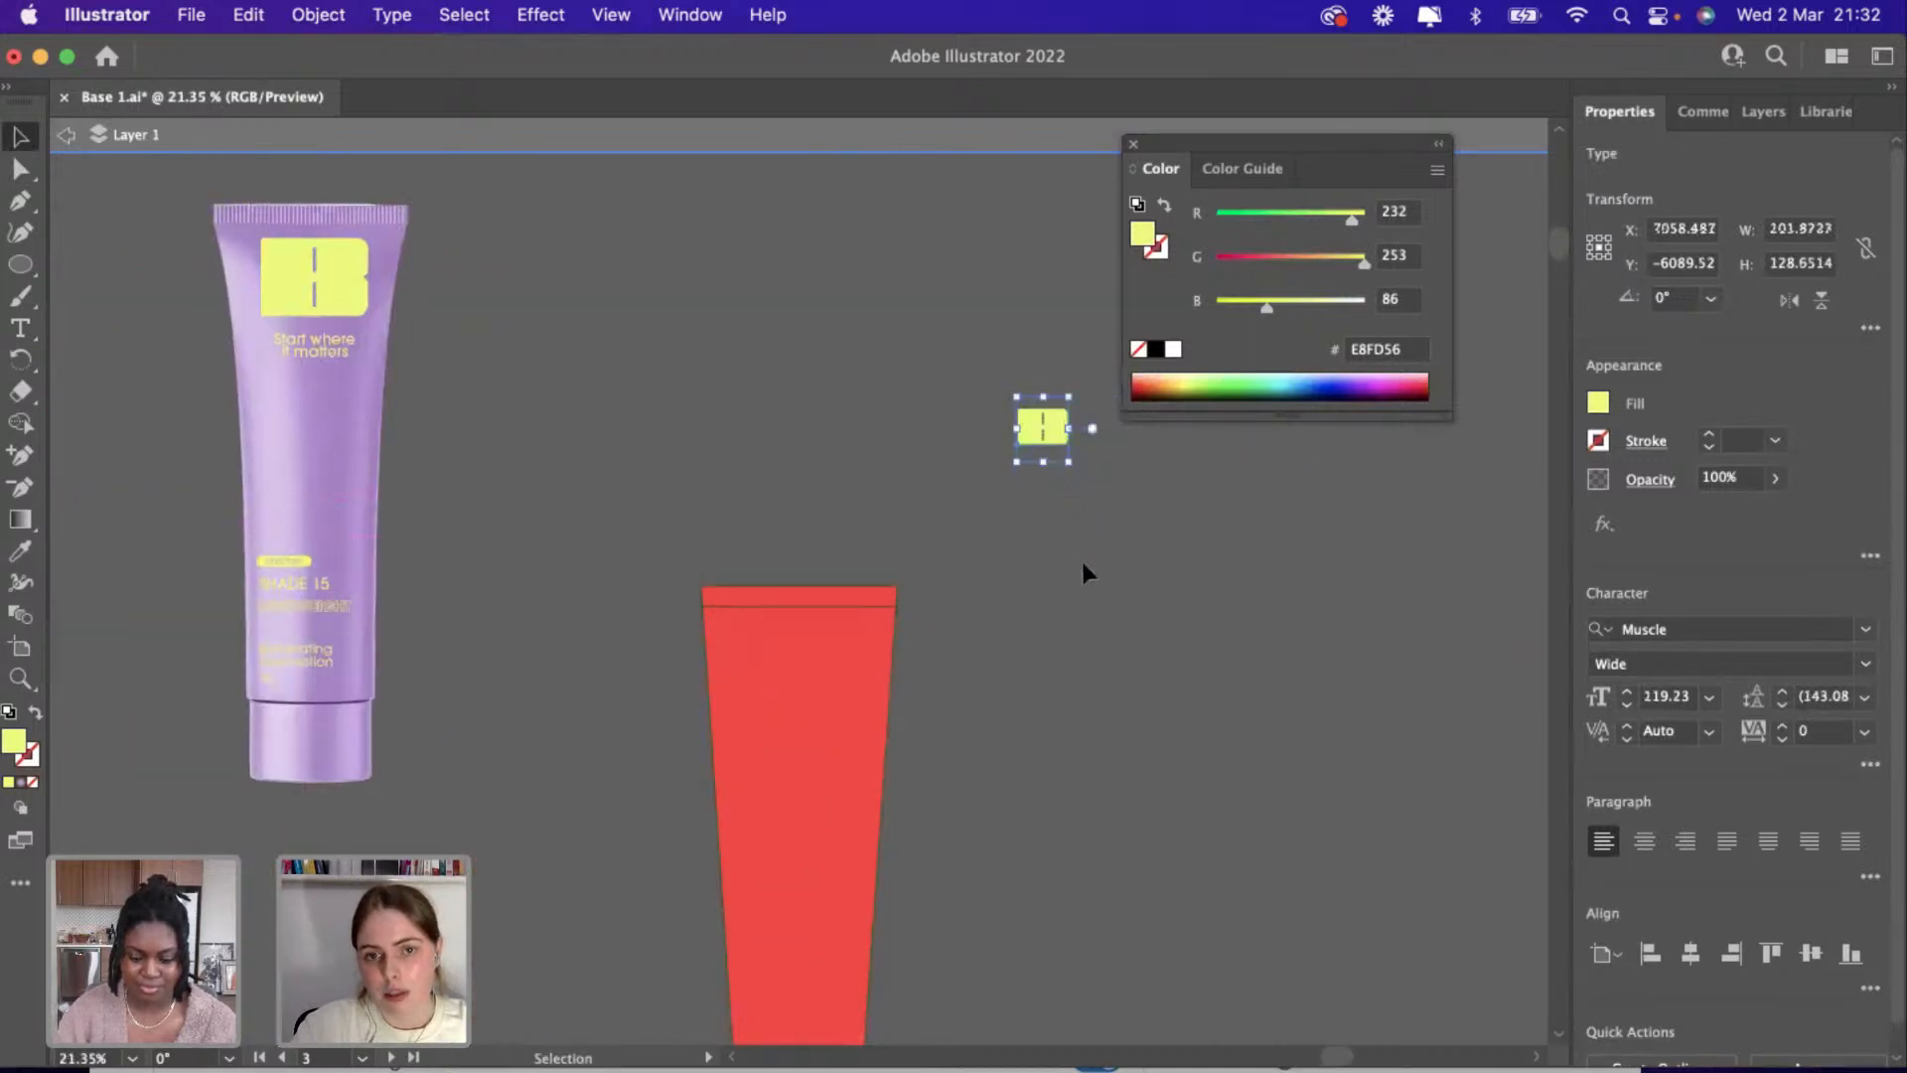
left_click(1083, 566)
Make a new pattern from the small yellow B and dismiss the swatch notice.
scroll(1083, 566, "right", 2)
scroll(1083, 566, "down", 2)
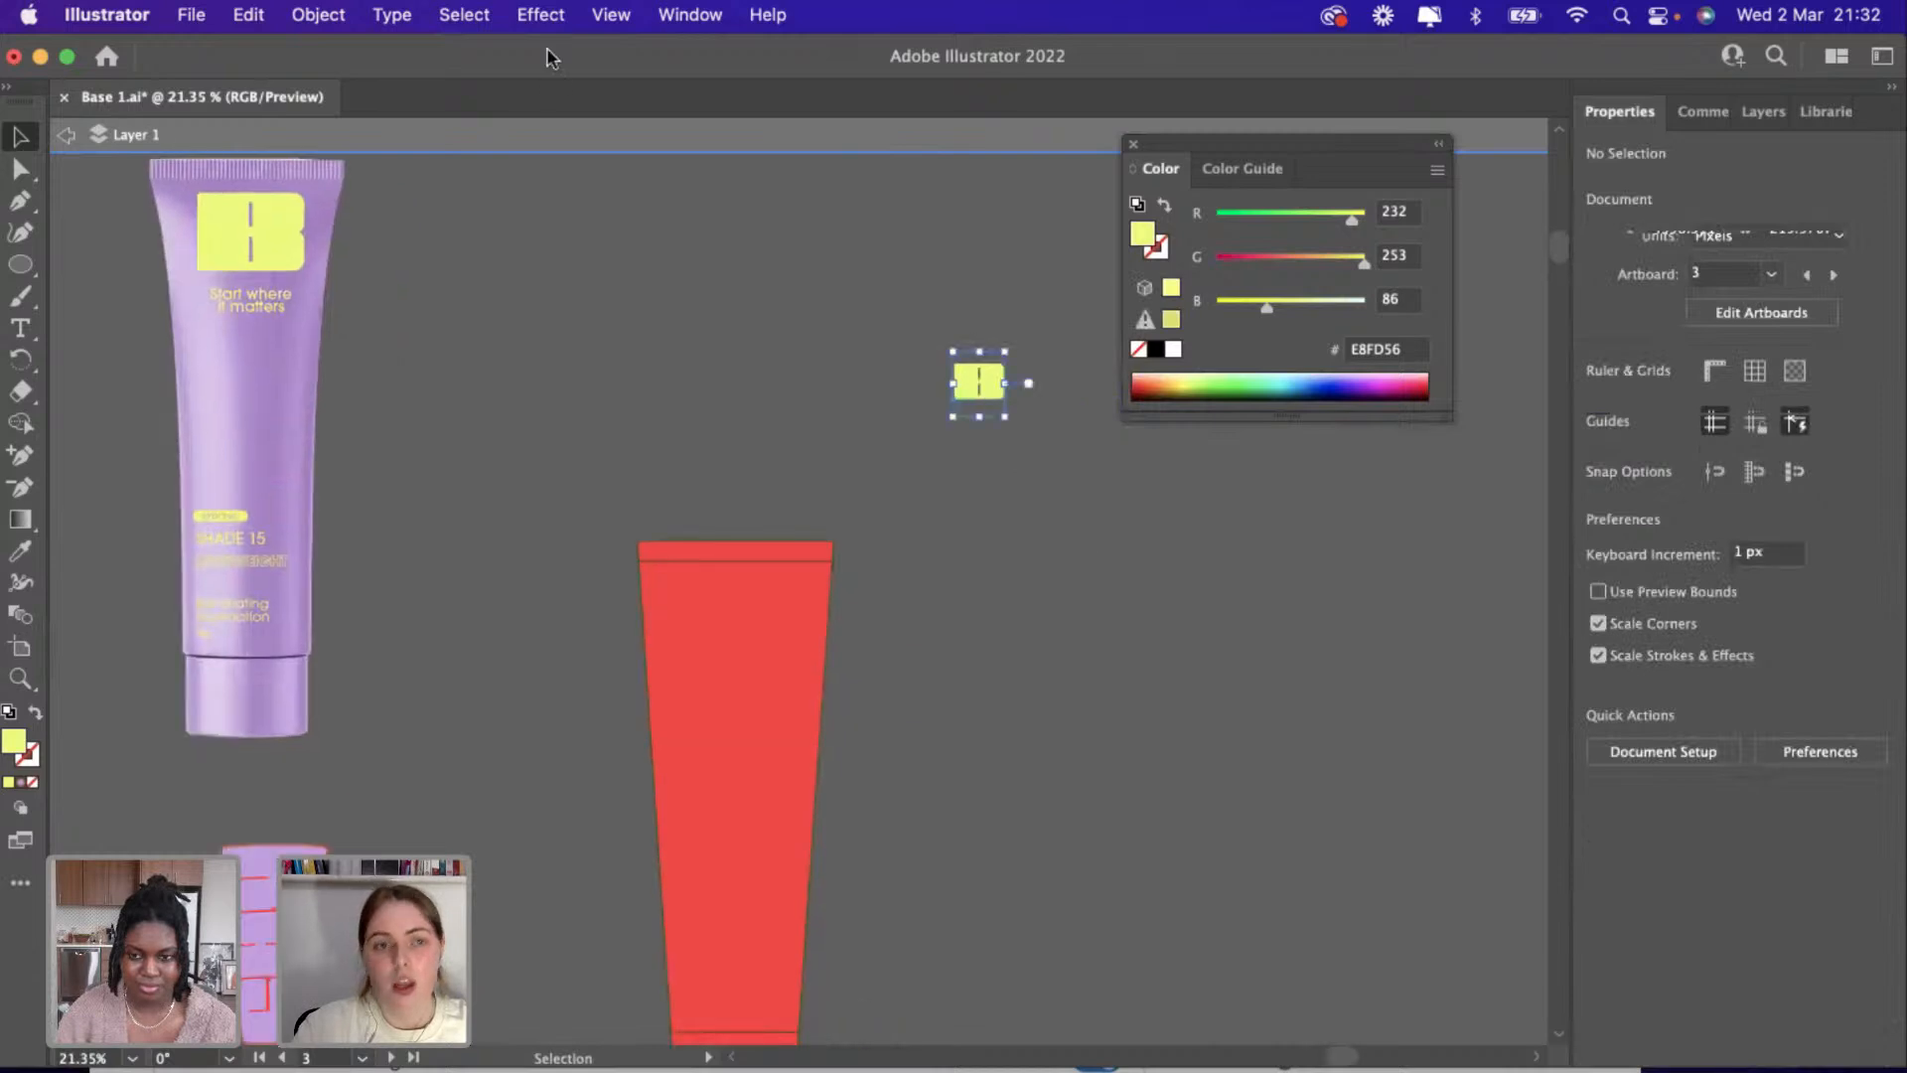
left_click(318, 15)
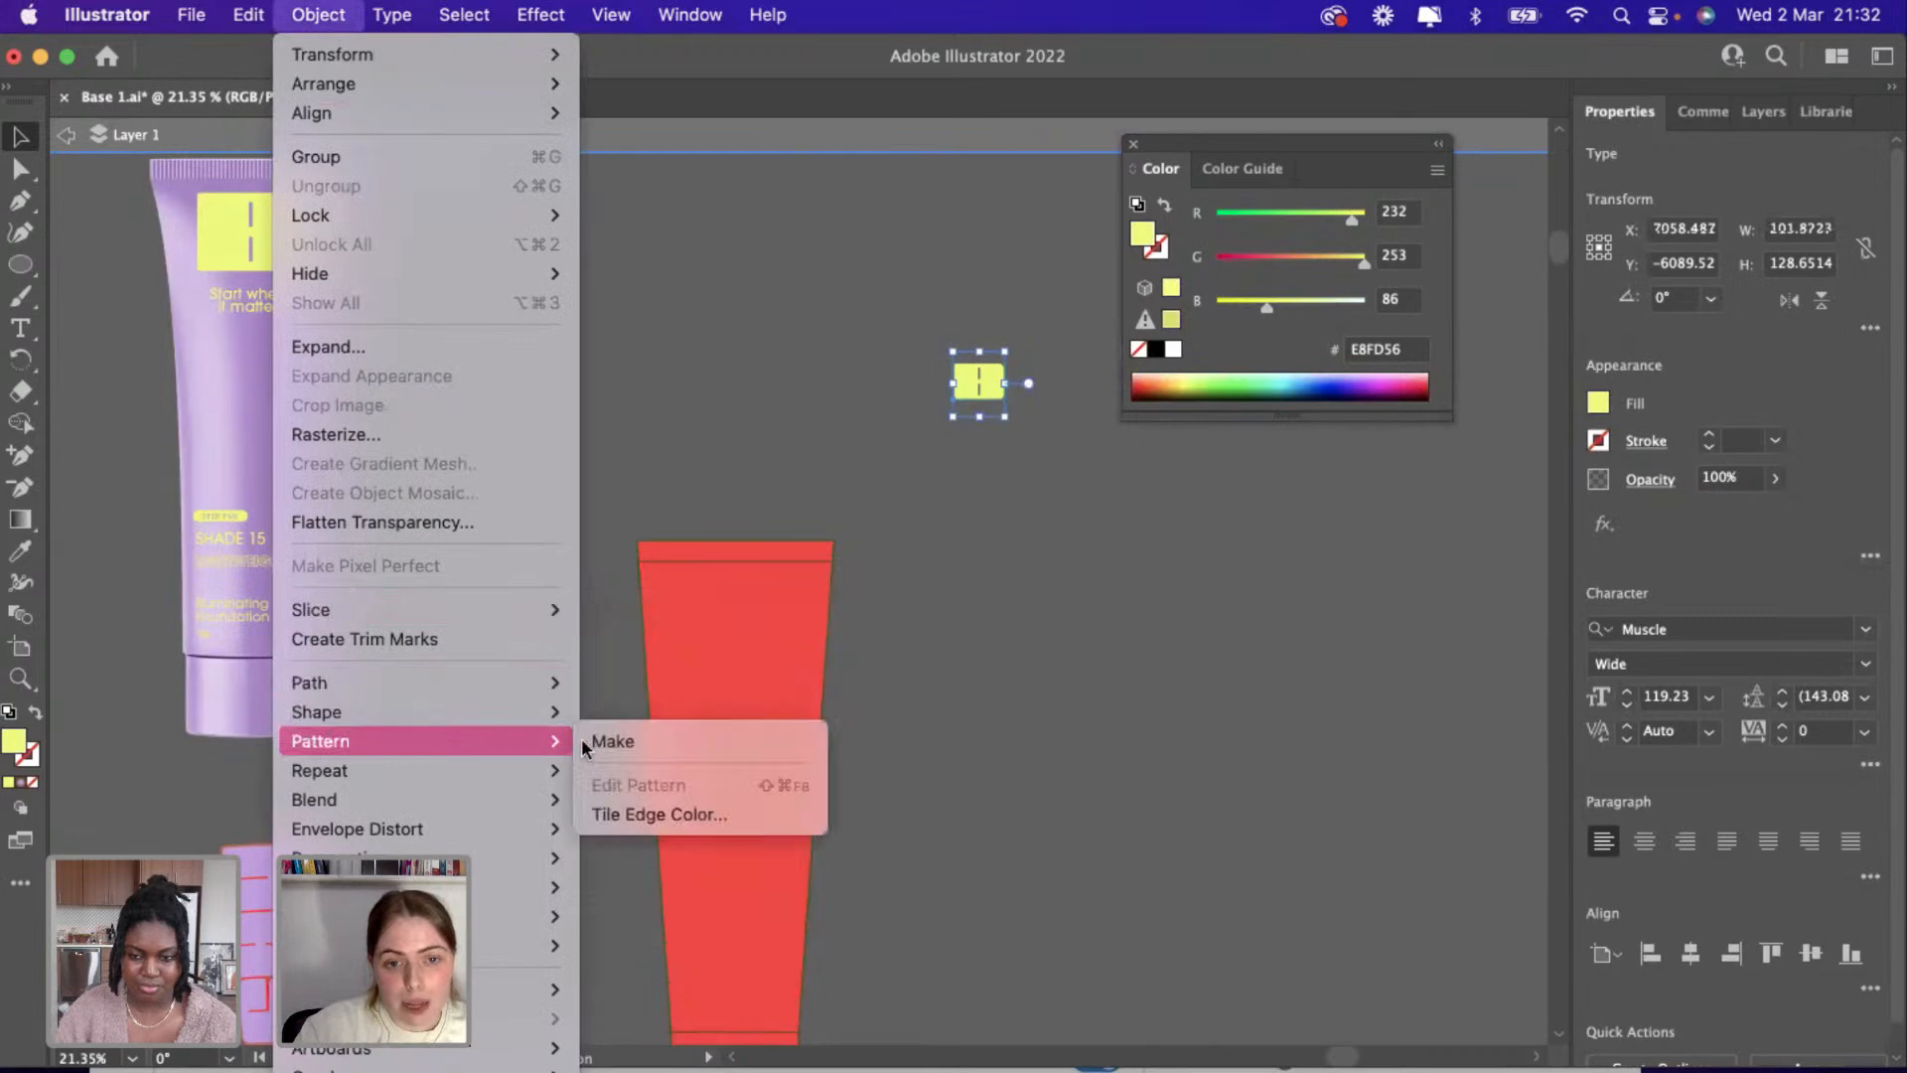
left_click(601, 743)
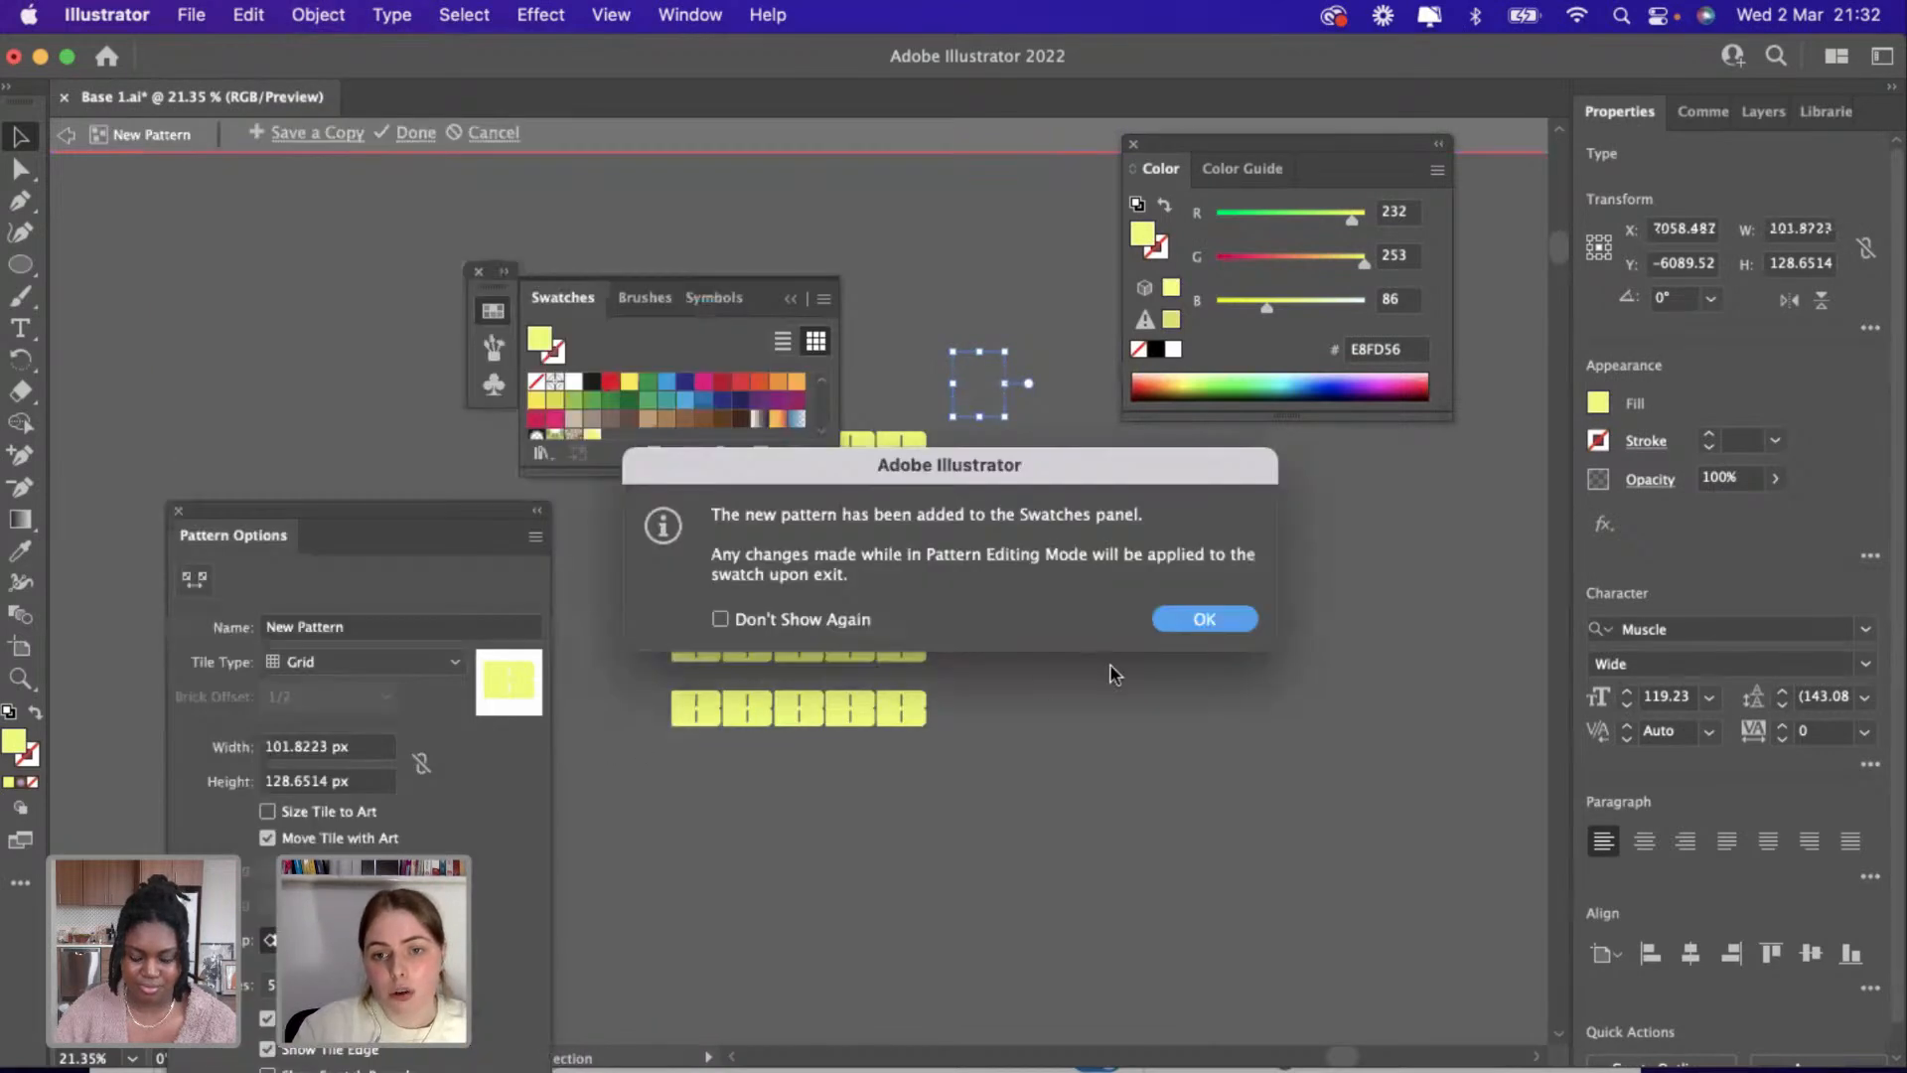
left_click(1203, 618)
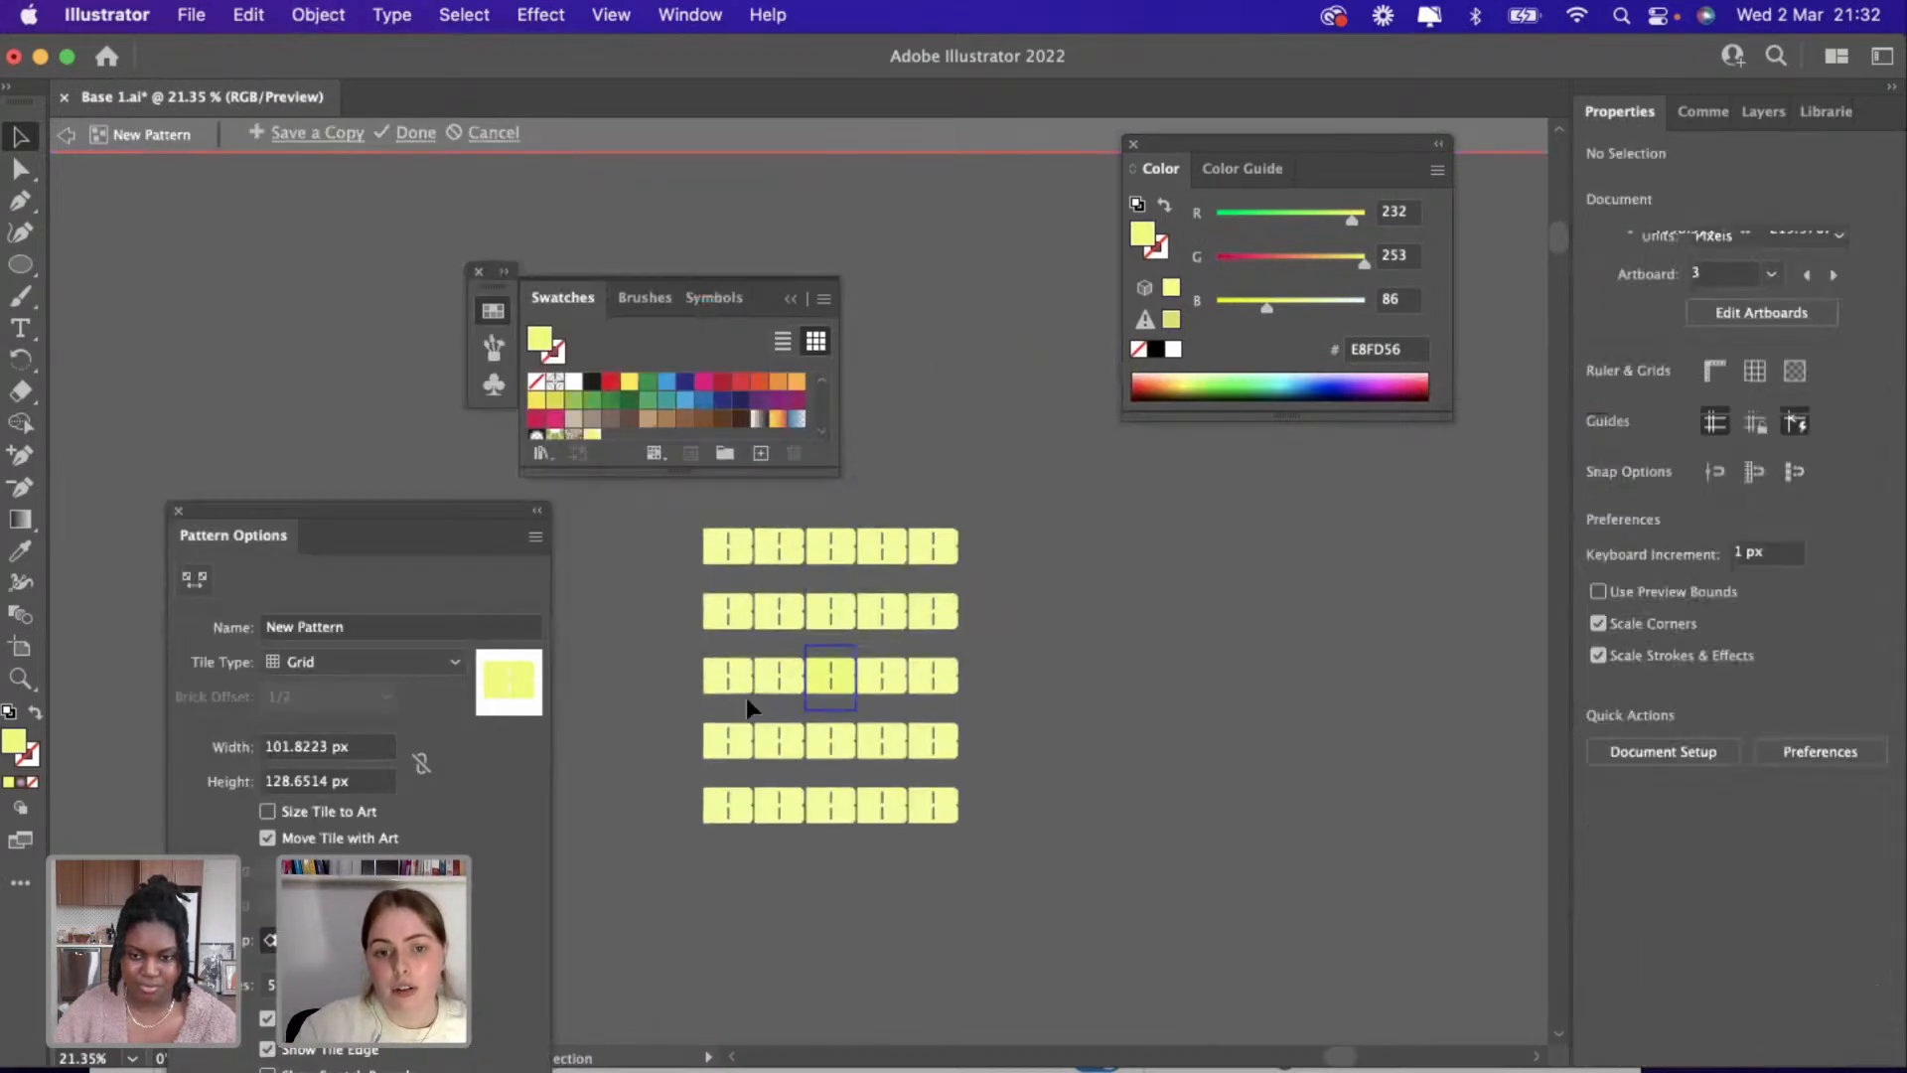
Set the pattern's tile type to Brick by Row, size the tile to the art and set the horizontal spacing to 10 px.
left_click(382, 663)
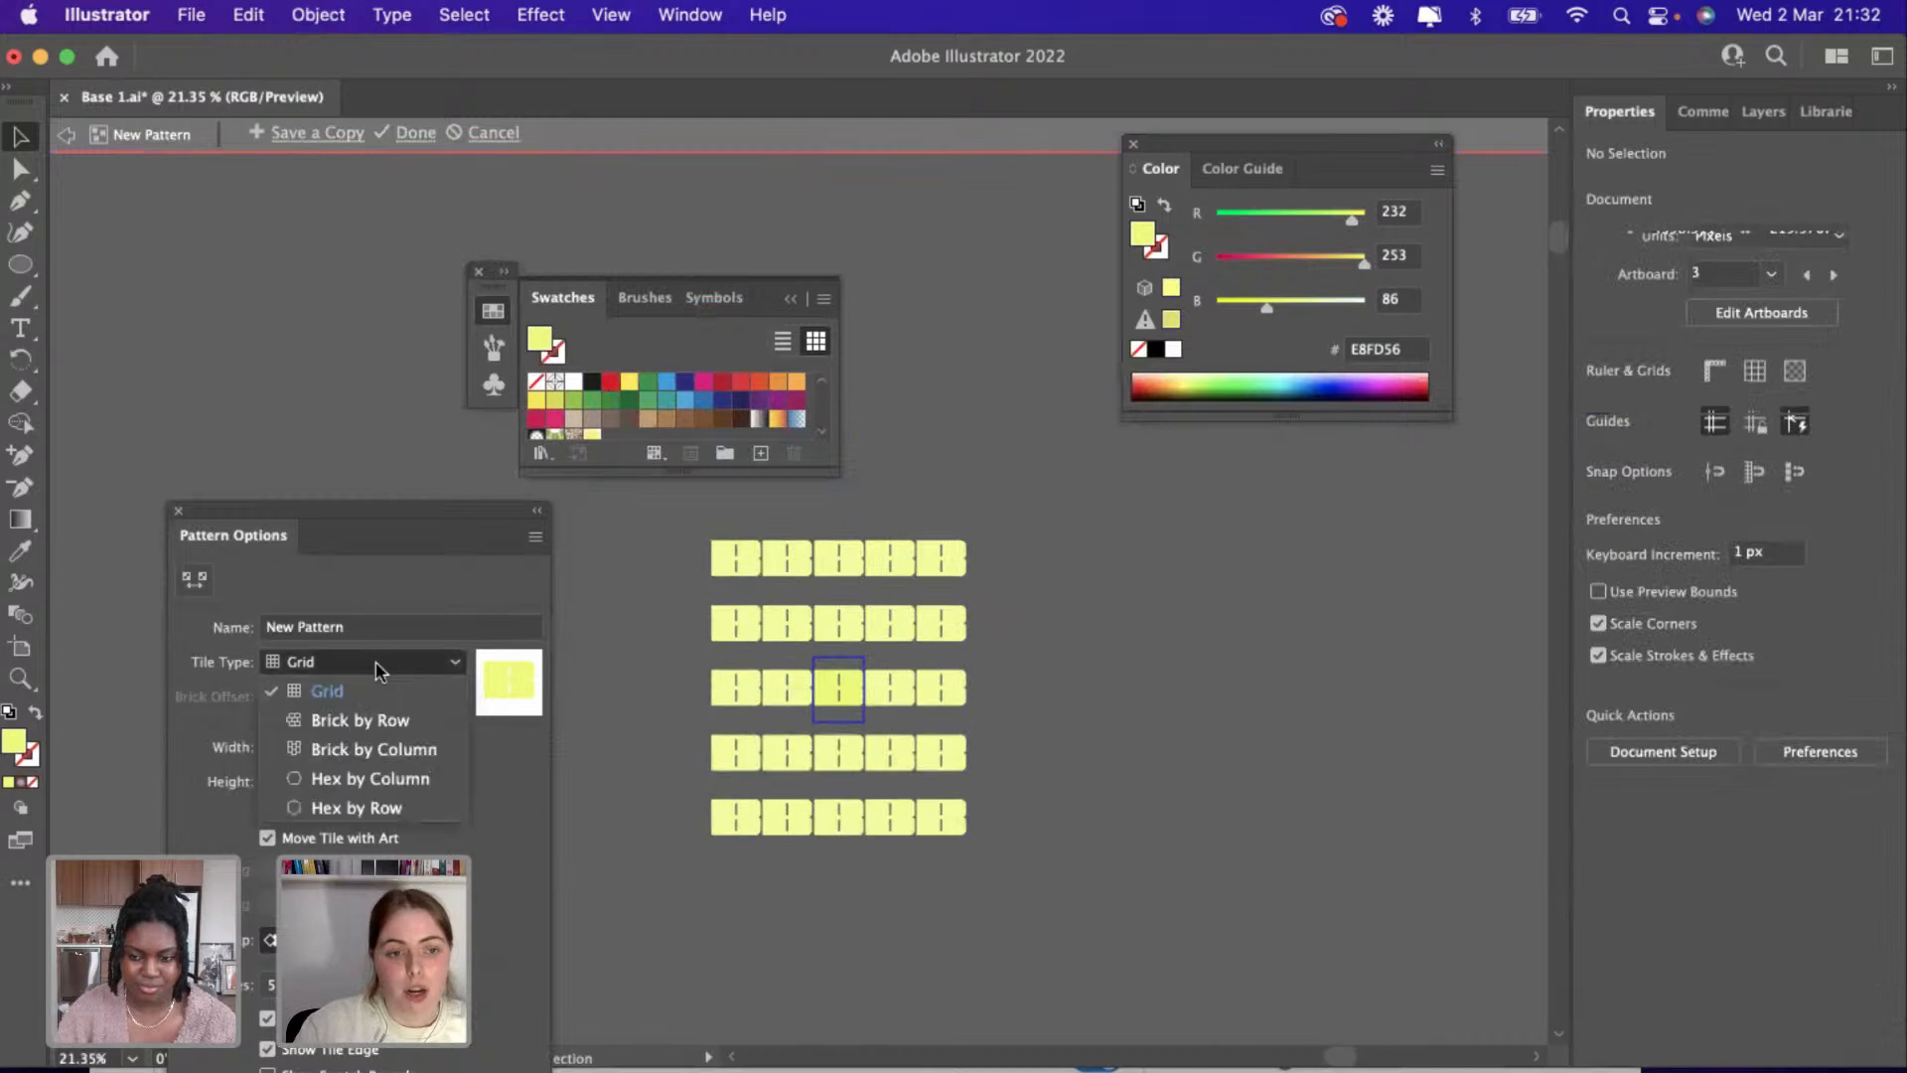
left_click(377, 721)
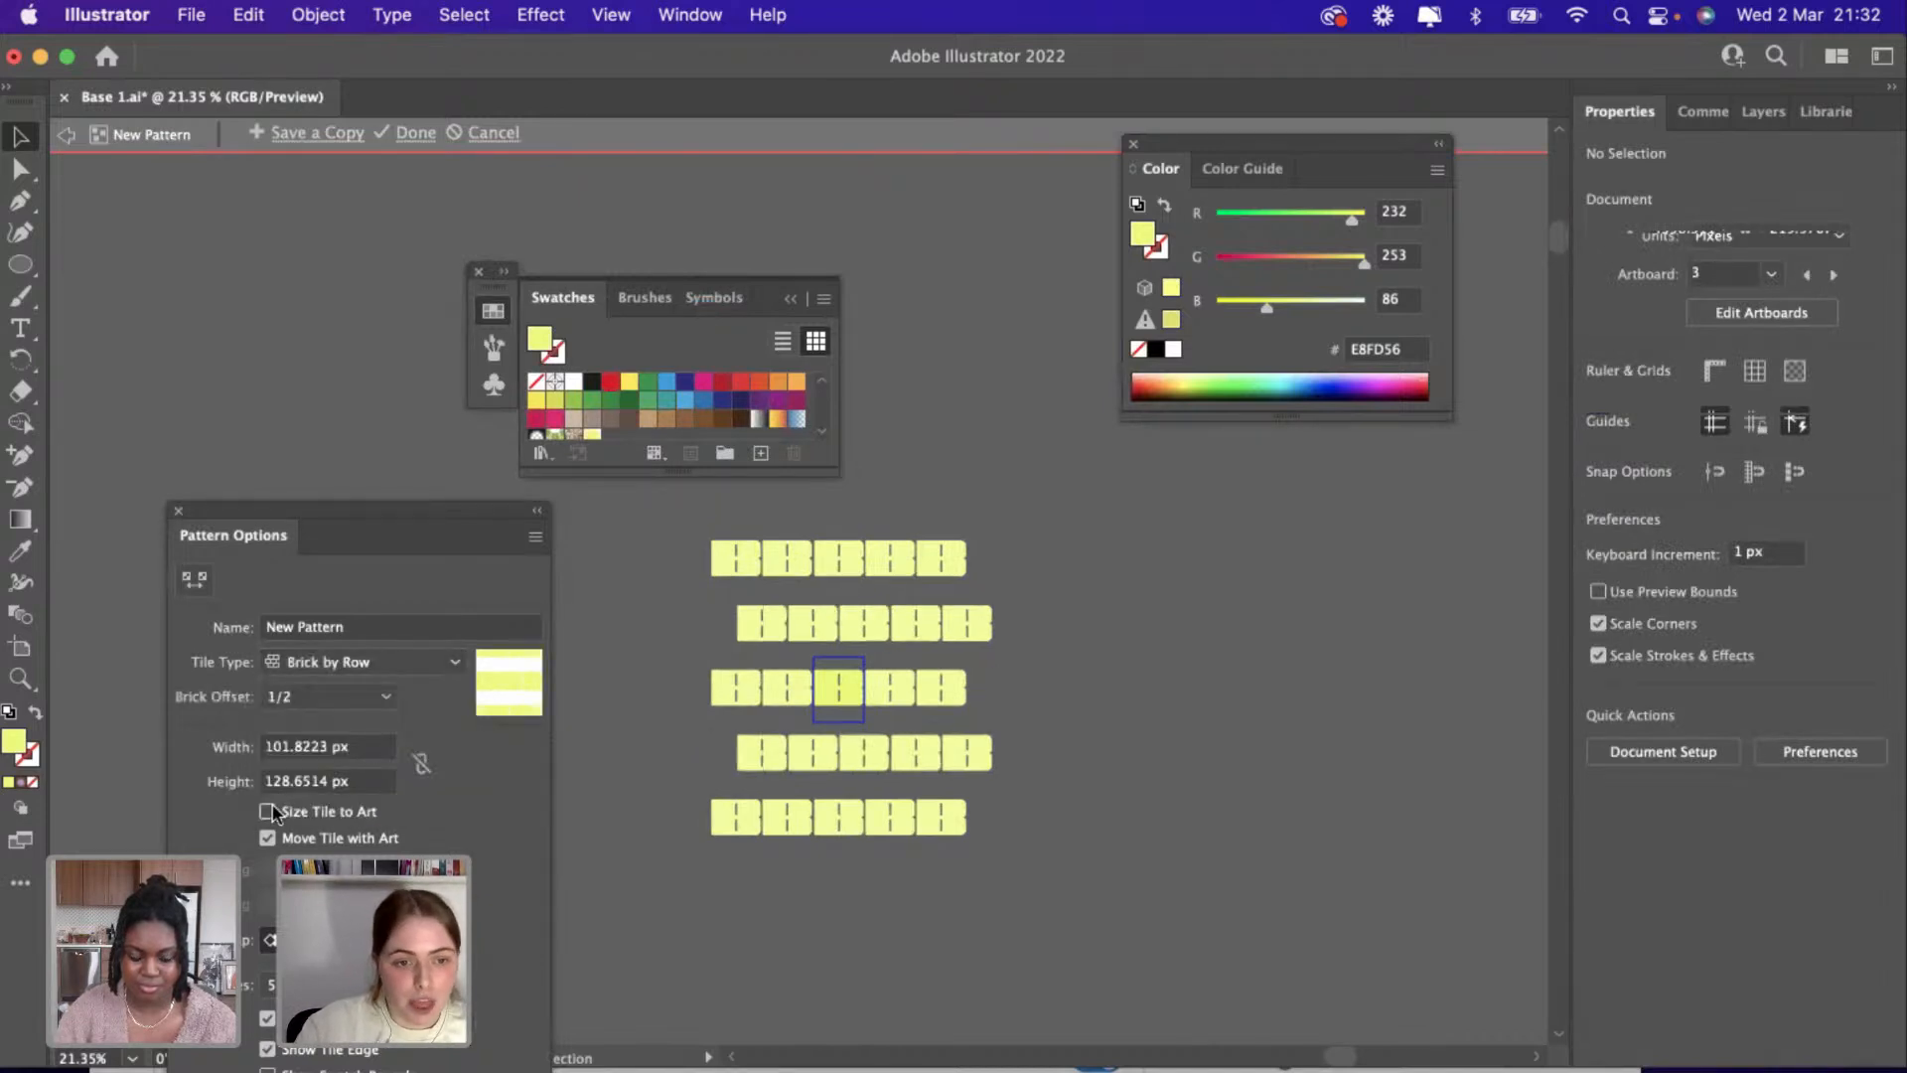
left_click(268, 812)
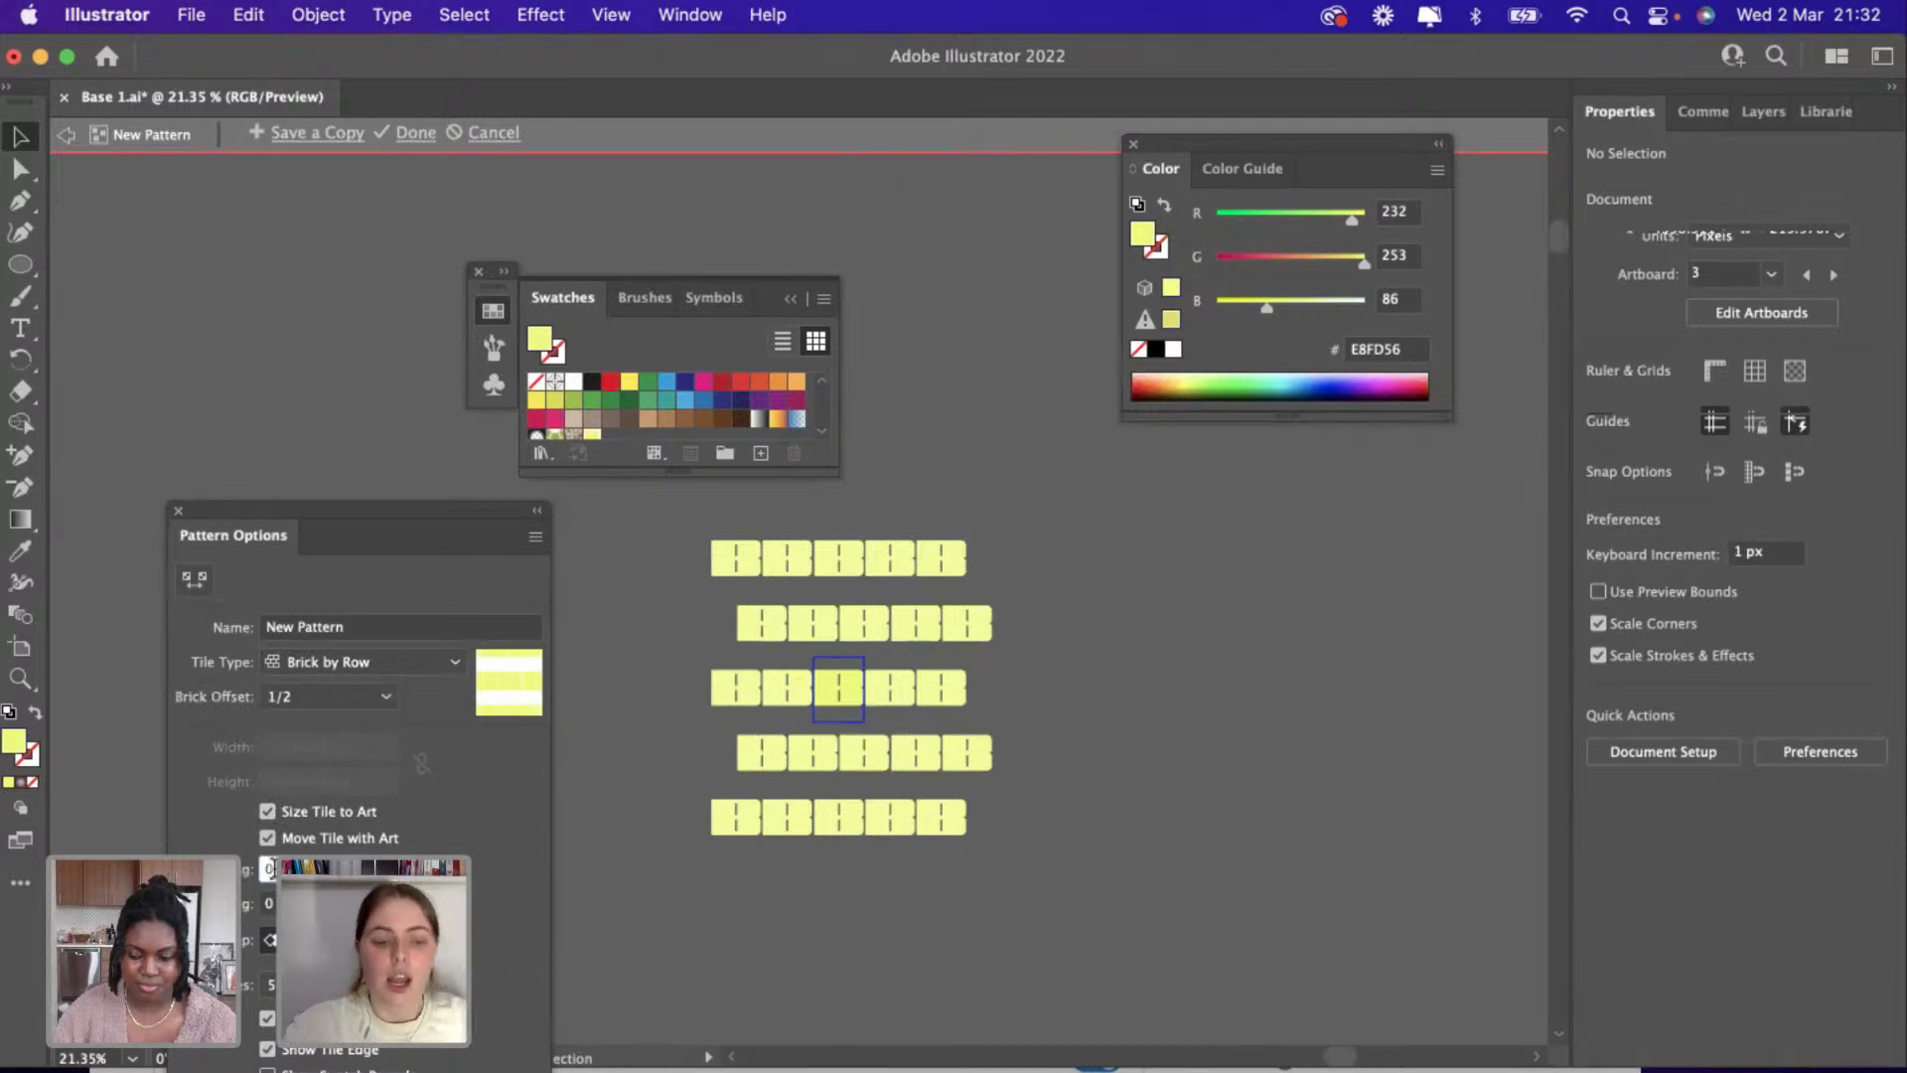
type("10")
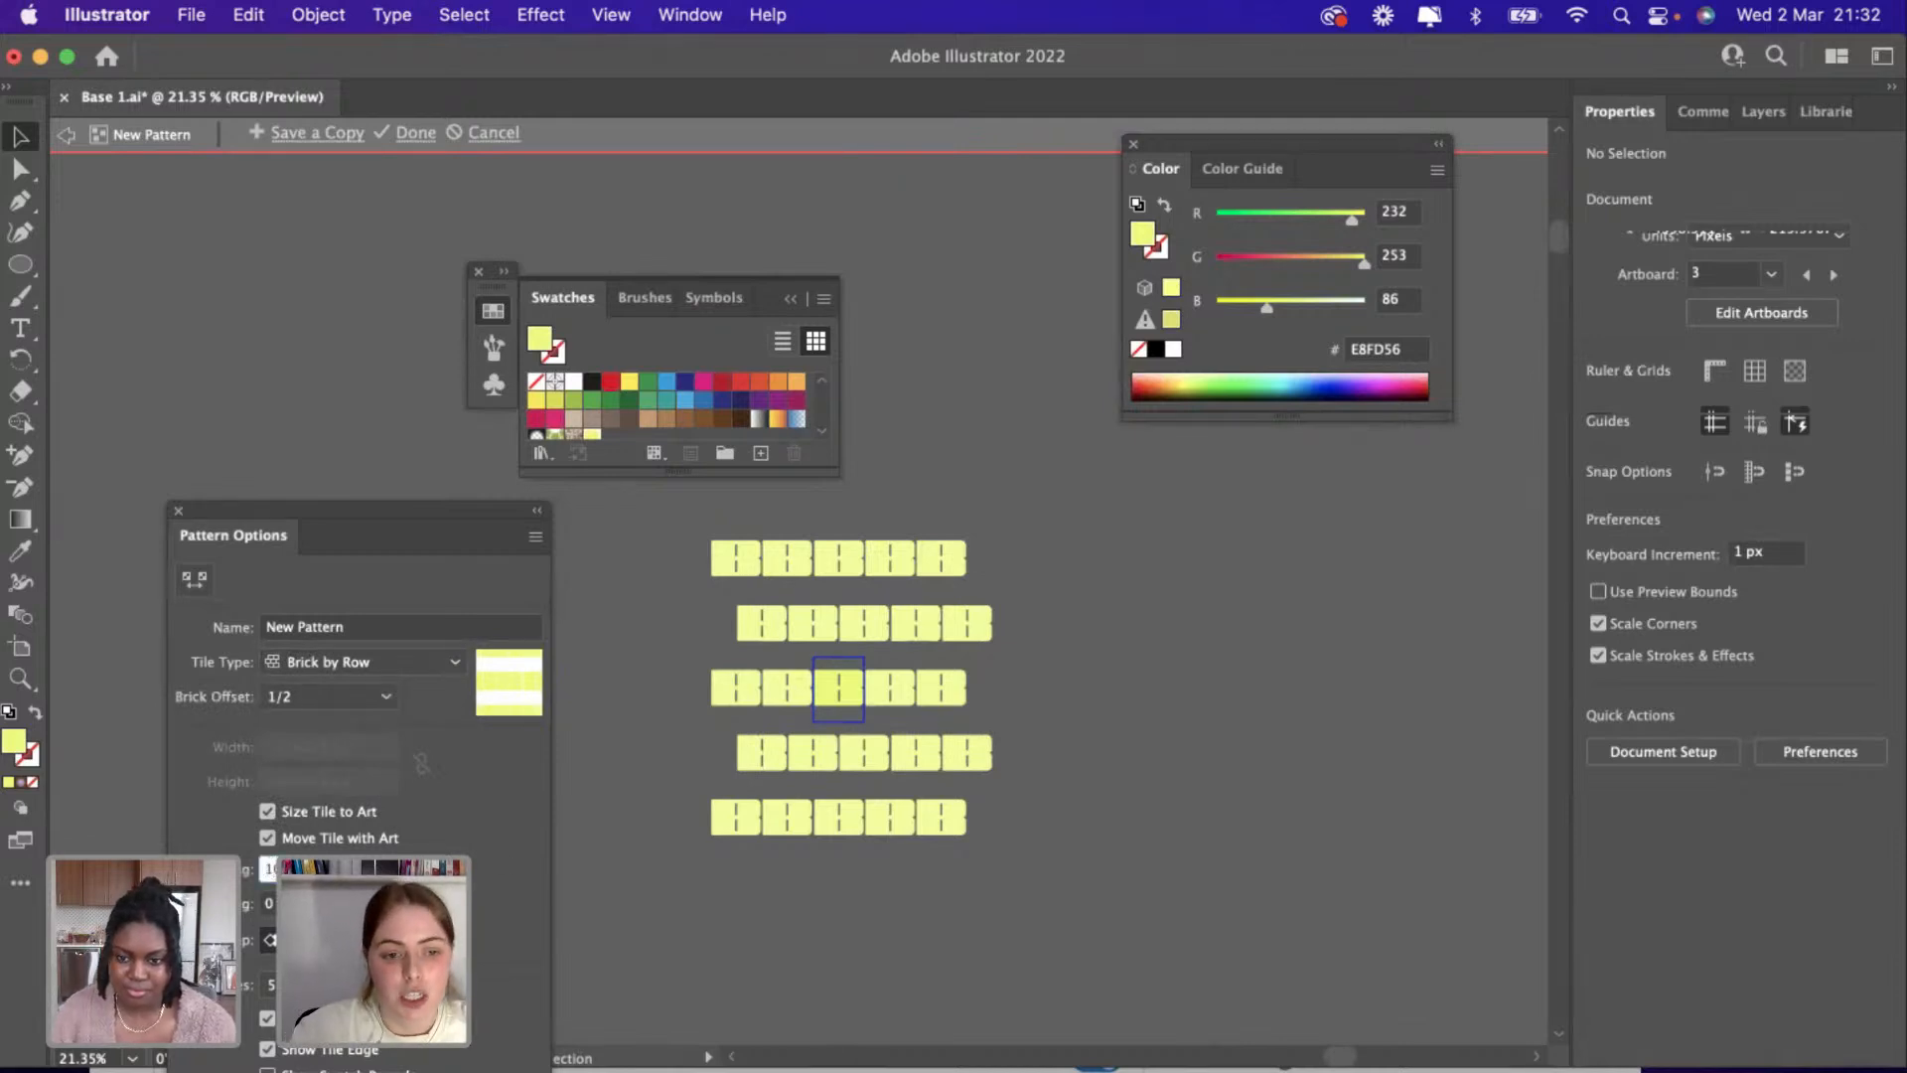
key("Tab")
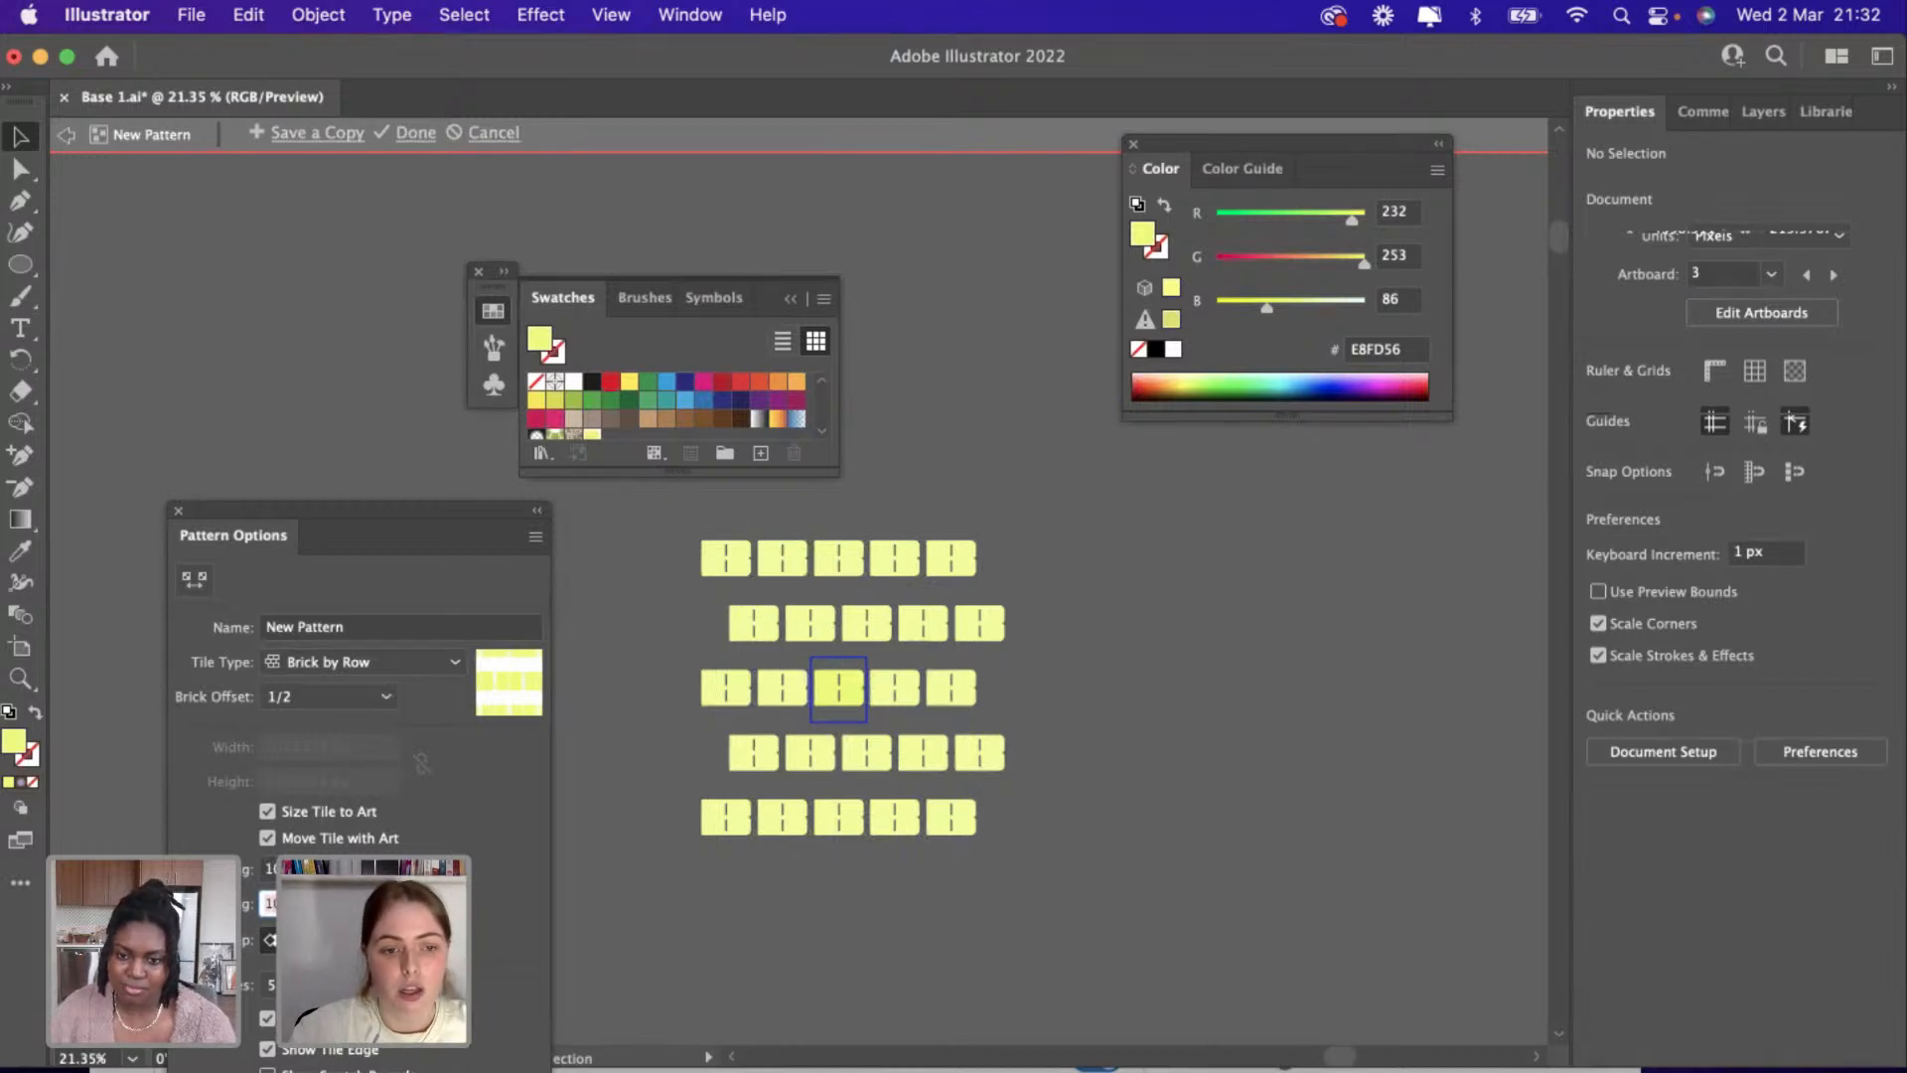
Tighten the pattern's rows with a negative vertical spacing and finish editing the pattern.
type("20")
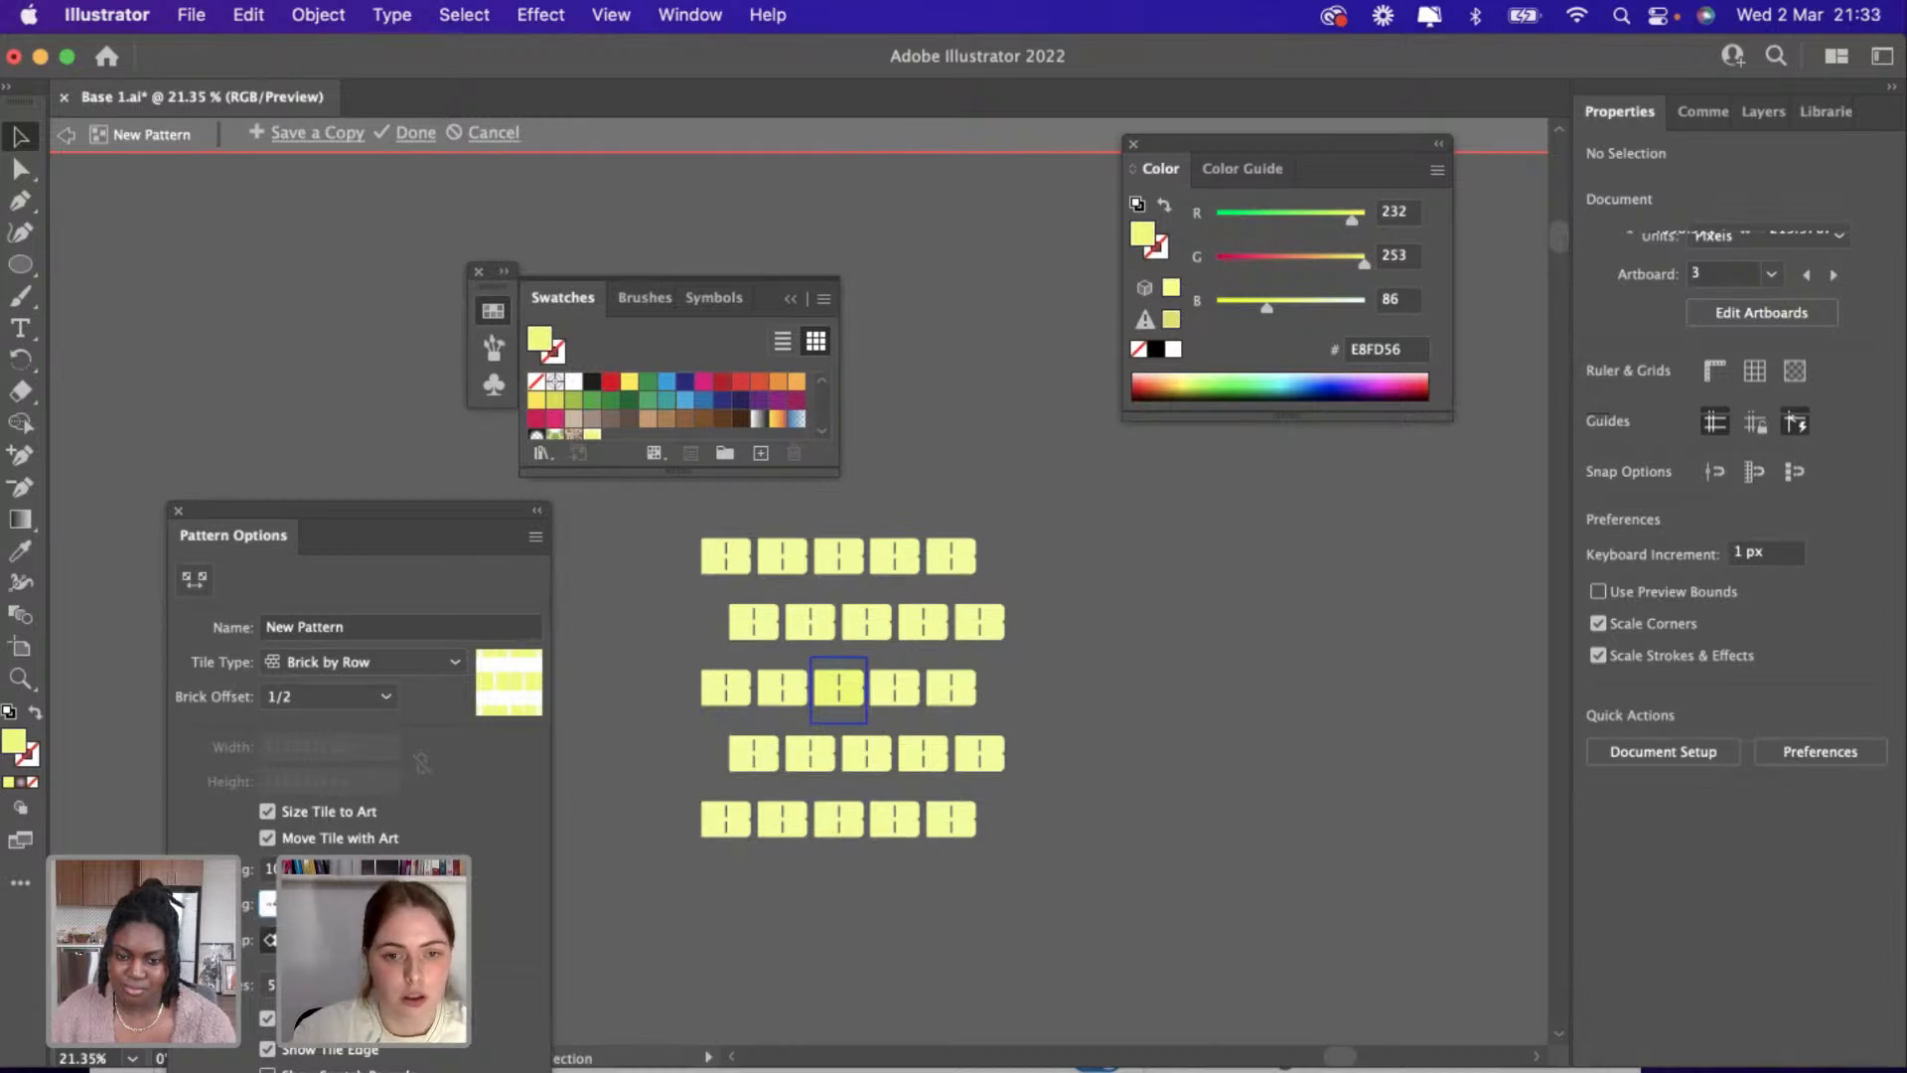
key("Return")
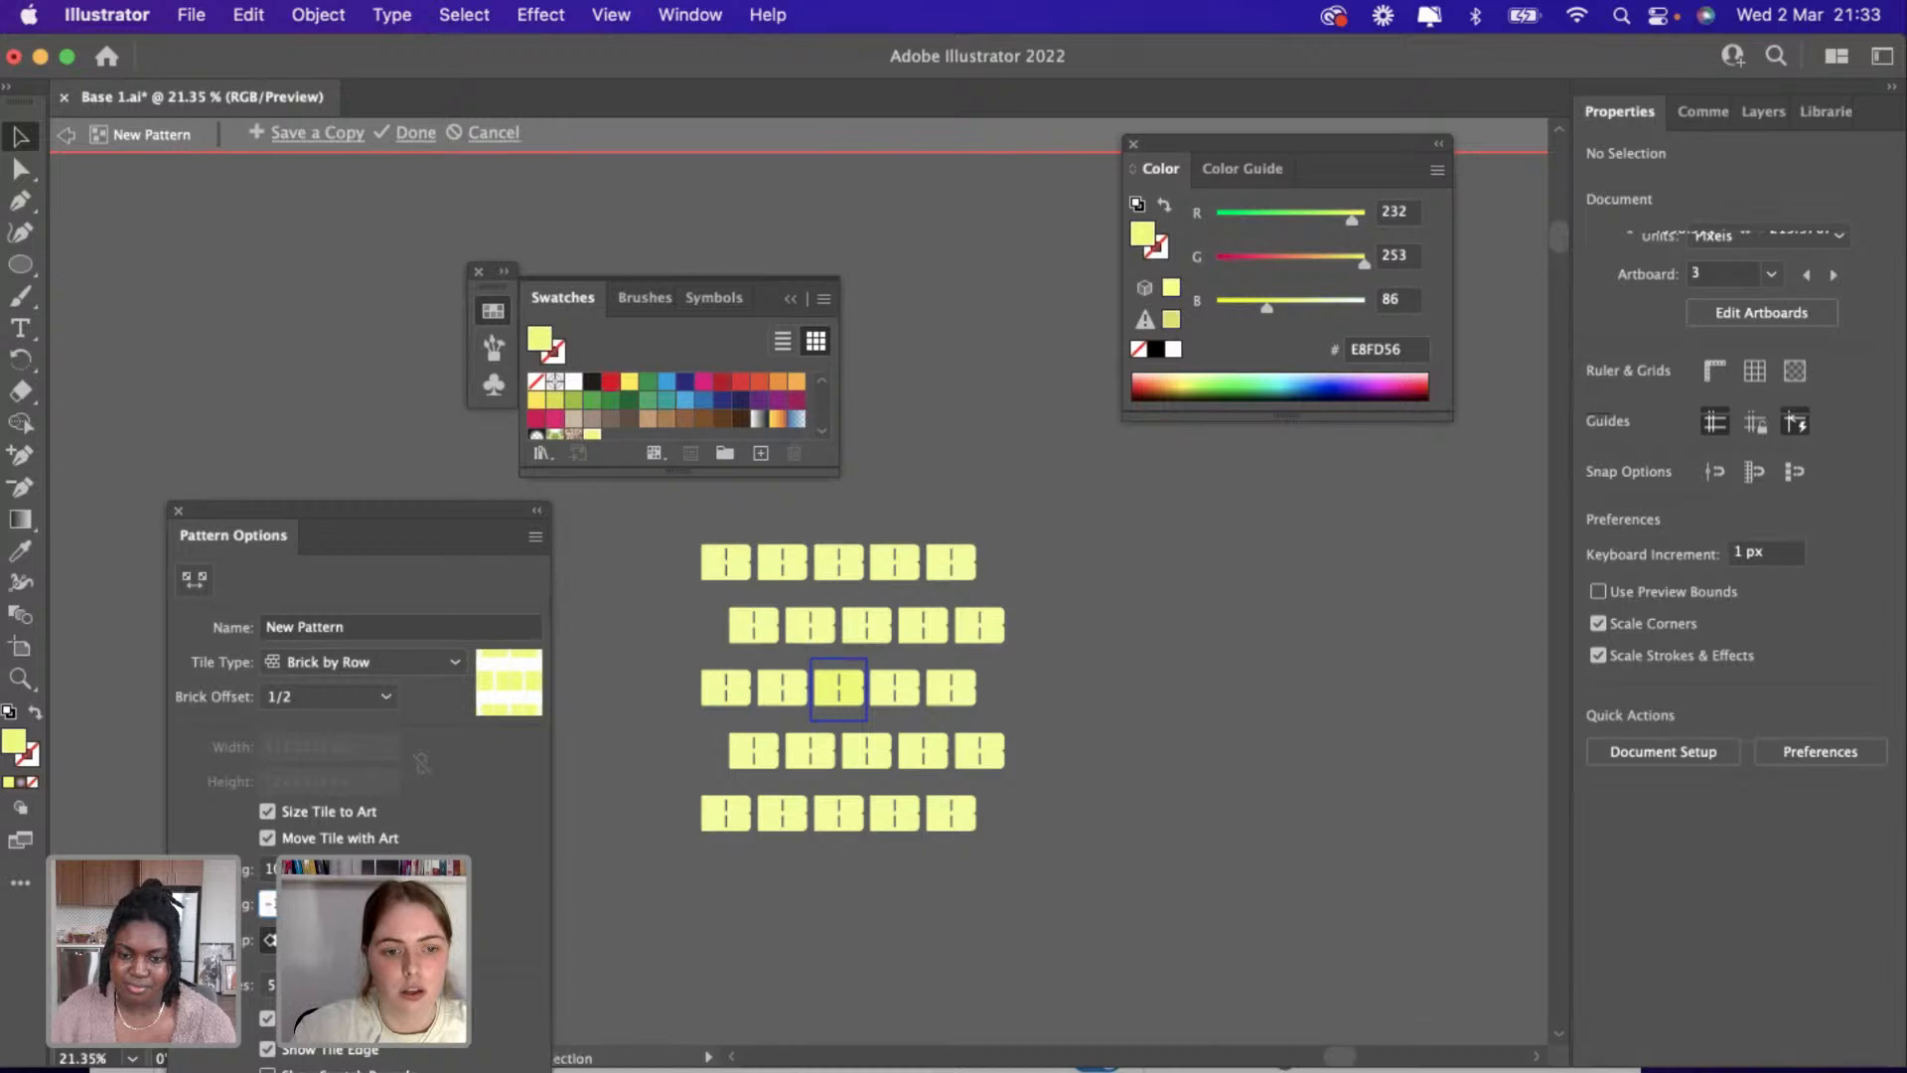
key("Return")
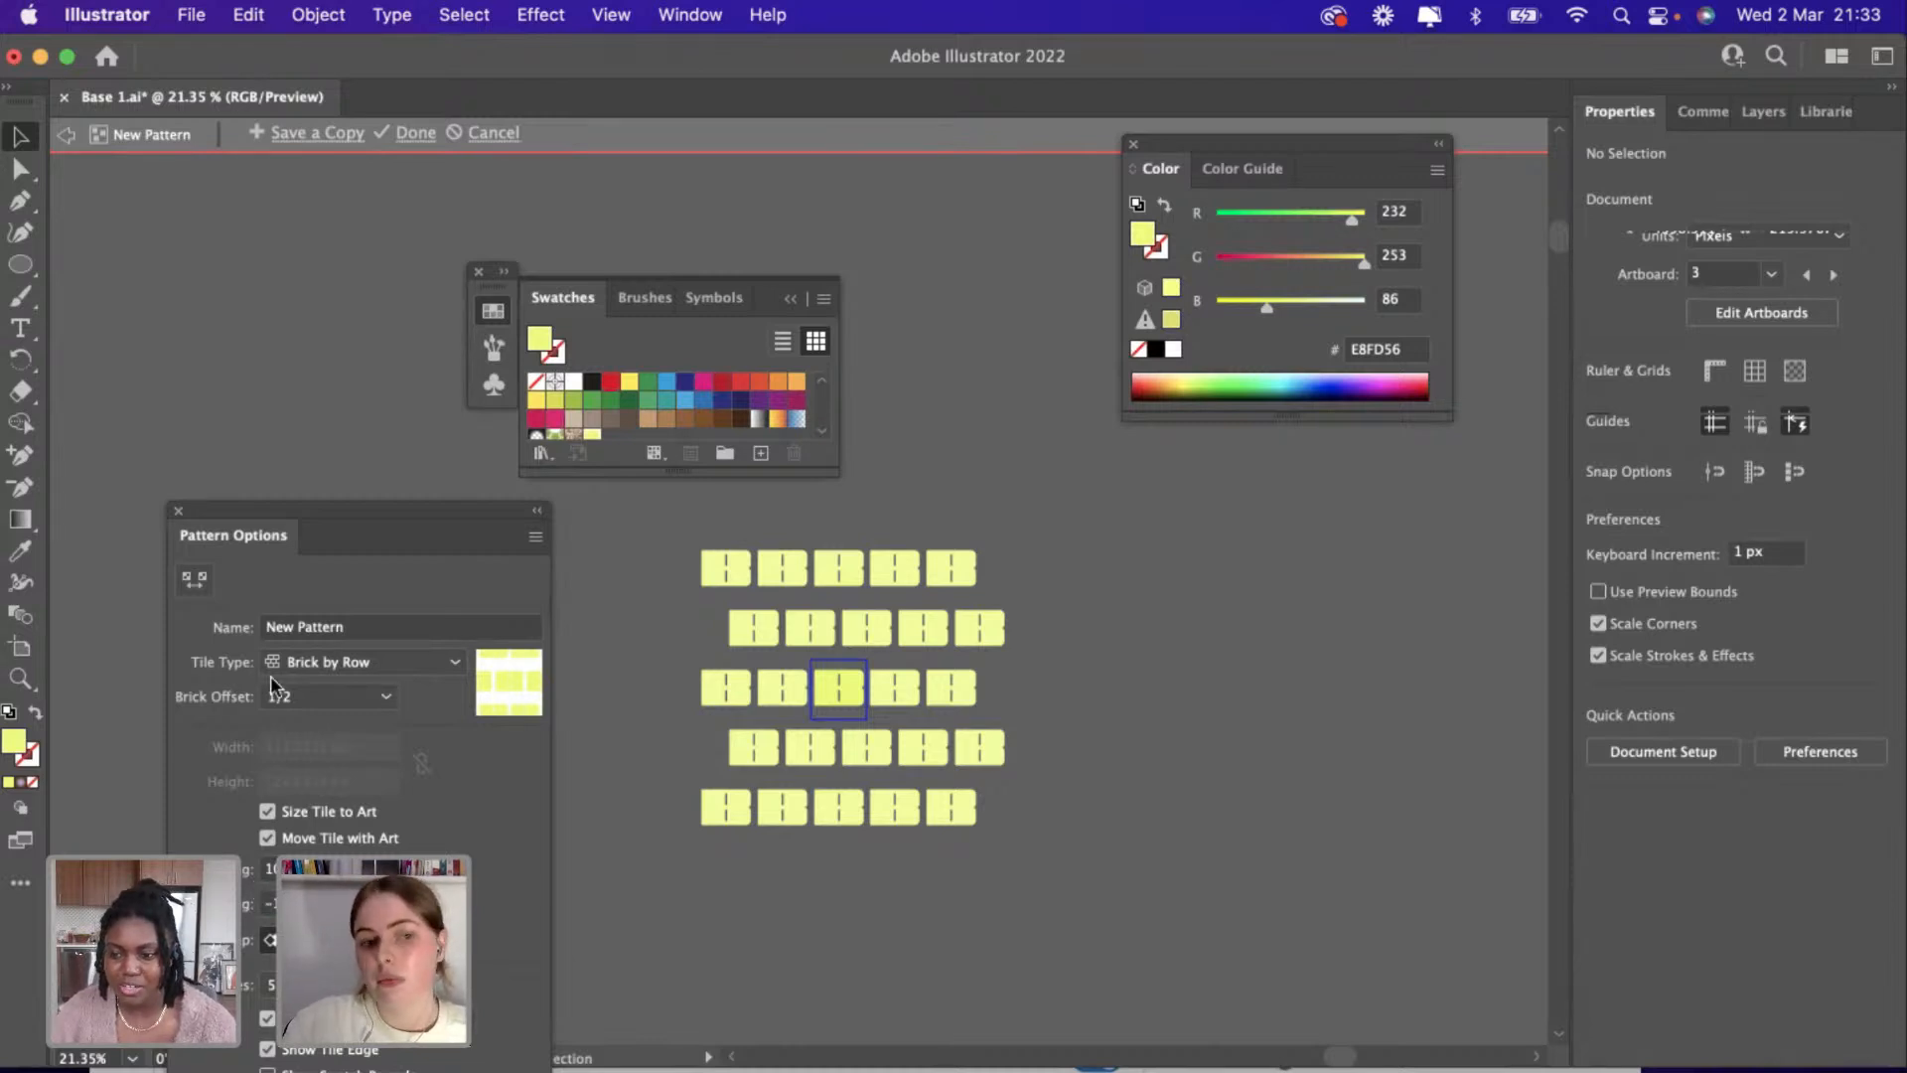
left_click(416, 133)
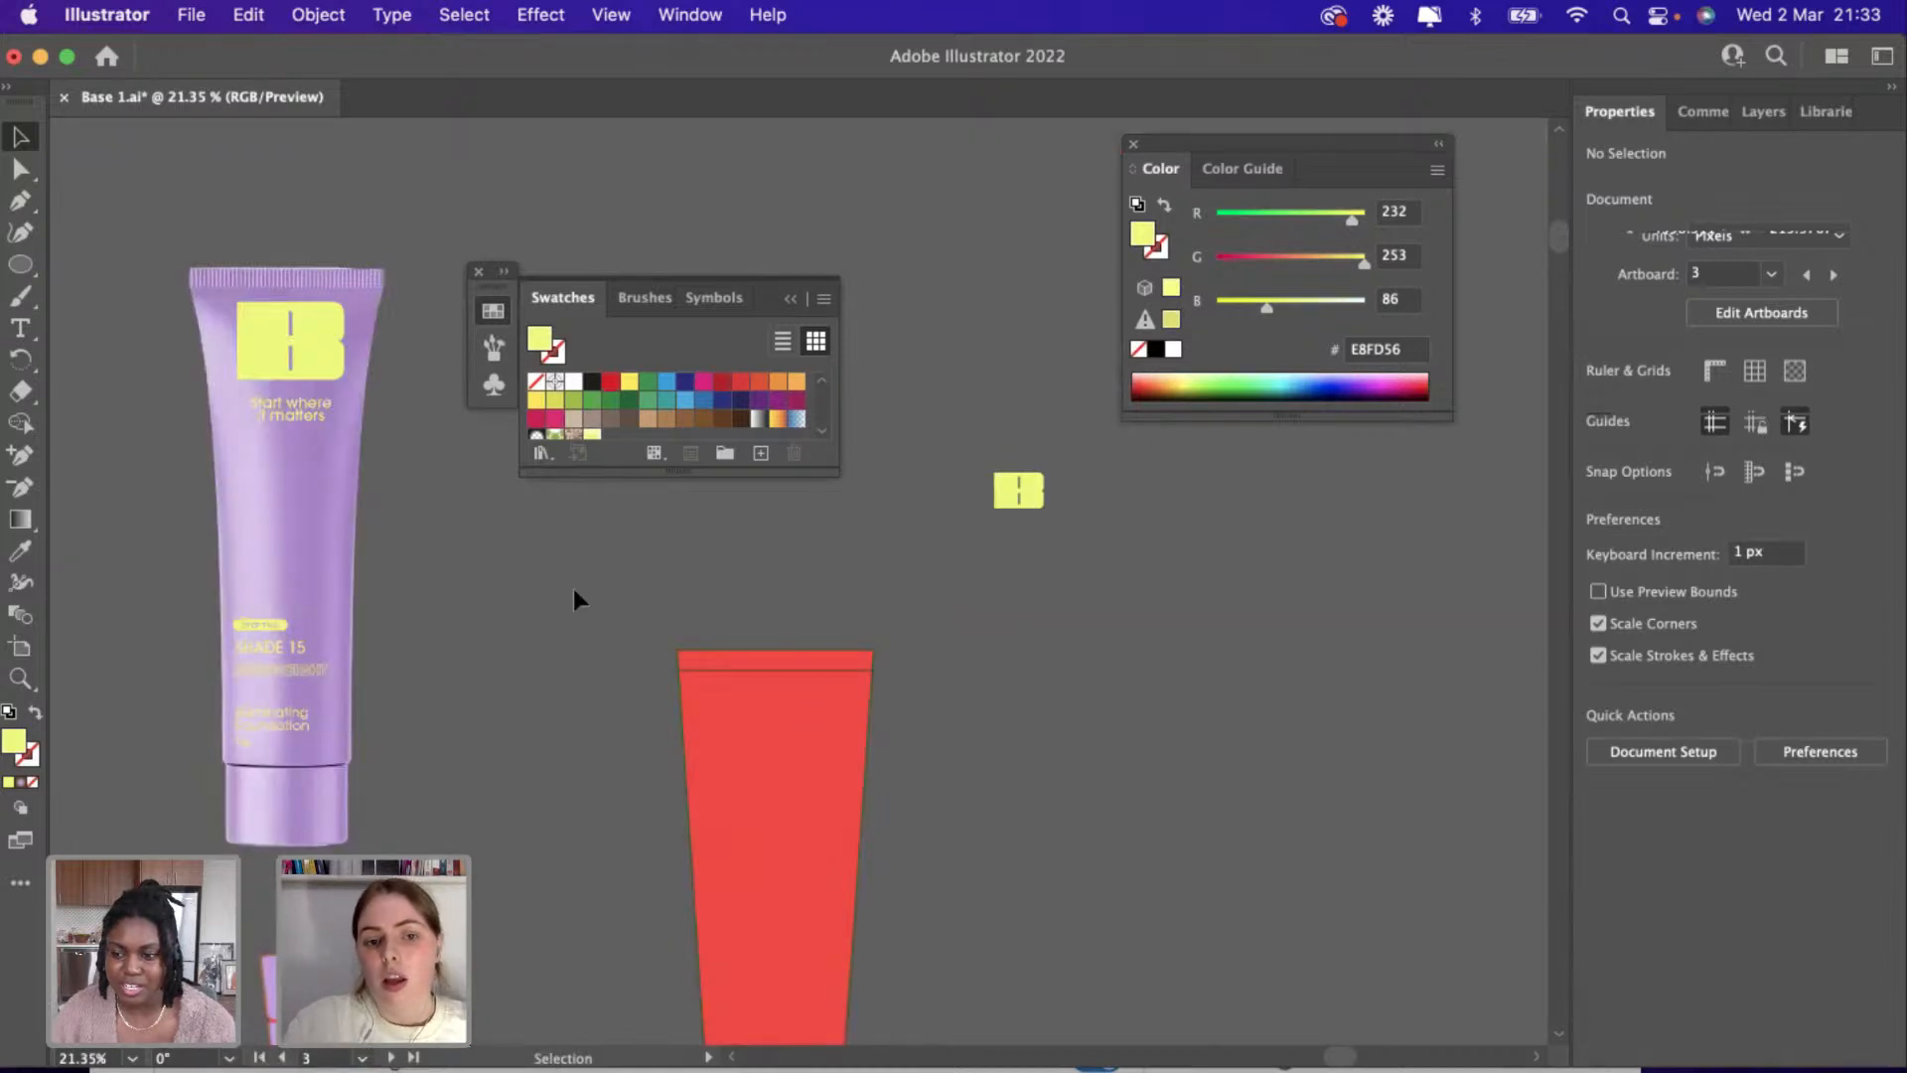
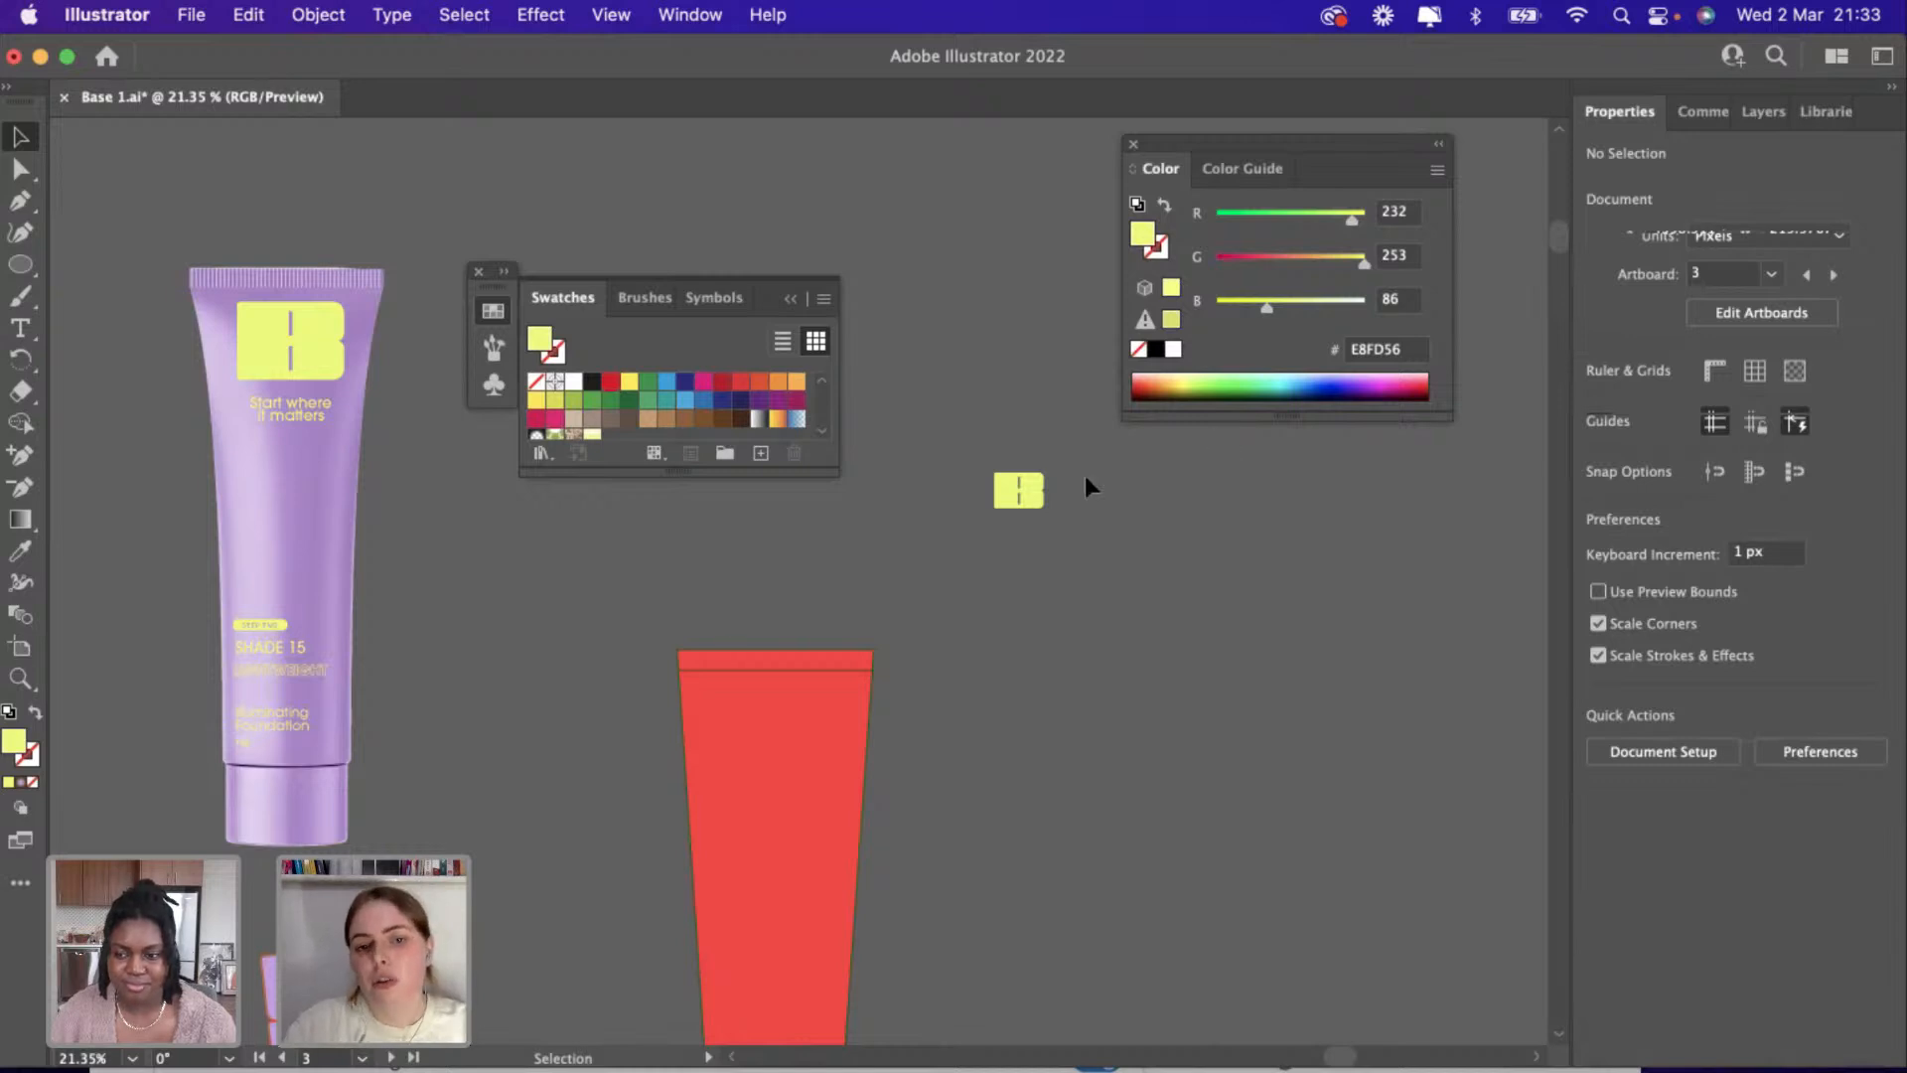
Copy the red body shape of the new tube and place the duplicate directly to its right.
scroll(898, 610, "down", 4)
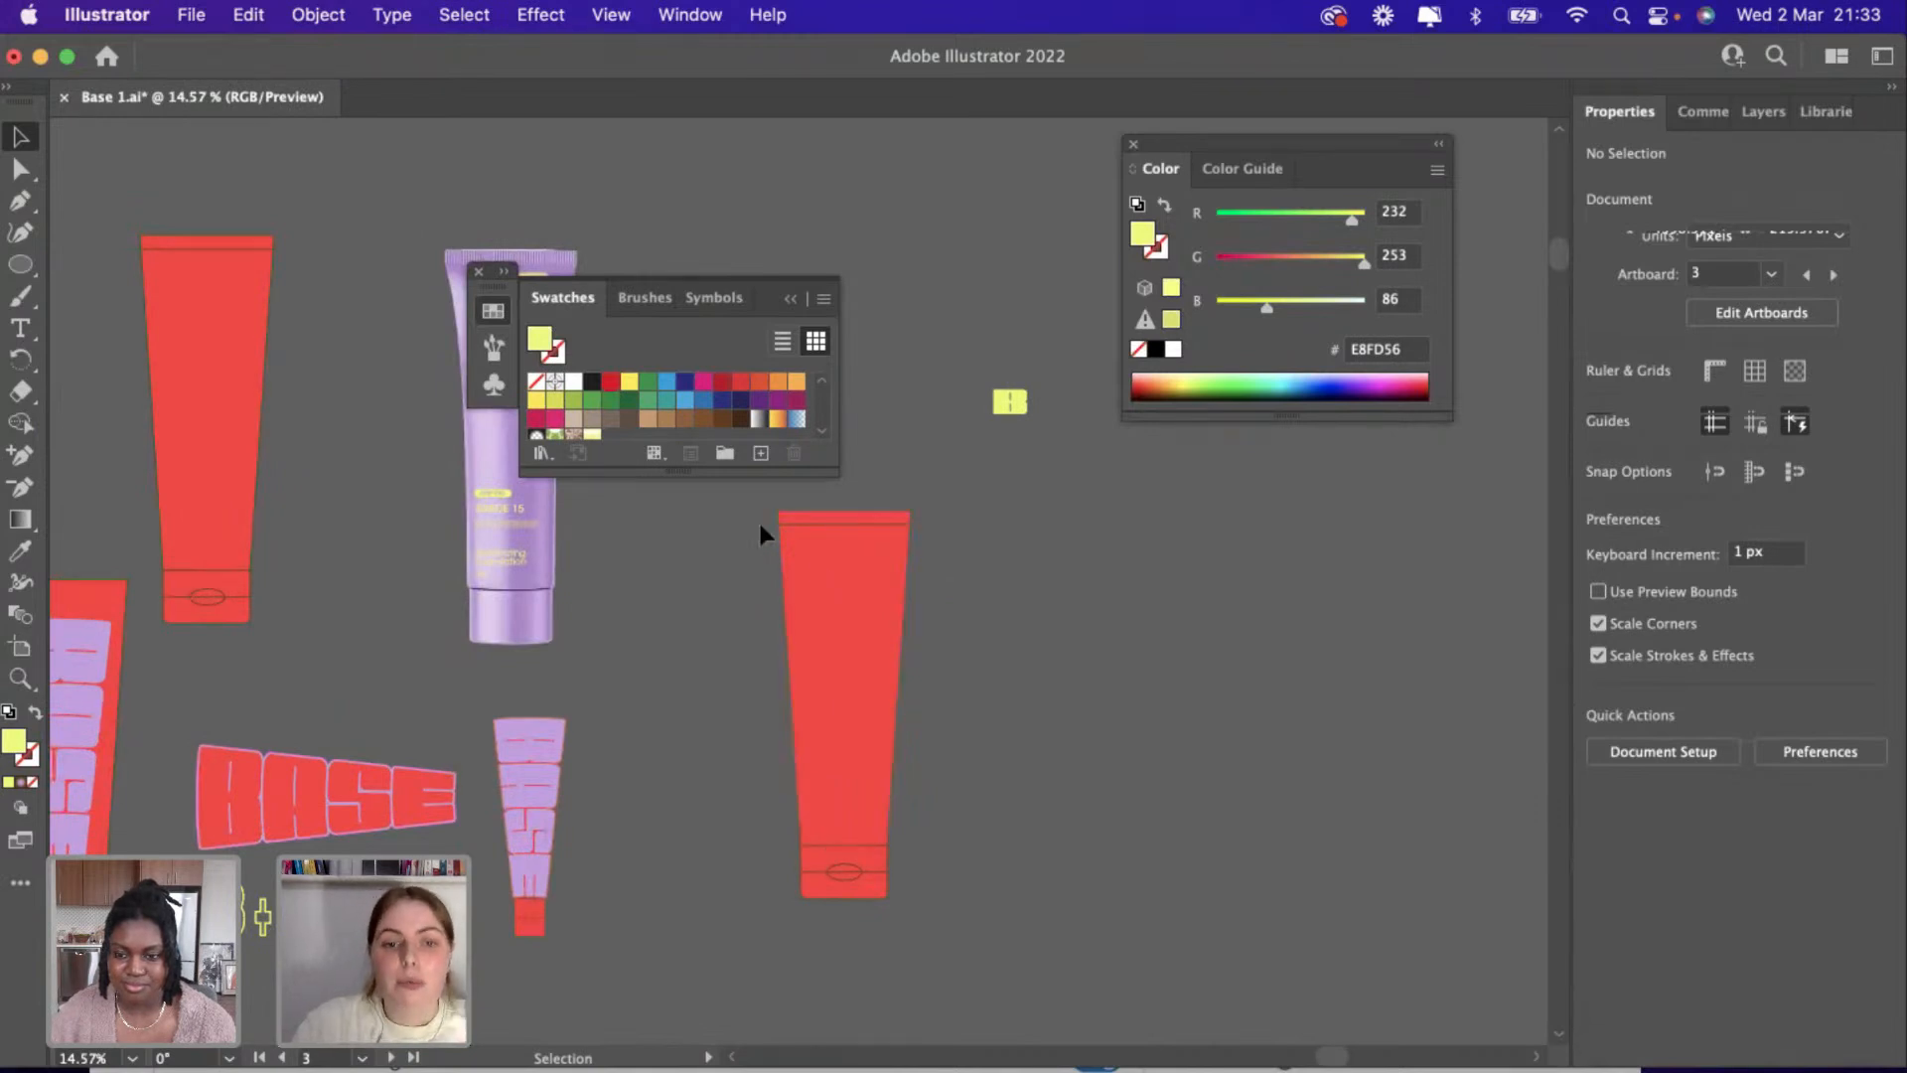
left_click(832, 568)
key("super+c")
key("super+v")
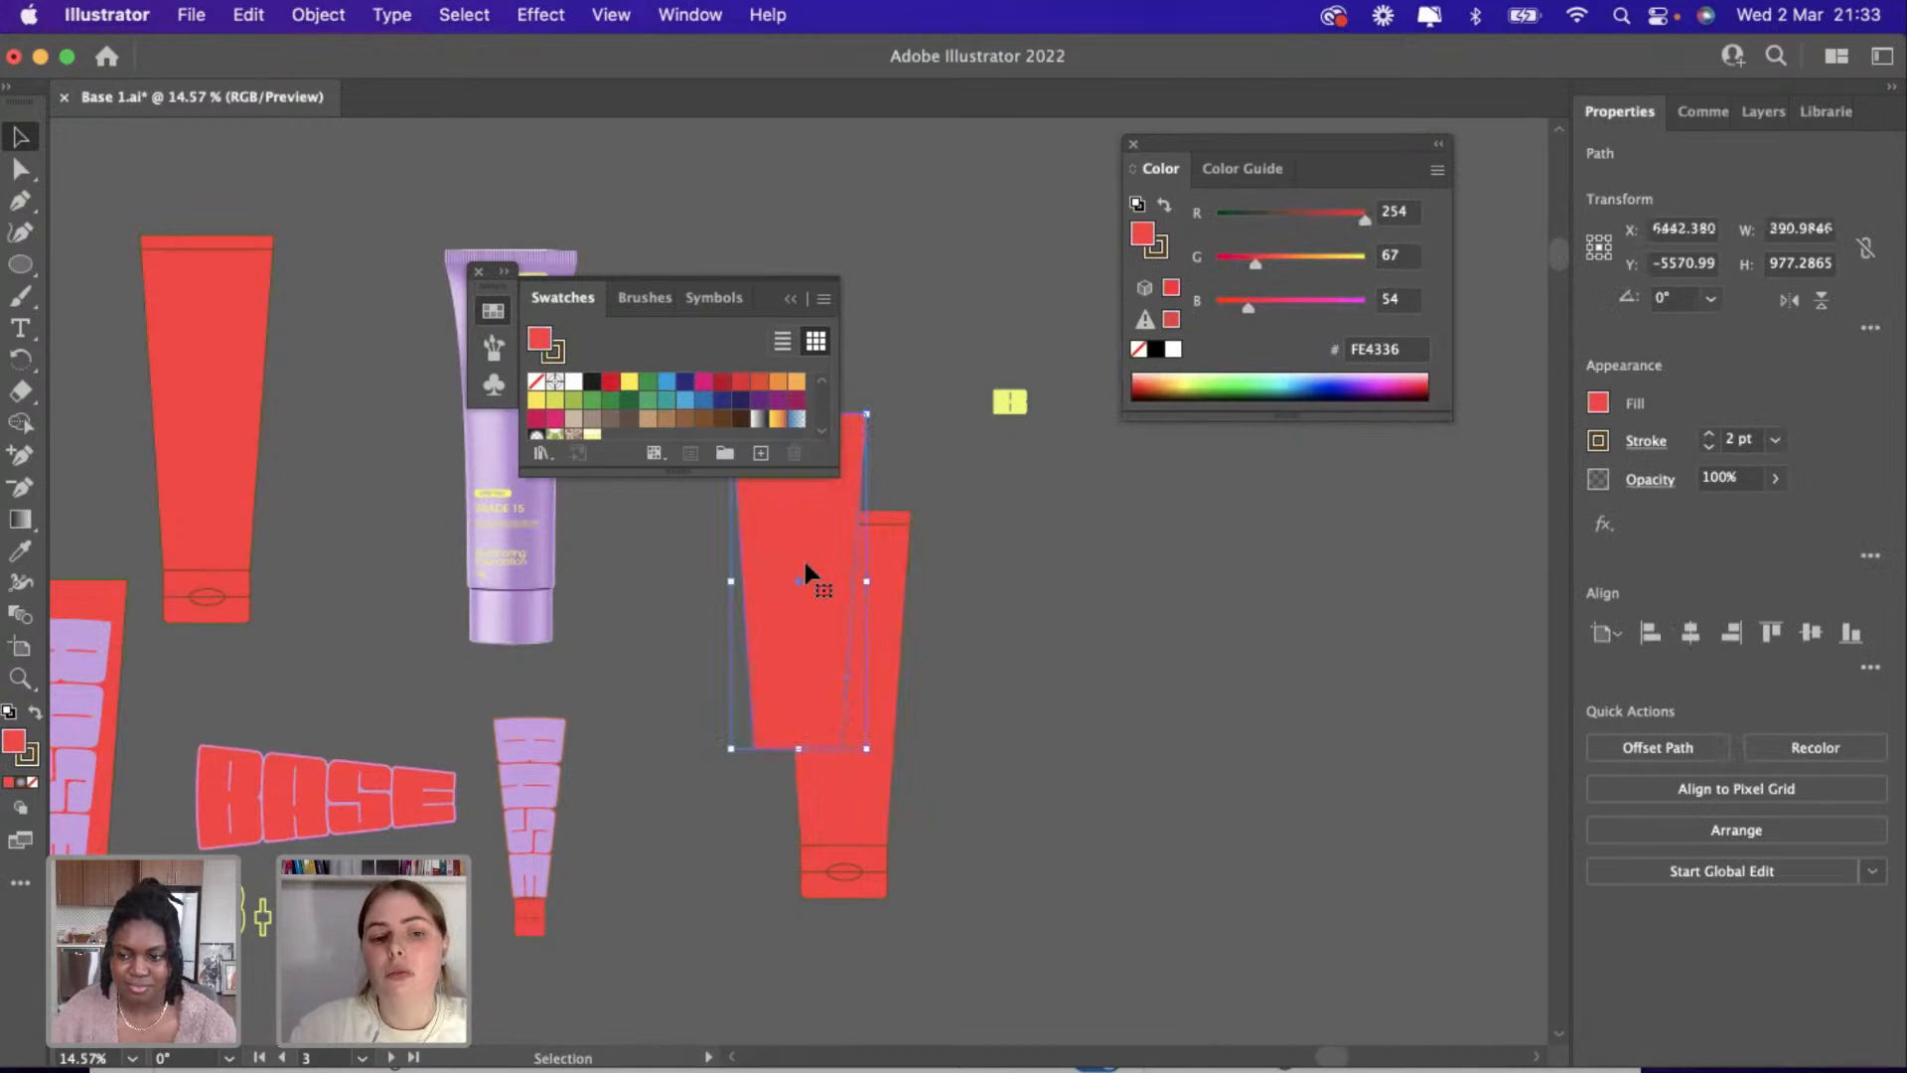
left_click_drag(805, 564, 1021, 657)
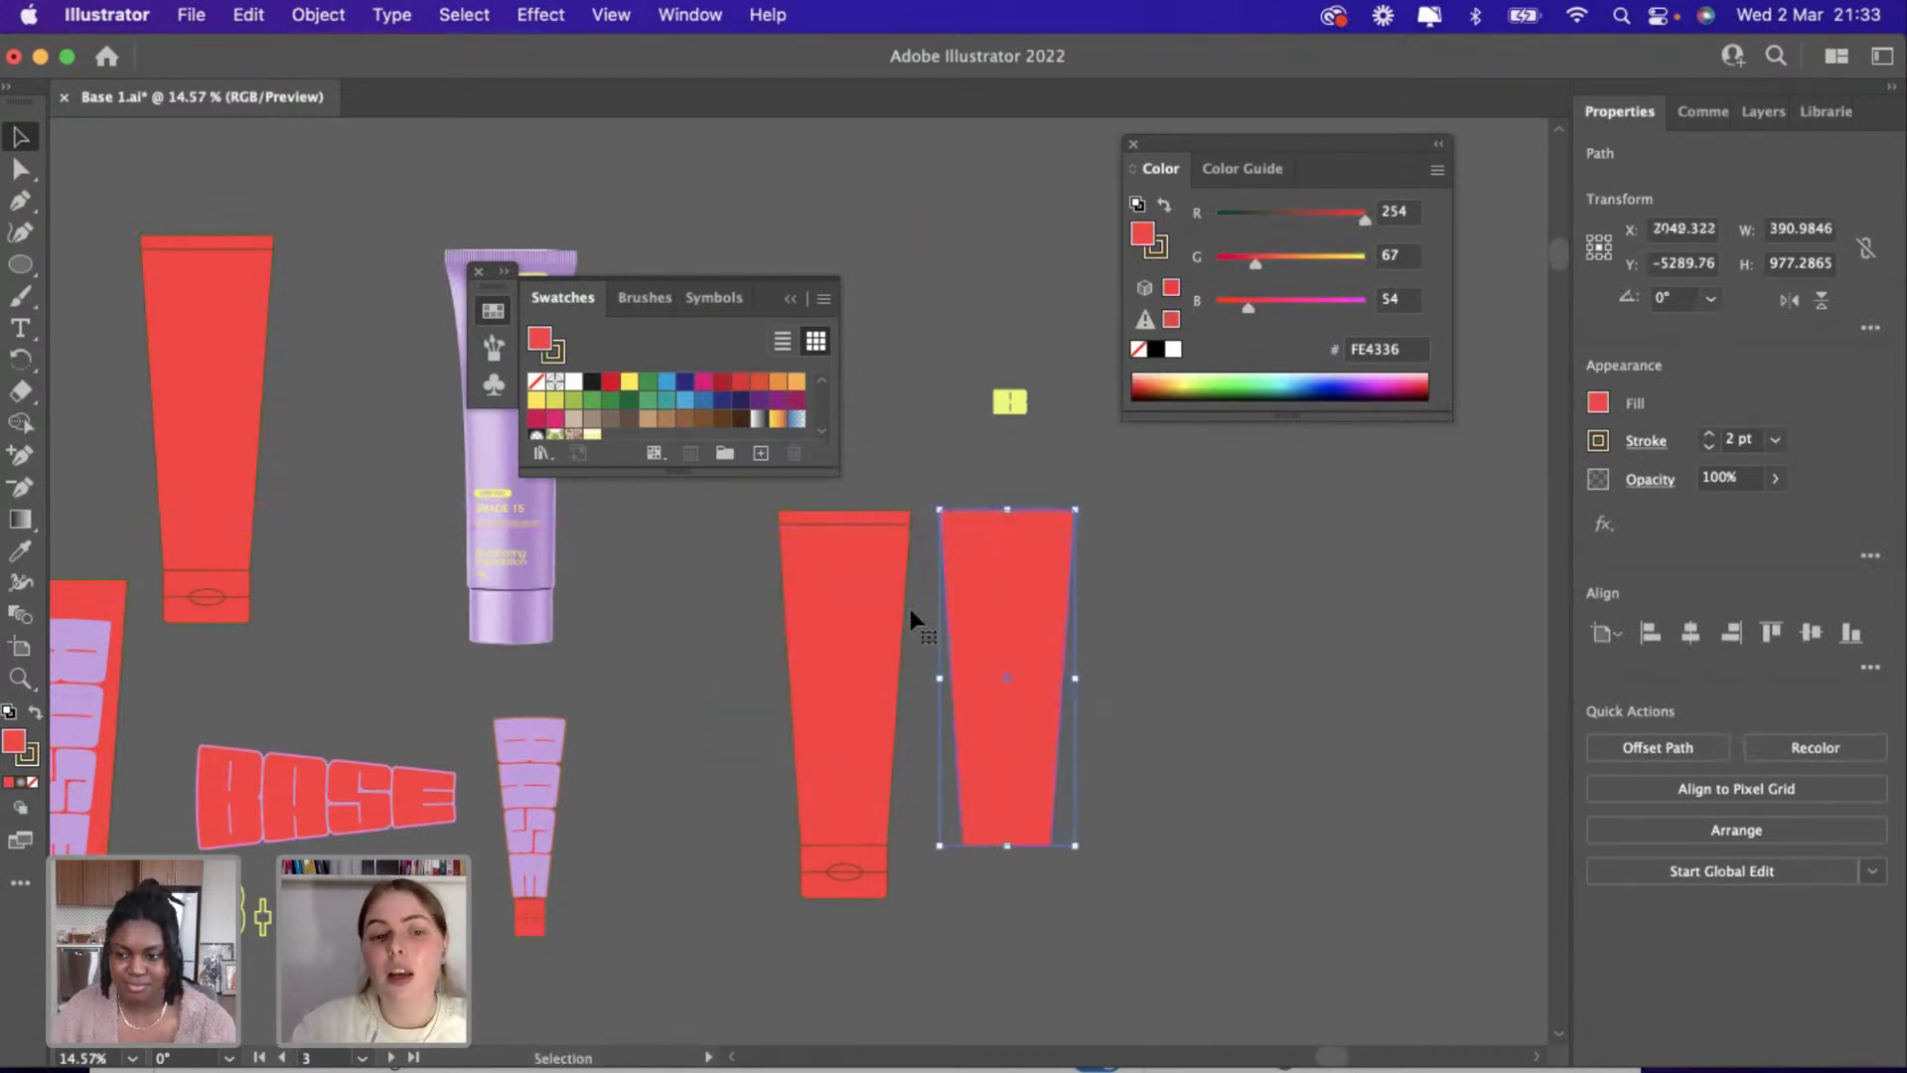
Fill the duplicated body shape with the new yellow B pattern swatch and deselect it.
scroll(648, 388, "down", 3)
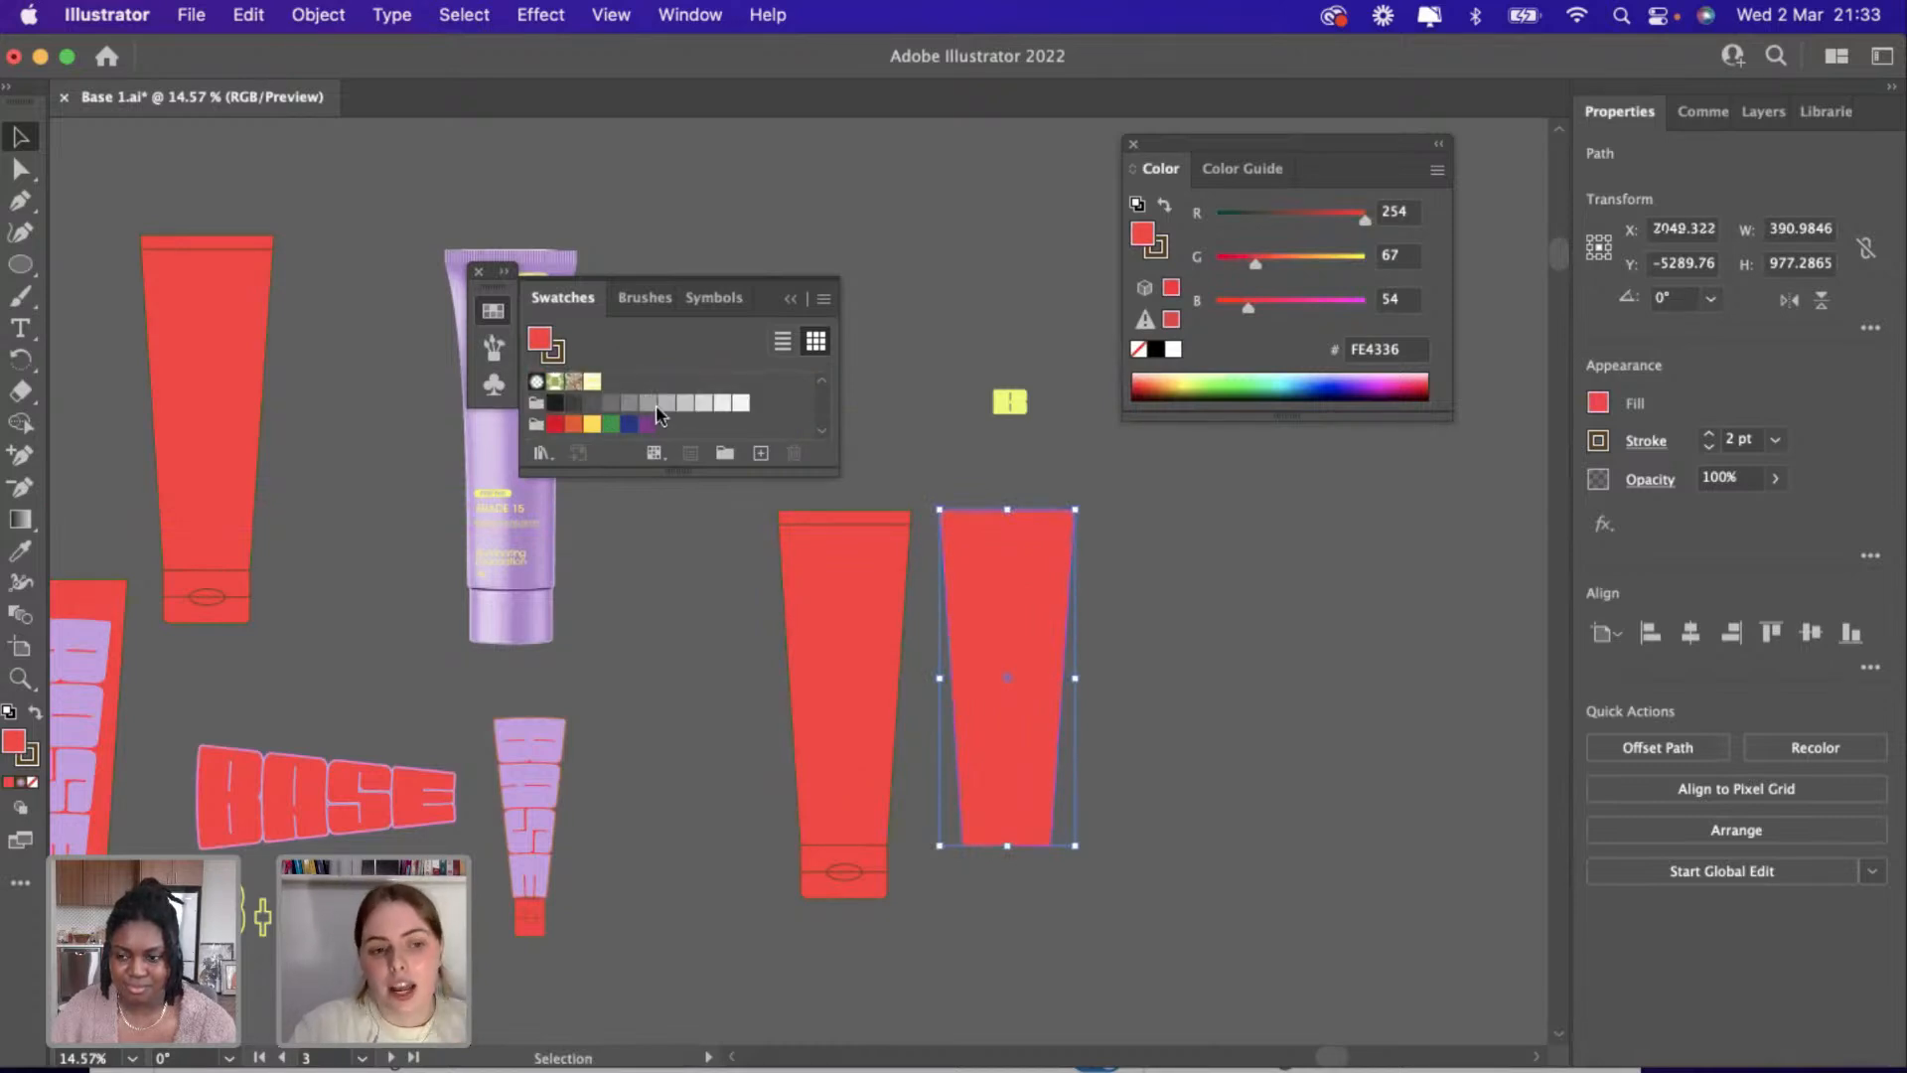
scroll(656, 403, "up", 3)
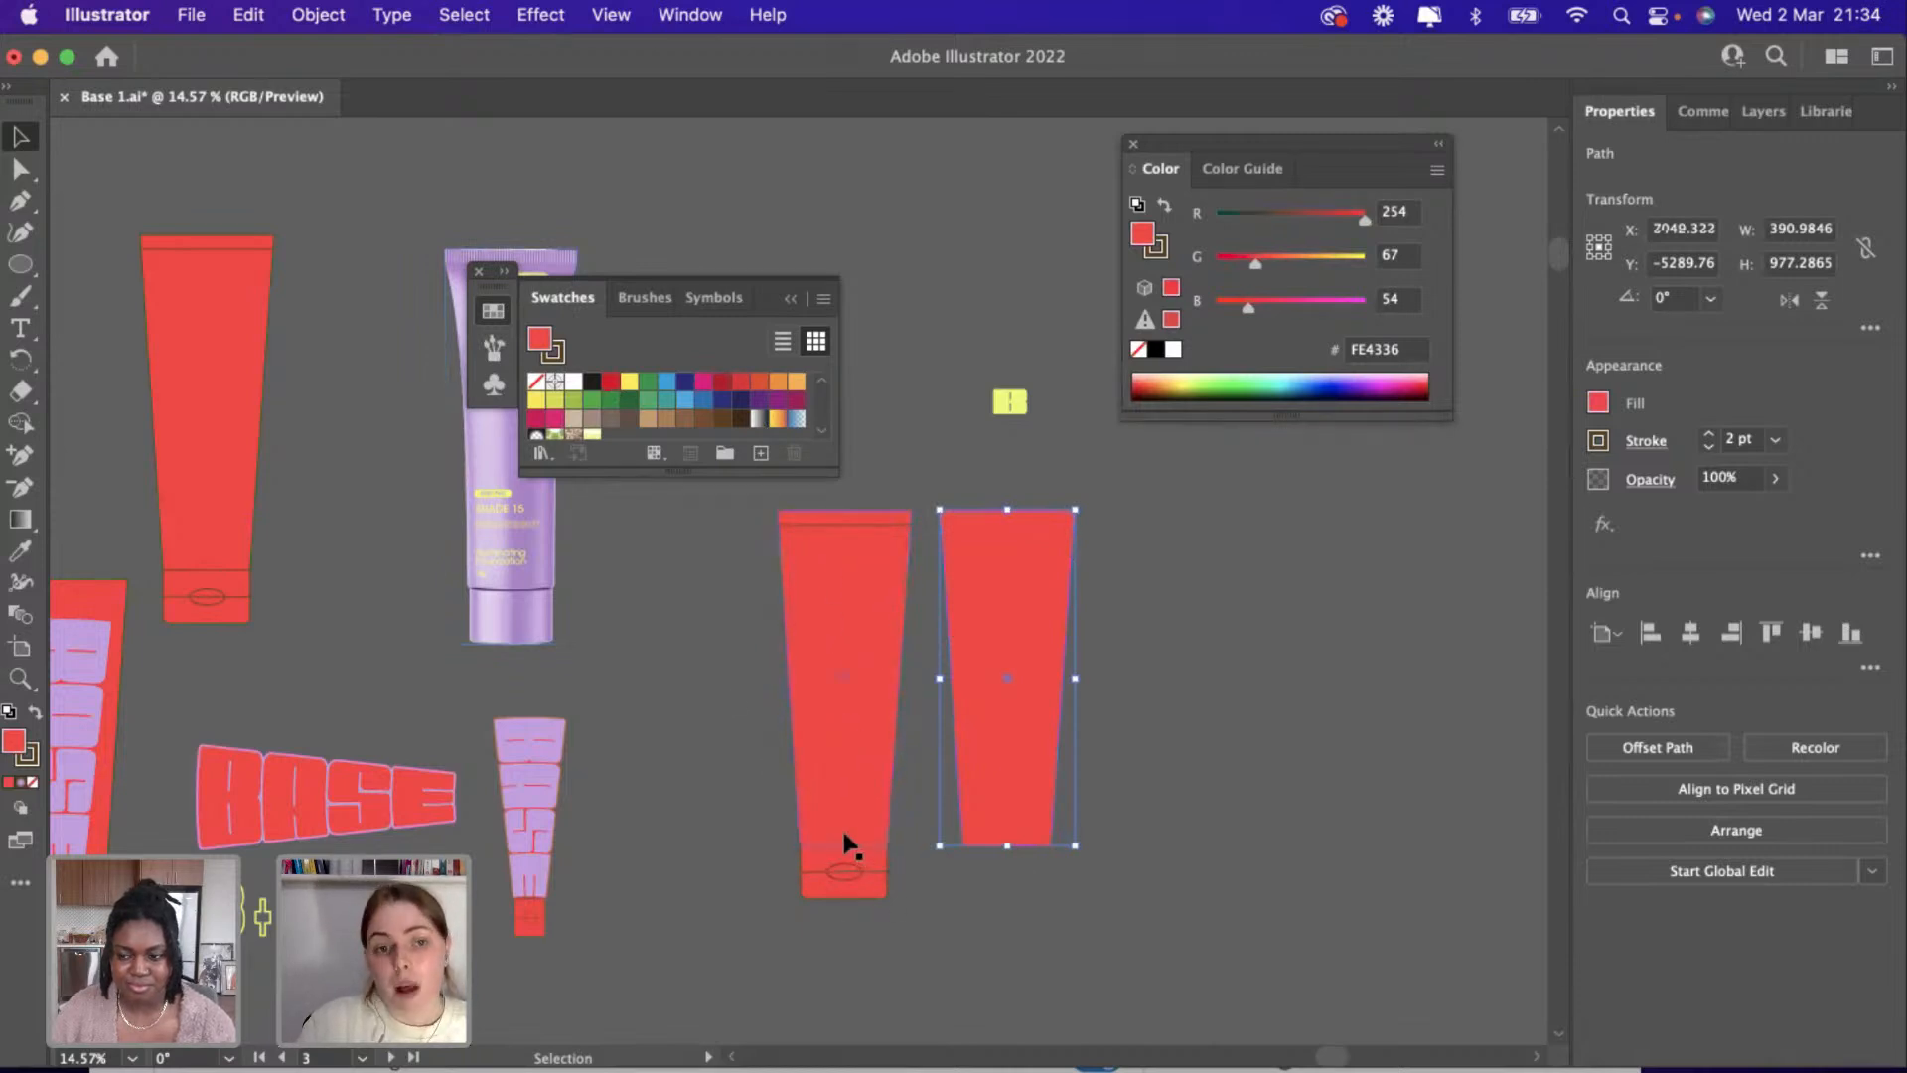
scroll(626, 409, "down", 3)
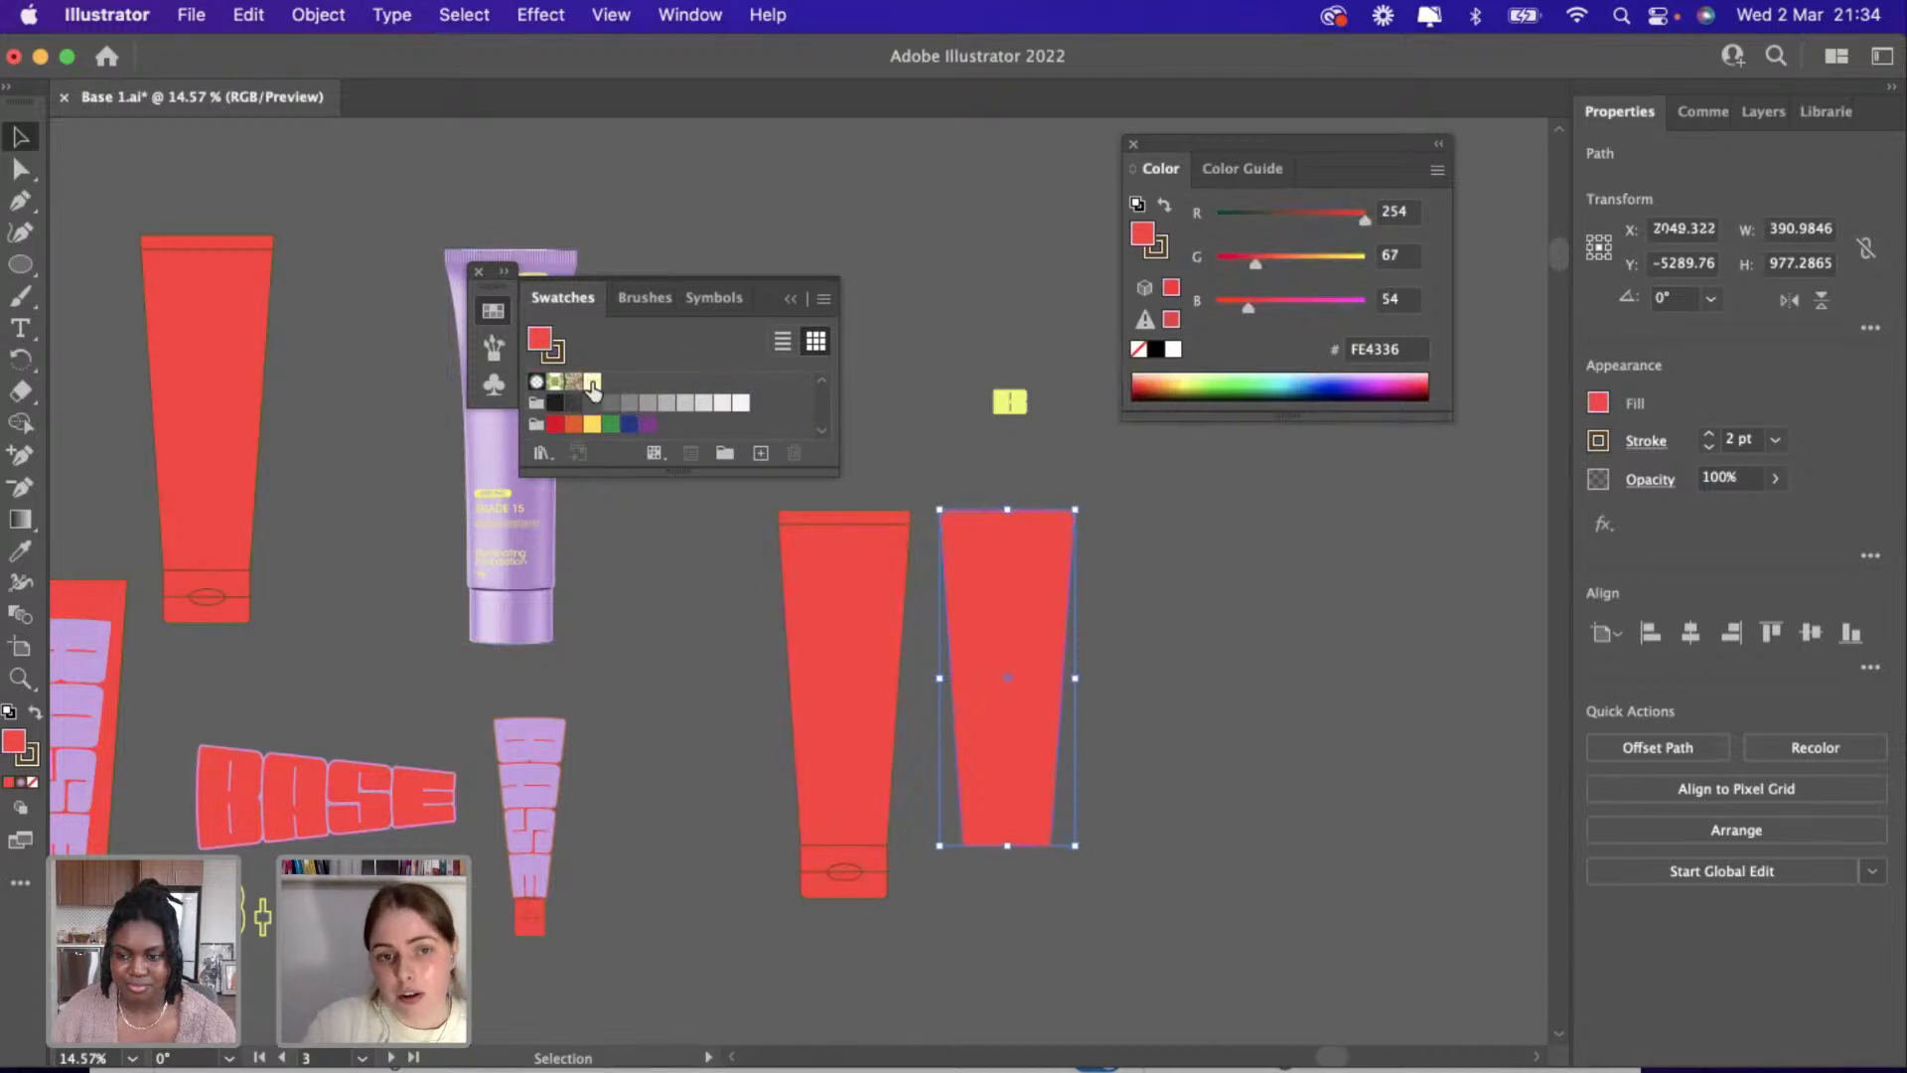
left_click(592, 382)
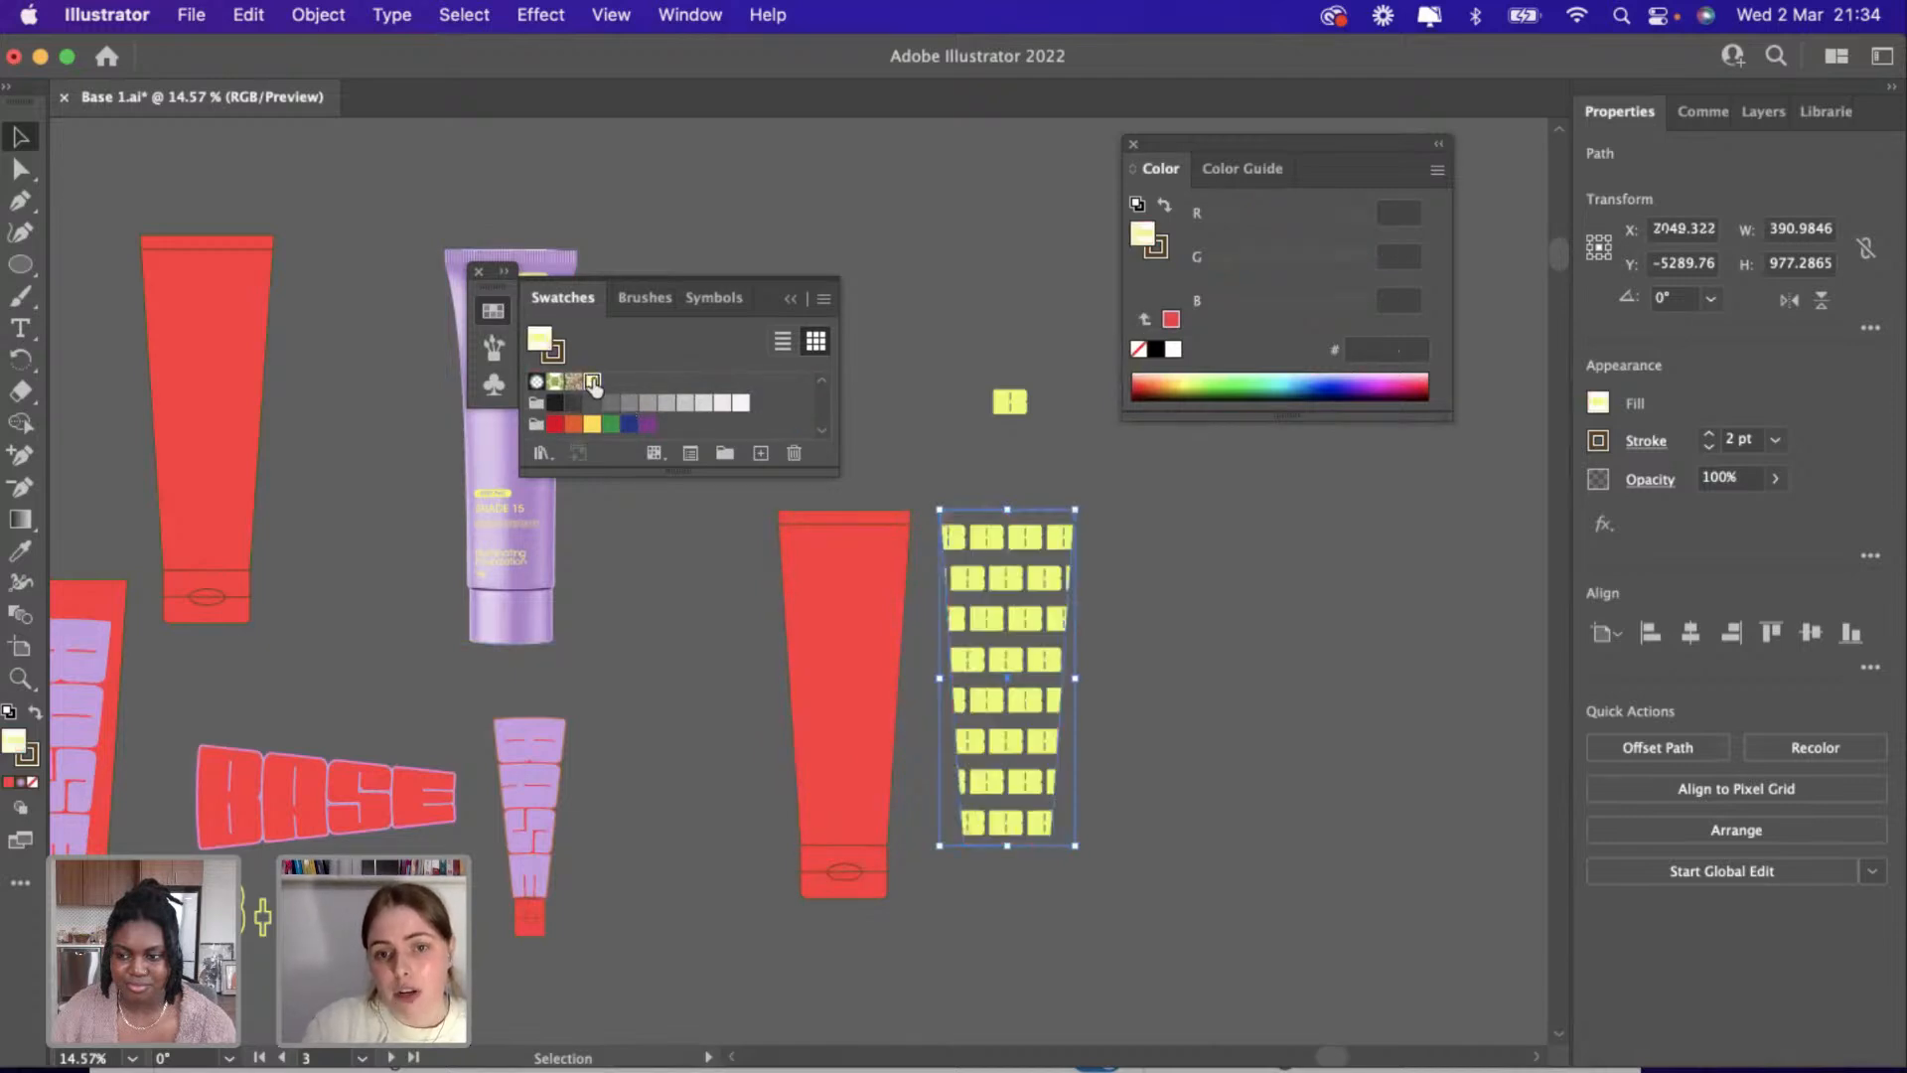
left_click(1176, 636)
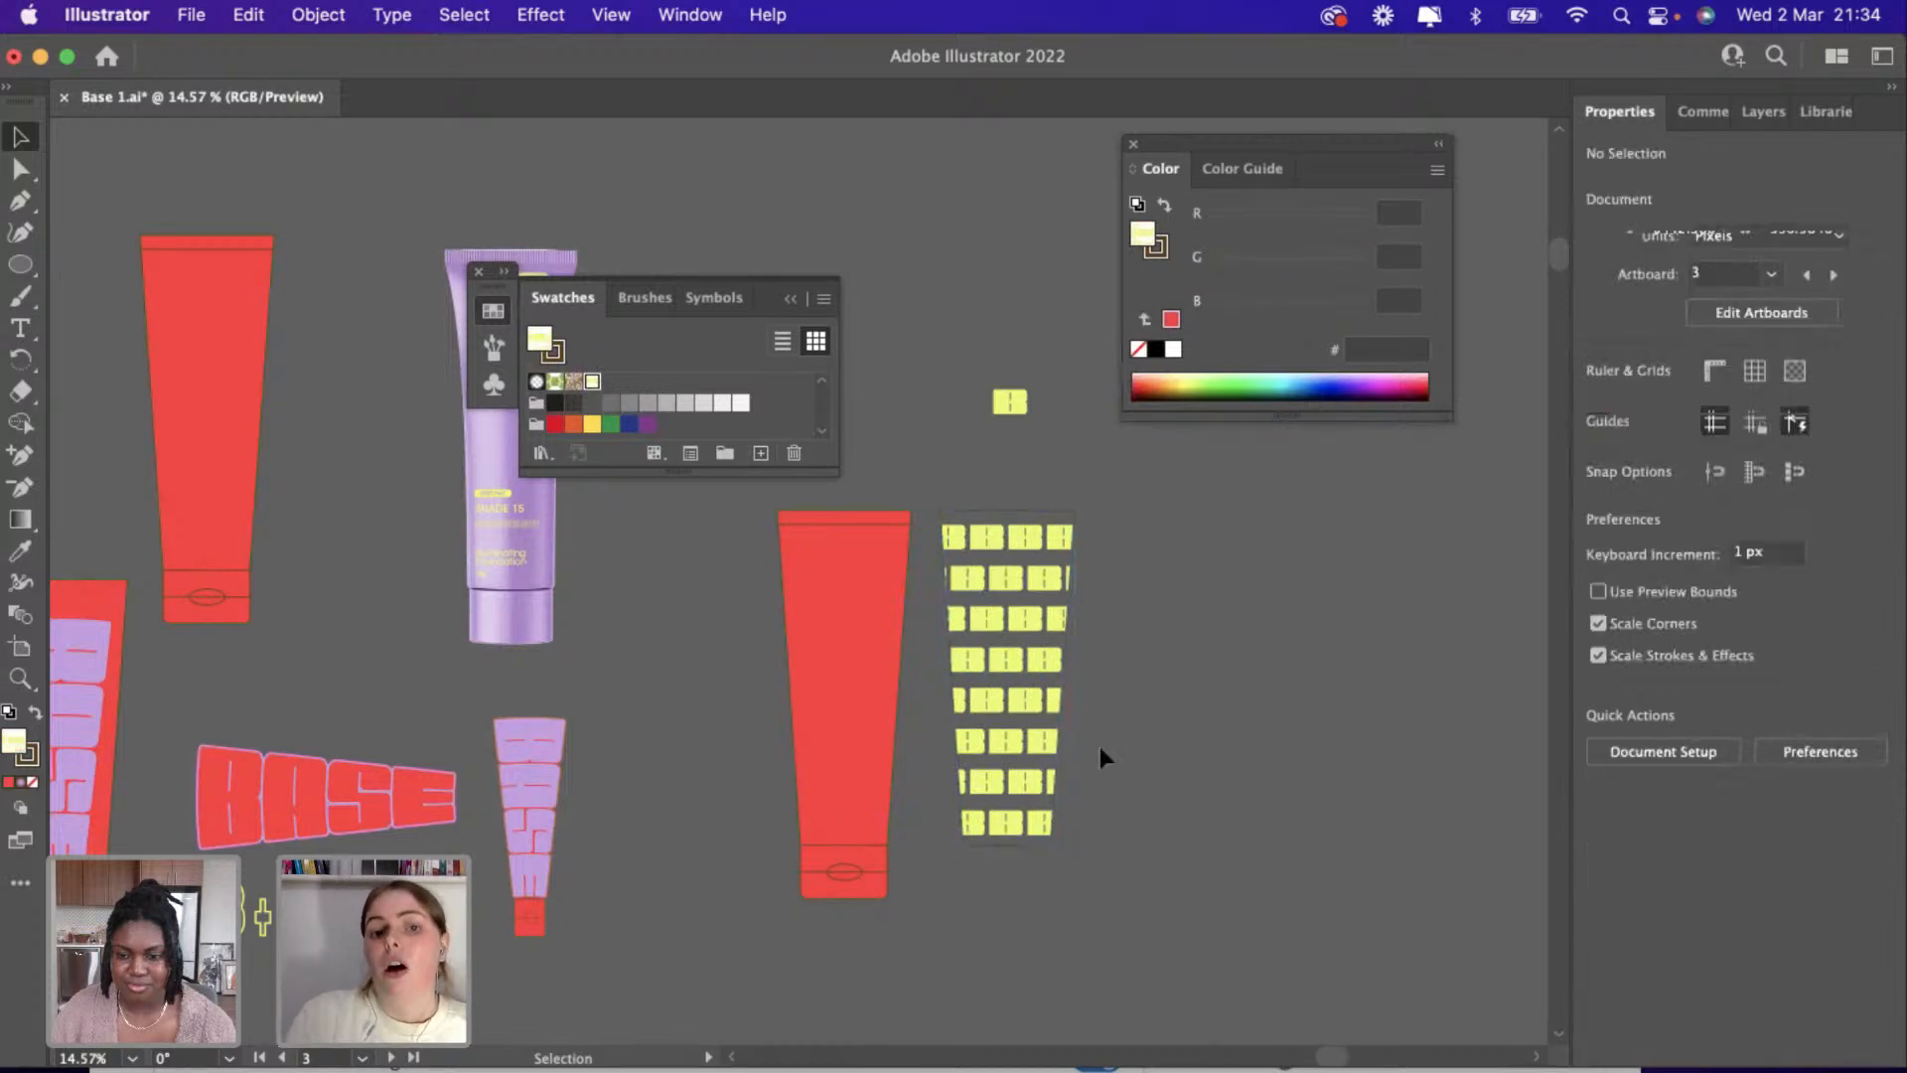
Move the B-patterned shape onto the red tube so it overlays the tube's body, and deselect it.
left_click_drag(1004, 732, 837, 726)
key("super+equal")
left_click(1093, 701)
key("super+equal")
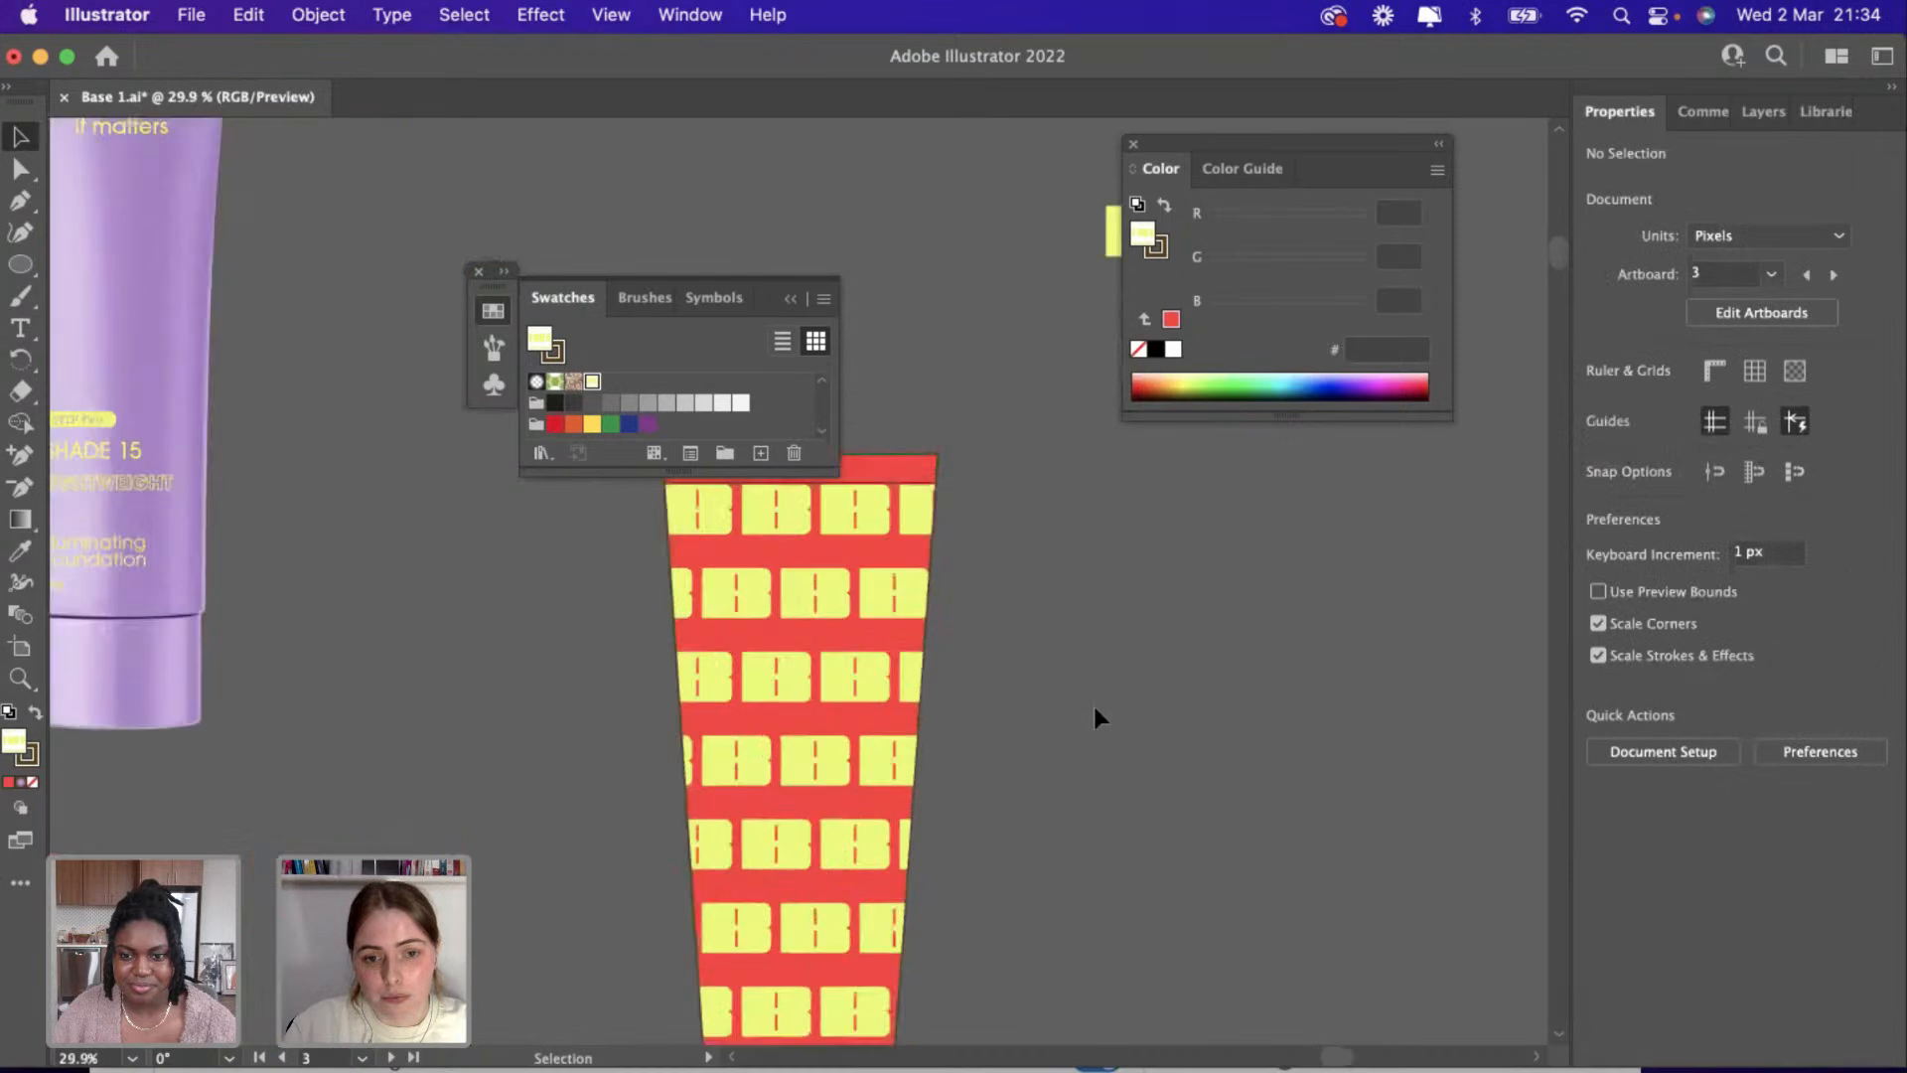
Adjust the top edge of the B-patterned shape slightly against the top of the red tube and deselect it.
scroll(822, 736, "up", 3)
left_click(860, 618)
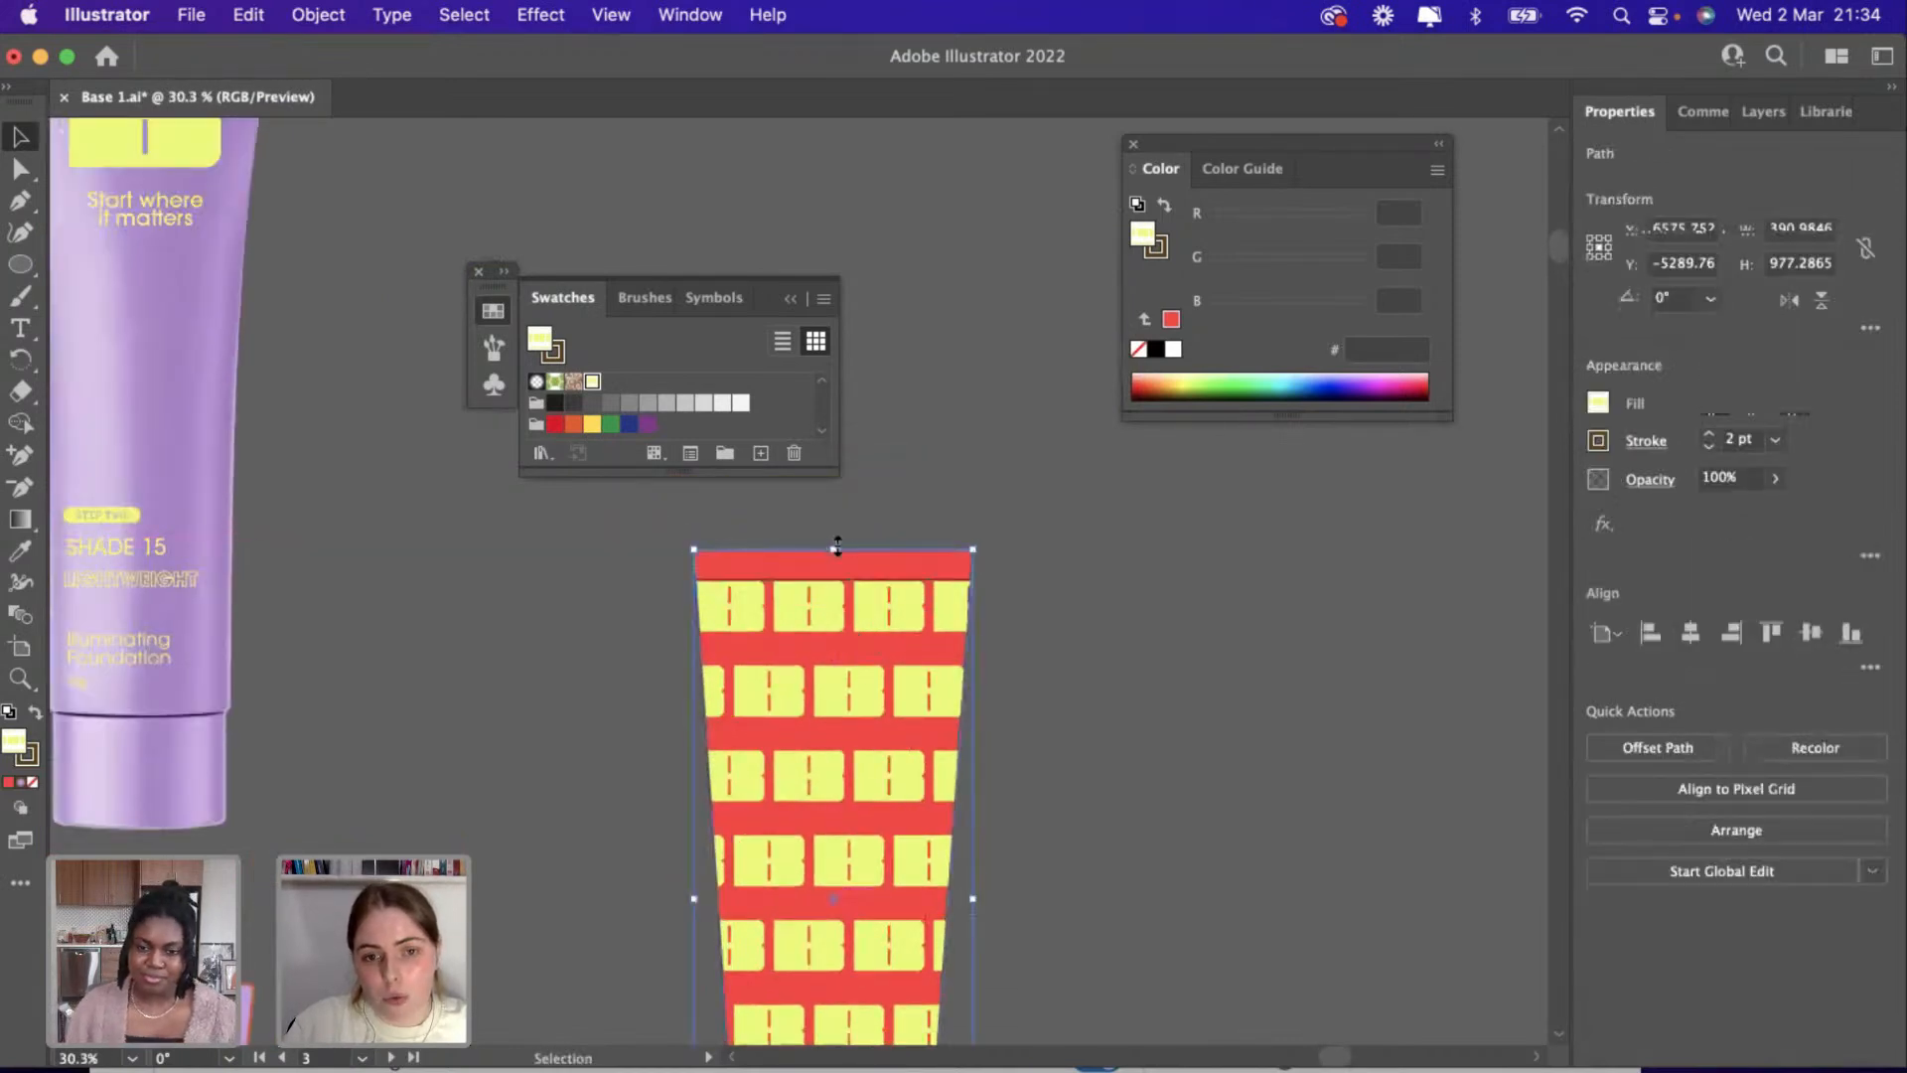
left_click_drag(834, 547, 832, 551)
left_click(957, 505)
Duplicate the red cap rectangle of the patterned tube and place the copy to the right of the tube.
scroll(957, 504, "down", 3)
scroll(928, 779, "up", 3)
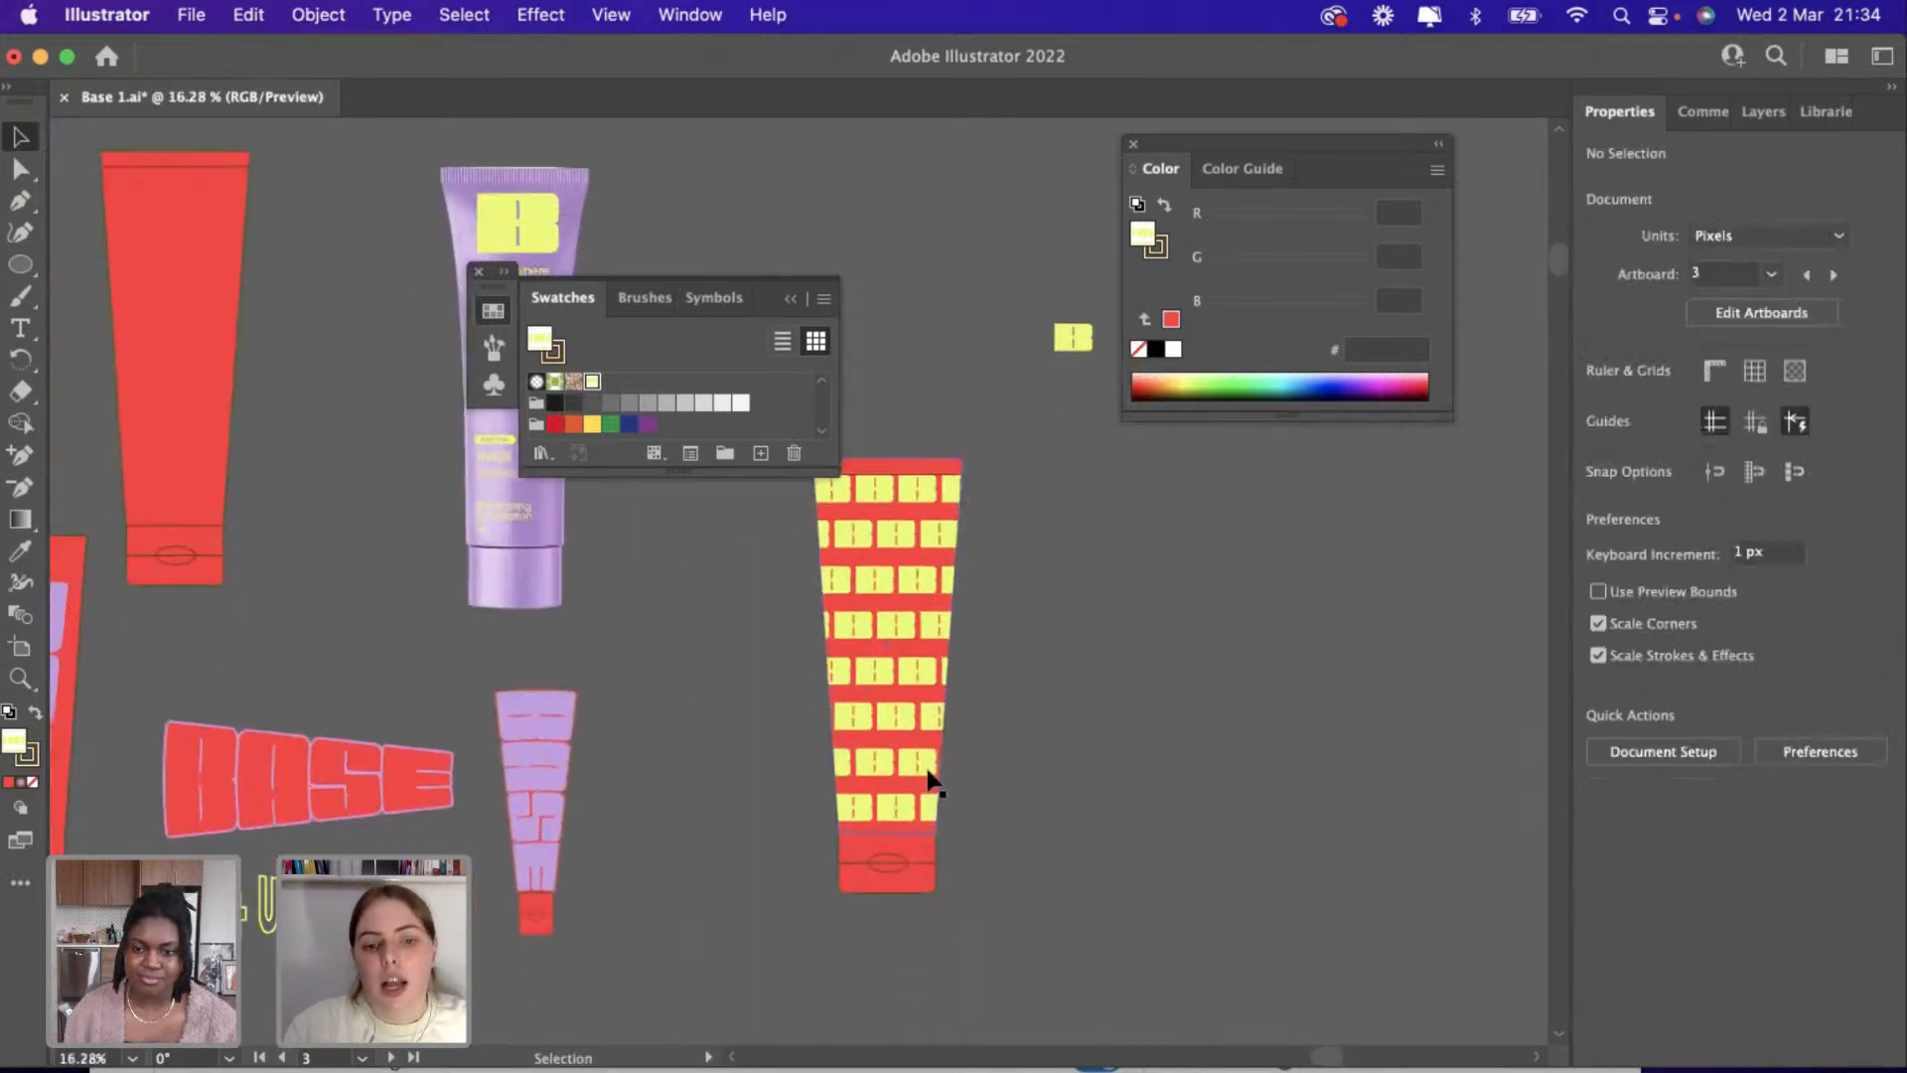
left_click(906, 886)
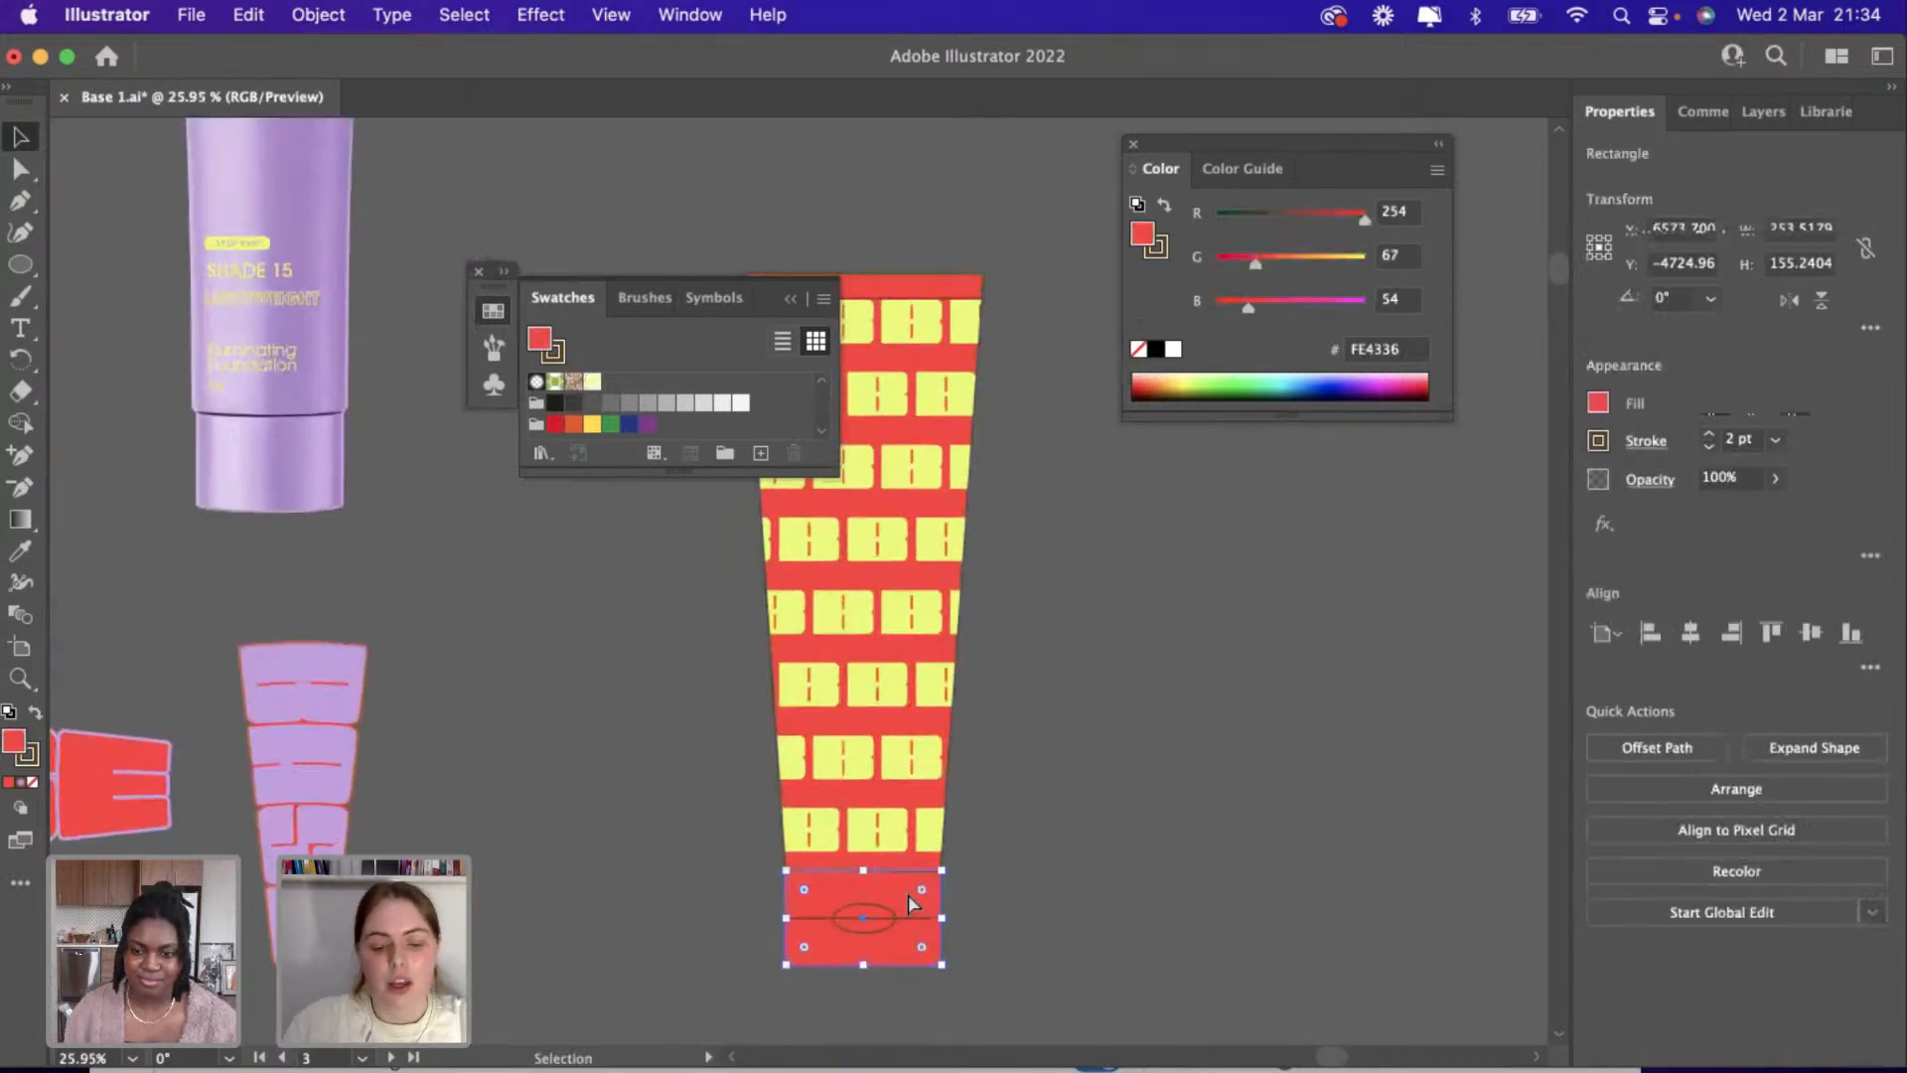
left_click_drag(908, 894, 1080, 672)
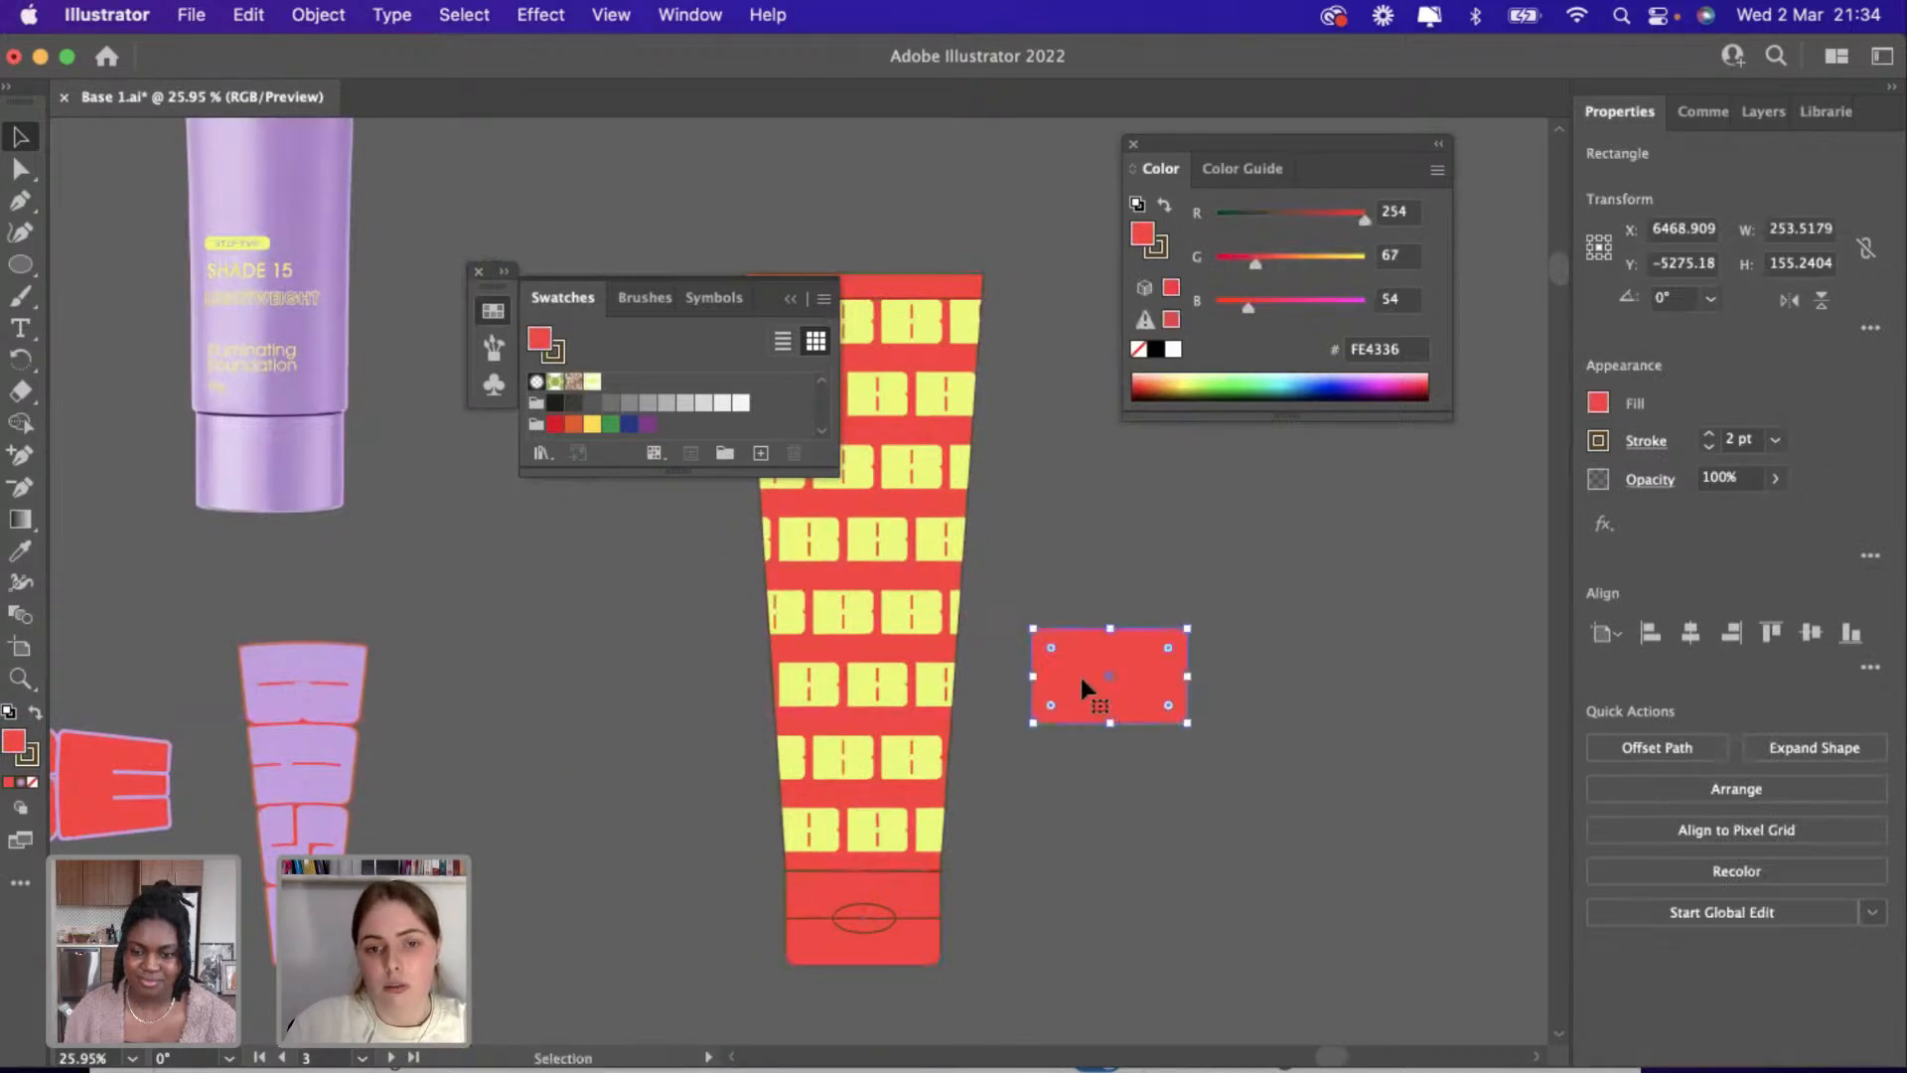
Fill the duplicated cap rectangle with the yellow B pattern swatch and place it over the red tube's cap.
left_click(594, 386)
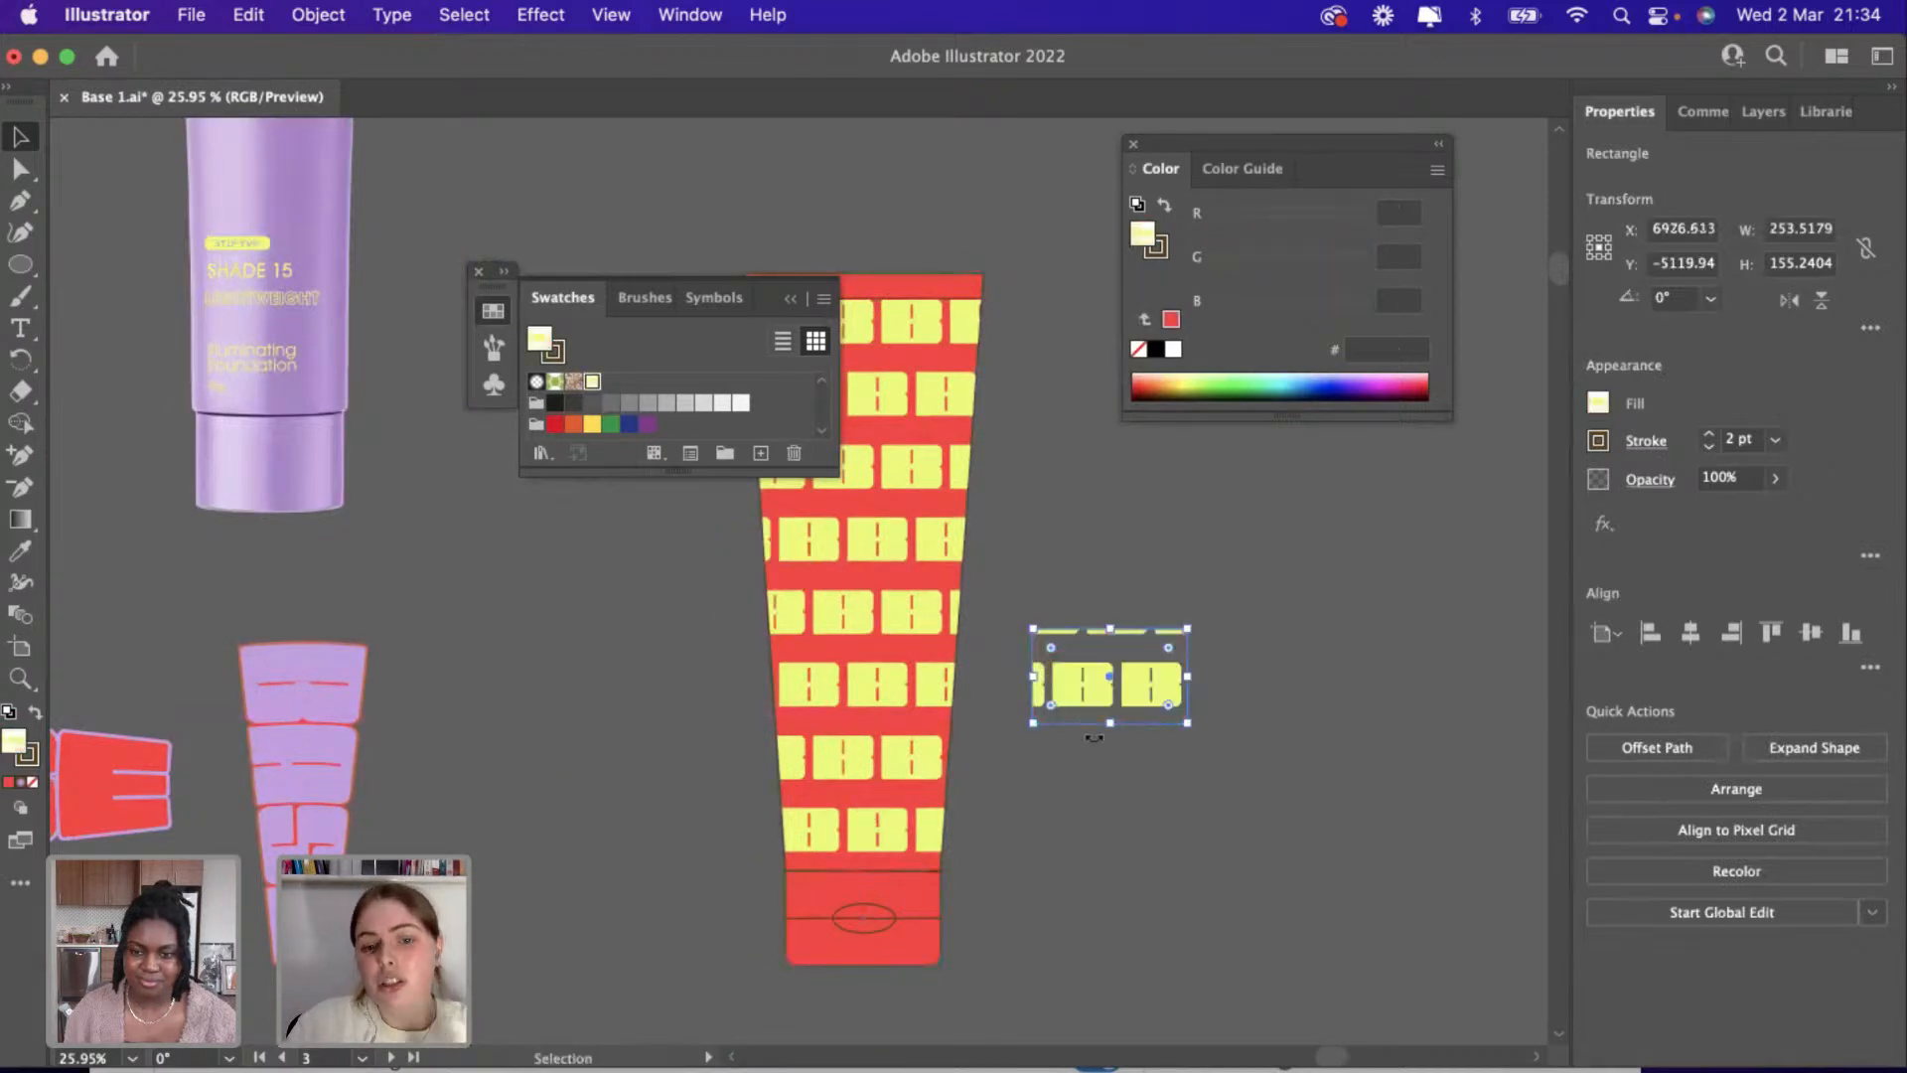
scroll(616, 600, "up", 5)
scroll(616, 600, "left", 3)
scroll(616, 600, "down", 2)
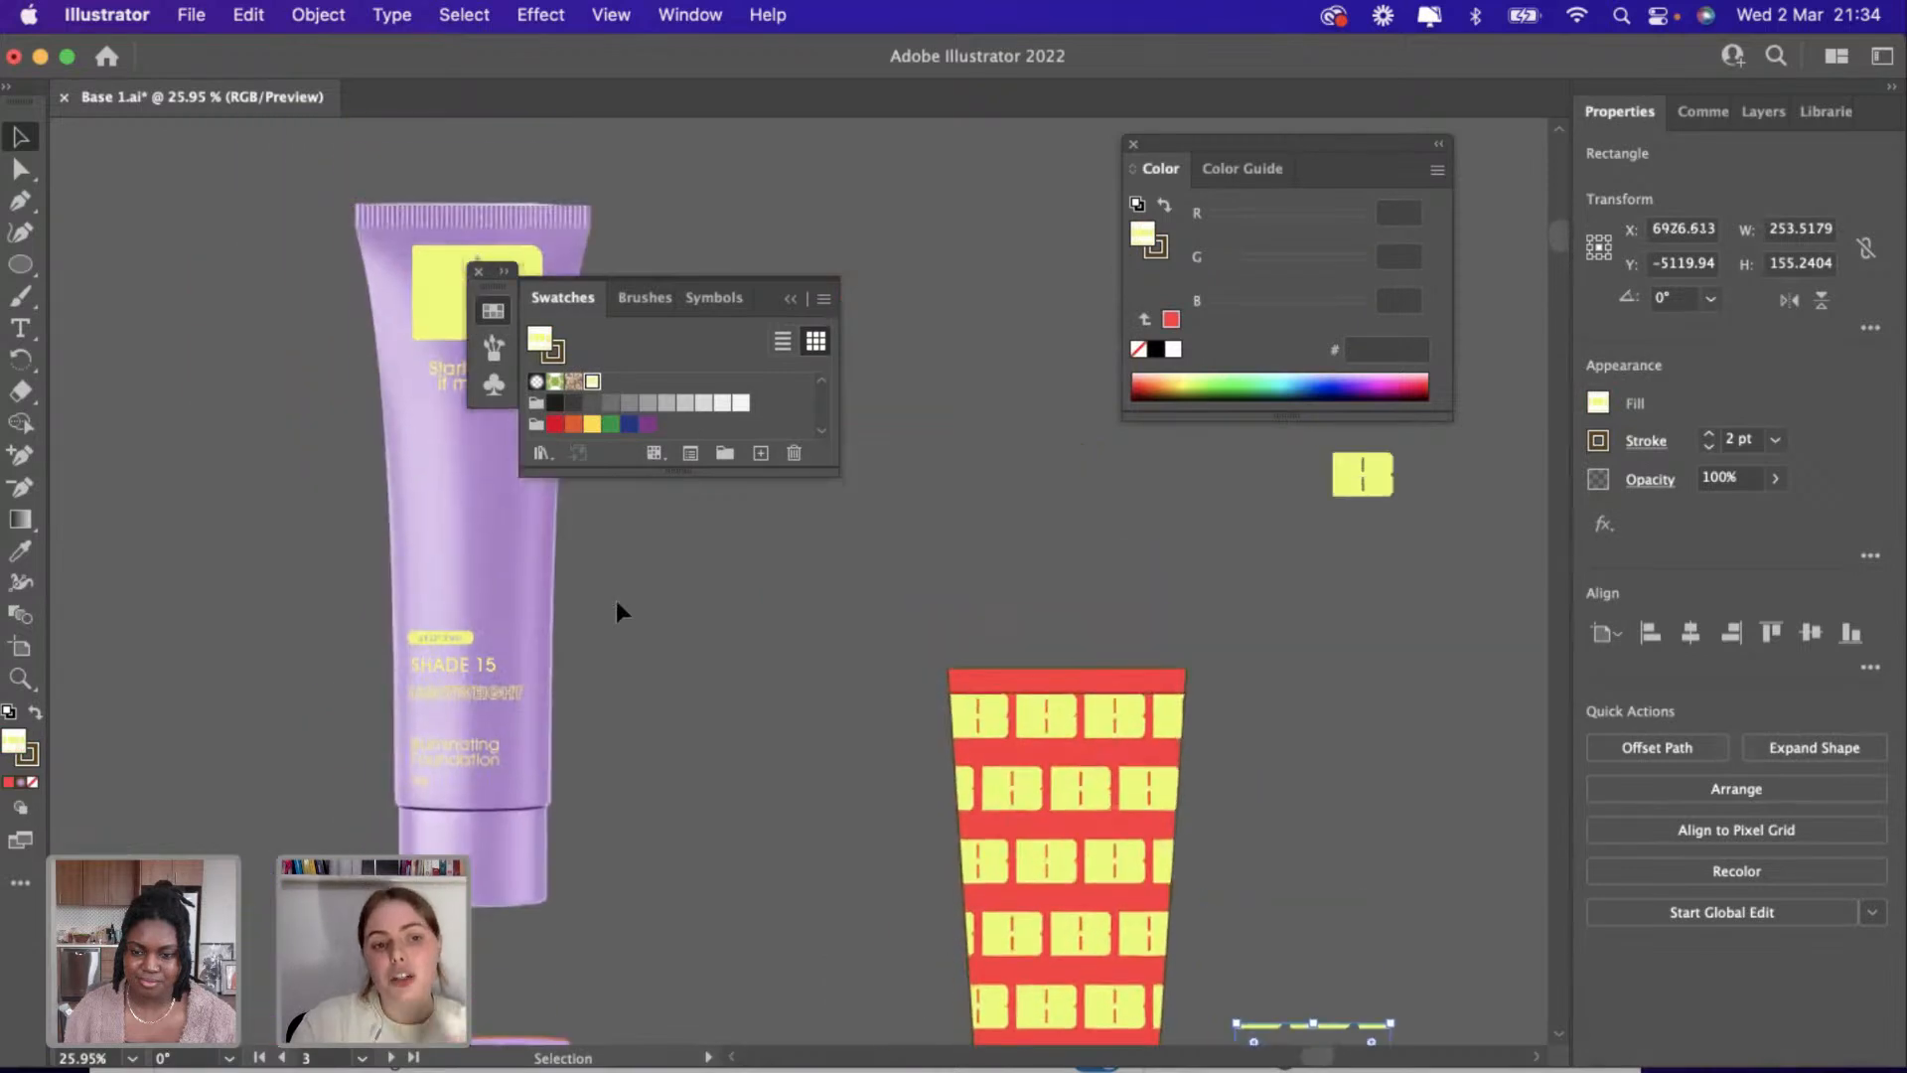
scroll(616, 600, "left", 3)
scroll(616, 600, "up", 1)
scroll(616, 596, "up", 5)
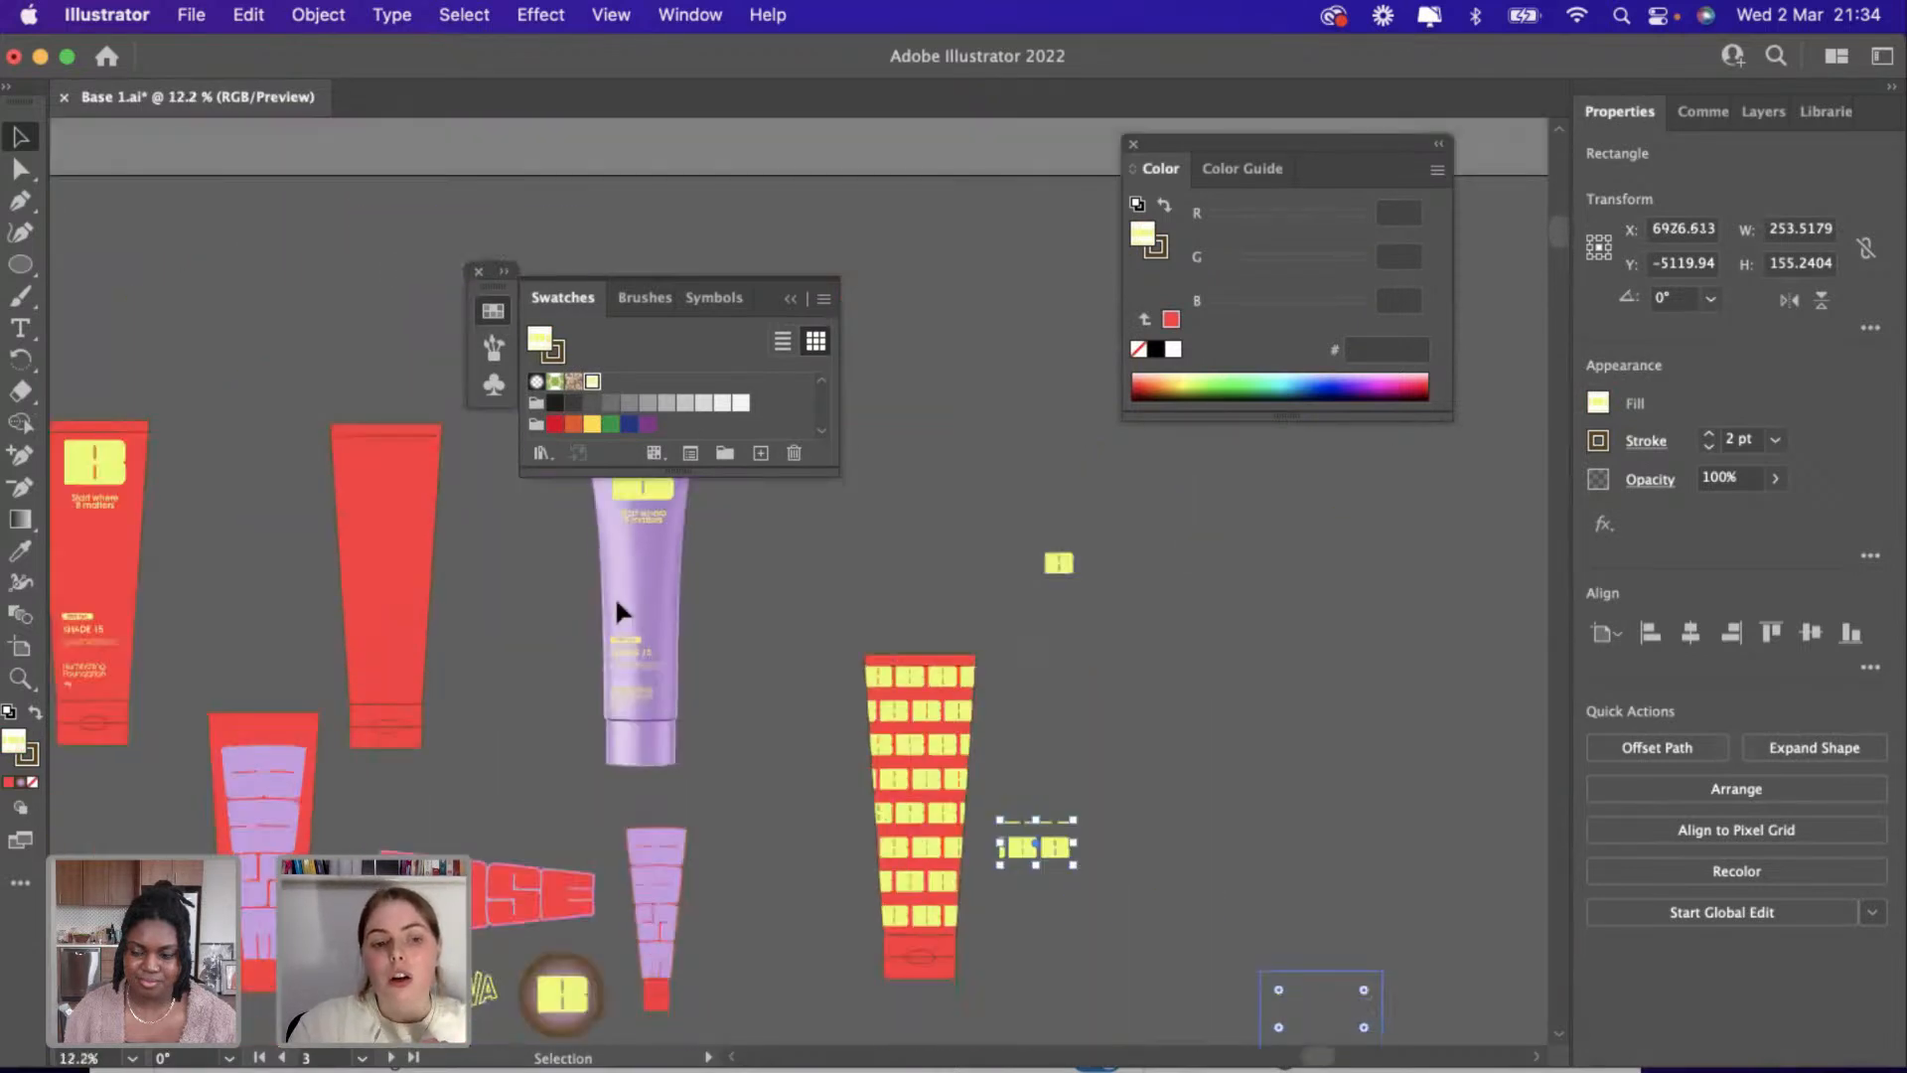
scroll(616, 600, "left", 3)
scroll(356, 517, "left", 2)
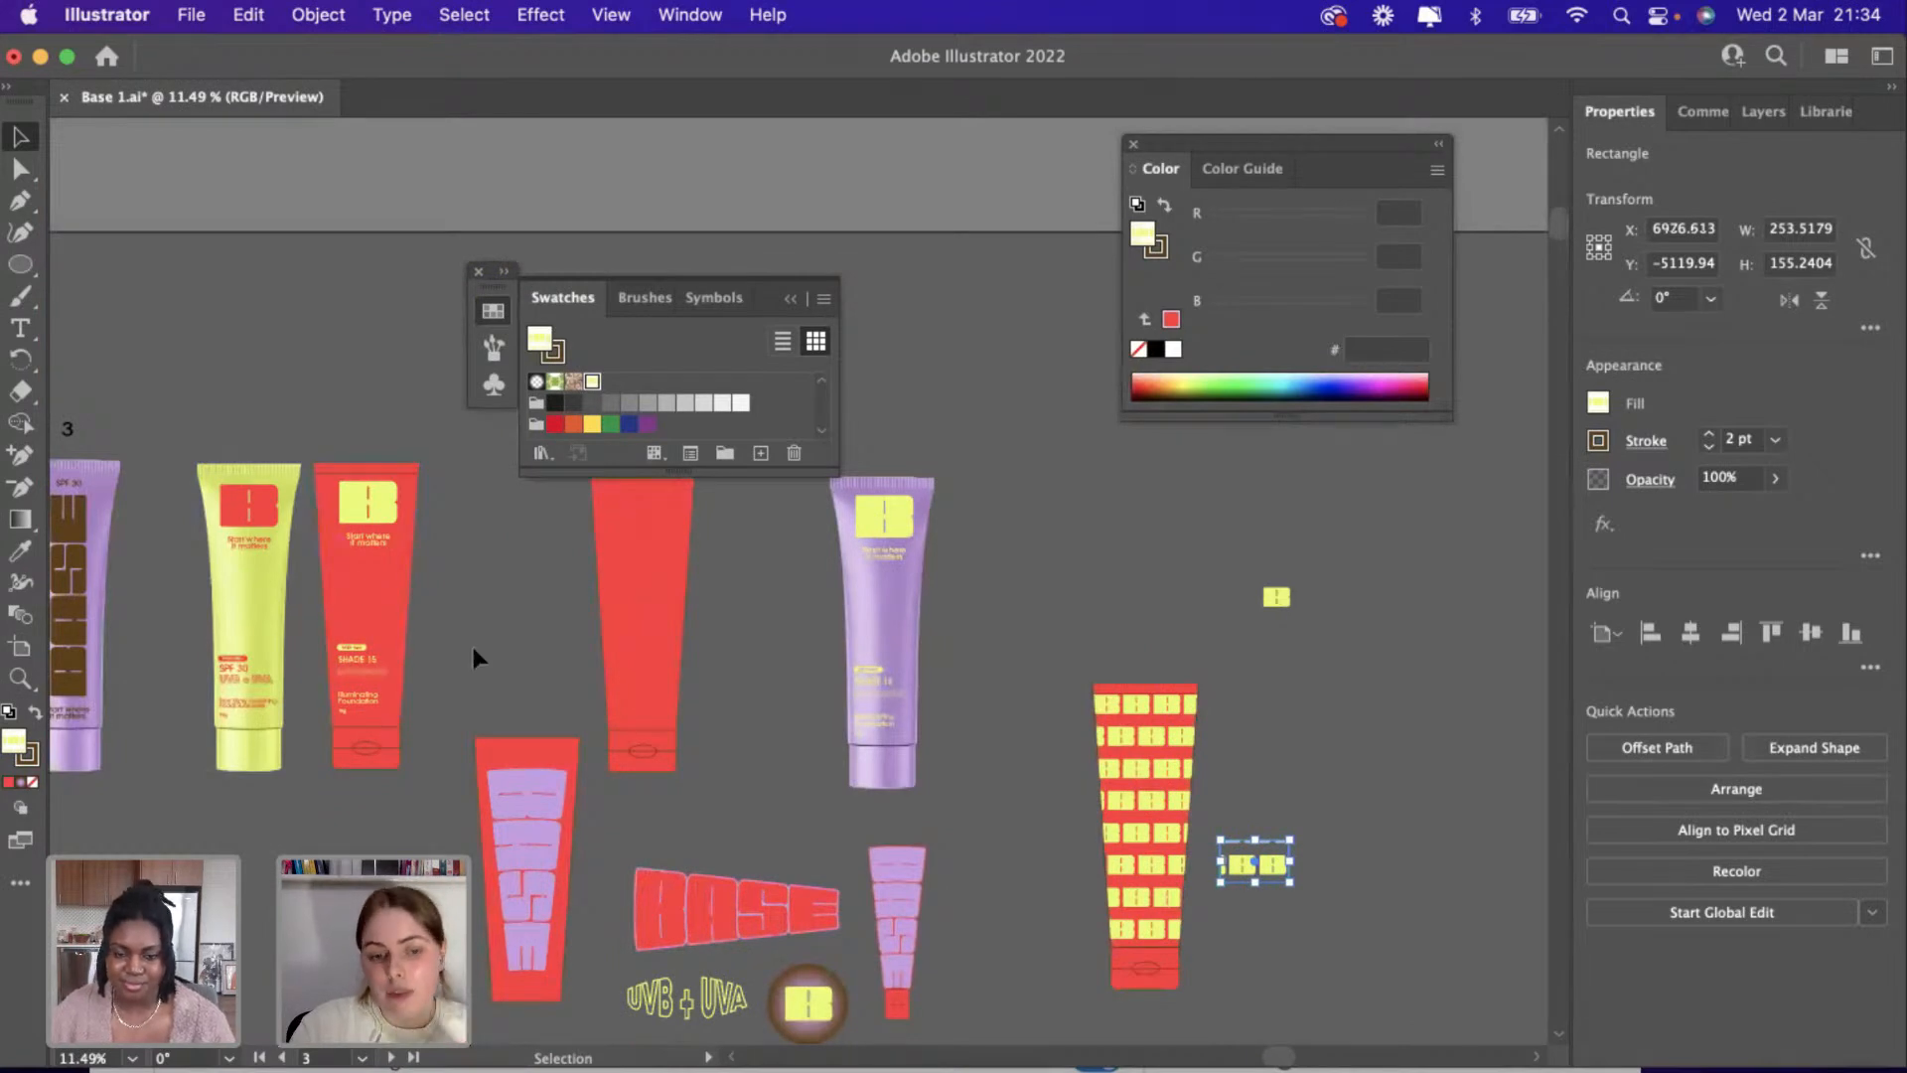
scroll(473, 646, "down", 3)
scroll(473, 647, "right", 2)
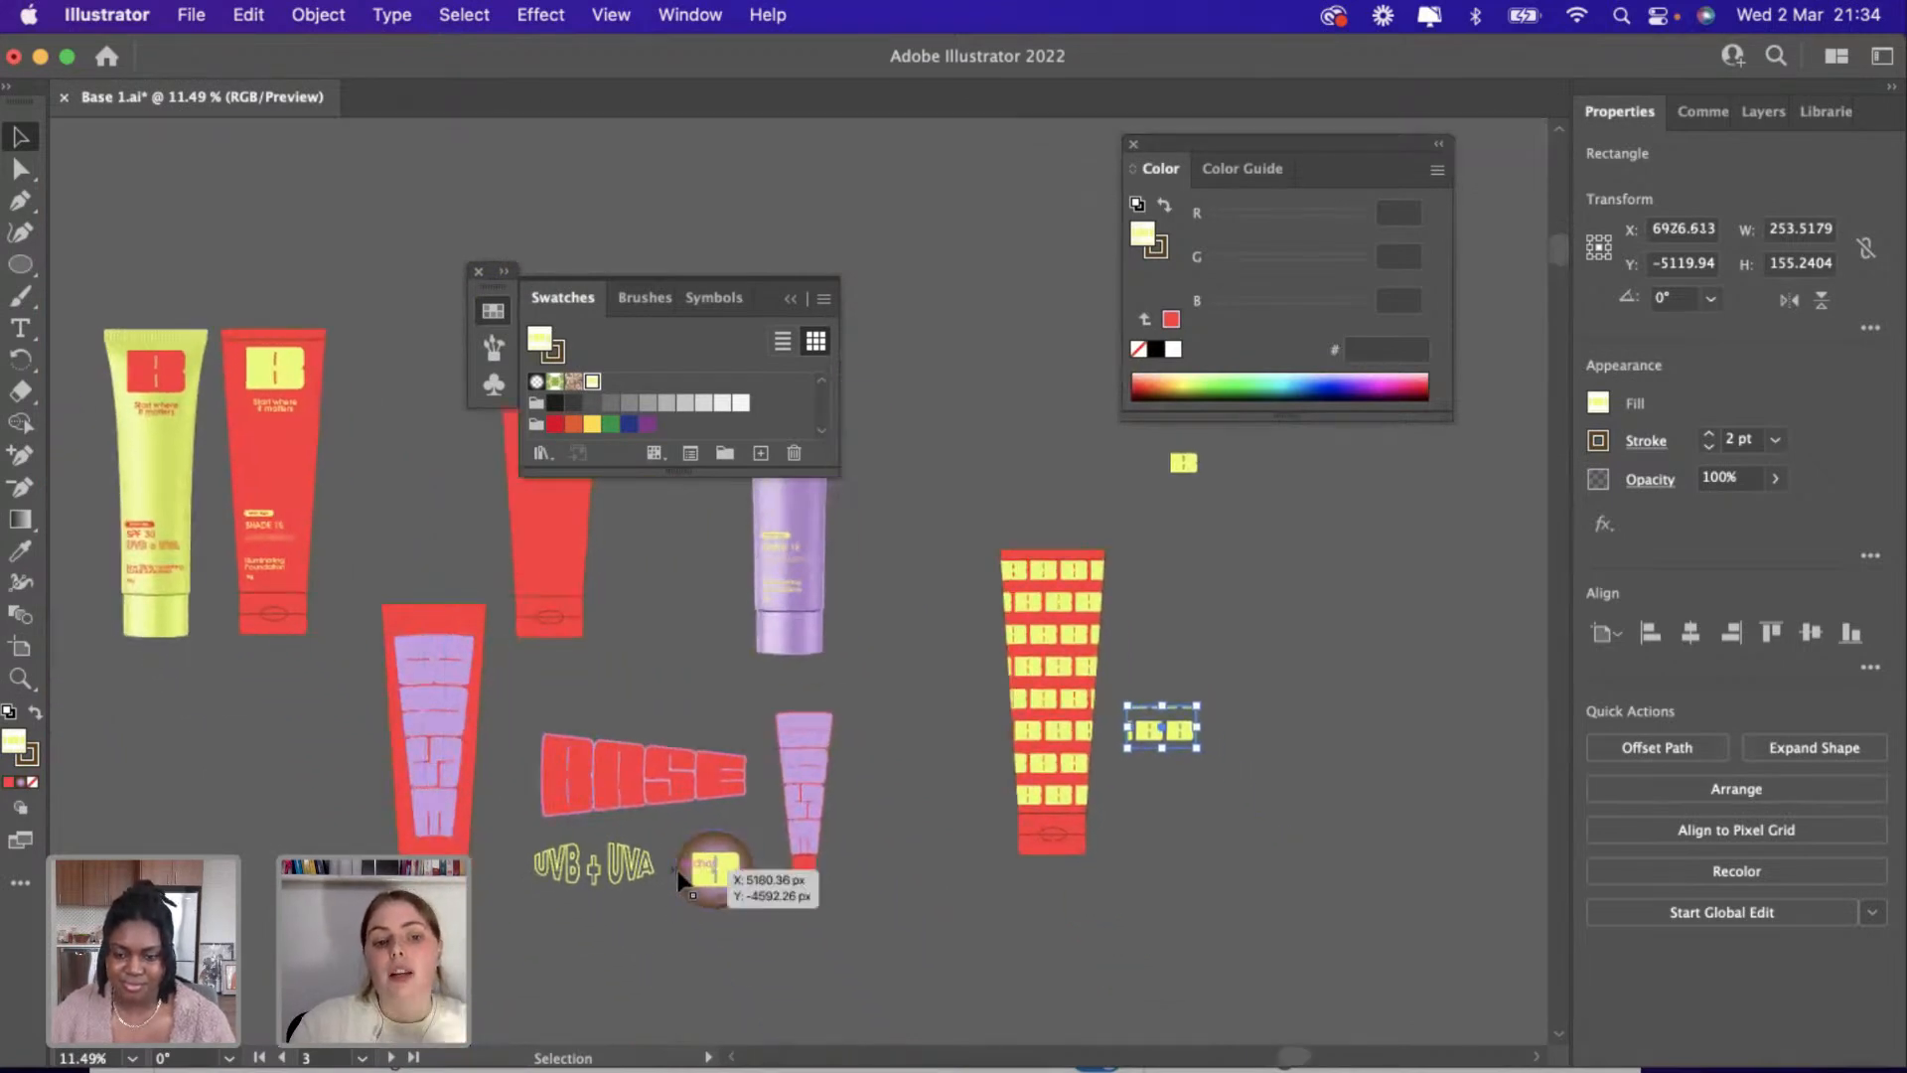
scroll(1158, 861, "up", 4)
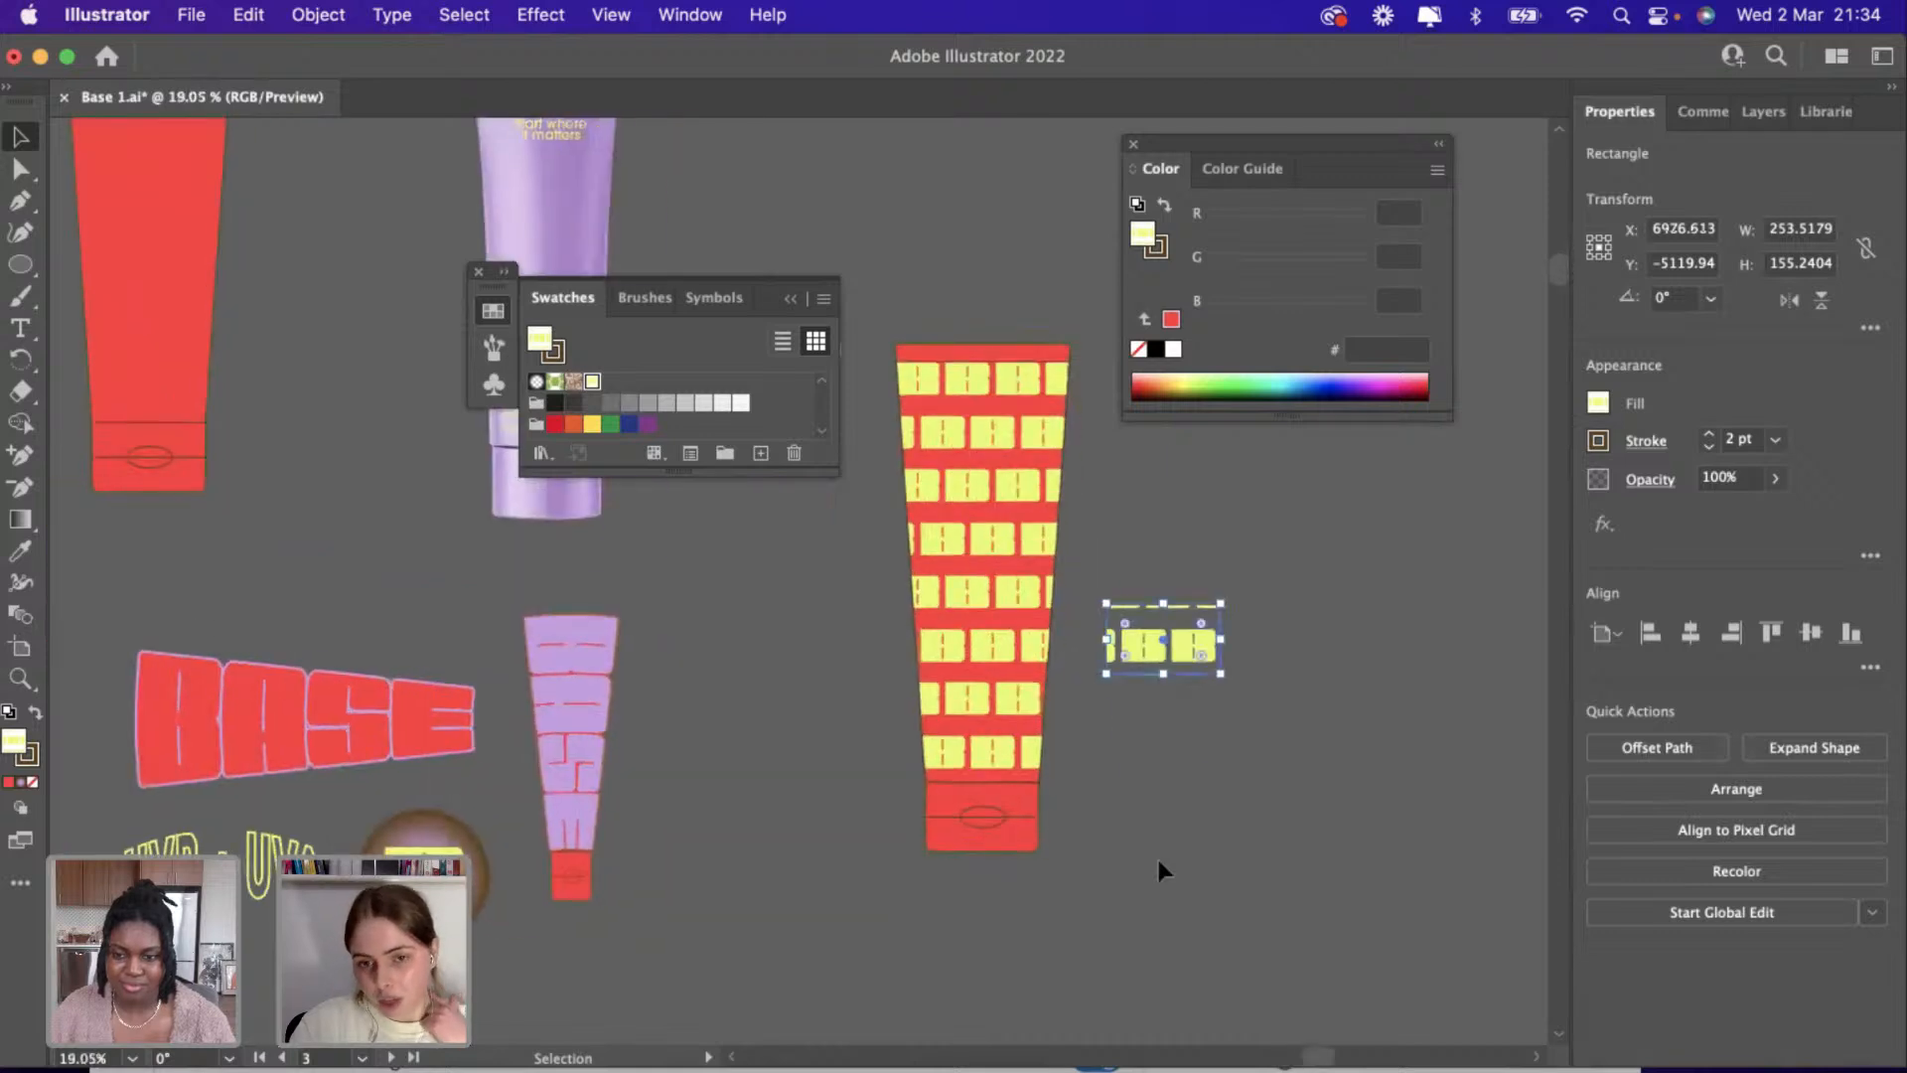
left_click_drag(1098, 680, 920, 864)
scroll(915, 854, "up", 3)
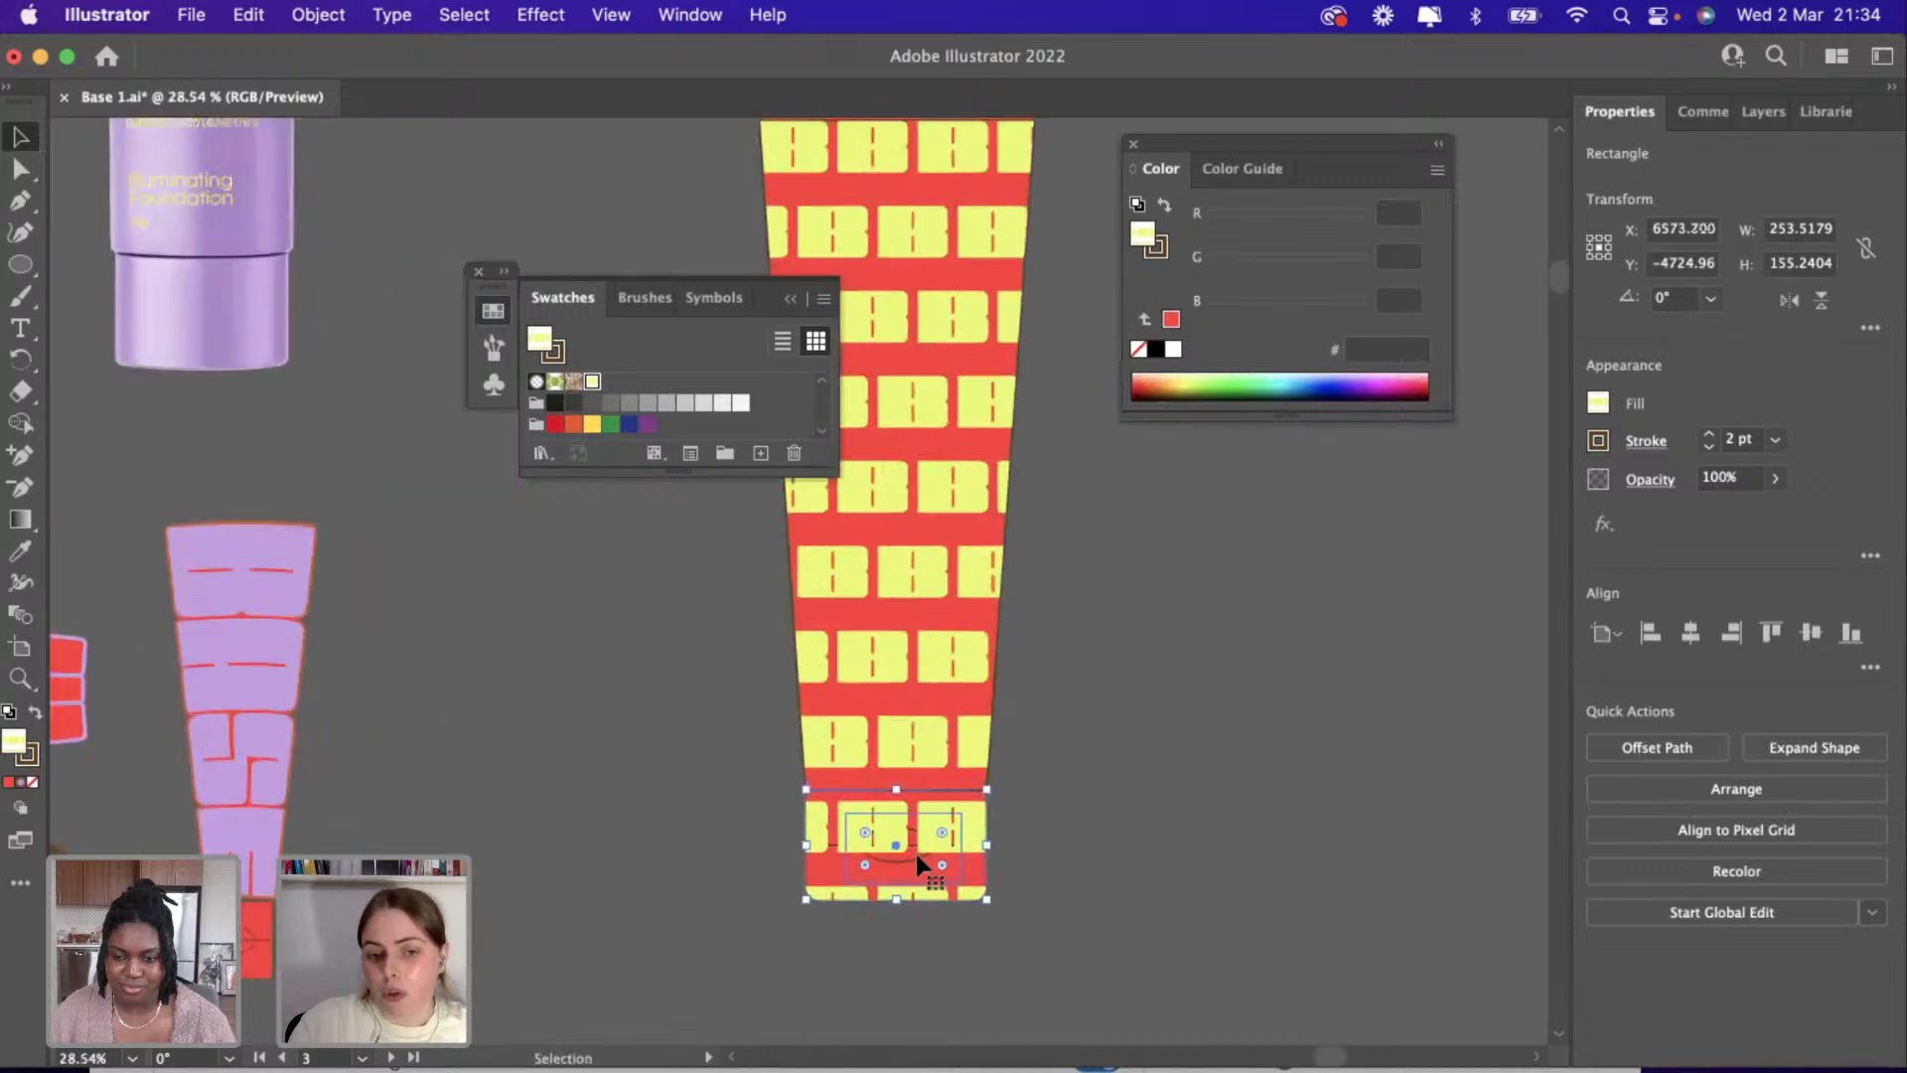
Send the B-patterned cap rectangle to the back, send the red cap rectangle behind it, and deselect.
right_click(936, 834)
mouse_move(1027, 975)
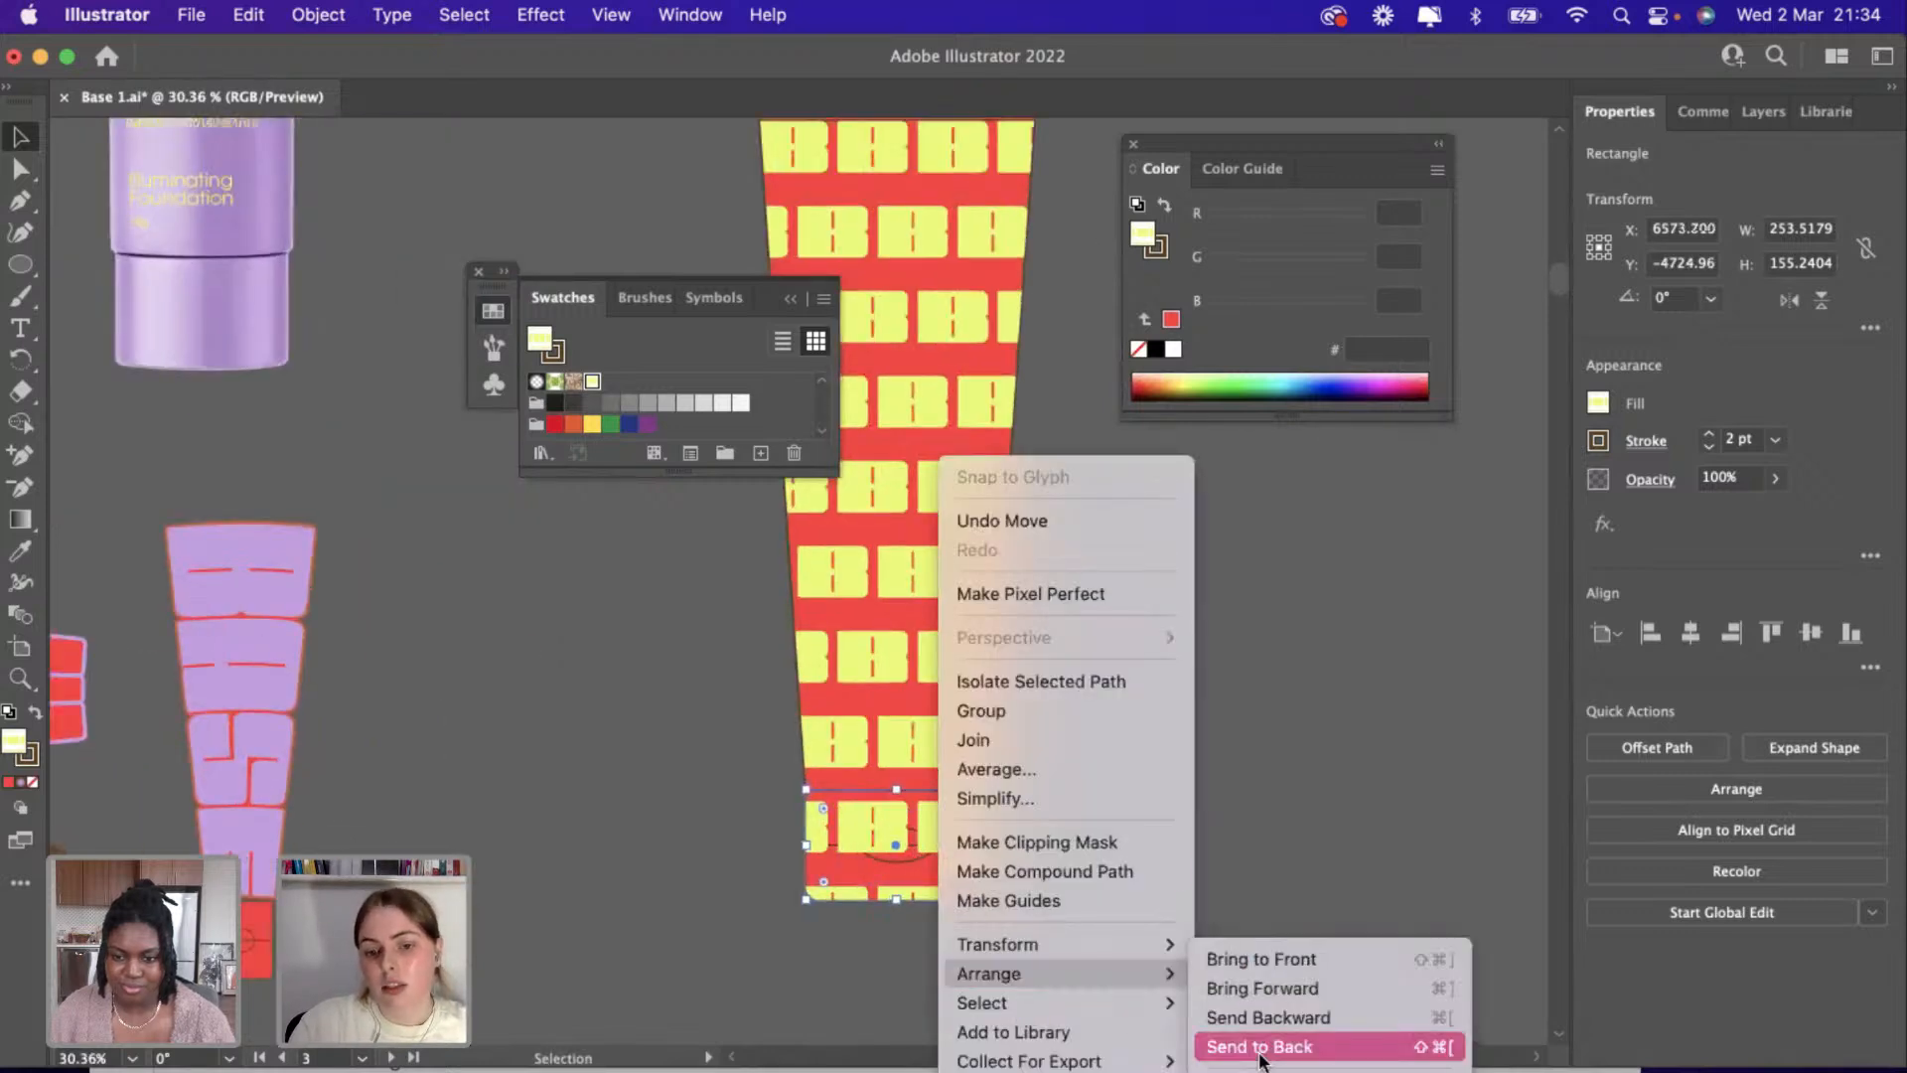
left_click(1254, 1041)
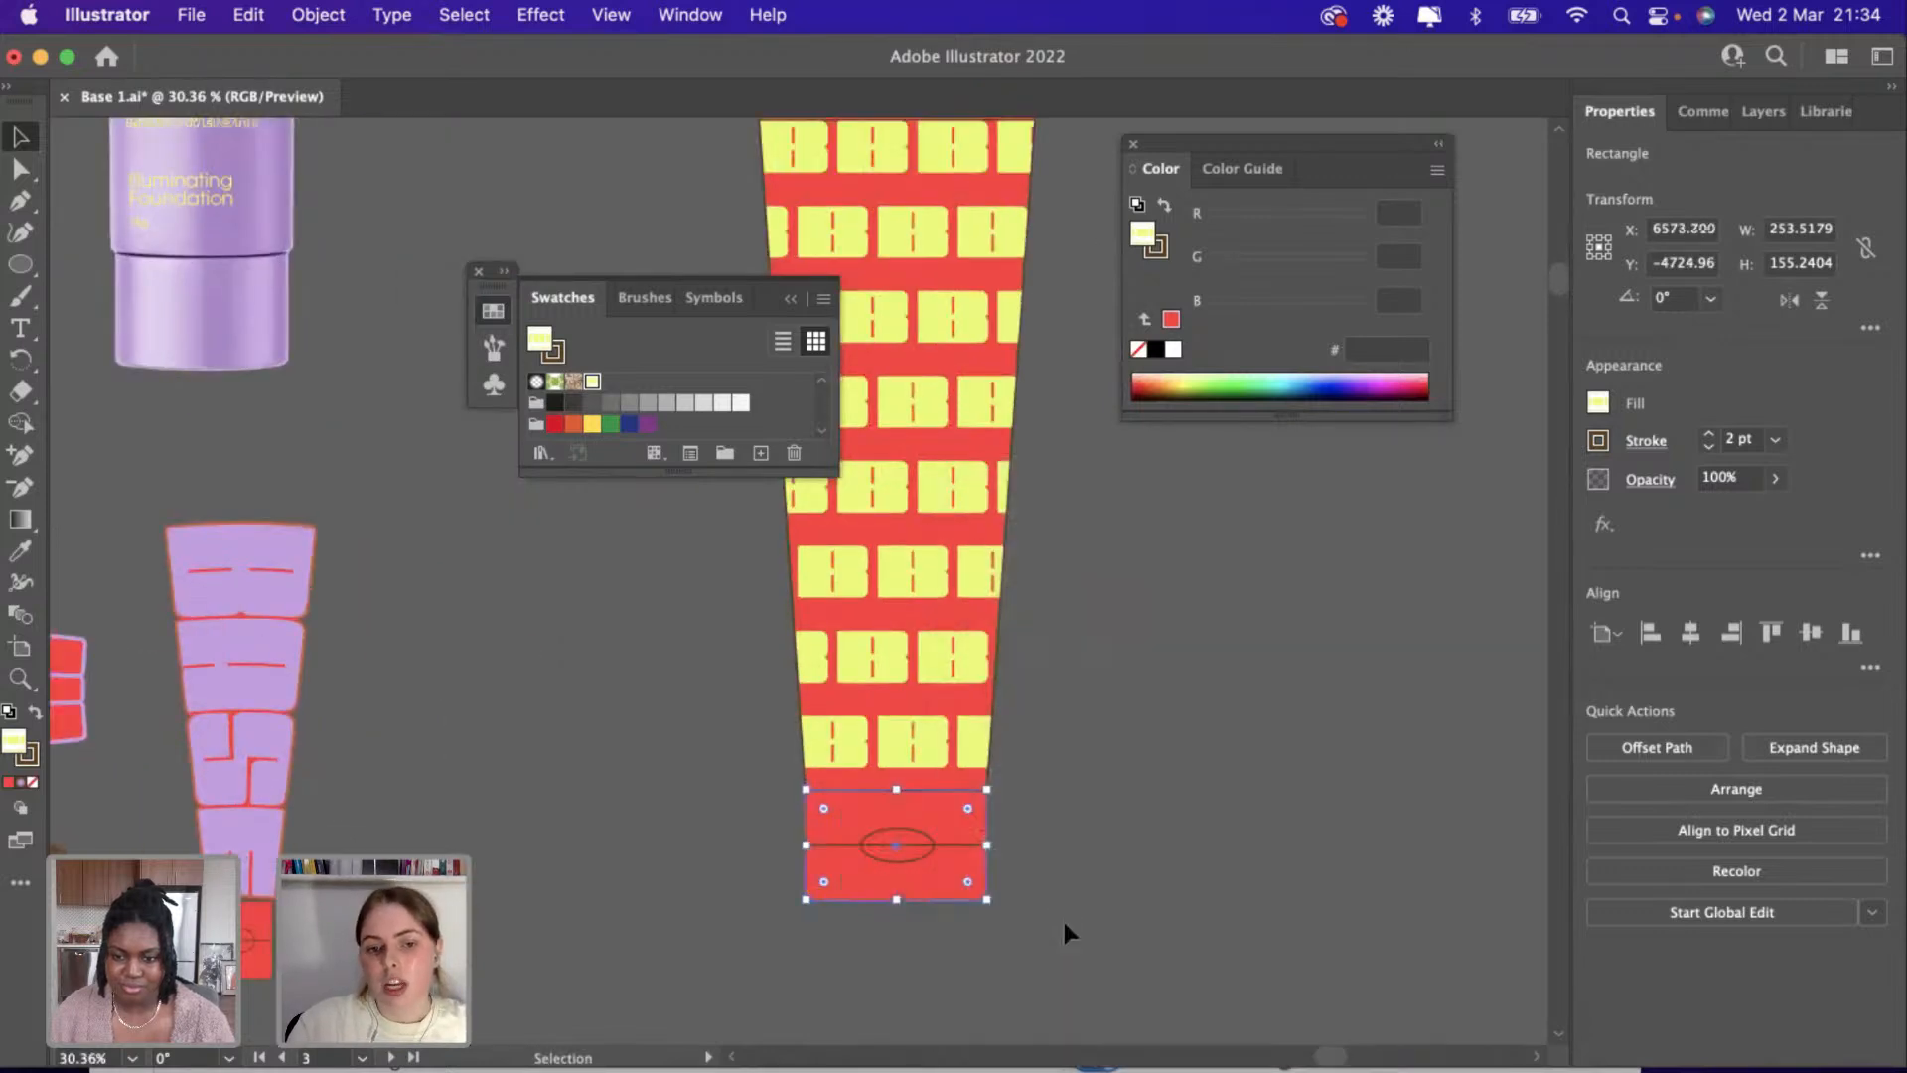
left_click(932, 813)
right_click(934, 815)
mouse_move(1018, 980)
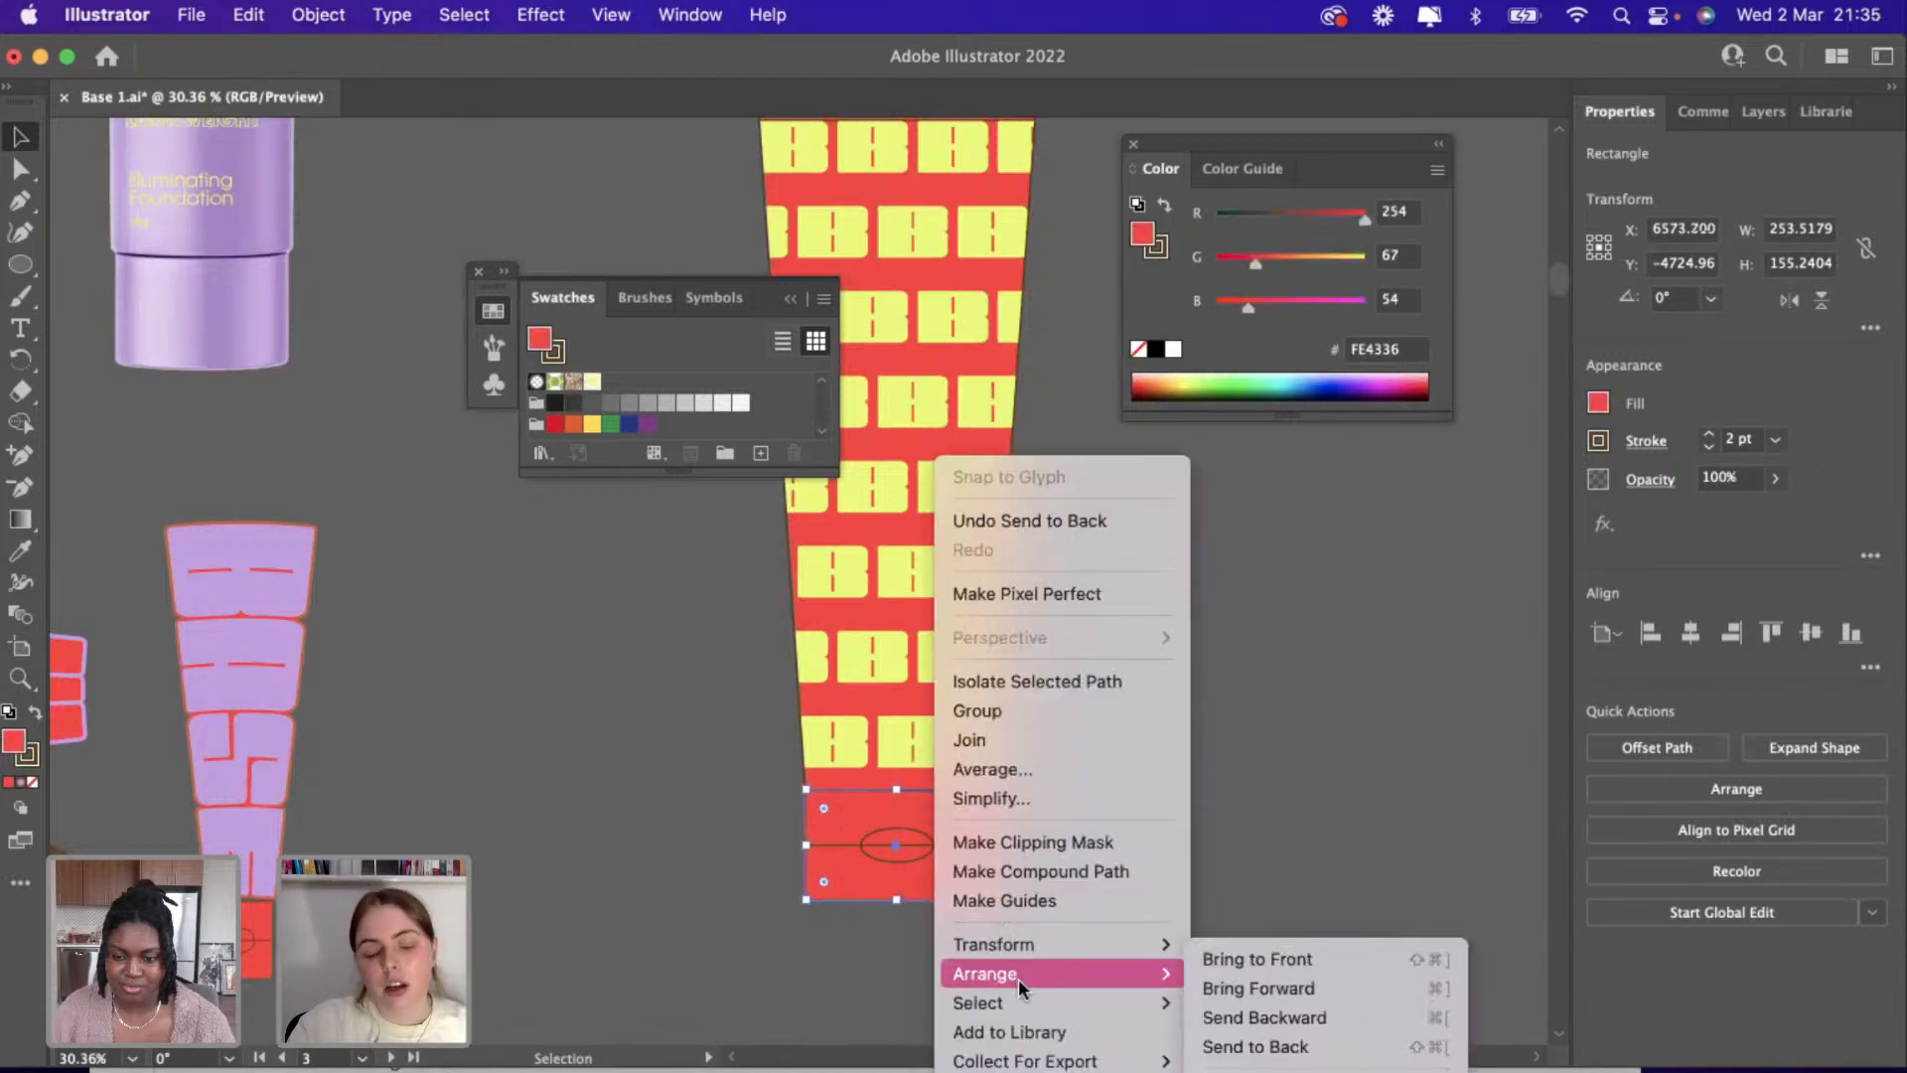
left_click(1255, 1046)
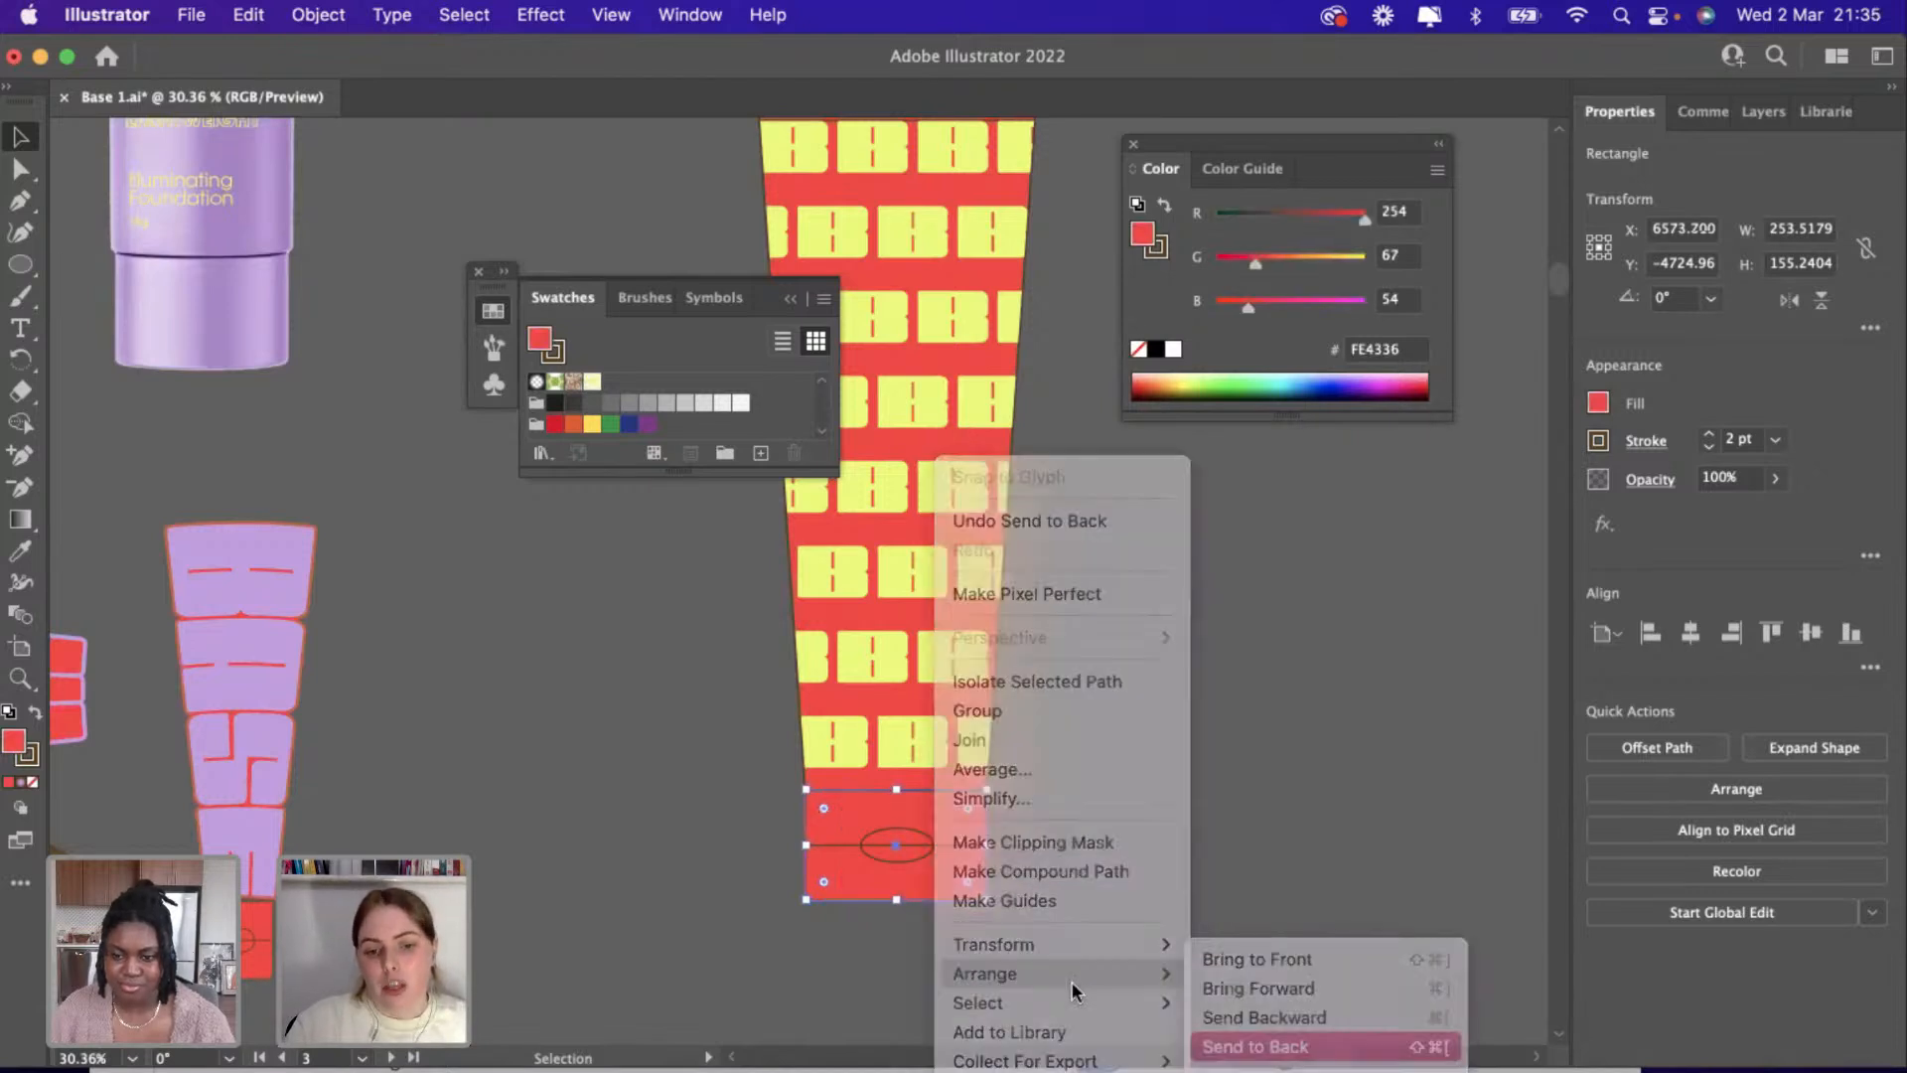
left_click(980, 937)
Move the B-patterned rectangle off the tube's cap and delete it.
scroll(898, 889, "up", 5)
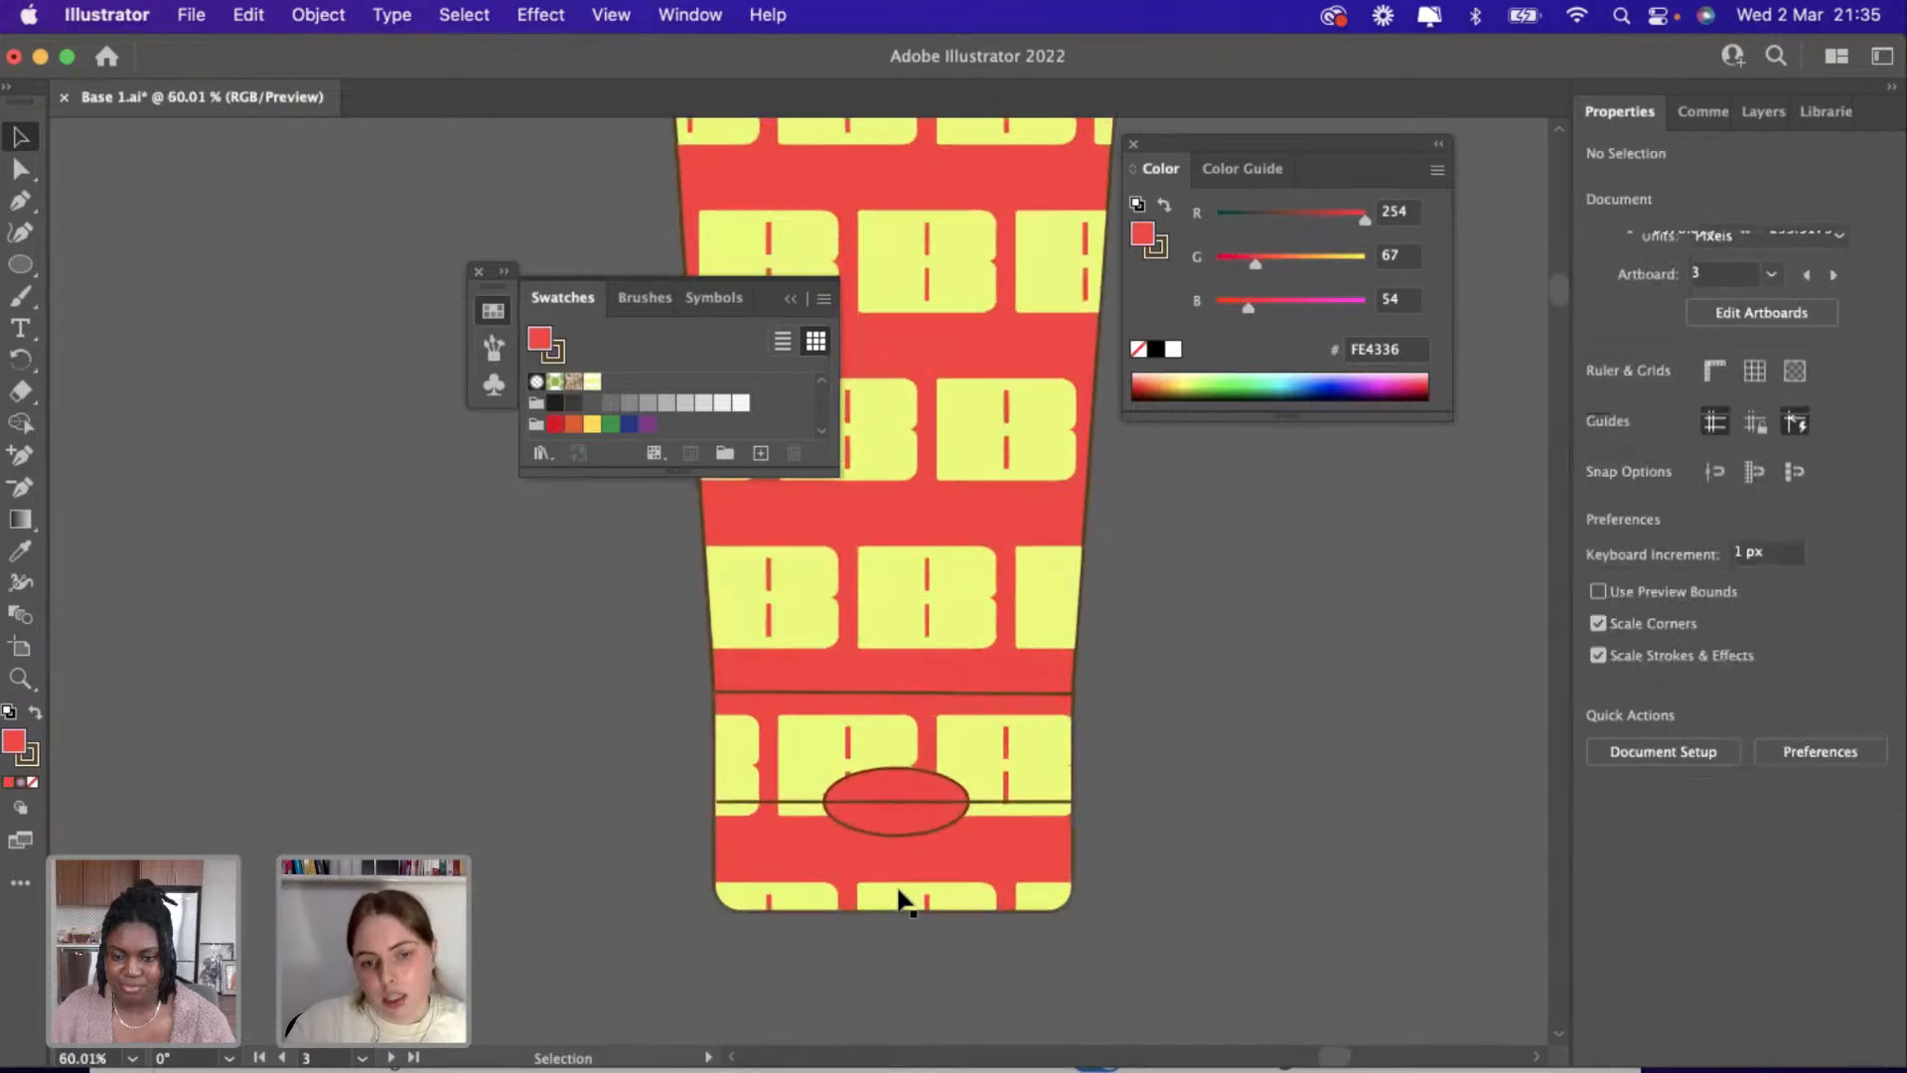
scroll(898, 900, "down", 10)
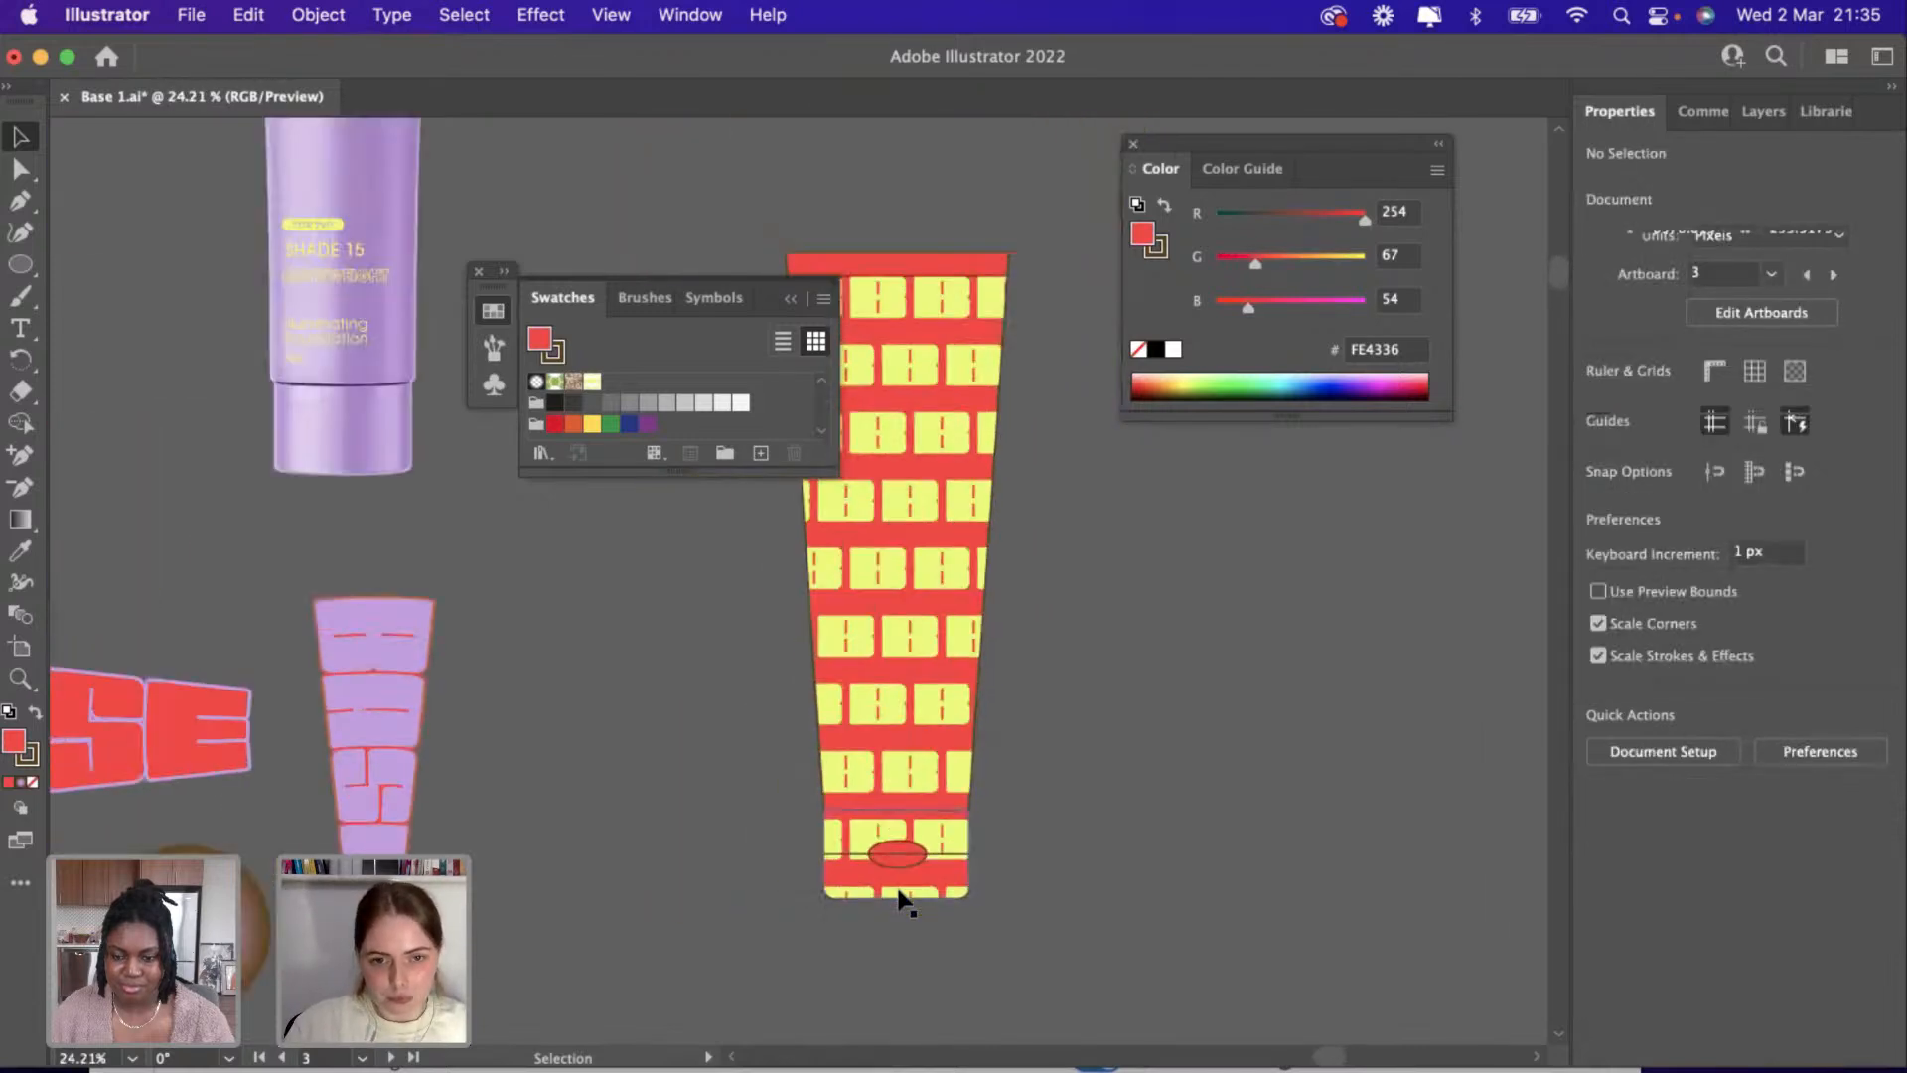
scroll(904, 899, "up", 6)
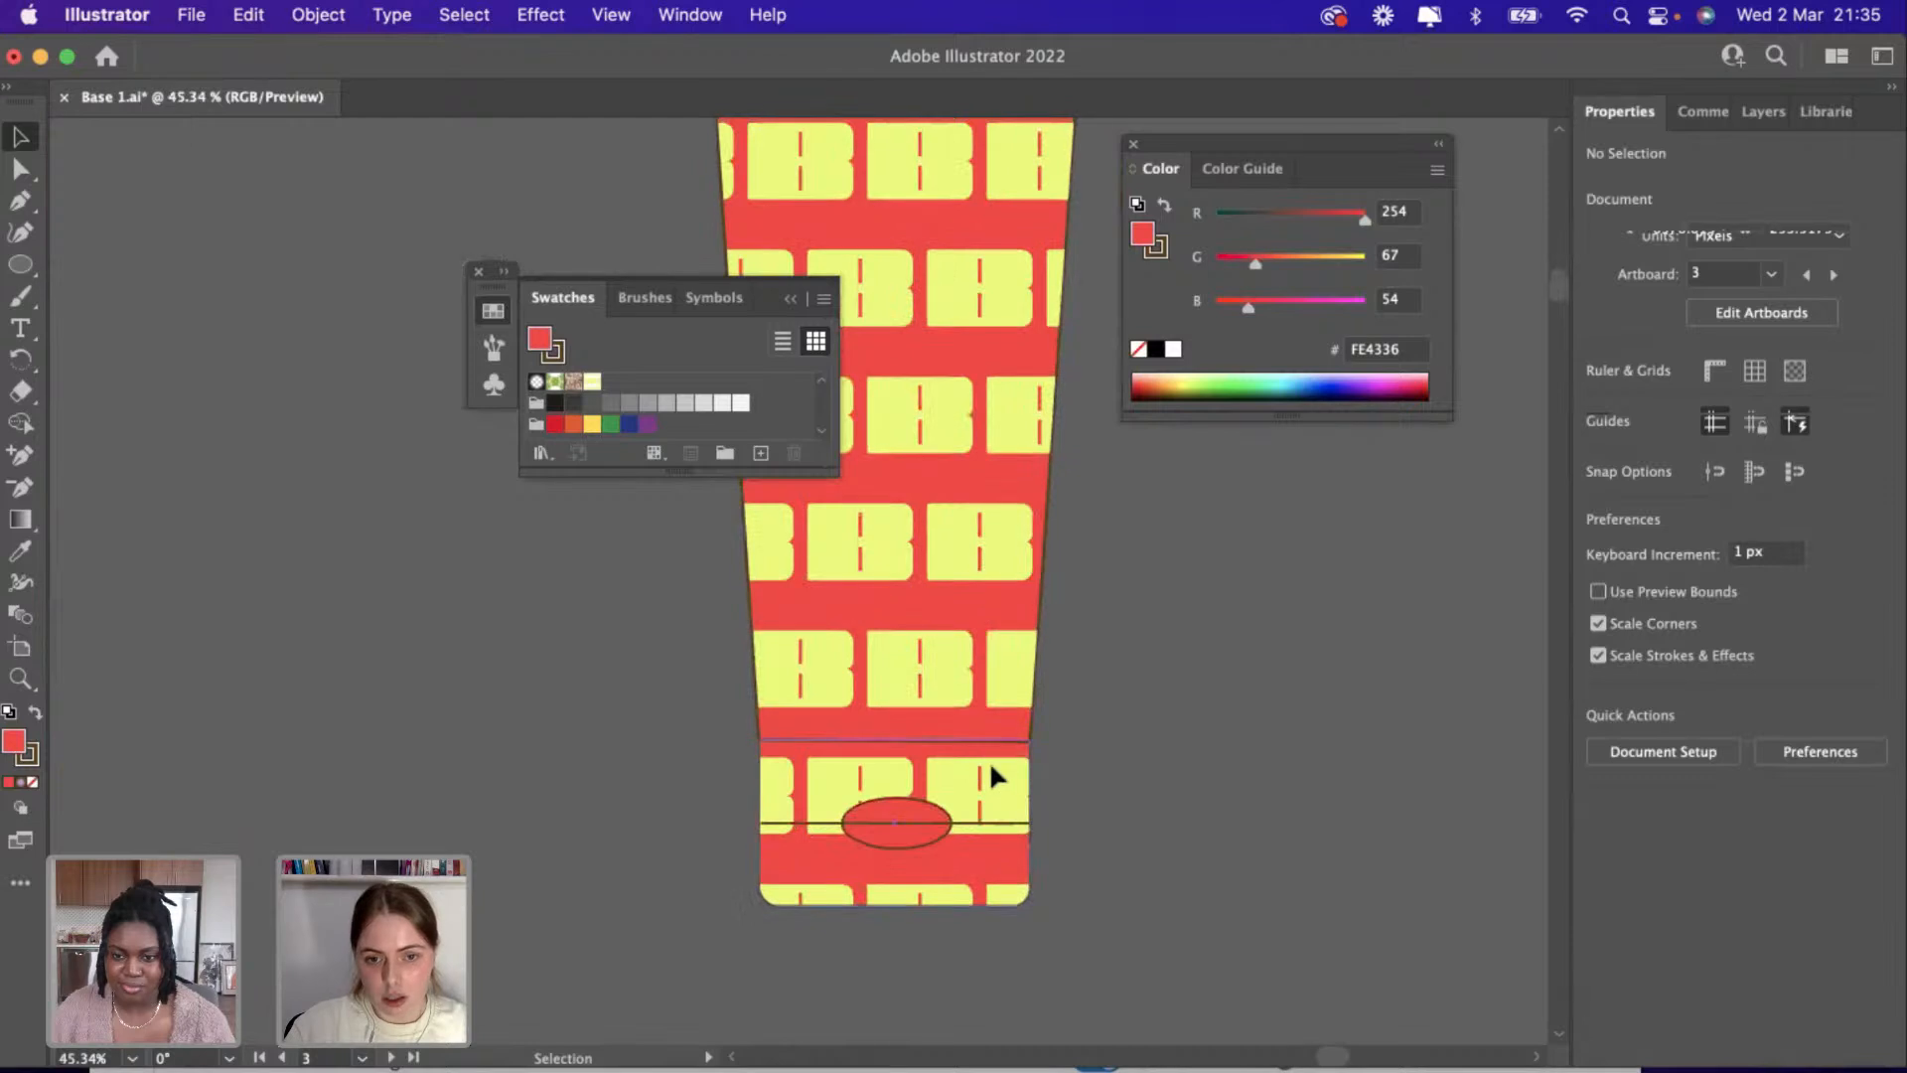
left_click_drag(991, 773, 1354, 695)
key("Delete")
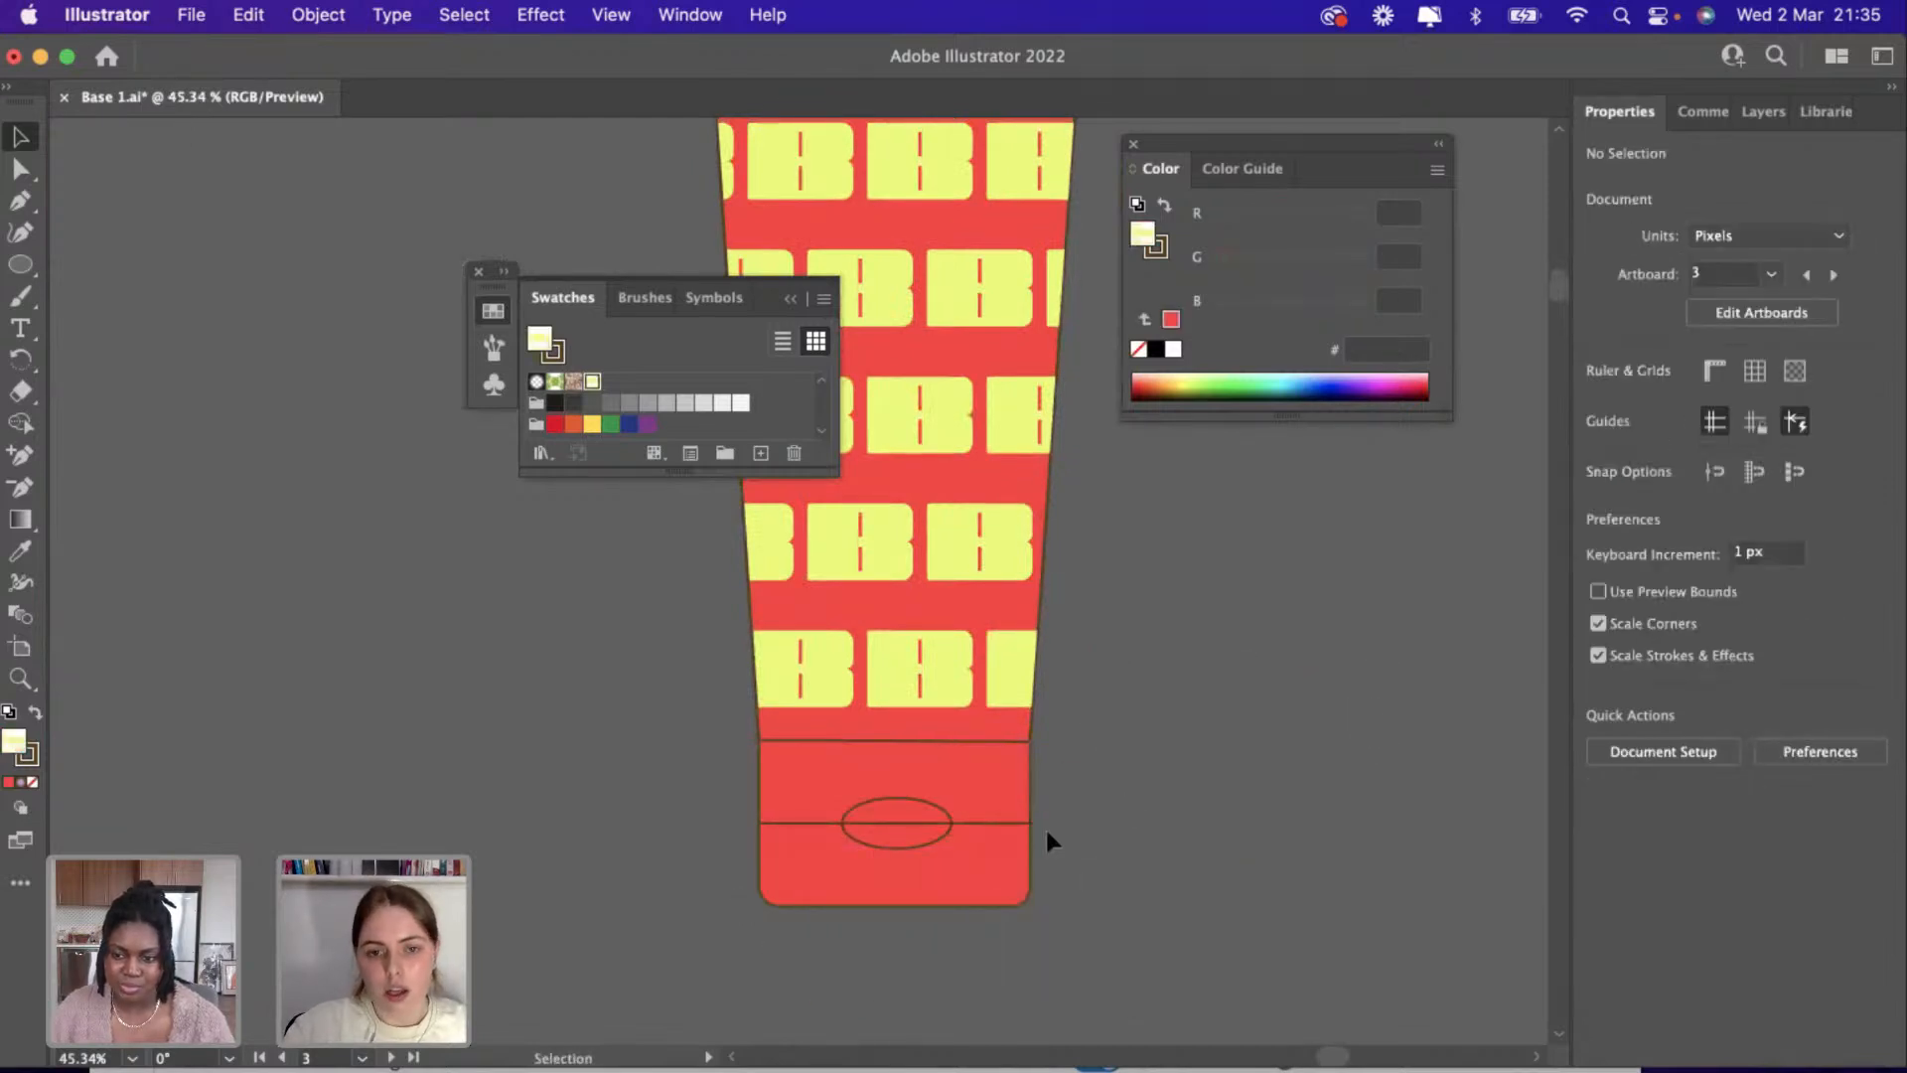
Try filling the B-patterned body overlay with the lilac library colour C89EE6, and undo the fill.
scroll(1061, 824, "down", 4)
left_click(932, 318)
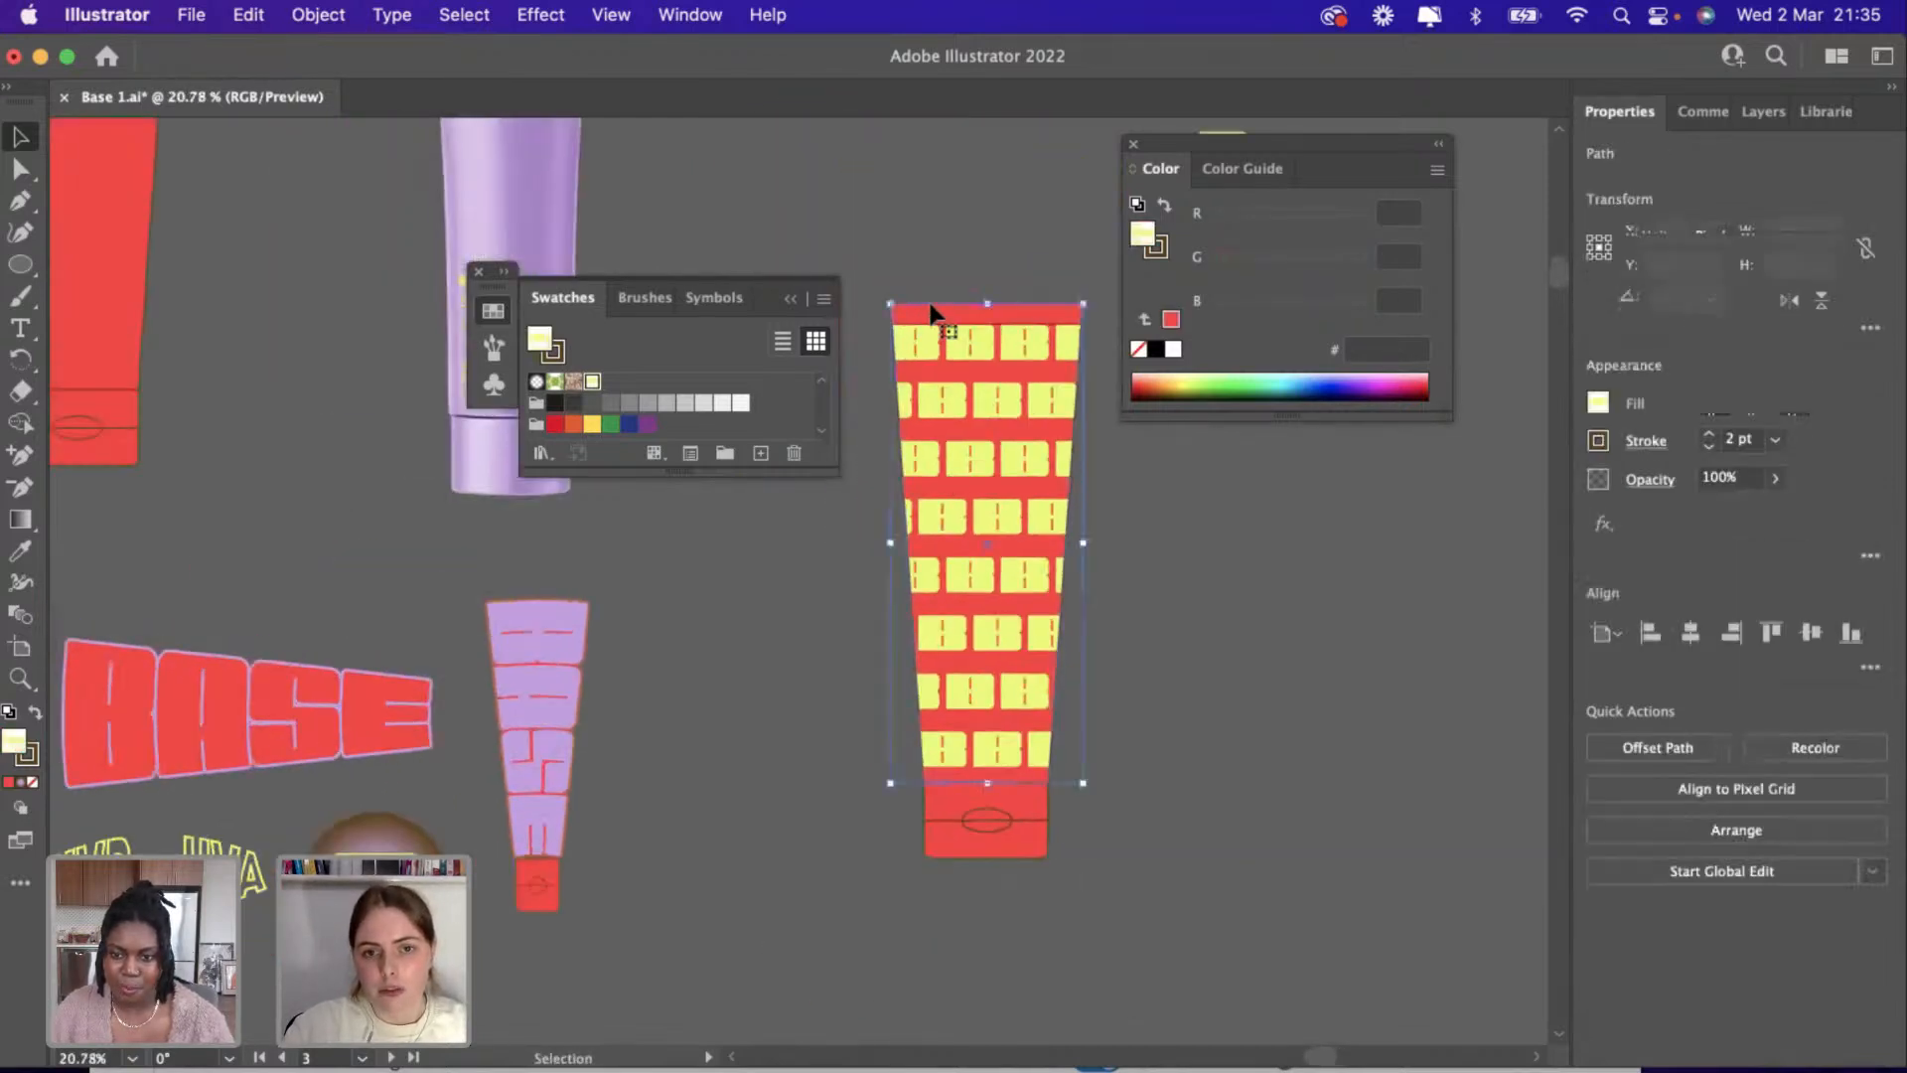
left_click(1818, 111)
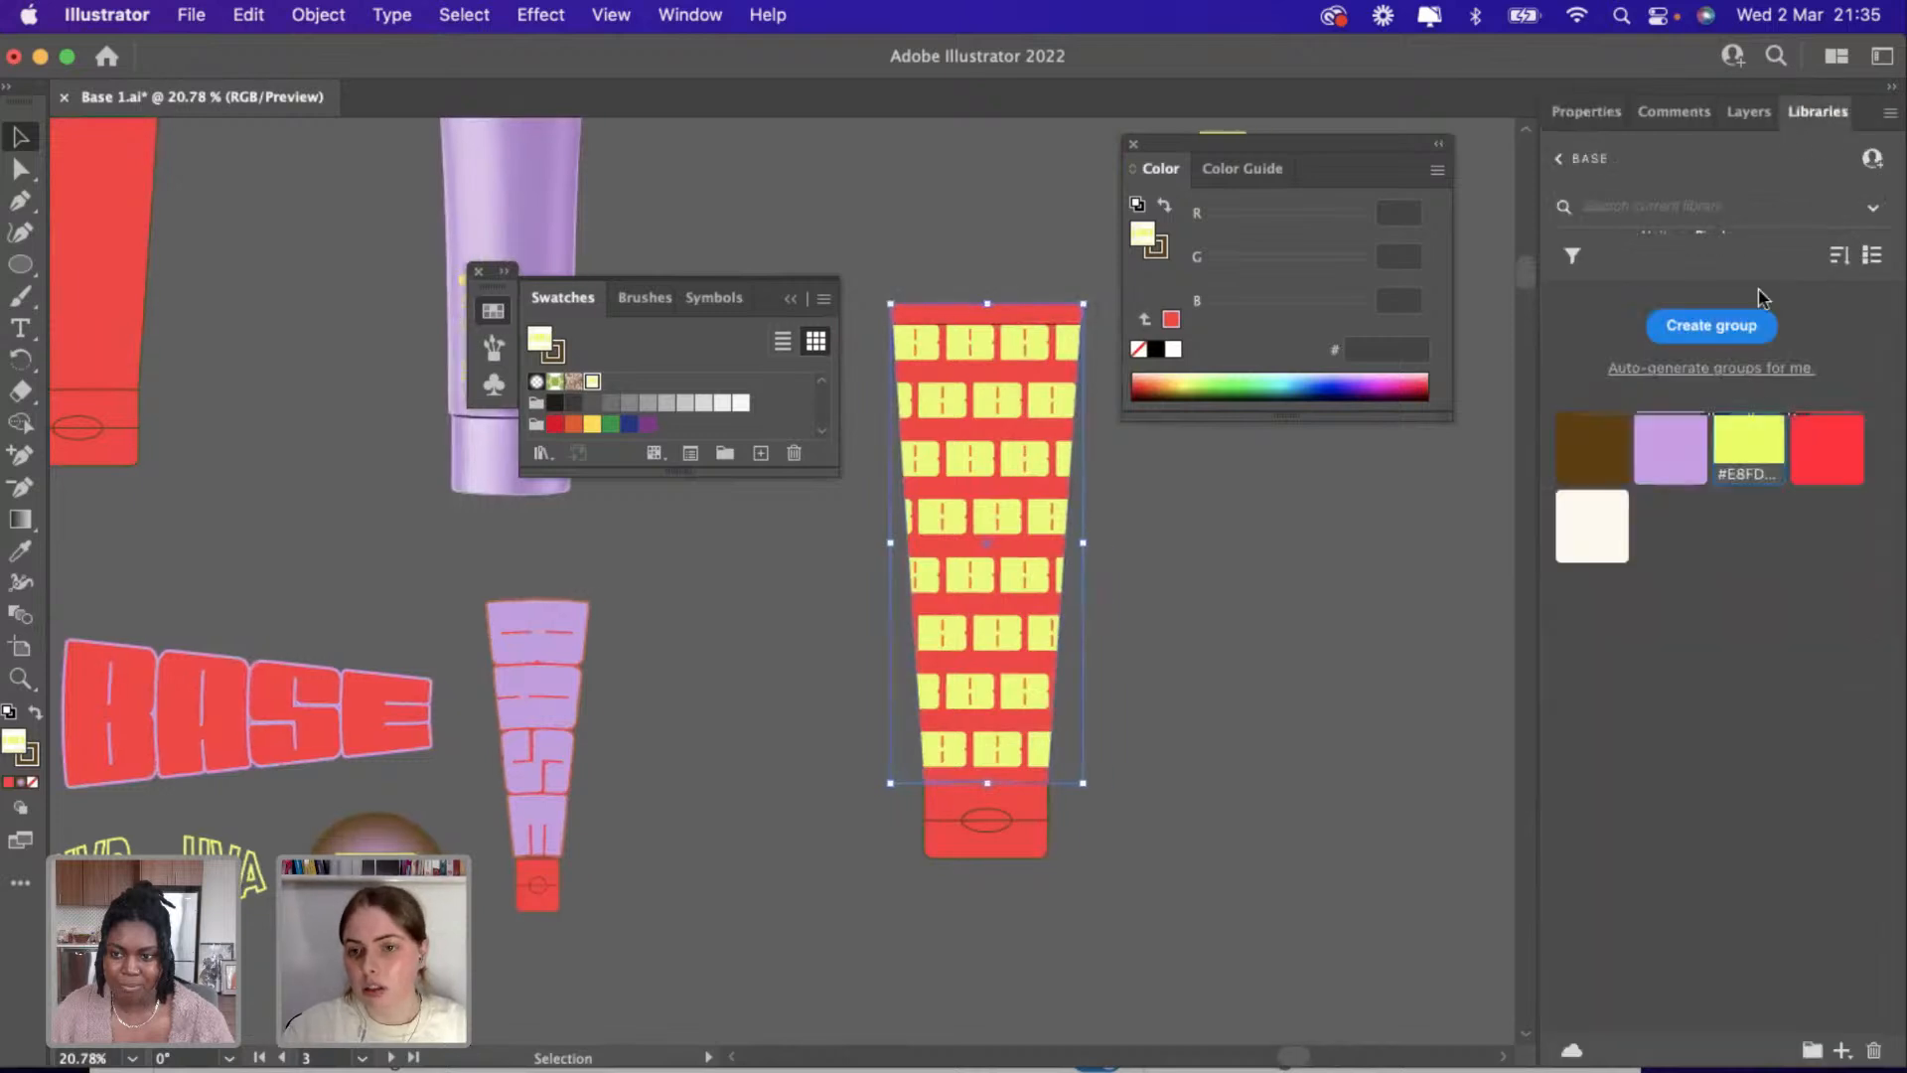
left_click(1678, 462)
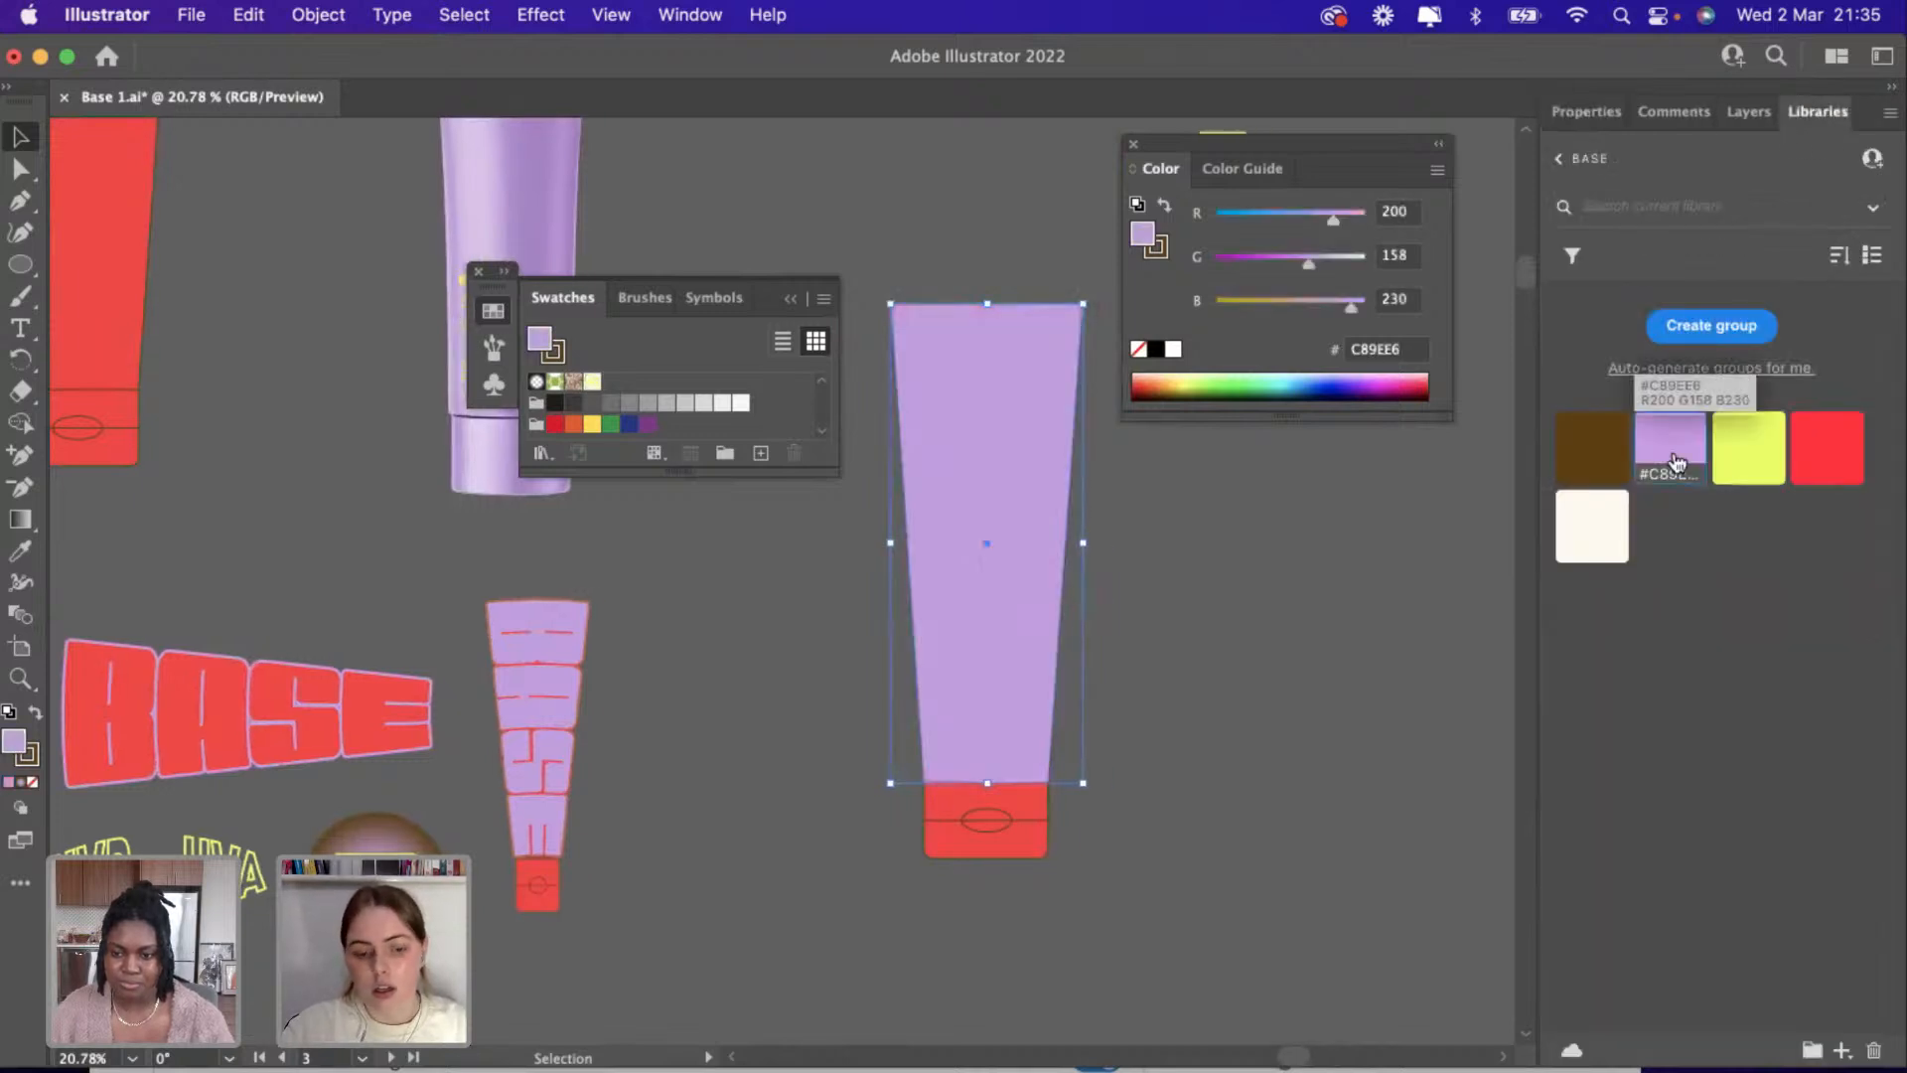
key("super+z")
Move the B-patterned overlay aside and fill the tube's body with lilac C89EE6 to test the pattern against it.
left_click_drag(988, 378, 1211, 499)
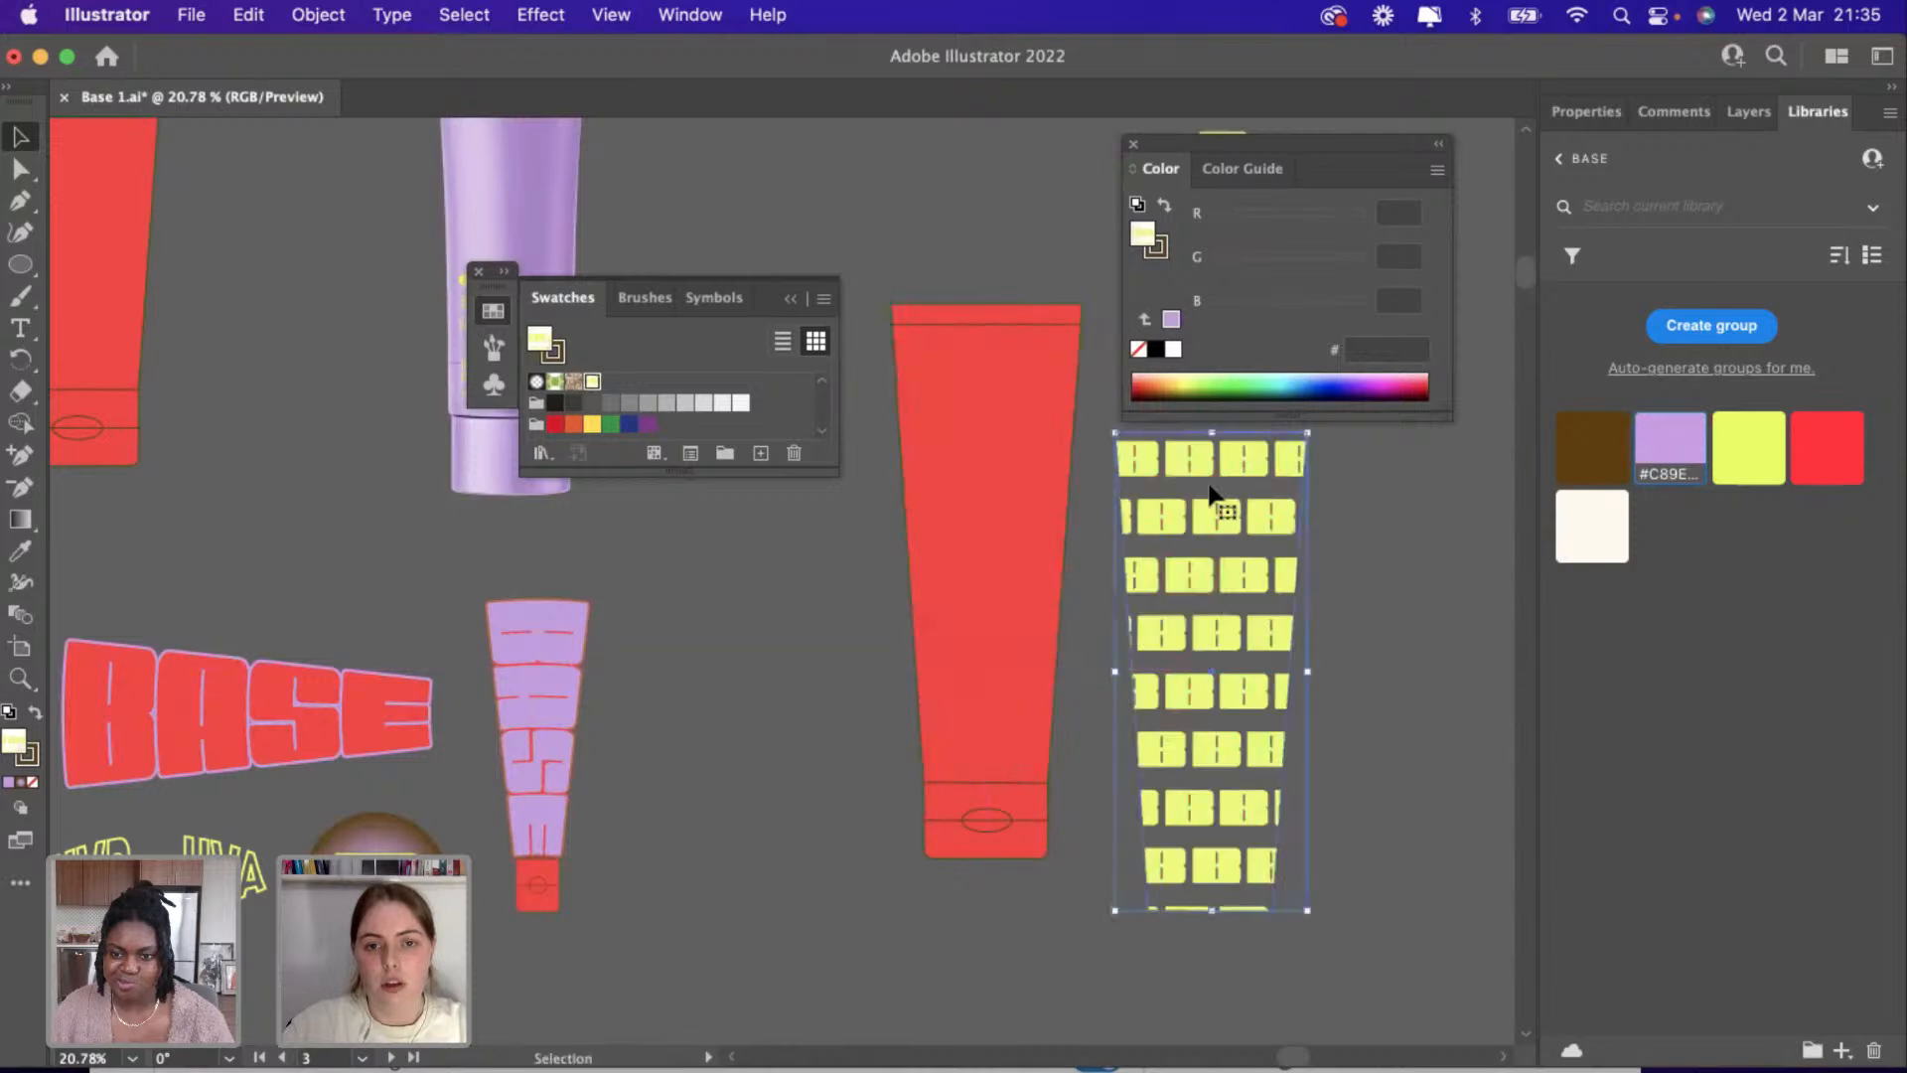
left_click(994, 437)
left_click(1664, 452)
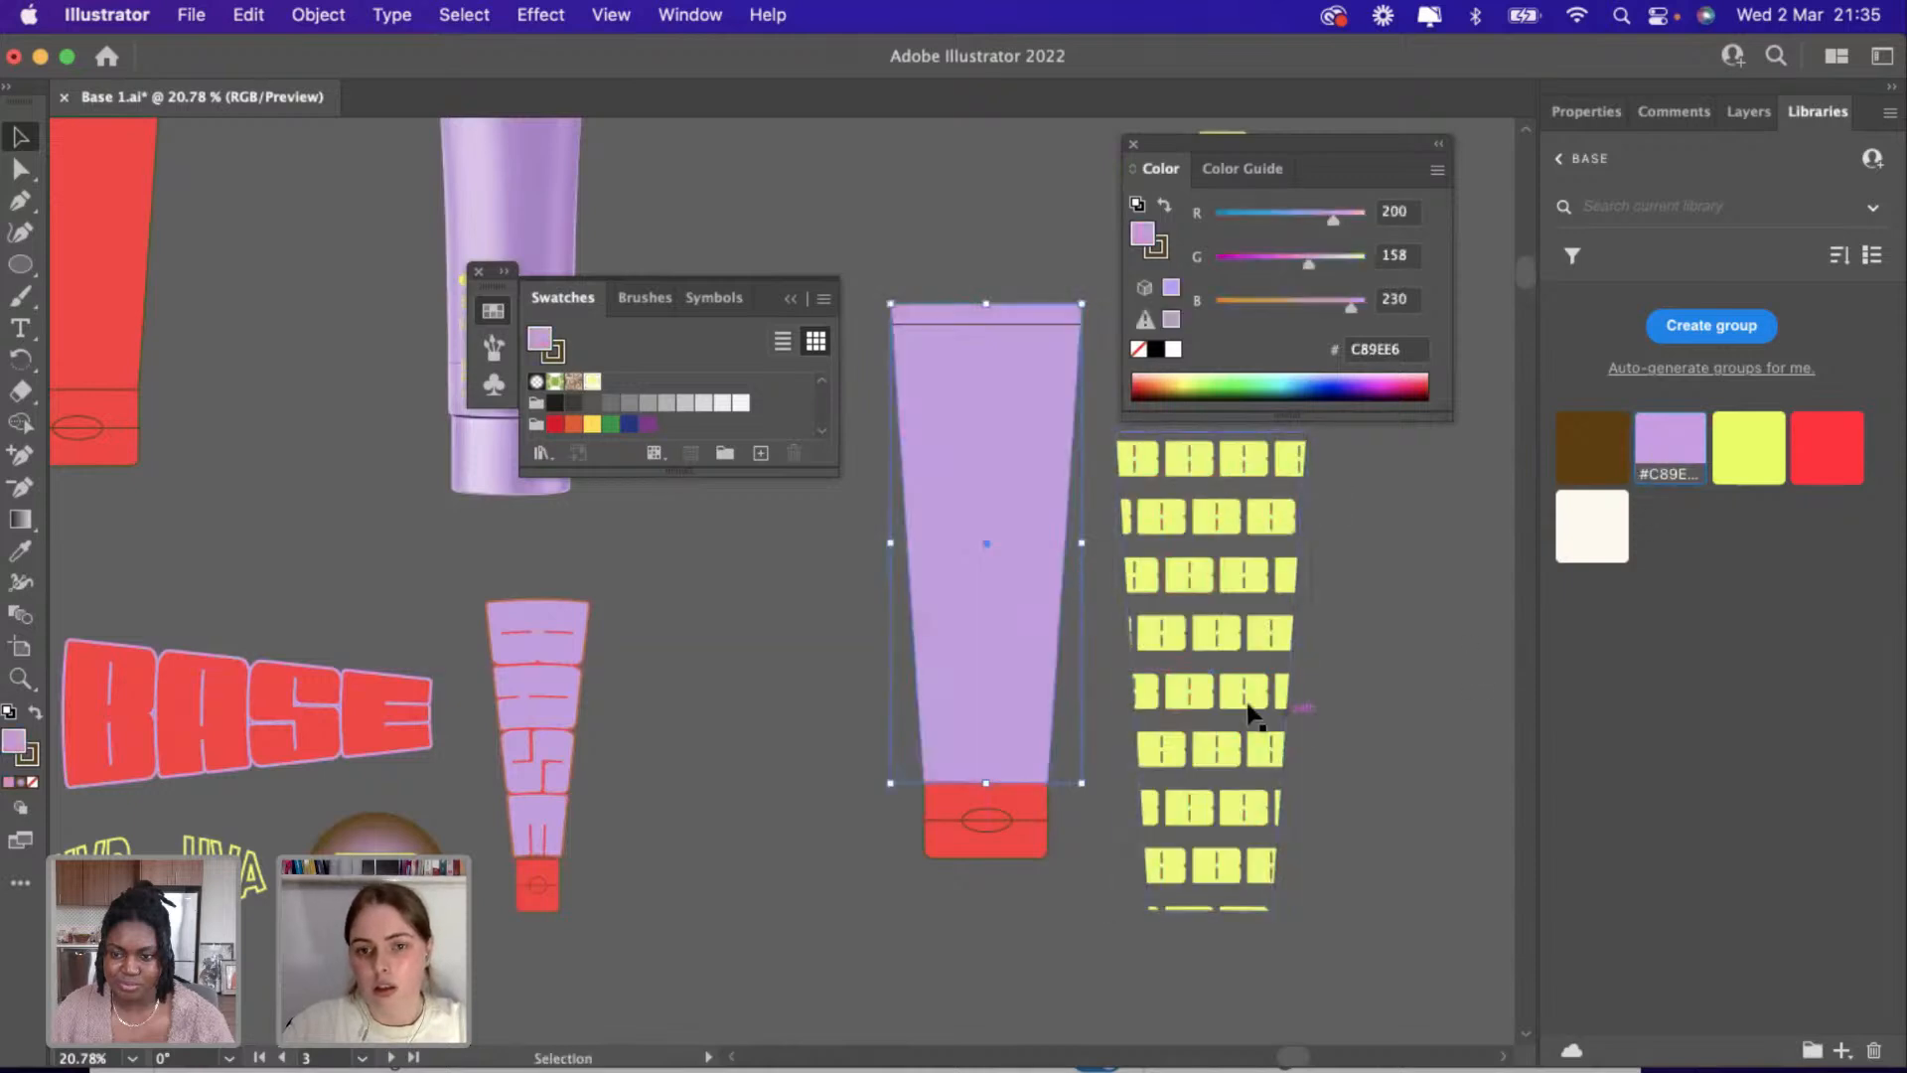
left_click_drag(1237, 701, 1131, 625)
Fill the tube's body with the brown library colour and move the B-patterned overlay back over it.
left_click(927, 512)
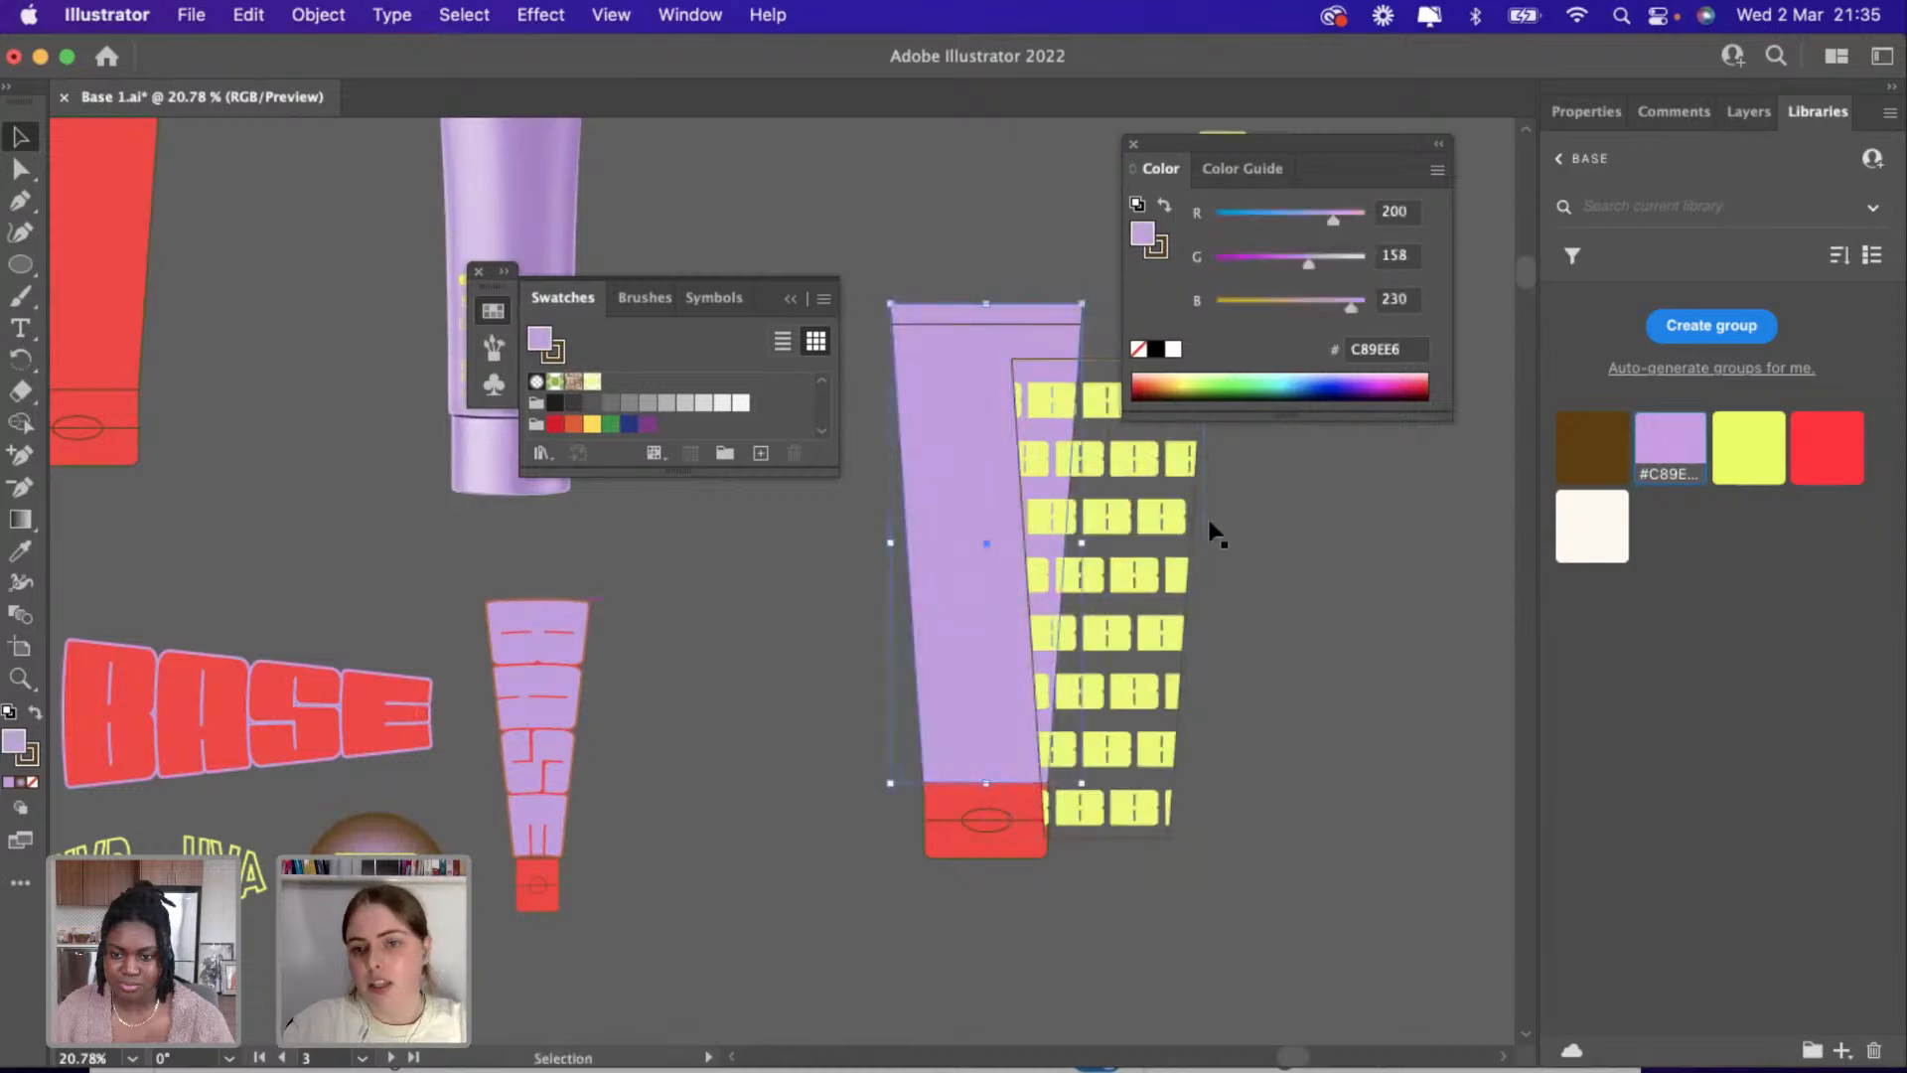
left_click(1597, 447)
left_click_drag(1170, 683, 992, 586)
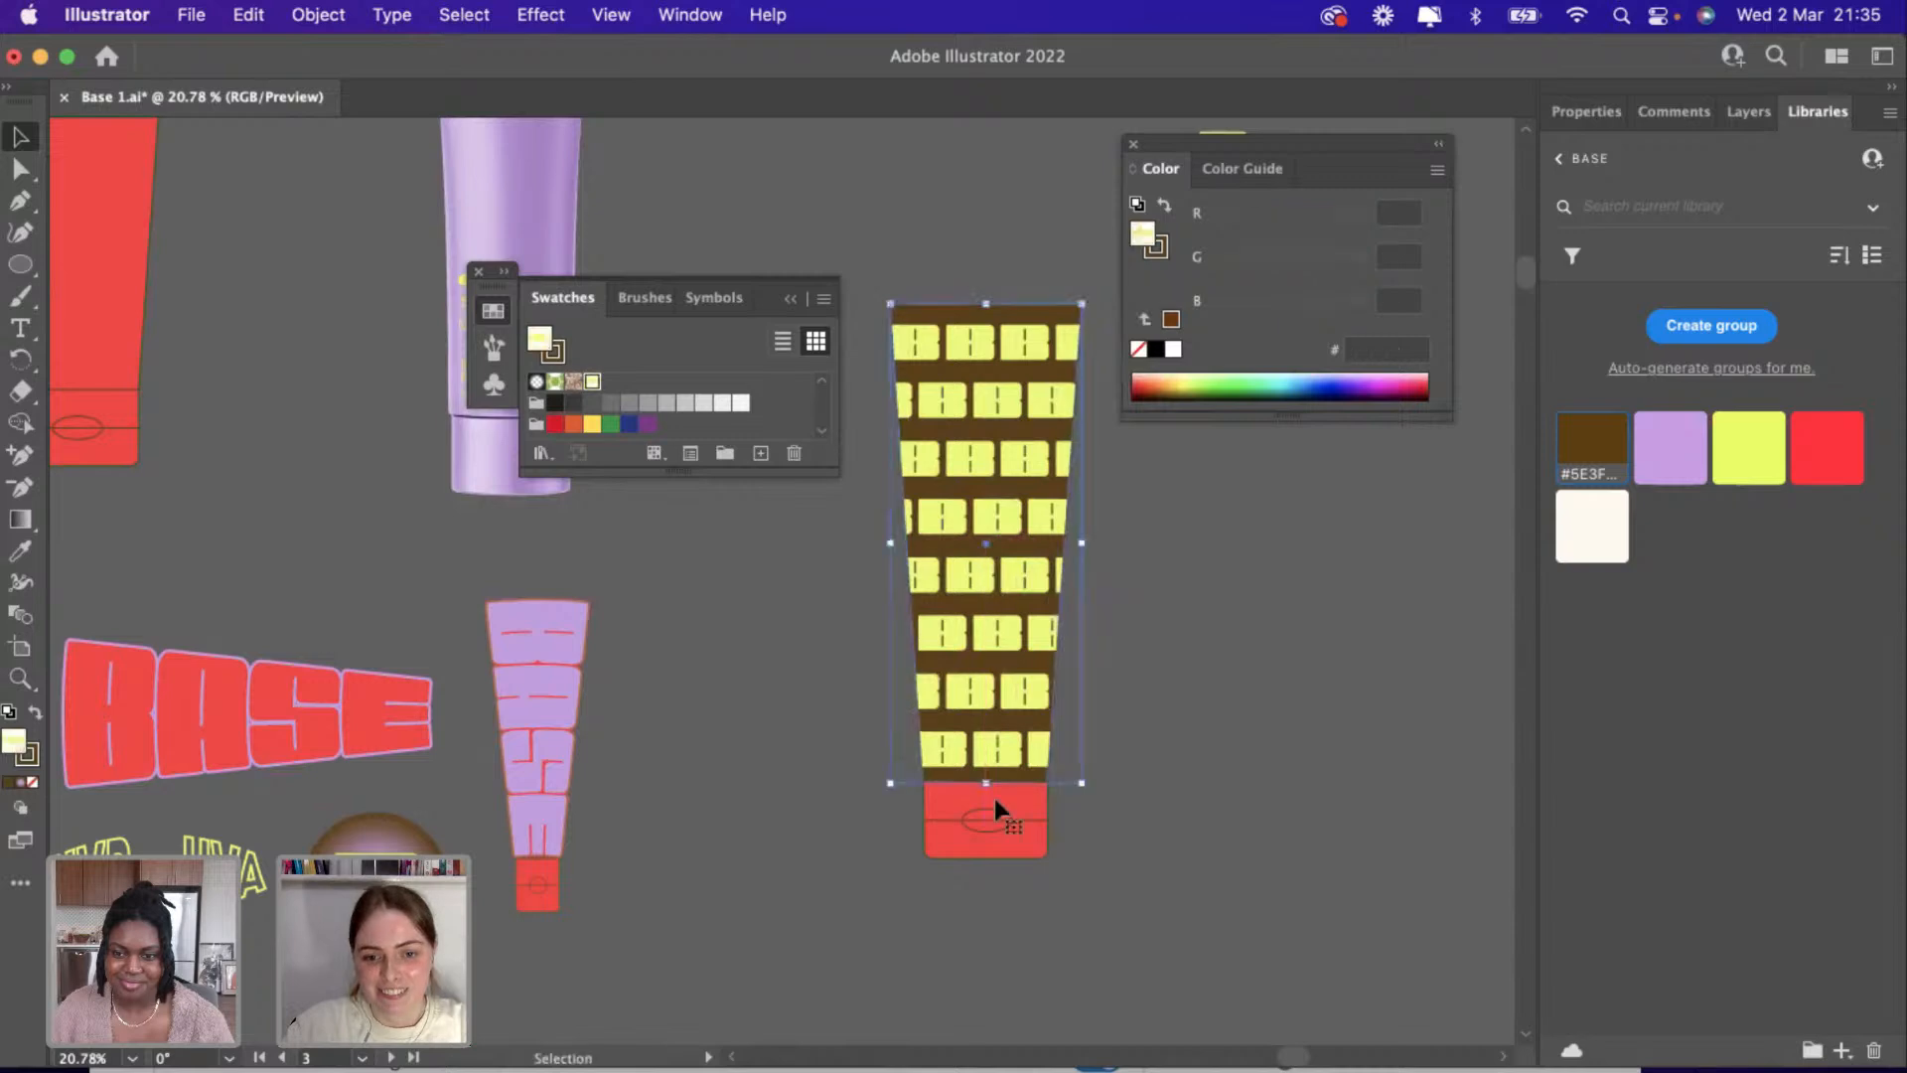
Select the red cap rectangle of the brown B-patterned tube.
scroll(993, 795, "up", 2)
scroll(996, 810, "up", 1)
left_click(1043, 800)
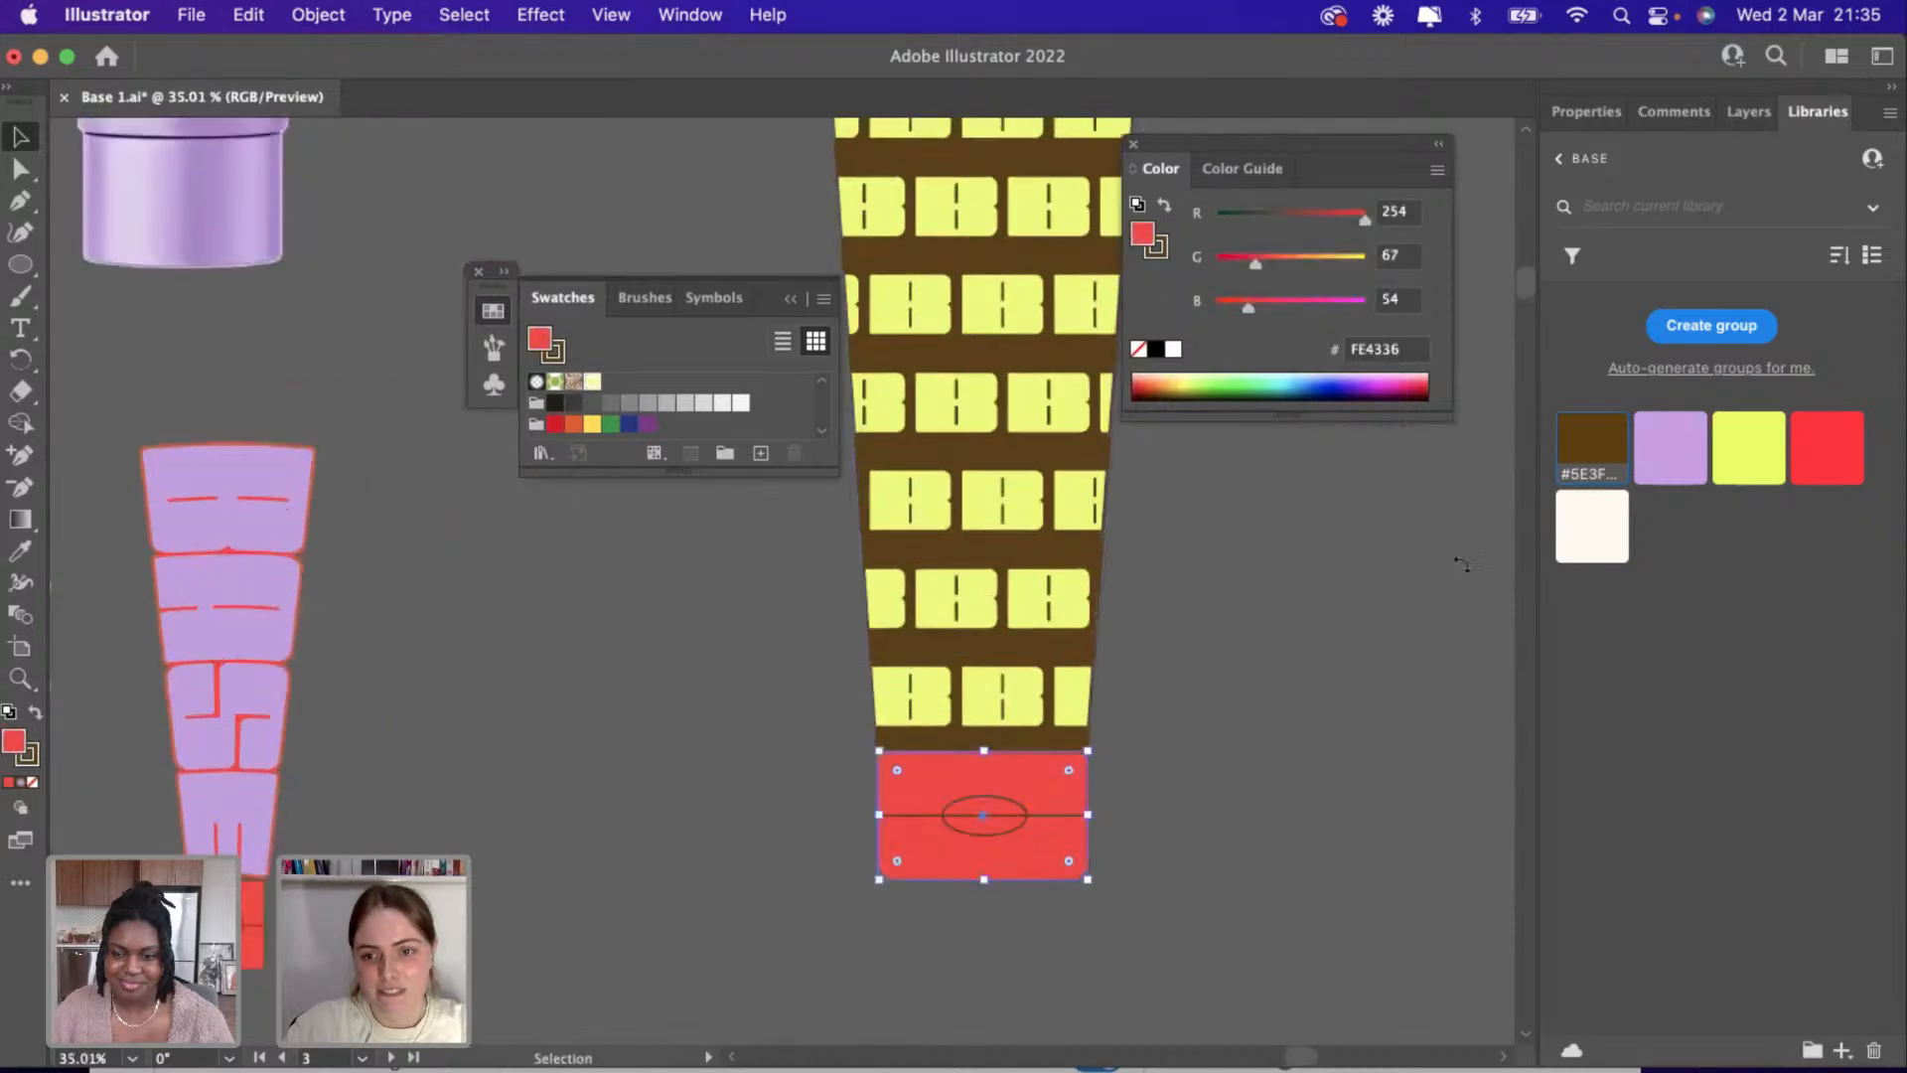
Fill the cap of the patterned brown tube and the ellipse on it with brown 5E3F0A.
left_click(1592, 464)
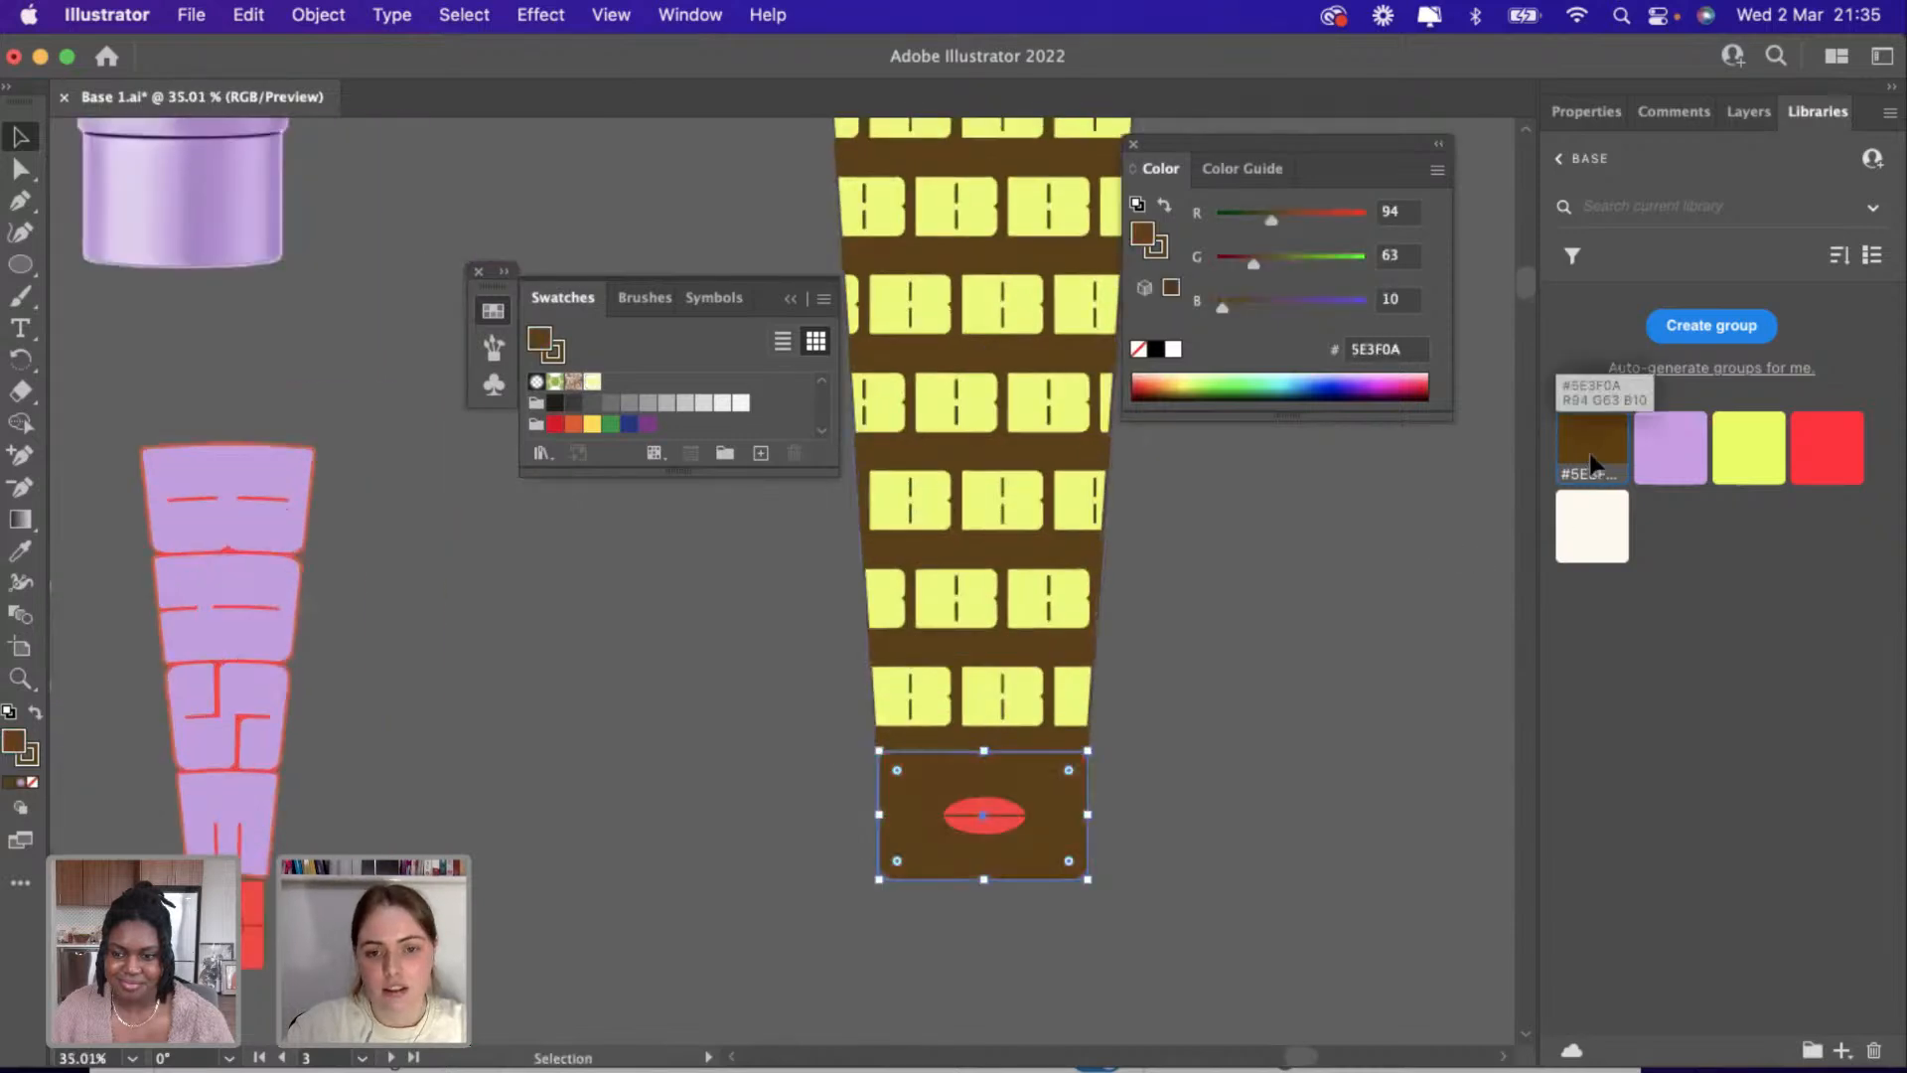
scroll(997, 813, "up", 2)
left_click(993, 810)
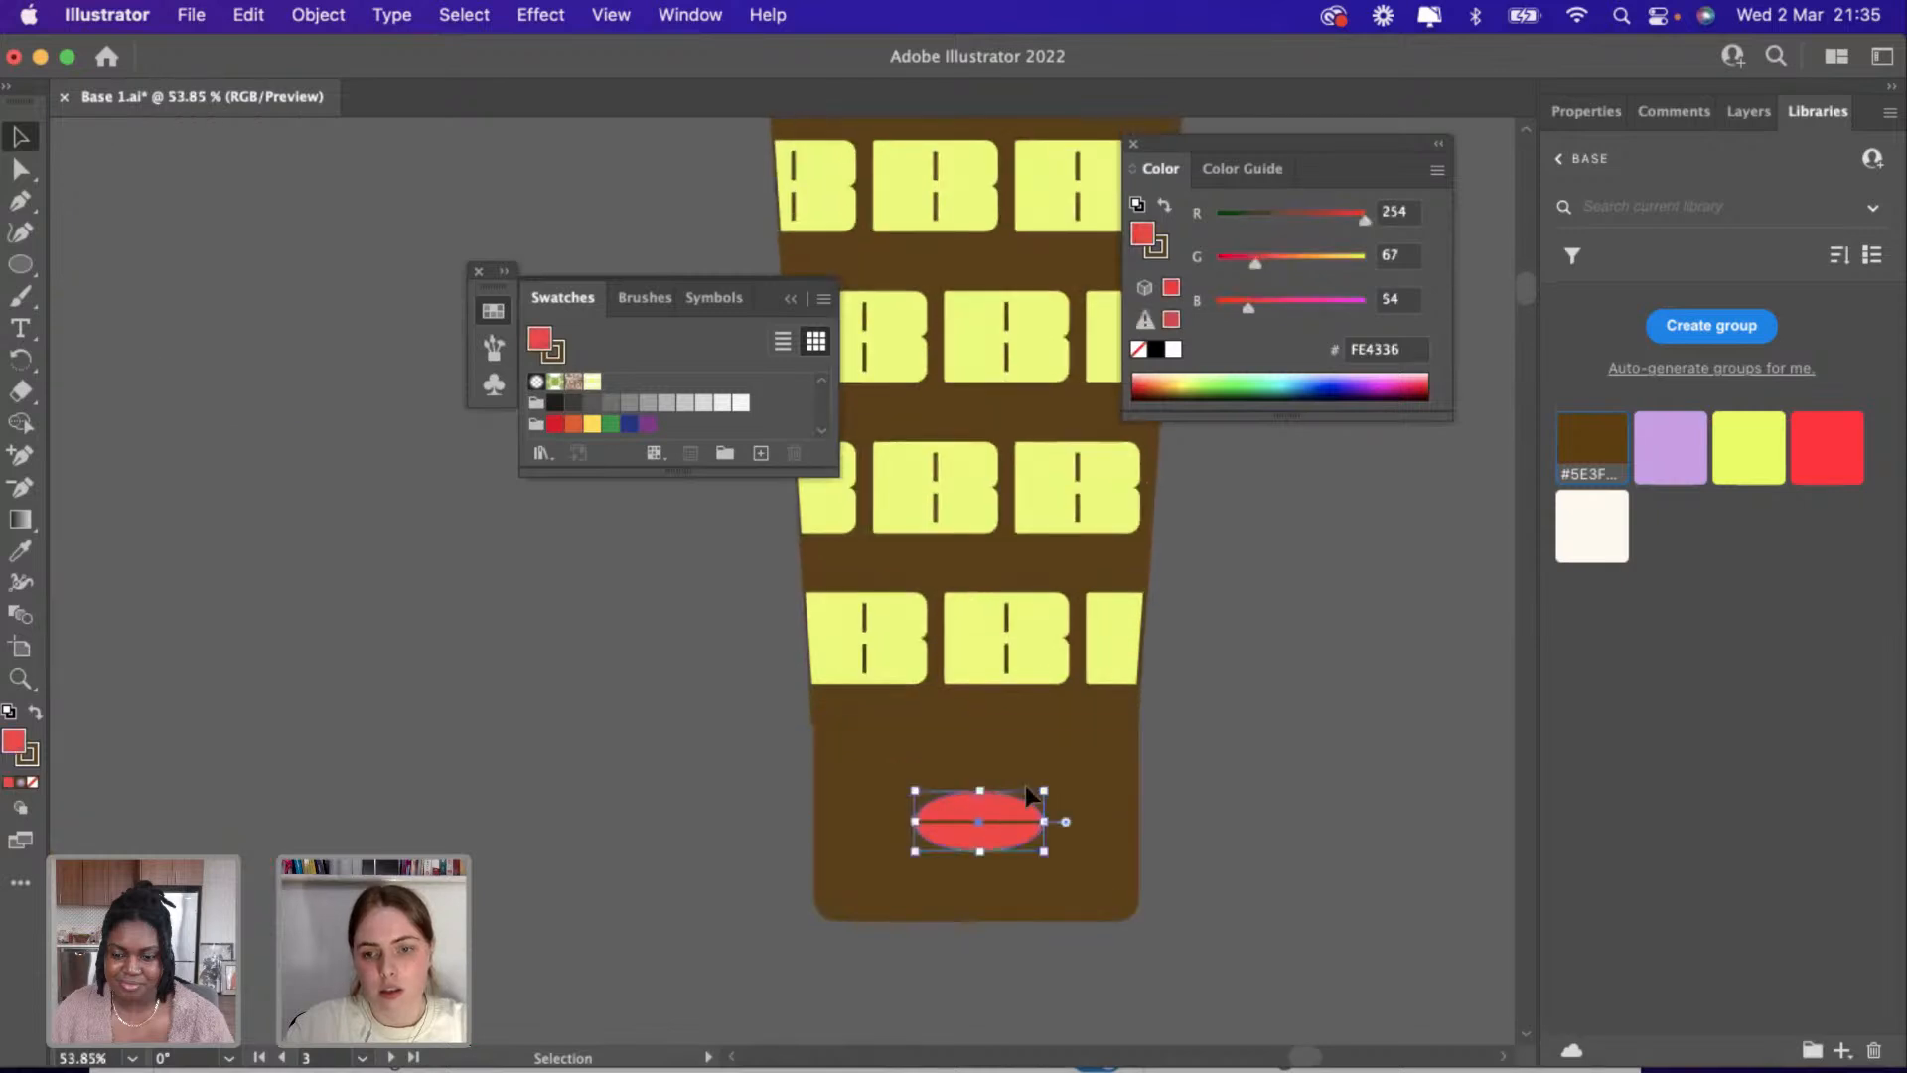
left_click(1592, 464)
key("super+z")
key("super+z")
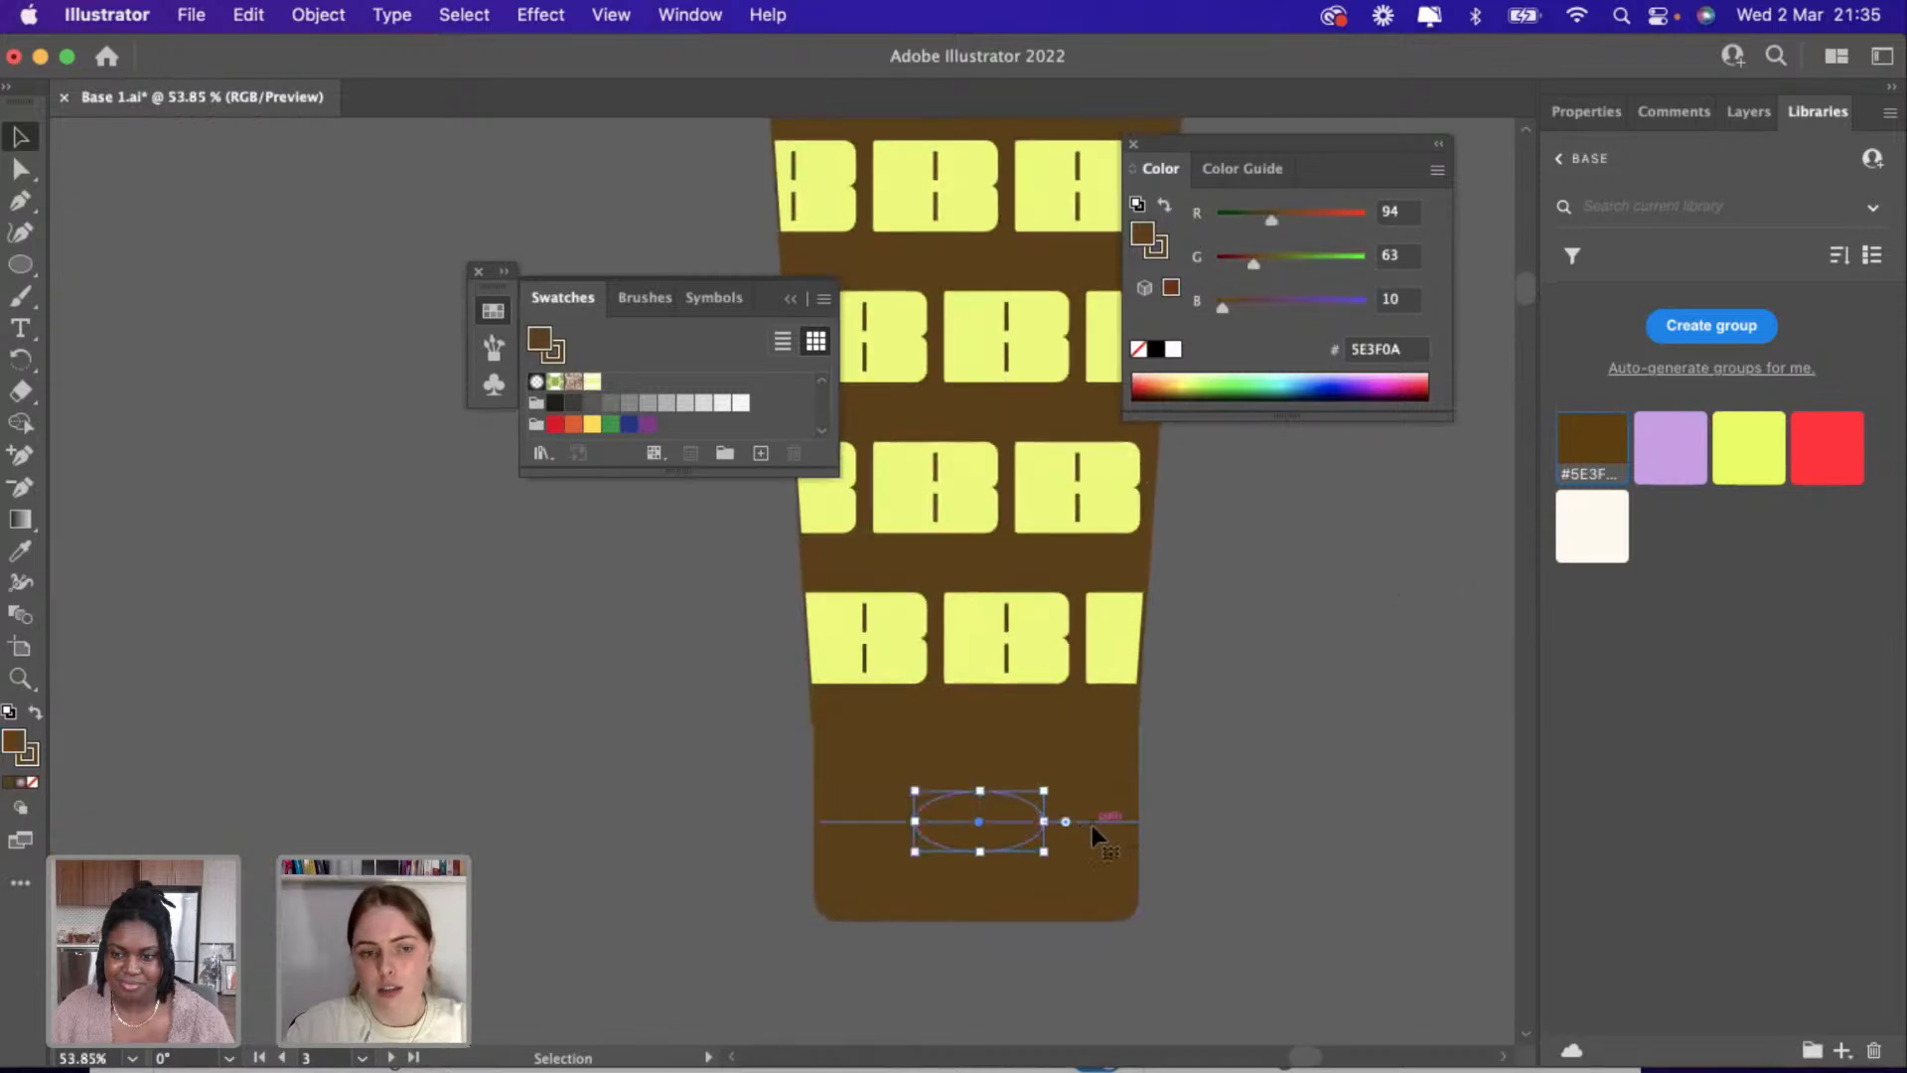
Set the stroke of the cap's horizontal line and ellipse to yellow E8FD56.
left_click(28, 753)
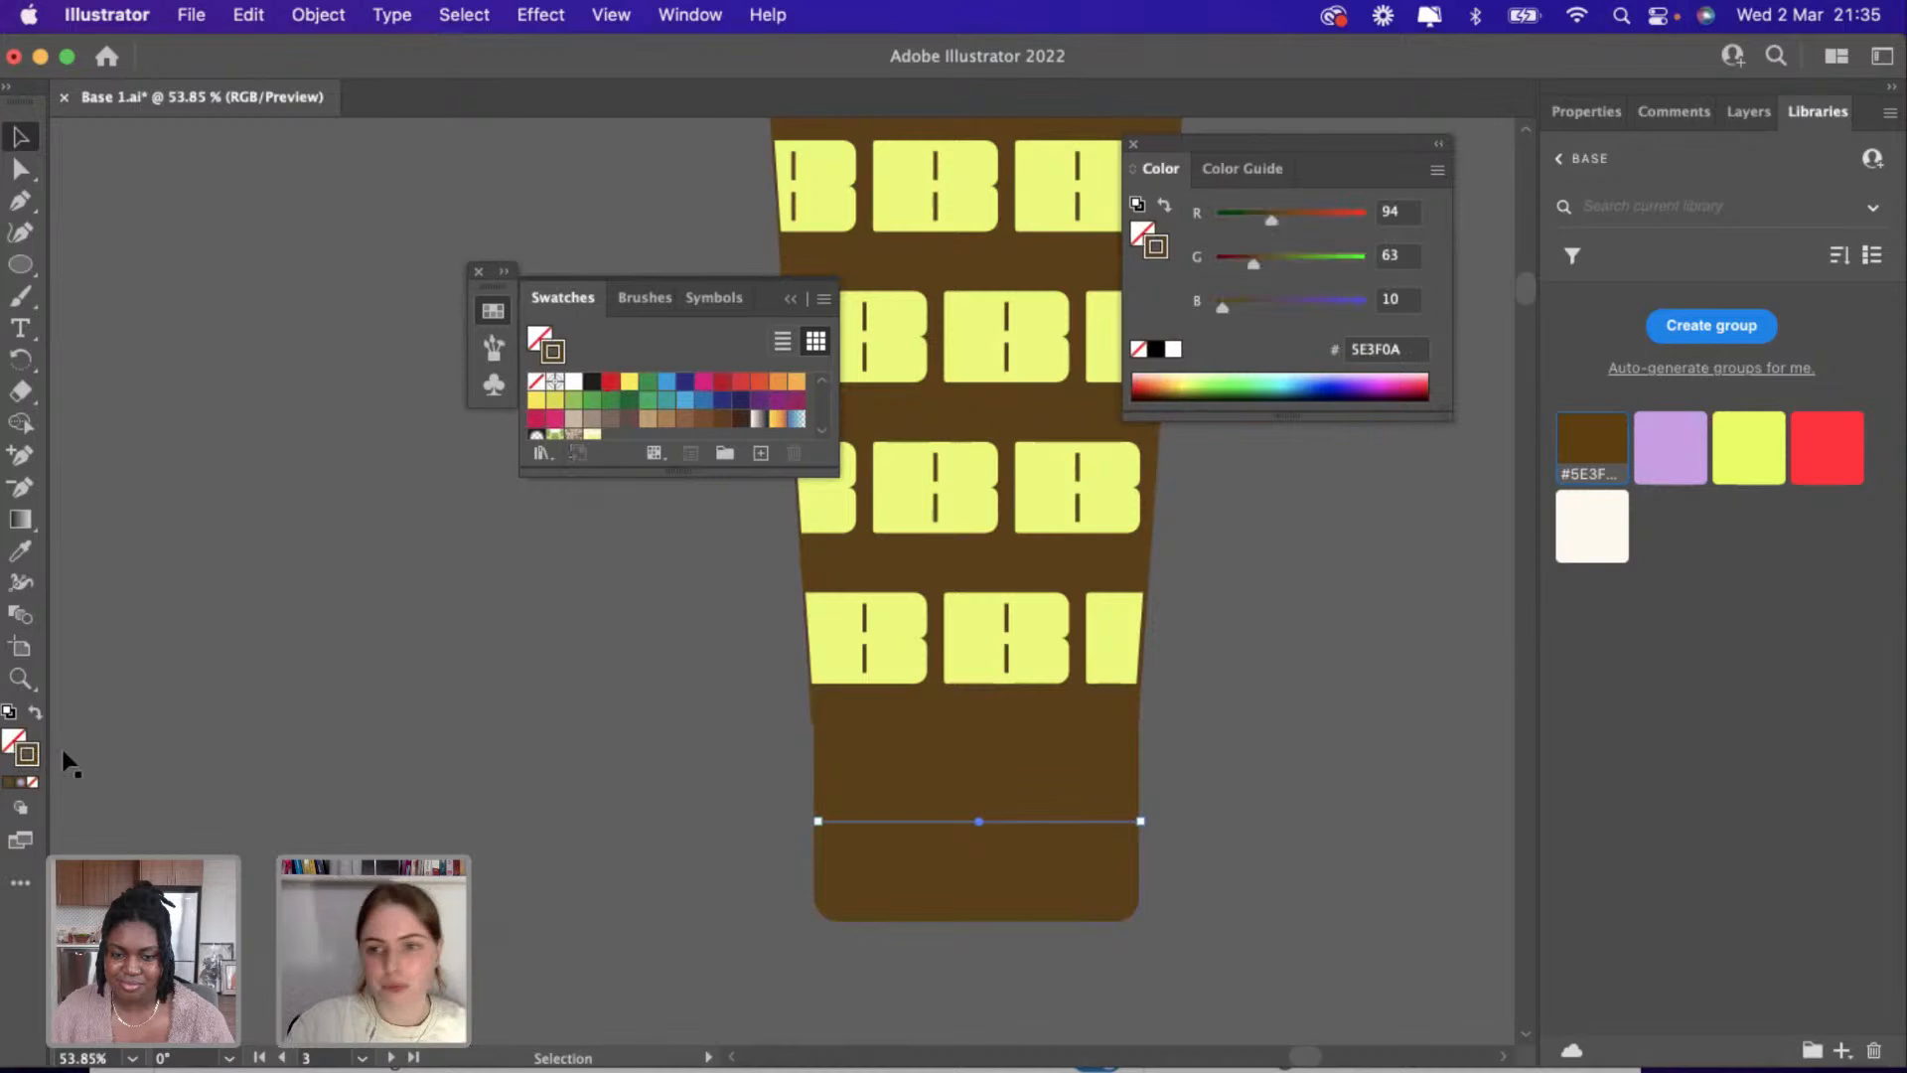
left_click(1750, 447)
left_click(994, 803)
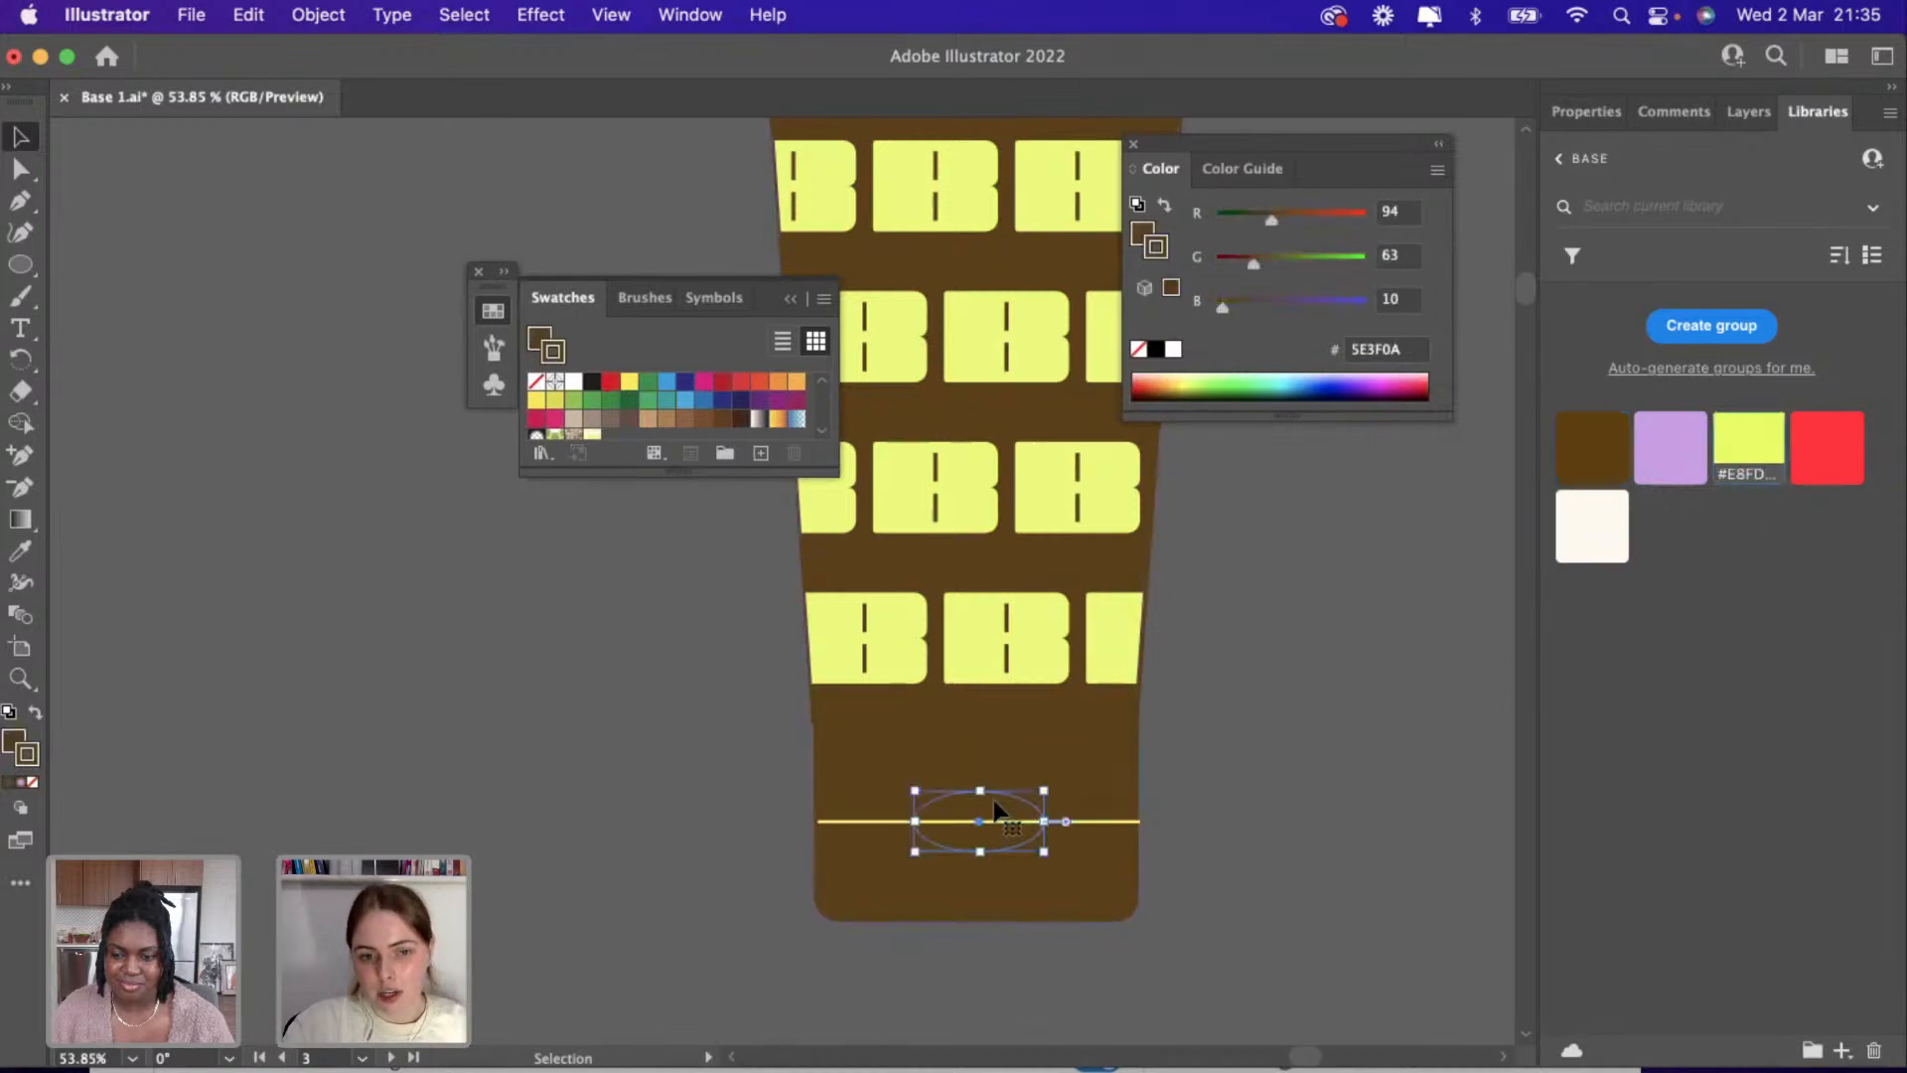
left_click(1738, 447)
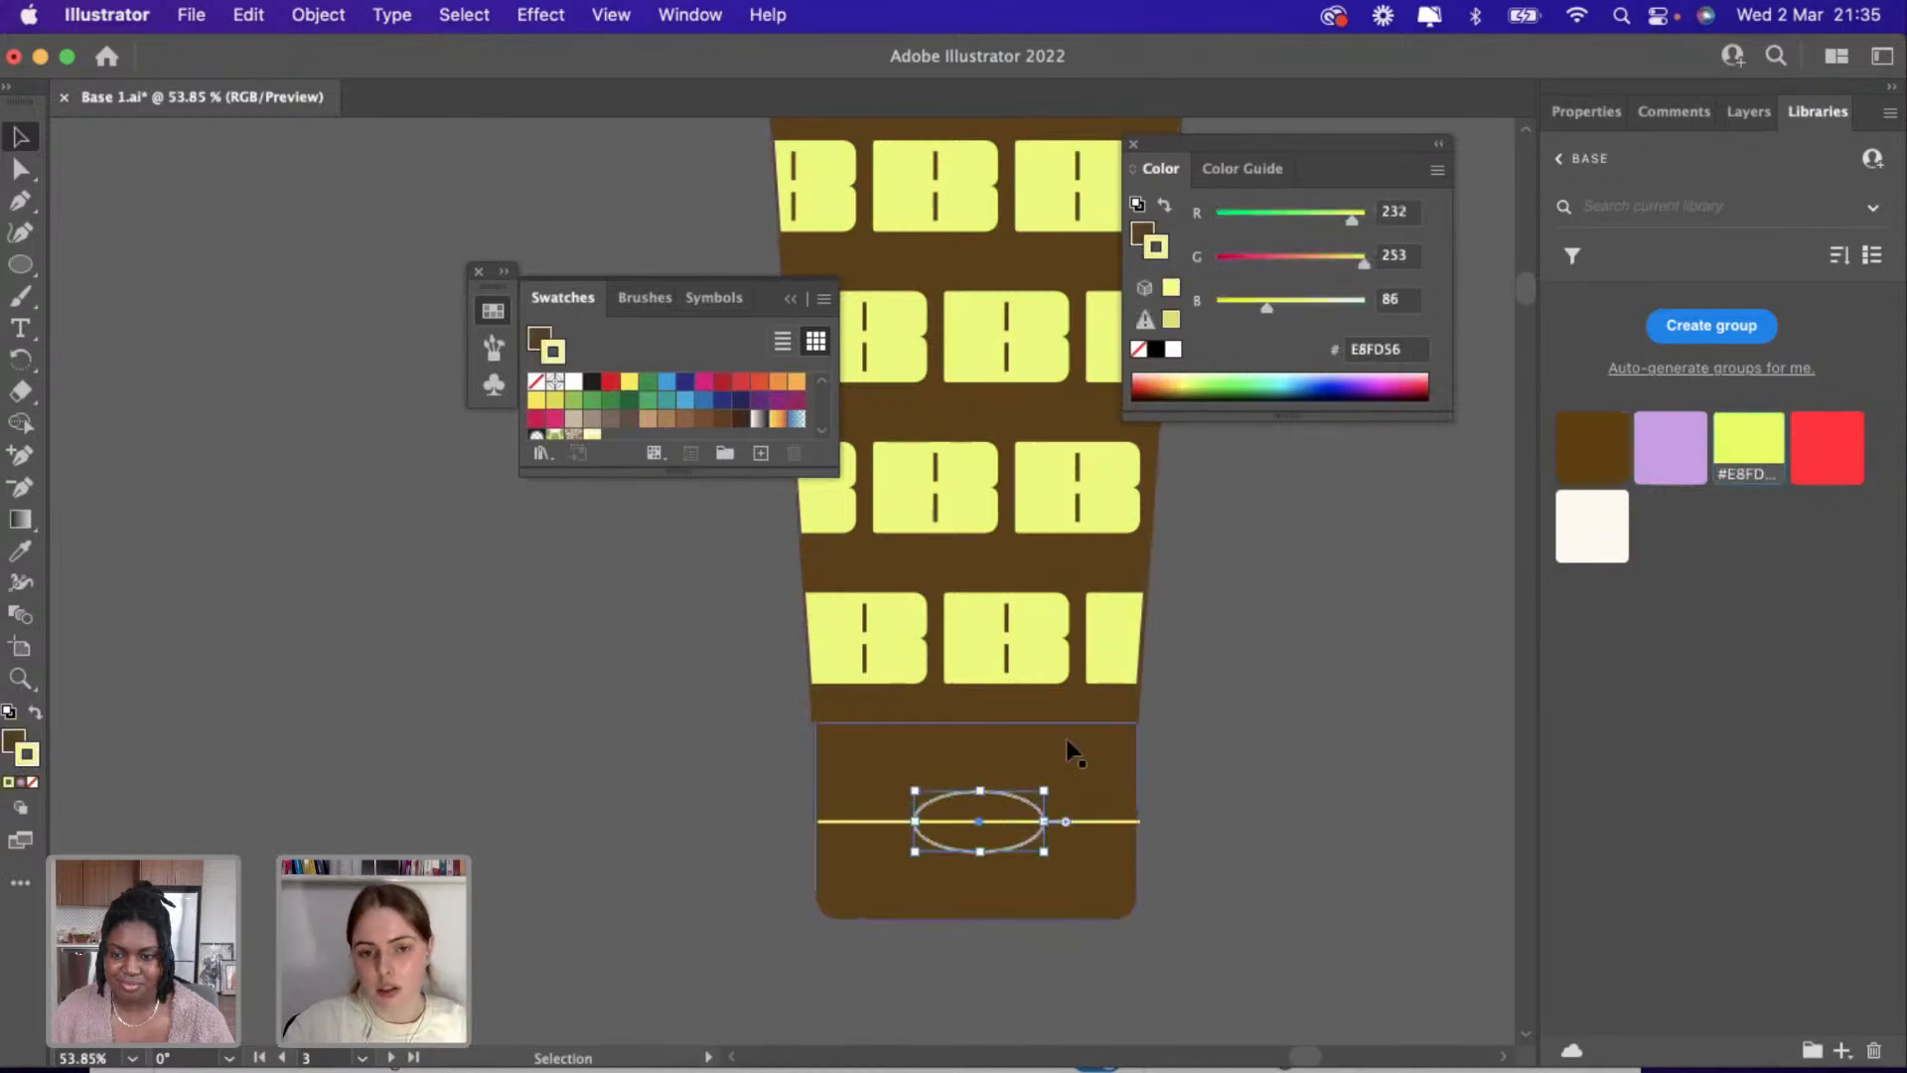
Outline the cap and the body of the patterned tube with a yellow E8FD56 stroke.
left_click(1059, 724)
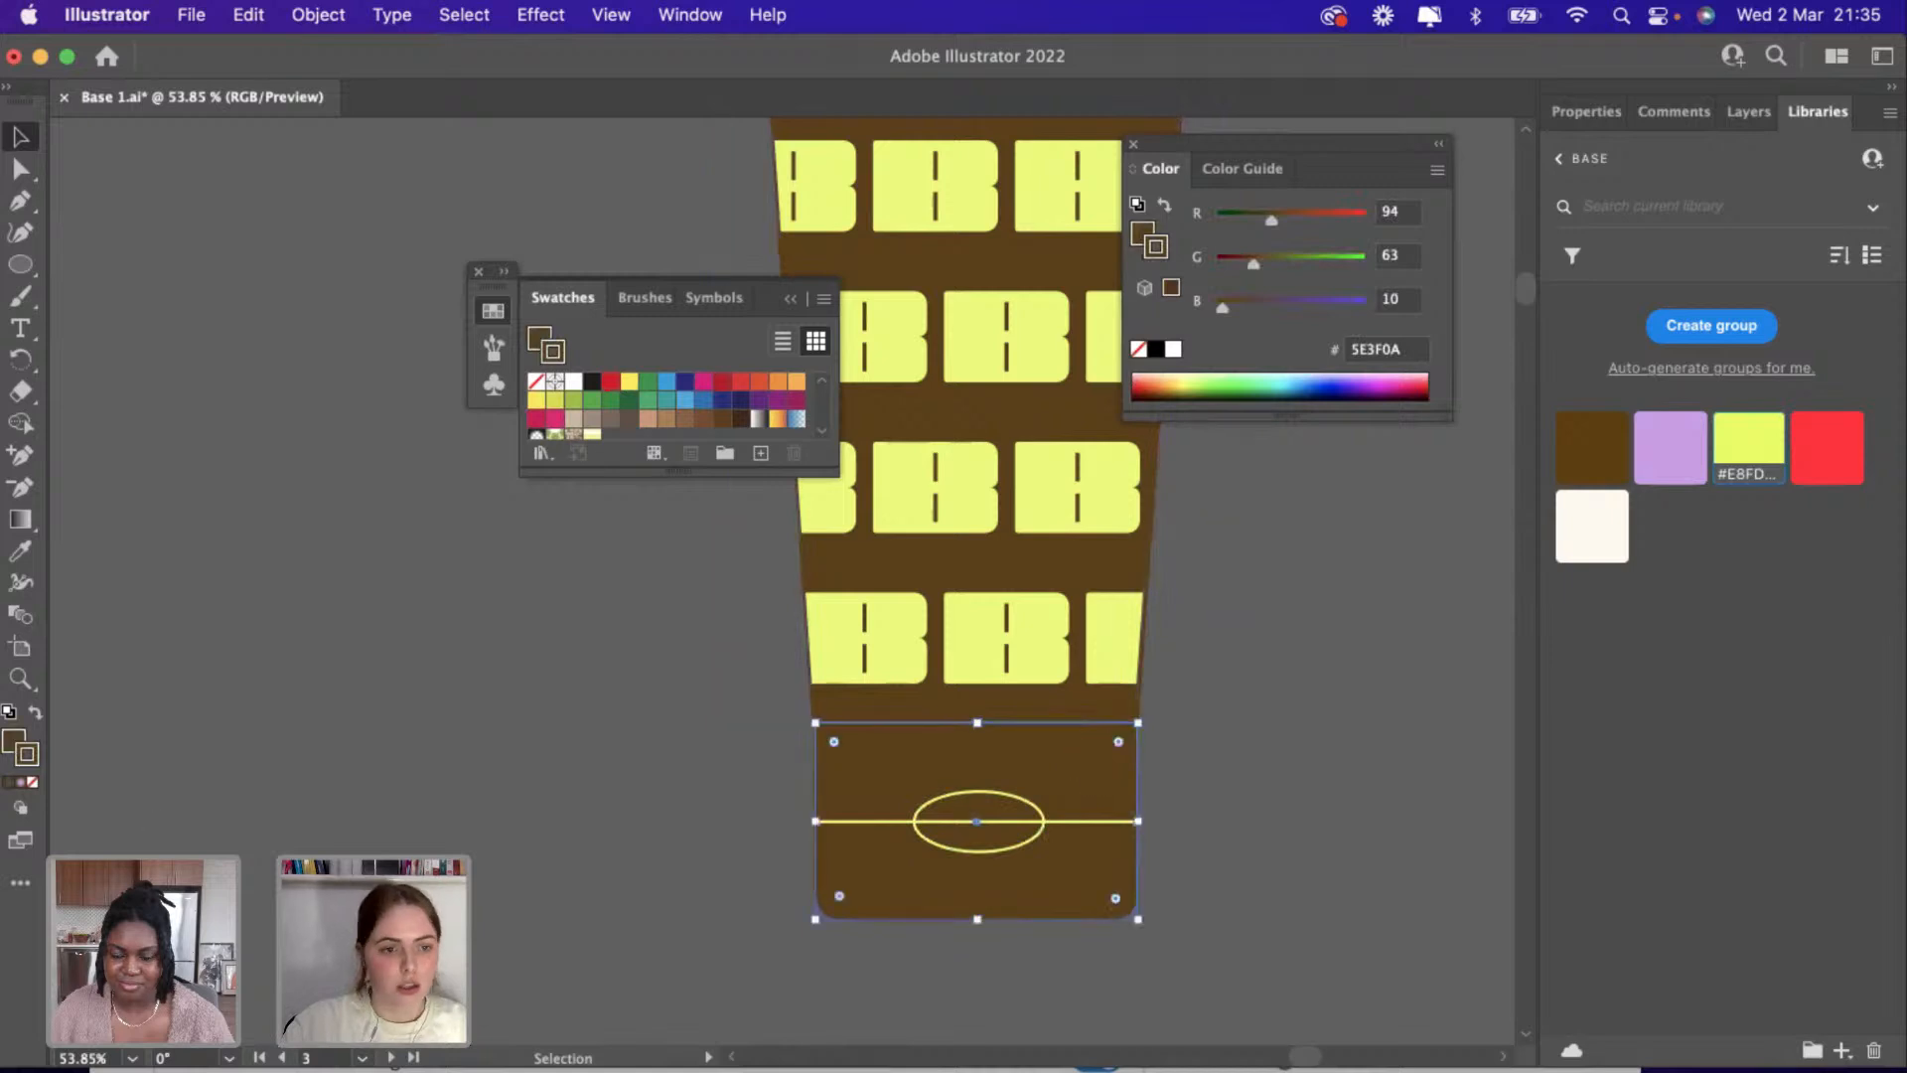
left_click(1750, 447)
left_click(961, 711)
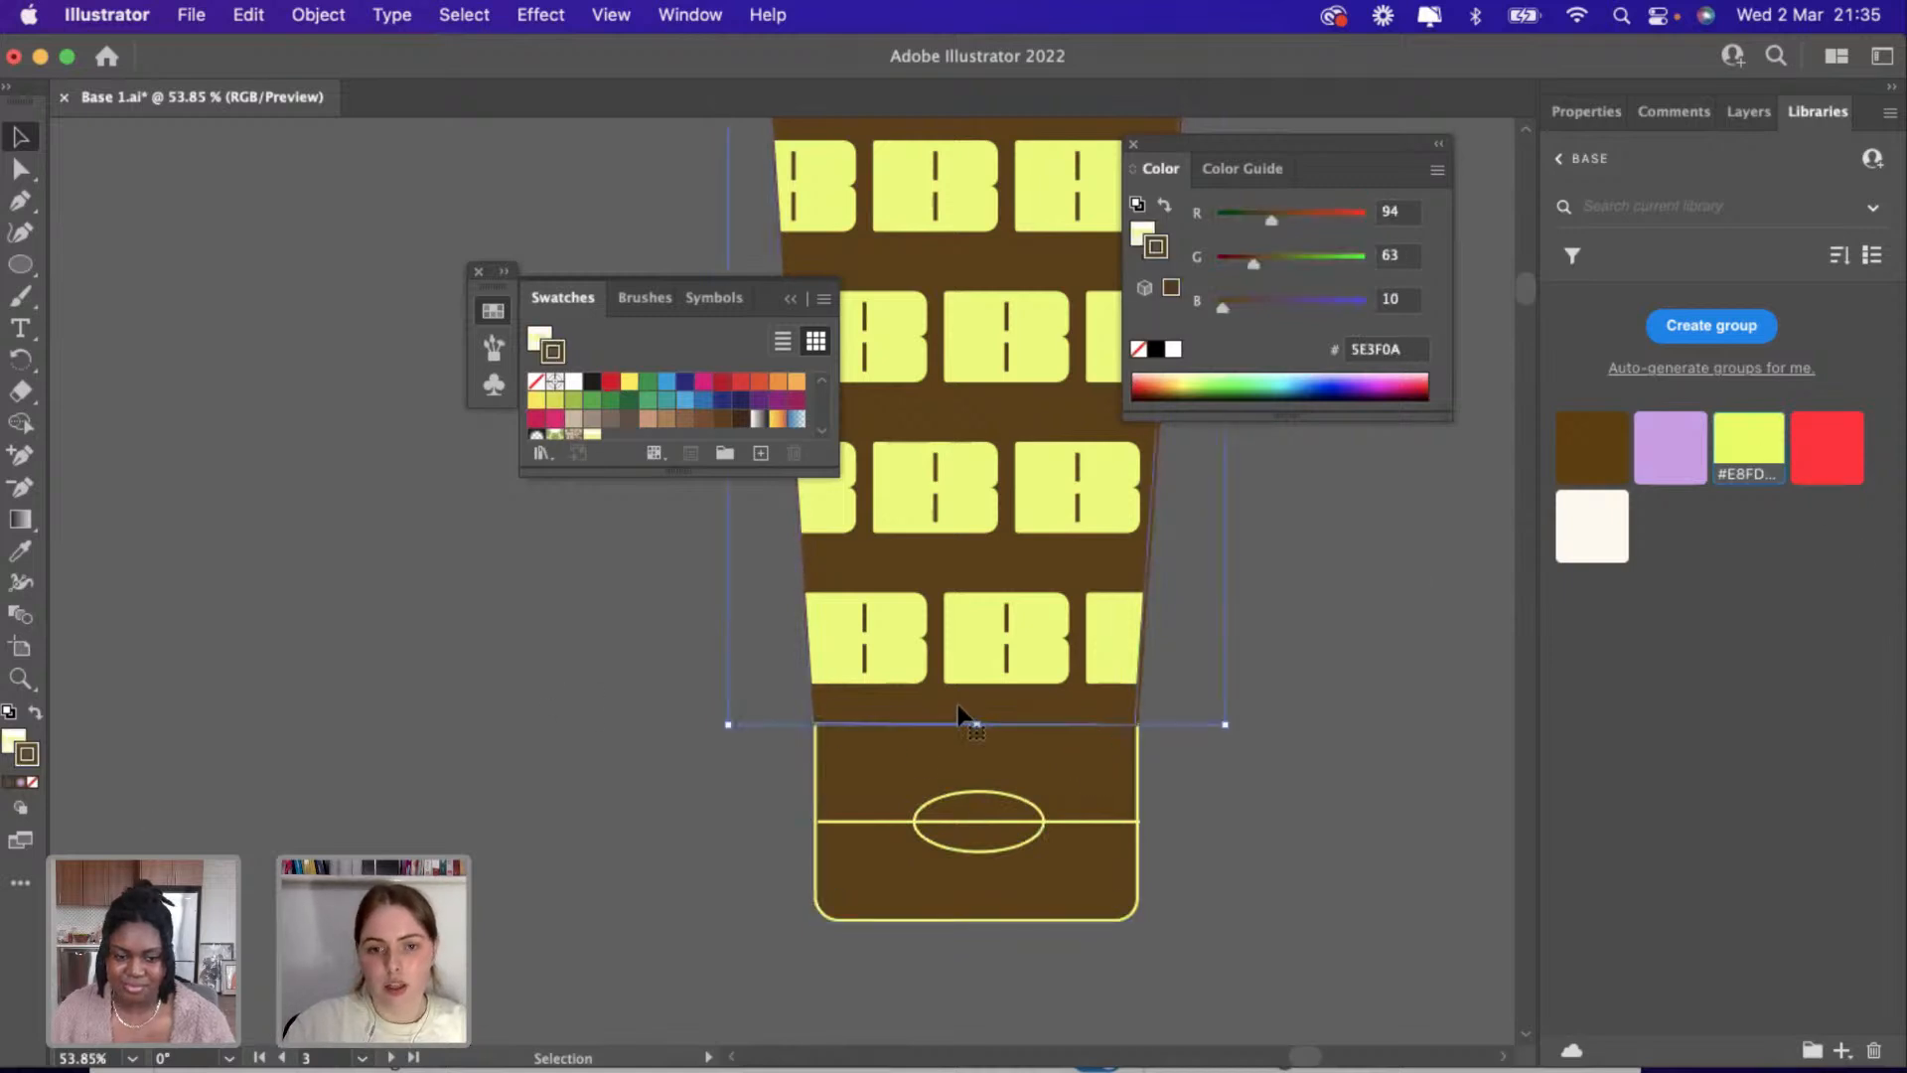
left_click(1751, 447)
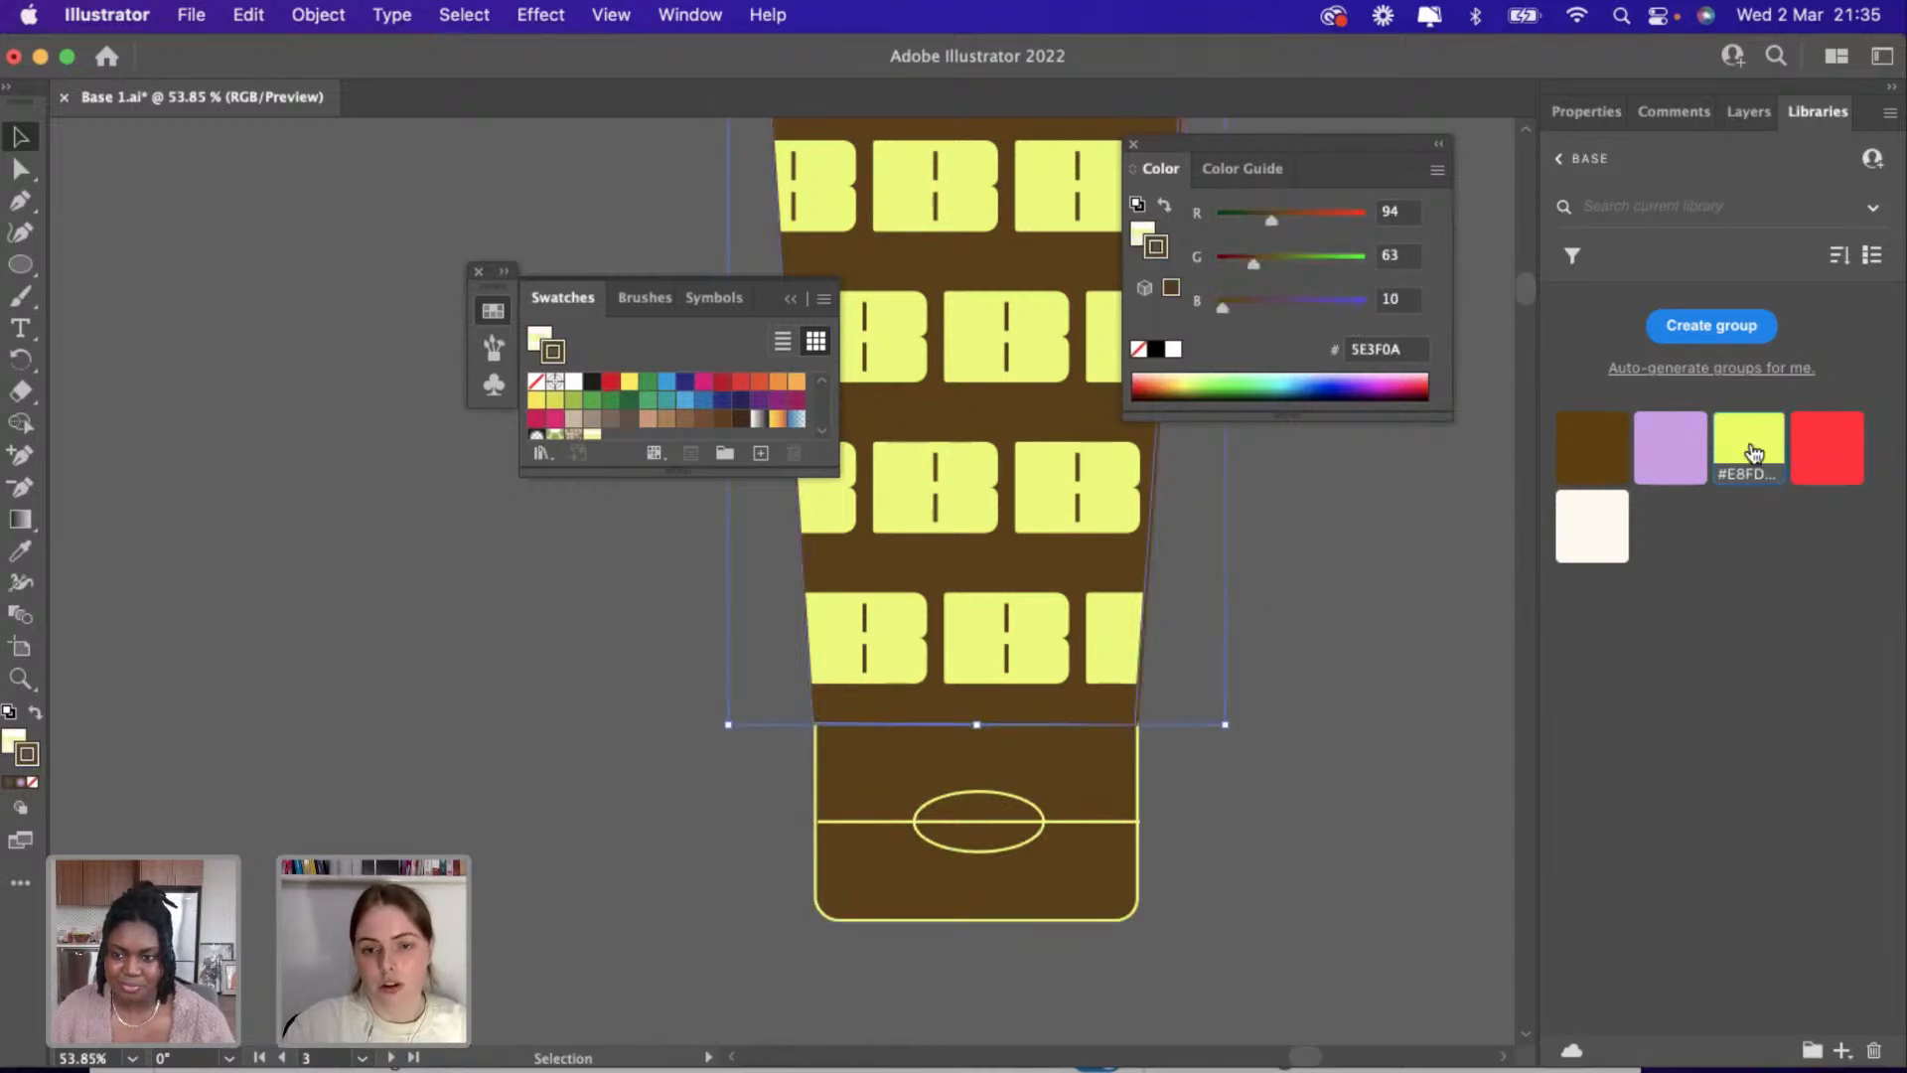
Scale down the whole patterned tube, tilt it slightly counterclockwise and move it beside the small BASE tube.
scroll(1430, 730, "down", 5)
scroll(1430, 729, "down", 1)
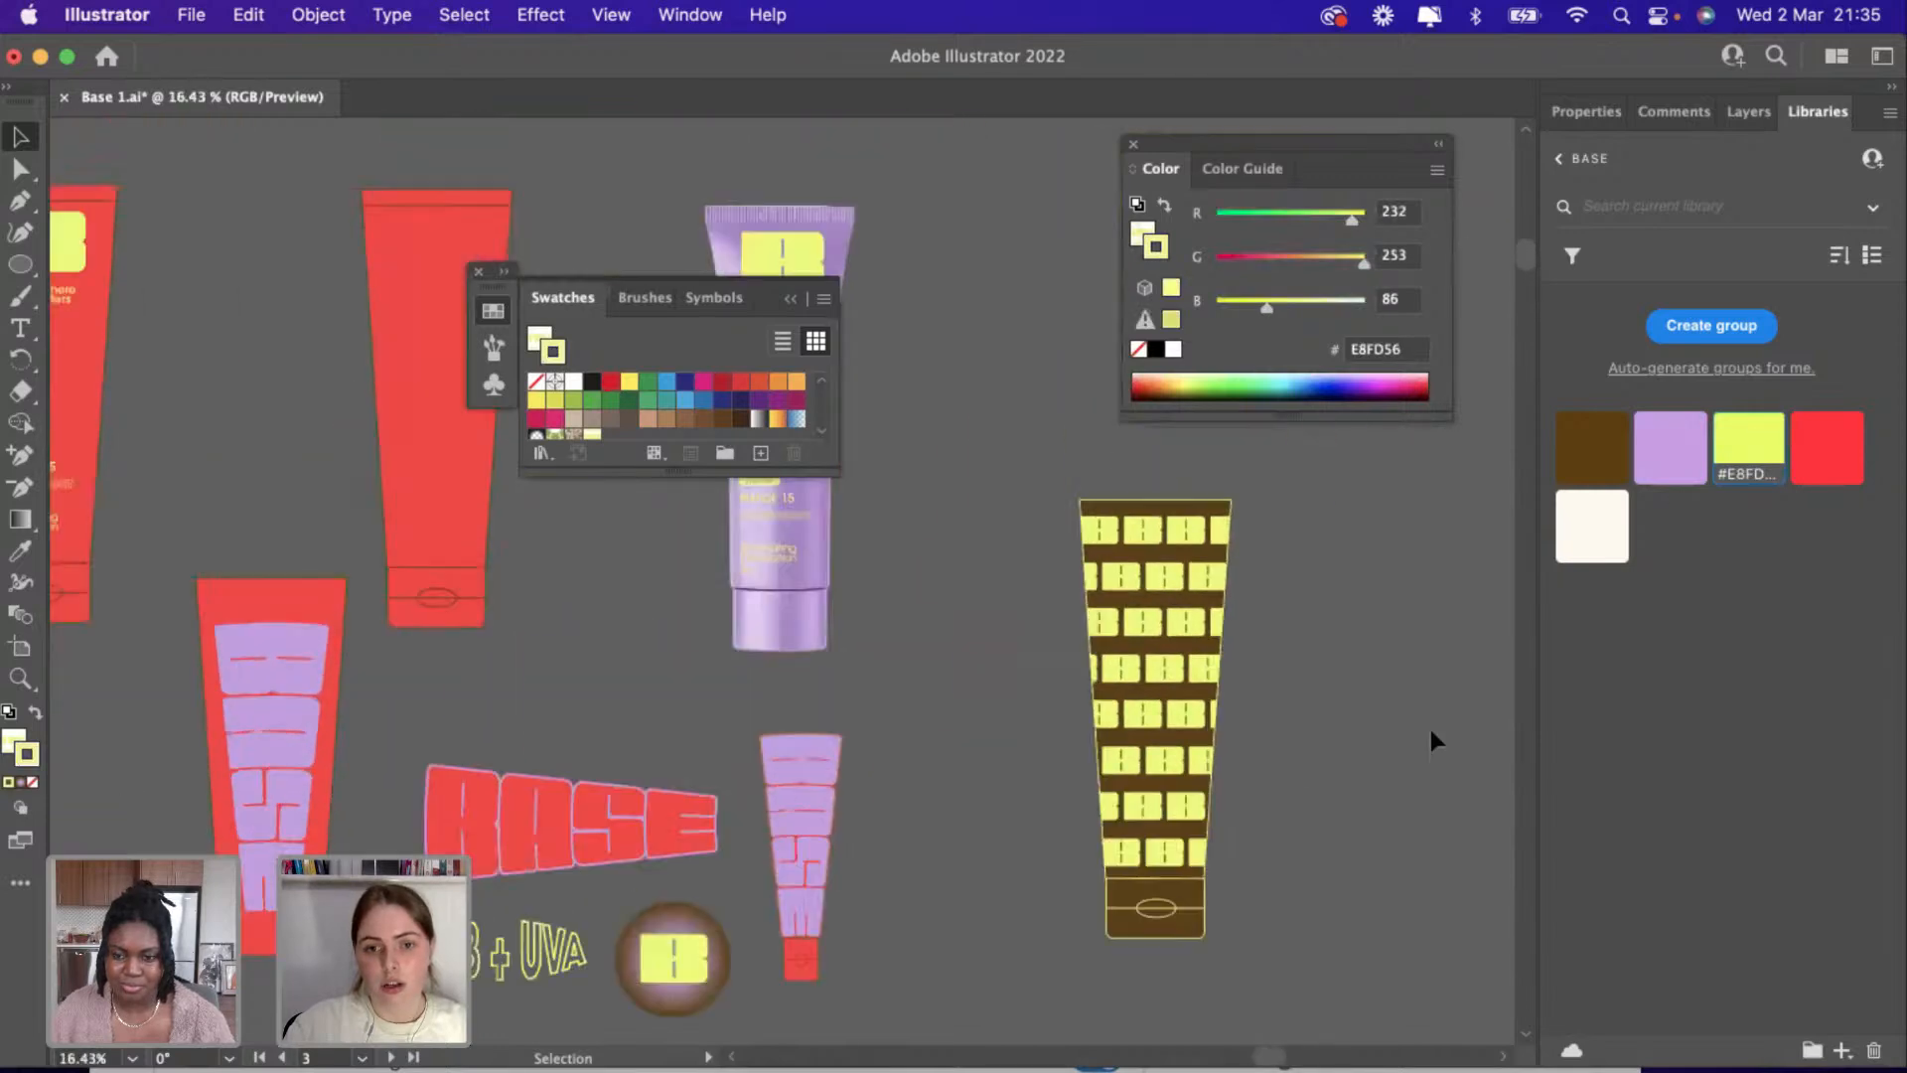
left_click(1202, 934, "shift")
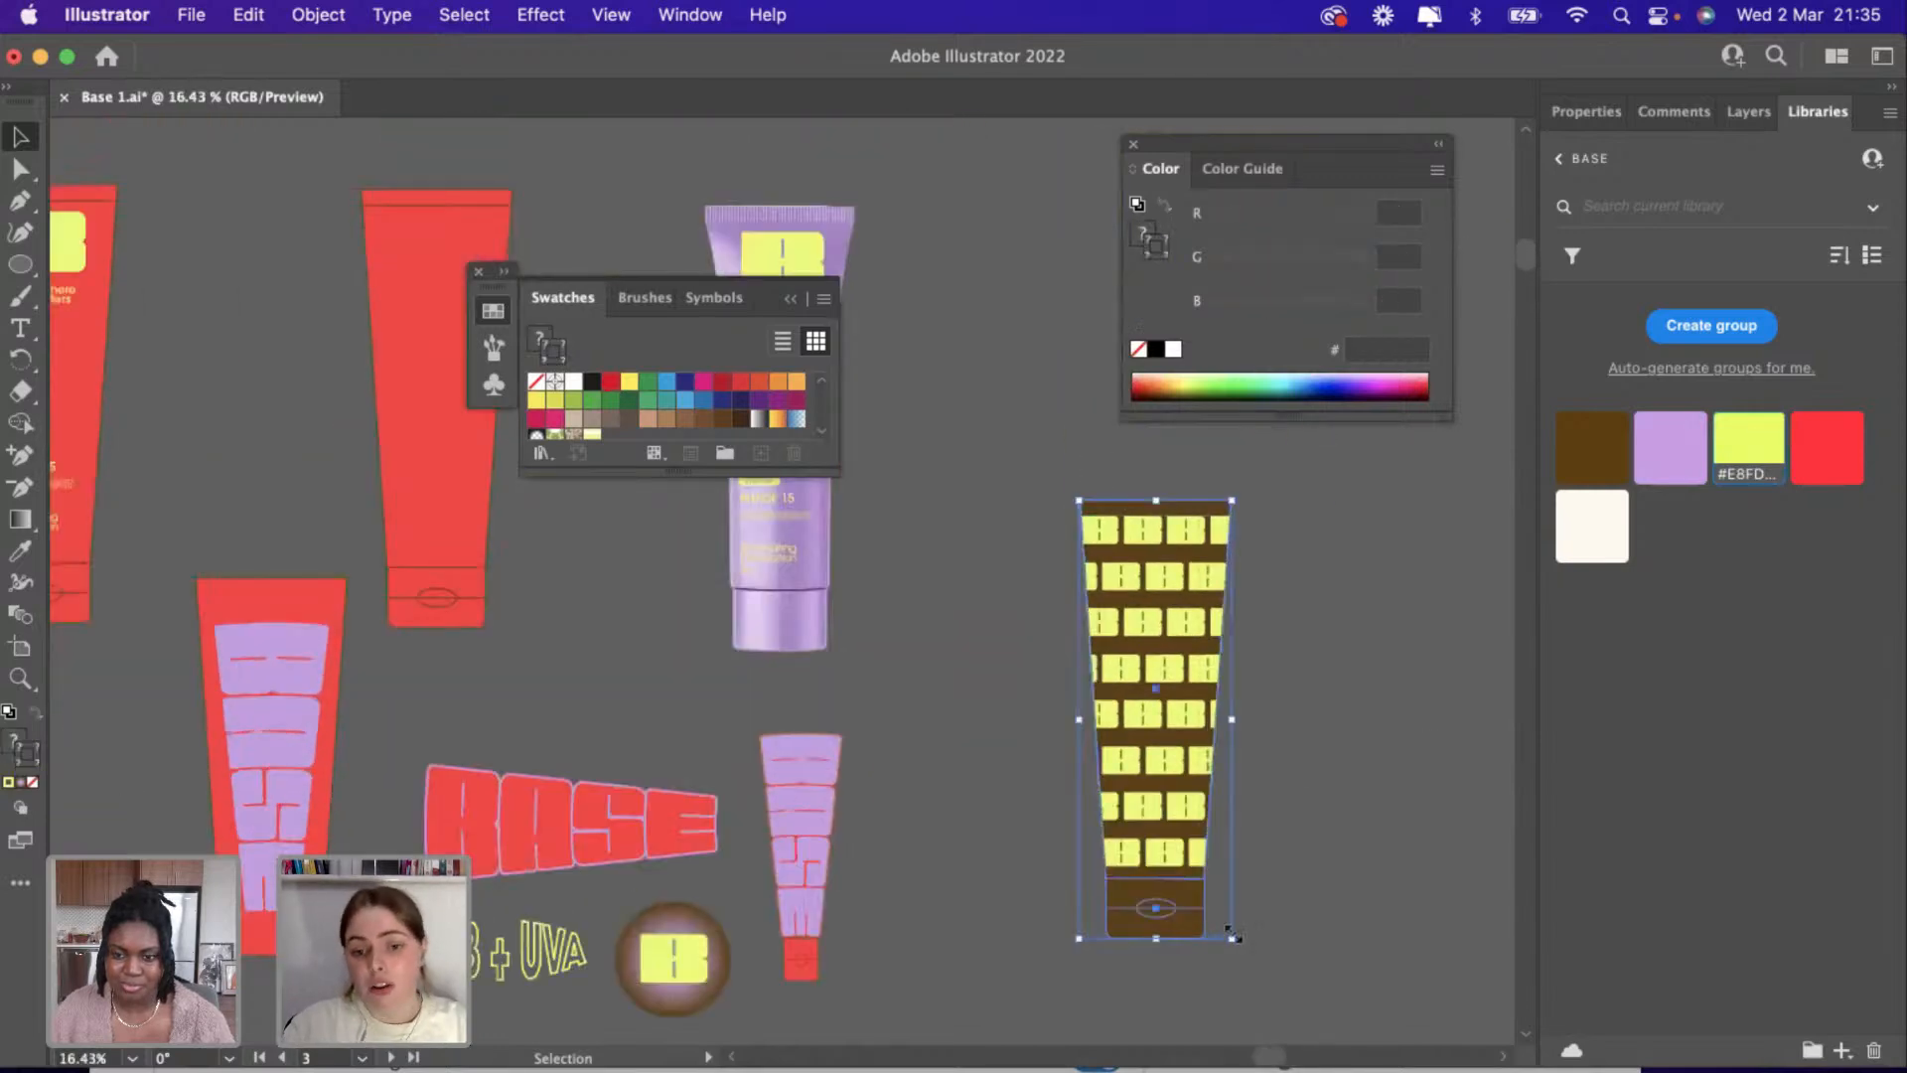
left_click_drag(1232, 938, 1205, 862)
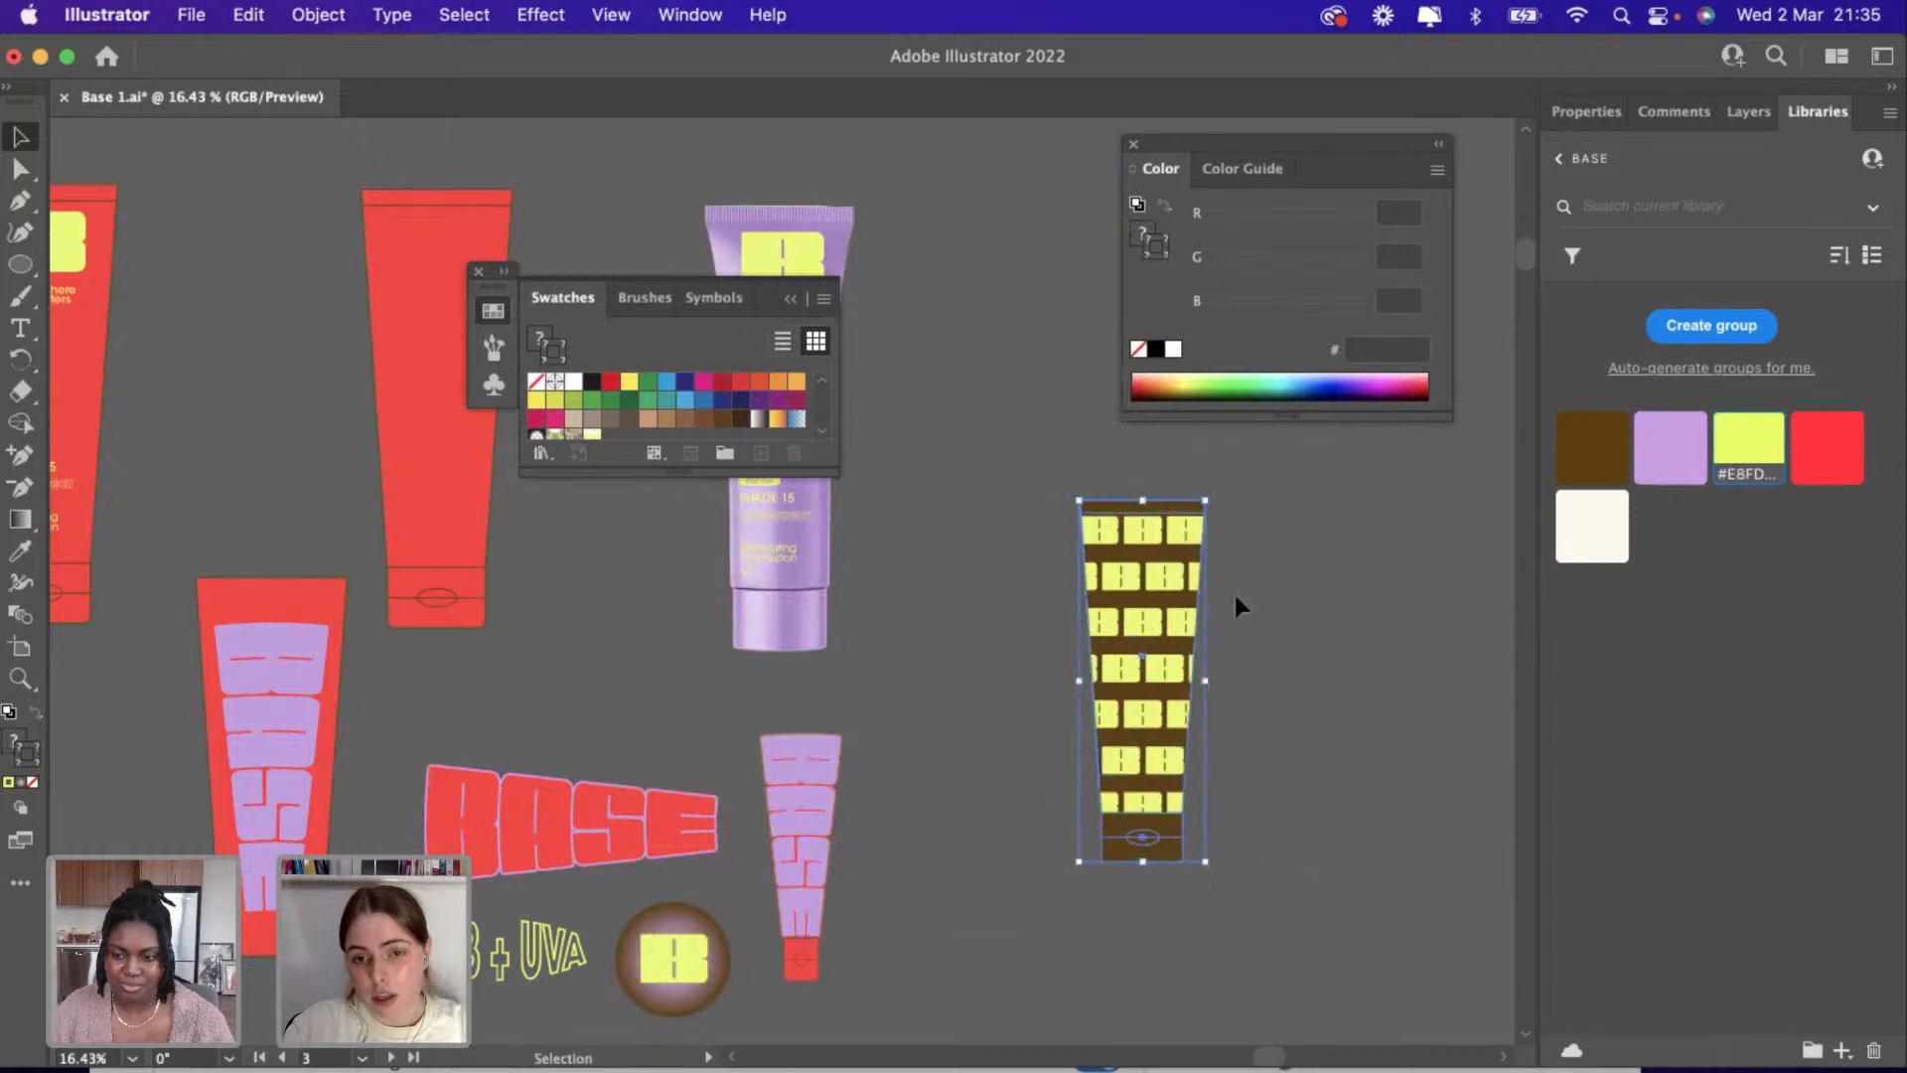
left_click_drag(1216, 489, 1255, 497)
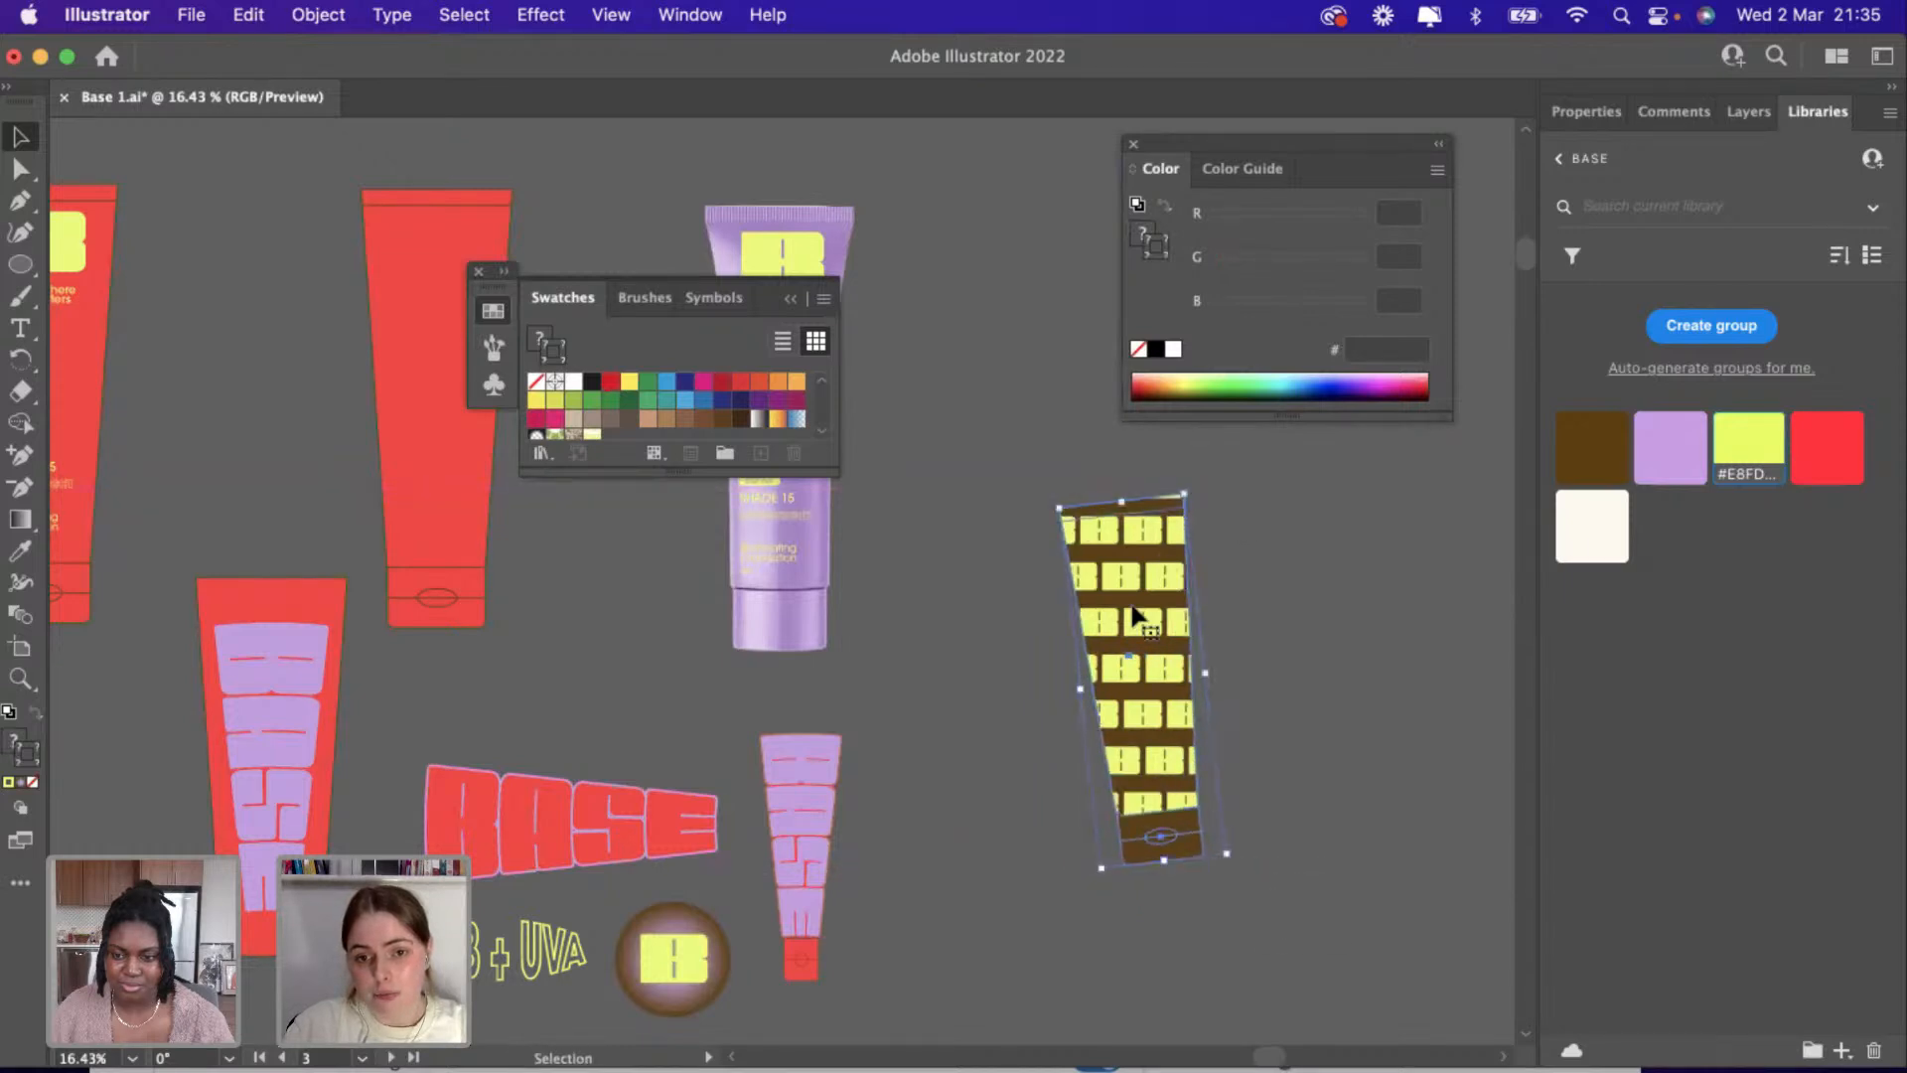
left_click_drag(1141, 617, 977, 714)
scroll(717, 984, "up", 2)
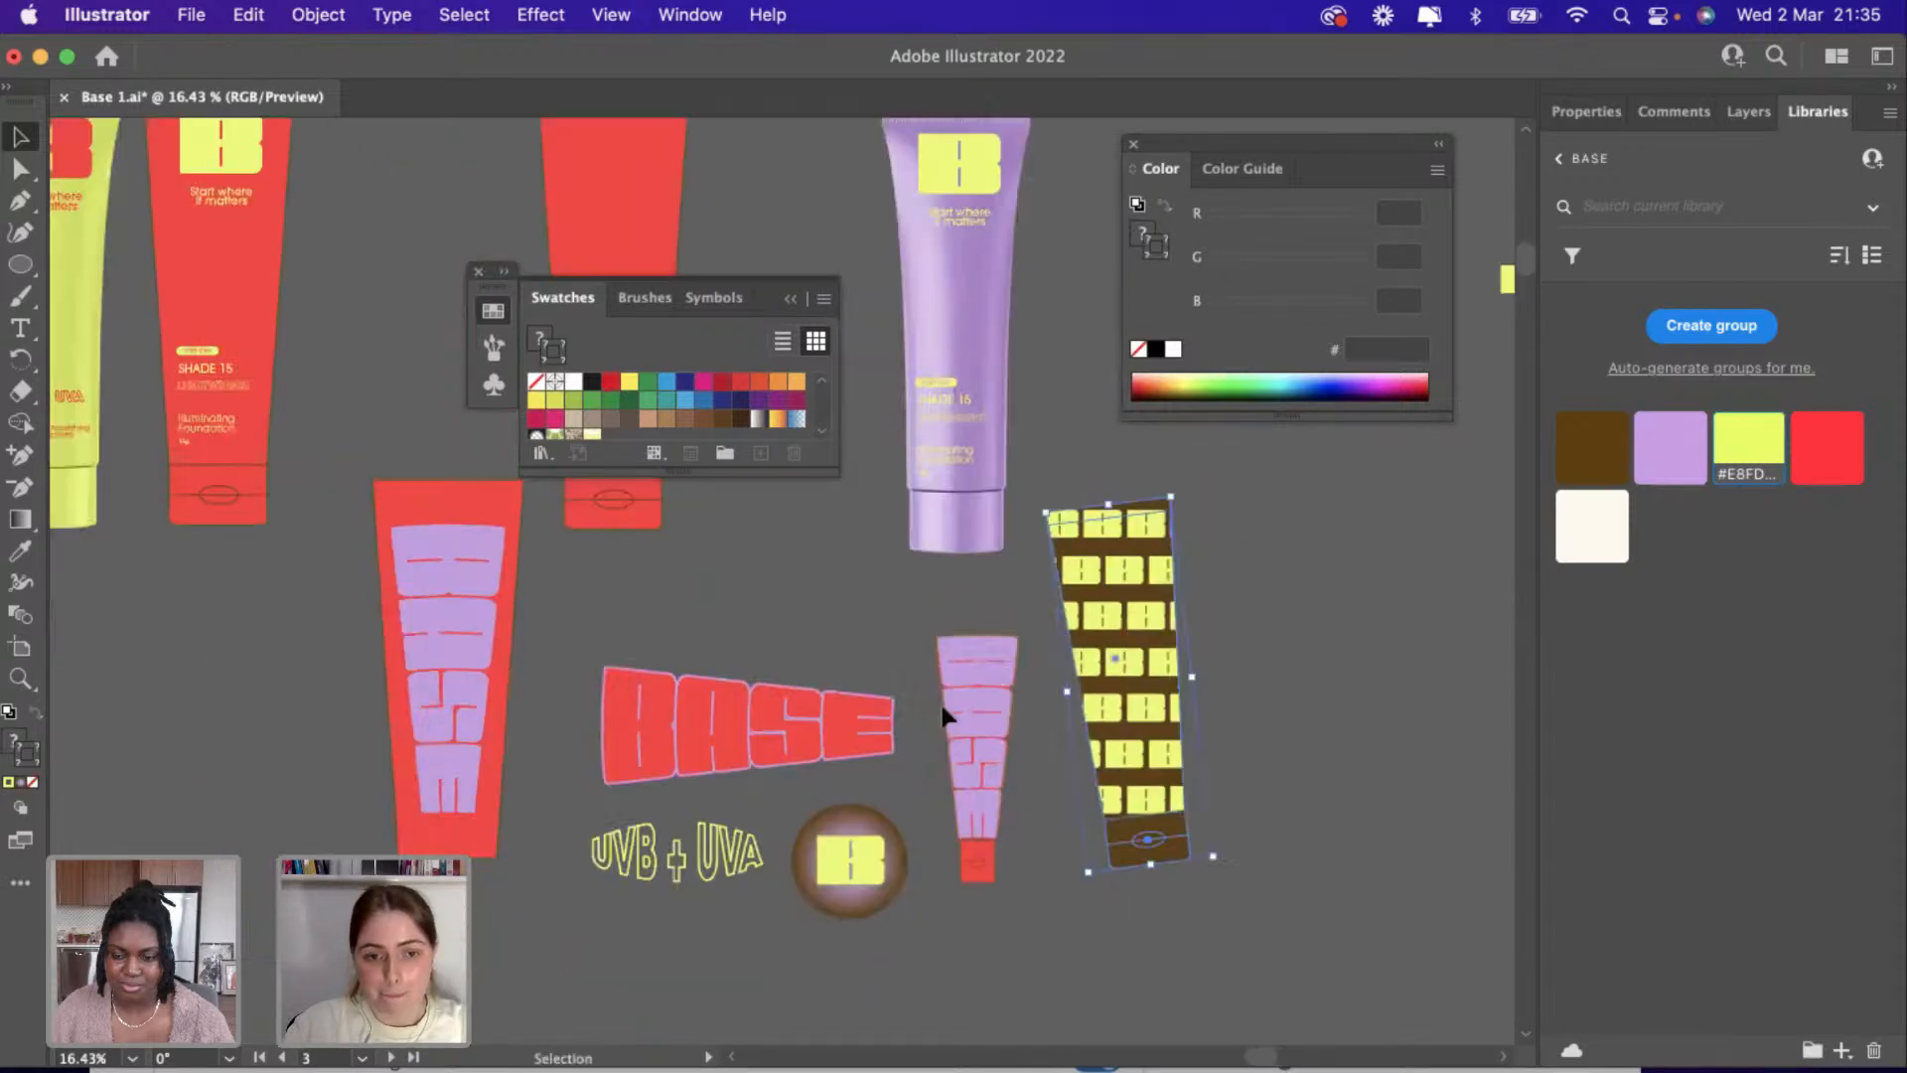
left_click(717, 983)
Duplicate the B badge's gradient circle into the empty space below it and shrink the copy to about 217 wide.
scroll(717, 984, "up", 2)
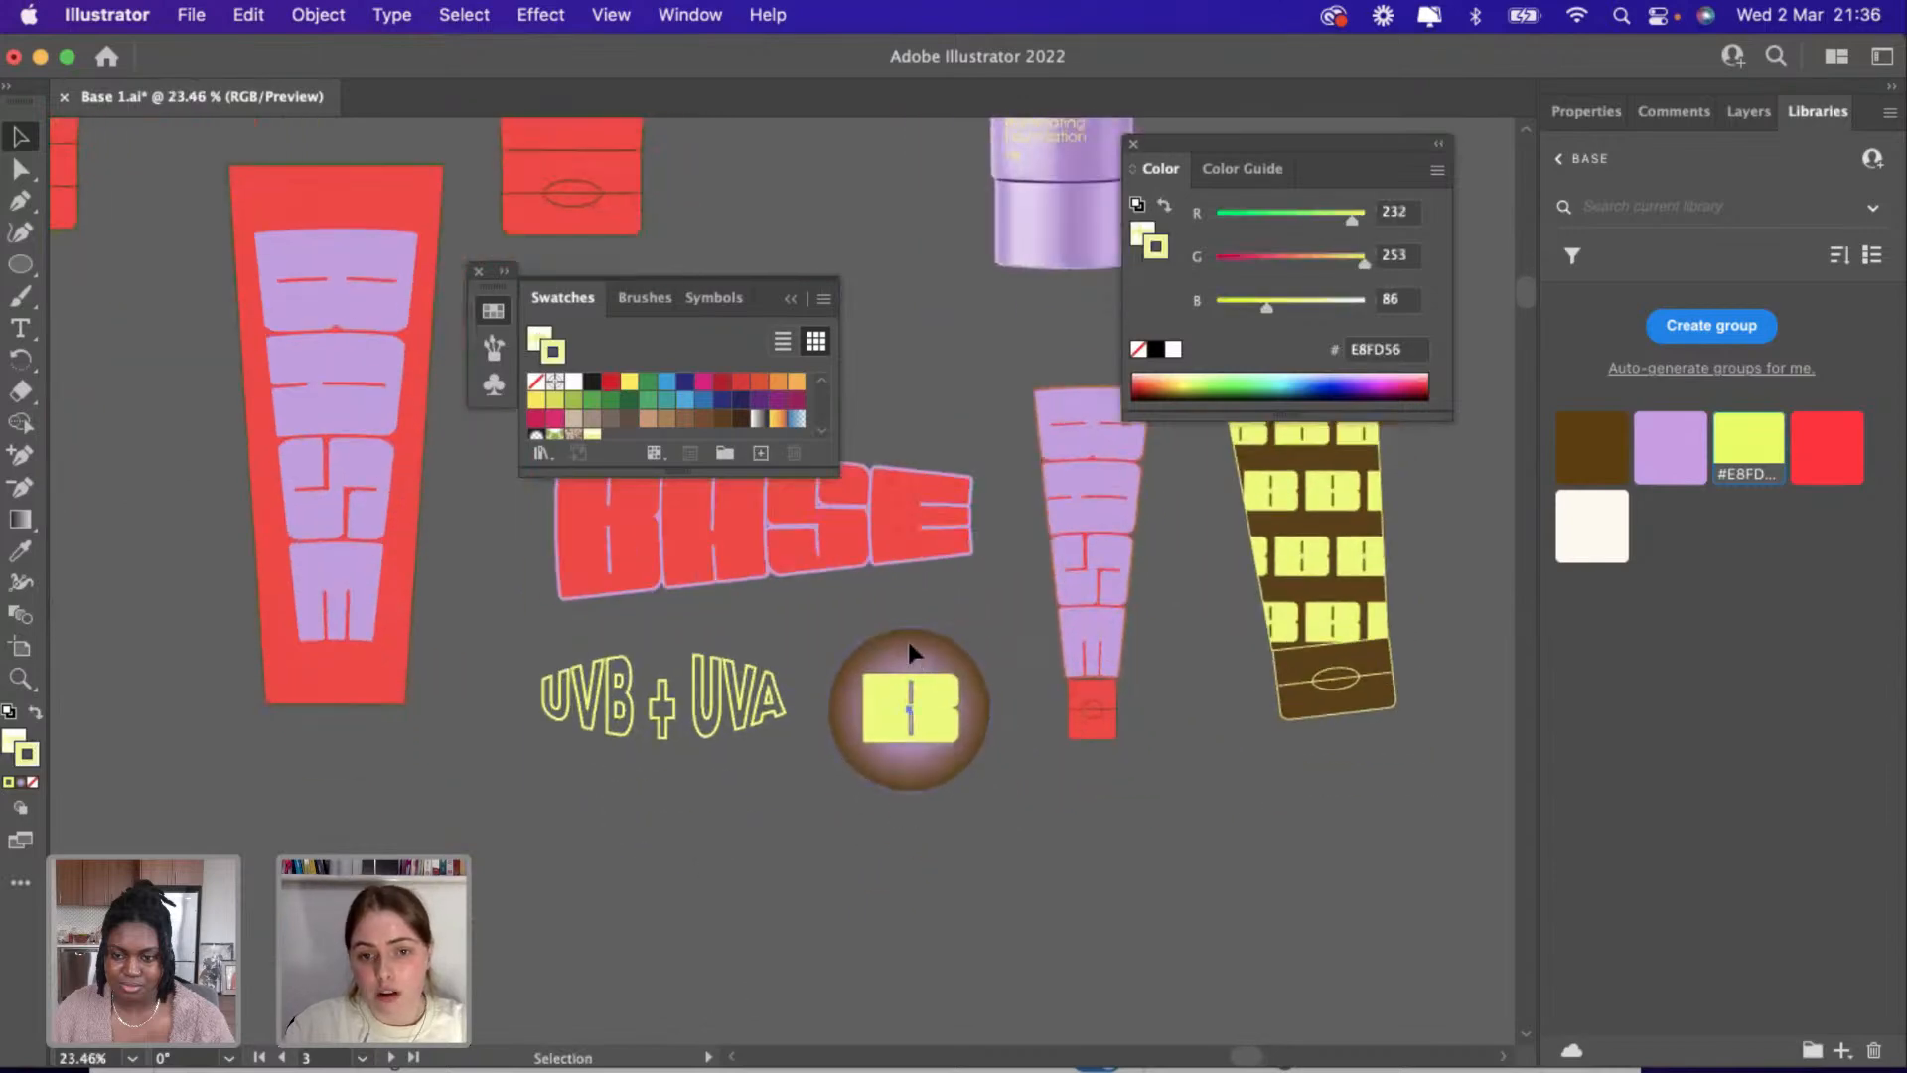
left_click_drag(827, 780, 1123, 926)
scroll(1124, 925, "up", 3)
scroll(1123, 927, "up", 1)
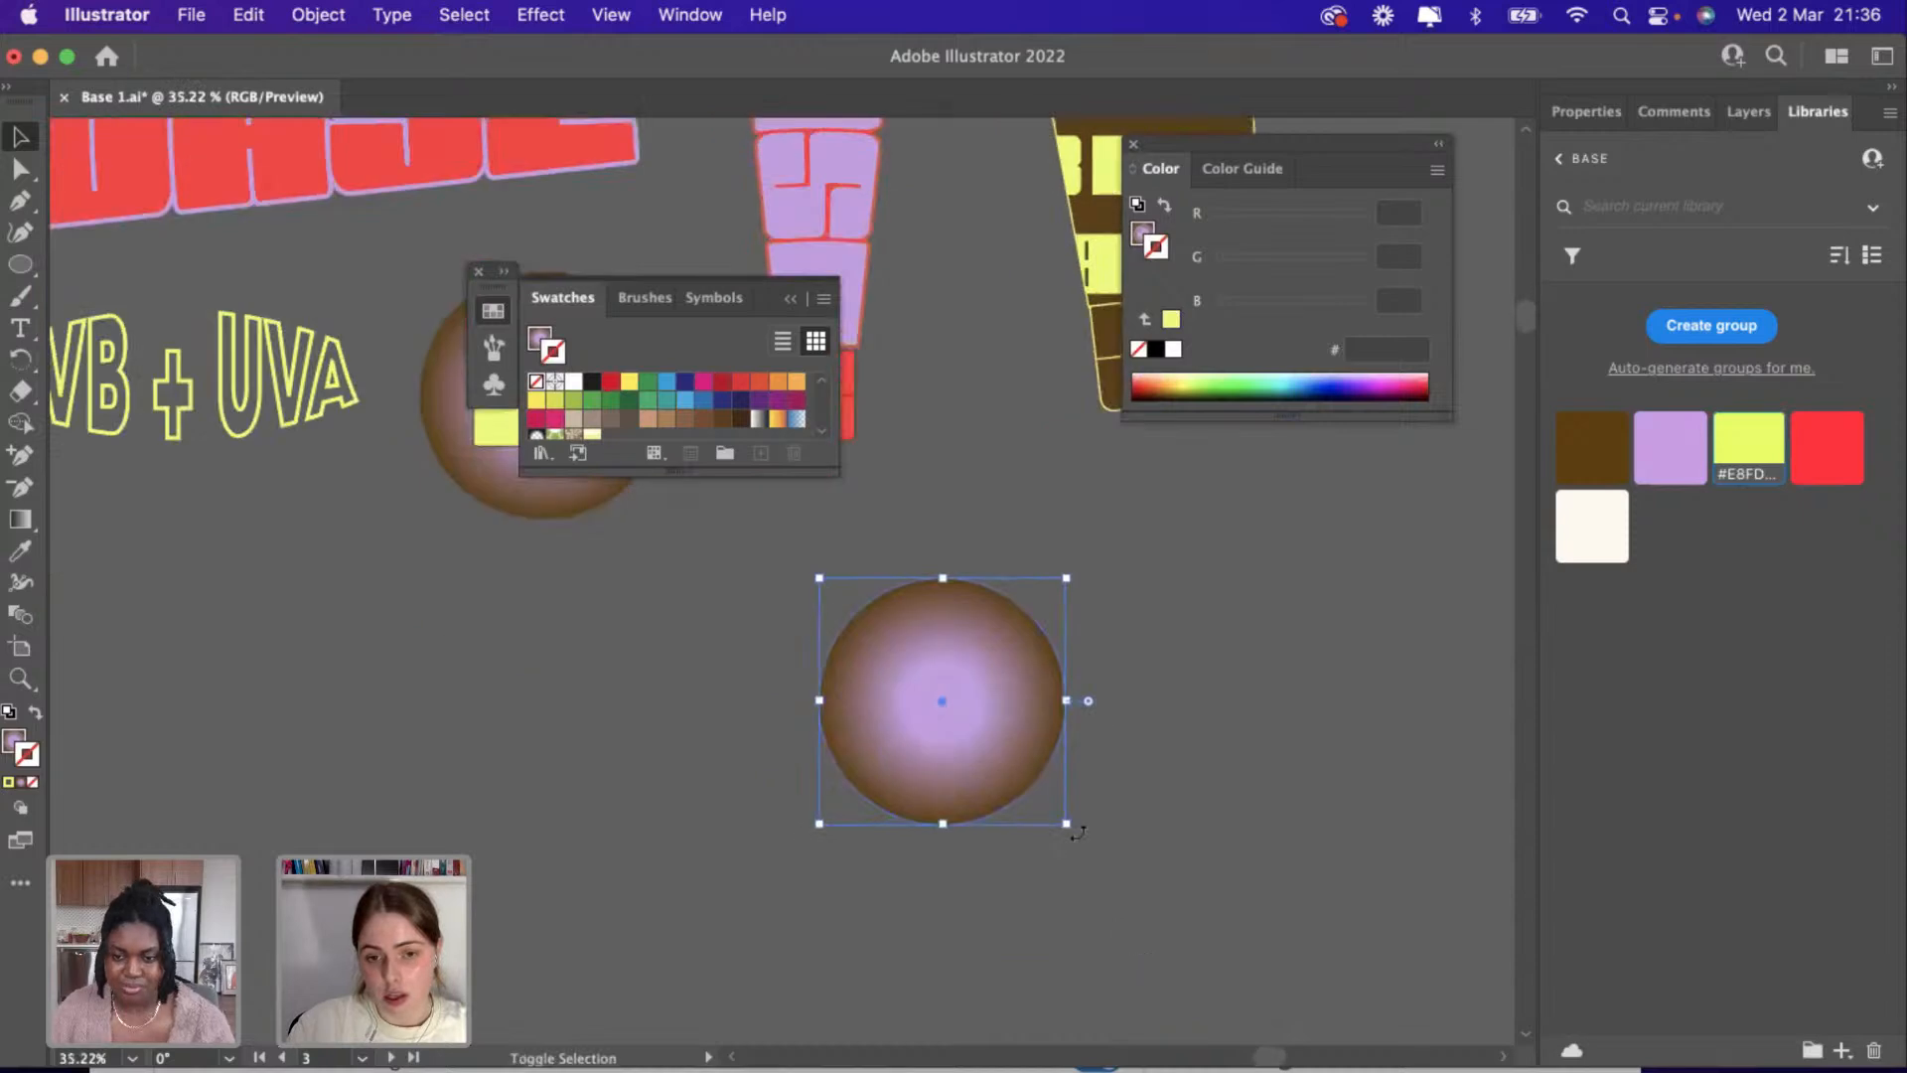
left_click_drag(1079, 832, 1001, 790)
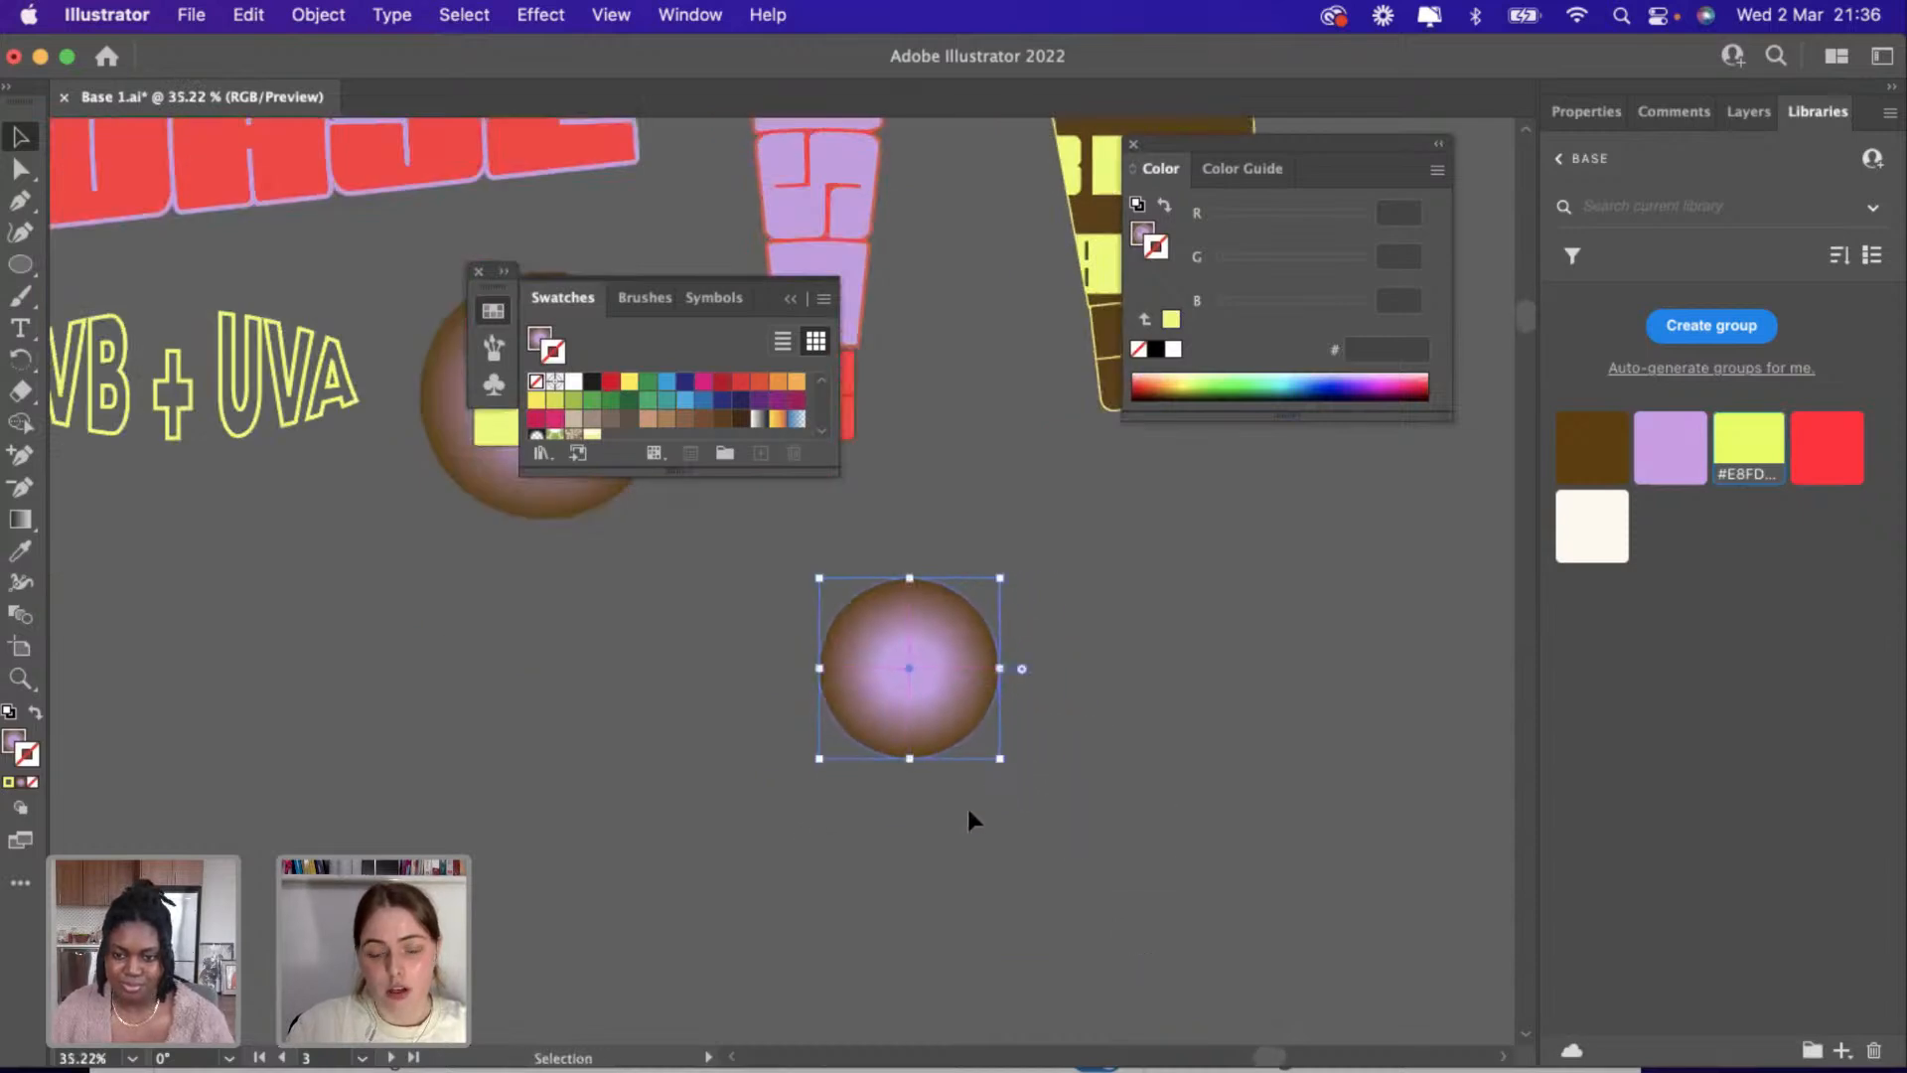
left_click_drag(914, 638, 980, 709)
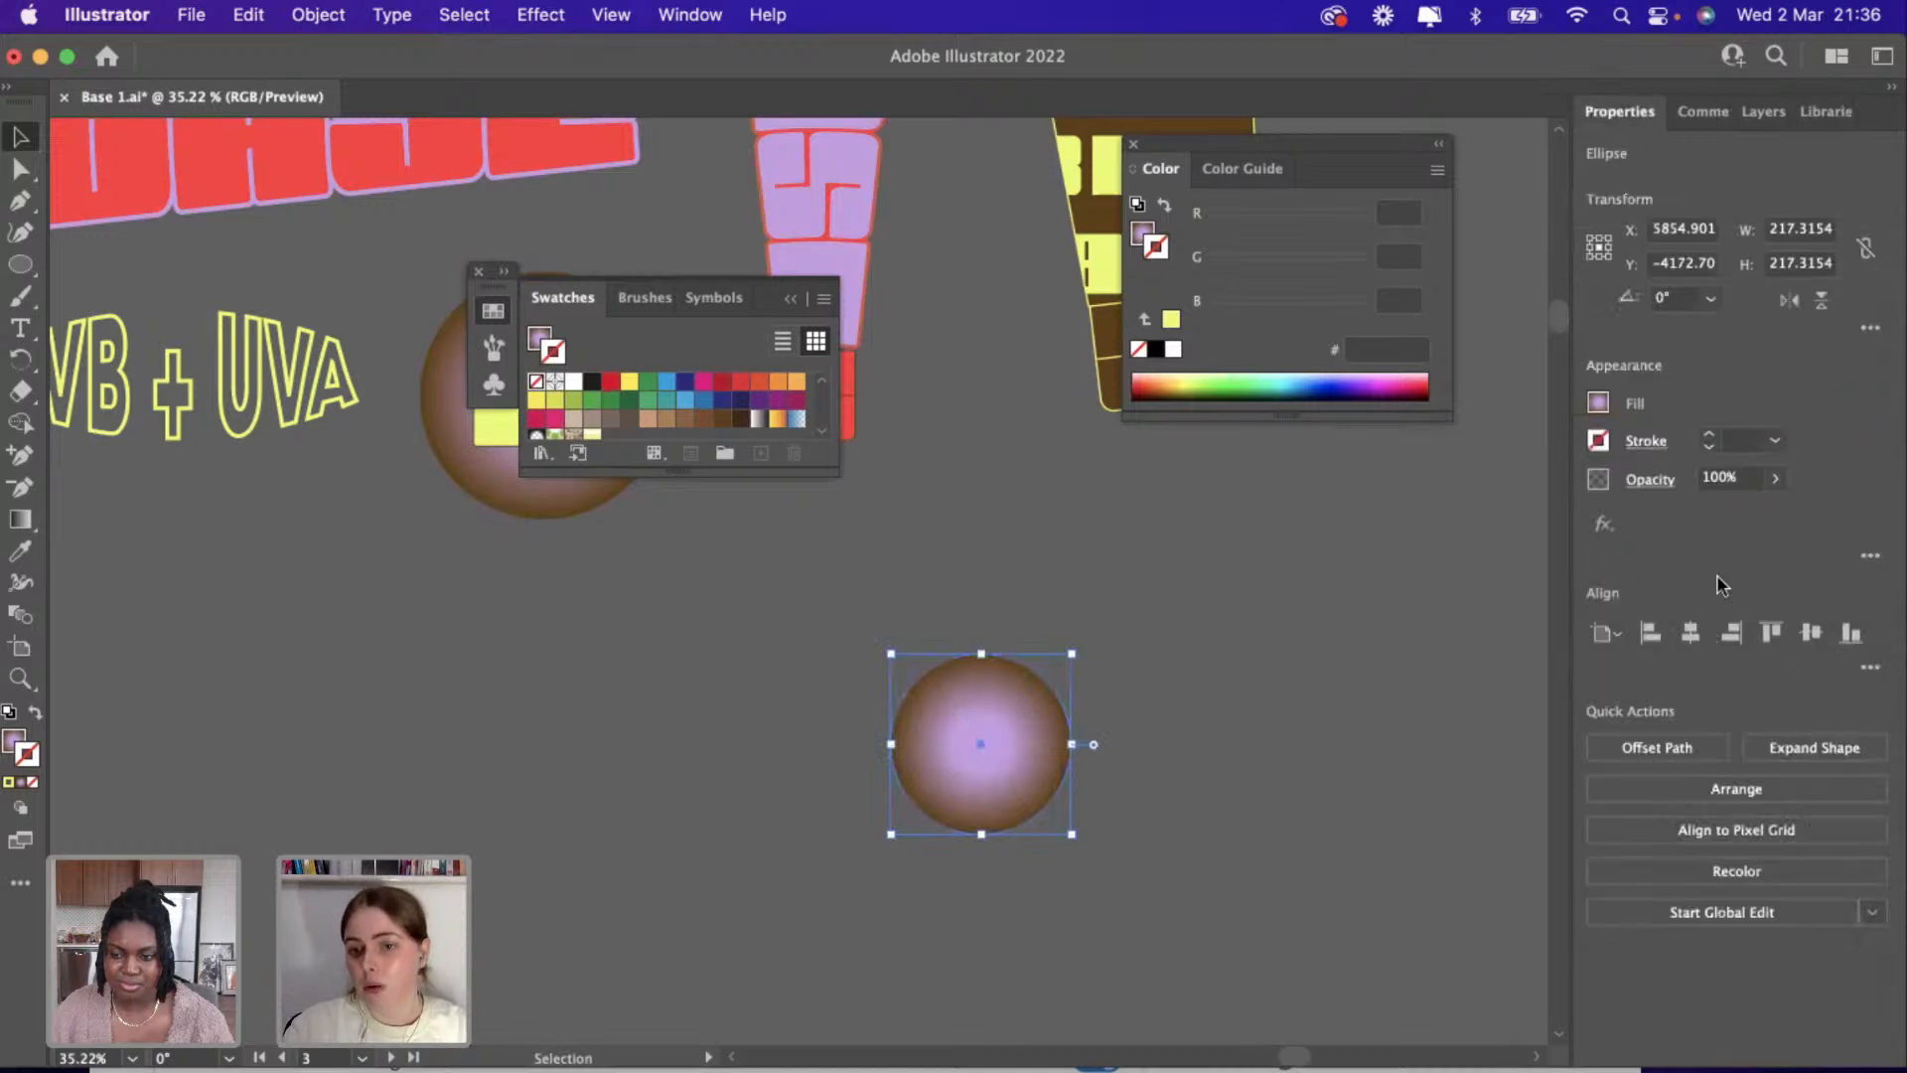
left_click(18, 521)
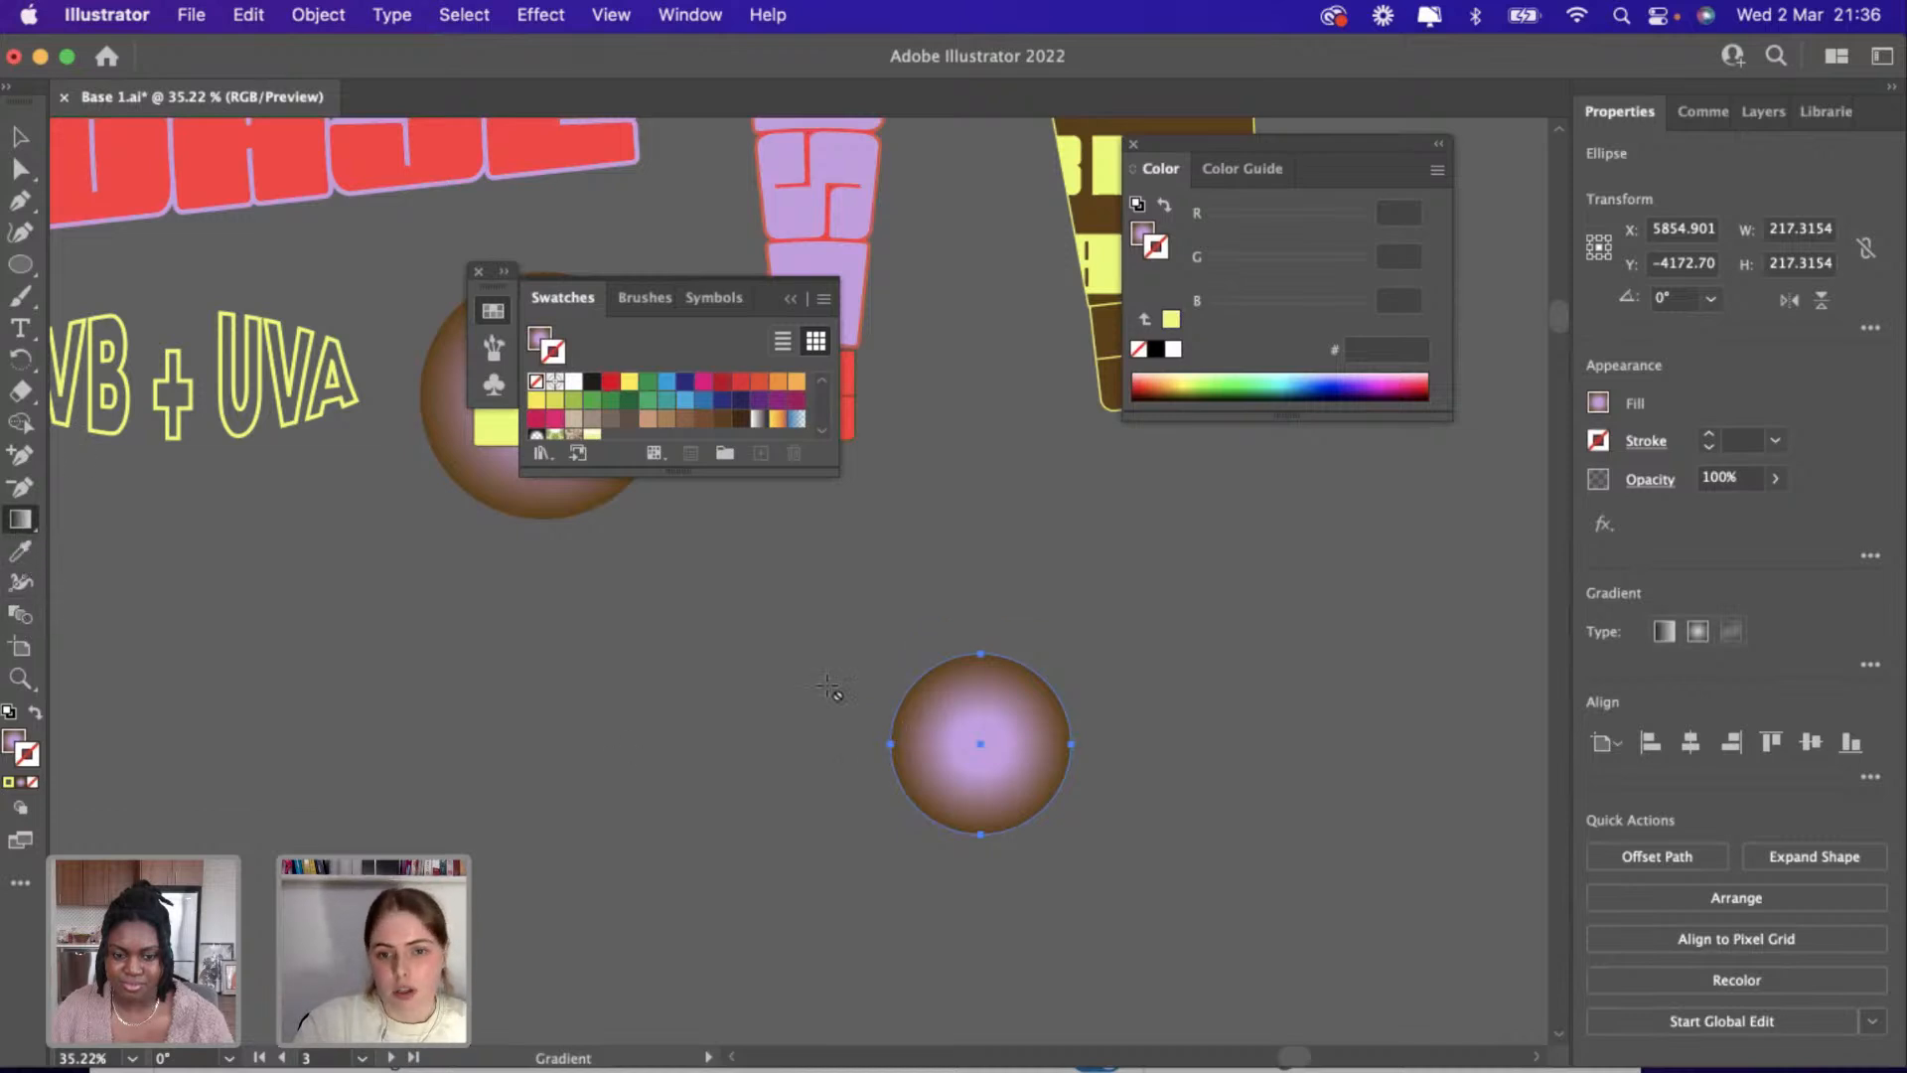
left_click(19, 144)
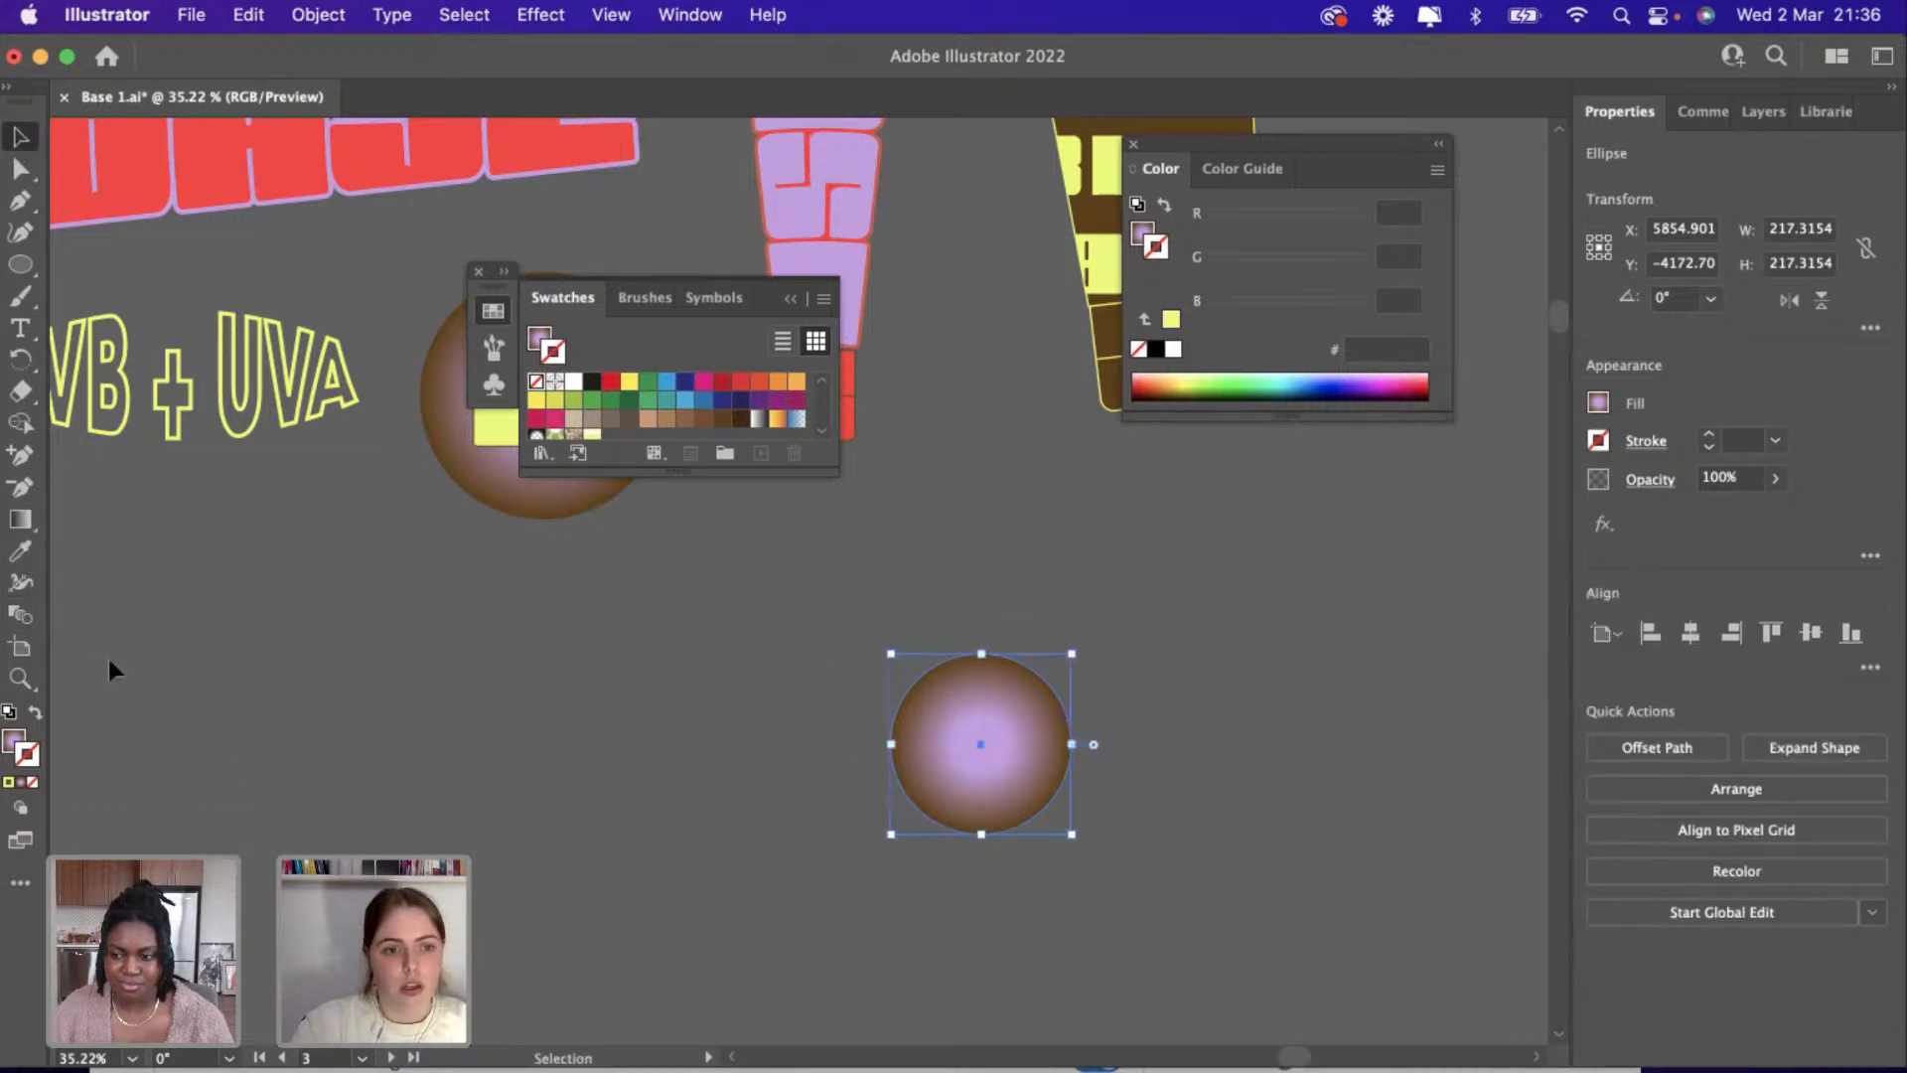
left_click(19, 556)
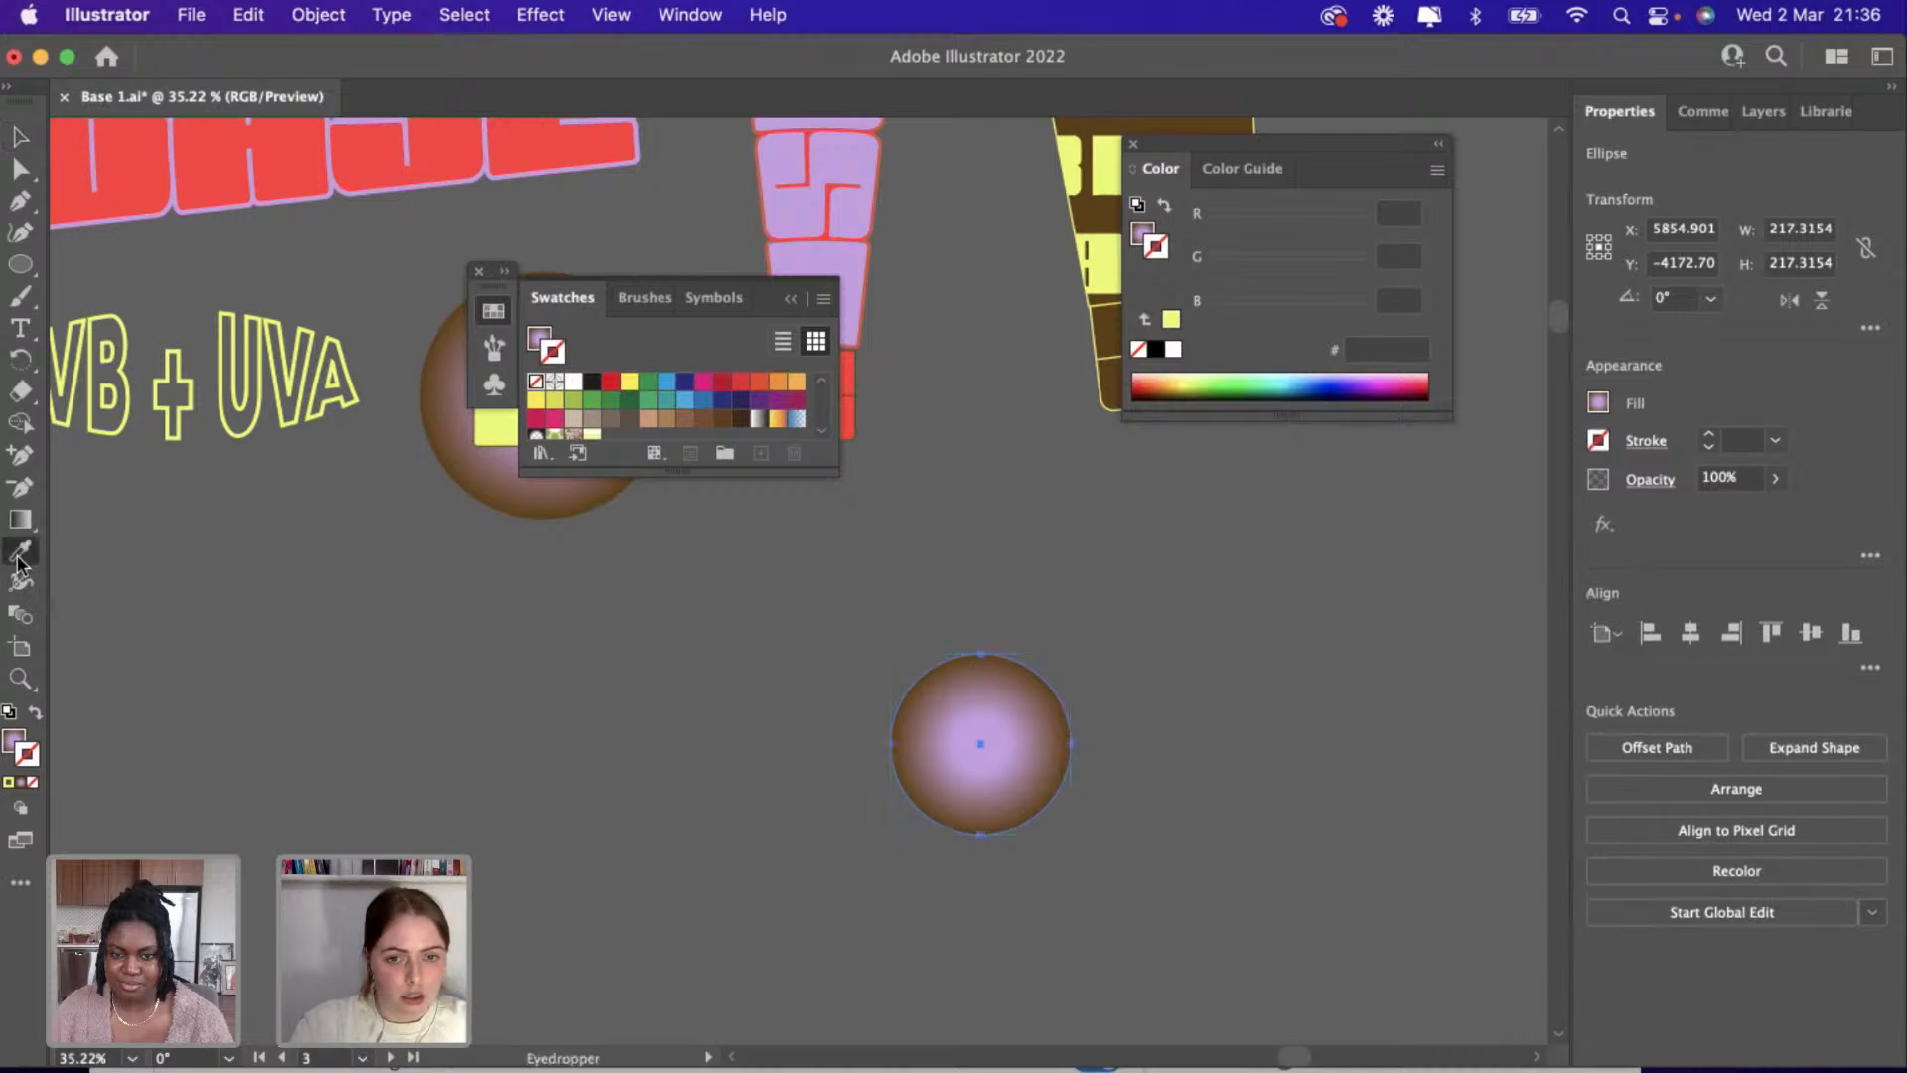
key("v")
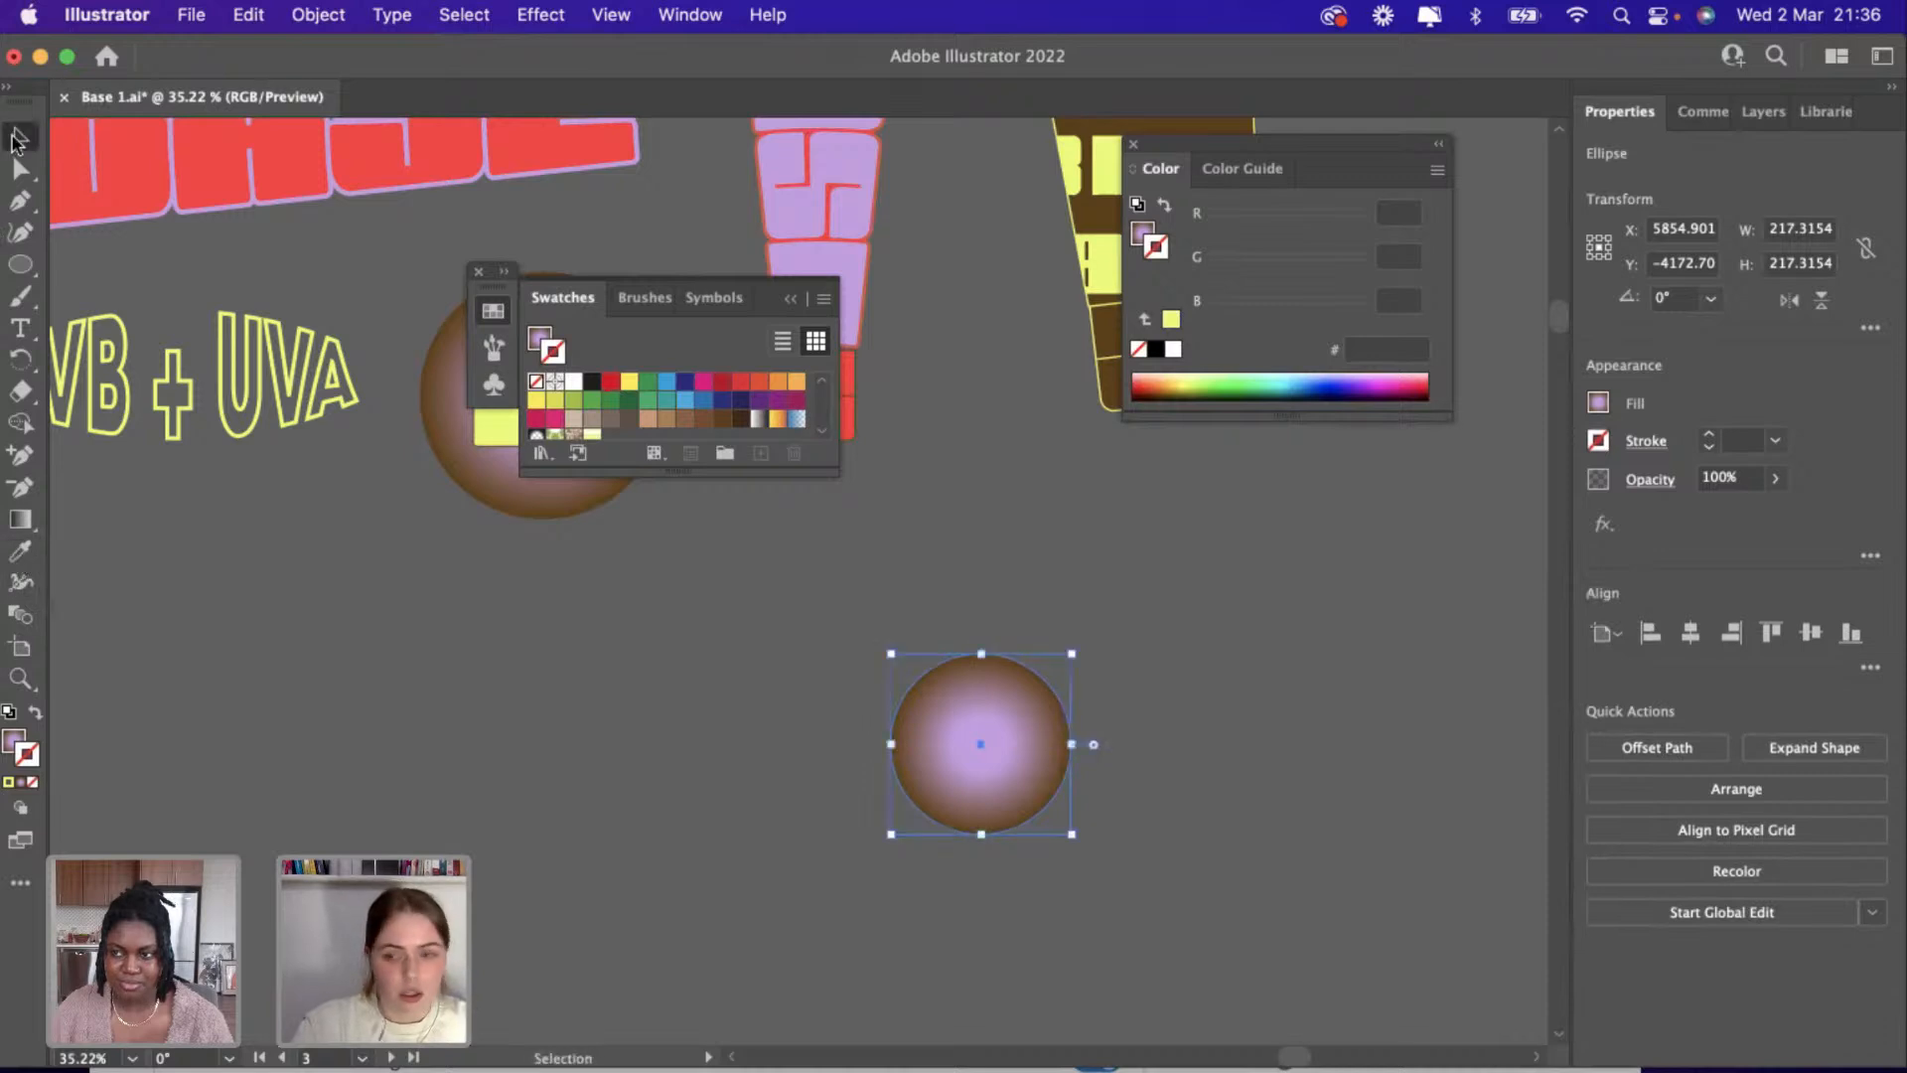
Replace the copied circle's gradient with a solid yellow E8FD56 fill and no stroke.
left_click(1843, 116)
left_click(1749, 442)
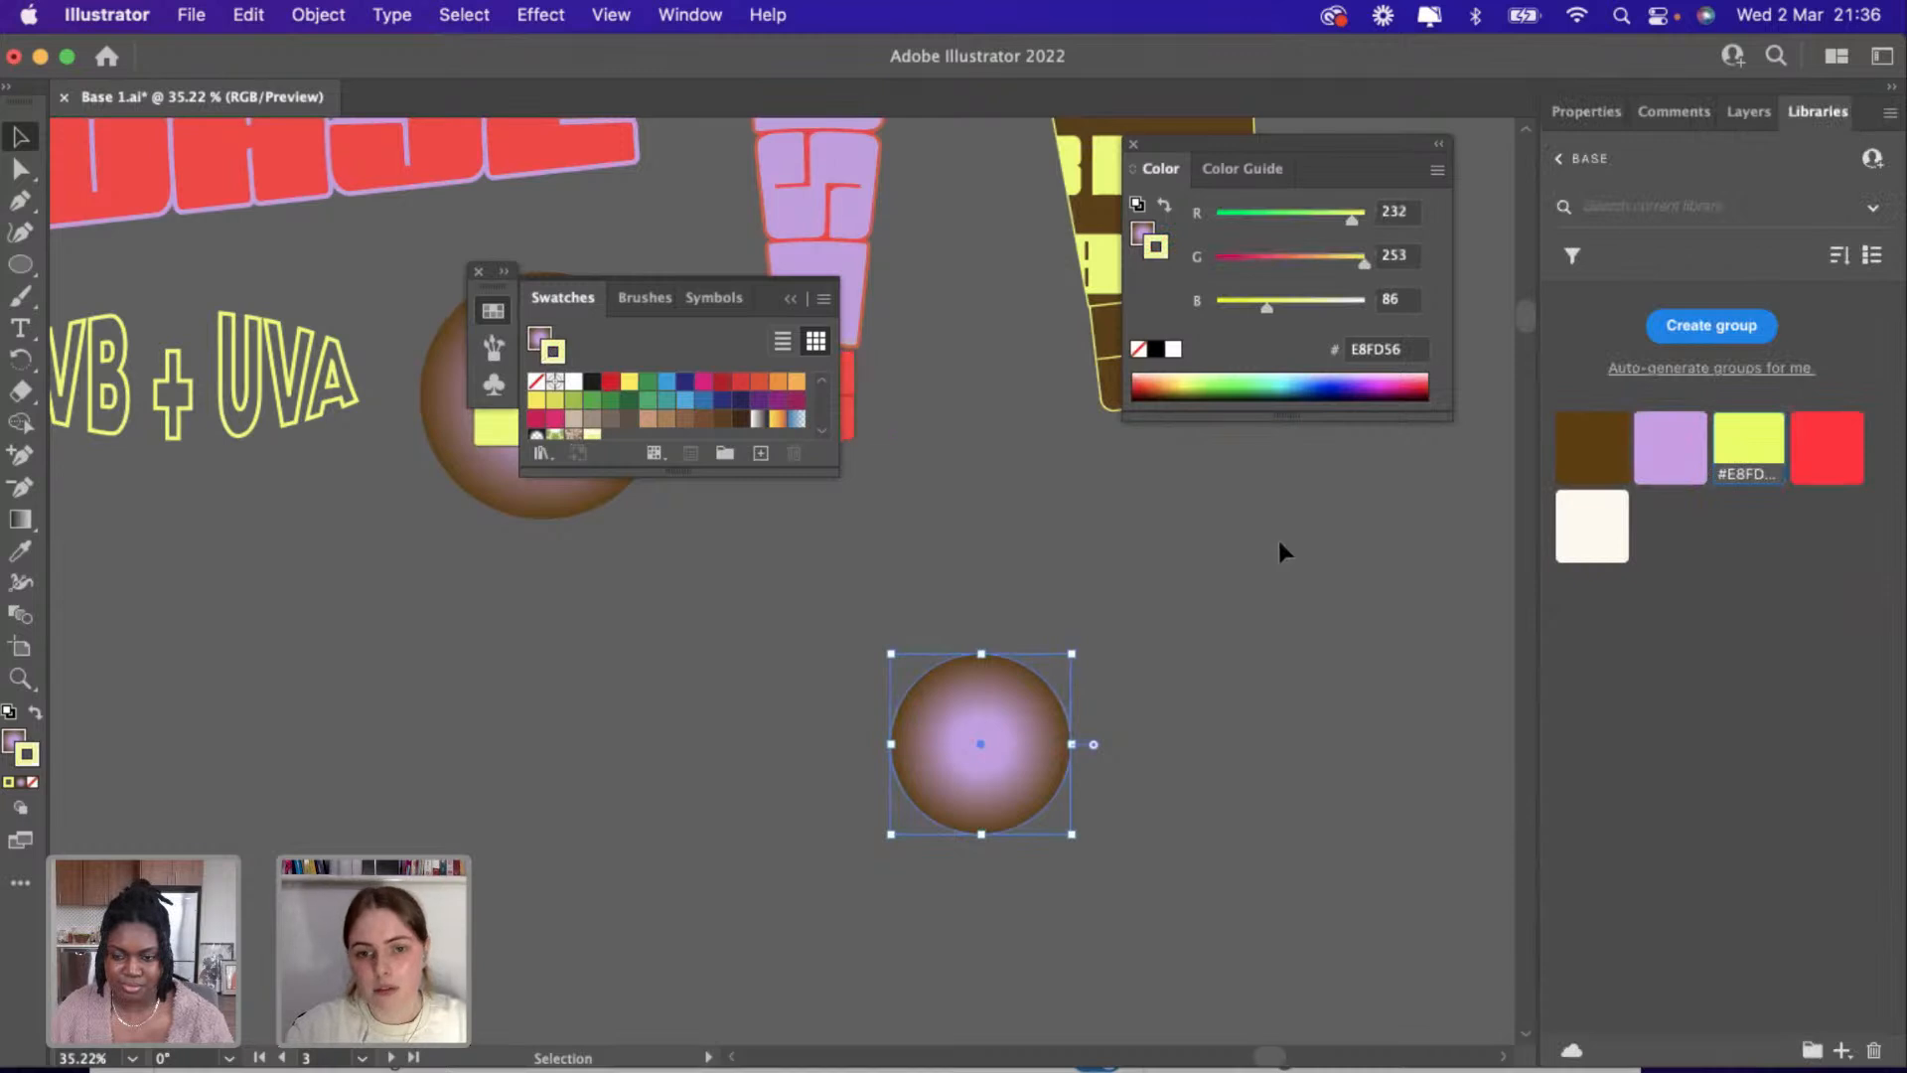
left_click(35, 712)
left_click(34, 783)
left_click(506, 802)
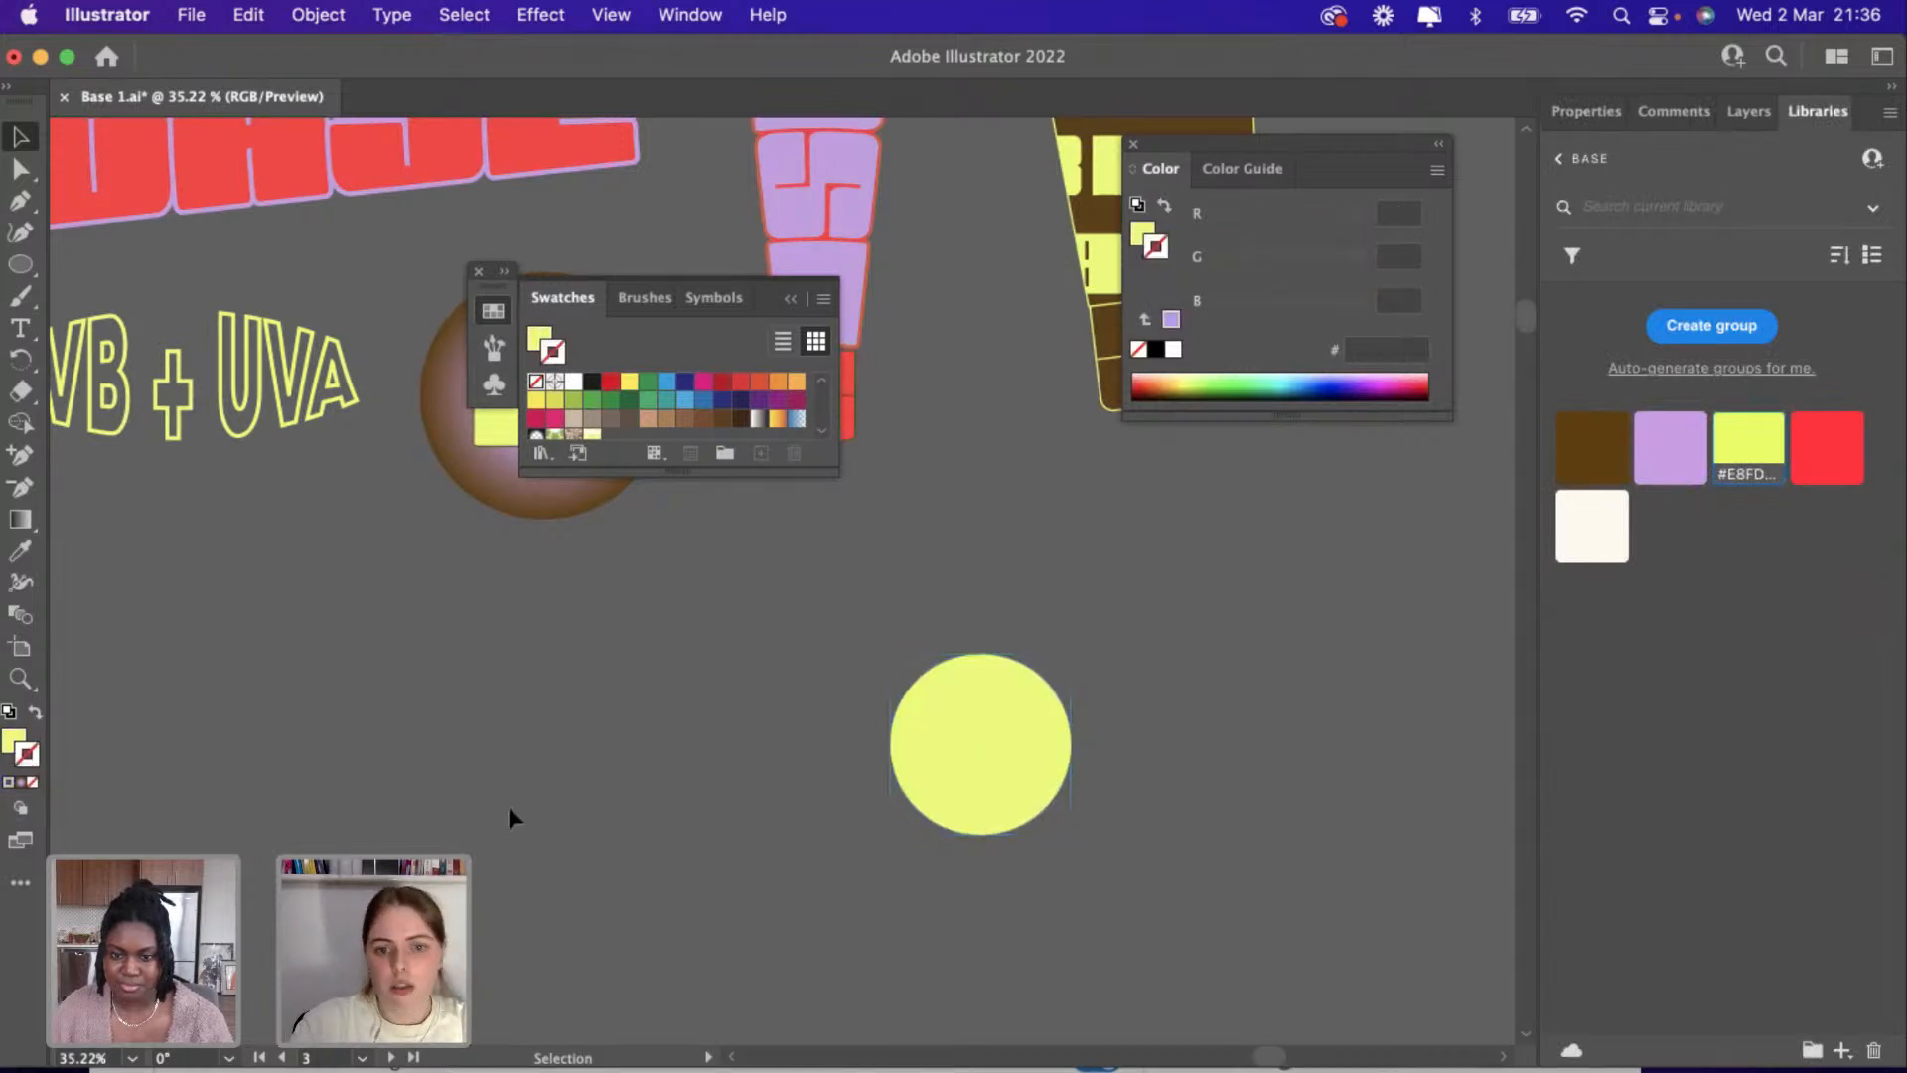
Draw a yellow five-pointed star, about twice the circle's width, beside the yellow circle with the Star tool.
scroll(506, 802, "down", 3)
left_click_drag(667, 885, 599, 884)
scroll(599, 884, "up", 2)
left_click_drag(20, 264, 105, 360)
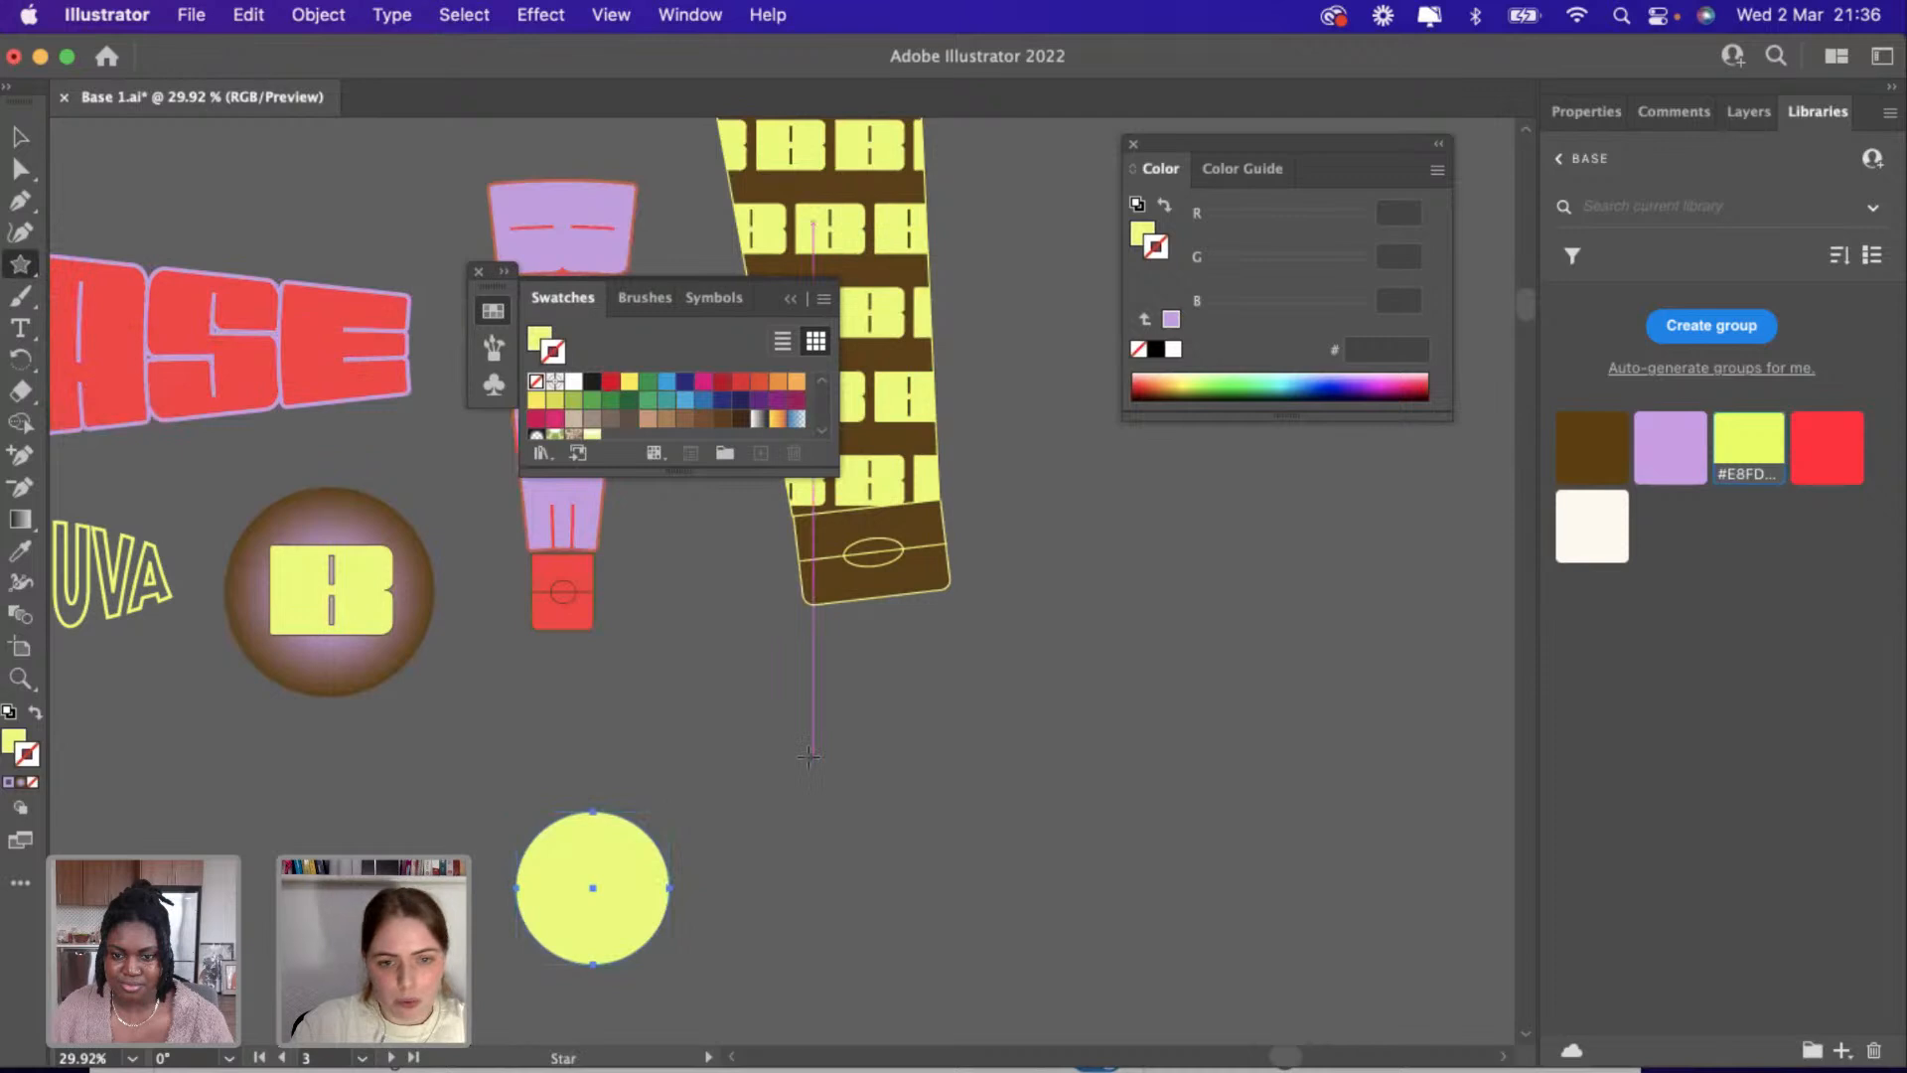
left_click_drag(813, 755, 914, 896)
key("v")
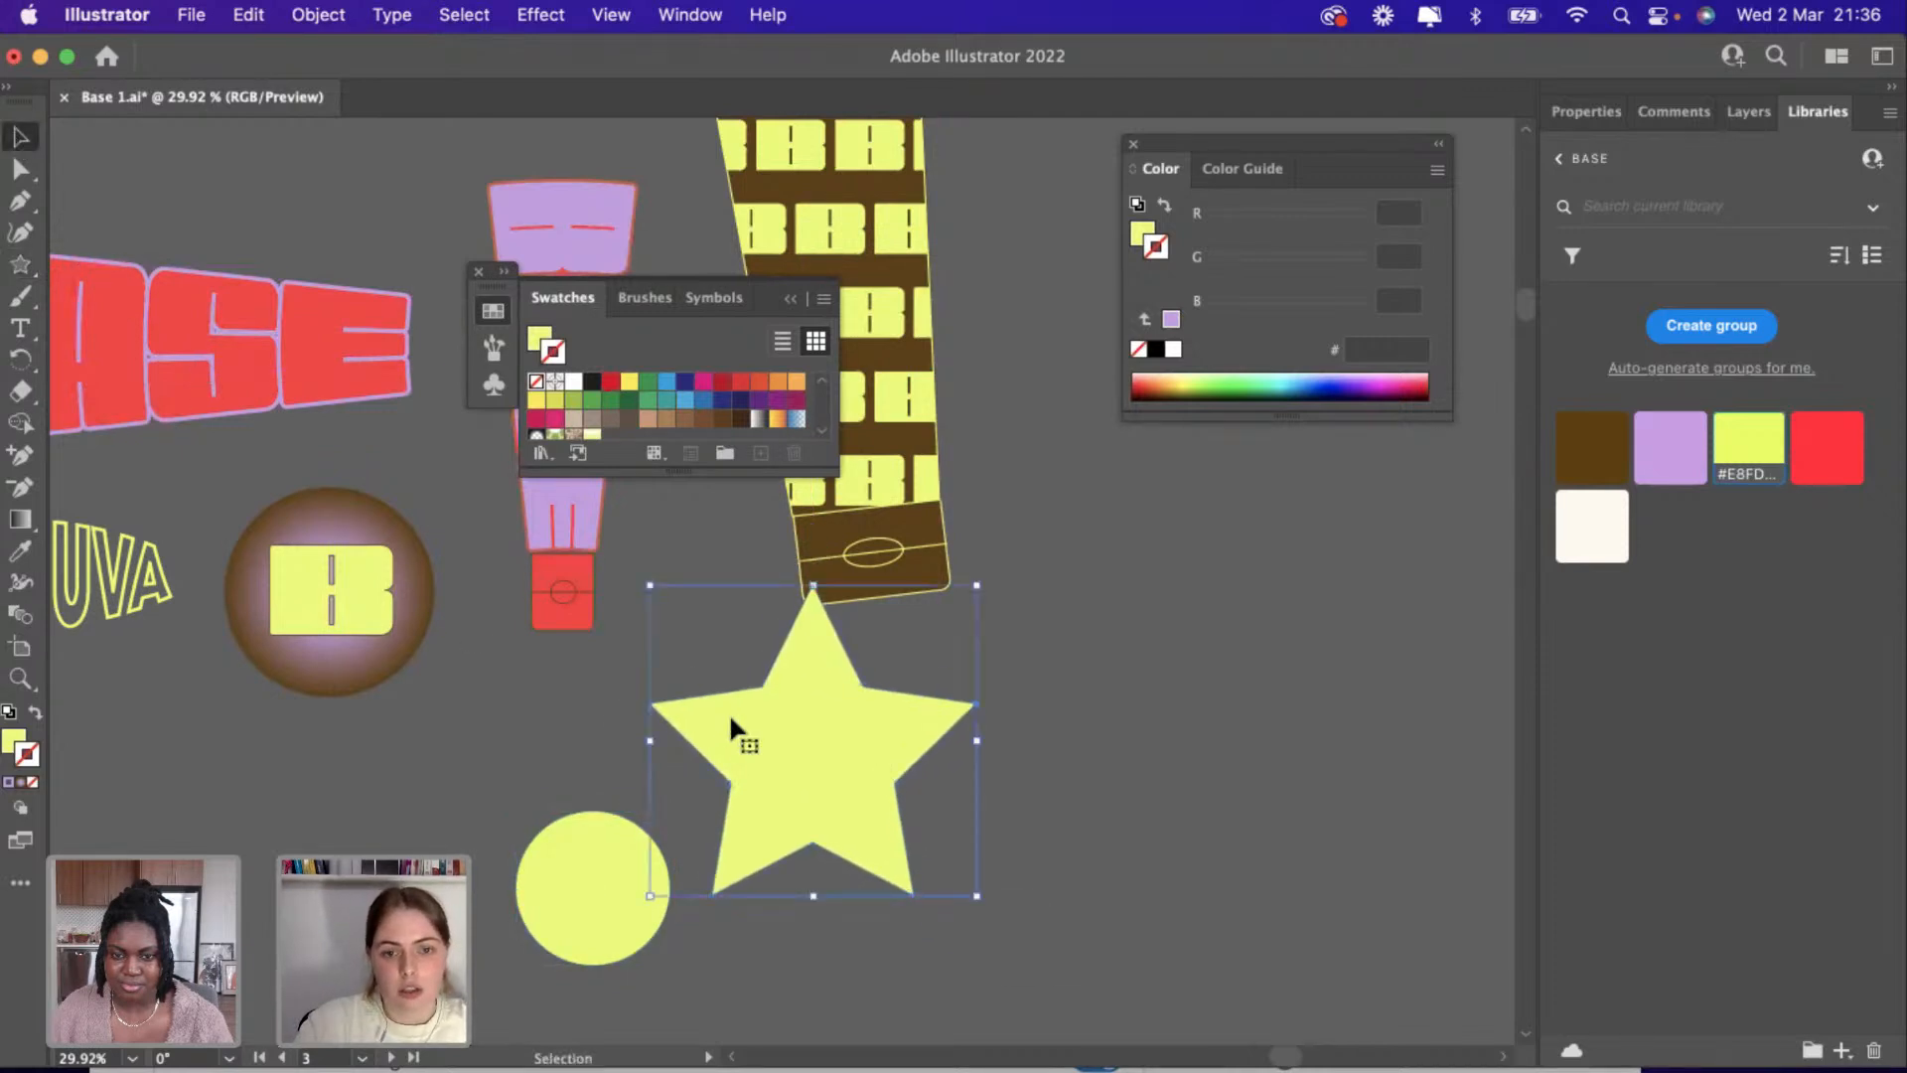
Place the circle over the middle of the star and fill it with red FE4336, without a stroke.
left_click_drag(733, 737, 795, 864)
mouse_move(626, 885)
left_mouse_down()
mouse_move(991, 782)
mouse_move(904, 786)
left_mouse_up()
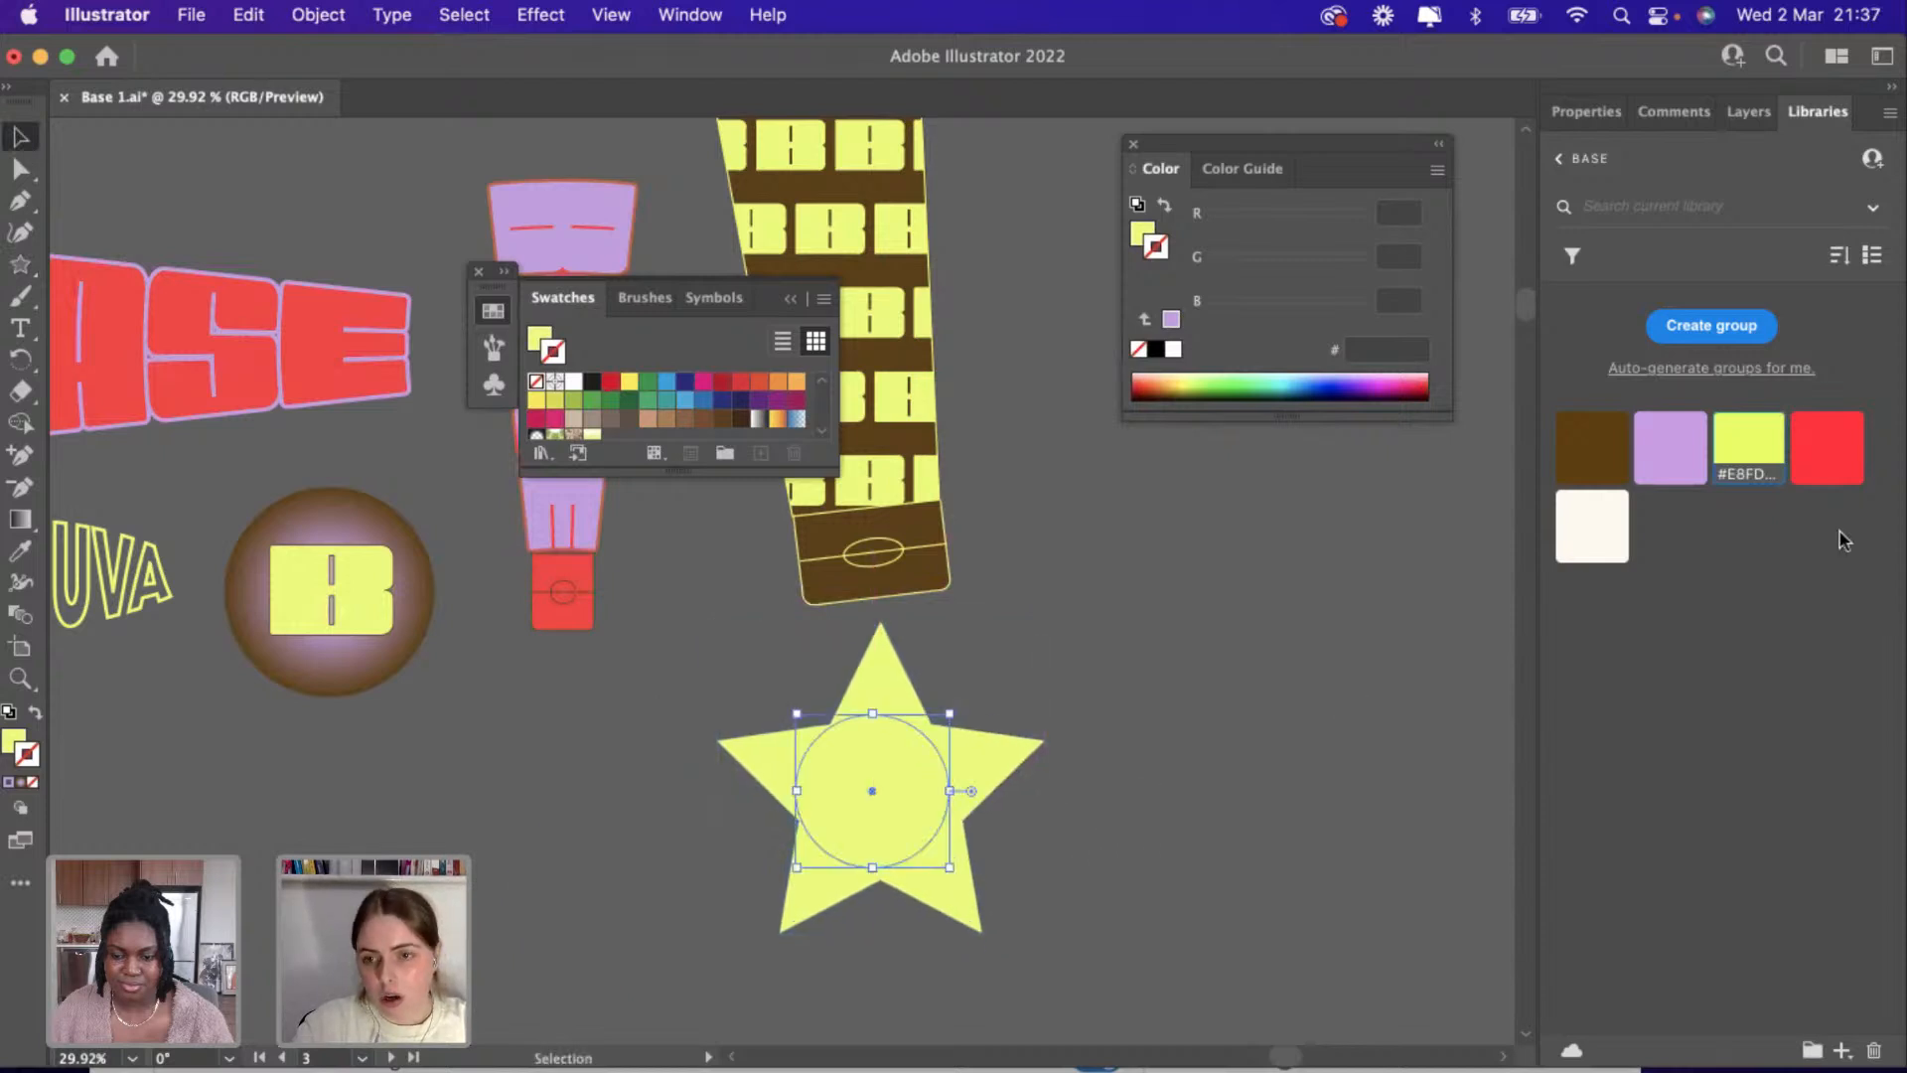
left_click(1788, 472)
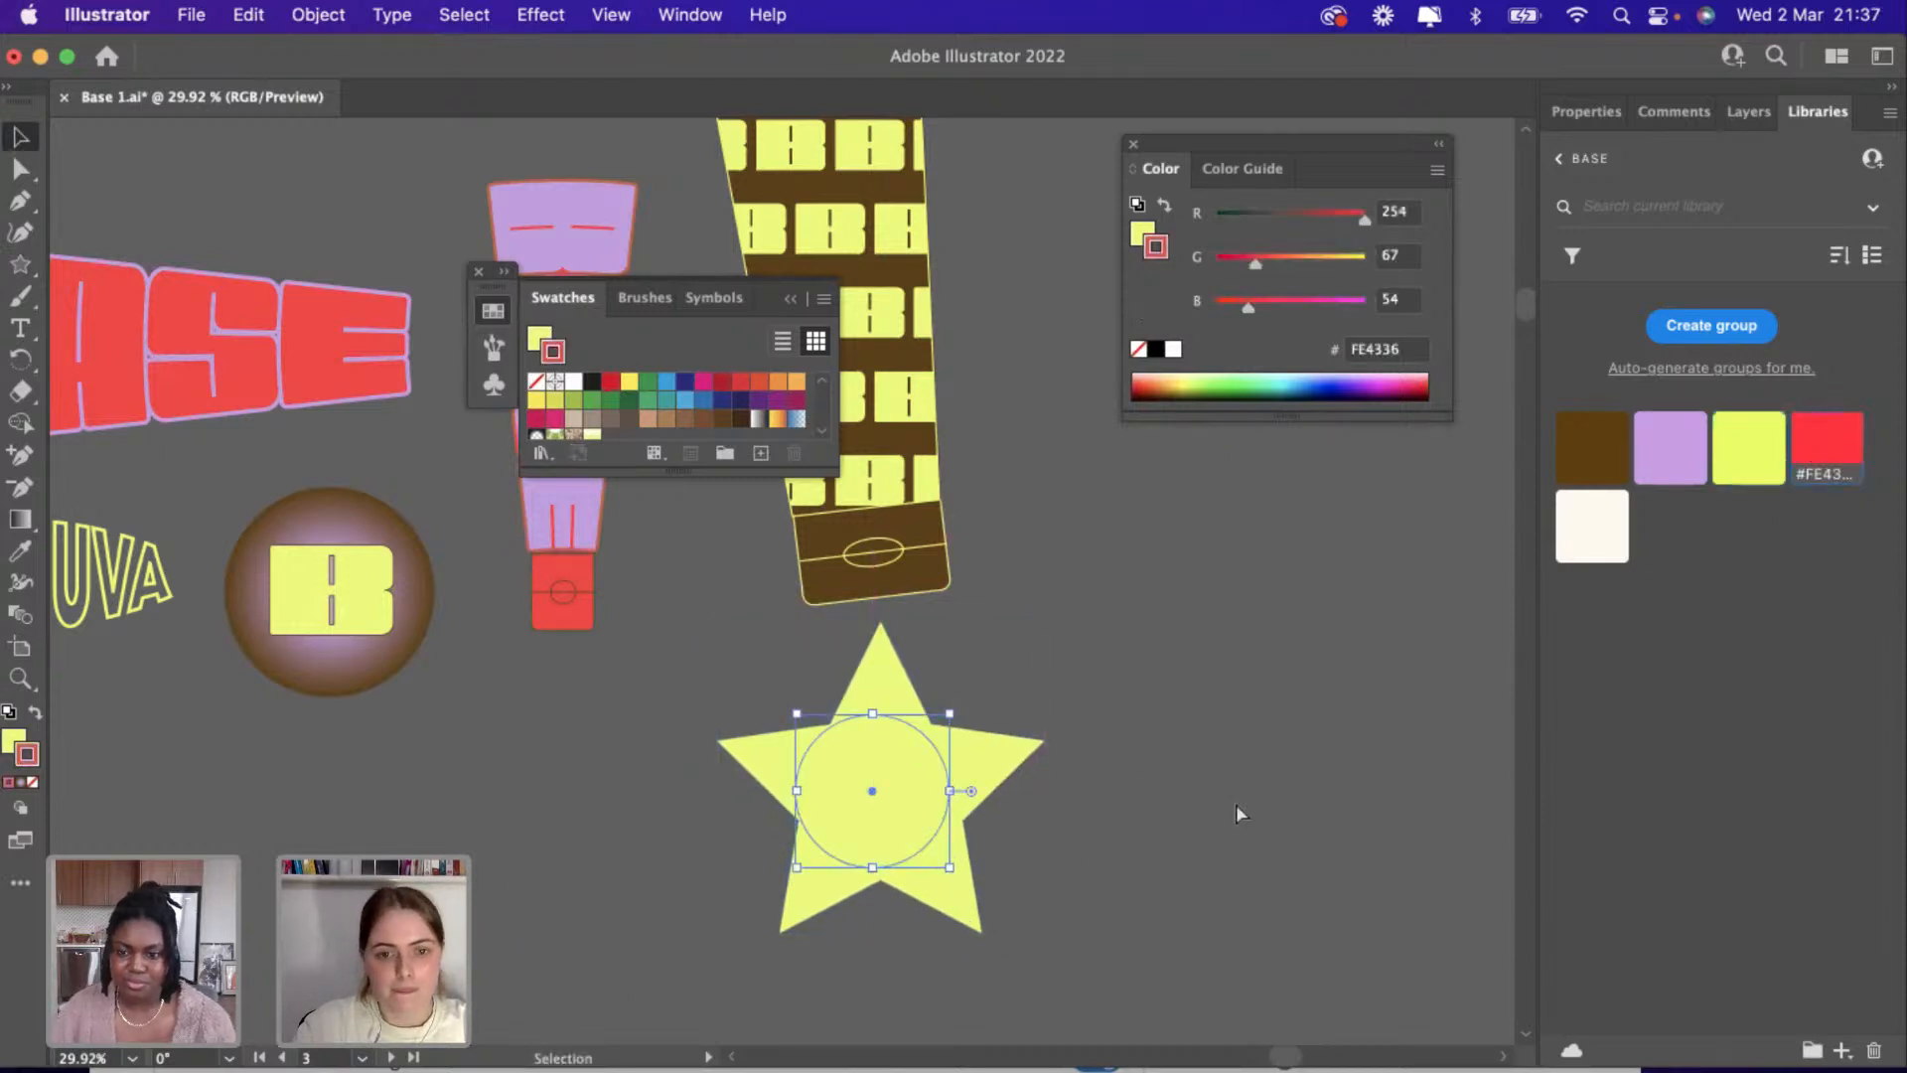
key("slash")
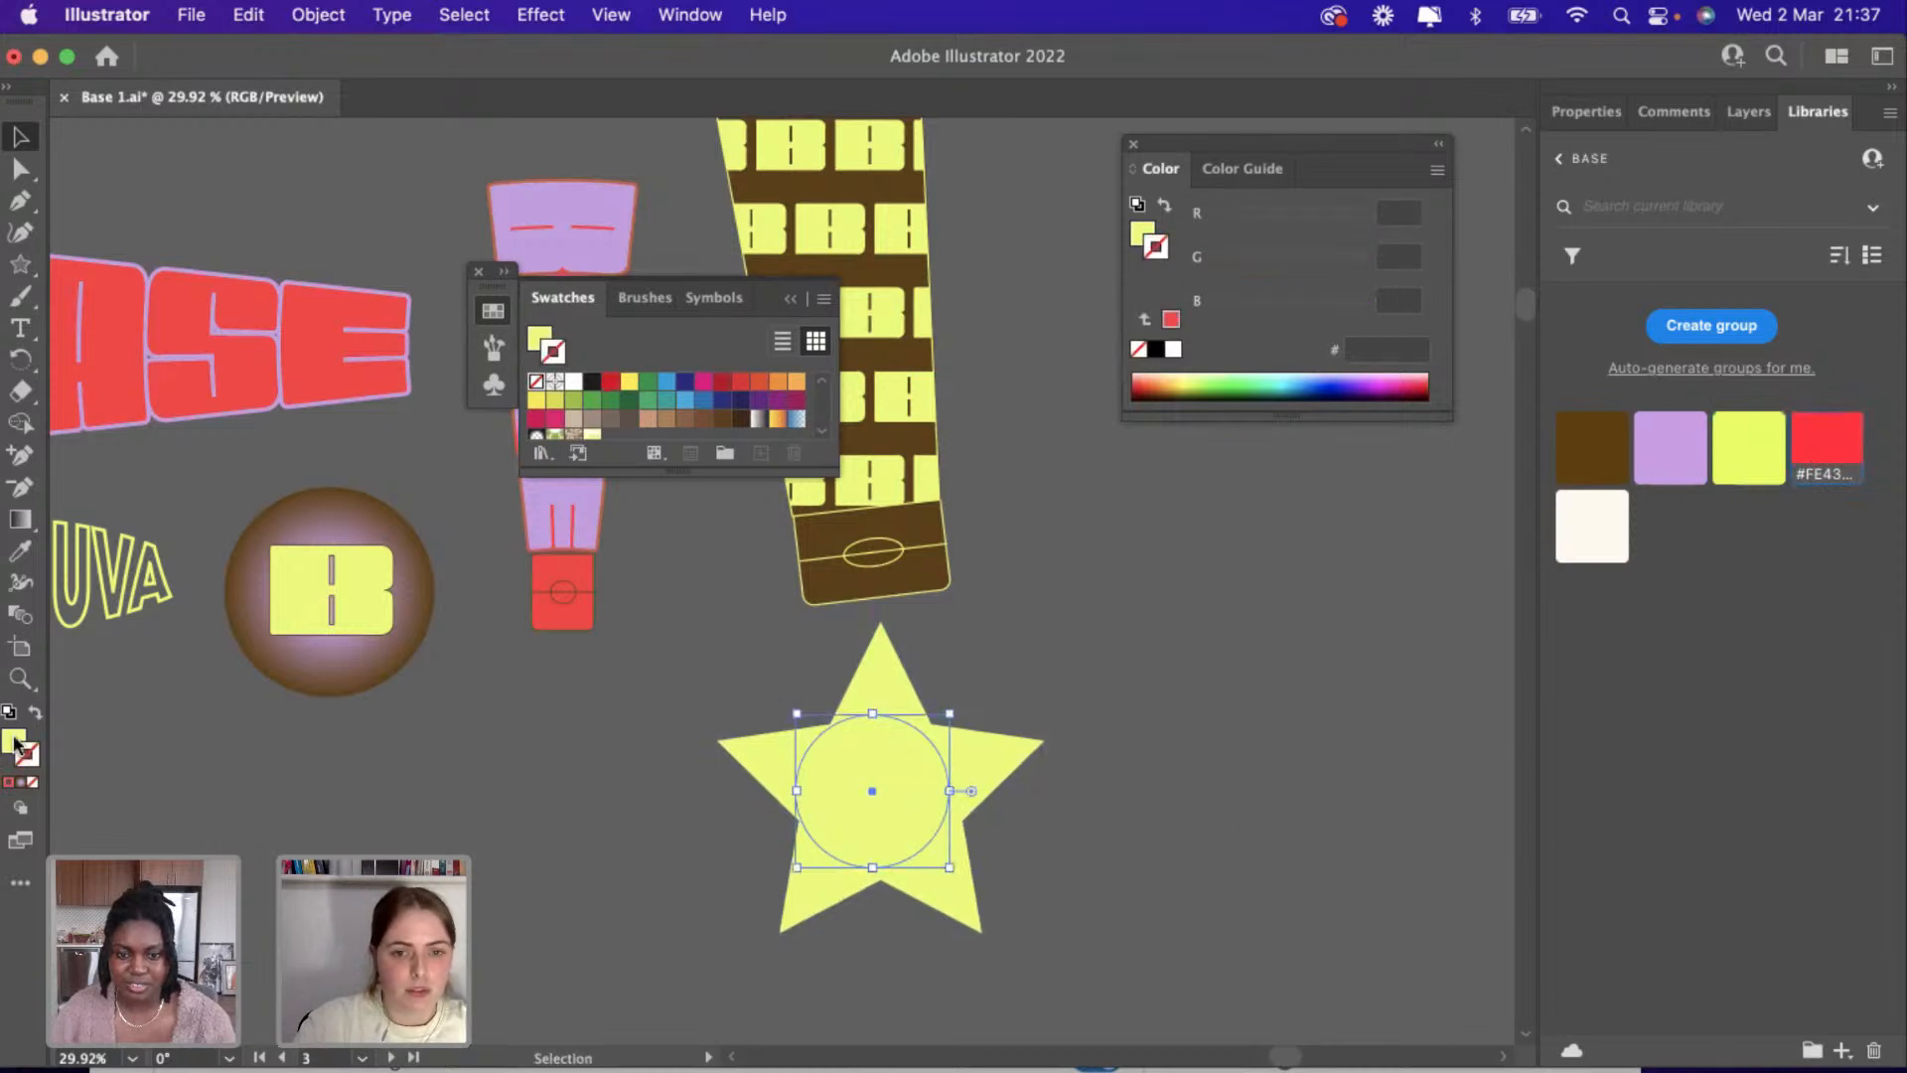
left_click(14, 741)
left_click(1828, 457)
left_click(1124, 721)
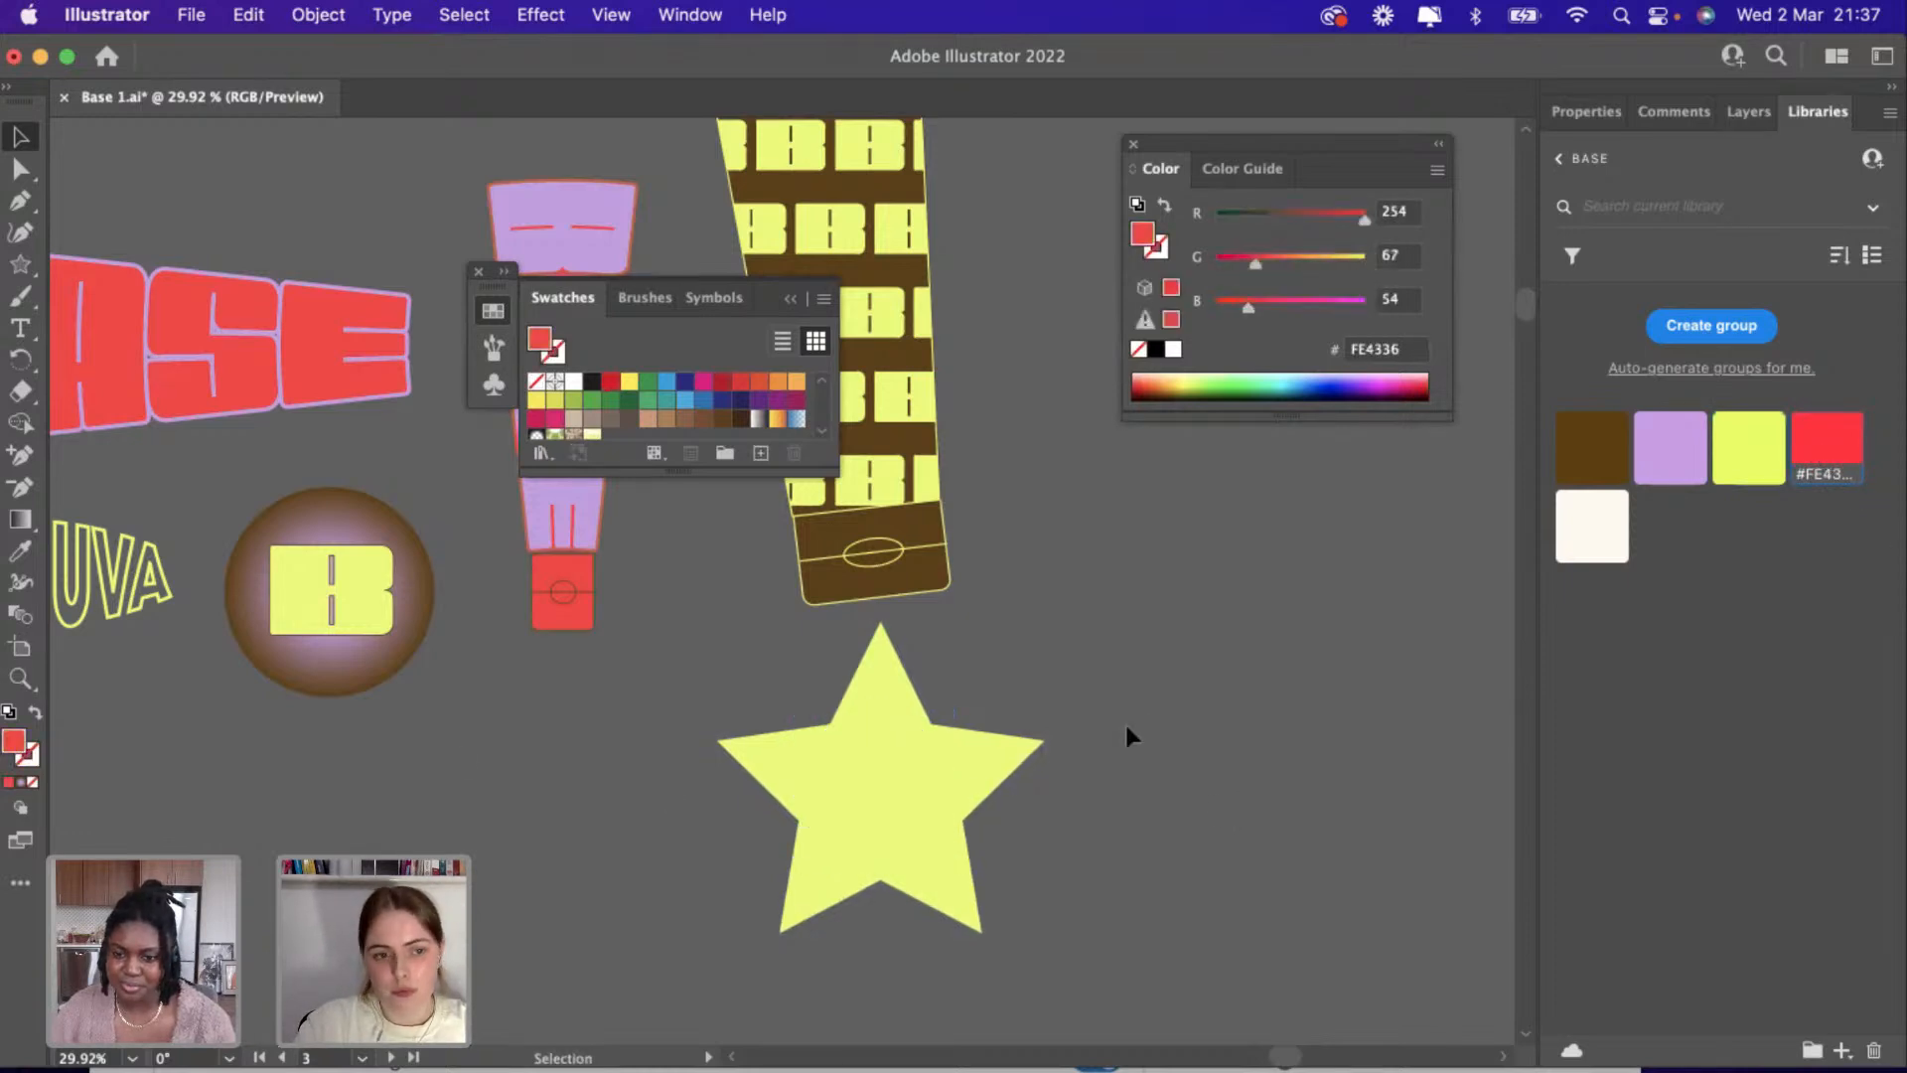
Send the yellow star behind the red circle in the stacking order.
left_click(847, 776)
right_click(850, 772)
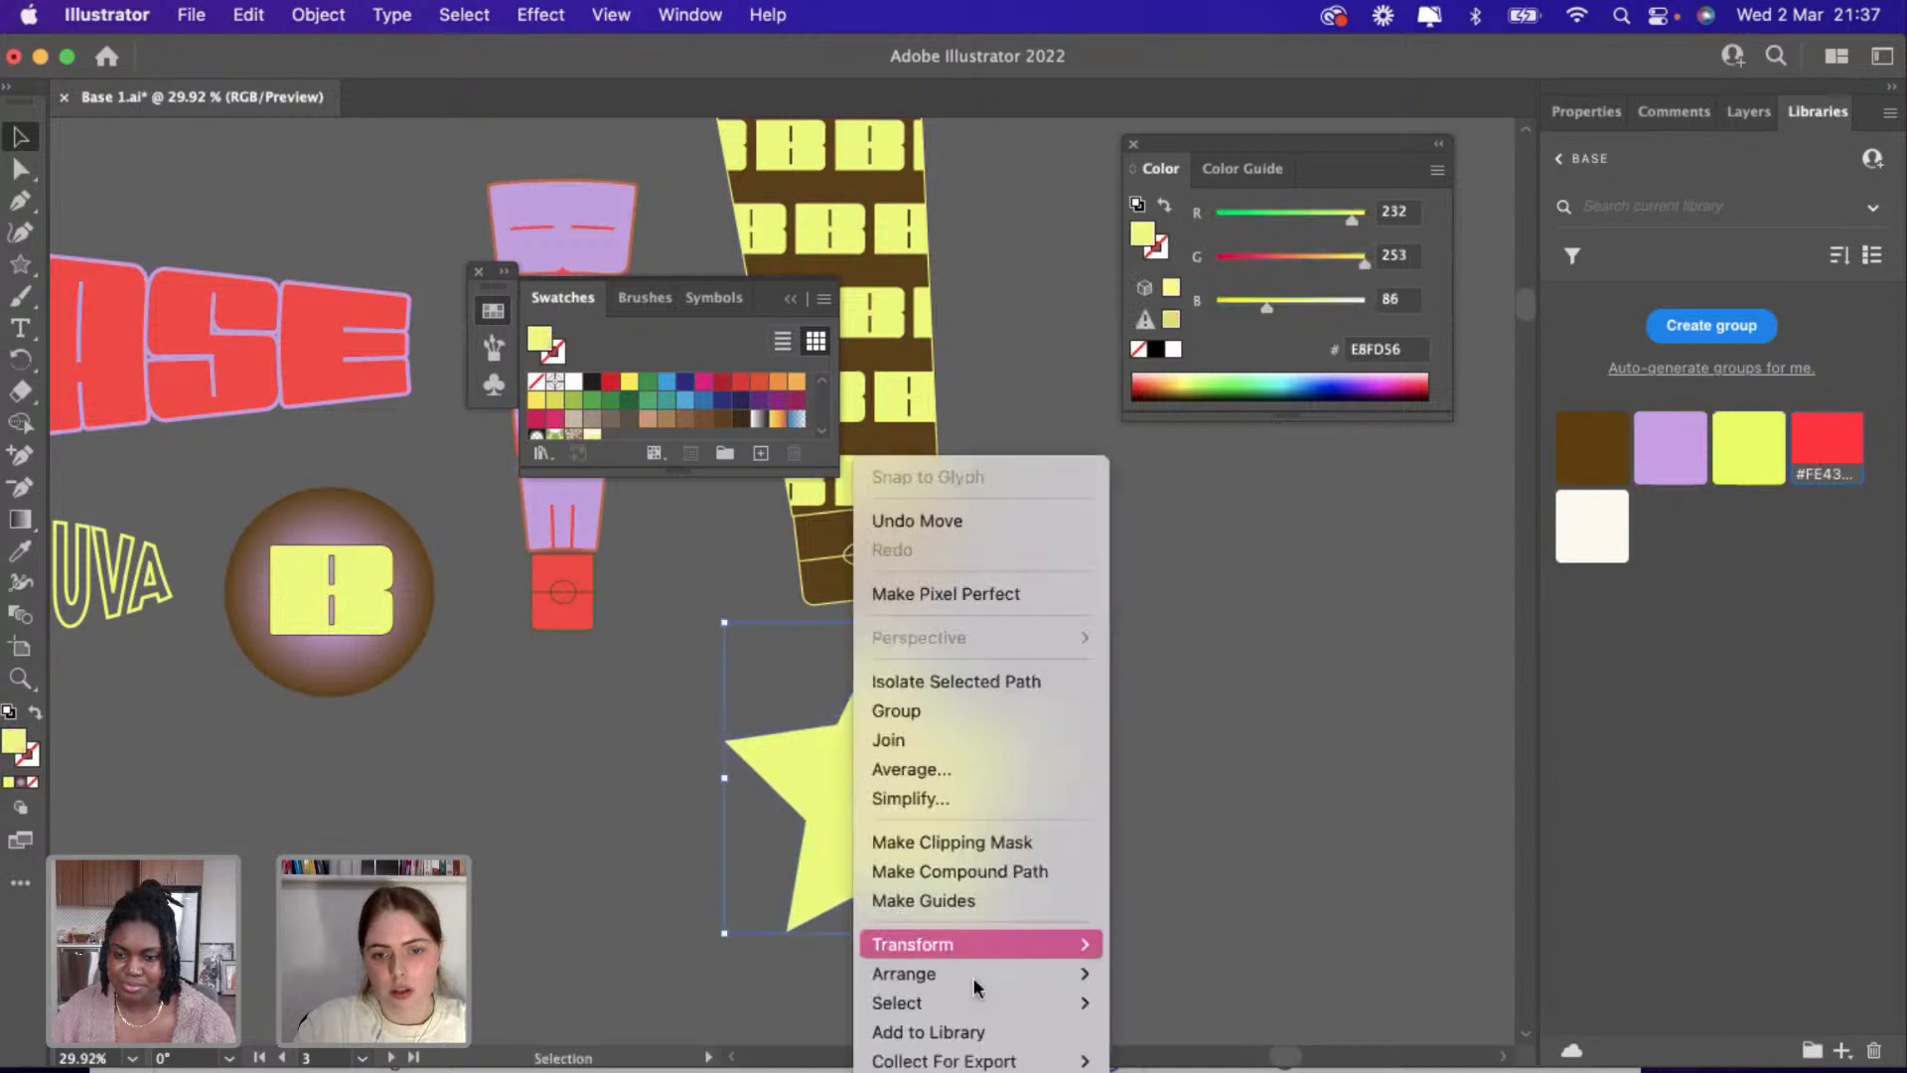
mouse_move(982, 973)
left_click(1175, 1046)
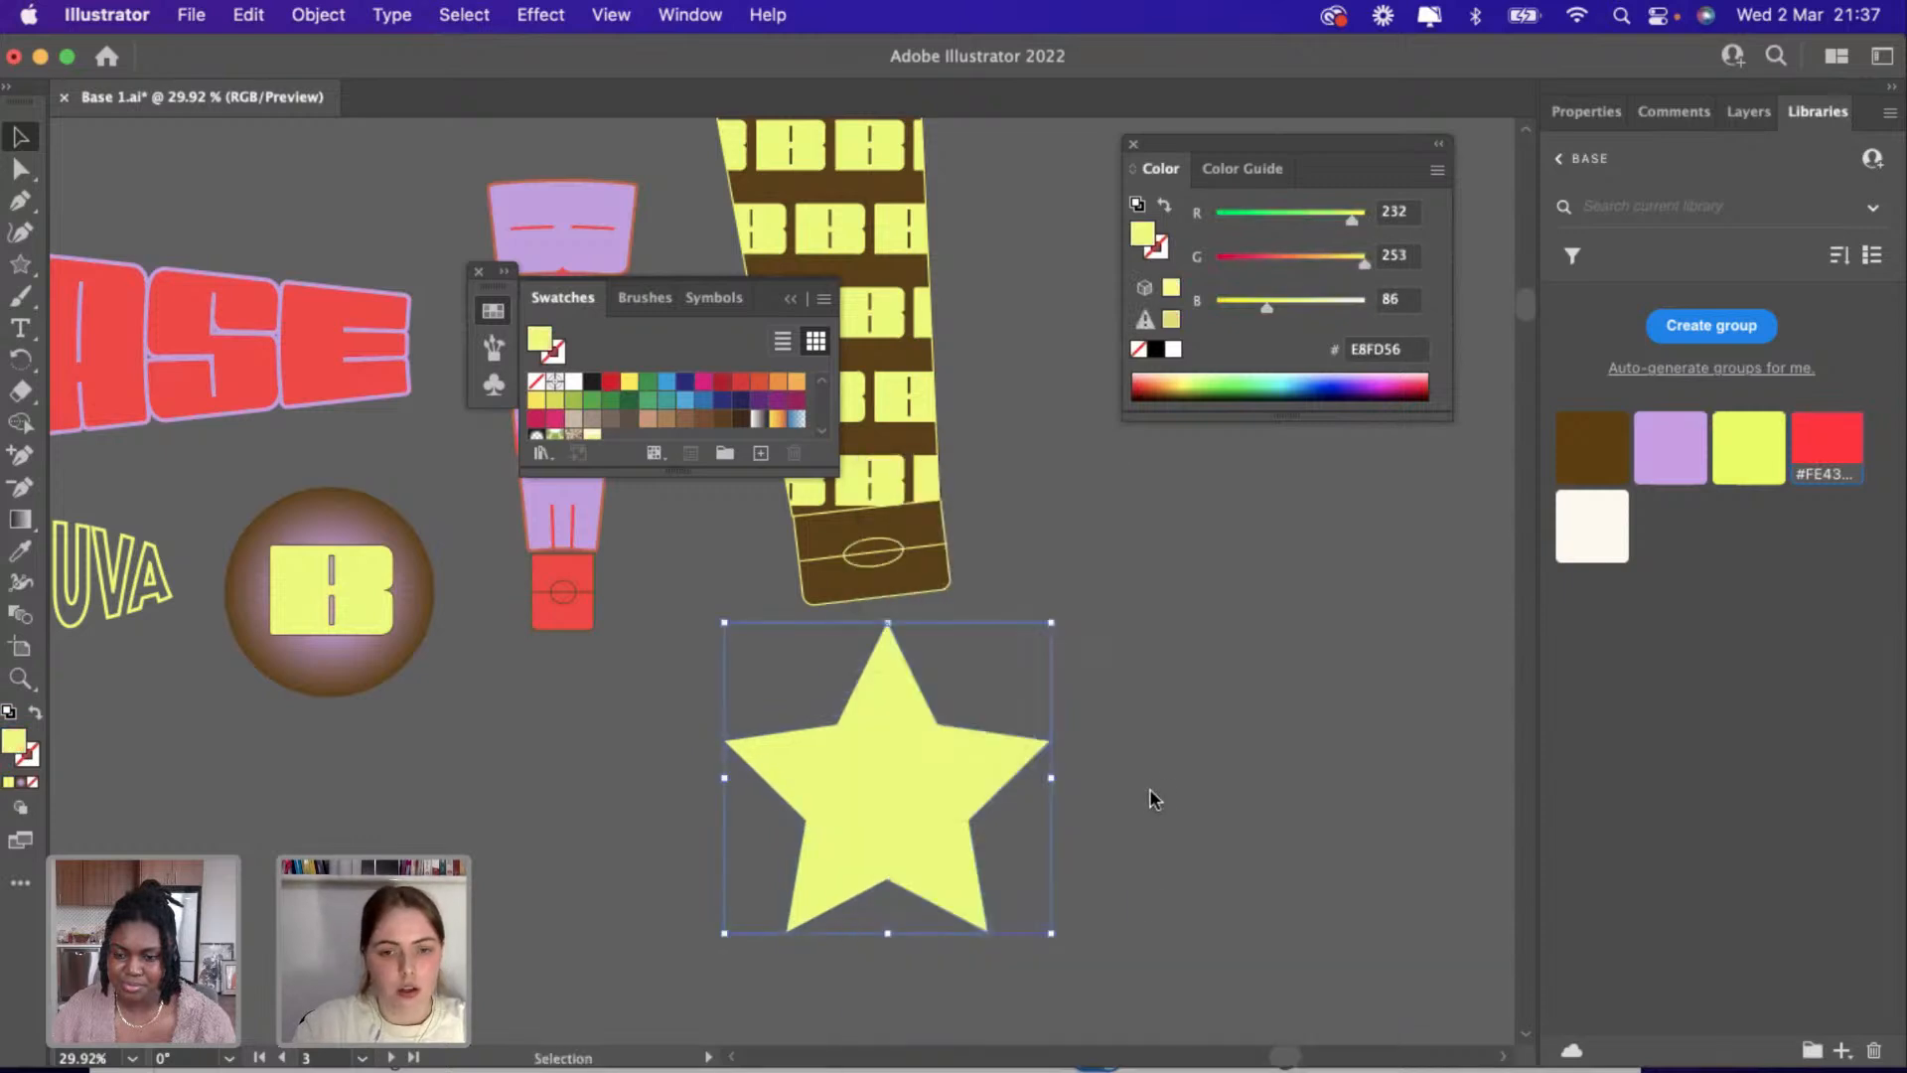
Enlarge the red circle until it reaches the star's inner corners and centre it on the star.
scroll(1071, 833, "up", 3)
scroll(1071, 833, "up", 1)
left_click_drag(821, 744, 844, 753)
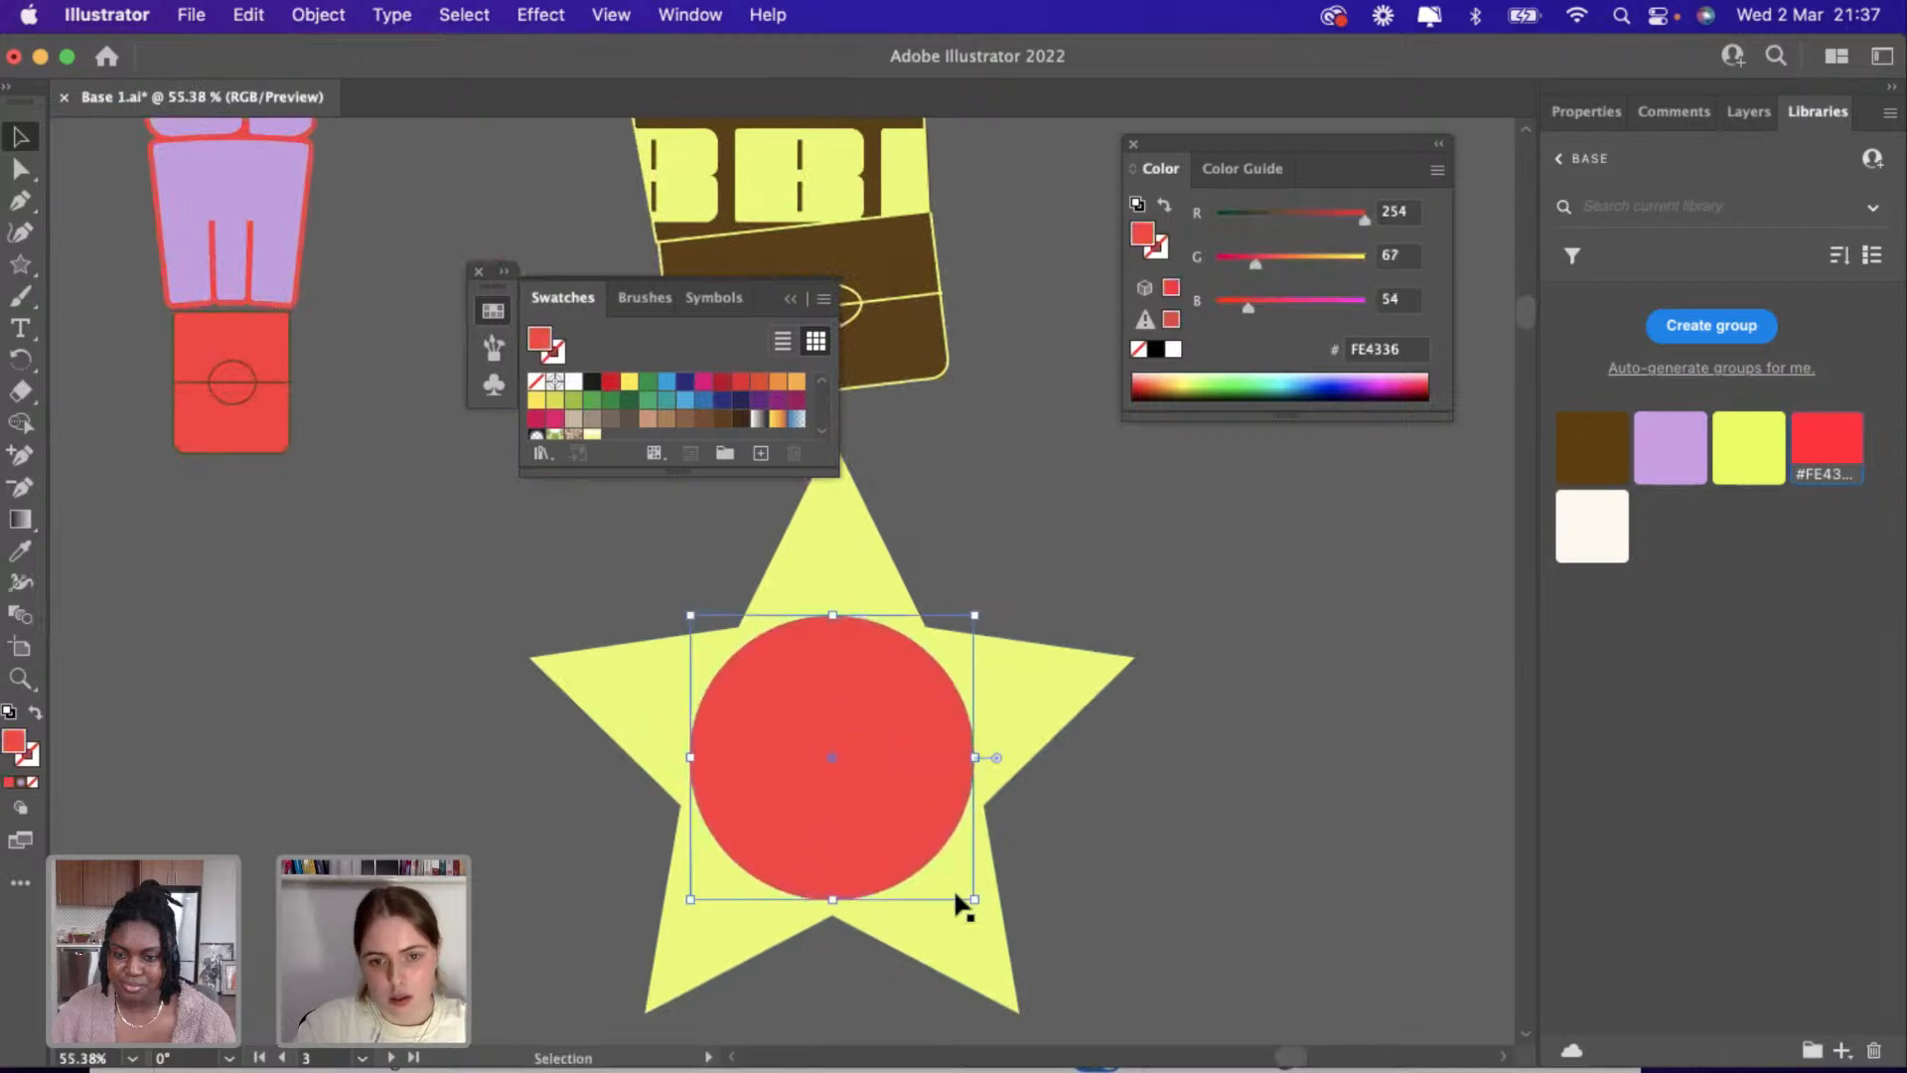
left_click_drag(981, 905, 1006, 940)
left_click_drag(751, 785, 746, 782)
left_click(1021, 574)
Try yellow E8FD56 as the circle's fill and set it back to red FE4336.
scroll(1022, 574, "down", 5)
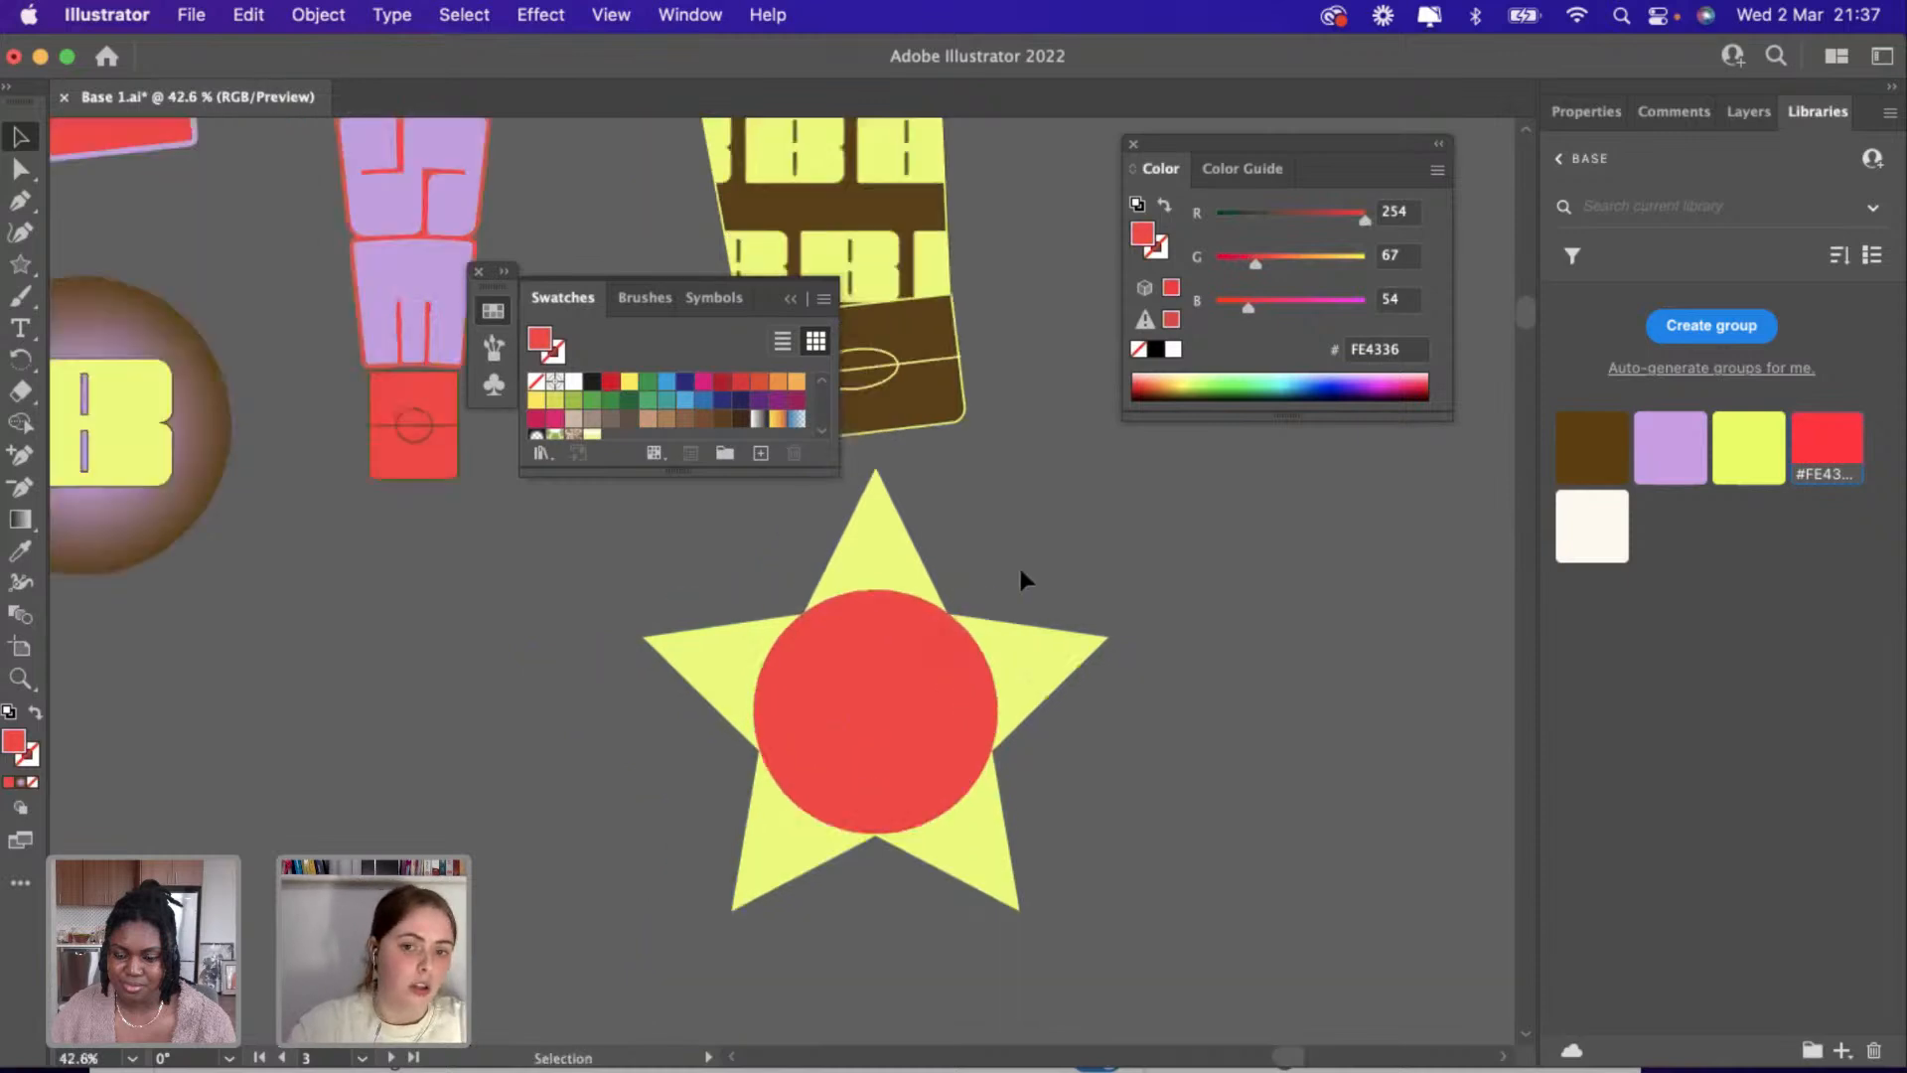
left_click(888, 717)
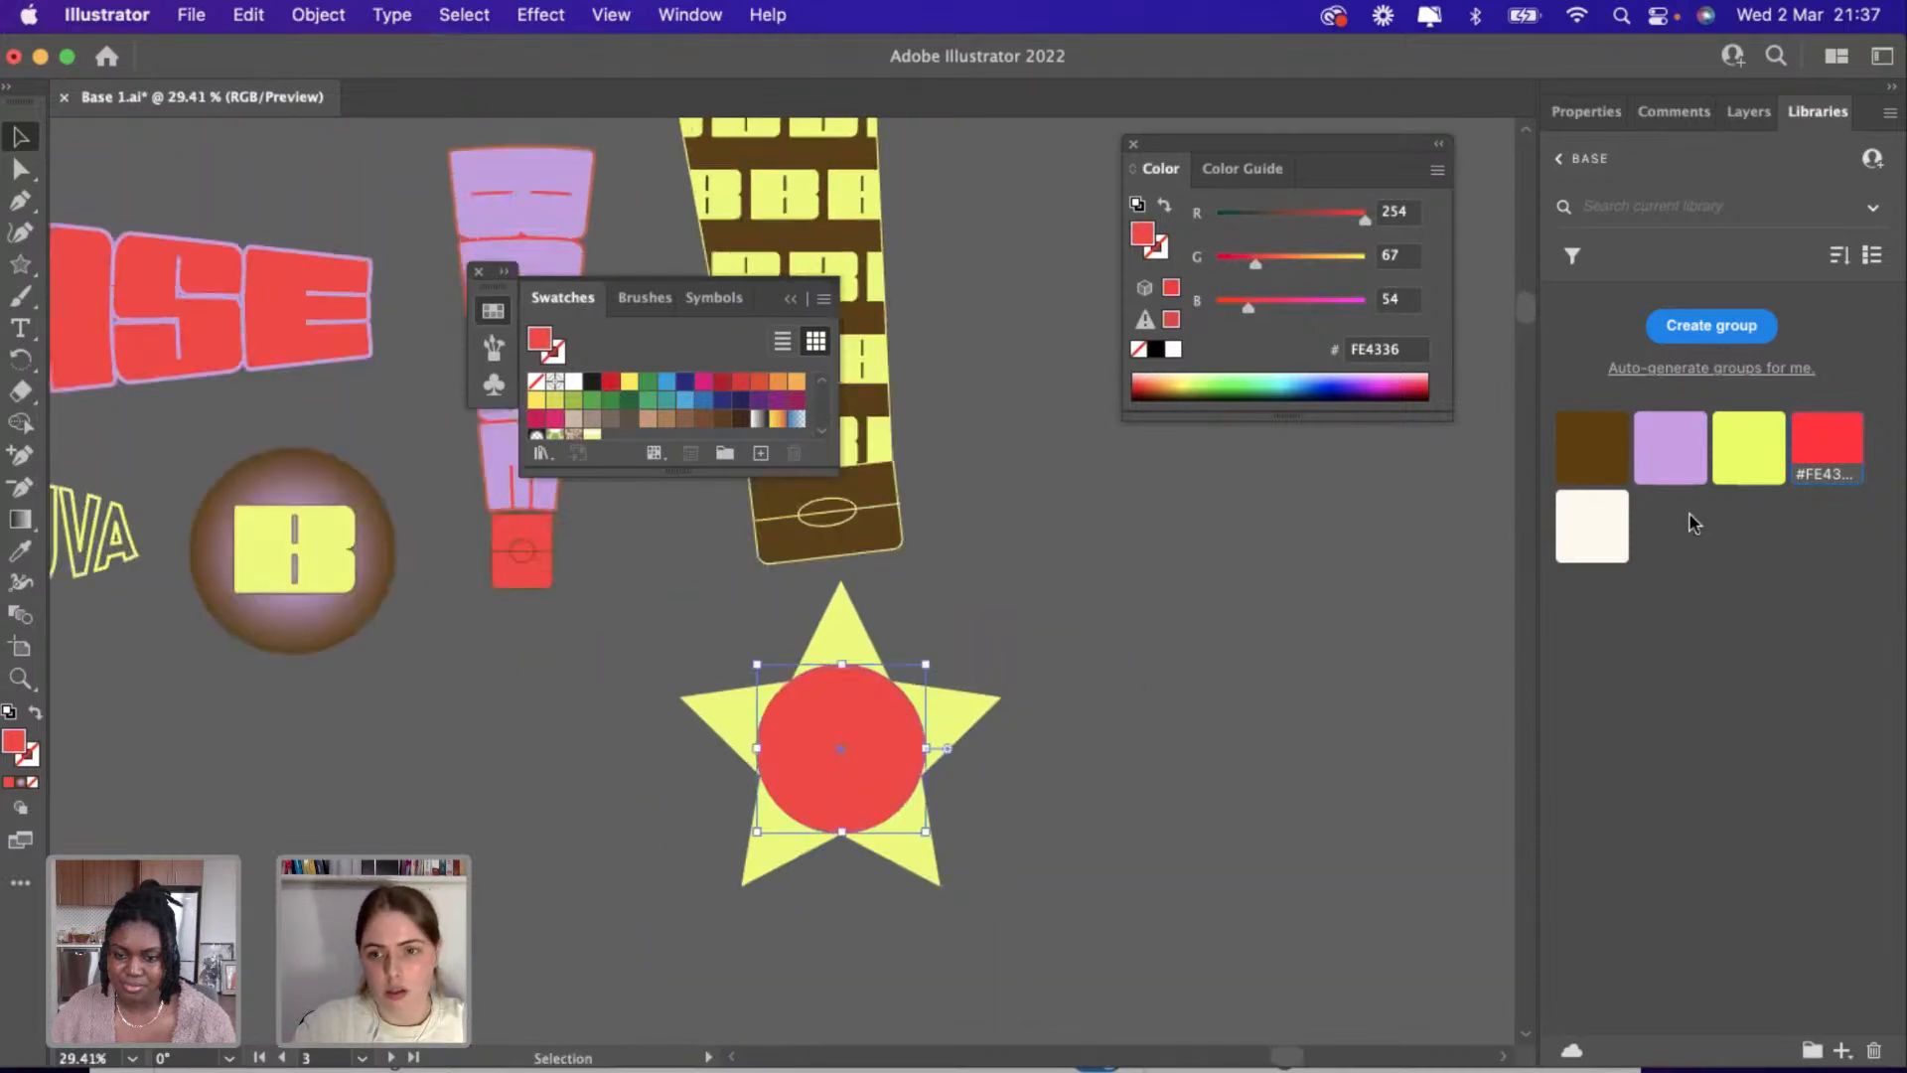
left_click(1748, 447)
left_click(808, 761)
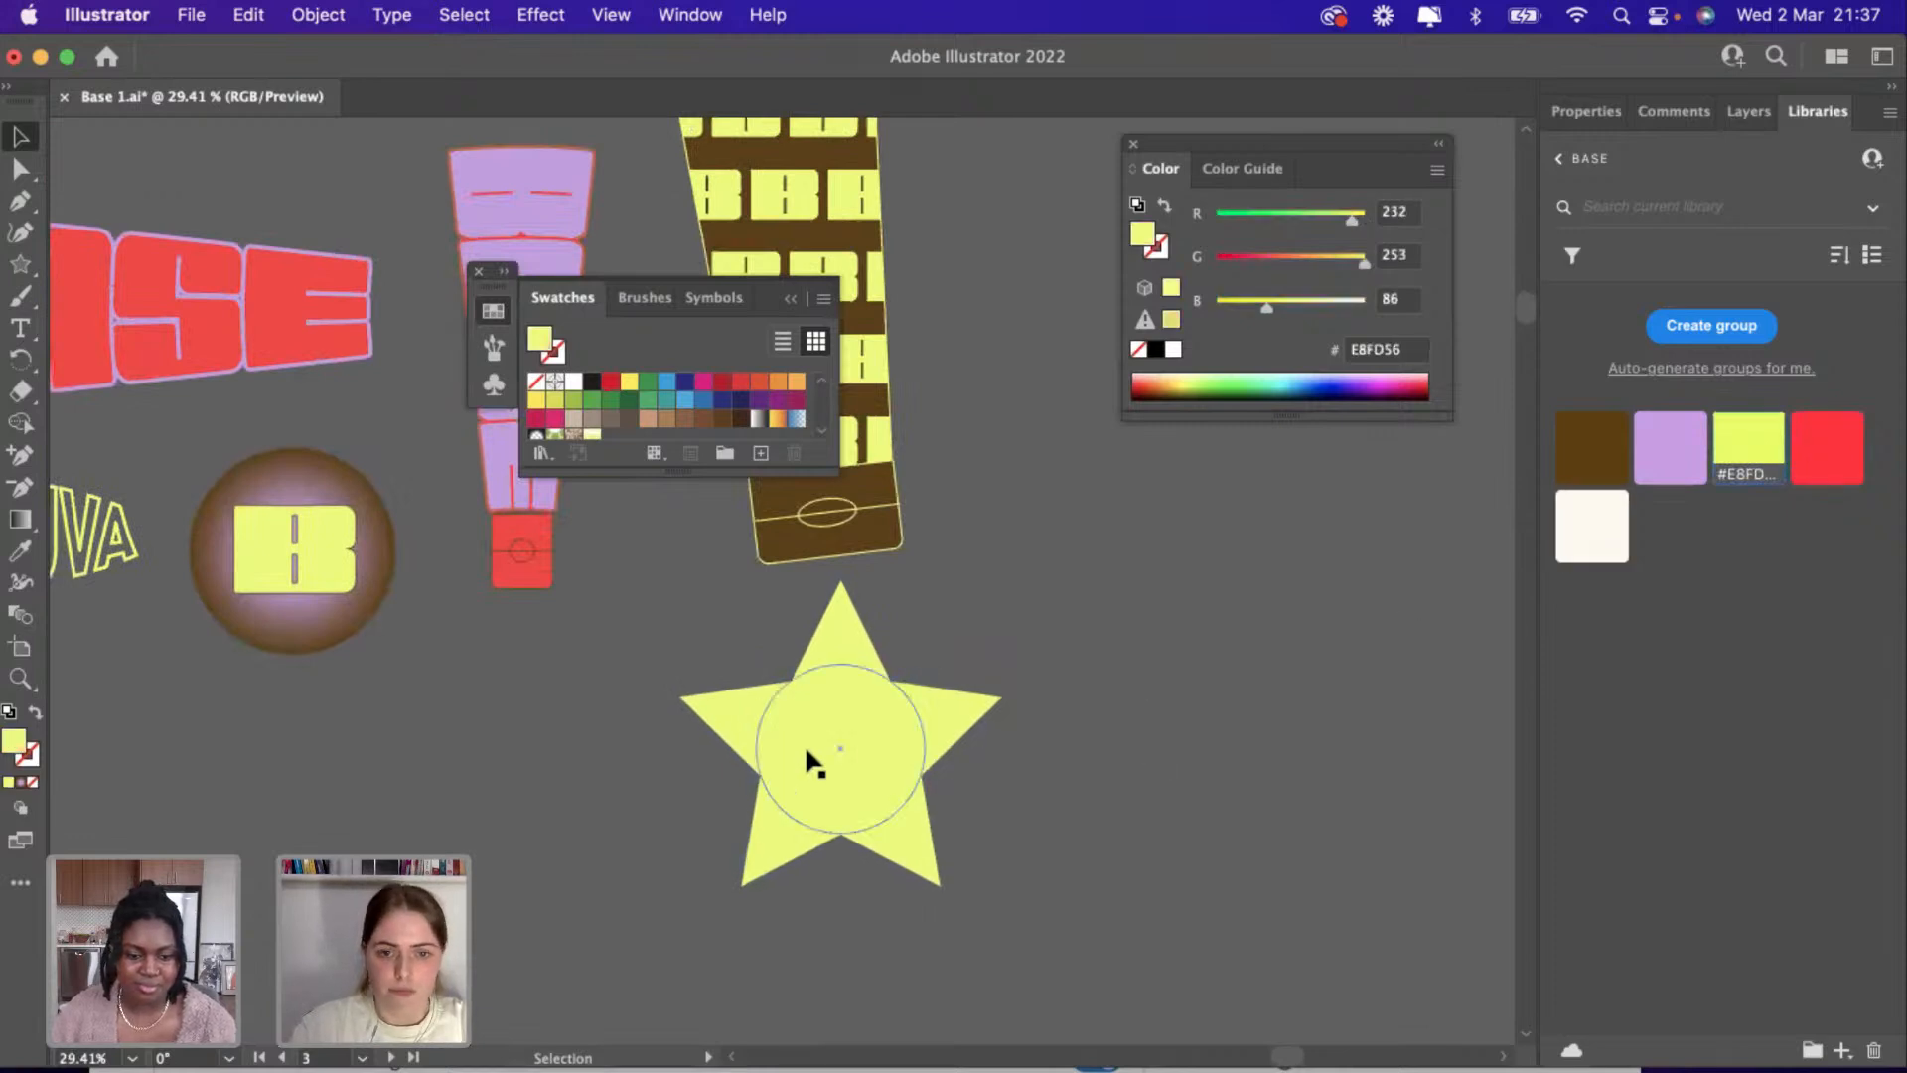
left_click(1823, 467)
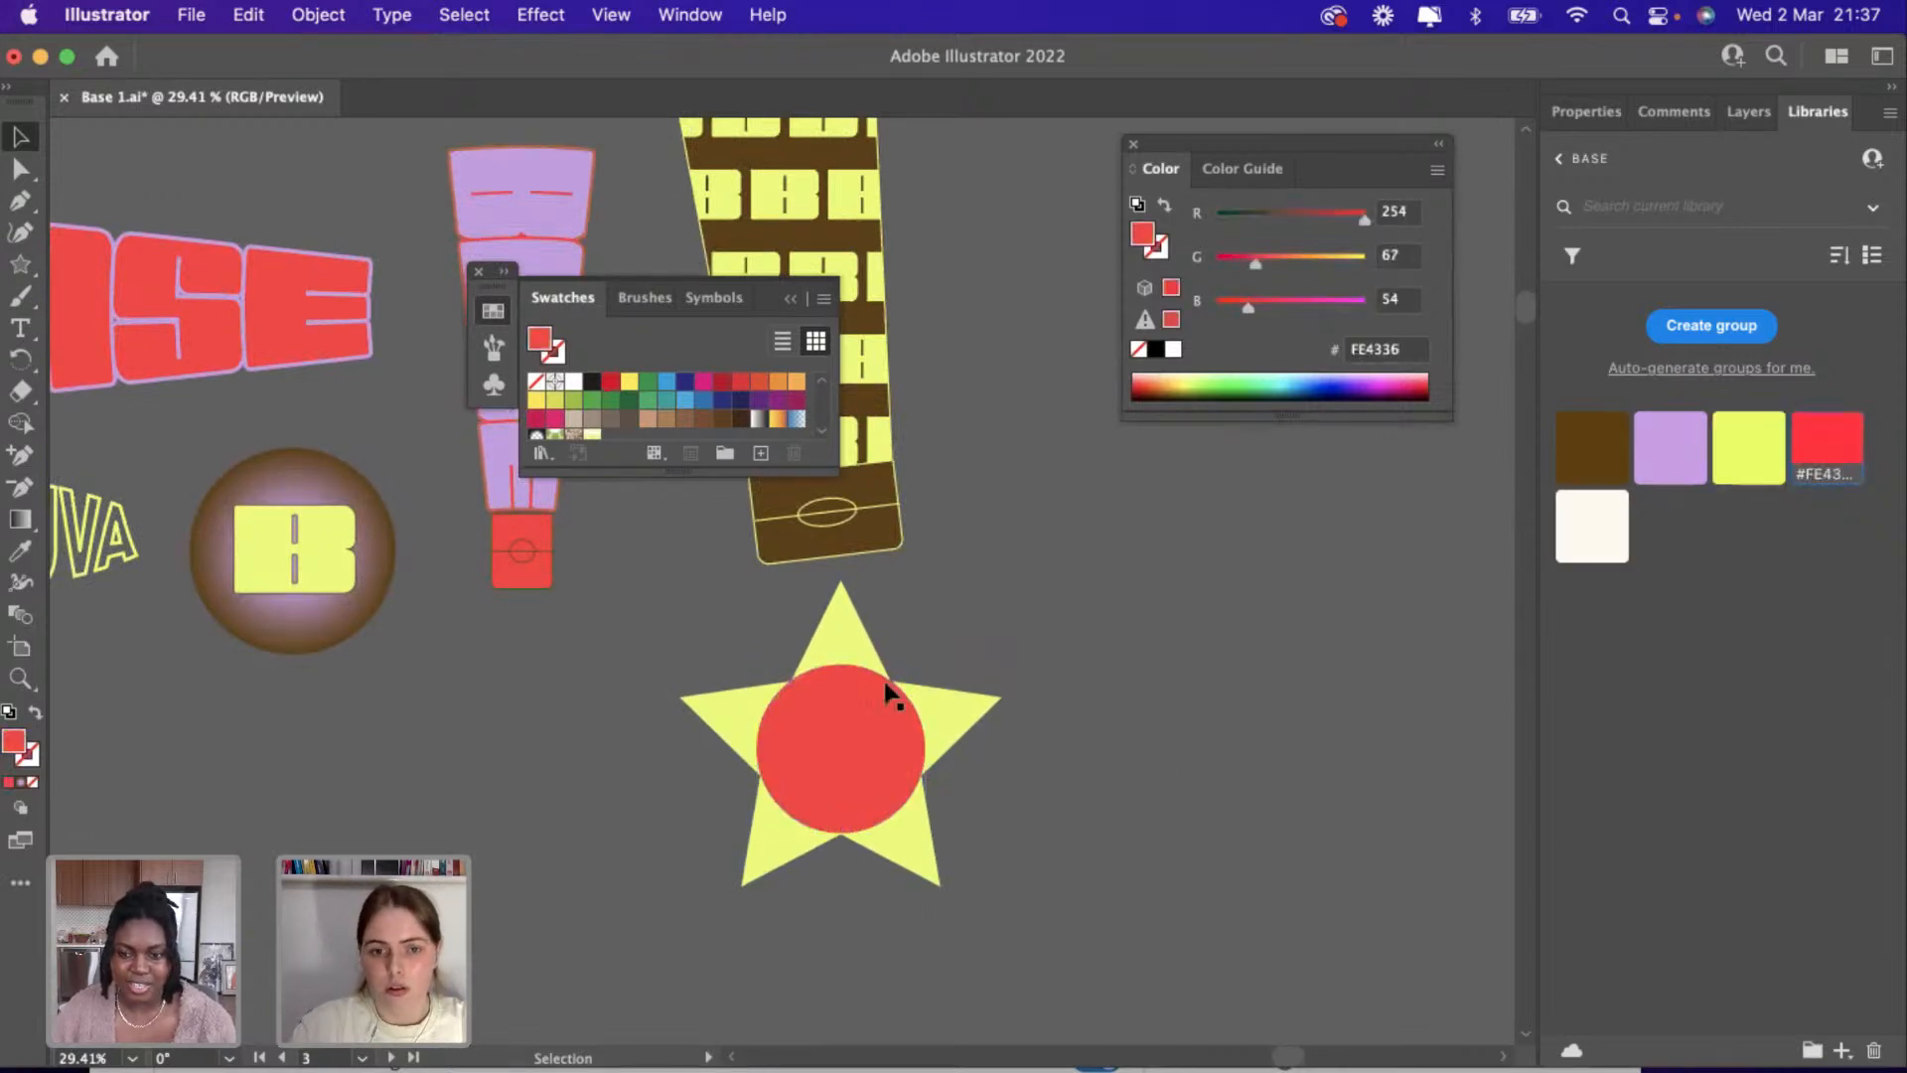
Place a copy of the yellow five-pointed star below the round B badge.
left_click(735, 733)
left_click_drag(735, 733, 286, 824)
scroll(392, 853, "left", 3)
scroll(392, 853, "down", 2)
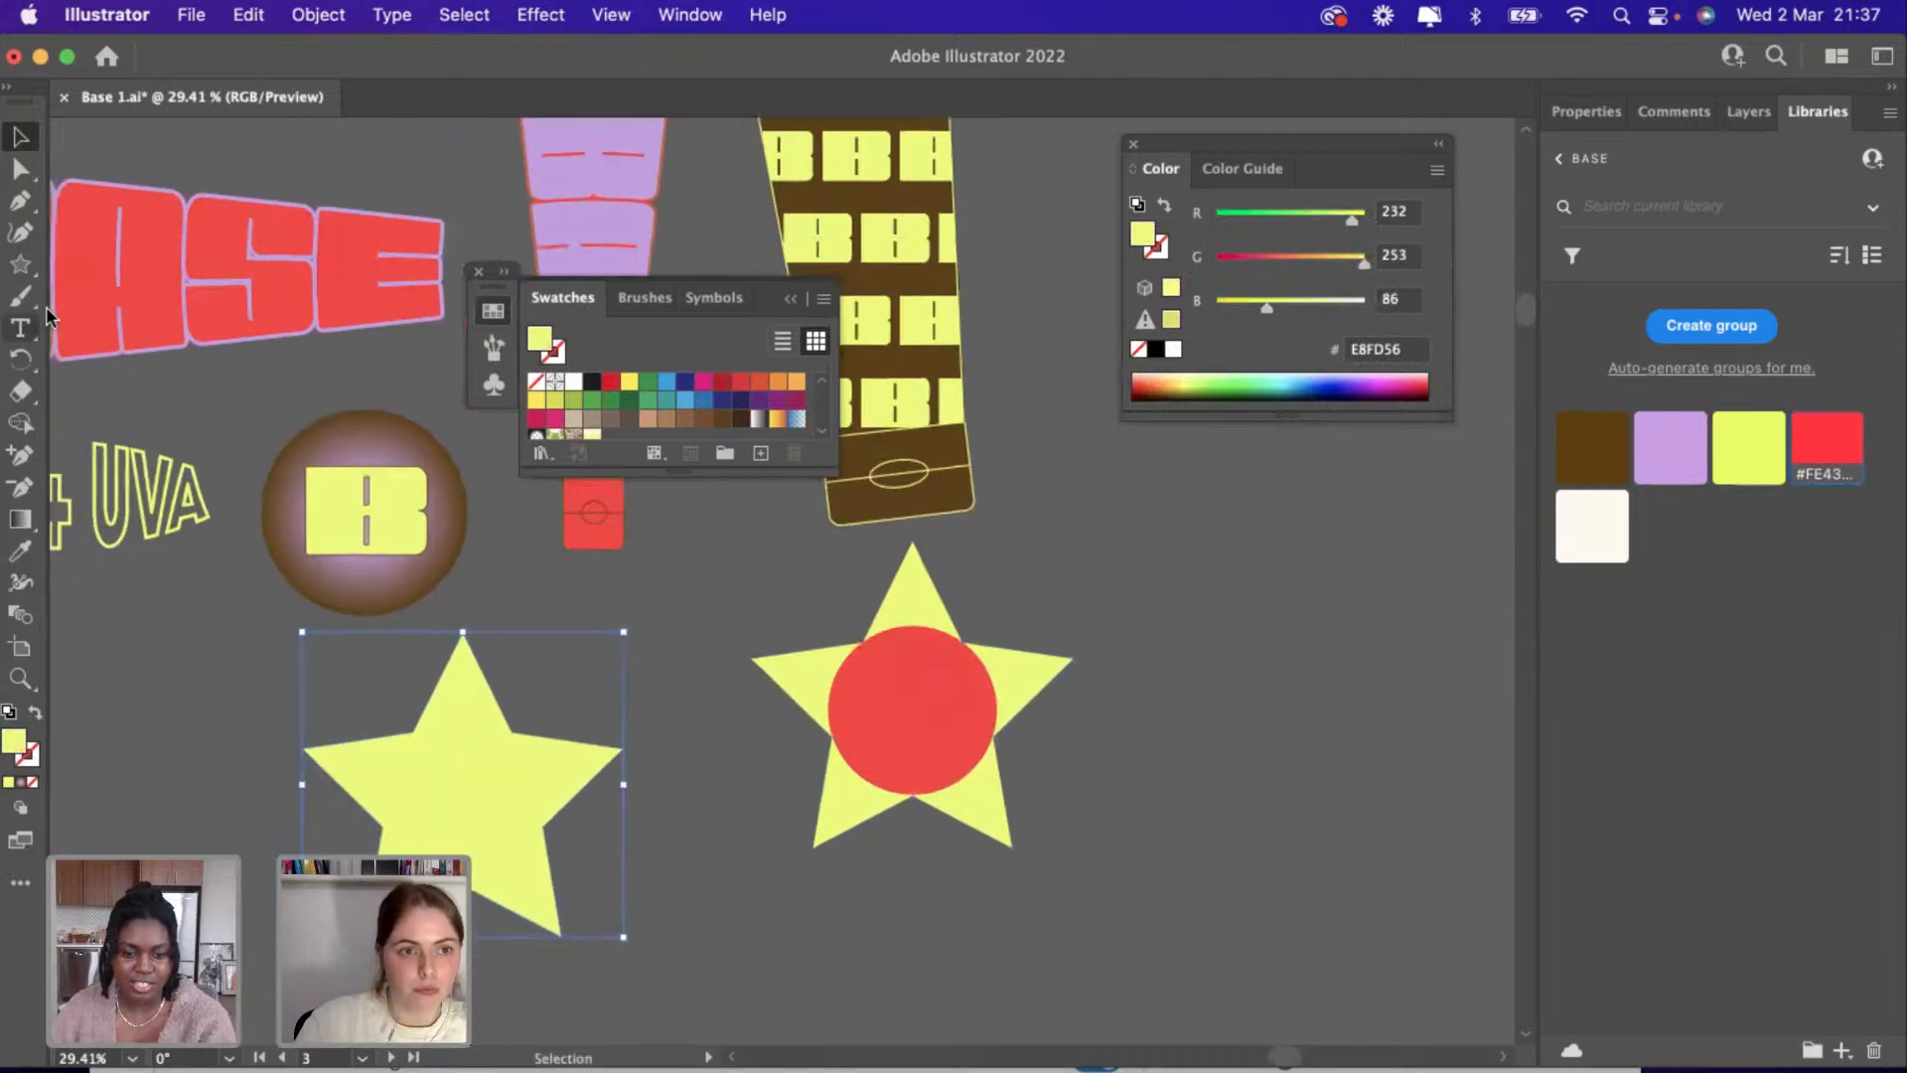
Create a yellow nine-pointed star with radii of 243.5999 px and 121.8 px using the Star tool.
left_click(20, 264)
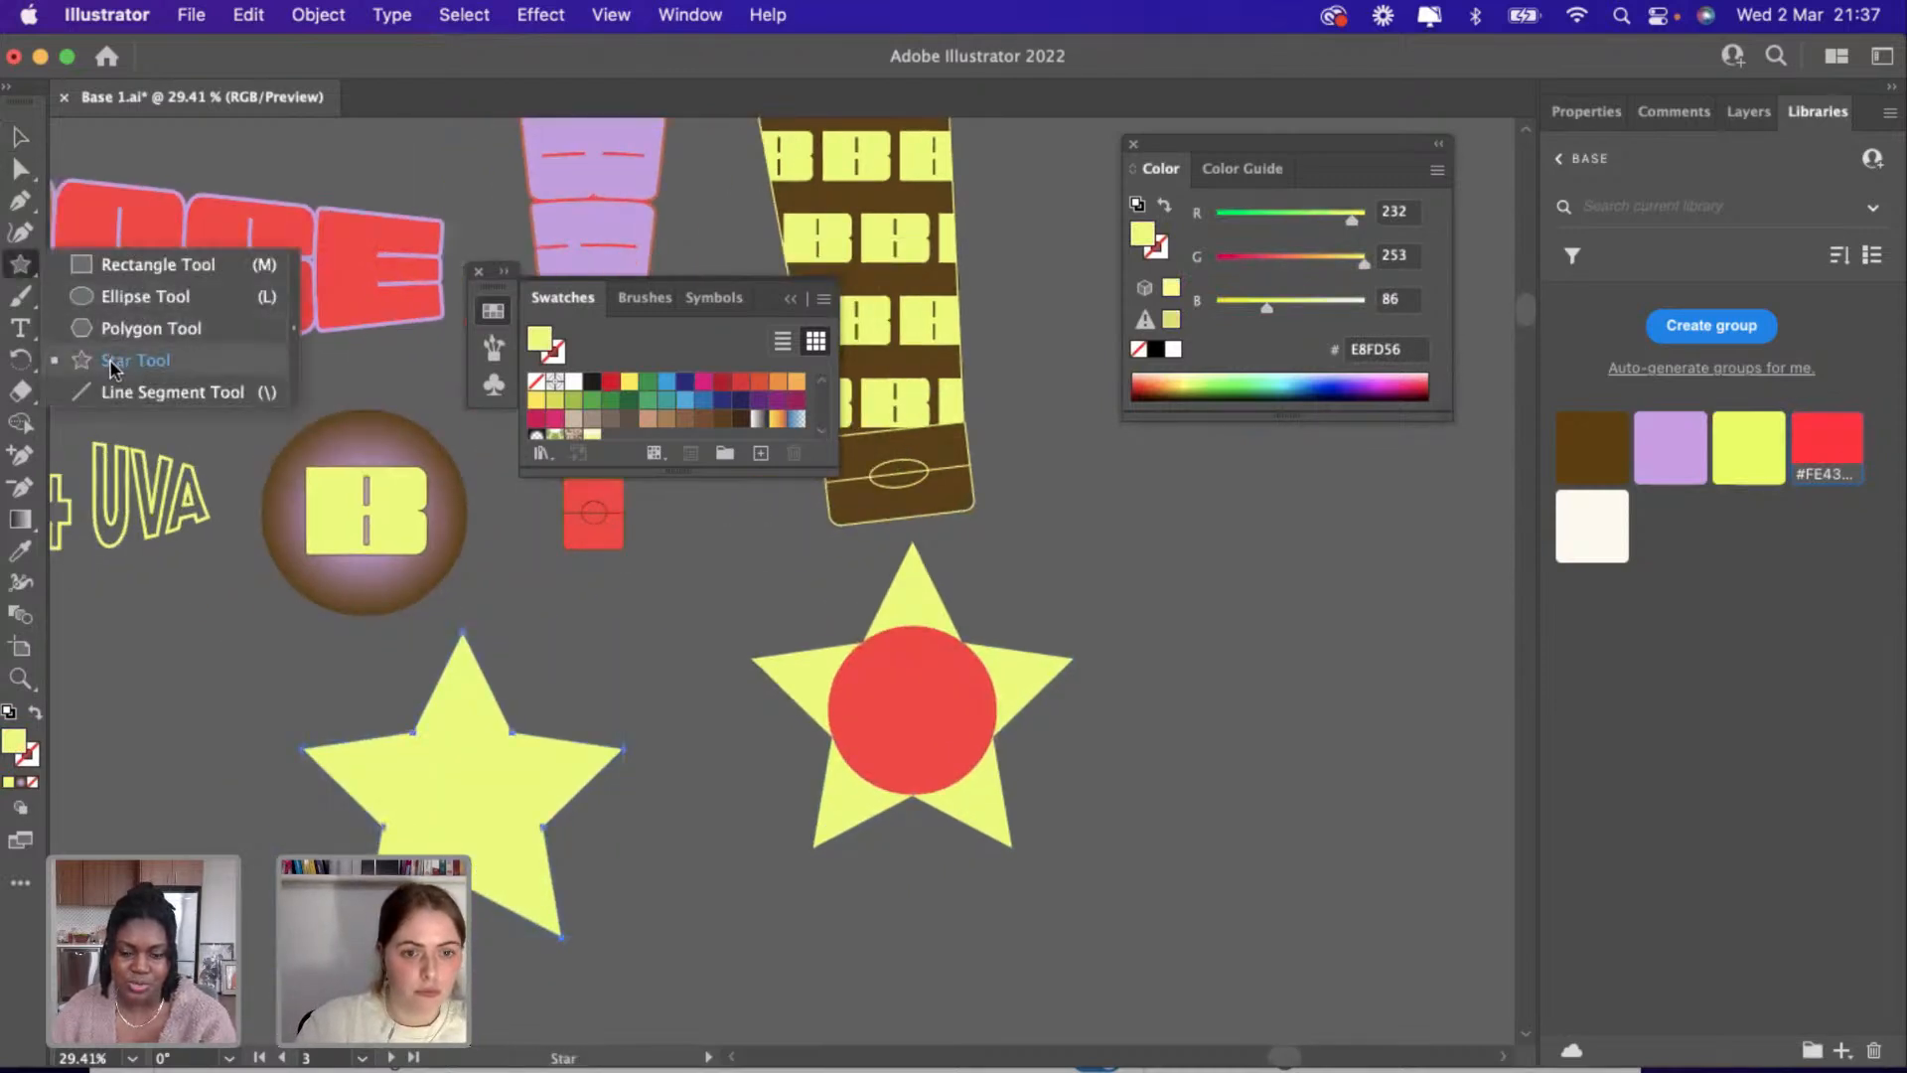
left_click(112, 363)
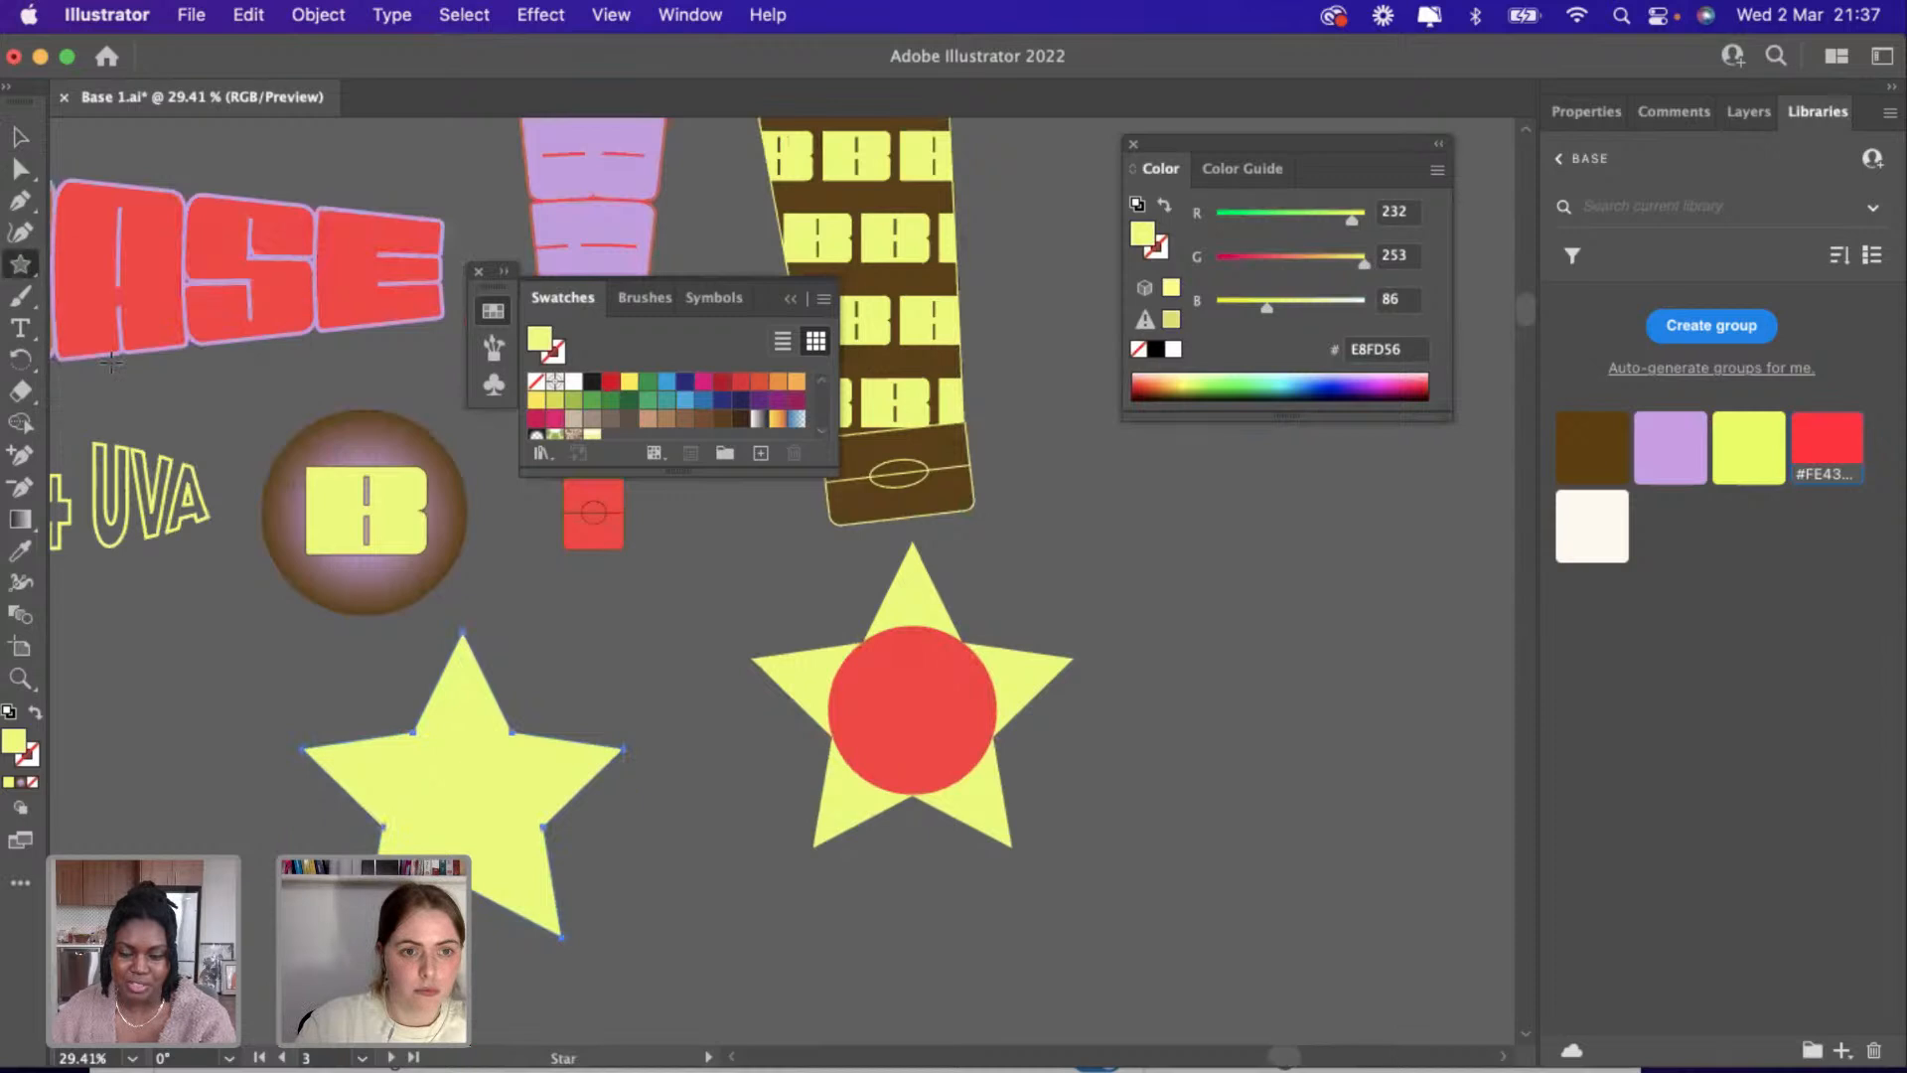
left_click(1573, 115)
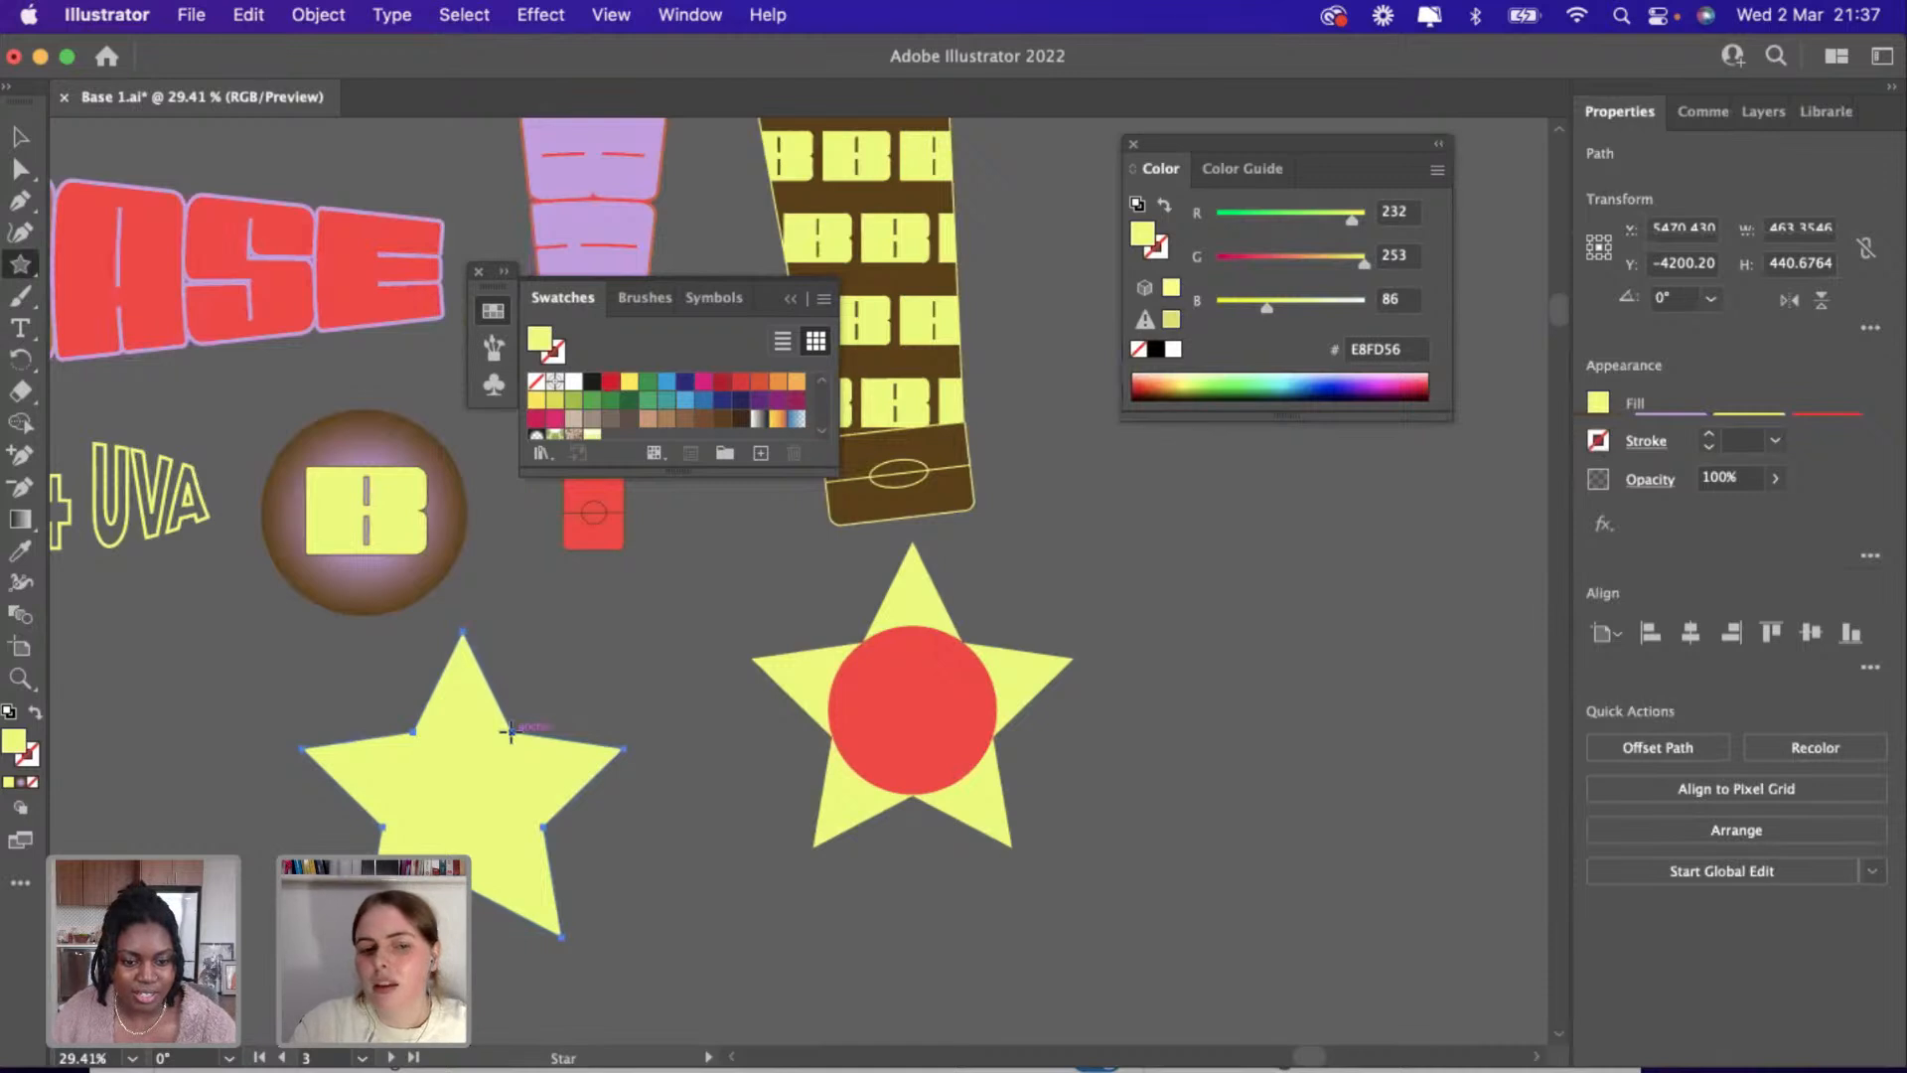
left_click(511, 733)
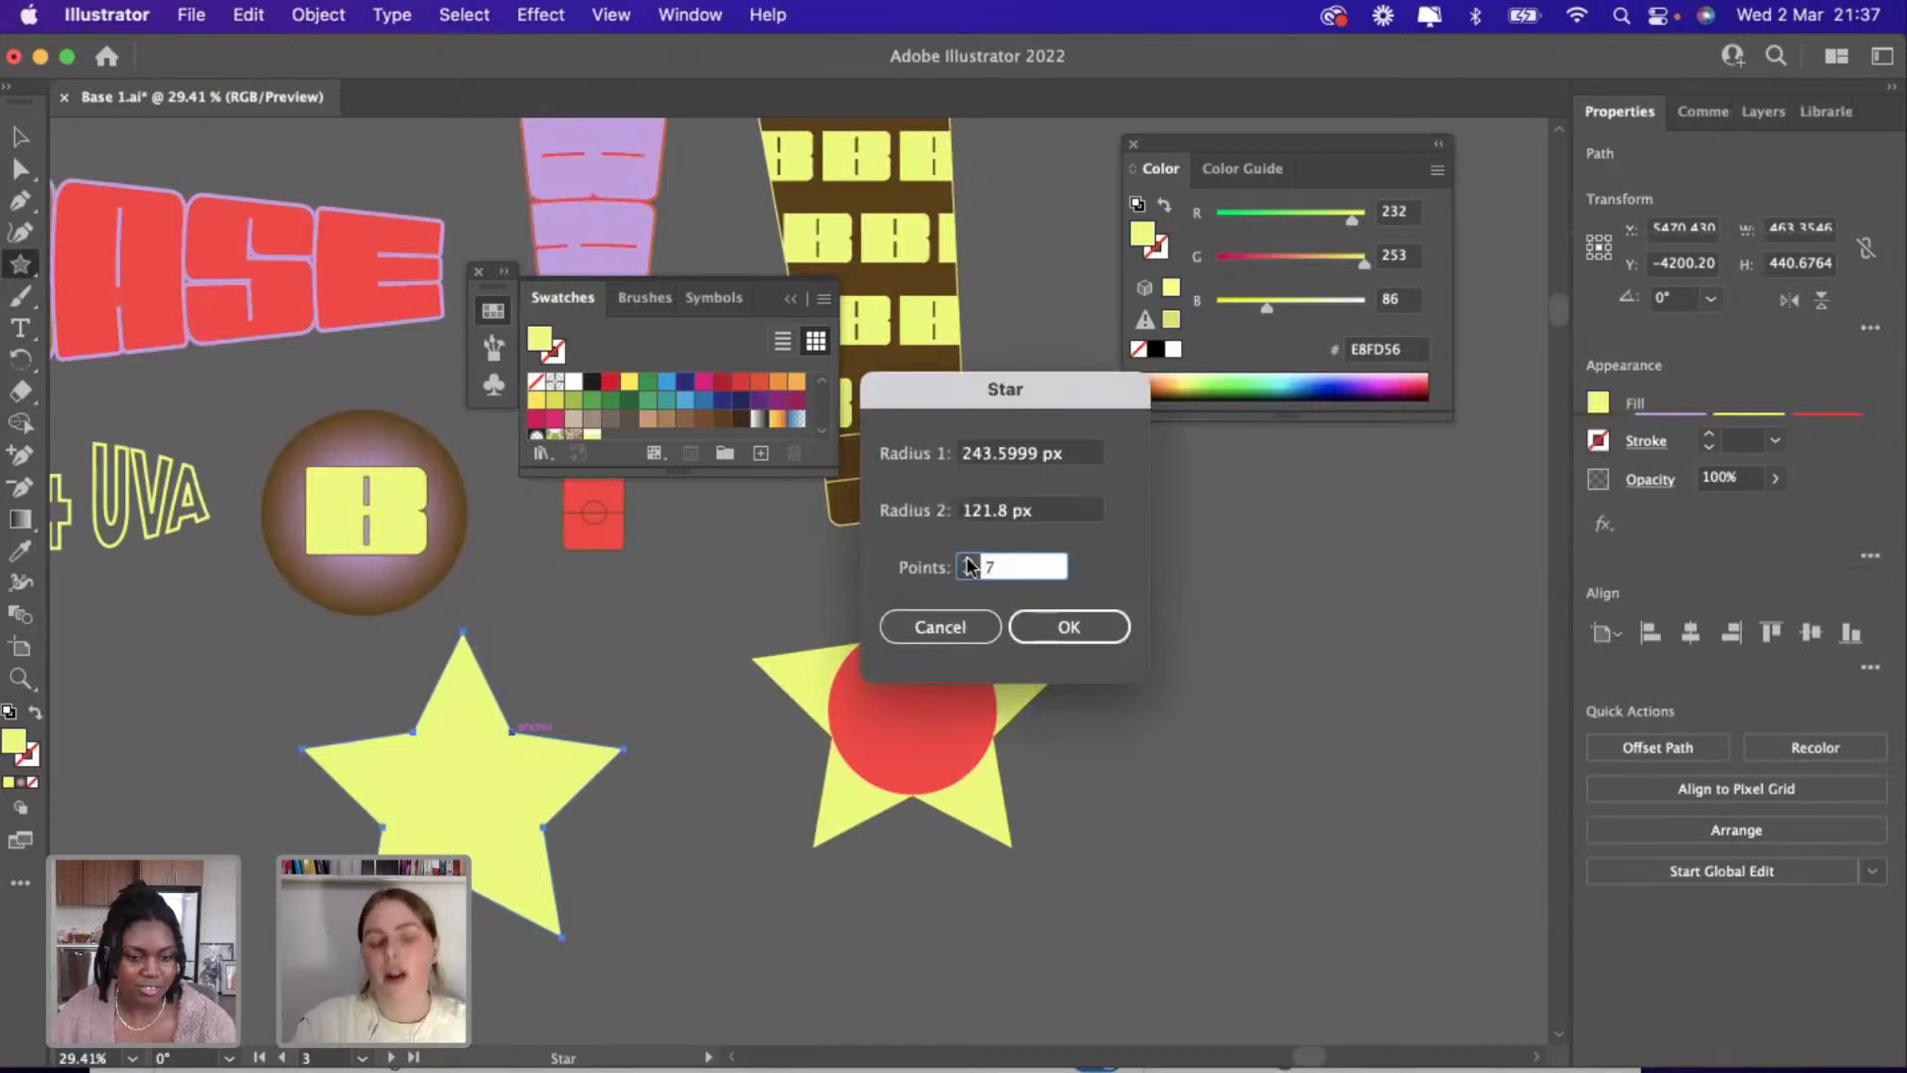
key("Up")
key("Up")
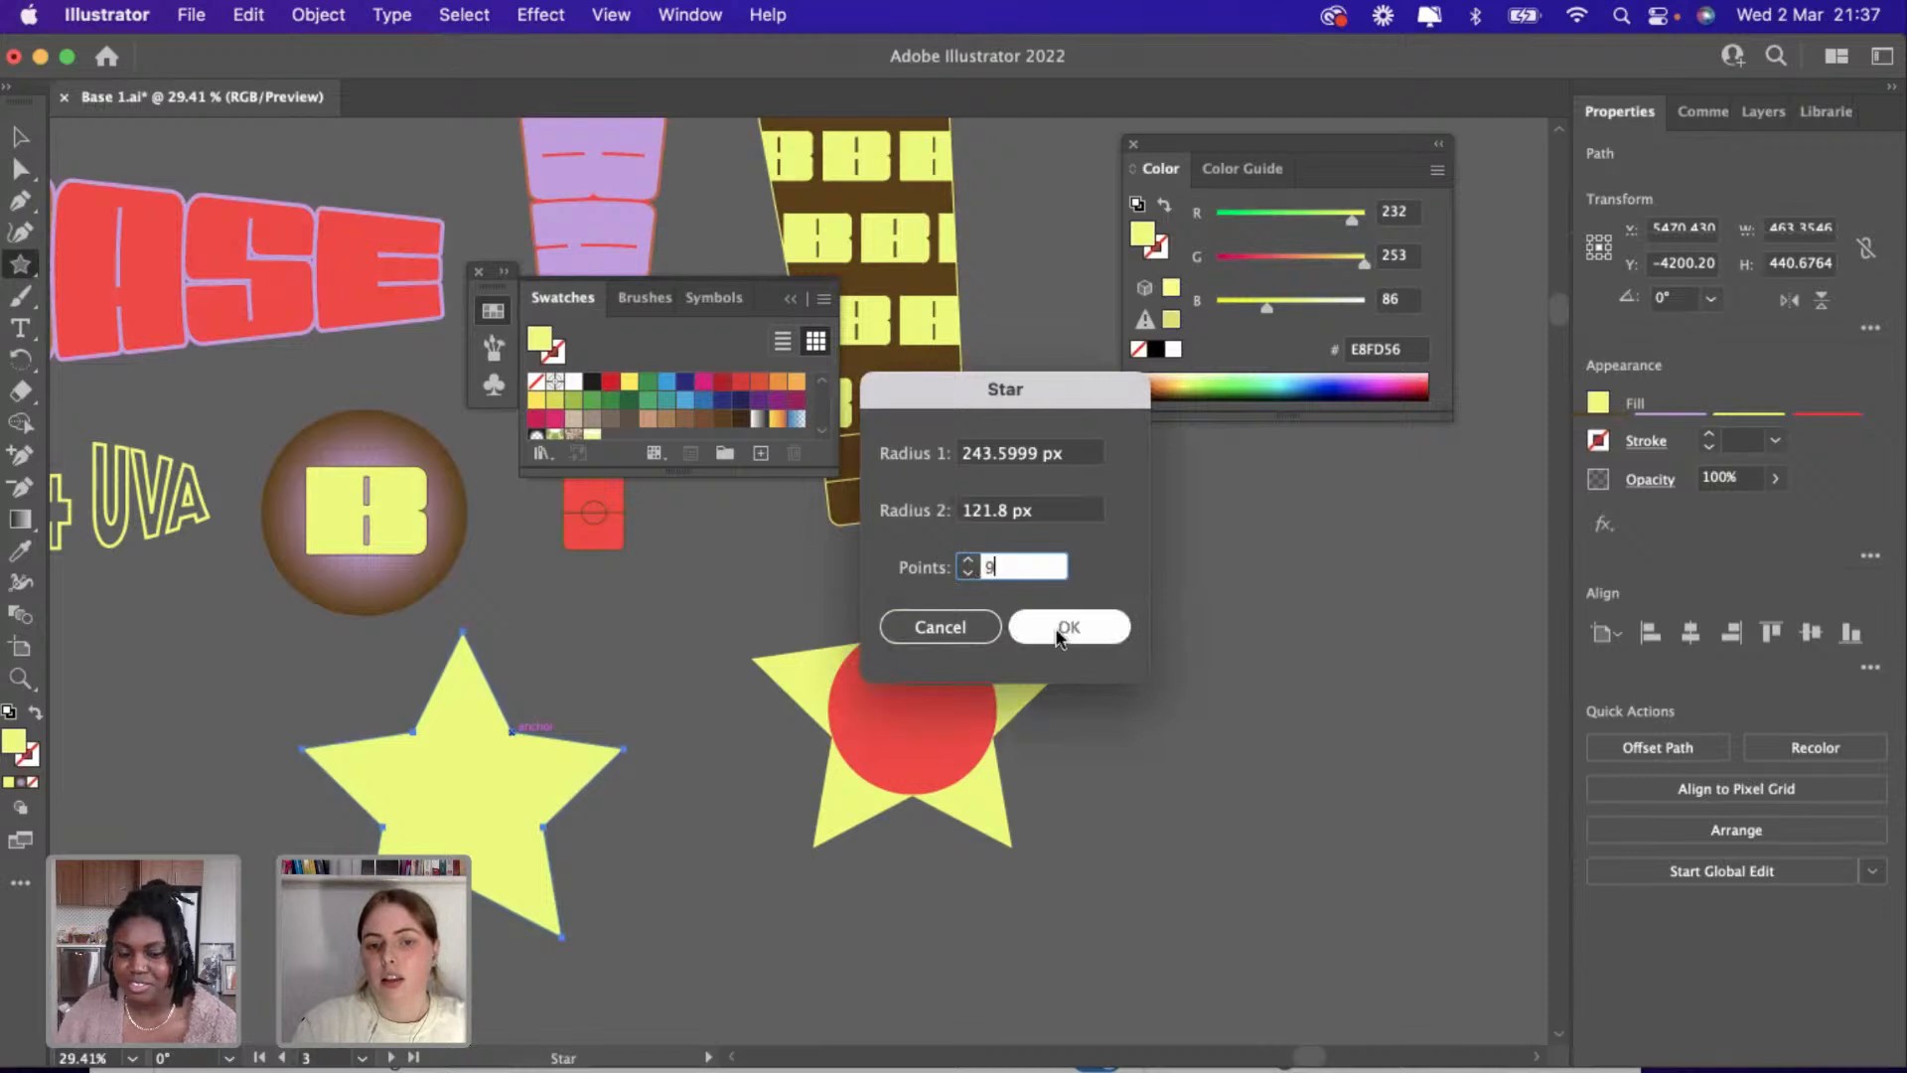
left_click(1063, 634)
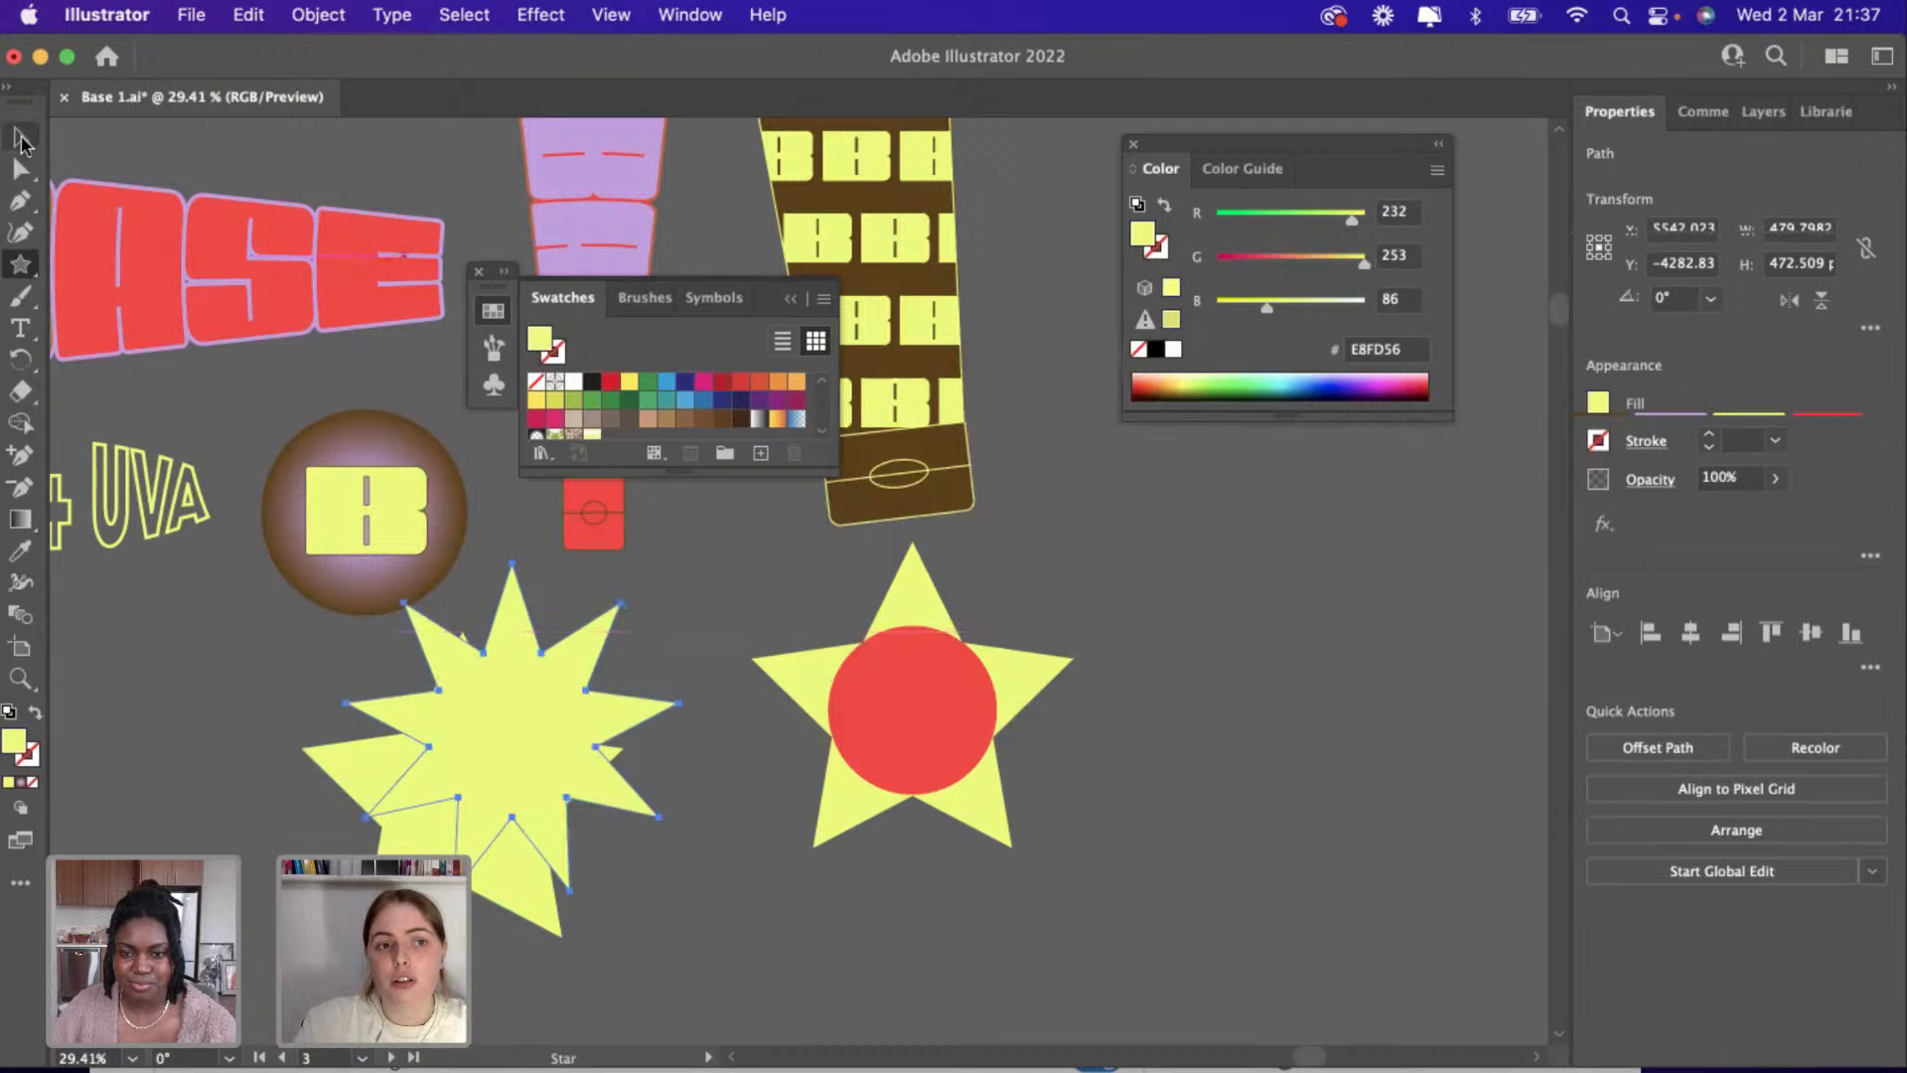
Move the nine-pointed star into the empty area beside the star with the red circle.
left_click(22, 139)
left_click_drag(392, 638, 1195, 623)
scroll(1195, 624, "up", 2)
scroll(1195, 624, "right", 2)
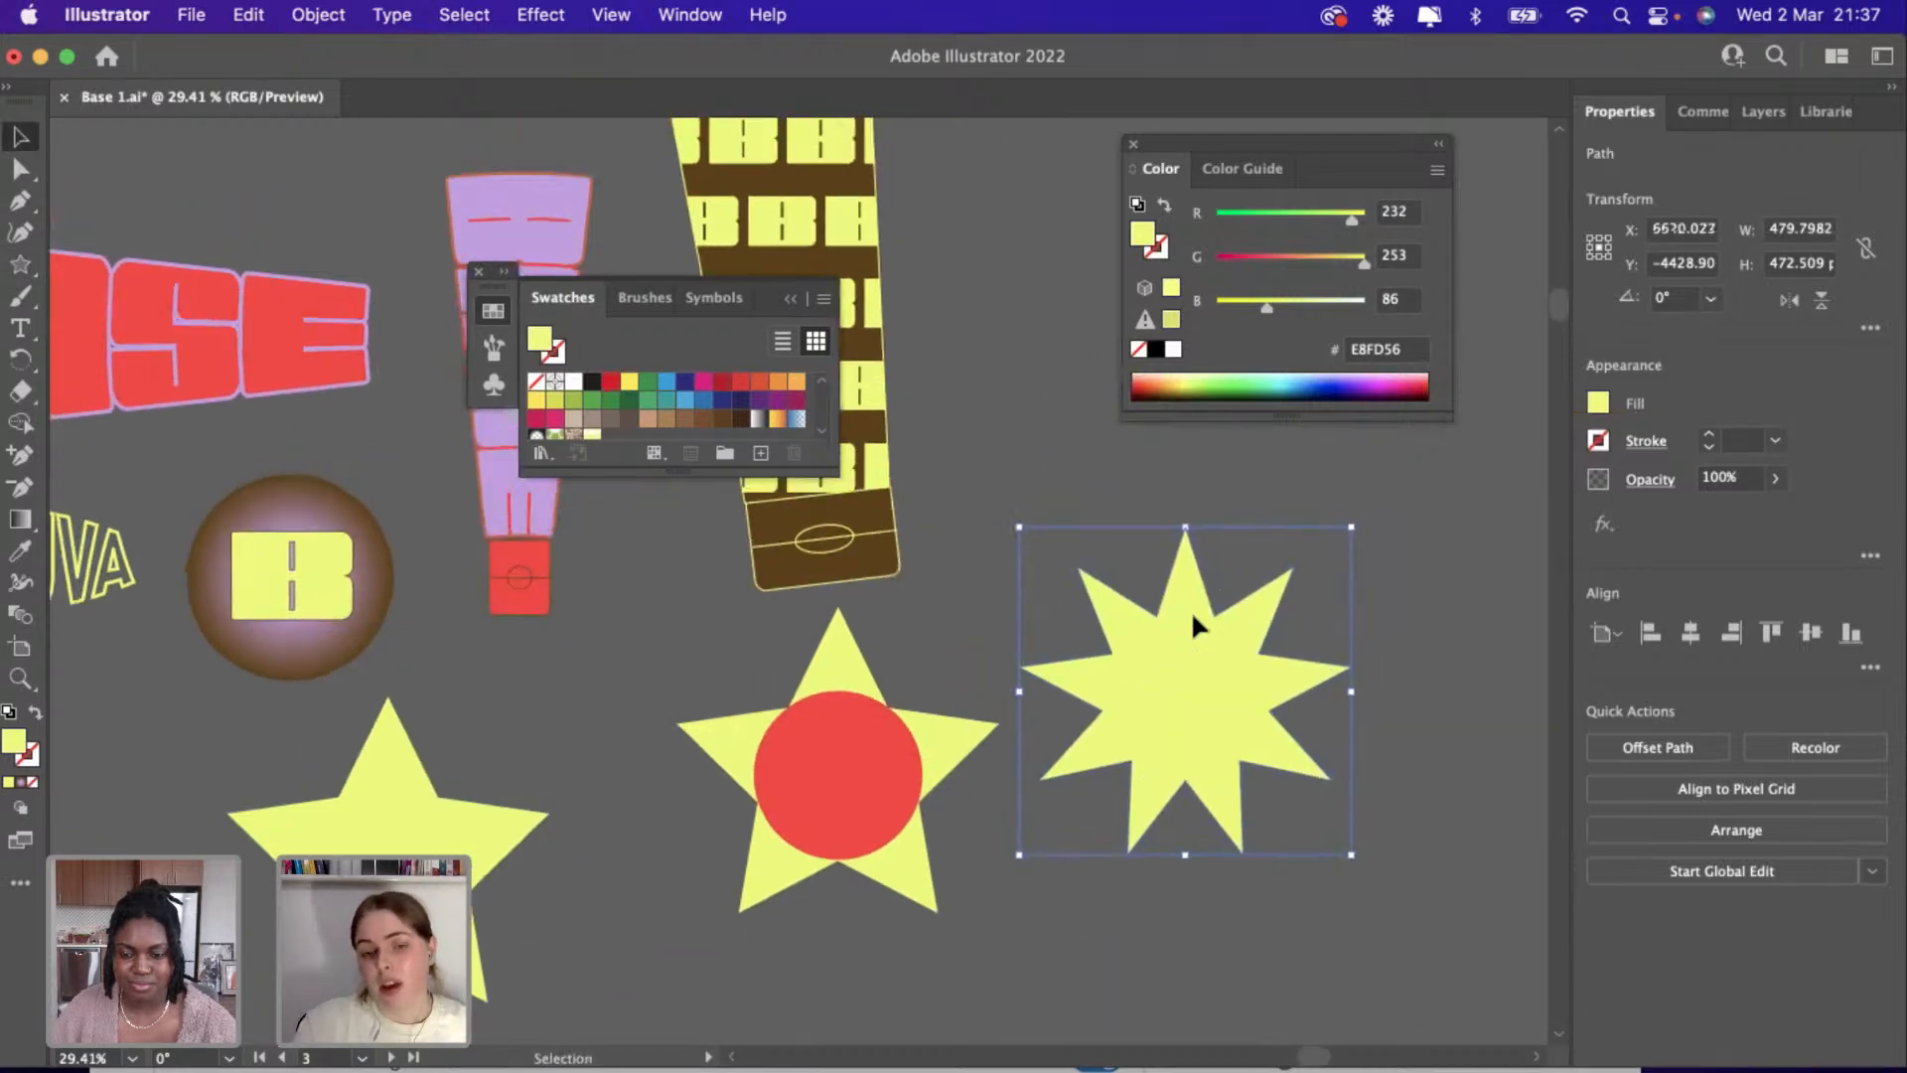
Remove the spare five-pointed star lying below the round B badge.
scroll(1116, 632, "down", 3)
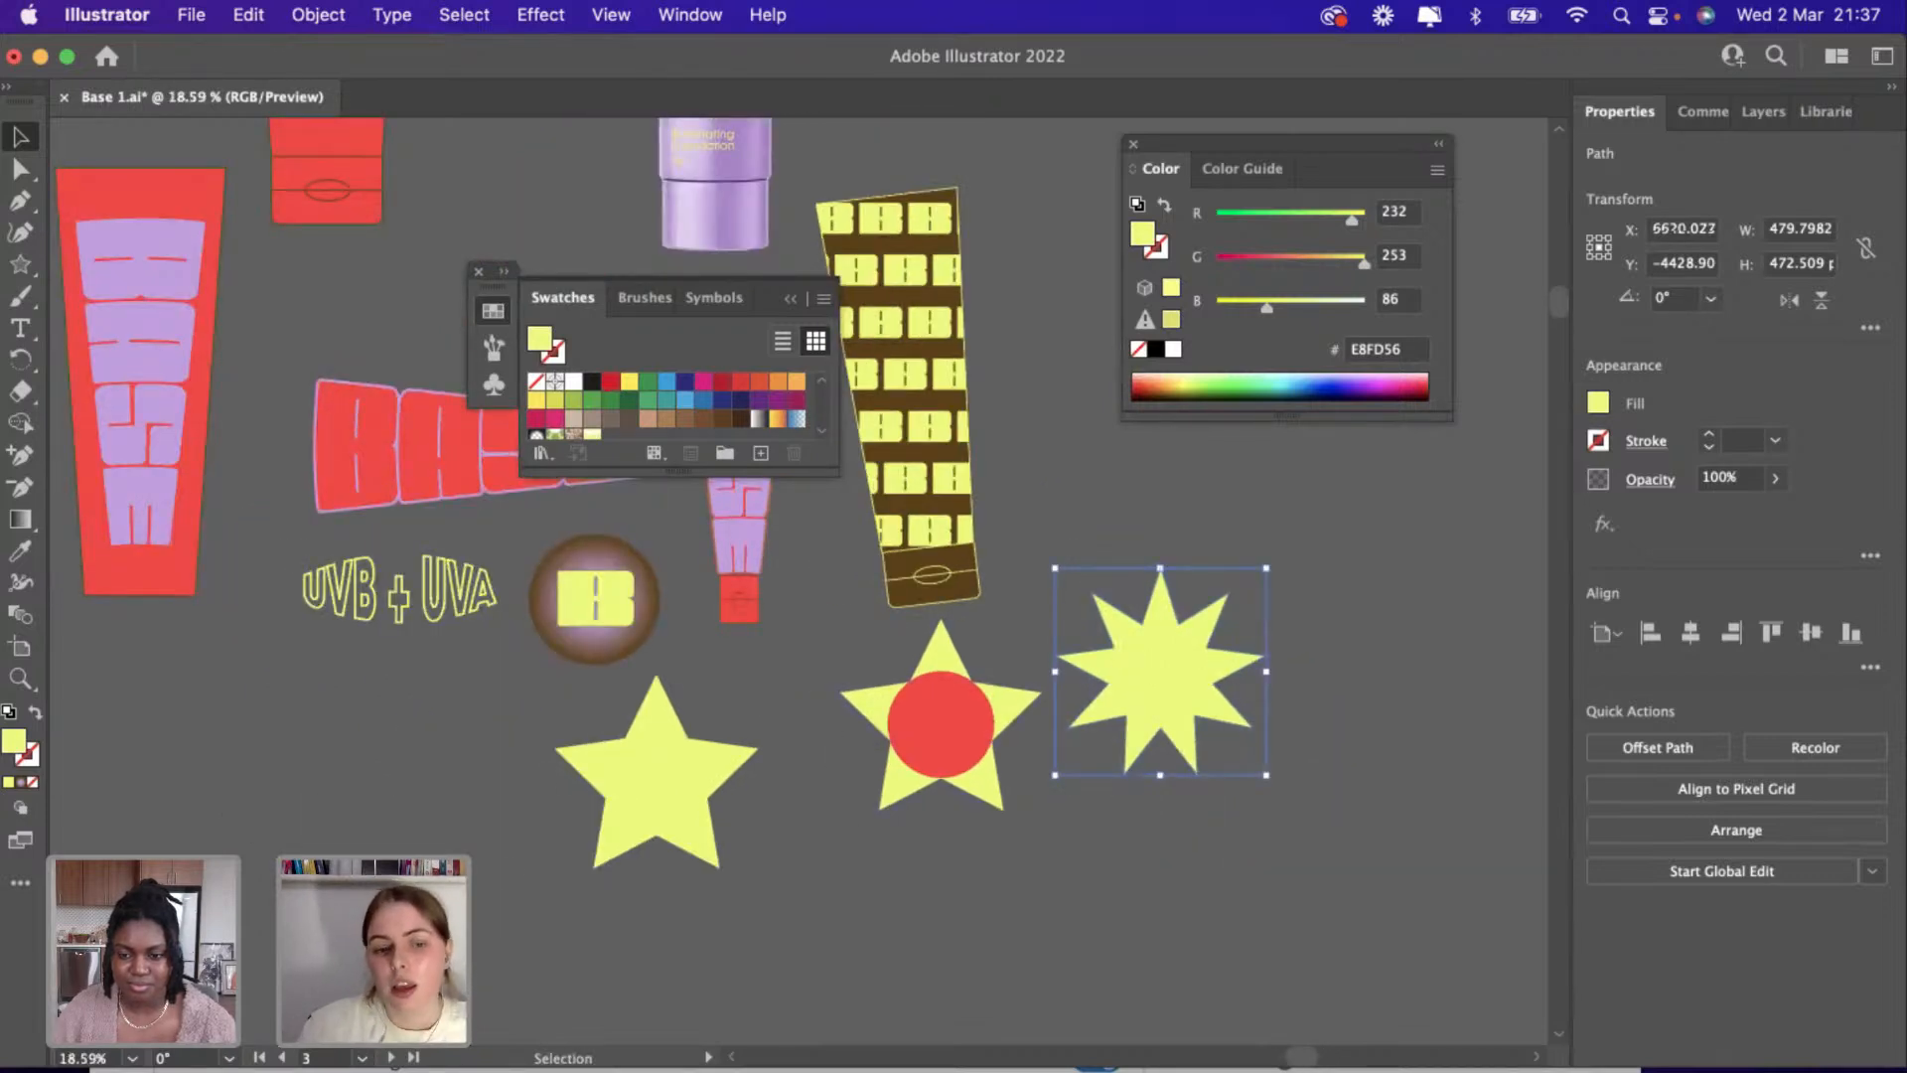
left_click(623, 797)
left_click_drag(622, 790, 934, 657)
left_click(806, 666)
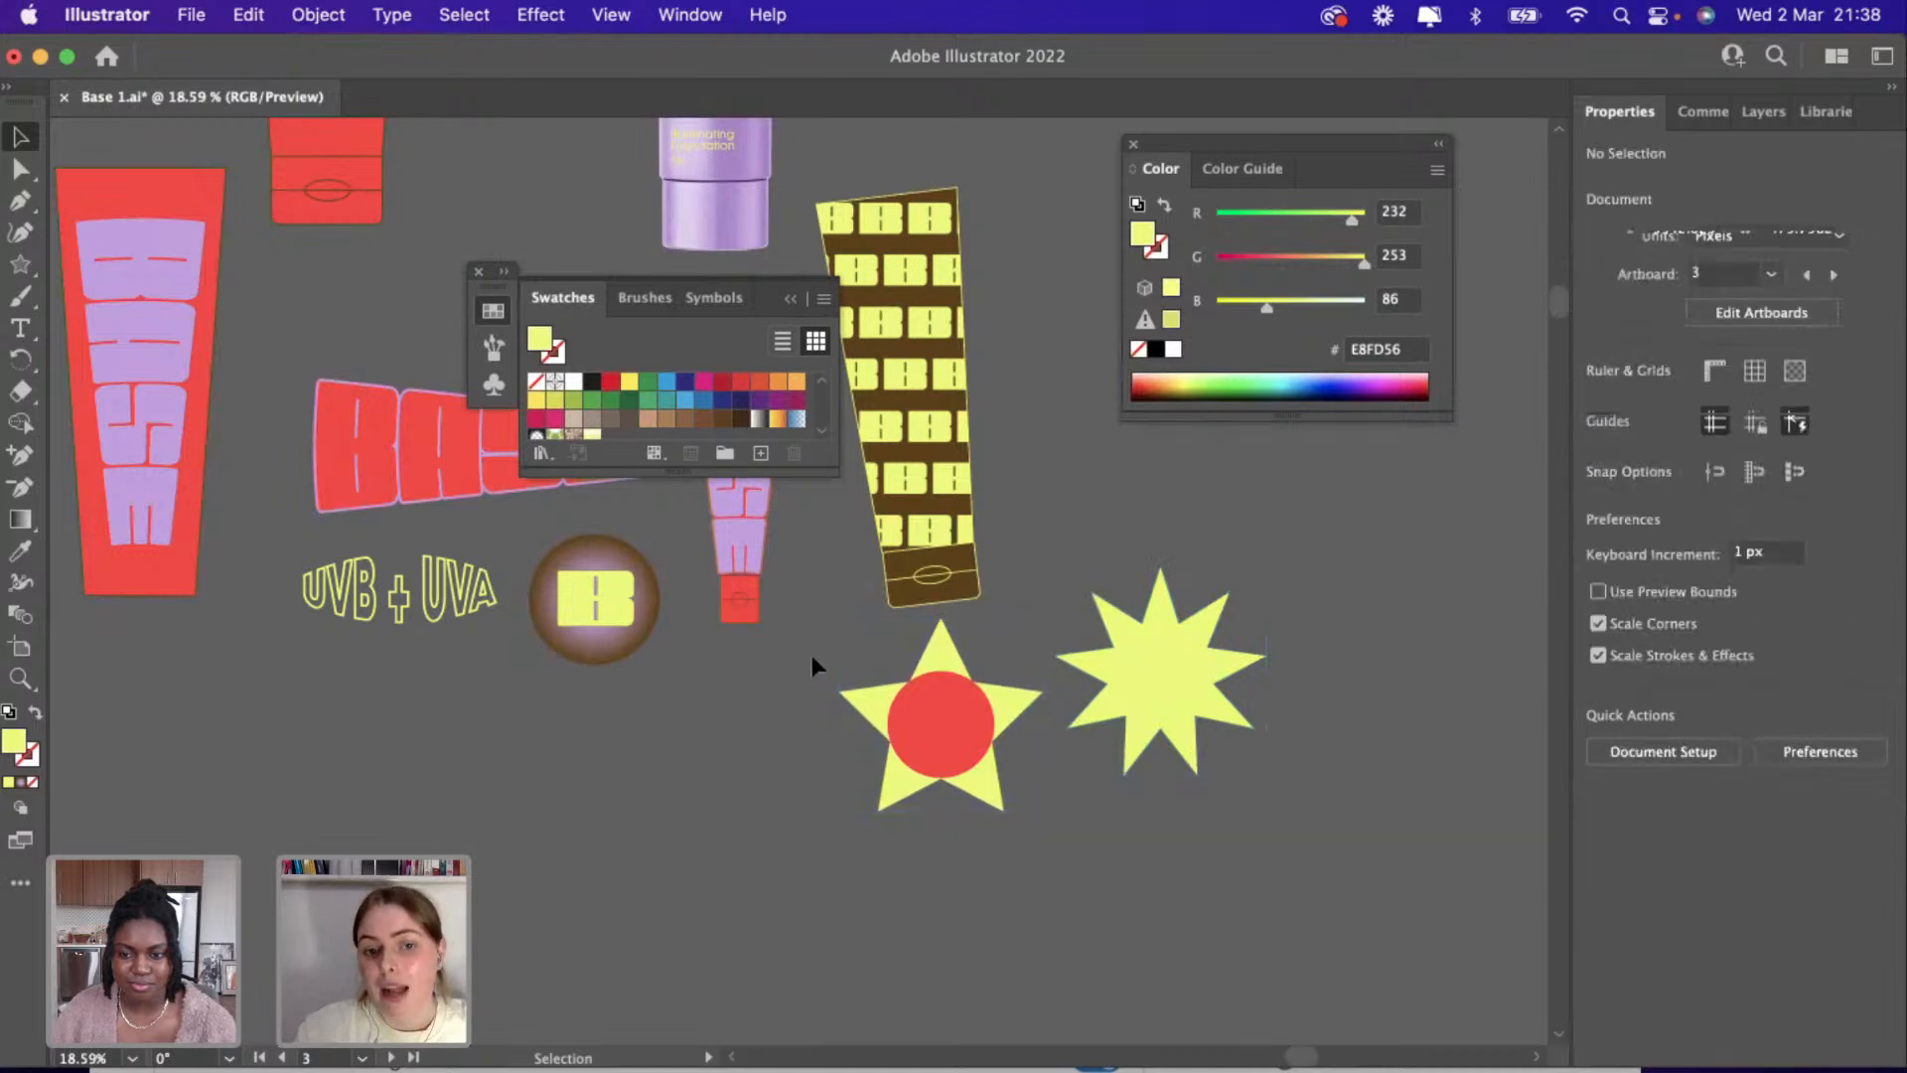
Move the star with the red circle well below the other graphics and place the nine-pointed star under the UVB + UVA lettering.
left_click_drag(1053, 850, 937, 740)
left_click_drag(839, 926, 832, 1016)
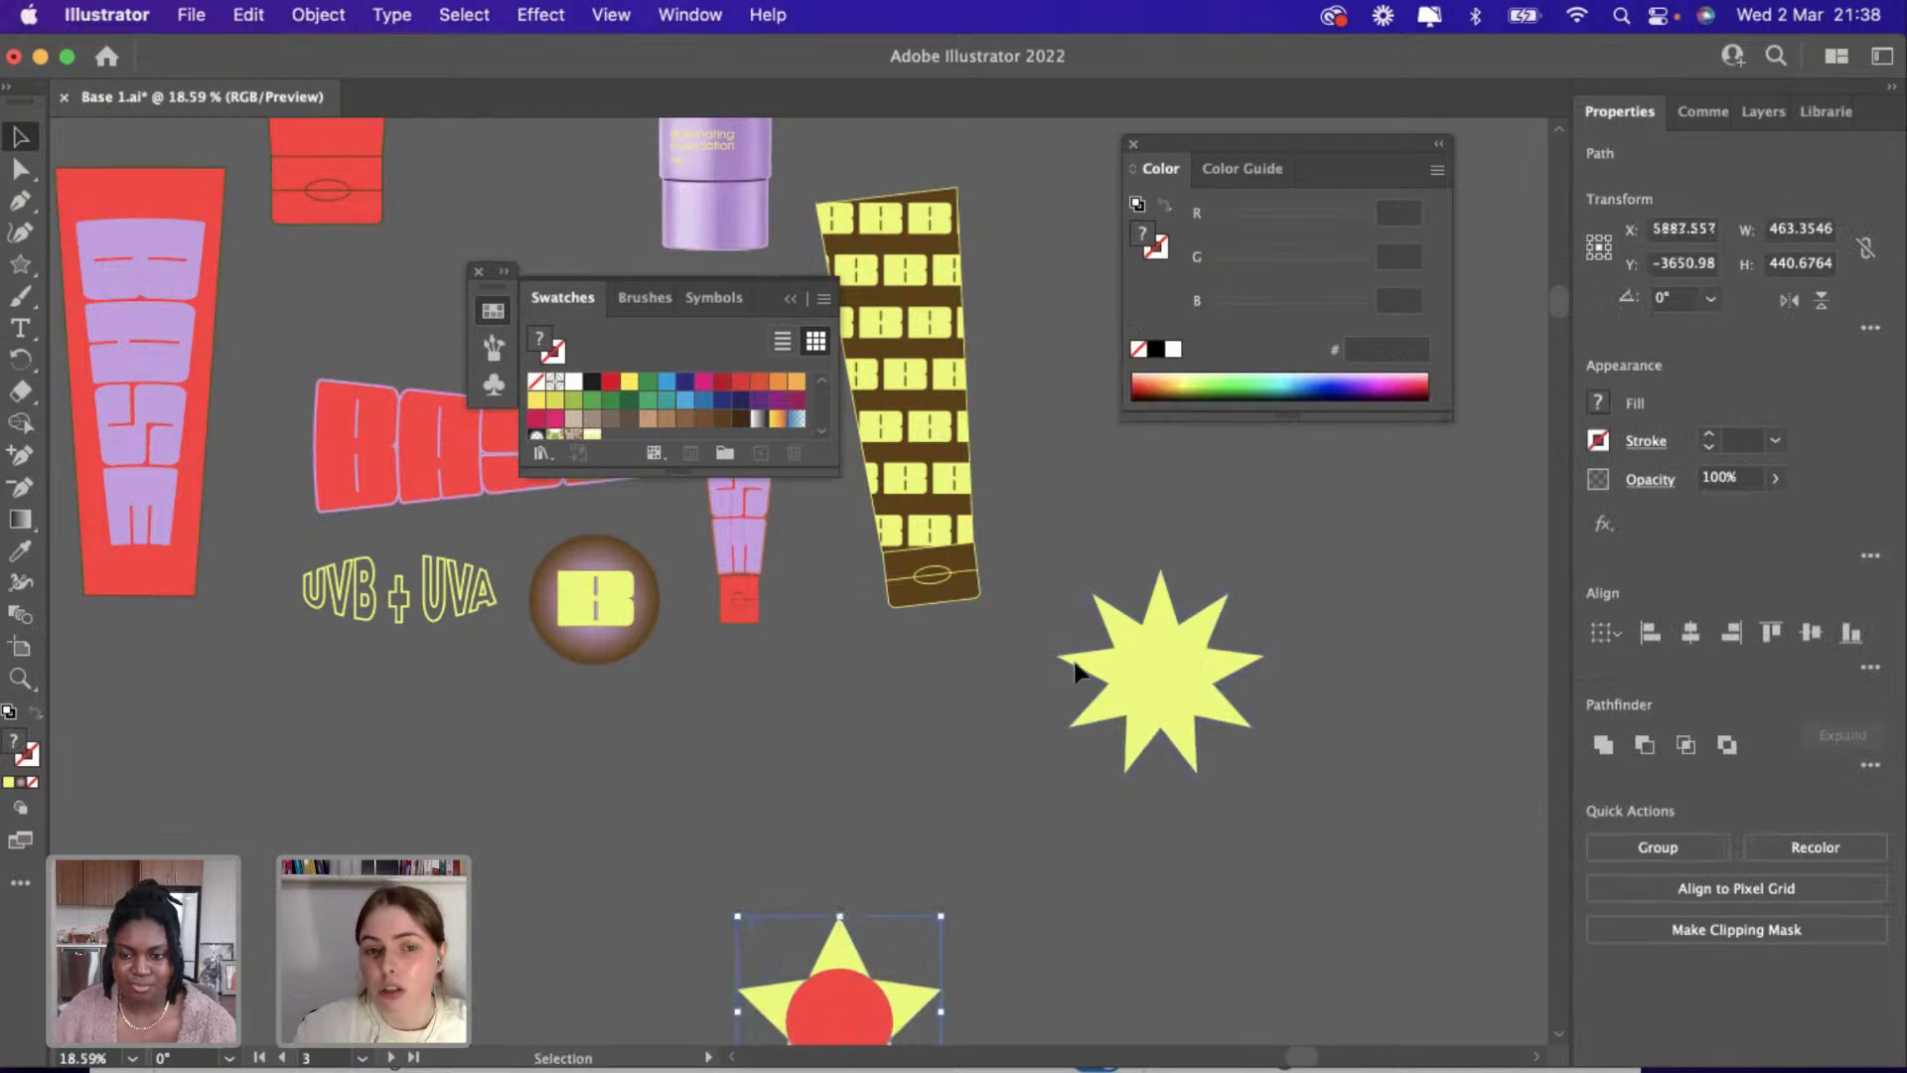
left_click_drag(1206, 650, 534, 769)
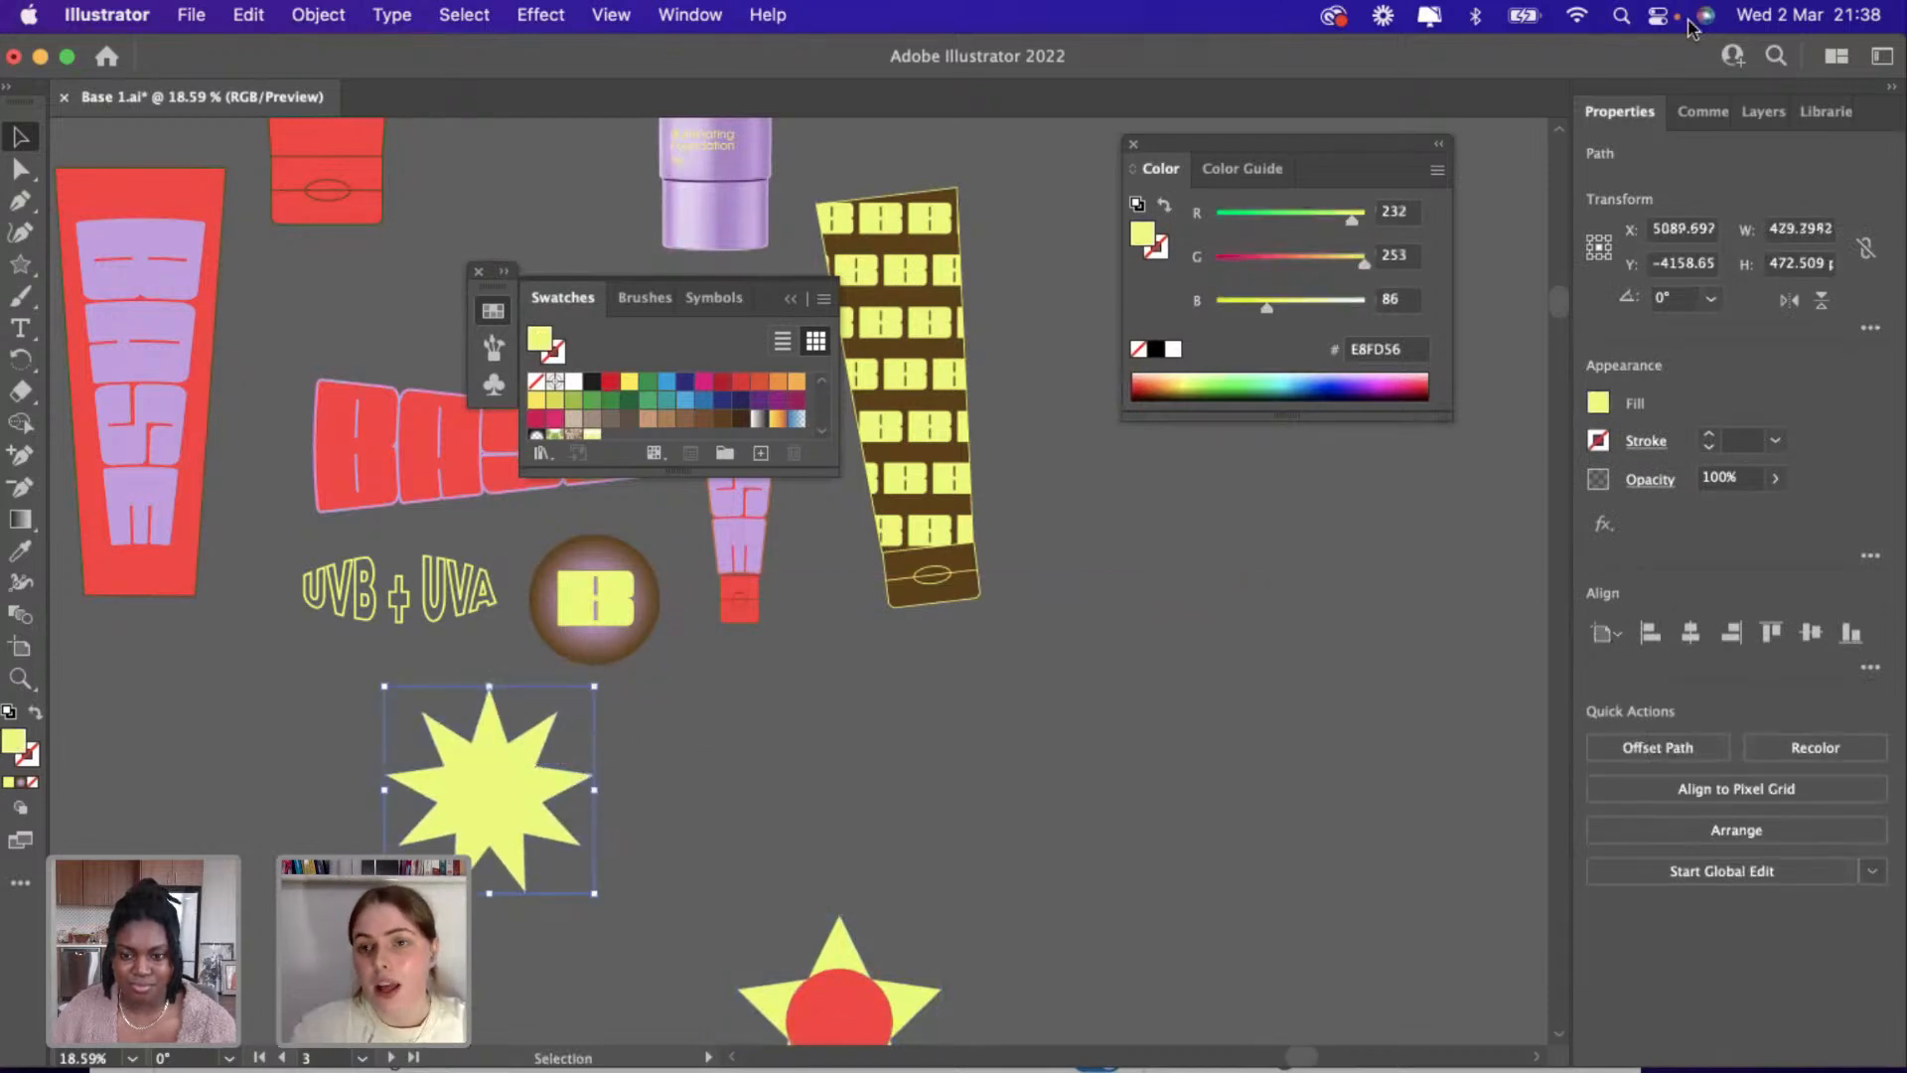
Try lilac C89EE6 on the nine-pointed star and settle on the off-white FFFAF0 library colour as its fill.
left_click(1828, 112)
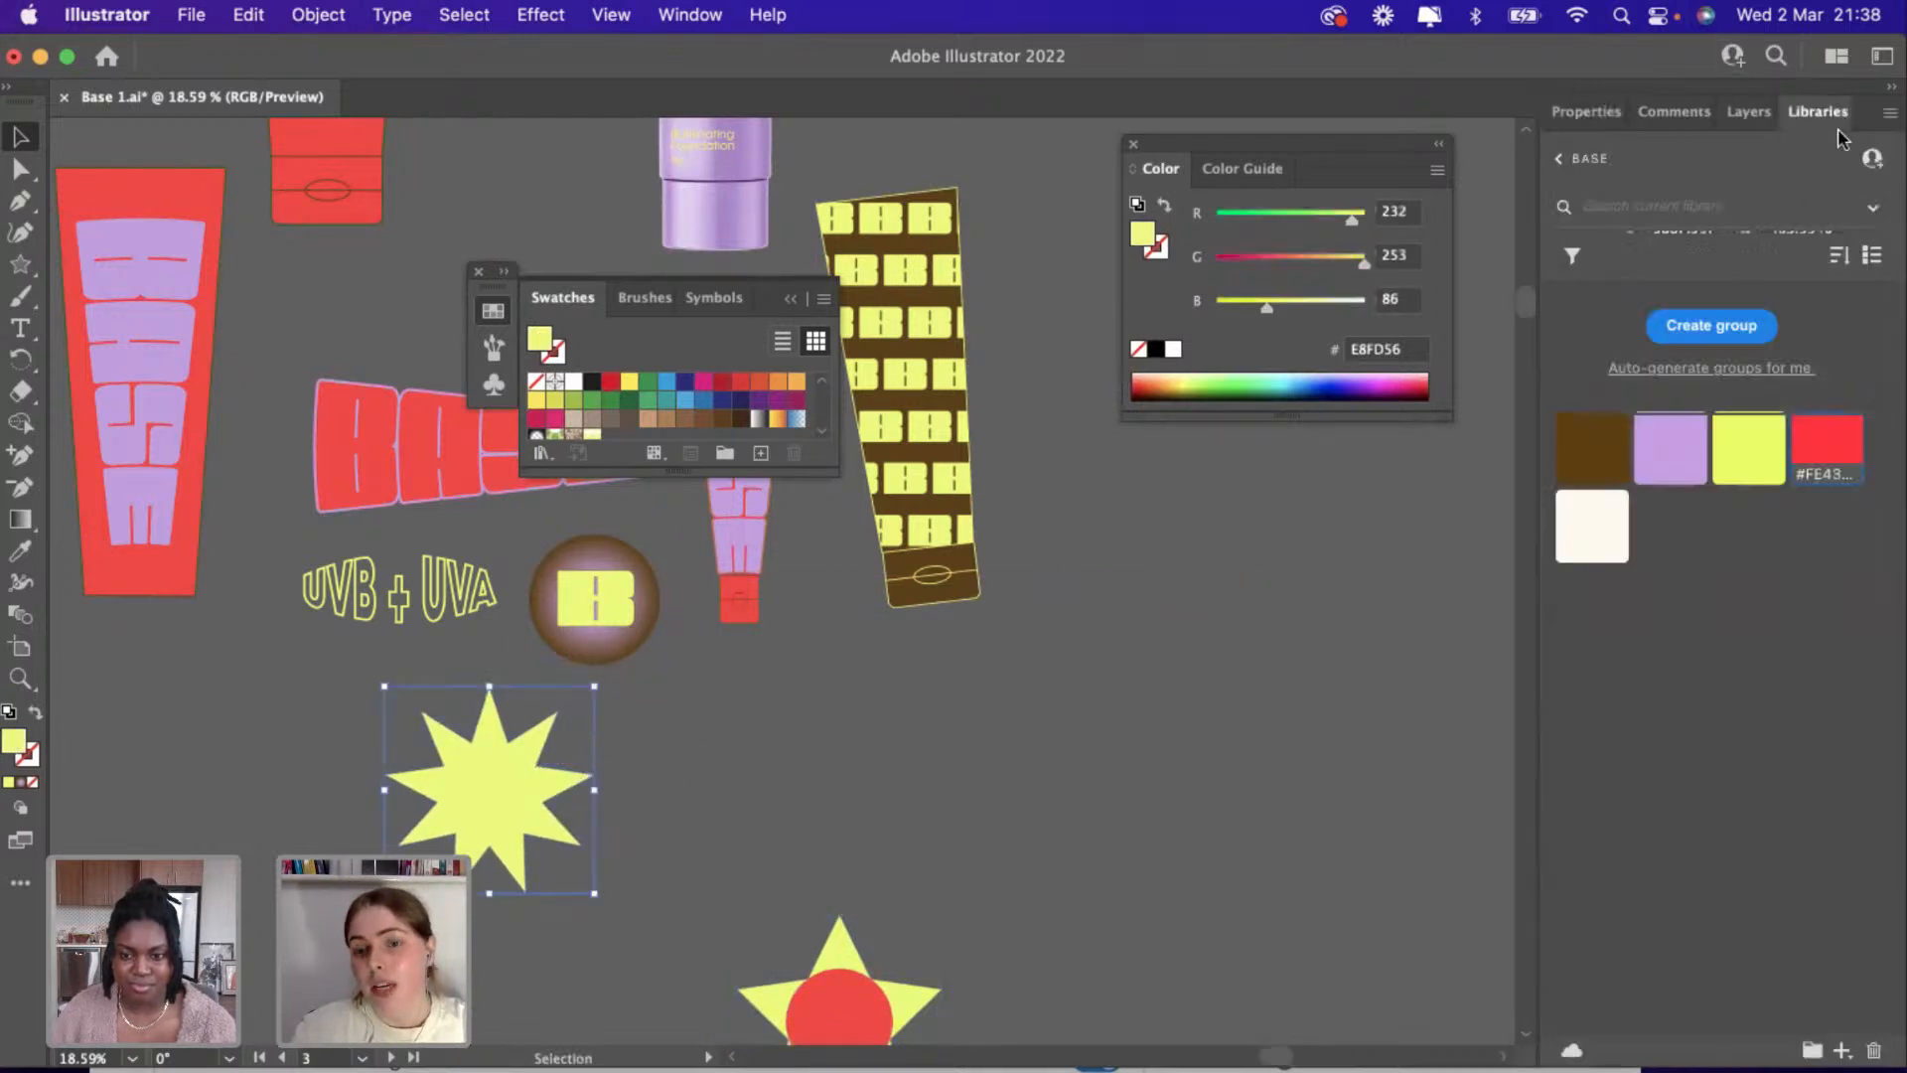
left_click(1661, 455)
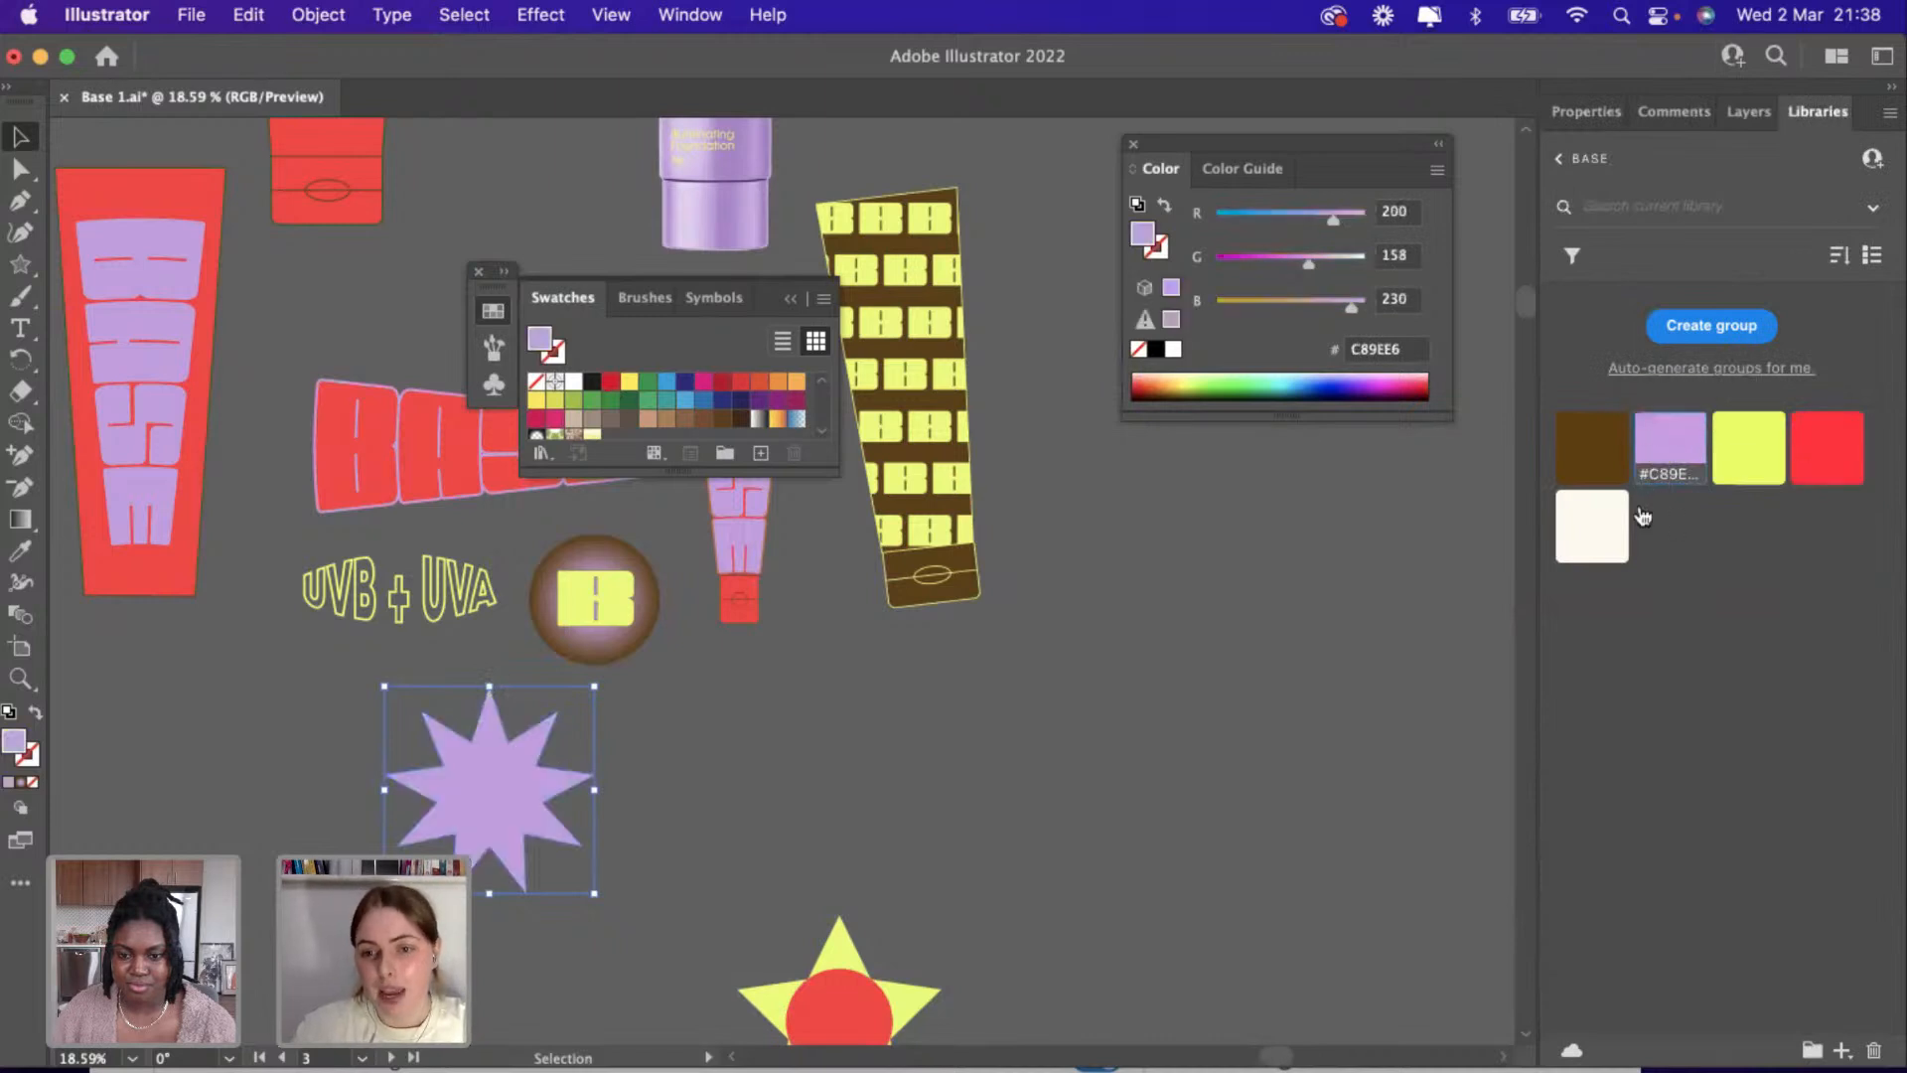
left_click(1592, 524)
scroll(884, 698, "left", 5)
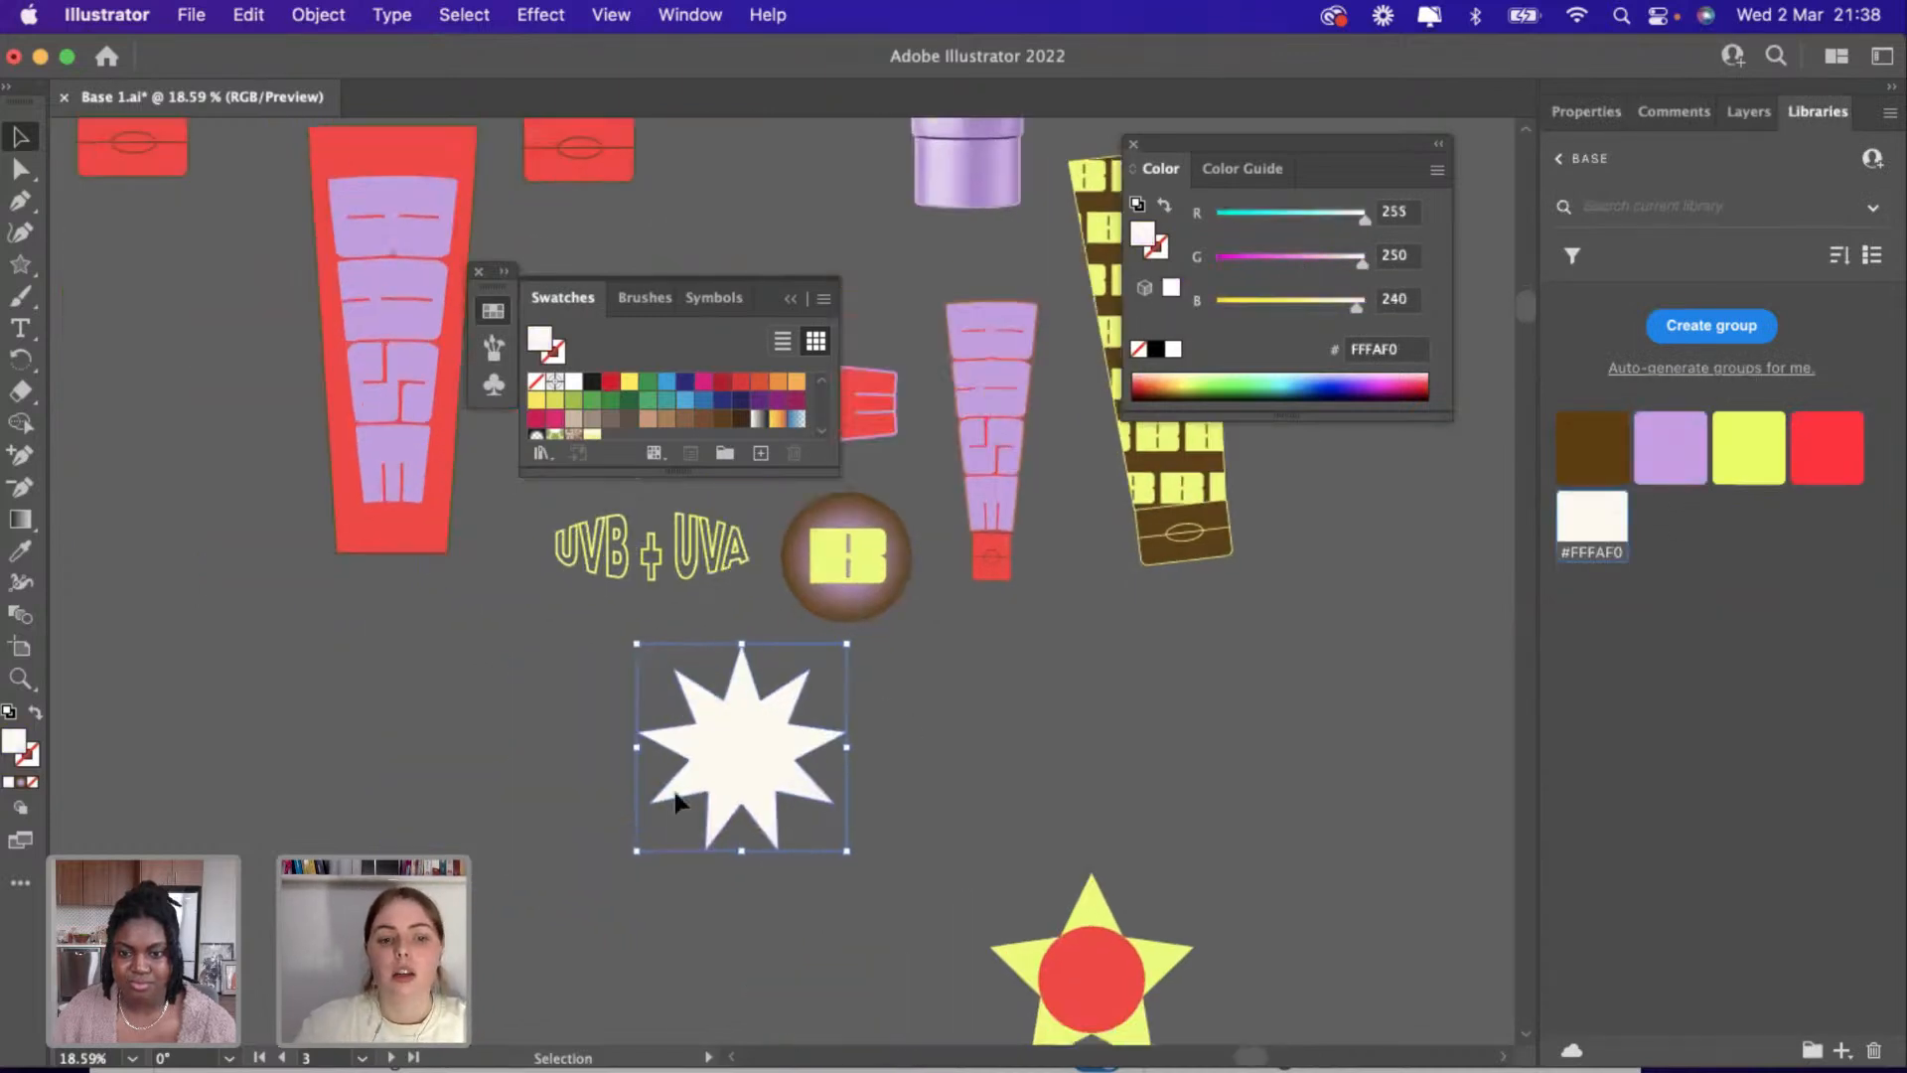
Place the off-white star over the BASE lettering and shrink it to about the width of one letter.
scroll(676, 800, "up", 3)
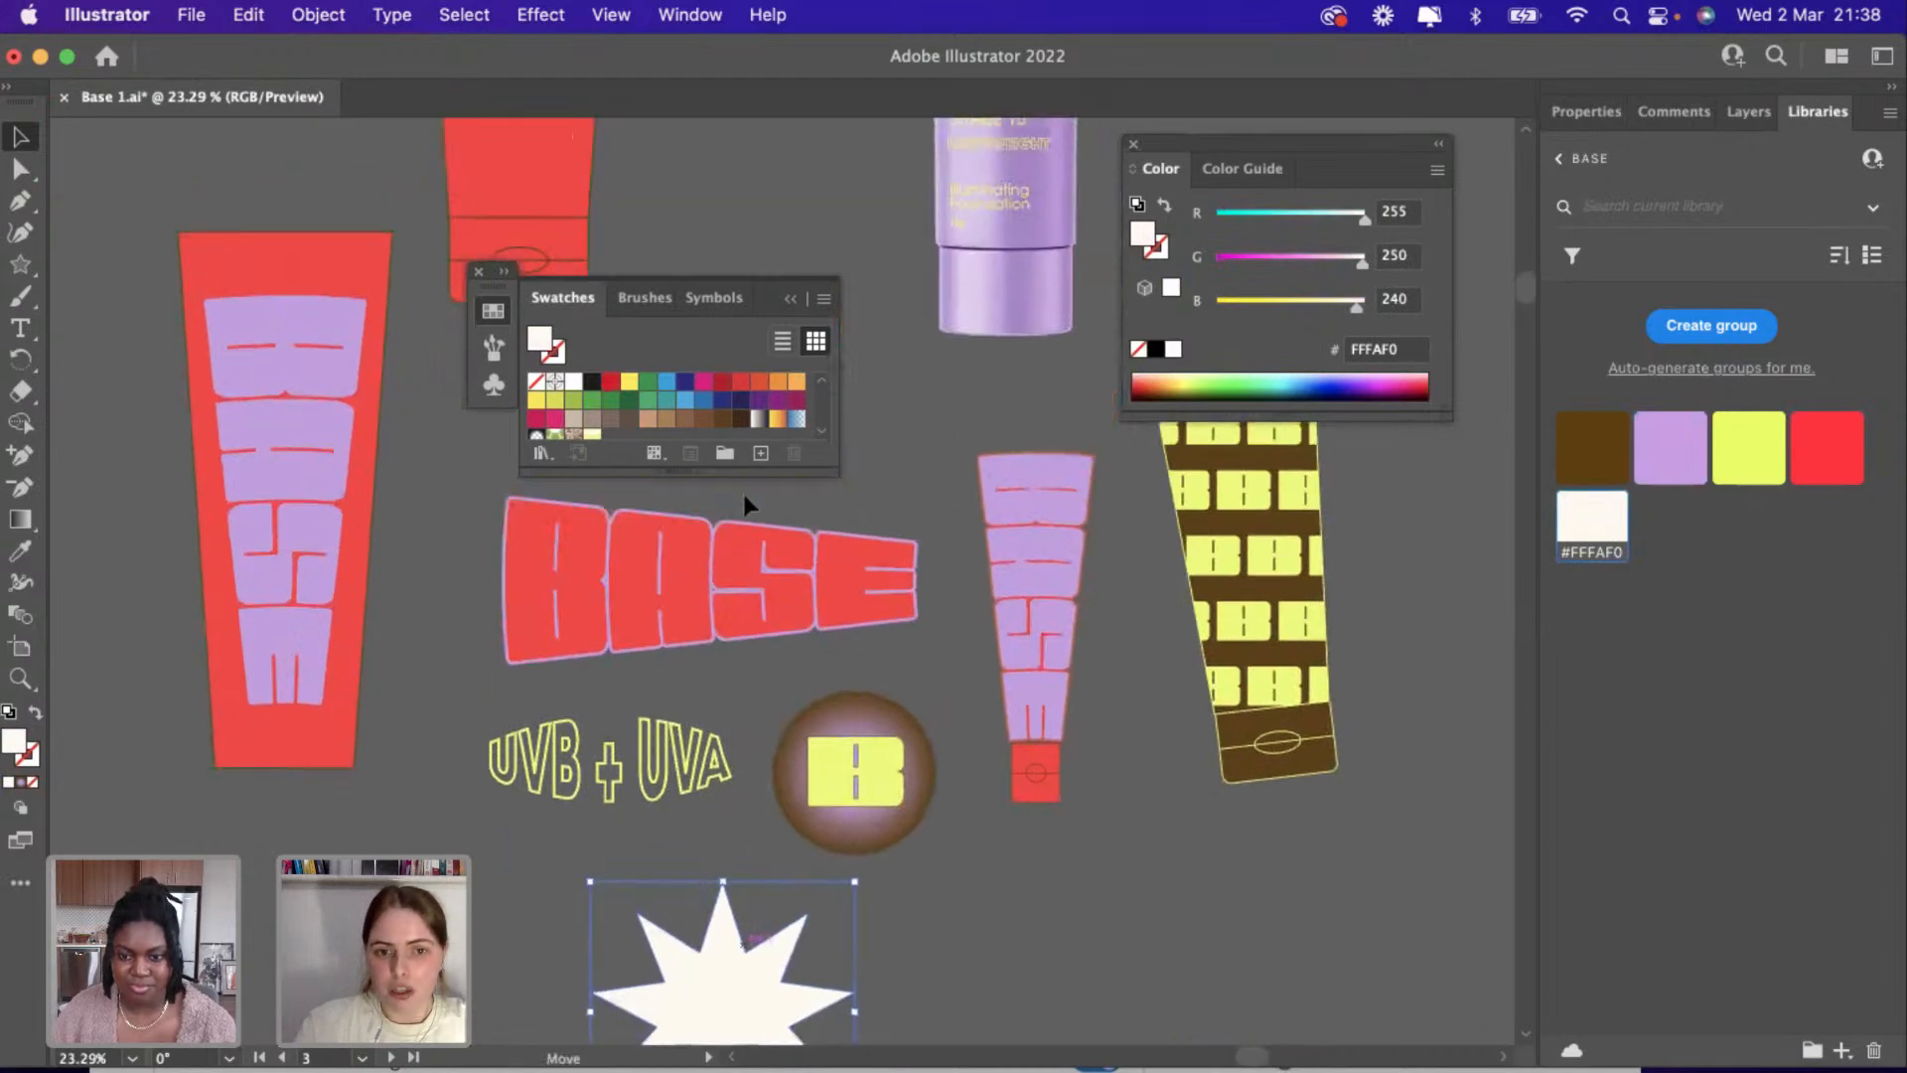
left_click_drag(743, 493, 765, 551)
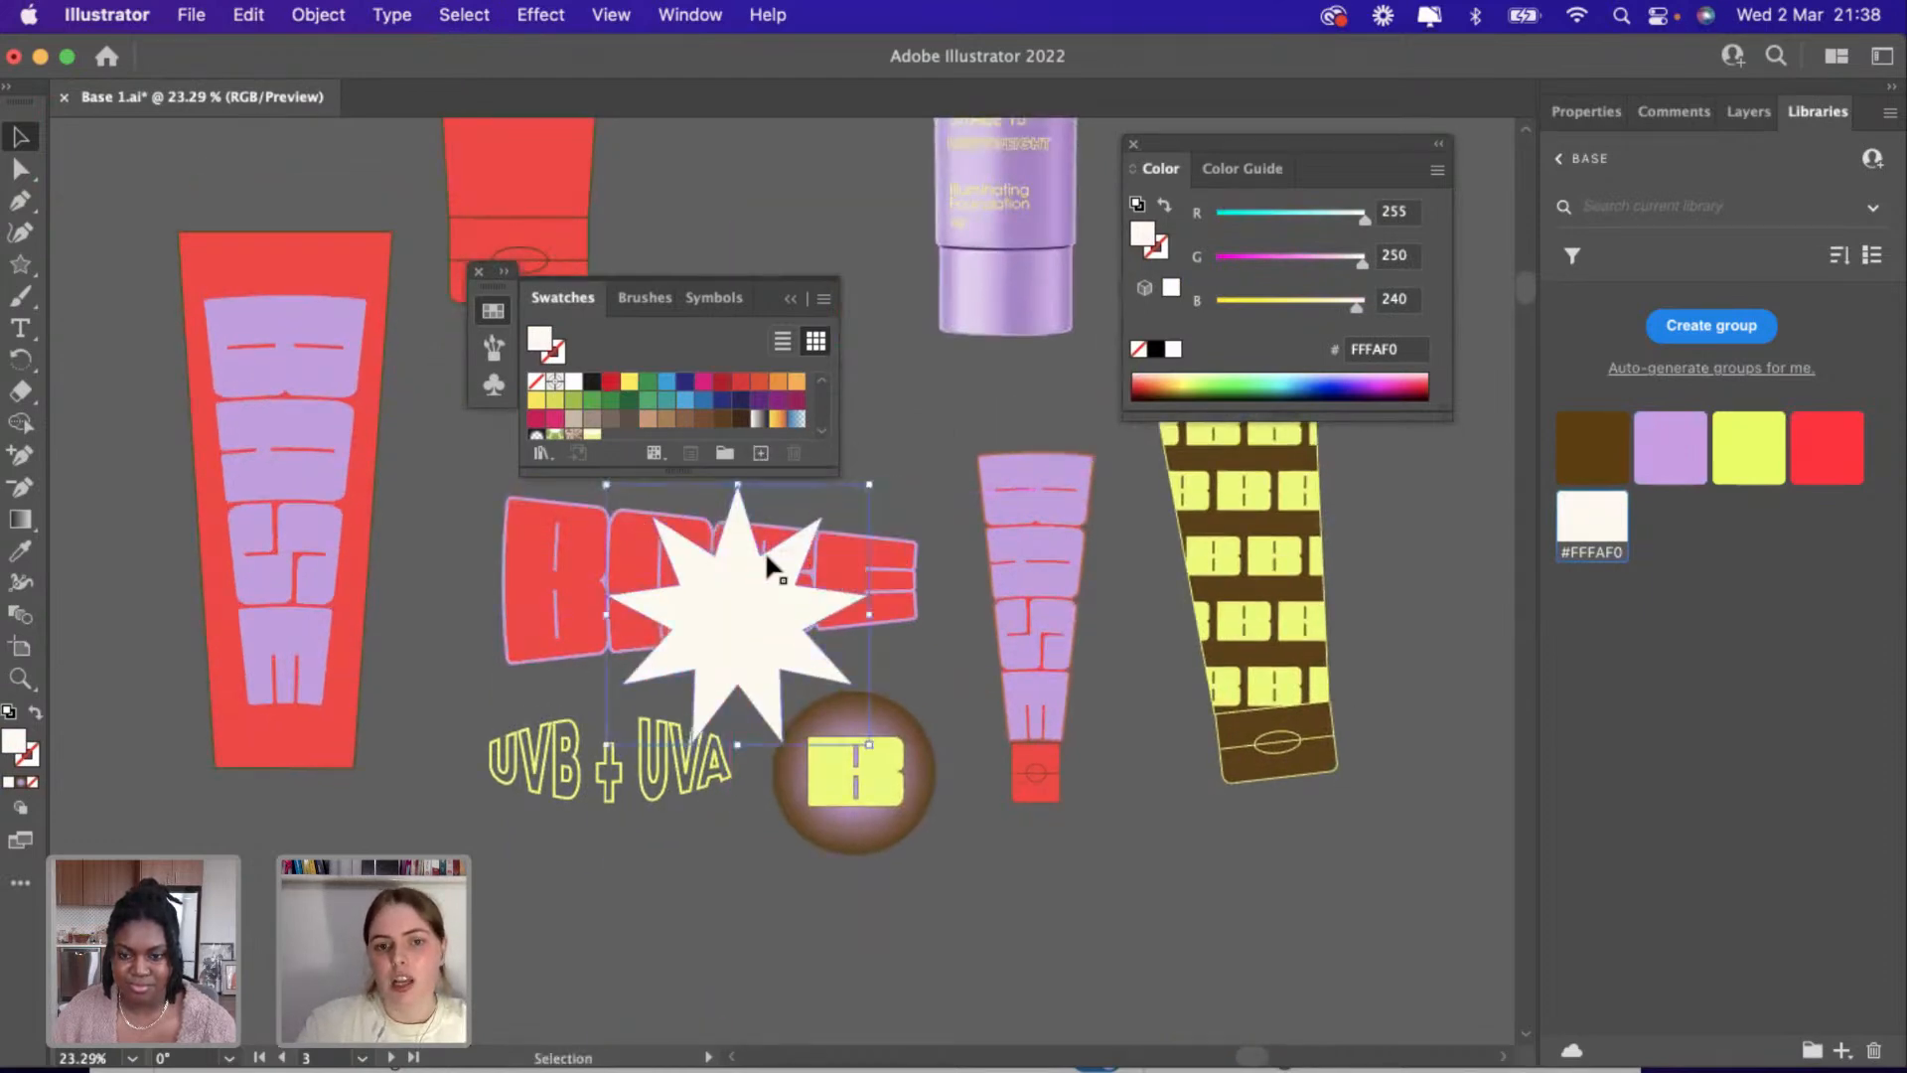
scroll(764, 551, "down", 5)
scroll(765, 556, "up", 3)
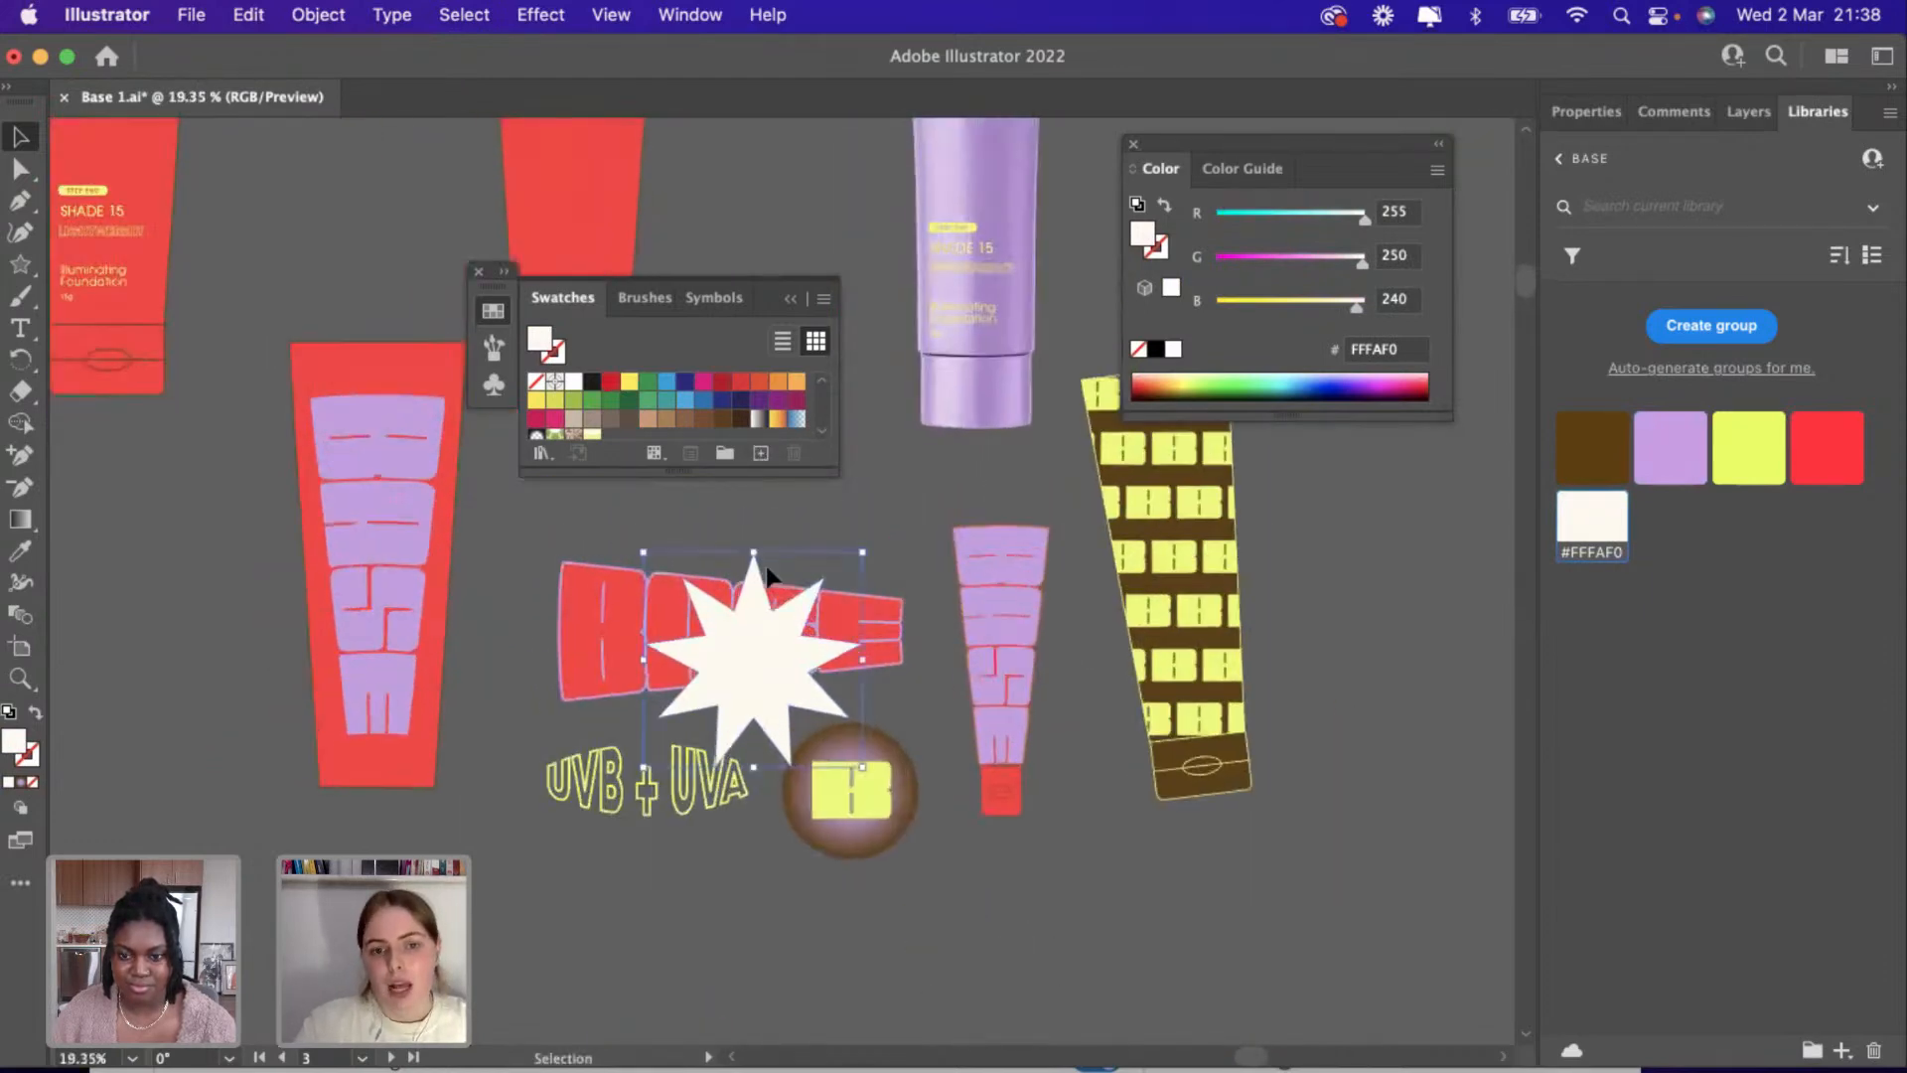
scroll(766, 564, "up", 3)
left_click_drag(825, 862, 716, 765)
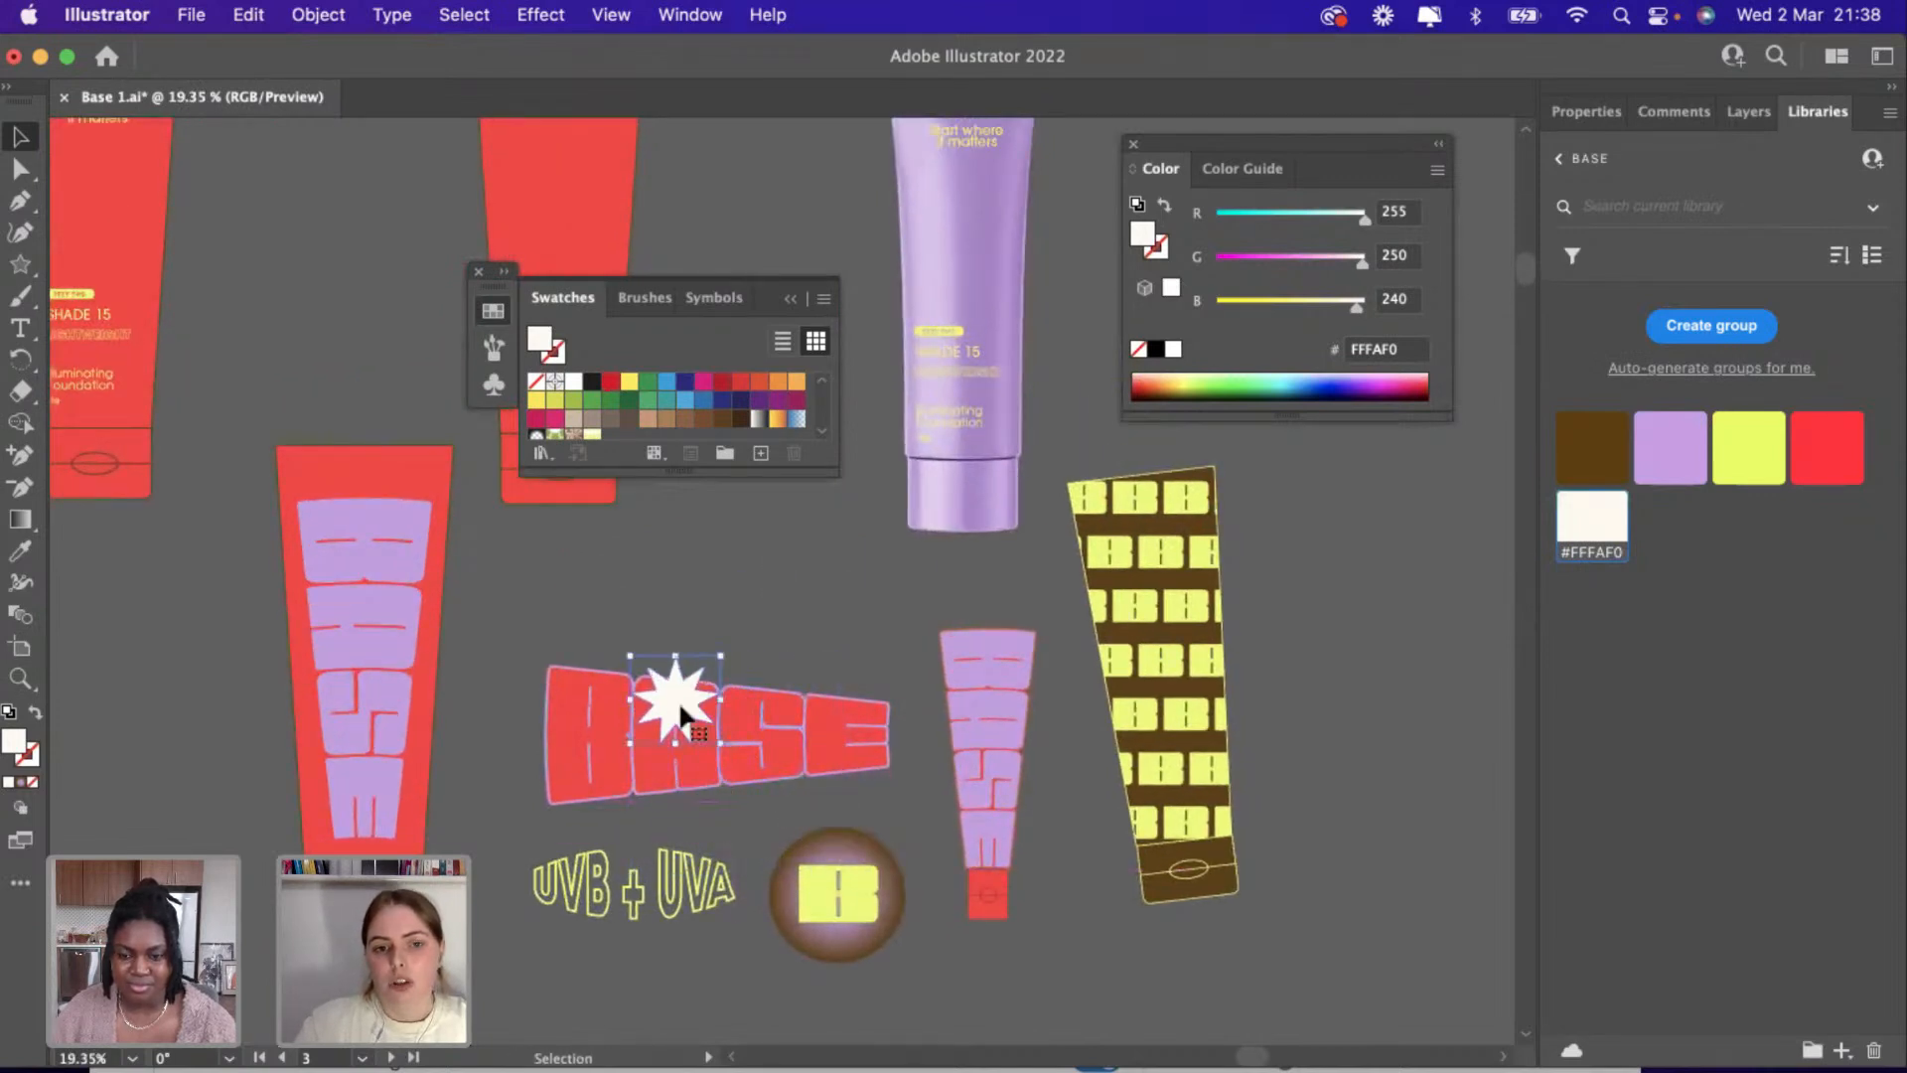
Try the small star above the E and on the upper corner of the B in the BASE lettering.
scroll(678, 695, "up", 3)
left_click_drag(678, 695, 934, 648)
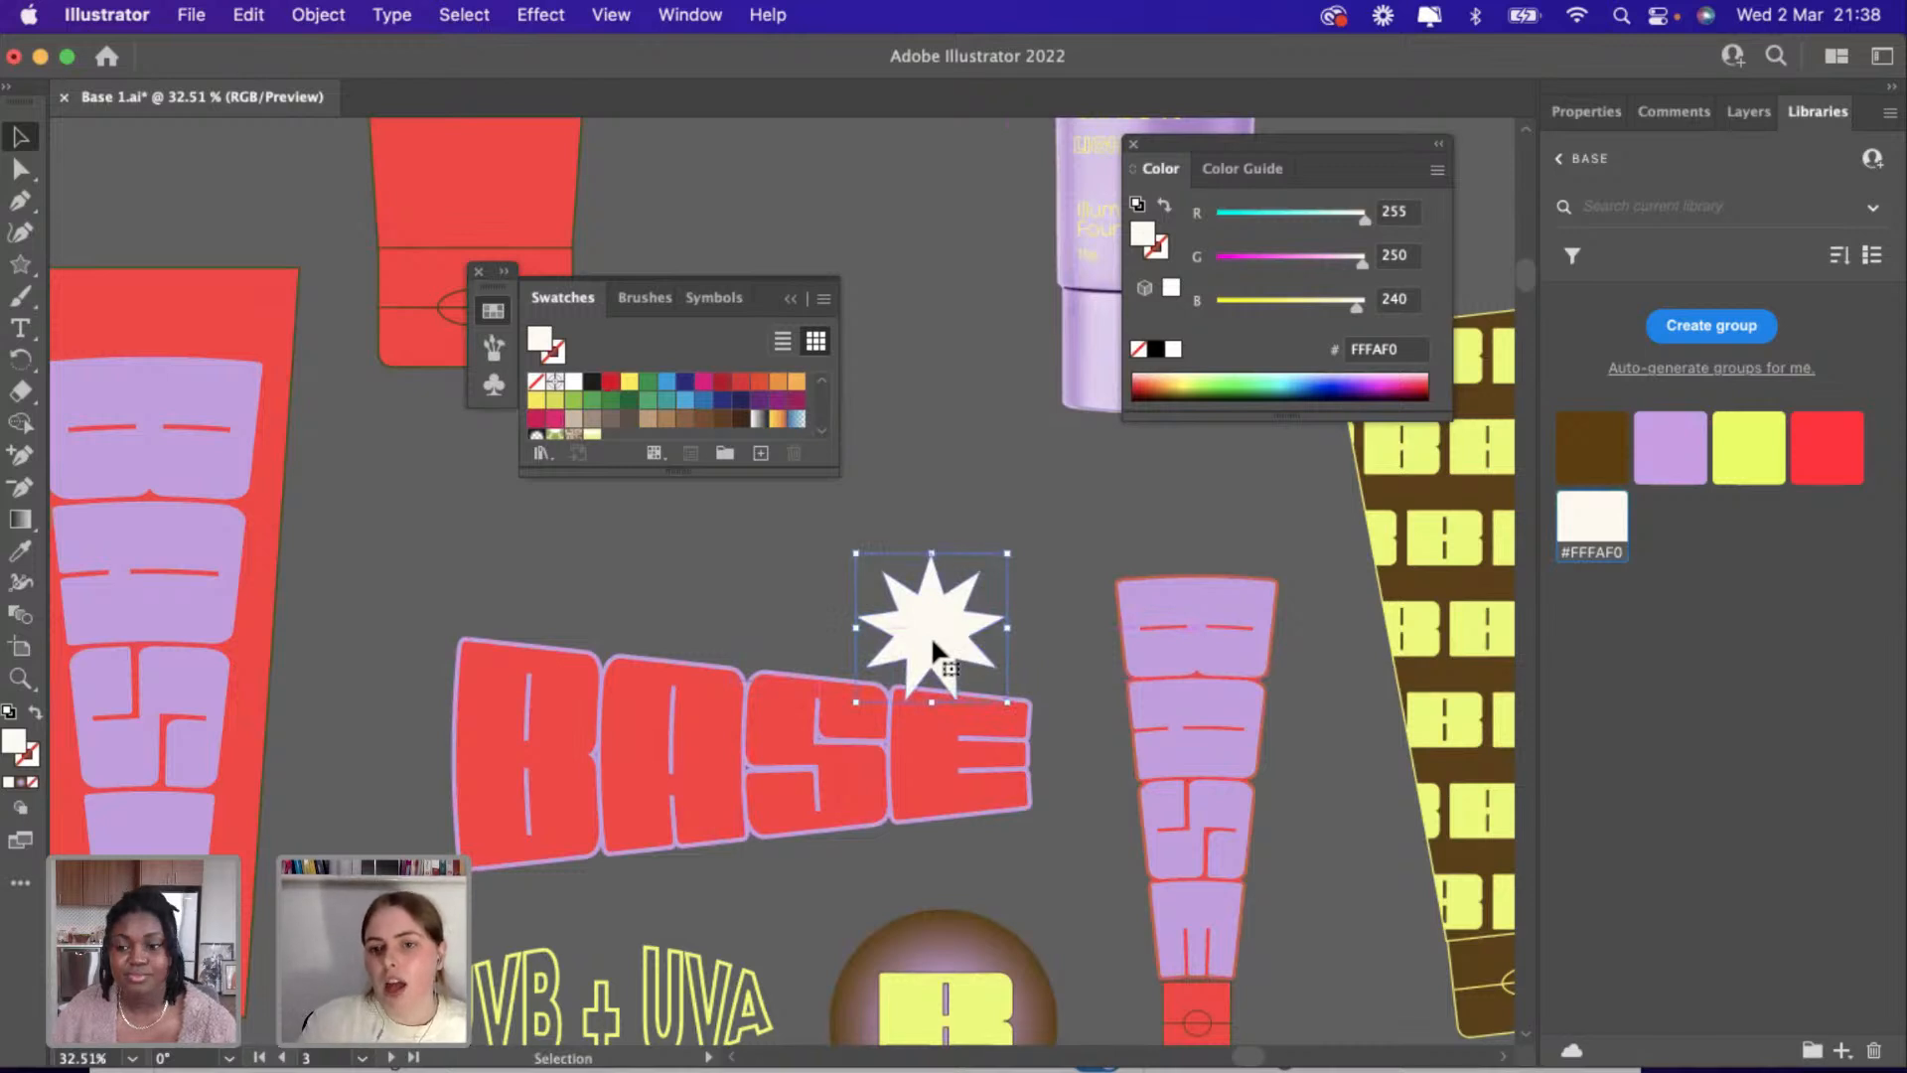
scroll(932, 636, "left", 5)
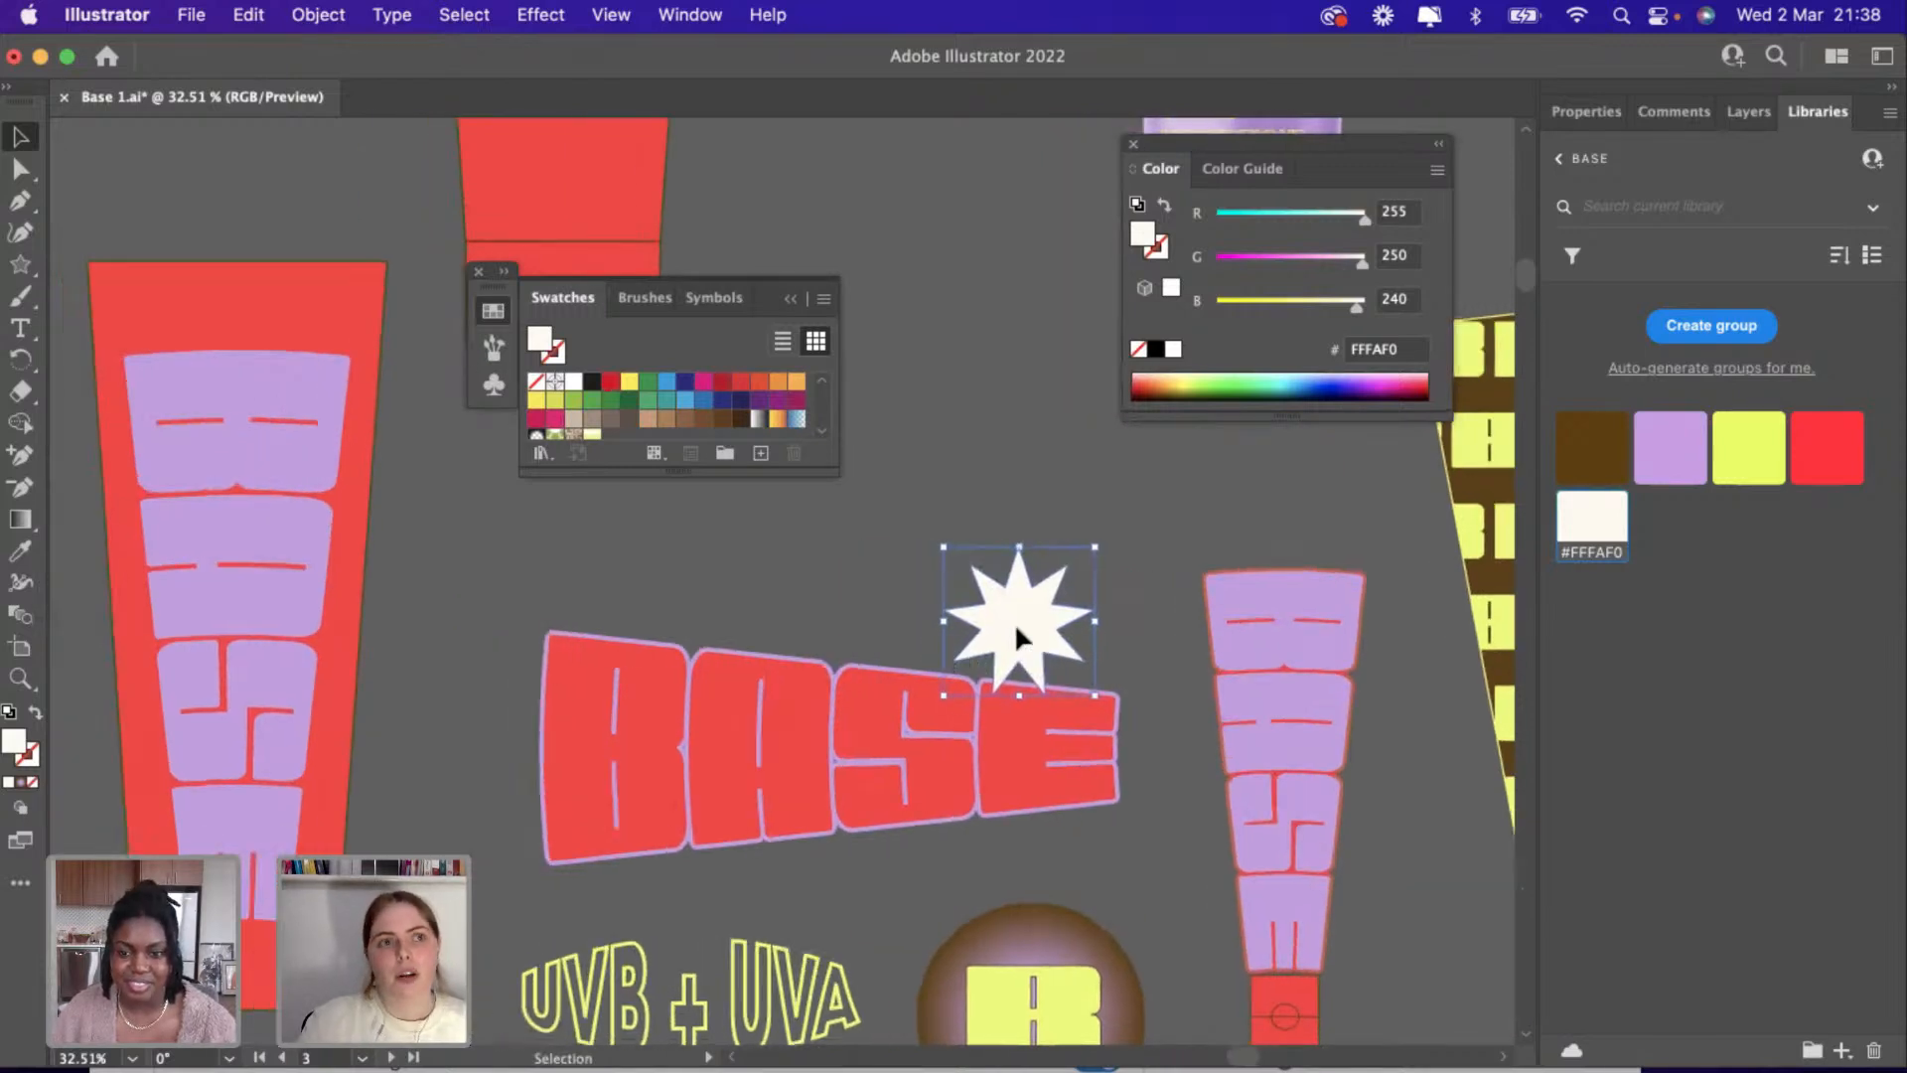
left_click_drag(1015, 622, 545, 636)
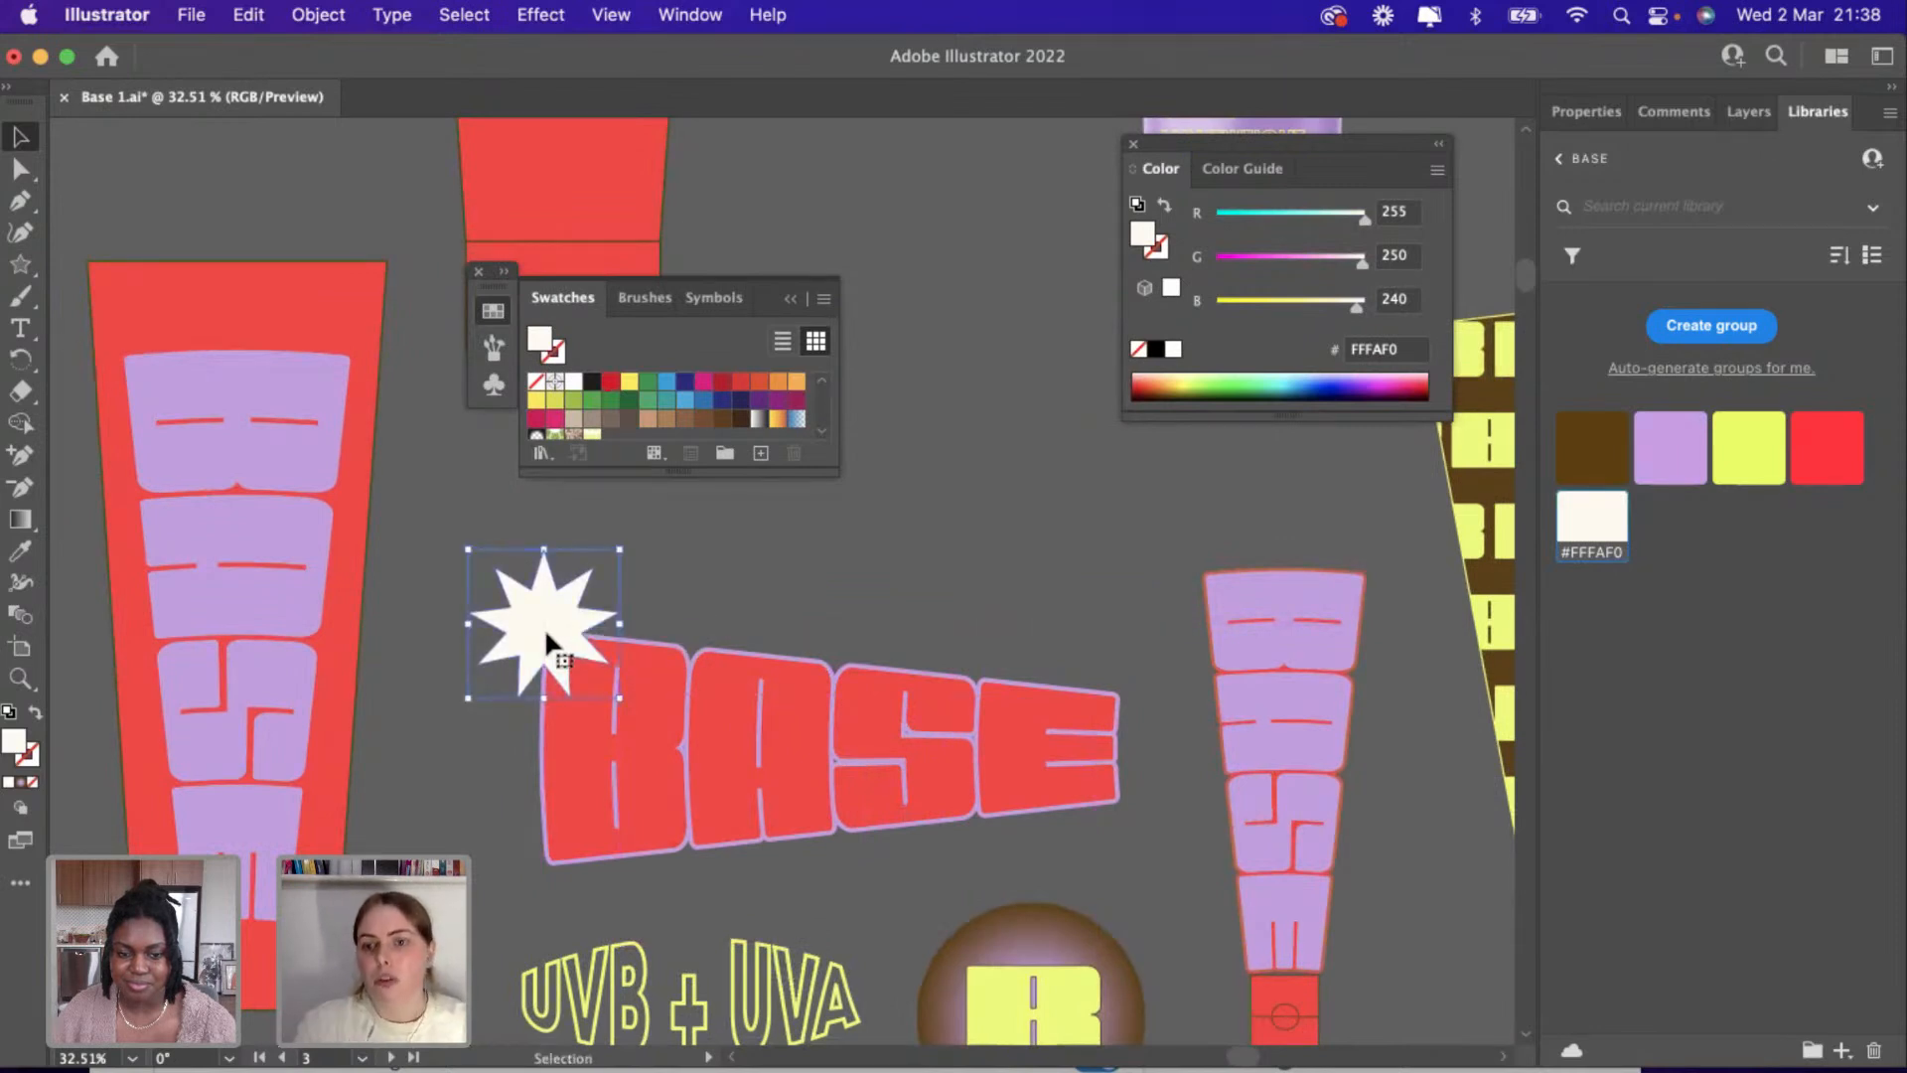
scroll(543, 628, "down", 5)
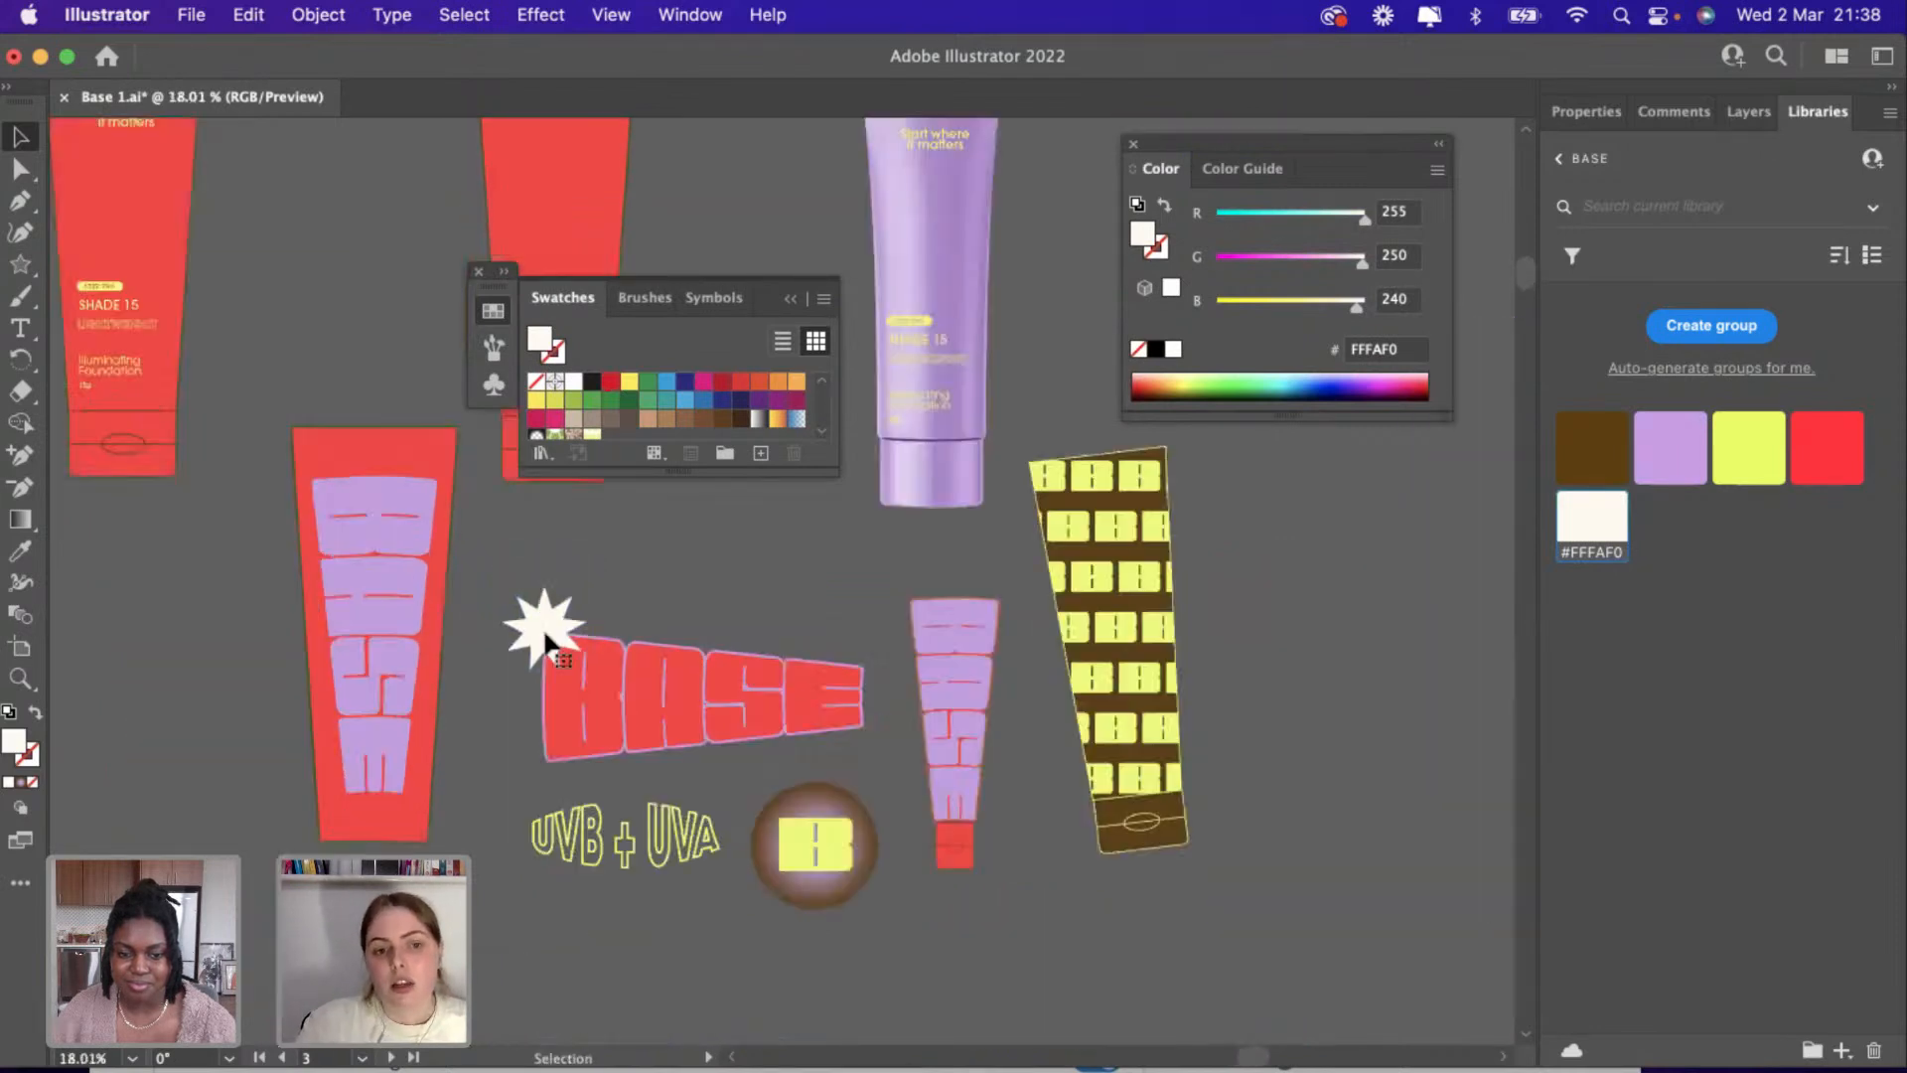
left_click(695, 635)
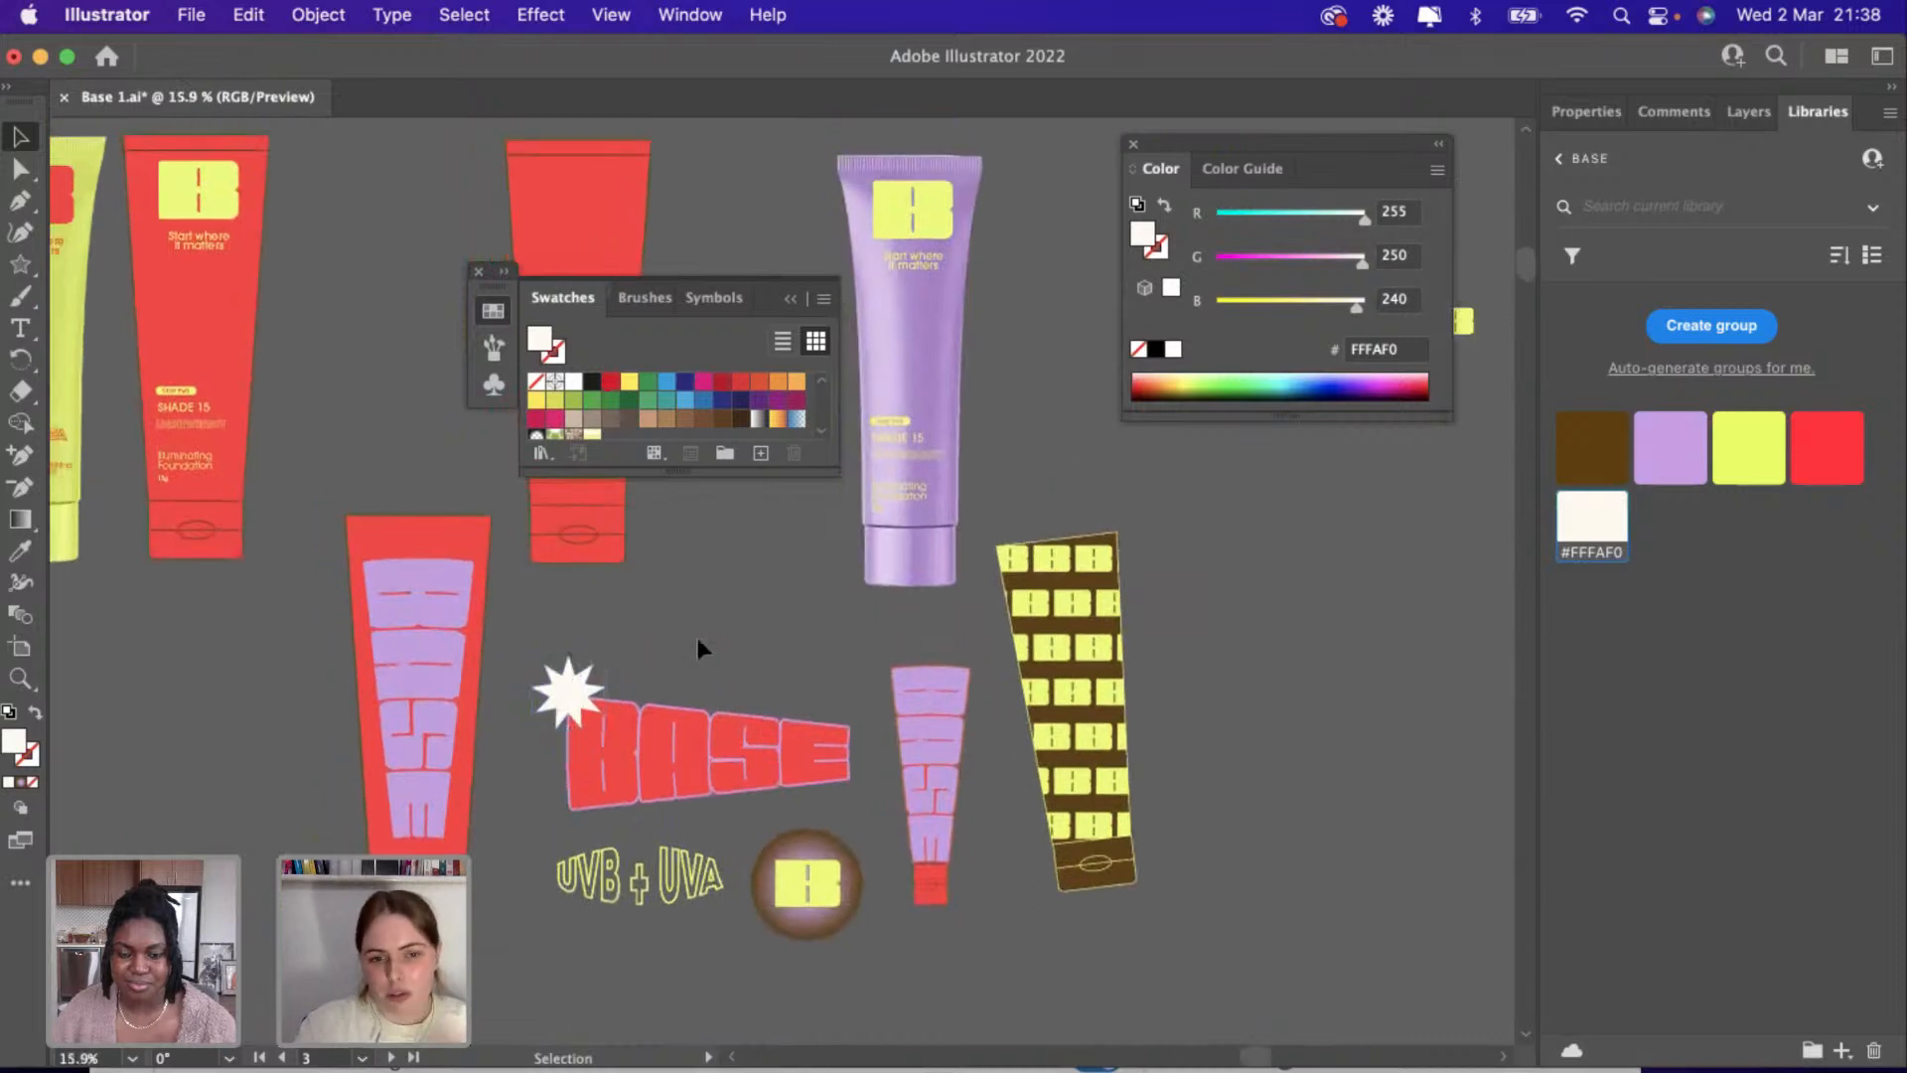
Enlarge the off-white star to about twice its size and place it below the small lilac BASE tube.
left_click(568, 693)
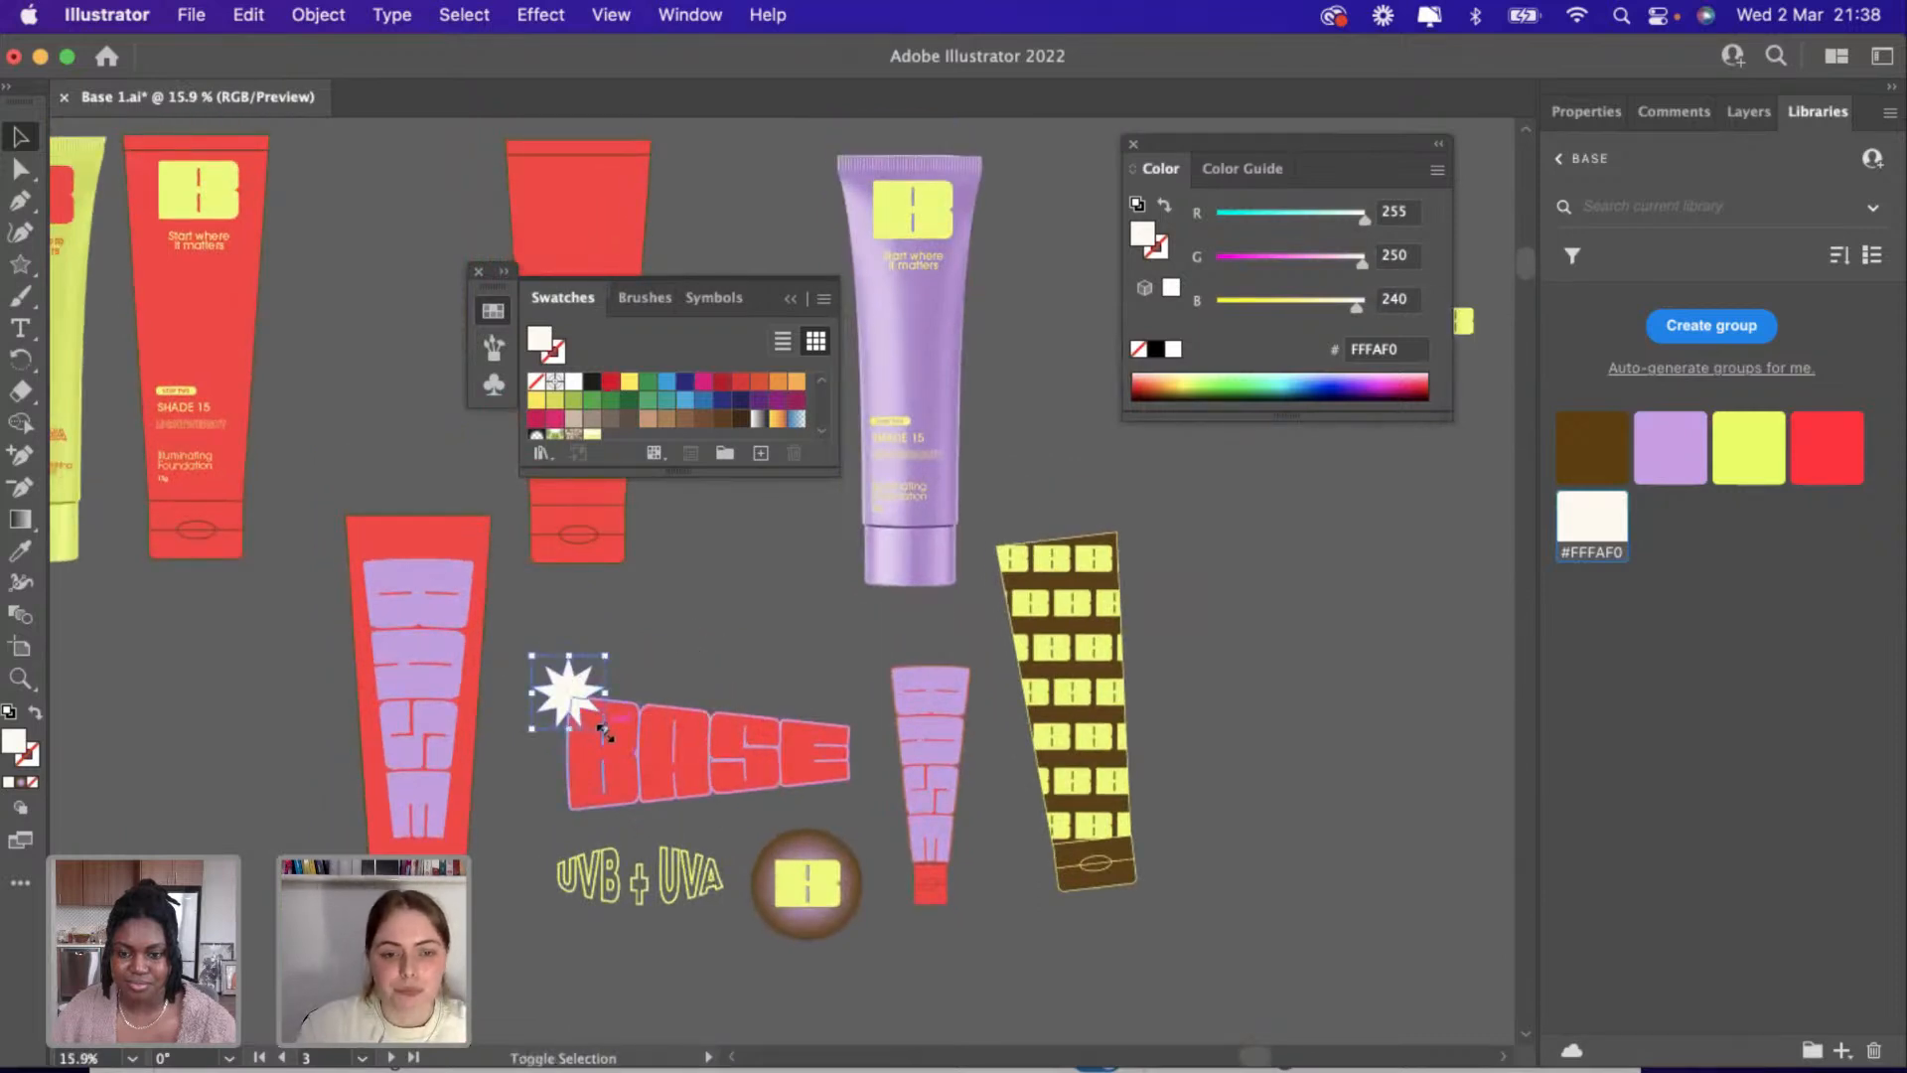
left_click_drag(601, 728, 965, 981)
Copy the black B emblem with the circular BASE text and place it in the centre of the off-white star.
scroll(964, 982, "down", 5)
scroll(964, 981, "left", 5)
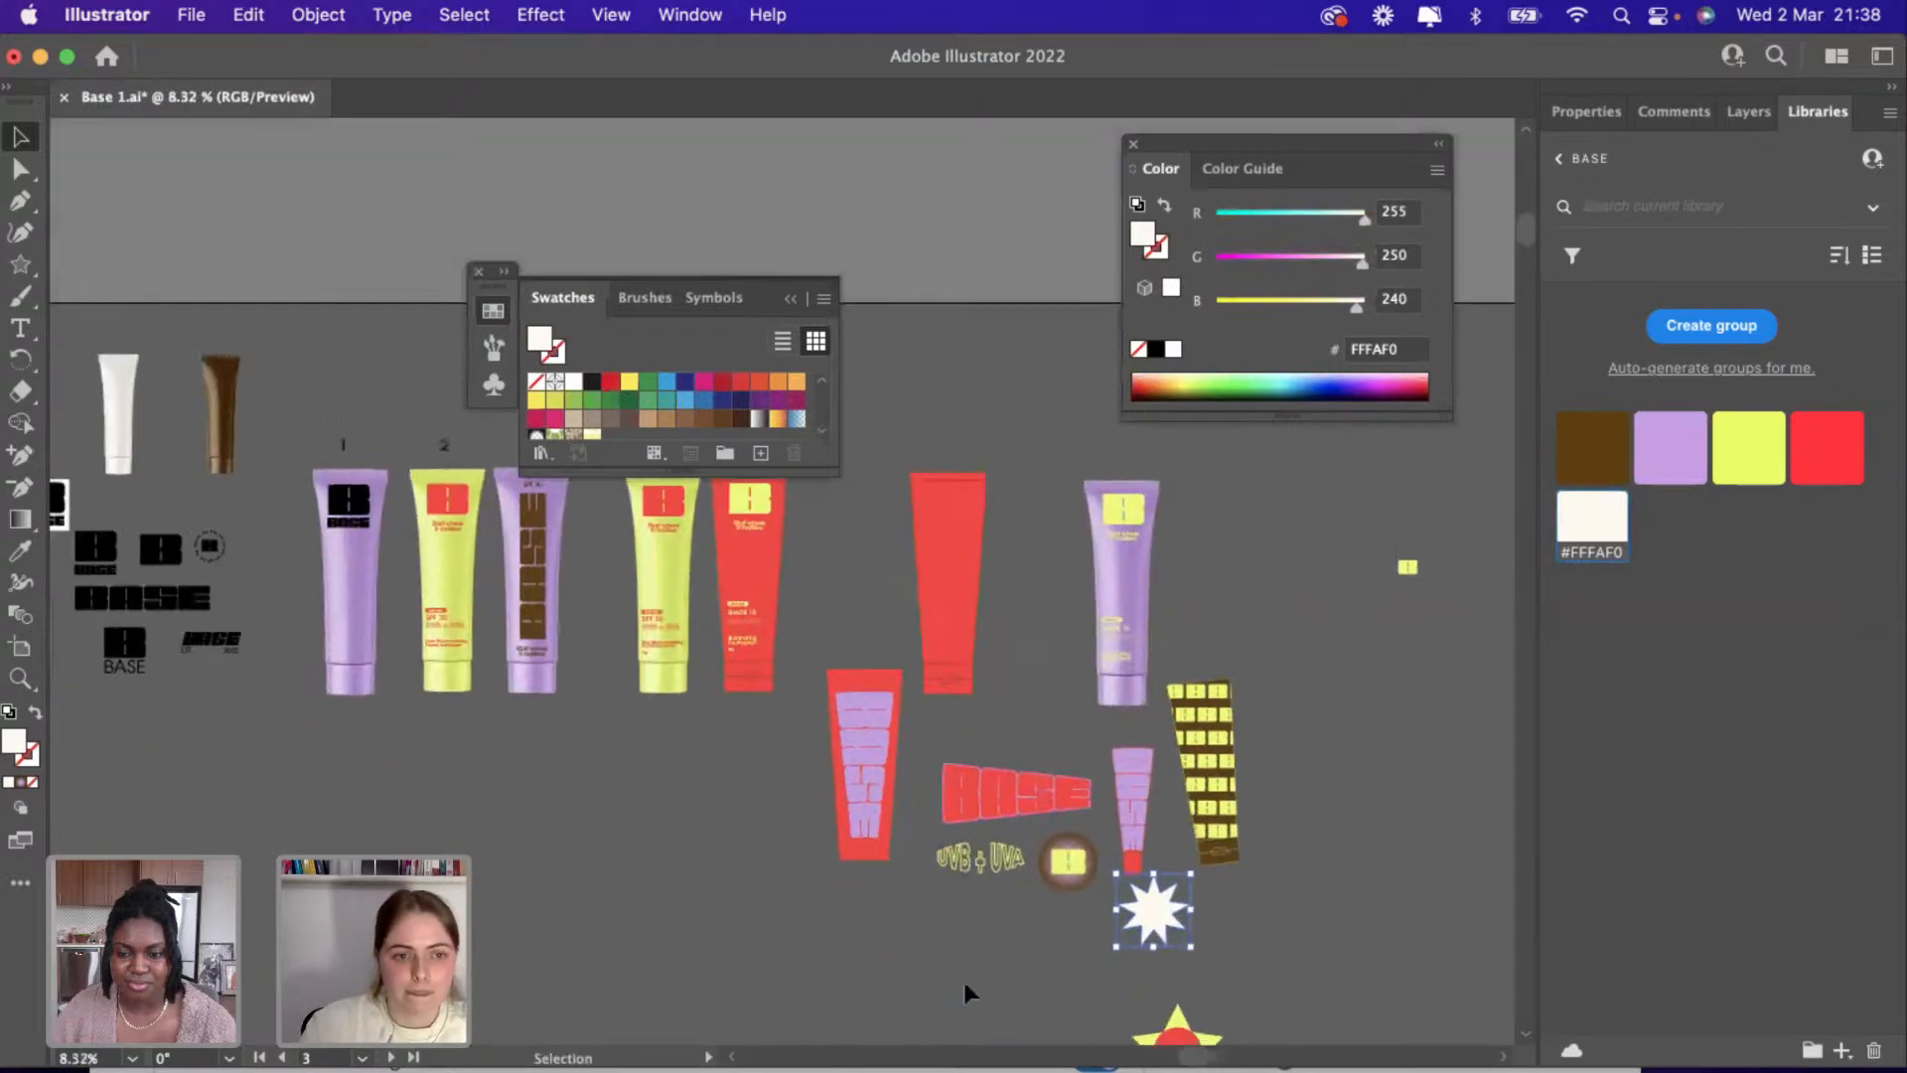
scroll(340, 717, "up", 5)
scroll(340, 720, "up", 6)
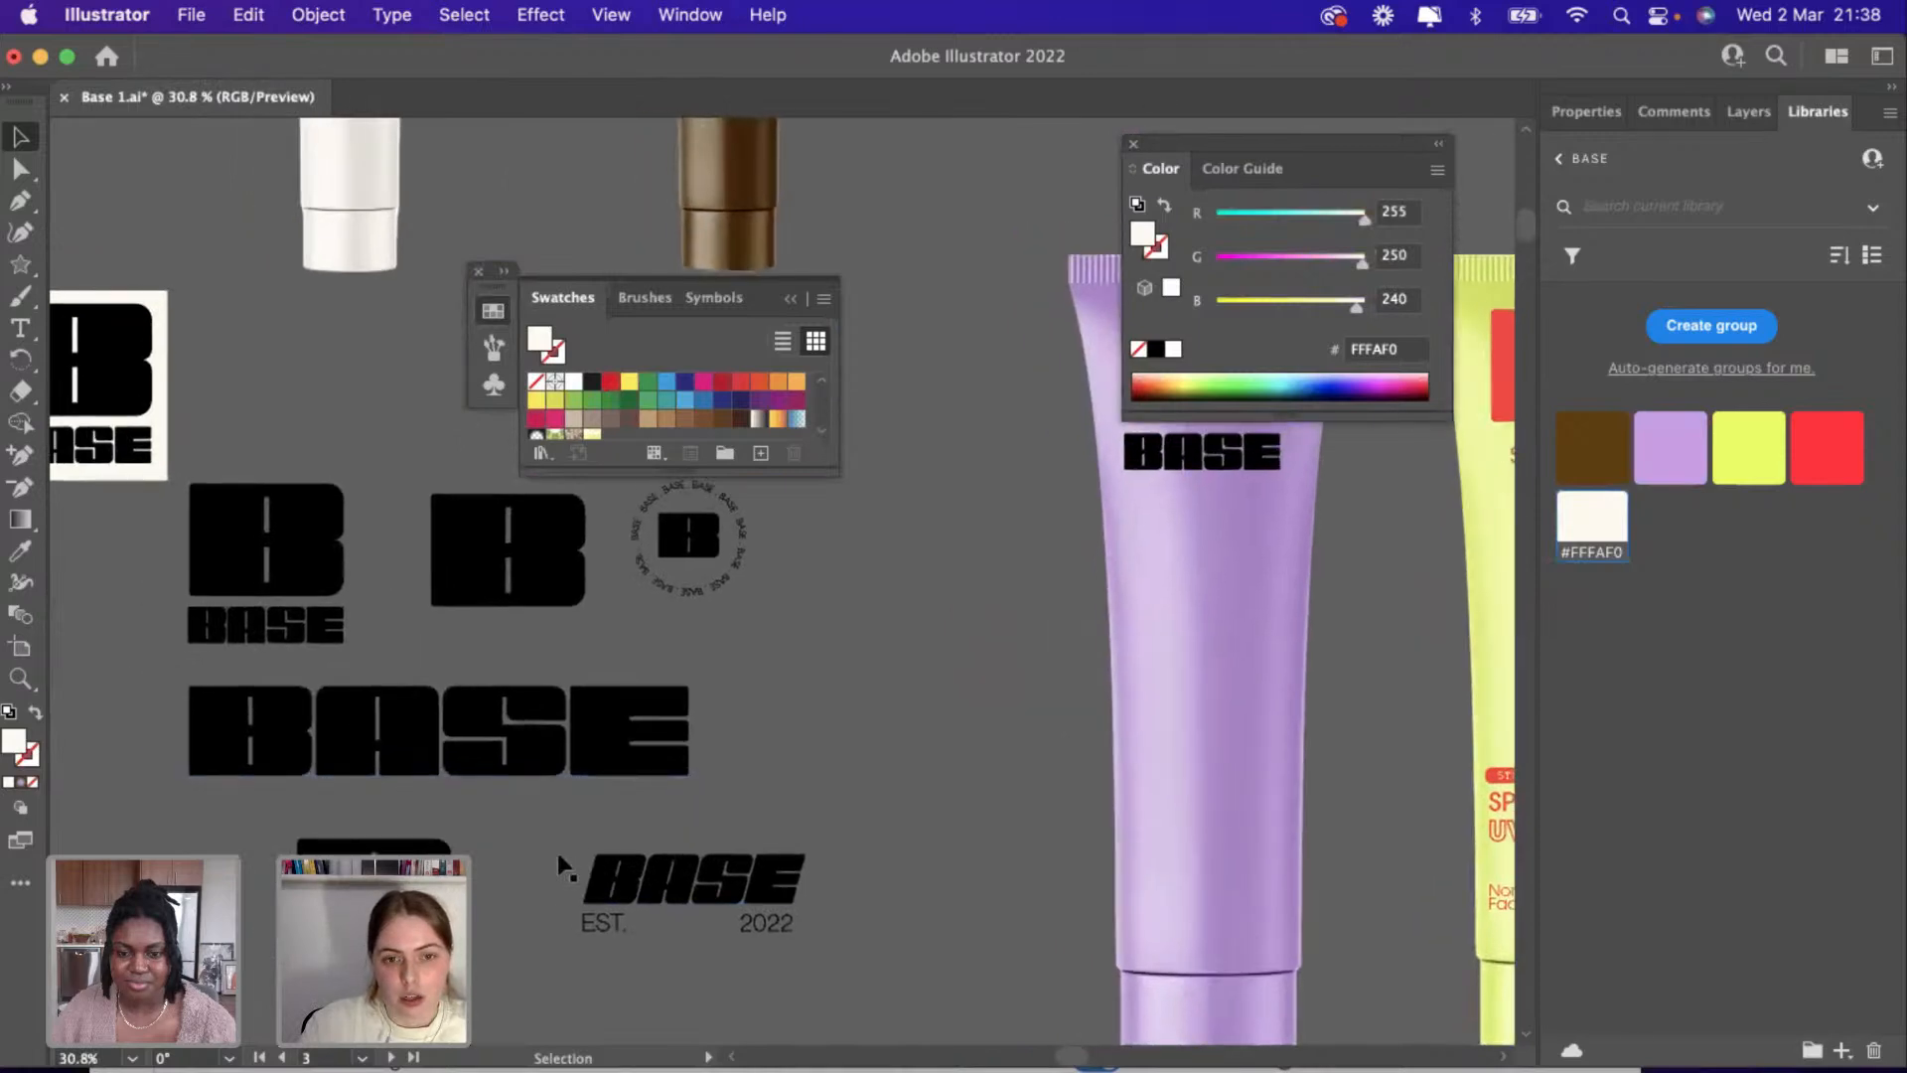
left_click(688, 557)
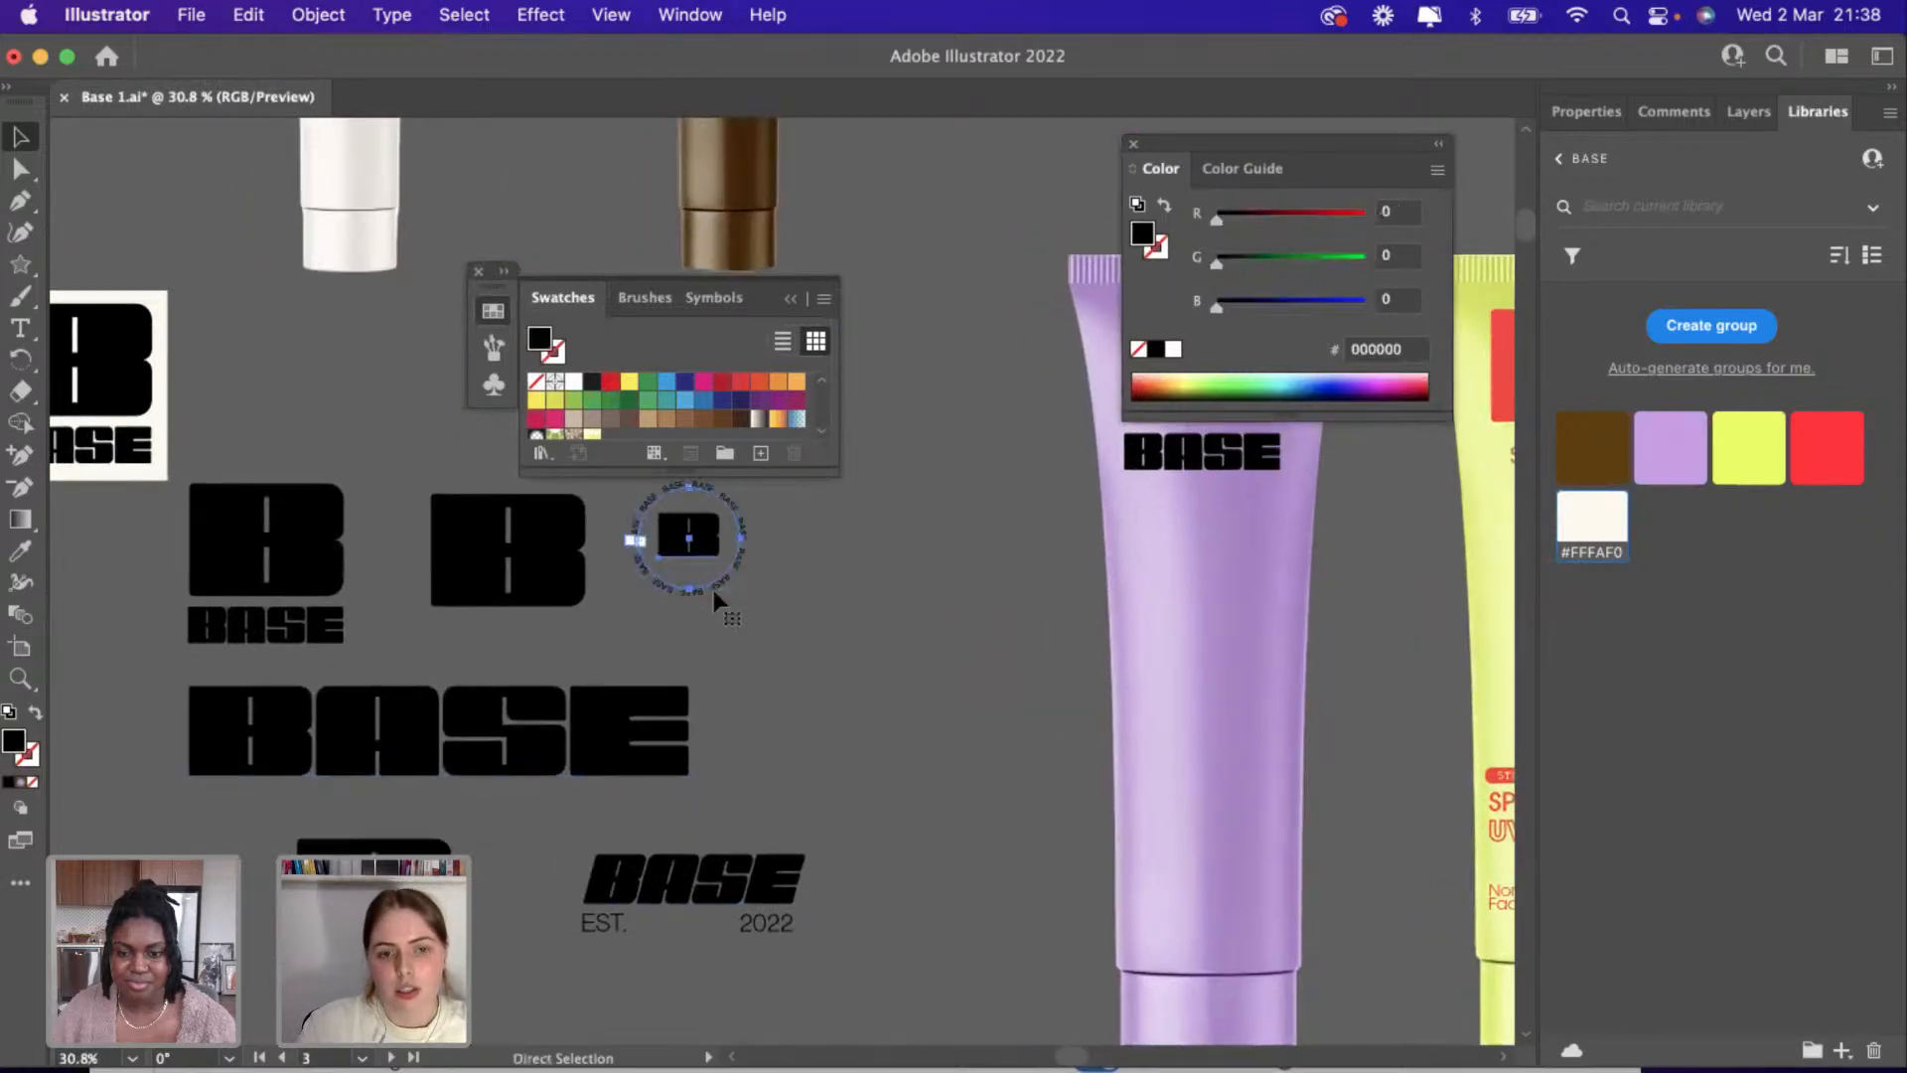
scroll(715, 598, "down", 6)
scroll(715, 598, "right", 10)
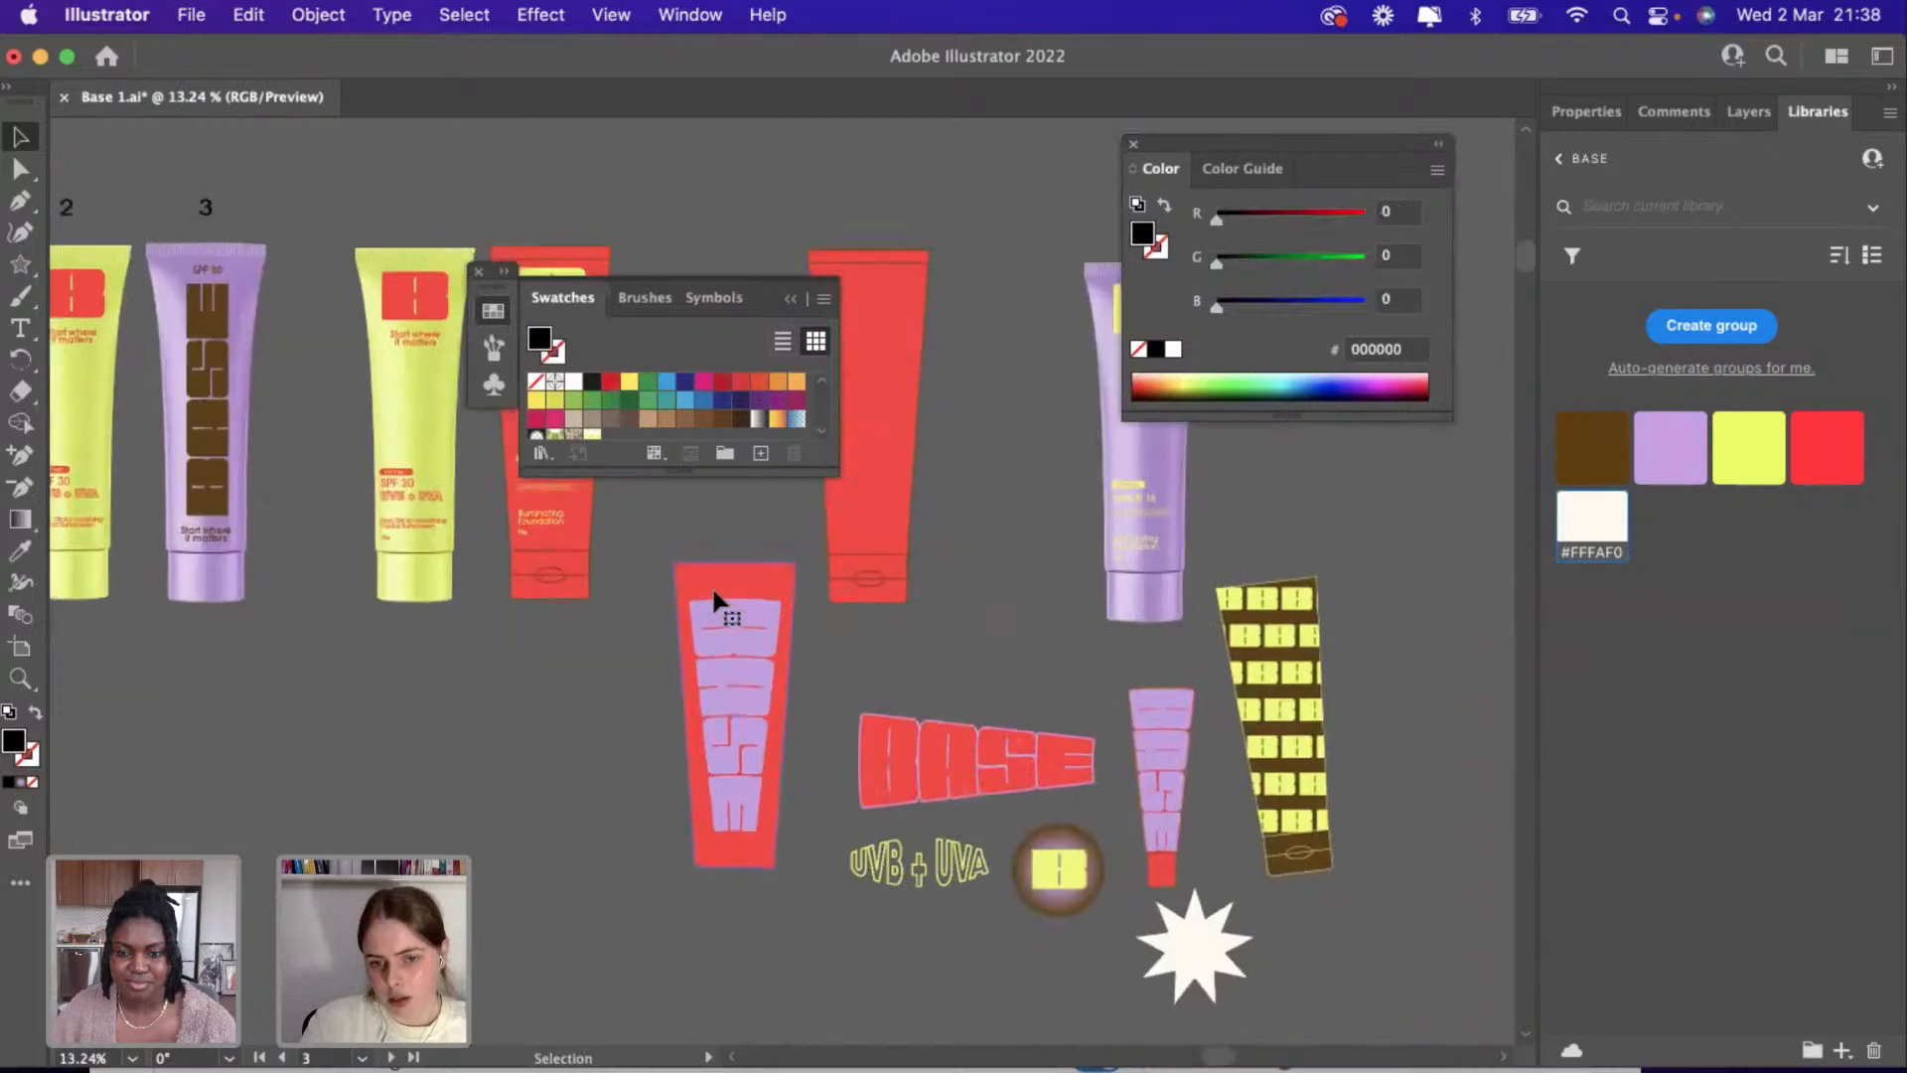
scroll(716, 598, "right", 5)
scroll(715, 598, "up", 6)
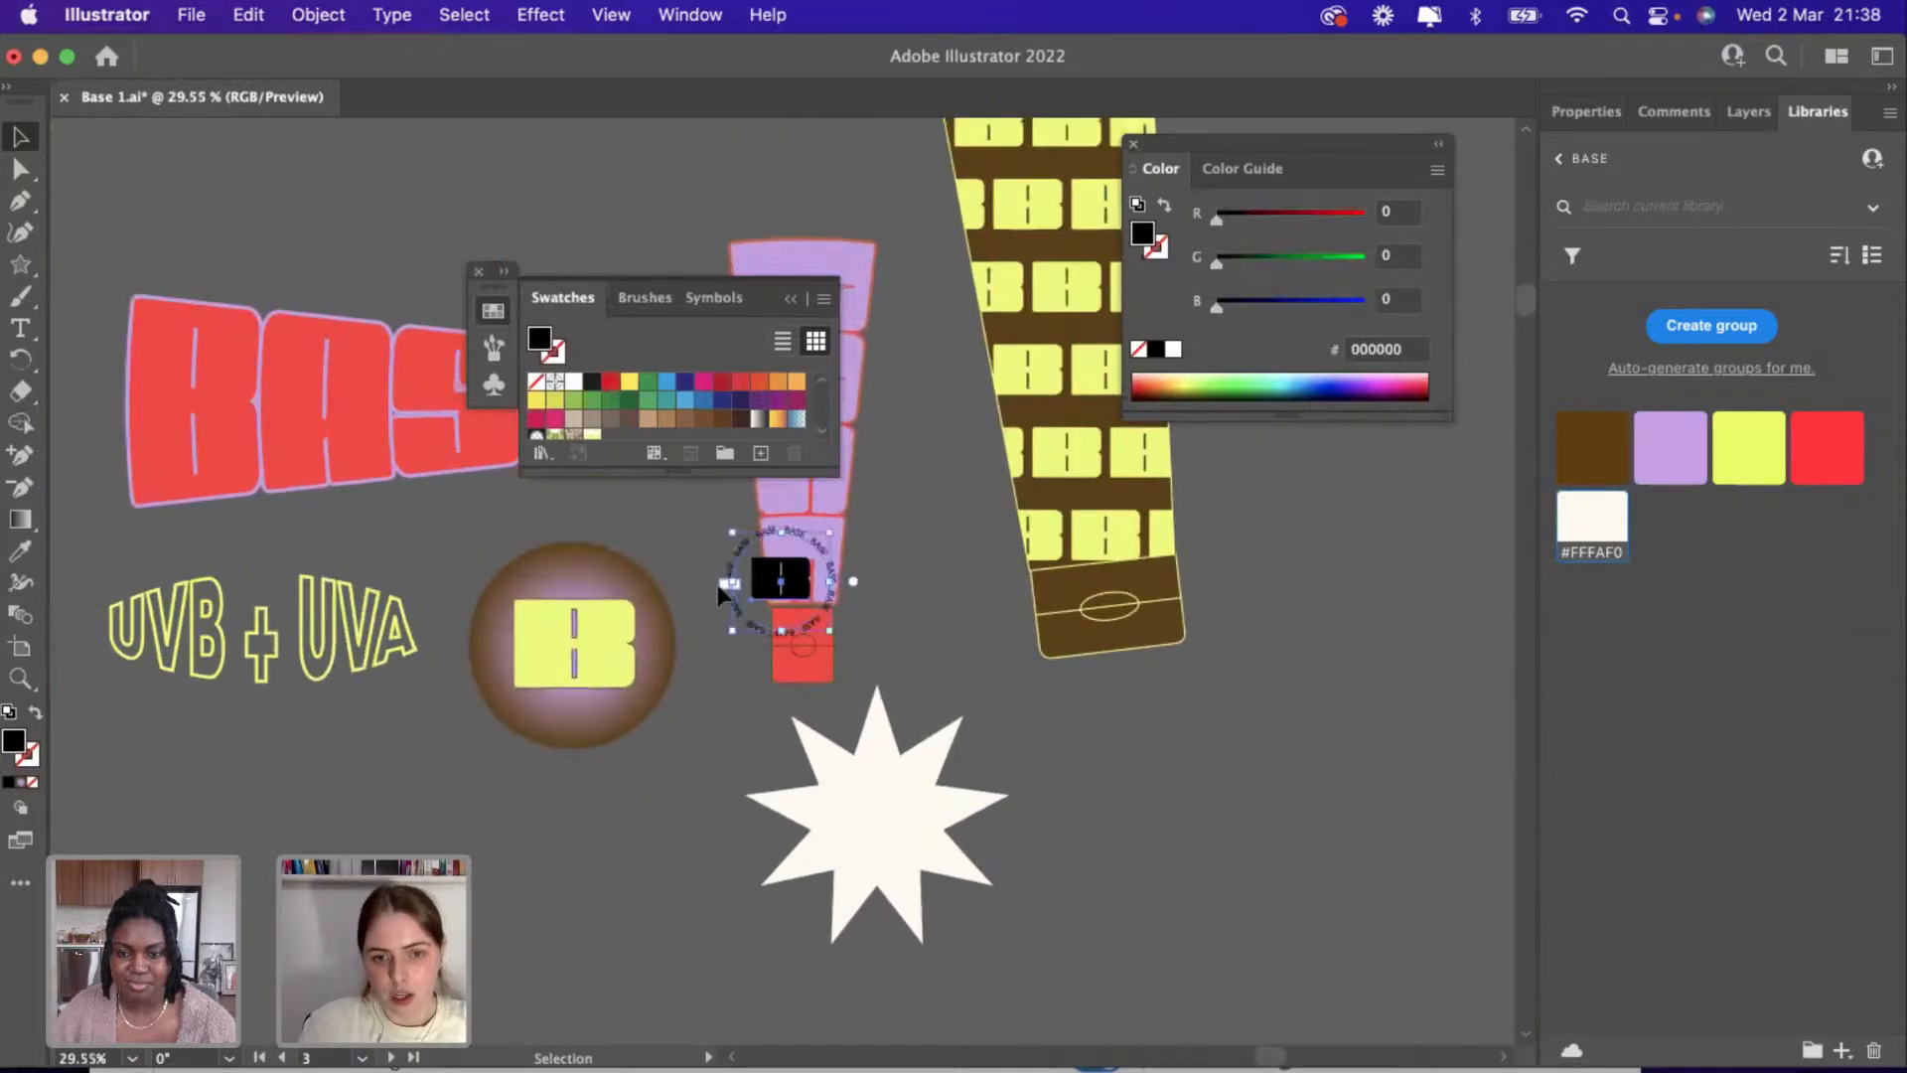
left_click_drag(792, 586, 884, 827)
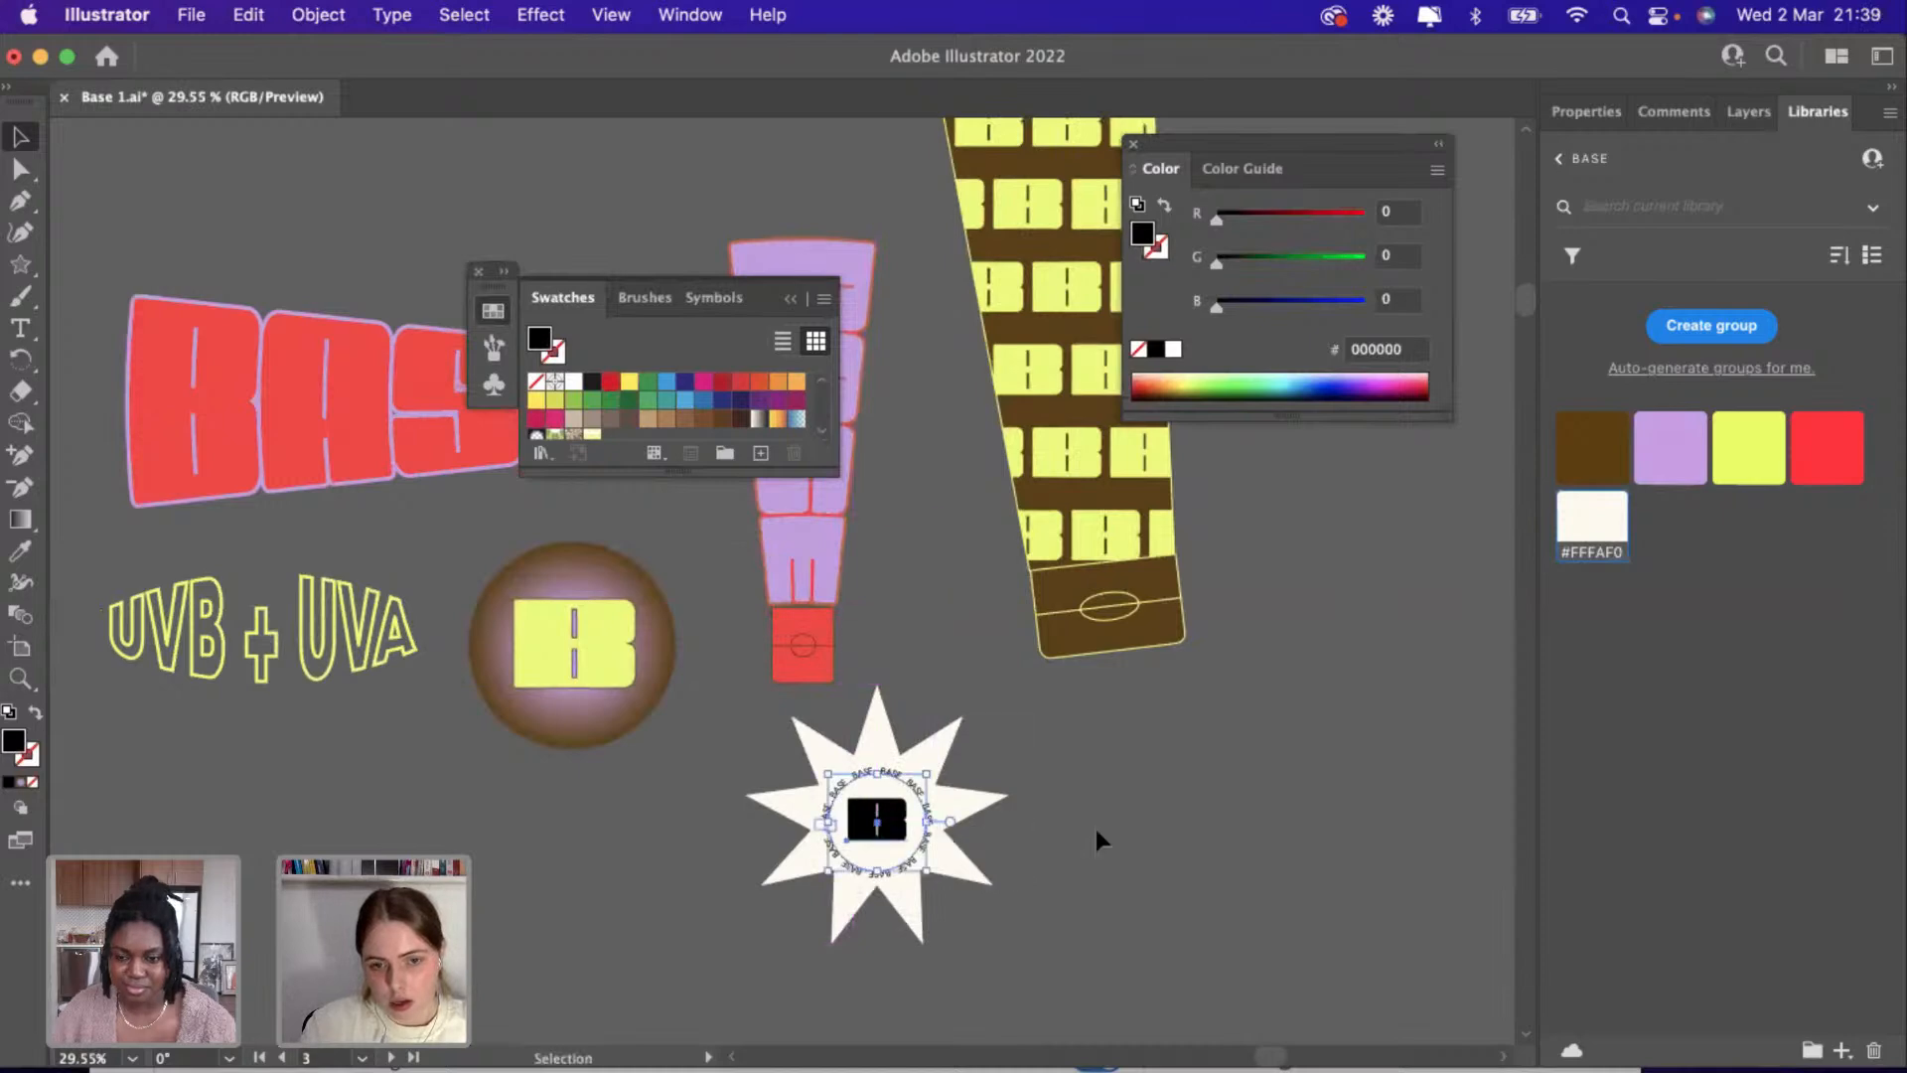
Nudge the black B slightly so it sits centred inside the circular BASE text on the off-white star.
scroll(948, 906, "up", 10)
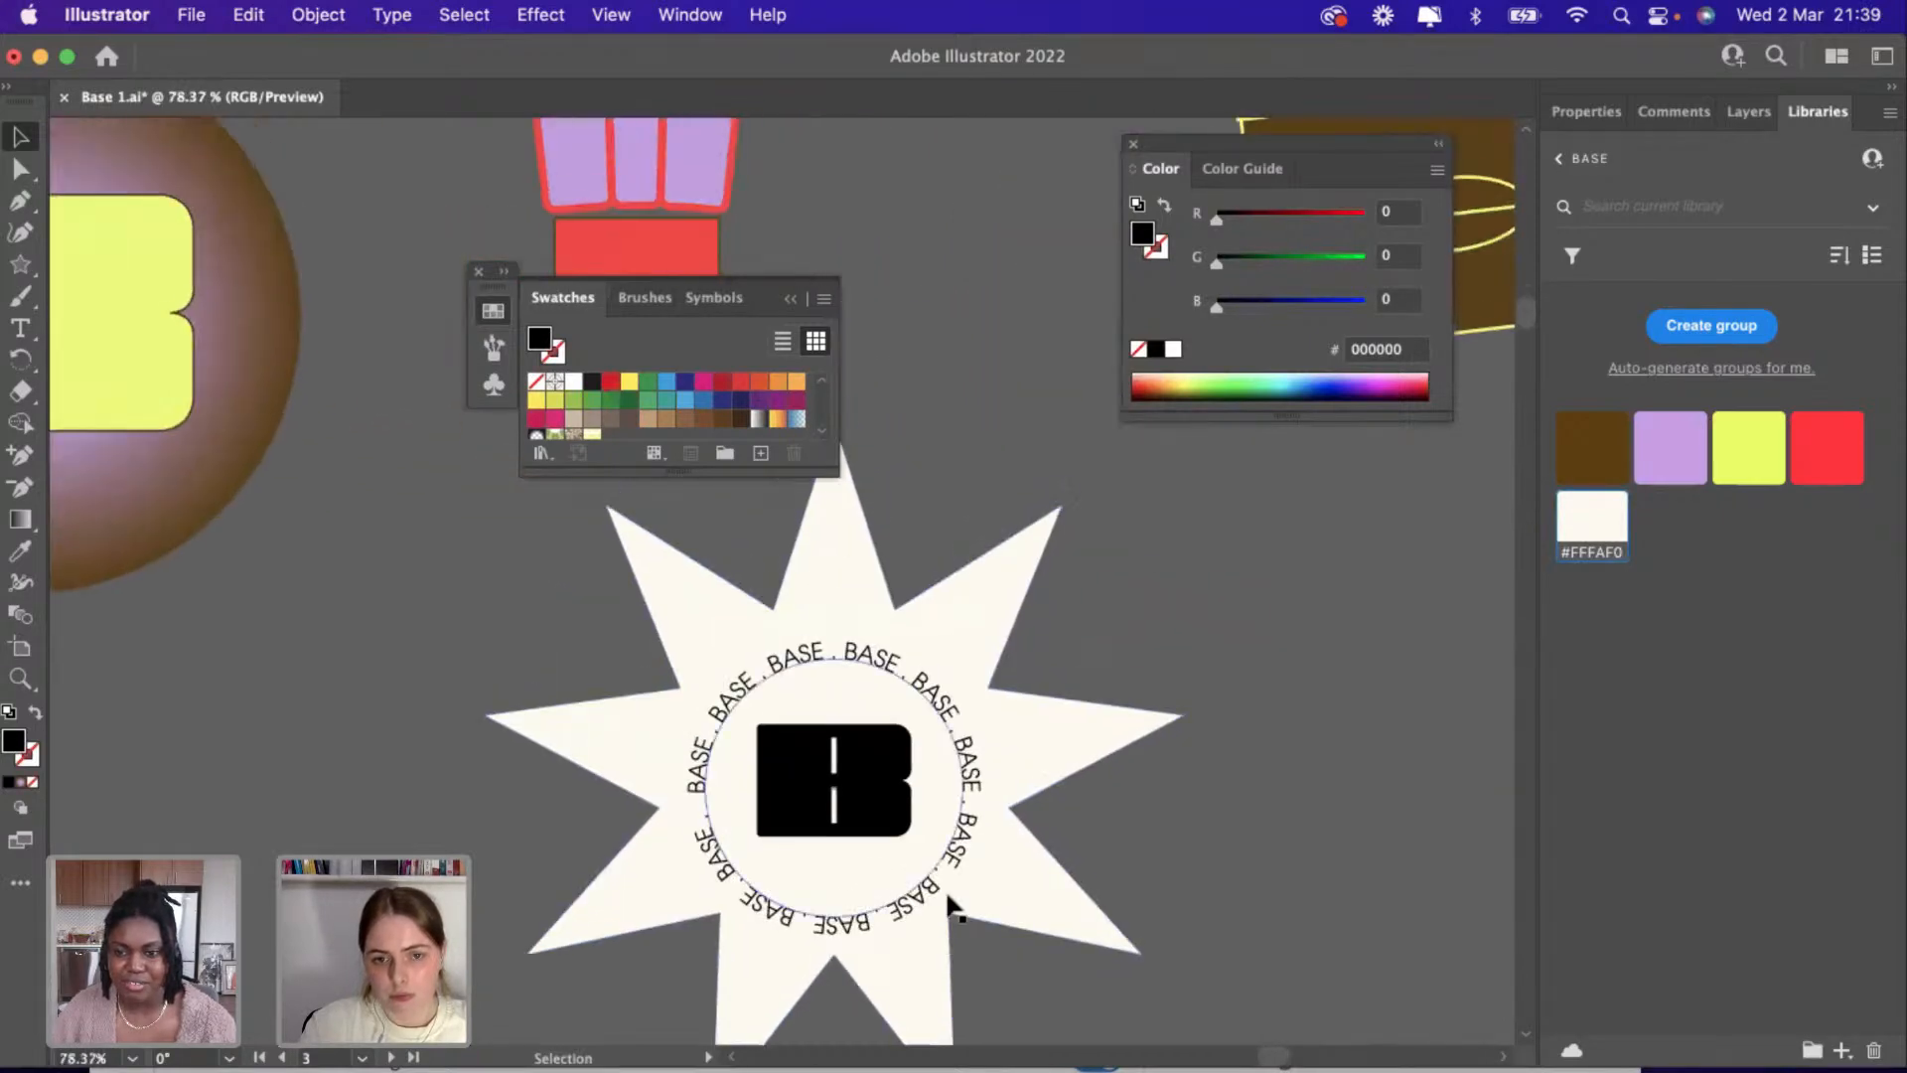
left_click_drag(957, 658, 955, 643)
left_click(843, 785)
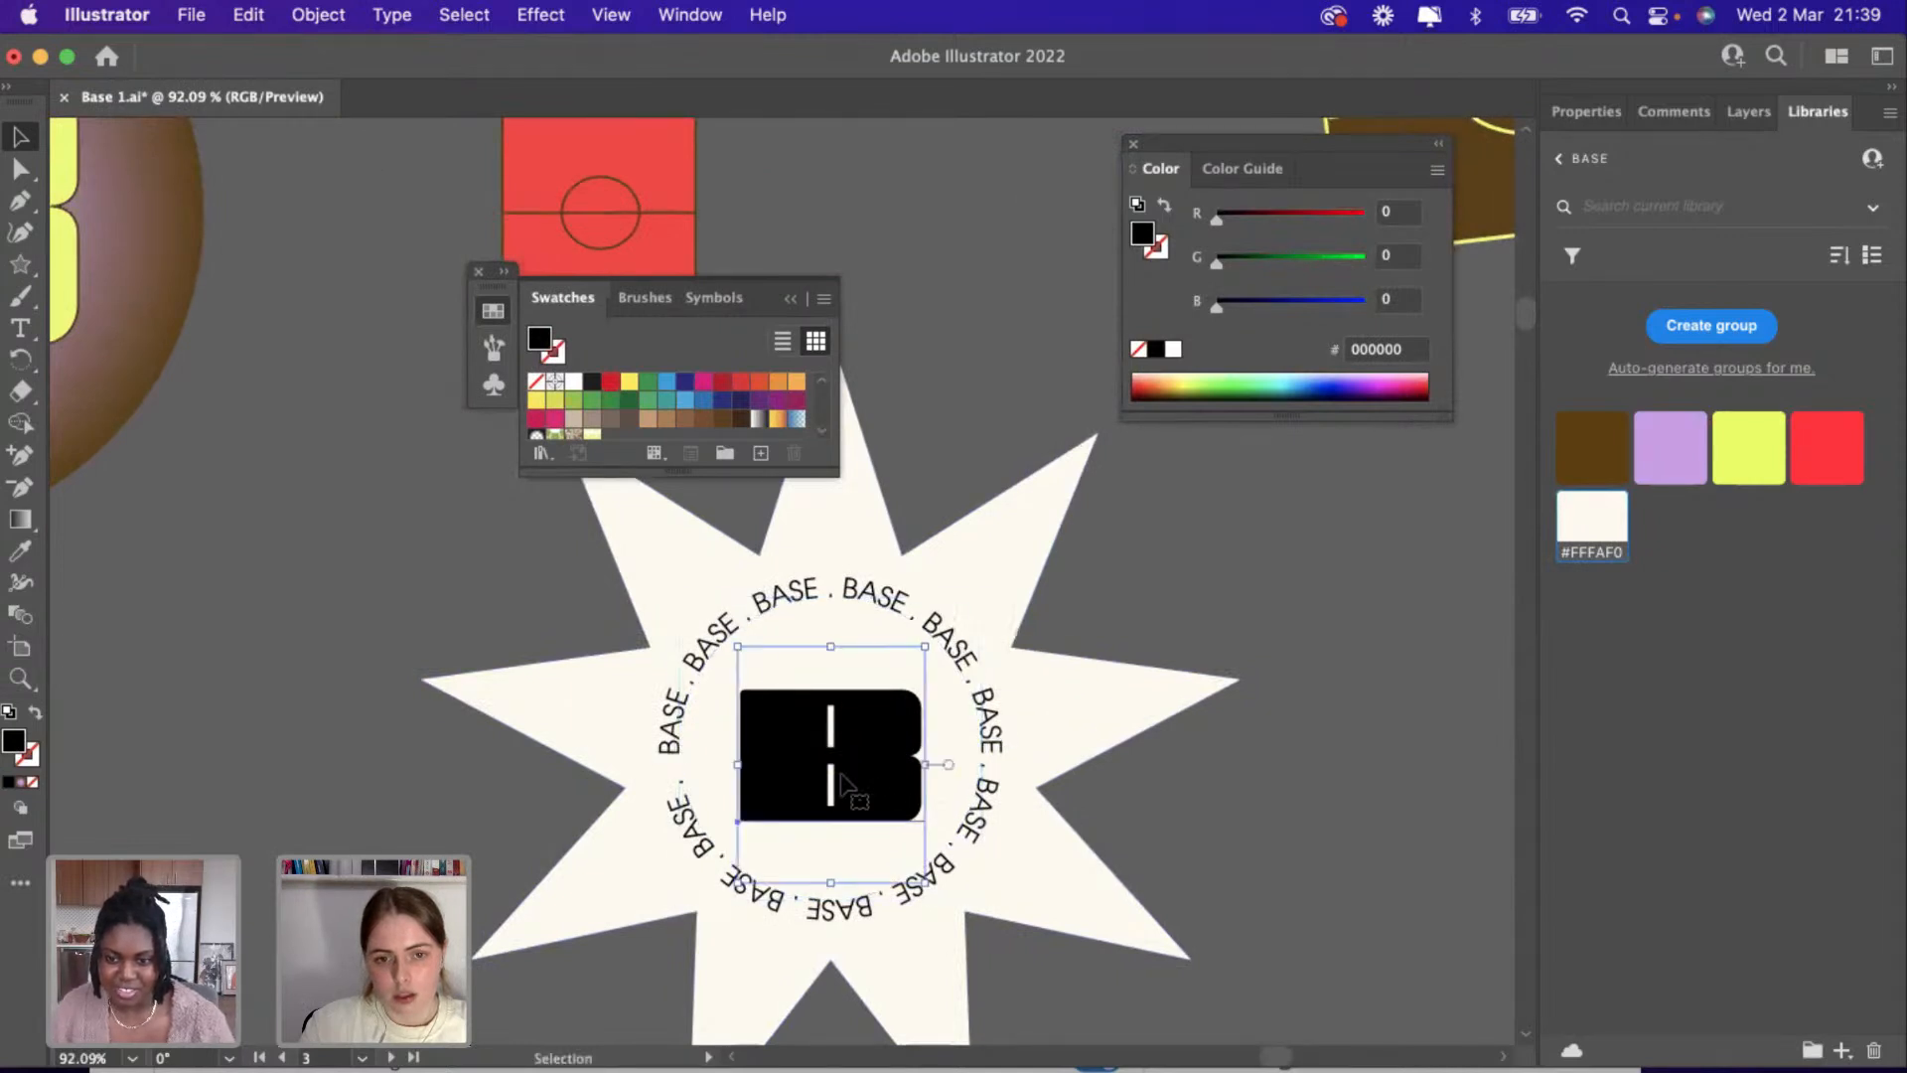
left_click_drag(878, 791, 879, 780)
scroll(483, 814, "down", 6)
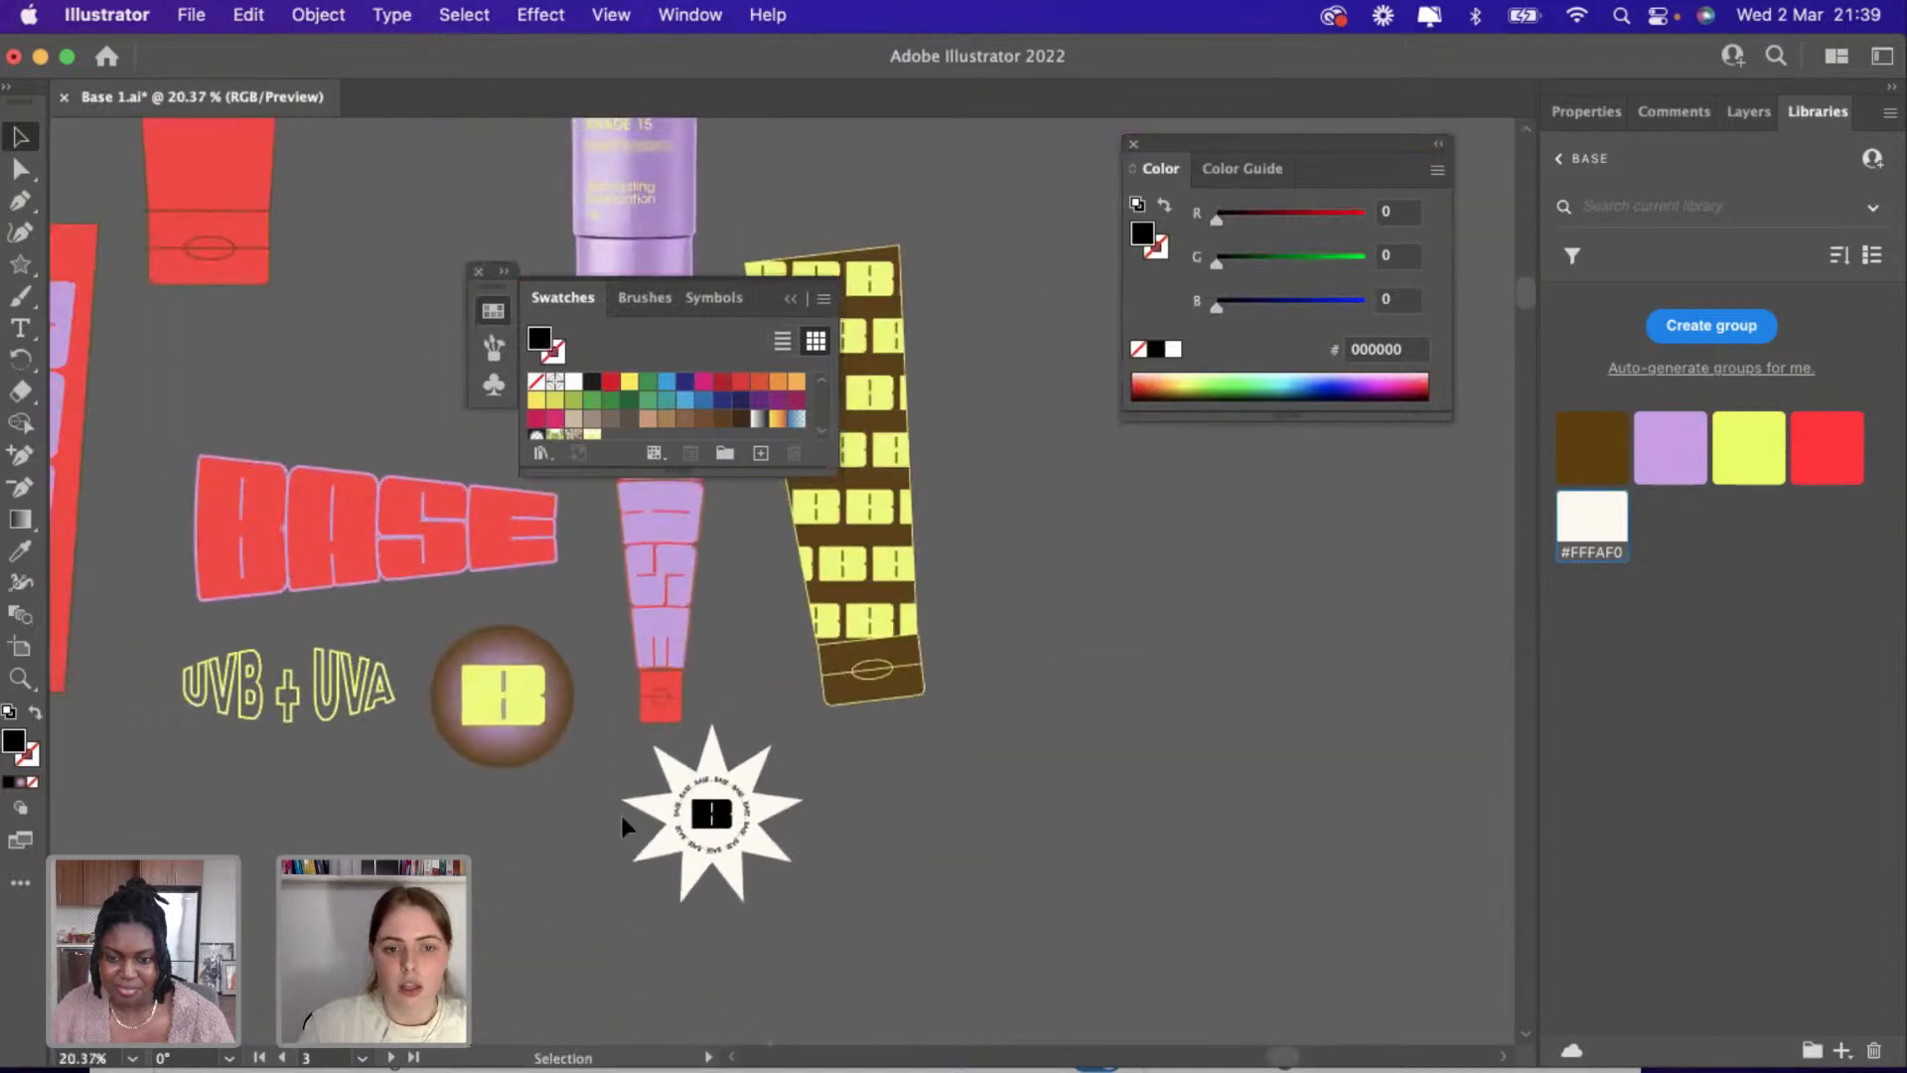
Duplicate the off-white star without its emblem, shrink the copy, and place it over the upper-left corner of the red BASE lettering.
left_click(636, 825)
key("super+c")
key("super+v")
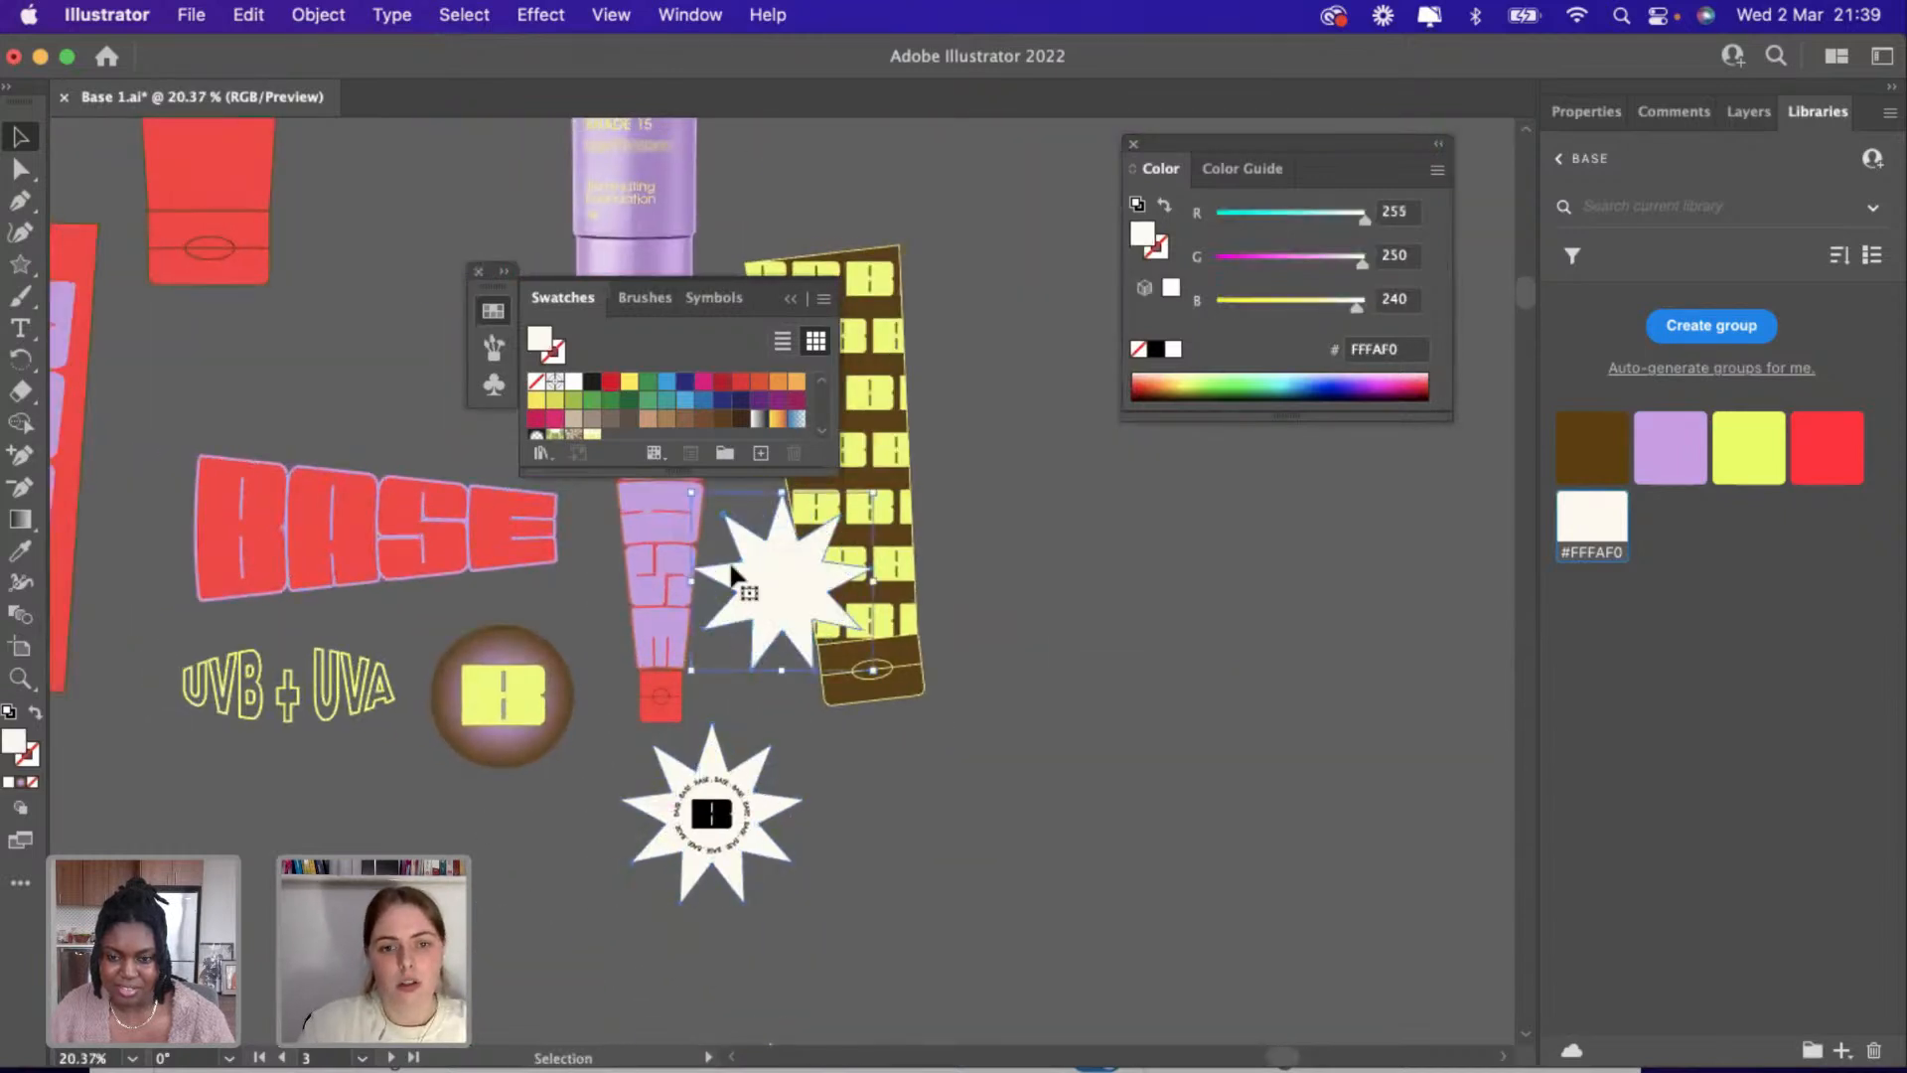
left_click_drag(740, 581, 167, 444)
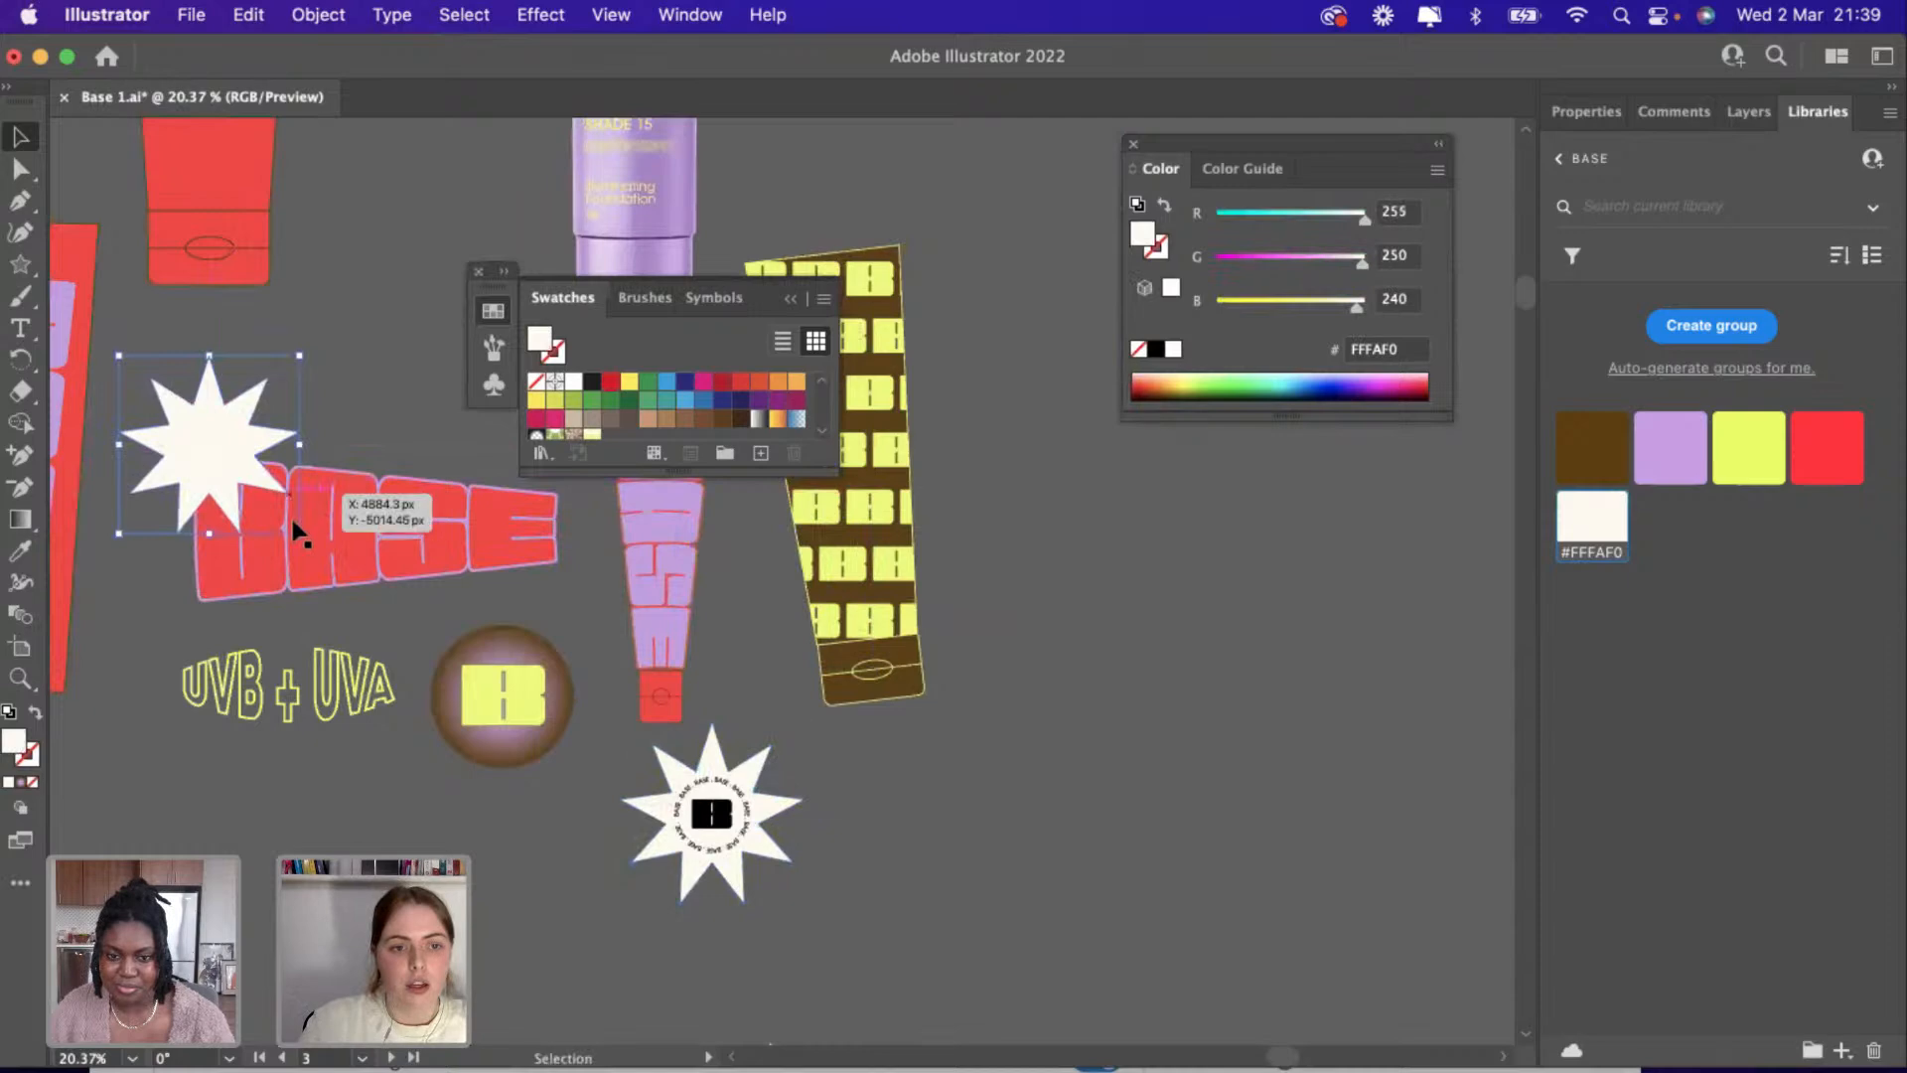
left_click_drag(299, 532, 256, 498)
scroll(256, 502, "down", 3)
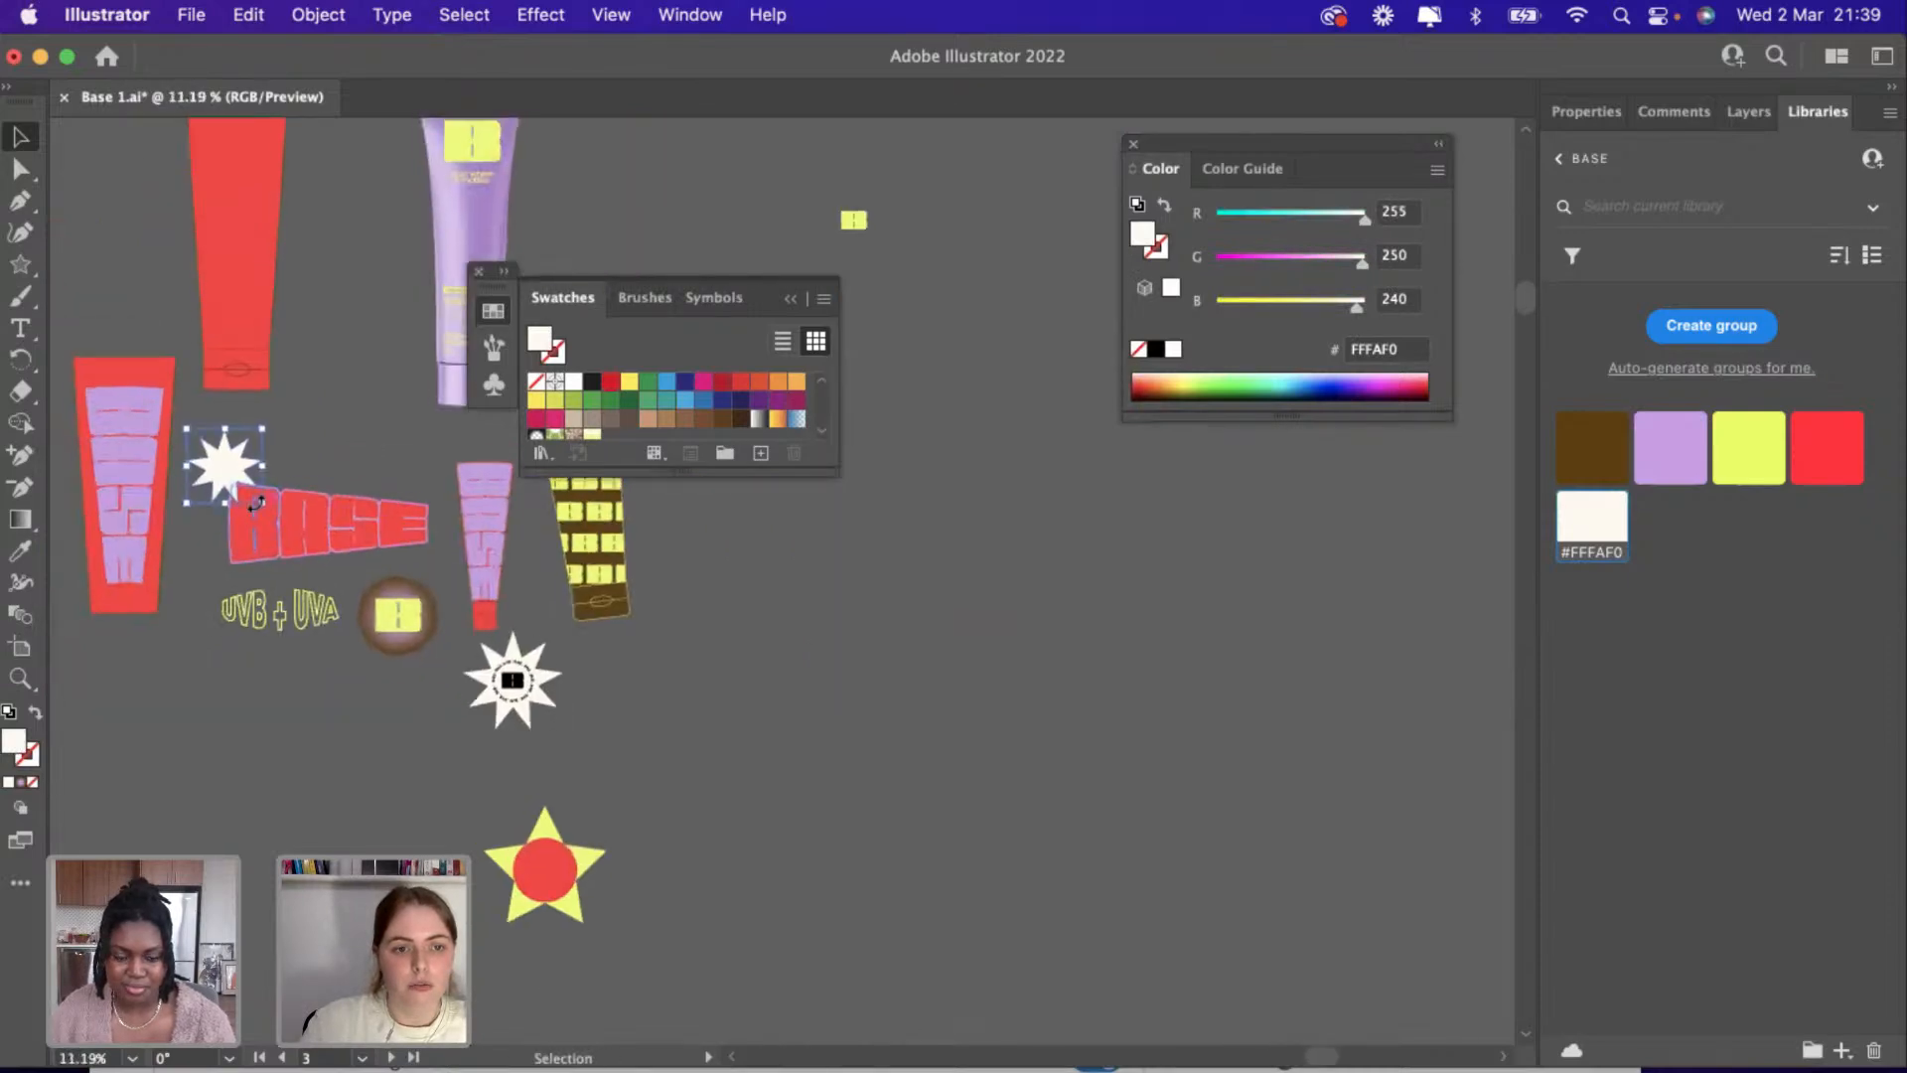
scroll(256, 505, "up", 4)
scroll(257, 504, "up", 5)
left_click_drag(355, 586, 386, 635)
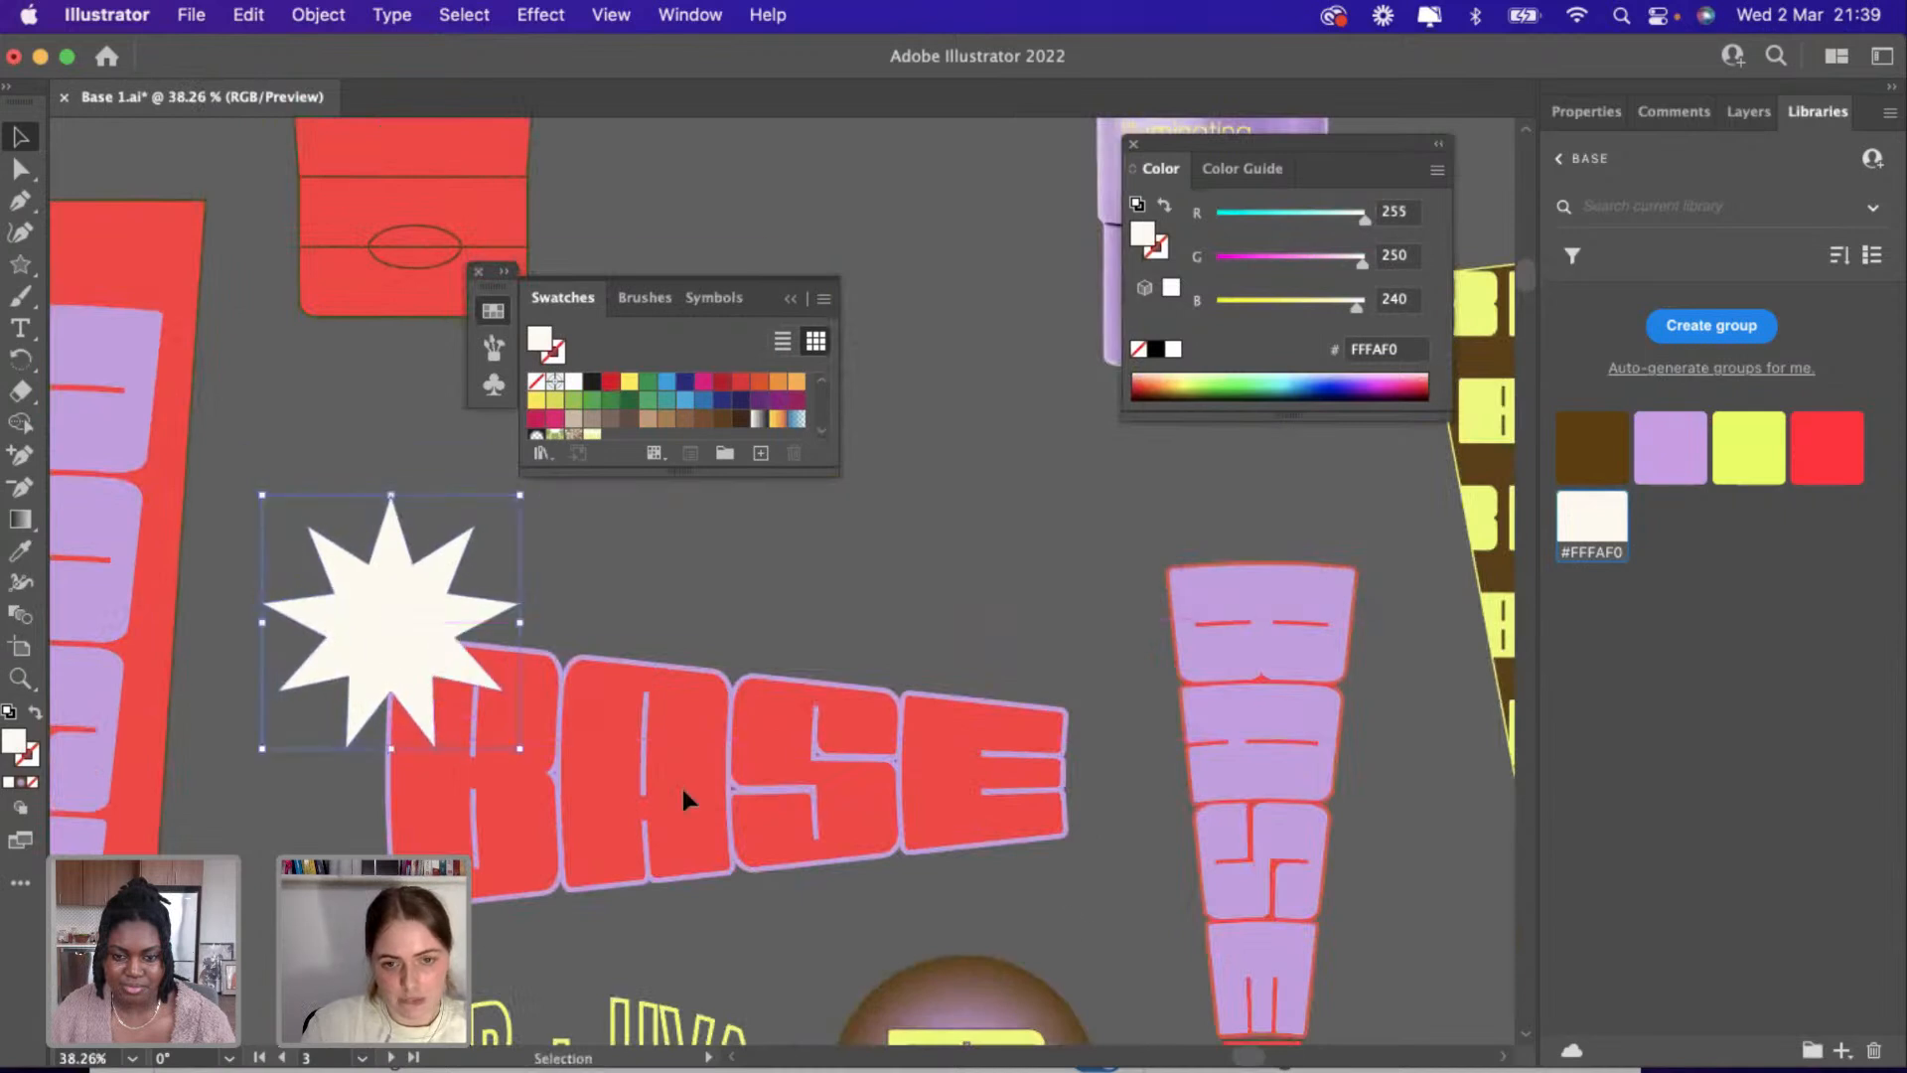
left_click_drag(682, 795, 392, 630)
Scale the yellow UVB + UVA lettering below the red BASE lettering down slightly.
scroll(481, 766, "down", 3)
left_click(648, 957)
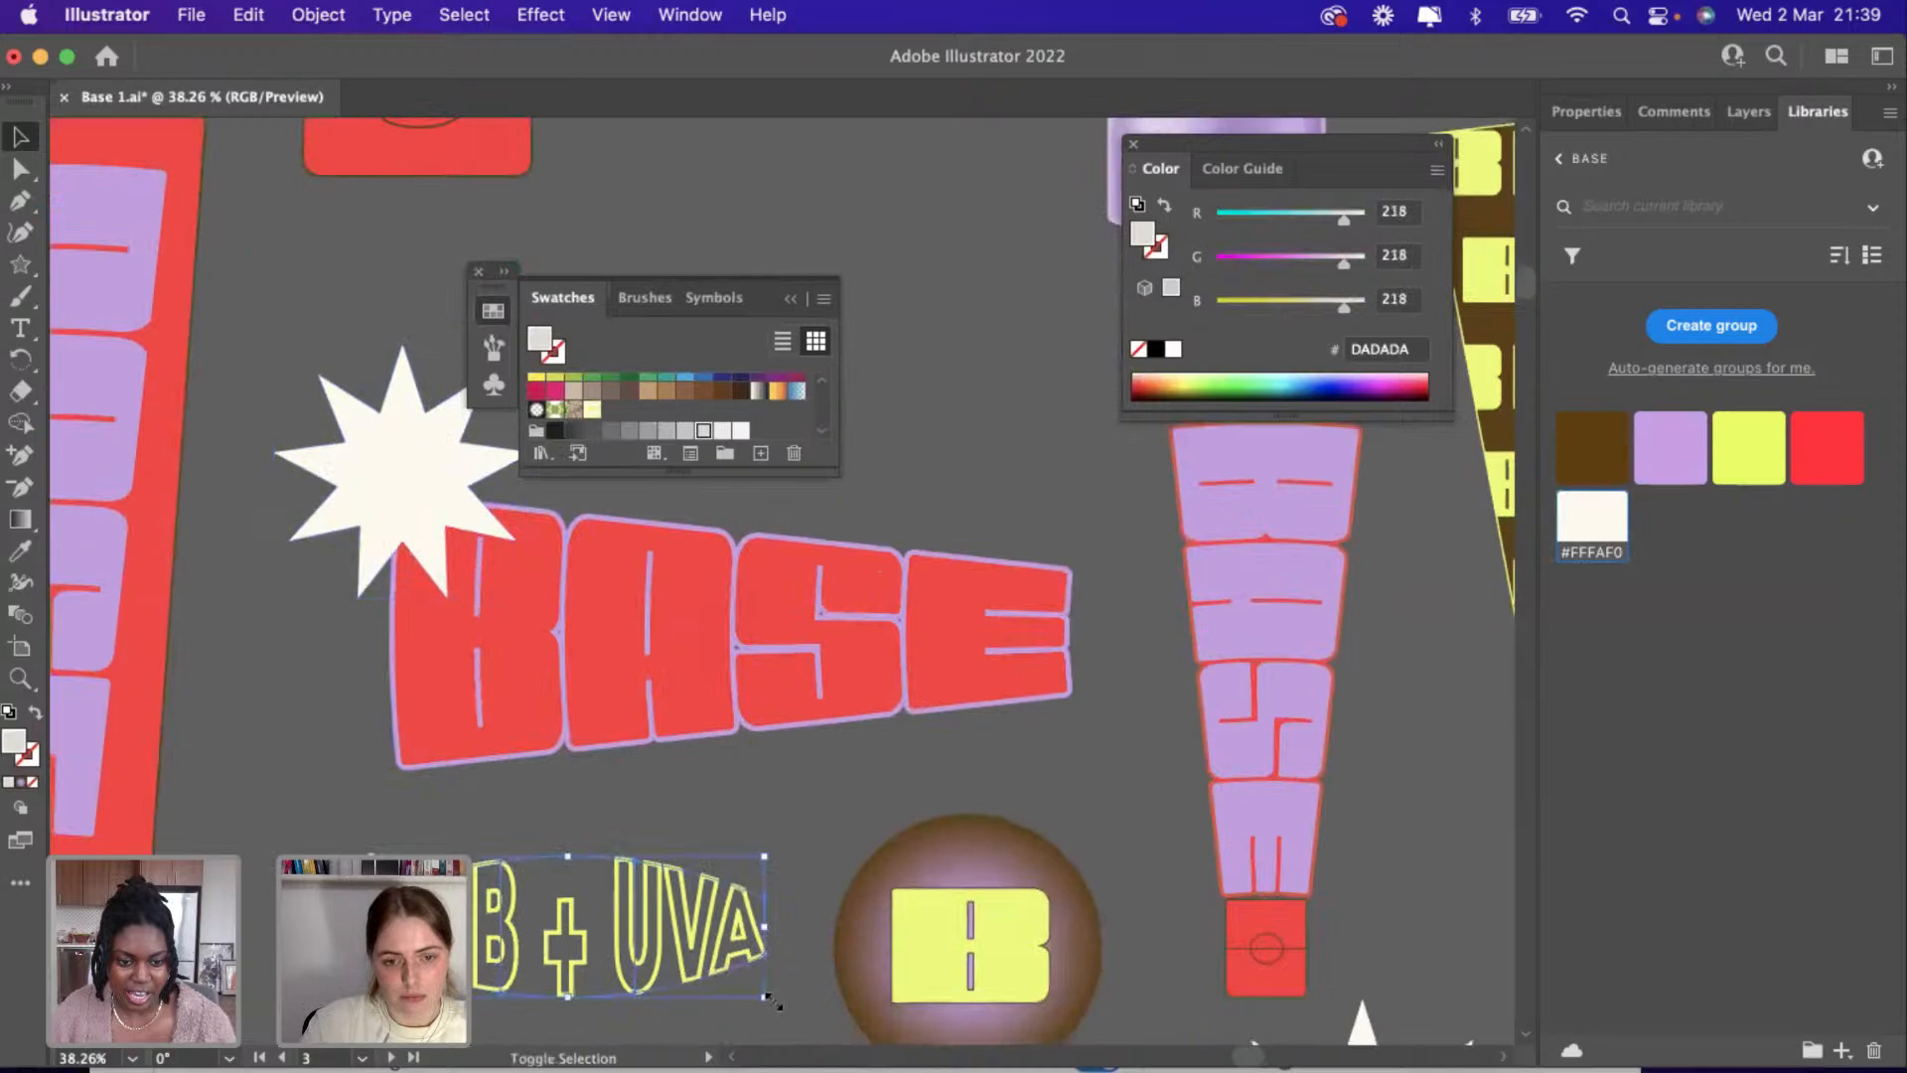
left_click_drag(771, 1000, 711, 978)
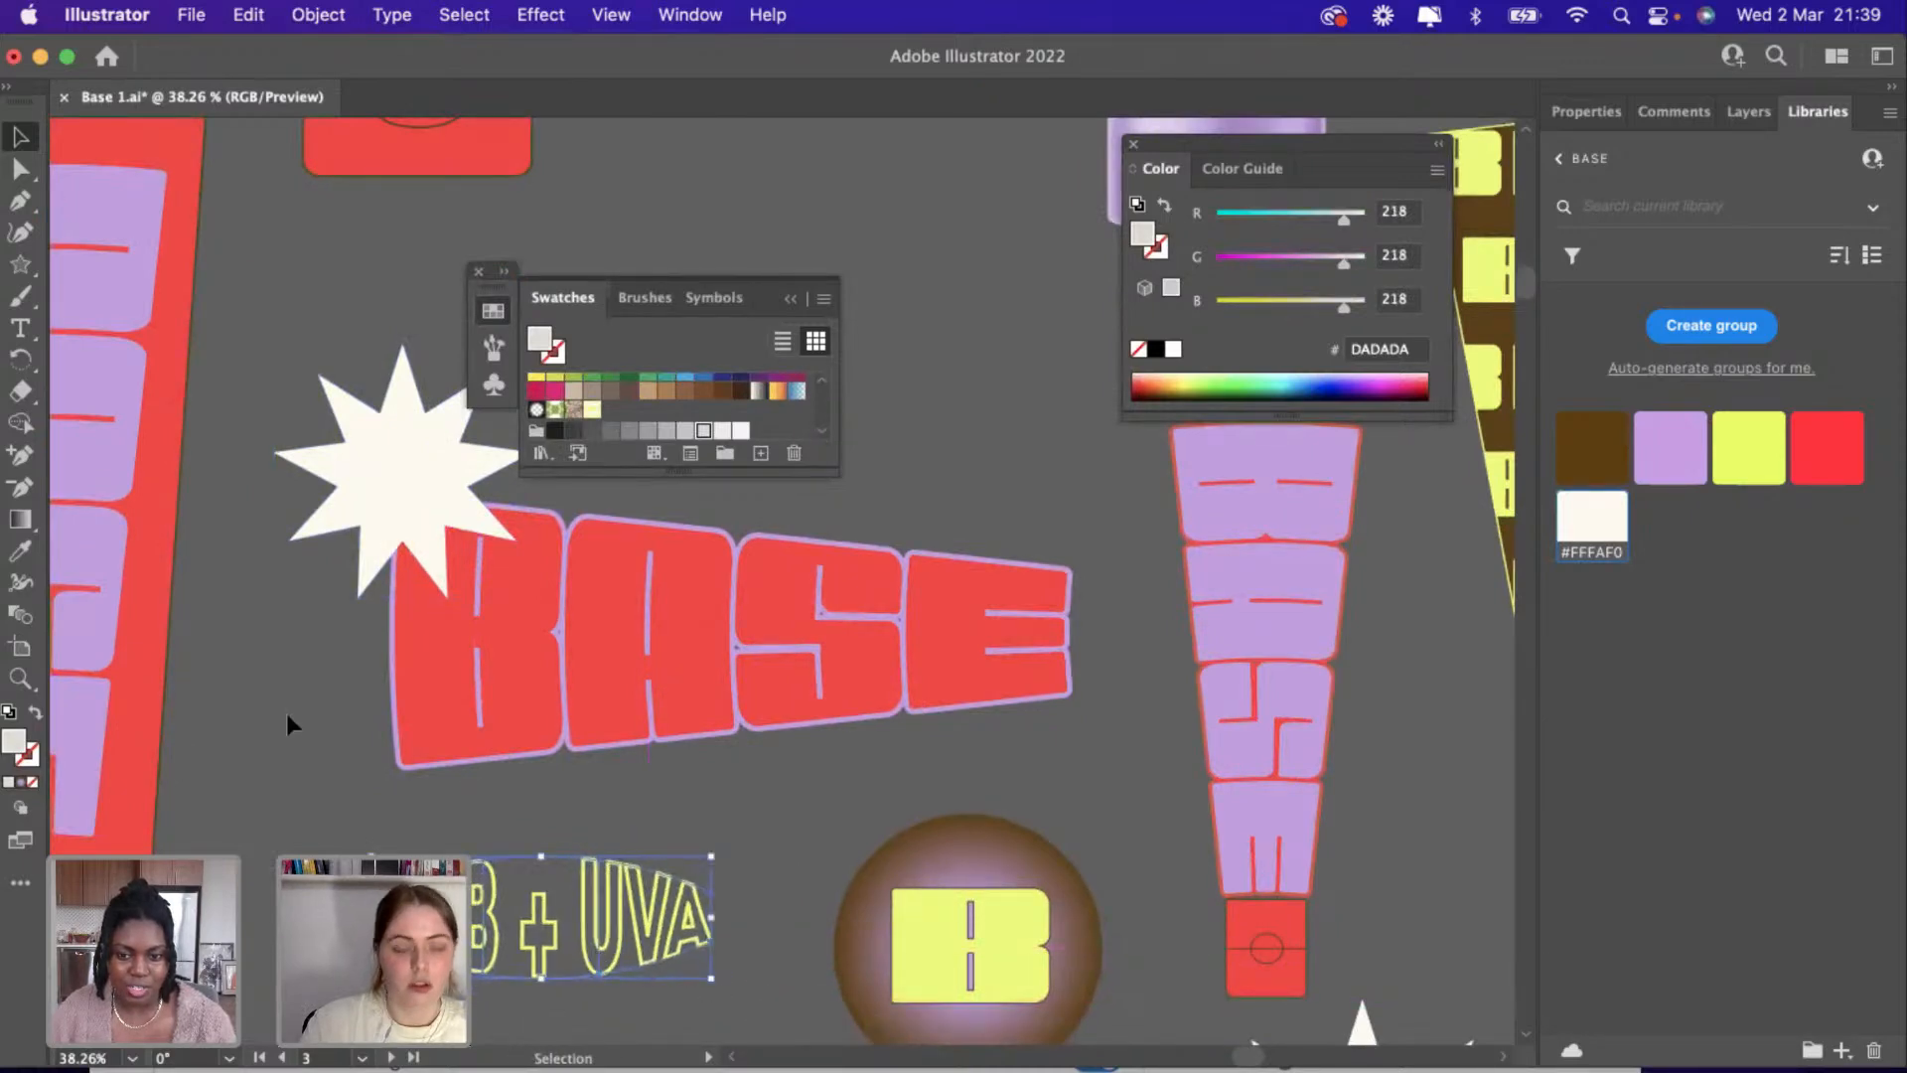
Review the product text and layout of the yellow, red and lilac tube designs alongside the new brand graphics.
scroll(286, 713, "down", 5)
scroll(286, 713, "left", 5)
scroll(287, 713, "up", 3)
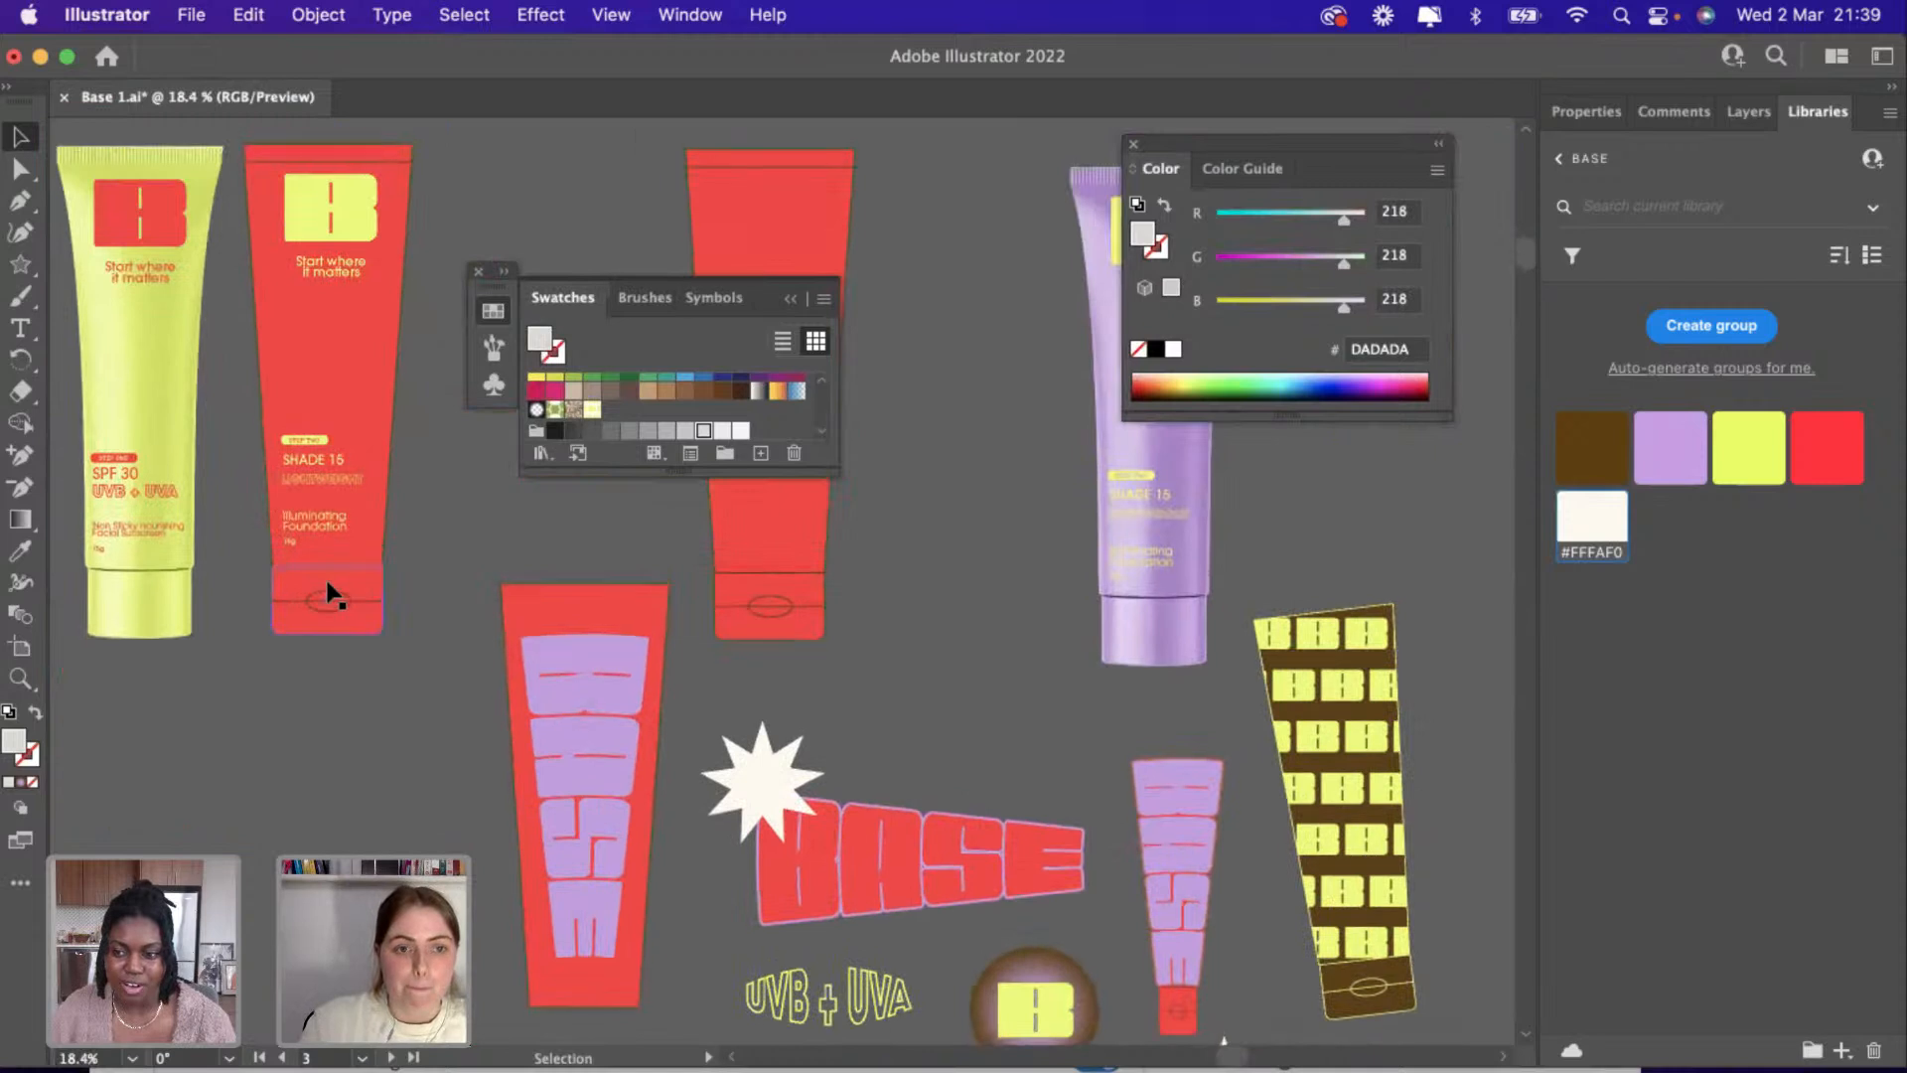
scroll(329, 594, "up", 3)
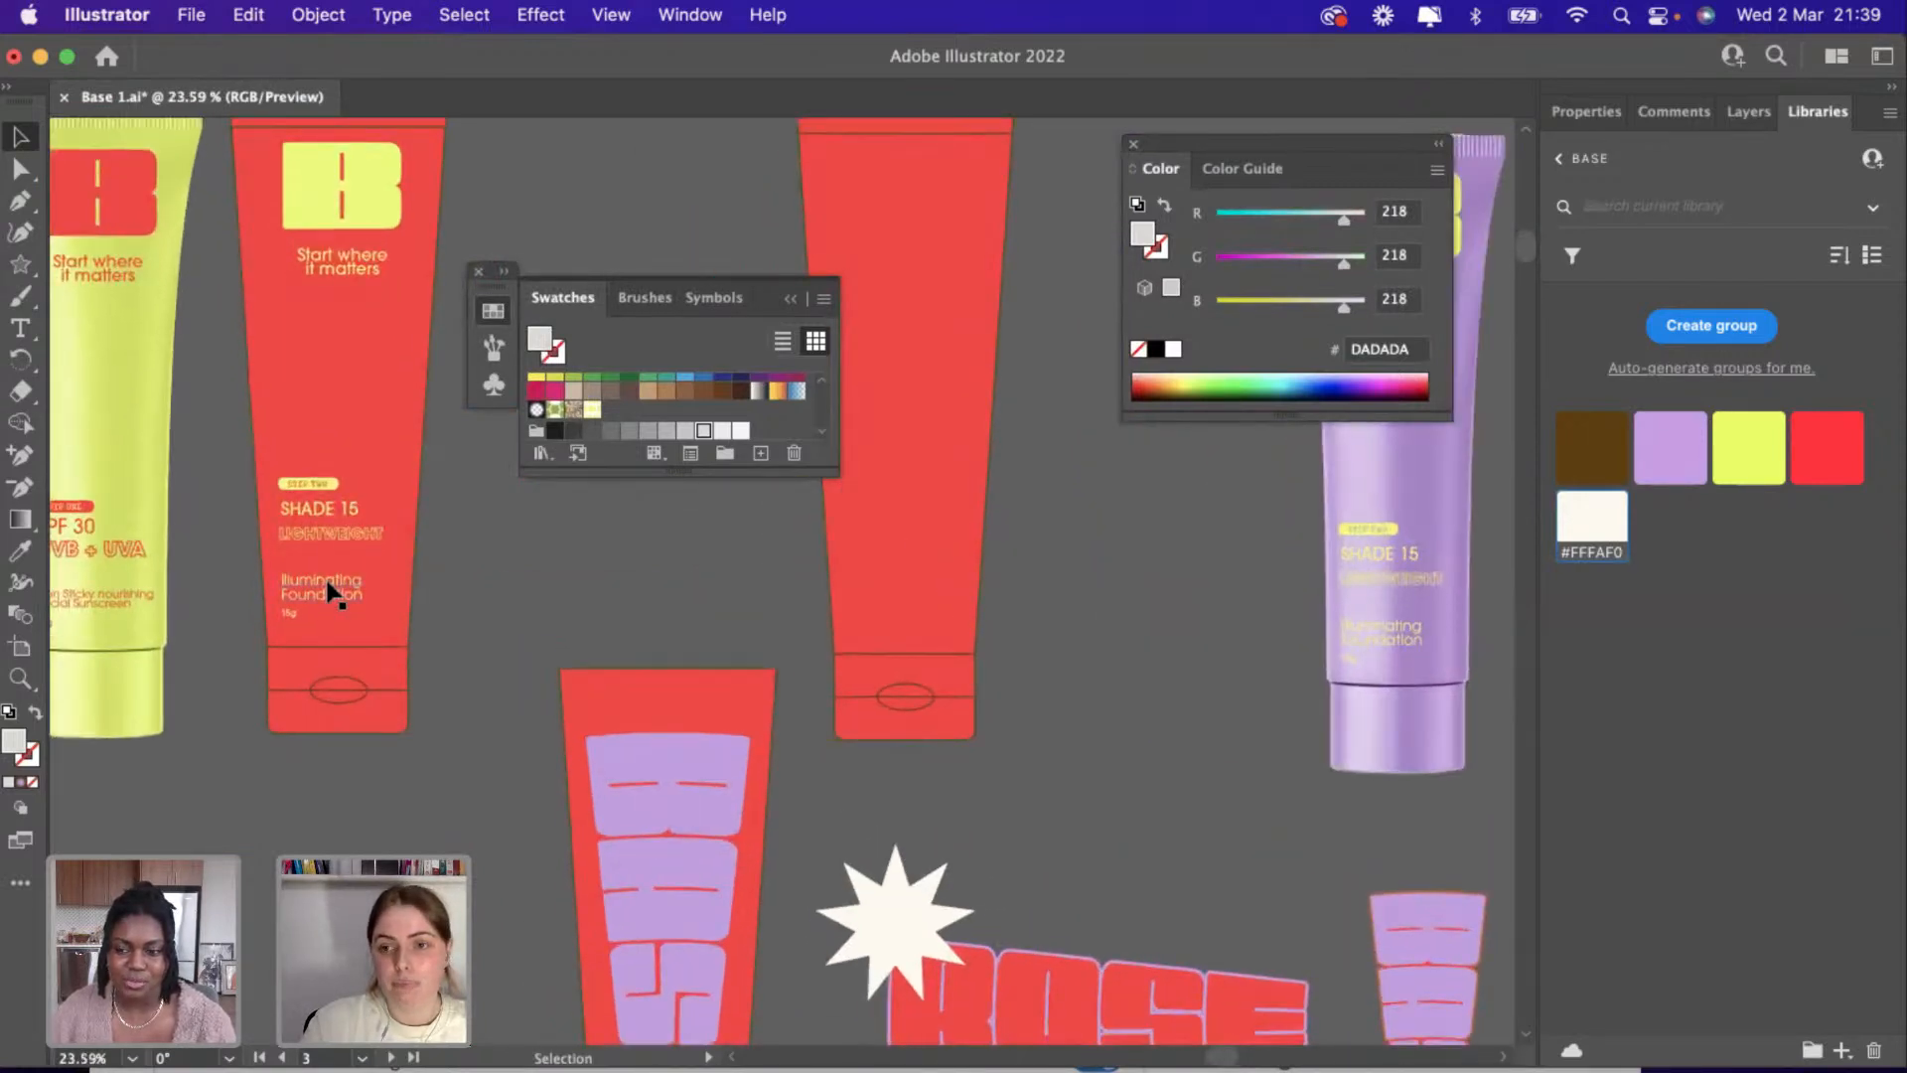
scroll(421, 713, "up", 3)
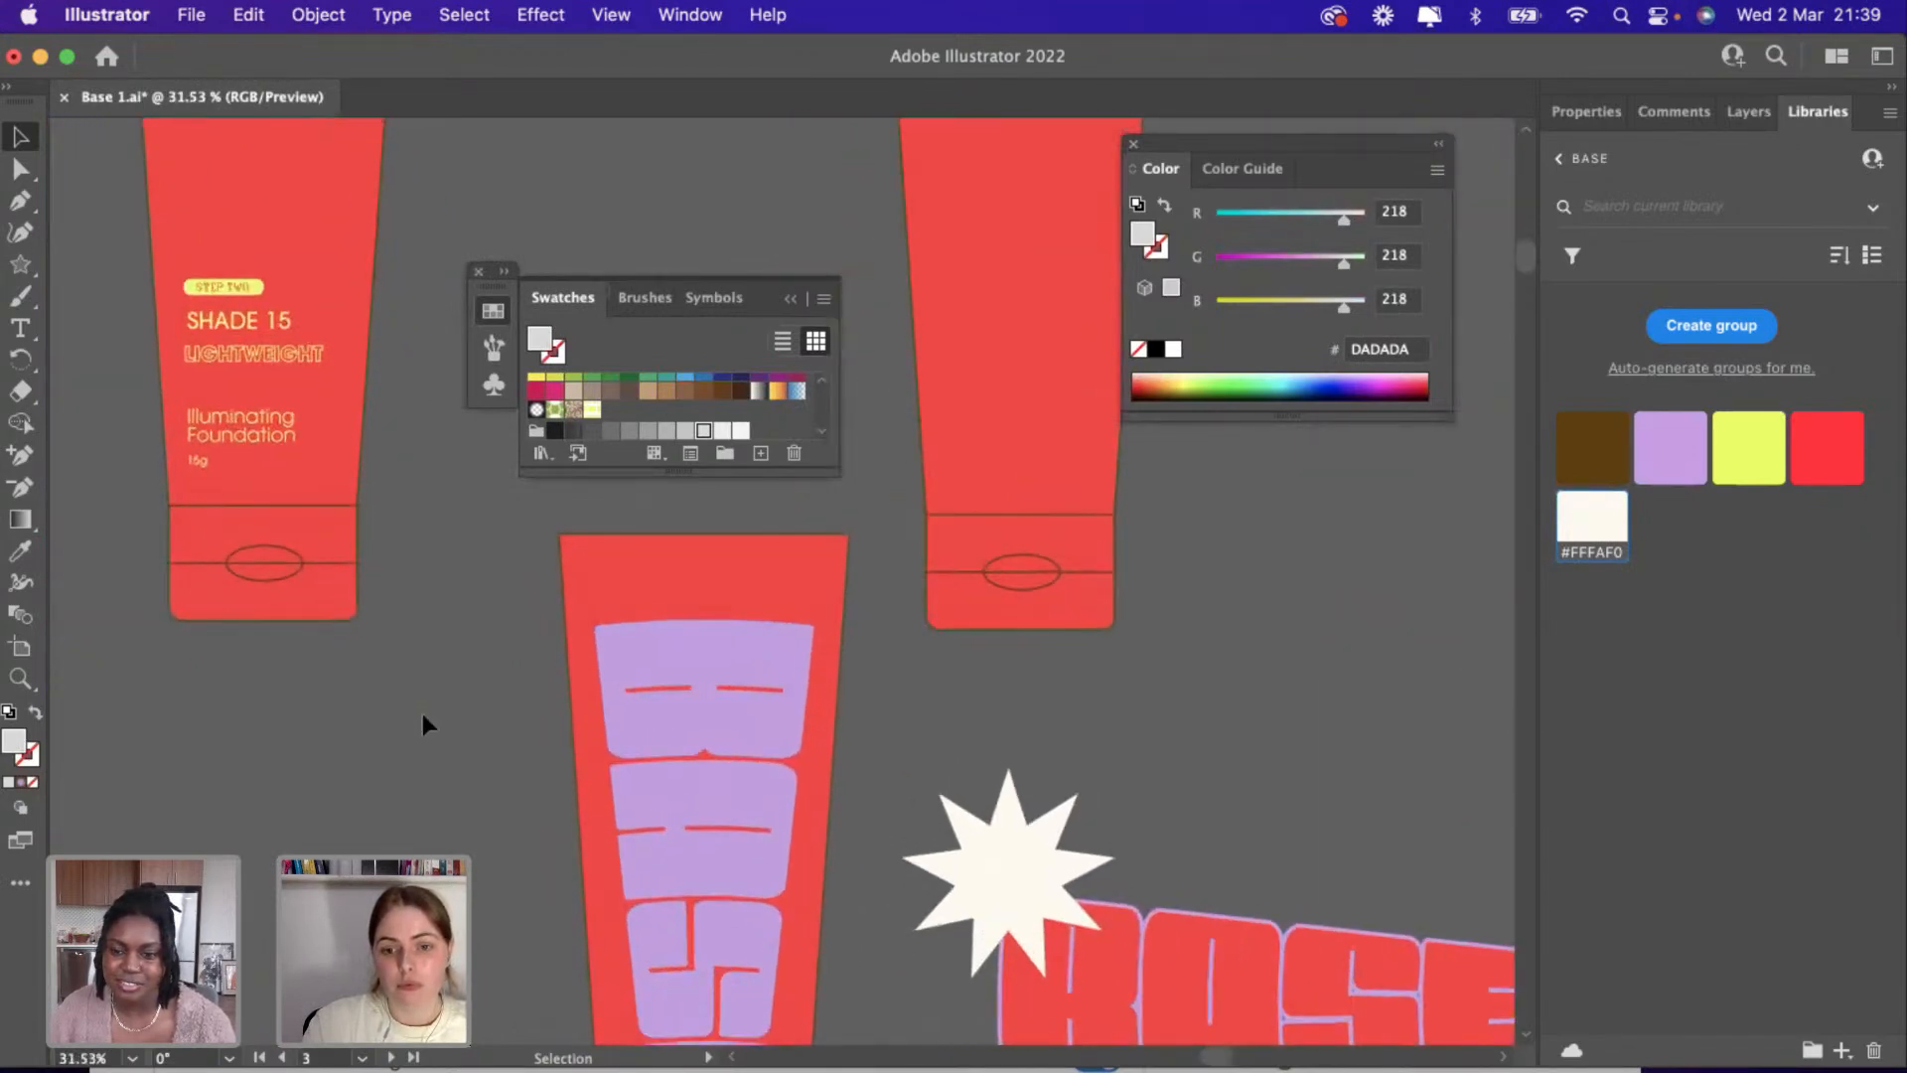
scroll(421, 713, "down", 3)
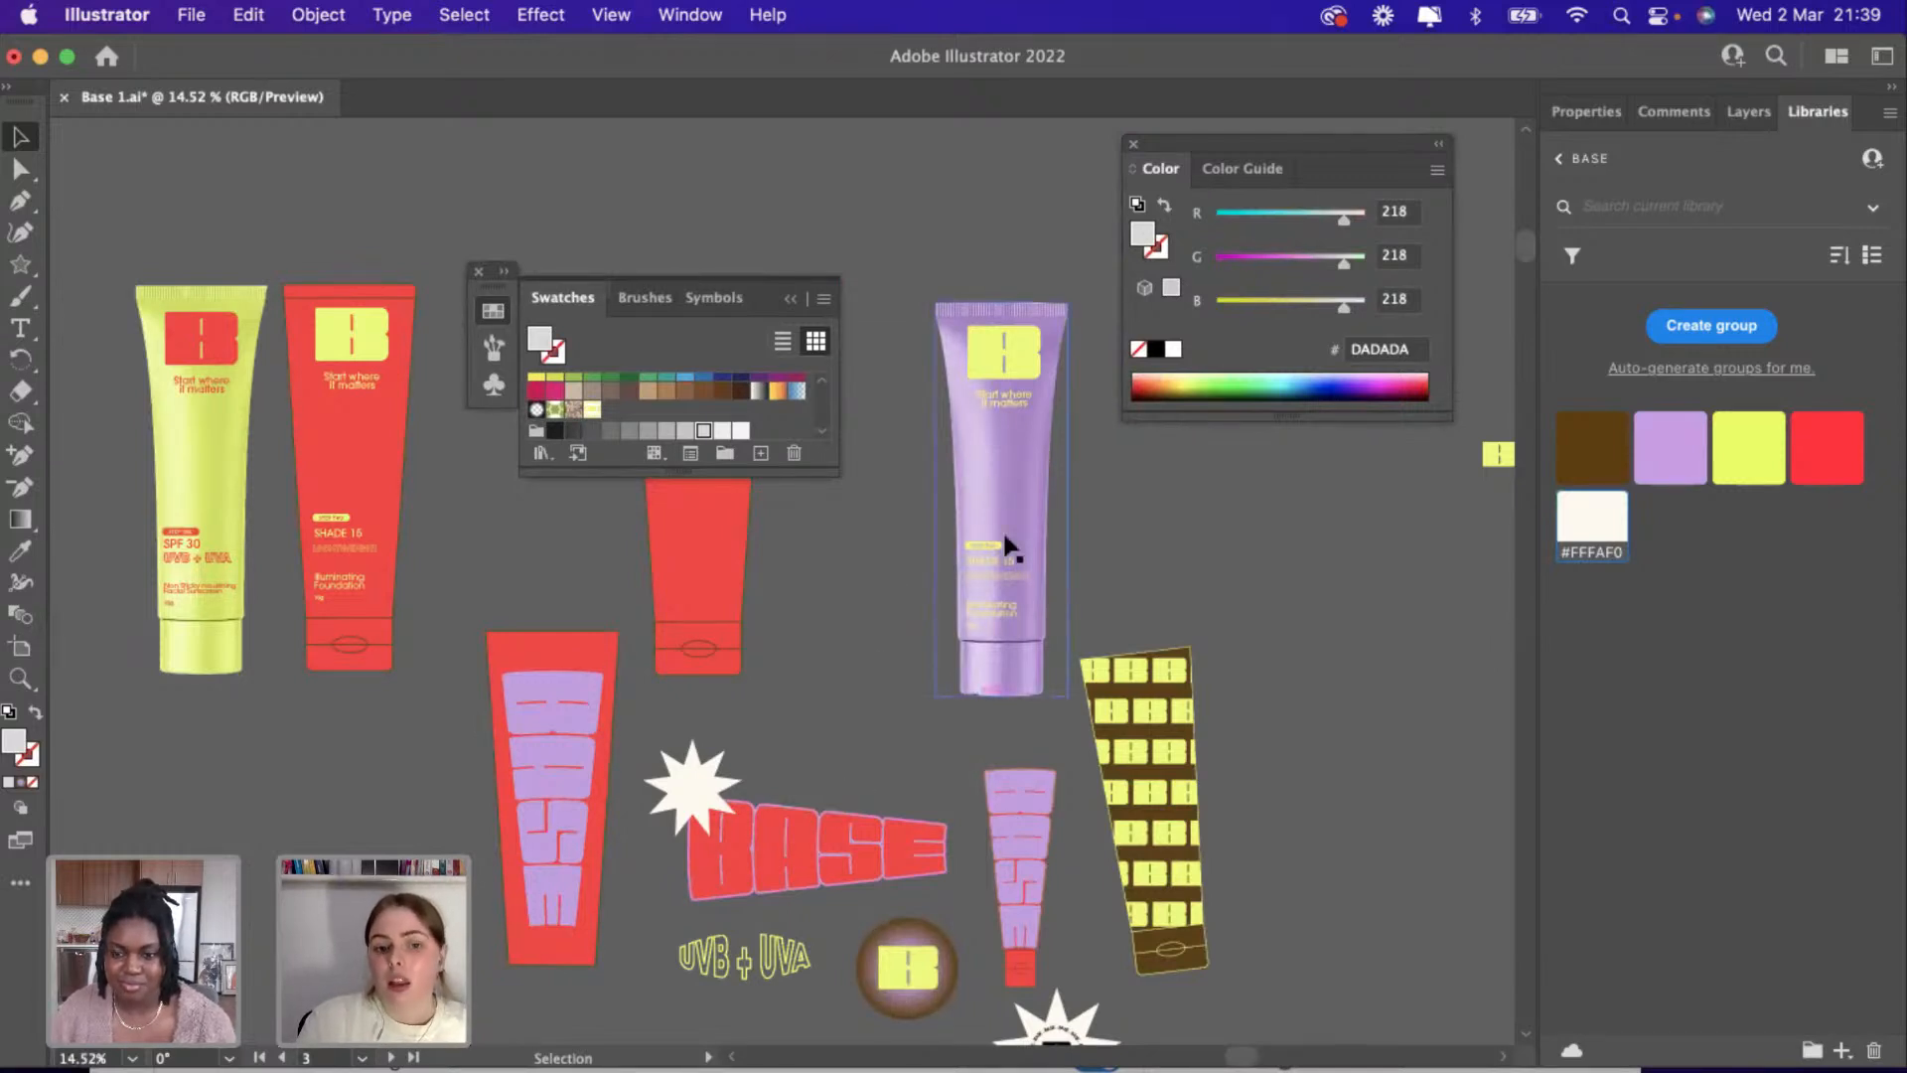
scroll(1004, 546, "up", 3)
scroll(1009, 544, "down", 3)
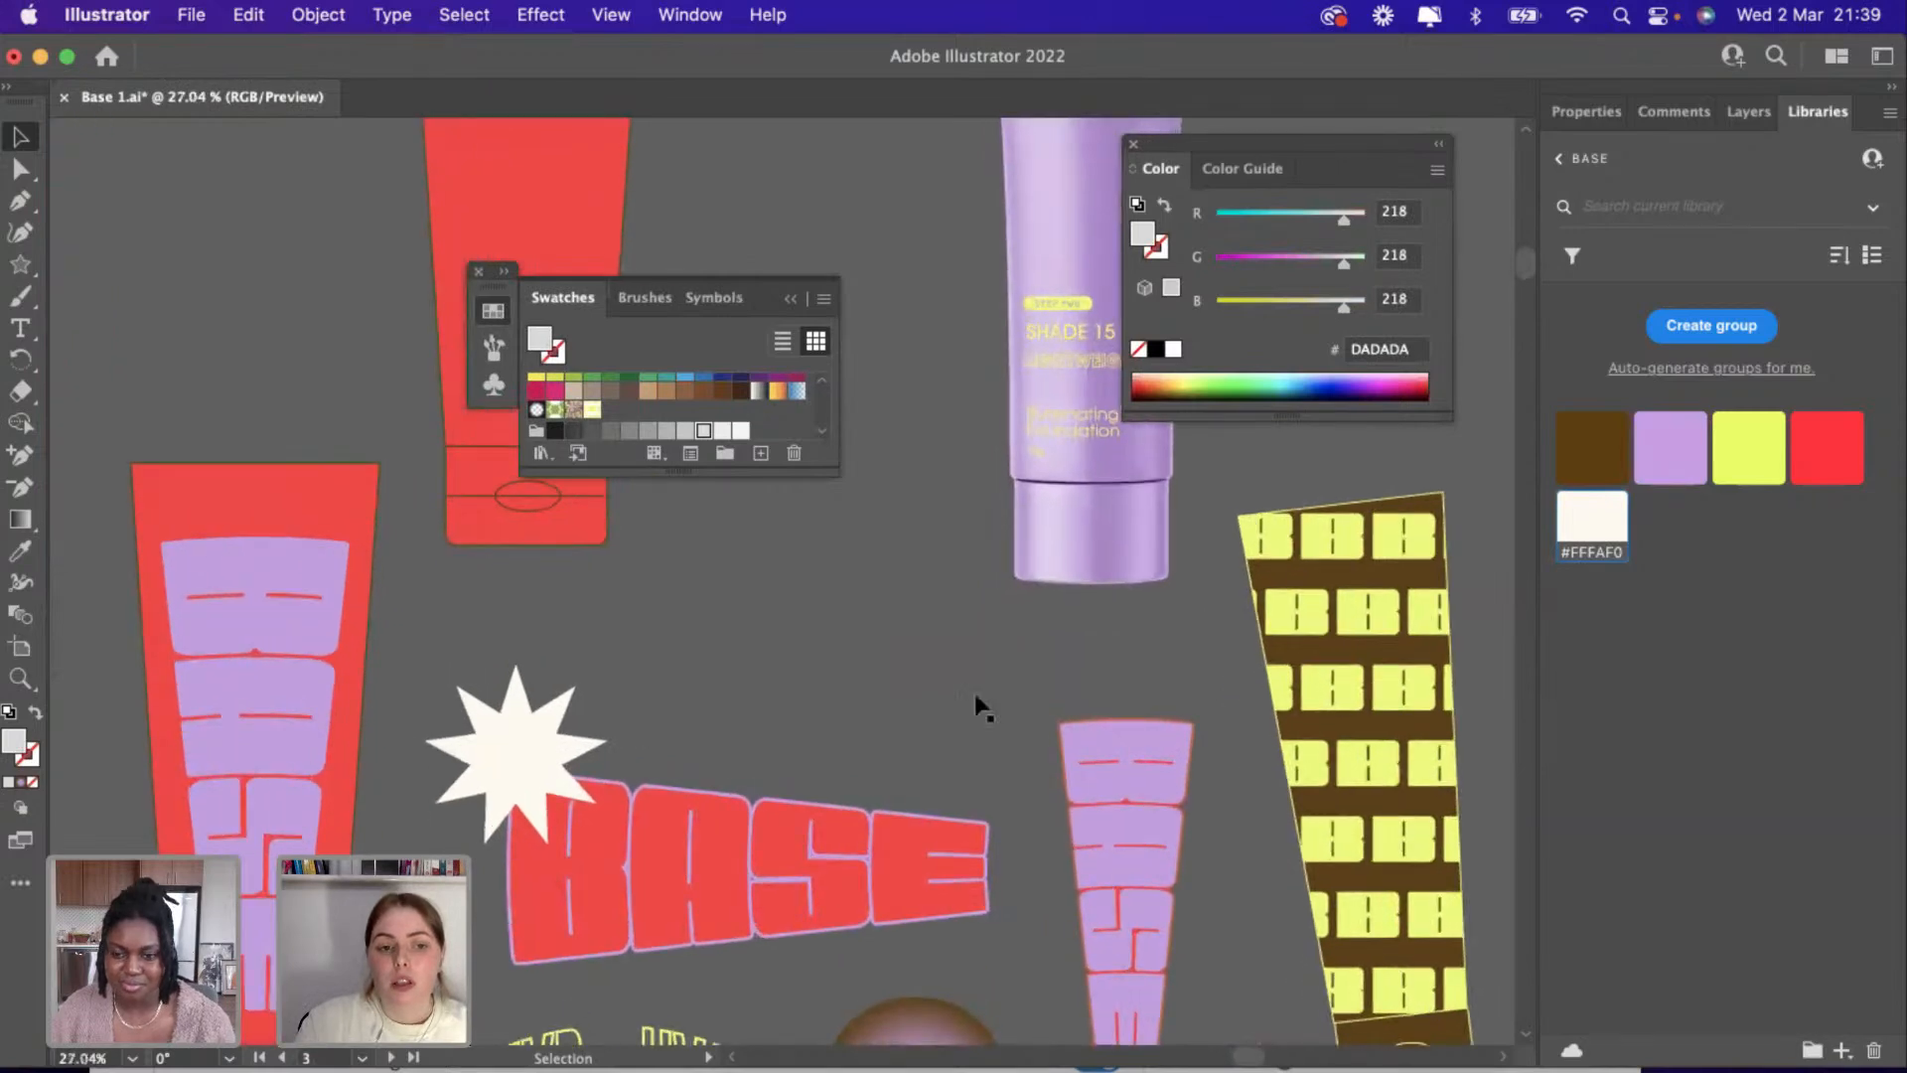
scroll(975, 694, "down", 5)
scroll(785, 646, "up", 2)
scroll(586, 611, "left", 4)
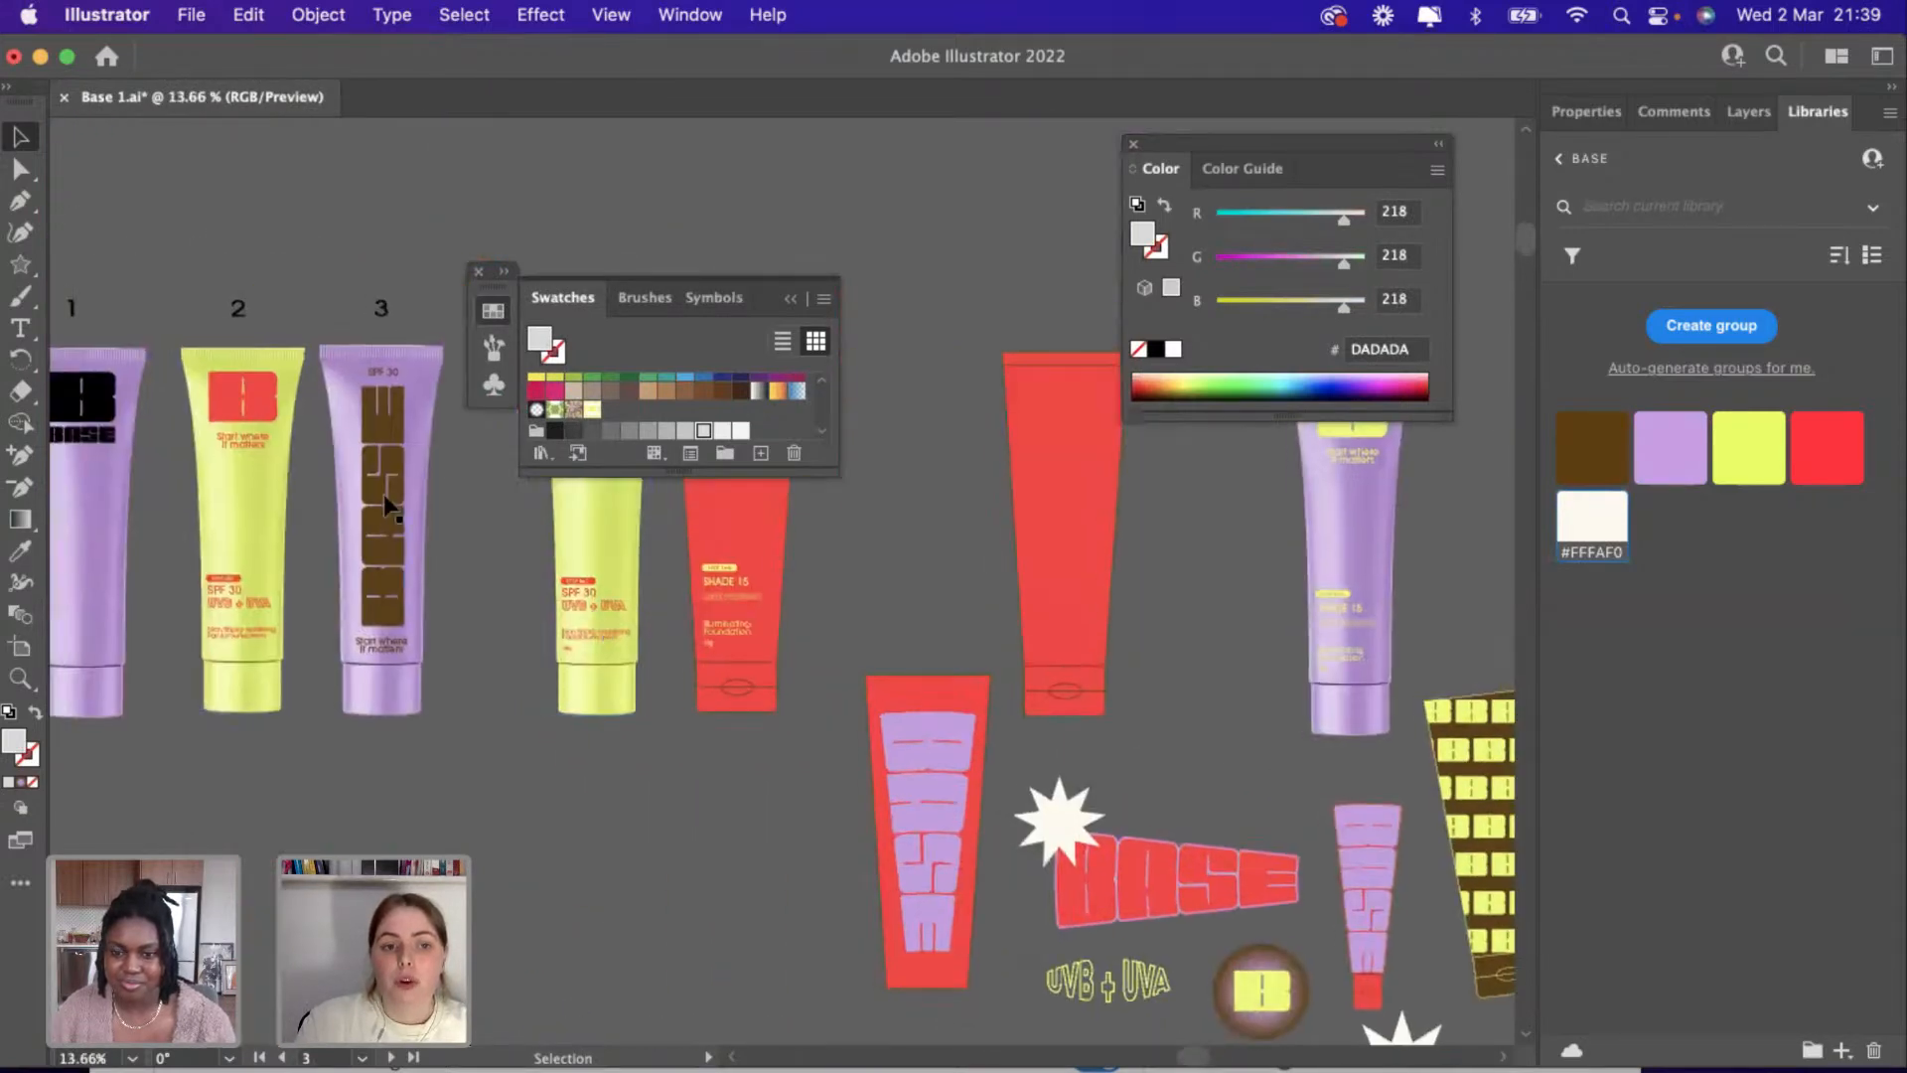
Examine the letter shapes of the brown vertical BASE lettering on lilac tube 3 and of the black BASE wordmark.
scroll(383, 493, "up", 5)
scroll(377, 511, "up", 2)
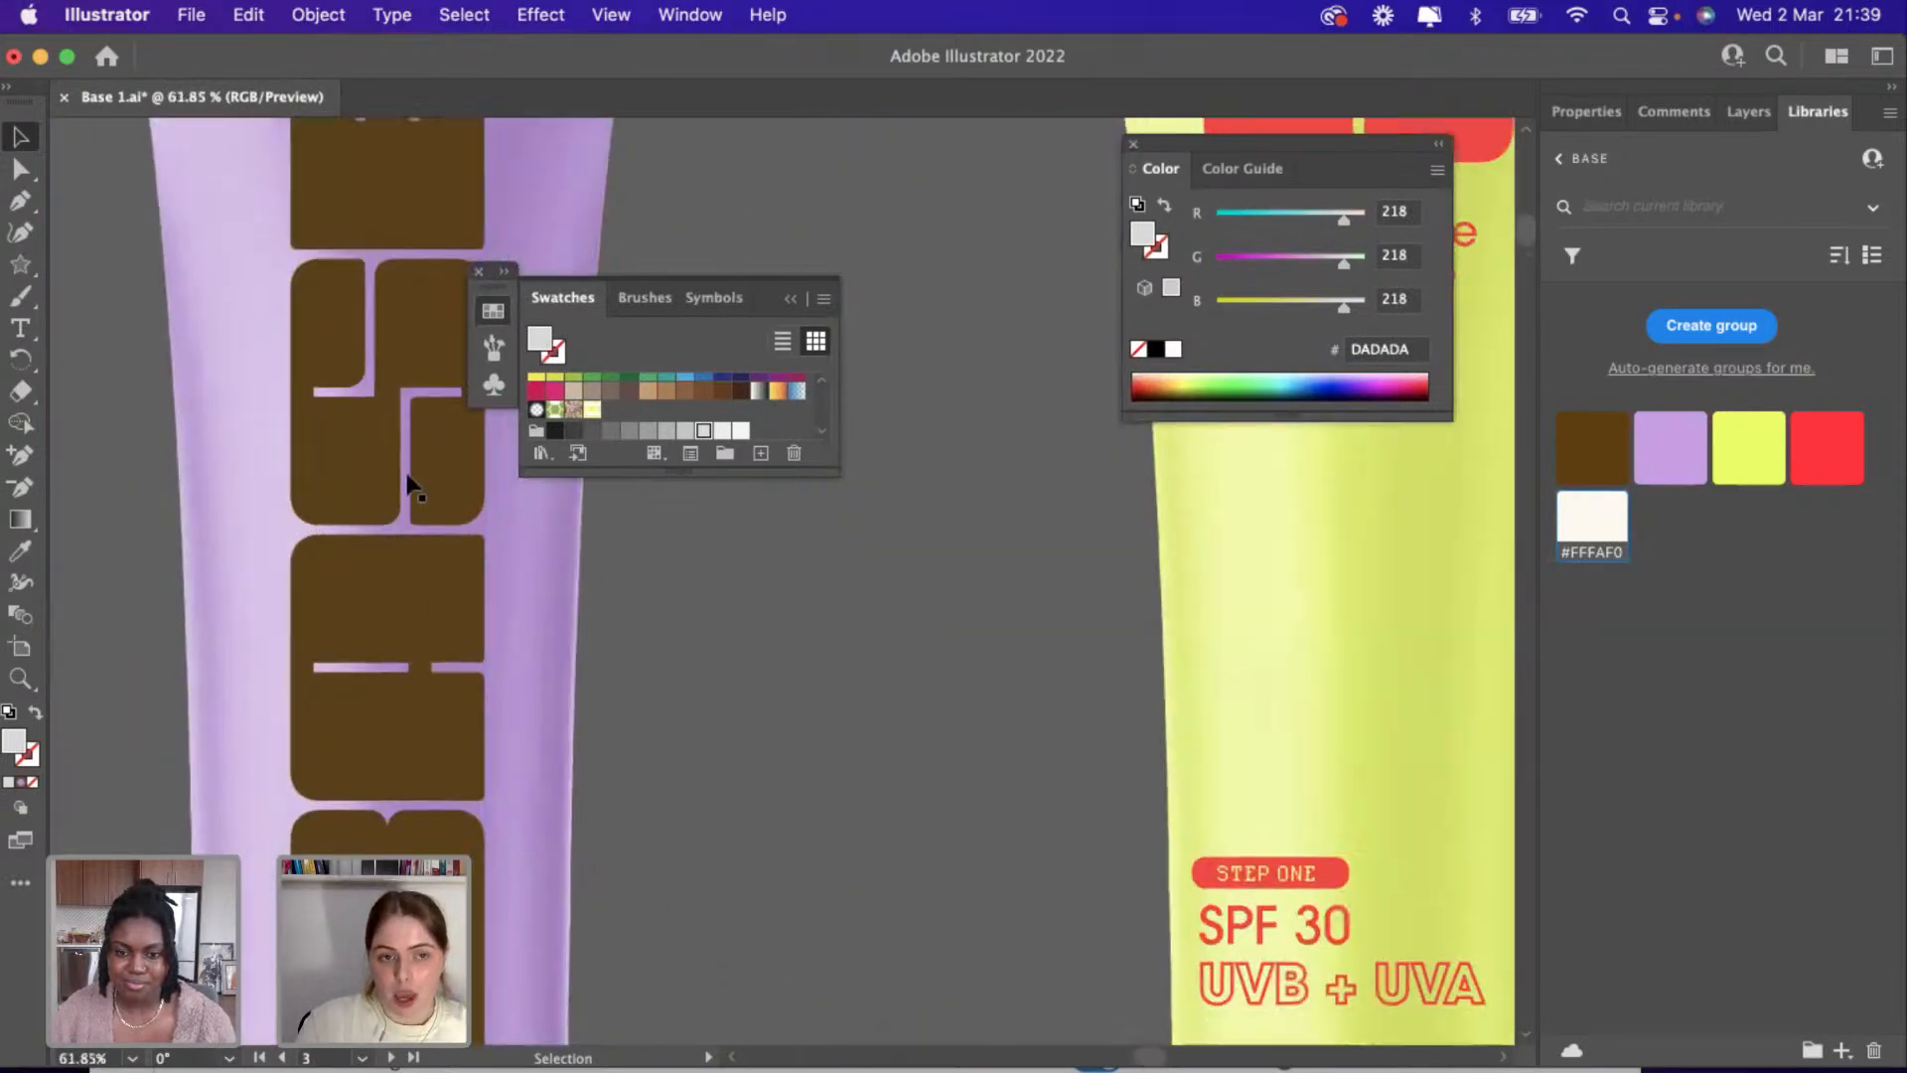
scroll(413, 499, "down", 6)
scroll(432, 478, "left", 3)
scroll(535, 554, "up", 6)
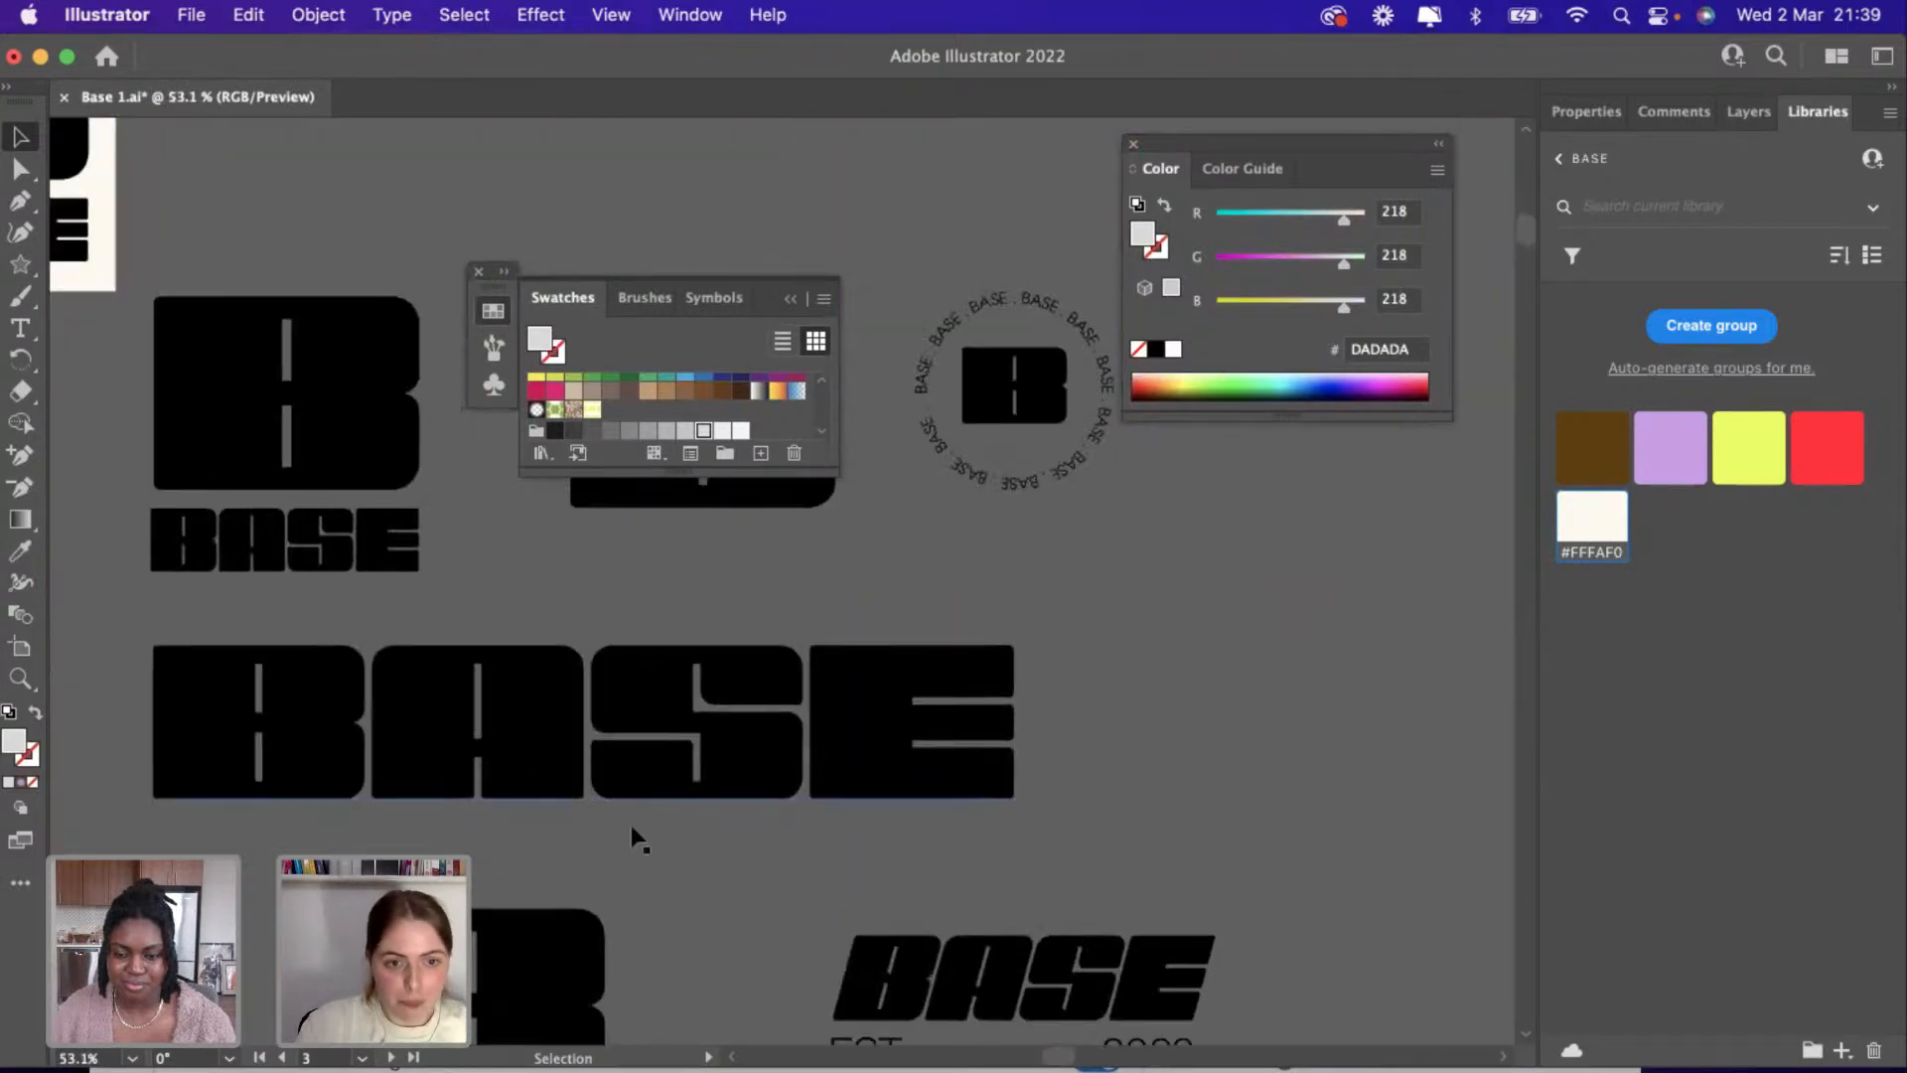
scroll(635, 838, "up", 2)
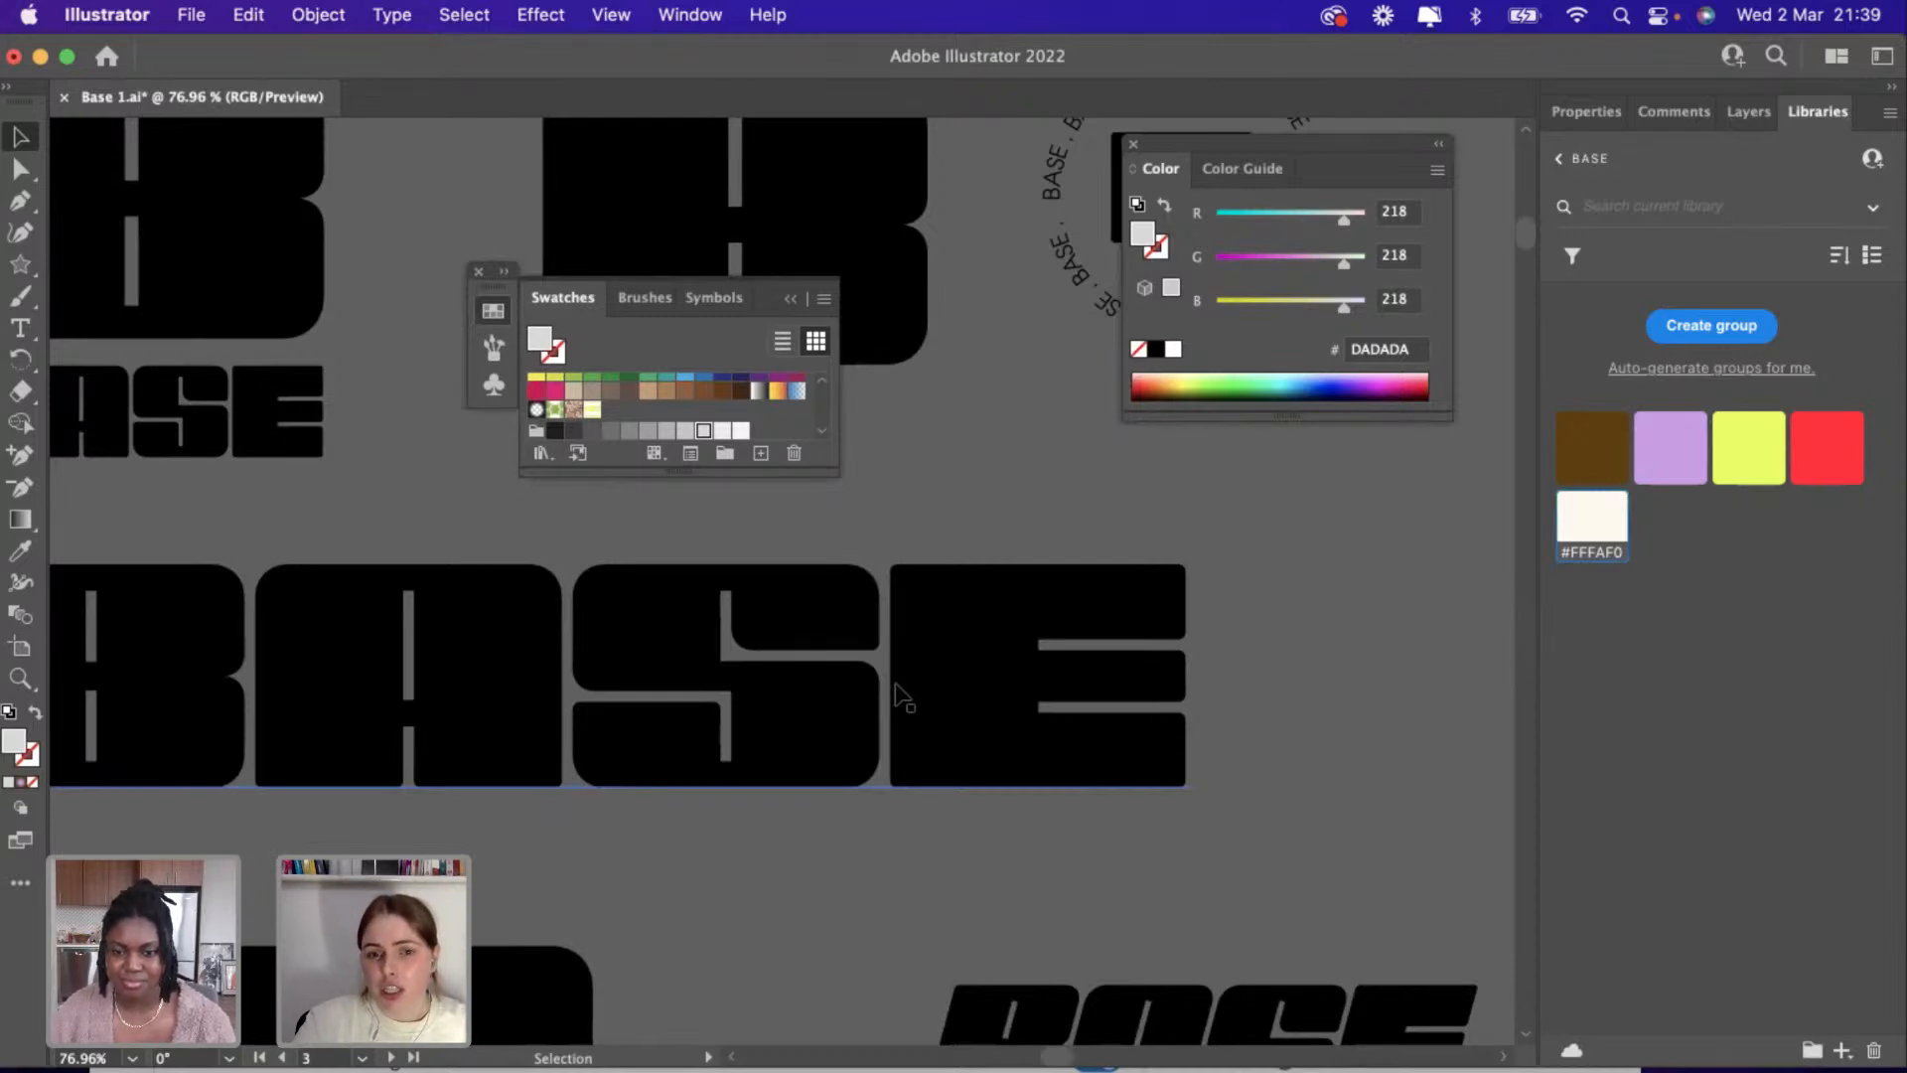
scroll(507, 646, "left", 5)
scroll(508, 646, "down", 5)
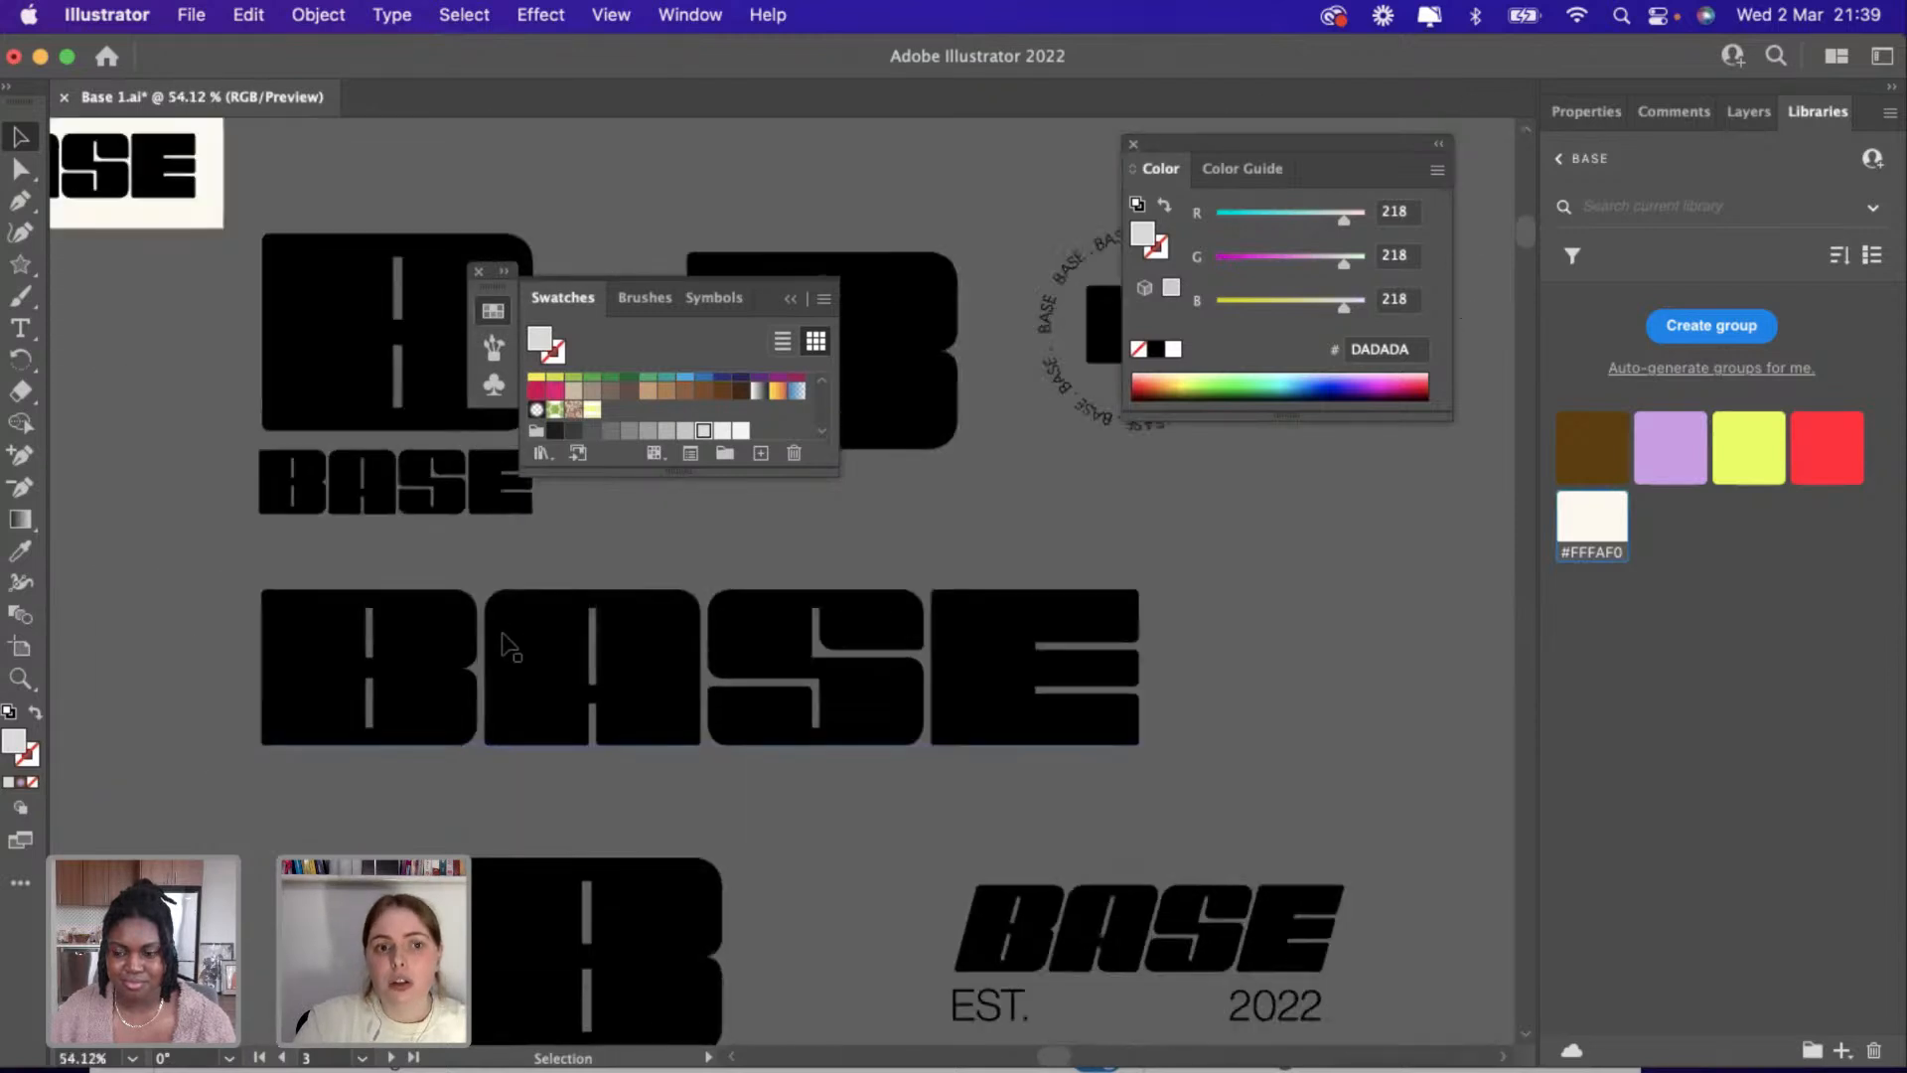
Duplicate the large black B from the stacked BASE logo beside the circular emblem and convert the copy to outlines.
scroll(496, 656, "up", 3)
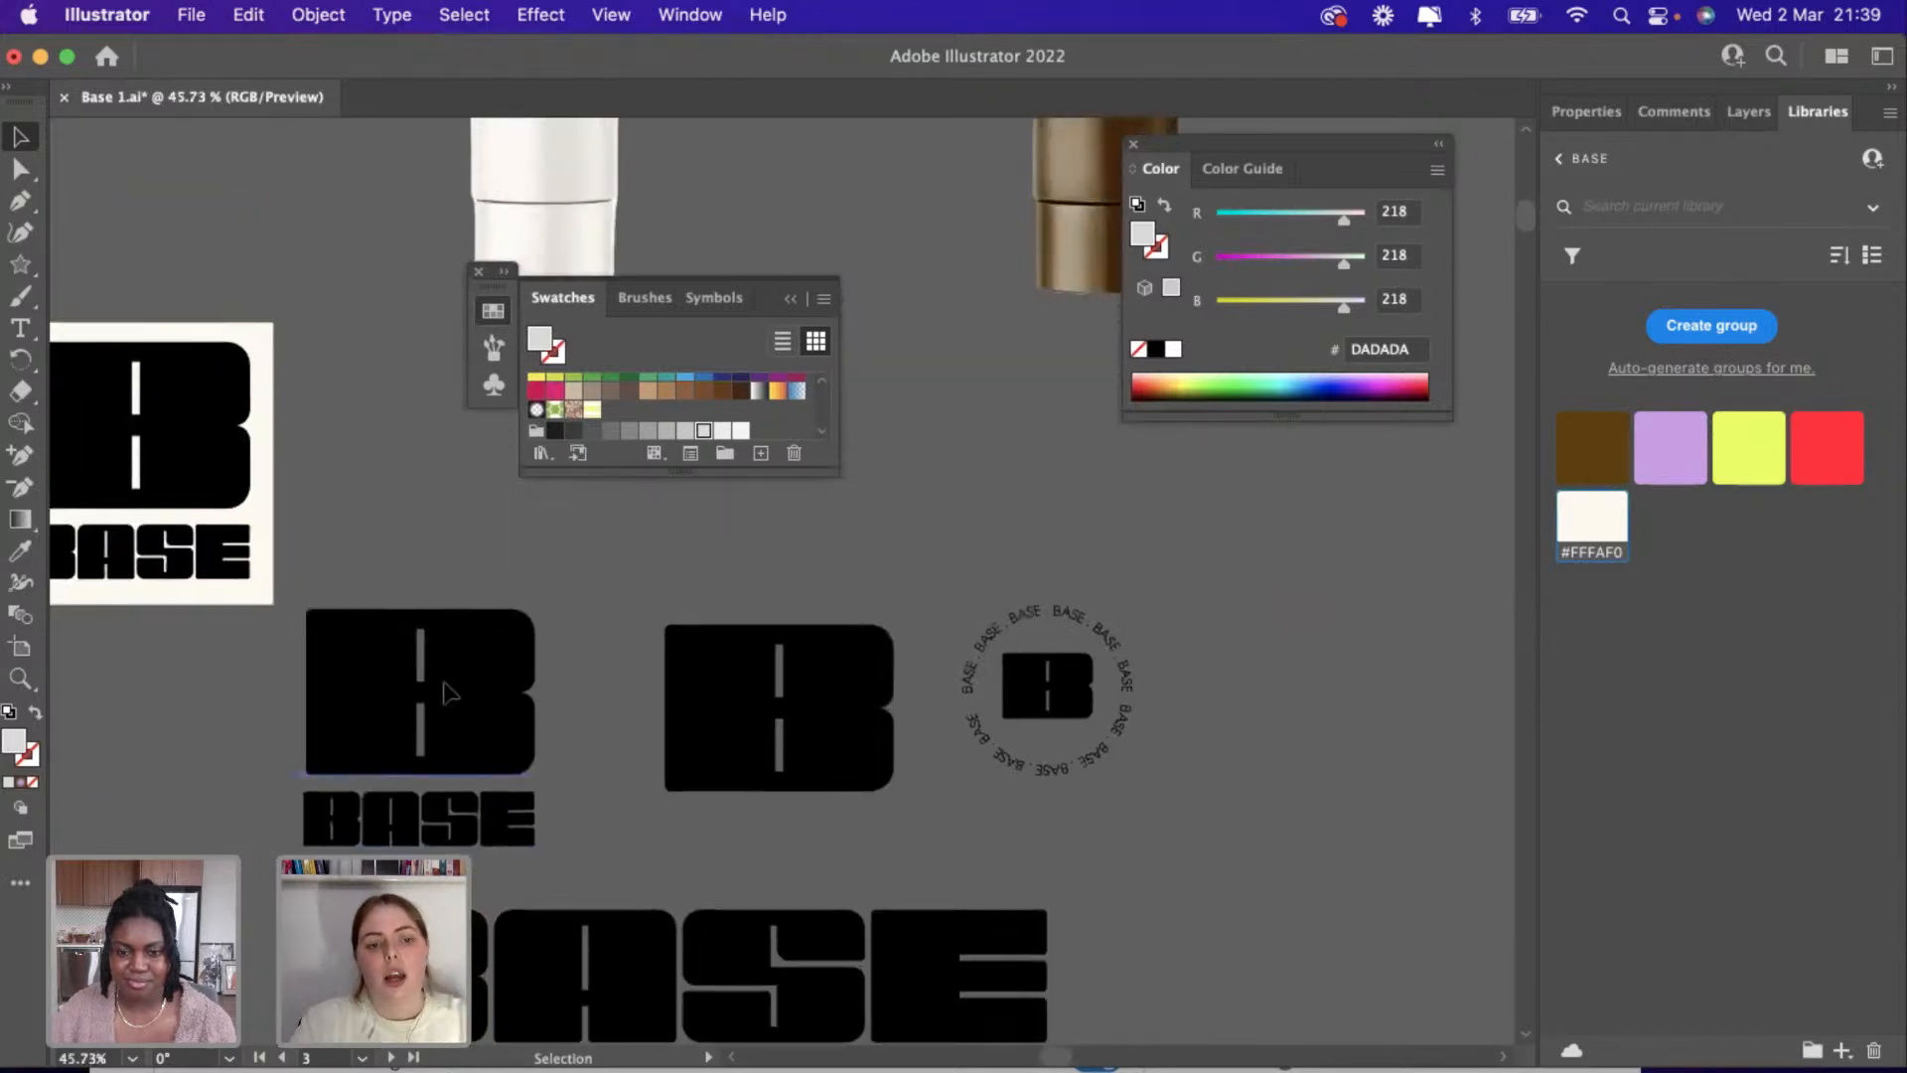
left_click(446, 693)
left_click_drag(446, 692, 1244, 710)
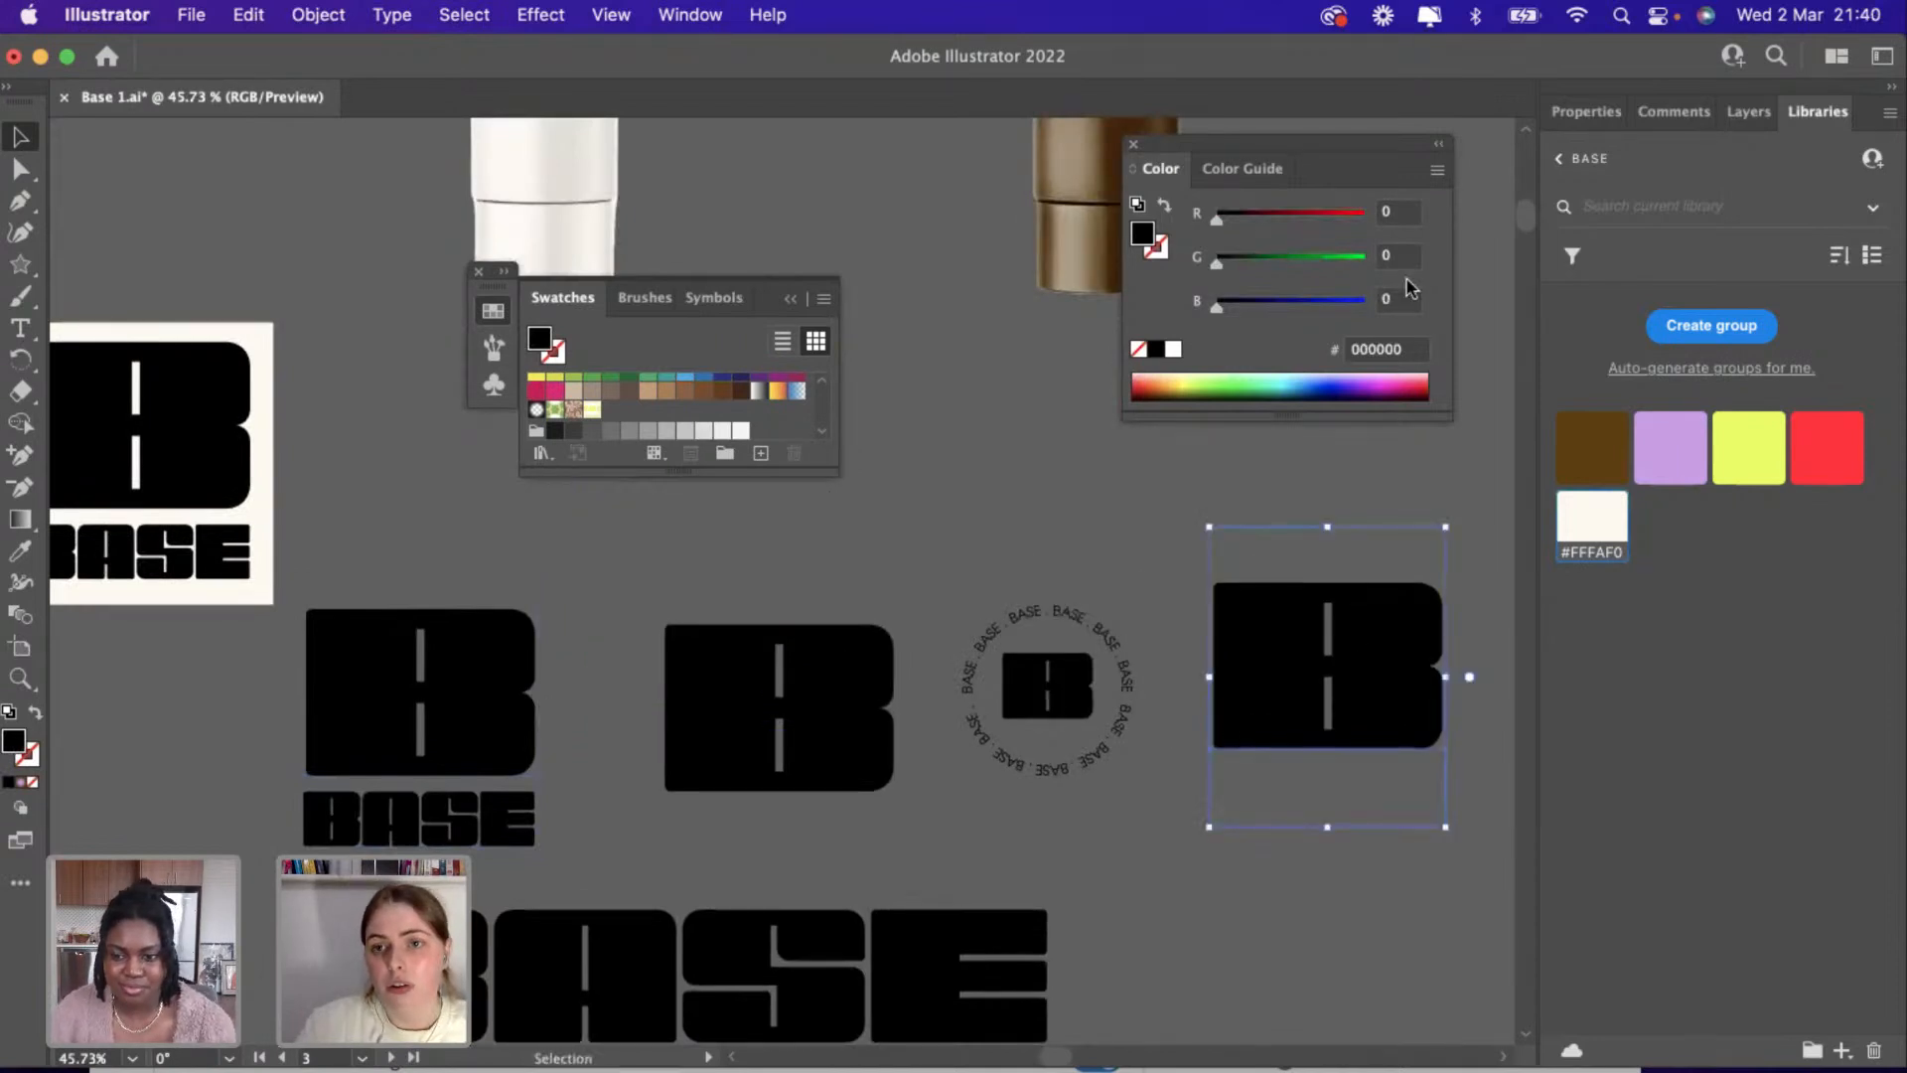
left_click(1589, 115)
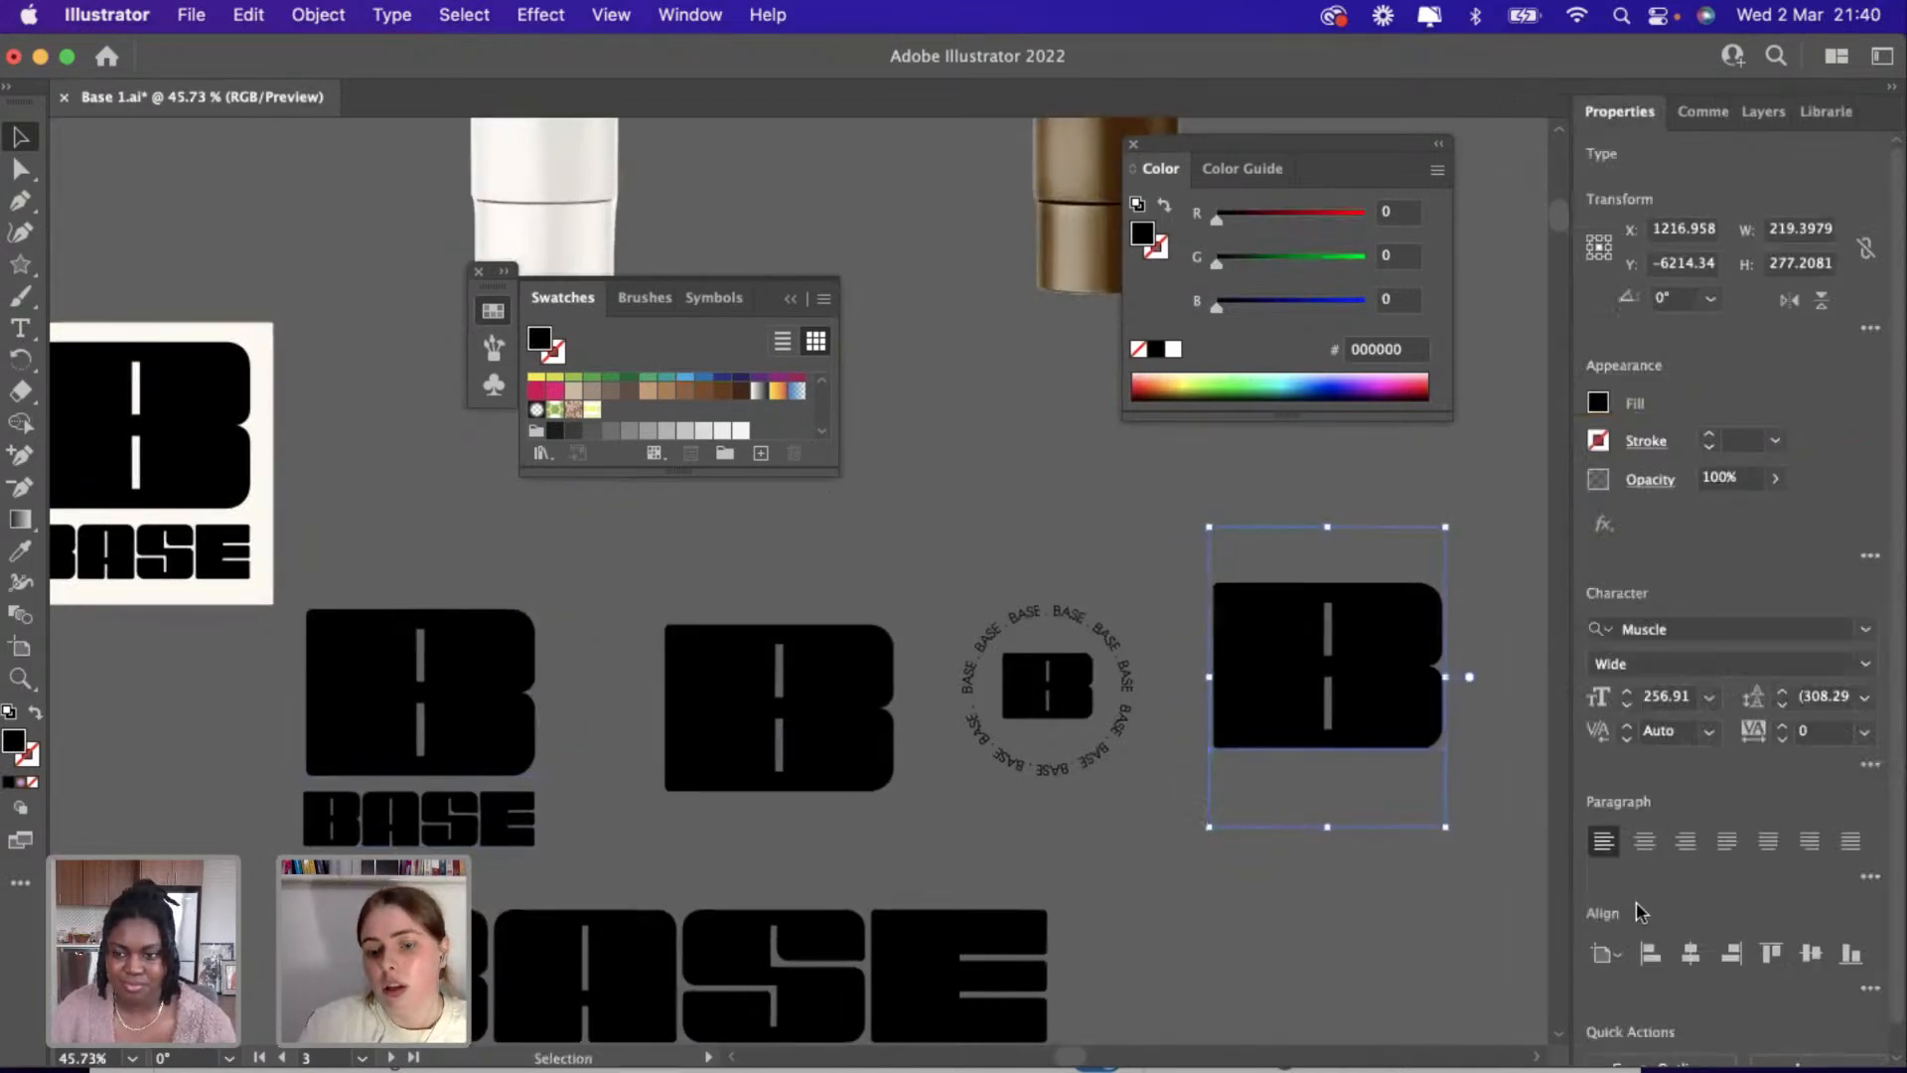
left_click(1677, 1039)
Round the upper-left corner of the outlined B into a large curve with the Direct Selection tool, then deselect it.
scroll(1307, 686, "up", 5)
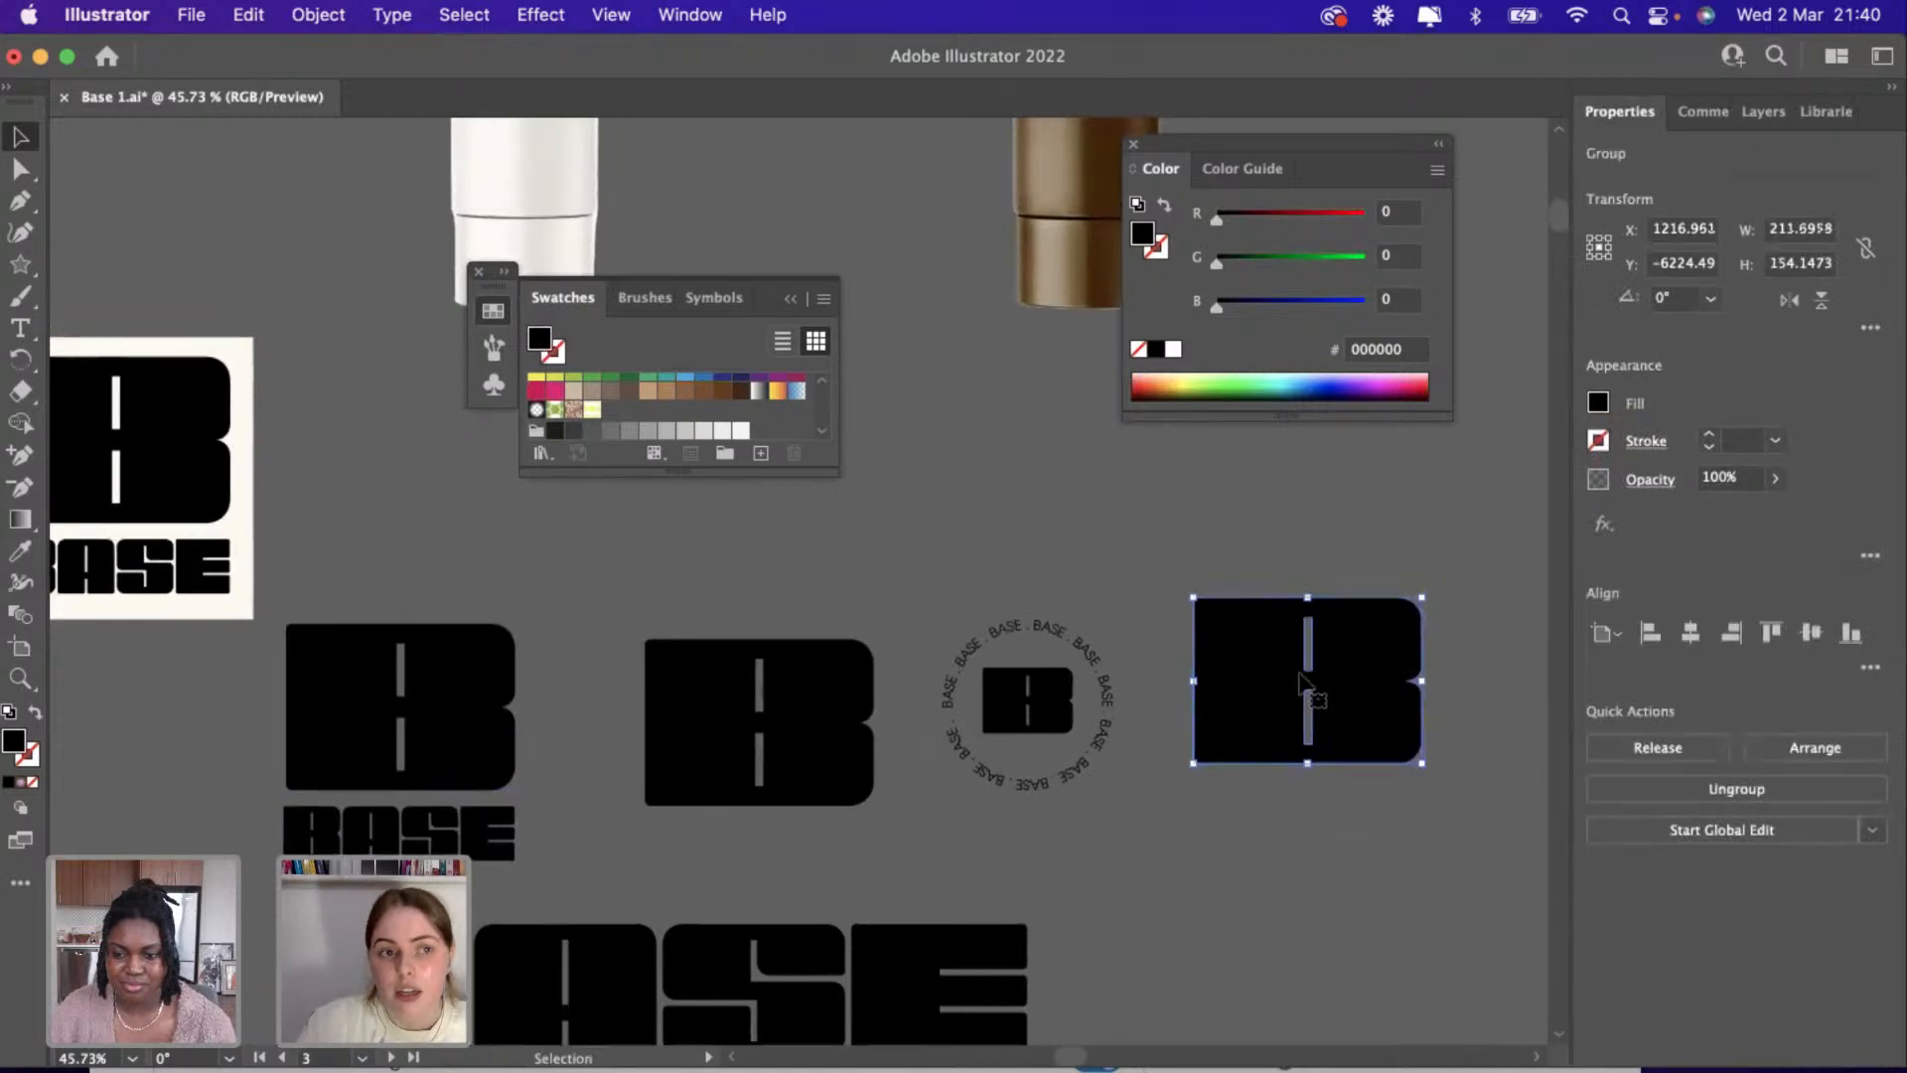
scroll(1305, 684, "up", 3)
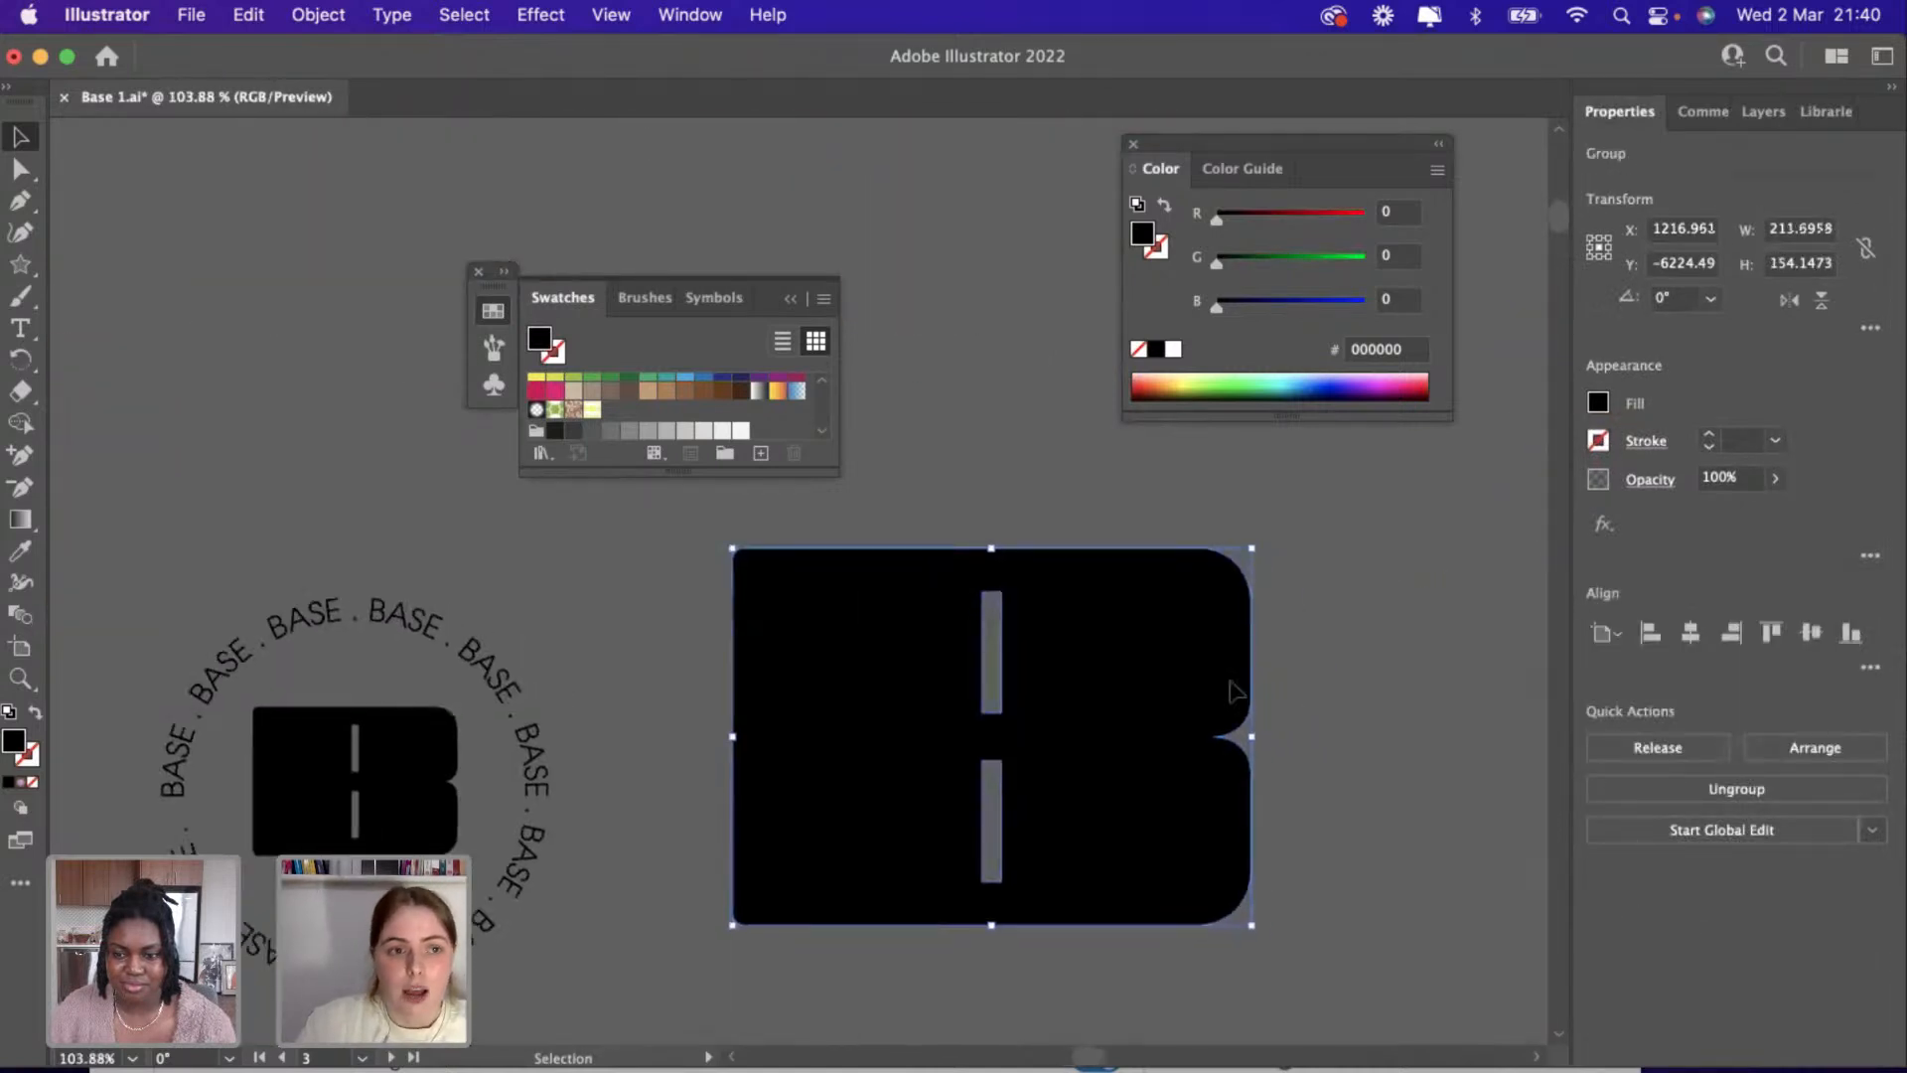
left_click(21, 170)
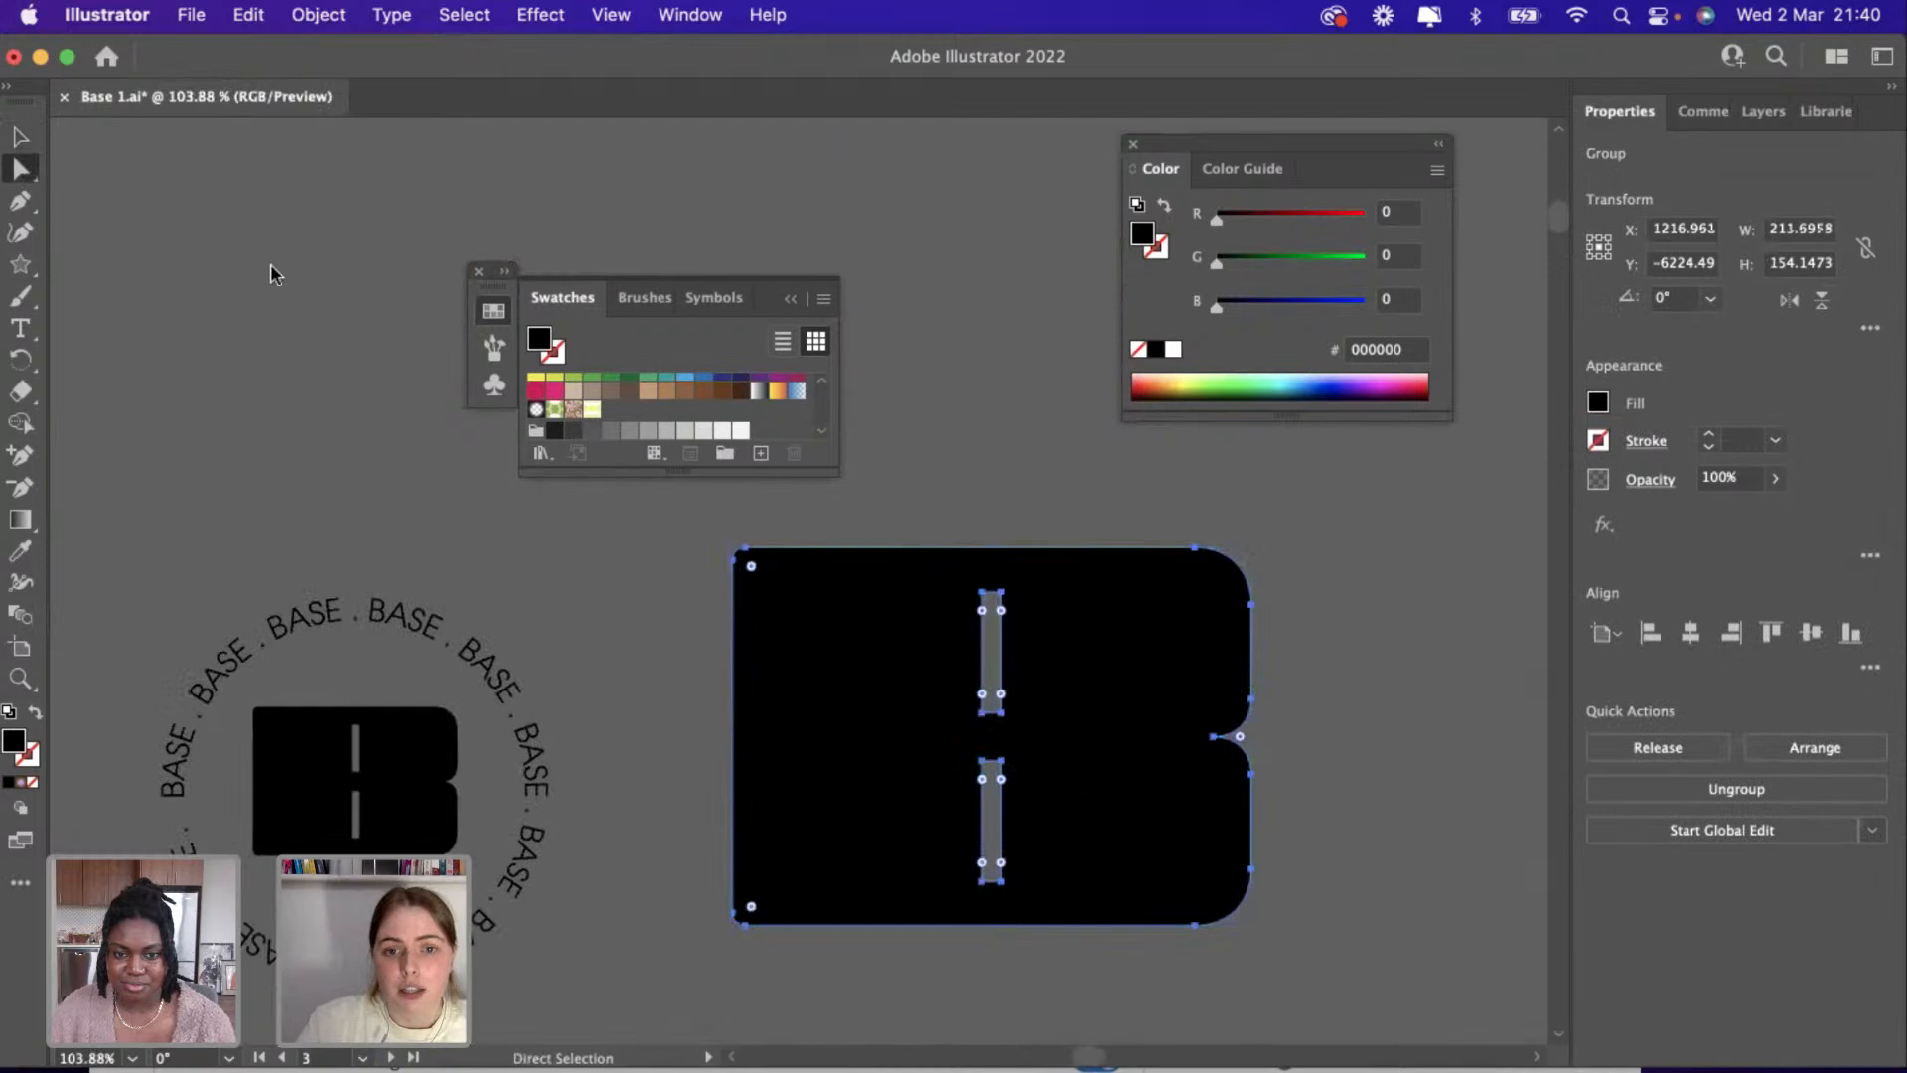
scroll(884, 604, "up", 4)
left_click_drag(682, 528, 673, 541)
scroll(766, 522, "down", 3)
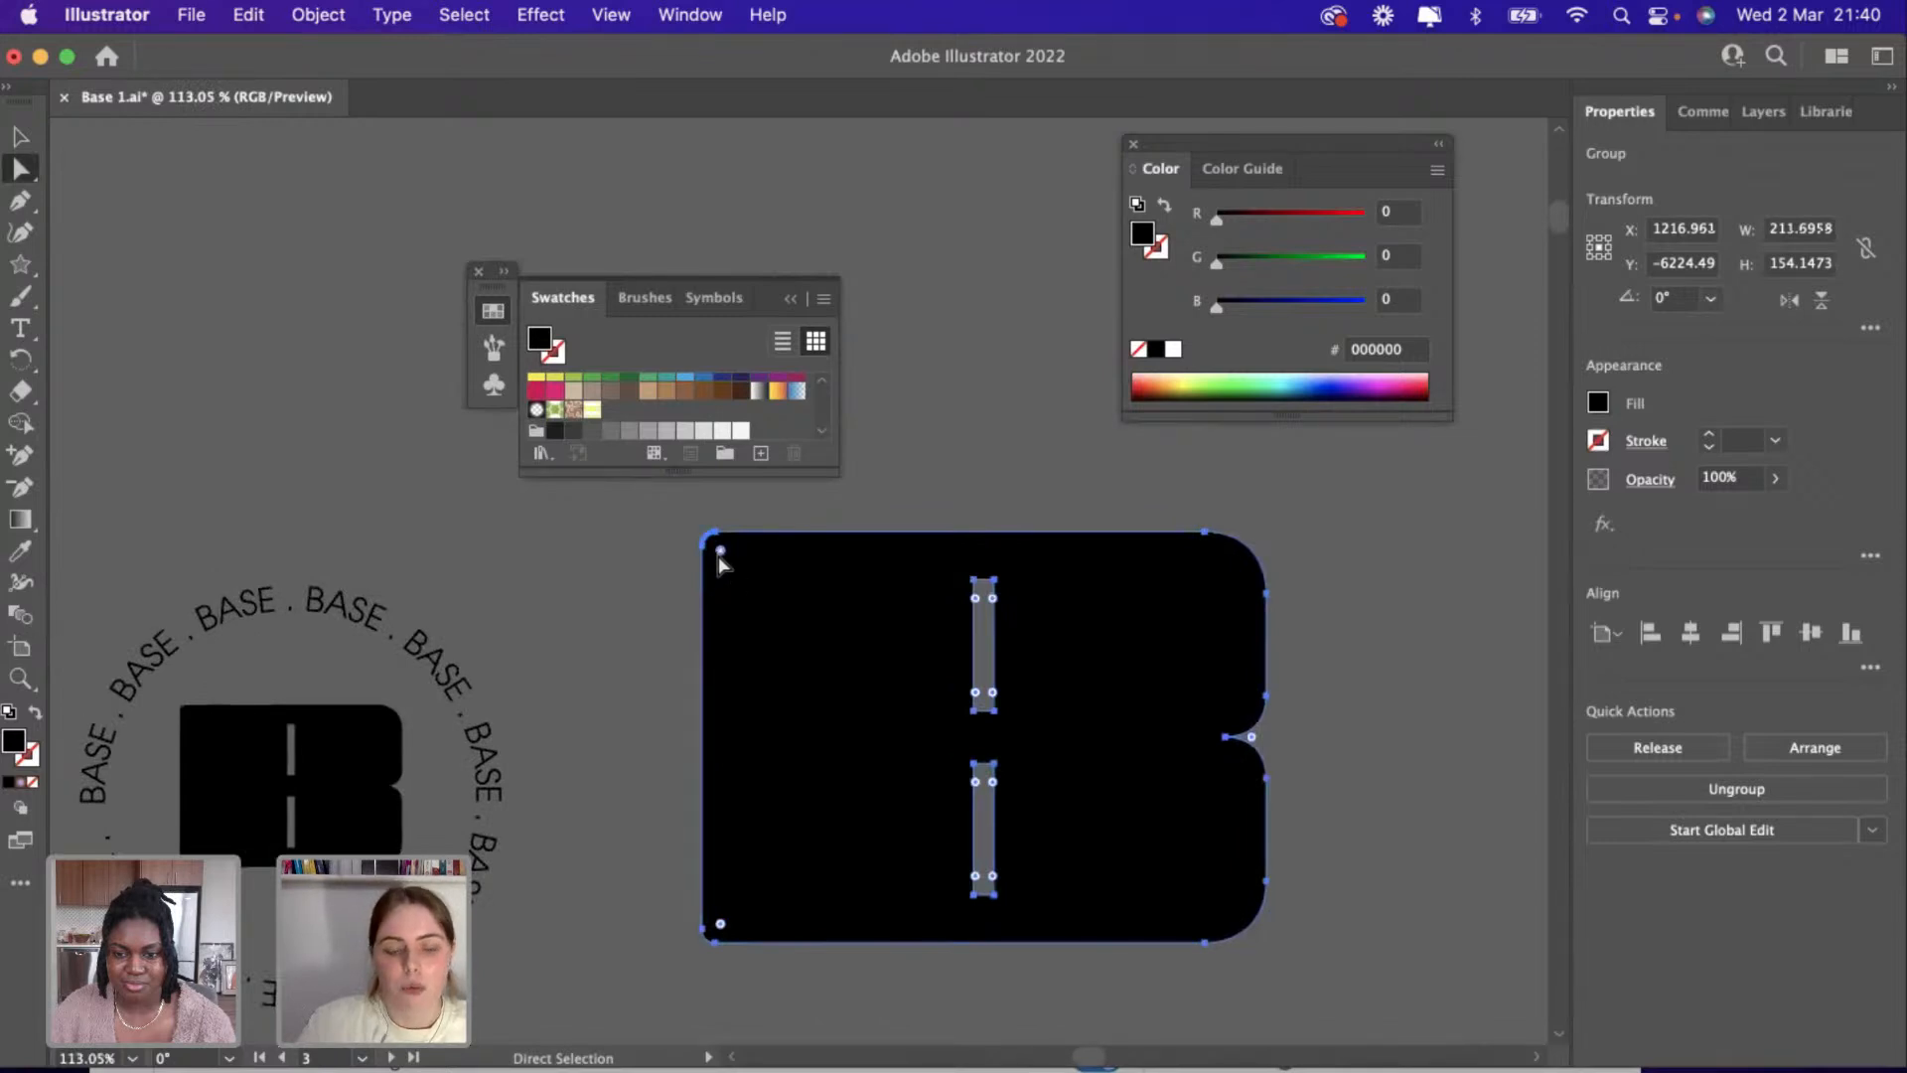
left_click_drag(720, 551, 880, 661)
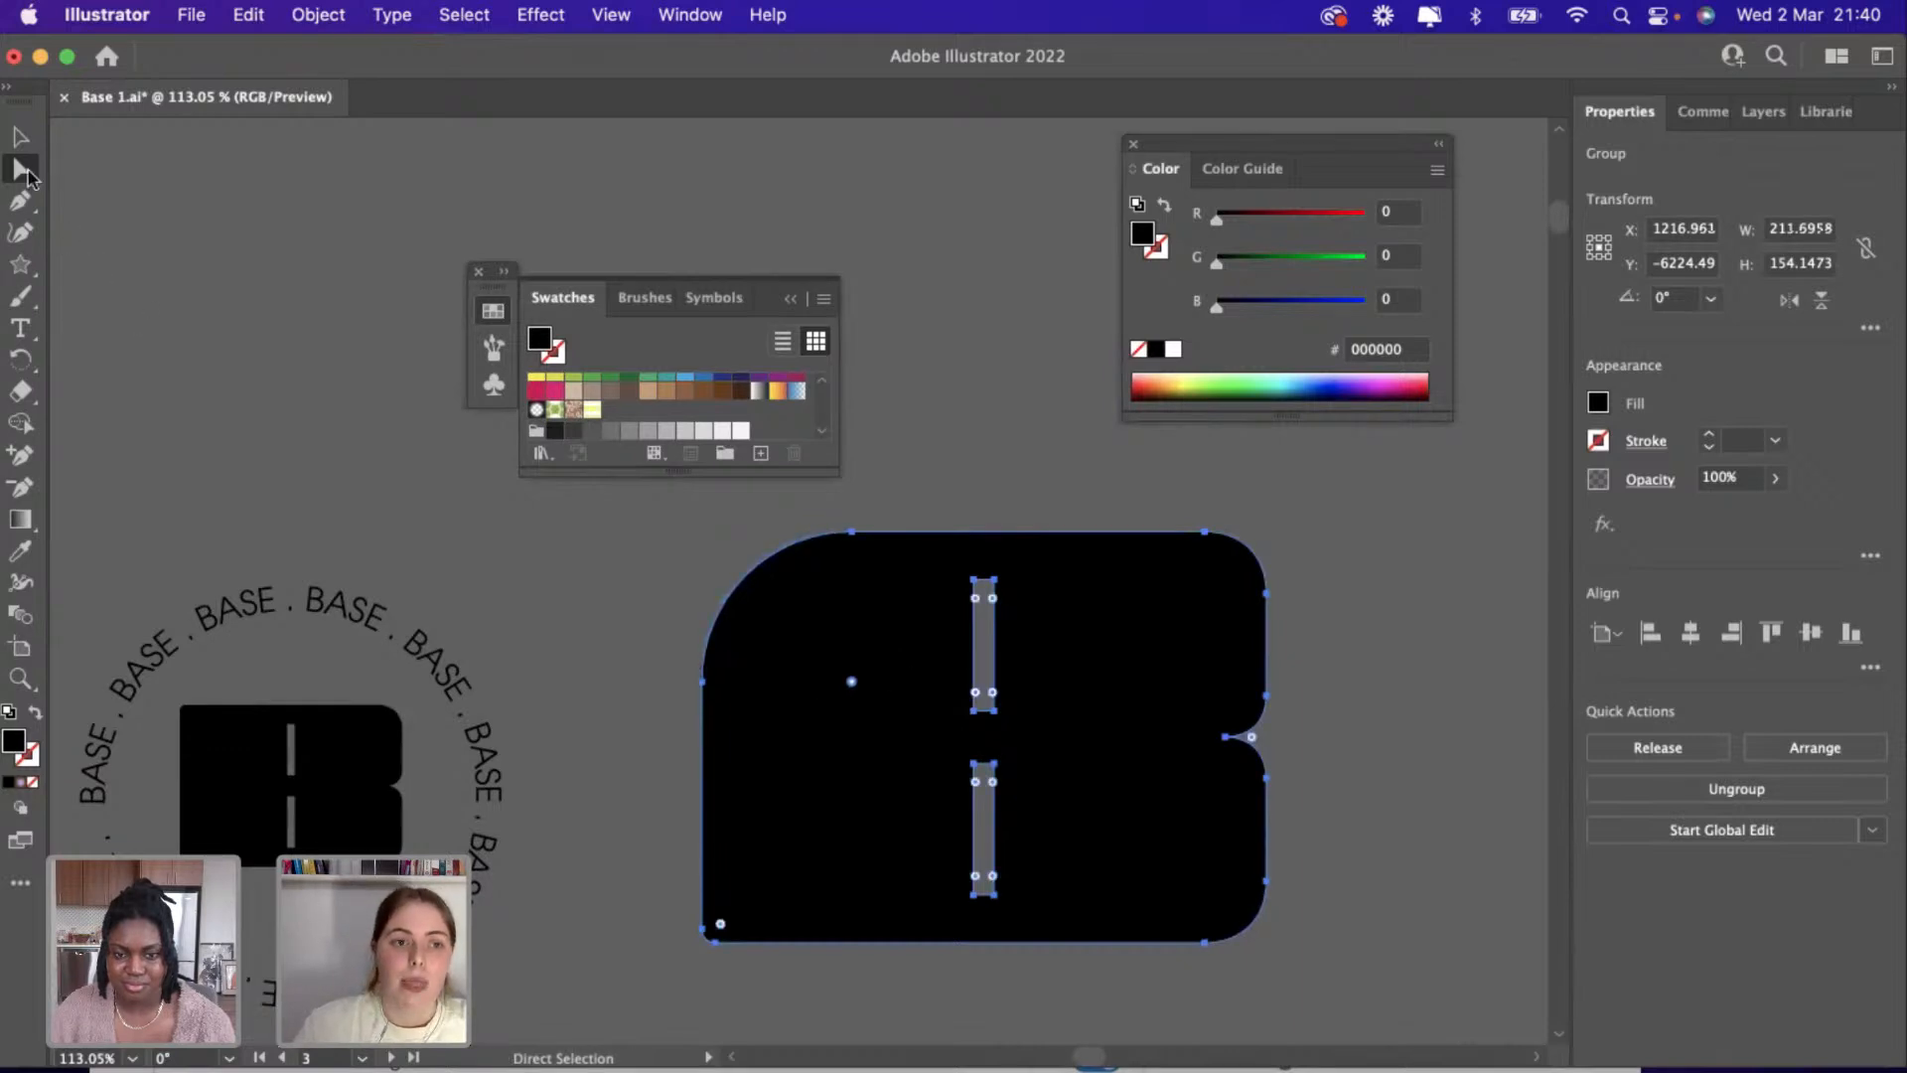
key("v")
left_click(416, 509)
Shift the rounded B slightly away from the circular emblem and place a duplicate of it directly below.
scroll(416, 513, "down", 3)
scroll(416, 515, "down", 1)
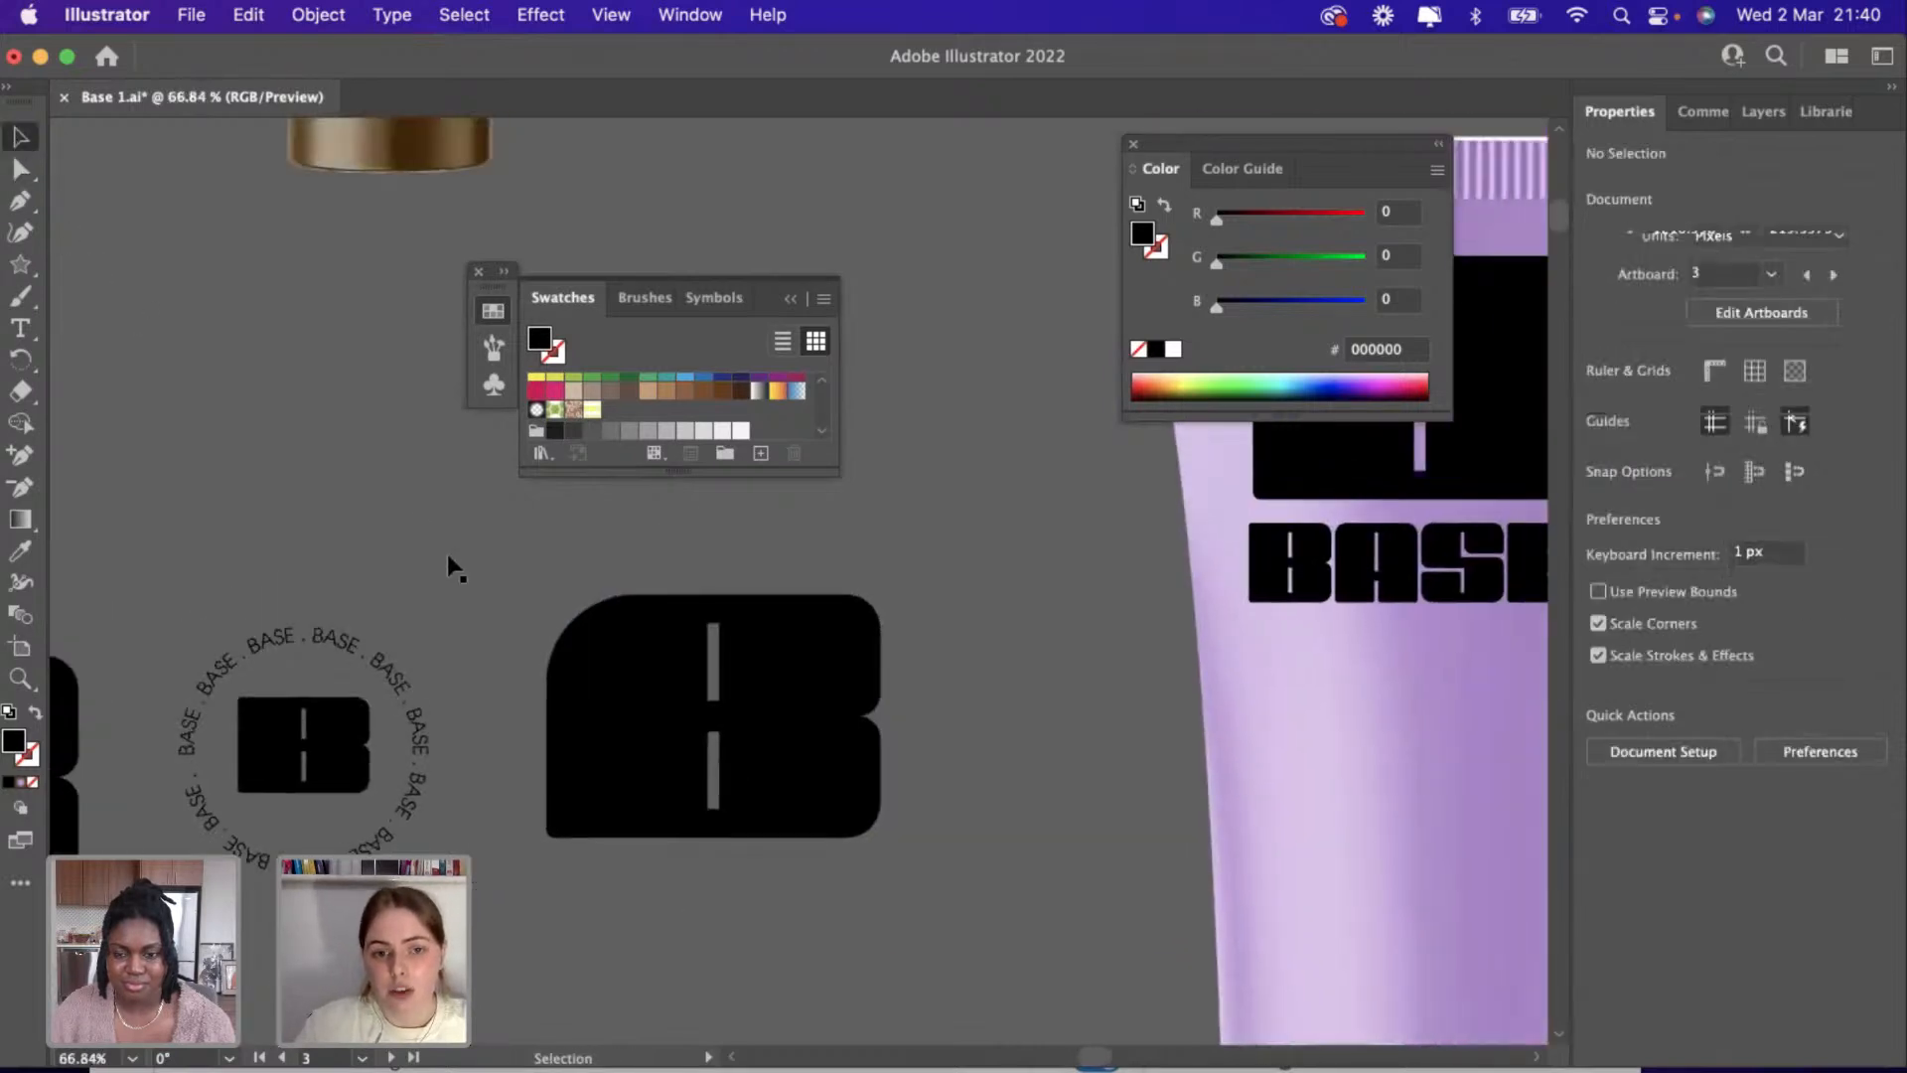
left_click_drag(630, 699, 690, 704)
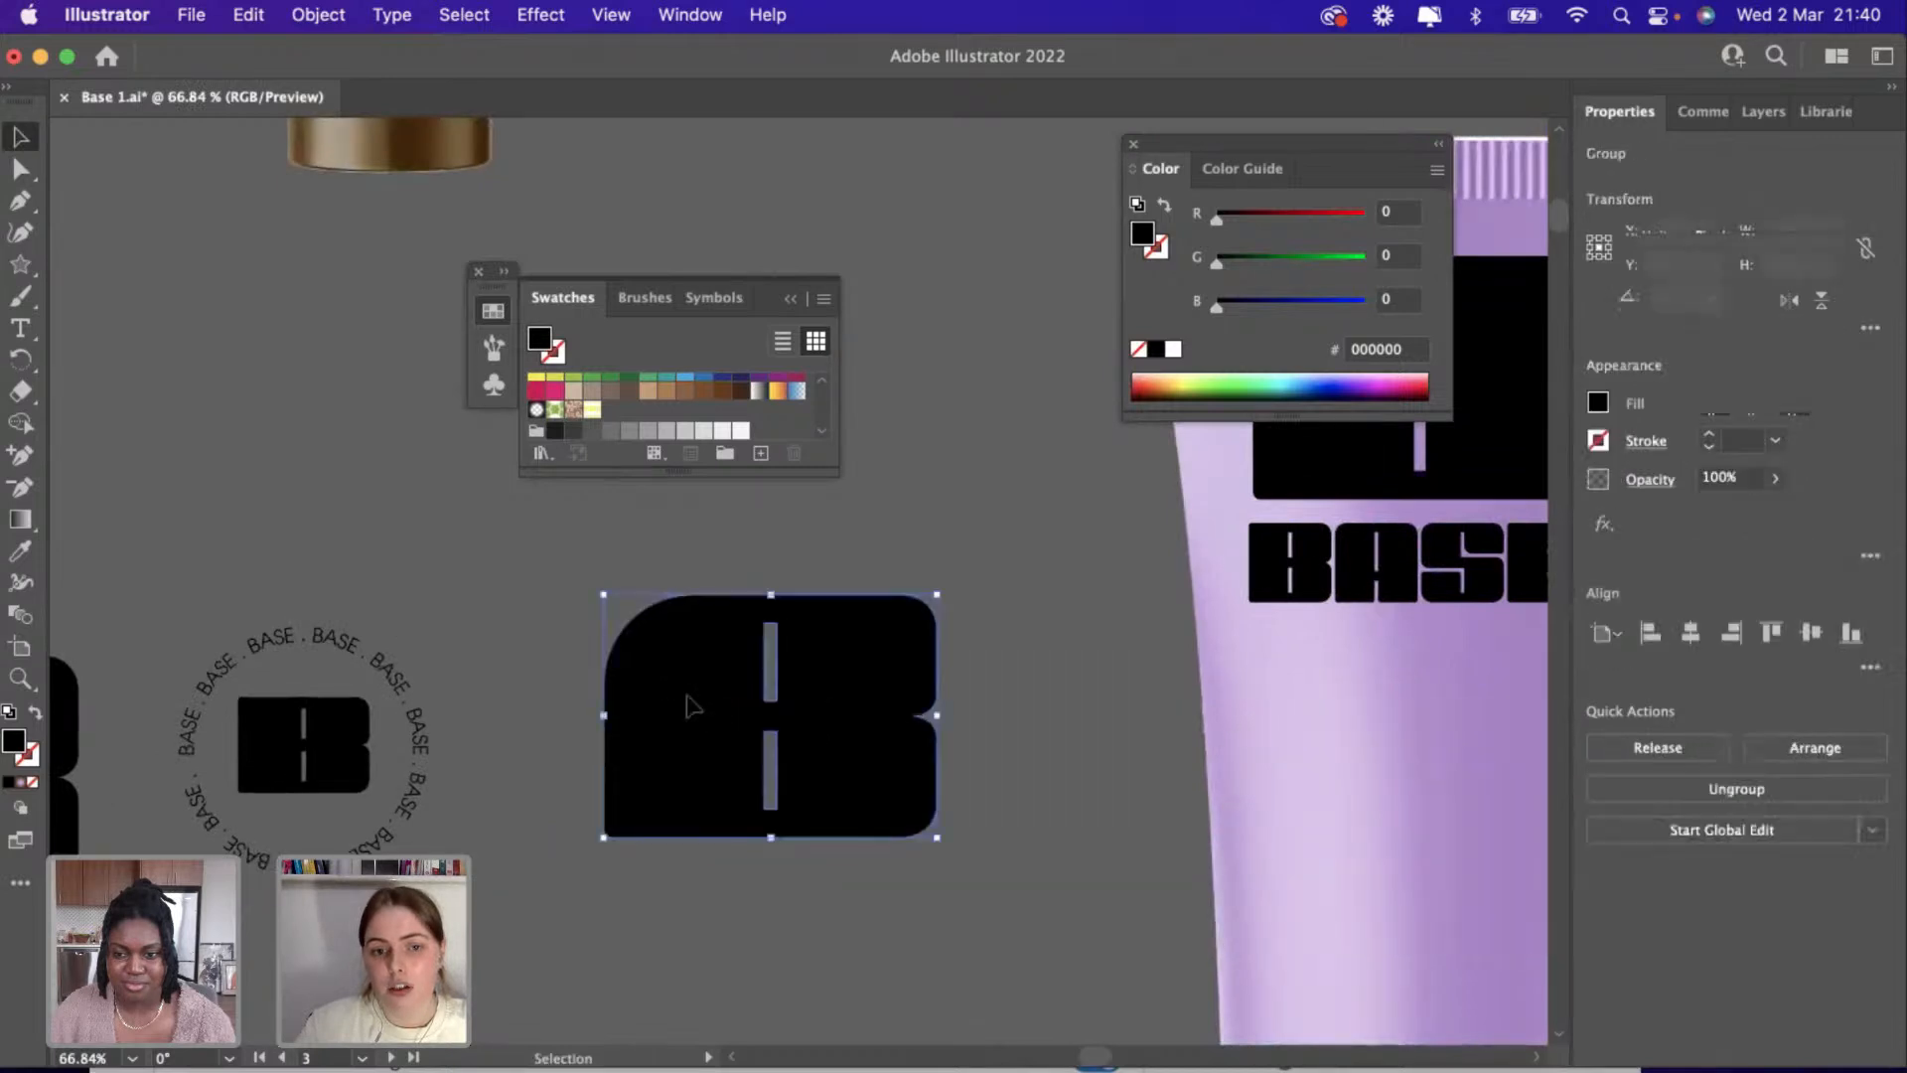
scroll(690, 703, "down", 1)
left_click_drag(843, 777, 842, 998)
scroll(842, 899, "down", 2)
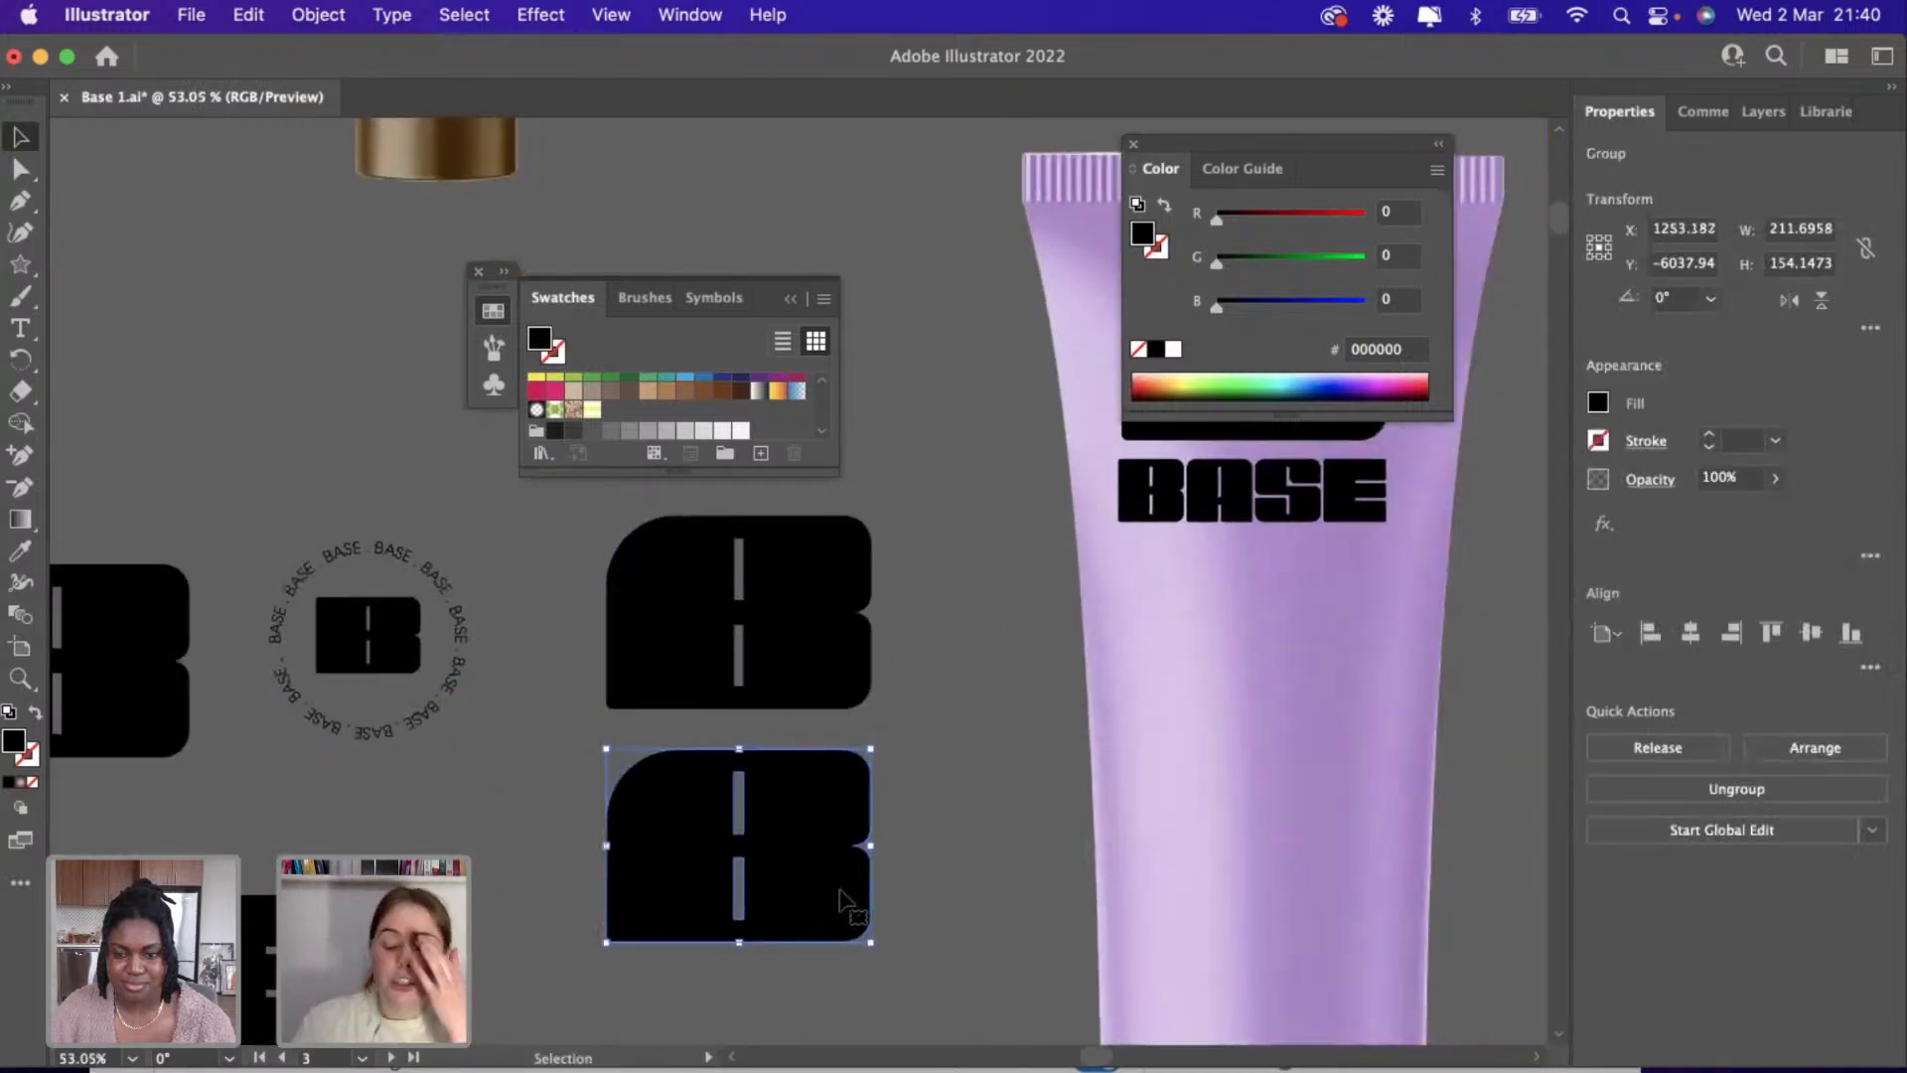
Draw a black square about 51 px wide over the lower bowl of the duplicated B and display the BASE library colours.
left_click(22, 264)
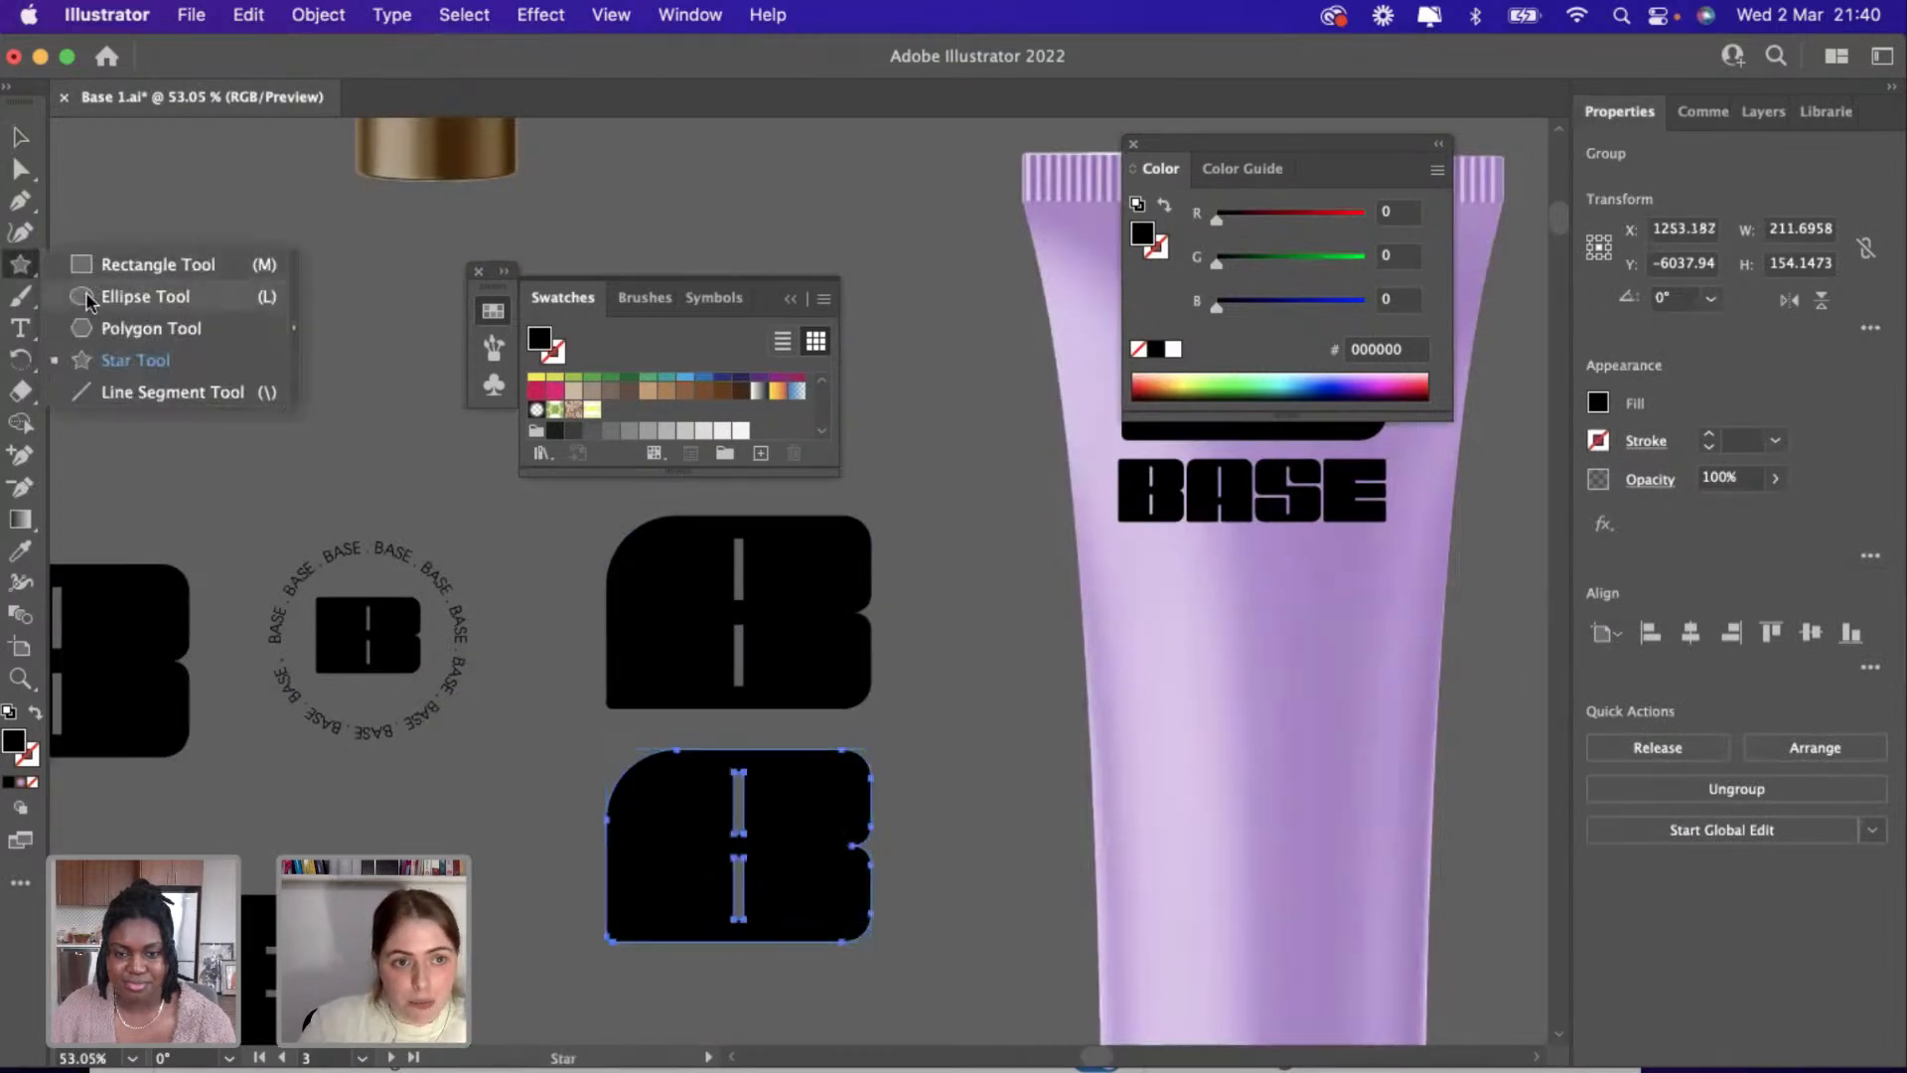
left_click(88, 267)
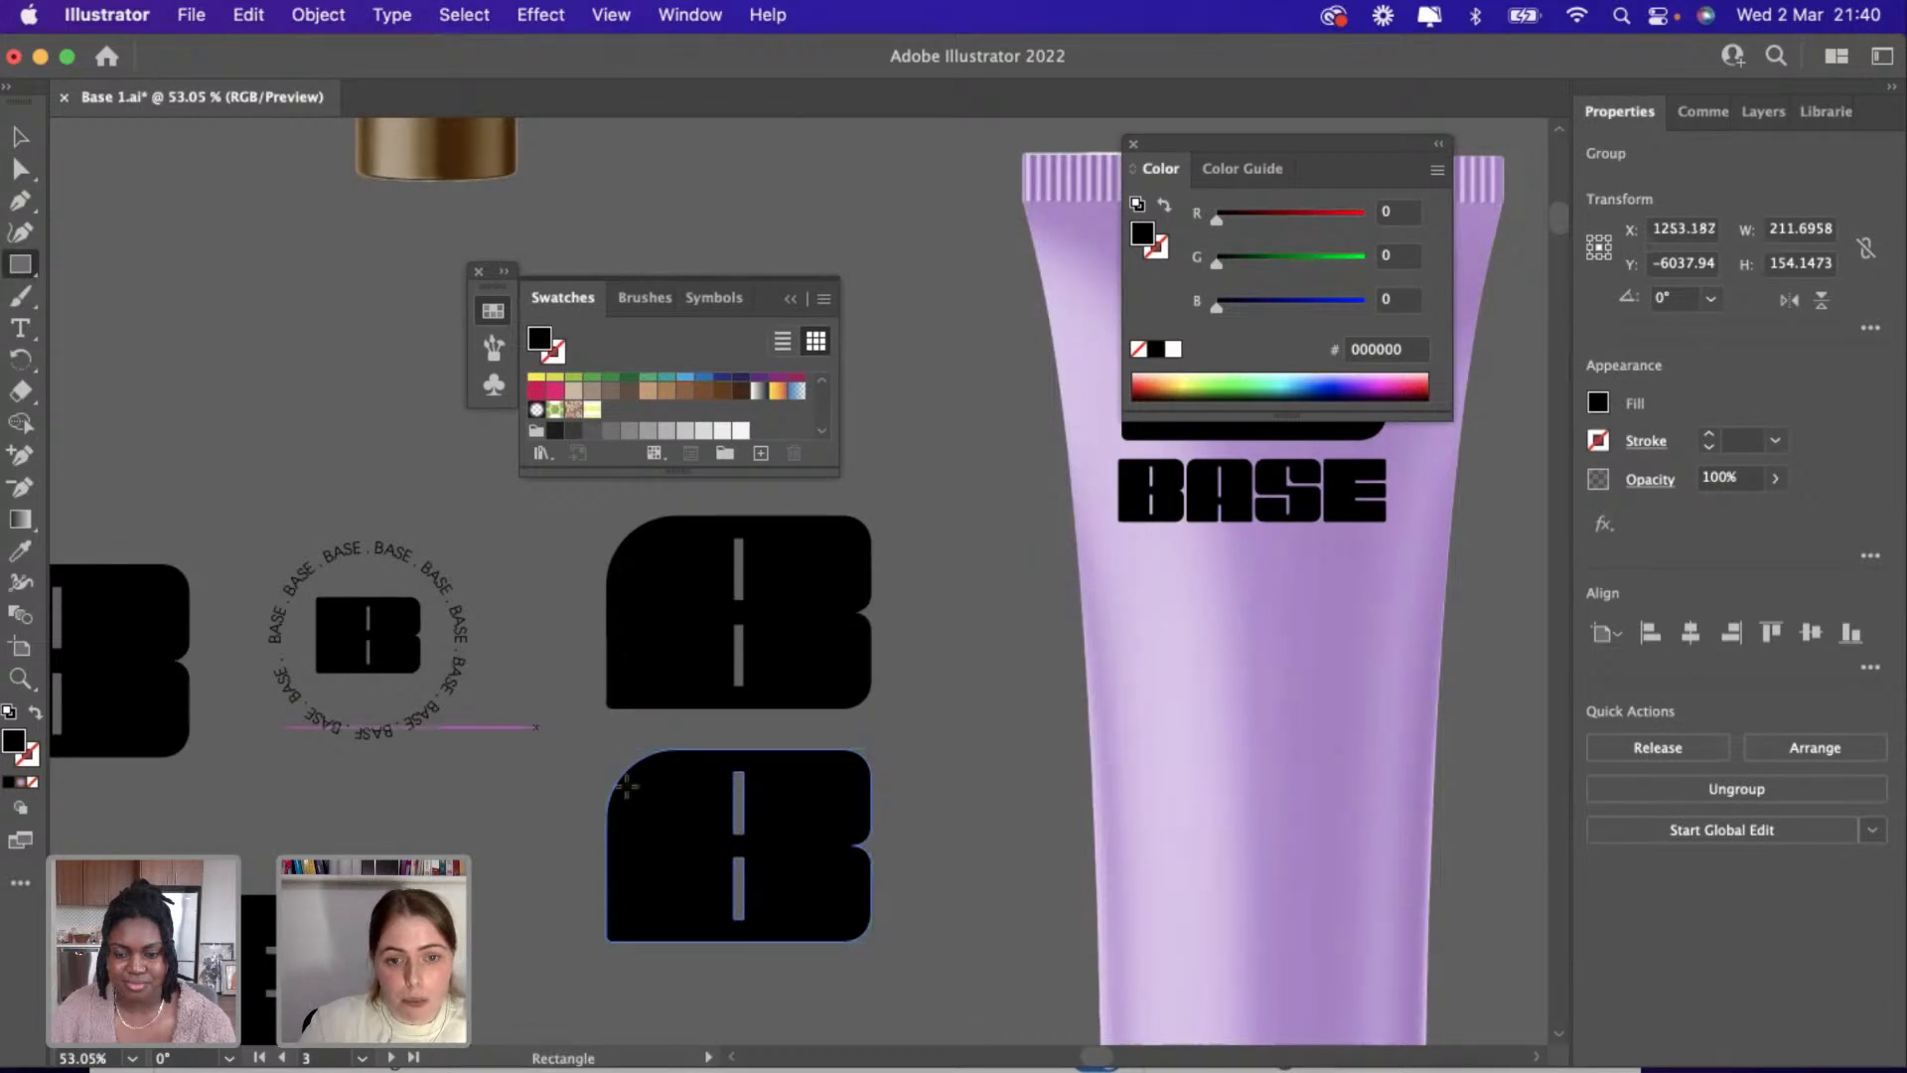
scroll(726, 839, "up", 6)
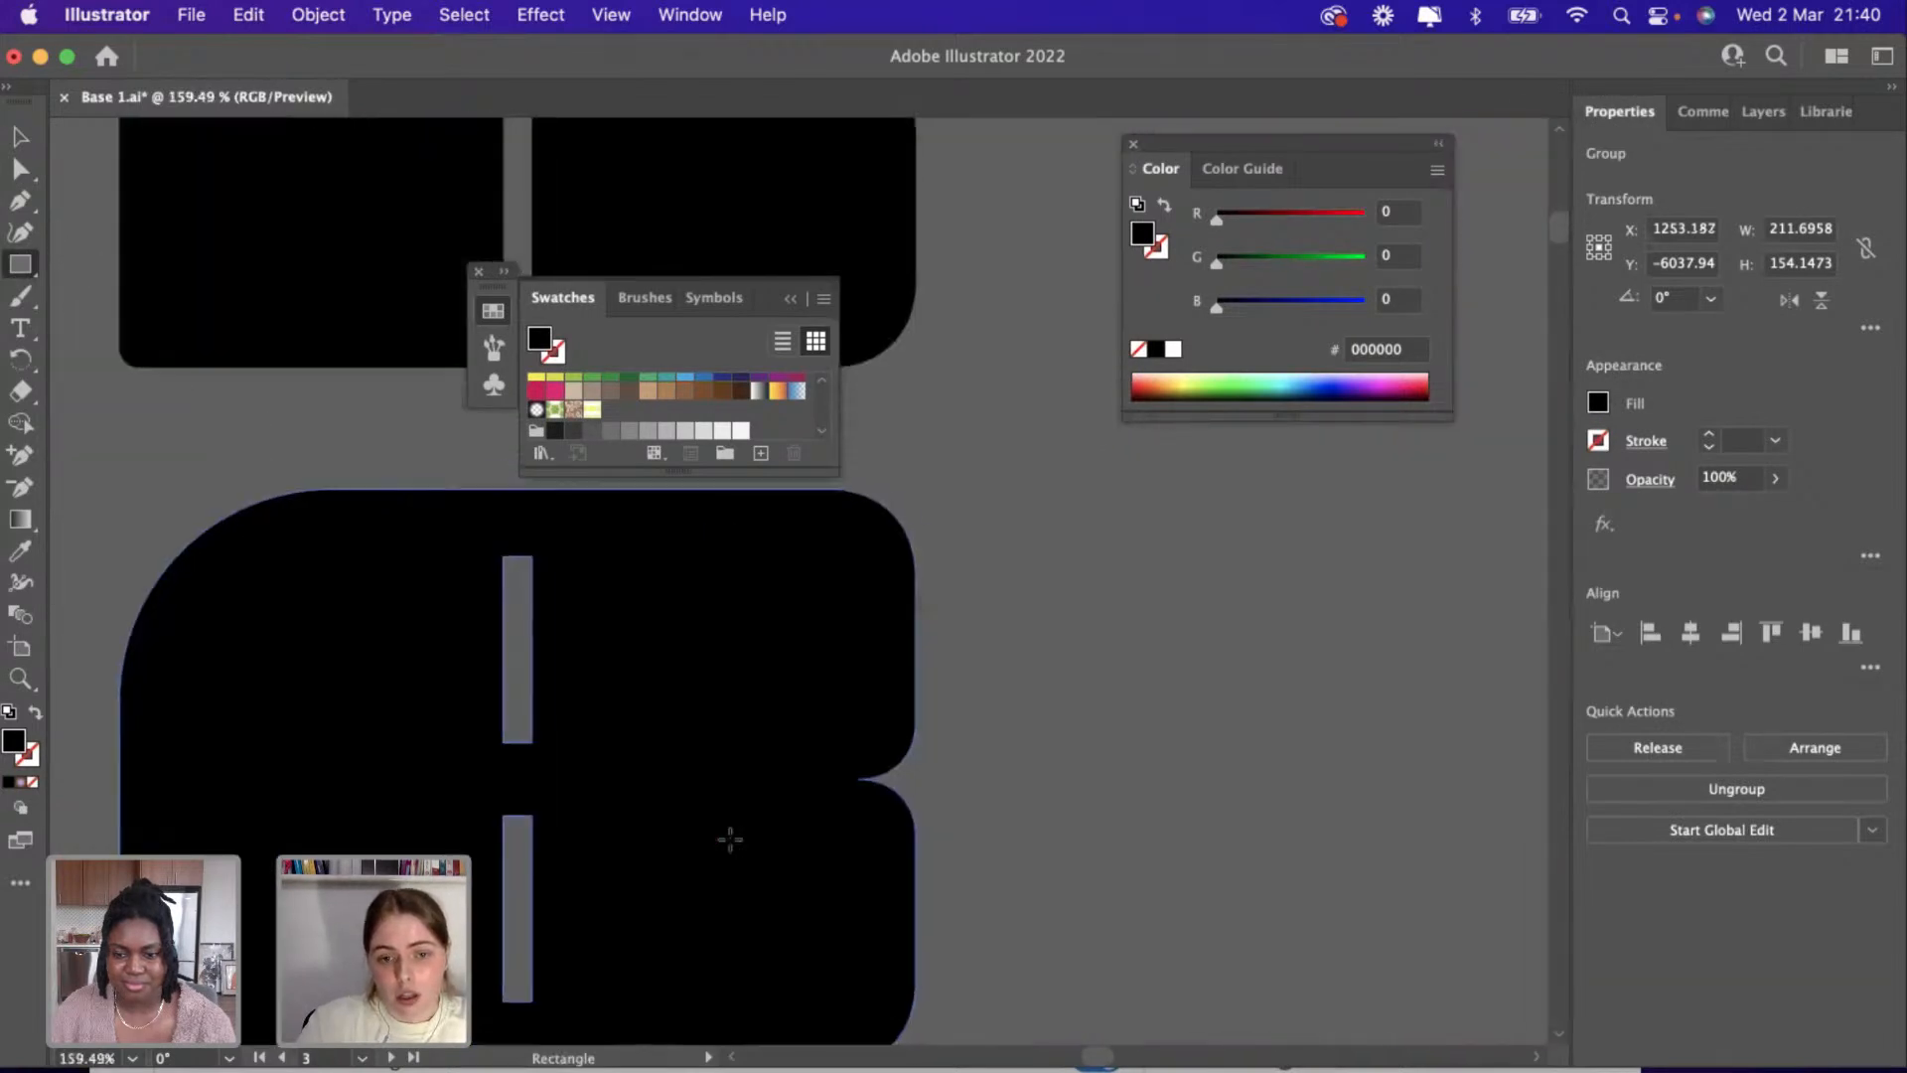
scroll(730, 839, "down", 3)
mouse_move(633, 669)
left_mouse_down()
mouse_move(801, 903)
mouse_move(743, 861)
left_mouse_up()
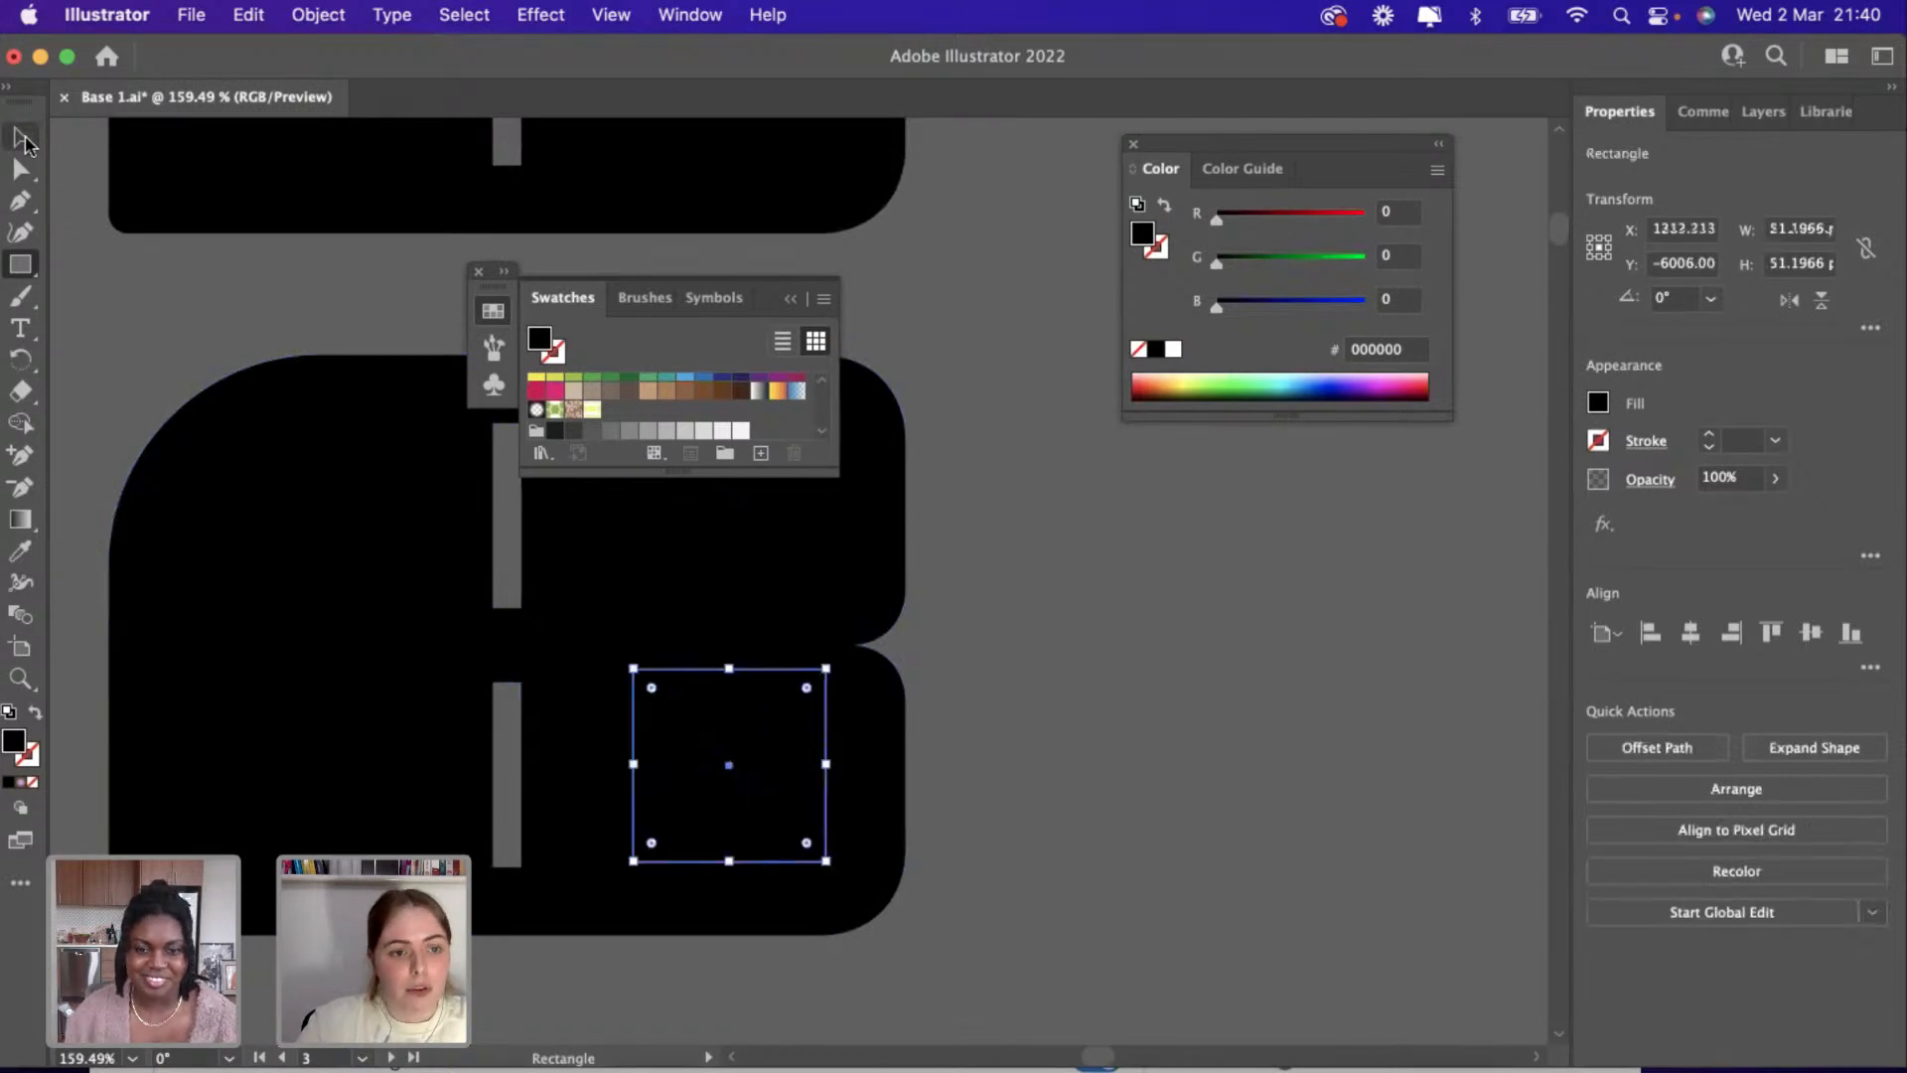
left_click(22, 139)
left_click(1826, 111)
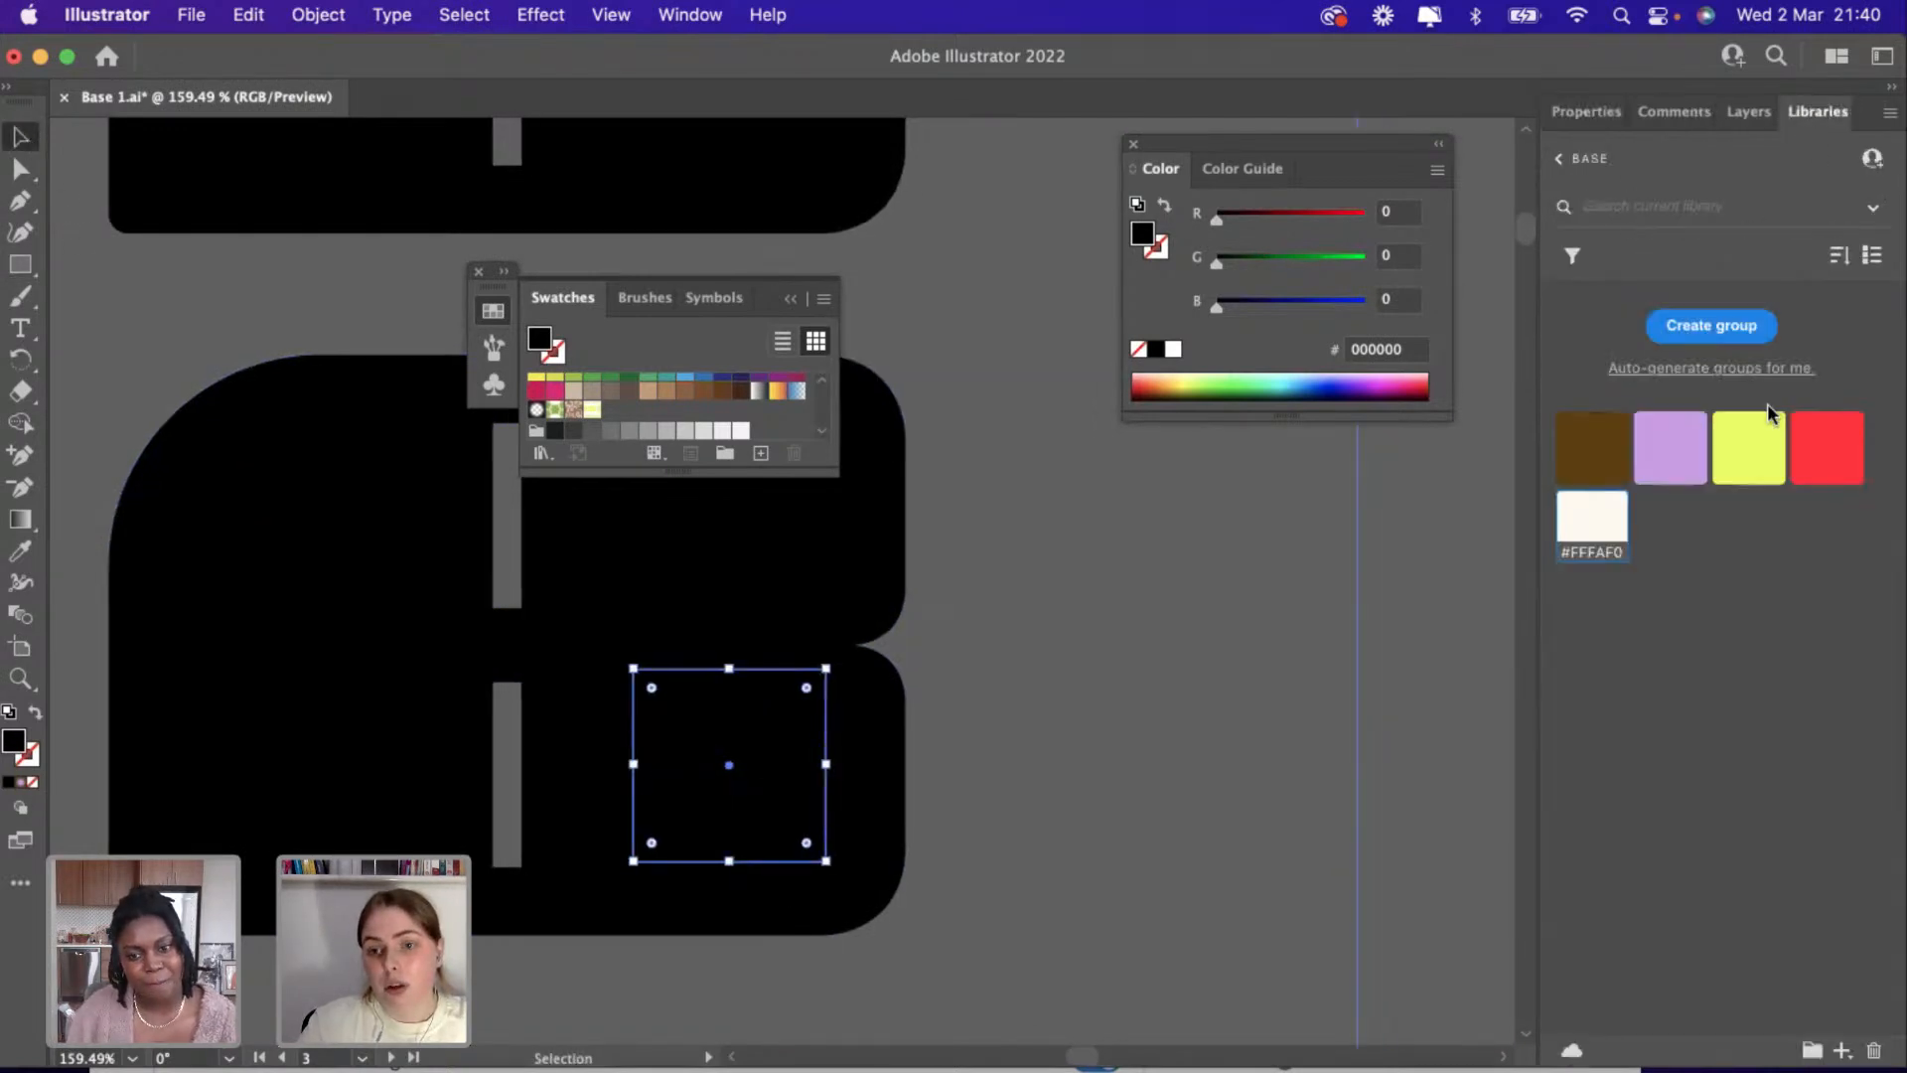
Fill the square with the library's lime colour #E8FD56 and cut it out of the duplicated B with Minus Front.
left_click(1767, 438)
left_click(1149, 775)
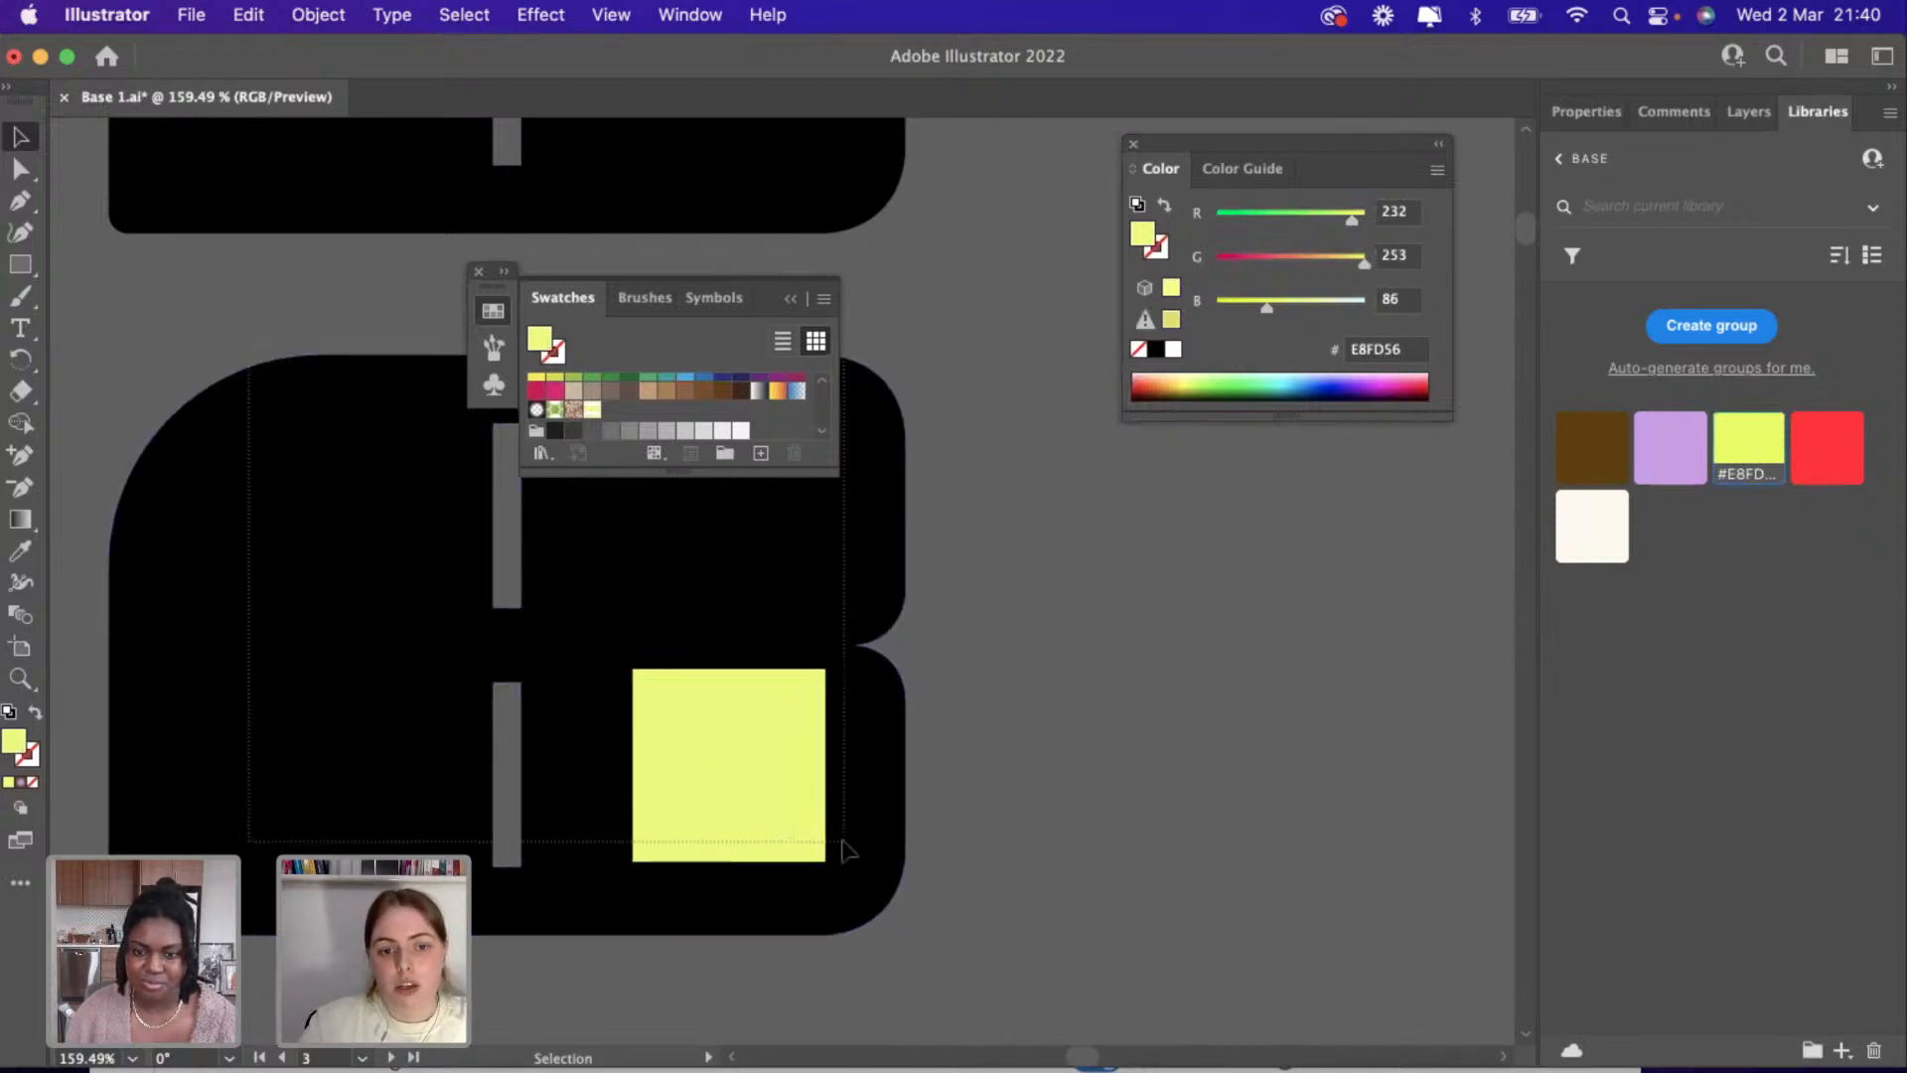
left_click(892, 851)
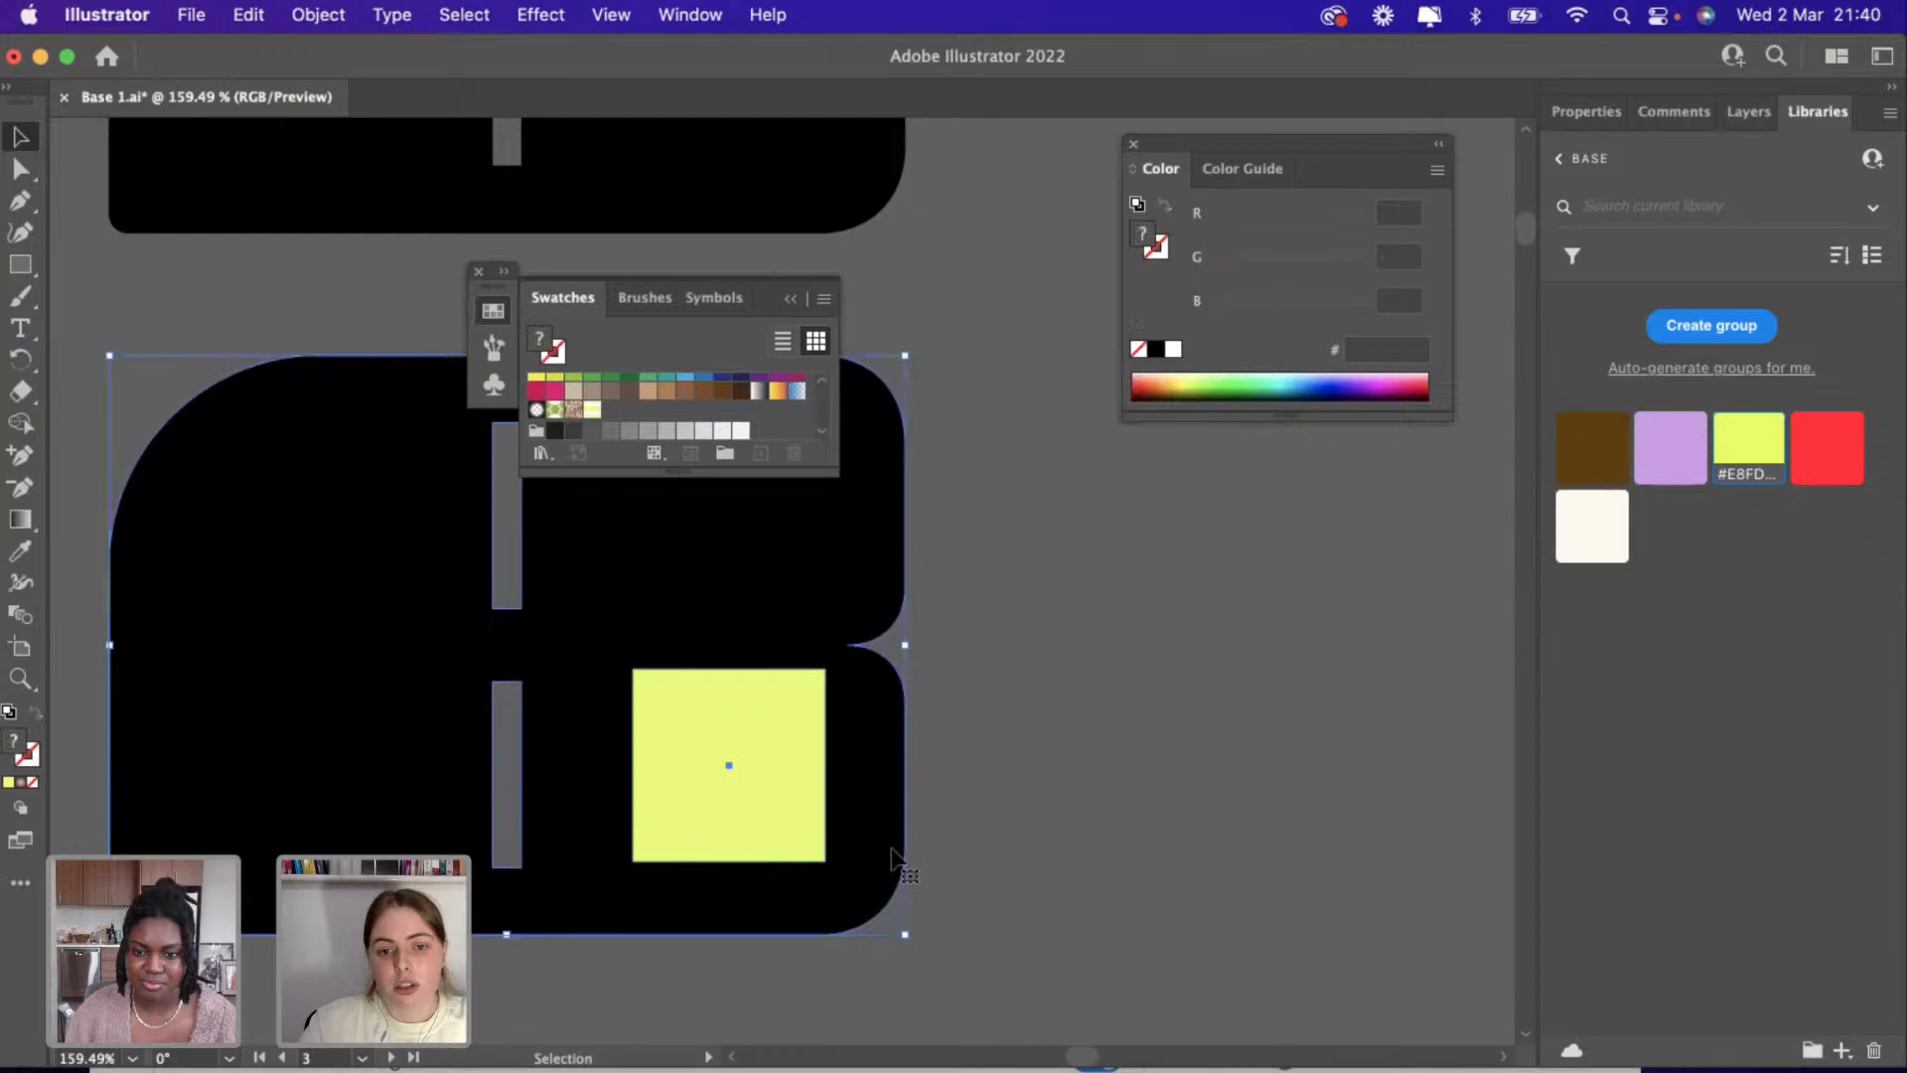
left_click(1604, 112)
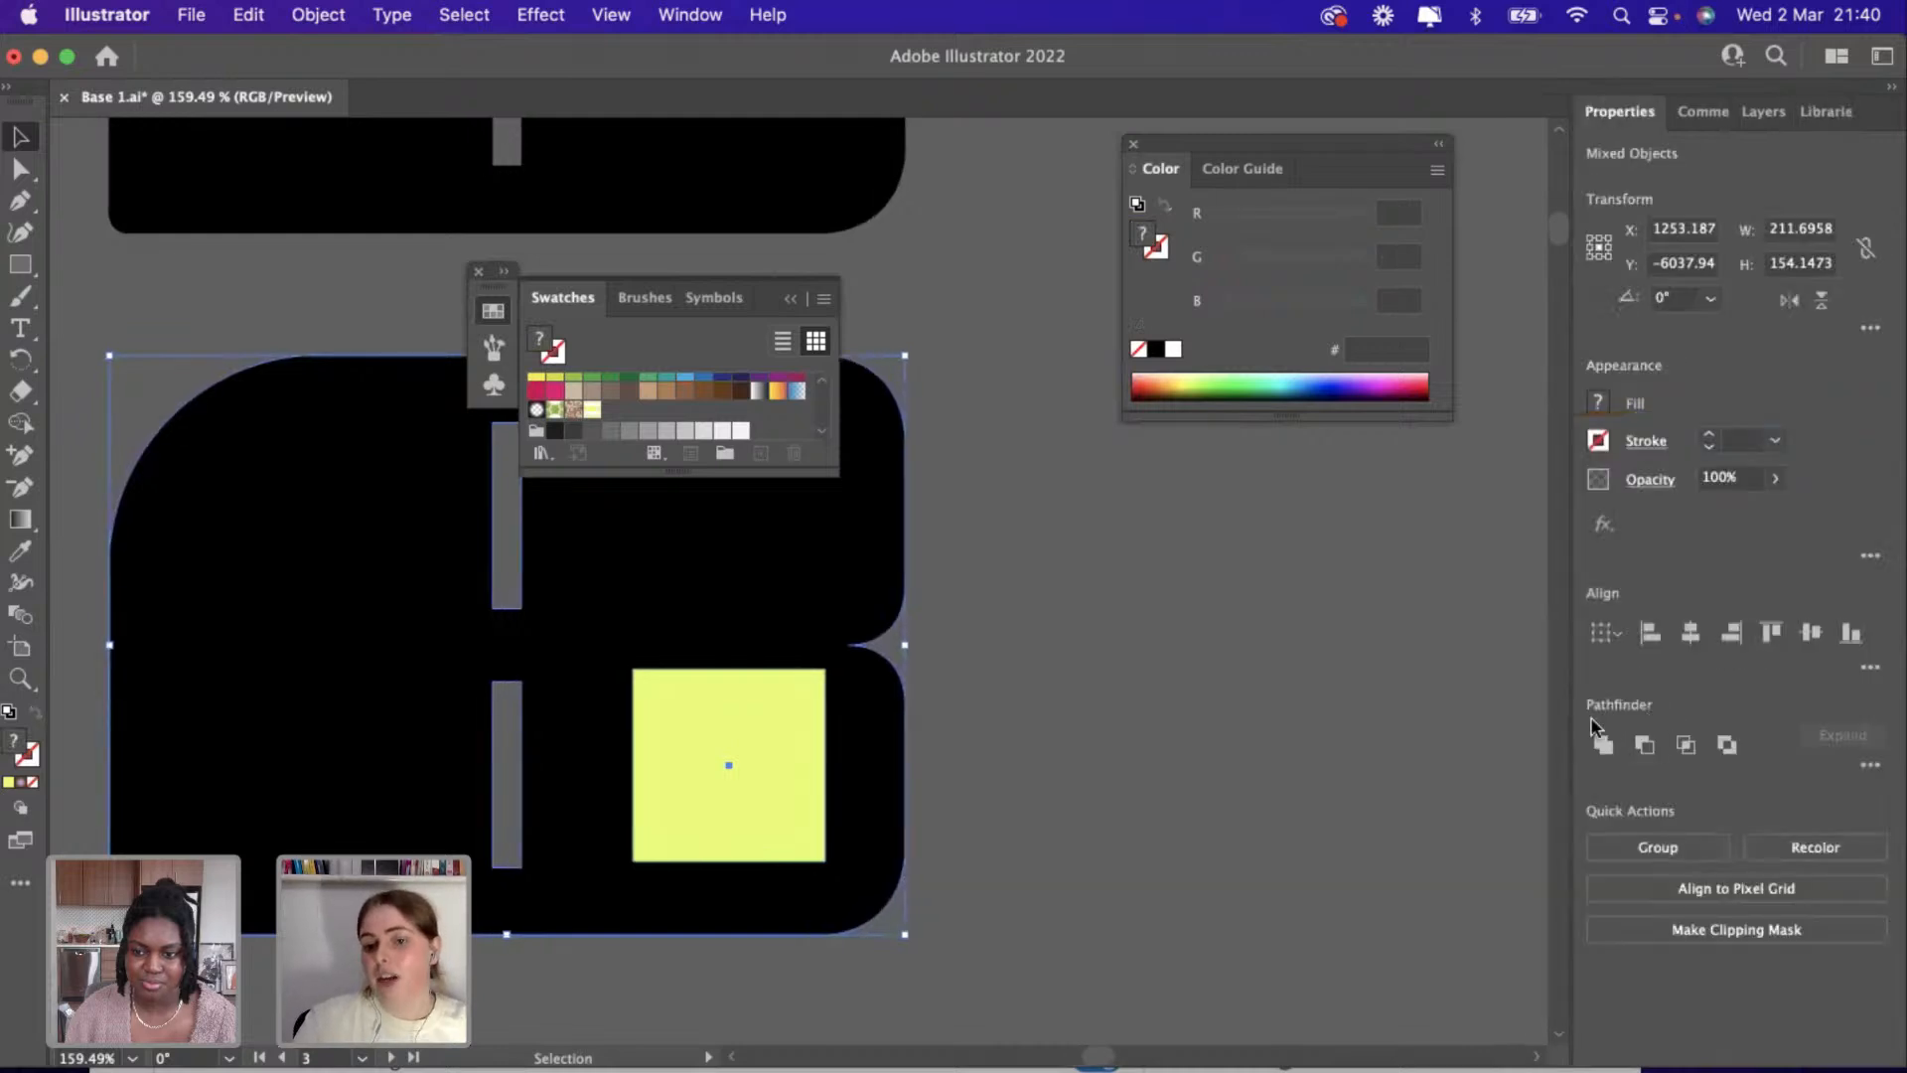
left_click(1644, 748)
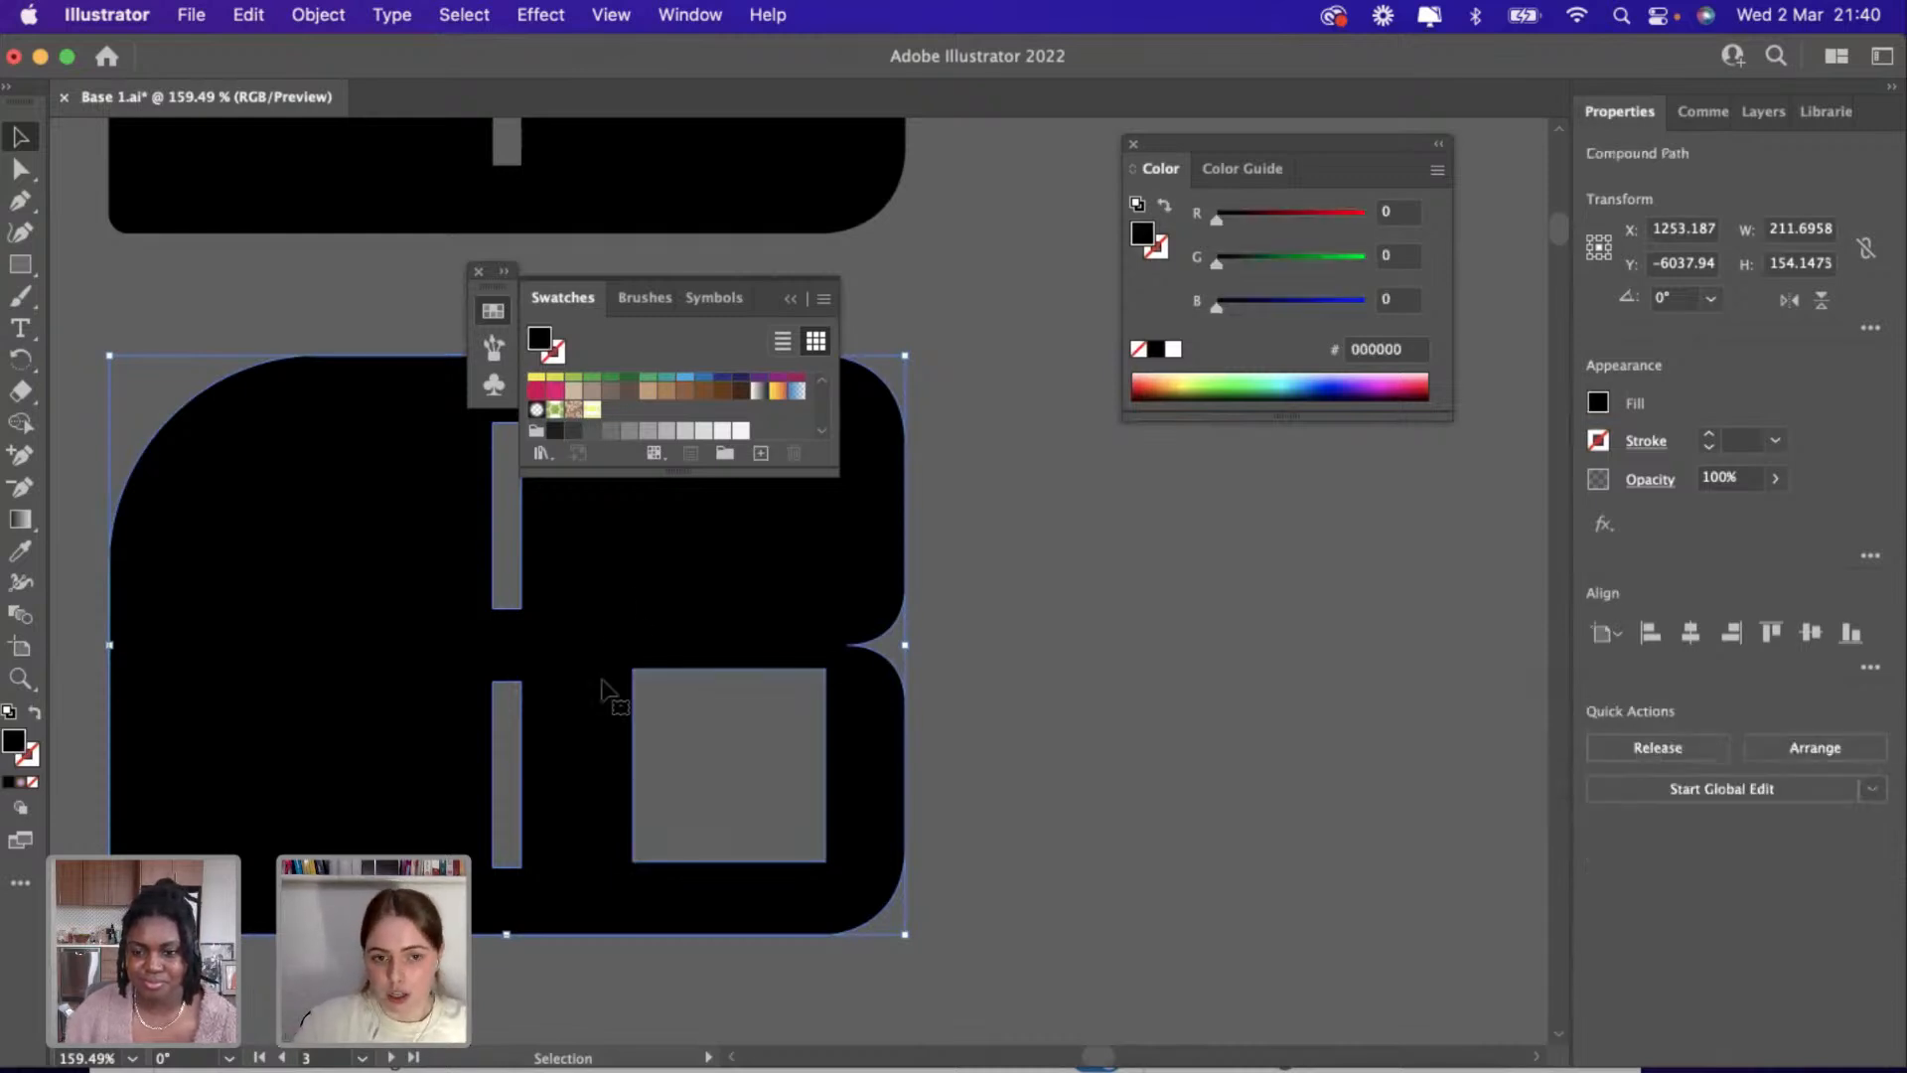
left_click(1022, 745)
Move the B with the square cut-out closer to the rounded B above it and slightly to the right.
scroll(652, 915, "down", 5)
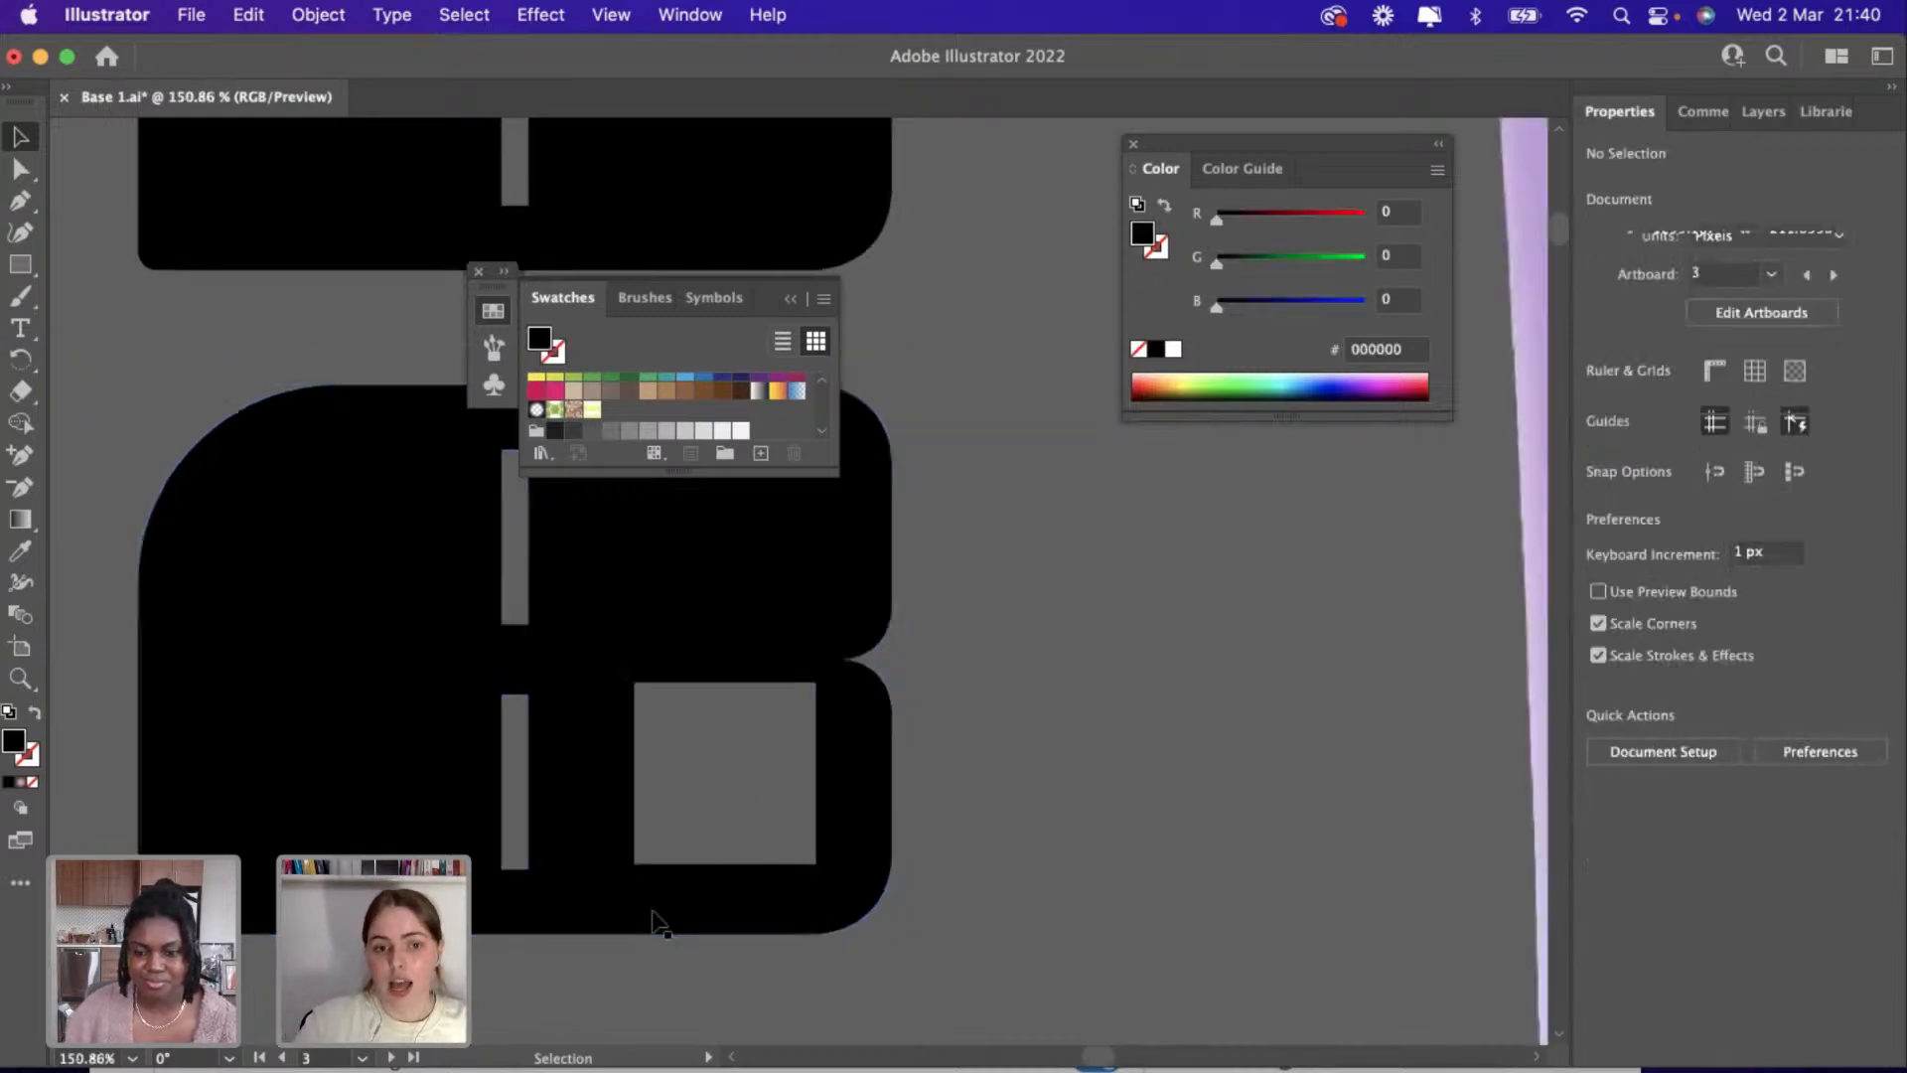
left_click_drag(611, 864, 641, 839)
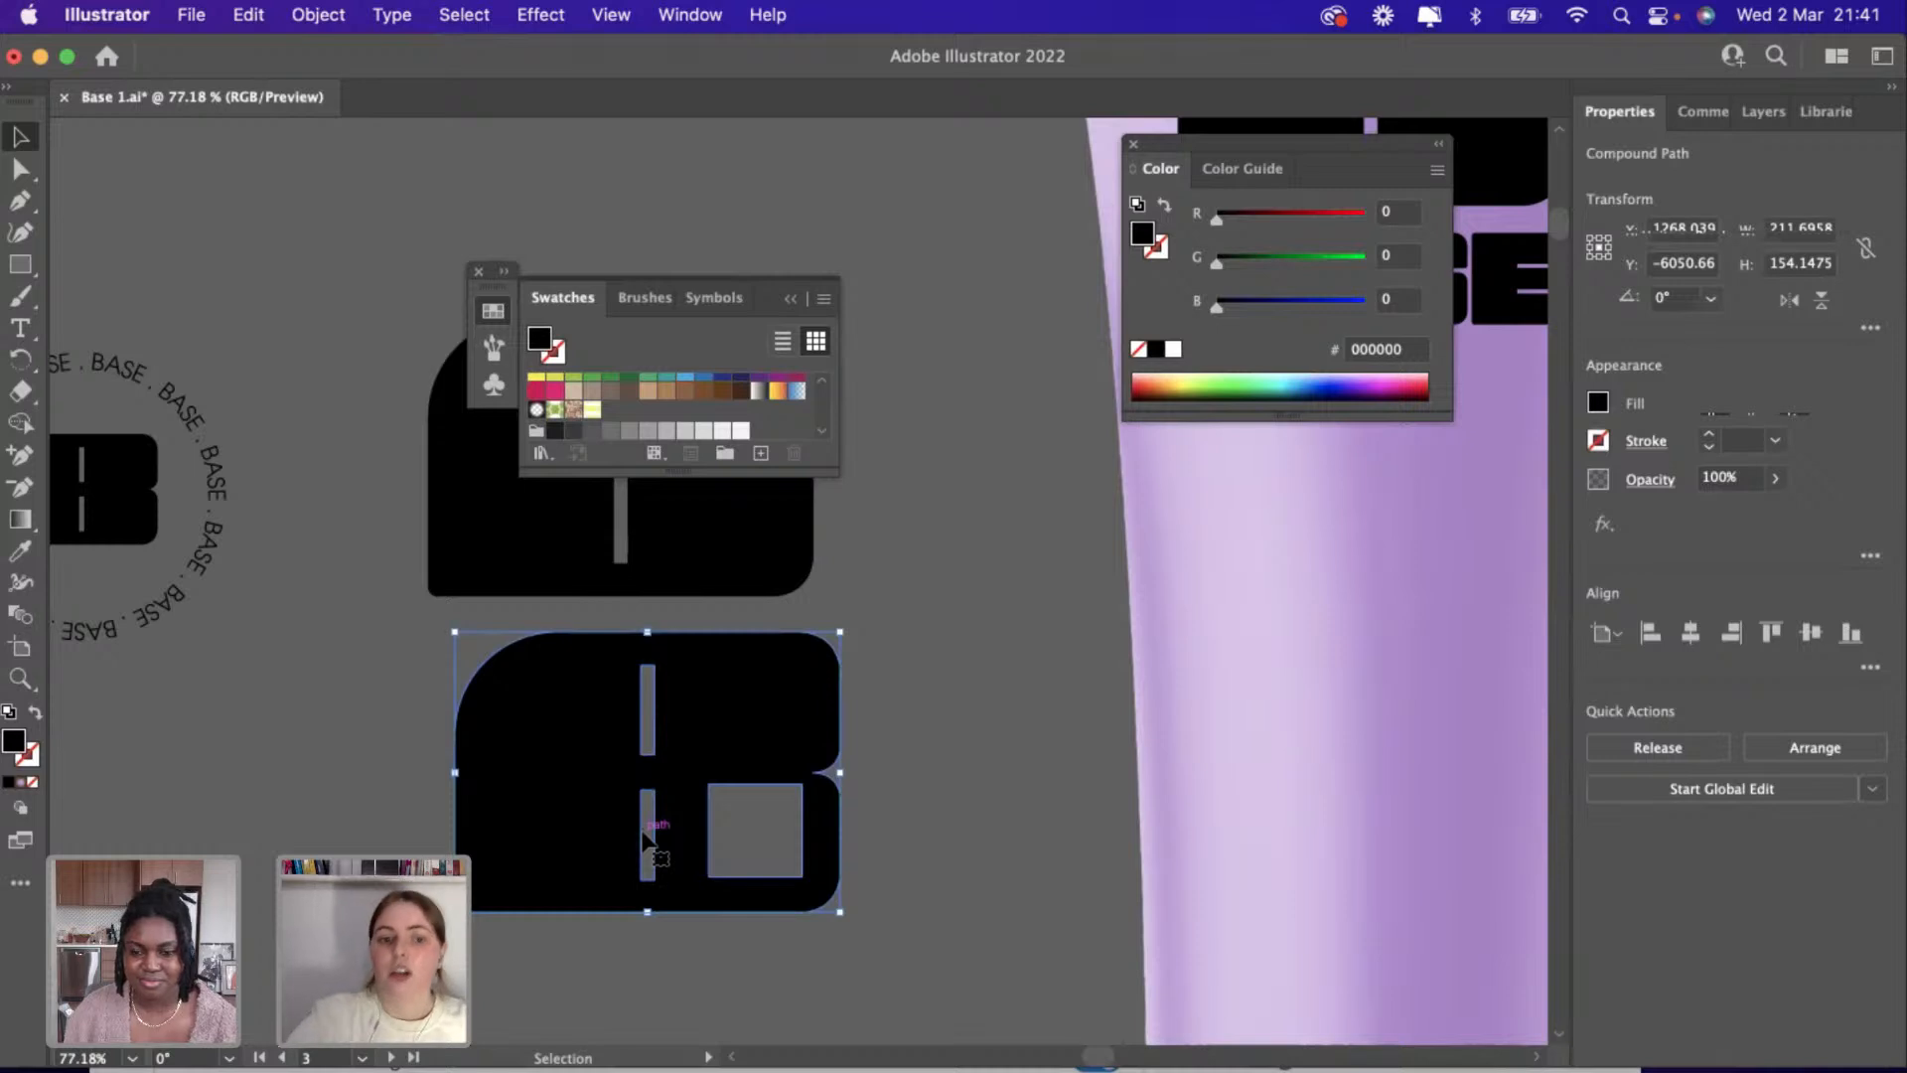
scroll(655, 823, "down", 2)
scroll(656, 823, "up", 3)
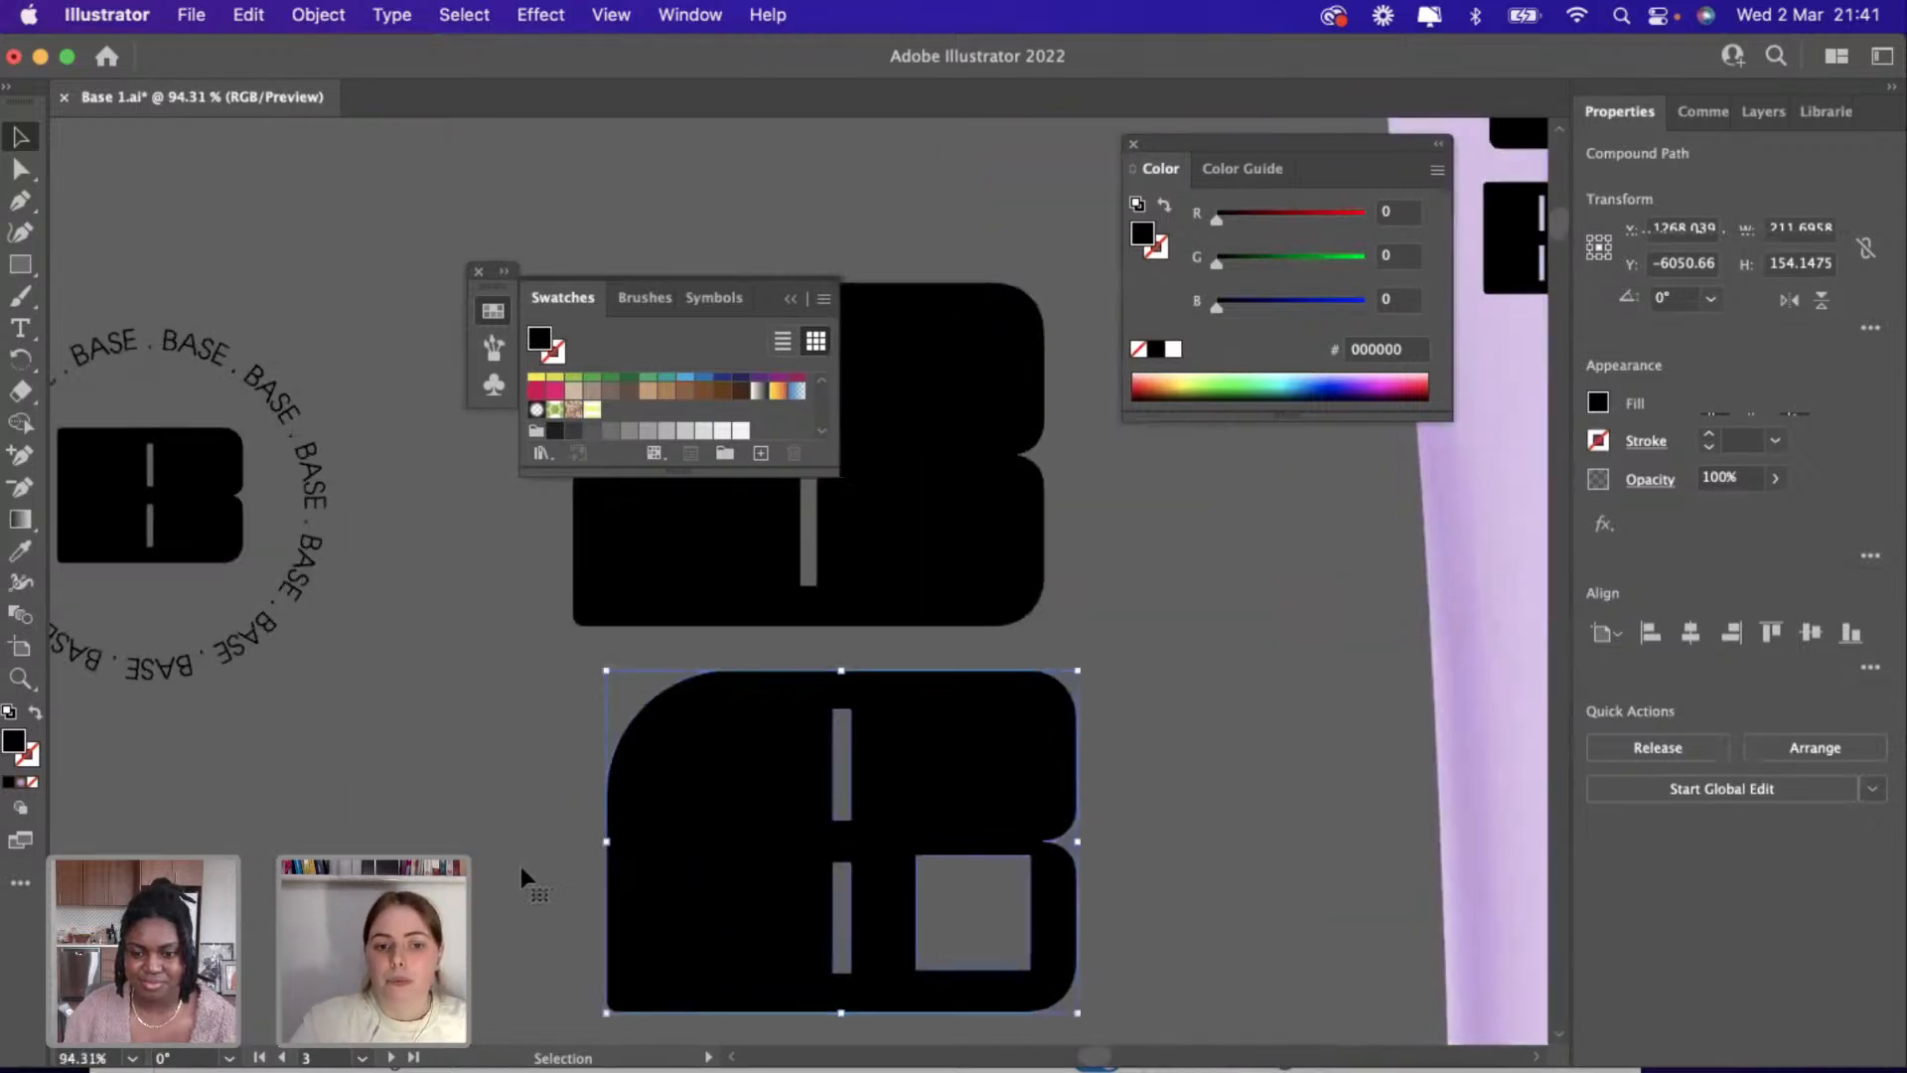
Reshape the upper-right corner of the cut-out B into a pointed notch by pulling its curve handles inward with Direct Selection, then deselect it.
left_click(22, 177)
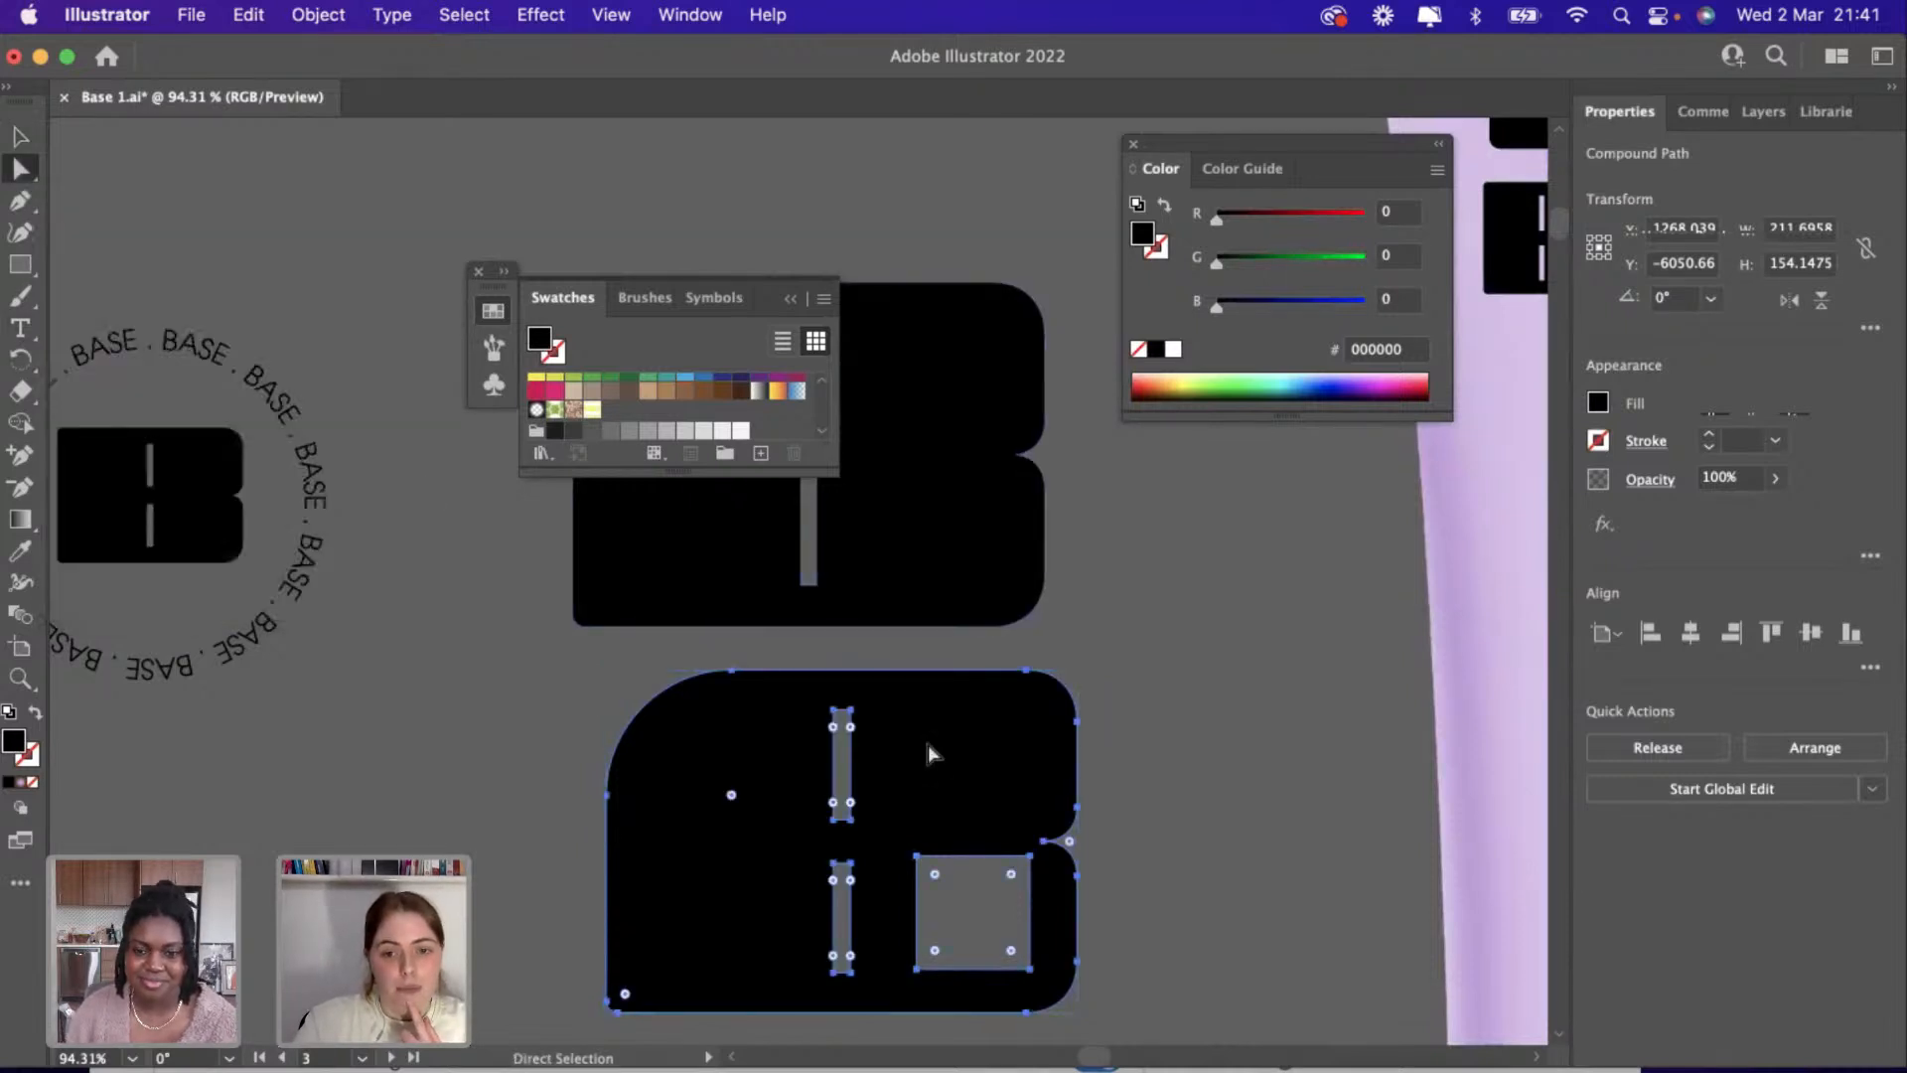
scroll(928, 743, "up", 3)
scroll(928, 743, "up", 4)
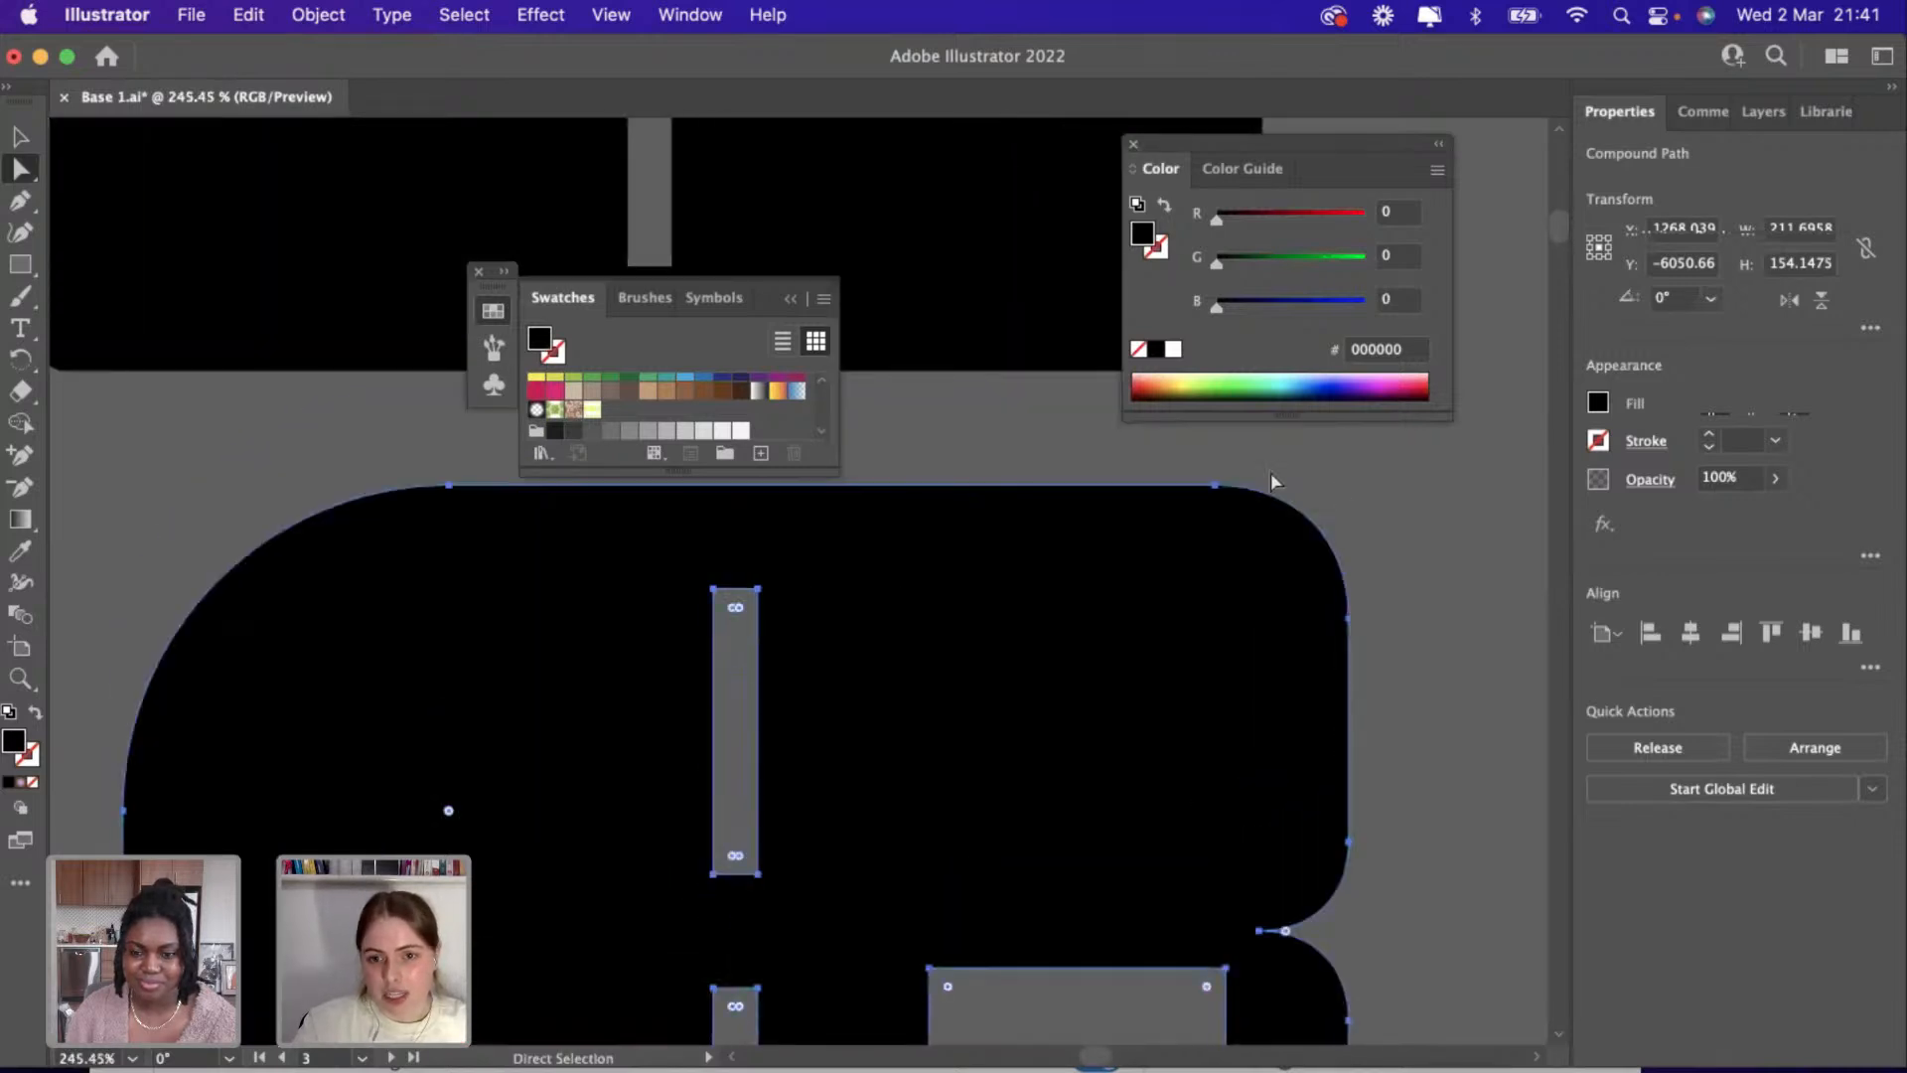
left_click(1218, 489)
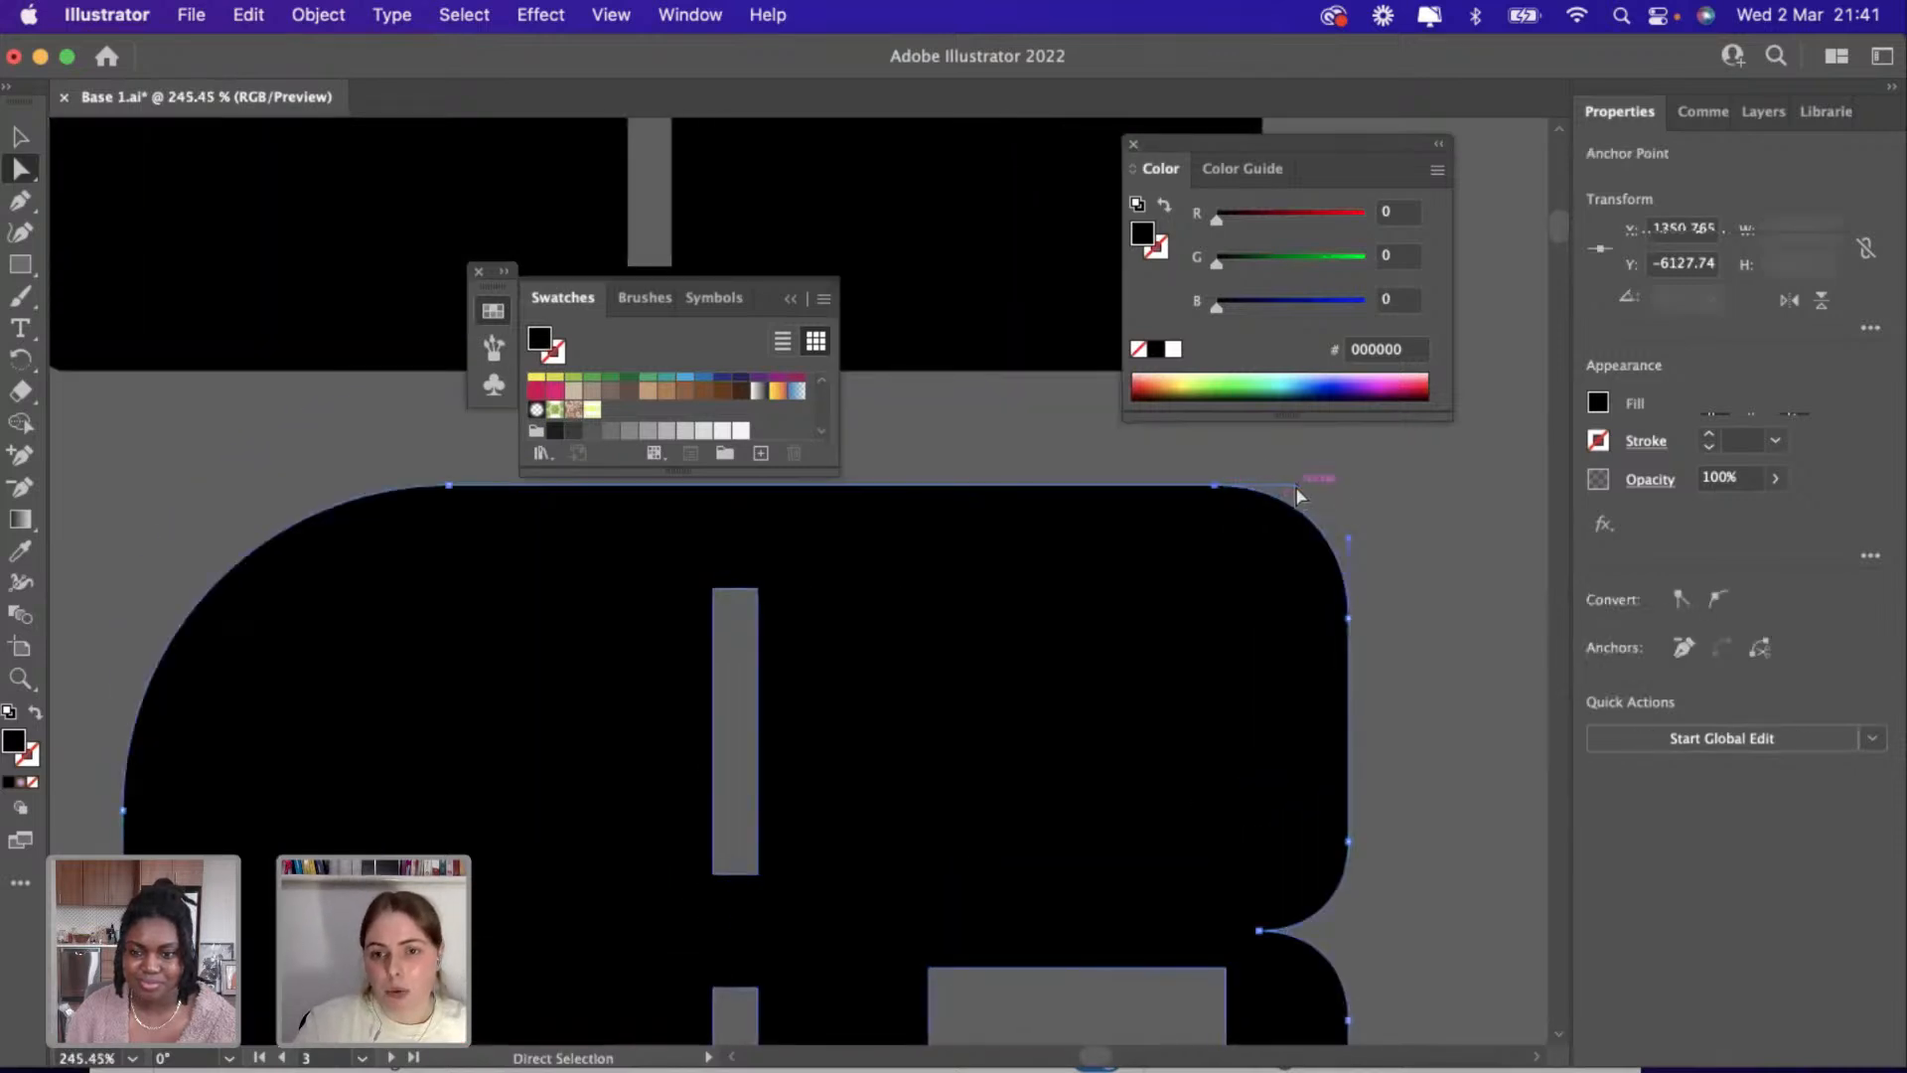
left_click_drag(1296, 494, 831, 839)
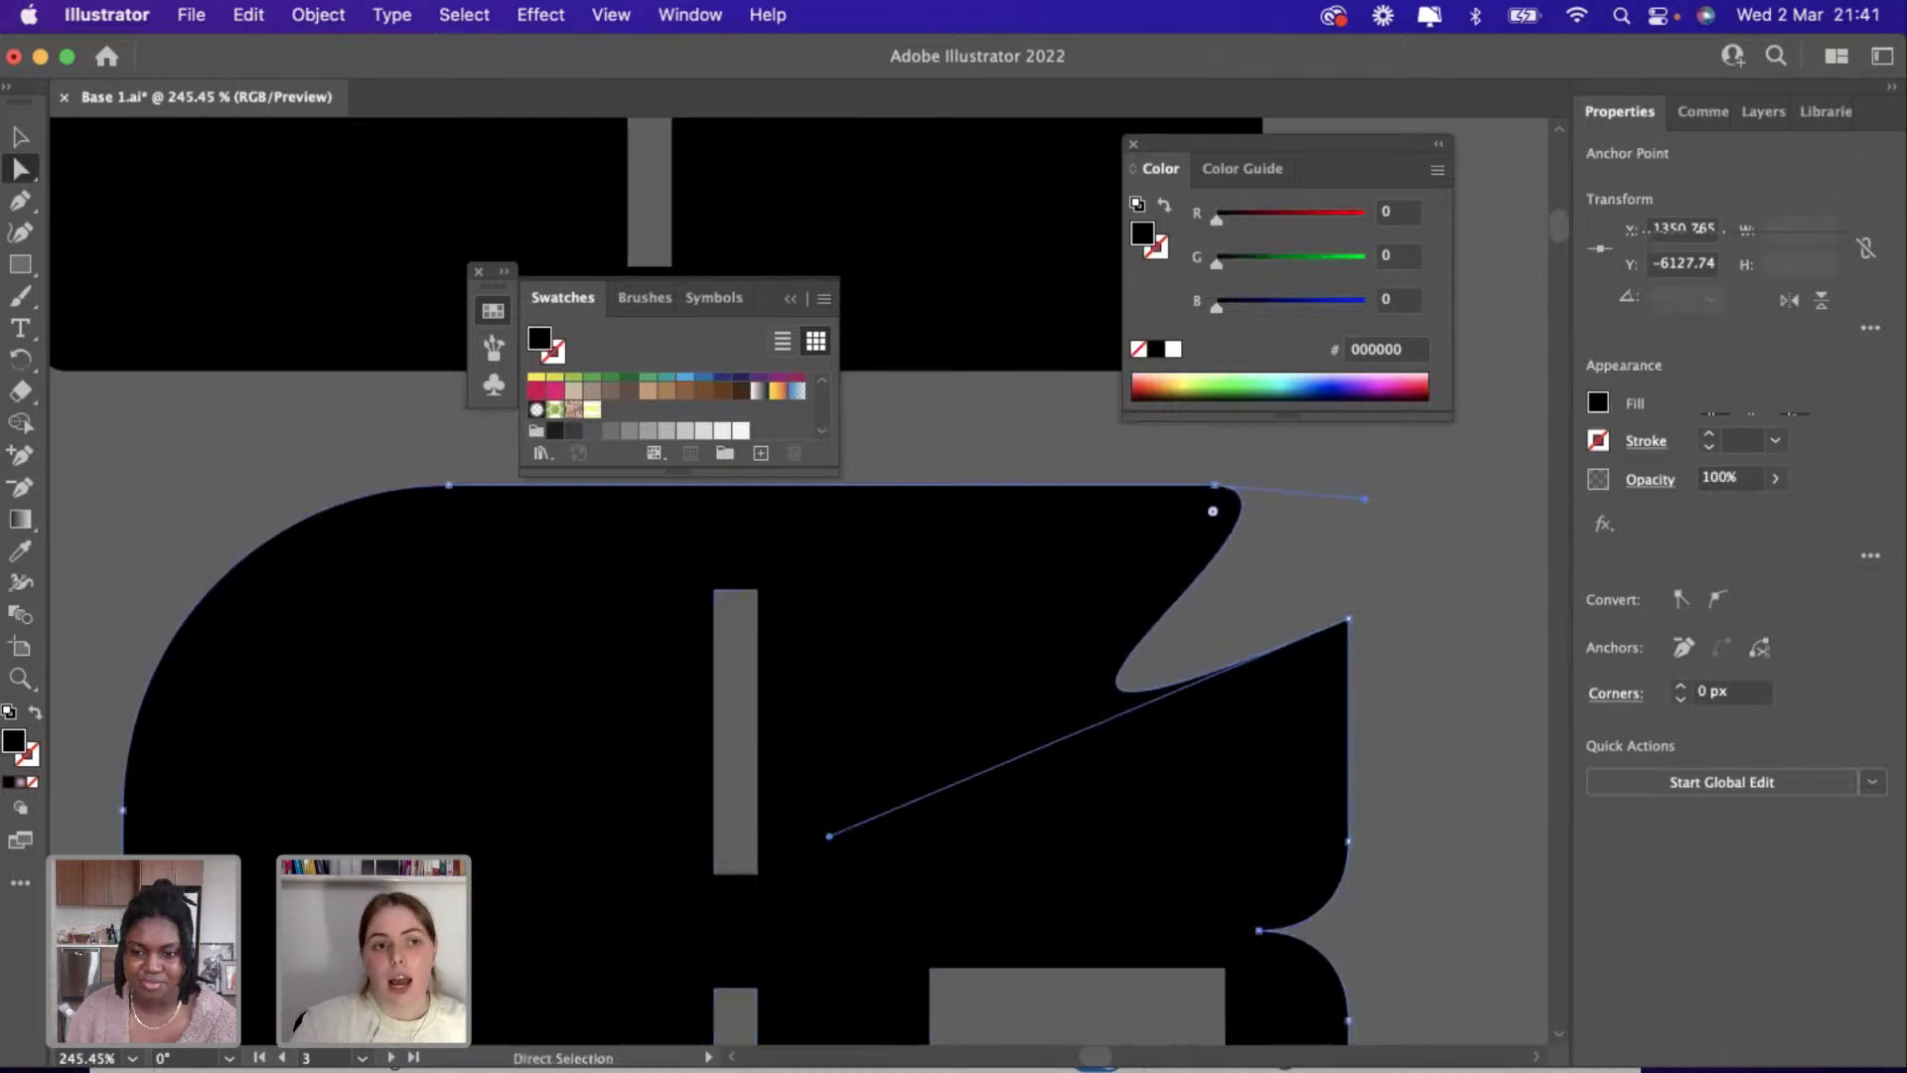
left_click(18, 136)
left_click(147, 395)
Examine the customised B letters alongside the tube packaging mockups and the star and badge graphics.
scroll(147, 395, "down", 5)
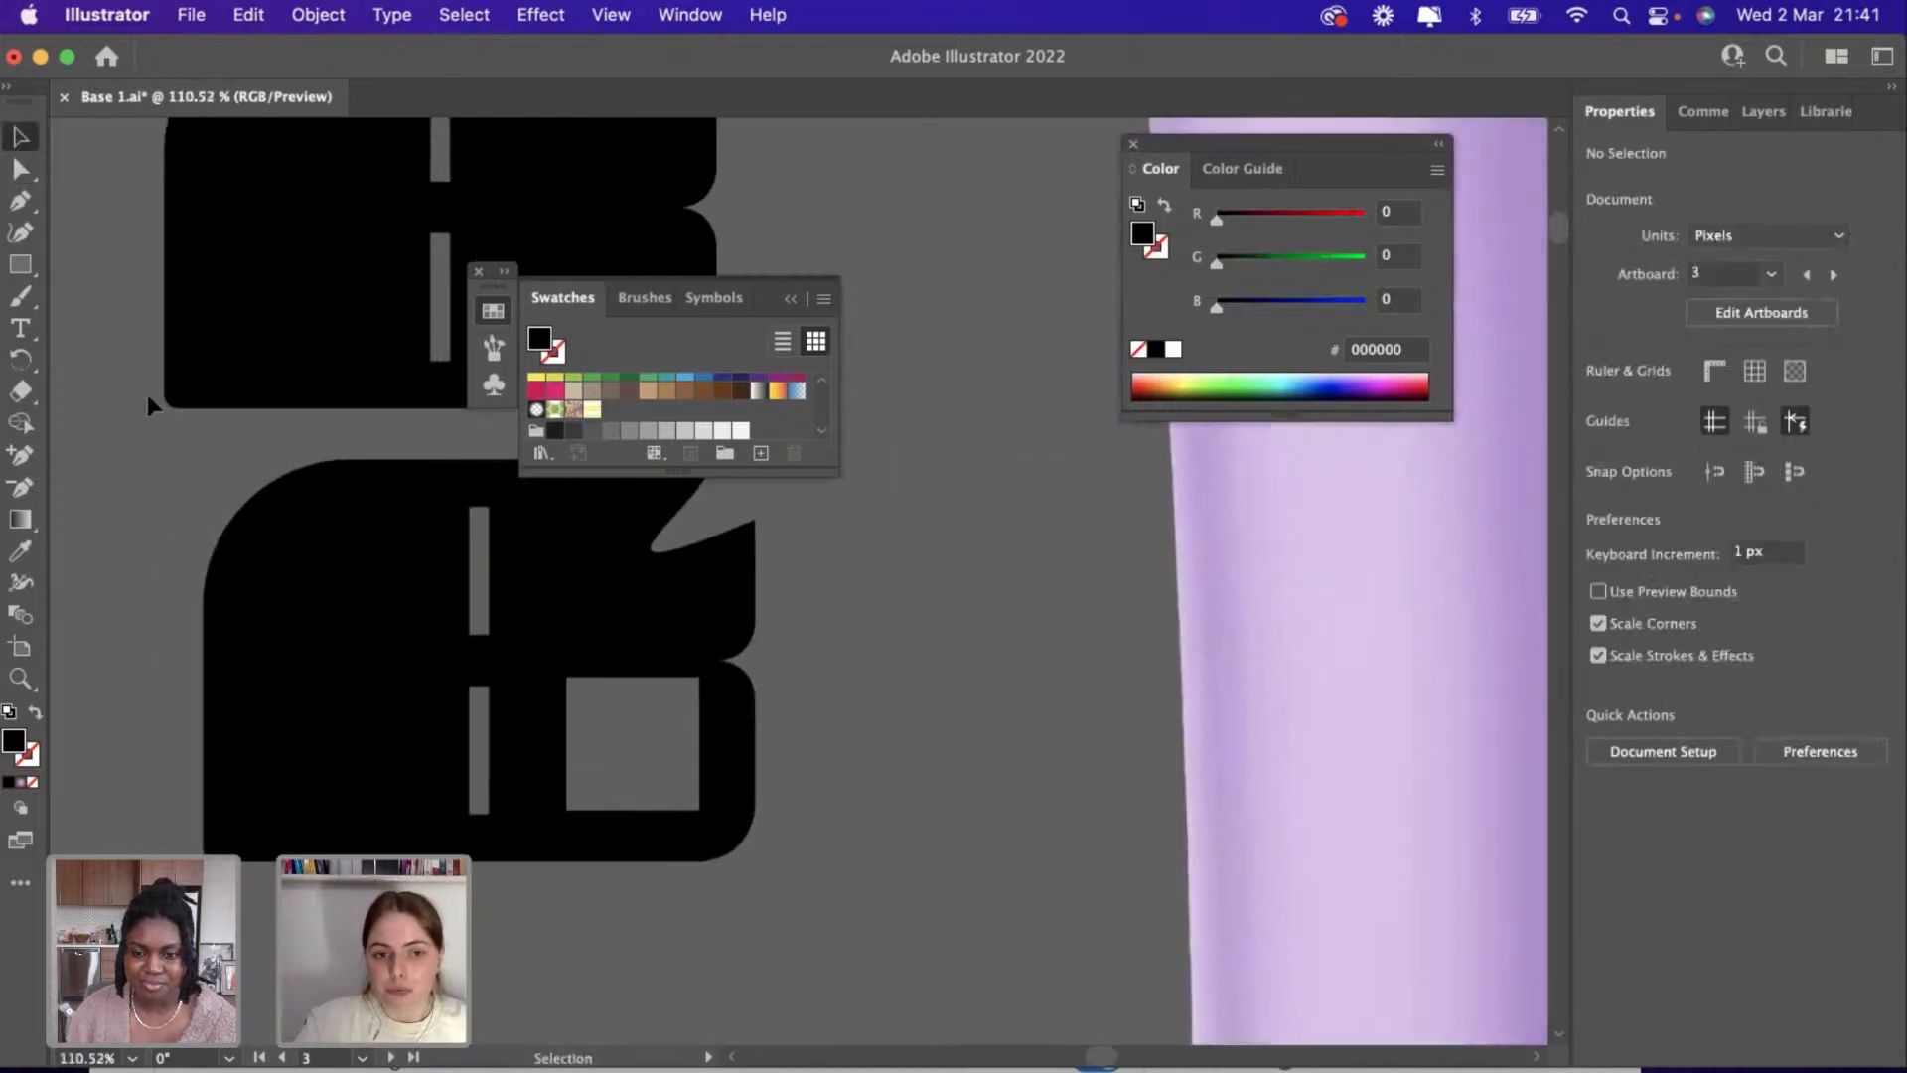
scroll(147, 395, "down", 2)
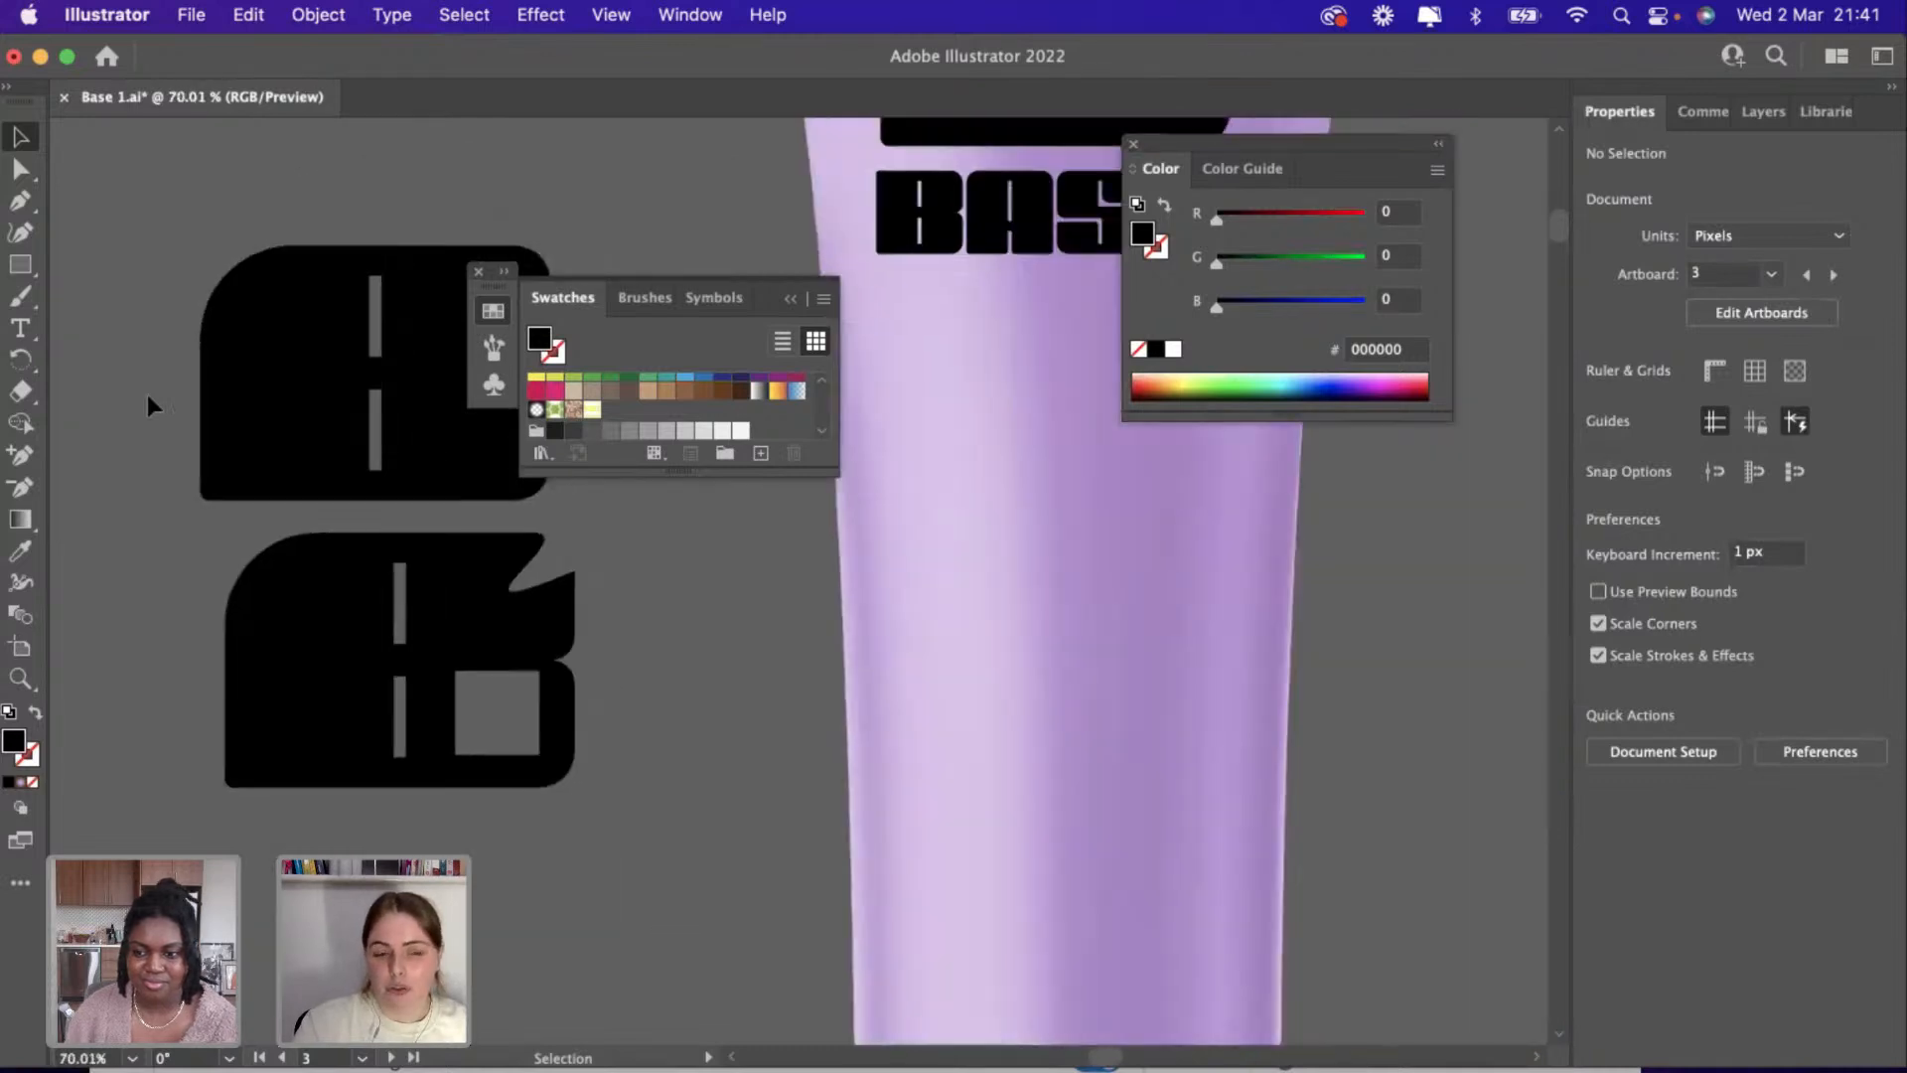
scroll(187, 377, "down", 1)
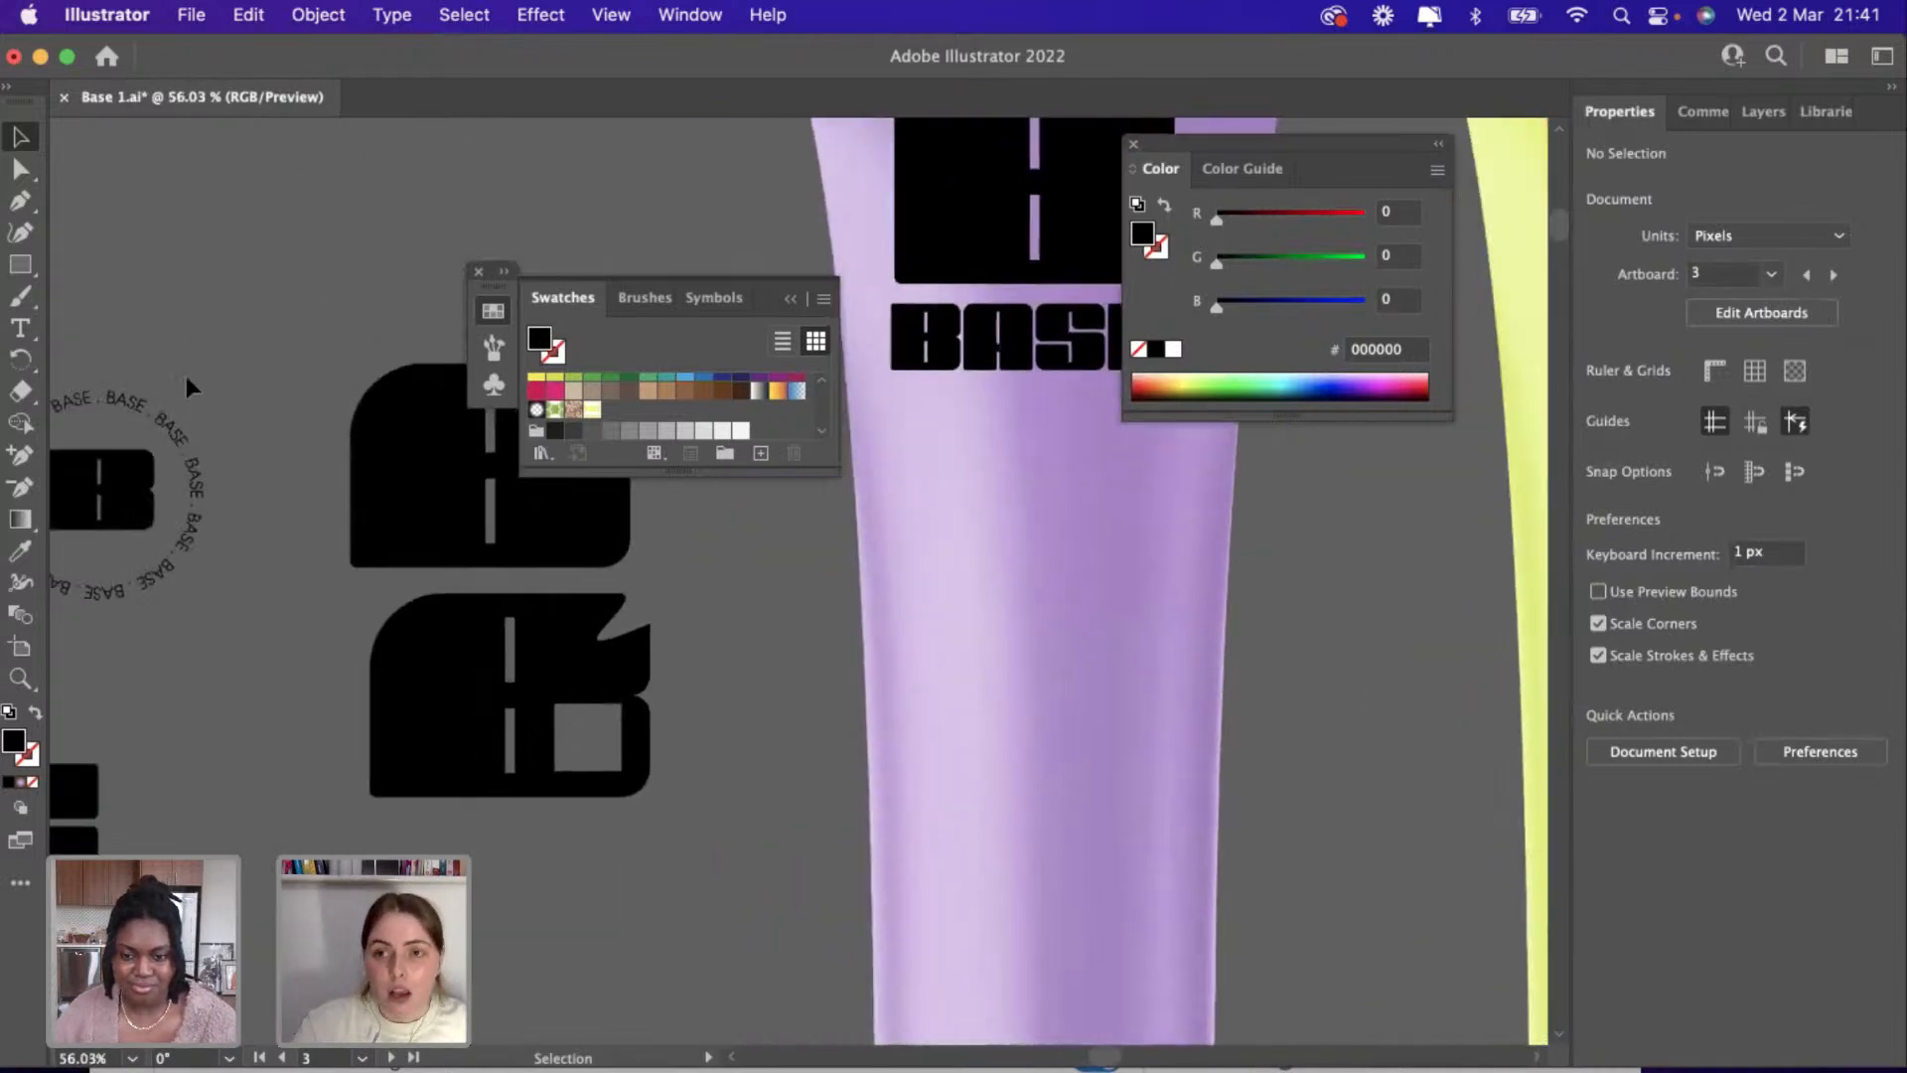
scroll(206, 600, "down", 3)
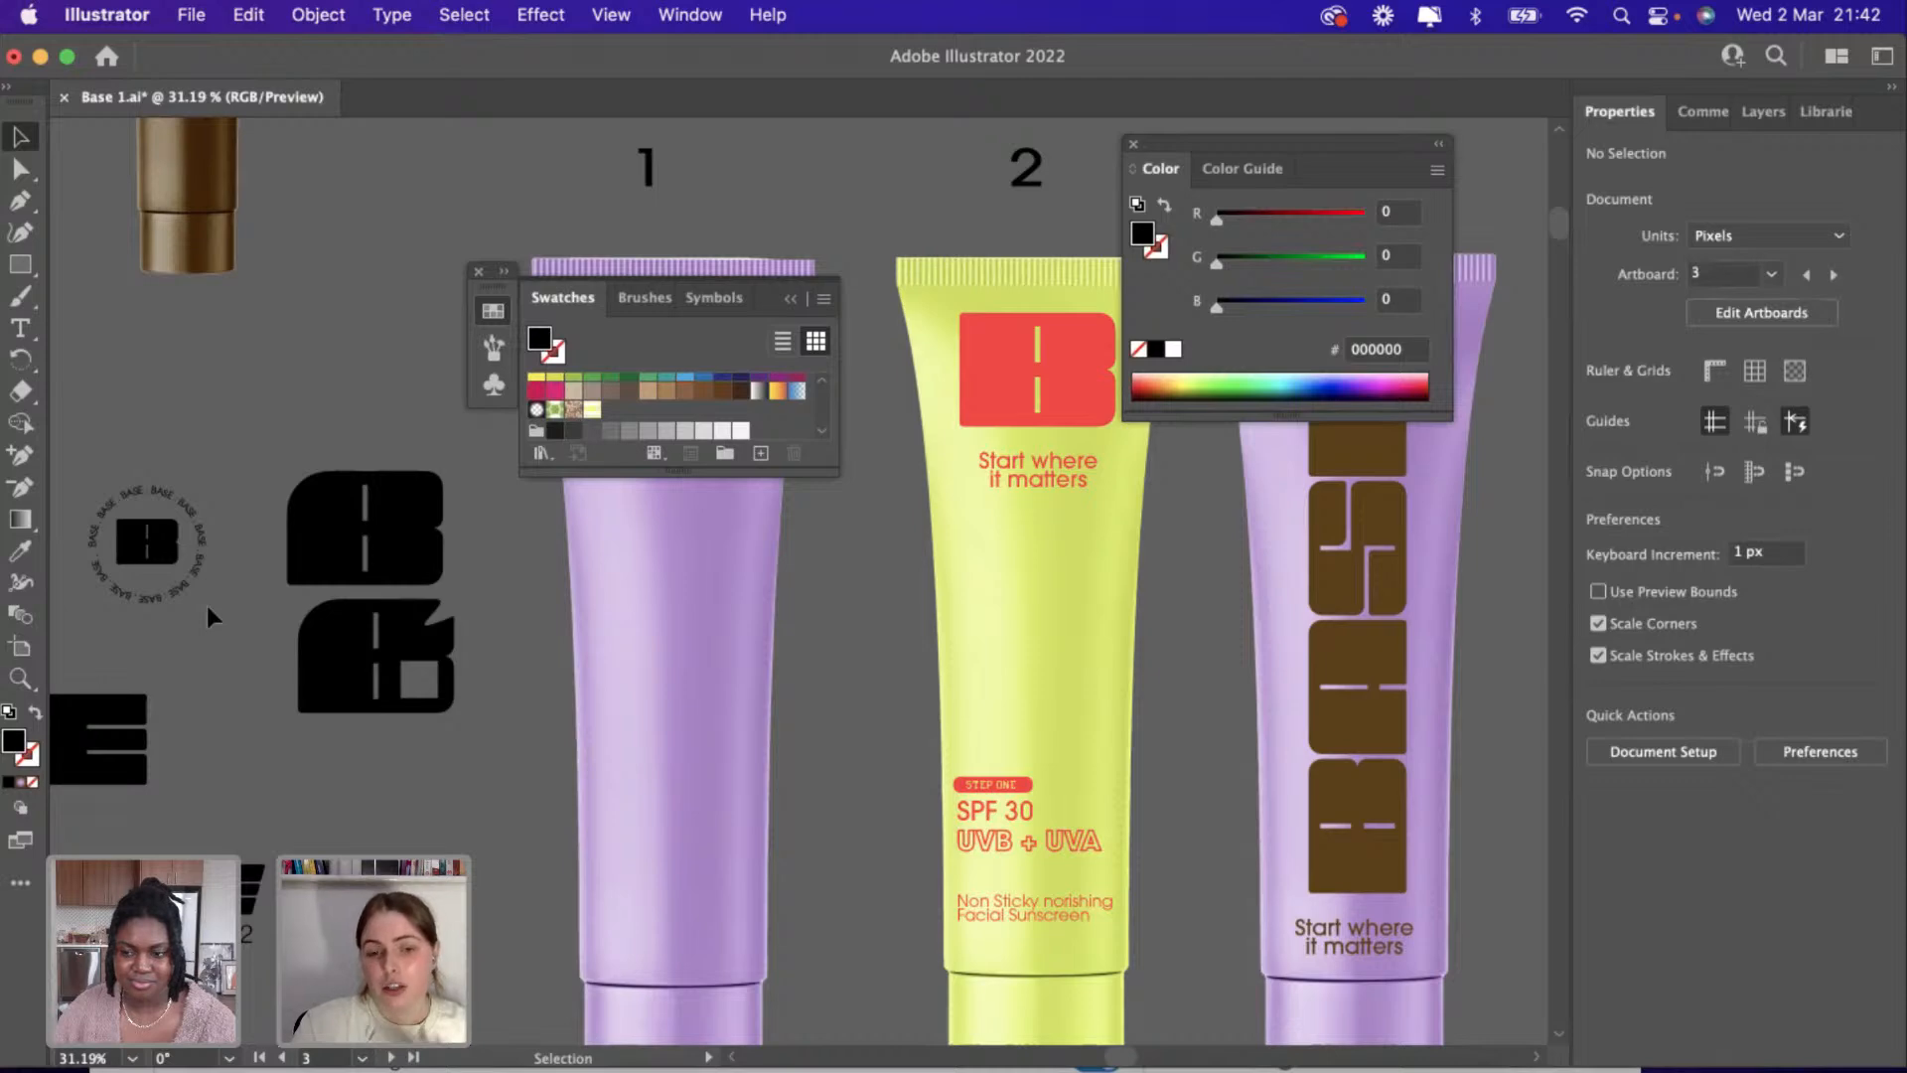
scroll(207, 609, "down", 2)
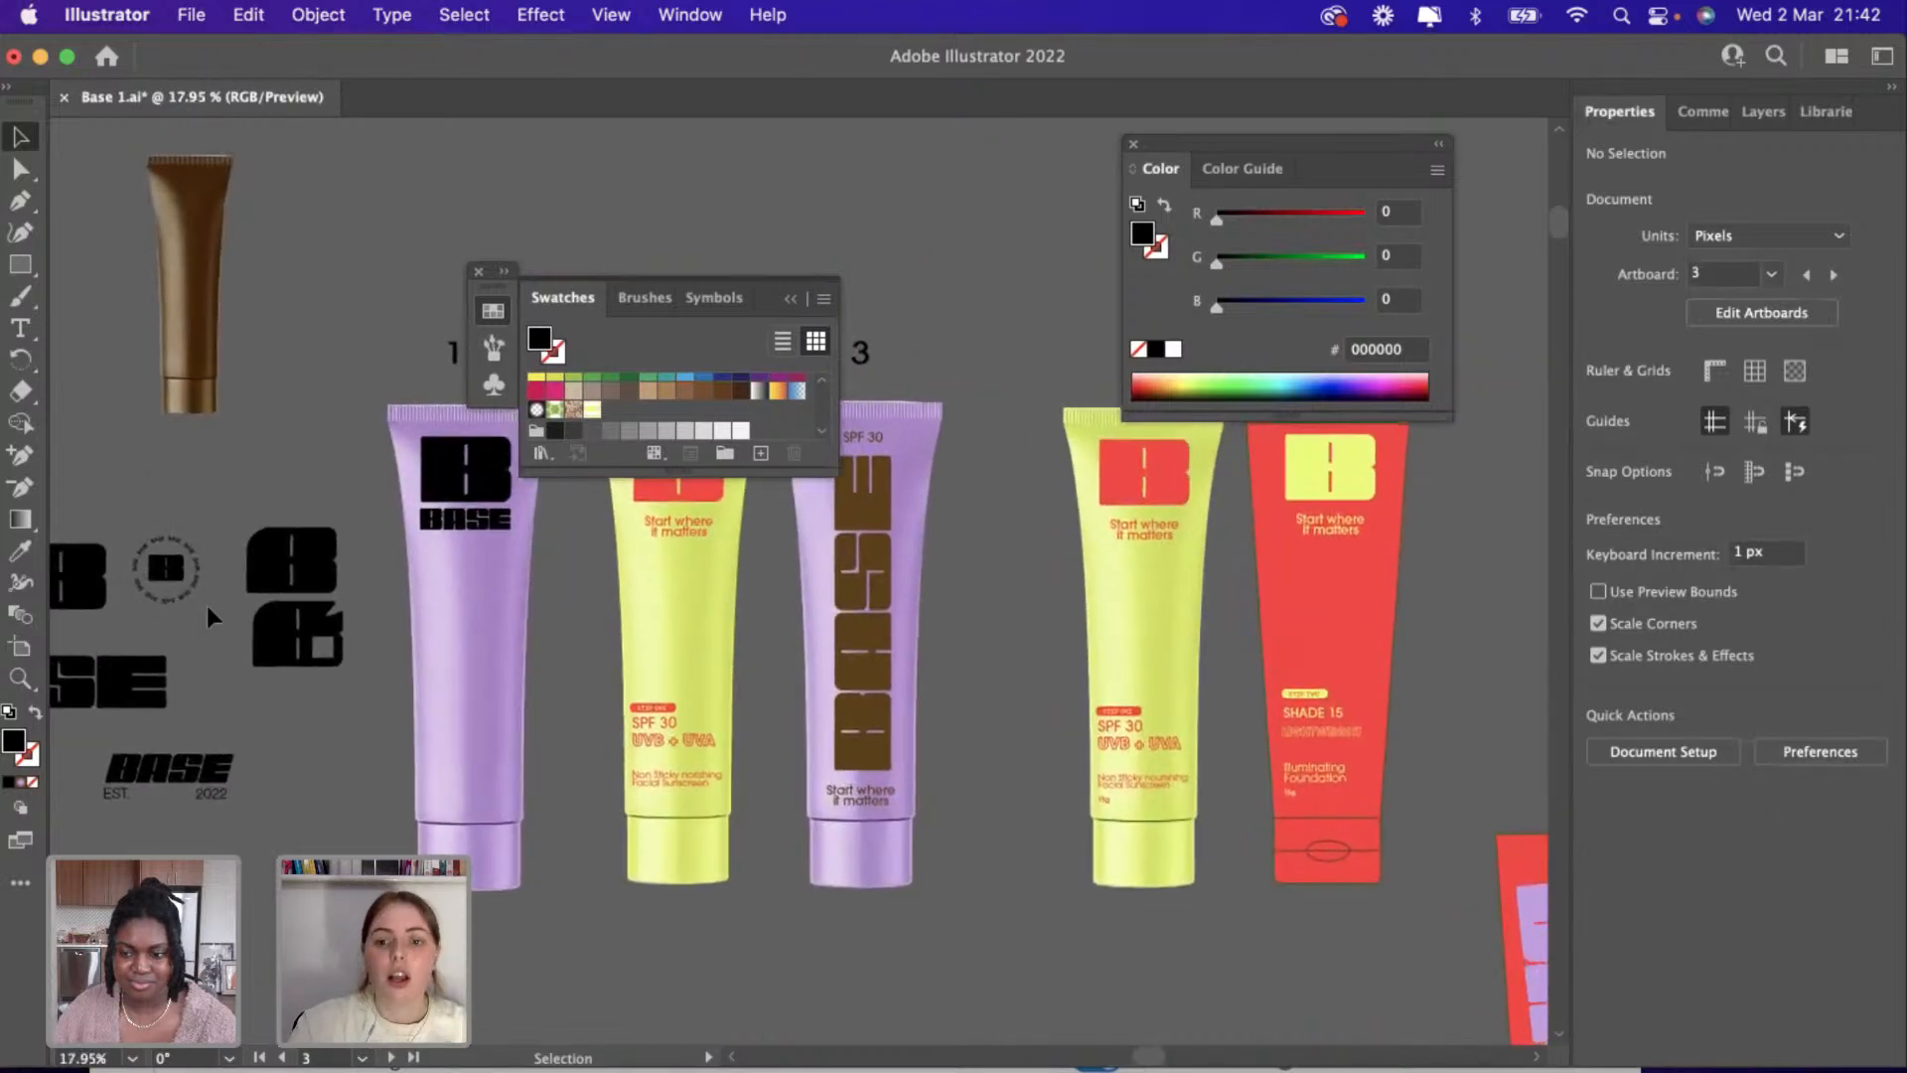
scroll(206, 608, "right", 10)
scroll(207, 608, "down", 5)
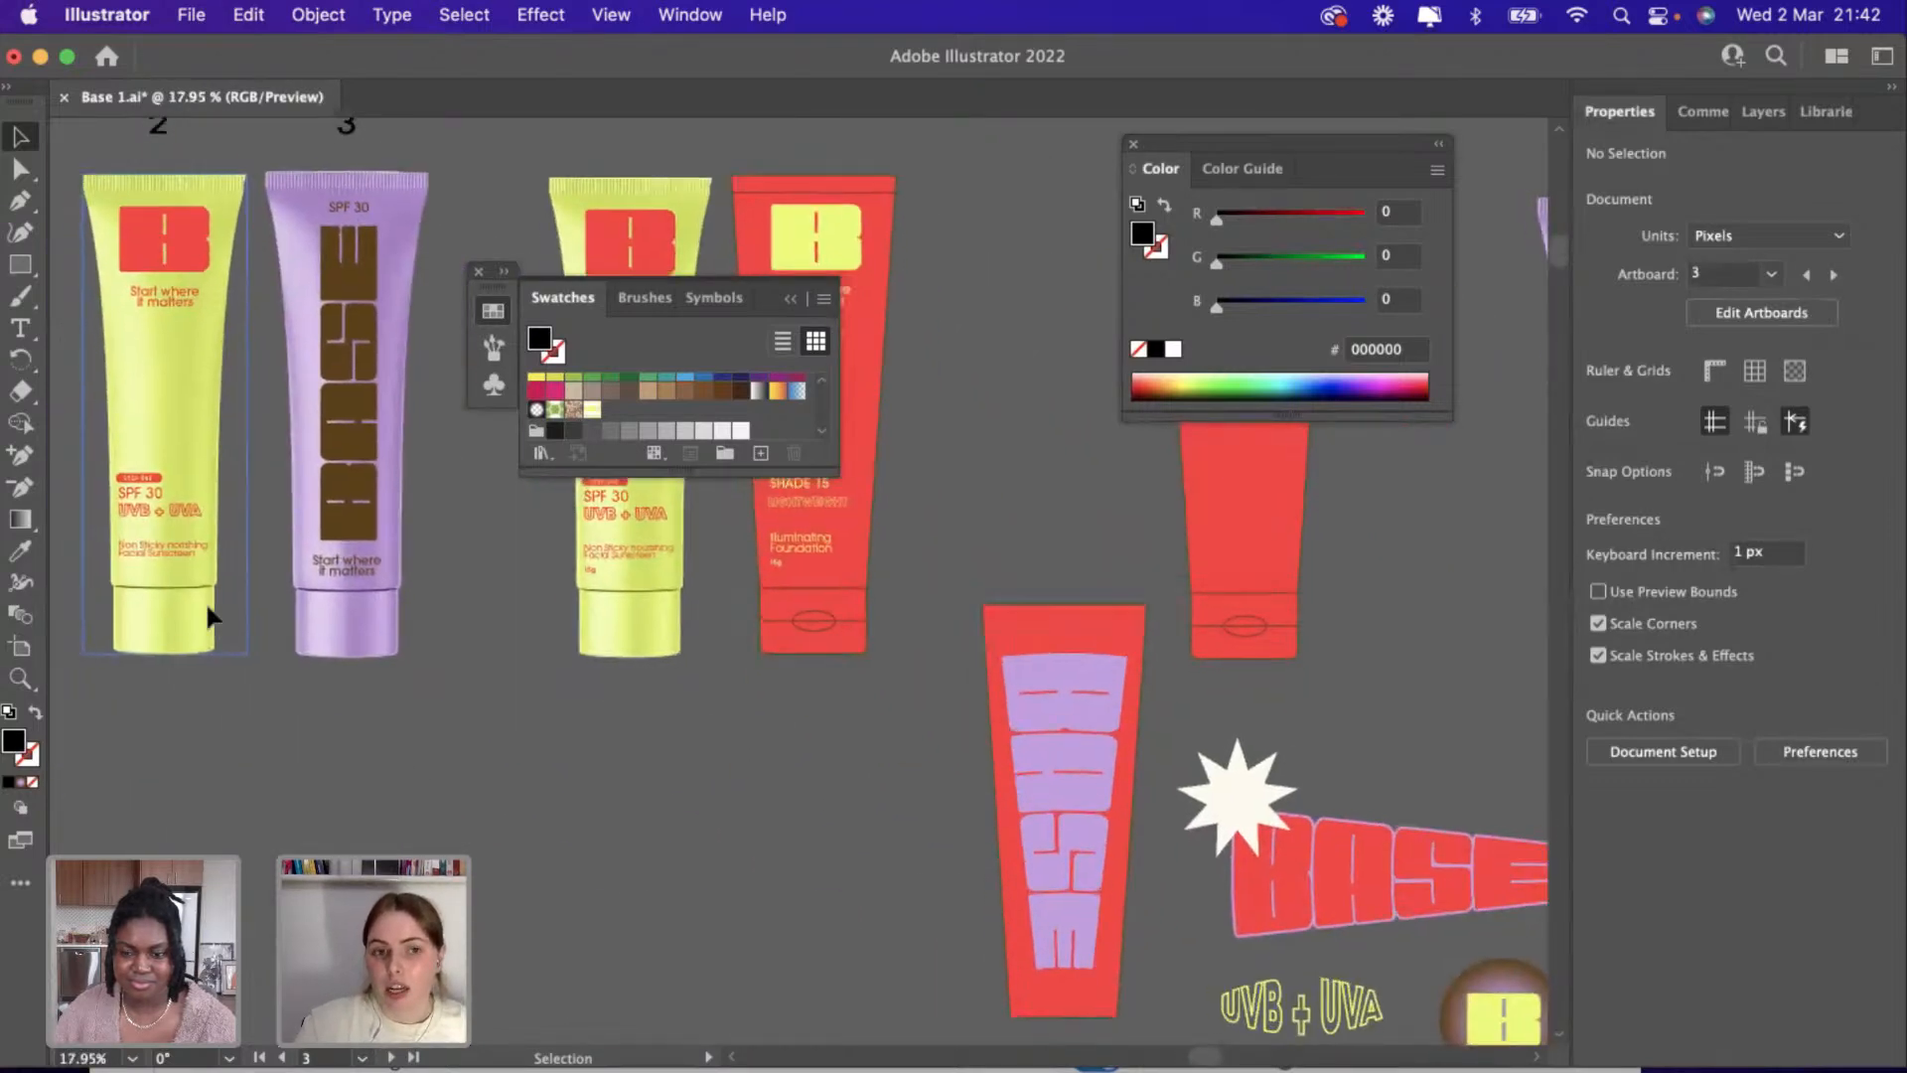
scroll(208, 616, "left", 6)
scroll(209, 616, "up", 1)
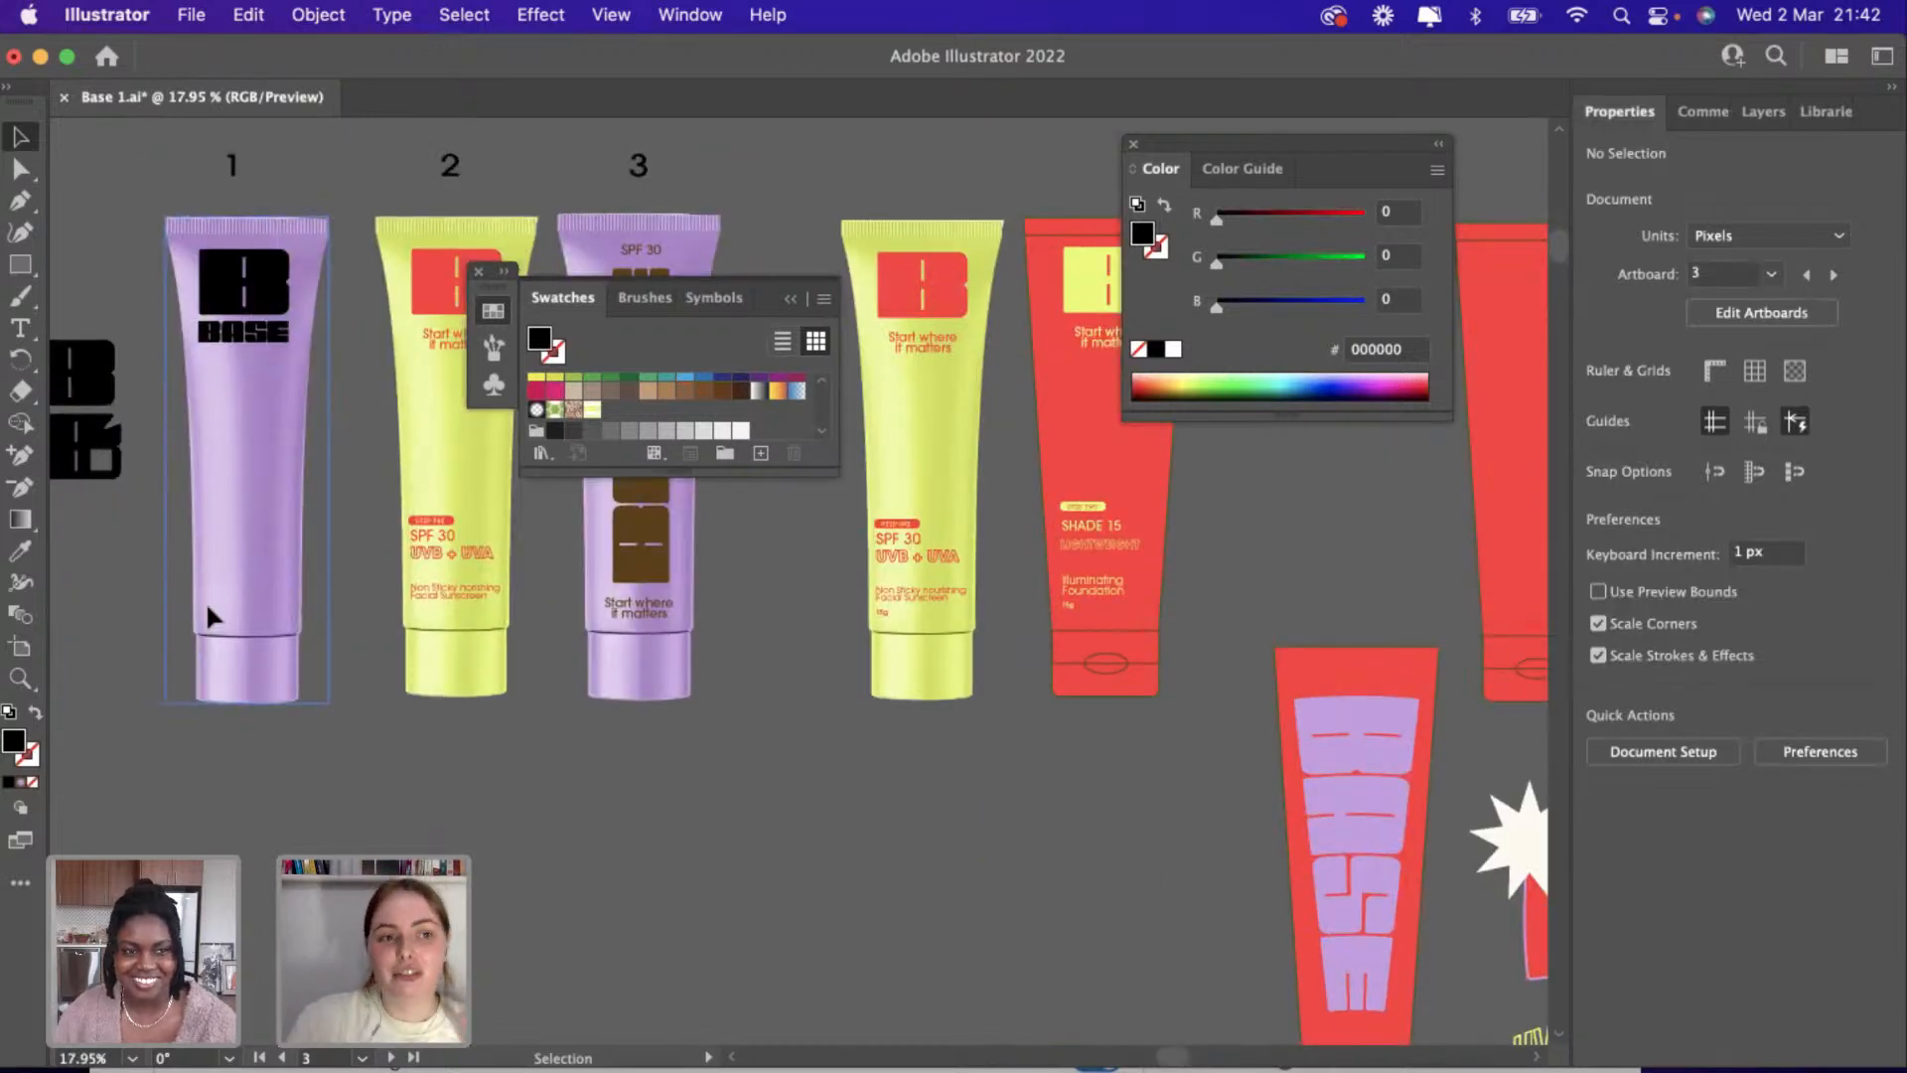
scroll(208, 610, "left", 5)
scroll(208, 610, "up", 1)
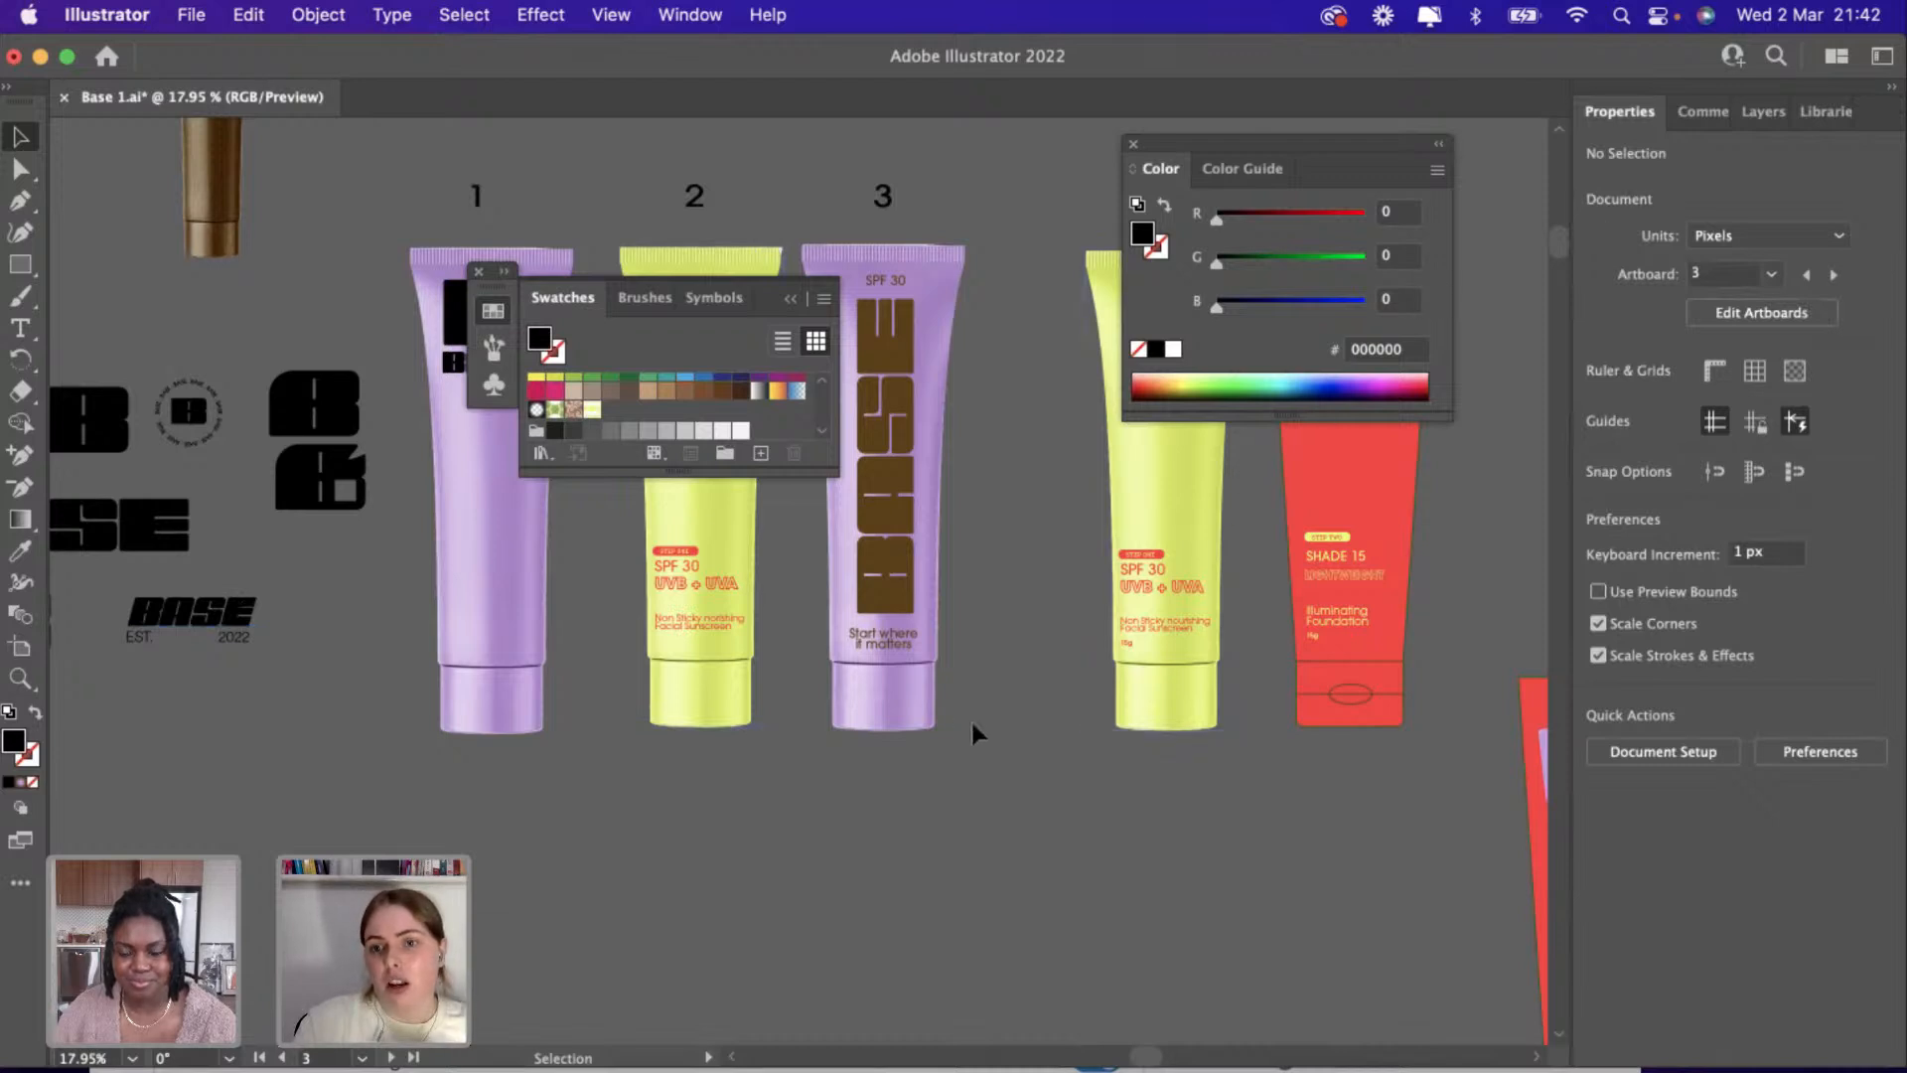
scroll(969, 719, "down", 3)
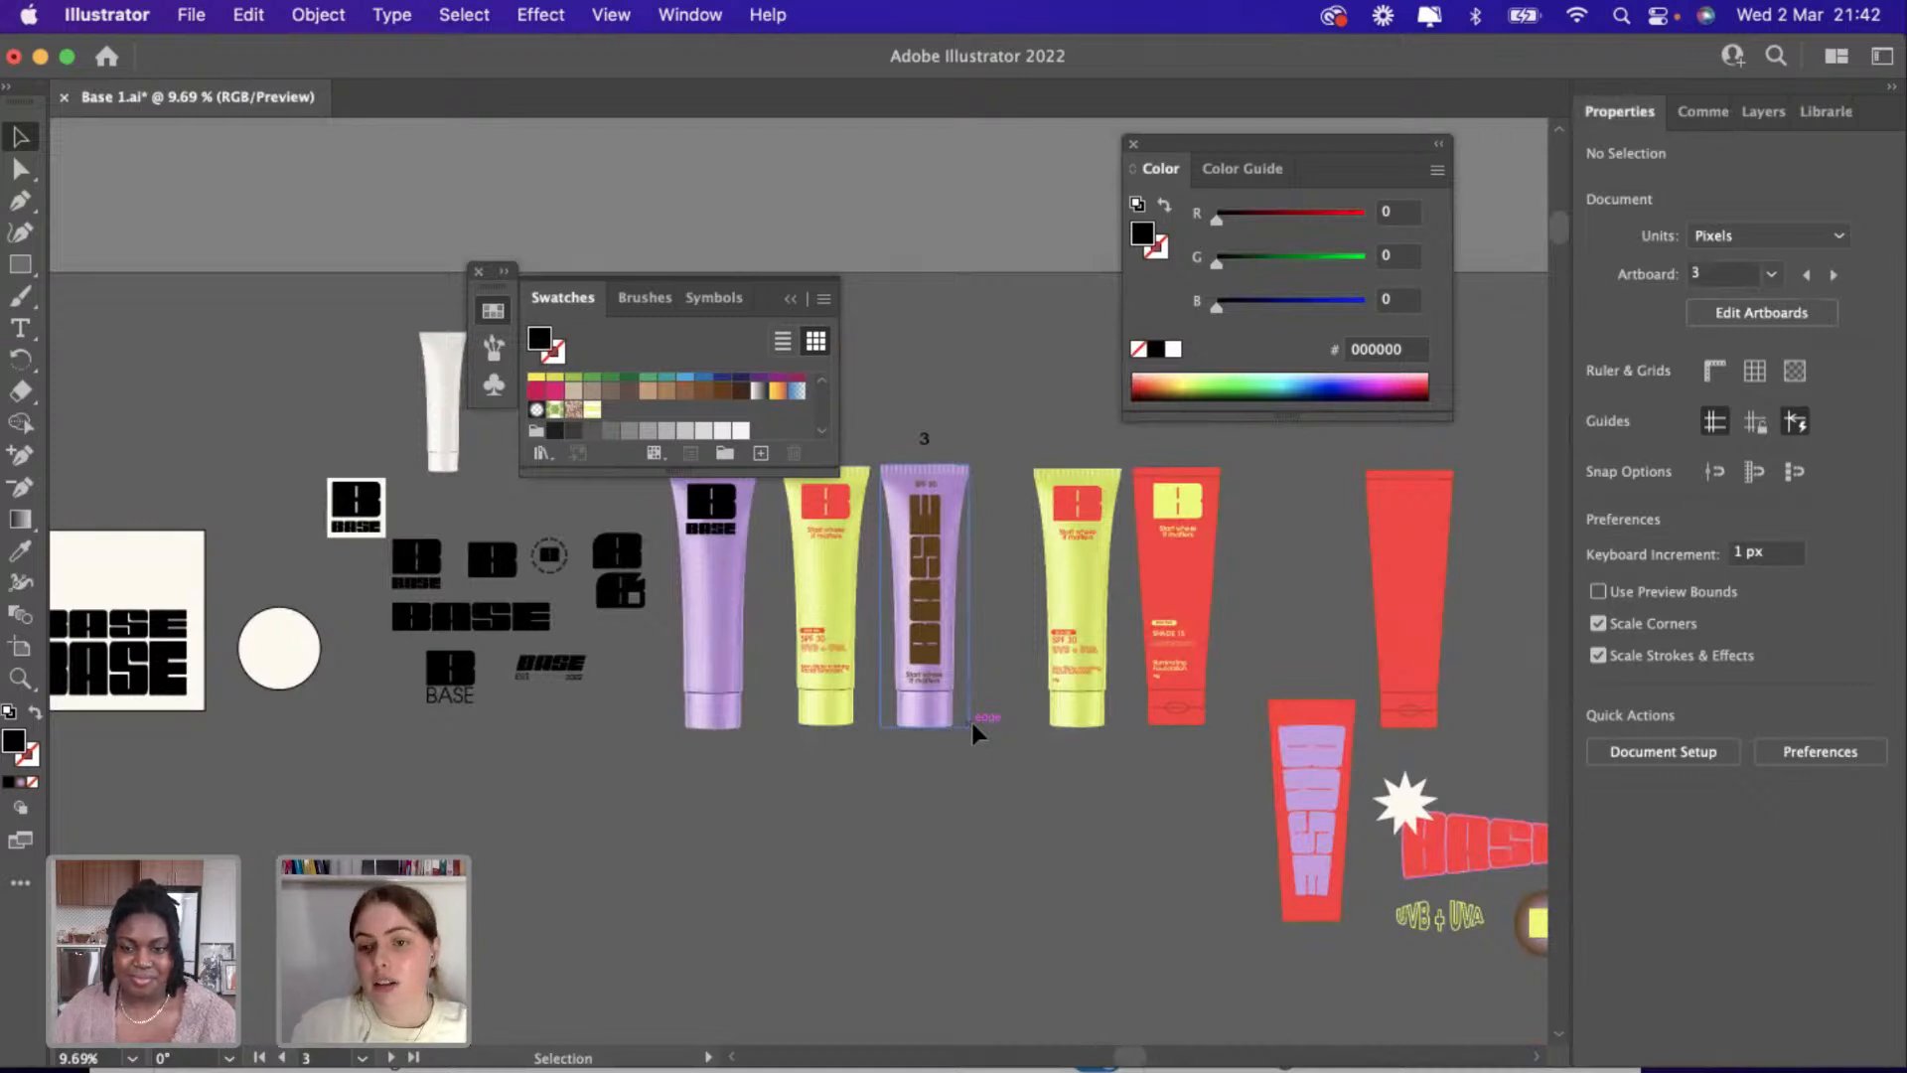
scroll(972, 723, "right", 10)
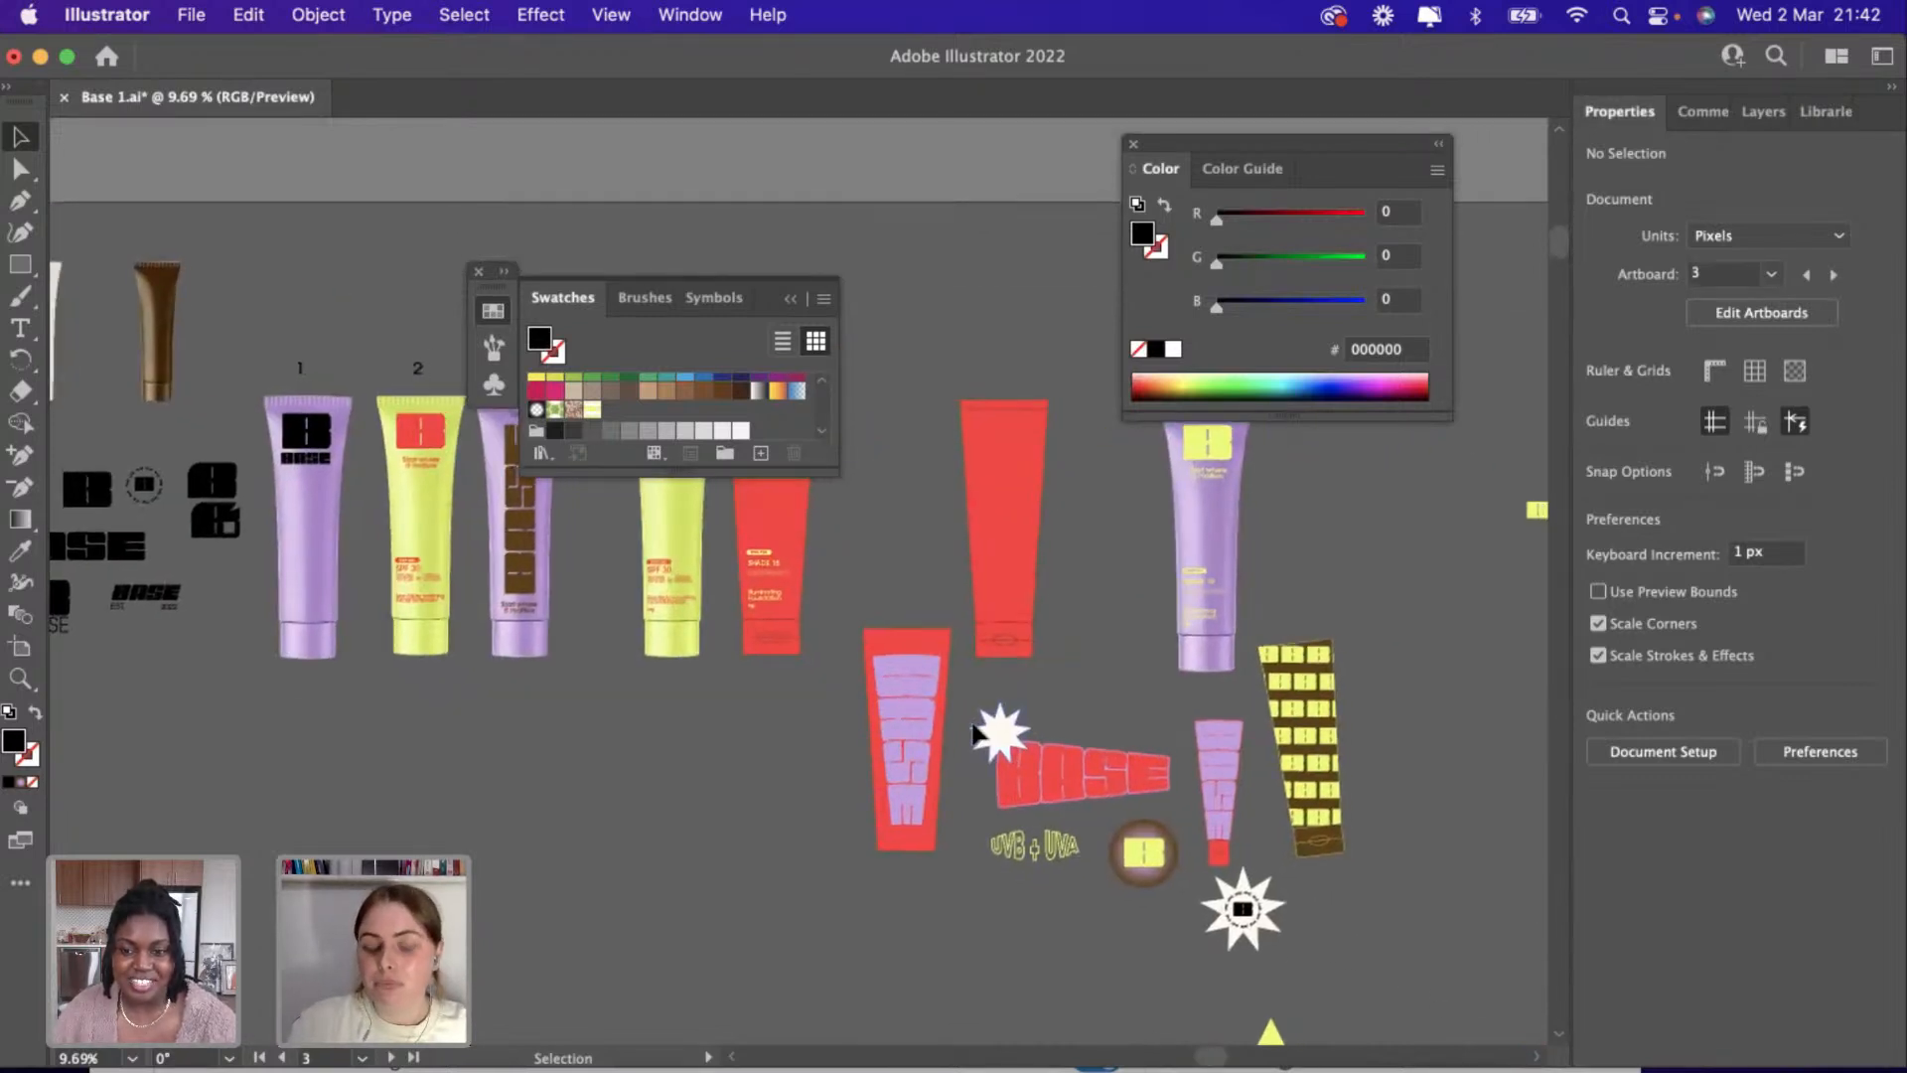
scroll(973, 732, "right", 4)
scroll(860, 865, "up", 5)
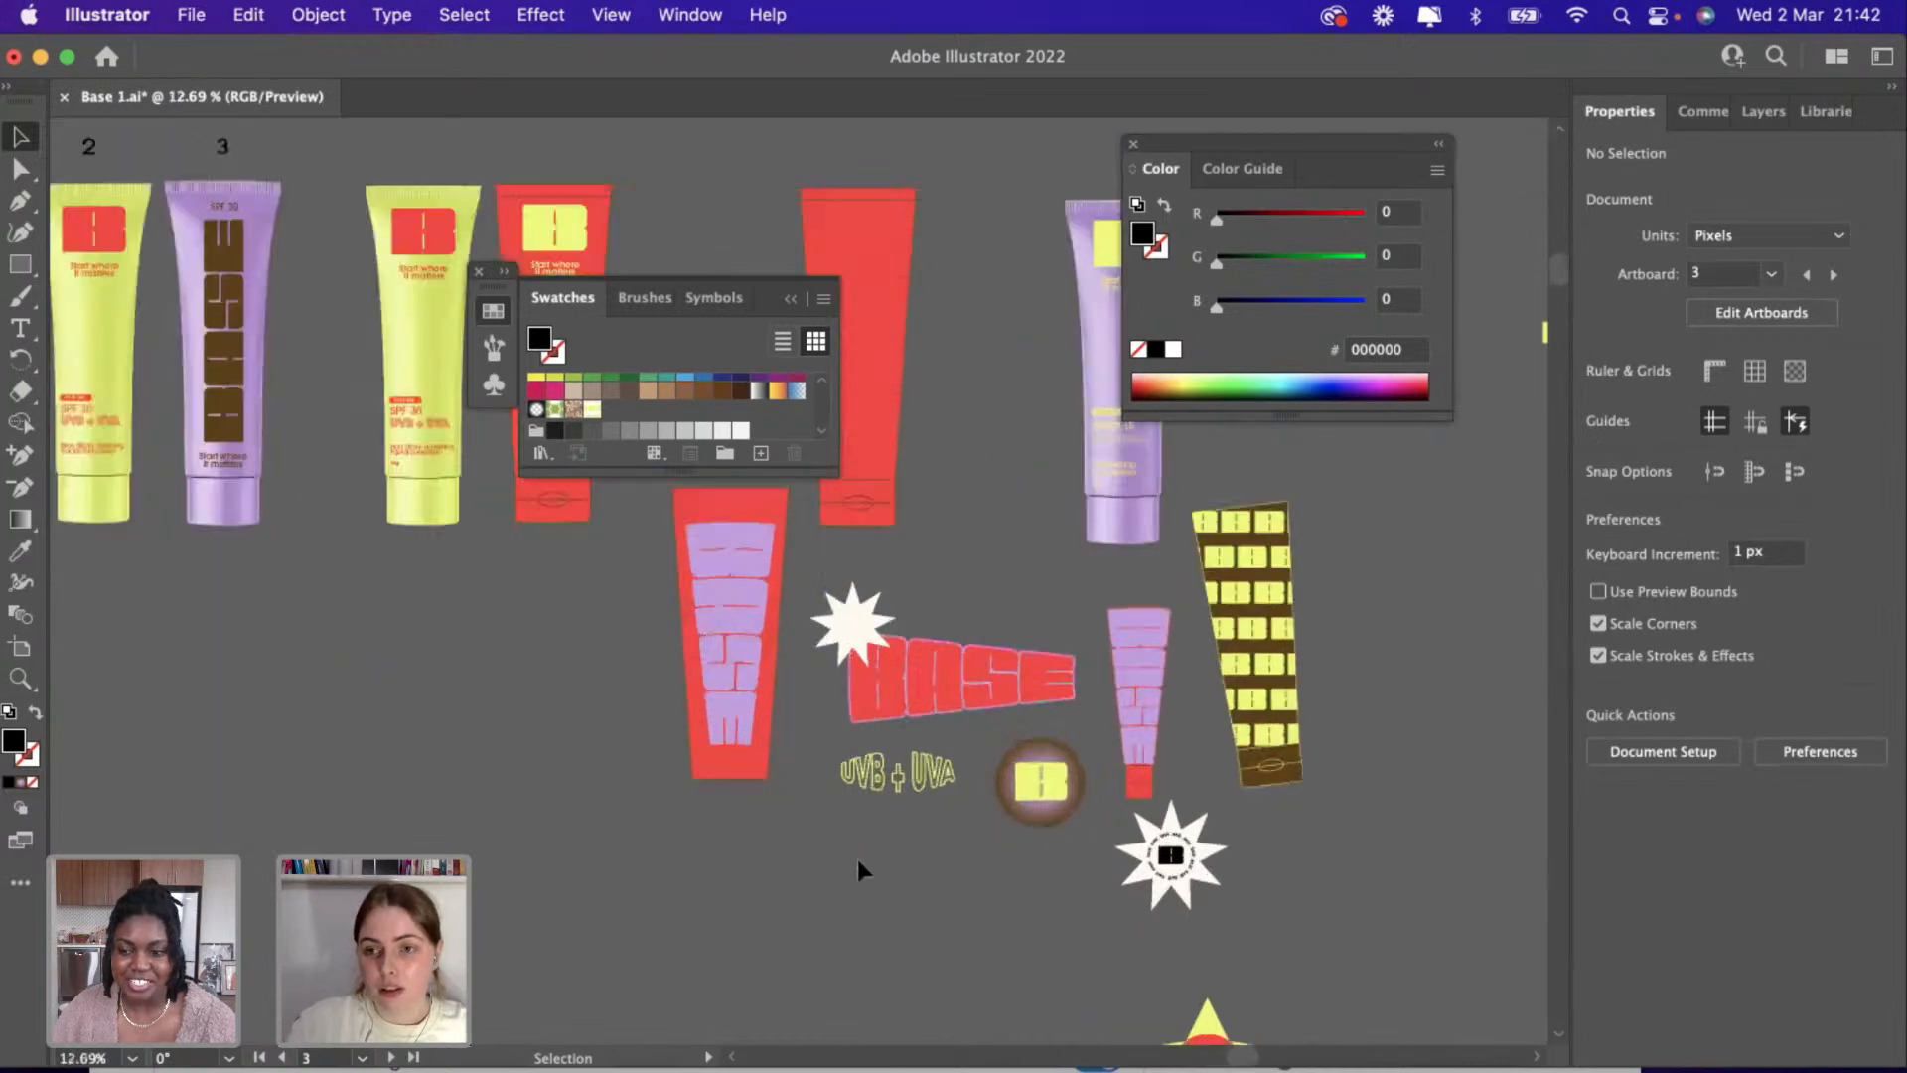
scroll(588, 658, "up", 4)
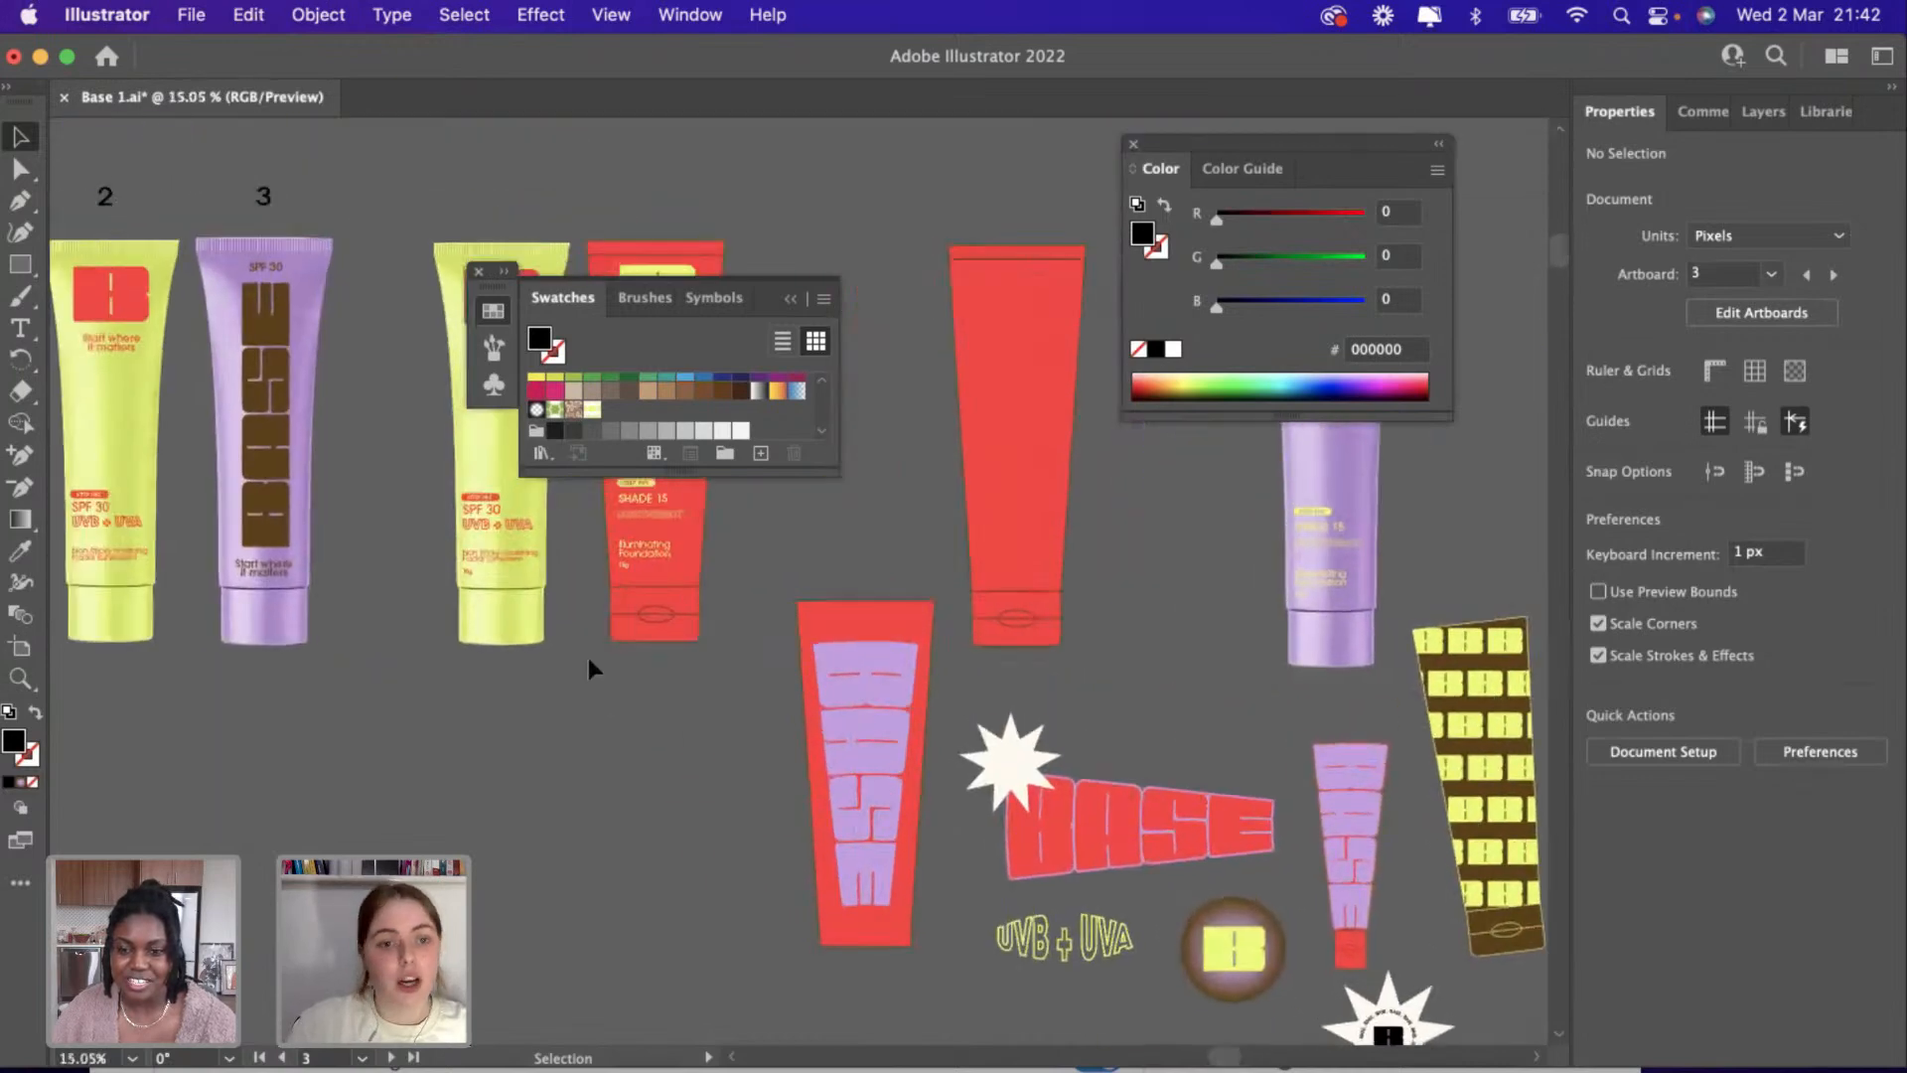
Copy the outlined UVB + UVA text from the lime tube beside the red one, give it a solid red fill, and place it on the white star.
left_click(500, 596)
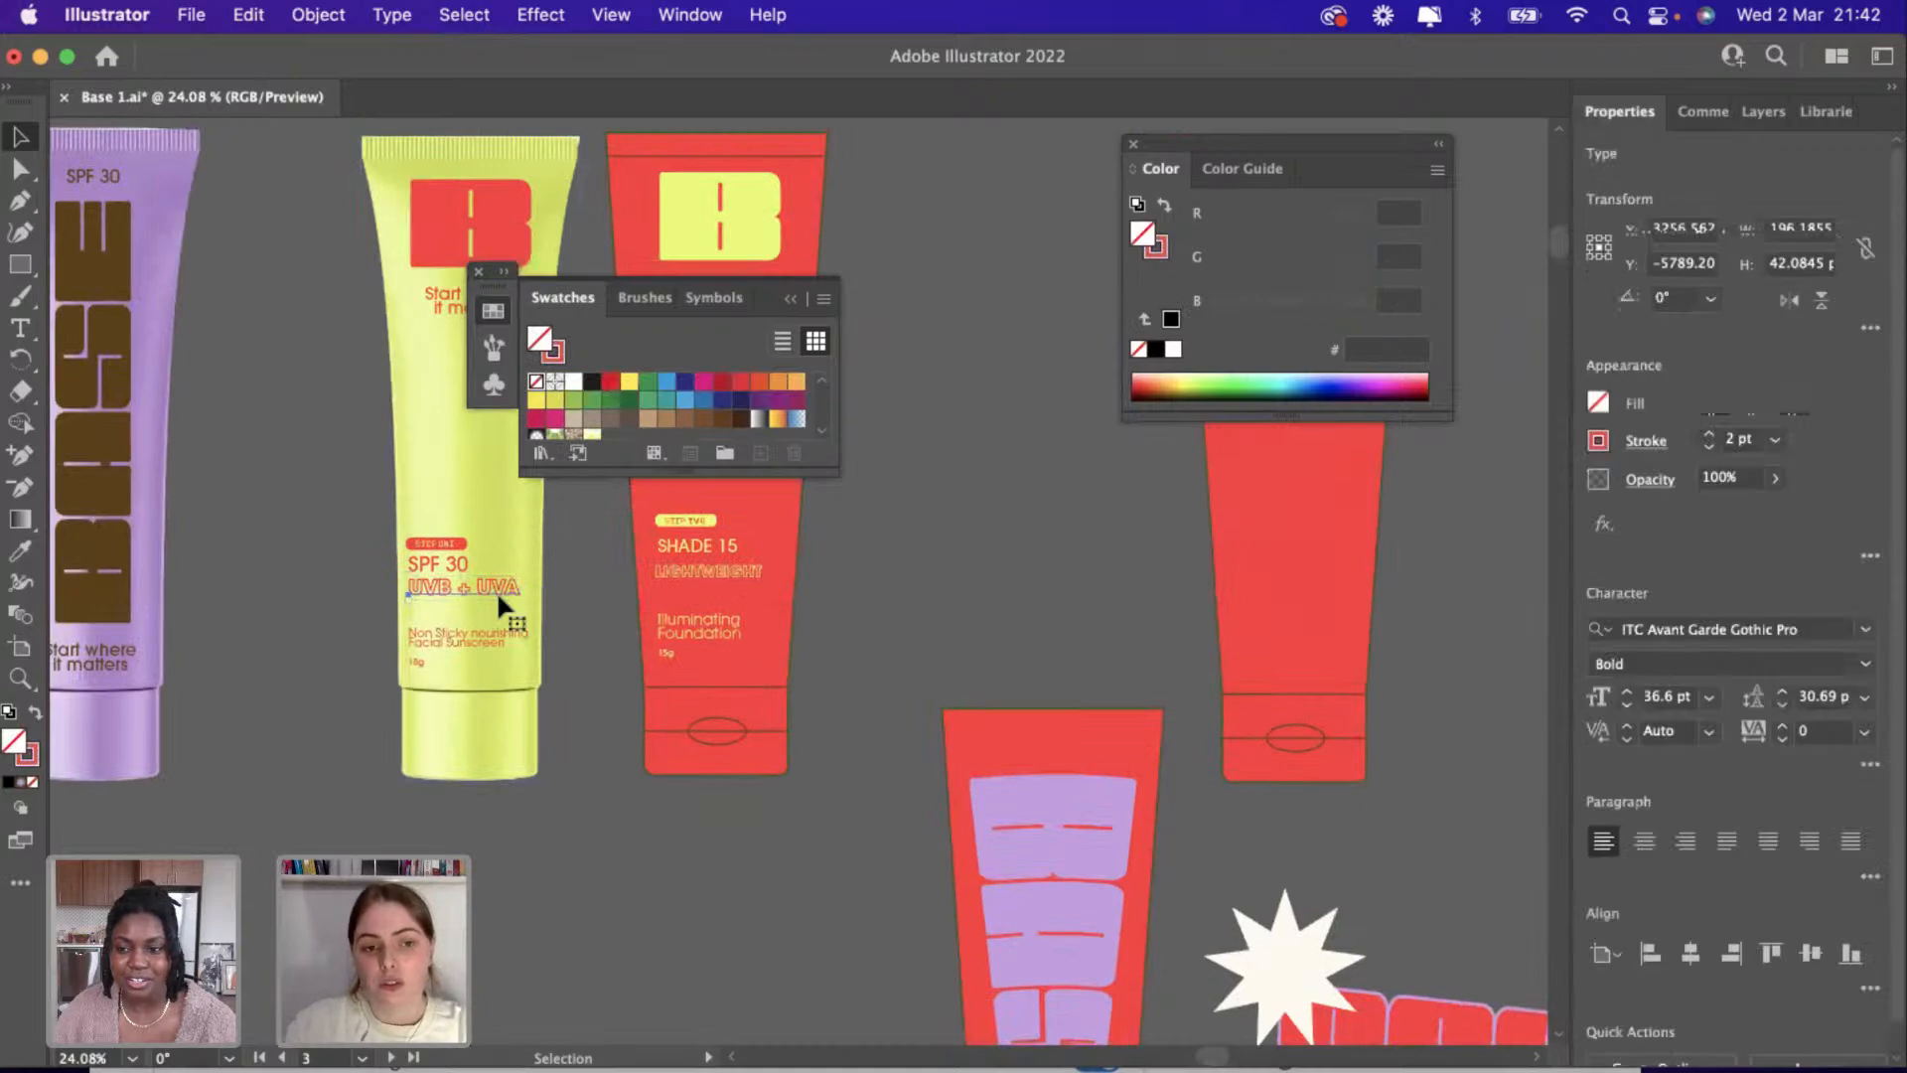
scroll(499, 606, "right", 8)
scroll(499, 606, "down", 5)
scroll(816, 675, "up", 6)
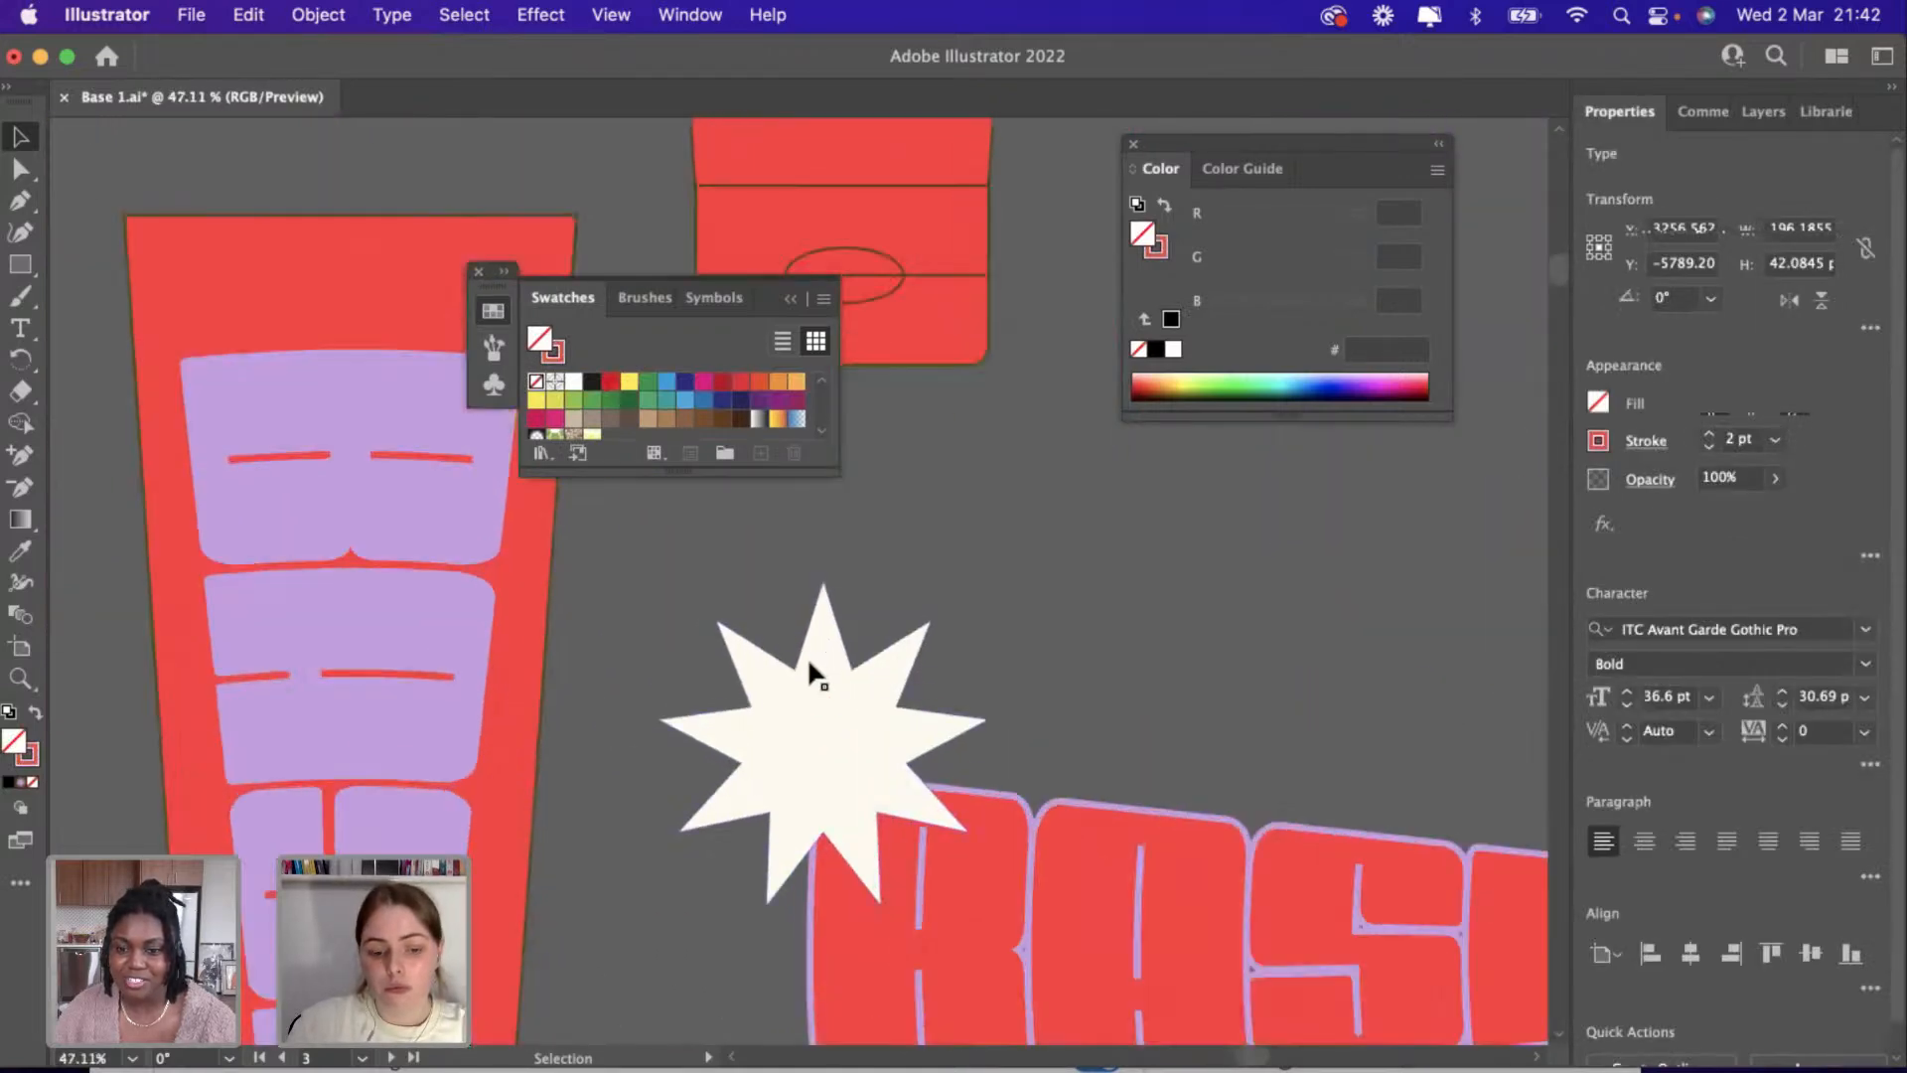
left_click(846, 582)
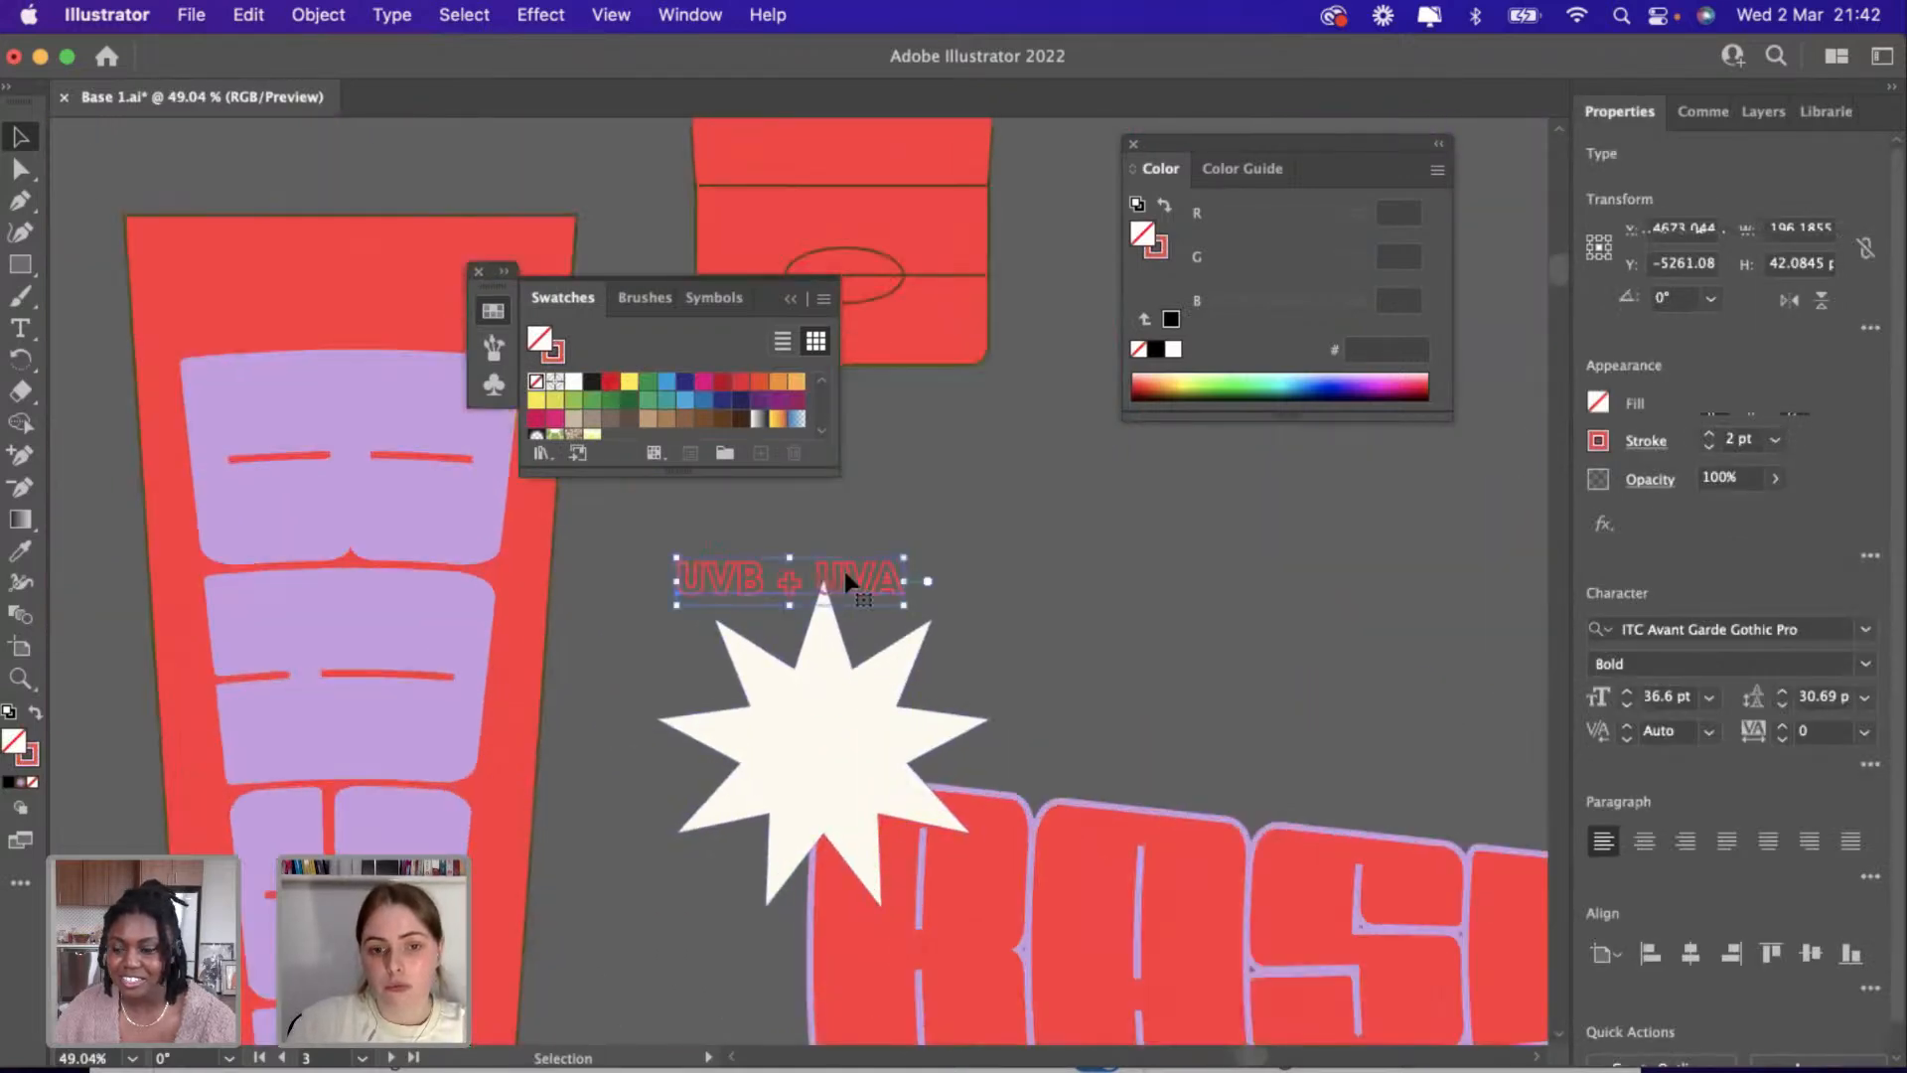
left_click(33, 713)
left_click_drag(721, 596, 804, 747)
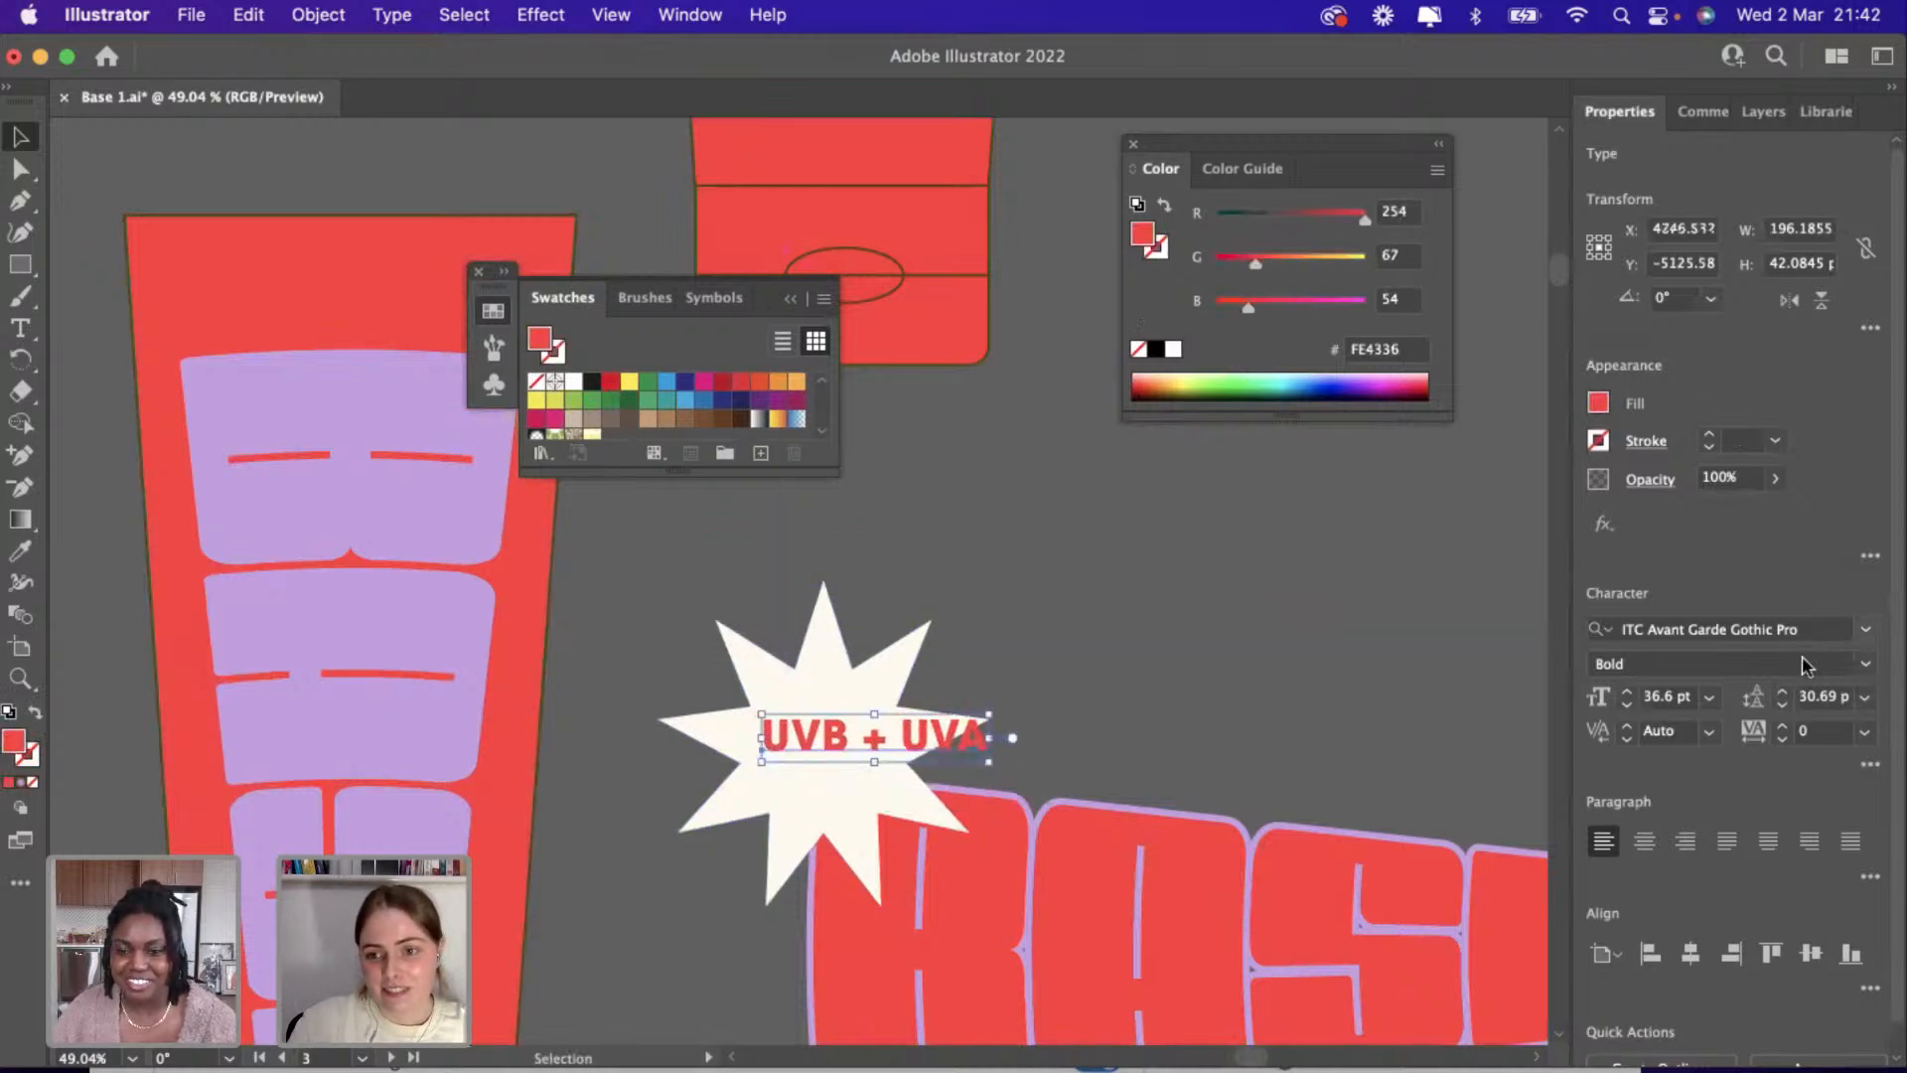
Set the font of the UVB + UVA text on the star to Hydrophilia Iced.
left_click(1798, 629)
type("hy")
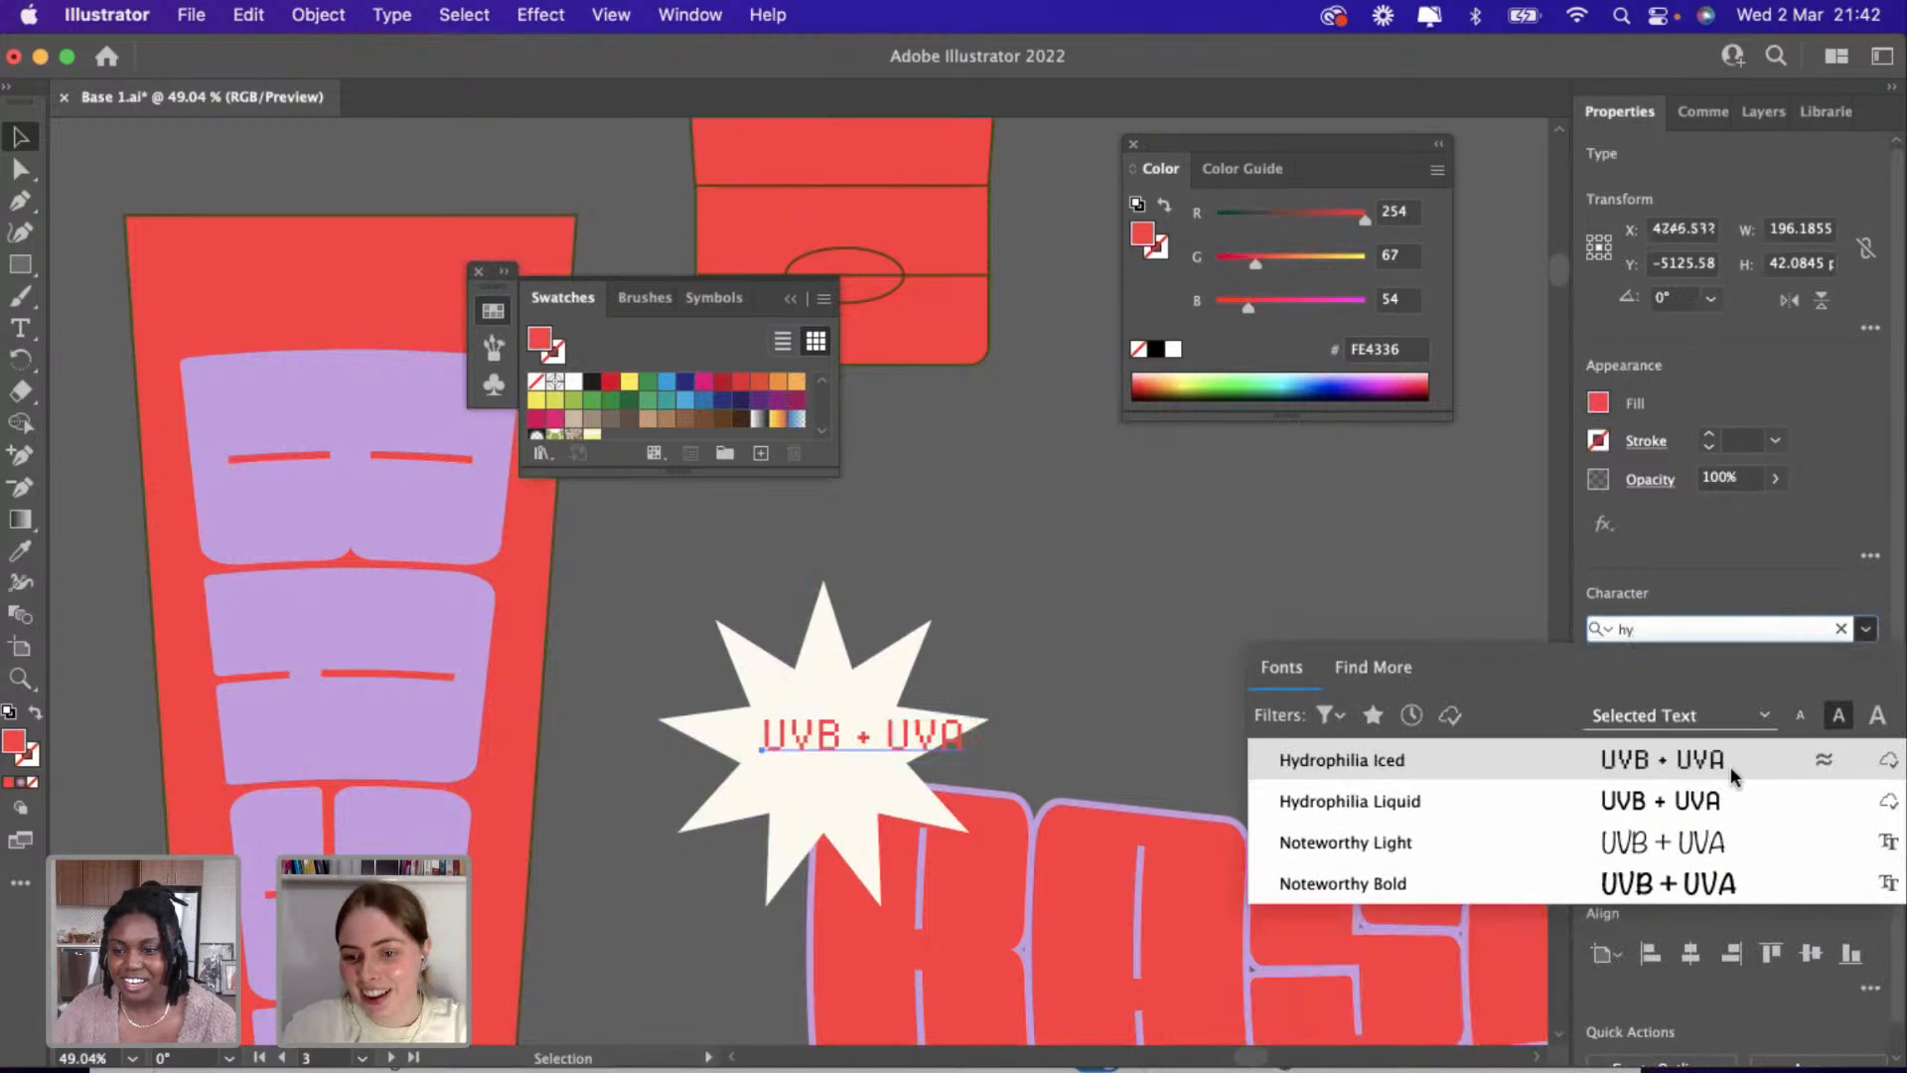
left_click(1716, 761)
scroll(873, 682, "up", 3)
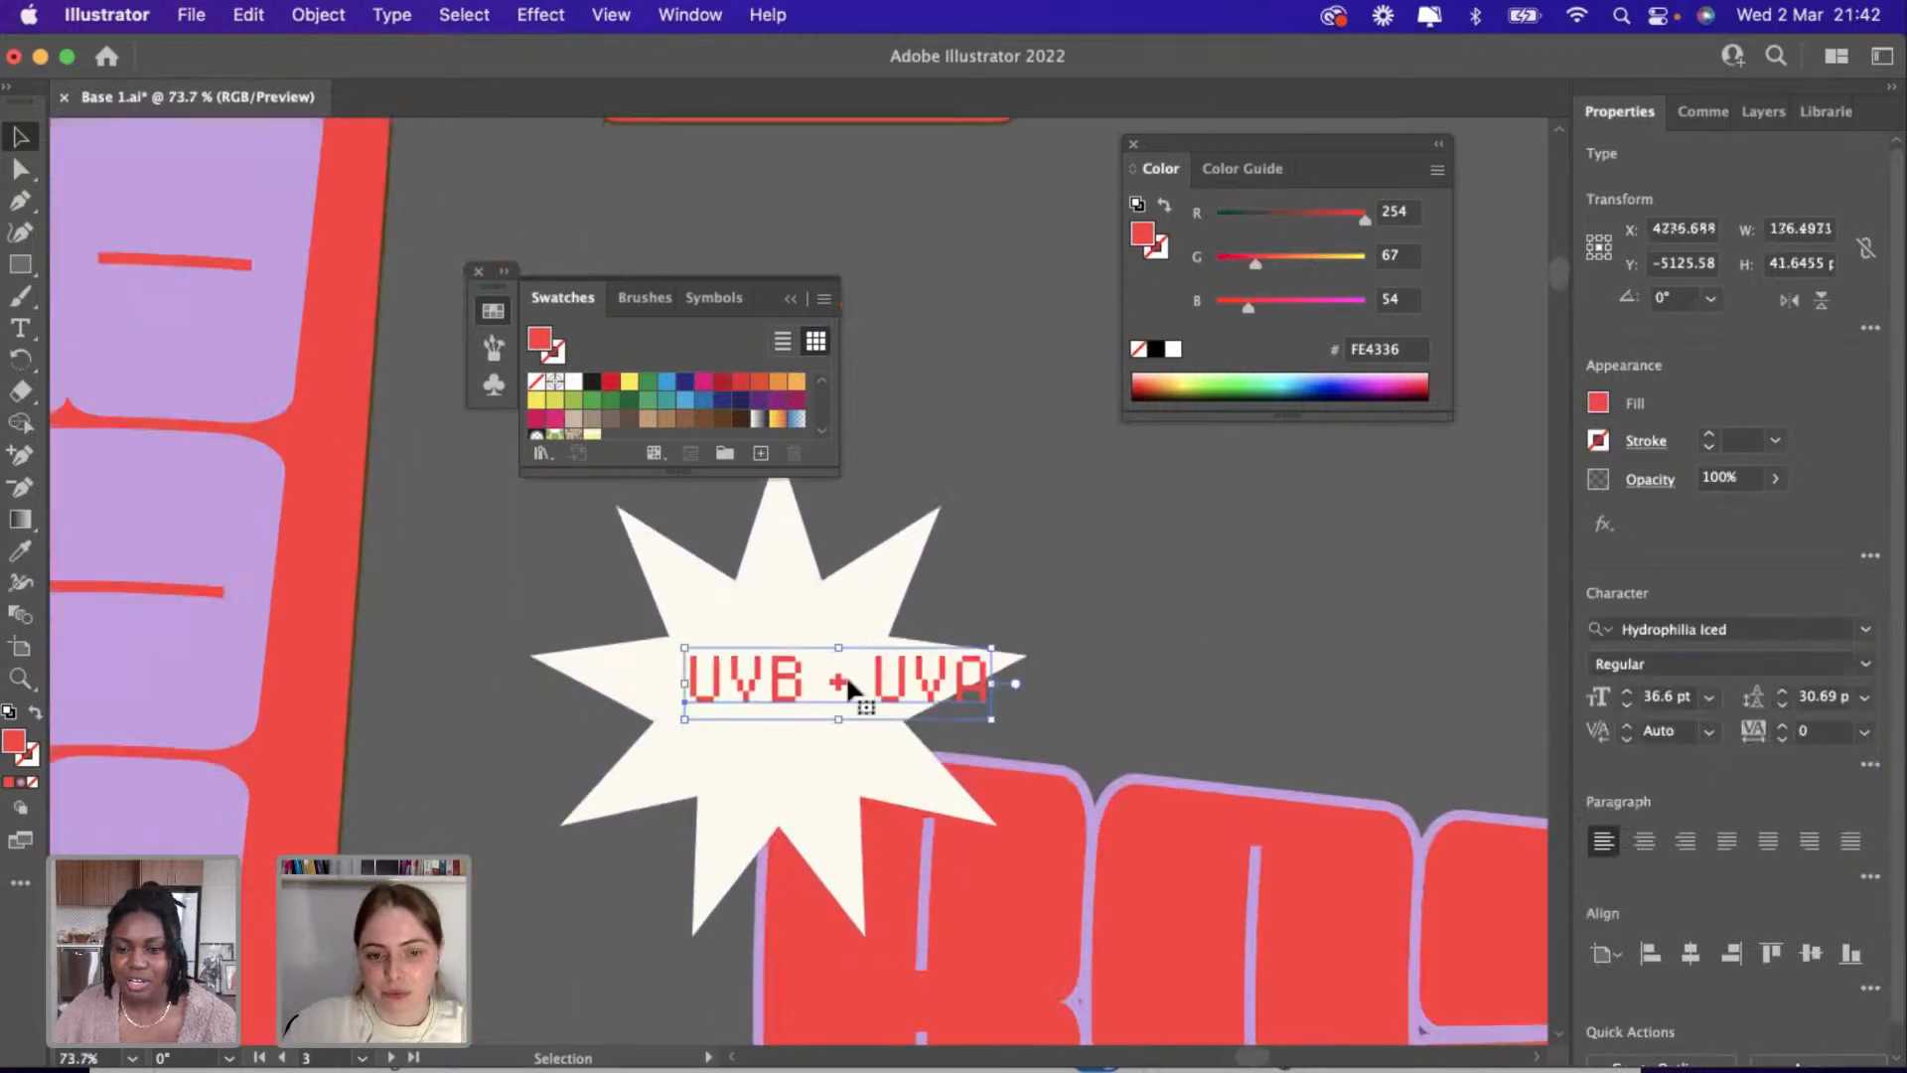
Break the star's text into three lines reading UVB, + and UVA, and return to the Selection tool.
double_click(848, 681)
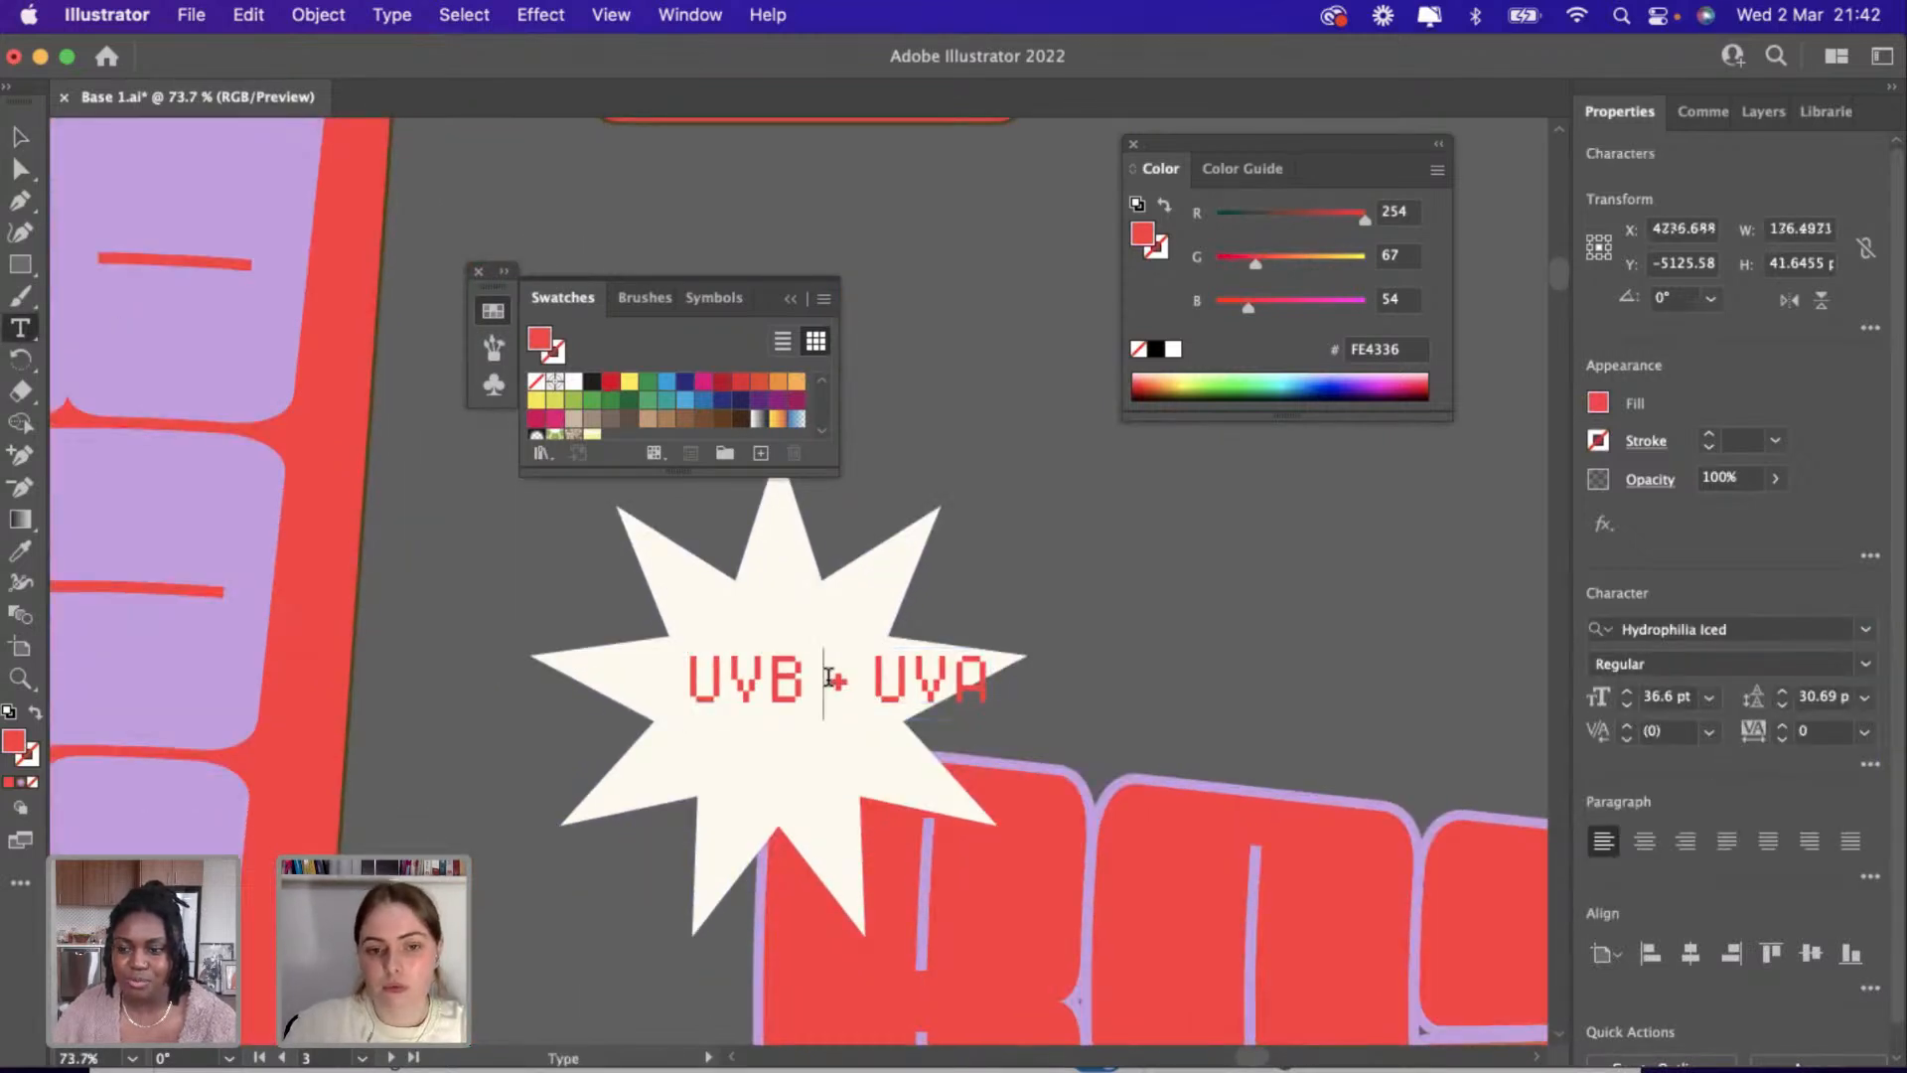
key("Return")
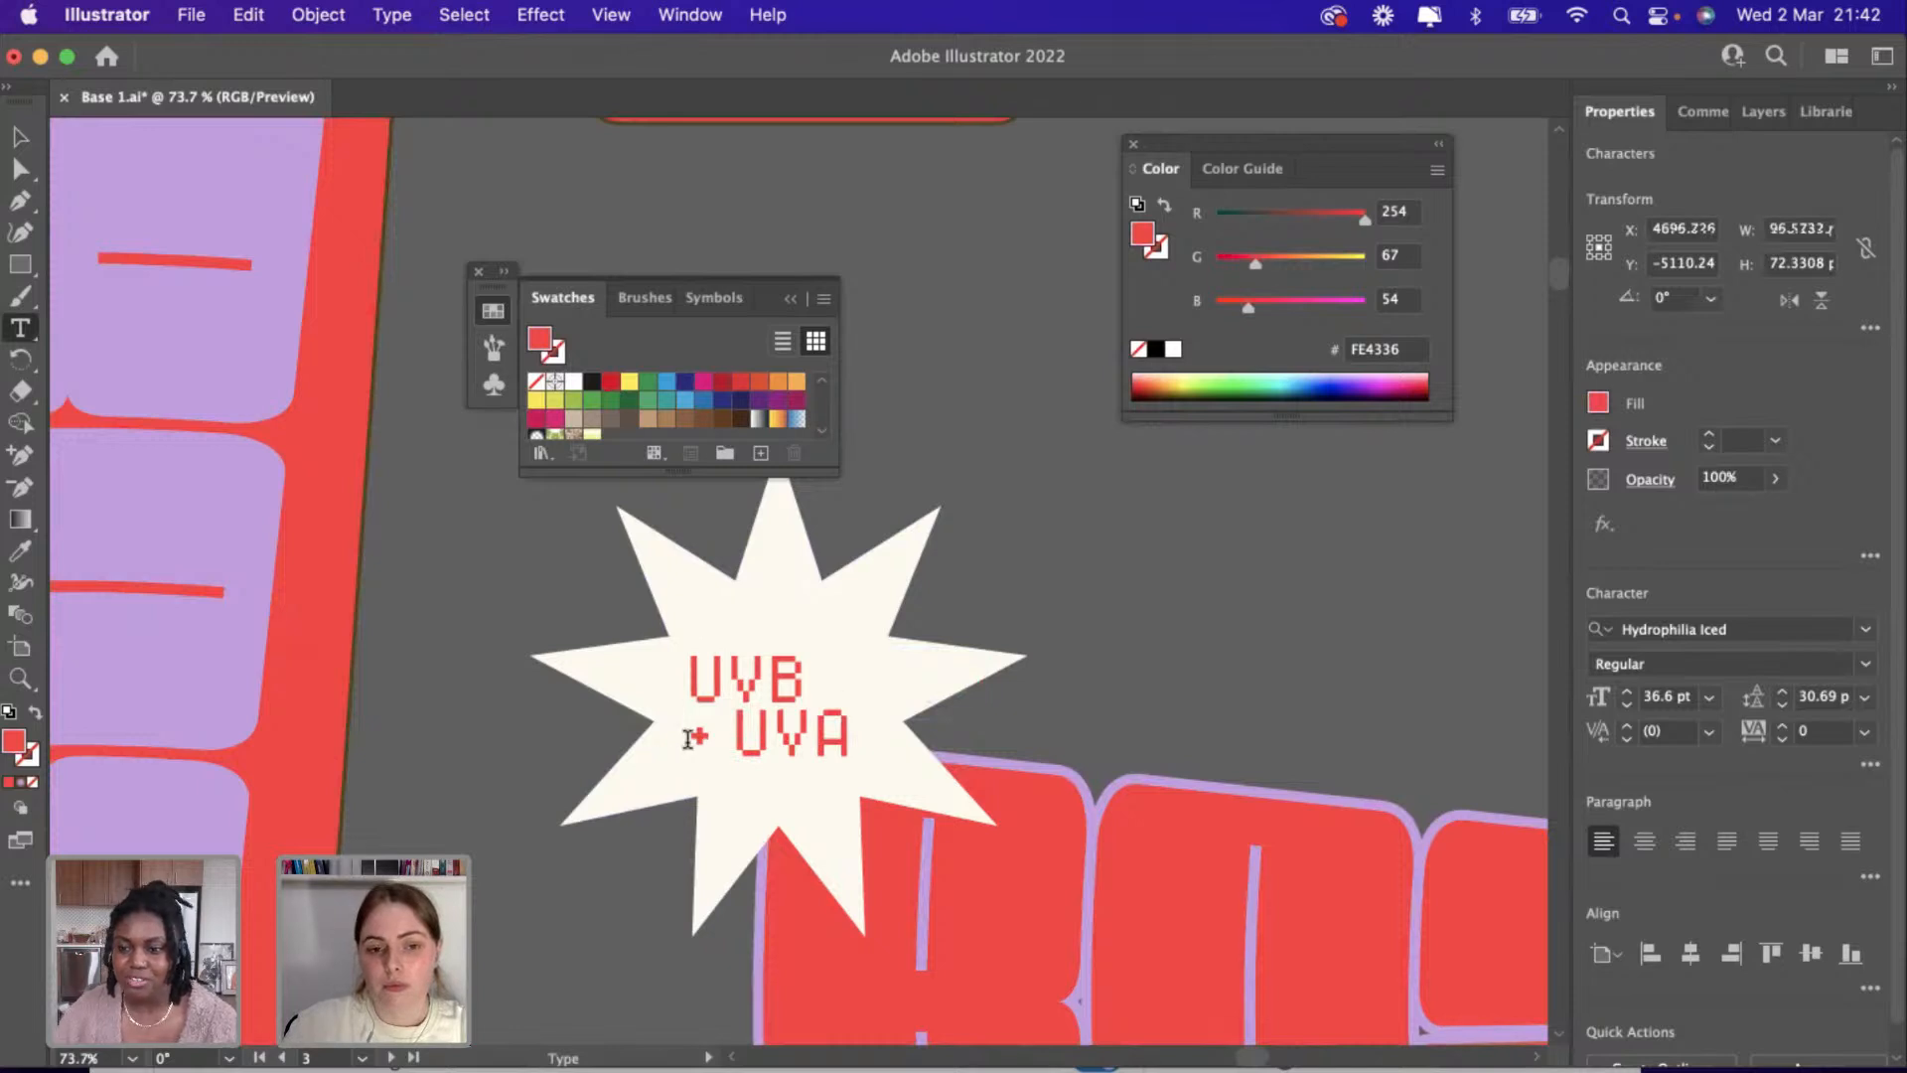
left_click(737, 731)
key("Return")
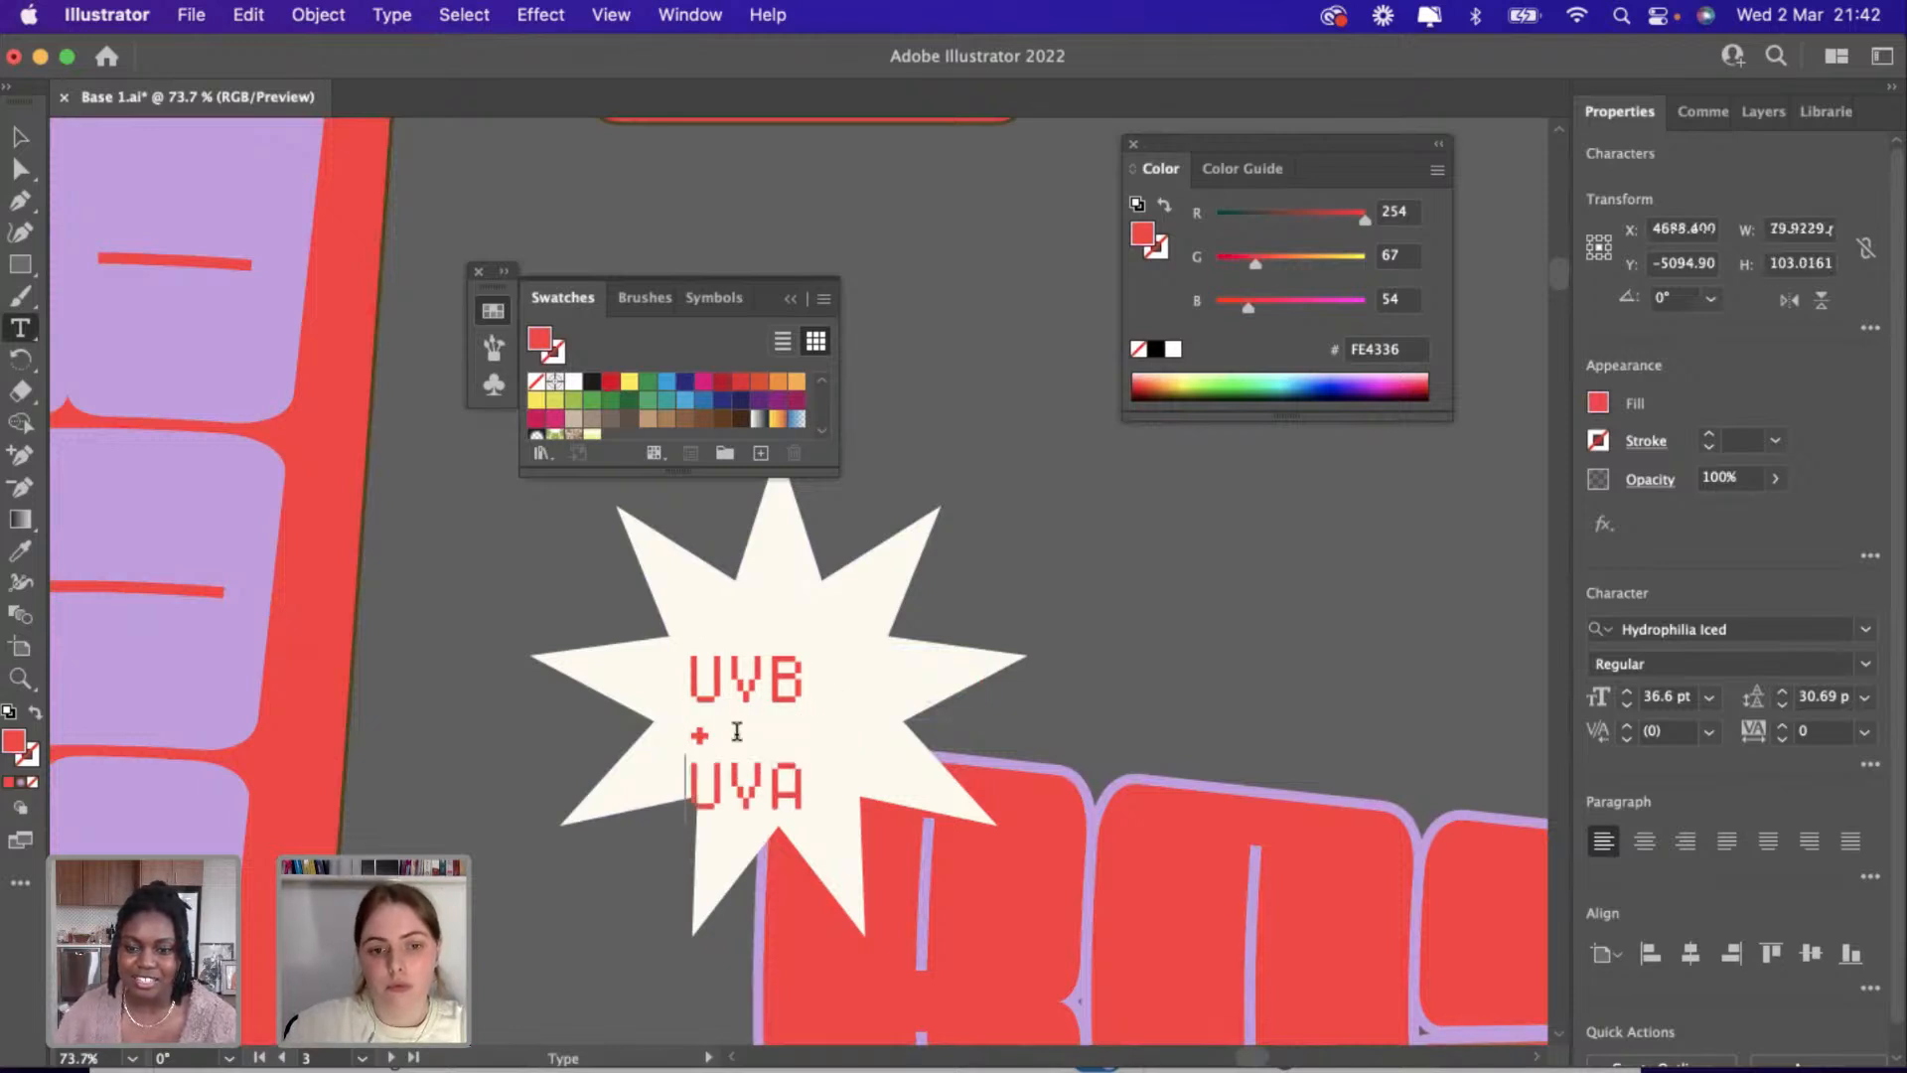
left_click(20, 136)
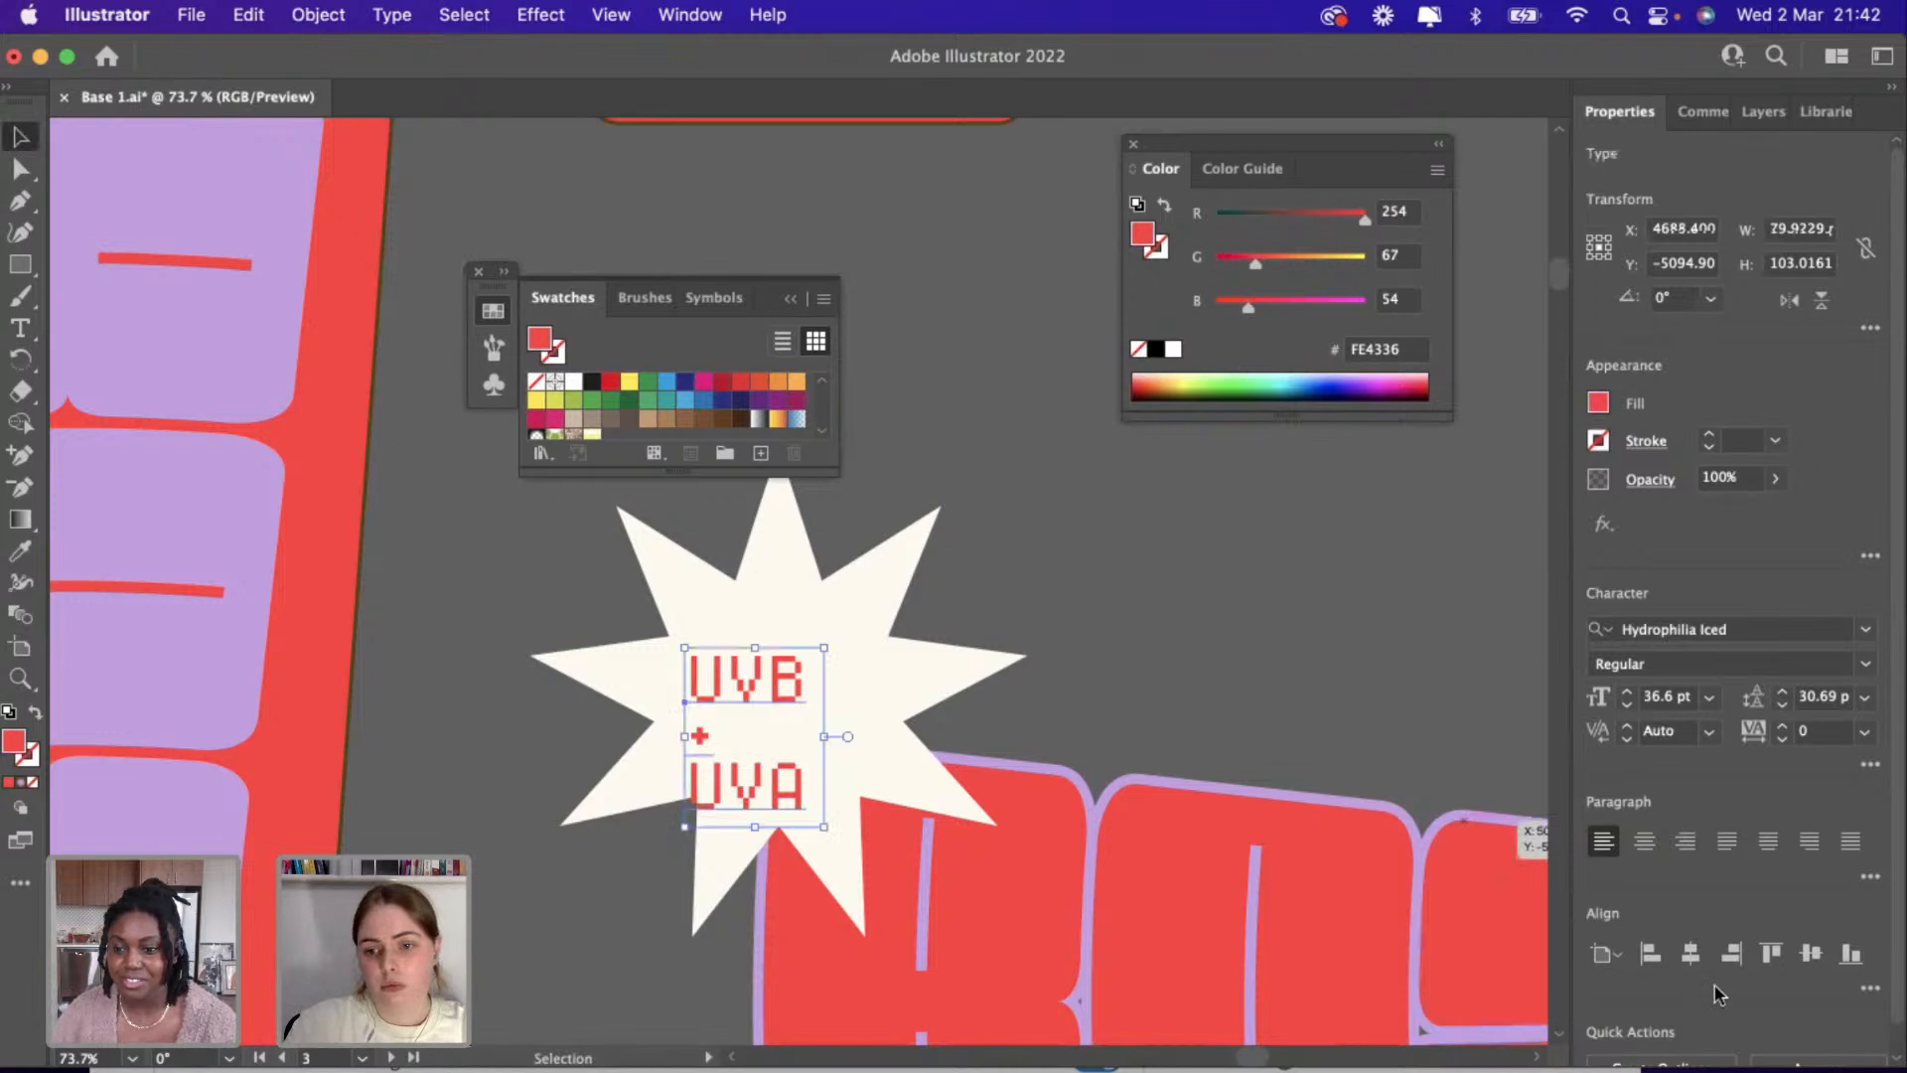
Try aligning the three-line text object to its horizontal centre, and undo the alignment.
left_click(1692, 955)
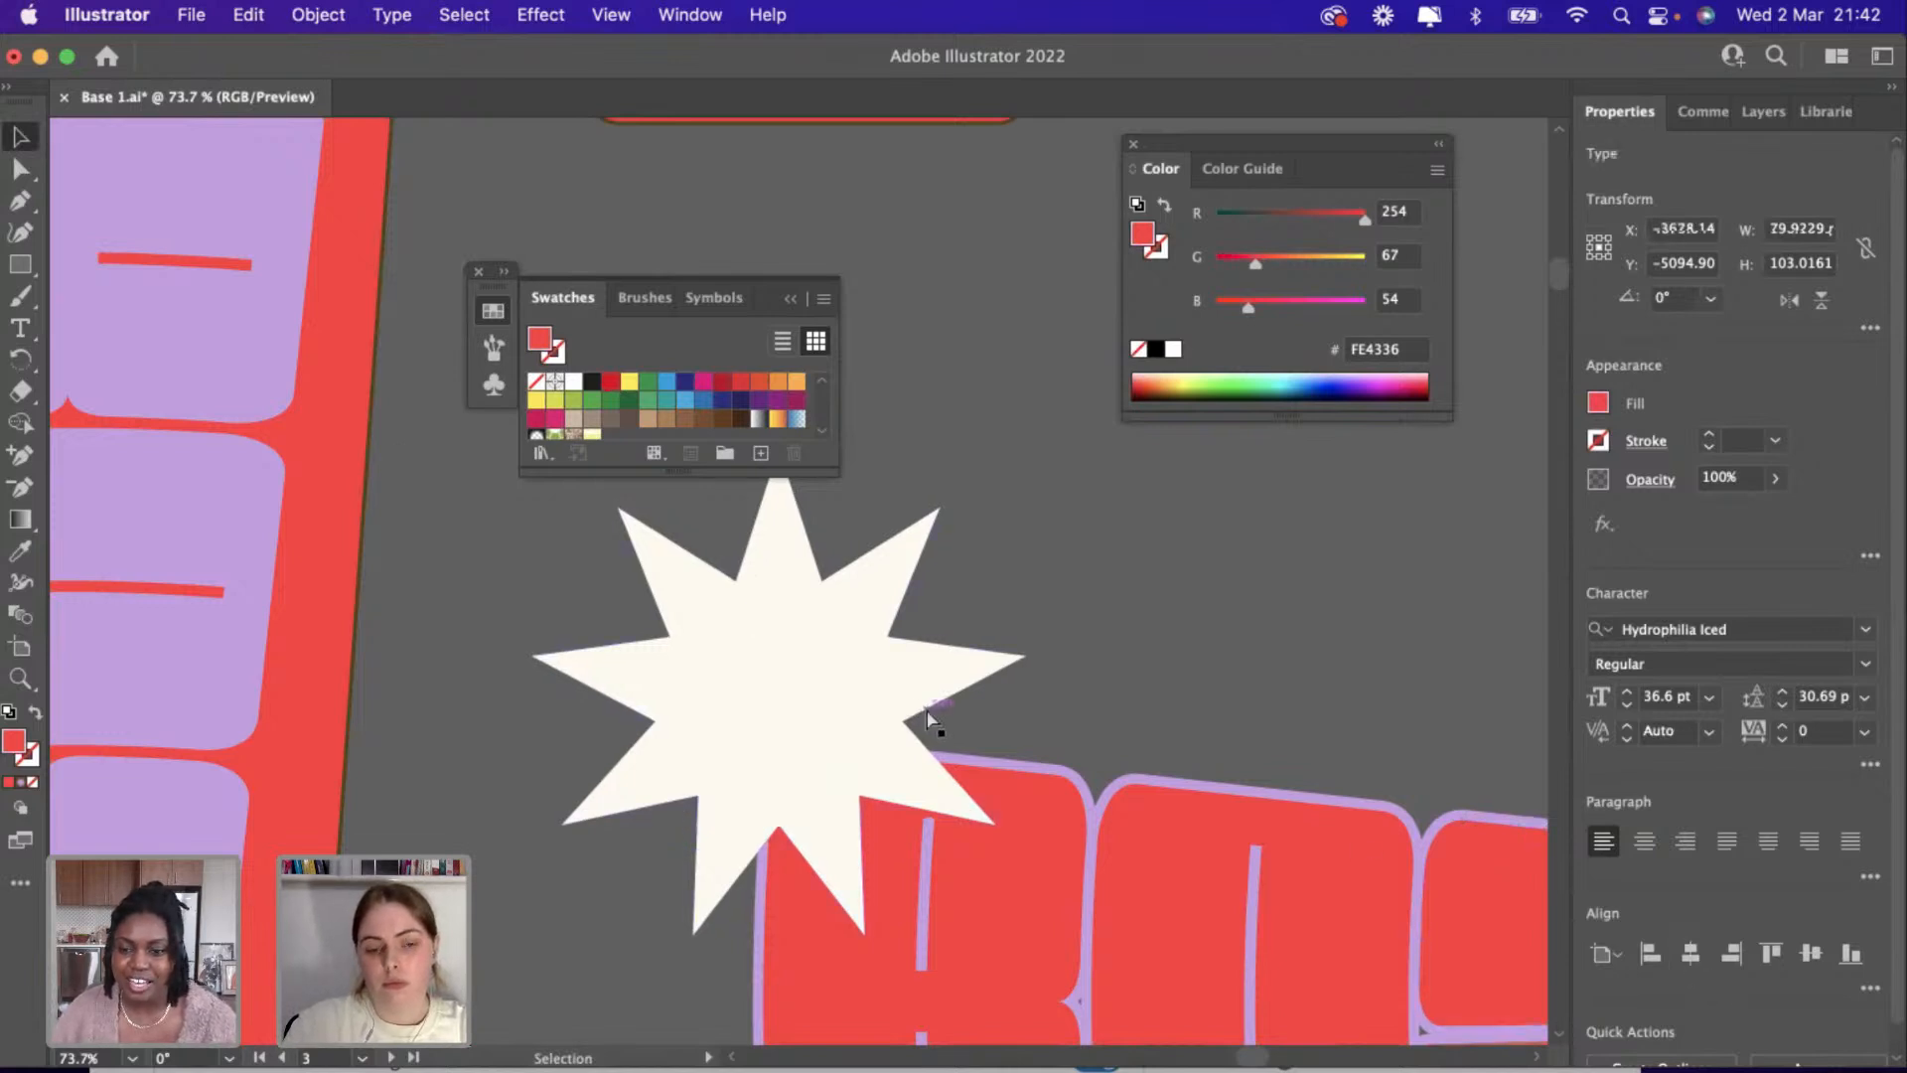
key("super+z")
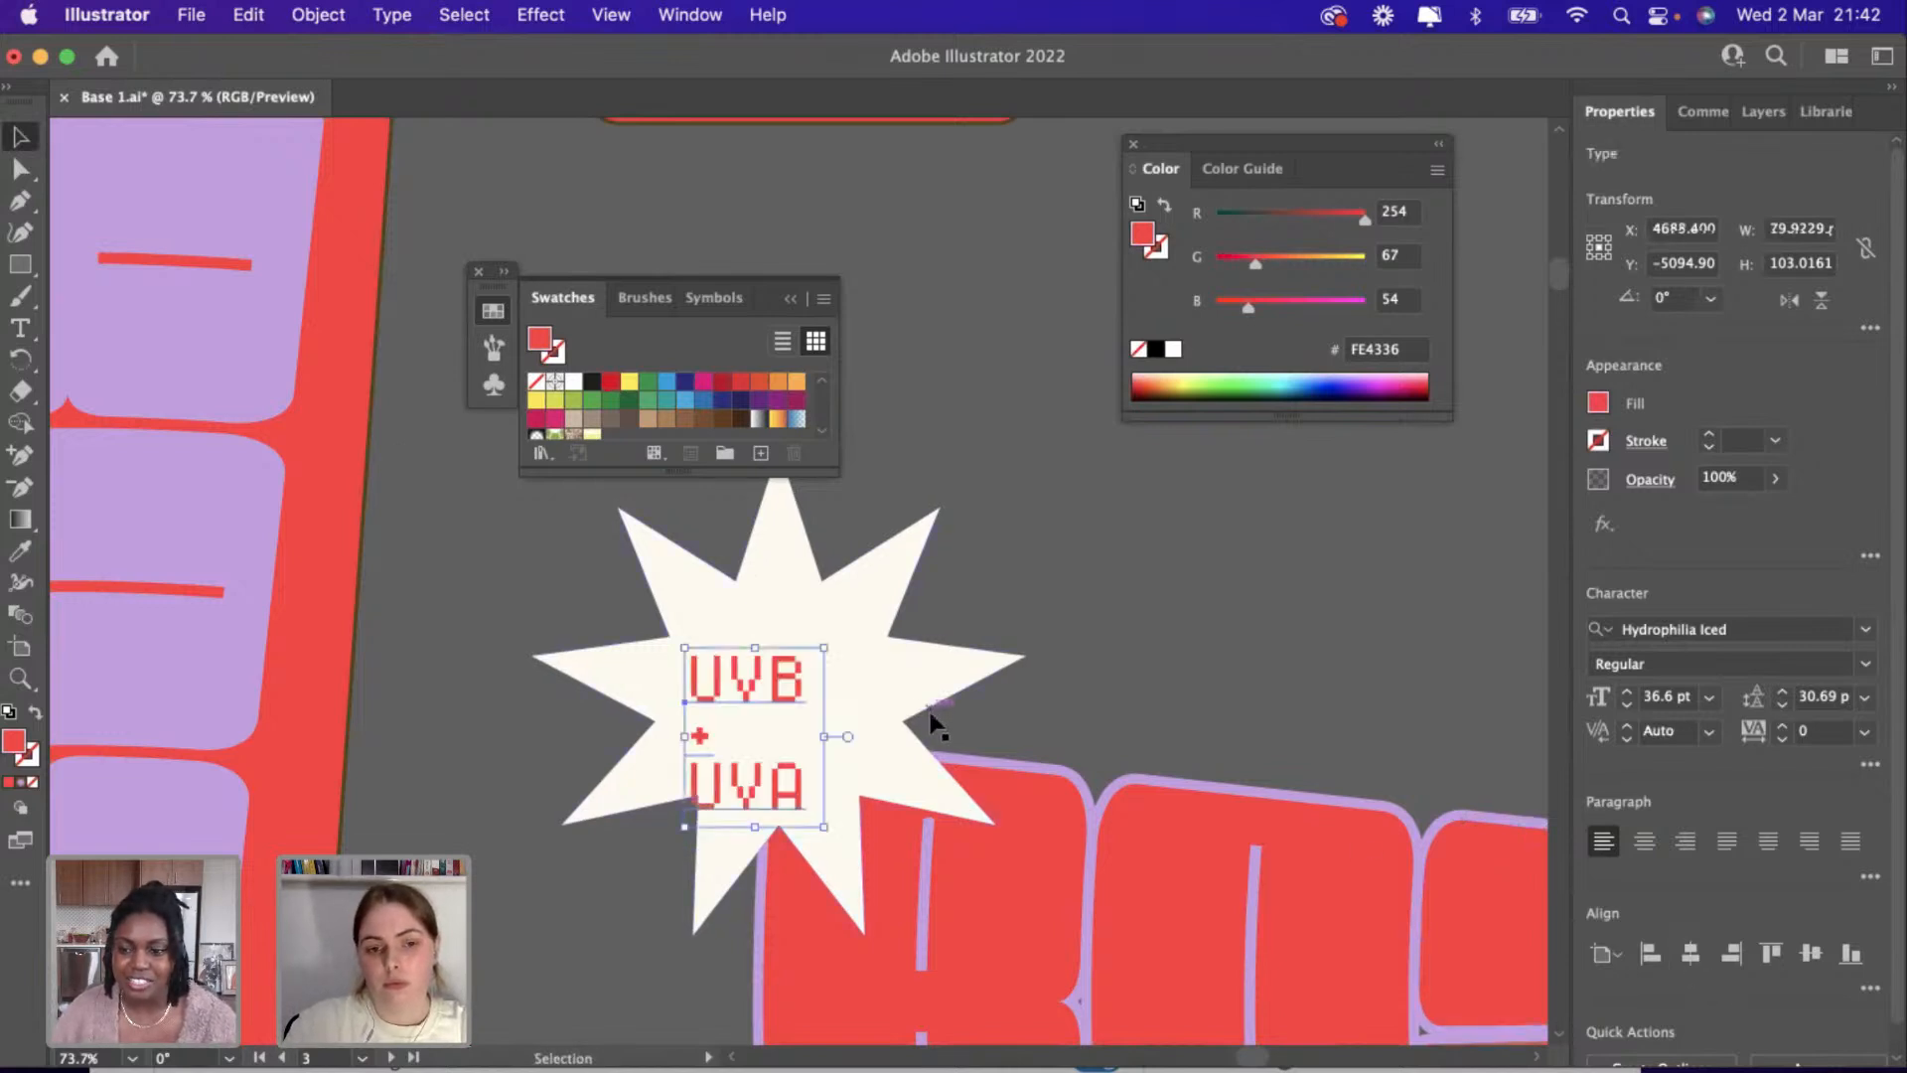
Centre-align the paragraph of the three-line UVB + UVA text and move the text back onto the middle of the white star.
left_click(1644, 840)
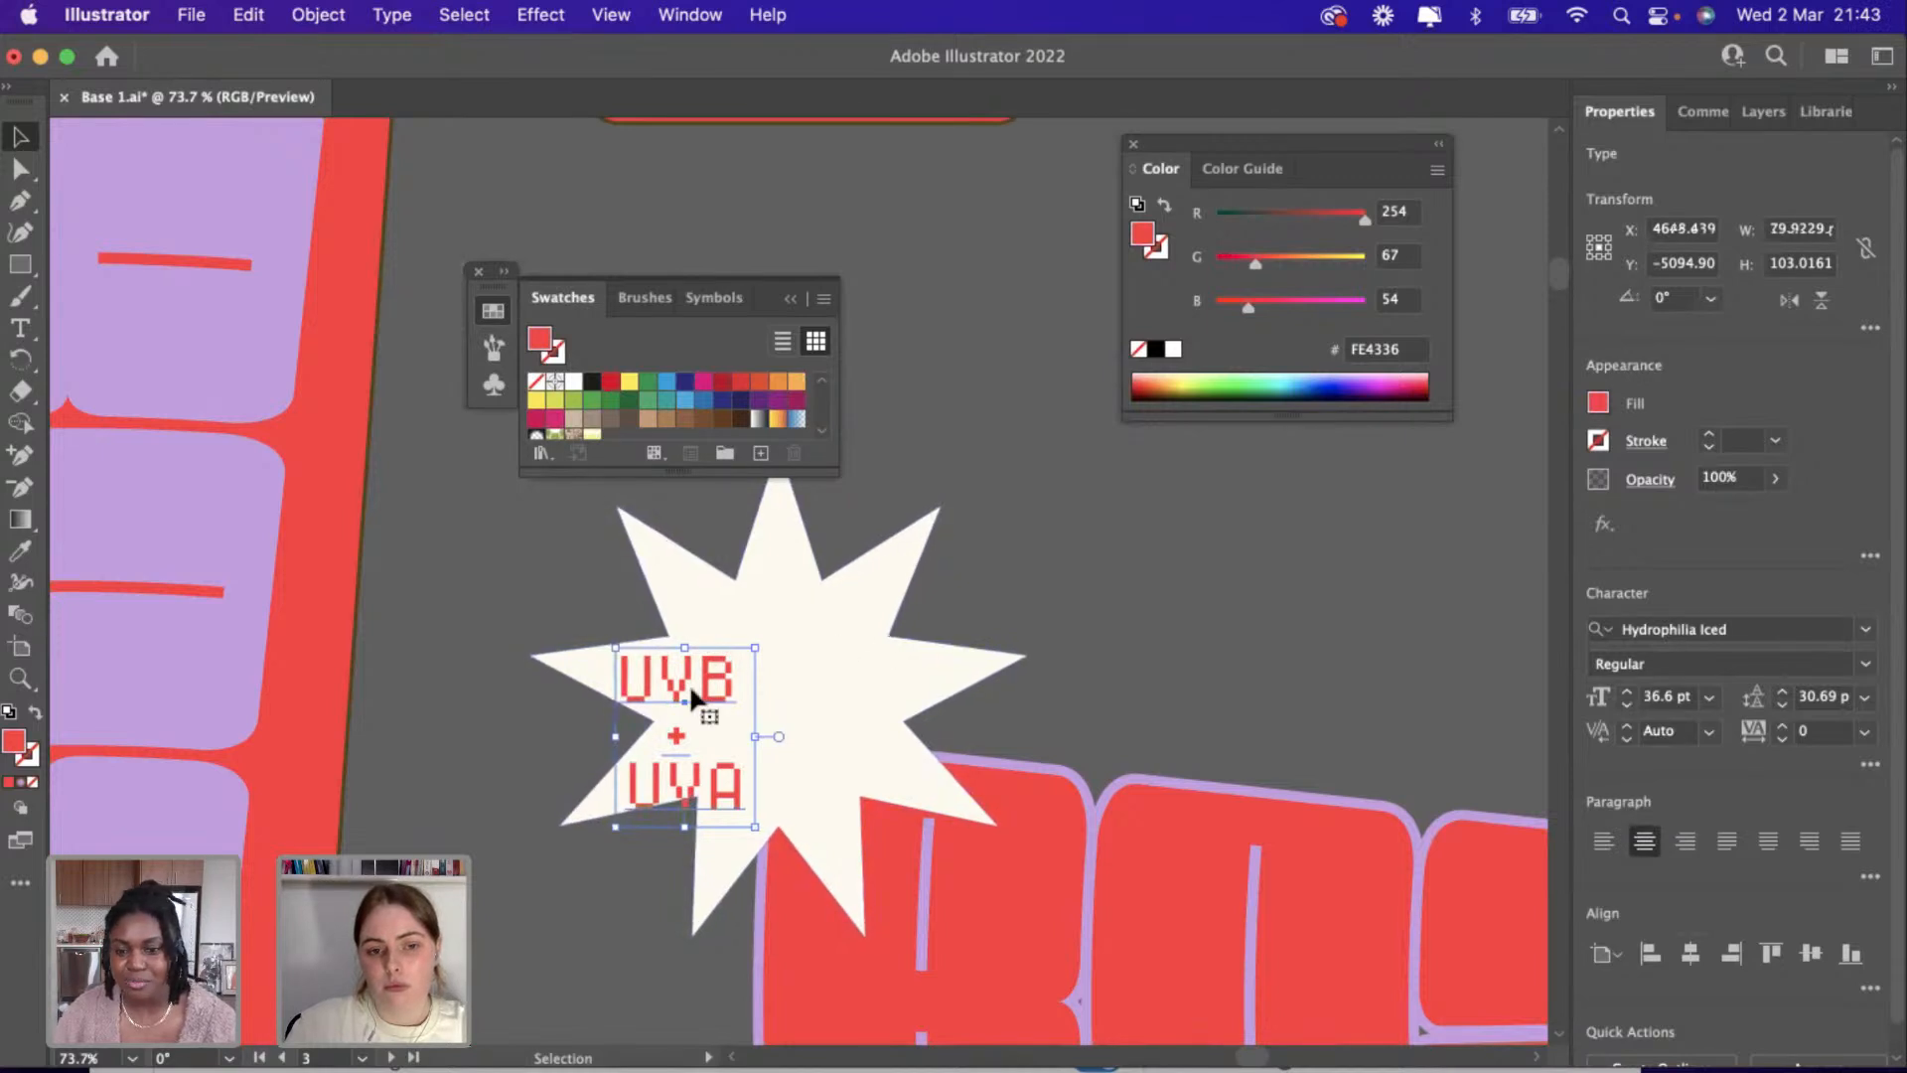
left_click(779, 663)
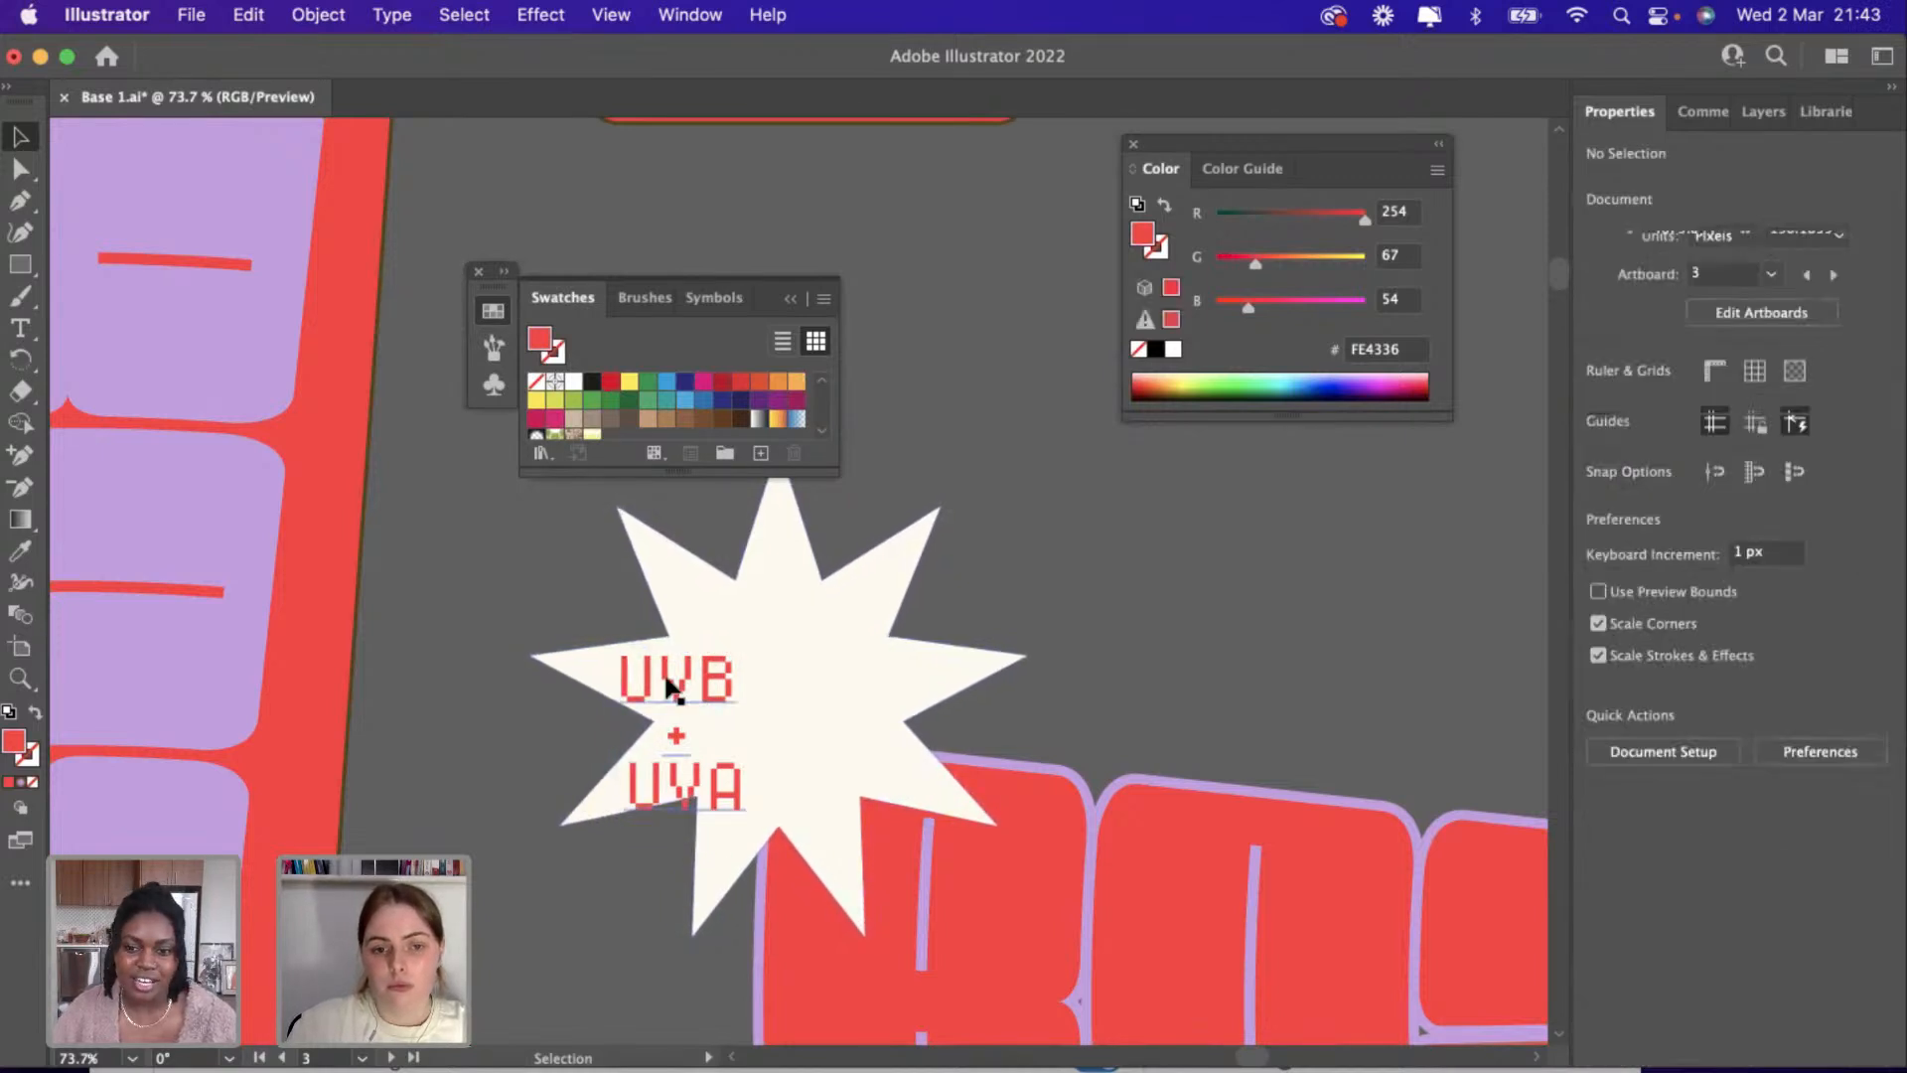
left_click_drag(666, 671, 747, 648)
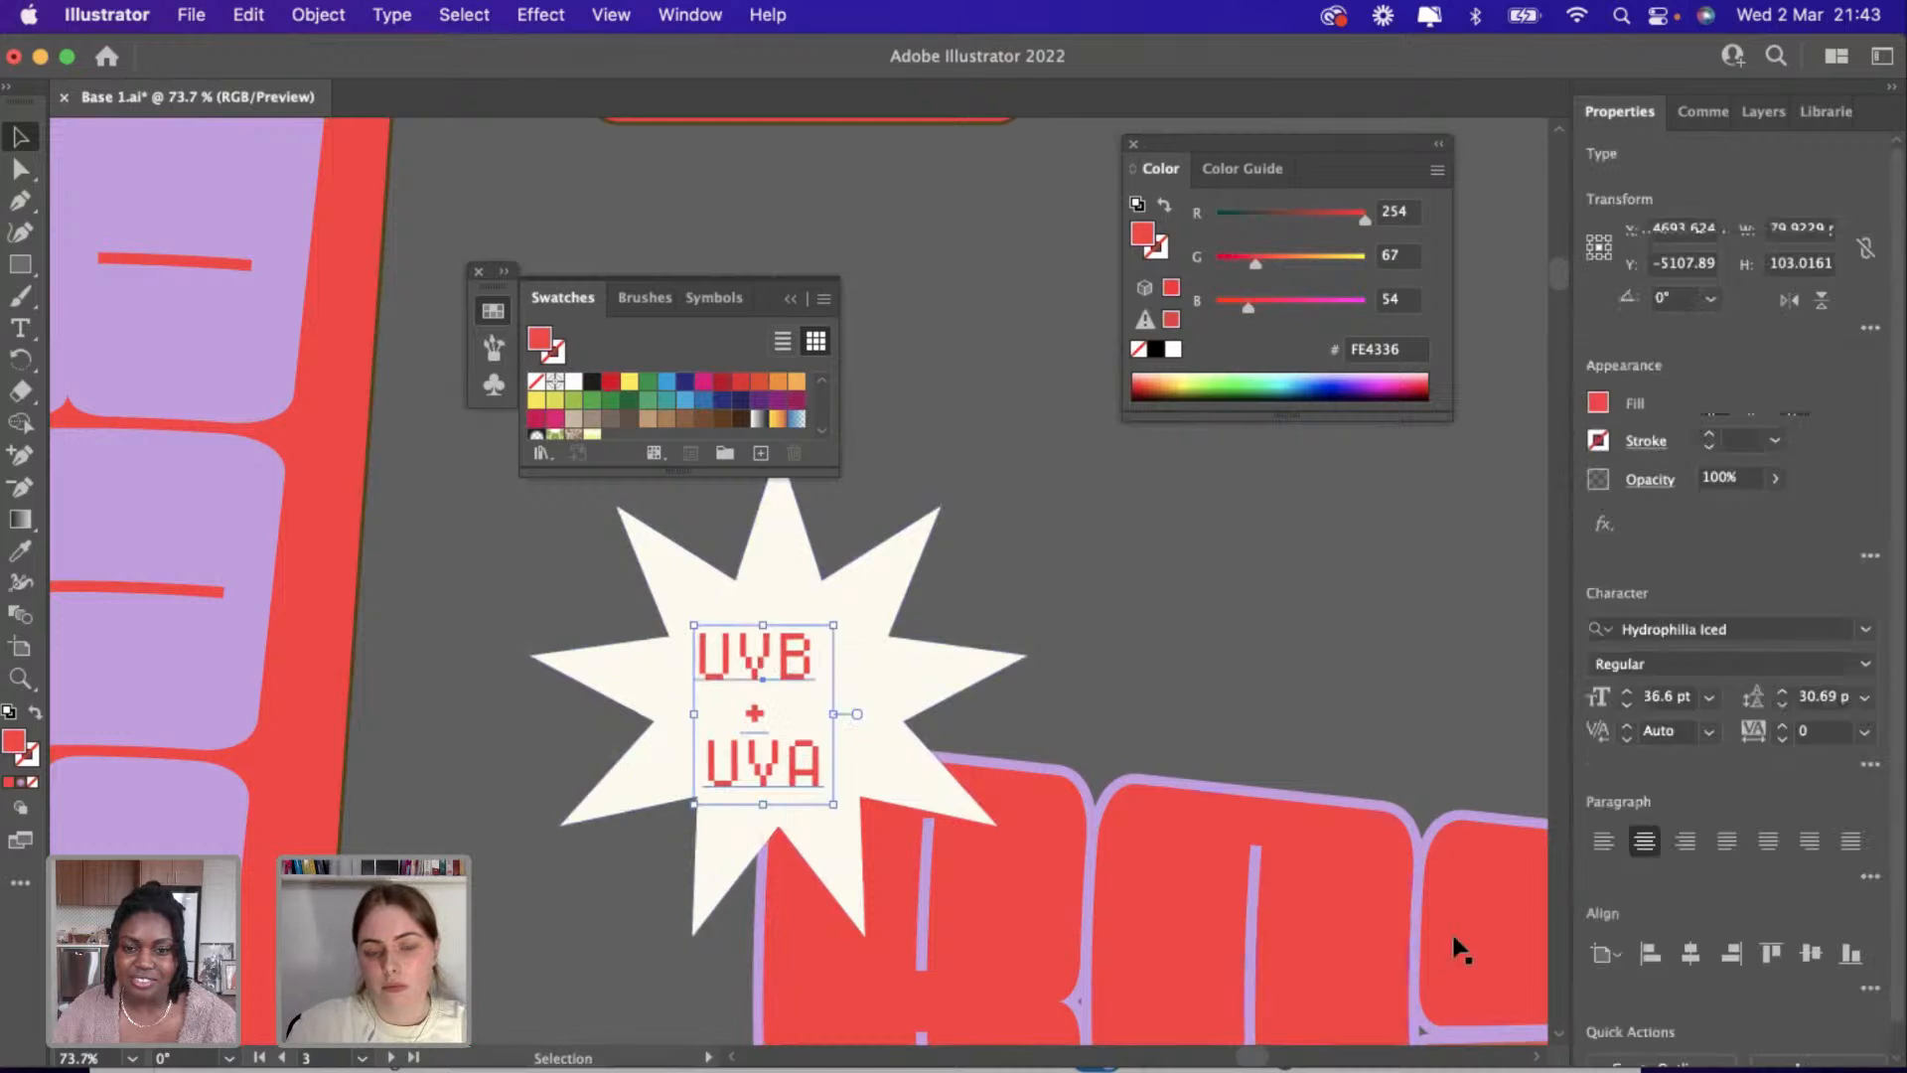
Set the leading of the UVB + UVA text to 22 pt and fine-tune its position at the star's centre.
left_click(1781, 707)
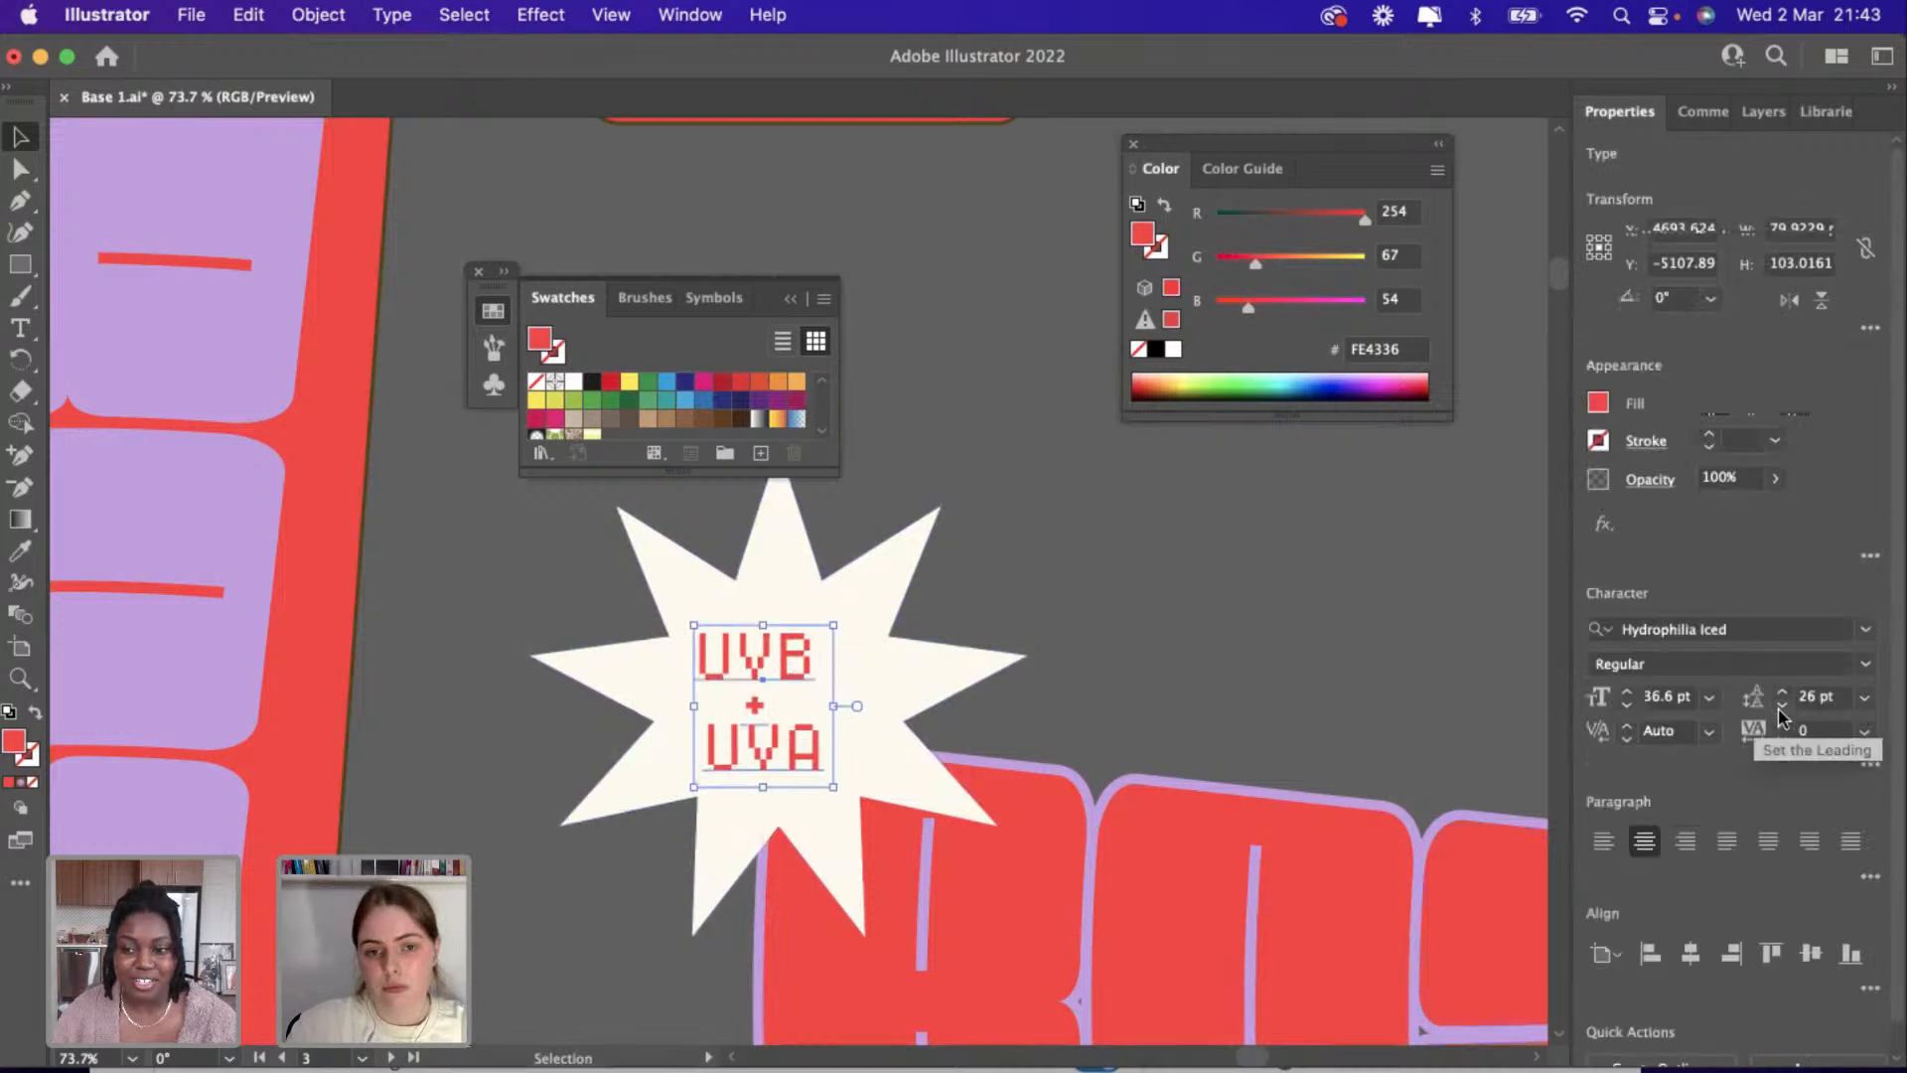
left_click(1781, 707)
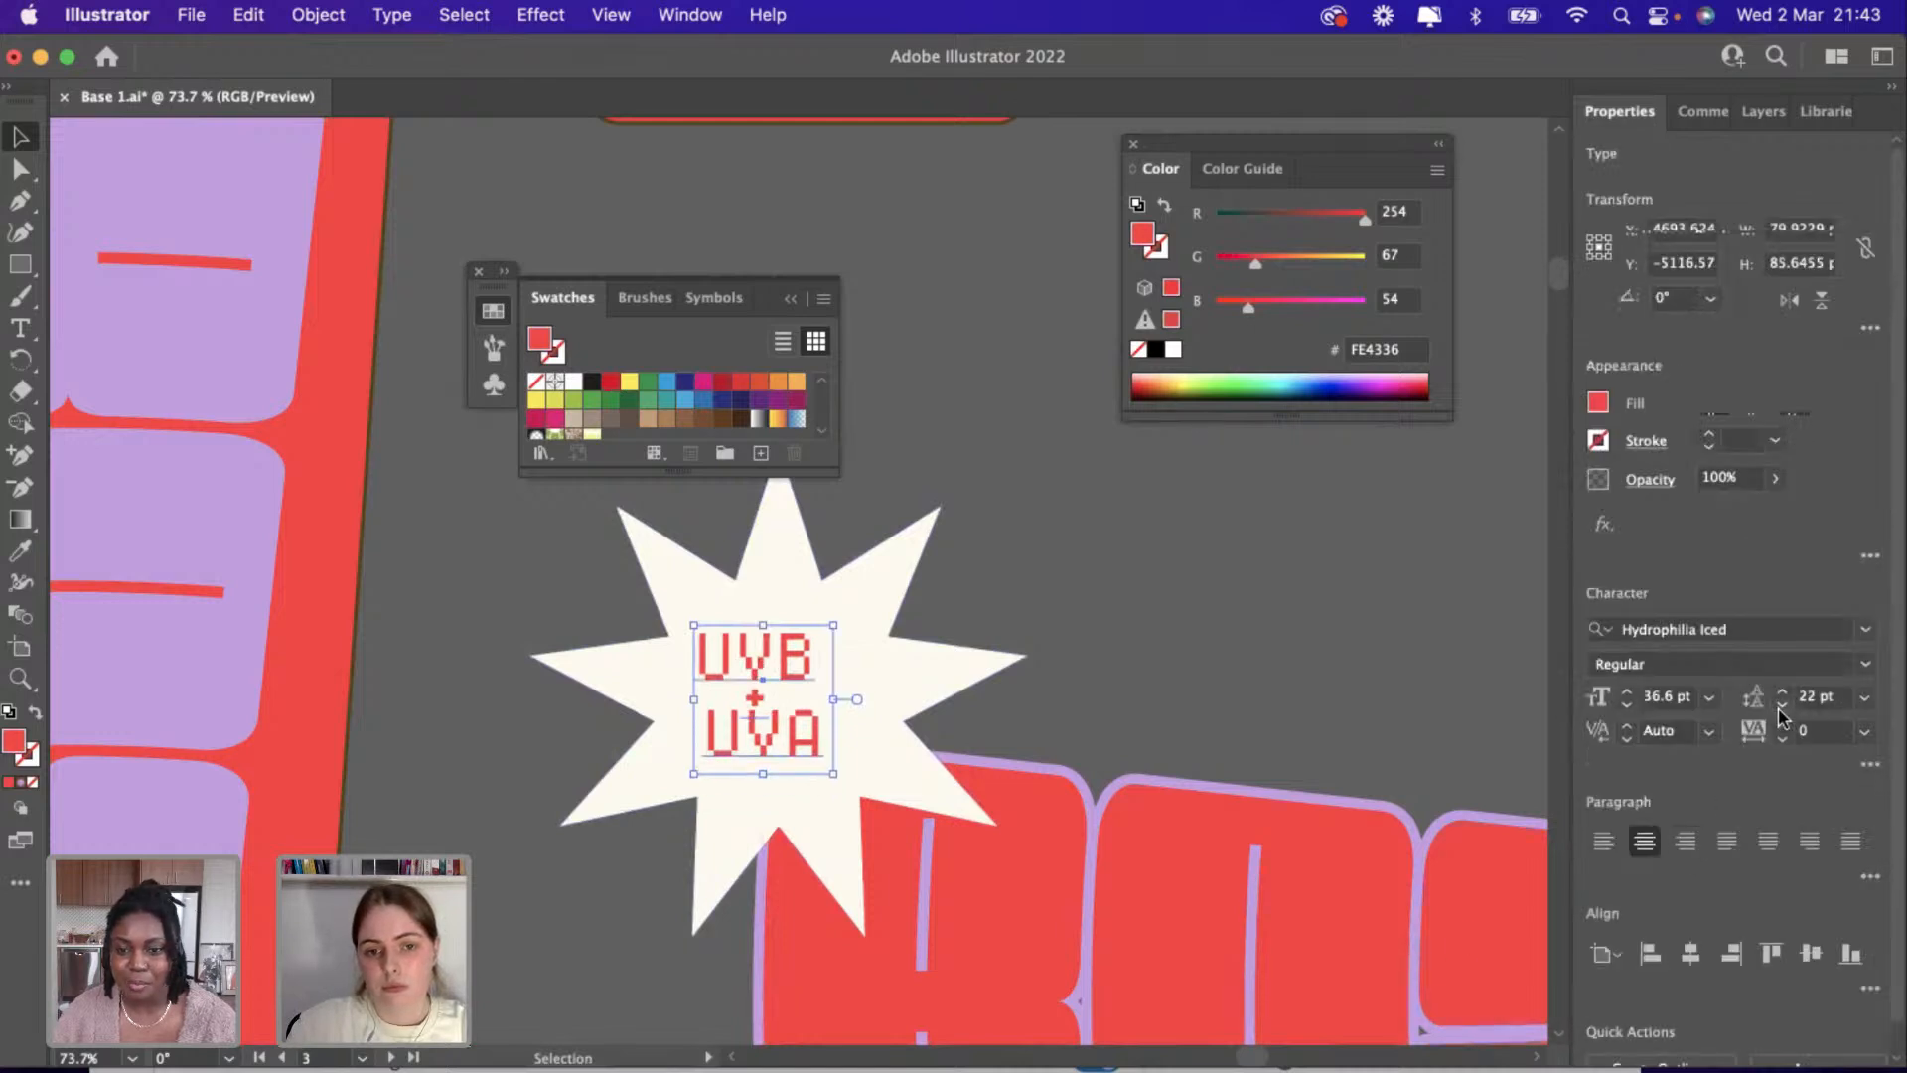
left_click(1234, 705)
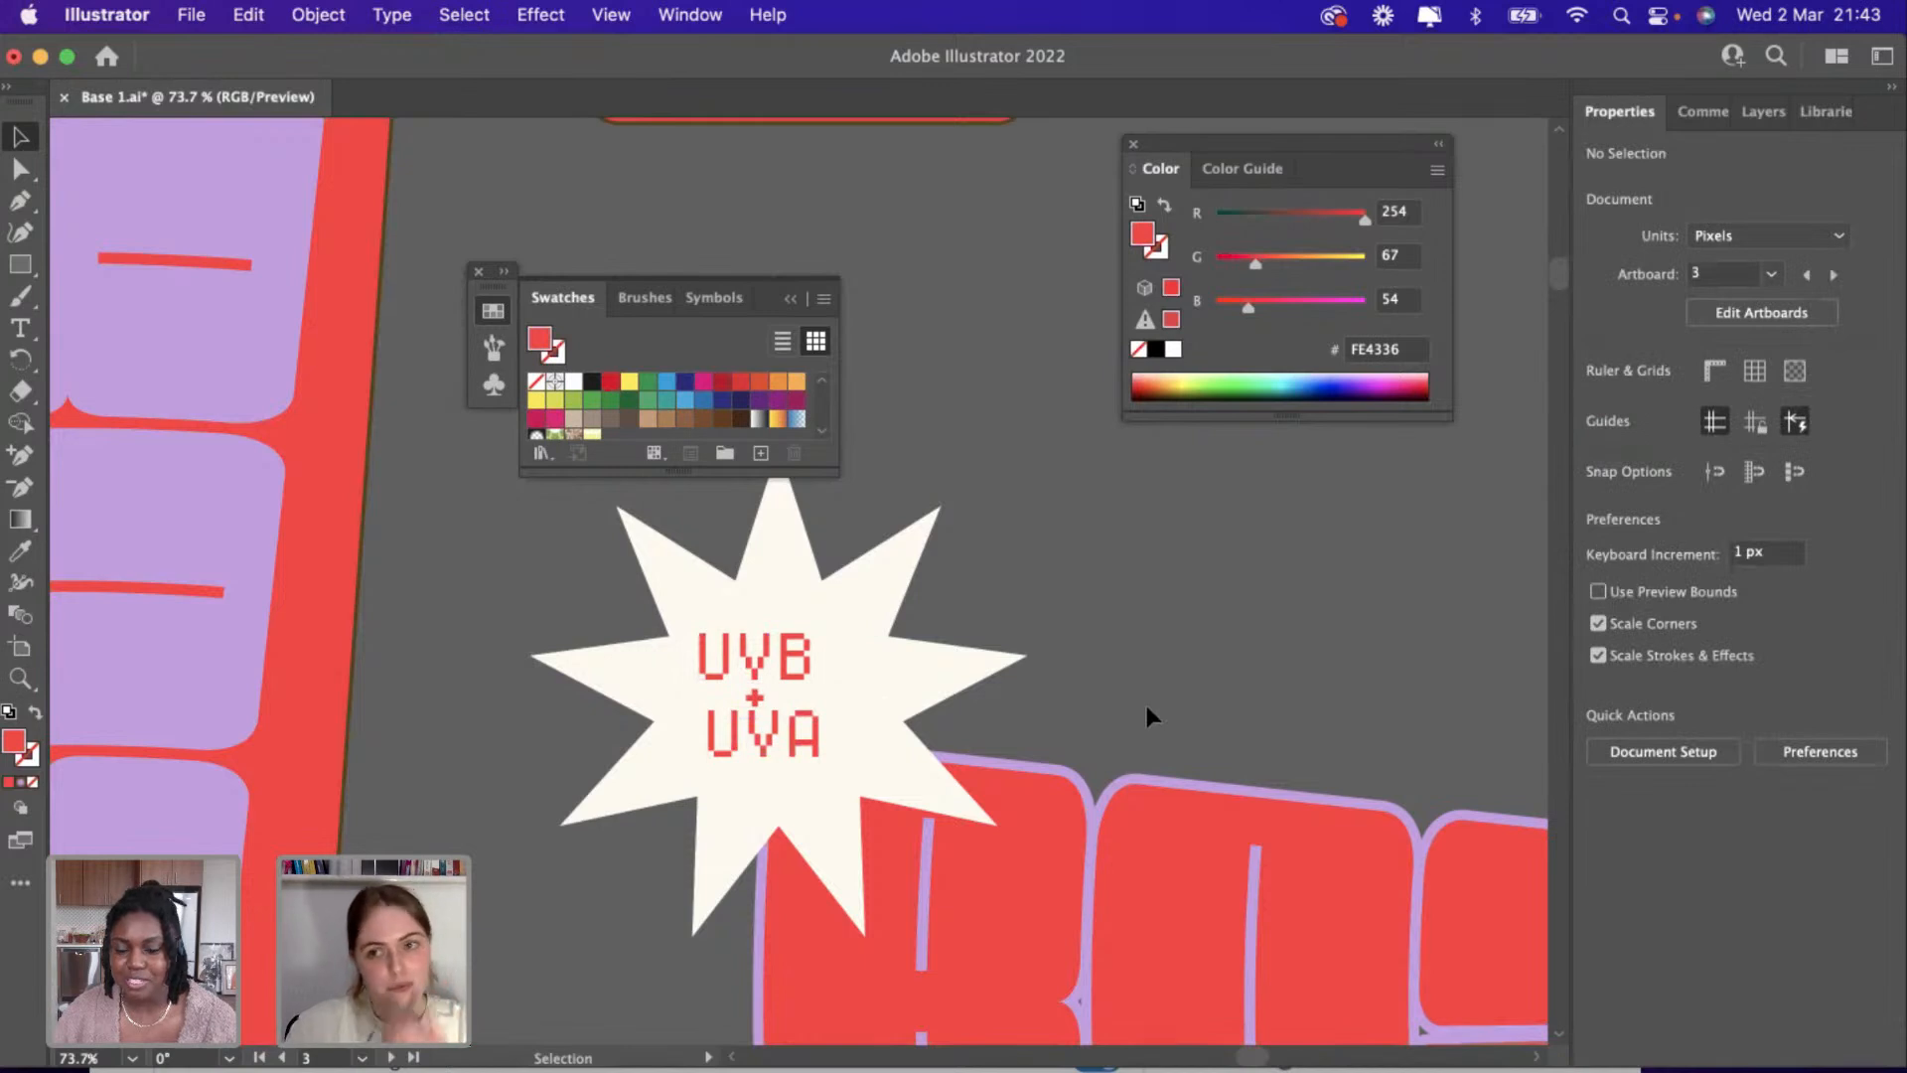
scroll(1146, 715, "down", 3)
scroll(898, 724, "up", 5)
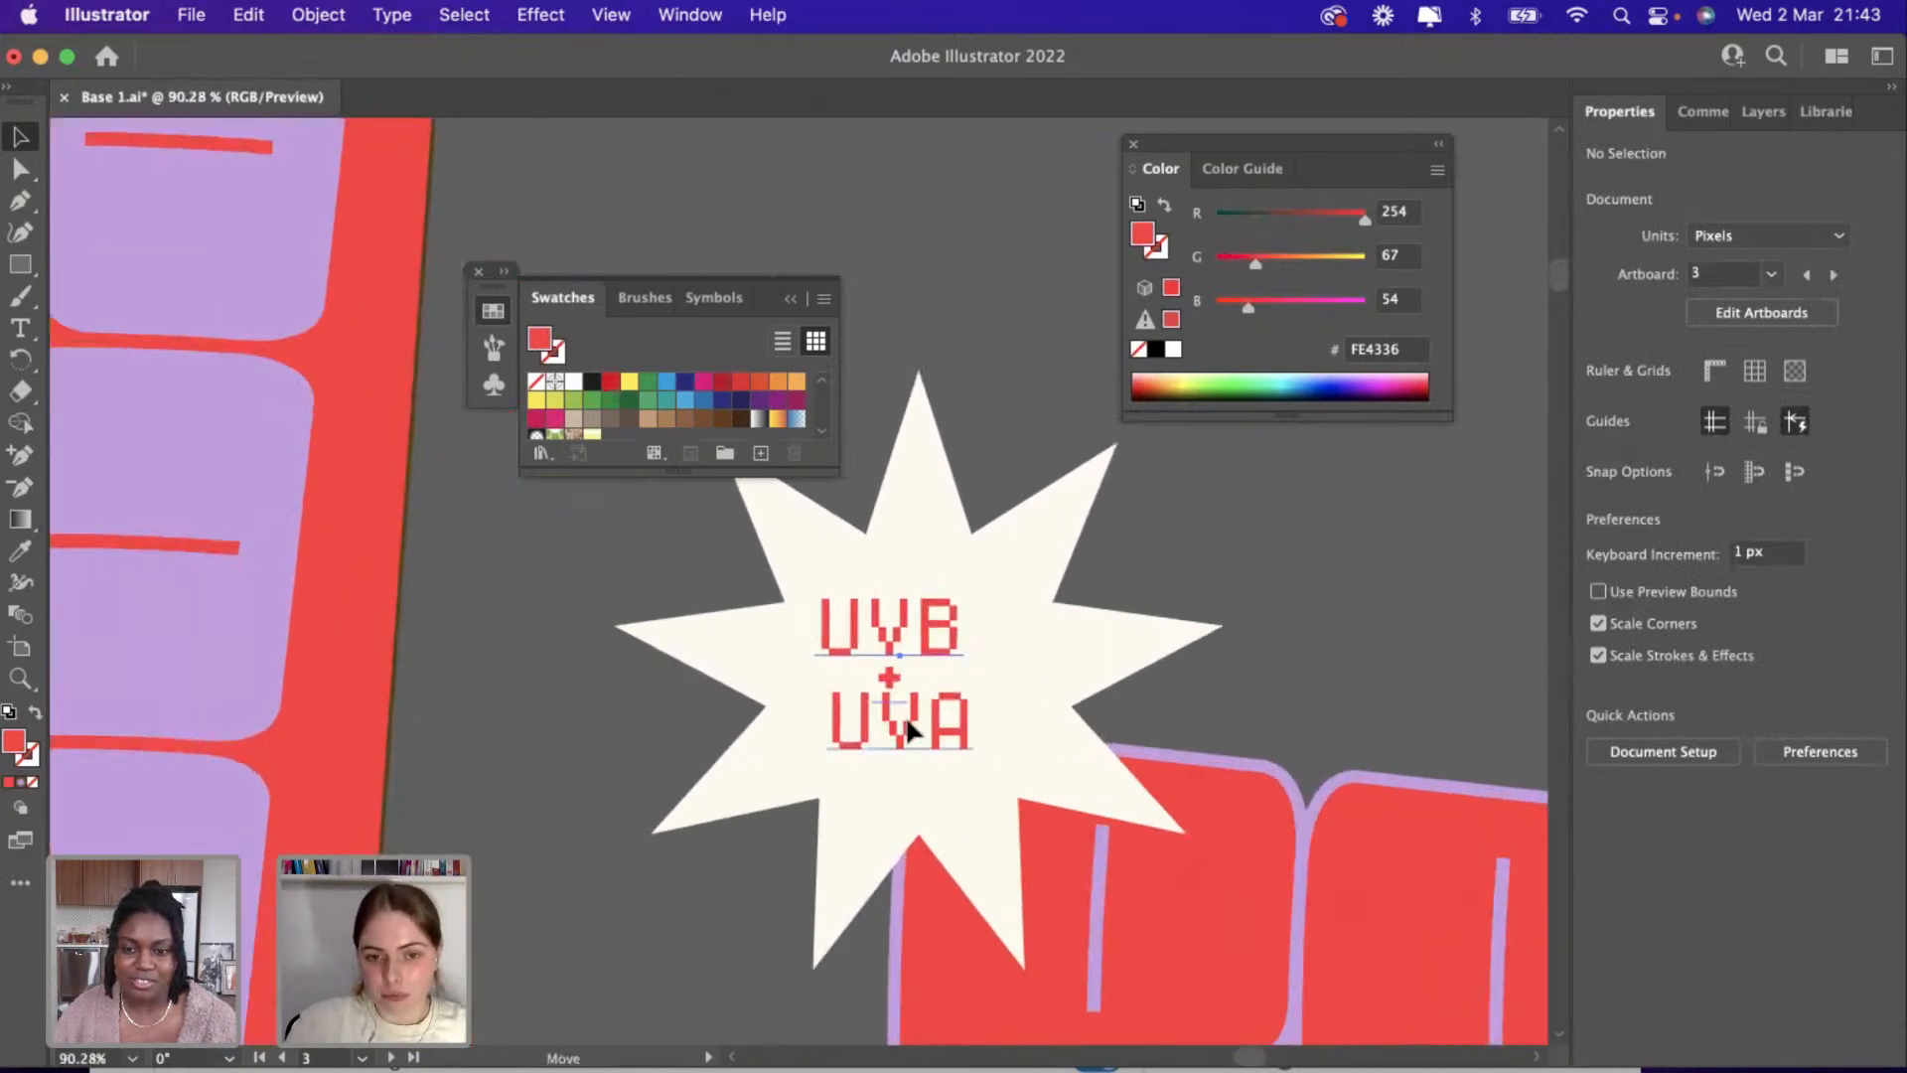
left_click_drag(907, 732, 1033, 667)
Duplicate the white star without its text into the empty area below the outlined UVB + UVA lettering.
scroll(1333, 626, "down", 2)
scroll(1333, 620, "down", 2)
scroll(1029, 661, "down", 8)
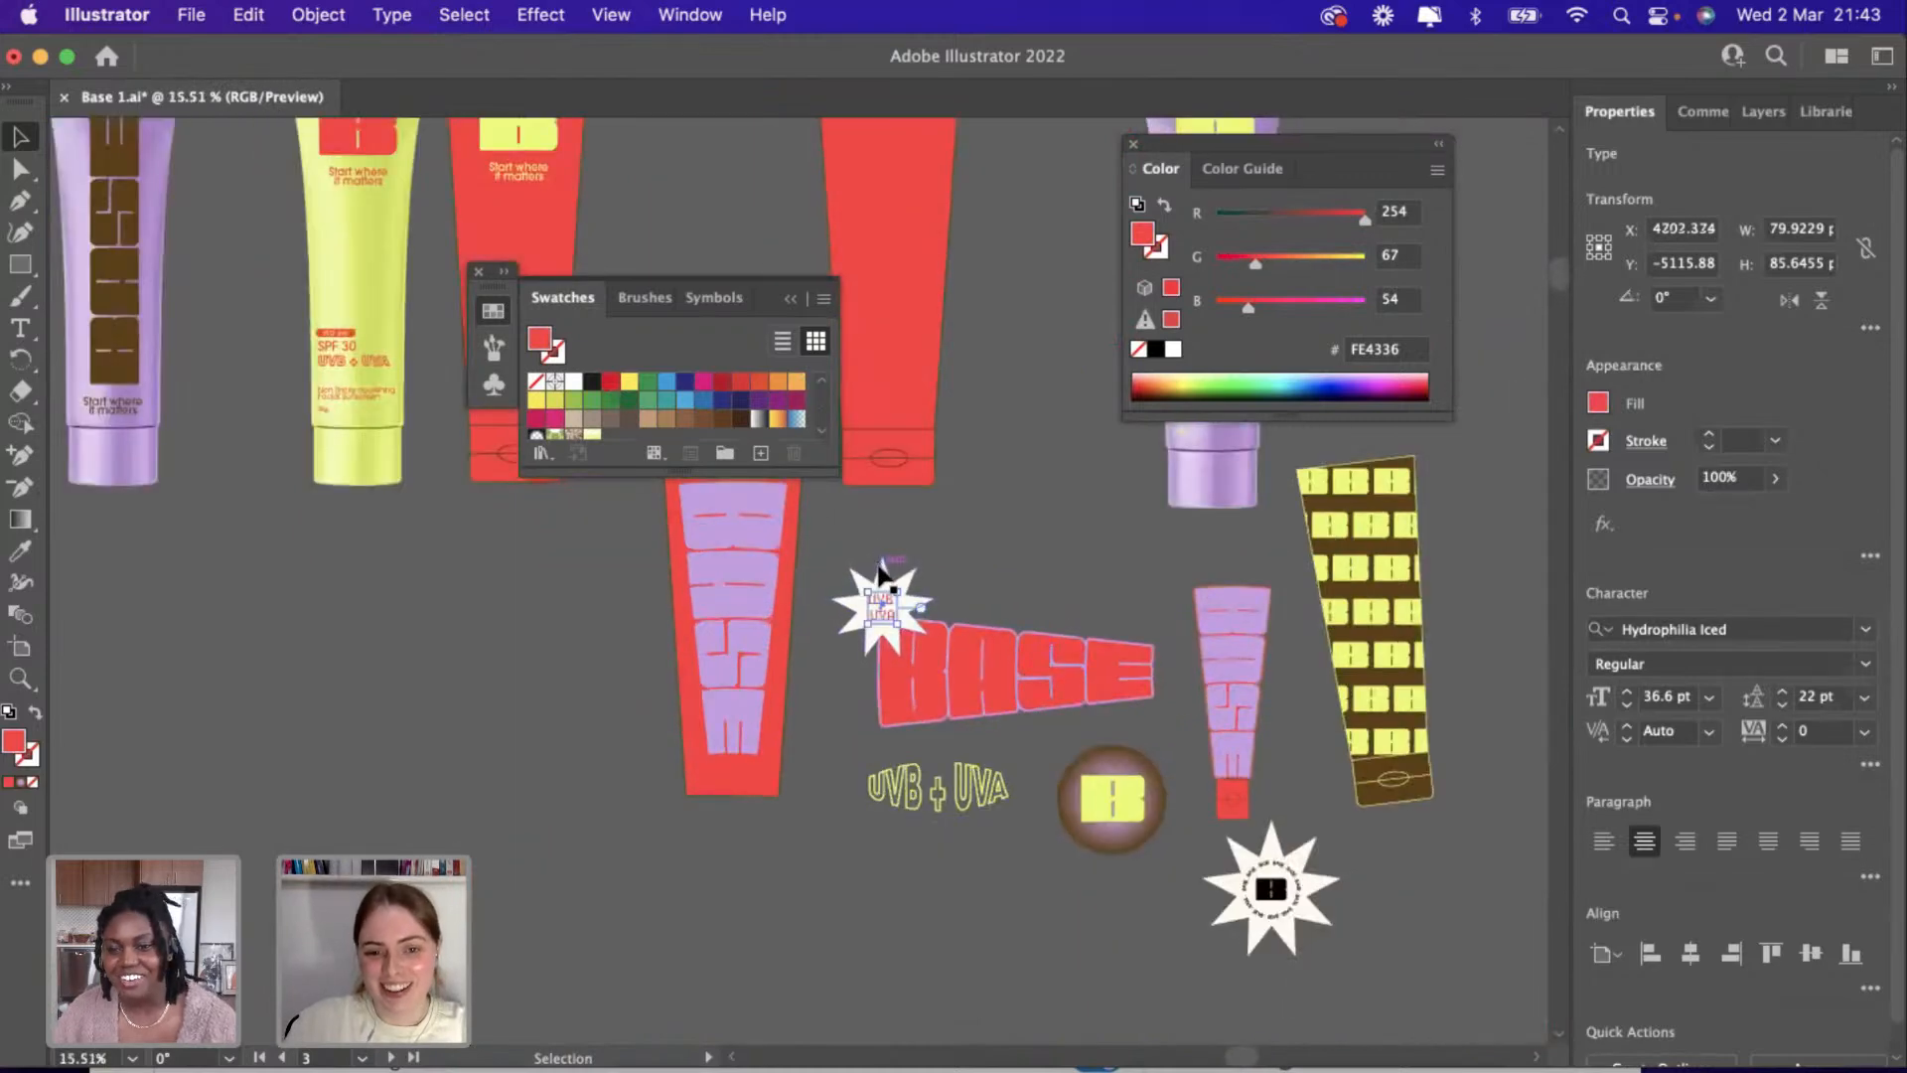
left_click(865, 564)
left_click_drag(916, 618, 881, 960)
scroll(879, 963, "up", 4)
scroll(879, 969, "down", 1)
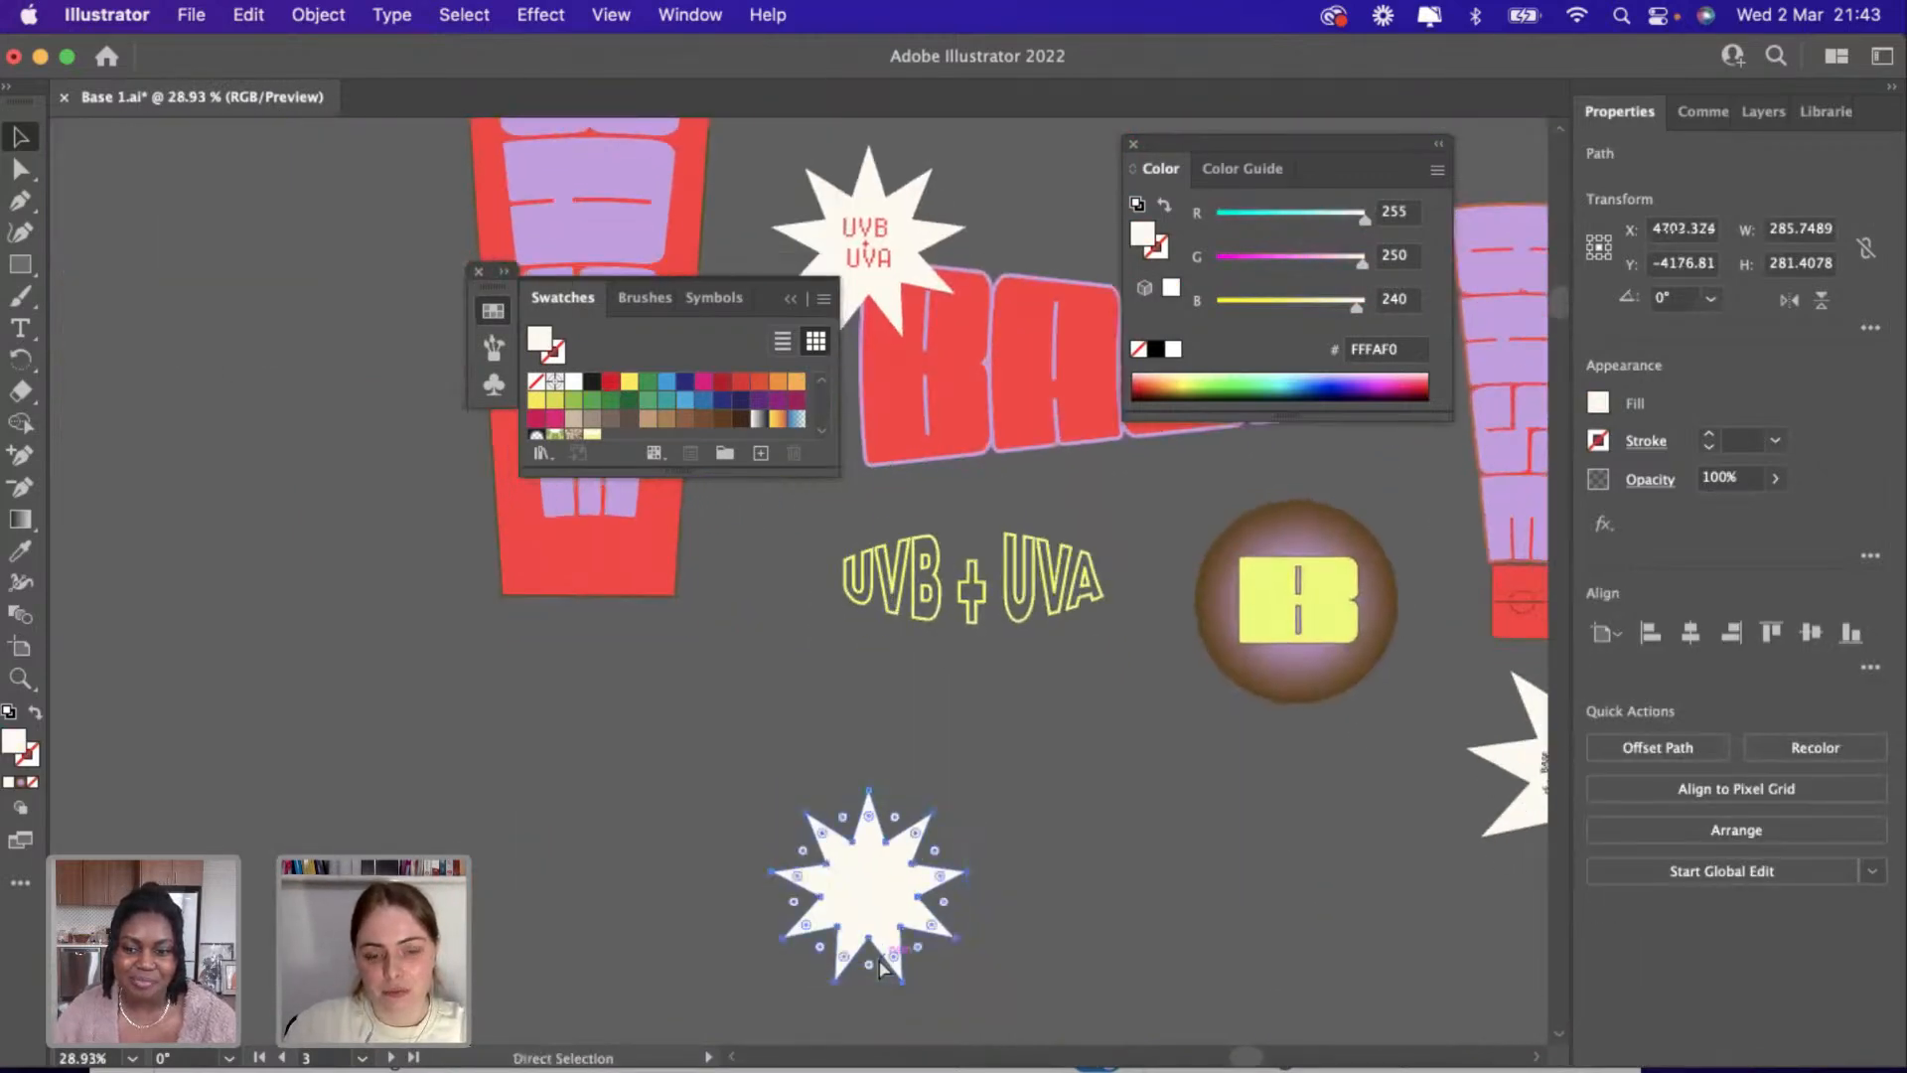
Paste another star, scale it down, fill it with the library's lilac C89EE6, and centre it on the duplicated white star.
key("super+v")
left_click_drag(878, 676, 845, 627)
left_click(1825, 113)
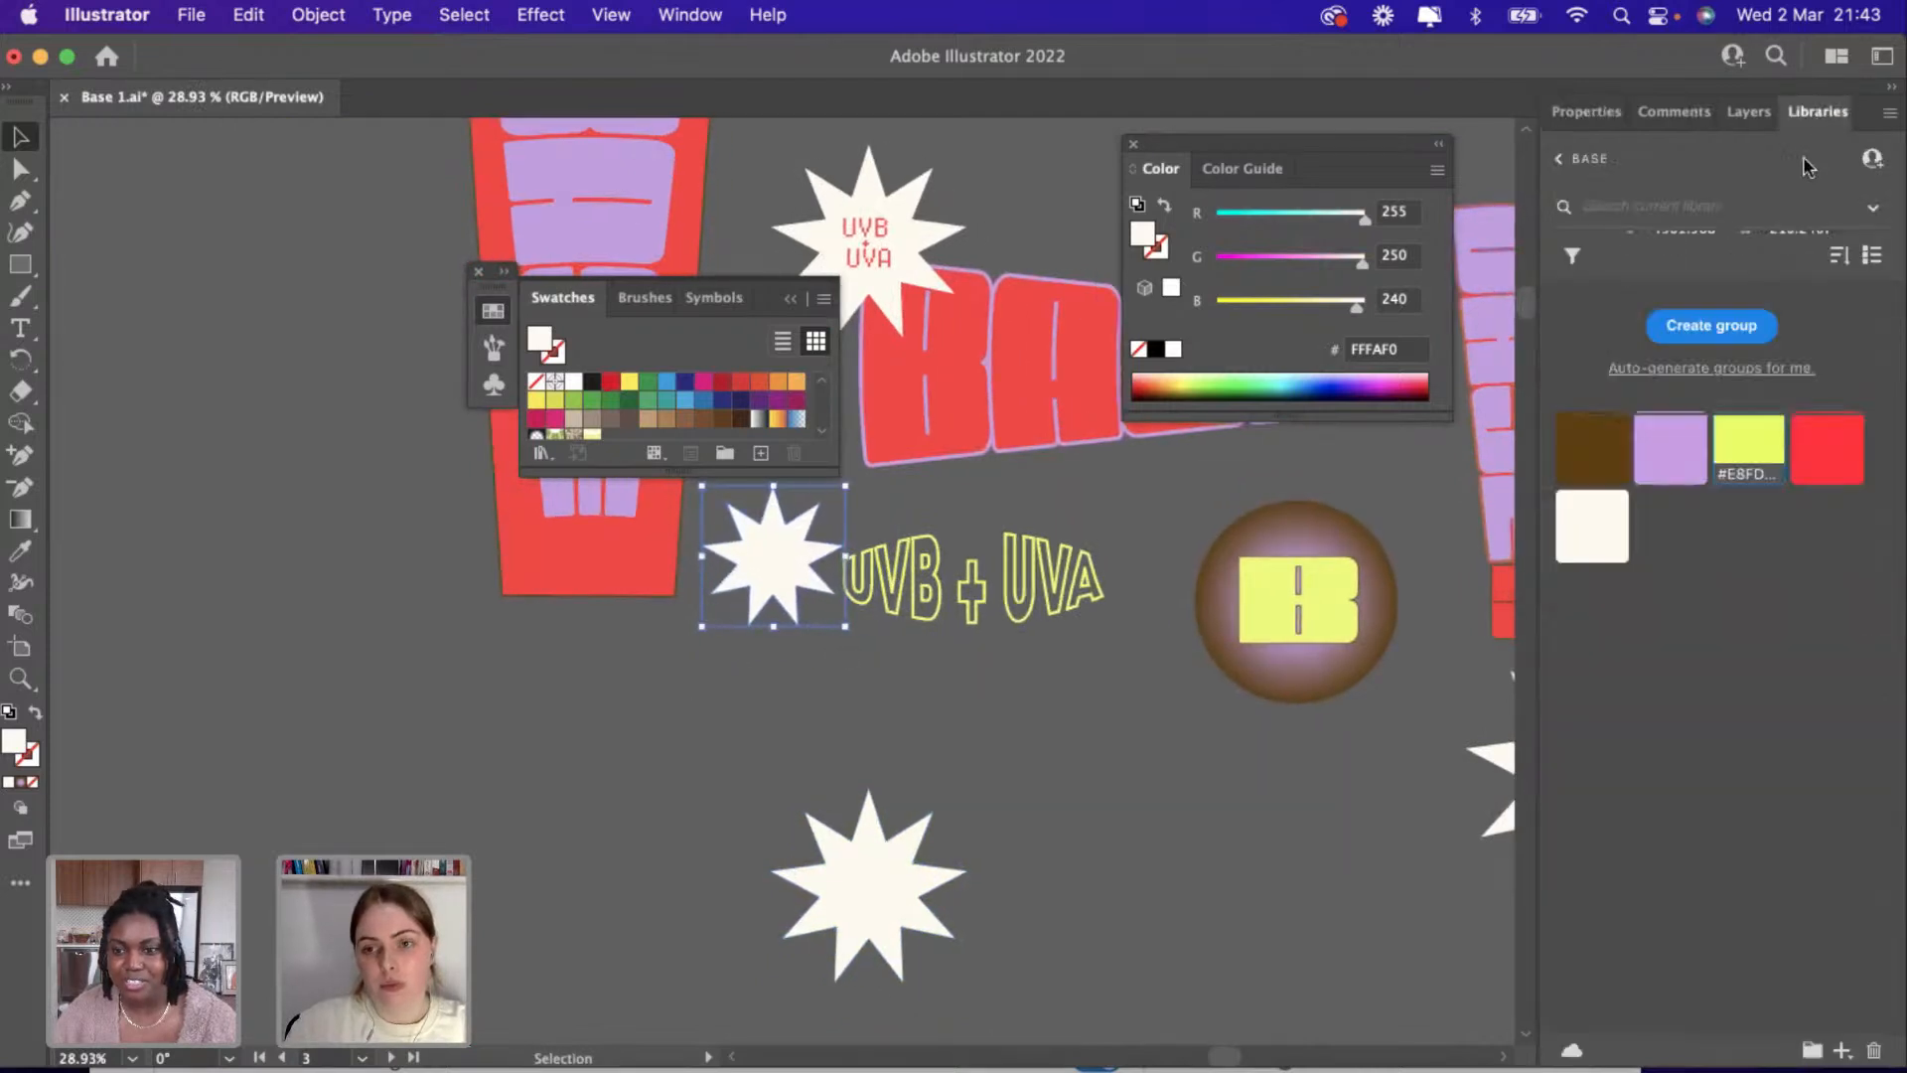
left_click(1682, 457)
left_click_drag(761, 522, 857, 850)
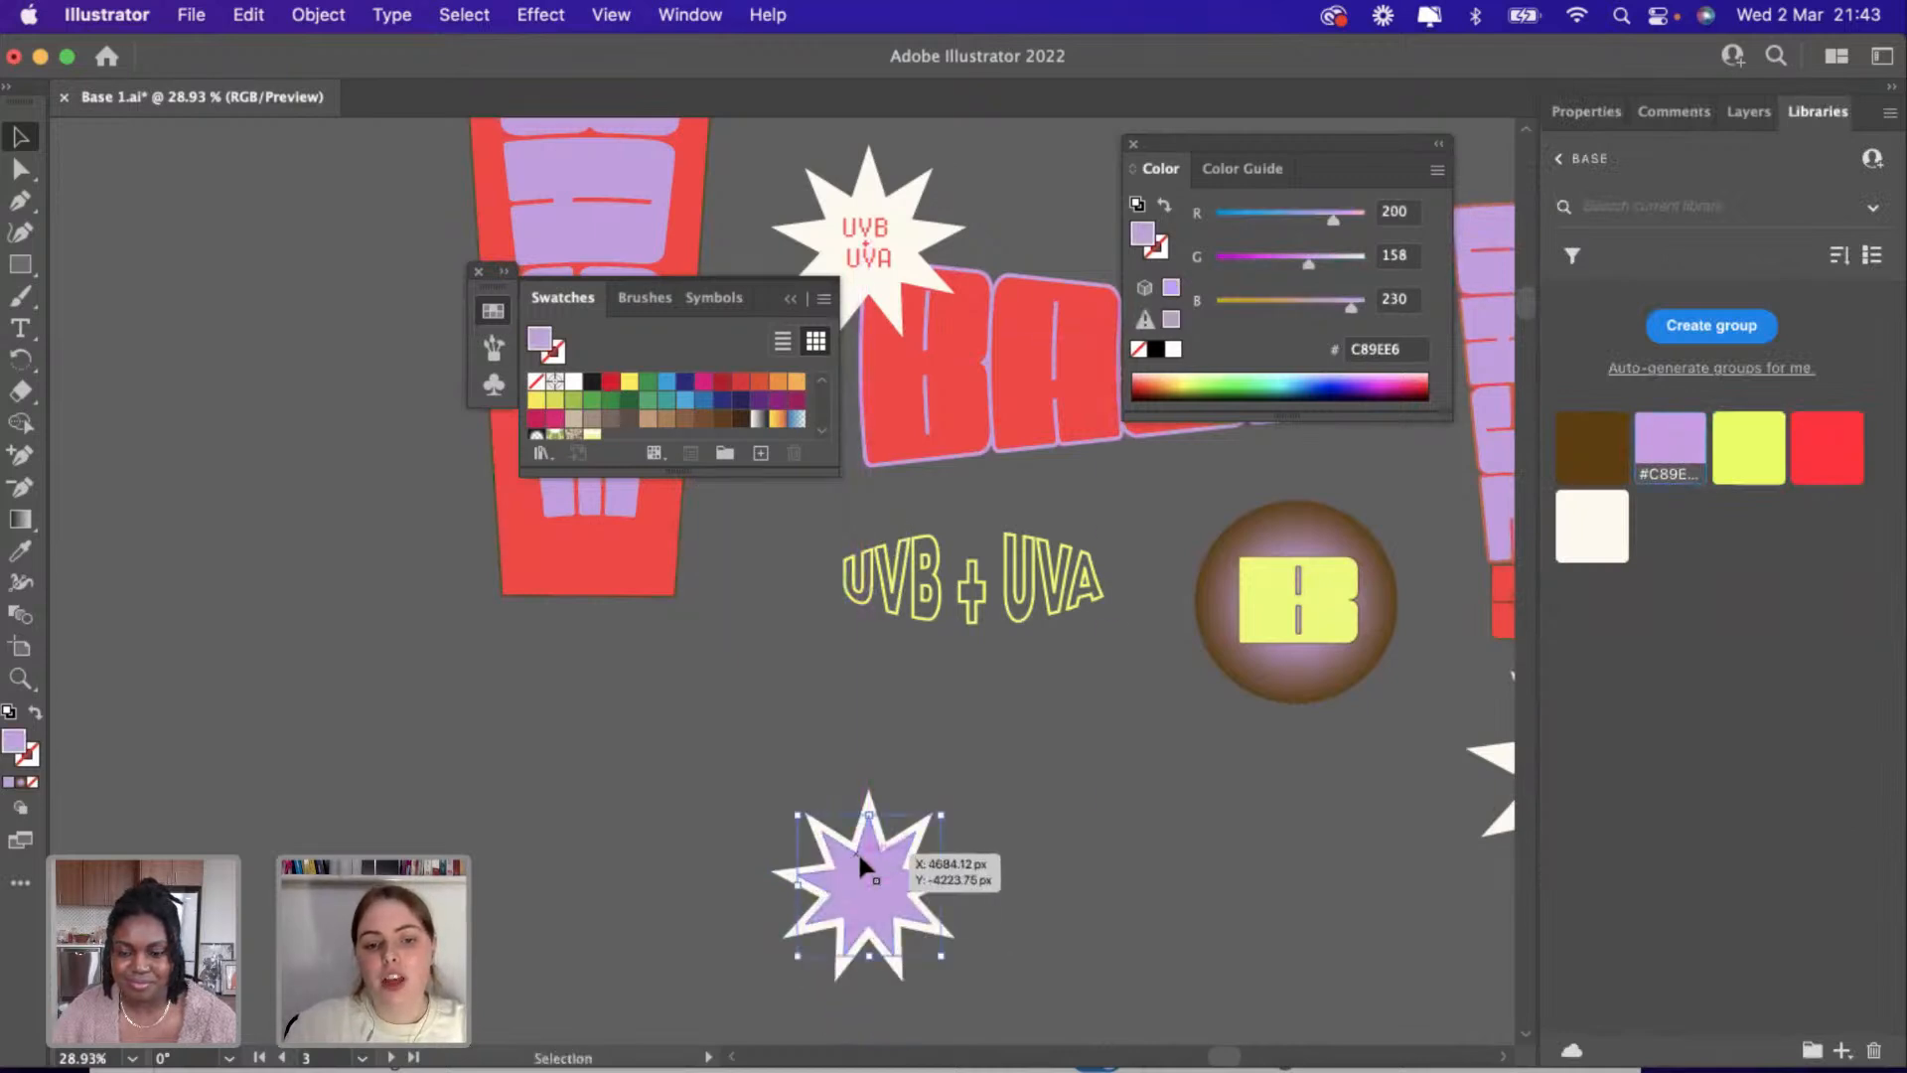
scroll(856, 851, "up", 2)
scroll(859, 860, "up", 2)
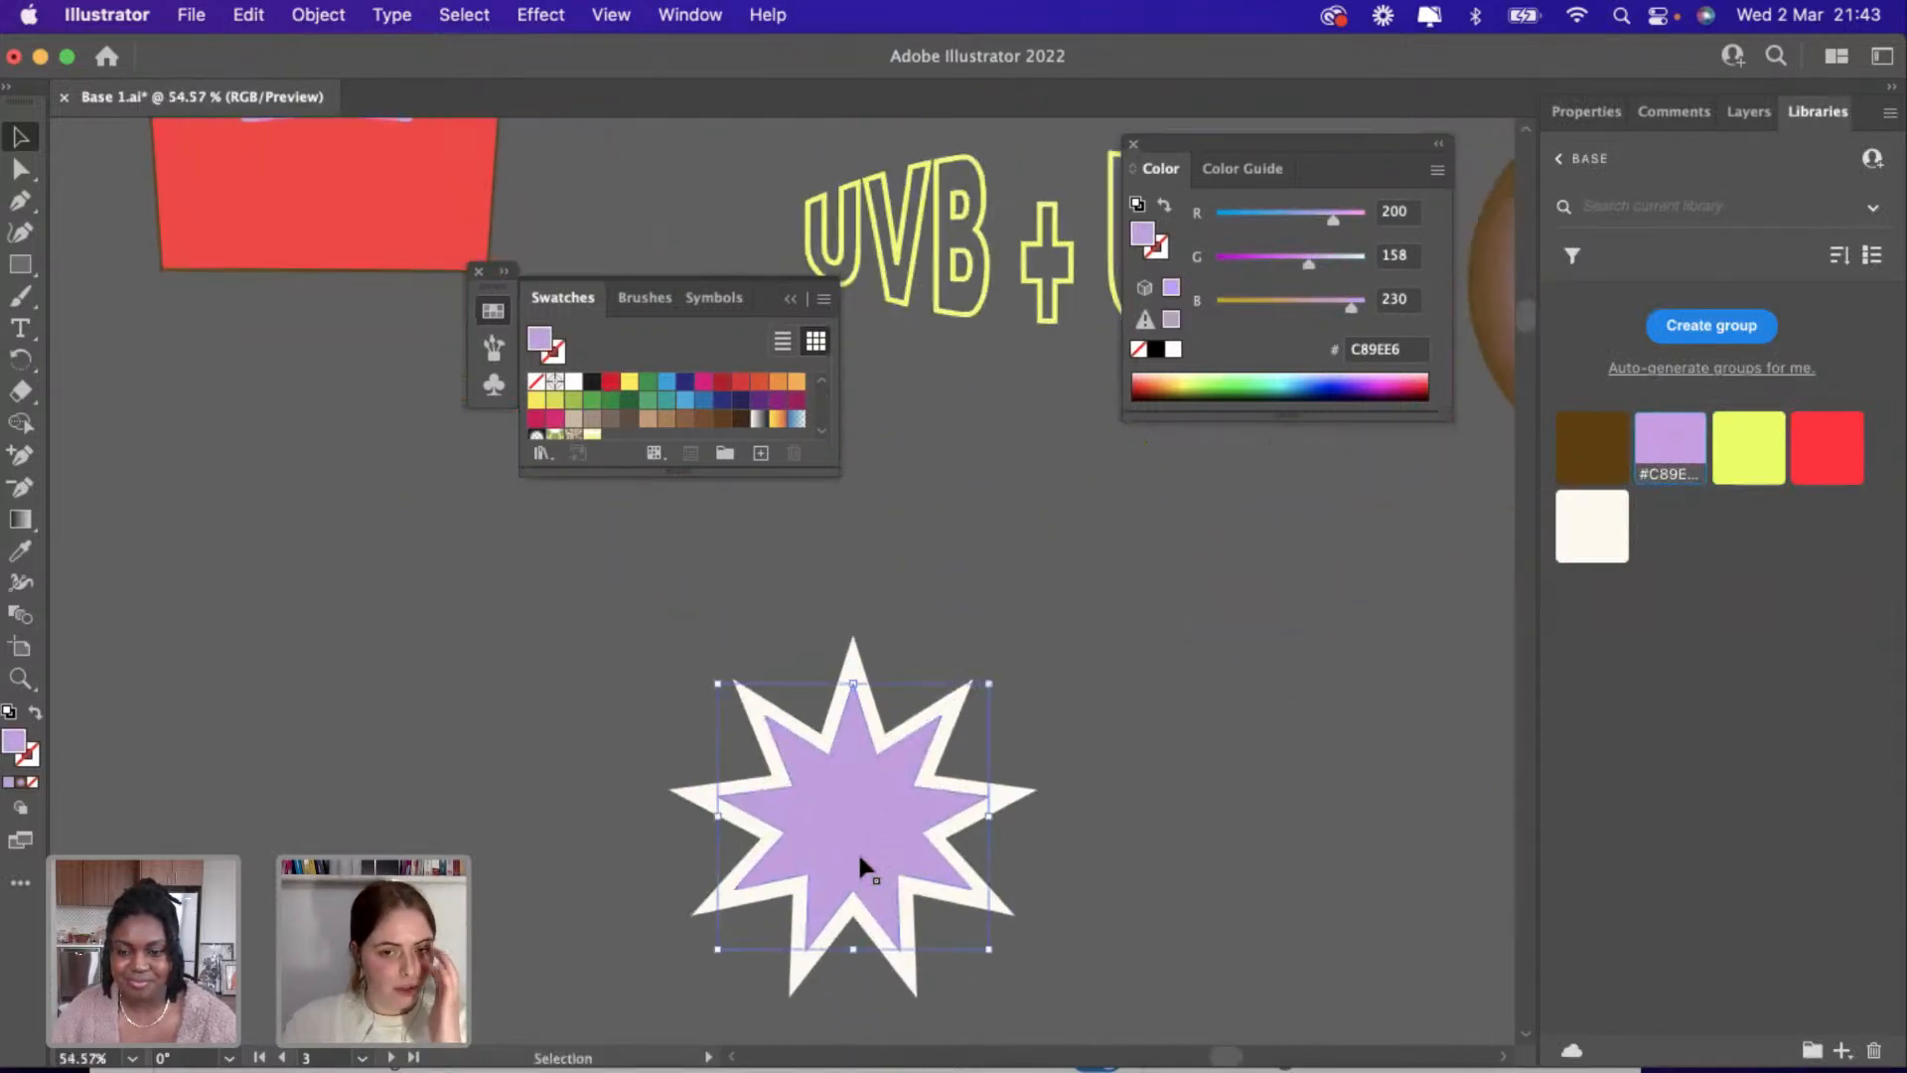
scroll(858, 853, "up", 3)
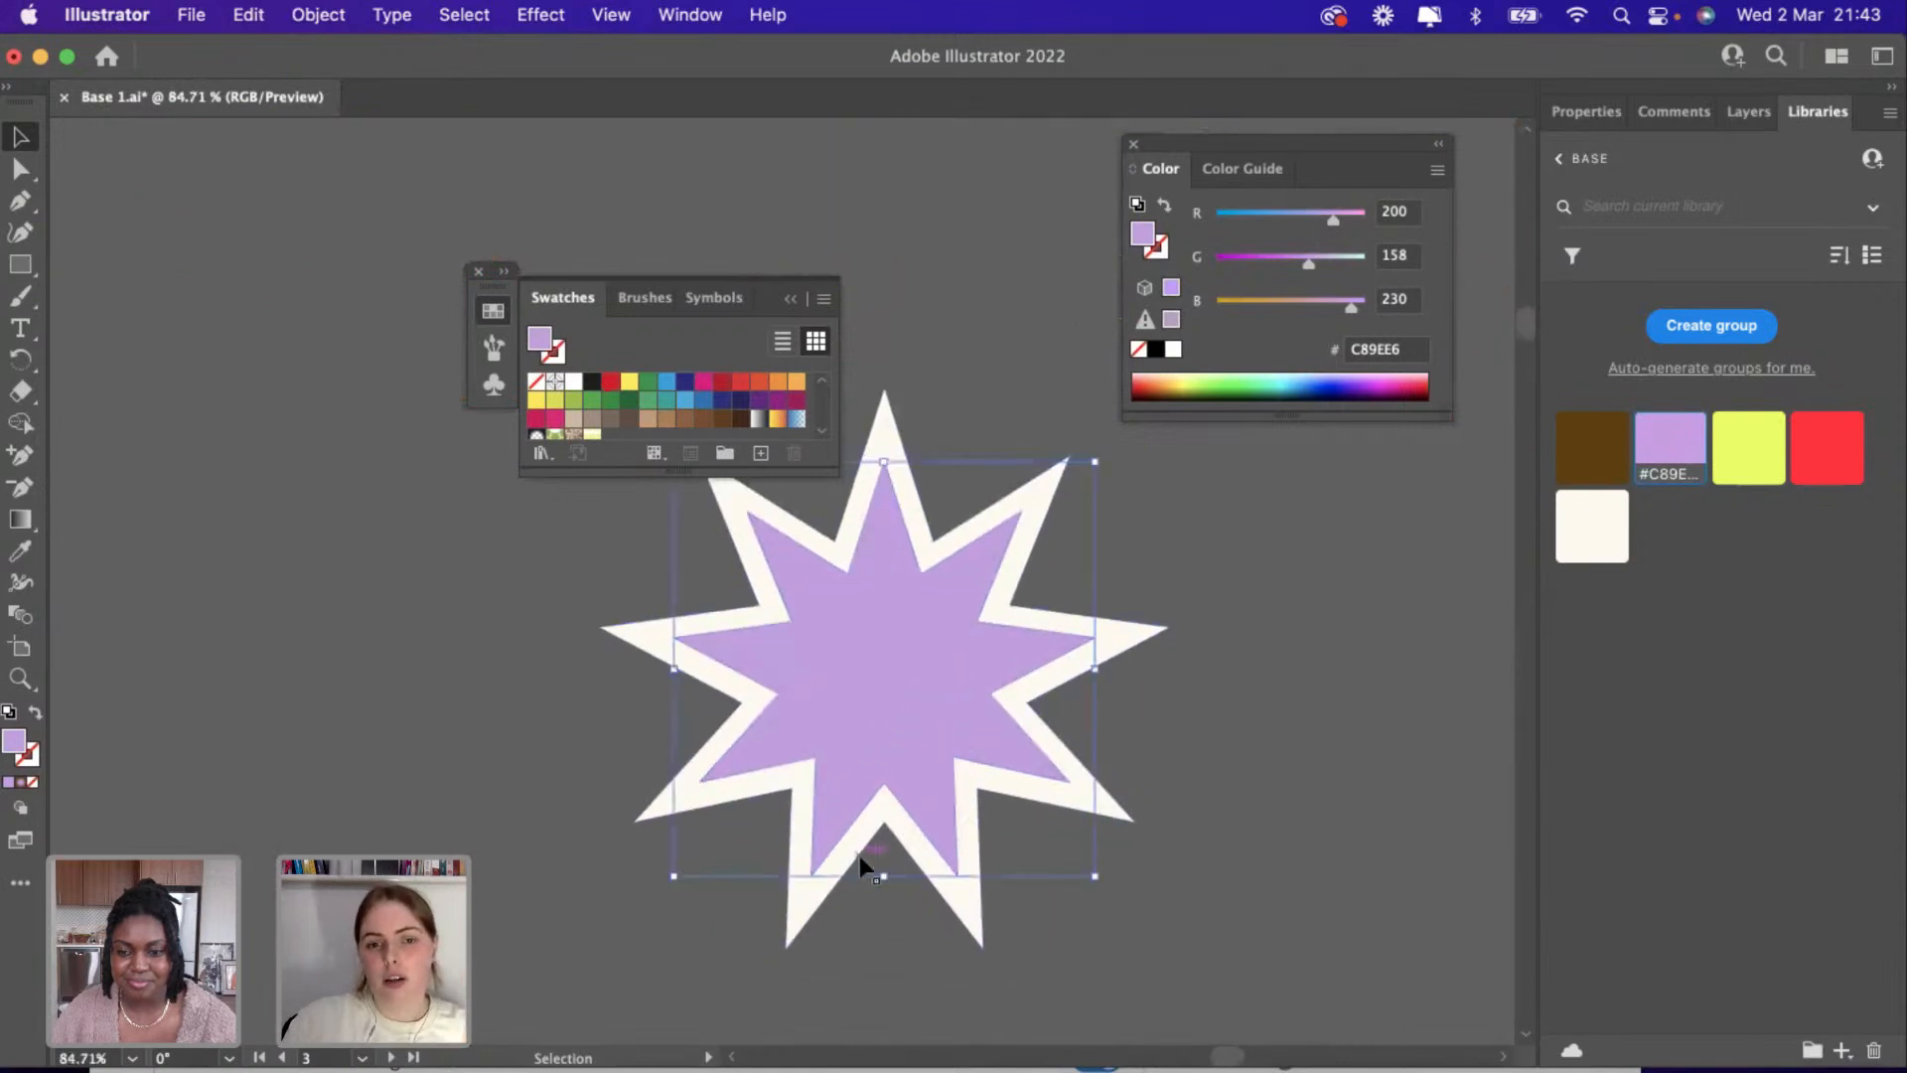
left_click(462, 709)
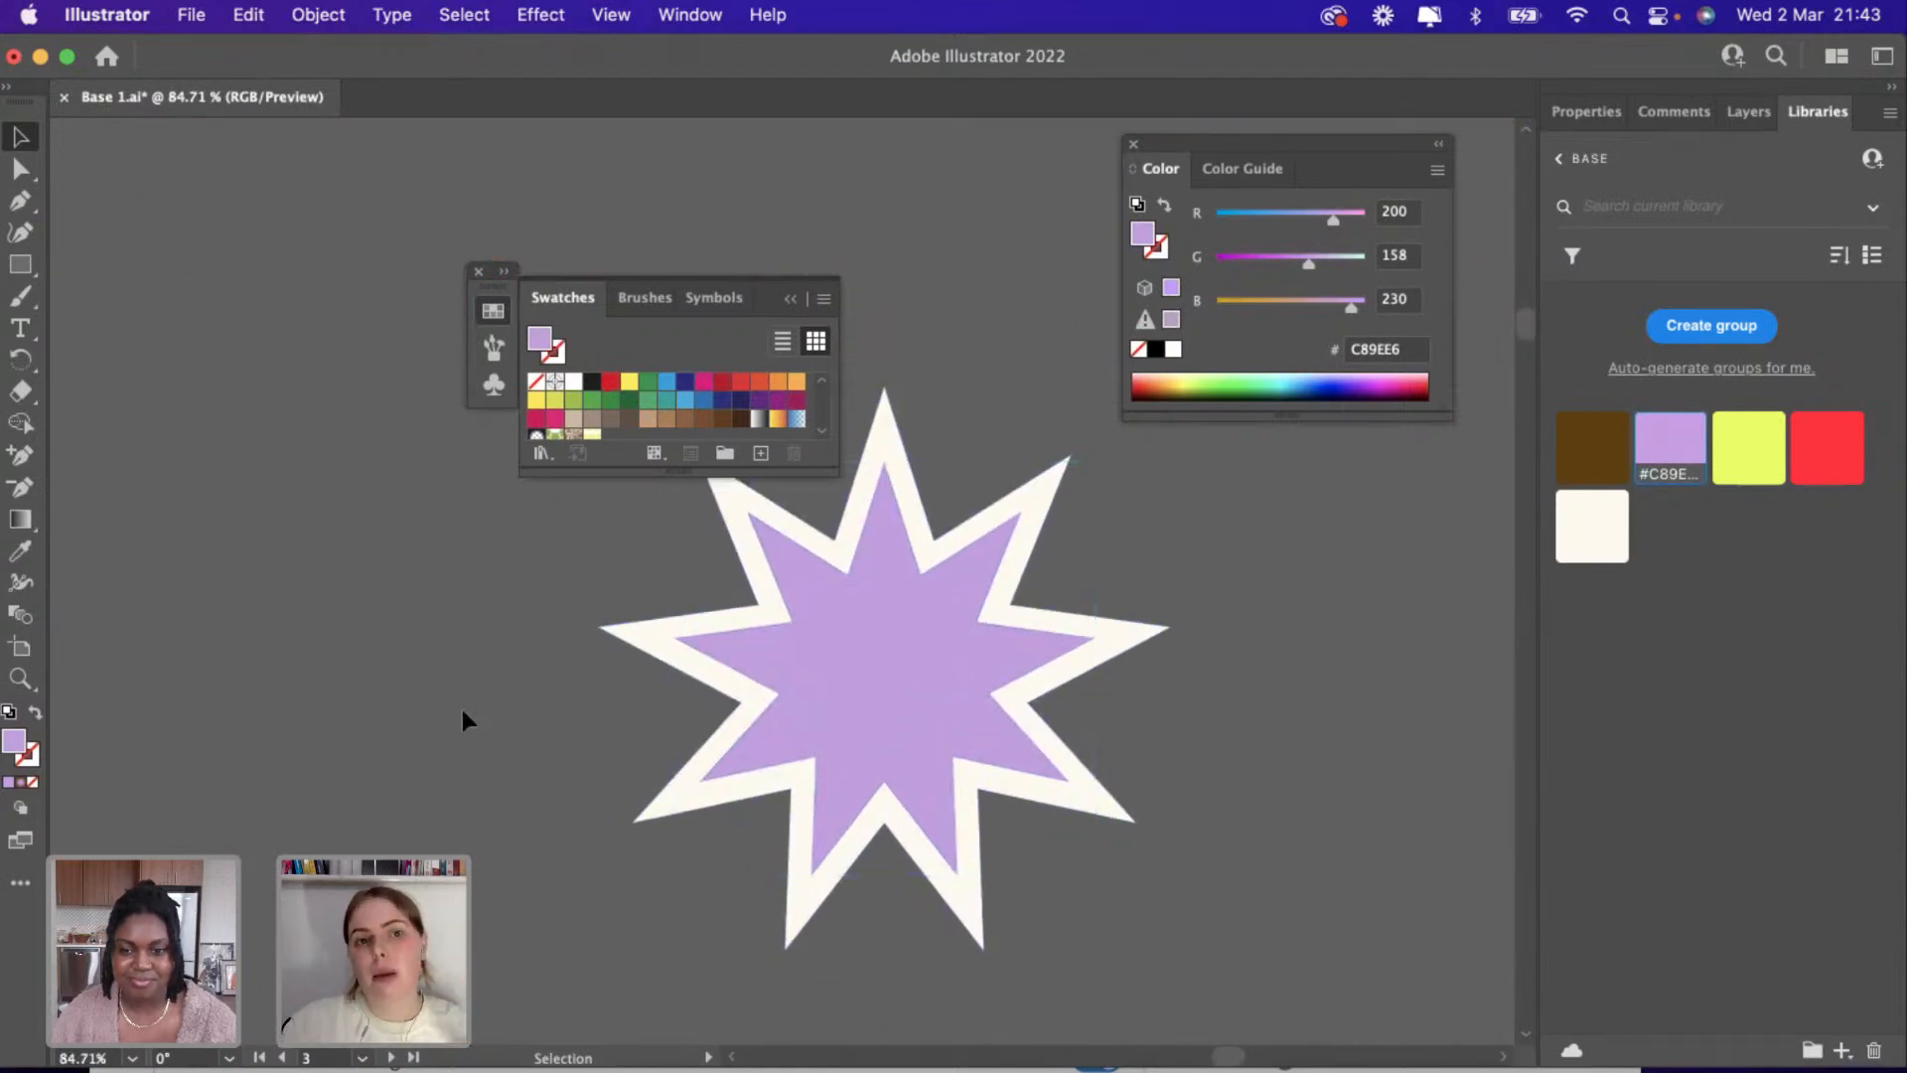
left_click(552, 30)
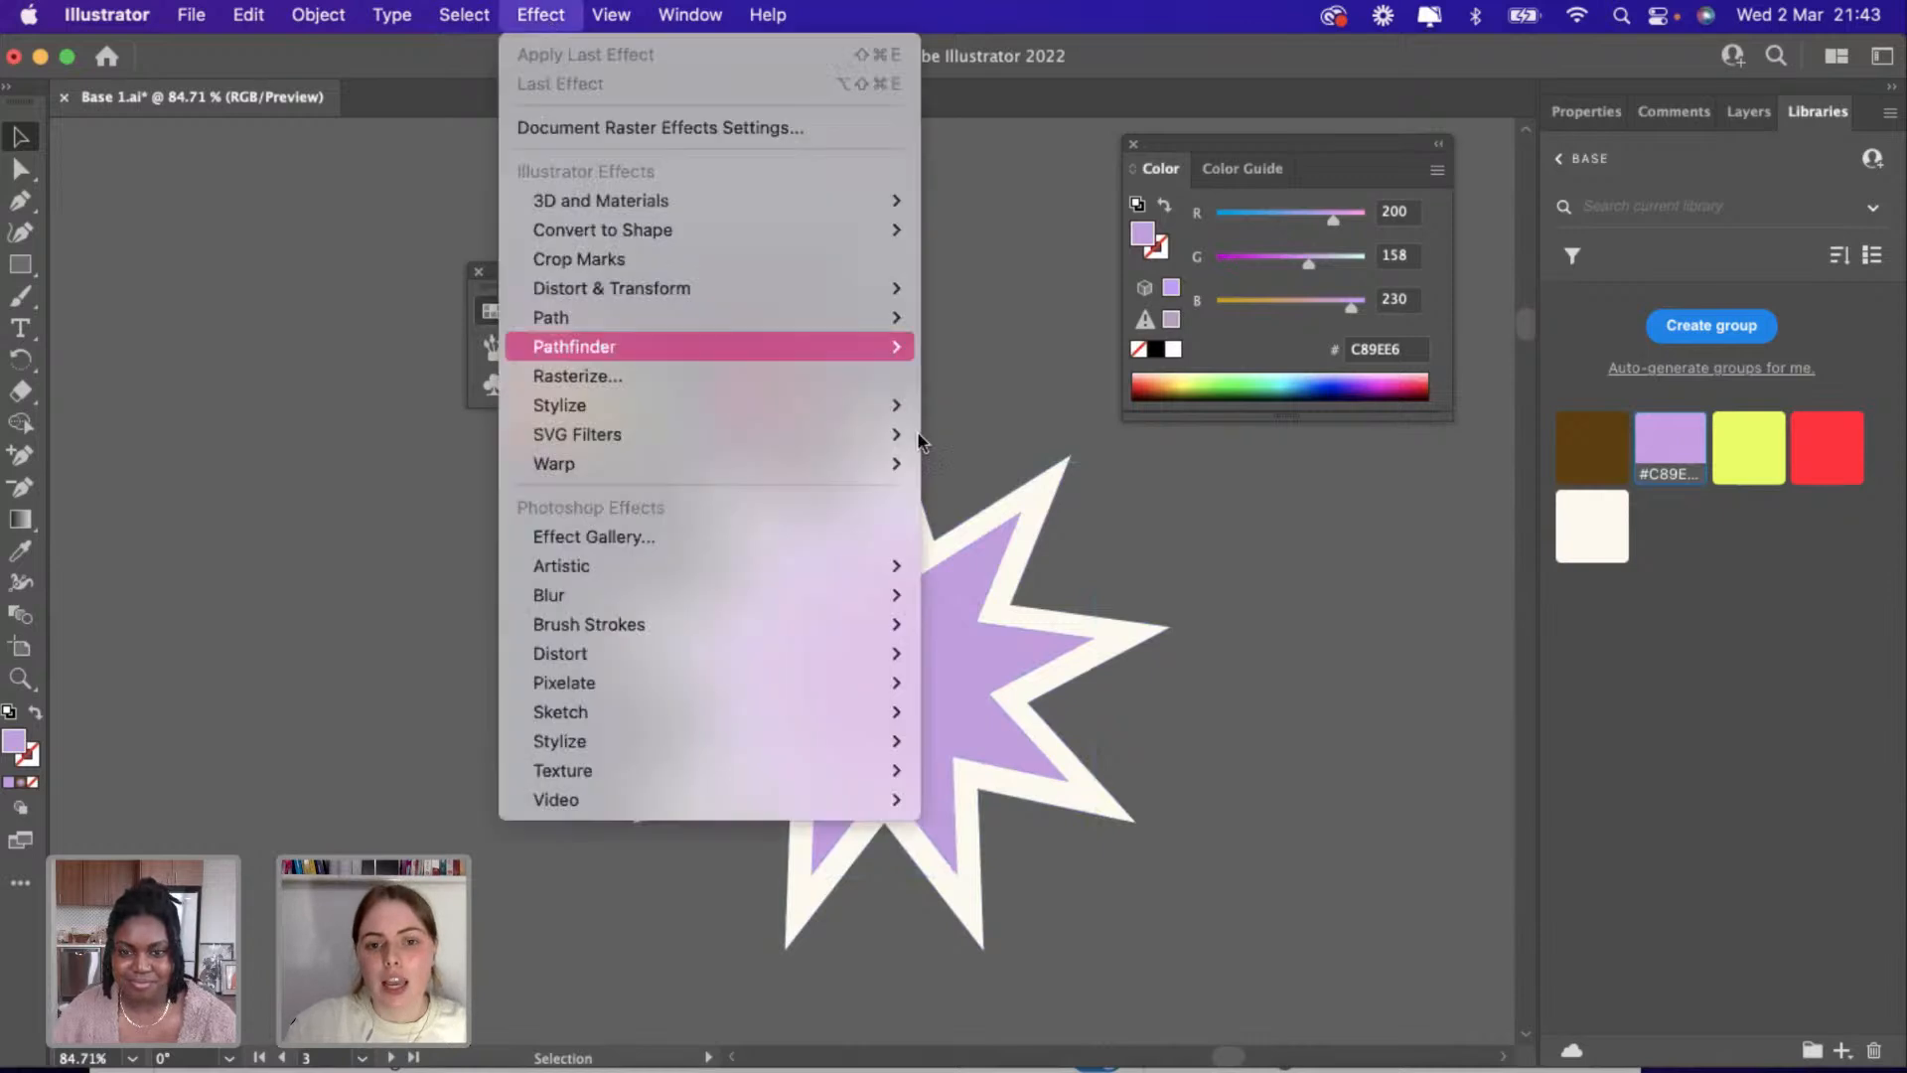
mouse_move(682, 340)
left_click(978, 433)
Apply a Gaussian Blur with a radius of about 16 pixels to the lilac star.
left_click(906, 601)
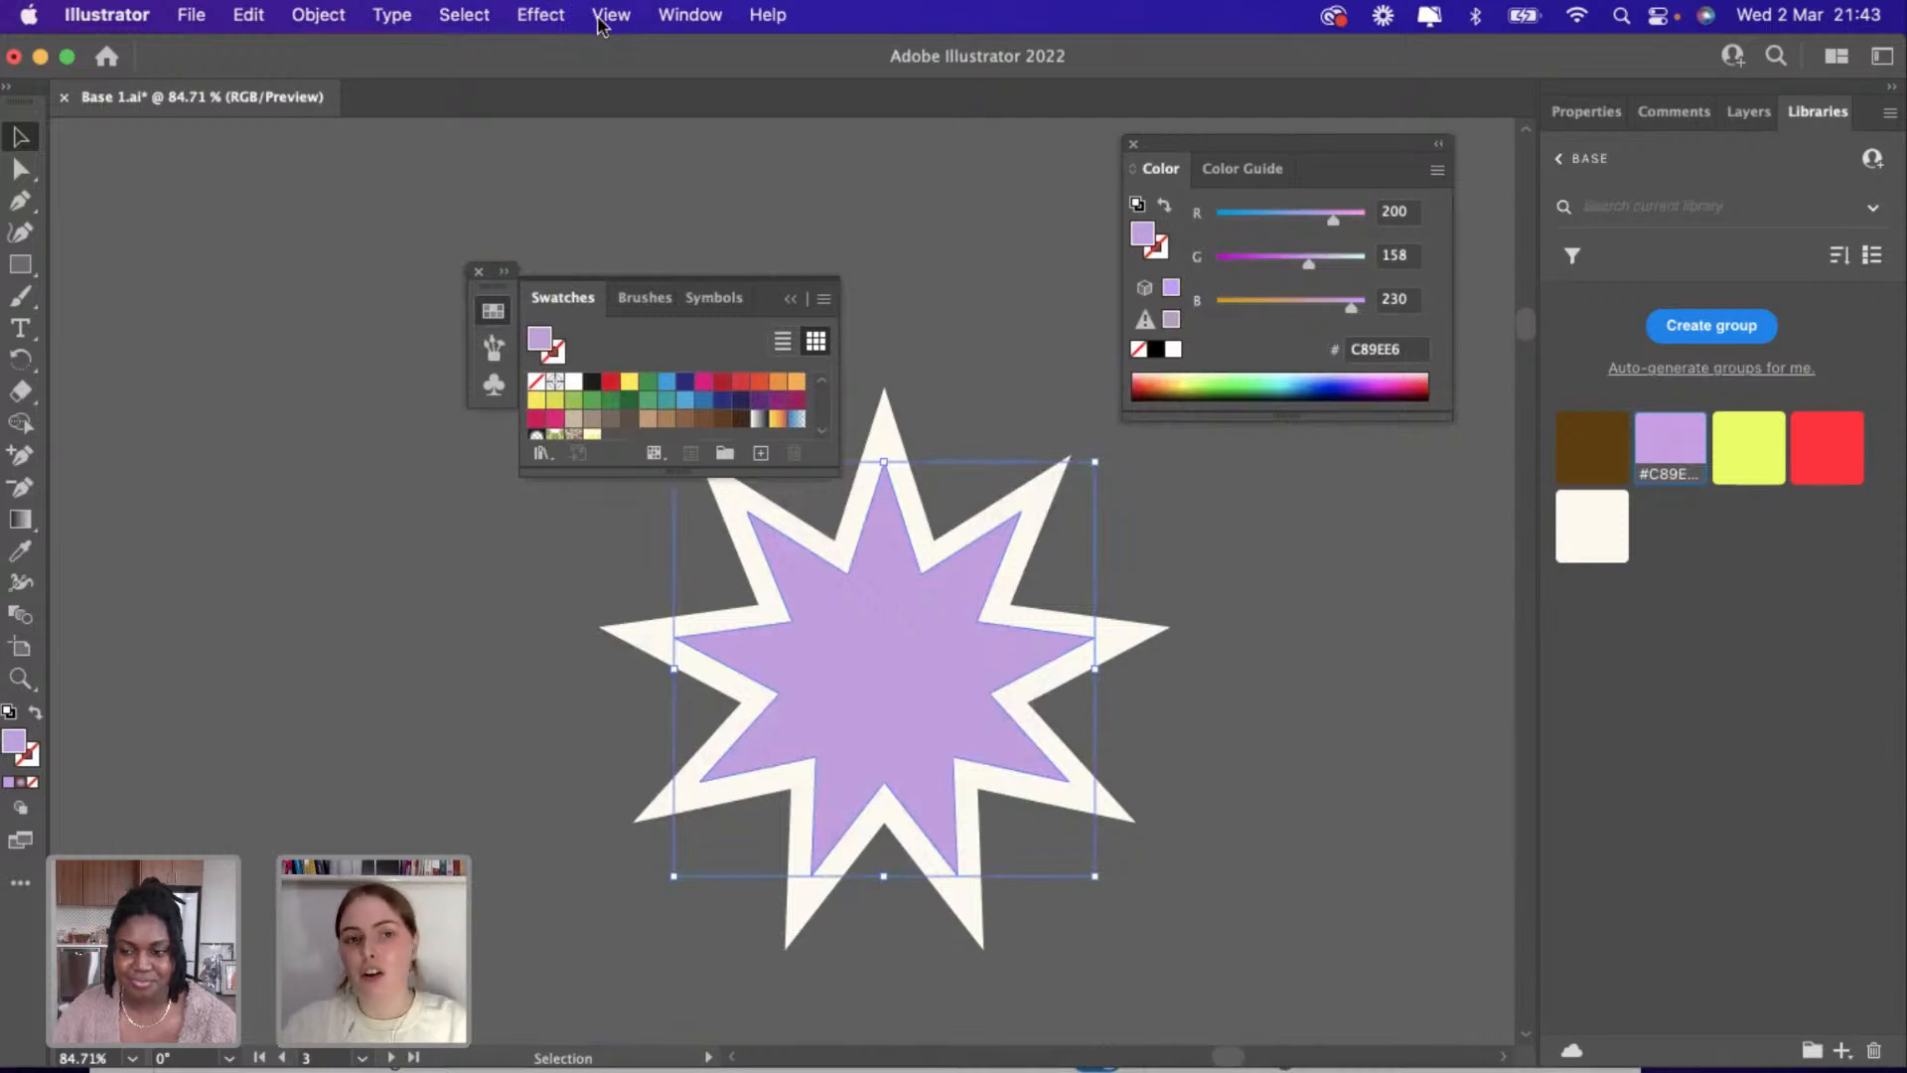
left_click(686, 17)
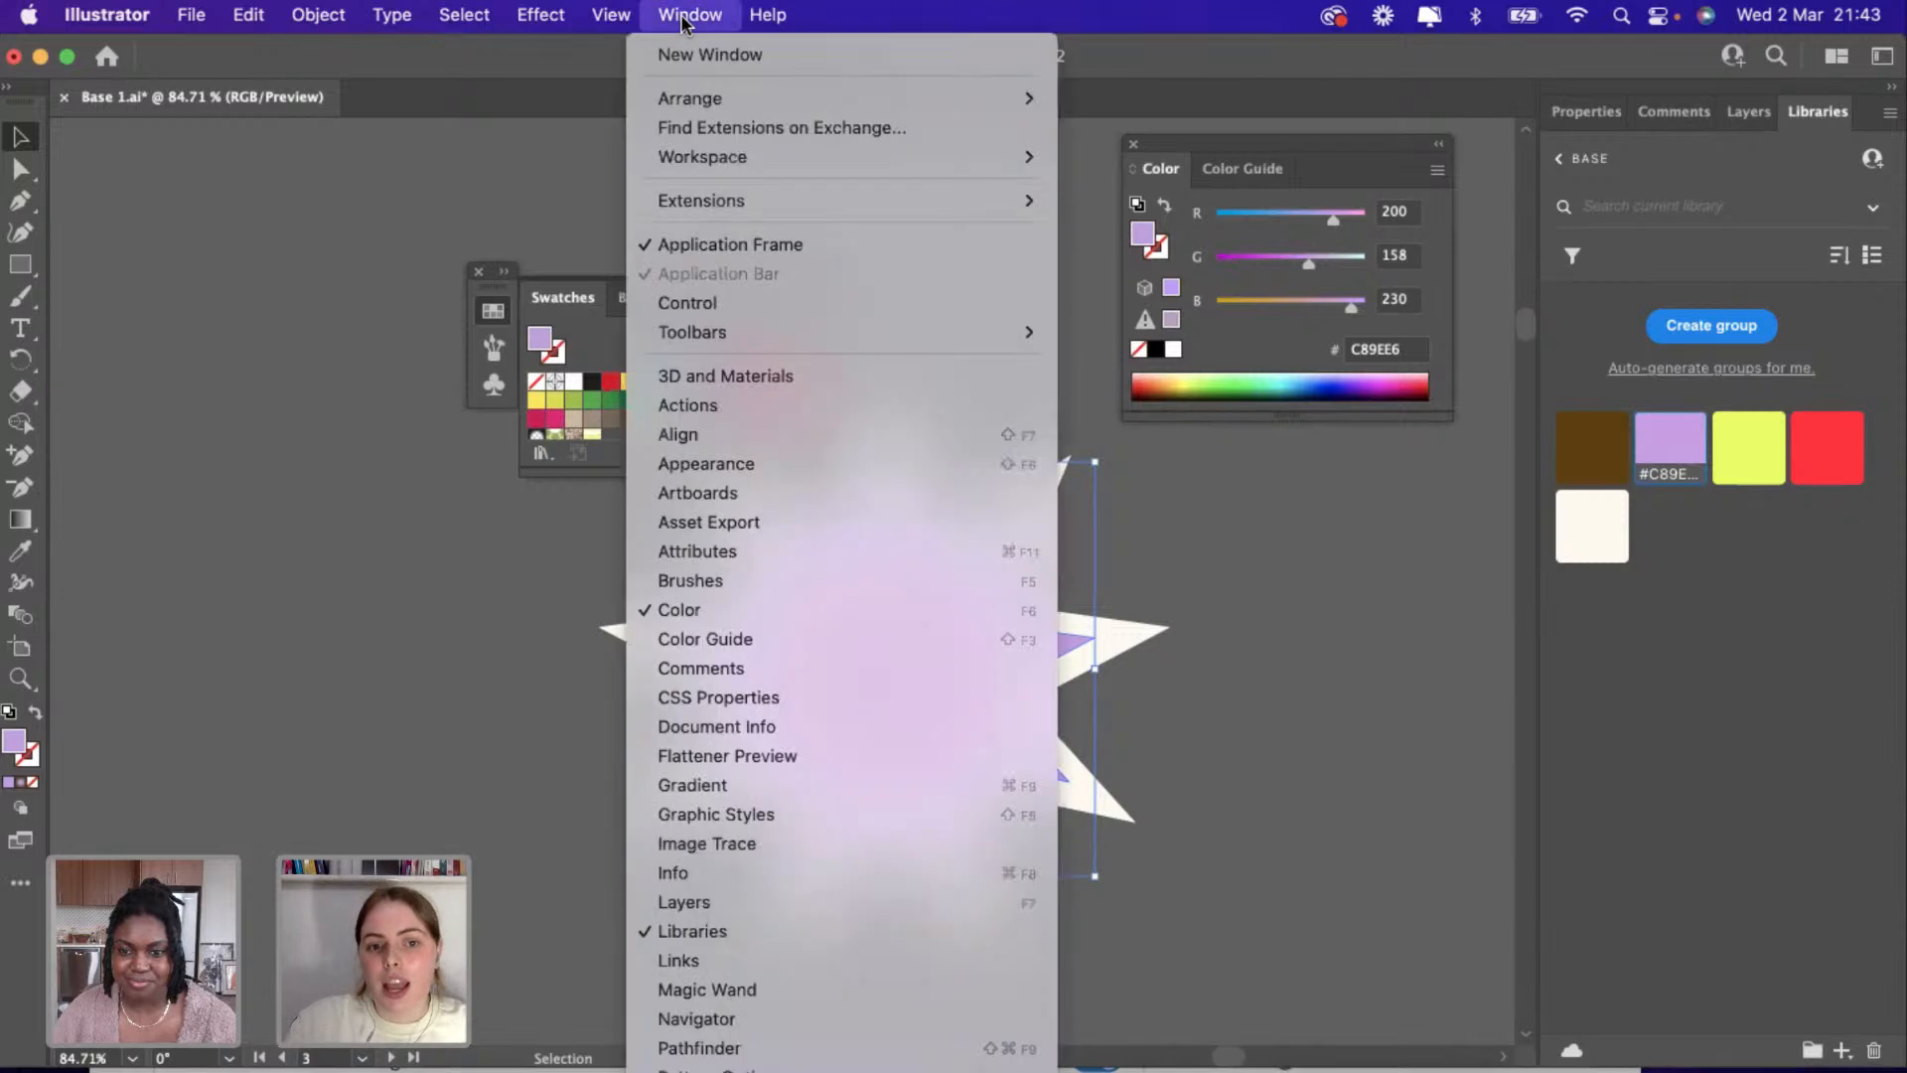
mouse_move(564, 18)
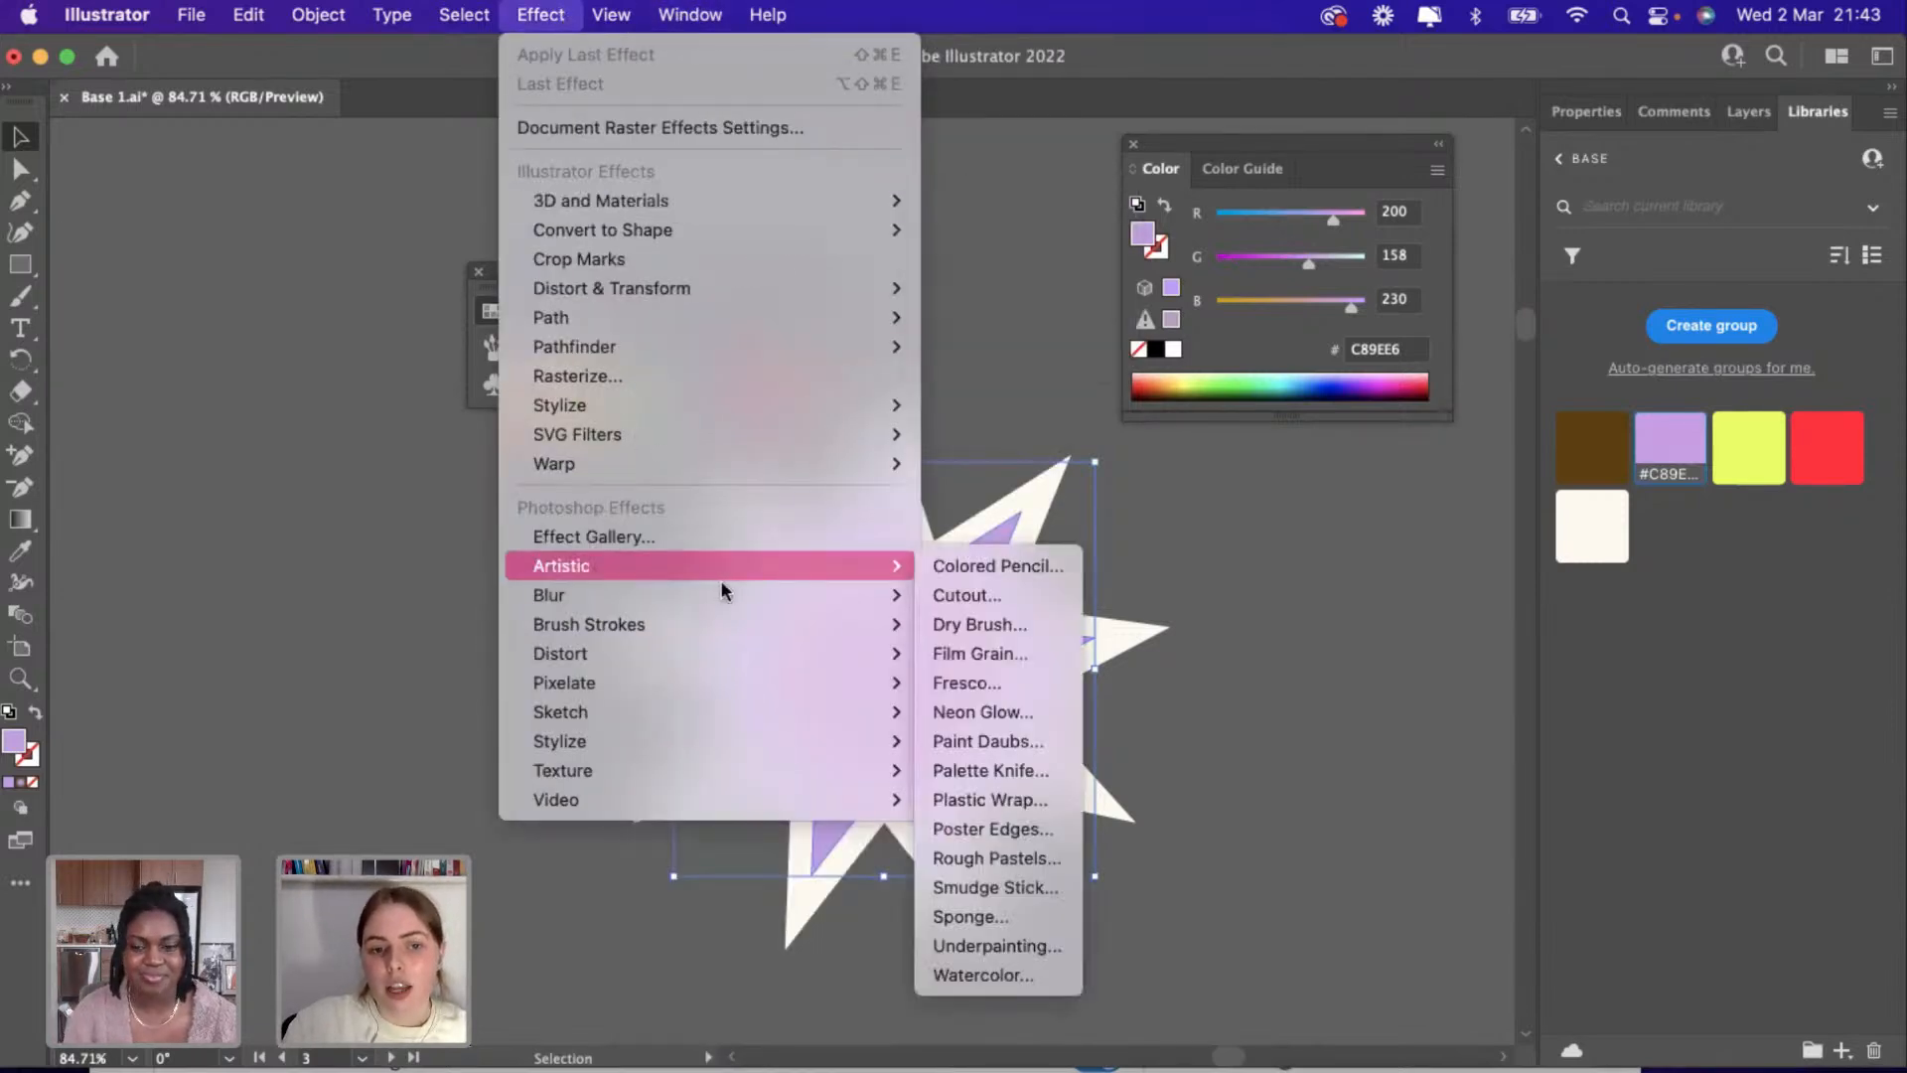
mouse_move(800, 594)
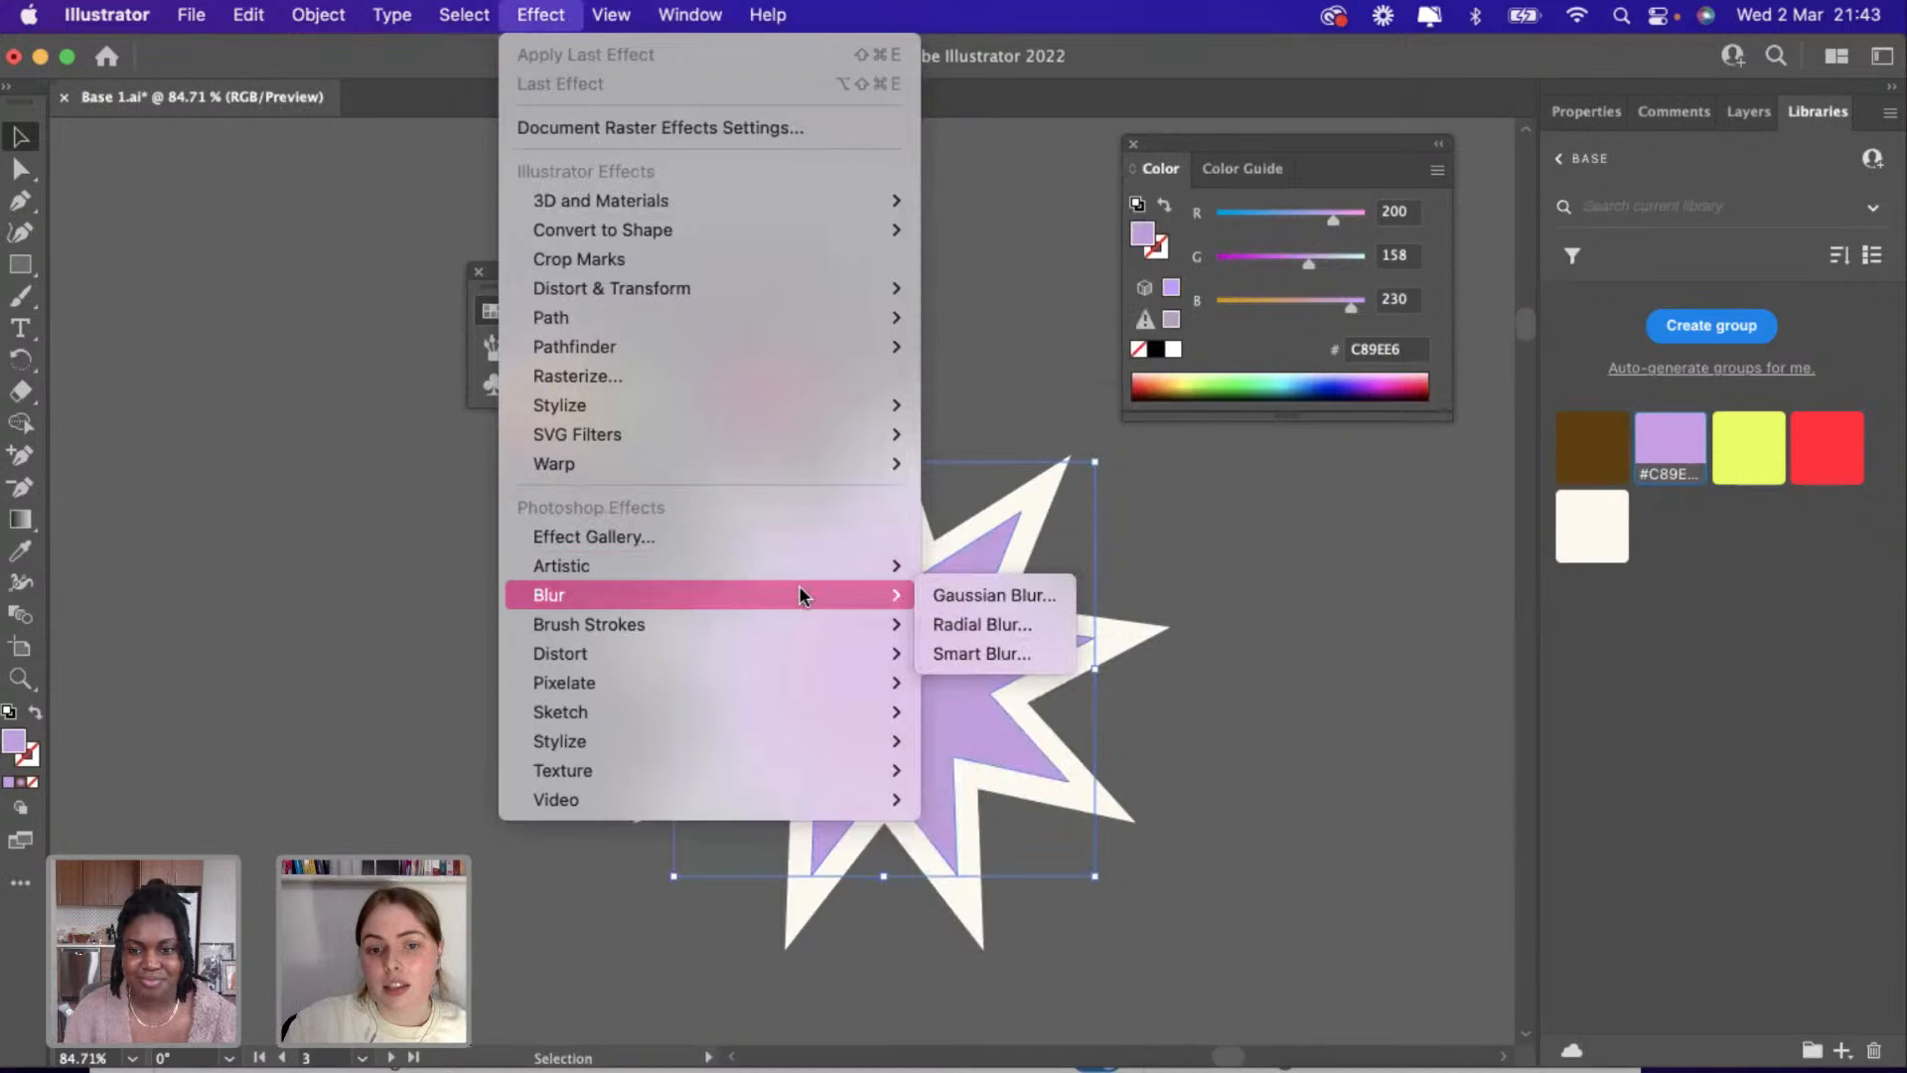
left_click(963, 596)
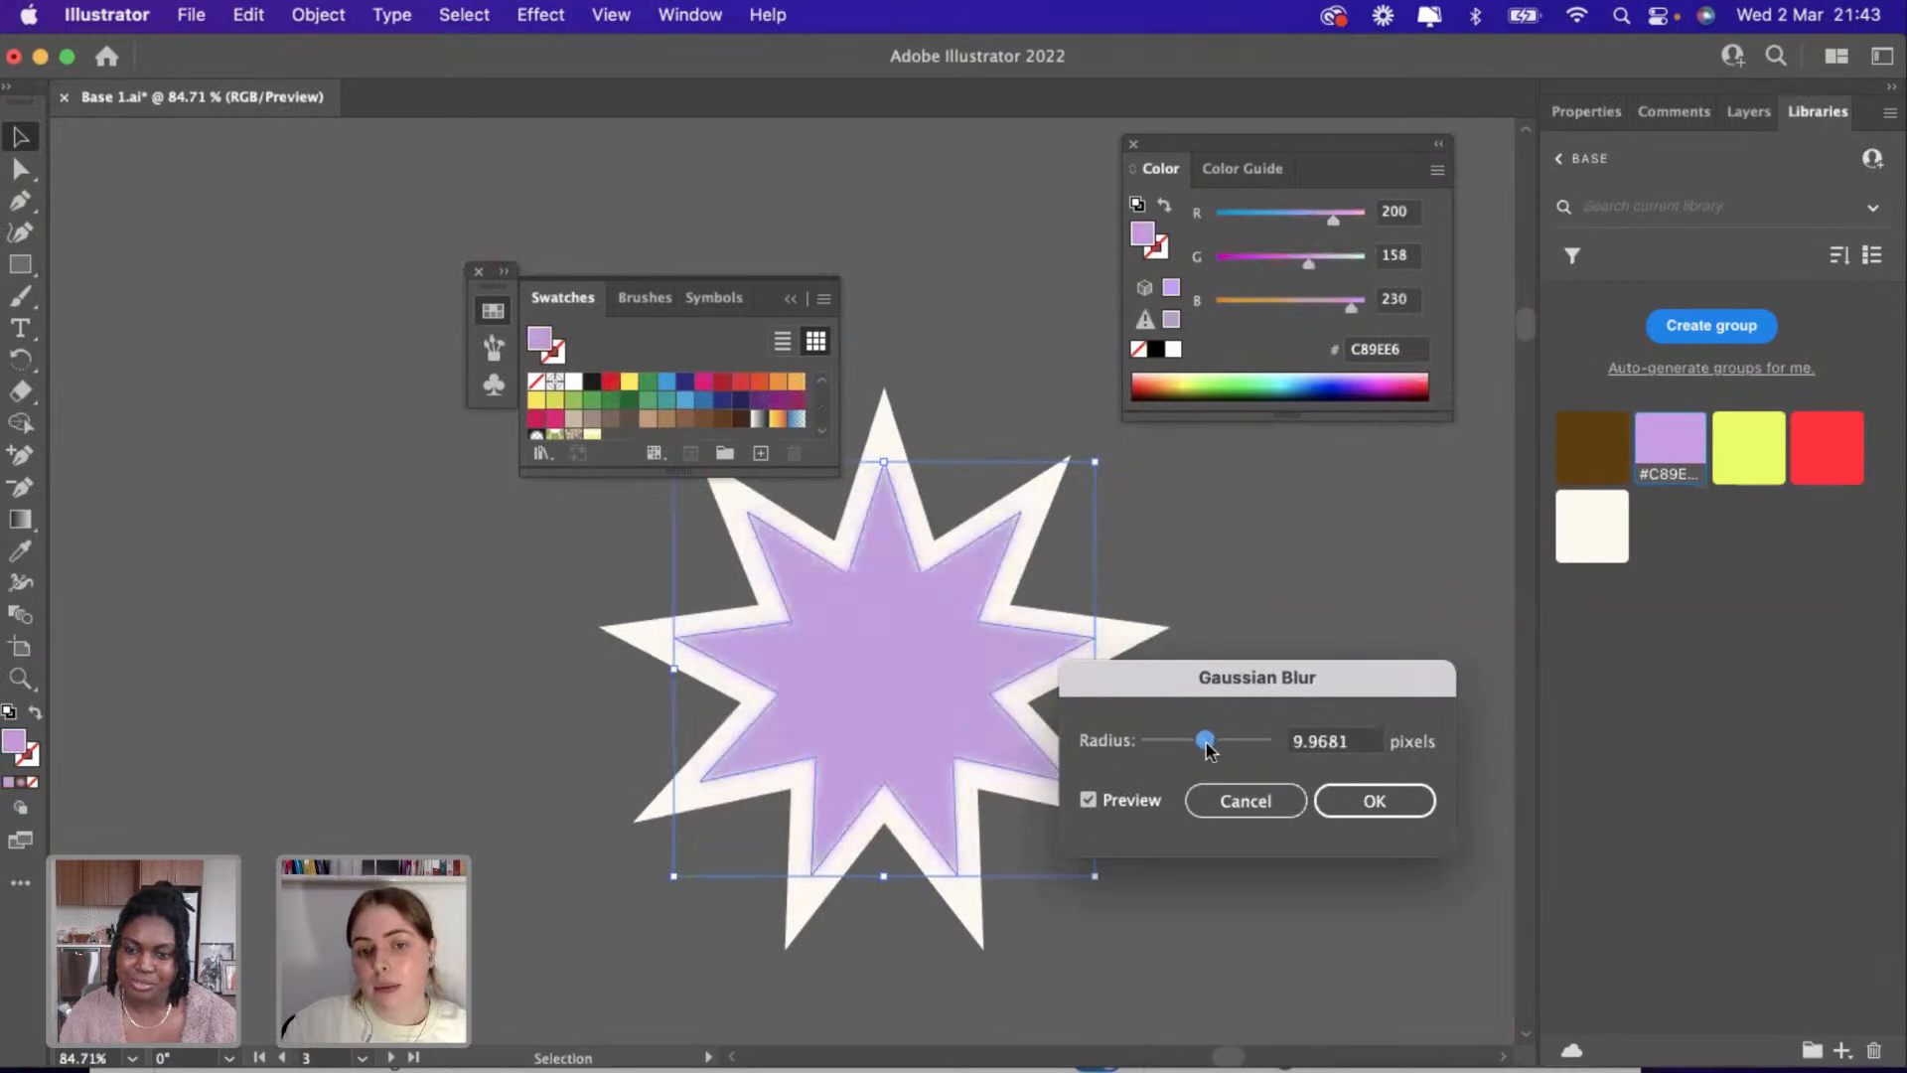
left_click_drag(1209, 745, 1212, 746)
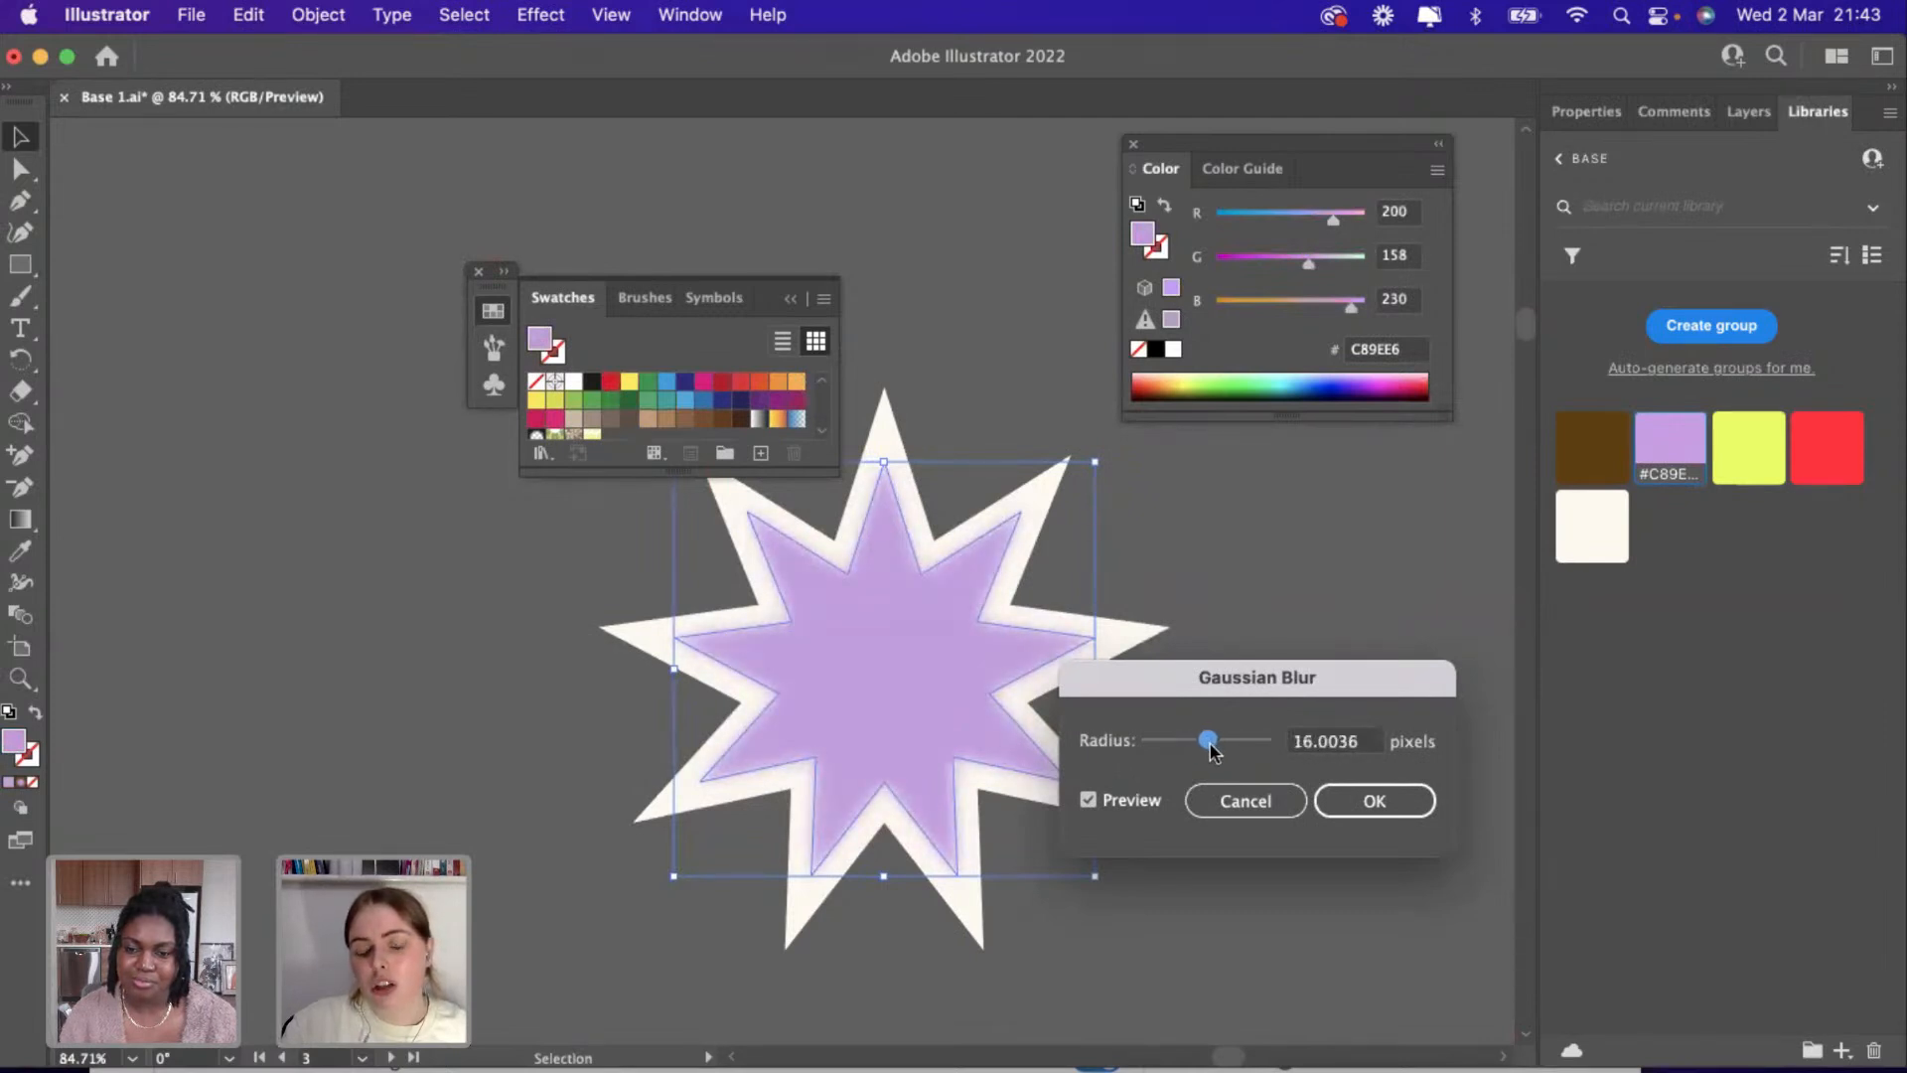
left_click(1347, 801)
left_click(1254, 918)
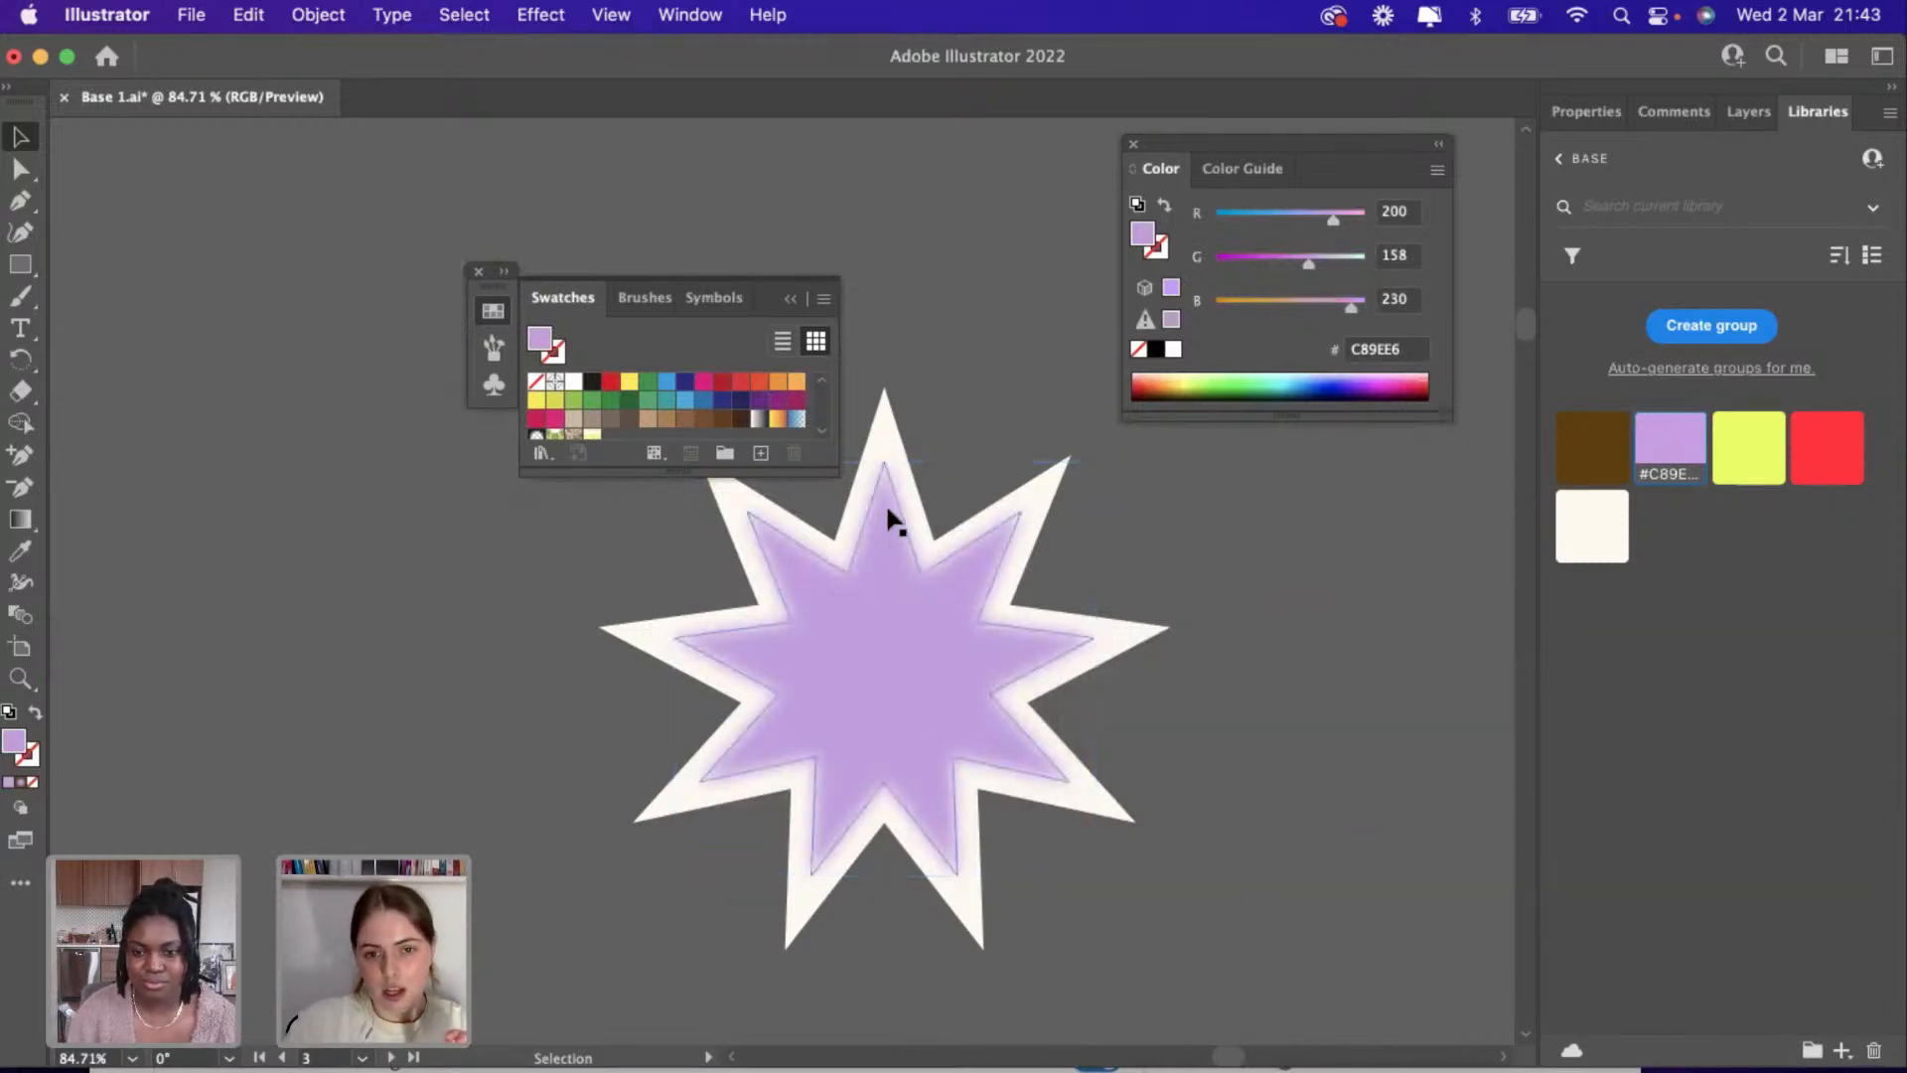
Duplicate the blurred lilac star, fill the copy with yellow E8FD56, scale it down, and centre it on the lilac one.
left_click(908, 638)
left_click_drag(908, 637, 884, 681)
left_click(1764, 462)
left_click_drag(787, 535, 940, 675)
left_click_drag(1039, 827, 1030, 830)
left_click_drag(862, 658, 867, 659)
left_click(1167, 594)
Copy the red UVB + UVA text from the white star badge and move the copy beside the layered star.
scroll(1166, 594, "down", 10)
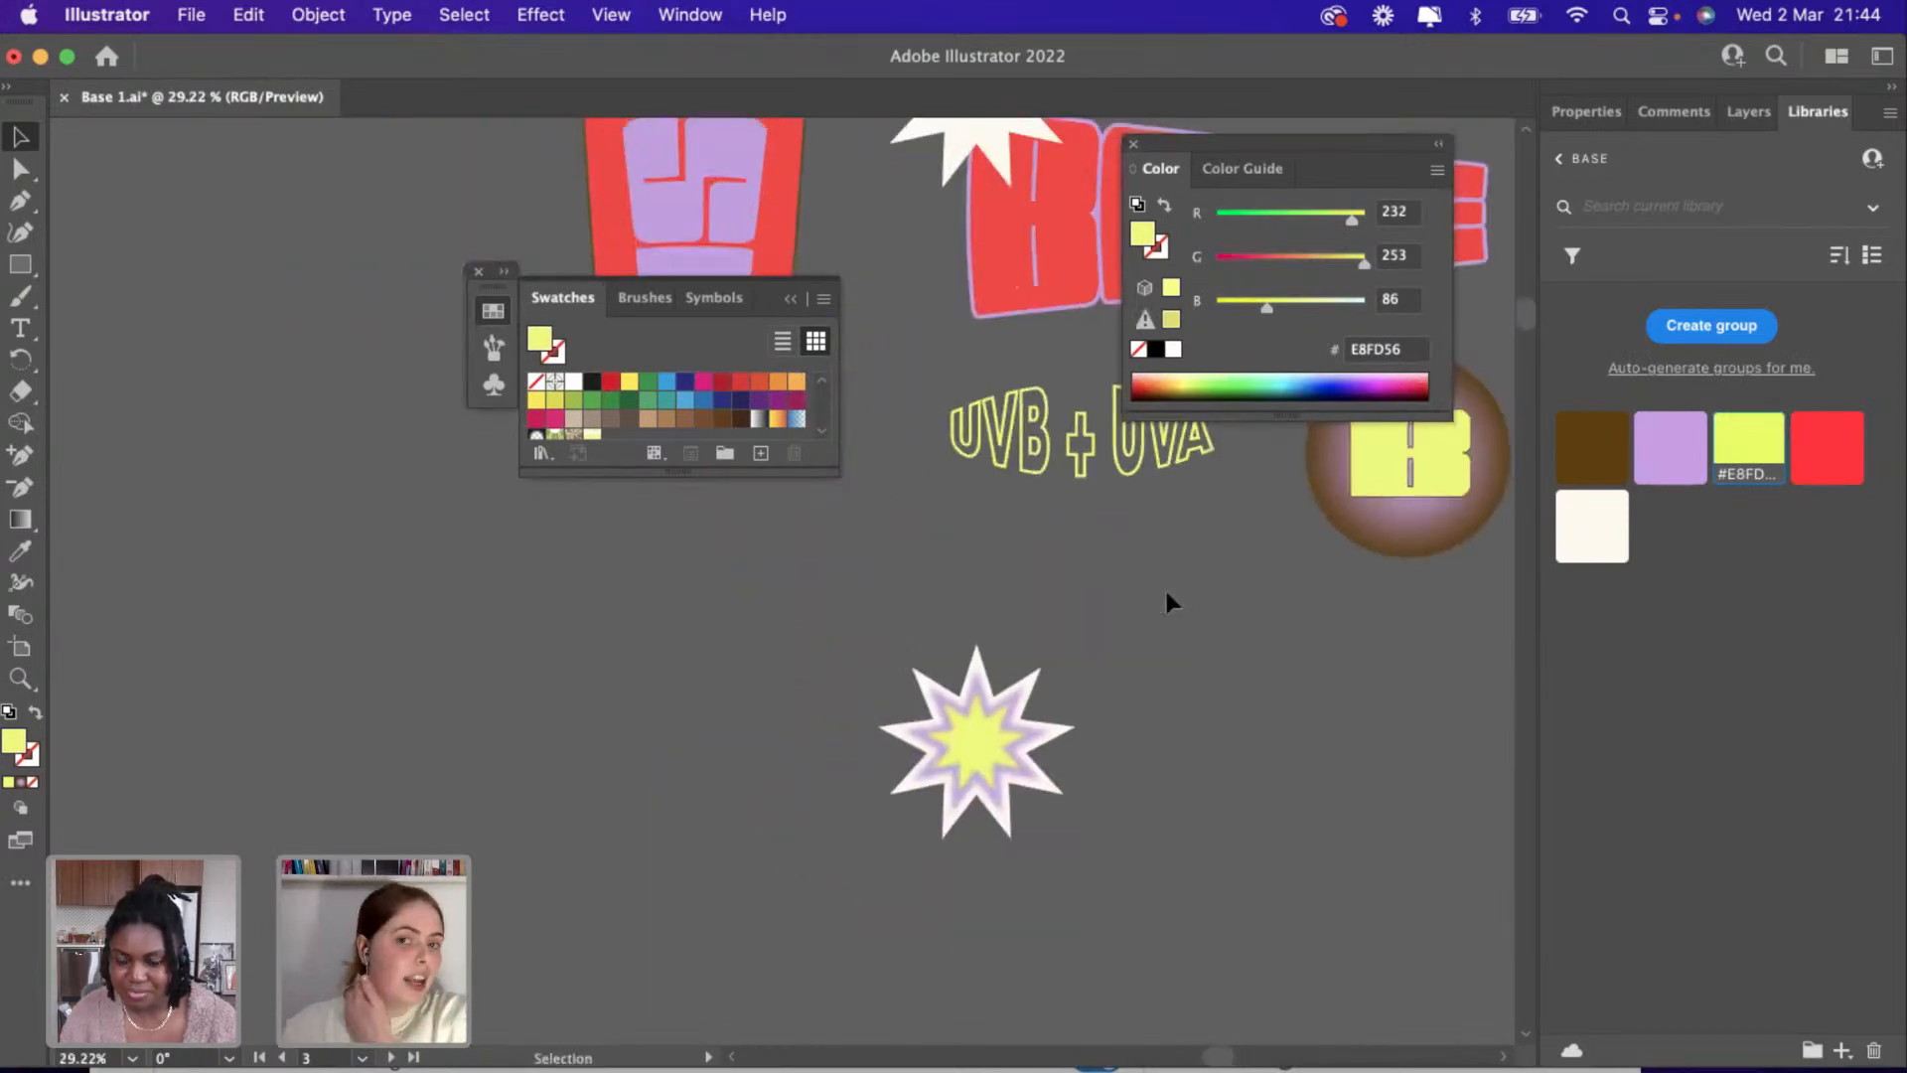
scroll(1164, 586, "up", 3)
scroll(1164, 586, "right", 3)
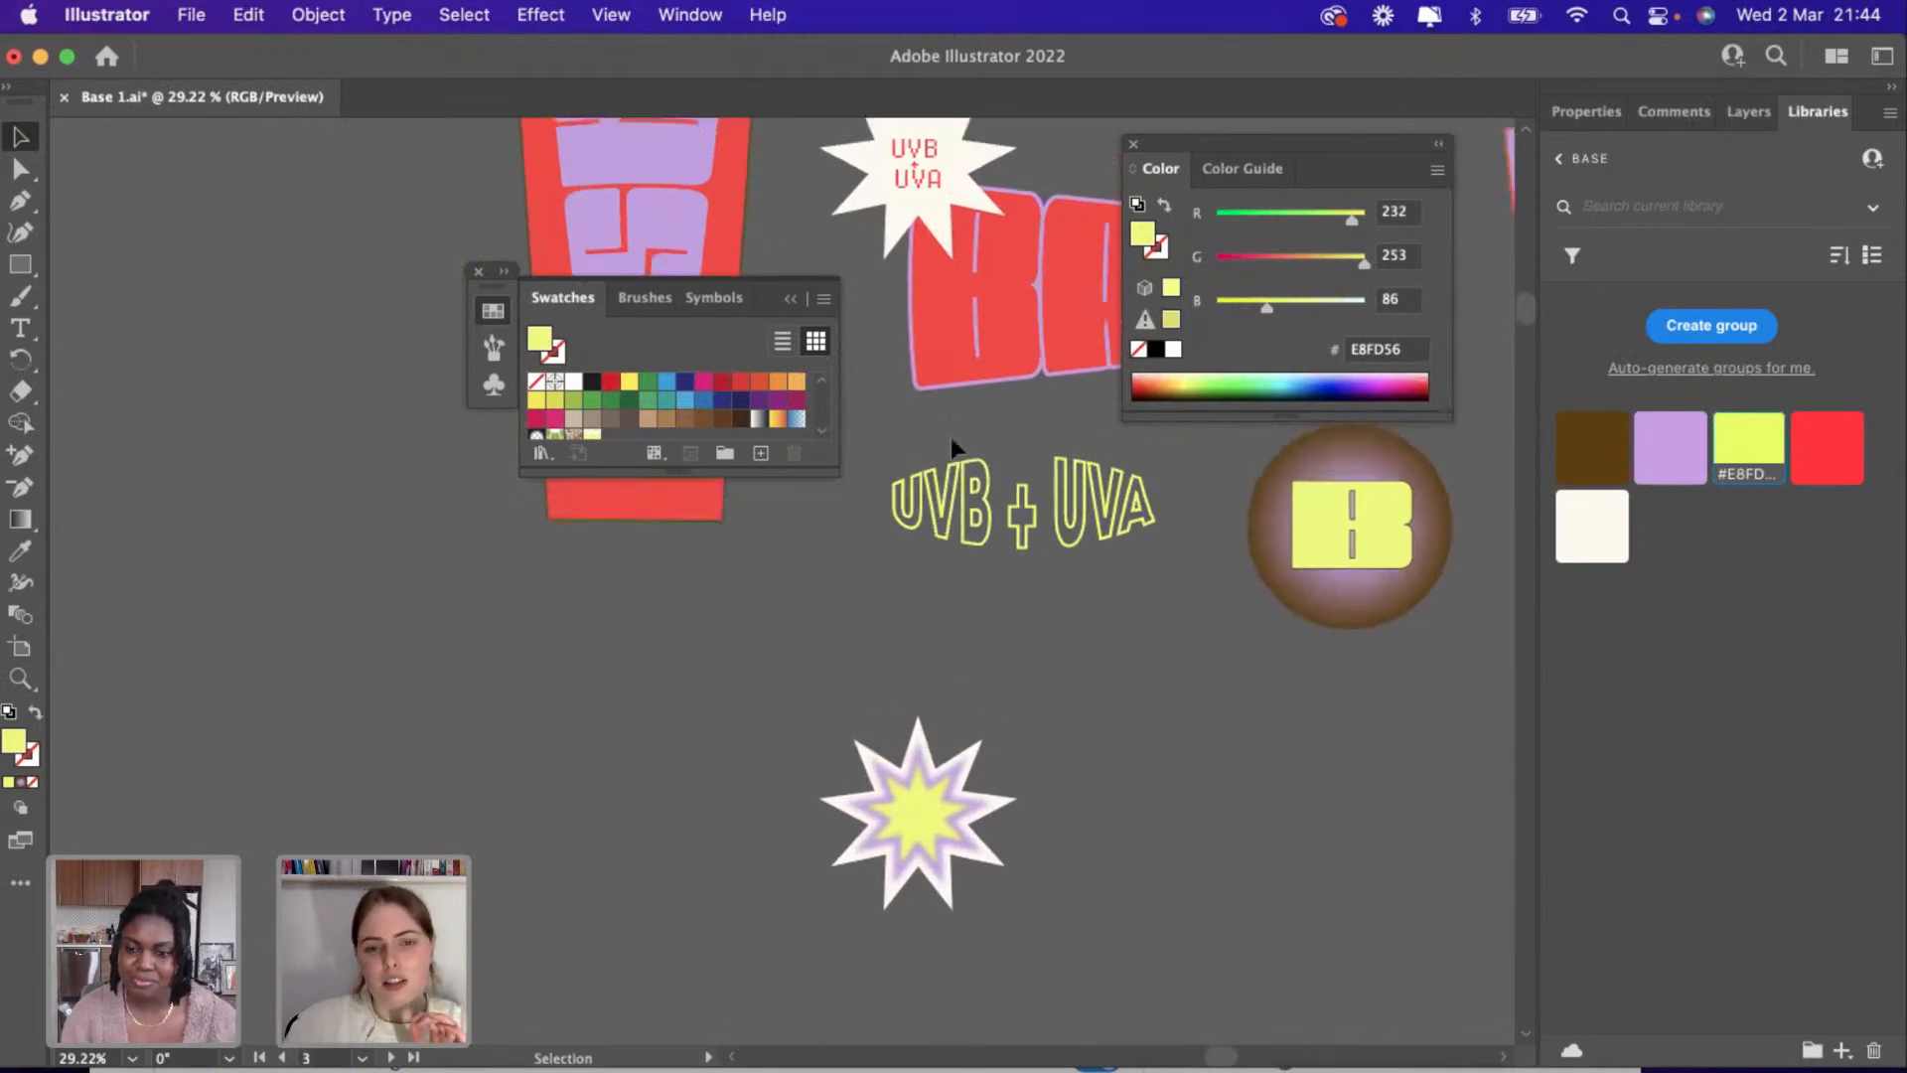
left_click_drag(909, 176, 769, 594)
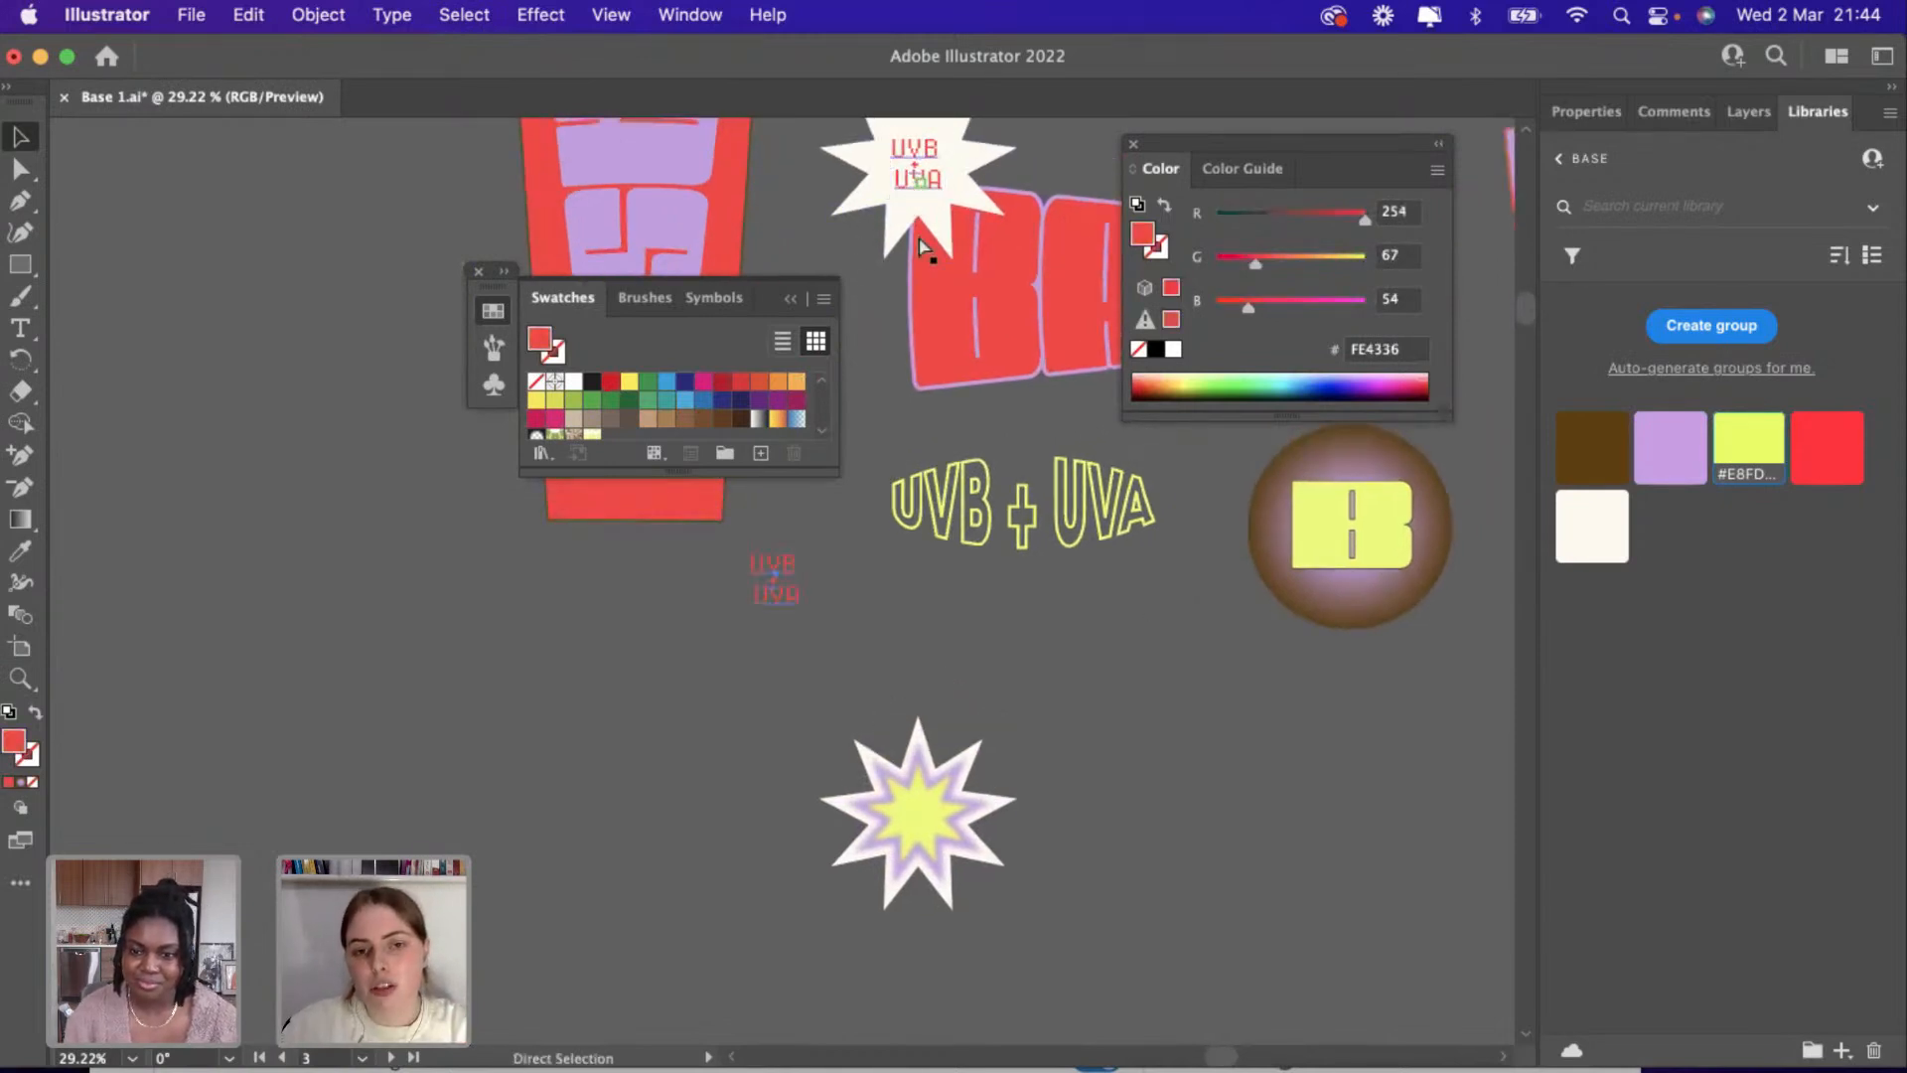
scroll(740, 736, "up", 4)
scroll(755, 626, "down", 3)
scroll(758, 611, "up", 3)
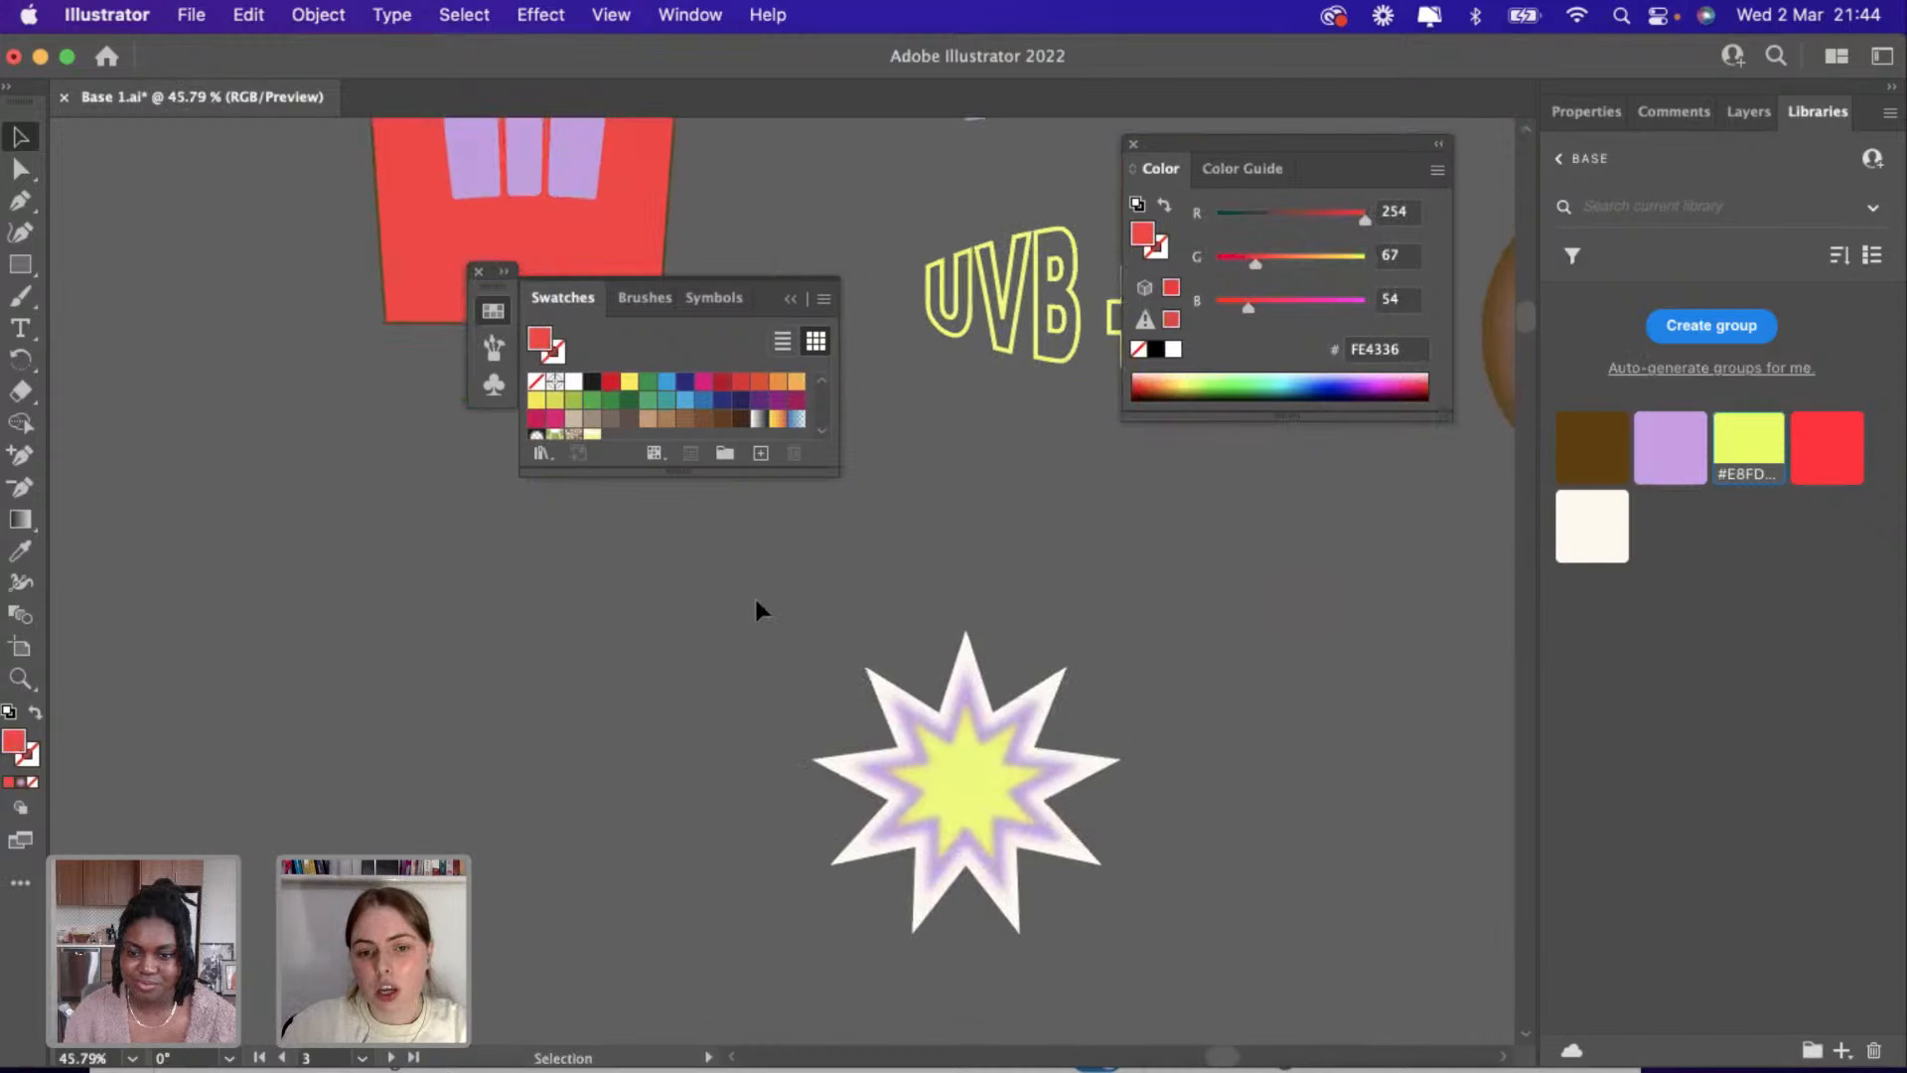
left_click_drag(783, 524, 1140, 865)
Fill the copied UVB + UVA text with the library's brown 5E3F0A and place it over the yellow star.
scroll(1141, 866, "up", 3)
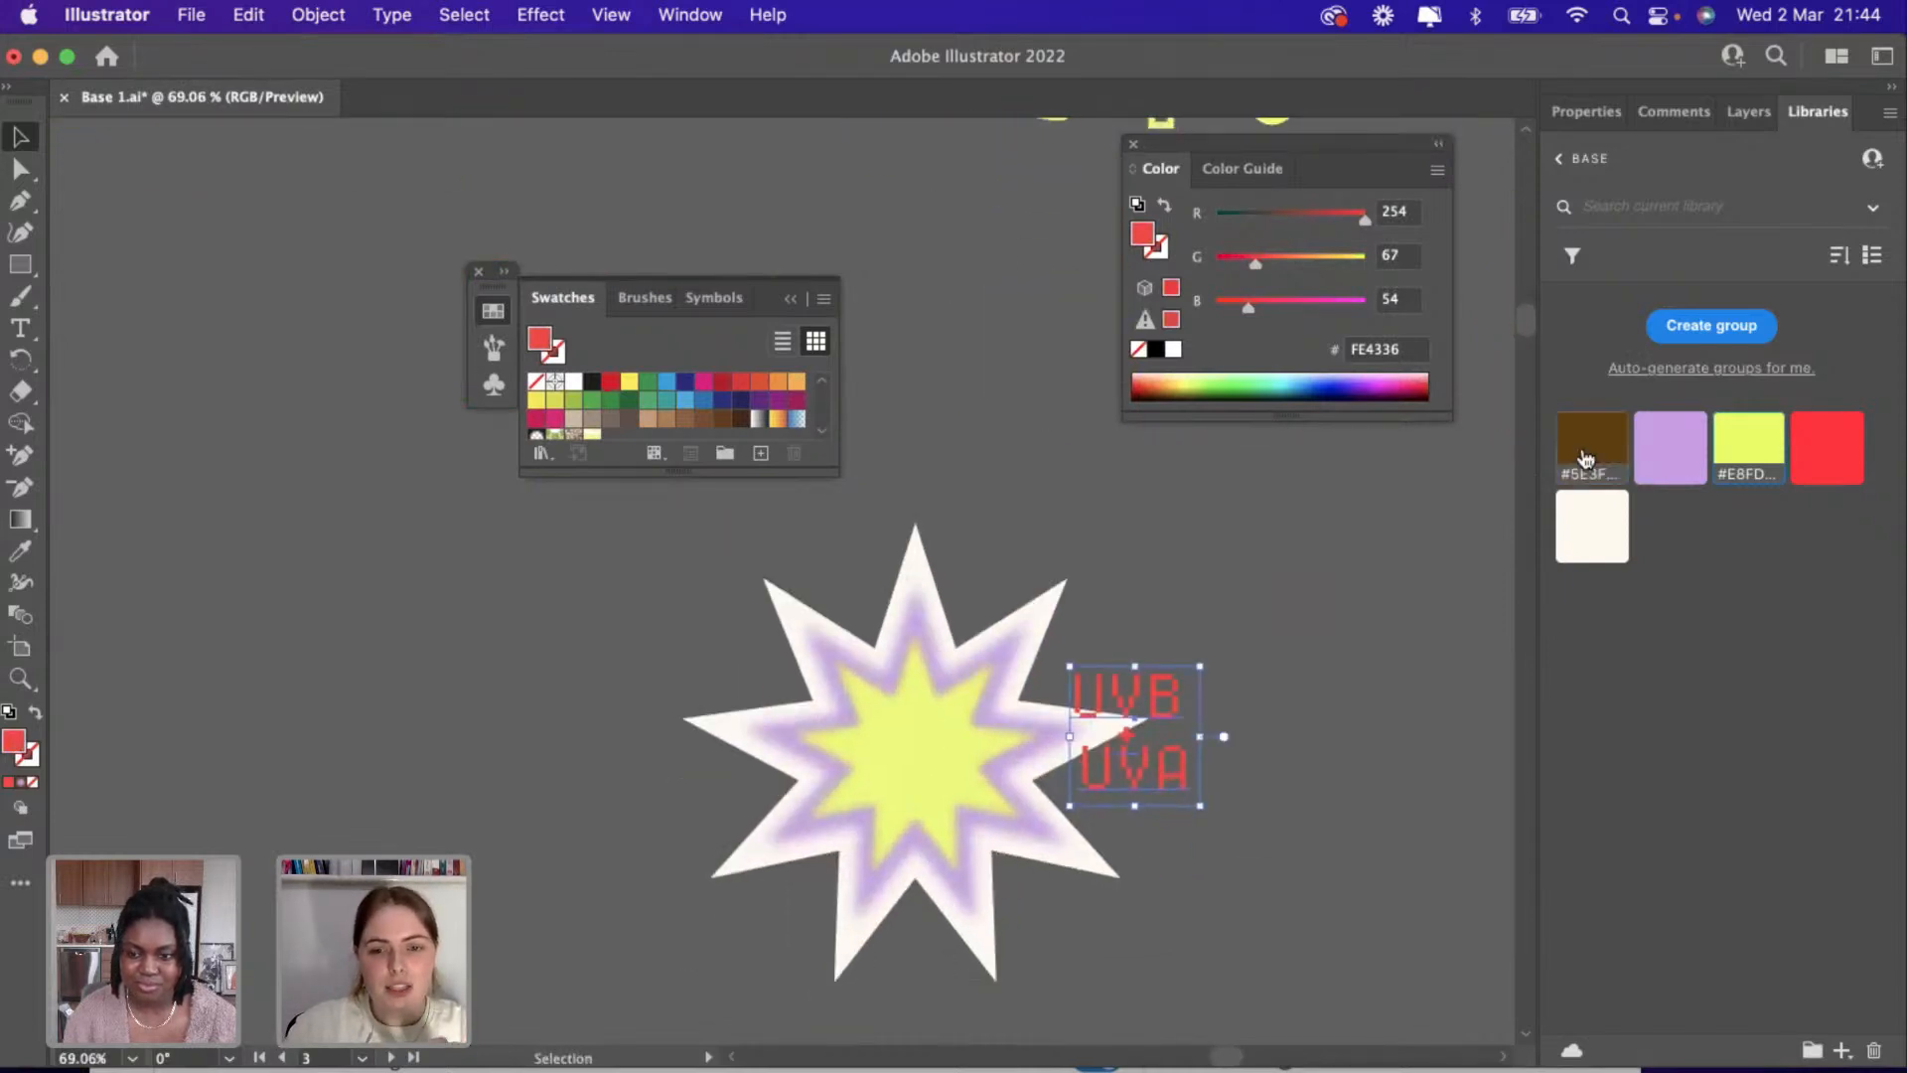
left_click(1586, 459)
left_click_drag(1131, 765, 914, 784)
scroll(914, 785, "up", 4)
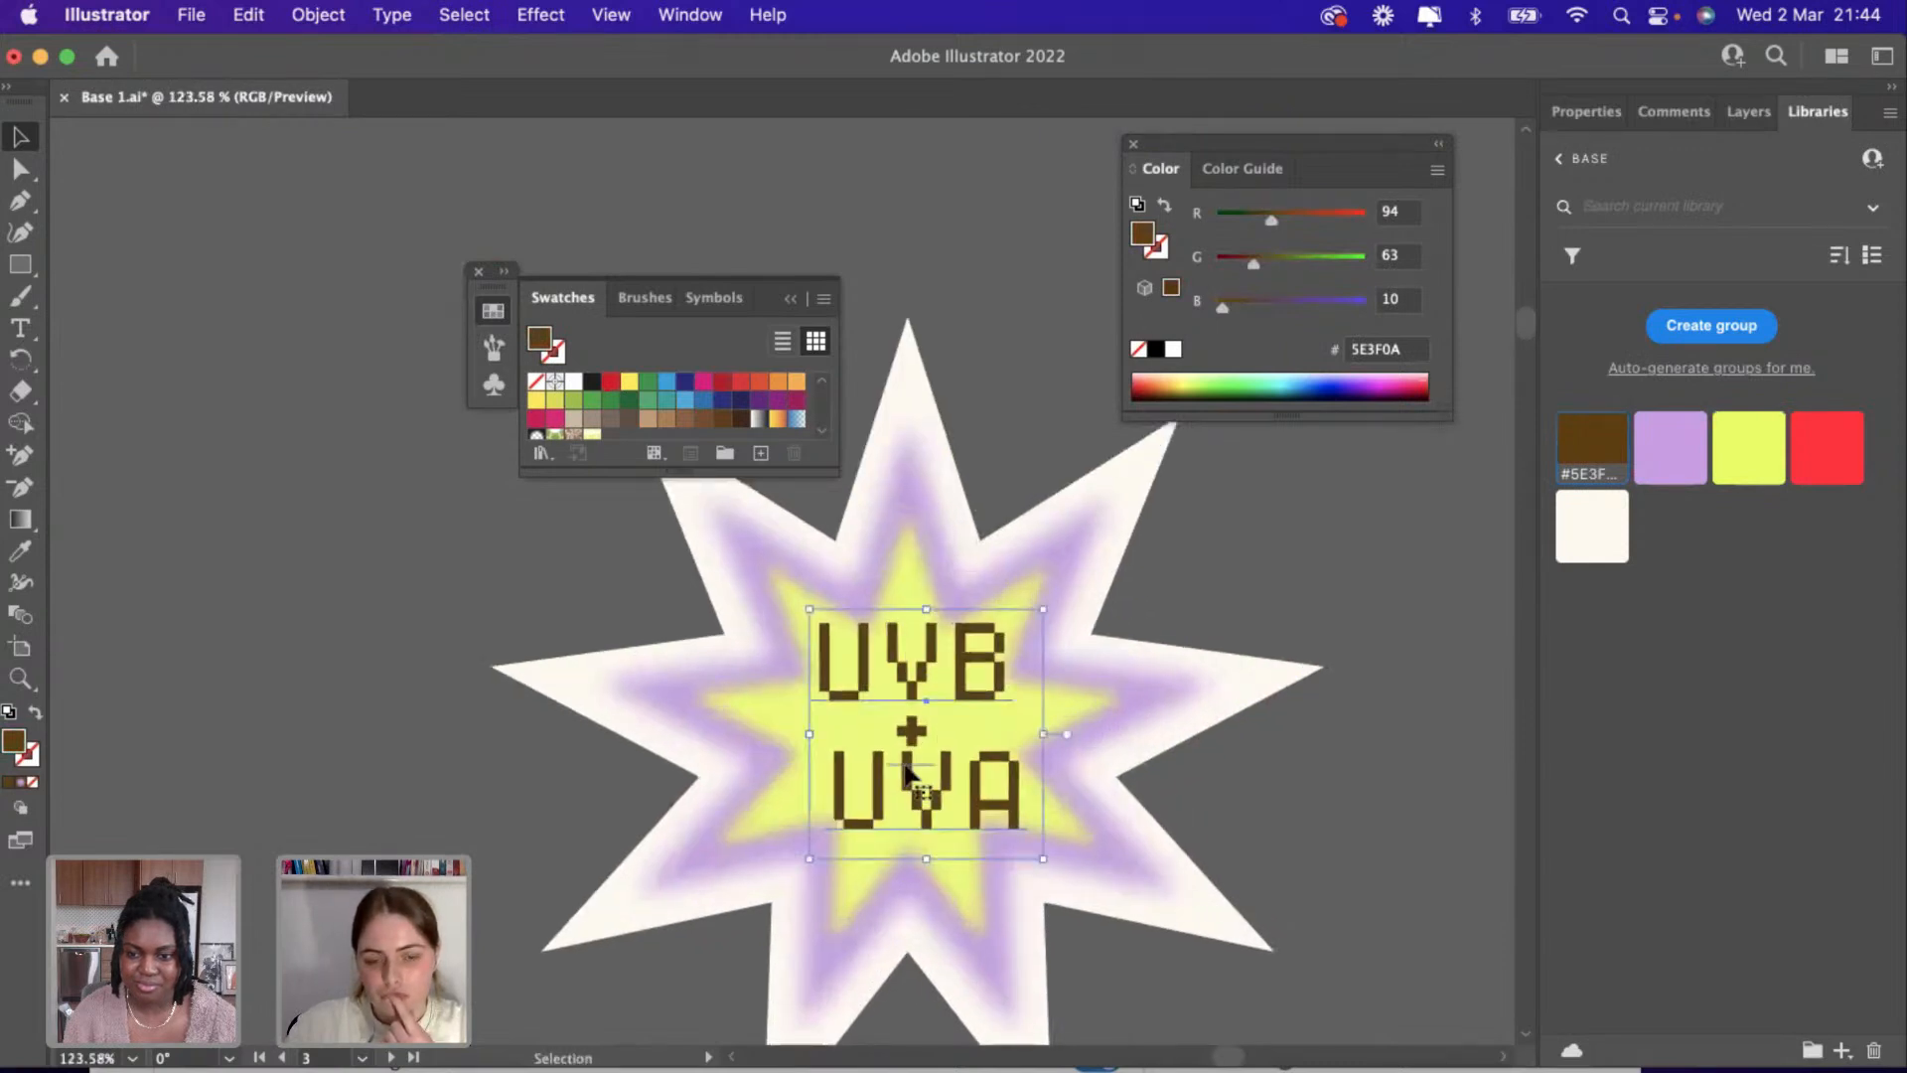
Replace the brown text on the layered star with SPF and centre it on the yellow star.
key("t")
left_click(842, 785)
key("BackSpace")
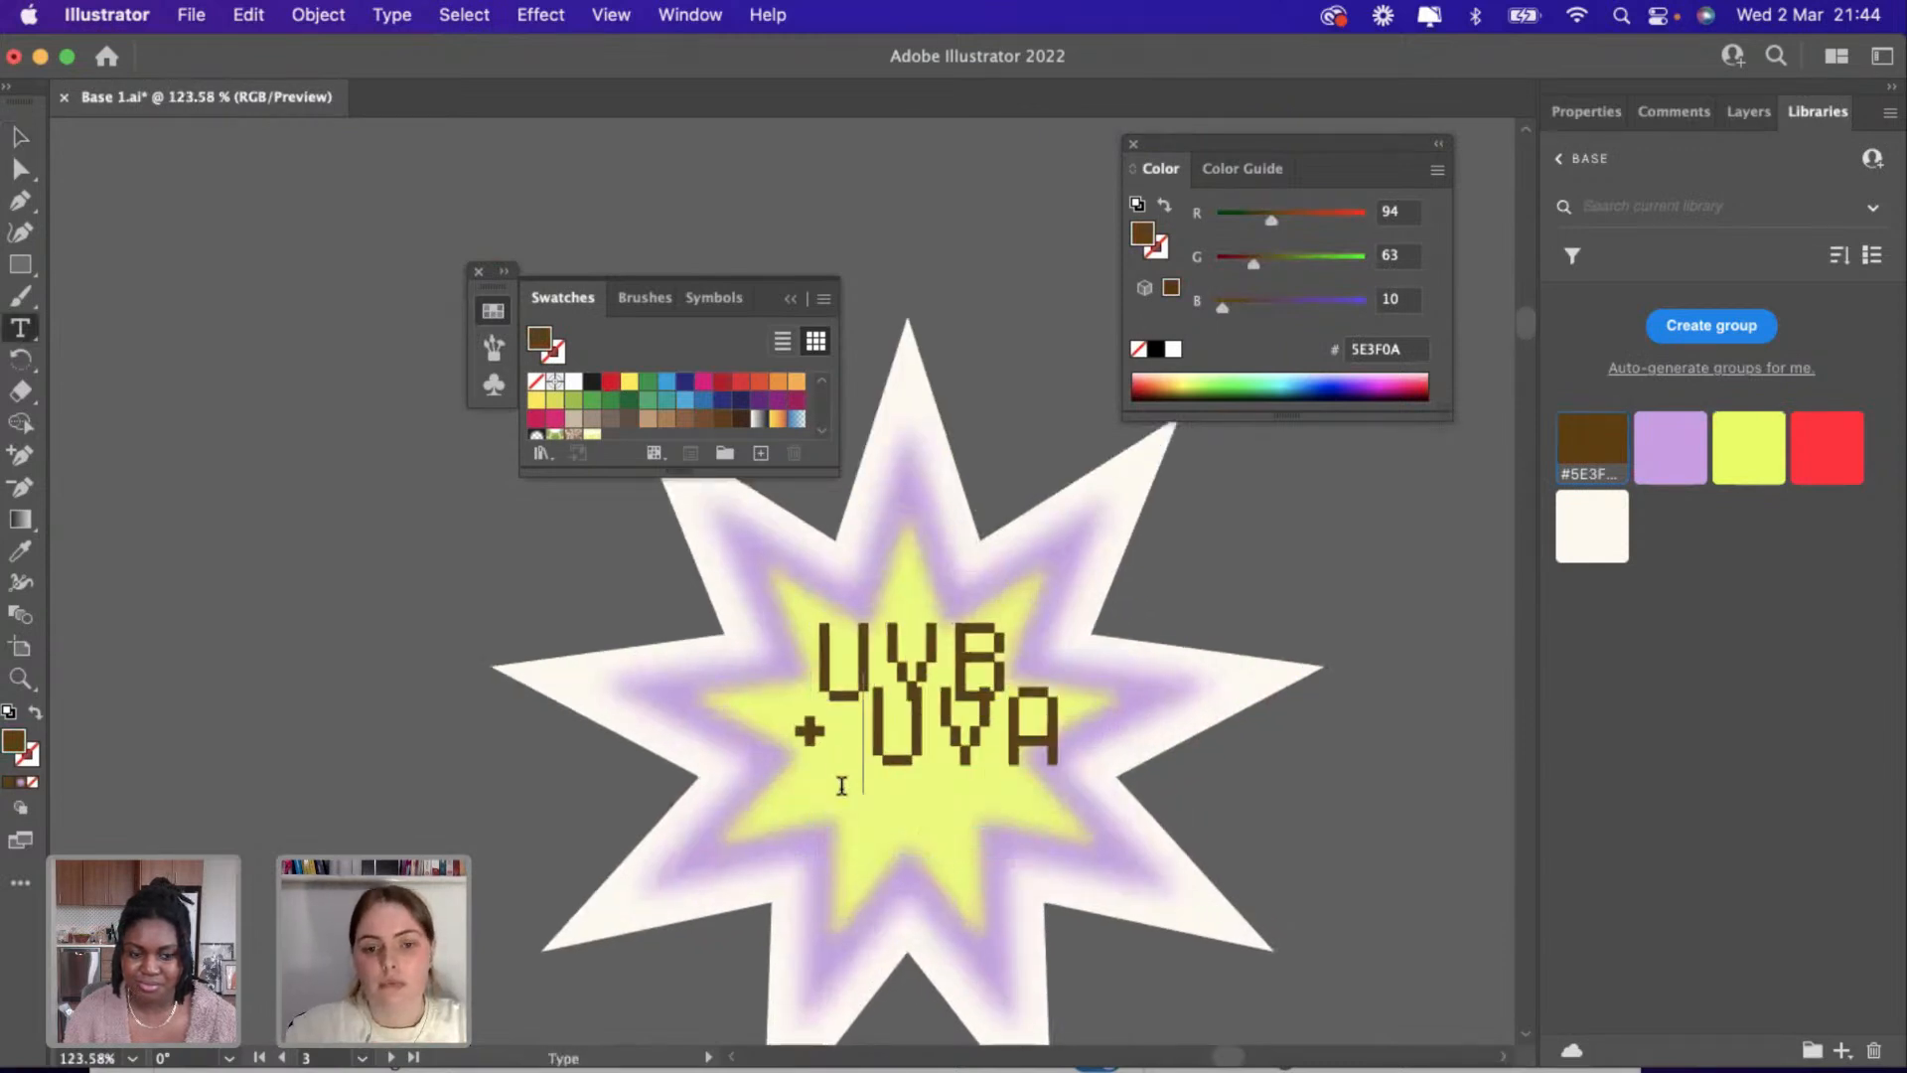
key("super+a")
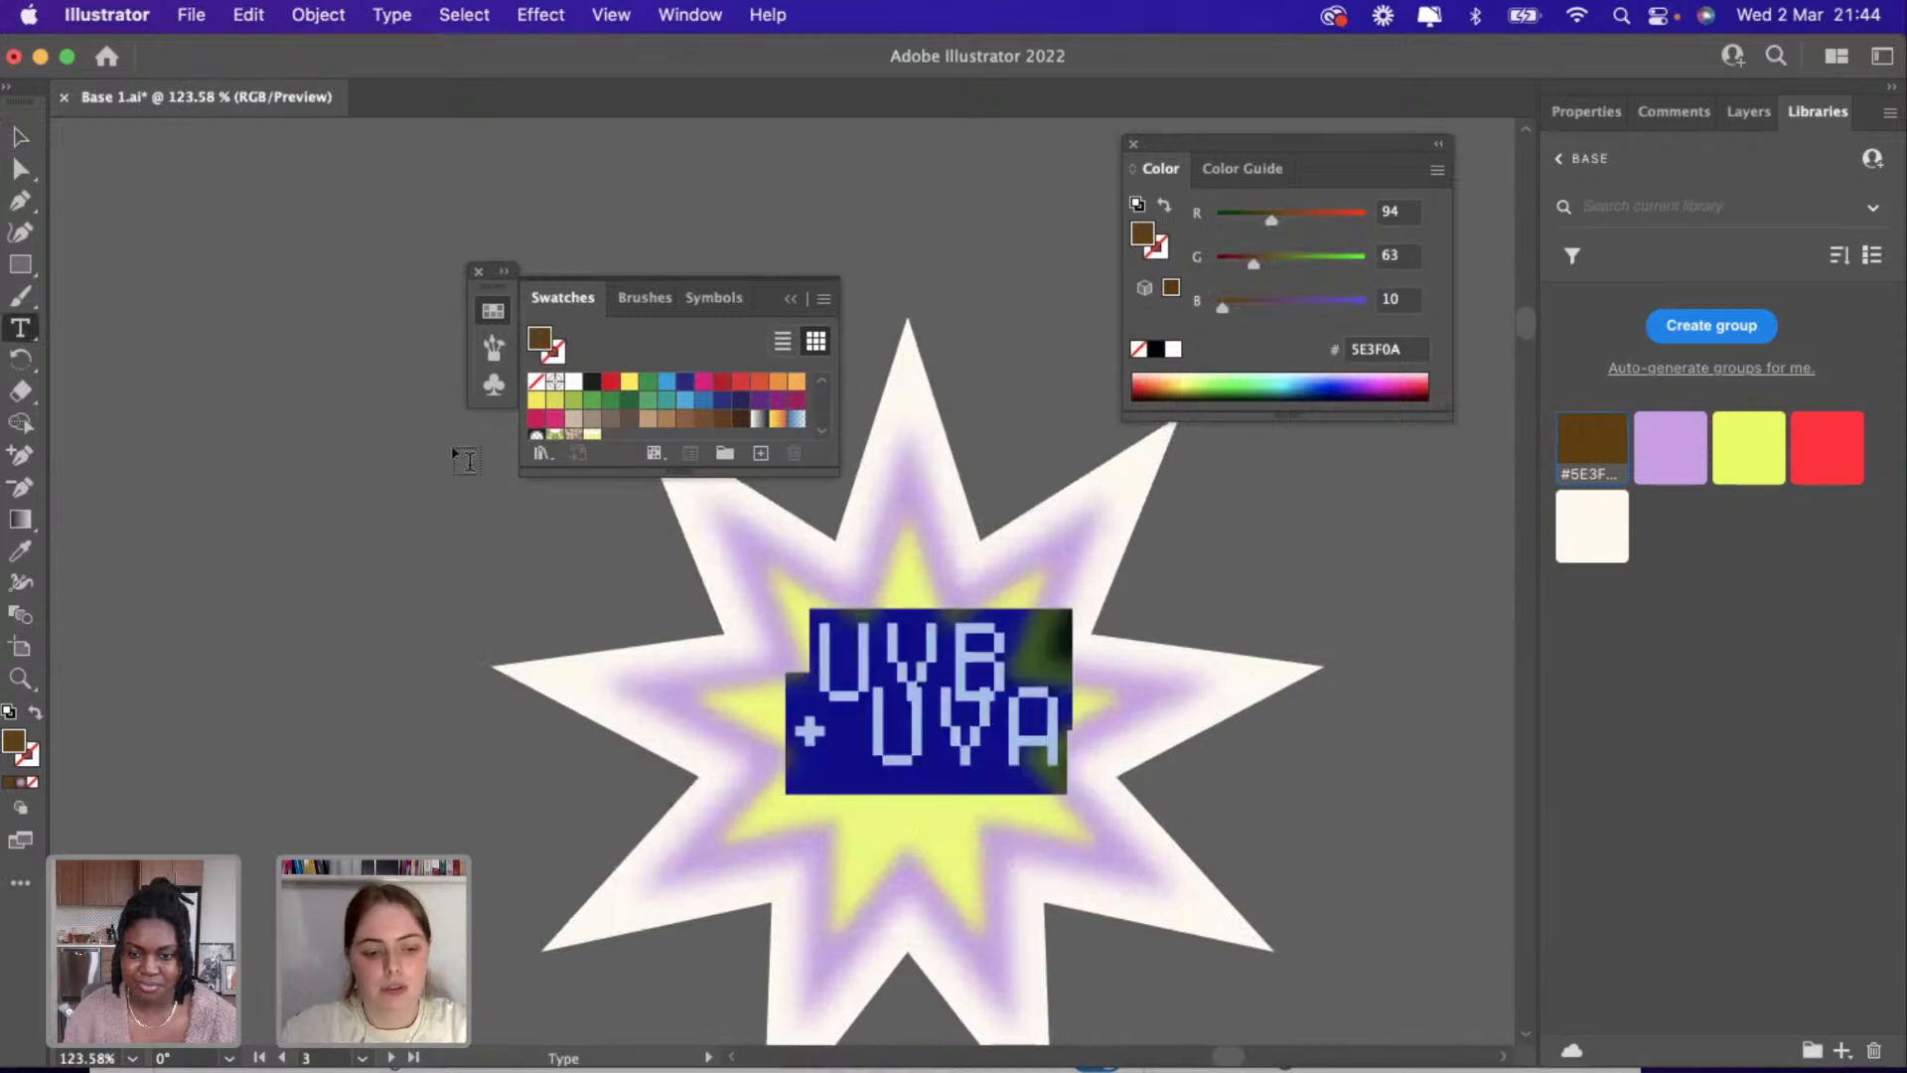
type("SPF")
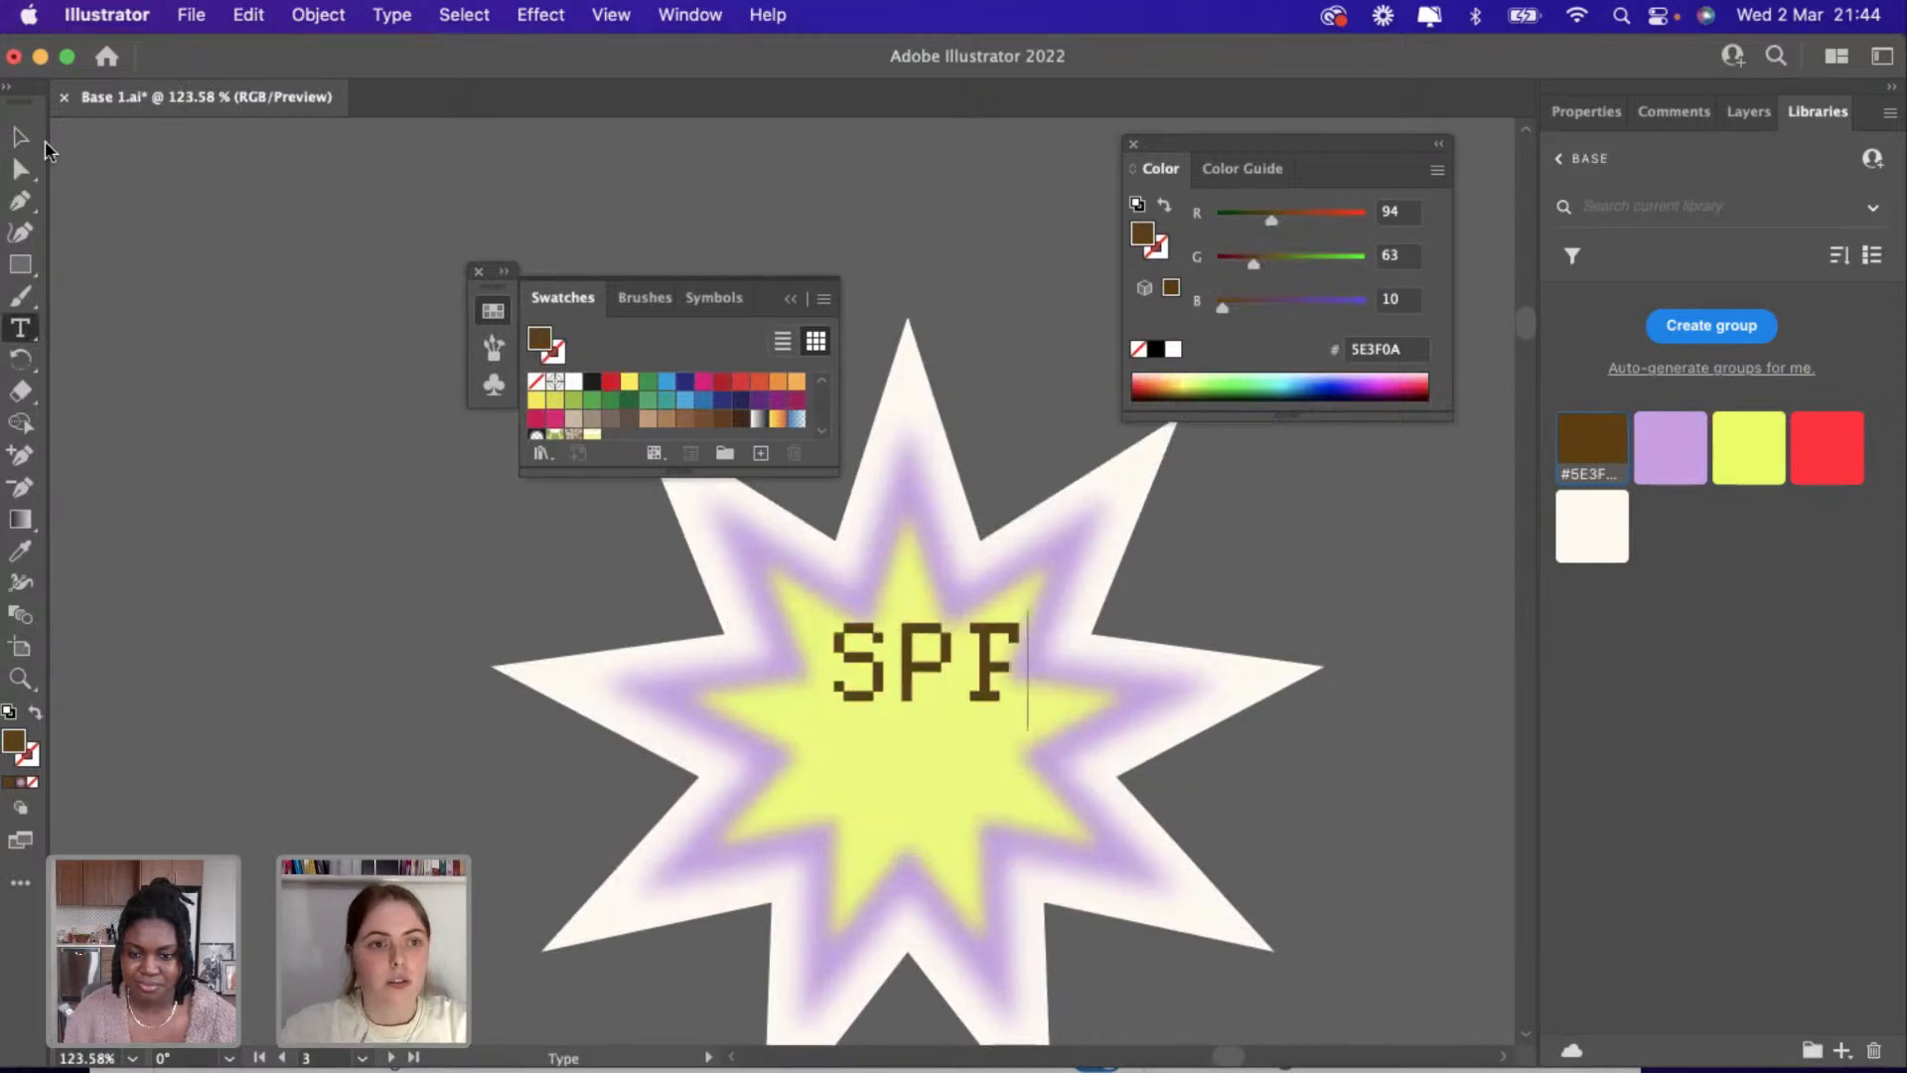
left_click(21, 137)
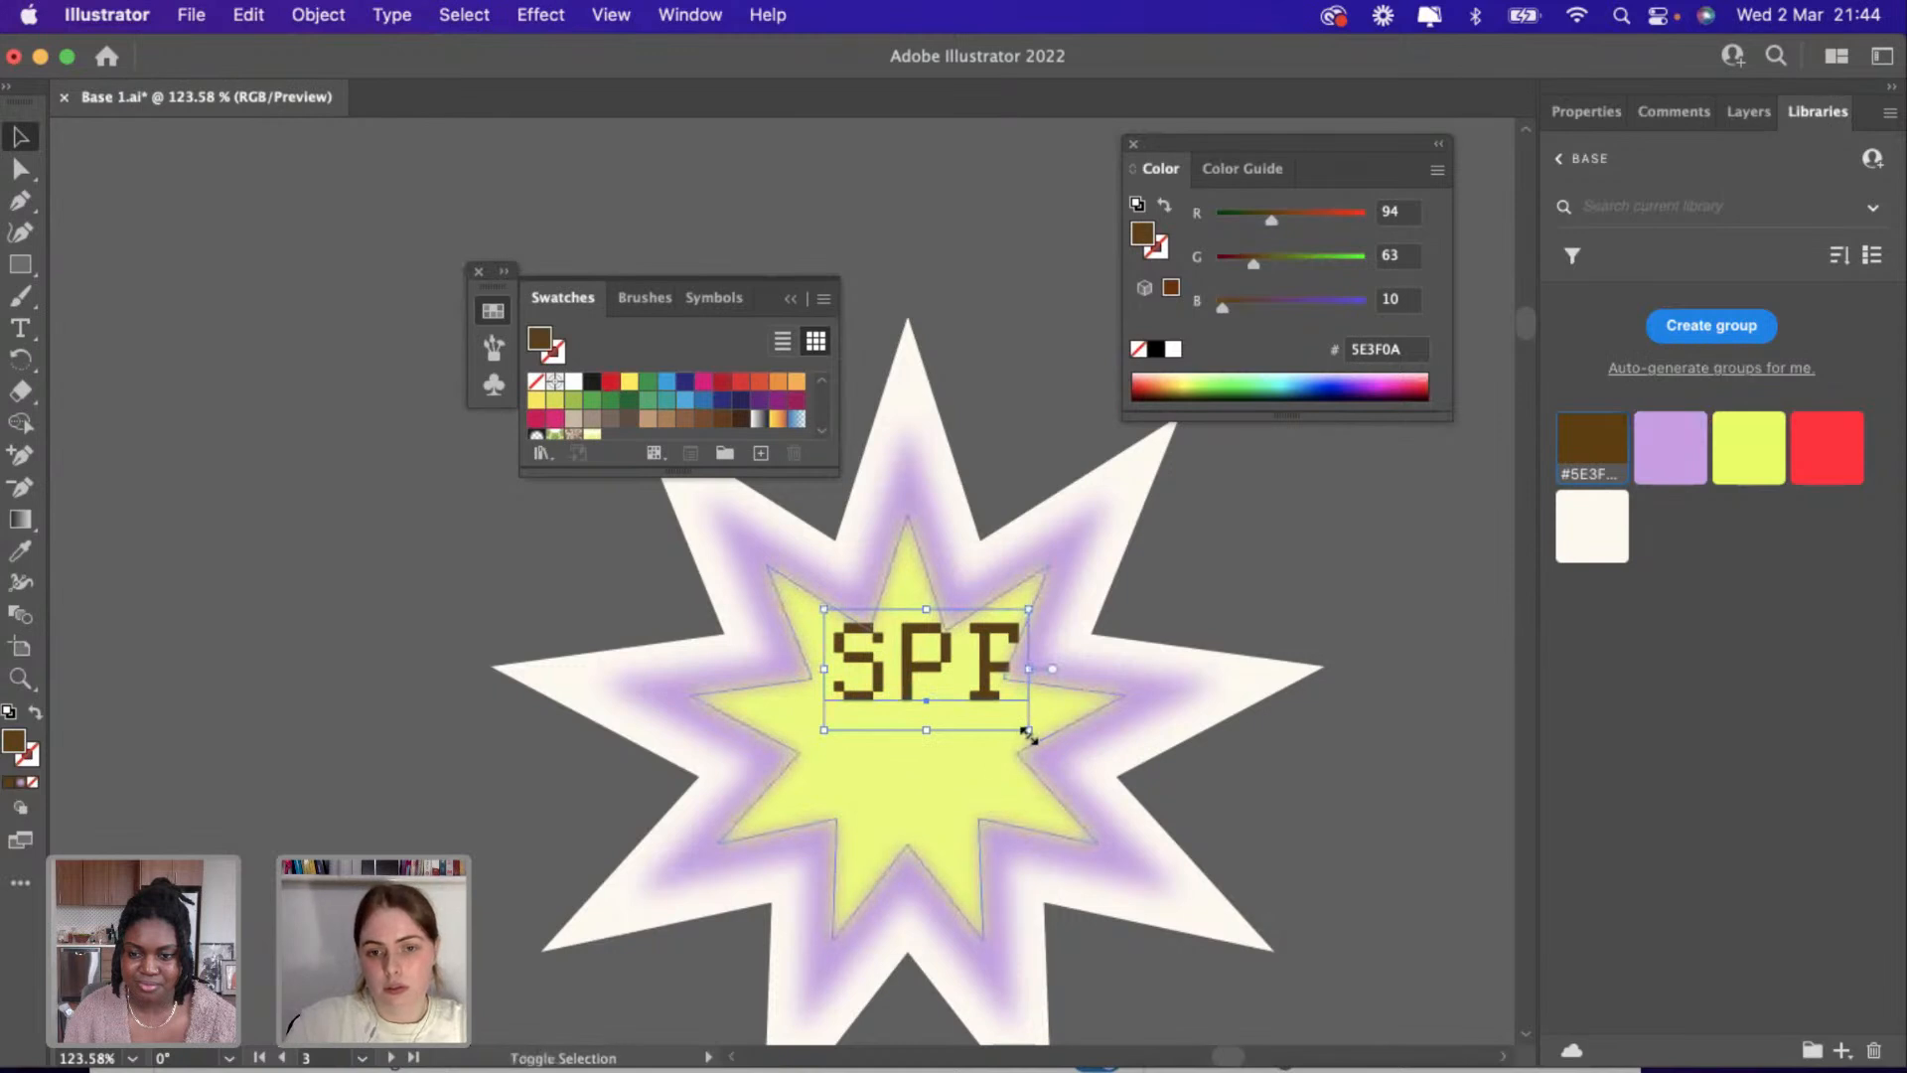
left_click_drag(921, 702, 912, 728)
left_click(576, 568)
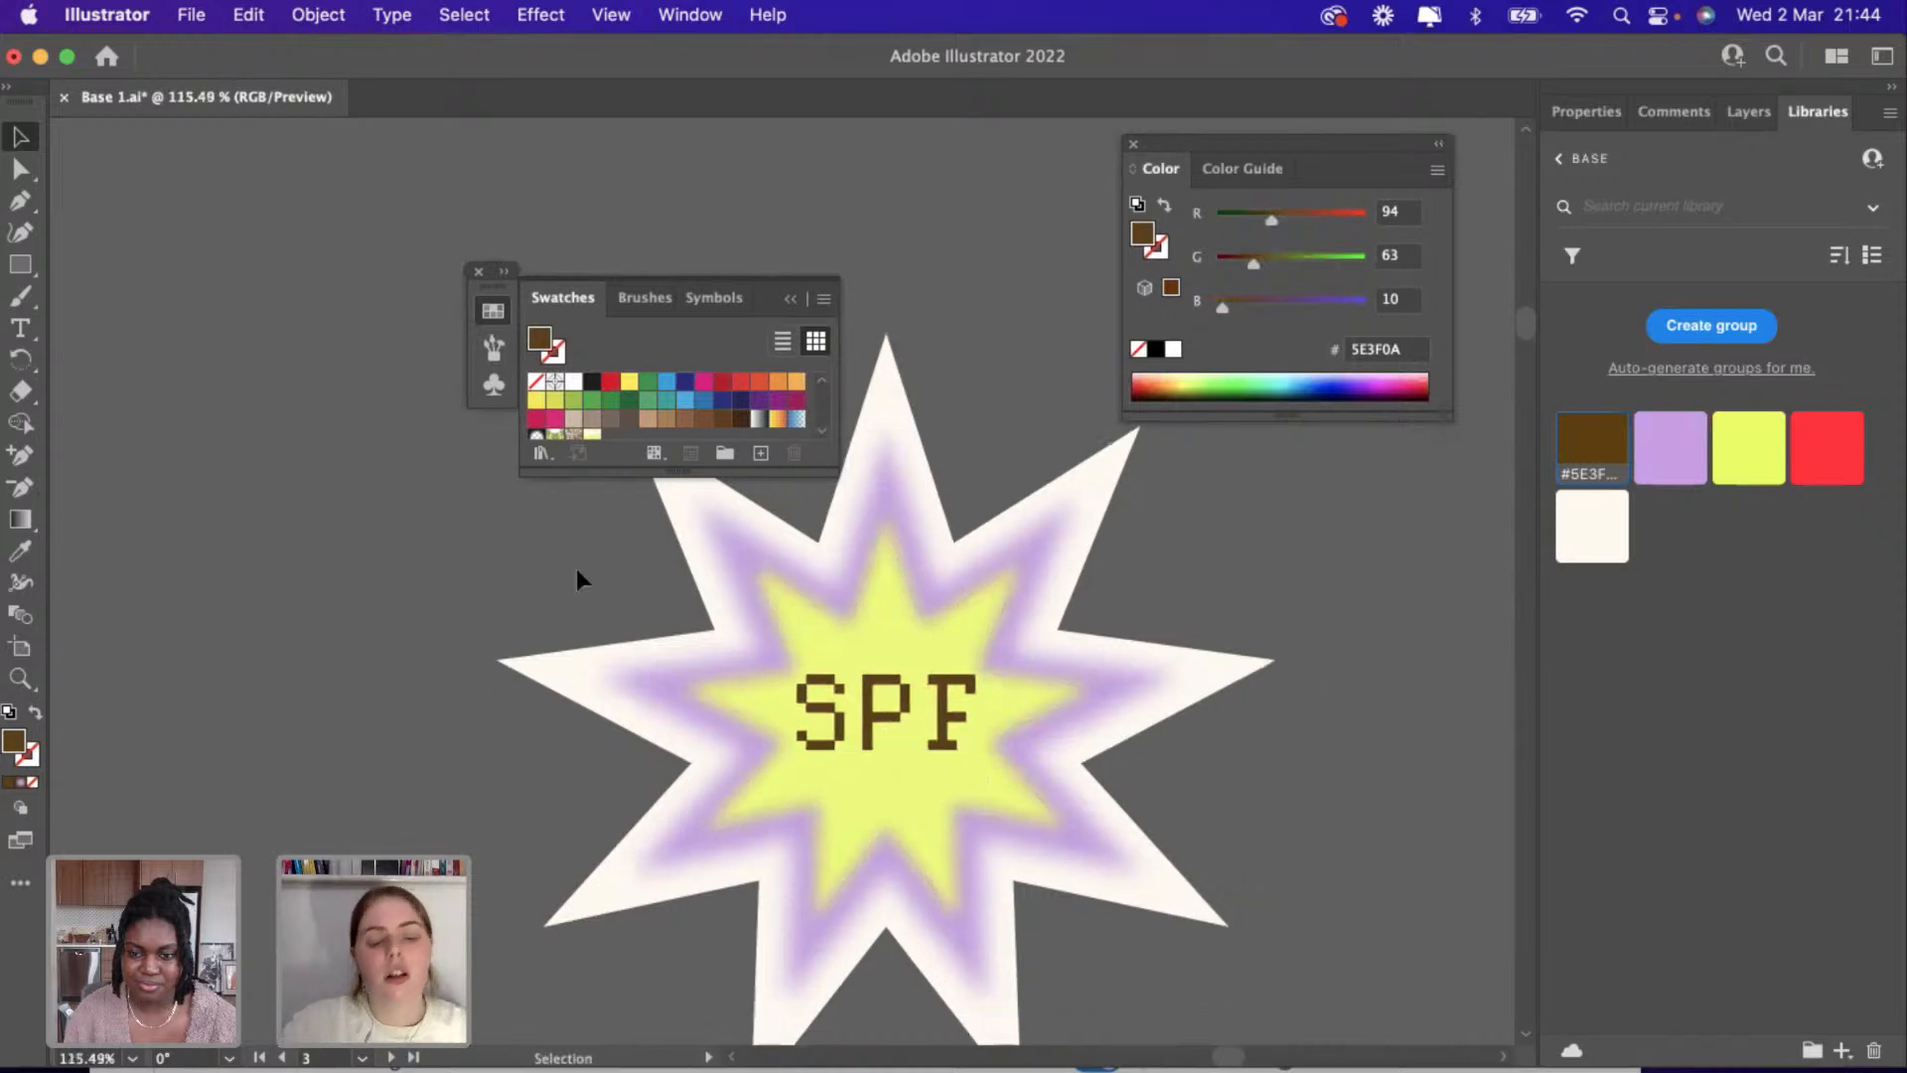
Scale down the layered SPF star badge with its text and place it below the UVB + UVA outline text.
key("super+0")
scroll(576, 568, "left", 4)
scroll(576, 569, "up", 1)
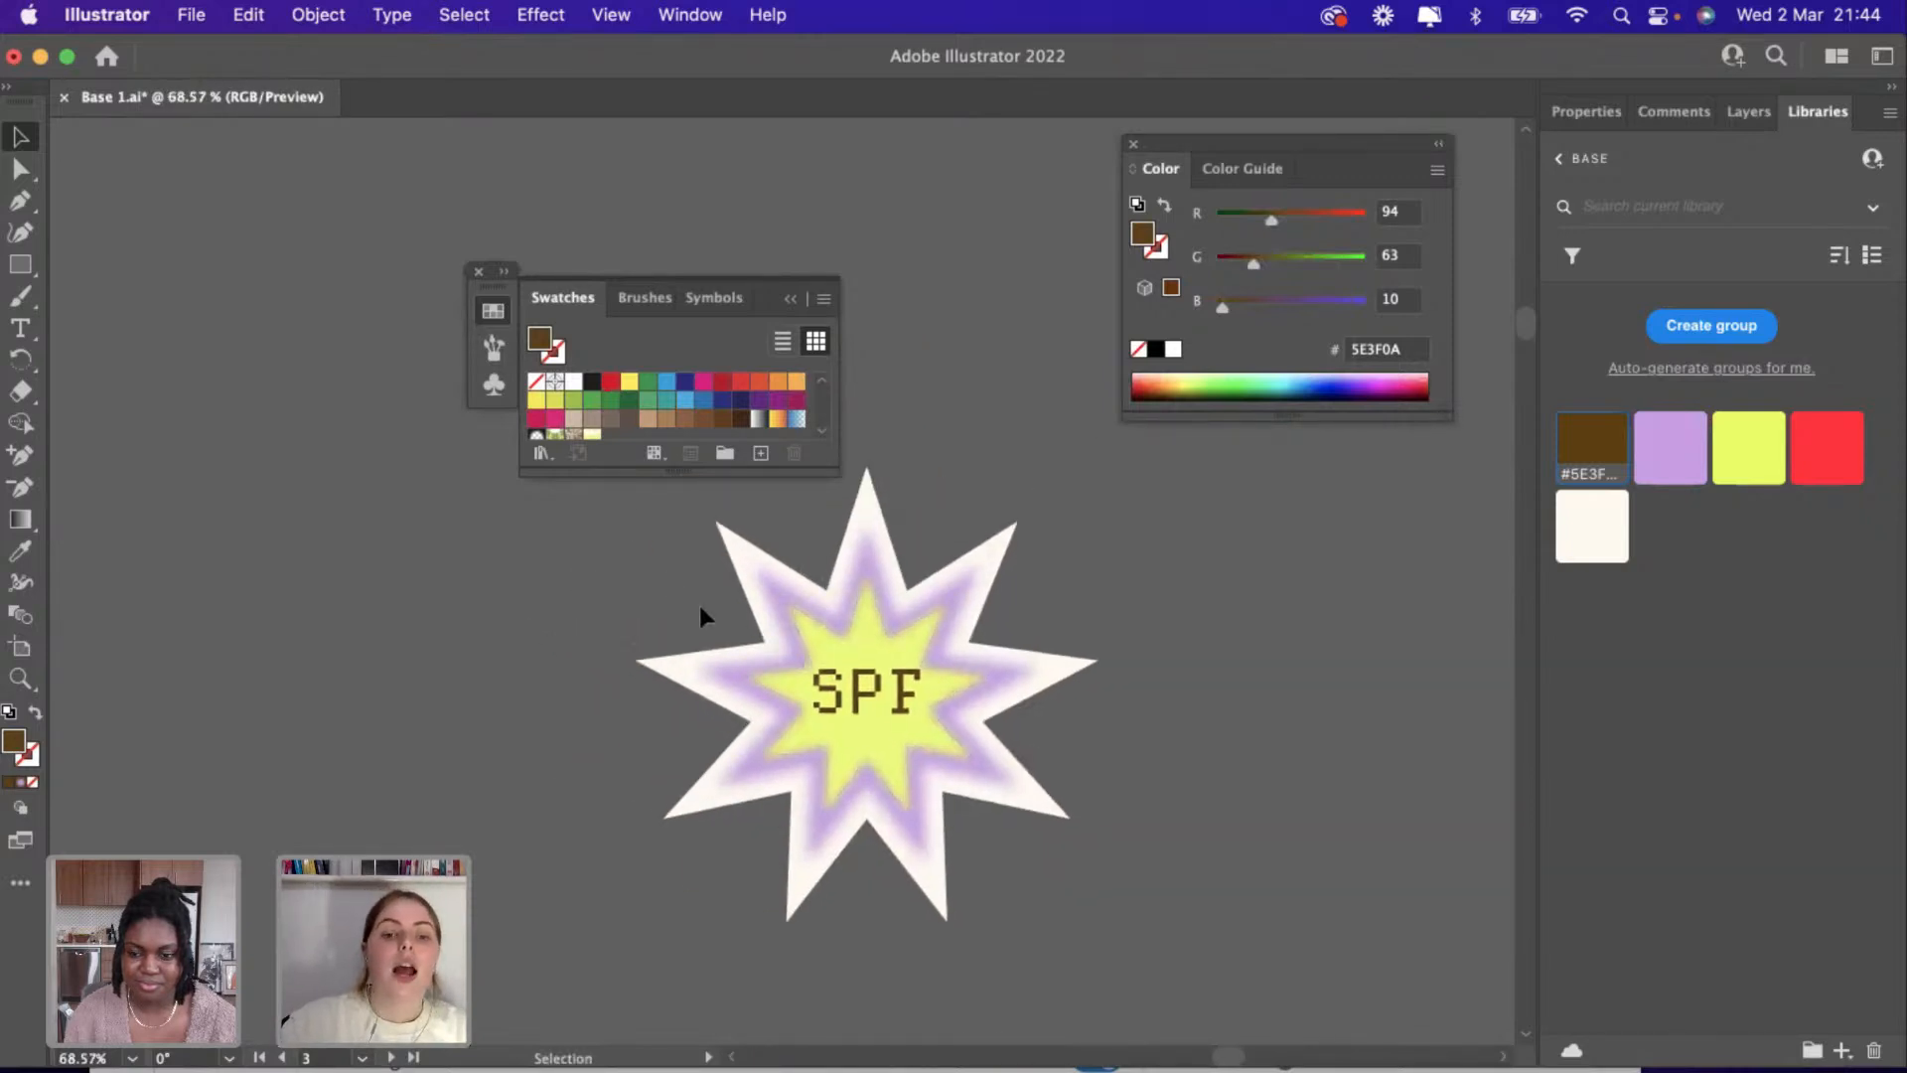
left_click(966, 864)
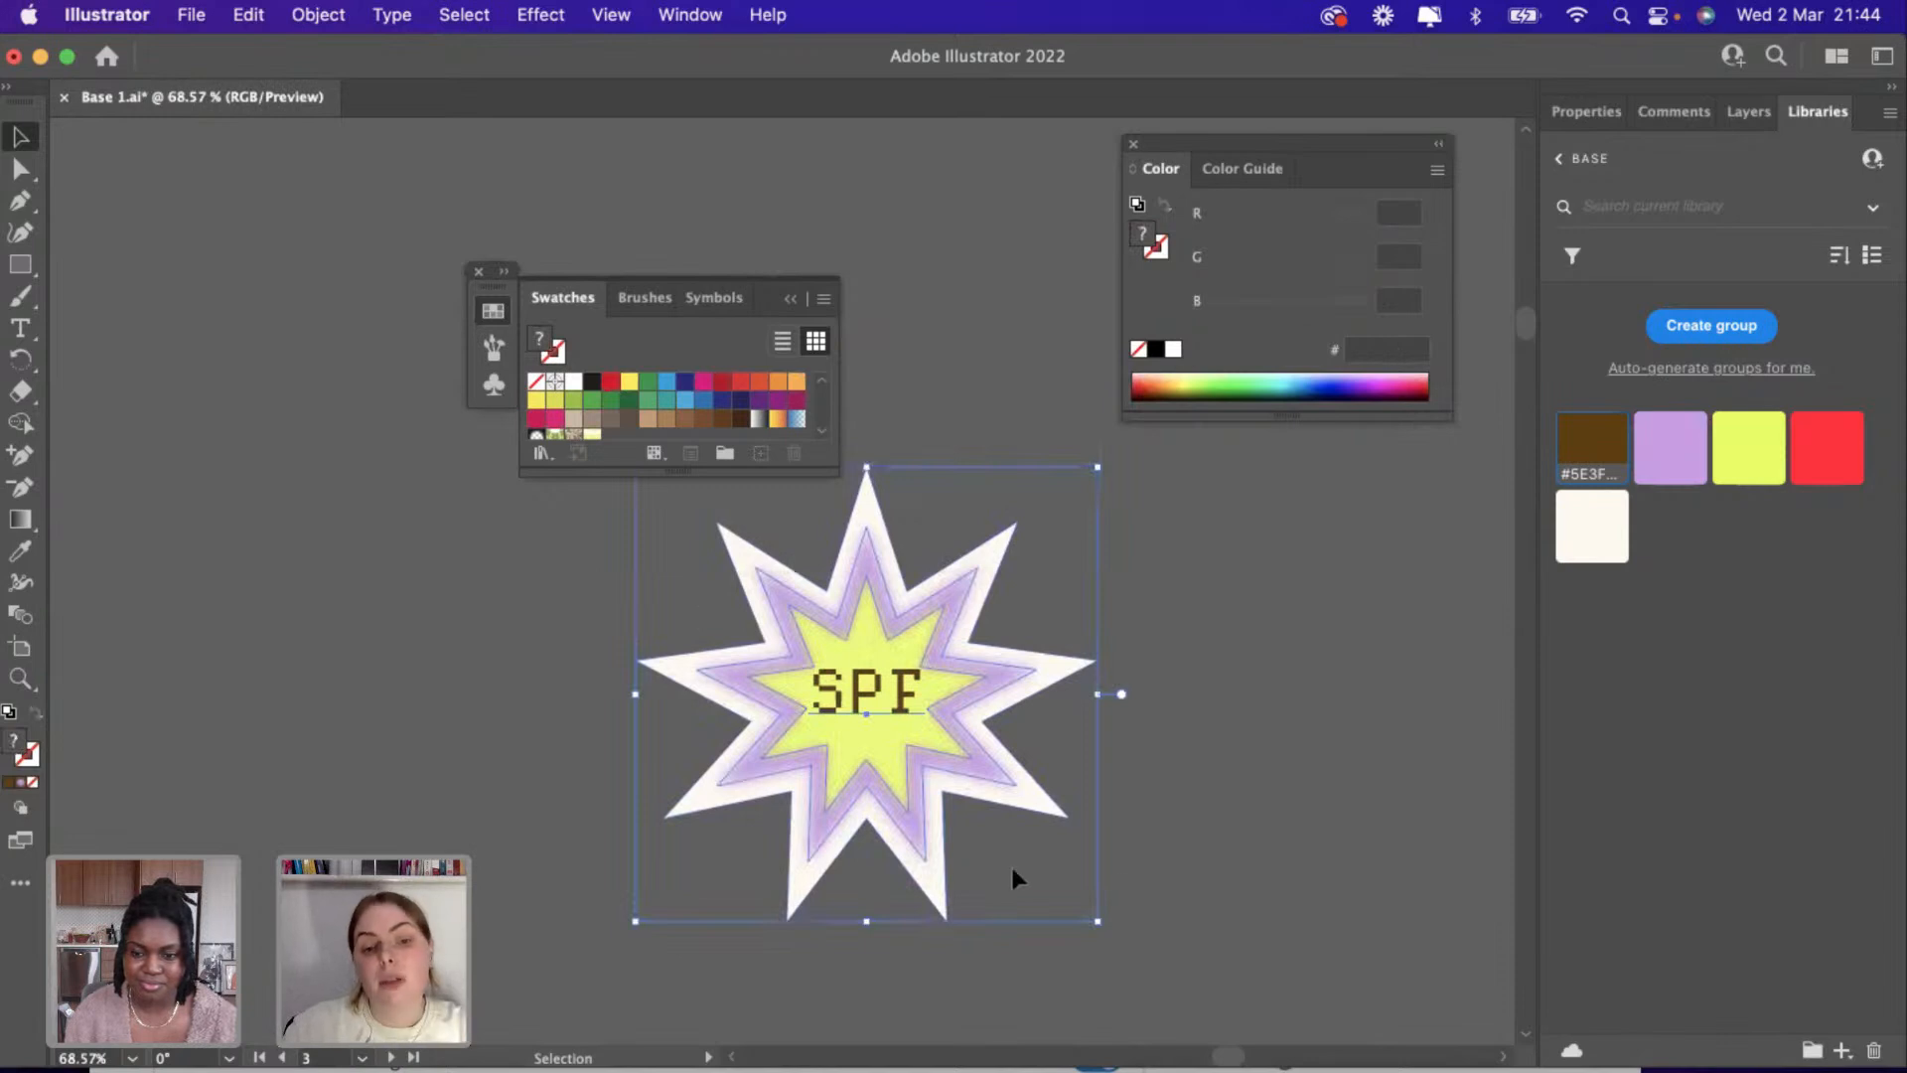
left_click_drag(1098, 921, 1038, 864)
scroll(1039, 874, "down", 3)
scroll(1037, 868, "up", 2)
left_click(1160, 808)
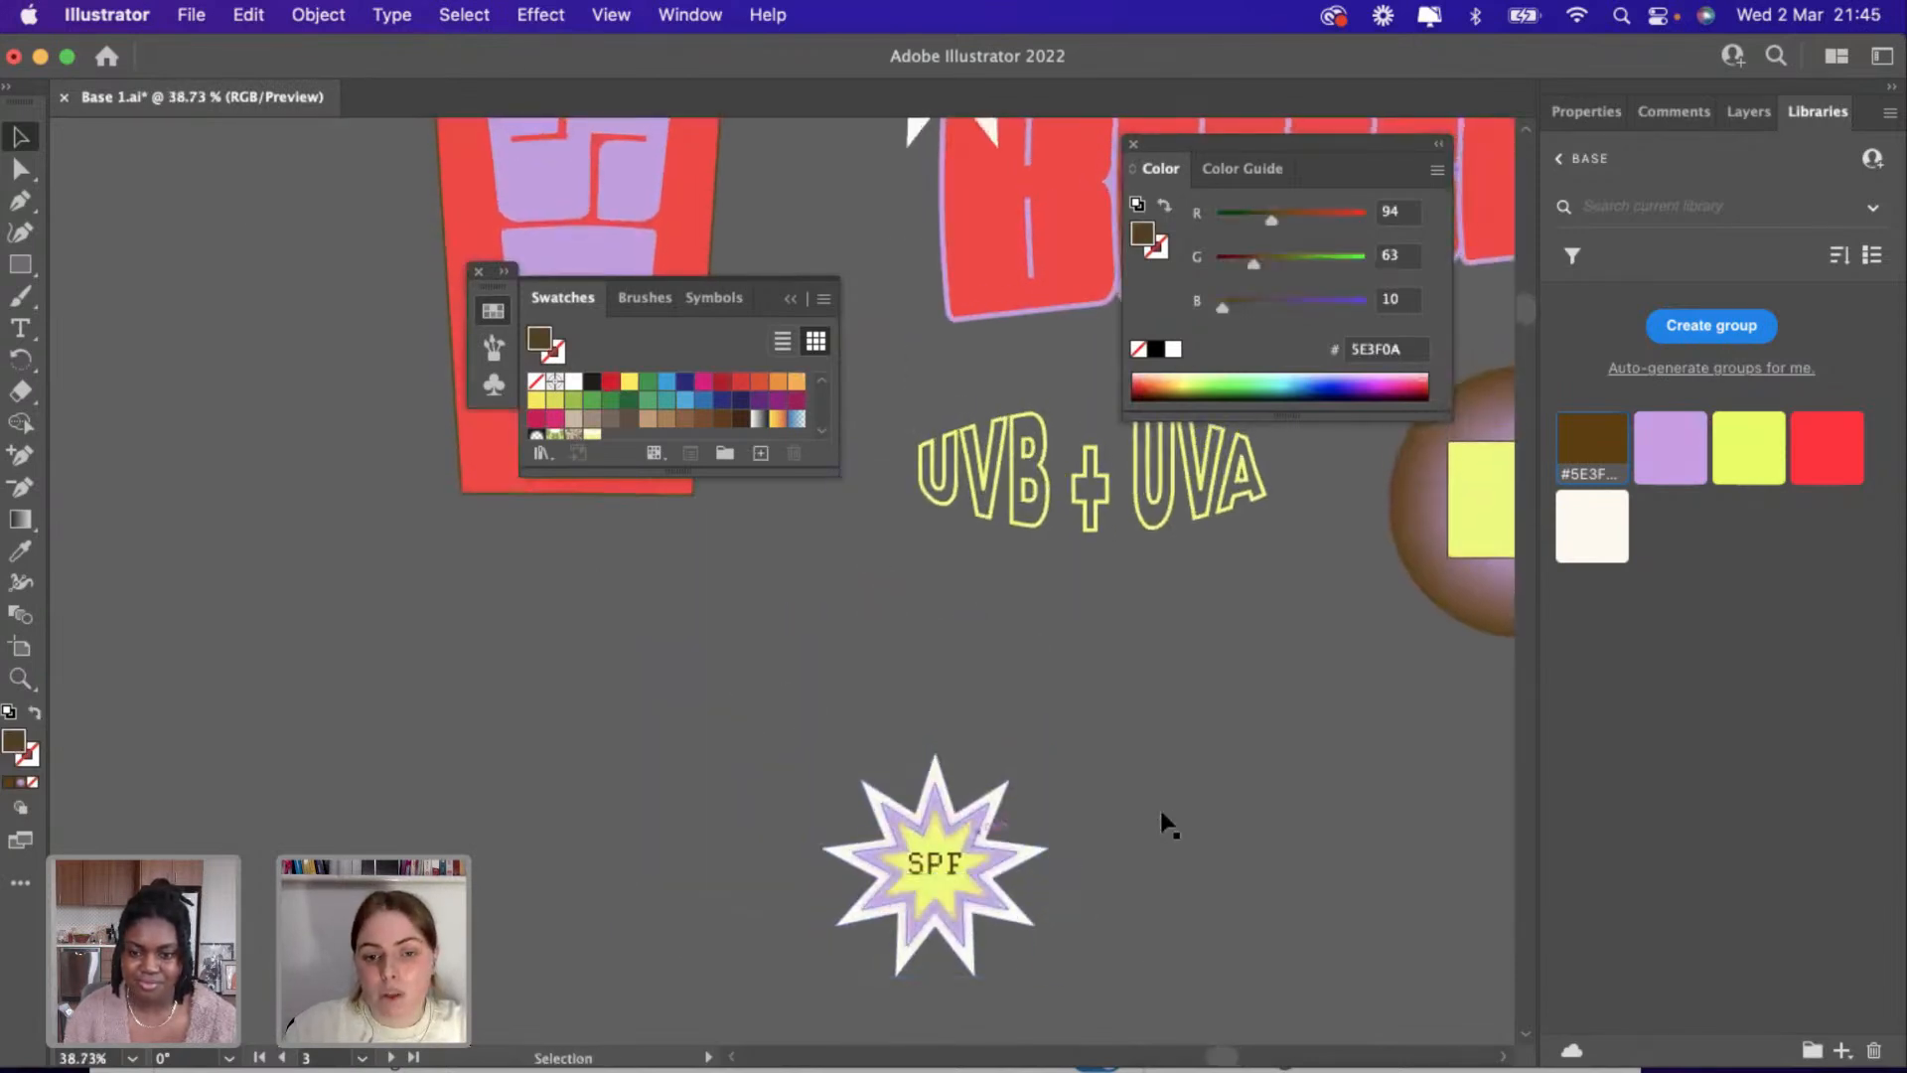
scroll(1160, 808, "up", 2)
left_click_drag(908, 813, 907, 801)
scroll(581, 727, "down", 4)
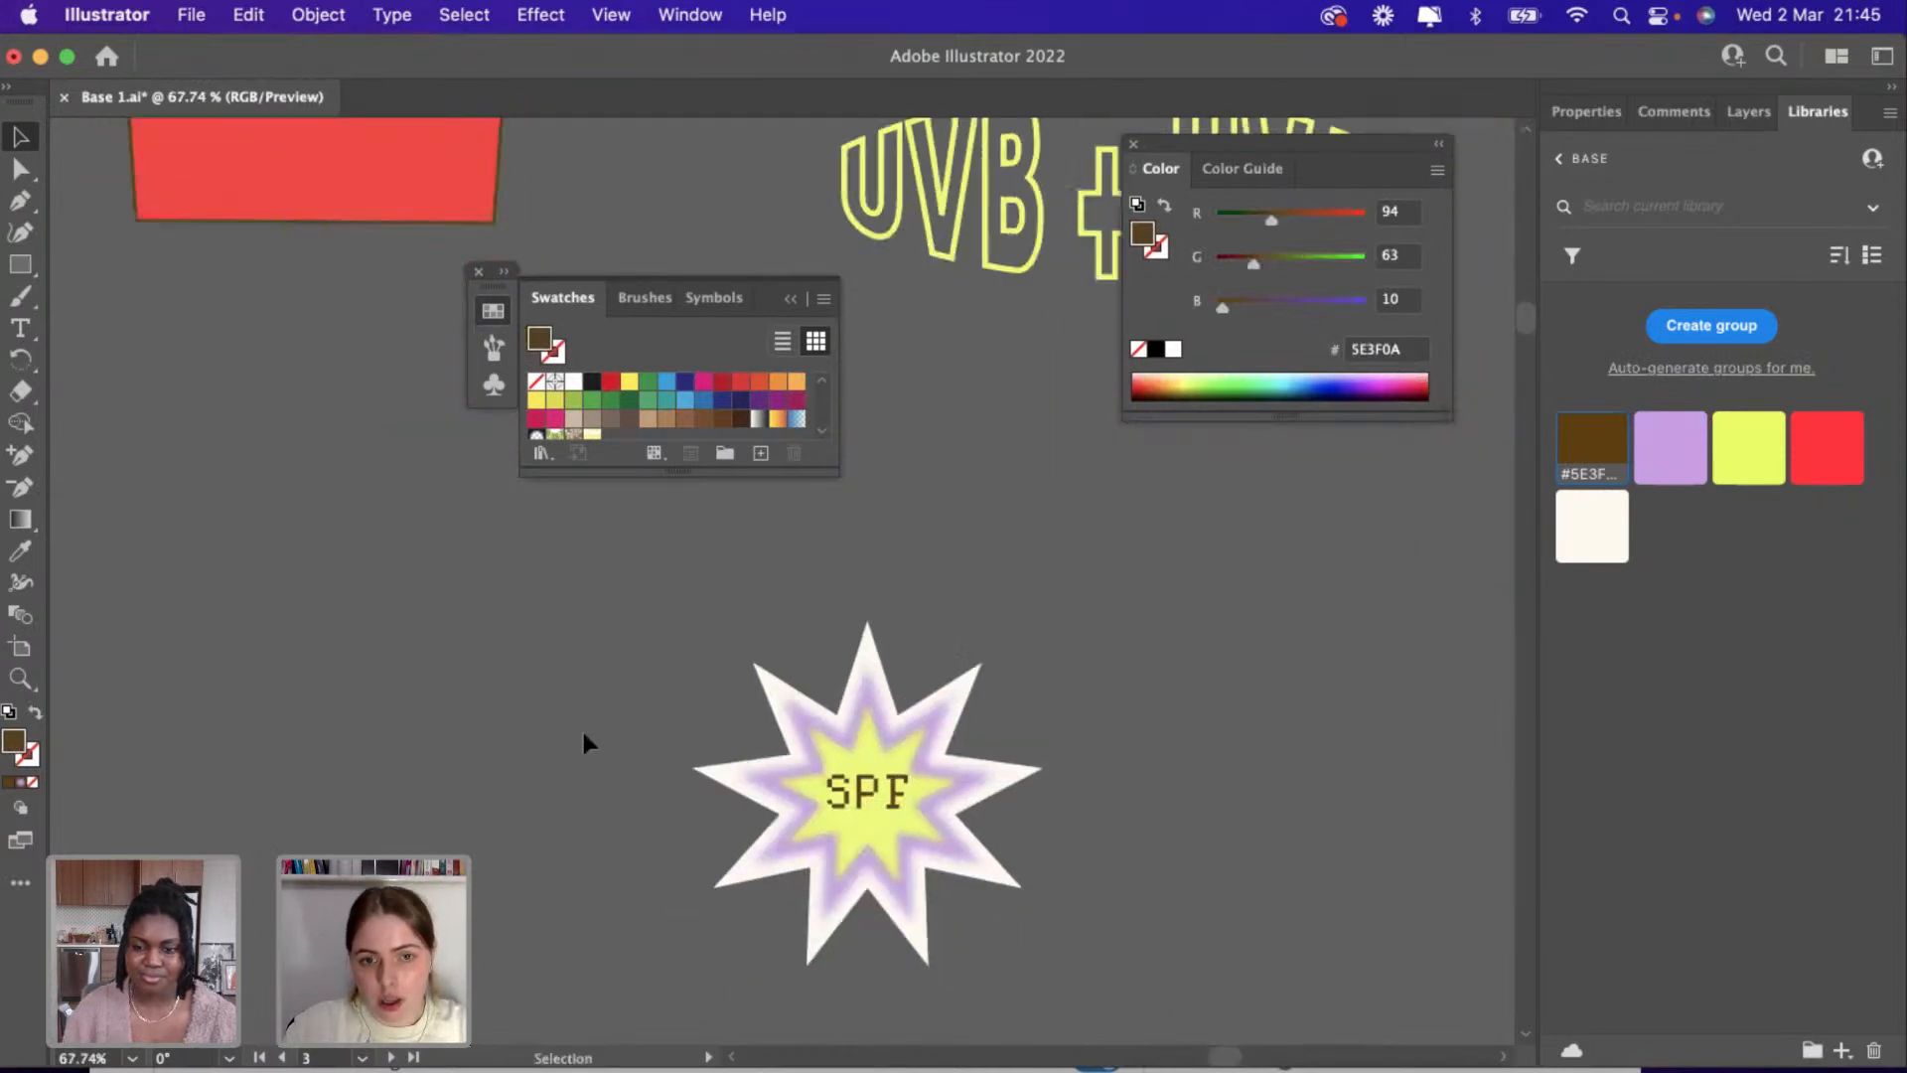
Duplicate the slanted red BASE wordmark and place the copy below the SPF star badge.
scroll(584, 737, "down", 5)
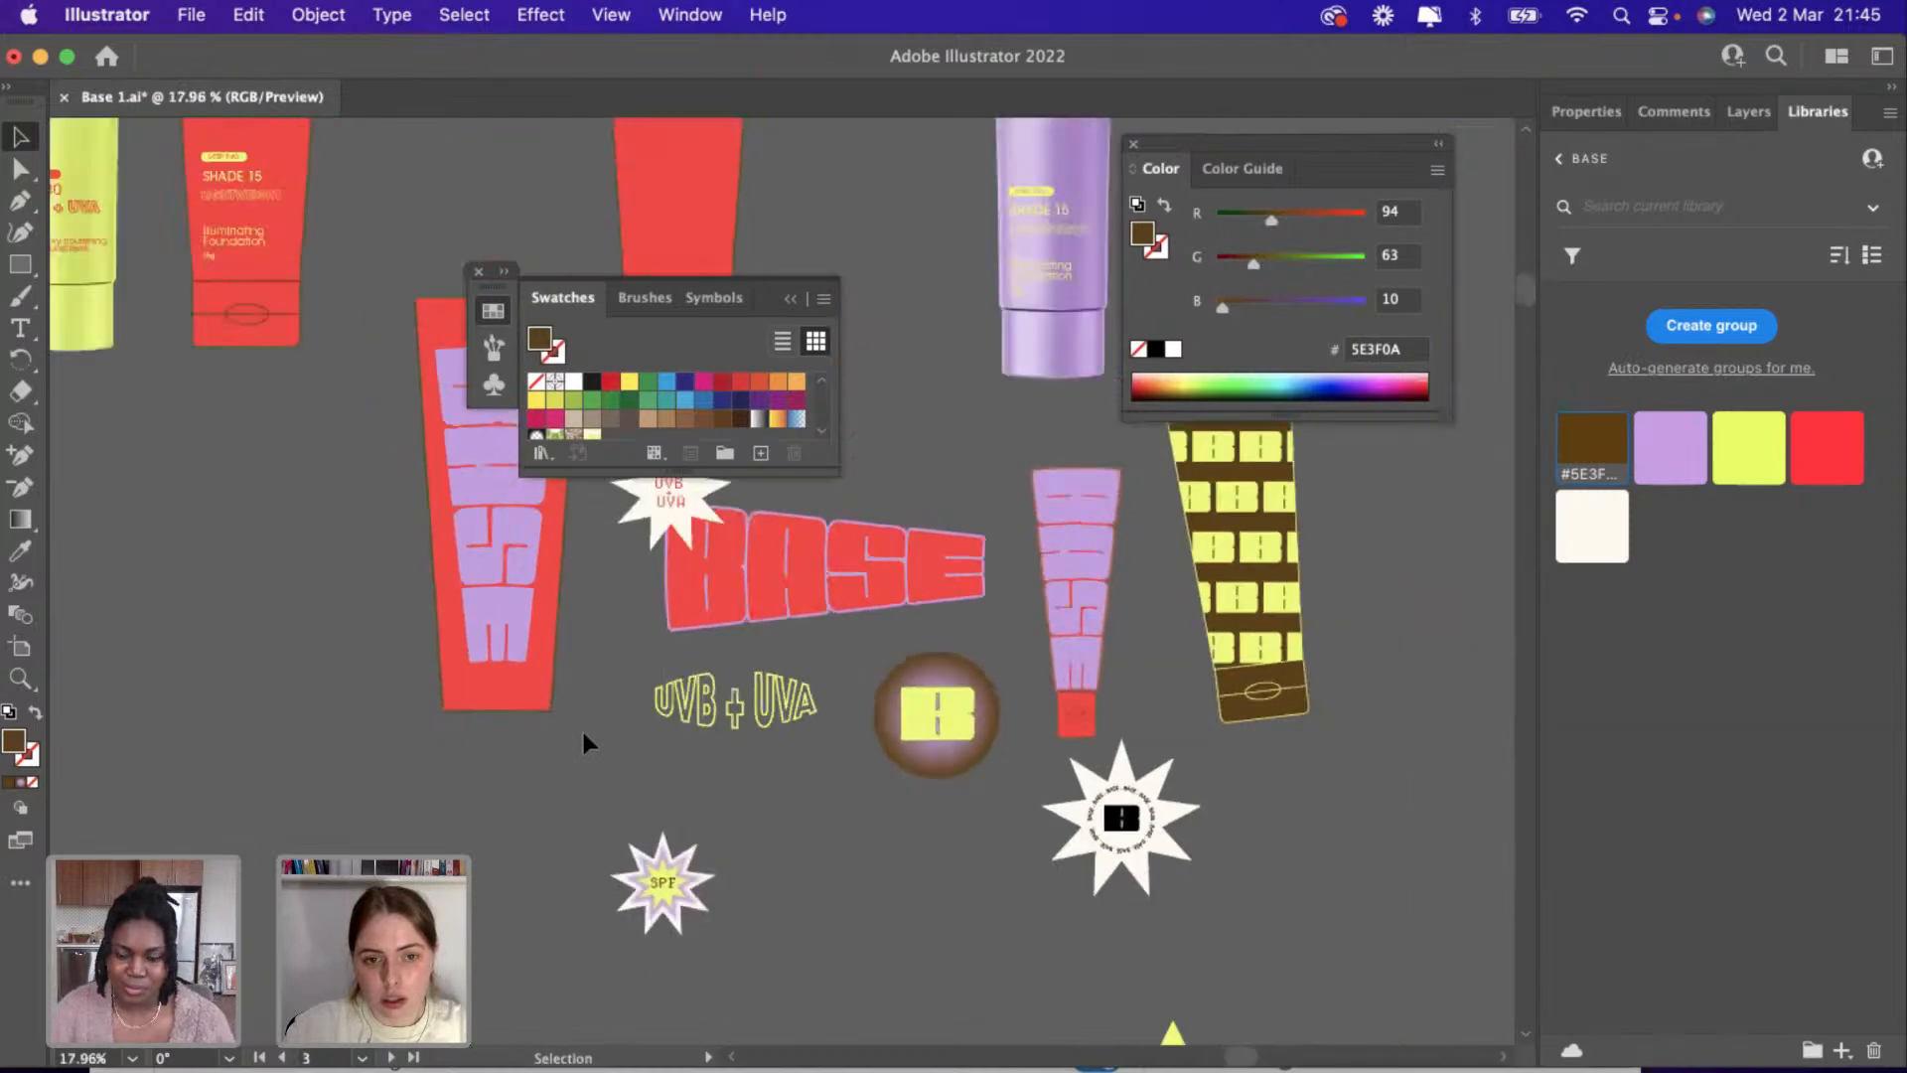
left_click(822, 634)
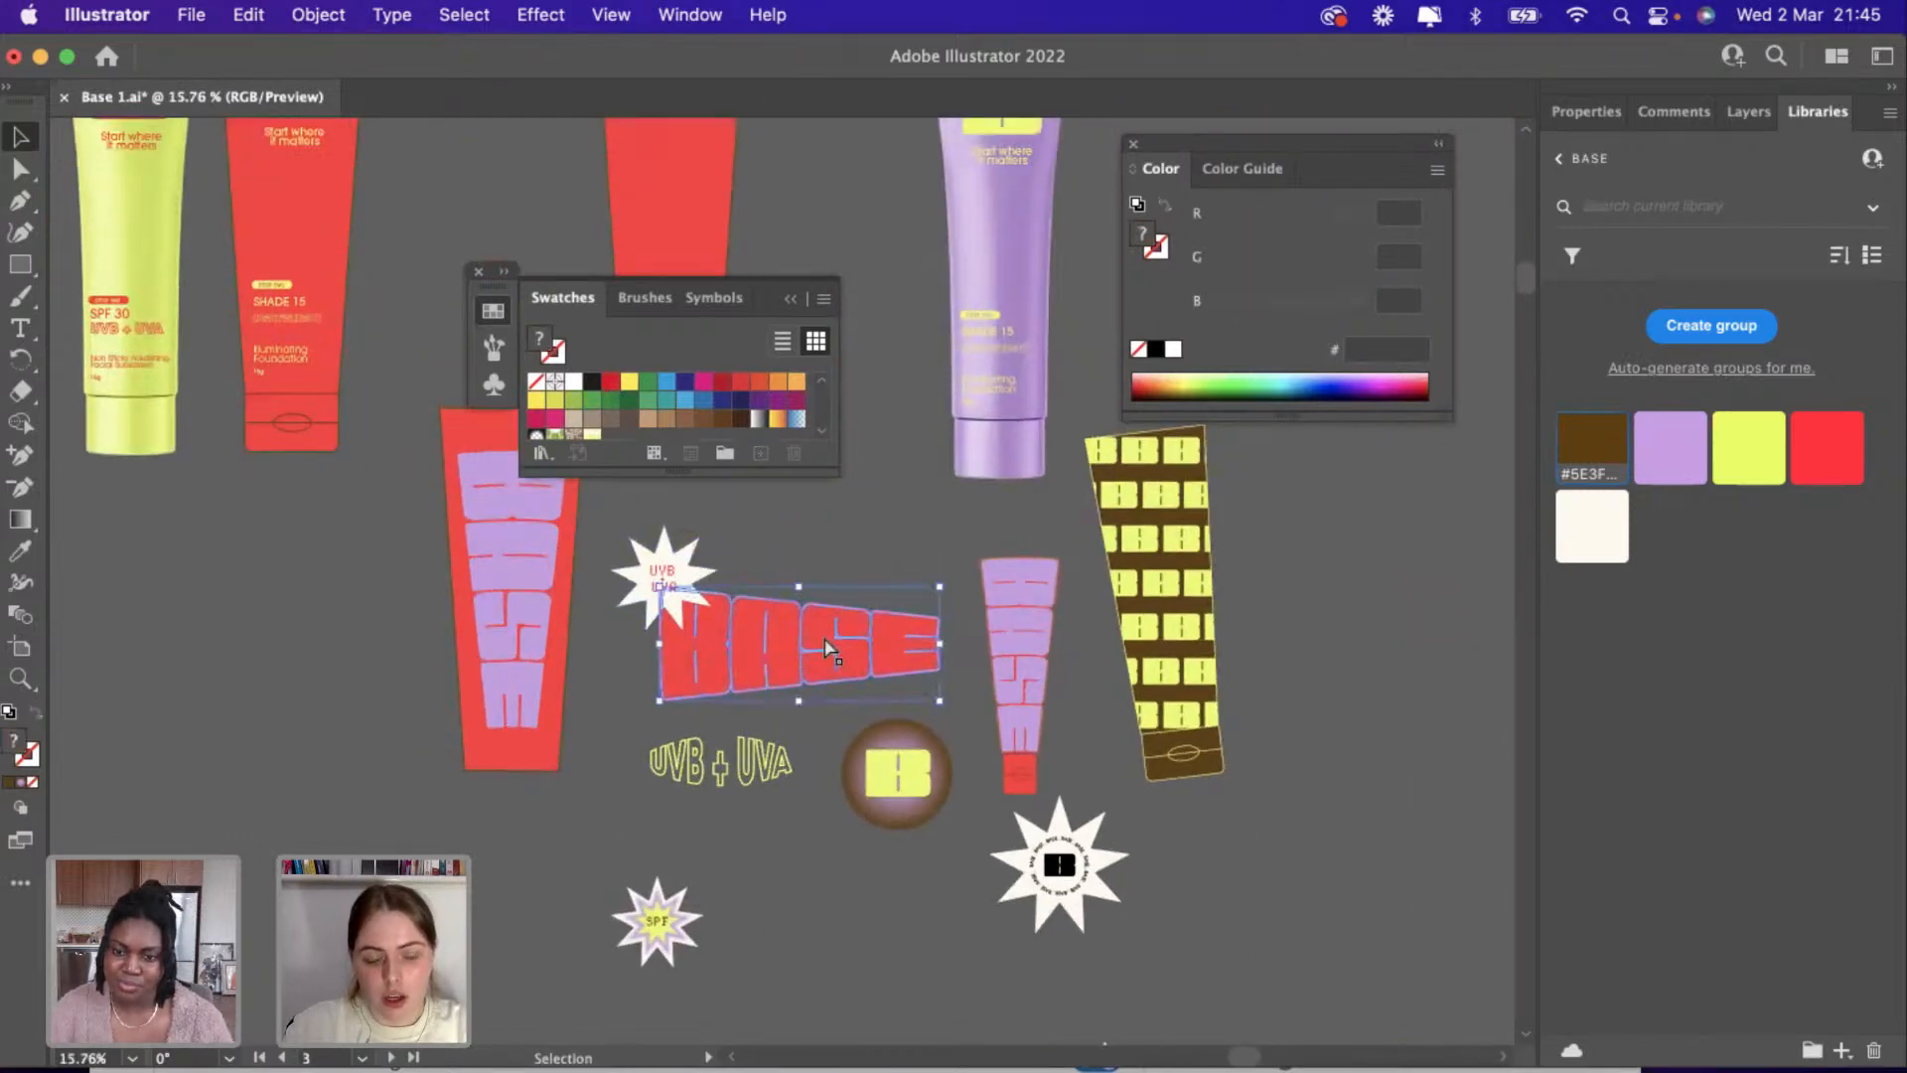
key("super+c")
key("super+v")
left_click_drag(773, 582, 773, 951)
scroll(772, 956, "down", 3)
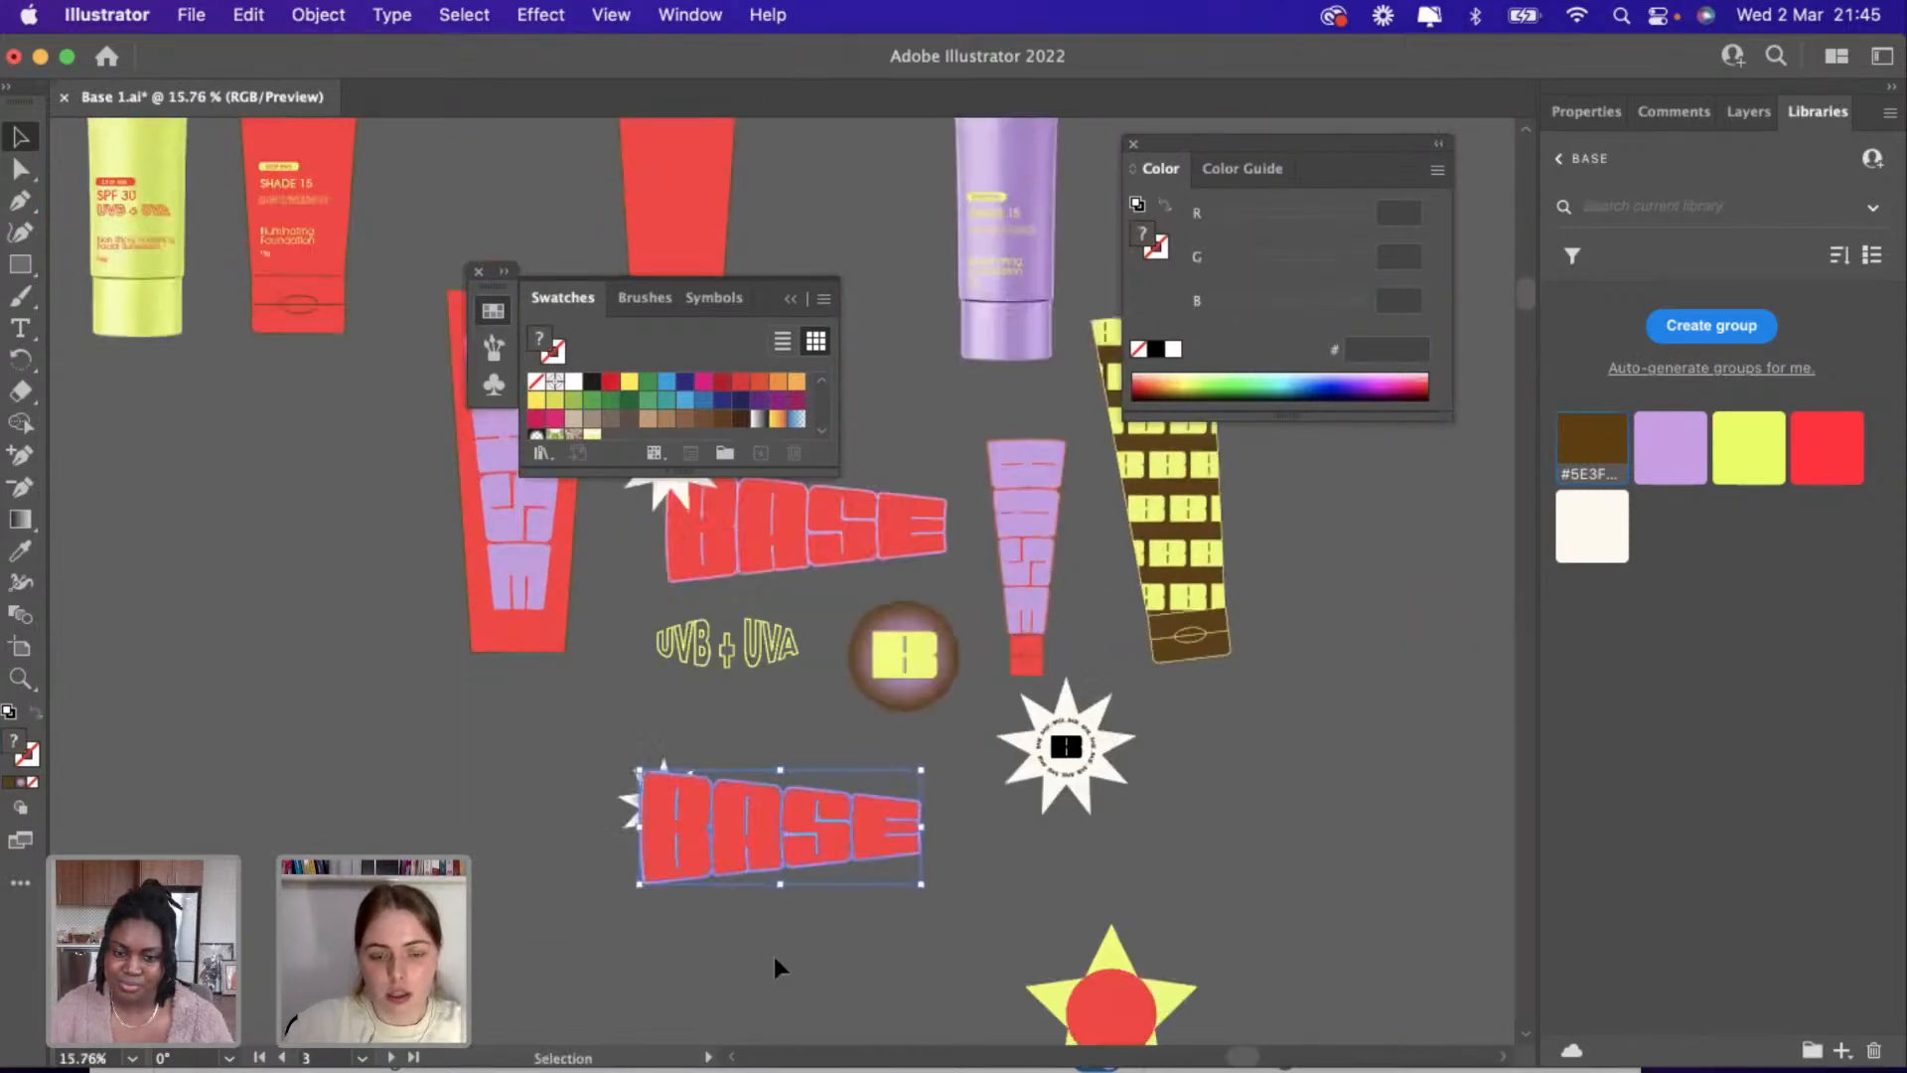
scroll(773, 956, "up", 2)
scroll(773, 956, "up", 1)
left_click_drag(851, 646, 672, 880)
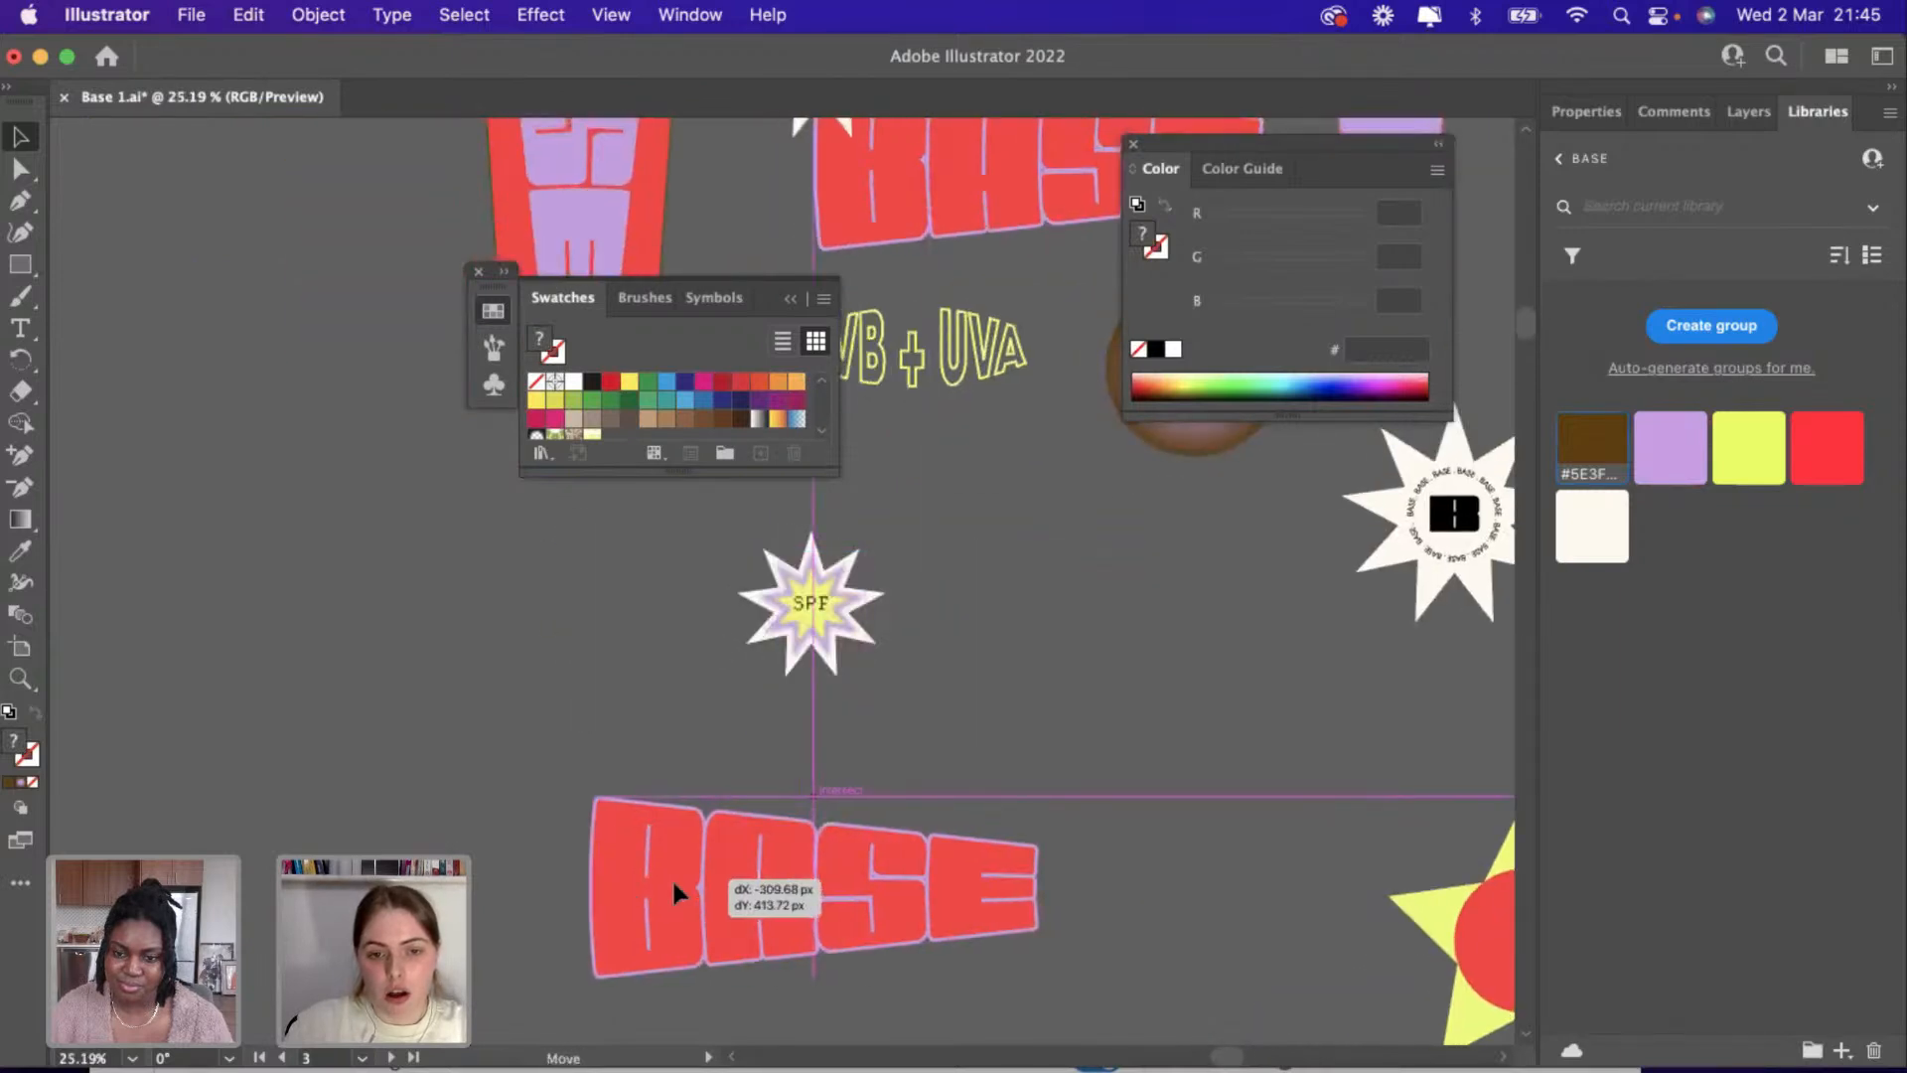
Duplicate the whole SPF star badge and place the copy over the upper-left corner of the copied BASE wordmark.
left_click_drag(708, 562, 908, 699)
key("super+c")
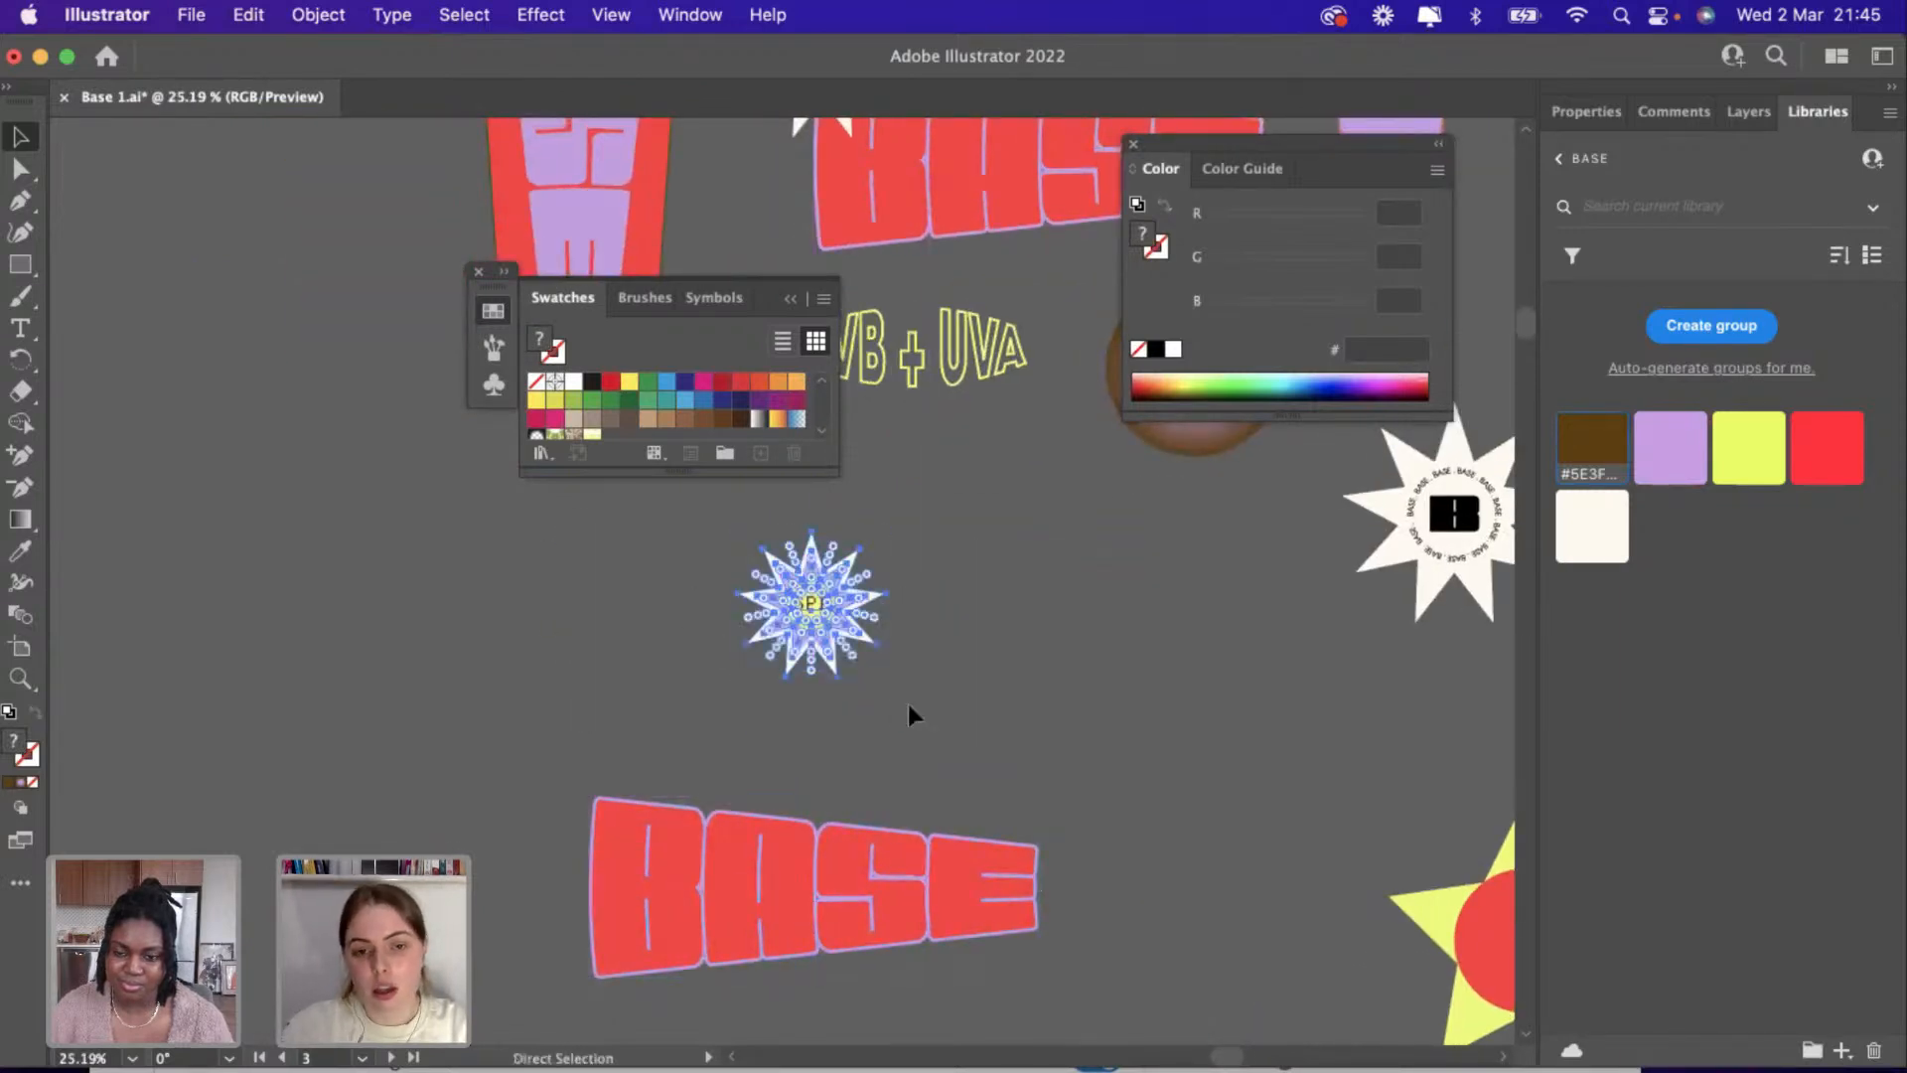
key("super+v")
left_click_drag(811, 611, 615, 819)
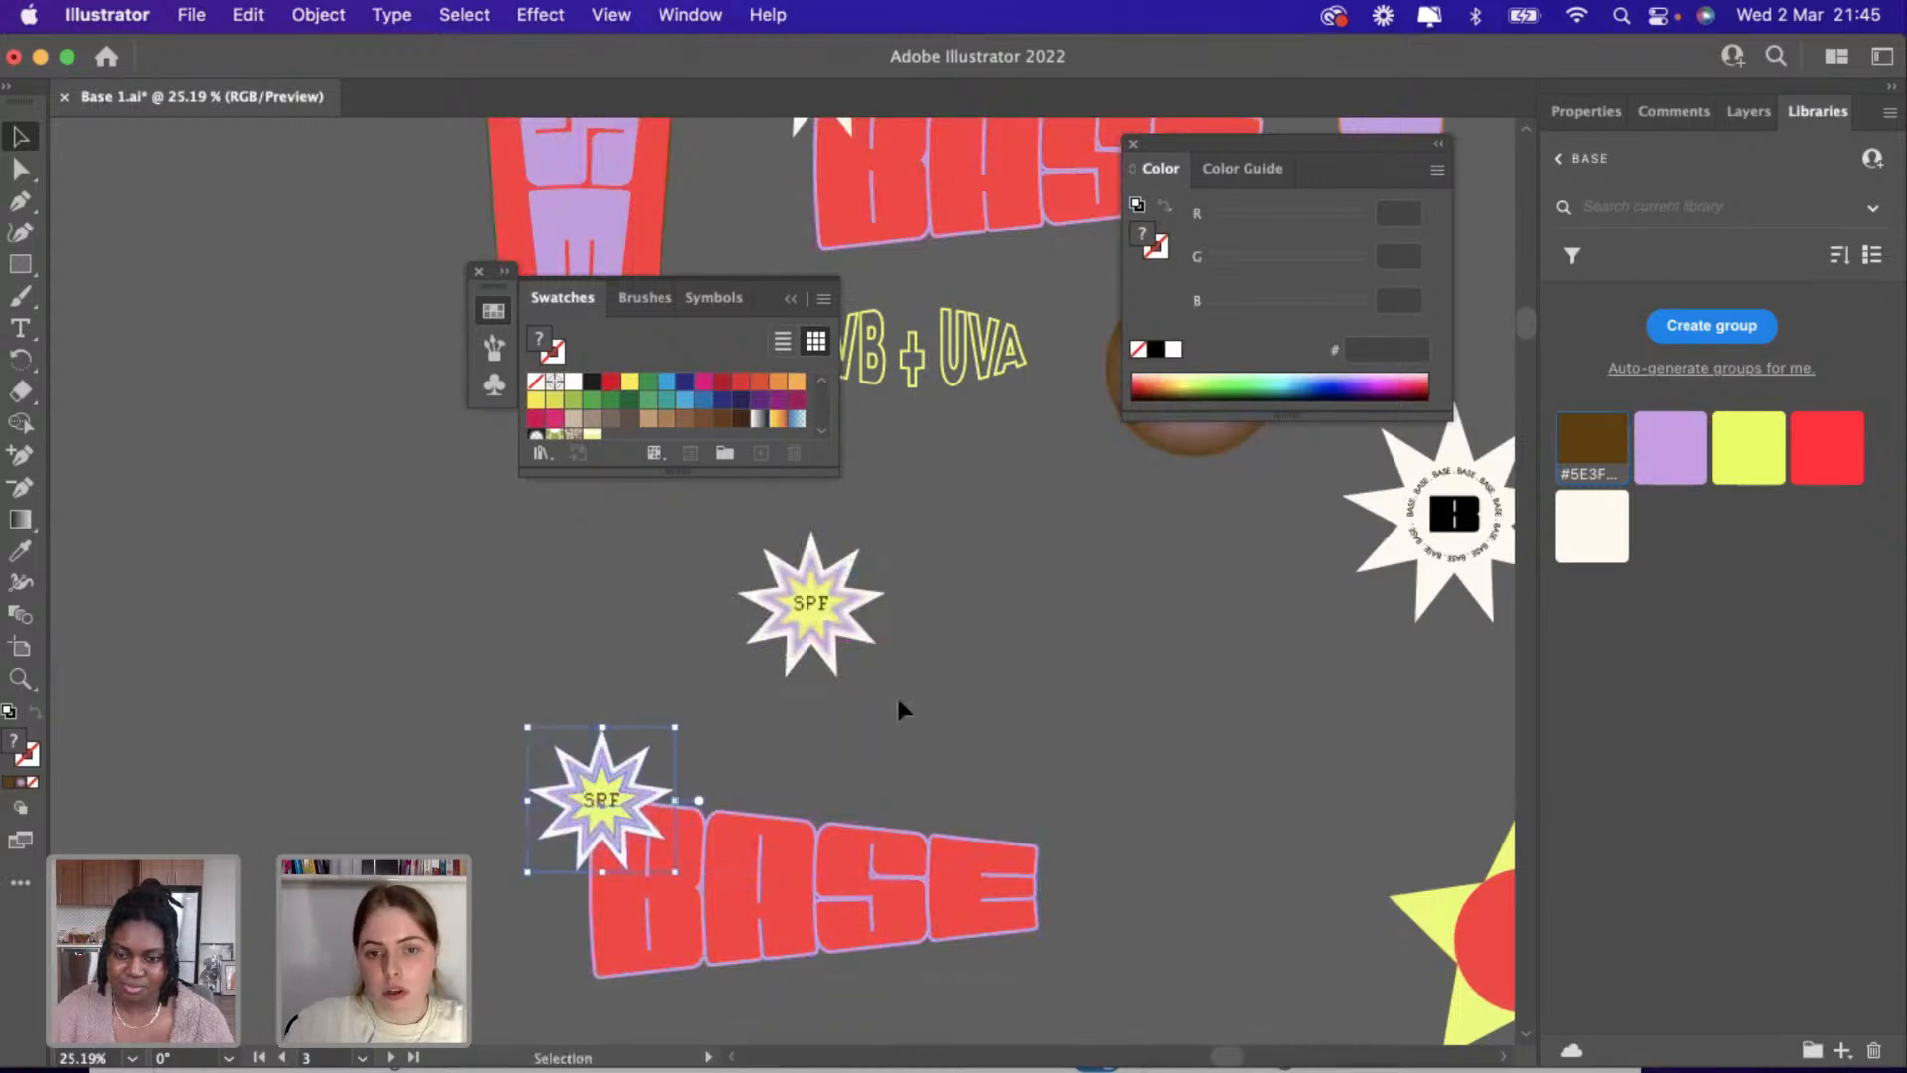
Move the original SPF star badge aside and fill its outer star with the library's red FE4336.
left_click_drag(851, 648, 1057, 527)
scroll(1057, 526, "up", 3)
left_click(968, 739)
scroll(1116, 492, "up", 3)
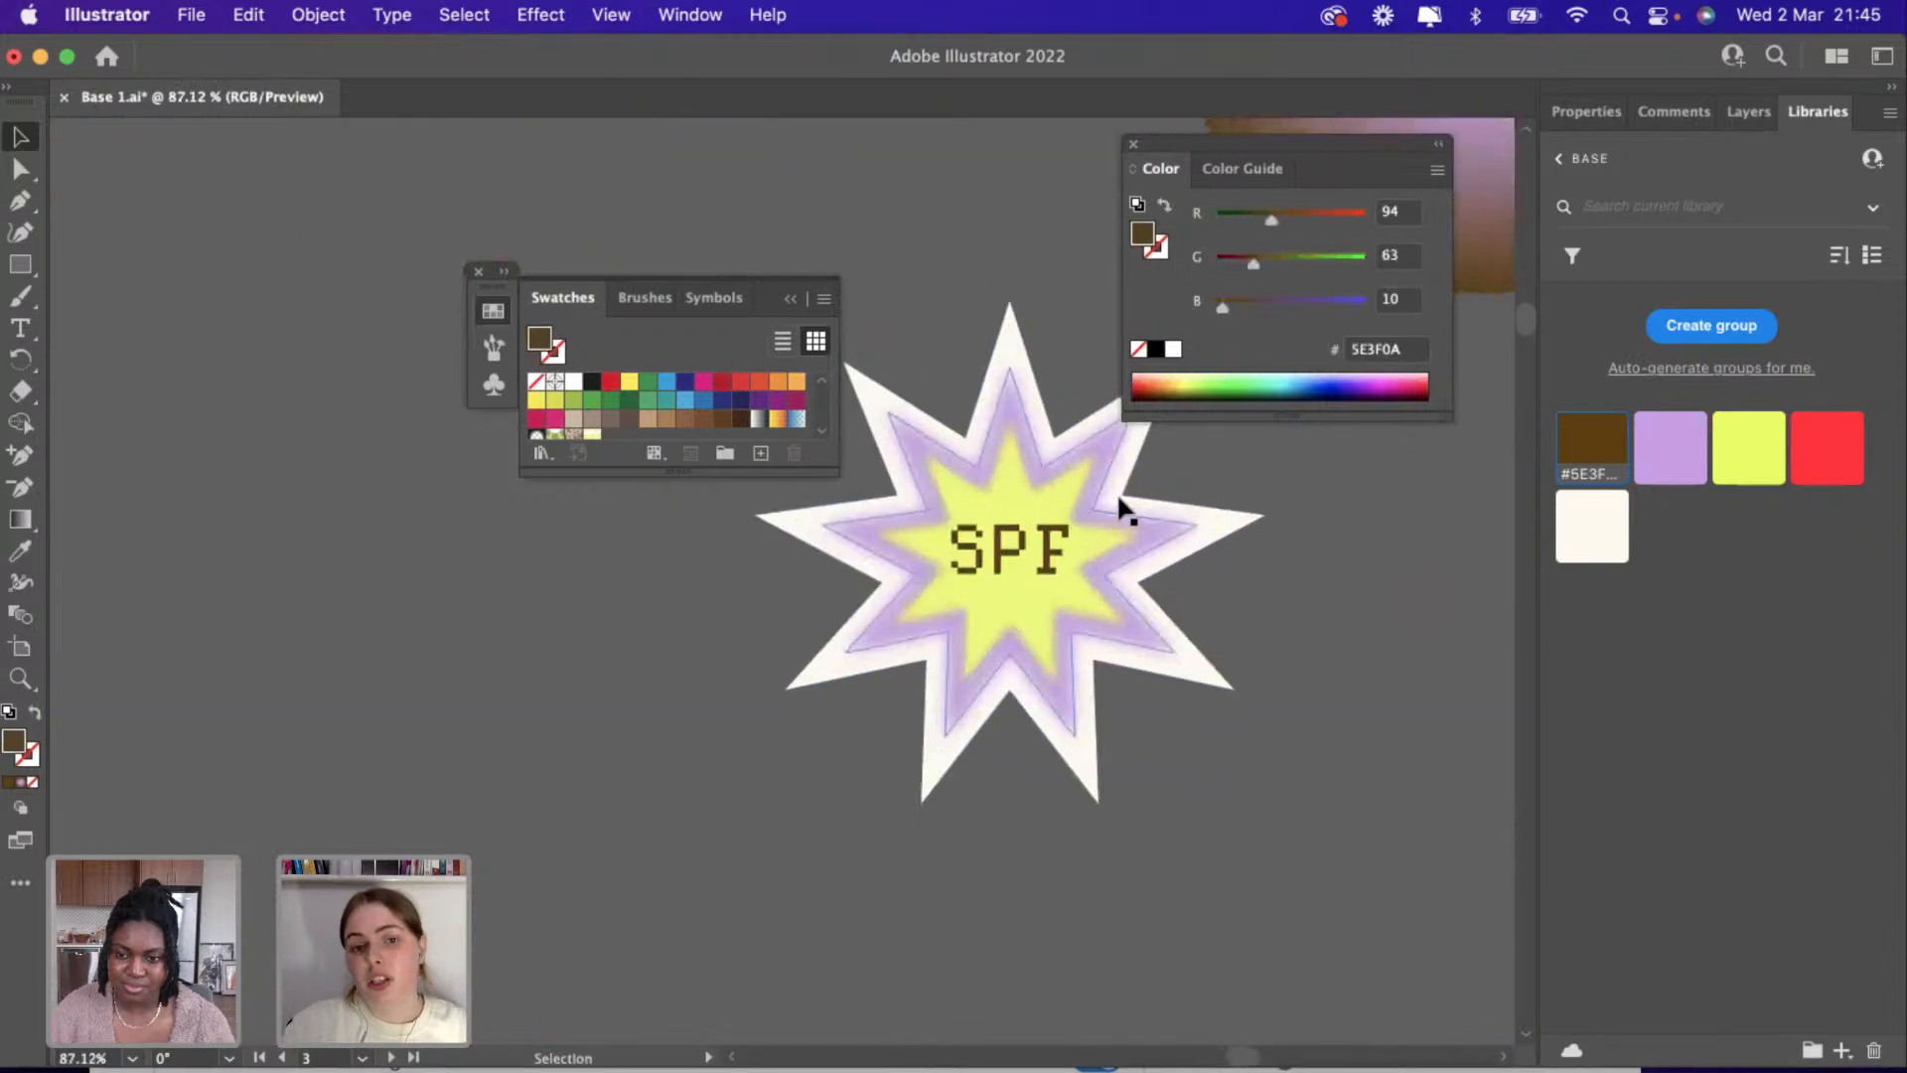
left_click(1013, 348)
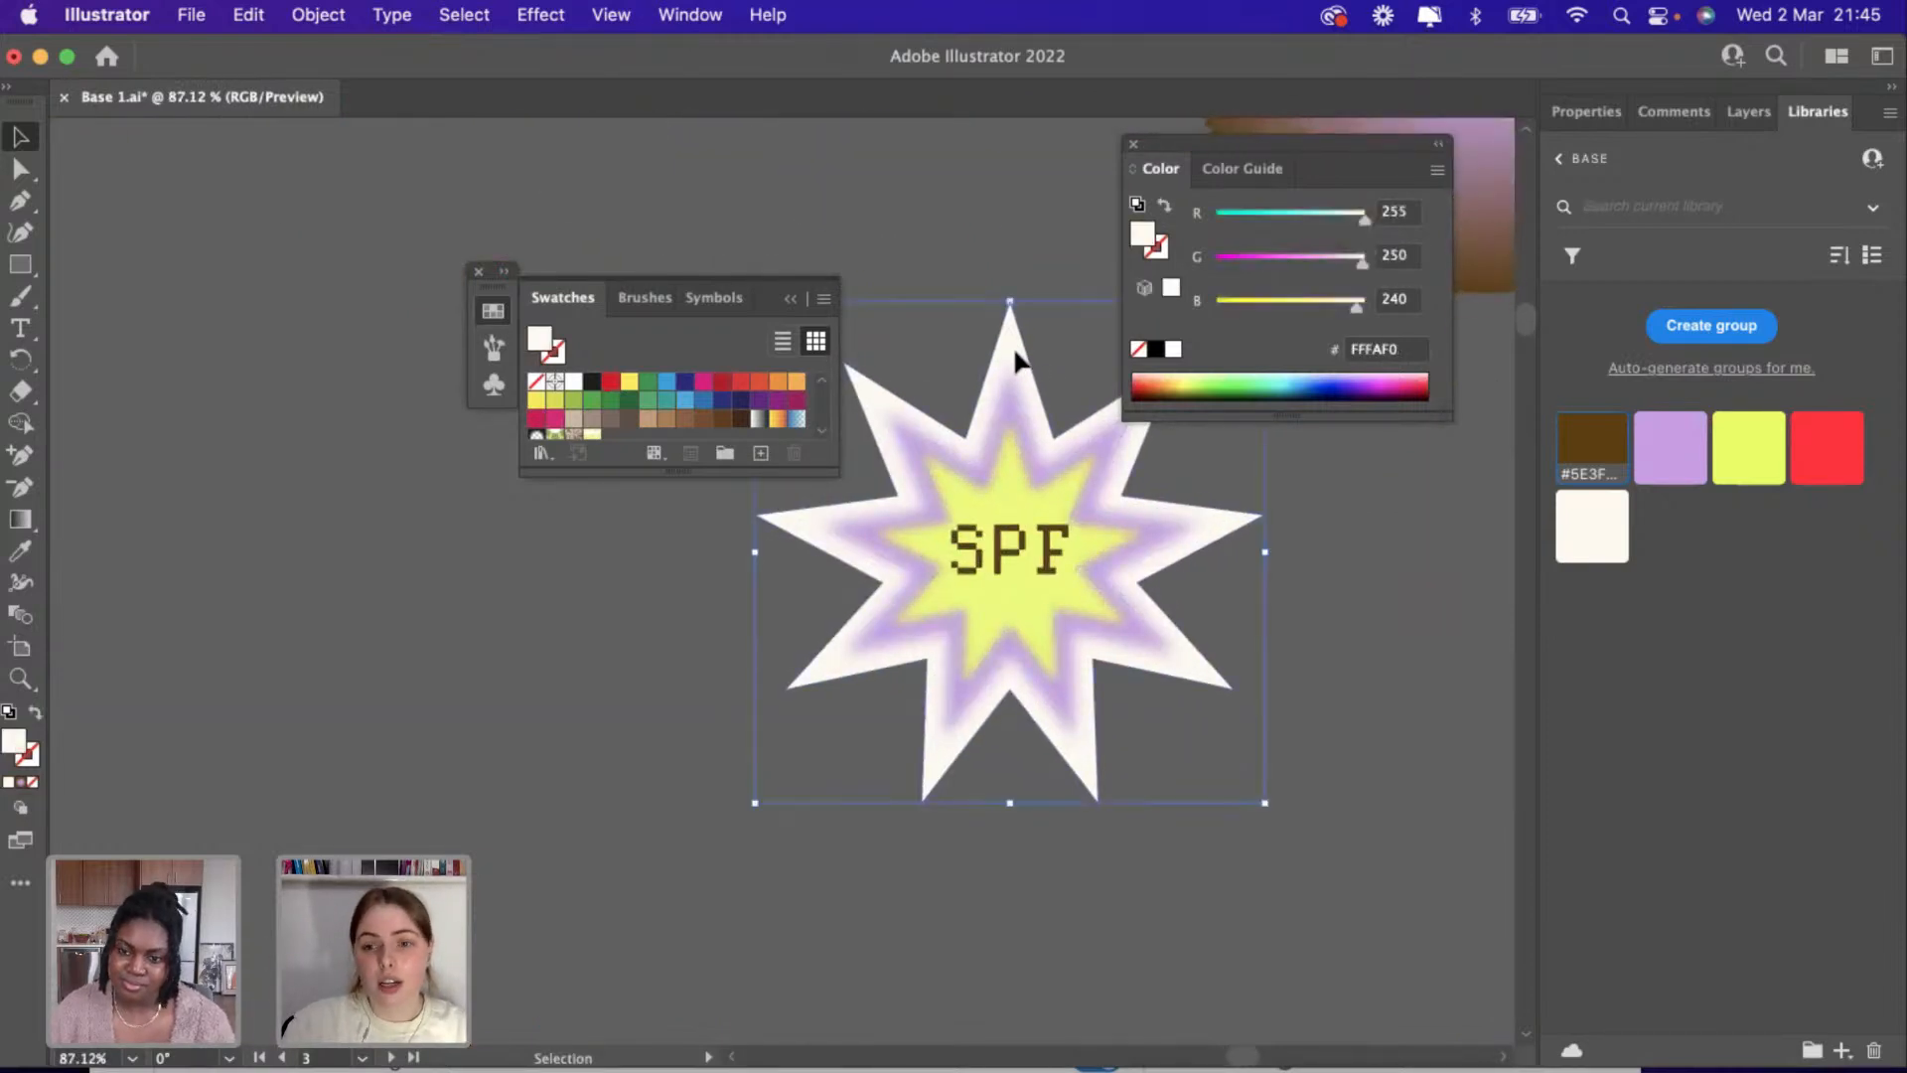
left_click(1839, 444)
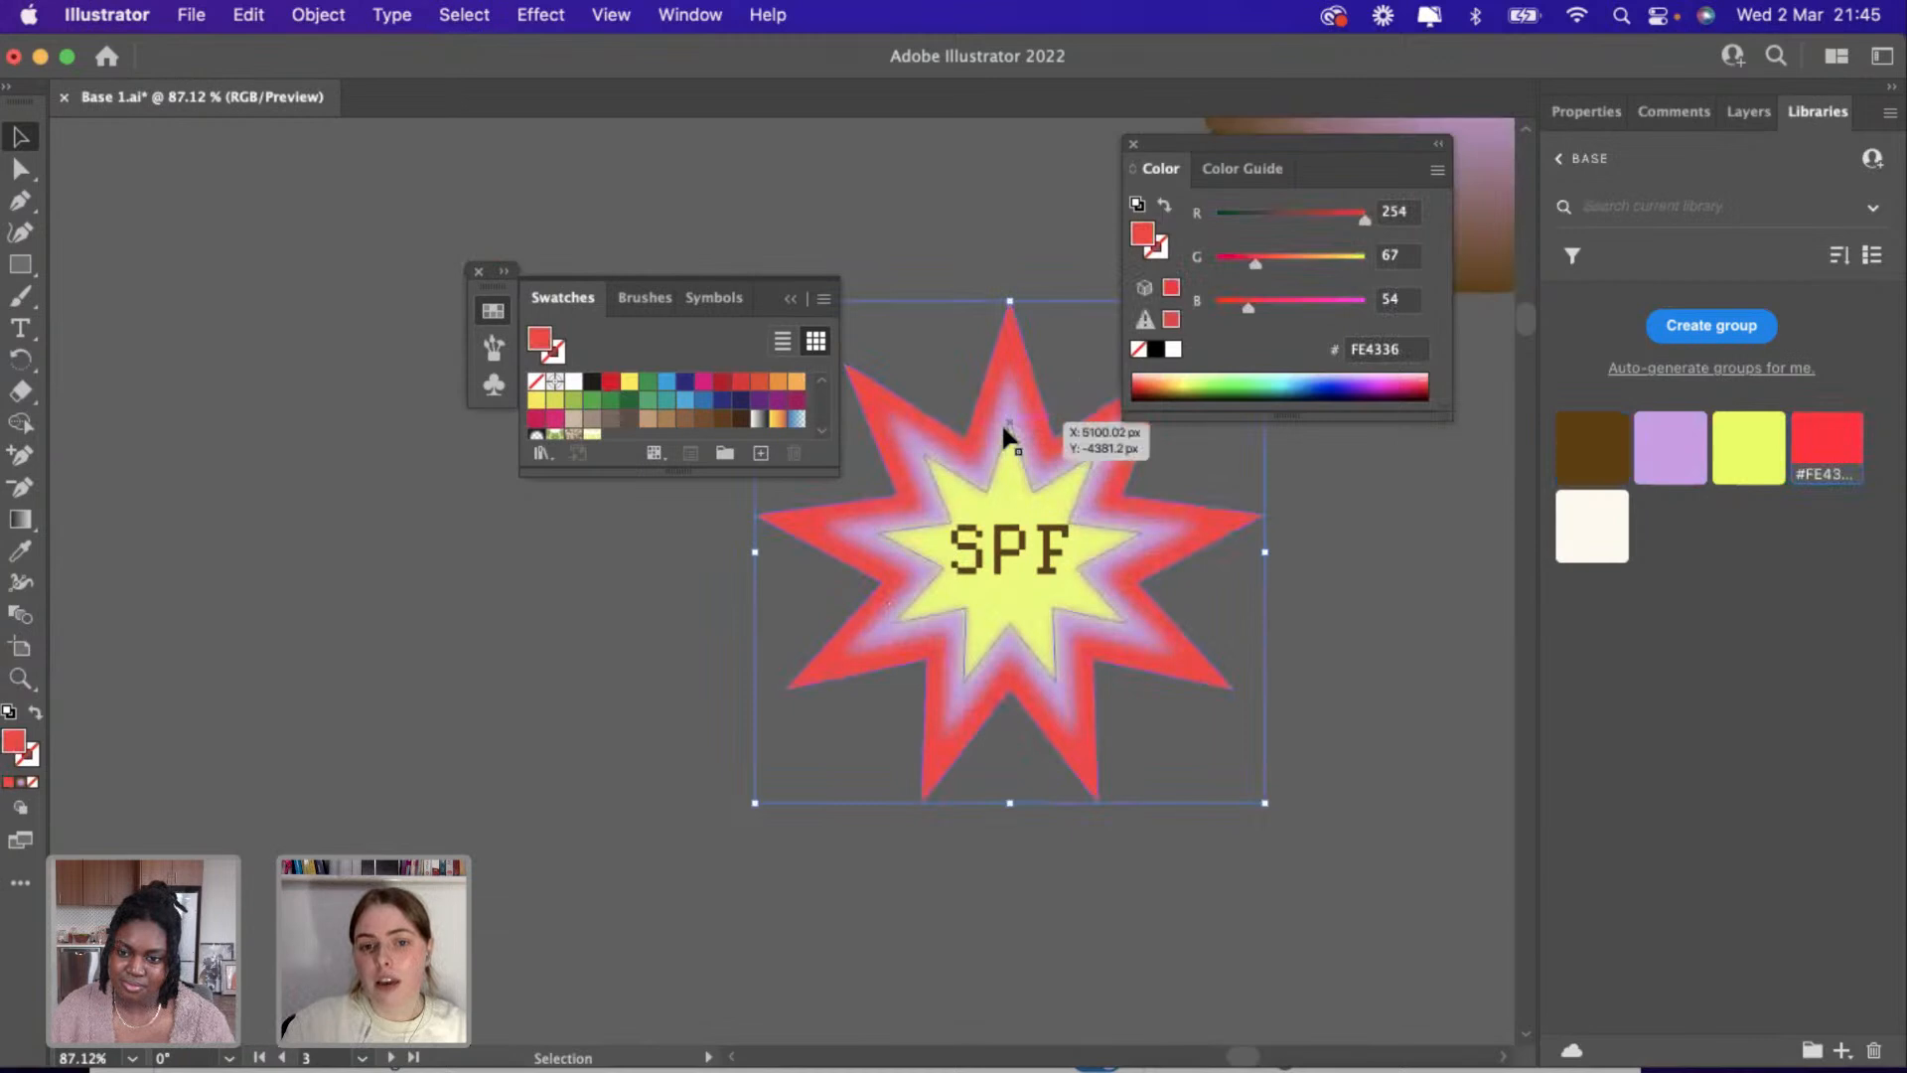
Fill the badge's middle star with the library's yellow E8FD56 and its inner star with brown 5E3F0A.
left_click(1004, 425)
left_click(1010, 389)
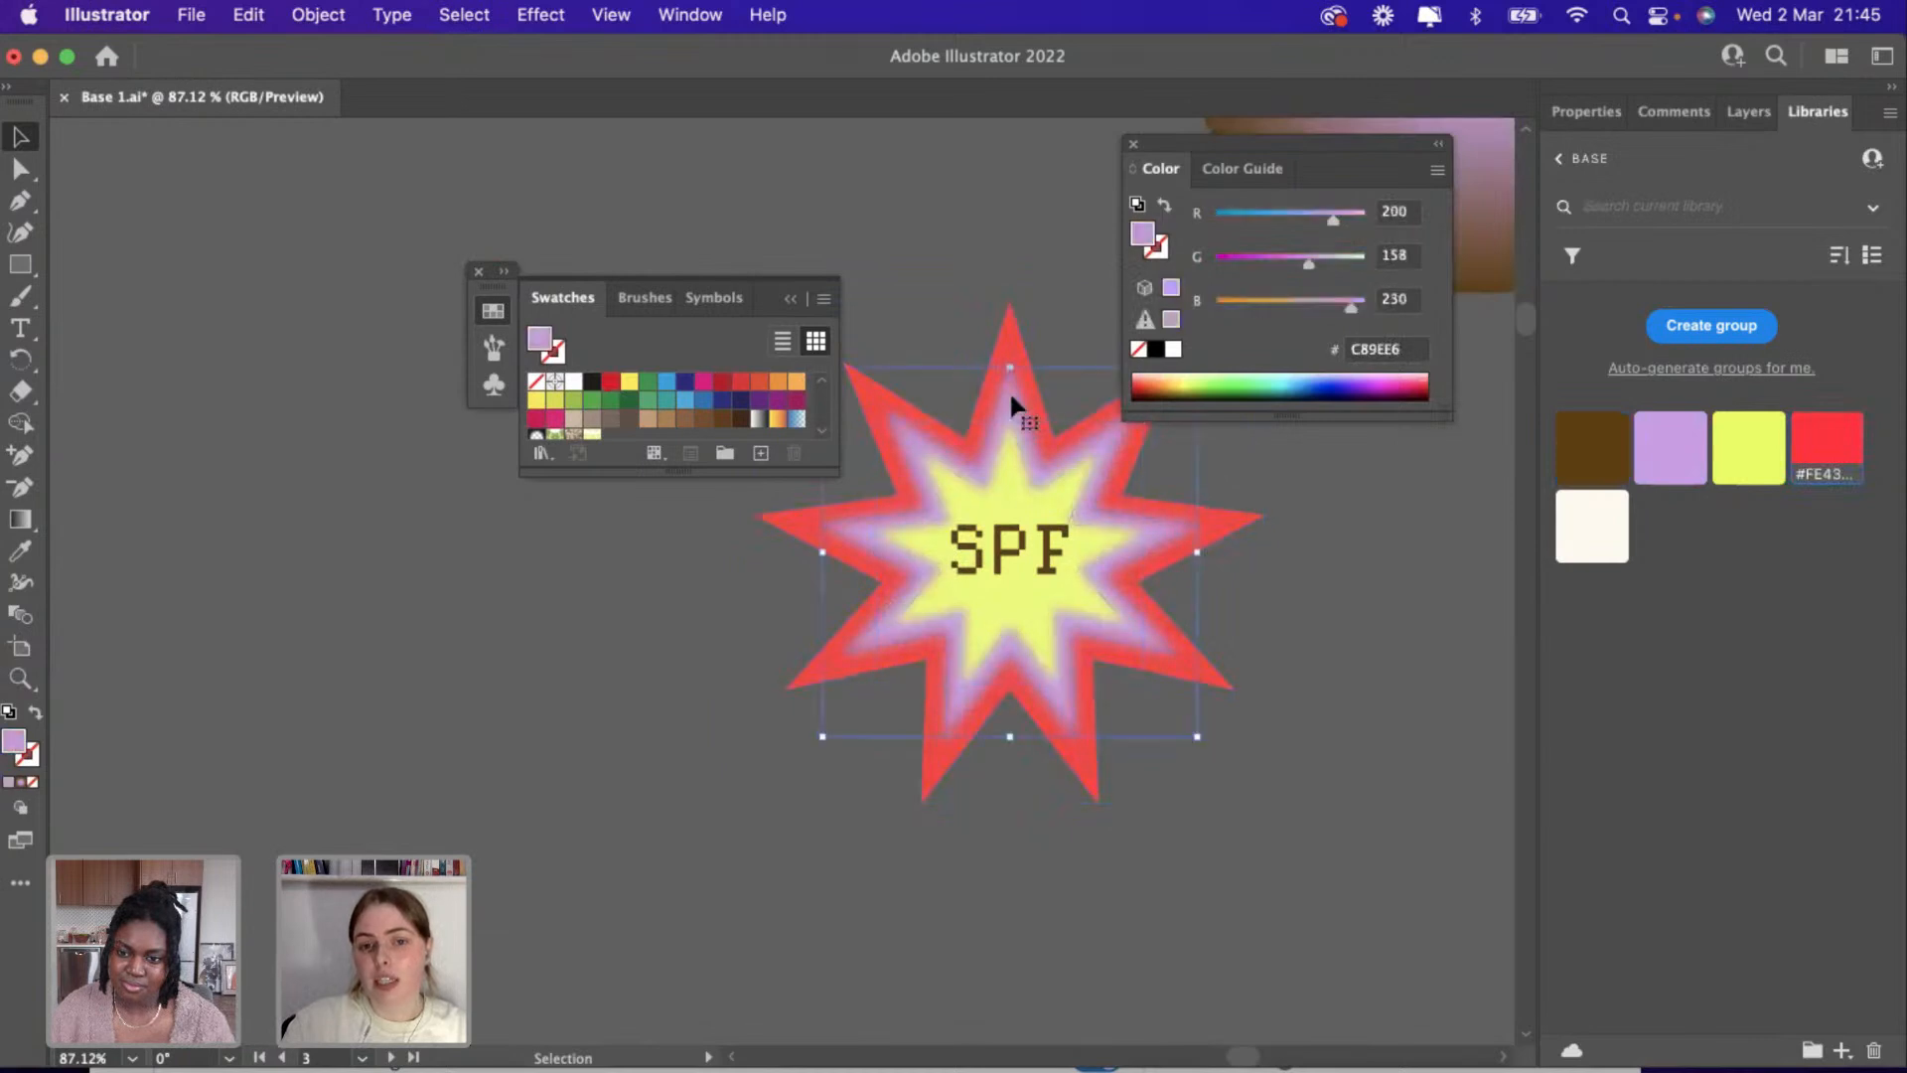
left_click(1749, 445)
left_click(1006, 477)
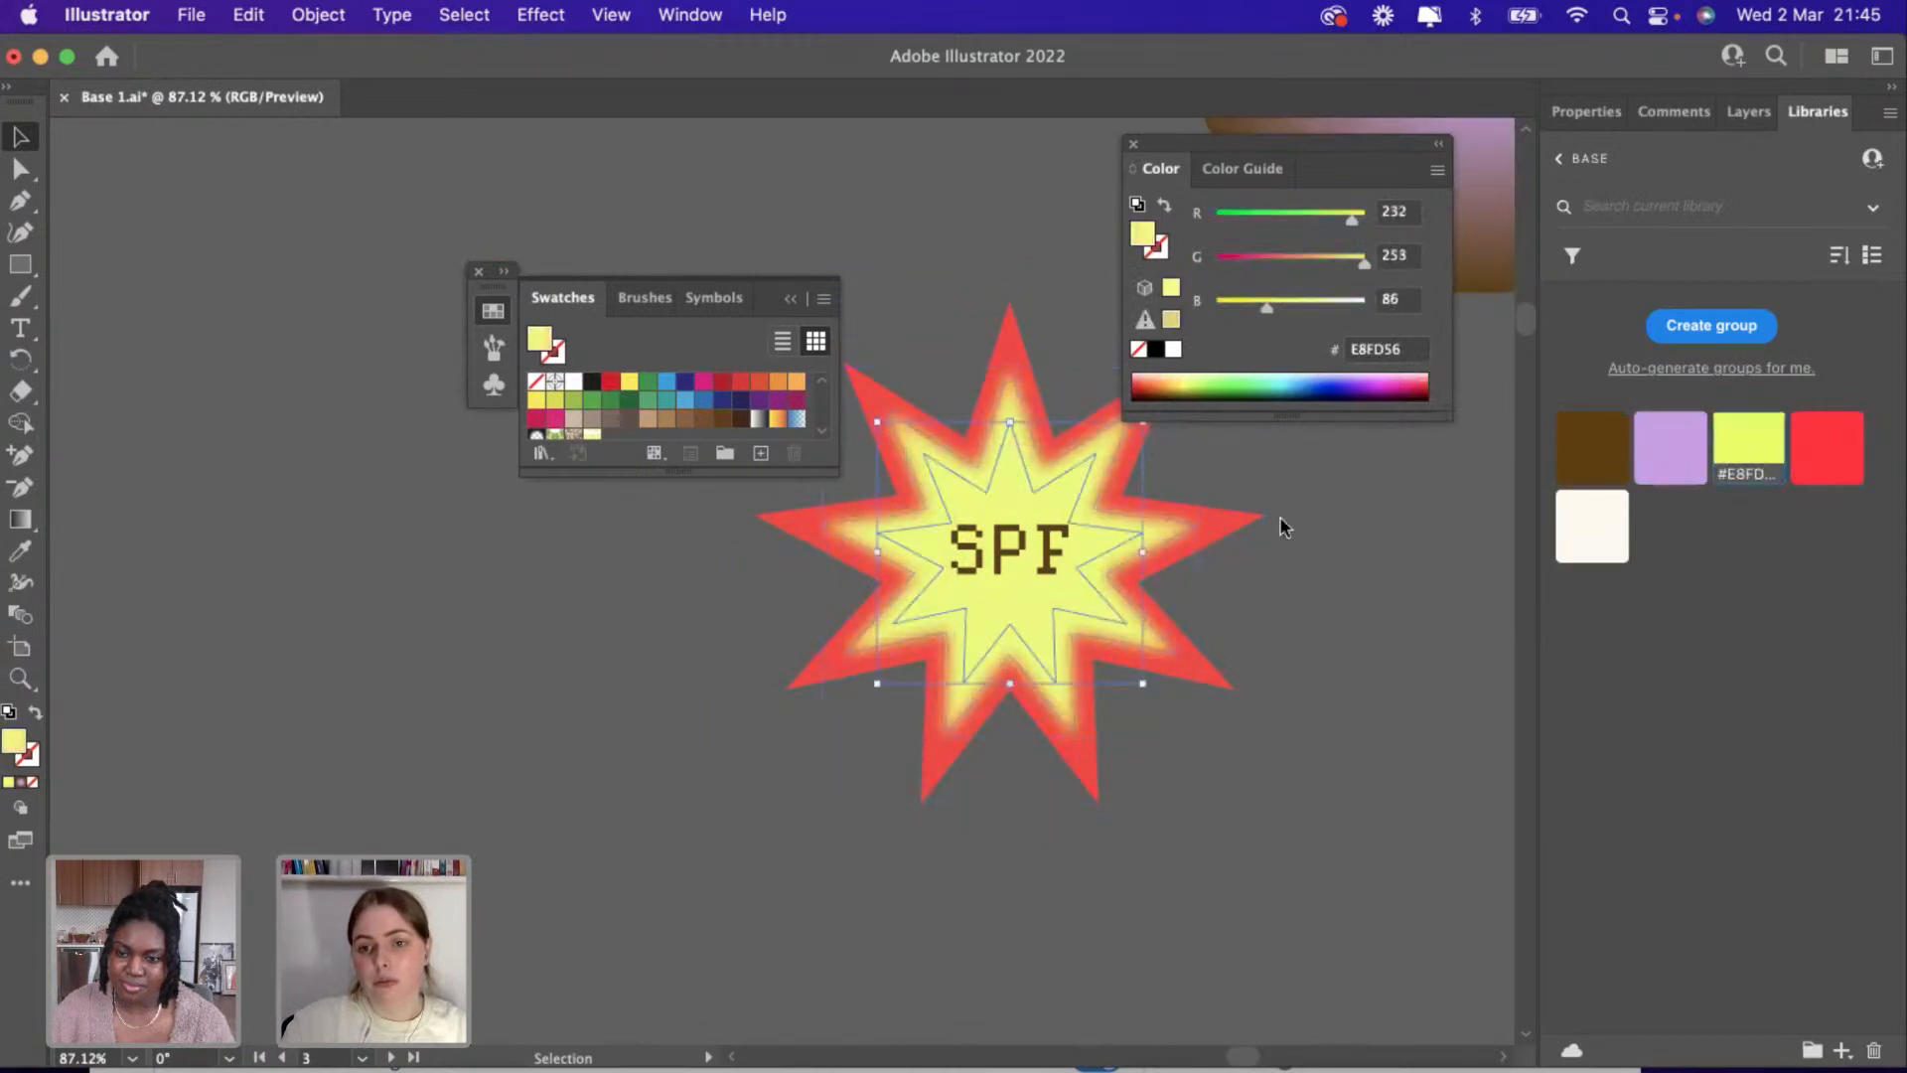
left_click(1577, 471)
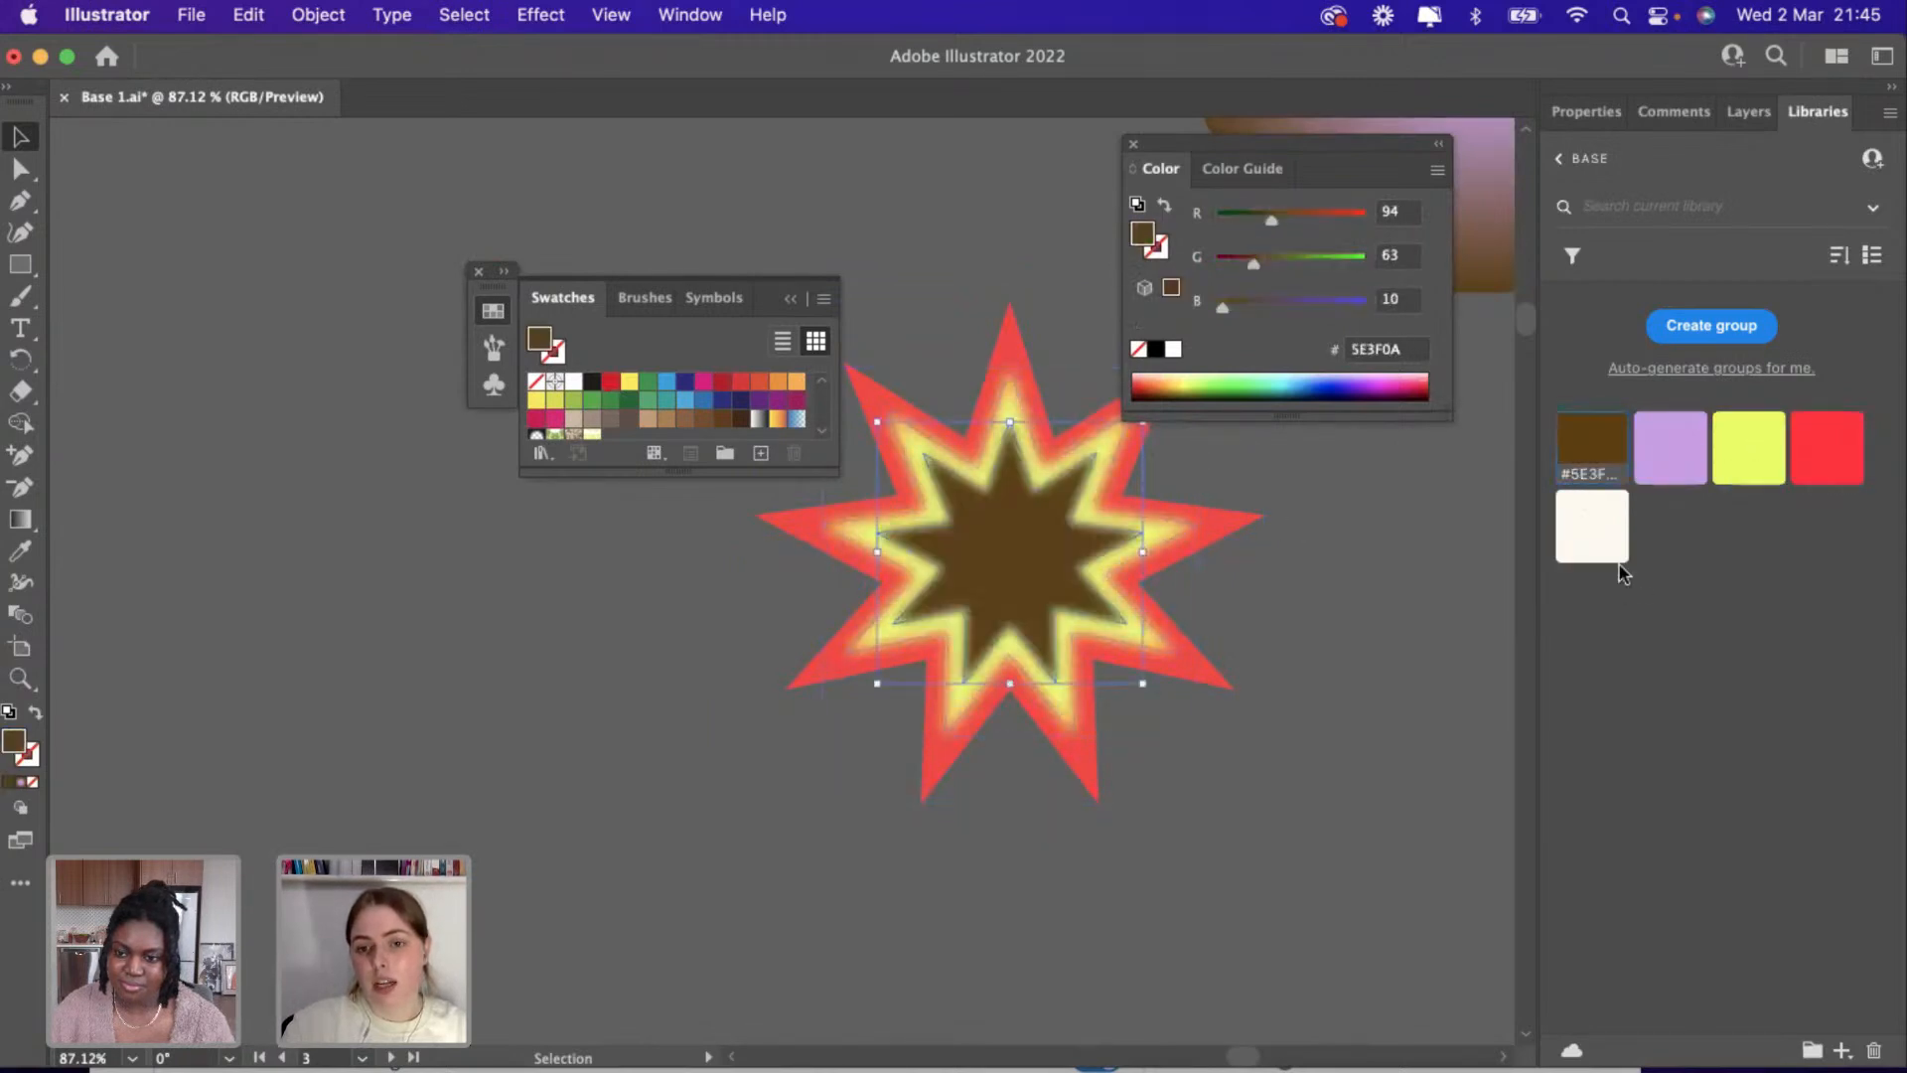
Fill the SPF text on the brown star with the library's off-white FFFAF0.
left_click(1015, 548)
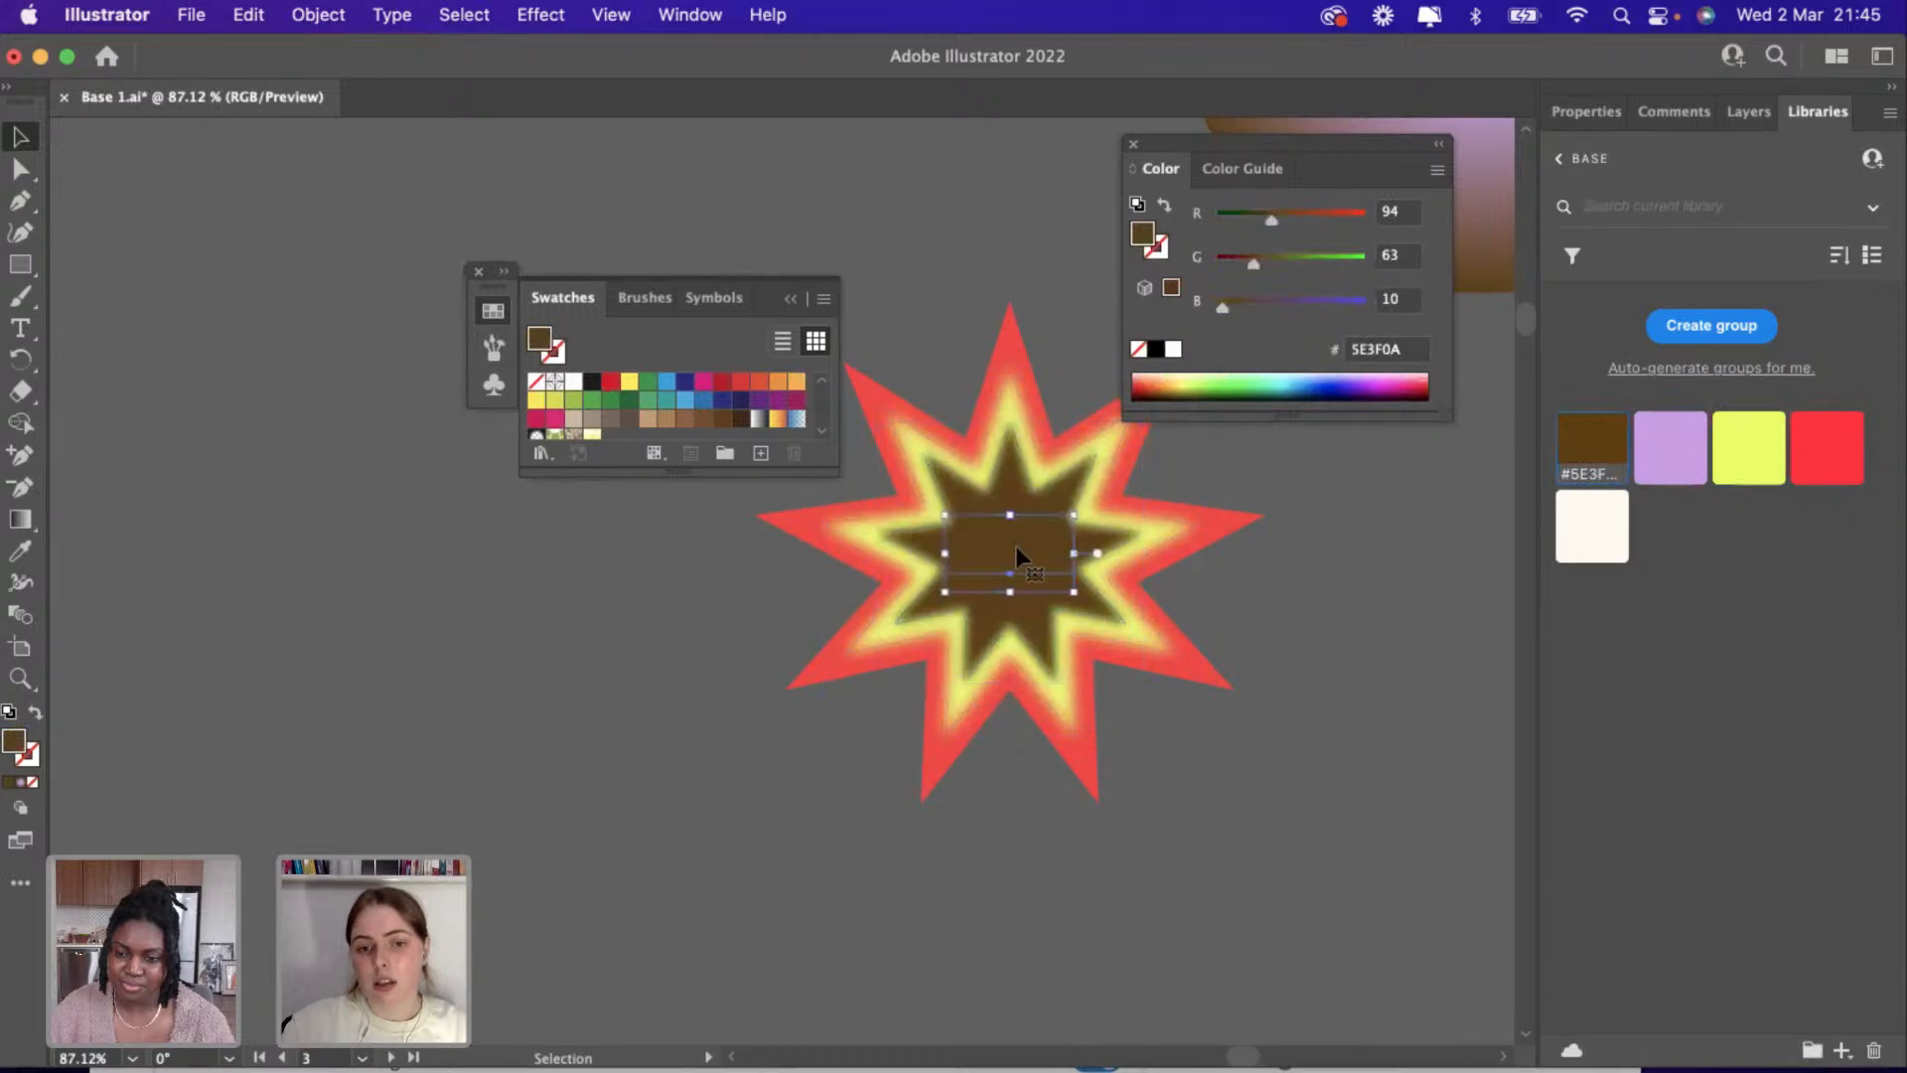
left_click(1612, 532)
scroll(1238, 741, "down", 3)
scroll(1238, 741, "down", 3)
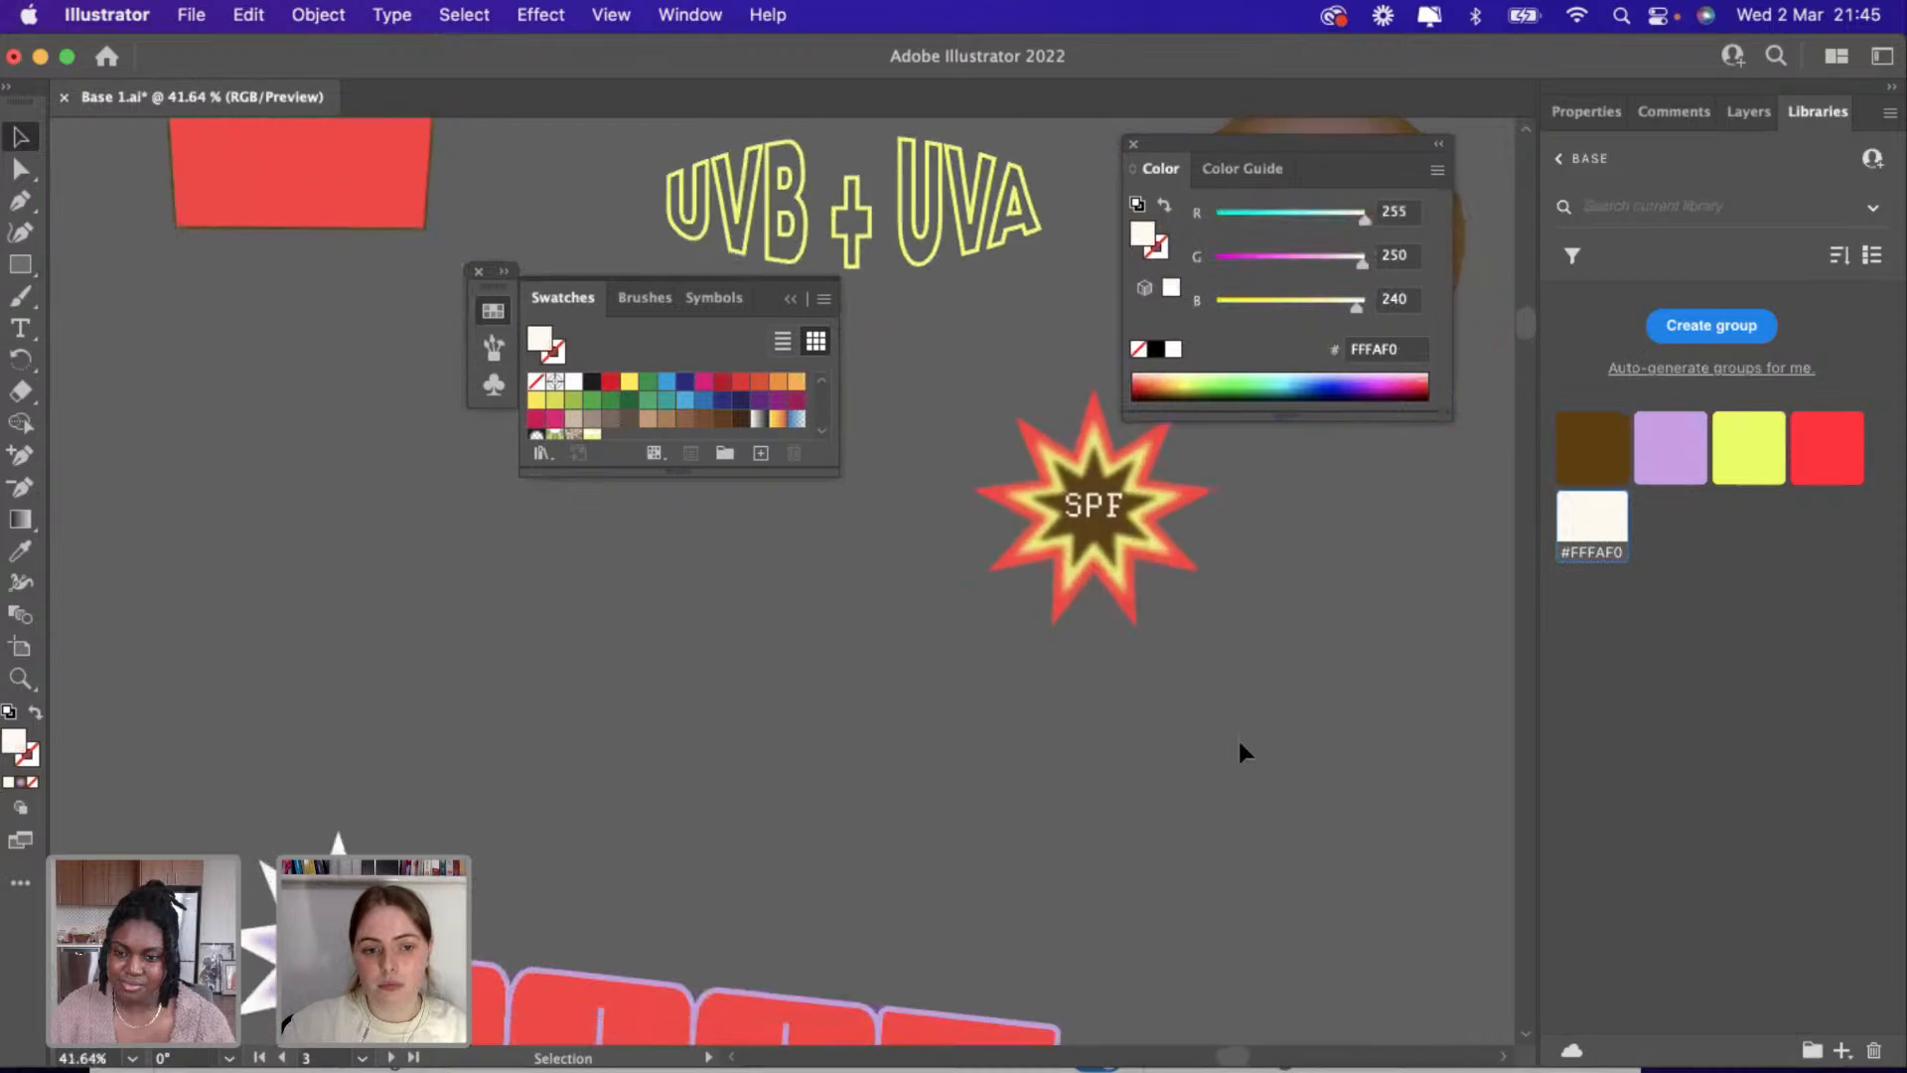
scroll(1237, 741, "down", 2)
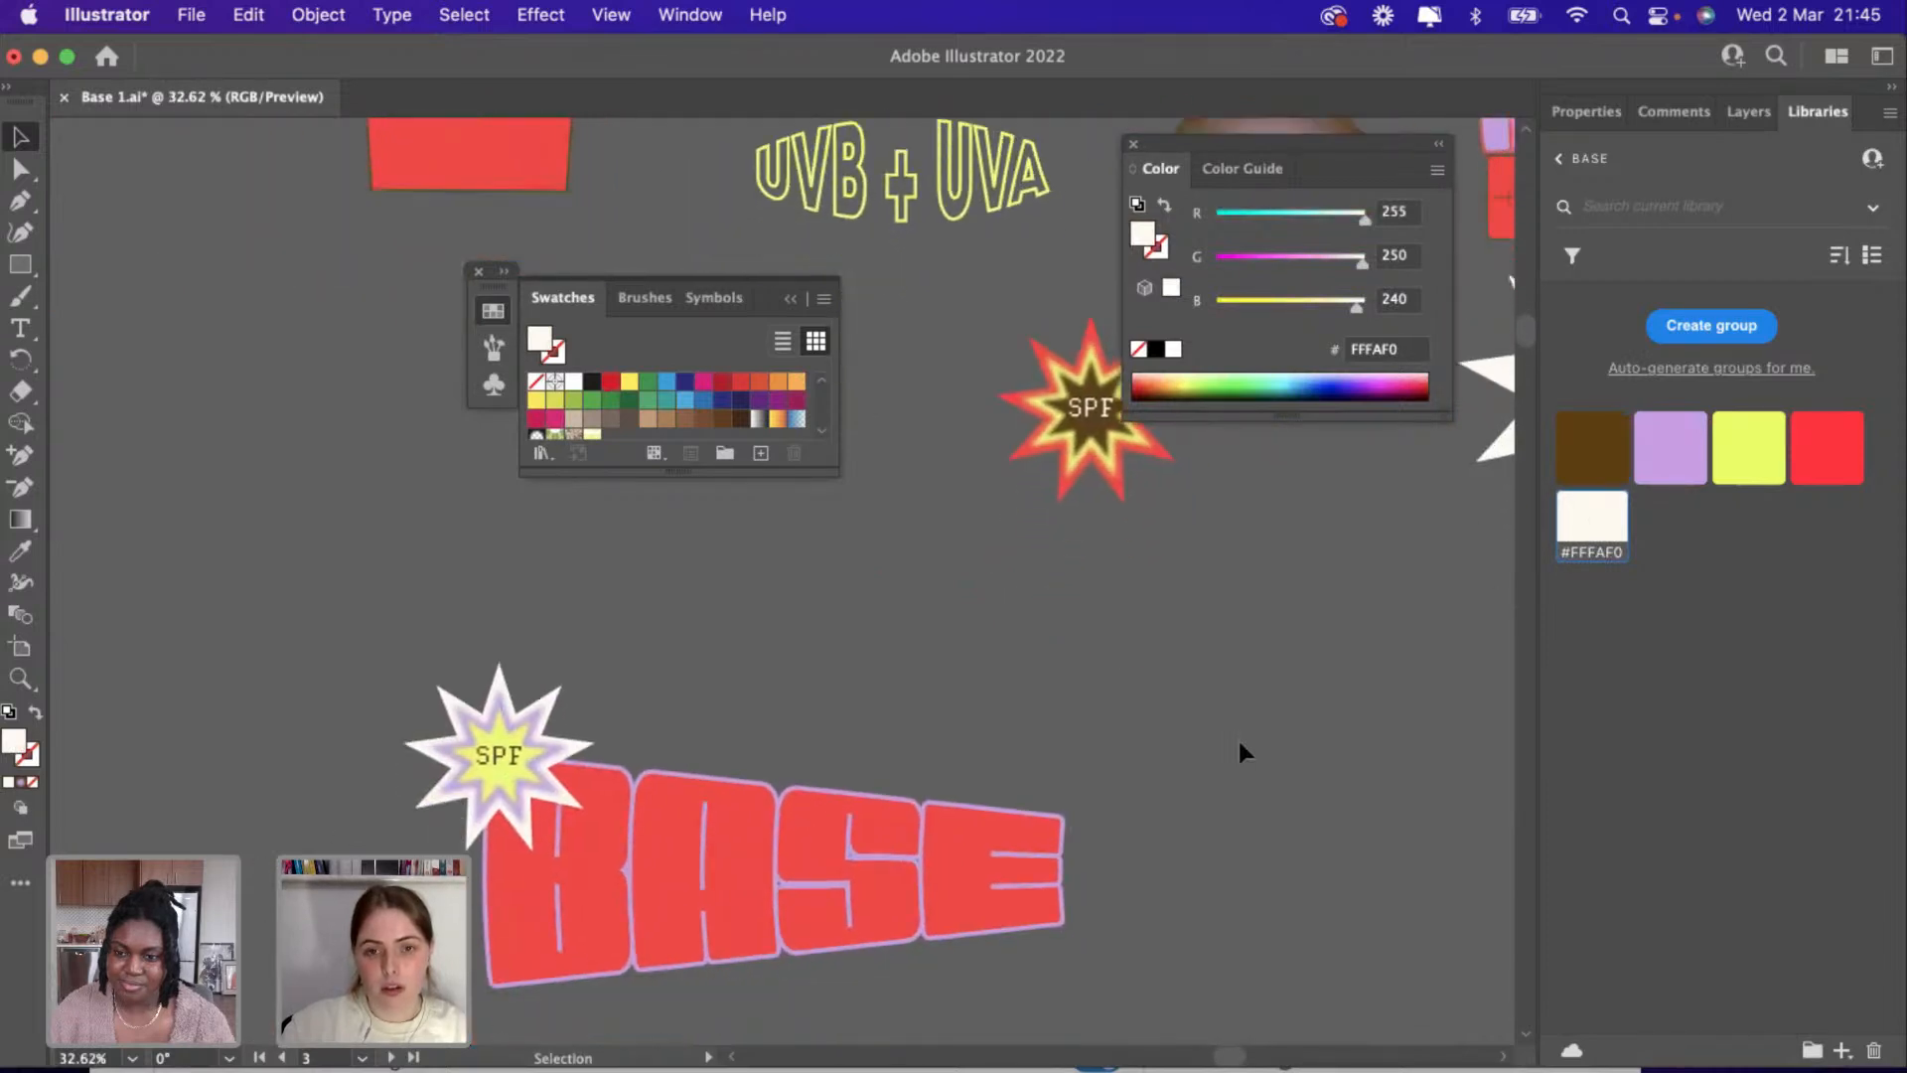
Move the recoloured red, yellow and brown SPF badge directly beneath the UVB + UVA outline text.
scroll(992, 587, "up", 3)
scroll(992, 587, "right", 3)
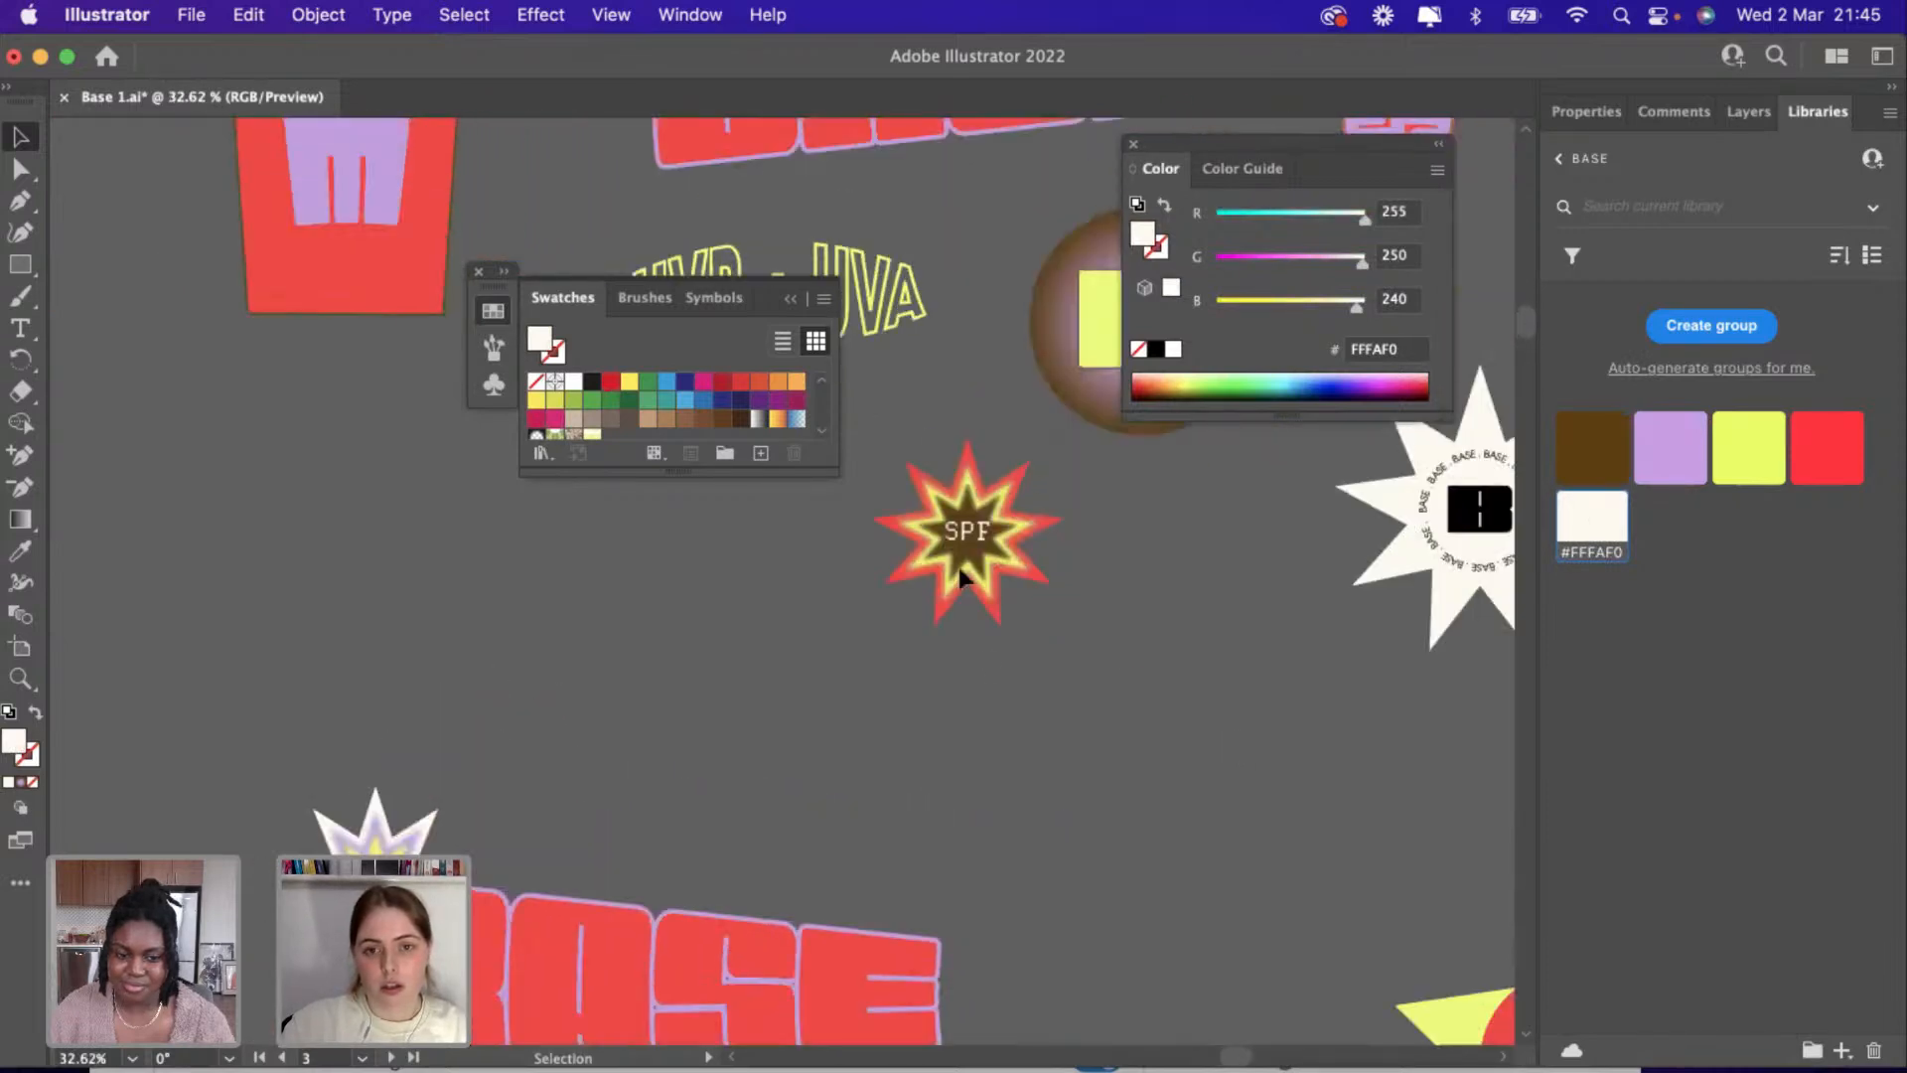
left_click(968, 596)
scroll(955, 584, "up", 5)
scroll(955, 584, "left", 1)
scroll(956, 584, "up", 1)
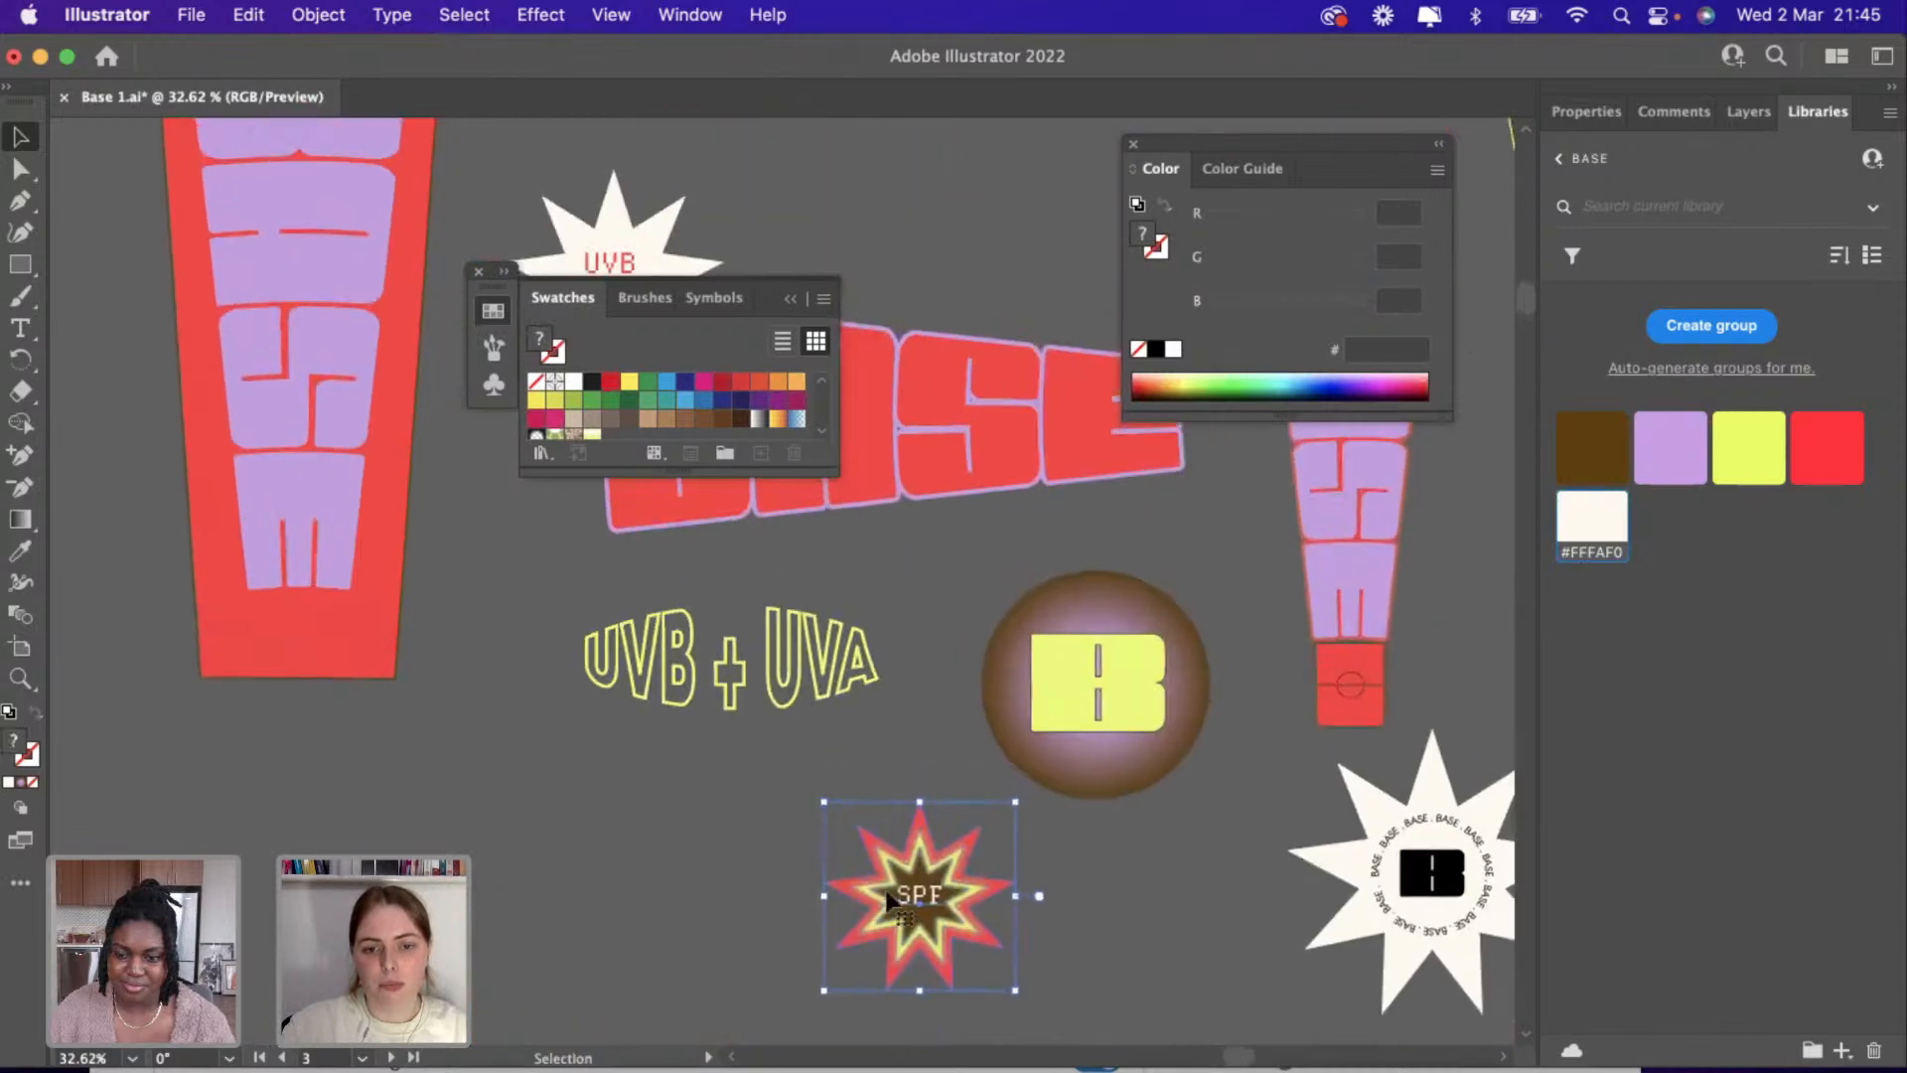
left_click_drag(882, 930, 703, 849)
scroll(704, 848, "down", 5)
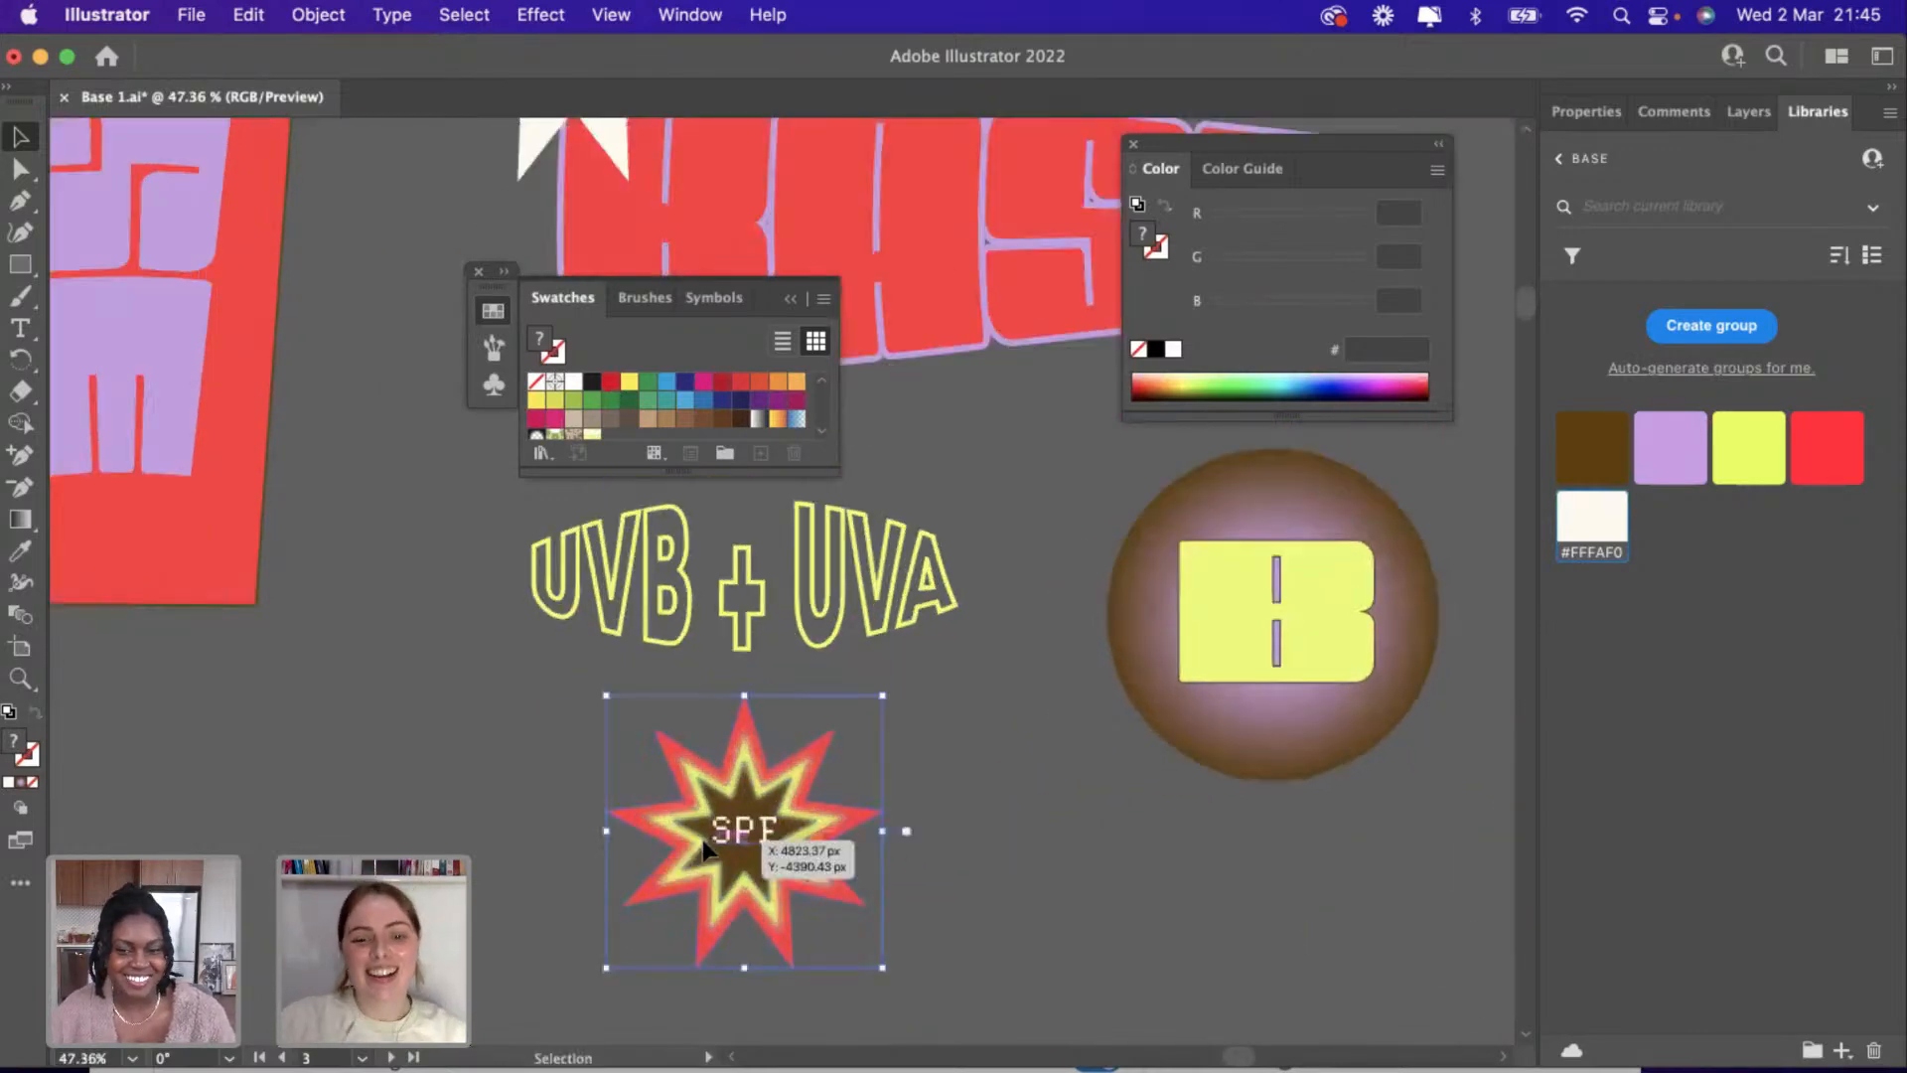
Draw a large off-white square in the empty area below the tubes, beside the wordmarks.
scroll(705, 849, "down", 4)
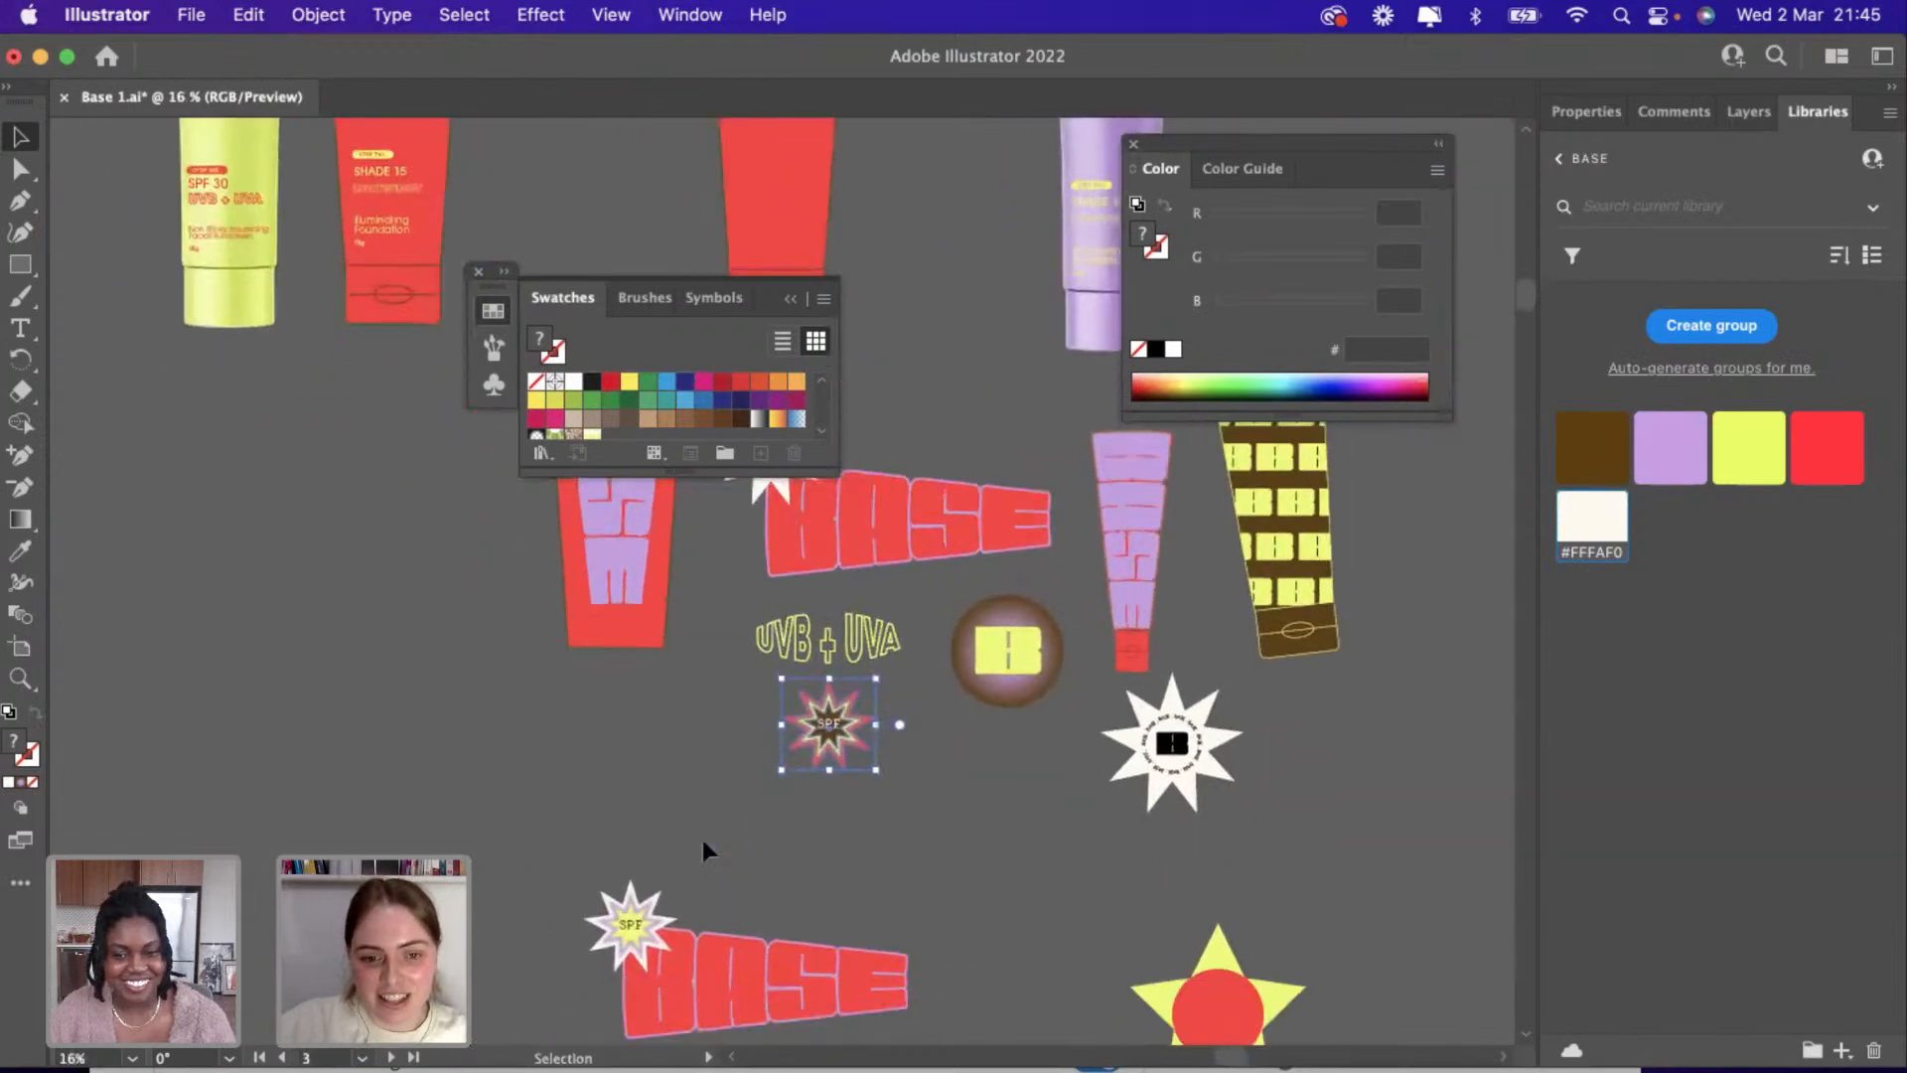
scroll(701, 838, "left", 6)
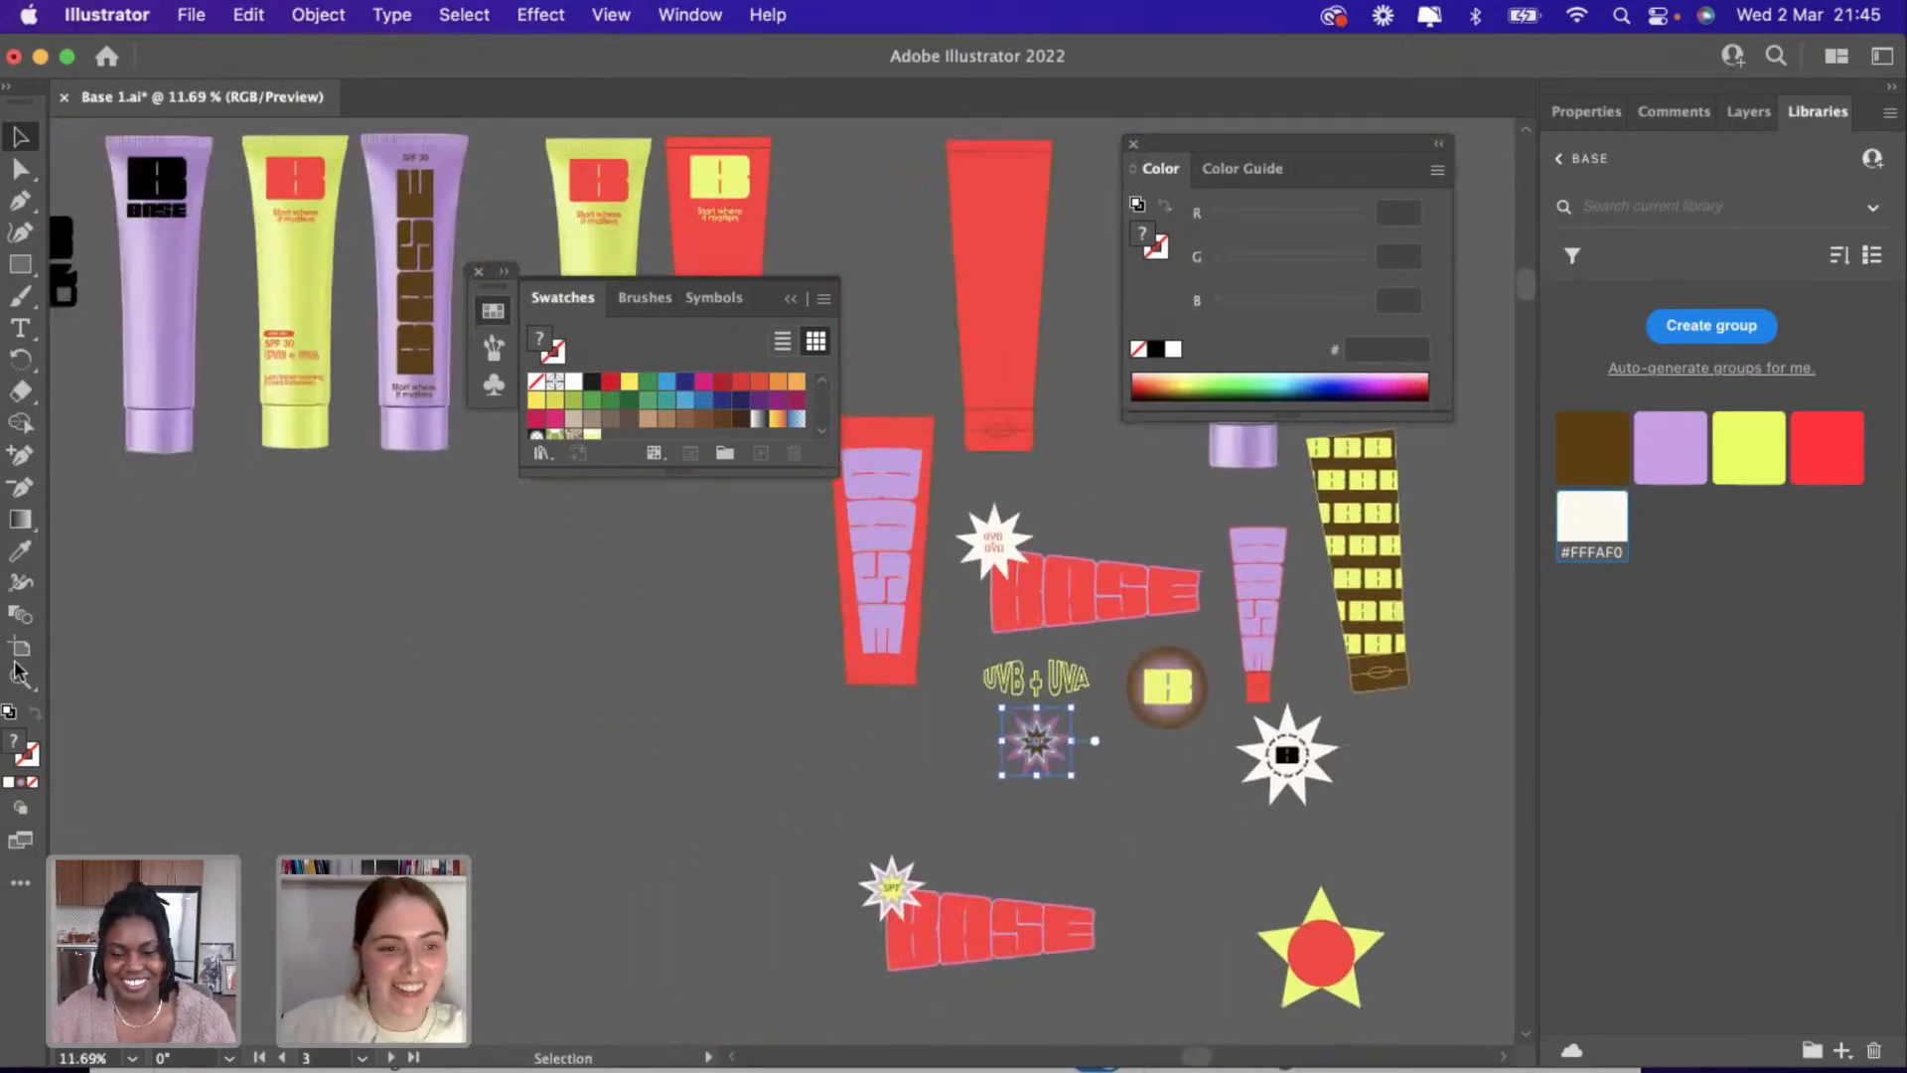
left_click(14, 269)
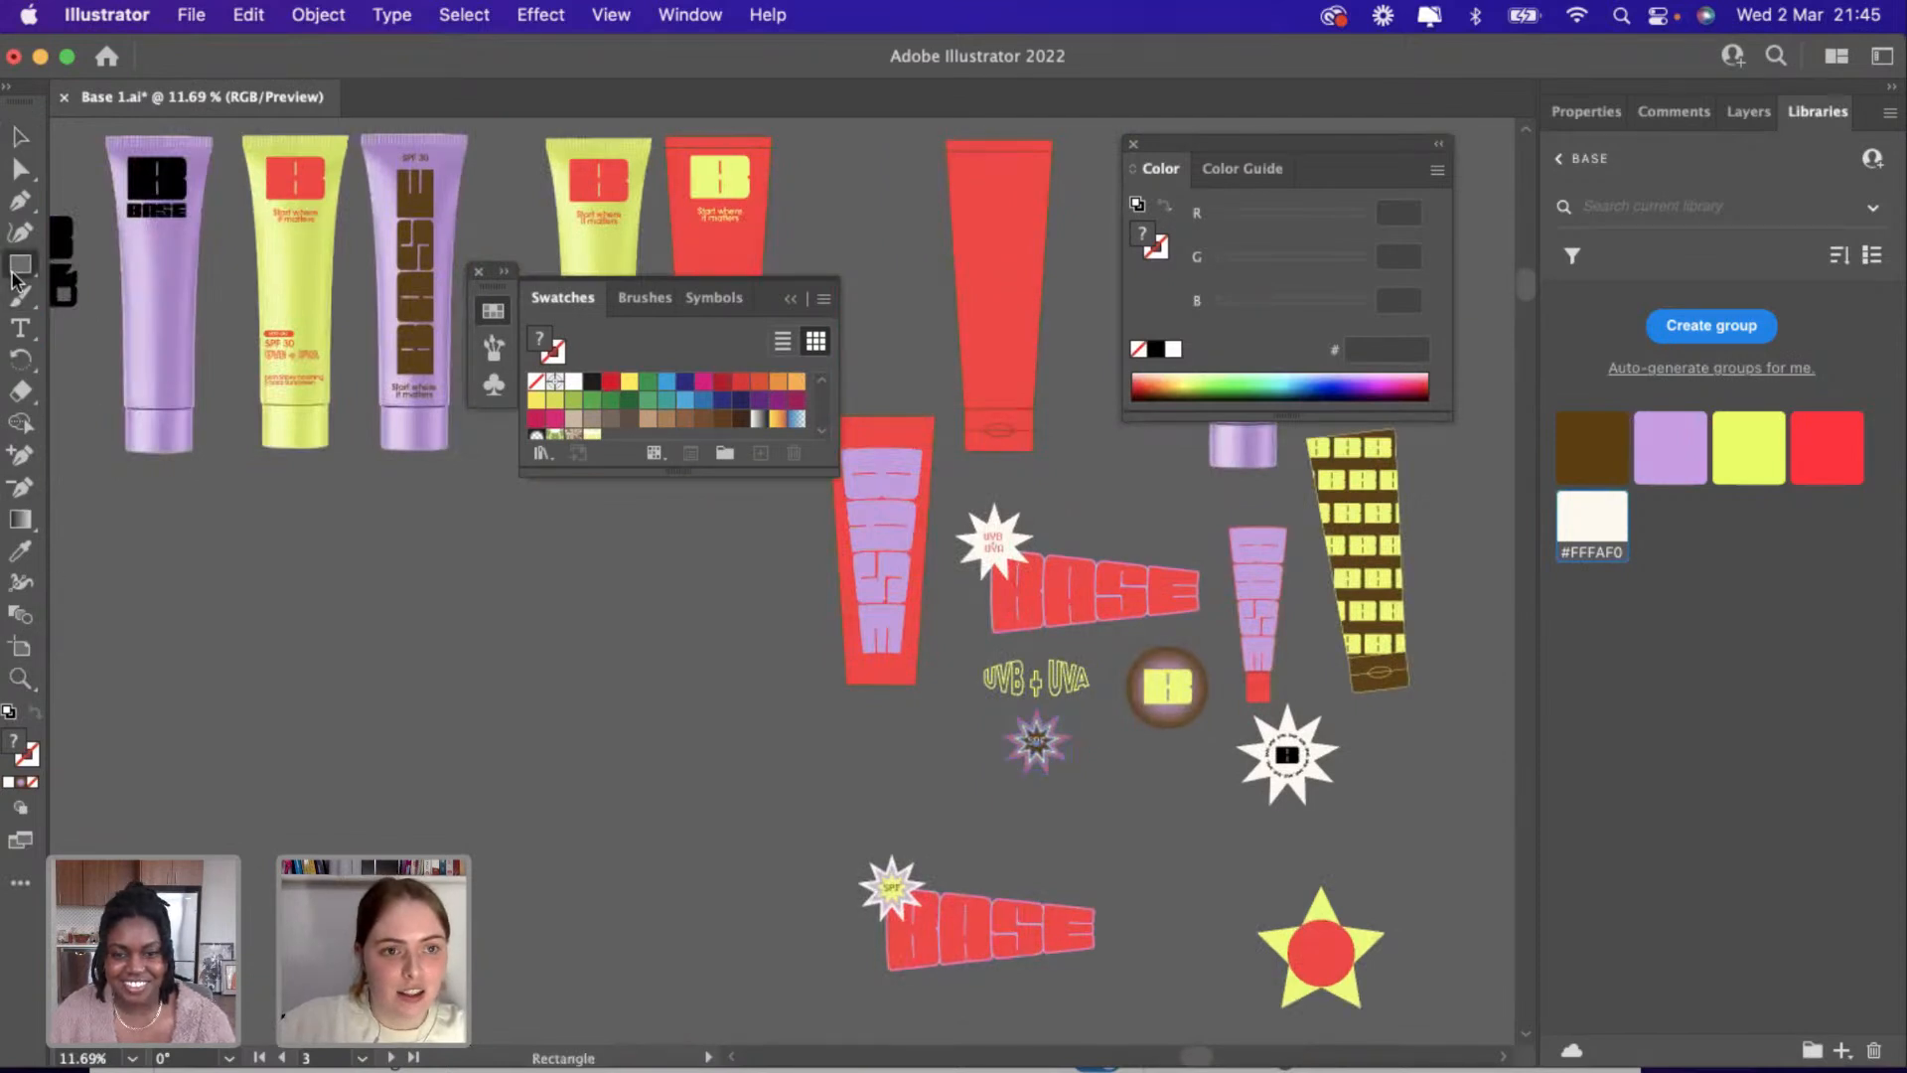
left_click_drag(281, 633, 626, 977)
left_click(16, 144)
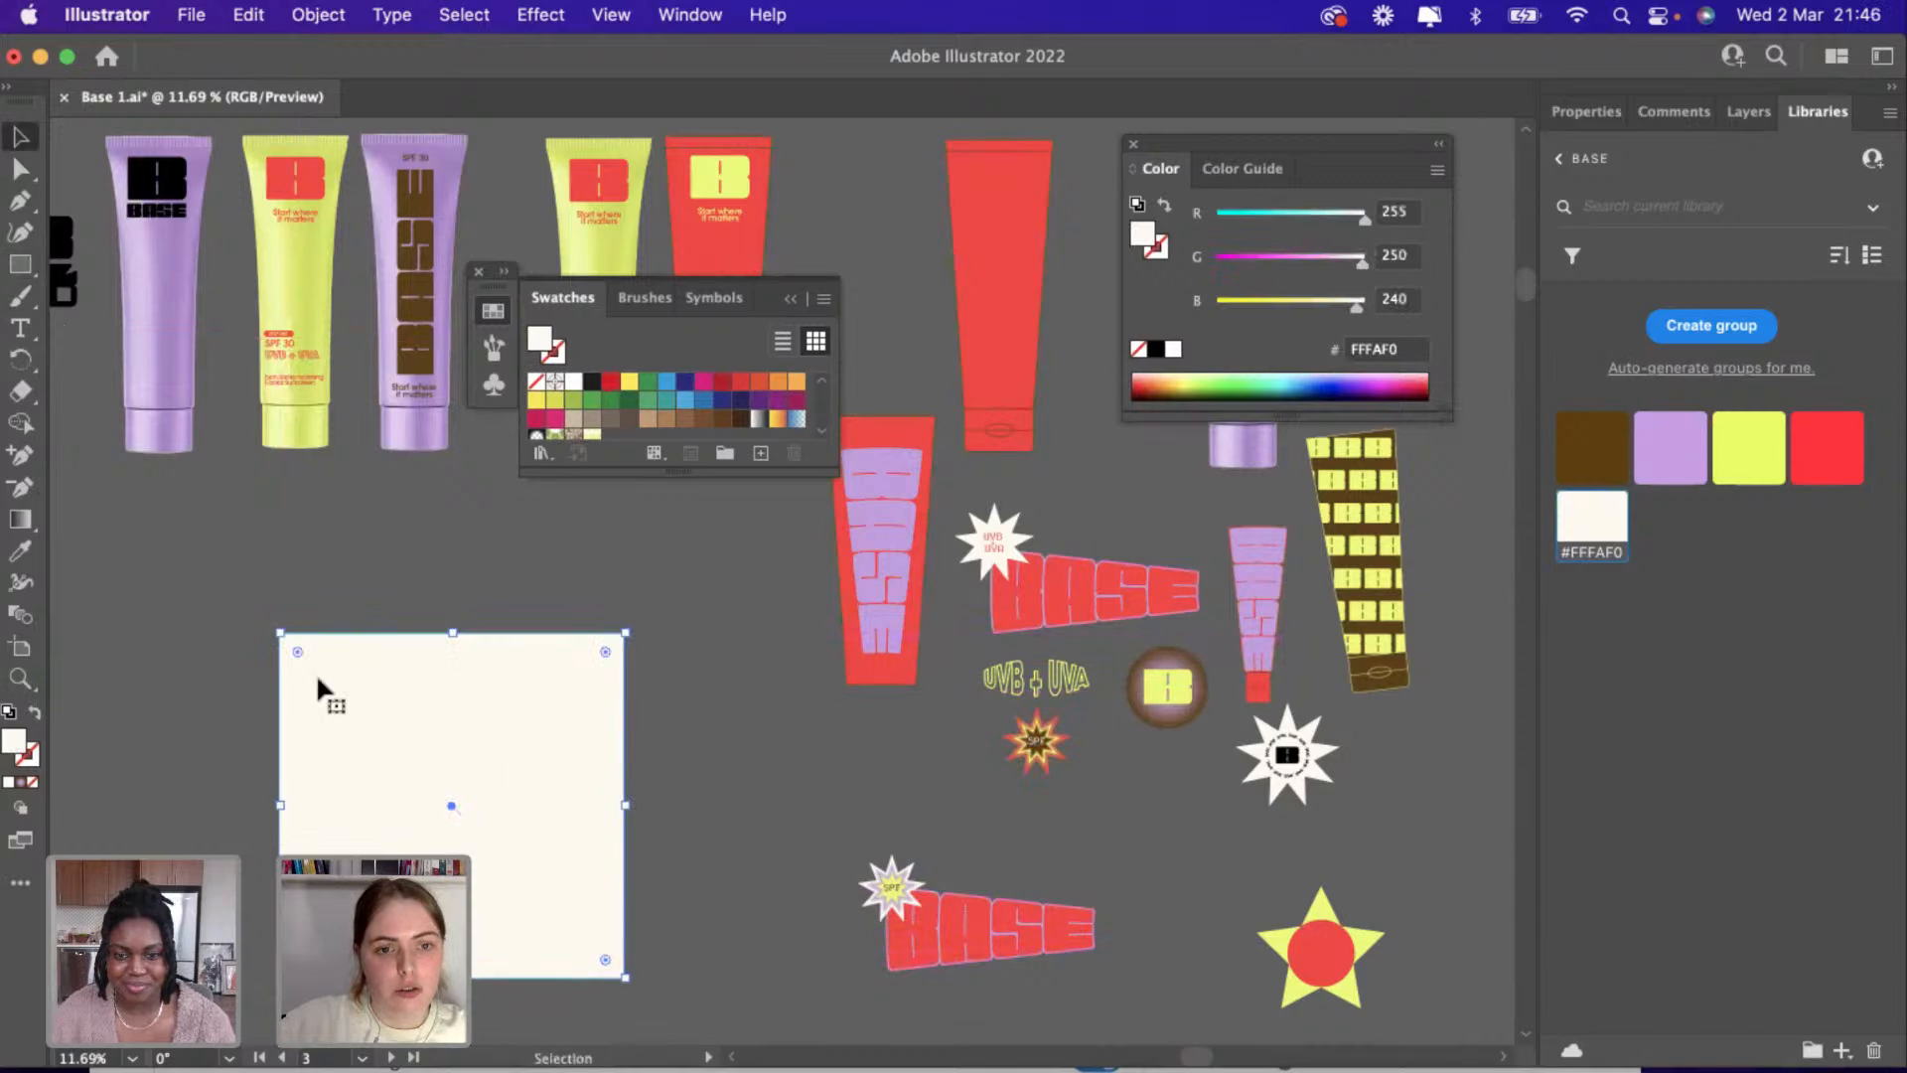
Move the BASE wordmark with the white UVB + UVA star next to the large square.
scroll(316, 672, "up", 3)
scroll(316, 671, "right", 1)
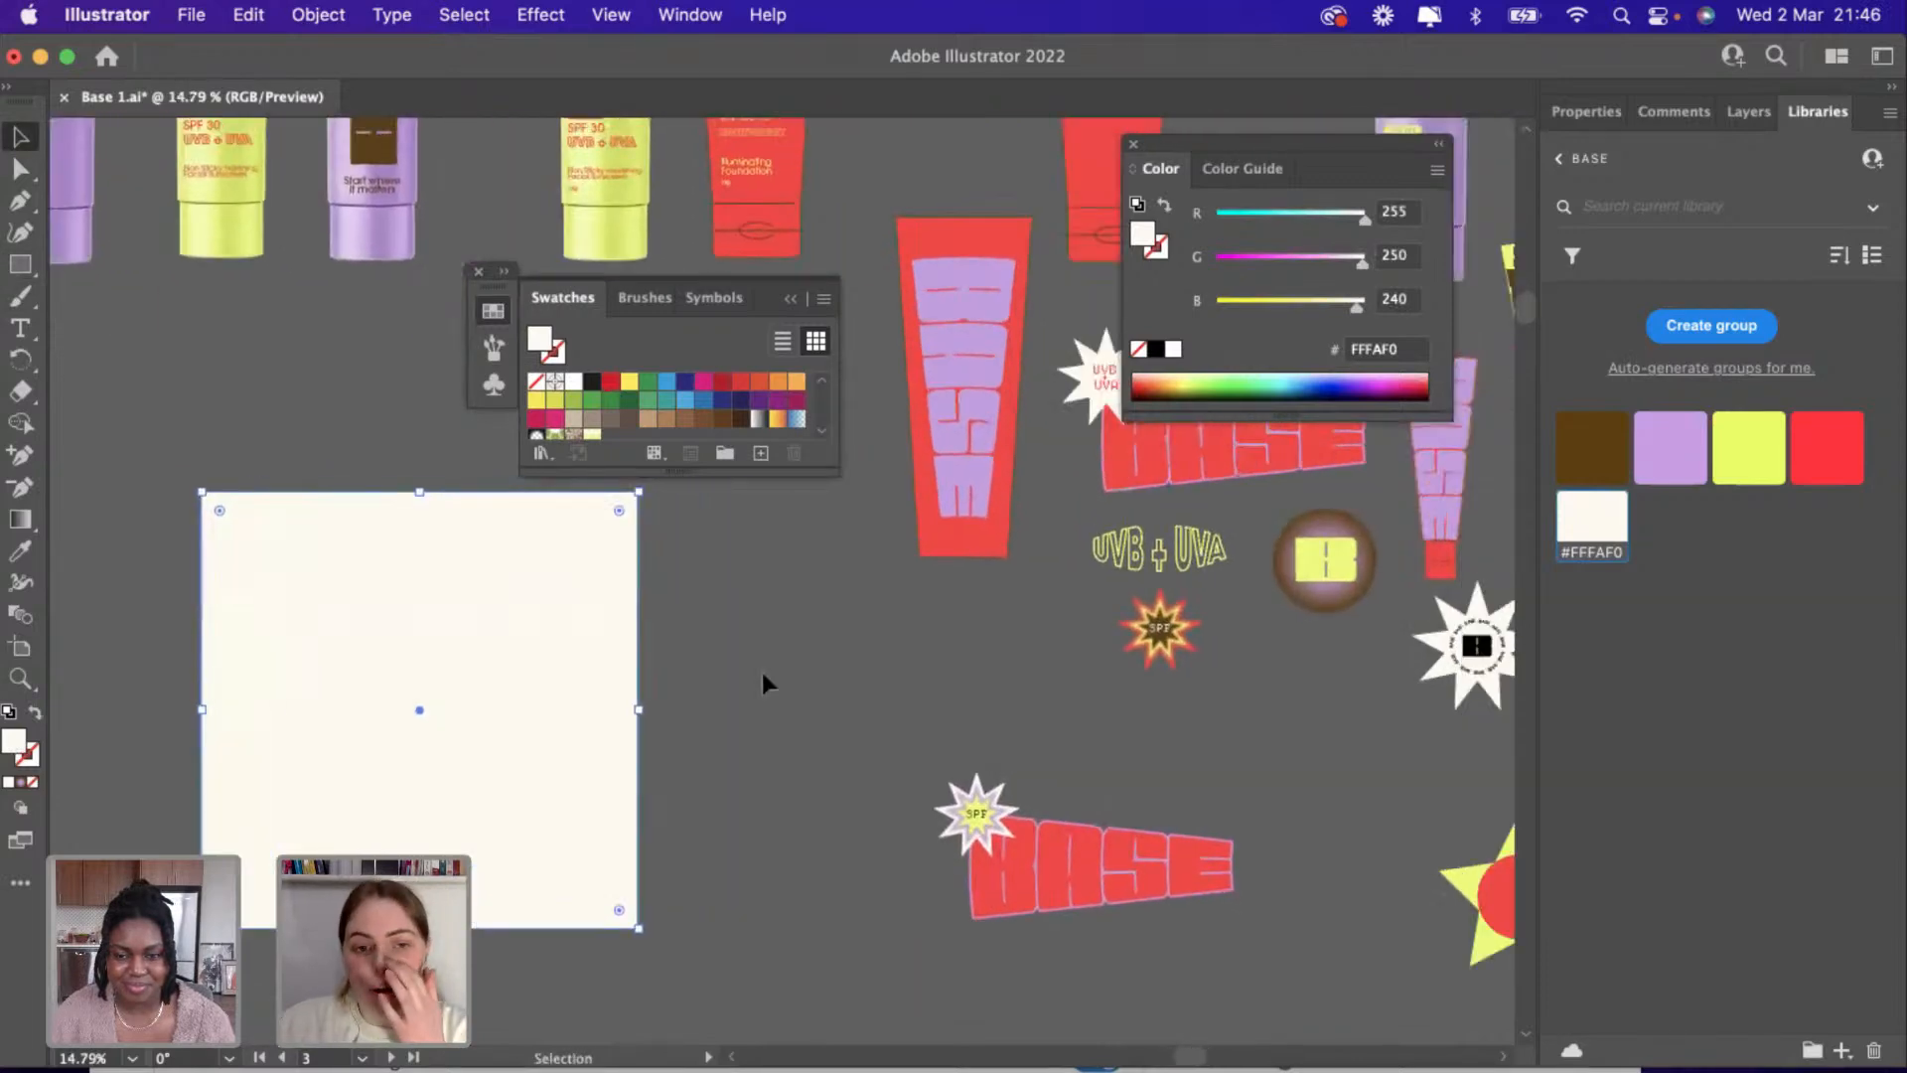
left_click(765, 675)
scroll(765, 675, "up", 3)
scroll(764, 676, "right", 2)
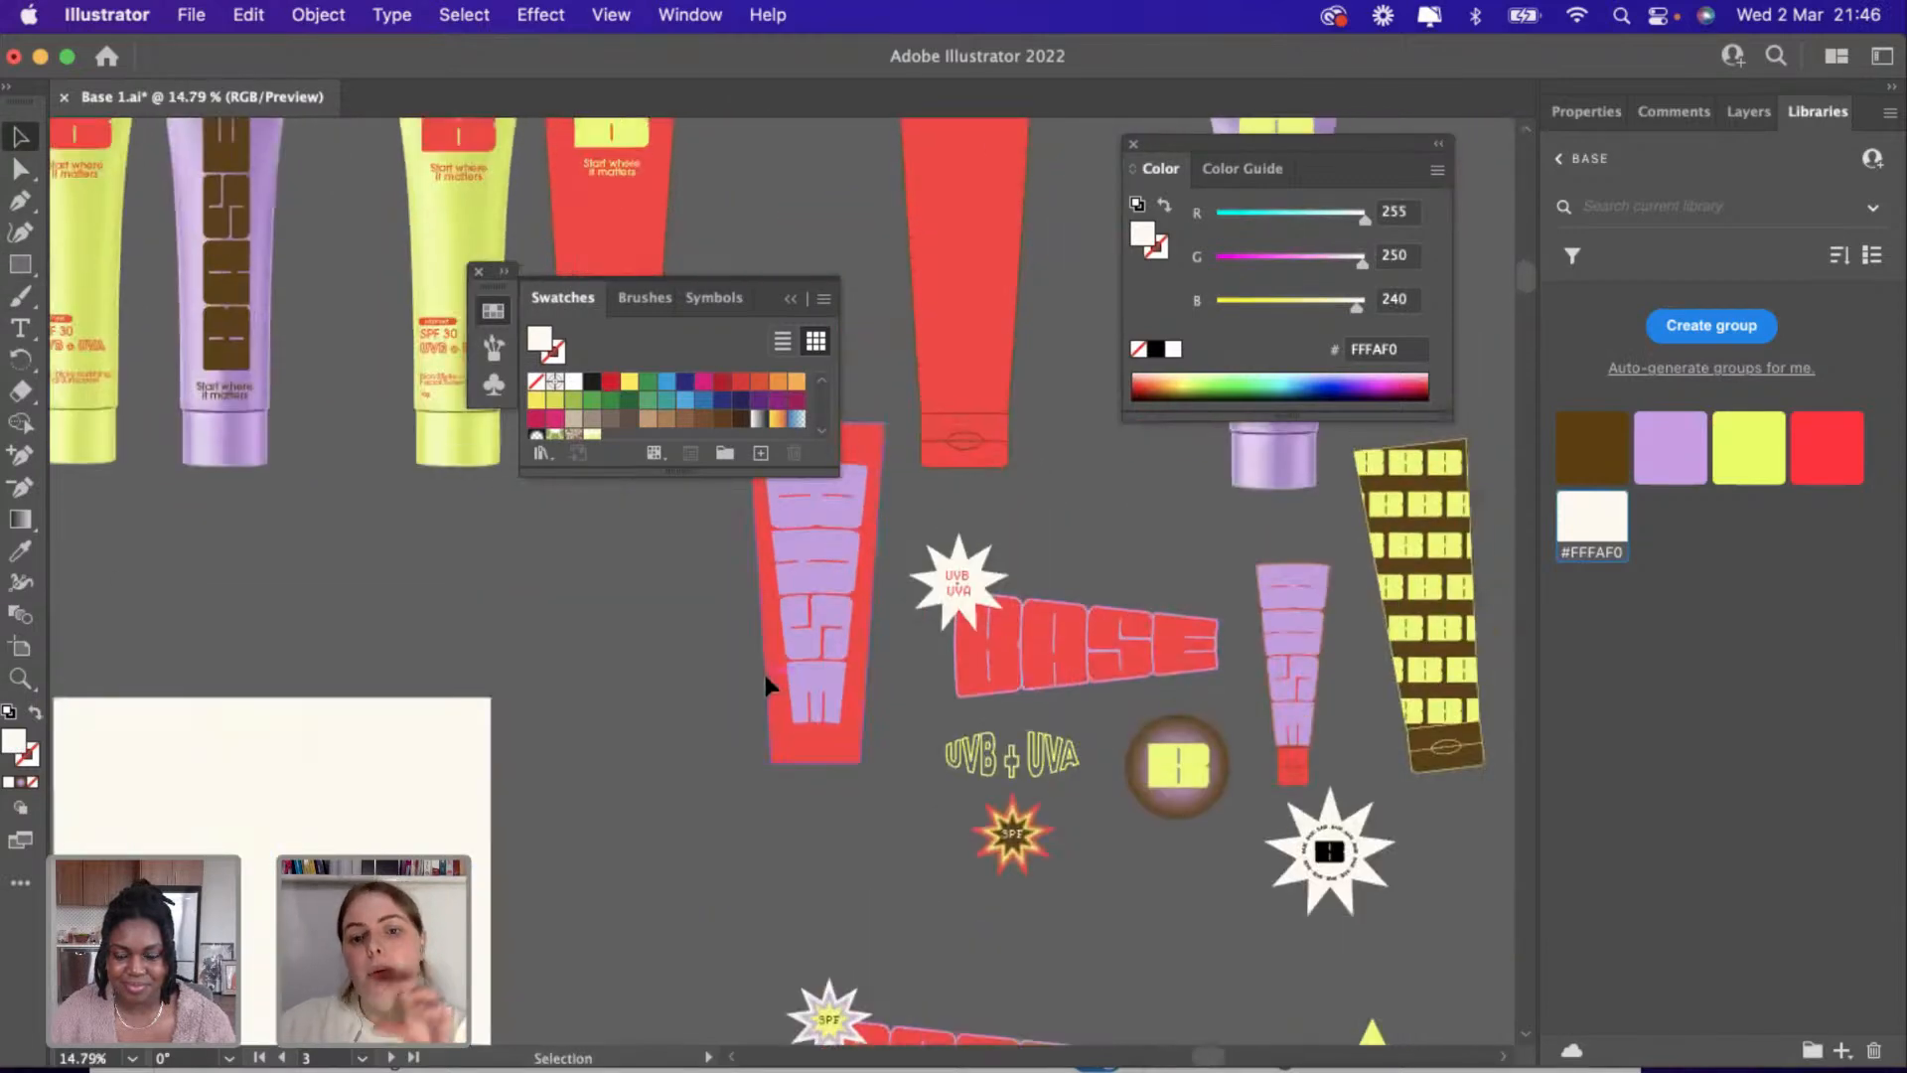
scroll(765, 676, "down", 2)
left_click(1081, 584)
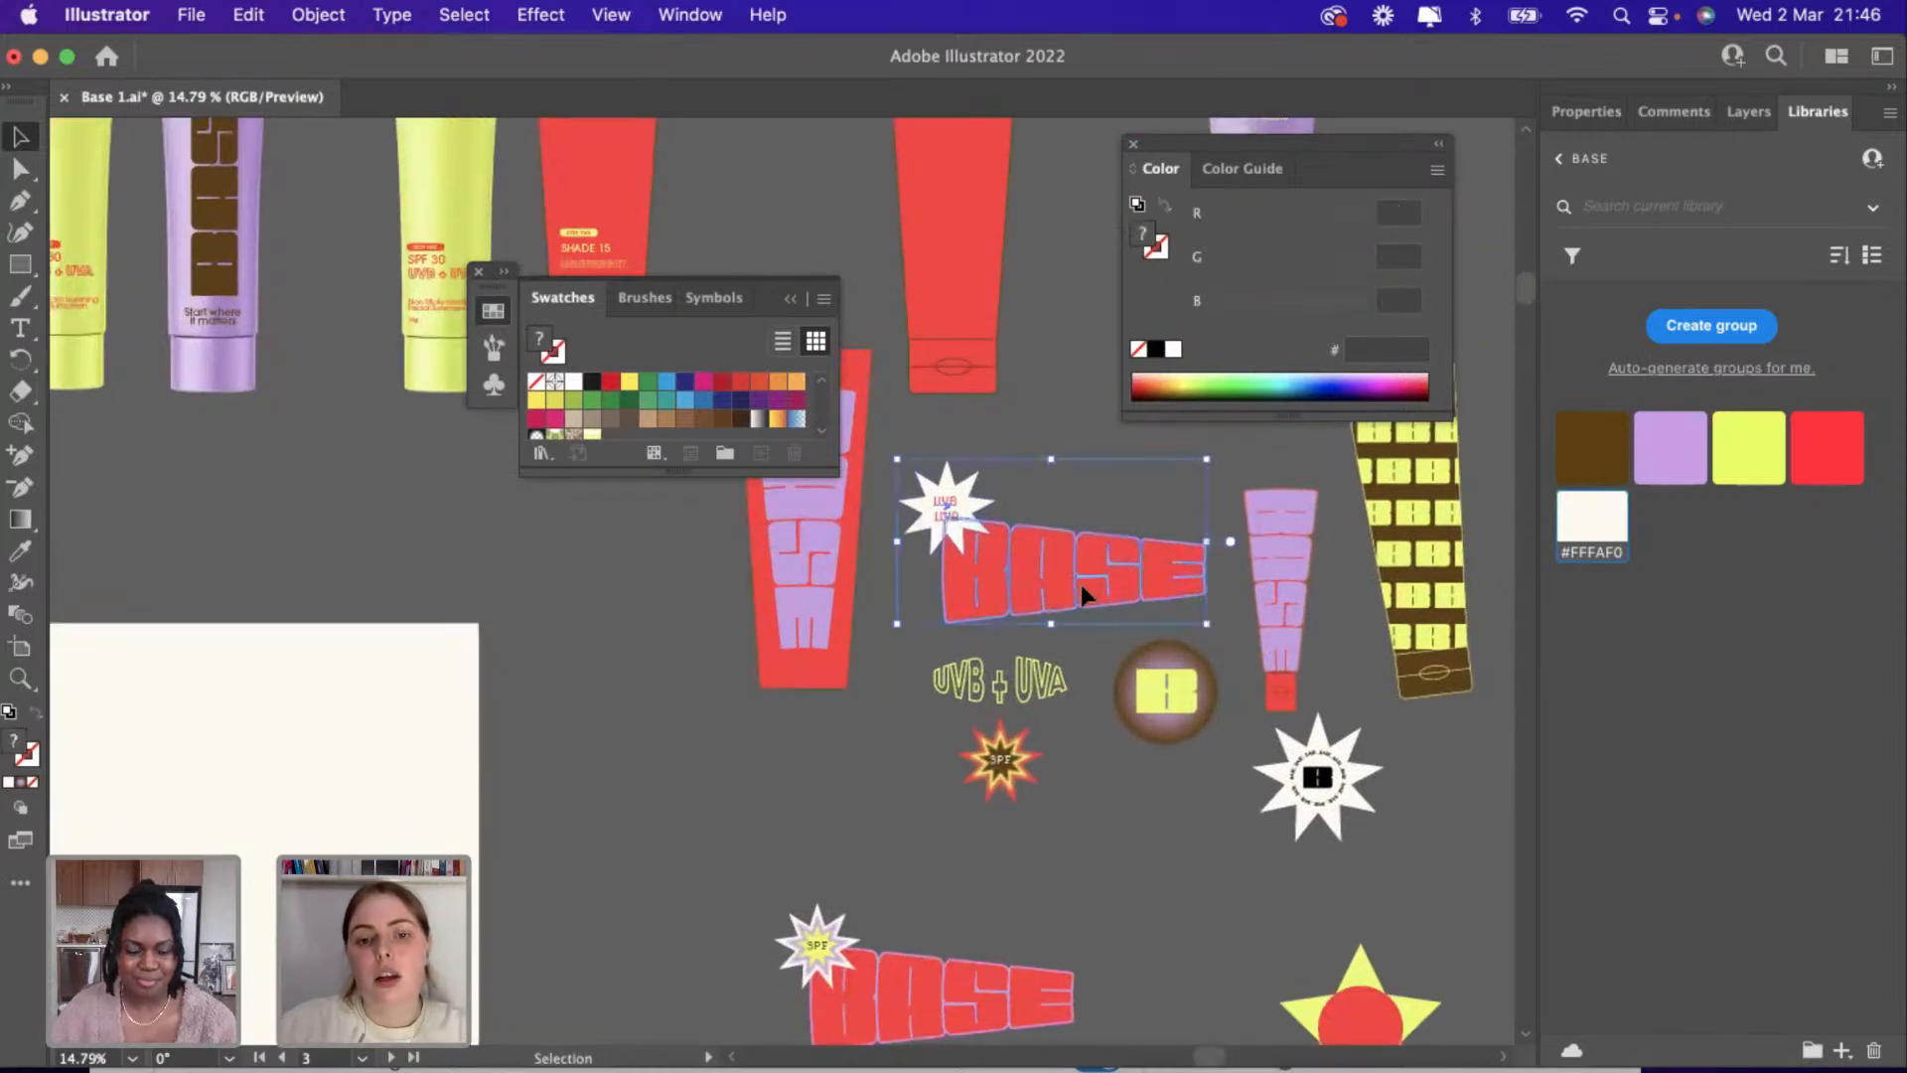
left_click_drag(1079, 581, 748, 841)
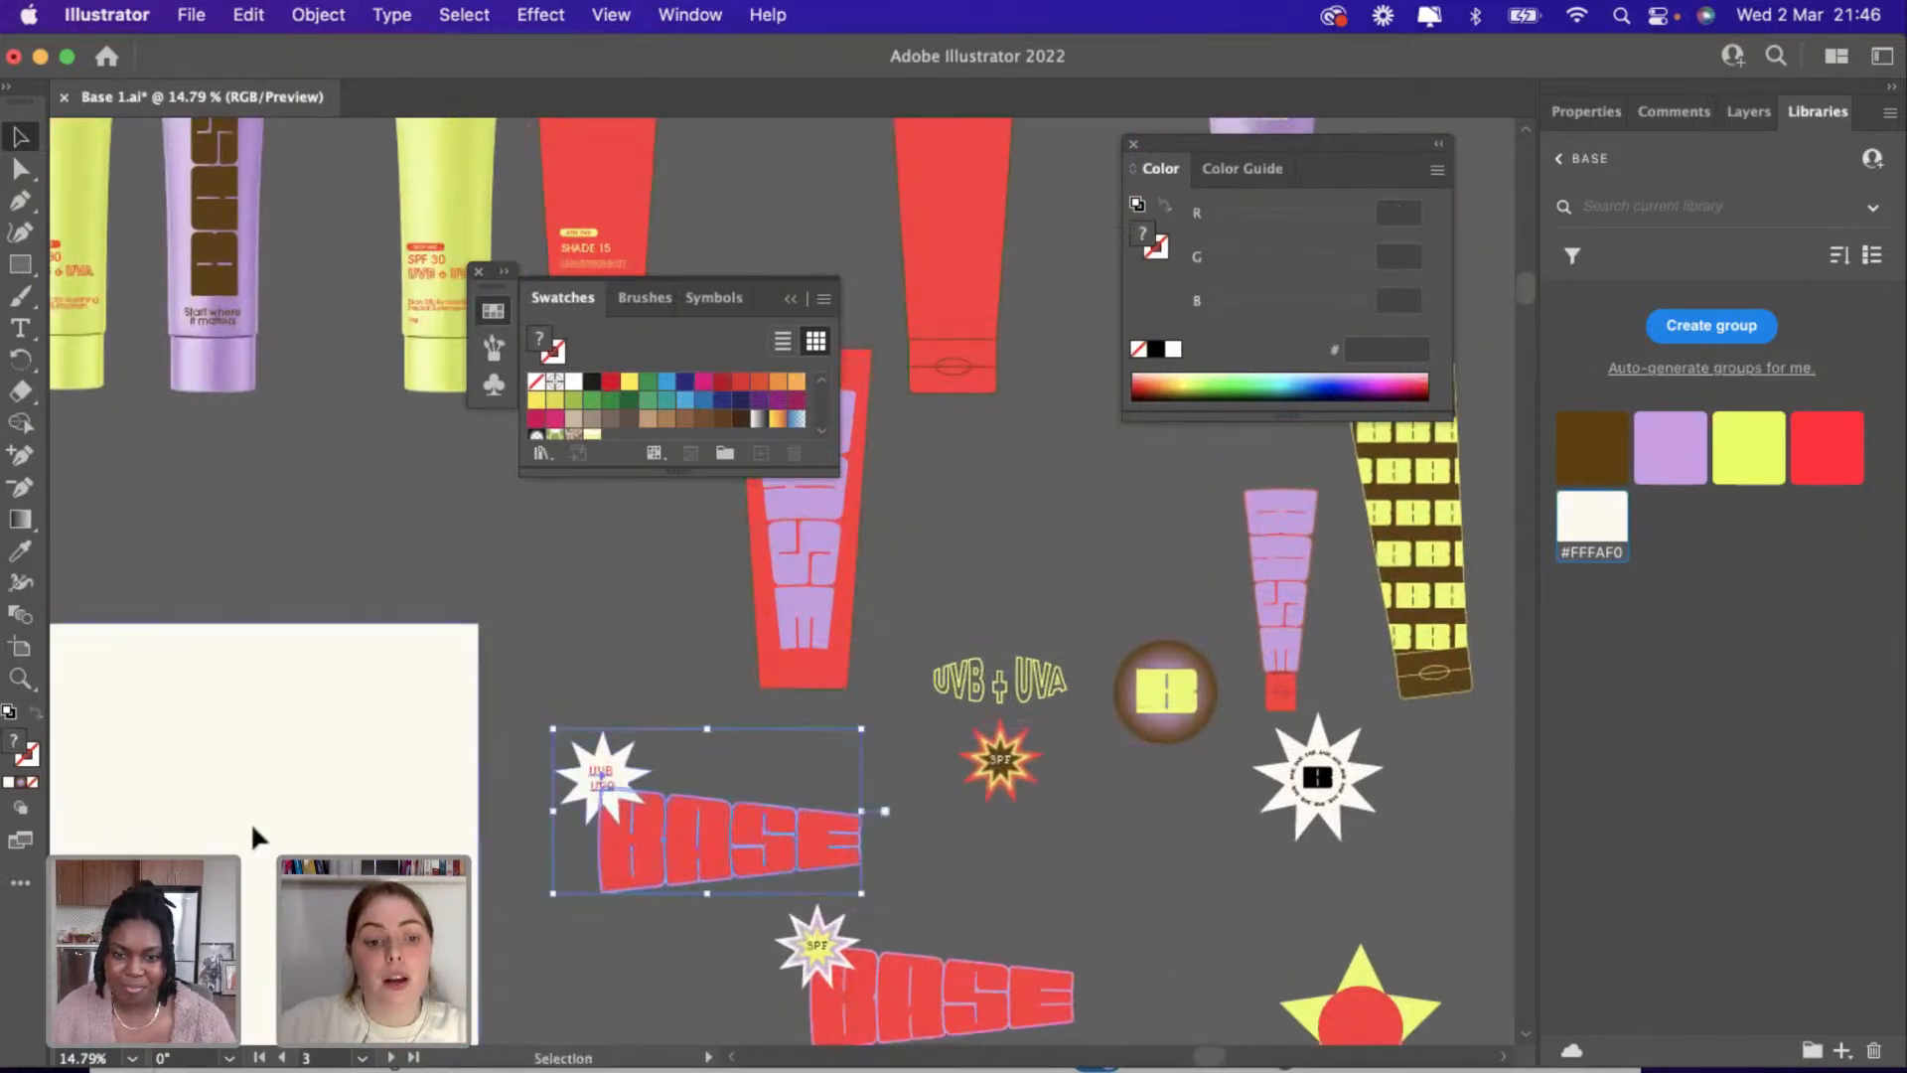
Fill the large square with near-black 161616.
left_click(251, 821)
double_click(12, 740)
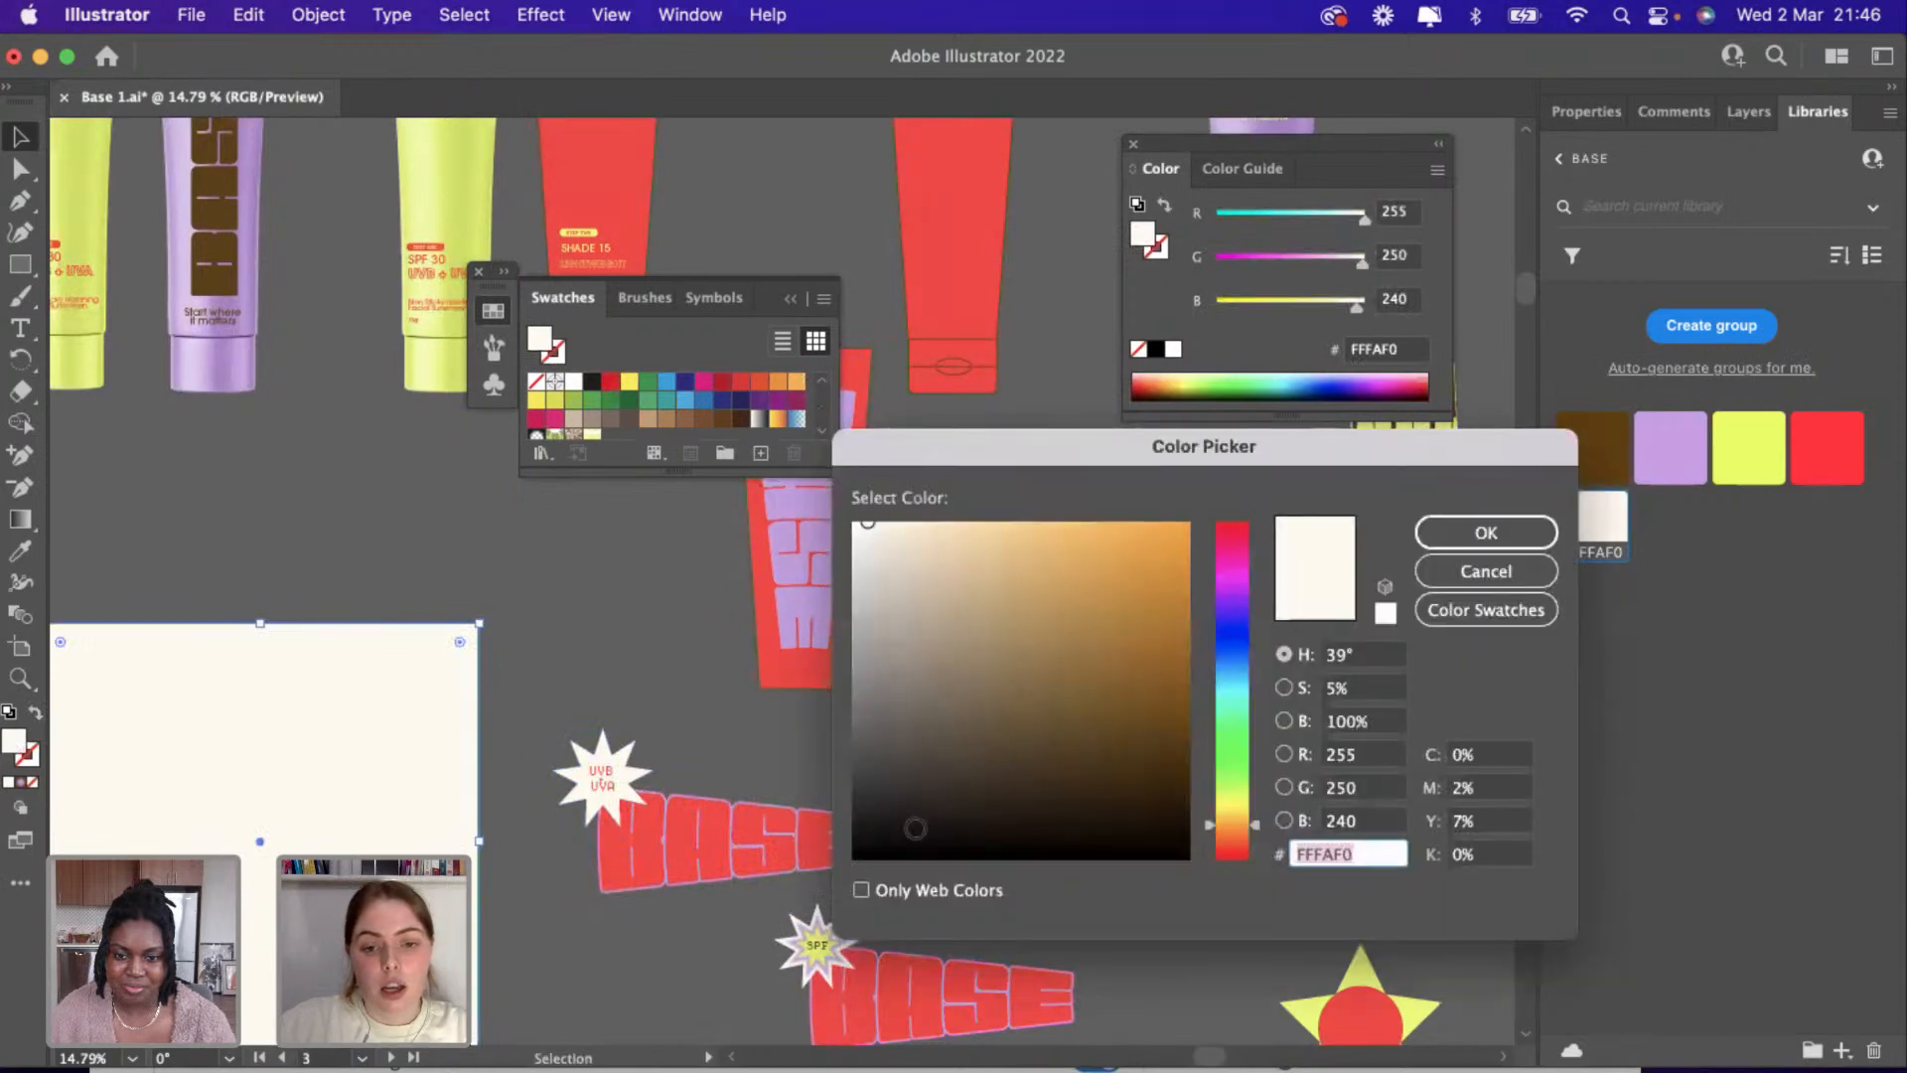
type("161514")
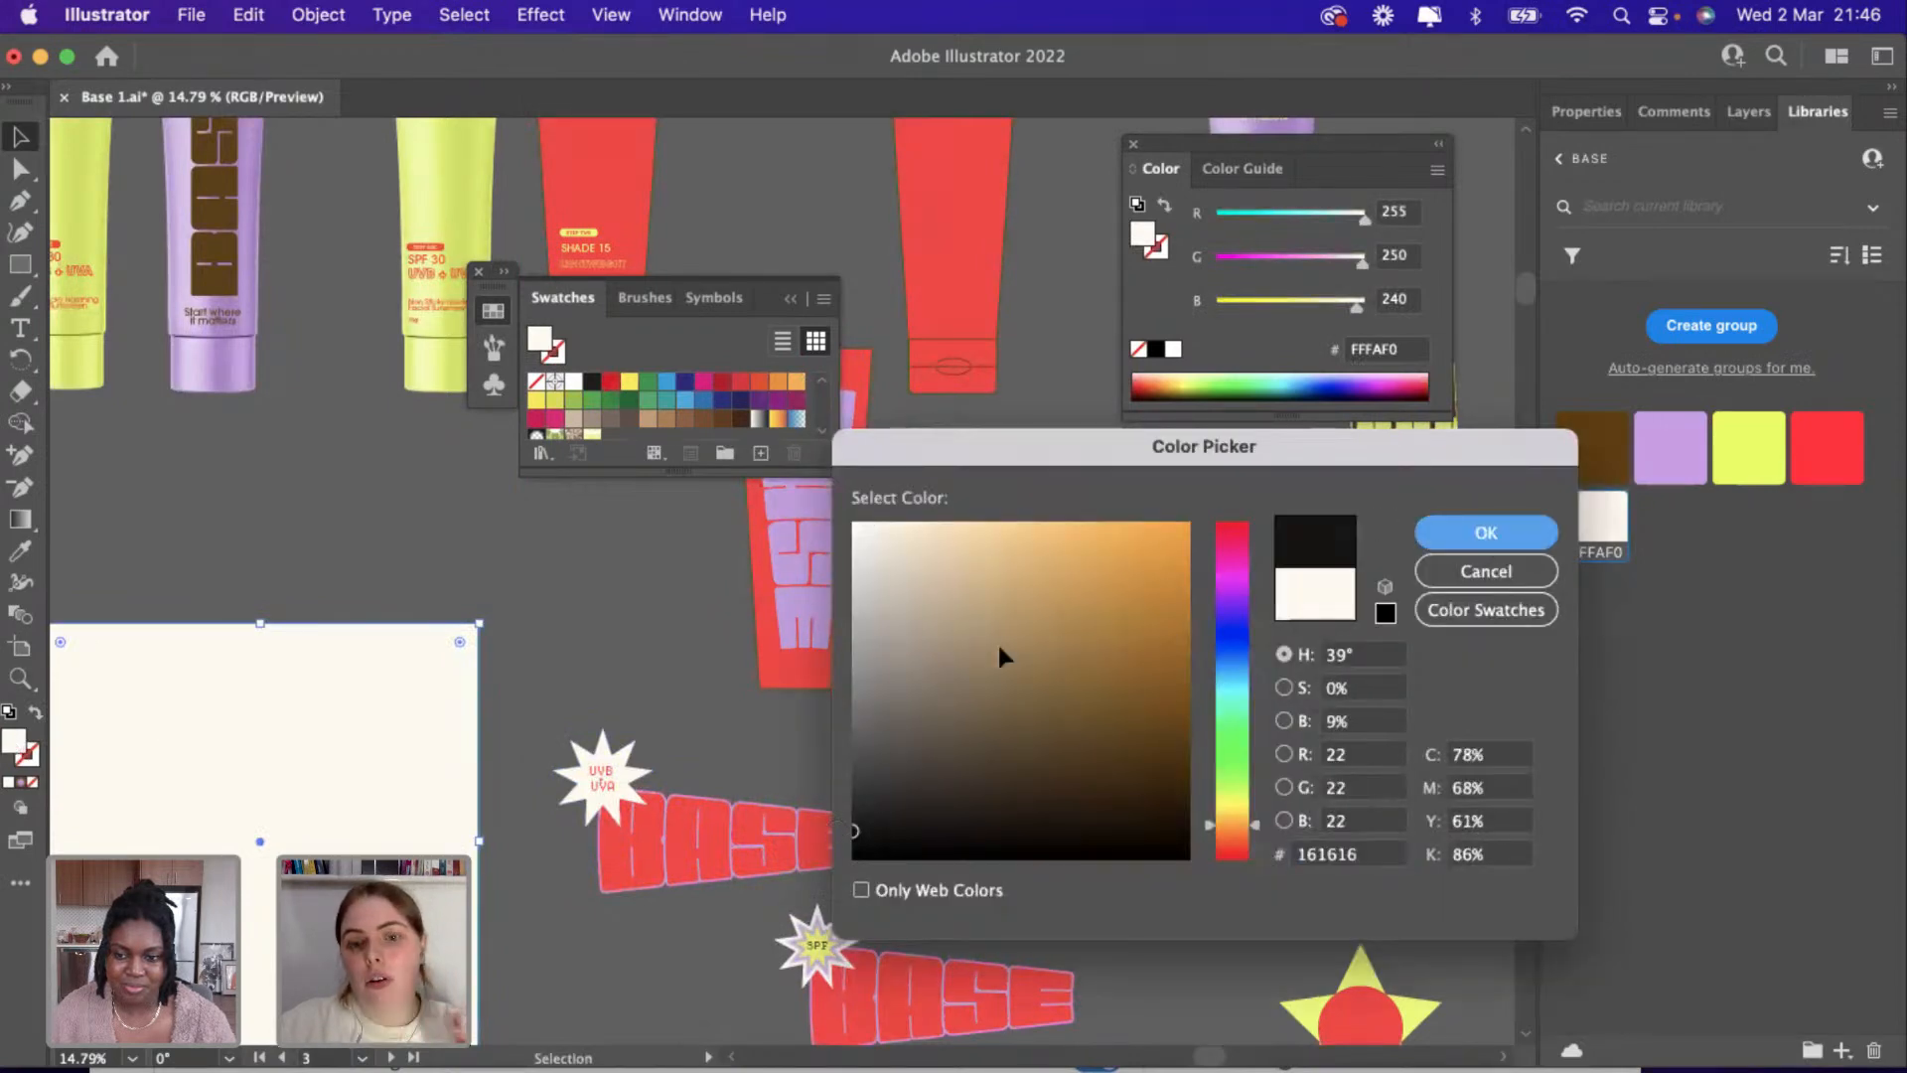
key("Return")
Move the BASE wordmark with the white UVB + UVA star onto the dark square and bring it to the front.
scroll(840, 685, "down", 3)
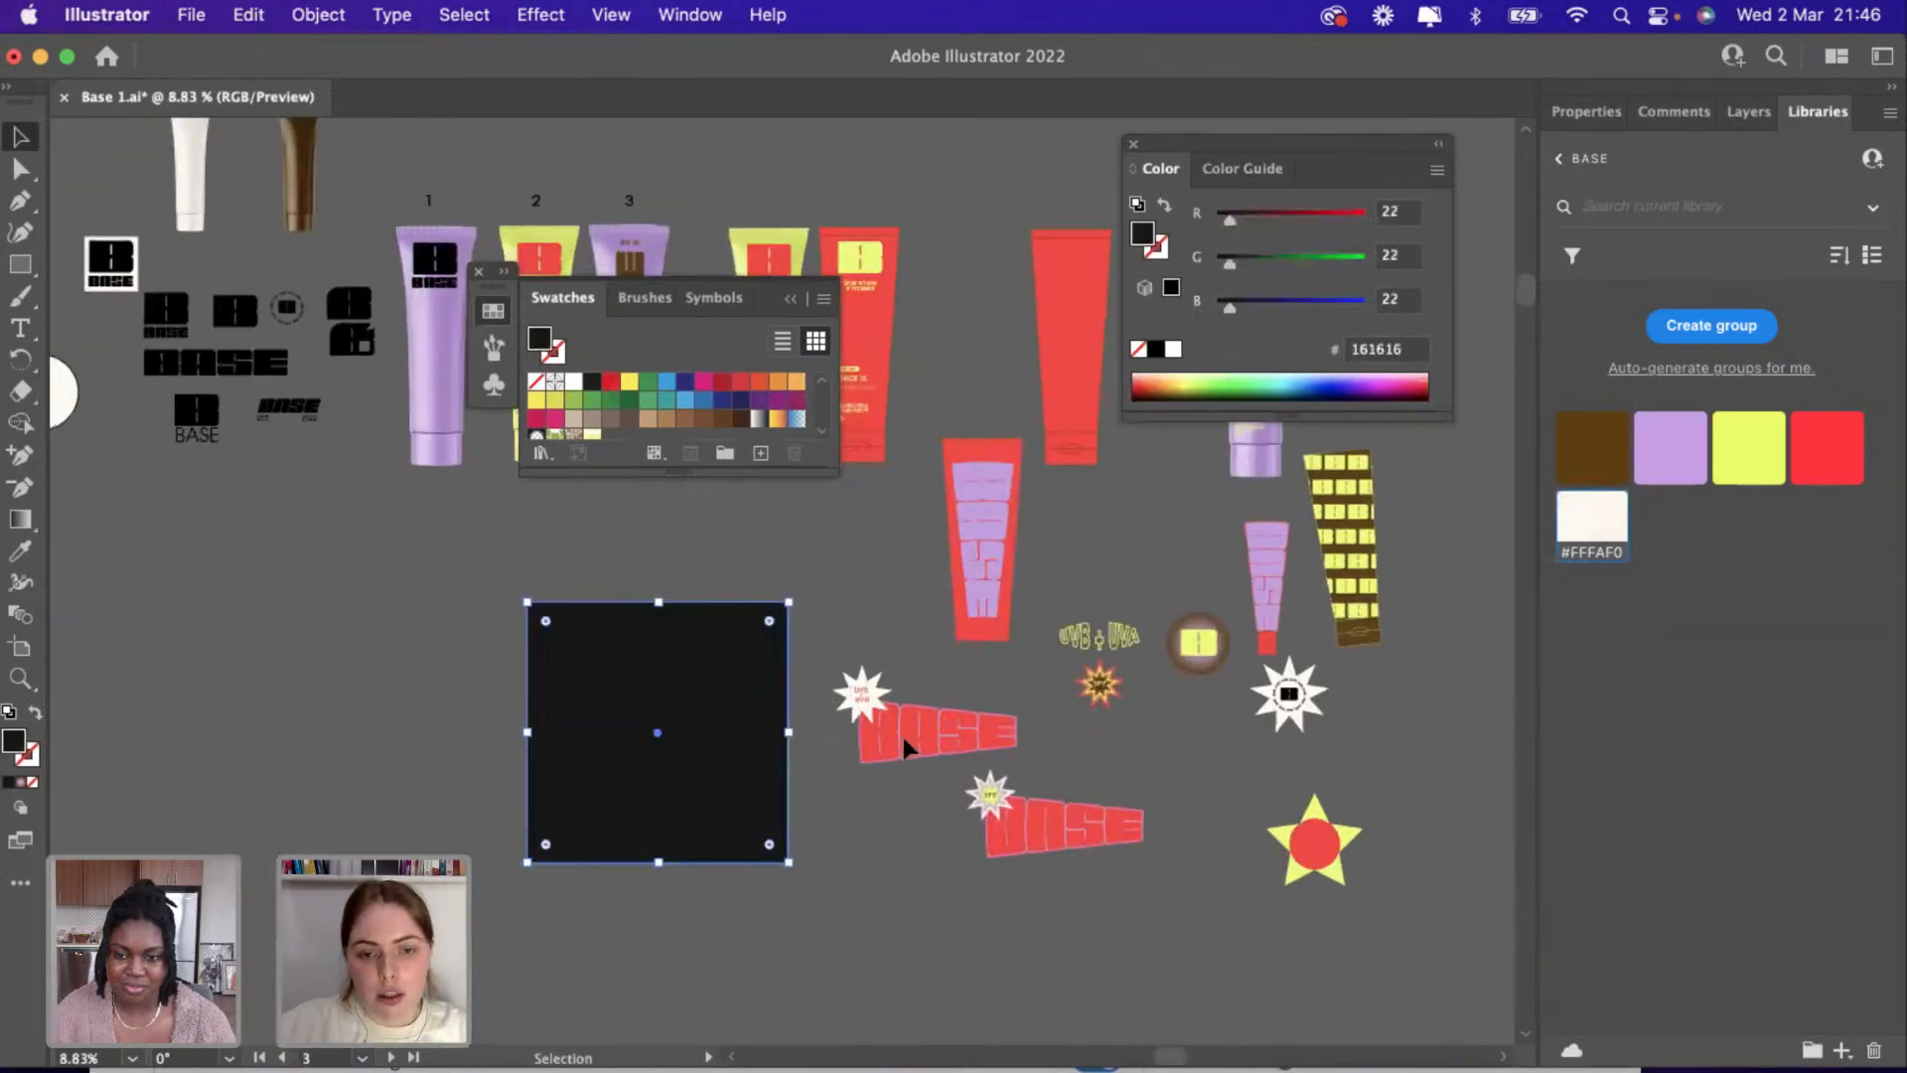
left_click_drag(902, 731, 686, 720)
right_click(690, 646)
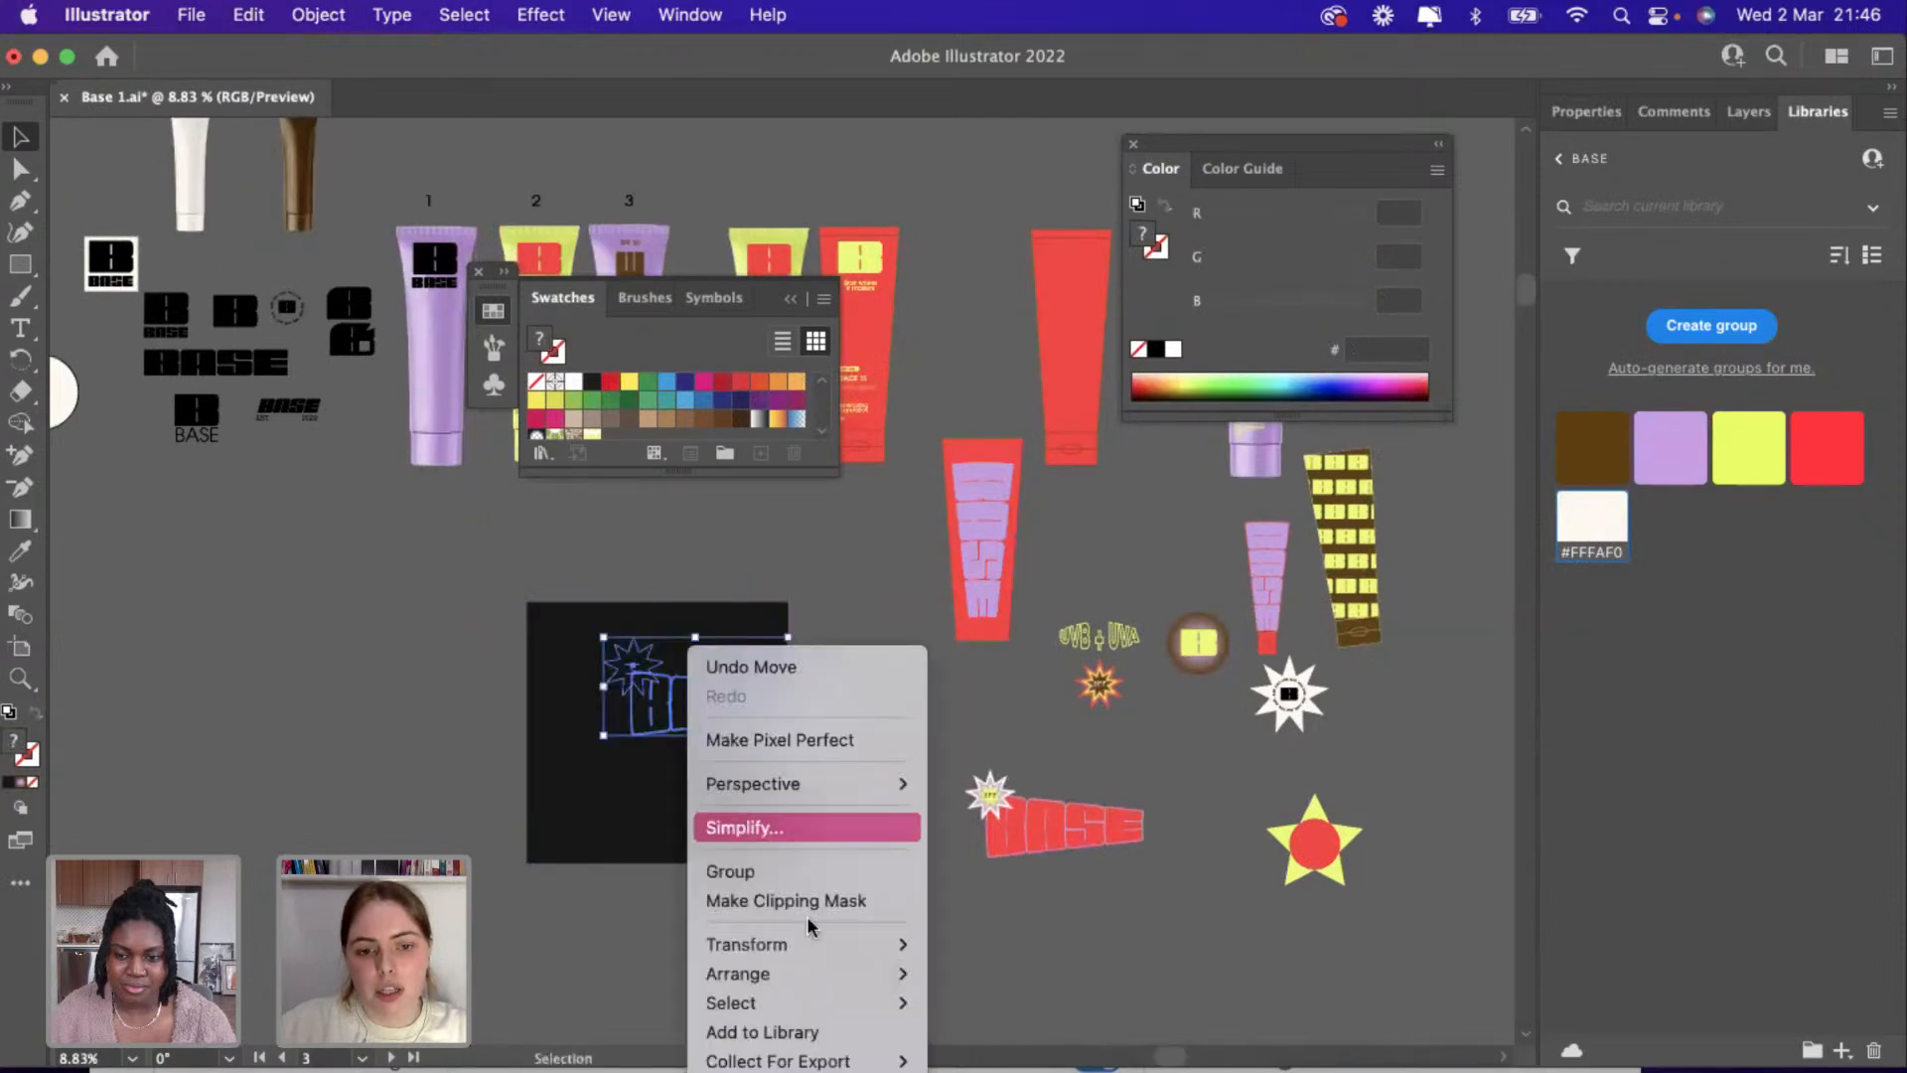
mouse_move(829, 976)
left_click(984, 959)
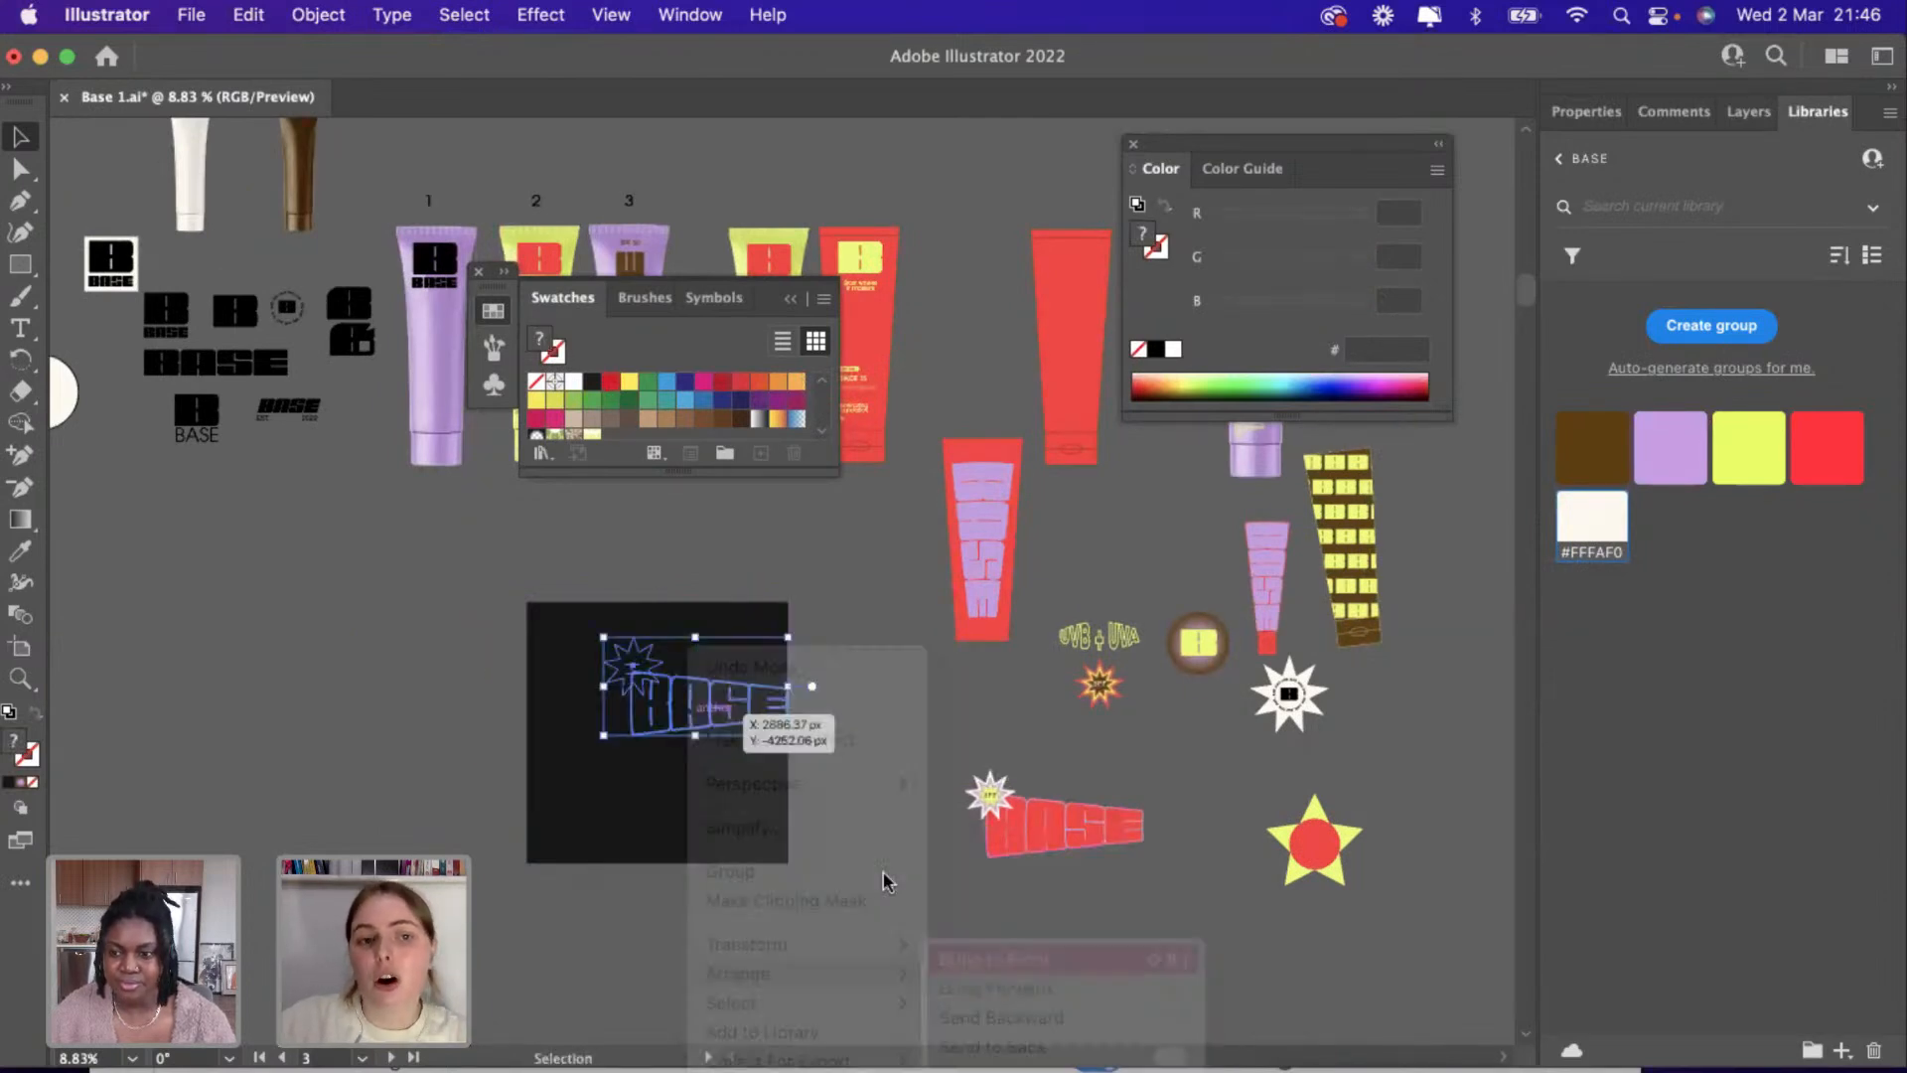
Move the BASE wordmark with the white UVB + UVA star off the dark square into the empty area on its left.
scroll(836, 819, "left", 1)
scroll(836, 809, "left", 5)
scroll(837, 808, "up", 5)
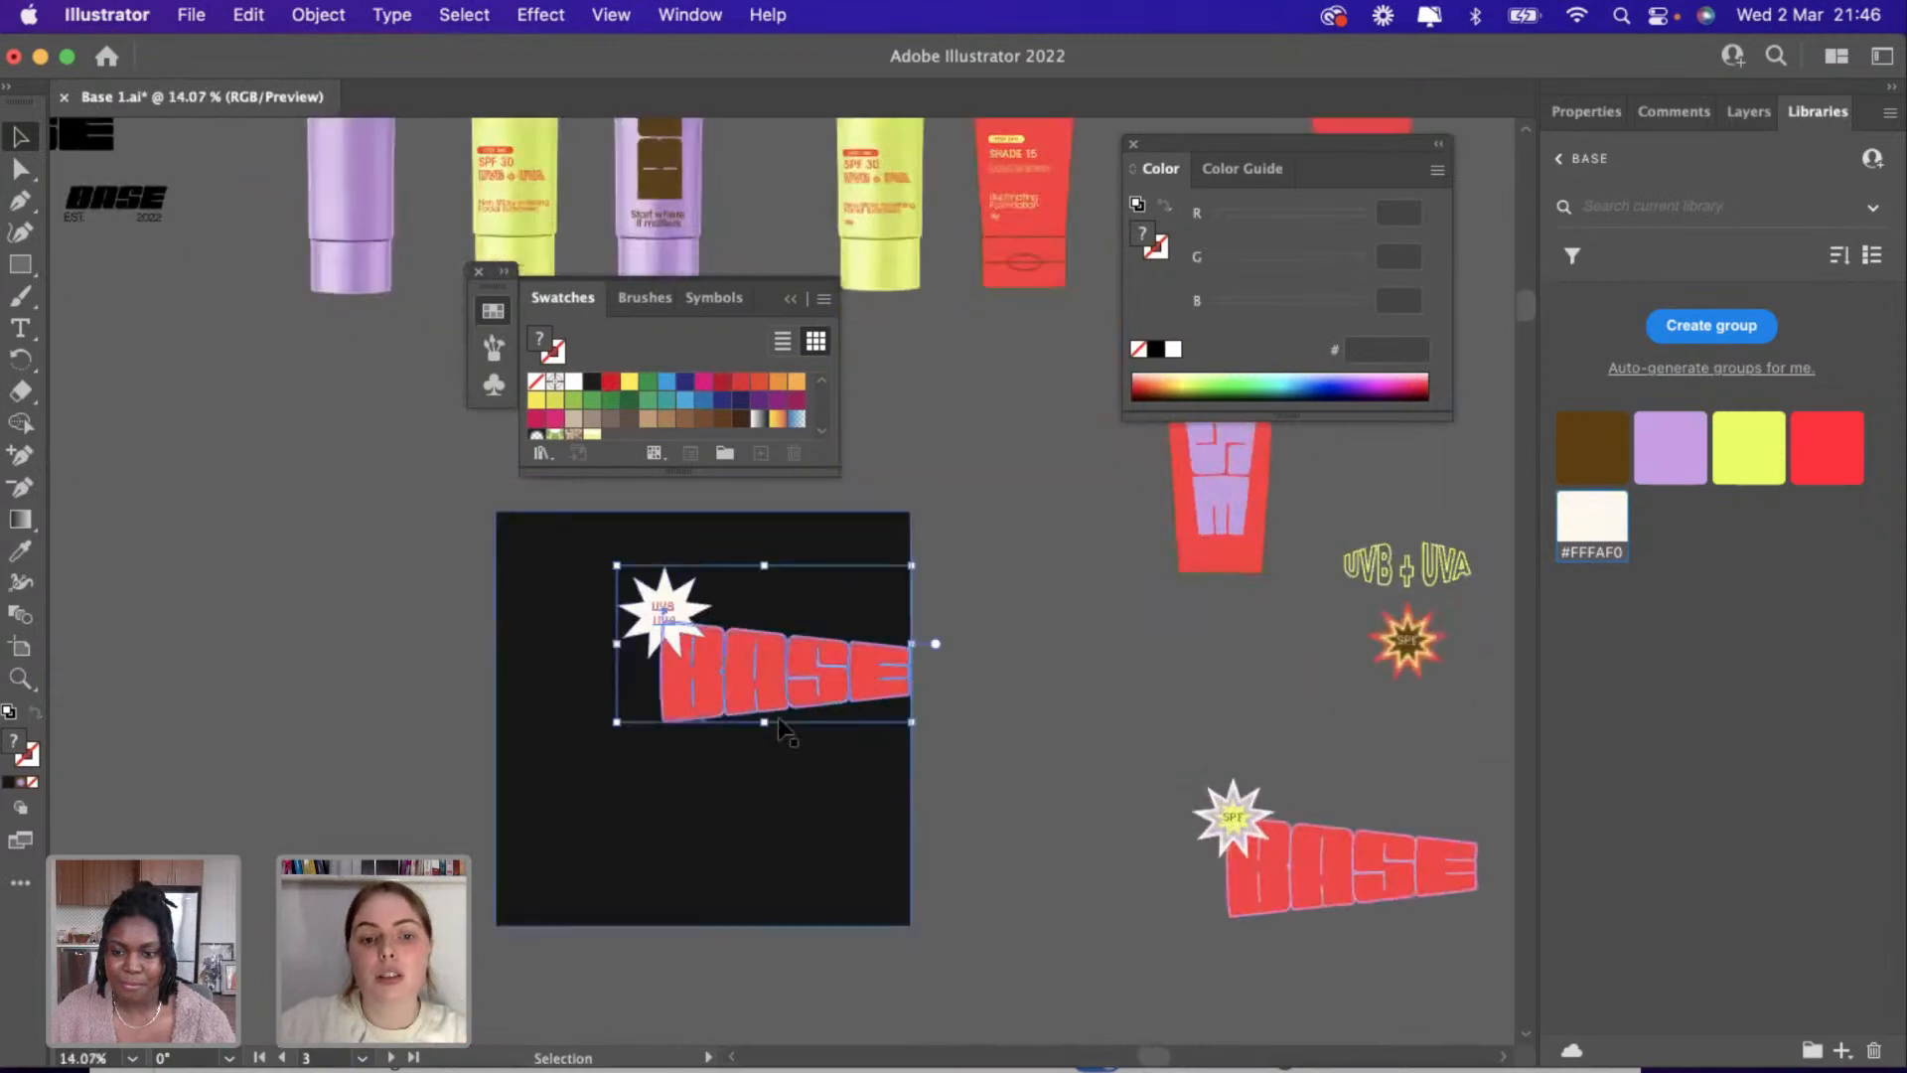
left_click_drag(778, 717, 666, 693)
left_click_drag(608, 618, 222, 667)
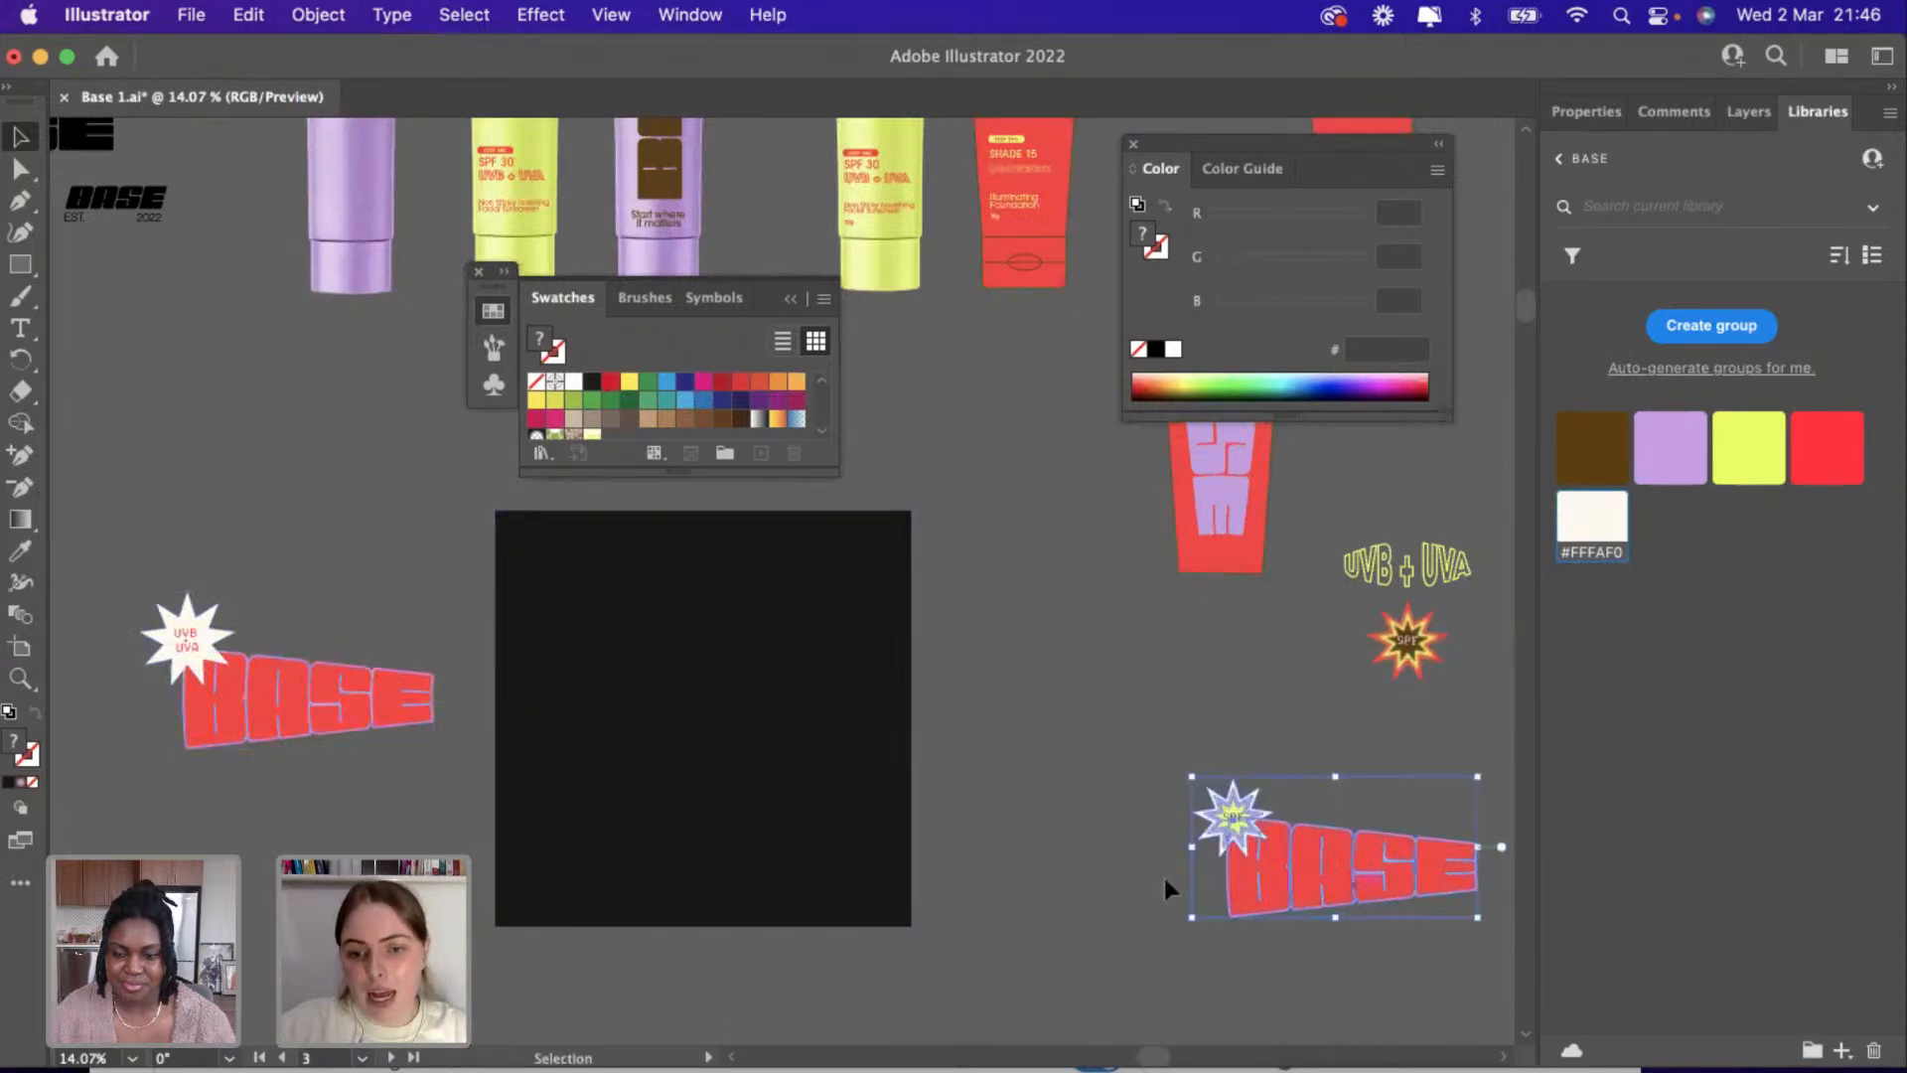
Move the BASE wordmark with the SPF star onto the upper part of the dark square and bring it to the front.
left_click_drag(1360, 838, 747, 648)
right_click(747, 648)
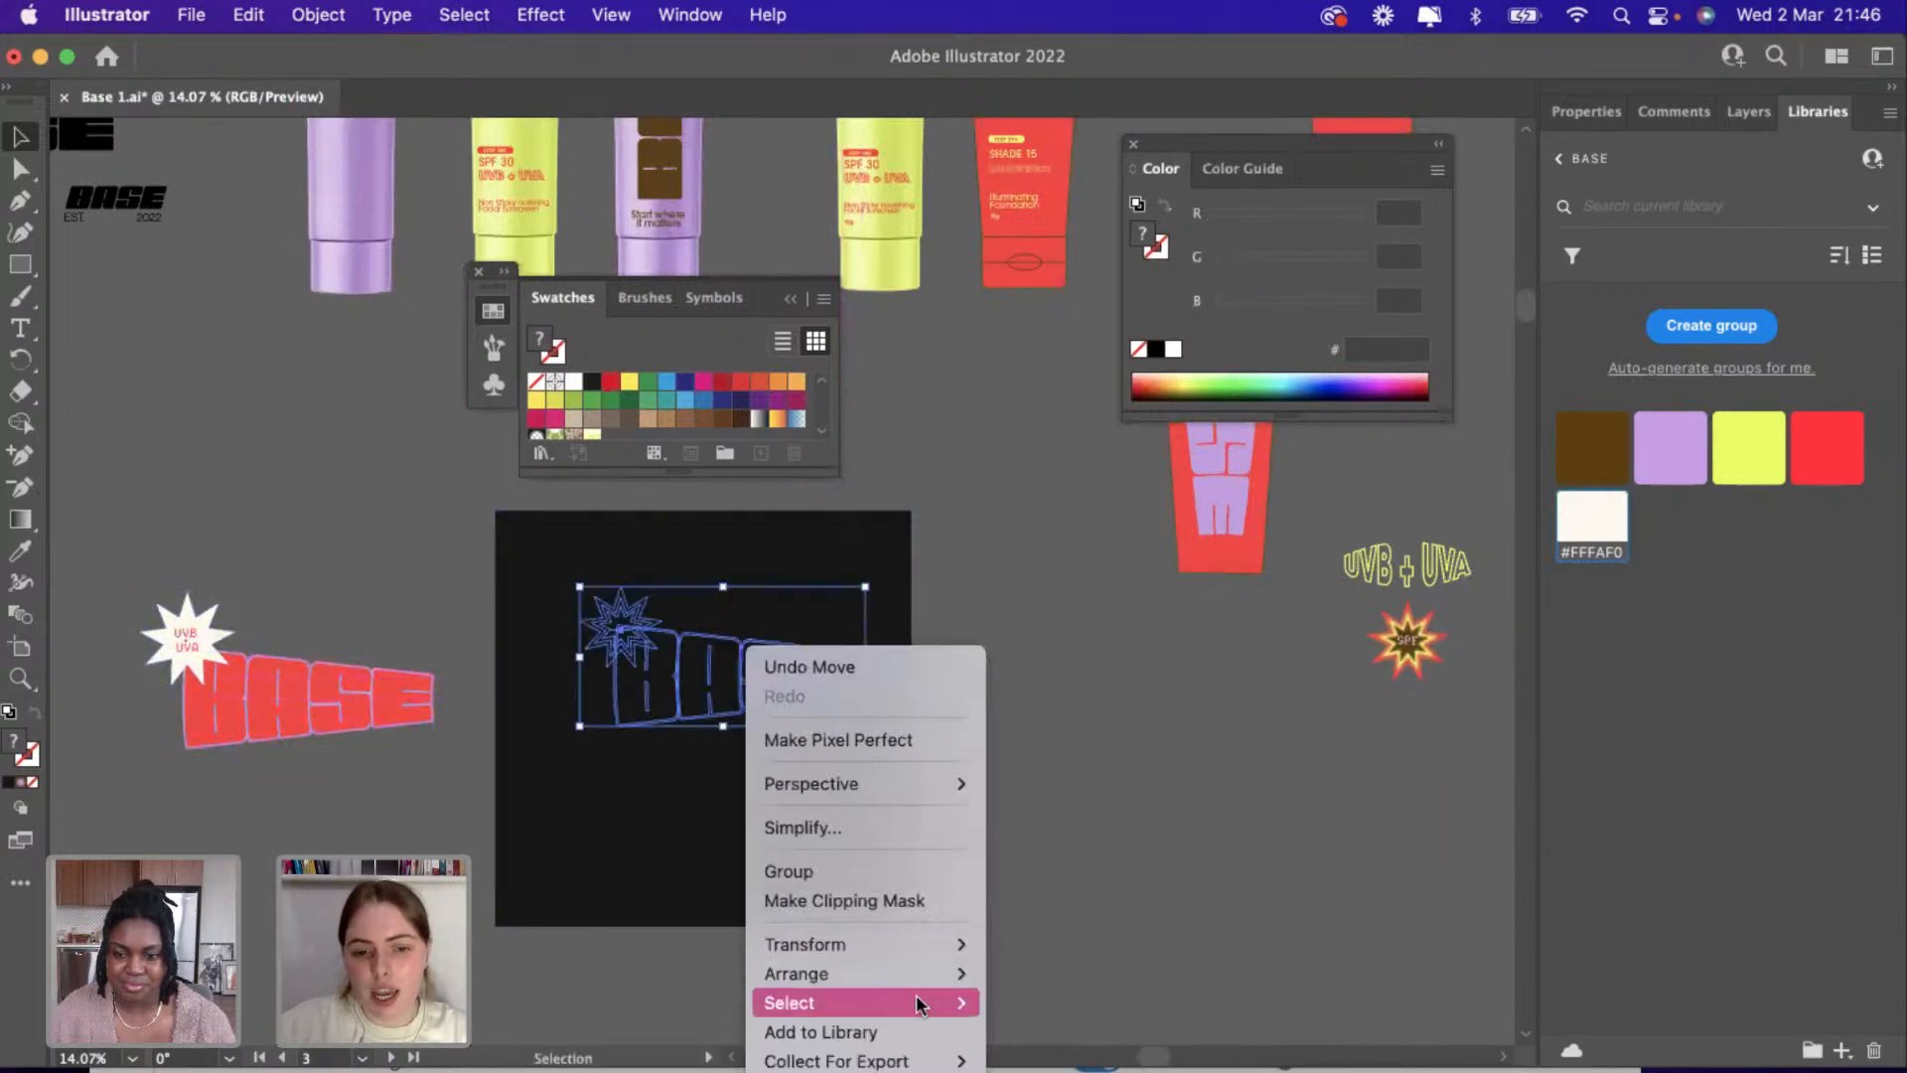
mouse_move(928, 978)
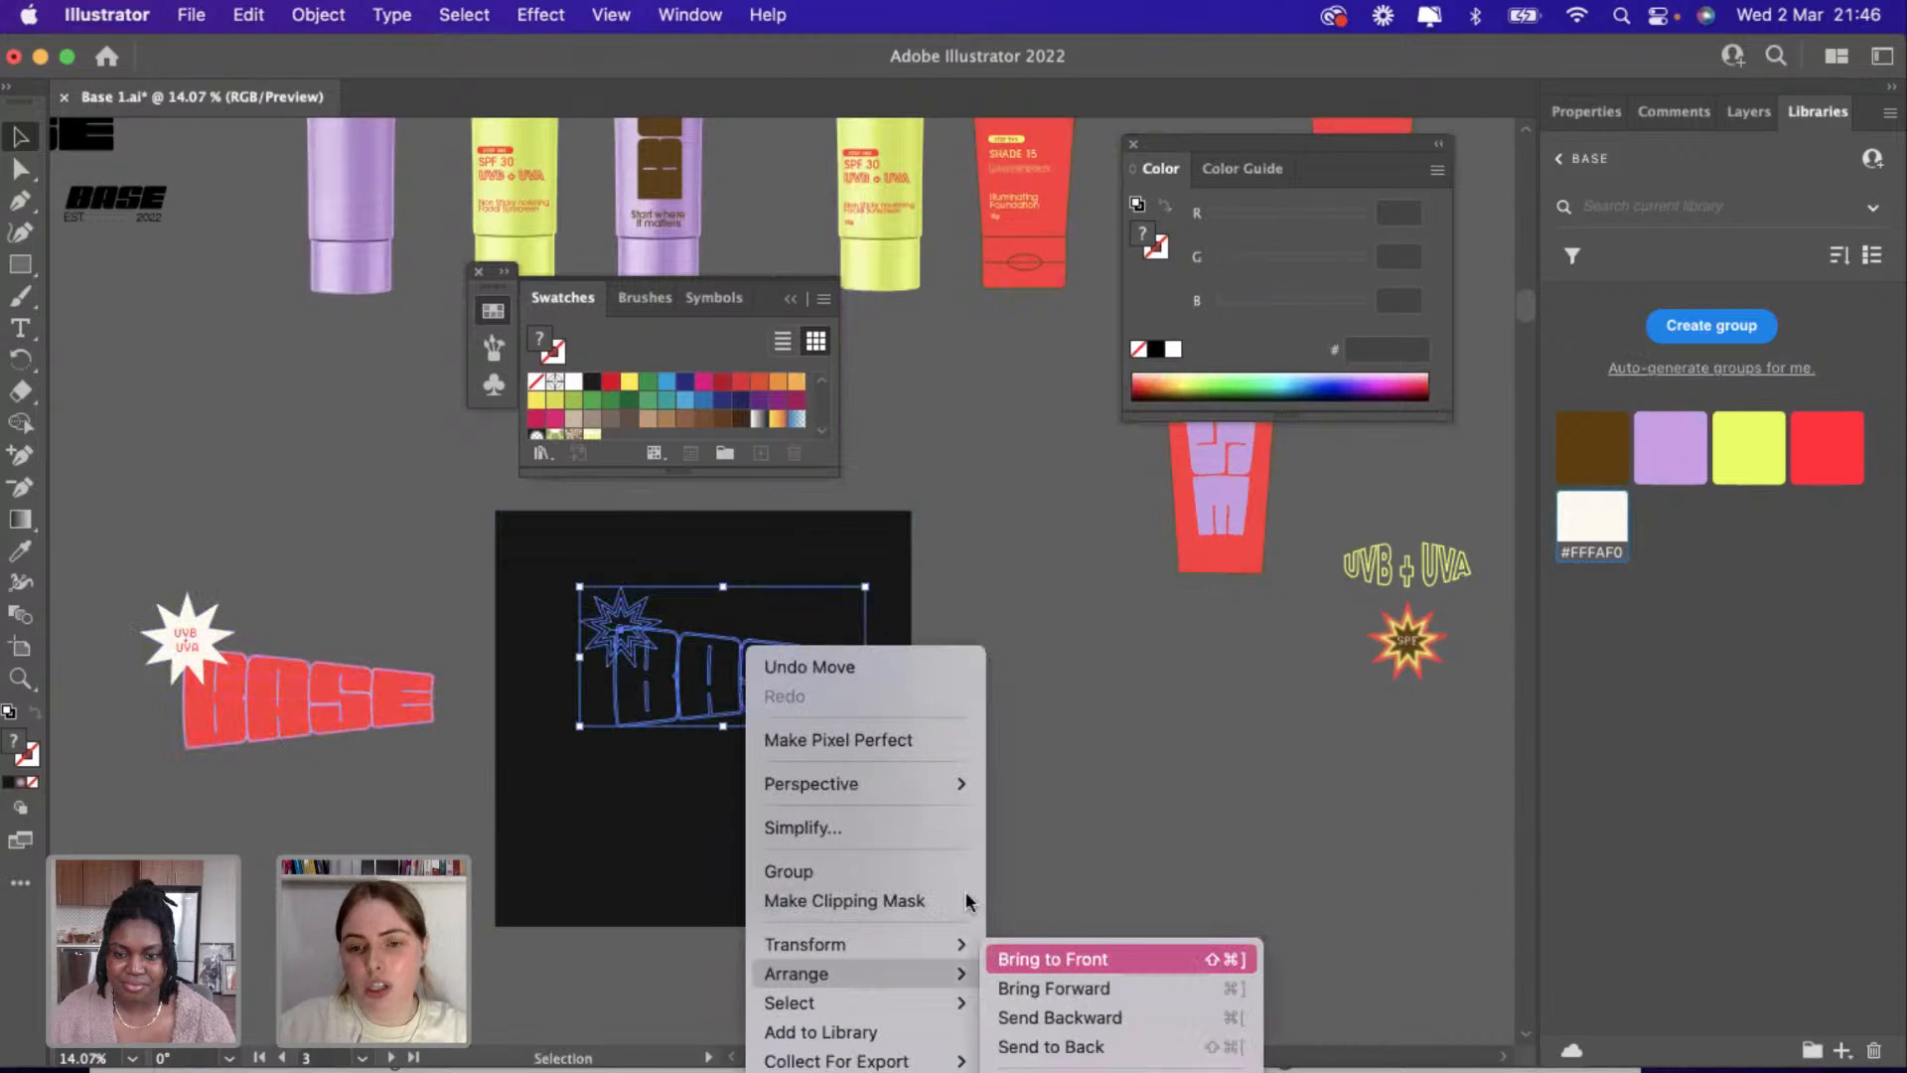
left_click(1070, 962)
scroll(745, 695, "up", 5)
left_click_drag(721, 659, 652, 594)
scroll(652, 594, "down", 4)
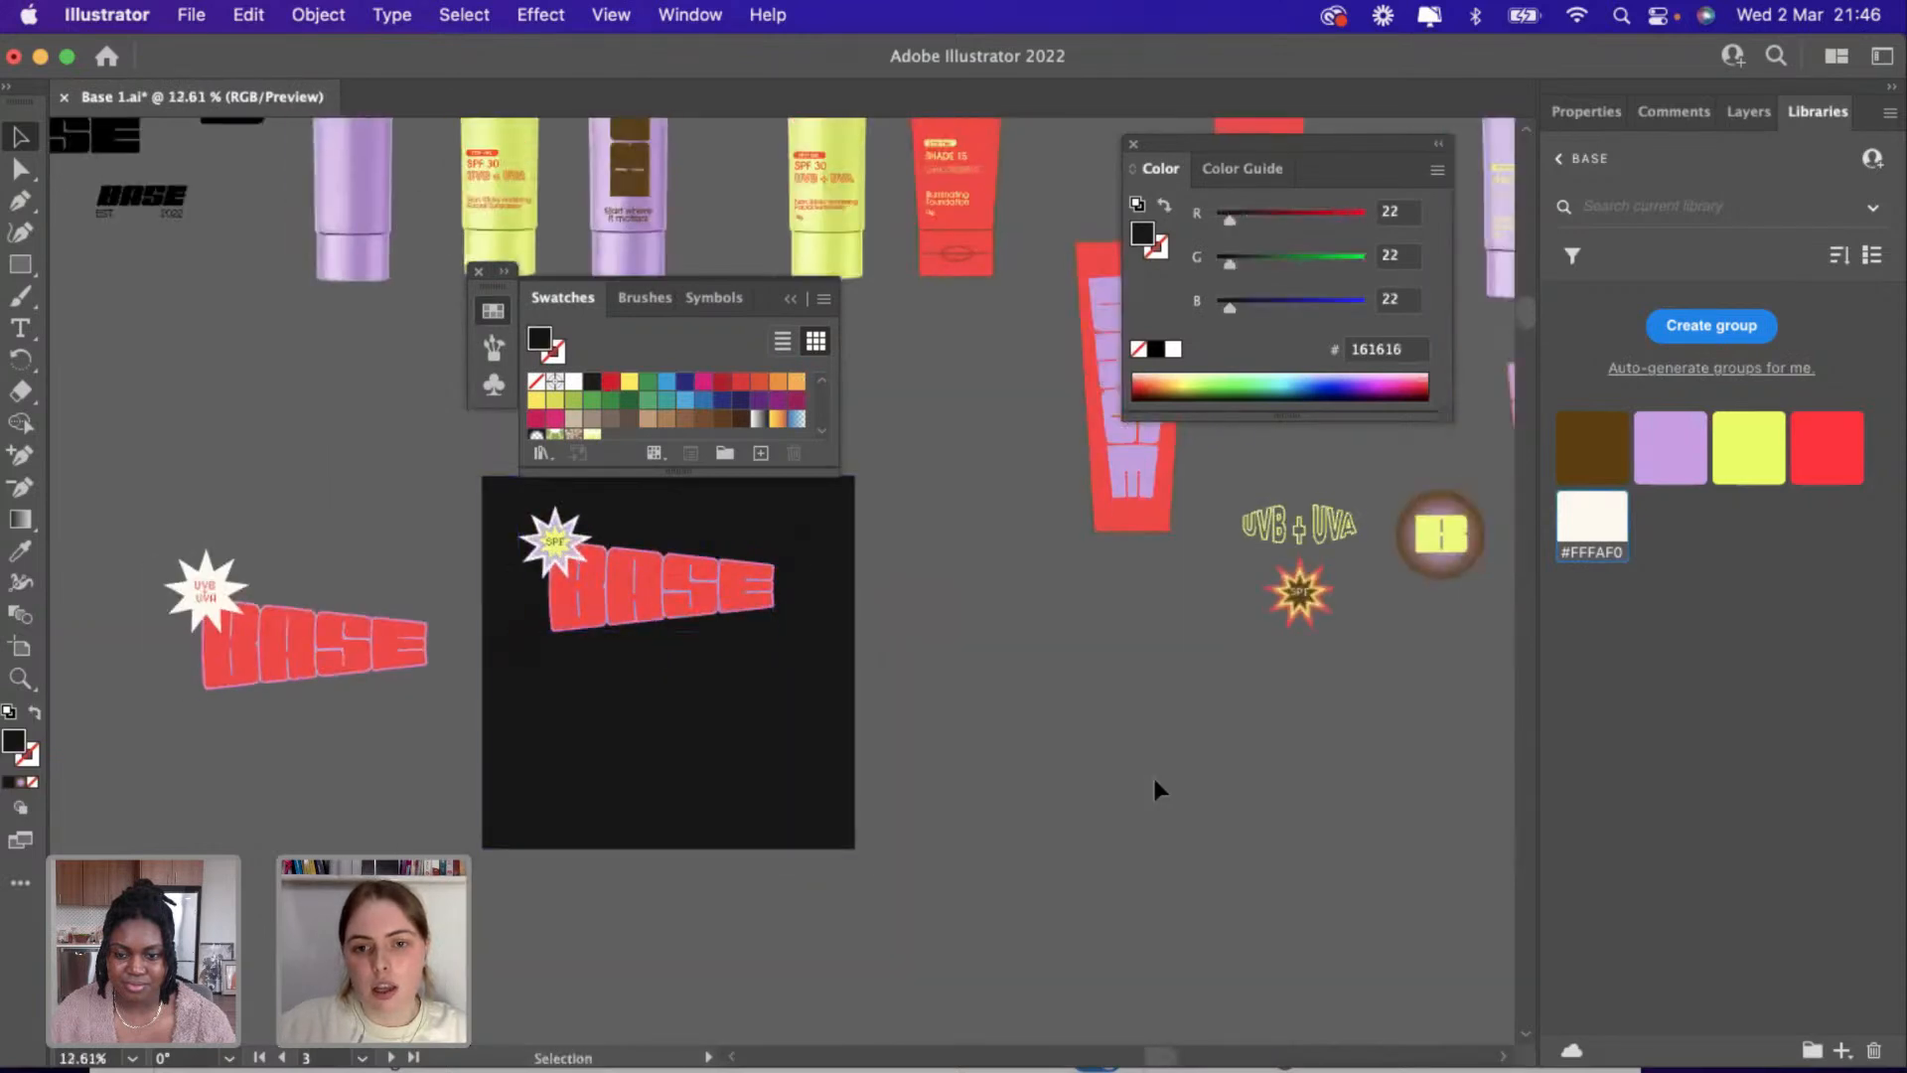
Move the outlined UVB + UVA lettering onto the dark square, bring it to the front, and place it below the end of the BASE wordmark.
scroll(1154, 785, "up", 3)
scroll(1154, 785, "right", 3)
left_click_drag(1125, 718, 534, 870)
right_click(533, 870)
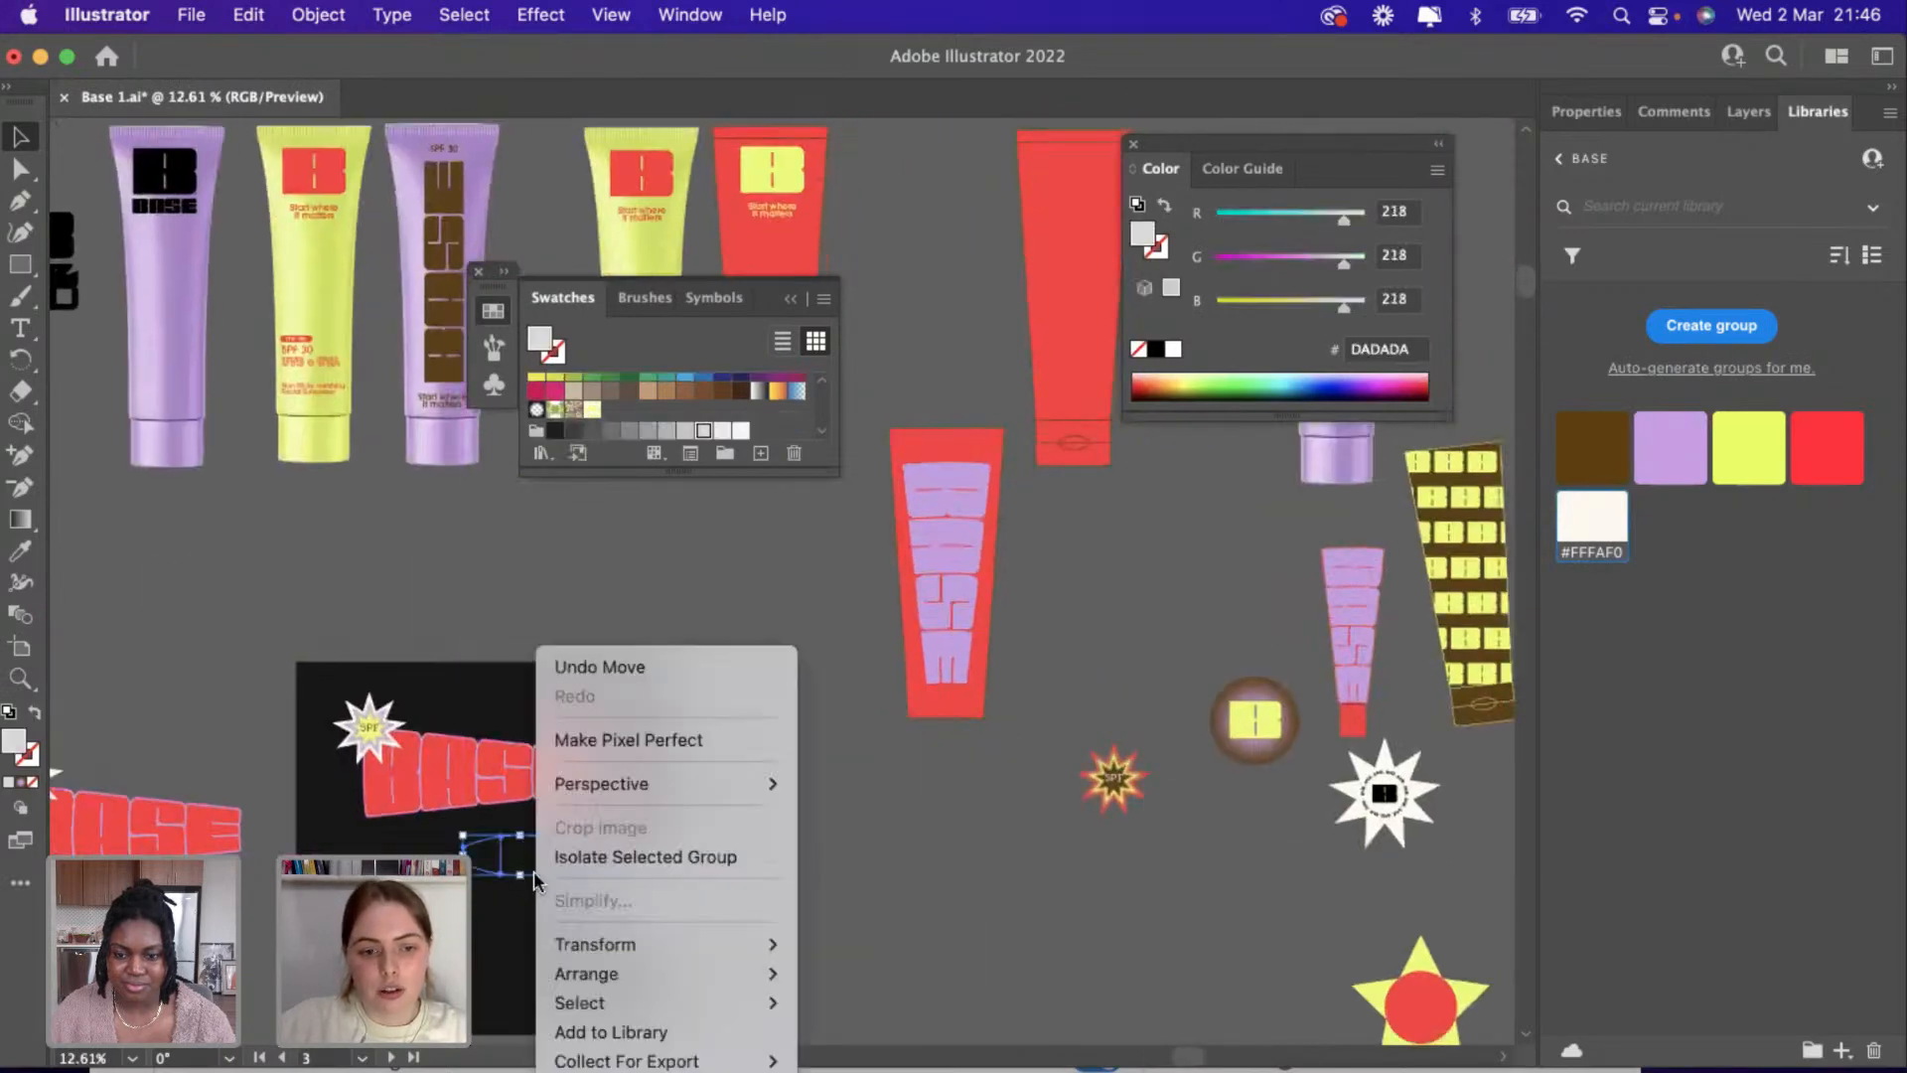
mouse_move(596, 973)
left_click(927, 958)
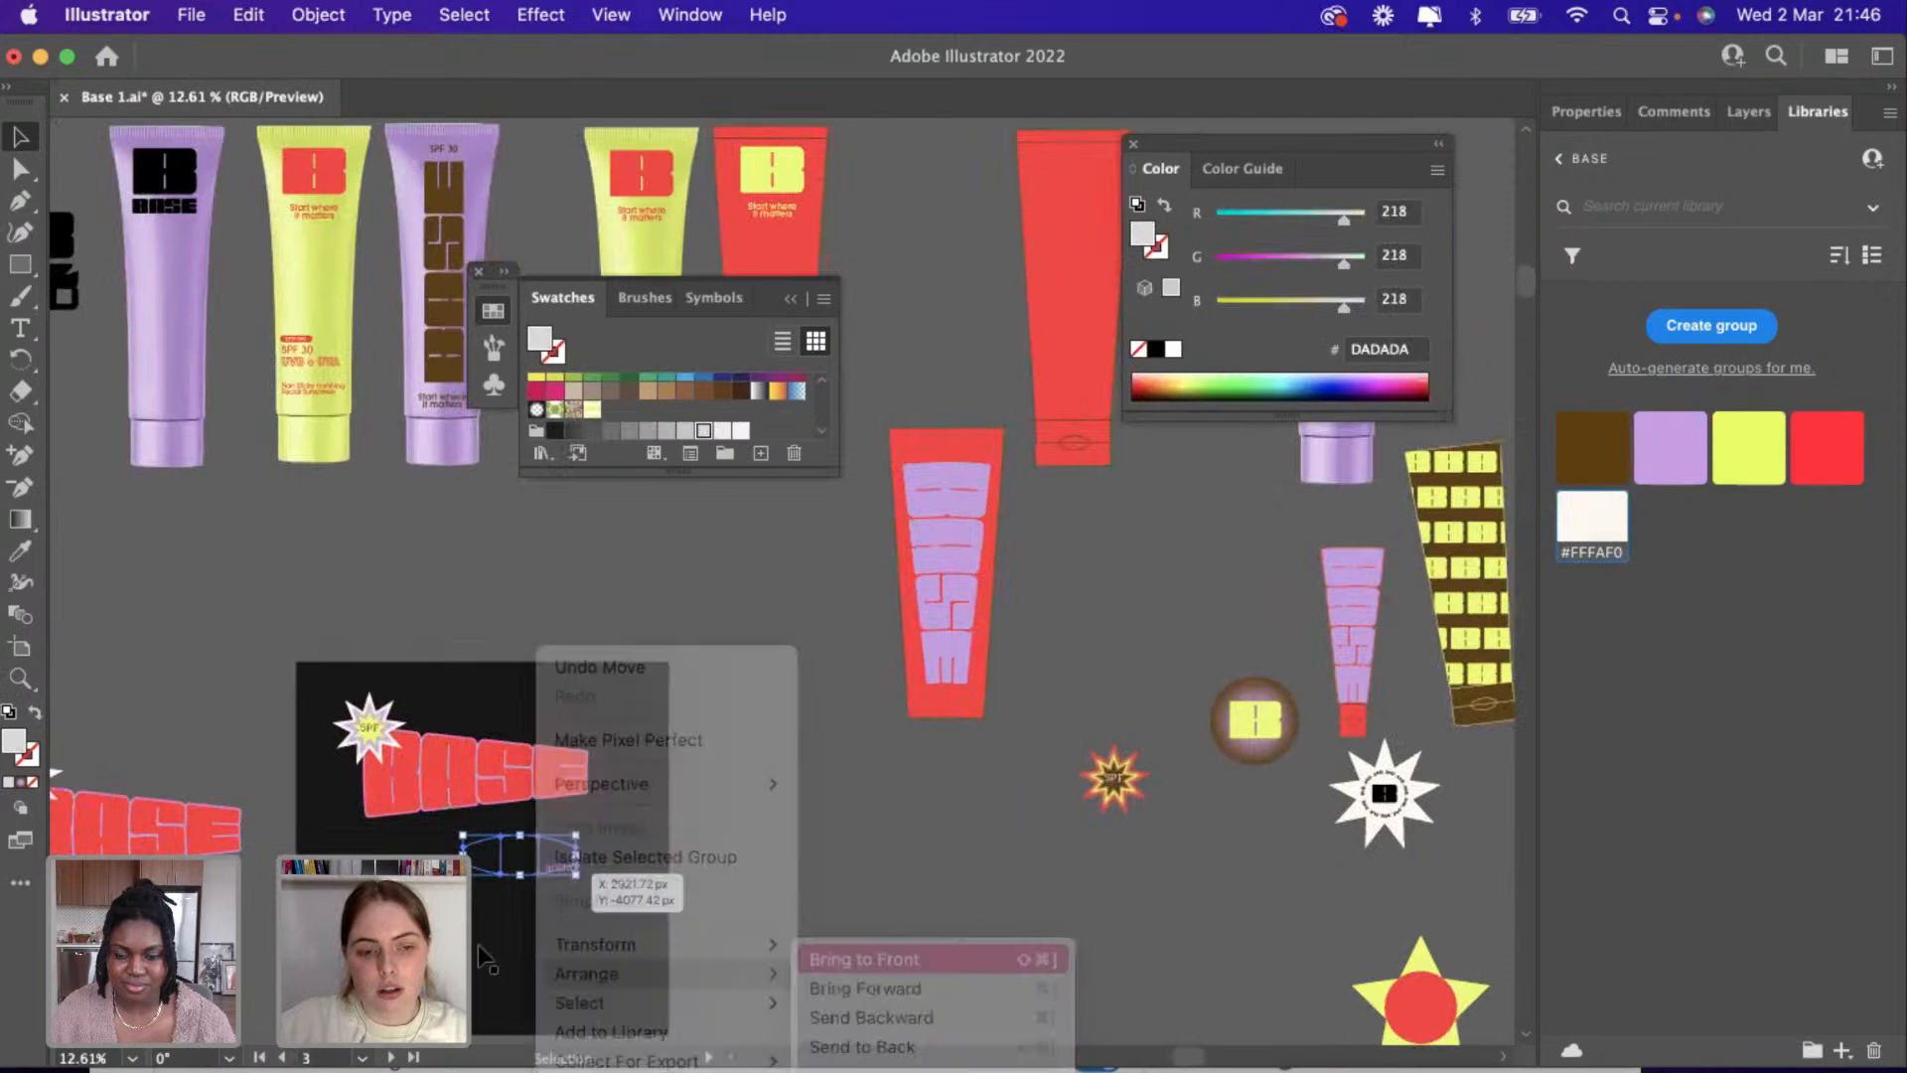
scroll(479, 945, "left", 3)
scroll(479, 945, "down", 1)
scroll(408, 949, "up", 3)
left_click_drag(835, 744, 859, 744)
scroll(857, 748, "down", 3)
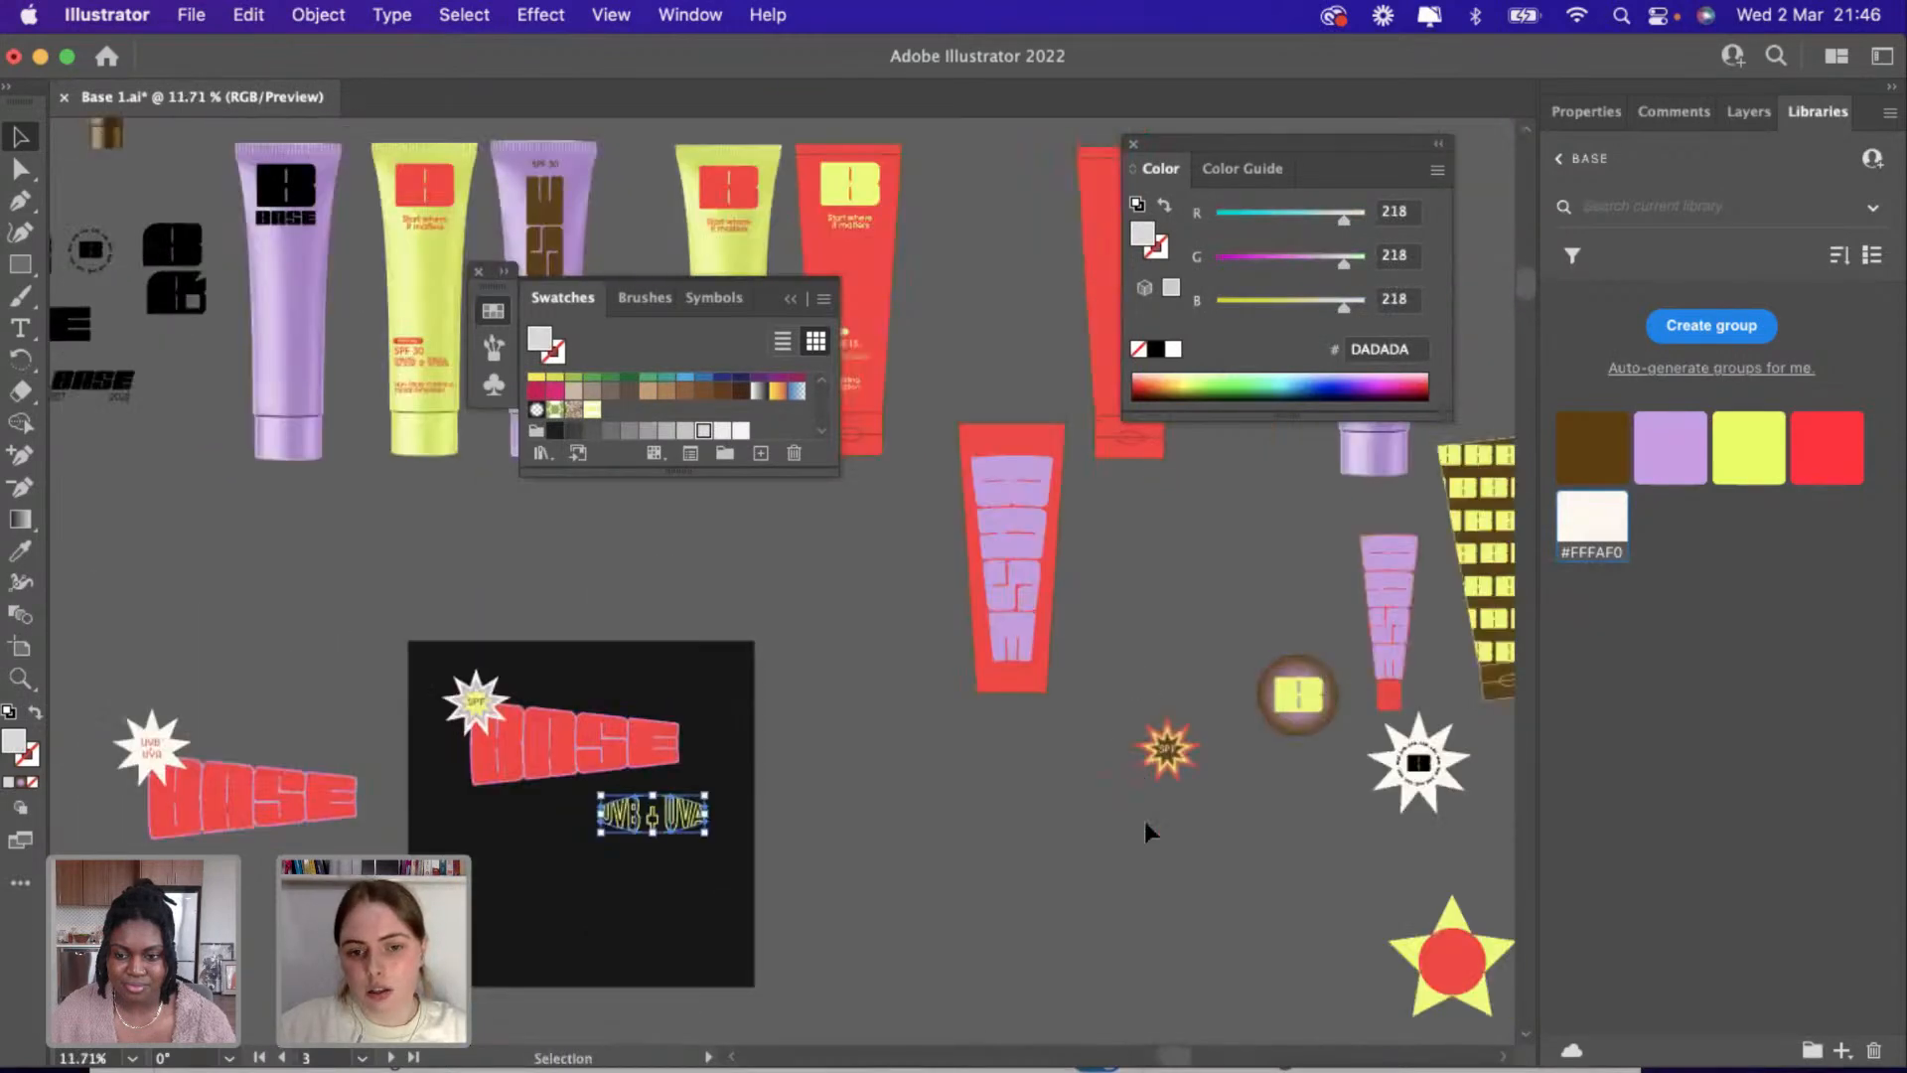
left_click_drag(1164, 747, 609, 909)
right_click(611, 912)
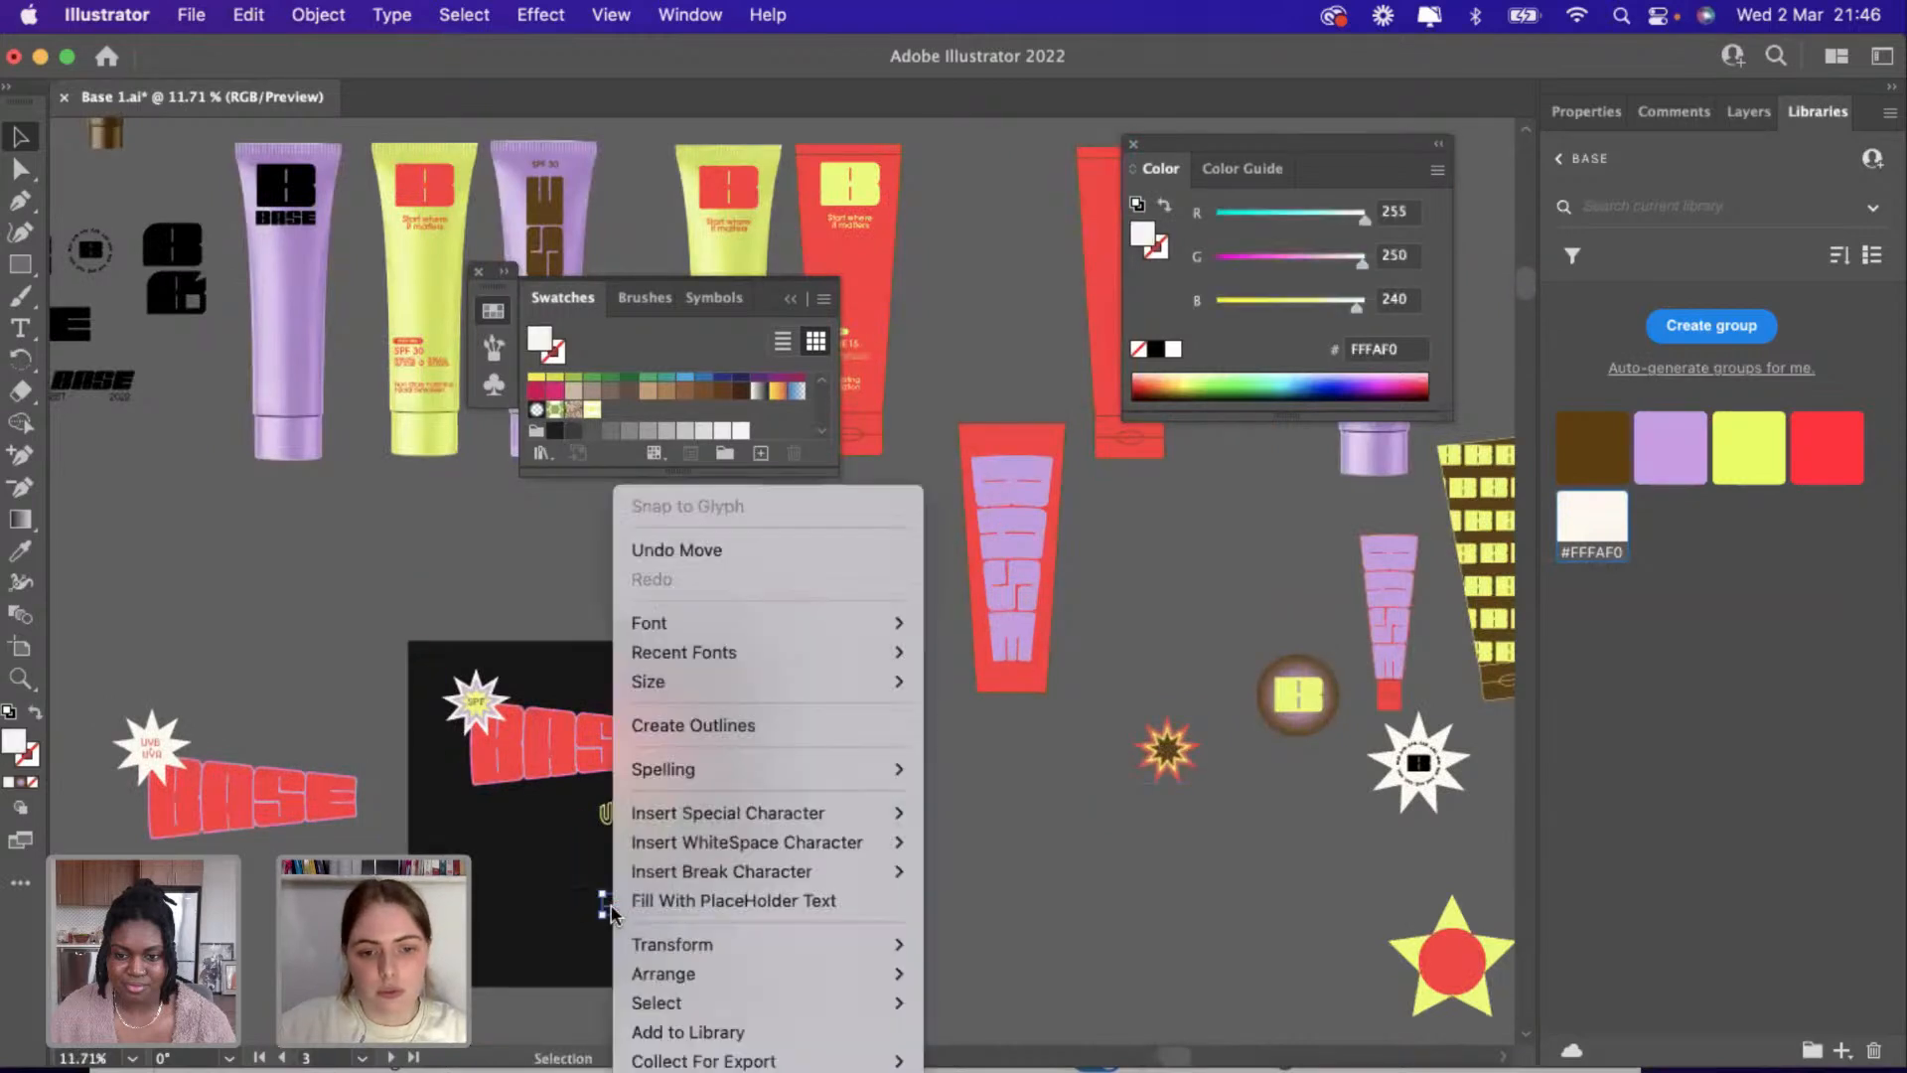
left_click(979, 860)
key("super+z")
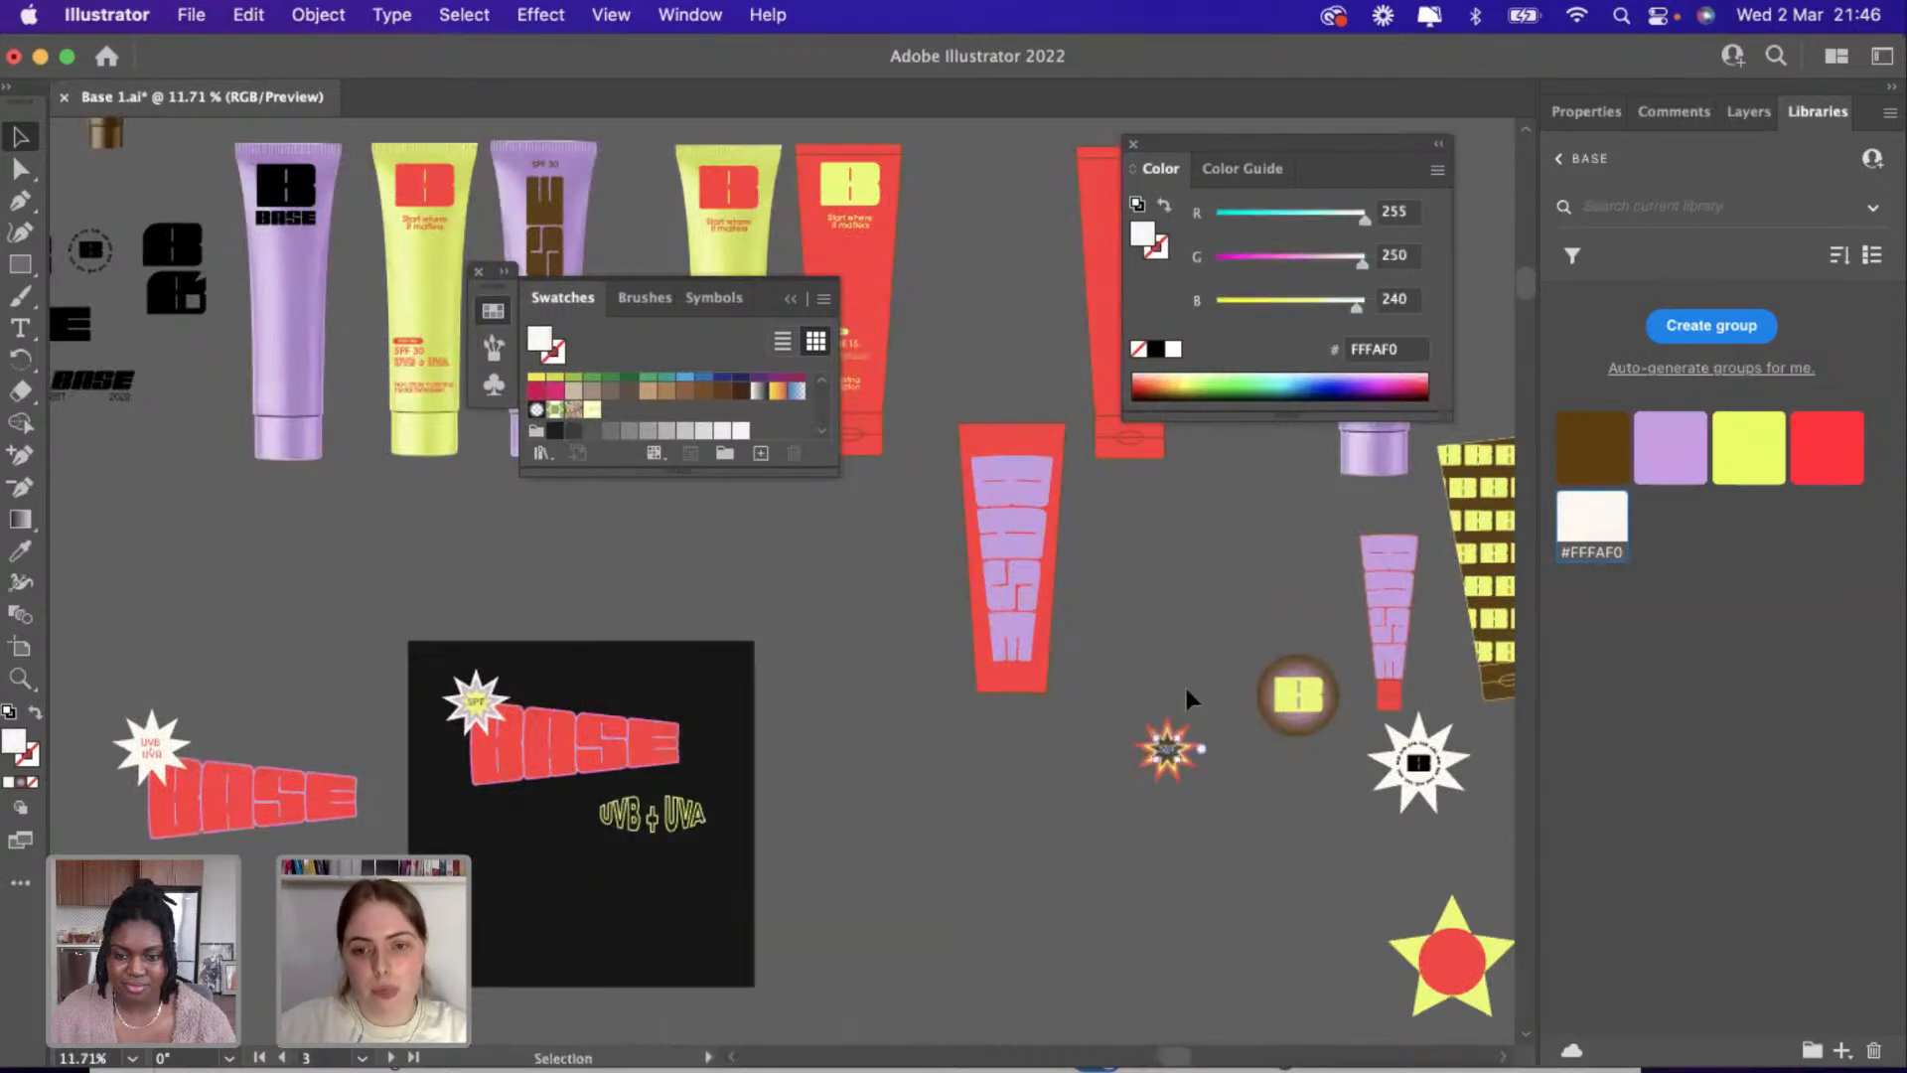
Place a copy of the red, yellow and brown SPF starburst on the dark square below the BASE wordmark.
left_click_drag(1192, 745, 556, 847)
left_click(900, 851)
scroll(900, 850, "left", 3)
scroll(900, 850, "up", 2)
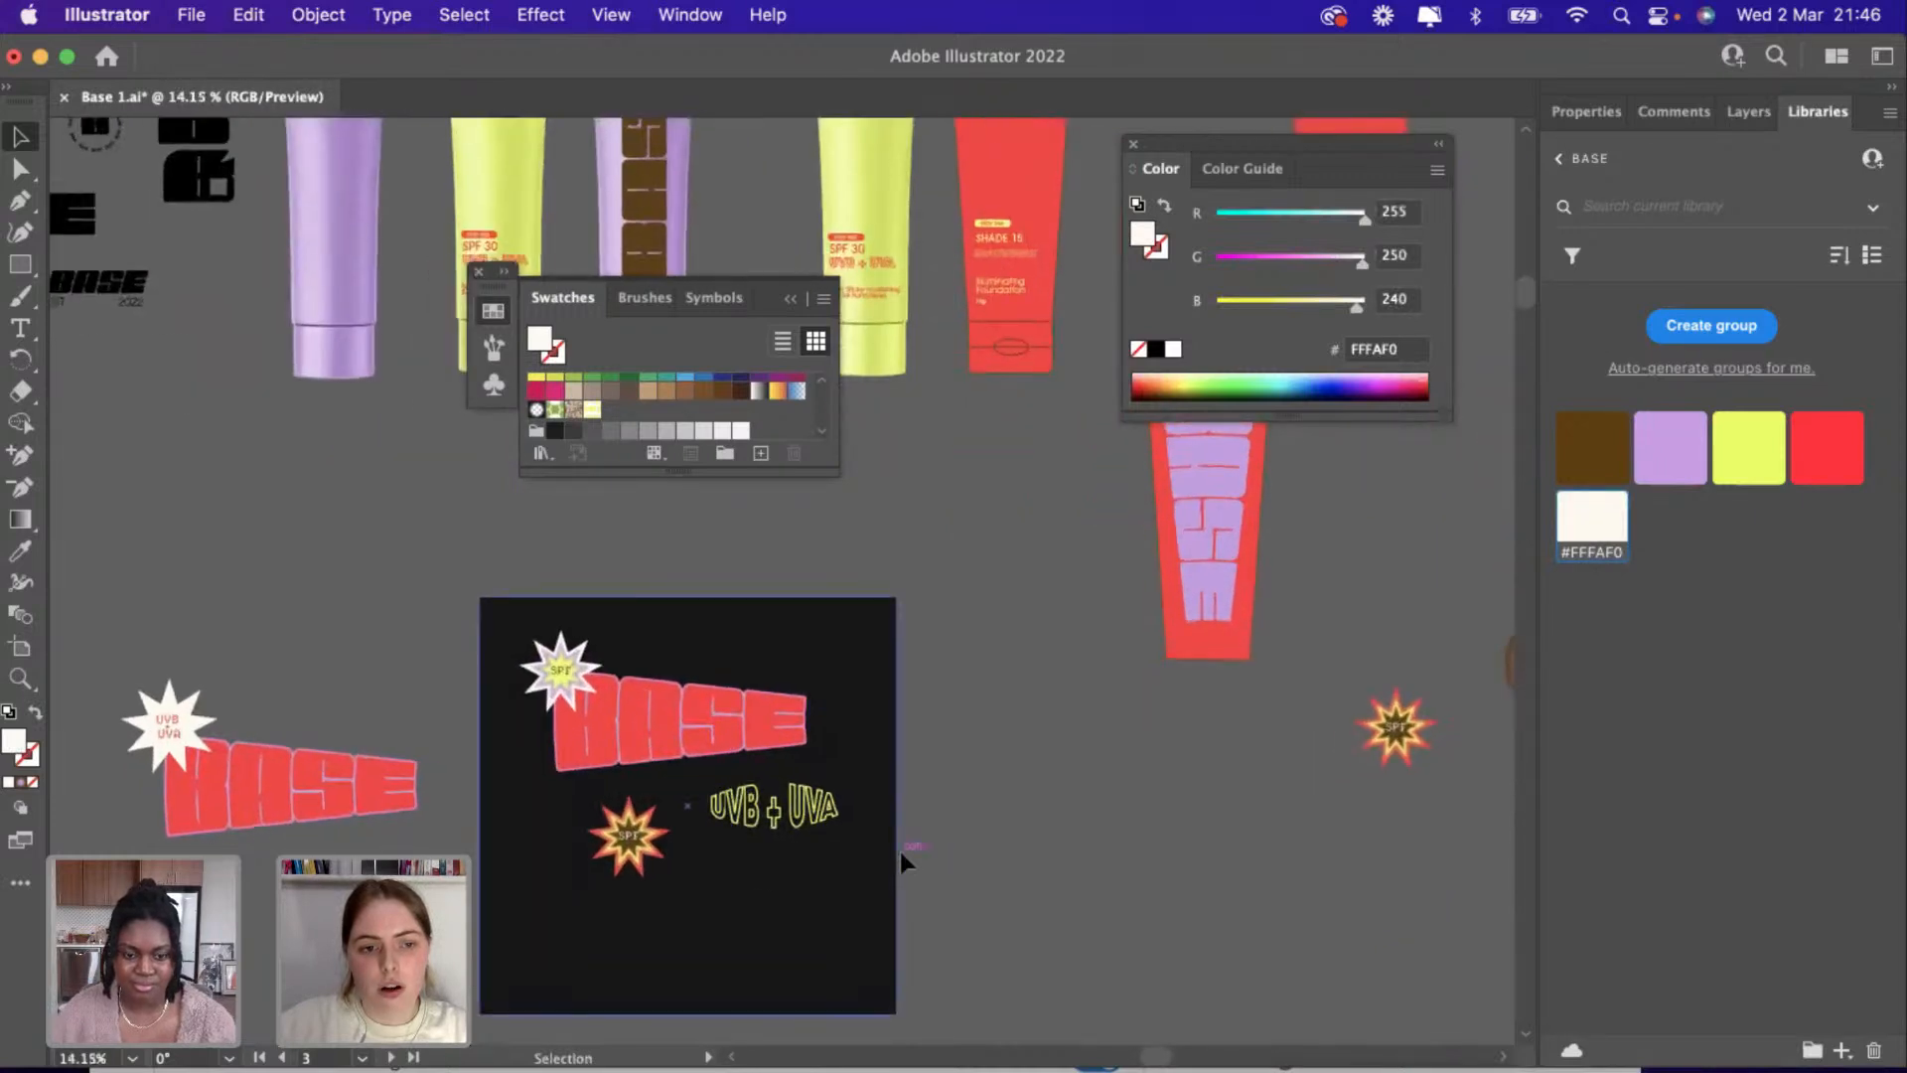
scroll(900, 850, "down", 3)
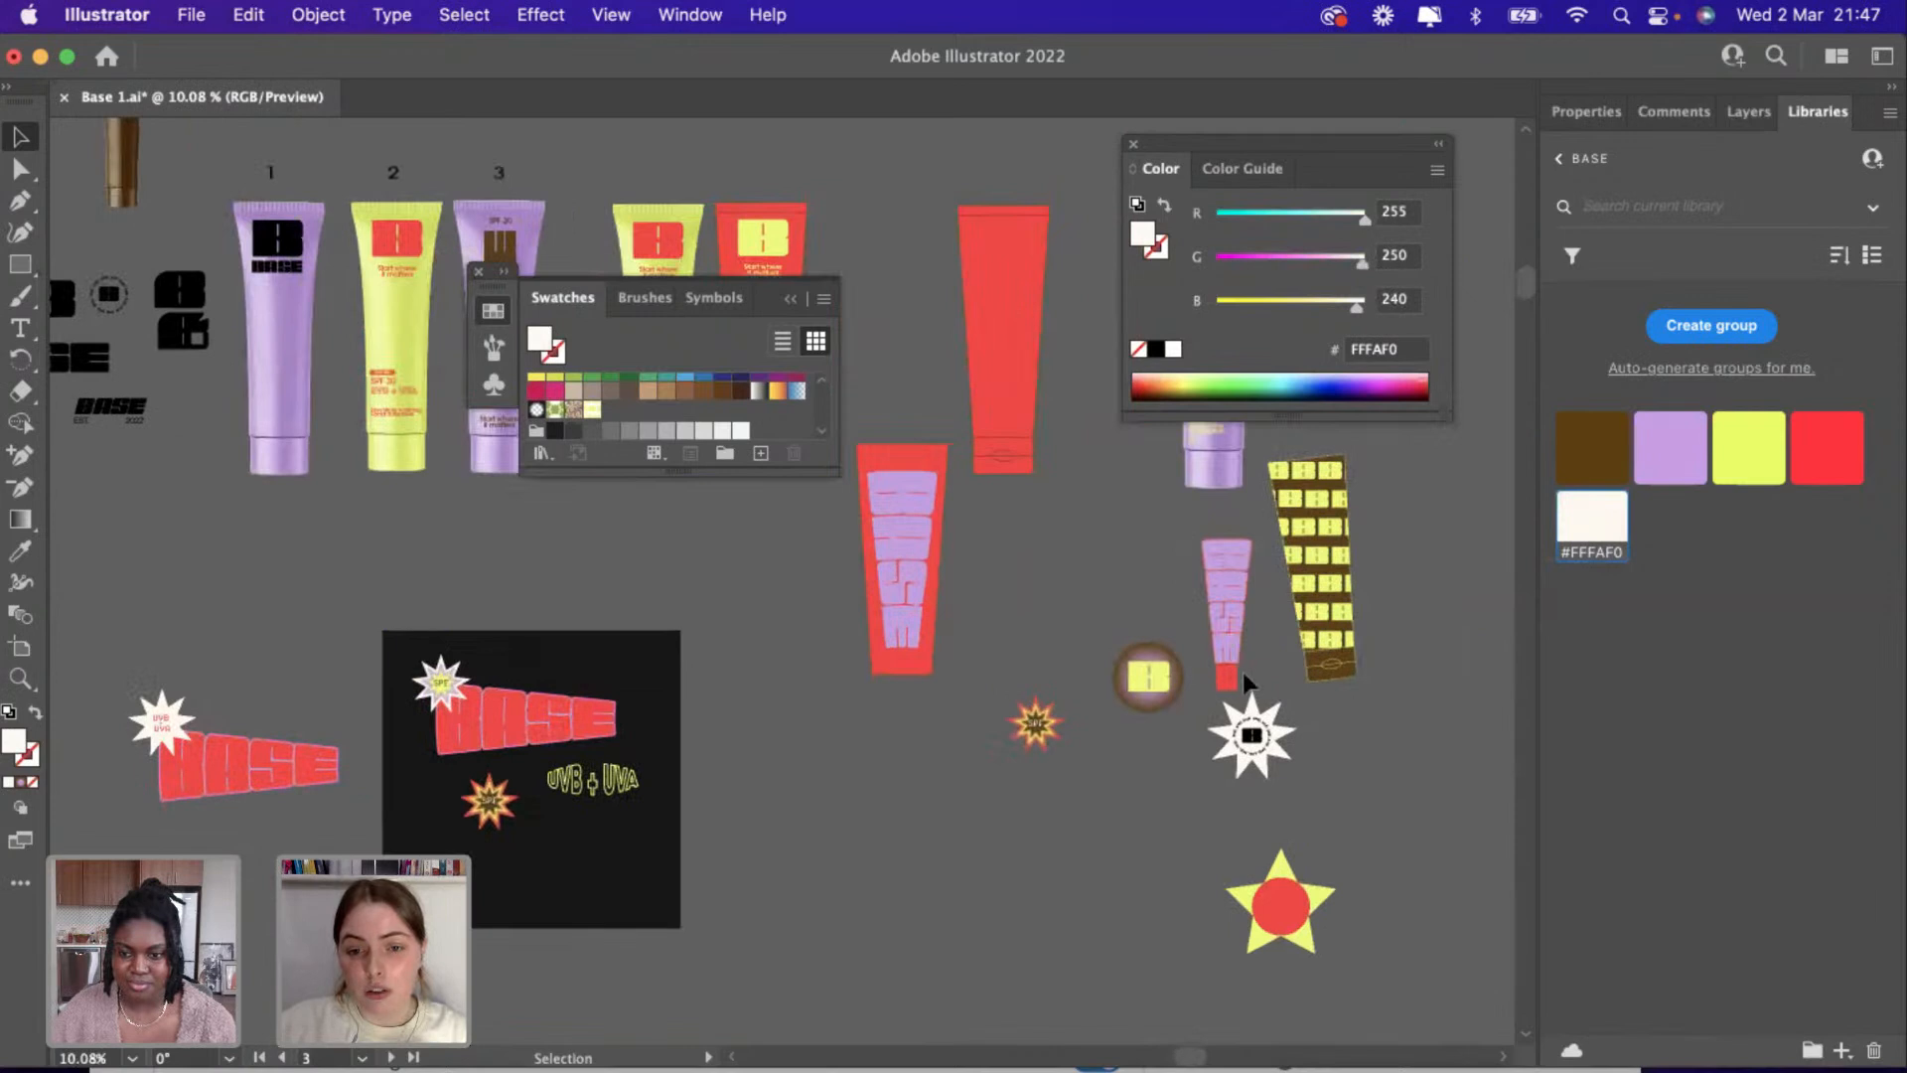
Duplicate the small lilac BASE tube graphic beside the dark square and delete the gradient circle copied along with it.
left_click(1241, 688)
key("super+c")
key("super+v")
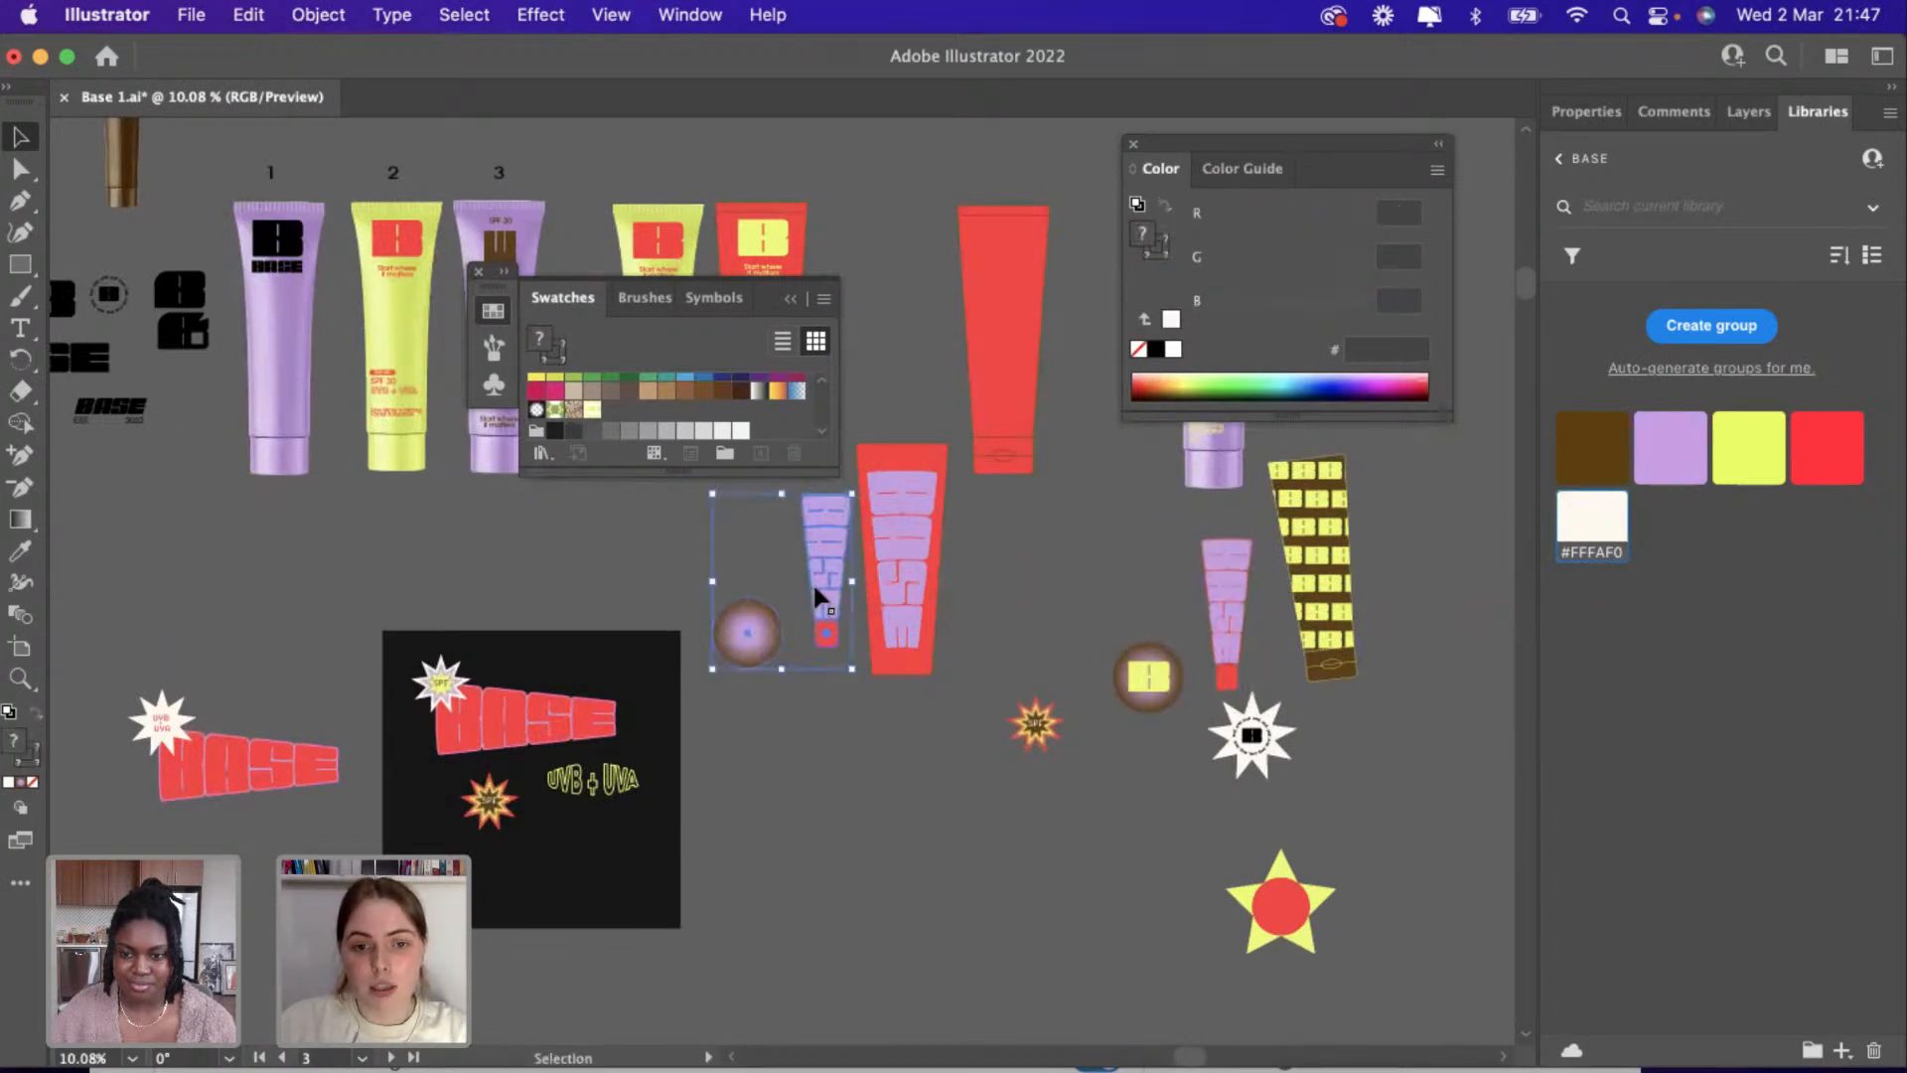
left_click_drag(816, 608, 801, 832)
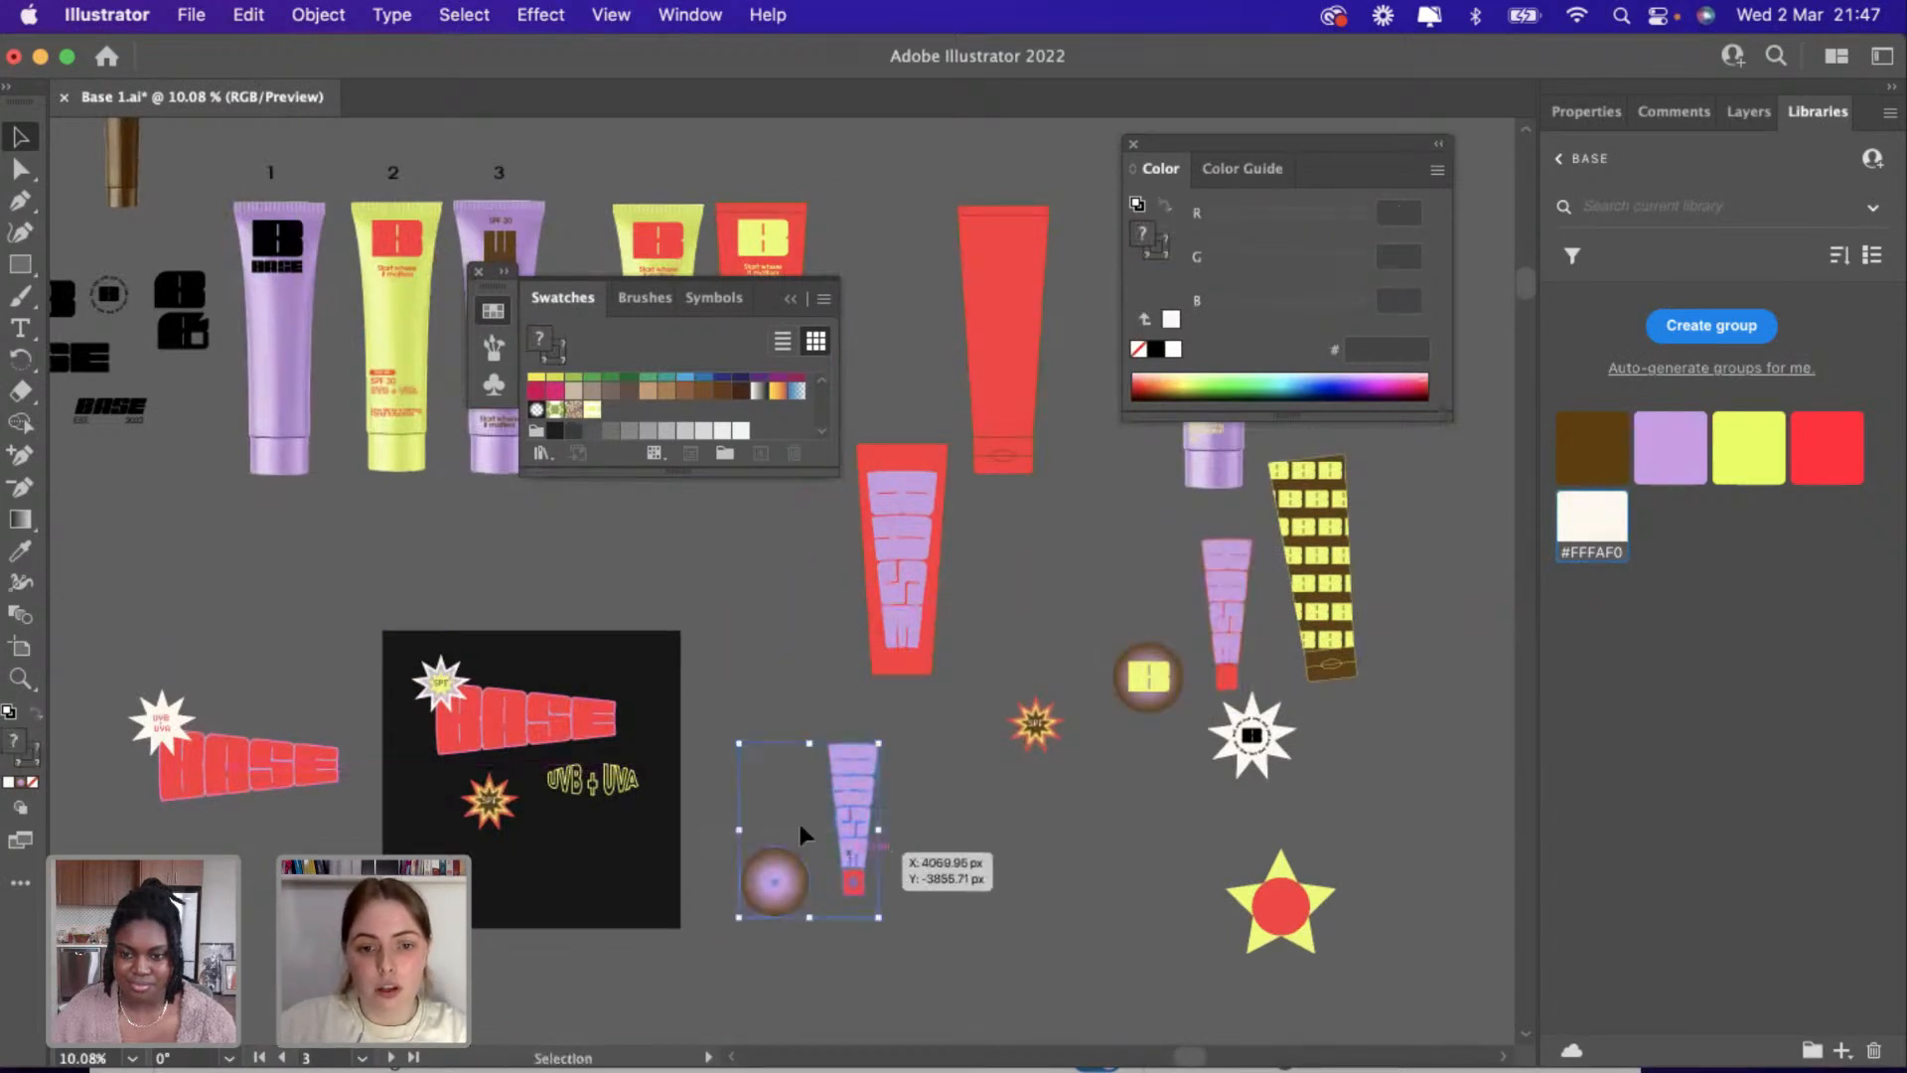
left_click(778, 700)
left_click(773, 887)
key("Delete")
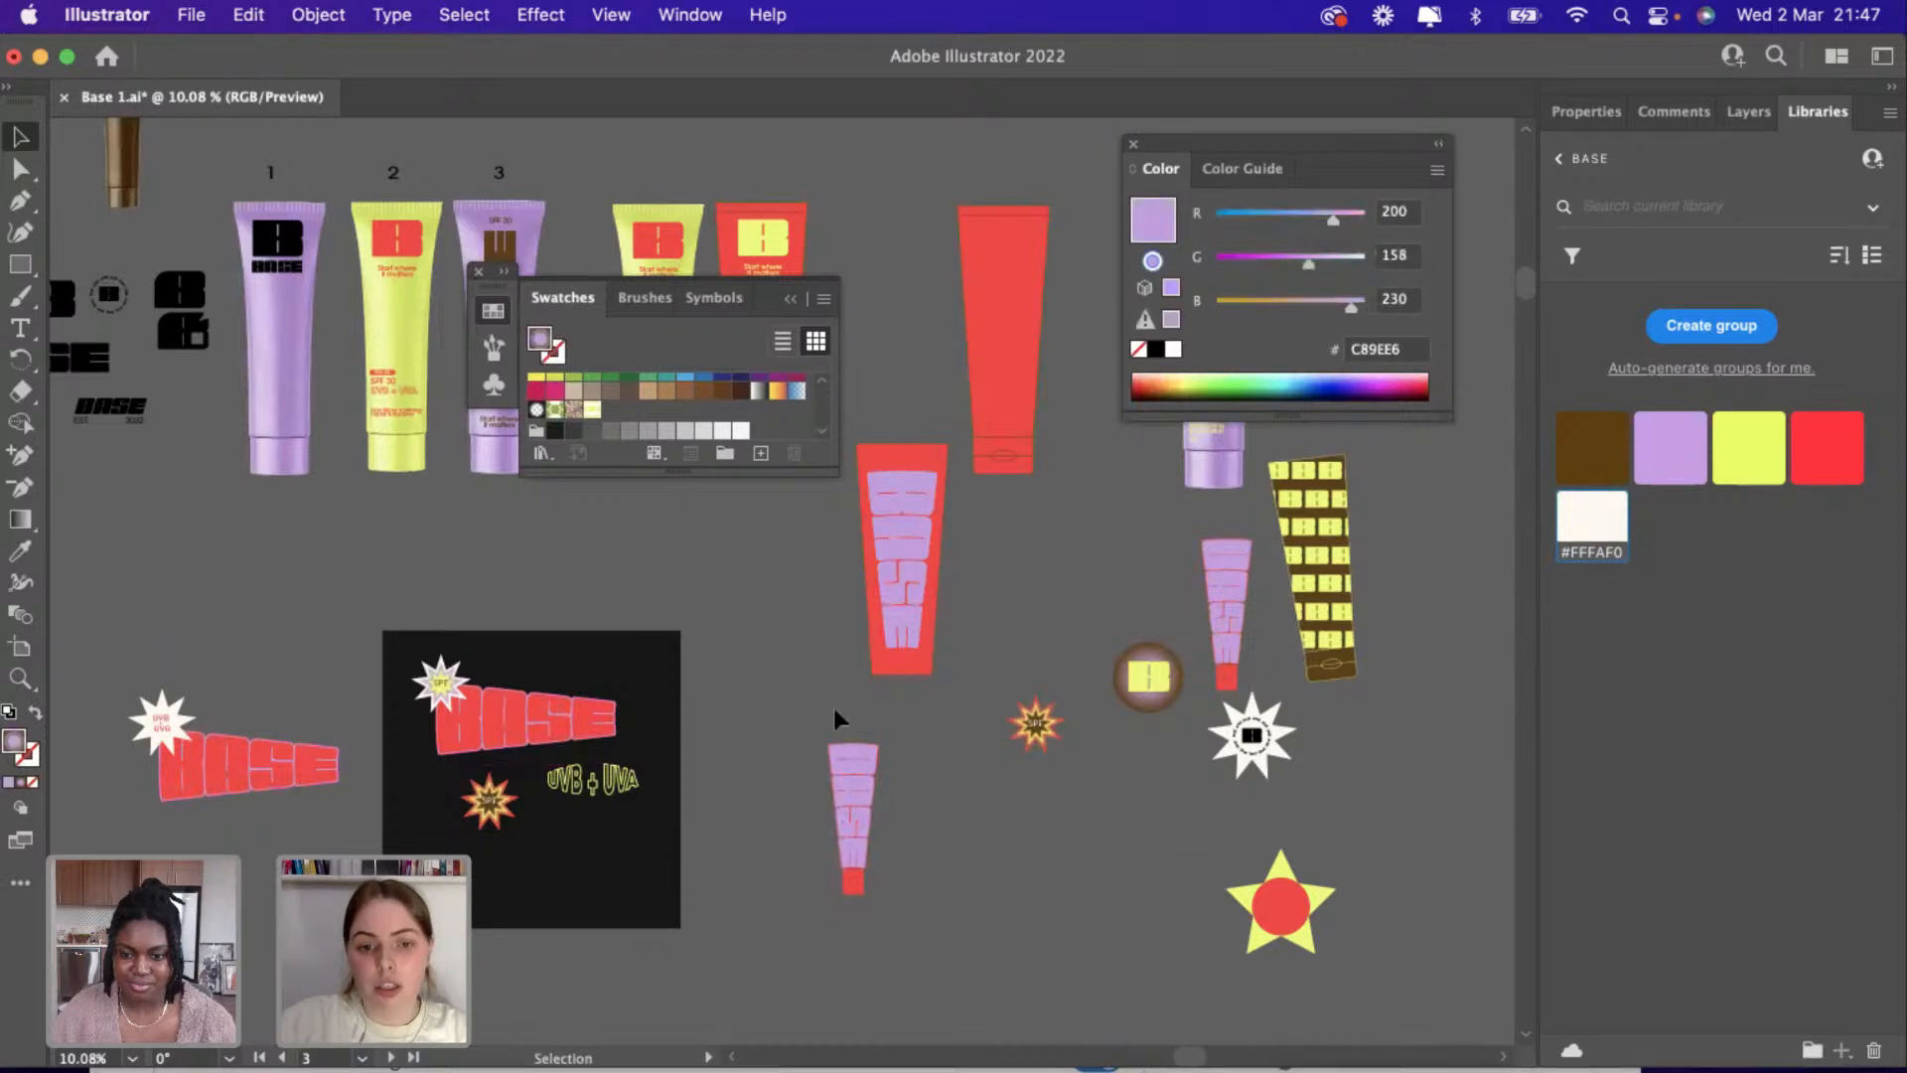
Move the lilac BASE tube copy onto the lower left of the dark square and tilt it slightly.
left_click(845, 883)
scroll(860, 914, "up", 3)
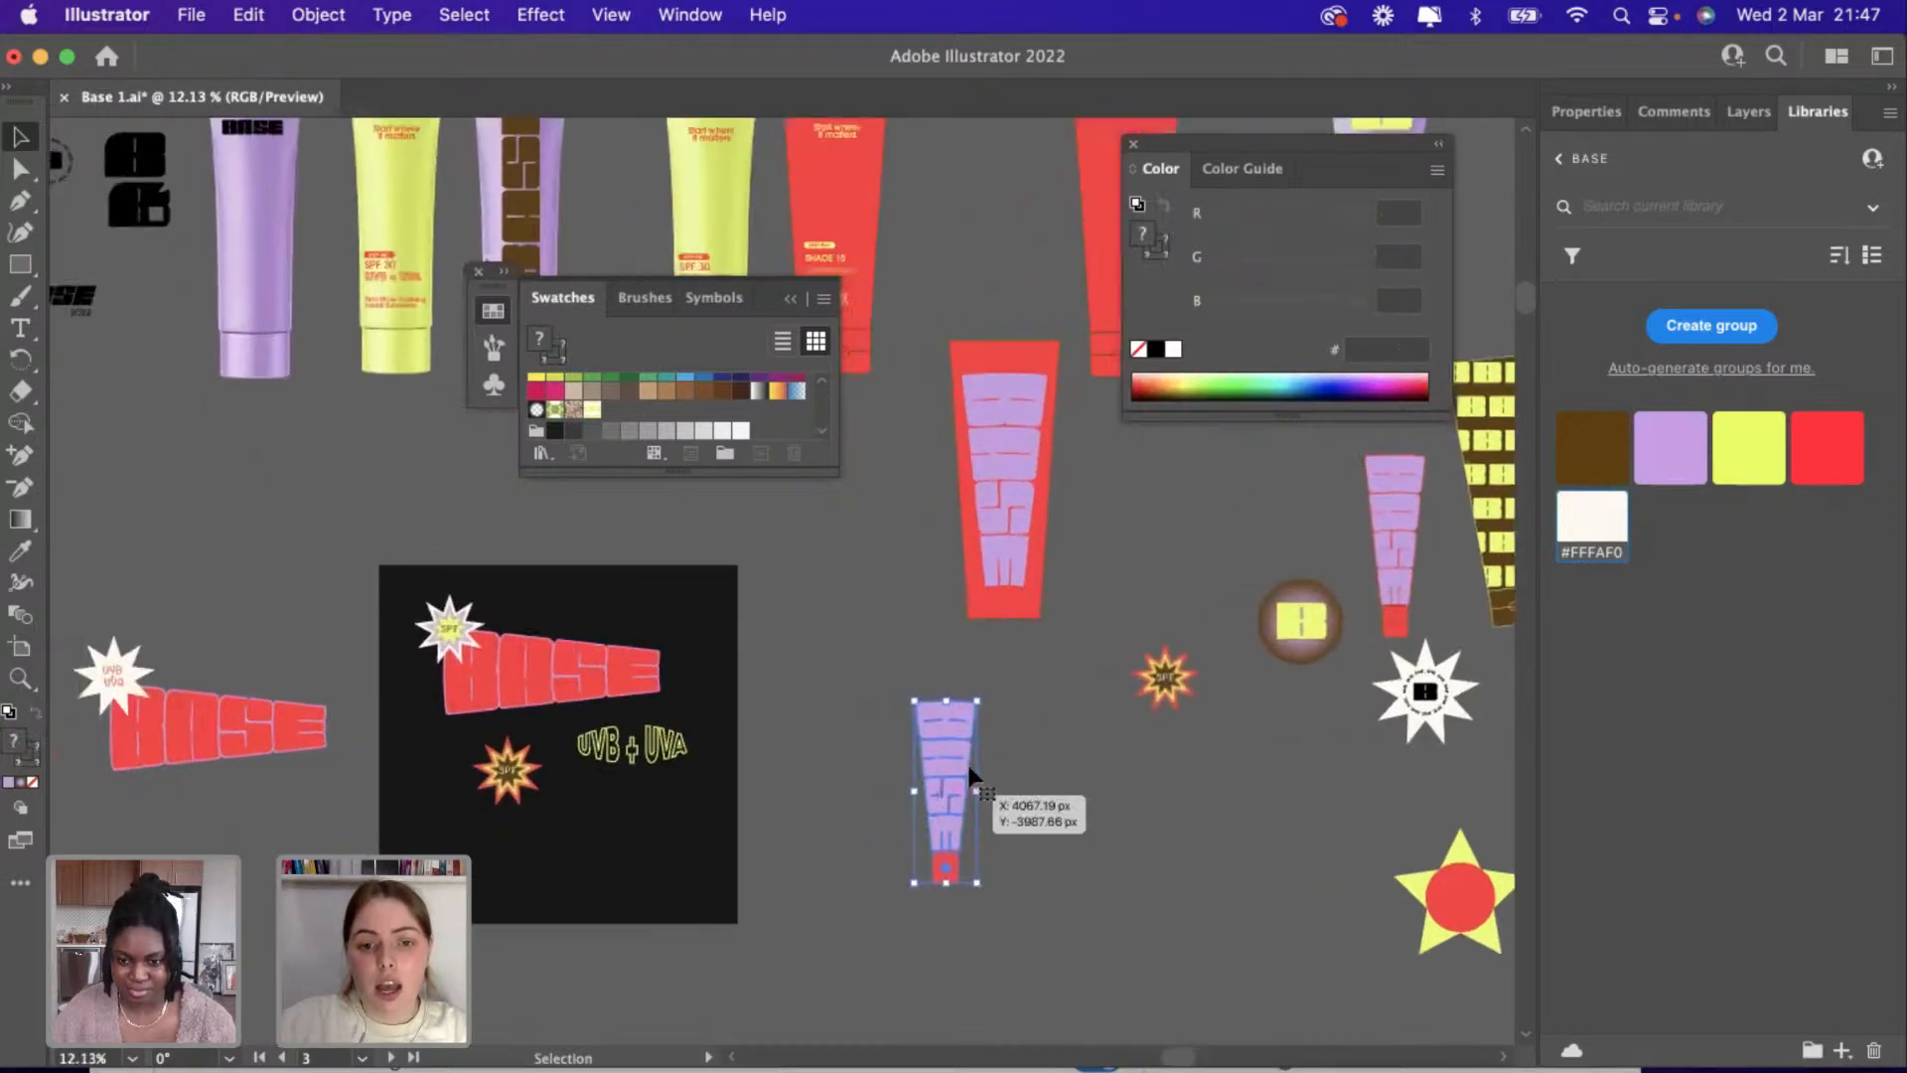
left_click_drag(945, 780, 684, 866)
scroll(683, 866, "up", 3)
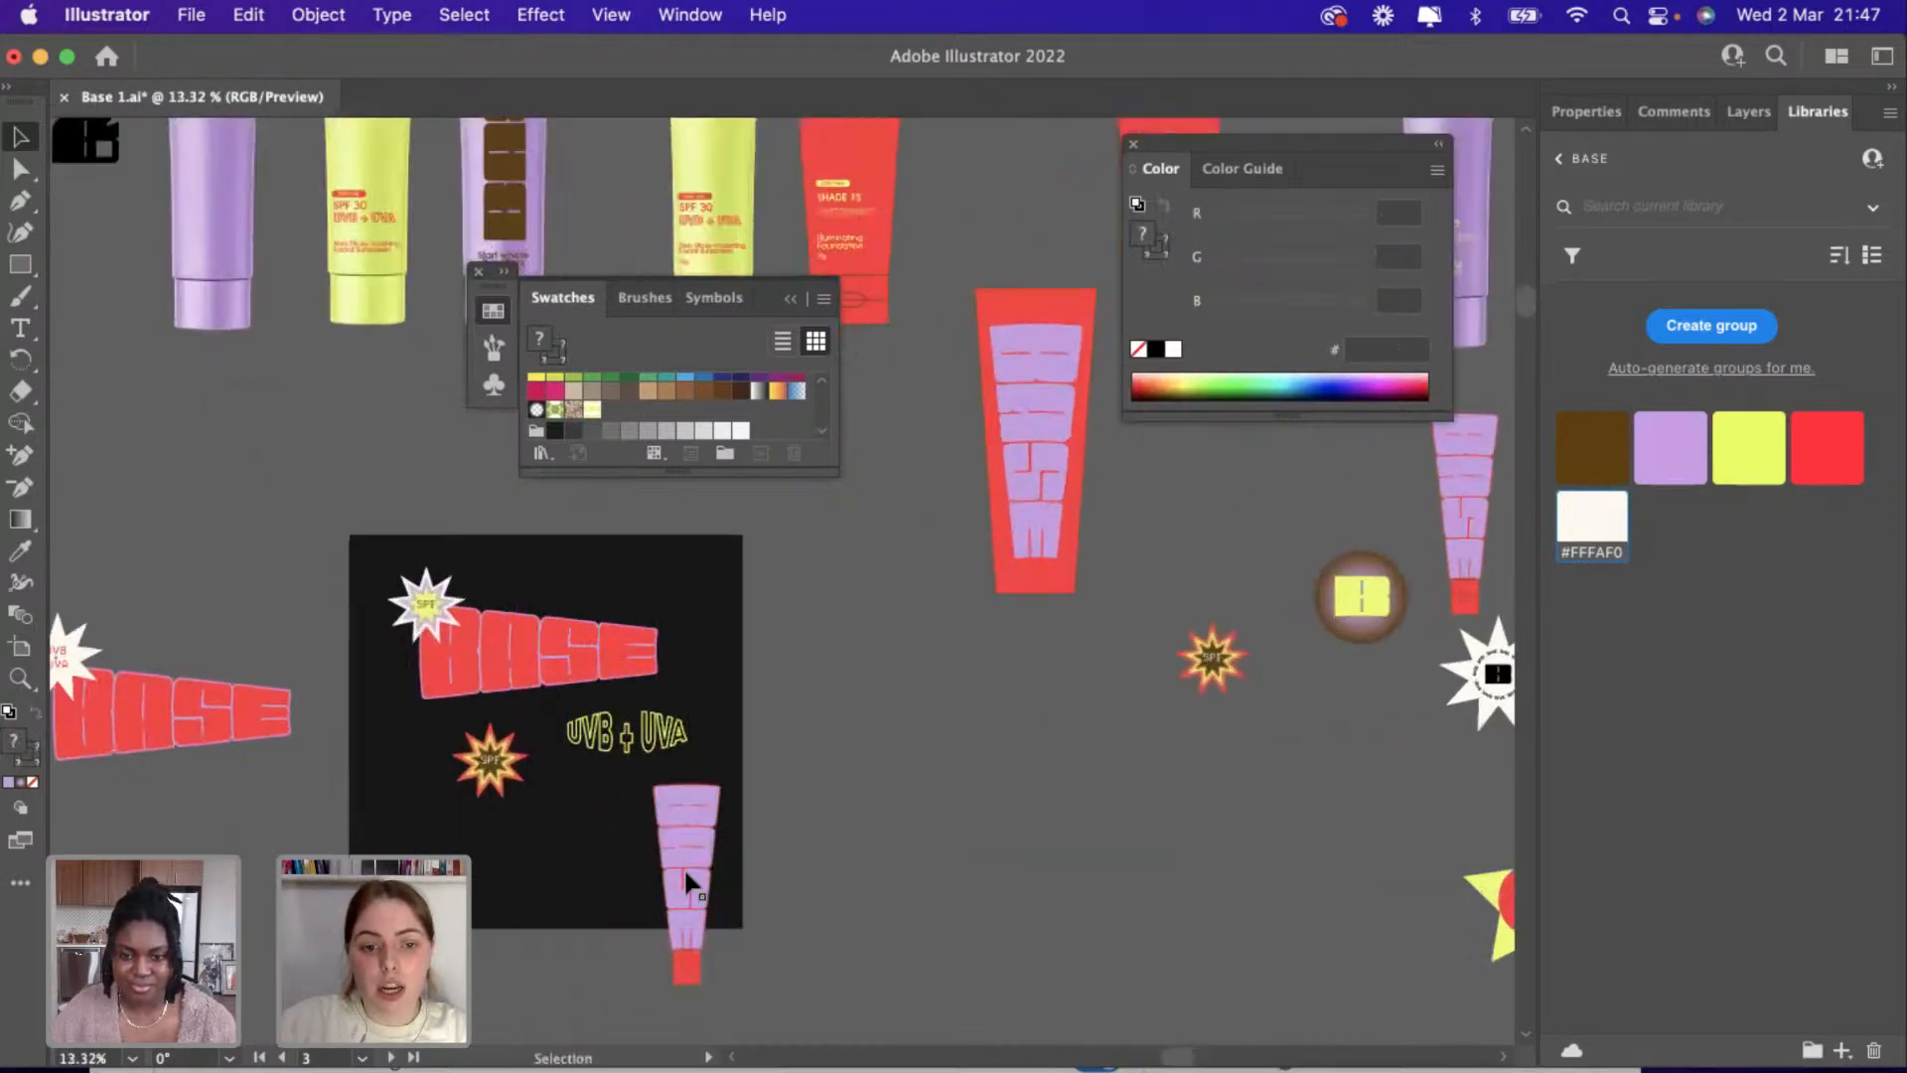
mouse_move(854, 1003)
left_mouse_down()
mouse_move(816, 969)
mouse_move(829, 994)
left_mouse_up()
left_click_drag(787, 830, 374, 759)
mouse_move(330, 617)
left_mouse_down()
mouse_move(333, 636)
mouse_move(353, 626)
left_mouse_up()
left_click(288, 747)
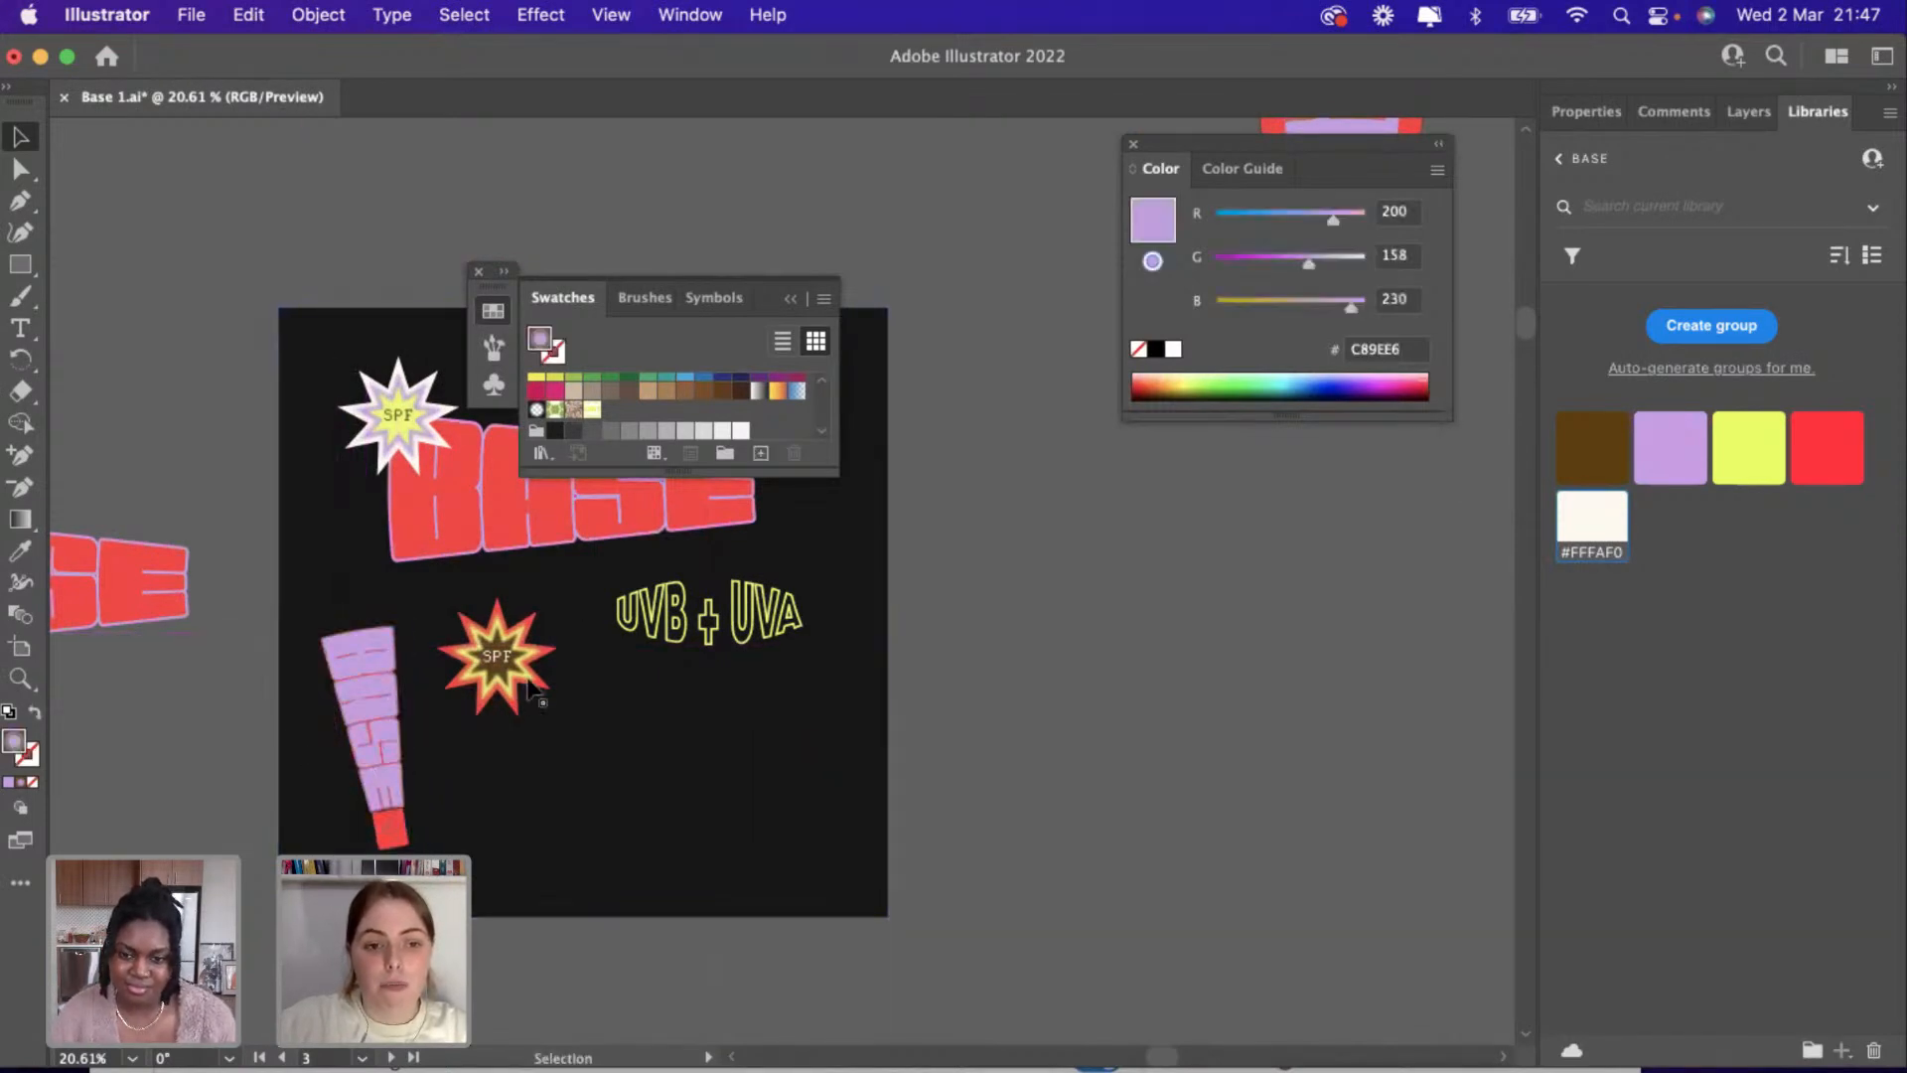
Shift the UVB + UVA lettering and the complete red-and-yellow SPF starburst slightly to the right on the dark square.
mouse_move(755, 634)
left_mouse_down()
mouse_move(795, 628)
mouse_move(780, 636)
left_mouse_up()
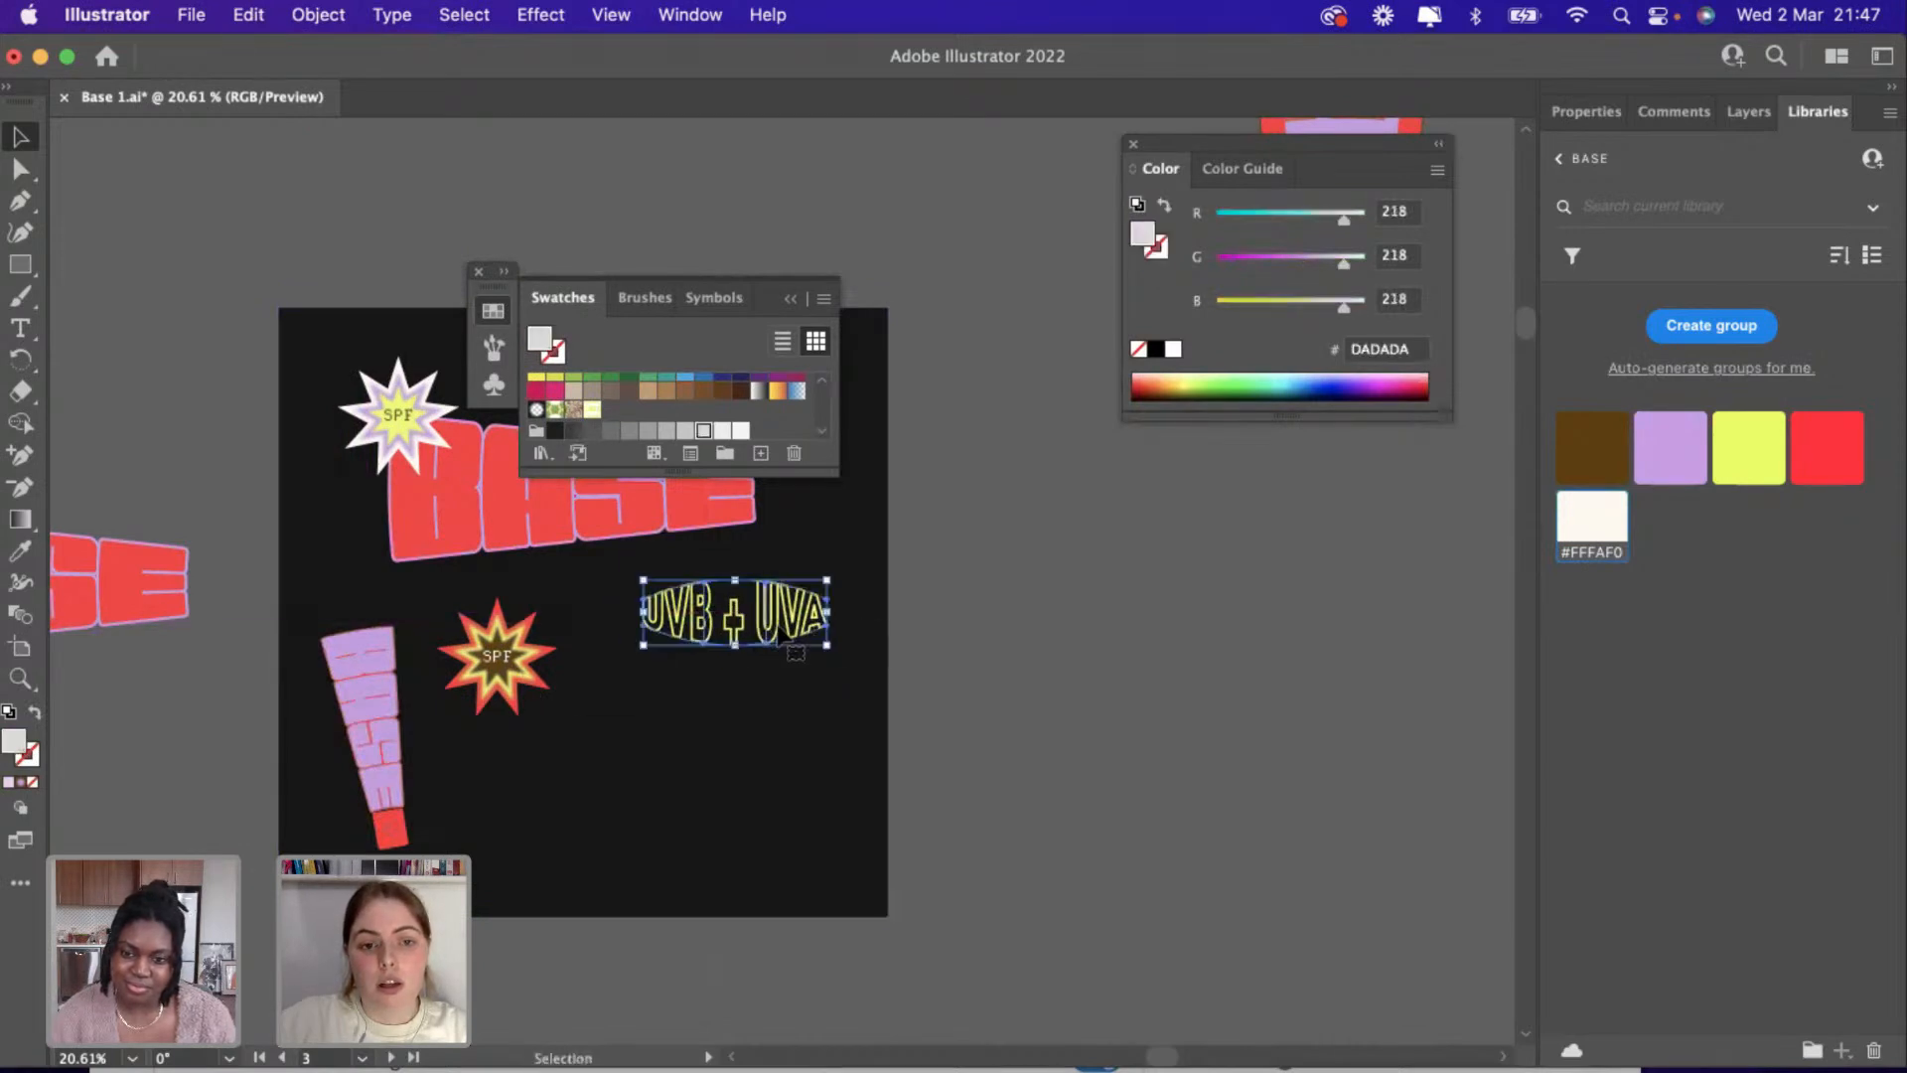
left_click(1016, 704)
scroll(496, 673, "up", 5)
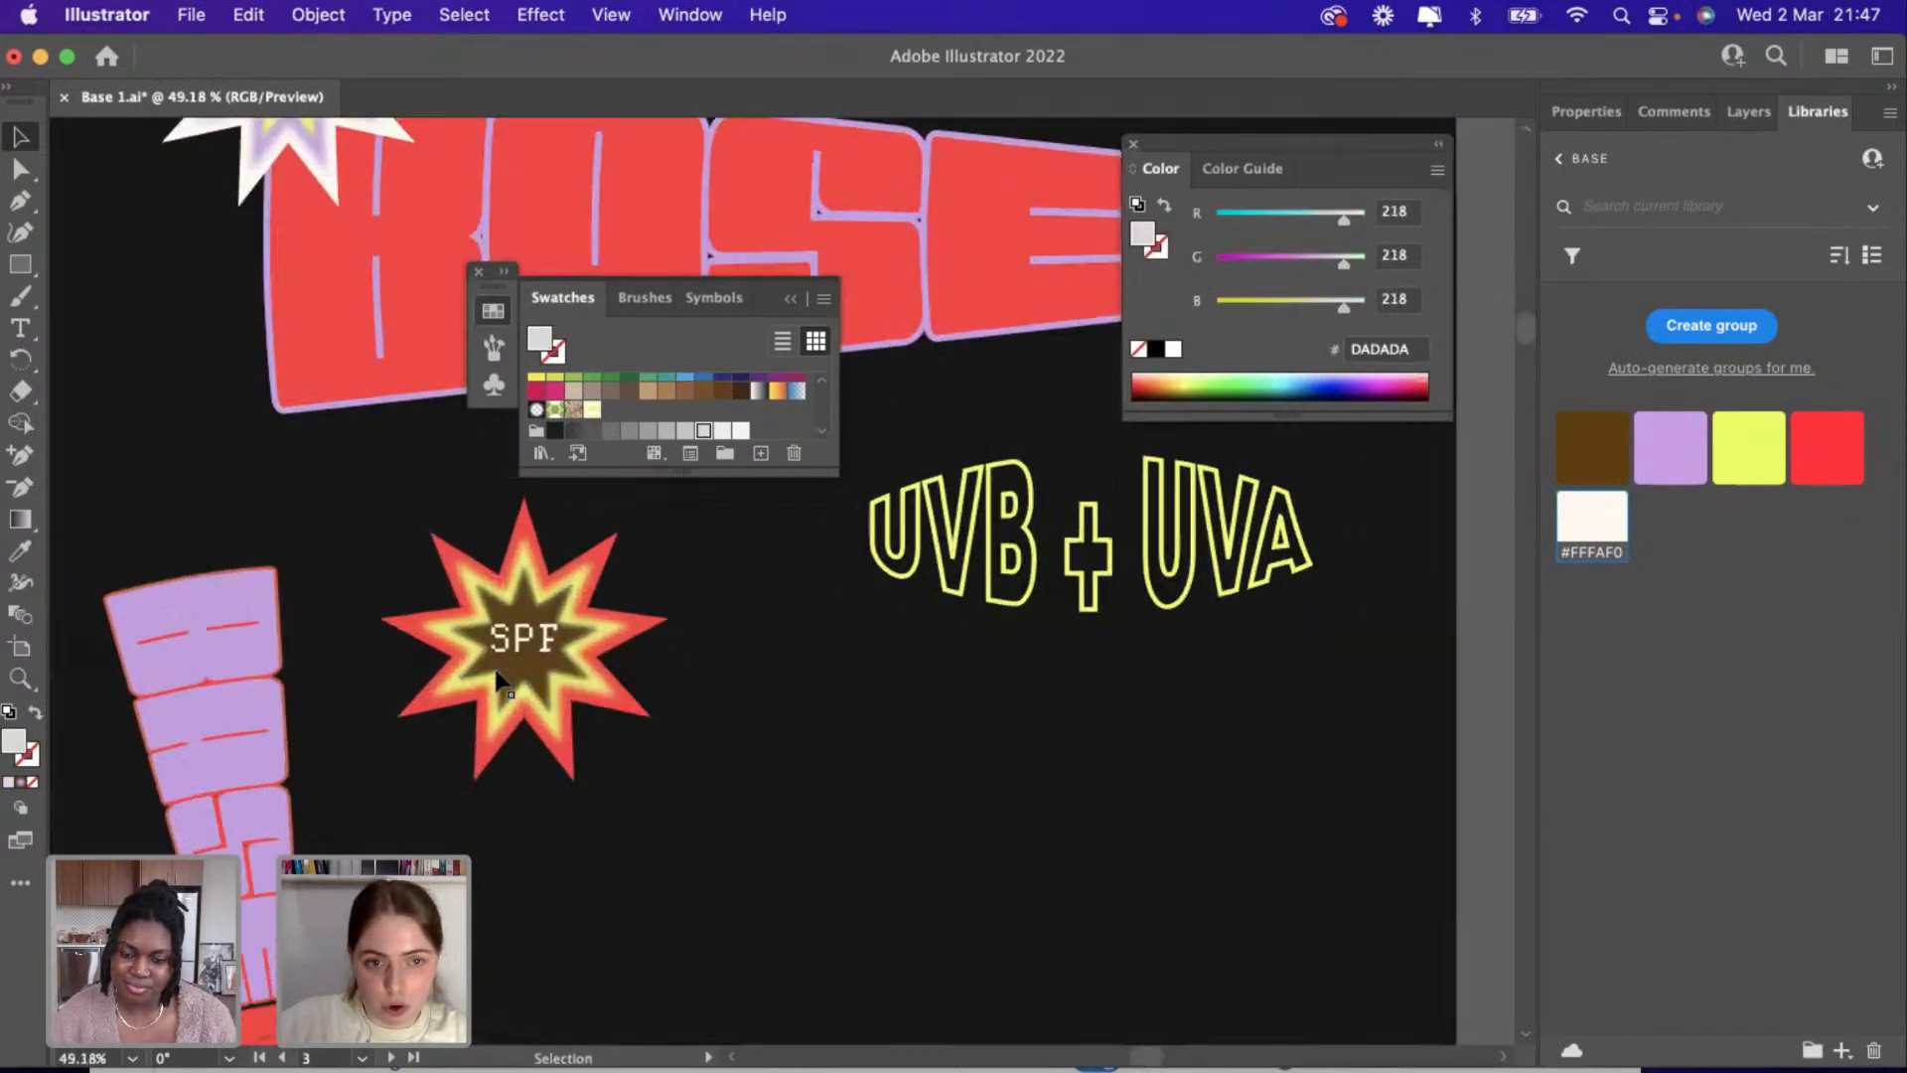
scroll(496, 672, "up", 2)
left_click(522, 526)
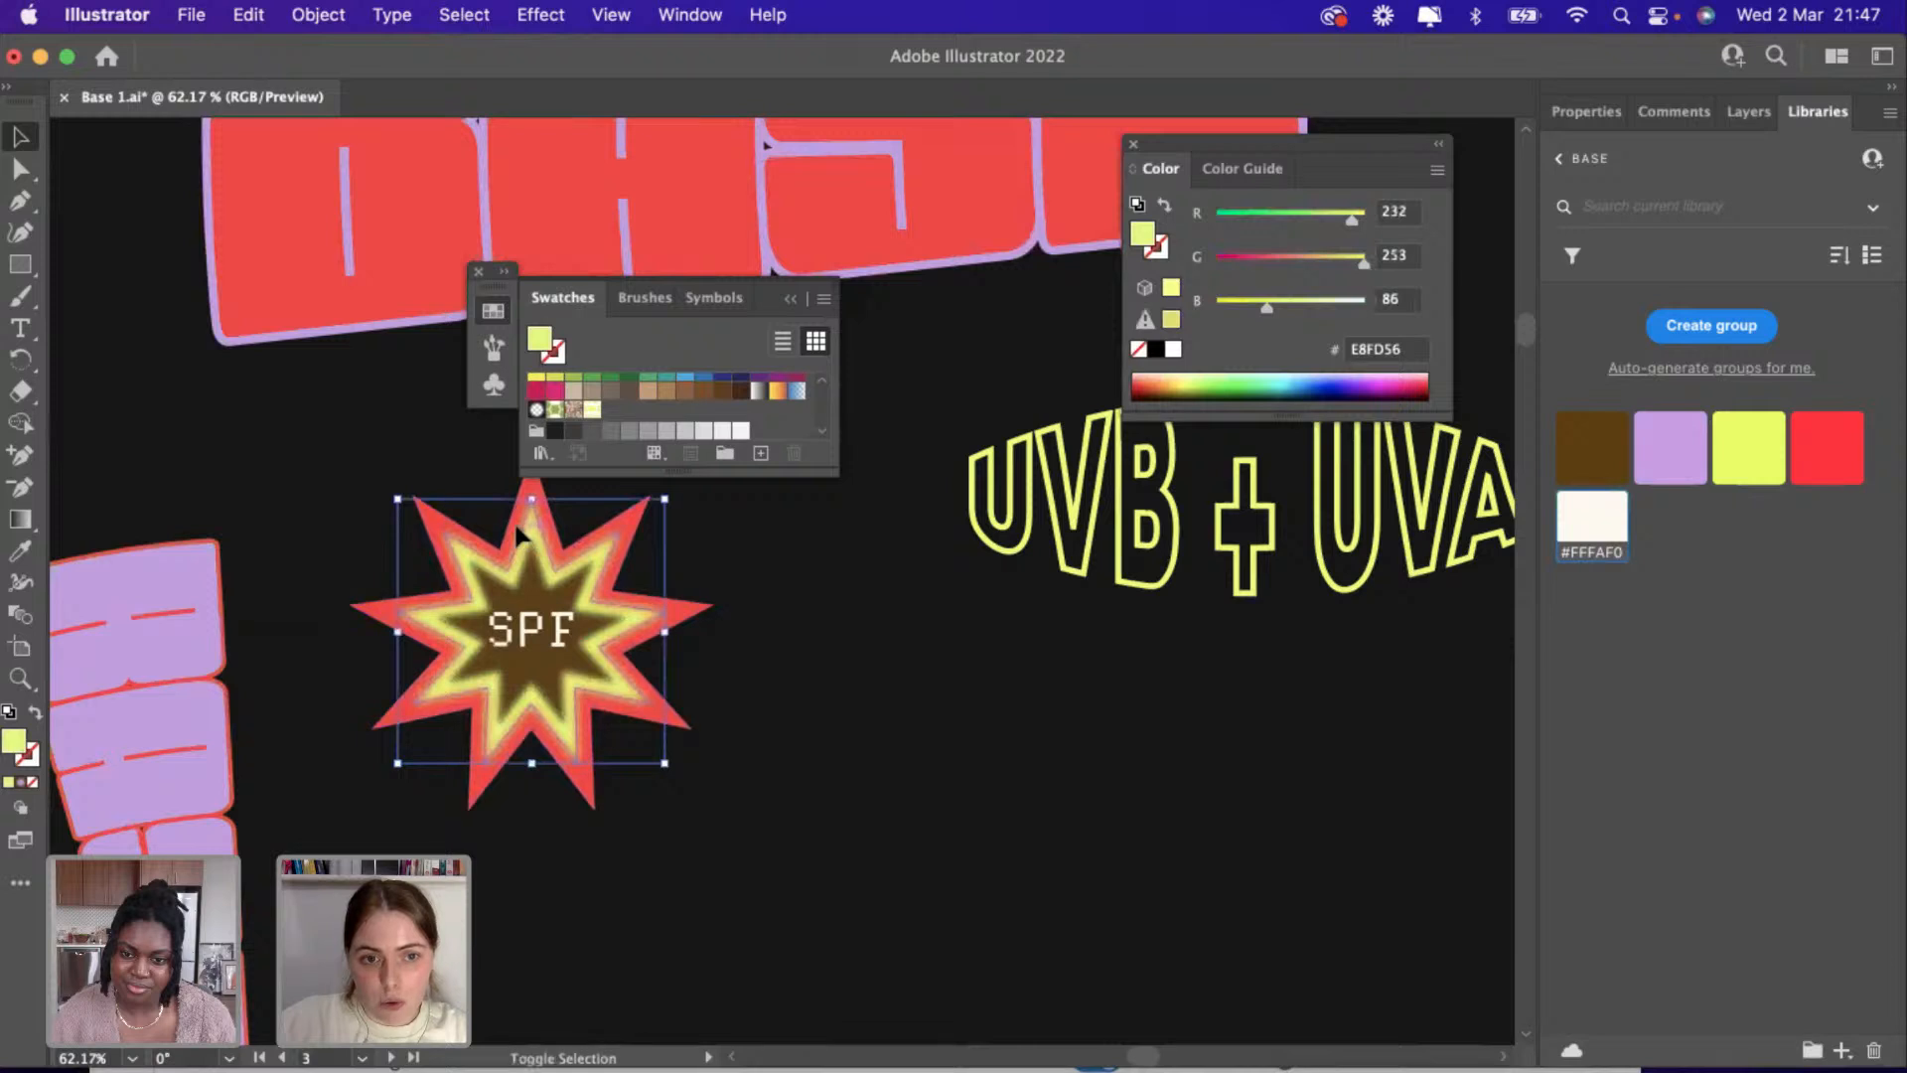
left_click(436, 528)
left_click(494, 606, "shift")
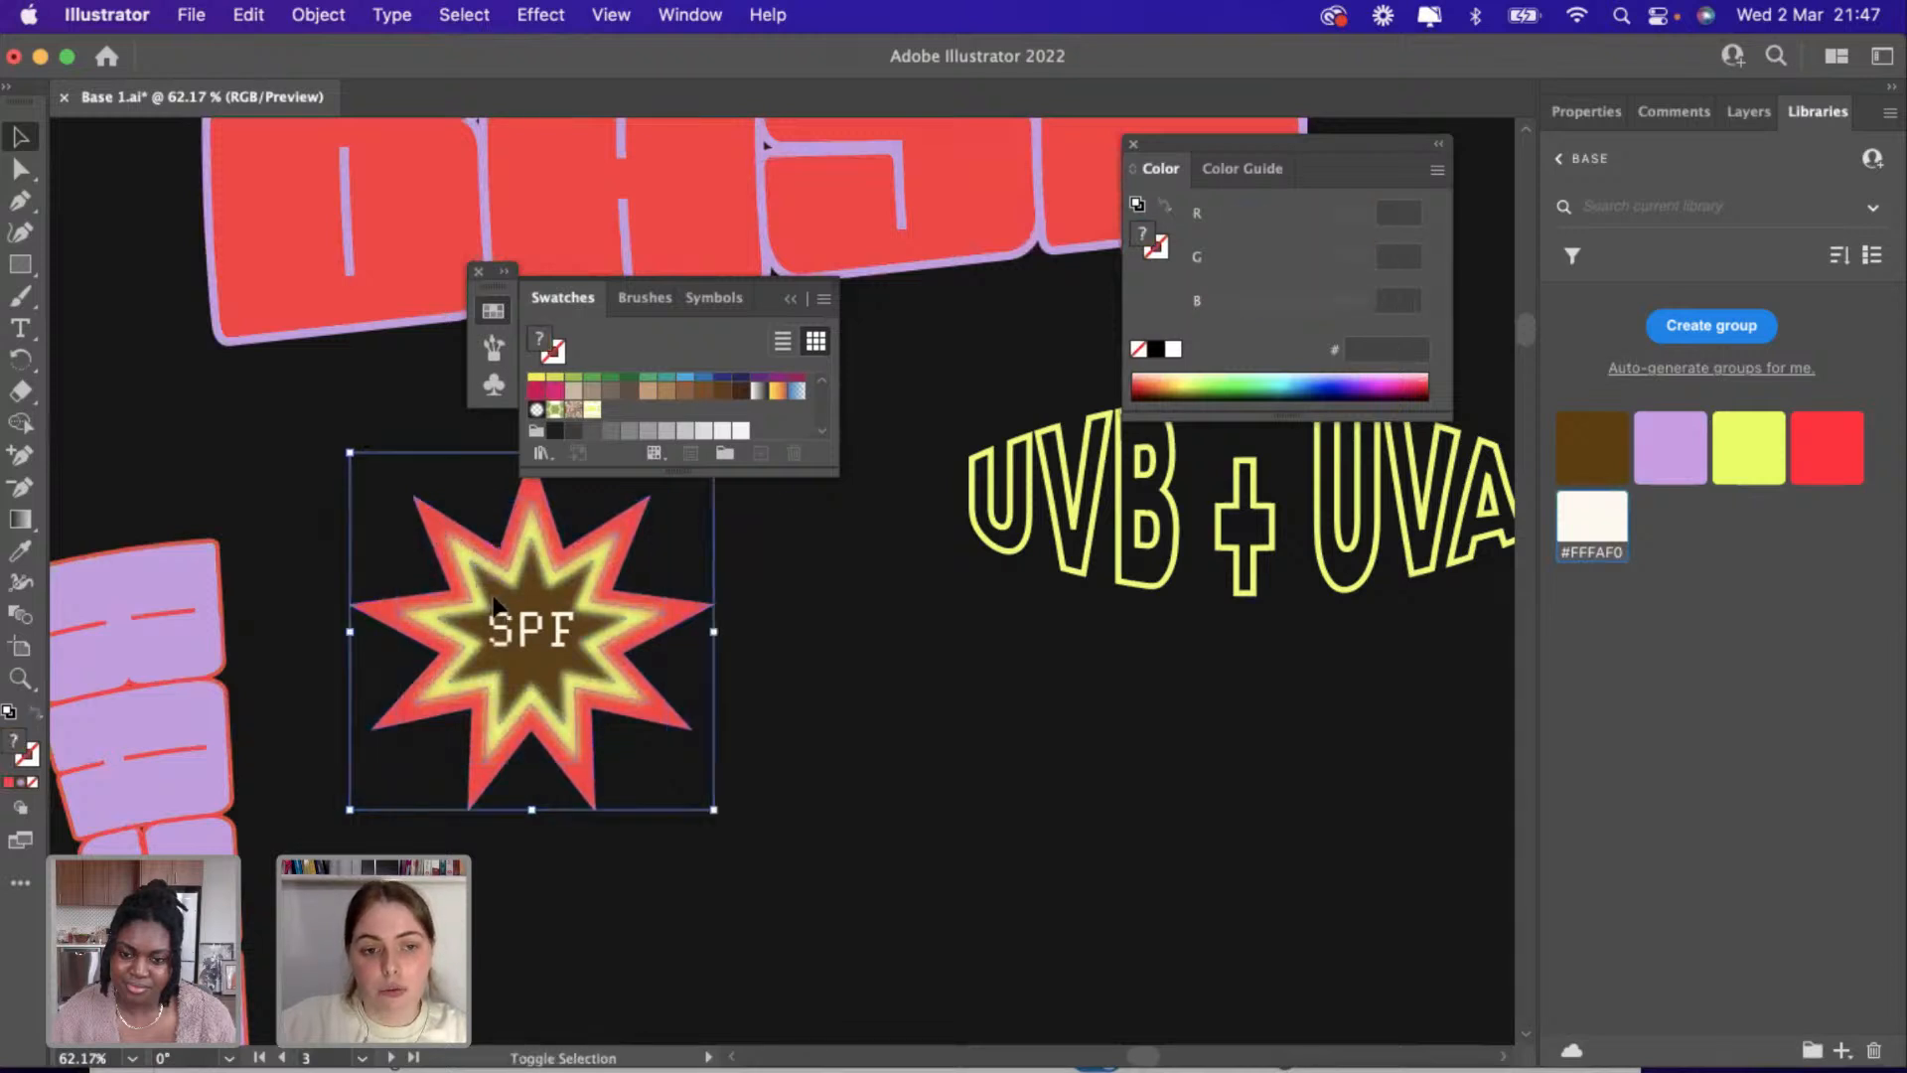
left_click_drag(529, 636, 613, 640)
scroll(613, 641, "down", 5)
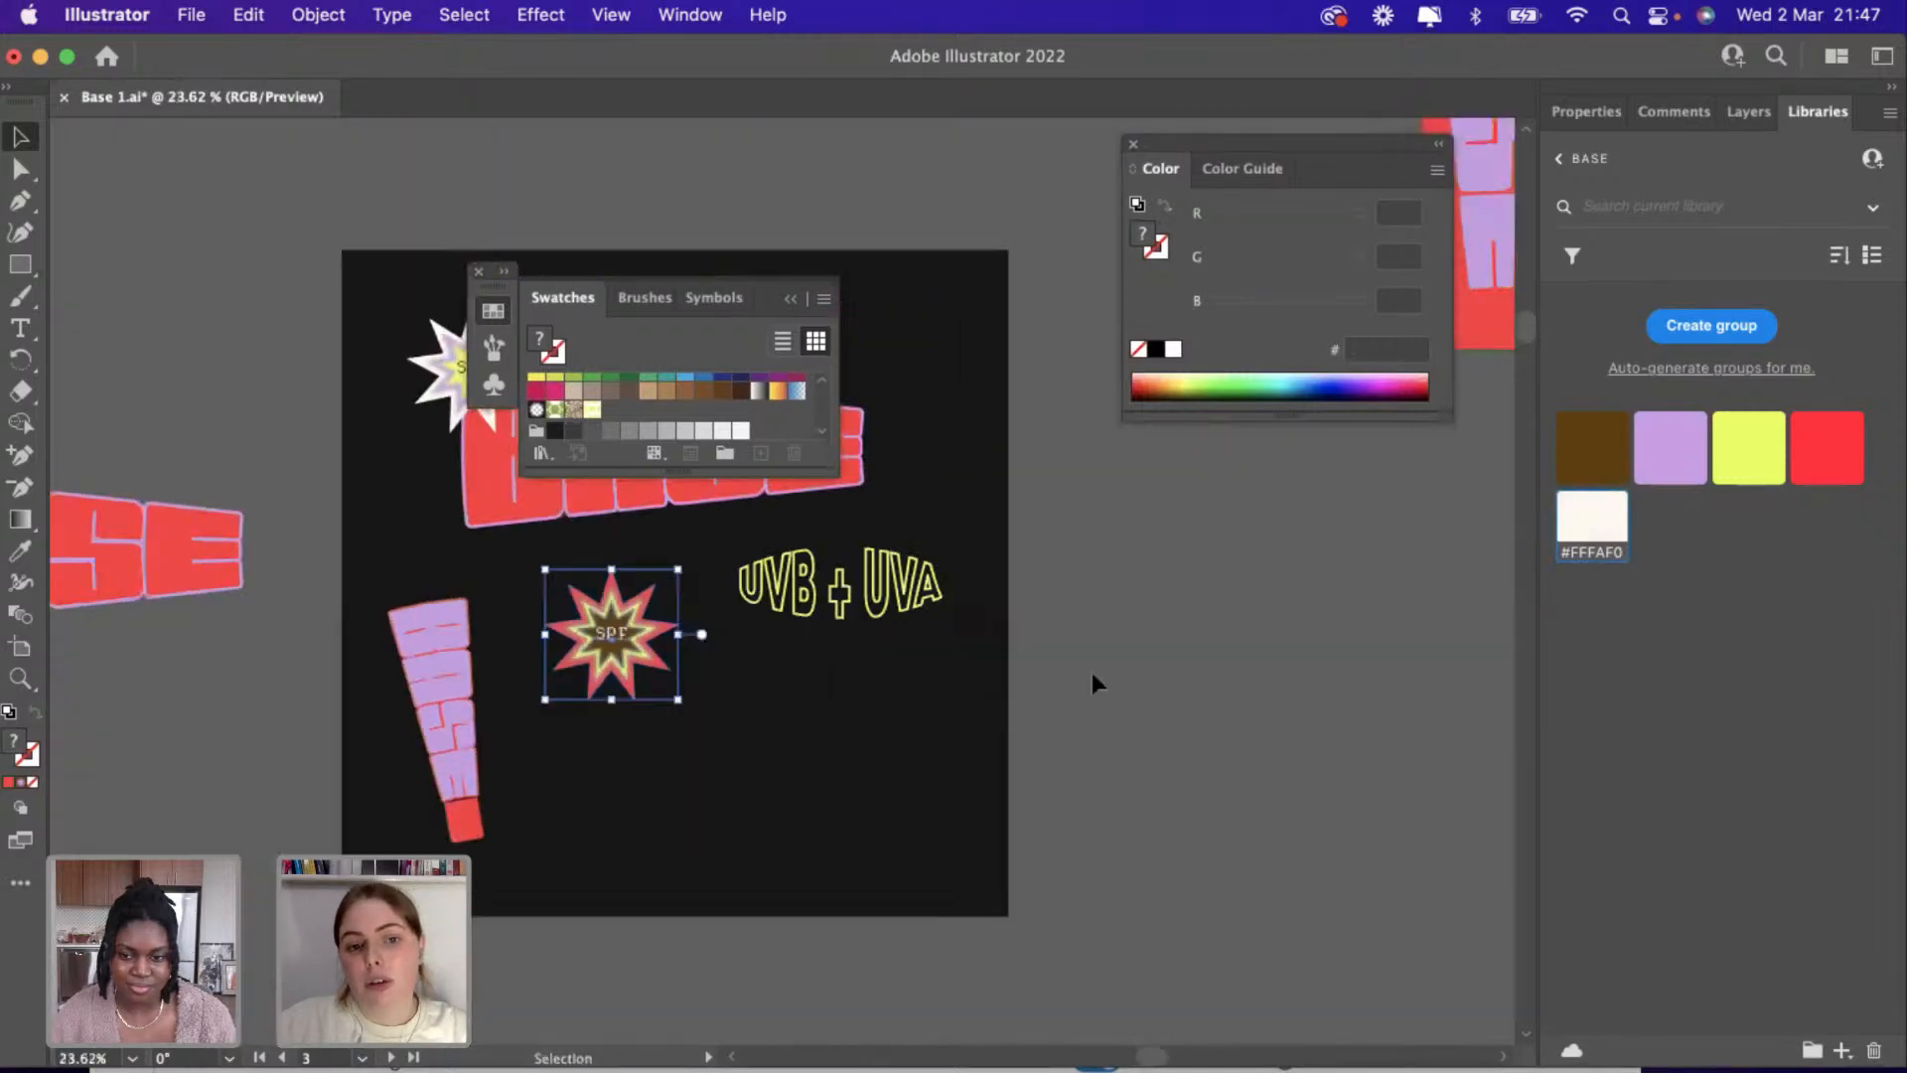
left_click(1142, 648)
scroll(1143, 648, "down", 4)
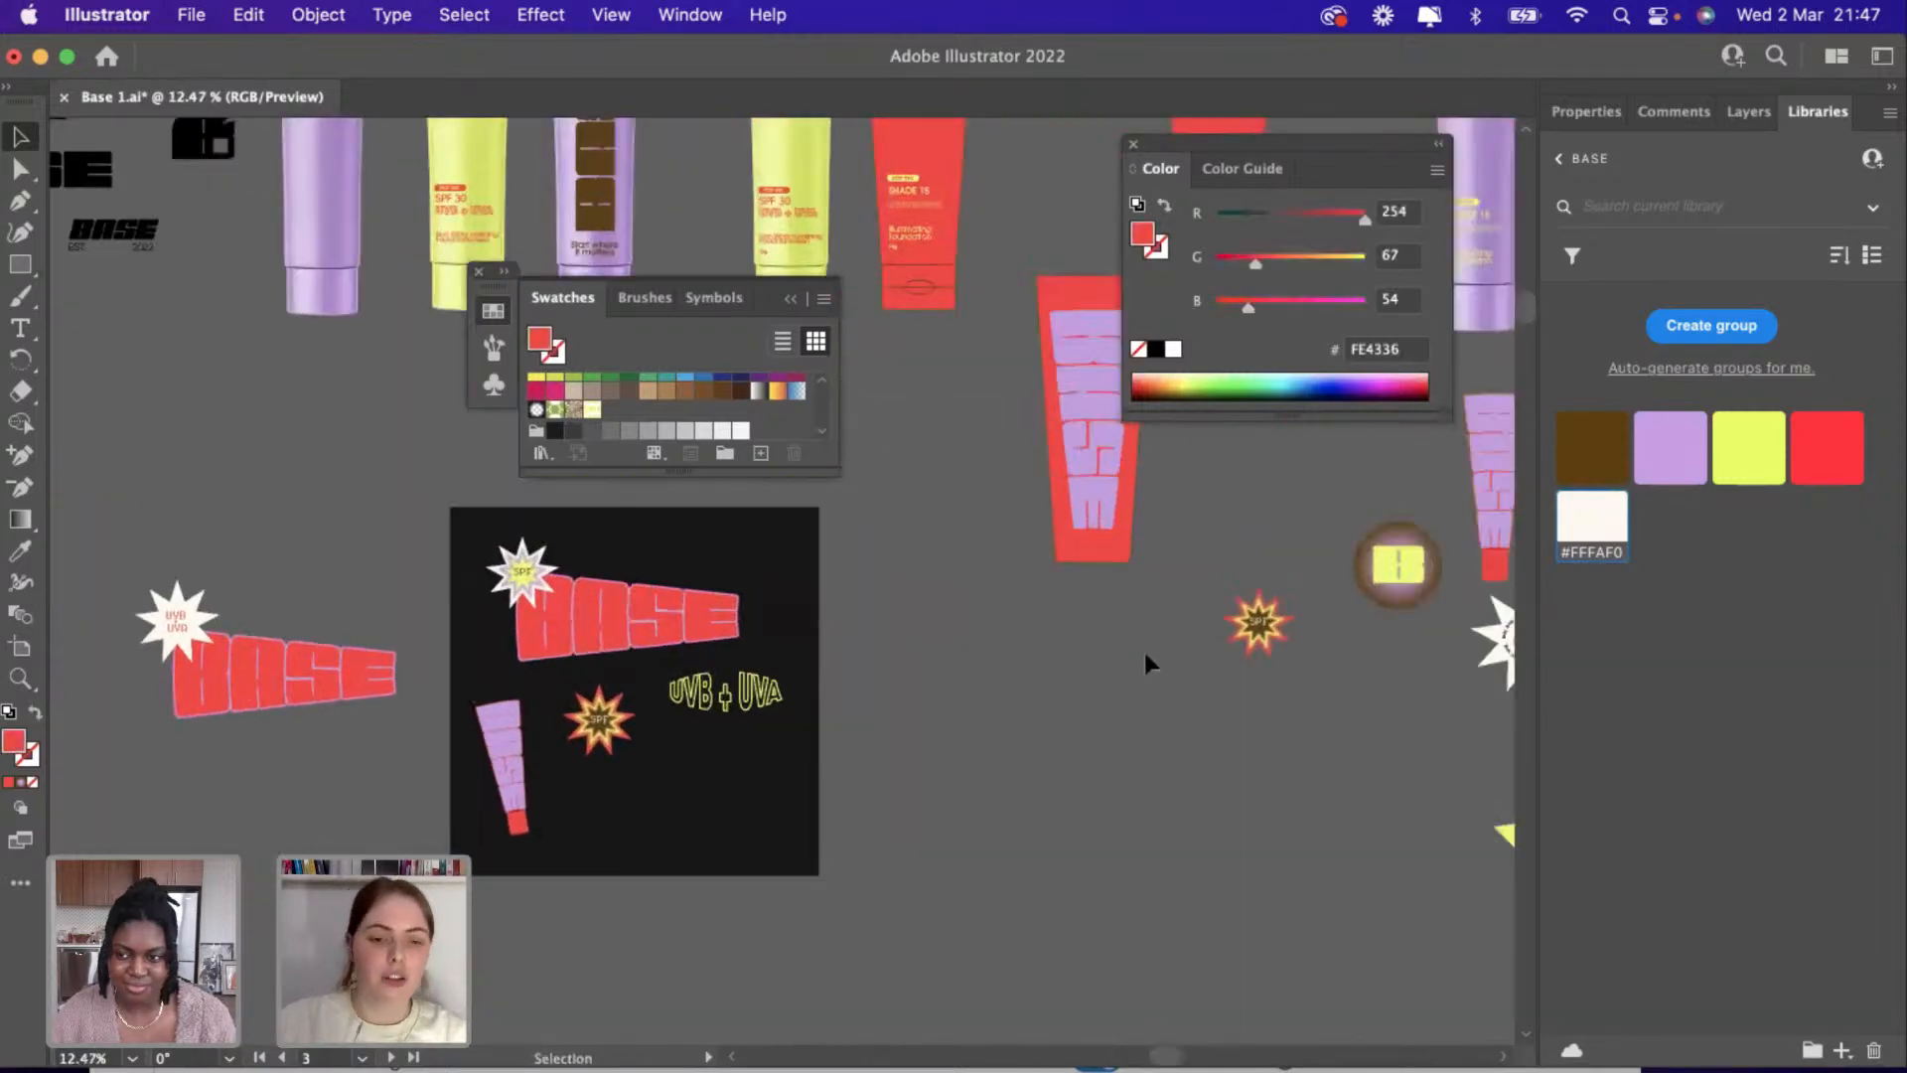
Place a copy of the white B star badge in the dark square's lower-right area, removing the red piece copied with it.
scroll(462, 740, "up", 3)
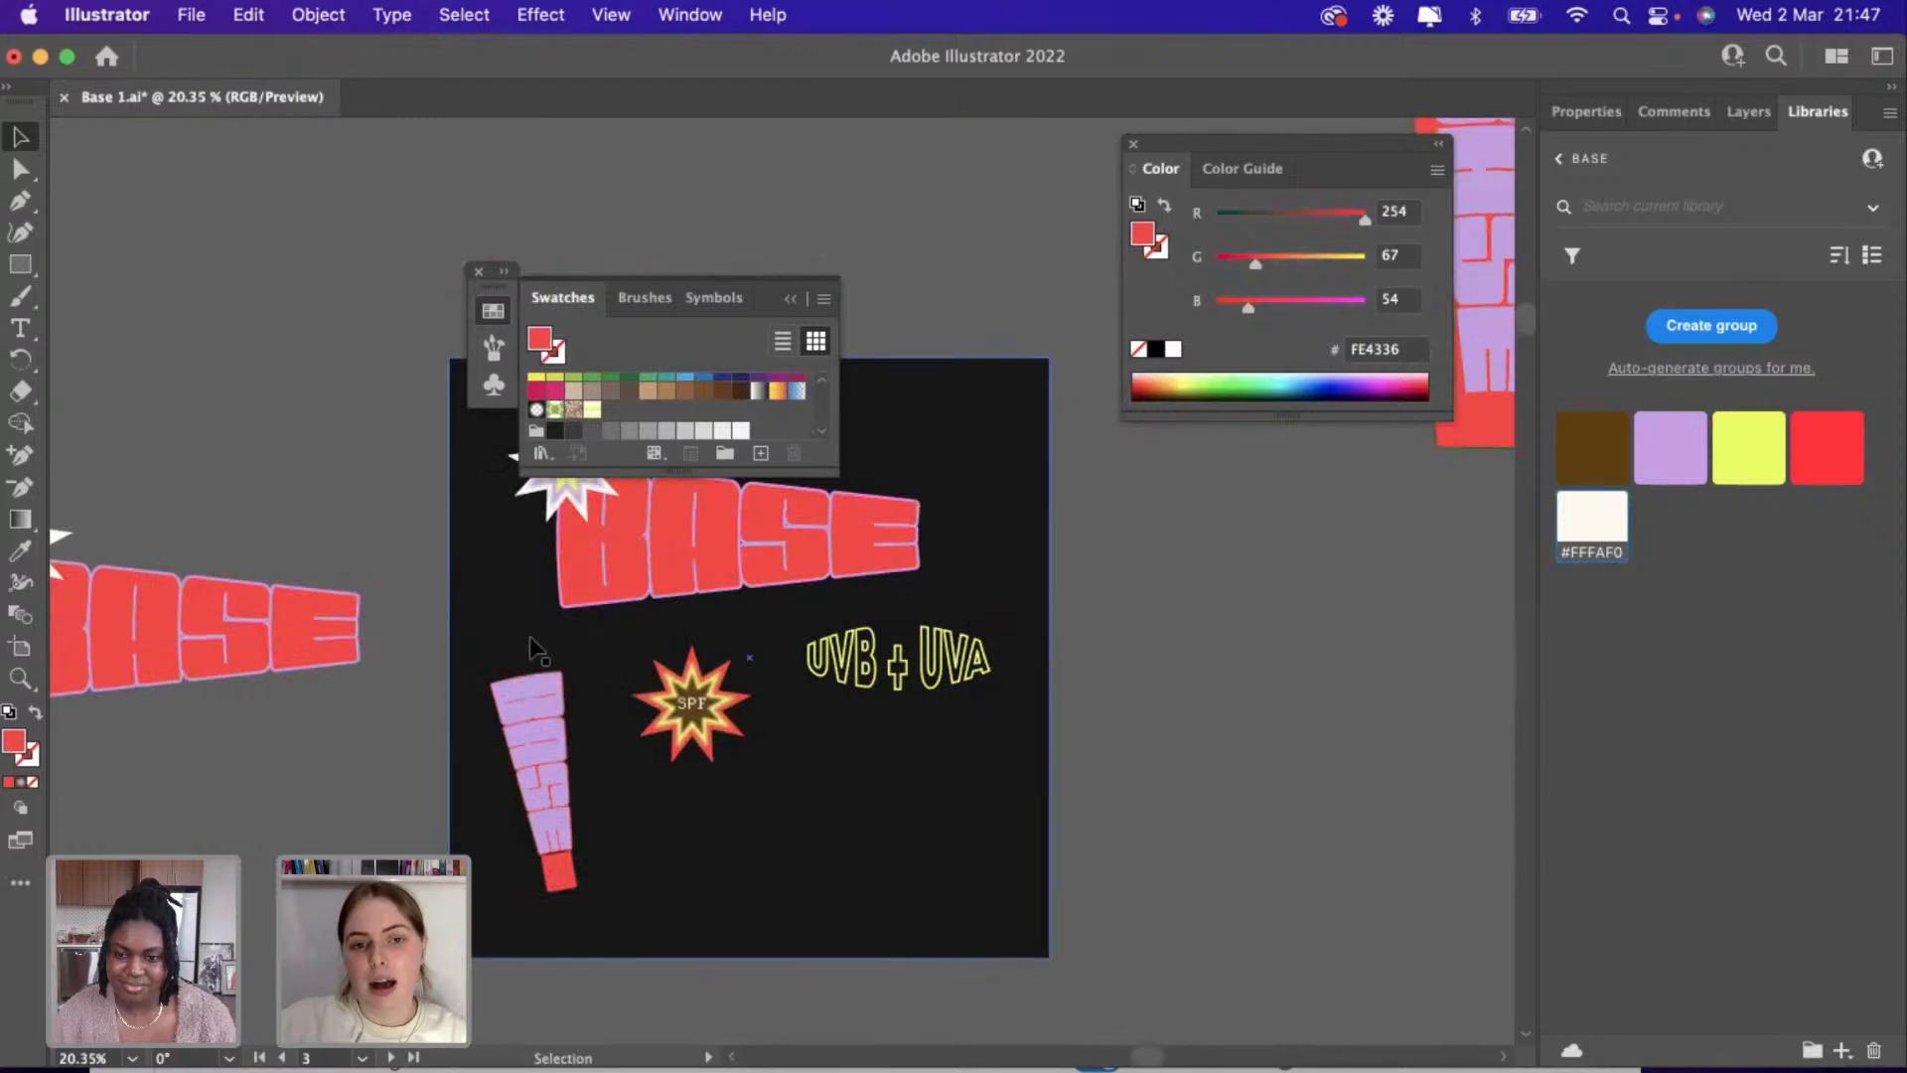
scroll(529, 636, "down", 3)
scroll(533, 648, "right", 5)
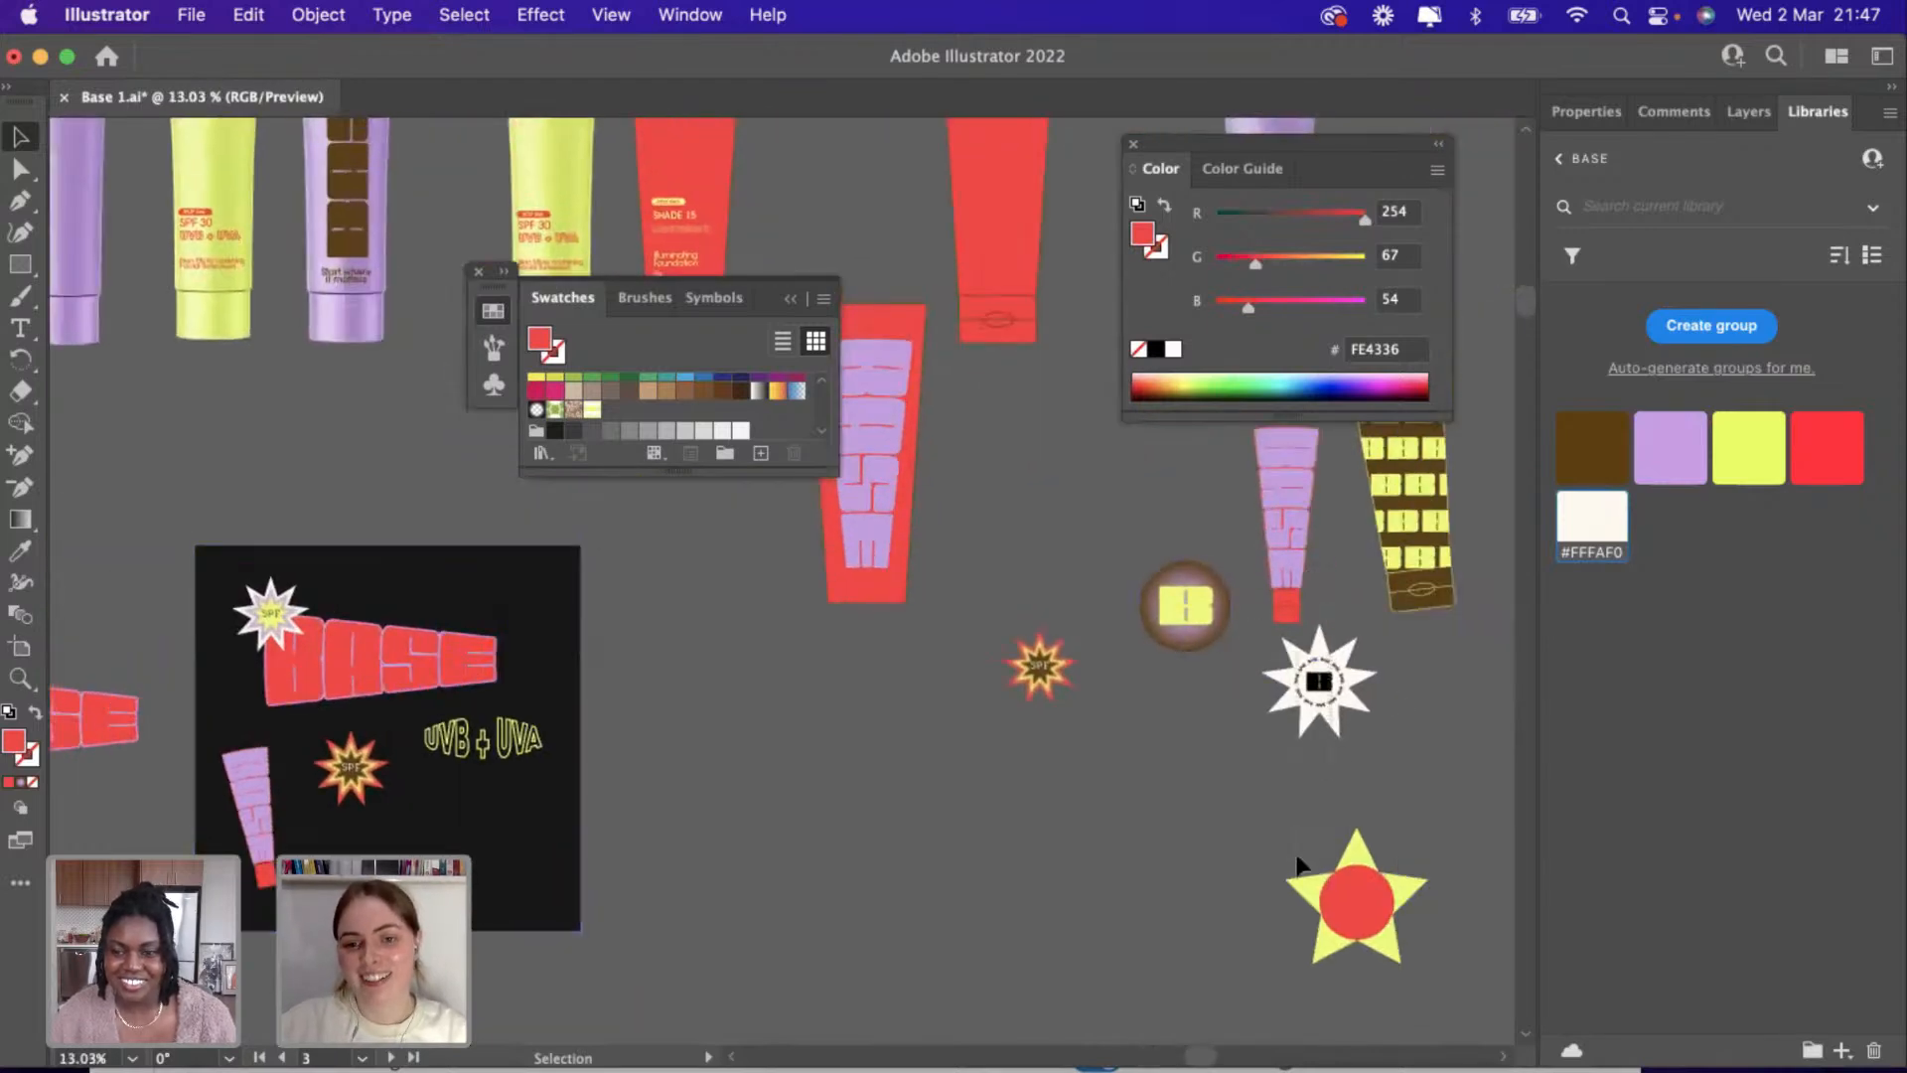
left_click(1320, 681)
left_click_drag(1319, 681, 858, 594)
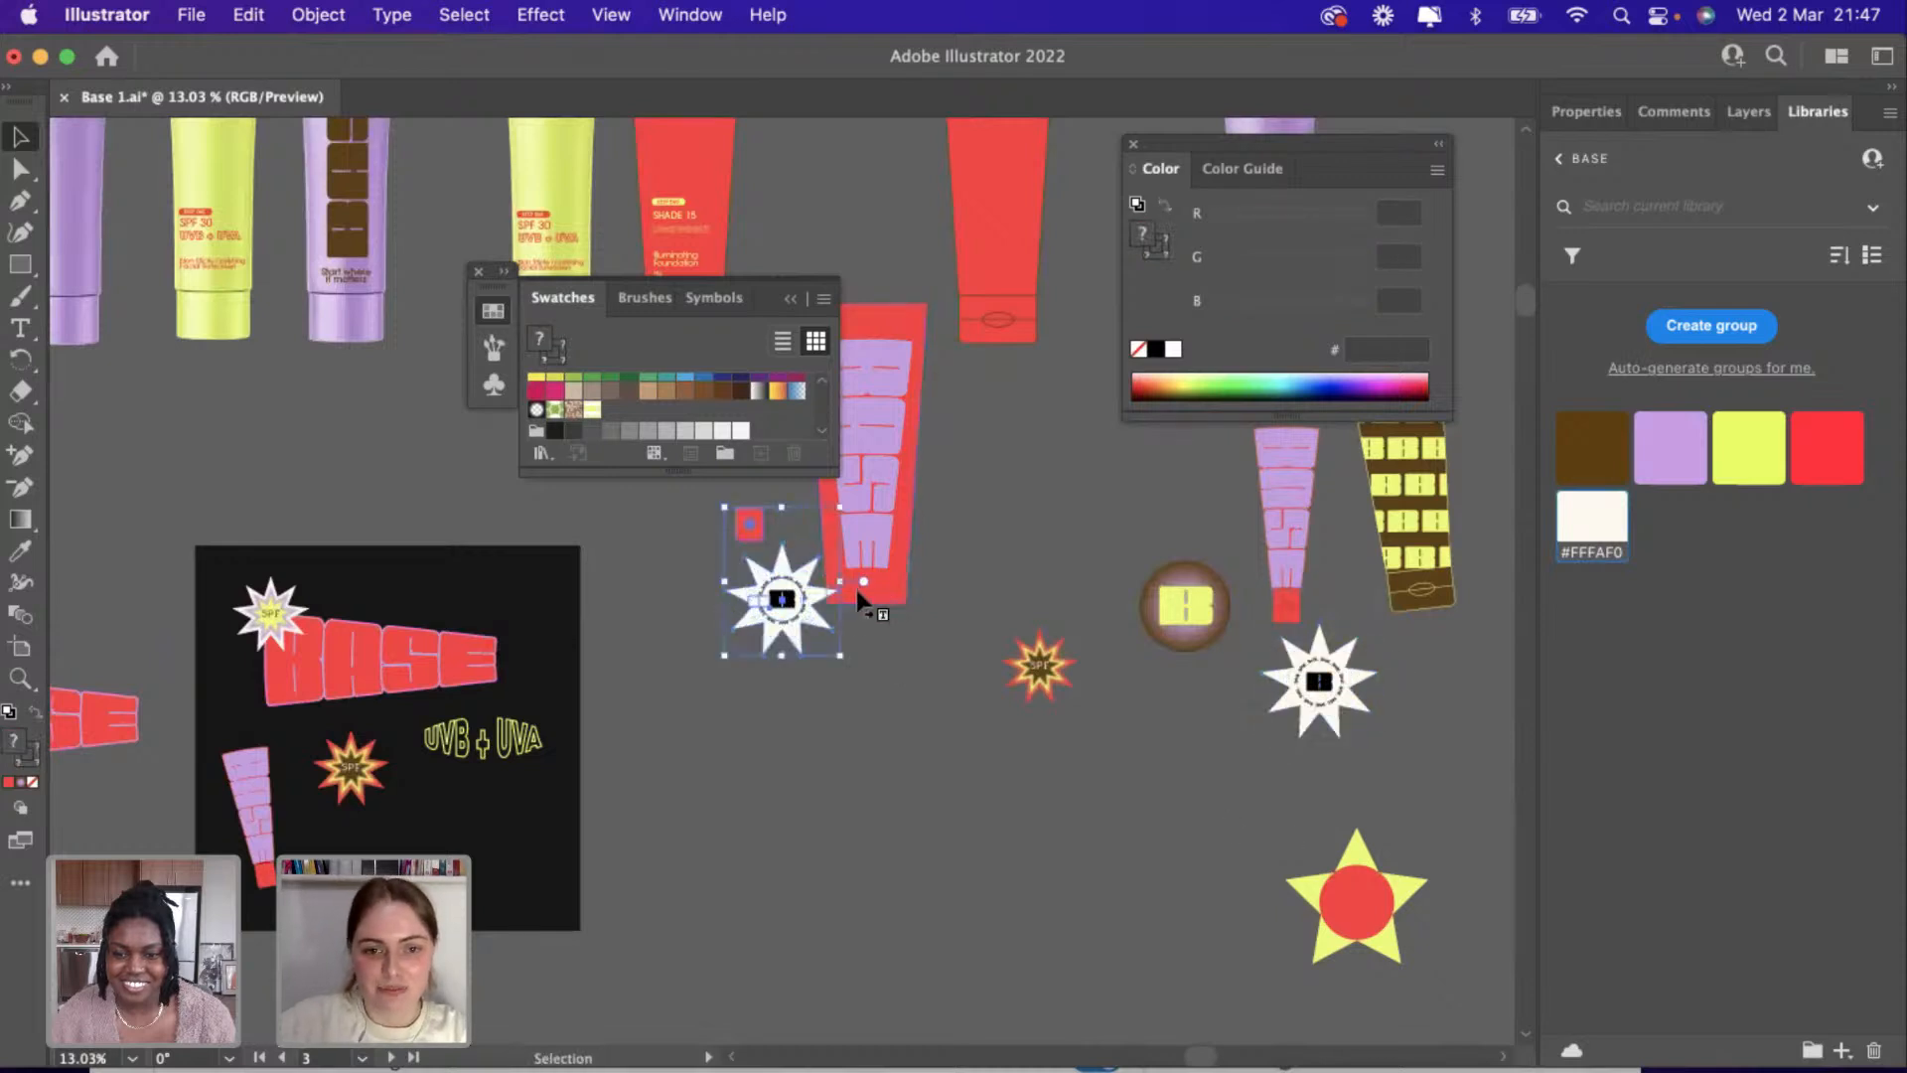
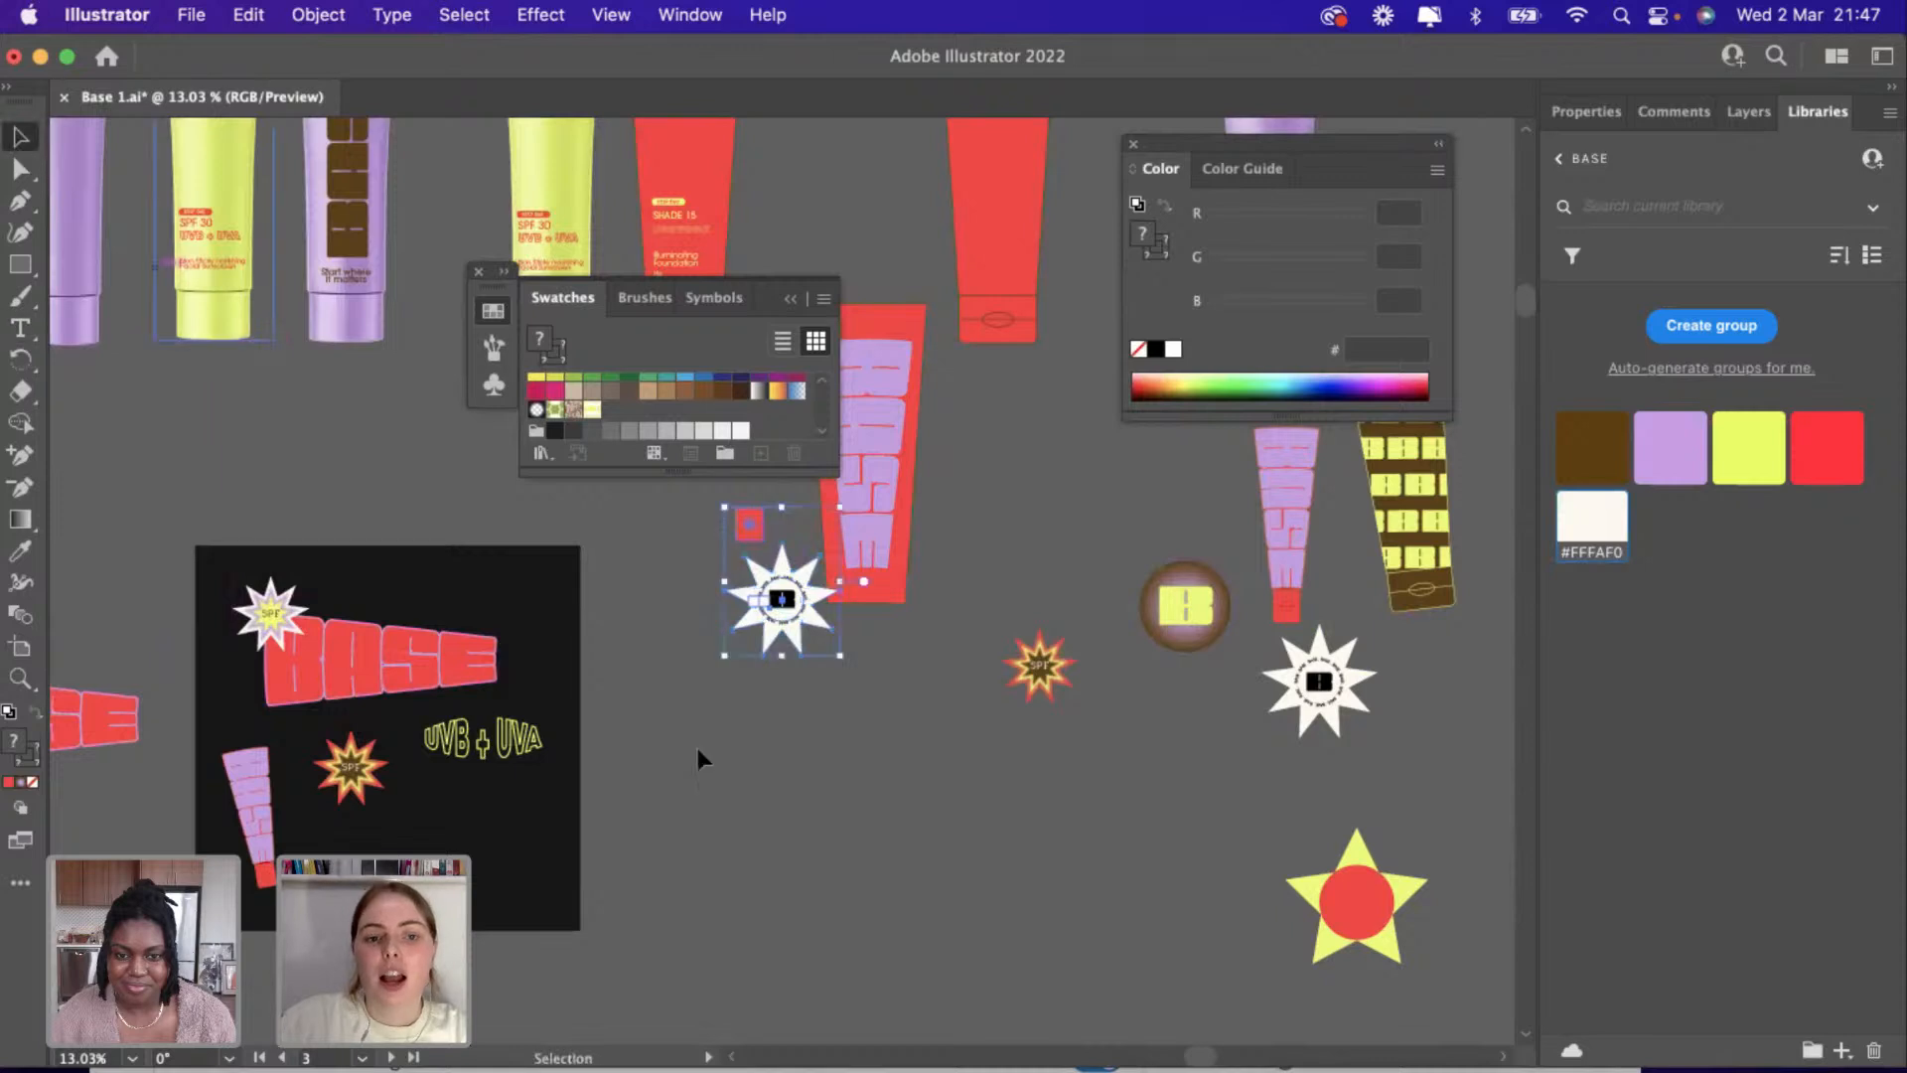
left_click(747, 523)
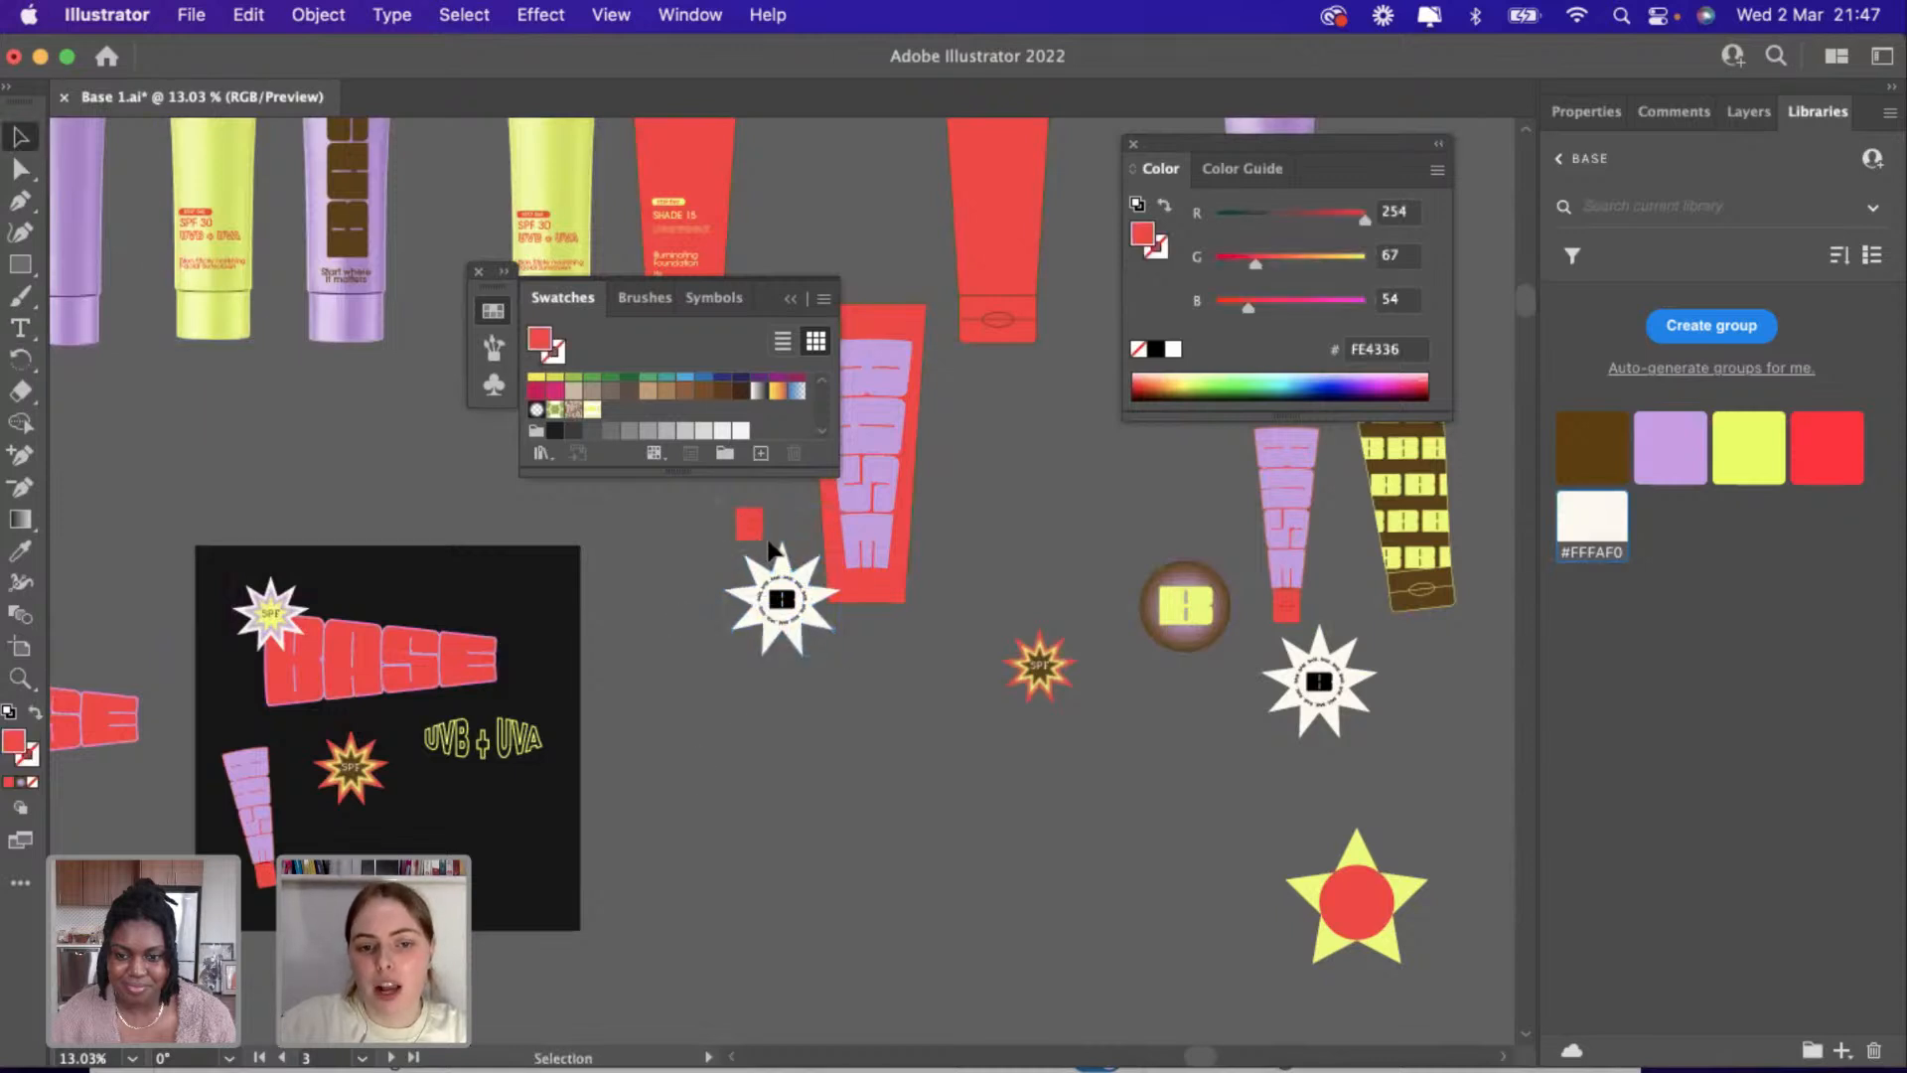
left_click_drag(770, 545, 527, 810)
left_click(702, 801)
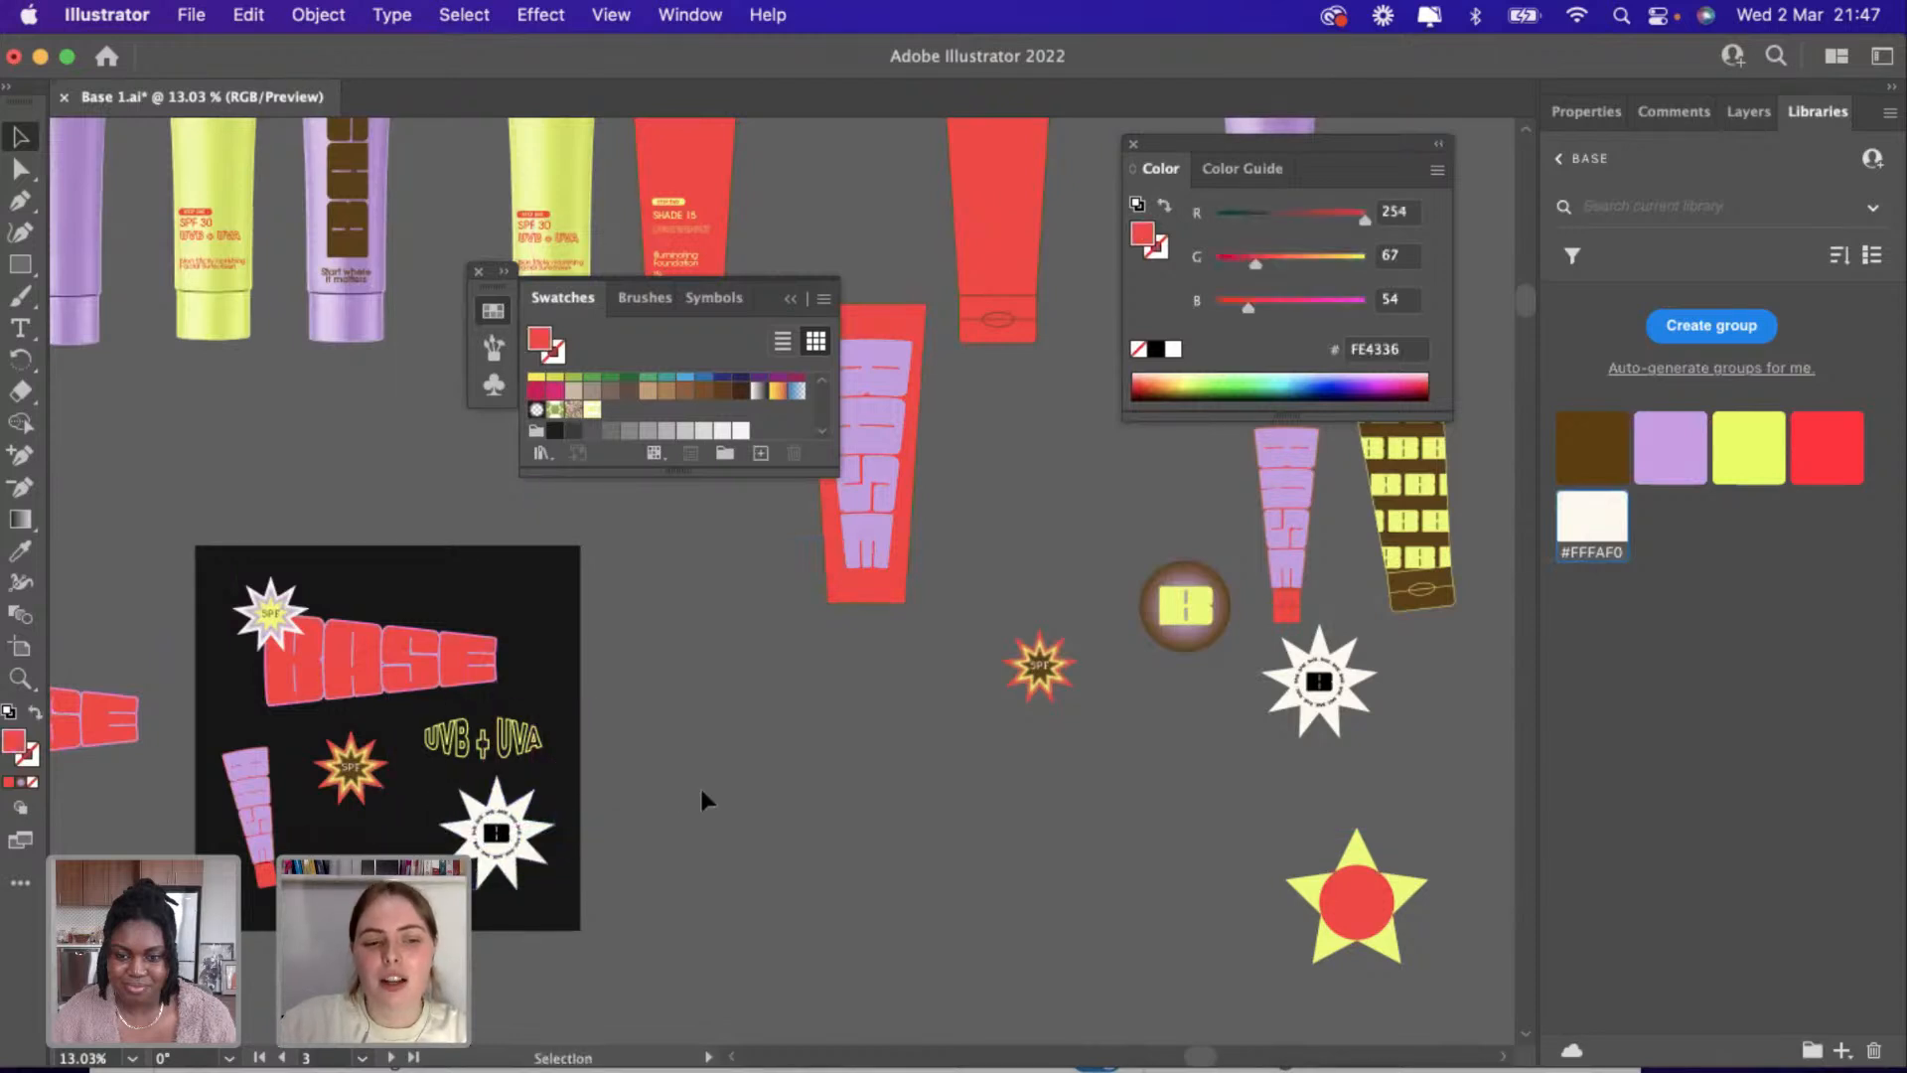
Lock the dark background square so it cannot be selected while its graphics are arranged.
scroll(702, 800, "up", 3)
scroll(702, 800, "down", 5)
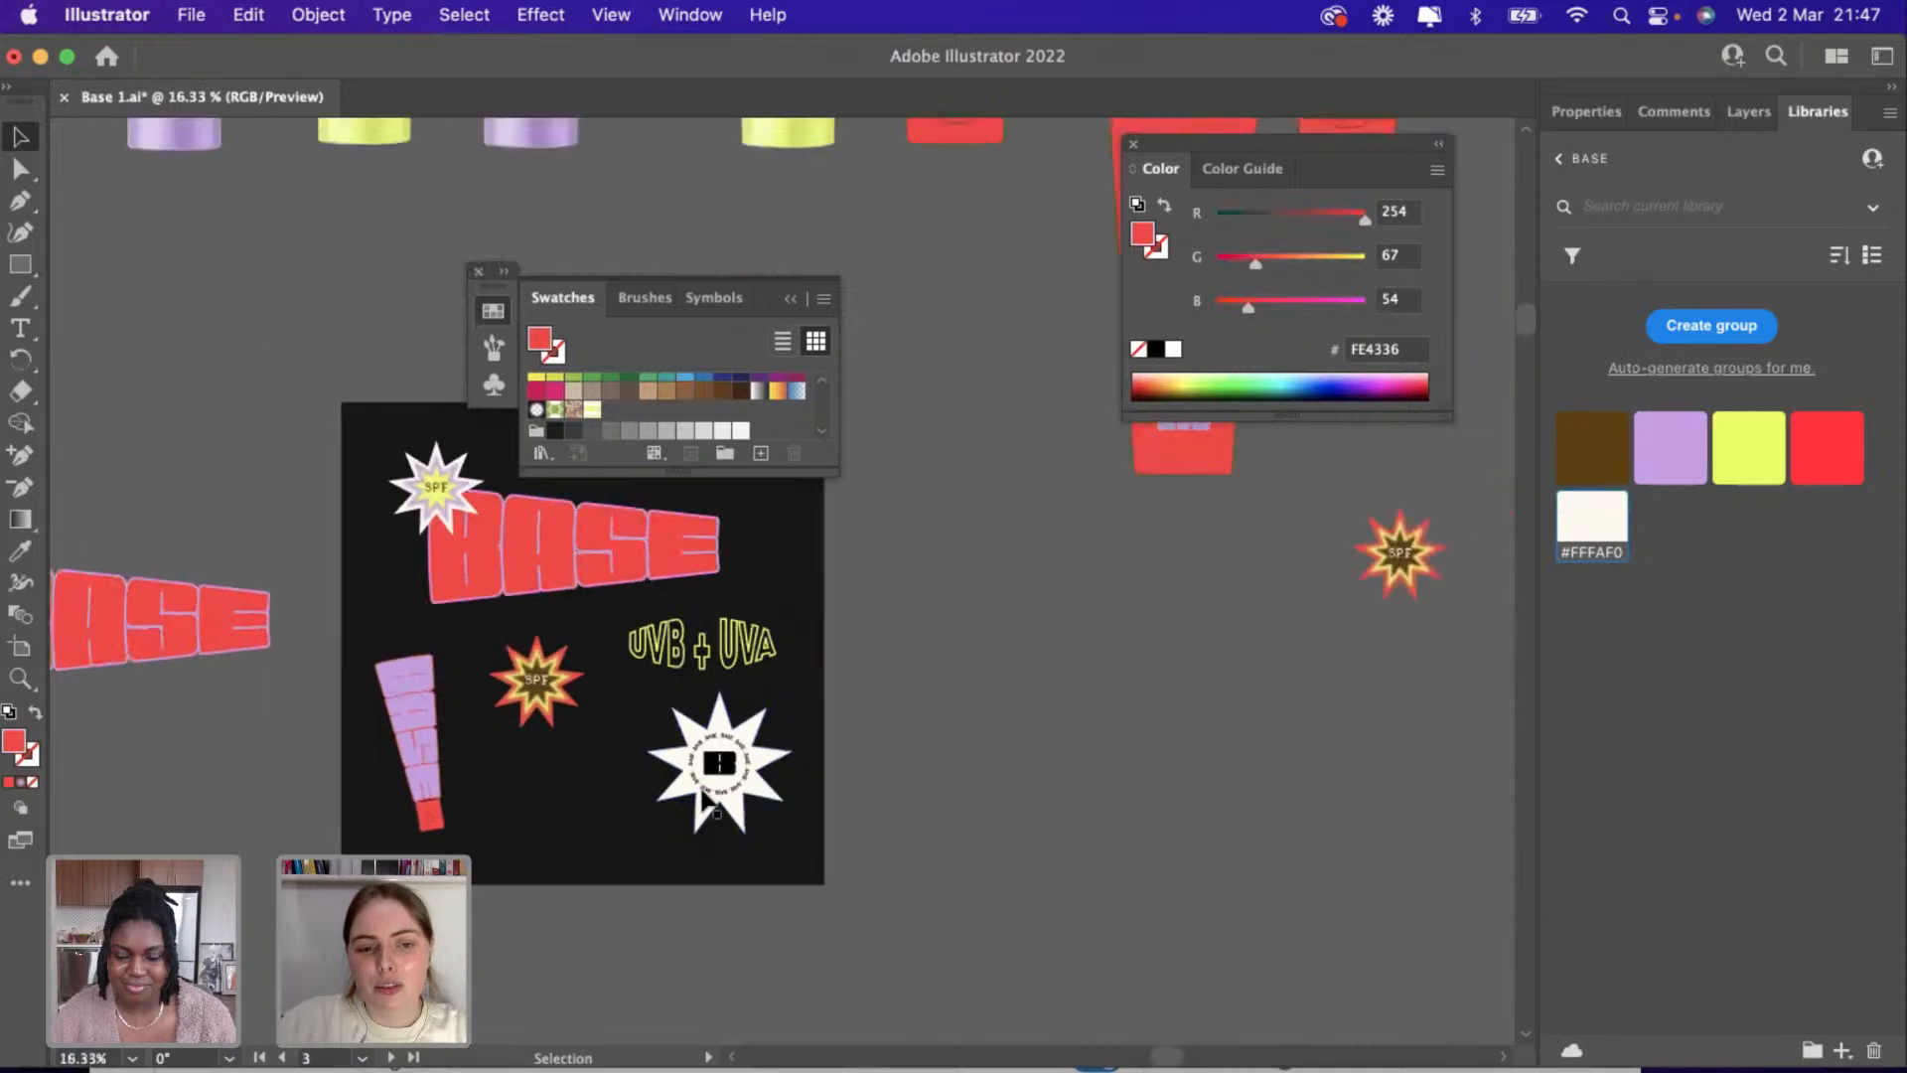
scroll(706, 801, "up", 2)
scroll(703, 801, "up", 1)
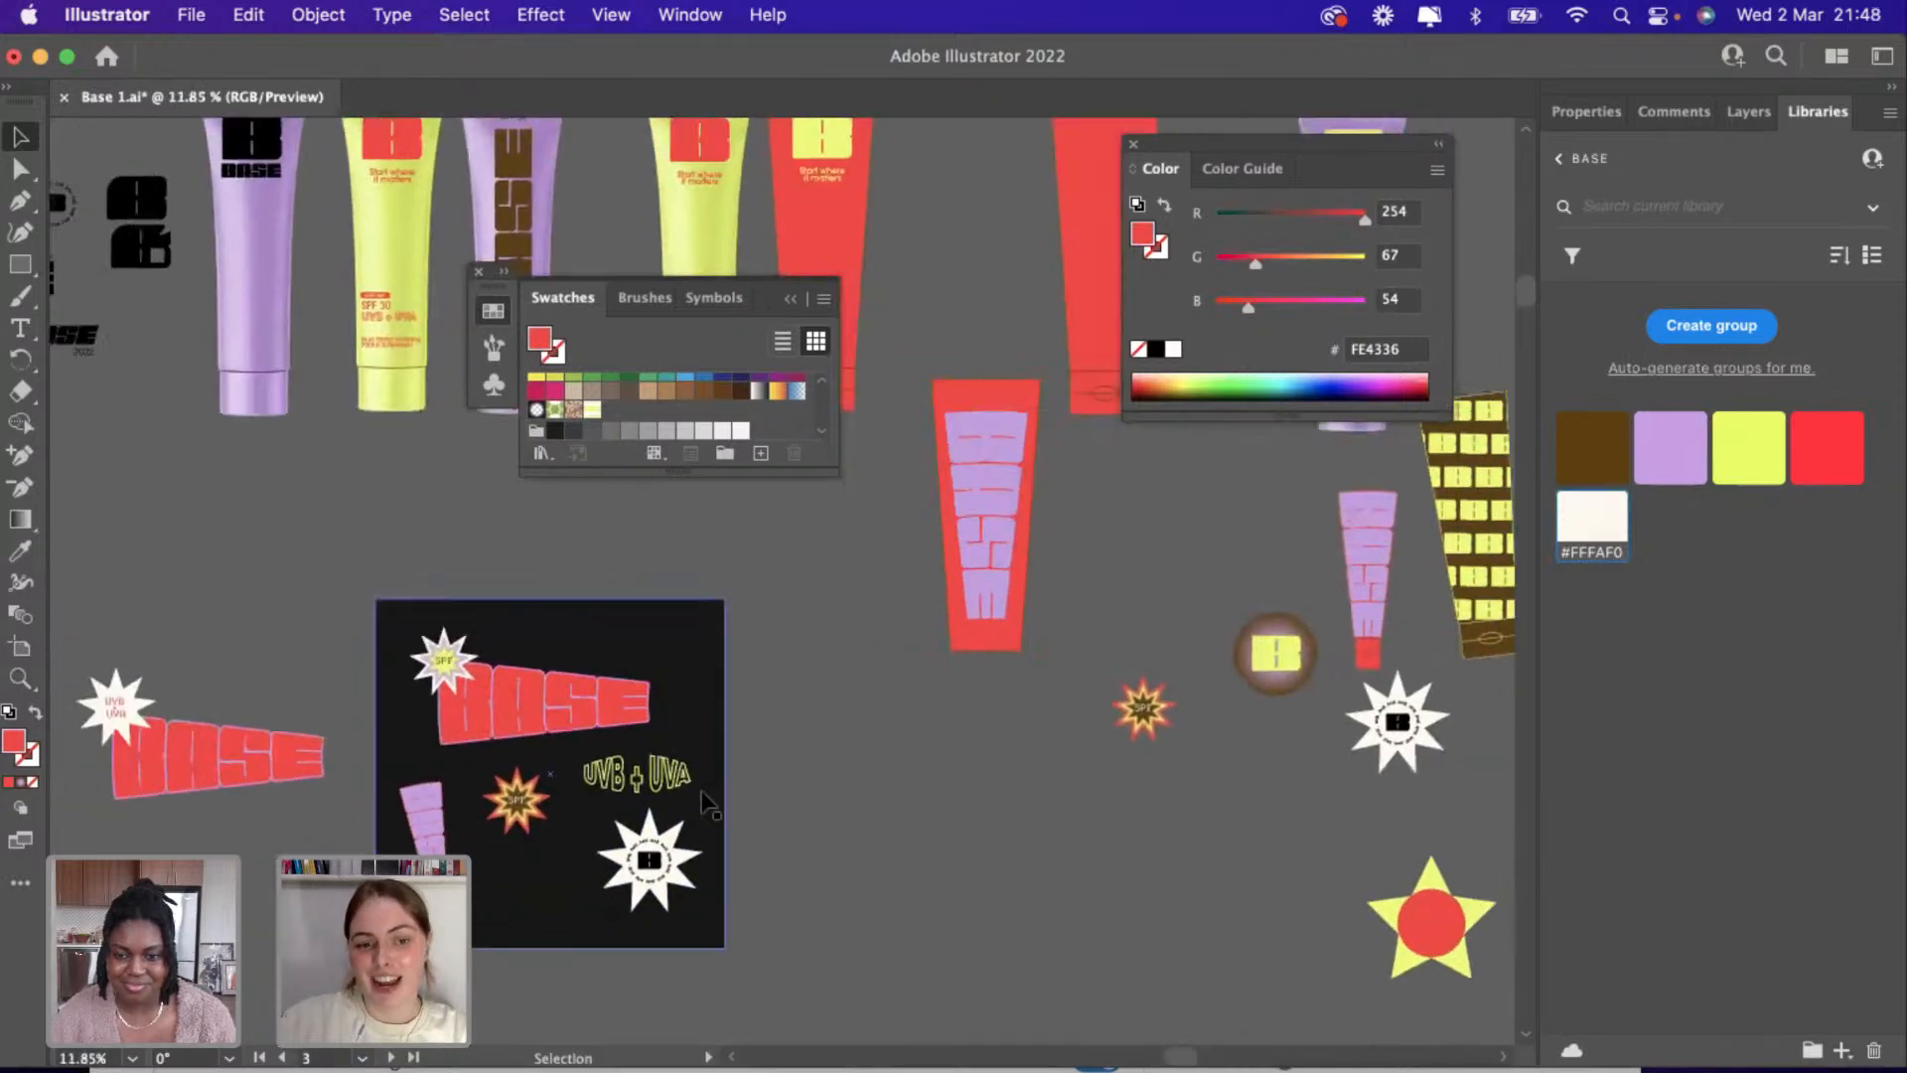
scroll(705, 803, "left", 3)
scroll(705, 803, "up", 2)
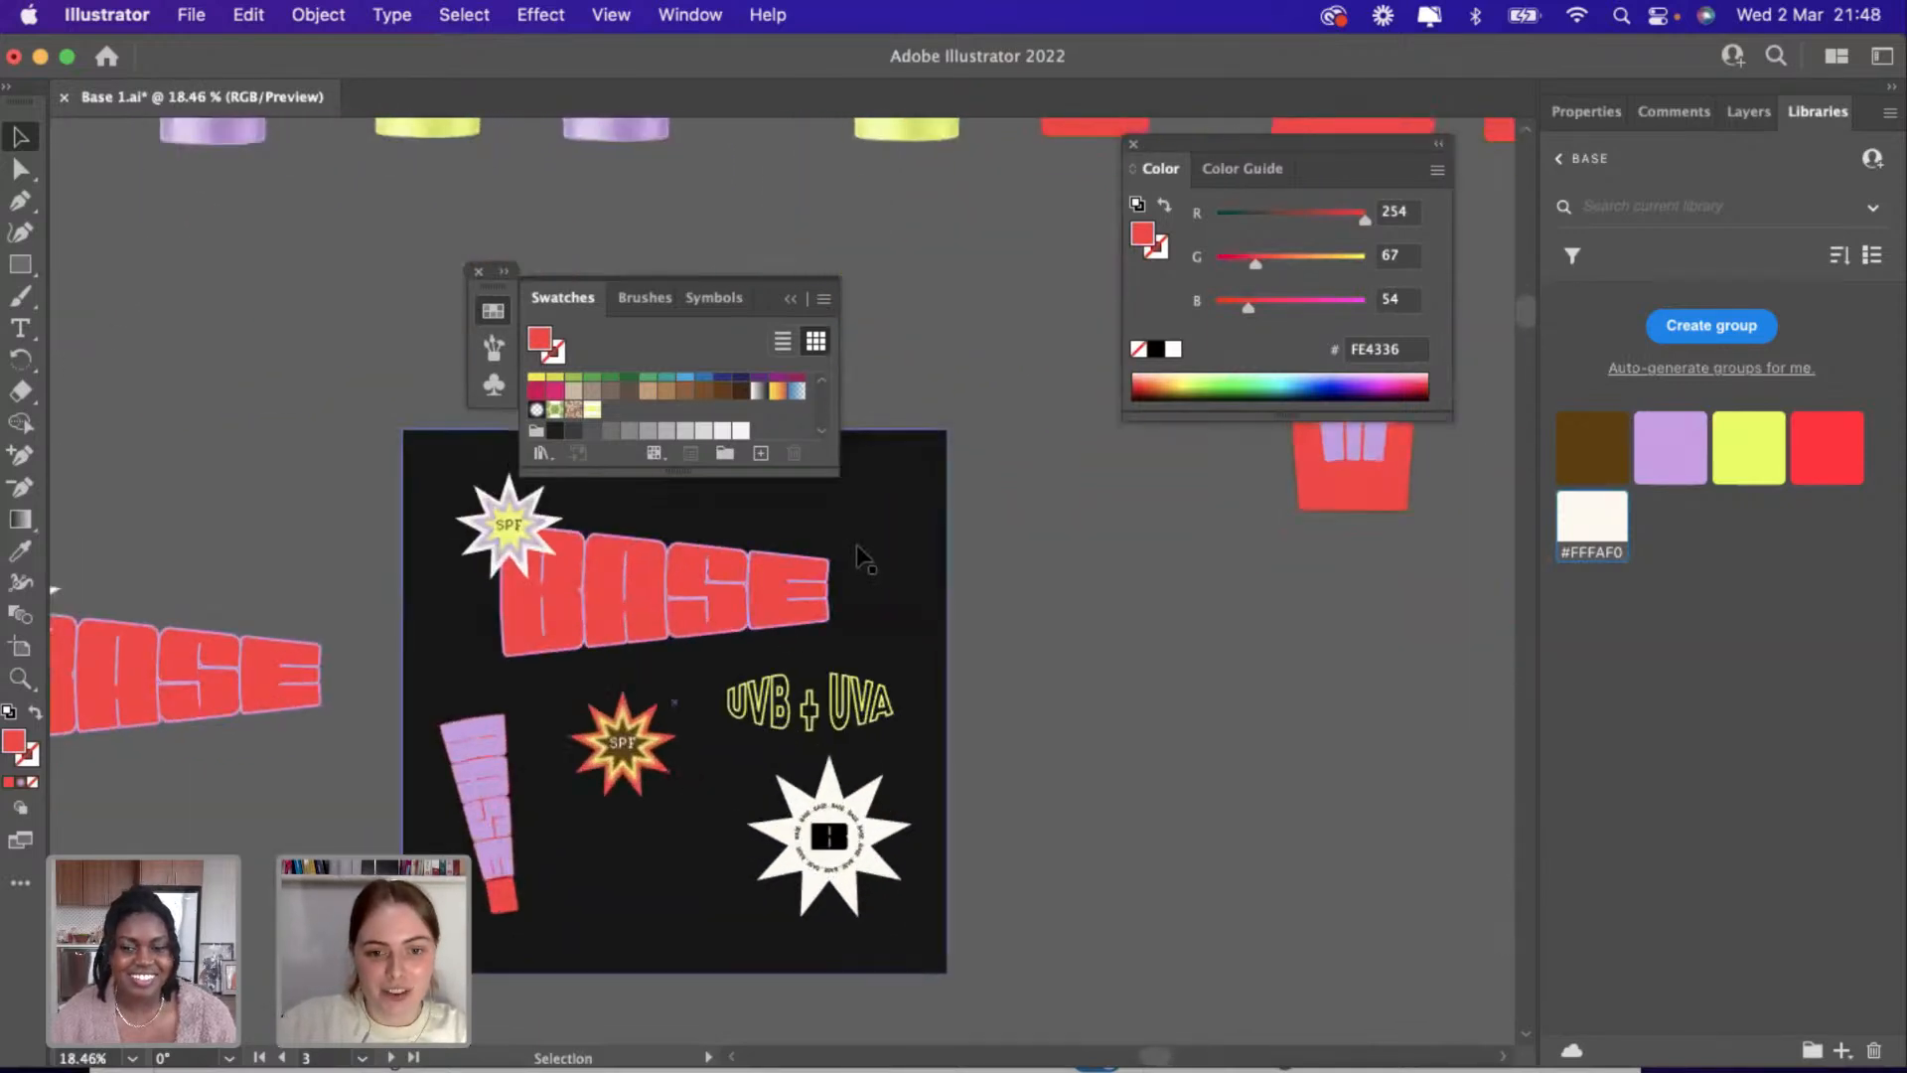
left_click(855, 604)
left_click(247, 17)
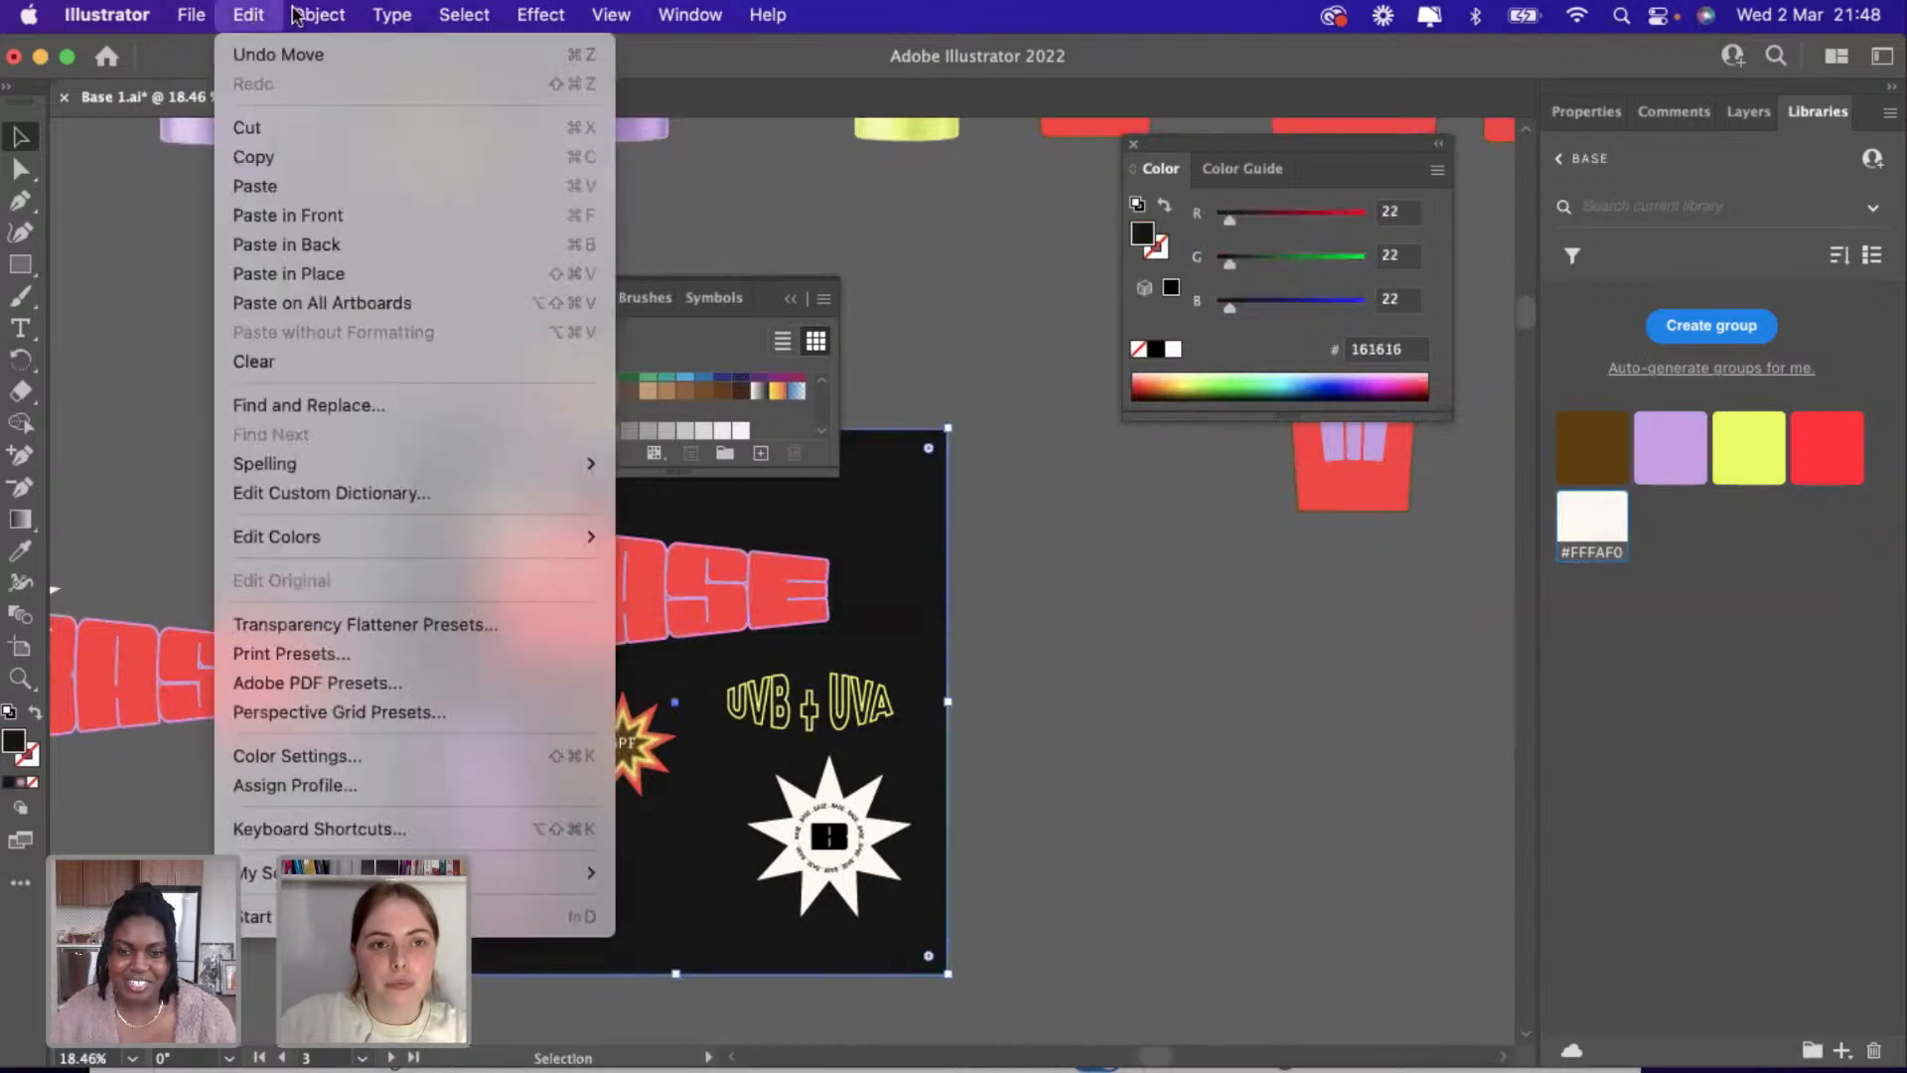
mouse_move(318, 14)
mouse_move(307, 209)
left_click(636, 212)
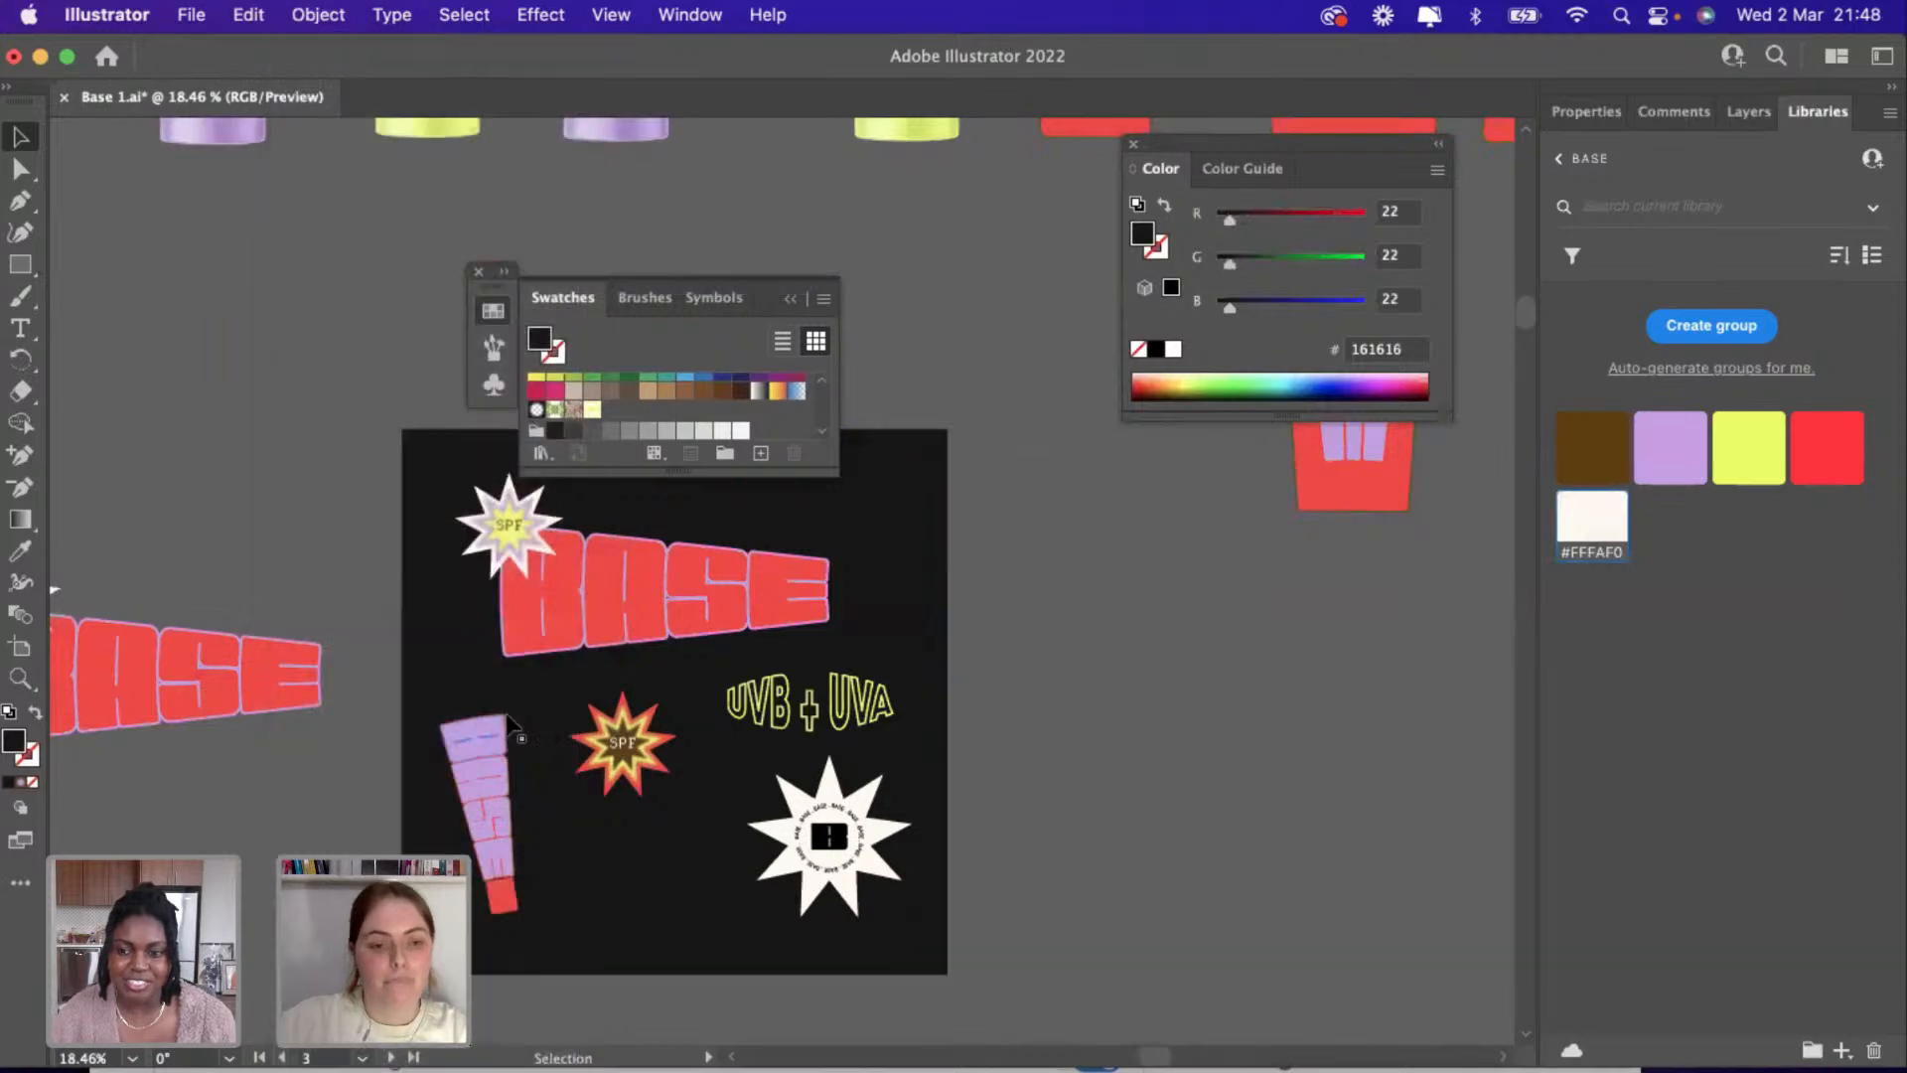
Move the lilac BASE tube inward from the dark square's left edge and shift the UVB + UVA lettering slightly to the left.
scroll(508, 723, "up", 5)
left_click(484, 792)
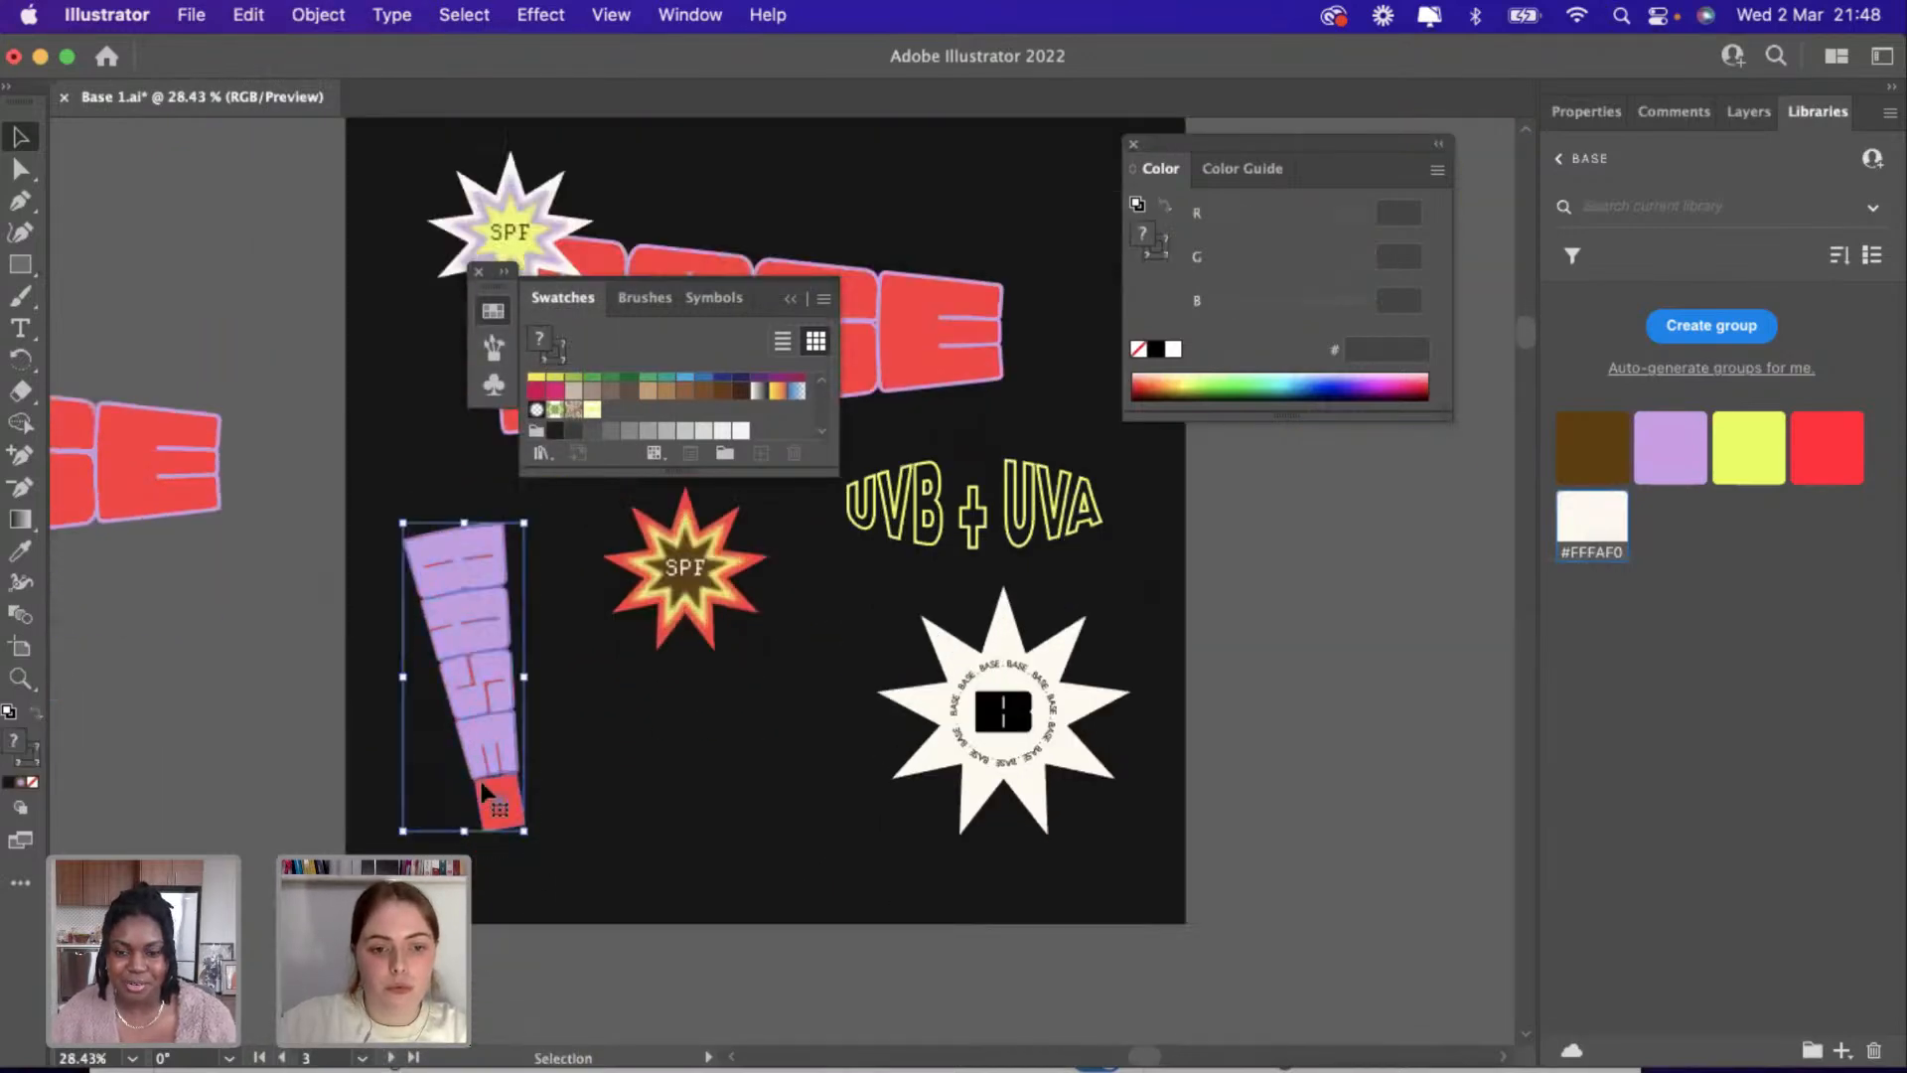
left_click_drag(484, 792, 605, 708)
scroll(533, 722, "up", 3)
scroll(533, 723, "right", 1)
left_click(643, 785)
left_click_drag(833, 677, 784, 669)
scroll(828, 797, "down", 2)
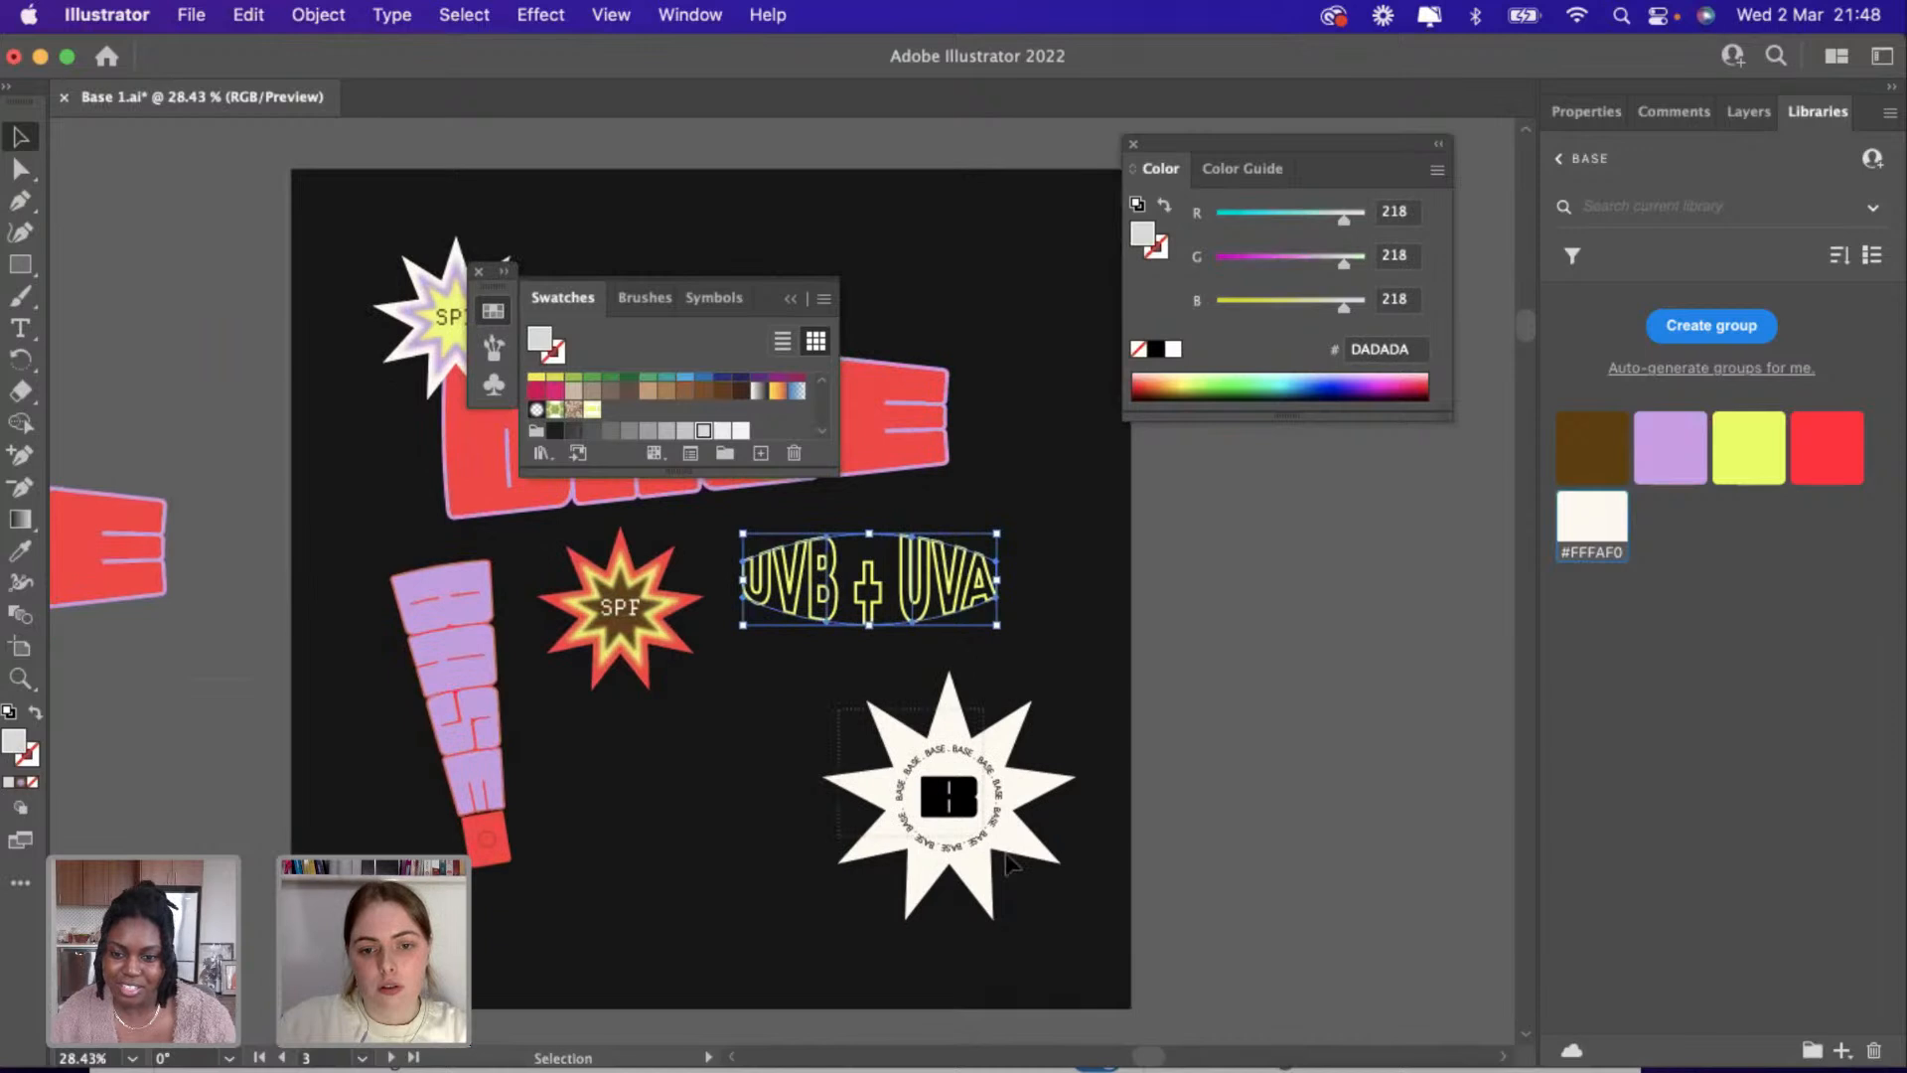
Tilt the white B star badge slightly counter-clockwise and reposition it below the UVB + UVA lettering.
left_click_drag(1010, 864, 924, 857)
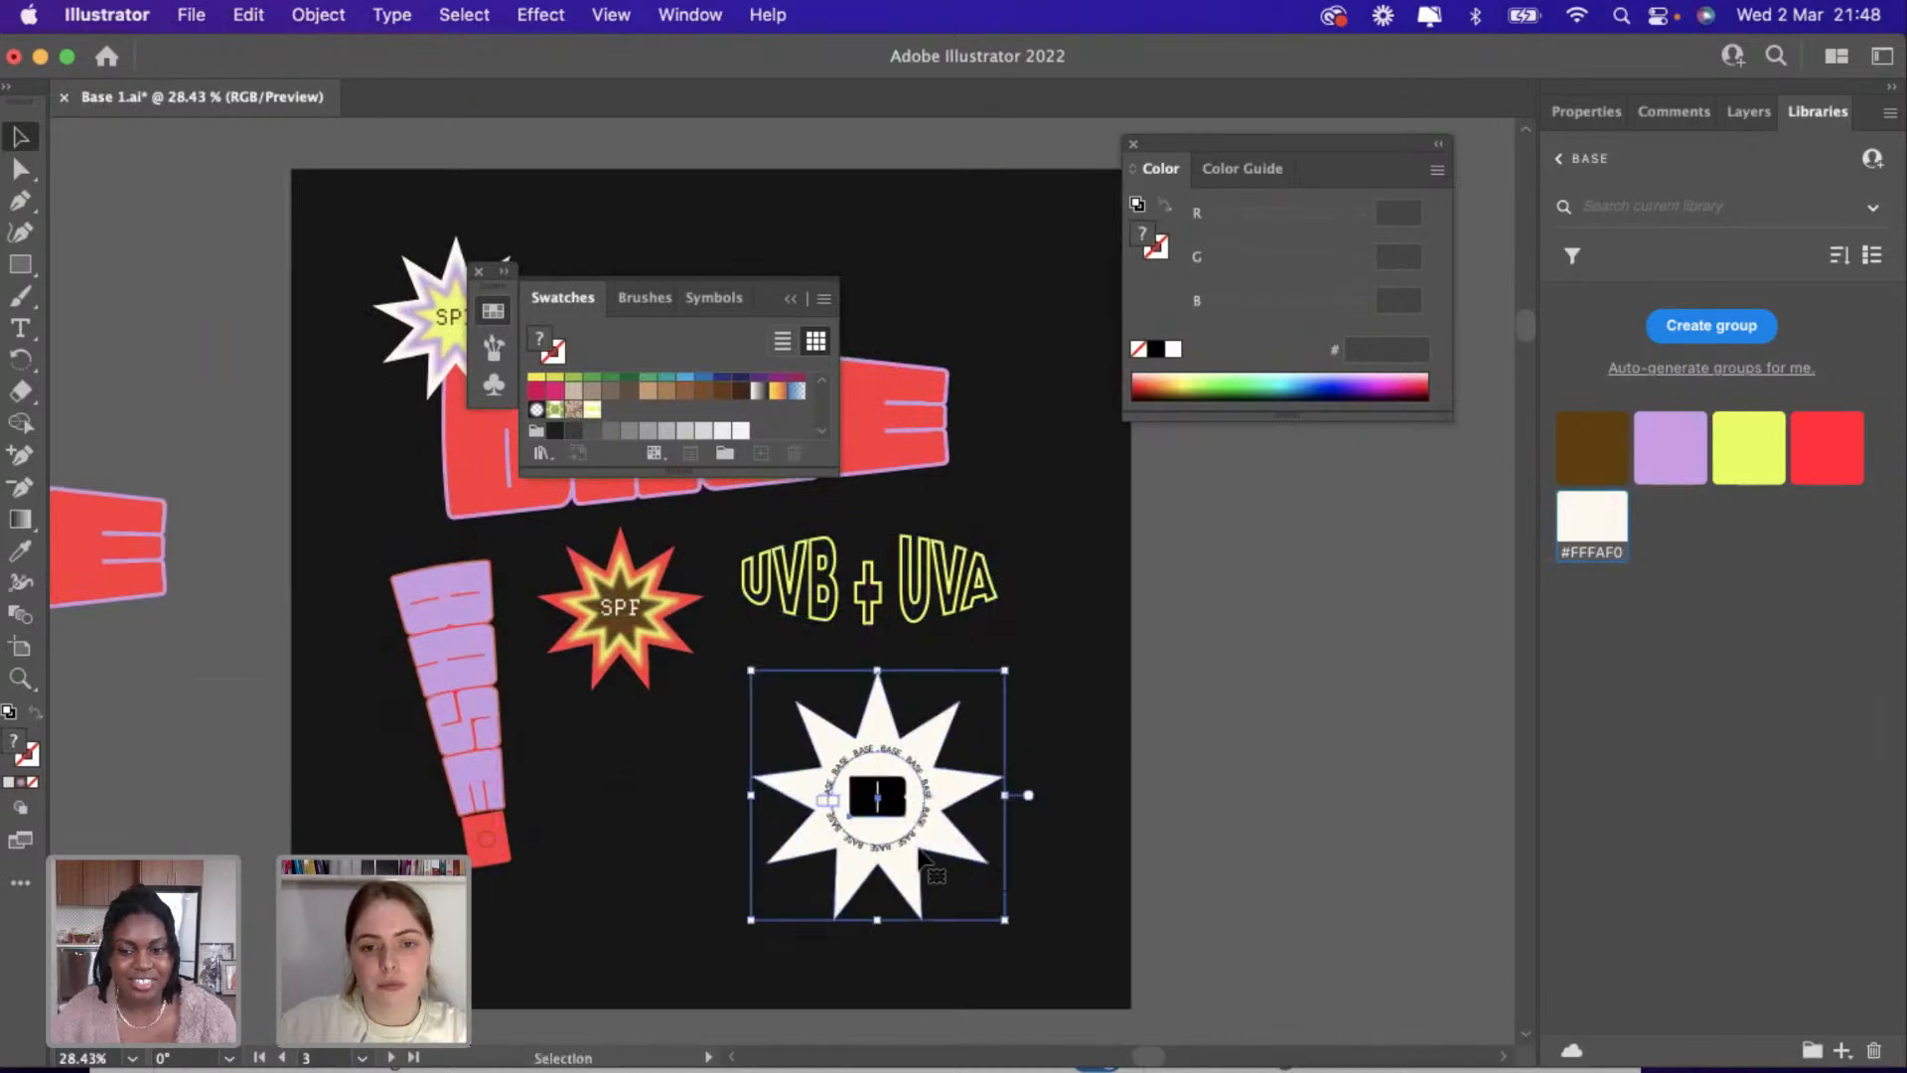
left_click(1010, 661)
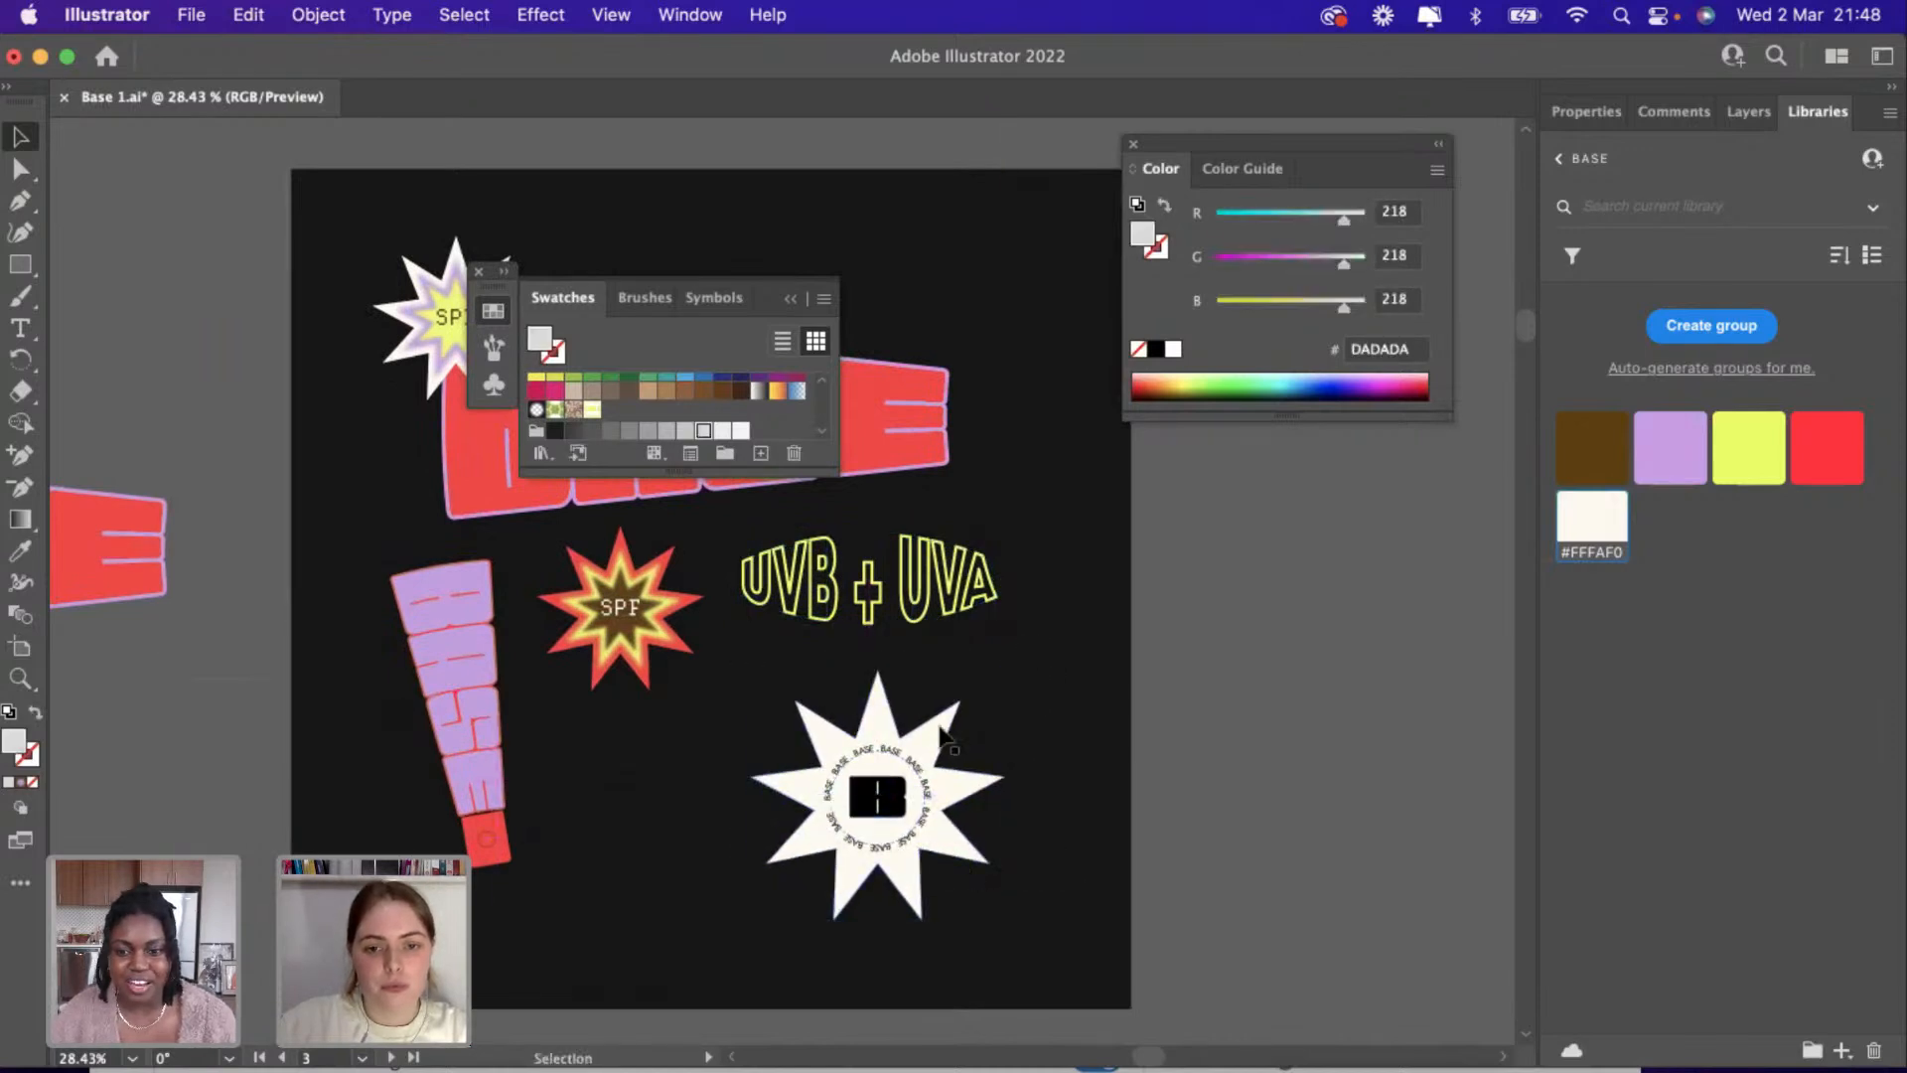
left_click(960, 832)
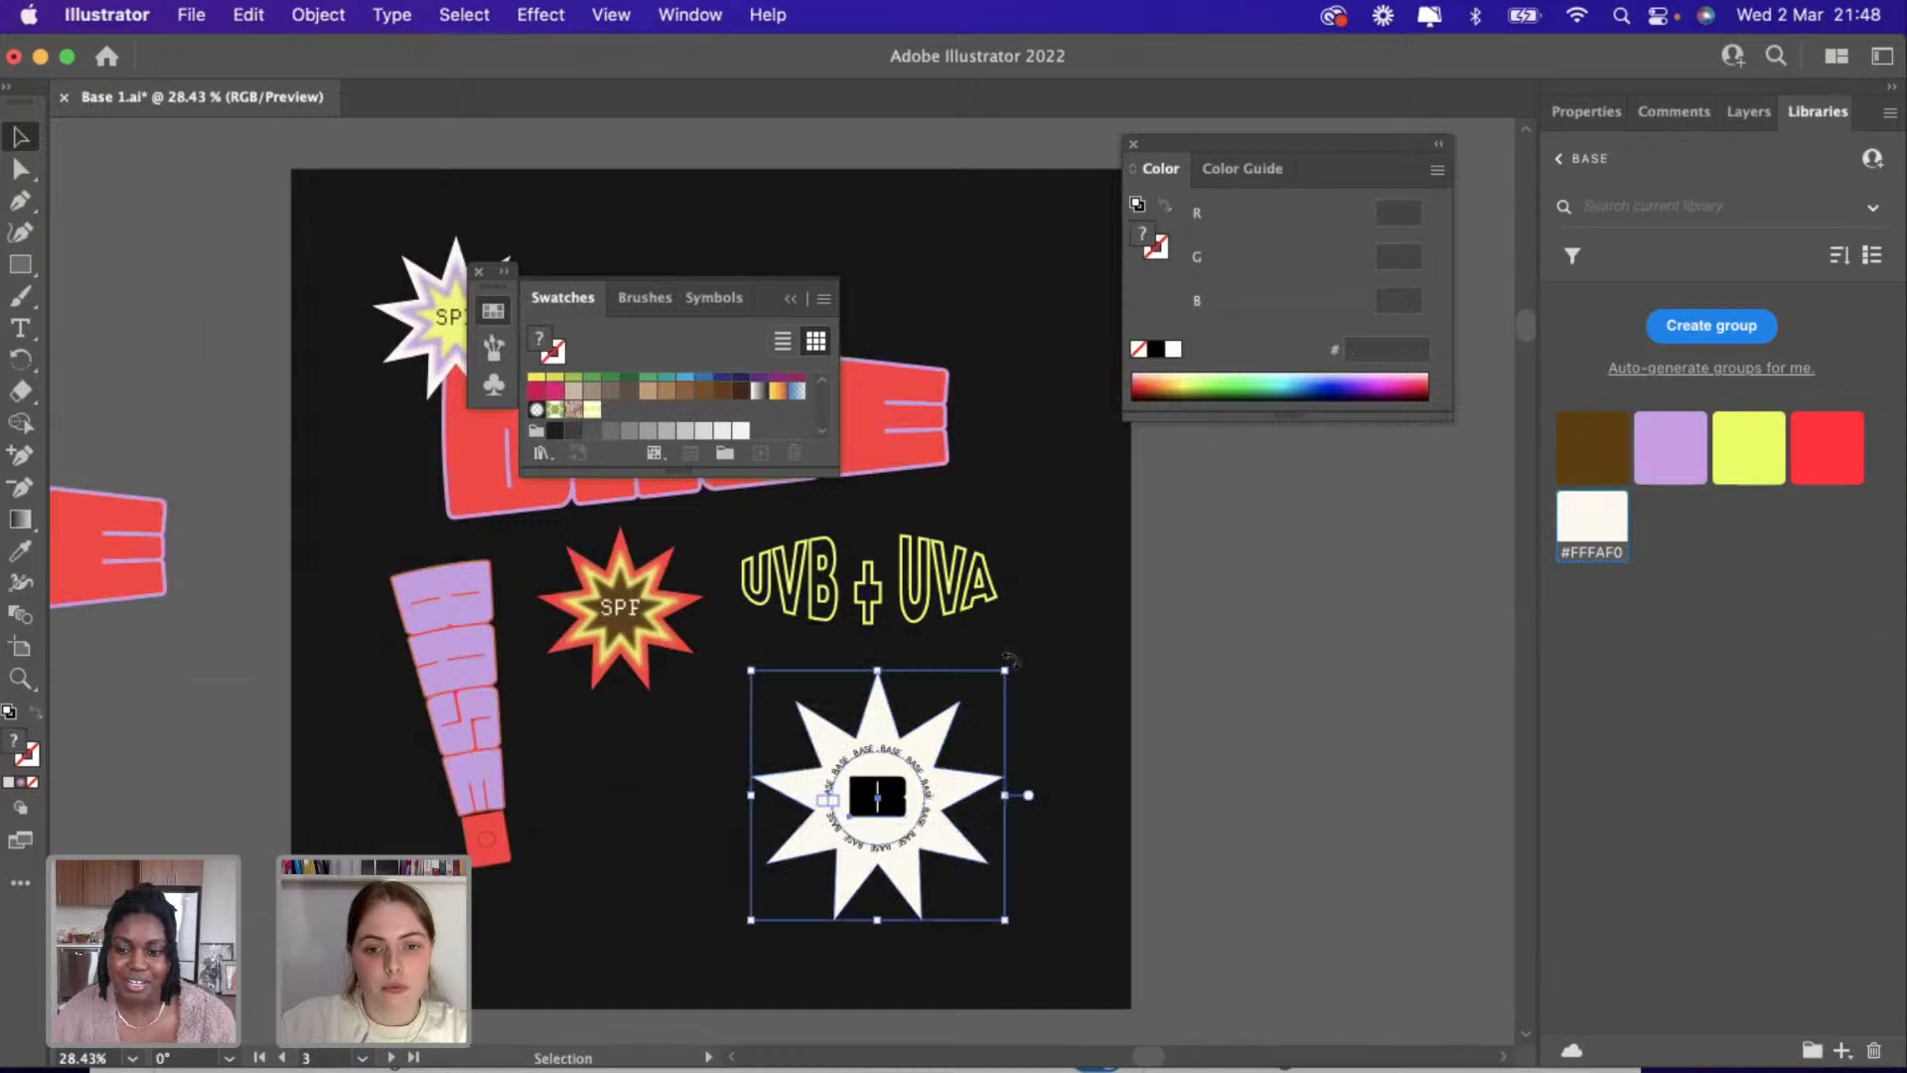
mouse_move(1011, 658)
left_mouse_down()
mouse_move(1043, 663)
mouse_move(1029, 651)
left_mouse_up()
left_click_drag(874, 792, 914, 776)
left_click(1308, 690)
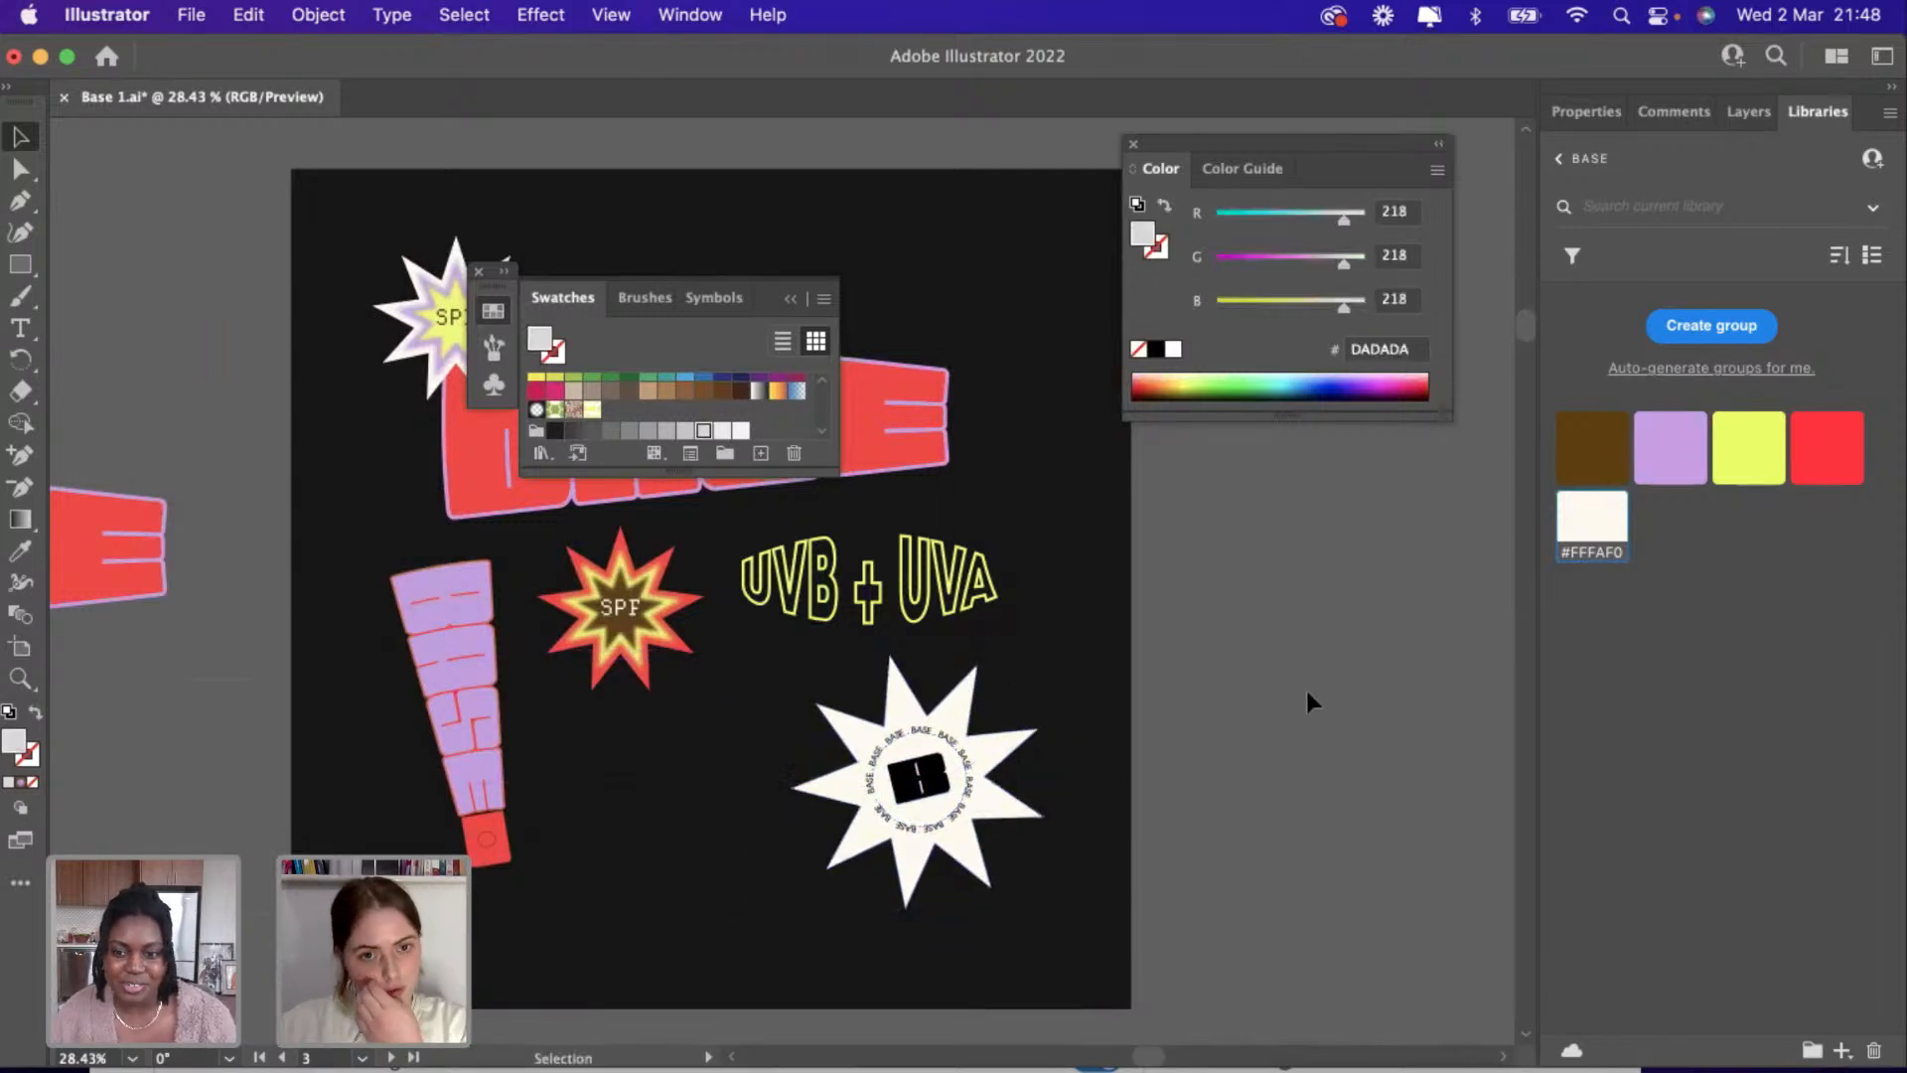
Place a copy of the yellow B logo from the brown round badge in the lower middle of the dark square.
scroll(1307, 690, "down", 6)
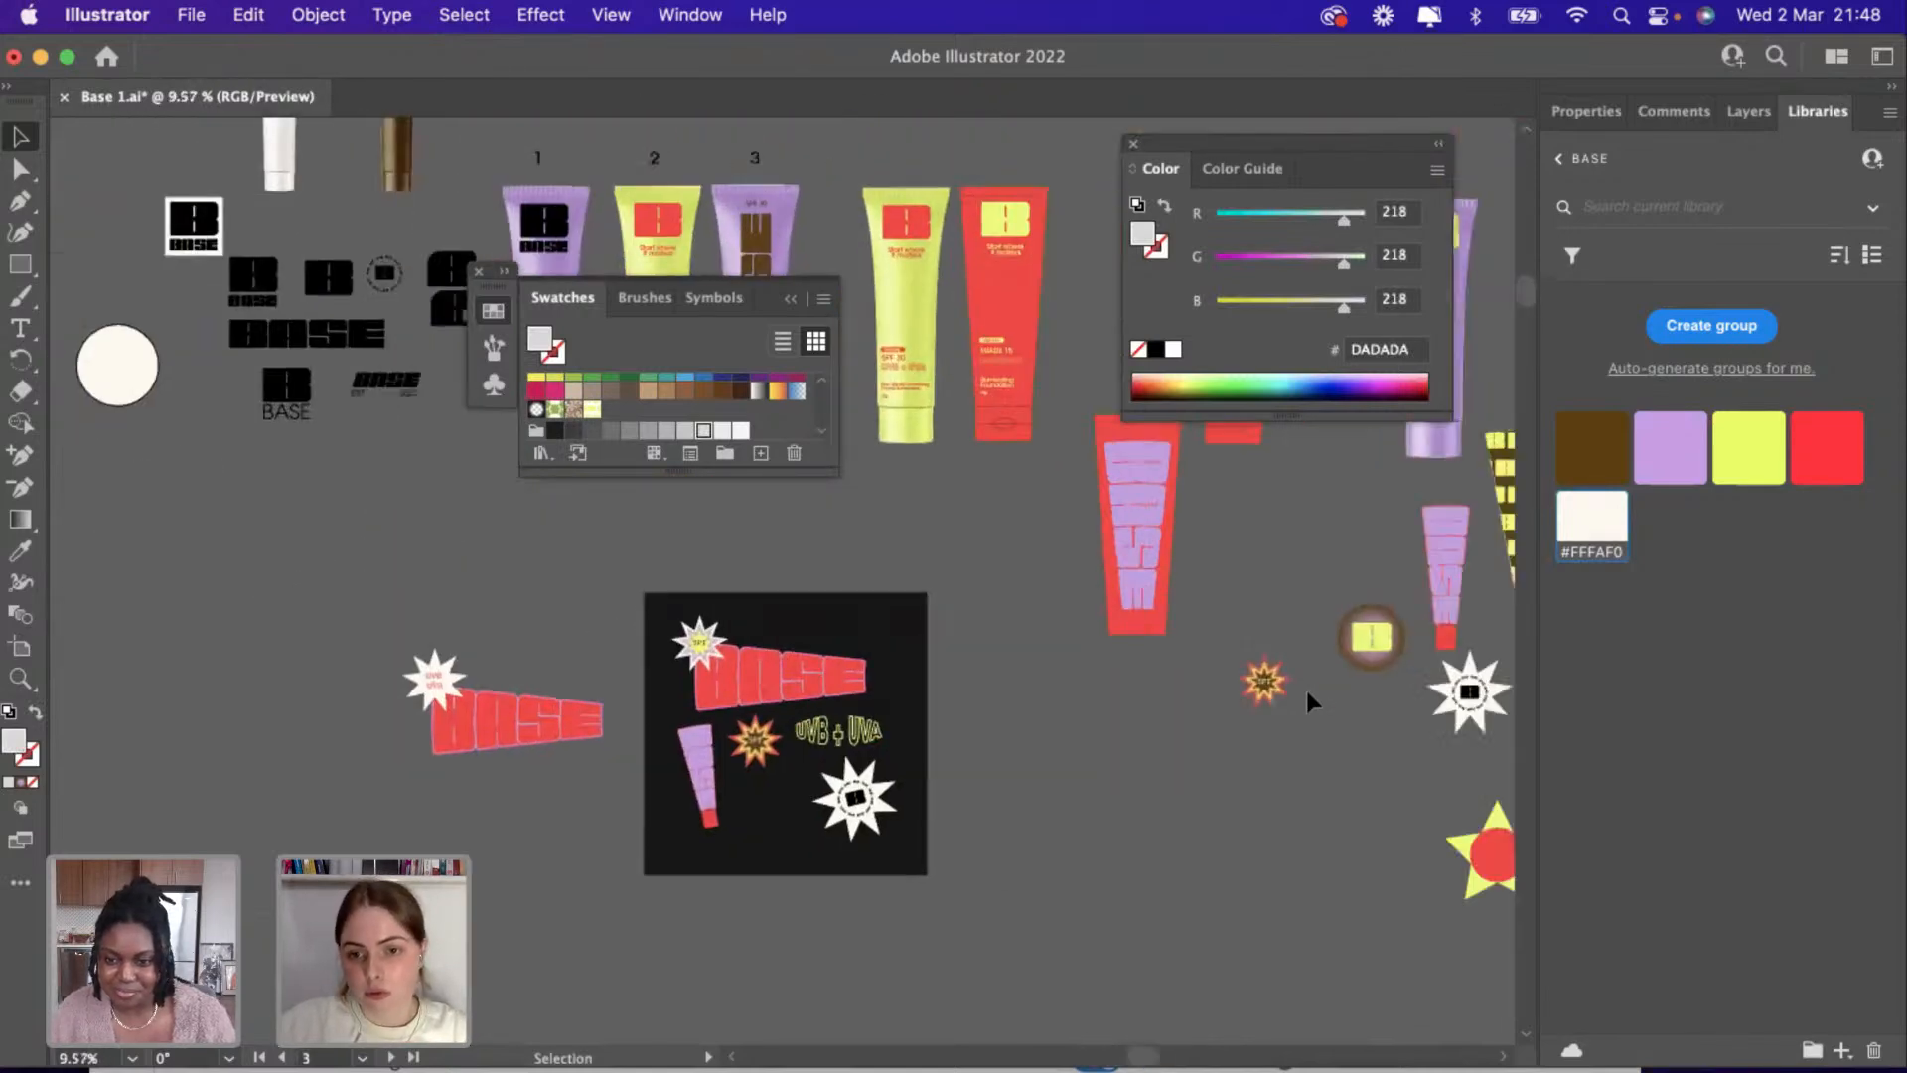
scroll(1307, 689, "right", 5)
scroll(1308, 690, "up", 2)
scroll(1309, 571, "up", 3)
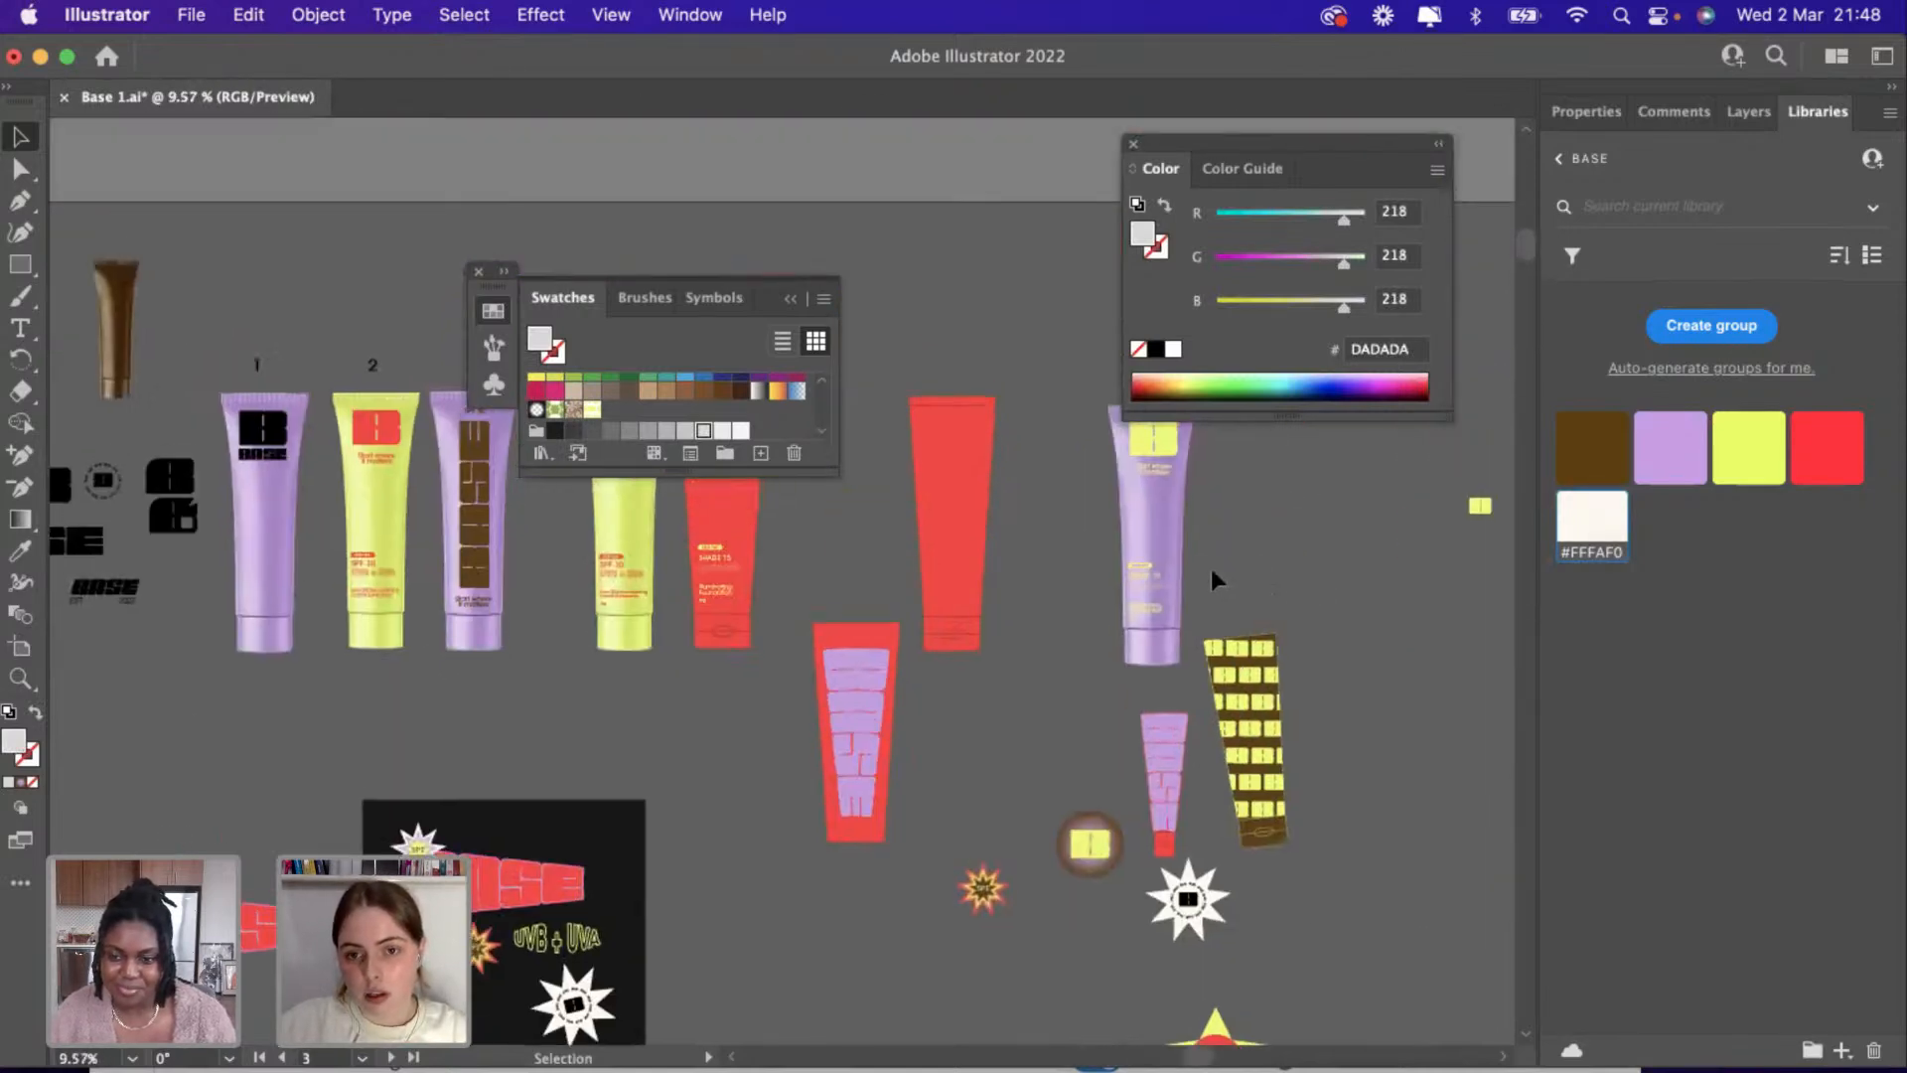
scroll(1219, 579, "down", 3)
scroll(1144, 676, "up", 3)
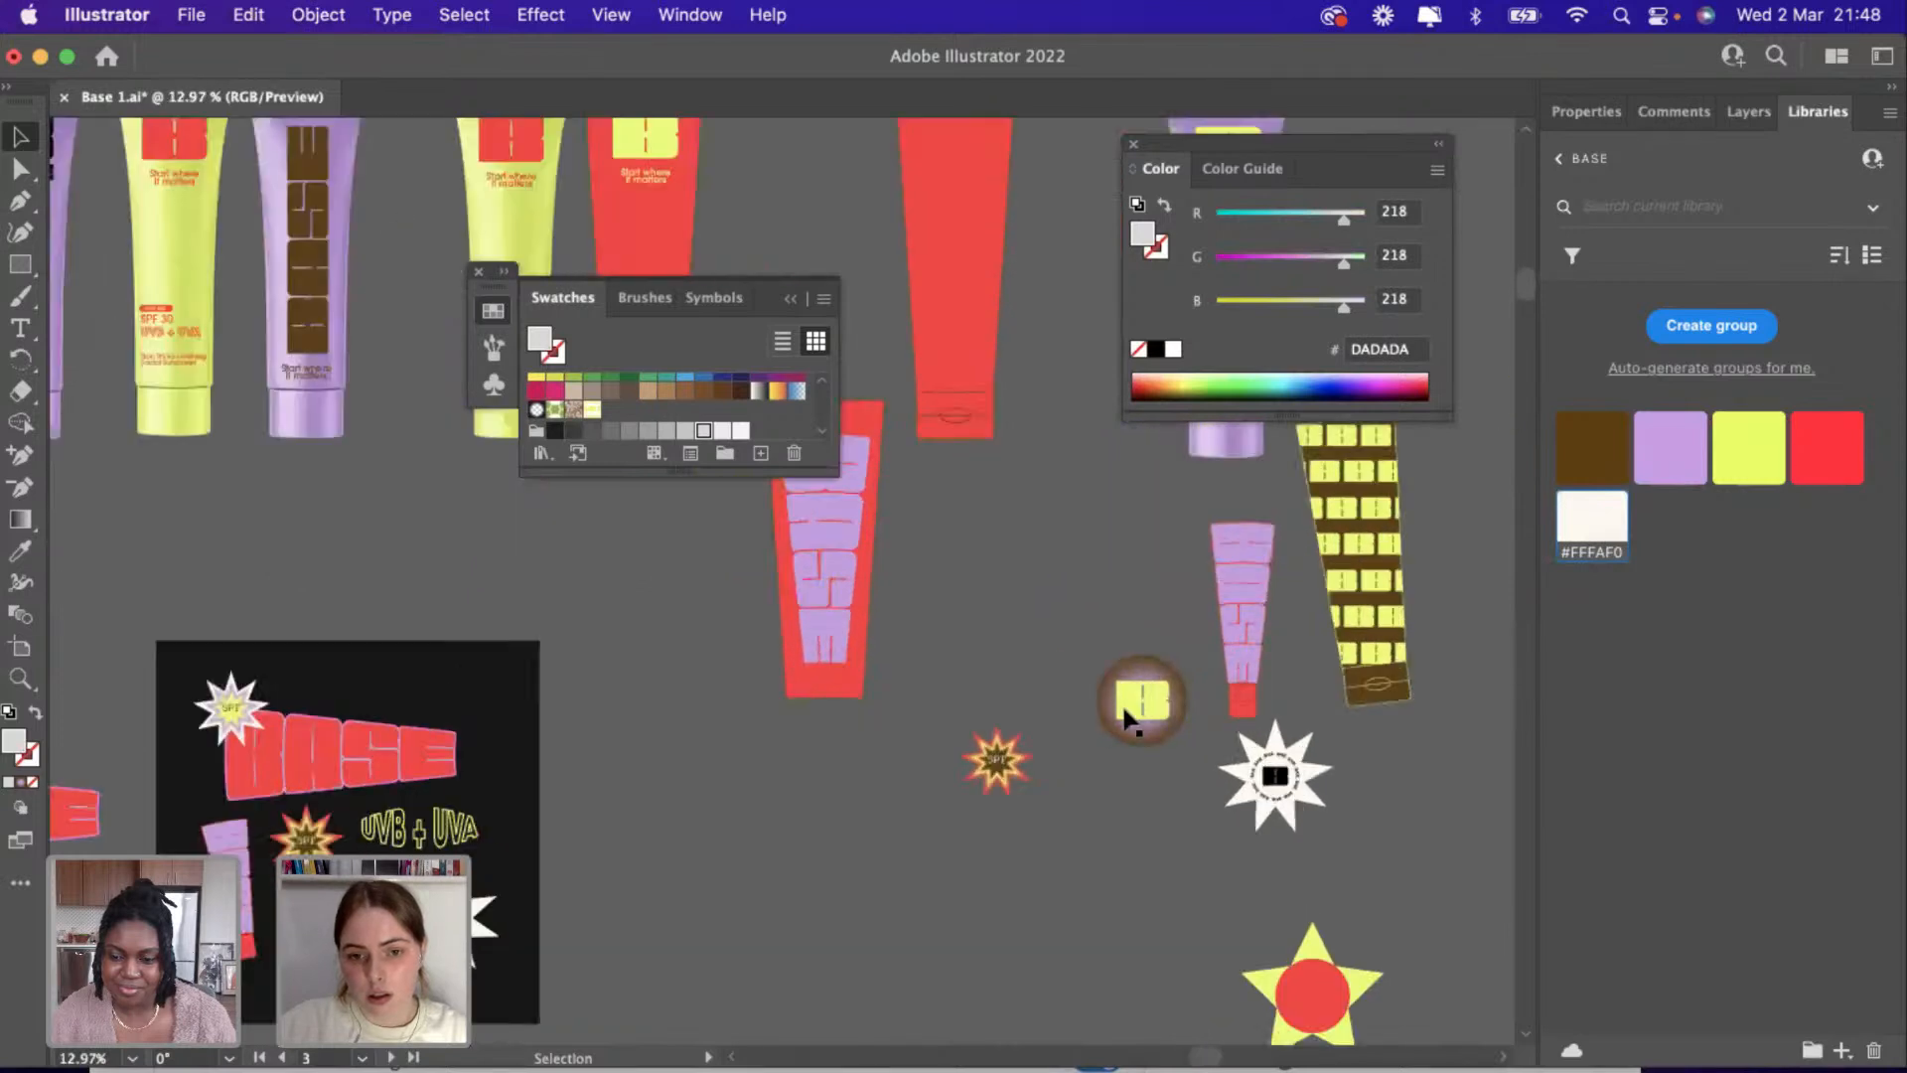
left_click(1165, 665)
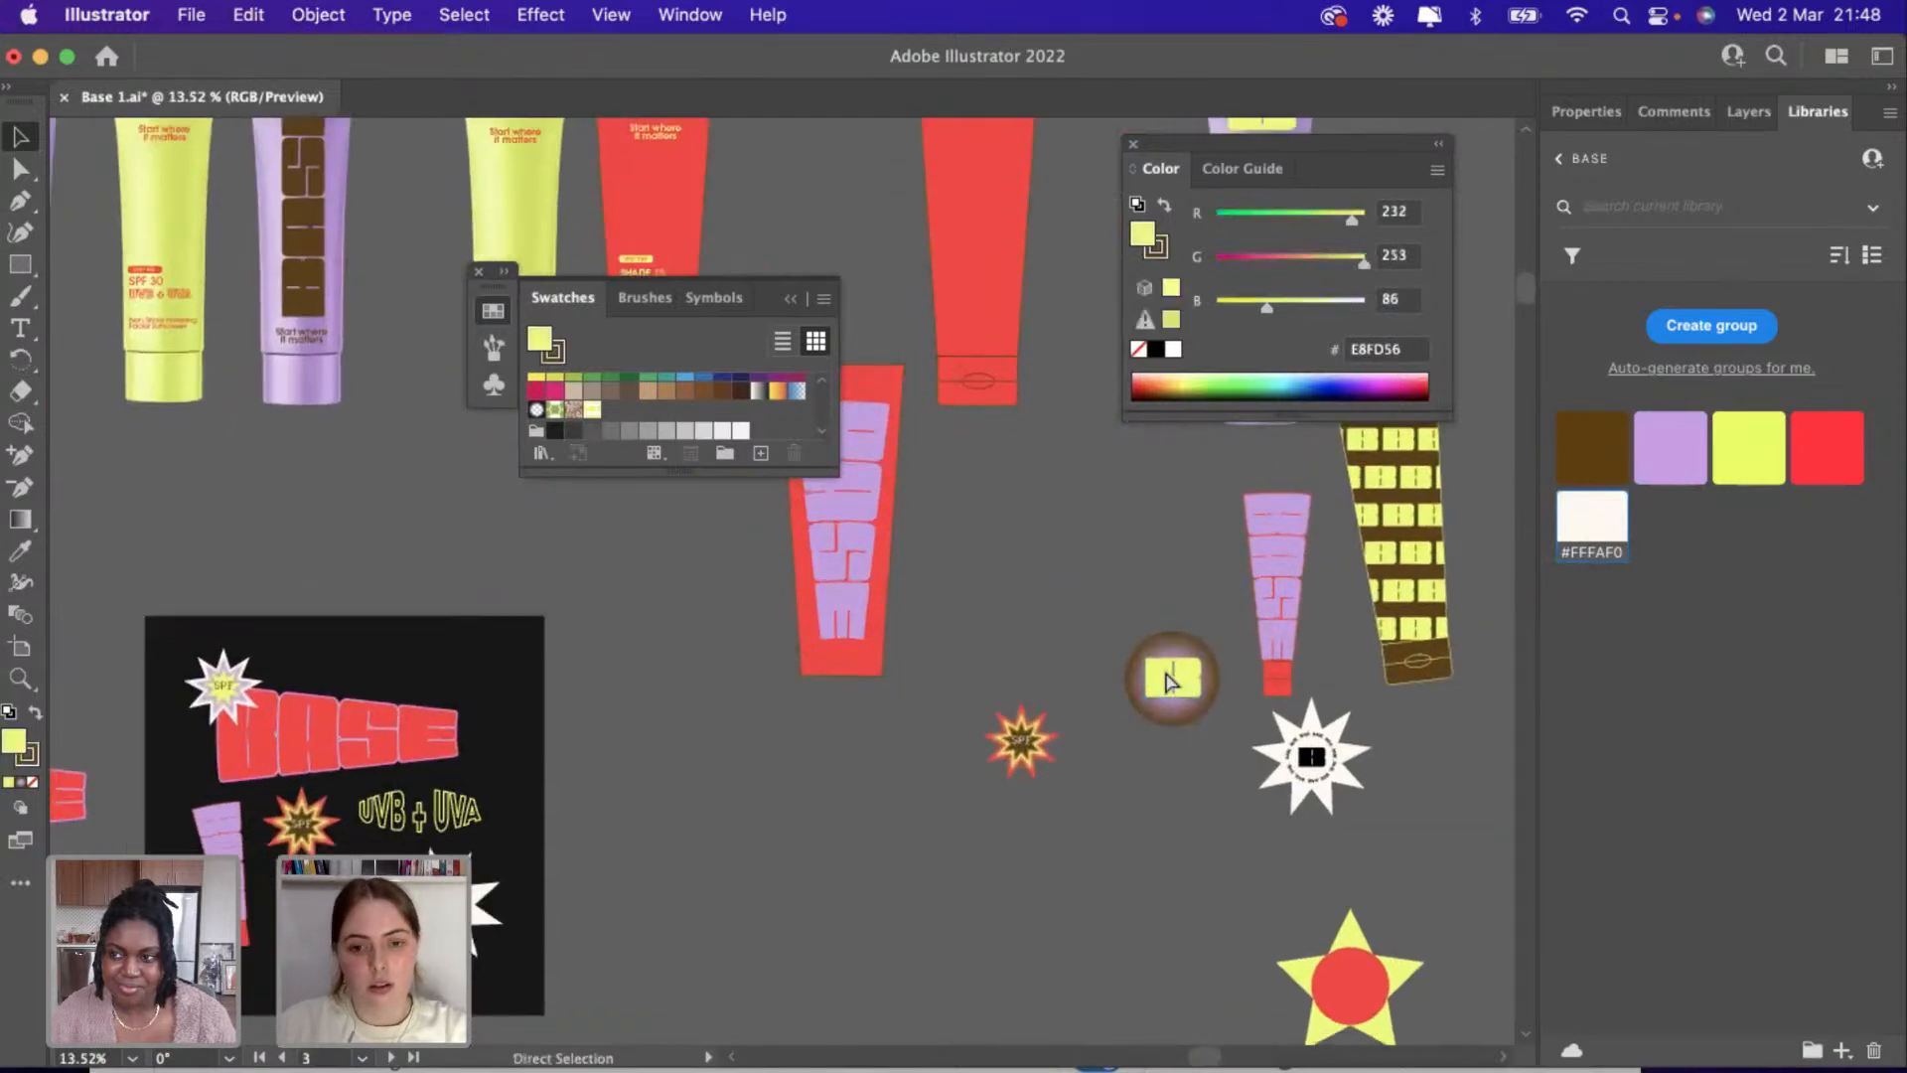
left_click_drag(1165, 664, 309, 931)
scroll(309, 931, "up", 3)
Add a second yellow B, rotate it 180°, and stack it directly beneath the first one on the dark square.
key("super+v")
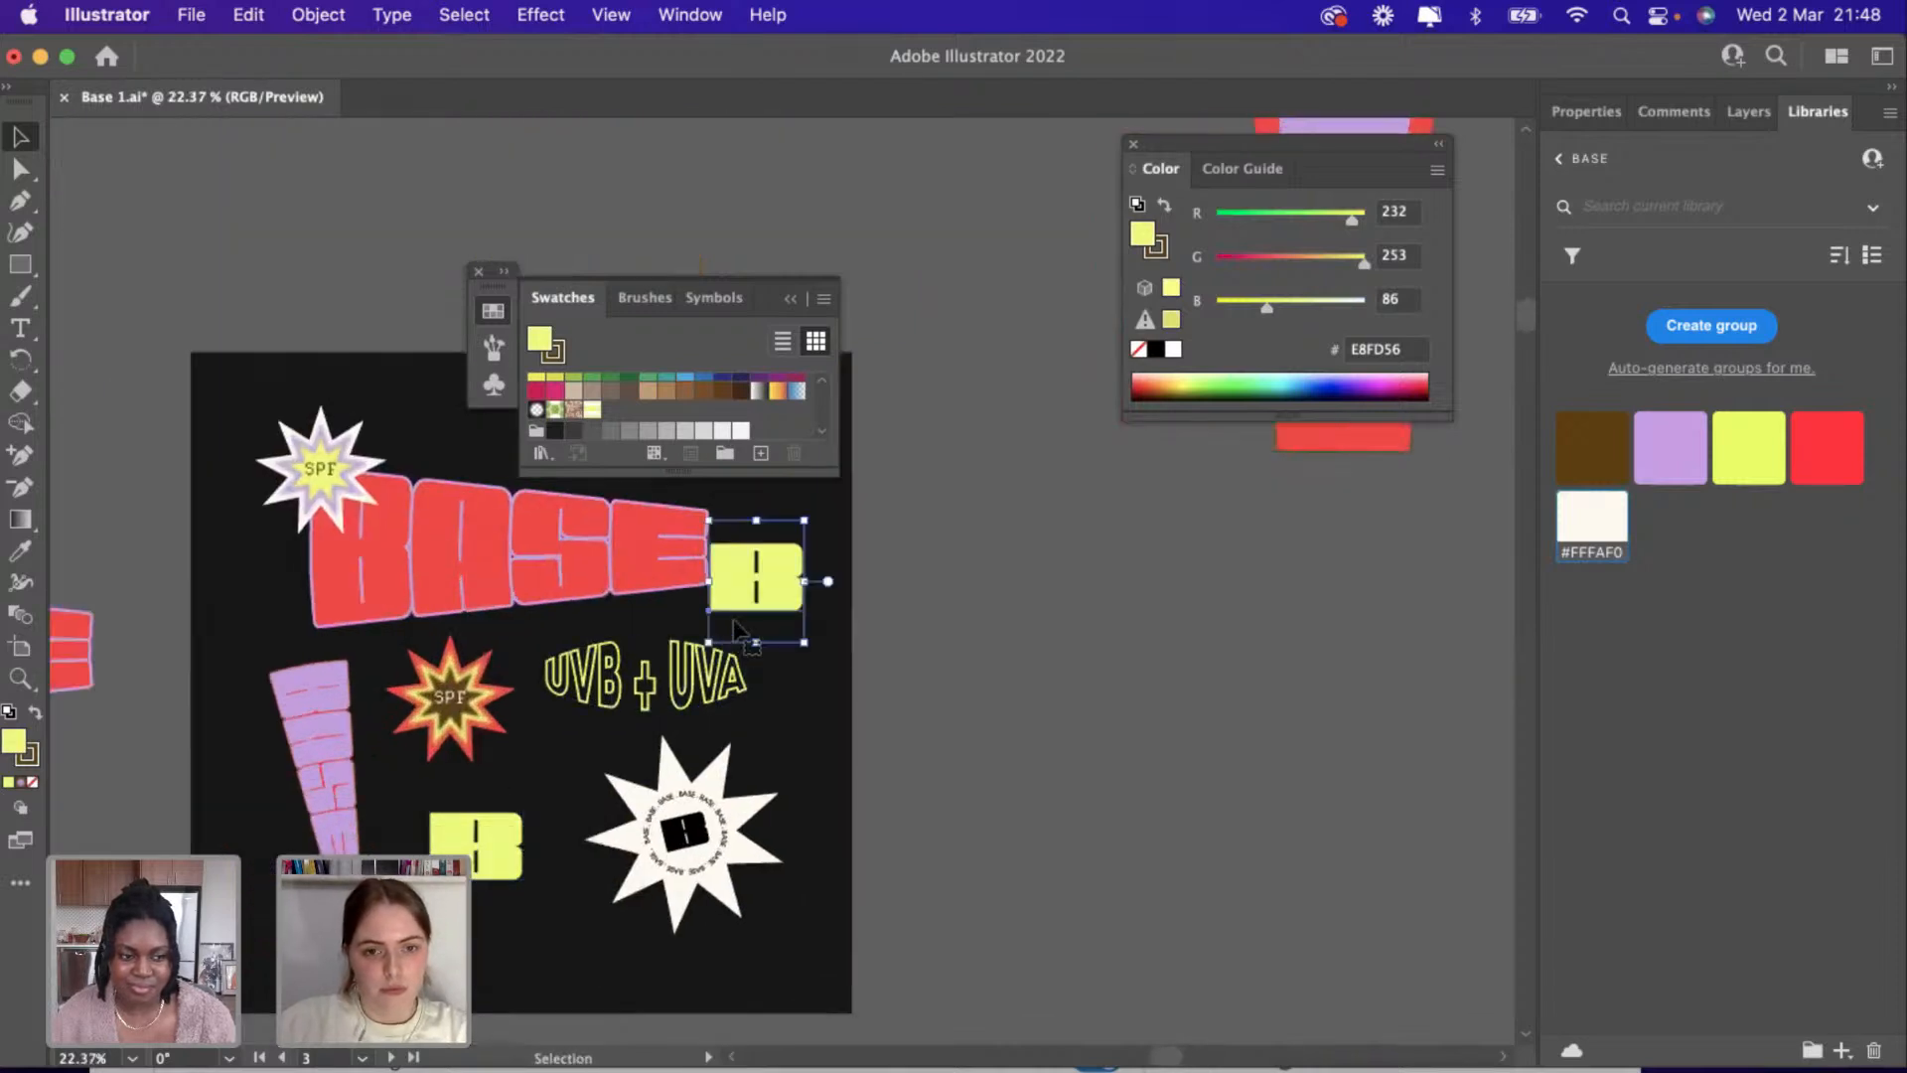
left_click_drag(735, 626, 539, 860)
scroll(431, 1008, "up", 5)
scroll(540, 860, "up", 3)
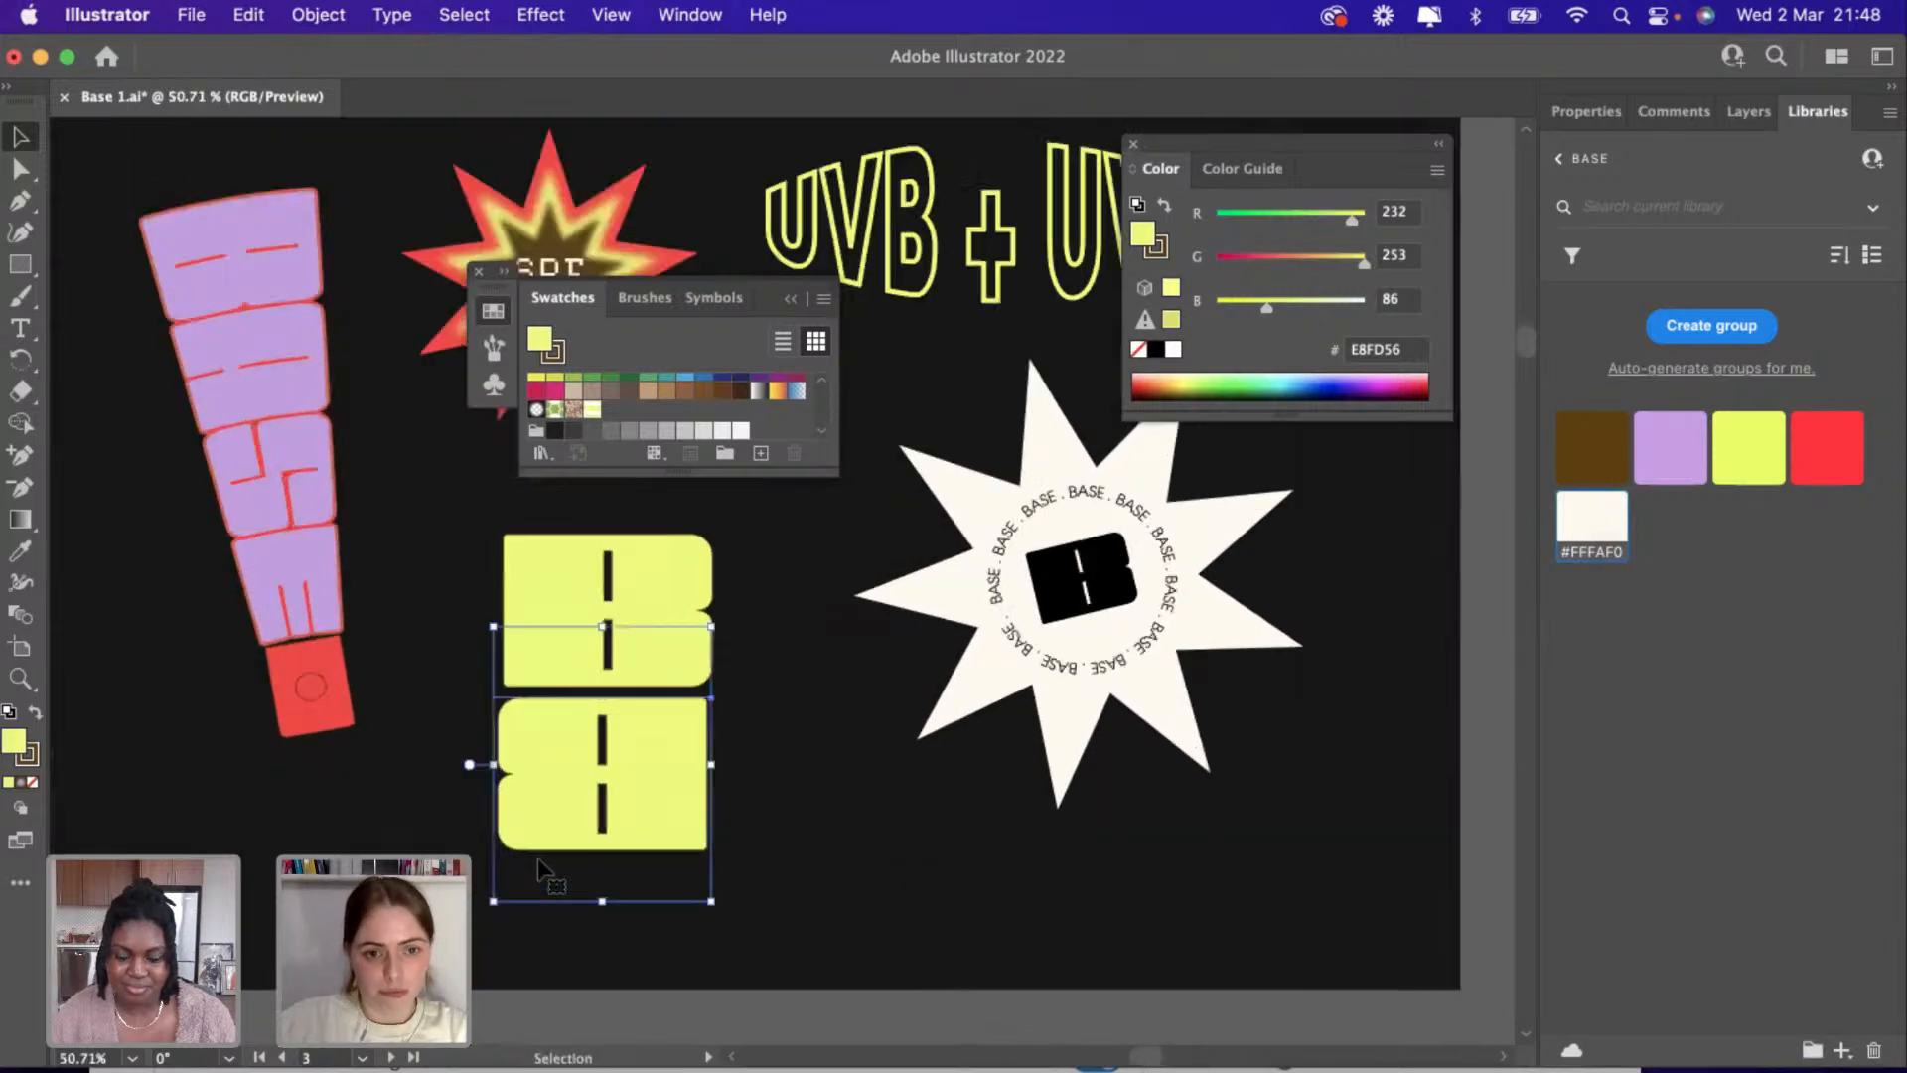
scroll(539, 860, "down", 3)
scroll(626, 824, "up", 2)
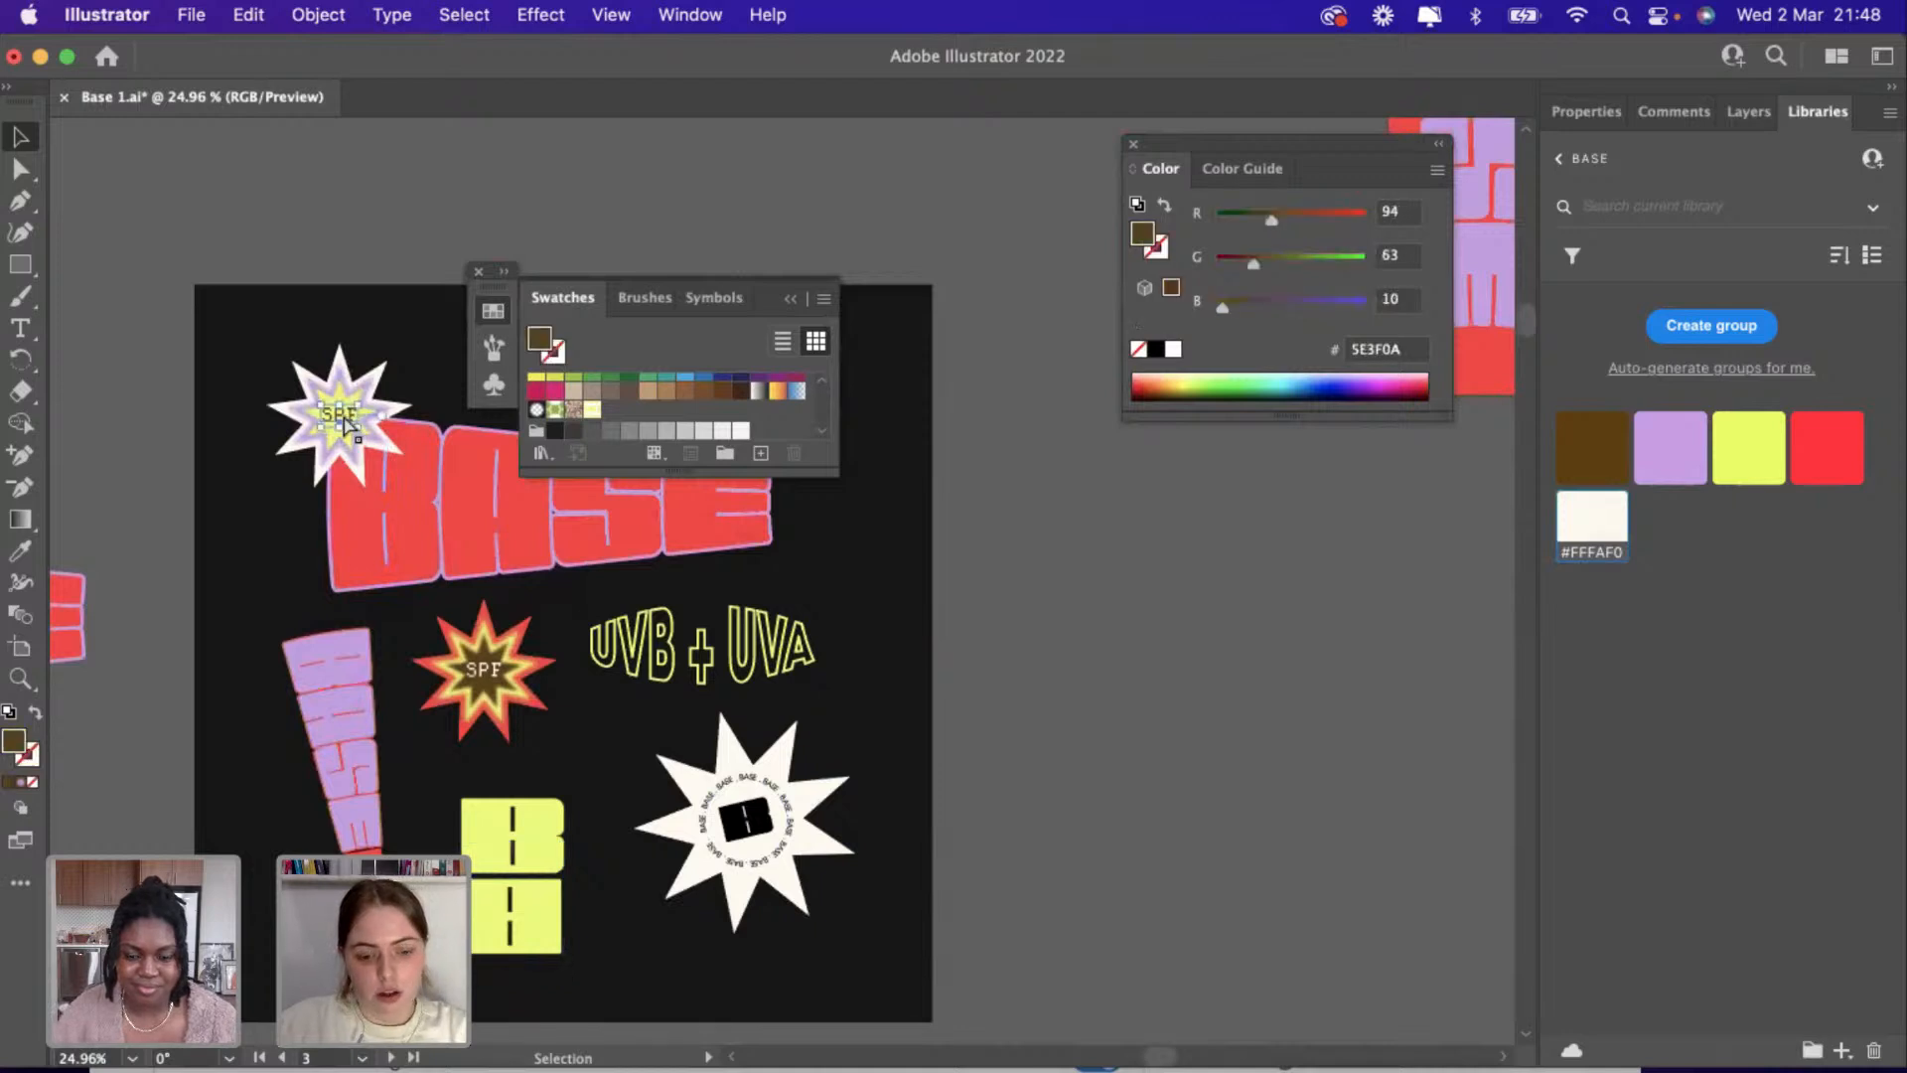
Place a copy of the brown SPF text beside the dark square and change its wording to BASE.
left_click(722, 581)
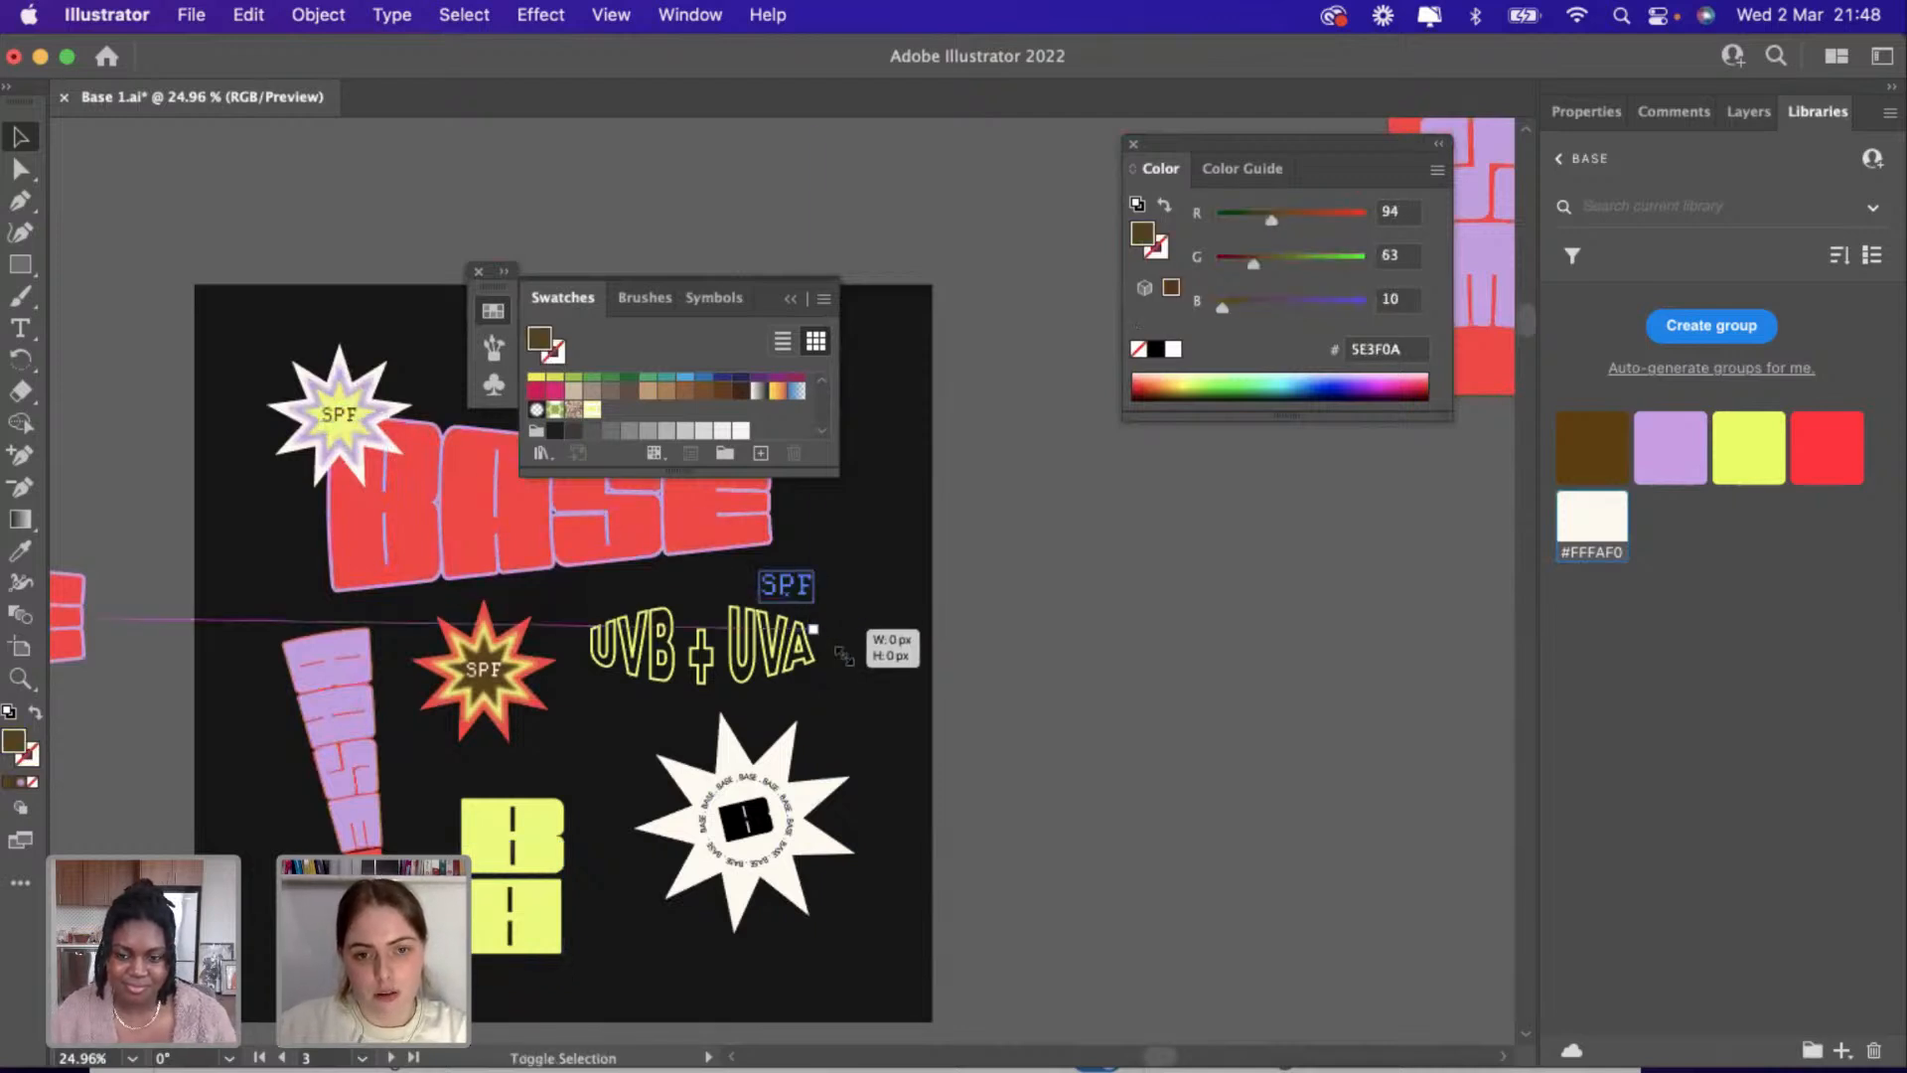
left_click_drag(807, 592, 1053, 636)
double_click(1053, 628)
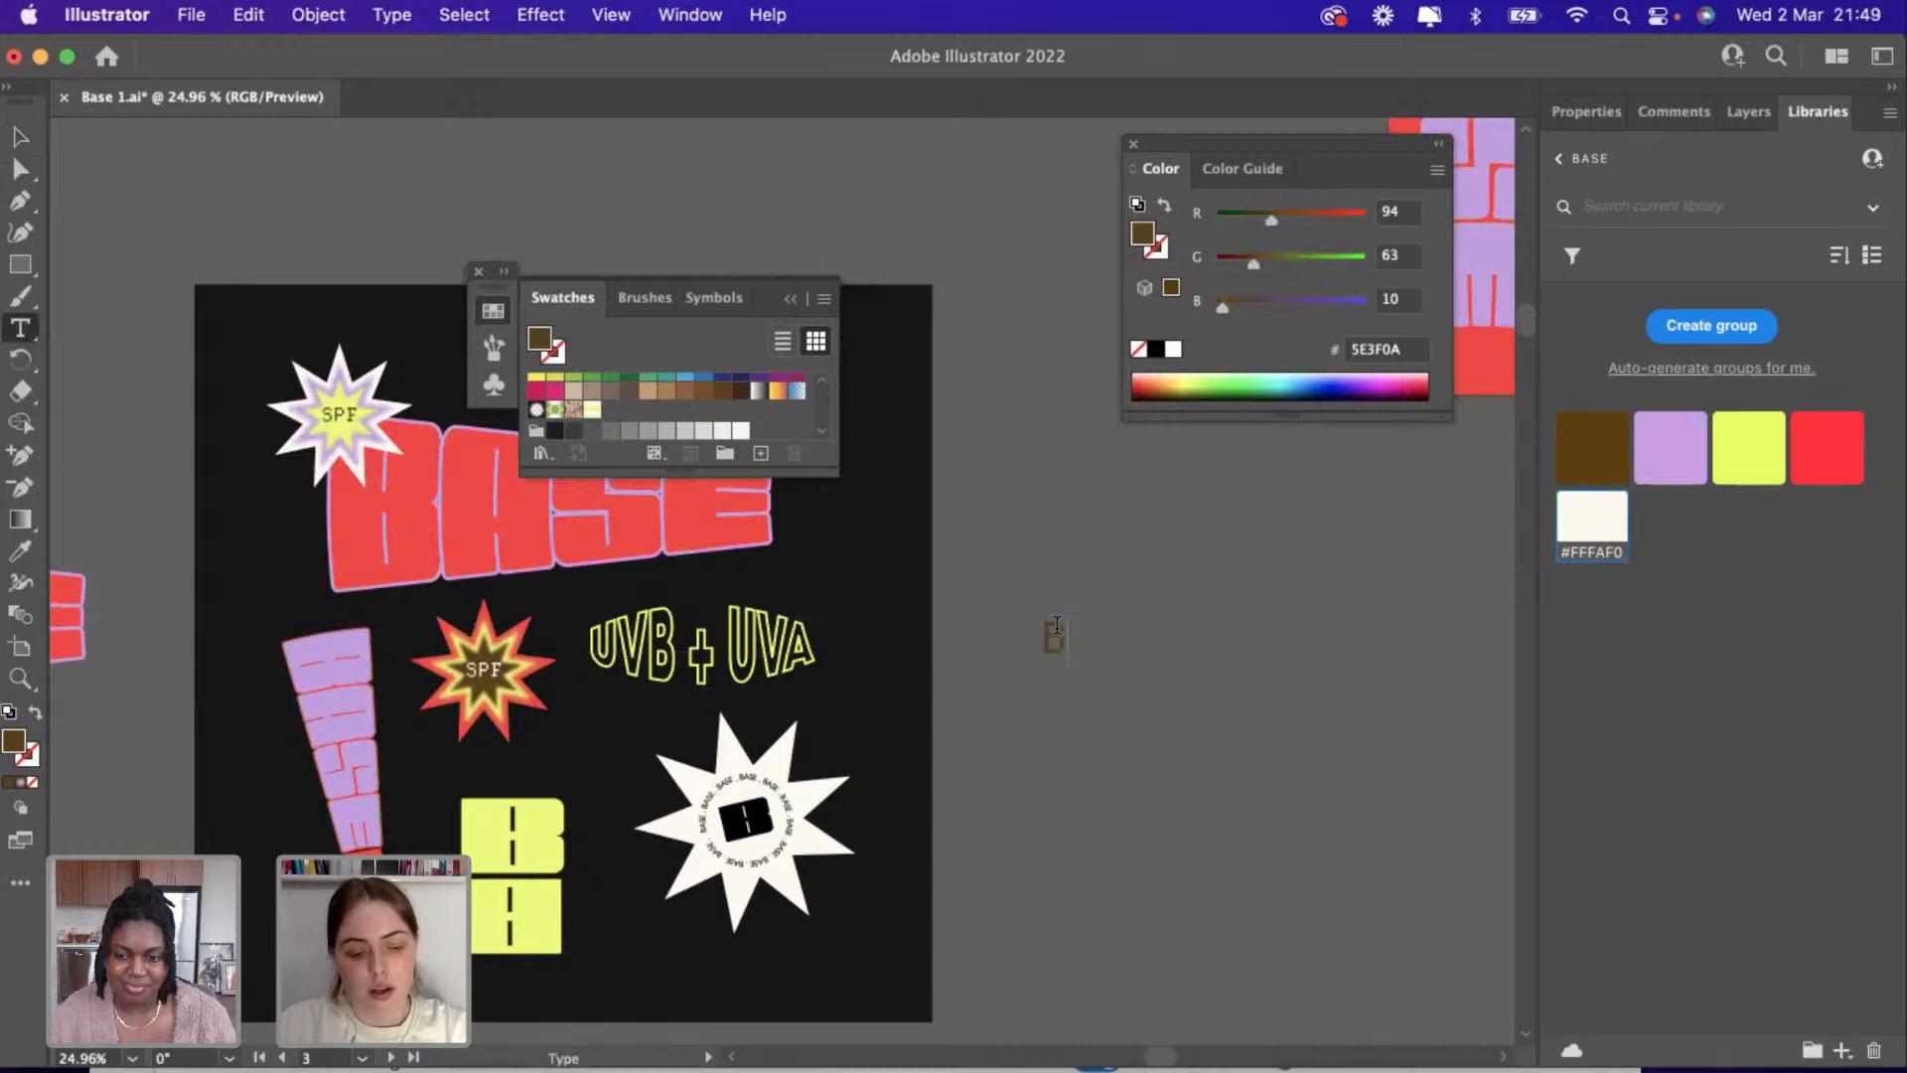
type("BASE")
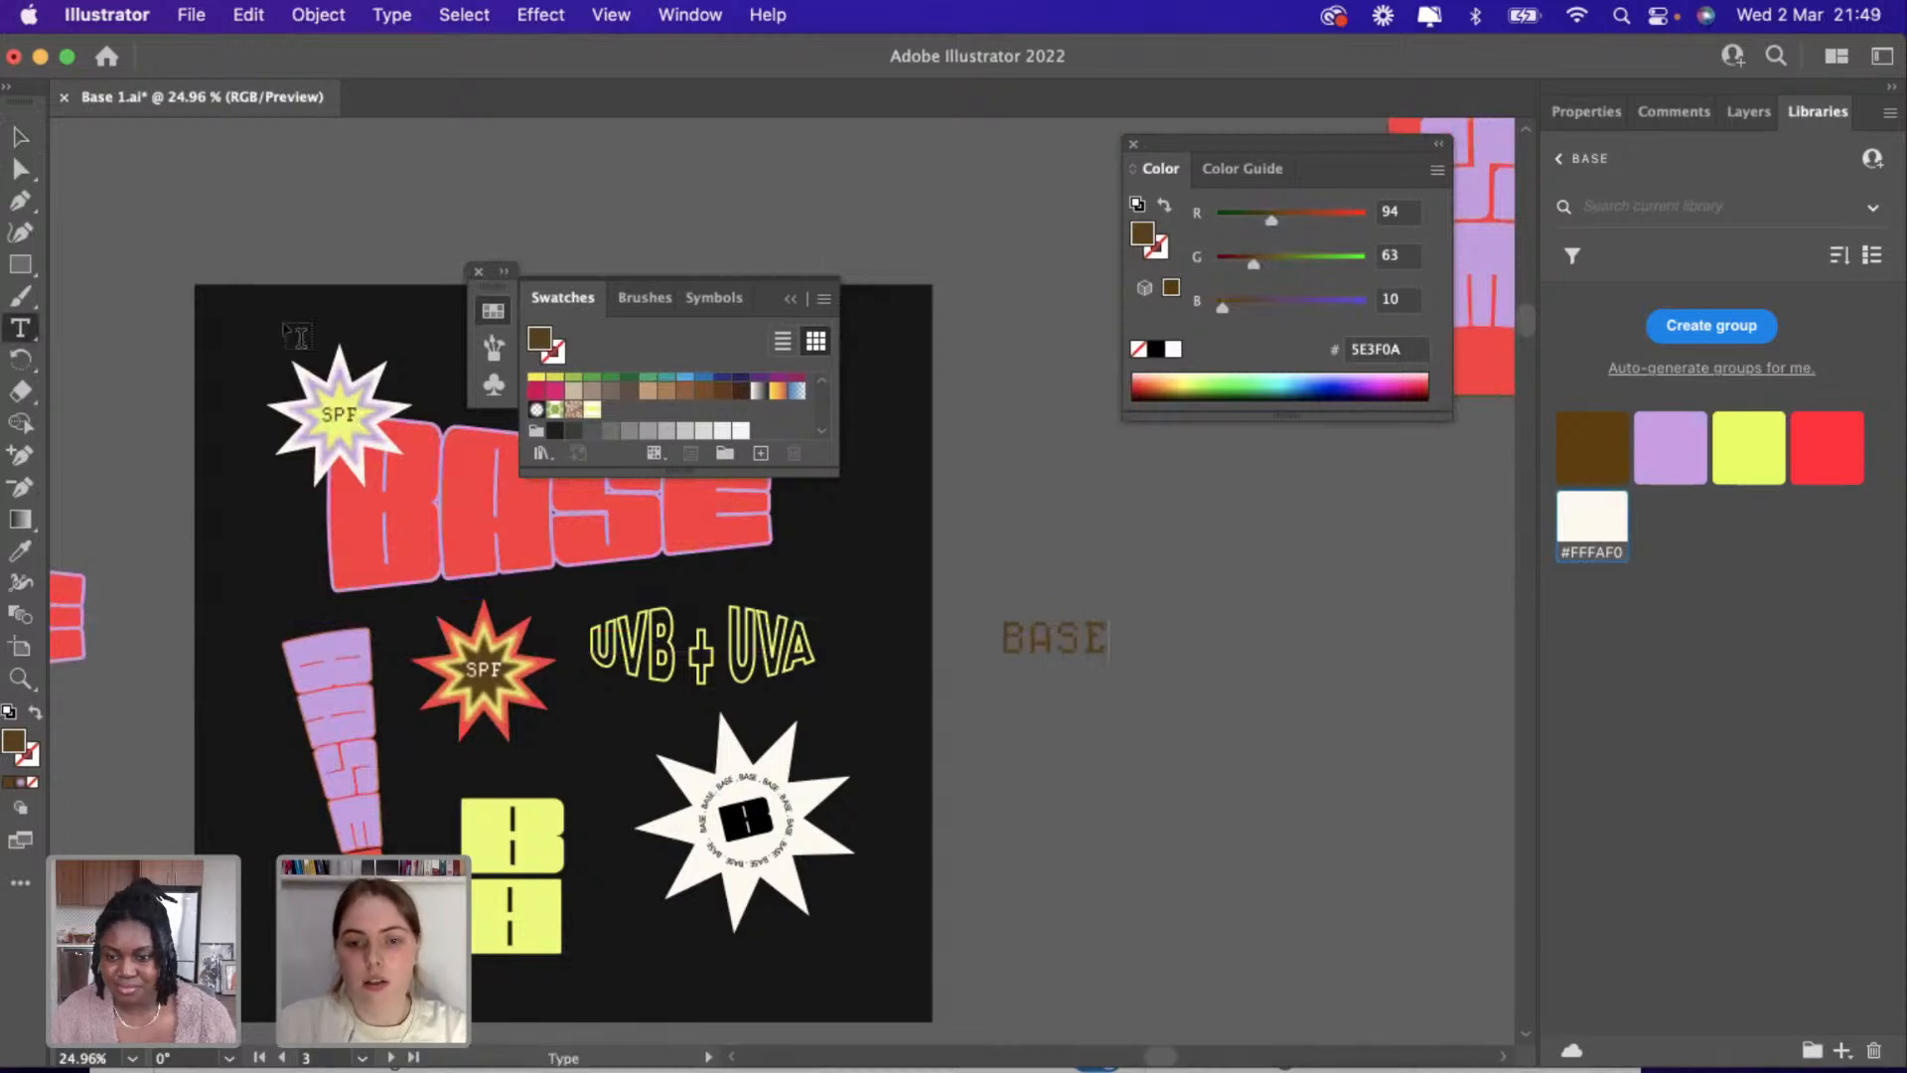
key("Escape")
Place an enlarged copy of the upper yellow B on the empty canvas beside the dark square.
left_click(476, 815)
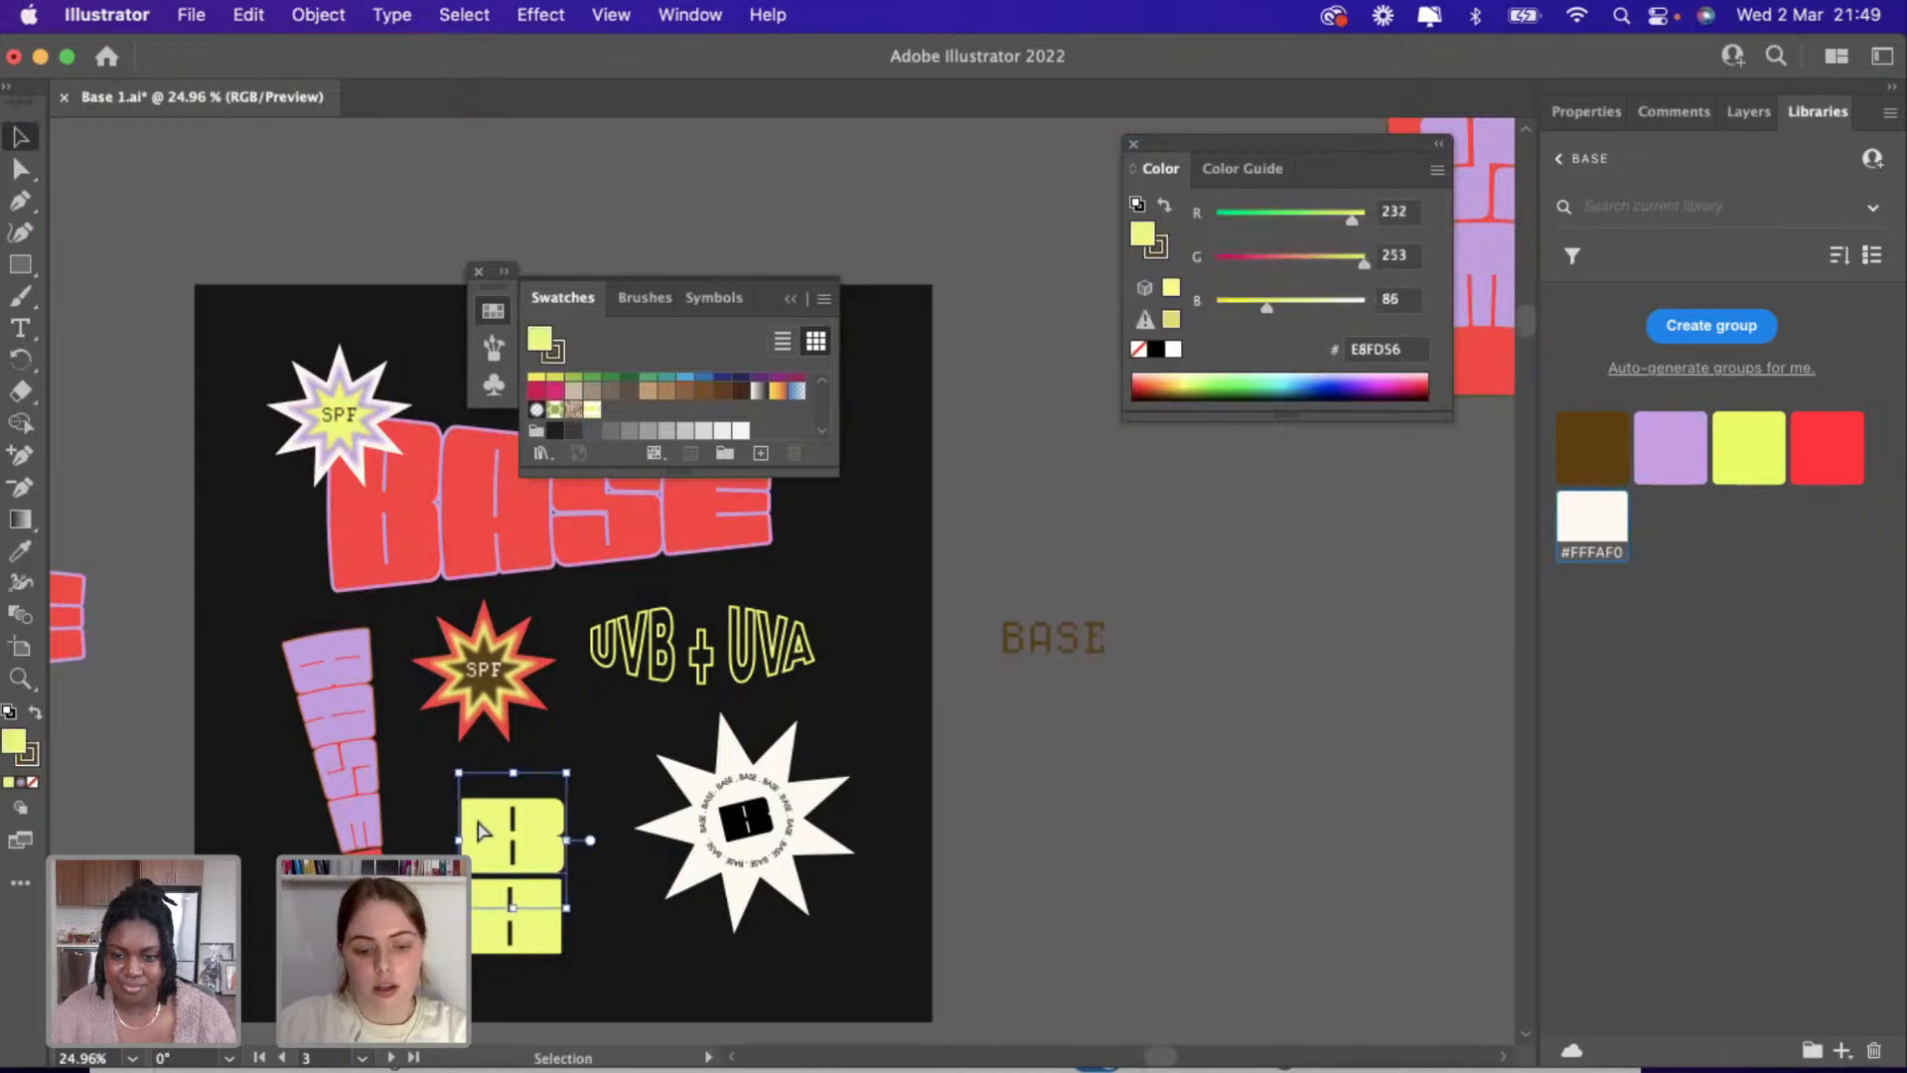
key("super+c")
key("super+v")
left_click_drag(757, 596, 1316, 947)
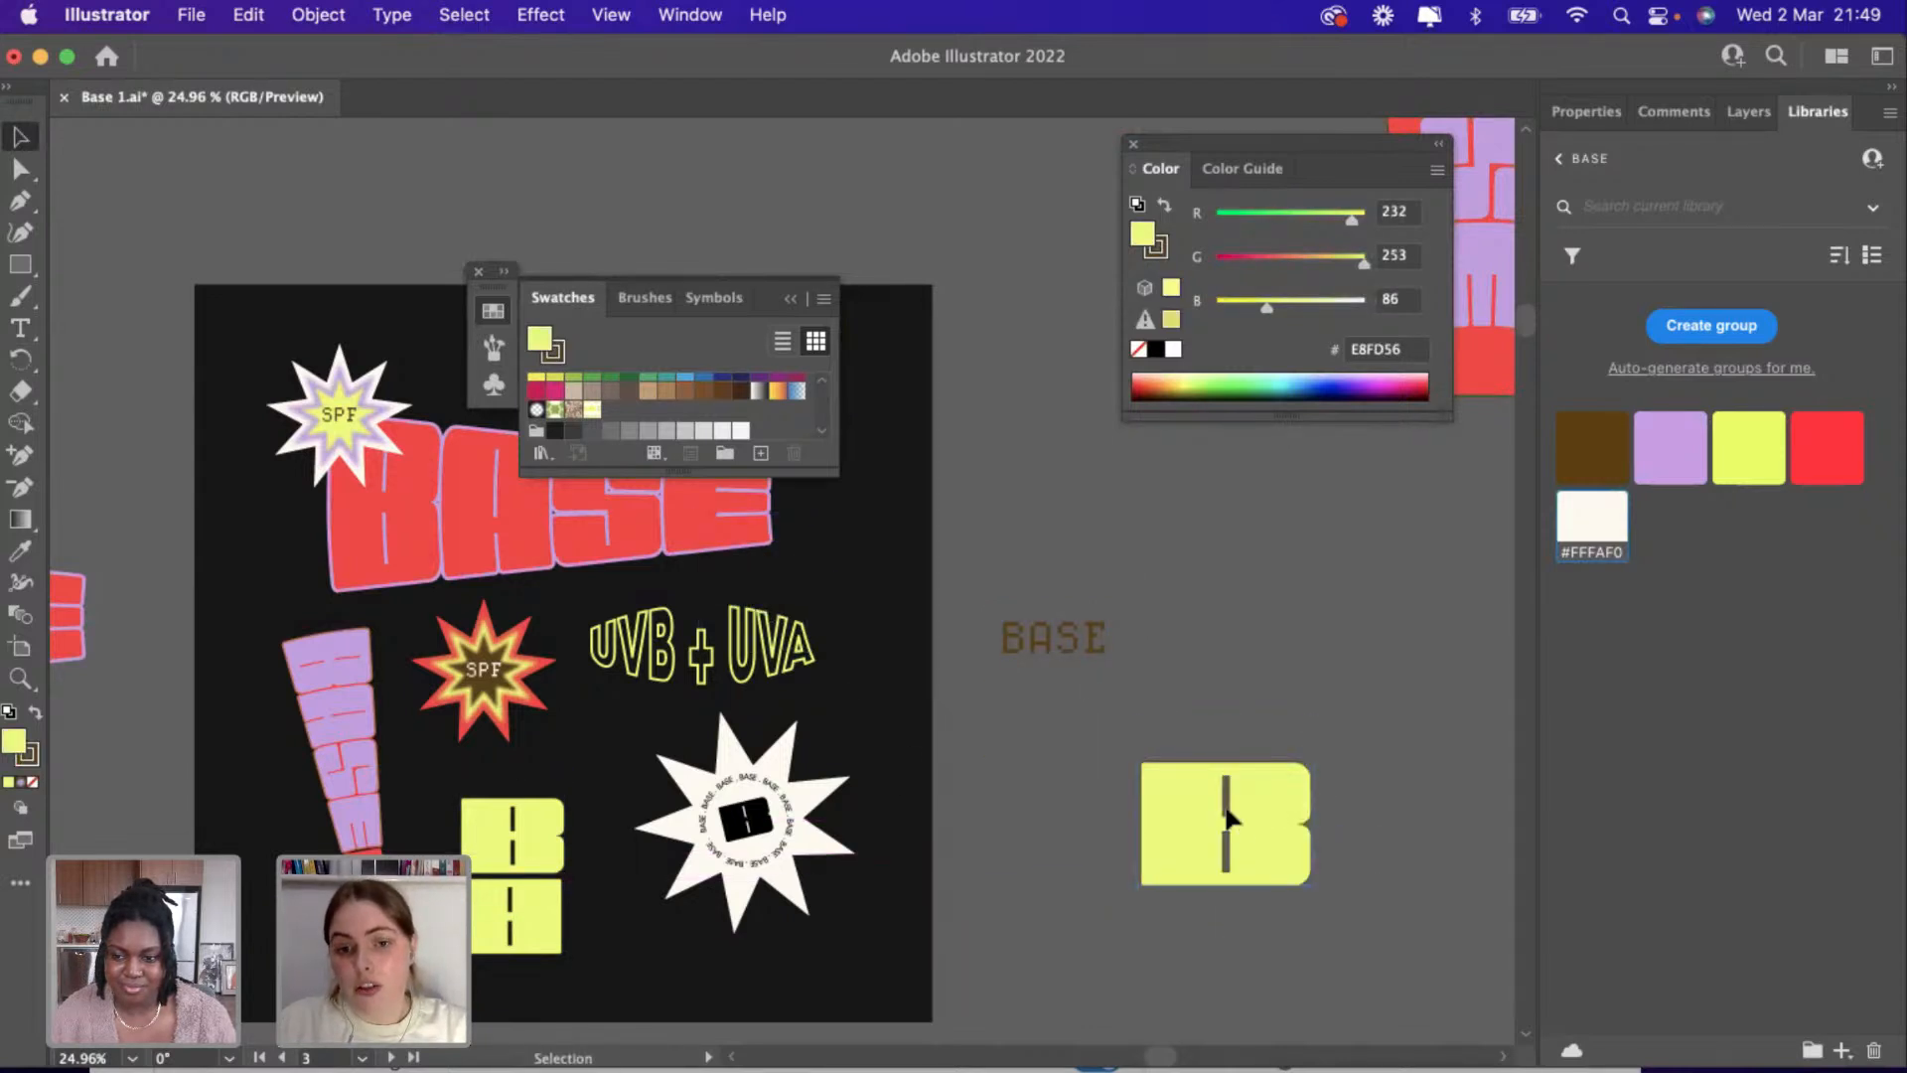
Rotate the brown BASE text 90° to read upwards, place it on the enlarged yellow B and bring it to the front.
left_click_drag(1077, 646, 1000, 717)
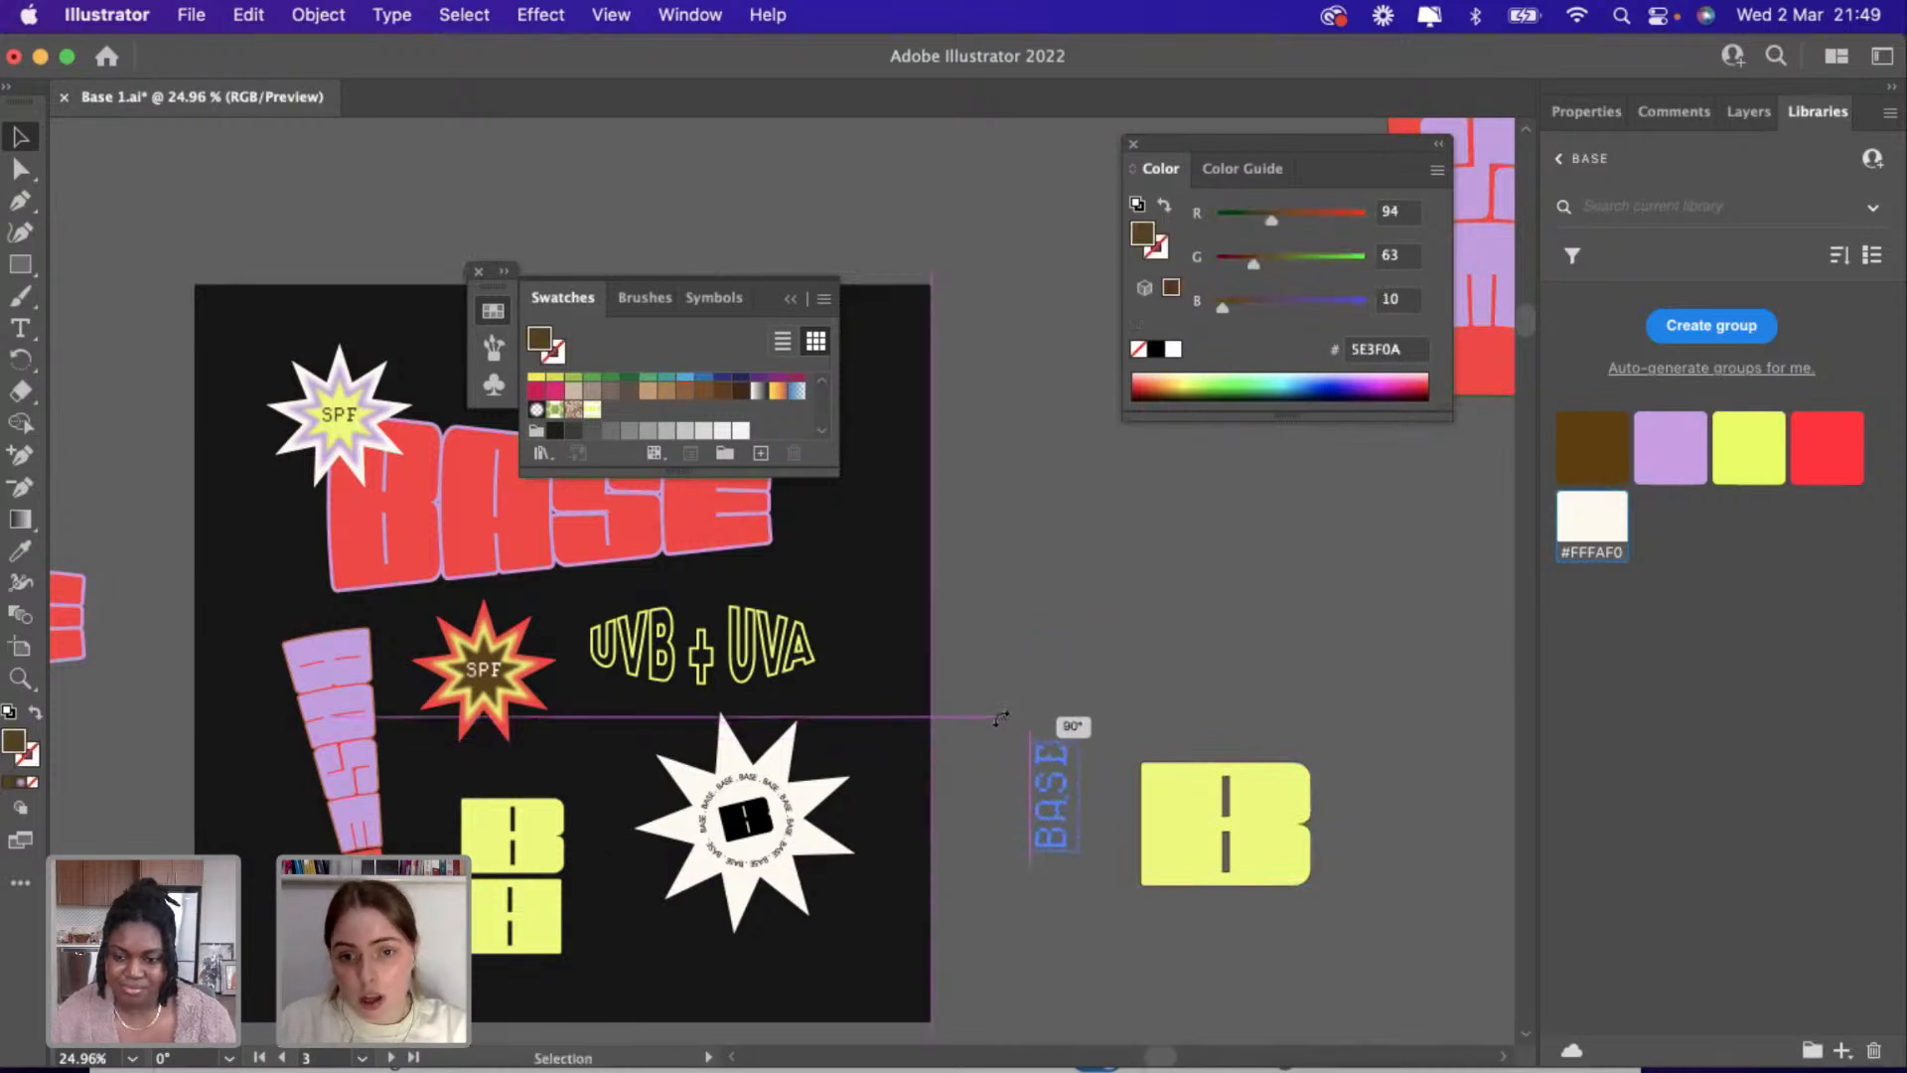
left_click_drag(1041, 779, 1184, 819)
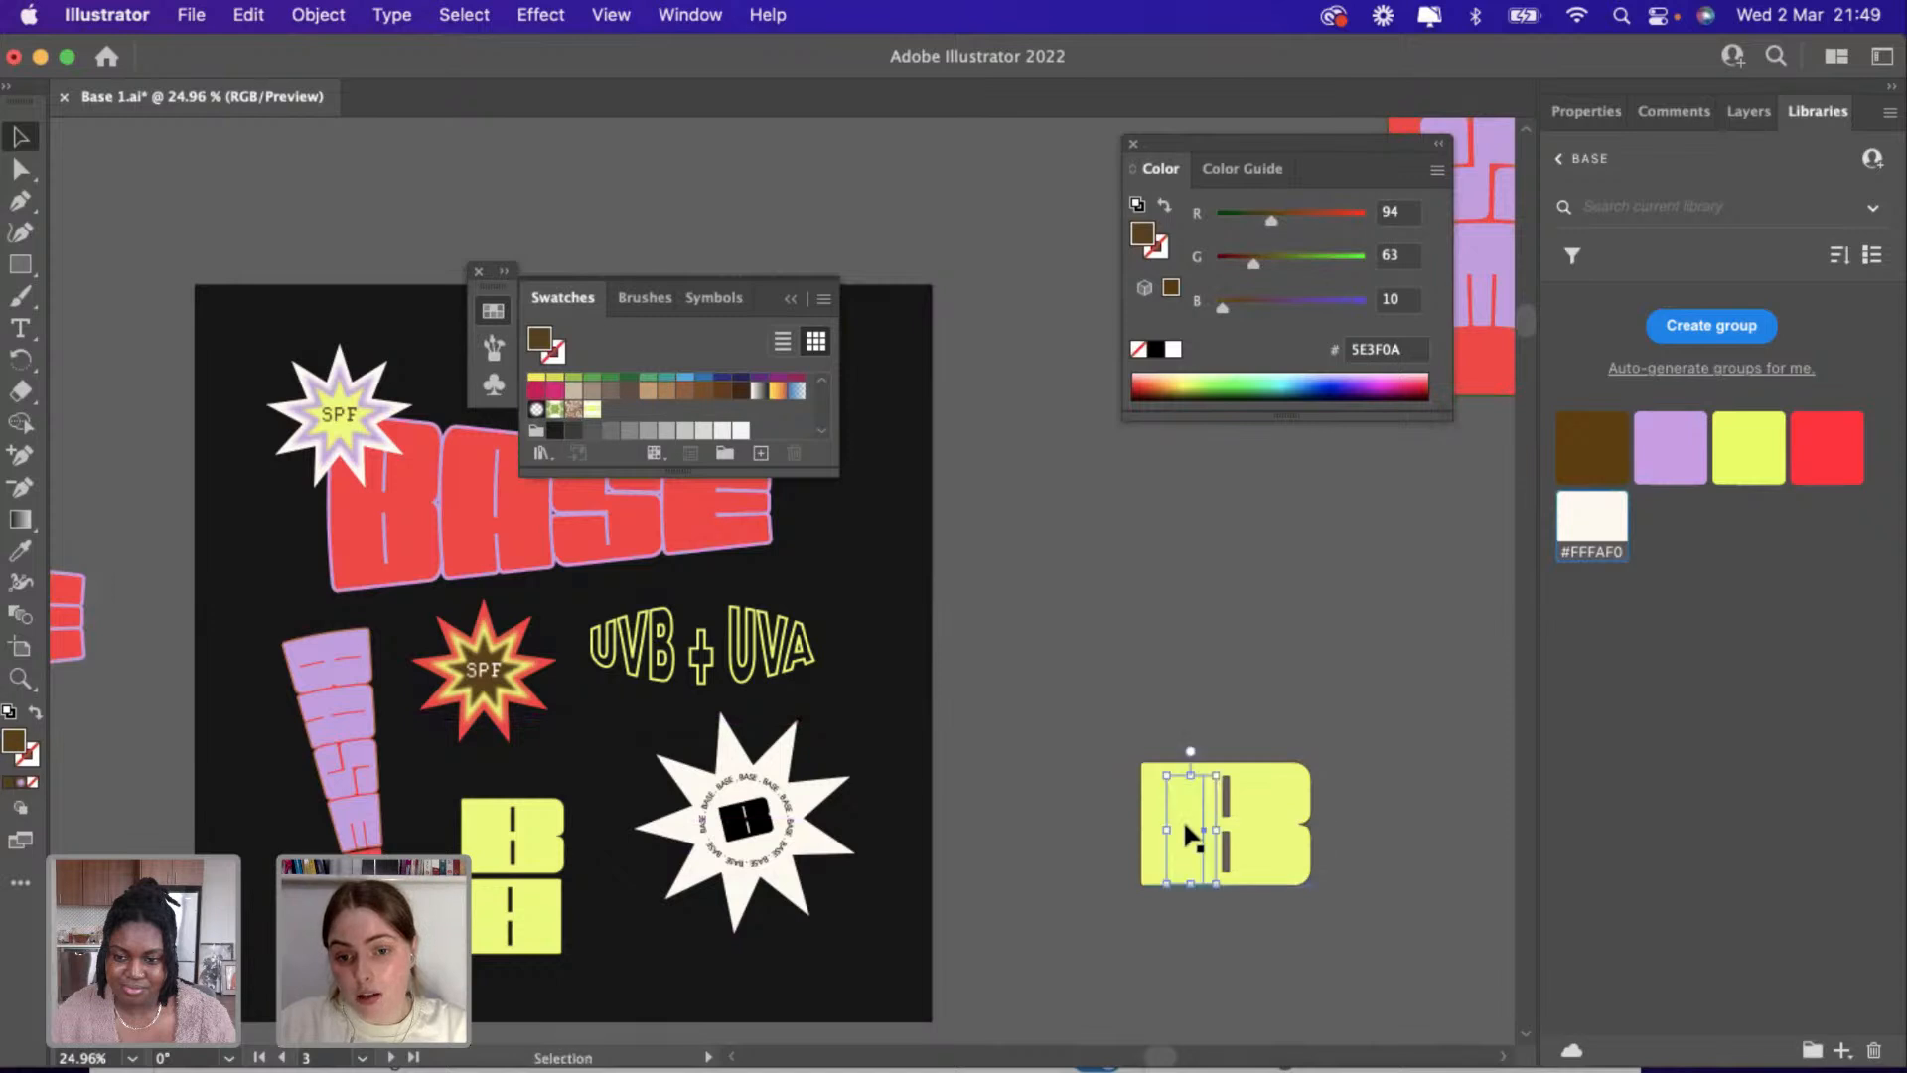
right_click(1183, 819)
mouse_move(1401, 976)
left_click(1581, 956)
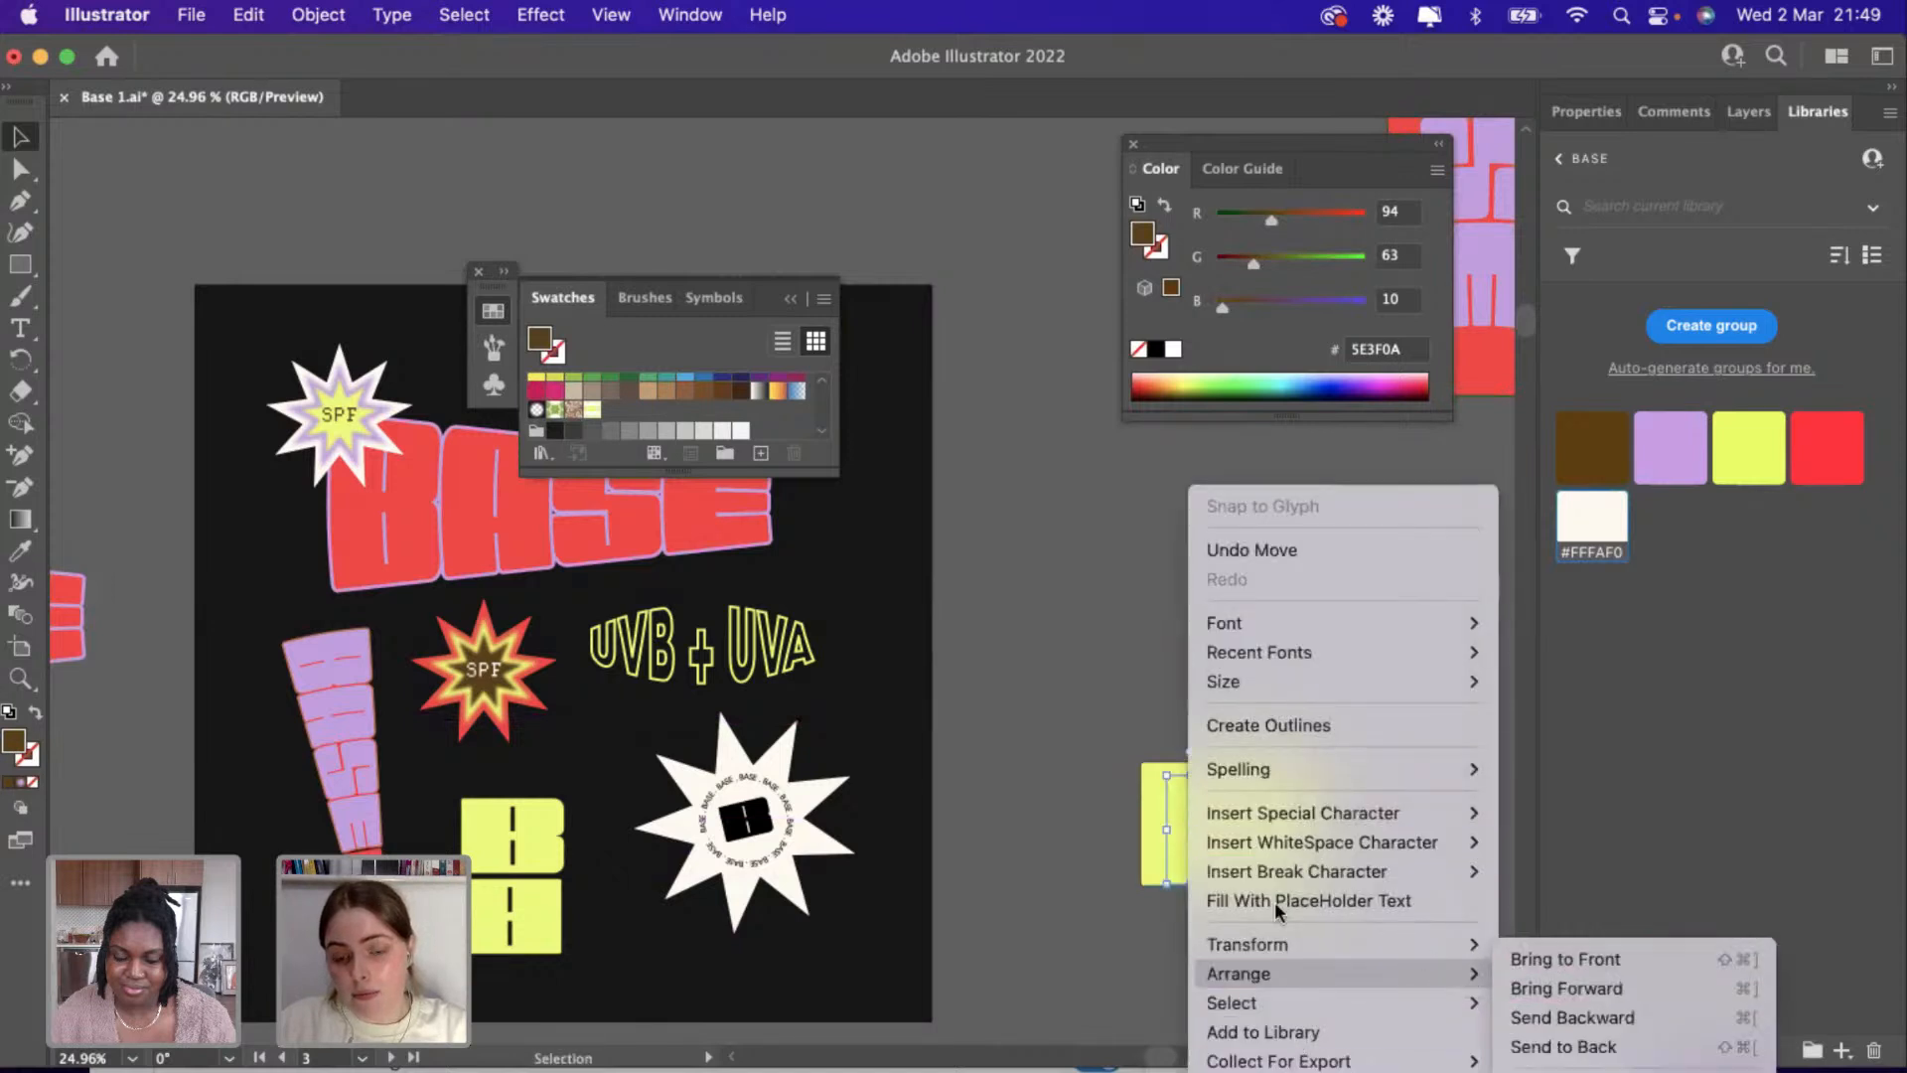
Fit the vertical BASE text into the solid left part of the yellow B, close to its straight edge.
scroll(1274, 902, "up", 3)
scroll(1271, 909, "up", 3)
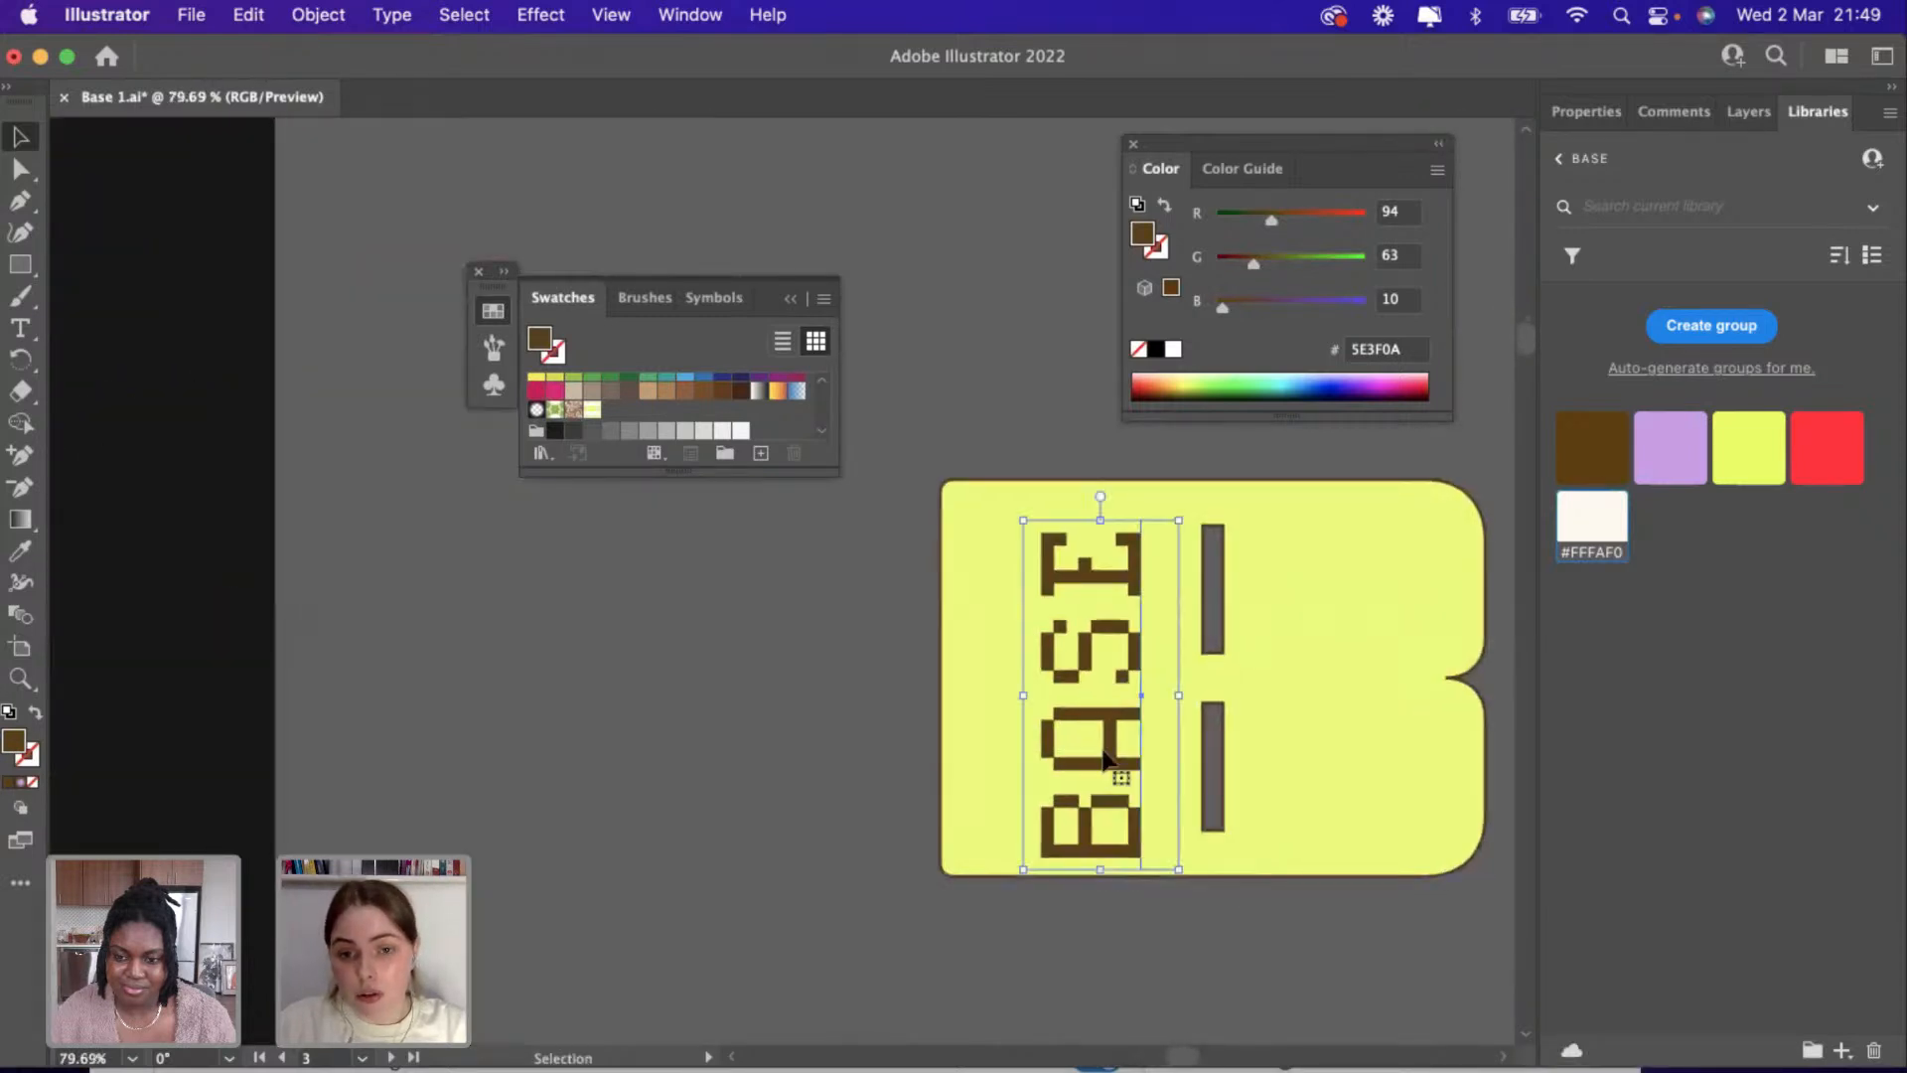
left_click_drag(1105, 758, 1051, 747)
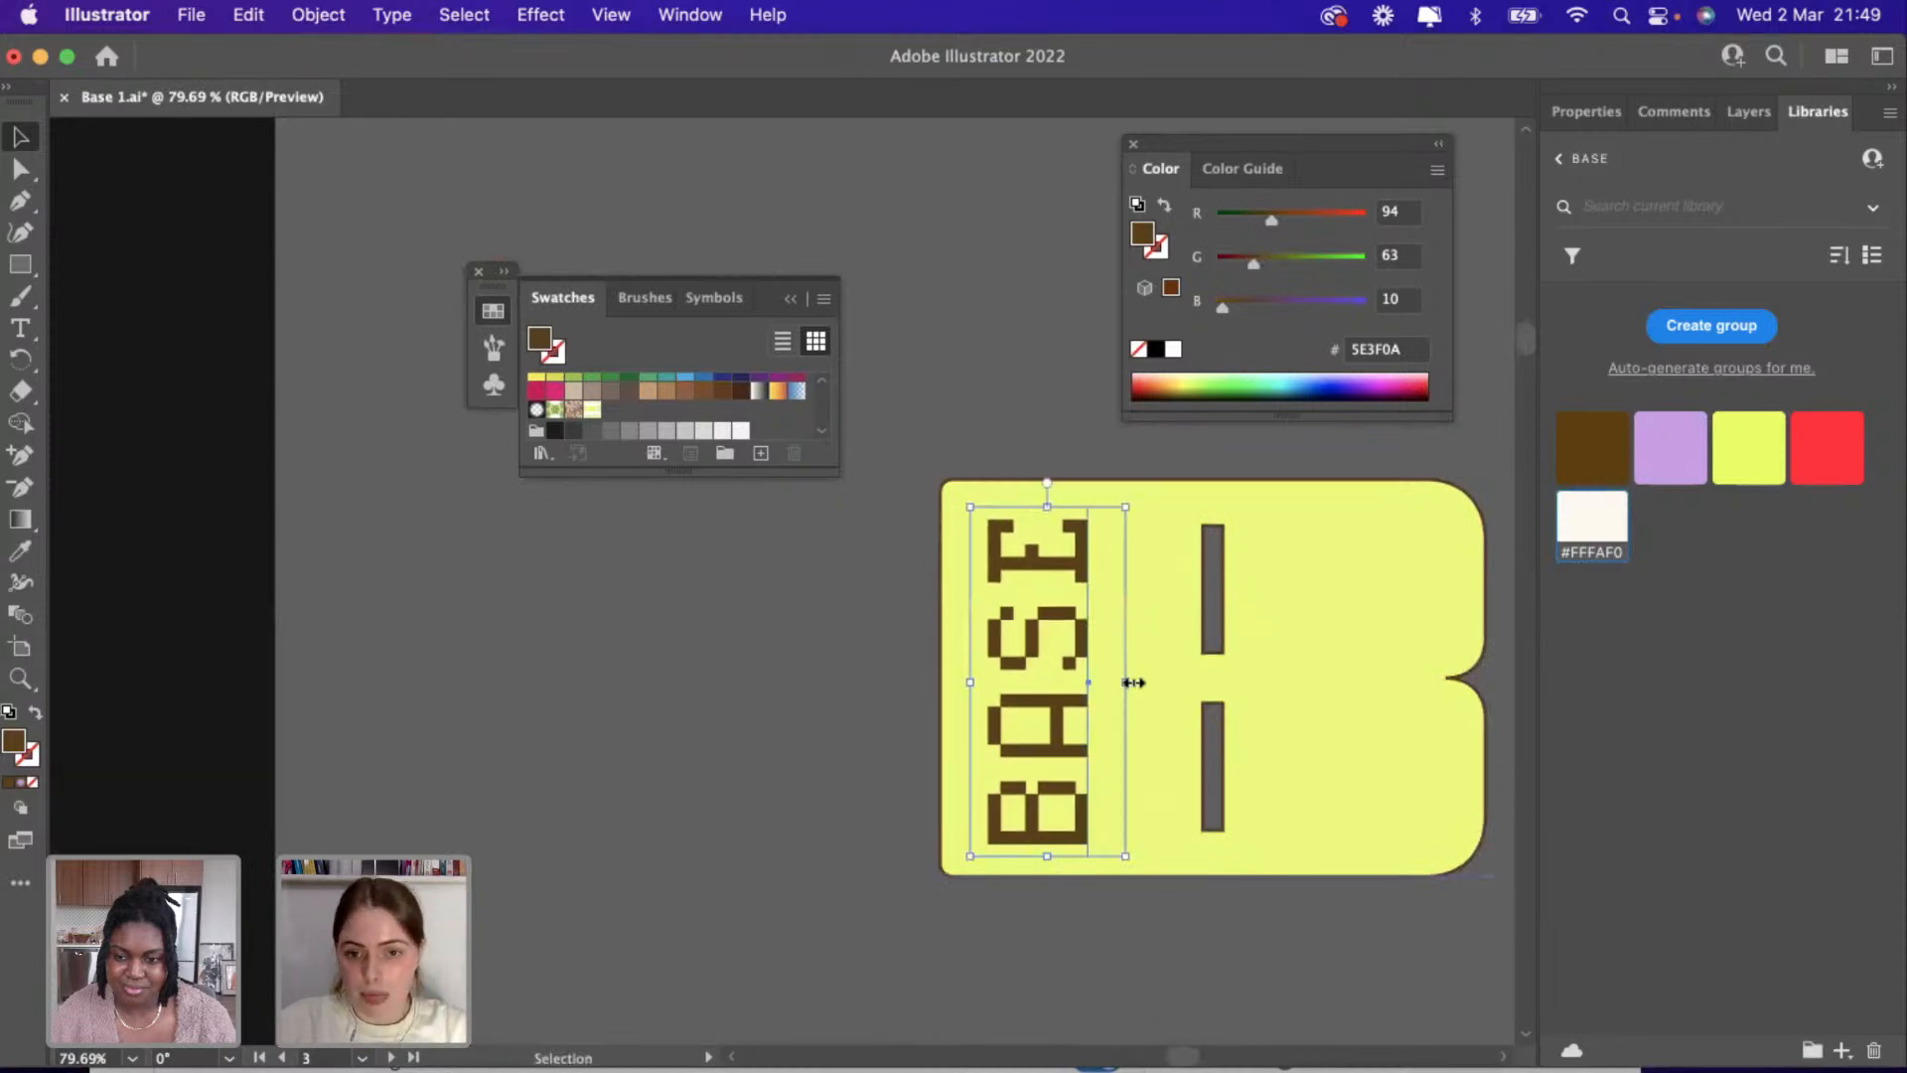
mouse_move(1133, 683)
left_mouse_down()
mouse_move(1169, 698)
mouse_move(1122, 694)
left_mouse_up()
scroll(934, 718, "down", 5)
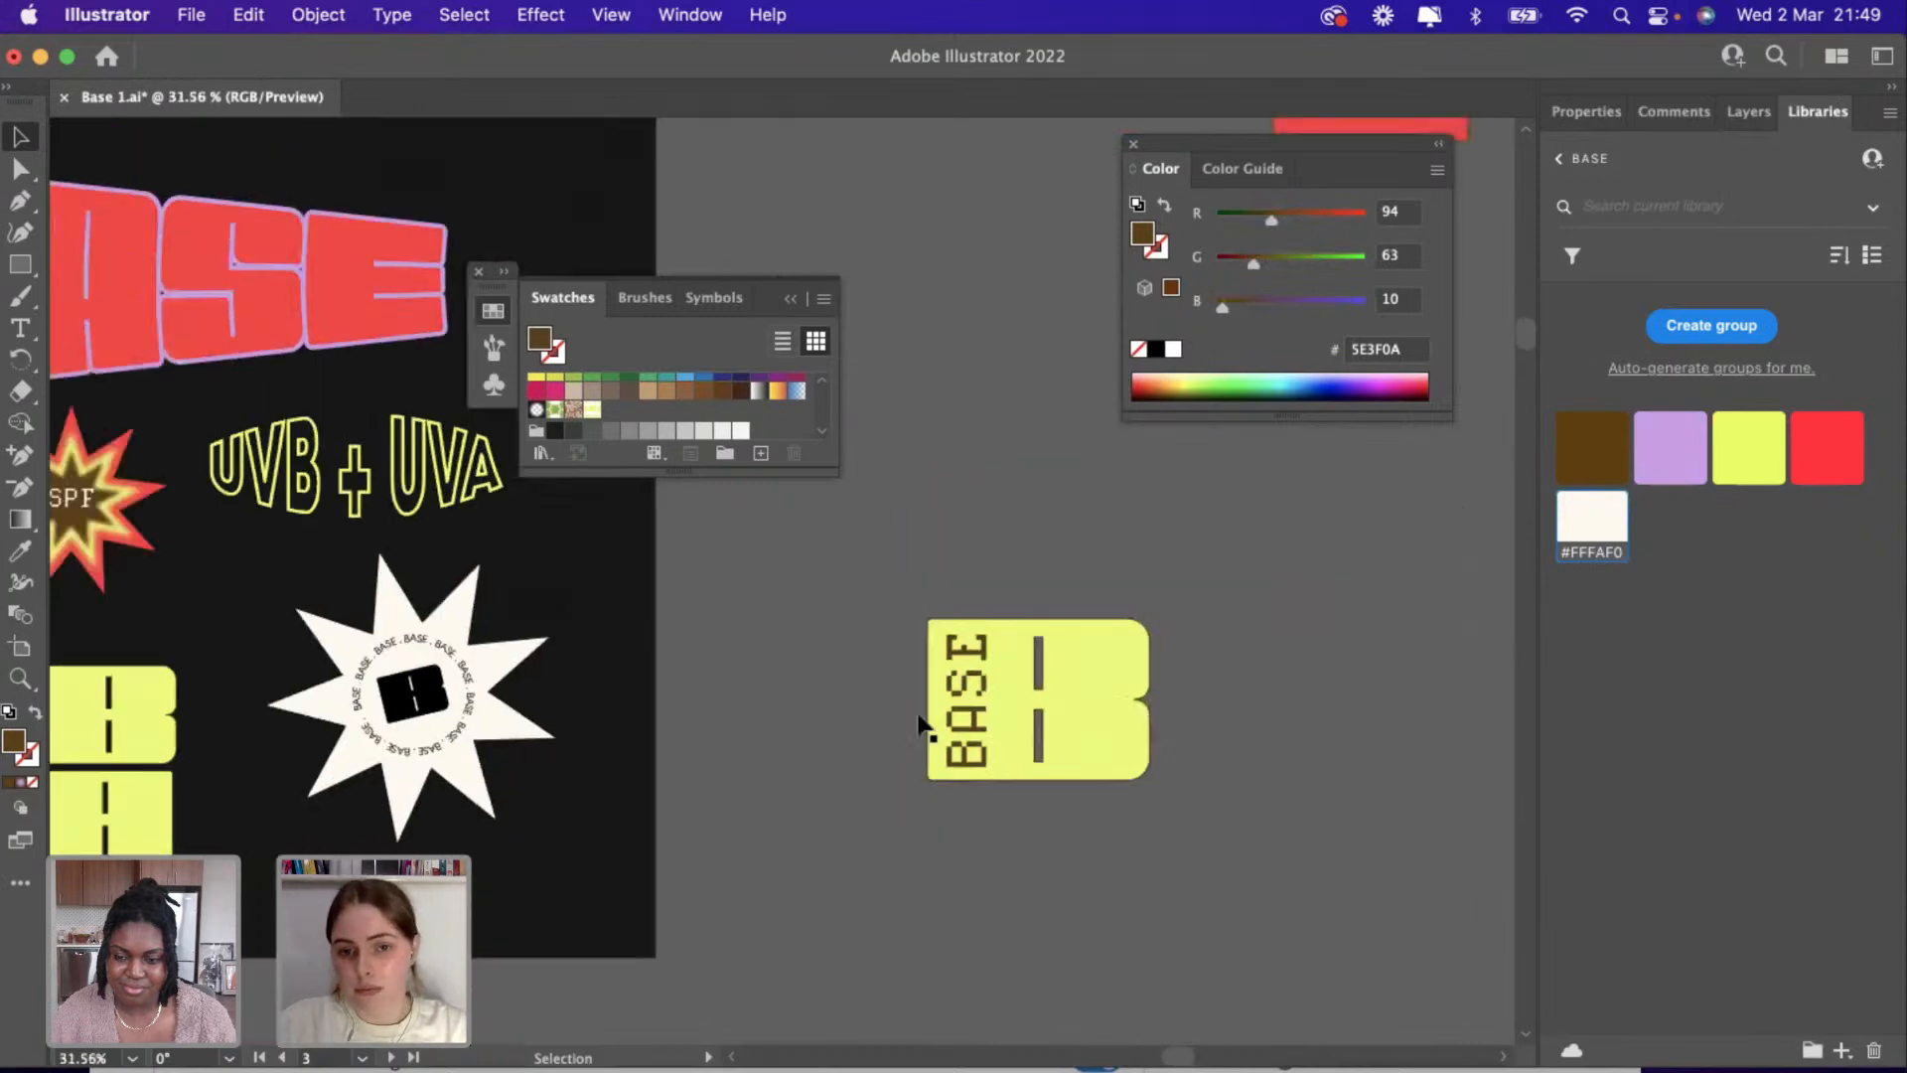
Duplicate the yellow B together with its BASE text and place the copy directly below the original.
left_click_drag(962, 717, 963, 728)
left_click(1070, 753)
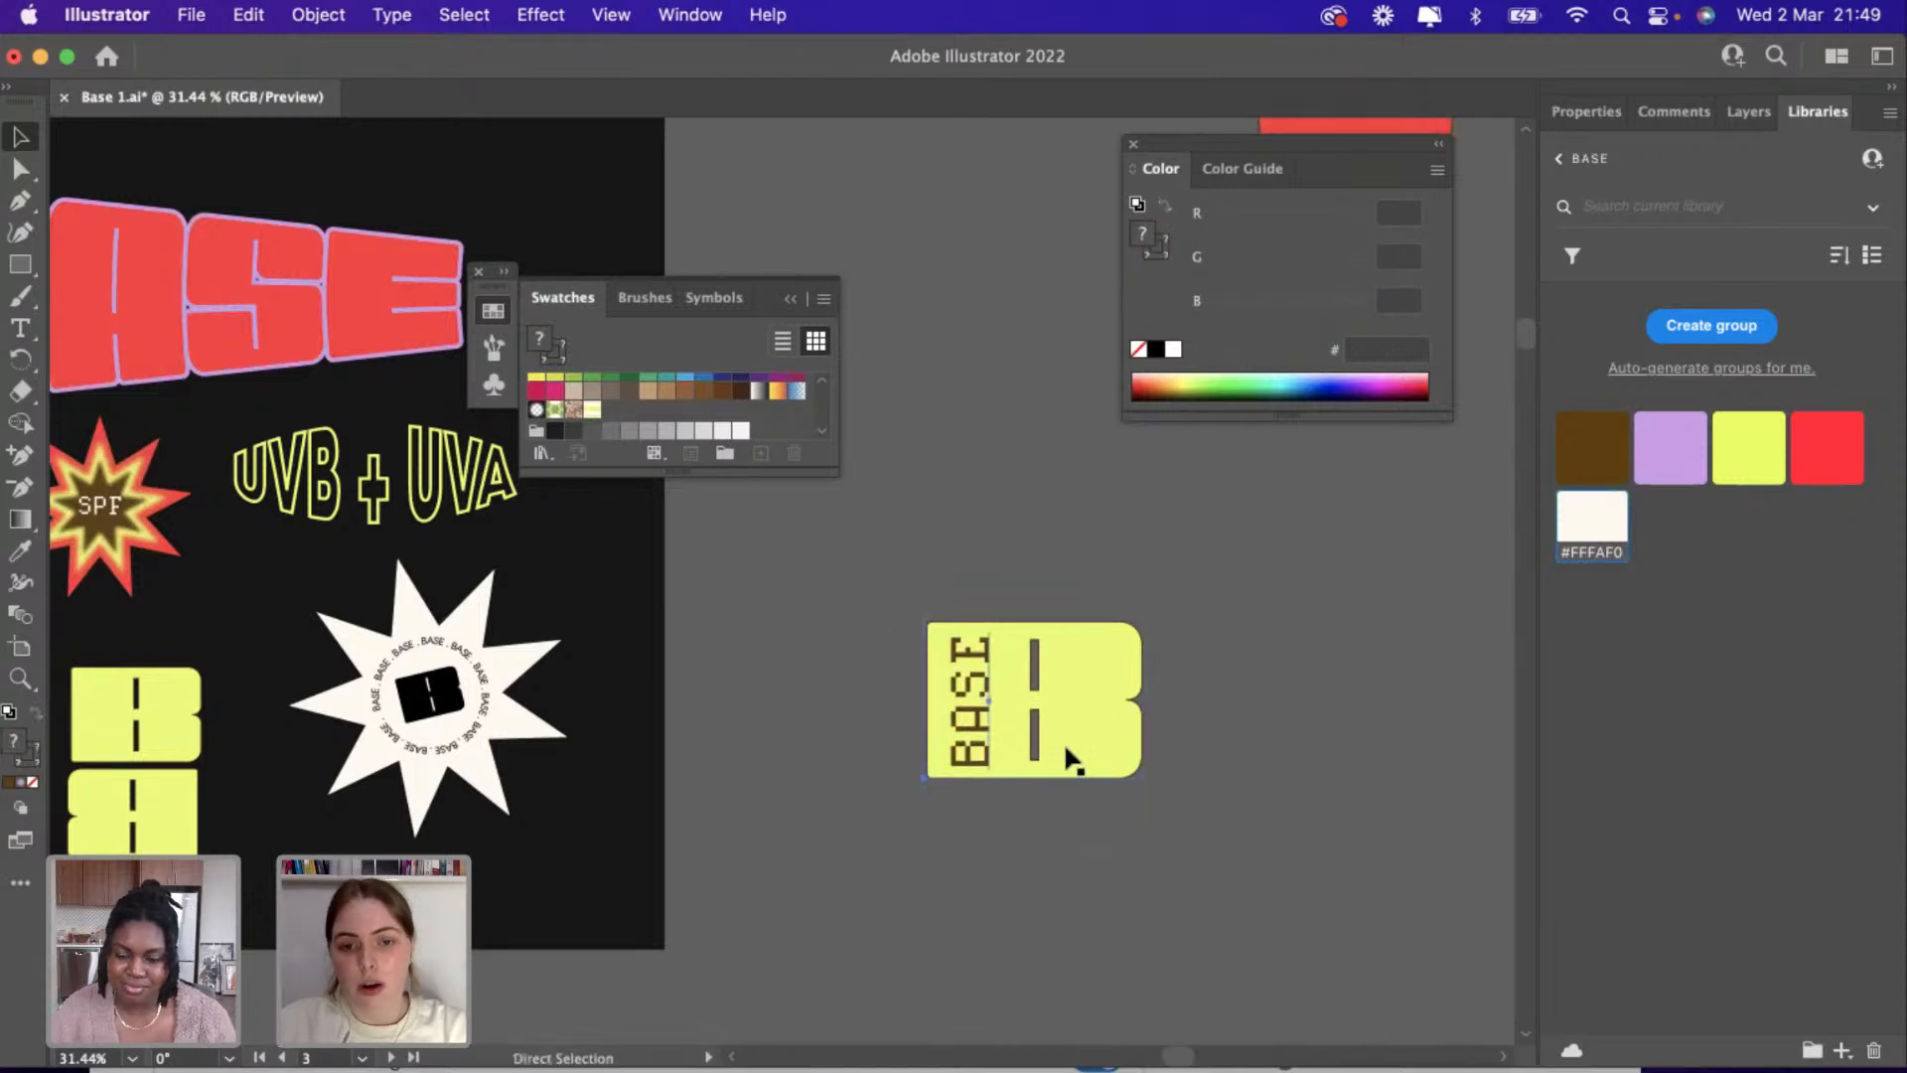
left_click_drag(1070, 753, 1069, 894)
scroll(1137, 887, "up", 2)
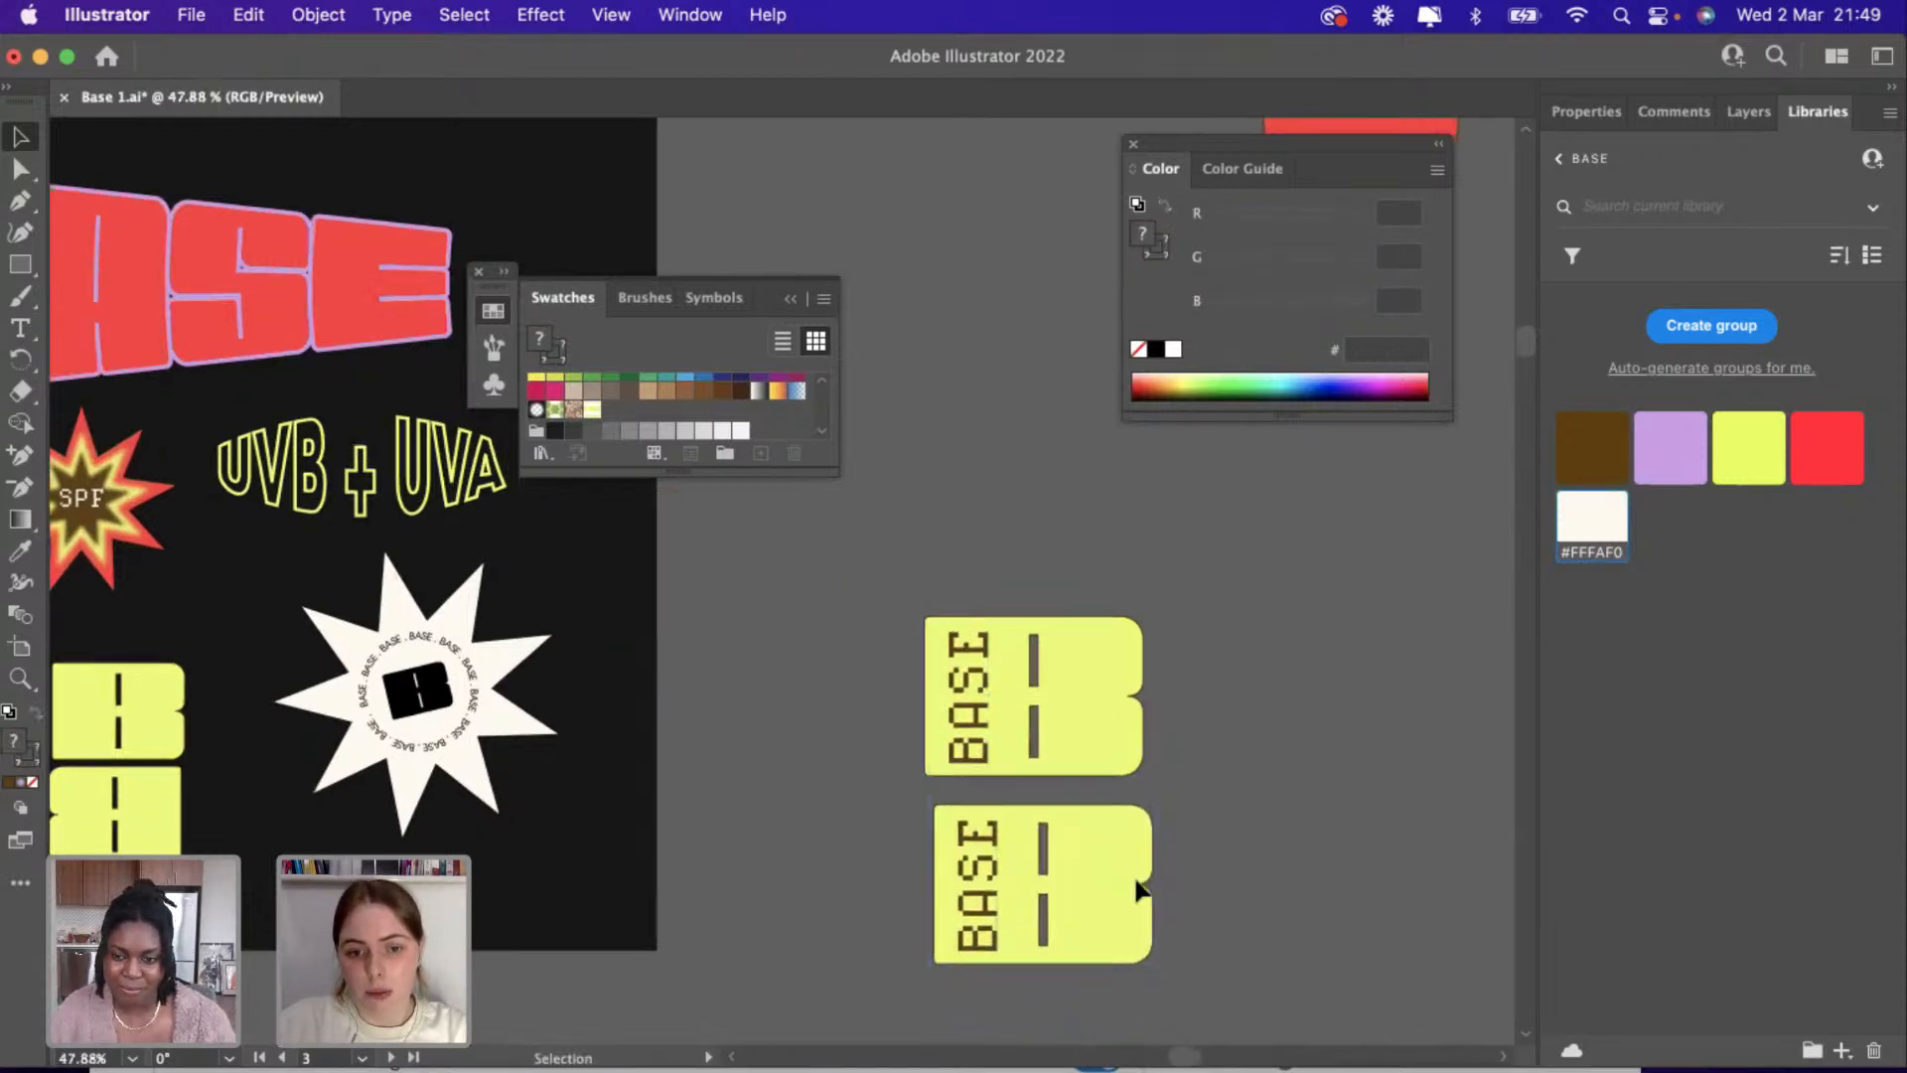
Stretch the vertical BASE text on the lower yellow B copy slightly wider.
scroll(1285, 839, "up", 2)
left_click(1286, 840)
scroll(1286, 844, "up", 3)
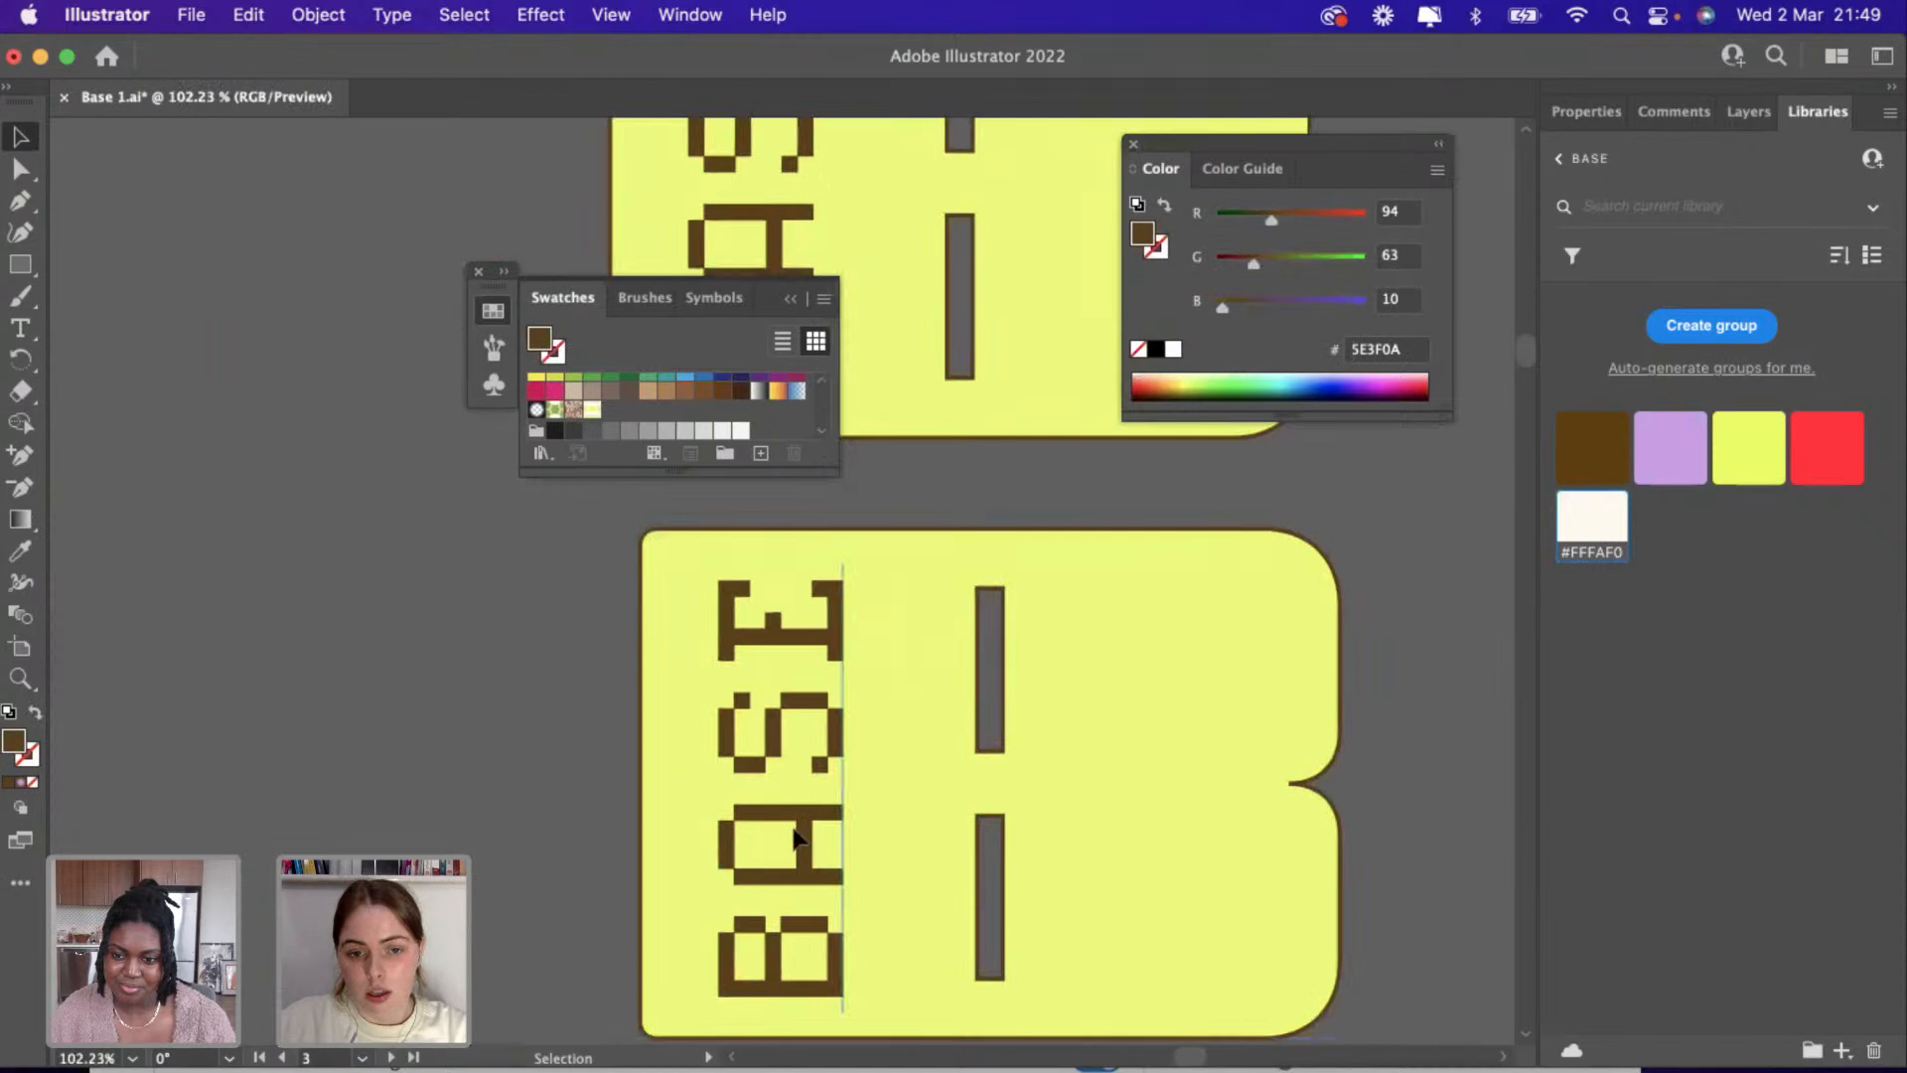
left_click(794, 839)
left_click_drag(897, 791, 931, 792)
left_click(517, 812)
scroll(510, 811, "down", 2)
scroll(510, 811, "down", 5)
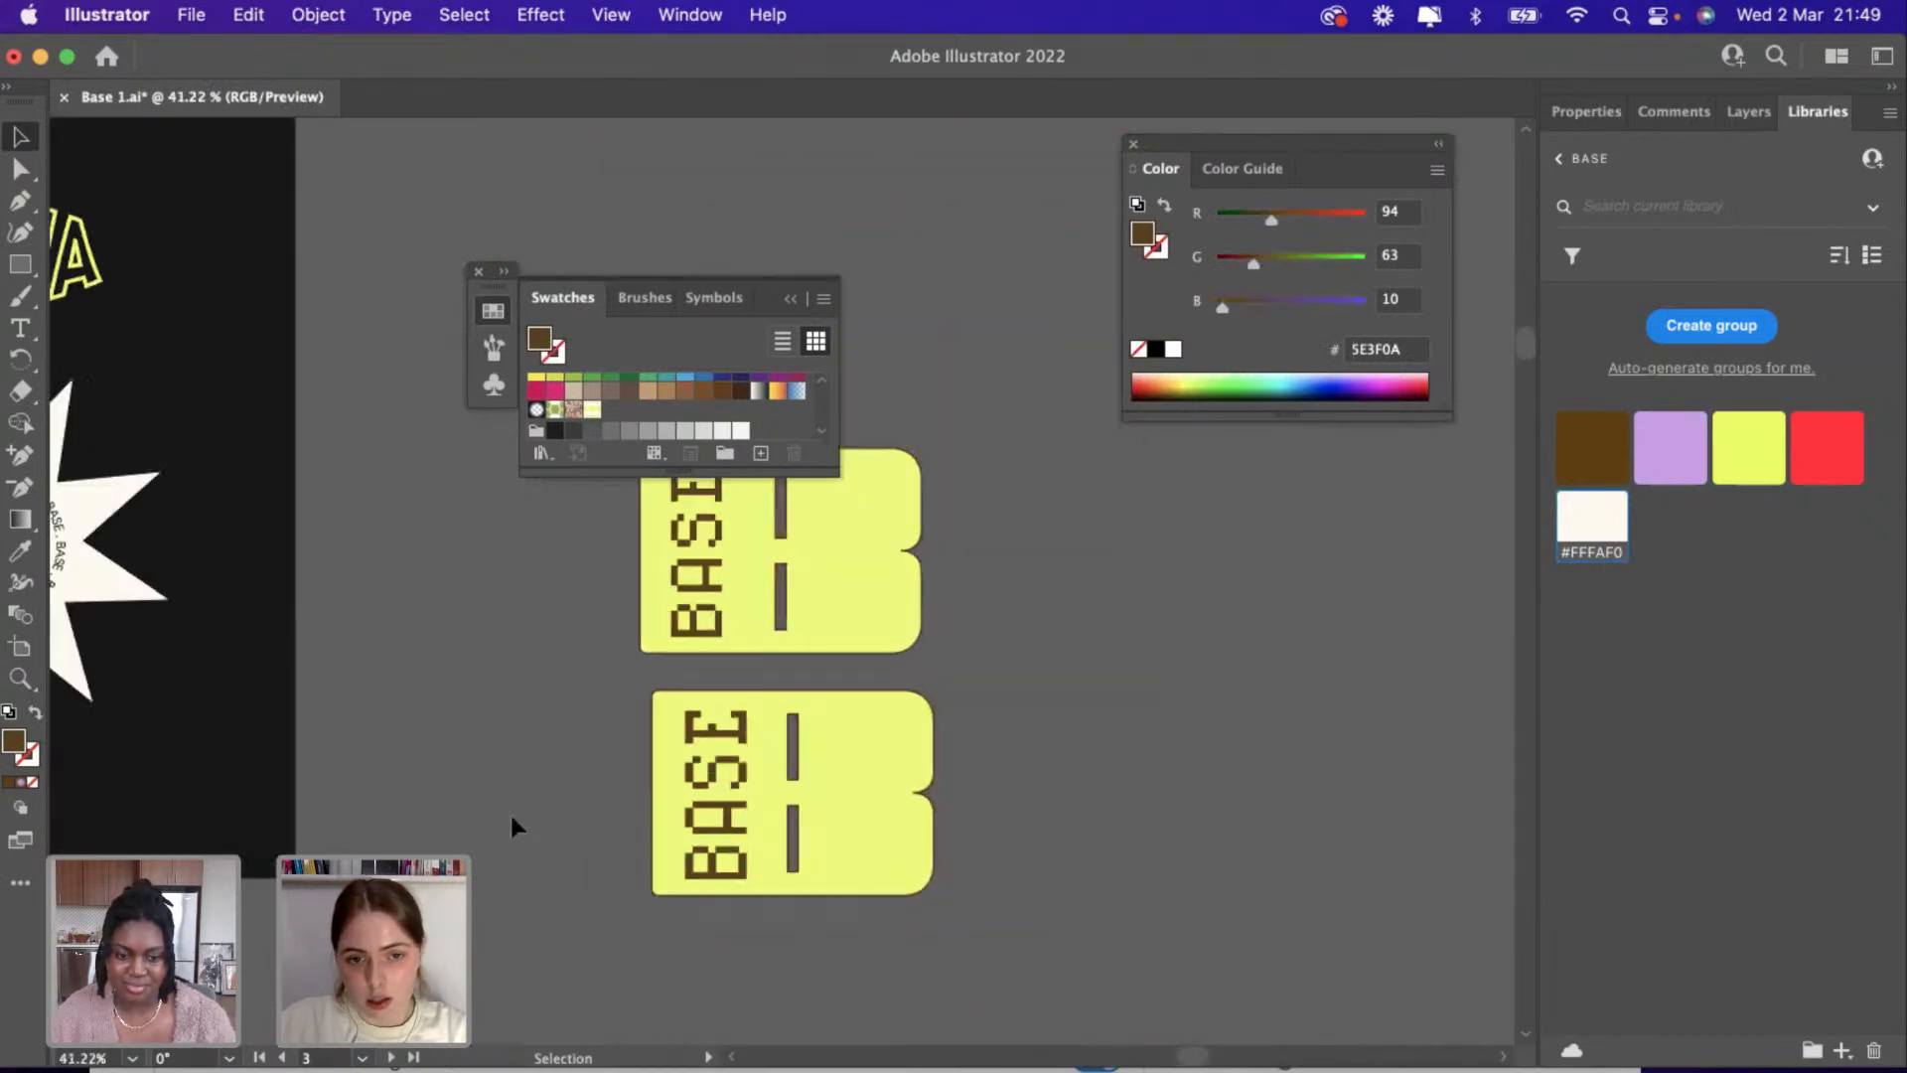
Move the lower yellow B with its BASE text up beside the other one, slightly higher and to its right.
left_click(700, 827)
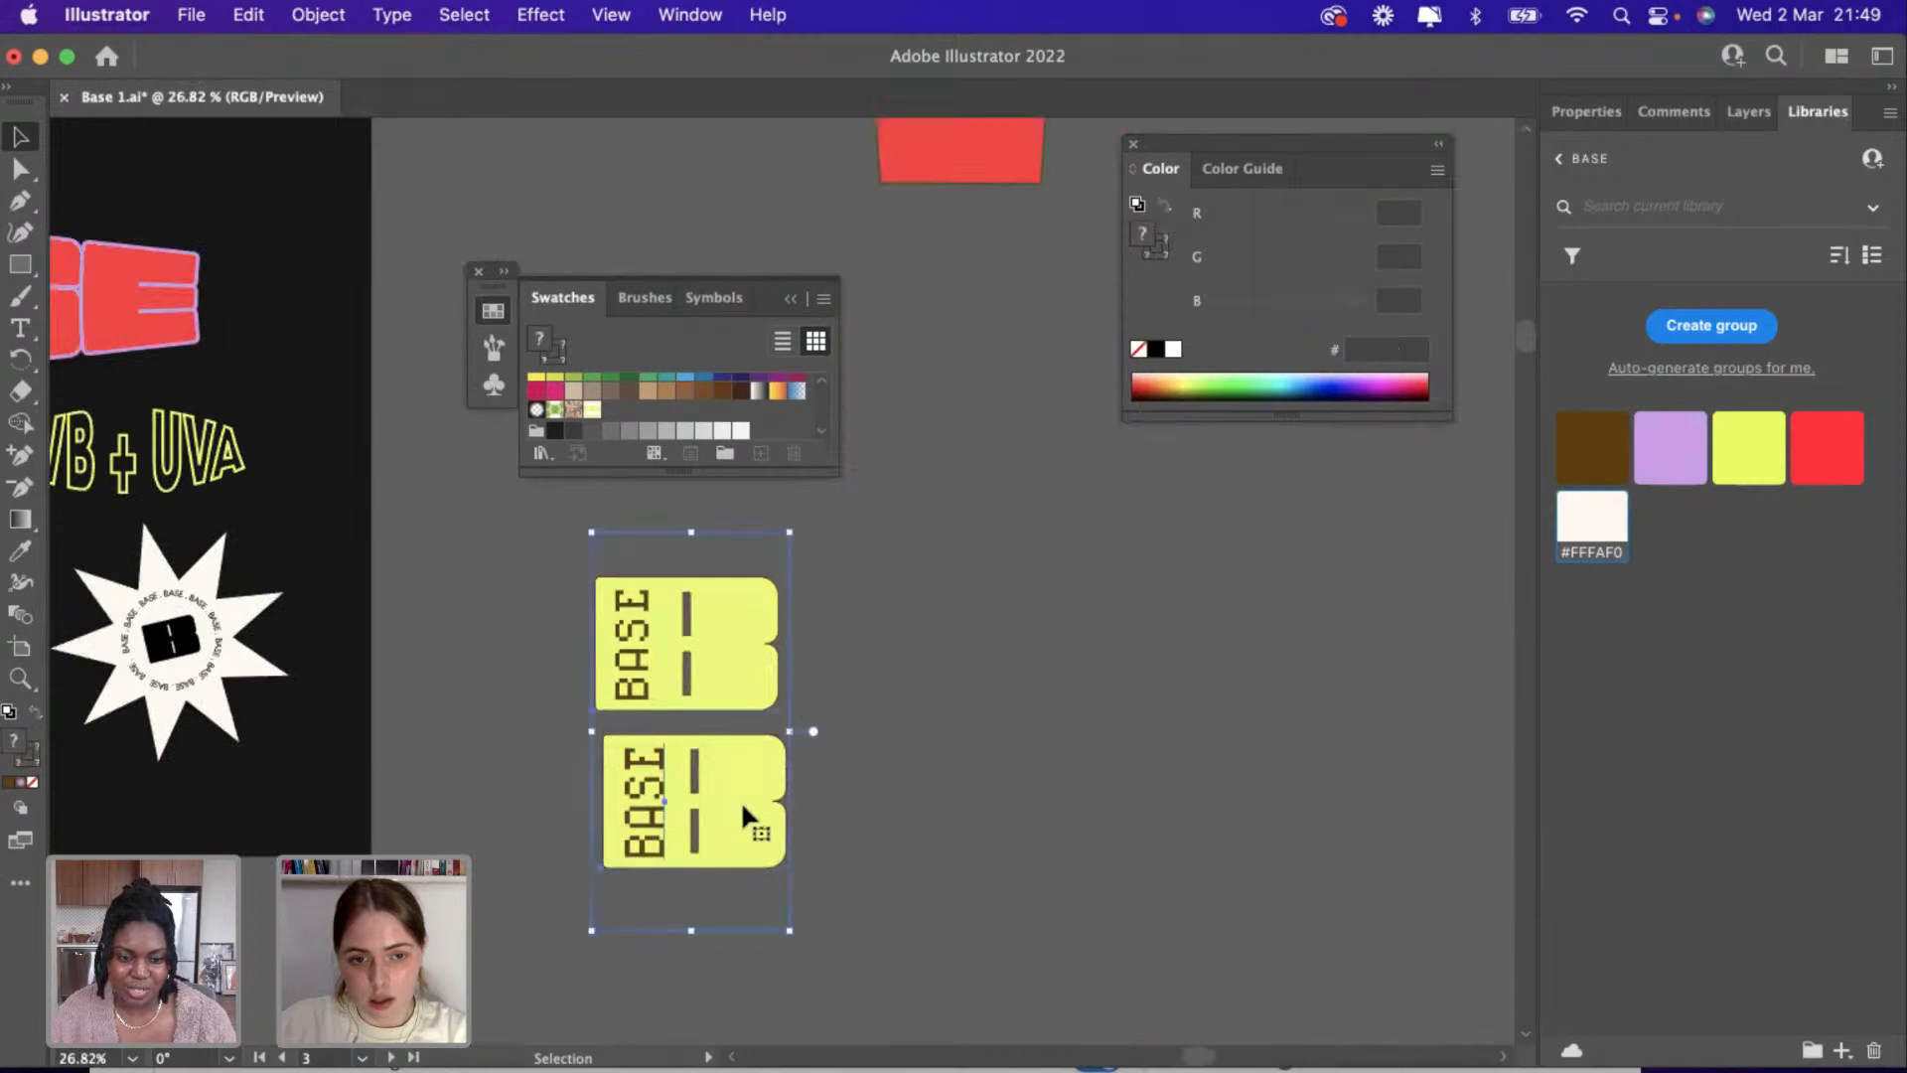
left_click(904, 804)
left_click_drag(665, 809, 857, 599)
left_click(797, 748)
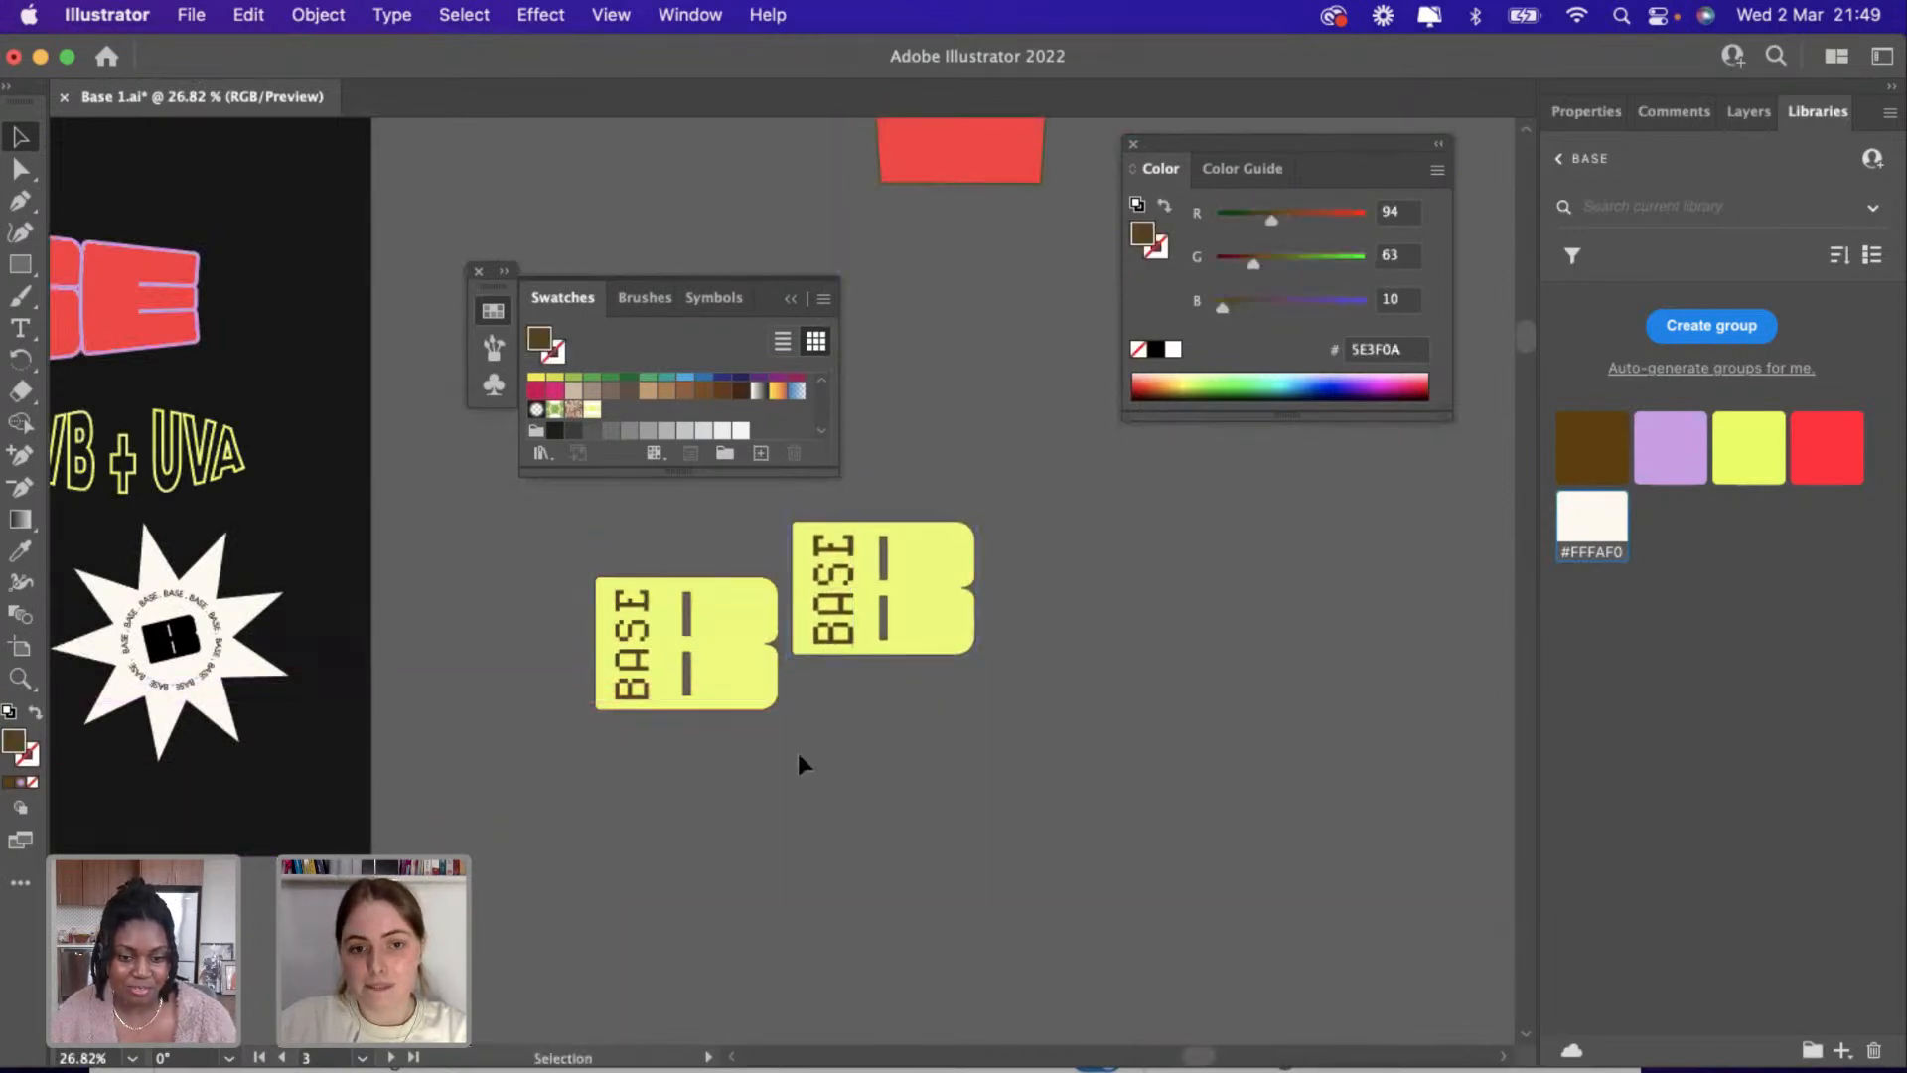
Place another copy of the plain yellow B above the two BASE versions and enlarge it to about their size.
scroll(797, 753, "down", 3)
scroll(797, 753, "up", 5)
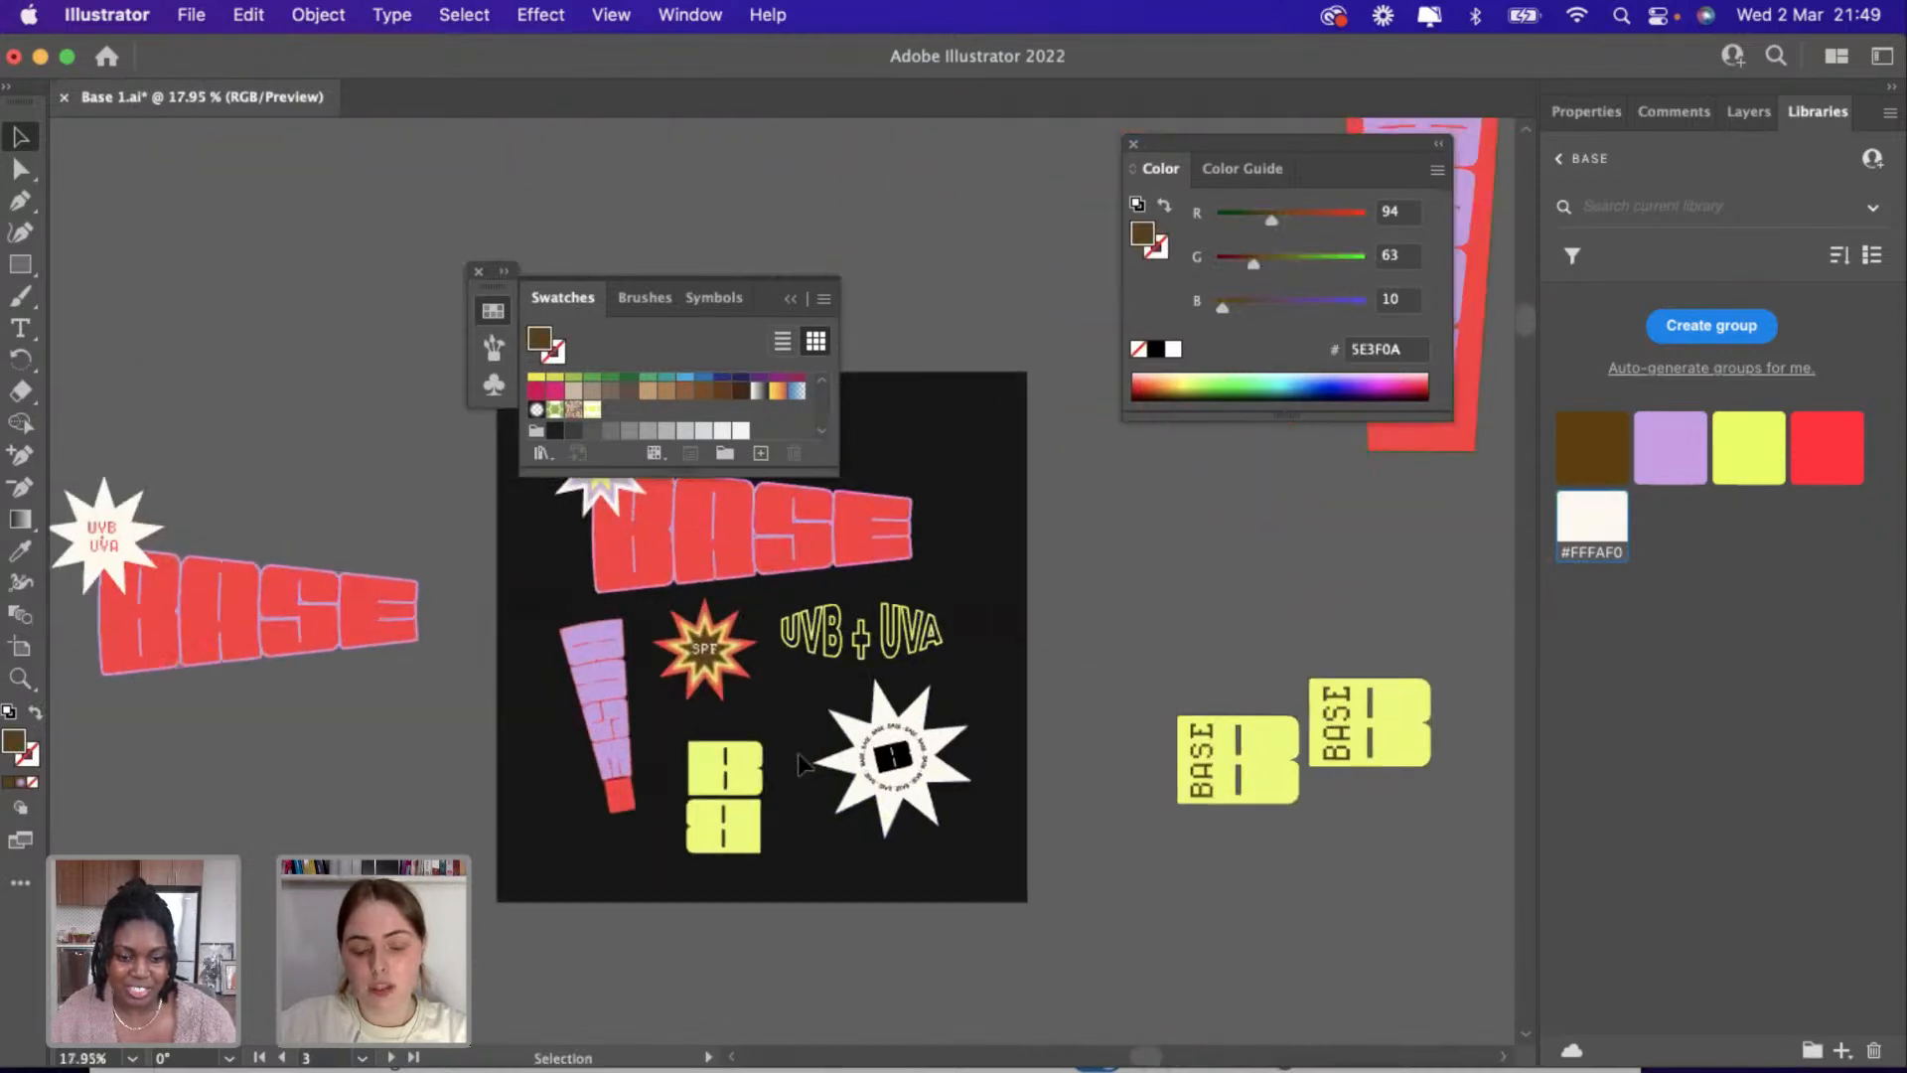
left_click(713, 824)
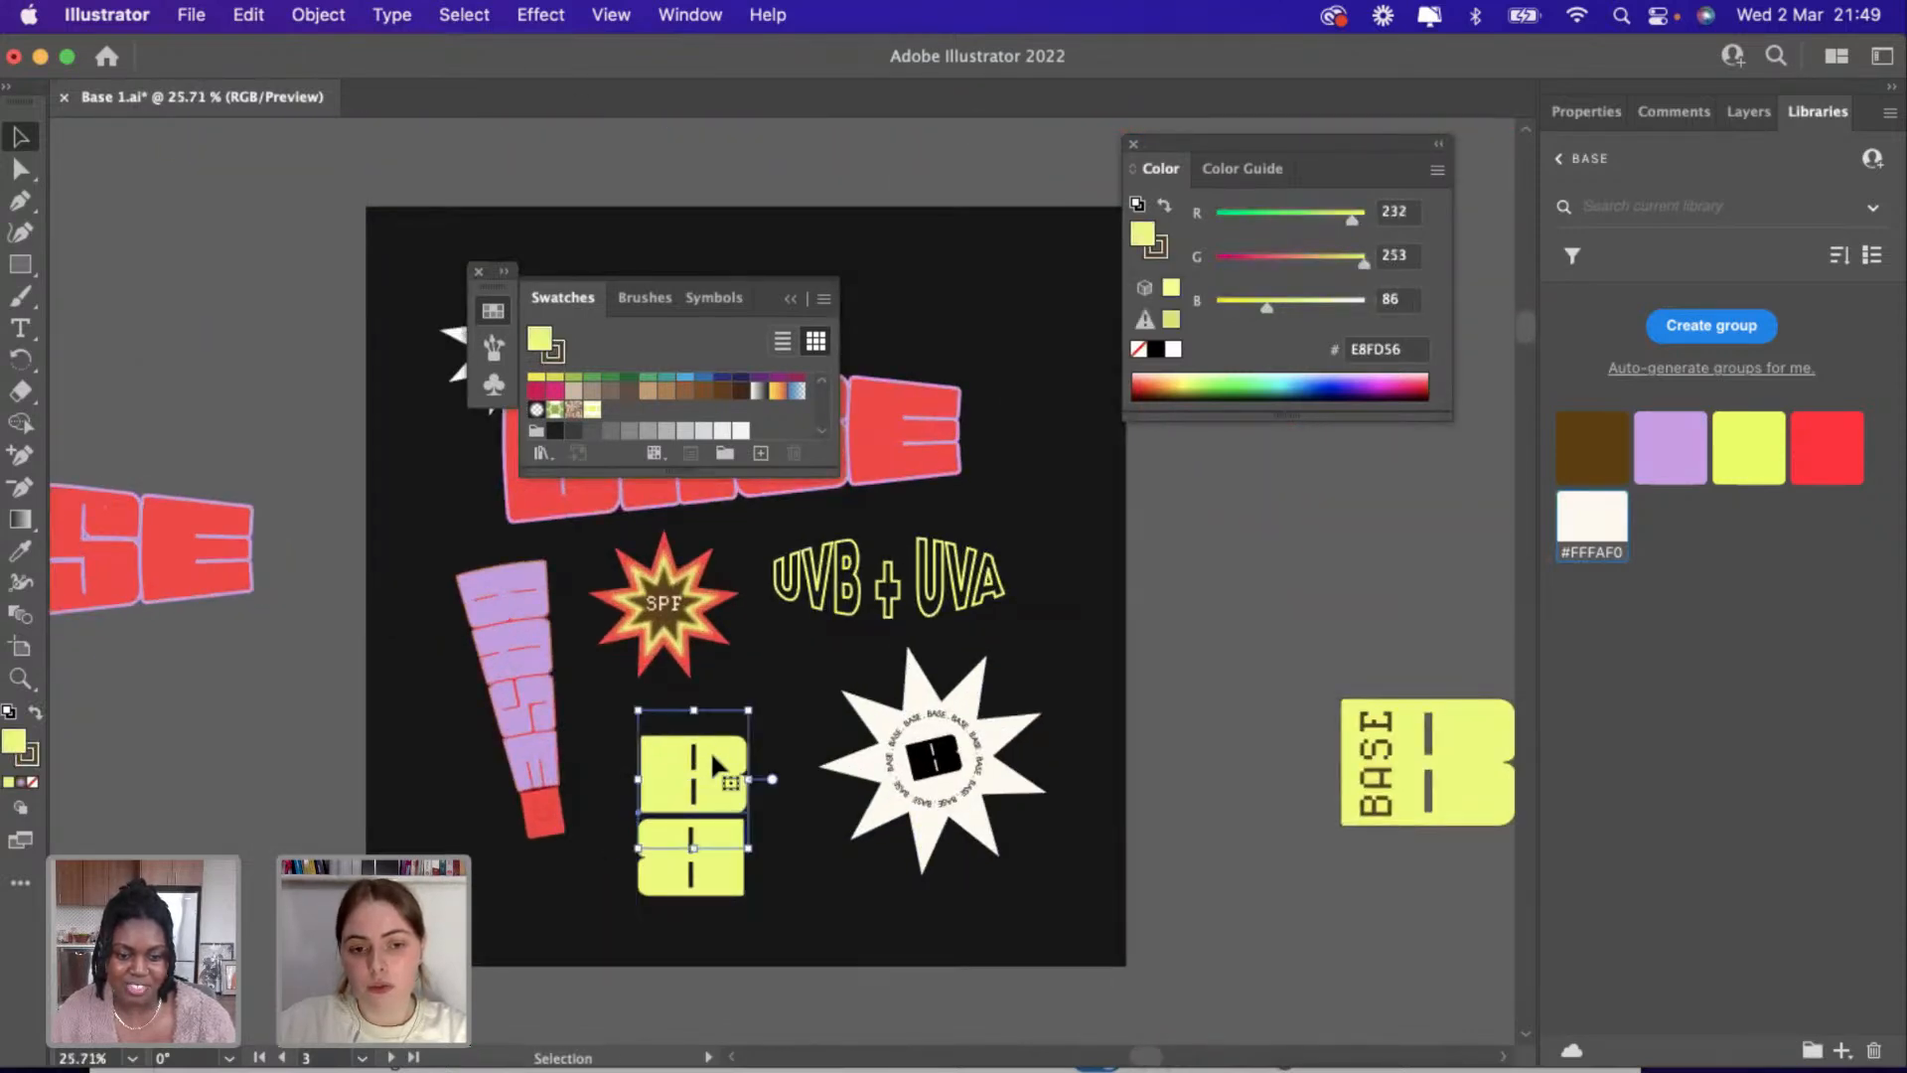
scroll(713, 770, "down", 3)
key("super+v")
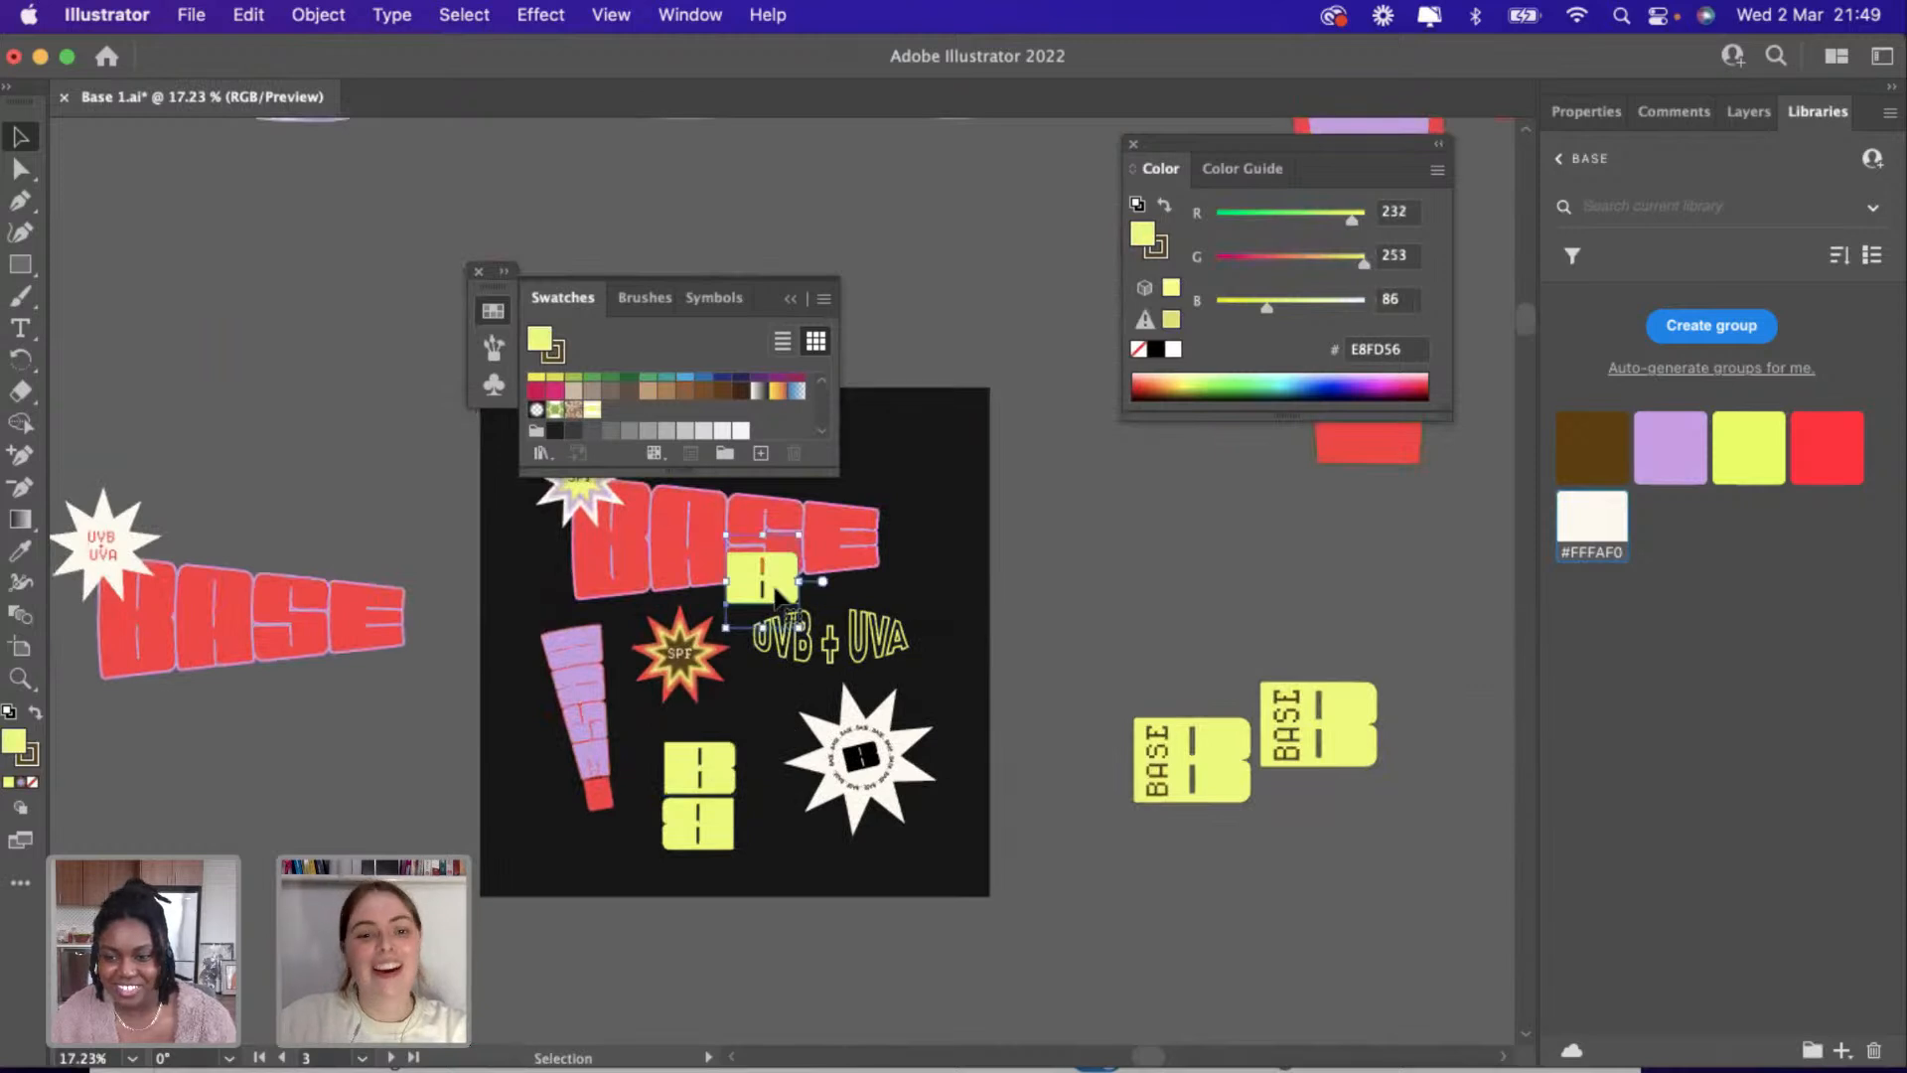
left_click_drag(773, 594, 1179, 577)
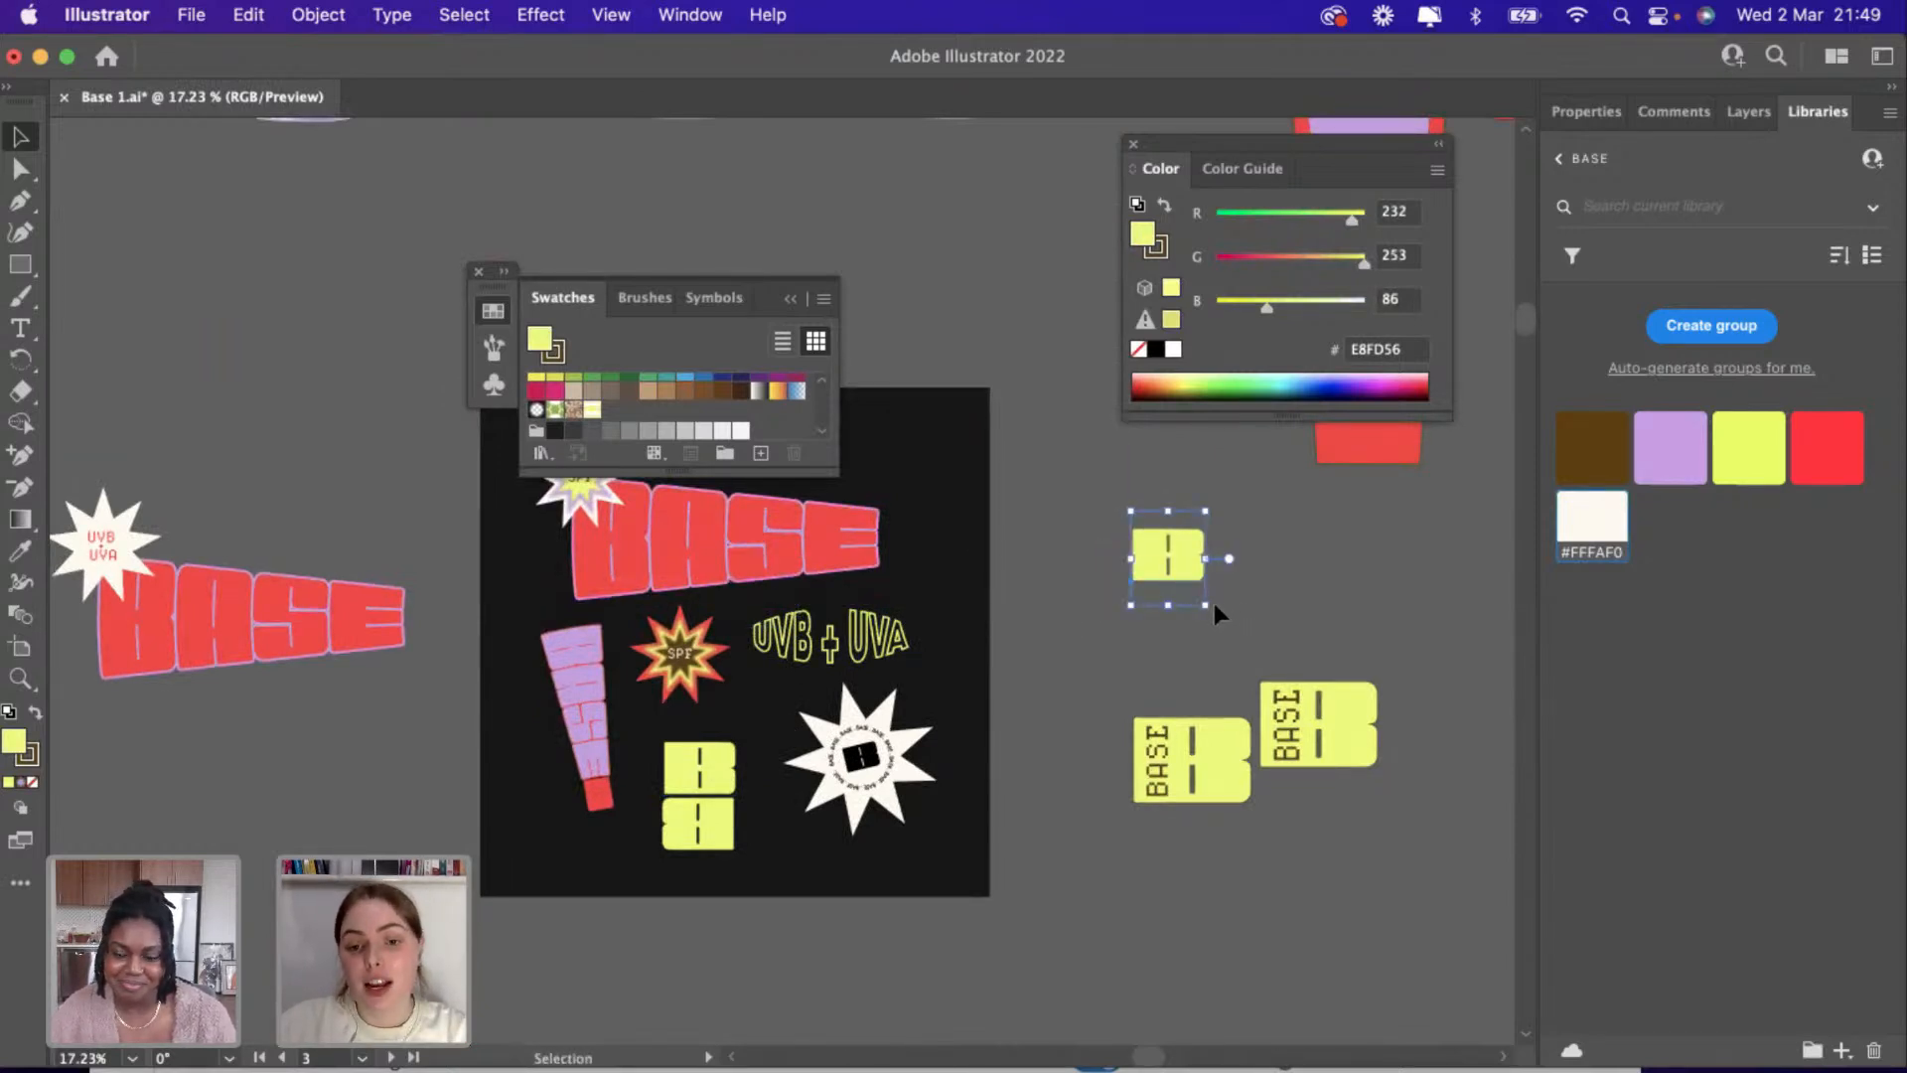
left_click_drag(1206, 605, 1248, 664)
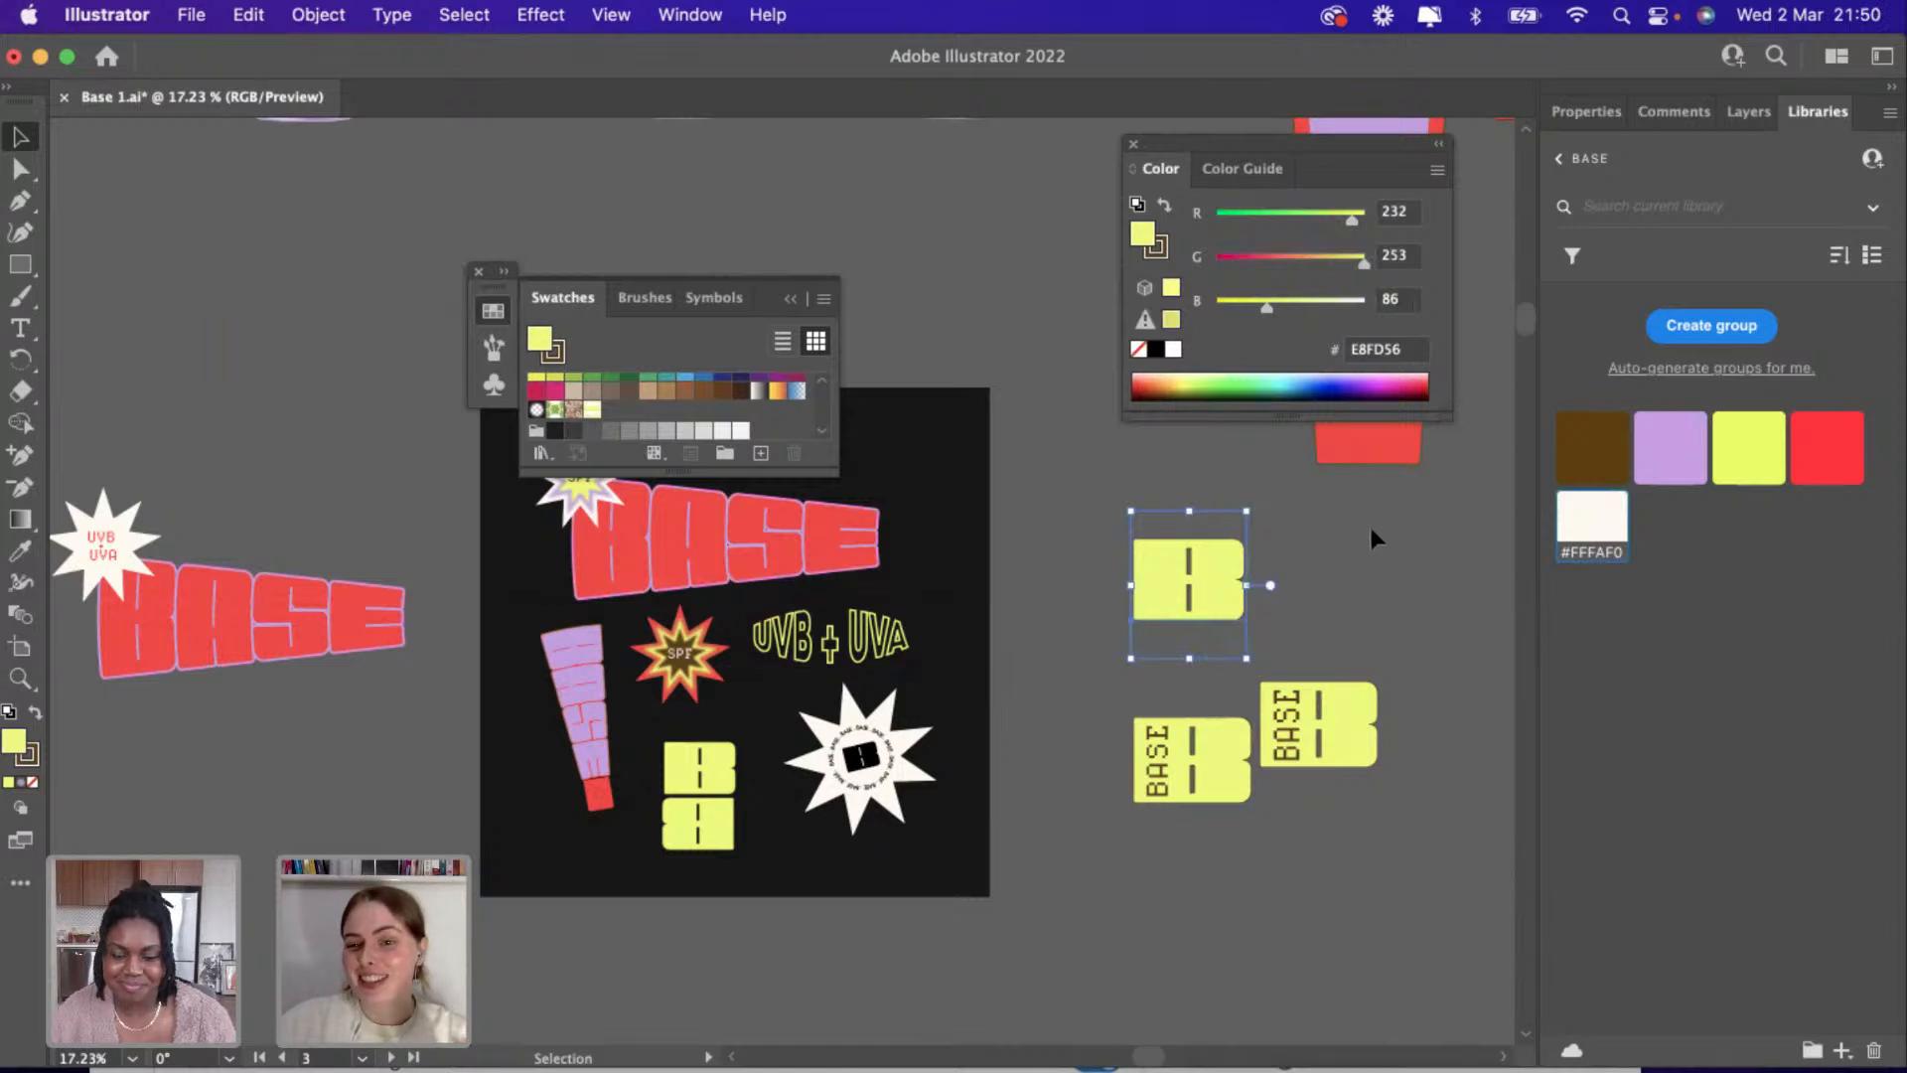
Fill the plain B above the BASE versions with off-white #FFFAF0 and convert it to outlines.
left_click(1574, 527)
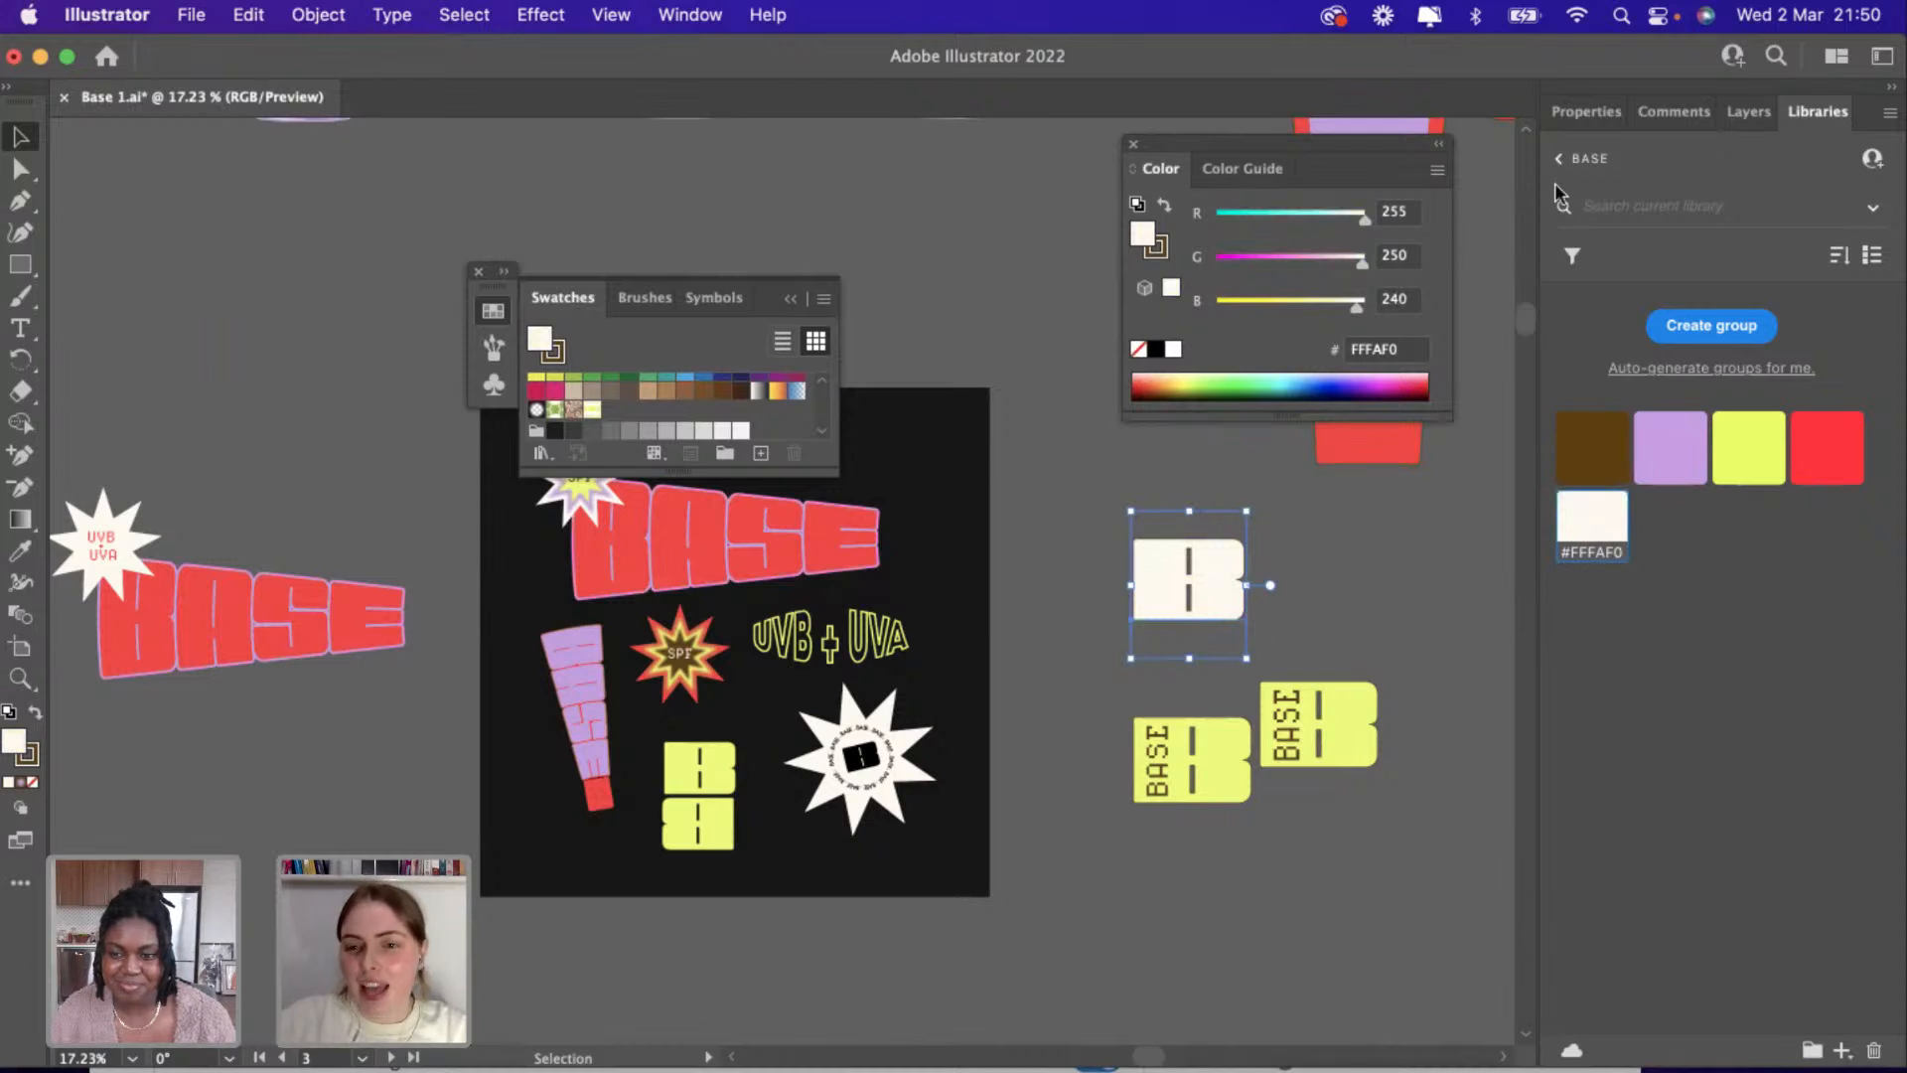
left_click(1609, 115)
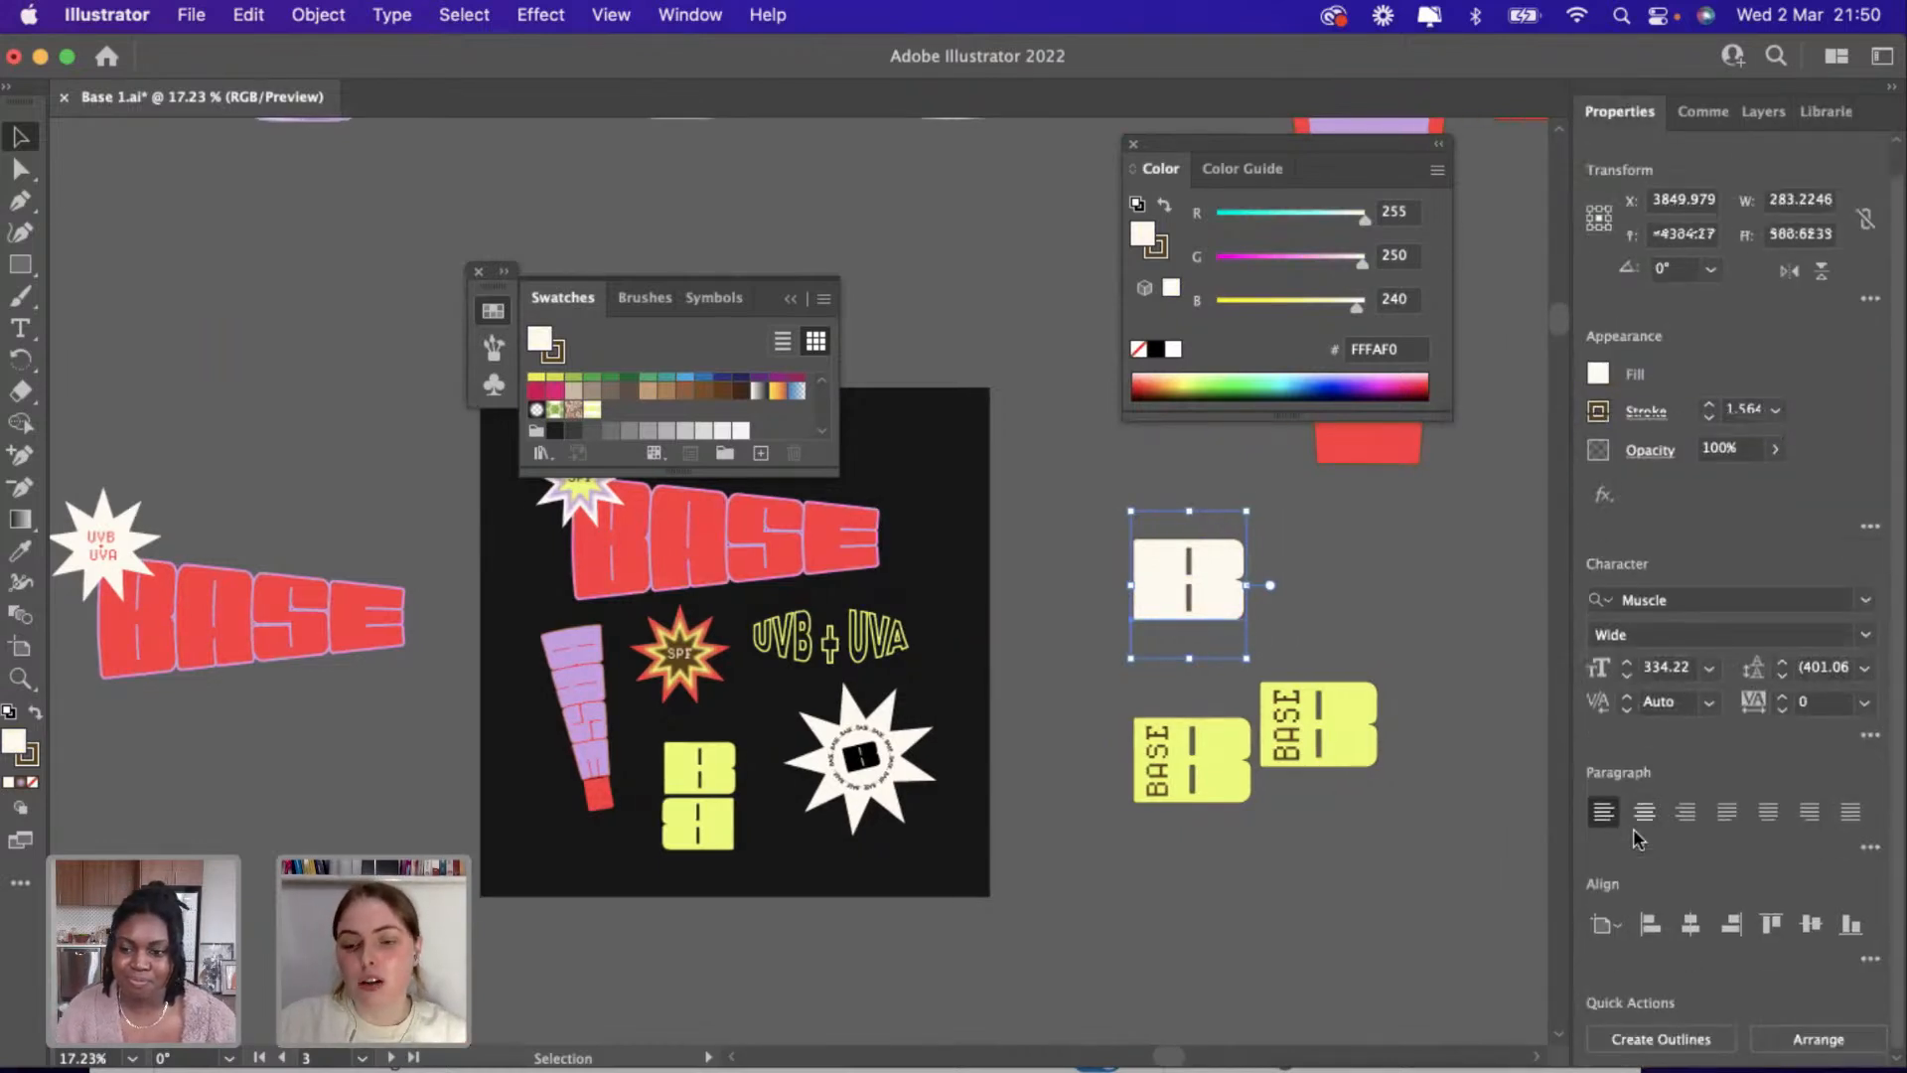
left_click(1669, 1038)
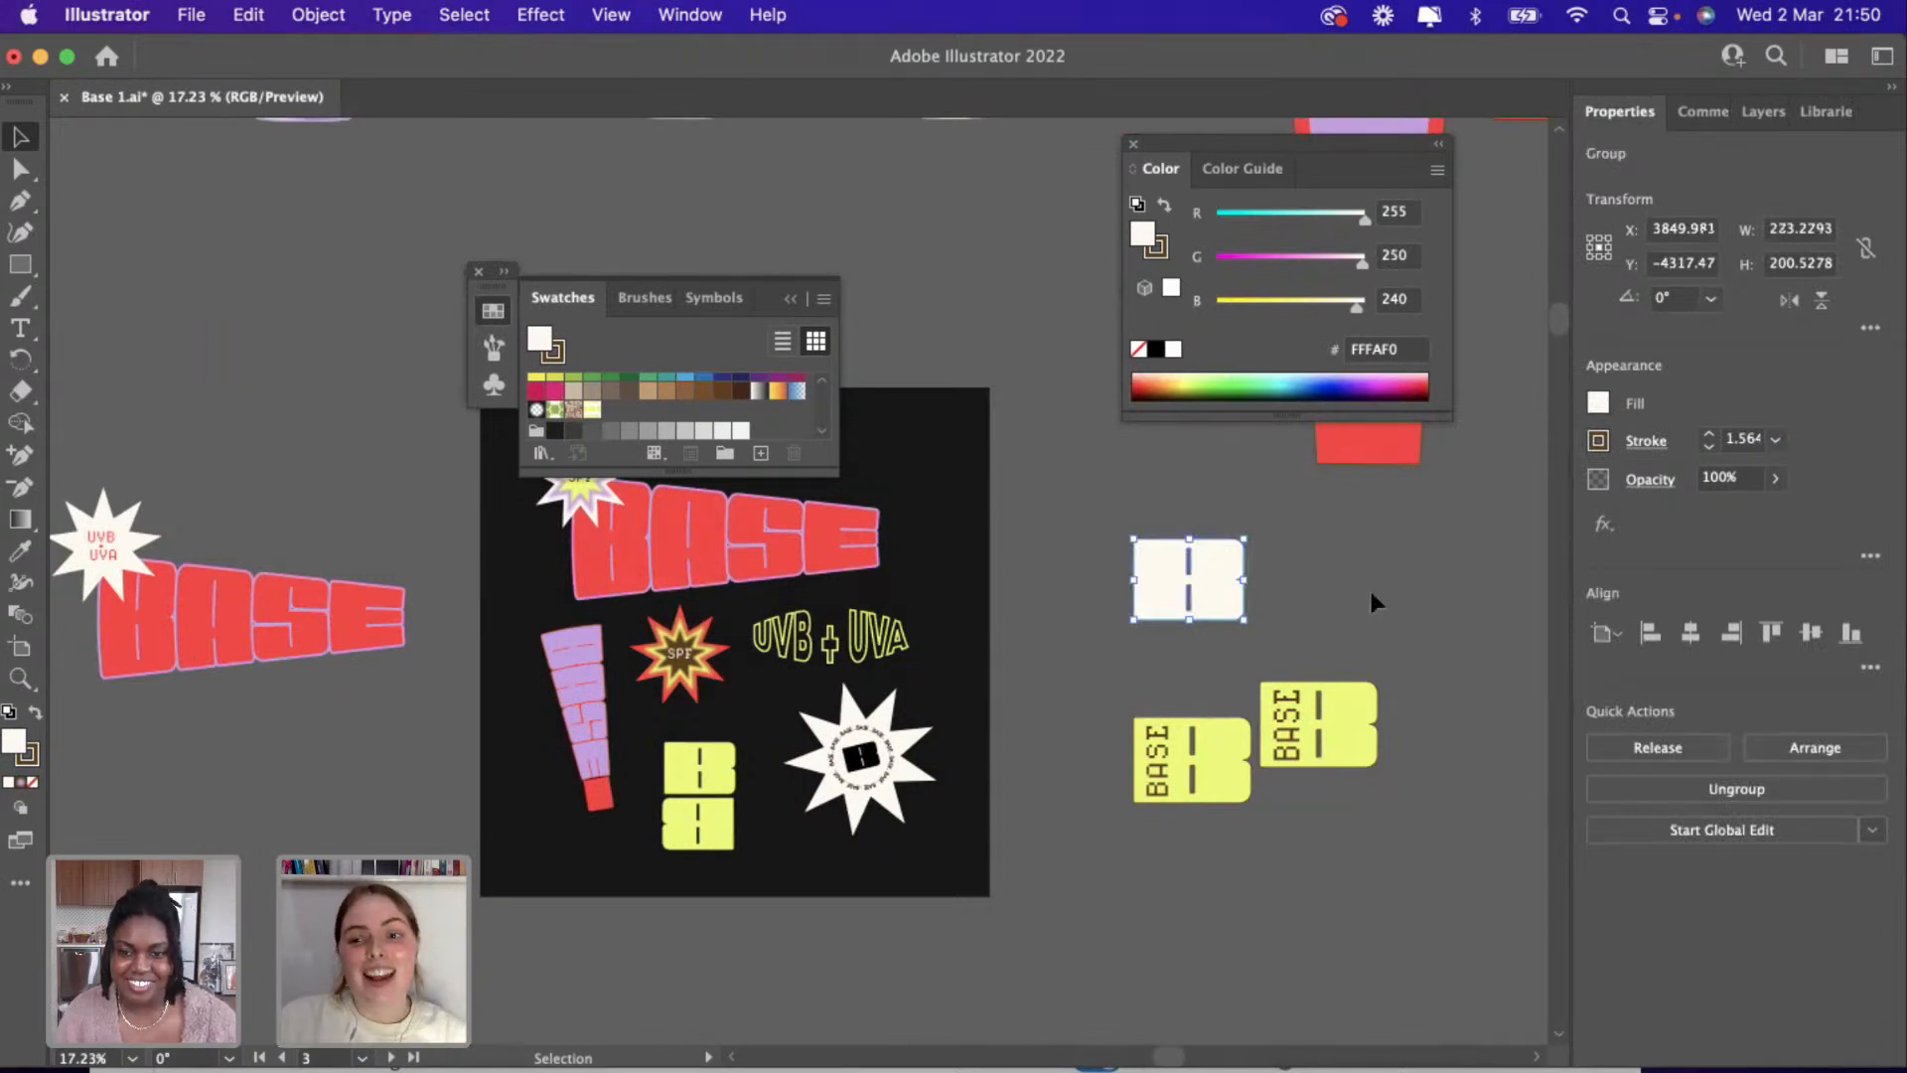
Apply a freeform gradient fill, drawn with points, to the outlined off-white B.
left_click(20, 519)
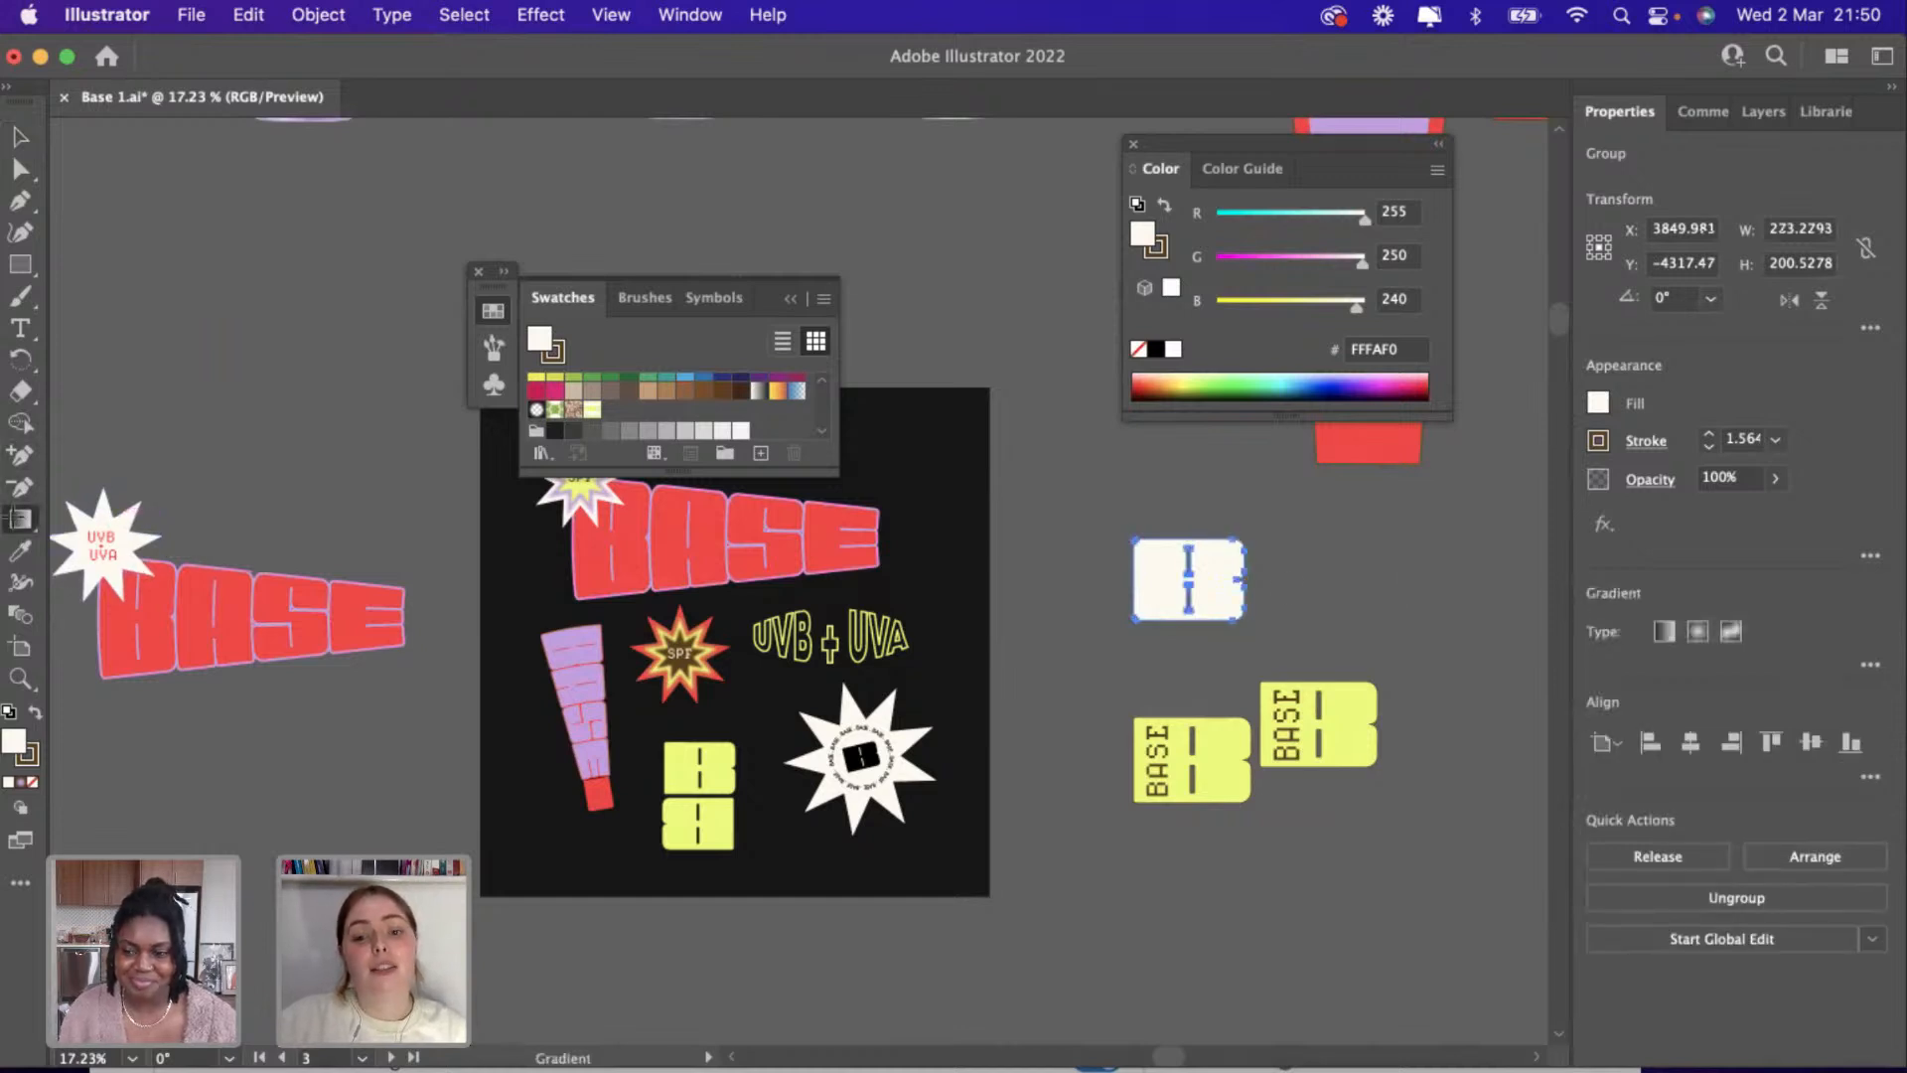
left_click(1729, 632)
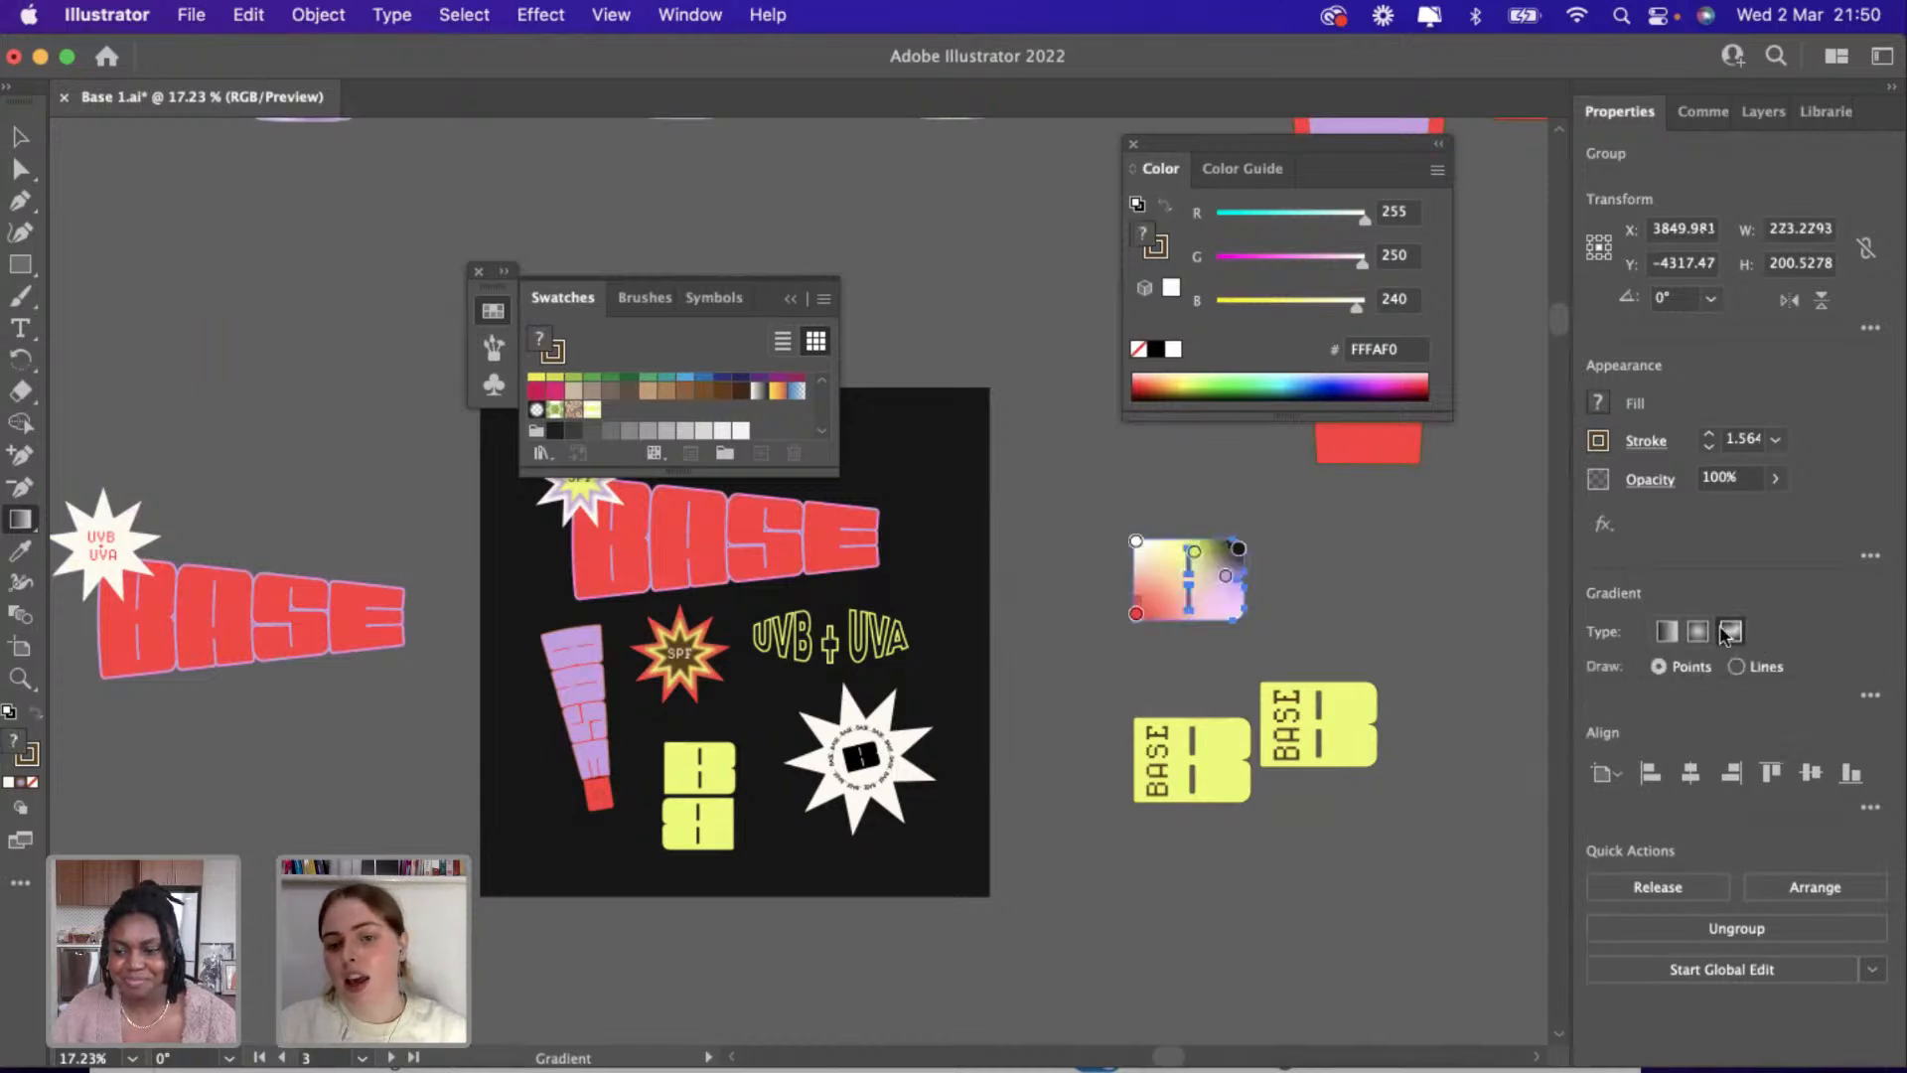
left_click(1808, 110)
Try repositioning the B's dark gradient point and recolouring it brown #5E3F0A.
scroll(1271, 486, "up", 3)
scroll(1271, 486, "up", 1)
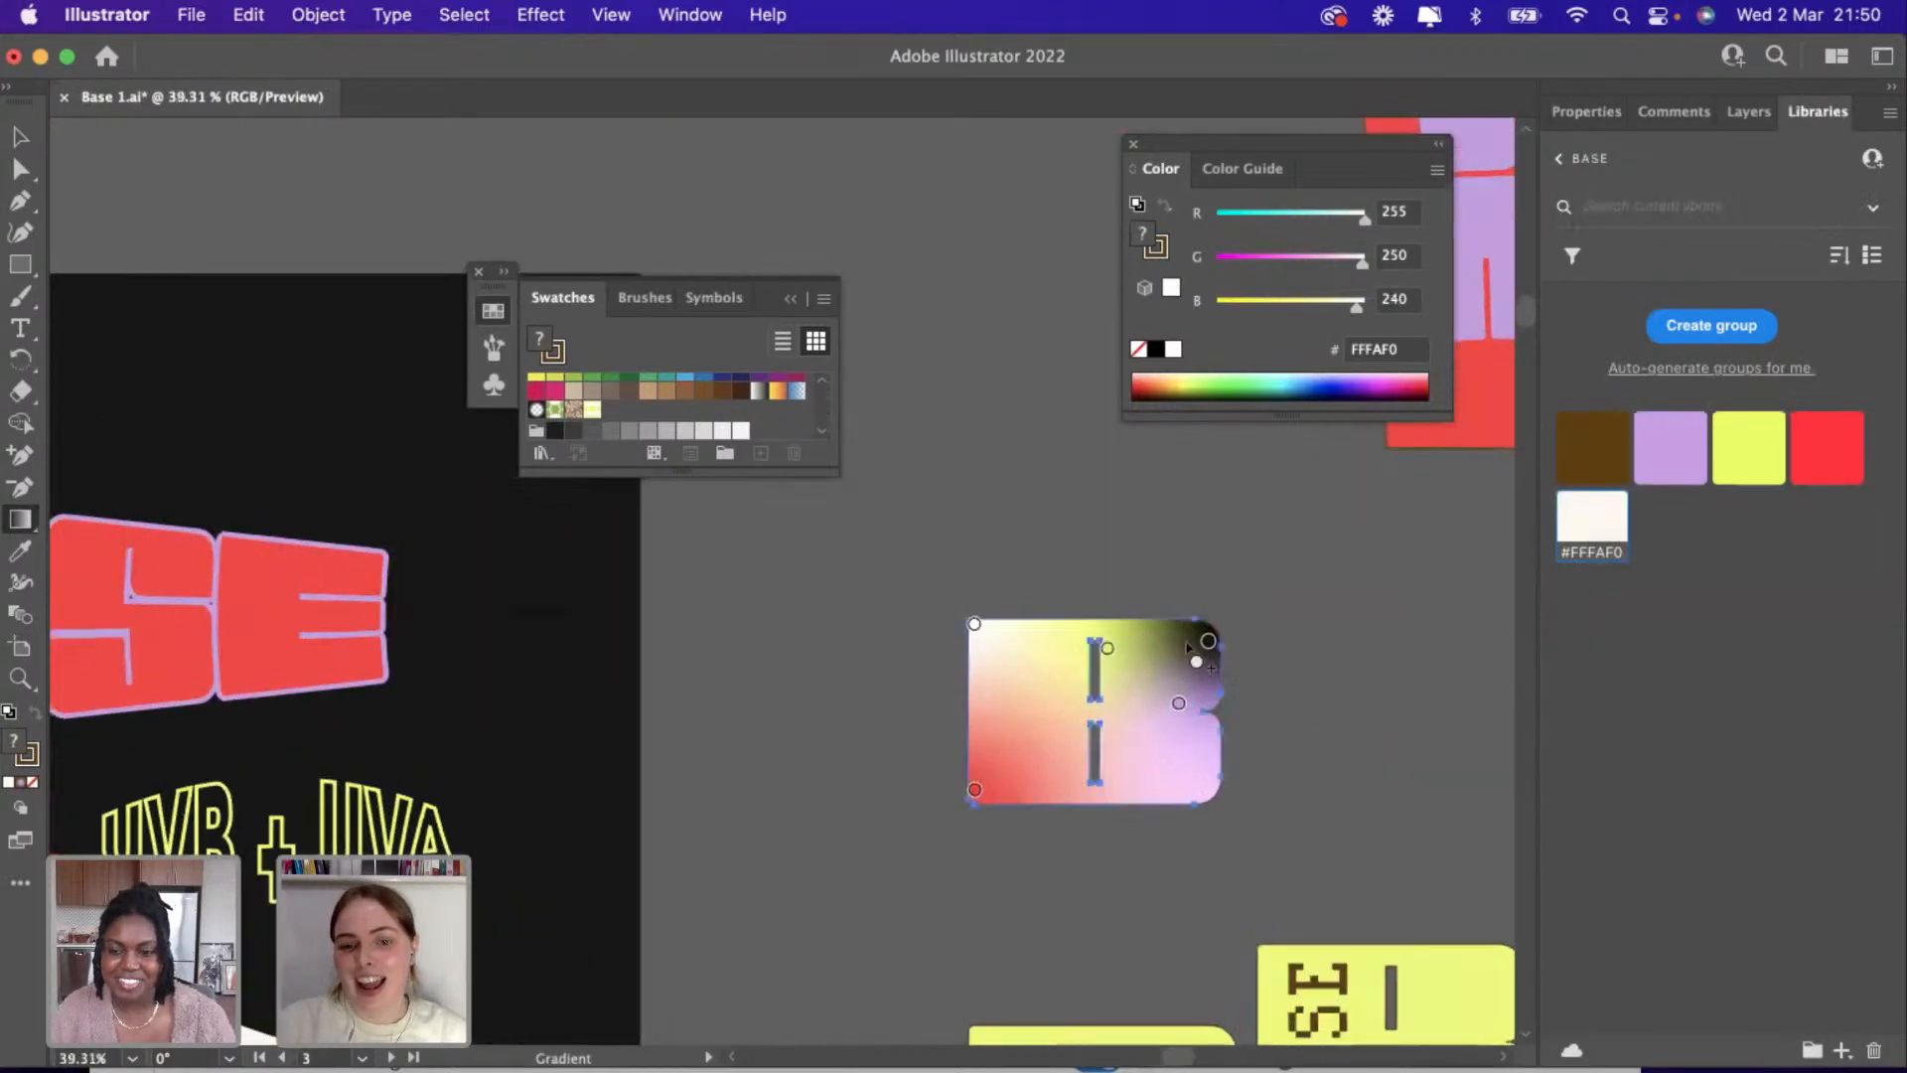
left_click(1208, 642)
left_click_drag(1208, 643, 1154, 662)
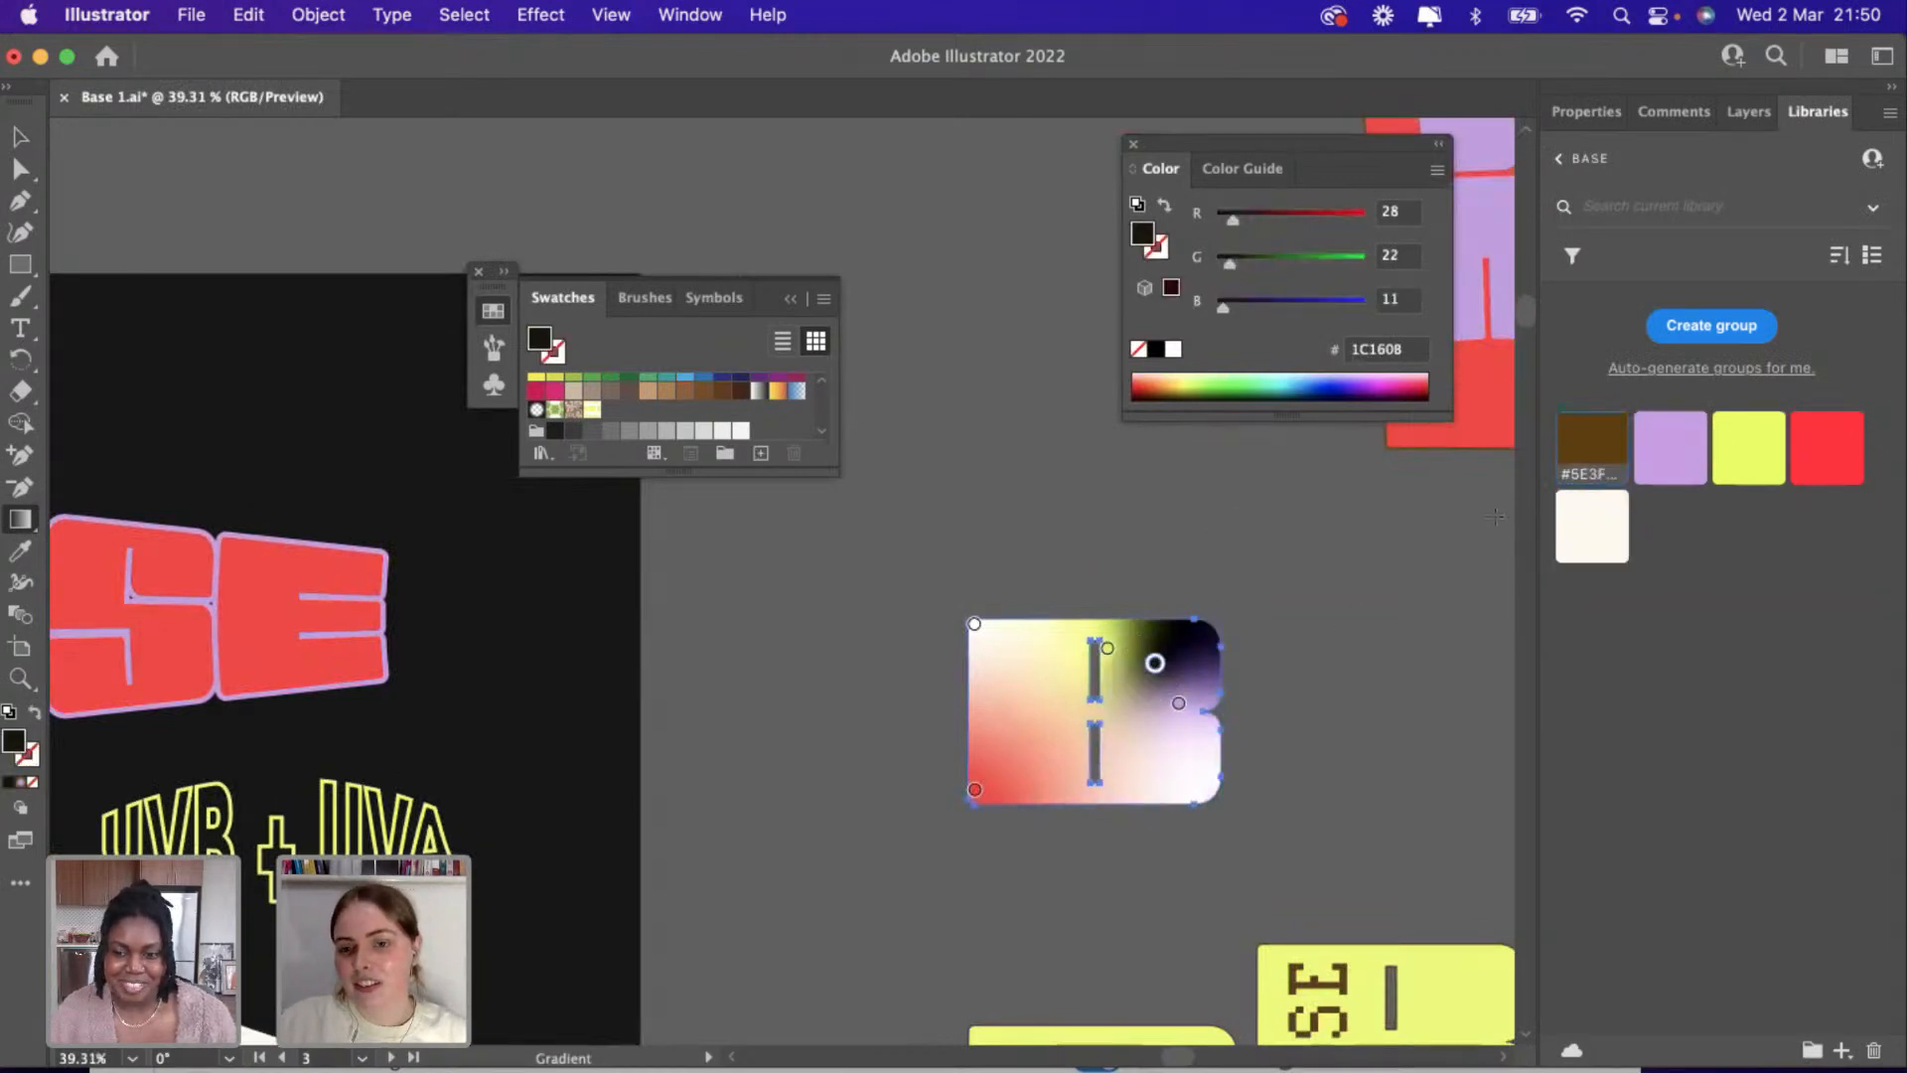
left_click(1601, 440)
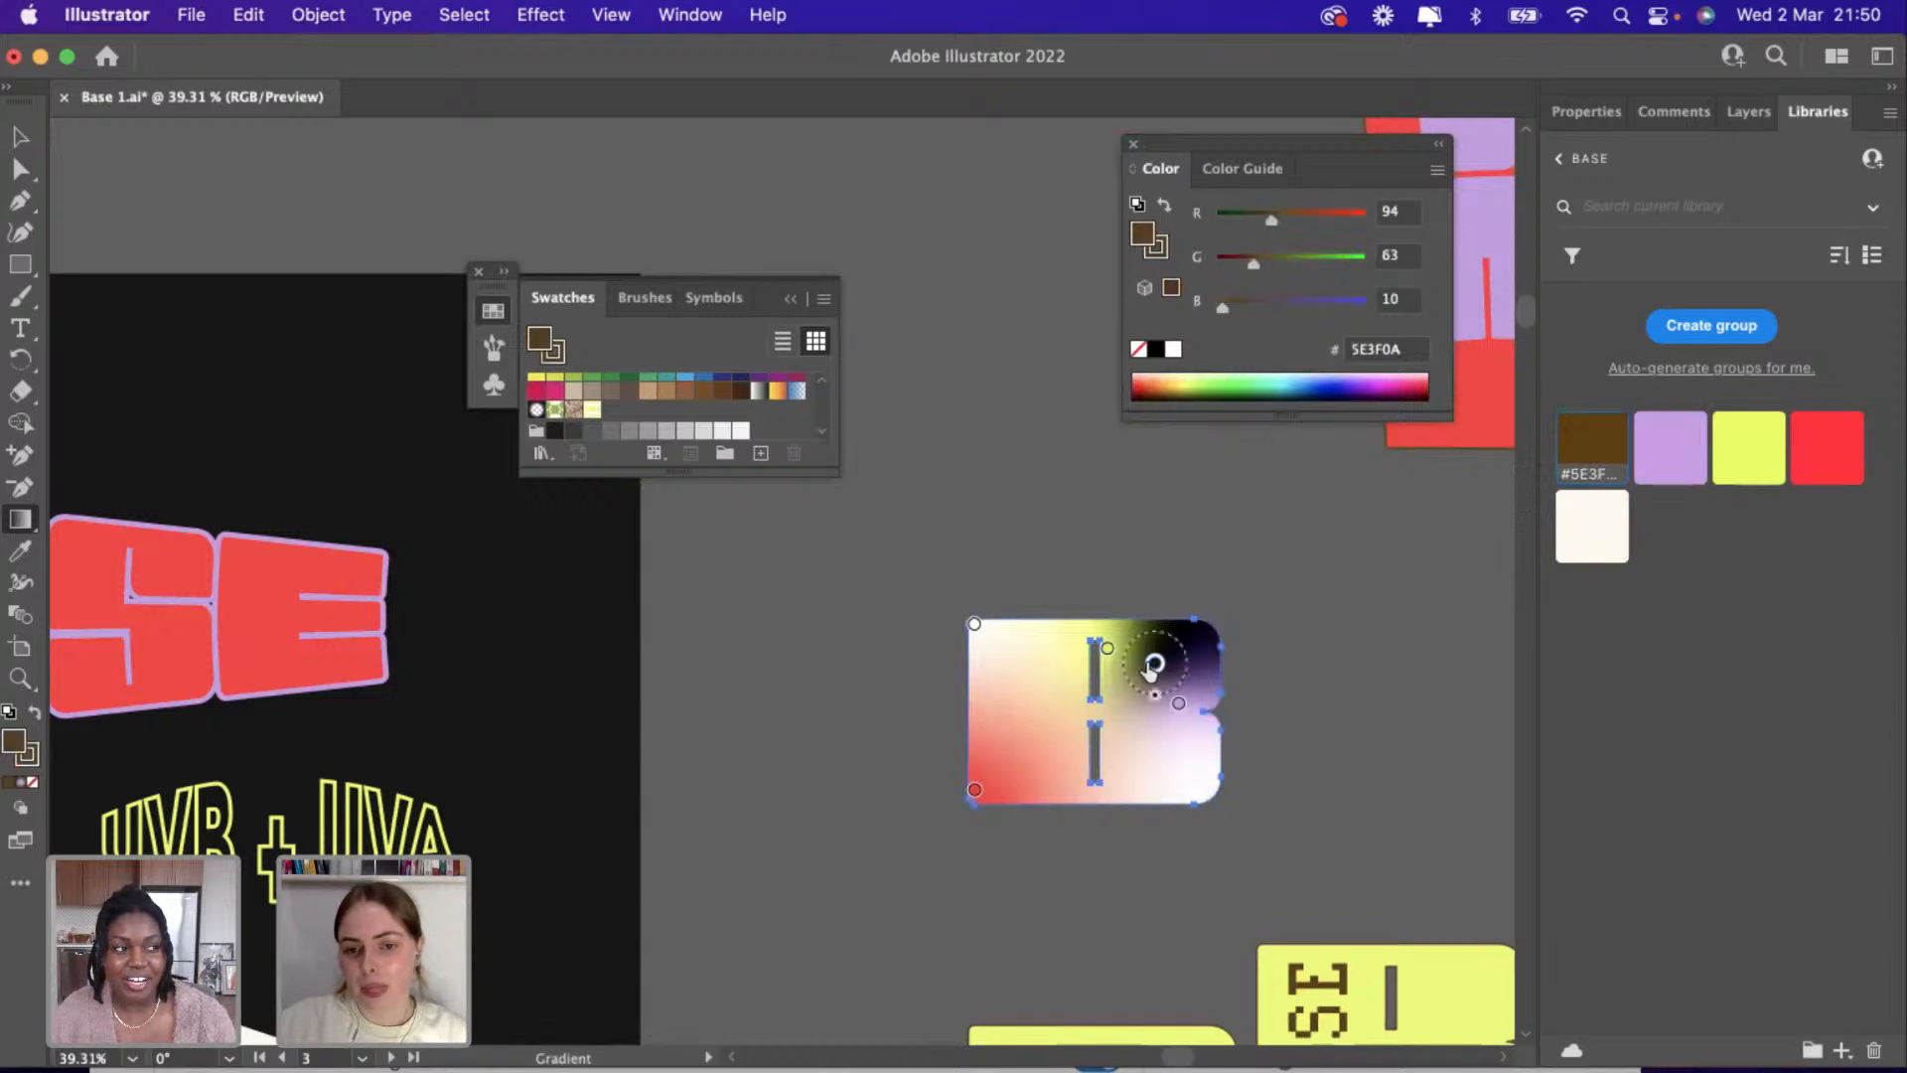
key("ctrl+z")
left_click(1593, 447)
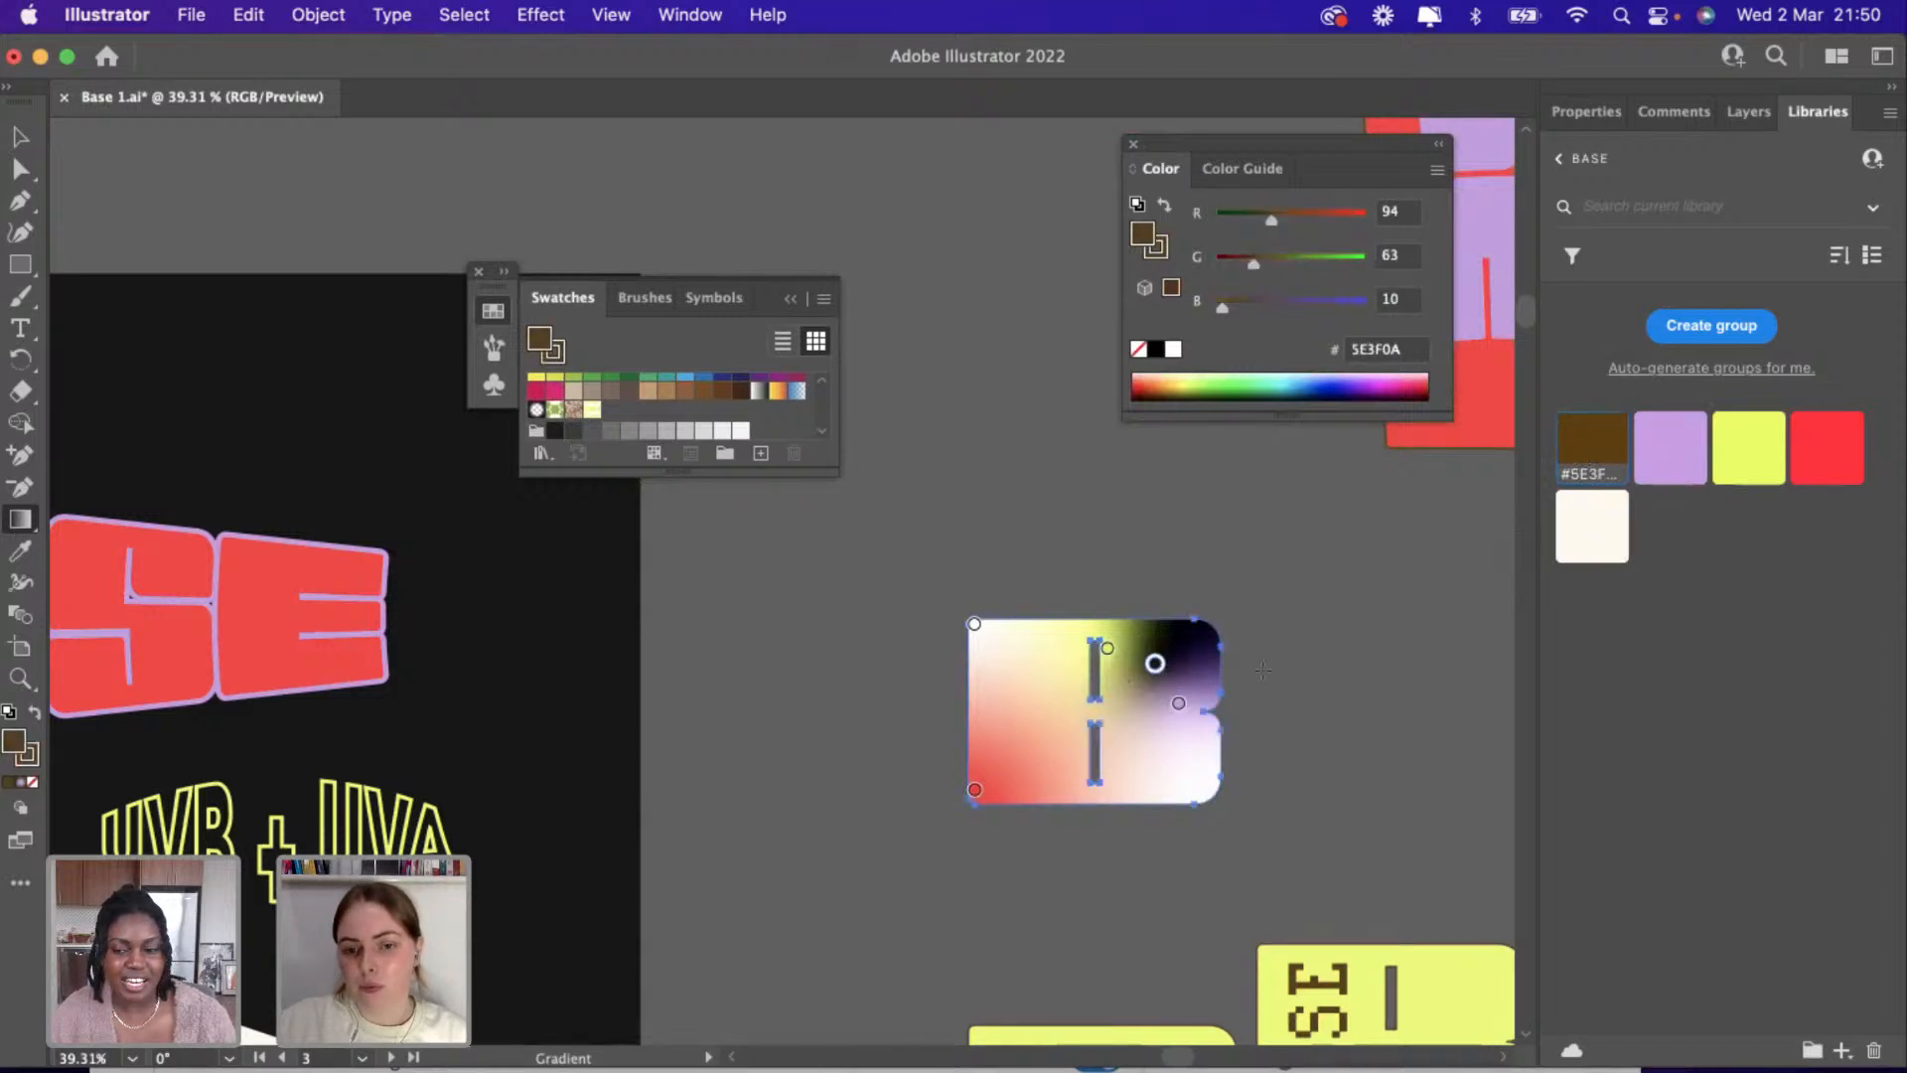
scroll(1254, 673, "up", 5)
scroll(1082, 616, "left", 2)
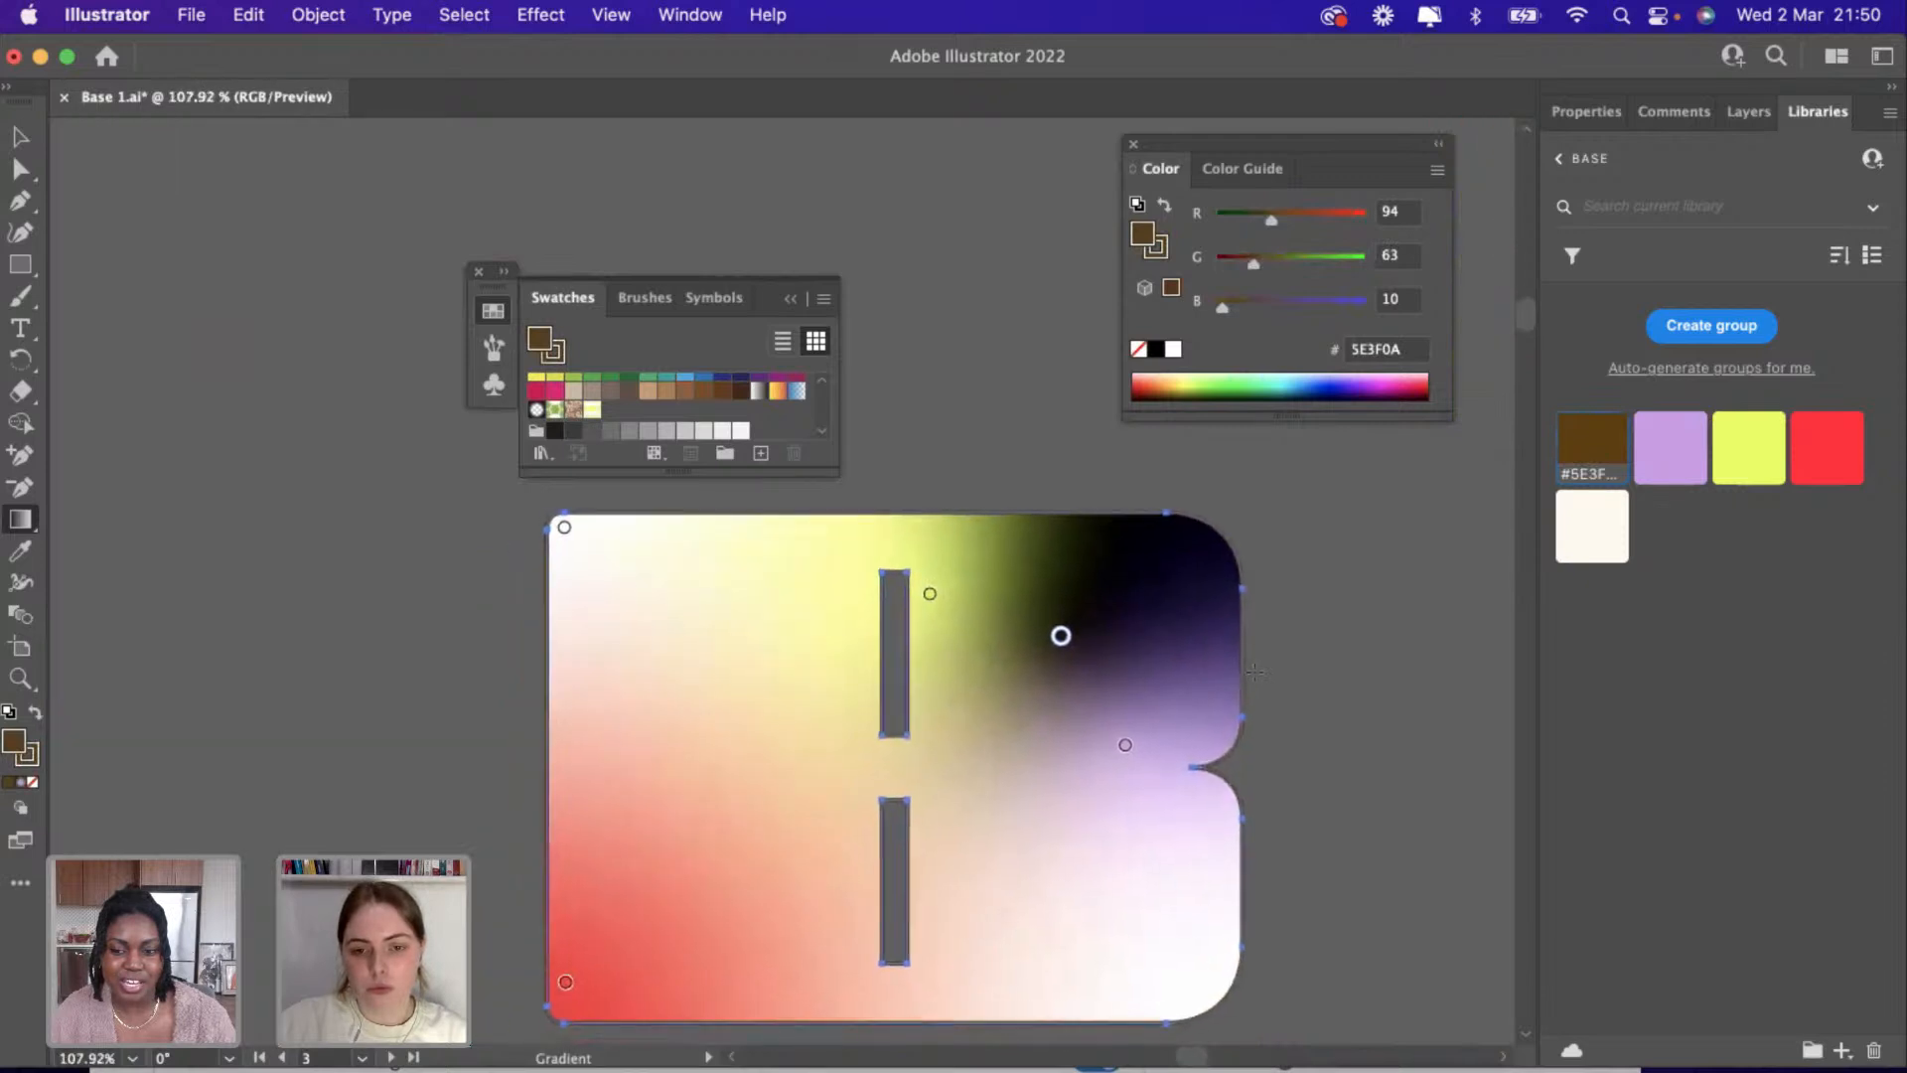
key("ctrl+z")
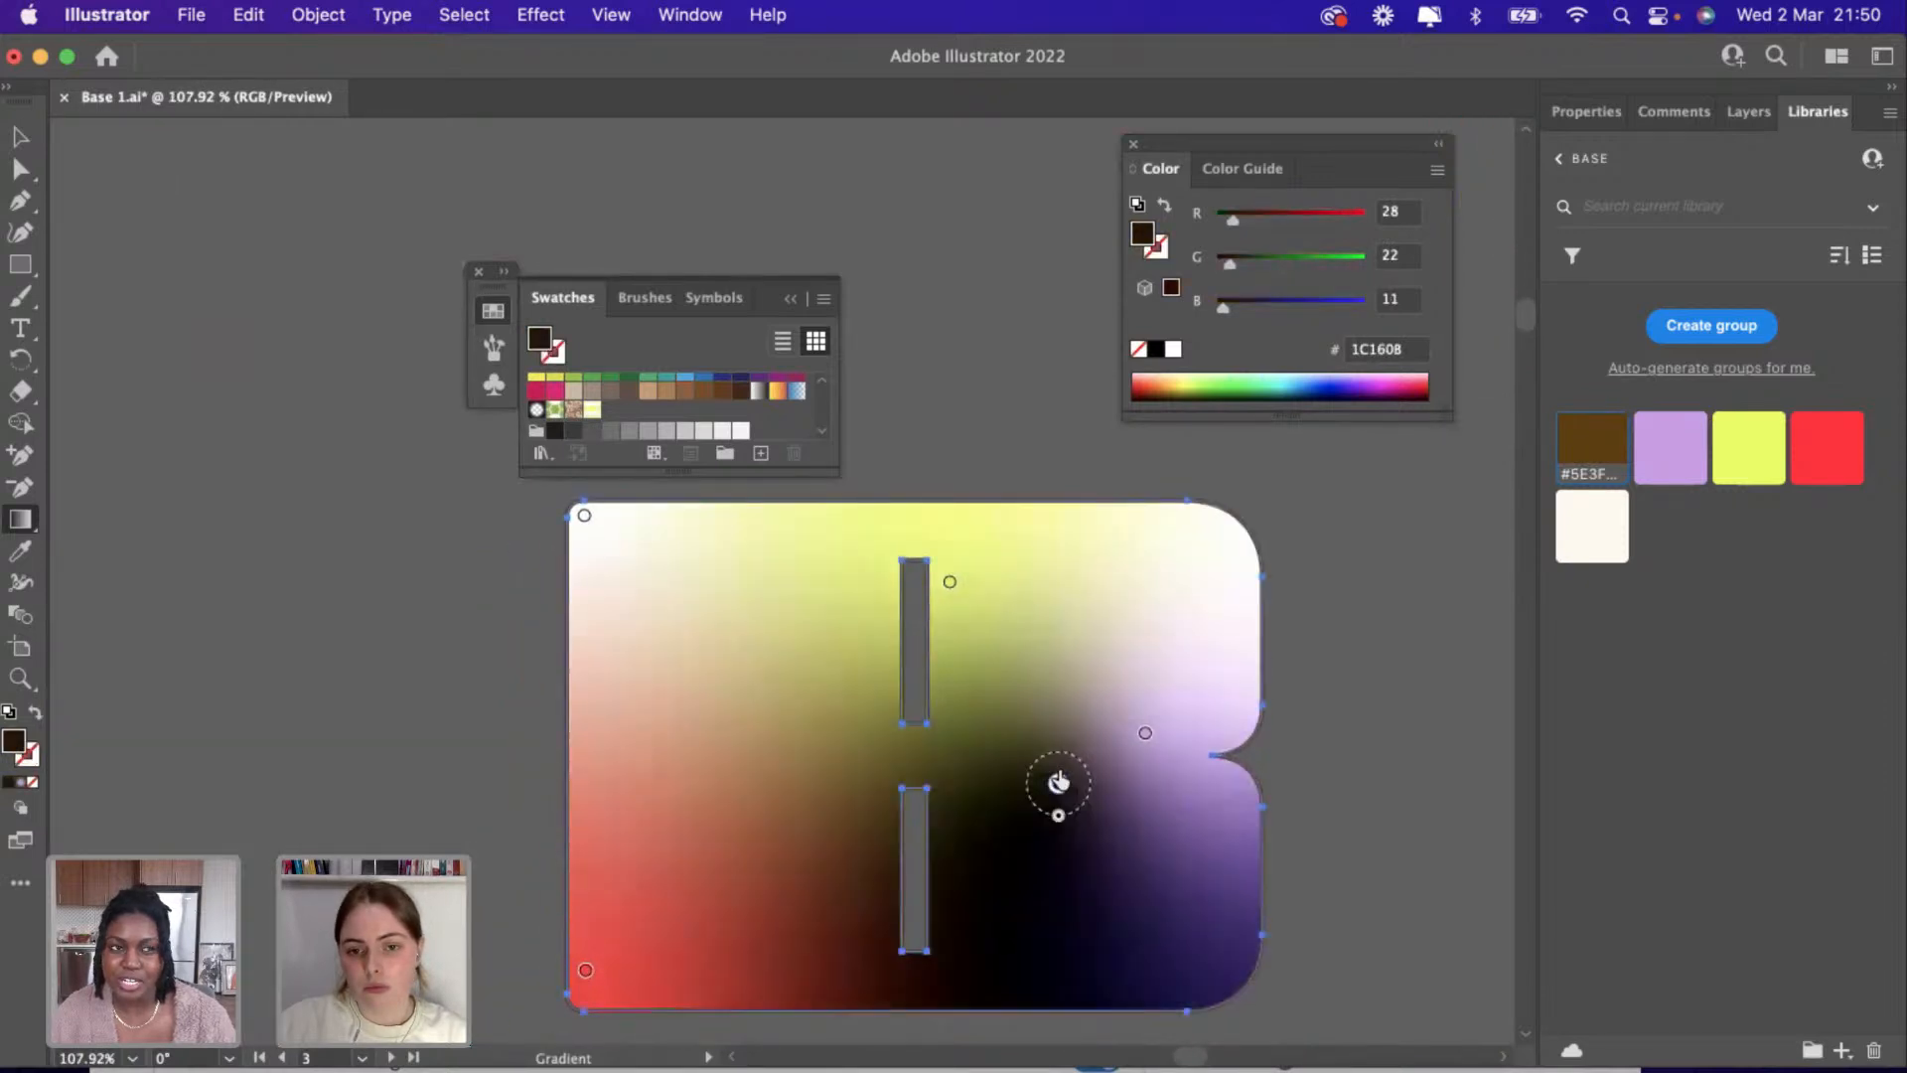
left_click(1607, 462)
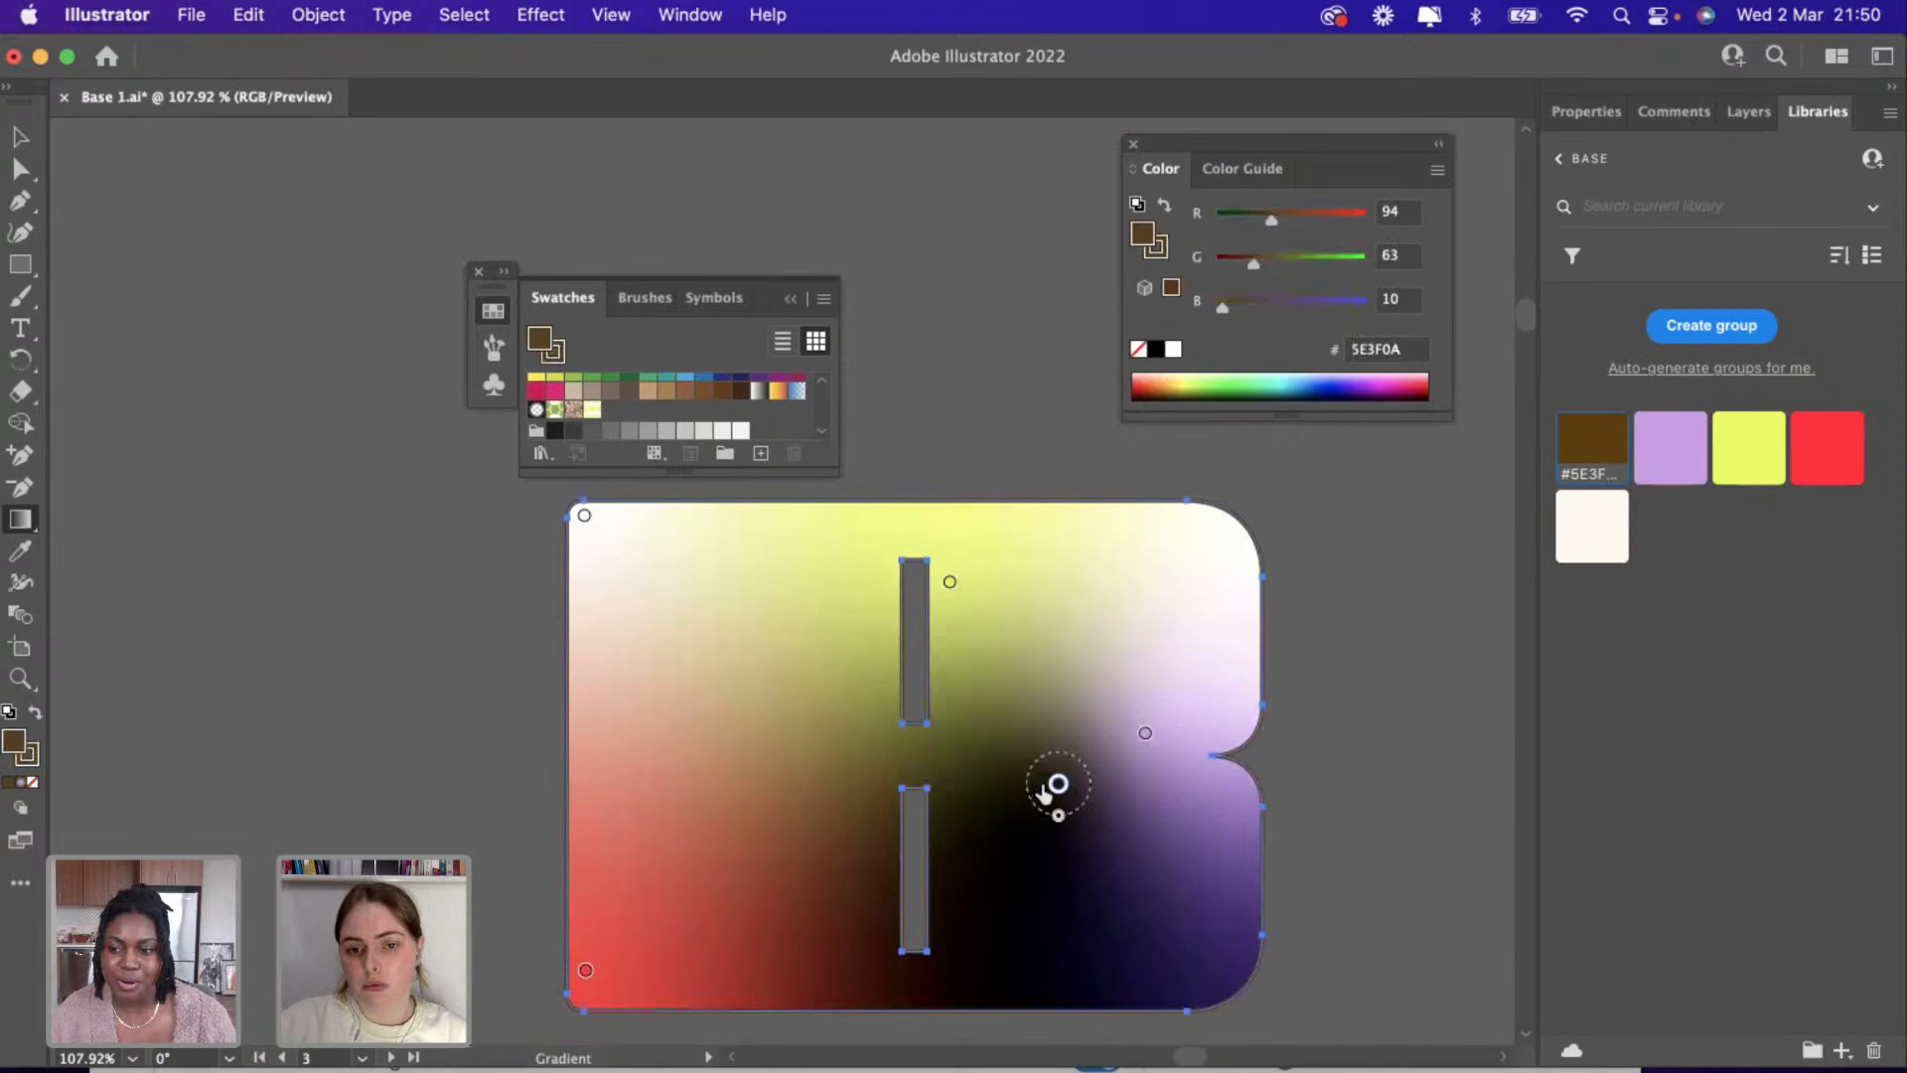
Delete the dark gradient point and shift the lilac point inward into the B's lower bowl.
key("Delete")
left_click(1145, 734)
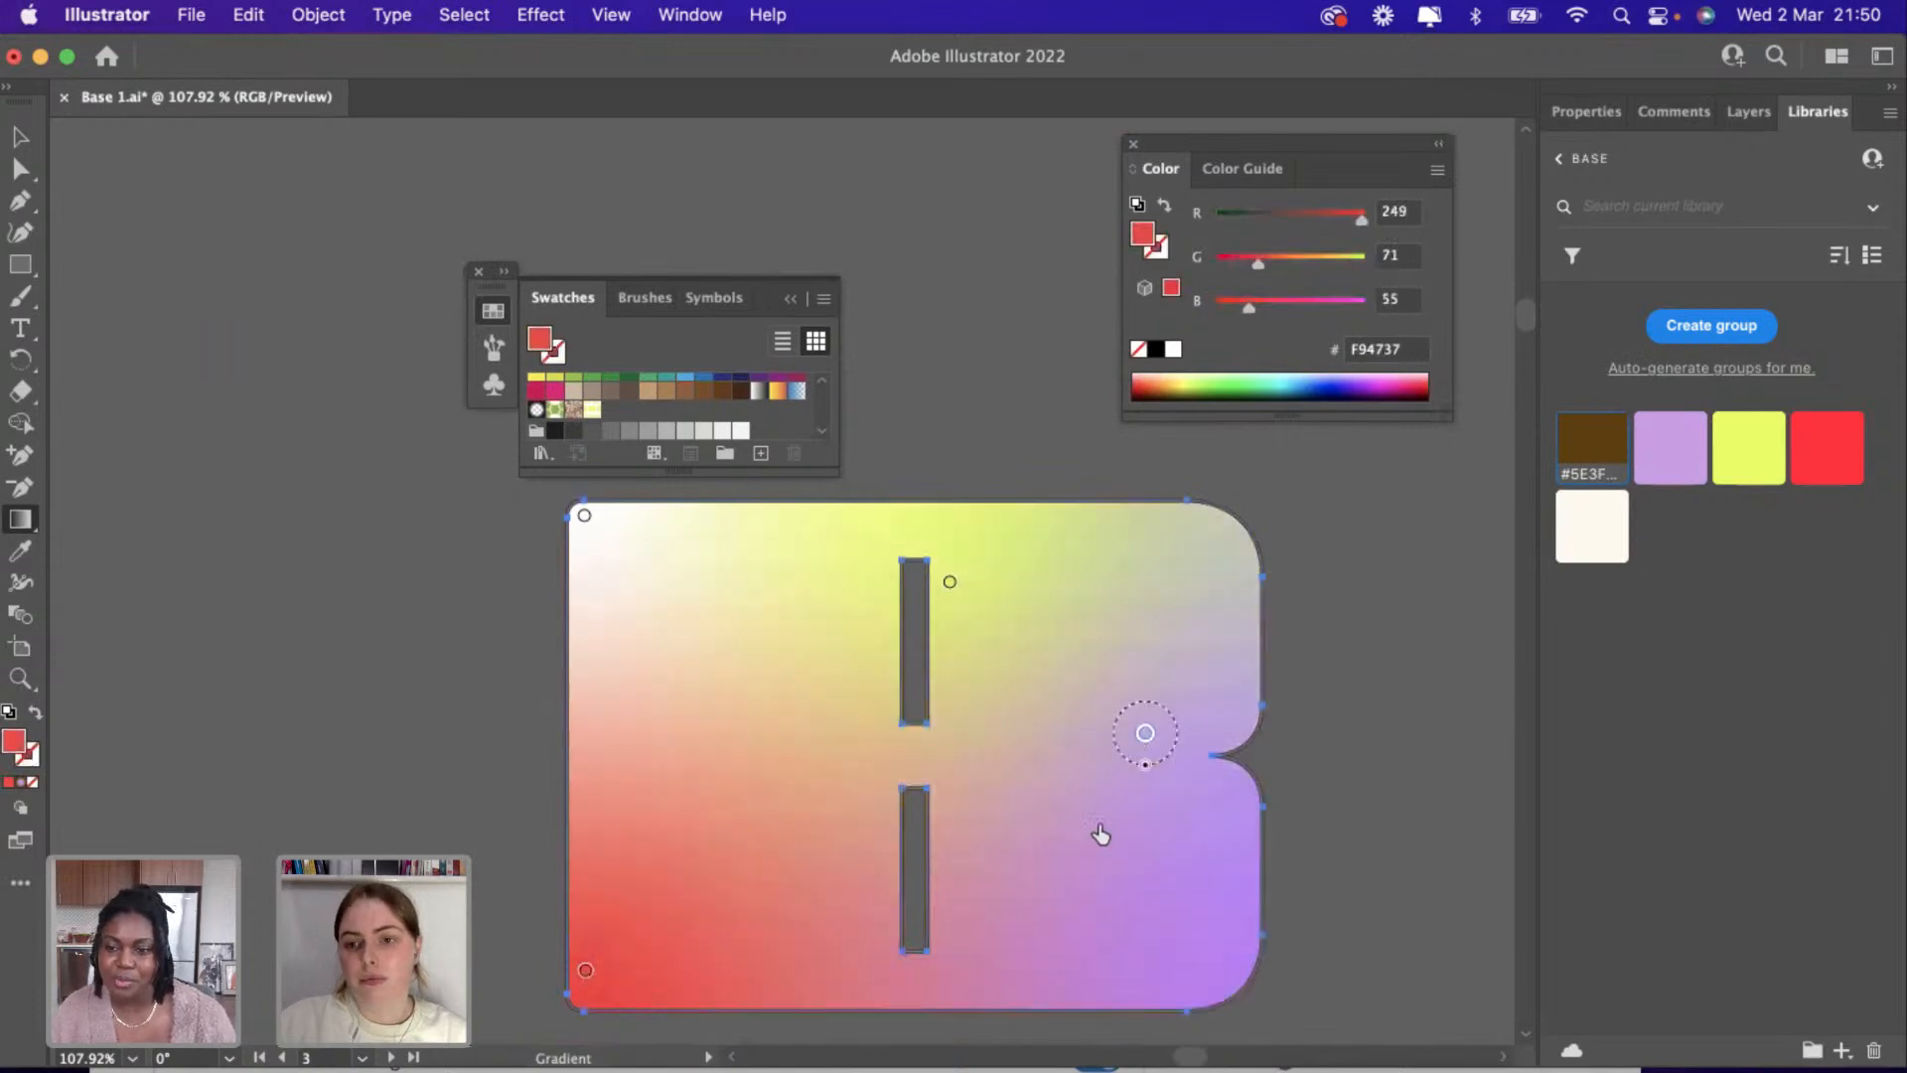
key("Delete")
left_click(1043, 798)
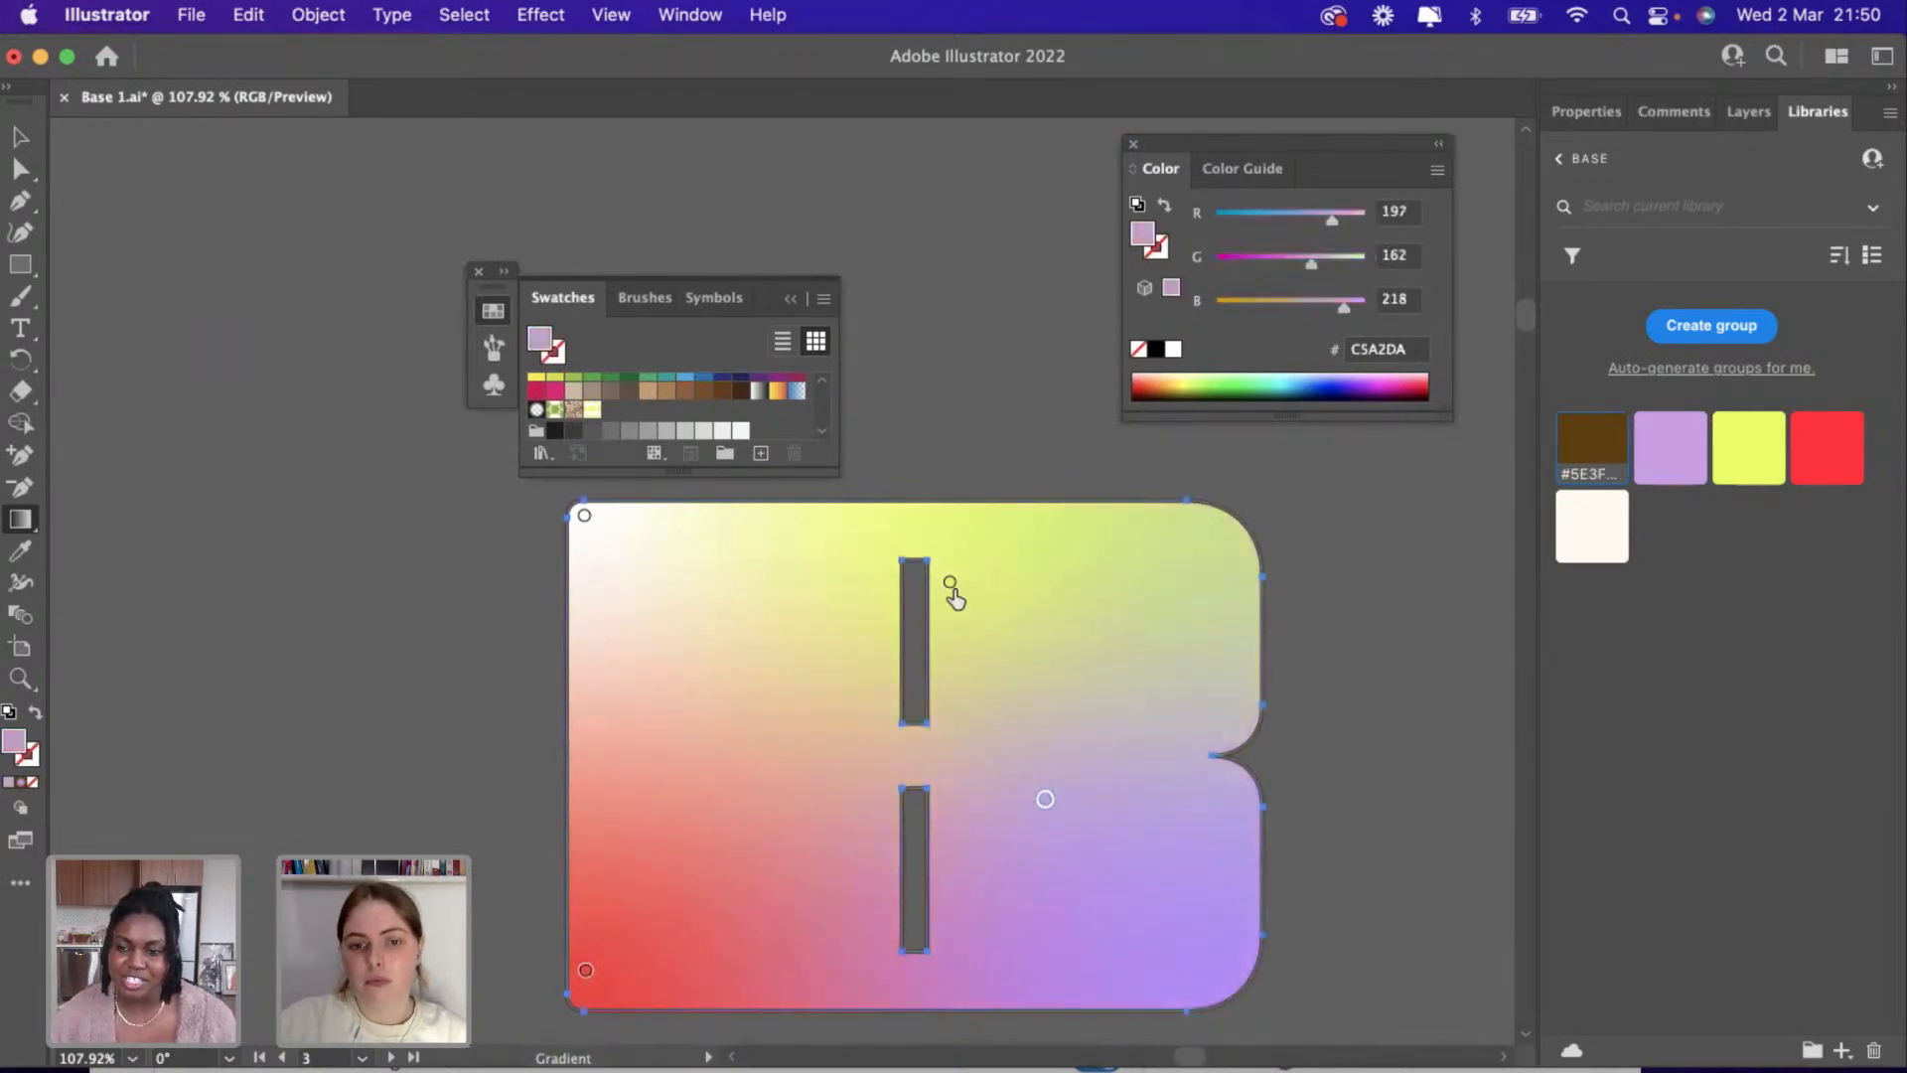
Try an extra lilac gradient point in the B's left half, and remove both it and the white corner point.
left_click(769, 709)
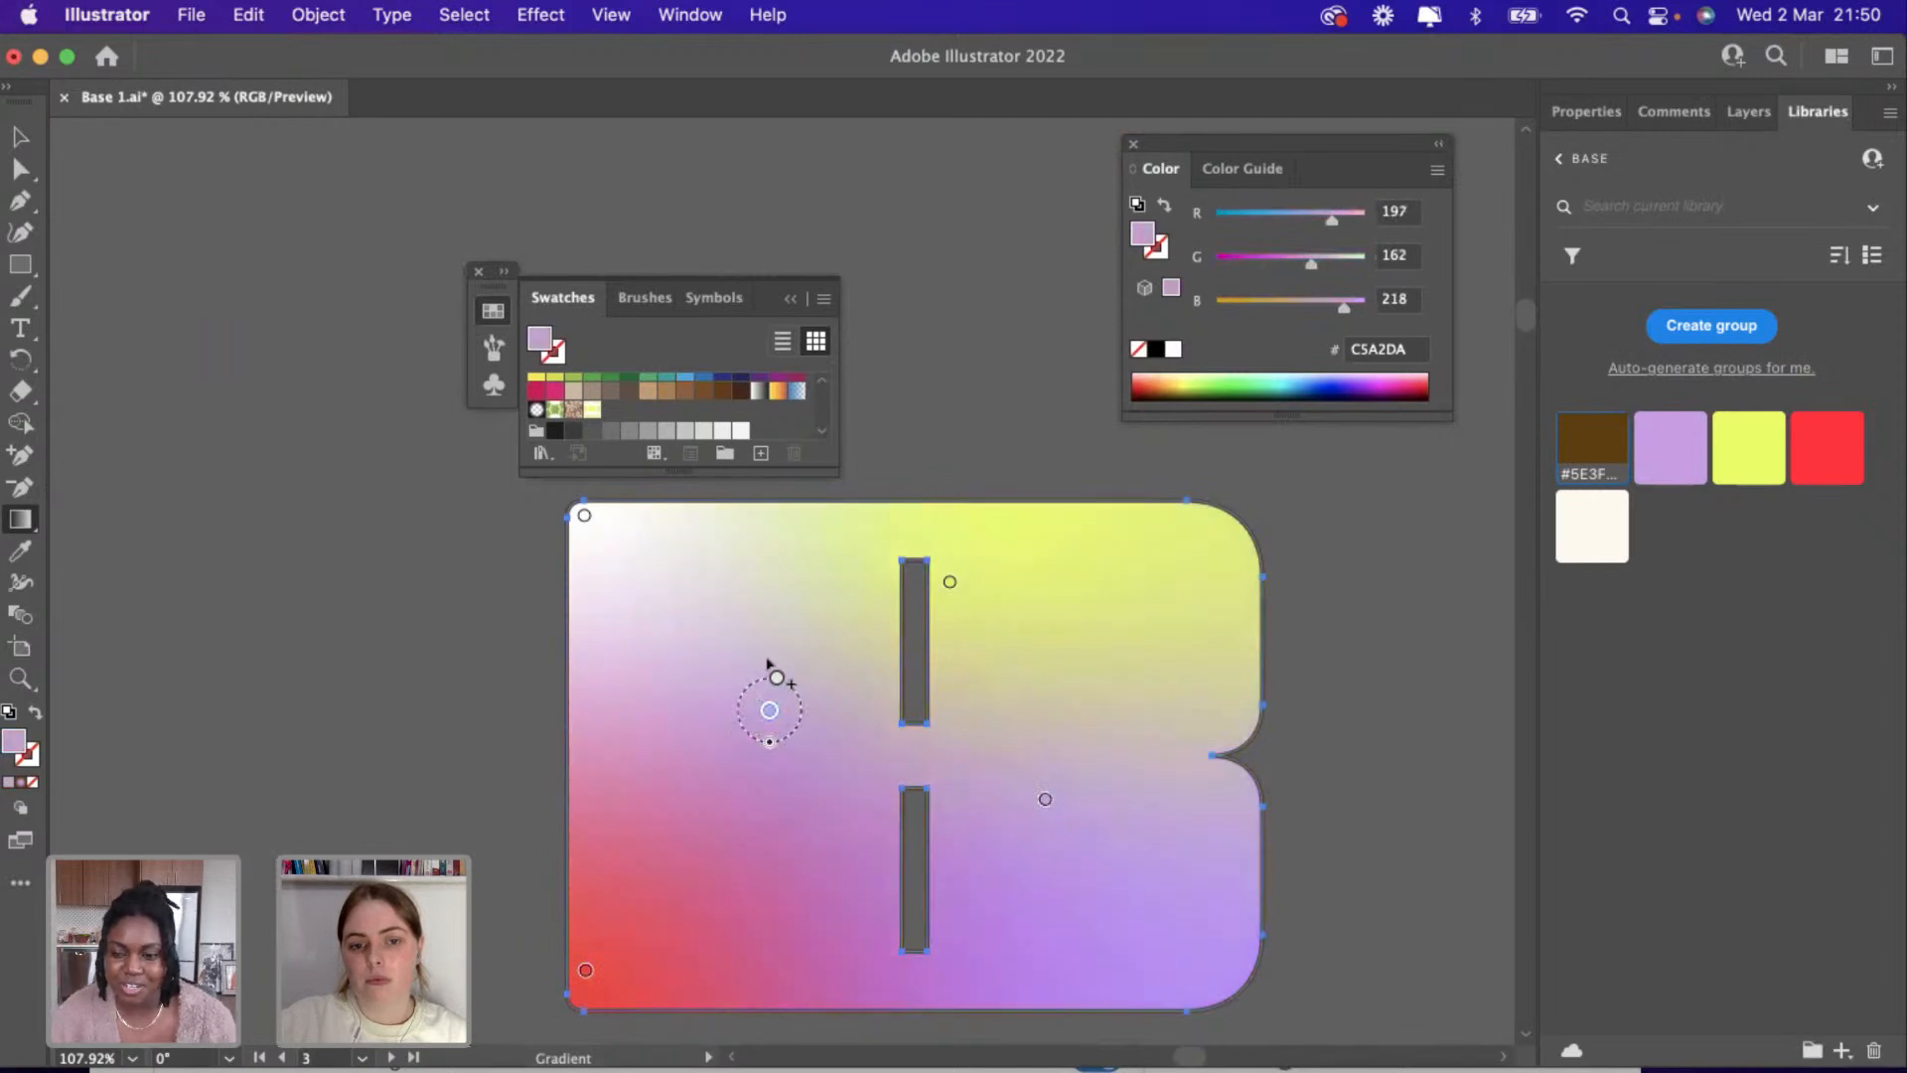
left_click(586, 982)
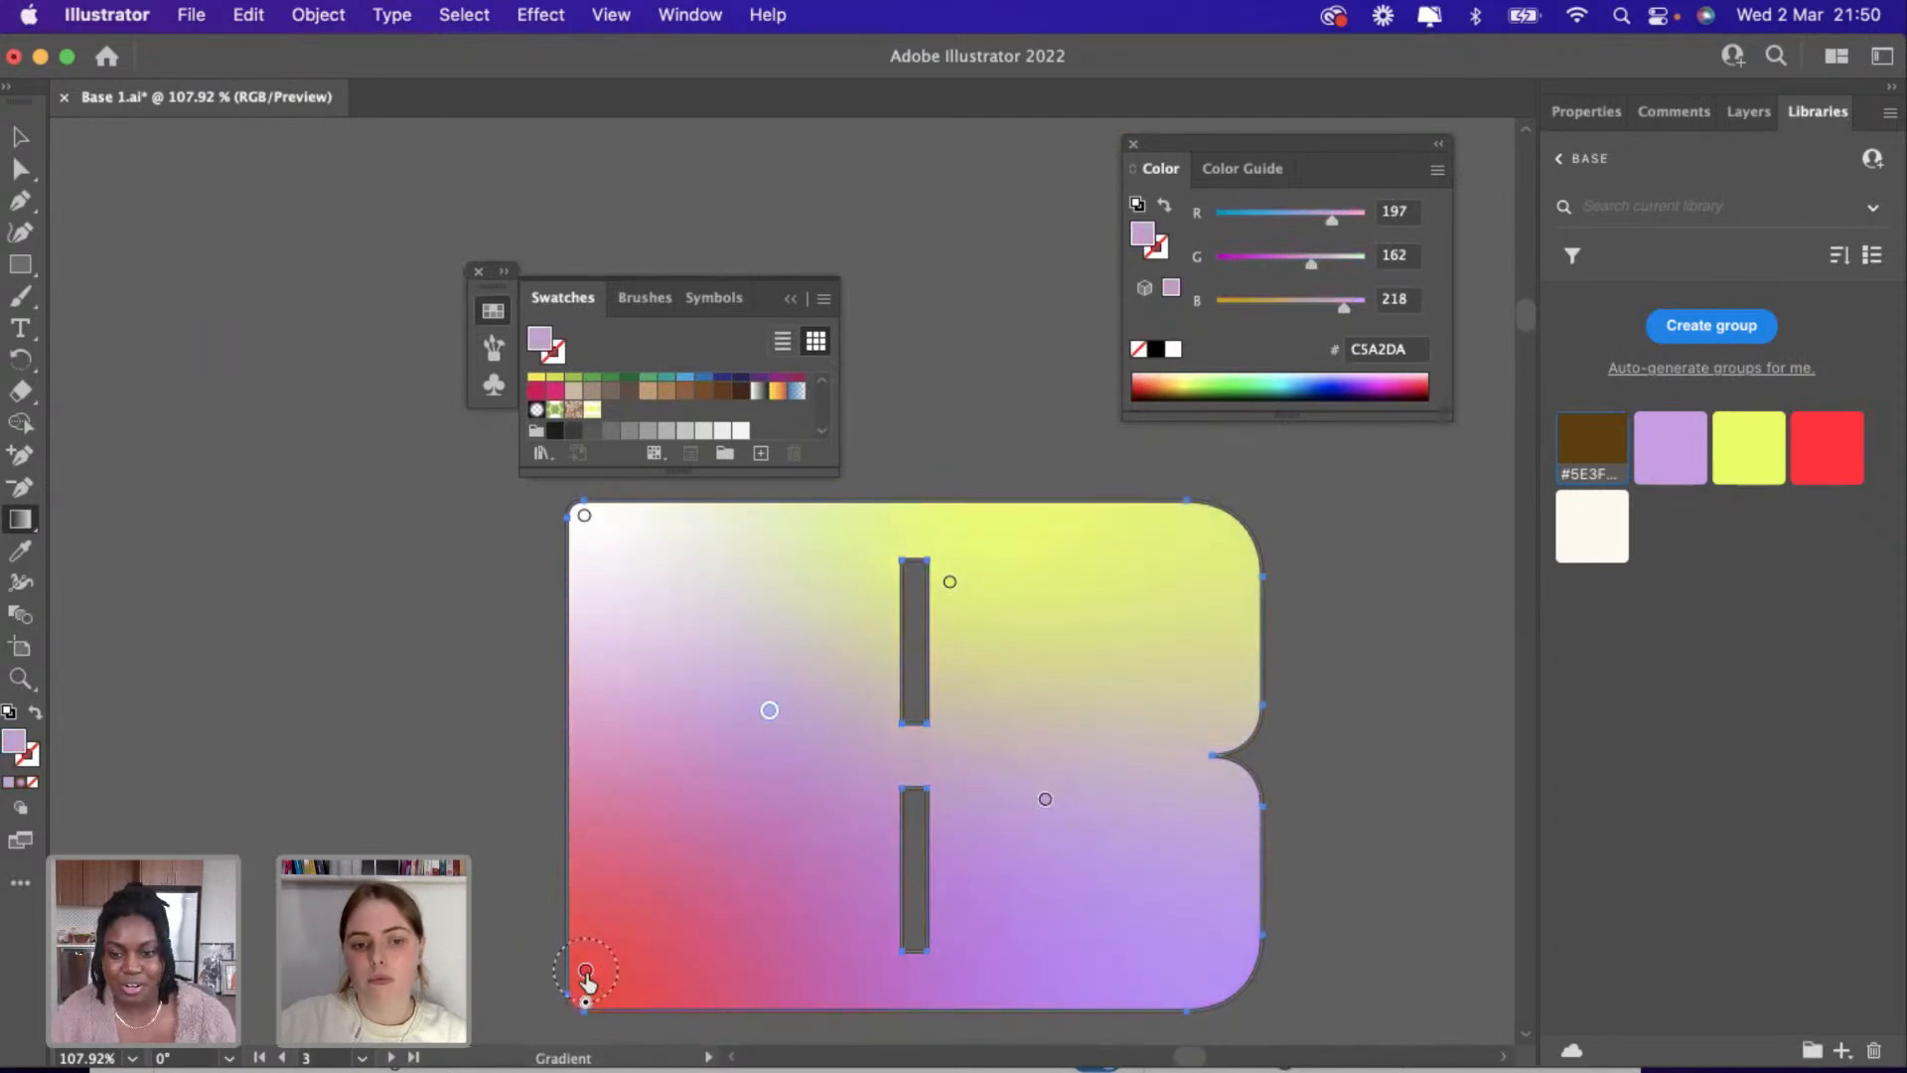
left_click_drag(771, 711, 443, 702)
left_click(584, 516)
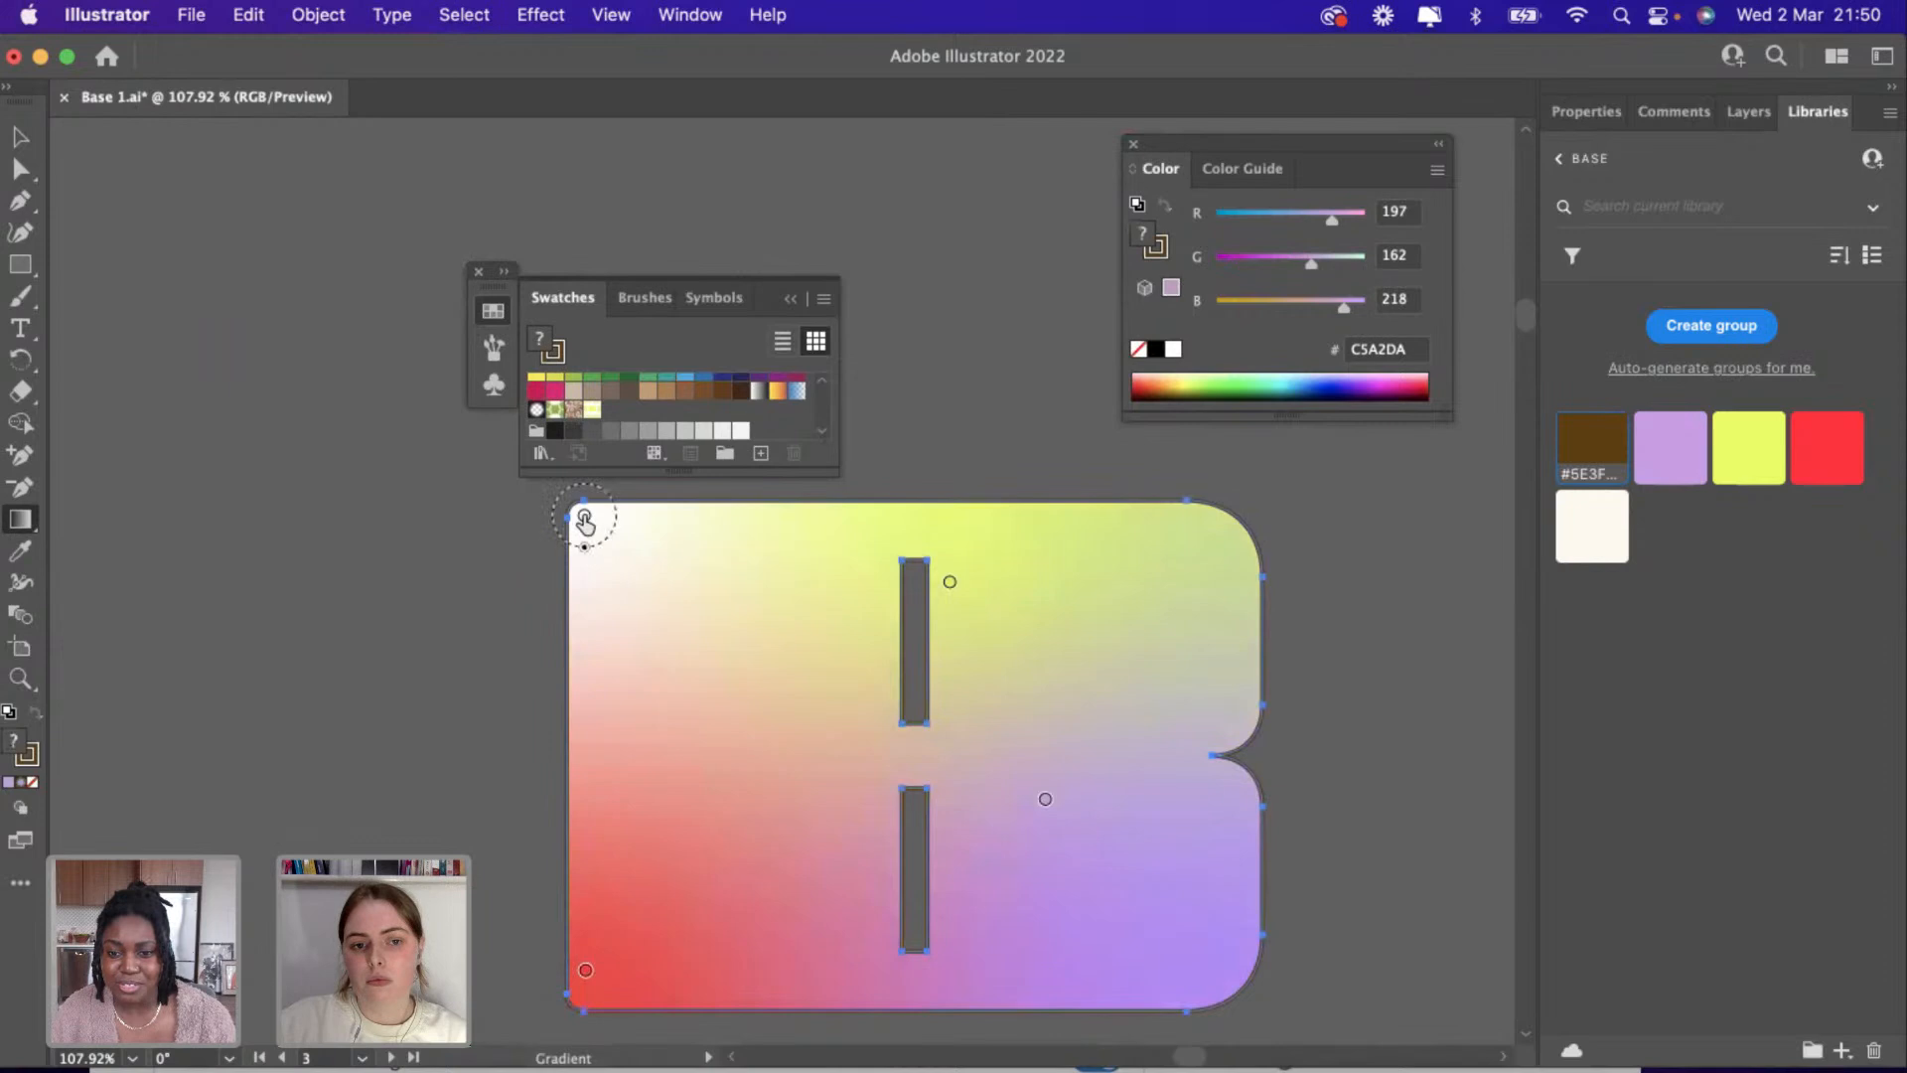
left_click_drag(584, 519, 494, 533)
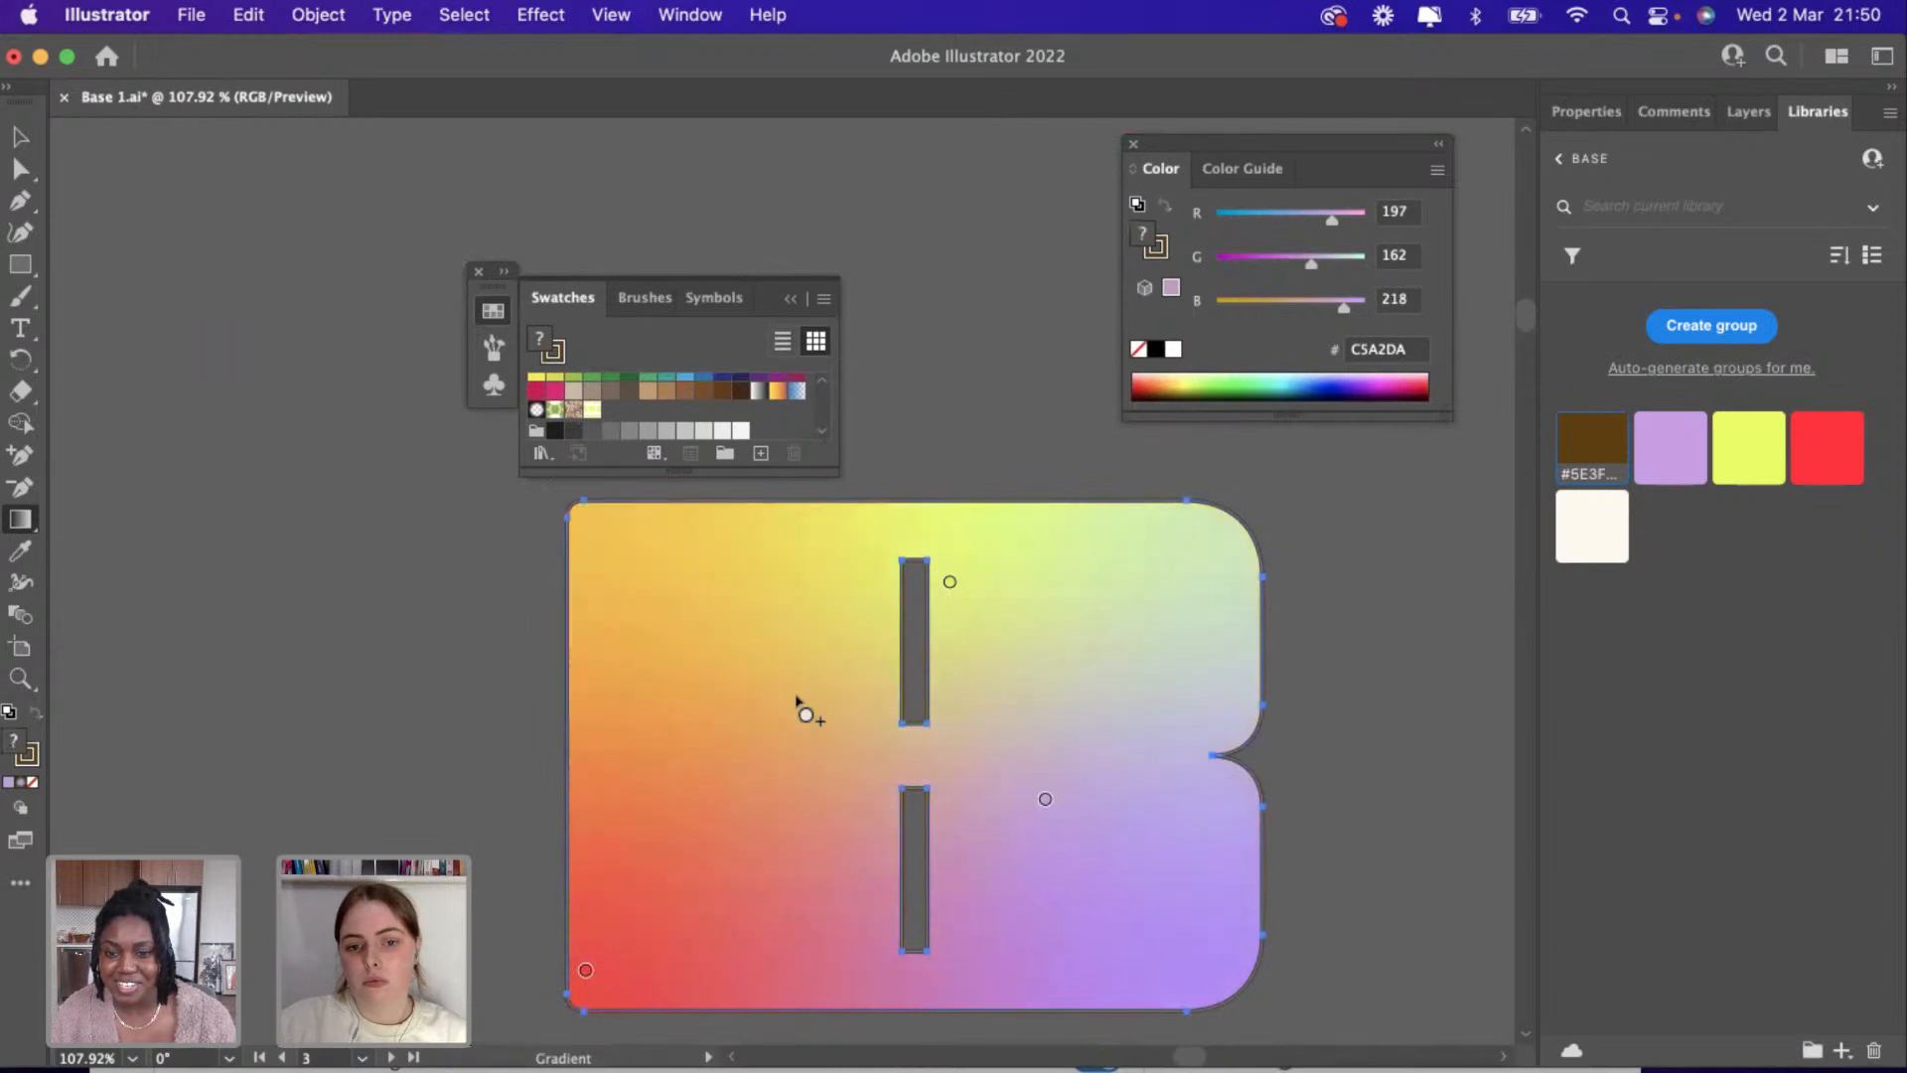
Replace the lilac gradient point in the B's lower bowl with a yellow #E8FD56 point.
left_click(1046, 801)
left_click(1748, 449)
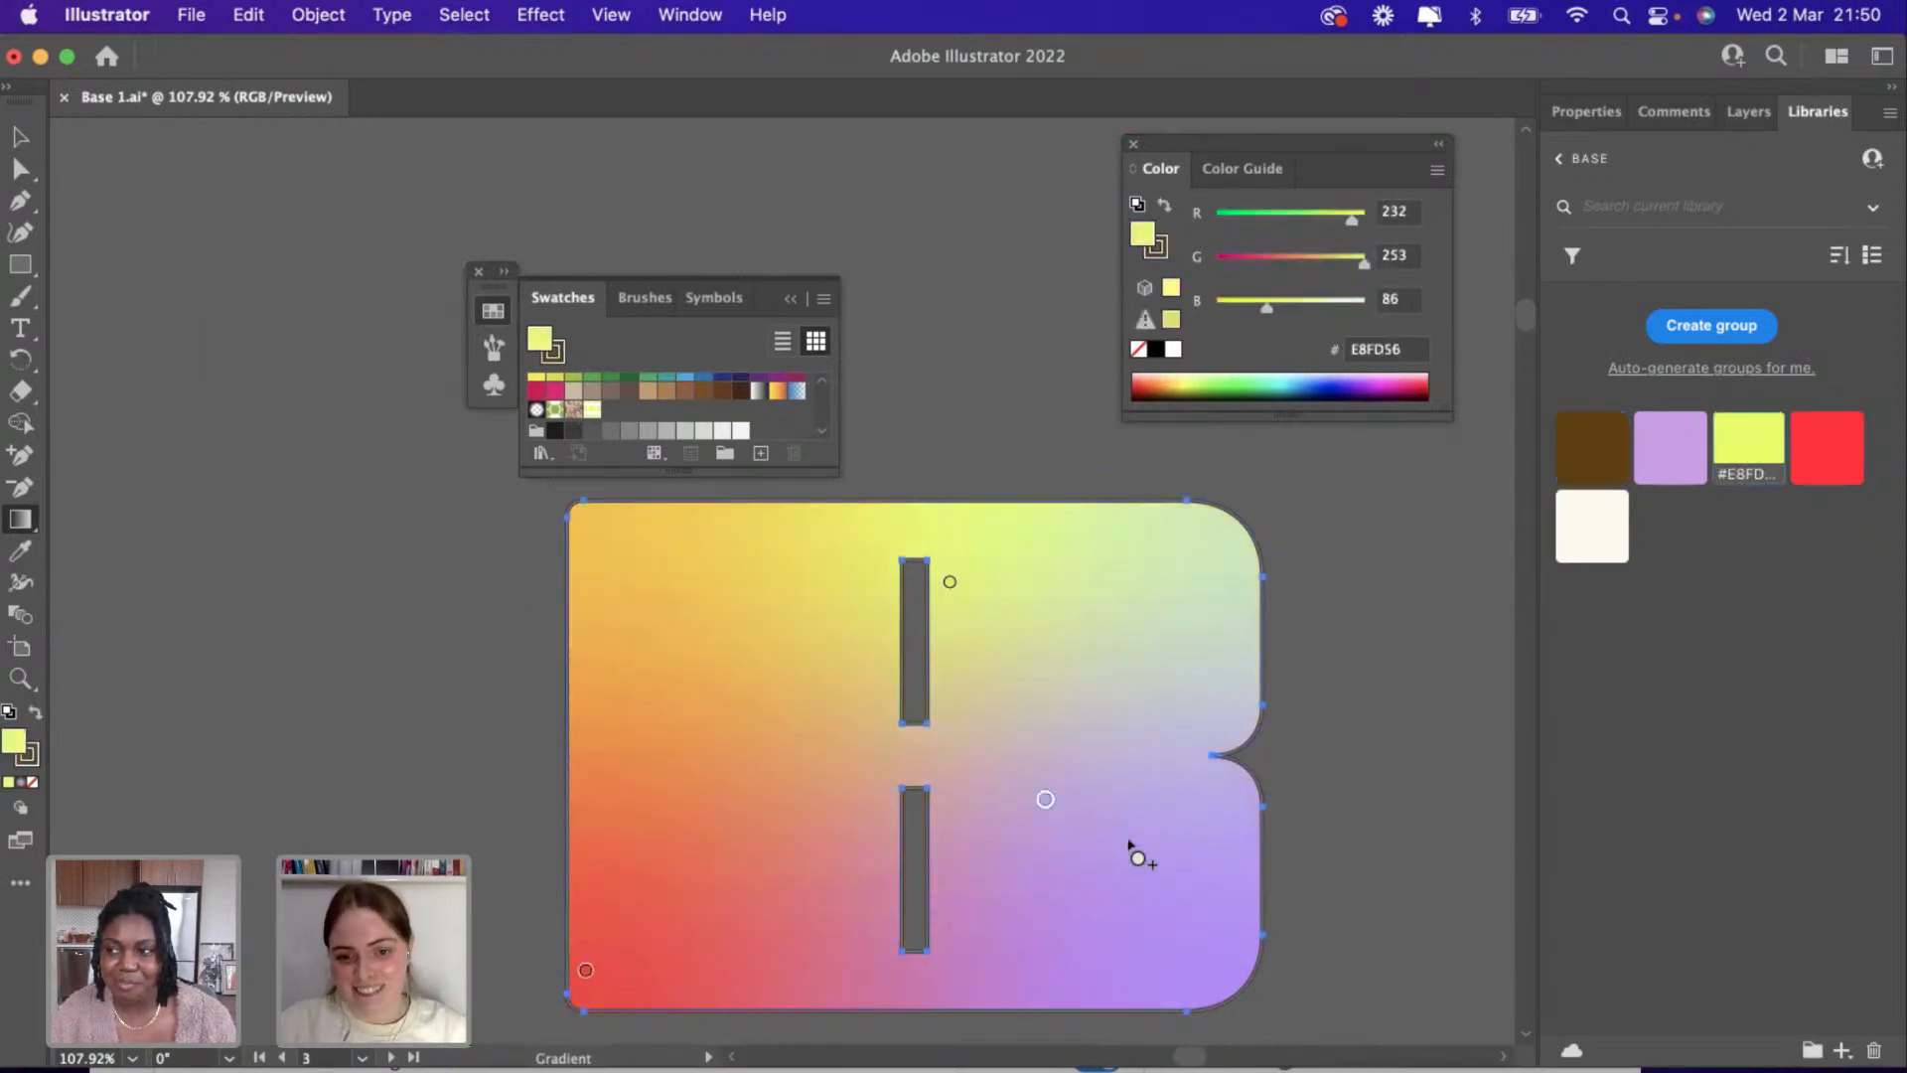
left_click(1091, 814)
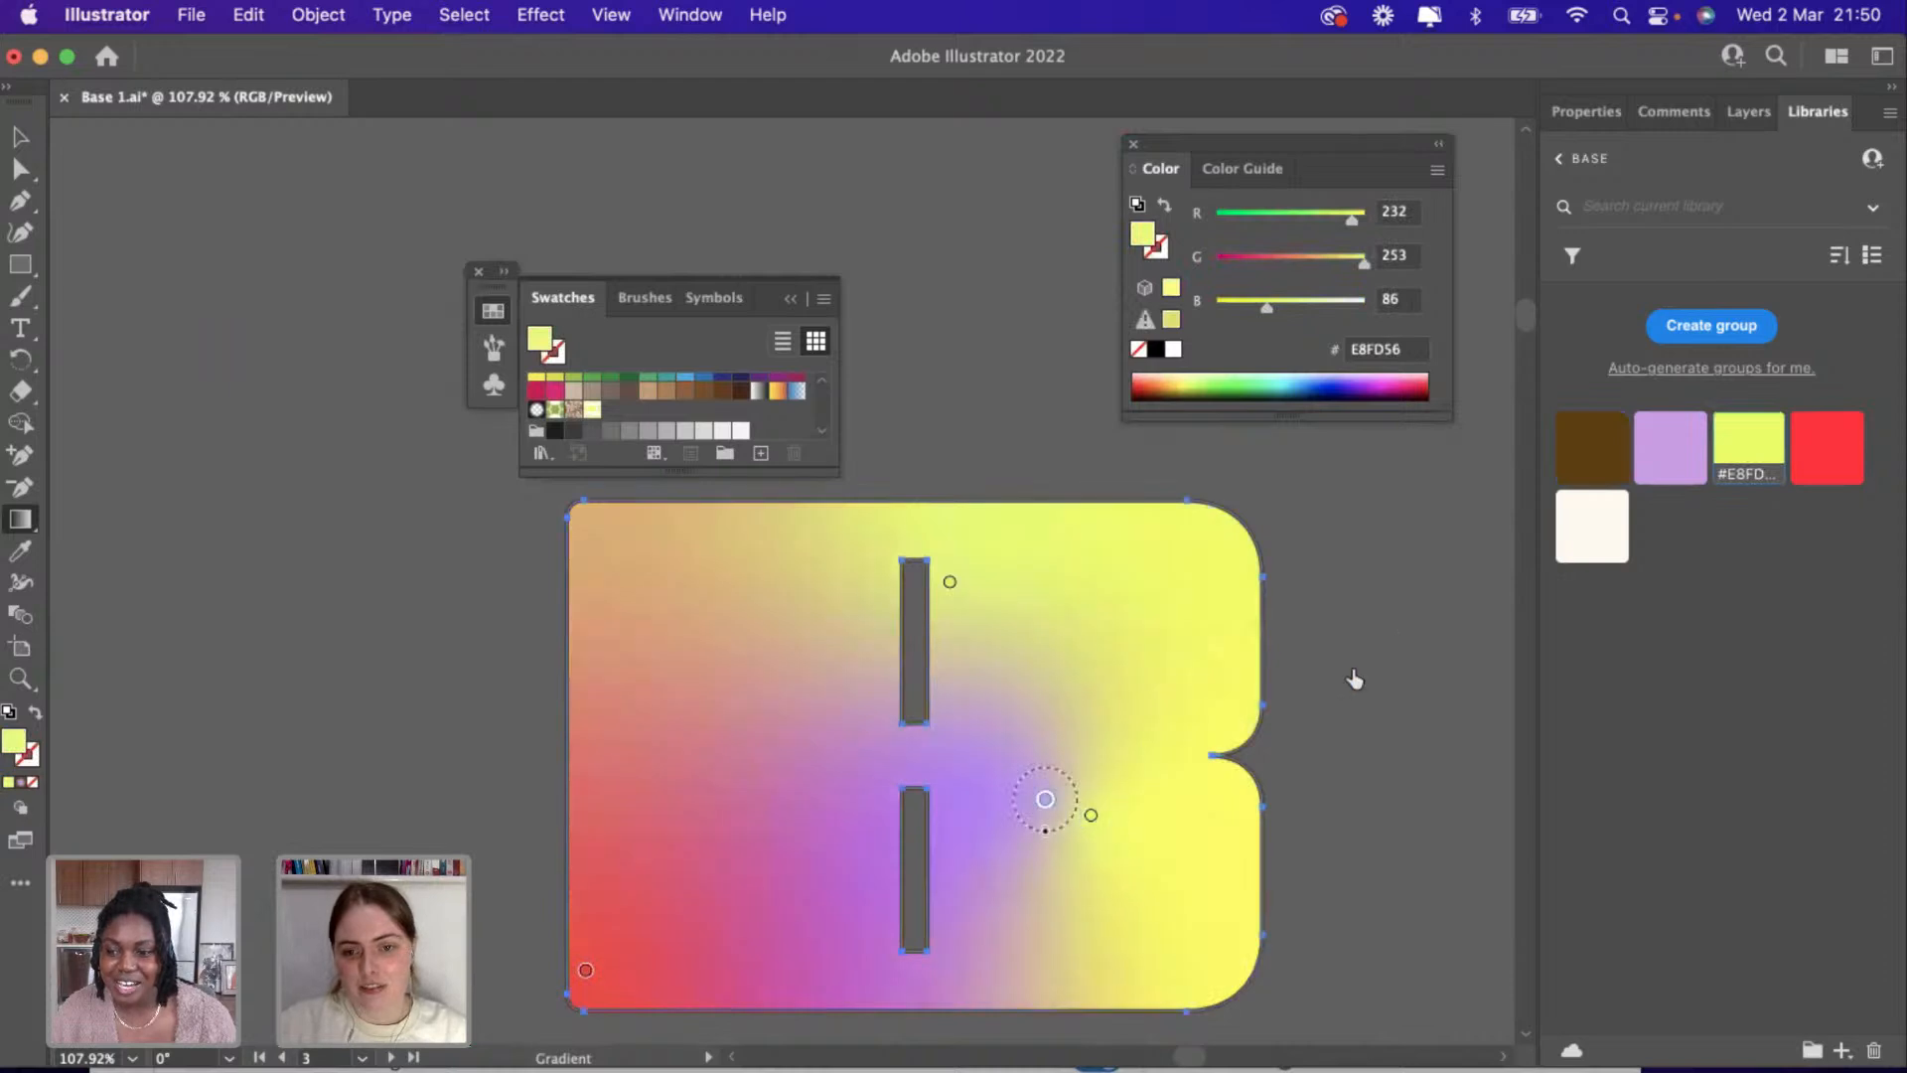
key("Delete")
Add a red #FE4336 gradient point in the B's upper bowl and move the yellow points to the upper left and lower right.
left_click(1097, 637)
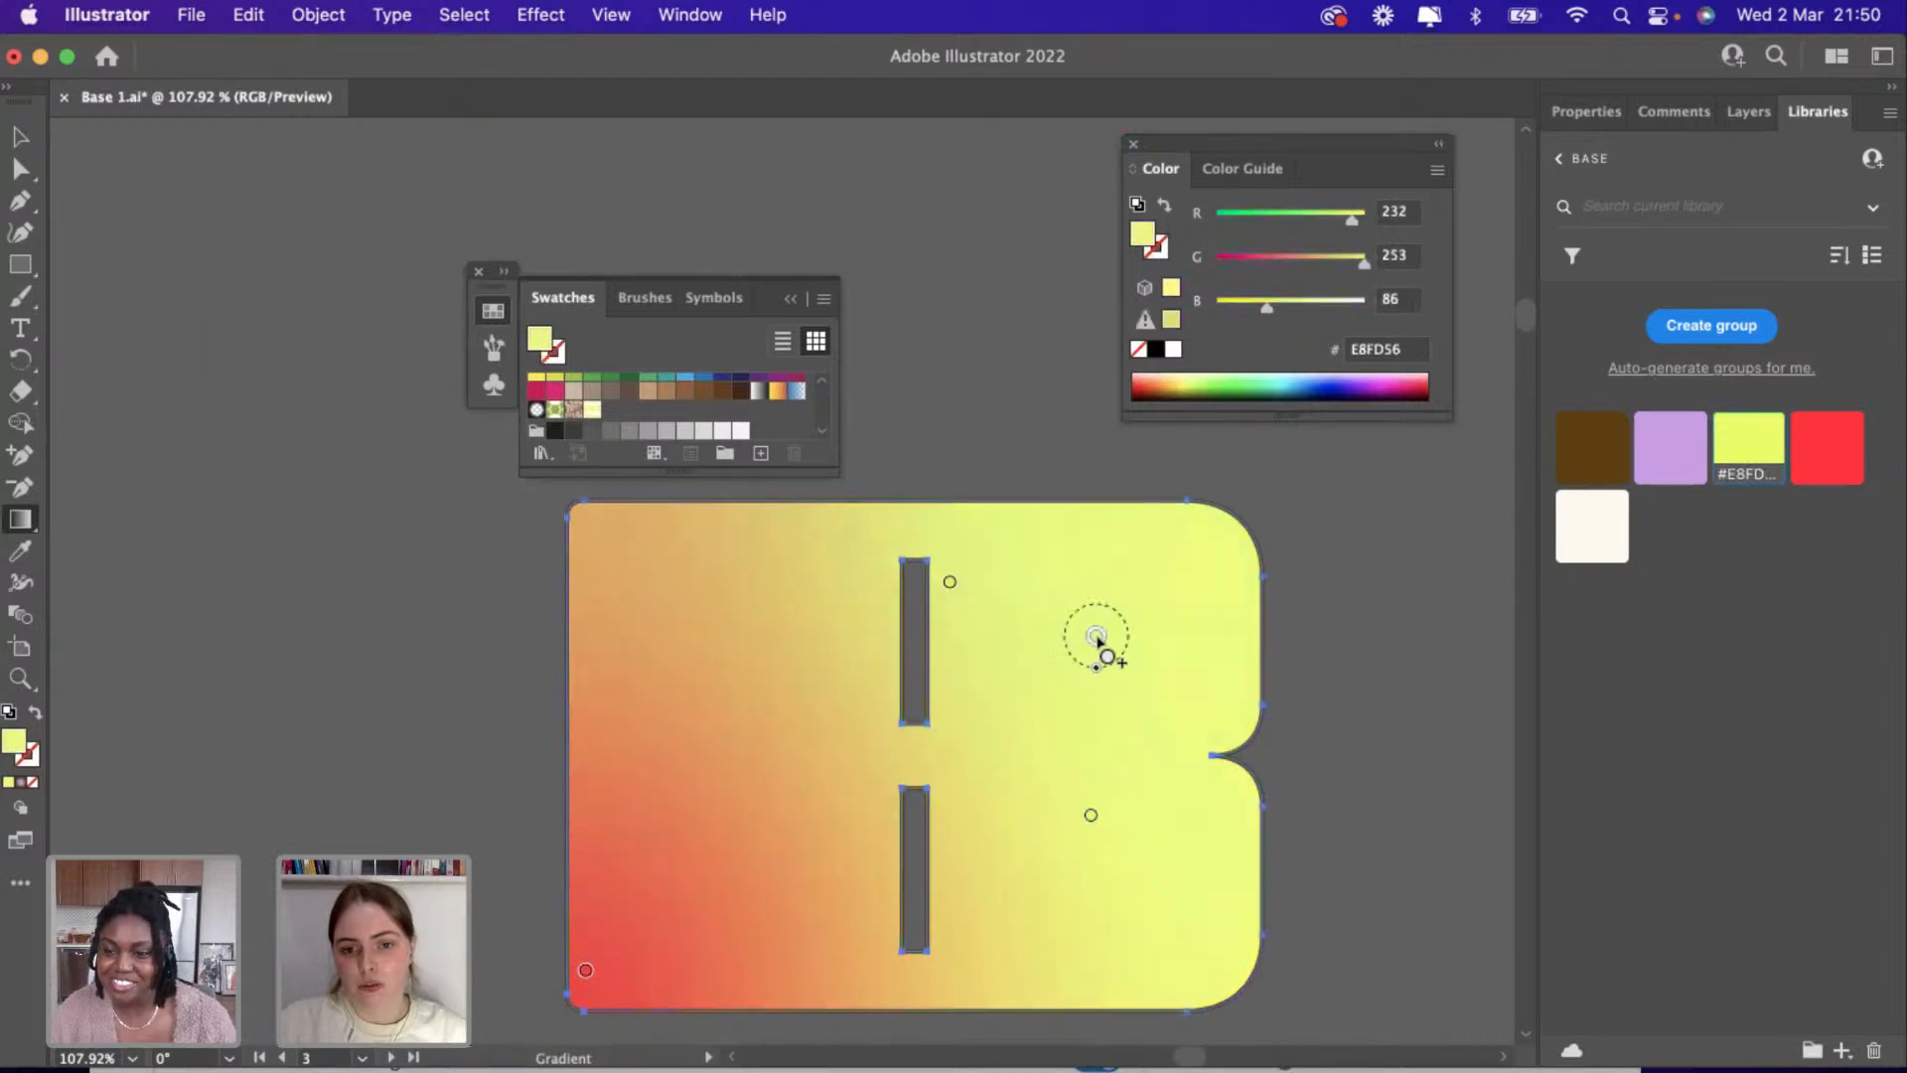
left_click(1828, 447)
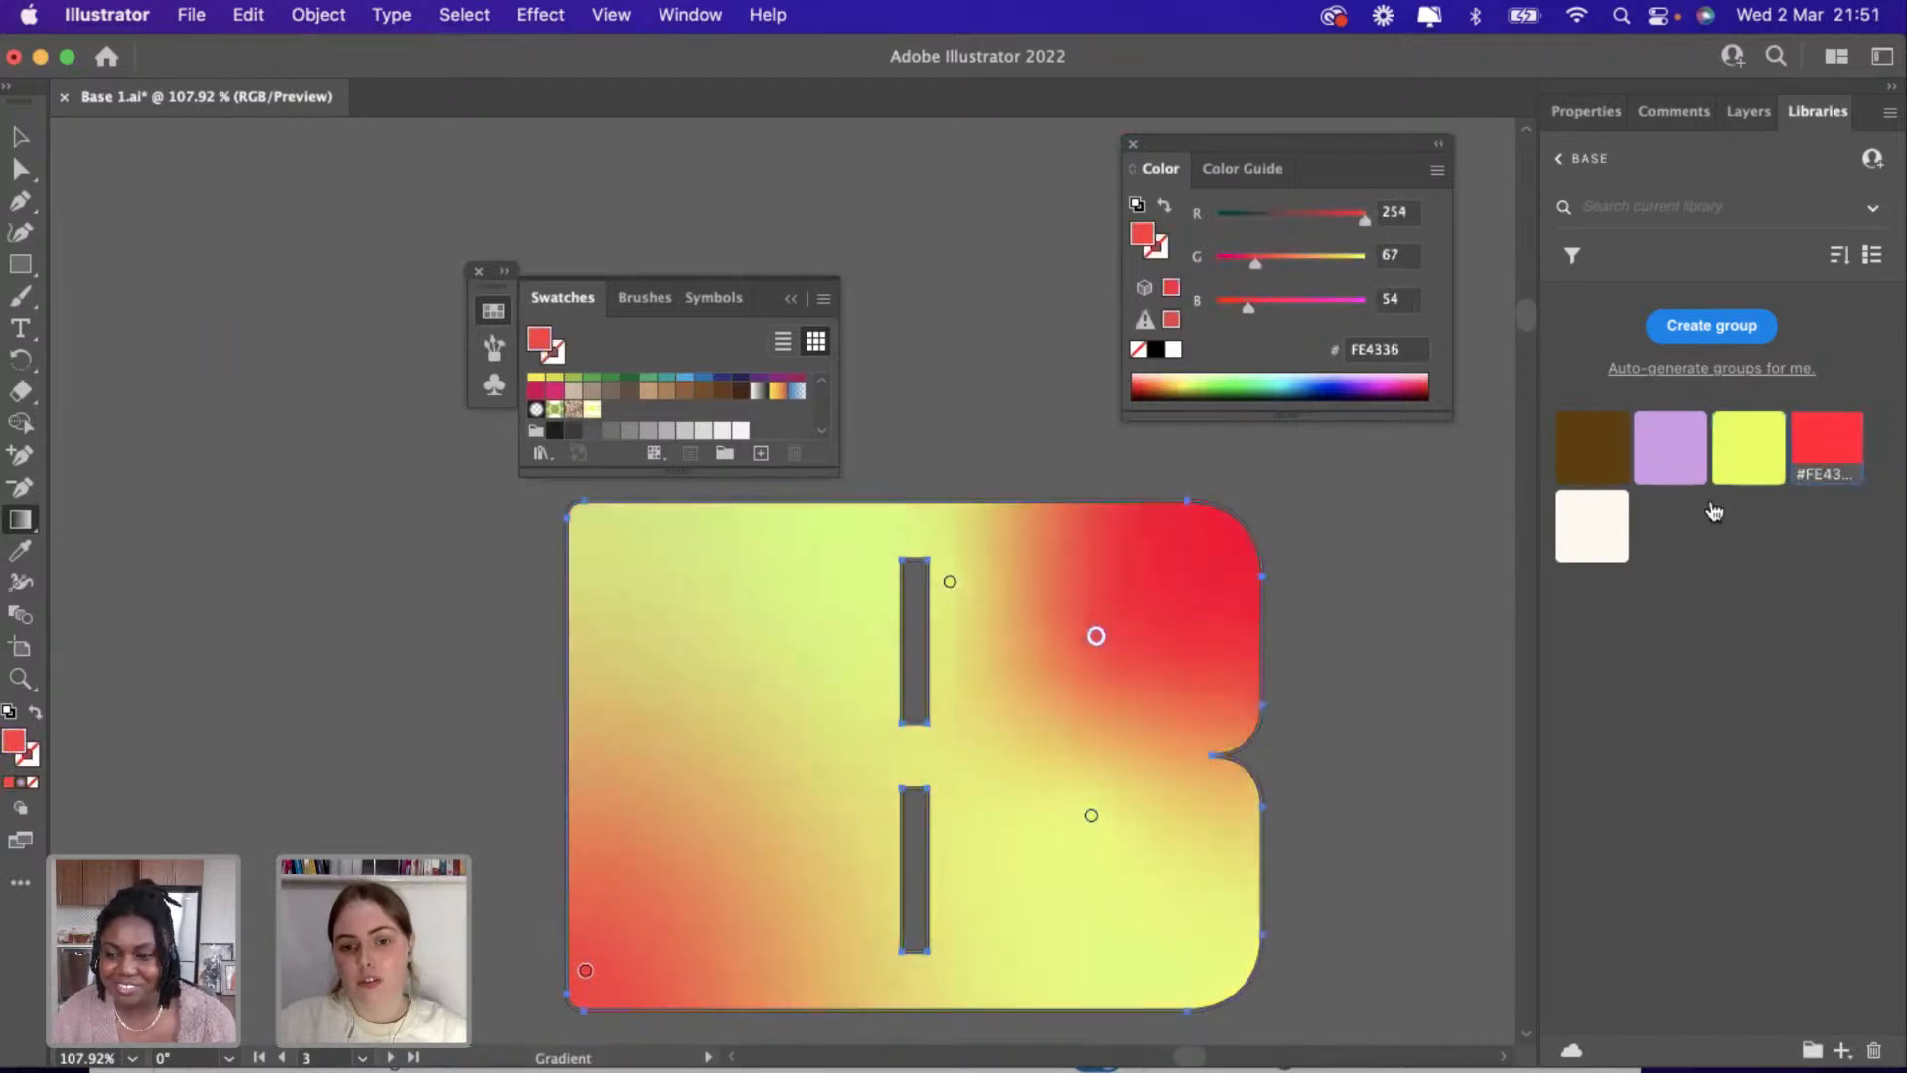
left_click_drag(950, 581, 732, 622)
left_click(1091, 815)
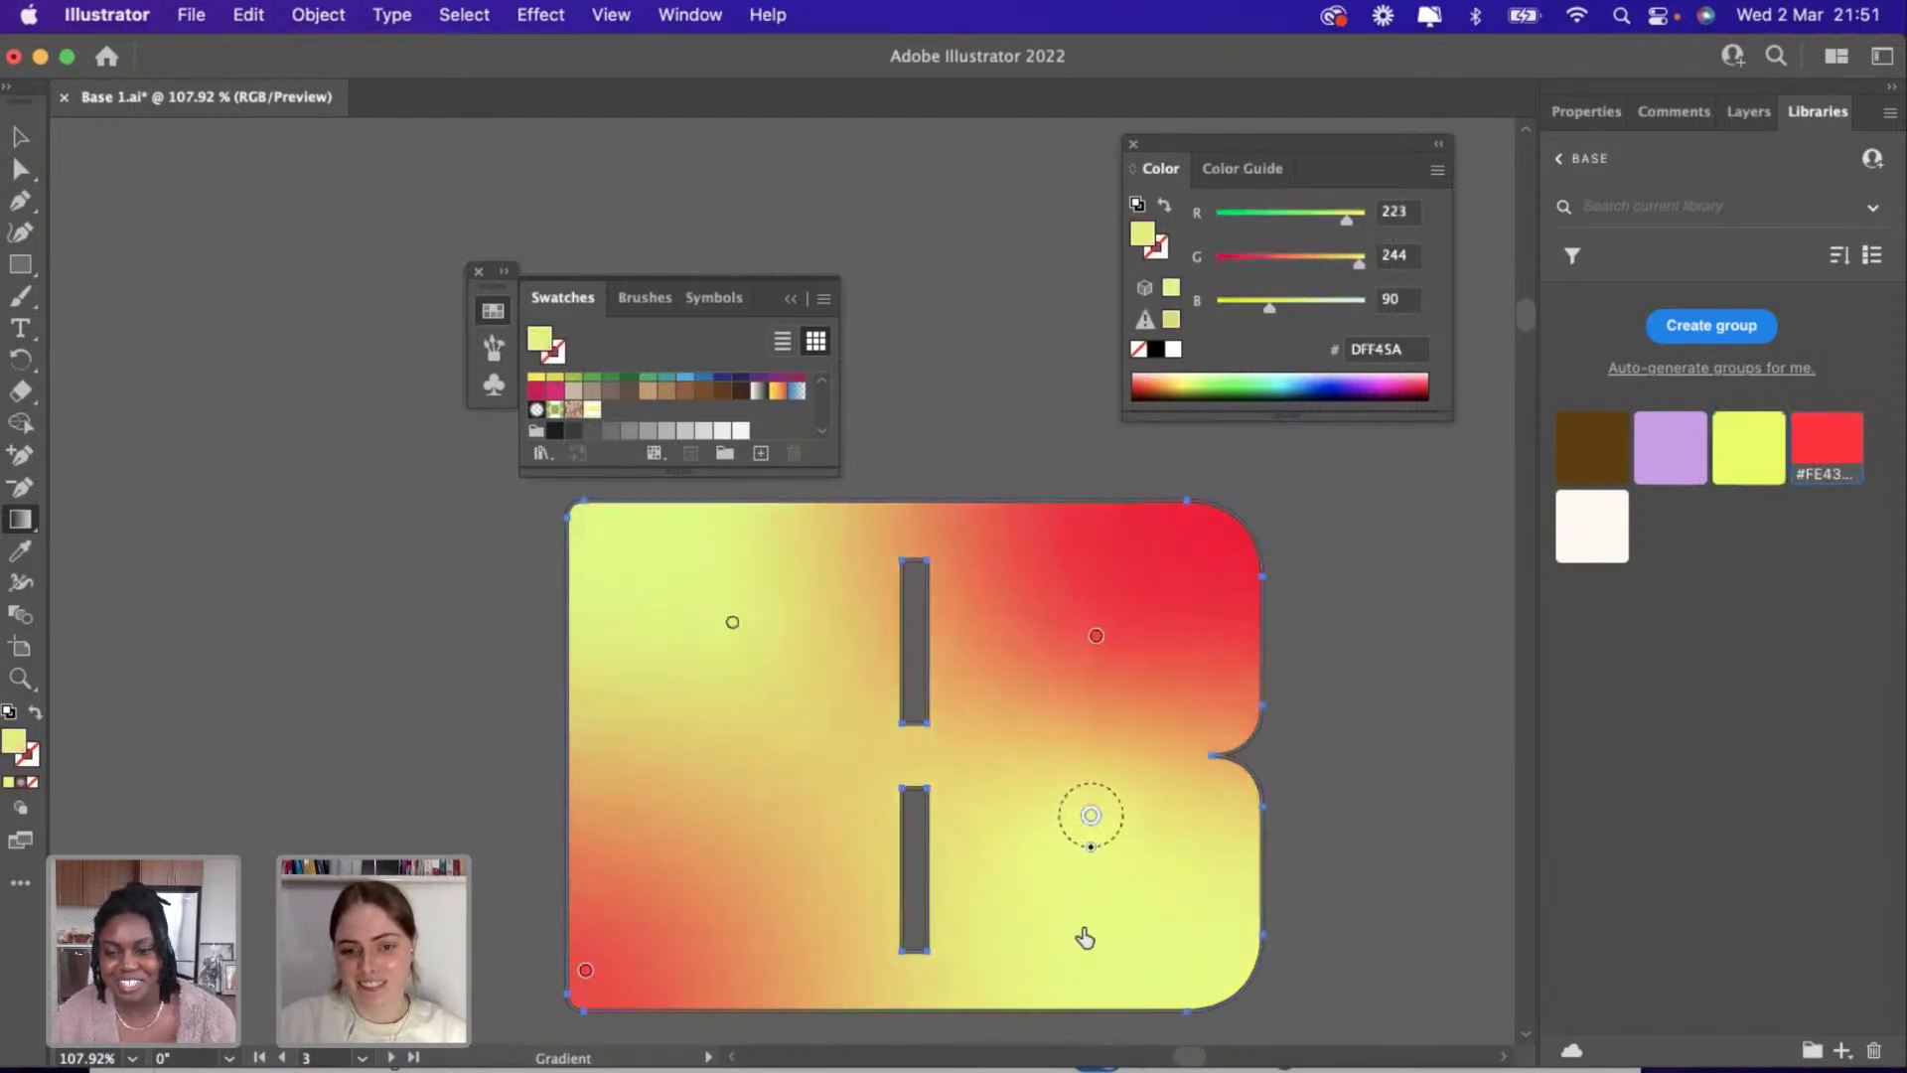
left_click_drag(1091, 814, 1093, 891)
scroll(1092, 891, "down", 3)
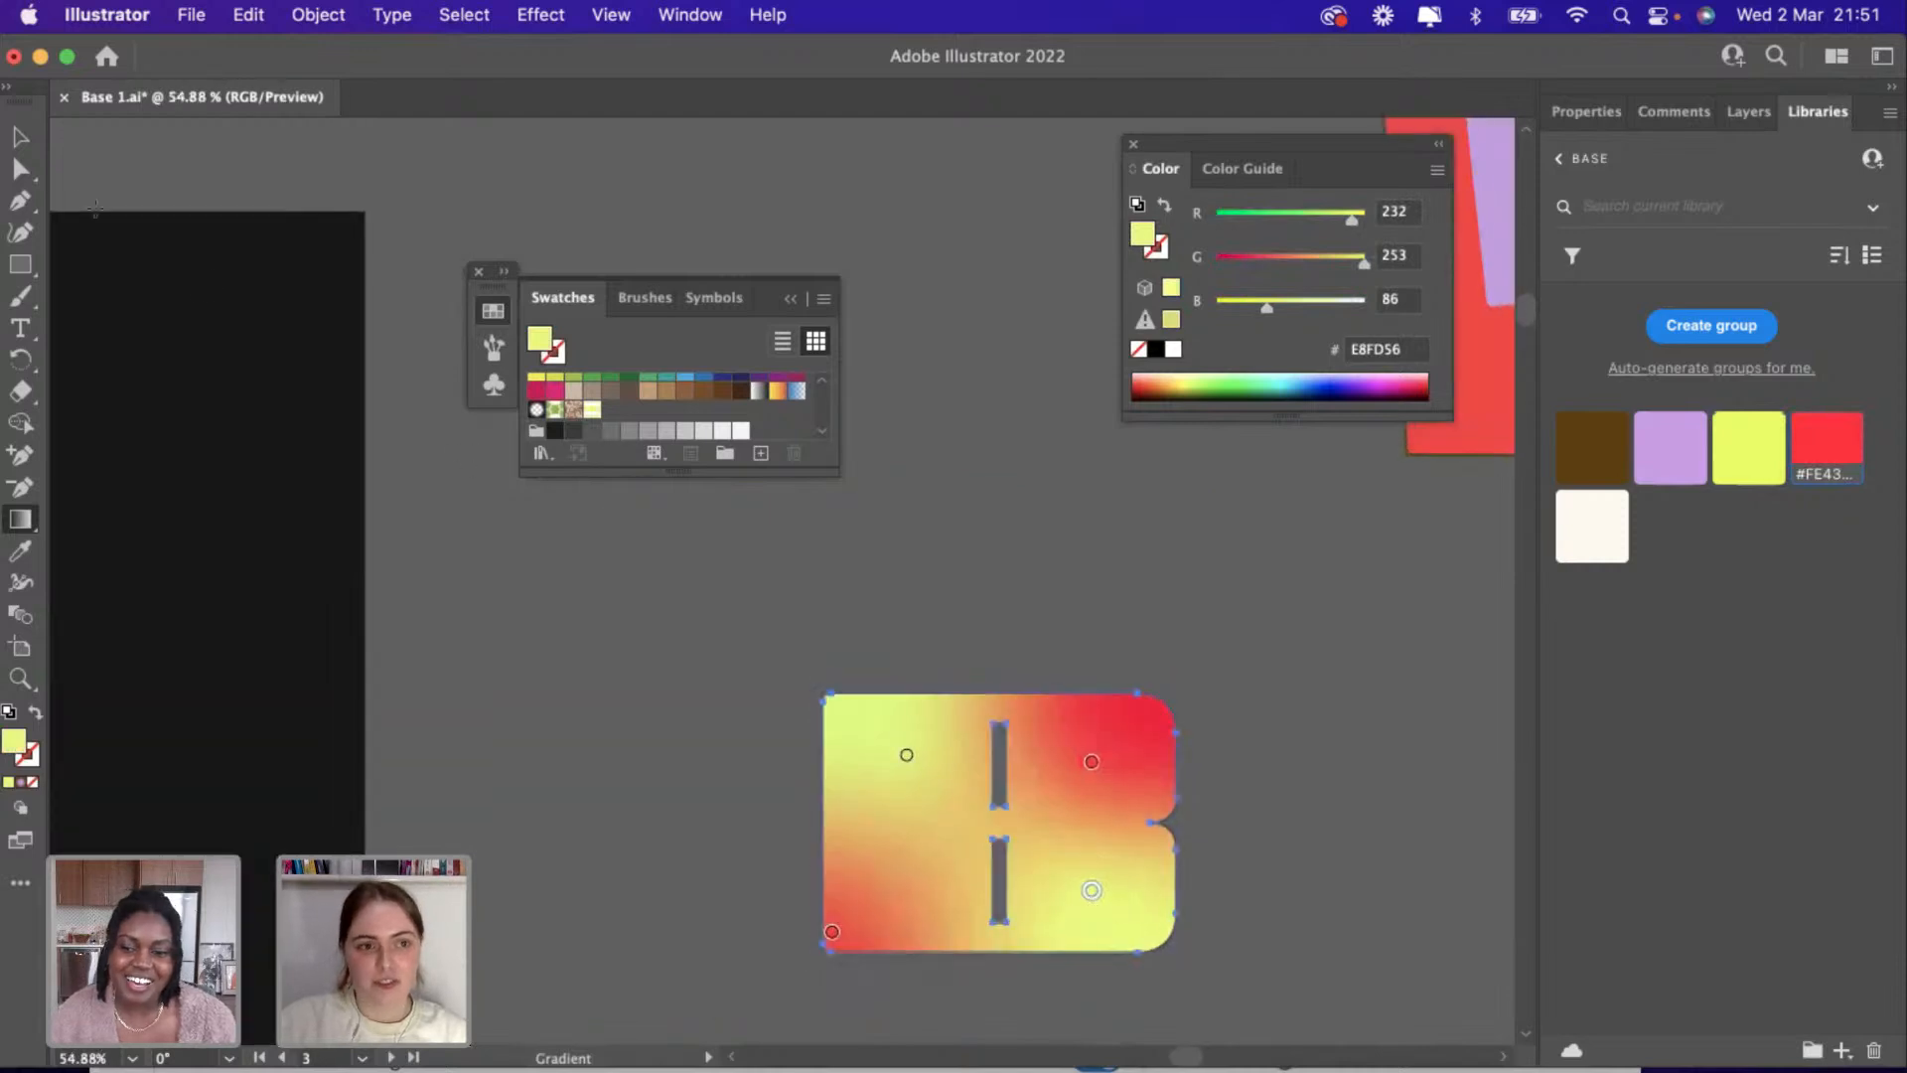
left_click(29, 134)
left_click(635, 757)
Move the stacked yellow double-B logo off the dark square to the right of the gradient B.
scroll(636, 759, "down", 5)
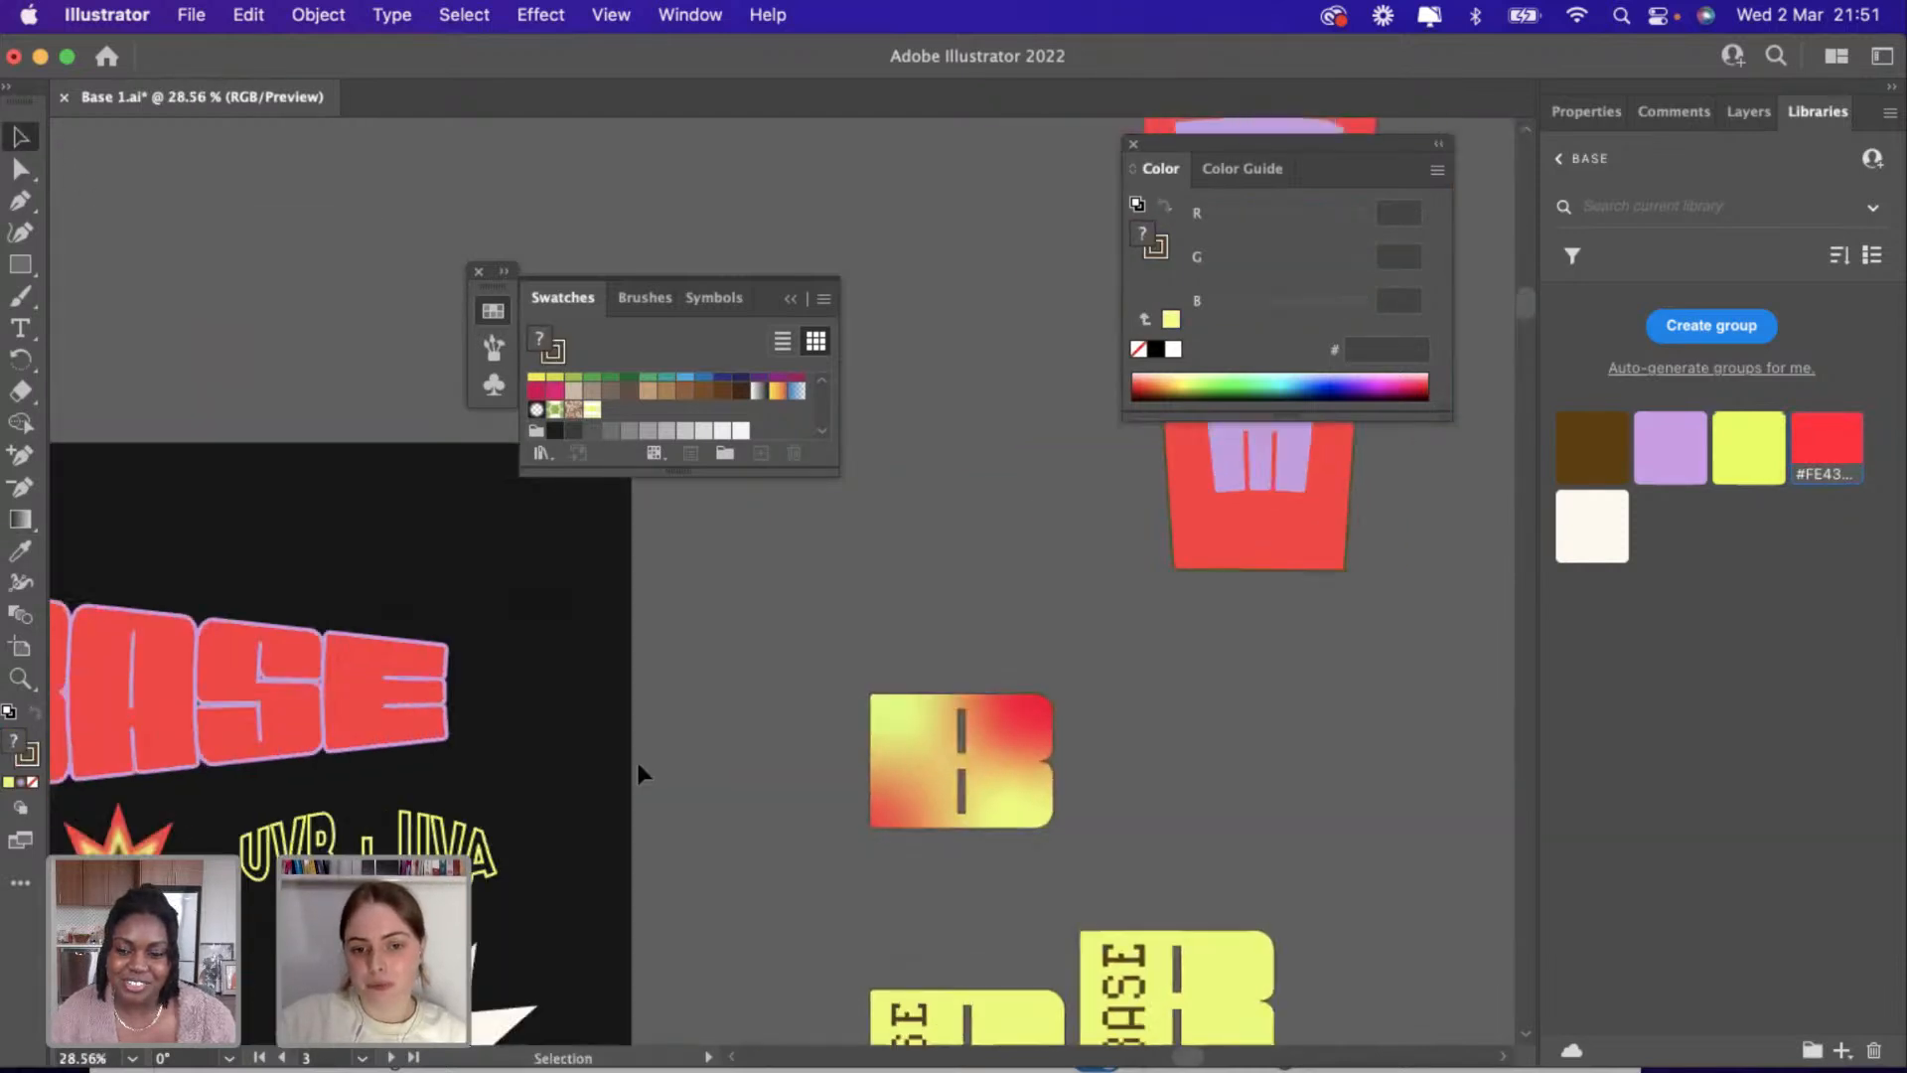
scroll(636, 759, "left", 5)
scroll(636, 759, "down", 2)
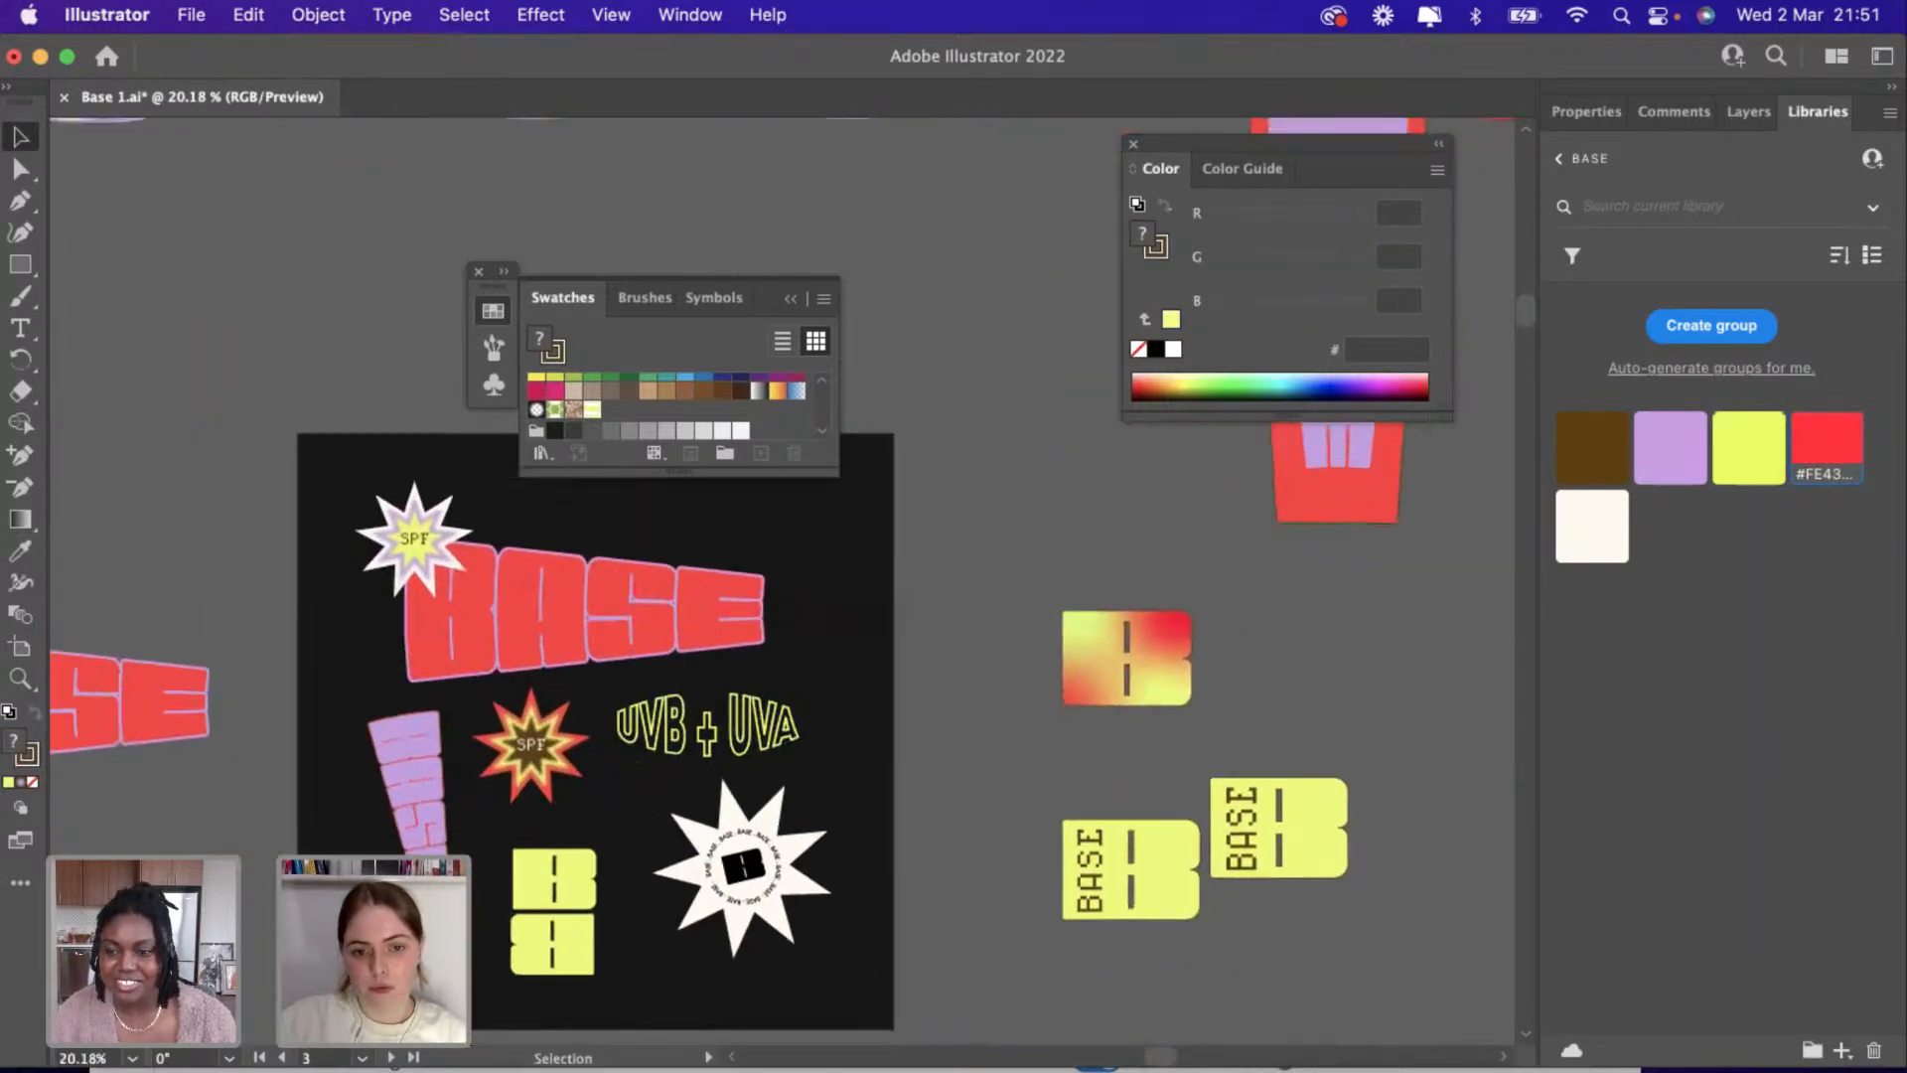
left_click(560, 954)
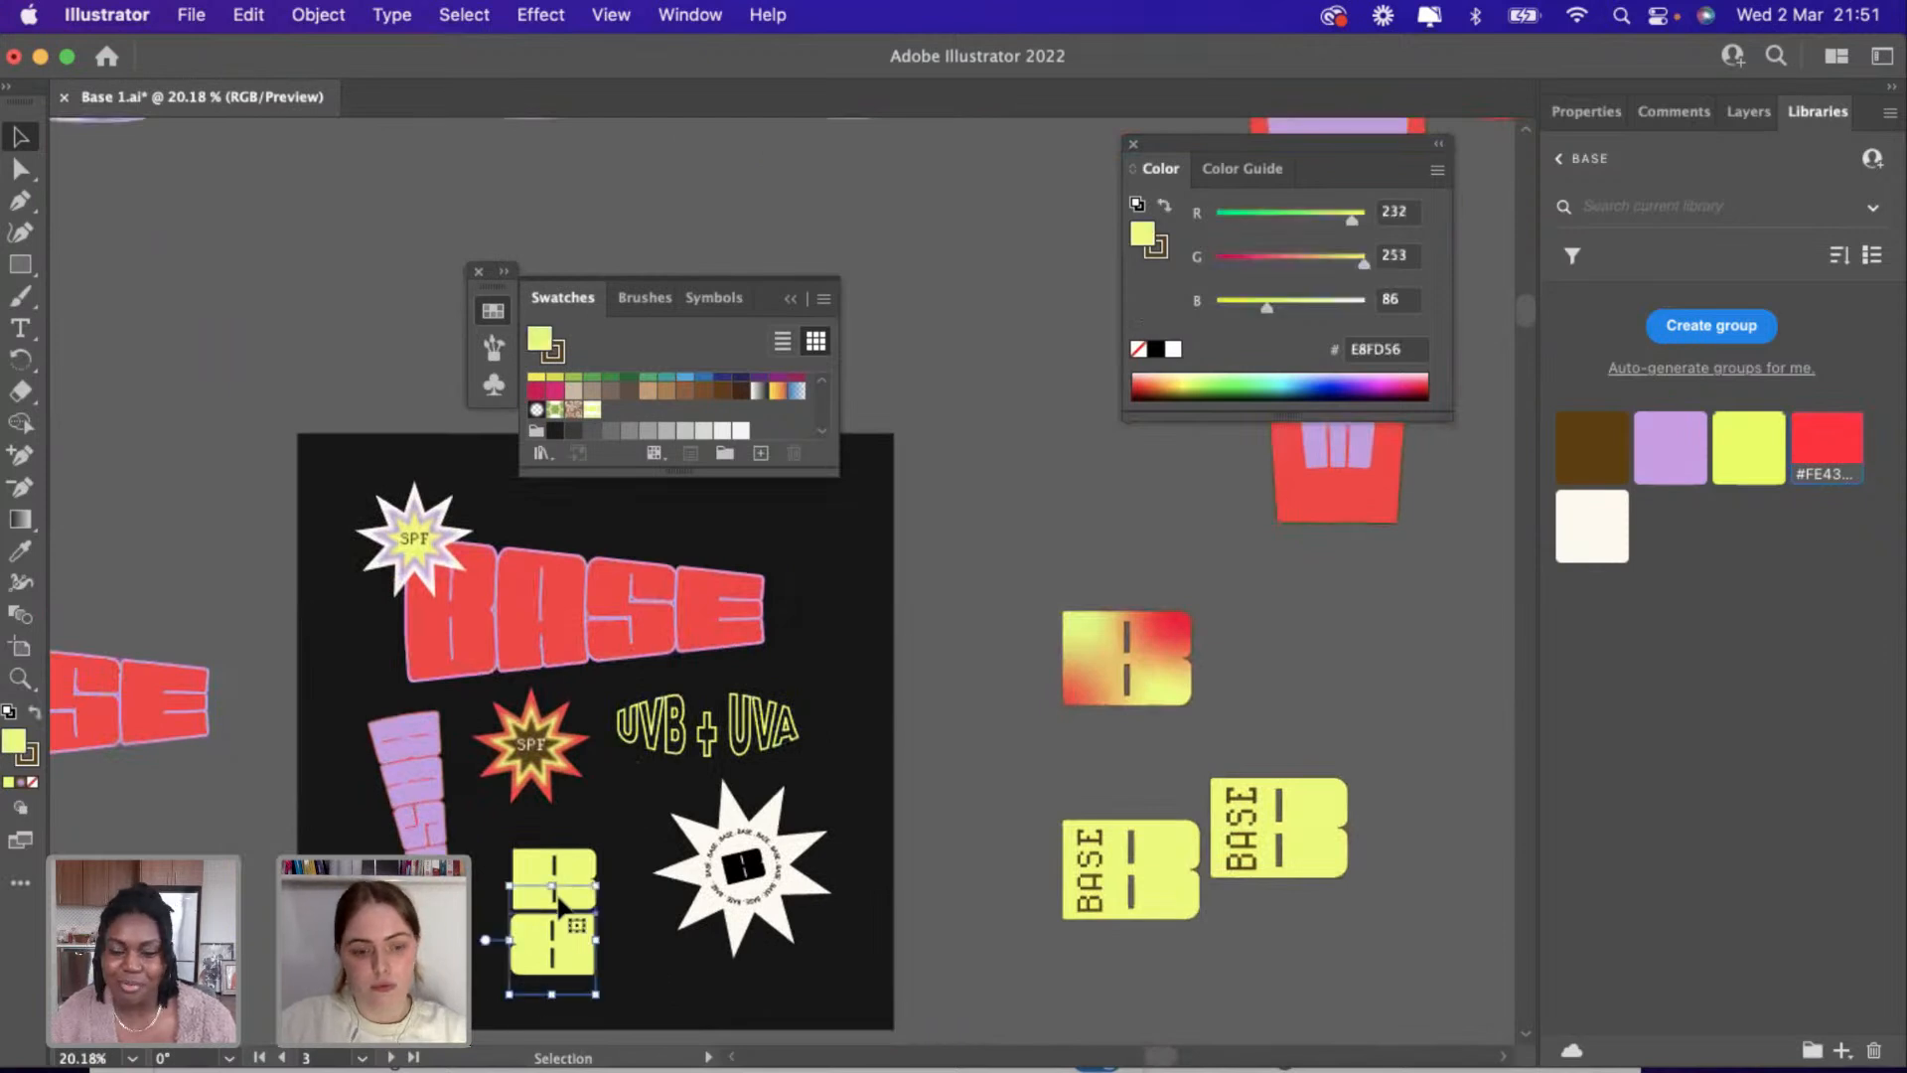
left_click_drag(562, 860, 1345, 598)
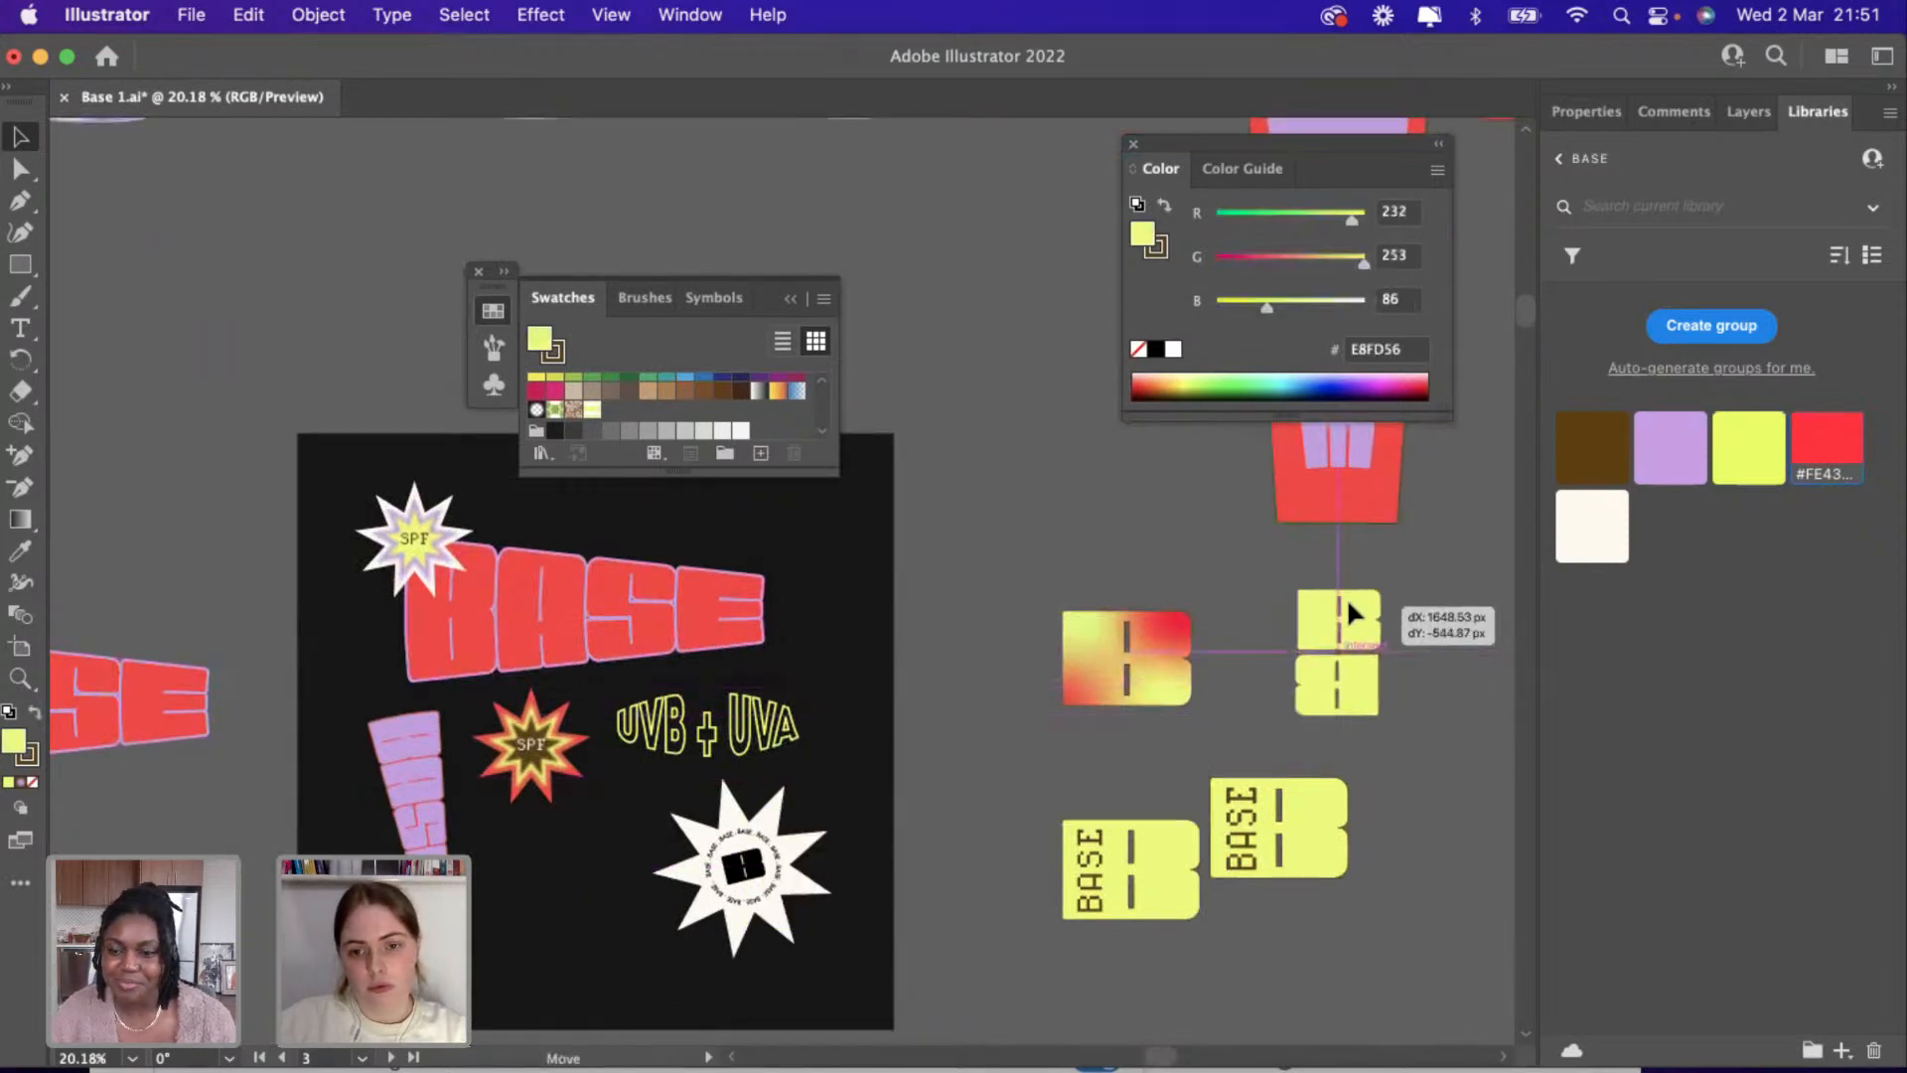
Move the gradient B up and place a copy of it, turned upside down, directly beneath it.
left_click_drag(1115, 694, 1053, 564)
key("super+c")
key("super+v")
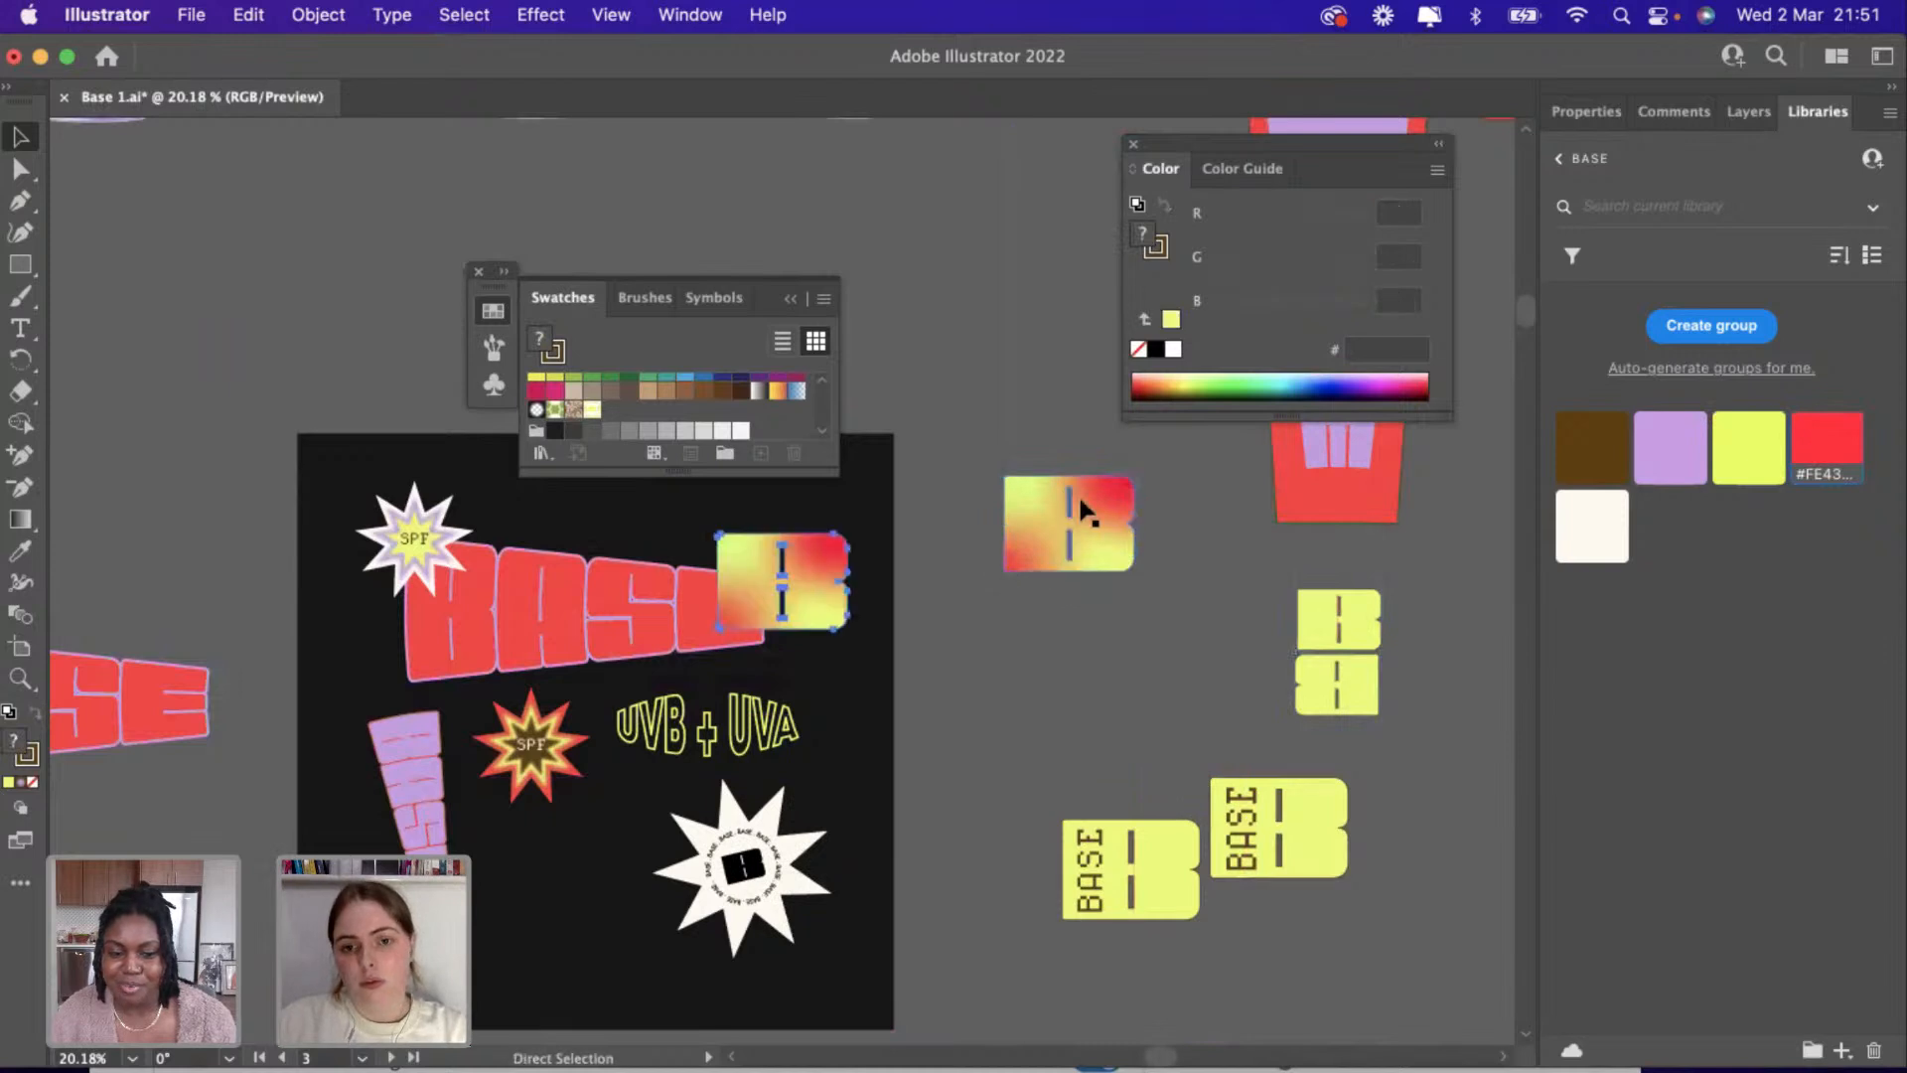
left_click_drag(817, 601, 1104, 647)
left_click_drag(1139, 564, 1004, 673)
left_click(1071, 731)
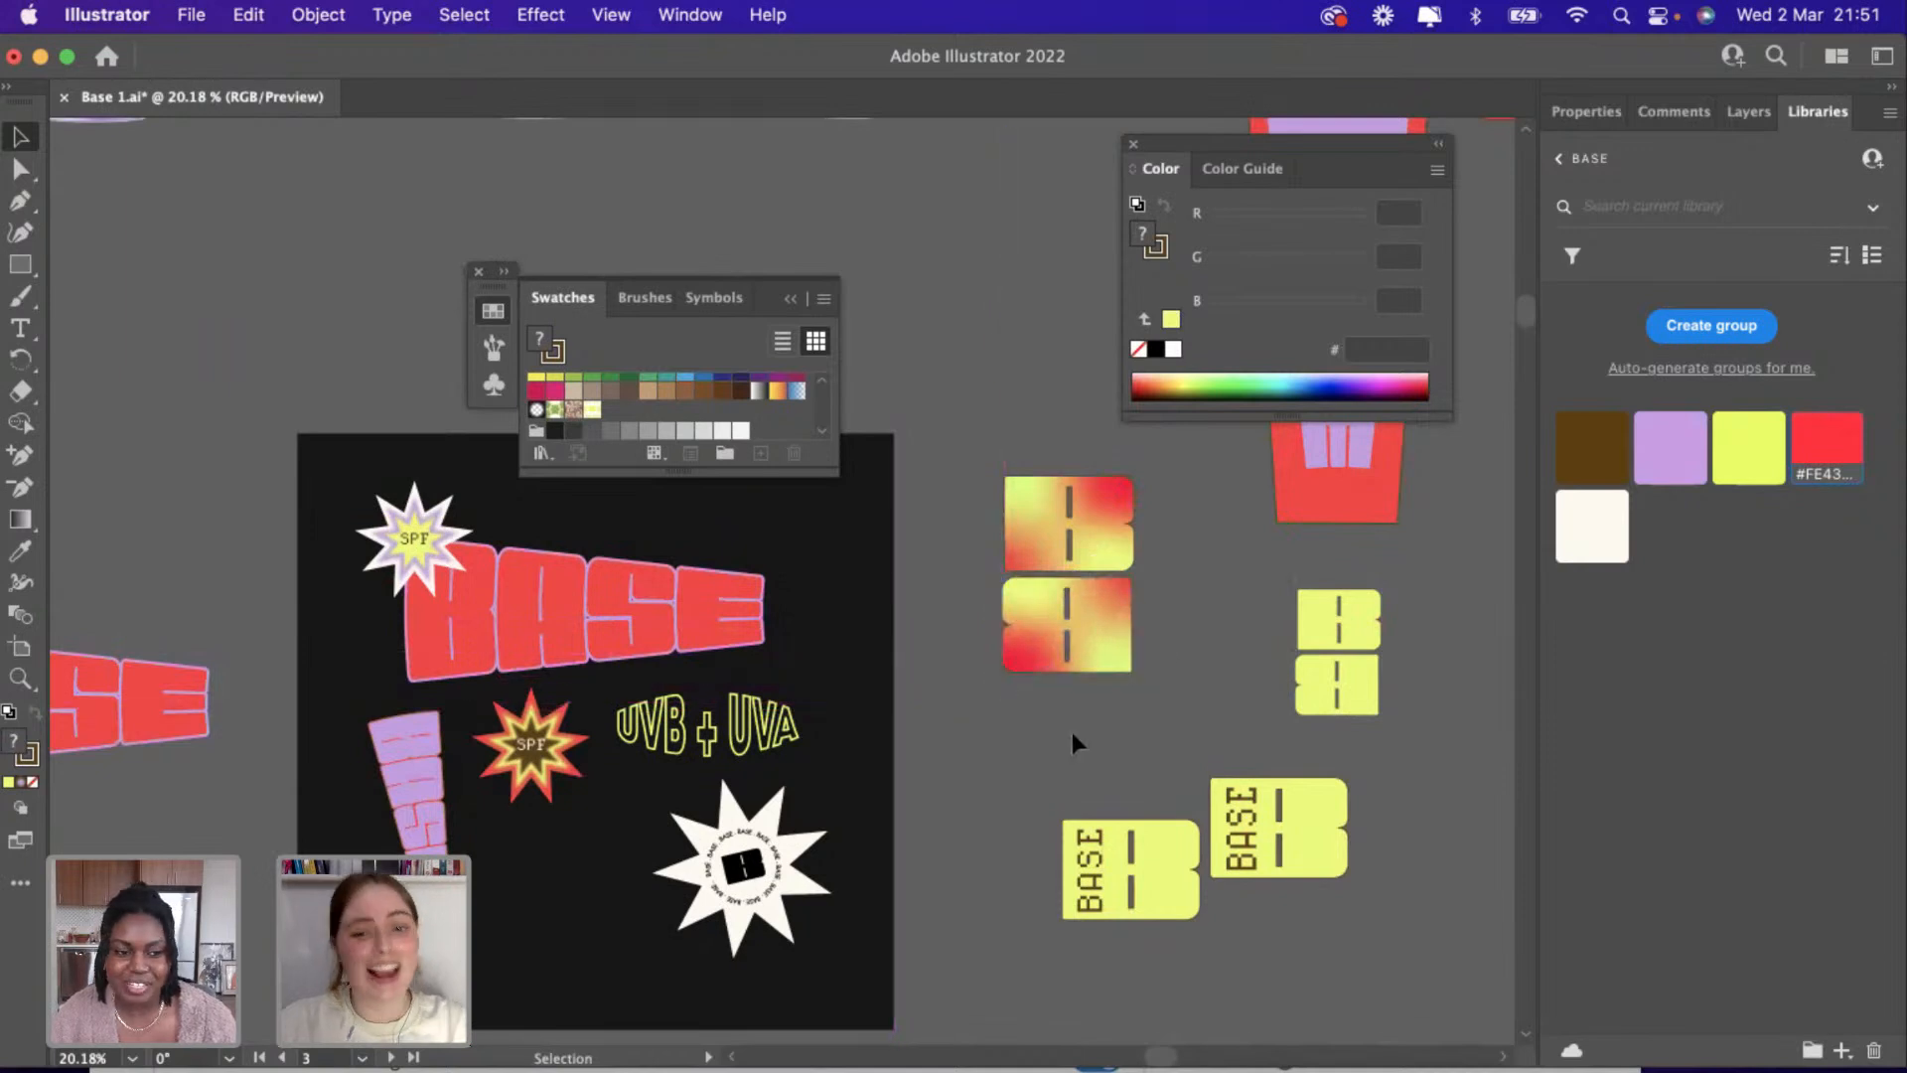
Add two more gradient B copies and arrange them back to back as a horizontal pair below the yellow BASE versions.
left_click(1093, 510)
key("super+c")
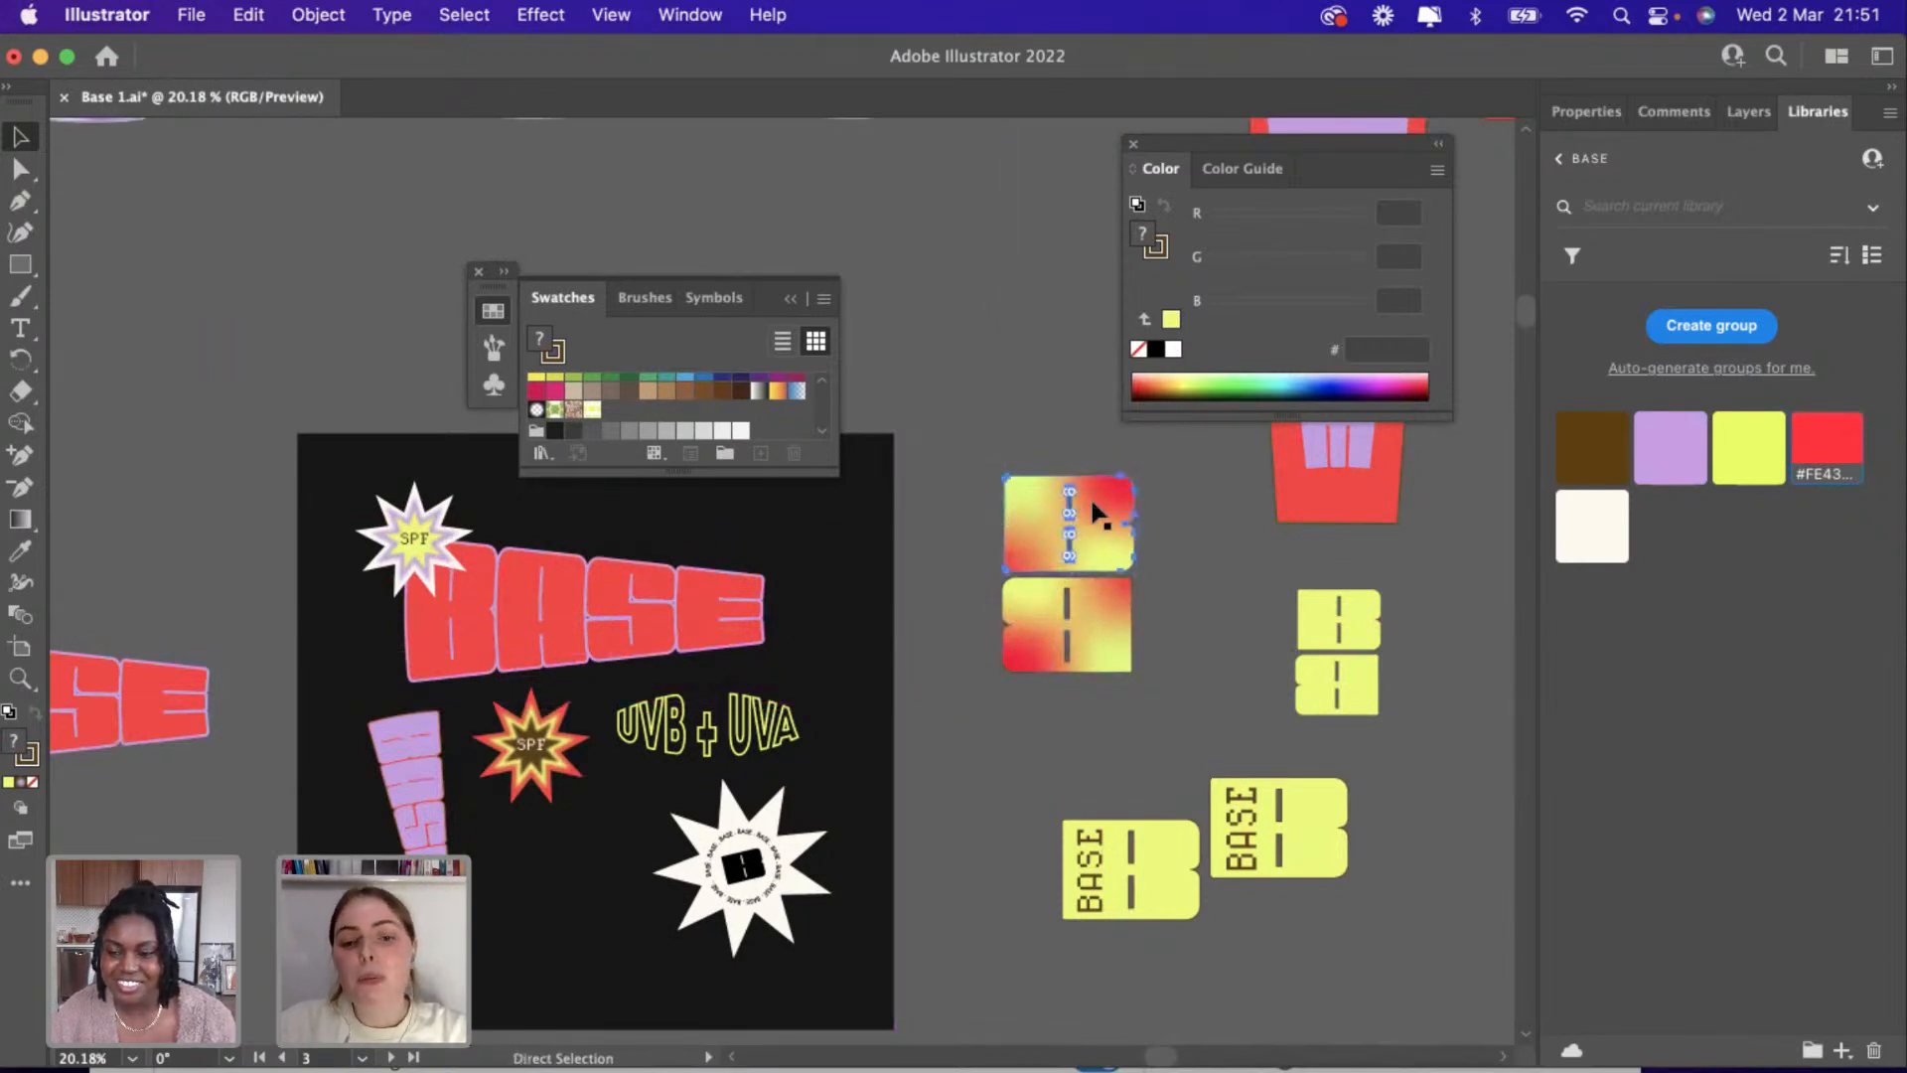
key("super+v")
left_click_drag(783, 581, 1348, 988)
scroll(1053, 765, "down", 2)
key("super+v")
left_click_drag(823, 573, 1188, 838)
scroll(1195, 944, "up", 3)
scroll(1088, 962, "up", 3)
scroll(941, 912, "down", 5)
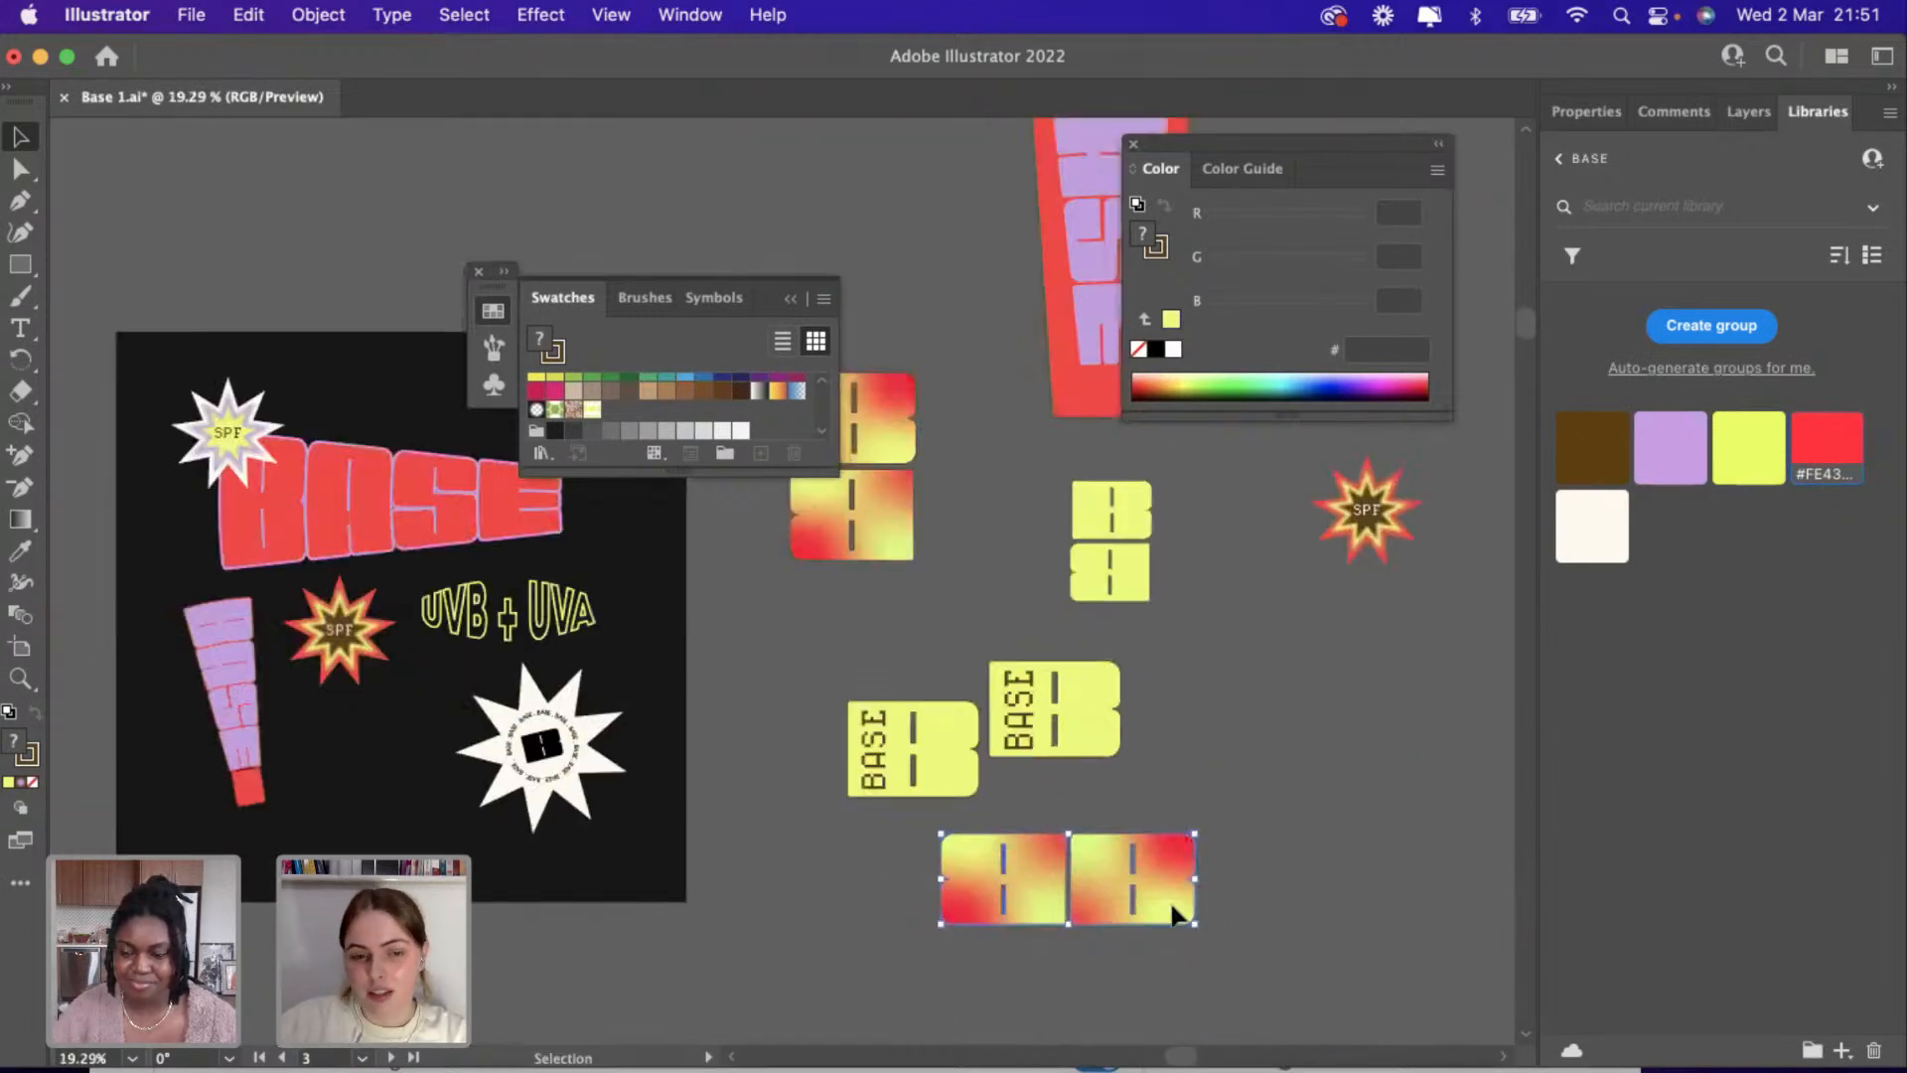
left_click_drag(1180, 914, 1078, 934)
Place the stacked gradient double-B on the dark square, tilted slightly, between the vertical BASE lettering and the white star badge.
scroll(1078, 934, "down", 3)
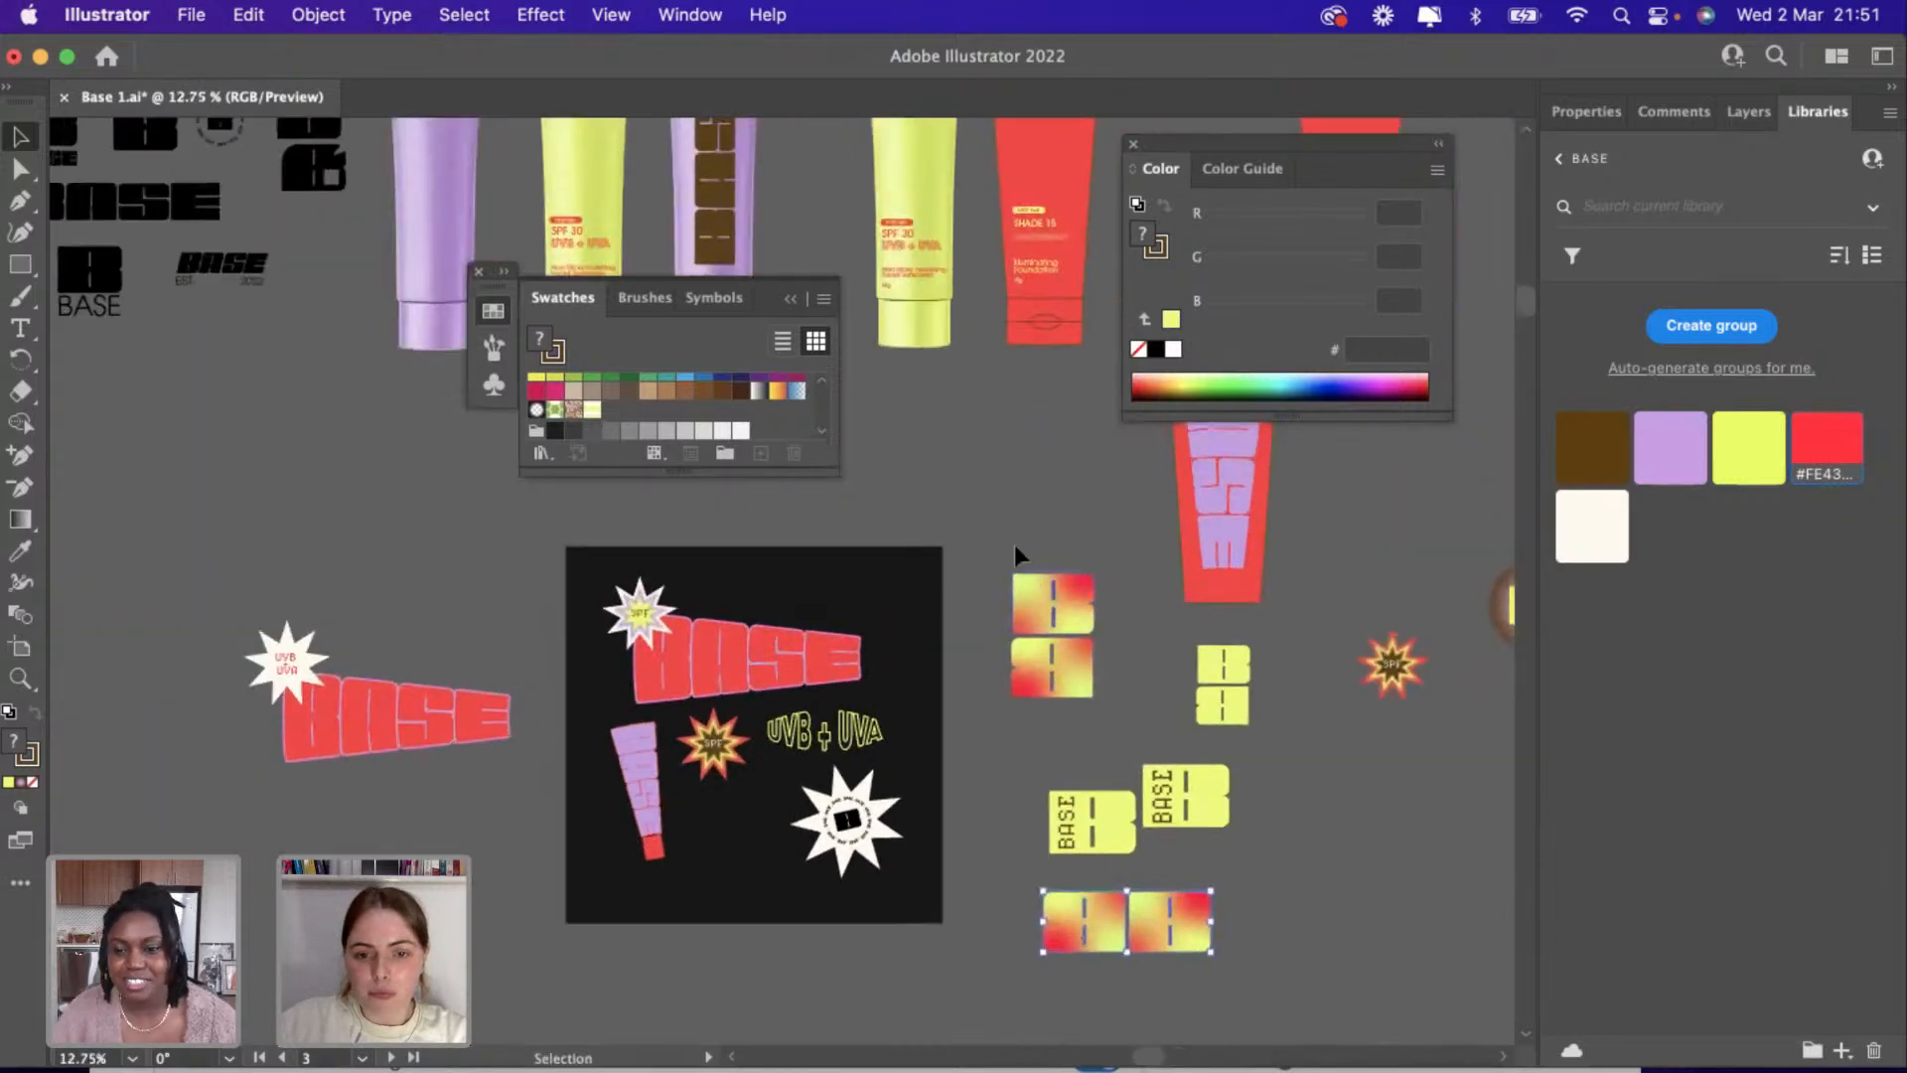
left_click(1077, 686)
left_click_drag(1078, 686, 763, 890)
scroll(757, 919, "up", 1)
scroll(757, 919, "up", 3)
left_click_drag(752, 724, 737, 716)
mouse_move(718, 823)
left_mouse_down()
mouse_move(761, 830)
mouse_move(754, 811)
left_mouse_up()
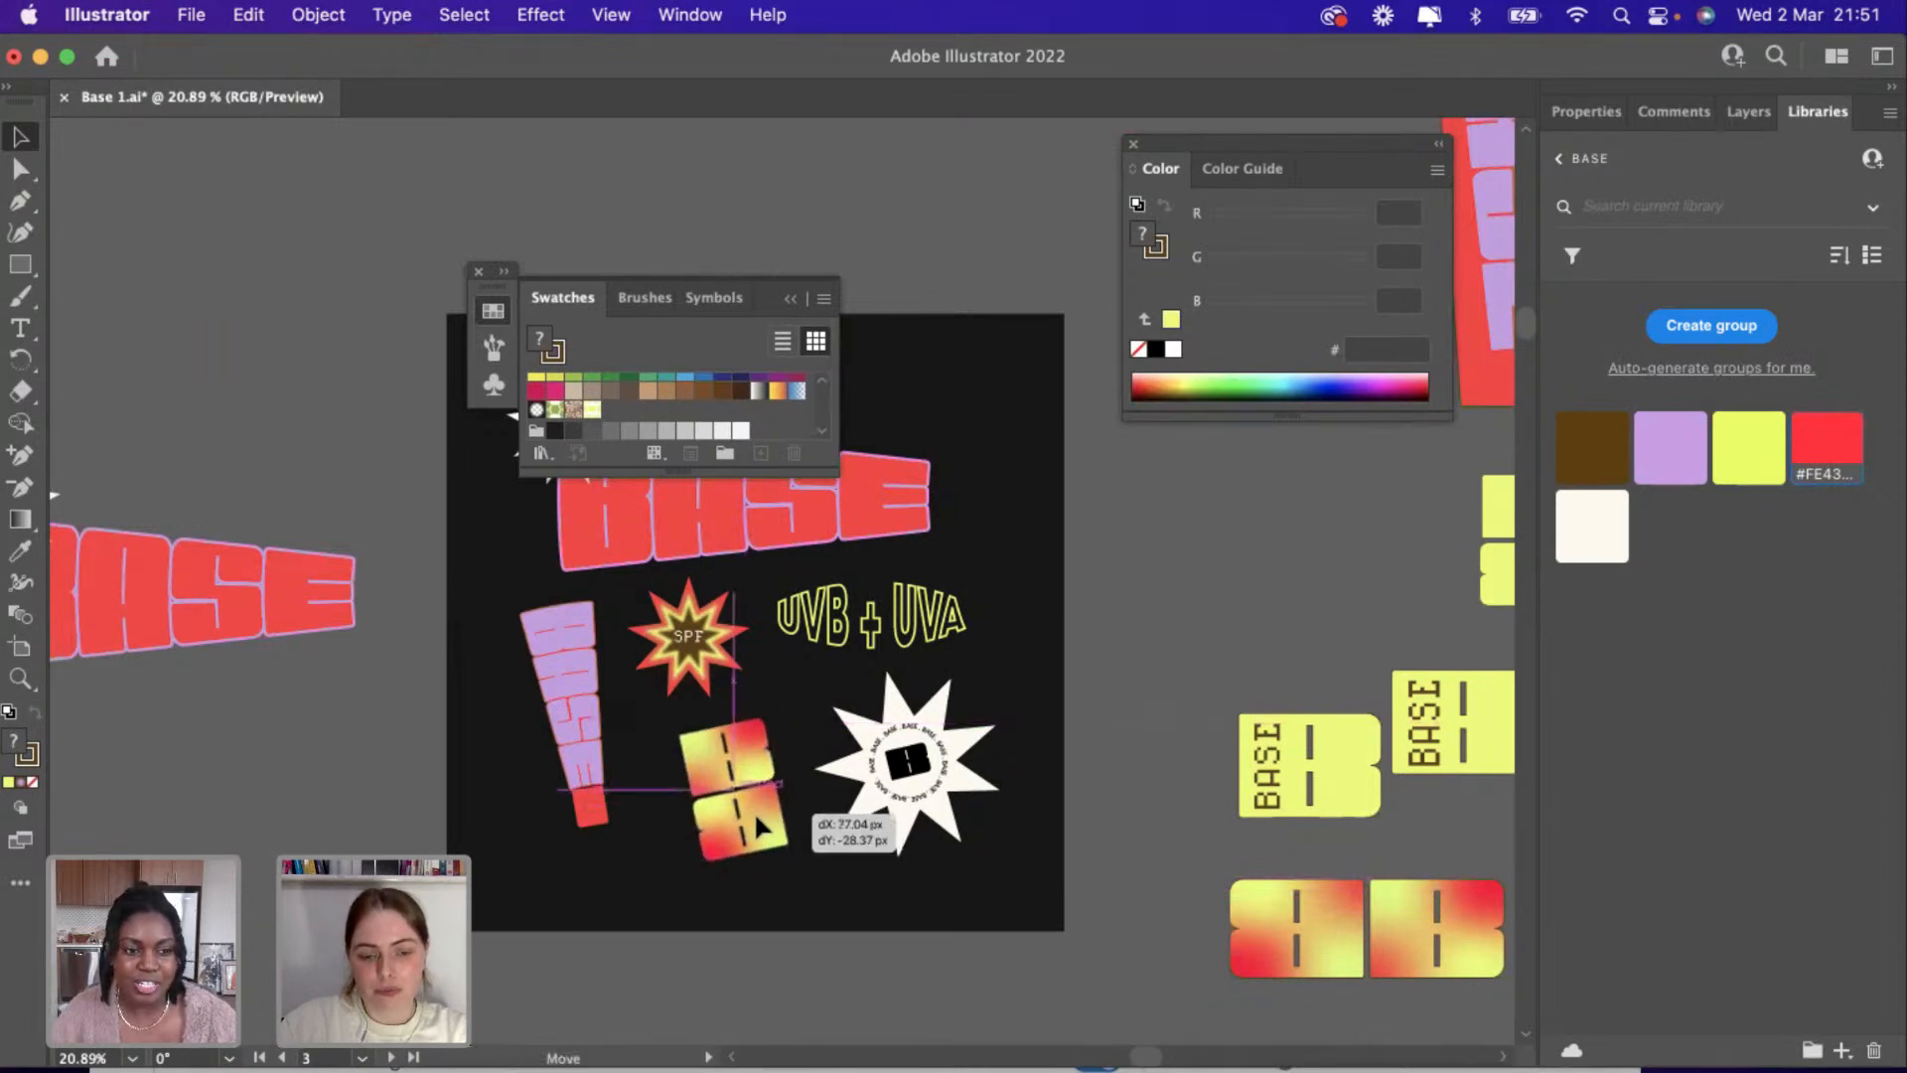
left_click(1171, 636)
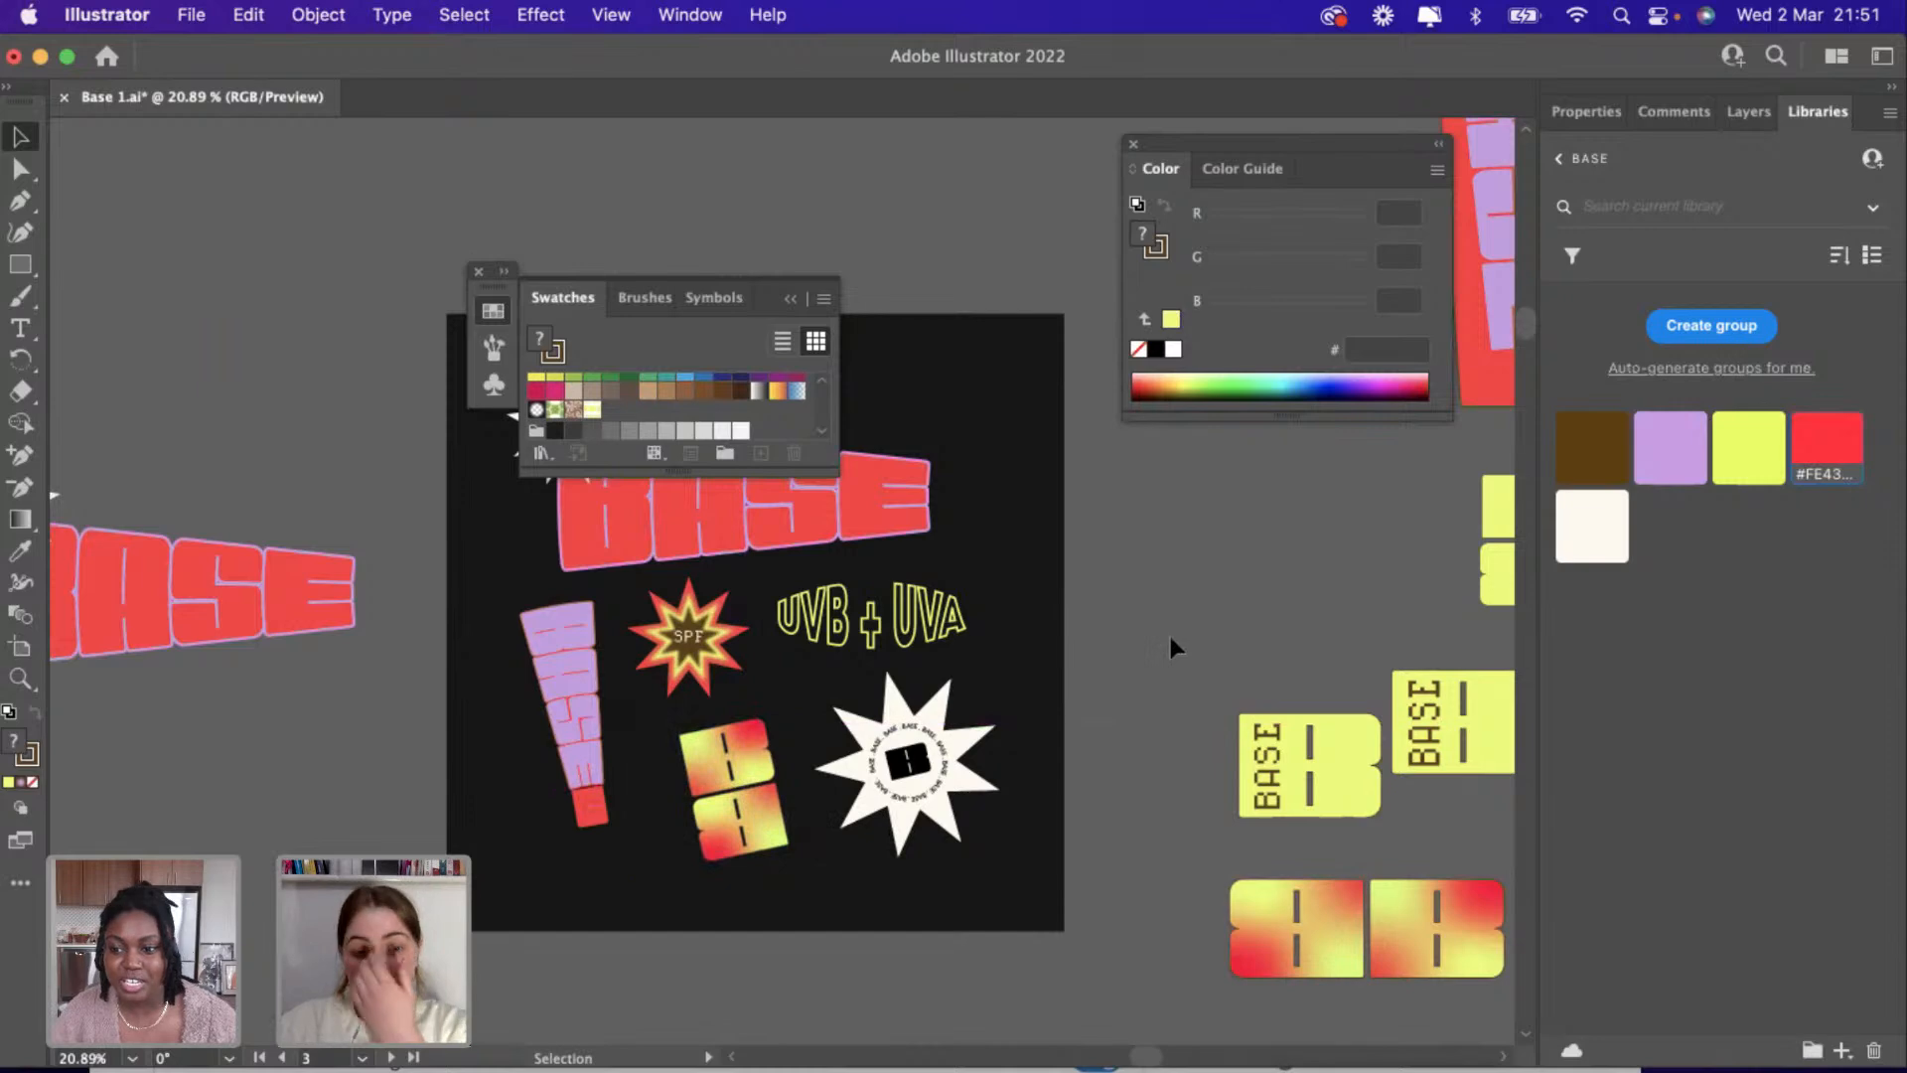
Review the brand brief, key words, market examples, moodboard, colour palette and typography boards.
scroll(1170, 636, "down", 10)
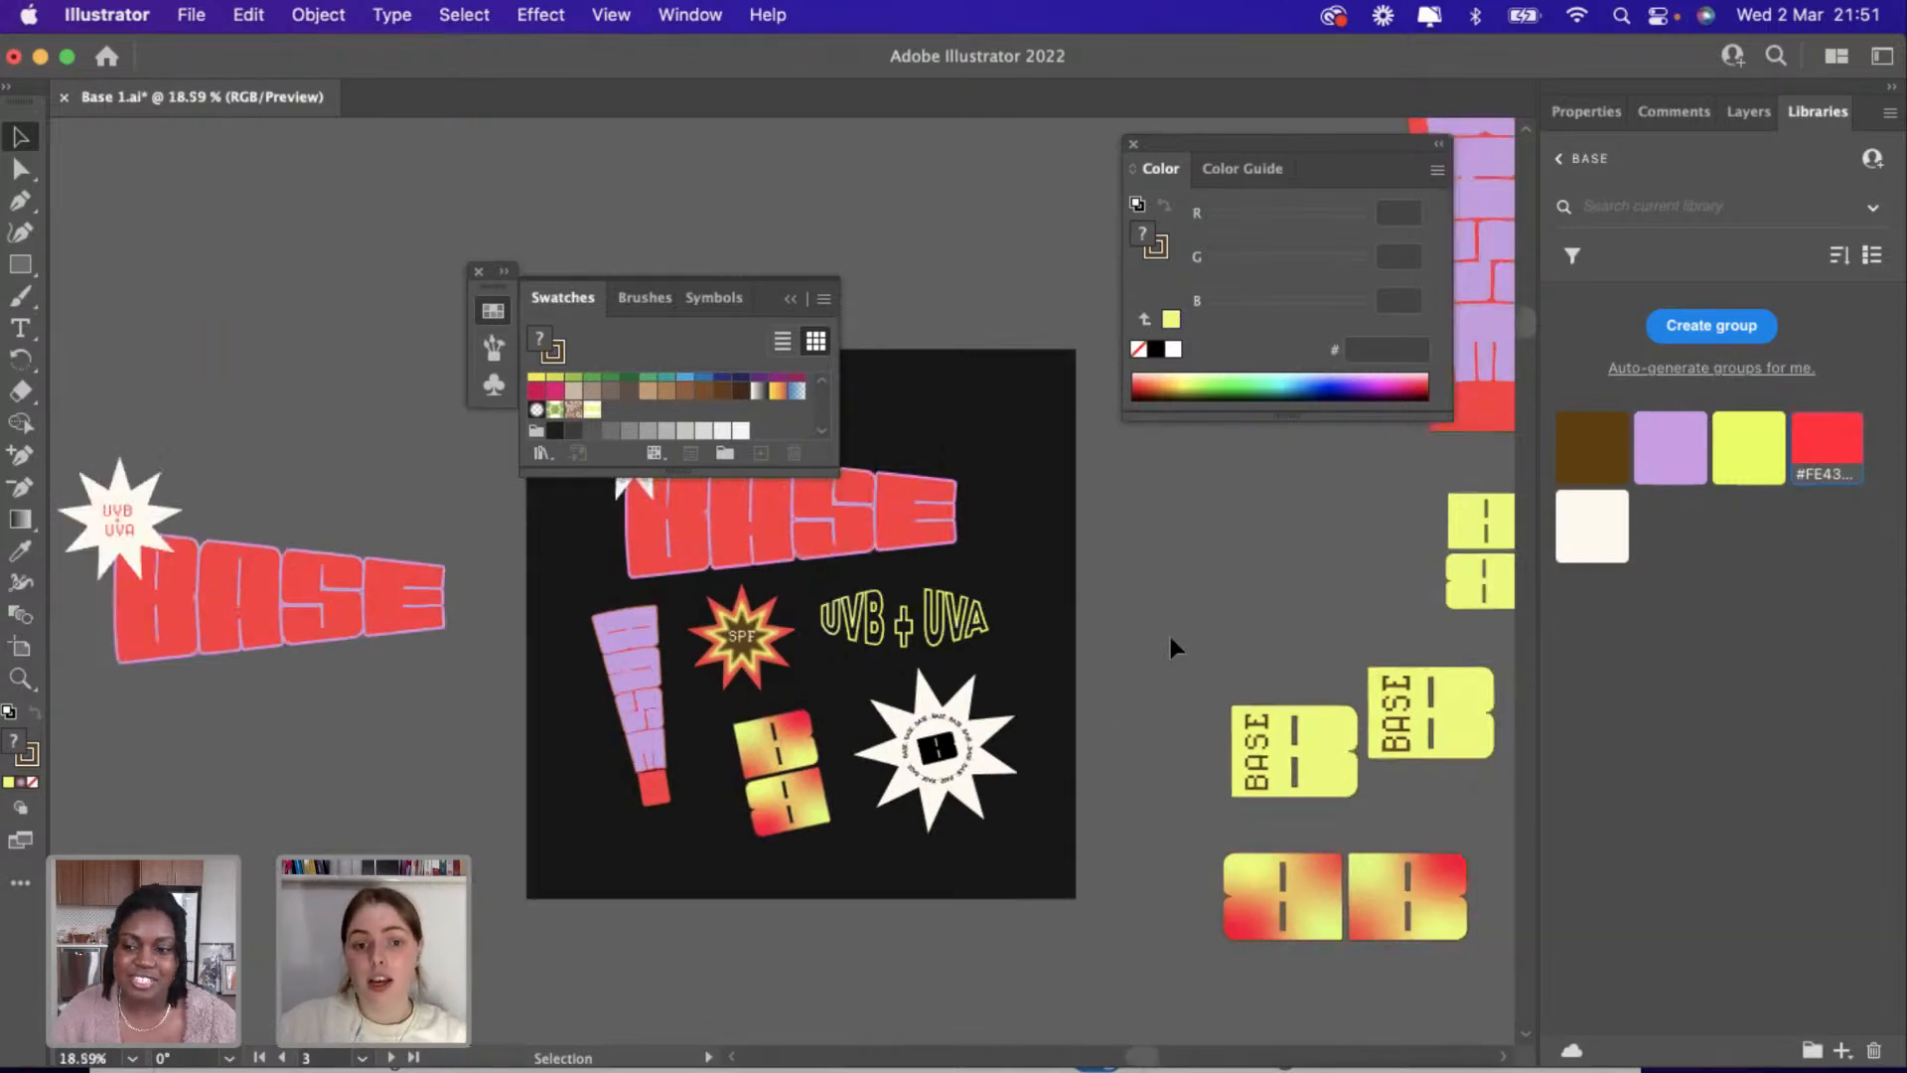
scroll(1170, 641, "down", 6)
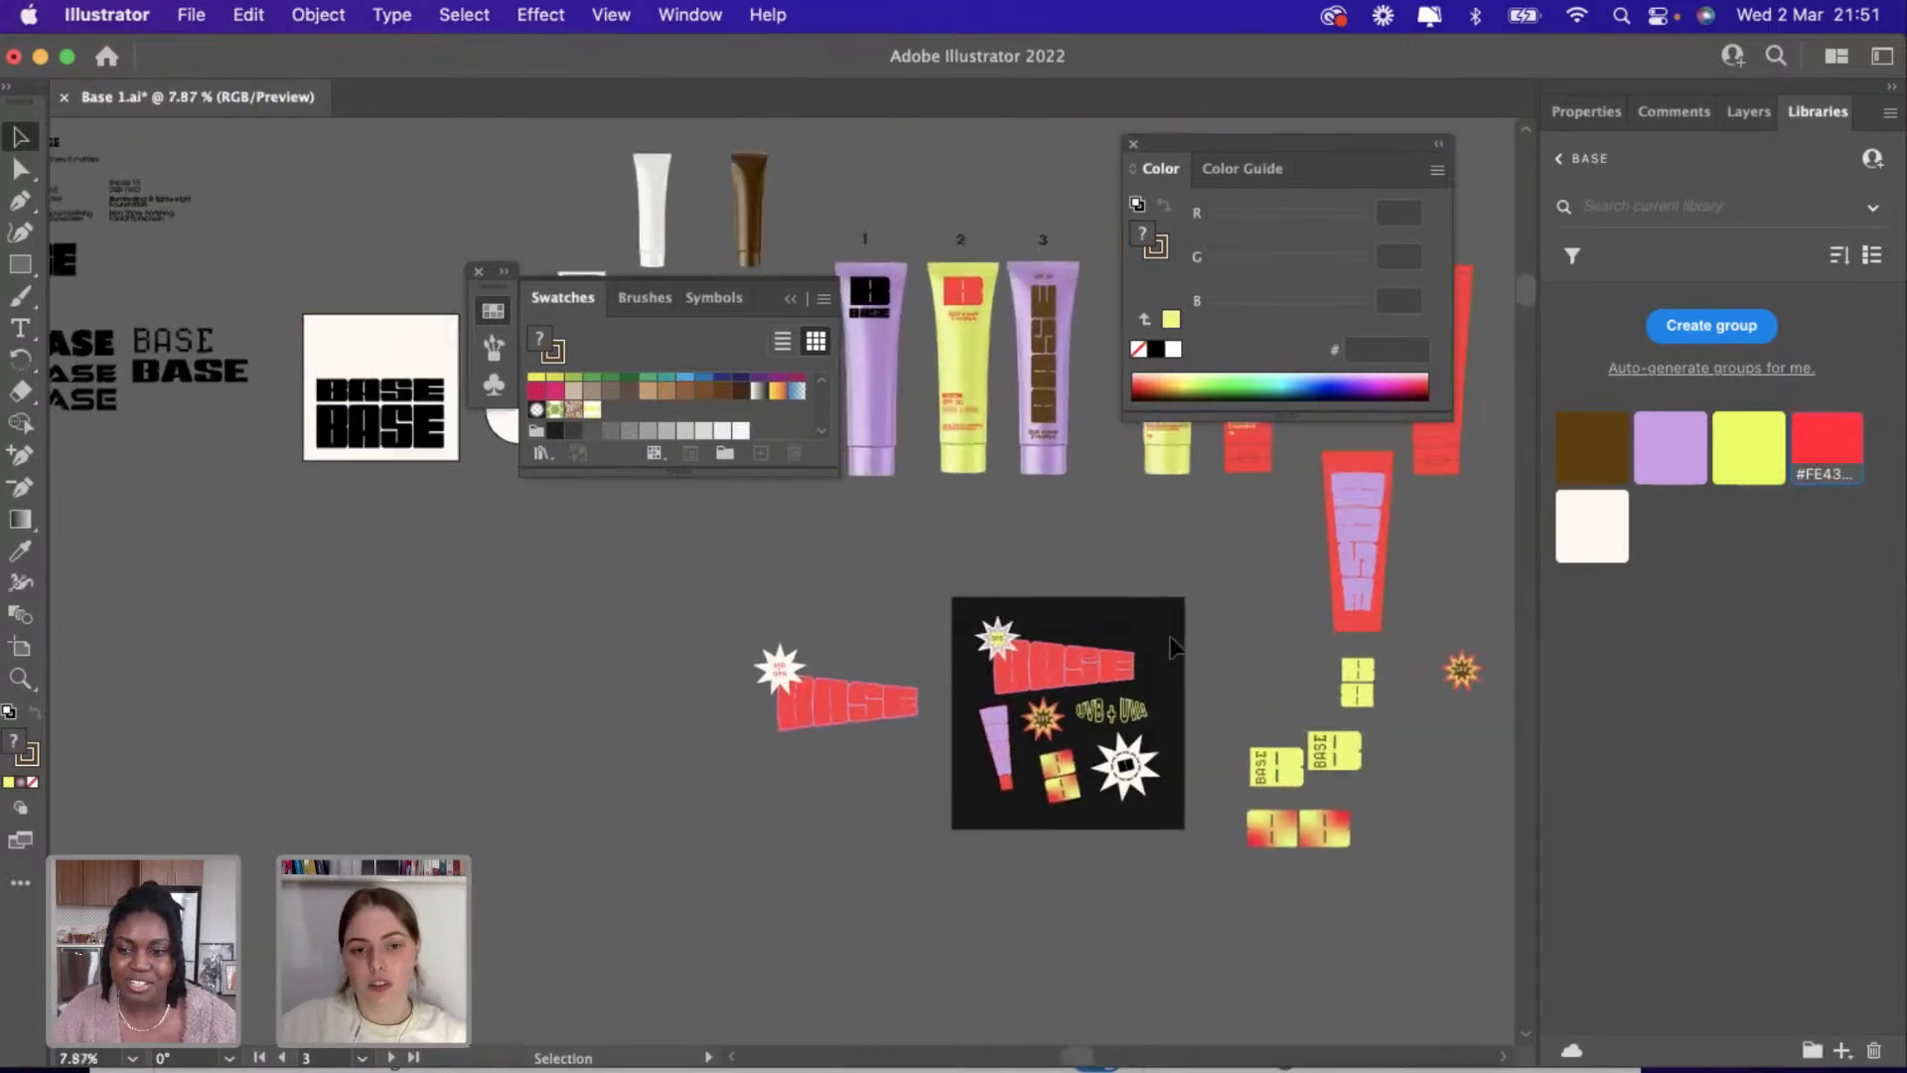
scroll(872, 636, "up", 5)
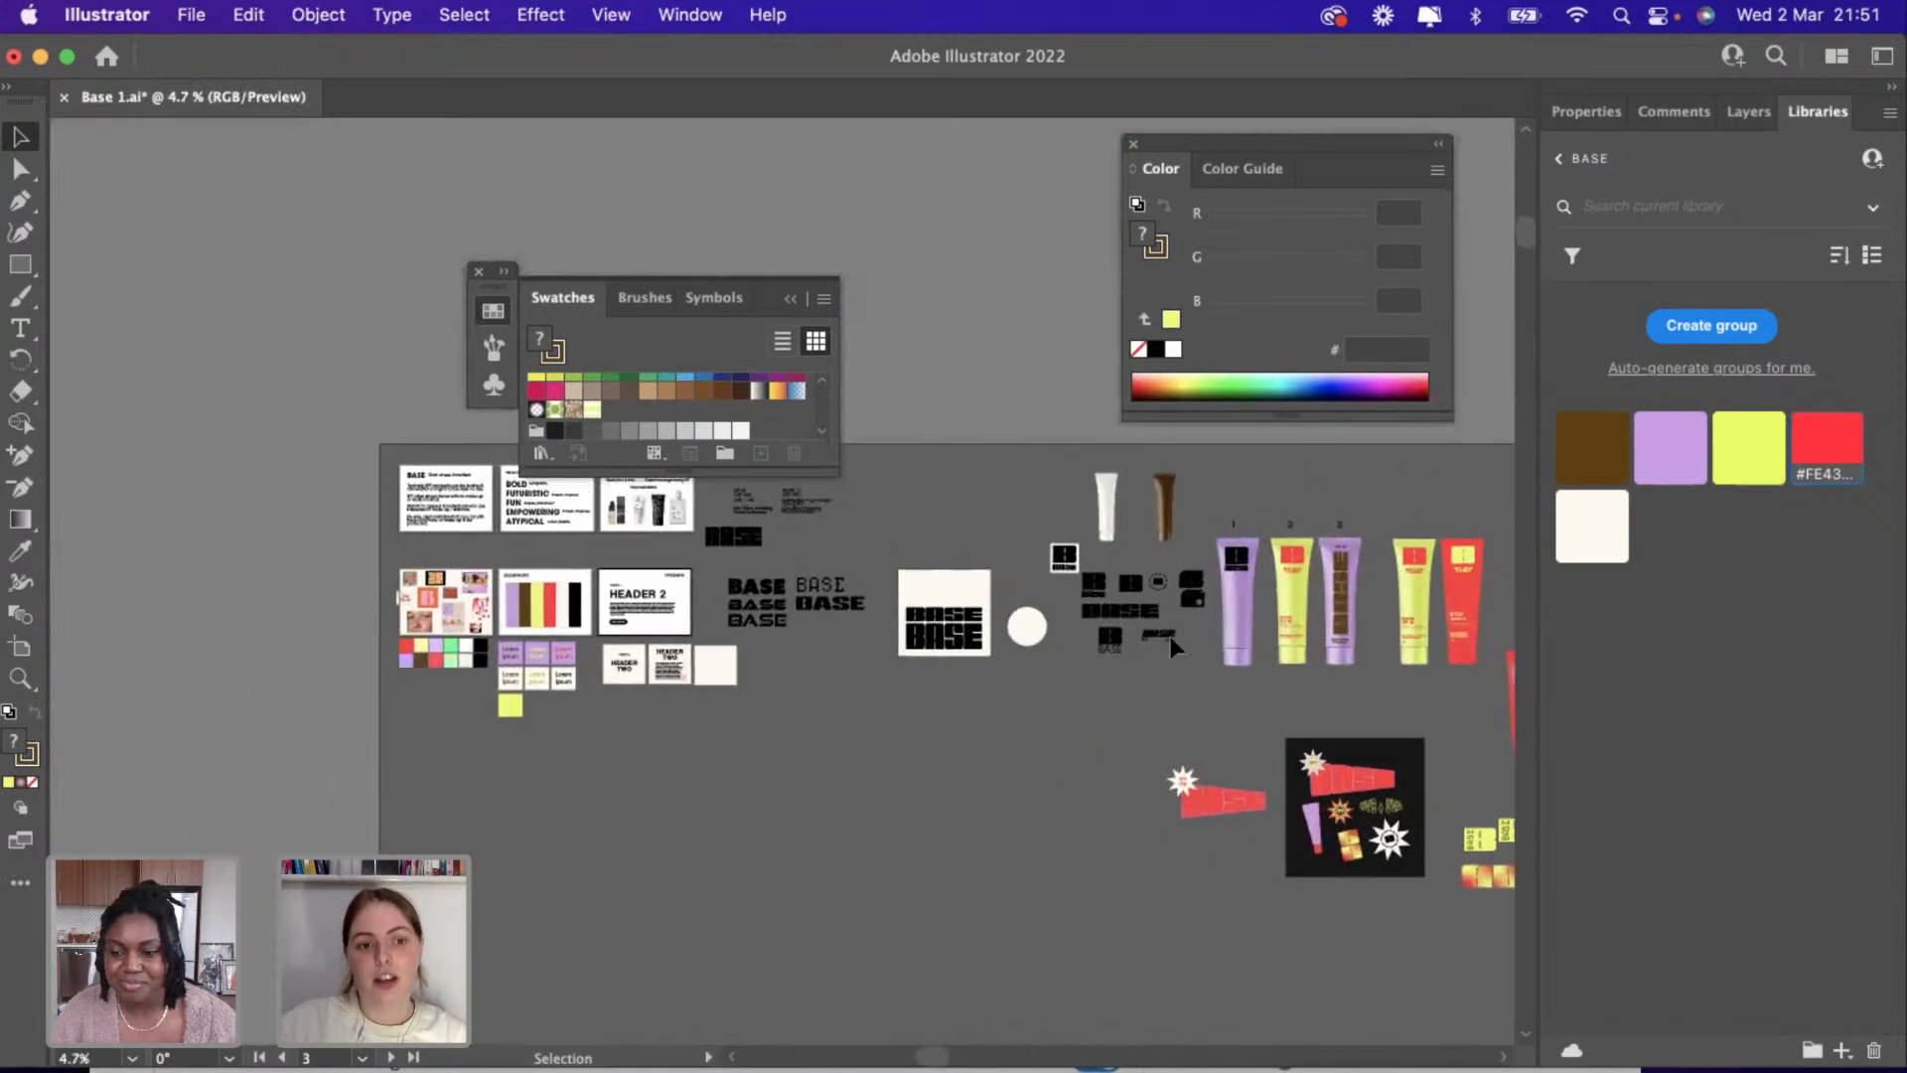
scroll(872, 643, "up", 5)
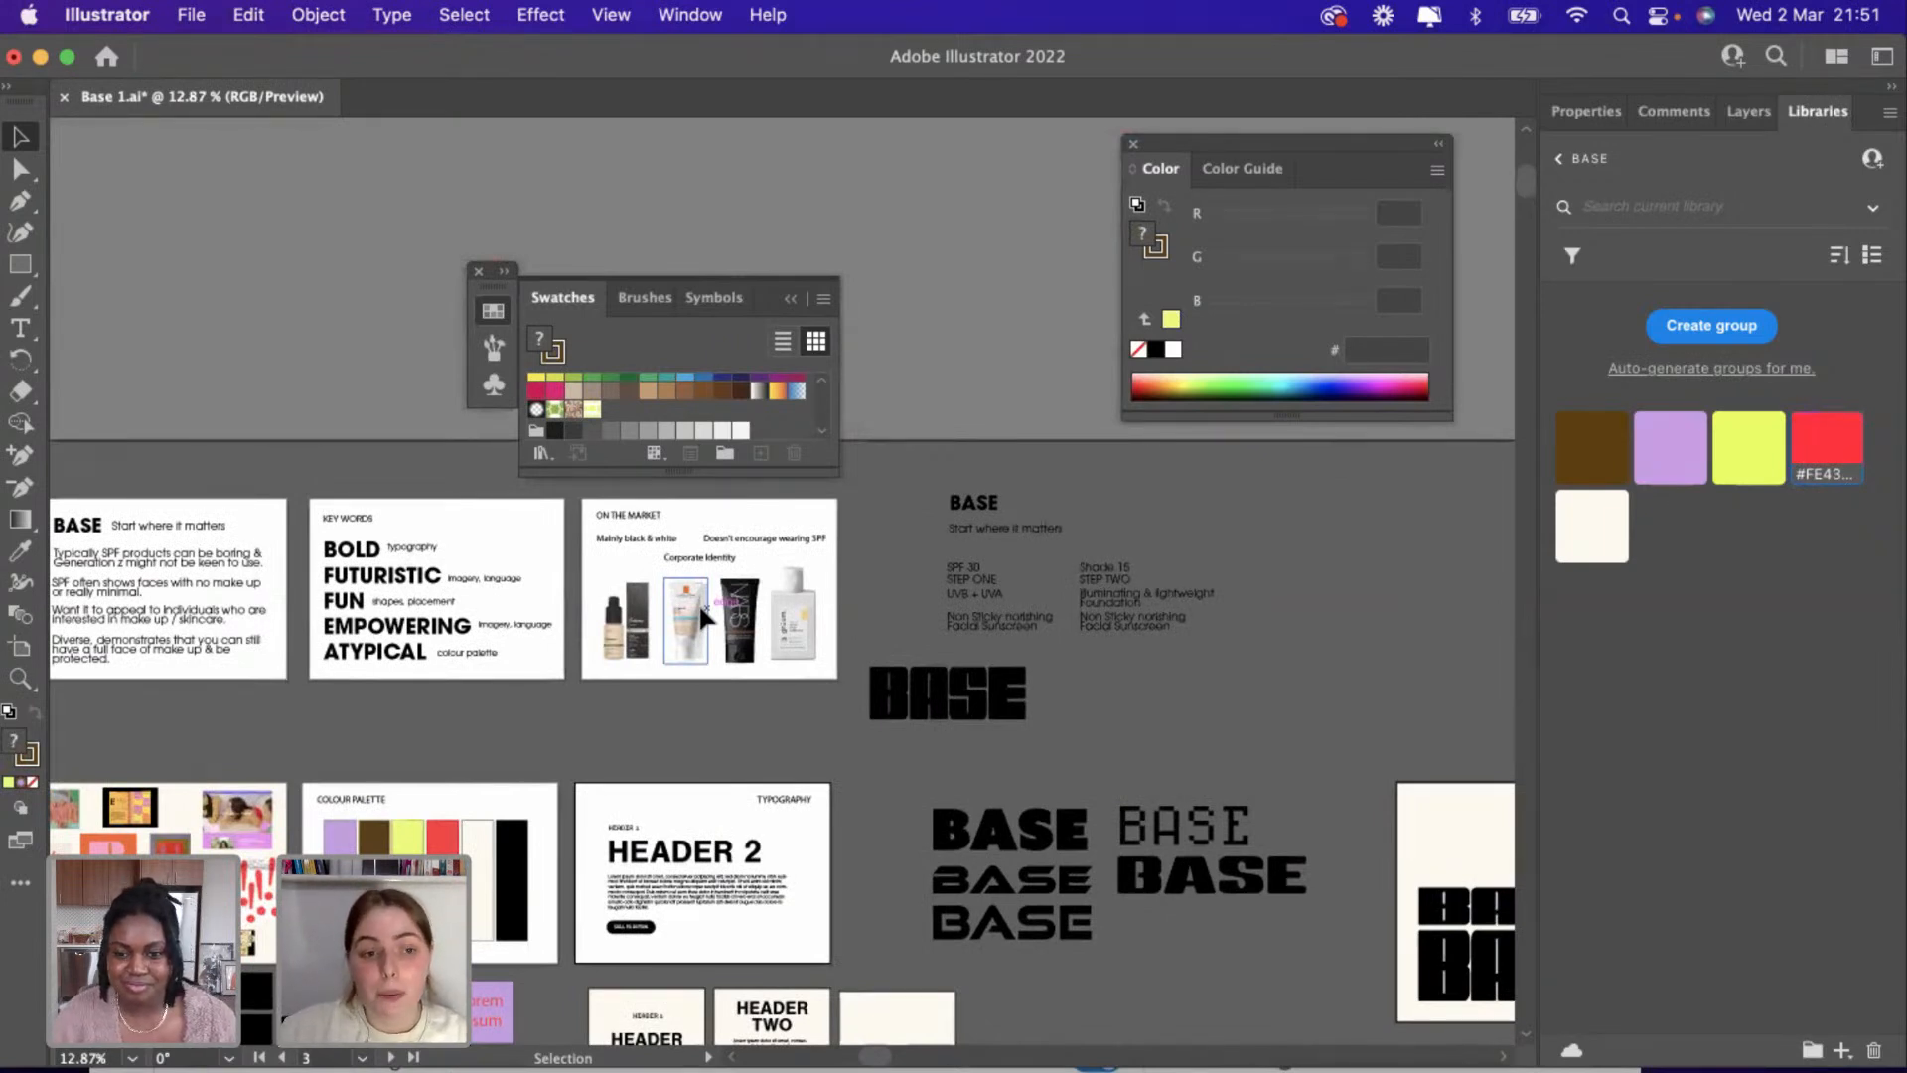
scroll(701, 616, "left", 3)
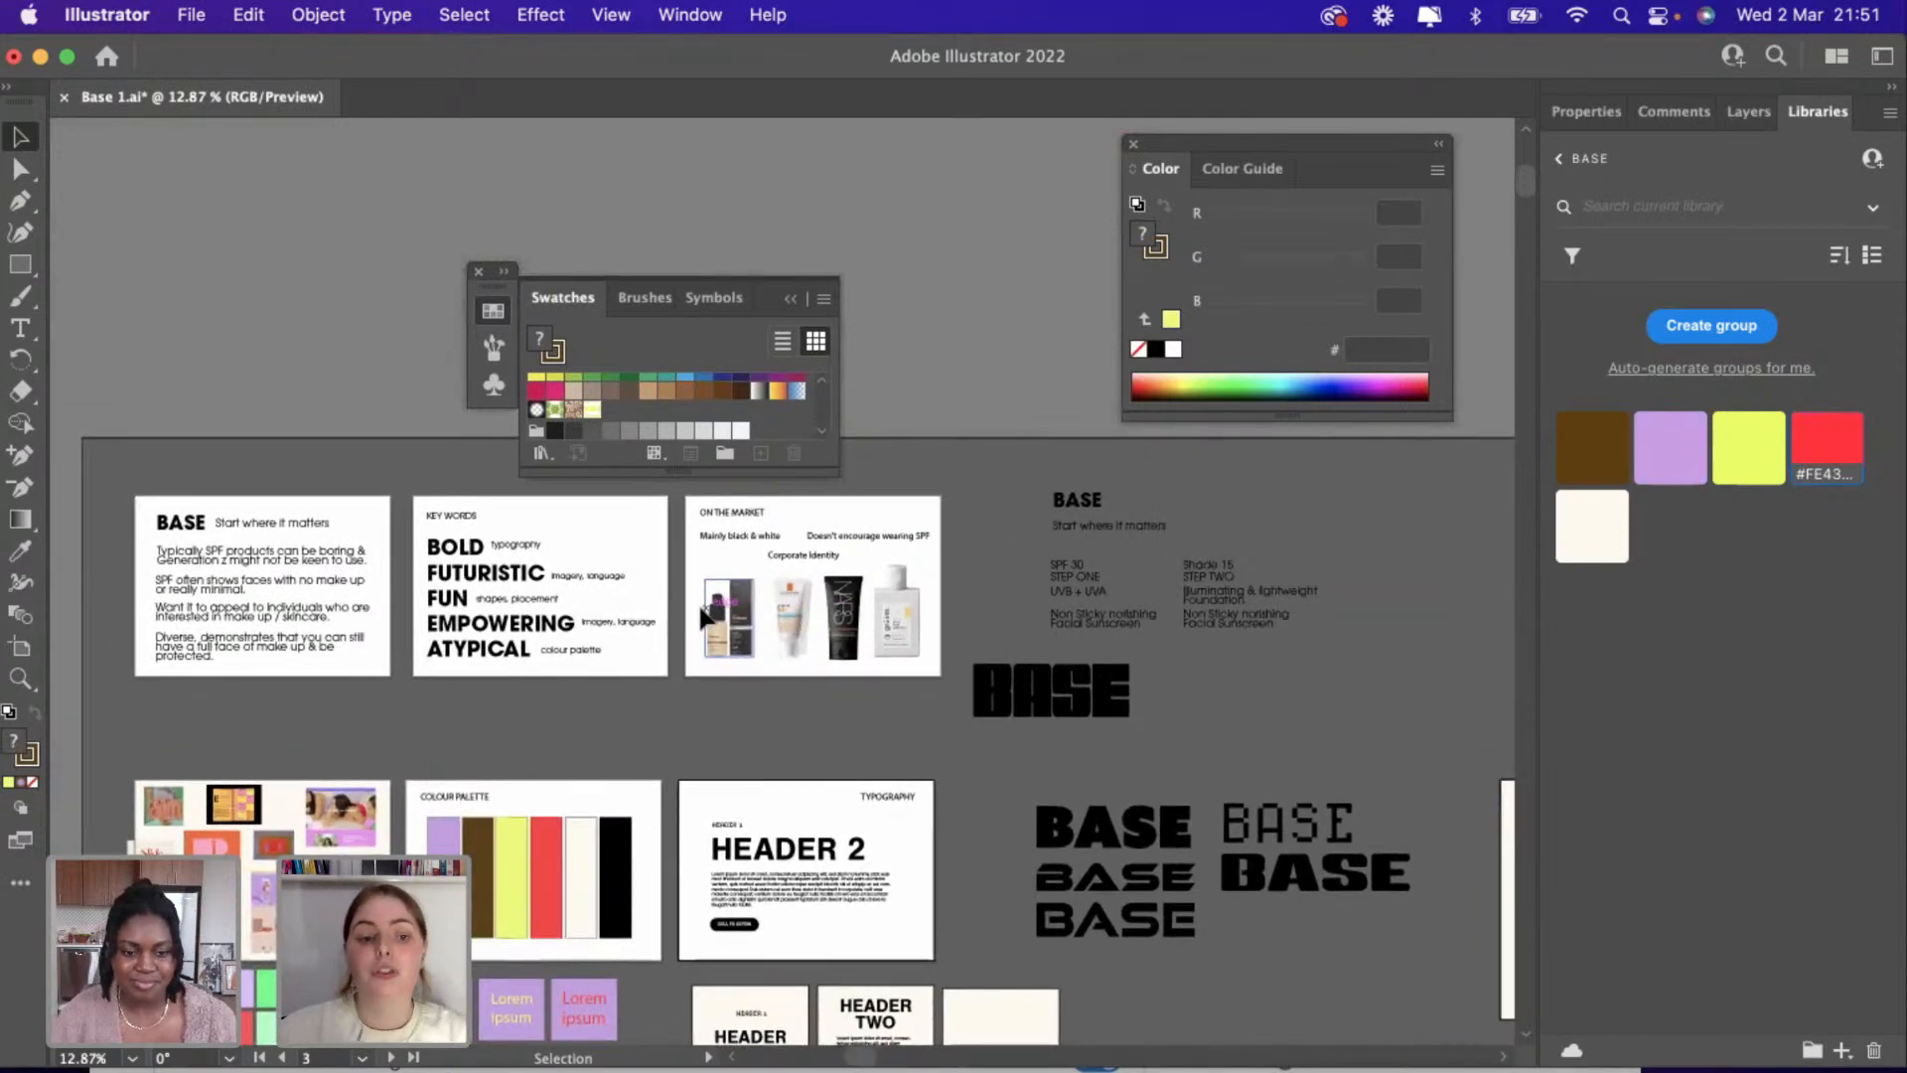
scroll(703, 614, "down", 3)
scroll(704, 614, "left", 3)
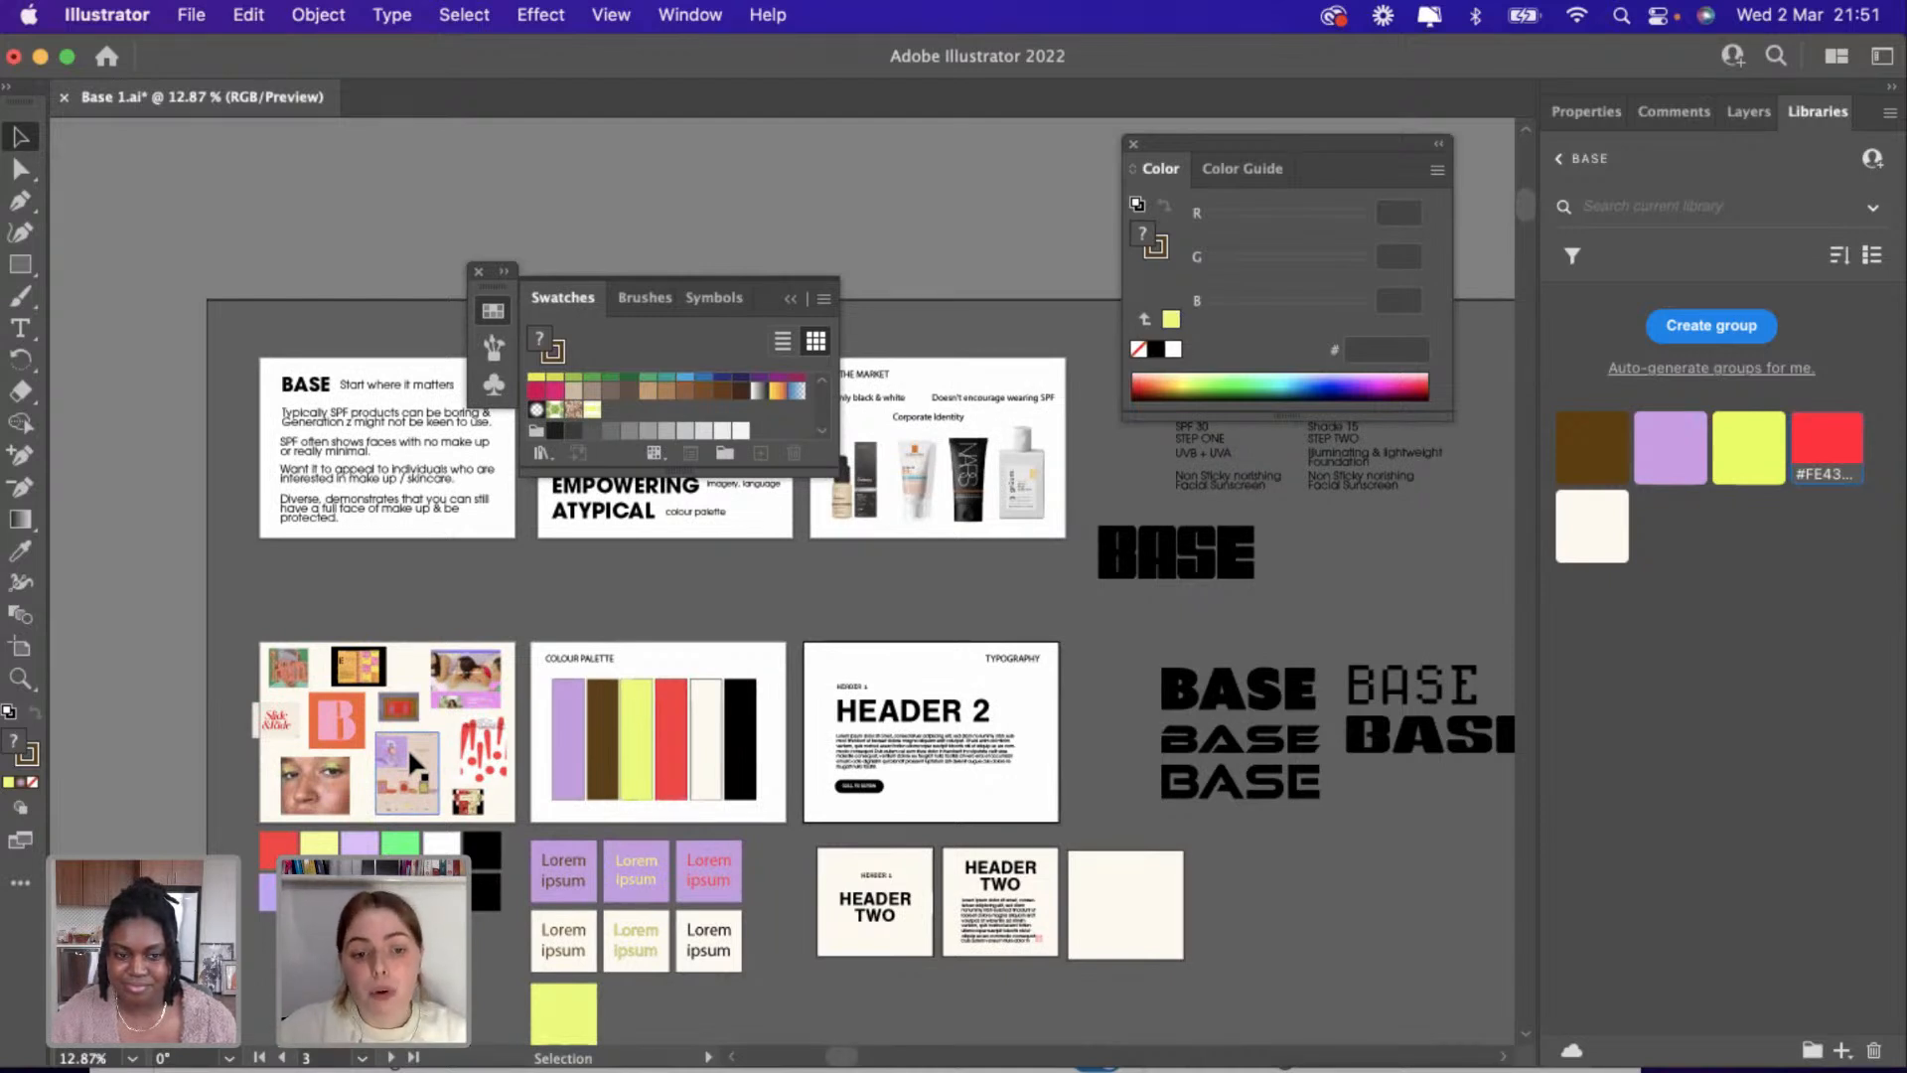
scroll(407, 747, "down", 3)
scroll(407, 747, "right", 1)
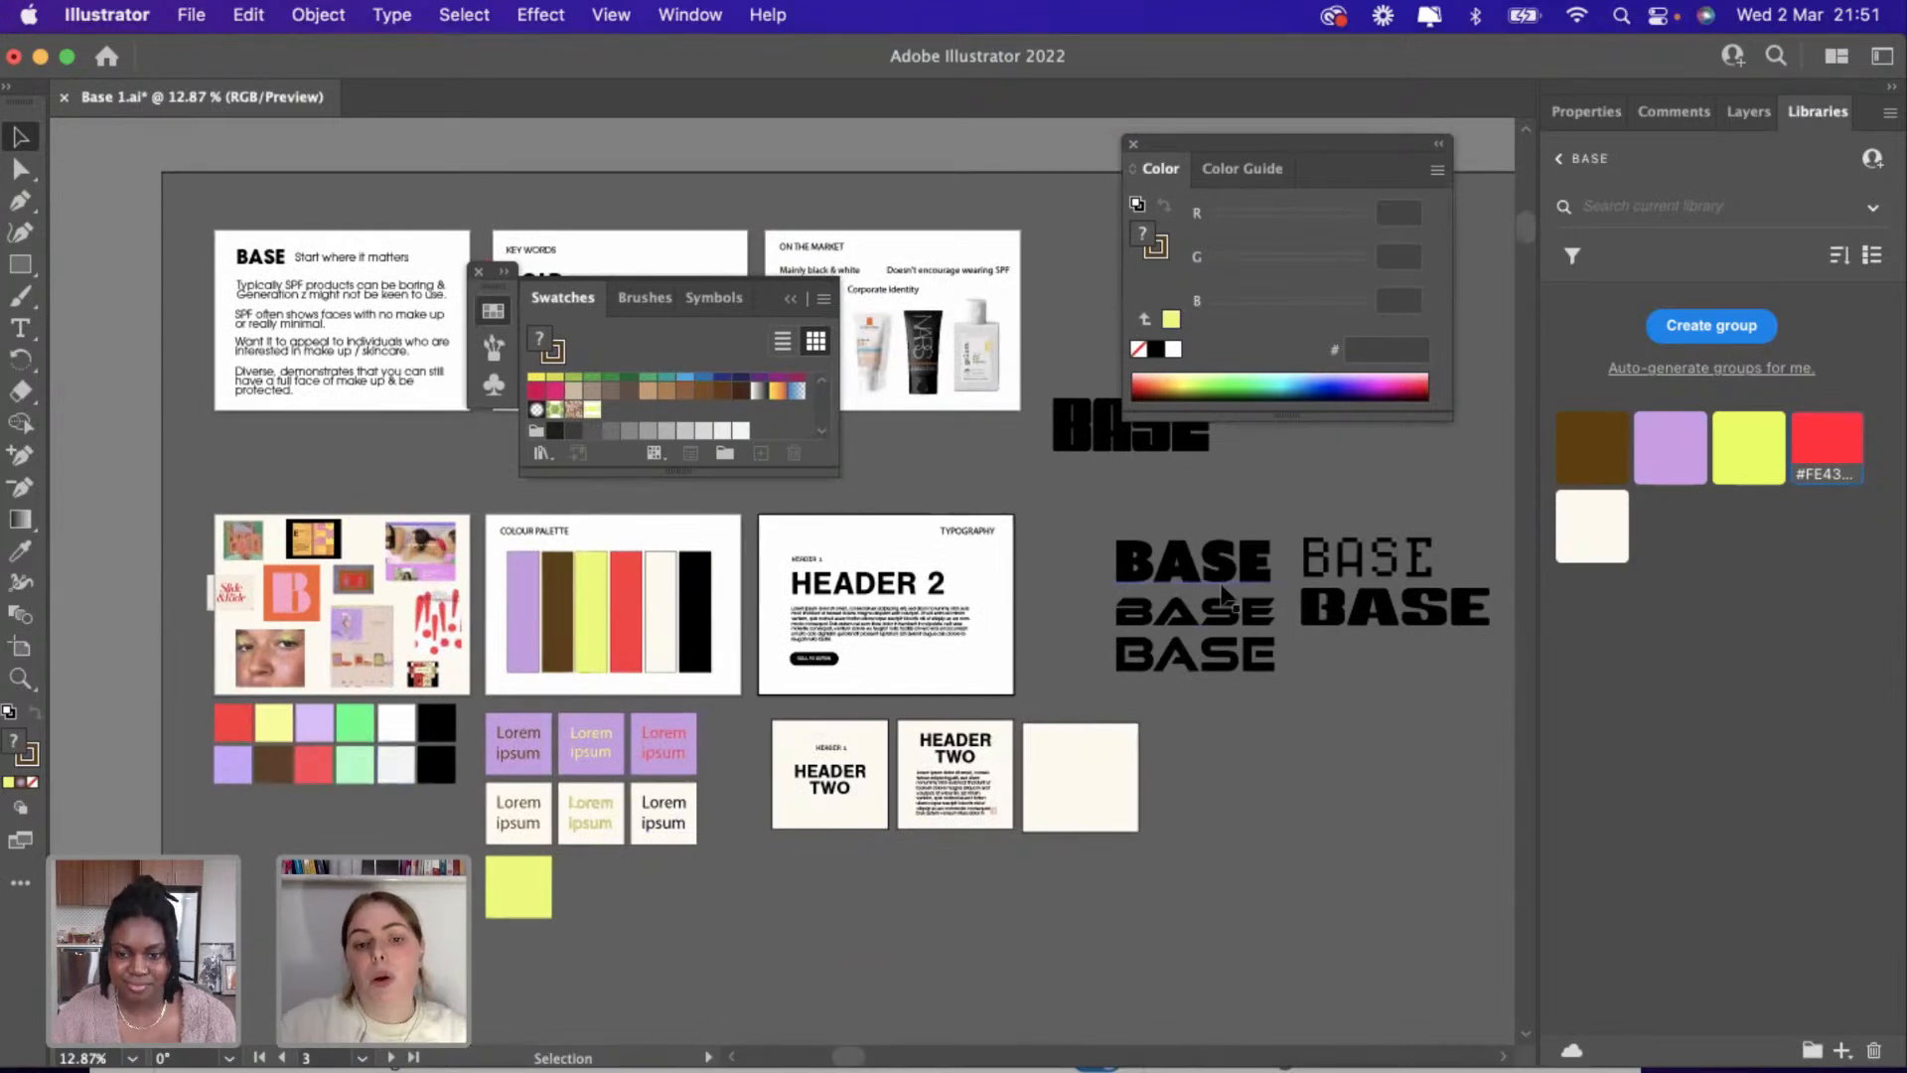
scroll(993, 652, "up", 4)
scroll(993, 651, "up", 4)
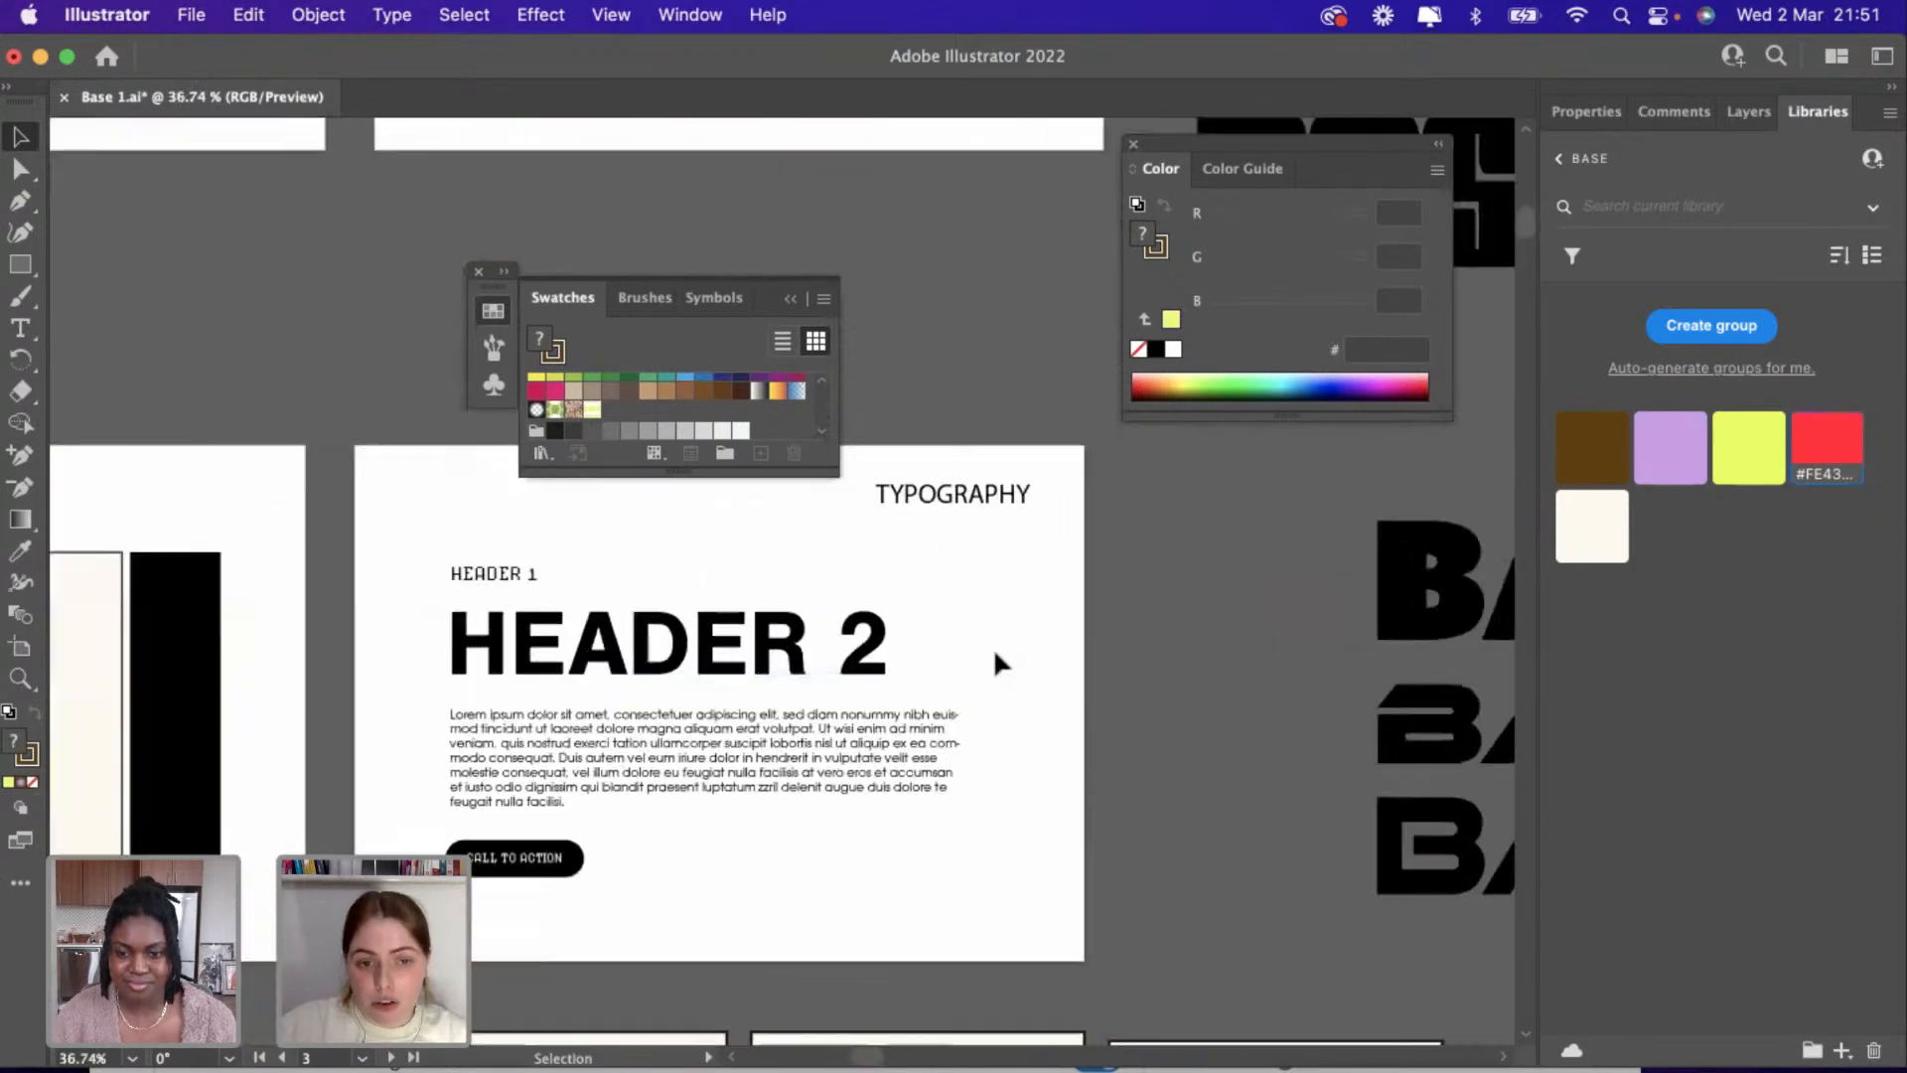
scroll(864, 671, "up", 1)
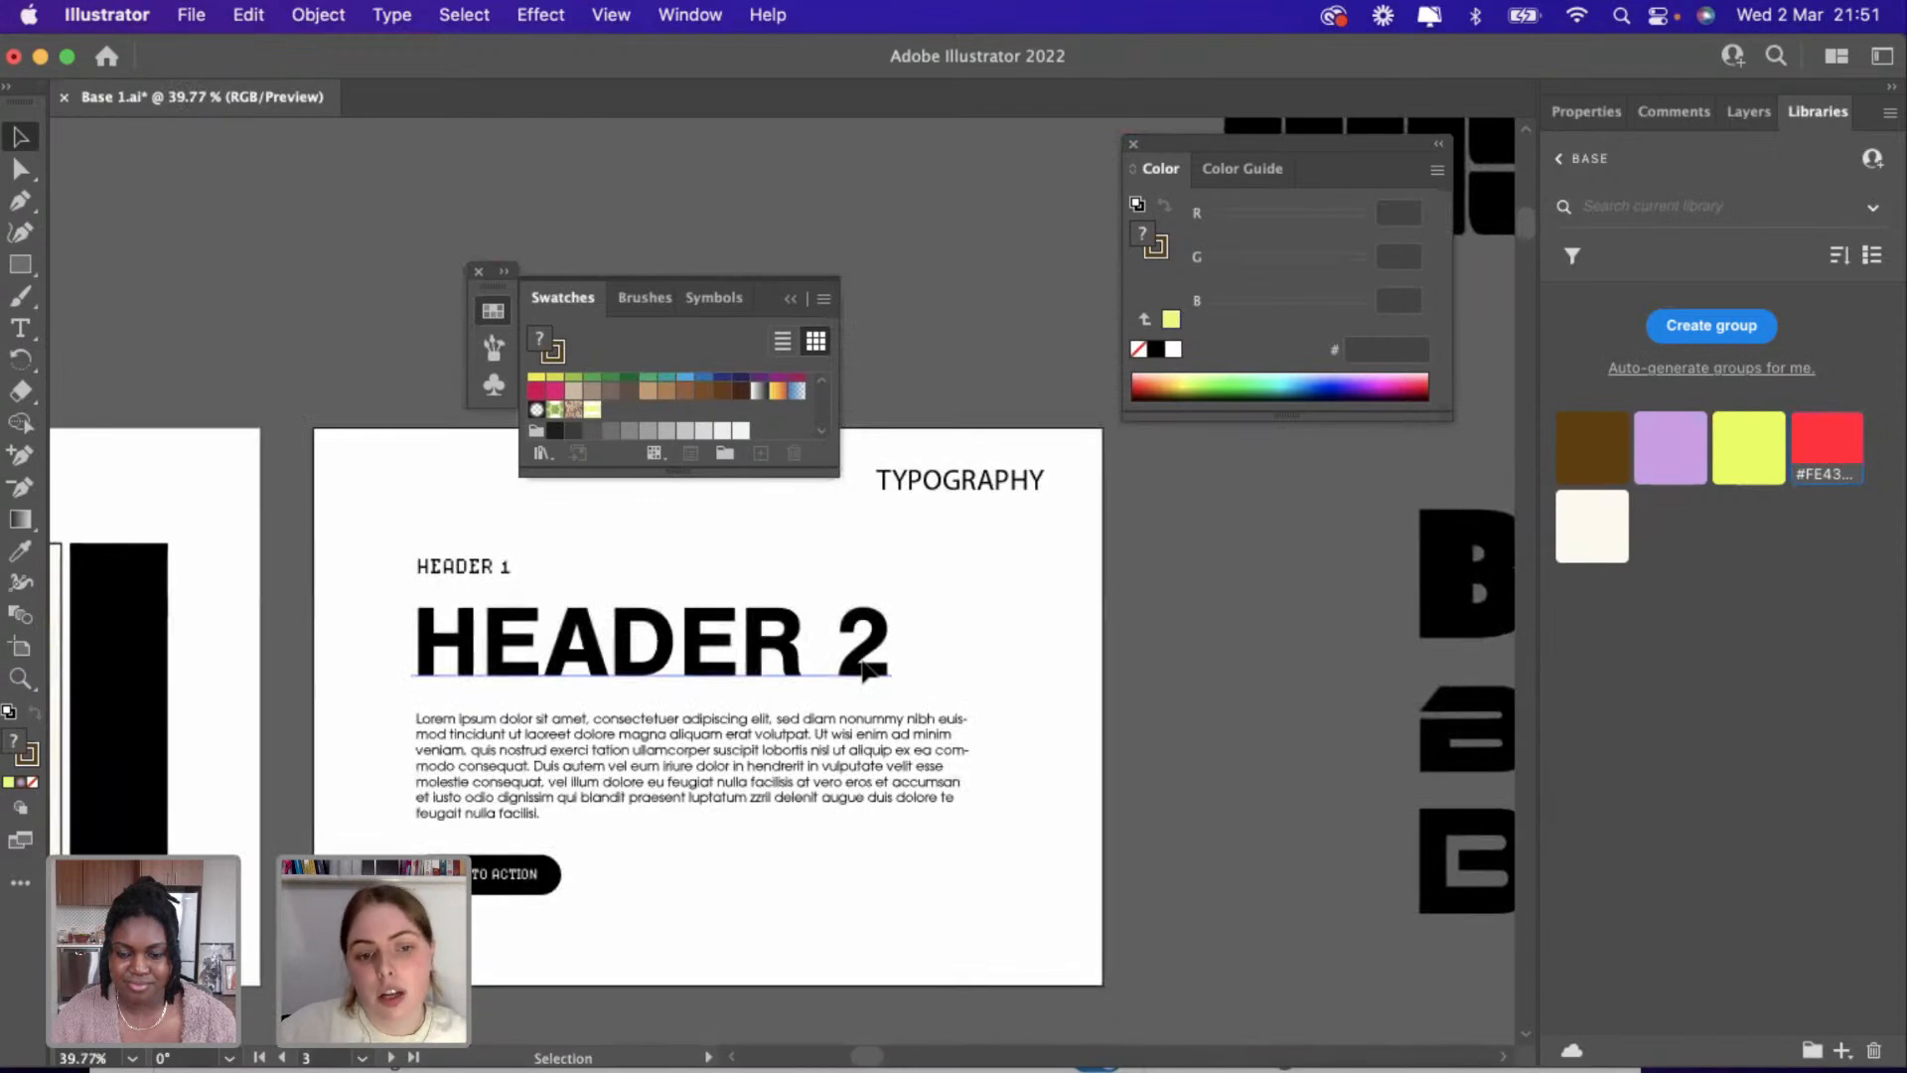
scroll(864, 671, "down", 3)
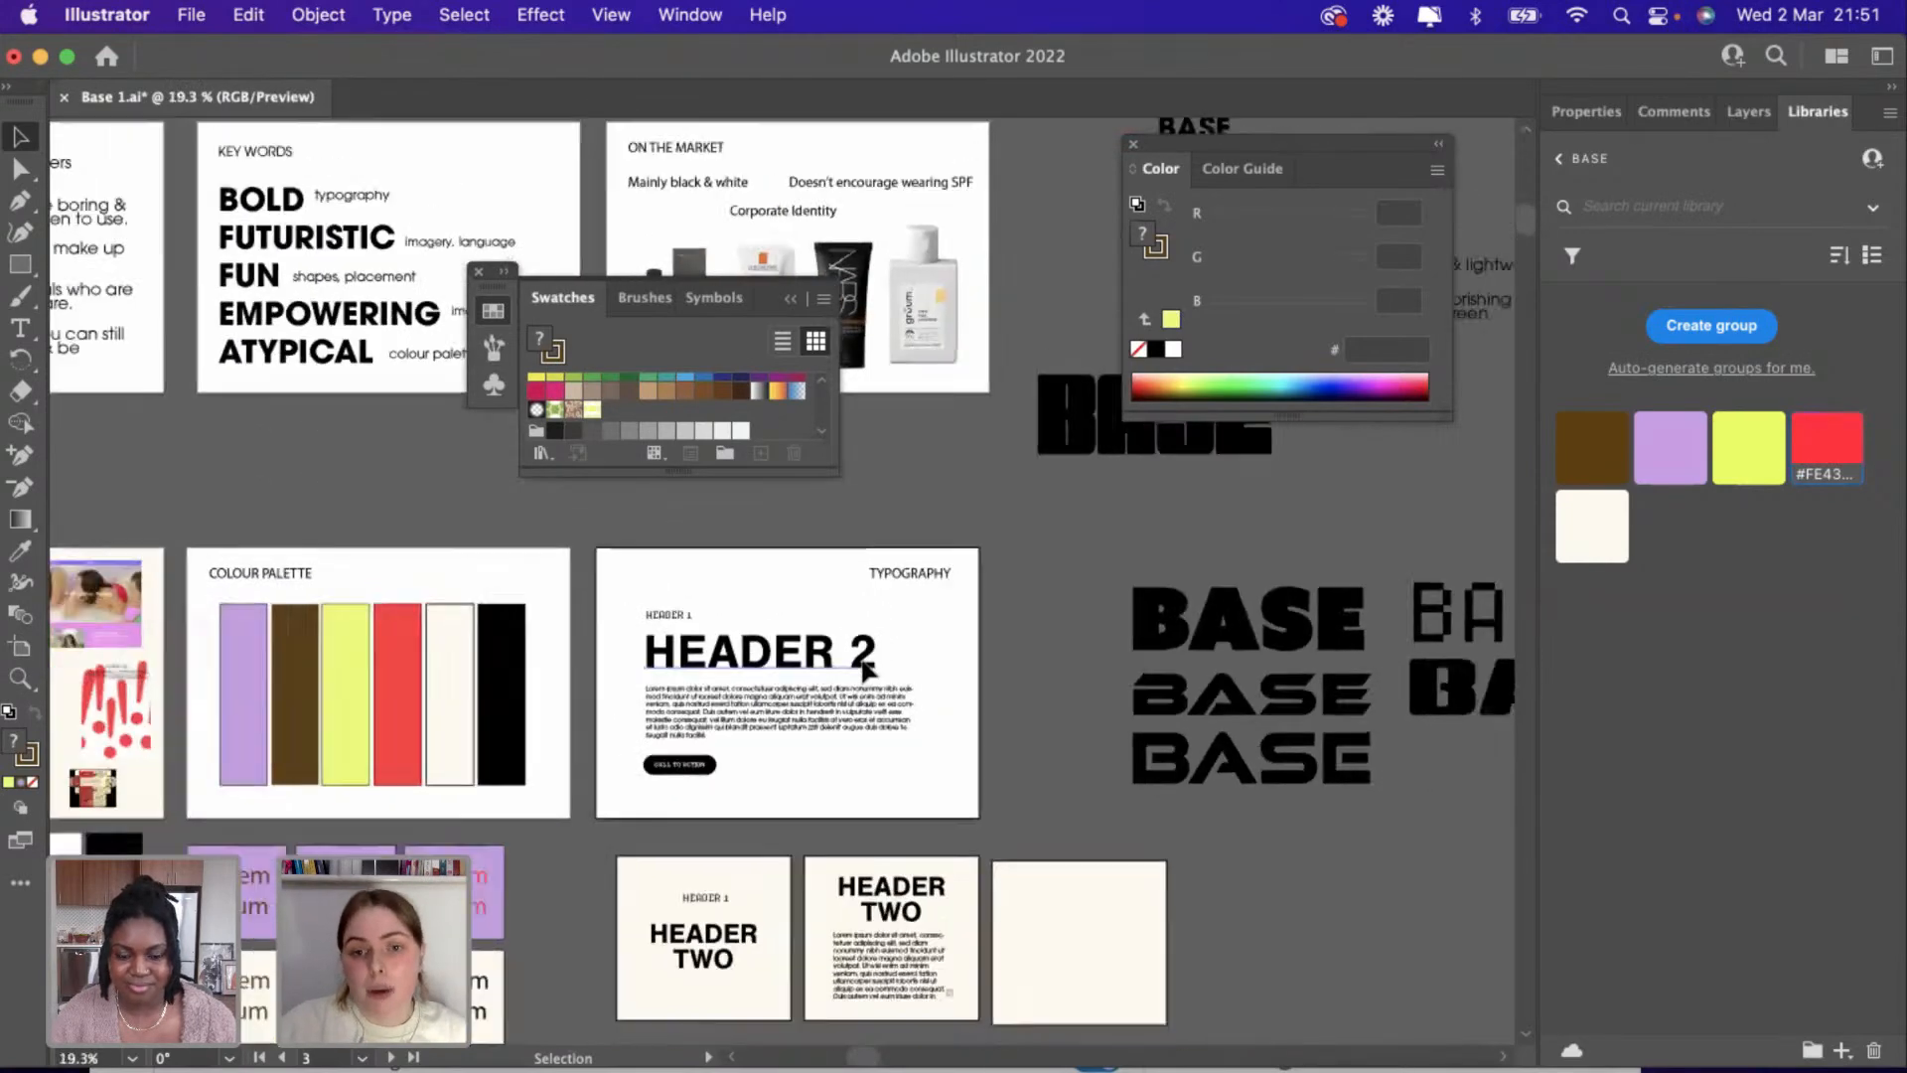
Review the black logo variations, the numbered tube mockups and the graphics composed on the dark square.
scroll(864, 671, "right", 10)
scroll(860, 656, "right", 10)
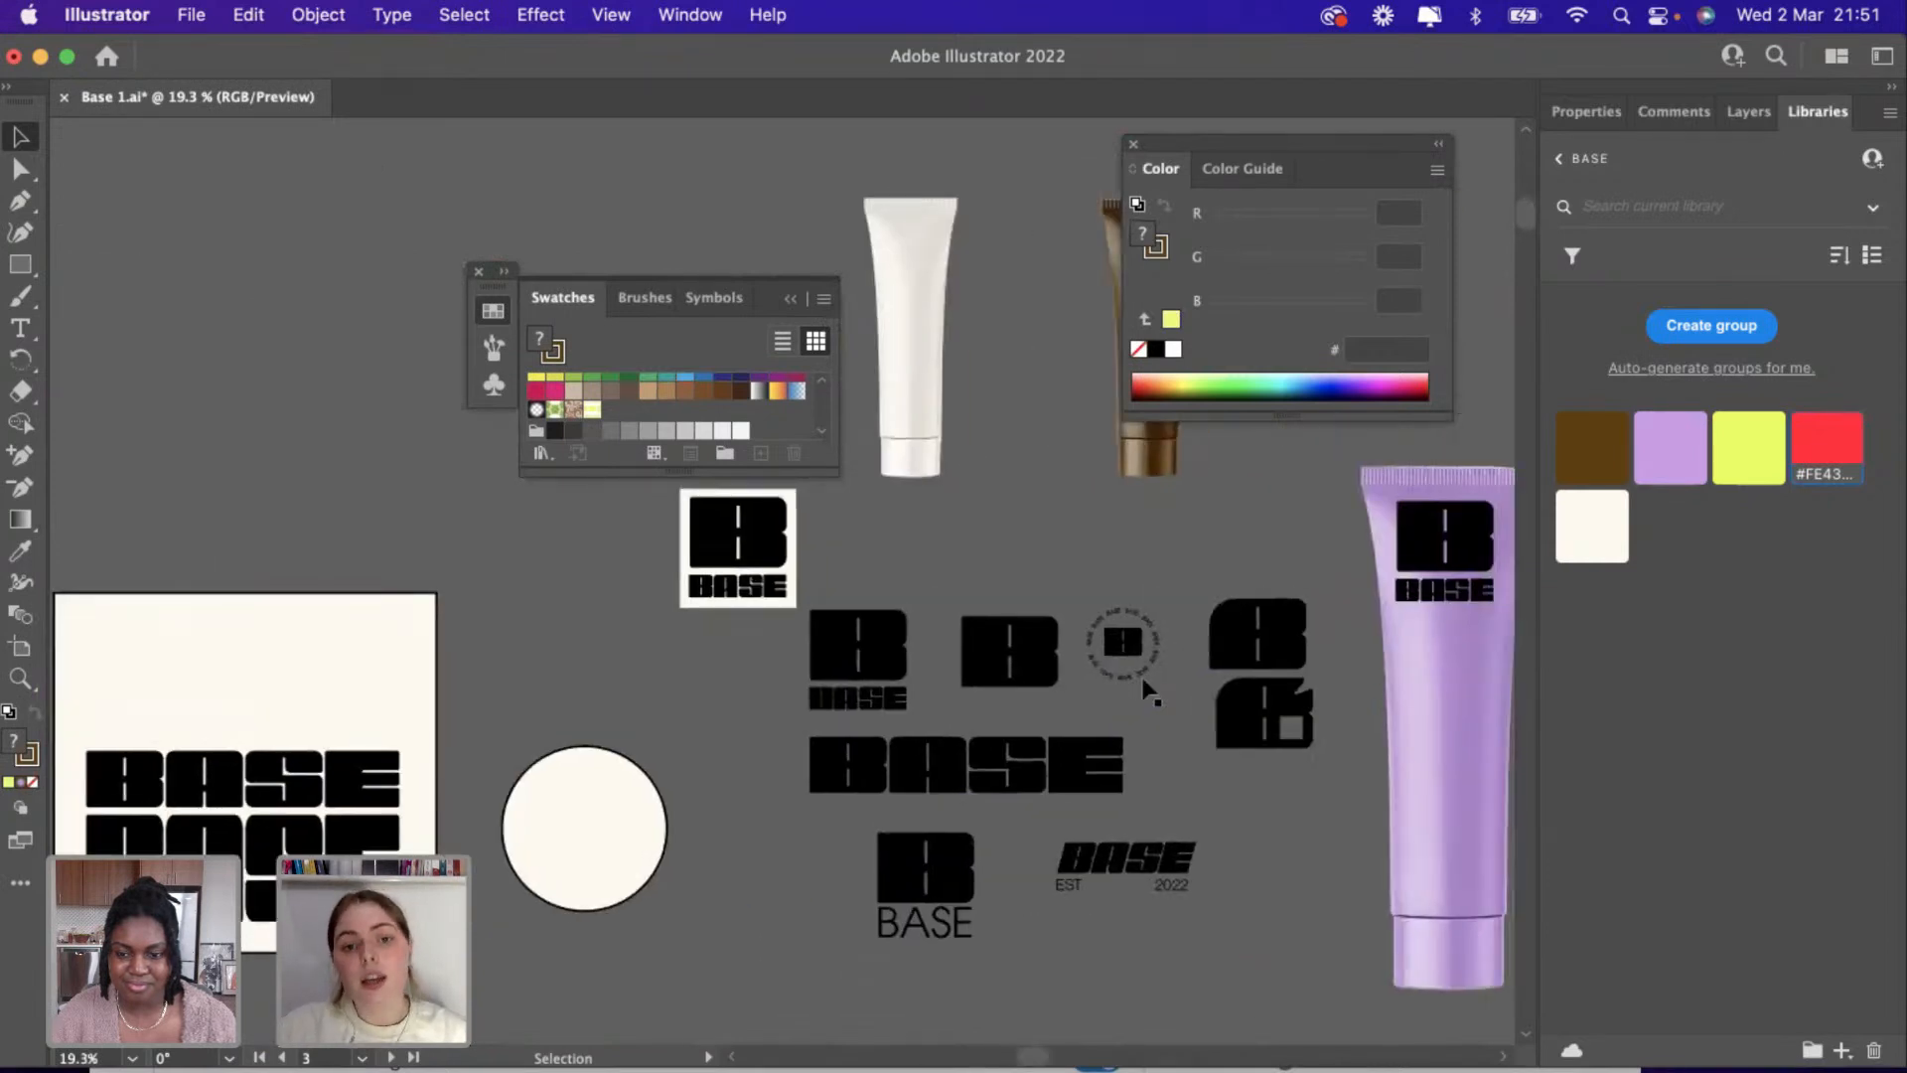
scroll(1150, 690, "down", 1)
scroll(1150, 691, "right", 10)
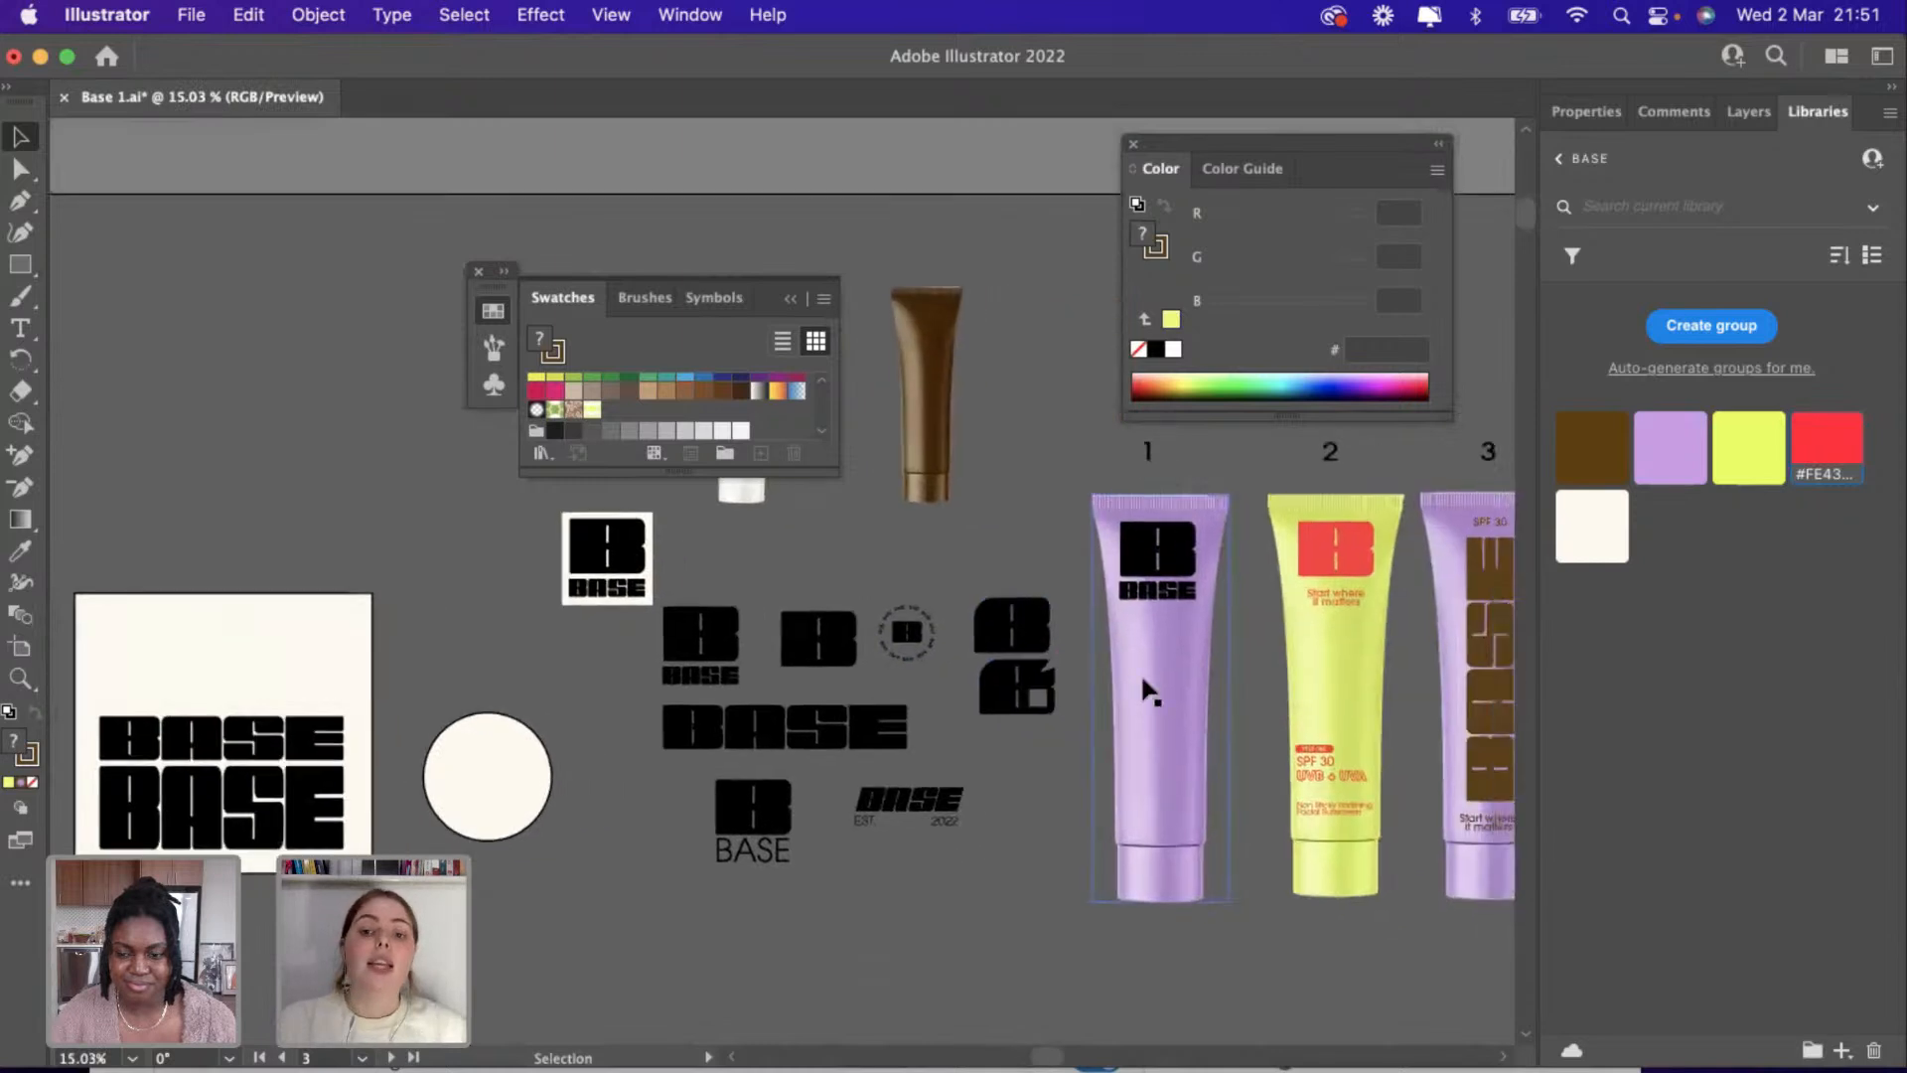
scroll(1150, 691, "right", 10)
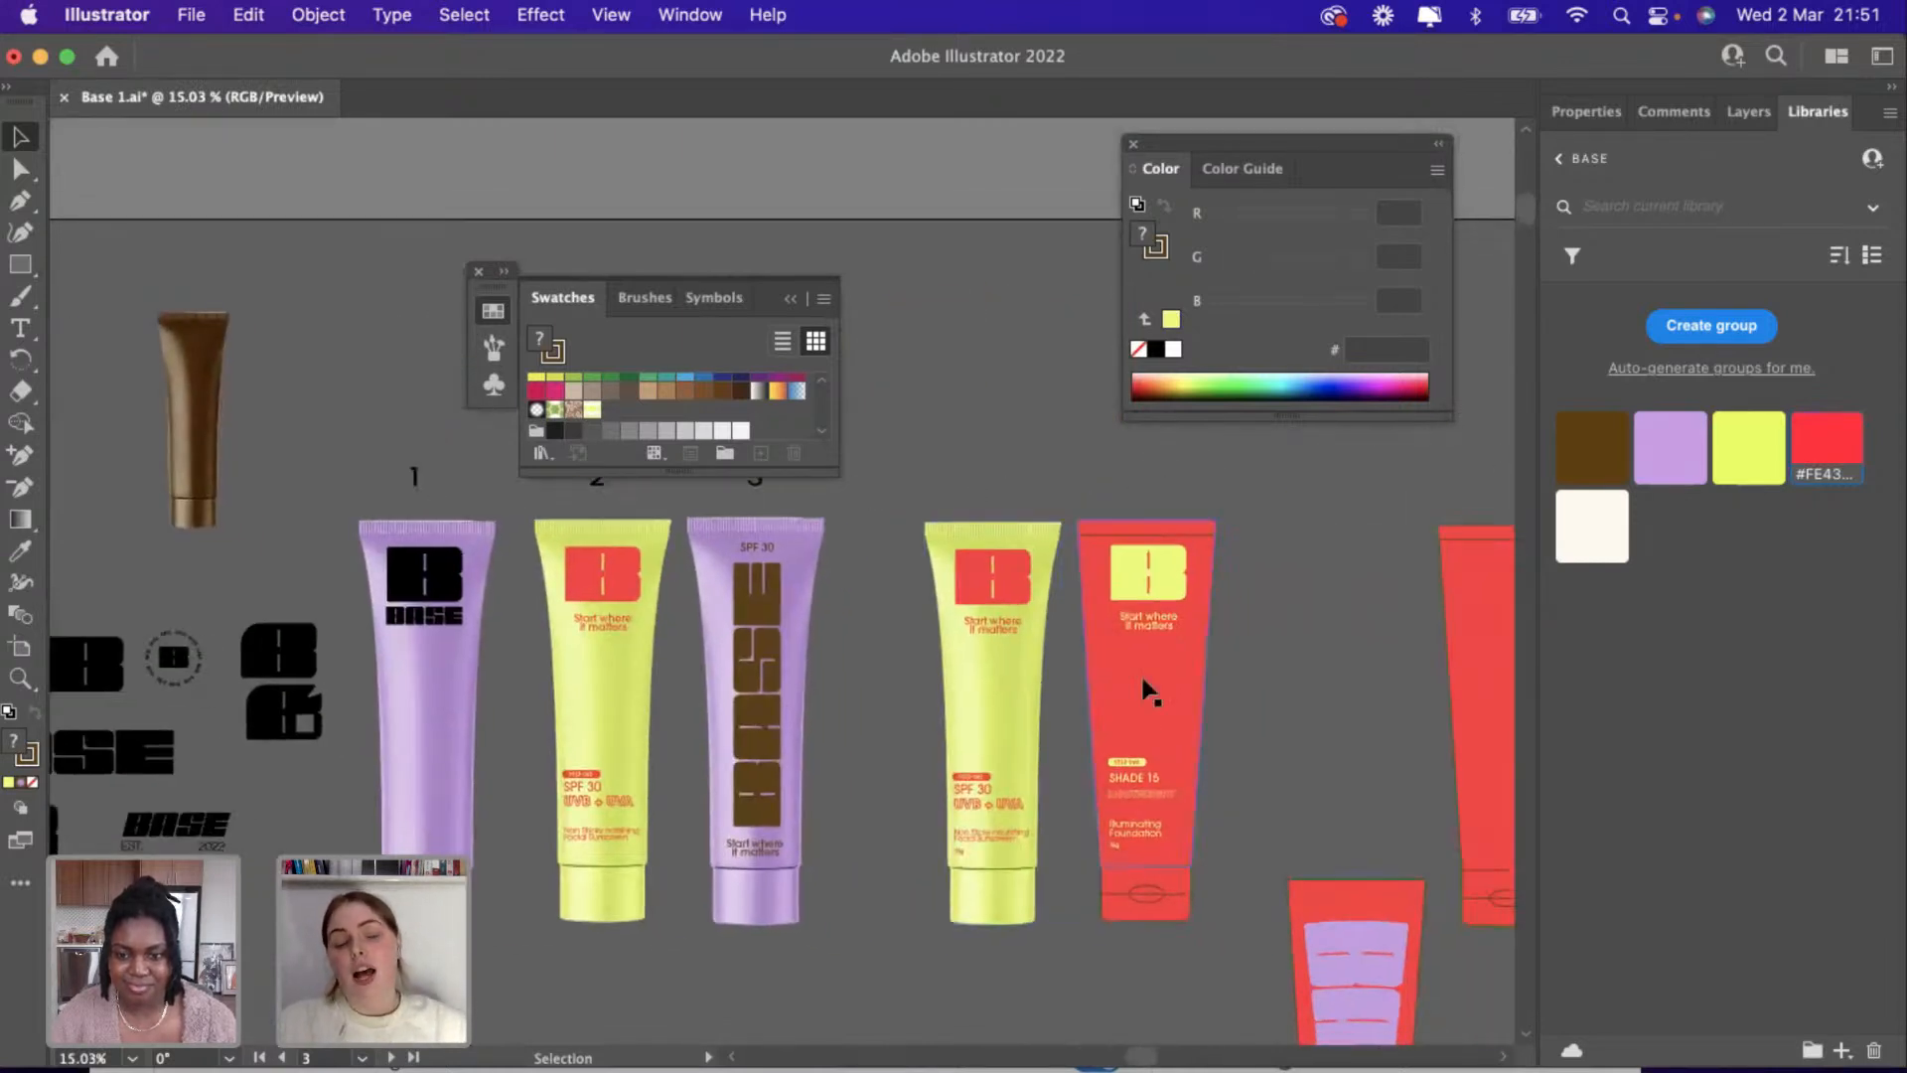
scroll(1151, 691, "left", 3)
scroll(1151, 691, "down", 1)
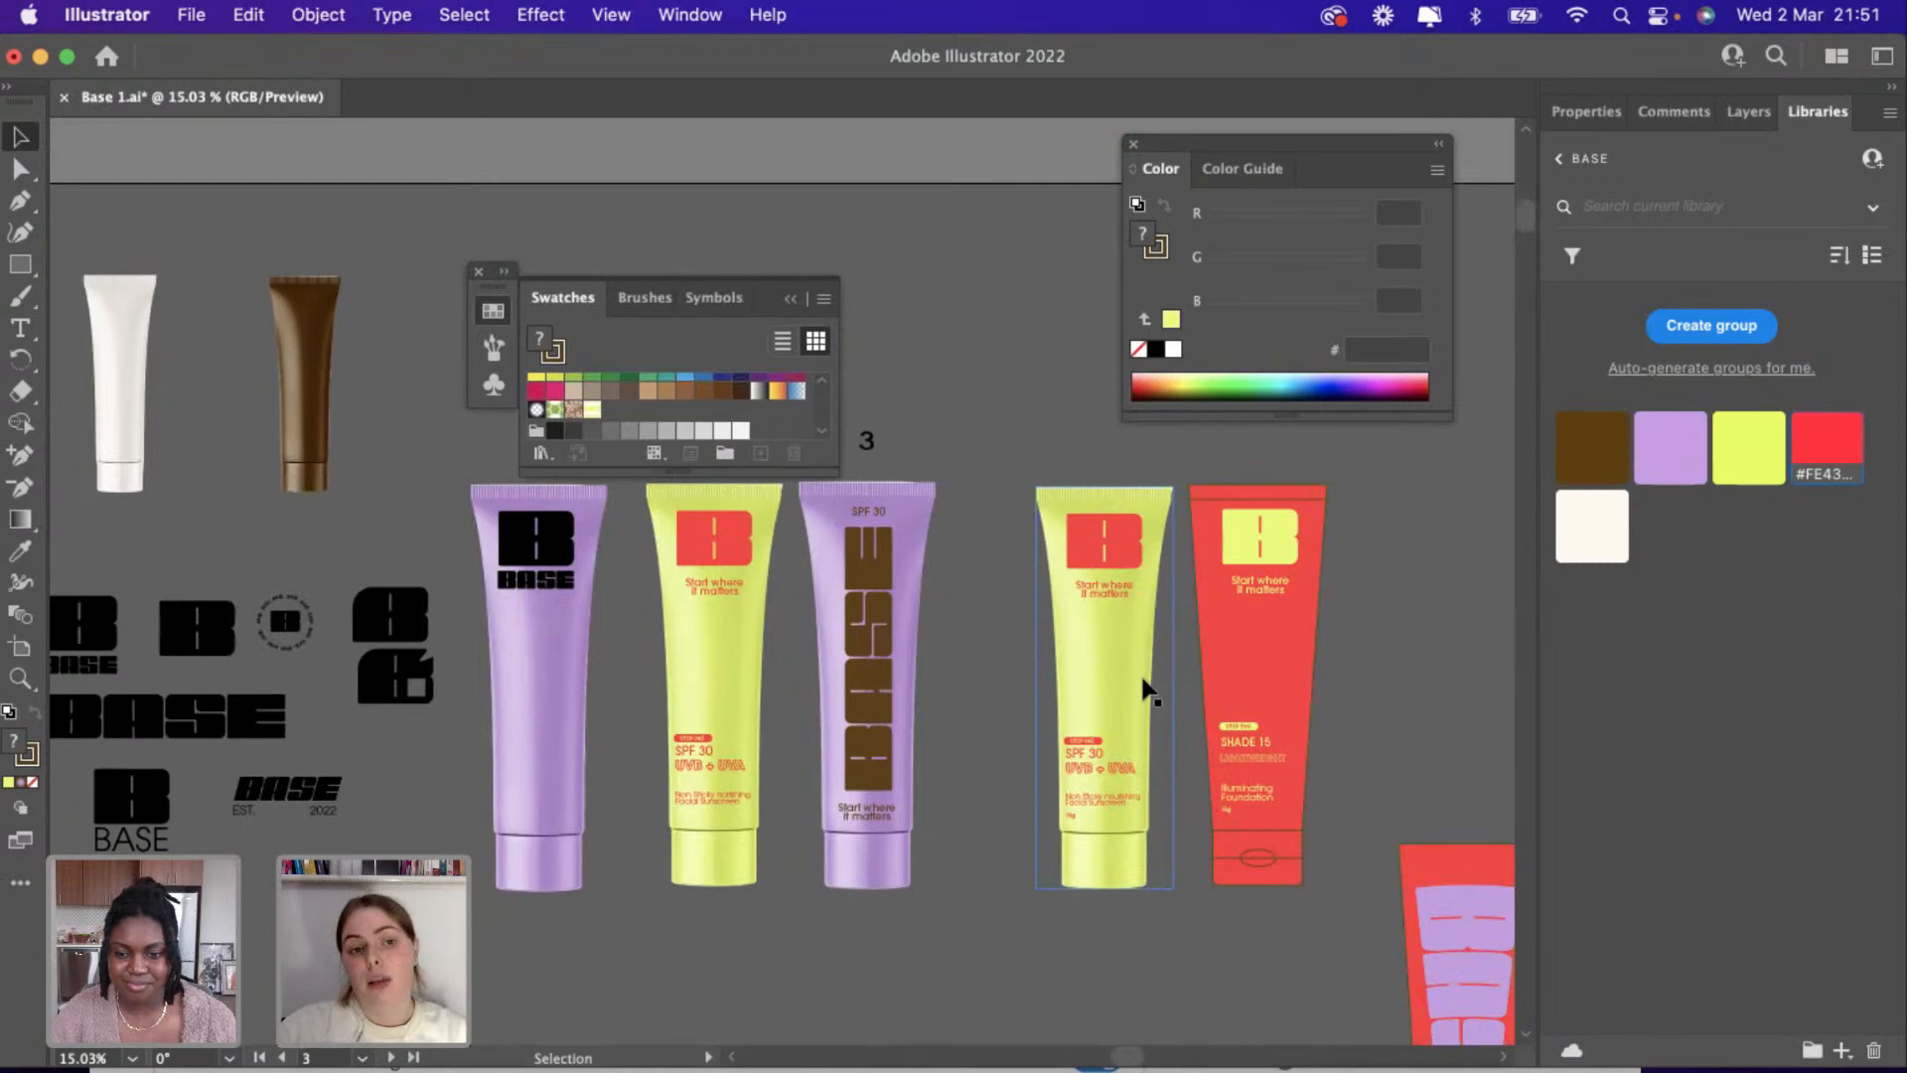
scroll(1149, 690, "down", 5)
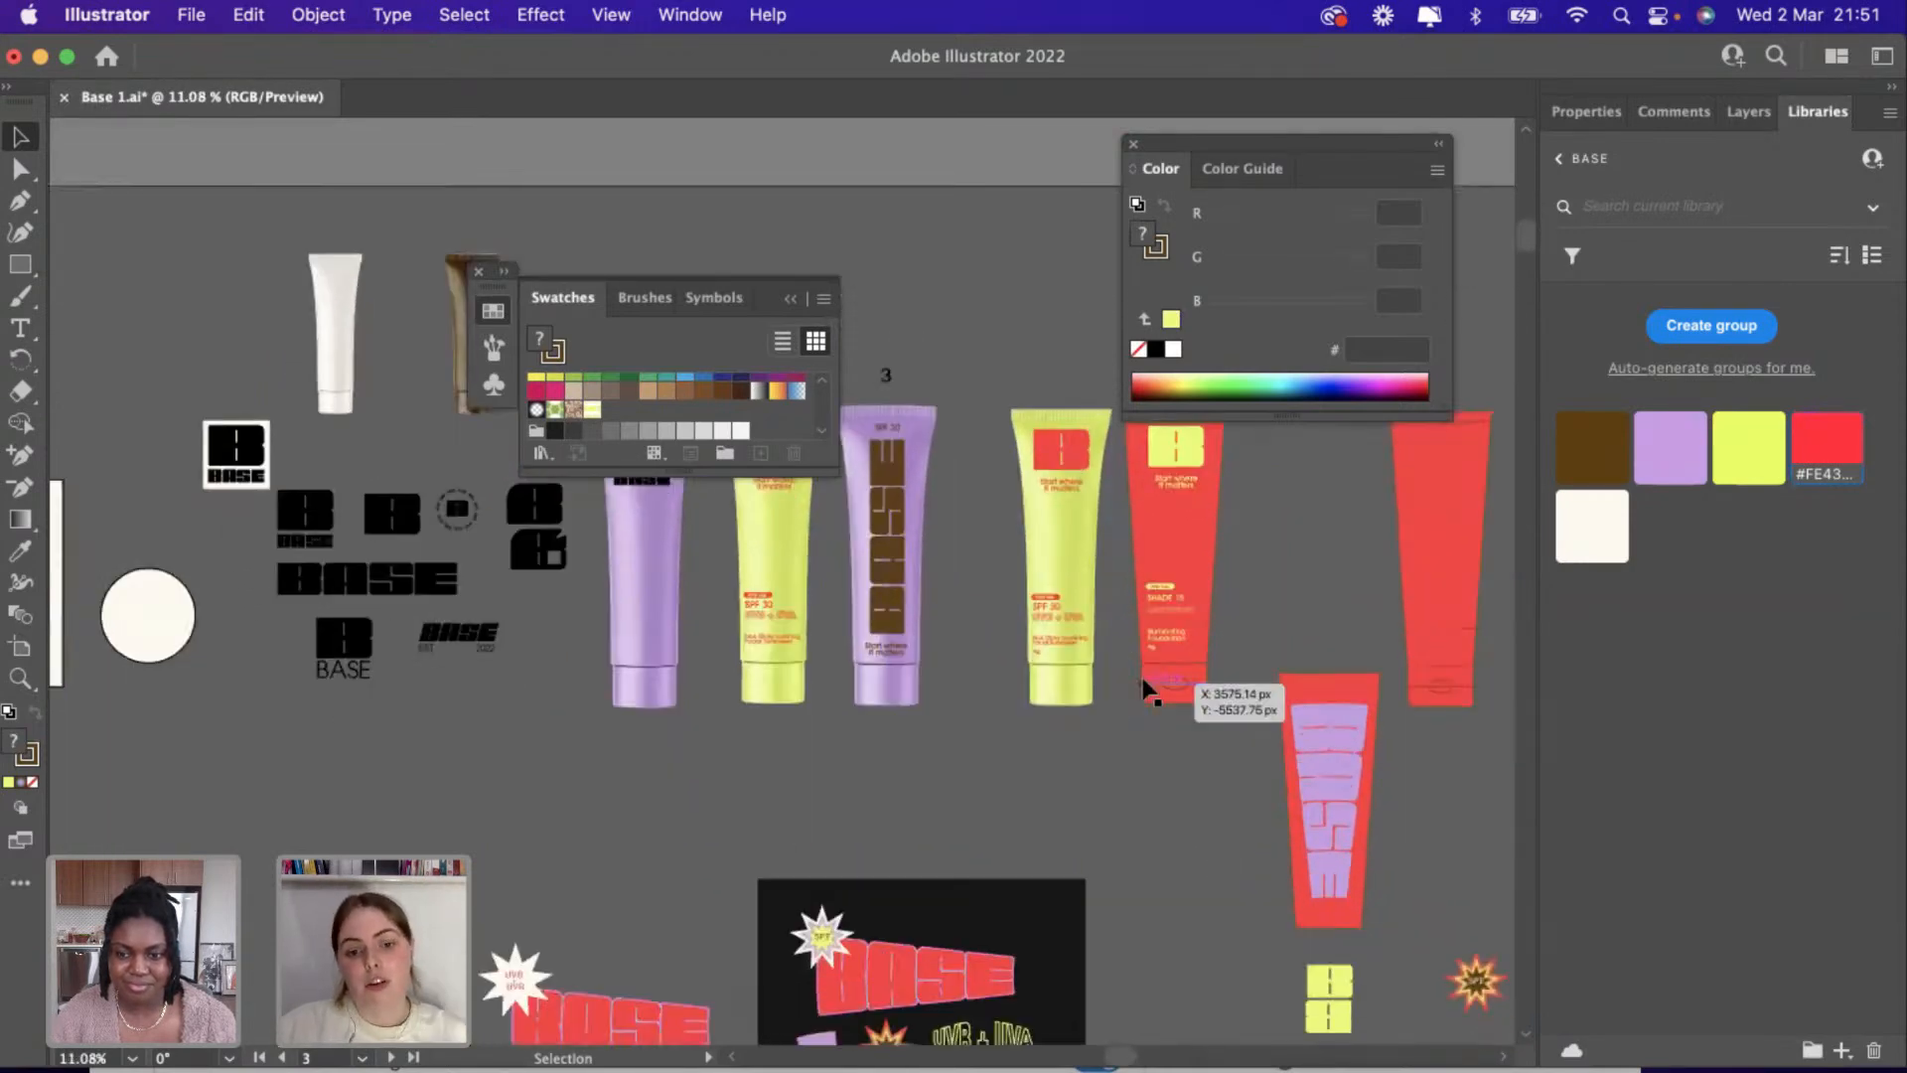
scroll(1149, 691, "down", 3)
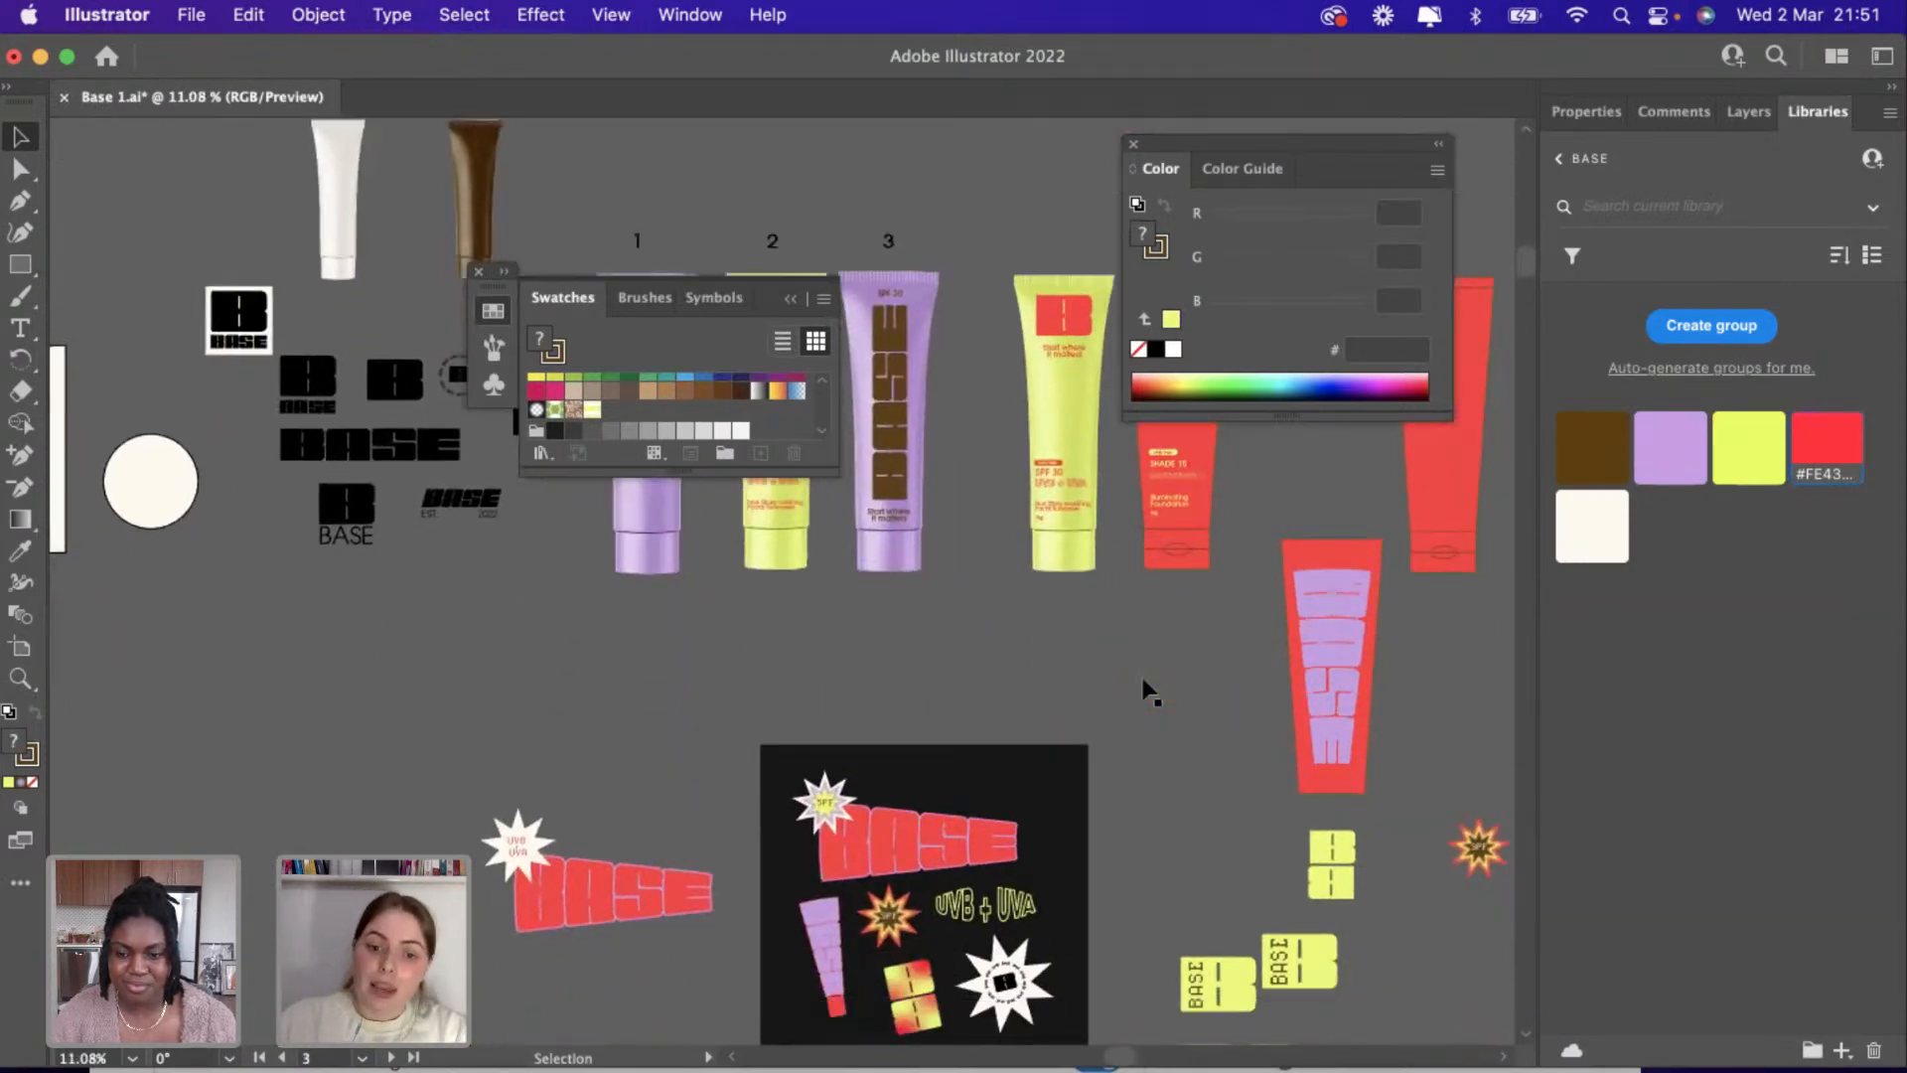
scroll(1149, 690, "down", 2)
scroll(1033, 795, "up", 6)
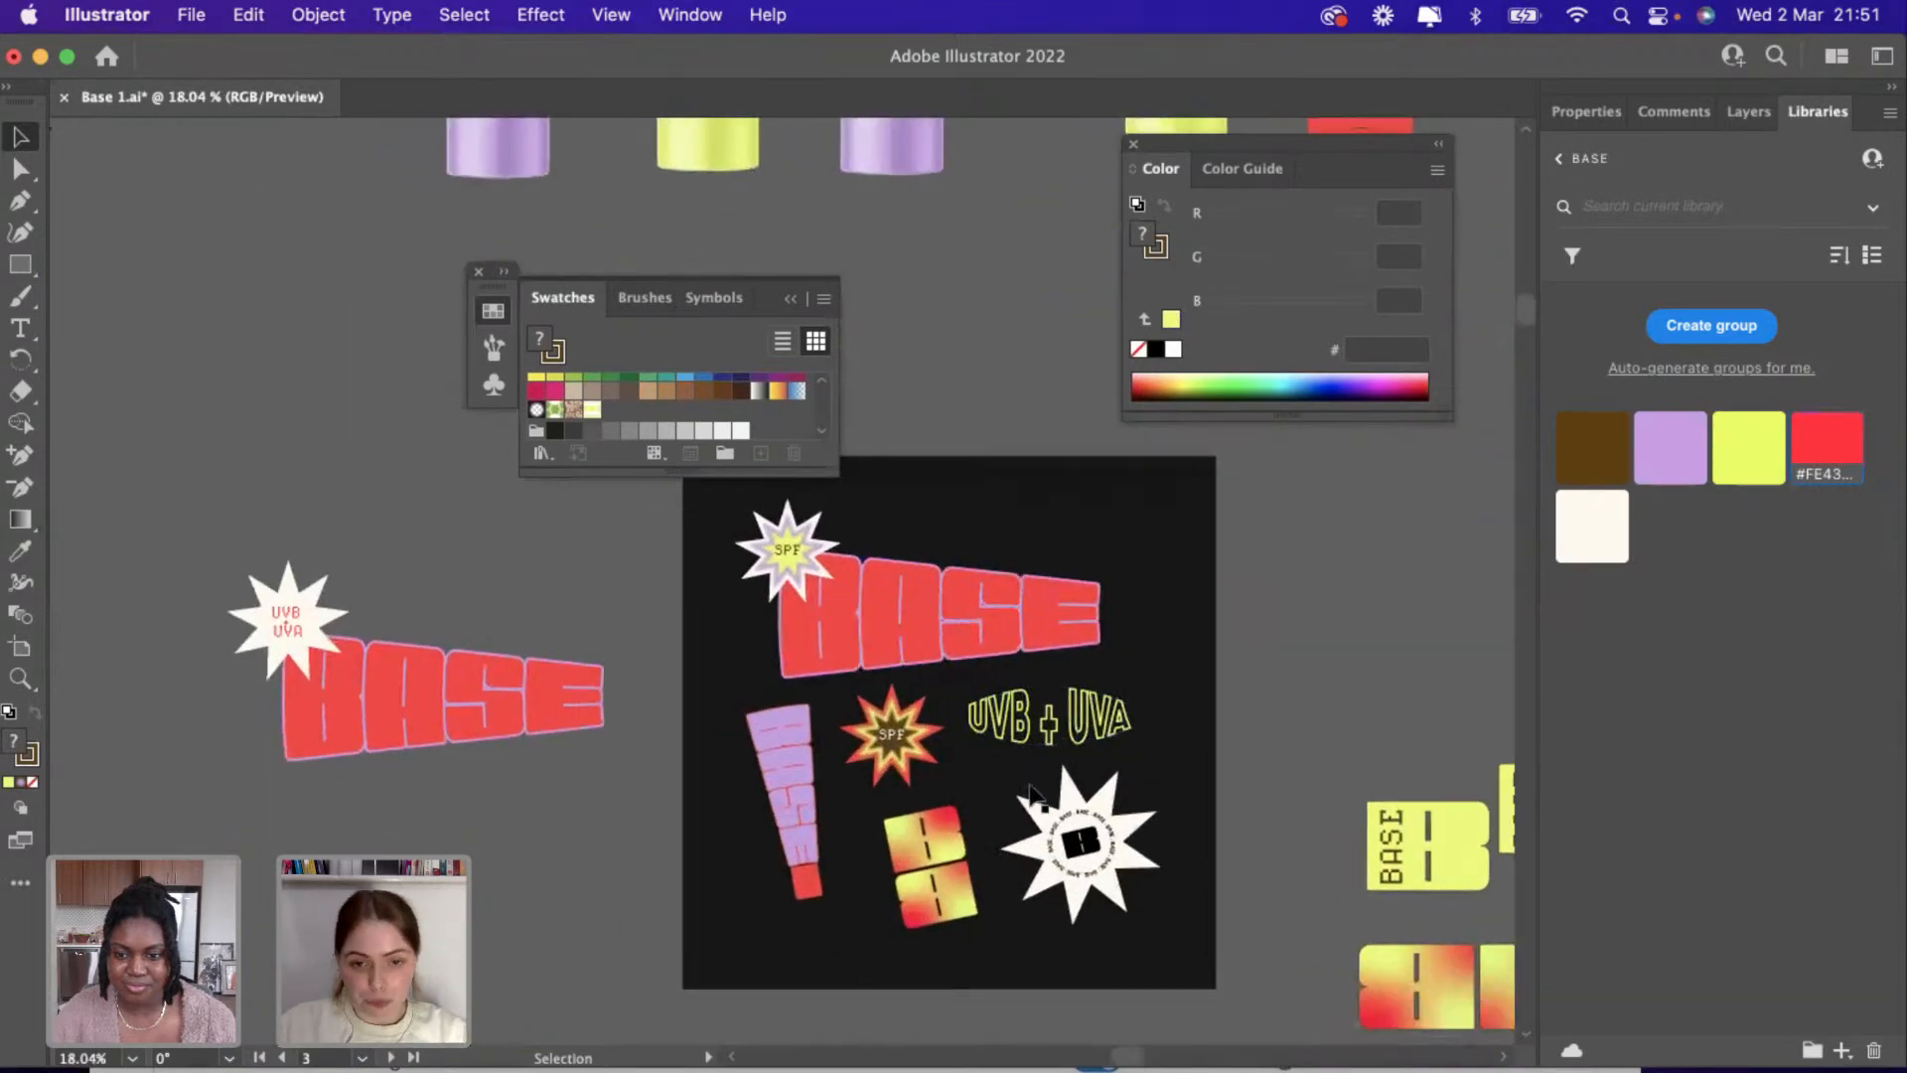
scroll(1033, 795, "up", 2)
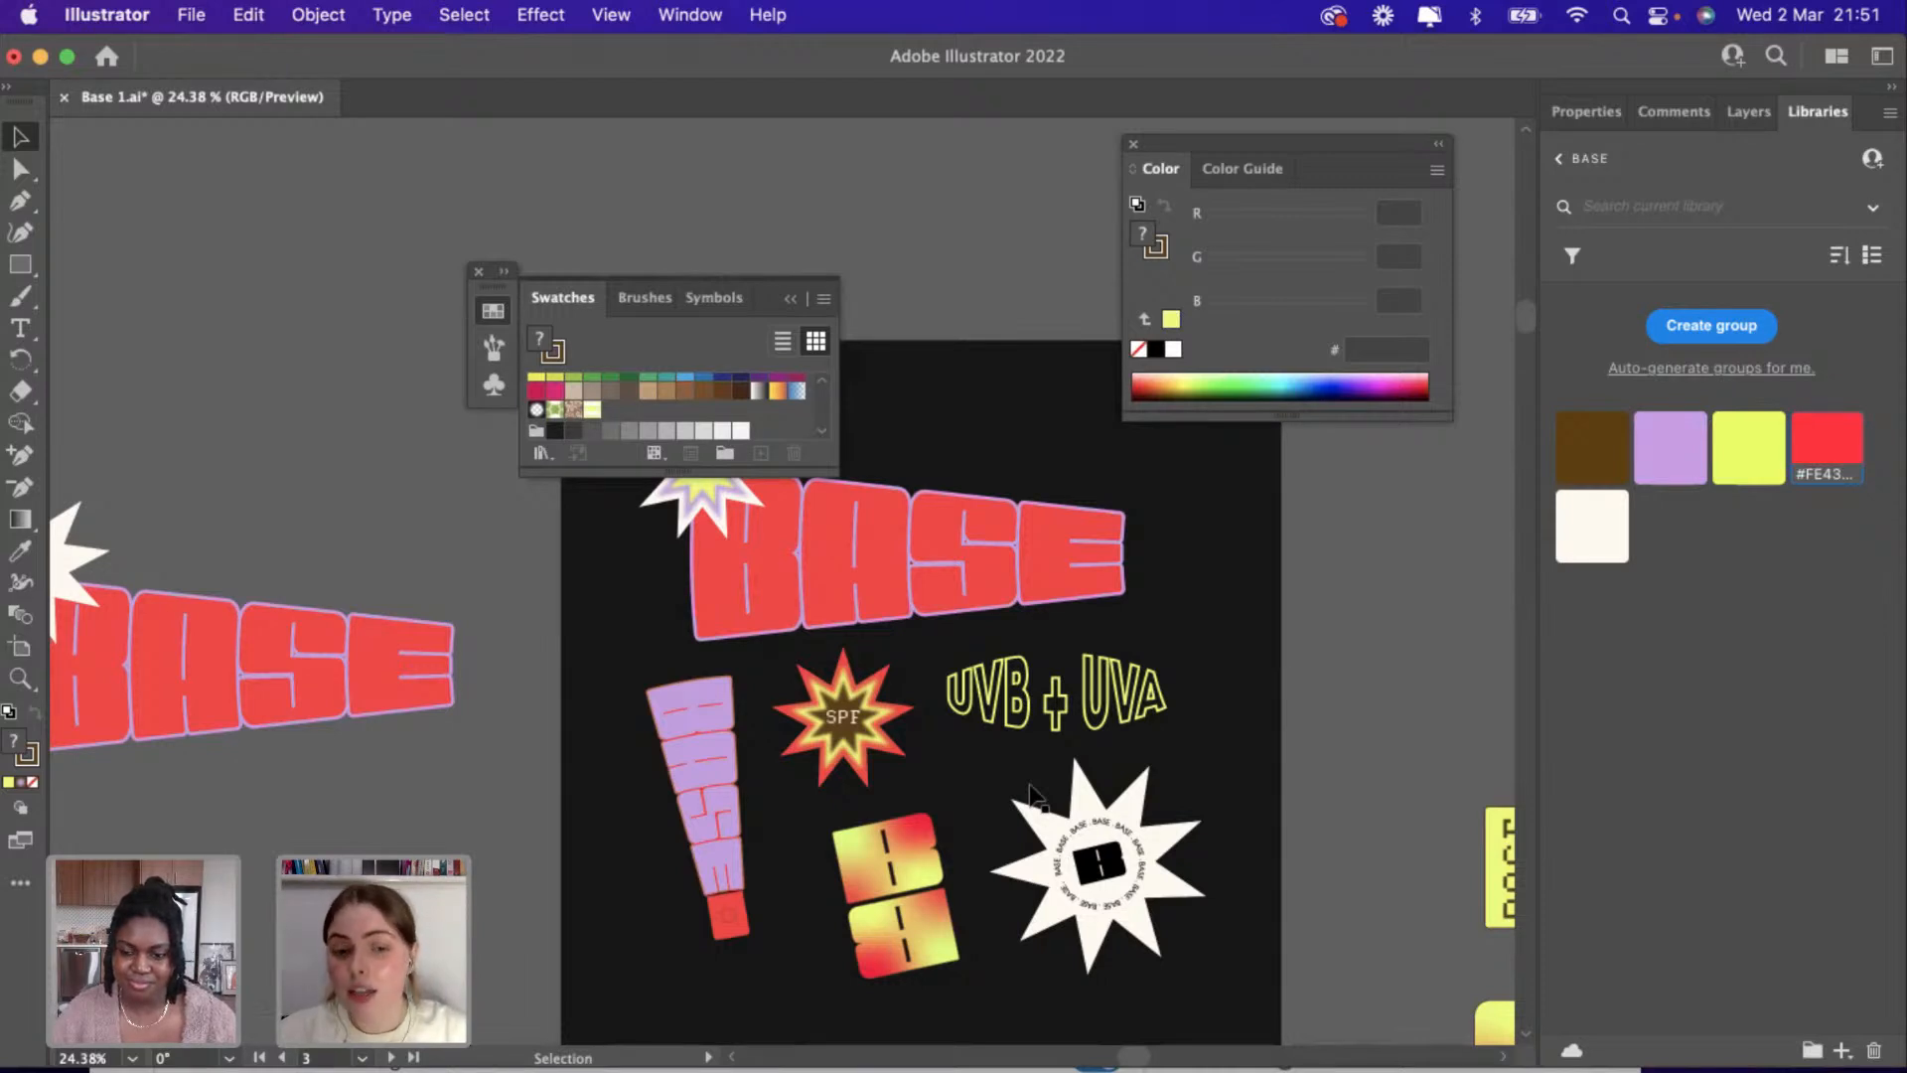
Move the lower yellow BASE B up so it sits level beside its neighbouring yellow BASE B.
scroll(1257, 759, "down", 5)
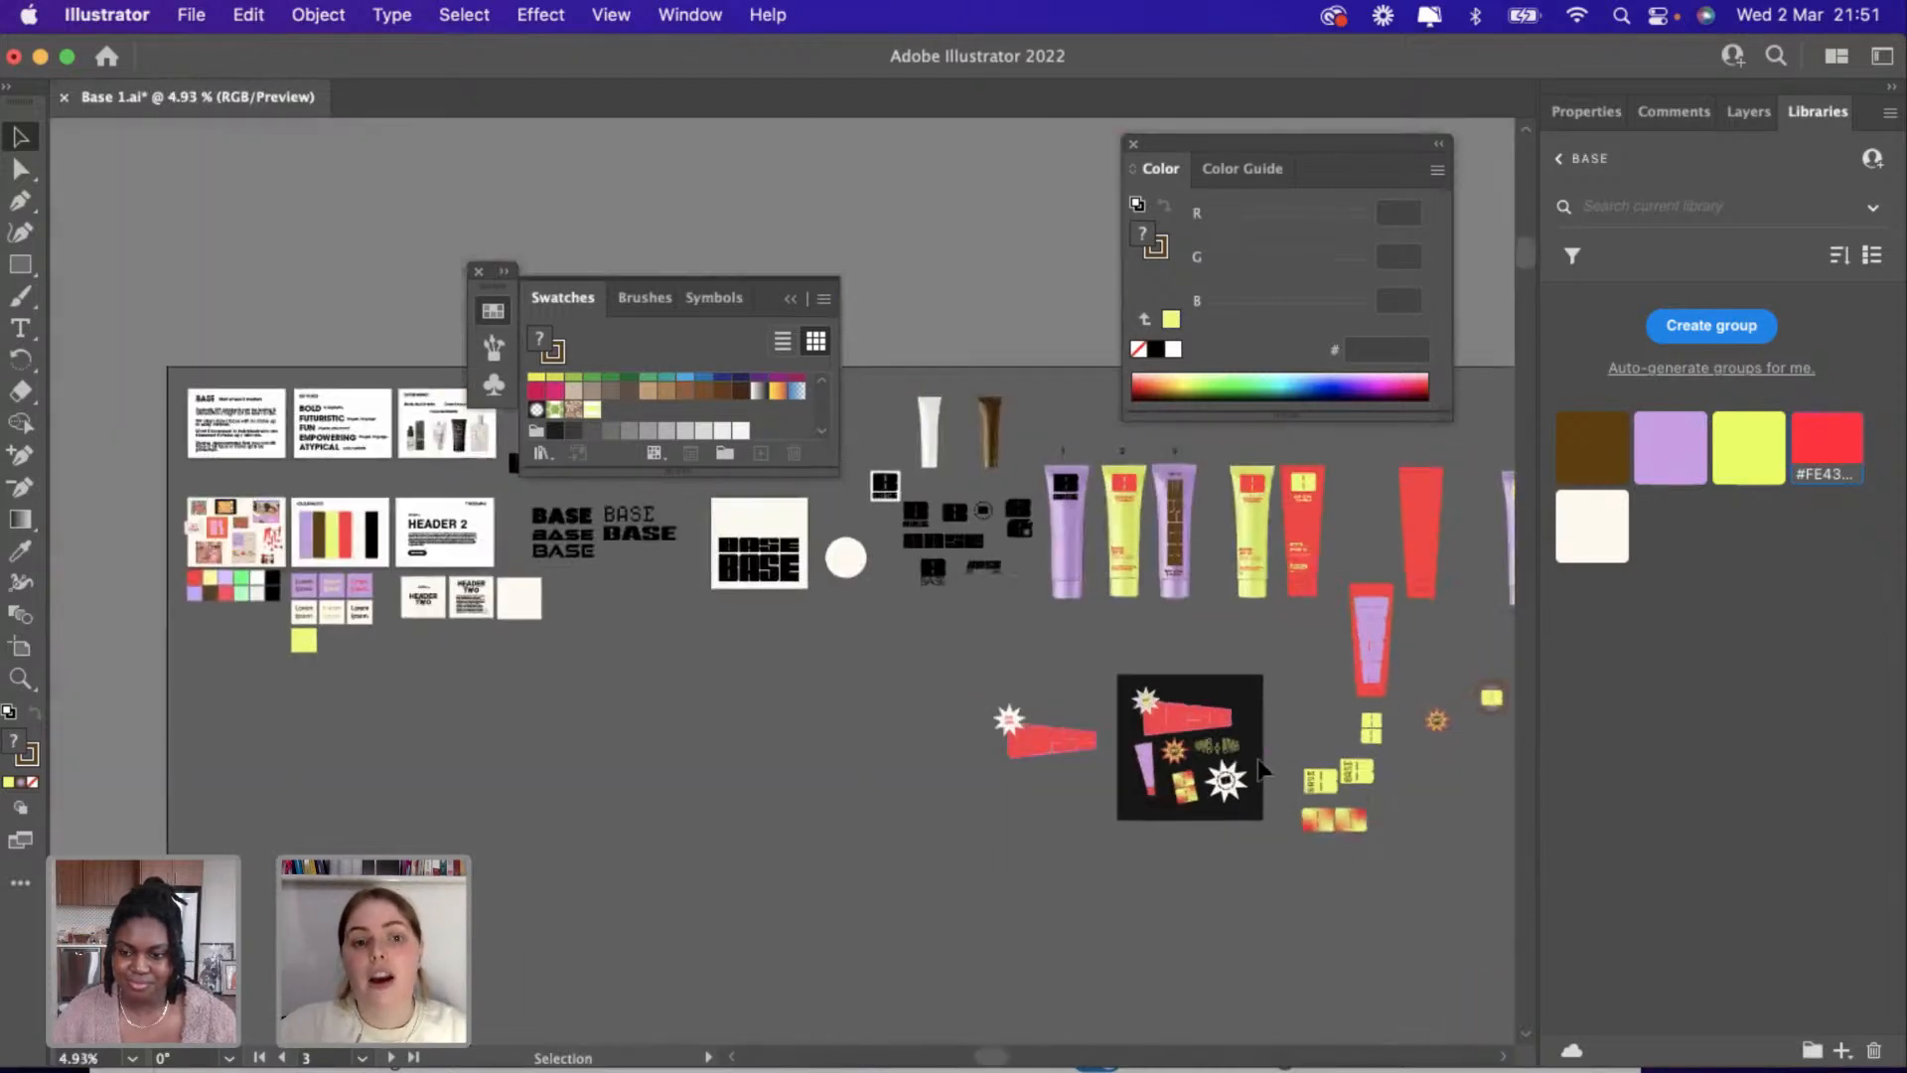
scroll(1257, 765, "right", 3)
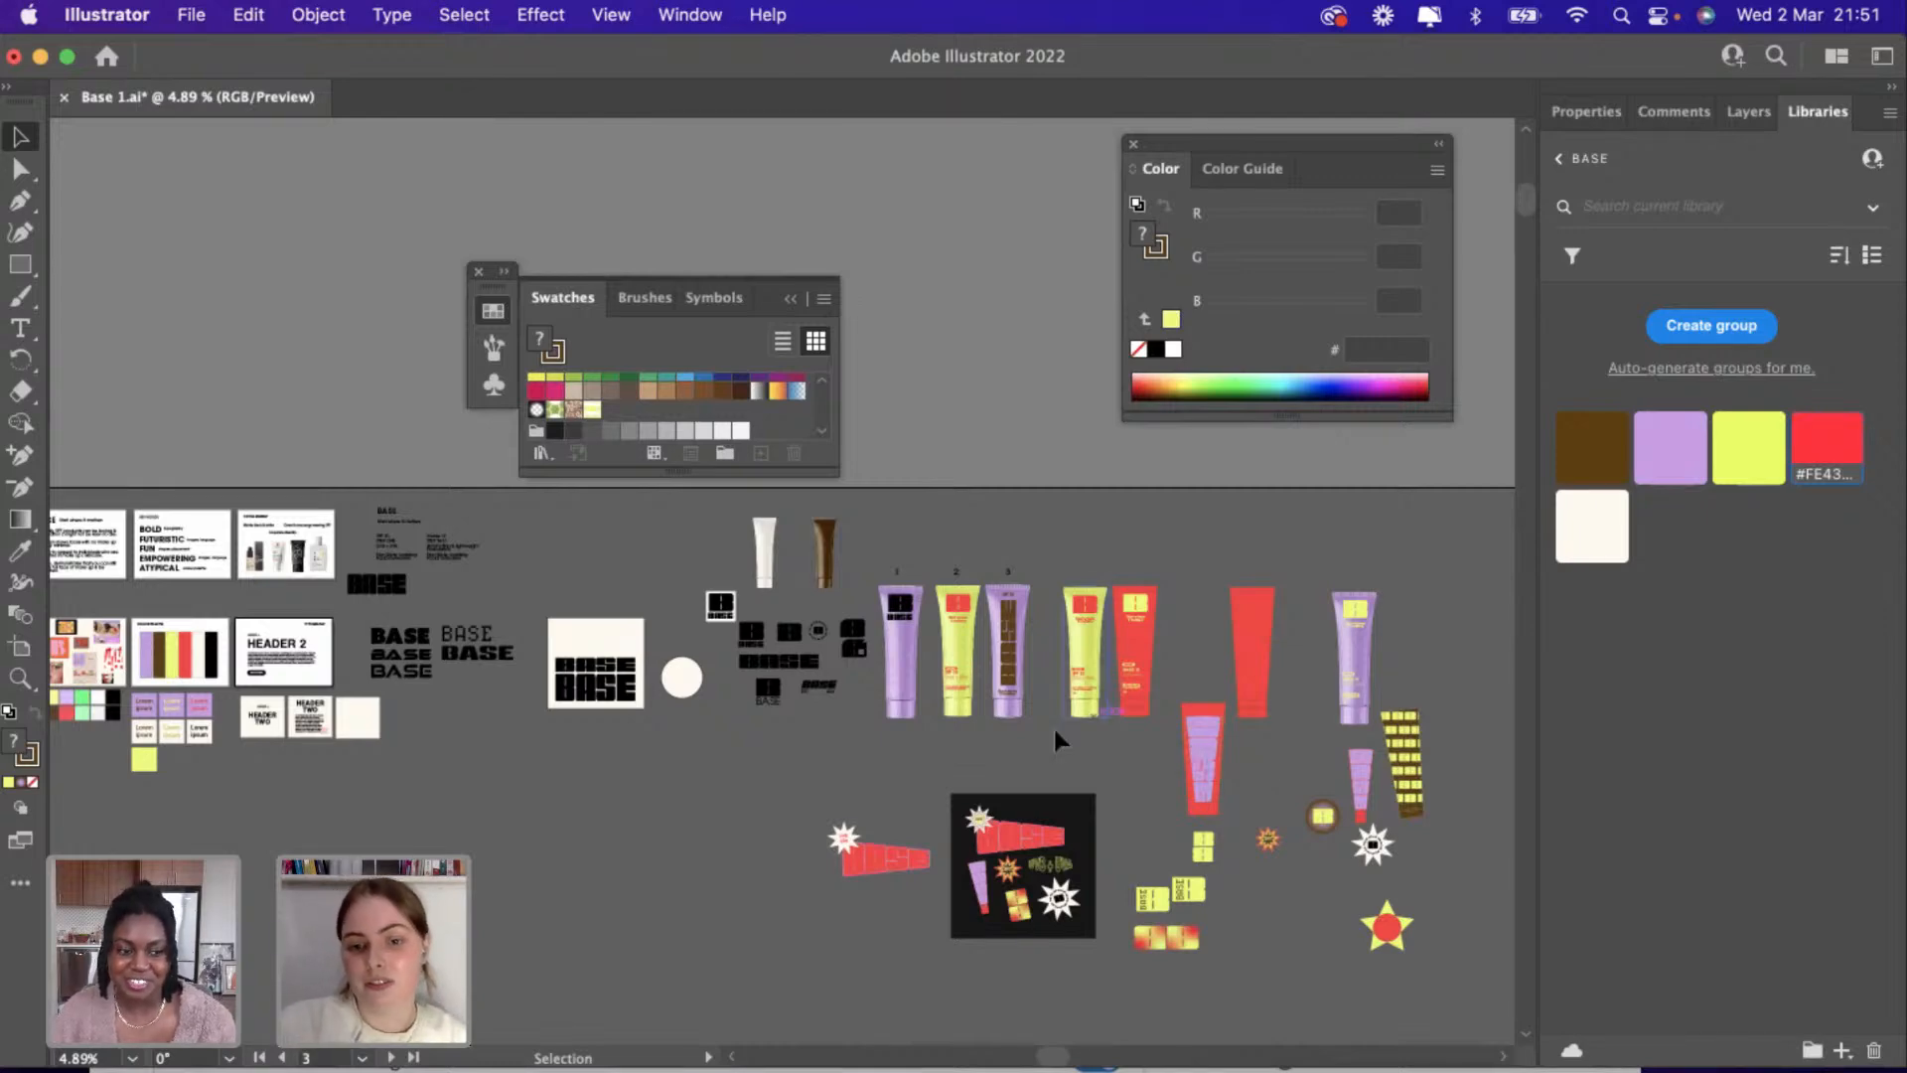
scroll(1053, 724, "up", 2)
scroll(1056, 732, "up", 5)
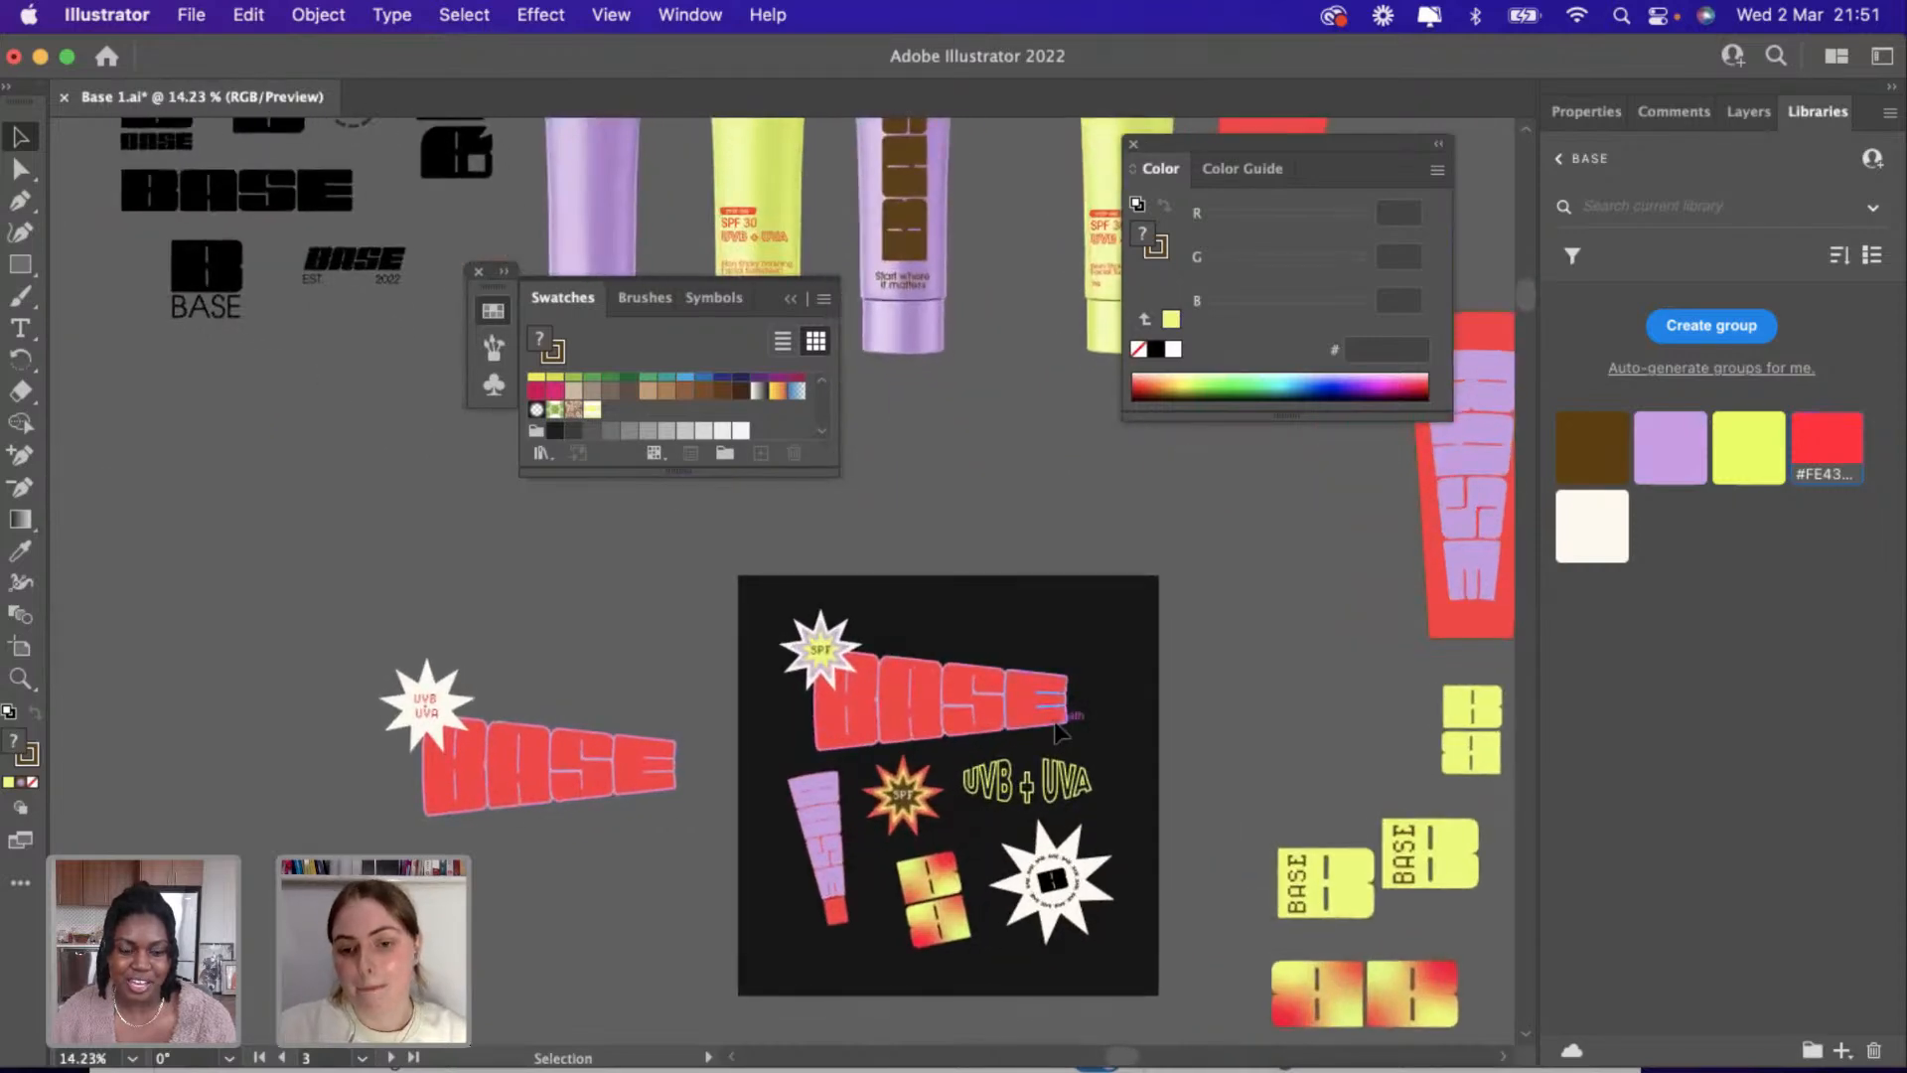
scroll(993, 795, "down", 2)
scroll(1216, 802, "up", 3)
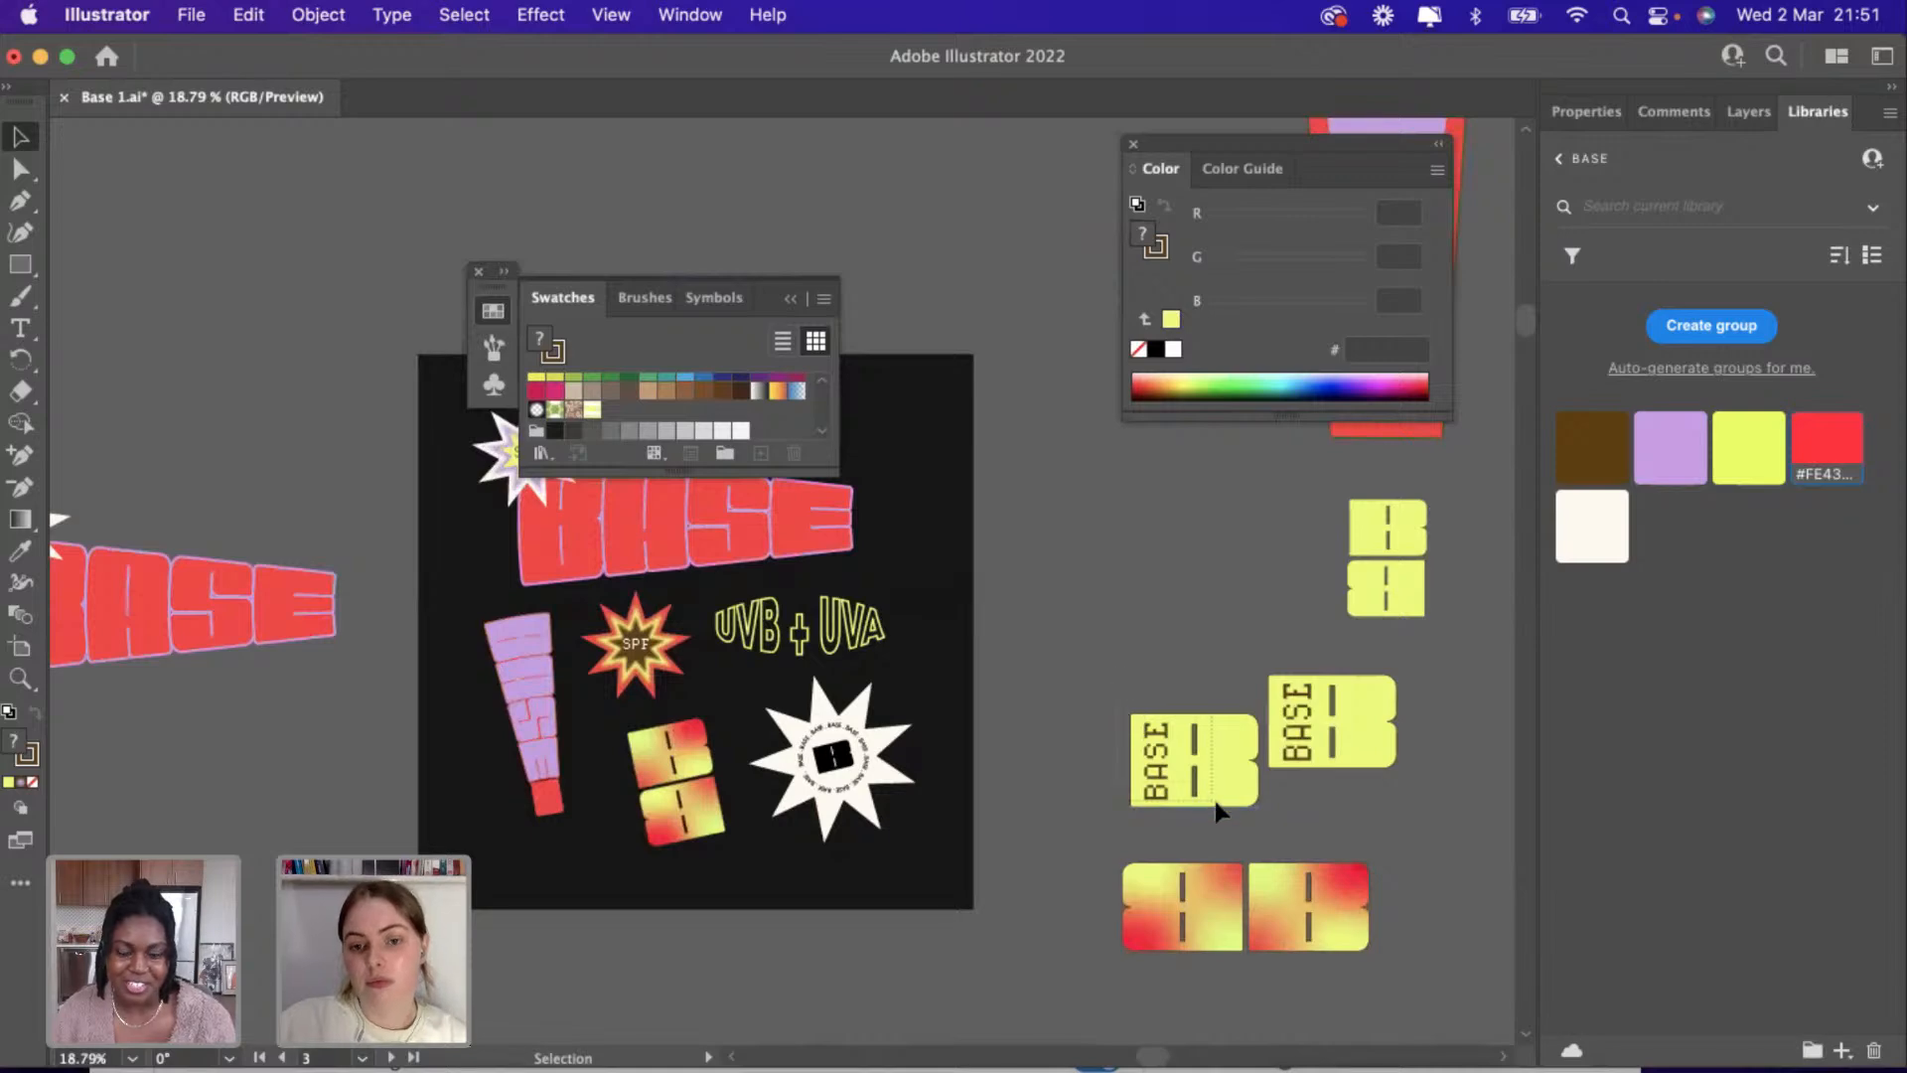
left_click_drag(1214, 776, 1214, 741)
left_click_drag(1214, 741, 1214, 741)
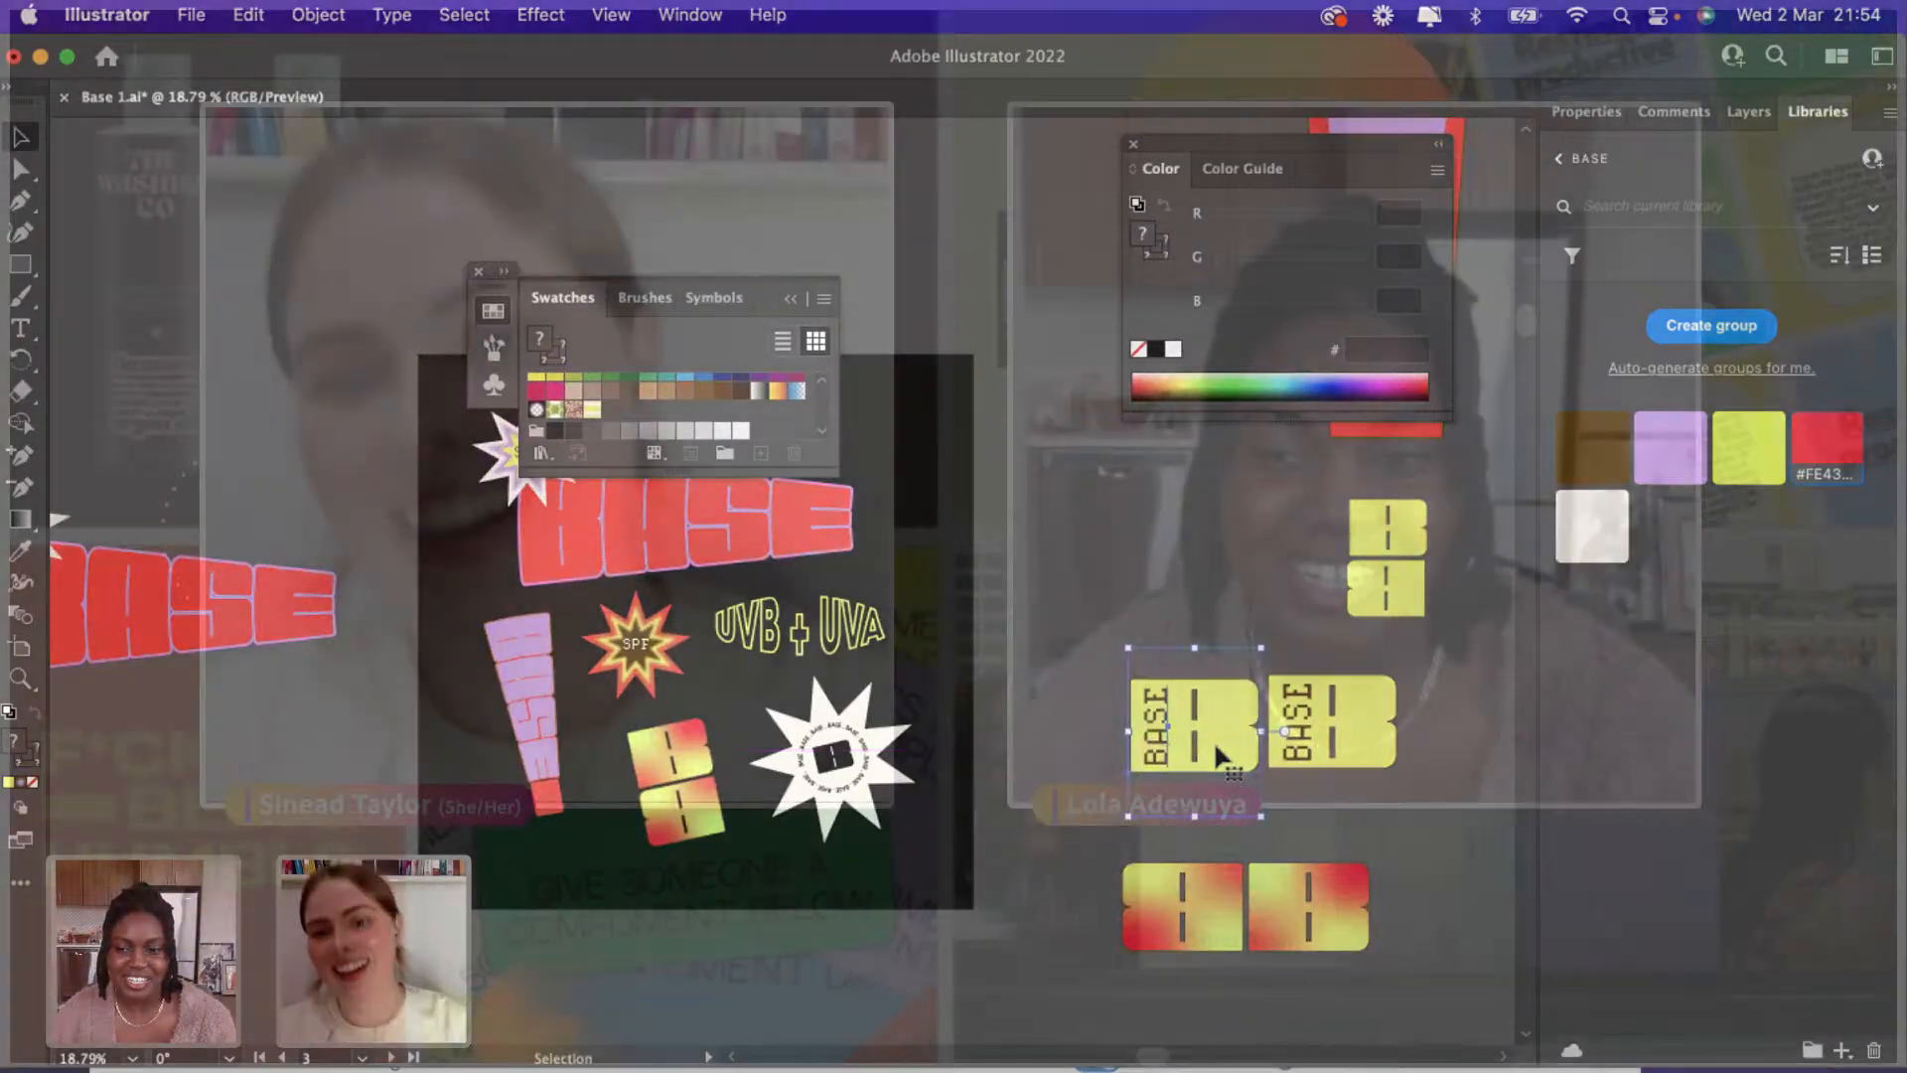